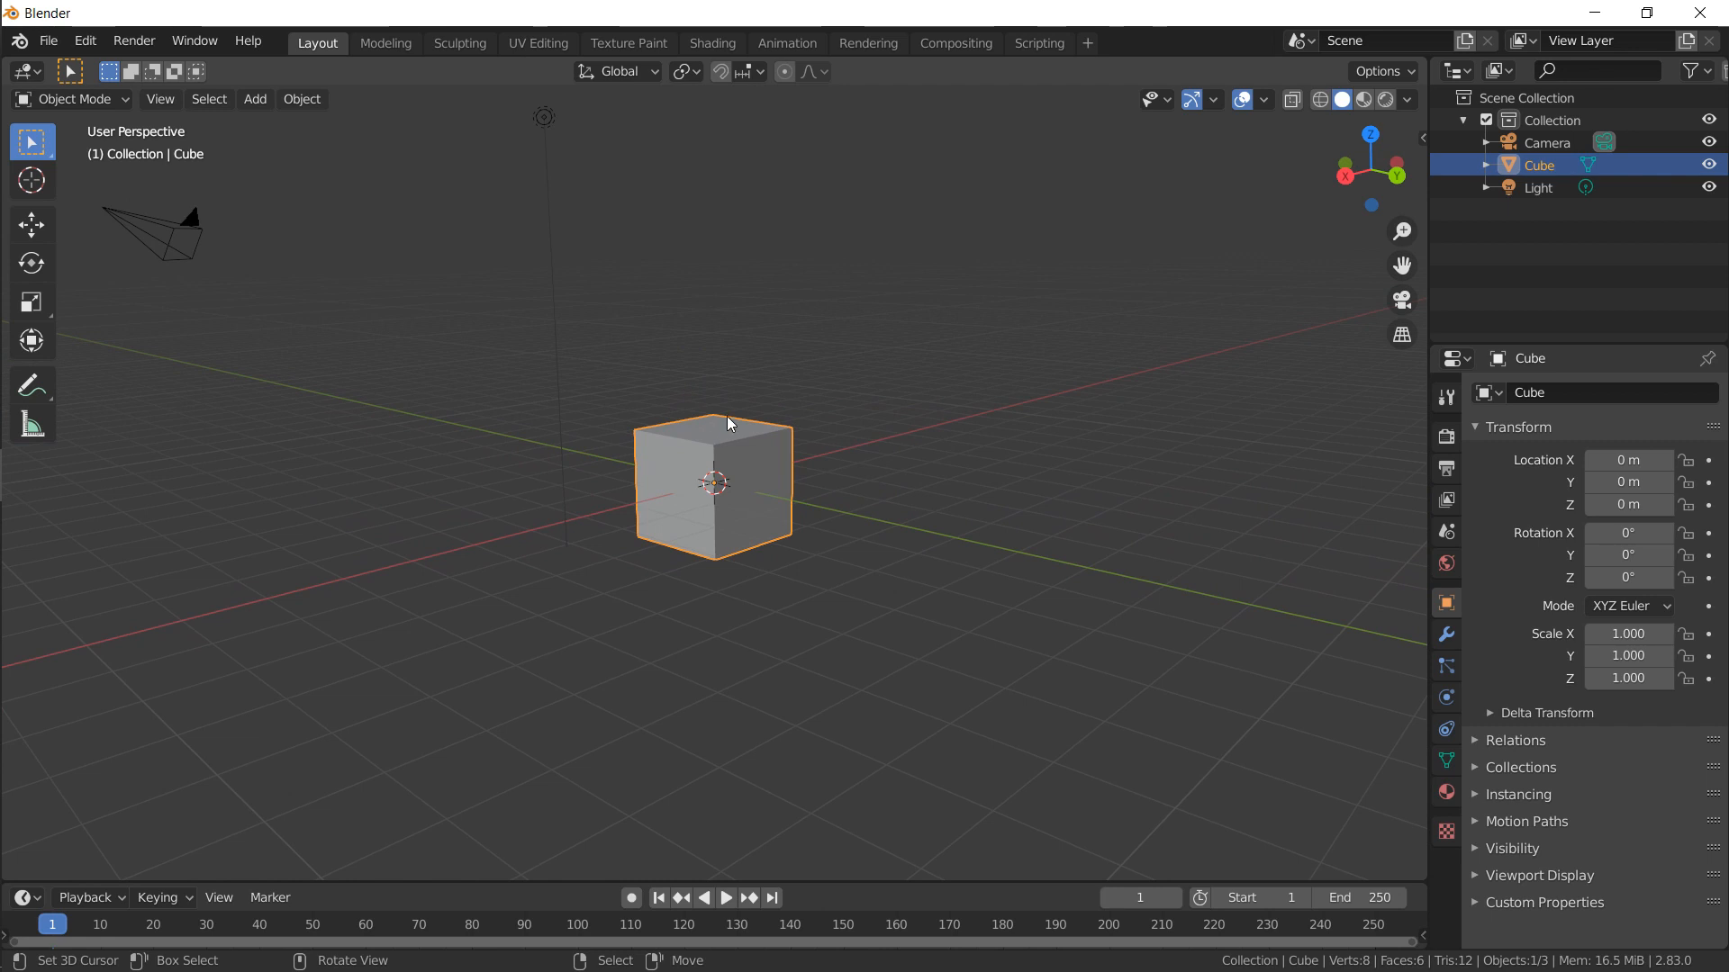
Delete the default cube and add a new mesh cube at the world origin
{"action": "key", "text": "Delete"}
{"action": "middle_click_drag", "start_coordinate": [687, 311], "coordinate": [854, 310]}
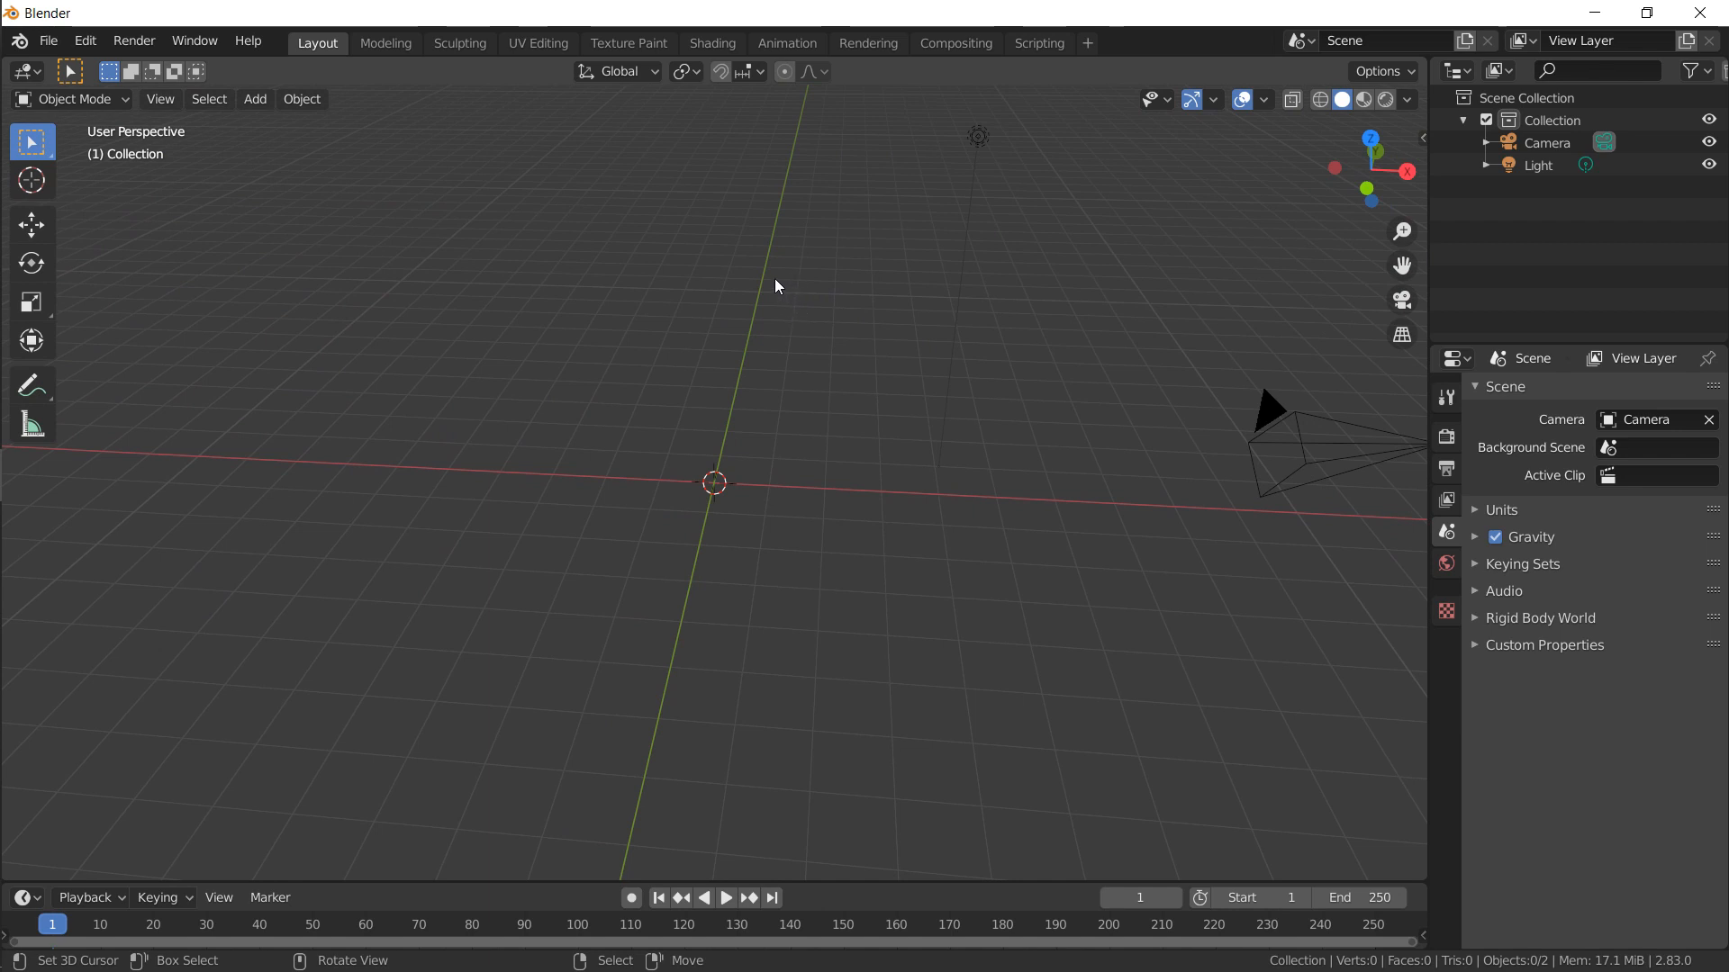
{"action": "middle_click_drag", "start_coordinate": [775, 261], "coordinate": [863, 273]}
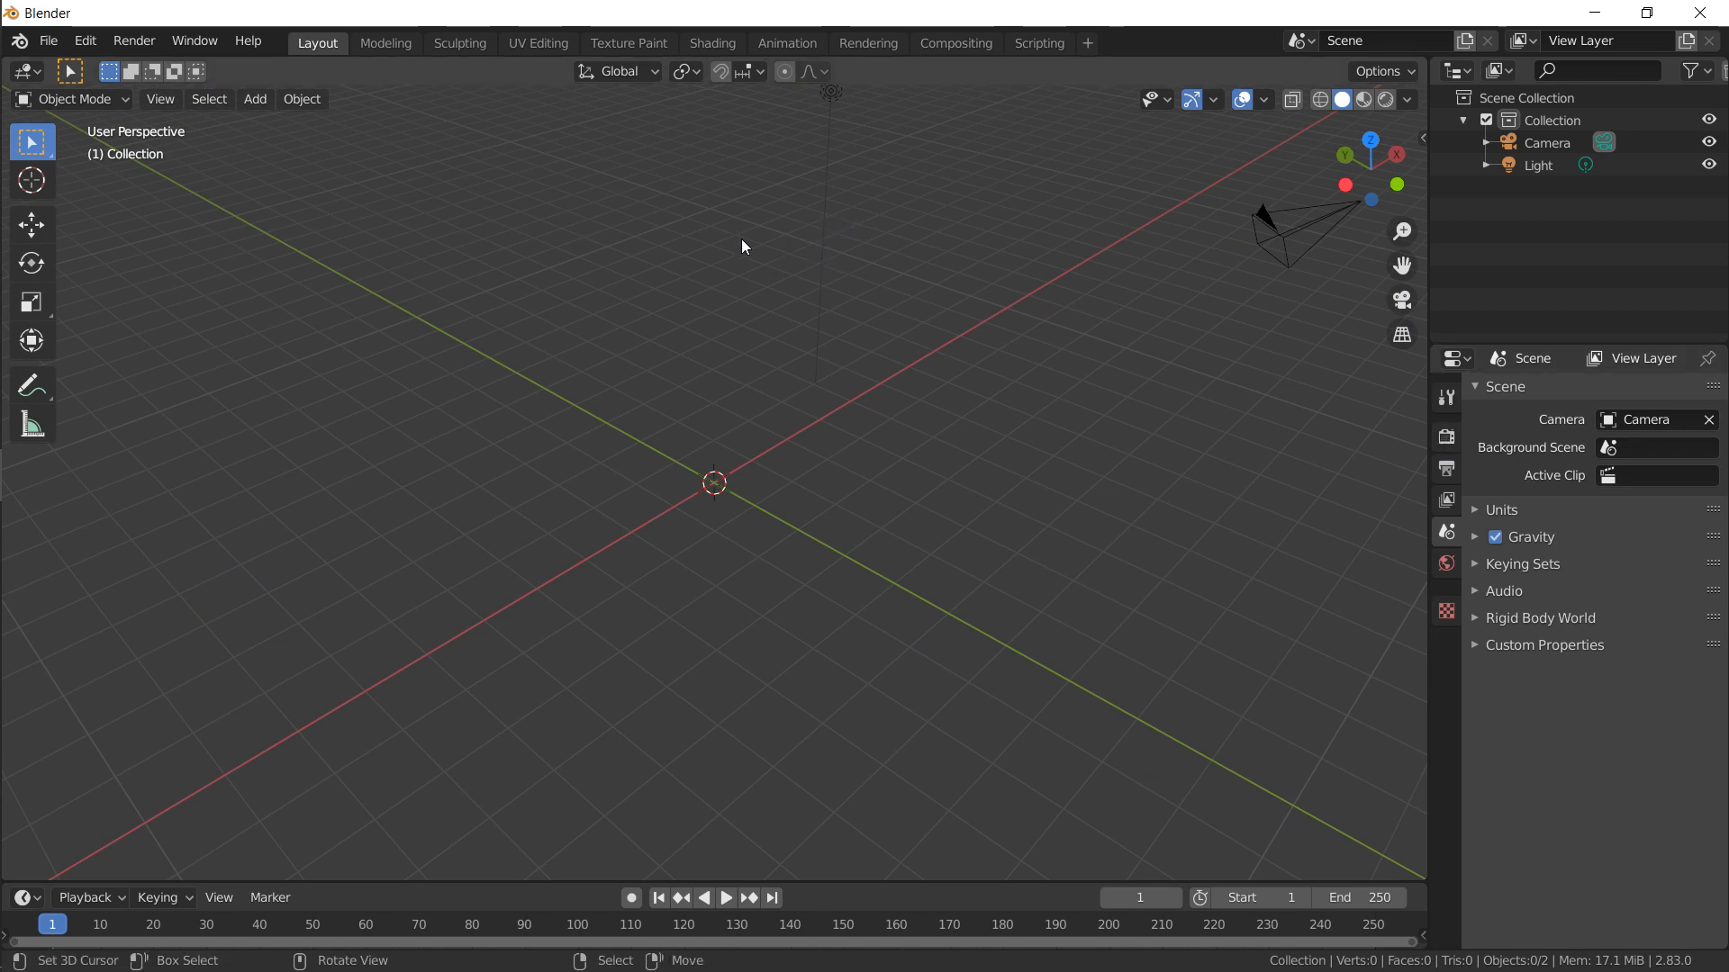
{"action": "key", "text": "shift+a"}
{"action": "mouse_move", "coordinate": [746, 257]}
{"action": "key", "text": "shift+a"}
{"action": "mouse_move", "coordinate": [884, 241]}
{"action": "left_click", "coordinate": [976, 261]}
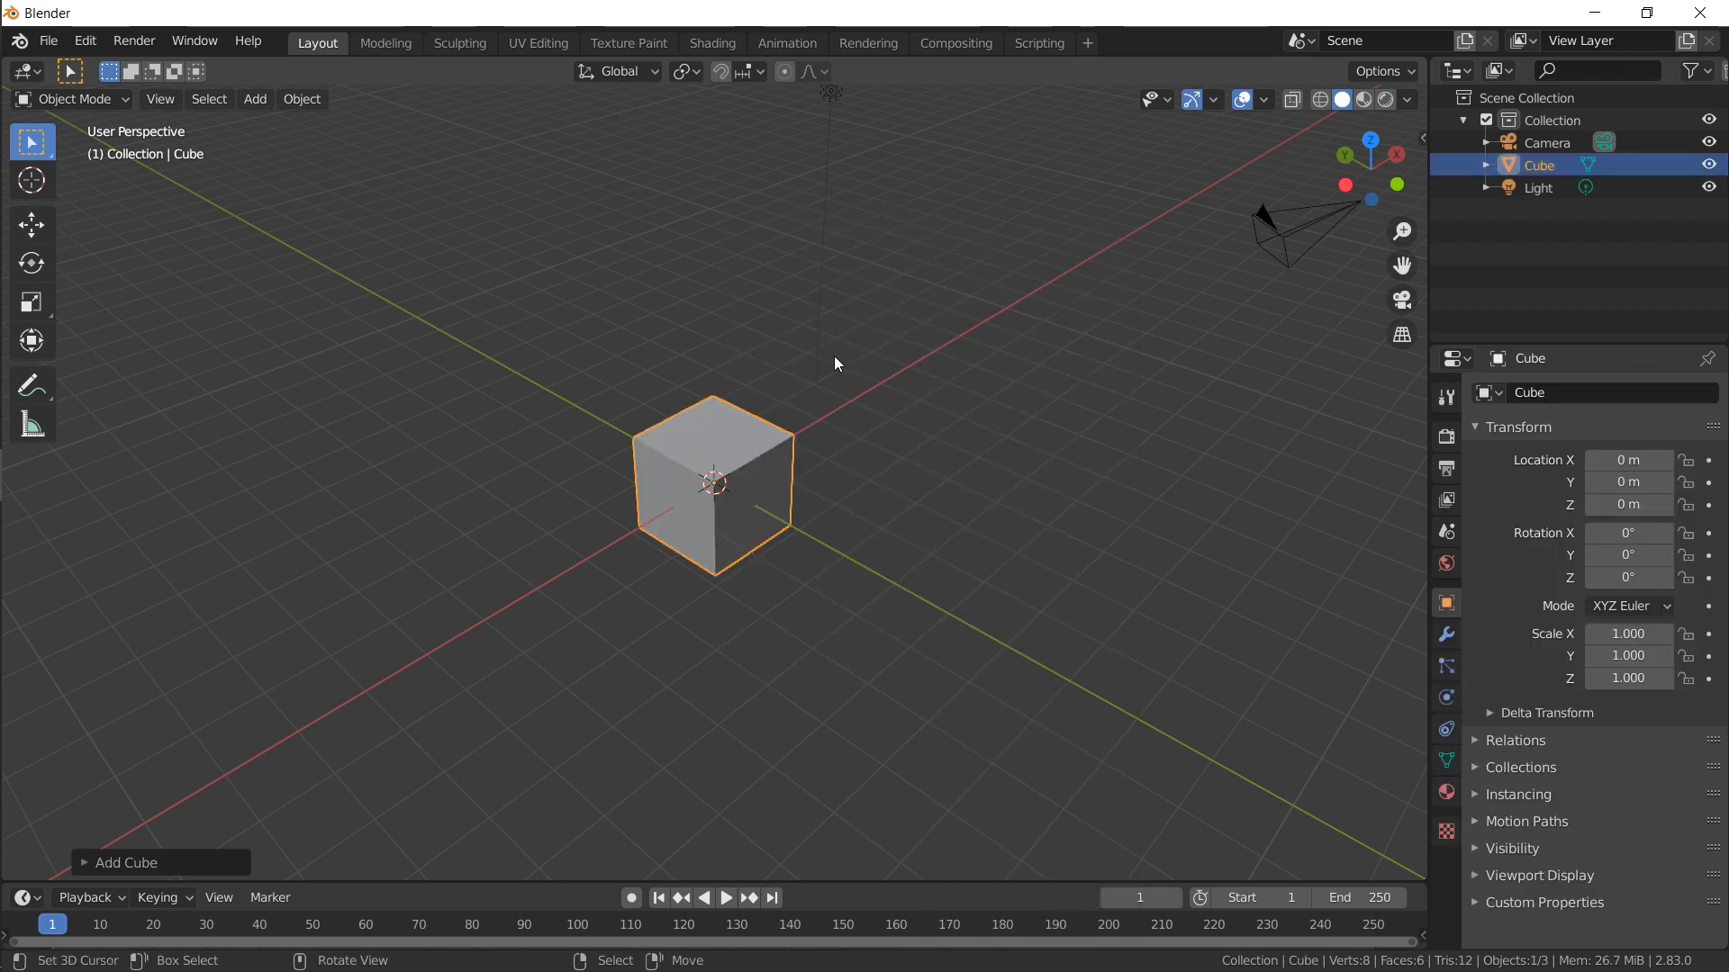
Enter Edit Mode with face selection and scale the whole cube along X by 2, twice in a row
{"action": "middle_click_drag", "start_coordinate": [762, 387], "coordinate": [780, 378]}
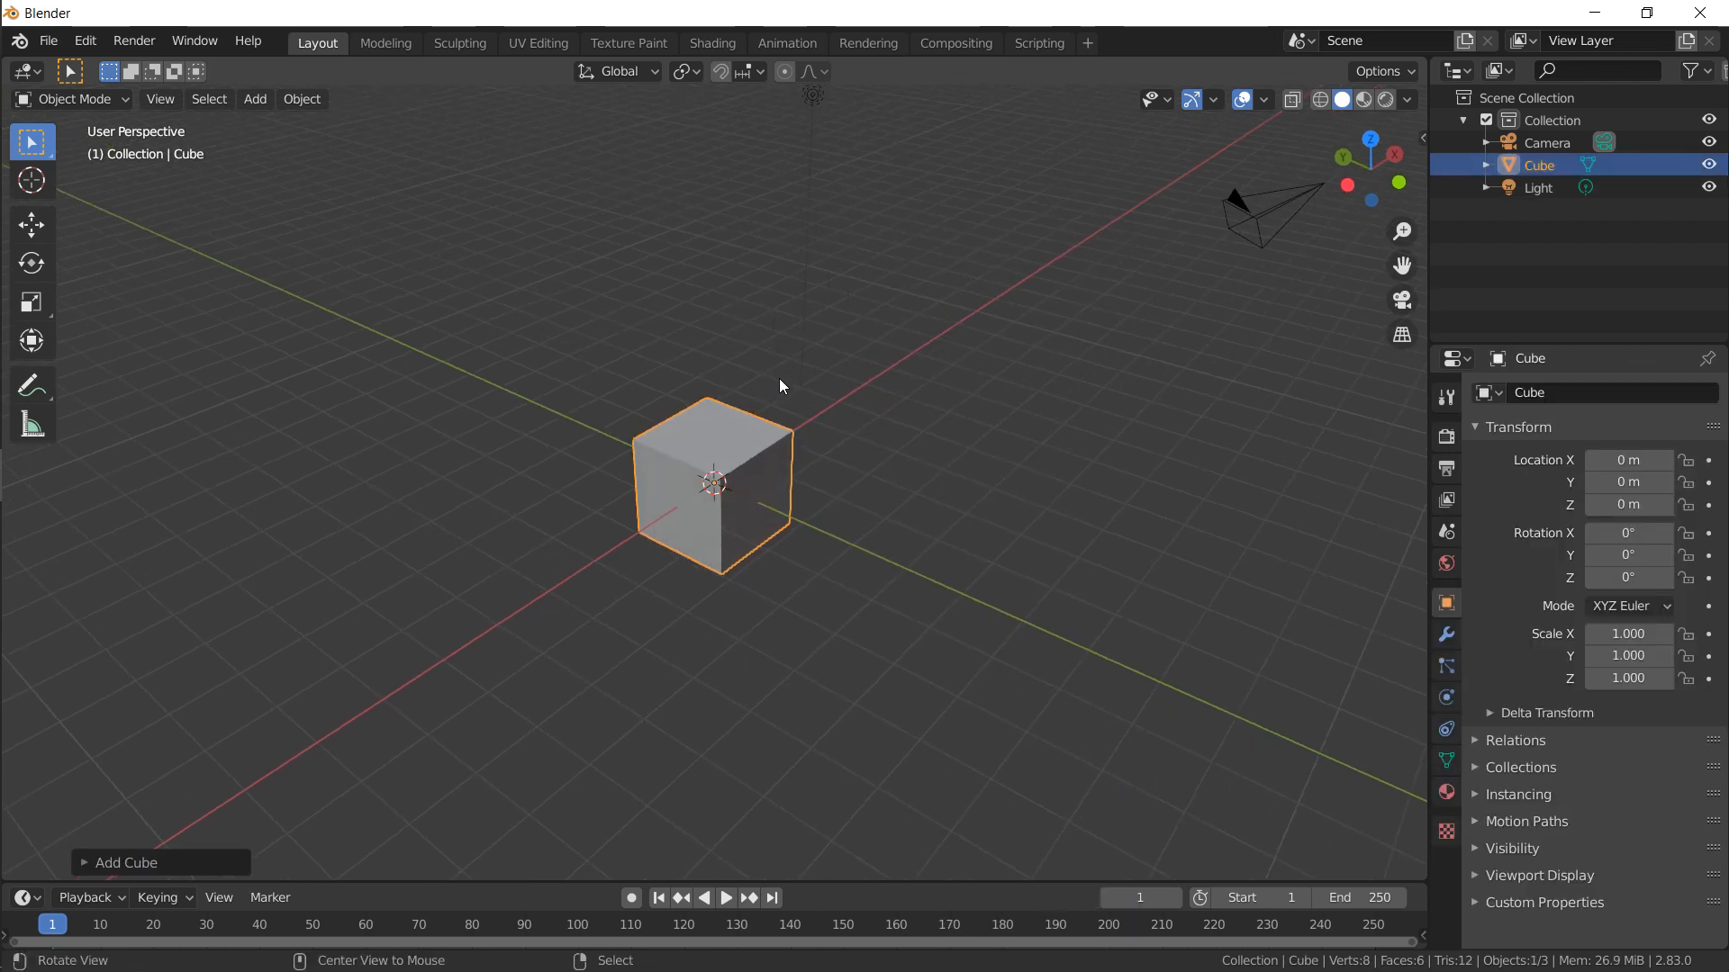
{"action": "key", "text": "Tab"}
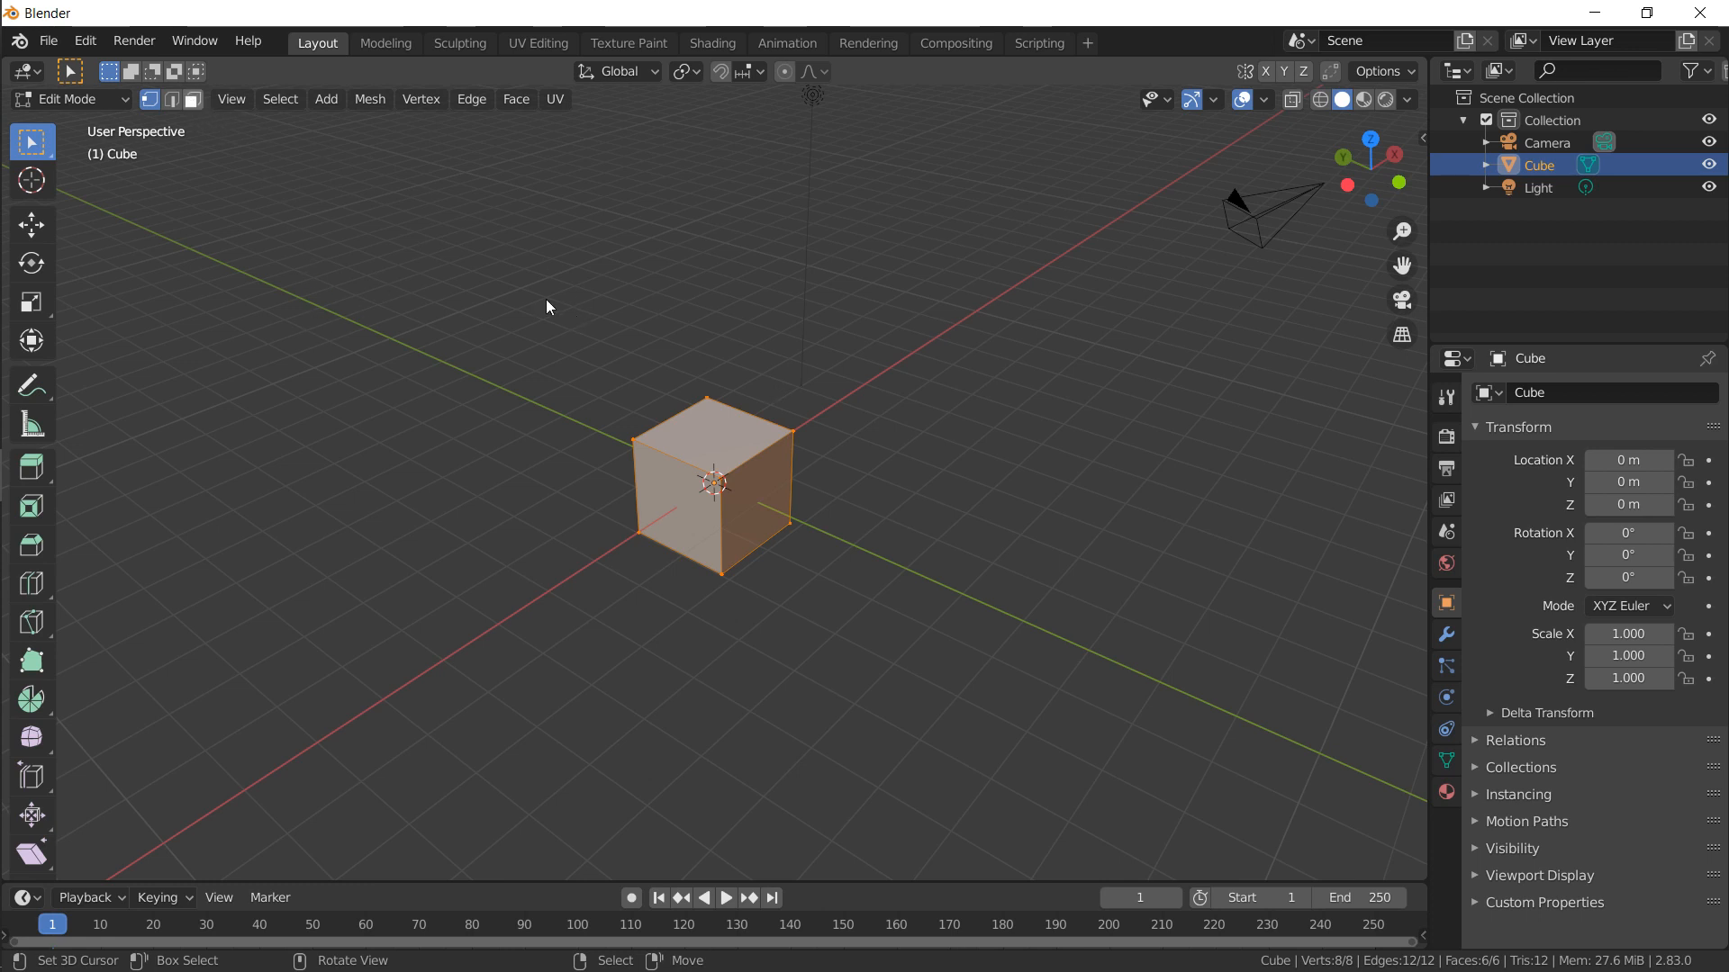
{"action": "left_click", "coordinate": [193, 100]}
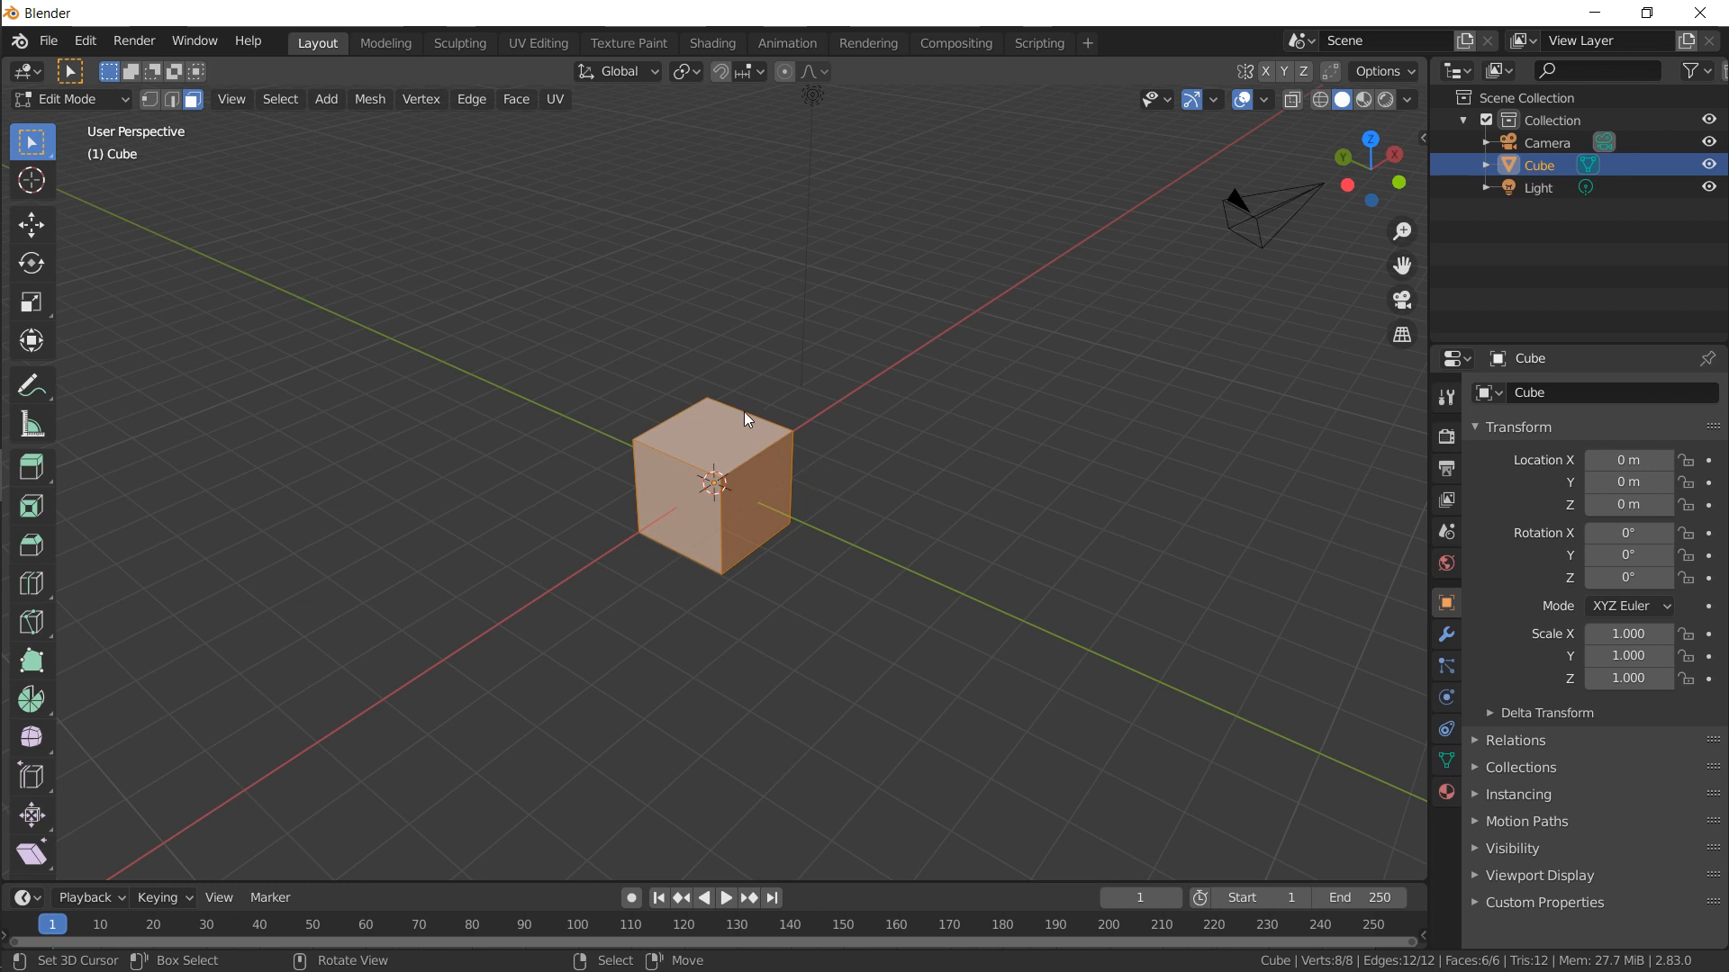
{"action": "key", "text": "s"}
{"action": "key", "text": "x"}
{"action": "key", "text": "2"}
{"action": "key", "text": "Return"}
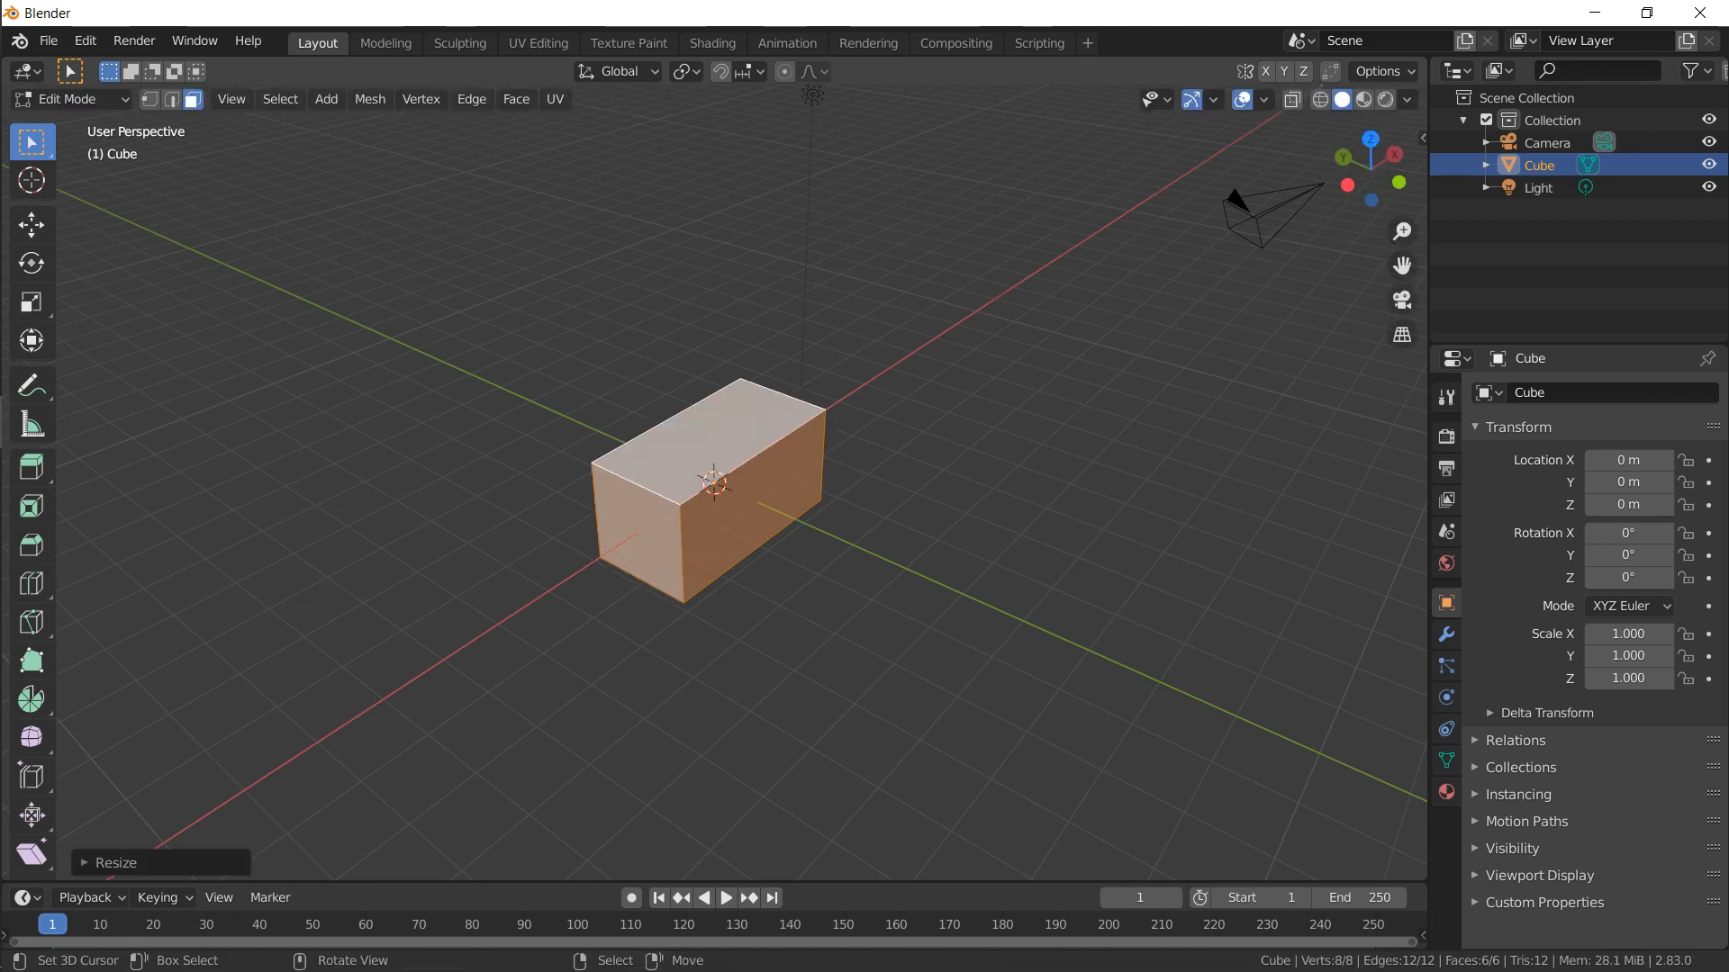
{"action": "key", "text": "s"}
{"action": "key", "text": "x"}
{"action": "key", "text": "2"}
{"action": "key", "text": "Return"}
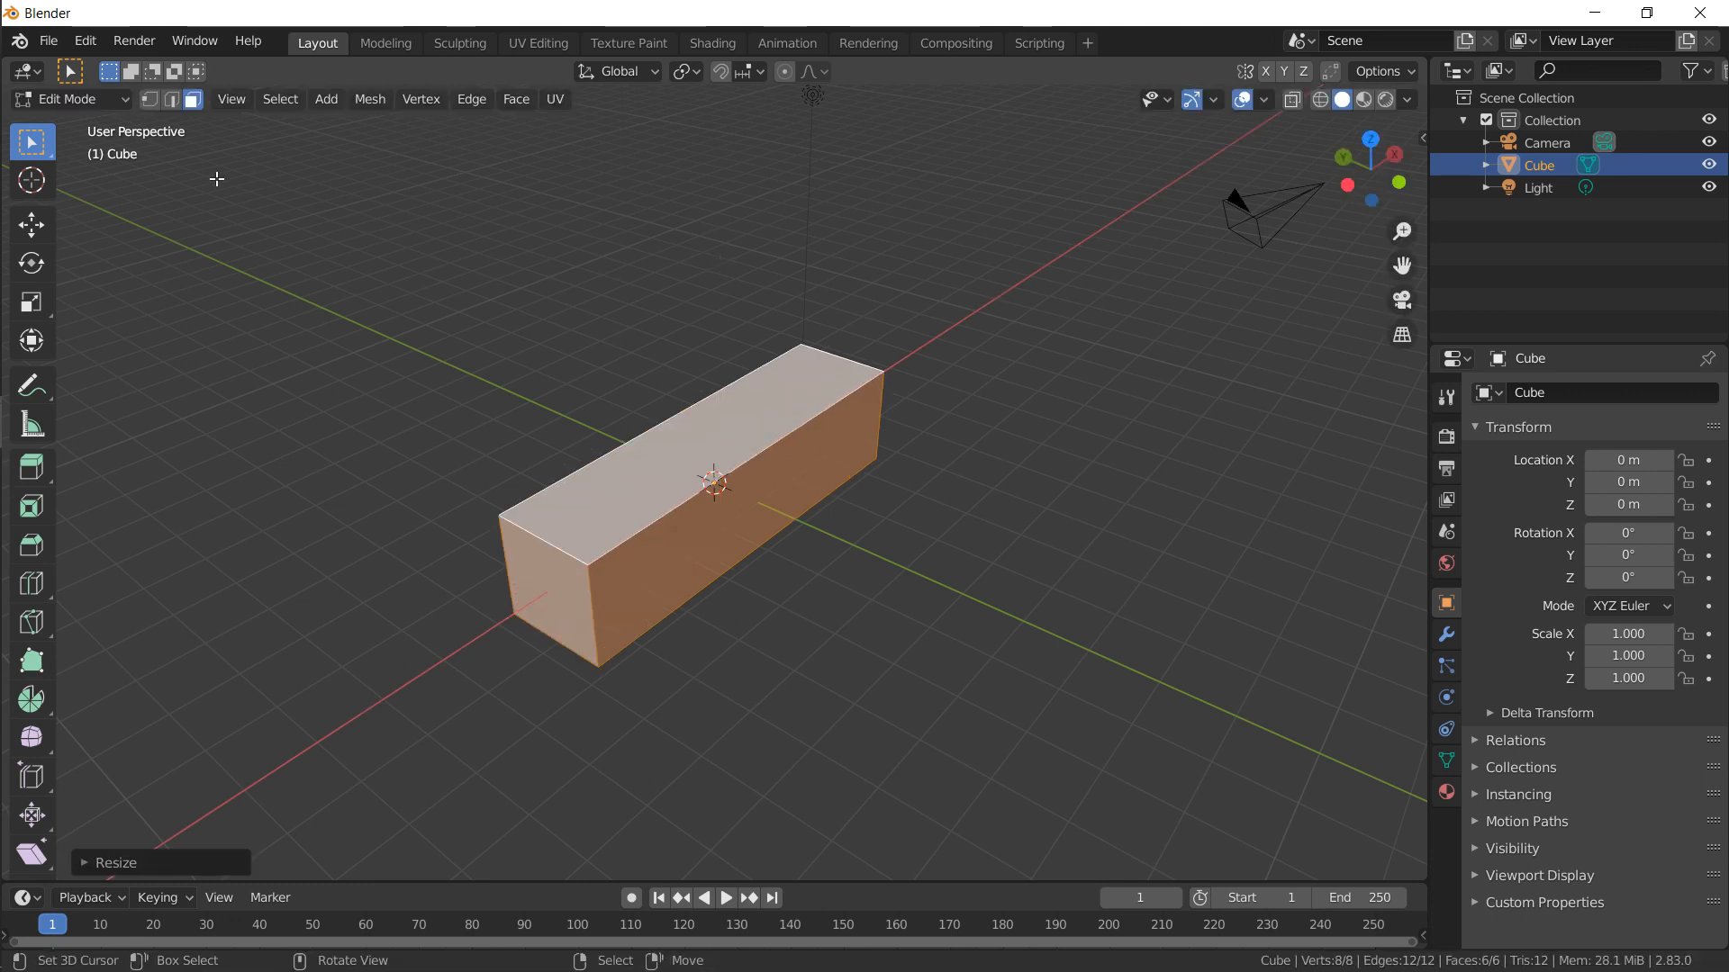
Turn on increment snapping, then move the box along positive Y and up so its base rests on the grid floor
{"action": "left_click", "coordinate": [31, 224]}
{"action": "middle_click_drag", "start_coordinate": [697, 508], "coordinate": [761, 385]}
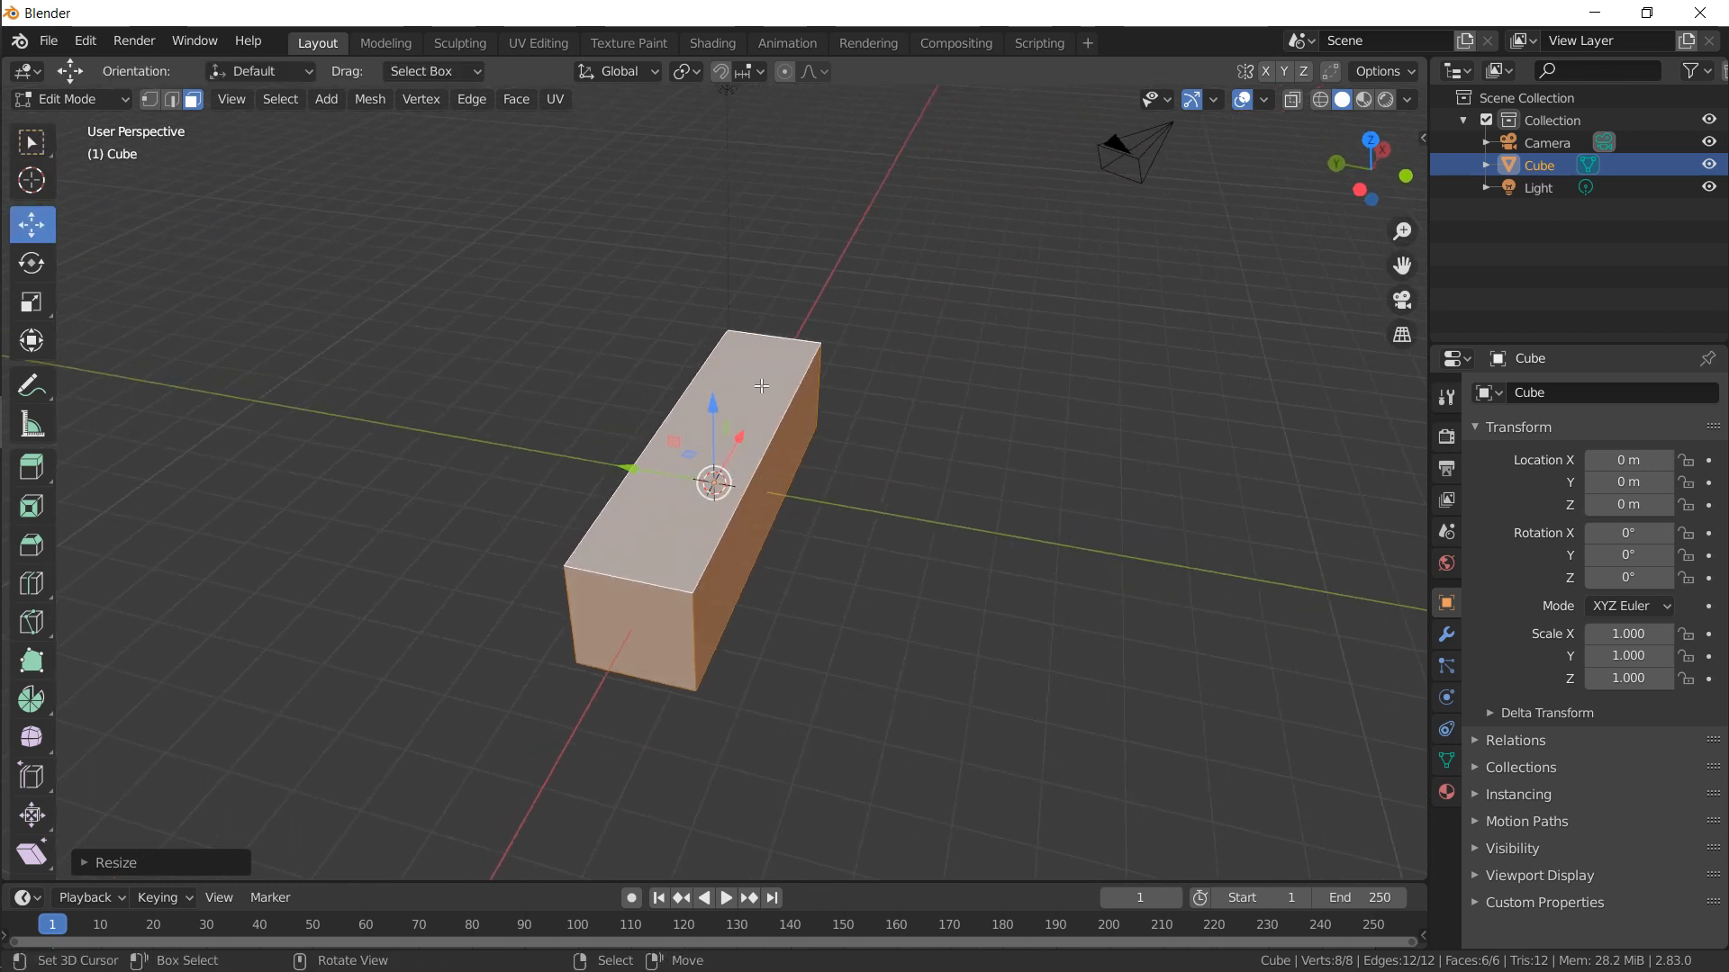
{"action": "left_click", "coordinate": [755, 73]}
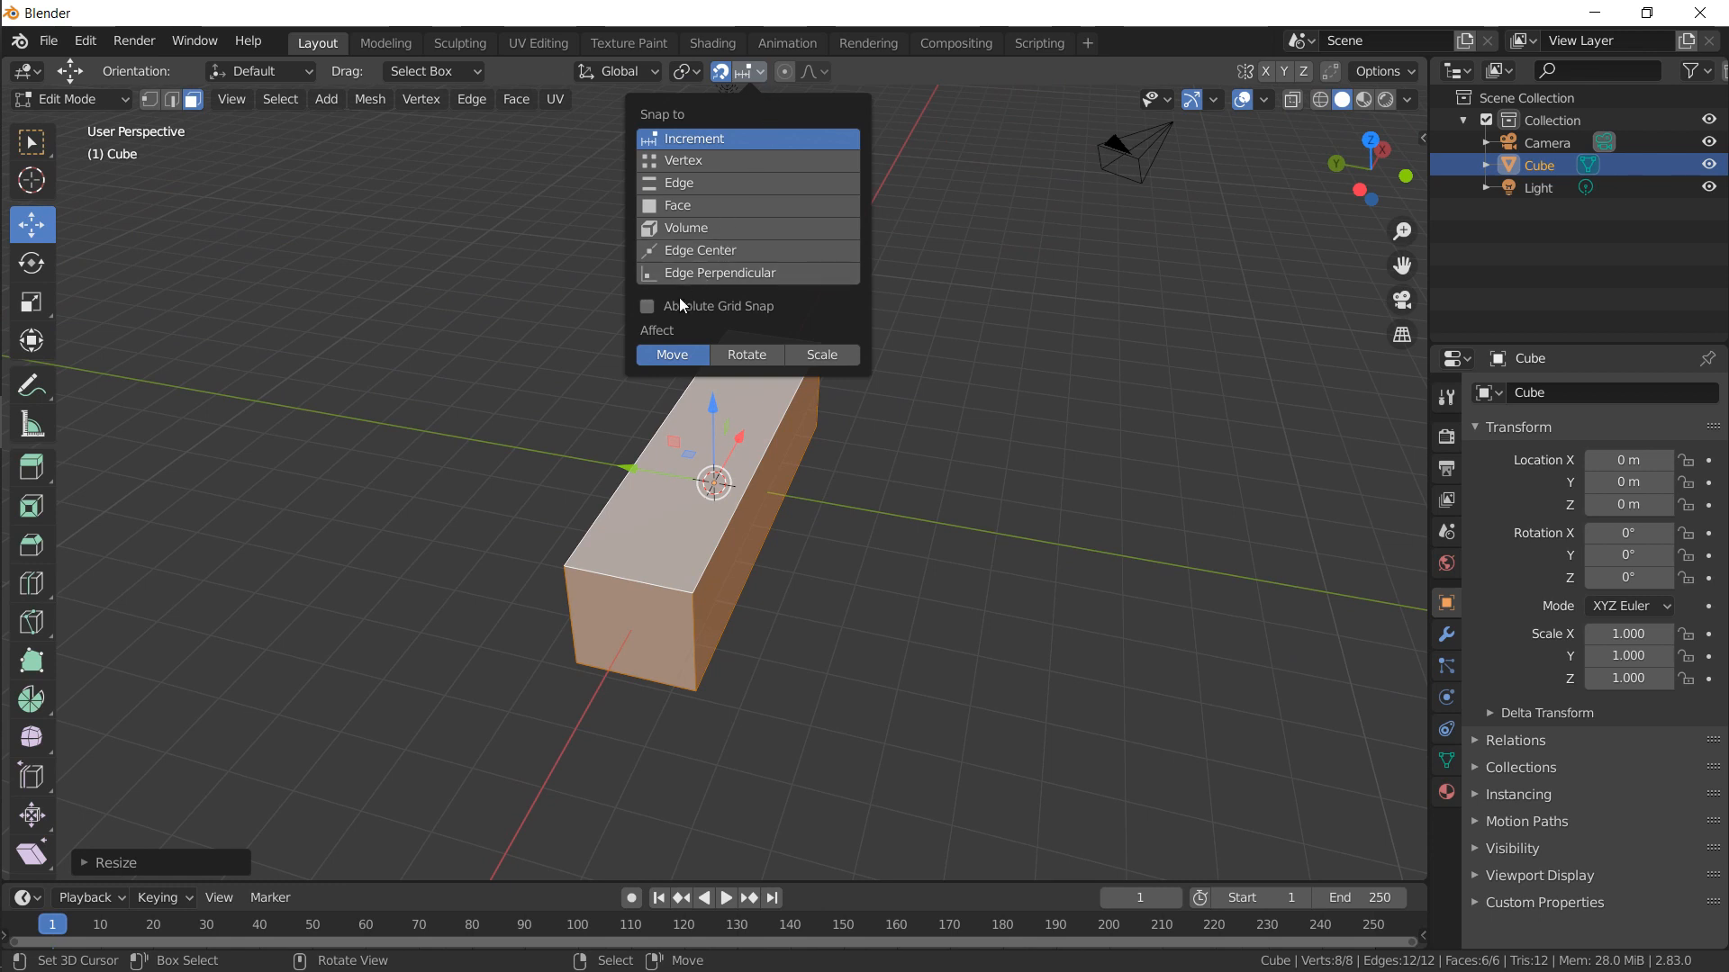
{"action": "left_click_drag", "start_coordinate": [630, 467], "coordinate": [311, 425]}
{"action": "middle_click_drag", "start_coordinate": [414, 414], "coordinate": [520, 427]}
{"action": "left_click_drag", "start_coordinate": [545, 323], "coordinate": [548, 290]}
{"action": "middle_click_drag", "start_coordinate": [579, 316], "coordinate": [490, 414]}
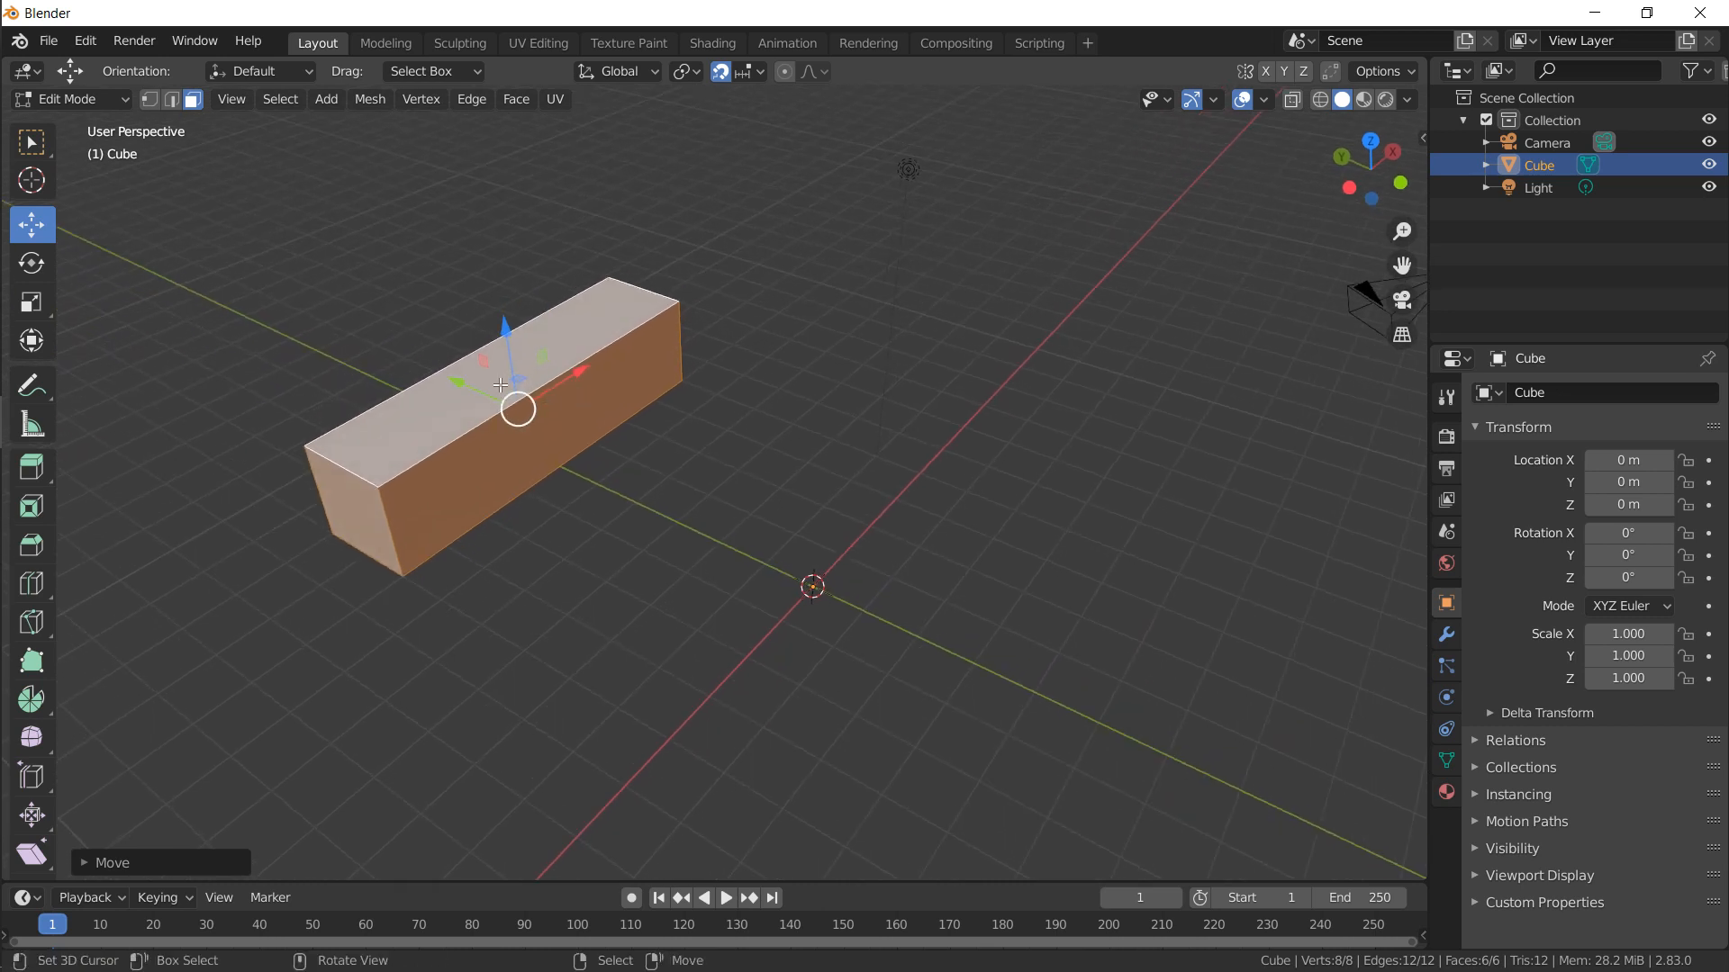
Cut two loops across the length of the box and scale them apart along X toward its ends
{"action": "left_click", "coordinate": [500, 384]}
{"action": "key", "text": "ctrl+r"}
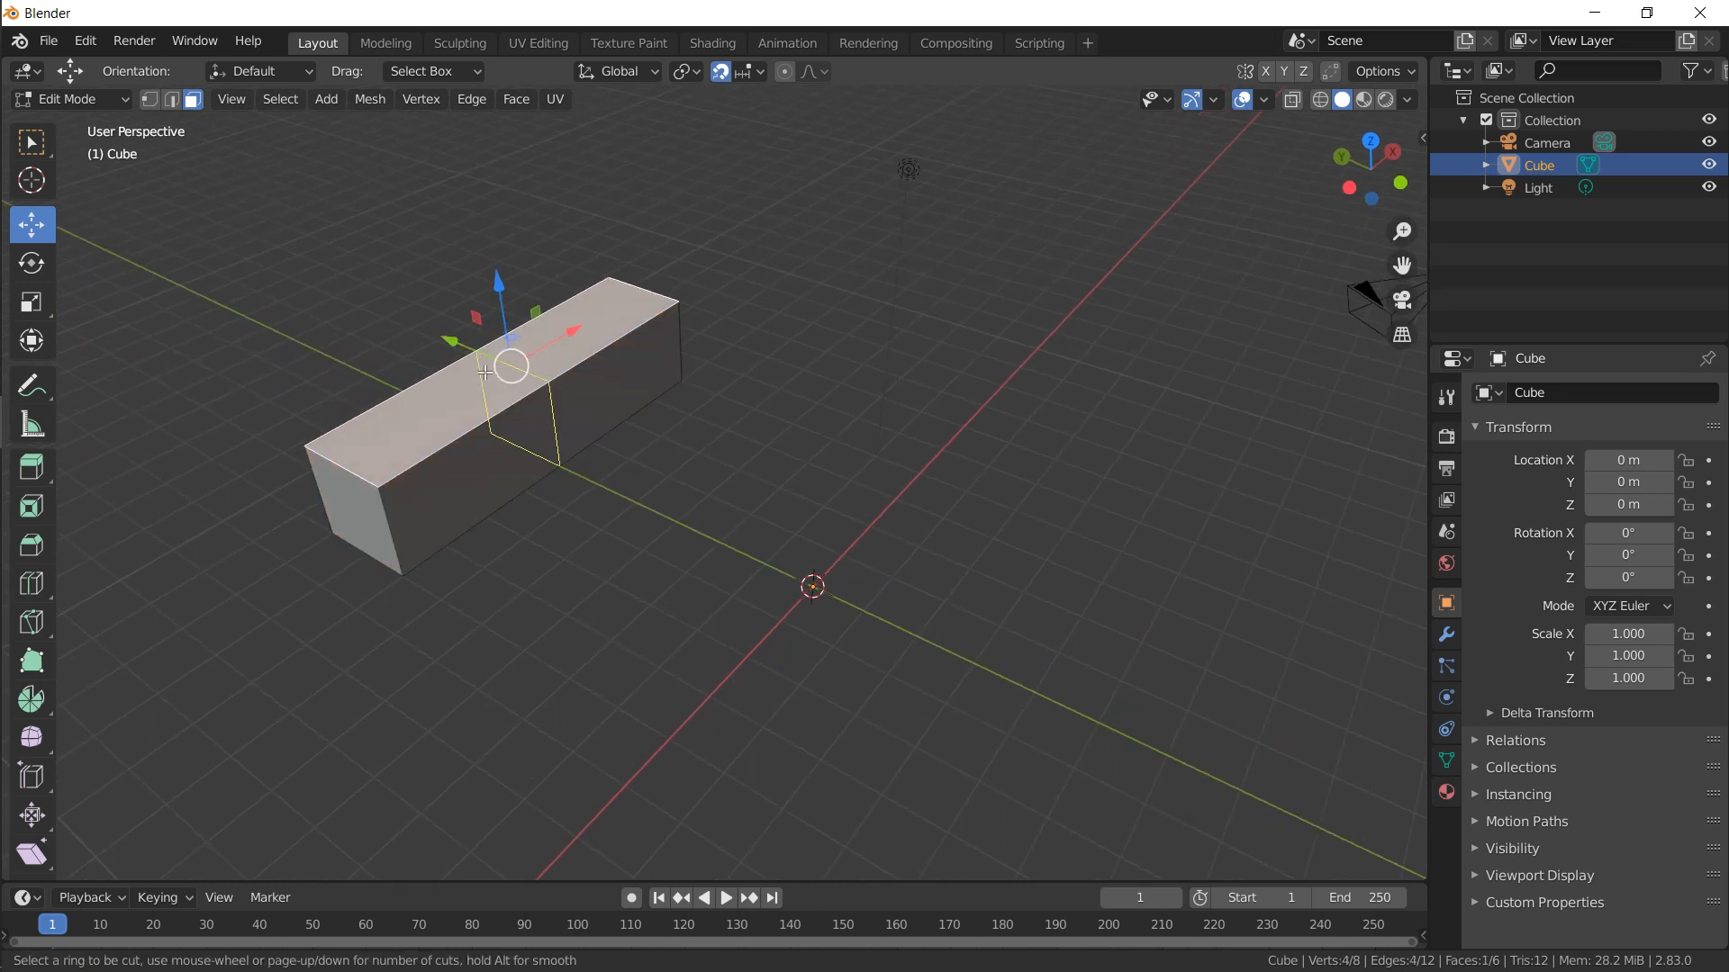
{"action": "scroll", "coordinate": [485, 373], "scroll_direction": "up", "scroll_amount": 1}
{"action": "left_click", "coordinate": [485, 371]}
{"action": "left_click", "coordinate": [484, 372]}
{"action": "key", "text": "s"}
{"action": "key", "text": "x"}
{"action": "key", "text": "x"}
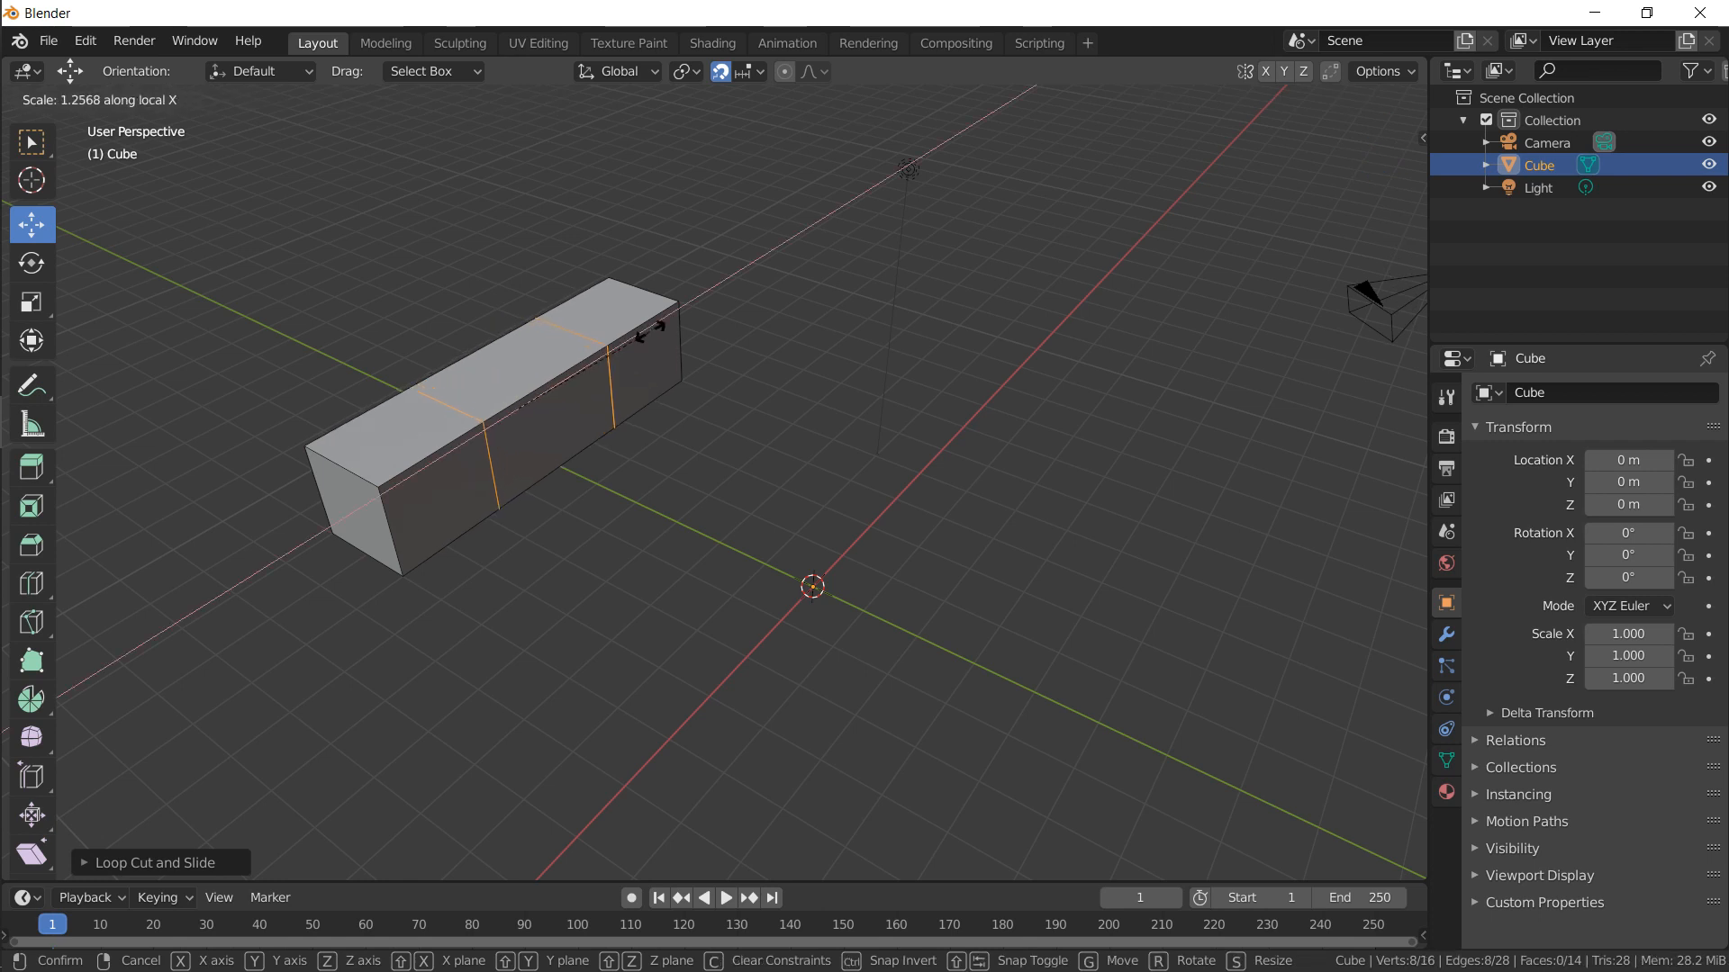
{"action": "left_click", "coordinate": [762, 273]}
Add two more loop cuts in the middle section, sliding one onto the existing cut at each end
{"action": "key", "text": "ctrl+r"}
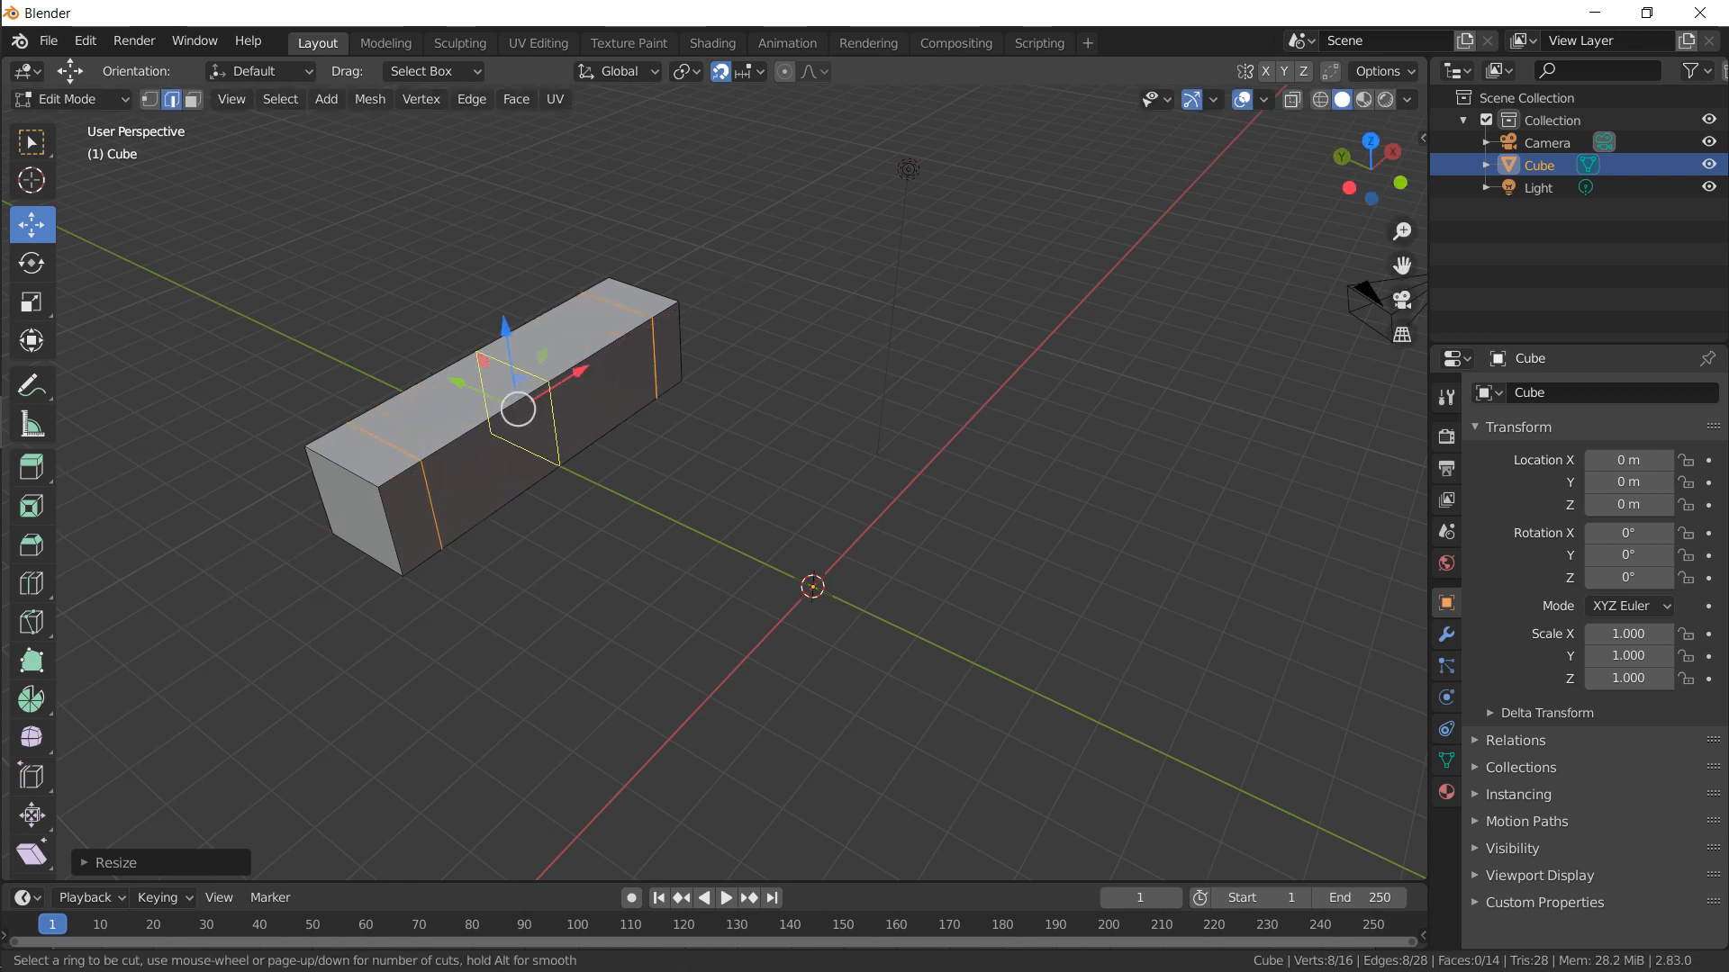
{"action": "left_click", "coordinate": [518, 410]}
{"action": "left_click", "coordinate": [527, 350]}
{"action": "key", "text": "ctrl+r"}
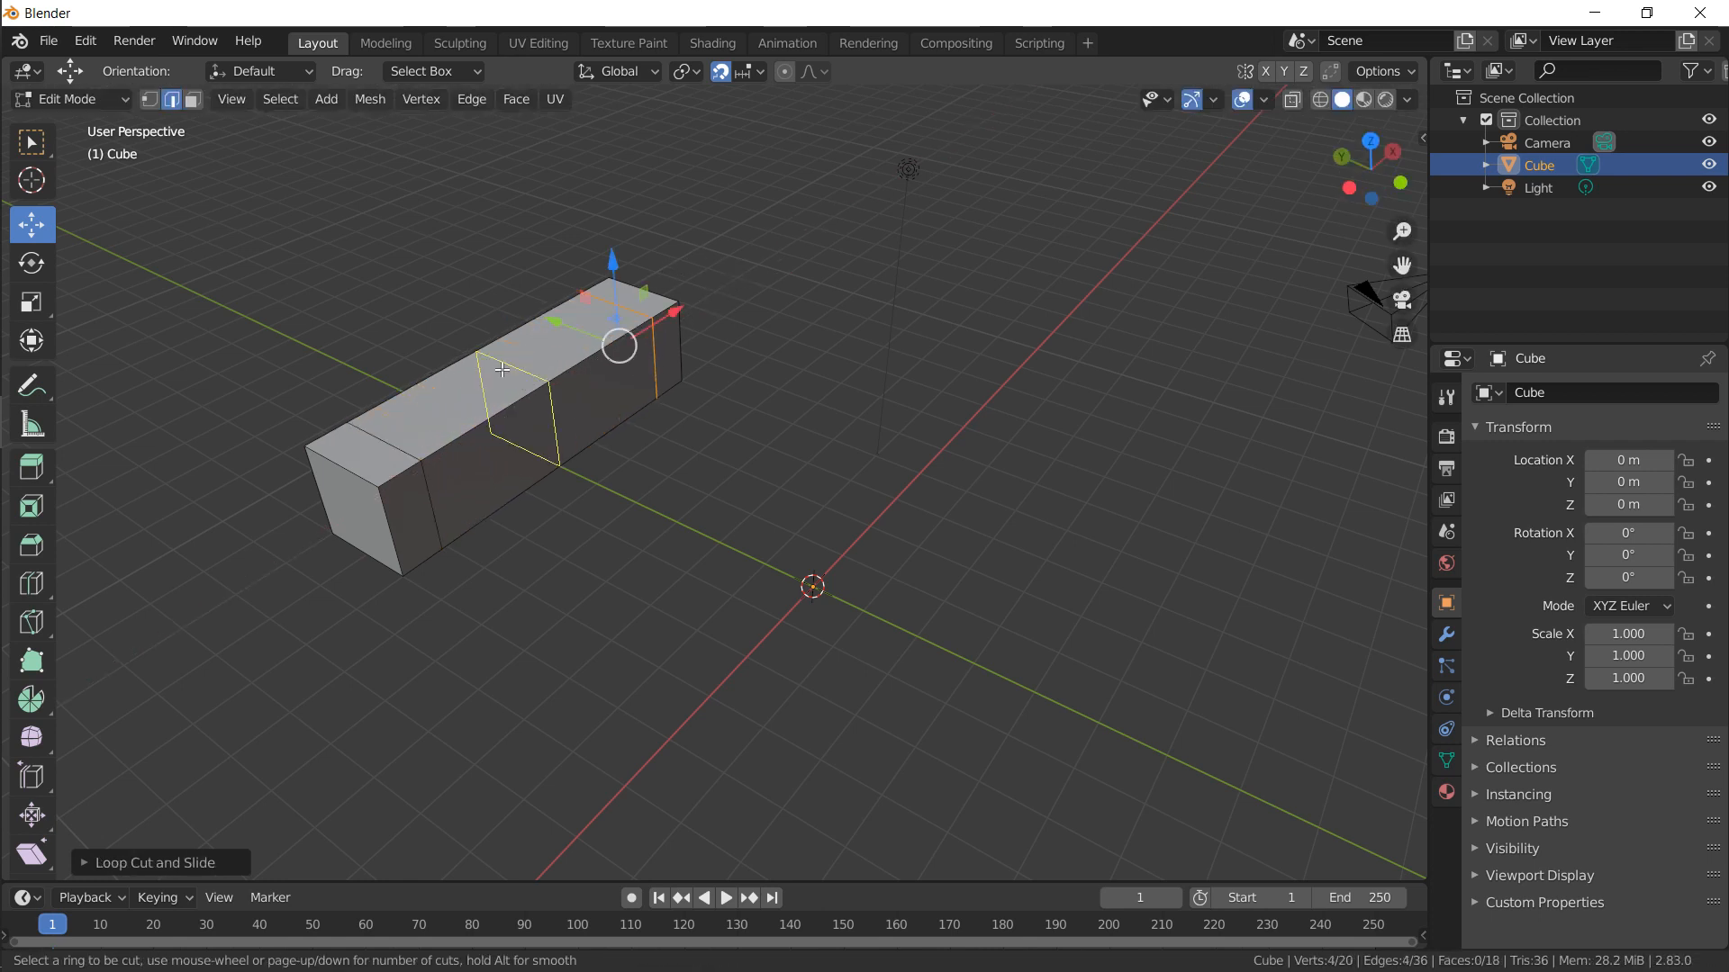
{"action": "left_click", "coordinate": [387, 464]}
{"action": "left_click", "coordinate": [378, 467]}
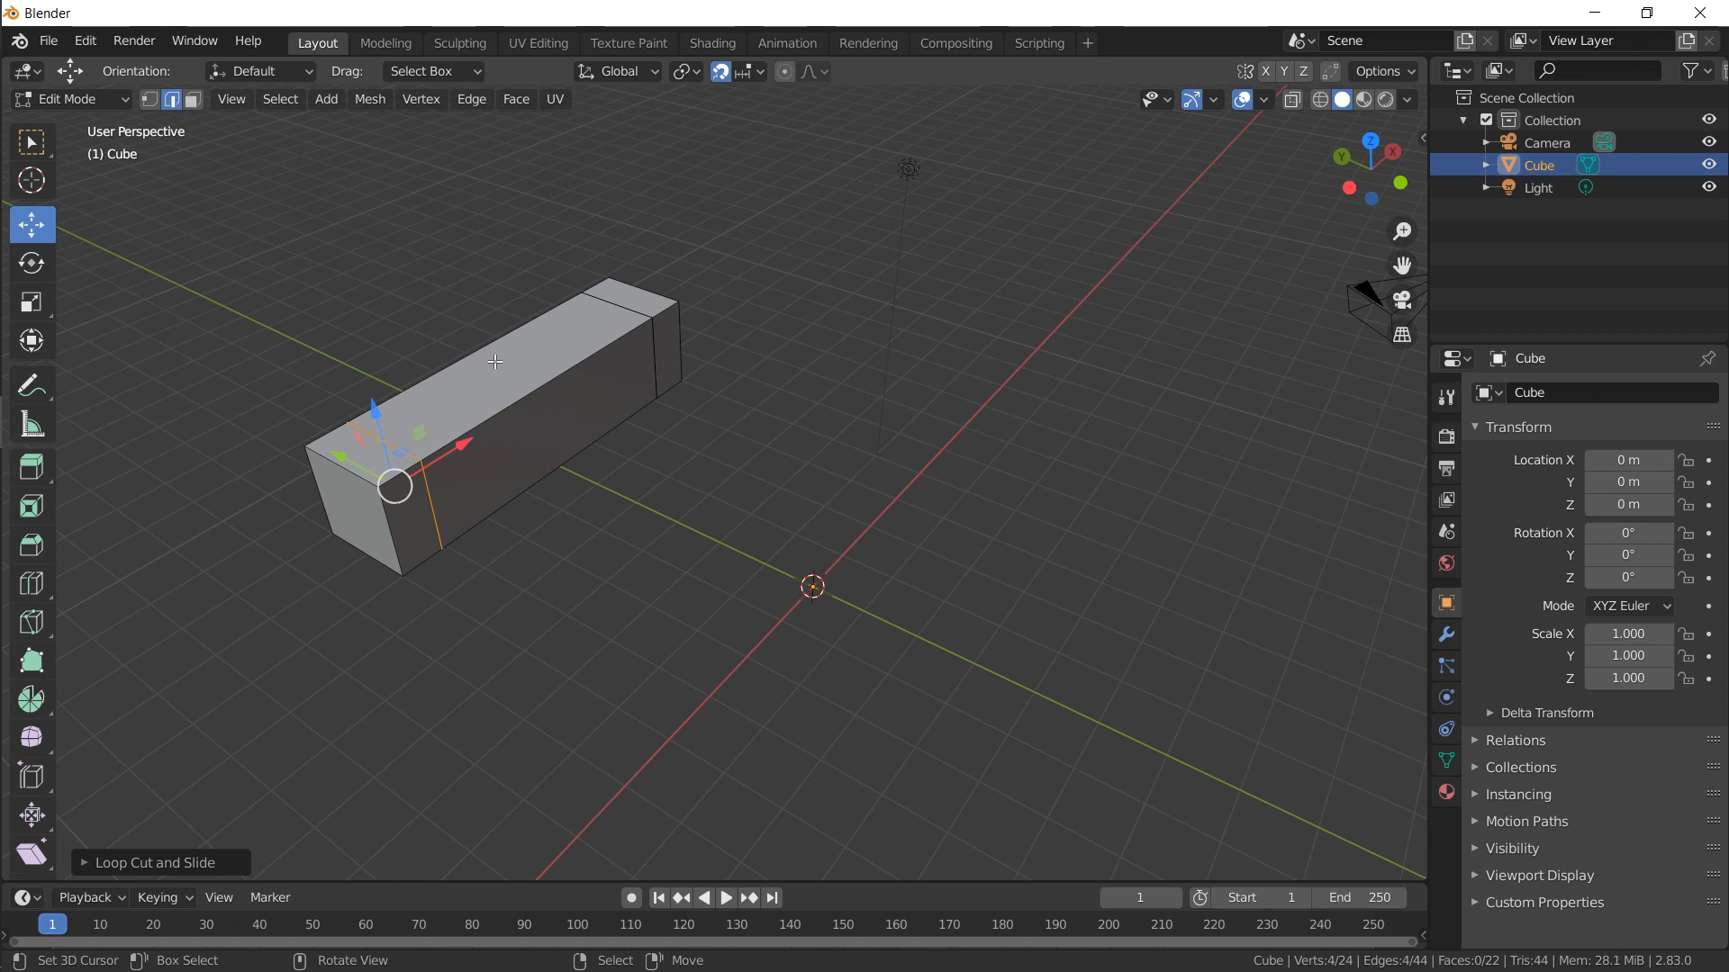
Bevel the upper front edge of the box's middle section with one segment to form a sloped face
{"action": "left_click", "coordinate": [487, 401]}
{"action": "key", "text": "ctrl+b"}
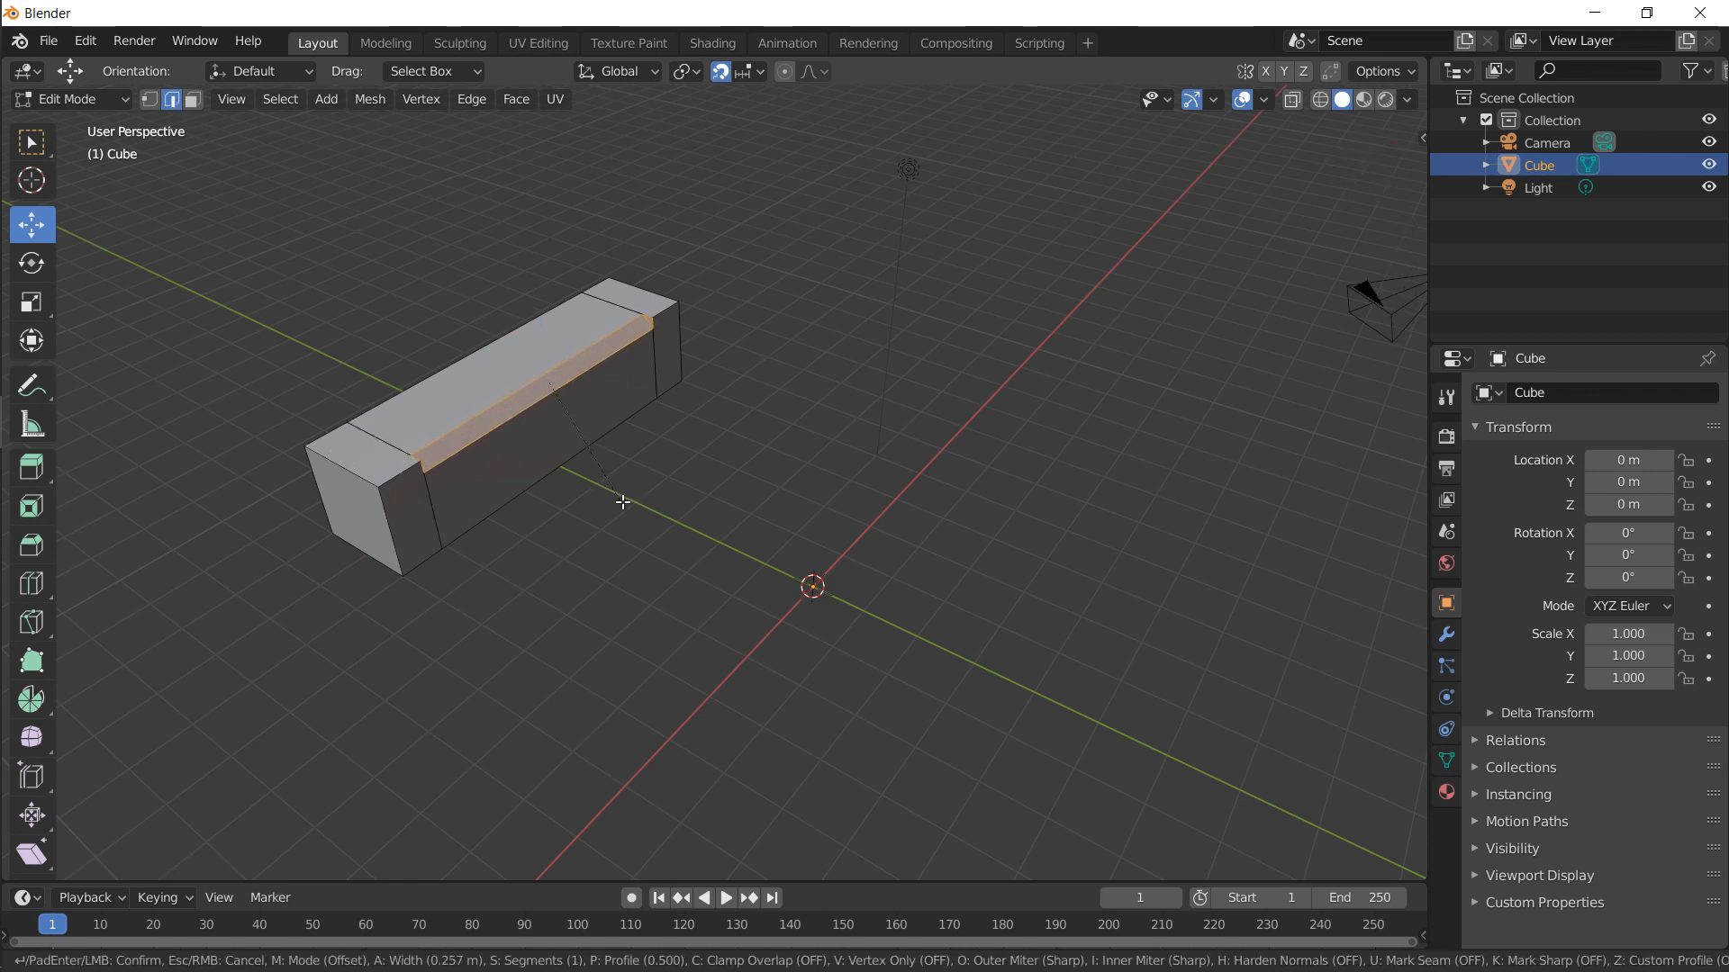
{"action": "left_click", "coordinate": [640, 525]}
Select the top faces of both end blocks and inset them to leave a thin rim
{"action": "middle_click_drag", "start_coordinate": [640, 525], "coordinate": [587, 441]}
{"action": "middle_click_drag", "start_coordinate": [587, 441], "coordinate": [625, 506], "text": "shift"}
{"action": "left_click", "coordinate": [419, 494]}
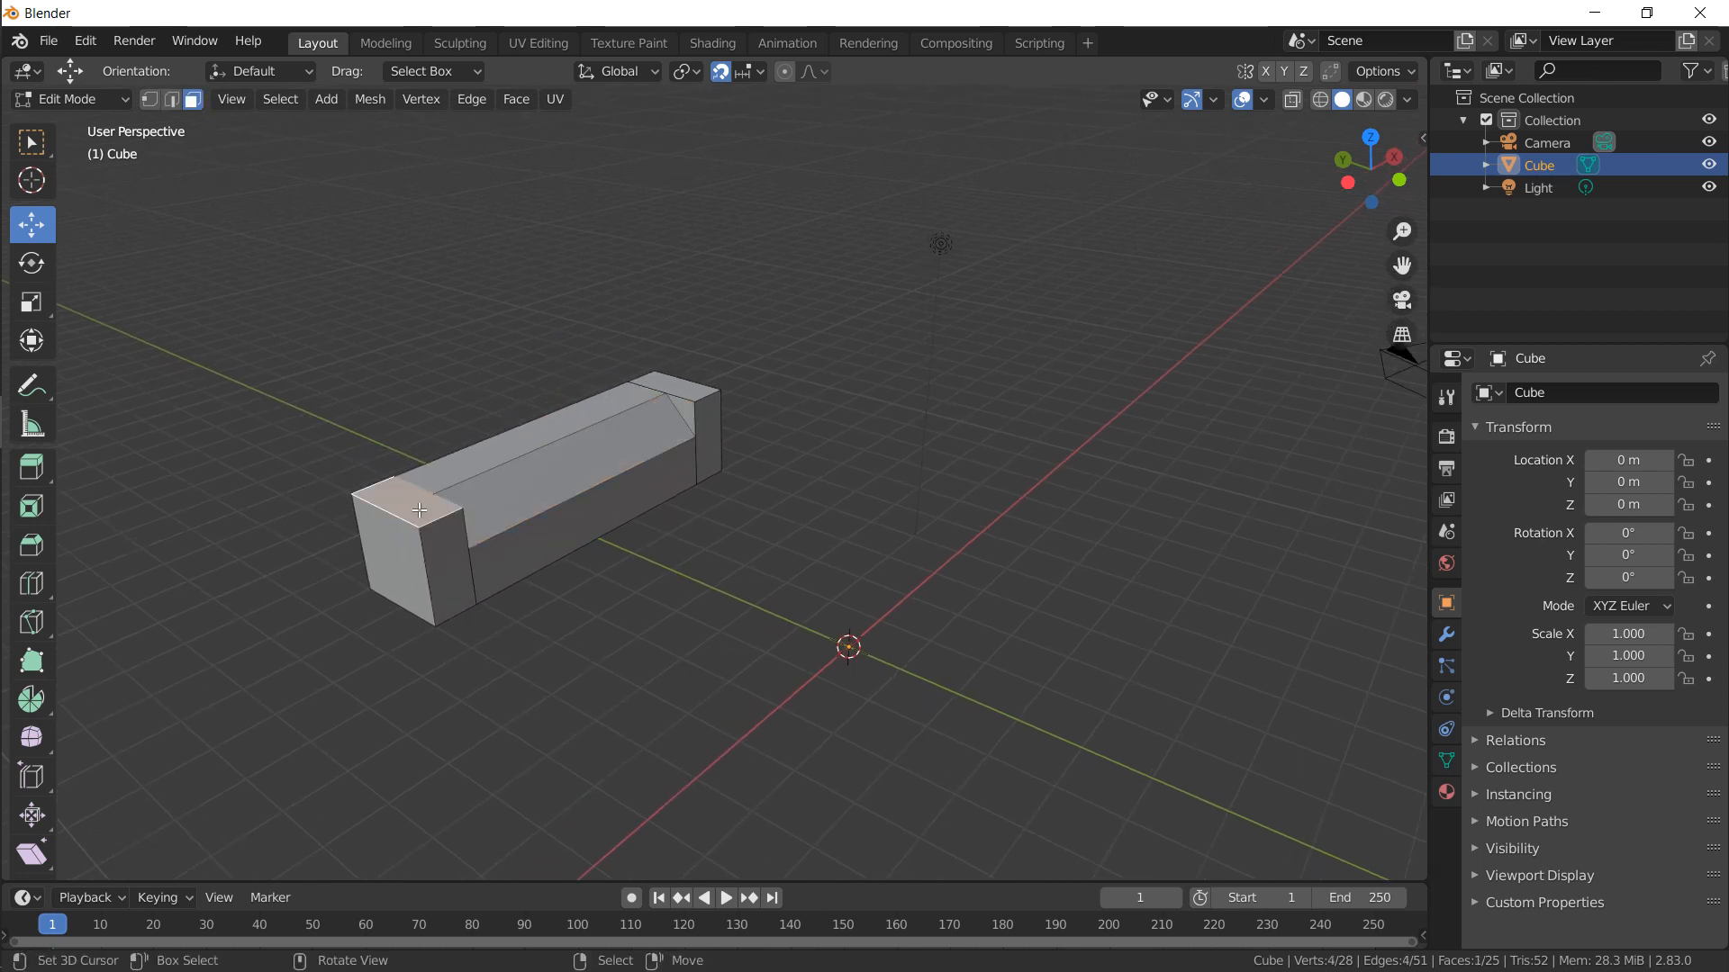
{"action": "left_click", "coordinate": [674, 386], "text": "shift"}
{"action": "key", "text": "i"}
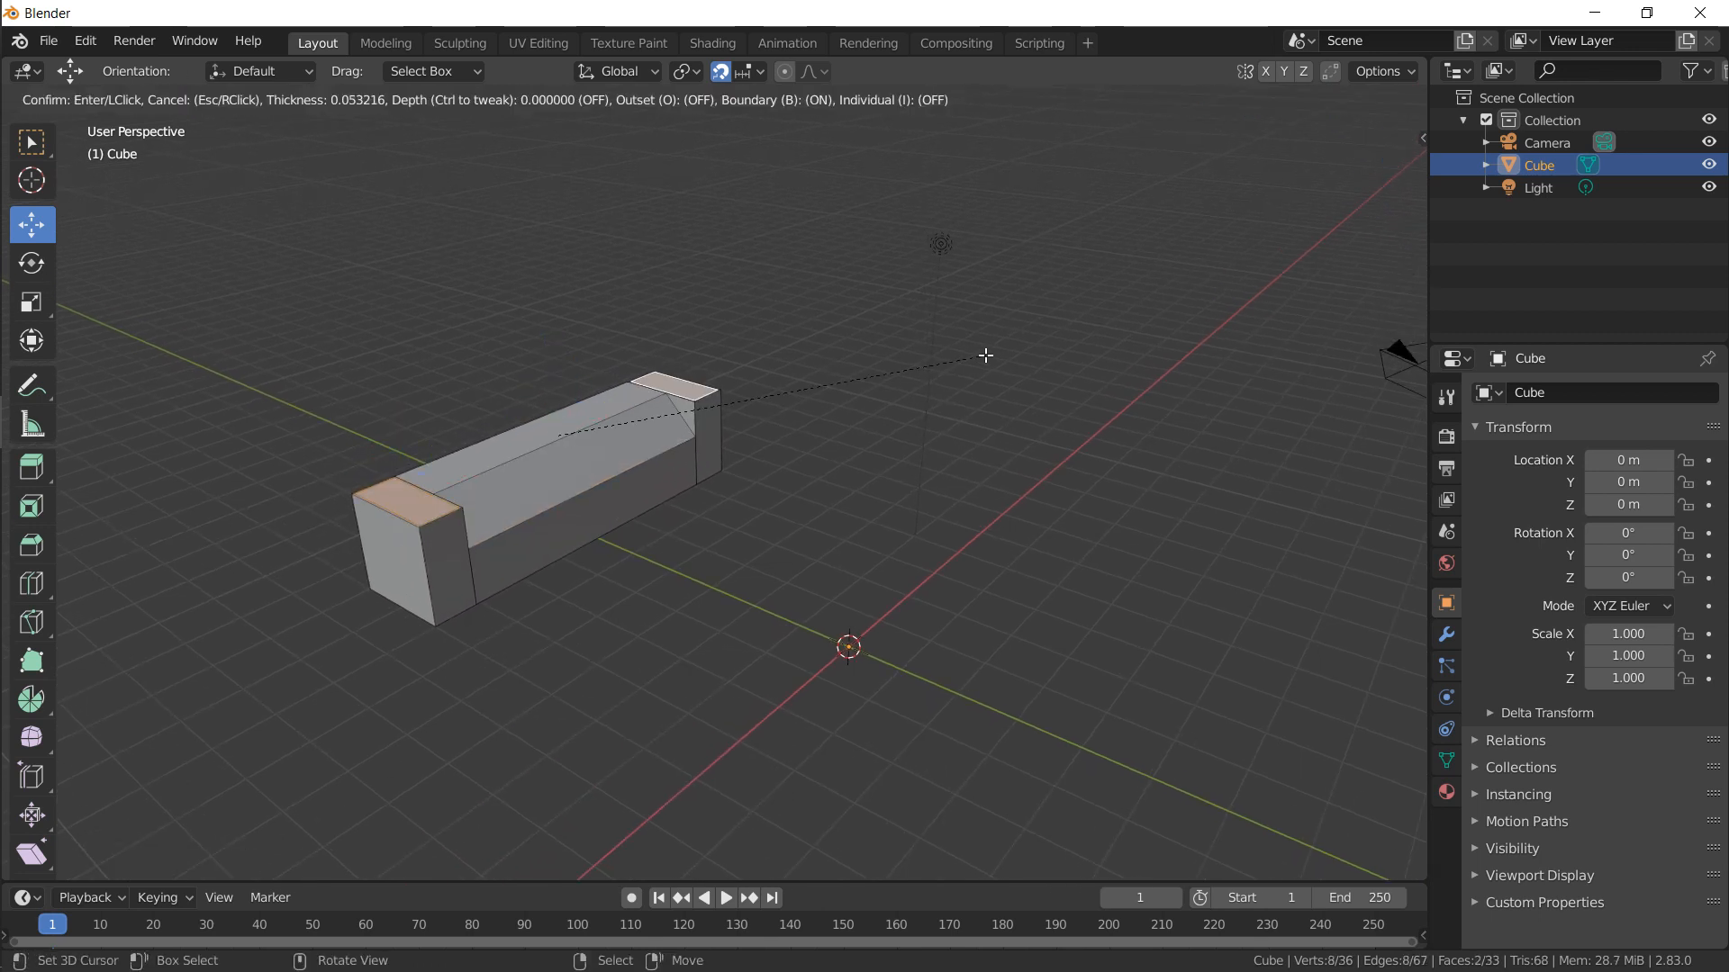
{"action": "left_click", "coordinate": [986, 356]}
{"action": "right_click", "coordinate": [980, 357]}
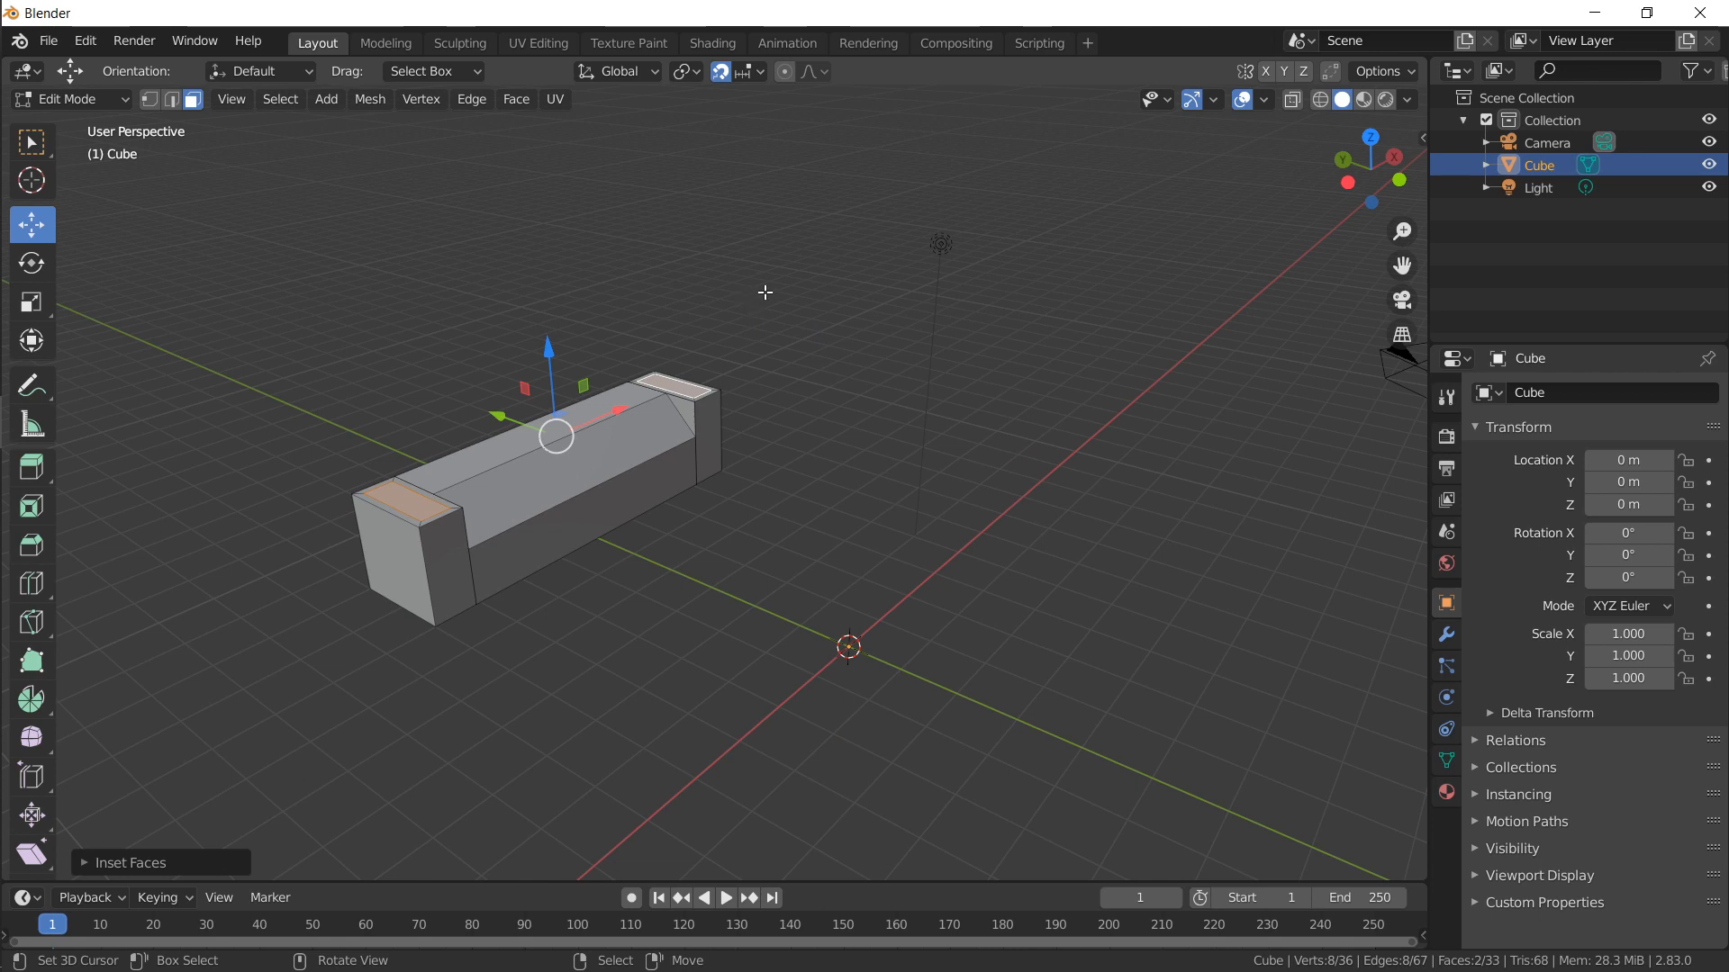
Extrude the two inset faces with snapping turned off and lower them along Z to hollow out the end blocks
{"action": "key", "text": "e"}
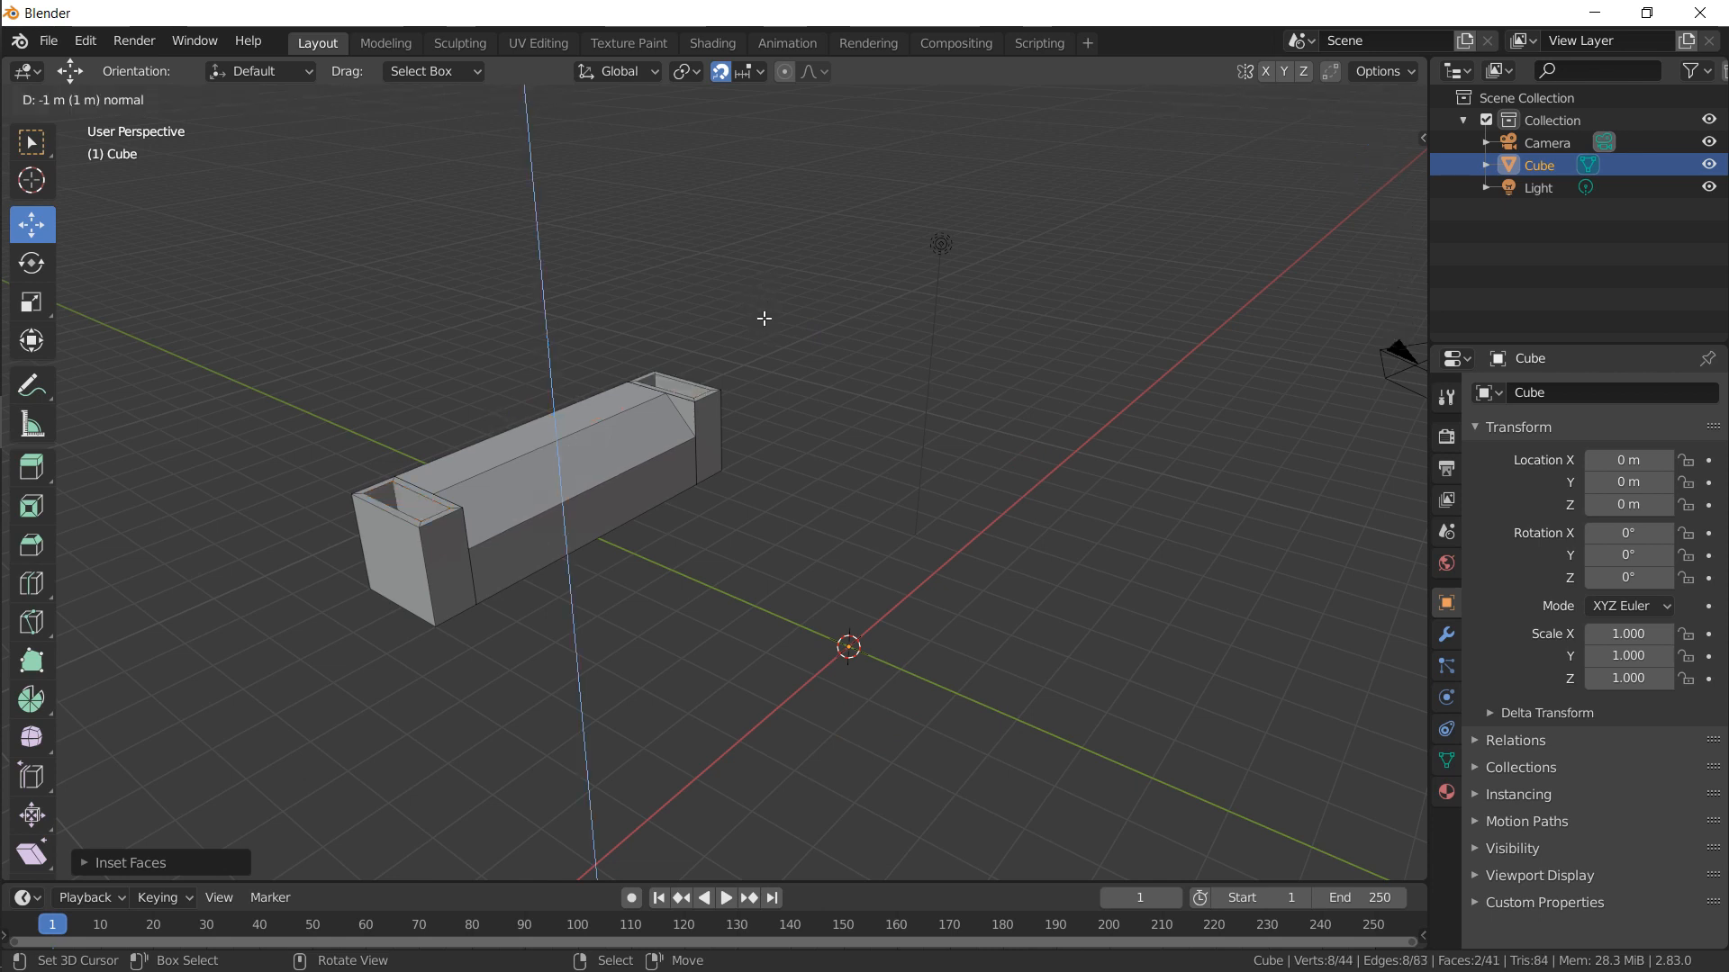
{"action": "right_click", "coordinate": [763, 319]}
{"action": "key", "text": "shift+Tab"}
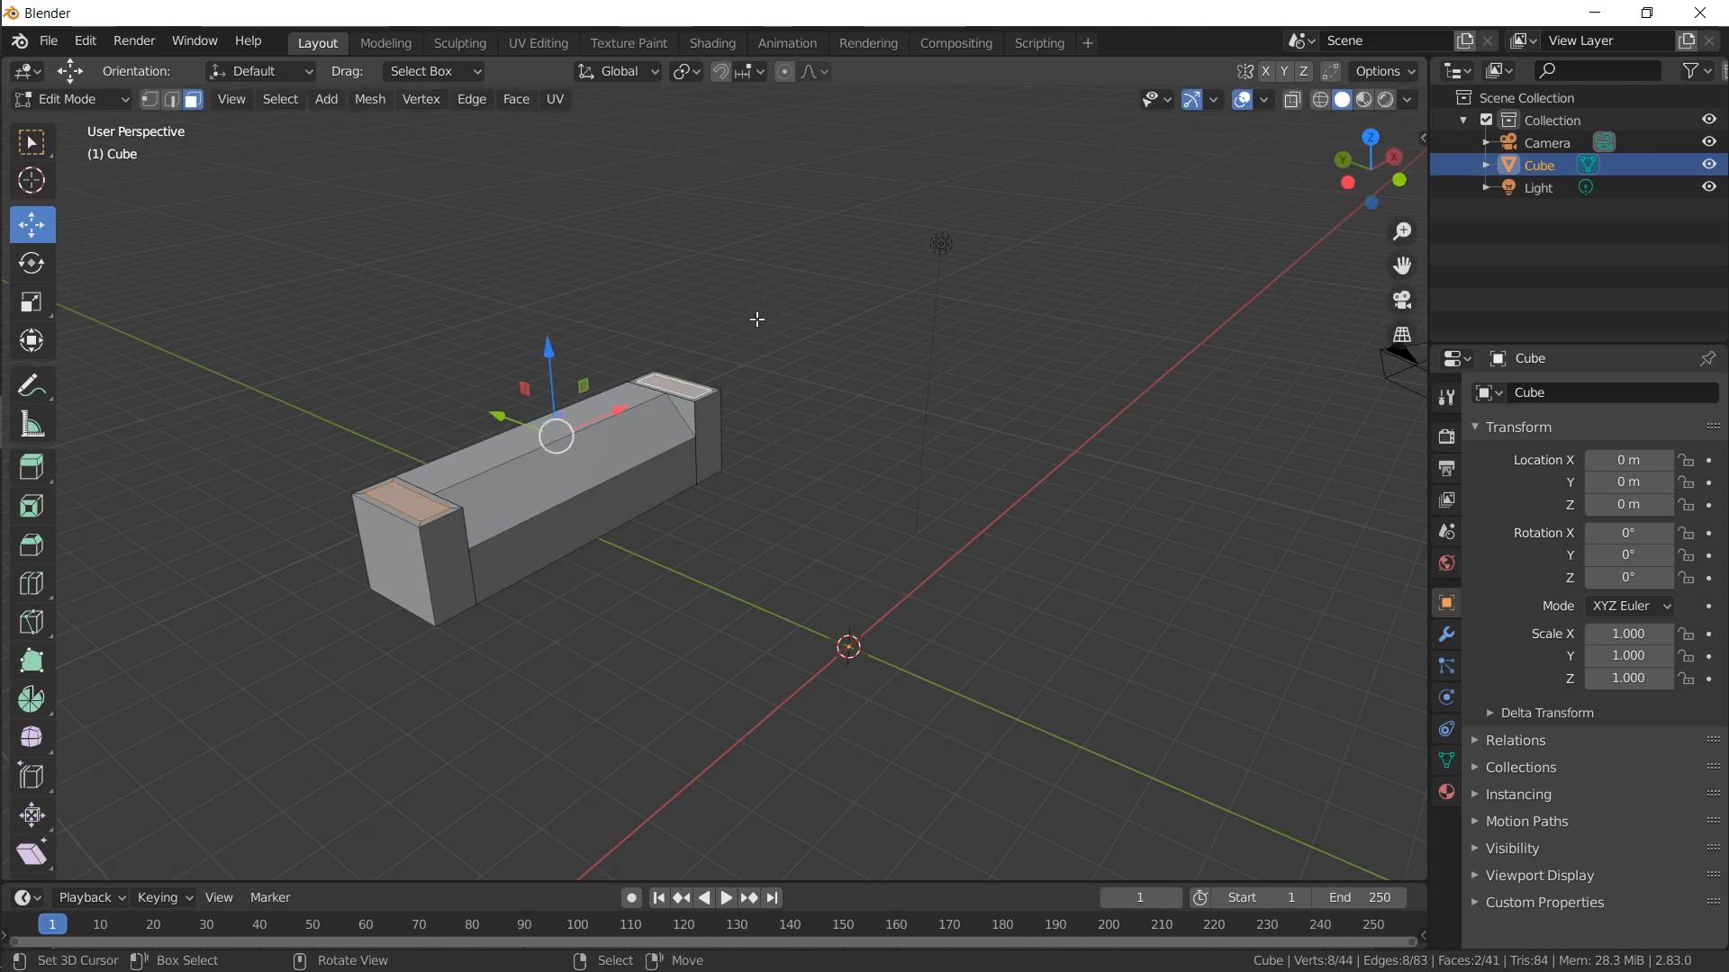
{"action": "key", "text": "g"}
{"action": "key", "text": "z"}
{"action": "left_click", "coordinate": [760, 342]}
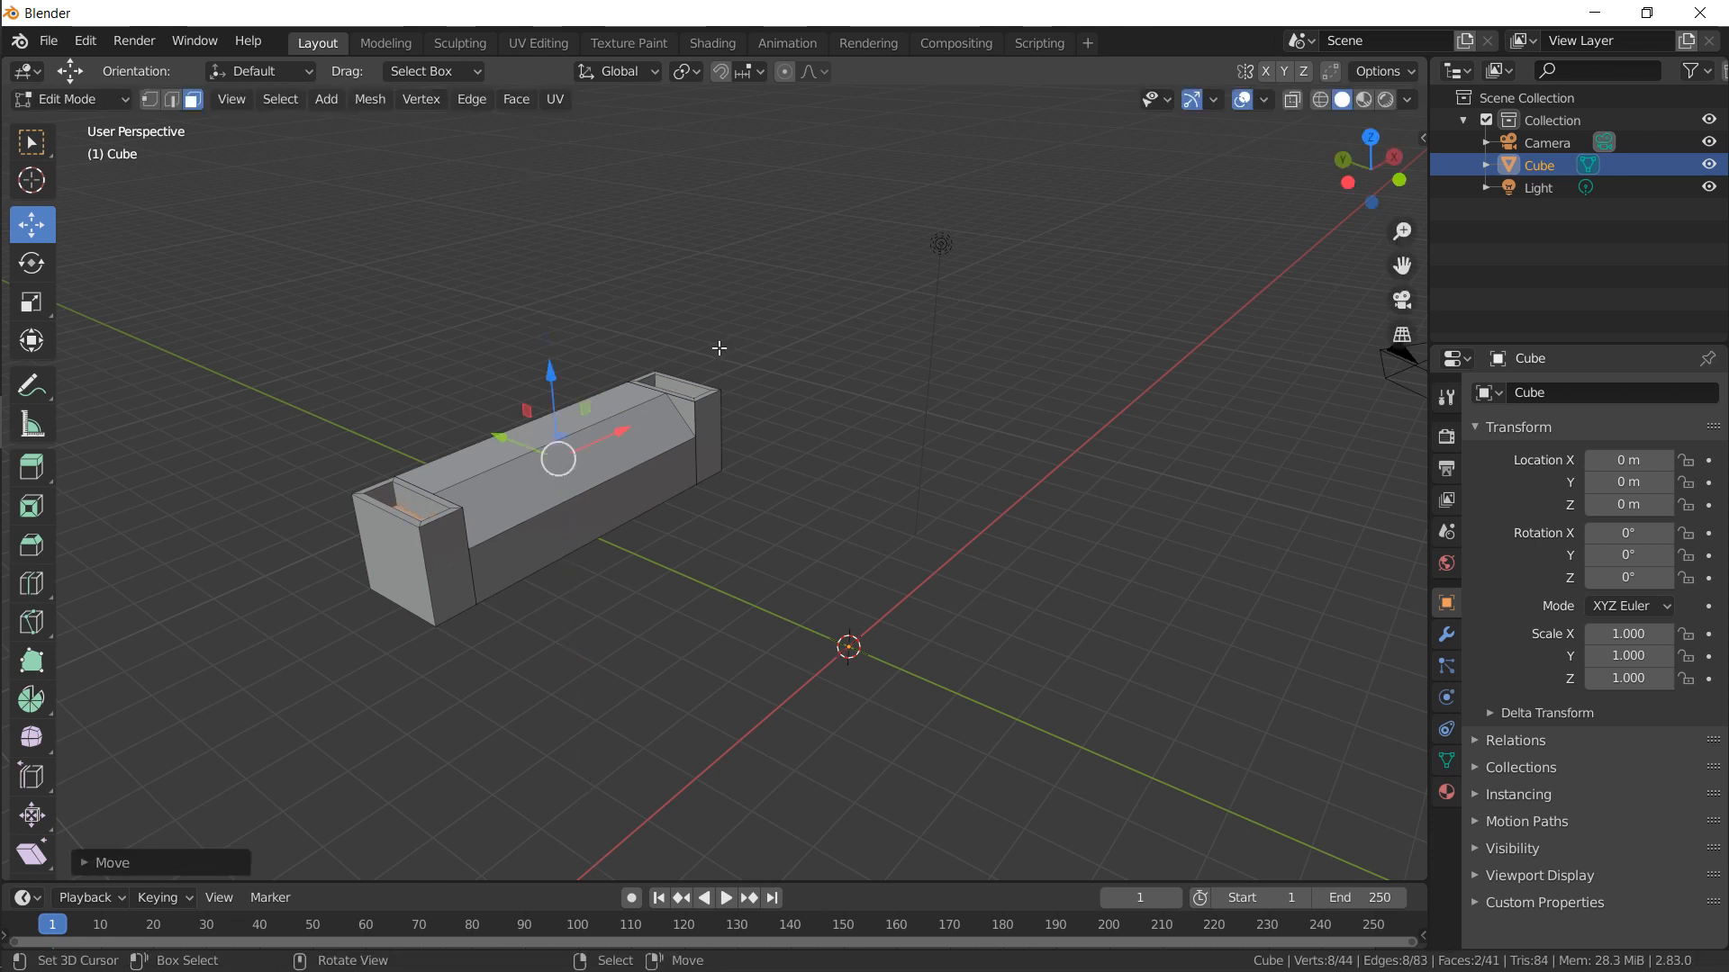
Duplicate the upper back edge of the middle section and raise the copy slightly along Z
{"action": "left_click", "coordinate": [581, 387]}
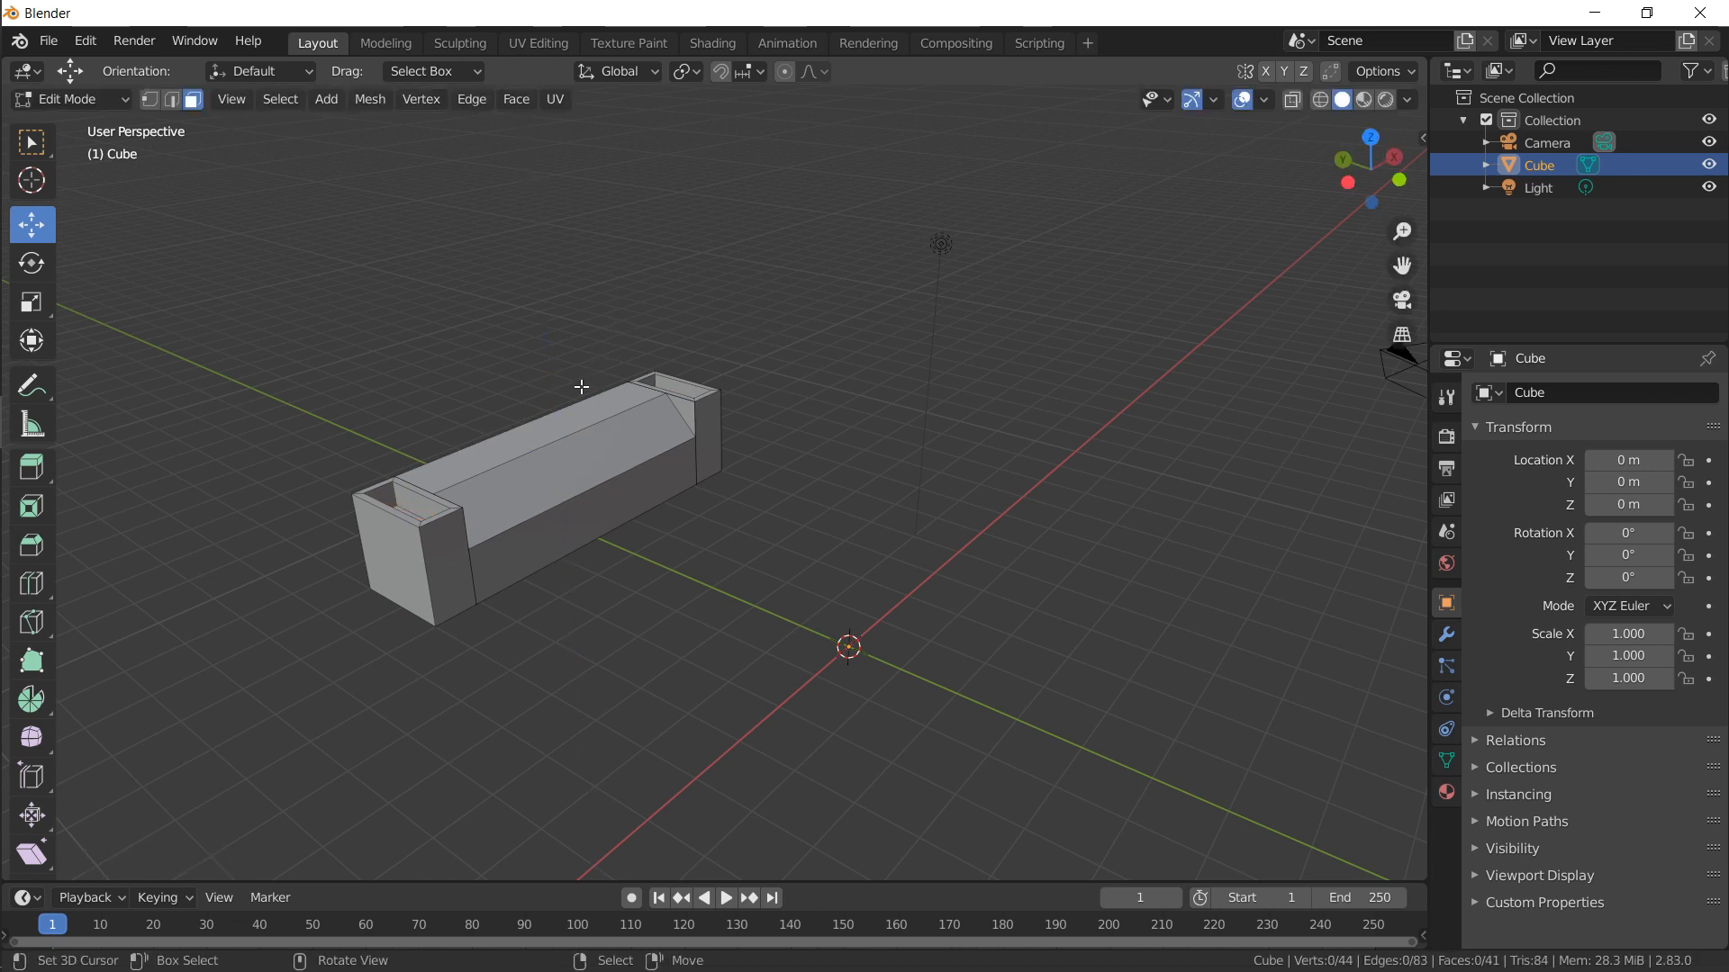
{"action": "left_click", "coordinate": [436, 409]}
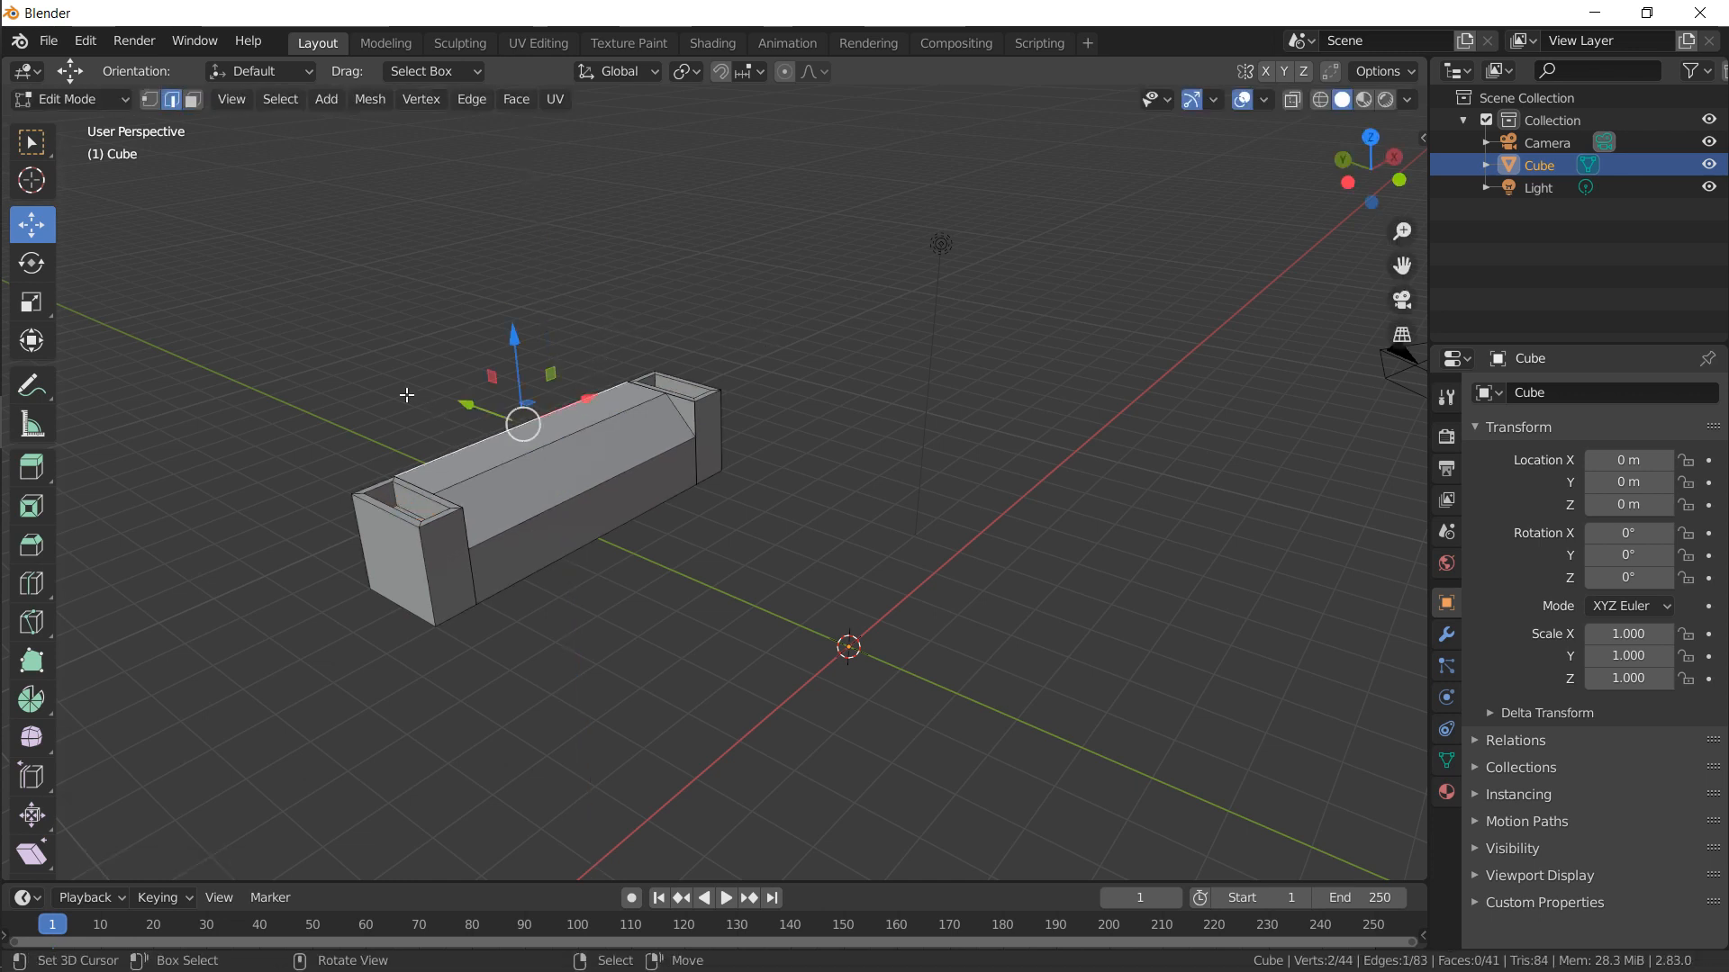
{"action": "key", "text": "shift+d"}
{"action": "right_click", "coordinate": [407, 394]}
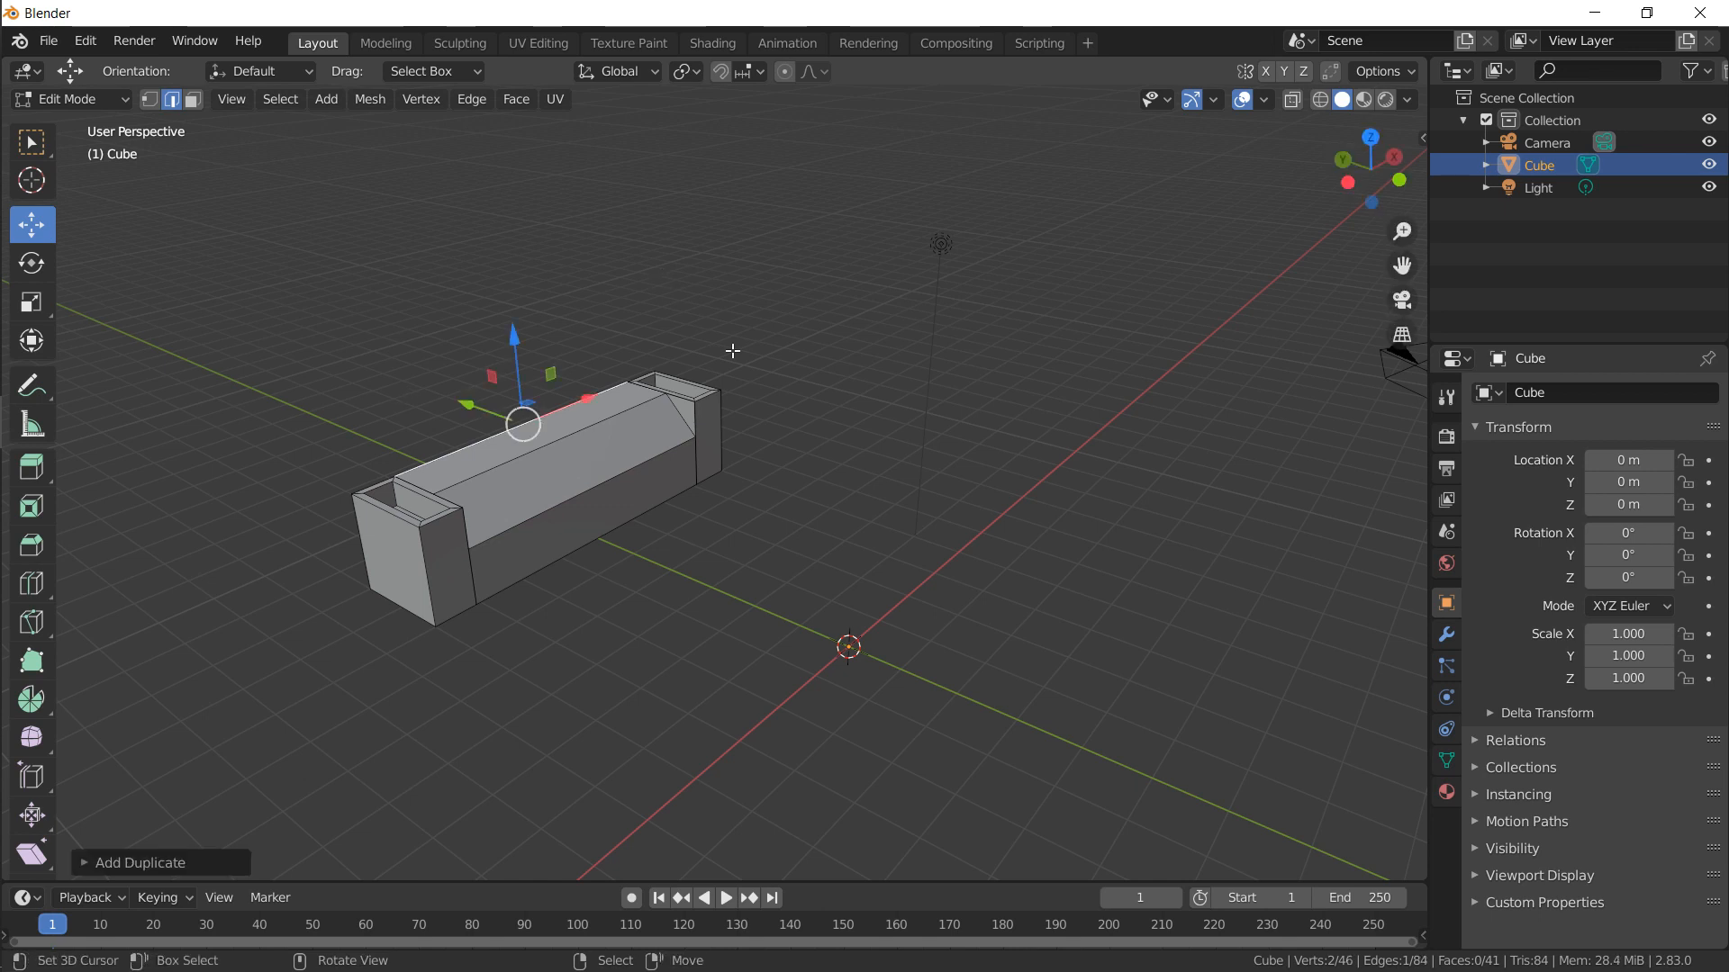
{"action": "key", "text": "g"}
{"action": "key", "text": "z"}
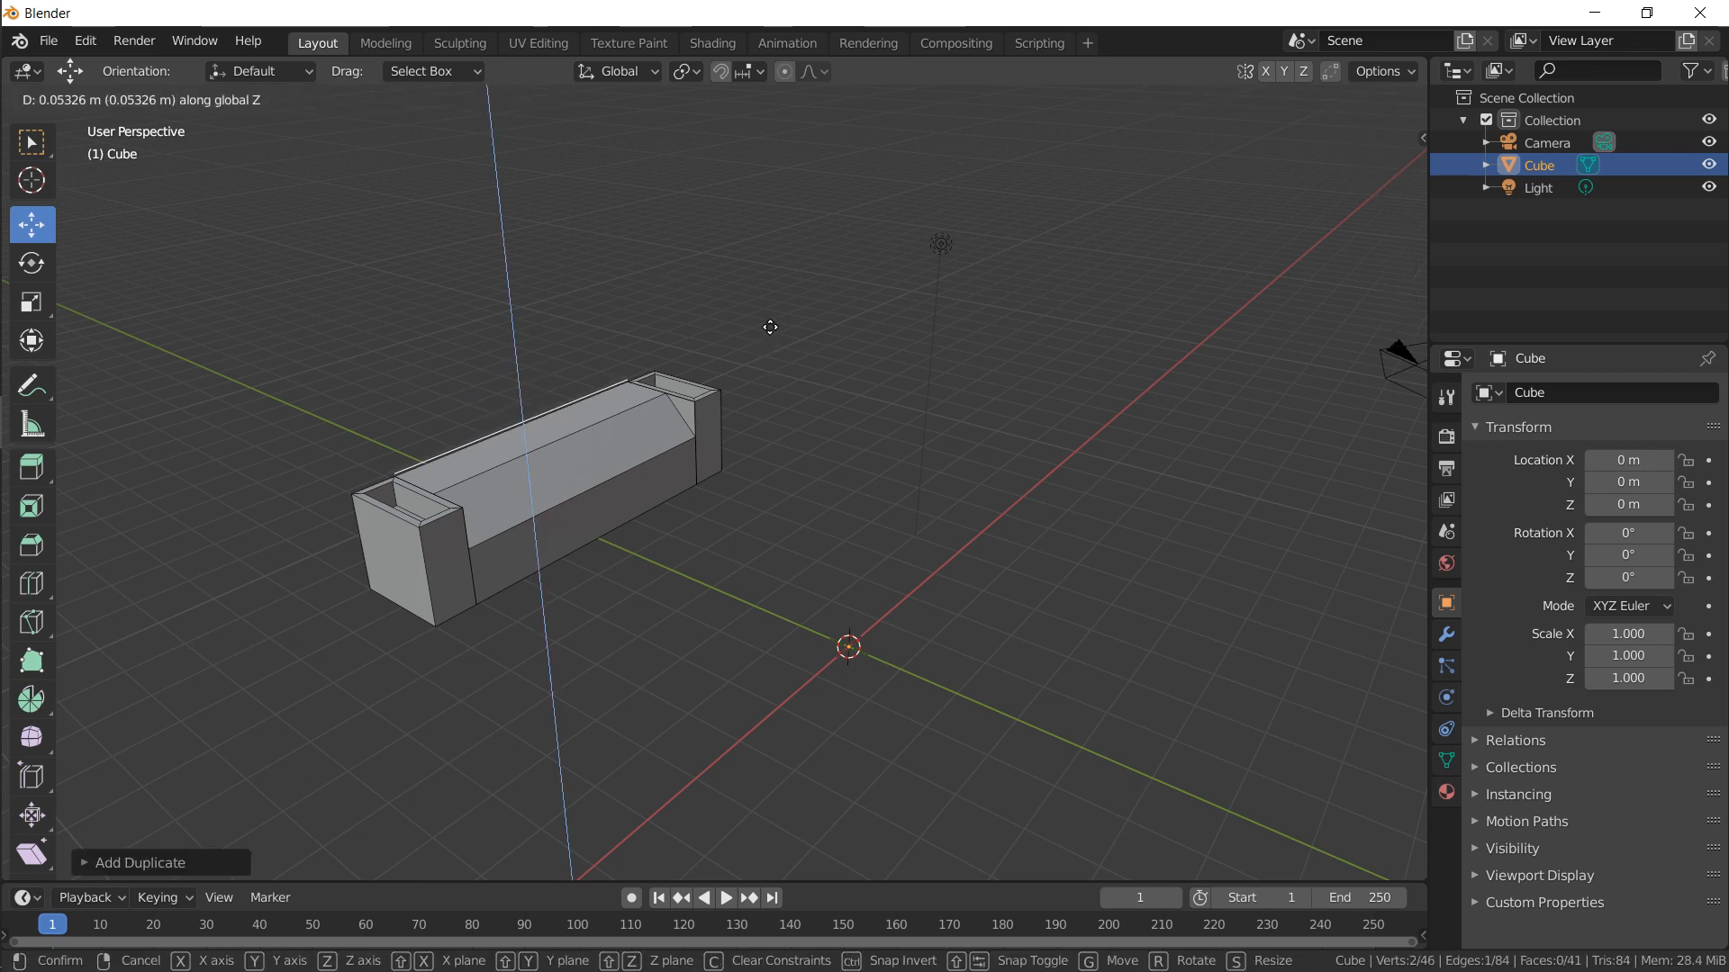
{"action": "left_click", "coordinate": [764, 346]}
Extrude the duplicated middle edge about 4.2 m up along Z to form a tall back panel
{"action": "key", "text": "e"}
{"action": "key", "text": "z"}
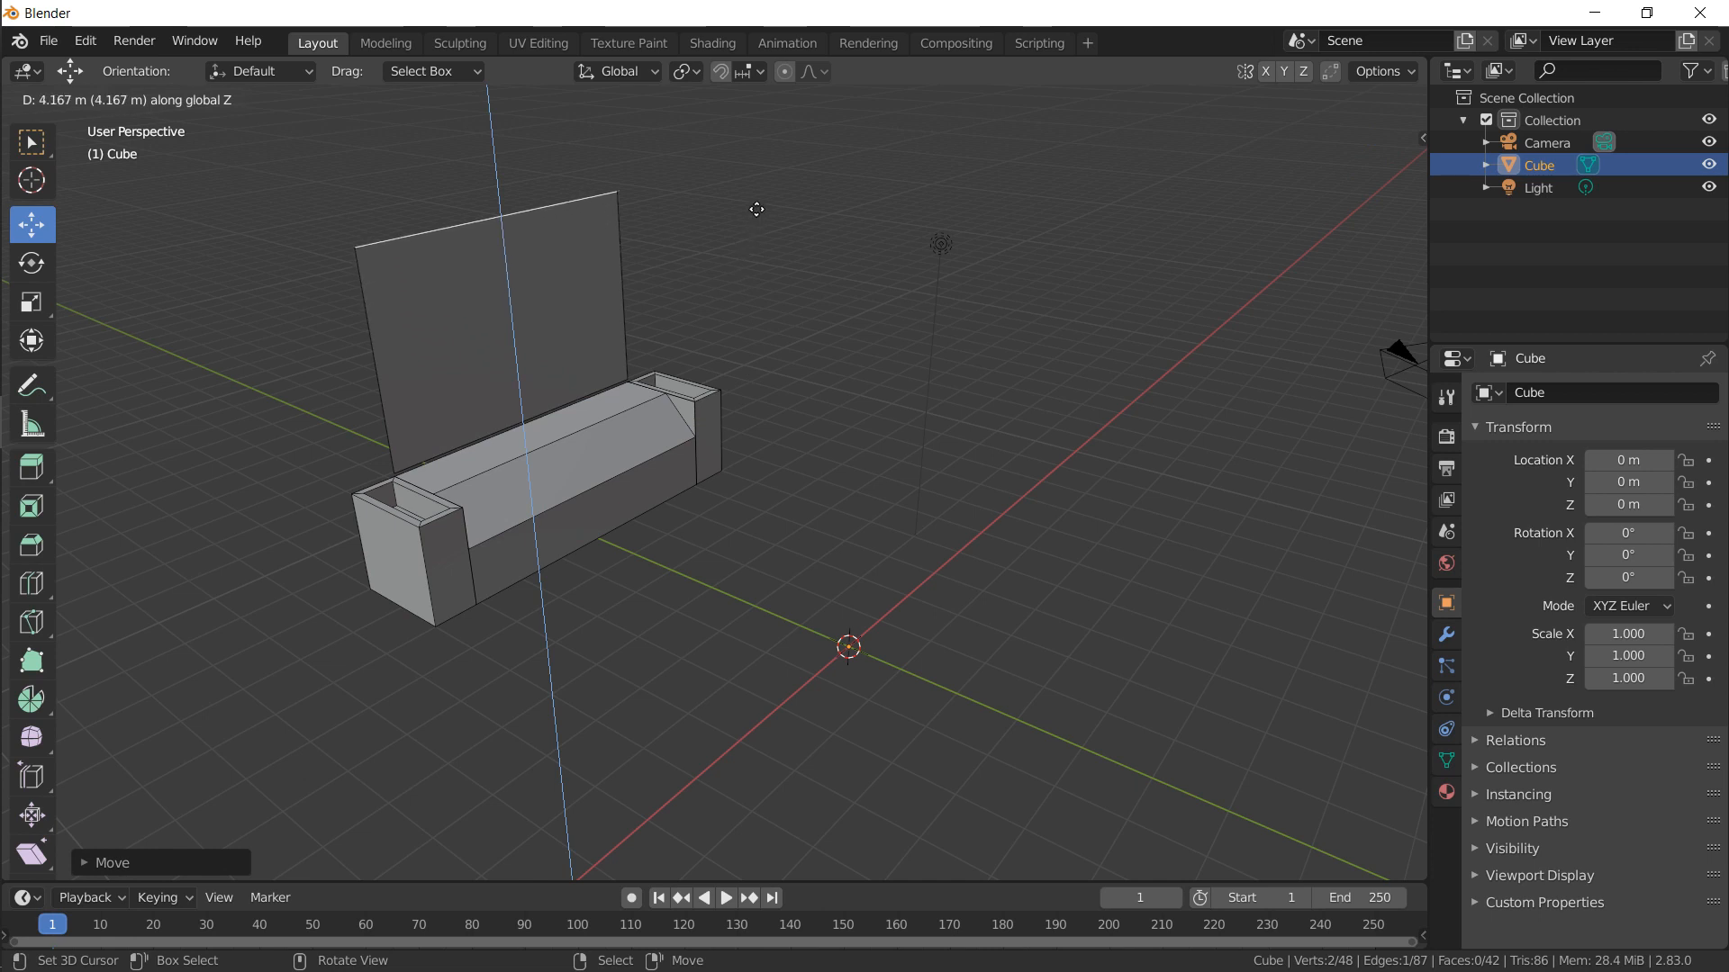
{"action": "left_click", "coordinate": [757, 202]}
Duplicate the upper back edges of both end blocks and raise the copies slightly along Z
{"action": "middle_click_drag", "start_coordinate": [756, 202], "coordinate": [749, 257]}
{"action": "left_click", "coordinate": [423, 498]}
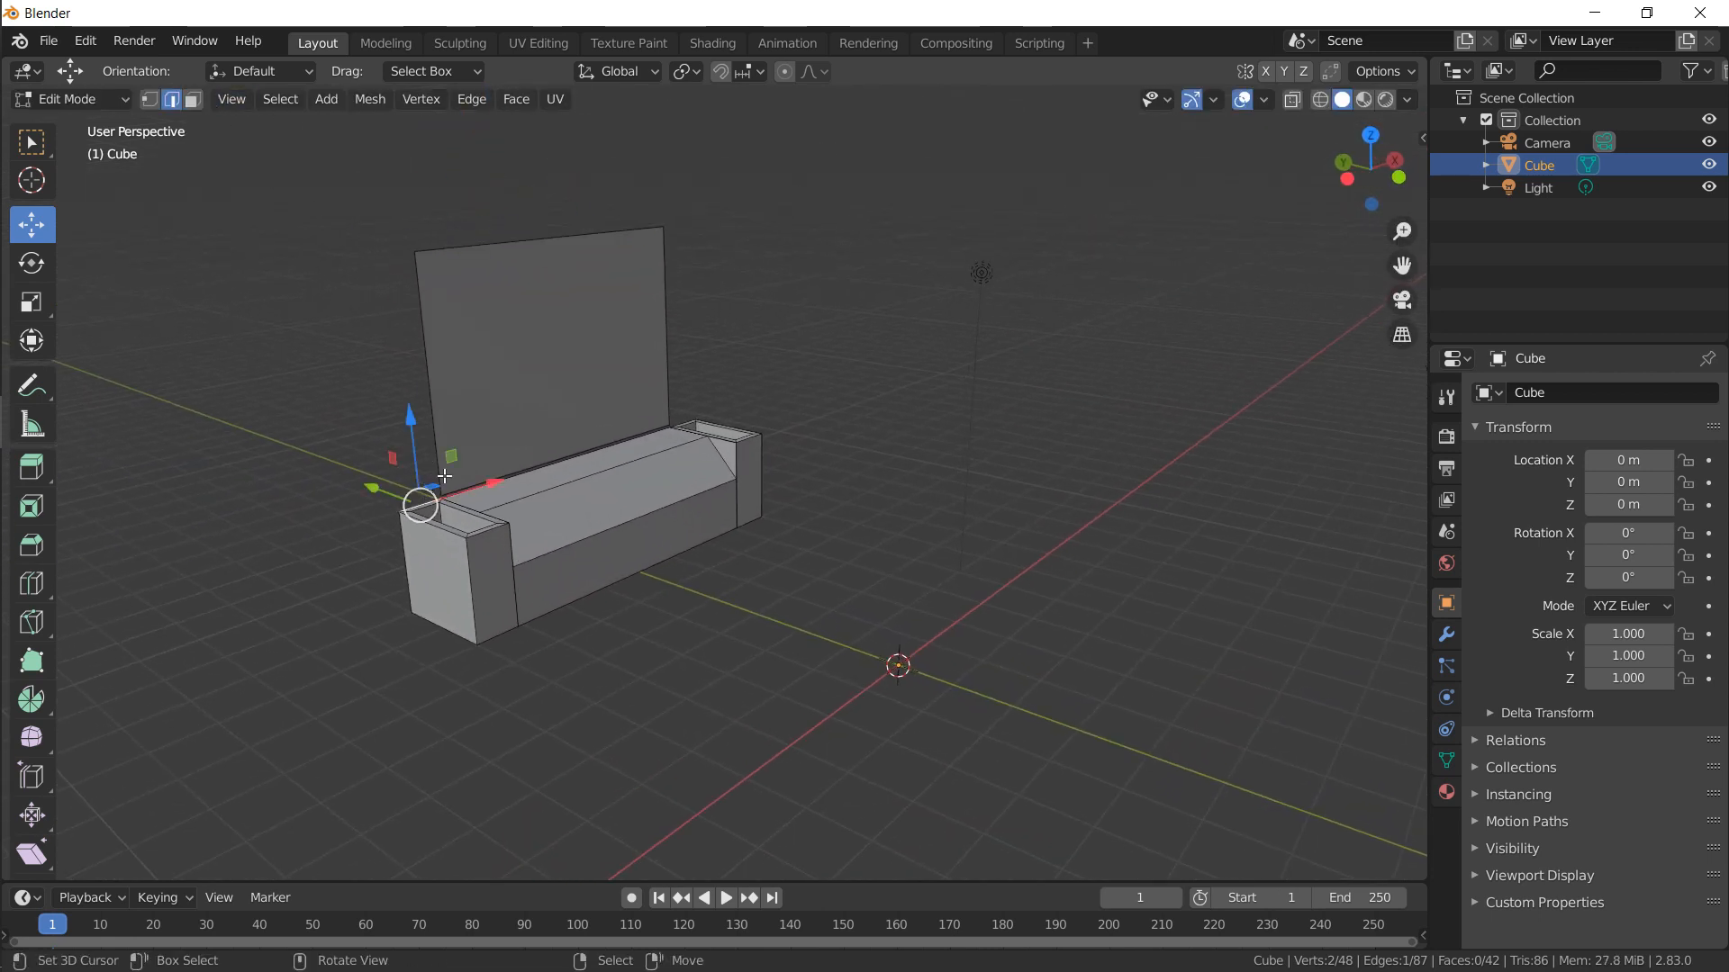
{"action": "right_click", "coordinate": [687, 417], "text": "shift"}
{"action": "right_click", "coordinate": [686, 420]}
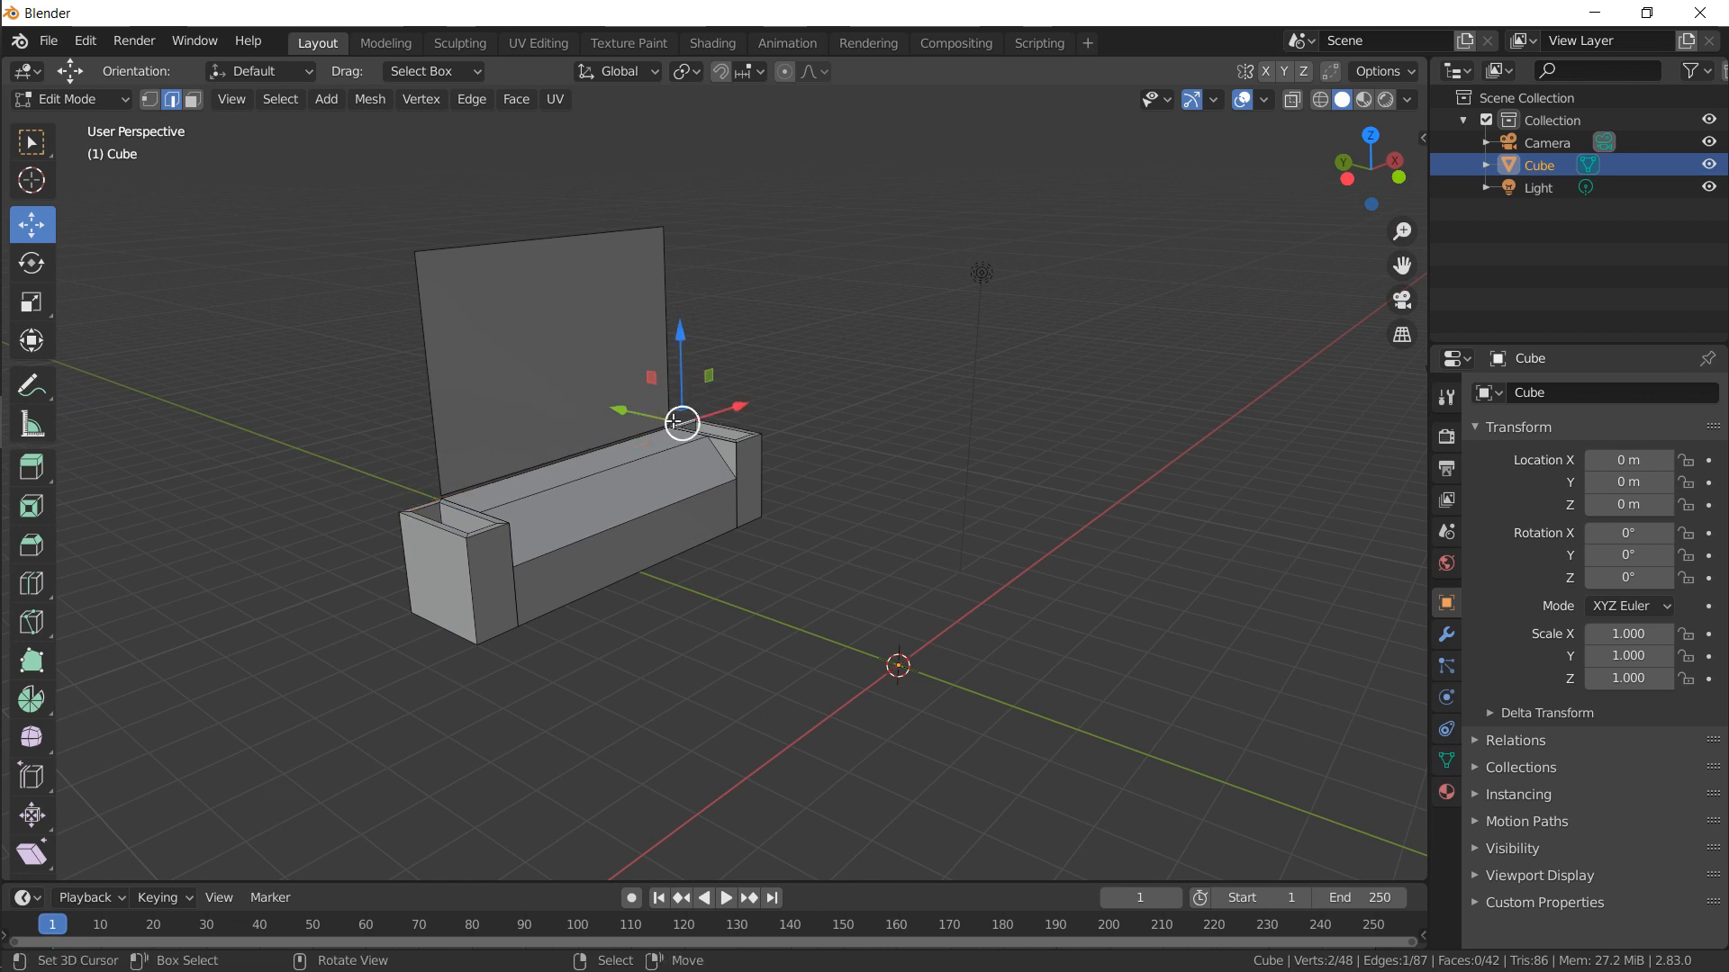
{"action": "right_click", "coordinate": [414, 506], "text": "shift"}
{"action": "middle_click_drag", "start_coordinate": [413, 506], "coordinate": [524, 387]}
{"action": "key", "text": "shift+d"}
{"action": "right_click", "coordinate": [524, 387]}
{"action": "key", "text": "g"}
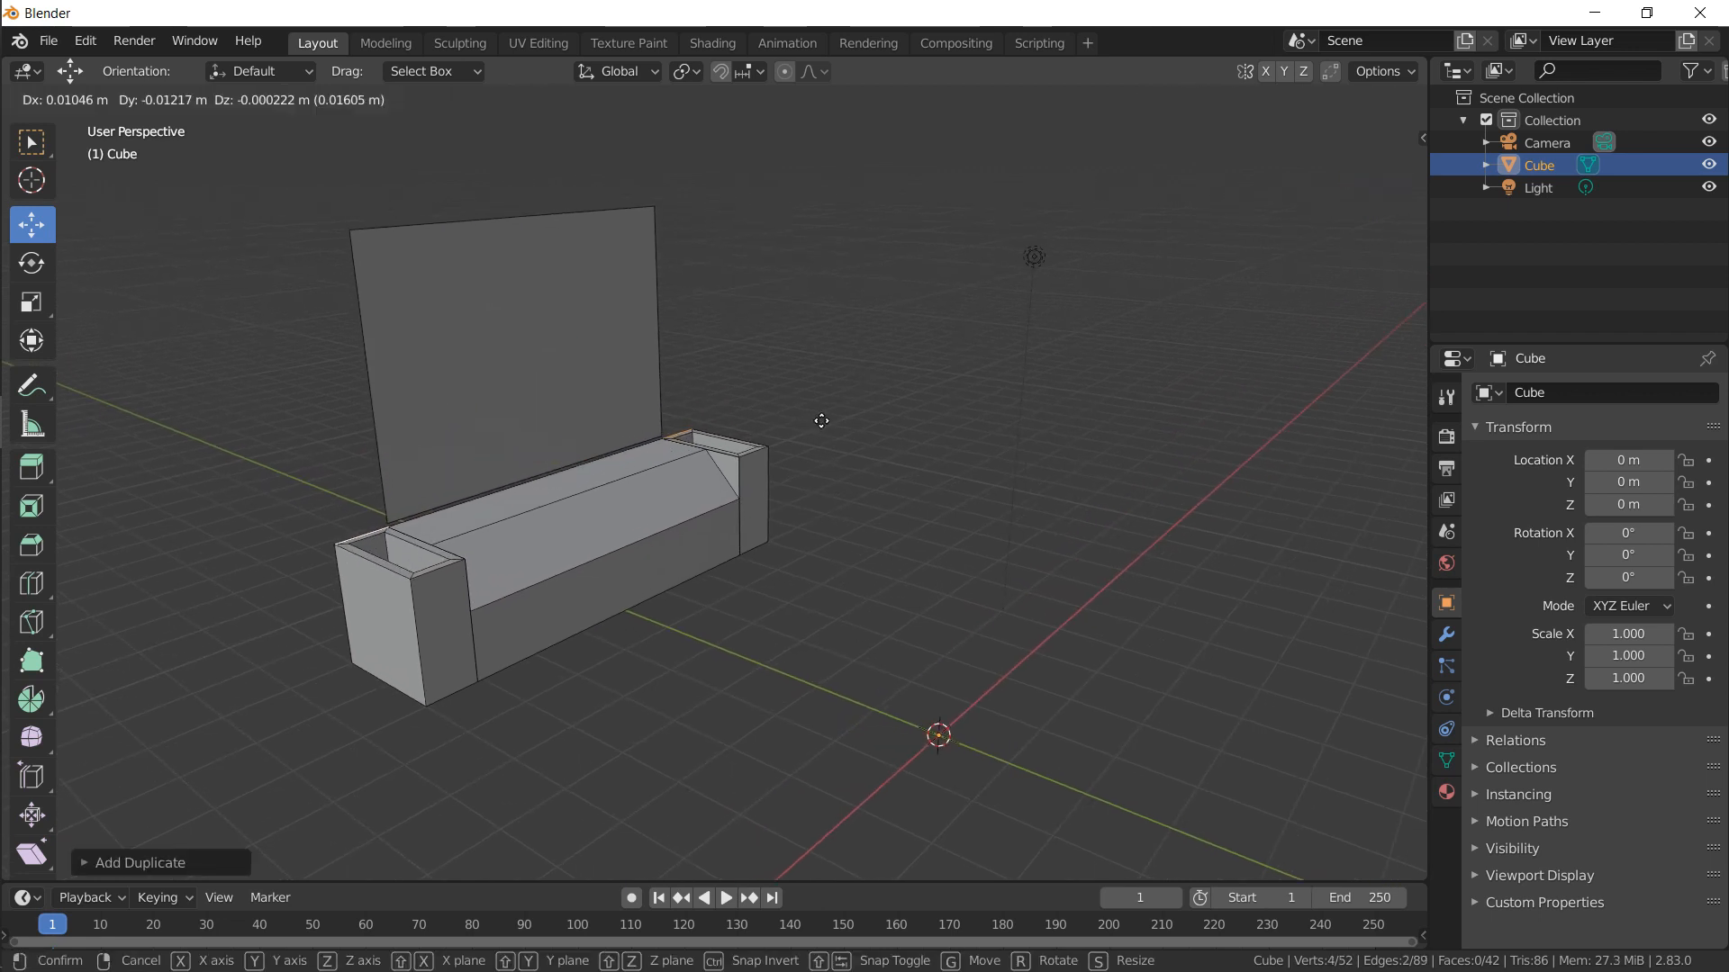
{"action": "key", "text": "z"}
{"action": "left_click", "coordinate": [824, 424]}
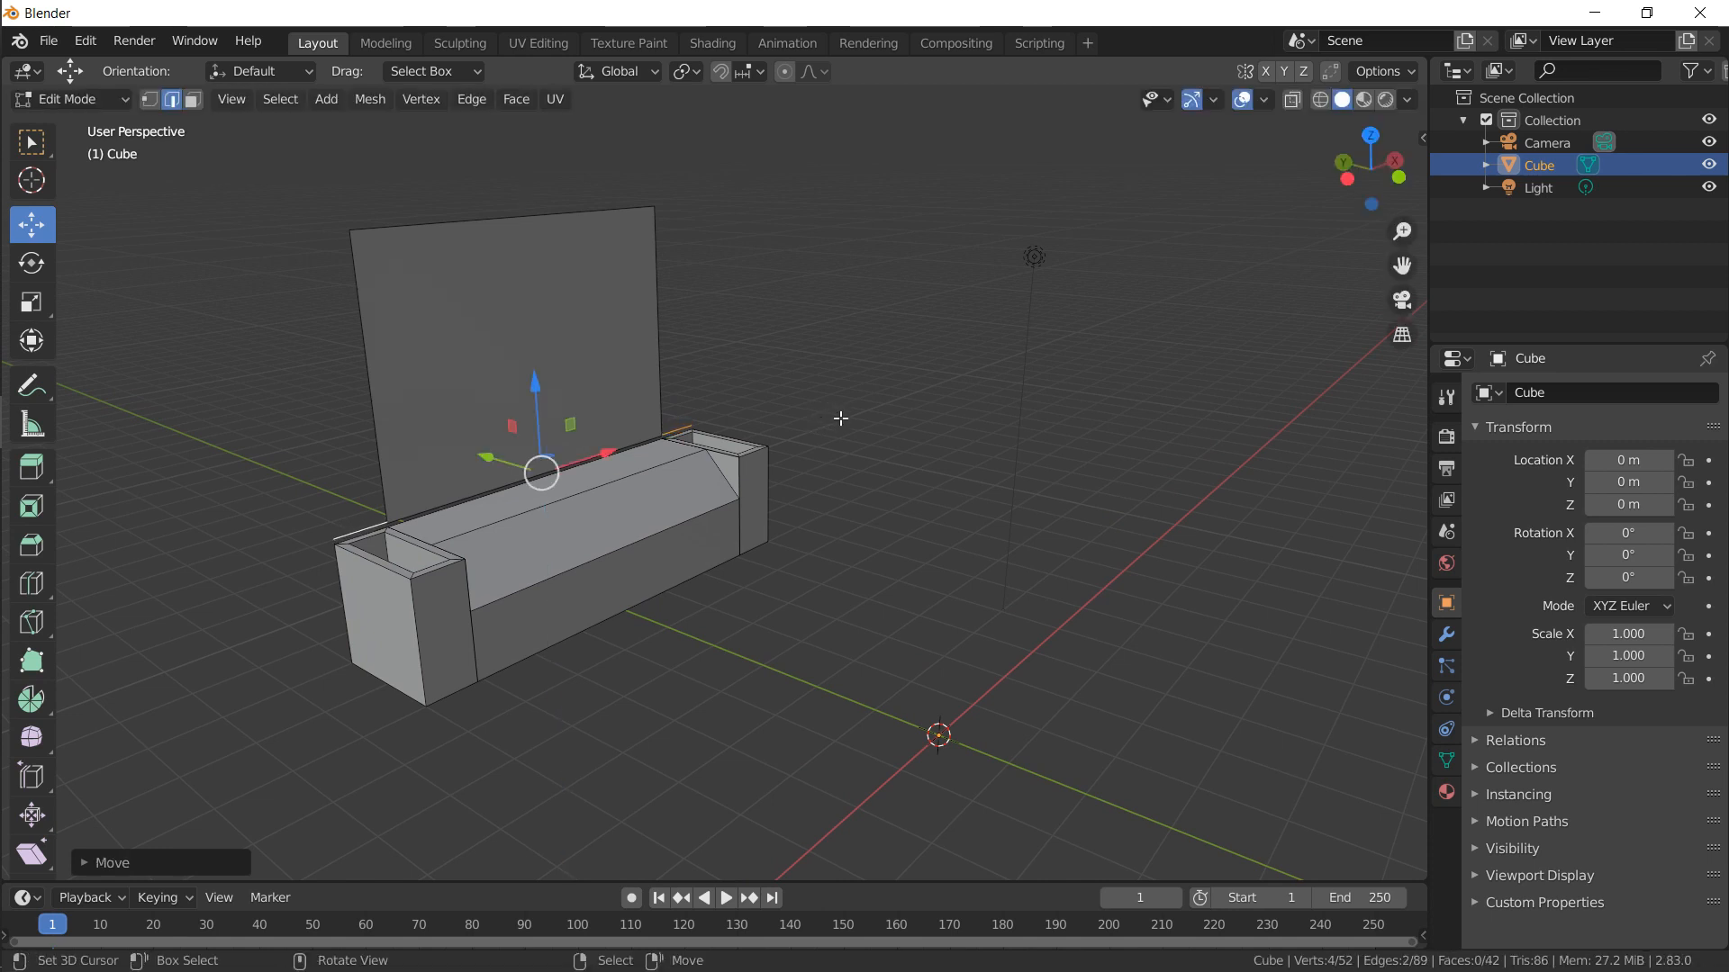
Set the transform pivot to Individual Origins and scale the two duplicated edges down to about 0.97
{"action": "key", "text": "s"}
{"action": "right_click", "coordinate": [834, 422]}
{"action": "left_click", "coordinate": [695, 72]}
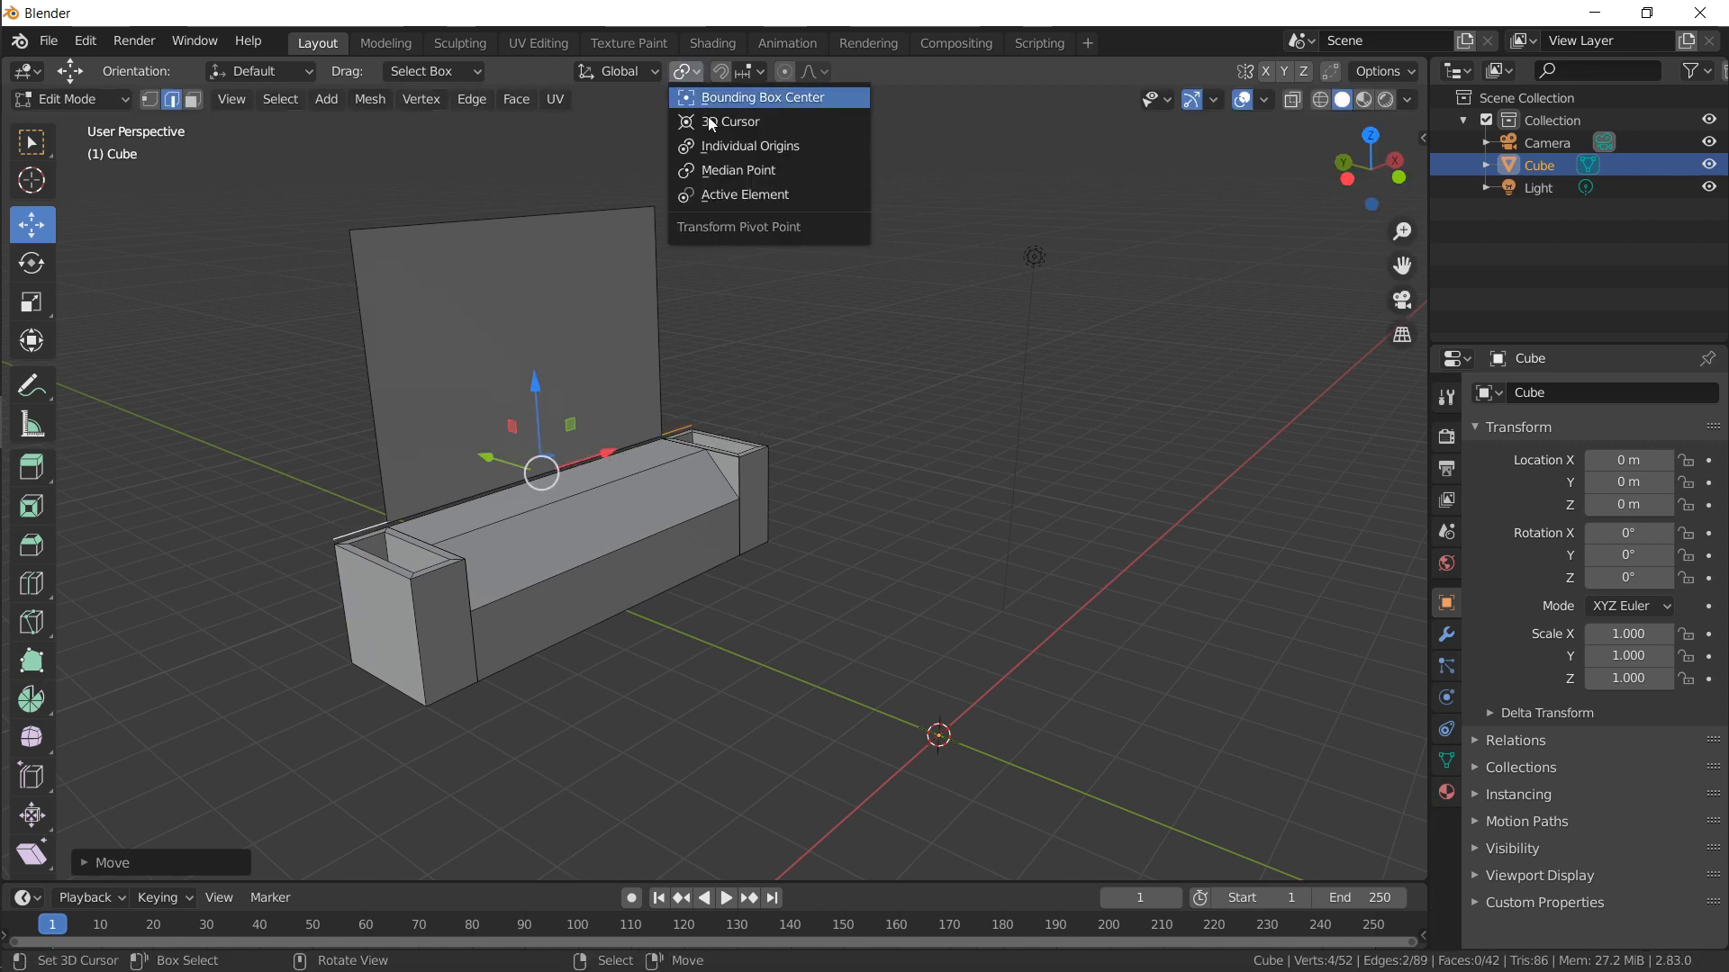
{"action": "left_click", "coordinate": [715, 146]}
{"action": "key", "text": "s"}
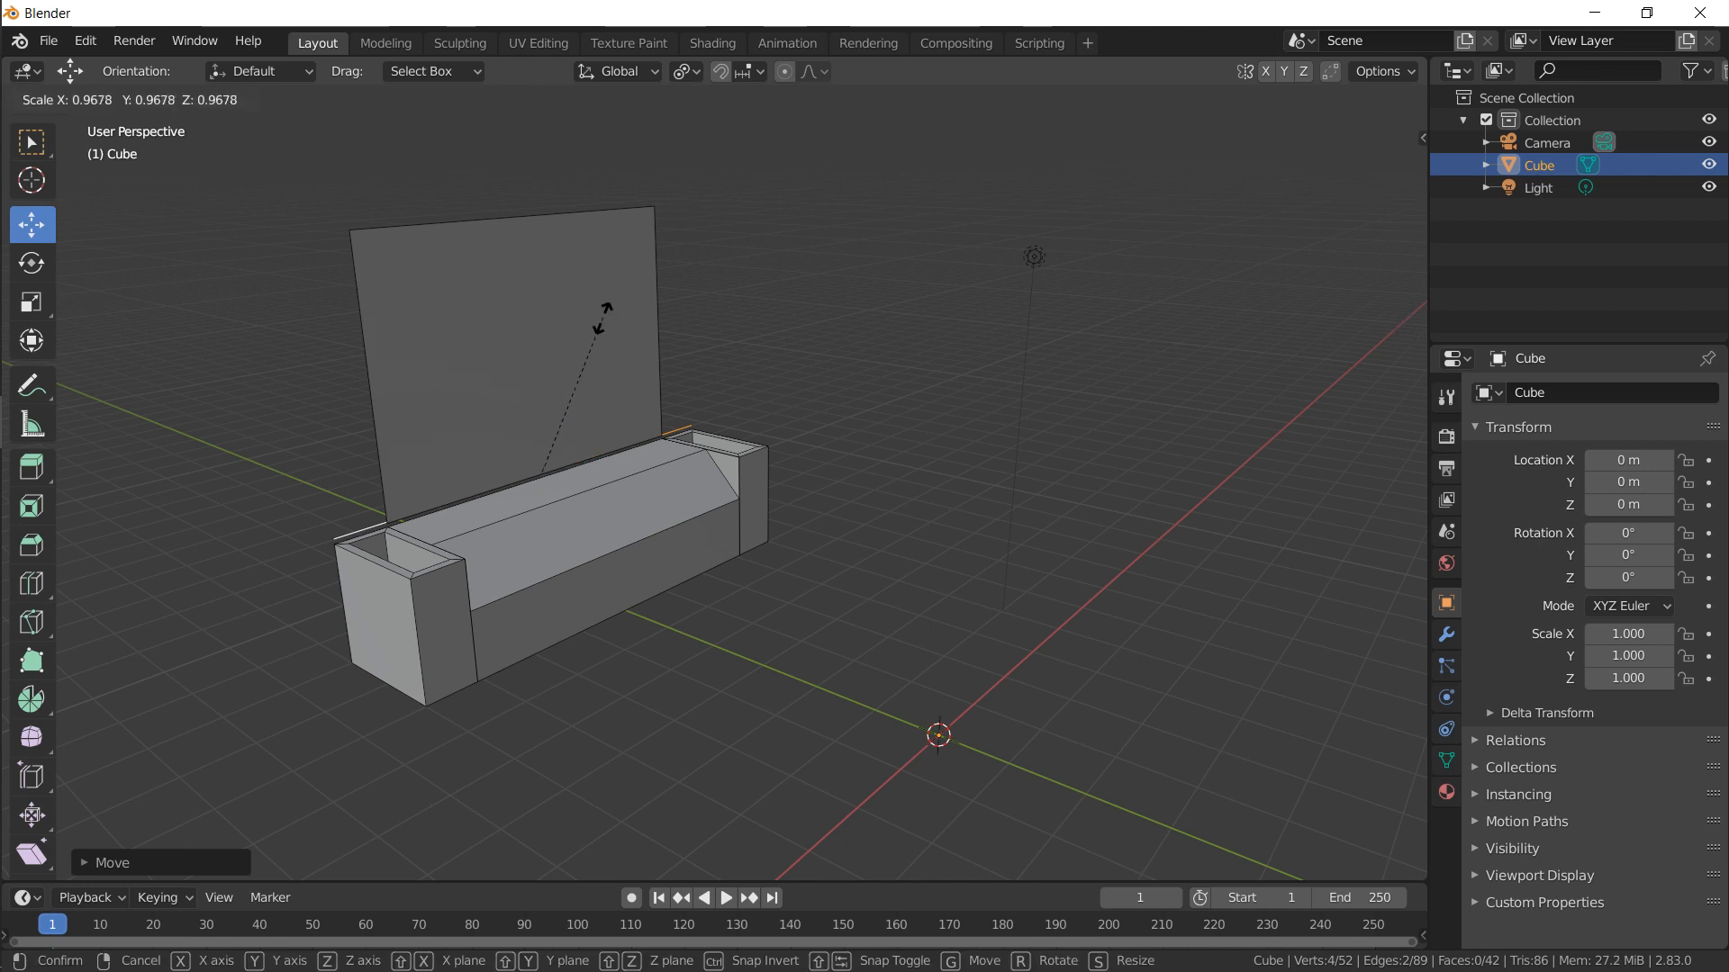
{"action": "left_click", "coordinate": [596, 321]}
Extrude the two scaled edges behind the end blocks upward along Z to form side panels shorter than the middle panel
{"action": "key", "text": "e"}
{"action": "key", "text": "z"}
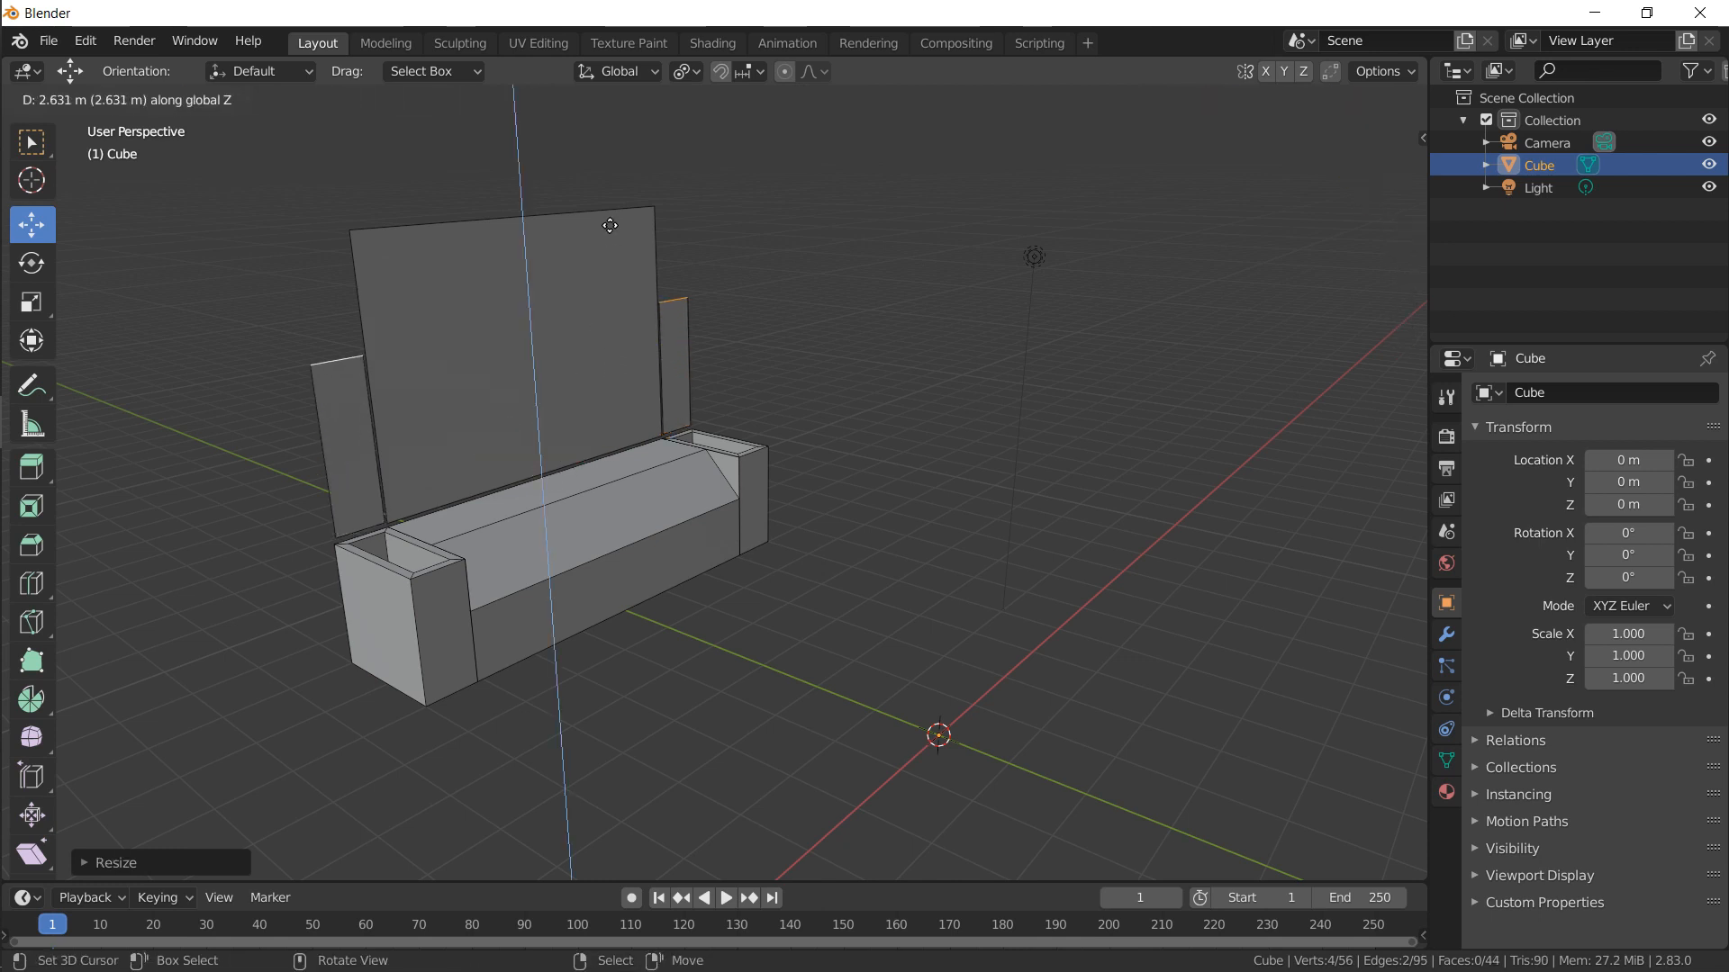
{"action": "left_click", "coordinate": [612, 200]}
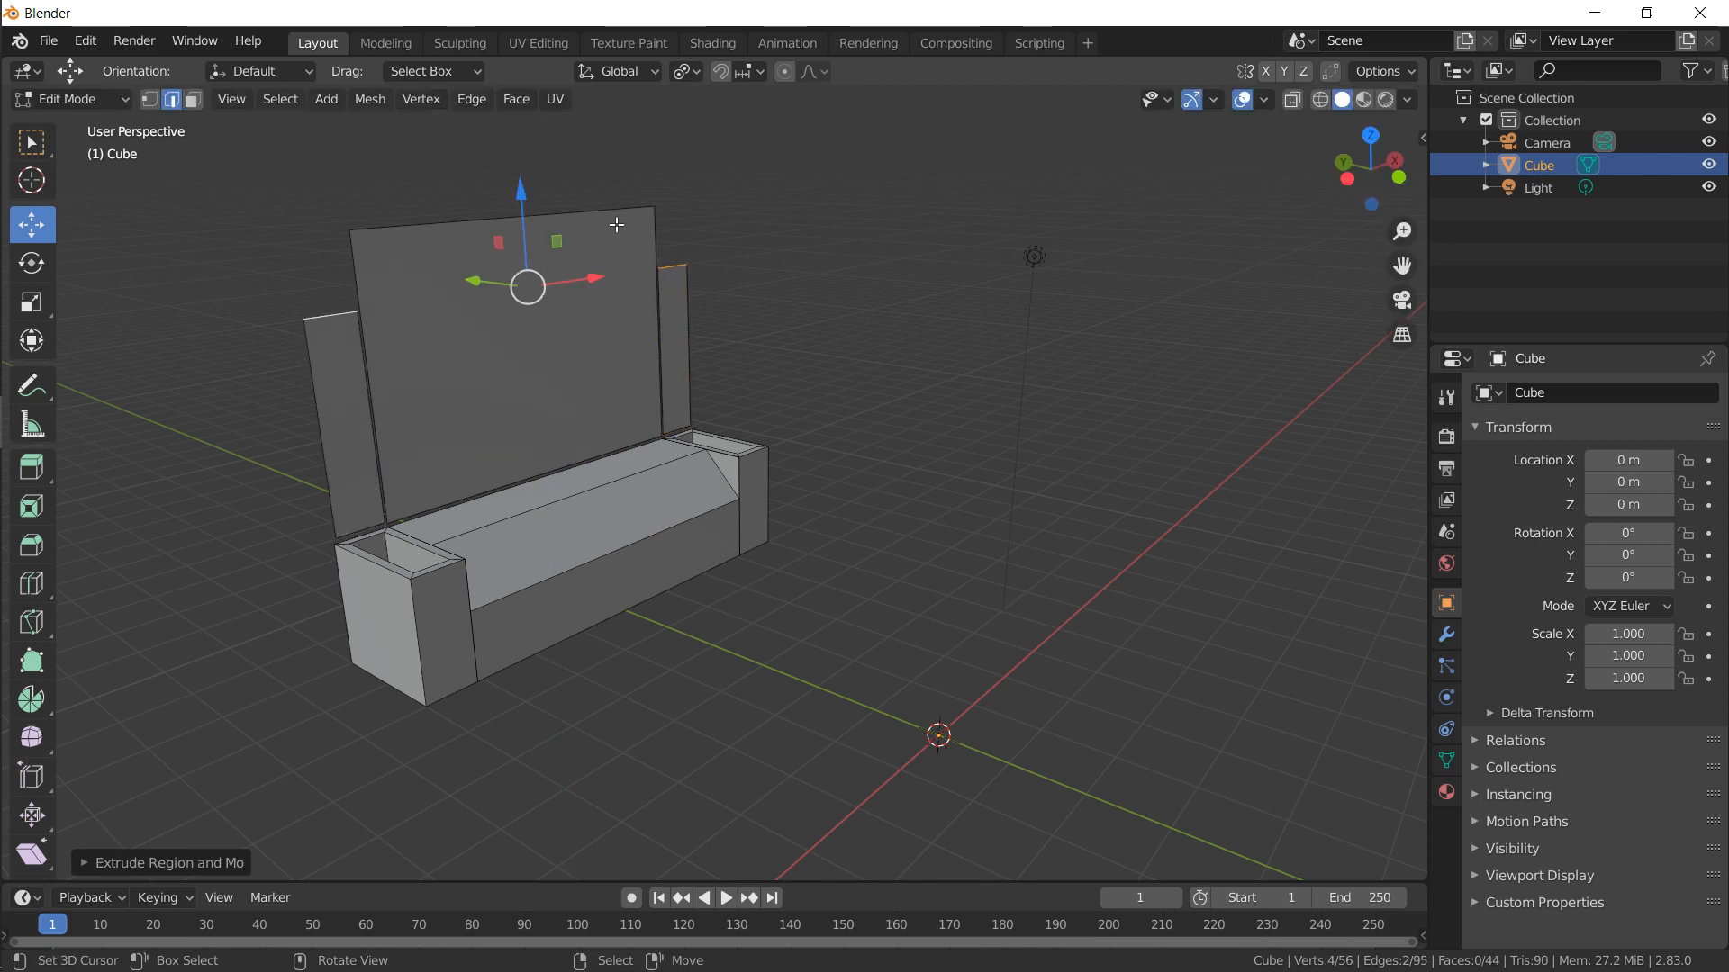
Duplicate the upper edges of both side panels and raise the copies slightly along Z to leave a narrow gap
{"action": "key", "text": "shift+d"}
{"action": "right_click", "coordinate": [615, 225]}
{"action": "key", "text": "g"}
{"action": "key", "text": "z"}
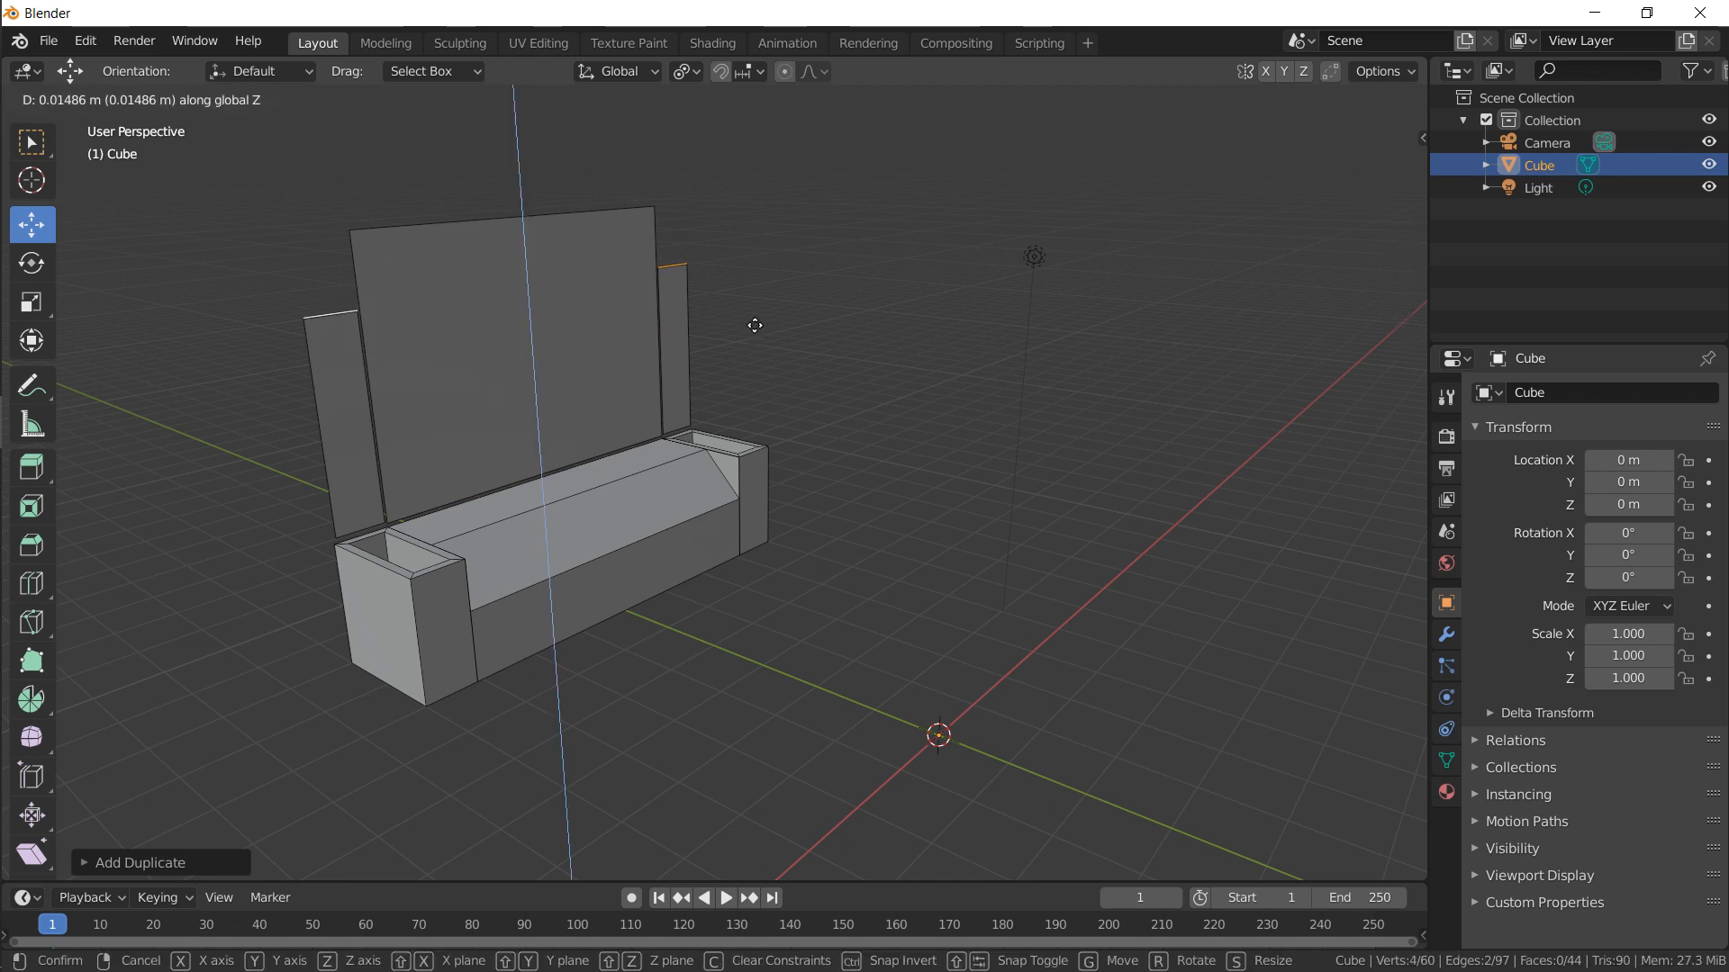
{"action": "left_click", "coordinate": [755, 323]}
Extrude the duplicated side edges up along Z to the height of the tall middle panel
{"action": "key", "text": "e"}
{"action": "key", "text": "z"}
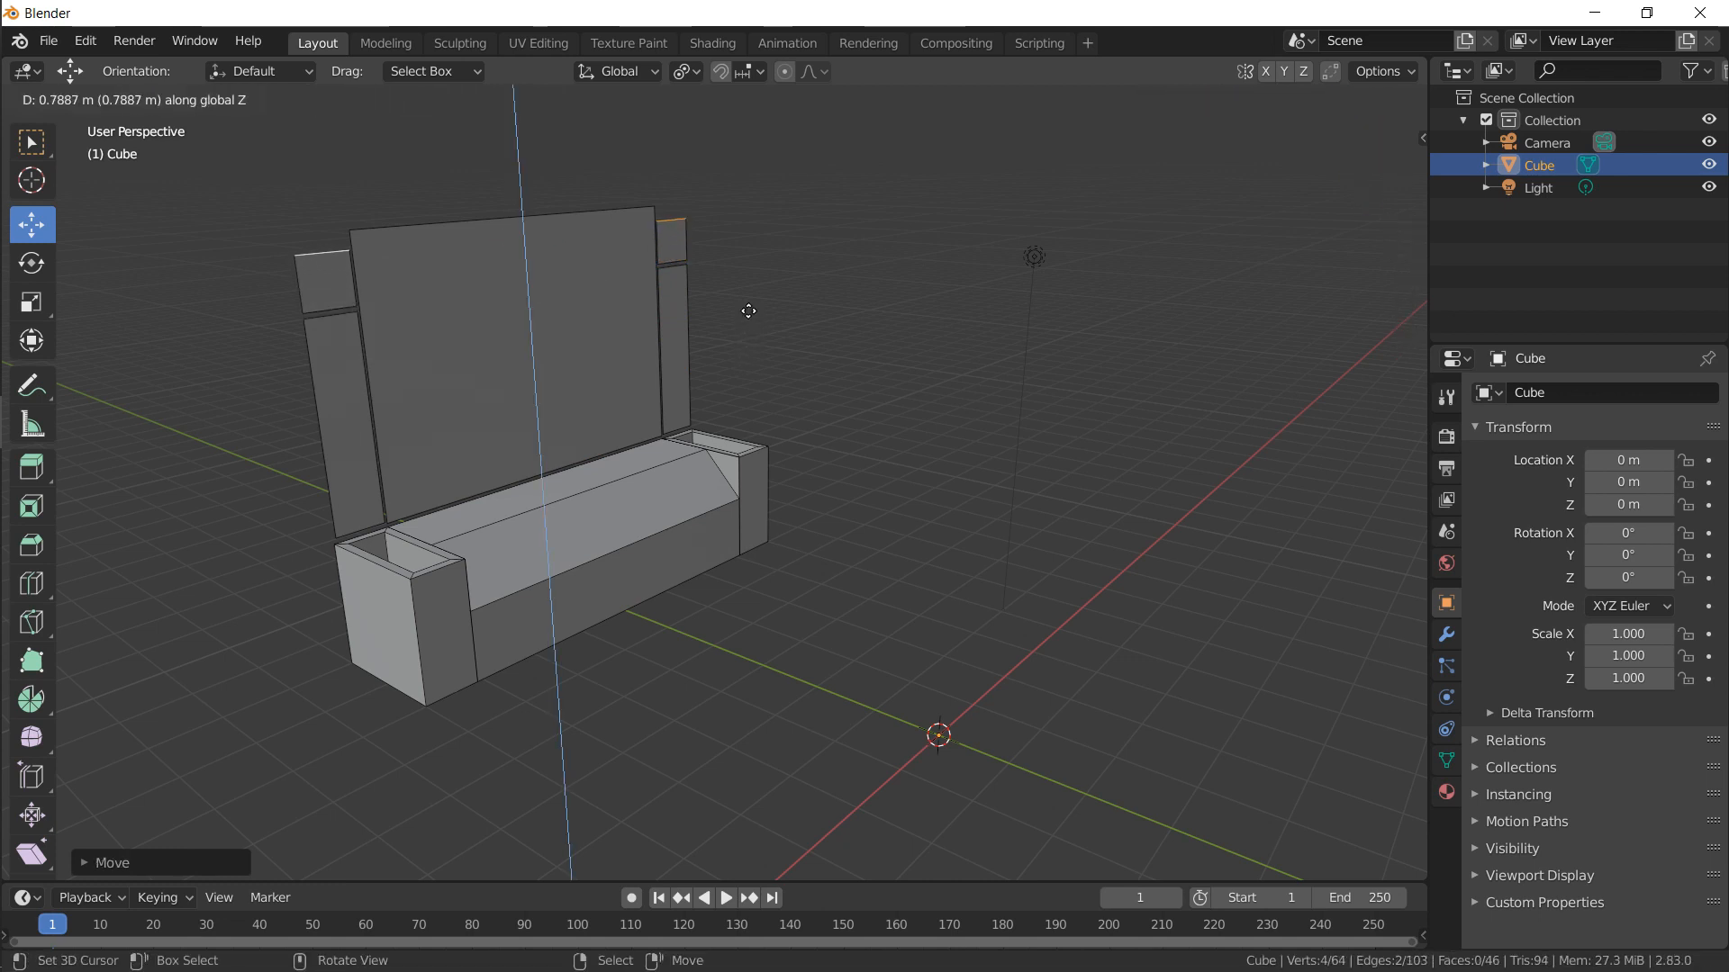
{"action": "left_click", "coordinate": [749, 299]}
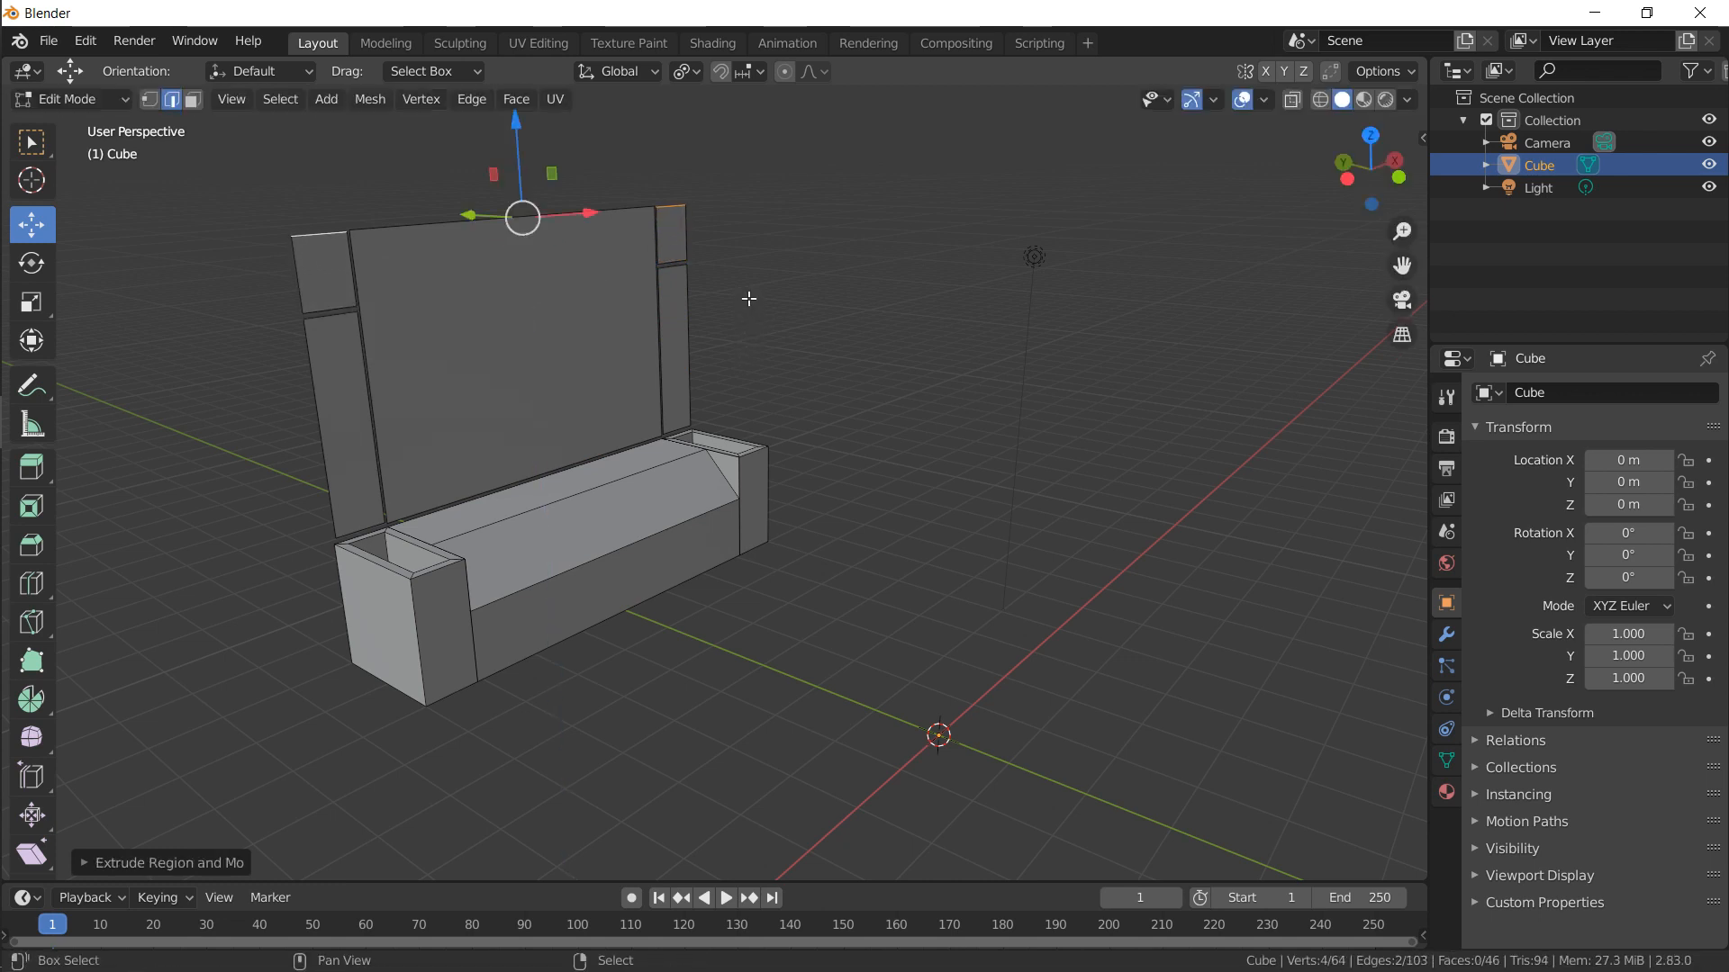
Switch to face selection and select the middle back panel together with the four side panel faces
{"action": "middle_click_drag", "start_coordinate": [748, 319], "coordinate": [677, 329], "text": "shift"}
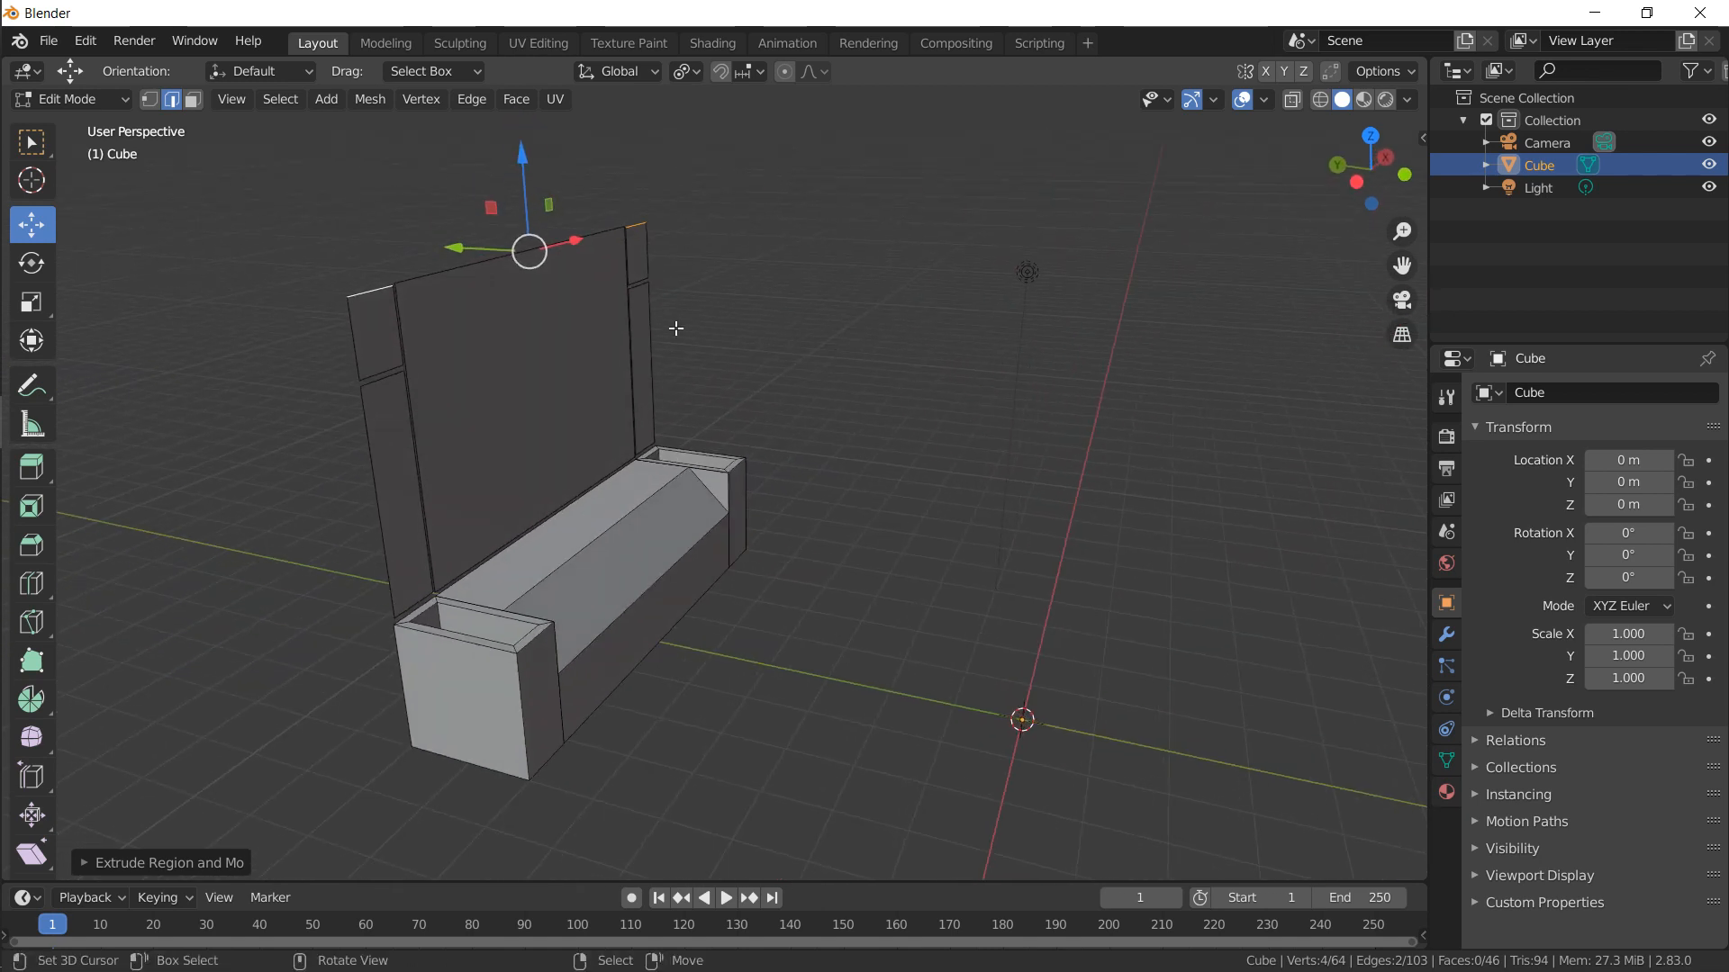
{"action": "left_click", "coordinate": [195, 101]}
{"action": "middle_click_drag", "start_coordinate": [359, 262], "coordinate": [456, 321]}
{"action": "left_click", "coordinate": [455, 320]}
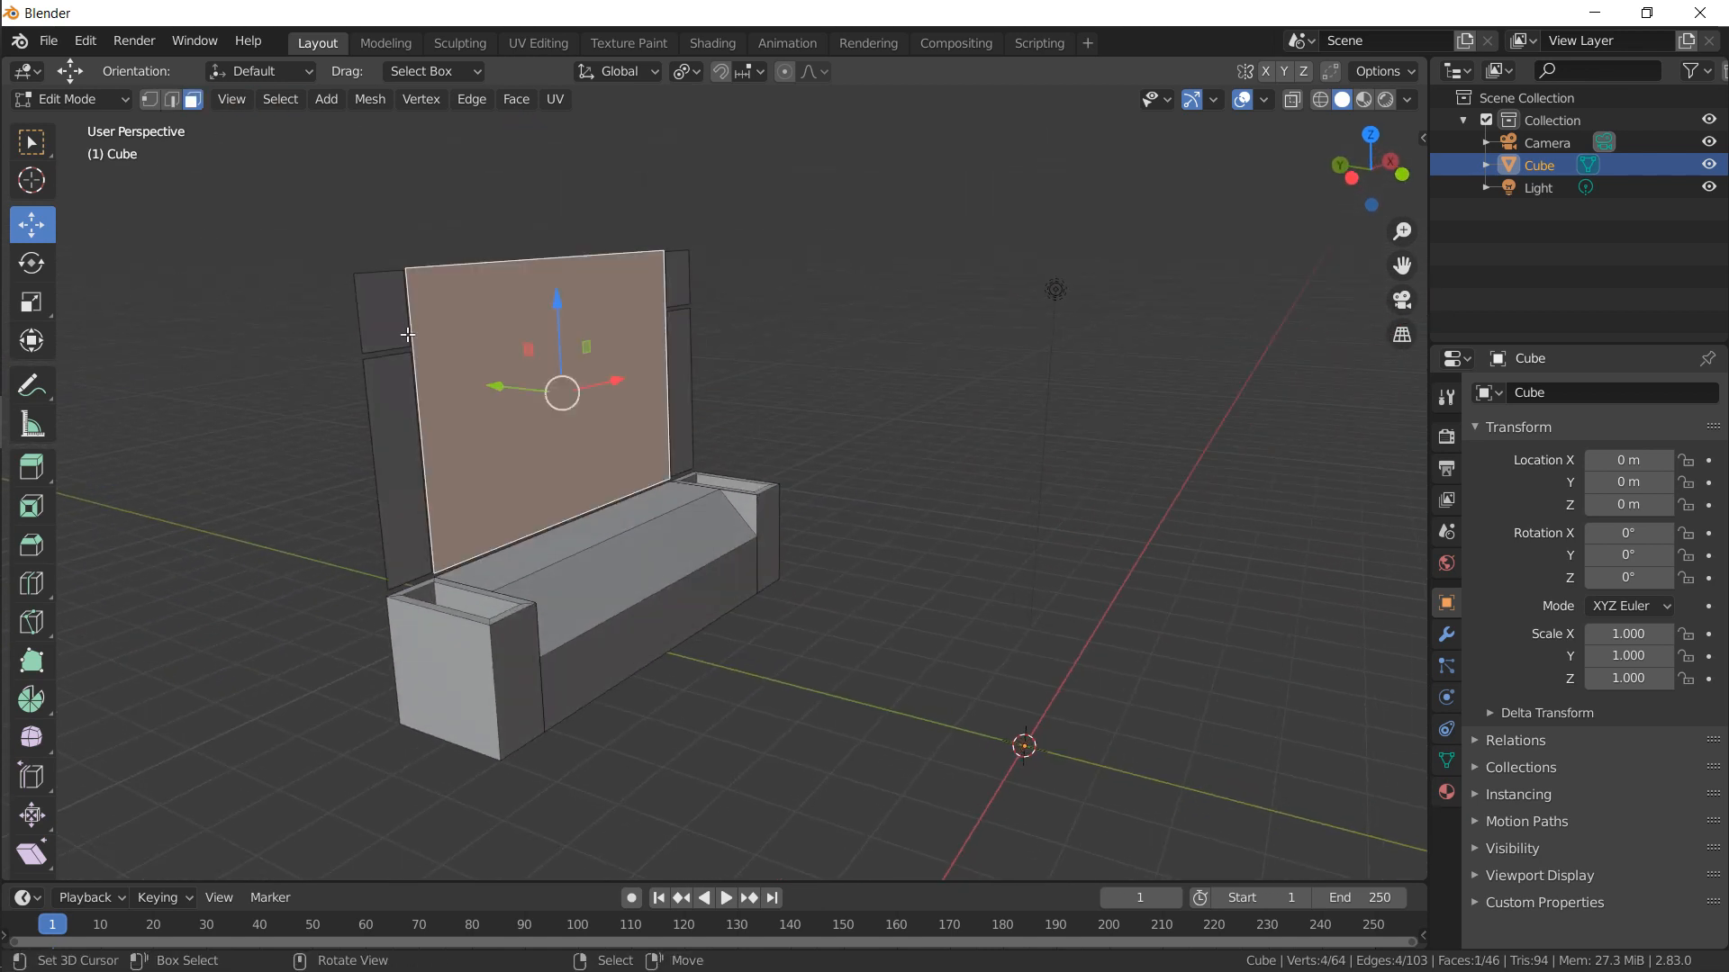
{"action": "left_click", "coordinate": [402, 329], "text": "shift"}
{"action": "left_click", "coordinate": [396, 368], "text": "shift"}
{"action": "left_click", "coordinate": [682, 292], "text": "shift"}
{"action": "left_click", "coordinate": [681, 387], "text": "shift"}
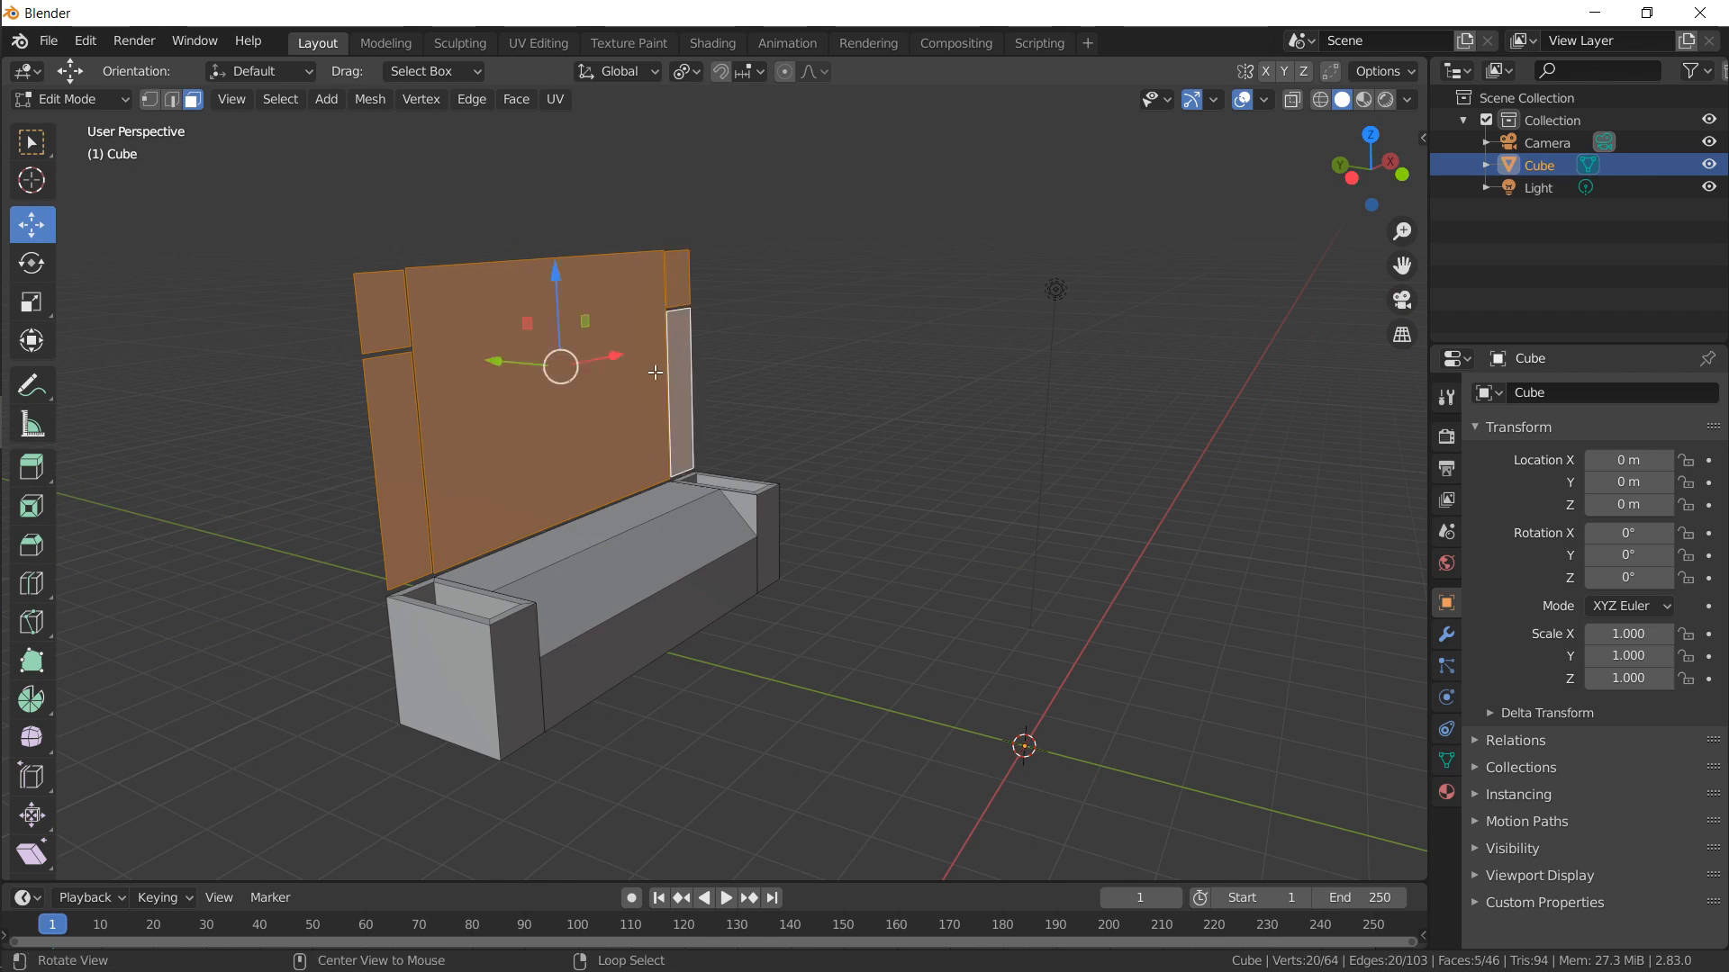
Select only the middle back panel and scale it to about 0.99 along X
{"action": "middle_click_drag", "start_coordinate": [681, 388], "coordinate": [537, 382]}
{"action": "left_click_drag", "start_coordinate": [537, 382], "coordinate": [626, 356], "text": "alt"}
{"action": "right_click", "coordinate": [629, 357]}
{"action": "left_click_drag", "start_coordinate": [1062, 325], "coordinate": [1012, 334], "text": "alt"}
{"action": "key", "text": "s"}
{"action": "key", "text": "x"}
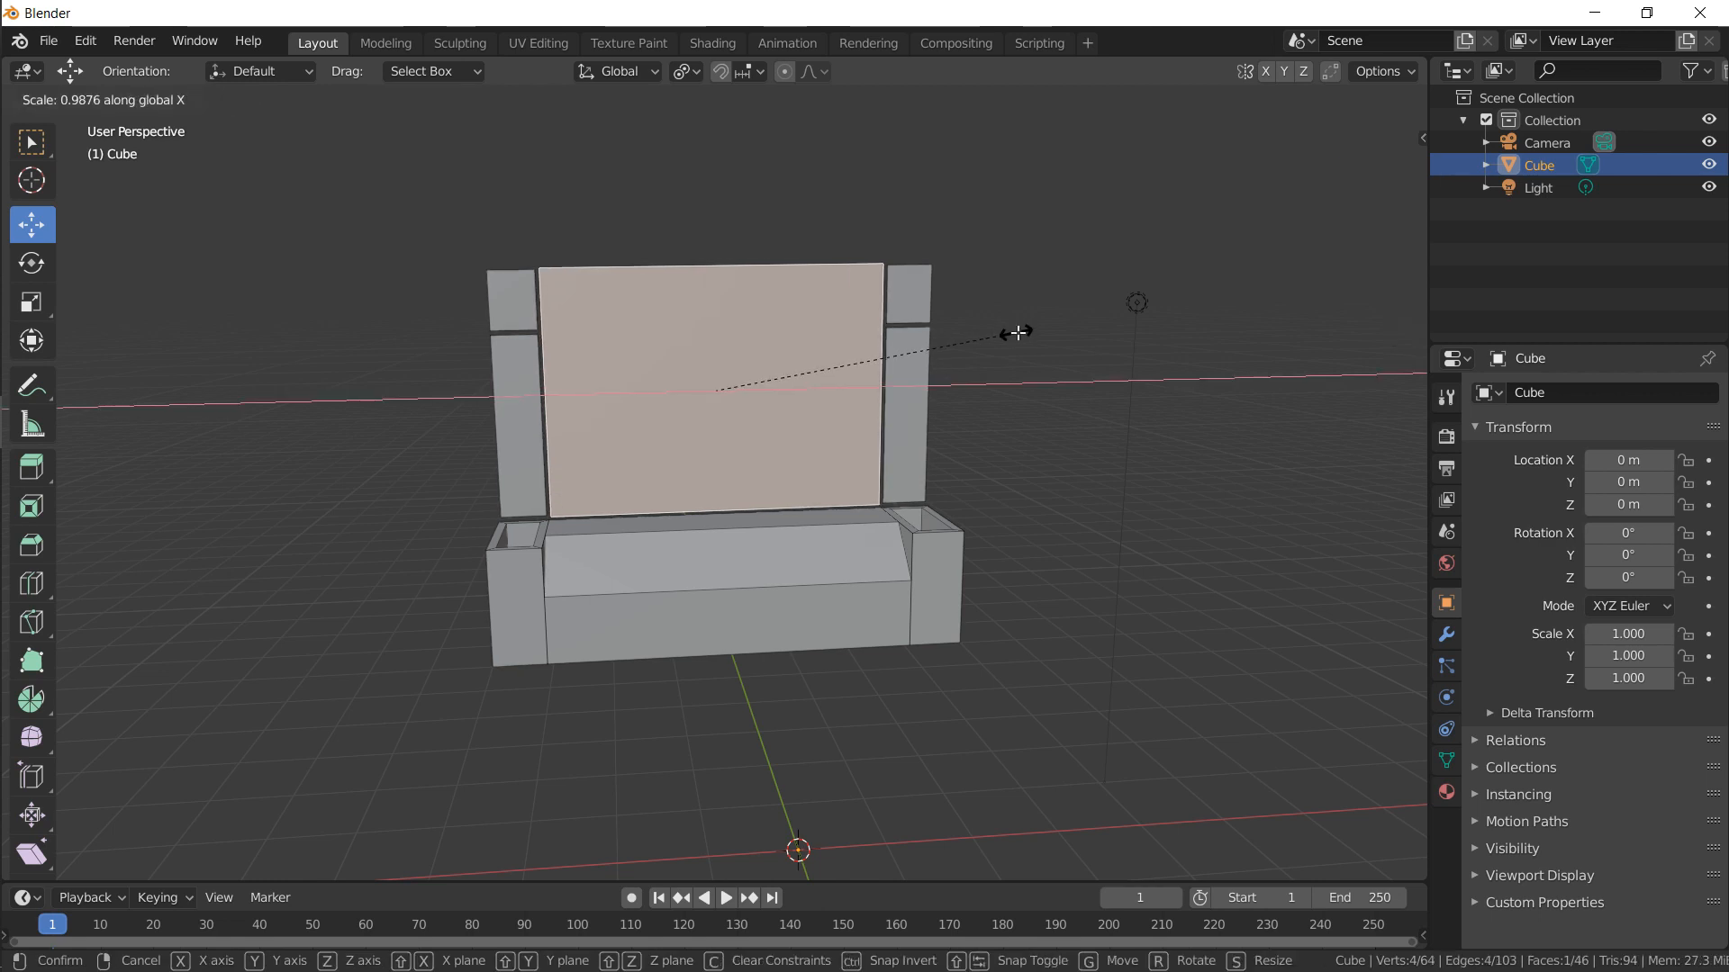
{"action": "left_click", "coordinate": [1019, 333]}
Add the four side panel faces to the selection and extrude all five back panels in place
{"action": "left_click_drag", "start_coordinate": [621, 347], "coordinate": [720, 340], "text": "alt"}
{"action": "right_click", "coordinate": [395, 321], "text": "shift"}
{"action": "right_click", "coordinate": [405, 401], "text": "shift"}
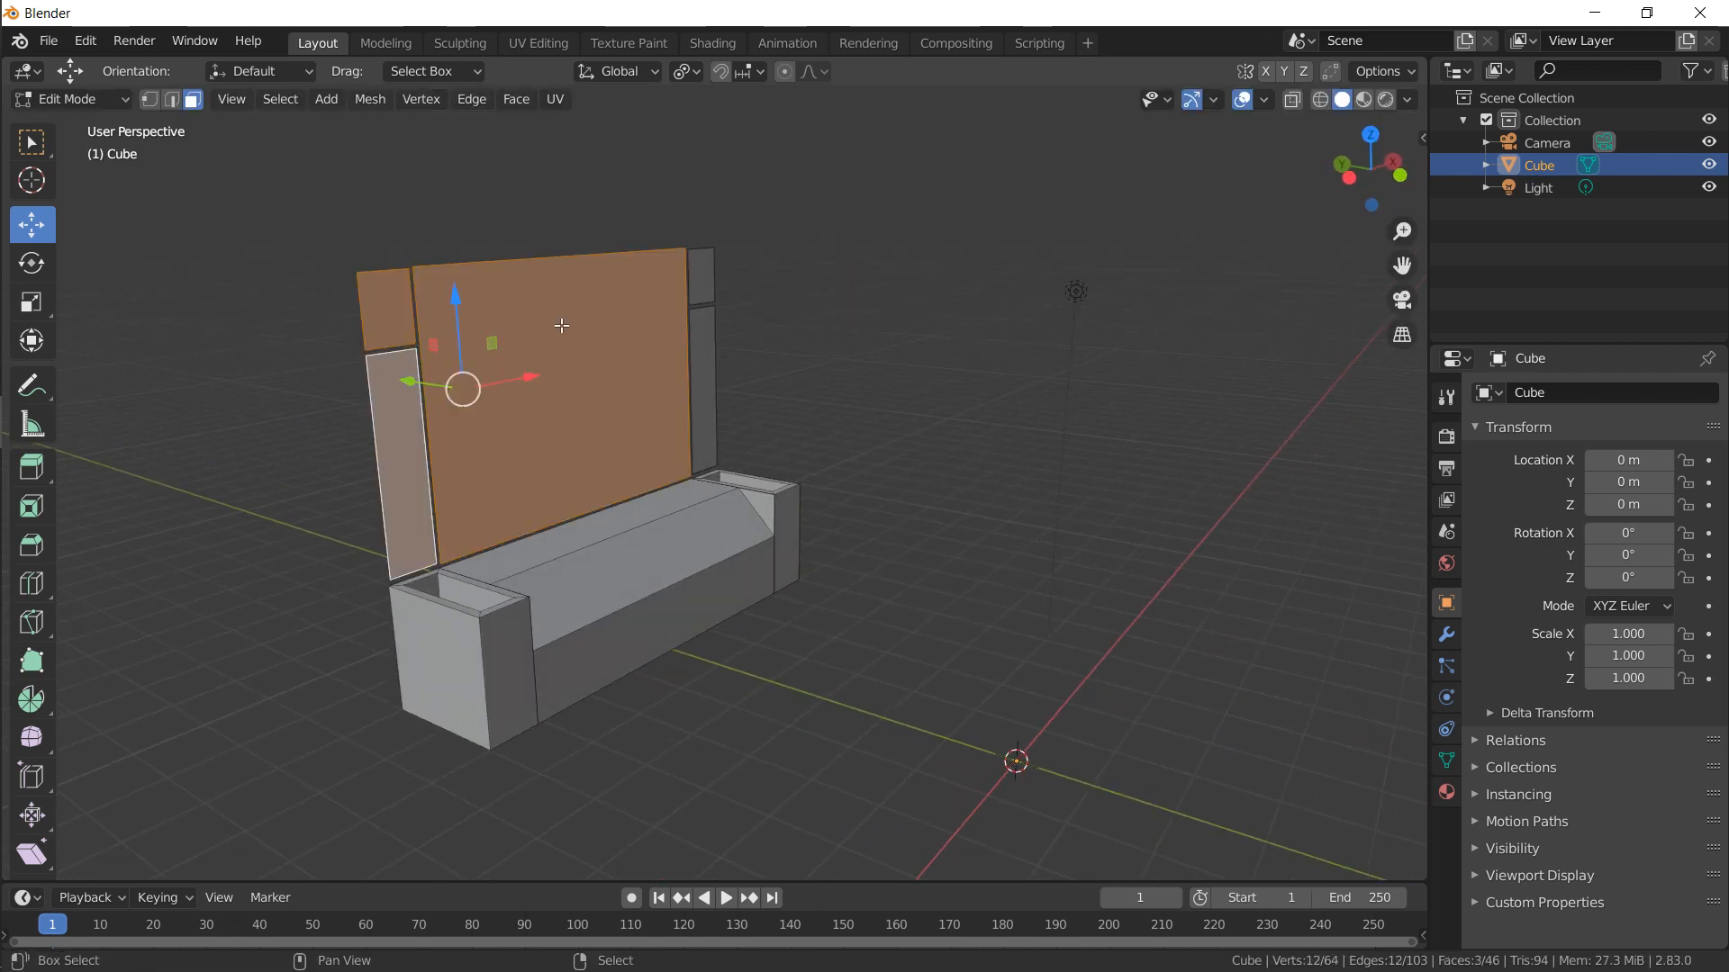
{"action": "right_click", "coordinate": [705, 289], "text": "shift"}
{"action": "right_click", "coordinate": [702, 359], "text": "shift"}
{"action": "left_click_drag", "start_coordinate": [606, 351], "coordinate": [644, 354], "text": "alt"}
{"action": "key", "text": "e"}
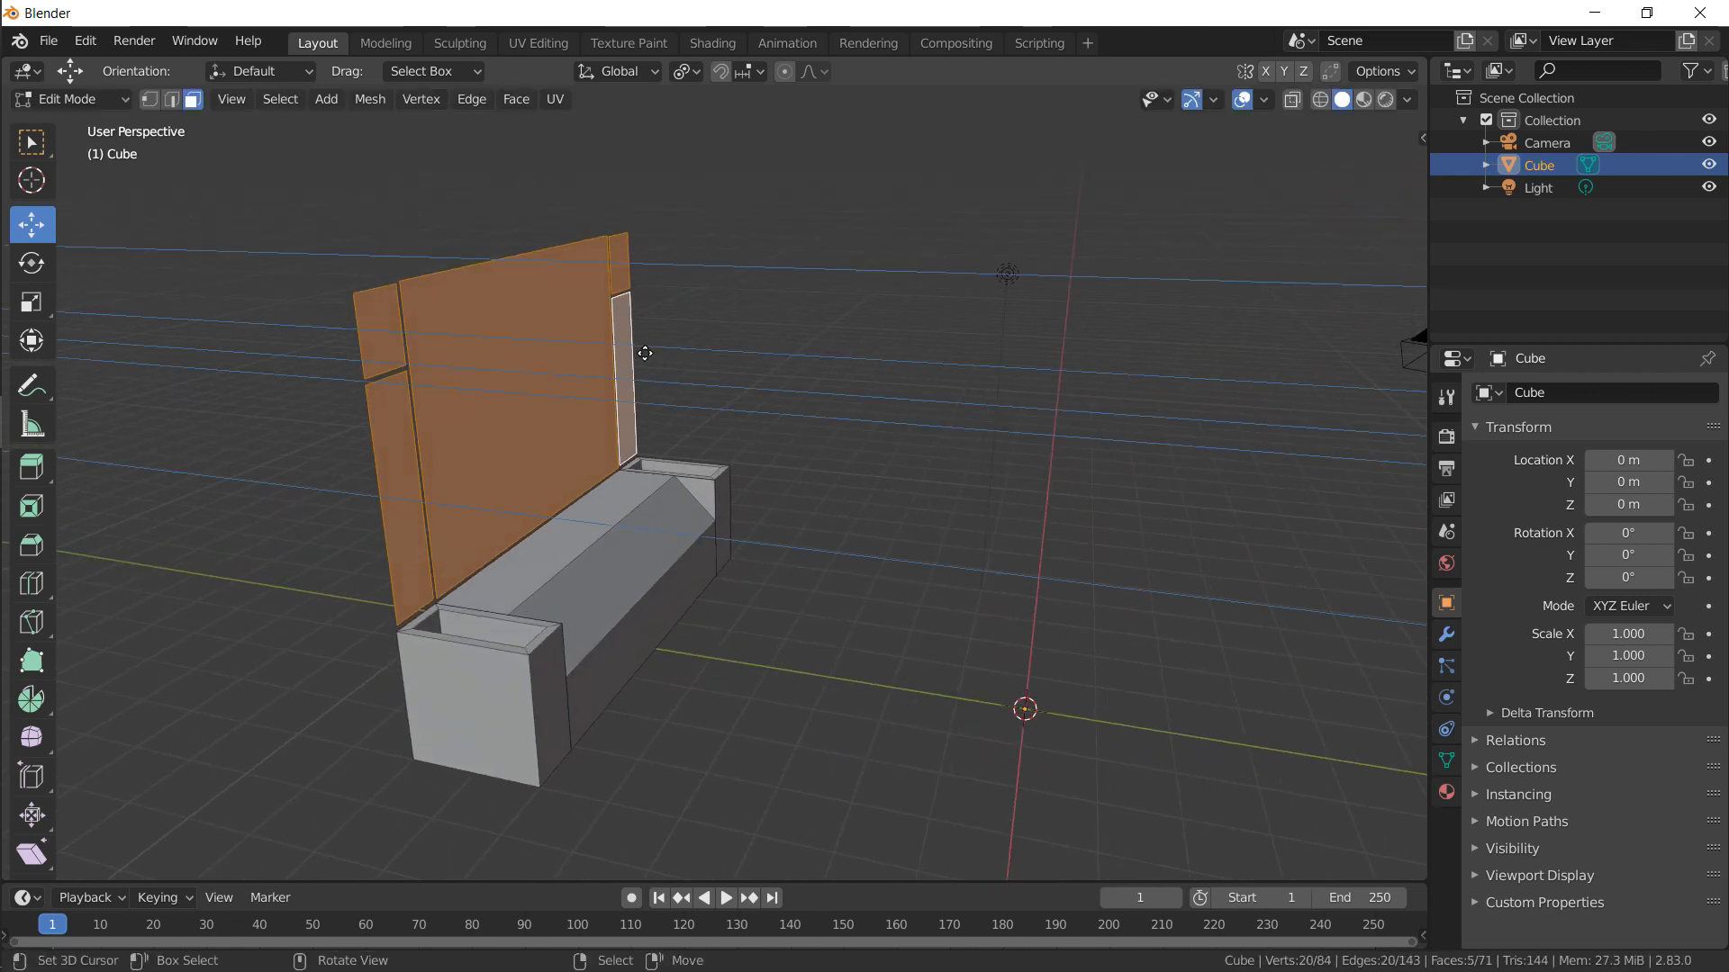
{"action": "left_click", "coordinate": [649, 355]}
Select only the two small upper side panels and flip their normals
{"action": "key", "text": "alt+a"}
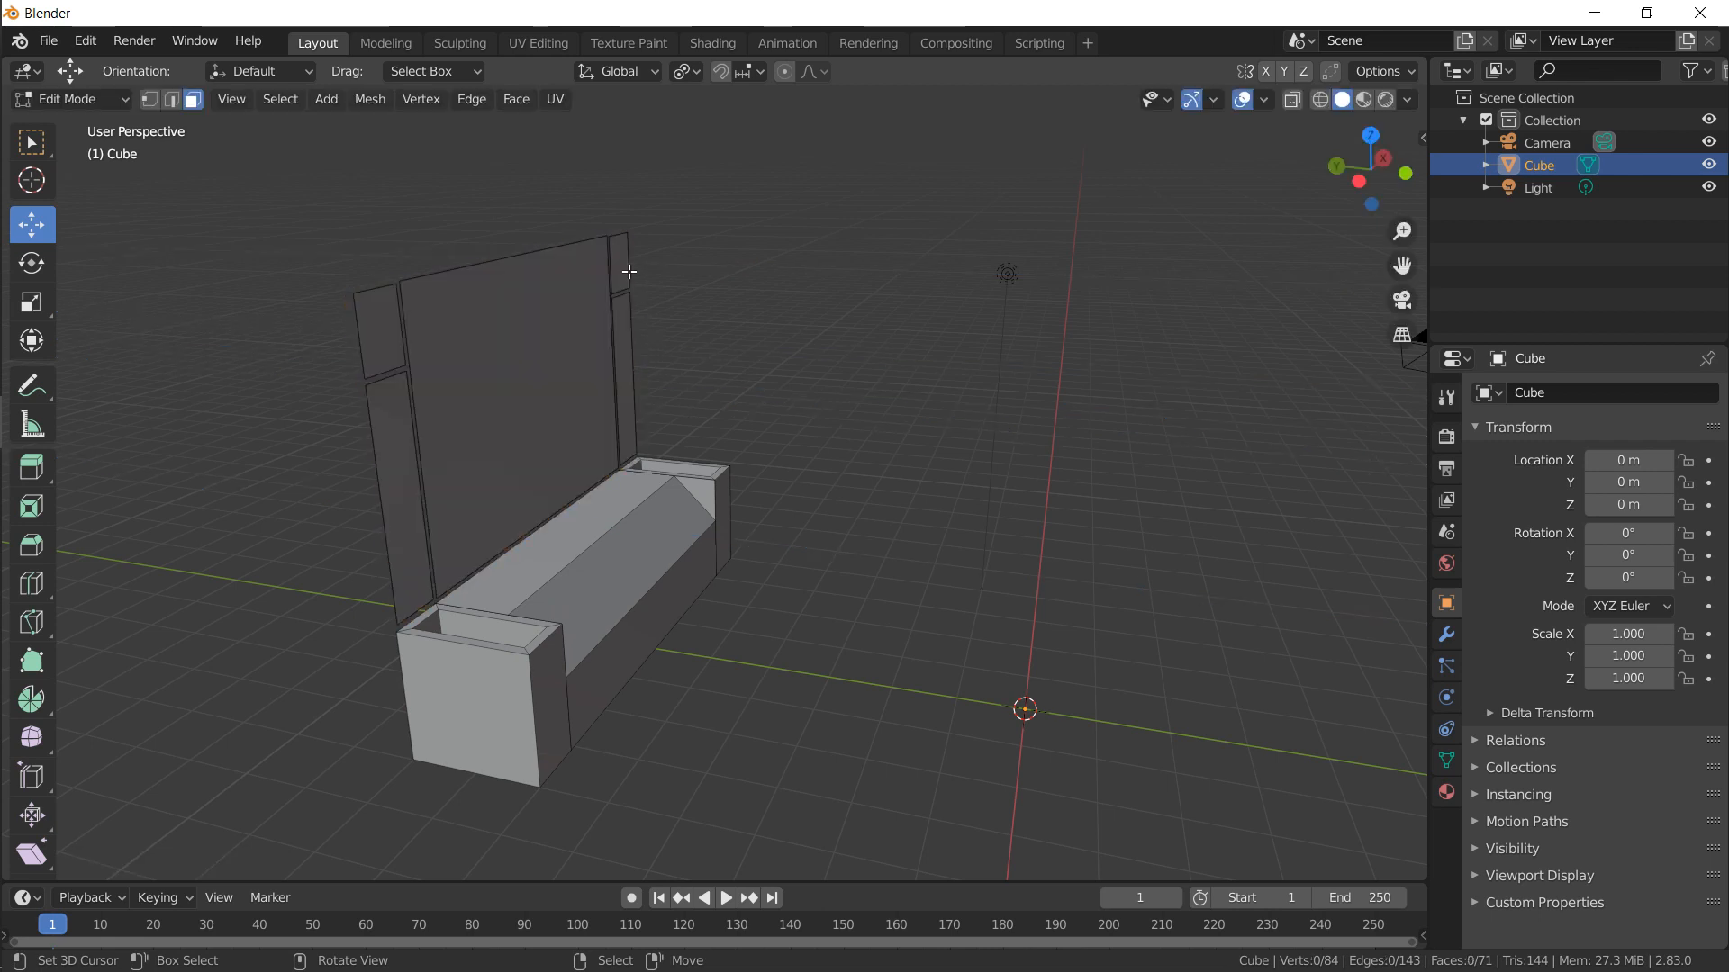
{"action": "right_click", "coordinate": [376, 331], "text": "shift"}
{"action": "key", "text": "F3"}
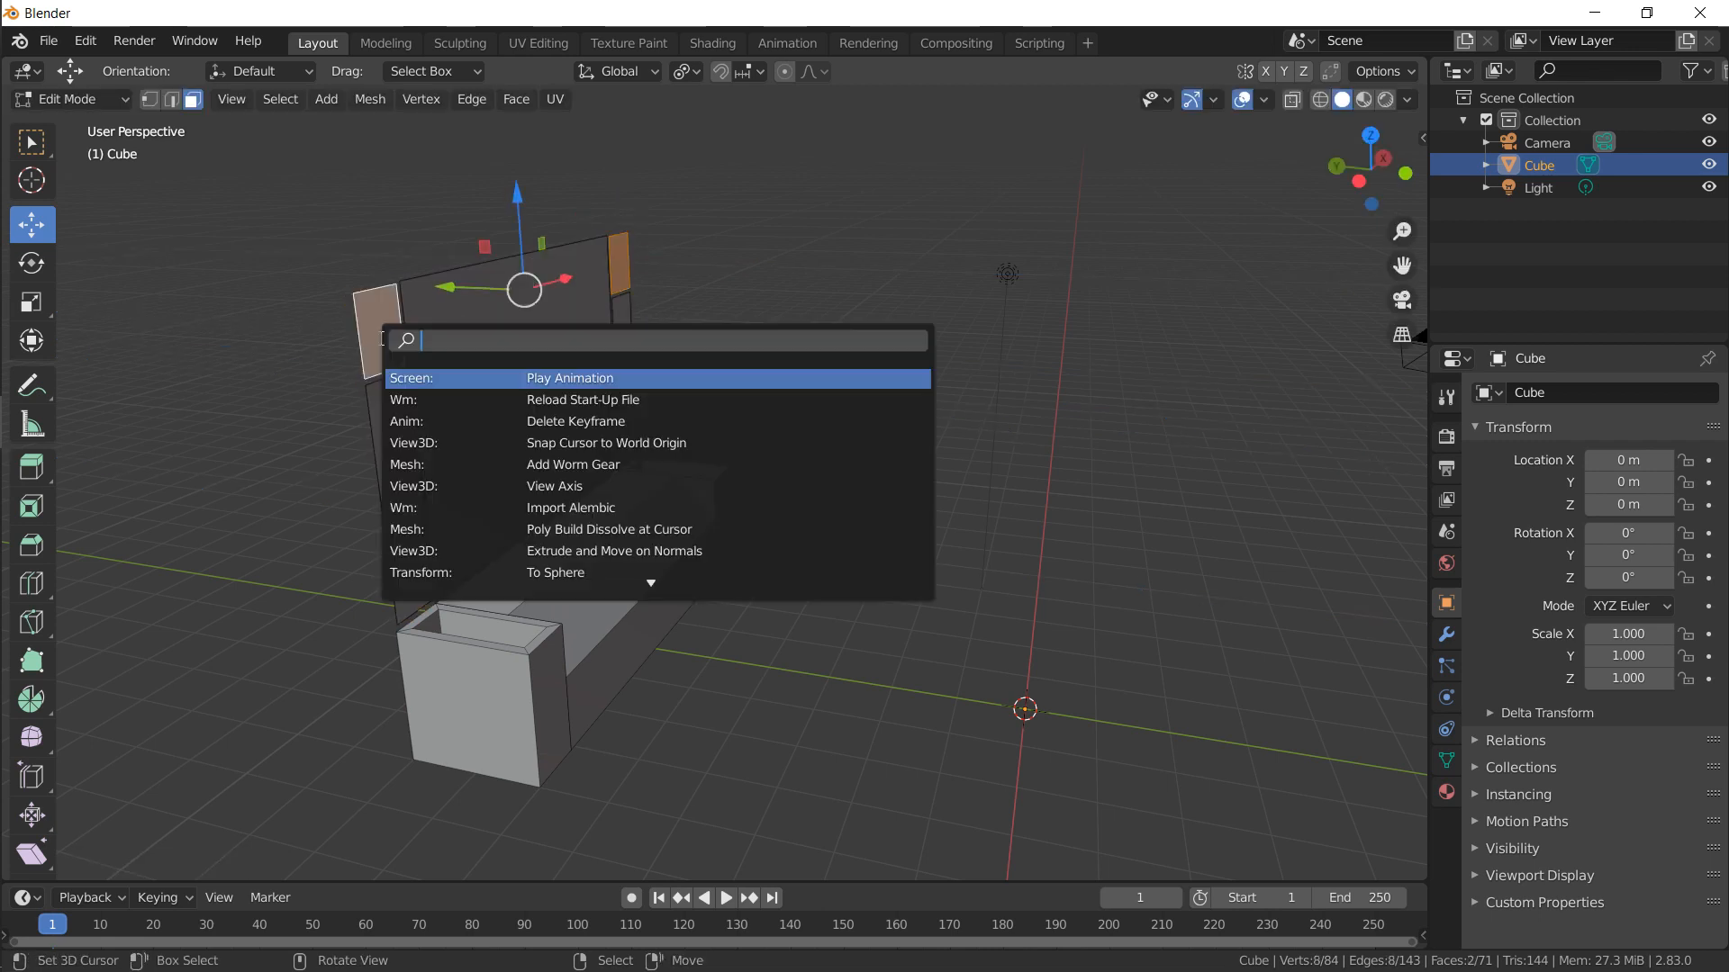
{"action": "type", "text": "flip nor"}
{"action": "key", "text": "Return"}
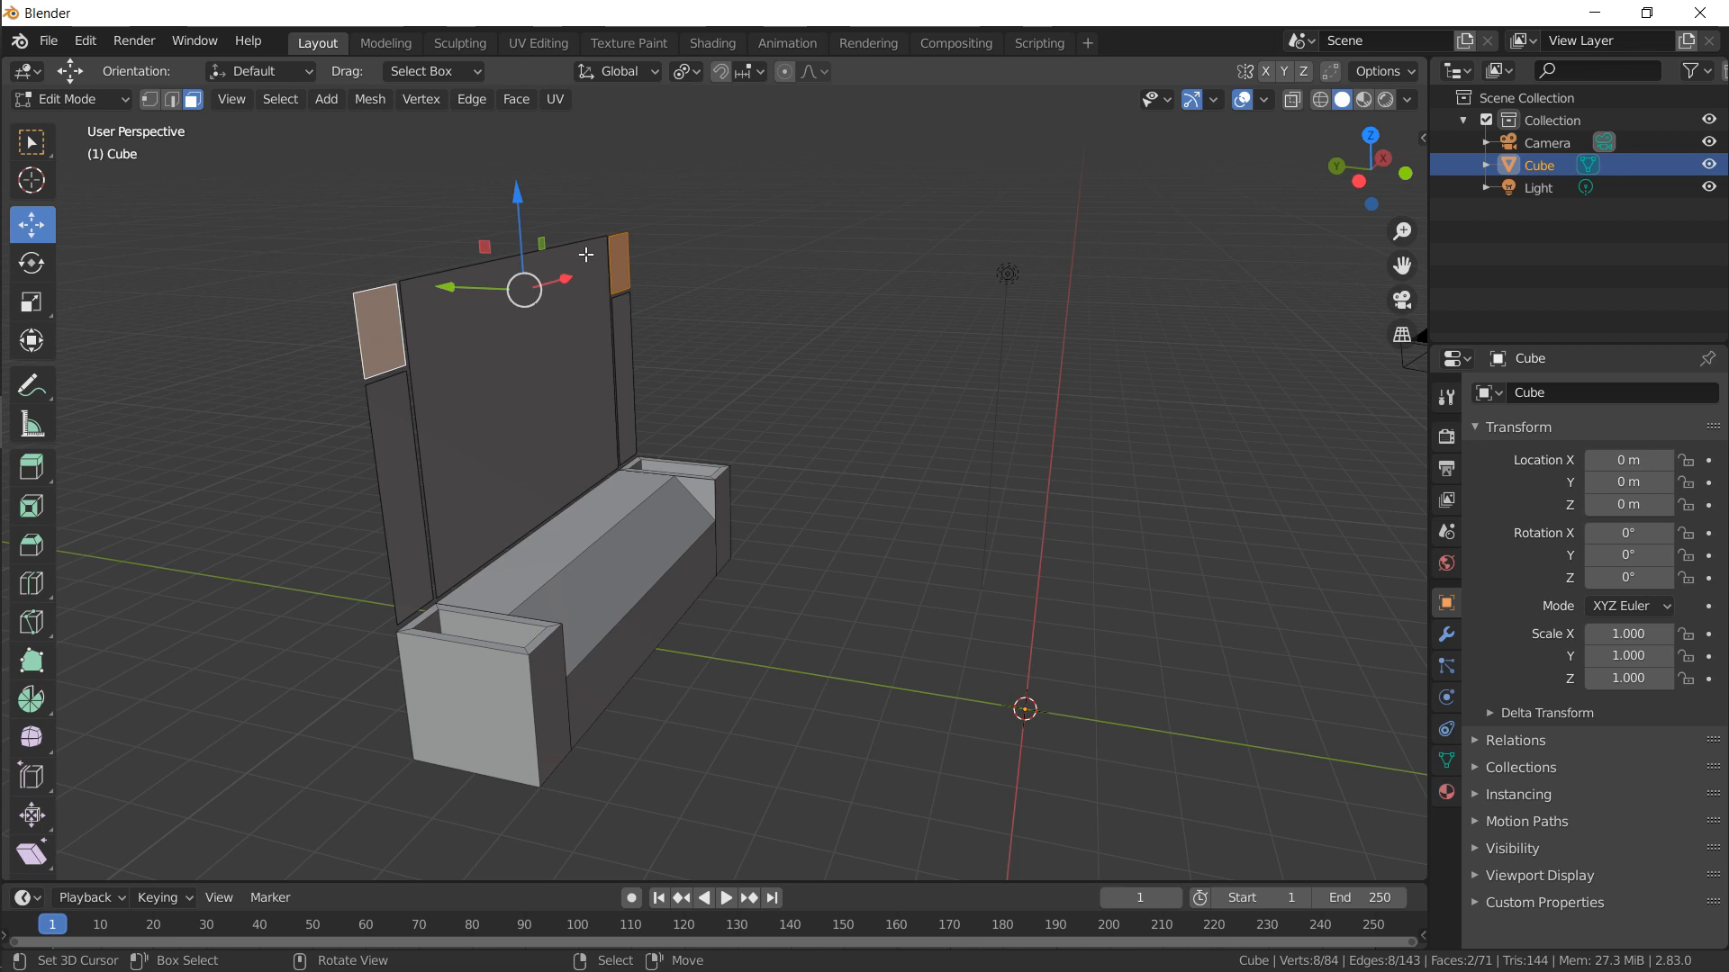
Add the lower side panels and middle panel to the selection and extrude all five about -0.13 m along their normals
{"action": "right_click", "coordinate": [399, 439], "text": "shift"}
{"action": "right_click", "coordinate": [494, 355], "text": "shift"}
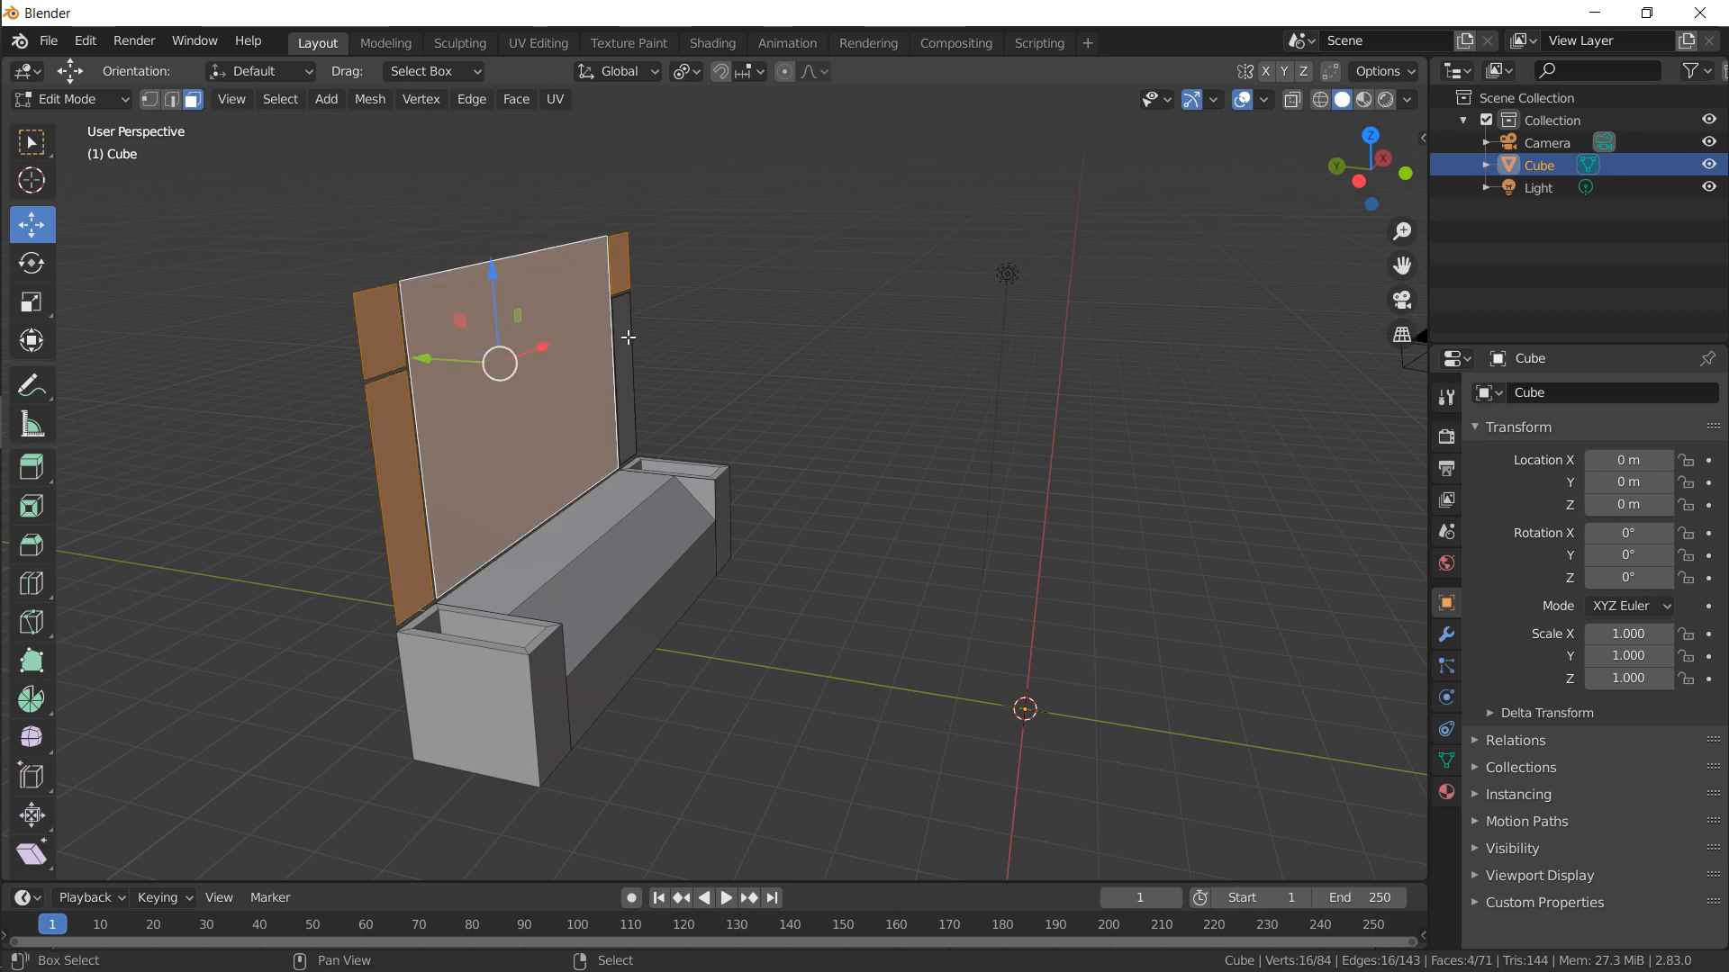
{"action": "right_click", "coordinate": [625, 378], "text": "shift"}
{"action": "key", "text": "e"}
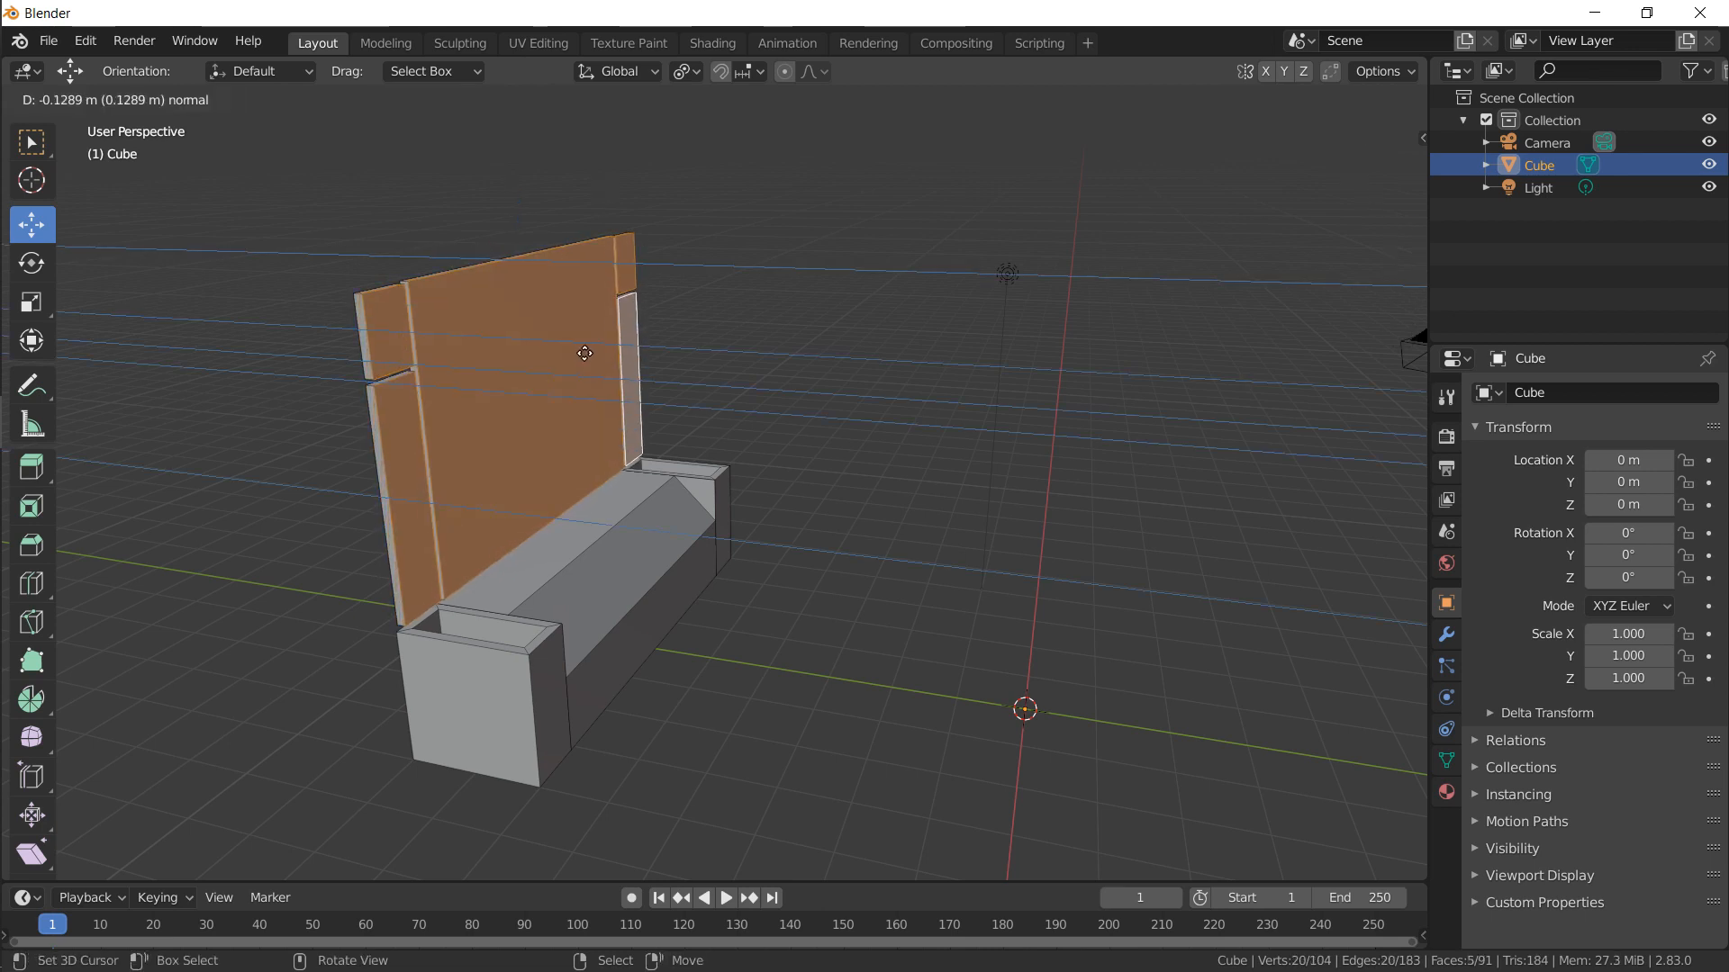
{"action": "left_click", "coordinate": [585, 353]}
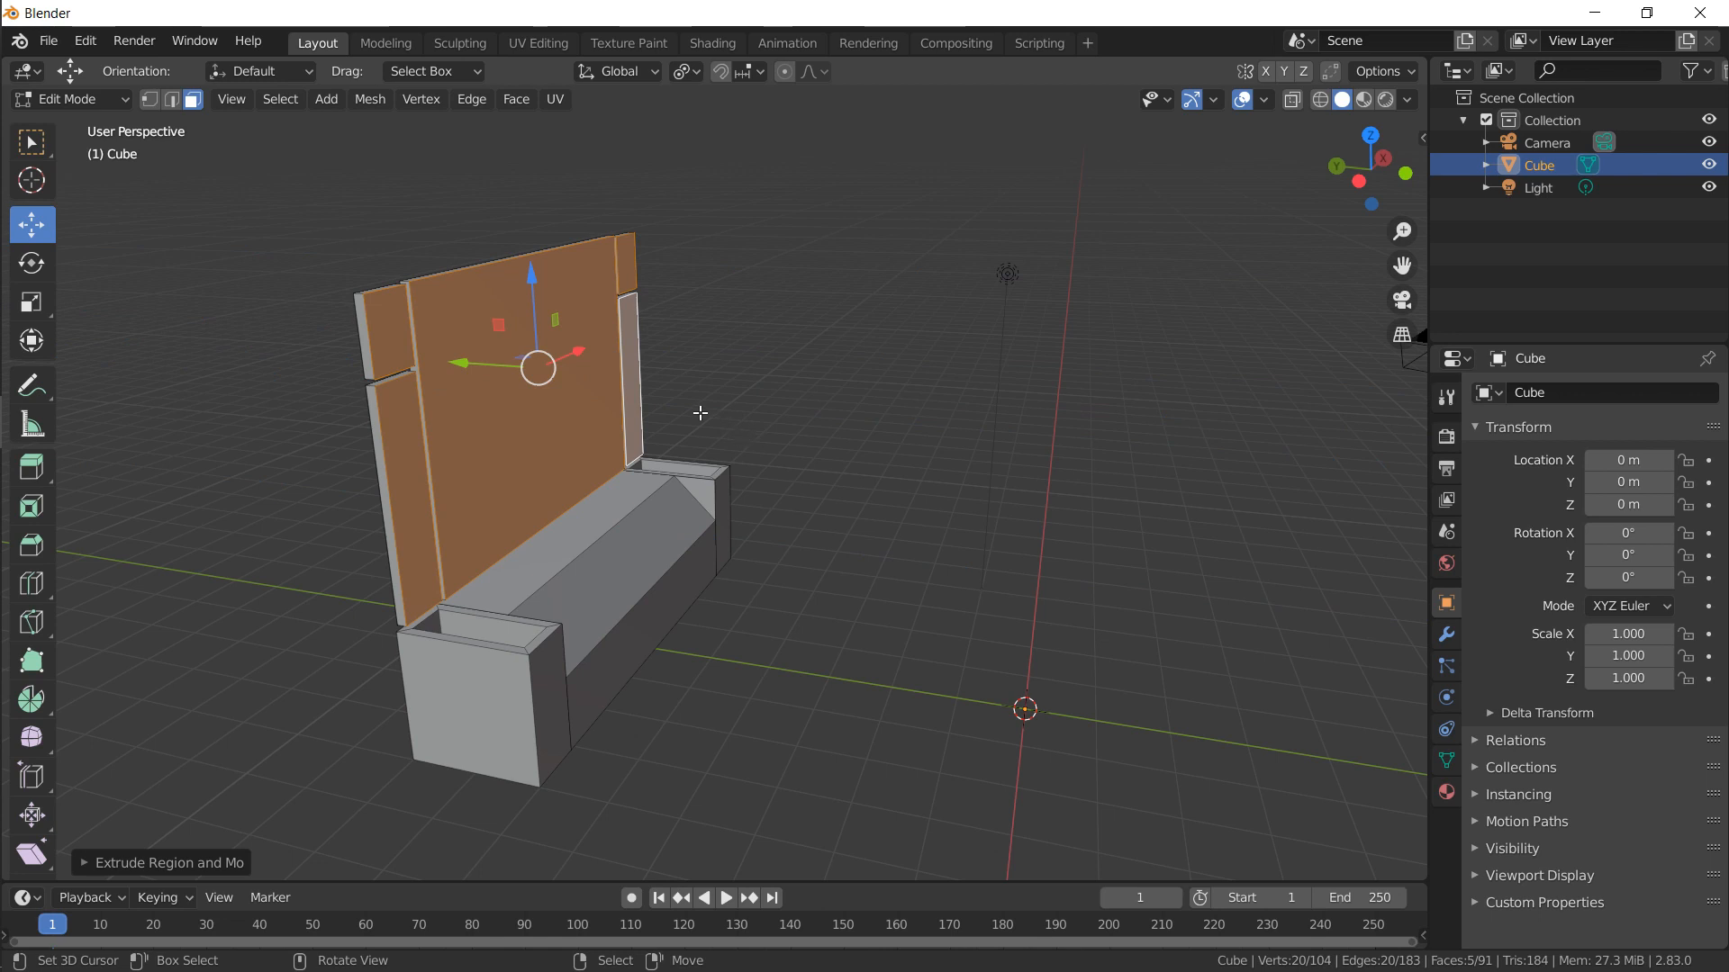
Bevel the front edges of all five back panels narrowly with 3 segments
{"action": "middle_click_drag", "start_coordinate": [700, 413], "coordinate": [875, 478], "text": "shift"}
{"action": "key", "text": "ctrl+b"}
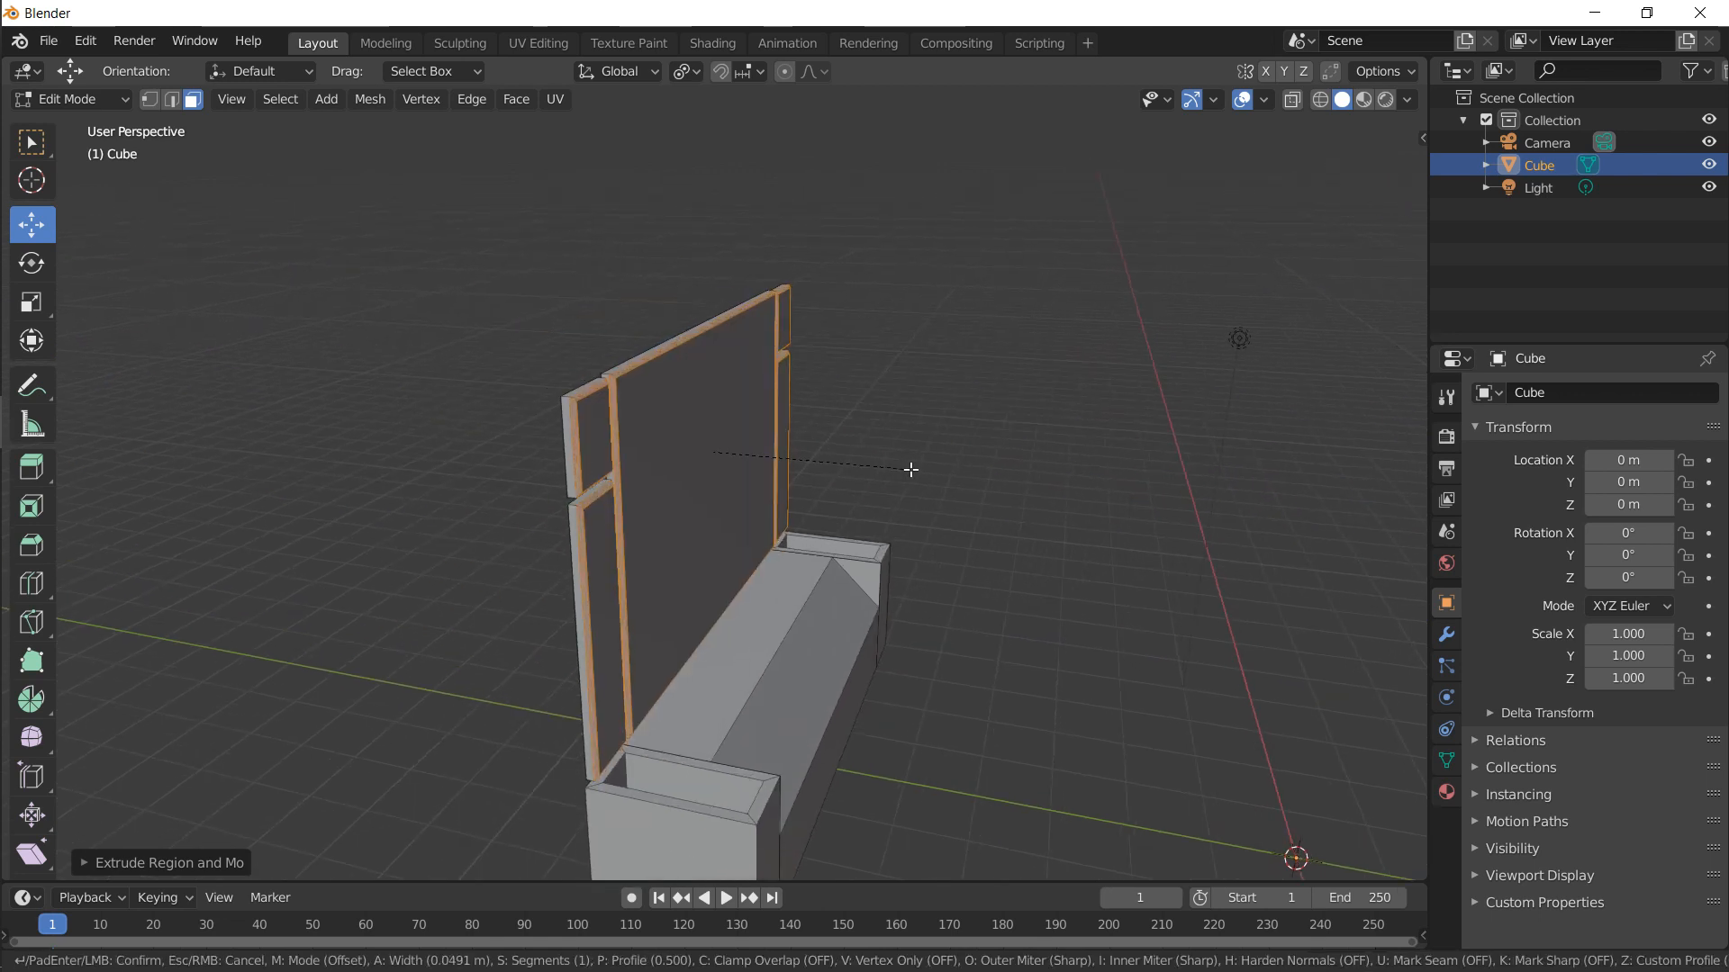
{"action": "scroll", "coordinate": [912, 469], "scroll_direction": "up", "scroll_amount": 1}
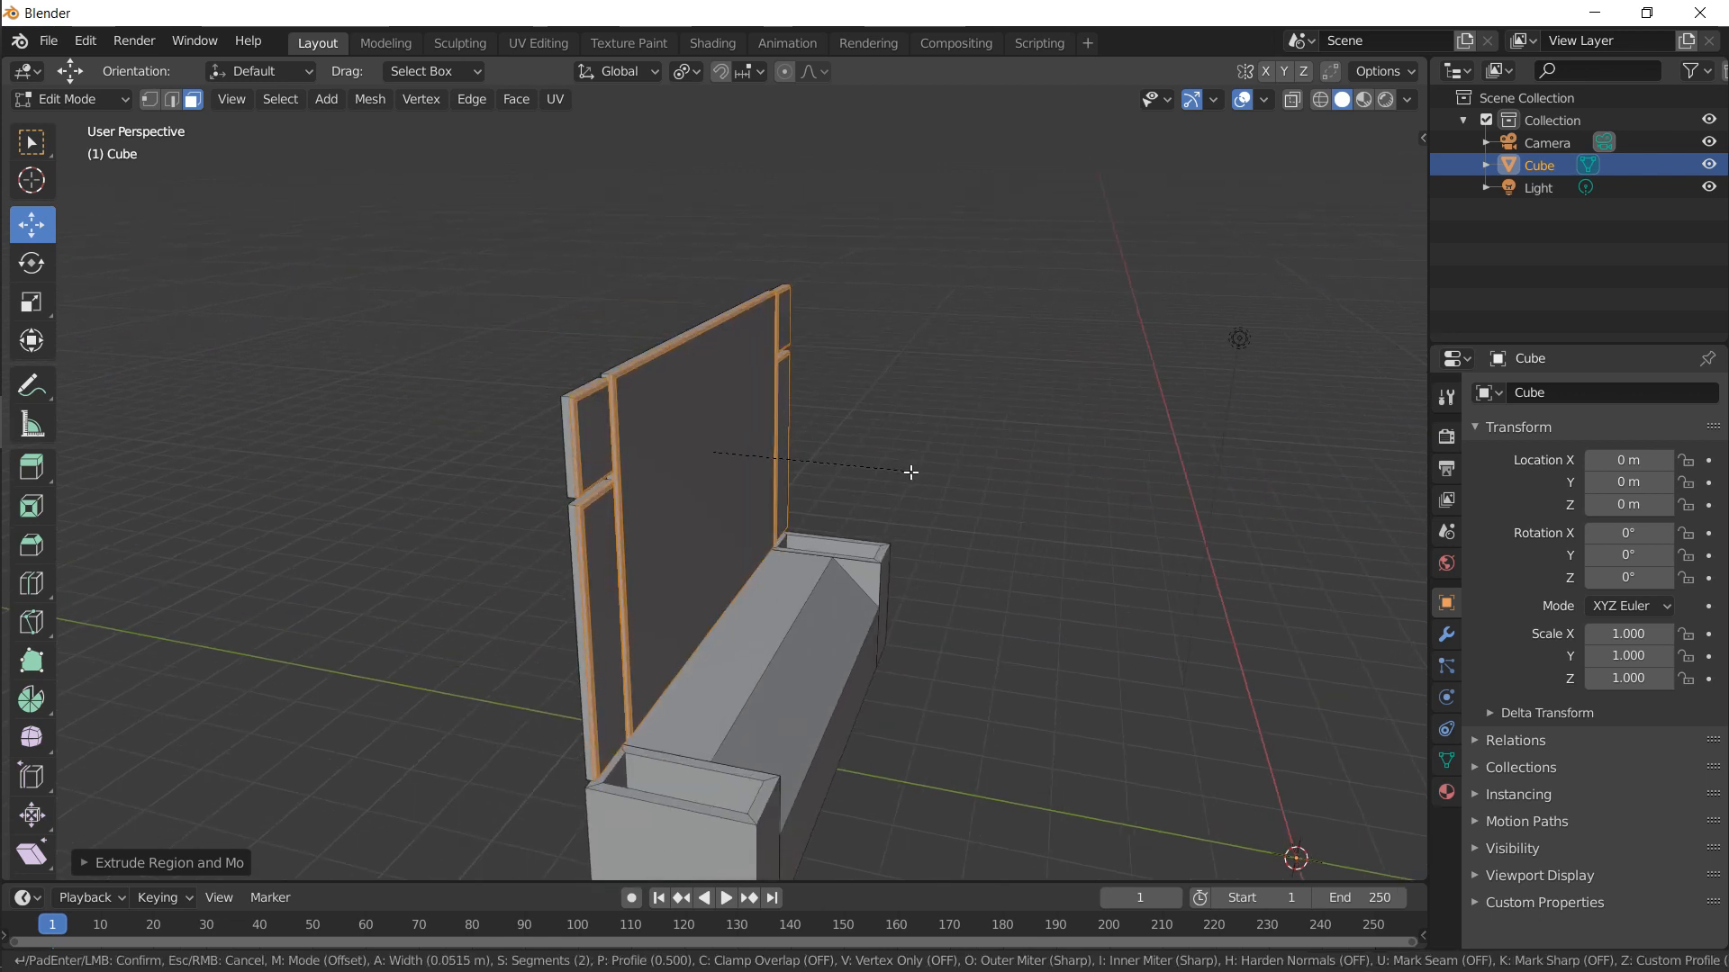
{"action": "scroll", "coordinate": [910, 472], "scroll_direction": "up", "scroll_amount": 1}
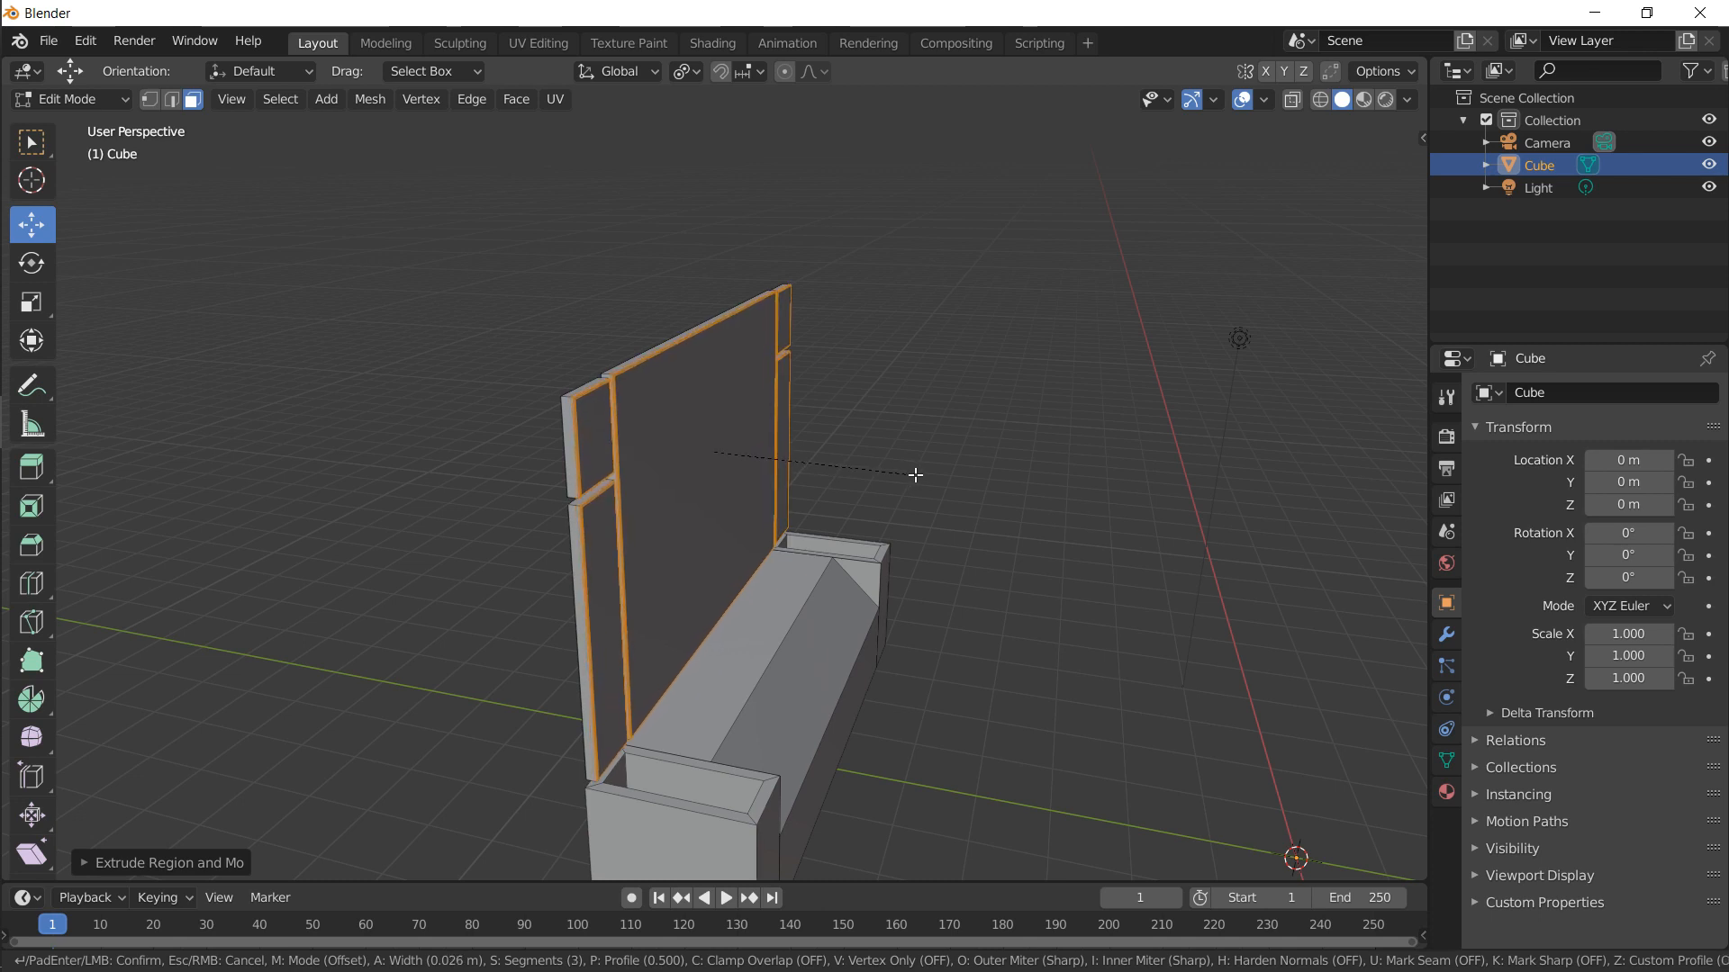
{"action": "left_click", "coordinate": [923, 474]}
Duplicate the flat top face of the middle section and raise the copy about 4.6 m along Z above the back panels
{"action": "middle_click_drag", "start_coordinate": [923, 474], "coordinate": [759, 467]}
{"action": "left_click", "coordinate": [759, 467]}
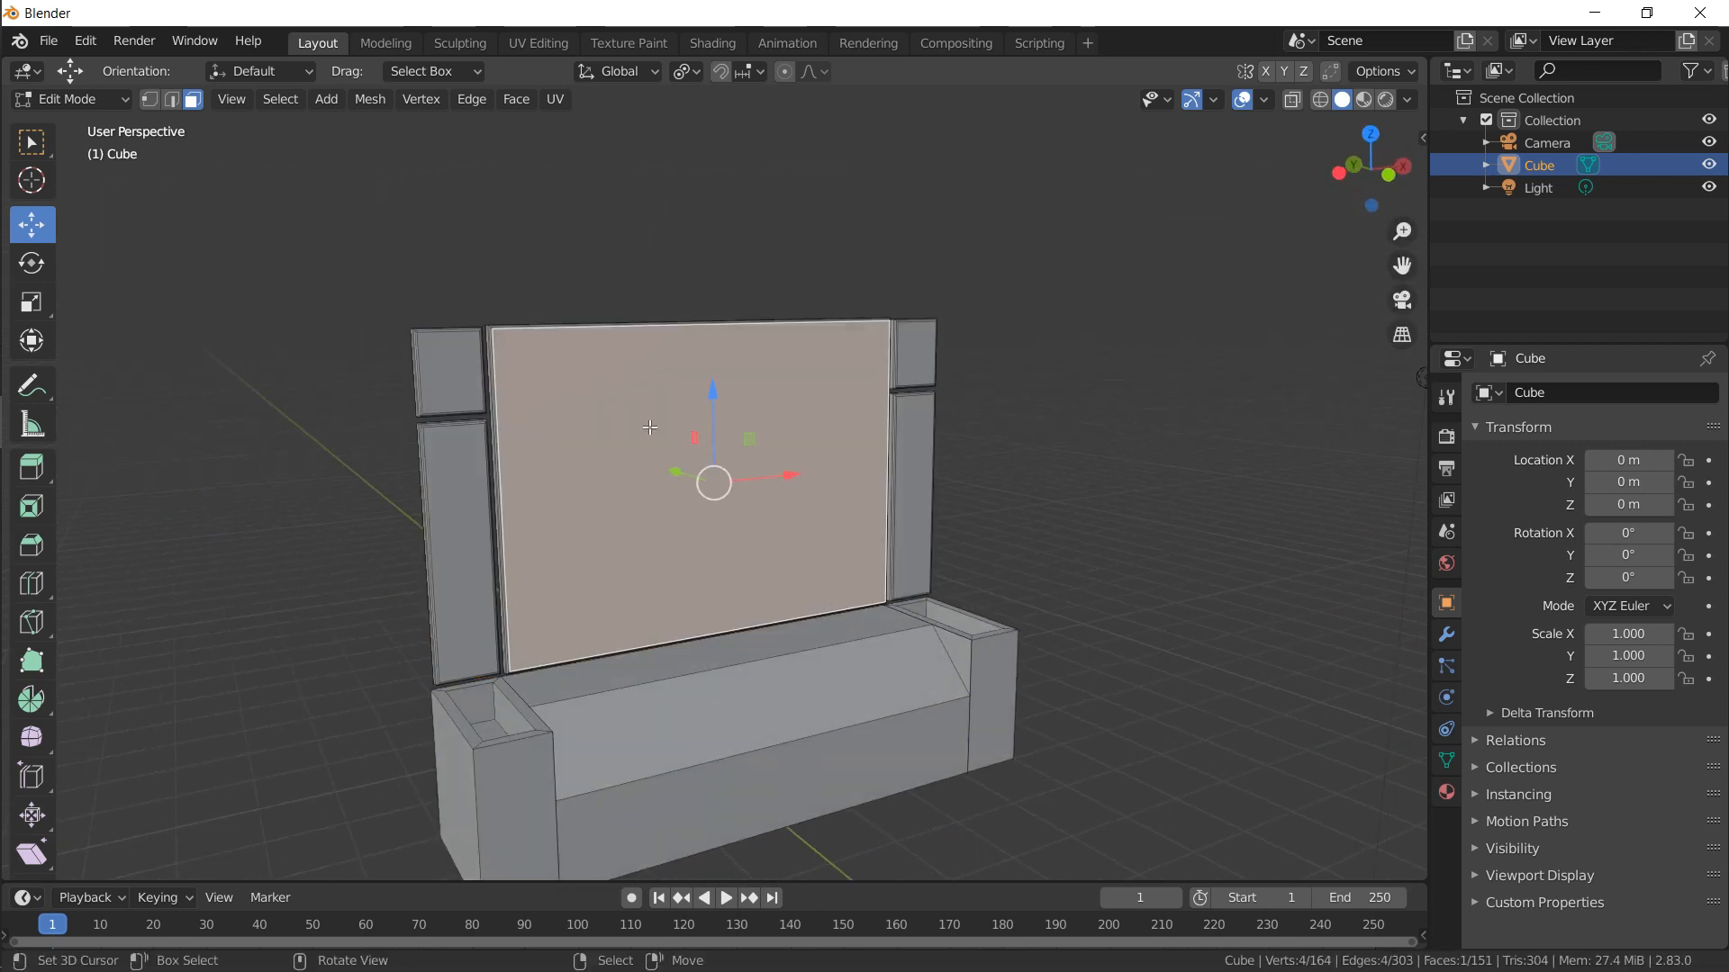
{"action": "middle_click_drag", "start_coordinate": [651, 427], "coordinate": [642, 445]}
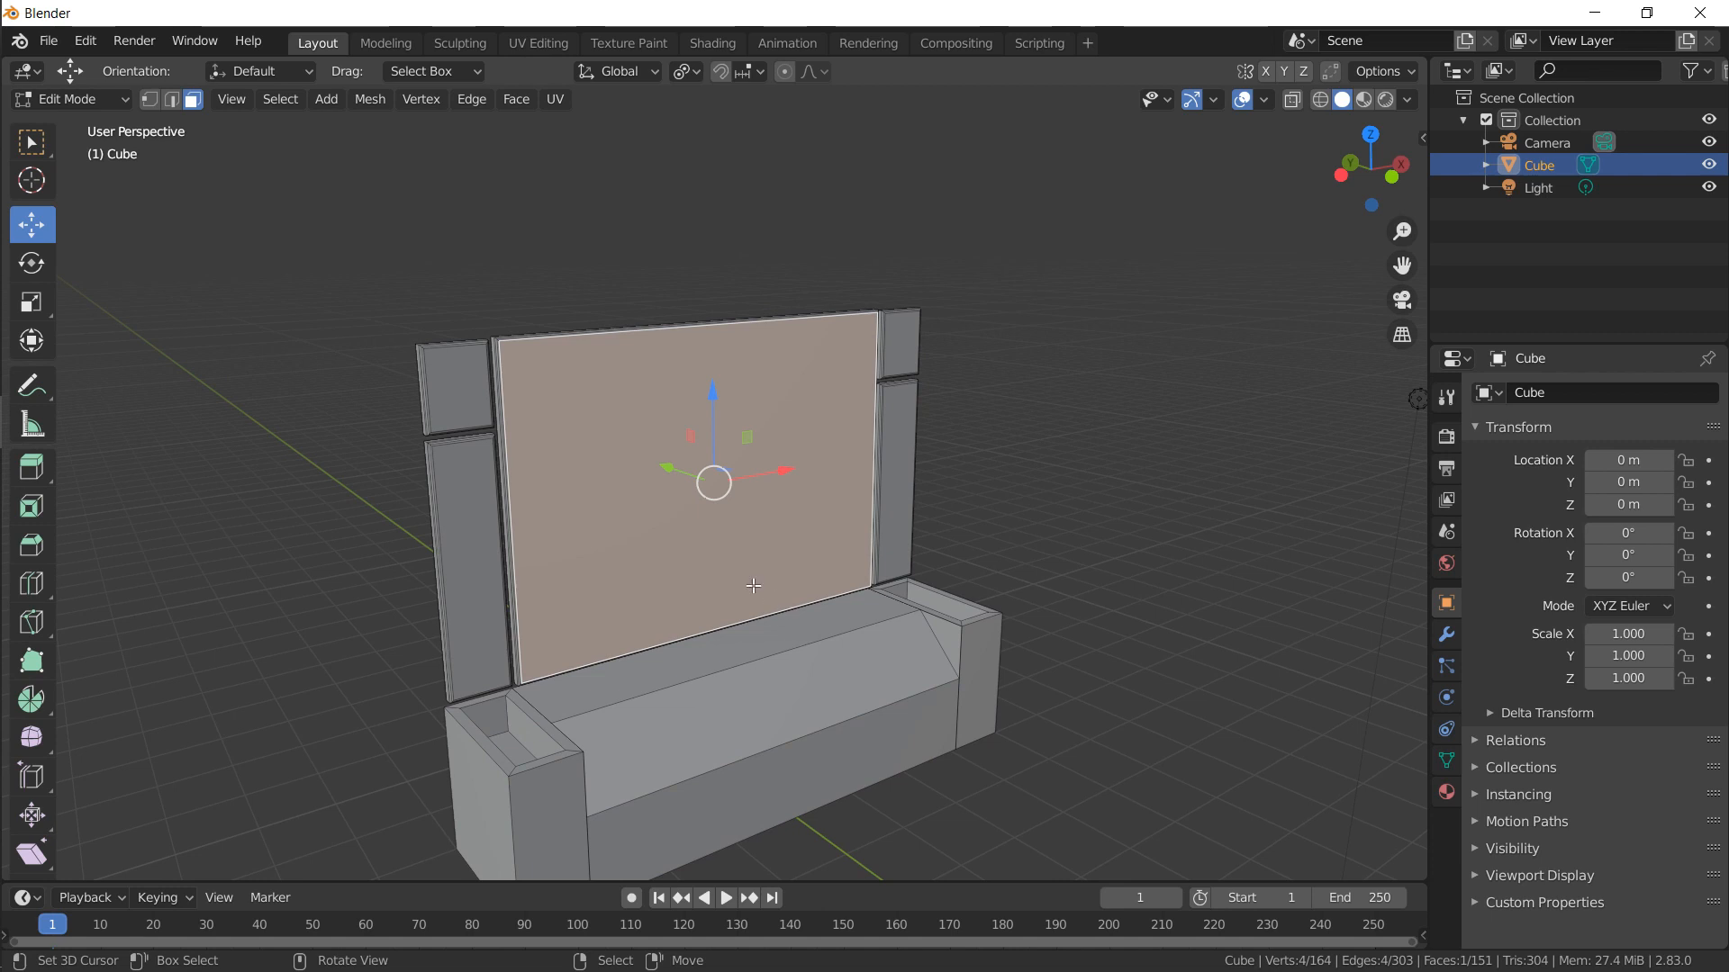
{"action": "scroll", "coordinate": [753, 586], "scroll_direction": "down", "scroll_amount": 1}
{"action": "left_click", "coordinate": [650, 621]}
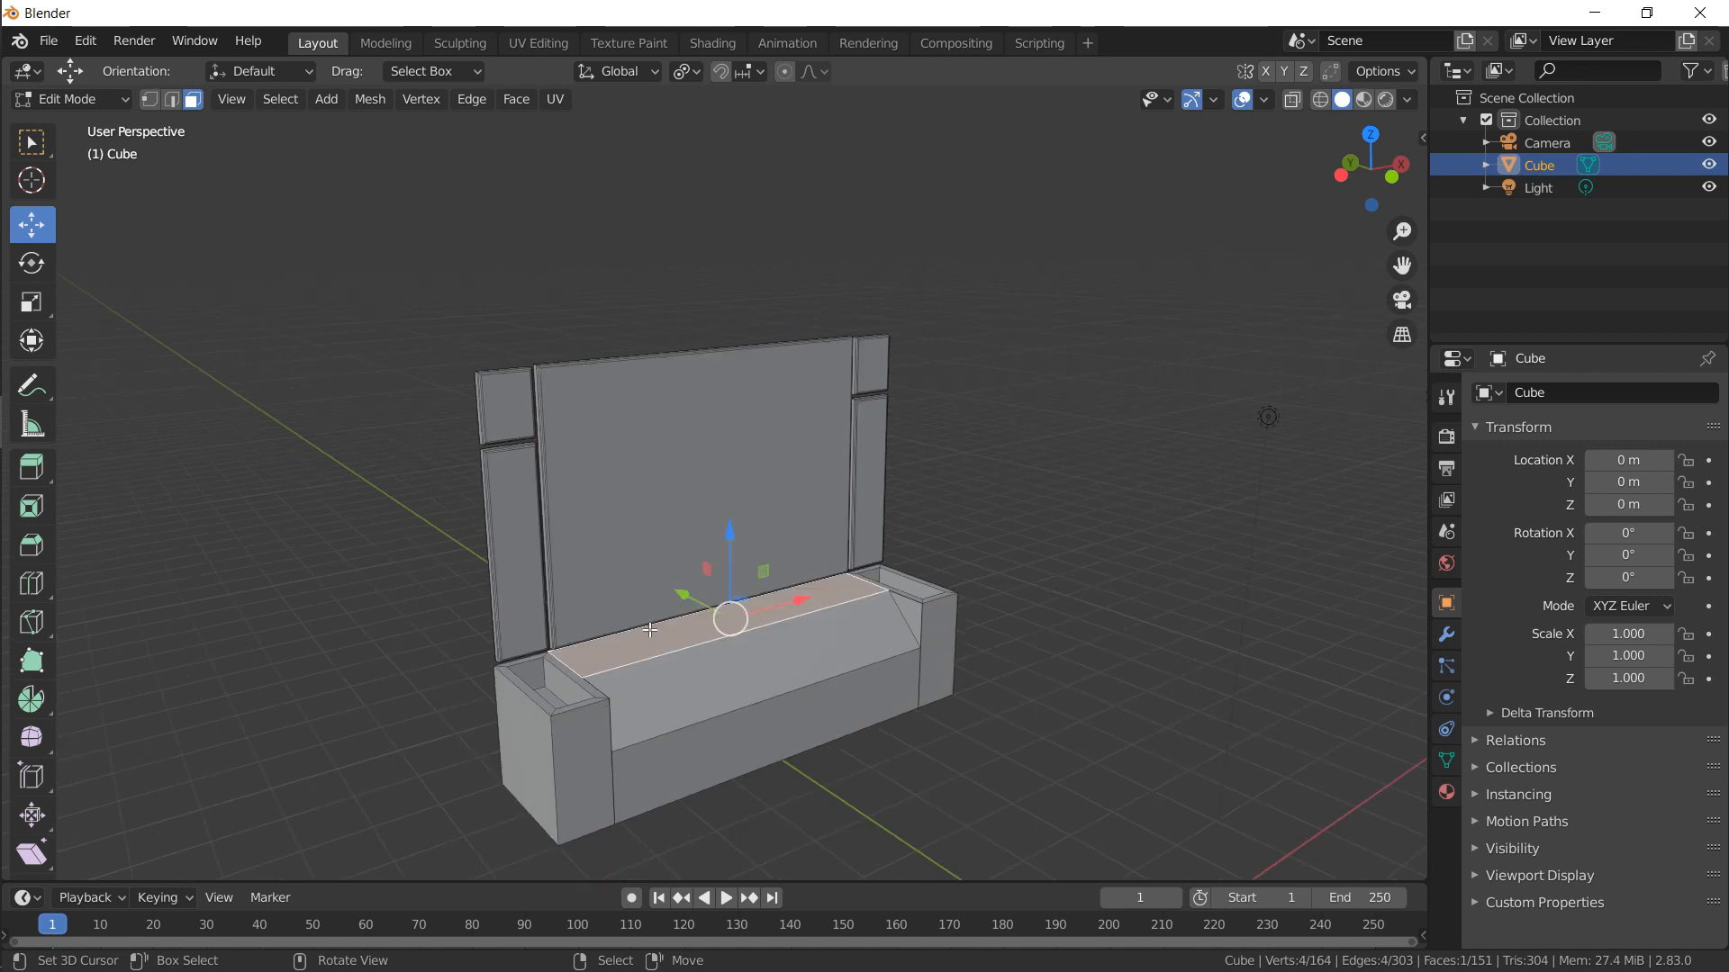
{"action": "middle_click_drag", "start_coordinate": [650, 622], "coordinate": [724, 602]}
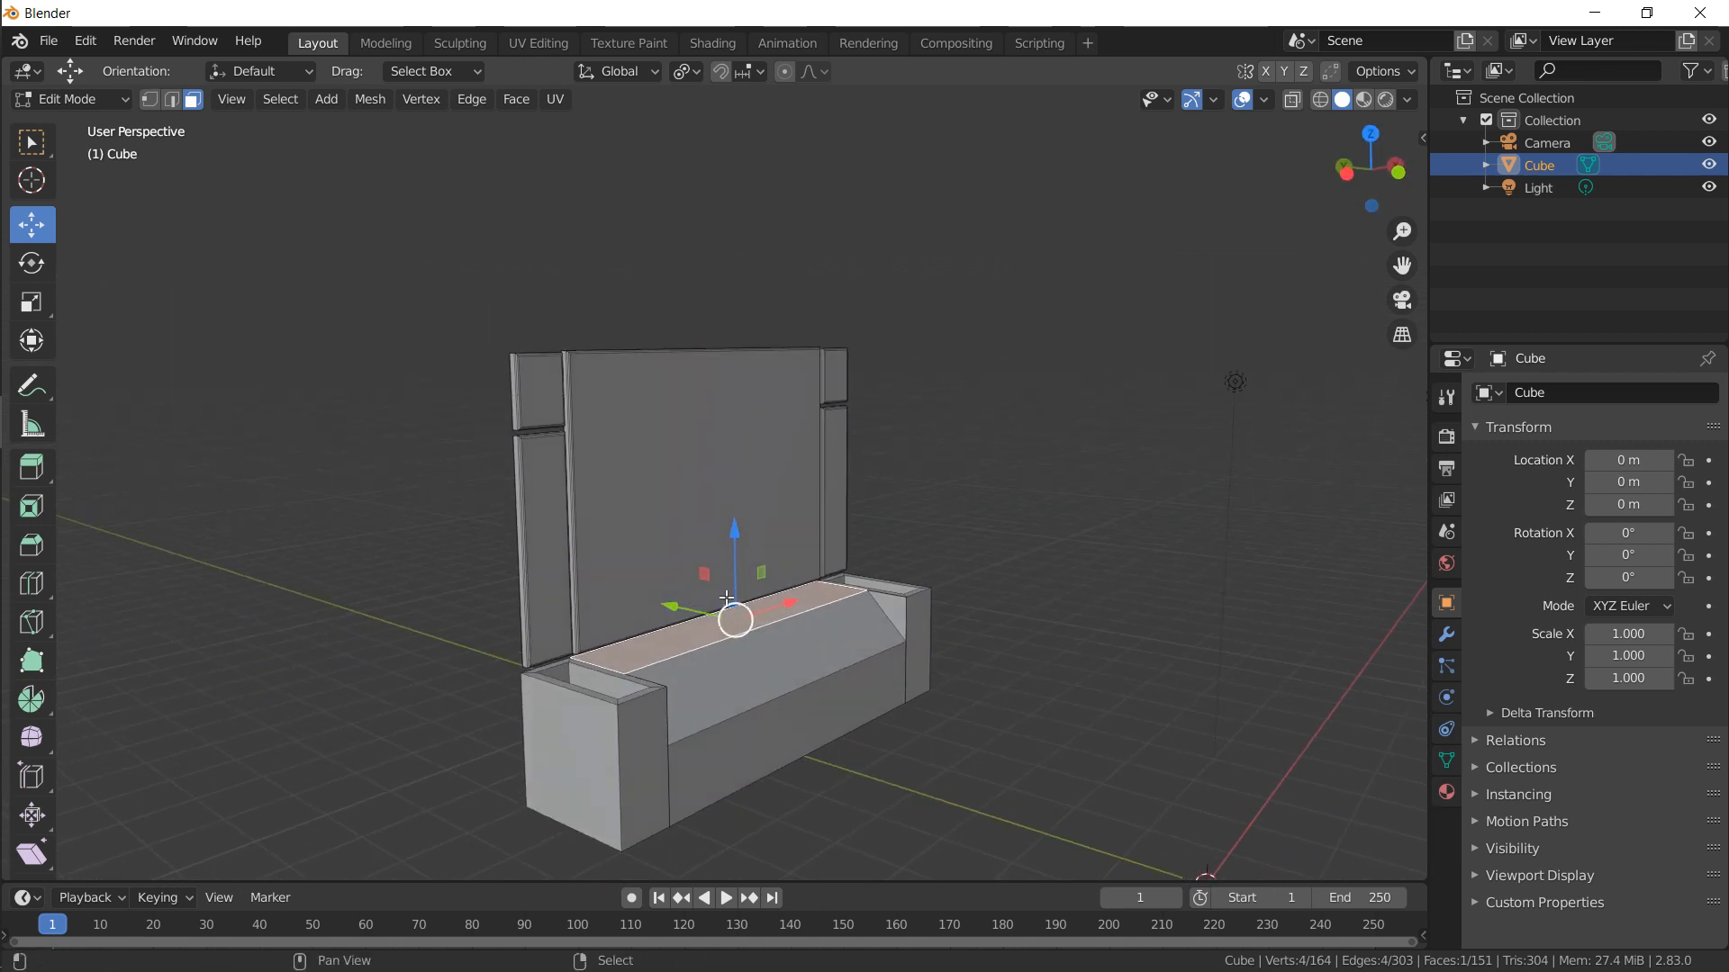
{"action": "key", "text": "e"}
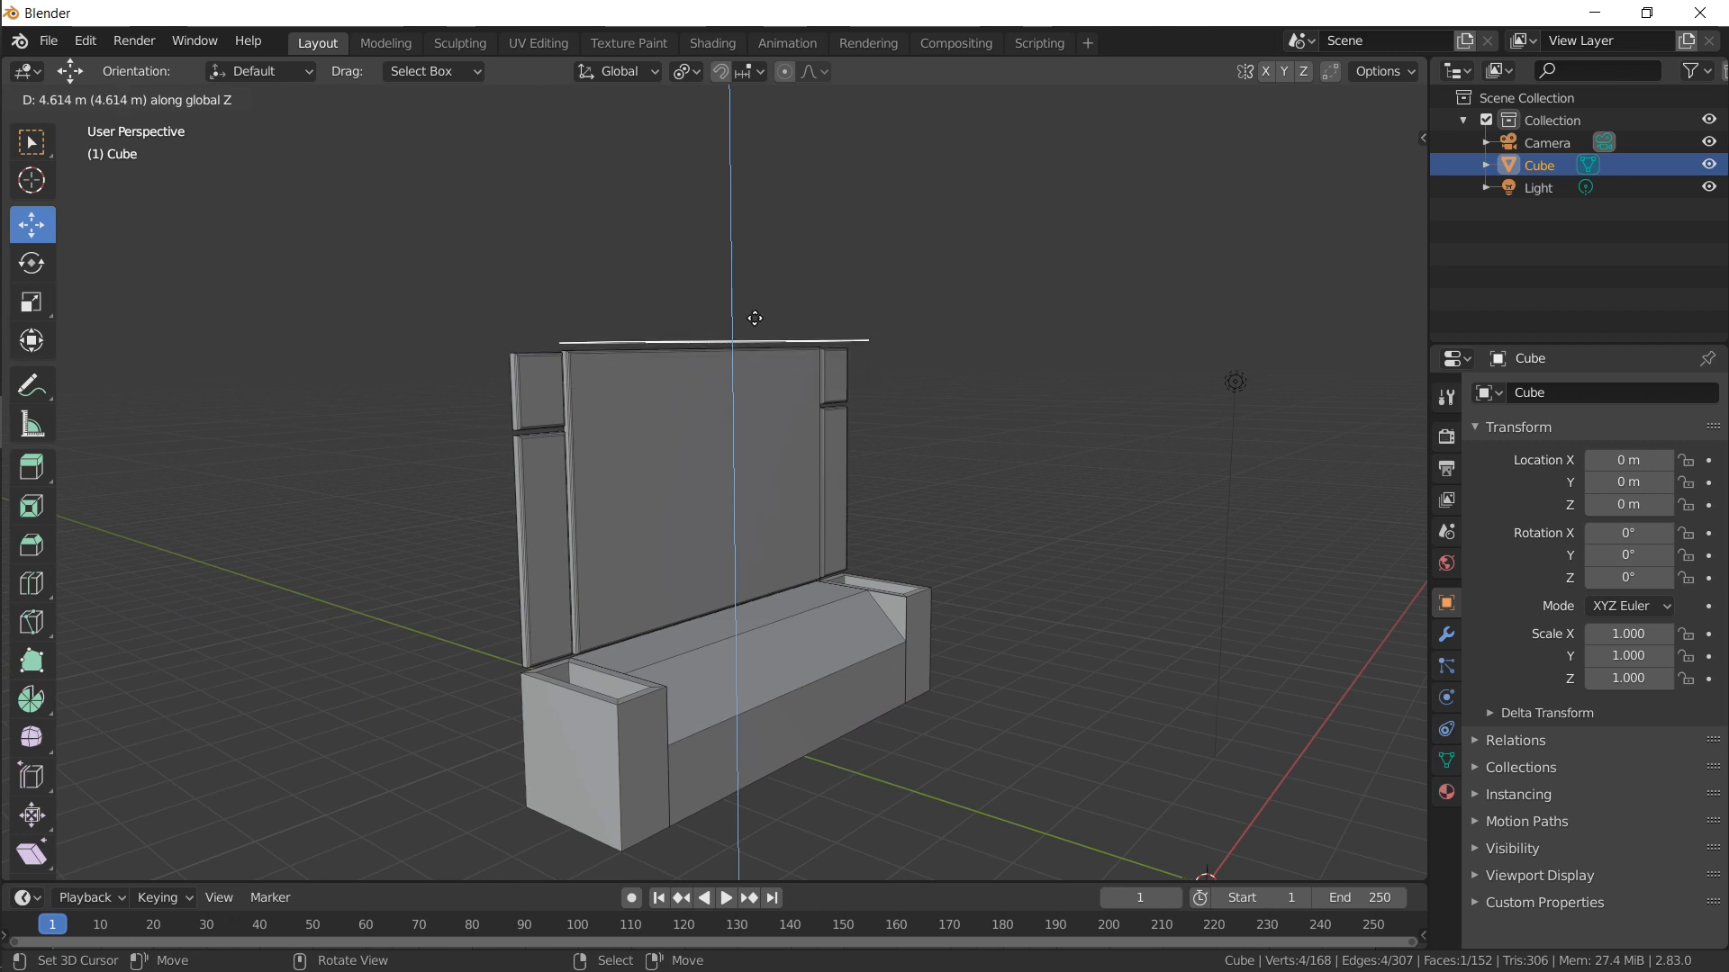
{"action": "left_click", "coordinate": [754, 321]}
{"action": "middle_click_drag", "start_coordinate": [757, 321], "coordinate": [780, 388]}
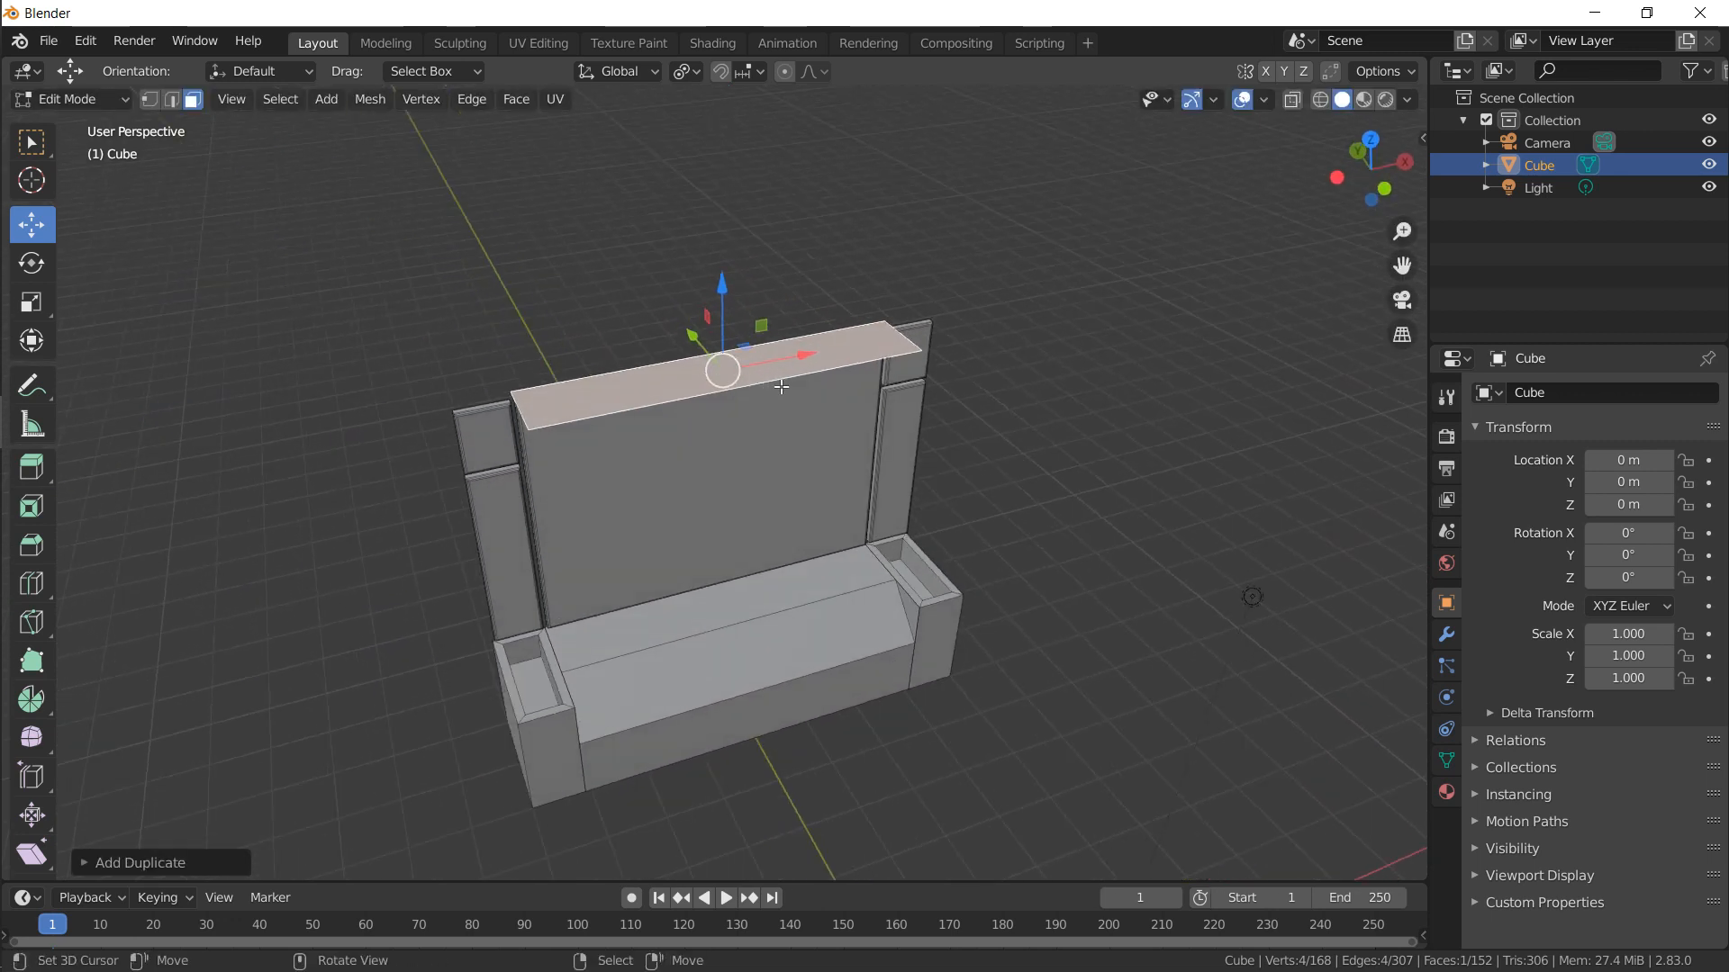
Scale the raised face to 0.5 along X and move it along X to one end of the middle panel
{"action": "type", "text": "sx0.5"}
{"action": "key", "text": "Return"}
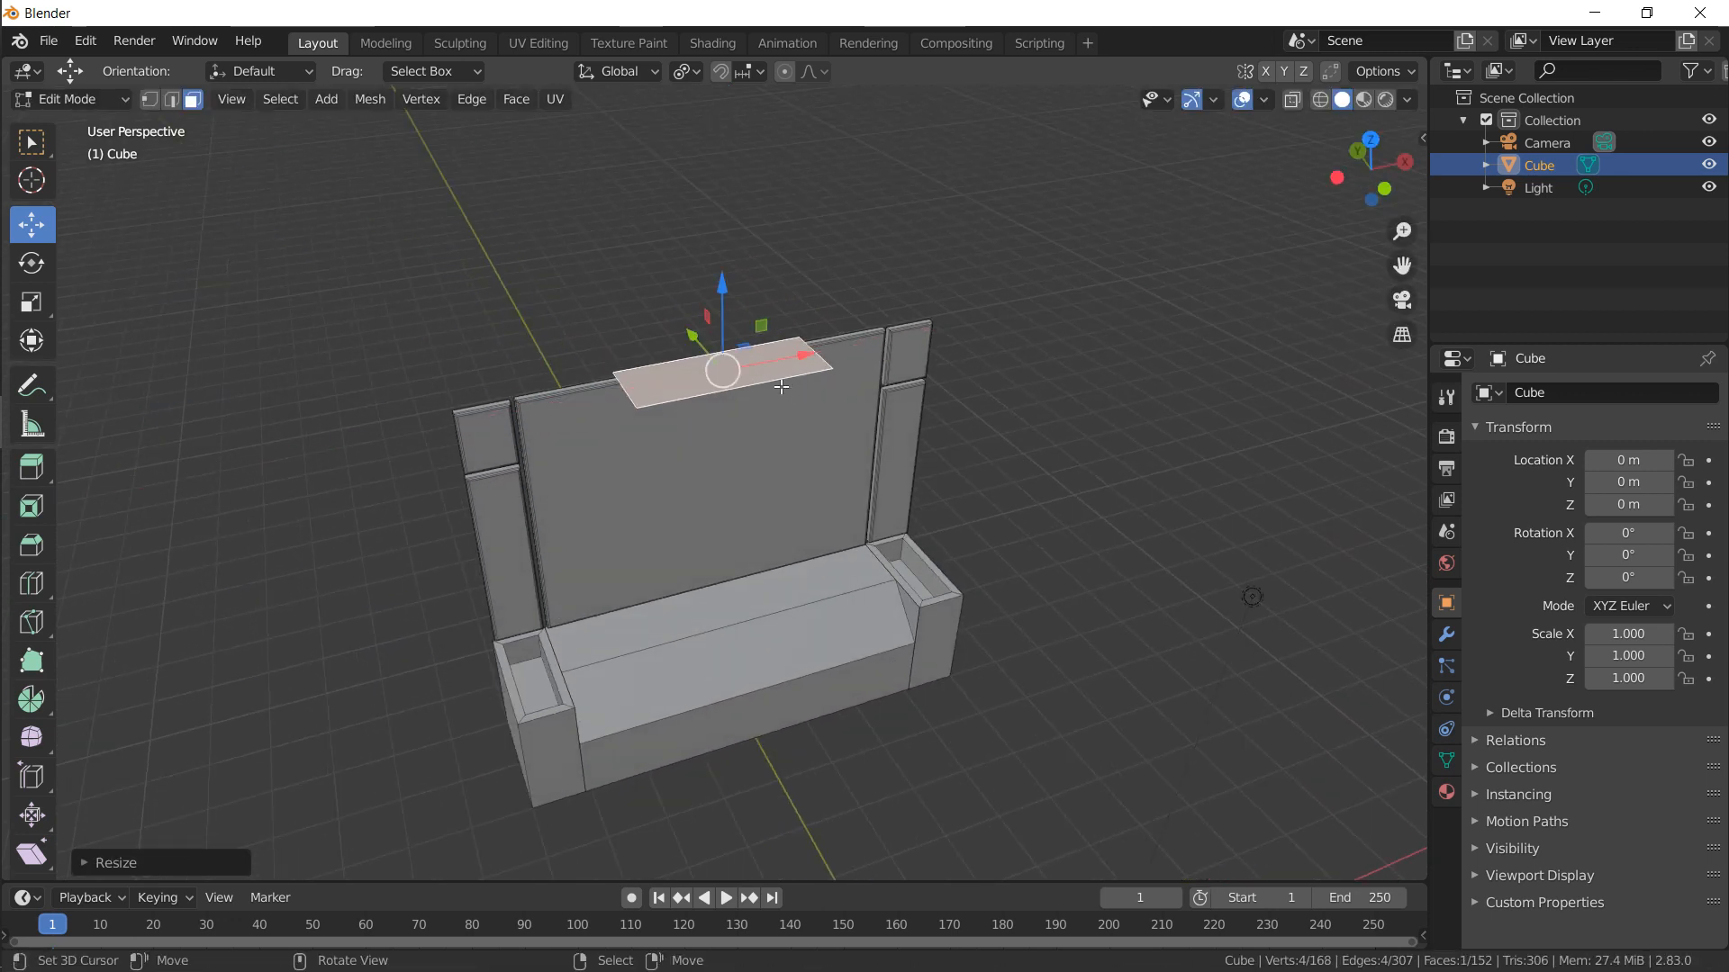
{"action": "key", "text": "g"}
{"action": "key", "text": "x"}
{"action": "left_click", "coordinate": [706, 373]}
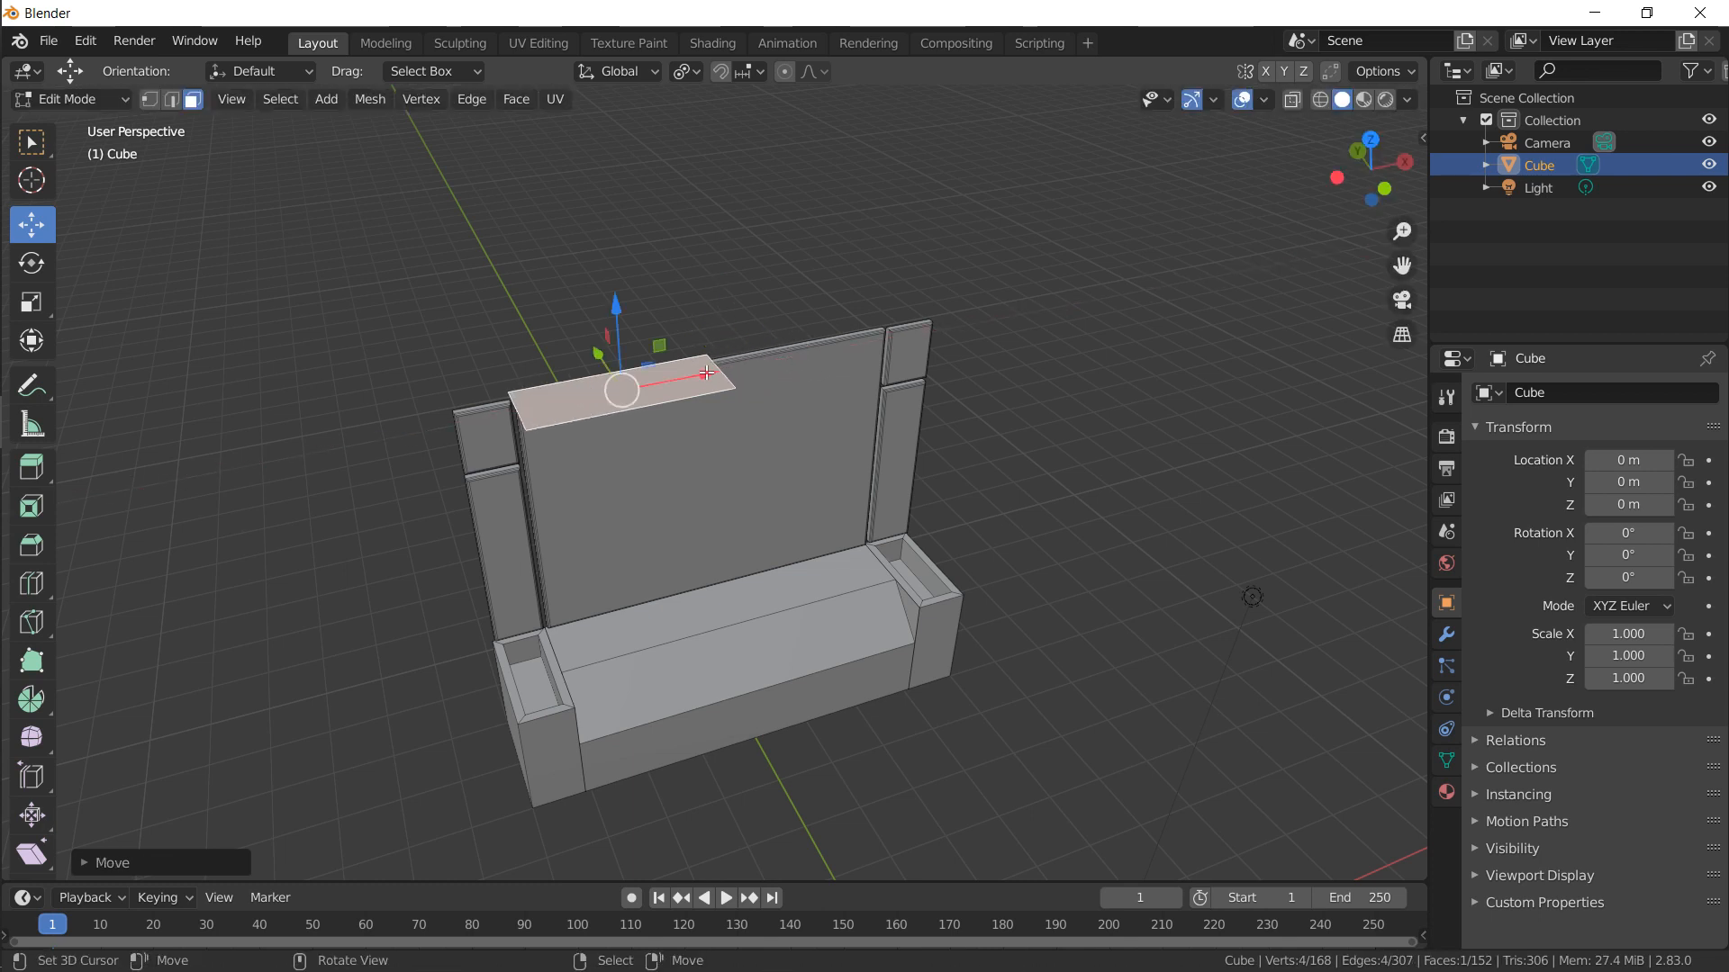
In top view, shift the raised face further along negative X and widen it to about 1.2 along X
{"action": "key", "text": "KP_7"}
{"action": "key", "text": "g"}
{"action": "key", "text": "x"}
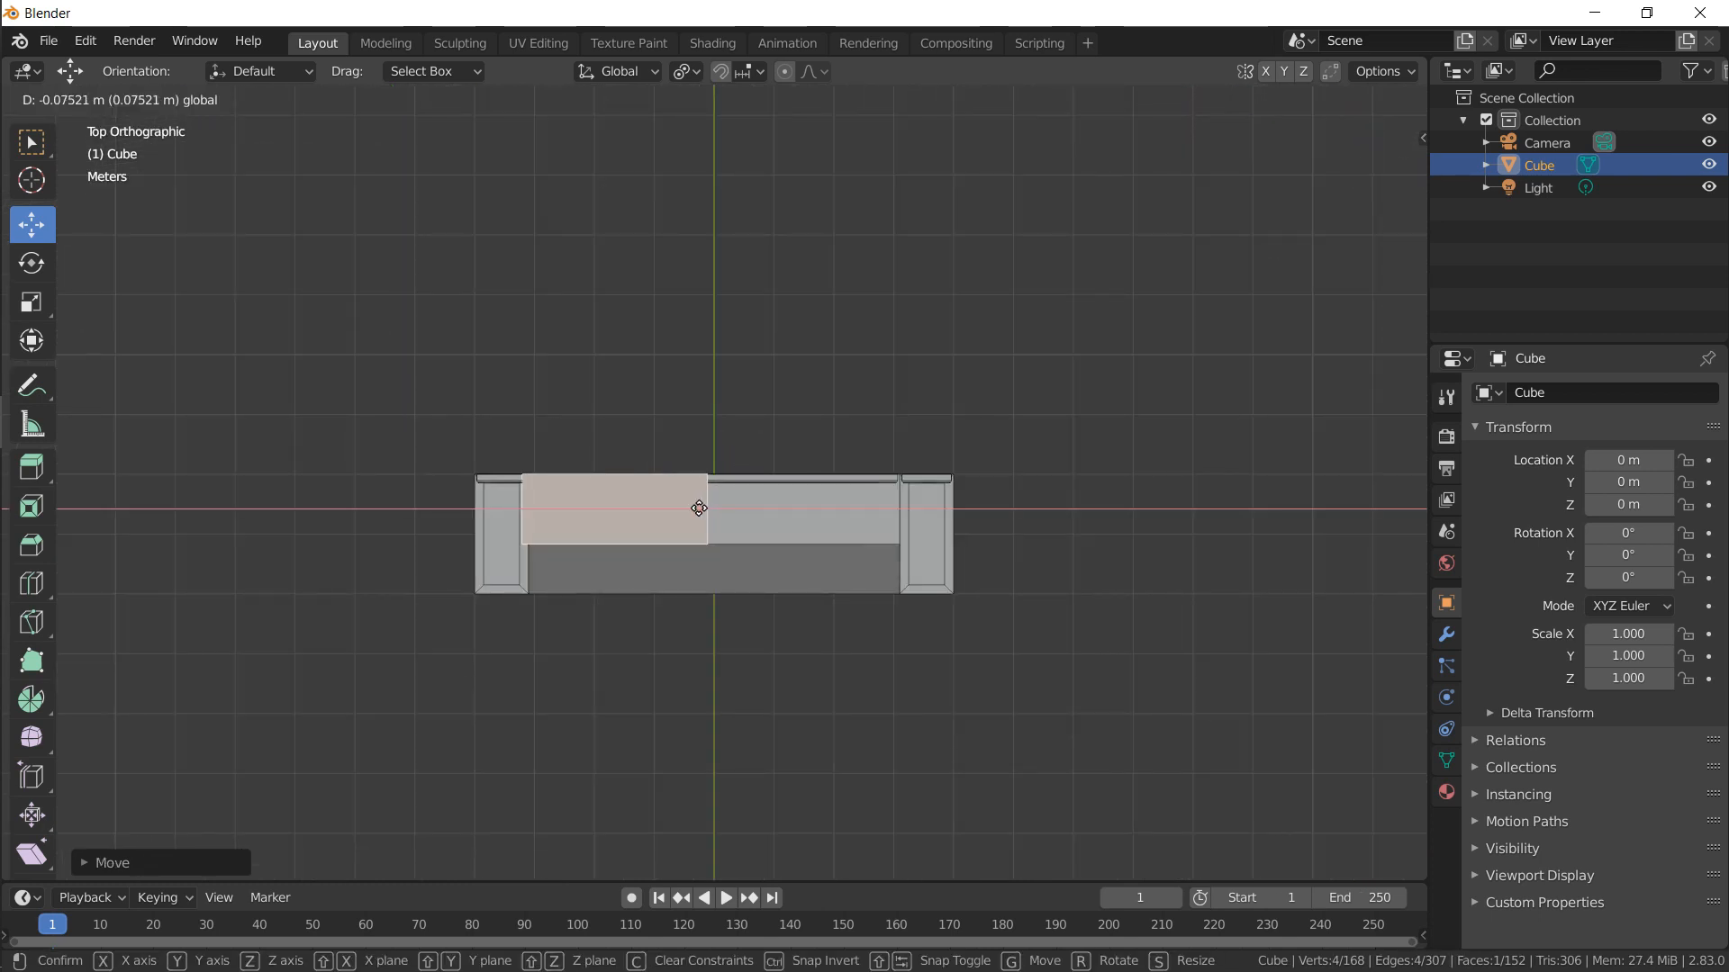
{"action": "left_click", "coordinate": [685, 509]}
{"action": "key", "text": "s"}
{"action": "key", "text": "x"}
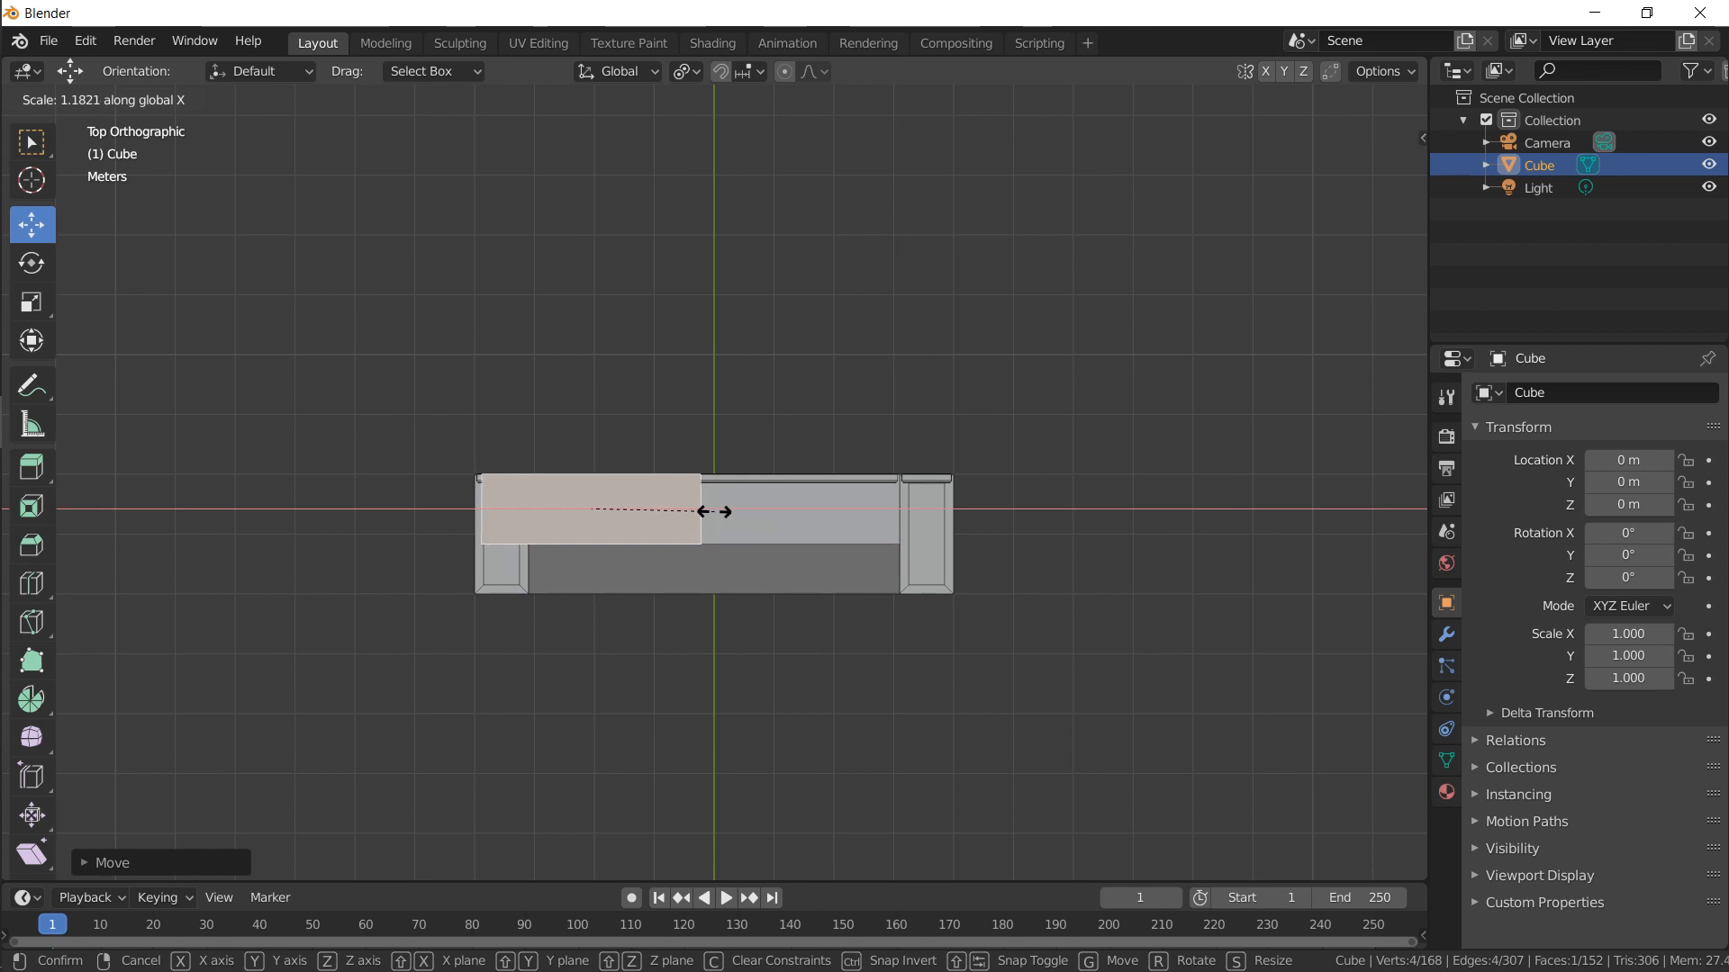
{"action": "left_click", "coordinate": [706, 510]}
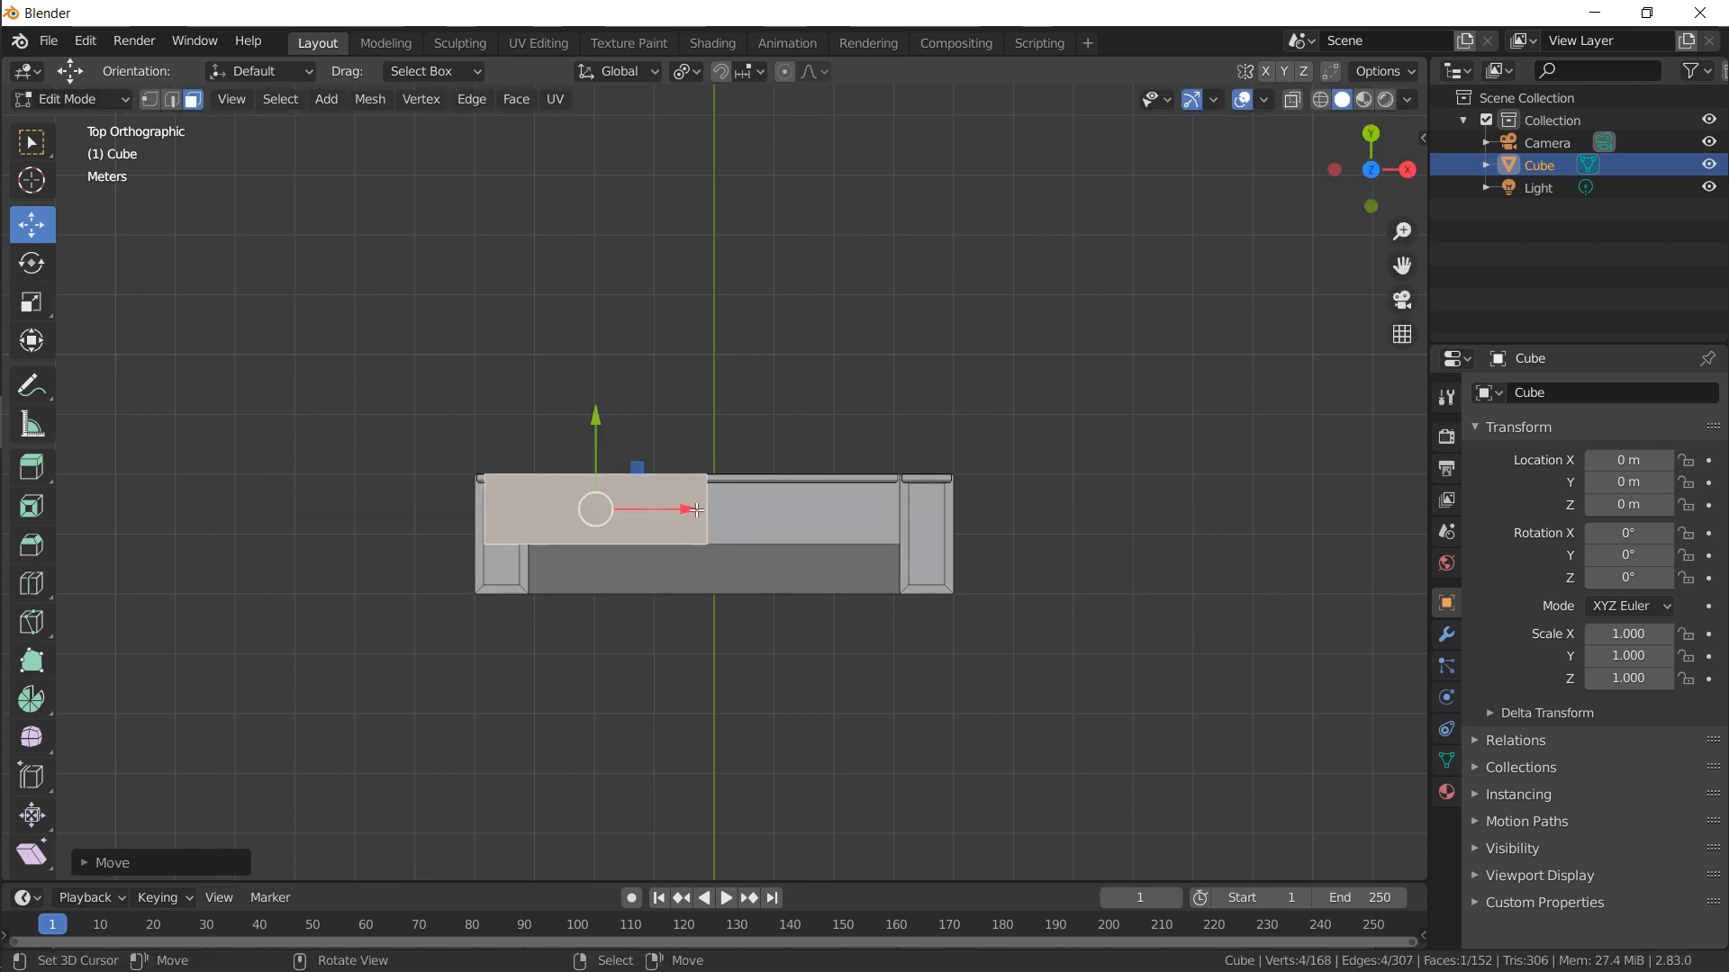
Extrude the raised face upward twice to form a block with two tiers
{"action": "middle_click_drag", "start_coordinate": [680, 542], "coordinate": [747, 429]}
{"action": "key", "text": "e"}
{"action": "left_click", "coordinate": [758, 367]}
{"action": "key", "text": "e"}
{"action": "left_click", "coordinate": [750, 419]}
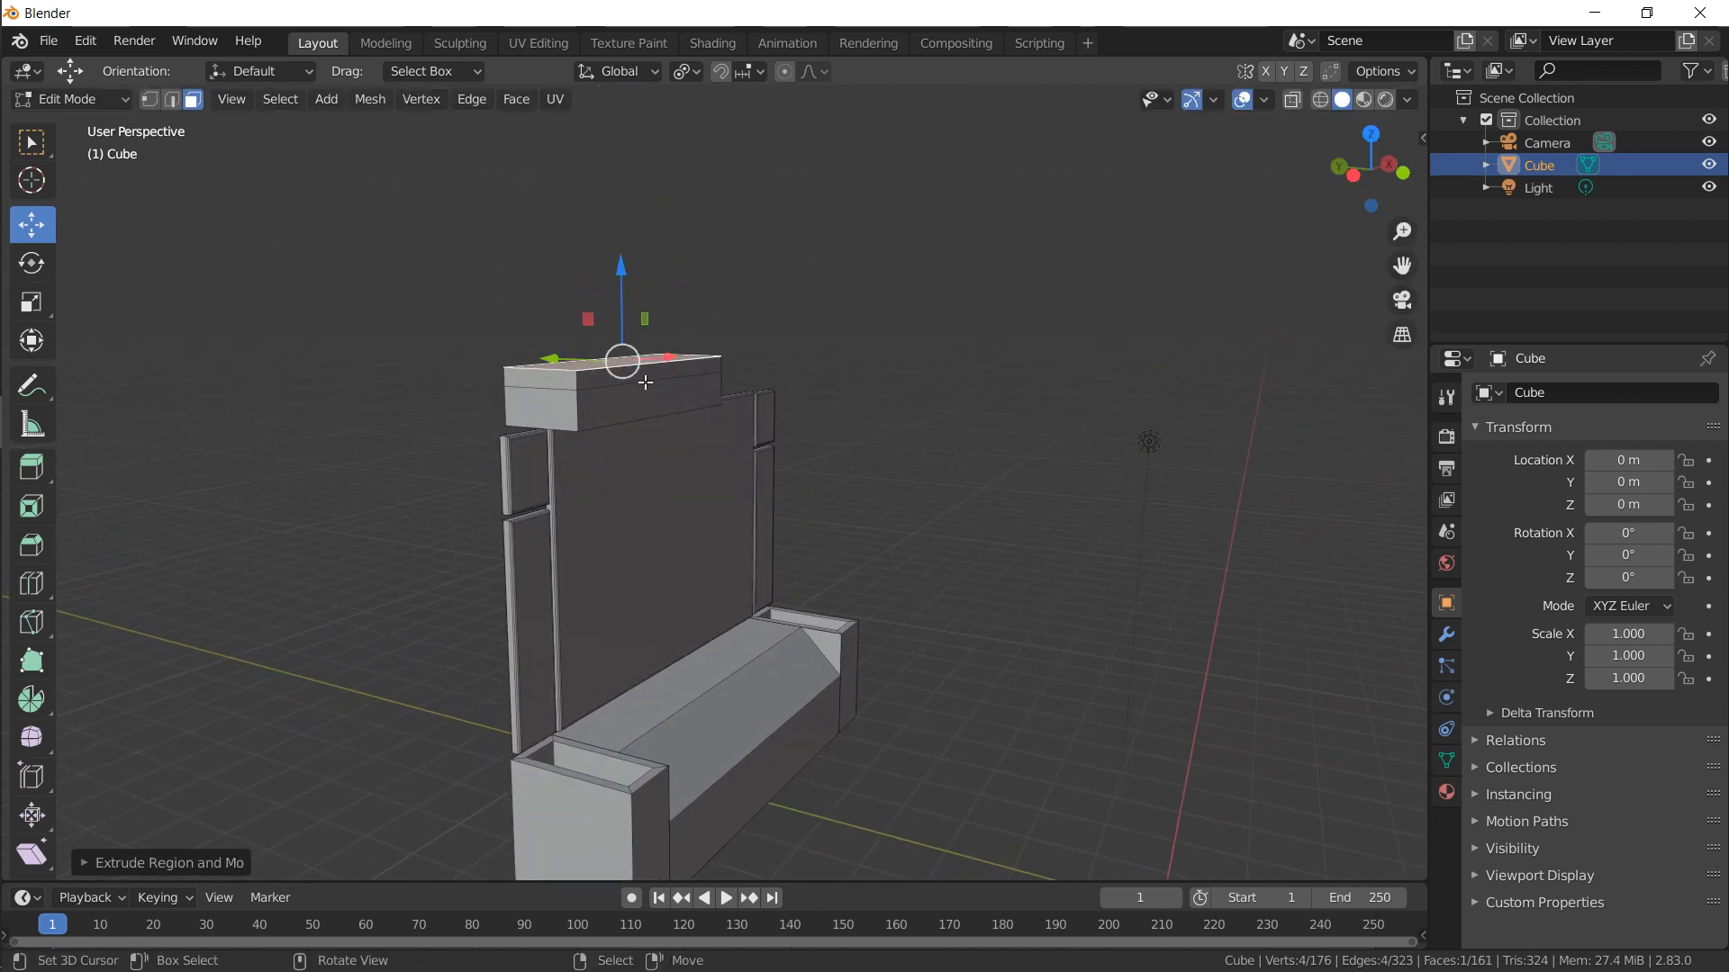
Move the block's upper front edge forward along Y so the upper tier flares outward
{"action": "left_click", "coordinate": [171, 99]}
{"action": "left_click", "coordinate": [661, 361]}
{"action": "middle_click_drag", "start_coordinate": [662, 361], "coordinate": [610, 375]}
{"action": "key", "text": "g"}
{"action": "key", "text": "y"}
{"action": "left_click", "coordinate": [625, 318]}
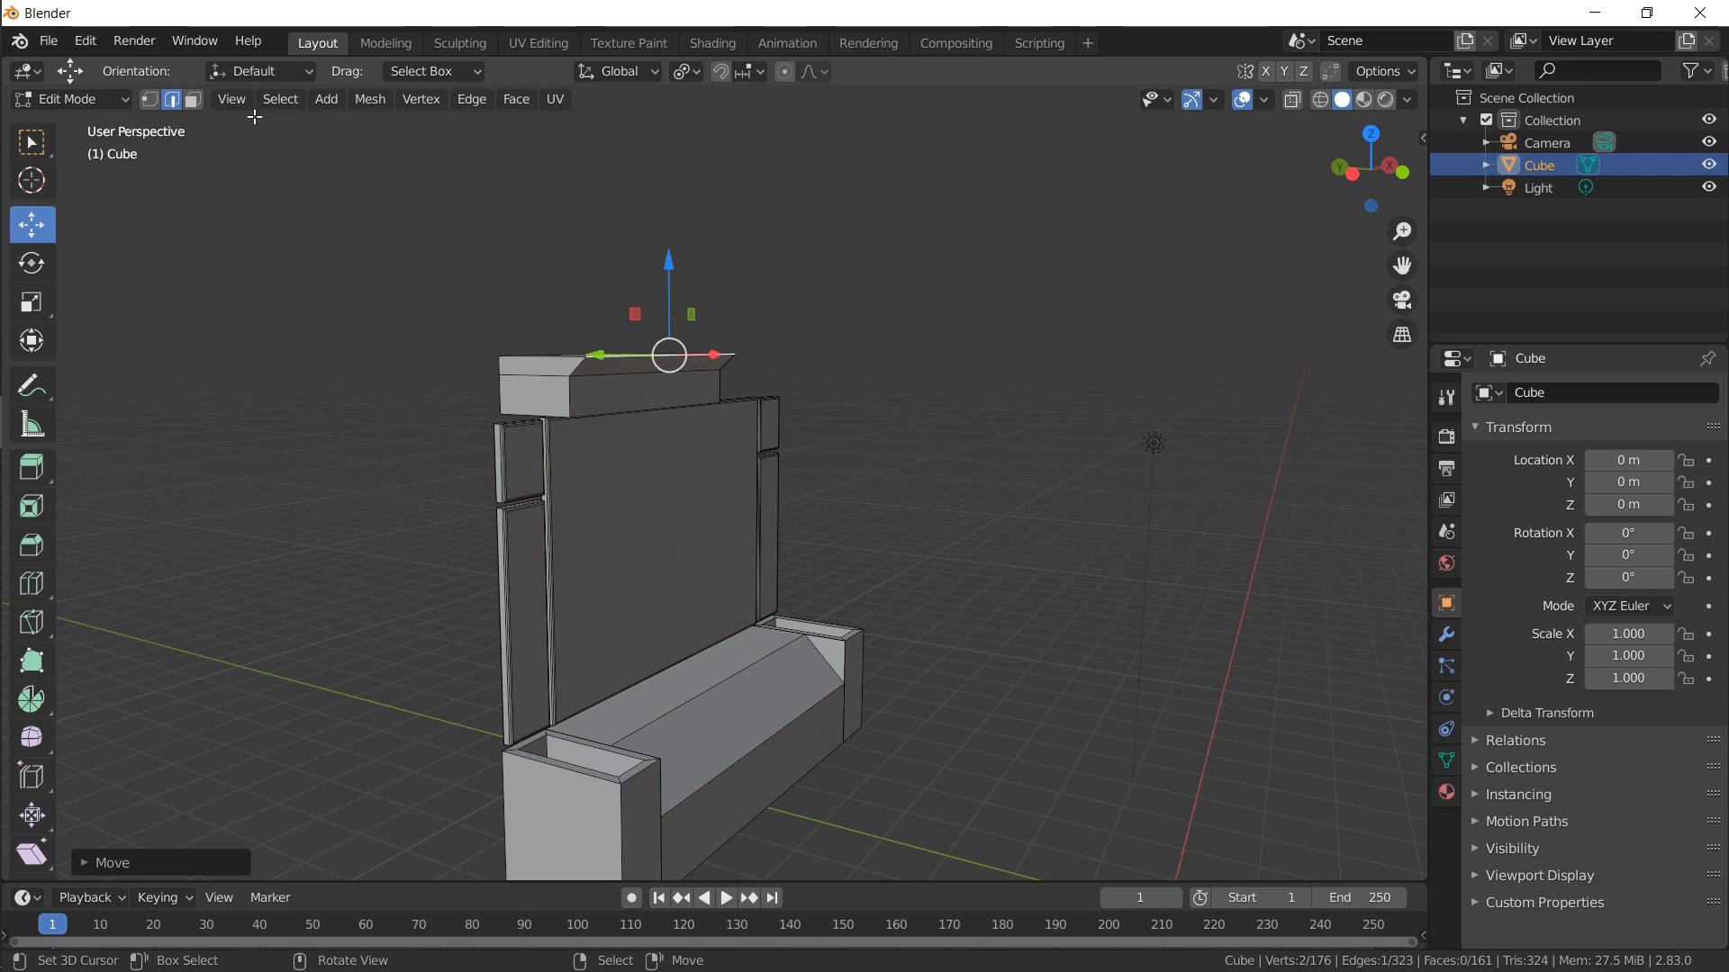
Select the top face of the flared block and extrude it to add another tier
{"action": "key", "text": "3"}
{"action": "middle_click_drag", "start_coordinate": [316, 220], "coordinate": [540, 414]}
{"action": "left_click", "coordinate": [555, 425]}
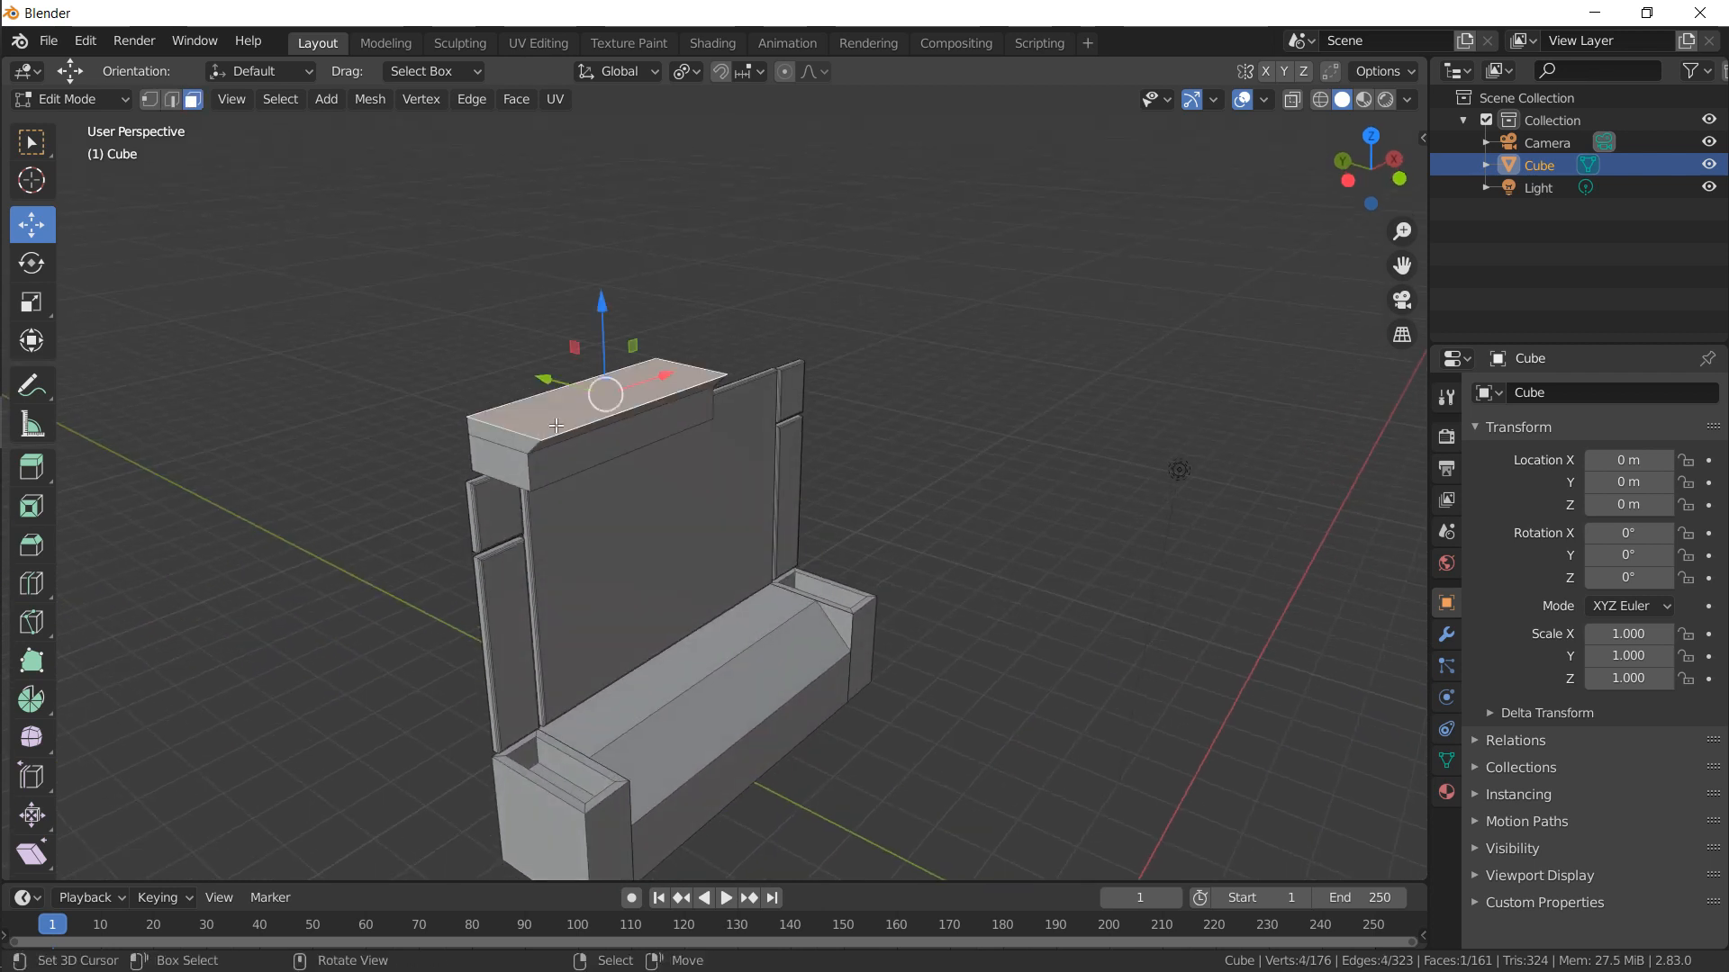
{"action": "key", "text": "e"}
{"action": "left_click", "coordinate": [713, 439]}
Duplicate the whole flared top block in top view and place the copy about 4 m along positive X
{"action": "middle_click_drag", "start_coordinate": [712, 439], "coordinate": [742, 413]}
{"action": "middle_click_drag", "start_coordinate": [753, 415], "coordinate": [632, 293]}
{"action": "key", "text": "ctrl+l"}
{"action": "key", "text": "KP_7"}
{"action": "key", "text": "g"}
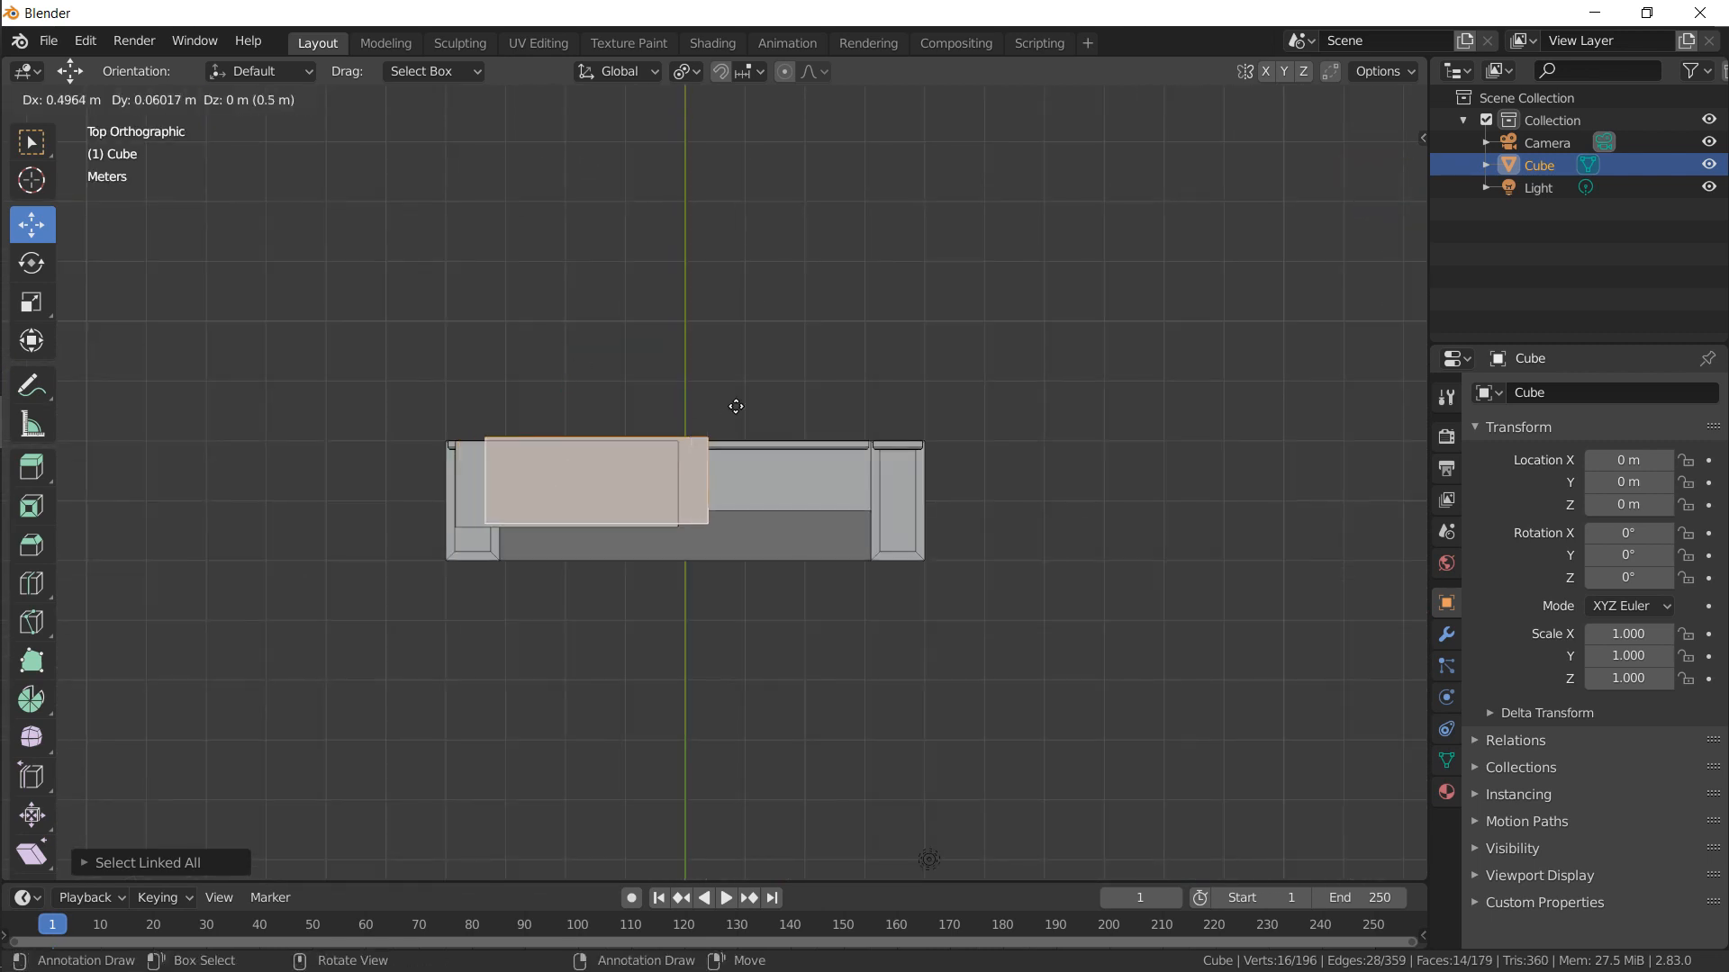
{"action": "key", "text": "x"}
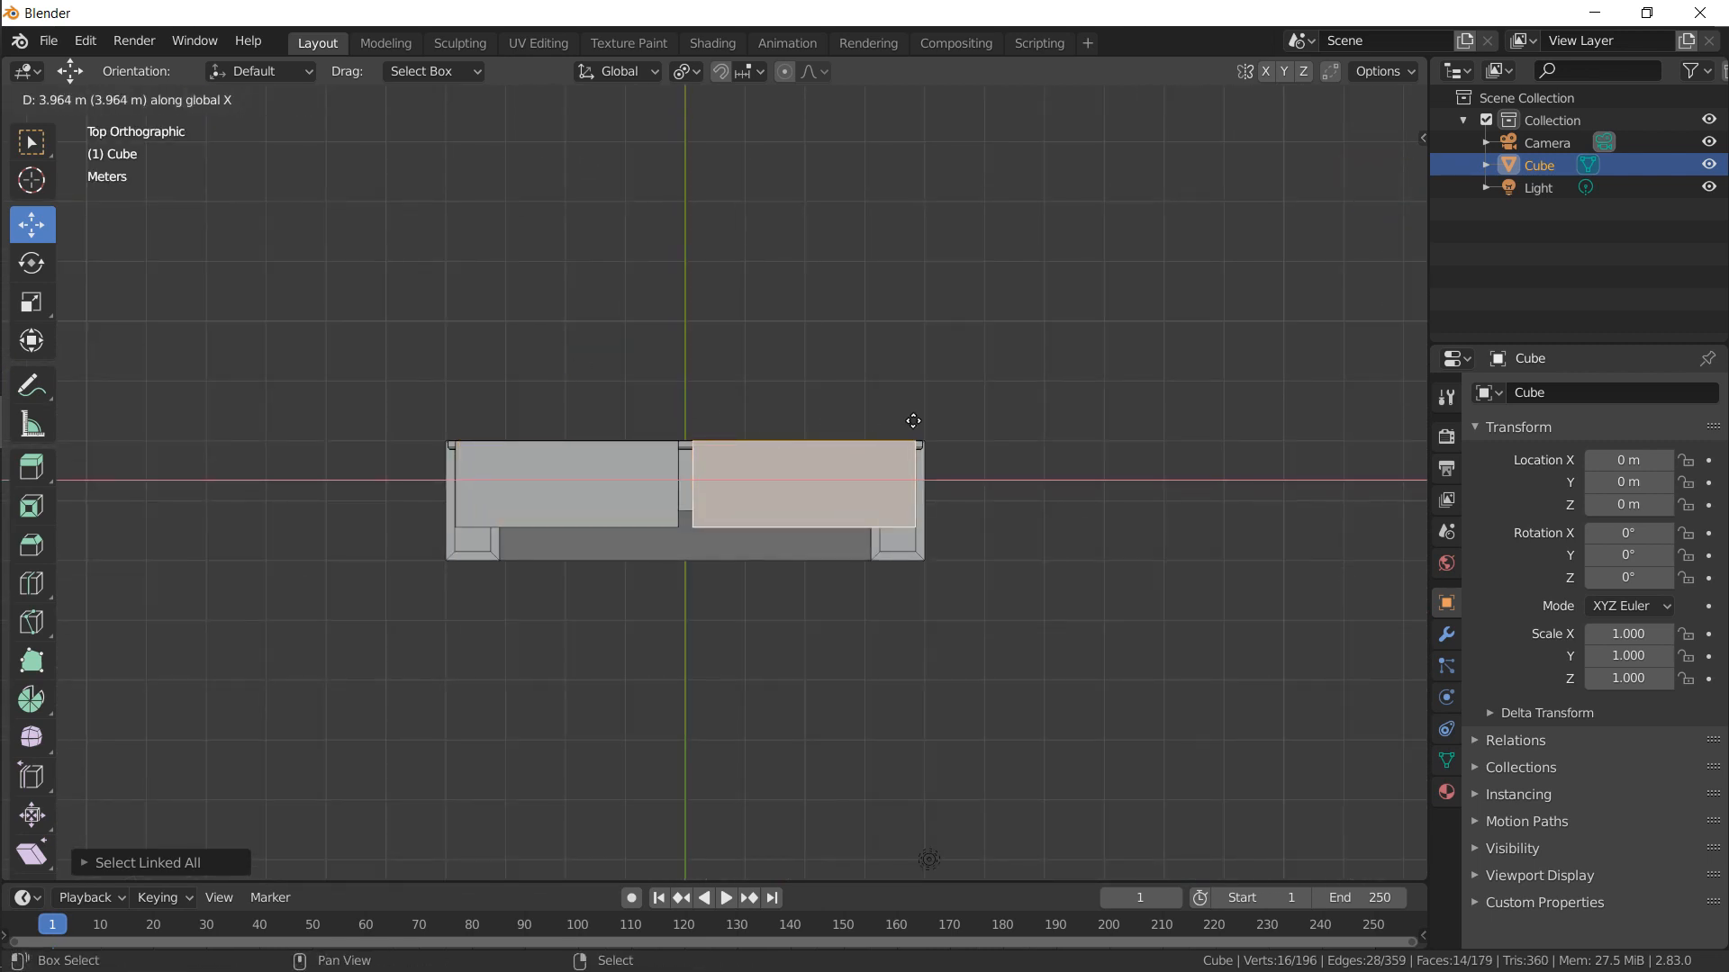
{"action": "left_click", "coordinate": [915, 420]}
{"action": "middle_click_drag", "start_coordinate": [865, 414], "coordinate": [603, 425]}
Add two evenly spaced loop cuts across the sloped middle section and bevel them into narrow strips
{"action": "left_click", "coordinate": [579, 467]}
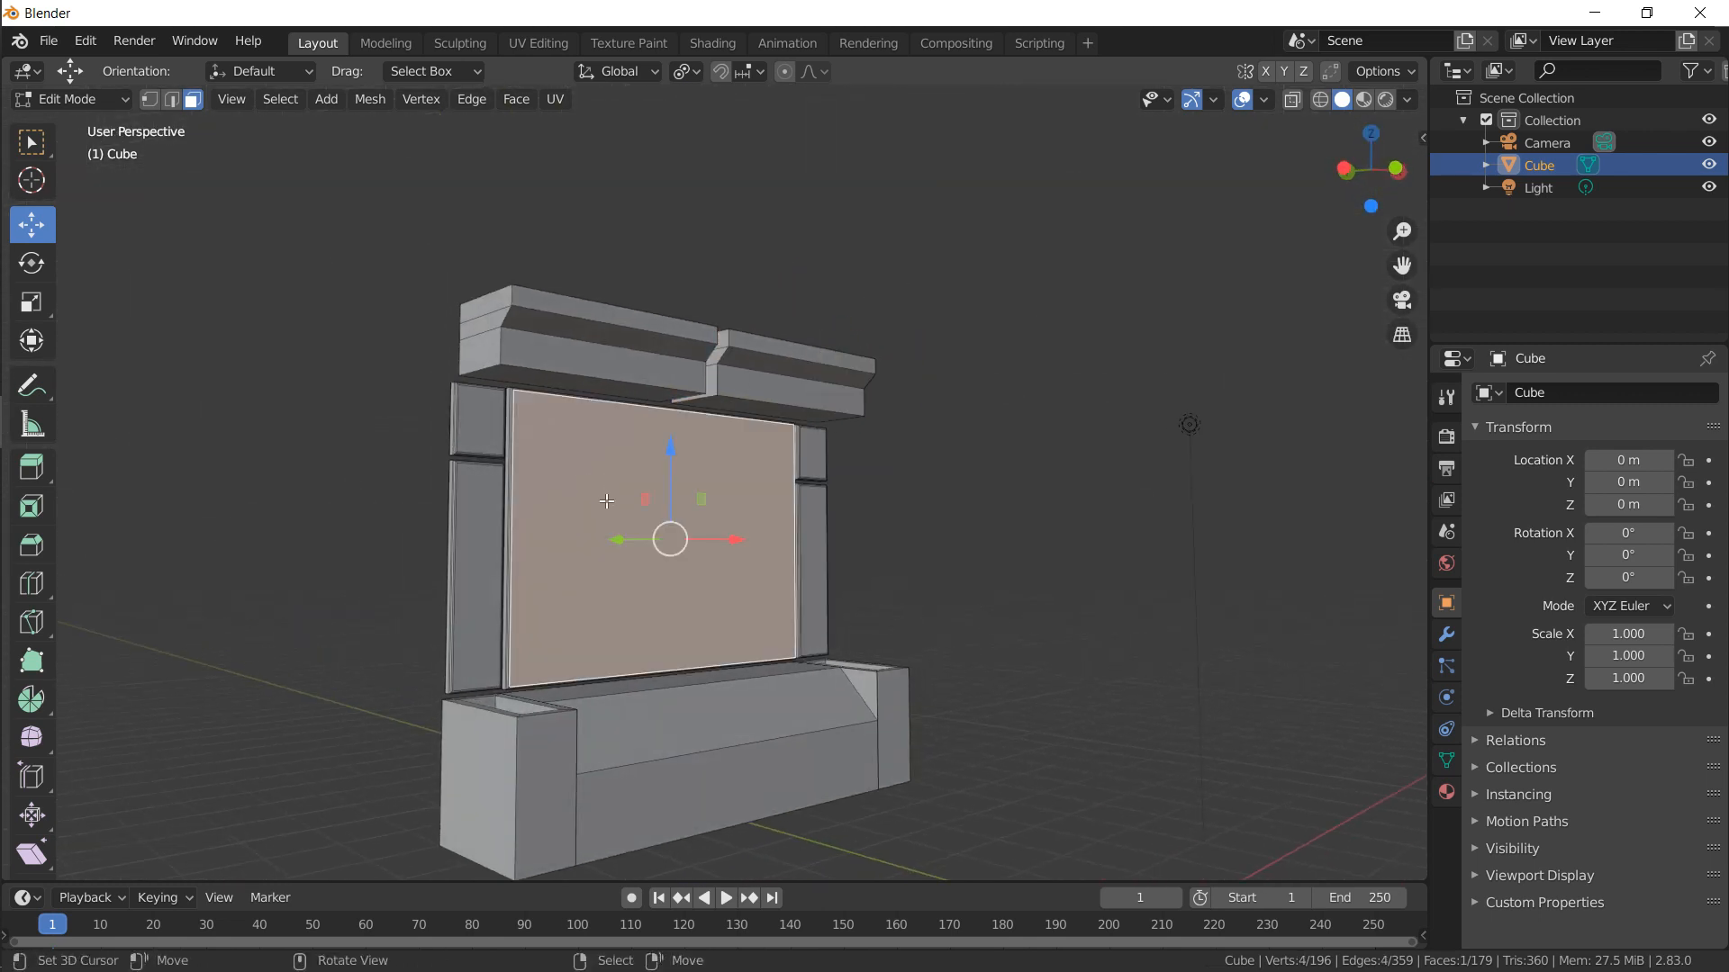
{"action": "mouse_move", "coordinate": [608, 503]}
{"action": "middle_mouse_down"}
{"action": "mouse_move", "coordinate": [675, 540]}
{"action": "mouse_move", "coordinate": [615, 559]}
{"action": "mouse_move", "coordinate": [591, 513]}
{"action": "middle_mouse_up"}
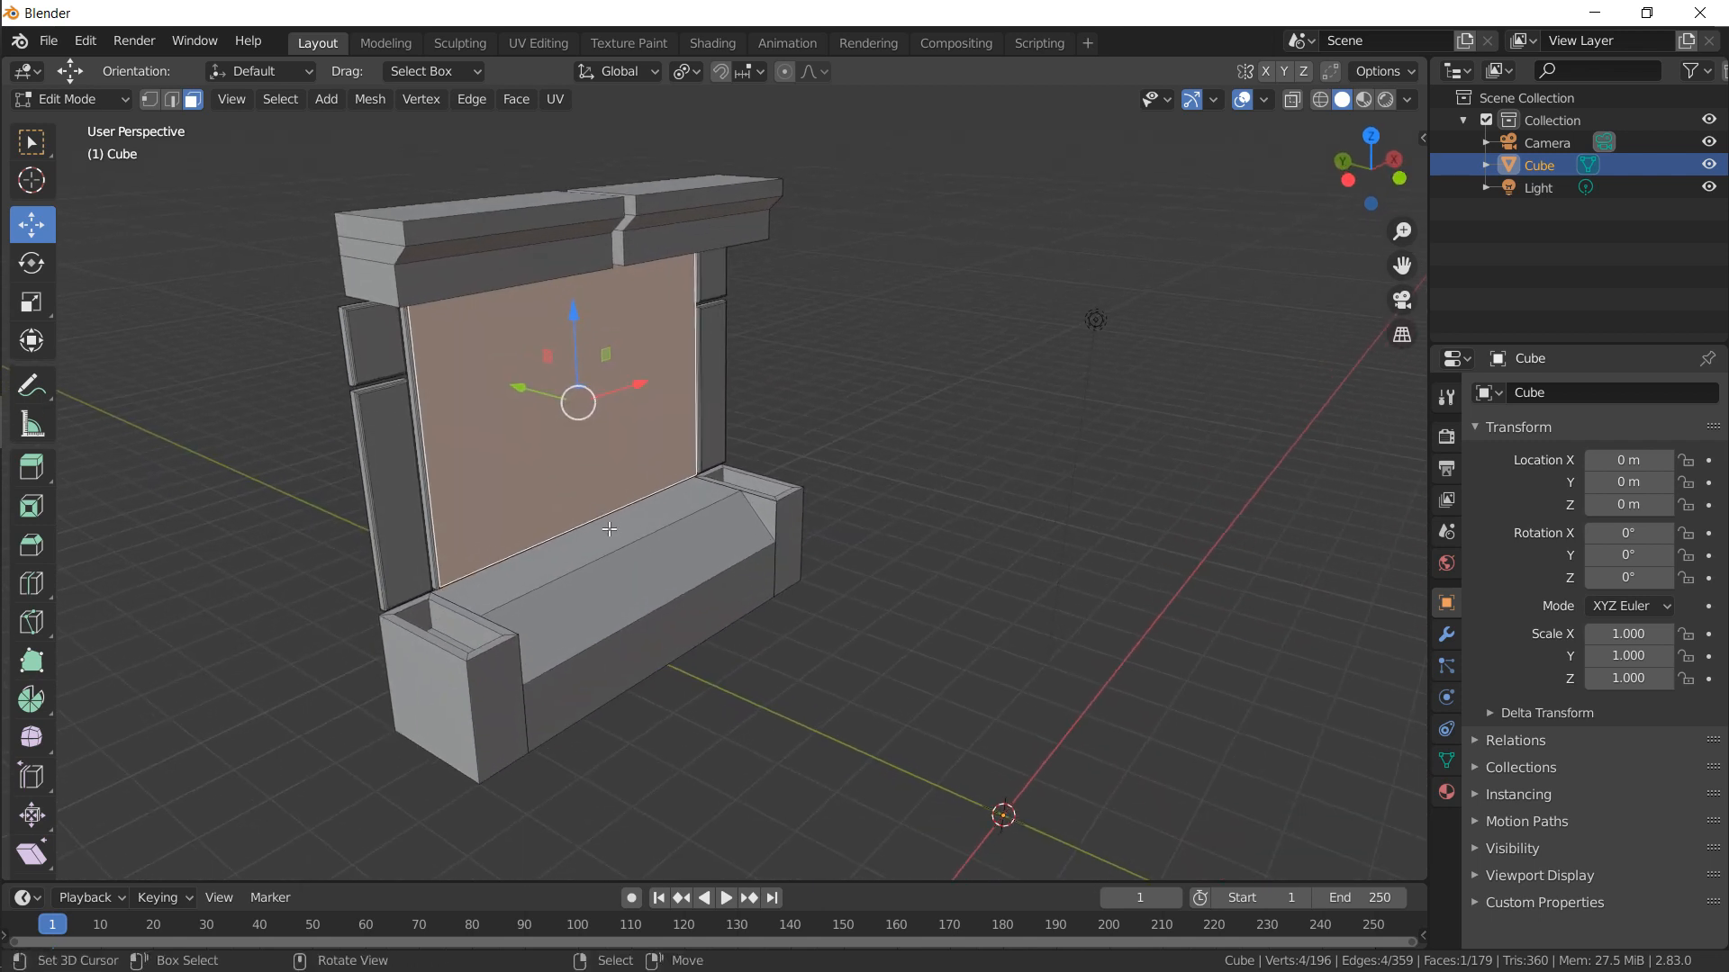
{"action": "key", "text": "ctrl+r"}
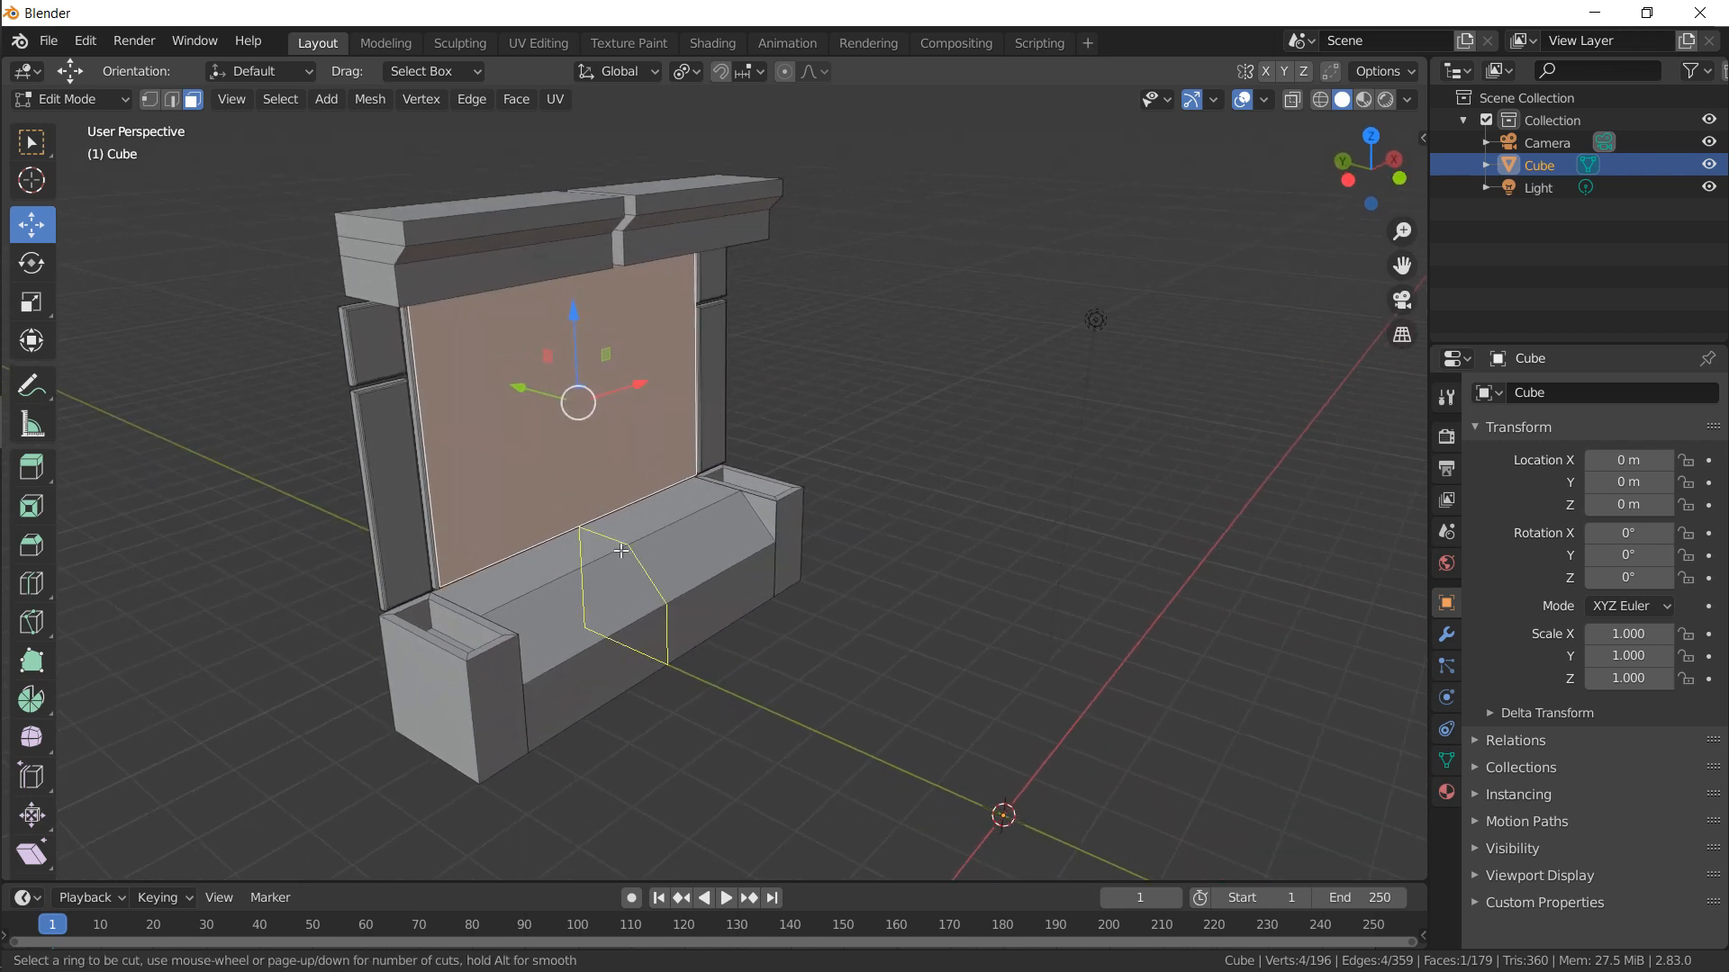
{"action": "scroll", "coordinate": [622, 553], "scroll_direction": "up", "scroll_amount": 1}
{"action": "left_click", "coordinate": [621, 553]}
{"action": "right_click", "coordinate": [621, 553]}
{"action": "scroll", "coordinate": [621, 551], "scroll_direction": "up", "scroll_amount": 2}
{"action": "scroll", "coordinate": [621, 551], "scroll_direction": "up", "scroll_amount": 2}
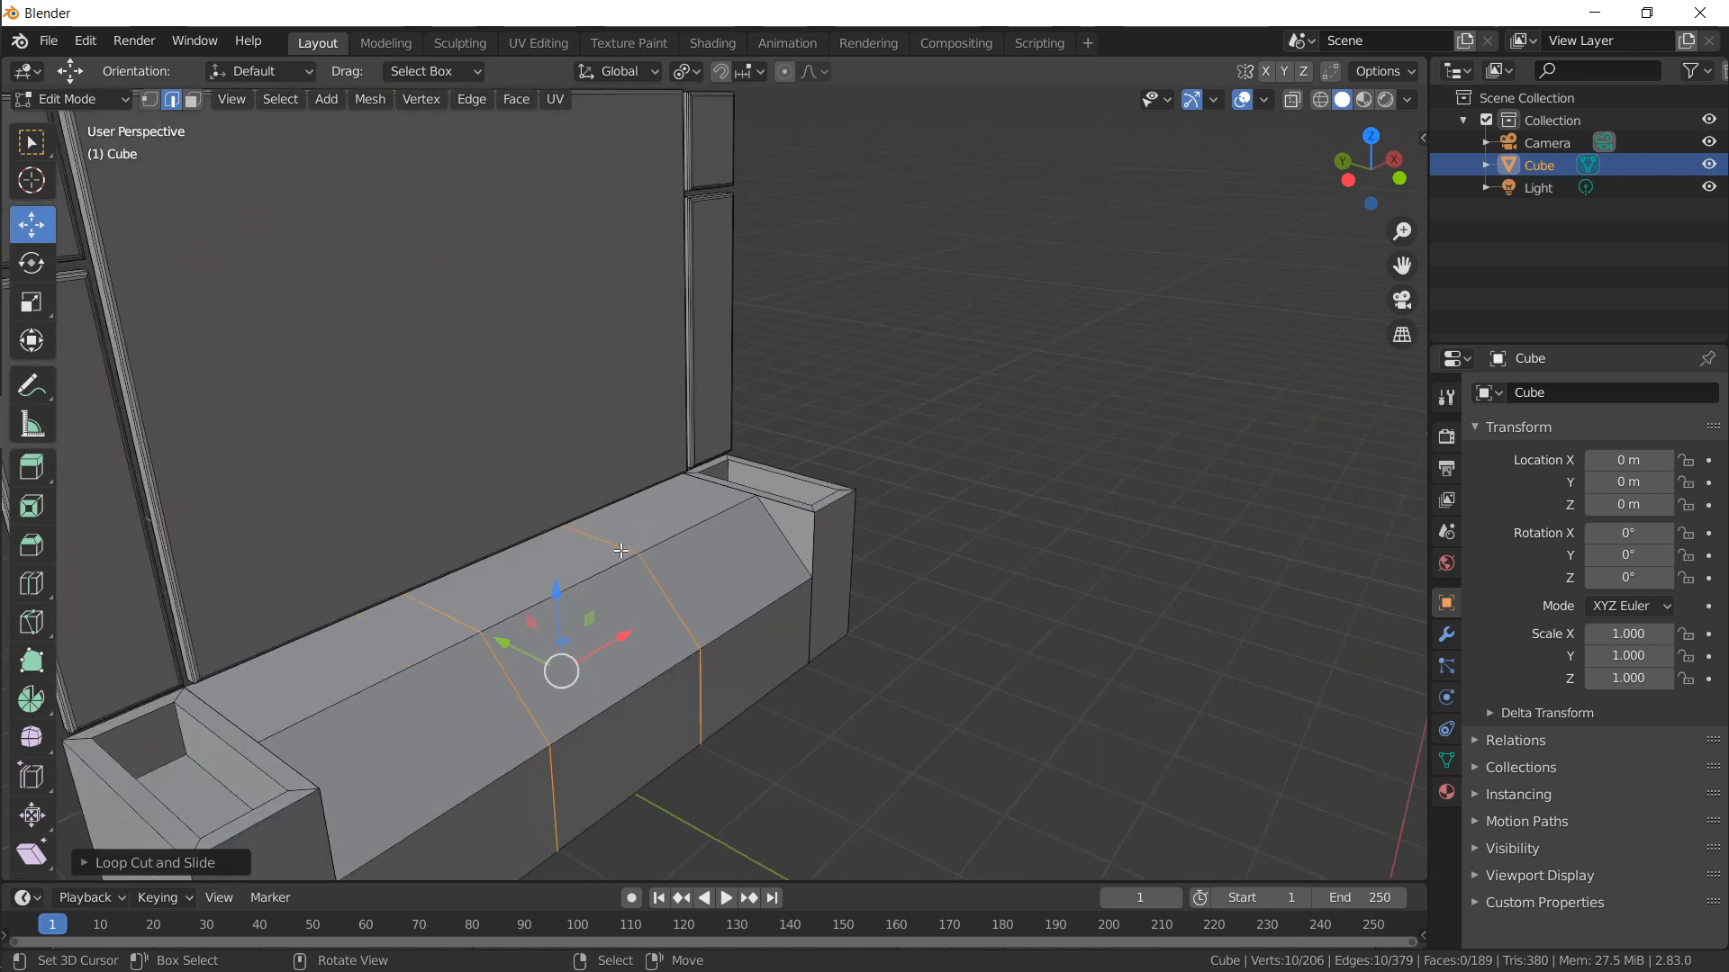
{"action": "middle_click_drag", "start_coordinate": [759, 399], "coordinate": [802, 352], "text": "shift"}
{"action": "key", "text": "ctrl+b"}
{"action": "scroll", "coordinate": [866, 390], "scroll_direction": "down", "scroll_amount": 2}
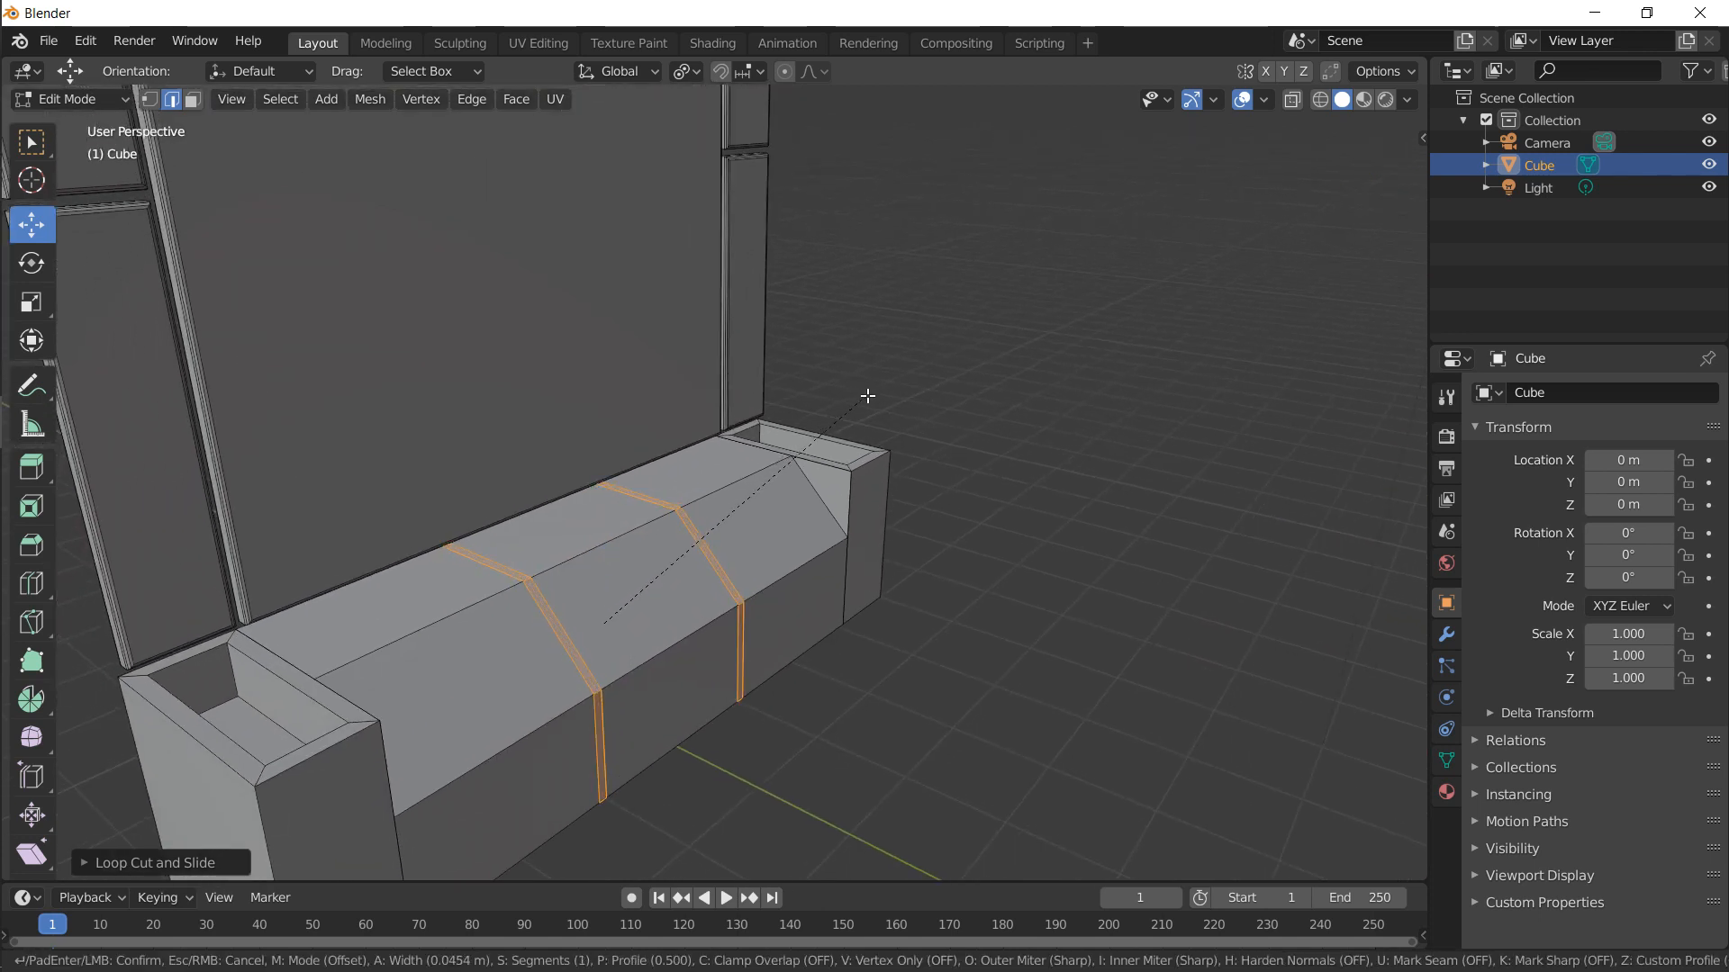
{"action": "left_click", "coordinate": [855, 409]}
Extrude the narrow strips in place and scale them slightly inward to form grooves
{"action": "key", "text": "e"}
{"action": "right_click", "coordinate": [854, 409]}
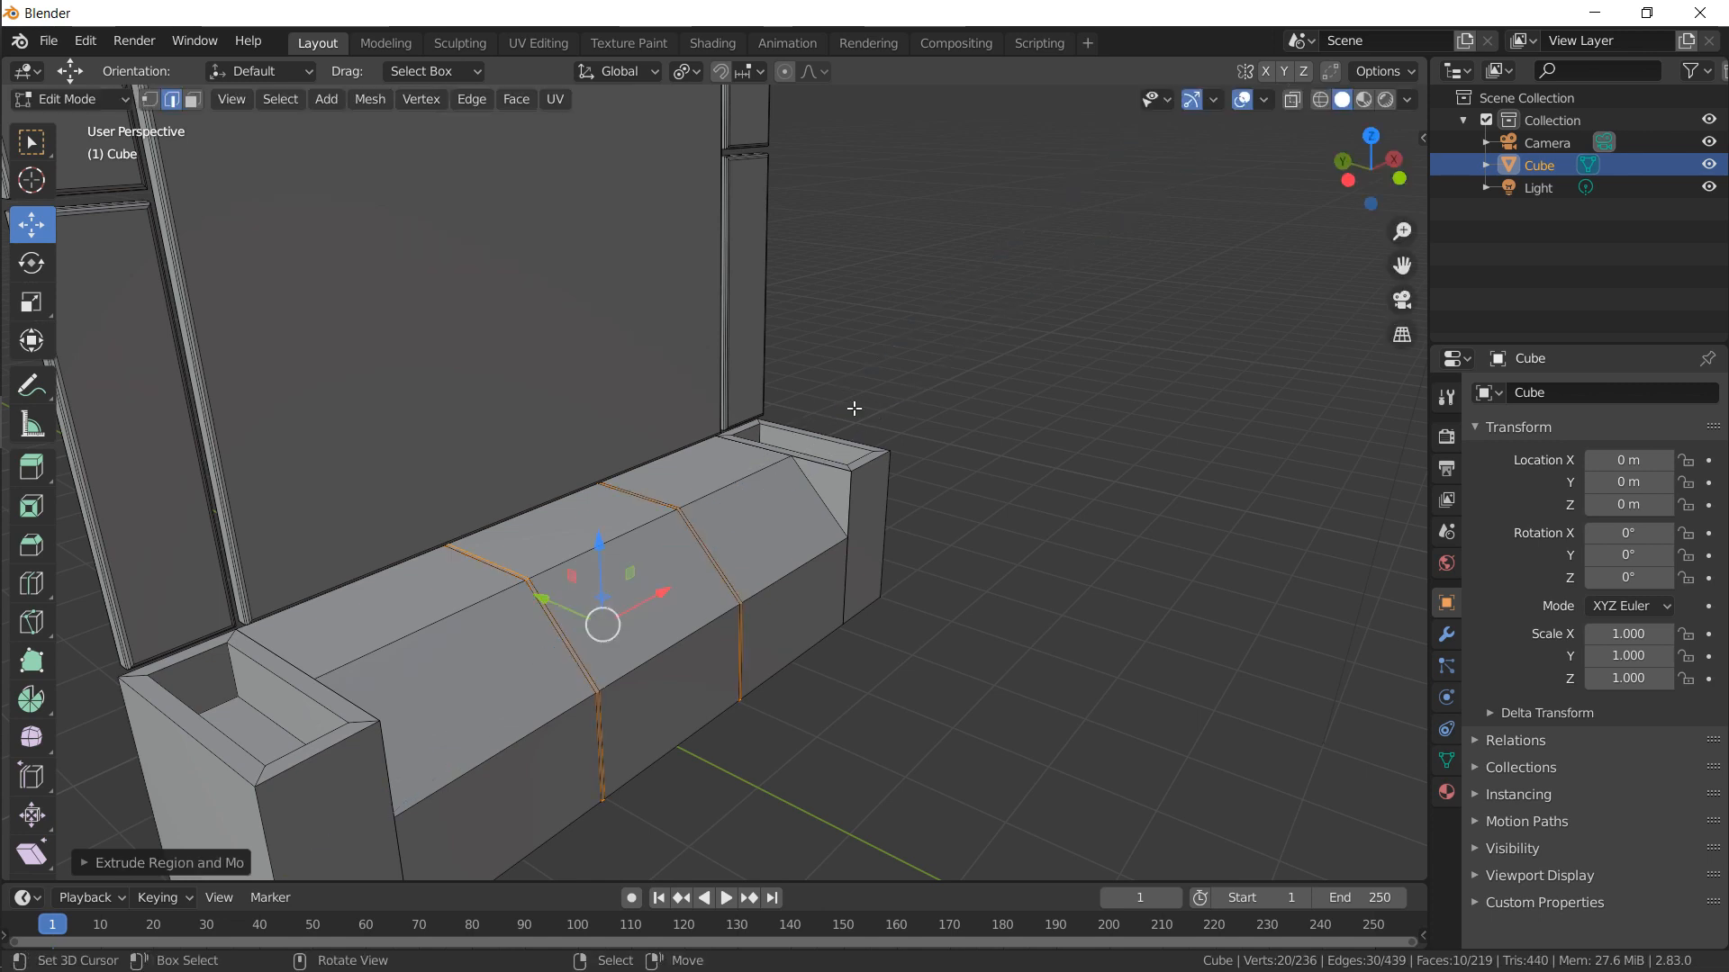
{"action": "key", "text": "s"}
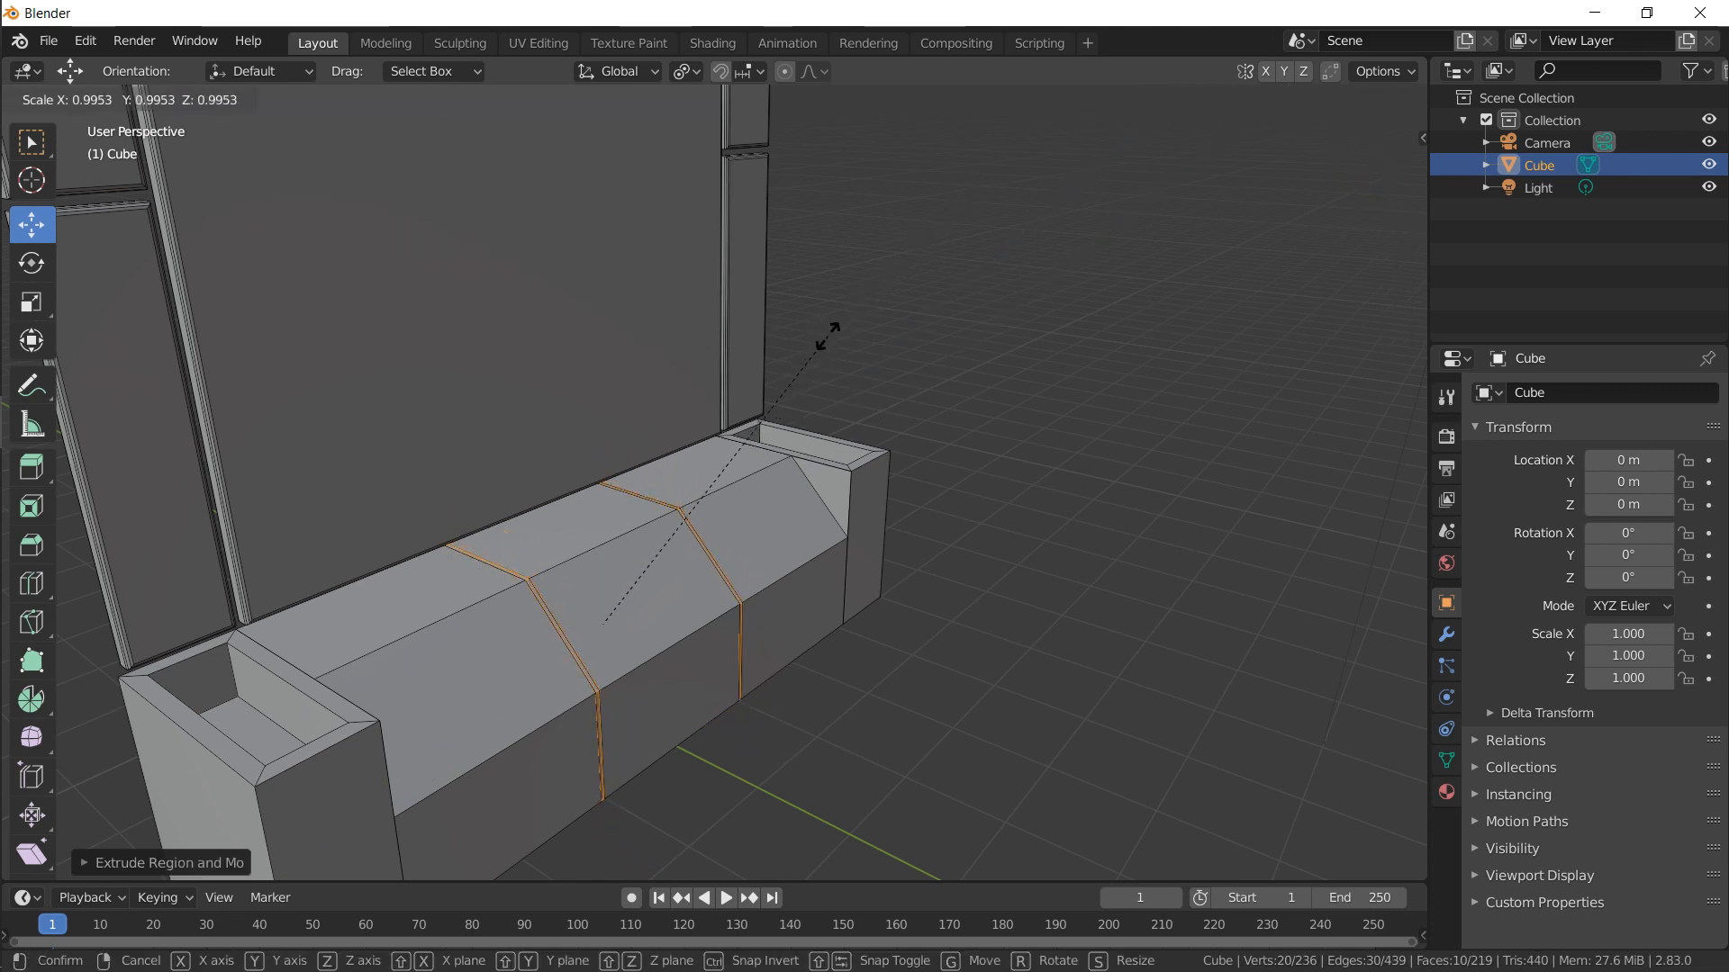
{"action": "left_click", "coordinate": [802, 353]}
{"action": "key", "text": "Tab"}
{"action": "scroll", "coordinate": [801, 353], "scroll_direction": "down", "scroll_amount": 2}
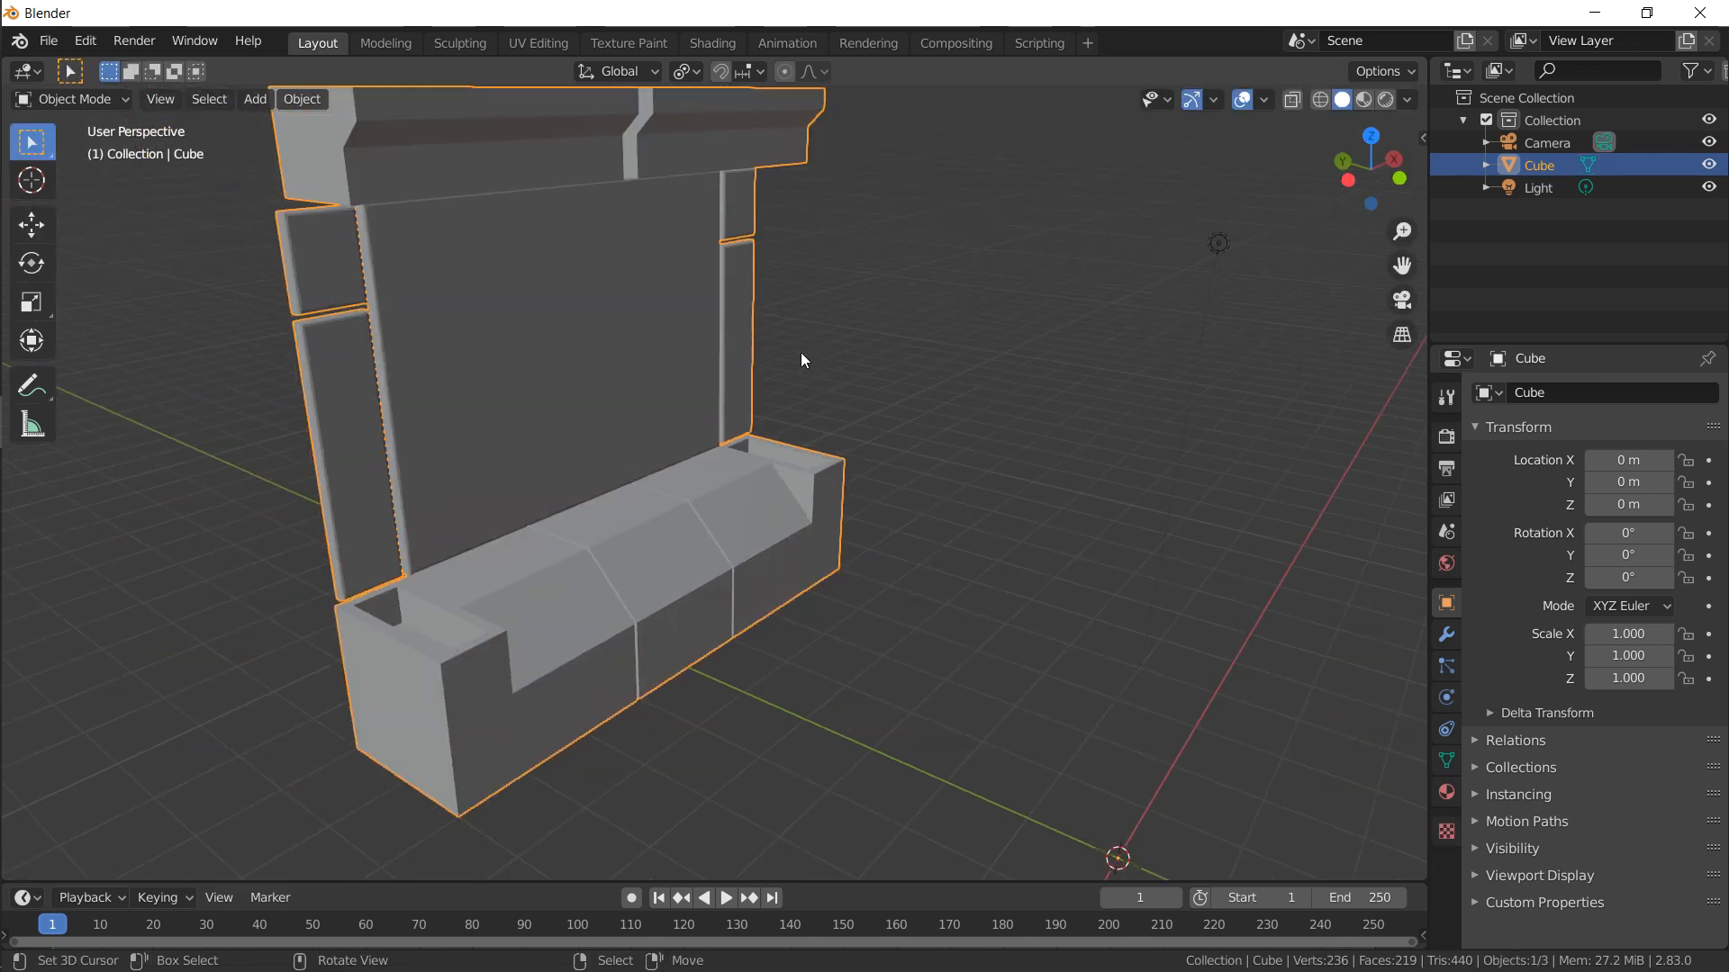
Add a horizontal loop cut around the end blocks and slide it toward their upper rims
{"action": "key", "text": "Tab"}
{"action": "left_click", "coordinate": [472, 660]}
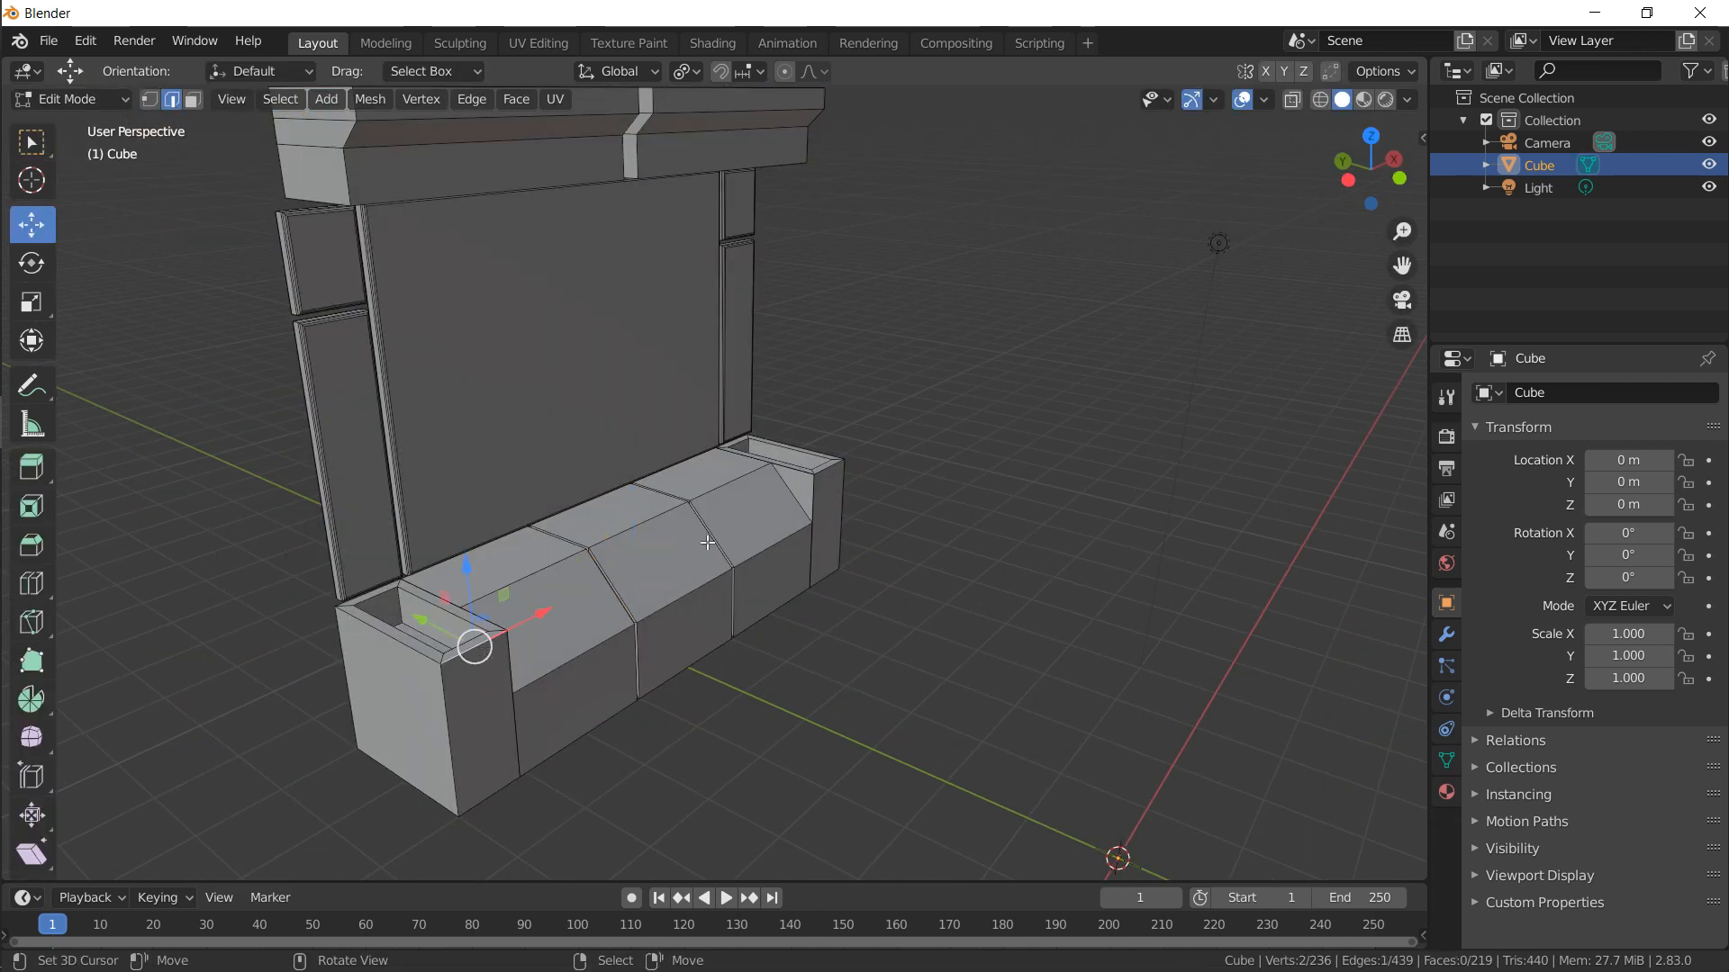
{"action": "key", "text": "ctrl+r"}
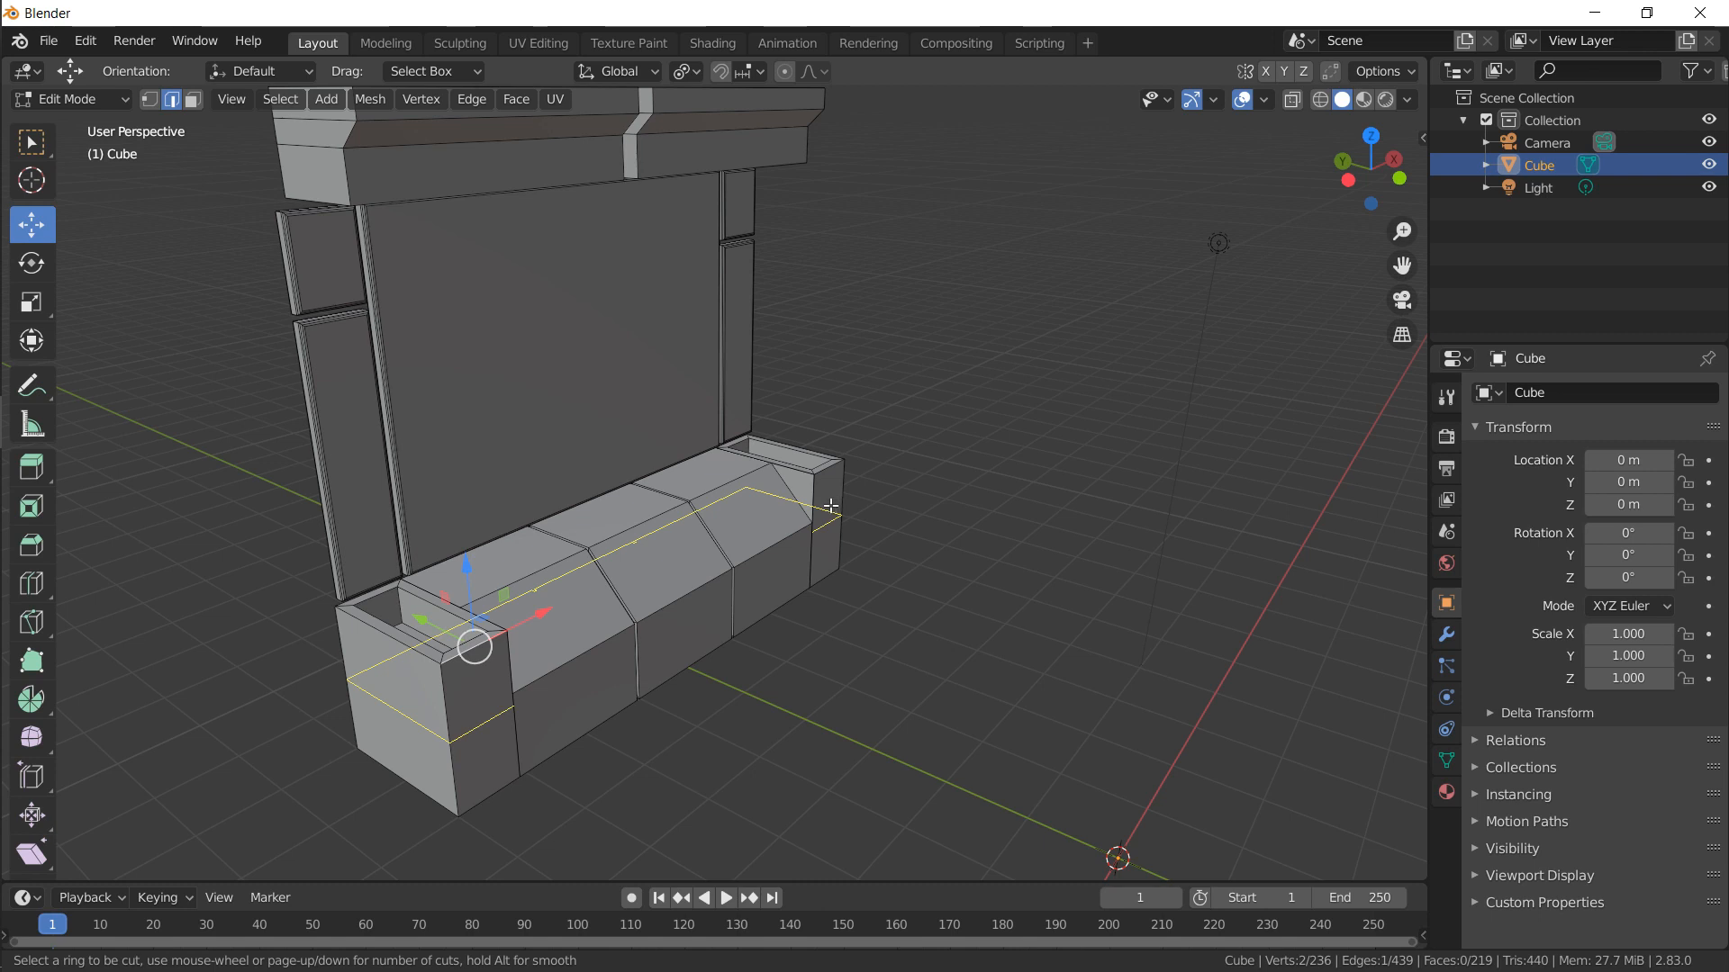
{"action": "left_click", "coordinate": [831, 506]}
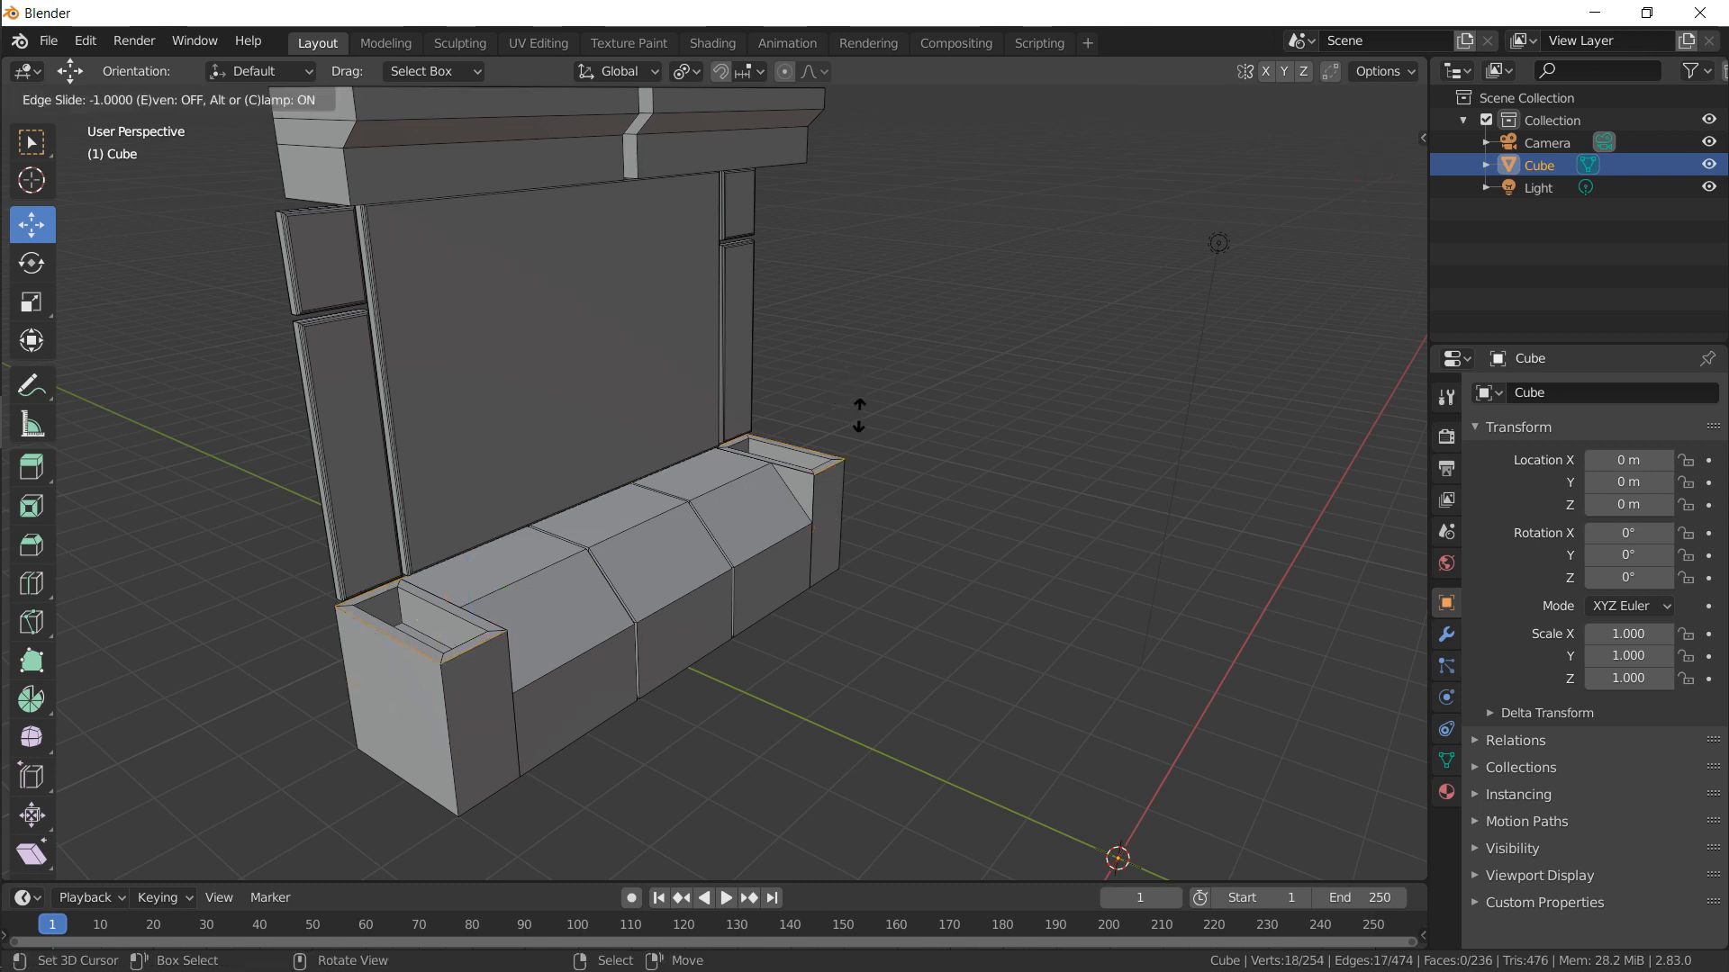
{"action": "left_click", "coordinate": [855, 481]}
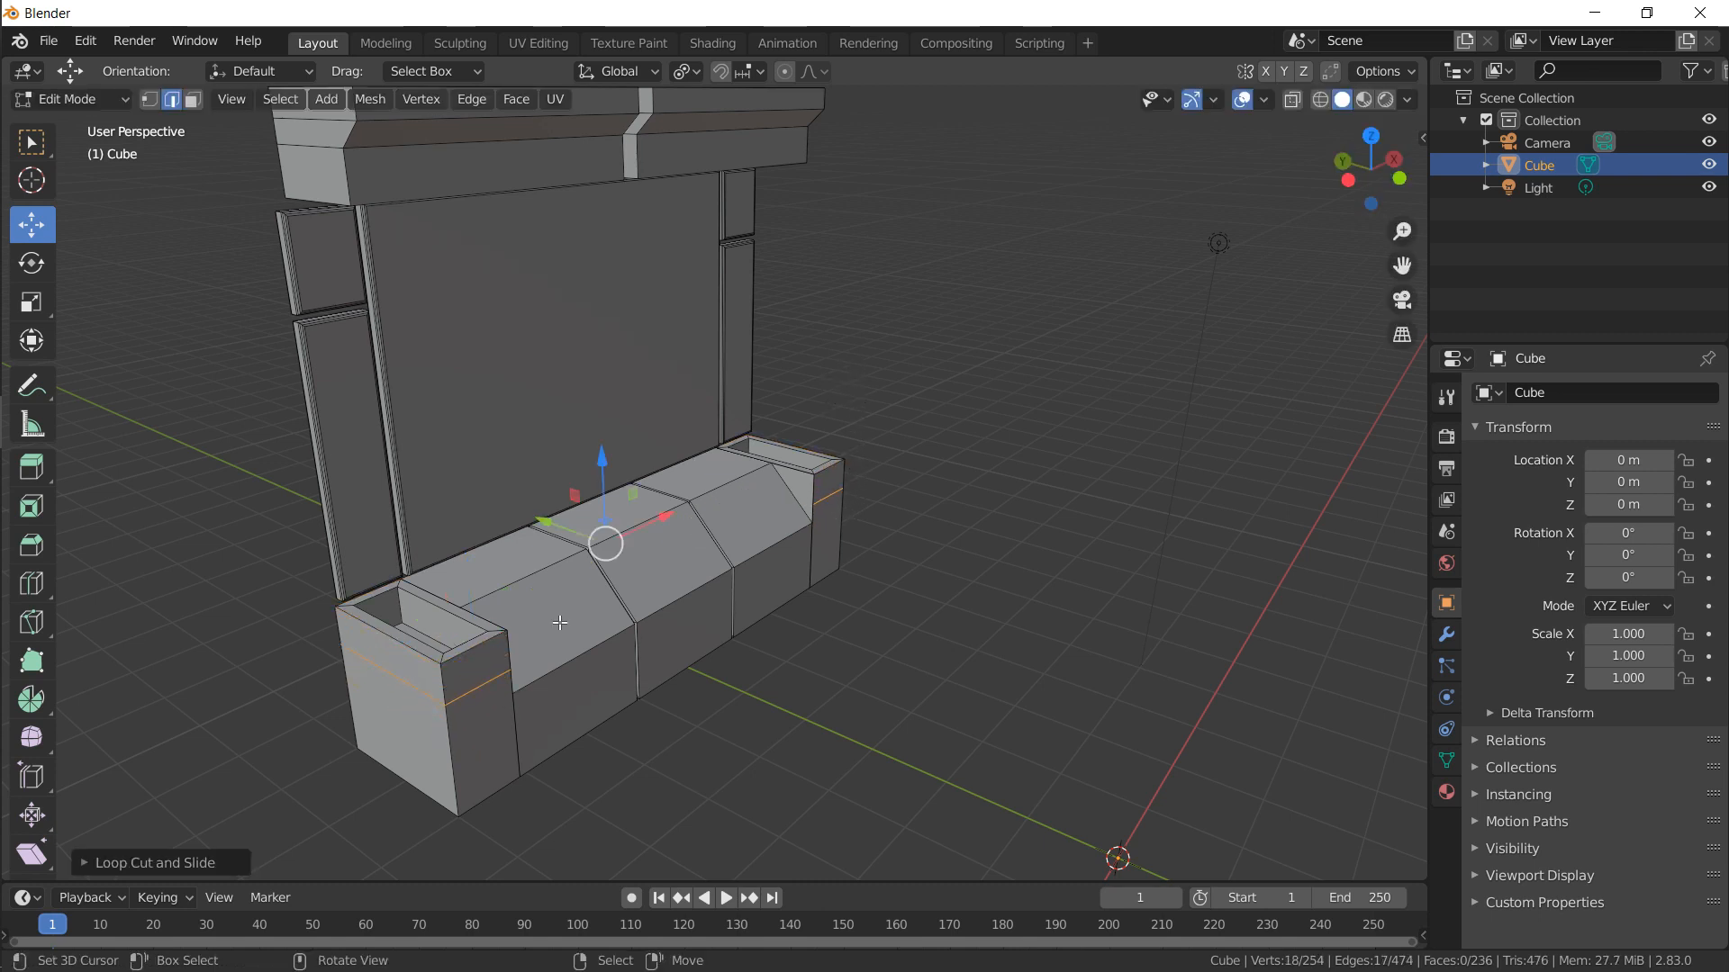
Select the upper-cut and bottom front edges of both end blocks and move them about 0.4 m forward along Y
{"action": "right_click", "coordinate": [489, 686]}
{"action": "right_click", "coordinate": [501, 782], "text": "shift"}
{"action": "right_click", "coordinate": [834, 505], "text": "shift"}
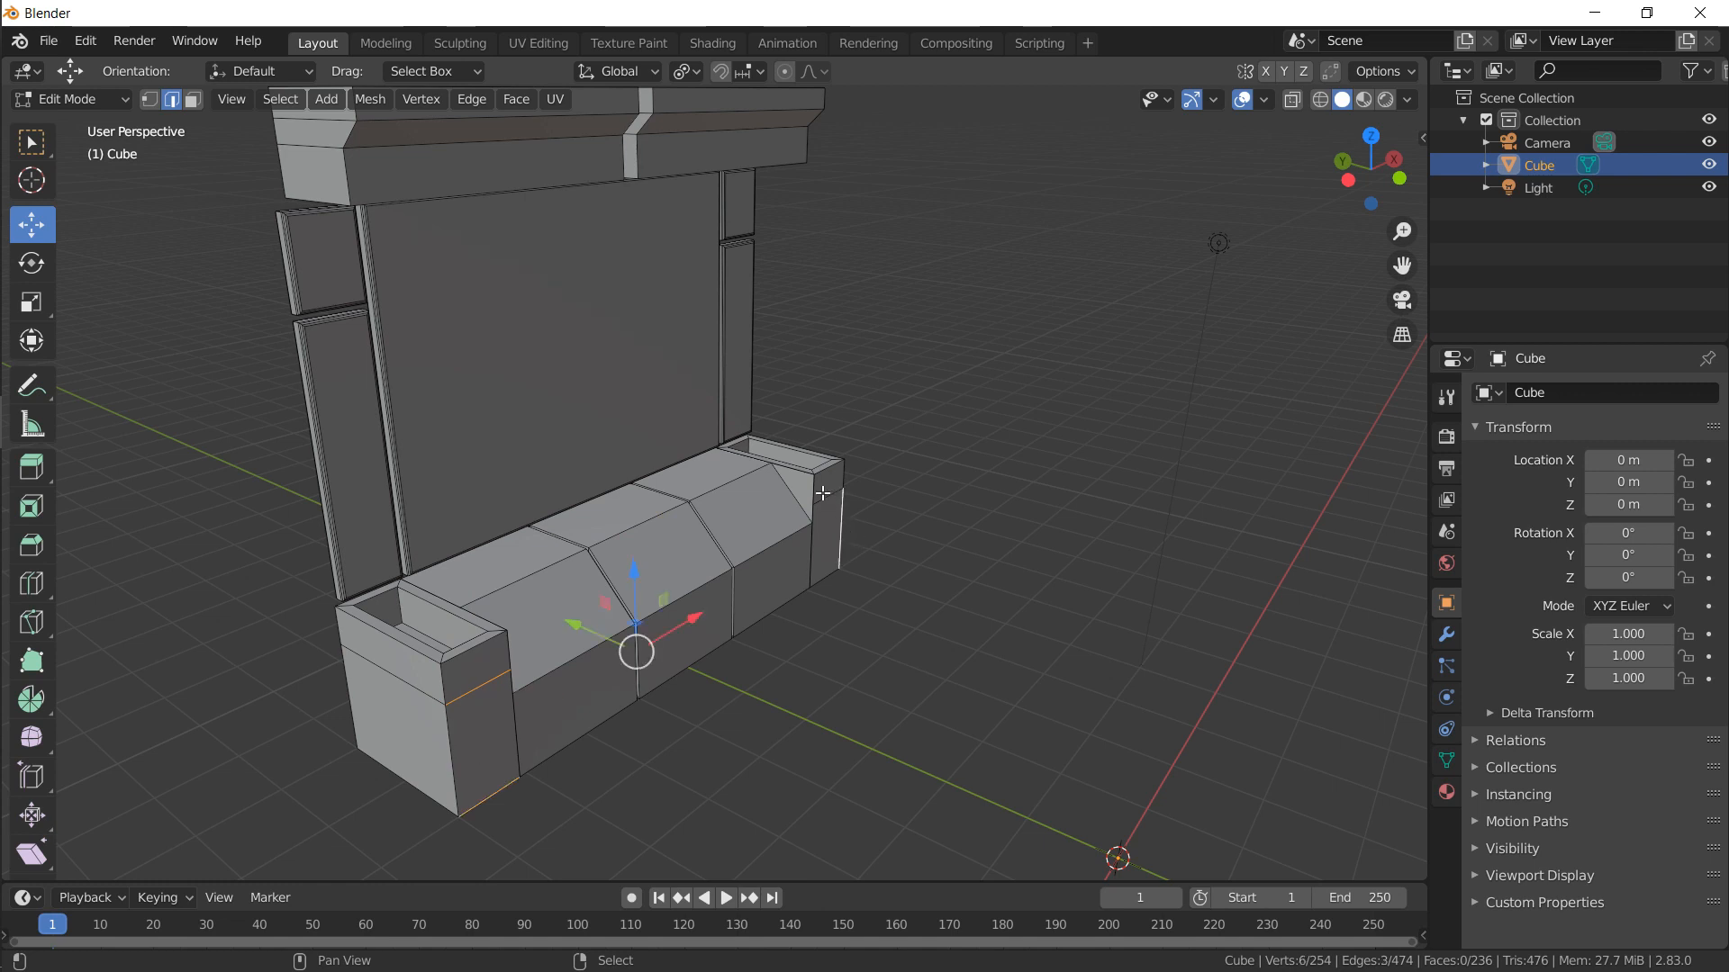
{"action": "right_click", "coordinate": [824, 495]}
{"action": "right_click", "coordinate": [488, 708]}
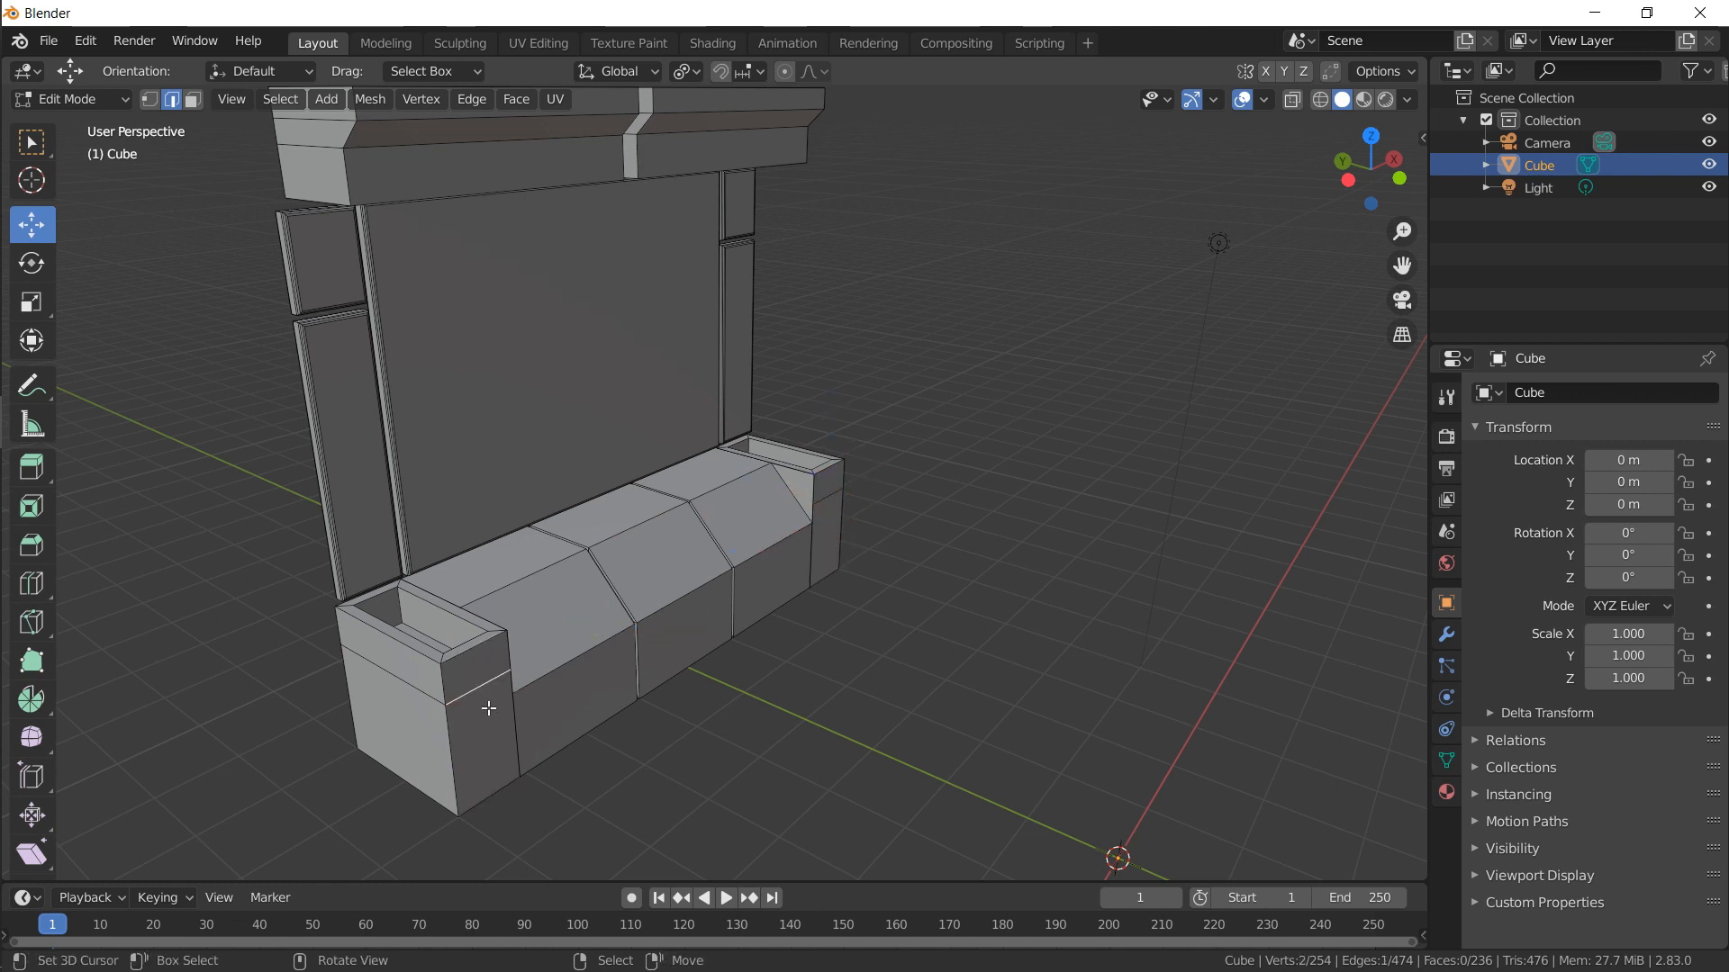
{"action": "right_click", "coordinate": [495, 778], "text": "shift"}
{"action": "right_click", "coordinate": [827, 506], "text": "shift"}
{"action": "right_click", "coordinate": [832, 572], "text": "shift"}
{"action": "key", "text": "g"}
{"action": "key", "text": "y"}
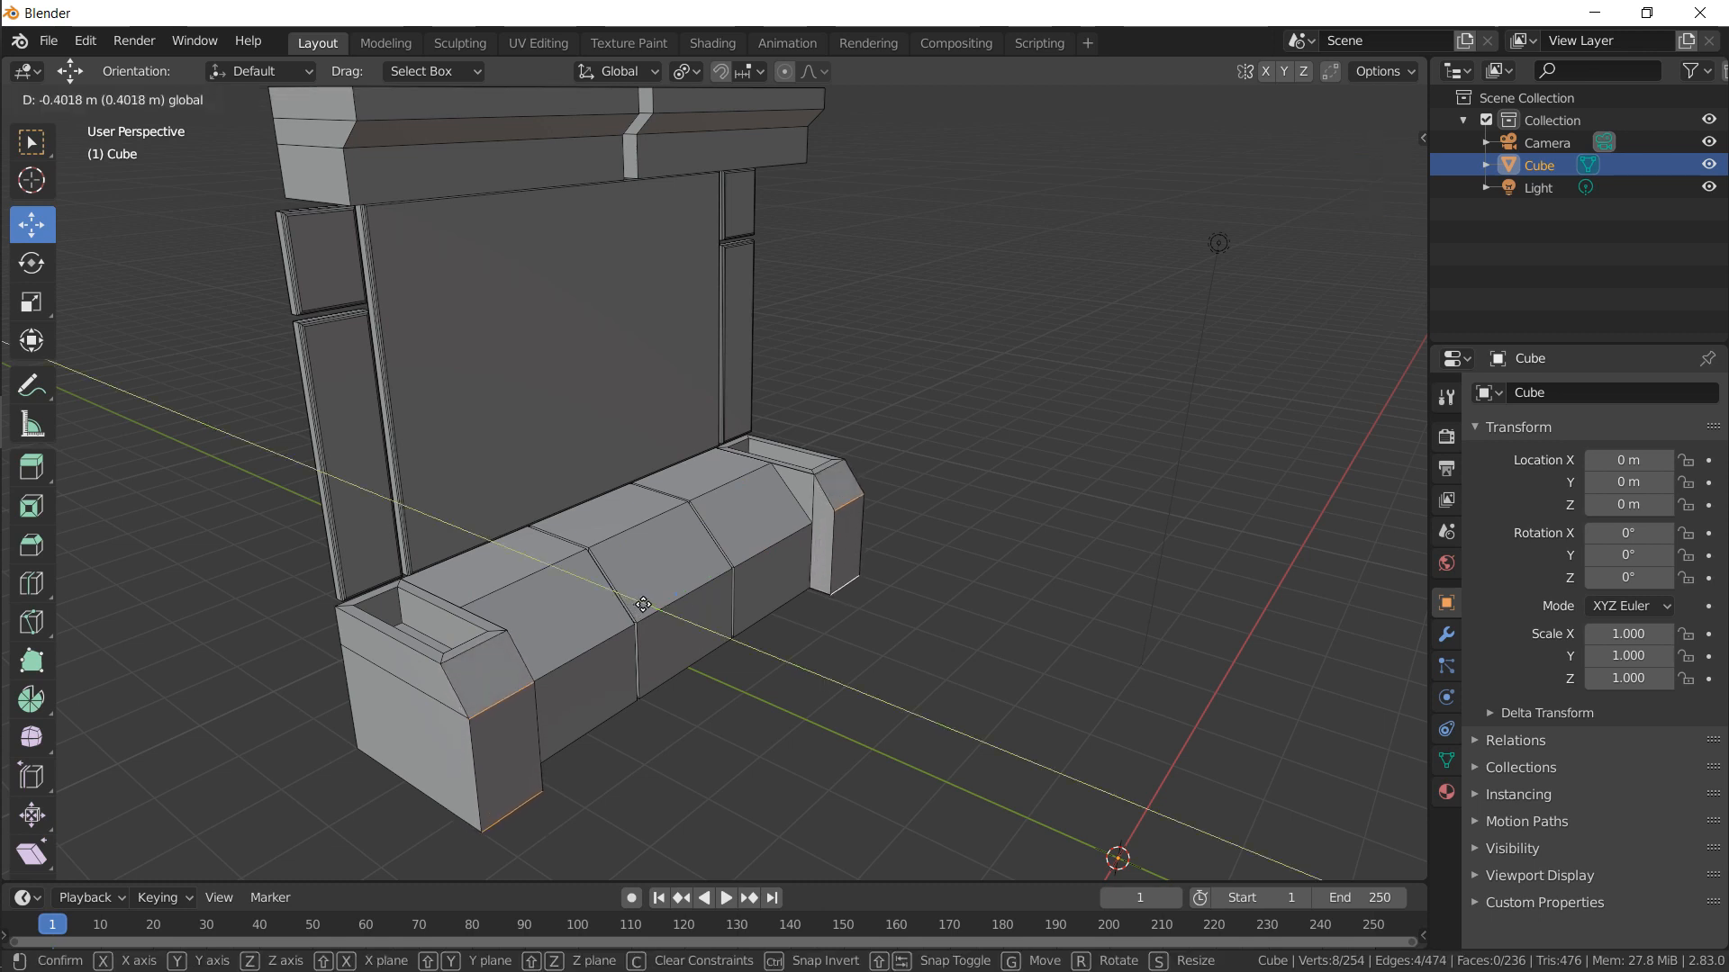
{"action": "left_click", "coordinate": [645, 604]}
Fine-tune the selected front edges of the end blocks along Y while viewing them from the side
{"action": "middle_click_drag", "start_coordinate": [645, 605], "coordinate": [662, 648]}
{"action": "key", "text": "g"}
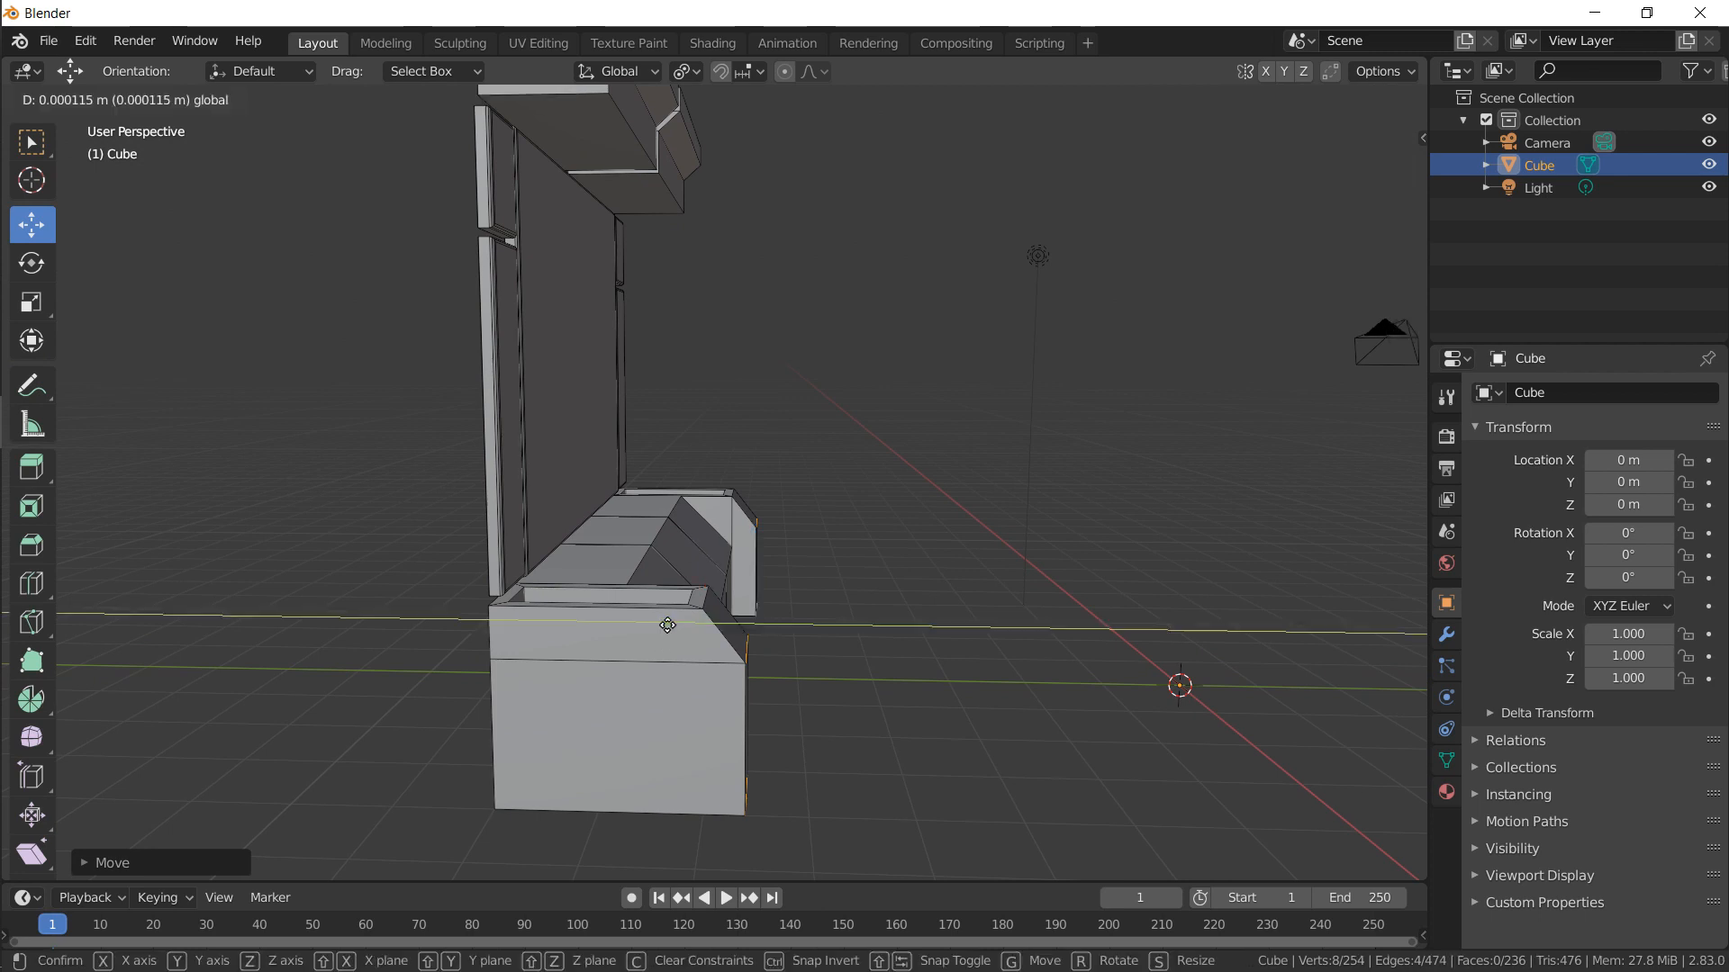
{"action": "key", "text": "y"}
{"action": "left_click", "coordinate": [671, 628]}
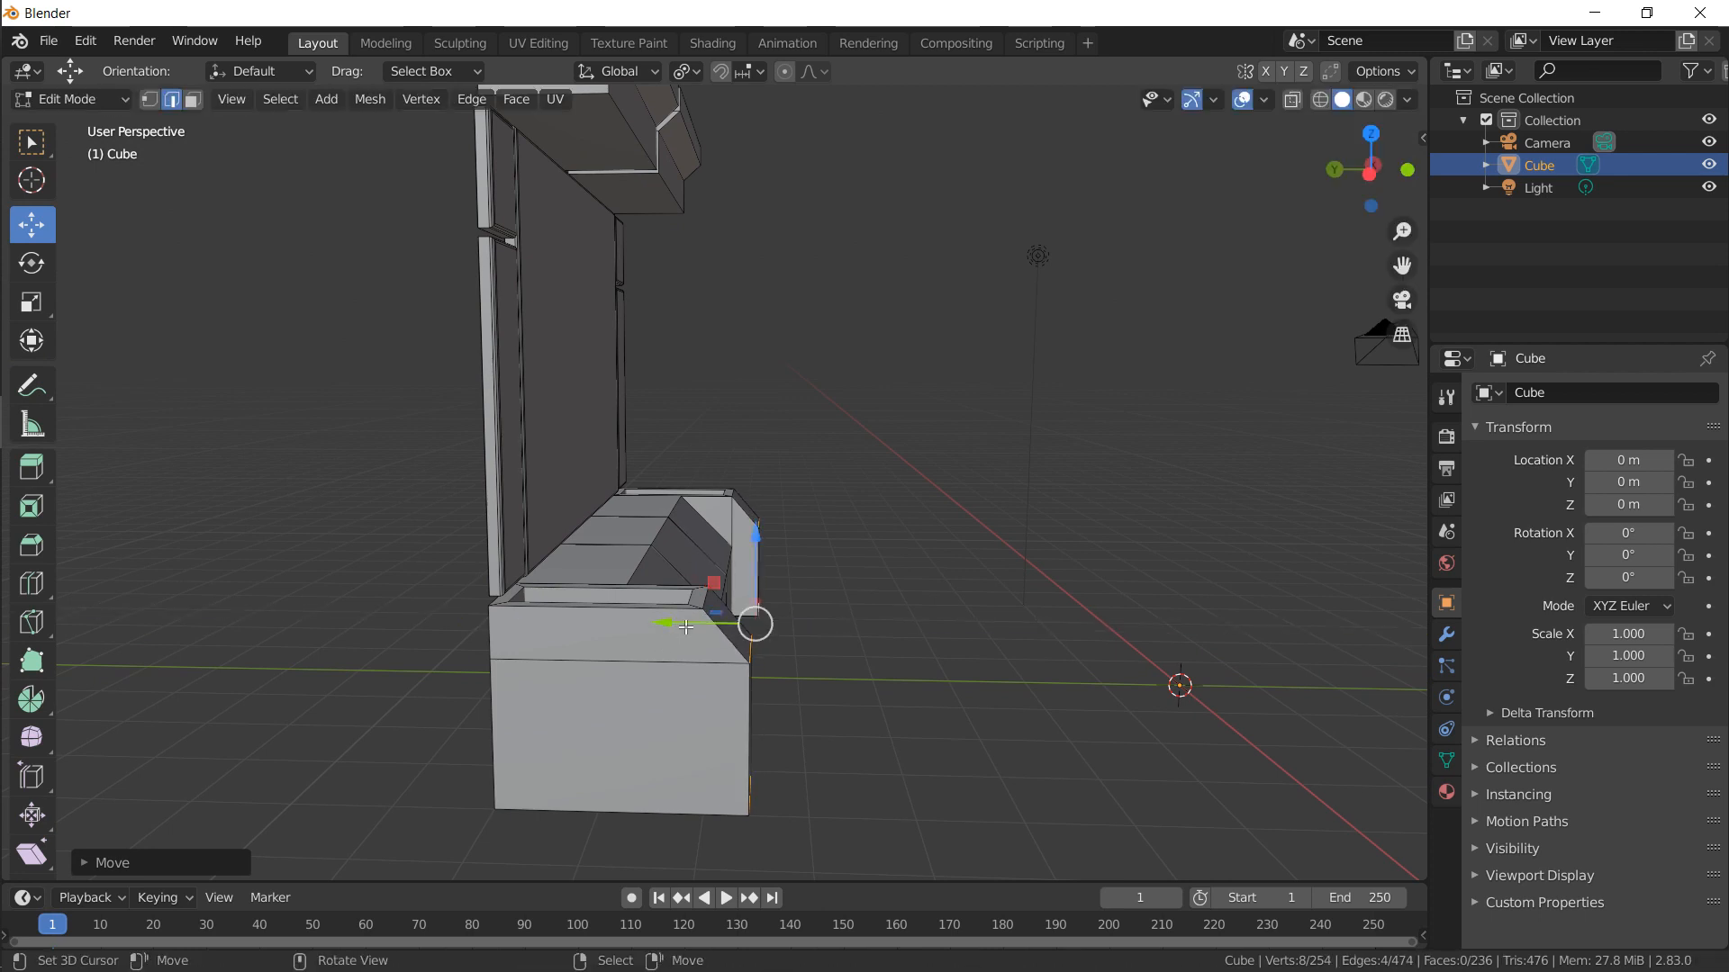
{"action": "key", "text": "g"}
{"action": "key", "text": "y"}
{"action": "left_click", "coordinate": [681, 629]}
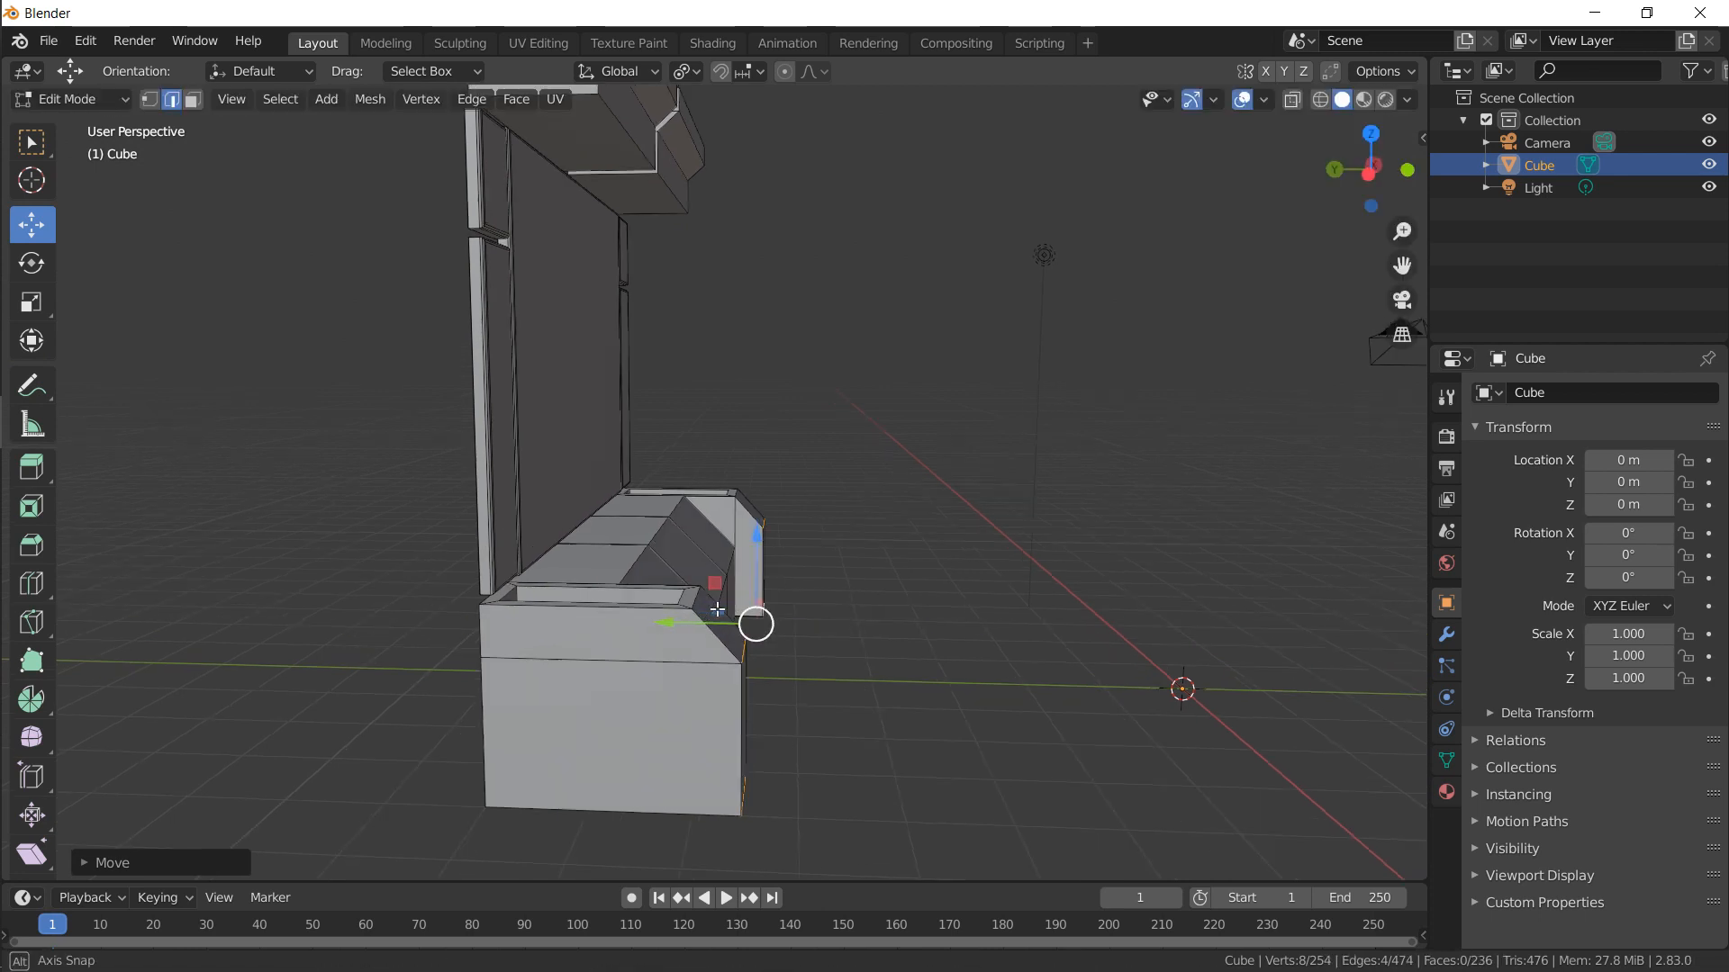
Bevel the lower front edges of both top blocks by about 0.05 m
{"action": "middle_click_drag", "start_coordinate": [681, 630], "coordinate": [339, 263]}
{"action": "left_click", "coordinate": [193, 99]}
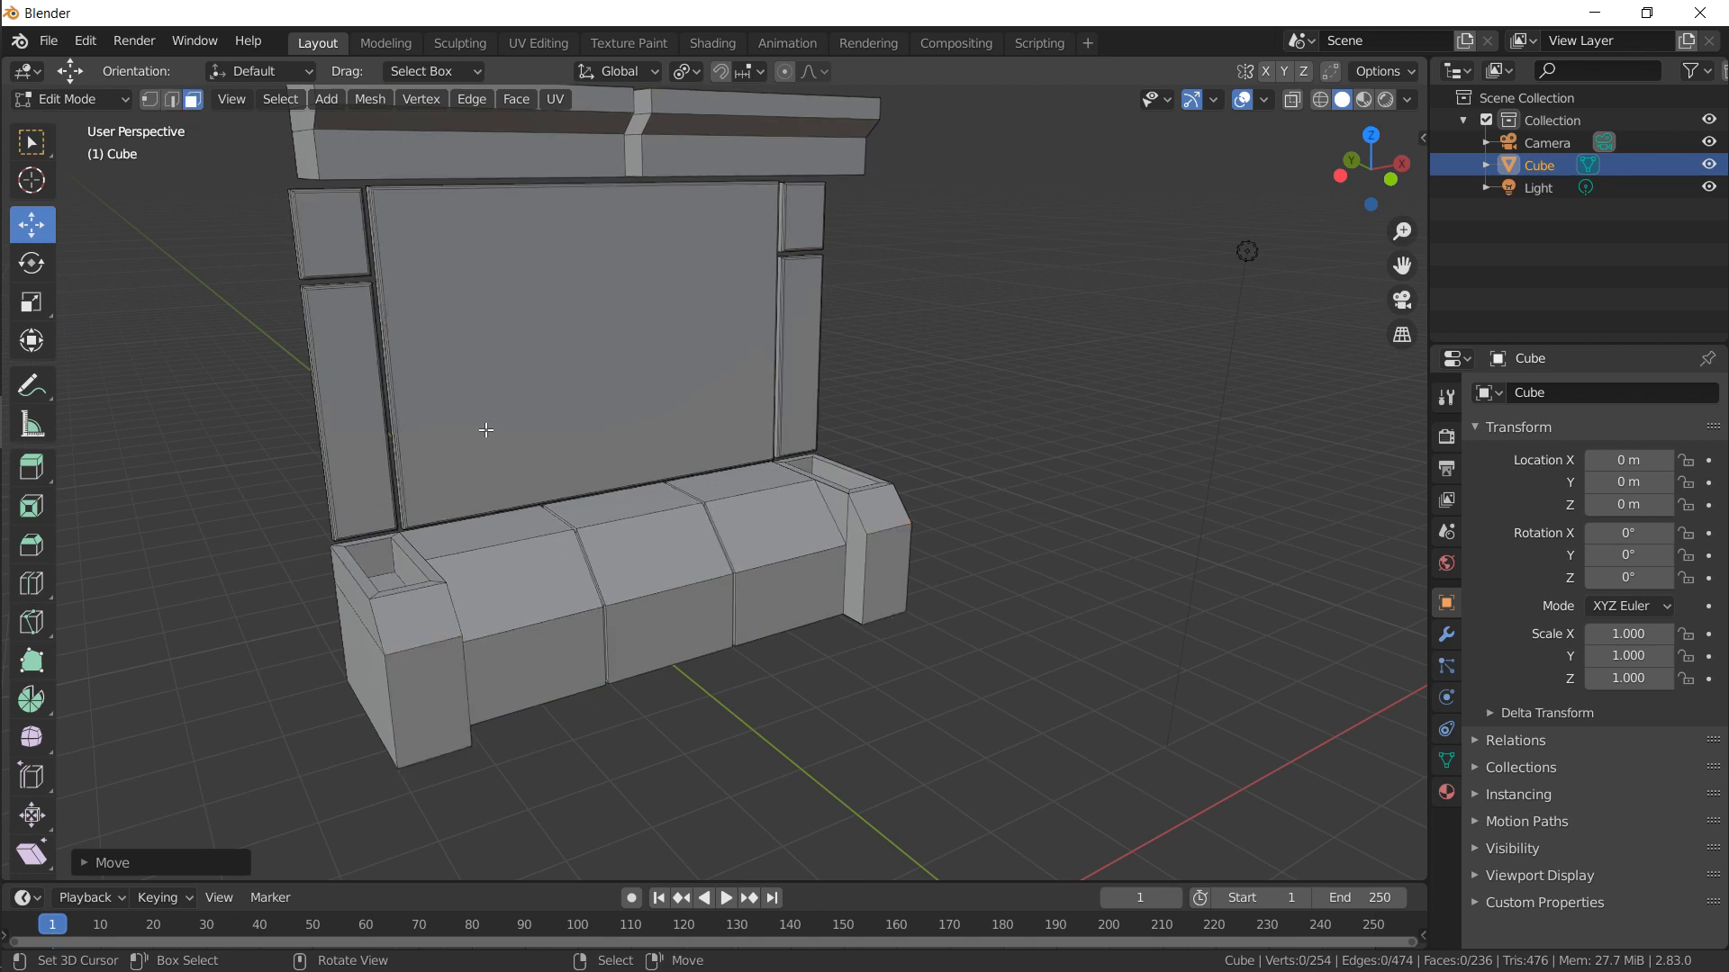
{"action": "middle_click_drag", "start_coordinate": [616, 632], "coordinate": [274, 132]}
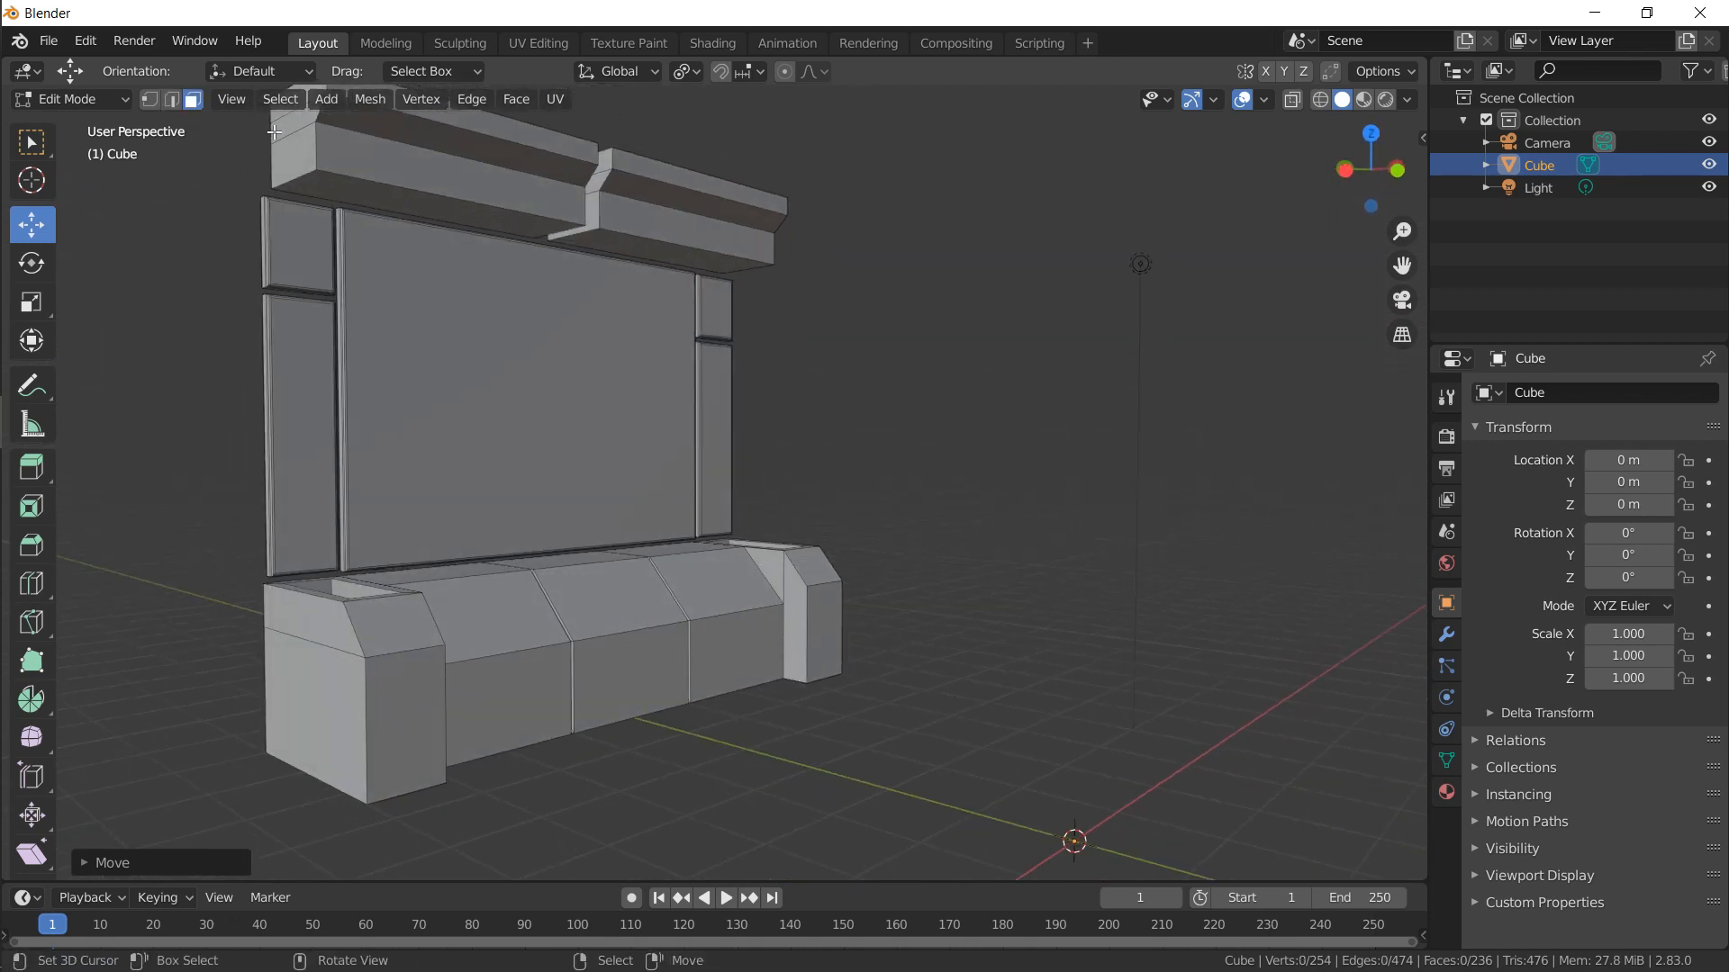
{"action": "left_click", "coordinate": [175, 99]}
{"action": "left_click", "coordinate": [412, 194]}
{"action": "left_click", "coordinate": [682, 248], "text": "shift"}
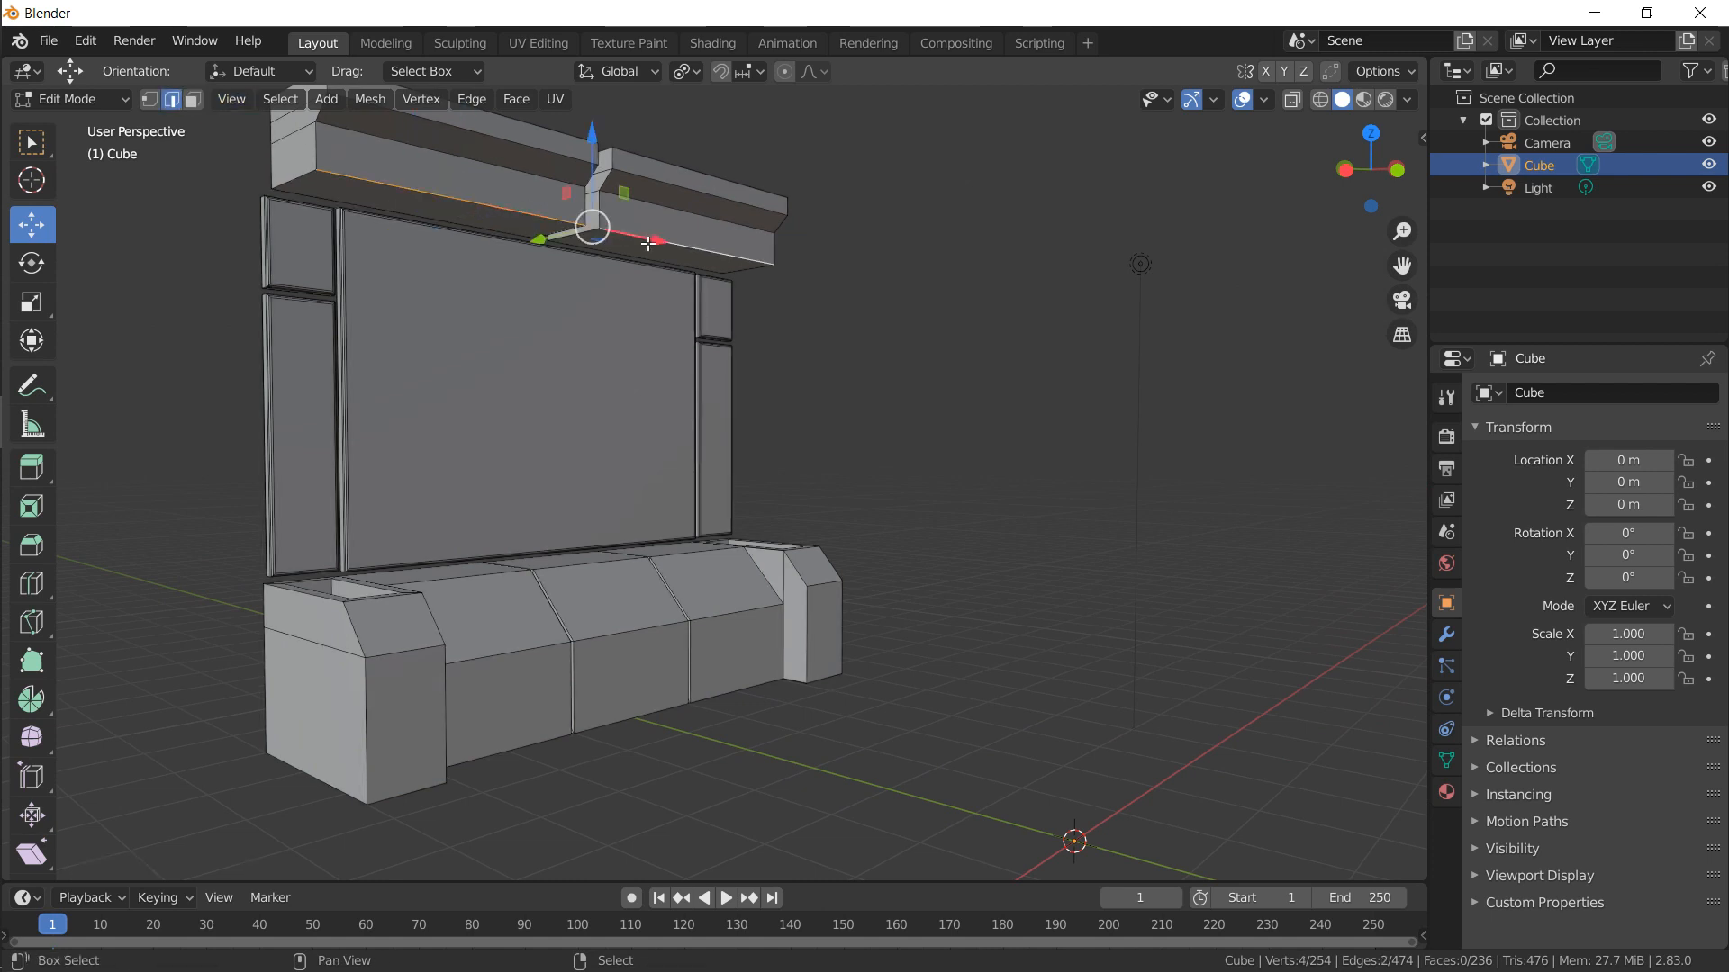
{"action": "key", "text": "ctrl+b"}
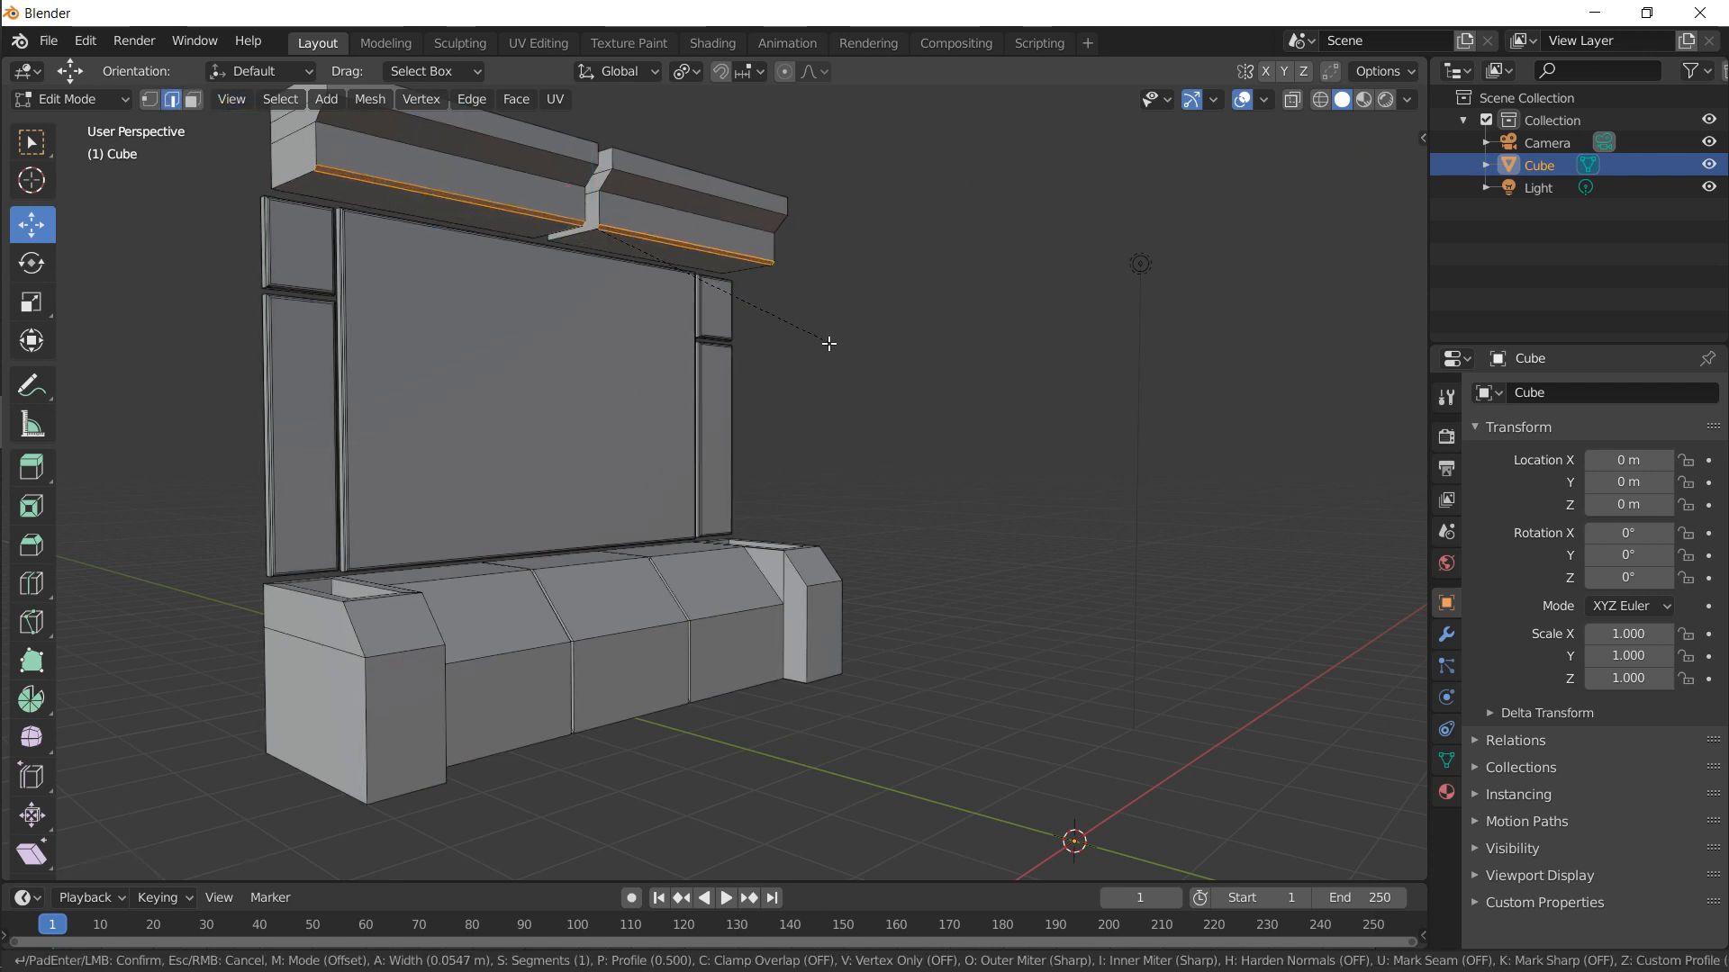
{"action": "left_click", "coordinate": [822, 349]}
Add a plane, rotate it 90° about X to stand upright, and move it back along Y behind the panels
{"action": "middle_click_drag", "start_coordinate": [822, 349], "coordinate": [555, 355]}
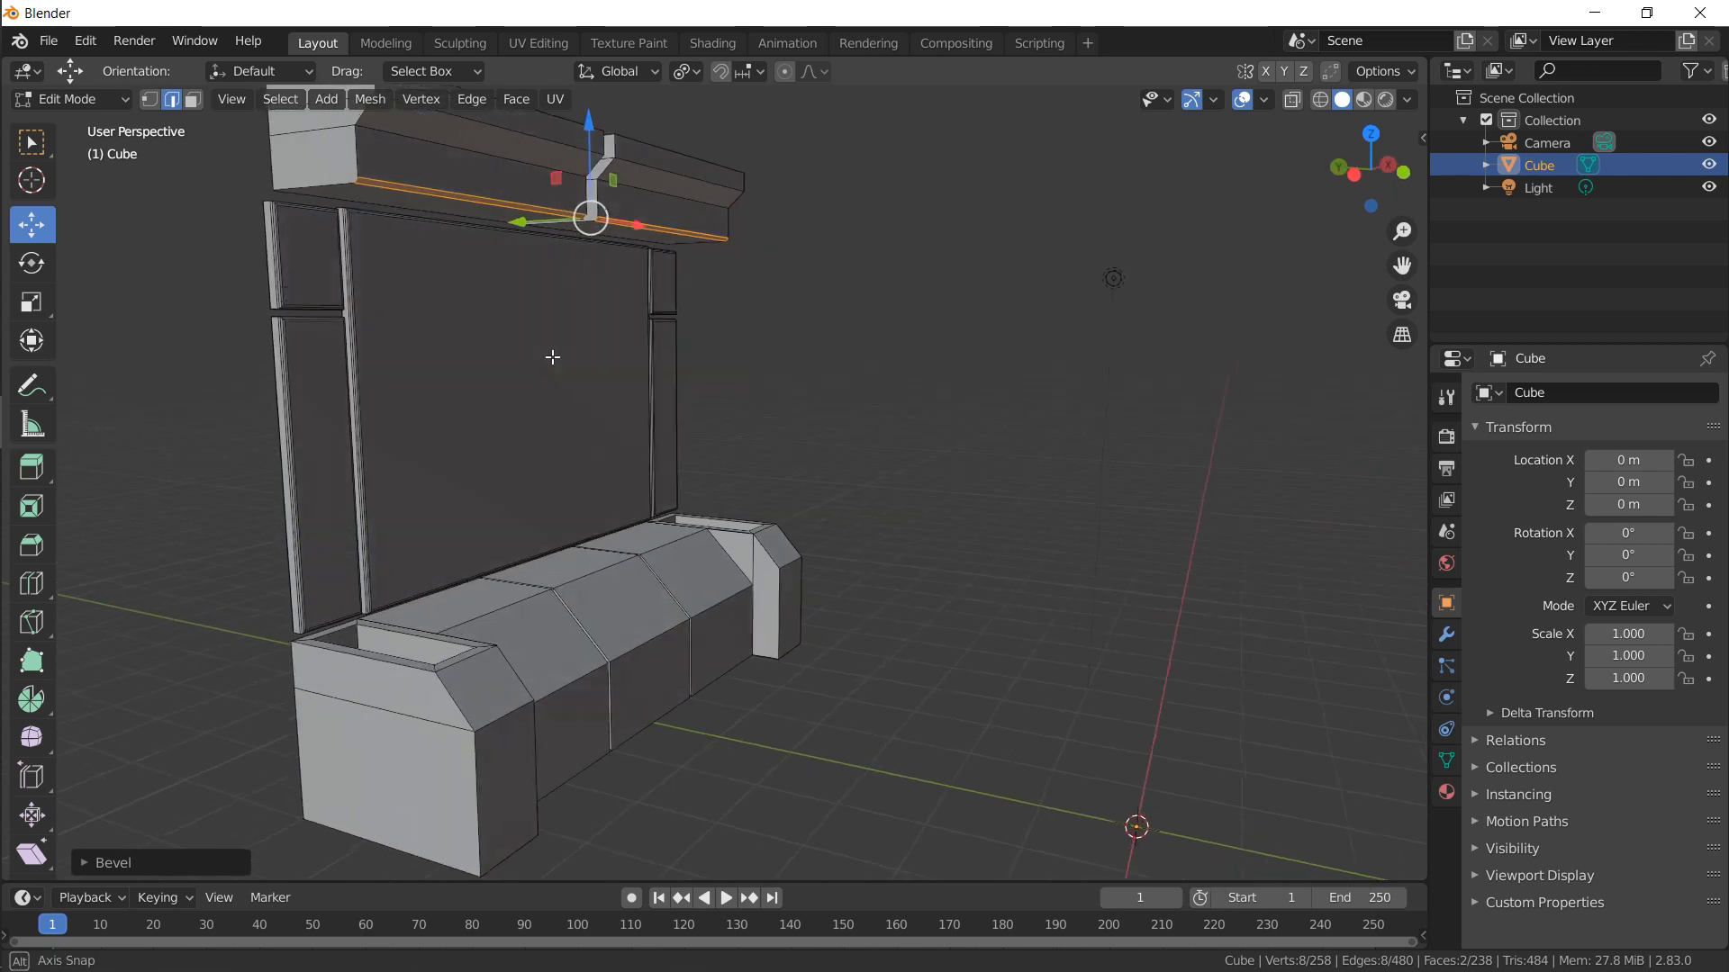
{"action": "key", "text": "shift+a"}
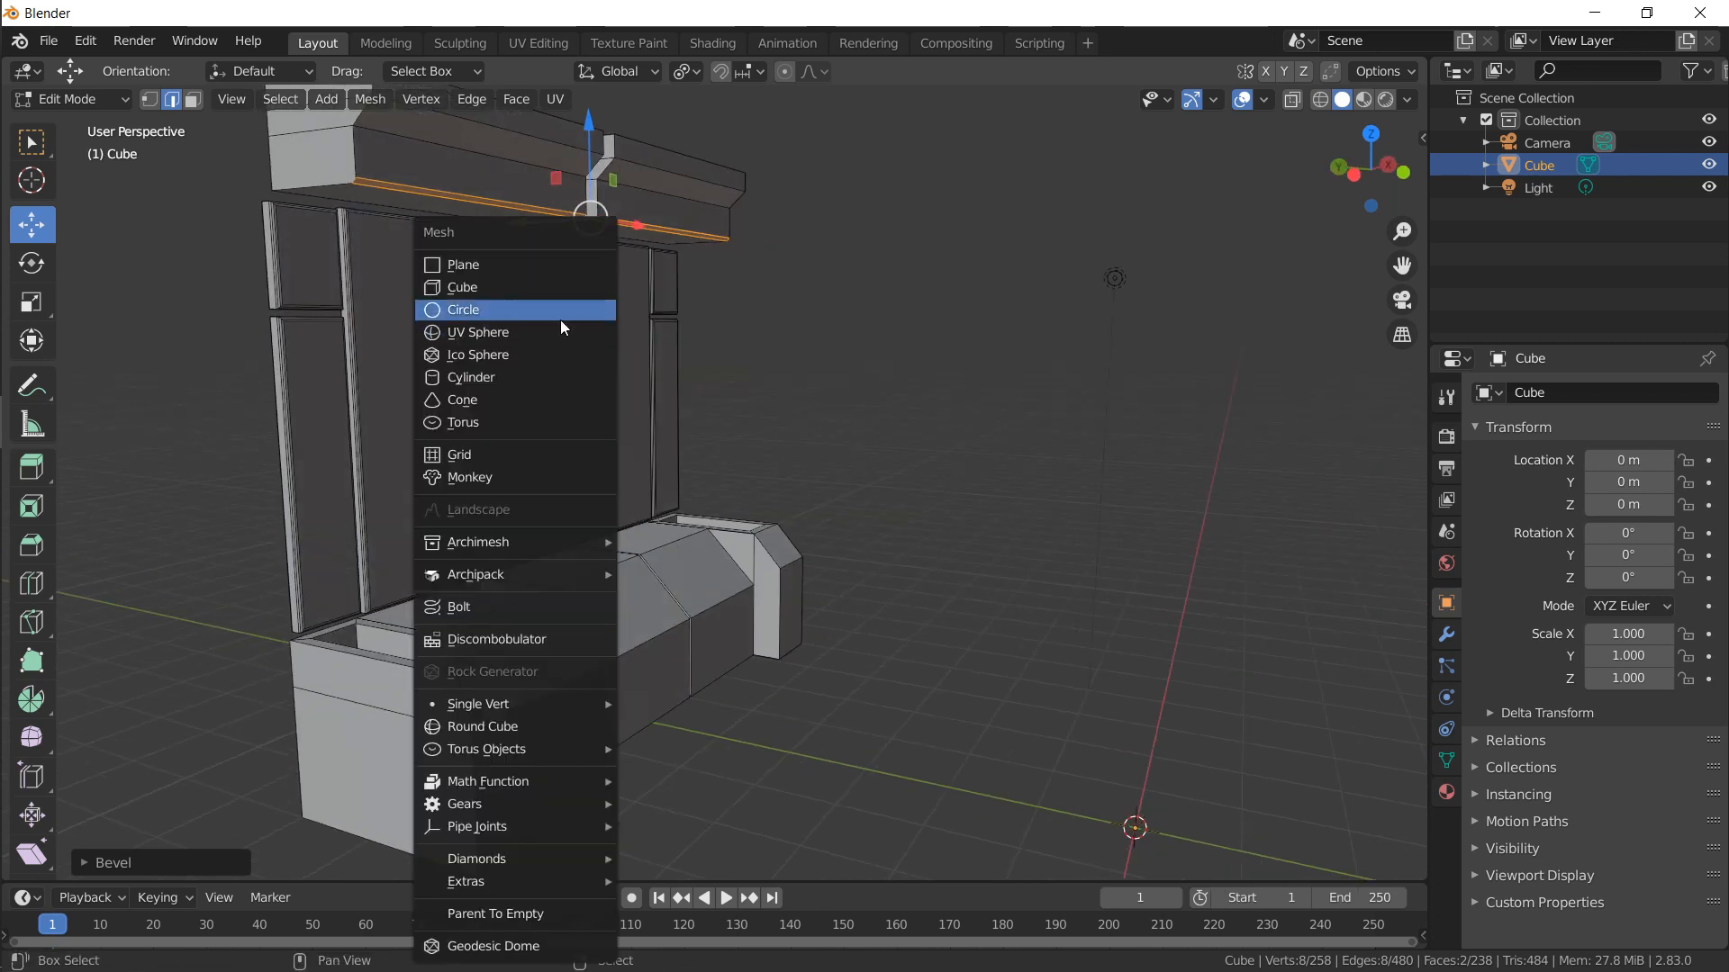
{"action": "left_click", "coordinate": [542, 263]}
{"action": "left_click_drag", "start_coordinate": [1038, 809], "coordinate": [254, 592]}
{"action": "type", "text": "eyx"}
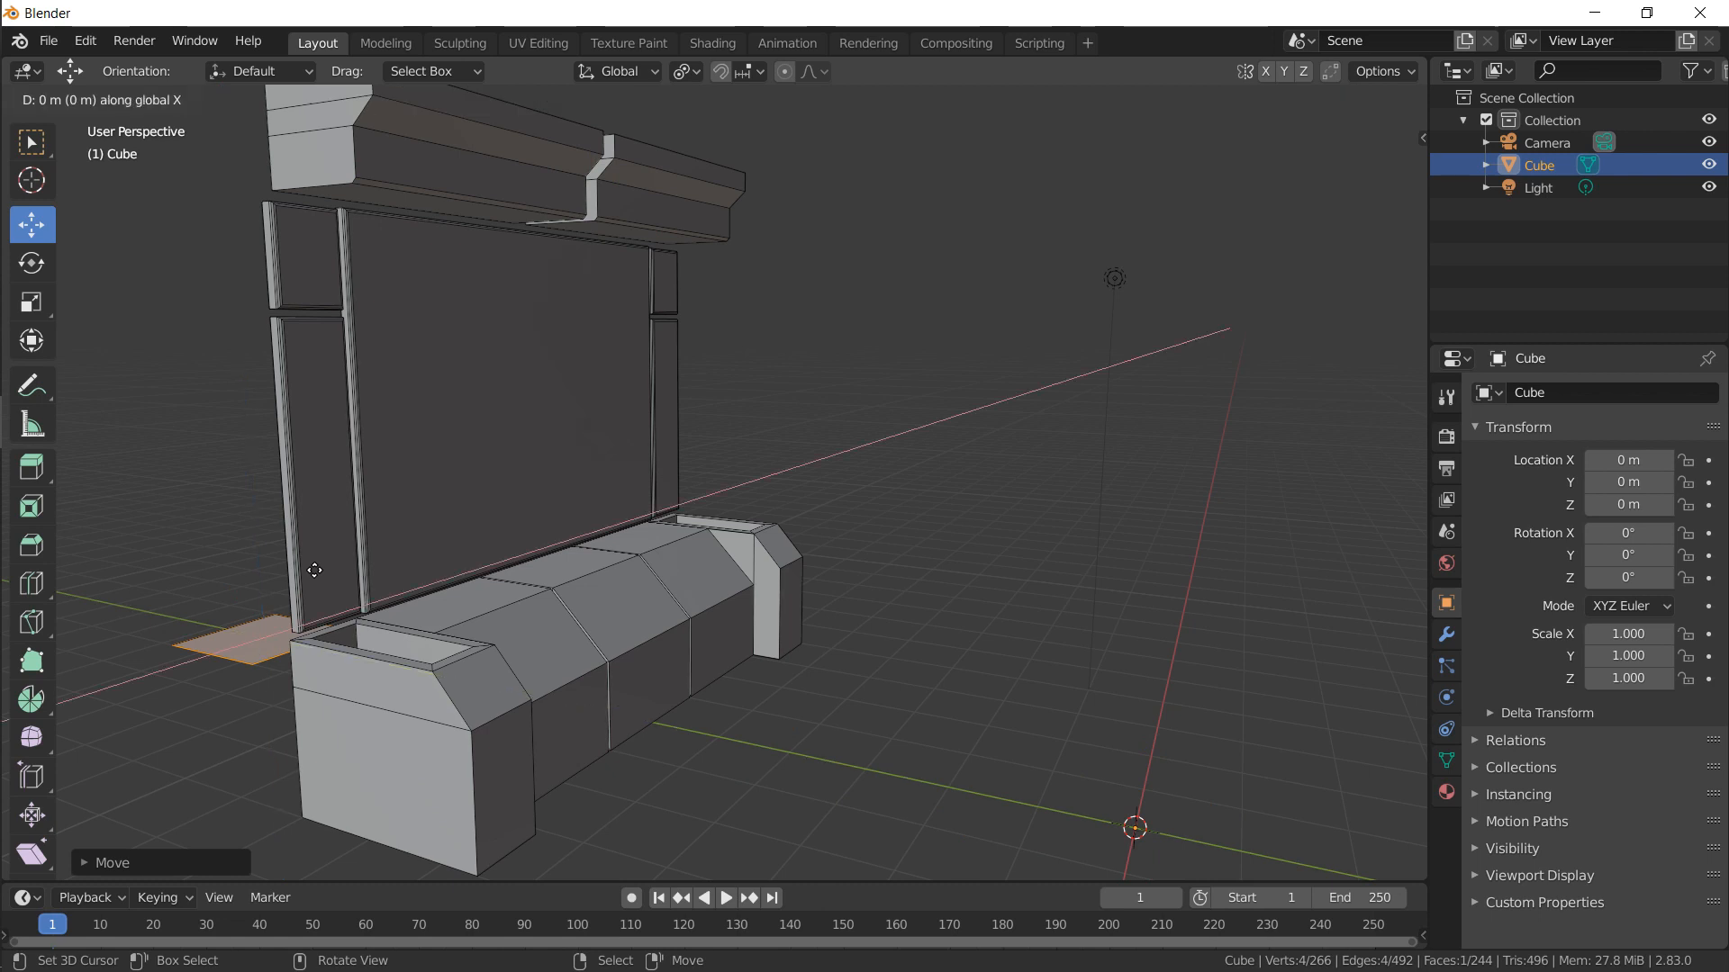
{"action": "type", "text": "90"}
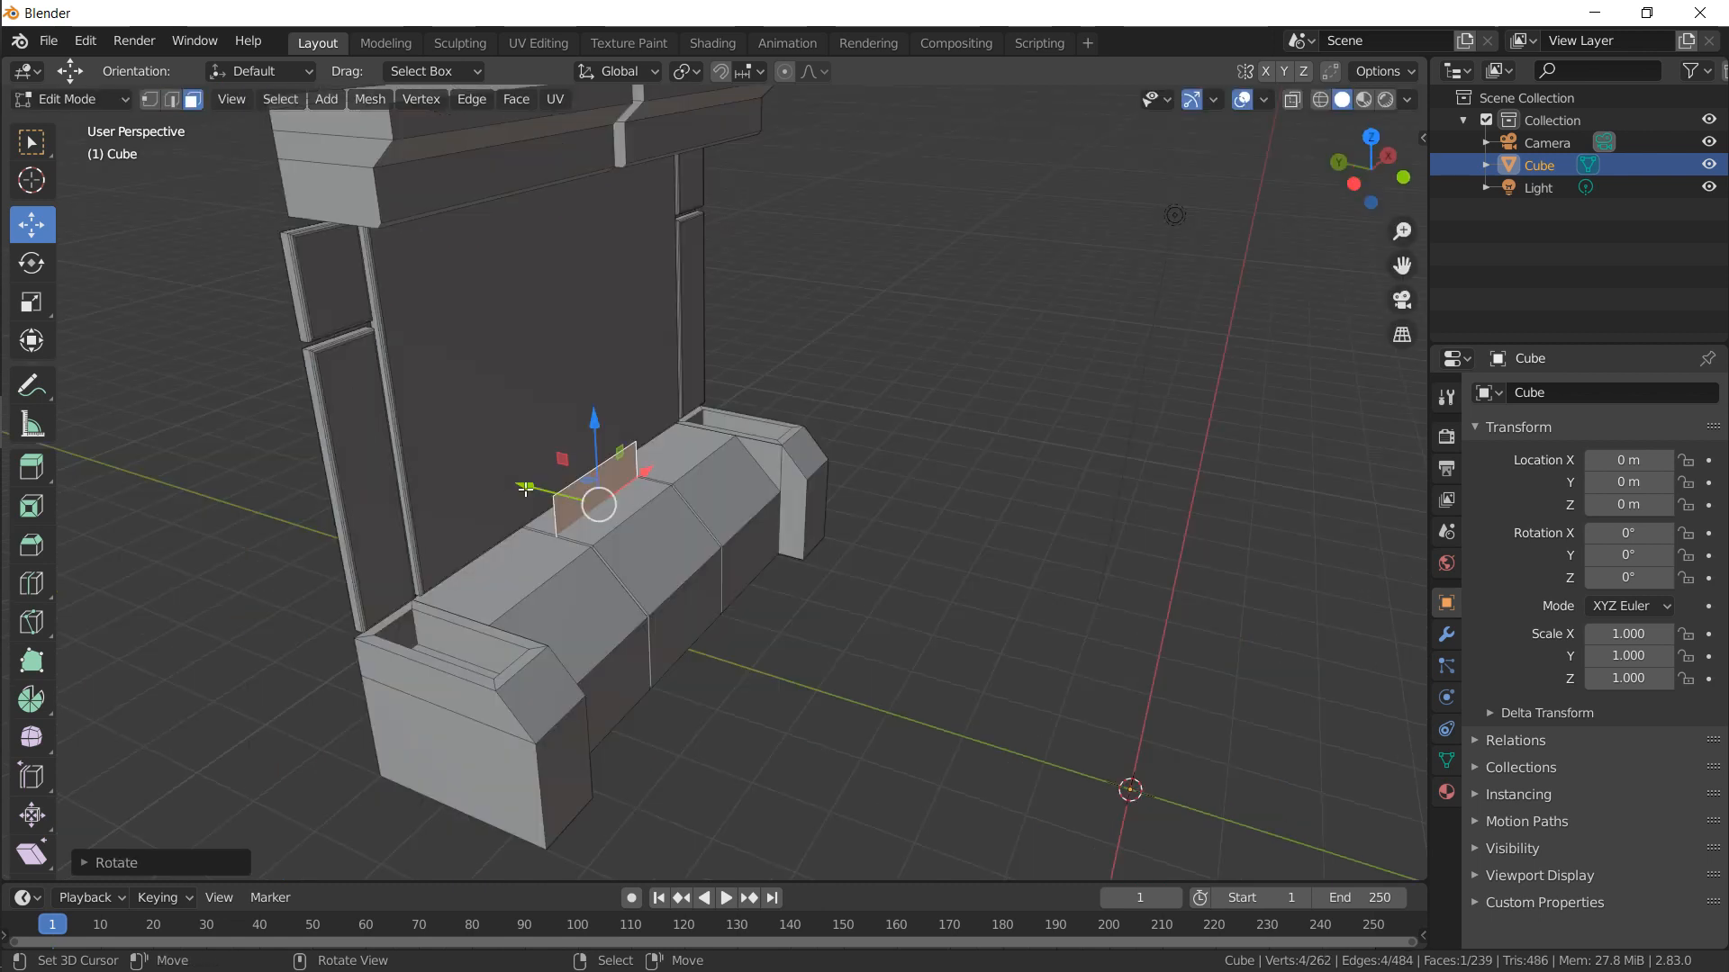
{"action": "left_click_drag", "start_coordinate": [525, 489], "coordinate": [479, 472]}
In back view, scale the plane up about 3.7 times and raise it slightly above the ground line
{"action": "middle_click_drag", "start_coordinate": [485, 471], "coordinate": [705, 434]}
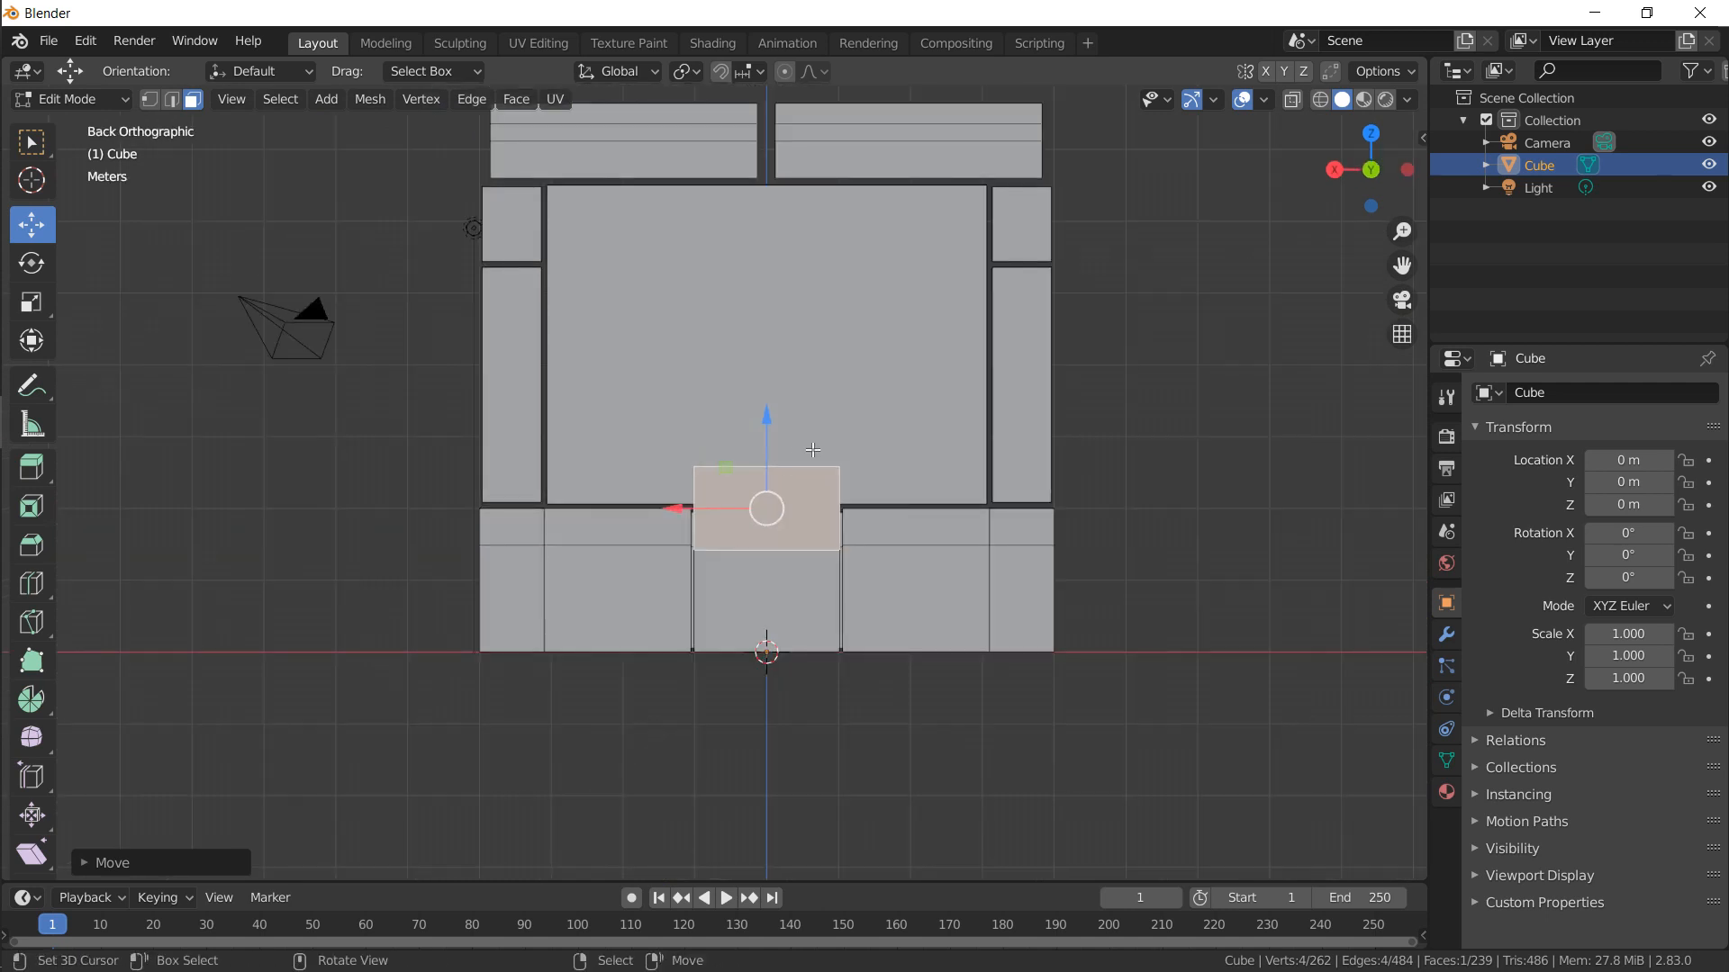
{"action": "key", "text": "s"}
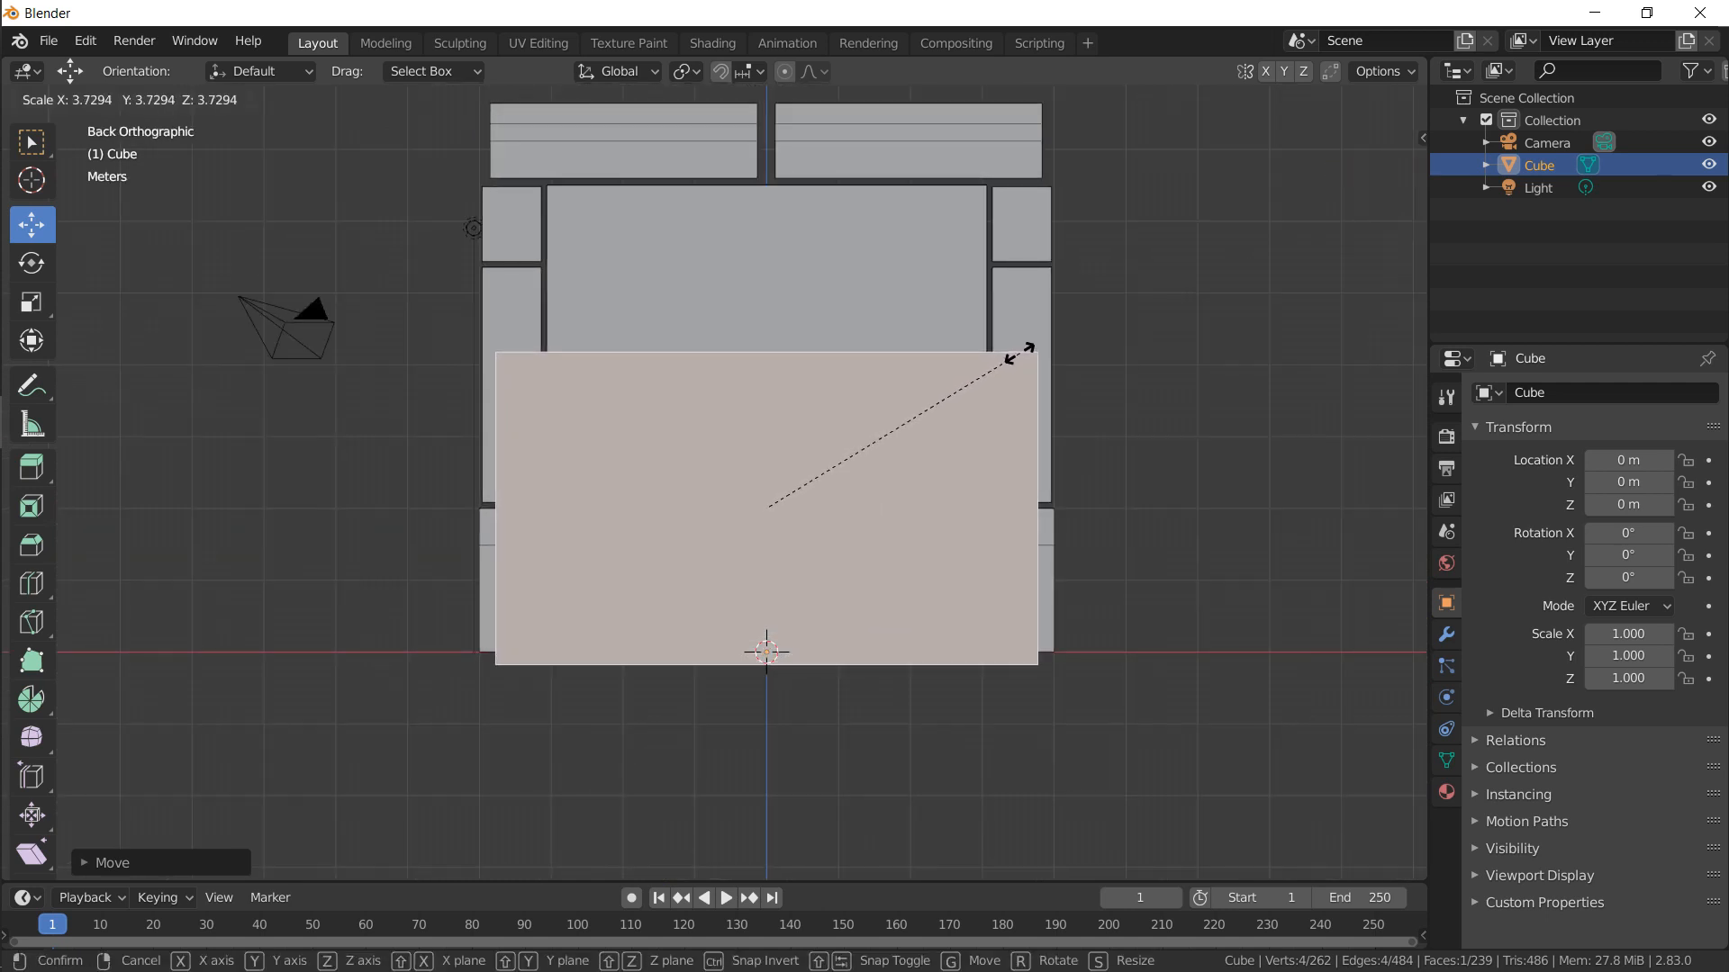
{"action": "left_click", "coordinate": [1023, 350]}
{"action": "left_click_drag", "start_coordinate": [772, 414], "coordinate": [767, 389]}
Raise the plane's top edge about 3 m along Z, up to the top blocks
{"action": "left_click", "coordinate": [171, 99]}
{"action": "left_click", "coordinate": [767, 328]}
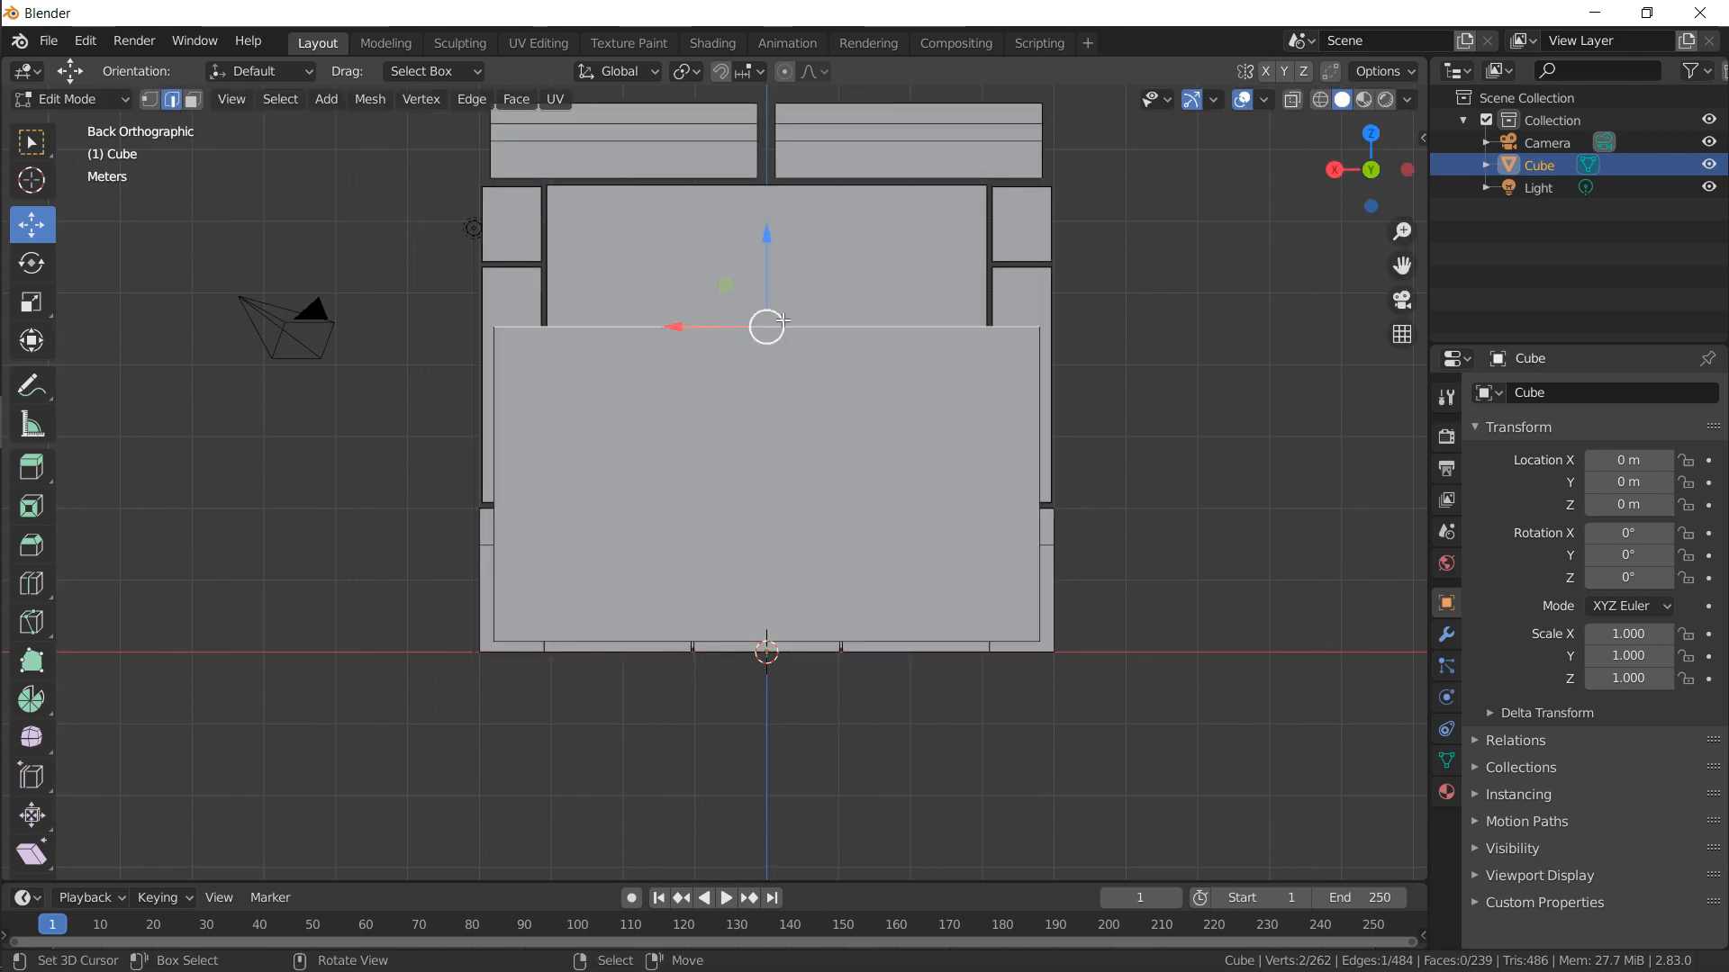
{"action": "key", "text": "g"}
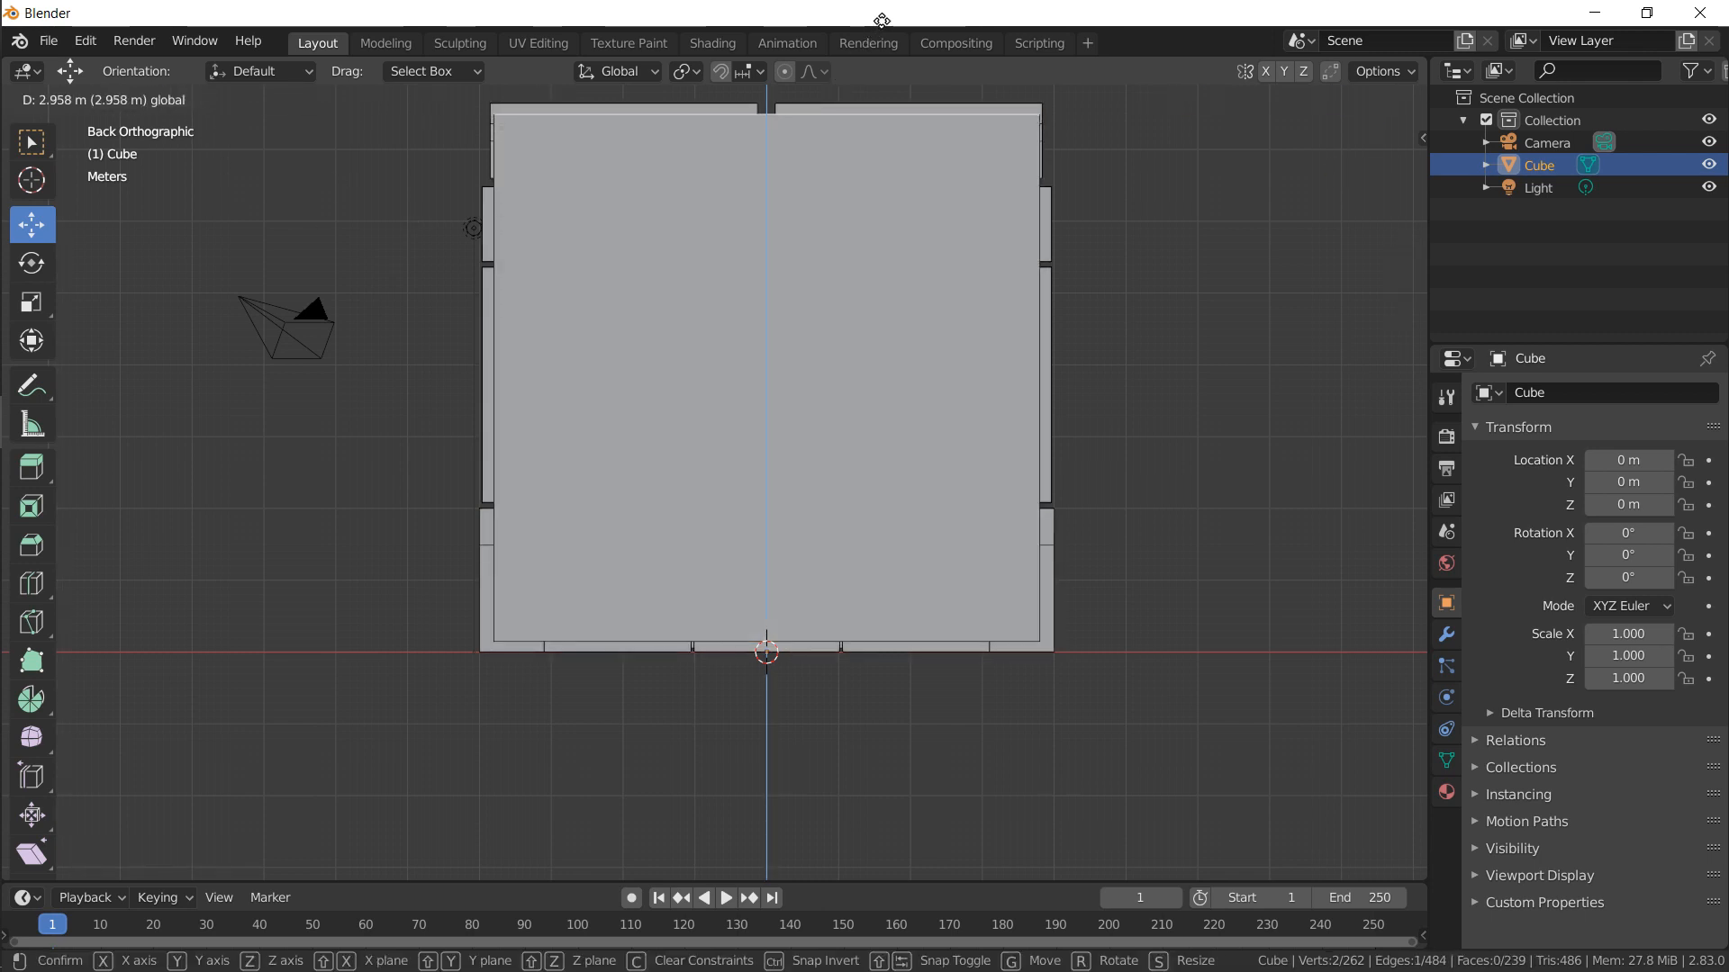
{"action": "left_click", "coordinate": [880, 18]}
Select both vertical side edges of the backing plane and scale them outward along X to widen it
{"action": "middle_click_drag", "start_coordinate": [865, 219], "coordinate": [842, 293]}
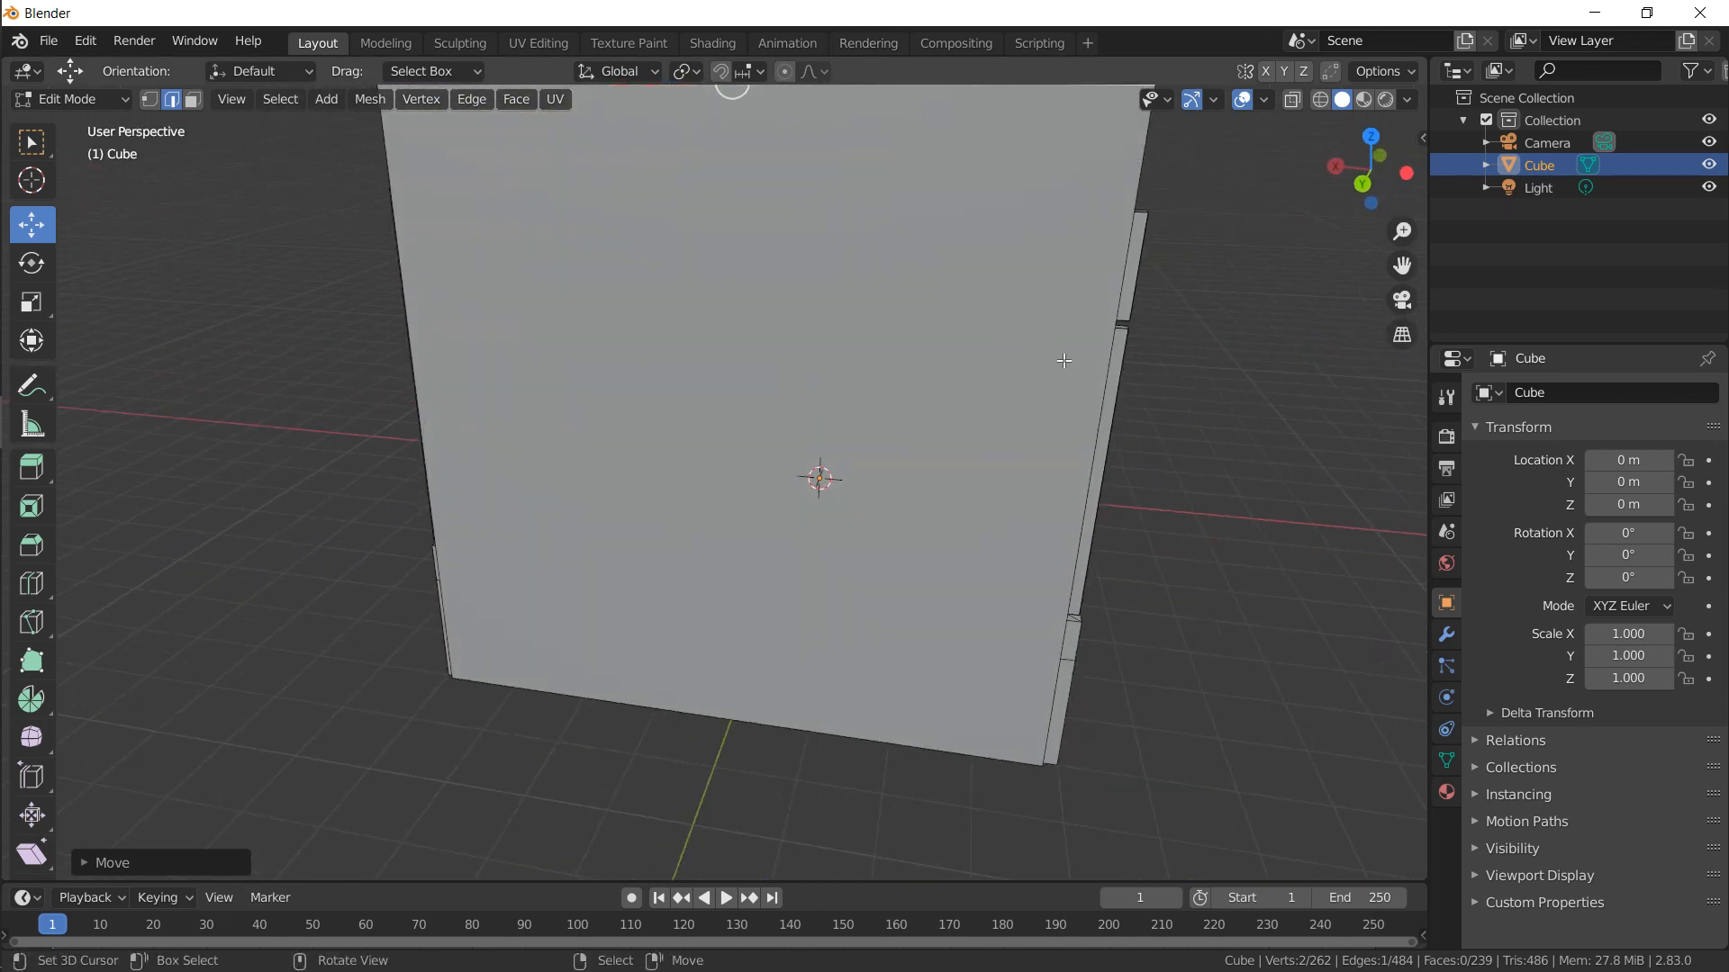
{"action": "left_click", "coordinate": [1102, 366]}
{"action": "left_click", "coordinate": [440, 382], "text": "shift"}
{"action": "middle_click_drag", "start_coordinate": [441, 385], "coordinate": [401, 501]}
{"action": "key", "text": "s"}
{"action": "key", "text": "x"}
{"action": "left_click", "coordinate": [592, 365]}
Add a cylinder mesh and rotate it 90° about Y so it lies lengthwise along X
{"action": "middle_click_drag", "start_coordinate": [454, 418], "coordinate": [491, 411]}
{"action": "left_click", "coordinate": [470, 416]}
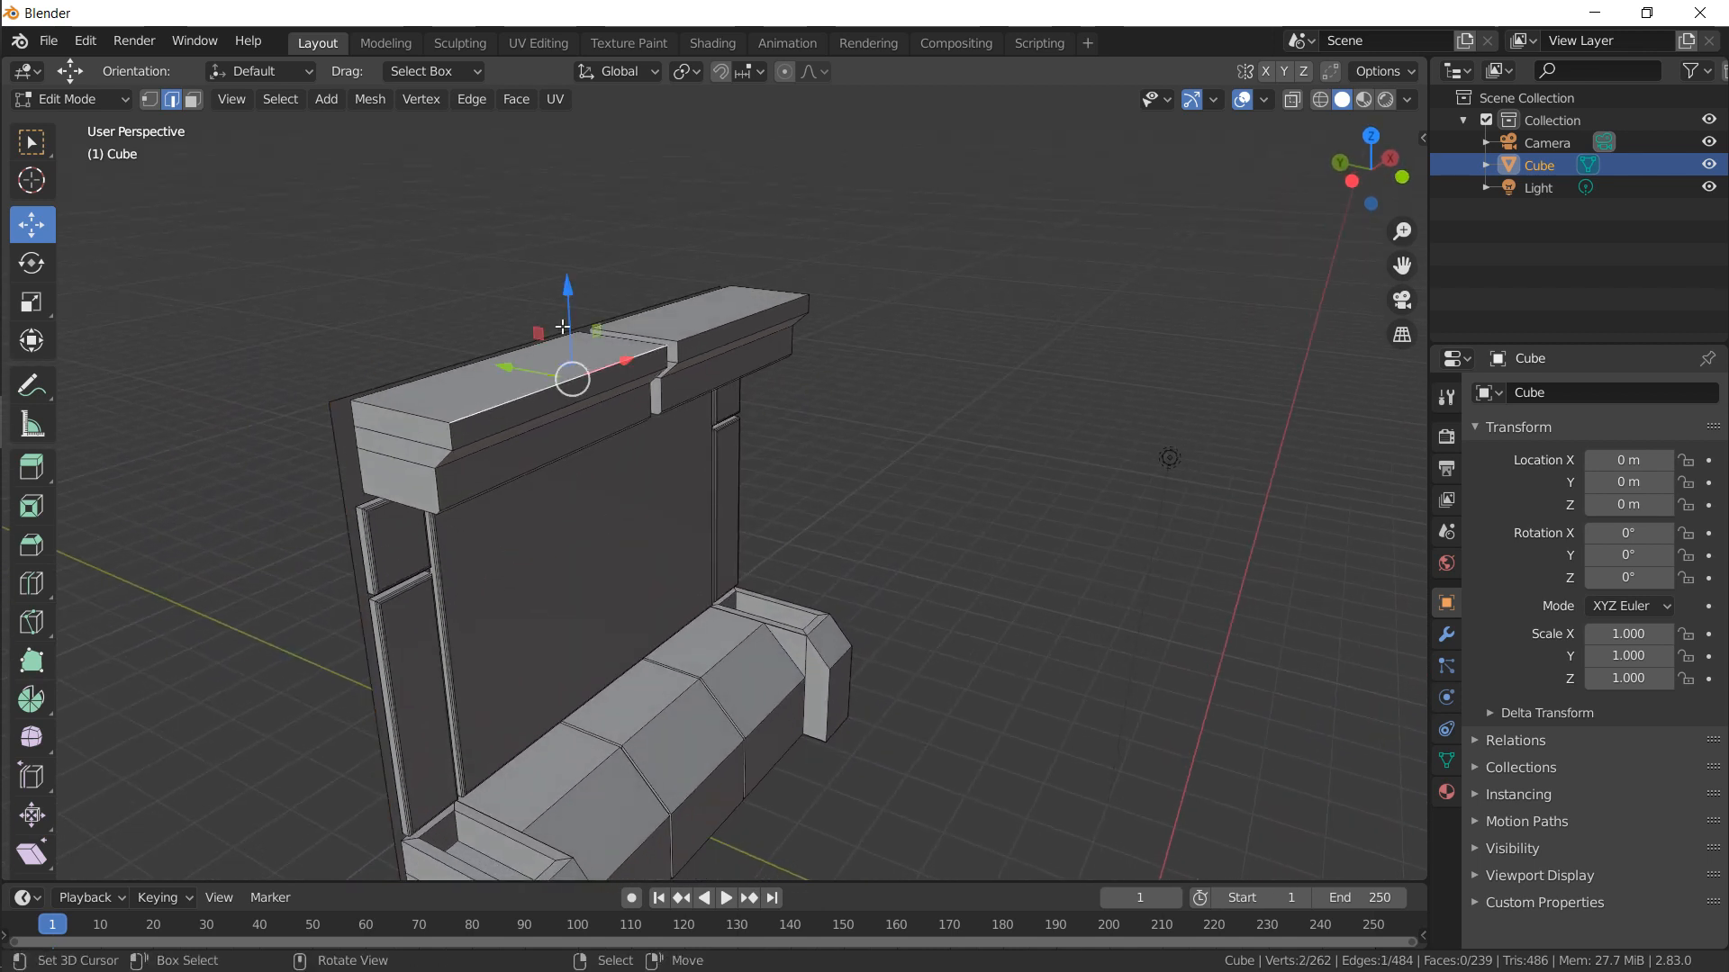
{"action": "key", "text": "shift+a"}
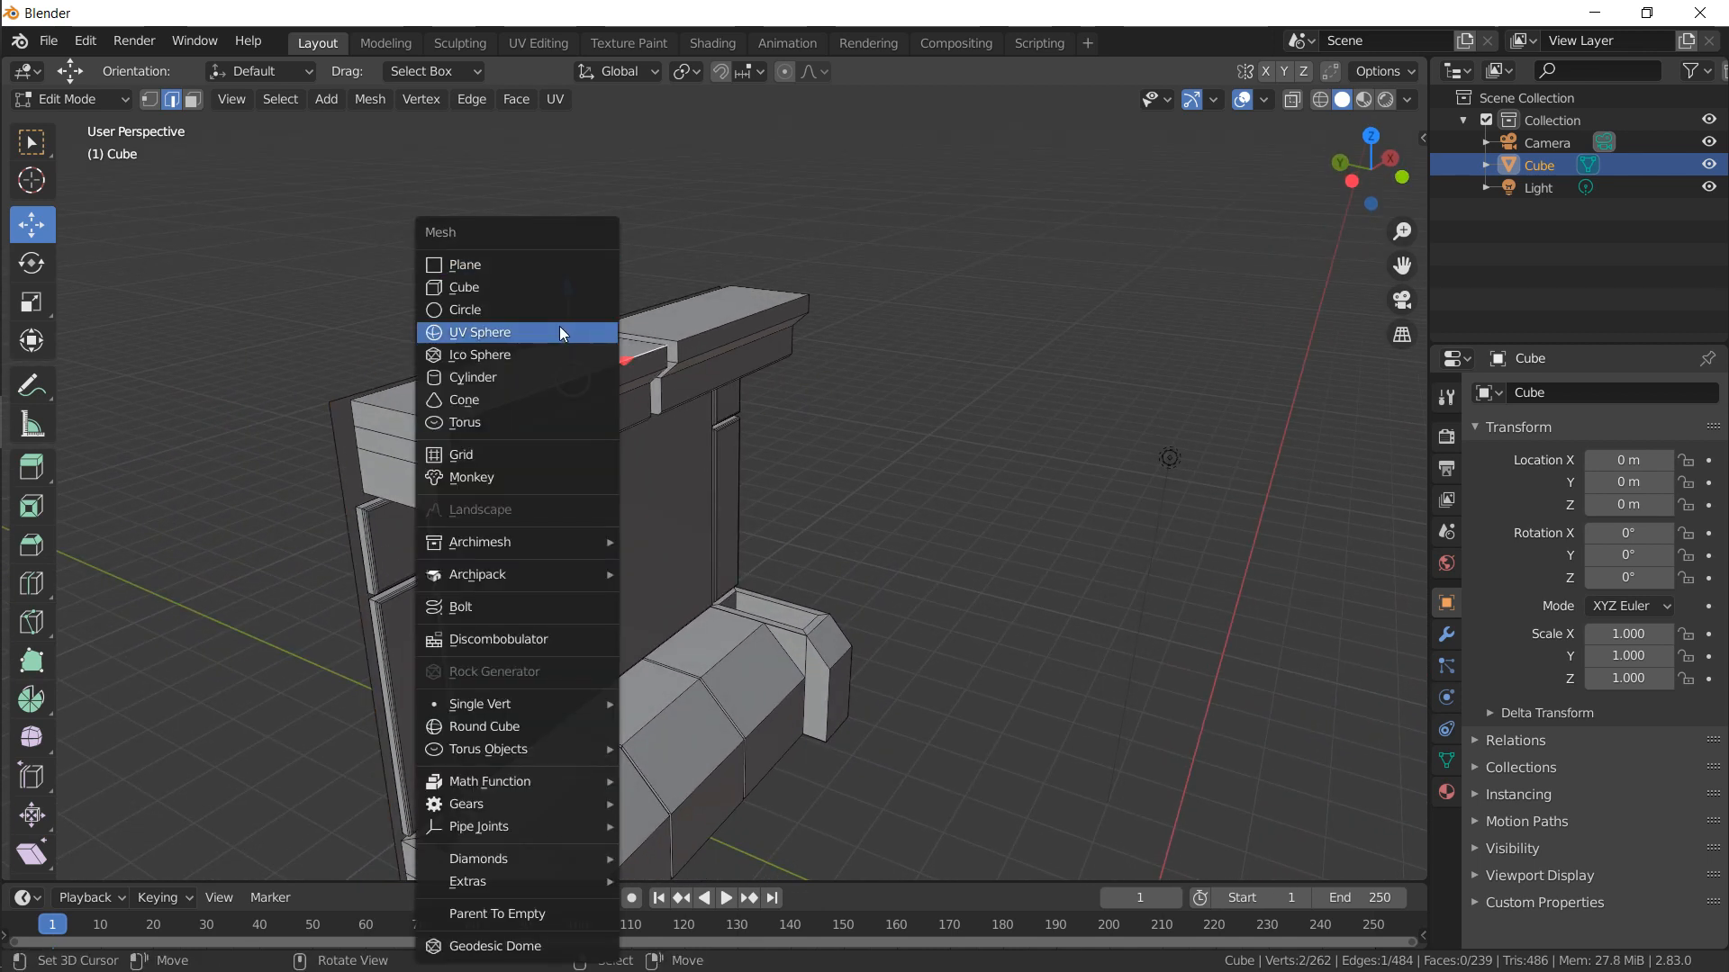
{"action": "left_click", "coordinate": [492, 378]}
{"action": "scroll", "coordinate": [474, 419], "scroll_direction": "down", "scroll_amount": 3}
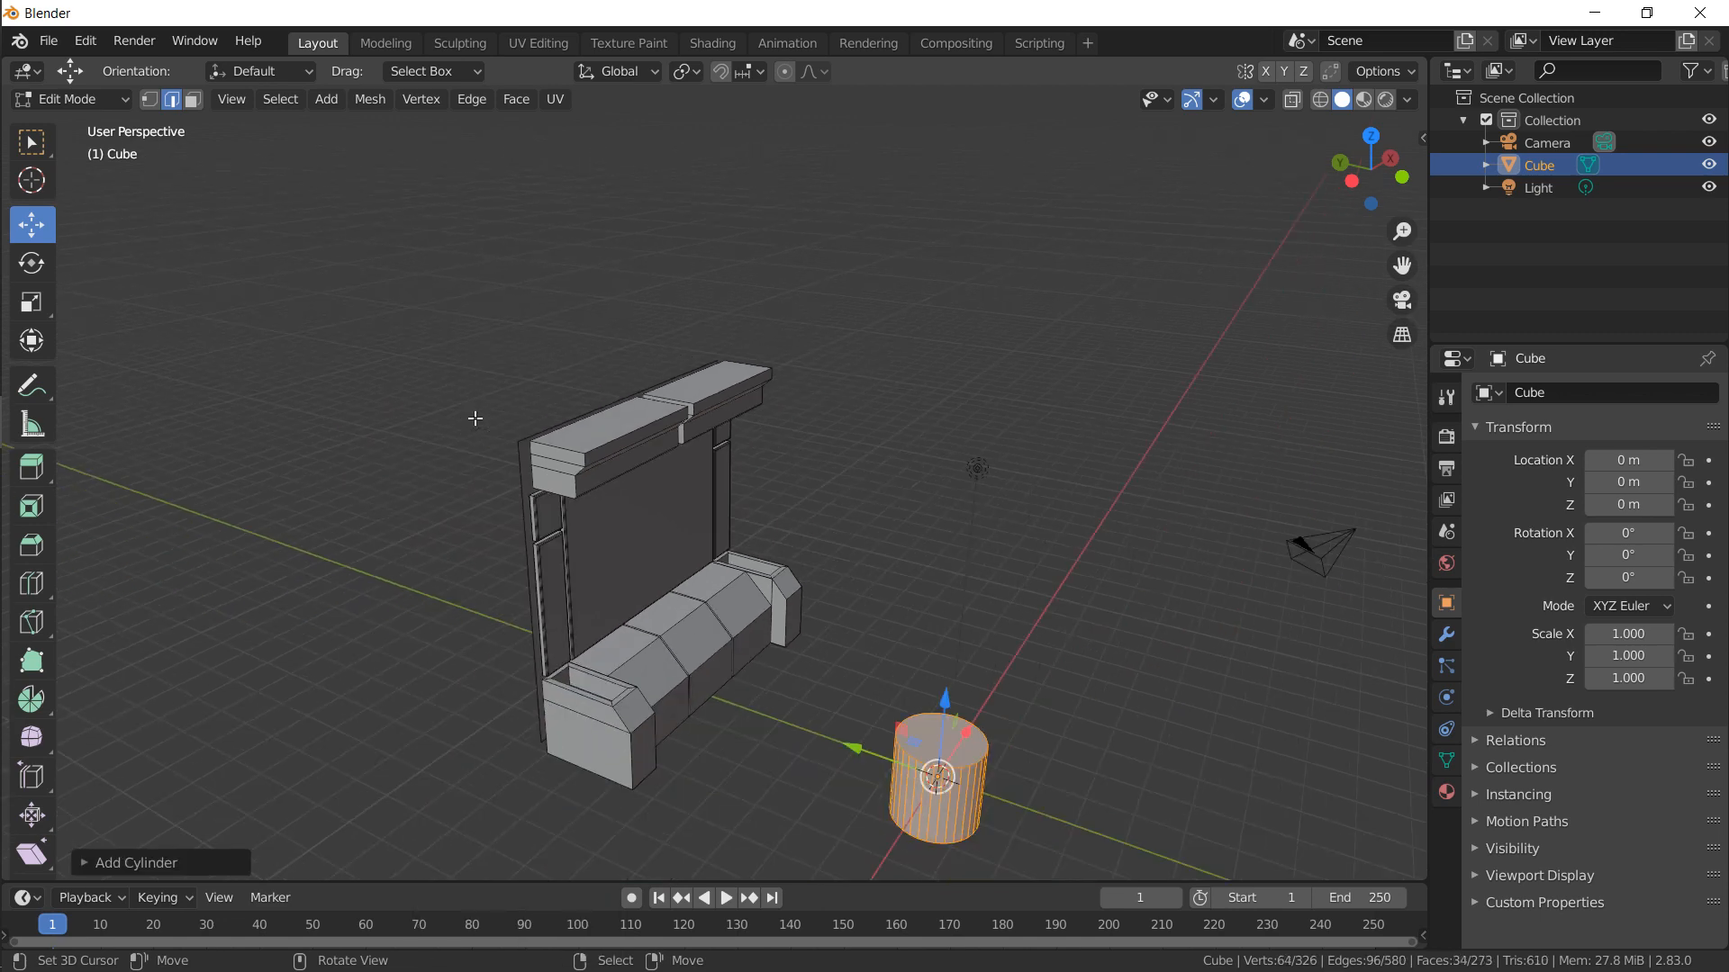
{"action": "type", "text": "ry"}
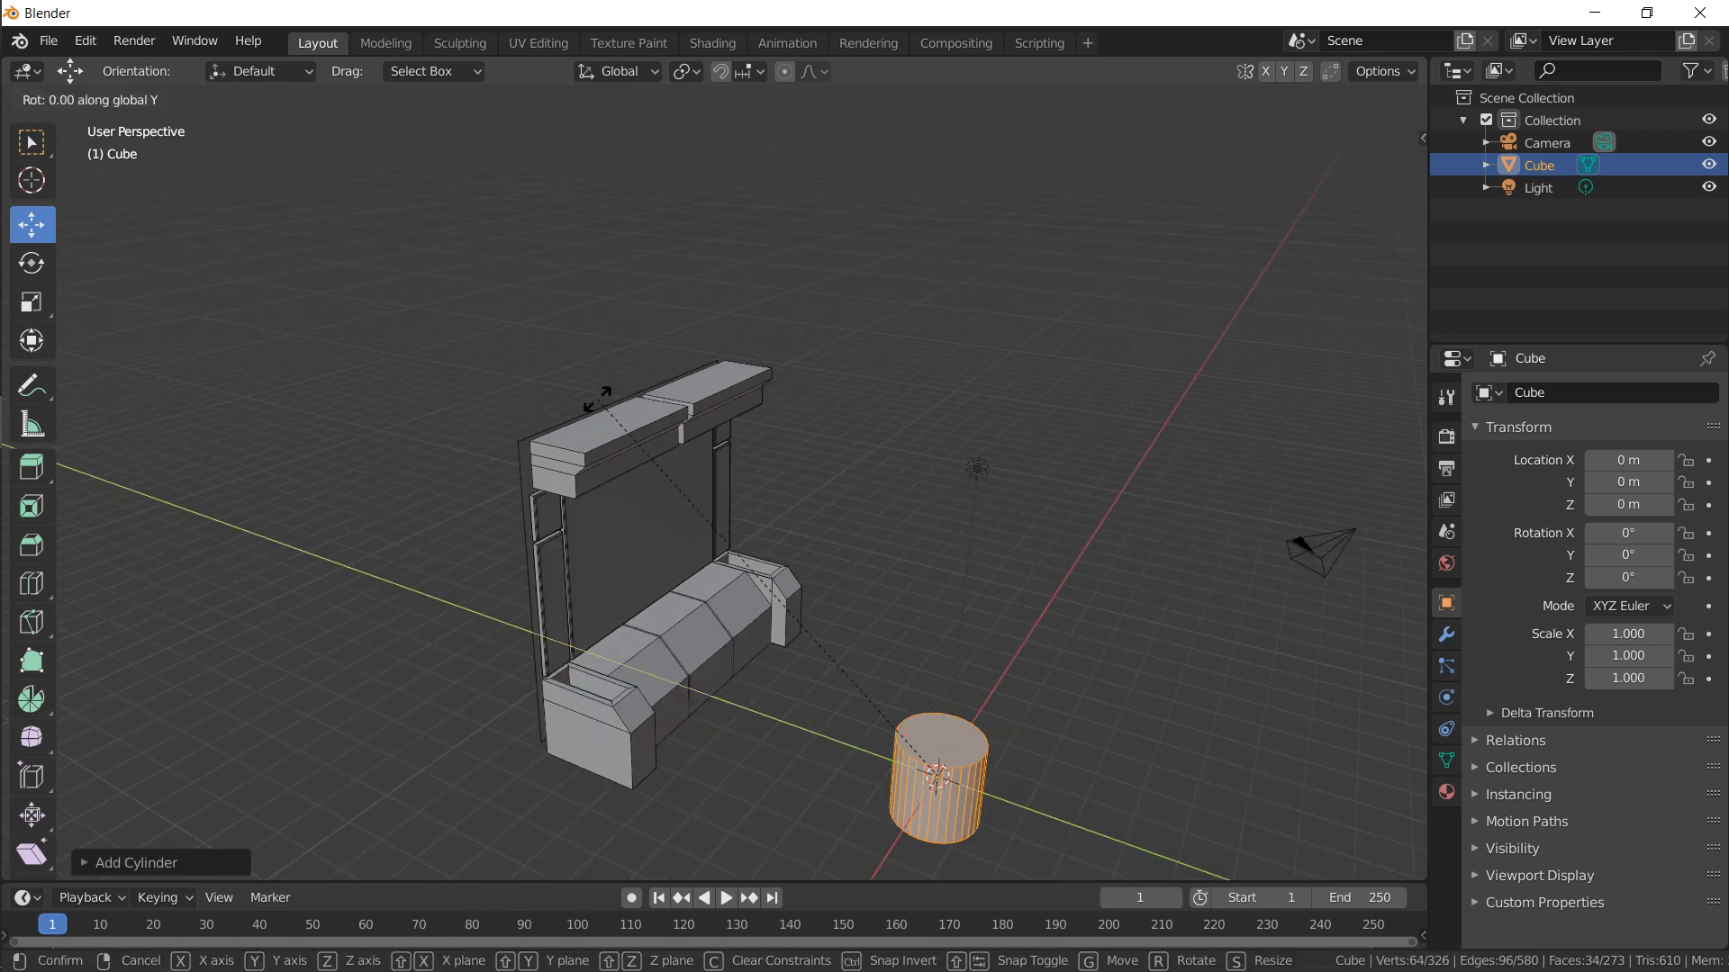
{"action": "type", "text": "90"}
{"action": "key", "text": "Return"}
In right side view, move the cylinder to the upper front edge of the top blocks and scale it down to less than half size
{"action": "key", "text": "Tab"}
{"action": "key", "text": "KP_3"}
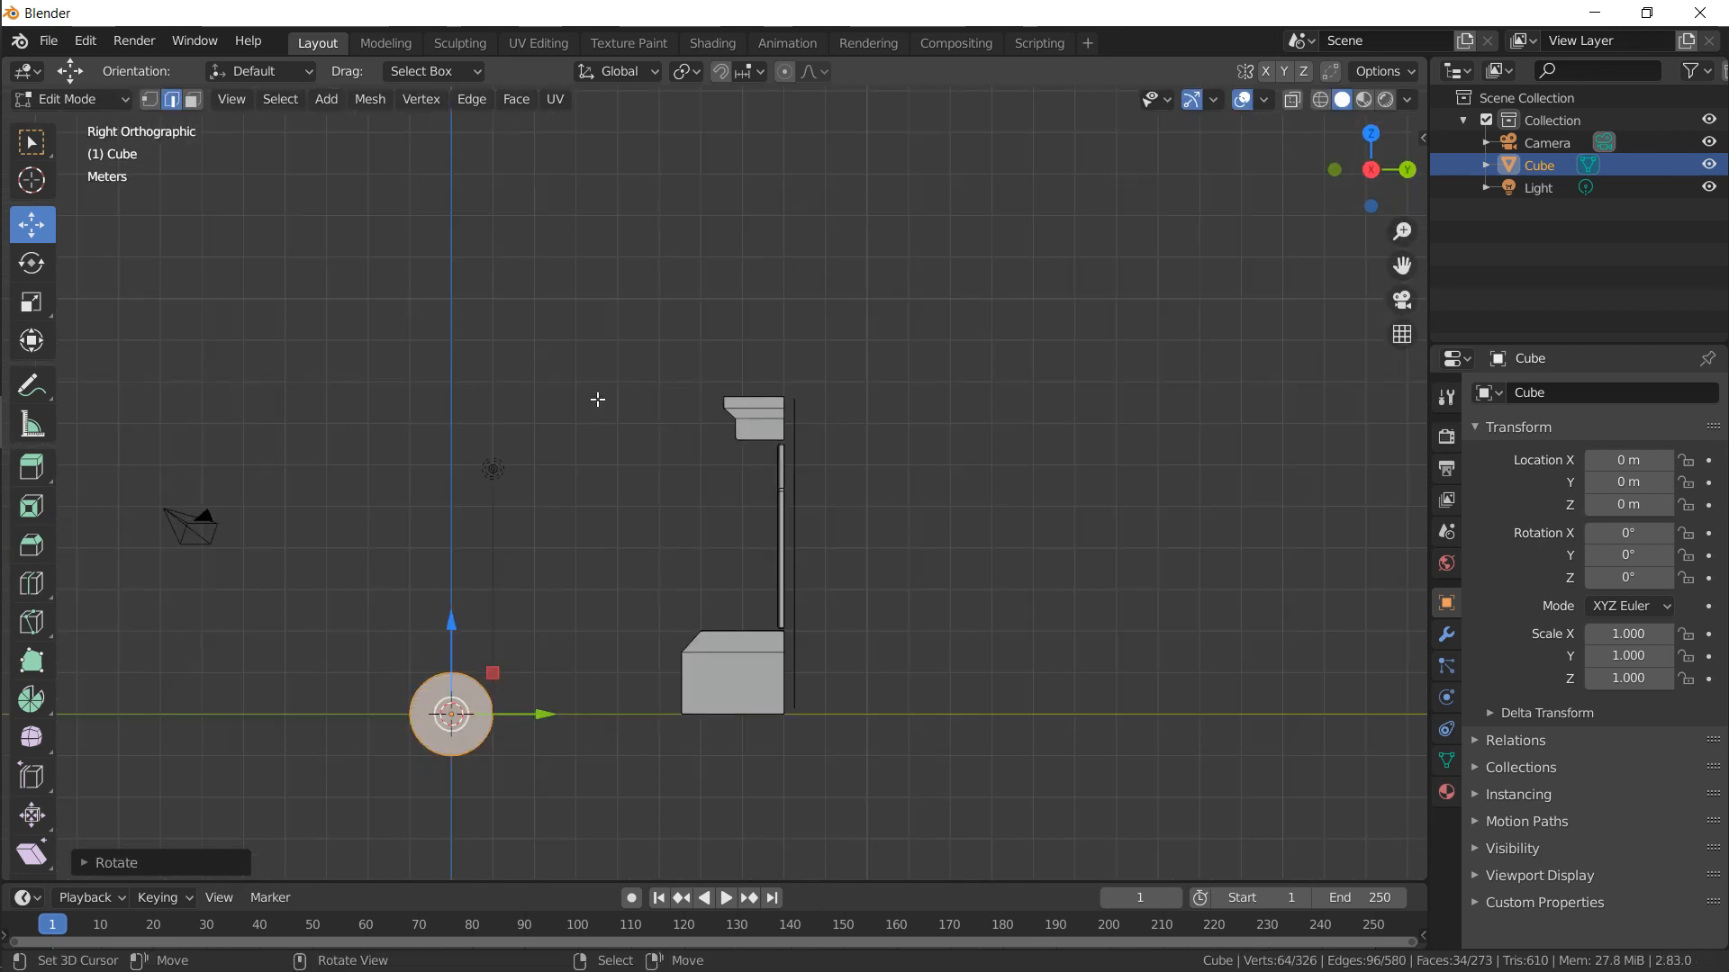
{"action": "key", "text": "g"}
{"action": "left_click", "coordinate": [819, 322]}
{"action": "key", "text": "s"}
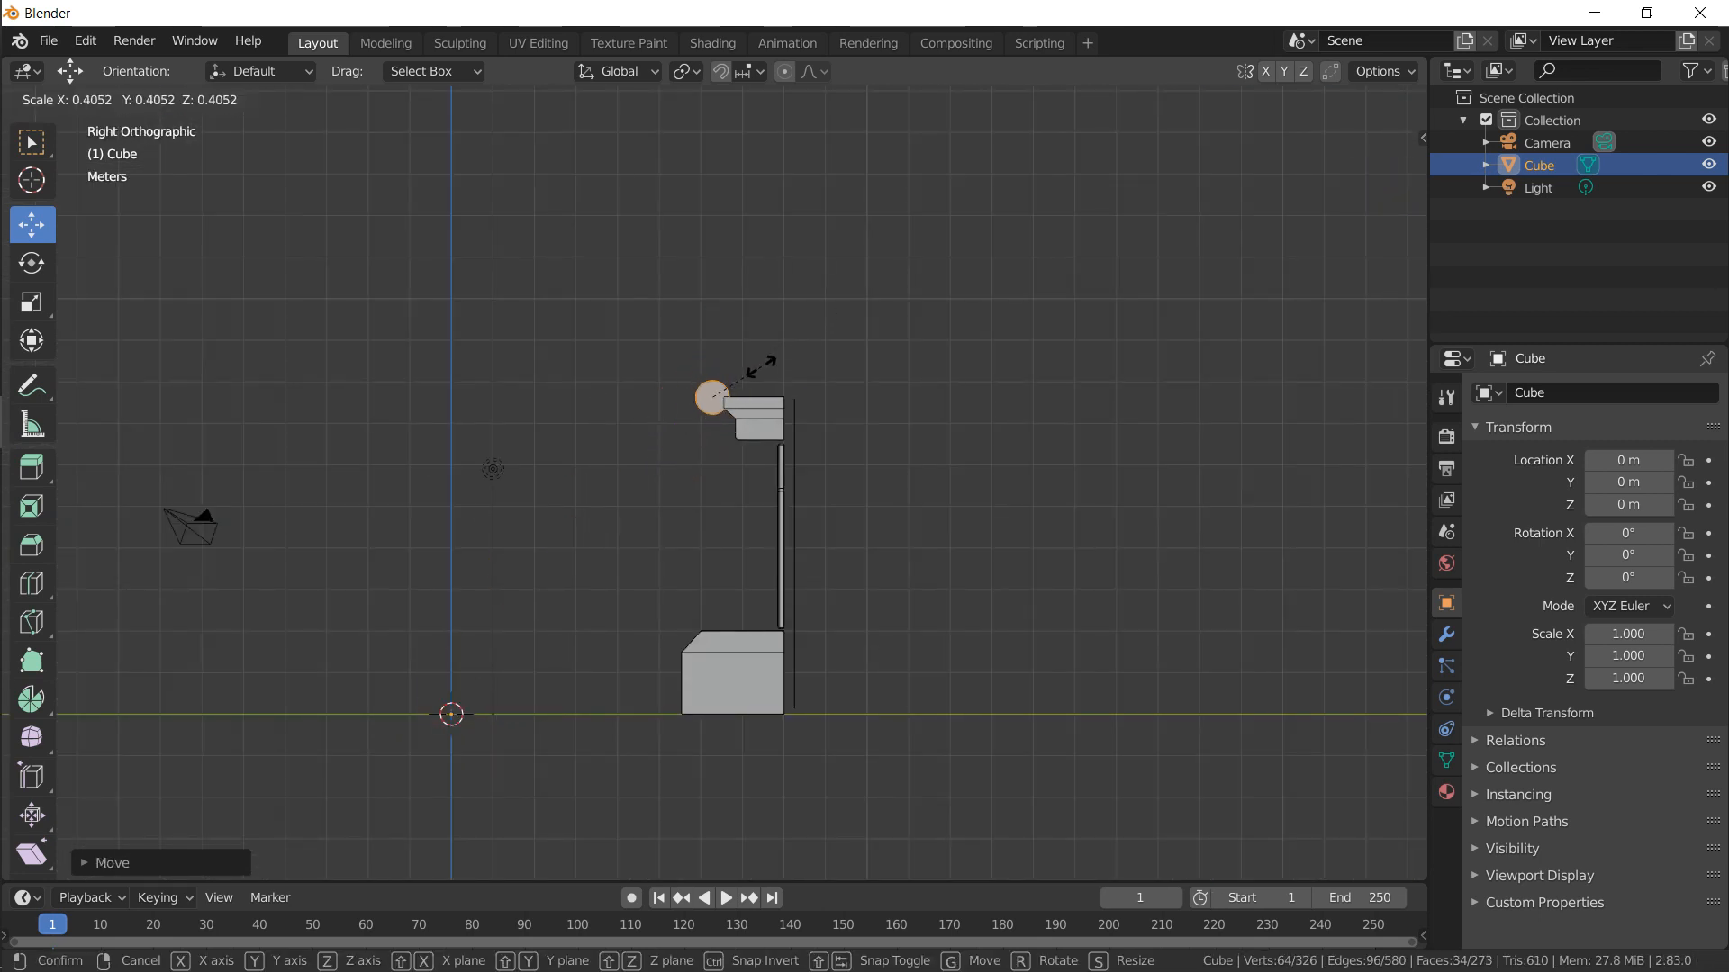
{"action": "left_click", "coordinate": [747, 381]}
{"action": "key", "text": "g"}
{"action": "left_click", "coordinate": [745, 387]}
Try to stretch the cylinder along X by eye across the top blocks, and undo both scalings
{"action": "middle_click_drag", "start_coordinate": [744, 388], "coordinate": [887, 468]}
{"action": "key", "text": "s"}
{"action": "key", "text": "x"}
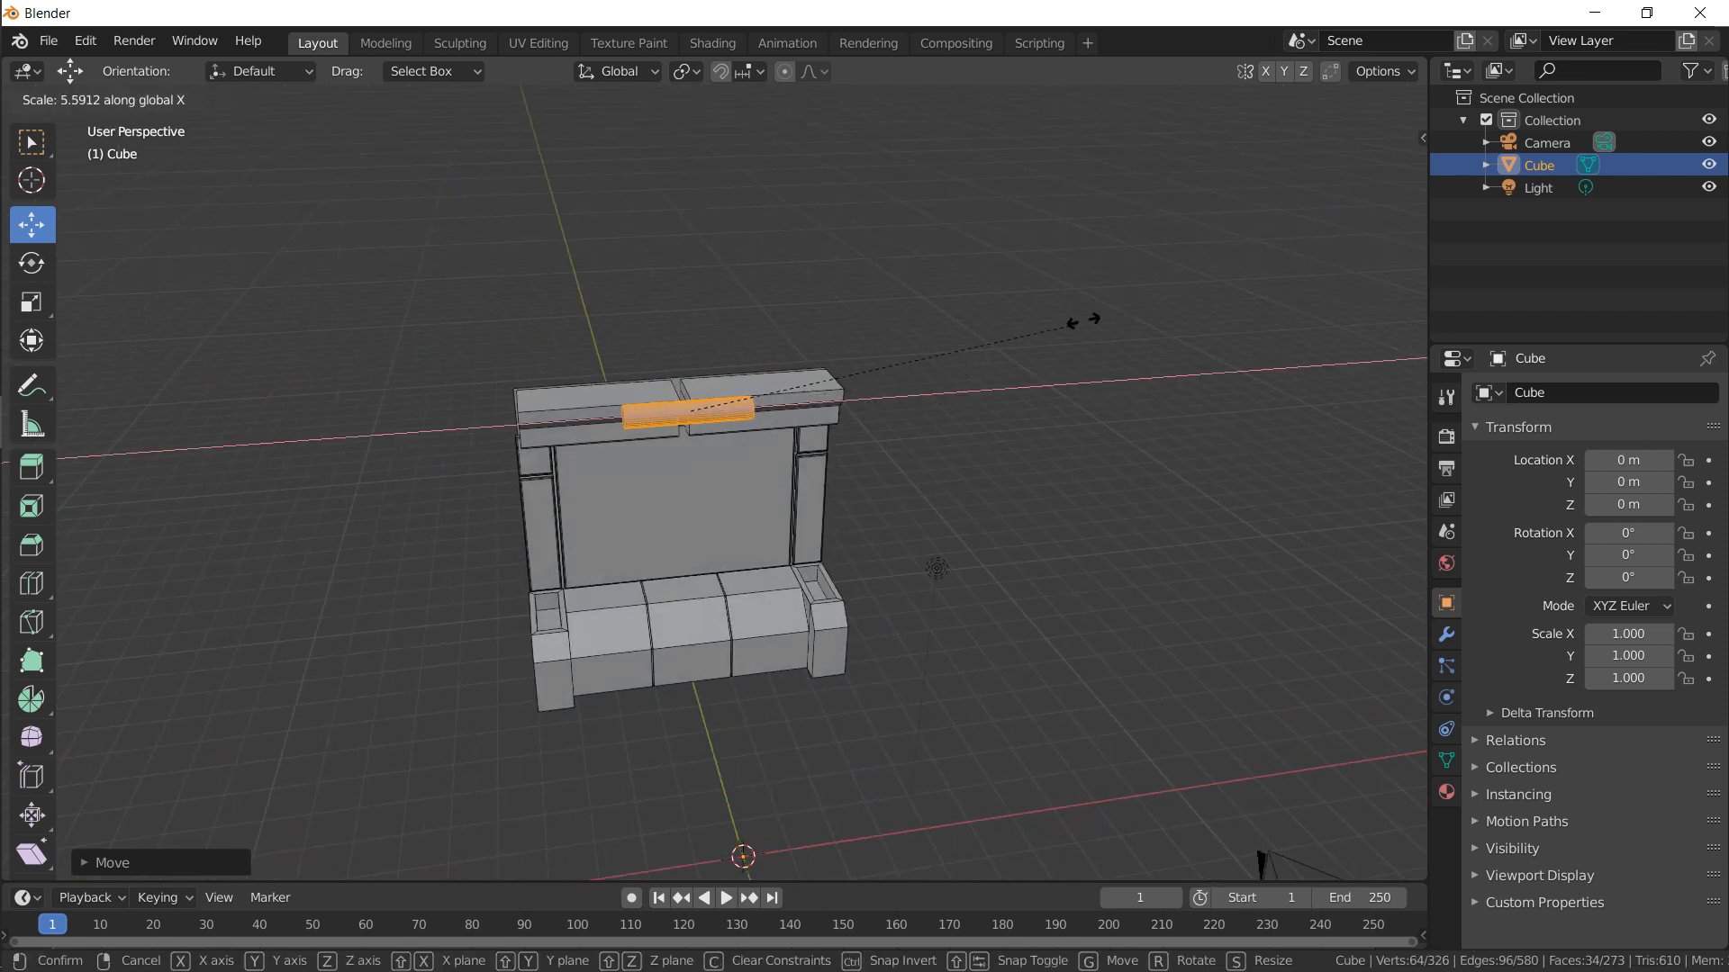
{"action": "left_click", "coordinate": [1083, 319]}
{"action": "key", "text": "s"}
{"action": "key", "text": "x"}
{"action": "left_click", "coordinate": [944, 383]}
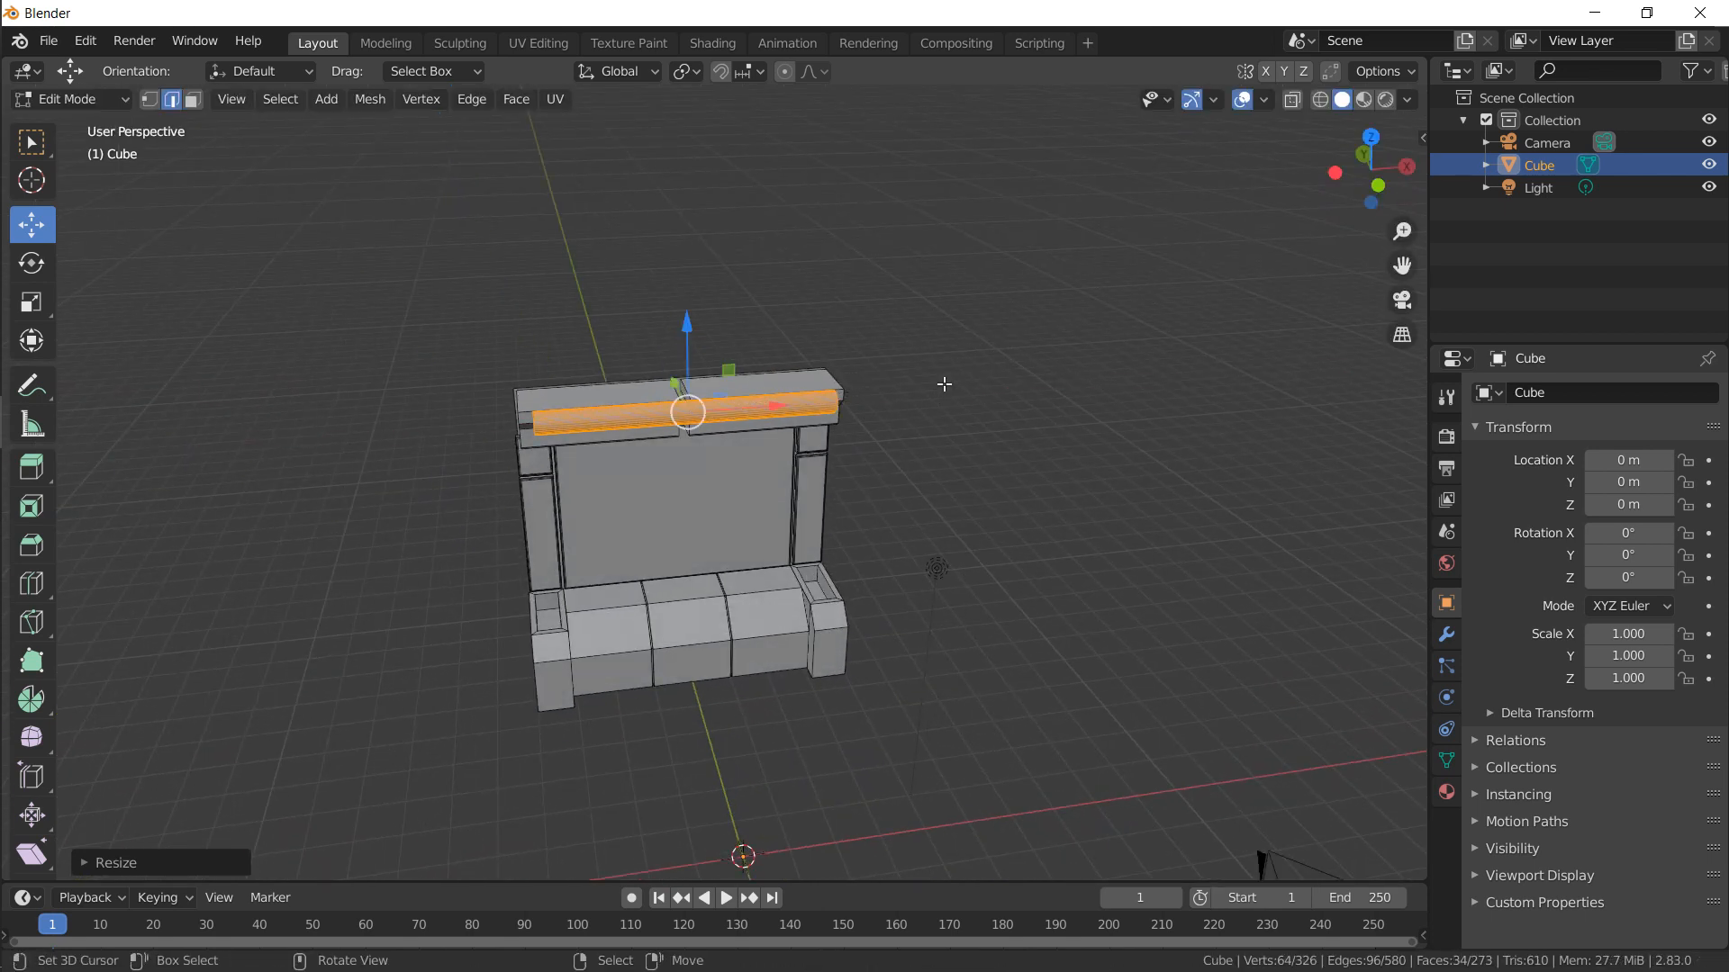
{"action": "key", "text": "ctrl+z"}
{"action": "key", "text": "ctrl+z"}
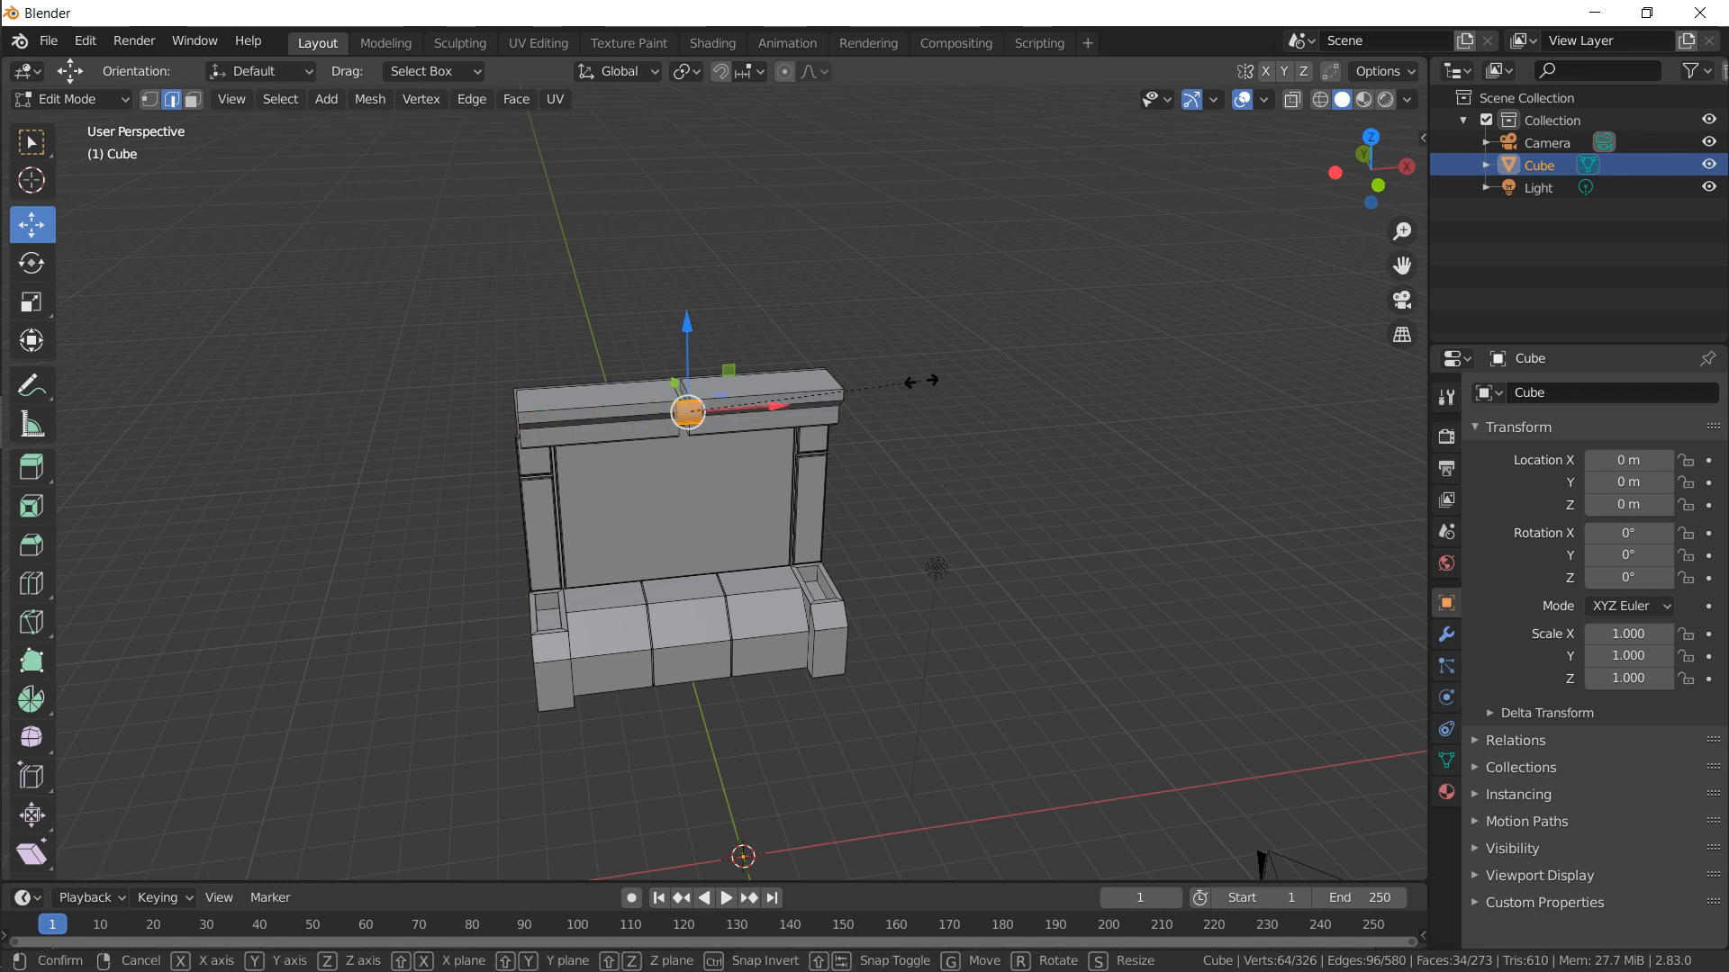
Lengthen the cylinder along X by a factor of 4 and twice by a factor of 2, spanning both top blocks
{"action": "key", "text": "s"}
{"action": "key", "text": "x"}
{"action": "key", "text": "Return"}
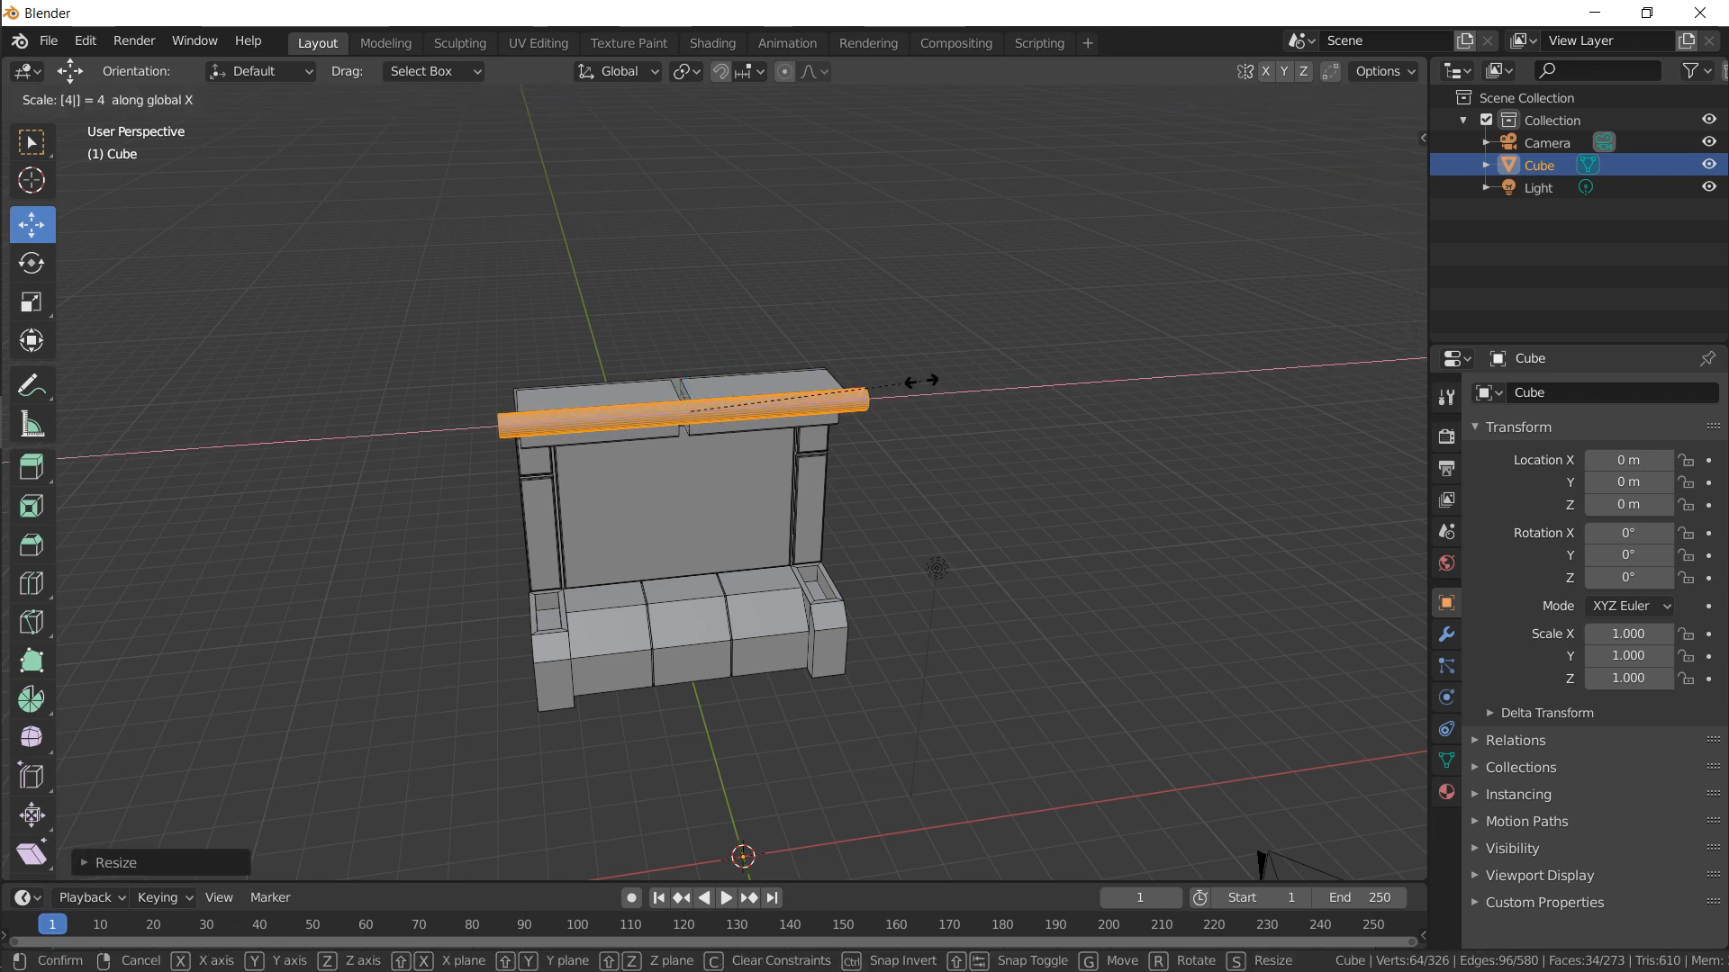
{"action": "key", "text": "Escape"}
{"action": "key", "text": "s"}
{"action": "key", "text": "x"}
{"action": "key", "text": "2"}
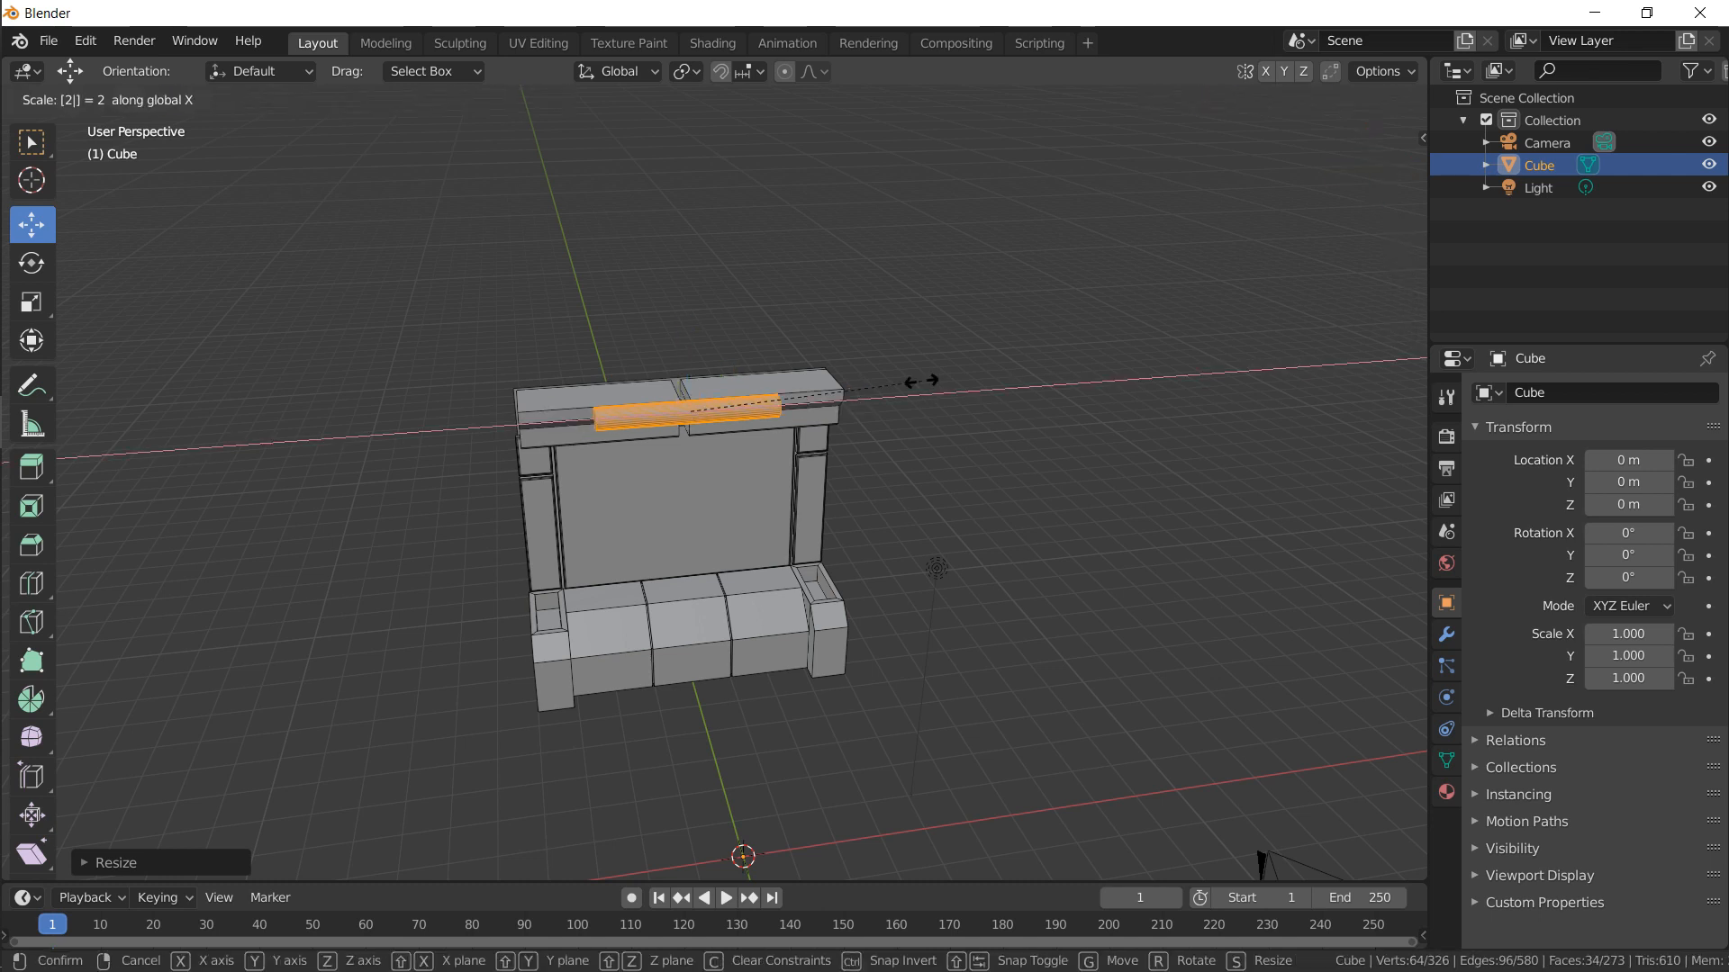
{"action": "key", "text": "Return"}
{"action": "key", "text": "s"}
{"action": "key", "text": "x"}
{"action": "key", "text": "2"}
{"action": "key", "text": "Return"}
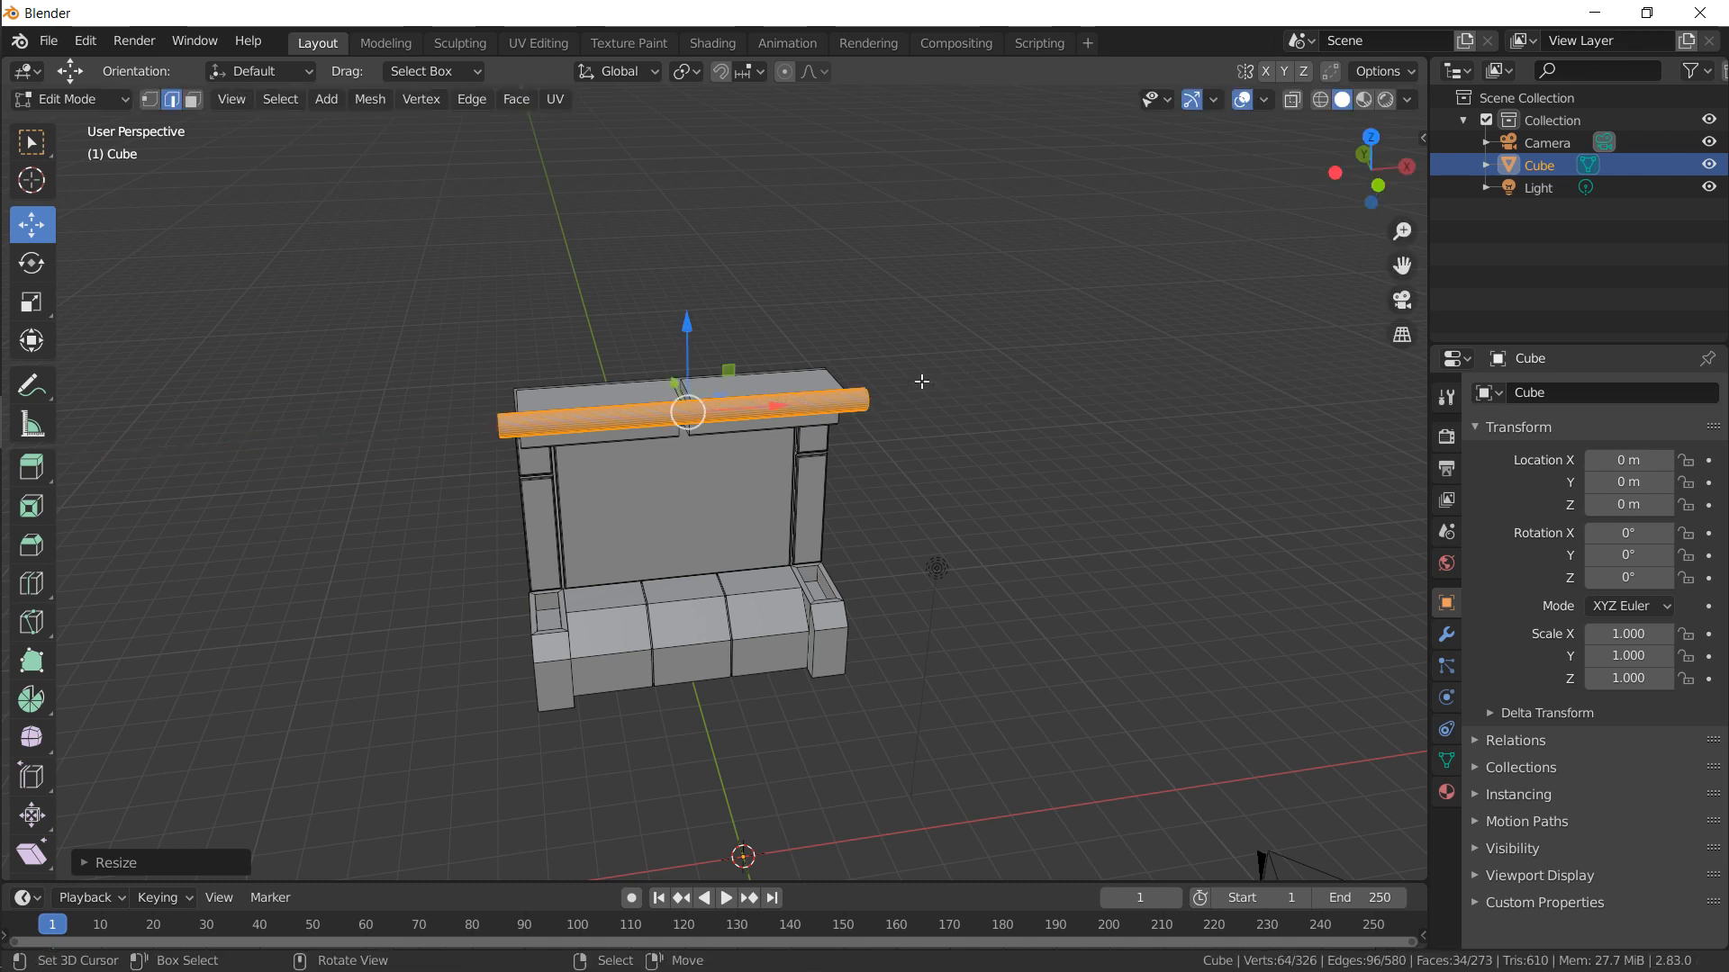
In top view, shorten the cylinder along X to roughly the overall width of the structure
{"action": "key", "text": "KP_7"}
{"action": "key", "text": "s"}
{"action": "key", "text": "x"}
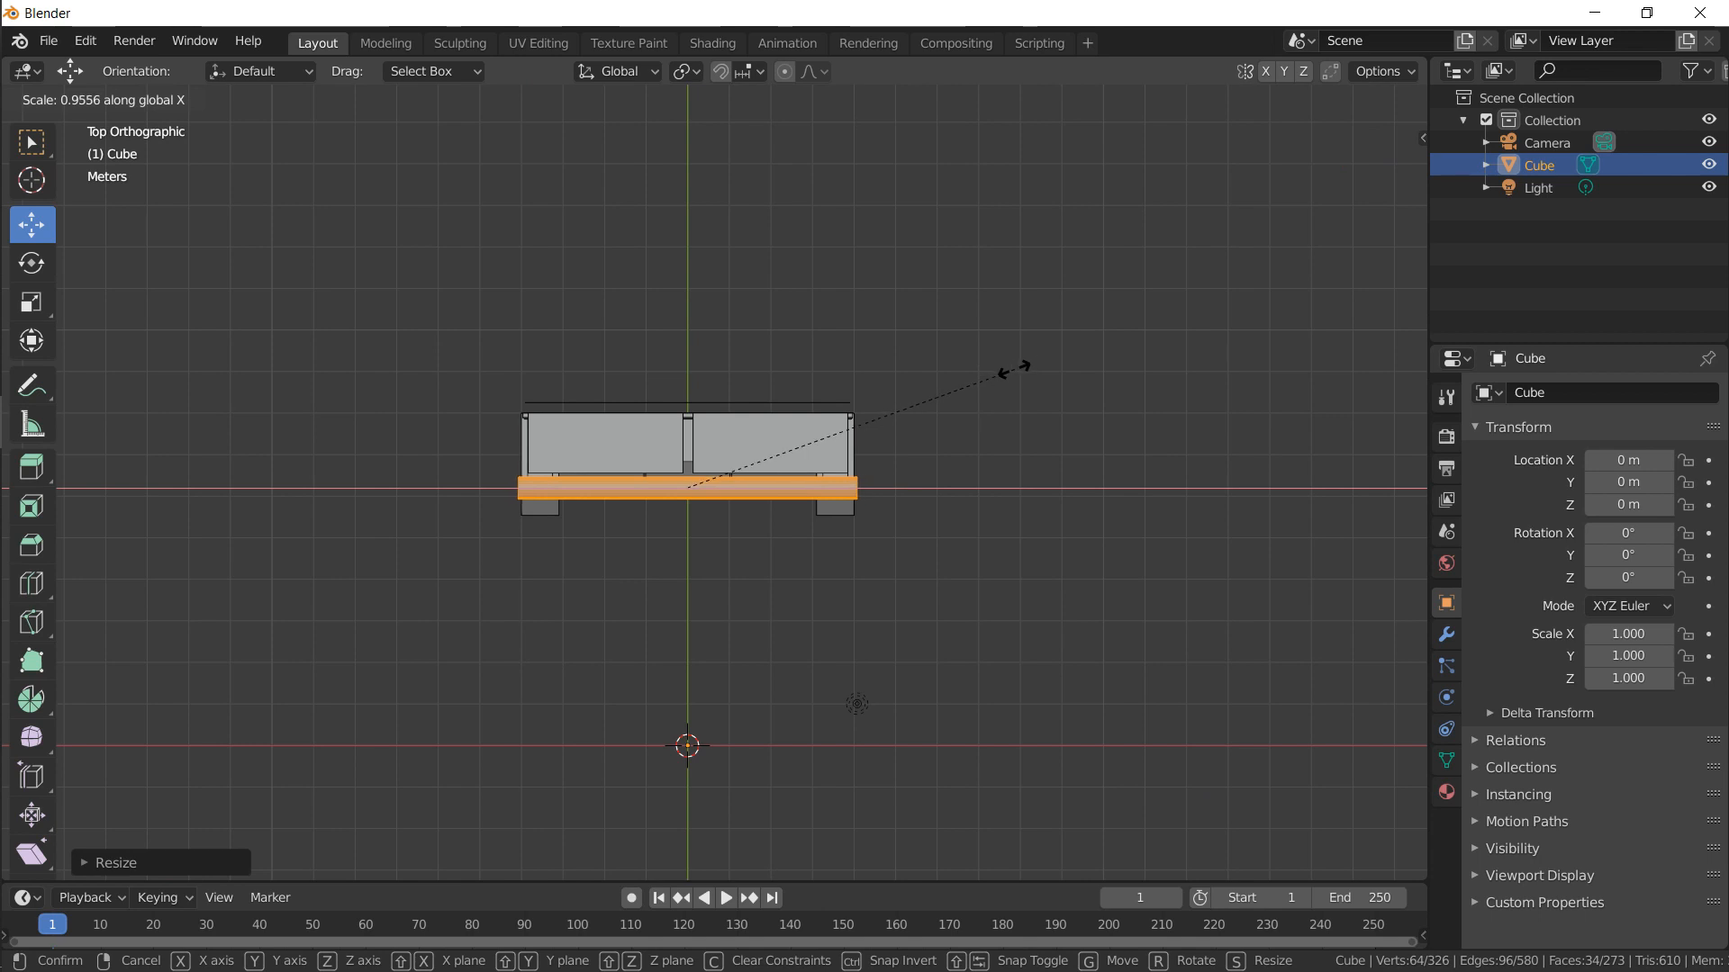
{"action": "left_click", "coordinate": [1000, 381]}
{"action": "middle_click_drag", "start_coordinate": [997, 381], "coordinate": [876, 371]}
{"action": "scroll", "coordinate": [814, 424], "scroll_direction": "up", "scroll_amount": 1}
{"action": "scroll", "coordinate": [814, 425], "scroll_direction": "up", "scroll_amount": 3}
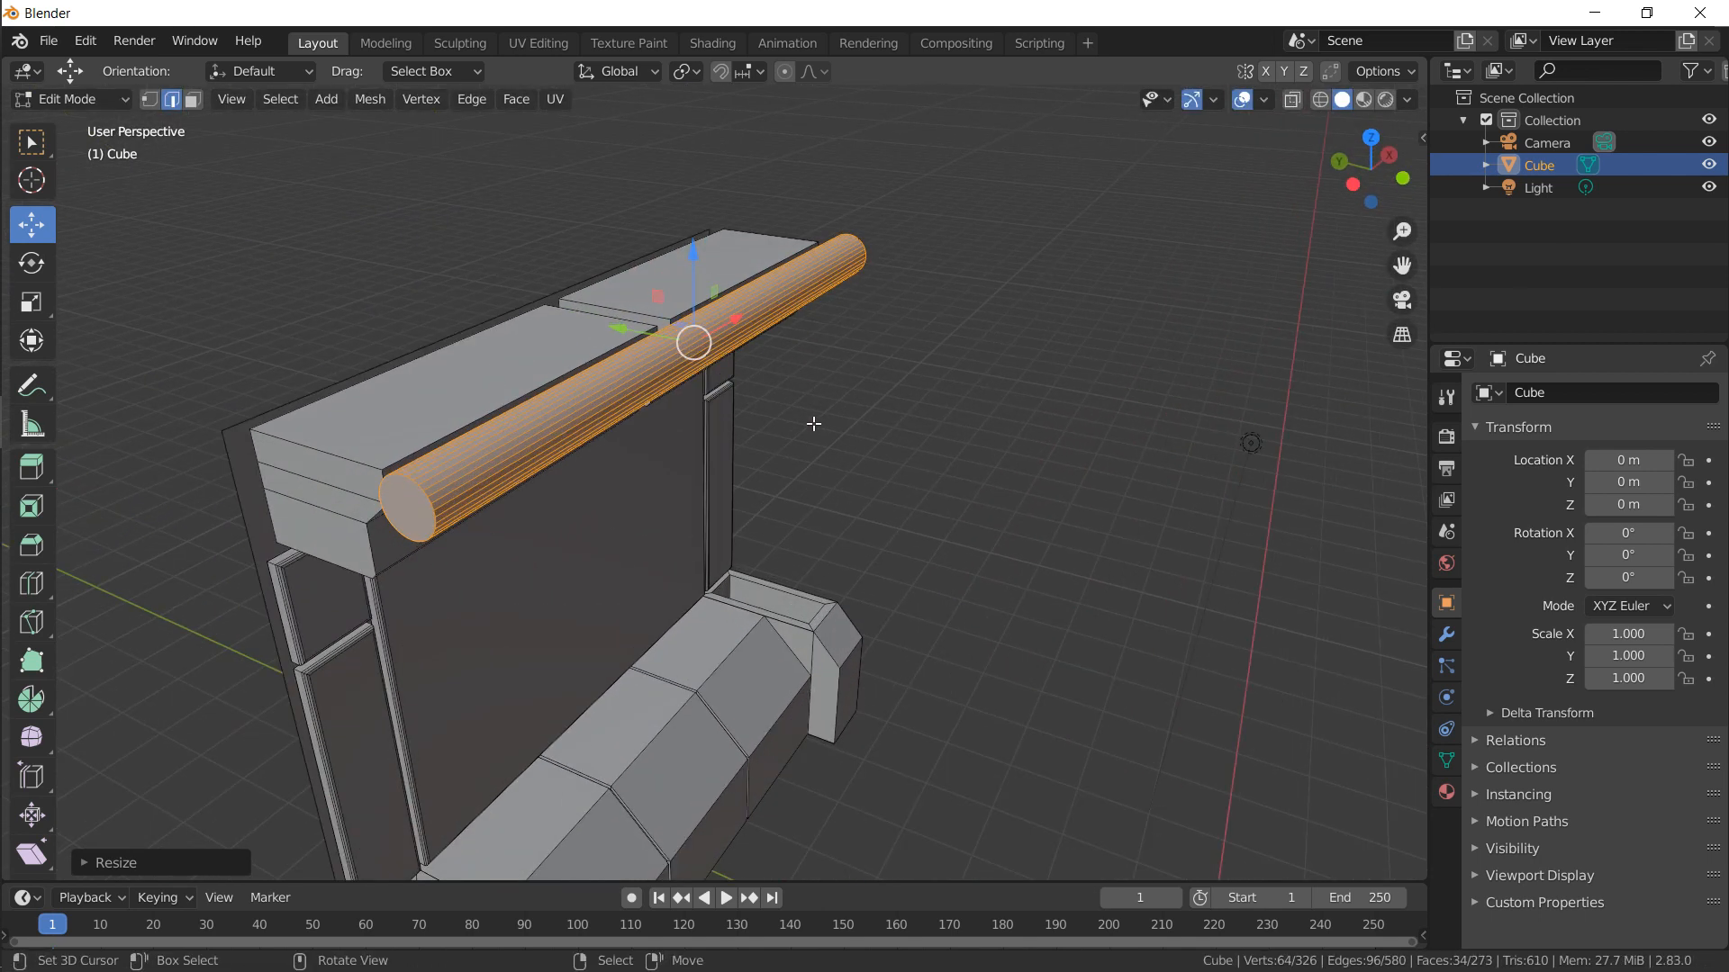
In front view, scale the cylinder along X to about 0.97, ending it at the outer edges of the top blocks
{"action": "middle_click_drag", "start_coordinate": [570, 281], "coordinate": [783, 356], "text": "shift"}
{"action": "middle_click_drag", "start_coordinate": [802, 369], "coordinate": [740, 325]}
{"action": "key", "text": "KP_1"}
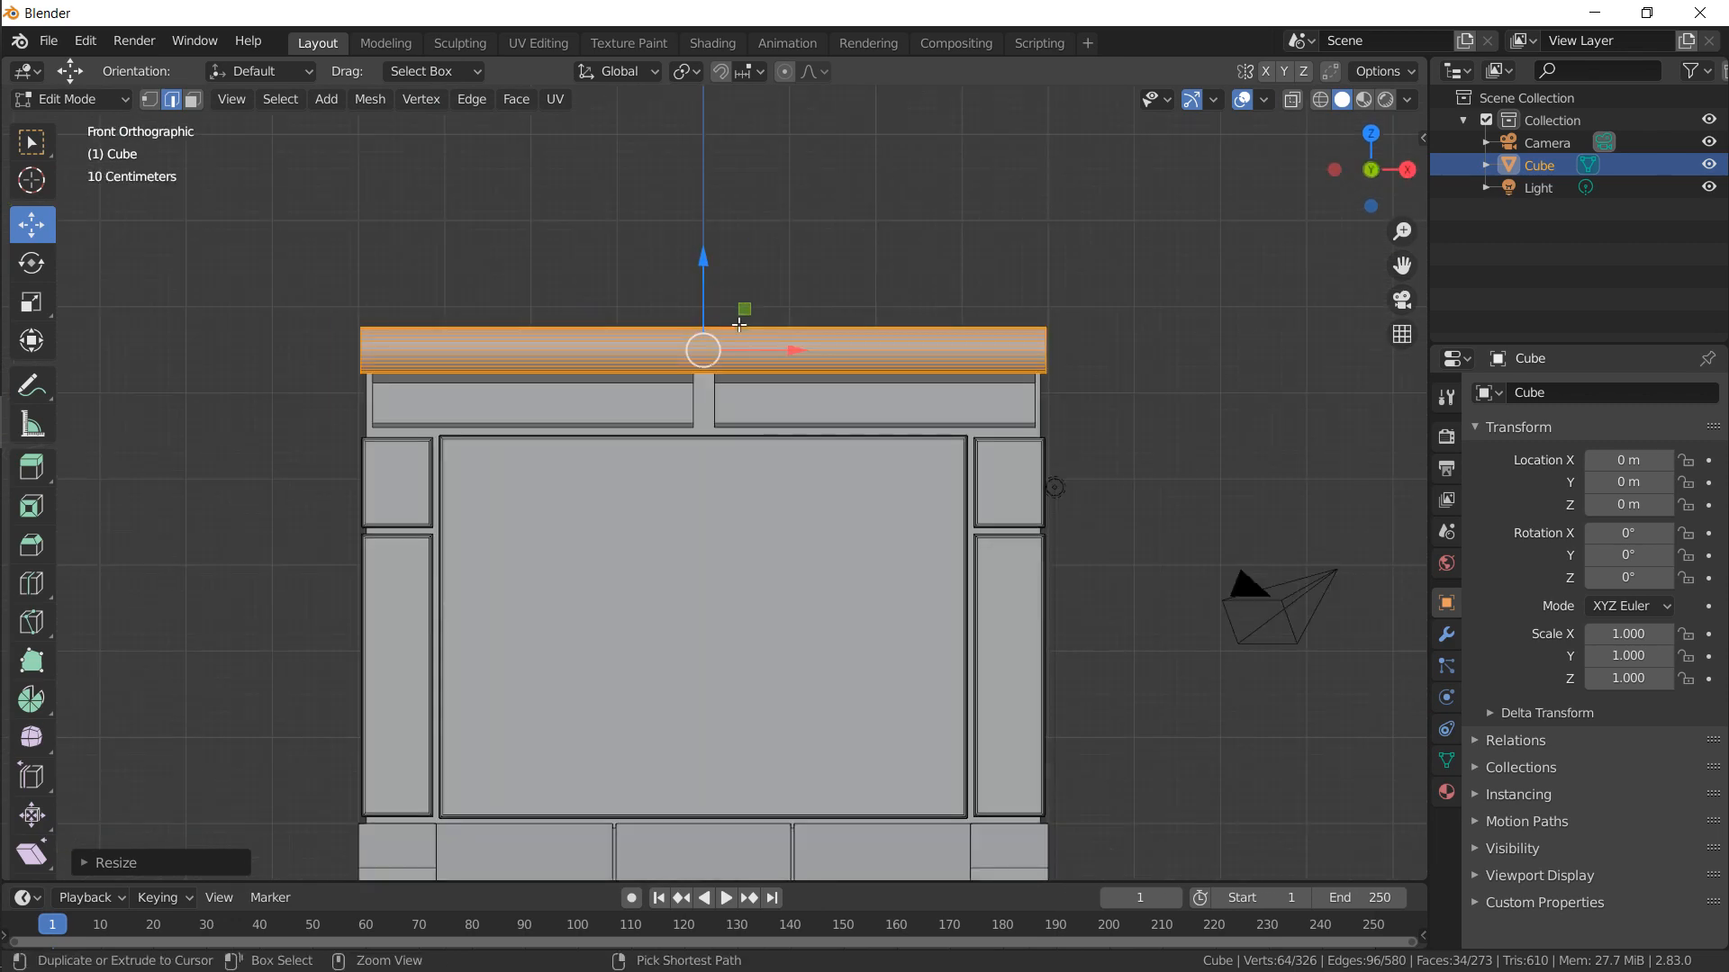
{"action": "key", "text": "s"}
{"action": "key", "text": "x"}
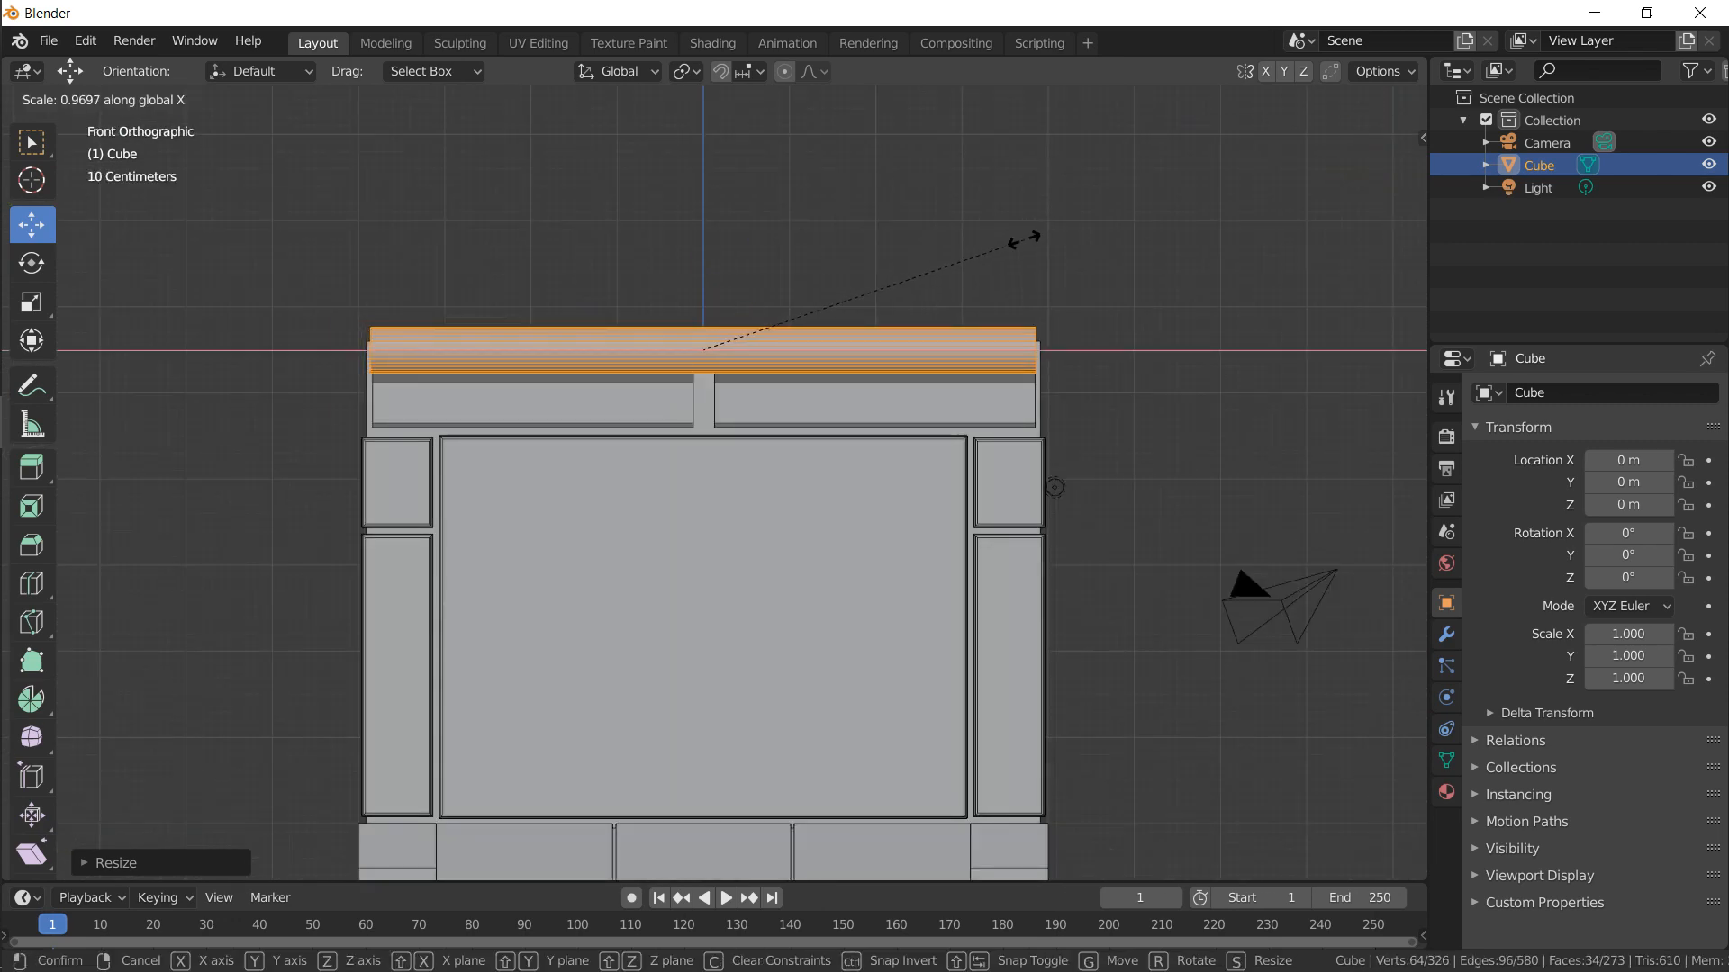
{"action": "left_click", "coordinate": [1024, 240]}
Select the cap faces at both ends of the cylinder and inset them slightly
{"action": "middle_click_drag", "start_coordinate": [262, 301], "coordinate": [344, 222]}
{"action": "left_click", "coordinate": [192, 108]}
{"action": "right_click", "coordinate": [403, 325]}
{"action": "middle_click_drag", "start_coordinate": [811, 324], "coordinate": [929, 387]}
{"action": "right_click", "coordinate": [947, 377], "text": "shift"}
{"action": "key", "text": "i"}
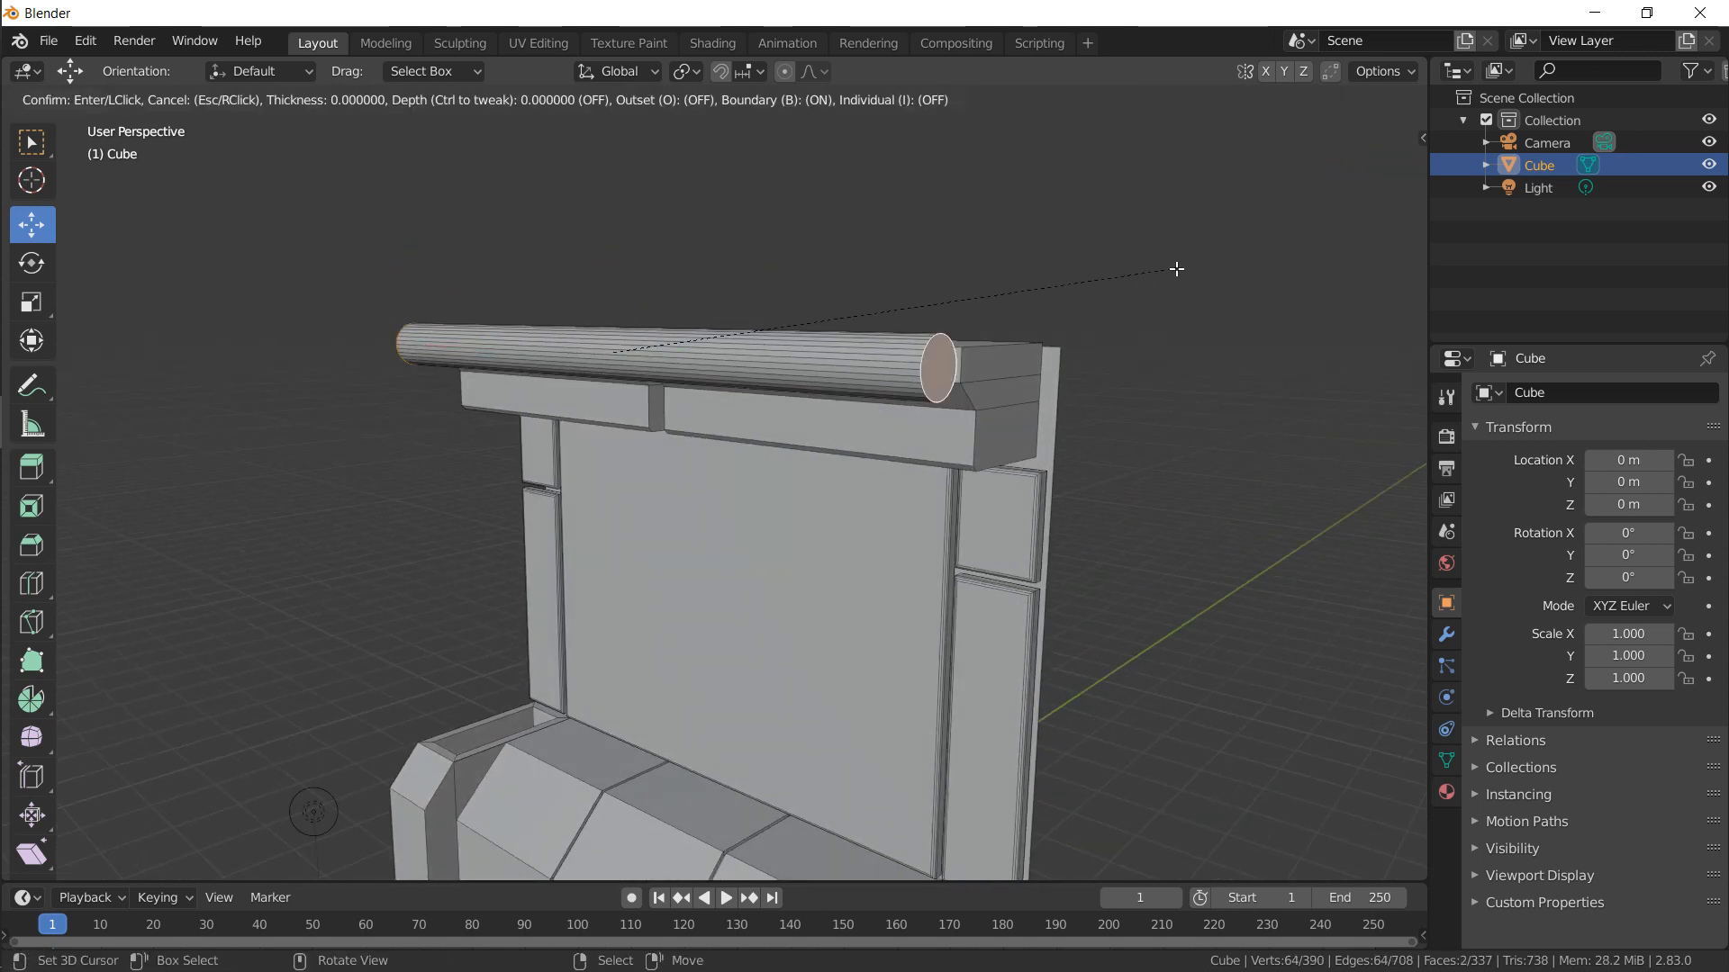
{"action": "left_click", "coordinate": [1170, 269]}
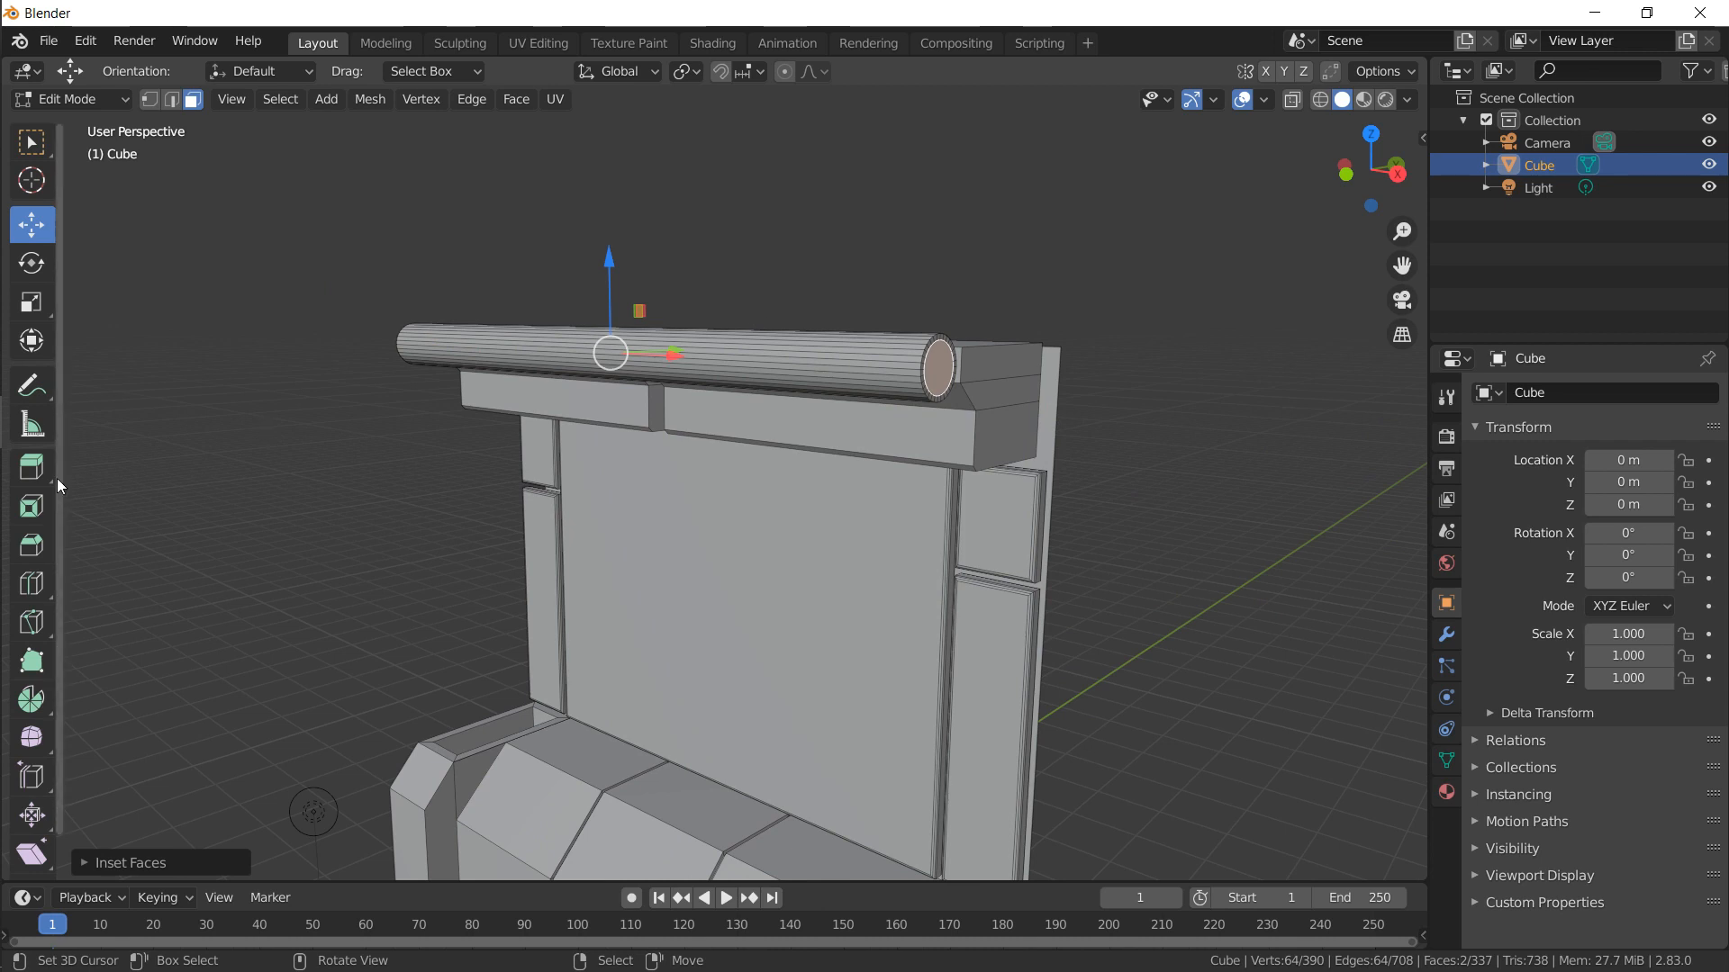
Try to pull the inset end caps outward with the Extrude Individual tool, and undo the change
{"action": "left_click_drag", "start_coordinate": [45, 474], "coordinate": [118, 565]}
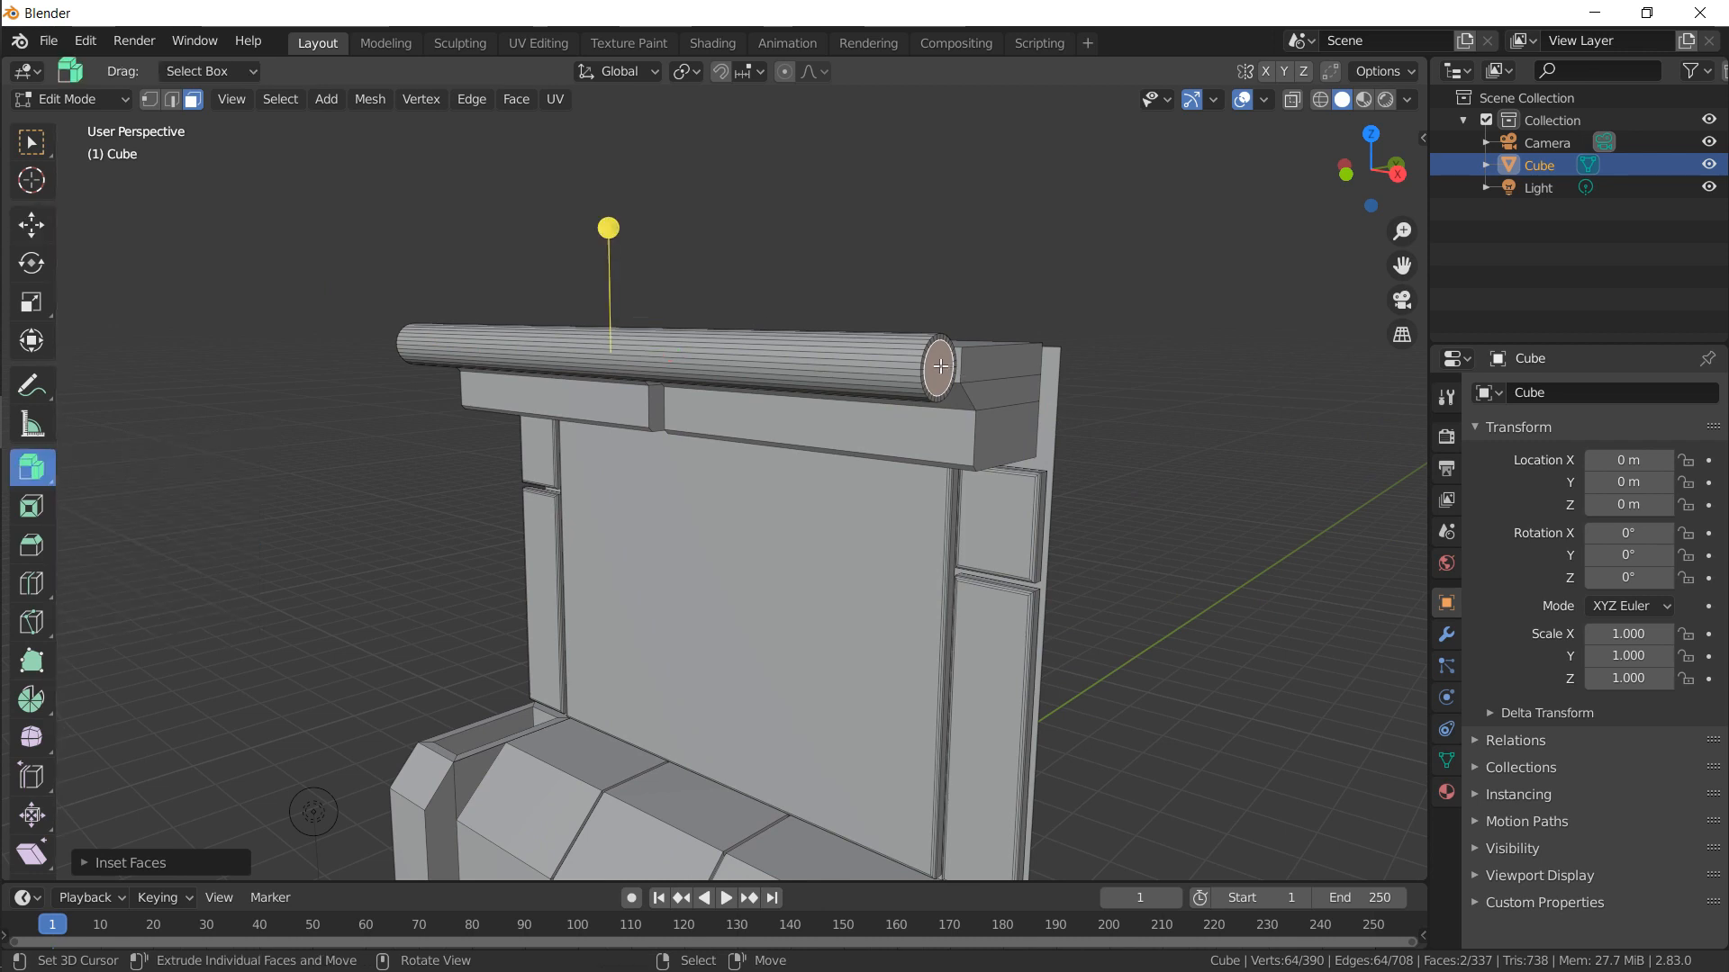
{"action": "left_click_drag", "start_coordinate": [944, 368], "coordinate": [1054, 333]}
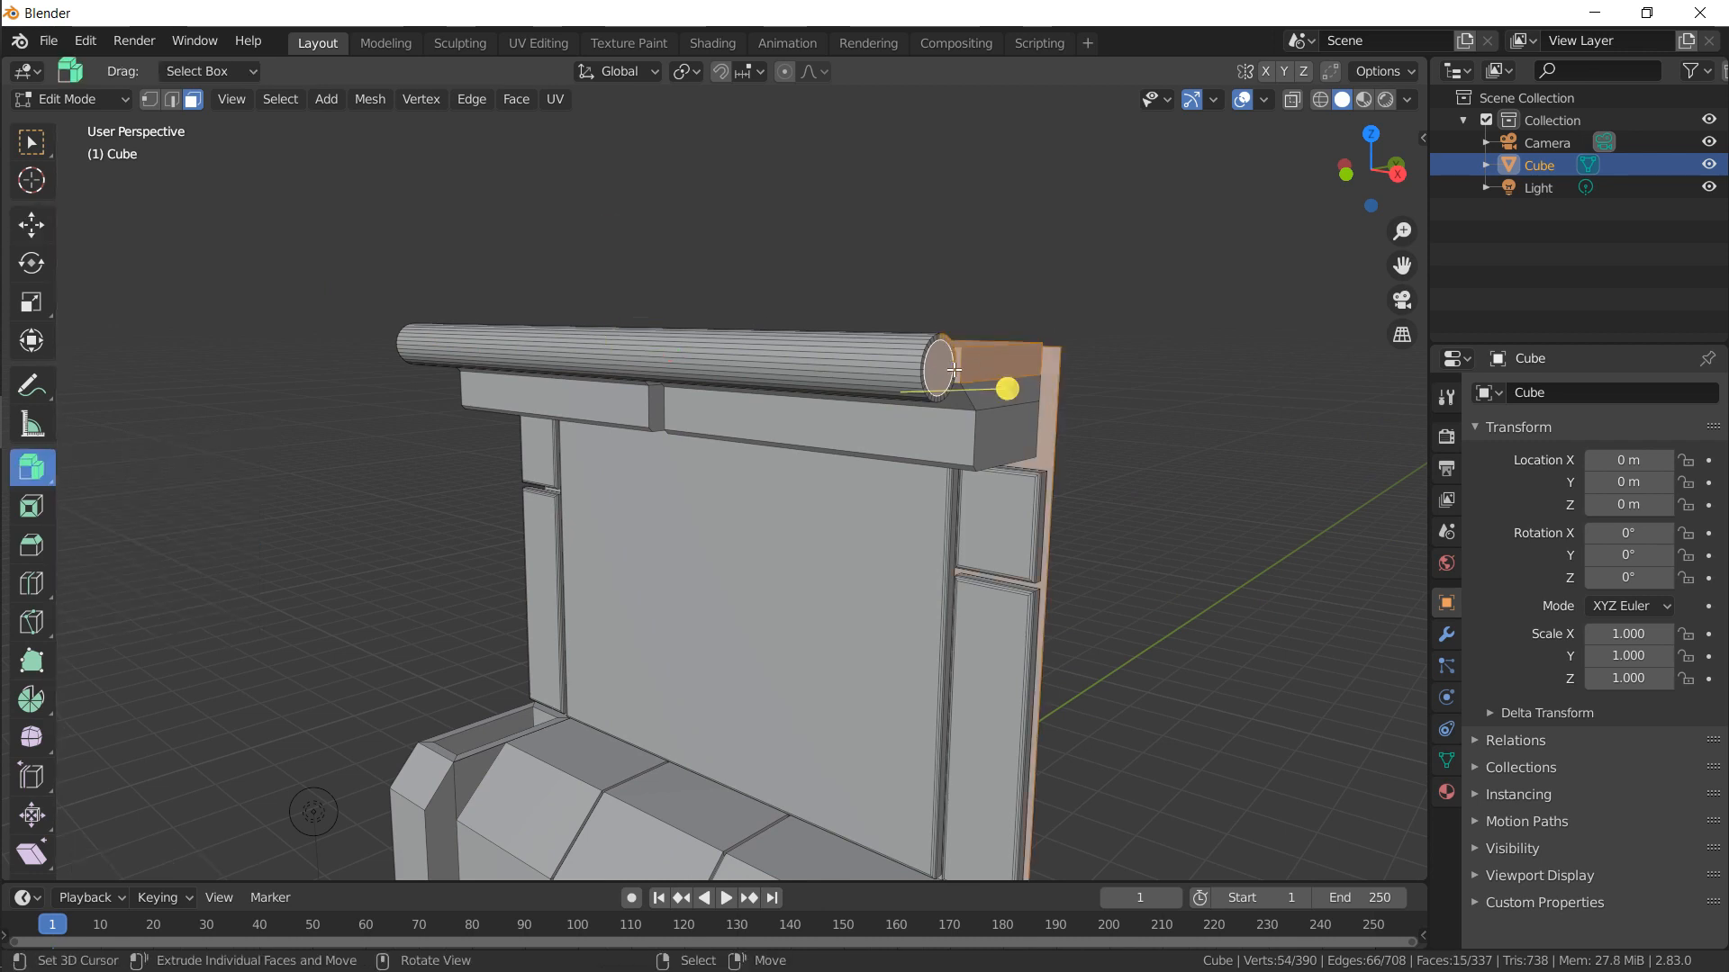
{"action": "key", "text": "ctrl+z"}
Extrude both inset cylinder caps and scale them outward along X by about 1.03 to form short end stubs
{"action": "key", "text": "e"}
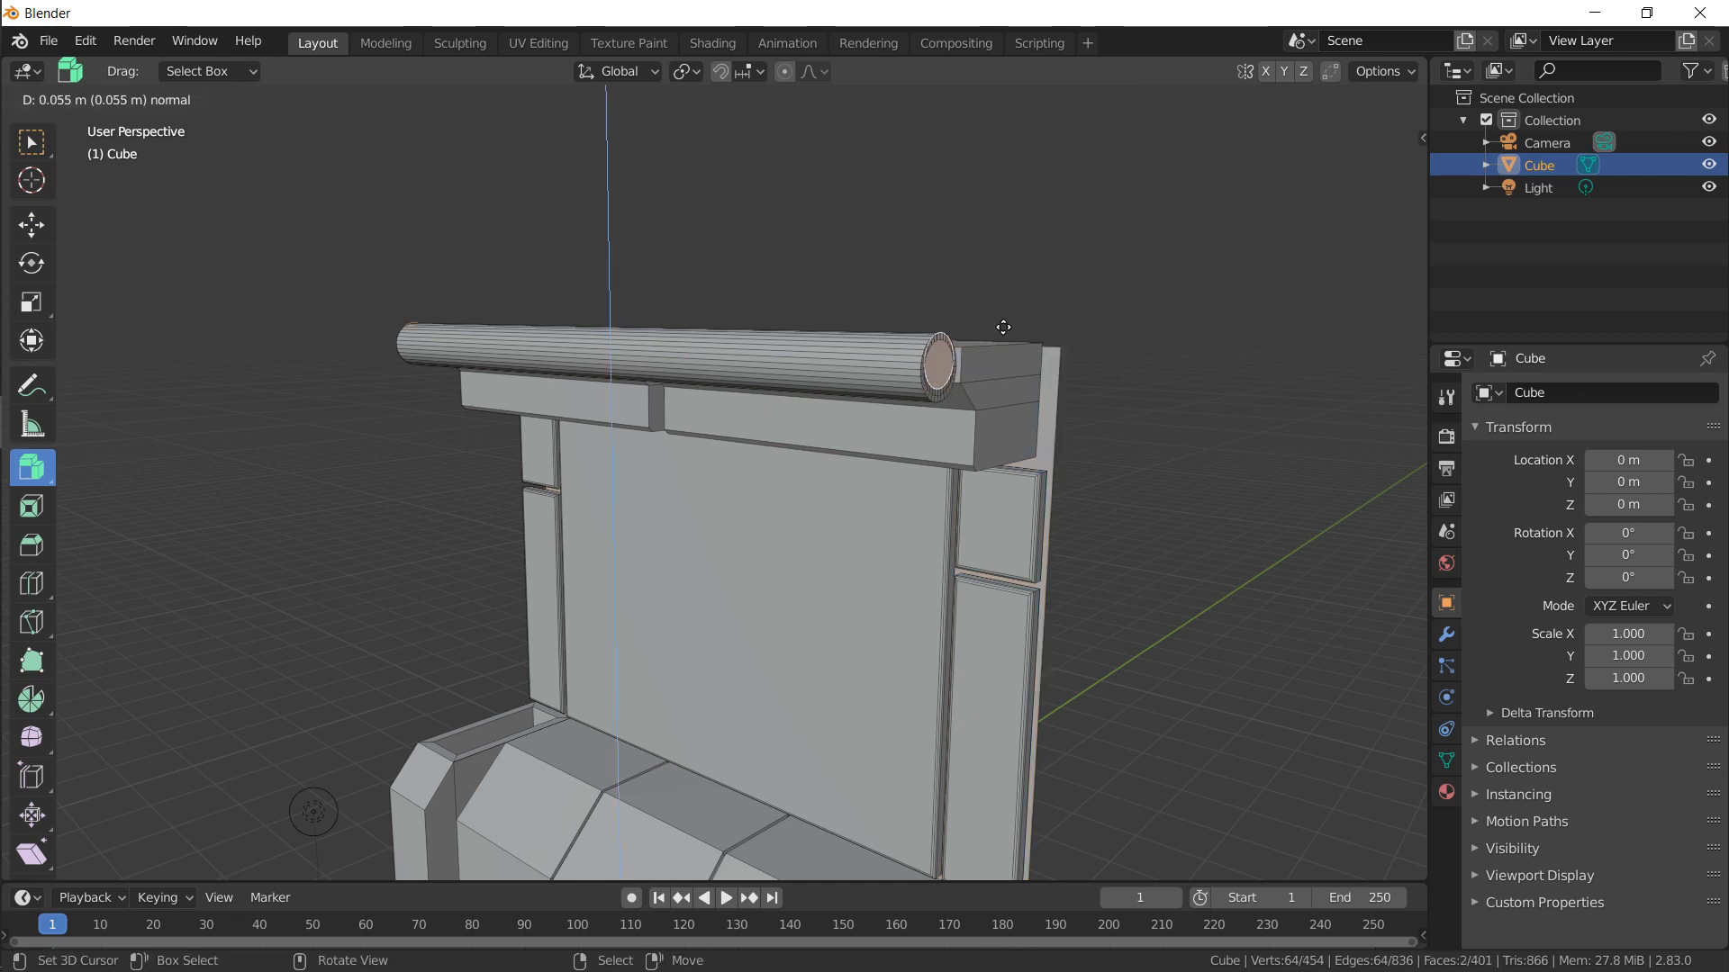
{"action": "left_click", "coordinate": [1005, 326]}
{"action": "key", "text": "s"}
{"action": "key", "text": "x"}
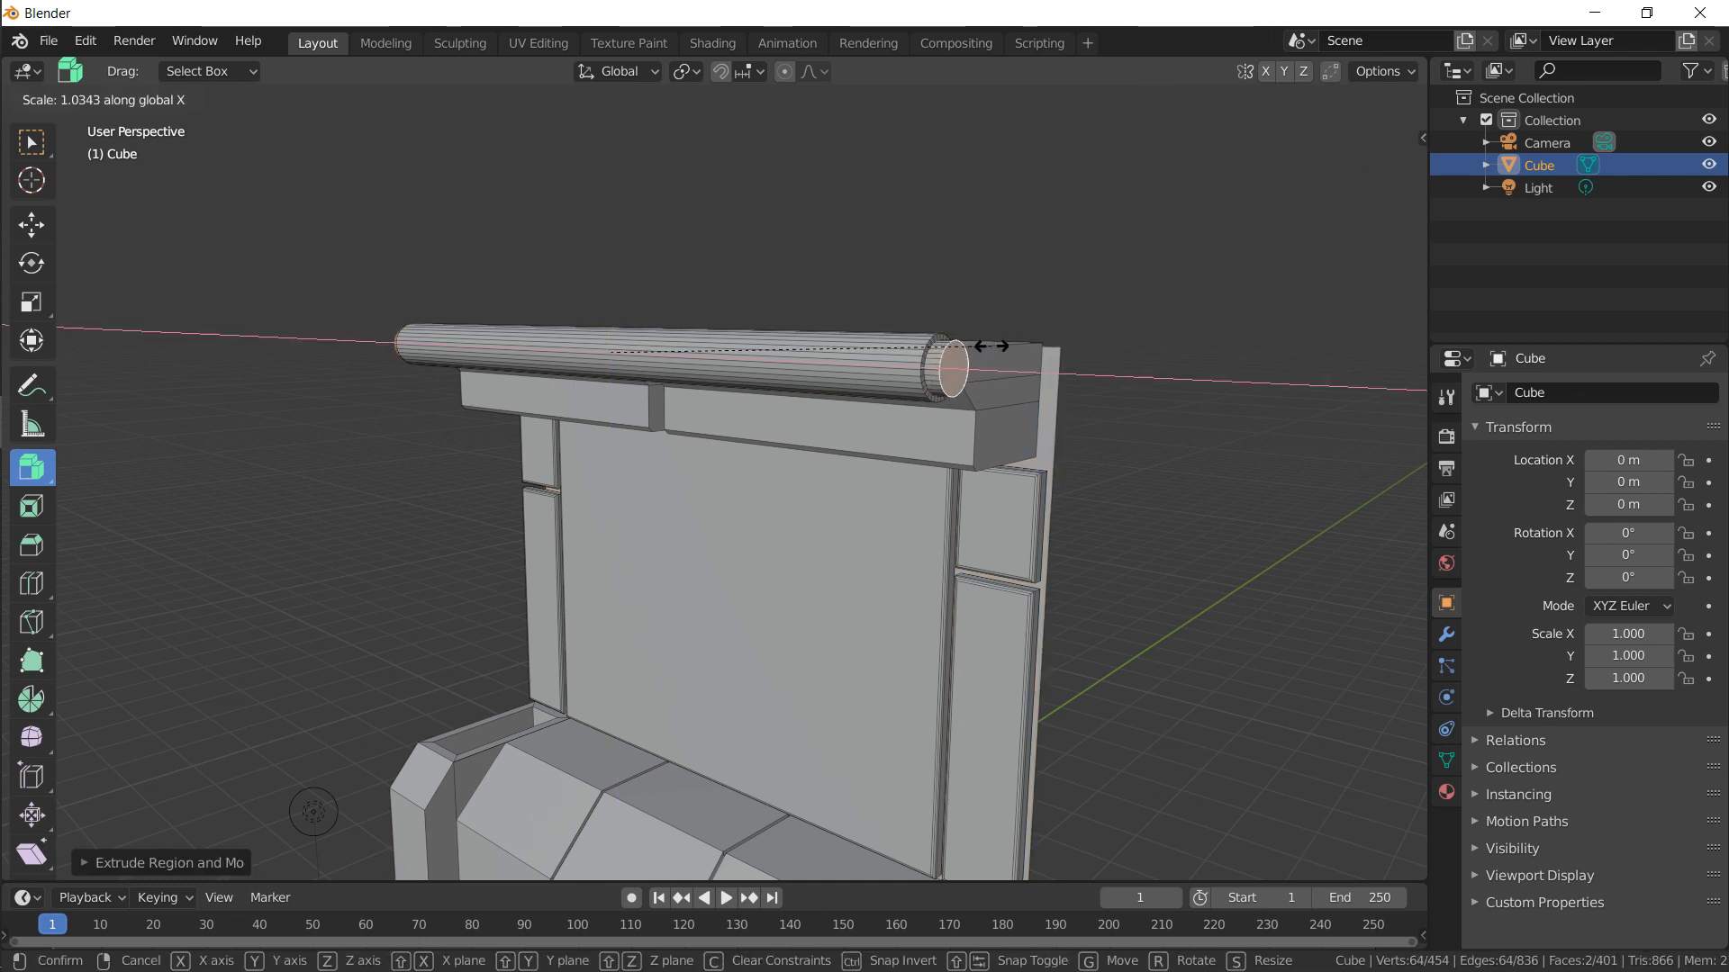
{"action": "left_click", "coordinate": [990, 344]}
Add an Array modifier with a count of 2 and a relative X offset of 1 to repeat the structure
{"action": "key", "text": "KP_1"}
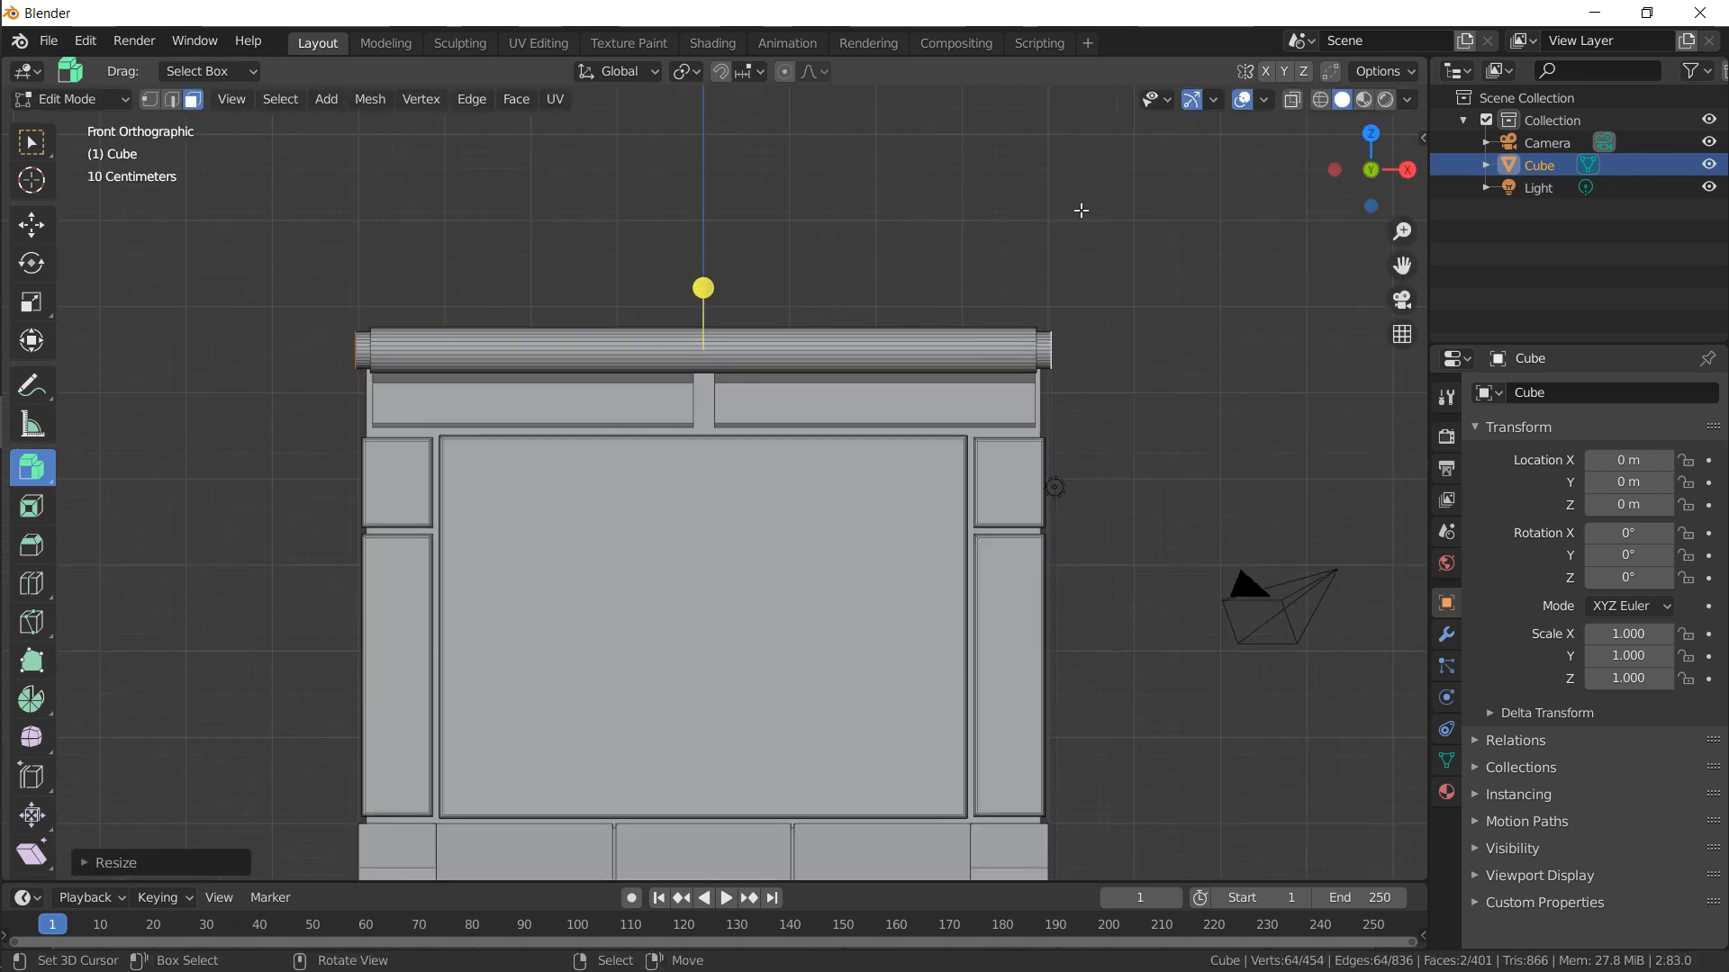
{"action": "left_click", "coordinate": [1447, 632]}
{"action": "left_click", "coordinate": [1527, 399]}
{"action": "left_click", "coordinate": [1307, 443]}
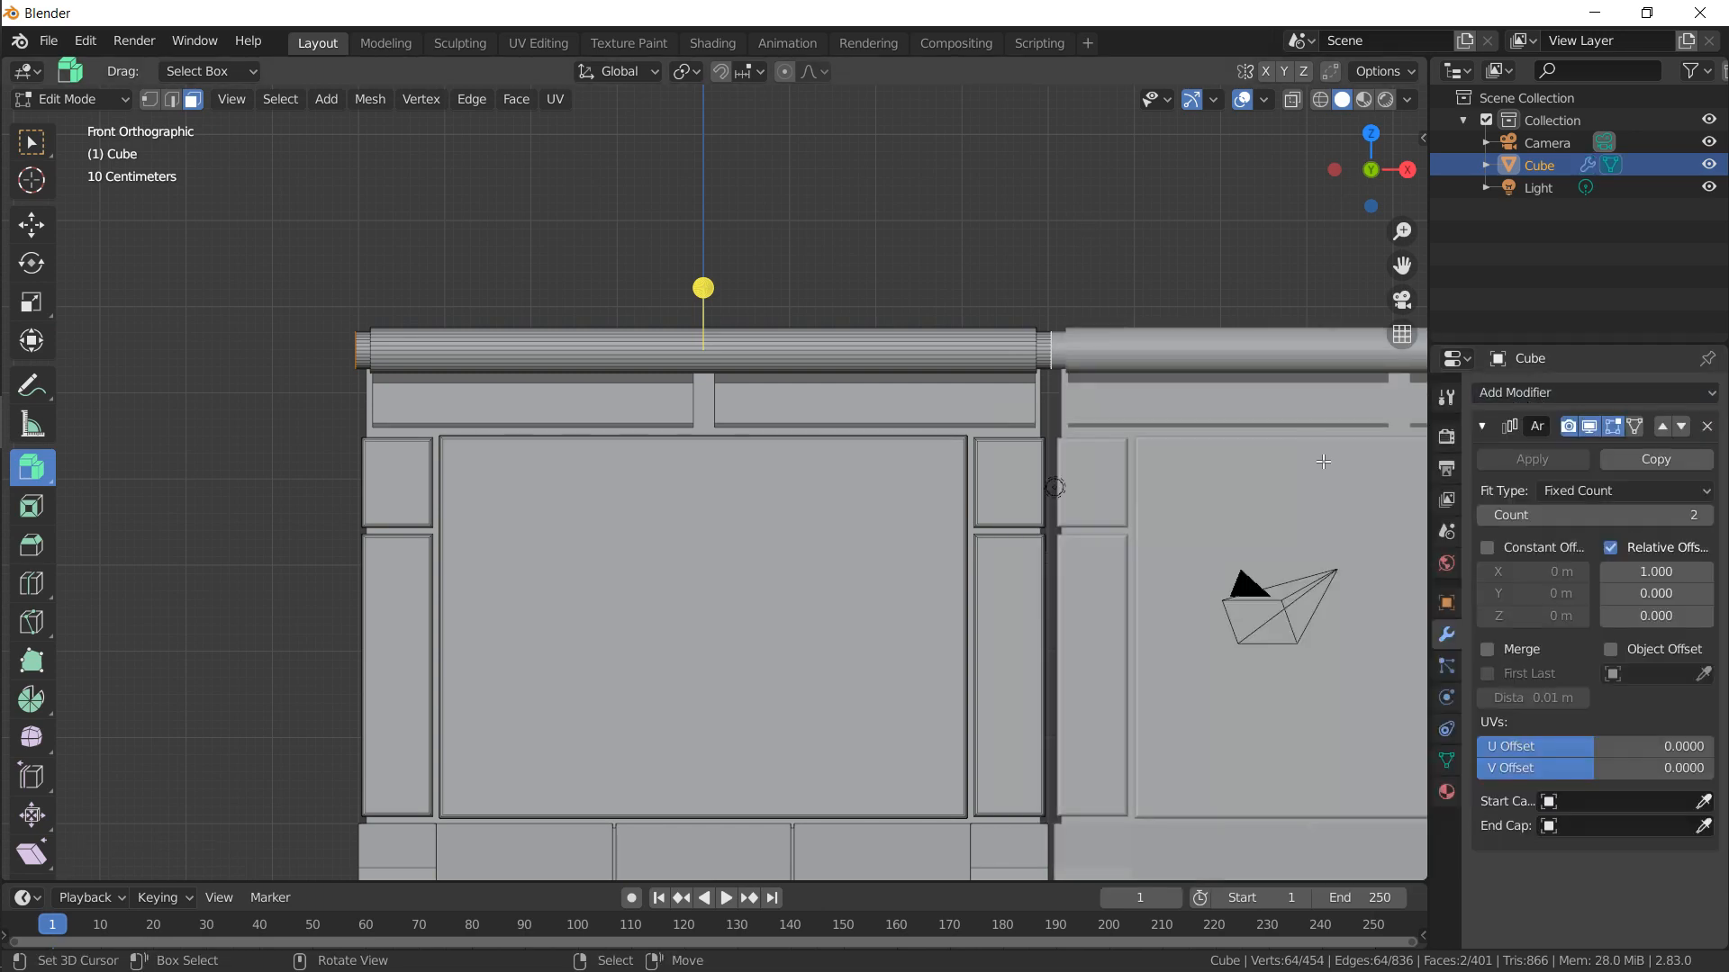
Scale the cylinder's end stub faces along X to about 0.99 to narrow the gap between the array copies
{"action": "key", "text": "s"}
{"action": "key", "text": "x"}
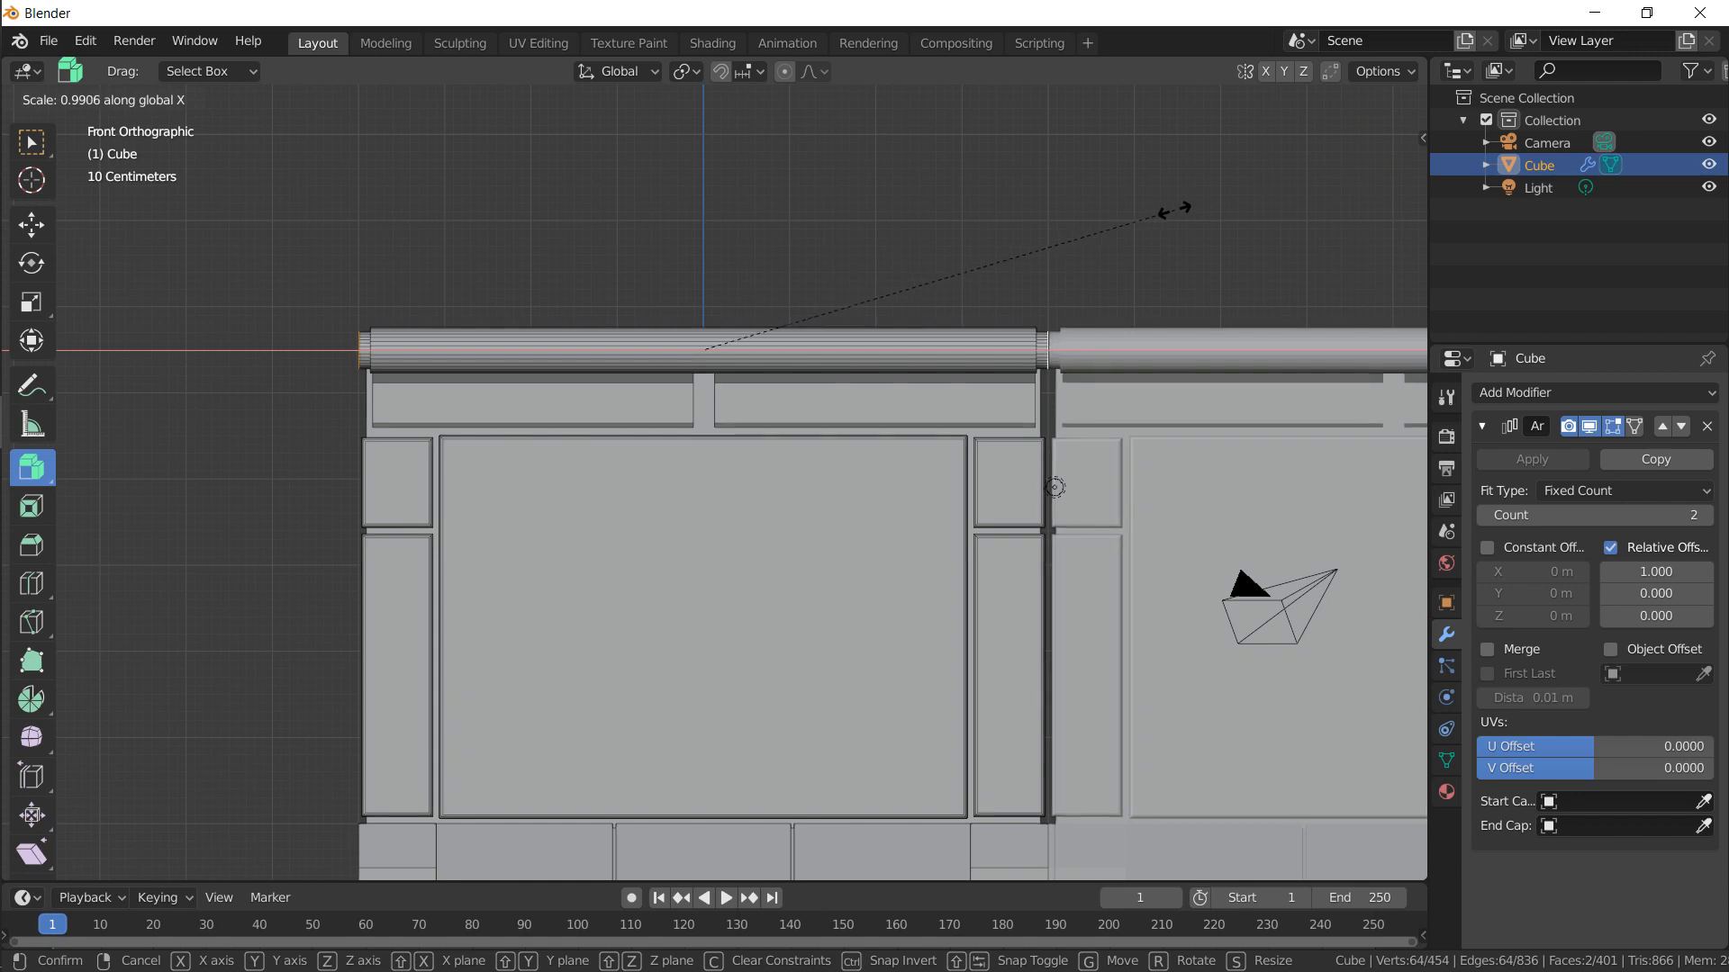
{"action": "left_click", "coordinate": [1175, 207]}
{"action": "key", "text": "Tab"}
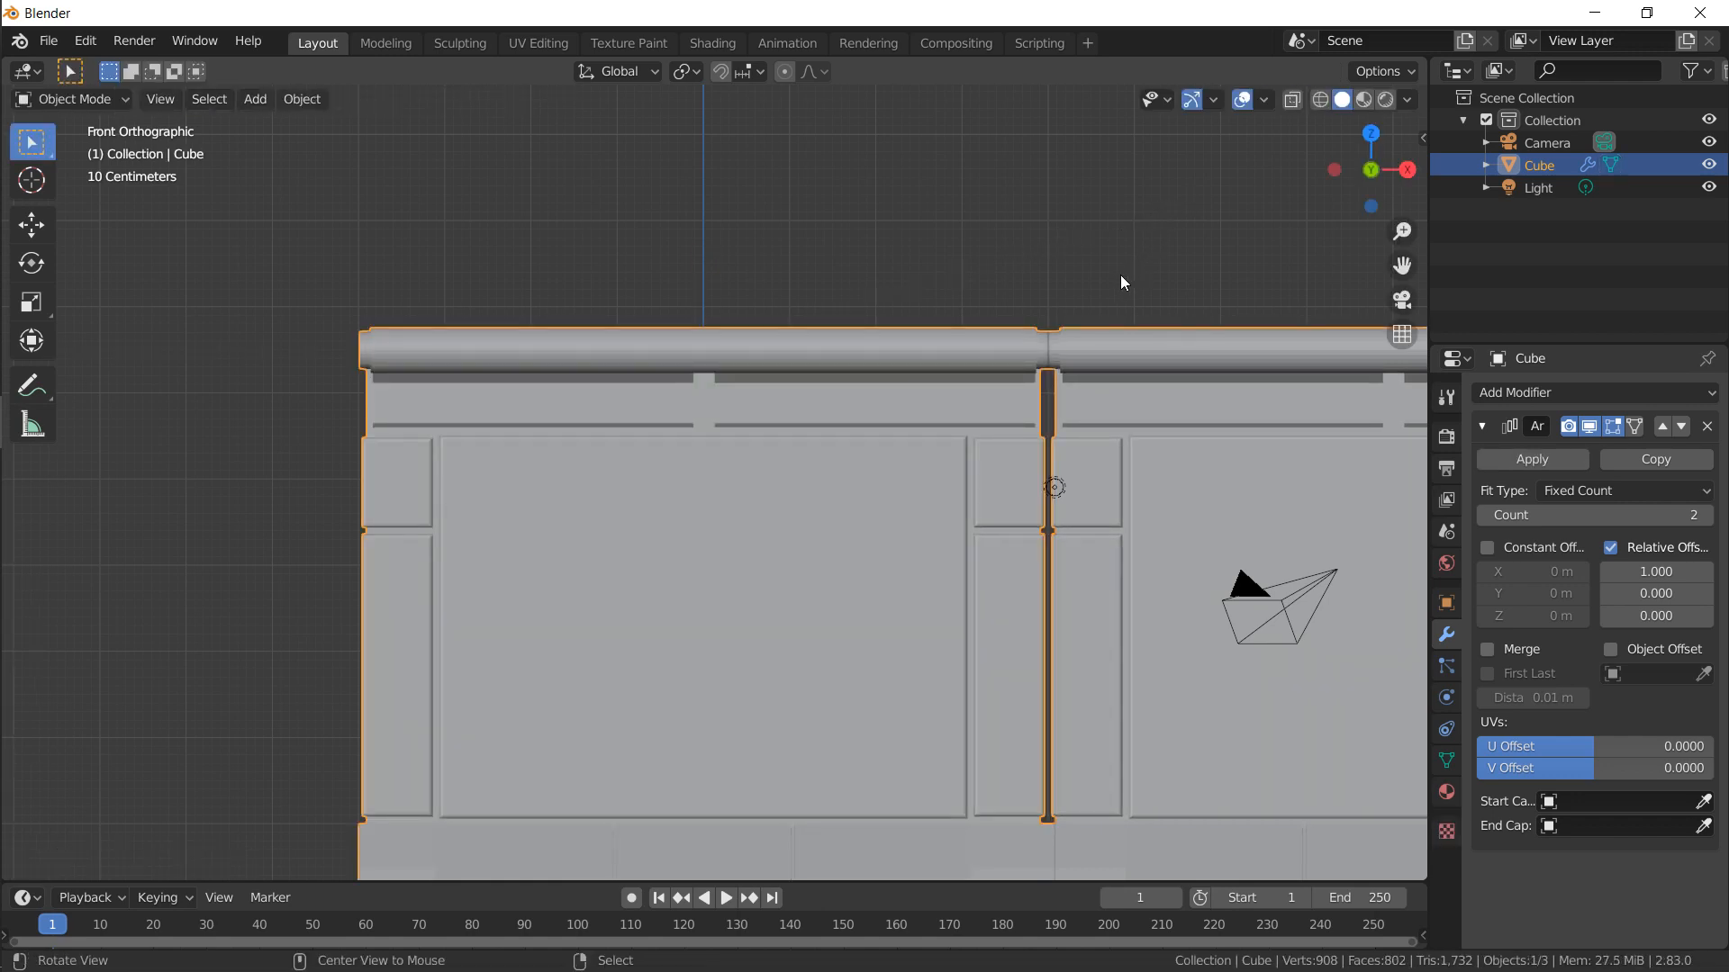
Add a Weld modifier to the arrayed structure
{"action": "middle_click_drag", "start_coordinate": [1120, 274], "coordinate": [1098, 275]}
{"action": "left_click", "coordinate": [1531, 396]}
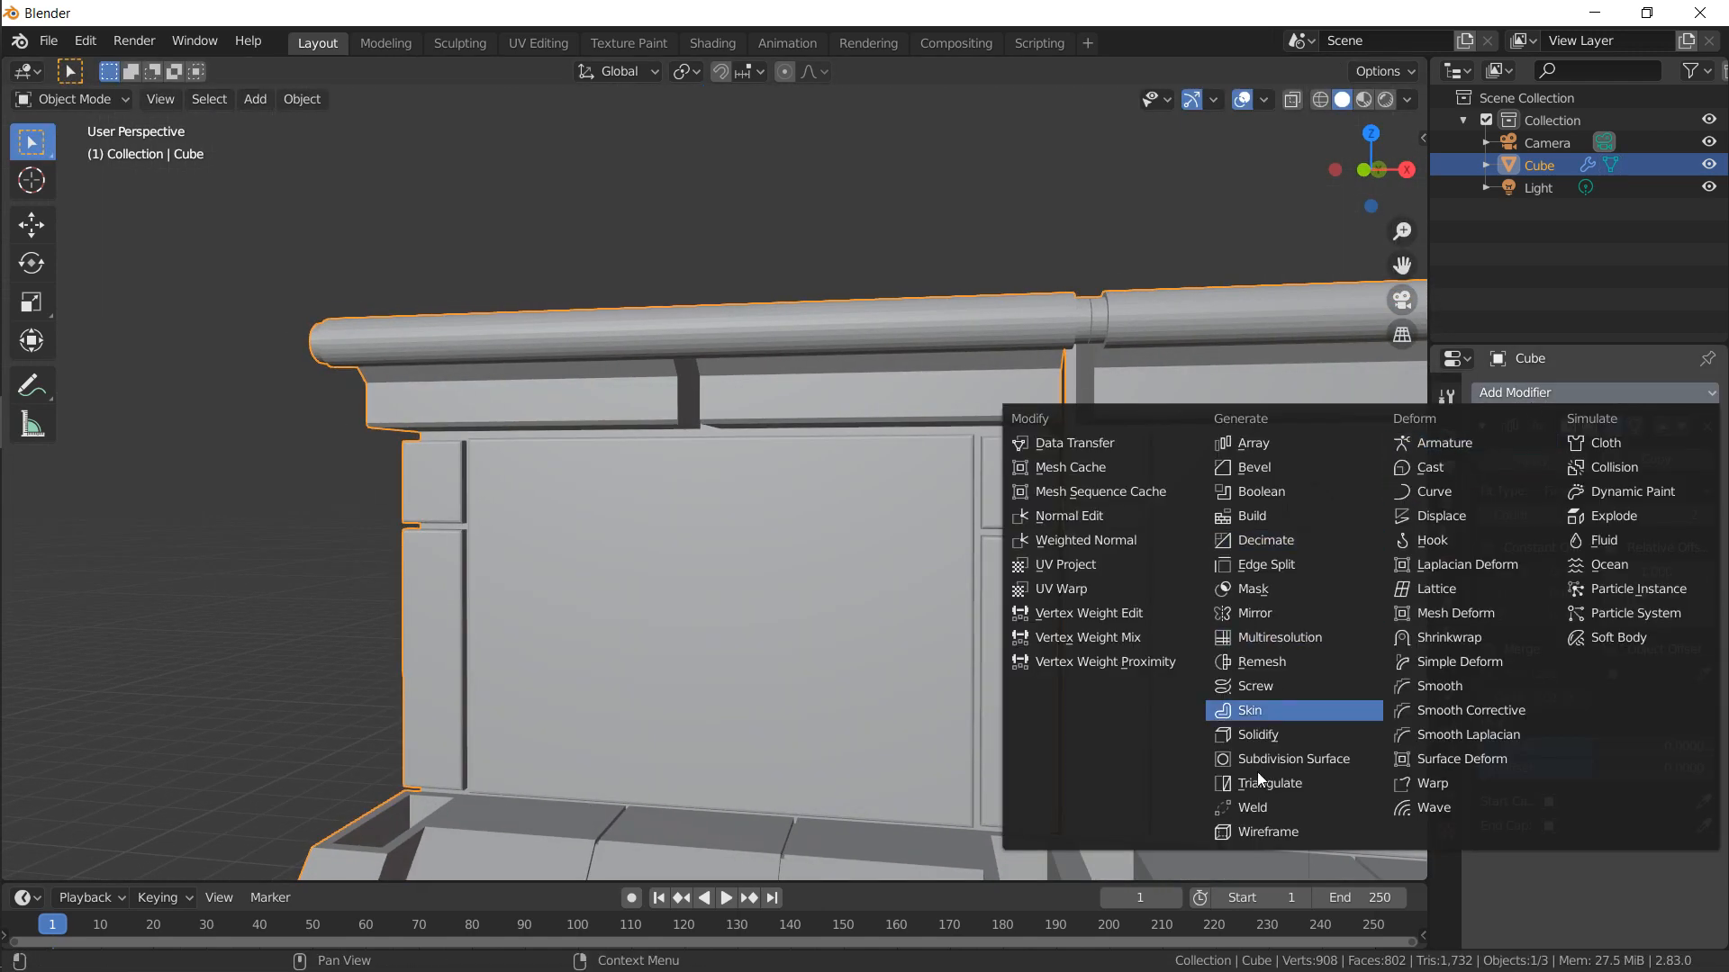
{"action": "left_click", "coordinate": [1240, 806]}
Scale the cylinder's two end stub faces inward along X to about 0.998 and return to Object Mode
{"action": "middle_click_drag", "start_coordinate": [1094, 477], "coordinate": [1067, 438]}
{"action": "key", "text": "Tab"}
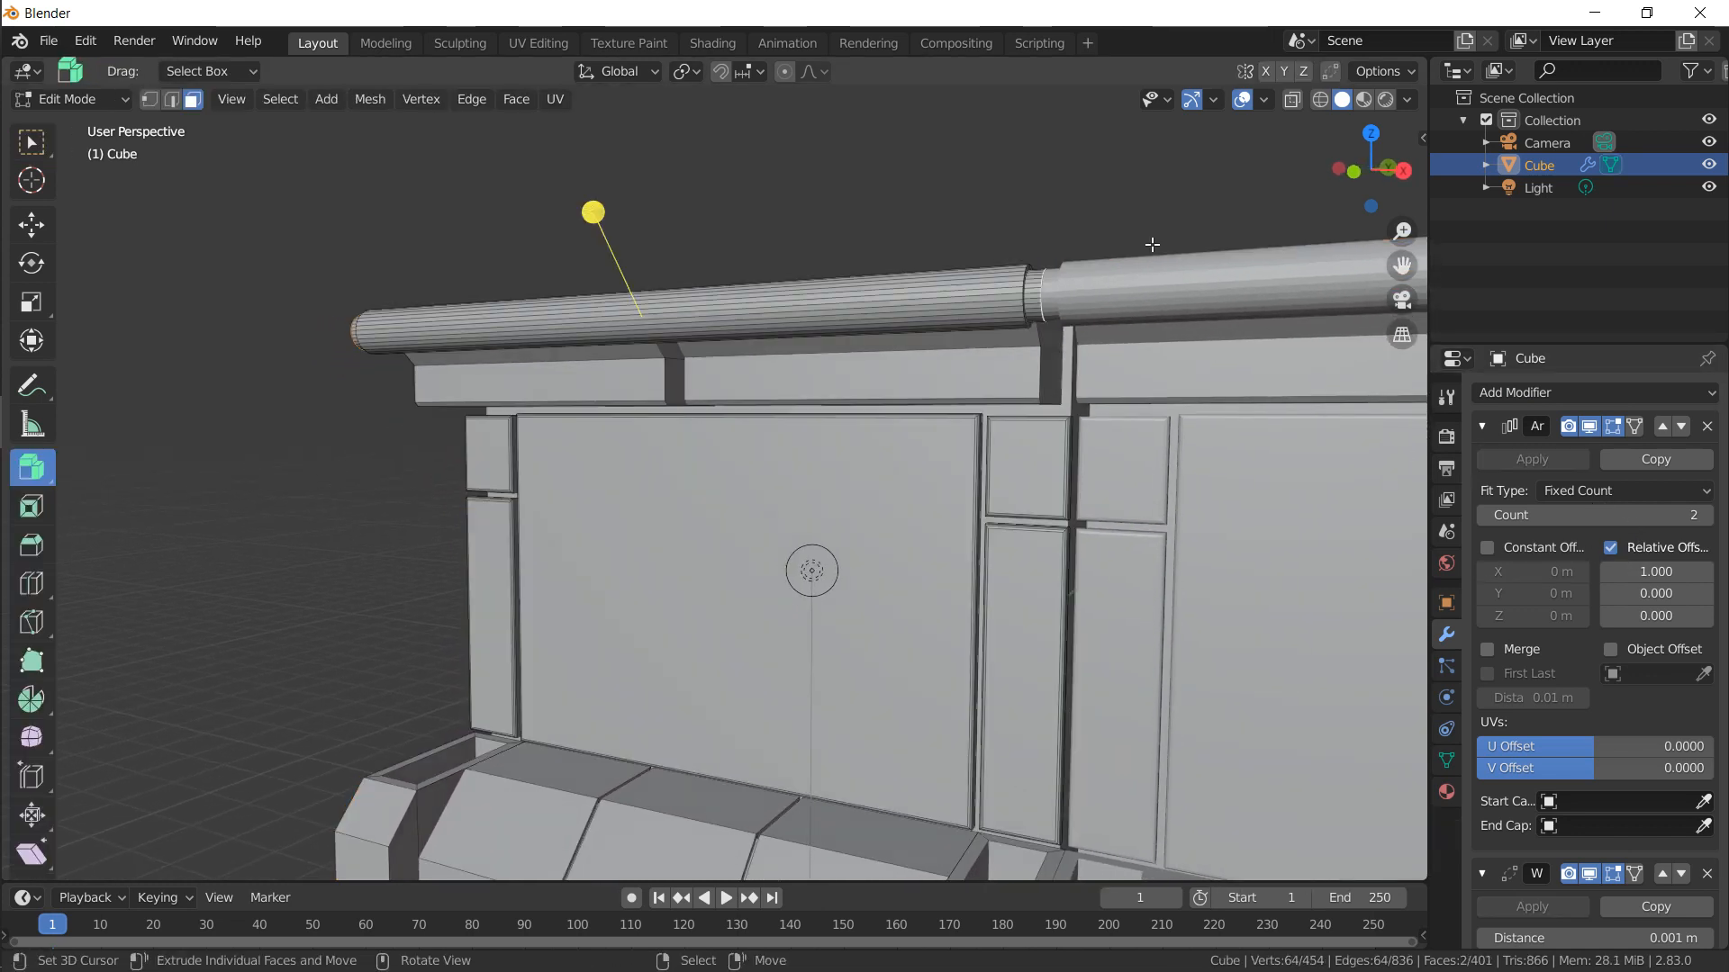
{"action": "key", "text": "s"}
{"action": "key", "text": "x"}
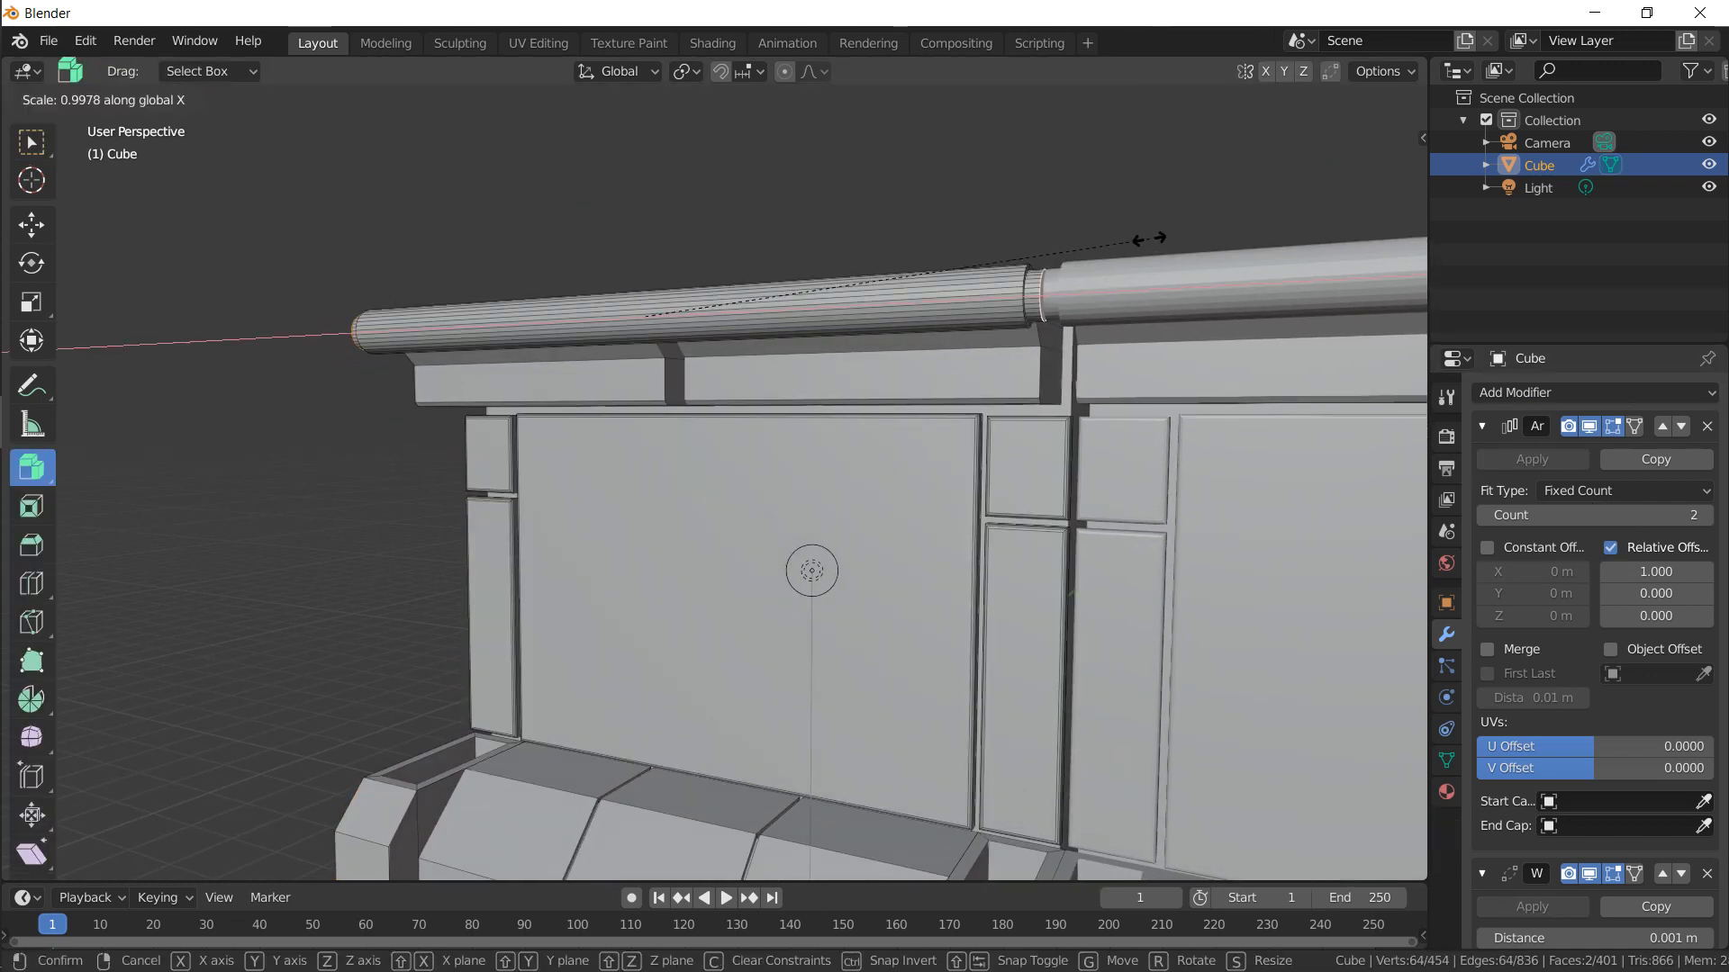
{"action": "left_click", "coordinate": [691, 262]}
{"action": "key", "text": "Tab"}
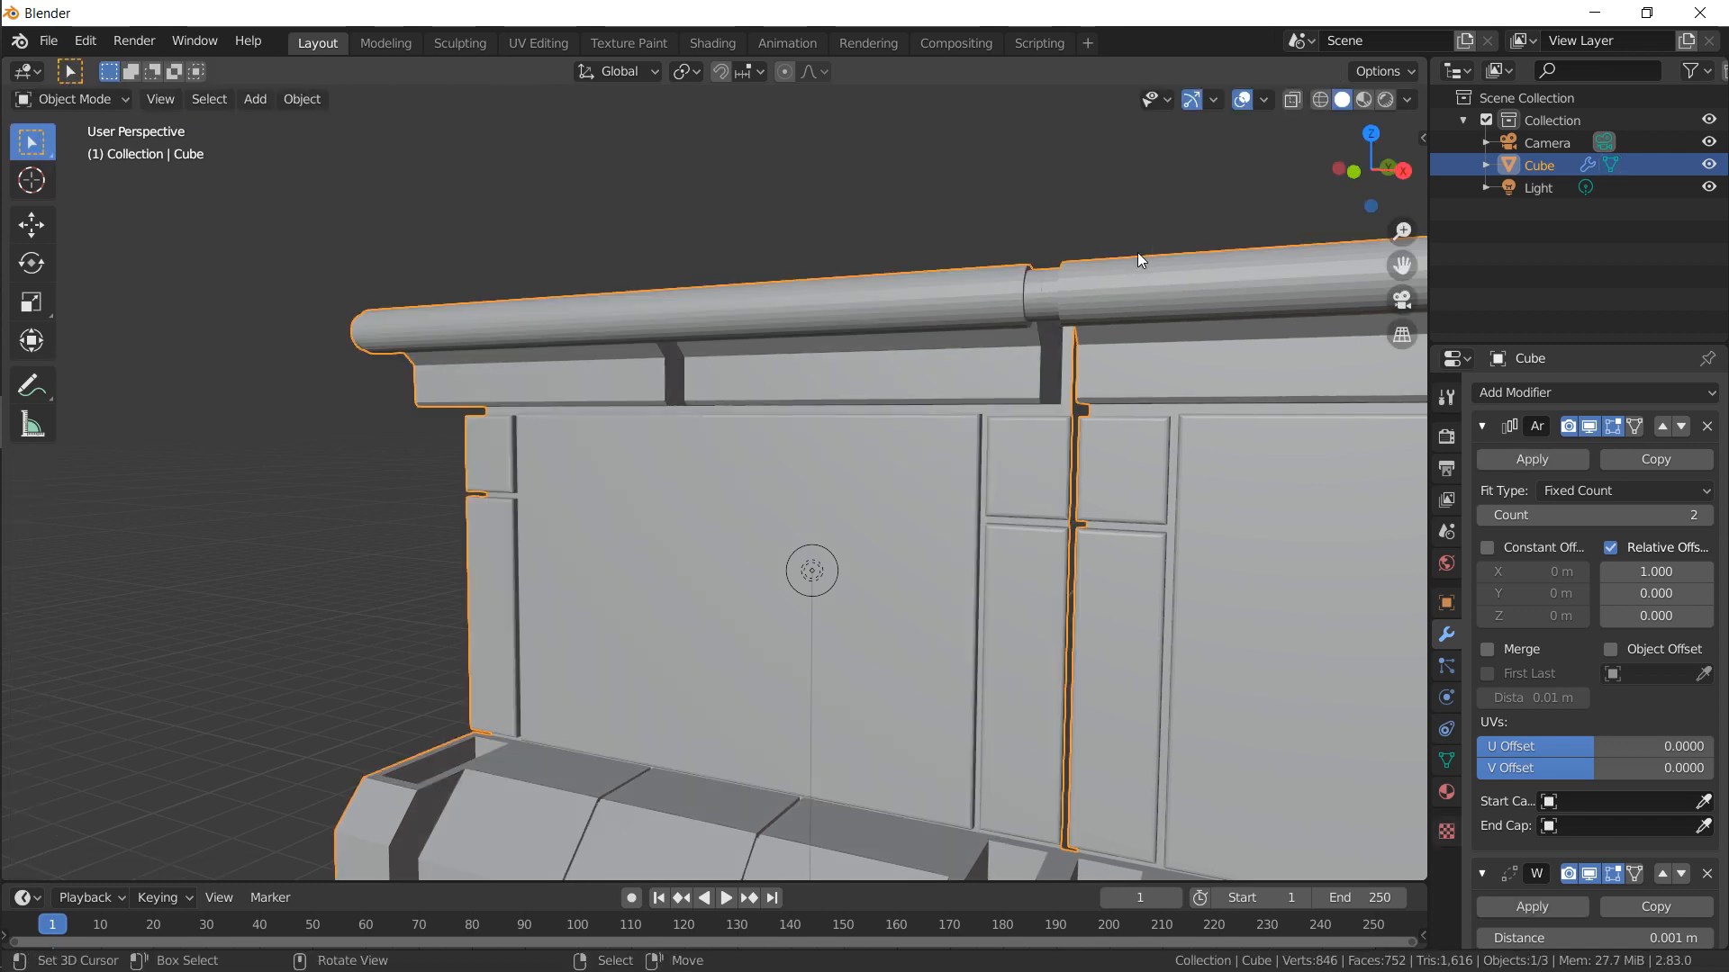
Collapse the Array modifier's settings and remove the Weld modifier
{"action": "middle_click_drag", "start_coordinate": [1137, 252], "coordinate": [1179, 263]}
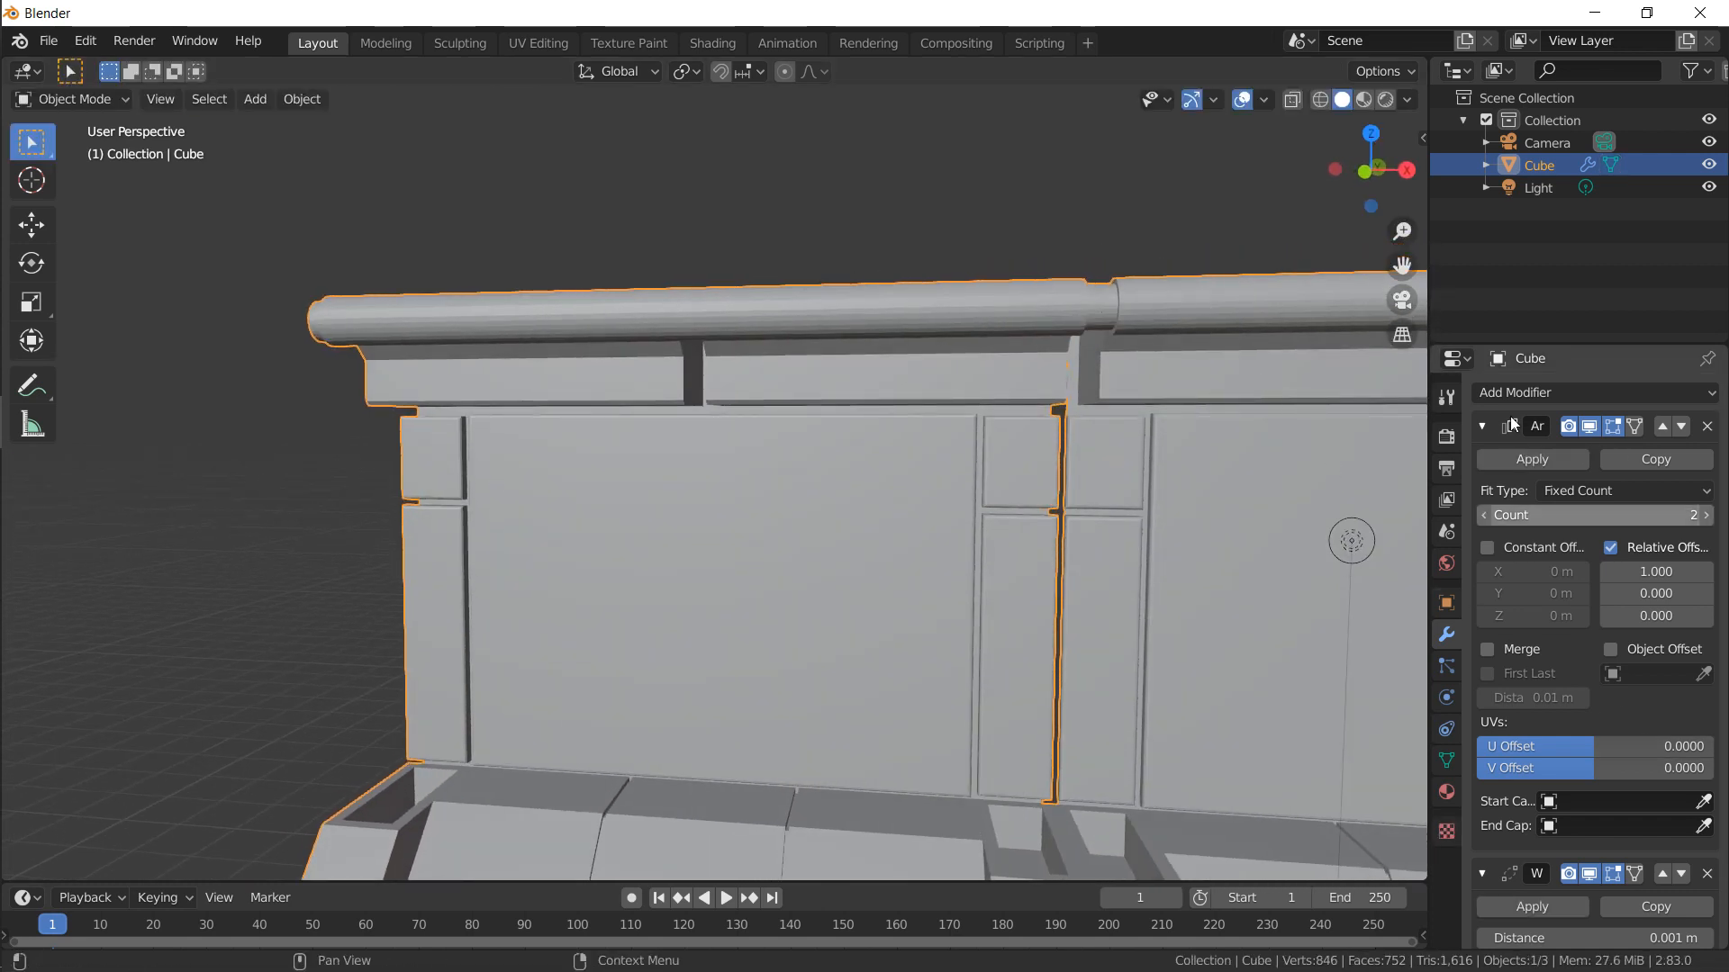
{"action": "left_click", "coordinate": [1496, 431]}
{"action": "left_click", "coordinate": [1706, 465]}
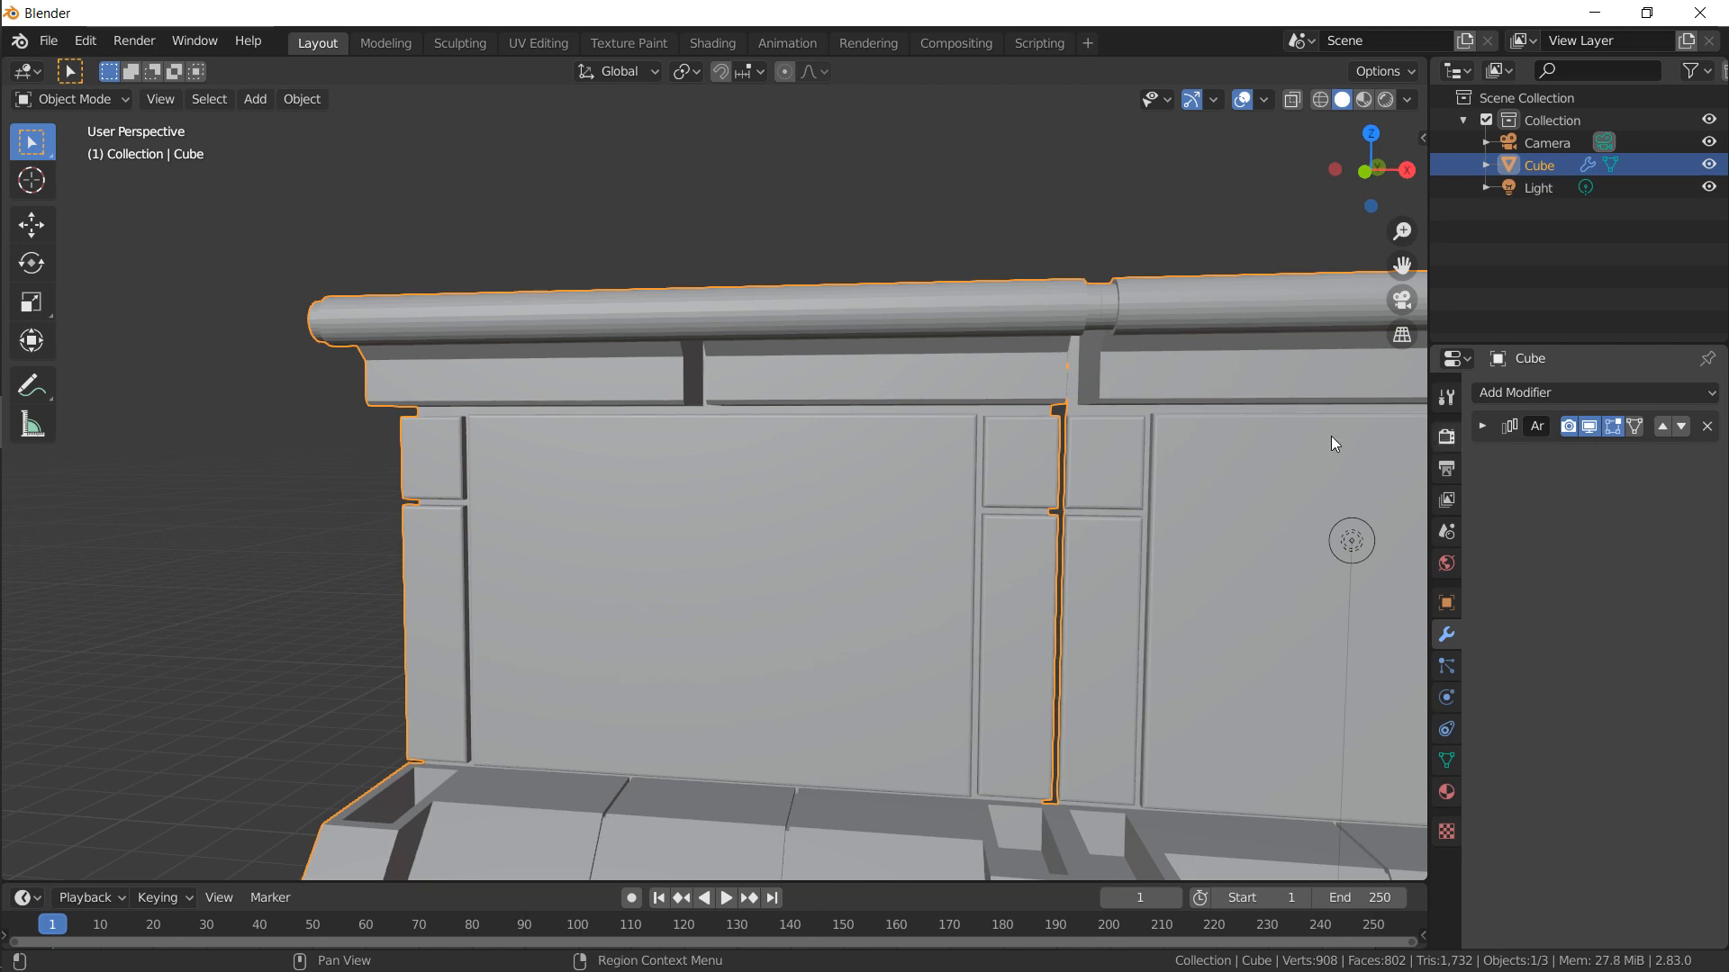
Duplicate the front pipe's two end faces to behind the wall along Y and bridge their edge loops into a second pipe
{"action": "middle_click_drag", "start_coordinate": [855, 380], "coordinate": [1034, 329]}
{"action": "key", "text": "Tab"}
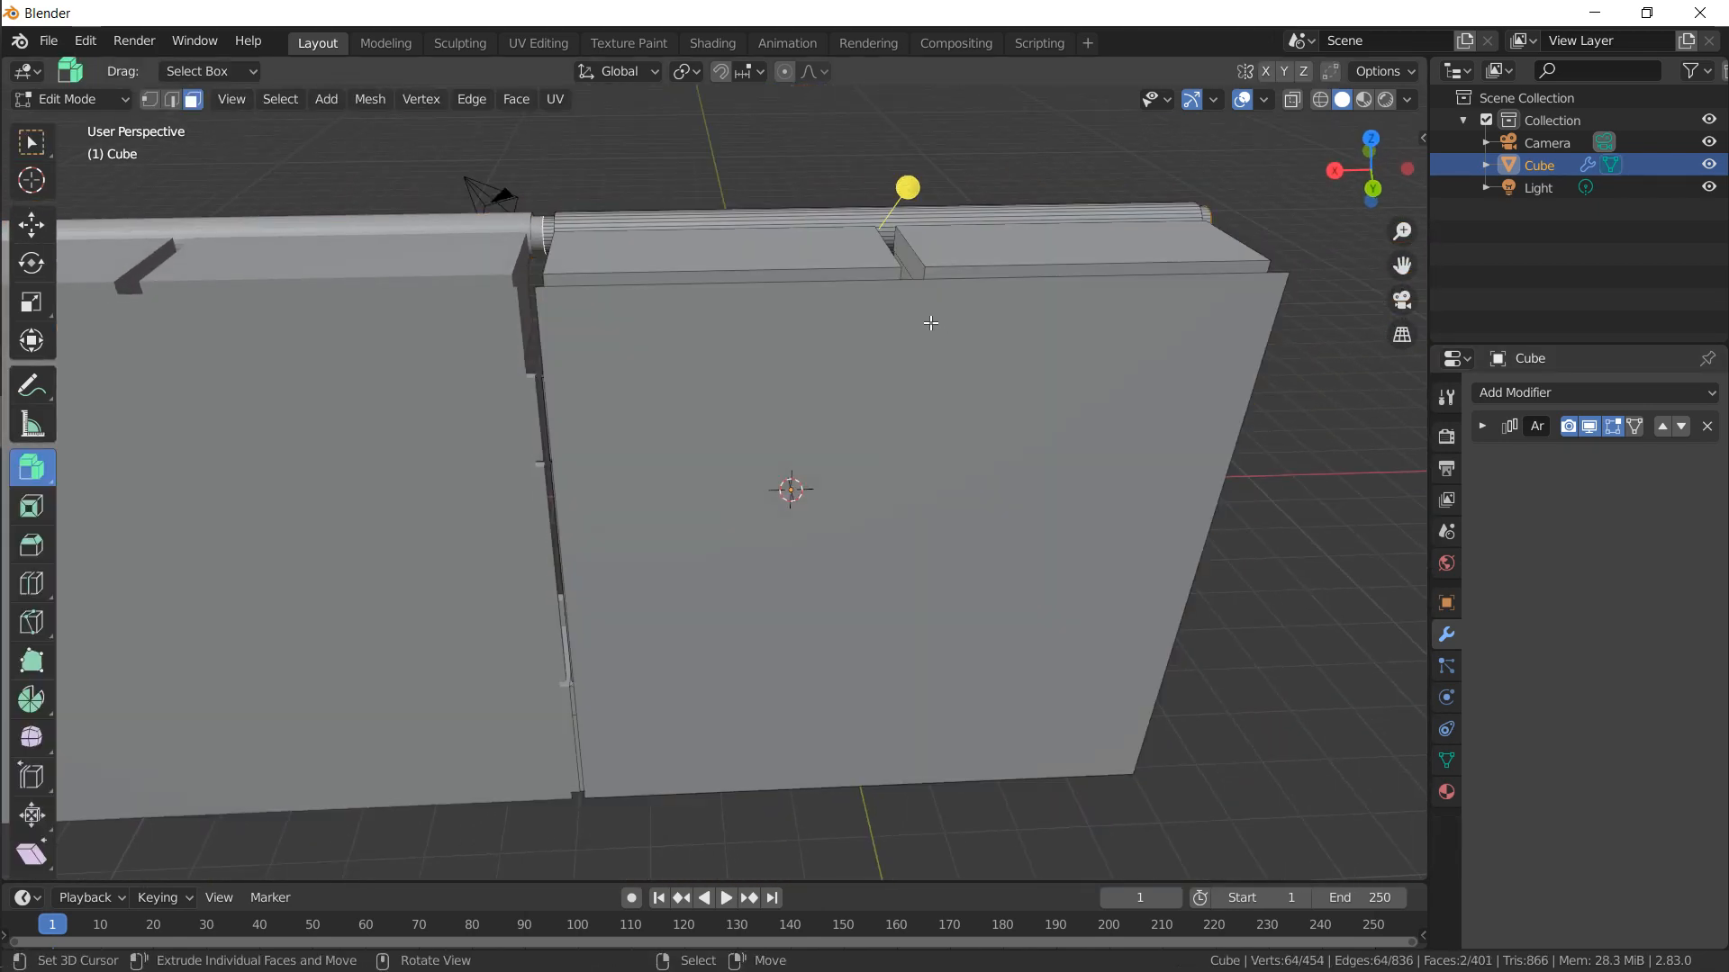
{"action": "middle_click_drag", "start_coordinate": [737, 260], "coordinate": [629, 339]}
{"action": "key", "text": "KP_7"}
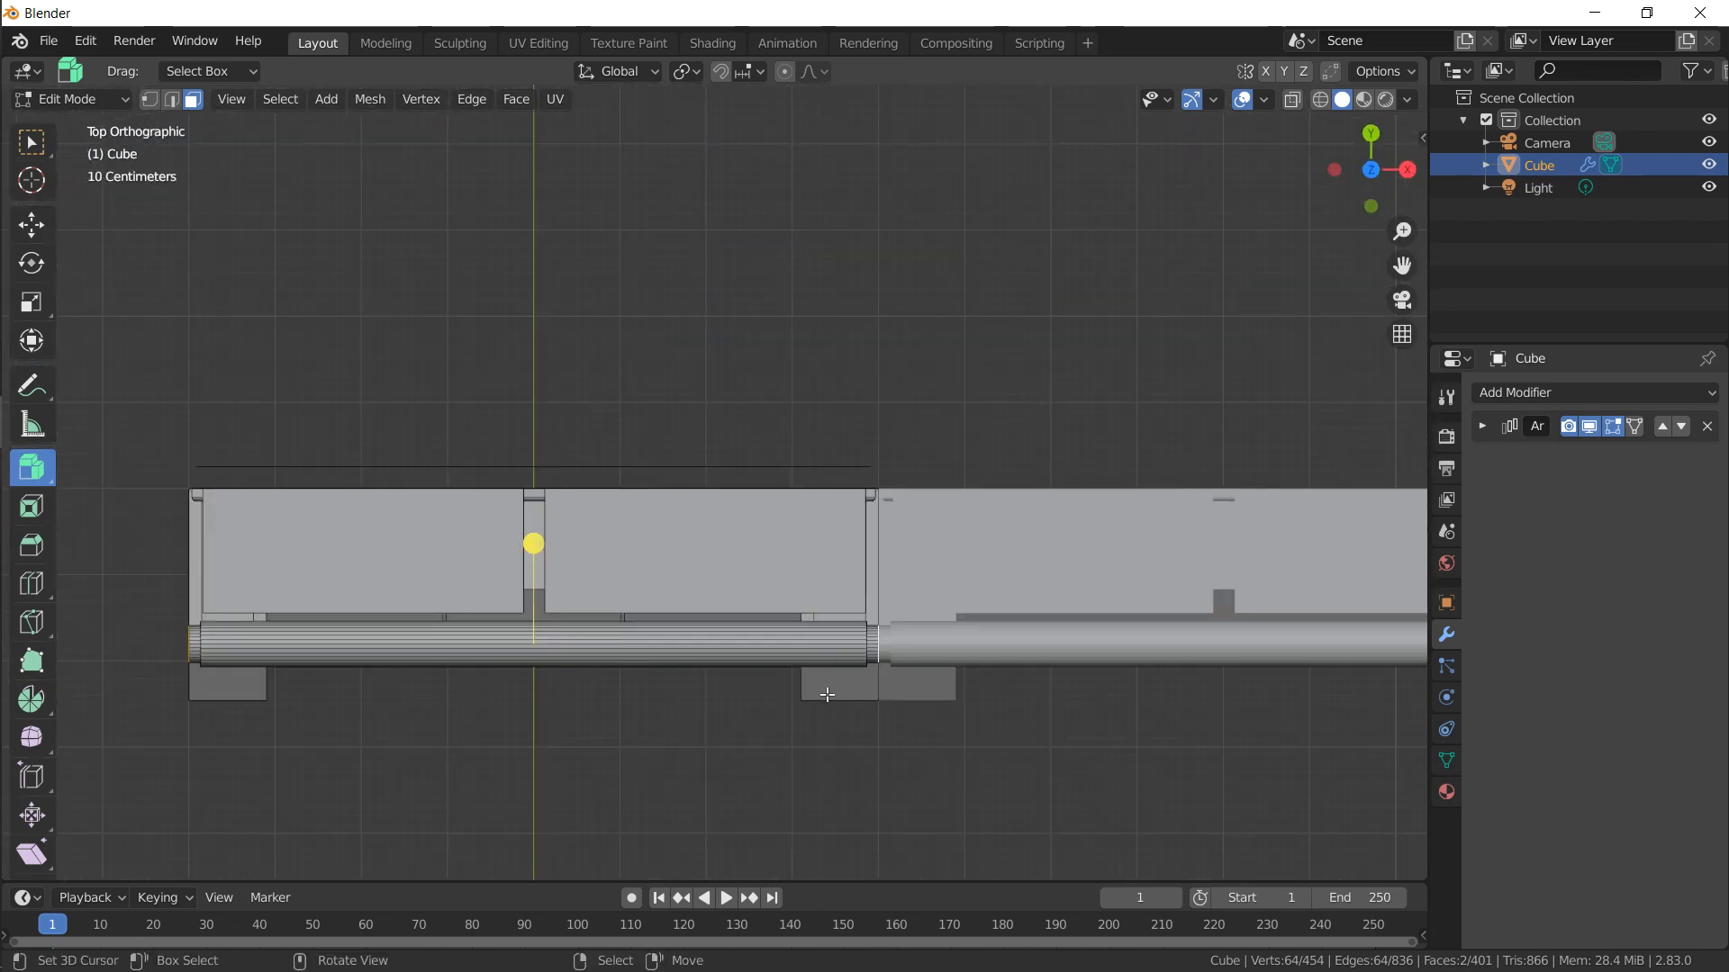
{"action": "key", "text": "e"}
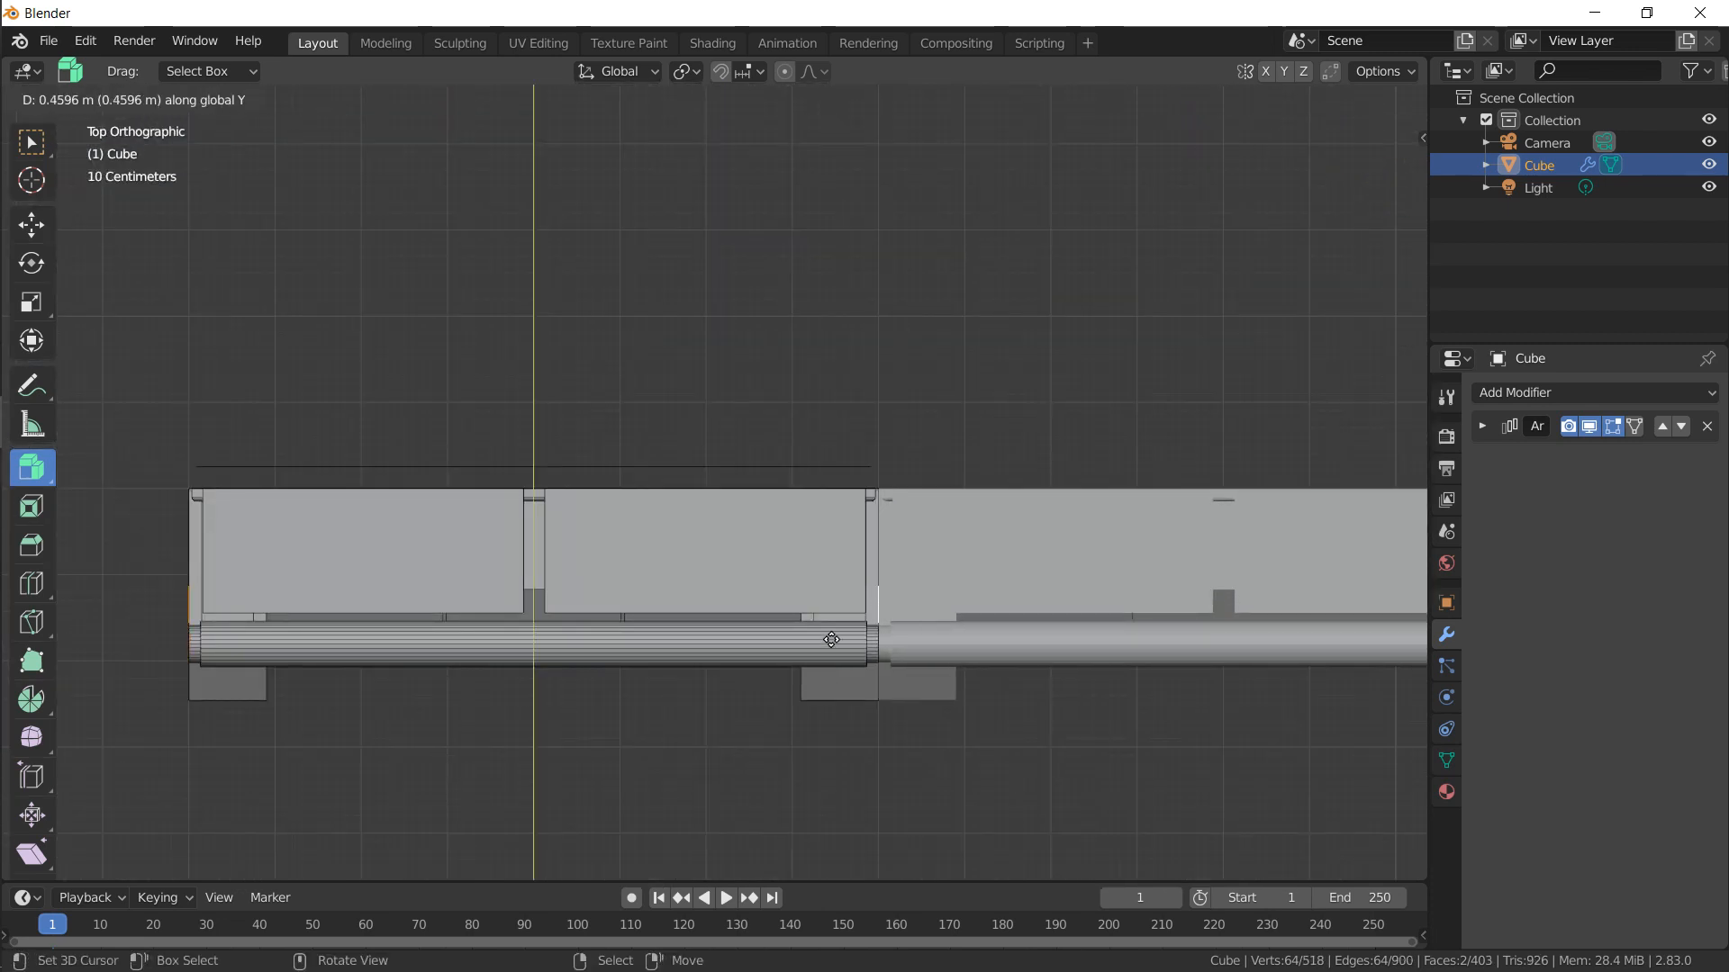
{"action": "left_click", "coordinate": [860, 494]}
{"action": "key", "text": "F3"}
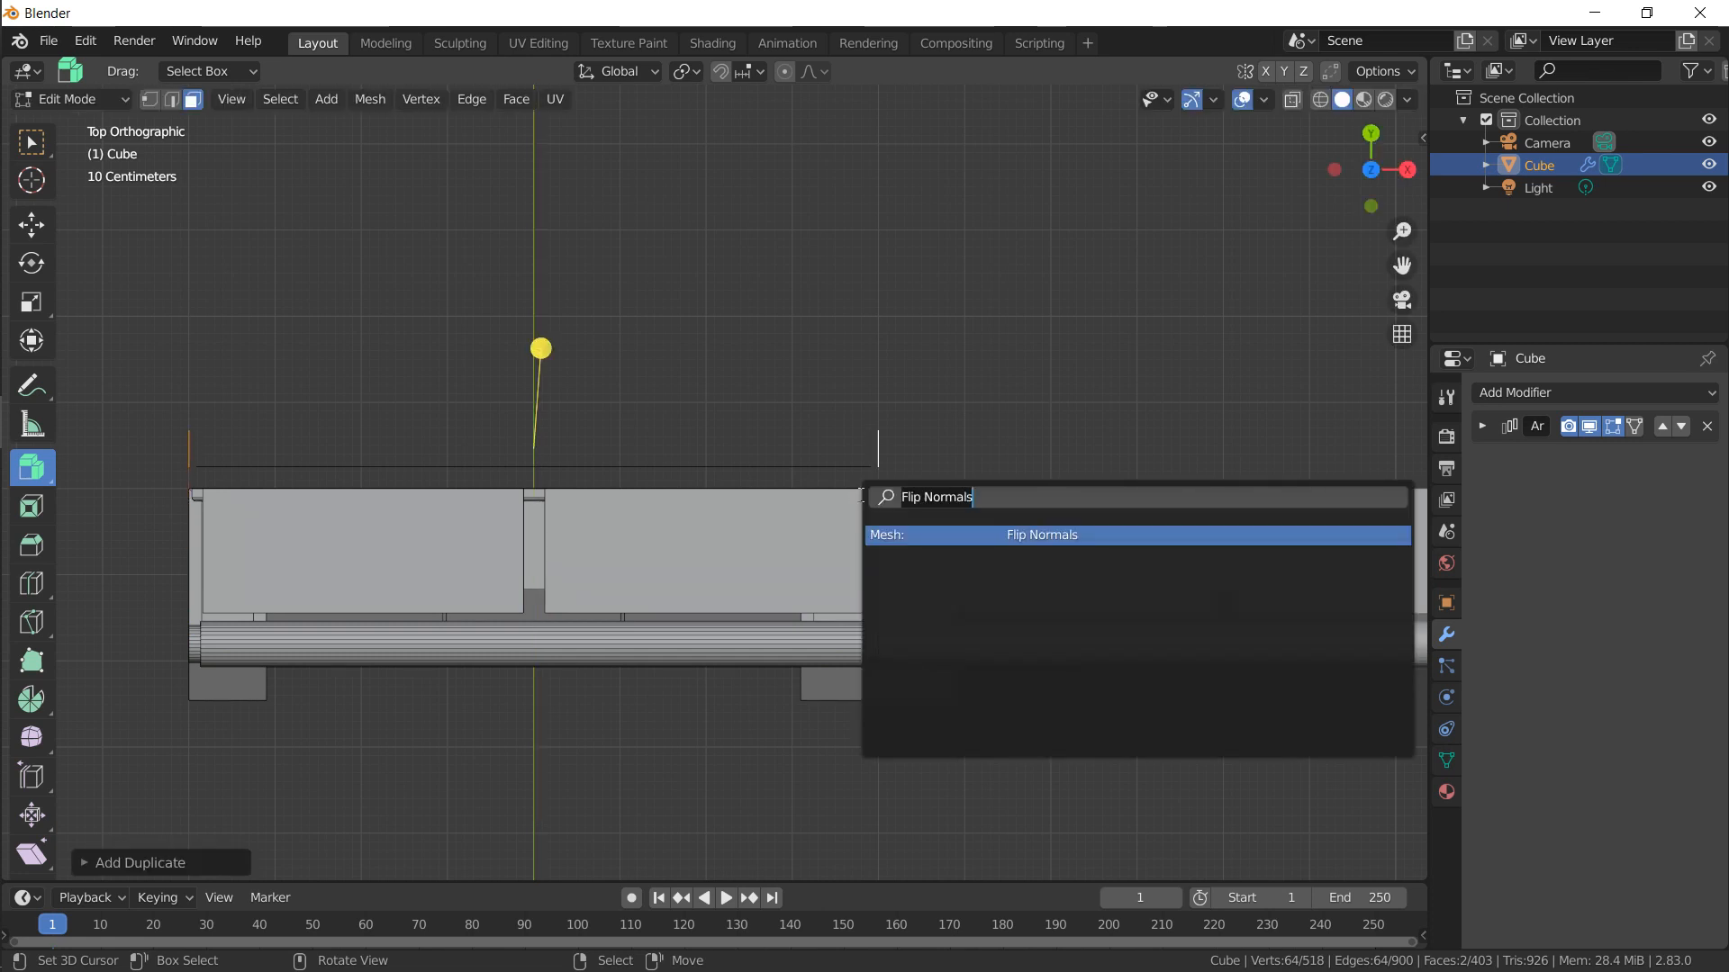
{"action": "type", "text": "brid"}
{"action": "key", "text": "Return"}
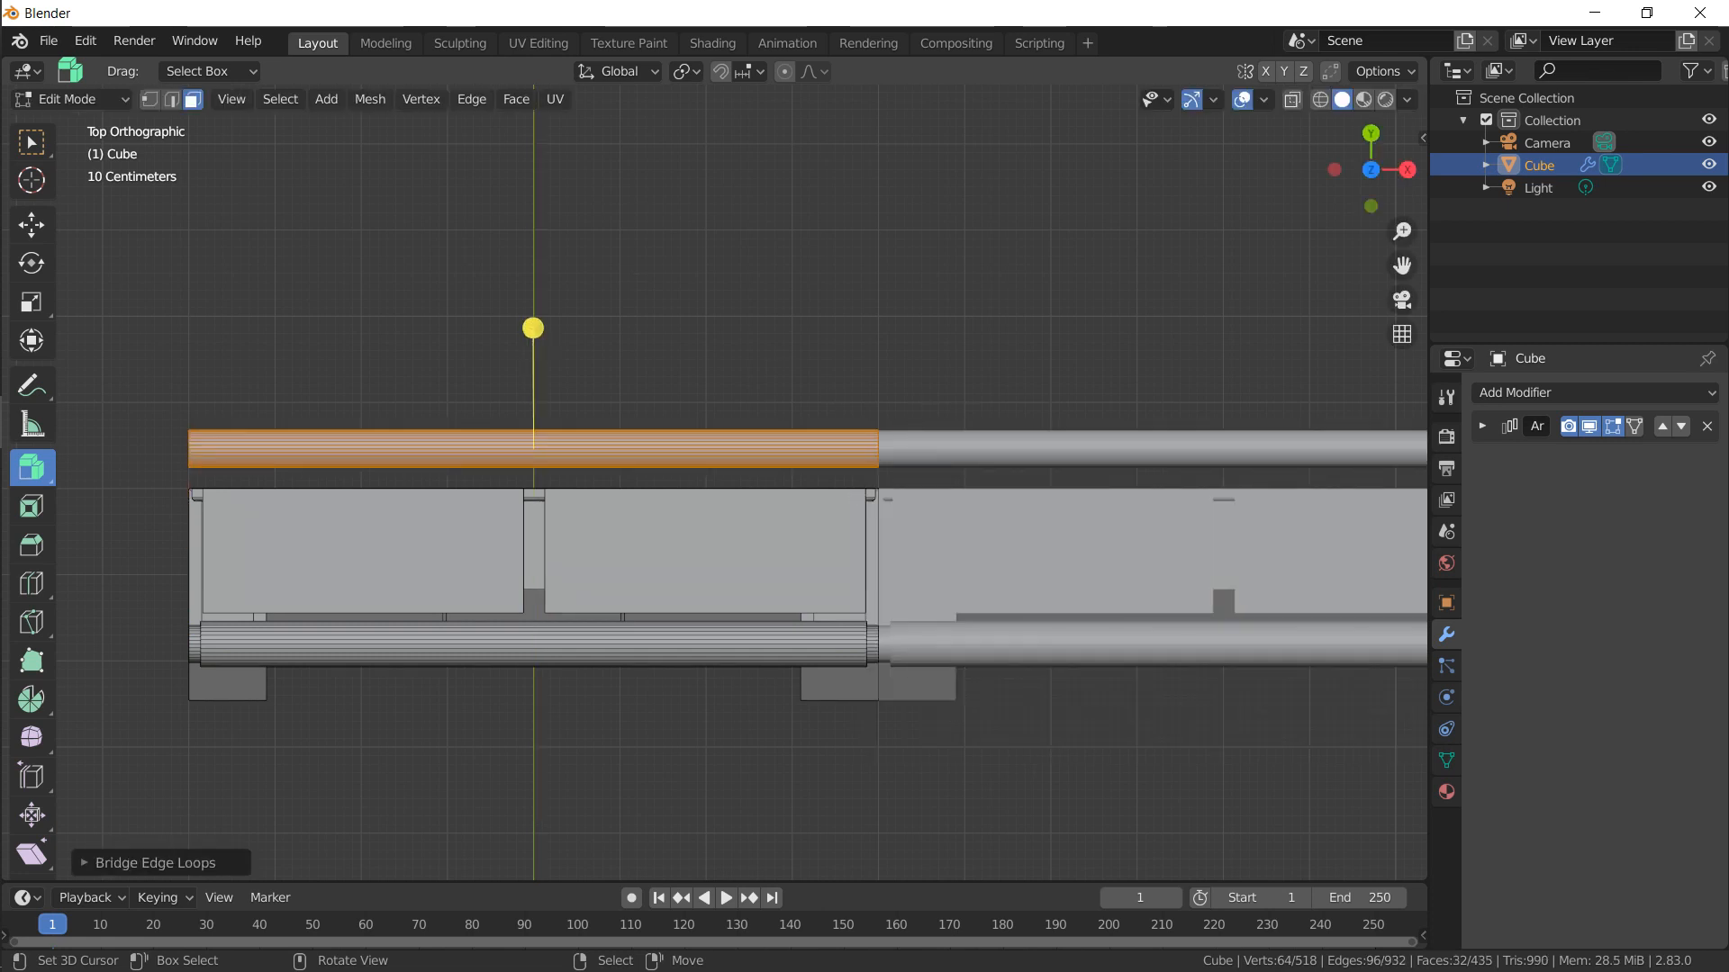
Scale the new back pipe along X by about 1.05 to fit the length of one module
{"action": "key", "text": "s"}
{"action": "key", "text": "x"}
{"action": "left_click", "coordinate": [934, 414]}
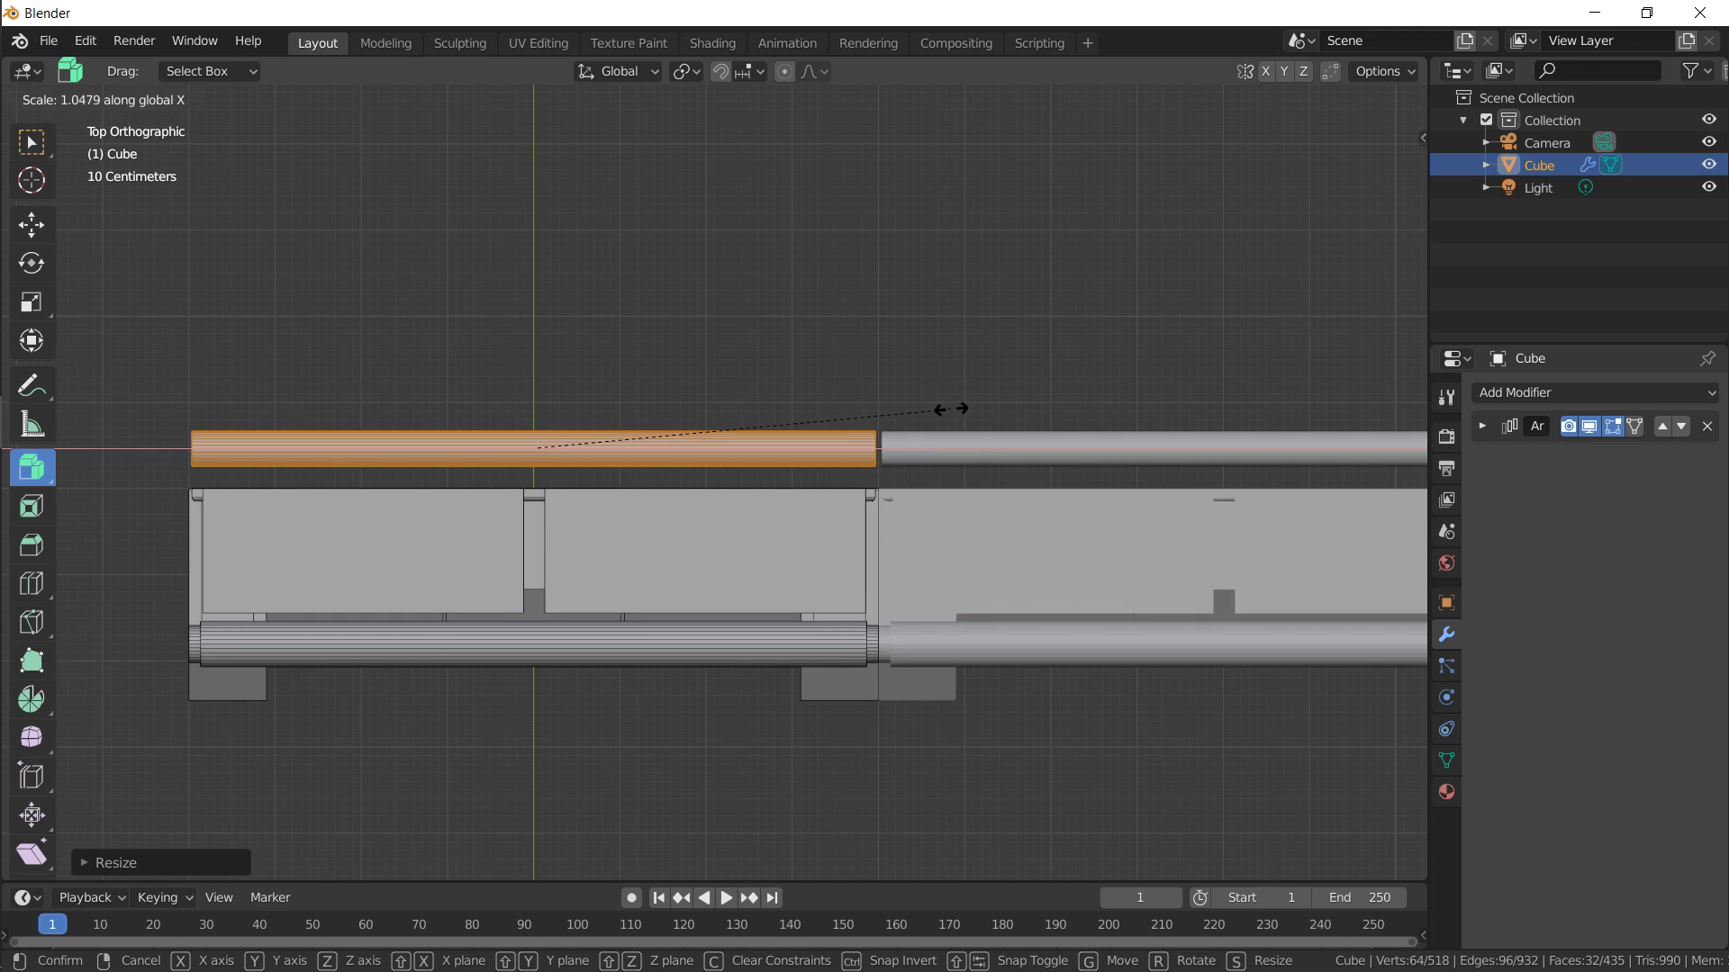
{"action": "left_click", "coordinate": [957, 407]}
Lower the back pipe along Z in two moves of about 1.07 m and 1.65 m, placing it behind the back panels
{"action": "middle_click_drag", "start_coordinate": [957, 407], "coordinate": [891, 258]}
{"action": "key", "text": "g"}
{"action": "key", "text": "z"}
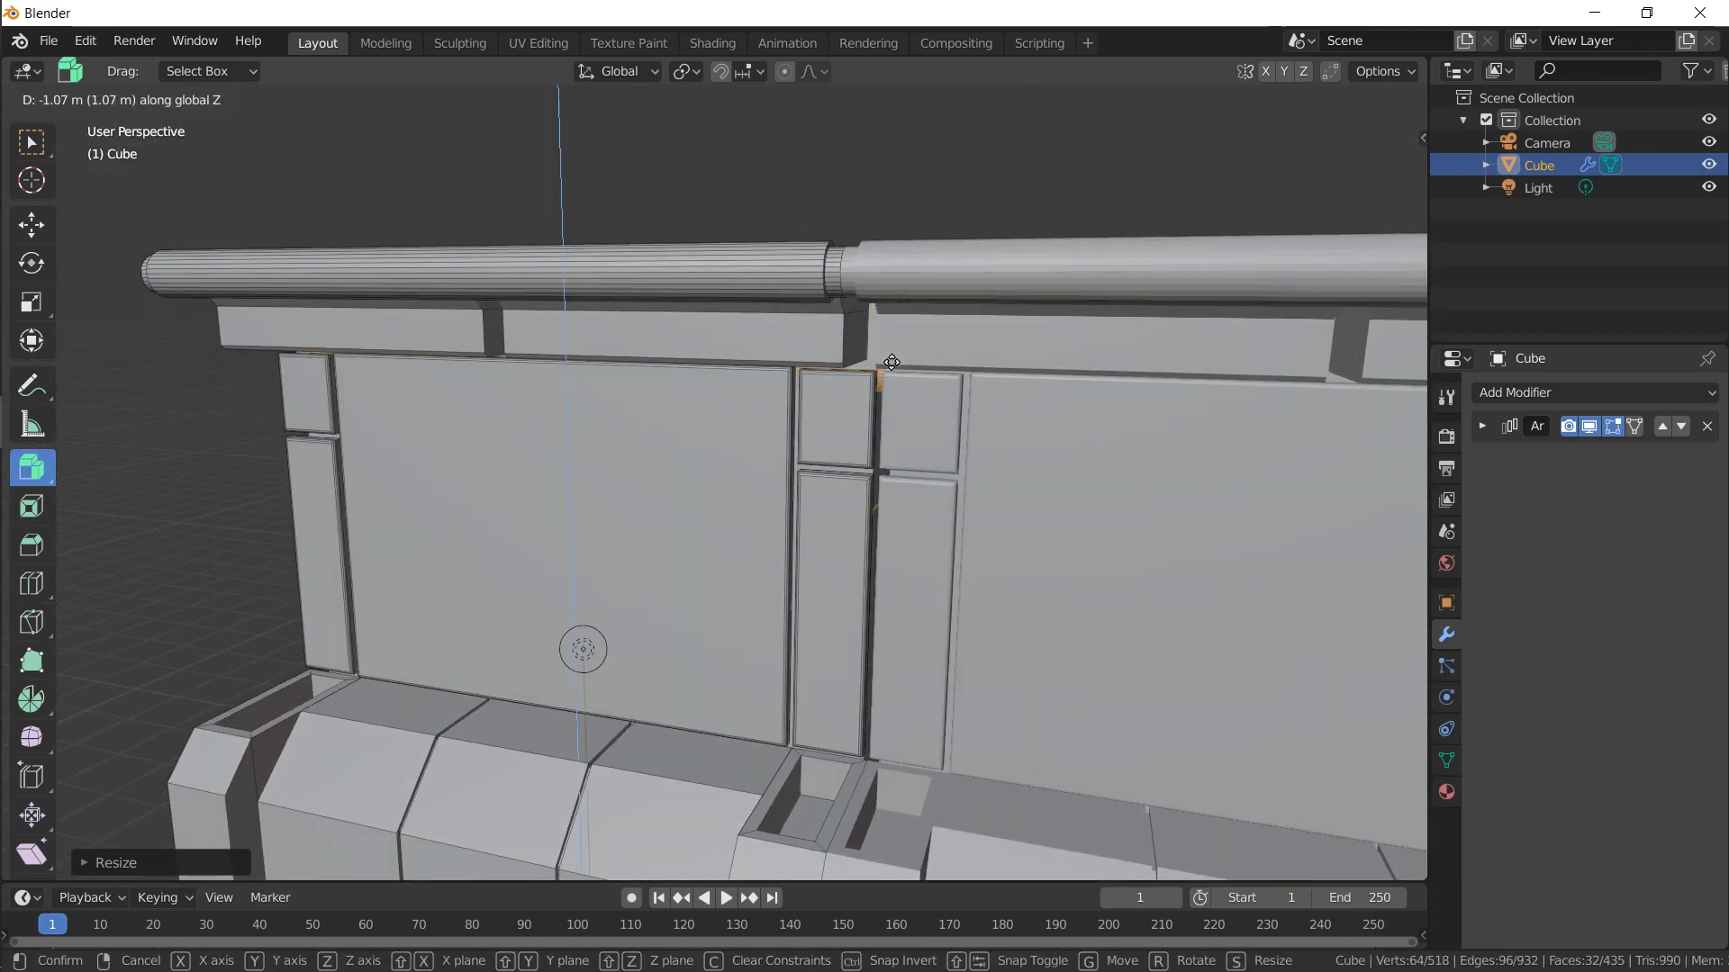
{"action": "left_click", "coordinate": [891, 362]}
{"action": "middle_click_drag", "start_coordinate": [891, 362], "coordinate": [930, 370]}
{"action": "key", "text": "g"}
{"action": "key", "text": "z"}
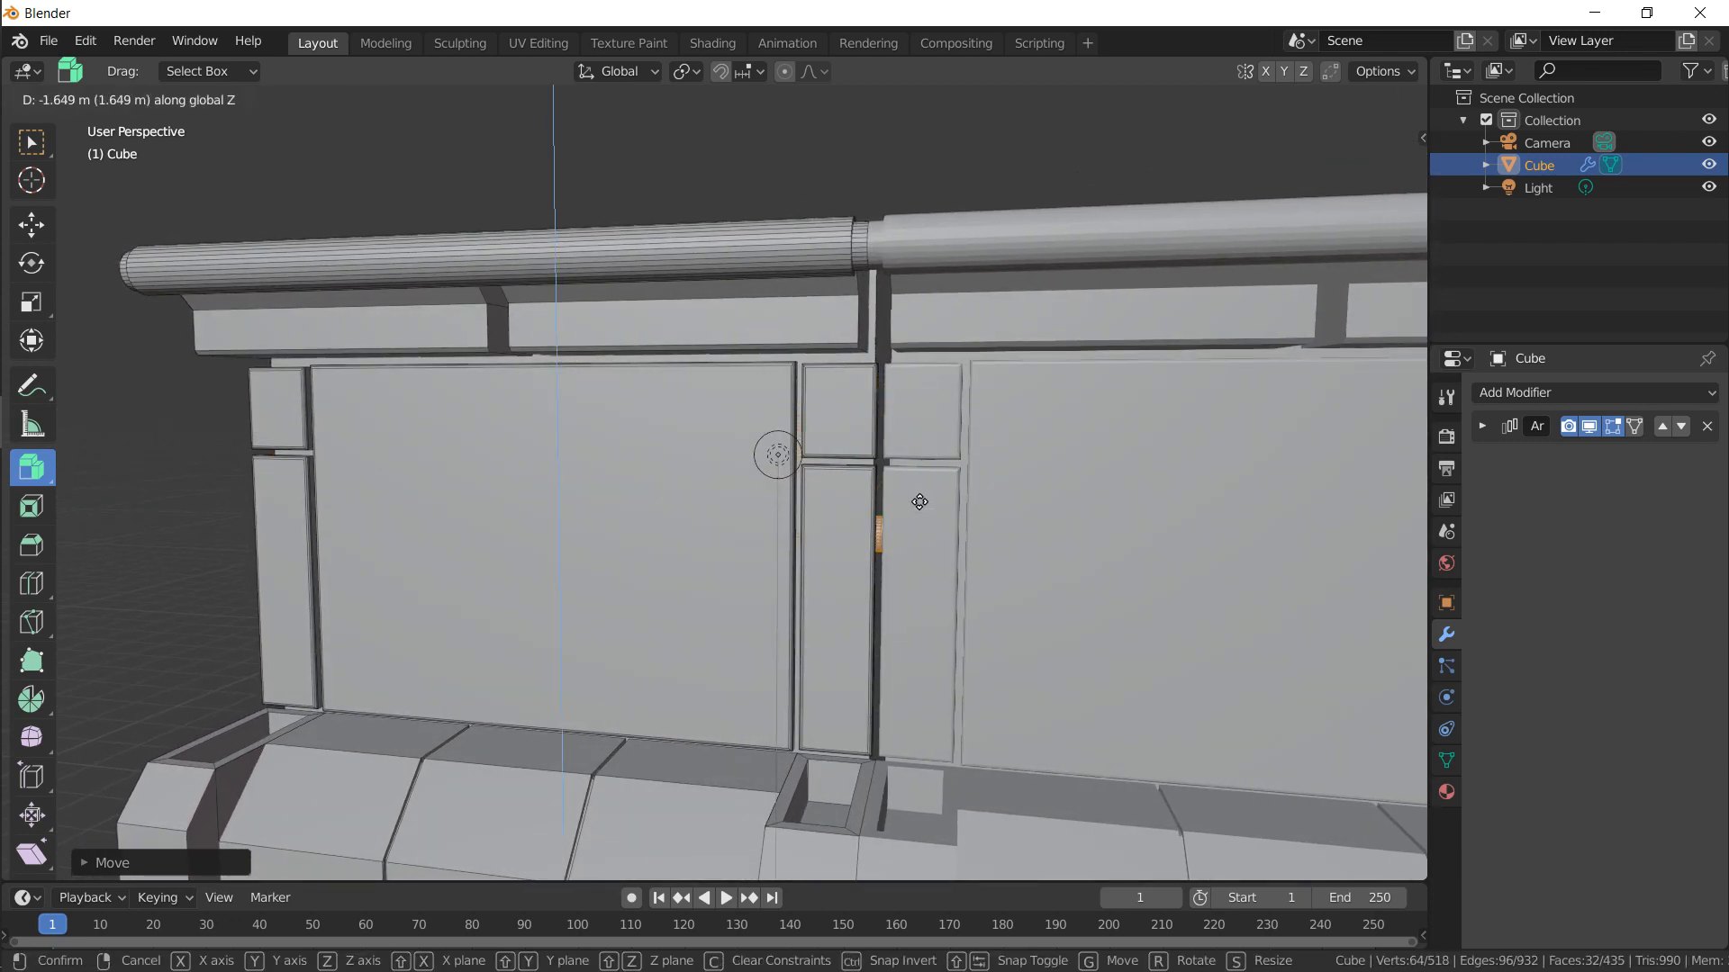
{"action": "left_click", "coordinate": [920, 504]}
Duplicate the back pipe along Z to form a spaced stack of four pipes behind the wall
{"action": "key", "text": "shift+d"}
{"action": "key", "text": "z"}
{"action": "left_click", "coordinate": [939, 418]}
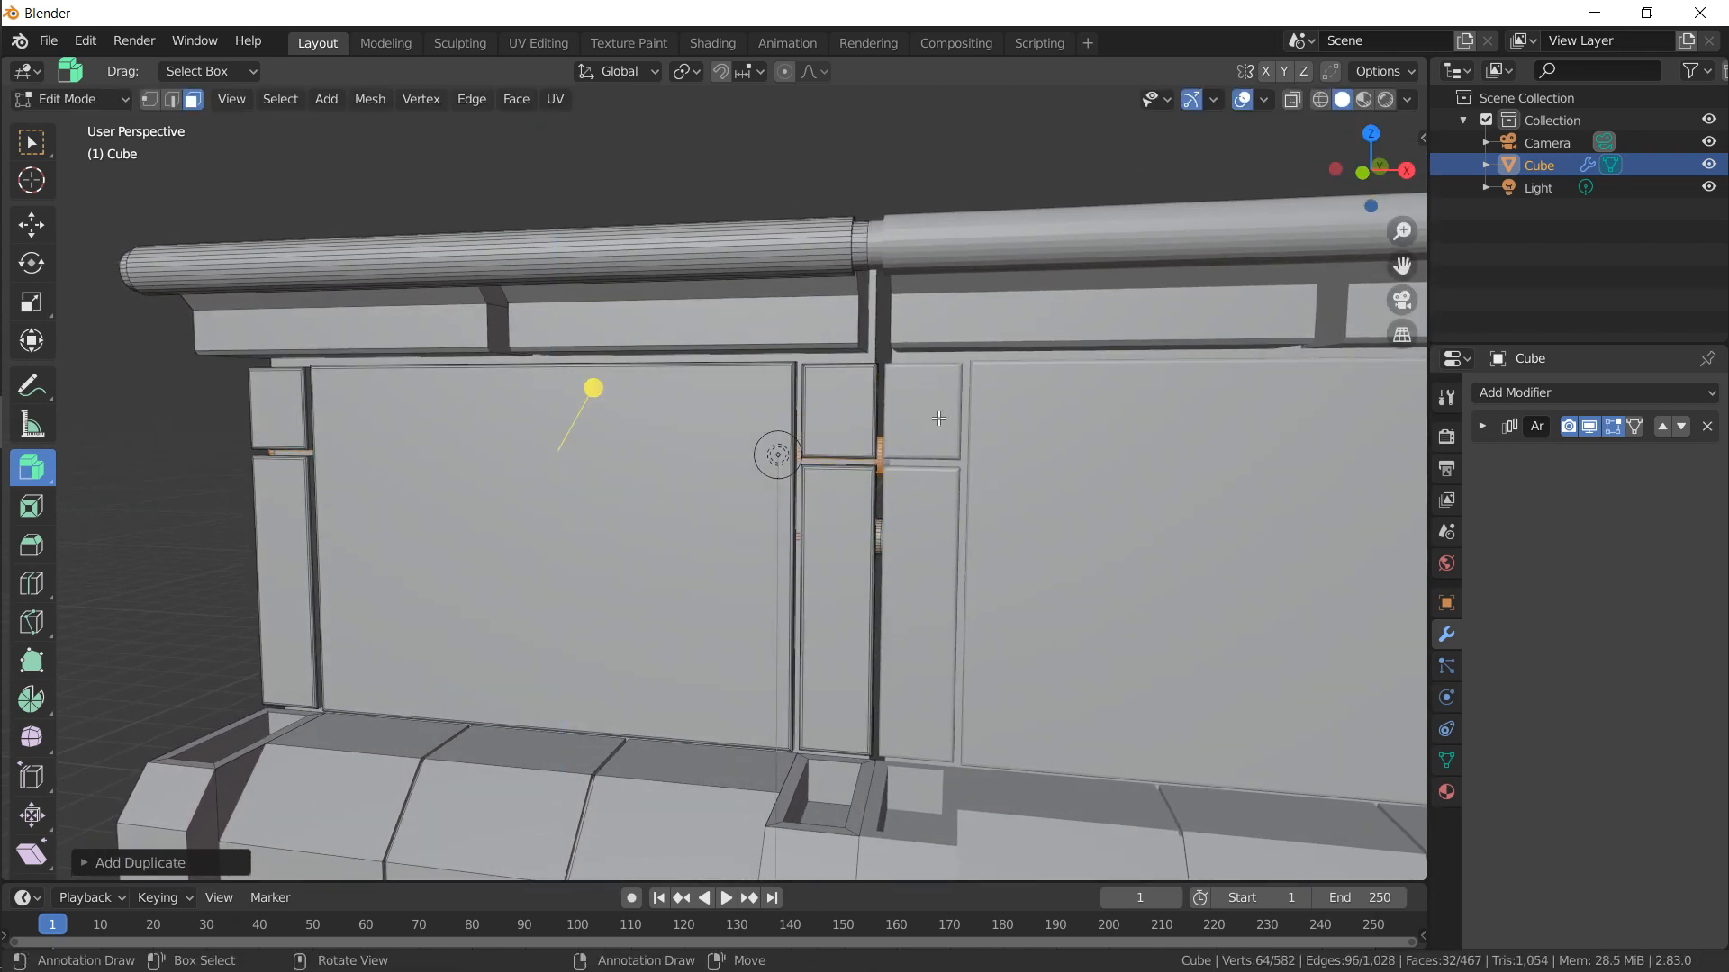
{"action": "middle_click_drag", "start_coordinate": [889, 399], "coordinate": [402, 224]}
{"action": "key", "text": "g"}
{"action": "key", "text": "z"}
{"action": "left_click", "coordinate": [900, 424]}
{"action": "key", "text": "Tab"}
Add two evenly spaced loop cuts around each of the two top blocks under the front pipe
{"action": "key", "text": "Tab"}
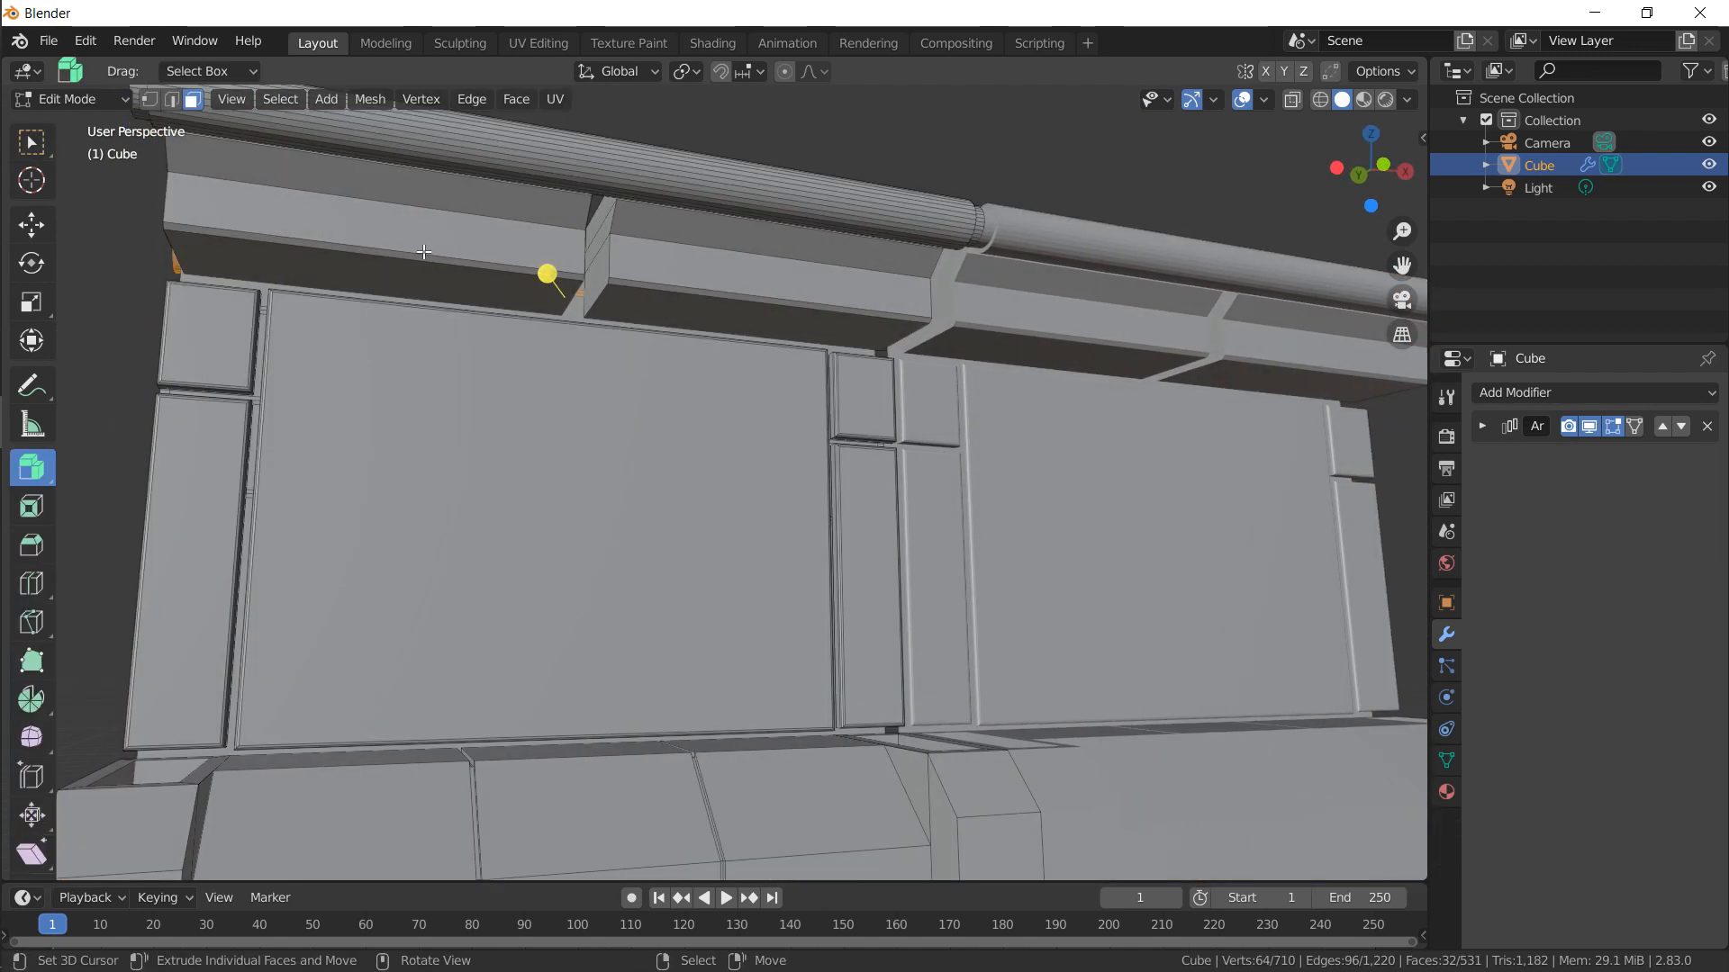
{"action": "key", "text": "ctrl+r"}
{"action": "scroll", "coordinate": [402, 225], "scroll_direction": "up", "scroll_amount": 1}
{"action": "left_click", "coordinate": [402, 224]}
{"action": "right_click", "coordinate": [402, 224]}
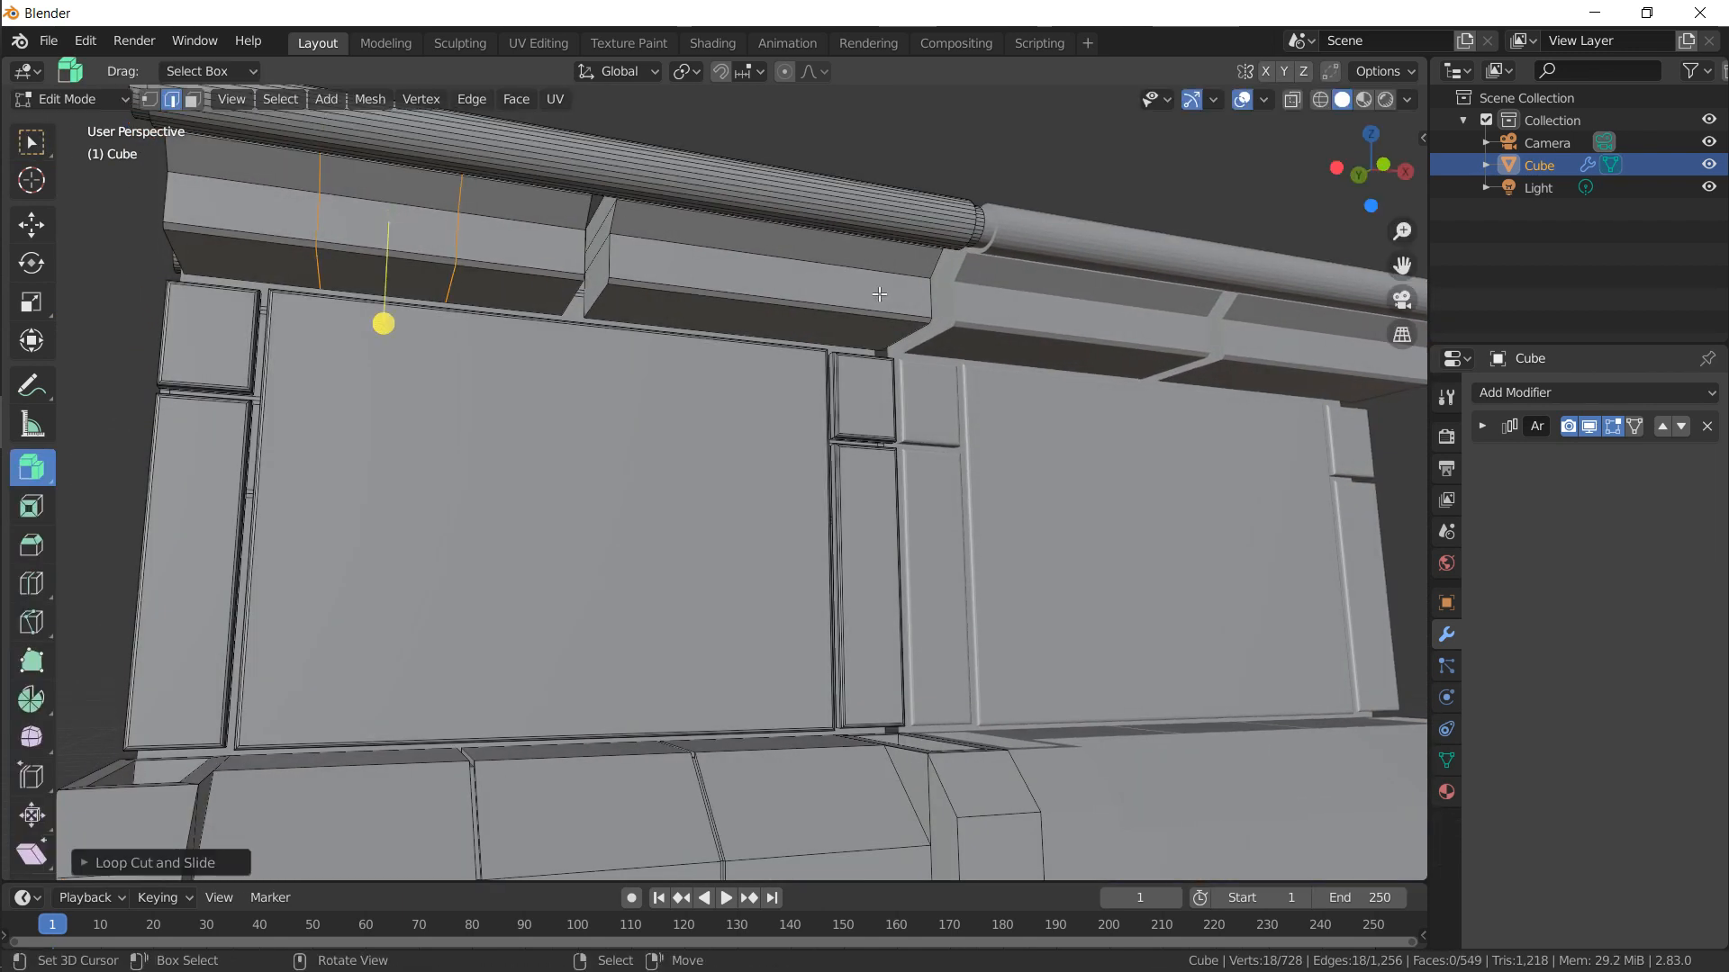
{"action": "key", "text": "ctrl+r"}
{"action": "left_click", "coordinate": [782, 294]}
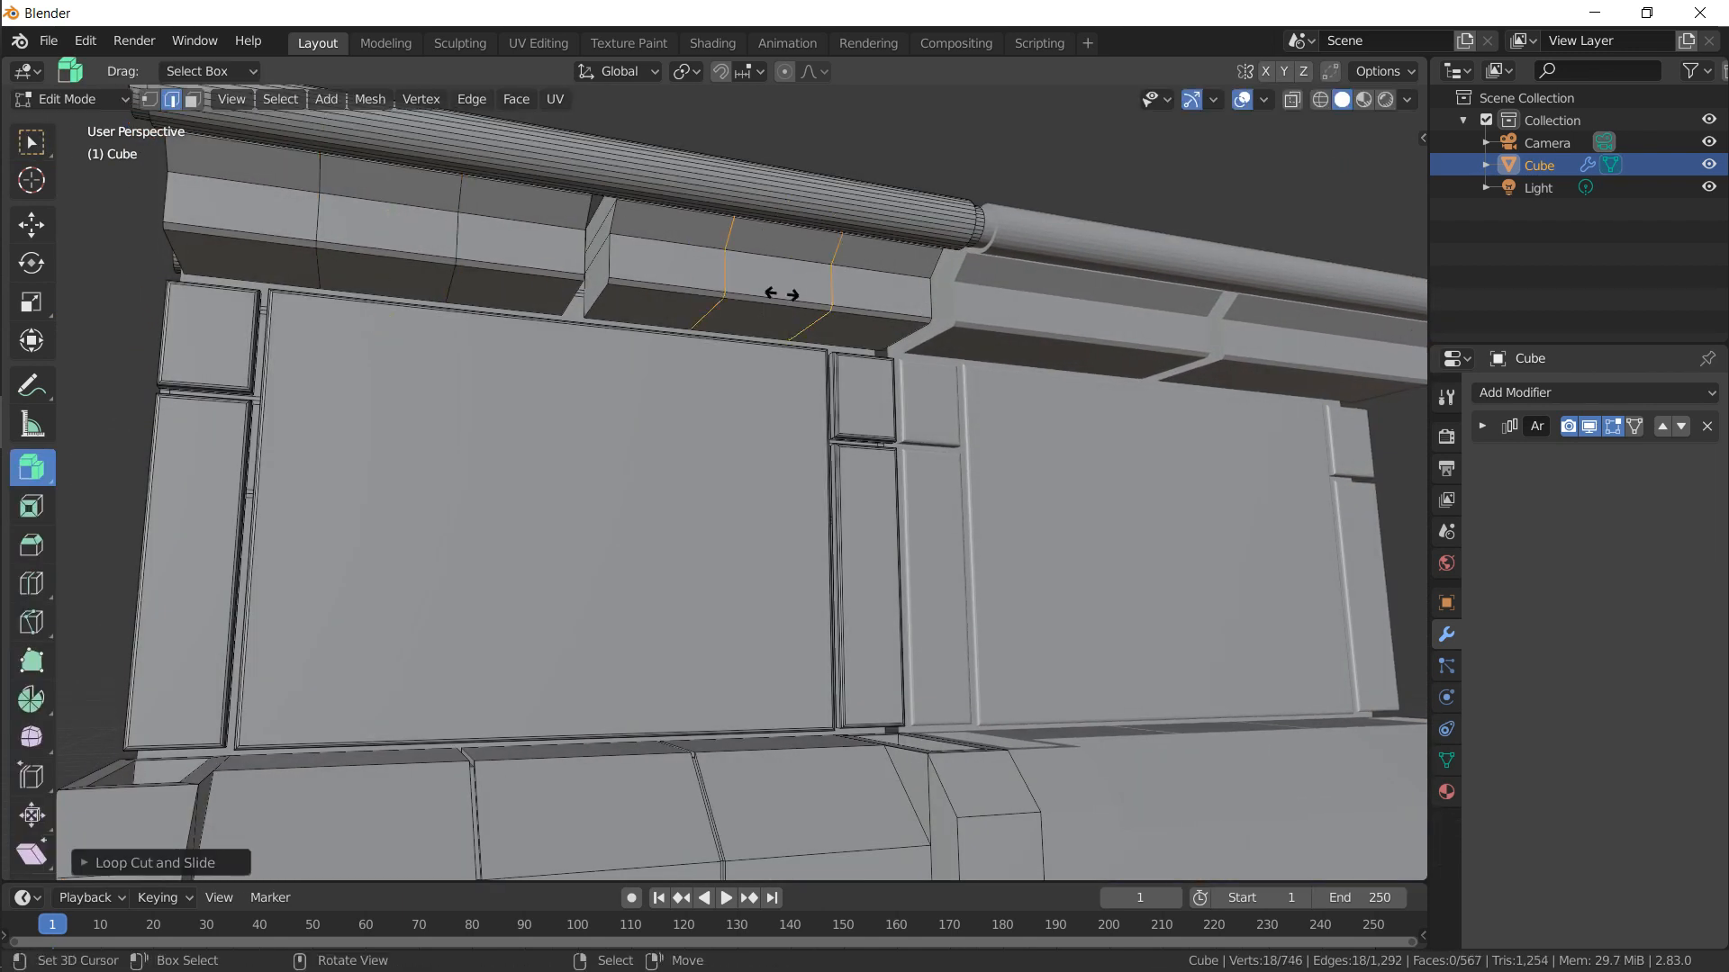
{"action": "right_click", "coordinate": [449, 121]}
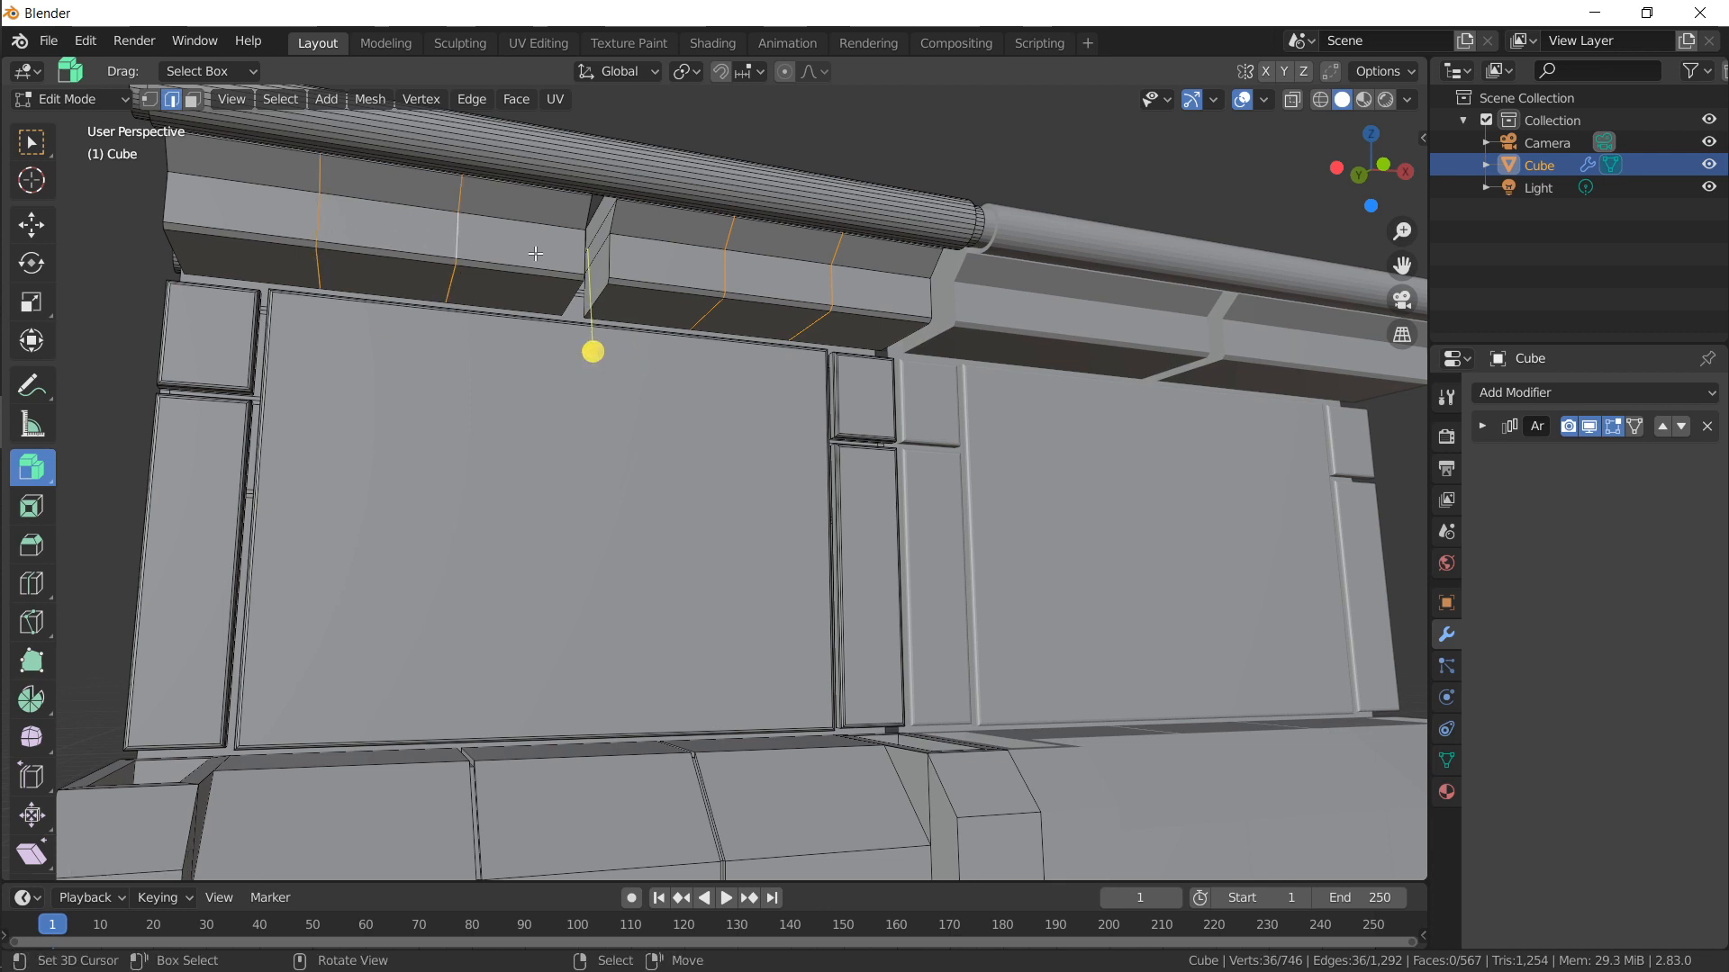
Select all four loop cuts on the top blocks, bevel them into narrow strips and extrude the strips in place
{"action": "left_click_drag", "start_coordinate": [450, 282], "coordinate": [602, 365], "text": "alt"}
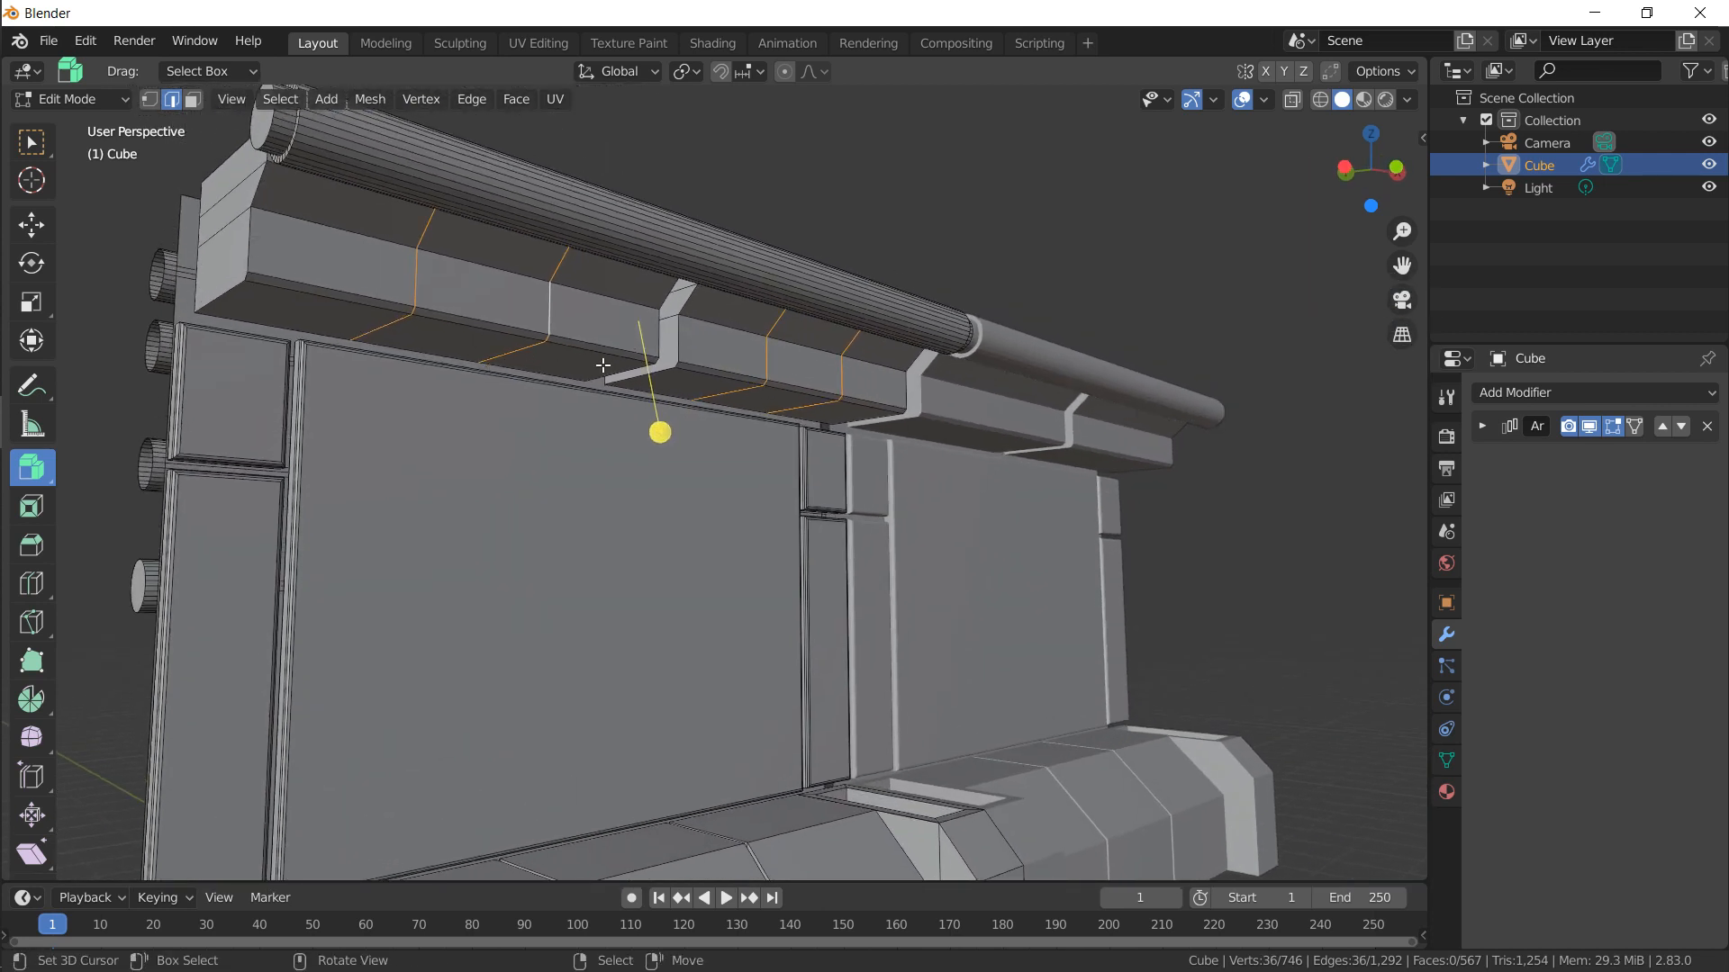
{"action": "key", "text": "ctrl+b"}
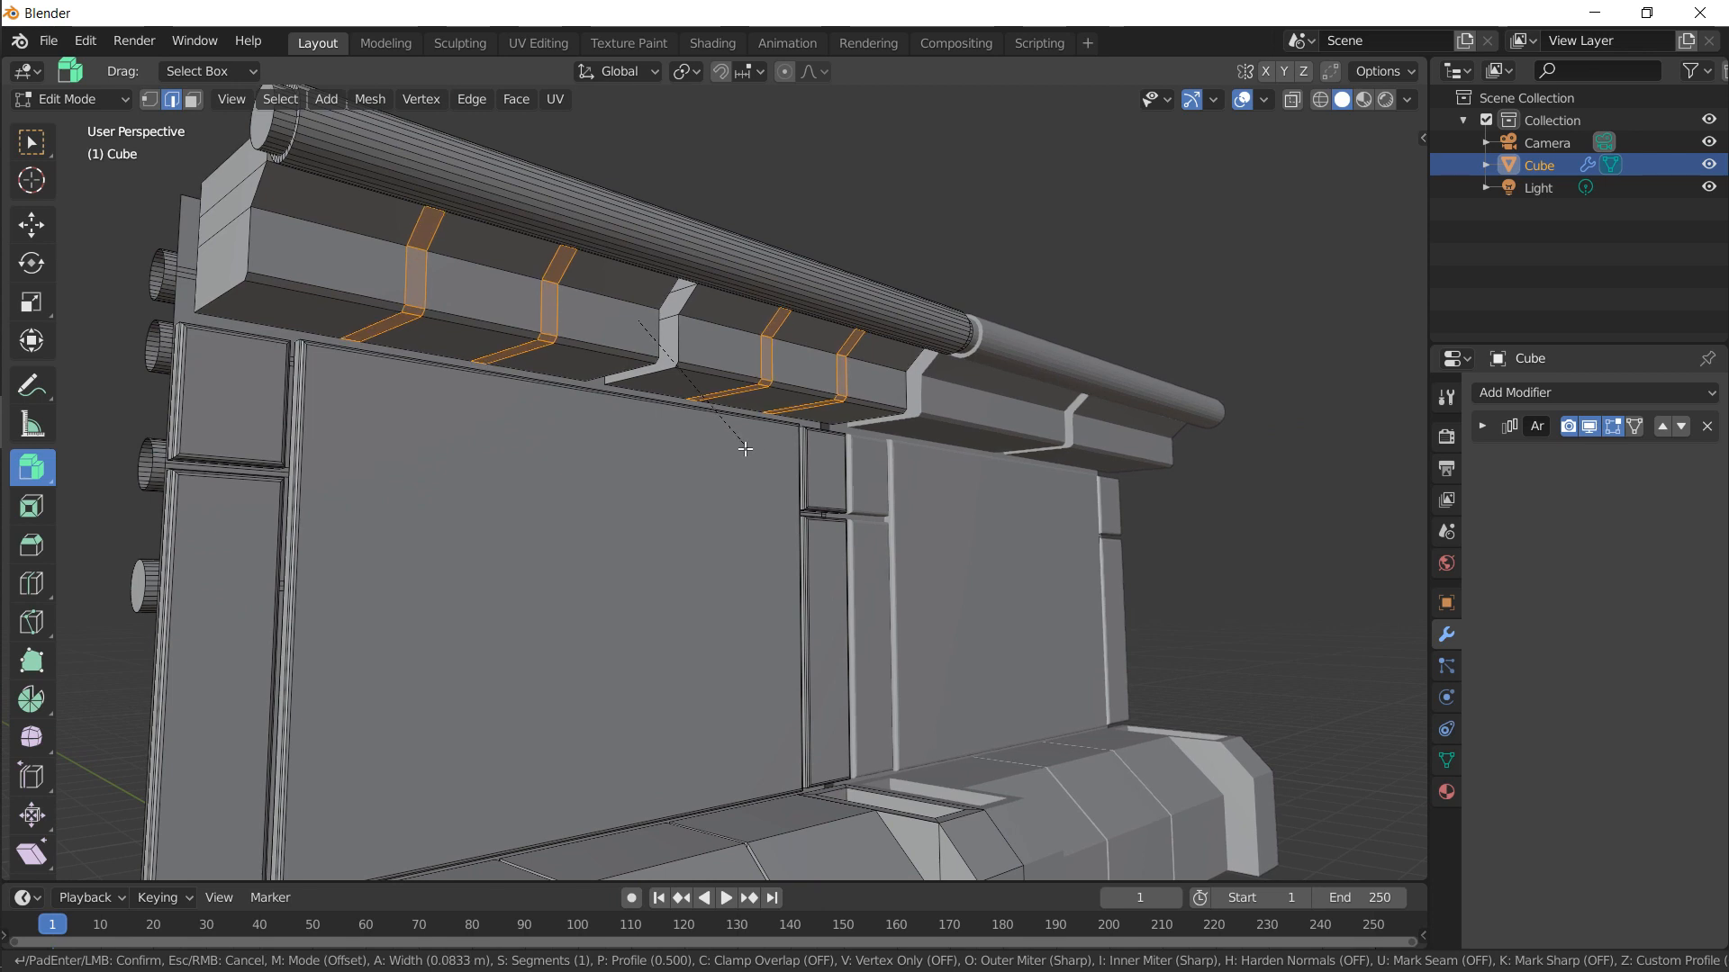
{"action": "left_click", "coordinate": [728, 437]}
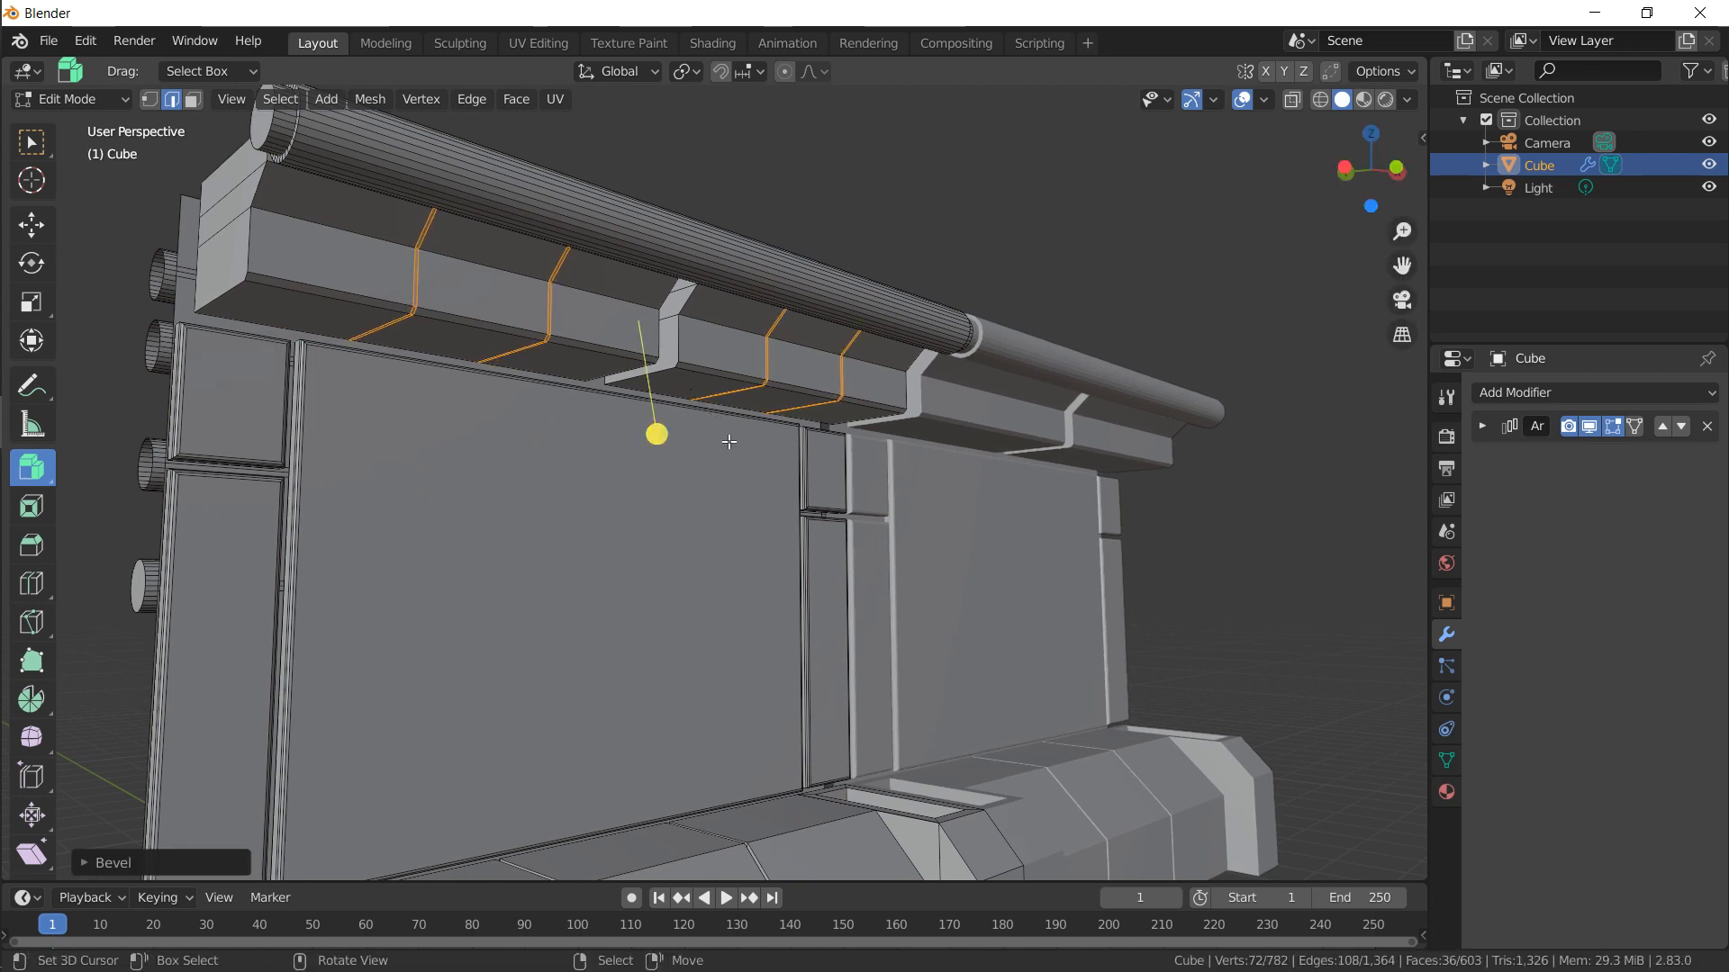
{"action": "key", "text": "e"}
{"action": "right_click", "coordinate": [729, 442]}
Set the pivot point to Individual Origins, scale the extruded strips to about 0.97 as grooves and return to Object Mode
{"action": "key", "text": "s"}
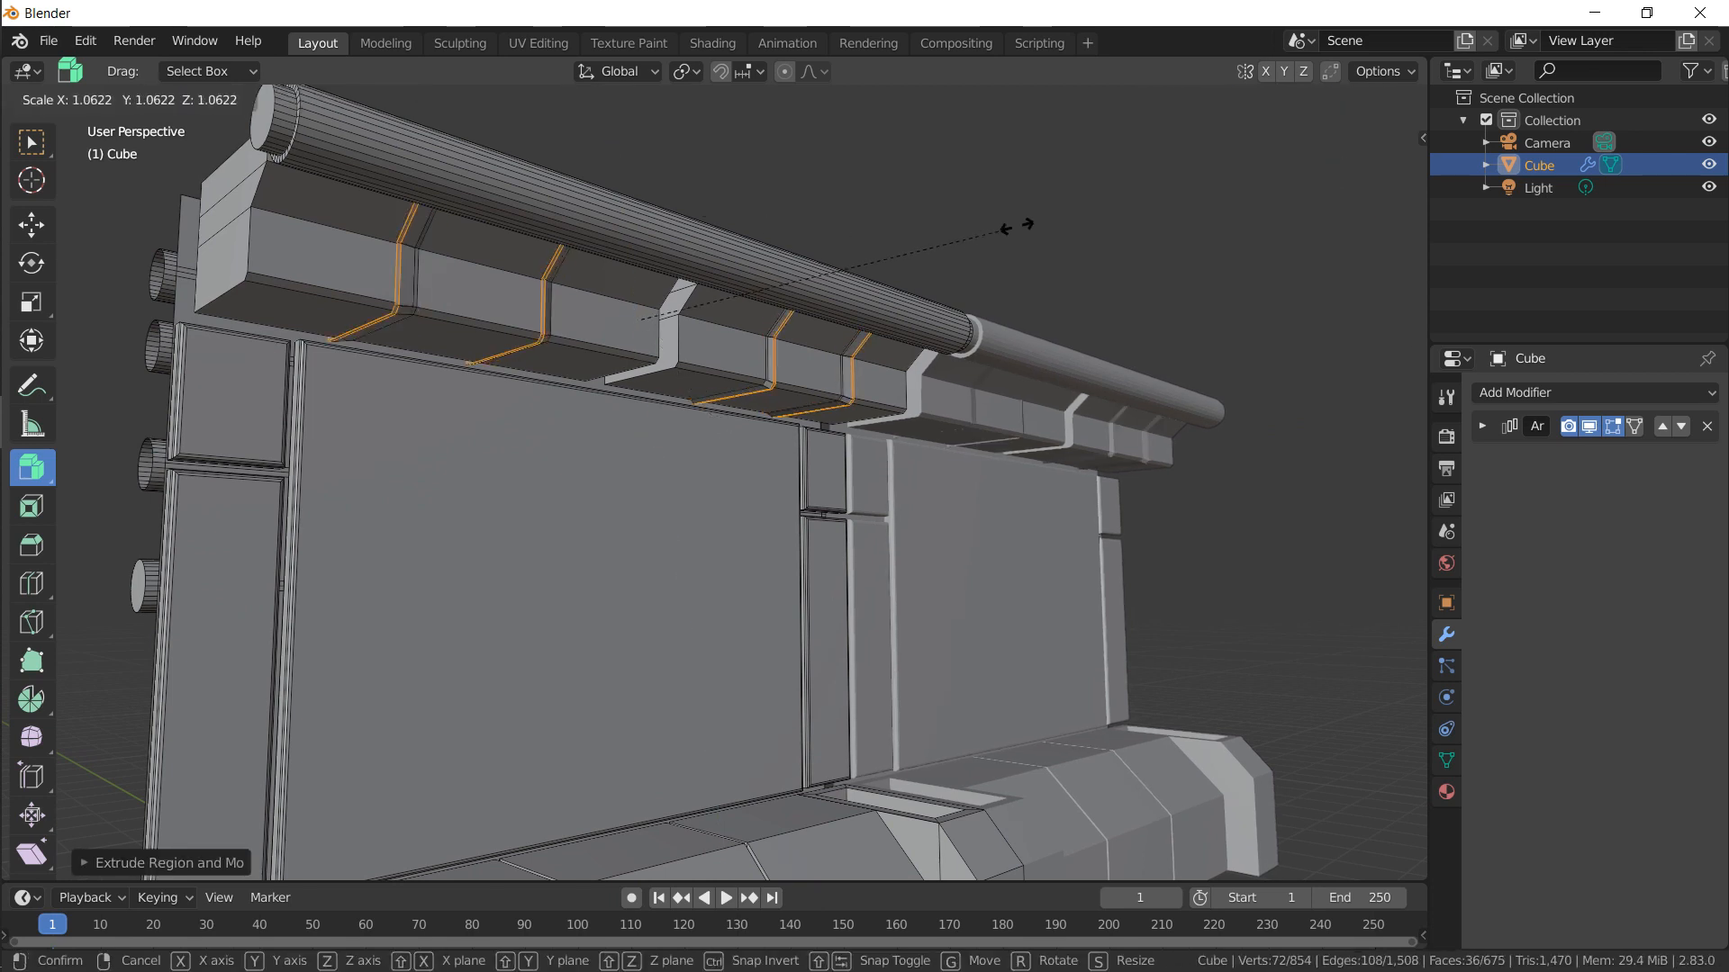
{"action": "right_click", "coordinate": [1162, 154]}
{"action": "left_click", "coordinate": [689, 72]}
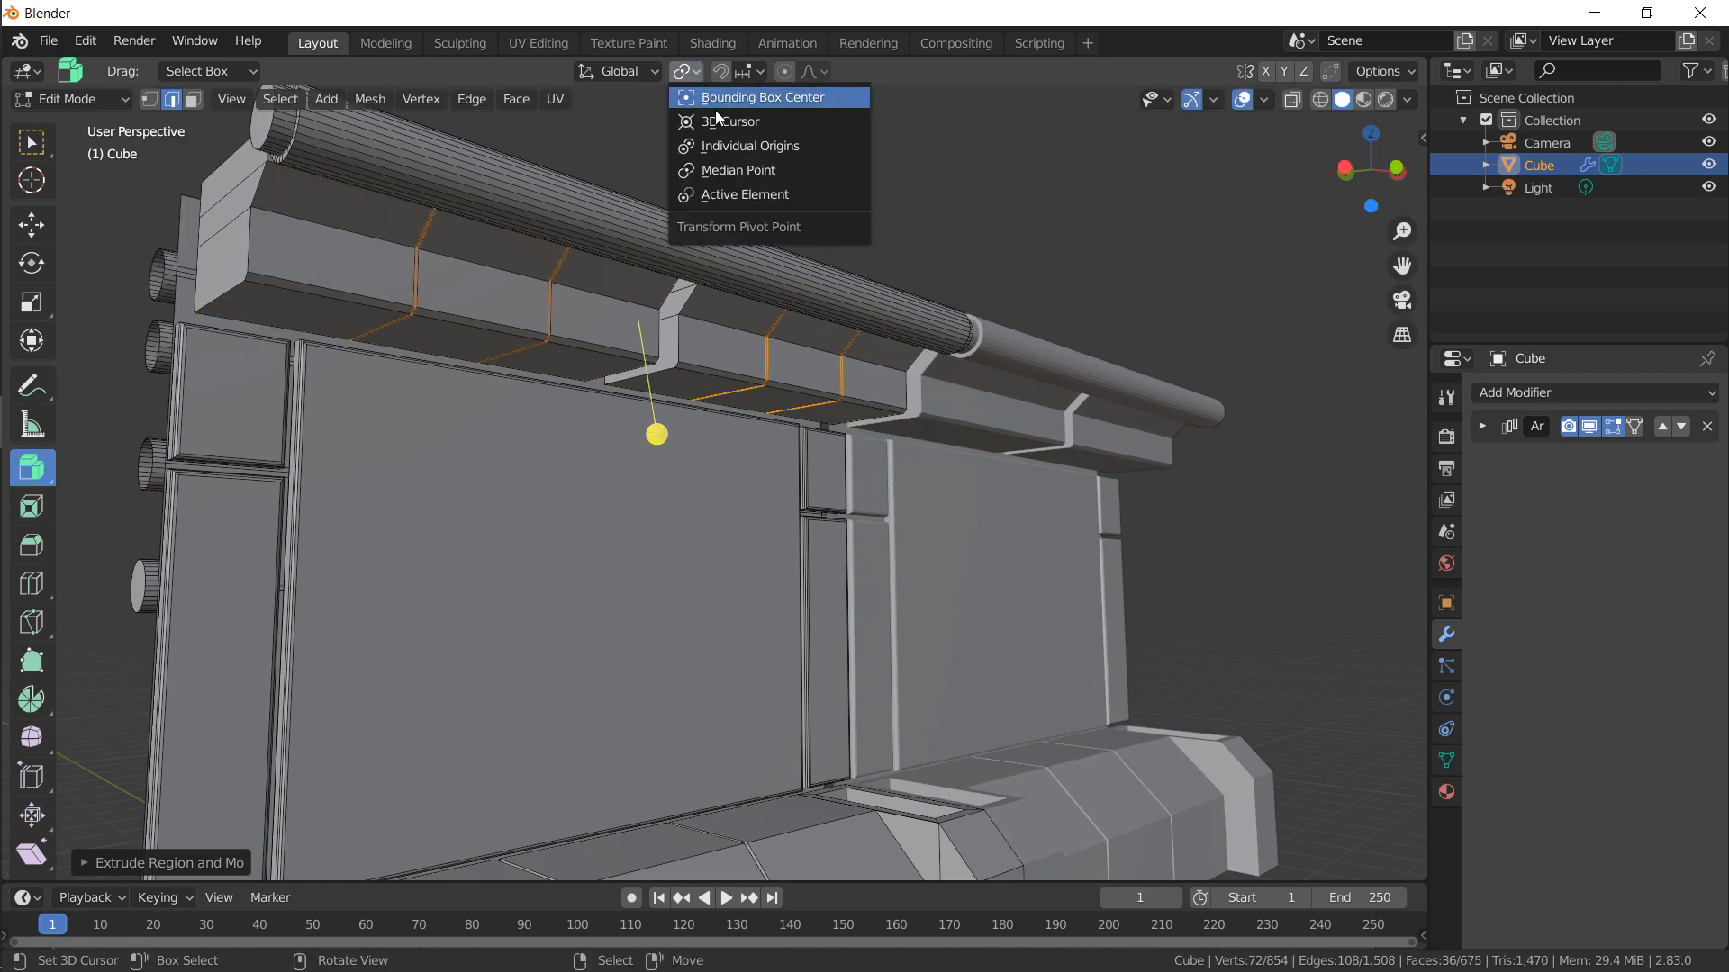
{"action": "left_click", "coordinate": [733, 144]}
{"action": "key", "text": "s"}
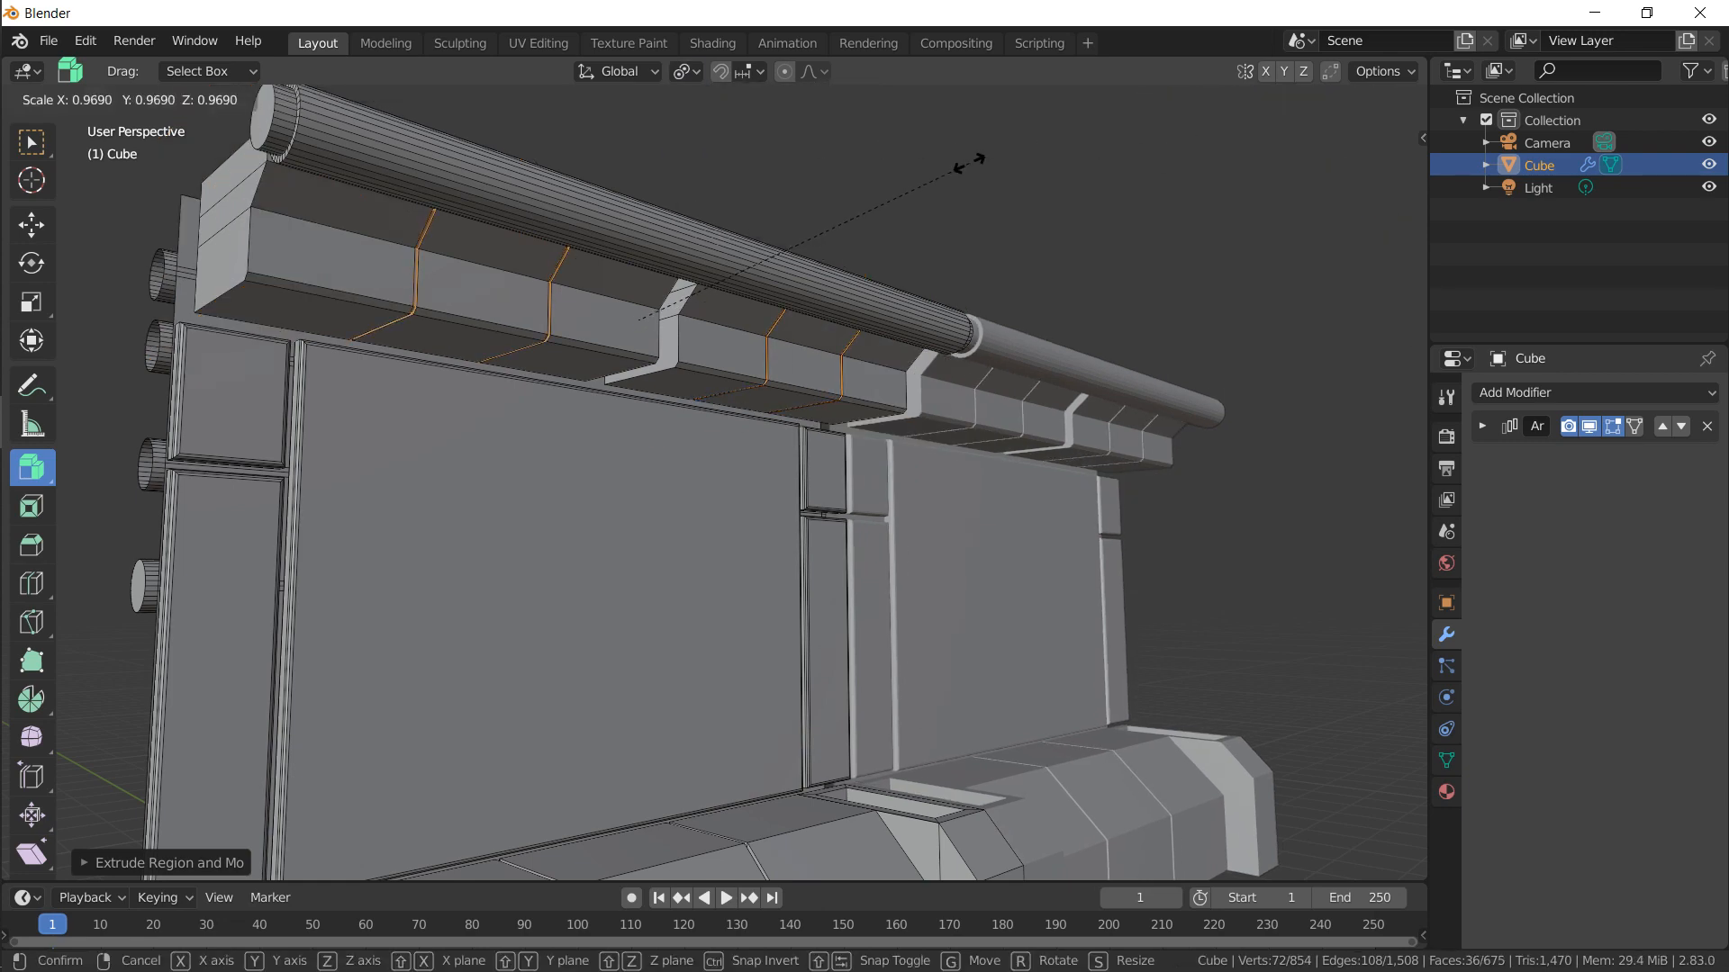
{"action": "left_click", "coordinate": [966, 163]}
{"action": "key", "text": "Tab"}
Duplicate the inner back face of both end-block recesses and shift the copies slightly along Y into the recesses
{"action": "middle_click_drag", "start_coordinate": [890, 279], "coordinate": [856, 257]}
{"action": "middle_click_drag", "start_coordinate": [673, 326], "coordinate": [536, 569]}
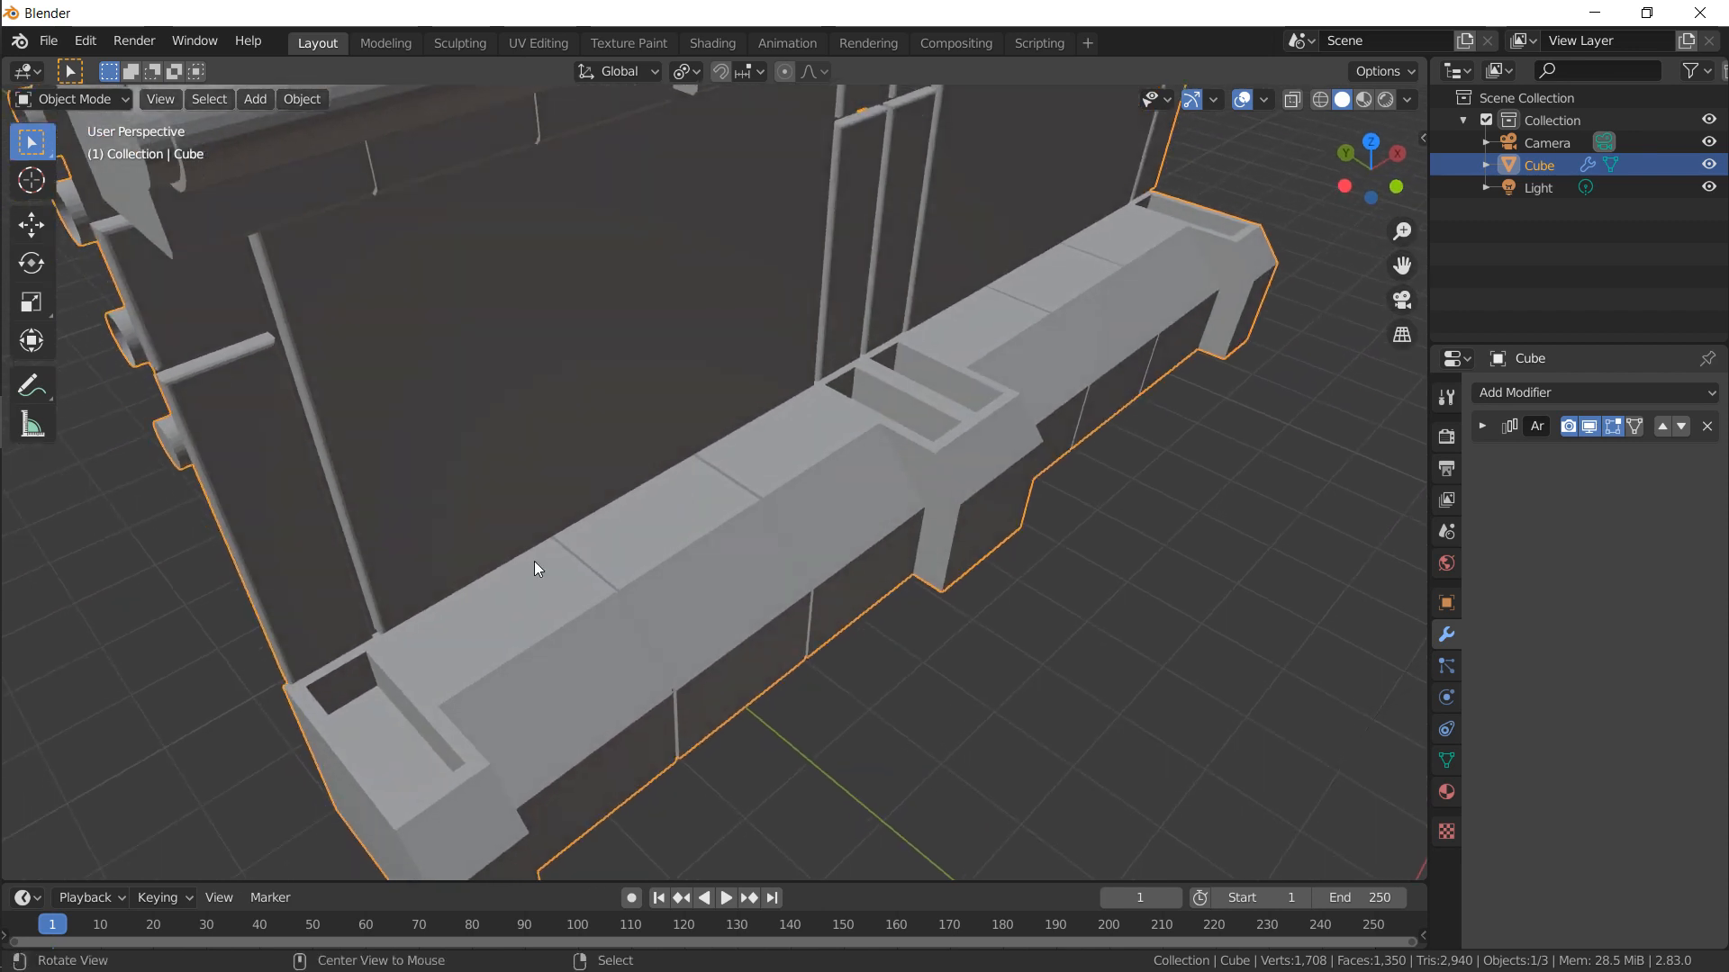
{"action": "key", "text": "Tab"}
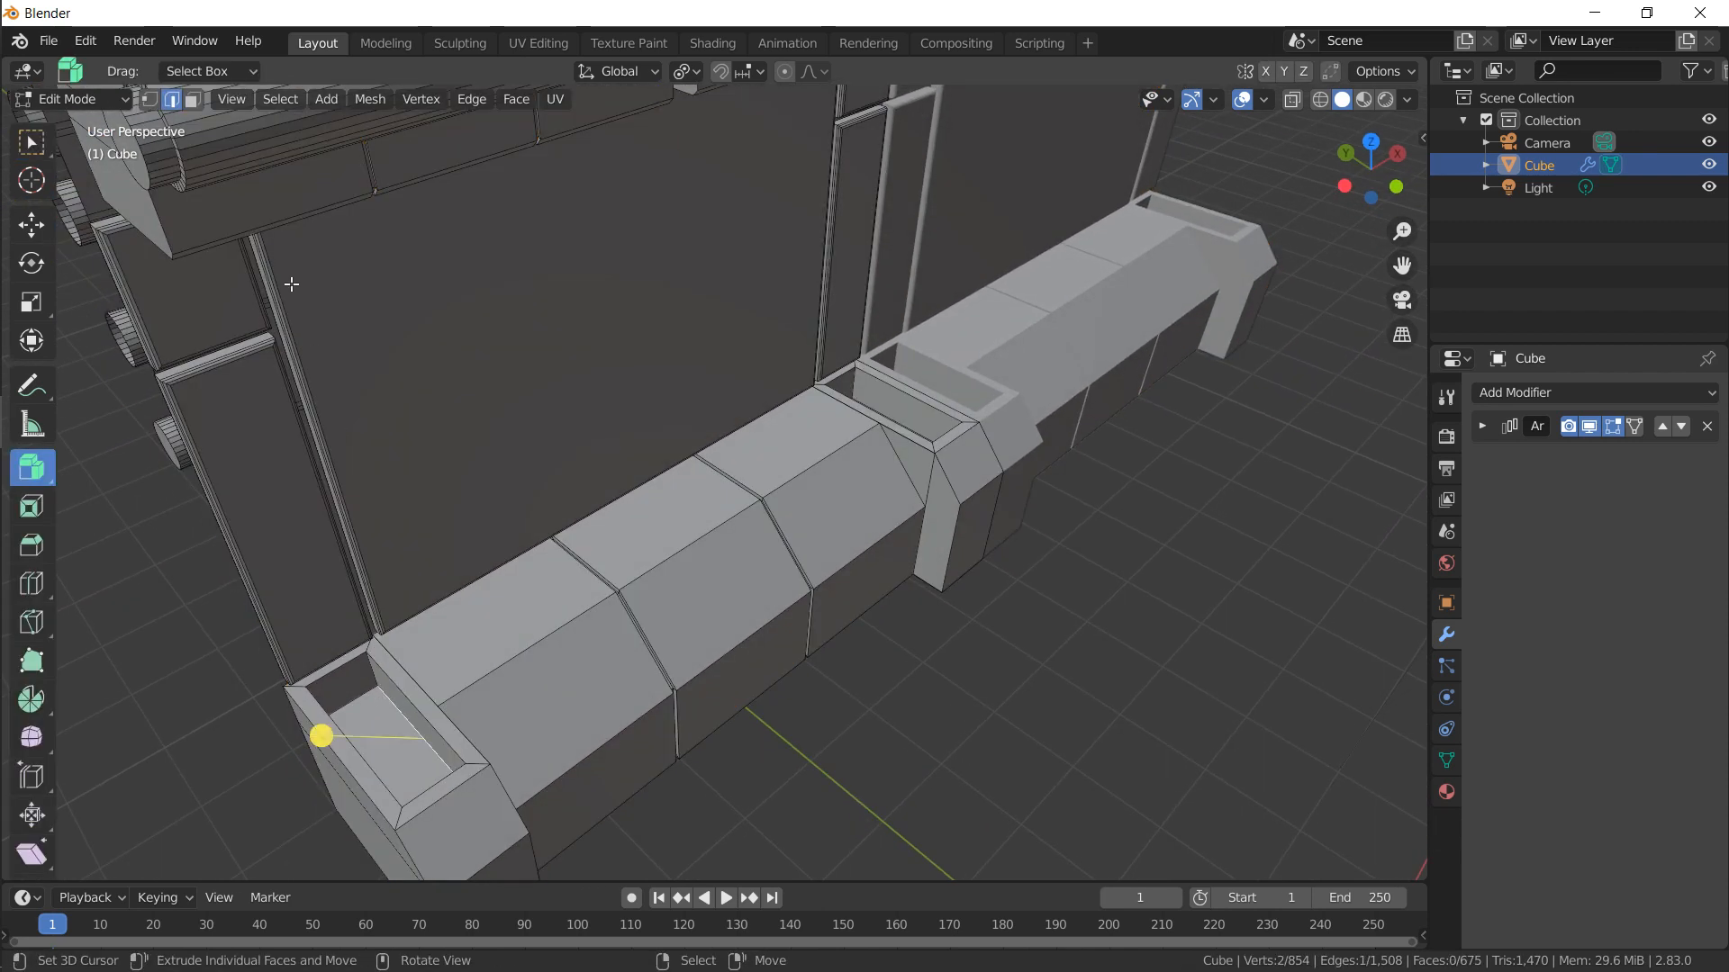
{"action": "left_click", "coordinate": [195, 105]}
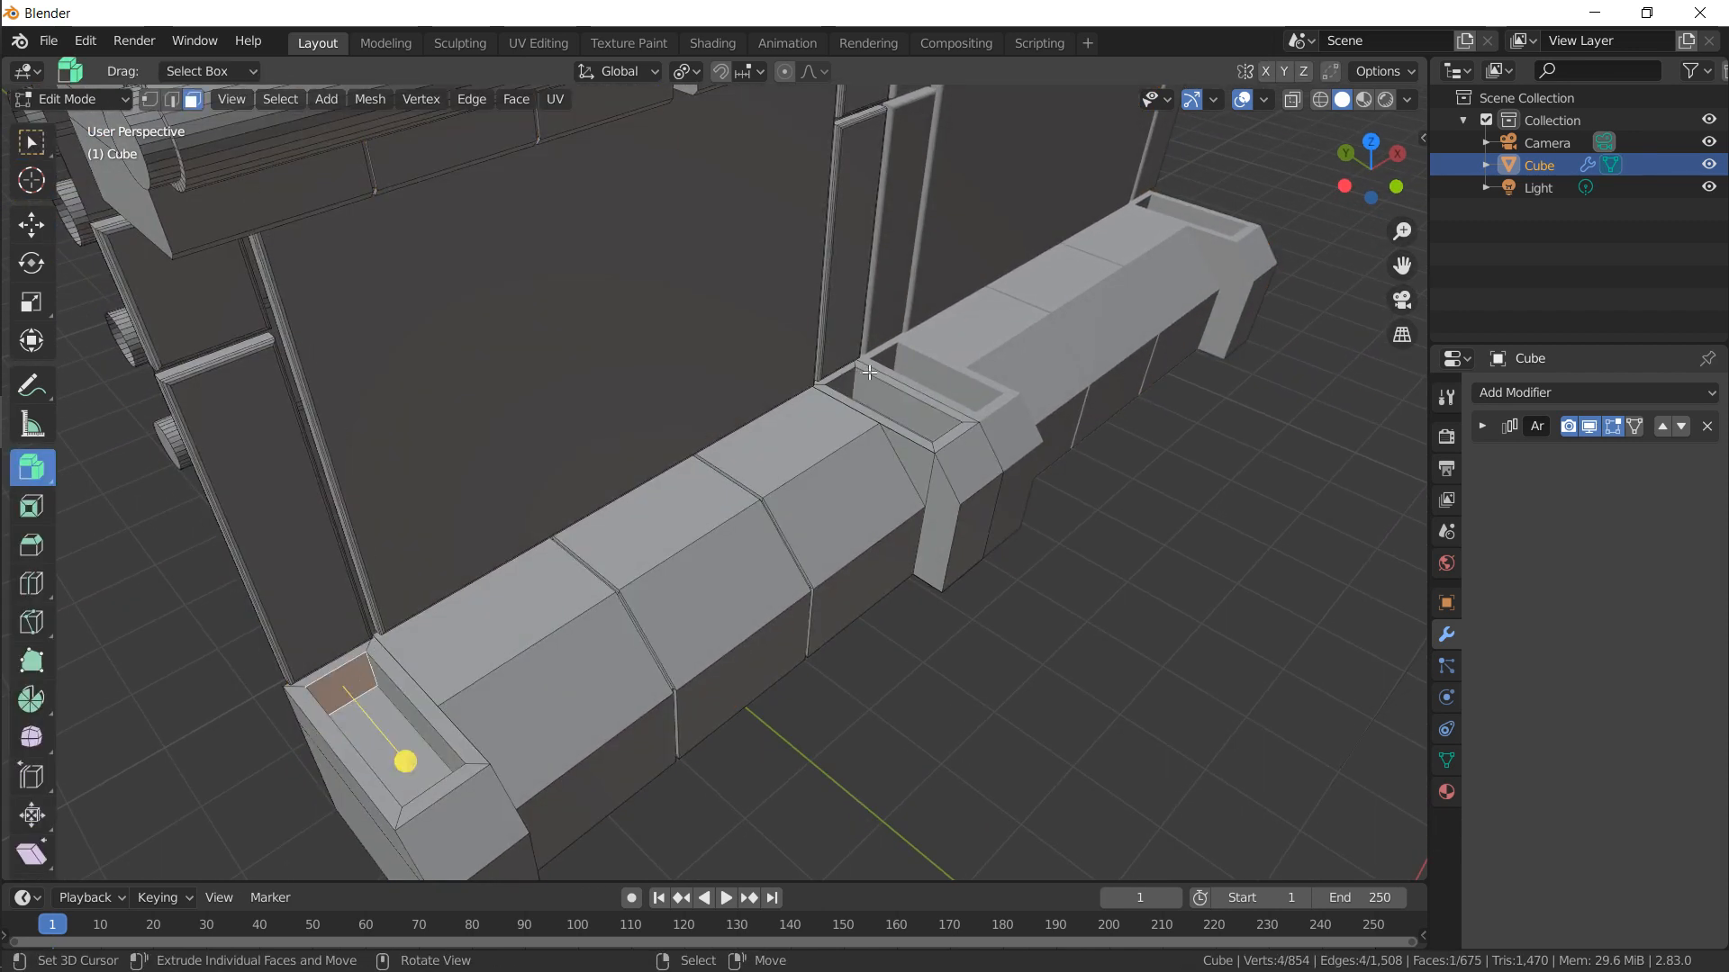
{"action": "left_click", "coordinate": [842, 385], "text": "shift"}
{"action": "key", "text": "shift+d"}
{"action": "right_click", "coordinate": [844, 382]}
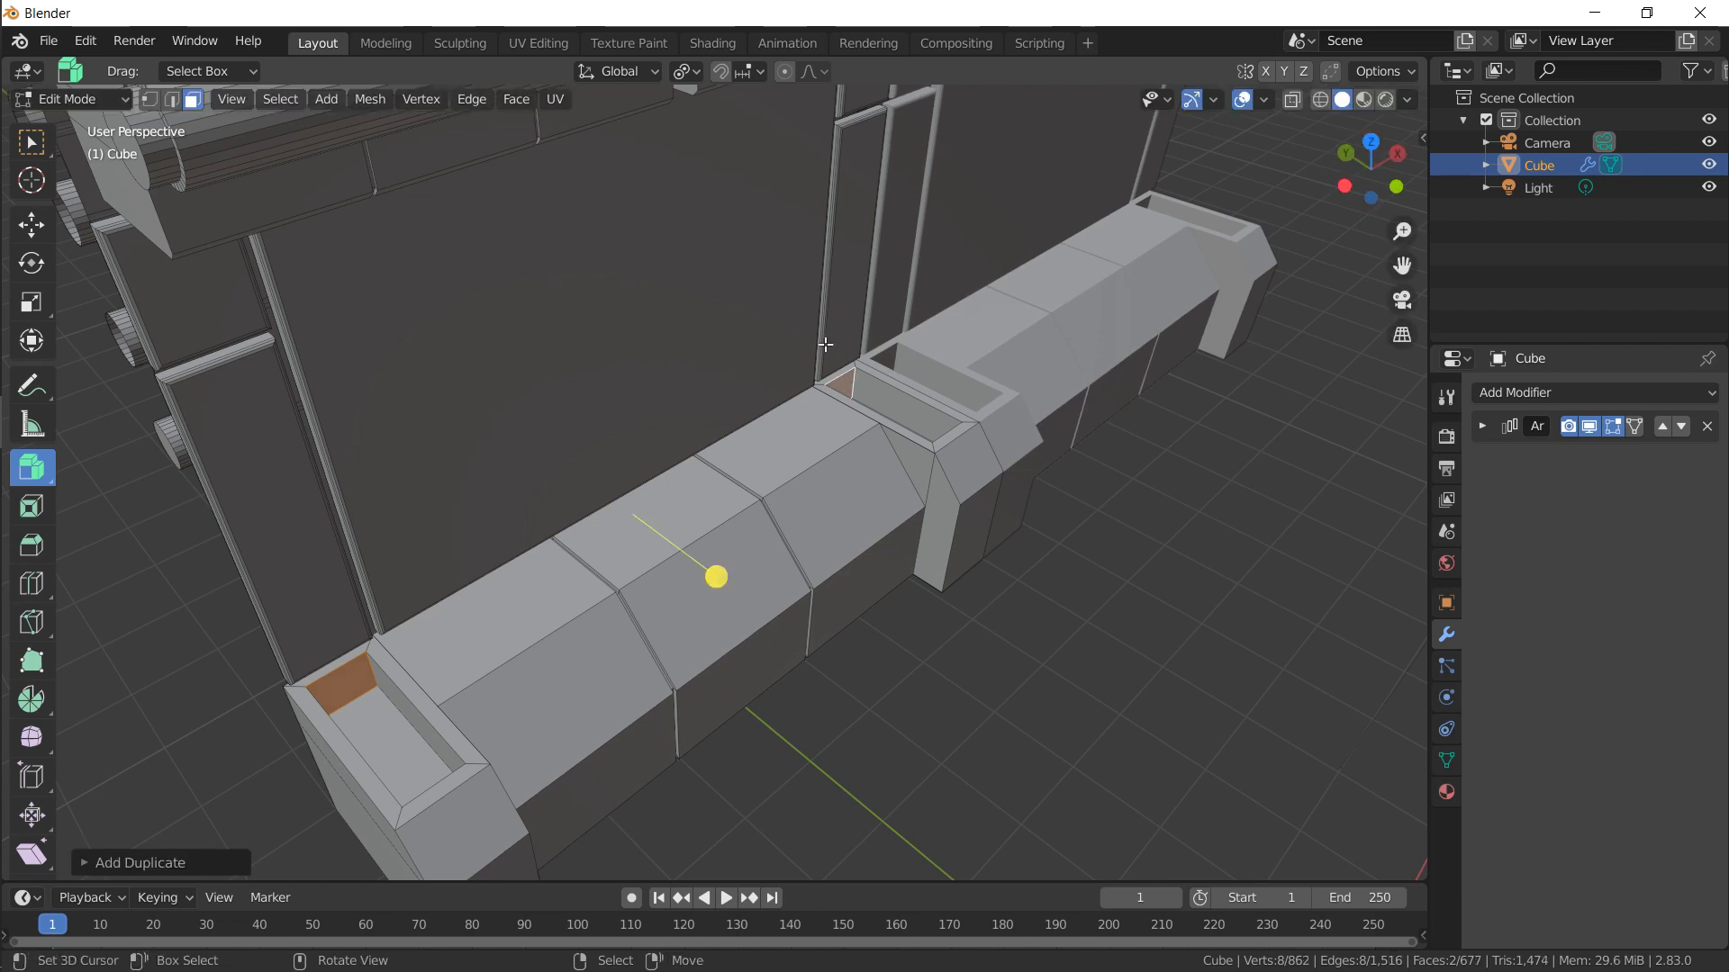
{"action": "left_click", "coordinate": [30, 224]}
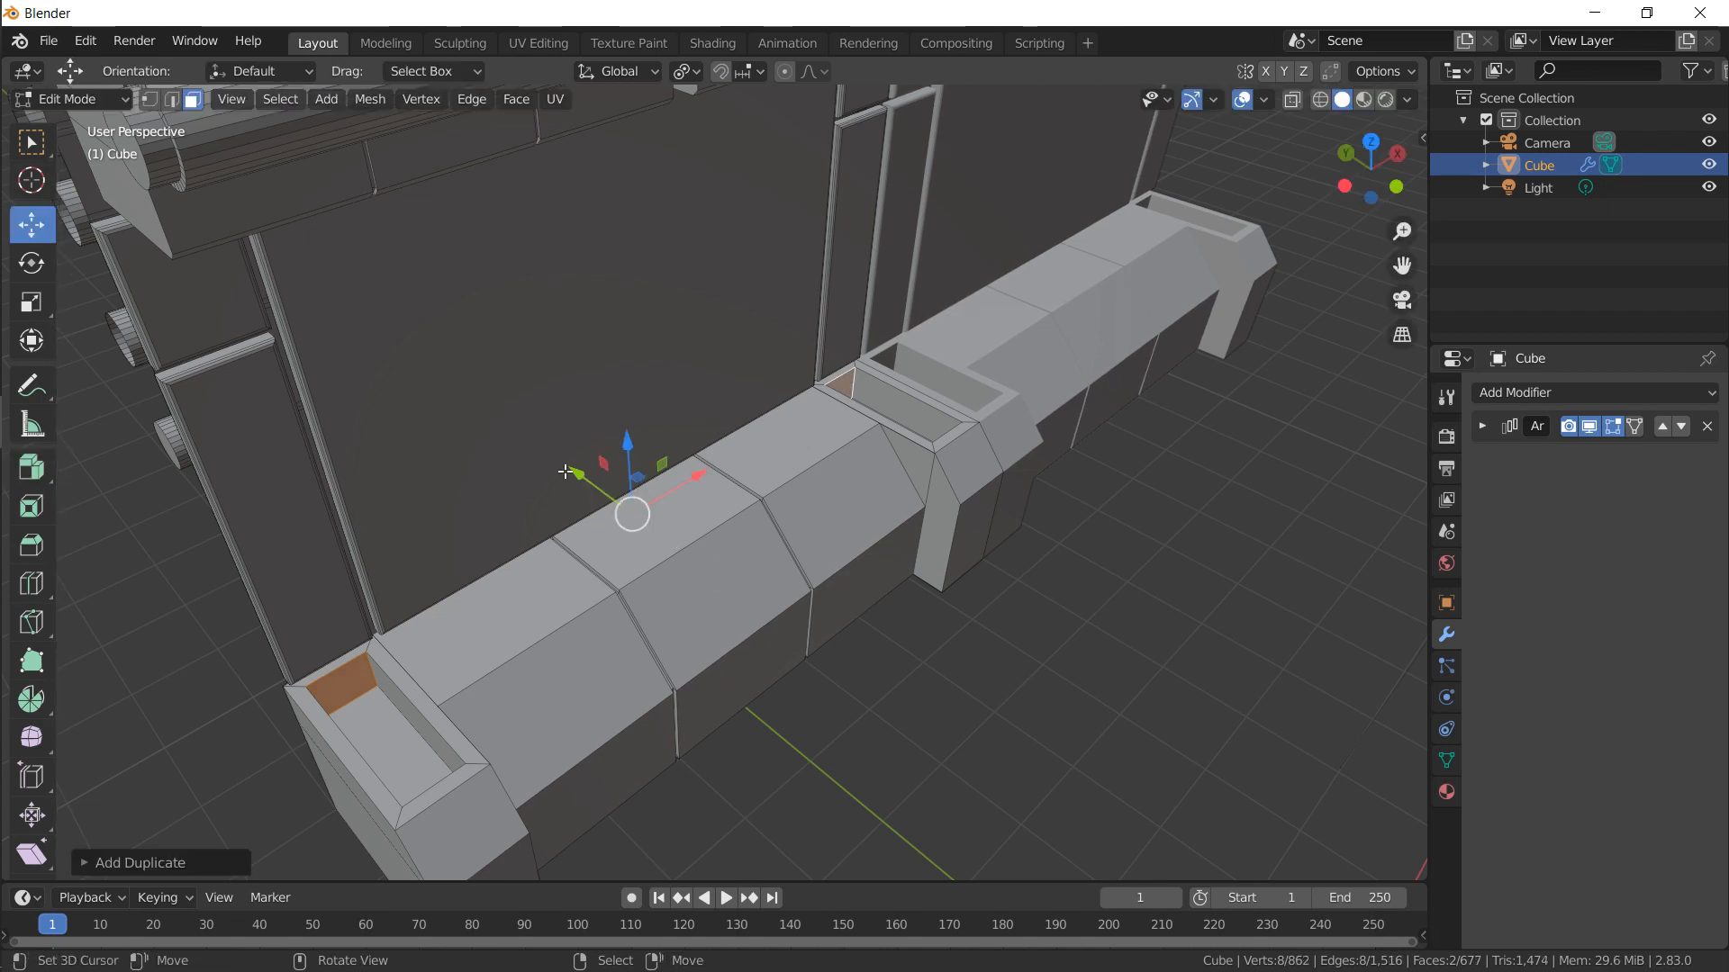
{"action": "left_click_drag", "start_coordinate": [564, 473], "coordinate": [592, 484]}
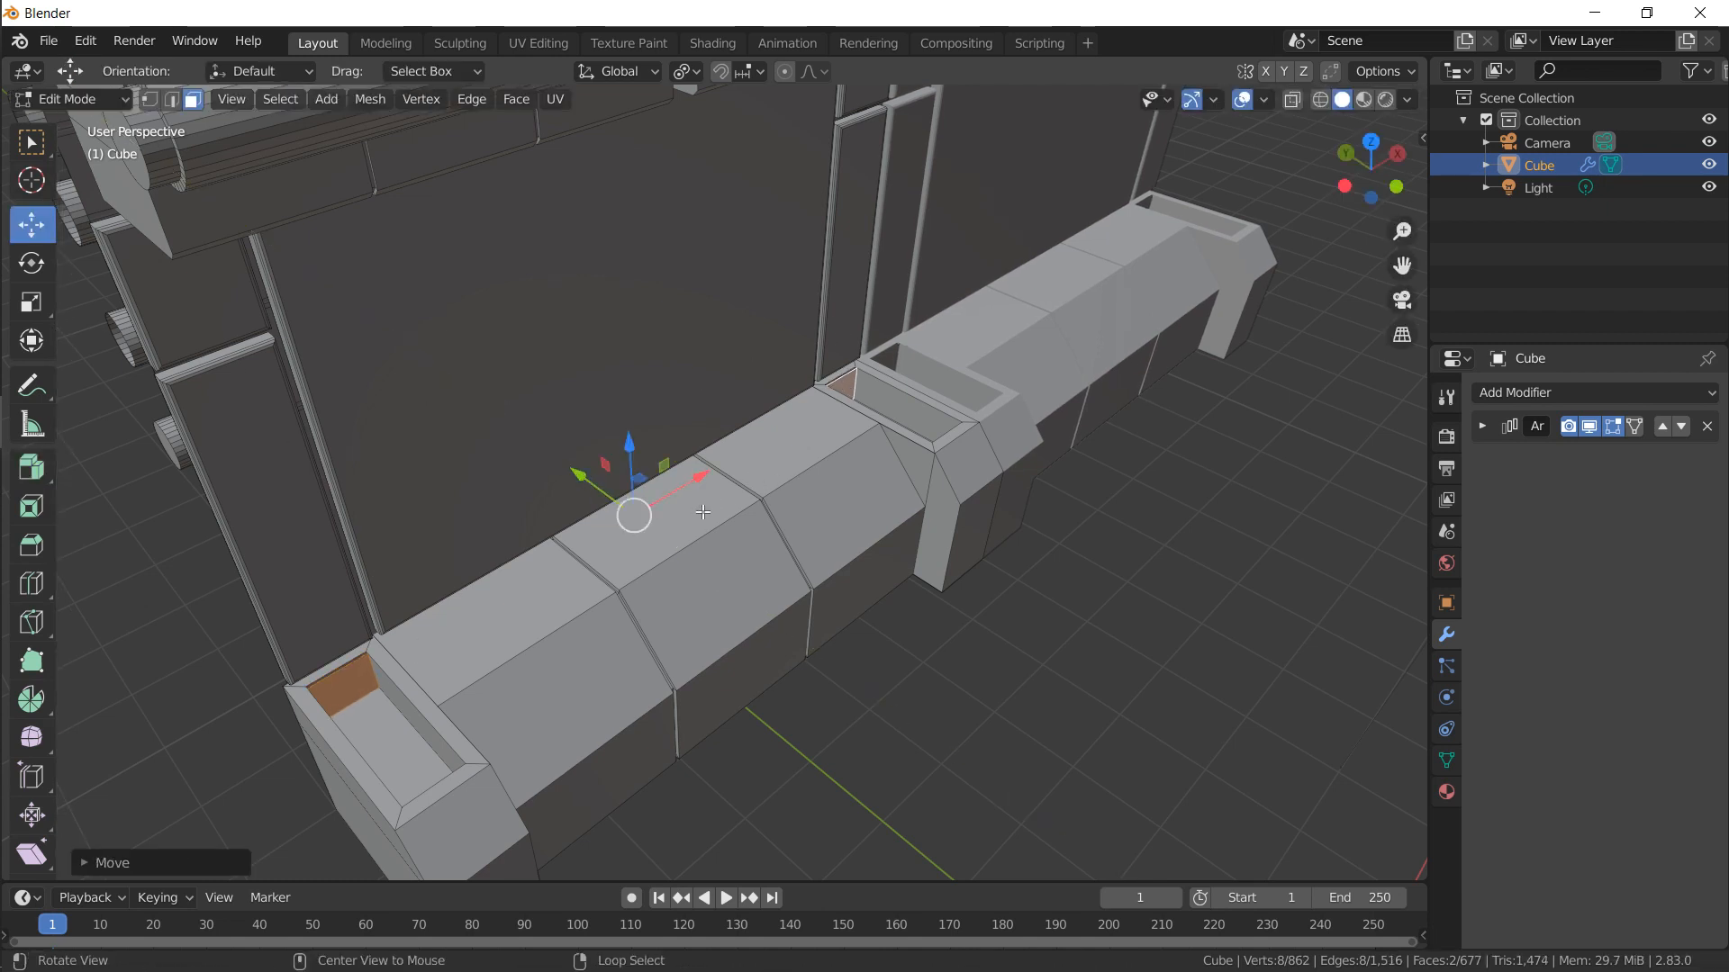
Extrude the duplicated recess faces about 0.023 m into thin slats and lower their front faces about 0.016 m along Z
{"action": "middle_click_drag", "start_coordinate": [703, 512], "coordinate": [714, 424]}
{"action": "scroll", "coordinate": [716, 424], "scroll_direction": "up", "scroll_amount": 4}
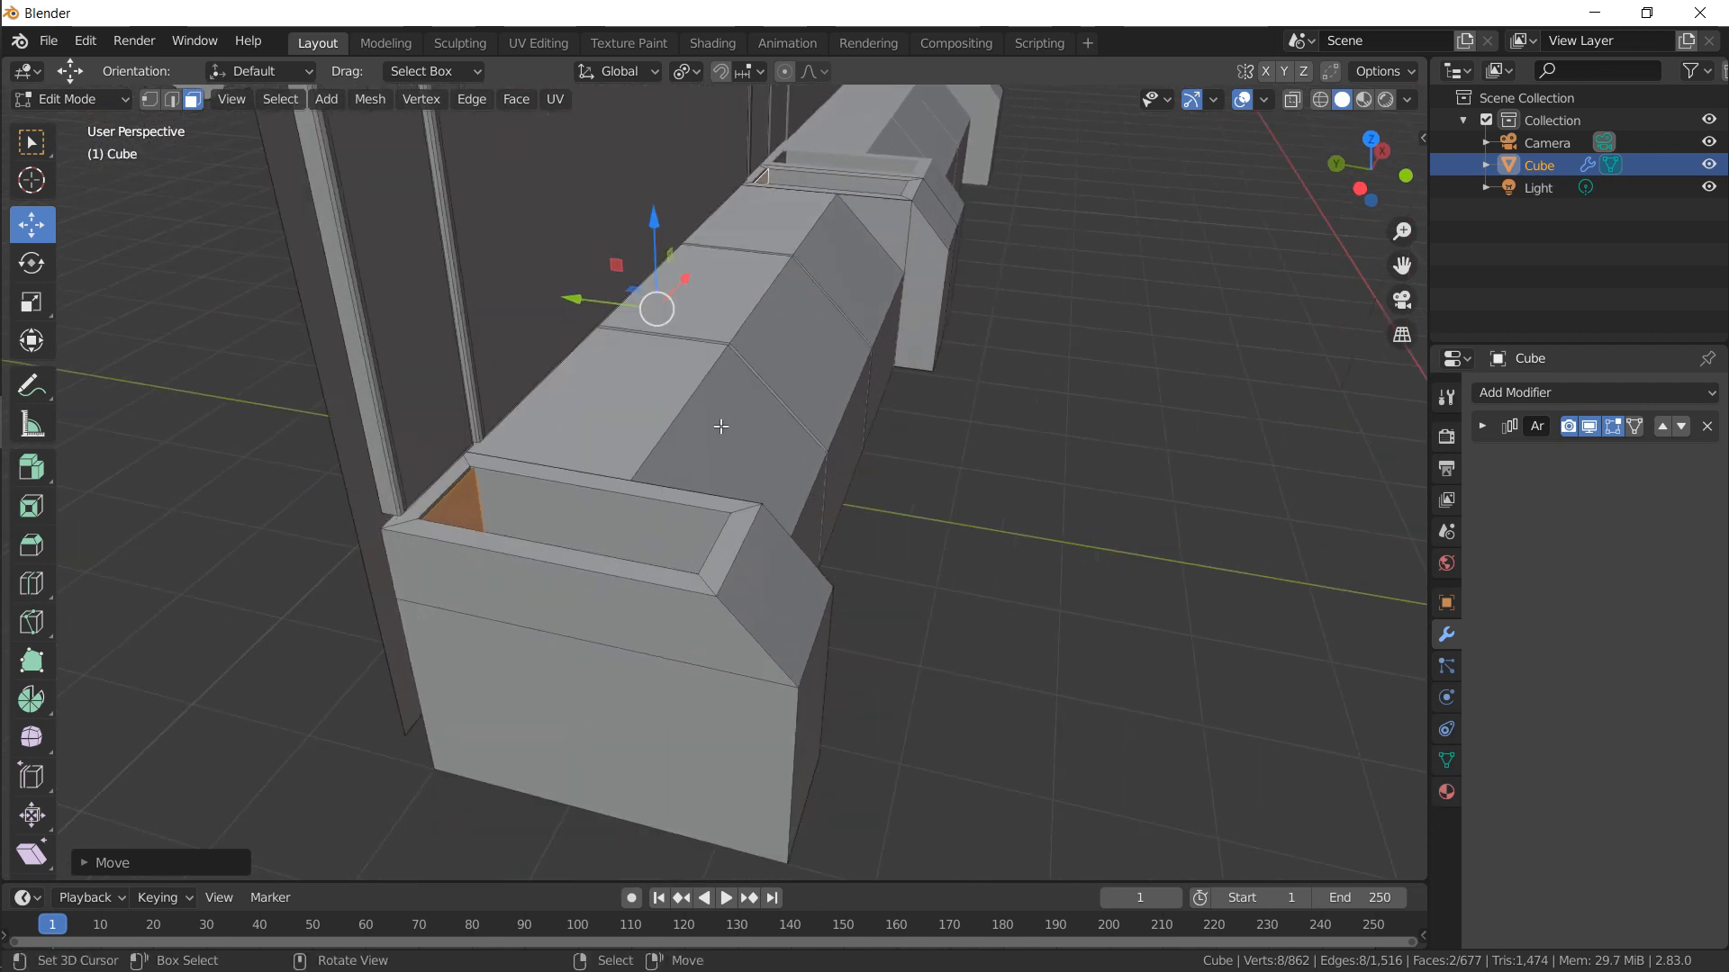
{"action": "scroll", "coordinate": [659, 404], "scroll_direction": "up", "scroll_amount": 1}
{"action": "key", "text": "e"}
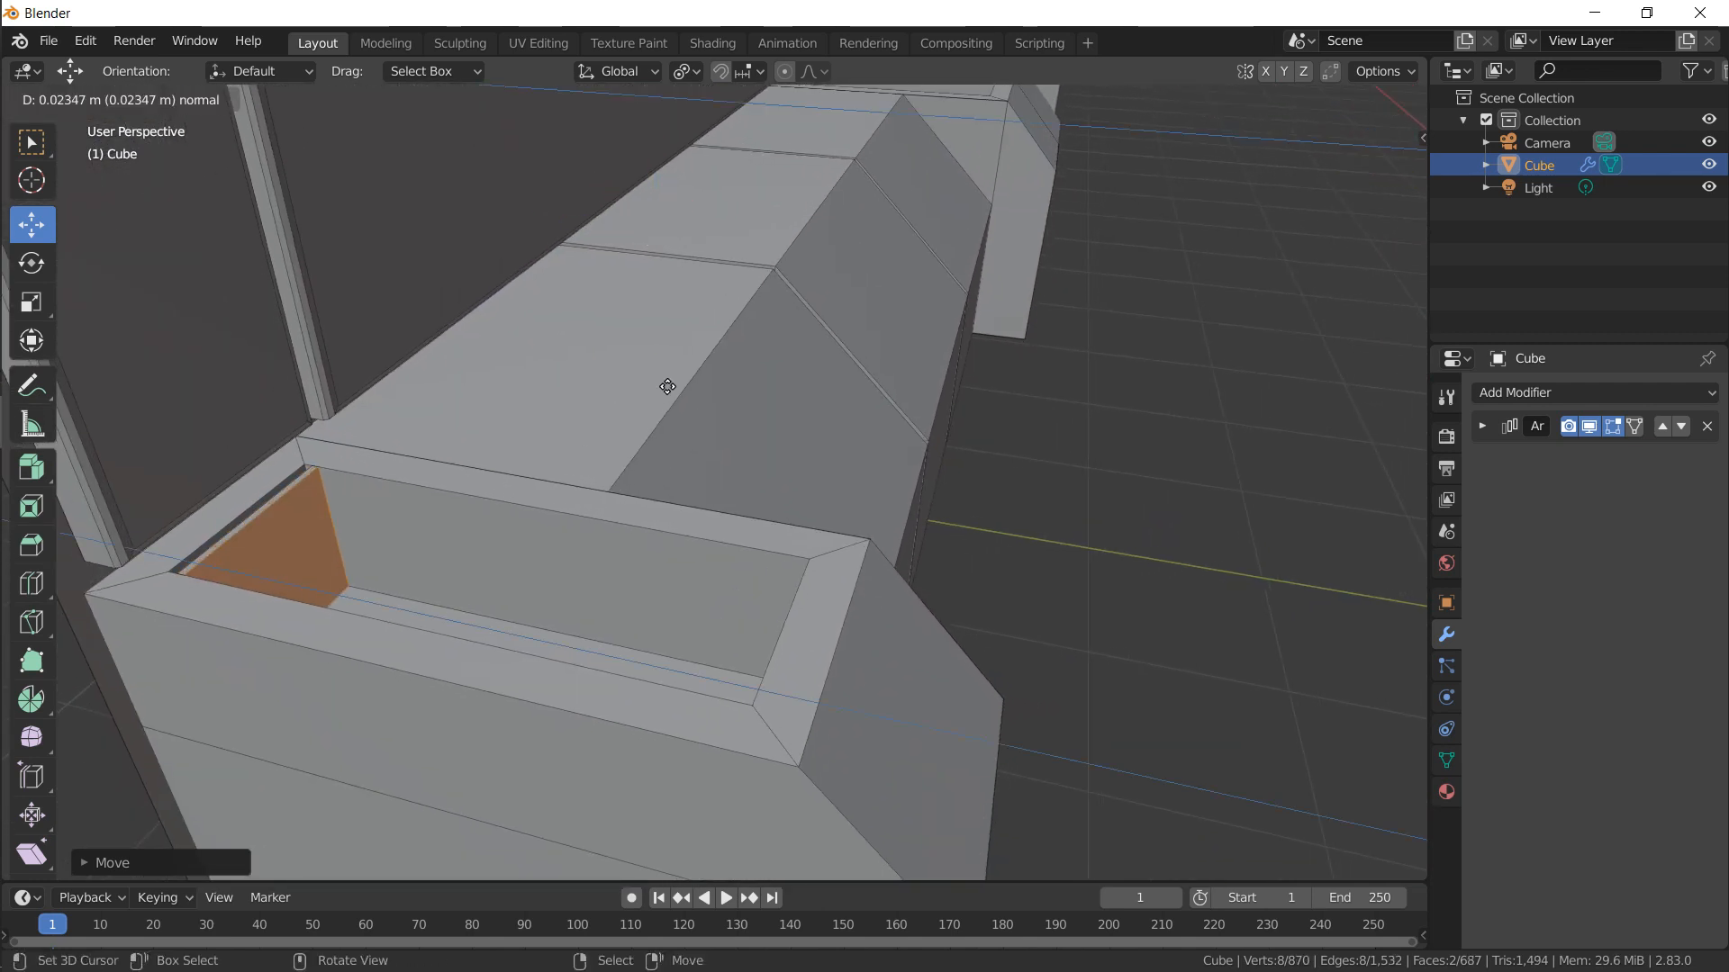
{"action": "left_click", "coordinate": [666, 389]}
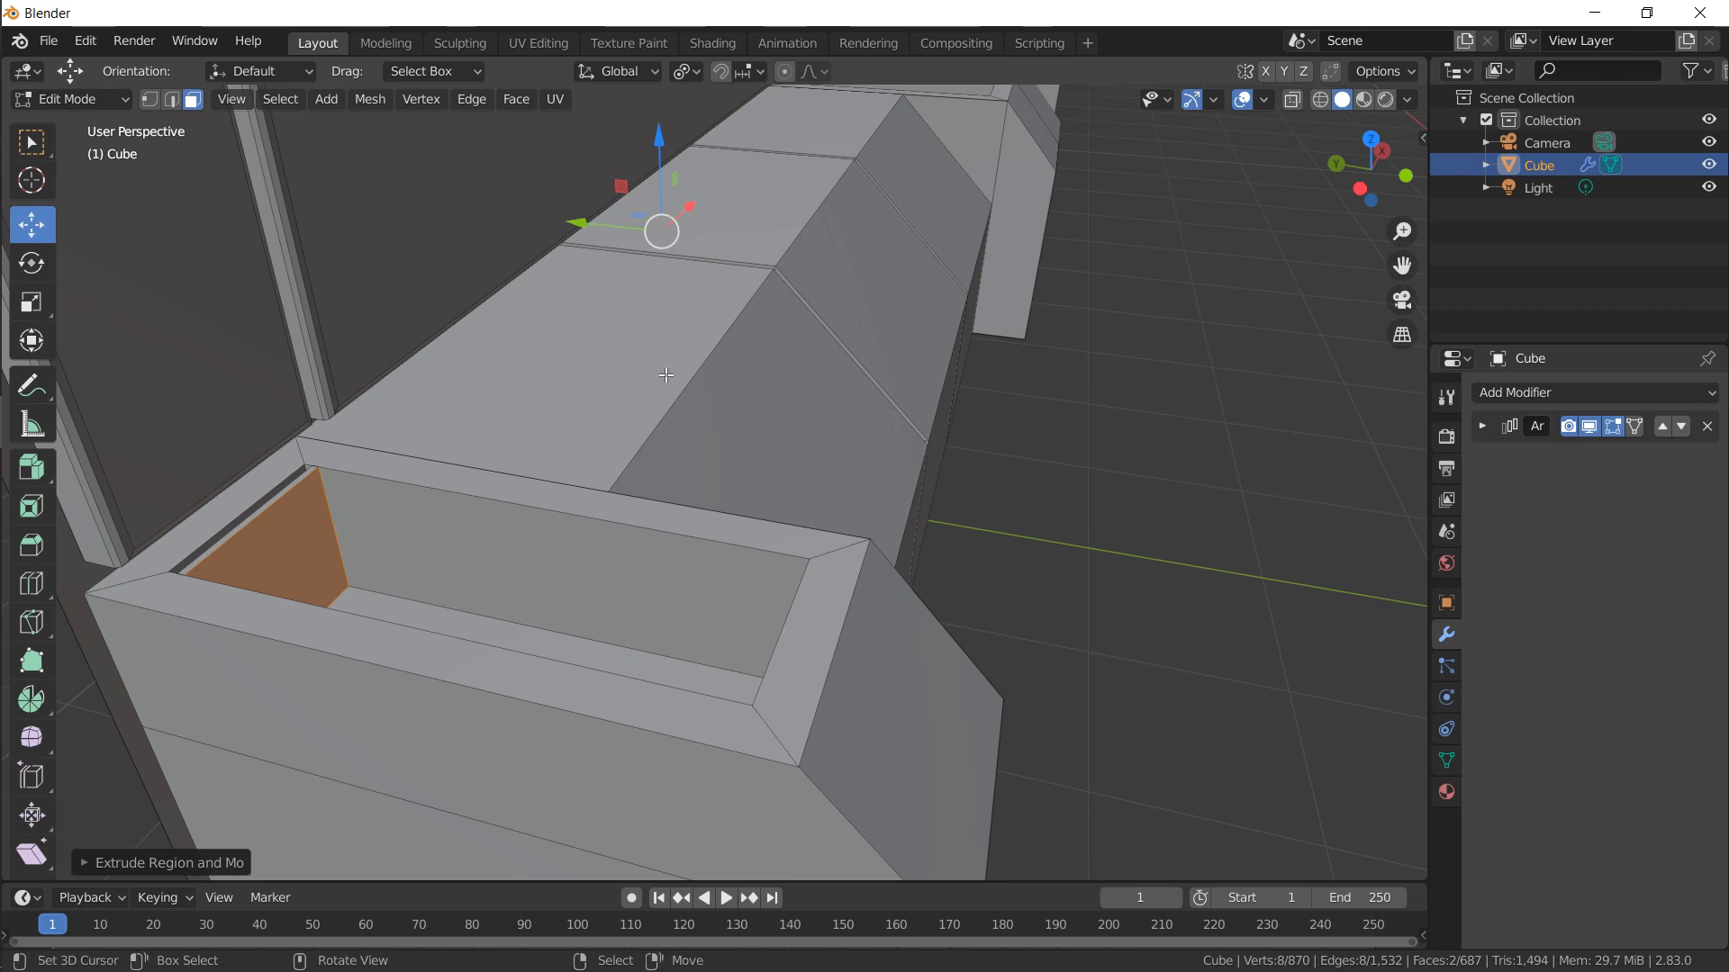
{"action": "key", "text": "g"}
{"action": "key", "text": "z"}
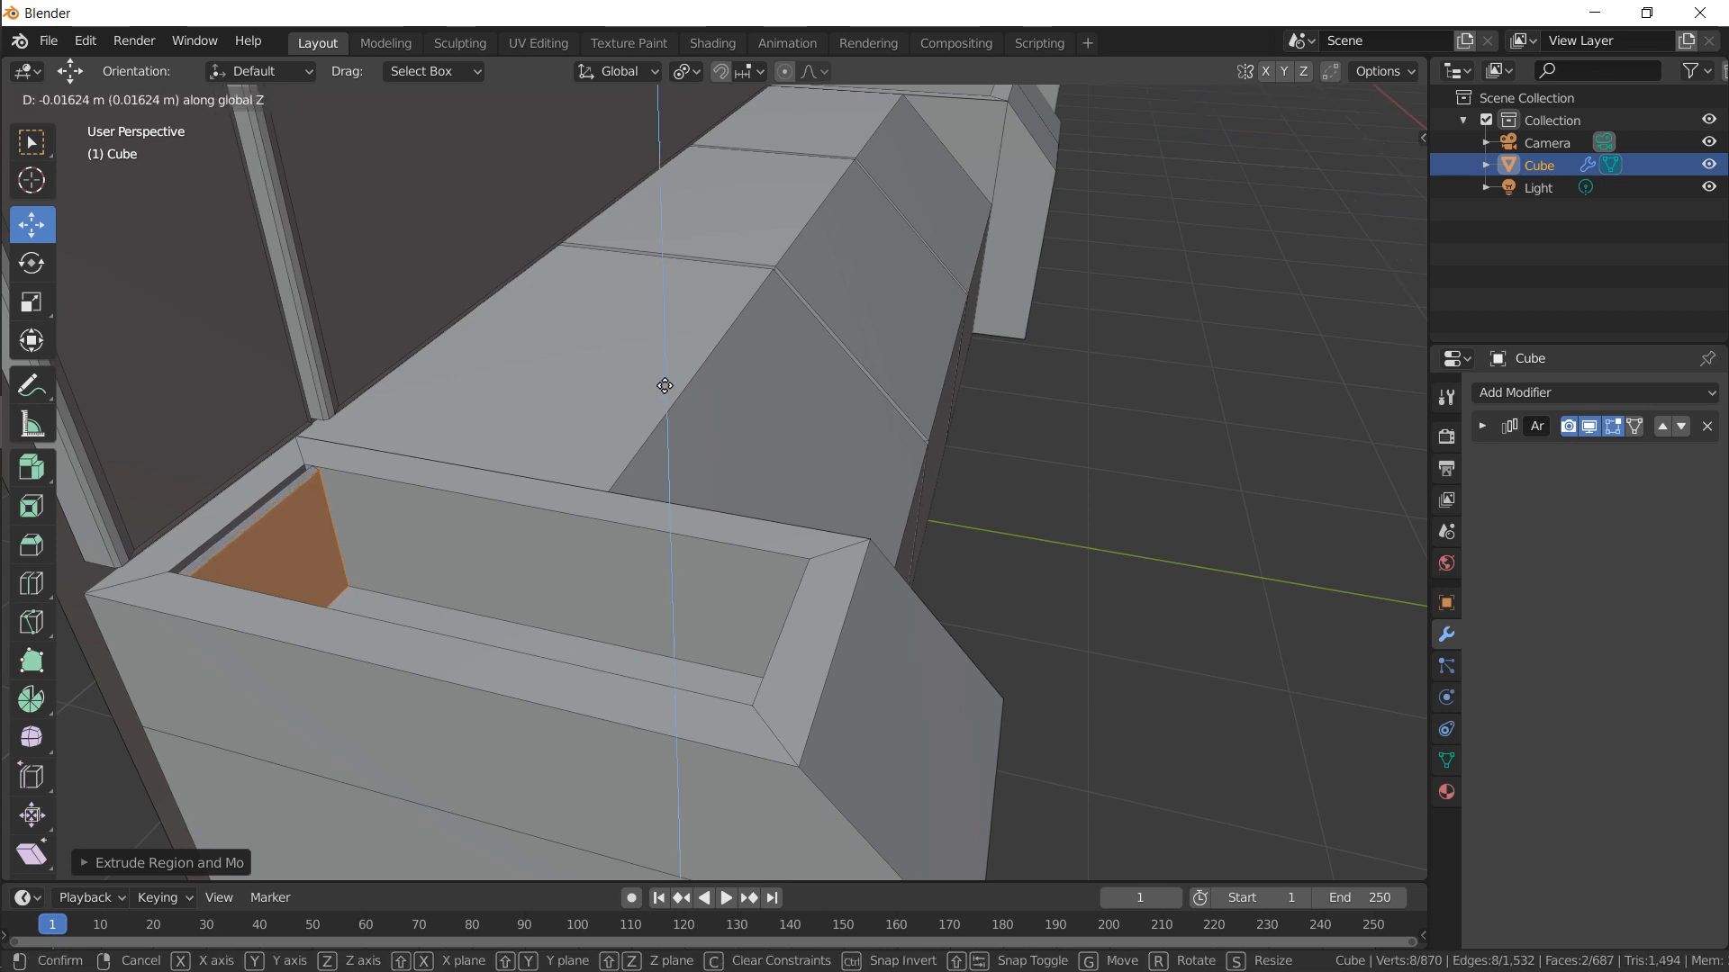
{"action": "left_click", "coordinate": [665, 385]}
Grow the selection to the whole slats and duplicate them a short distance along Y inside the recesses
{"action": "key", "text": "ctrl+KP_Add"}
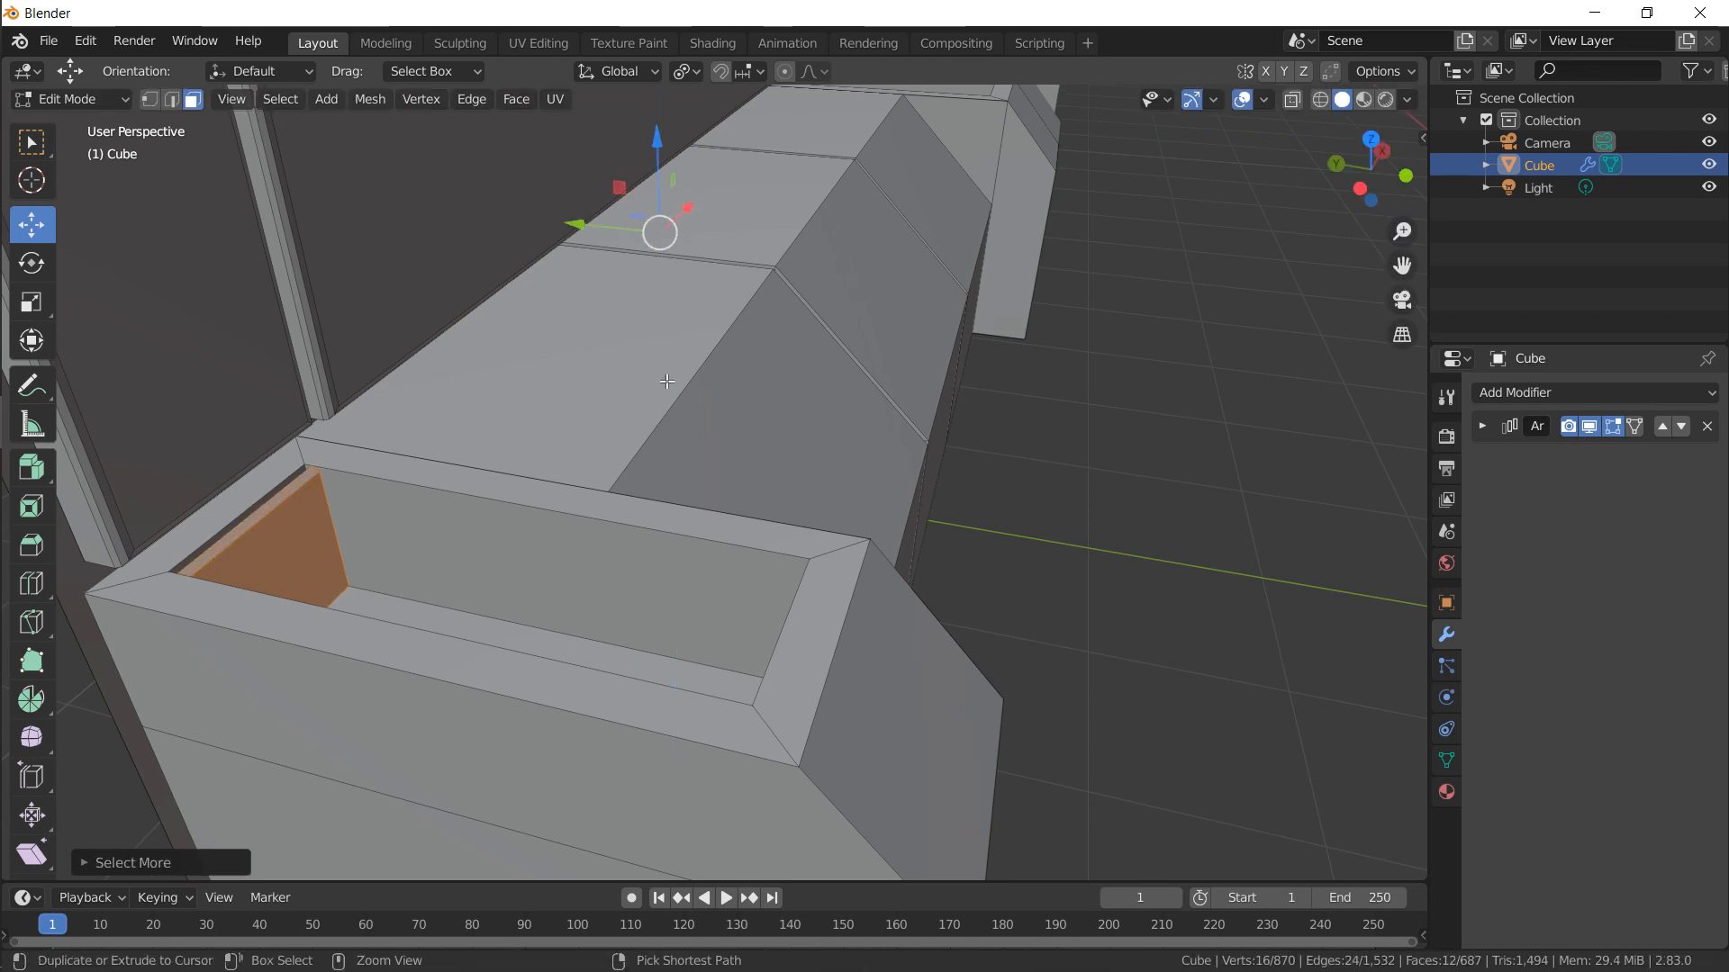
{"action": "middle_click_drag", "start_coordinate": [466, 329], "coordinate": [567, 401]}
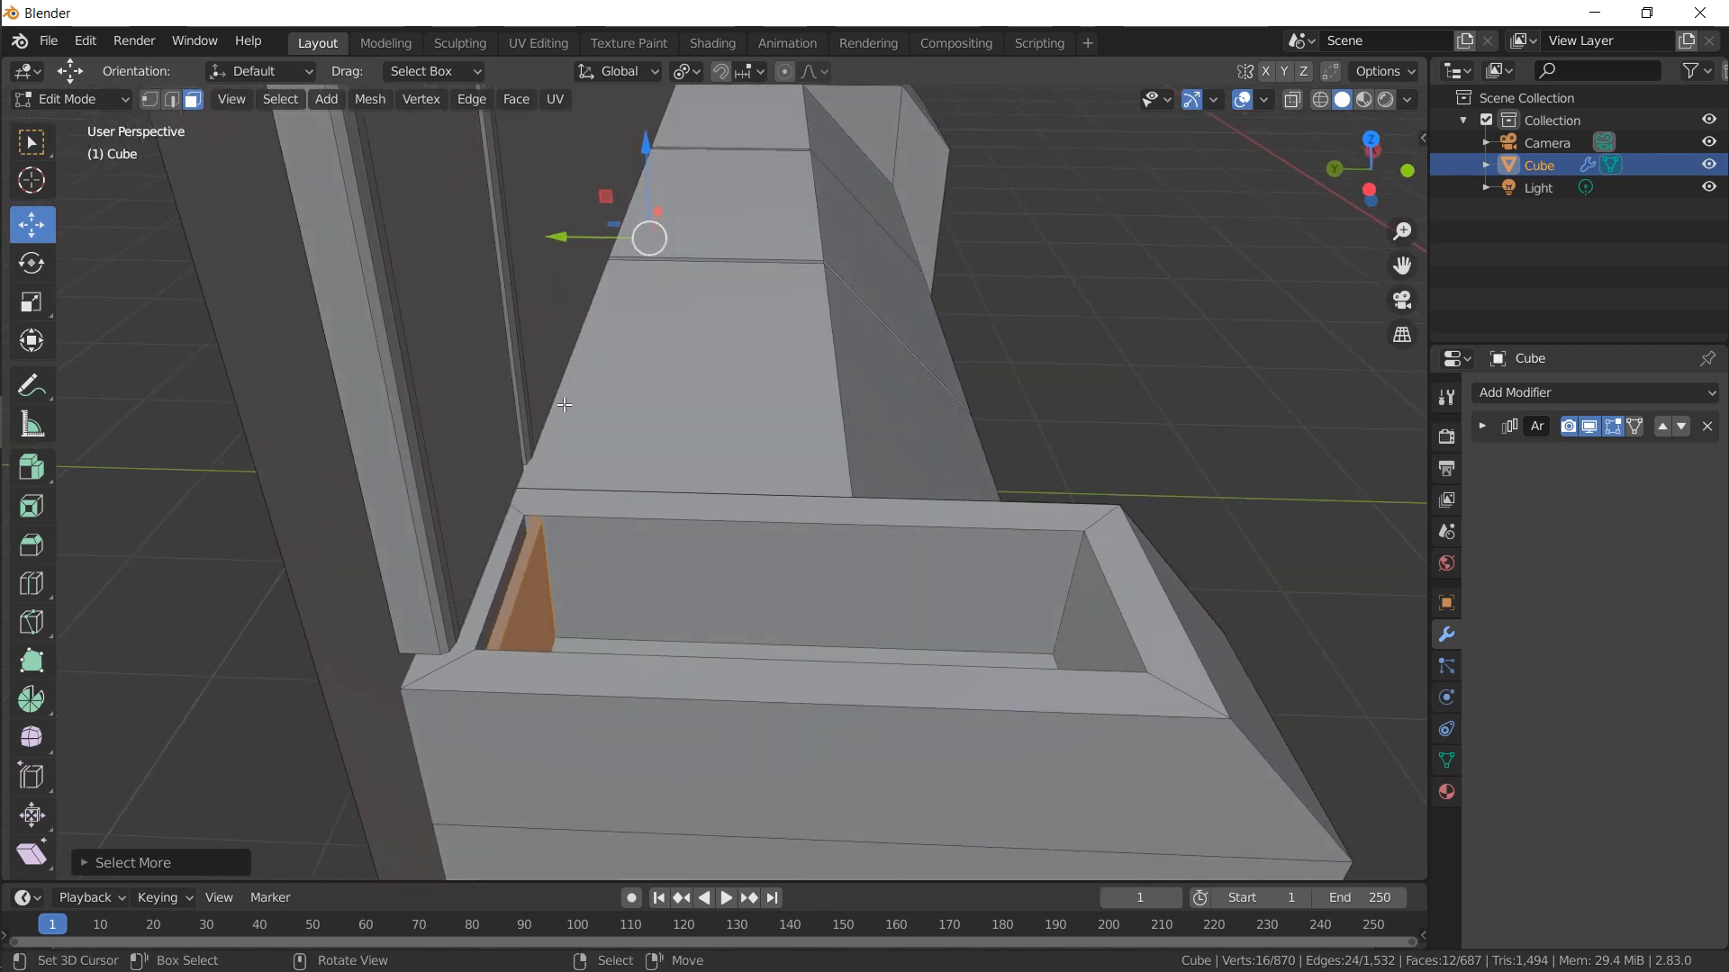
{"action": "key", "text": "shift+d"}
{"action": "key", "text": "x"}
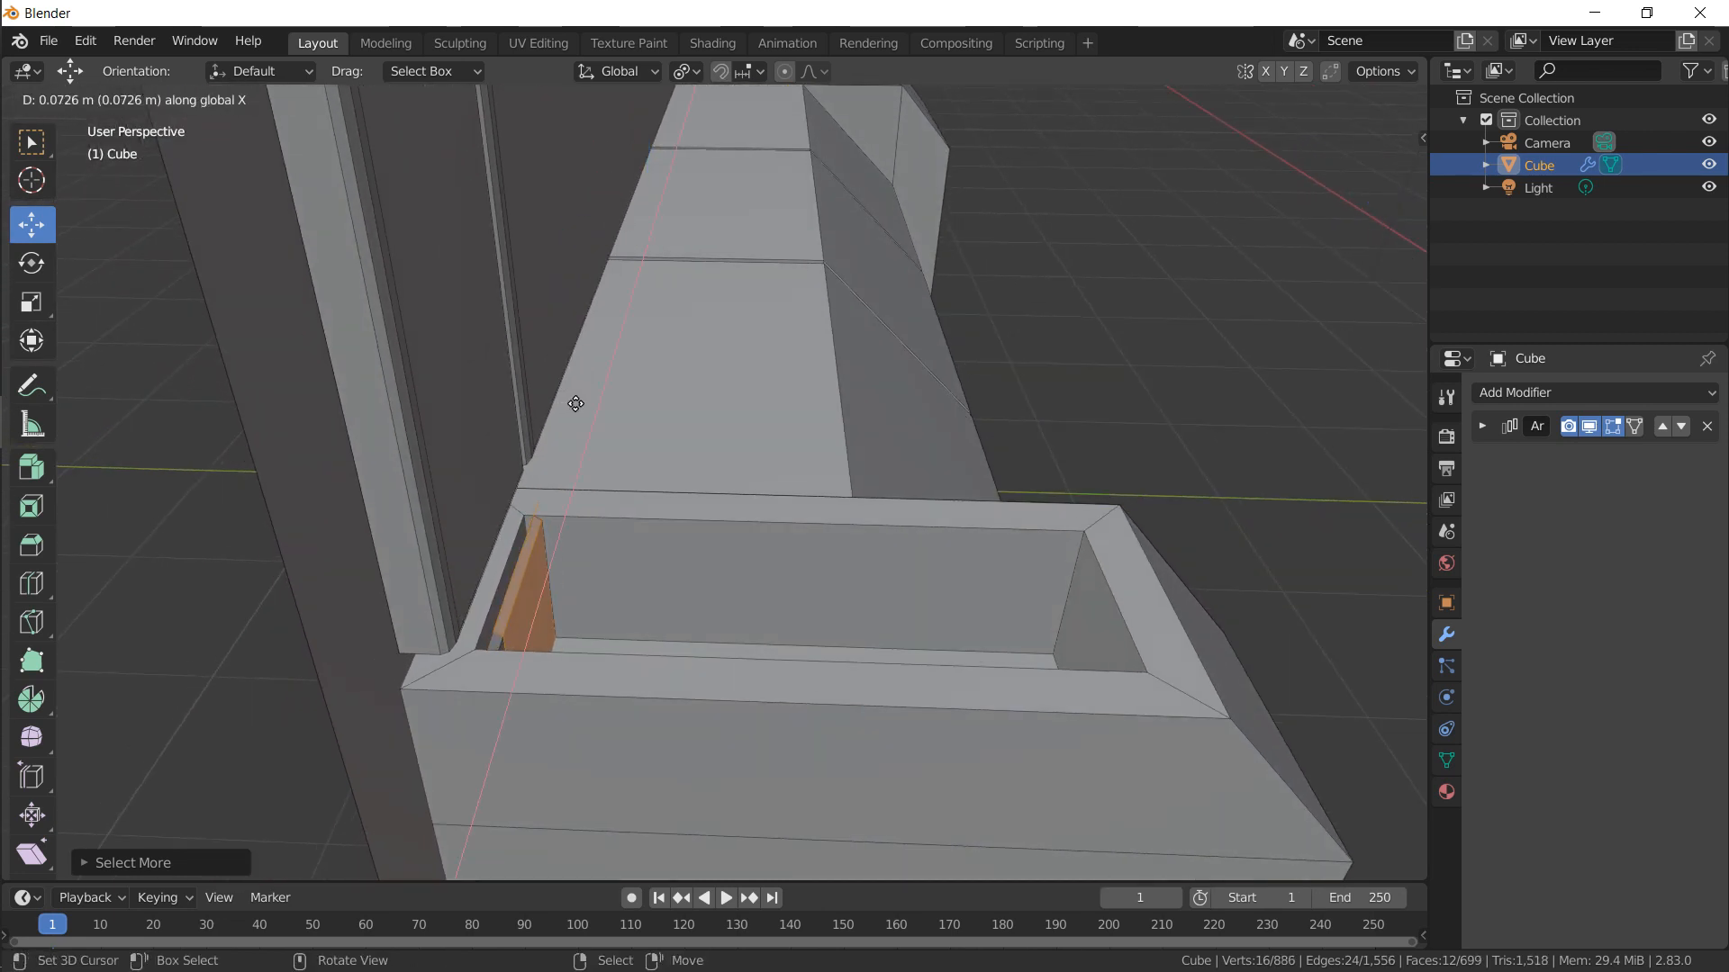
{"action": "left_click", "coordinate": [574, 406]}
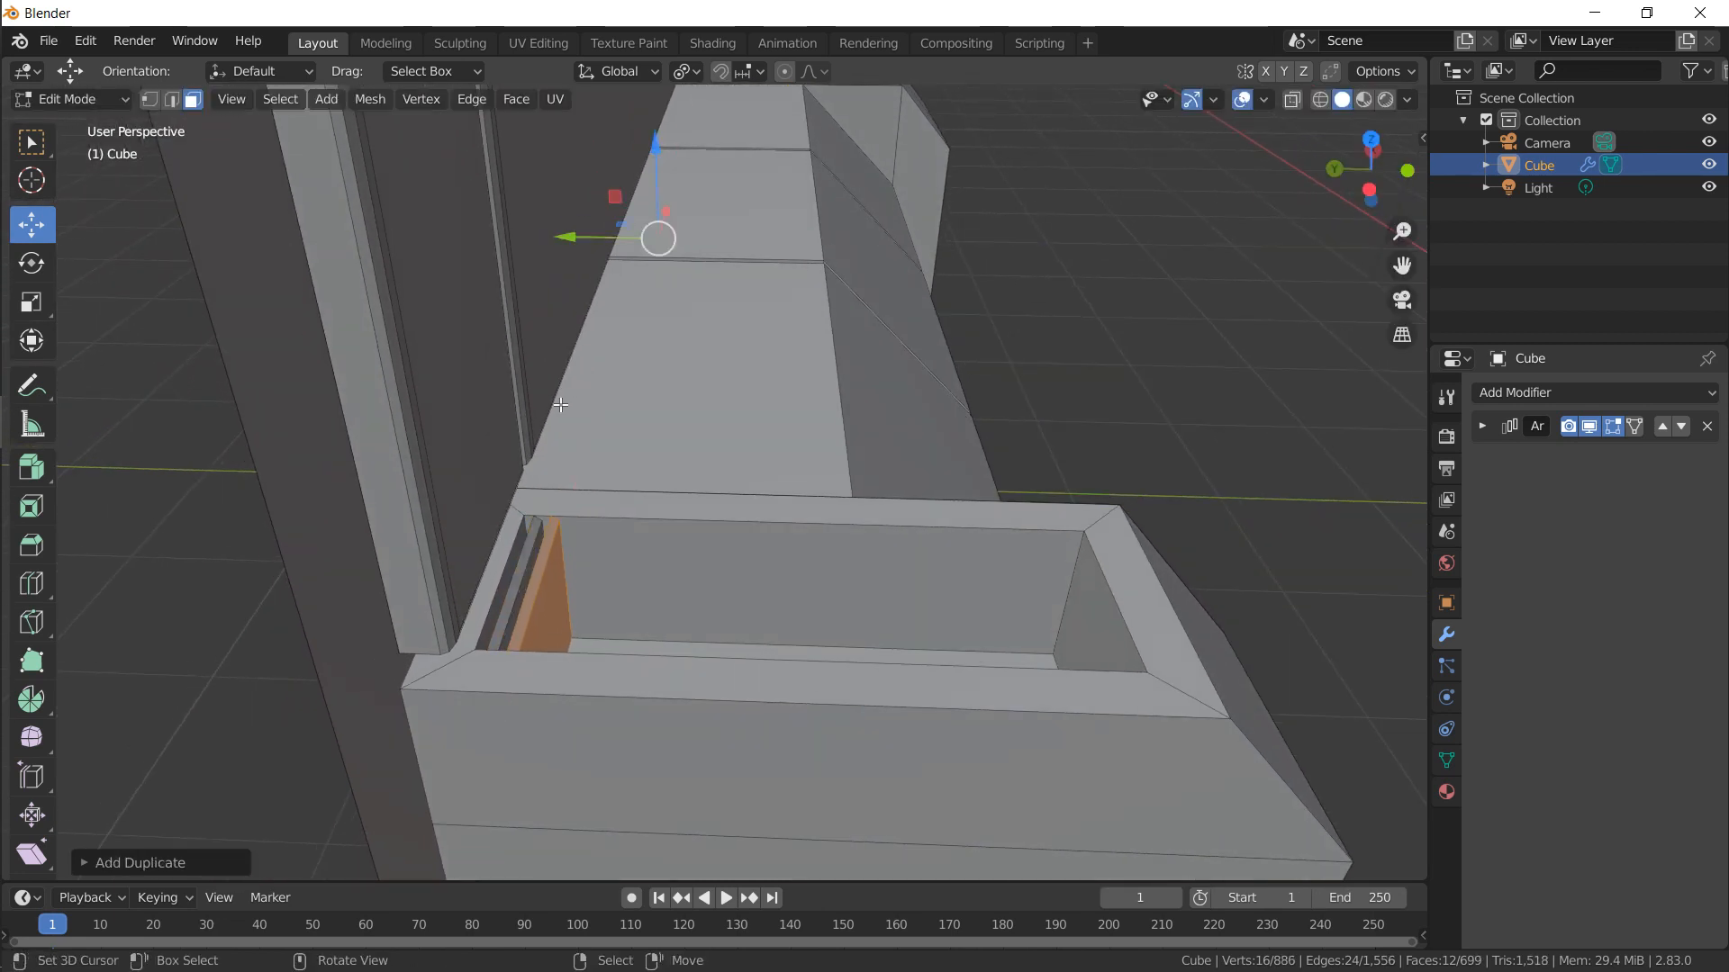
Repeat the slat duplication along Y until both end-block recesses are filled with evenly spaced slats, and return to Object Mode
{"action": "key", "text": "shift+r"}
{"action": "key", "text": "shift+r"}
{"action": "key", "text": "shift+r"}
{"action": "key", "text": "shift+r"}
{"action": "key", "text": "shift+r"}
{"action": "key", "text": "shift+r"}
{"action": "key", "text": "shift+r"}
{"action": "key", "text": "shift+r"}
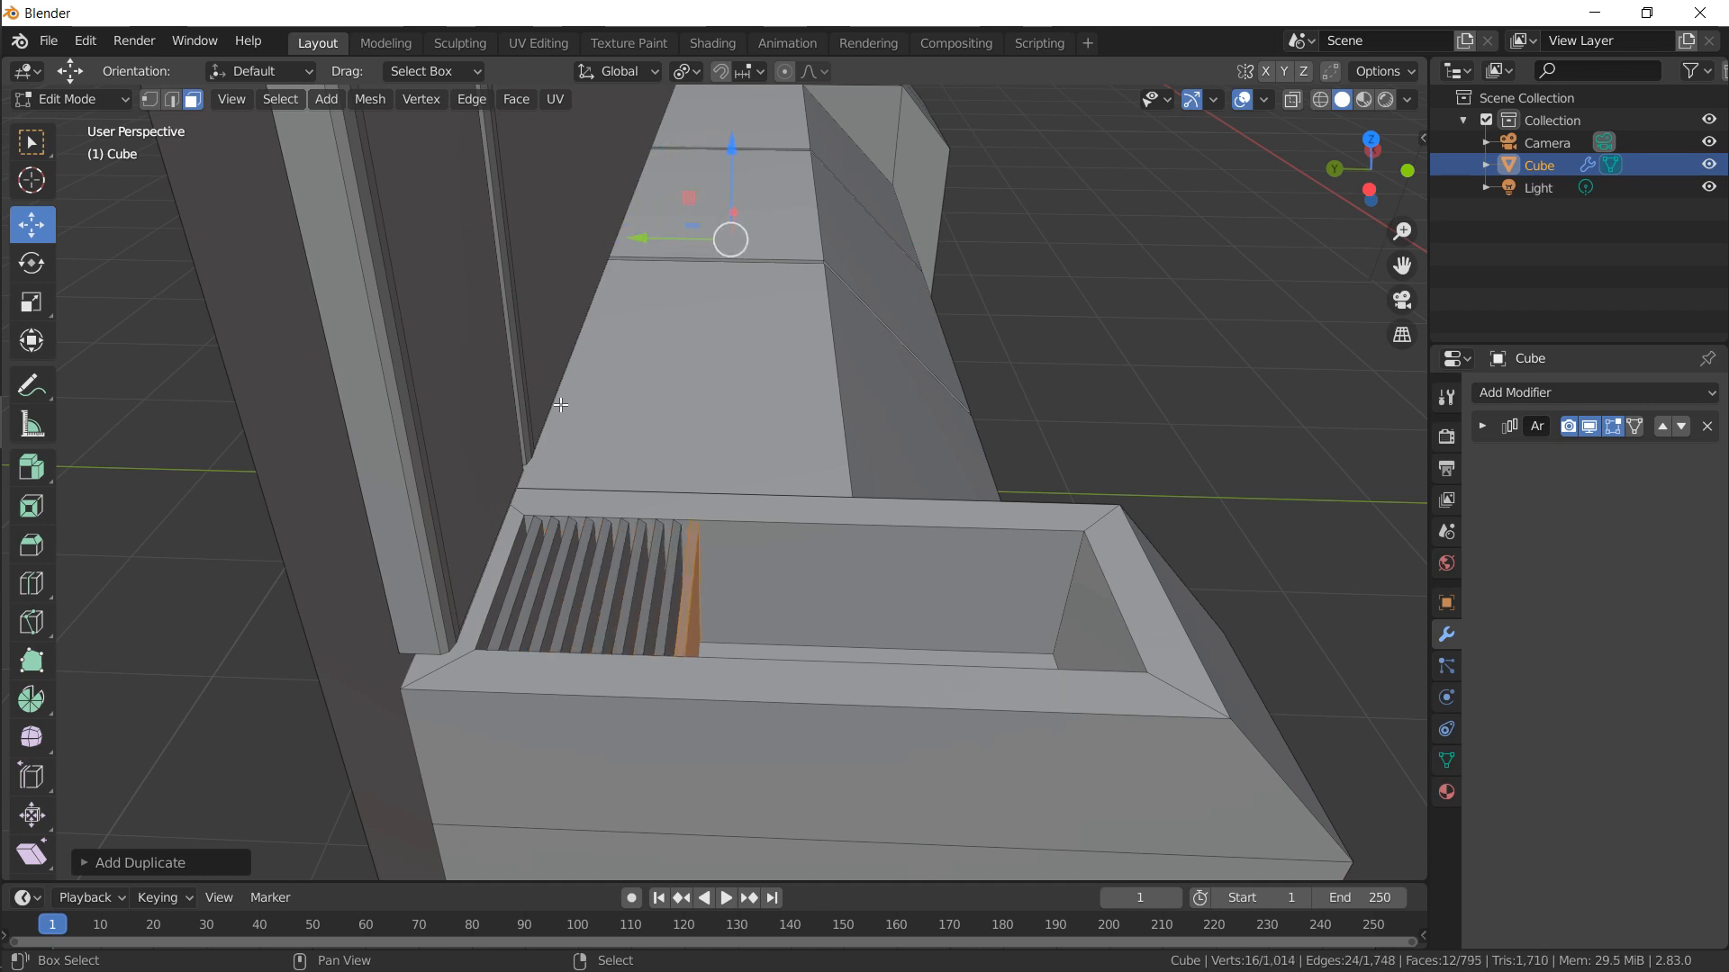
{"action": "key", "text": "shift+r"}
{"action": "key", "text": "shift+r"}
{"action": "key", "text": "shift+r"}
{"action": "key", "text": "shift+r"}
{"action": "key", "text": "shift+r"}
{"action": "key", "text": "shift+r"}
{"action": "key", "text": "shift+r"}
{"action": "key", "text": "shift+r"}
{"action": "key", "text": "shift+r"}
{"action": "key", "text": "shift+r"}
{"action": "key", "text": "shift+r"}
{"action": "key", "text": "shift+r"}
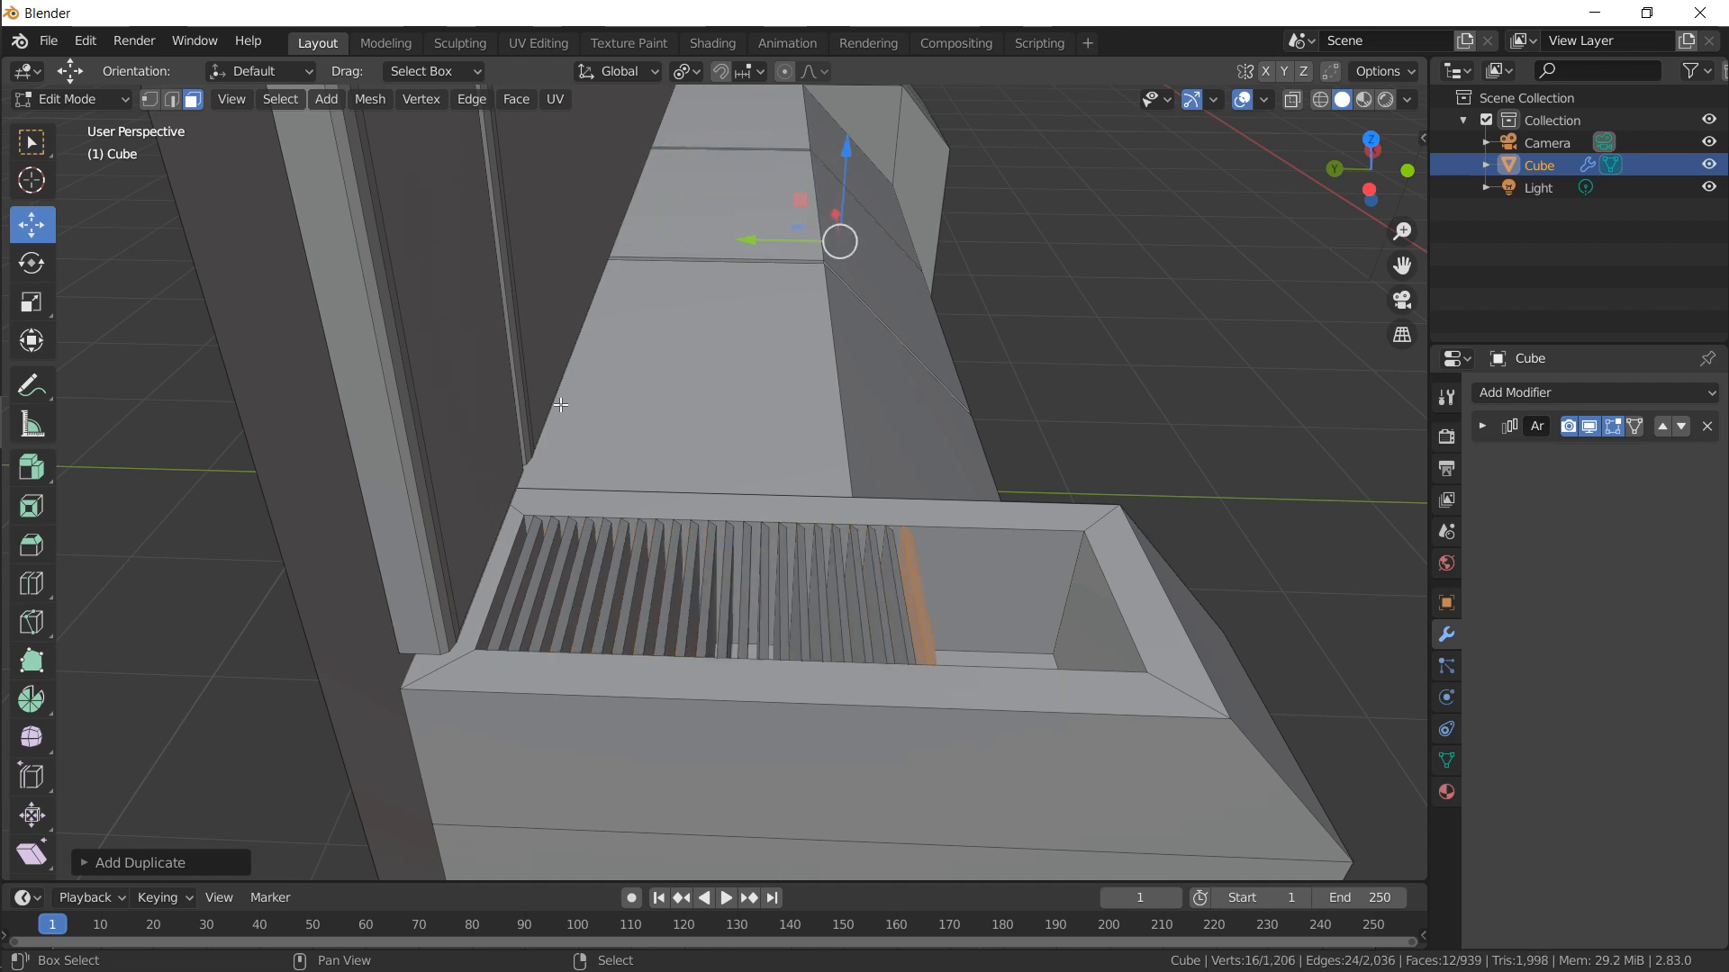
{"action": "key", "text": "shift+r"}
{"action": "key", "text": "shift+r"}
{"action": "key", "text": "shift+r"}
{"action": "key", "text": "shift+r"}
{"action": "key", "text": "shift+r"}
{"action": "key", "text": "shift+r"}
{"action": "key", "text": "shift+r"}
{"action": "key", "text": "shift+r"}
{"action": "key", "text": "shift+r"}
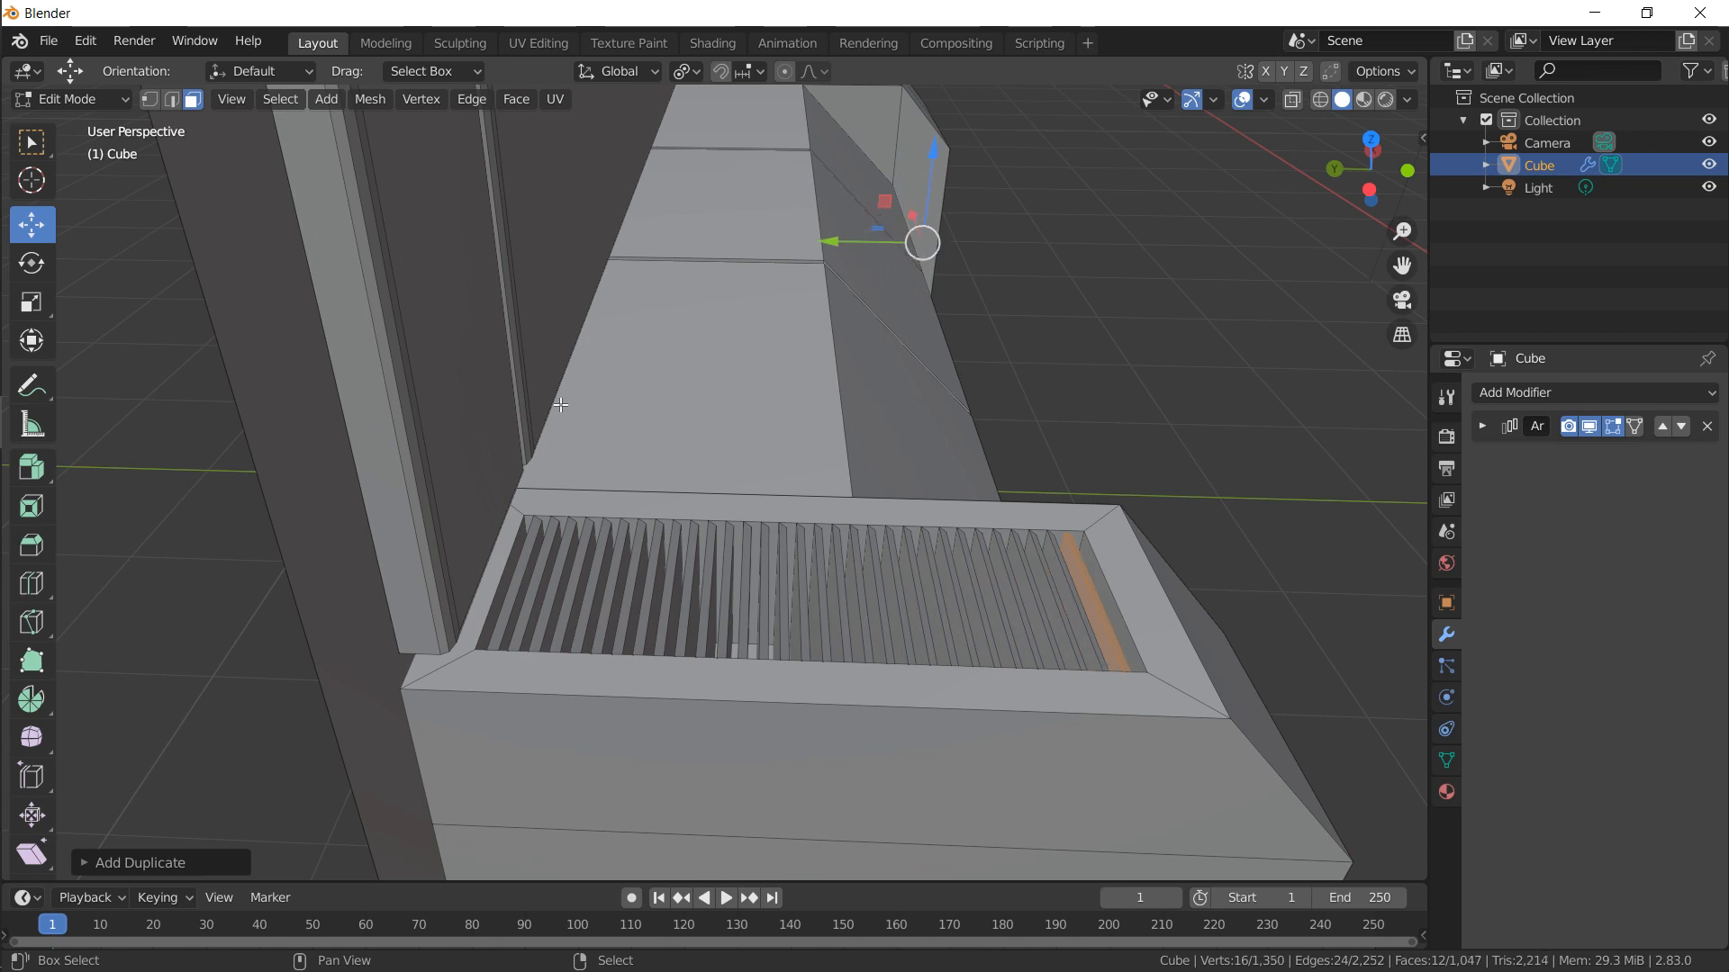
{"action": "middle_click_drag", "start_coordinate": [586, 427], "coordinate": [564, 430]}
{"action": "key", "text": "Tab"}
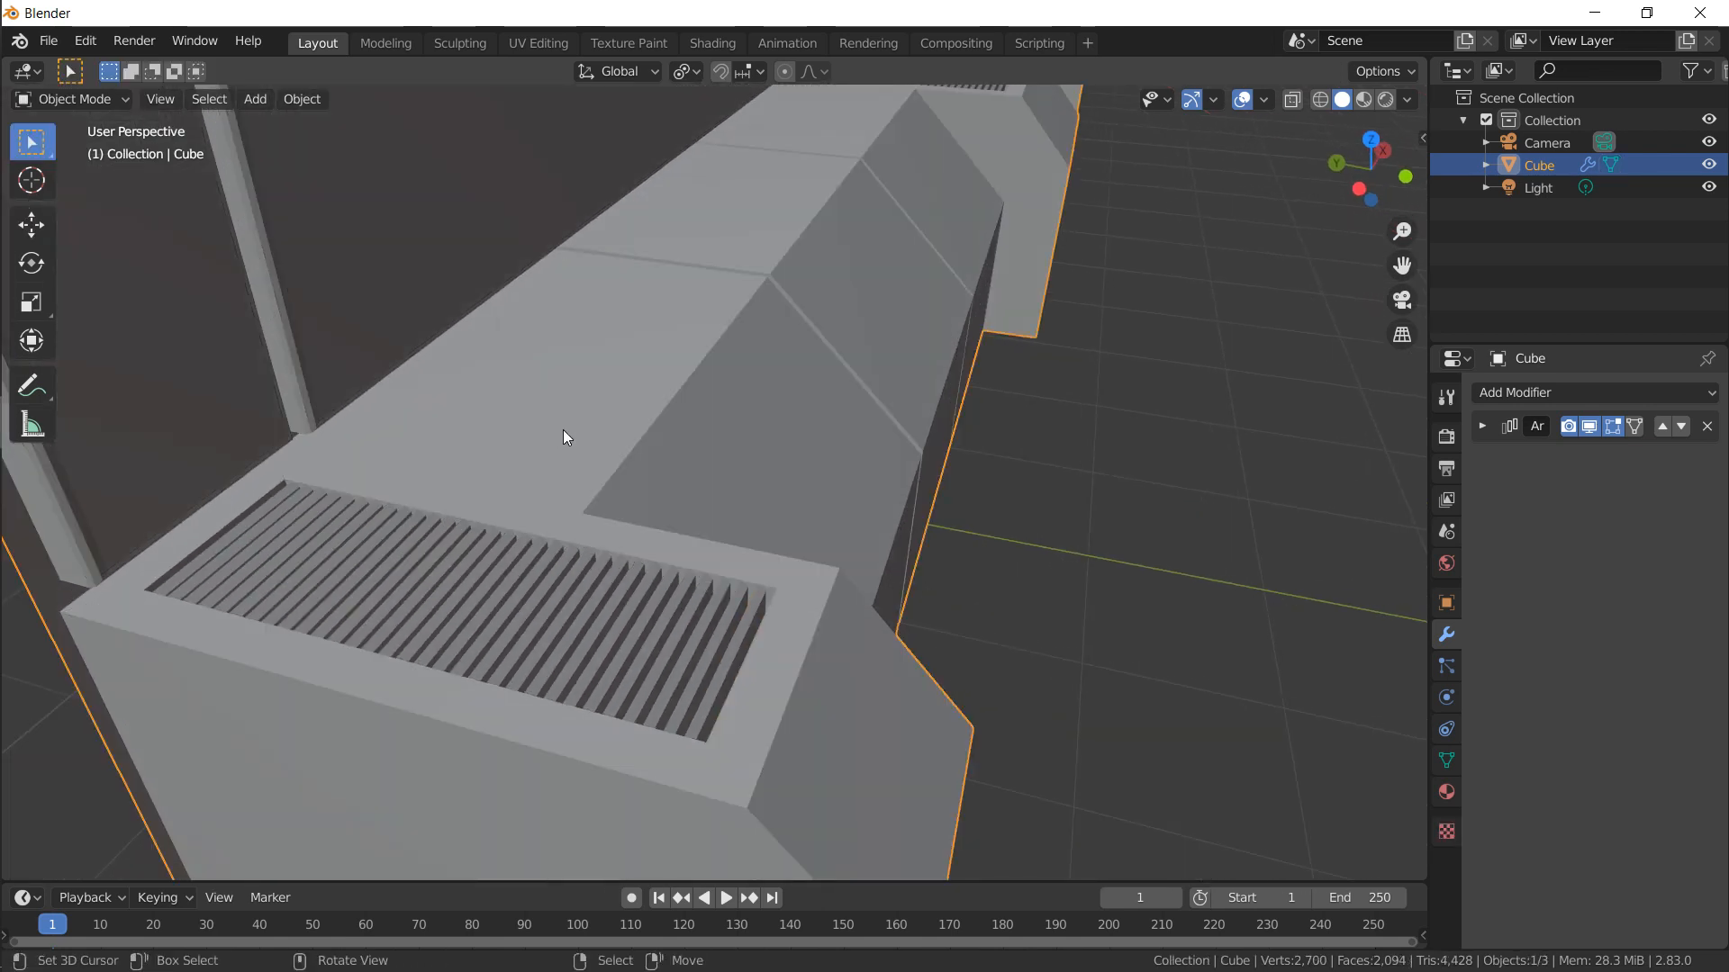
{"action": "scroll", "coordinate": [569, 416], "scroll_direction": "down", "scroll_amount": 7}
{"action": "left_click_drag", "start_coordinate": [652, 325], "coordinate": [610, 353], "text": "alt"}
{"action": "middle_click_drag", "start_coordinate": [610, 355], "coordinate": [553, 452]}
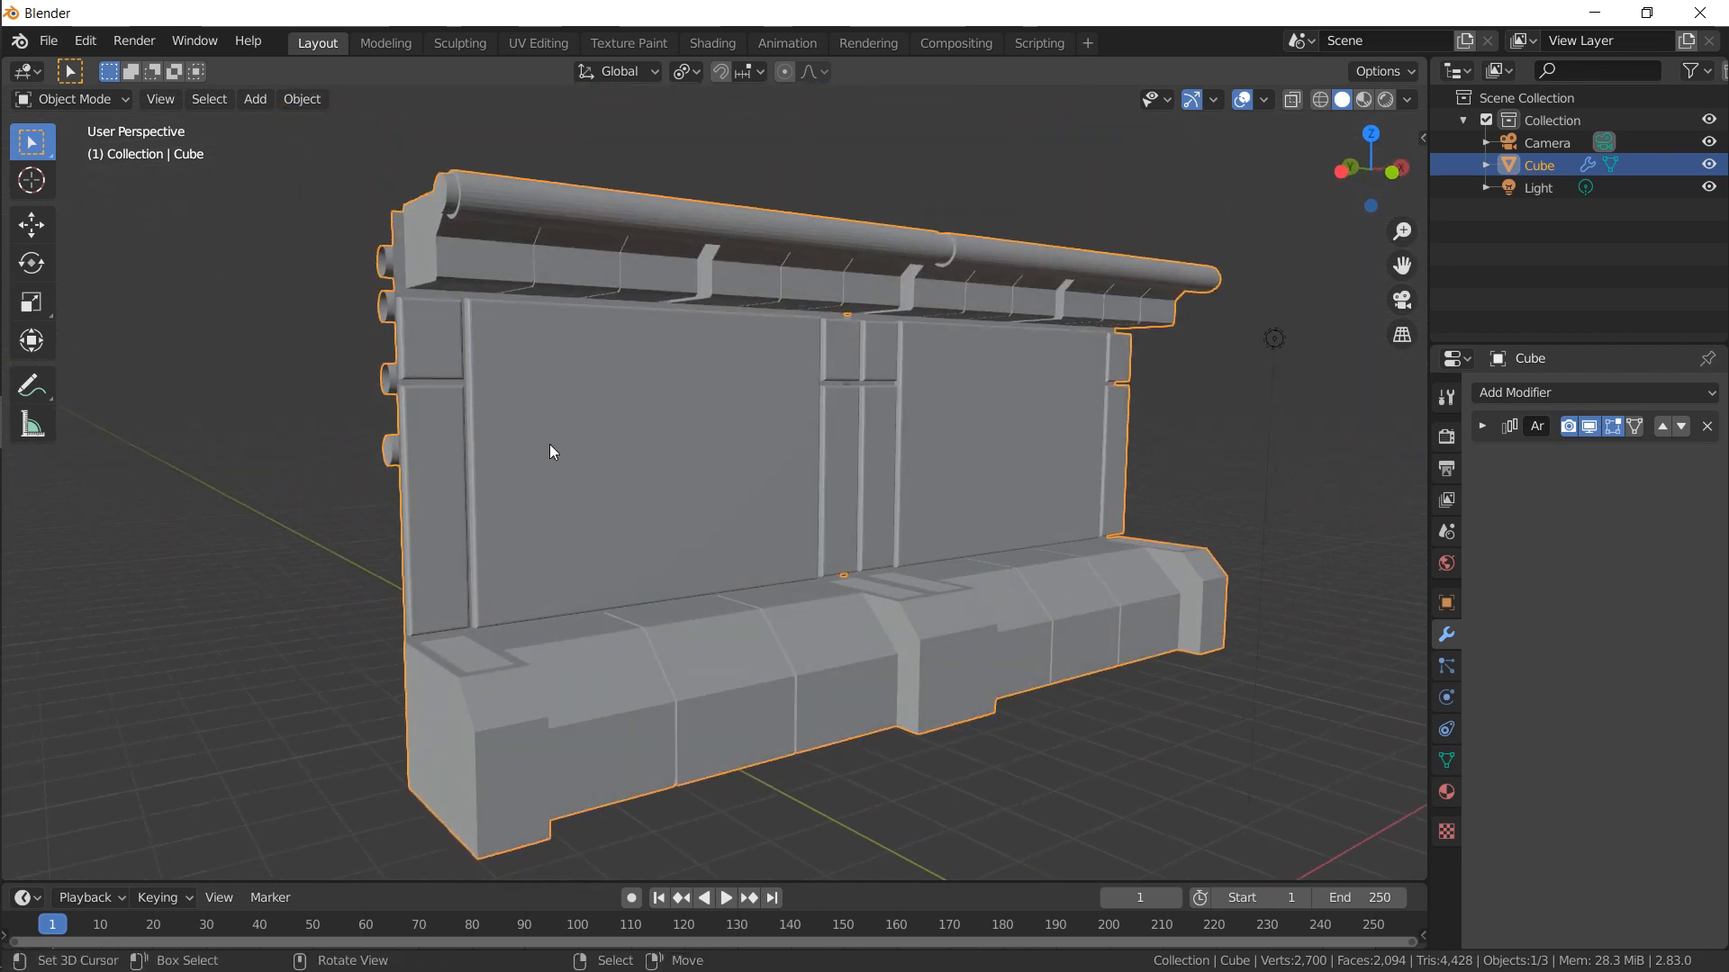
Snap the 3D cursor to the upper-left corner vertex of the large wall panel and return to Object Mode
{"action": "key", "text": "Tab"}
{"action": "left_click", "coordinate": [502, 370]}
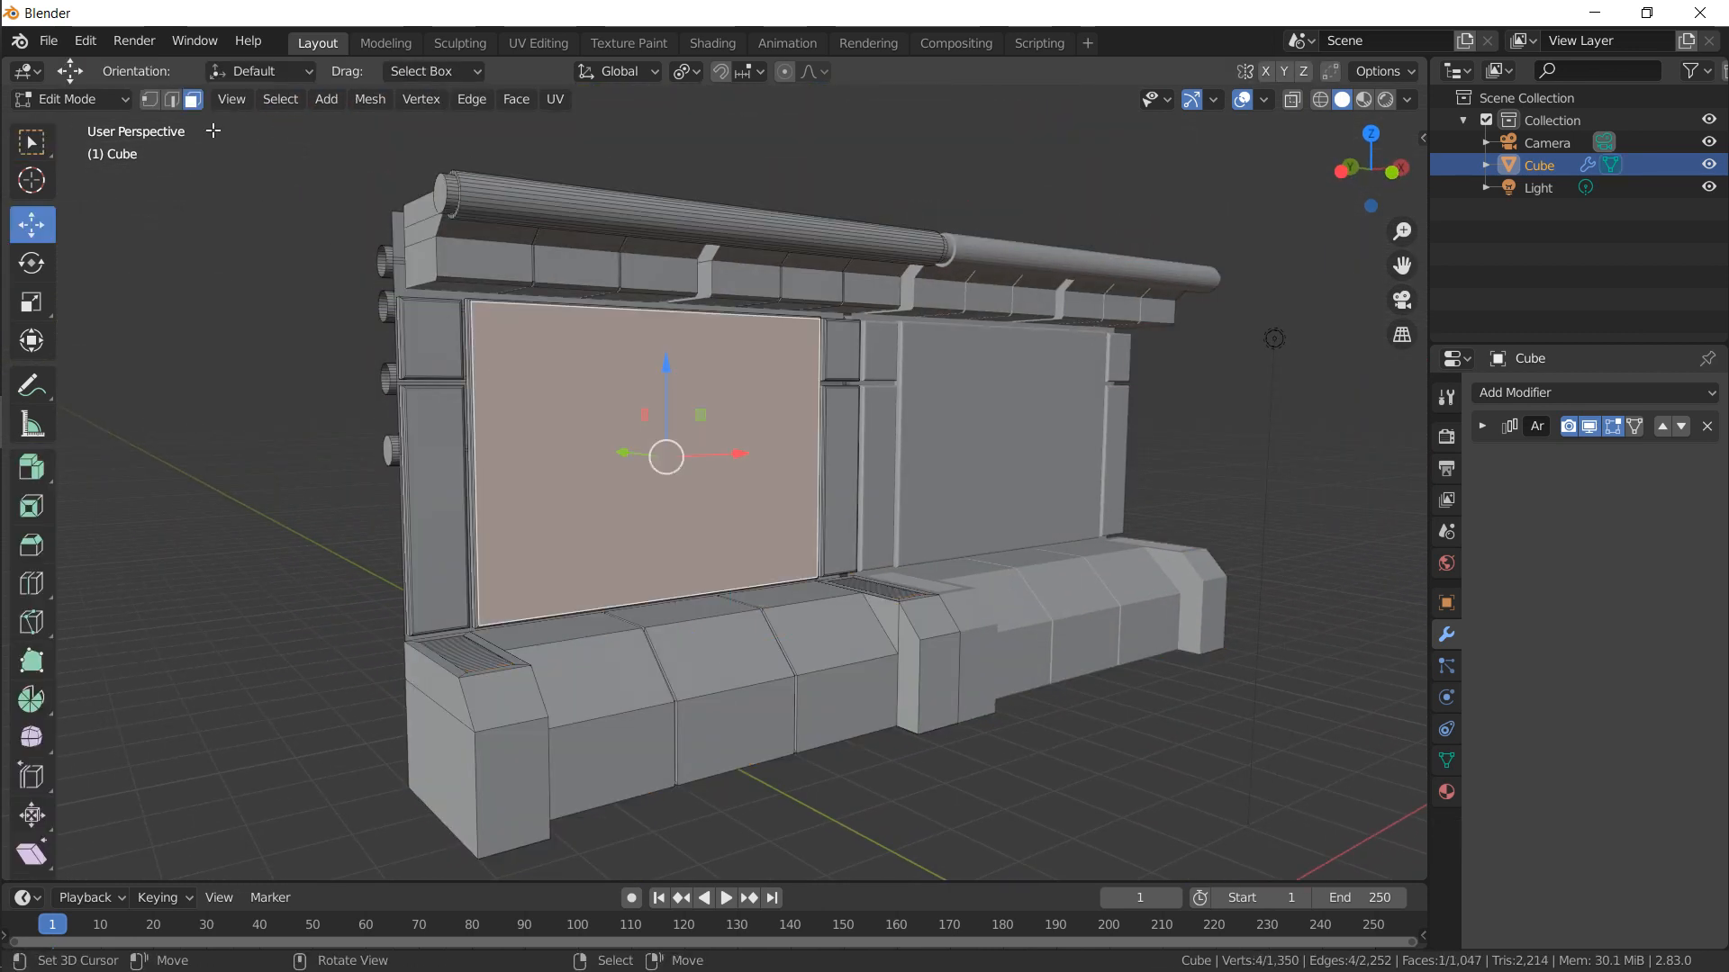
{"action": "key", "text": "1"}
{"action": "left_click", "coordinate": [478, 315]}
{"action": "middle_click_drag", "start_coordinate": [591, 366], "coordinate": [594, 381]}
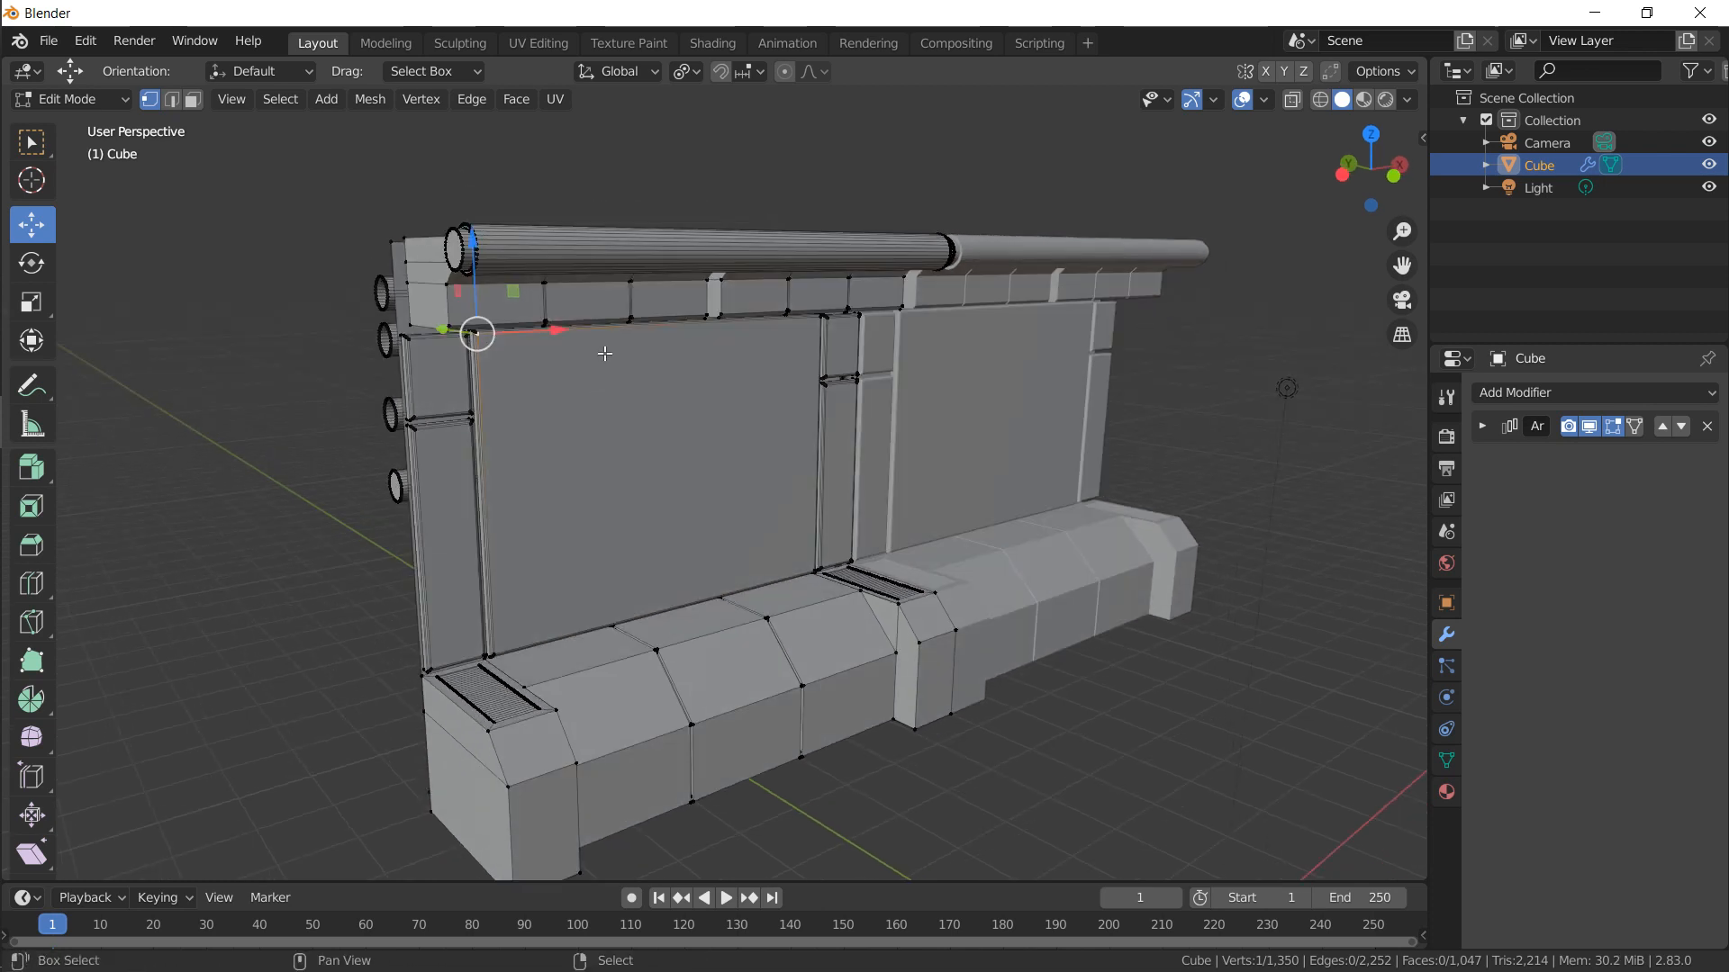
{"action": "key", "text": "shift+s"}
{"action": "left_click", "coordinate": [592, 484]}
{"action": "key", "text": "Tab"}
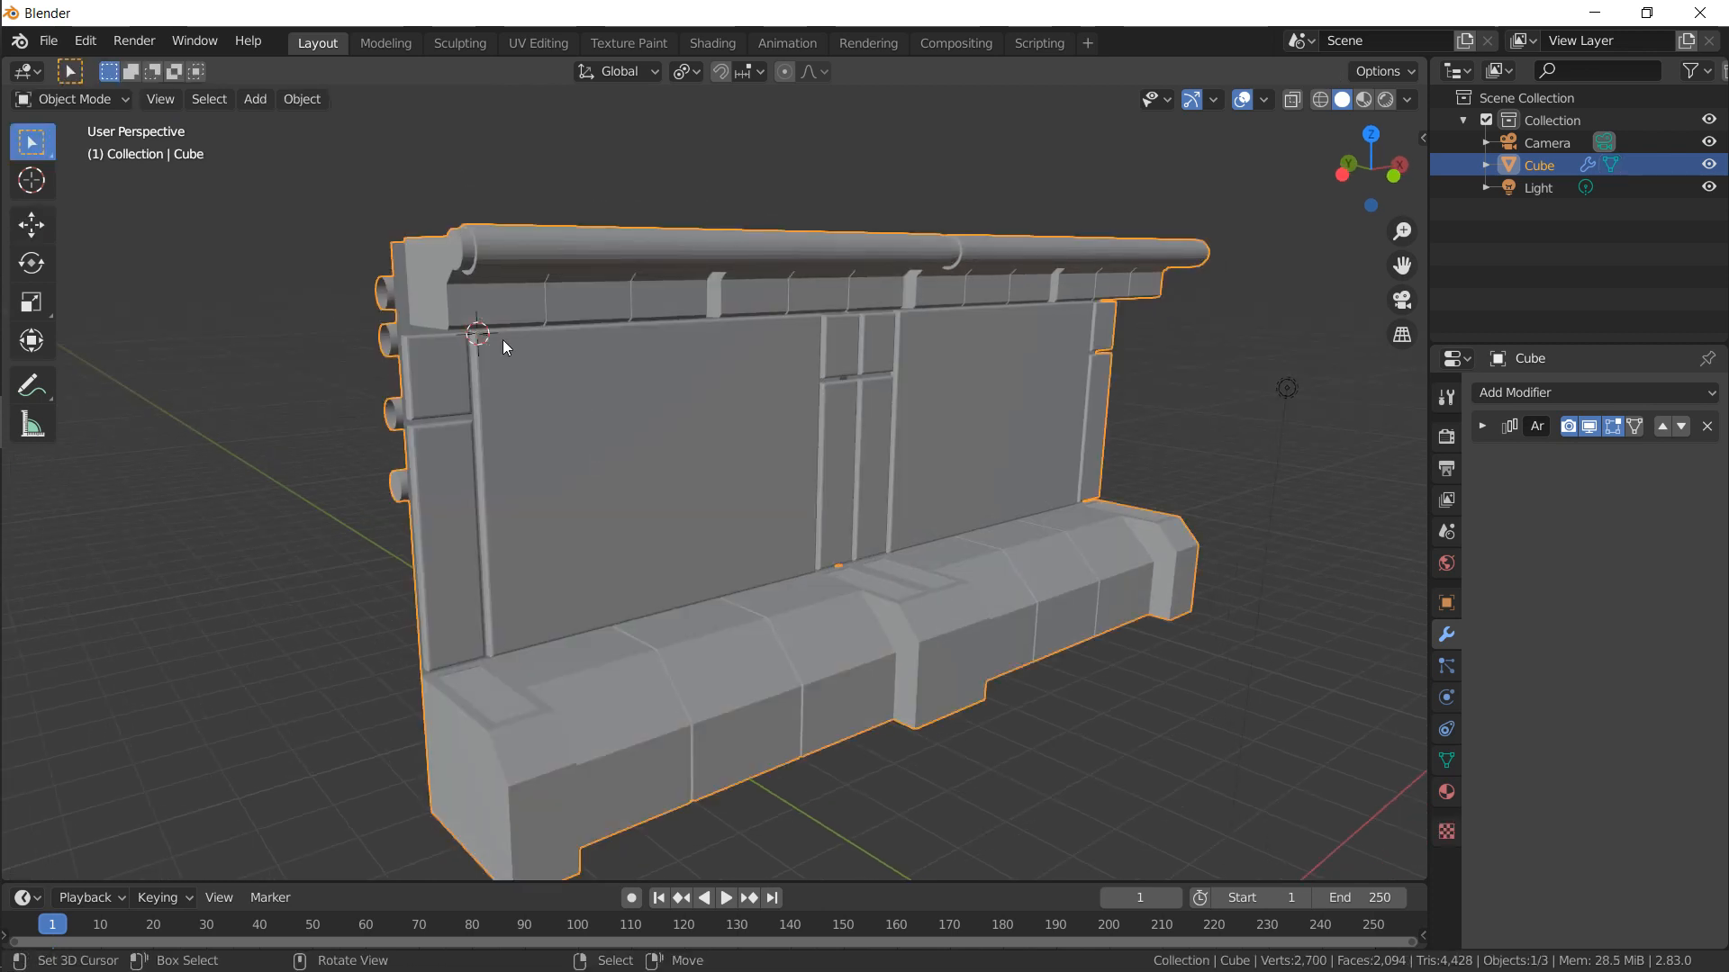
Add a cylinder at the 3D cursor and rotate it 90° about X so its cap faces the front
{"action": "key", "text": "shift+a"}
{"action": "mouse_move", "coordinate": [627, 272]}
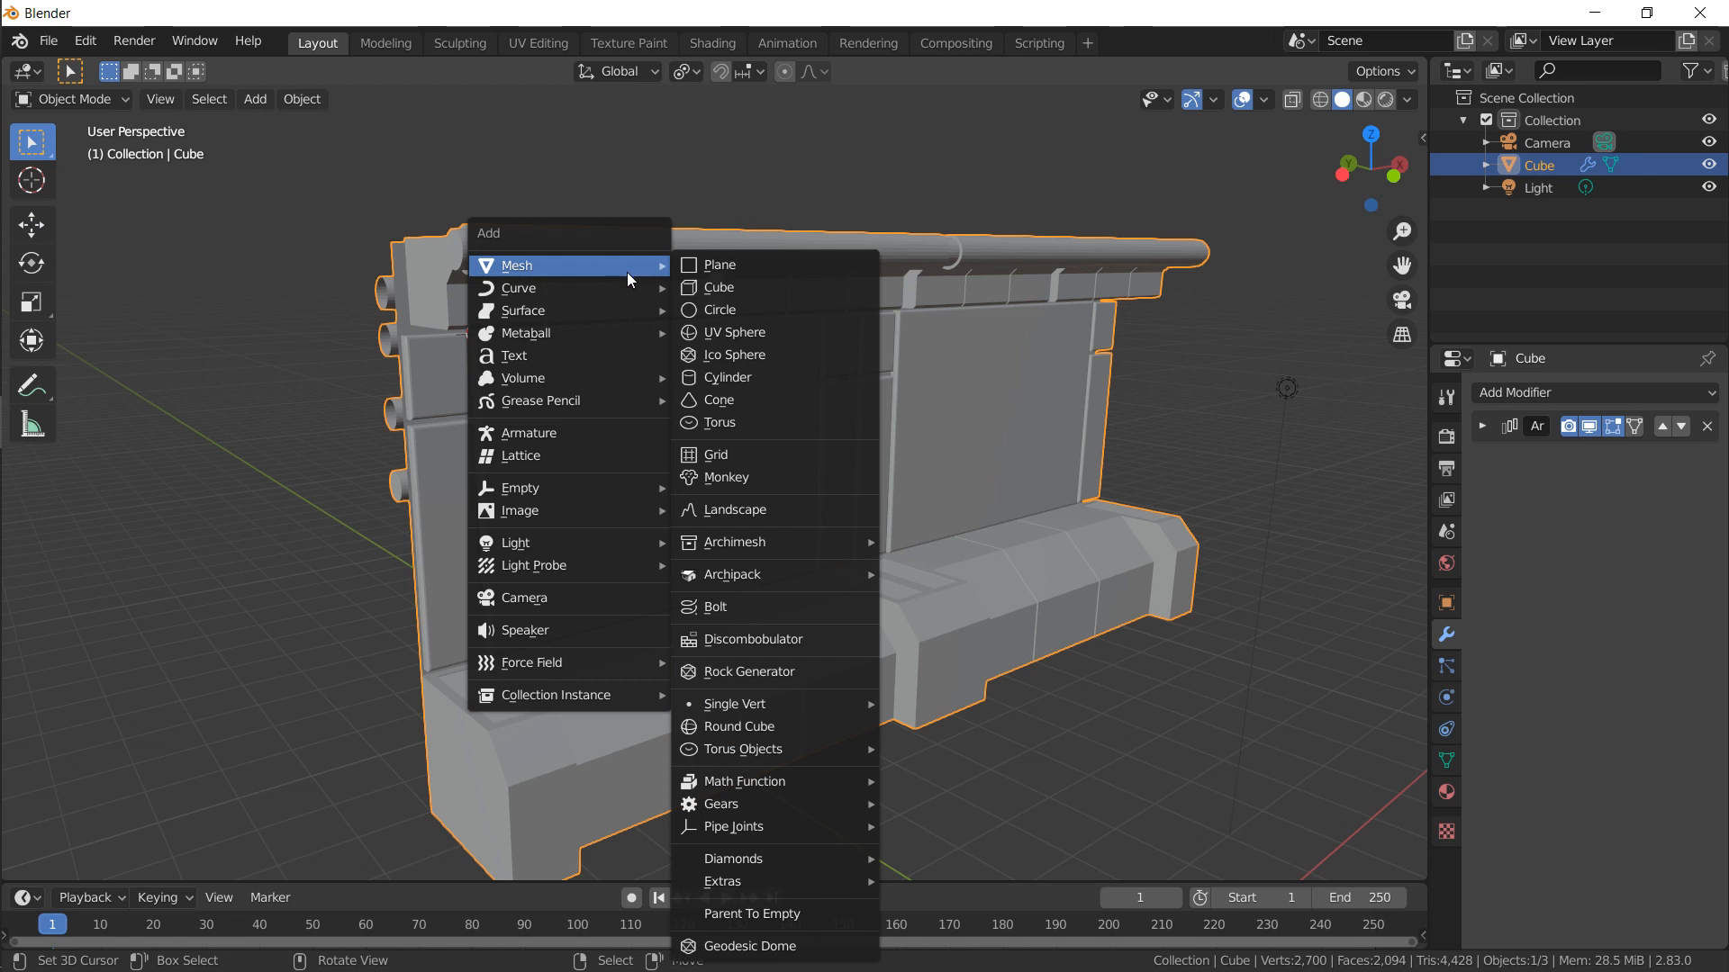
{"action": "left_click", "coordinate": [706, 378]}
{"action": "type", "text": "rx"}
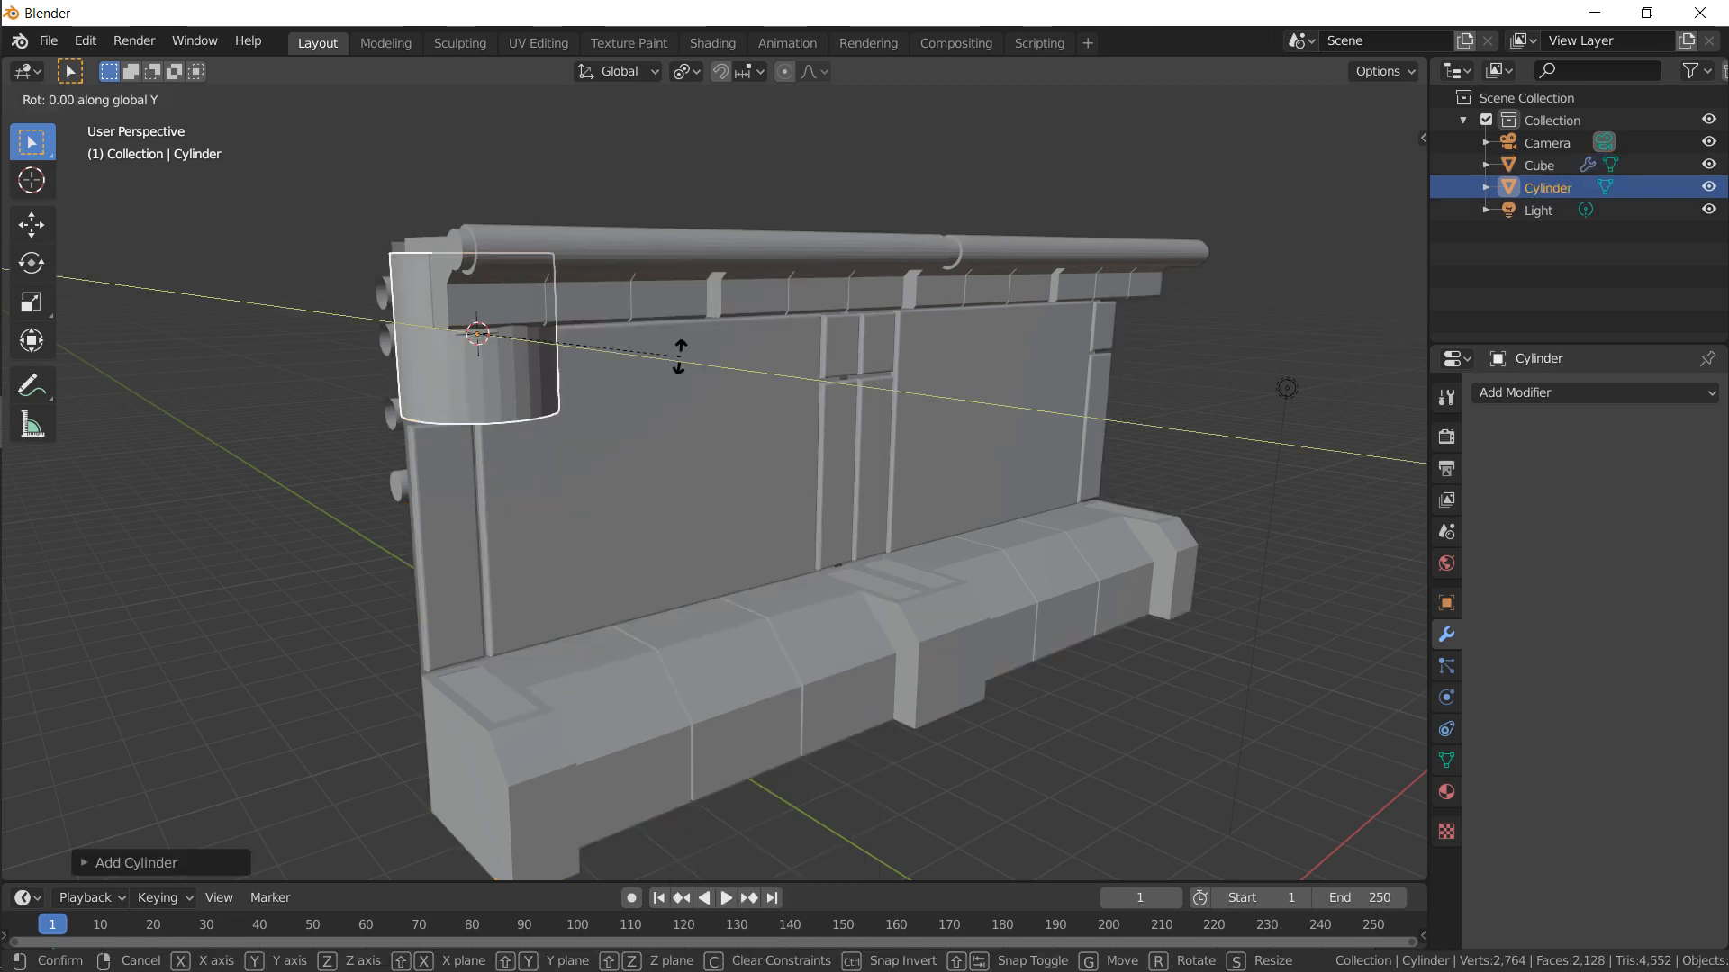
{"action": "type", "text": "90"}
{"action": "key", "text": "Return"}
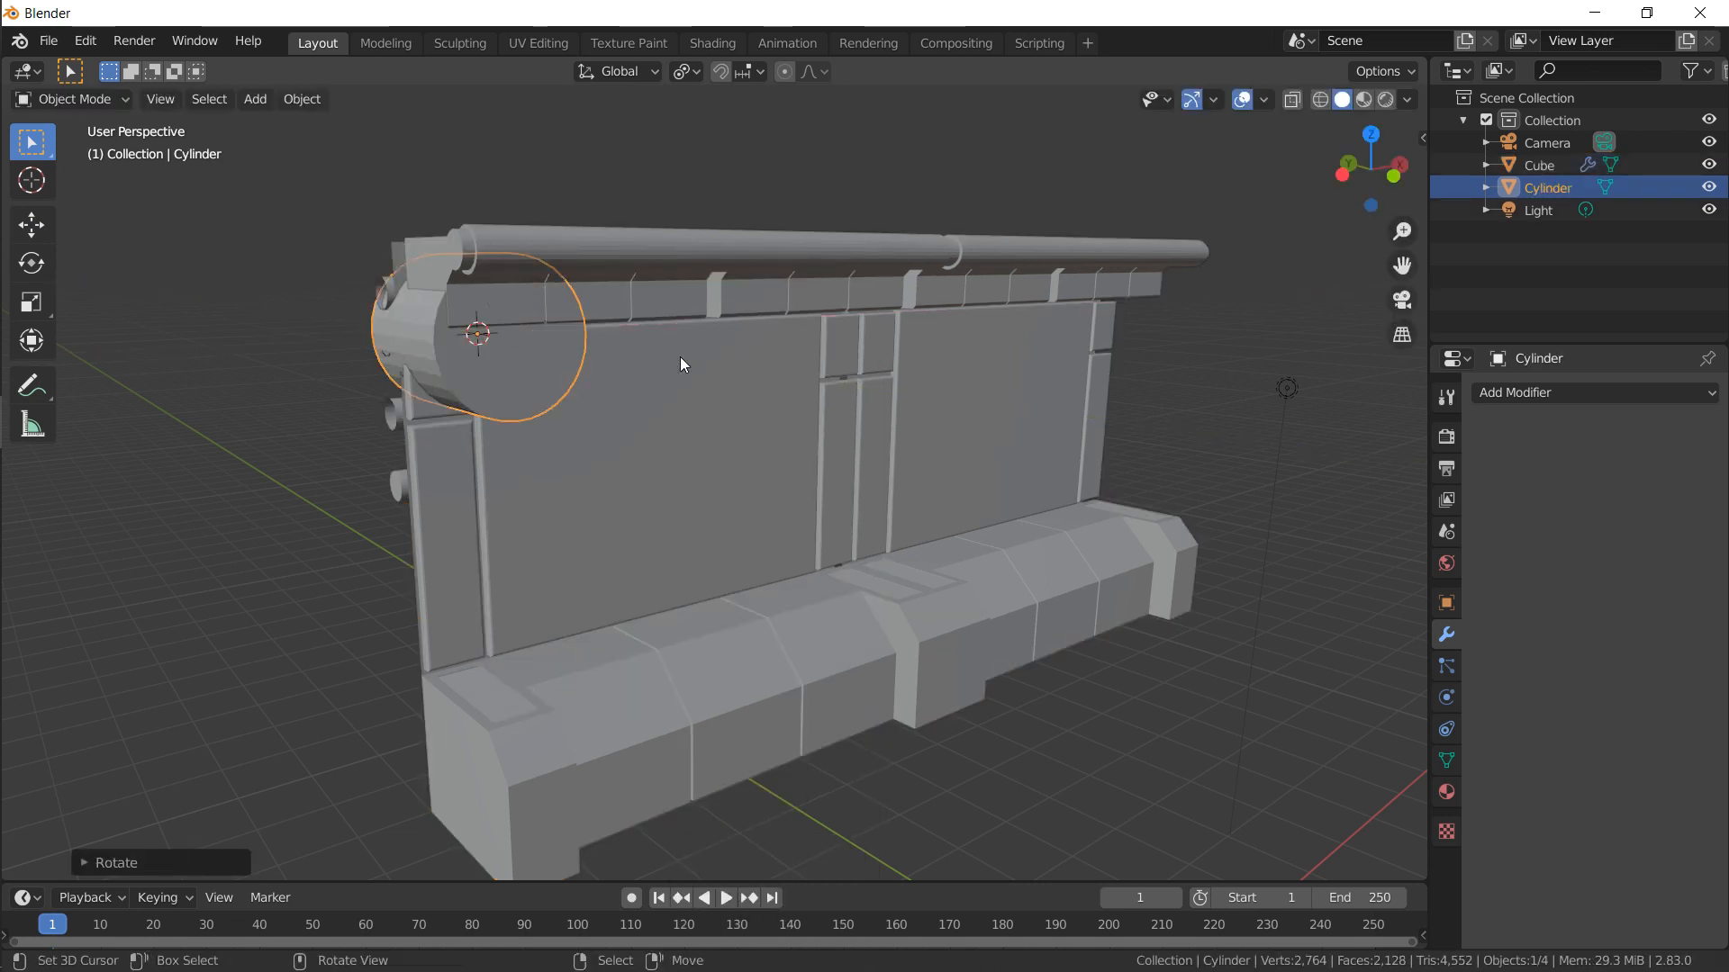
In front view, scale the cylinder down to bolt size and place it just inside the large panel's upper-left corner
{"action": "key", "text": "ctrl+KP_1"}
{"action": "key", "text": "KP_1"}
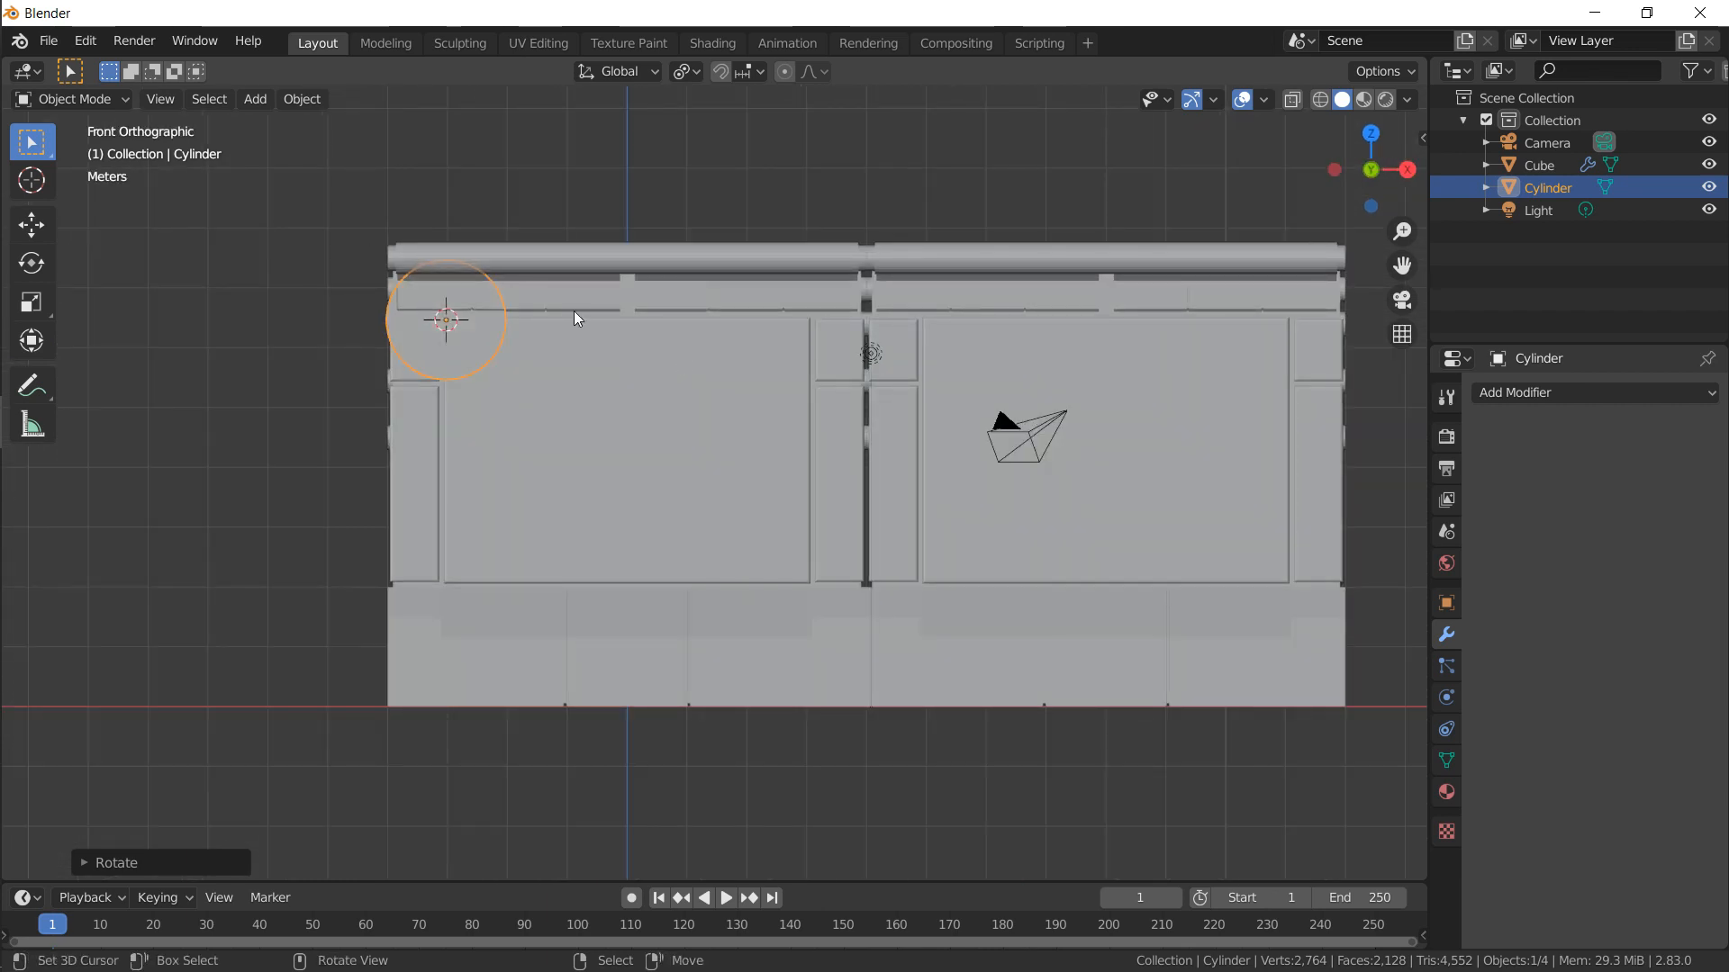
{"action": "key", "text": "g"}
{"action": "left_click", "coordinate": [651, 393]}
{"action": "key", "text": "s"}
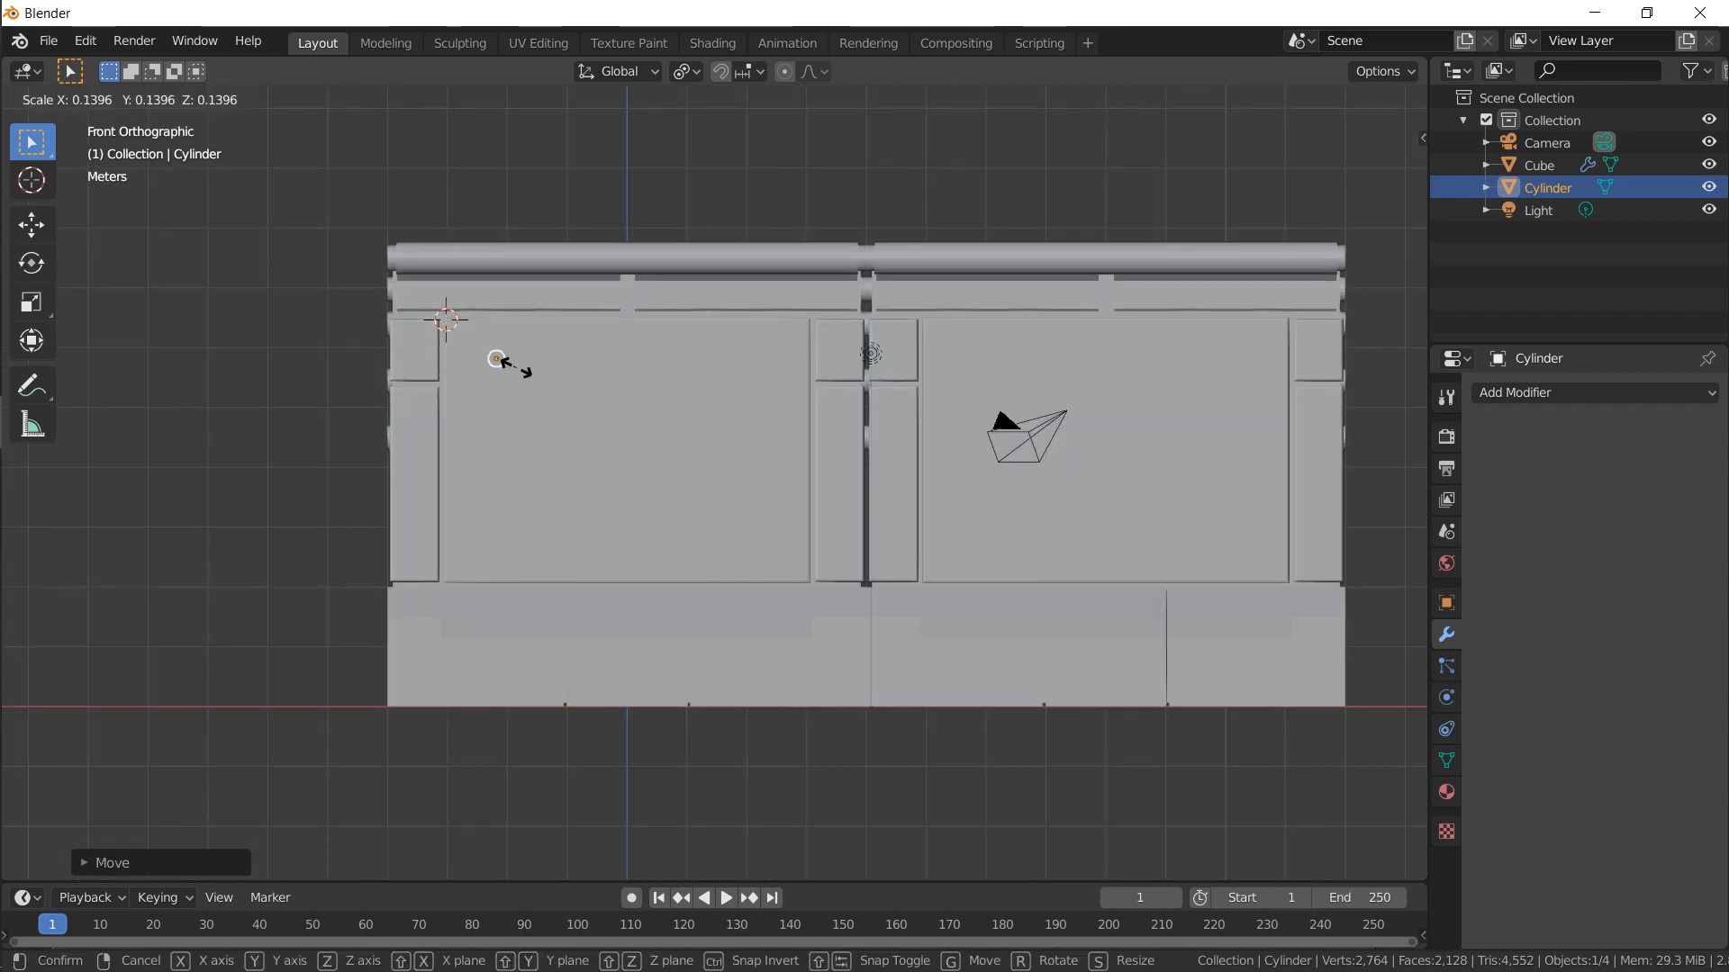
{"action": "left_click", "coordinate": [479, 342]}
{"action": "key", "text": "KP_Decimal"}
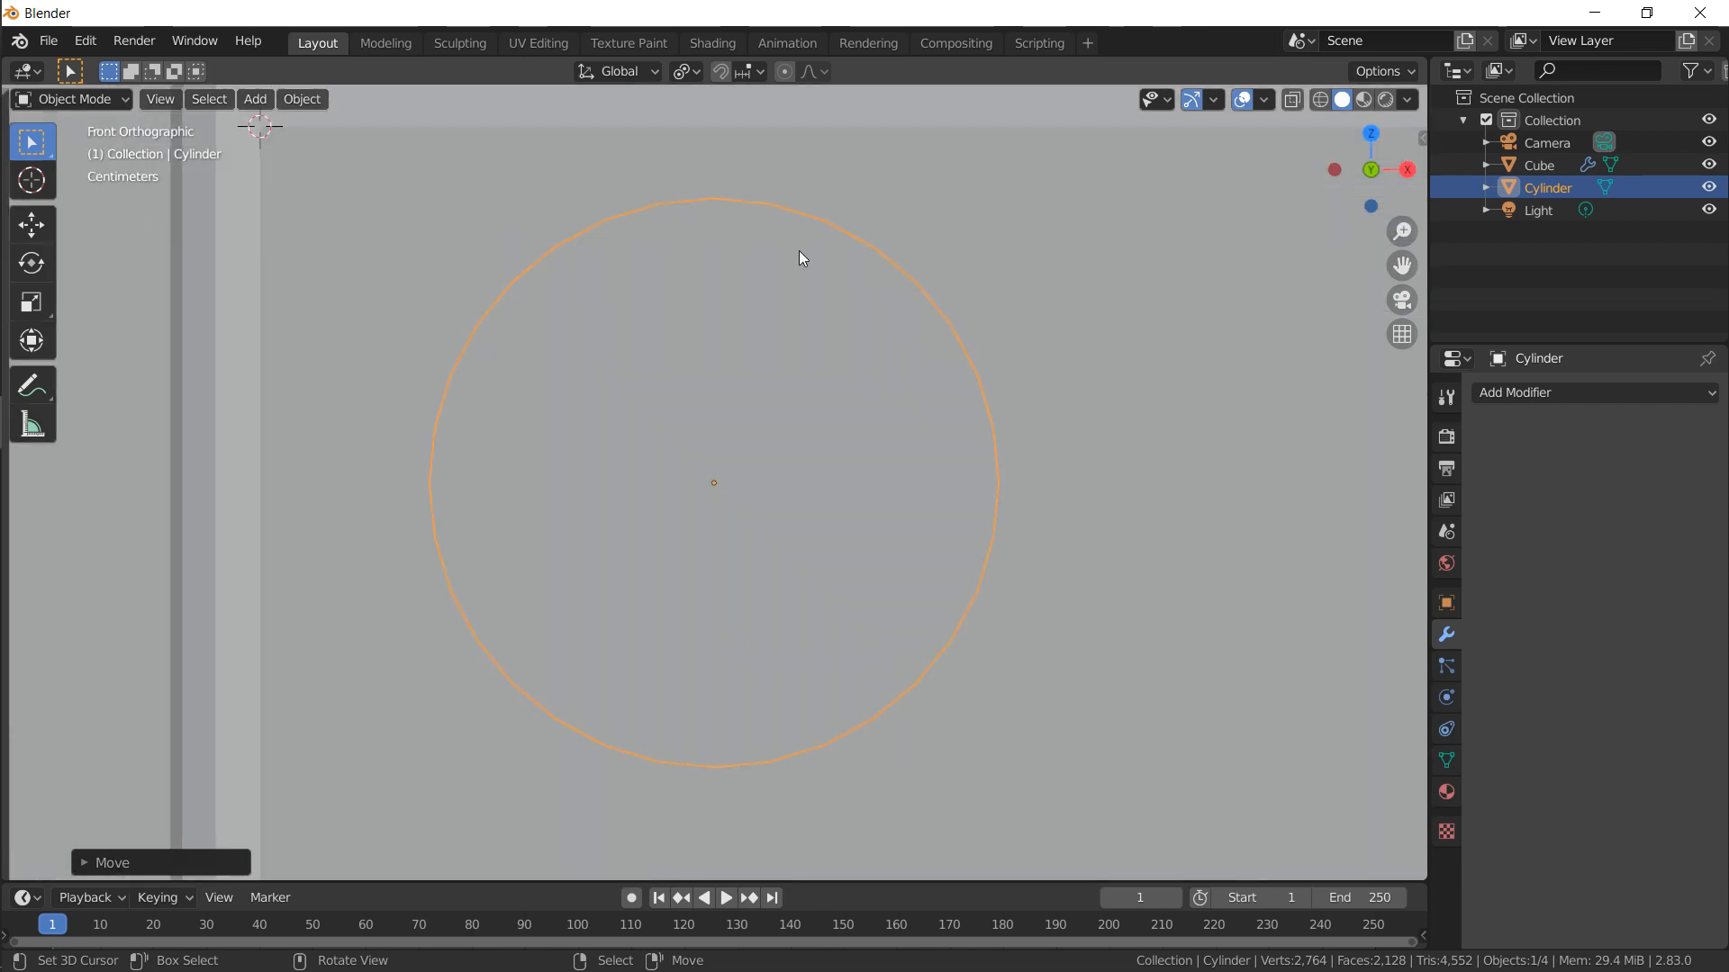
{"action": "key", "text": "s"}
{"action": "left_click", "coordinate": [762, 434]}
{"action": "key", "text": "g"}
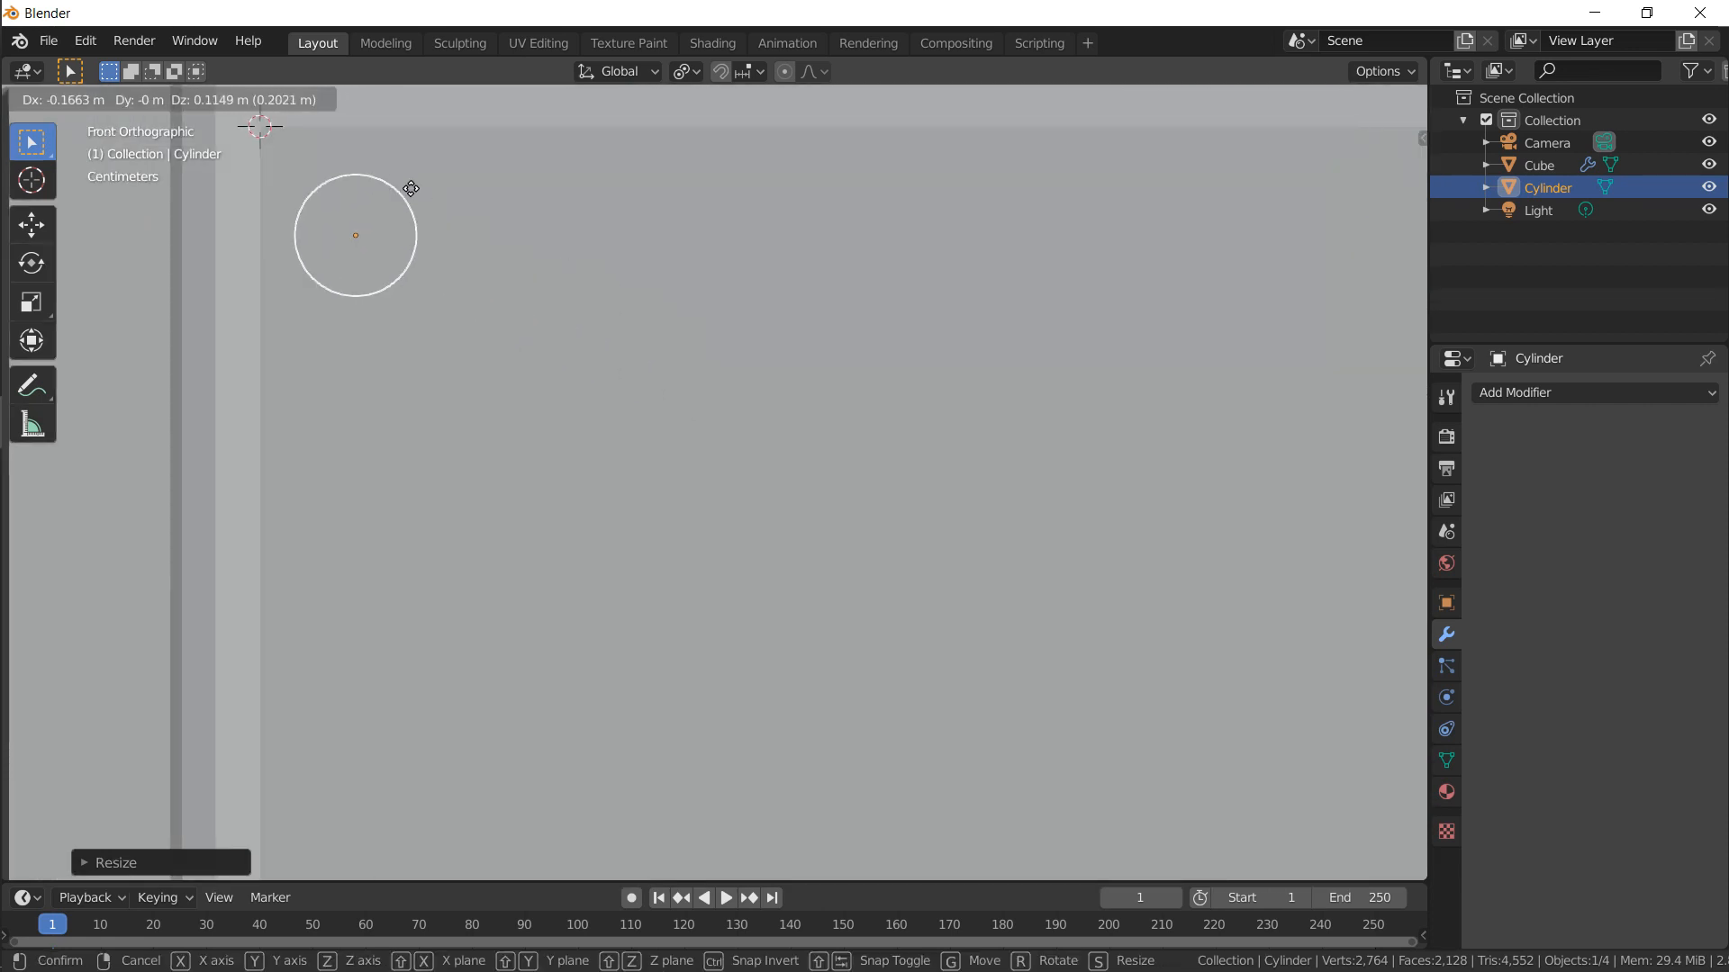
{"action": "left_click", "coordinate": [434, 208]}
In Edit Mode, duplicate the bolt twice along X, placing the copies at both upper corners of the small panel beside it
{"action": "middle_click_drag", "start_coordinate": [435, 217], "coordinate": [499, 319]}
{"action": "scroll", "coordinate": [498, 319], "scroll_direction": "down", "scroll_amount": 7}
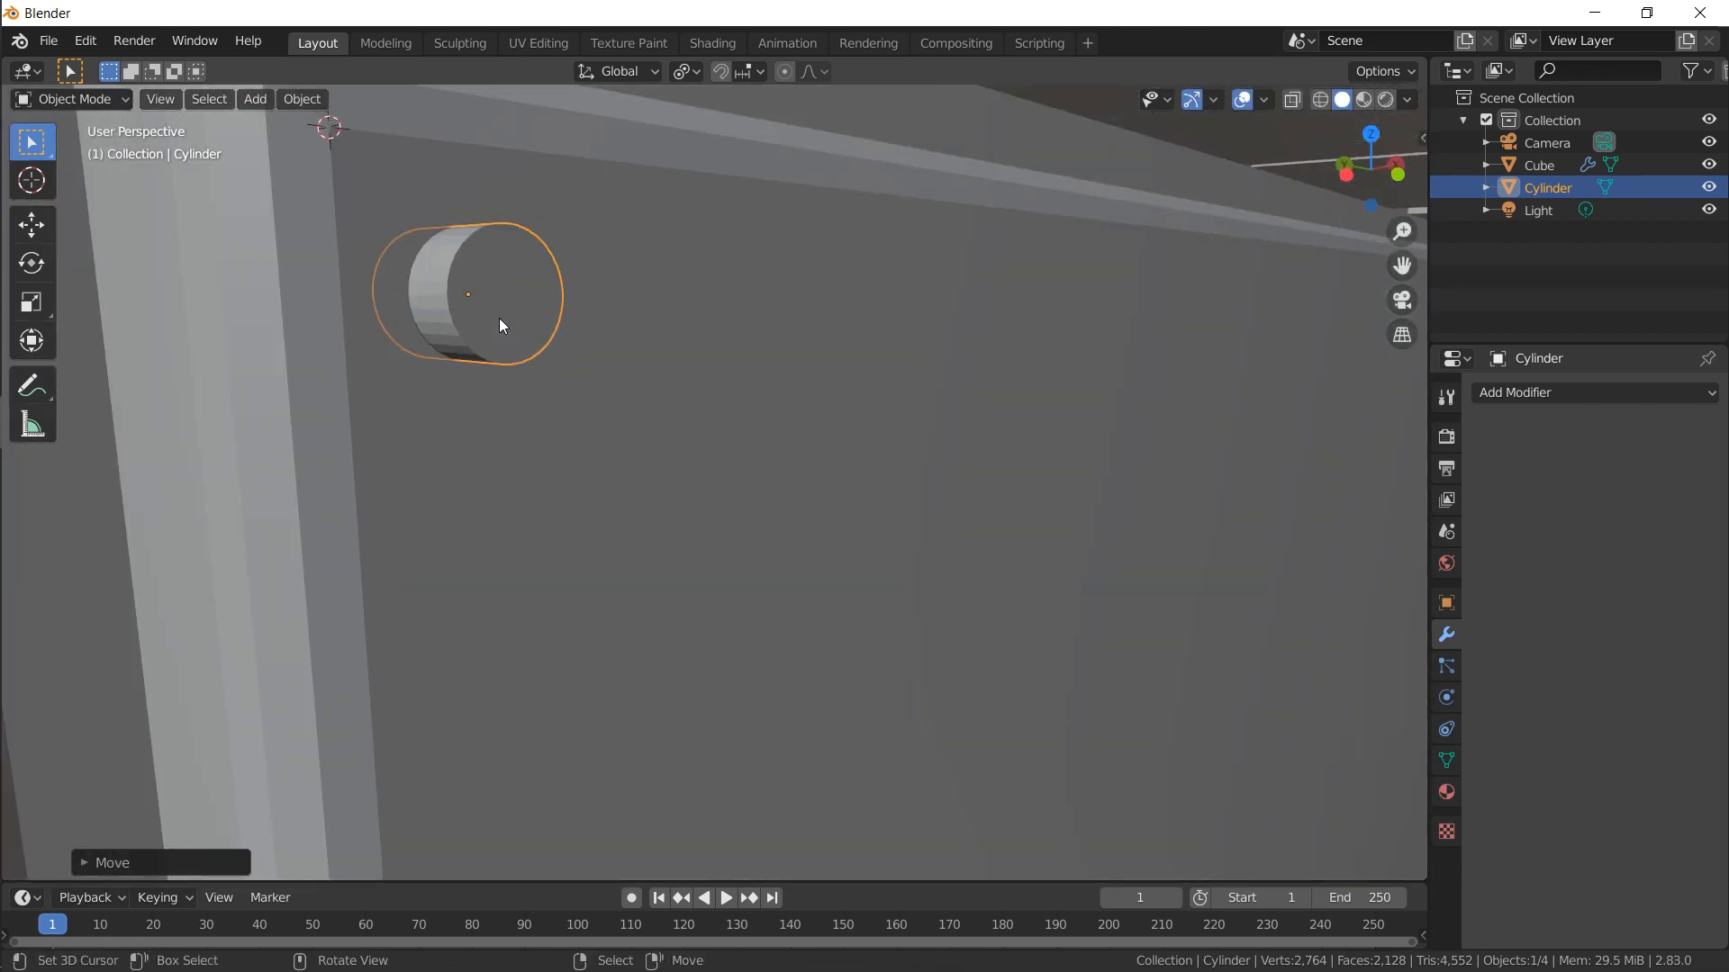
{"action": "scroll", "coordinate": [499, 317], "scroll_direction": "down", "scroll_amount": 7}
{"action": "left_click_drag", "start_coordinate": [764, 441], "coordinate": [531, 277], "text": "alt"}
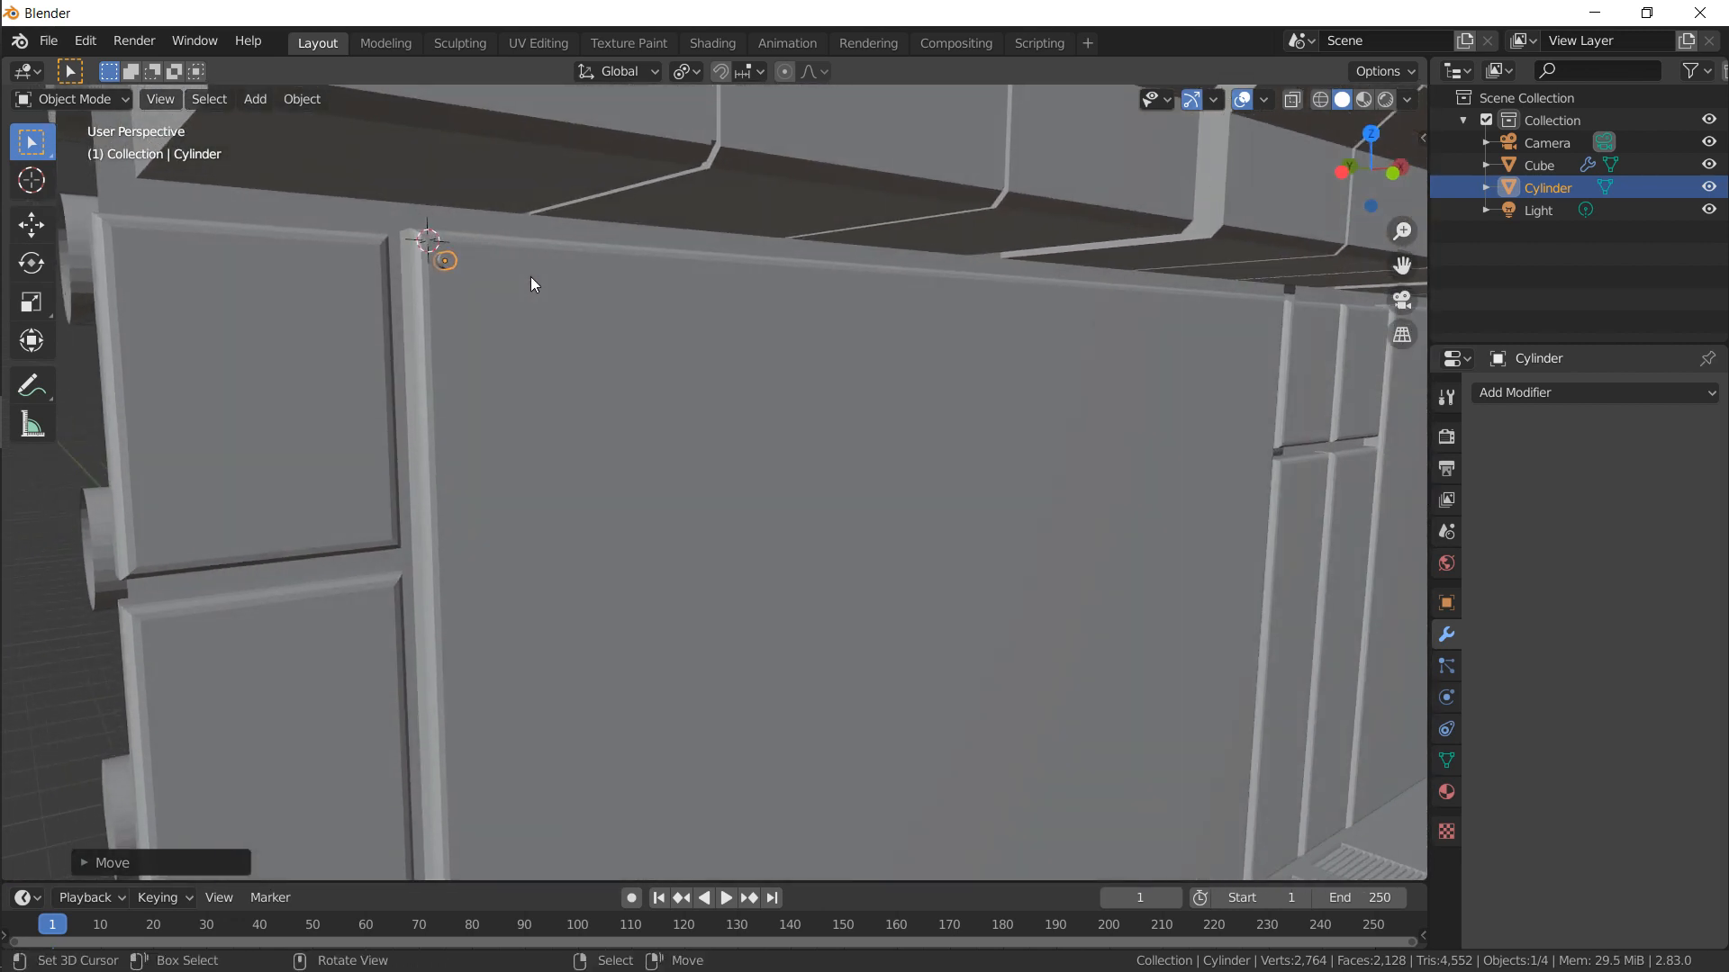
{"action": "key", "text": "KP_1"}
{"action": "scroll", "coordinate": [531, 278], "scroll_direction": "up", "scroll_amount": 1}
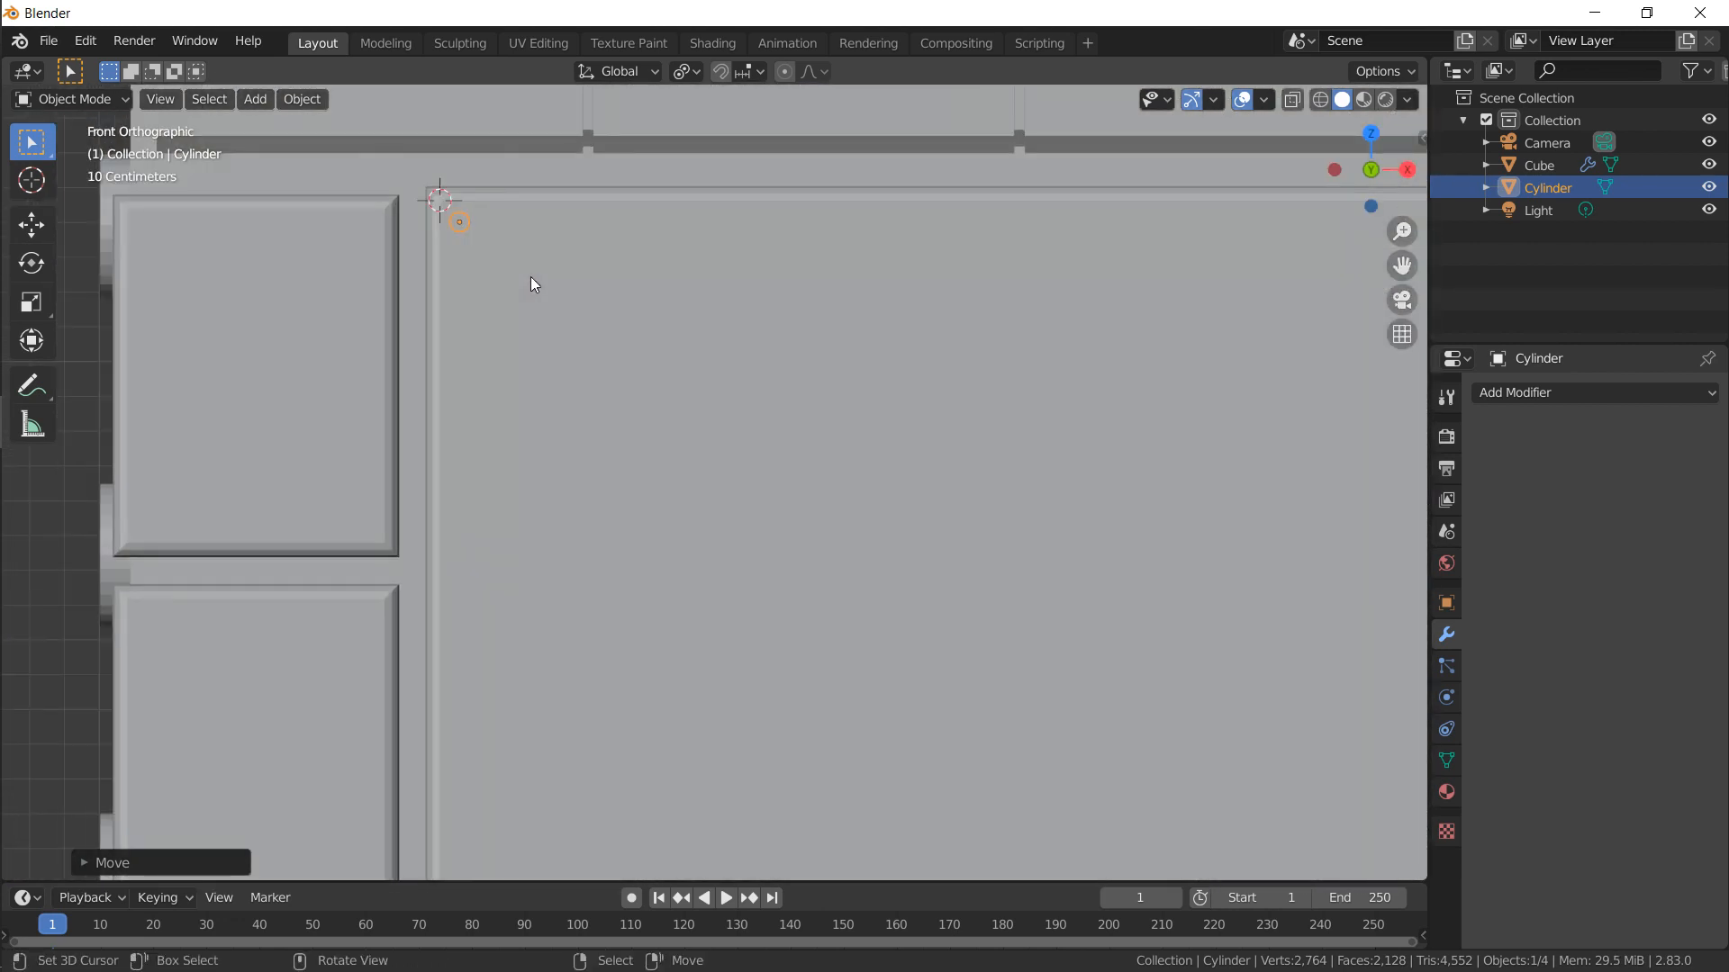
{"action": "scroll", "coordinate": [531, 277], "scroll_direction": "down", "scroll_amount": 5}
{"action": "key", "text": "Tab"}
{"action": "middle_click_drag", "start_coordinate": [620, 365], "coordinate": [314, 349], "text": "shift"}
{"action": "left_click_drag", "start_coordinate": [315, 350], "coordinate": [150, 335], "text": "alt+shift"}
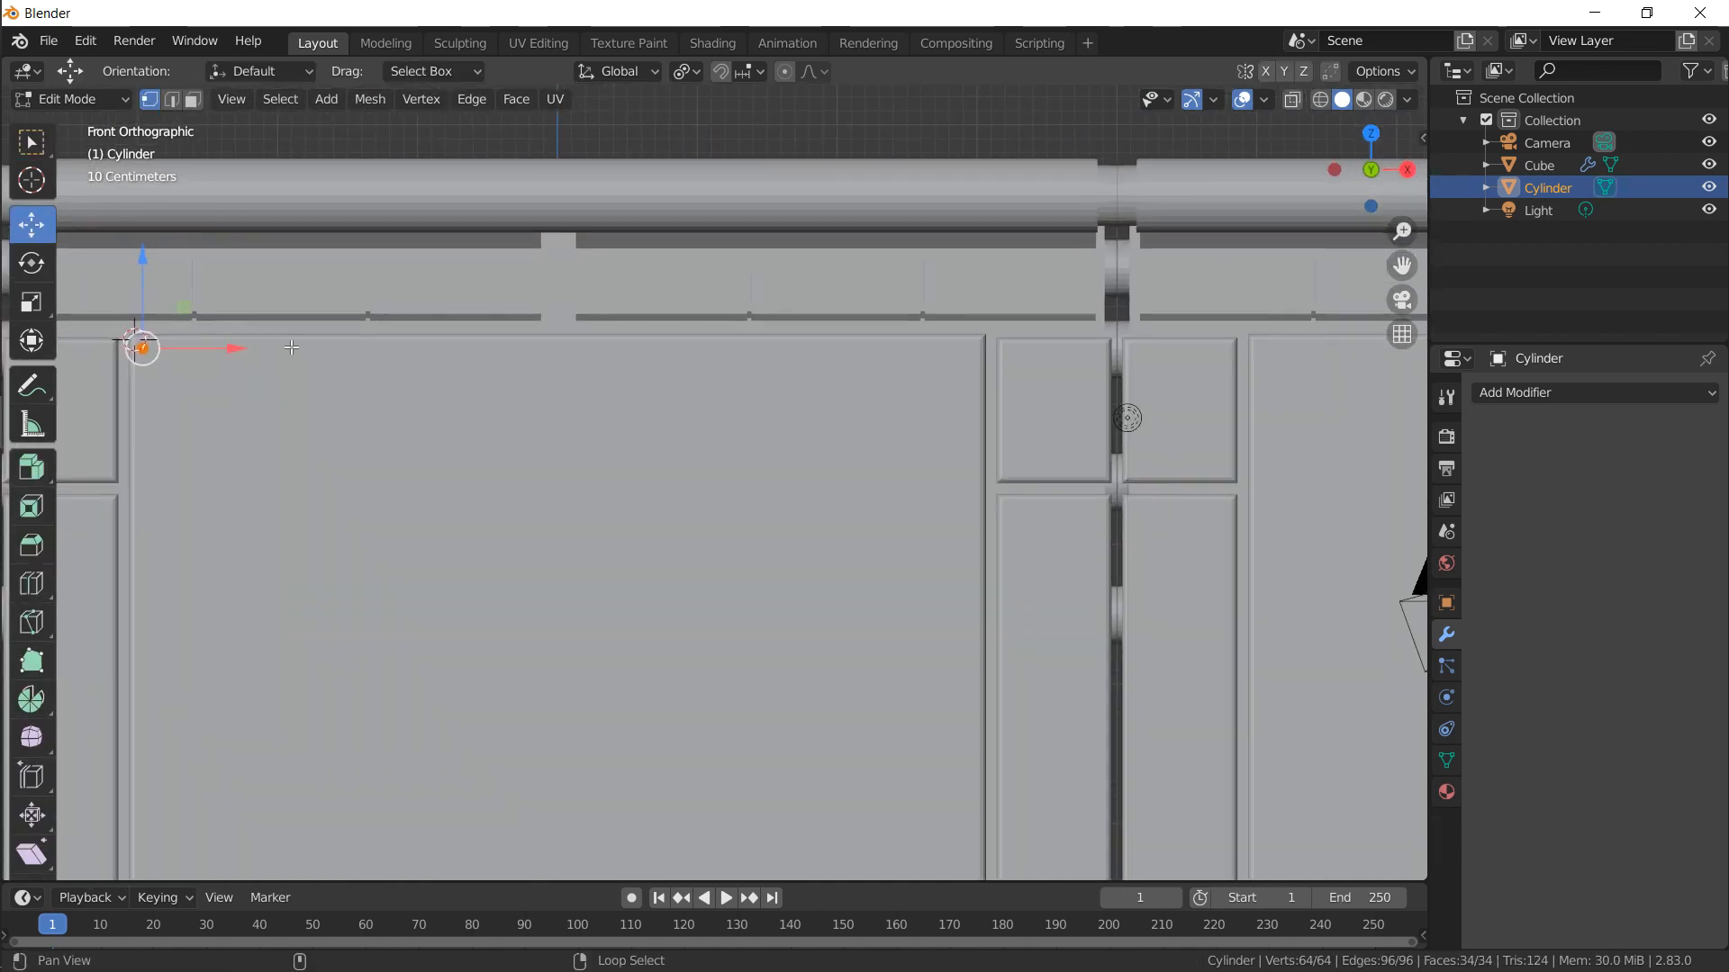
{"action": "left_click_drag", "start_coordinate": [422, 355], "coordinate": [564, 325], "text": "alt+shift"}
{"action": "key", "text": "shift+d"}
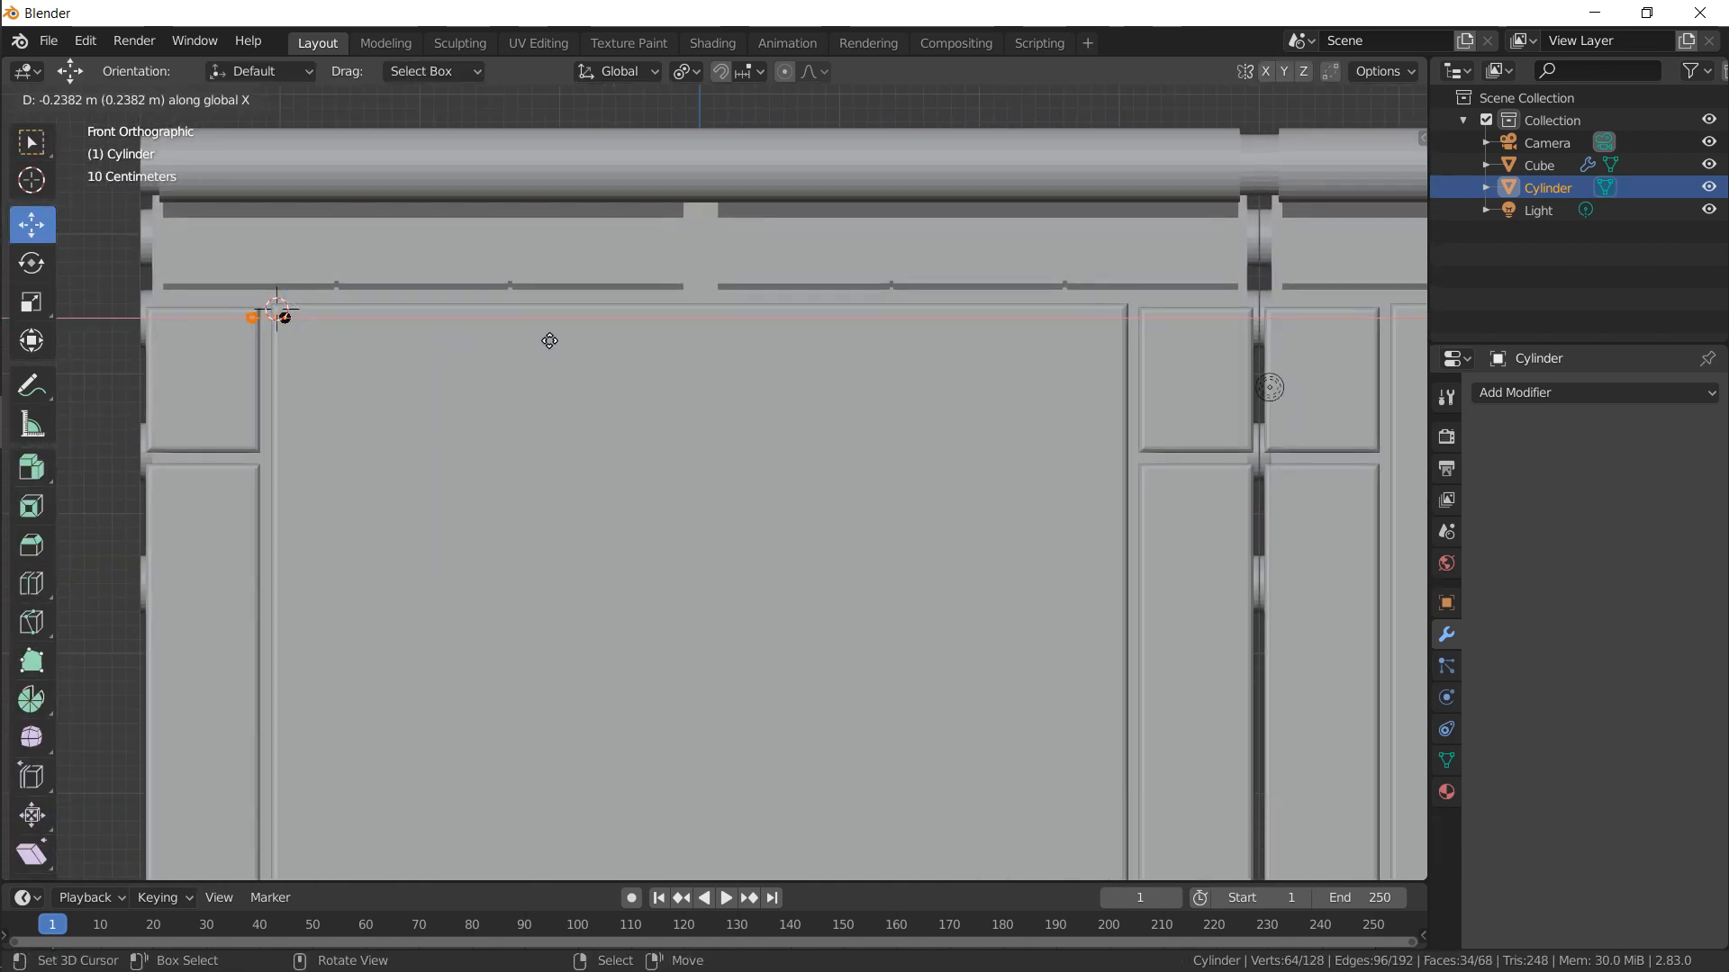
{"action": "left_click", "coordinate": [547, 340]}
{"action": "key", "text": "shift+d"}
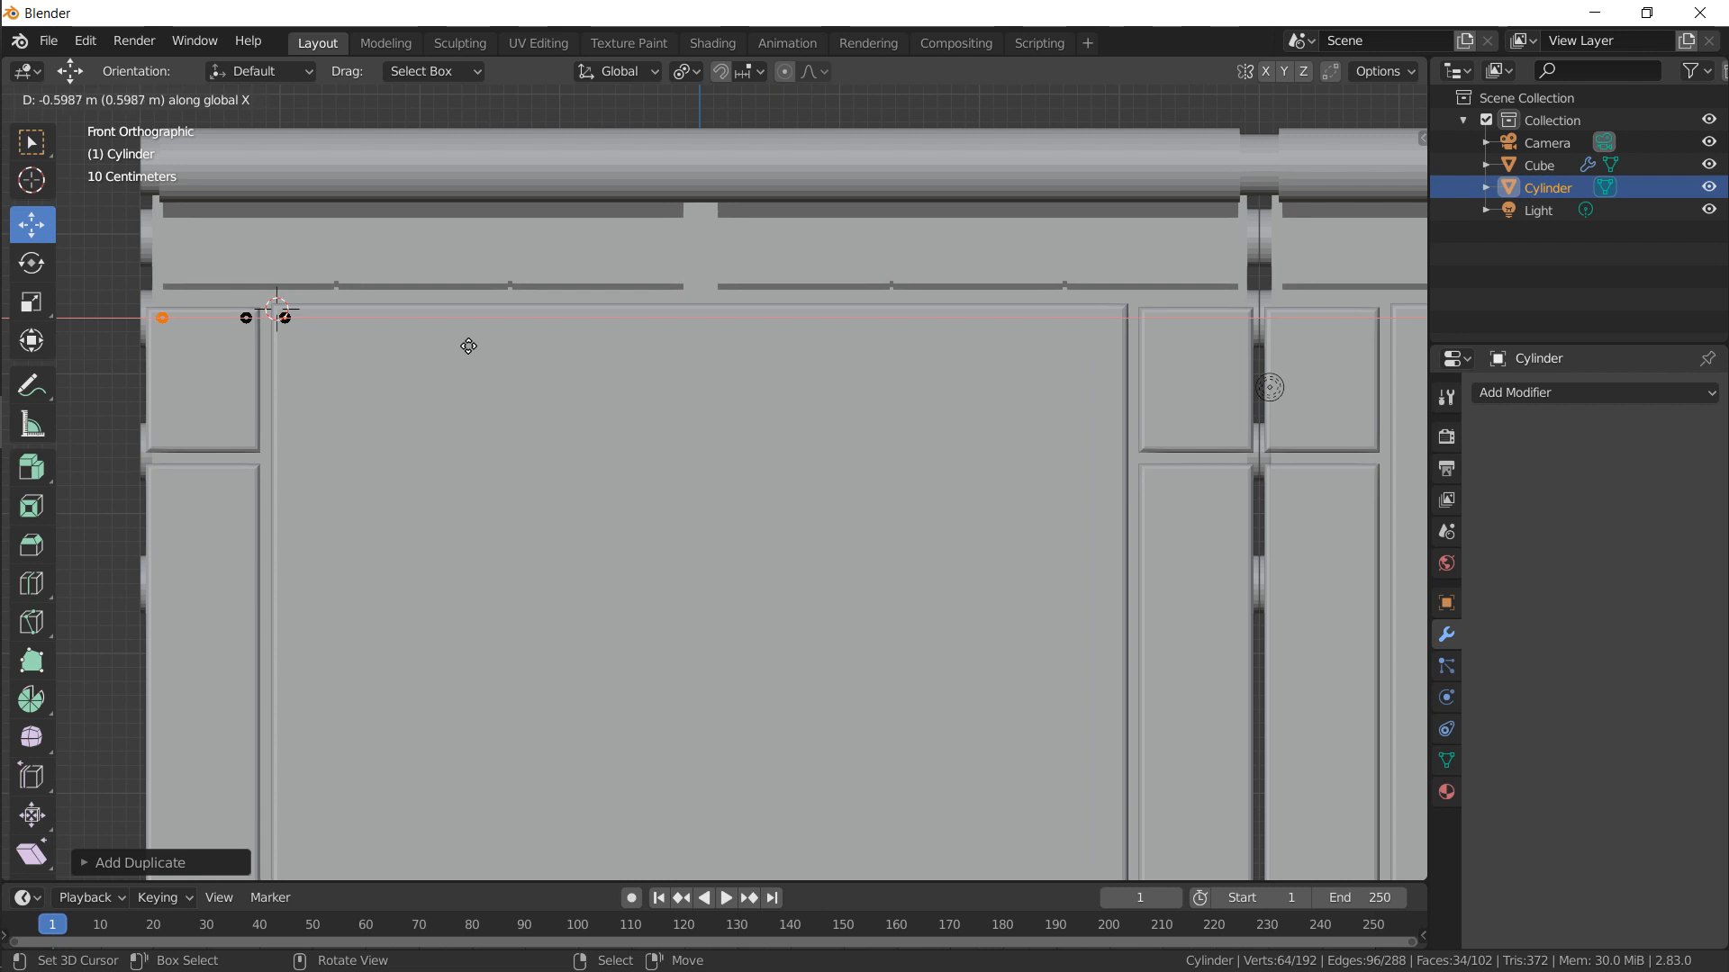
{"action": "left_click", "coordinate": [462, 347]}
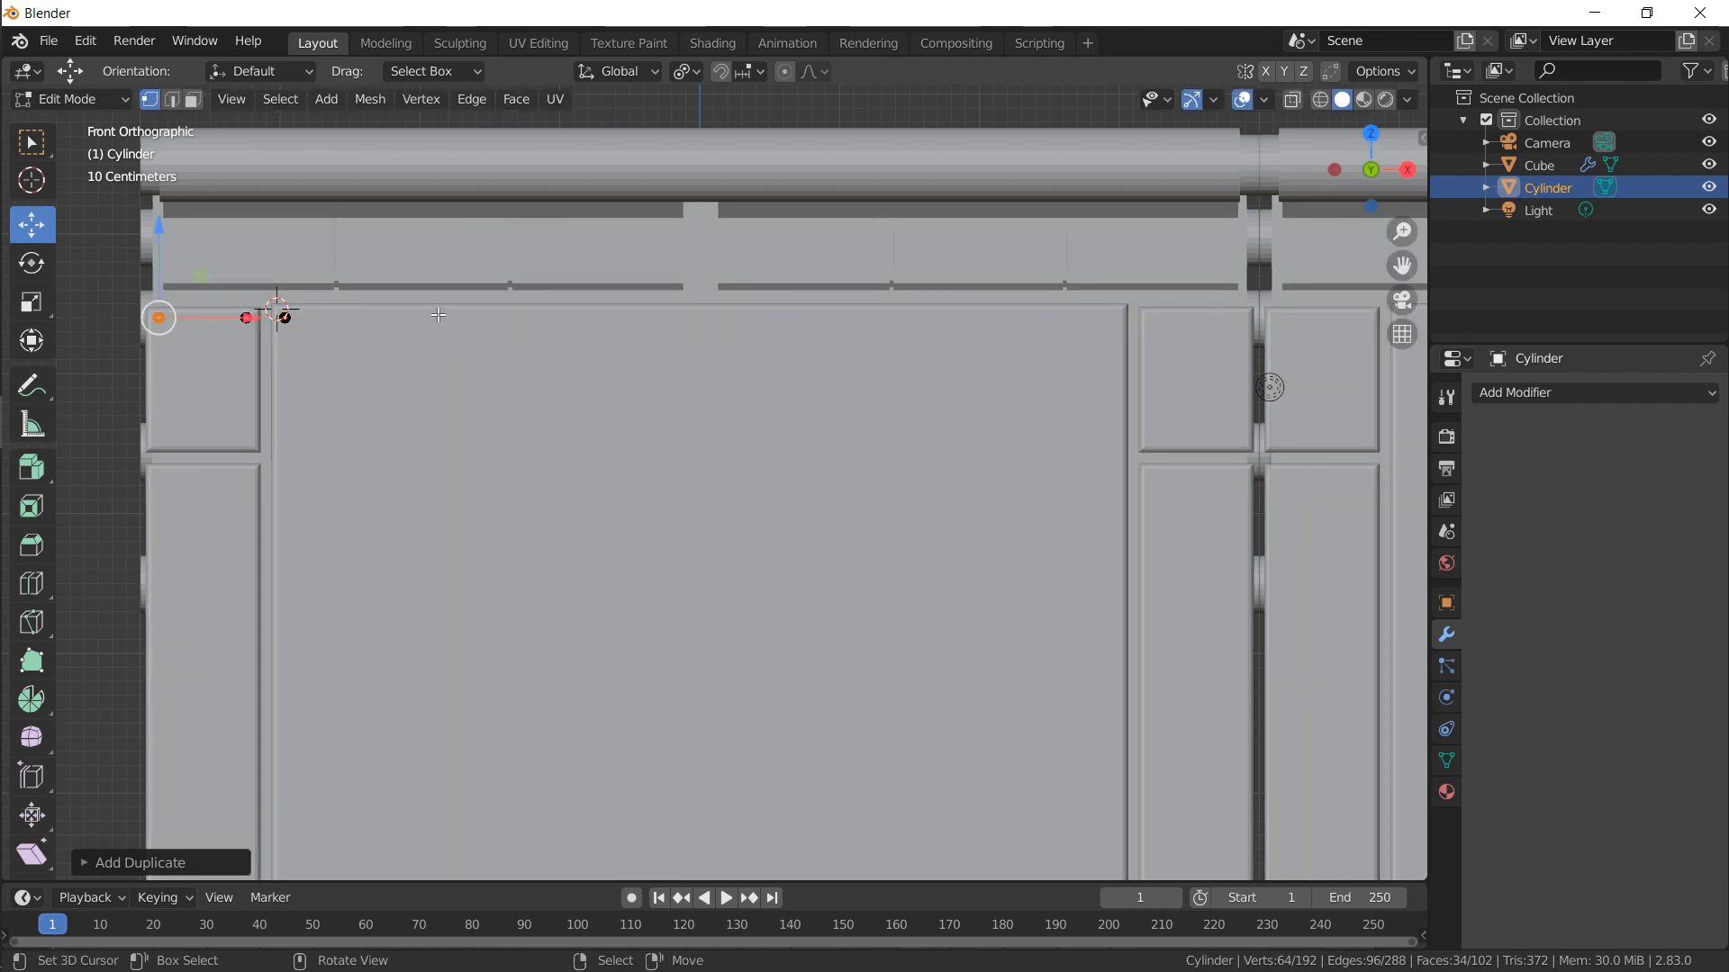
Select both whole bolts on the small panel and duplicate them down along Z to its lower corners
{"action": "left_click", "coordinate": [250, 318], "text": "shift"}
{"action": "key", "text": "ctrl+l"}
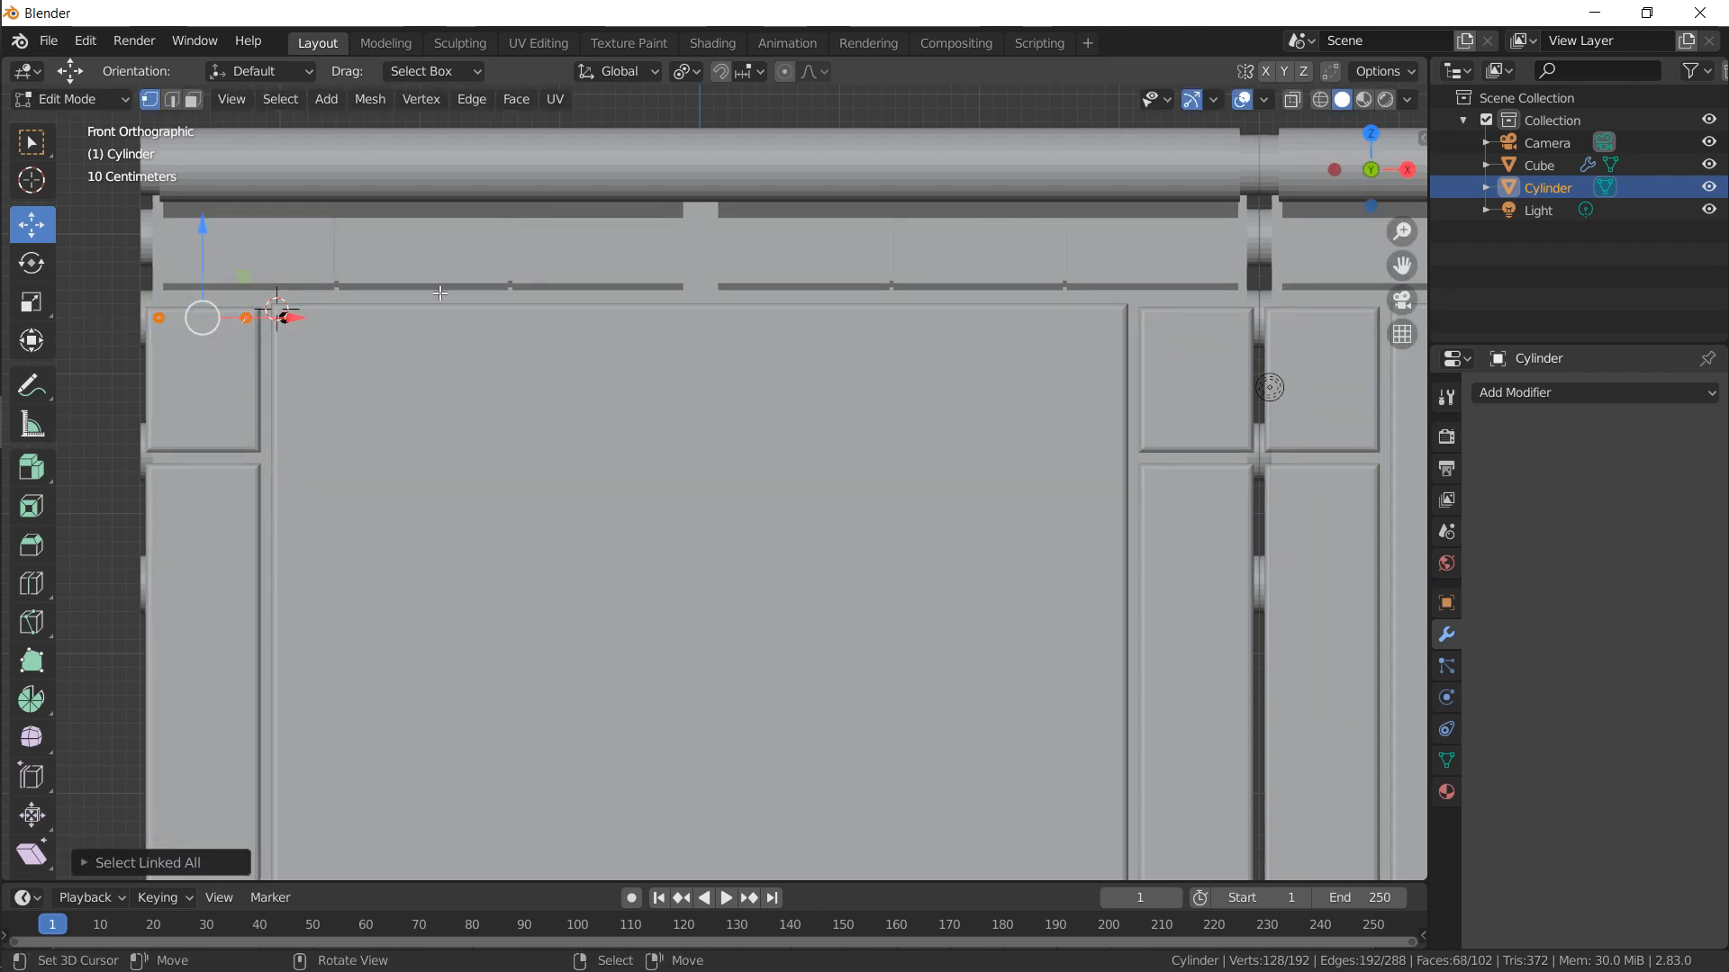
{"action": "key", "text": "e"}
{"action": "key", "text": "z"}
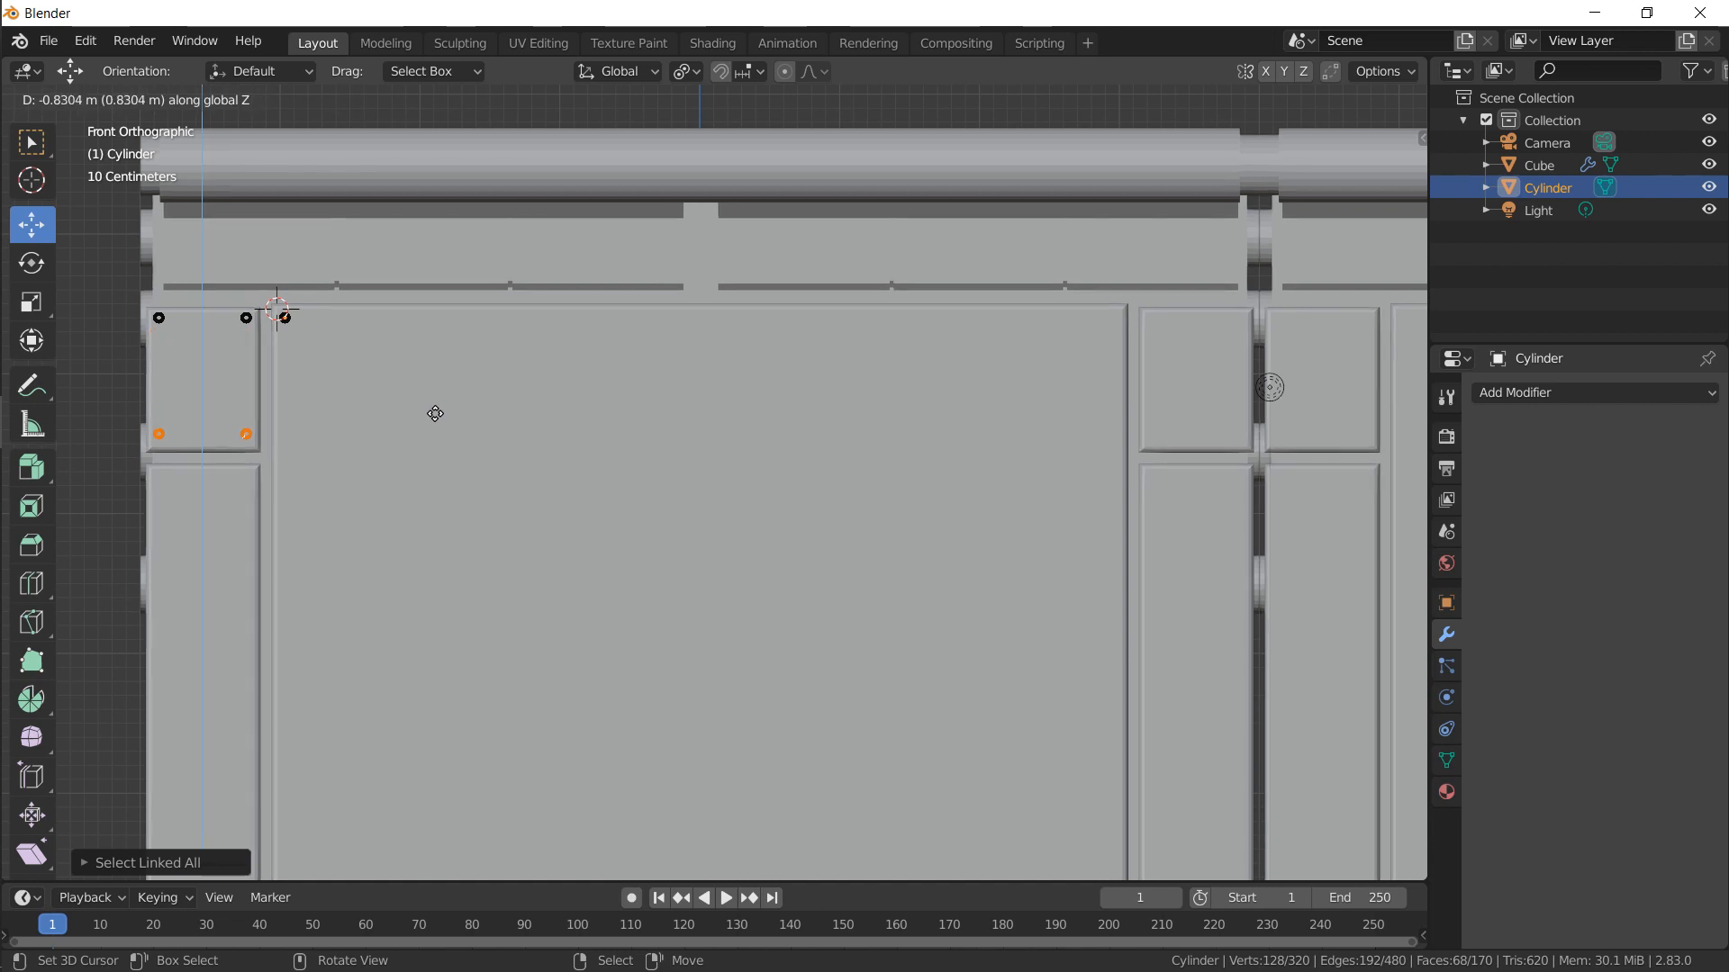
{"action": "left_click", "coordinate": [435, 436]}
Duplicate the bolt pair along Z to the tall narrow panel's upper corners, and again about 3.05 m down to its lower corners
{"action": "key", "text": "shift+d"}
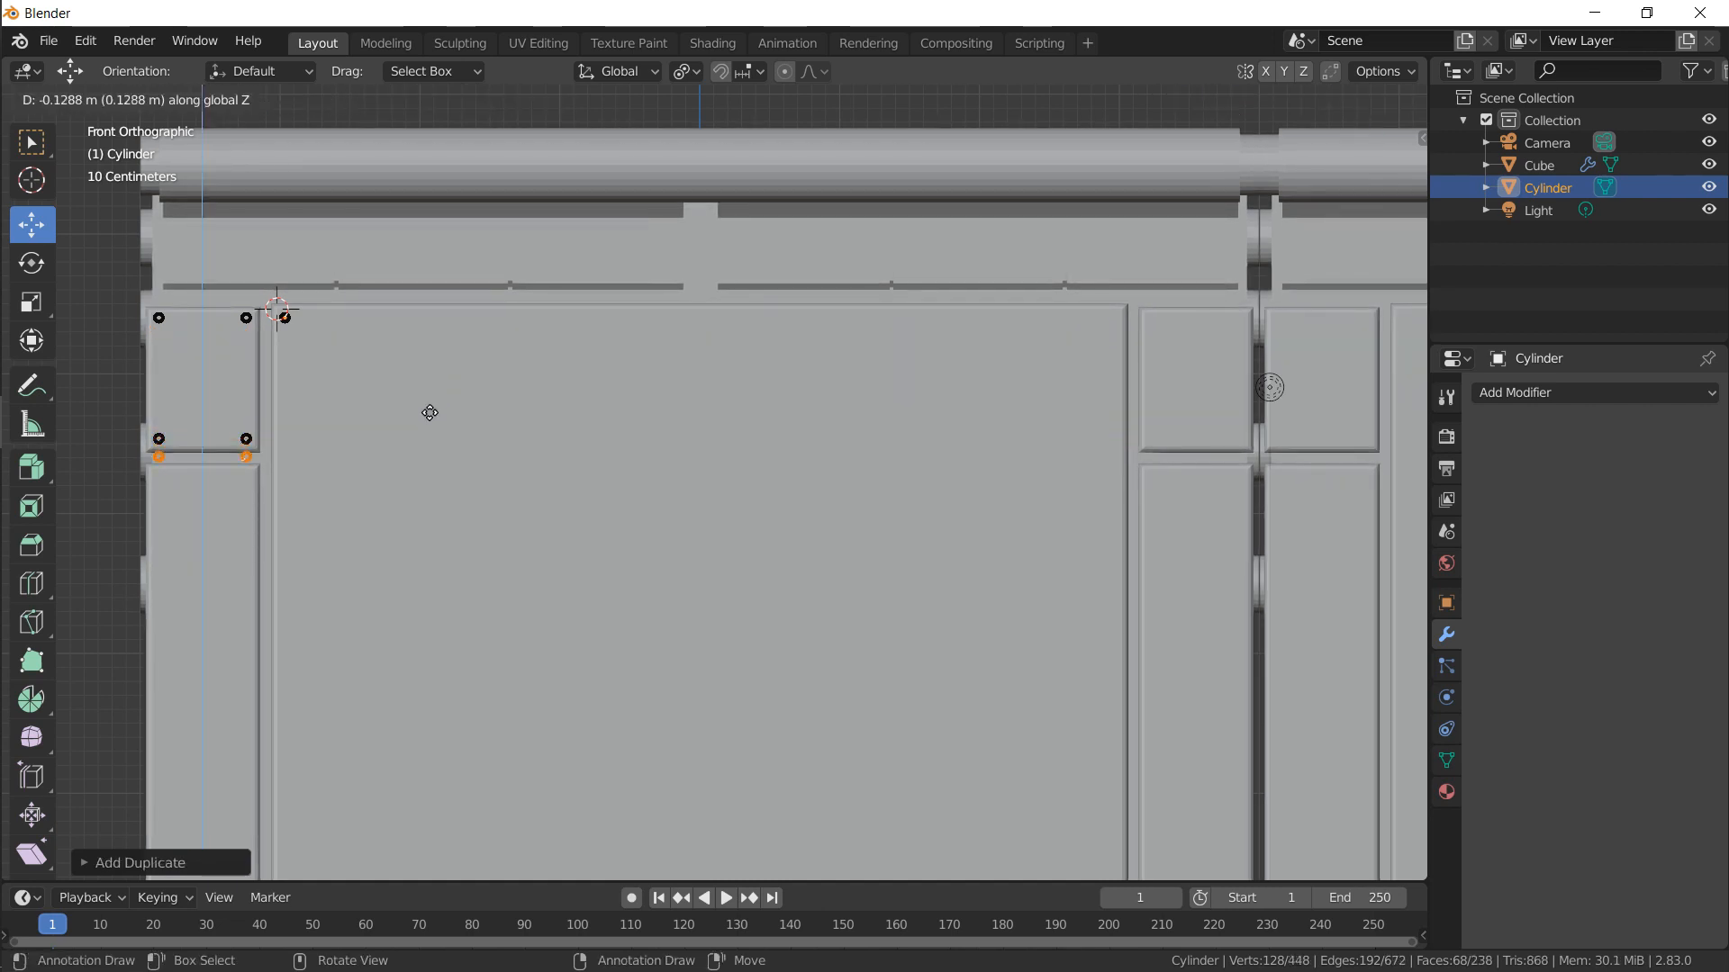
{"action": "left_click", "coordinate": [432, 424]}
{"action": "middle_click_drag", "start_coordinate": [432, 424], "coordinate": [502, 255], "text": "shift"}
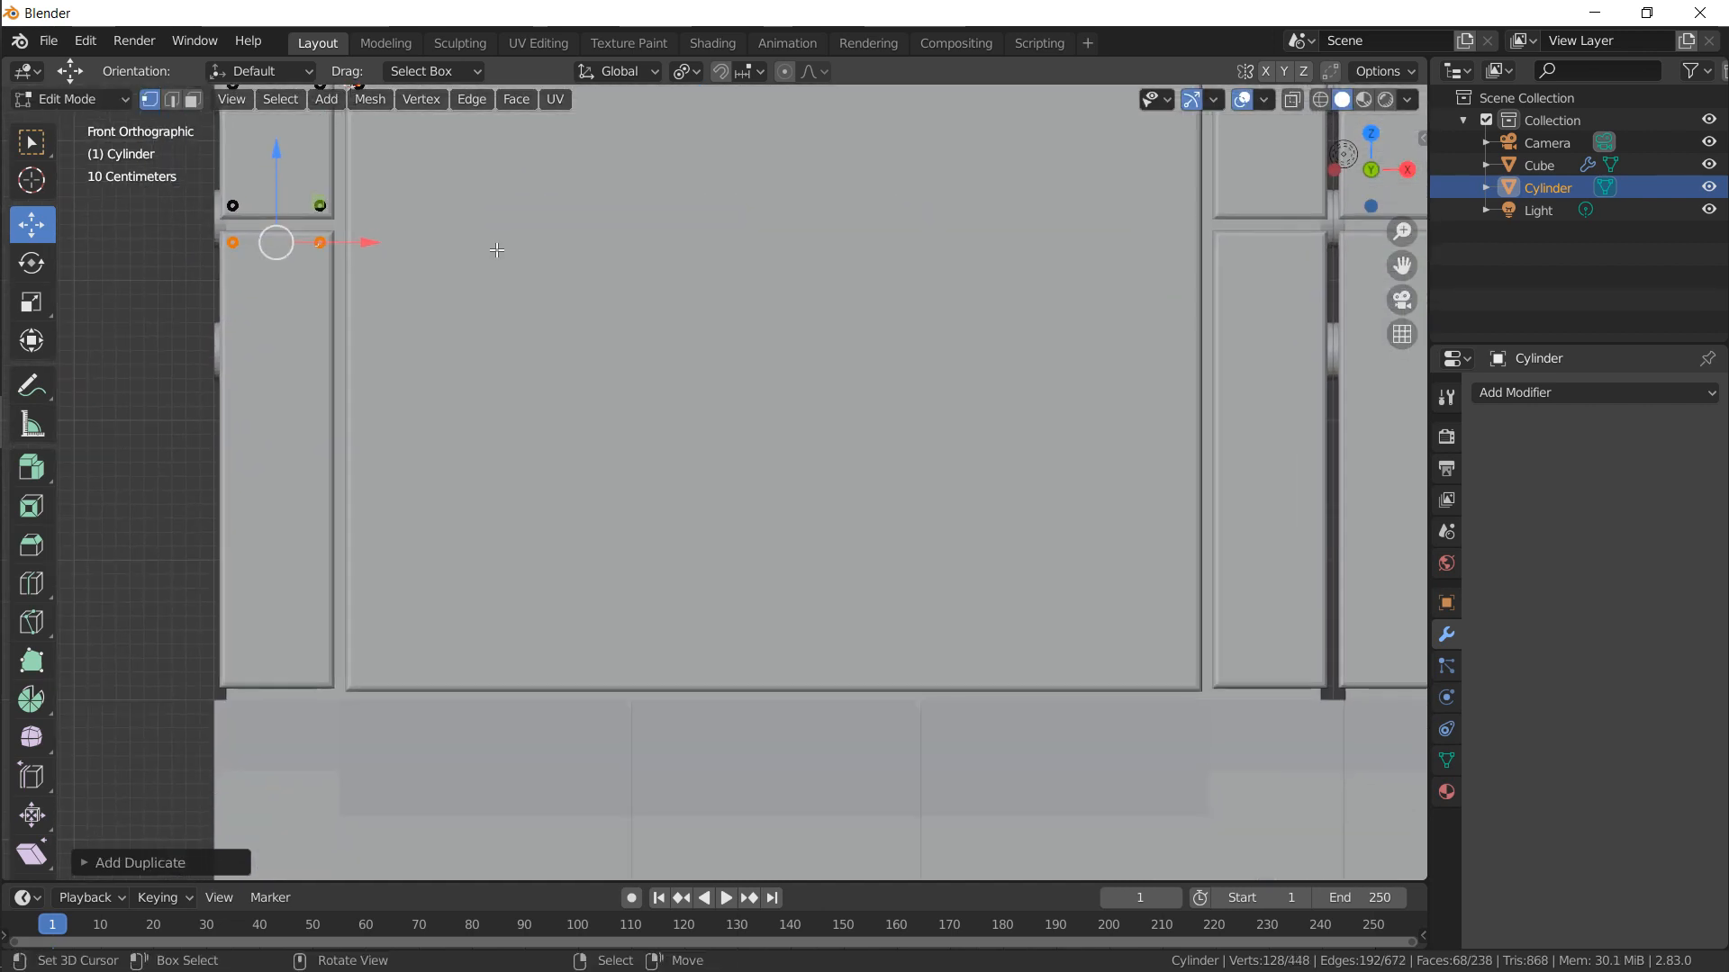
{"action": "key", "text": "shift+d"}
{"action": "key", "text": "z"}
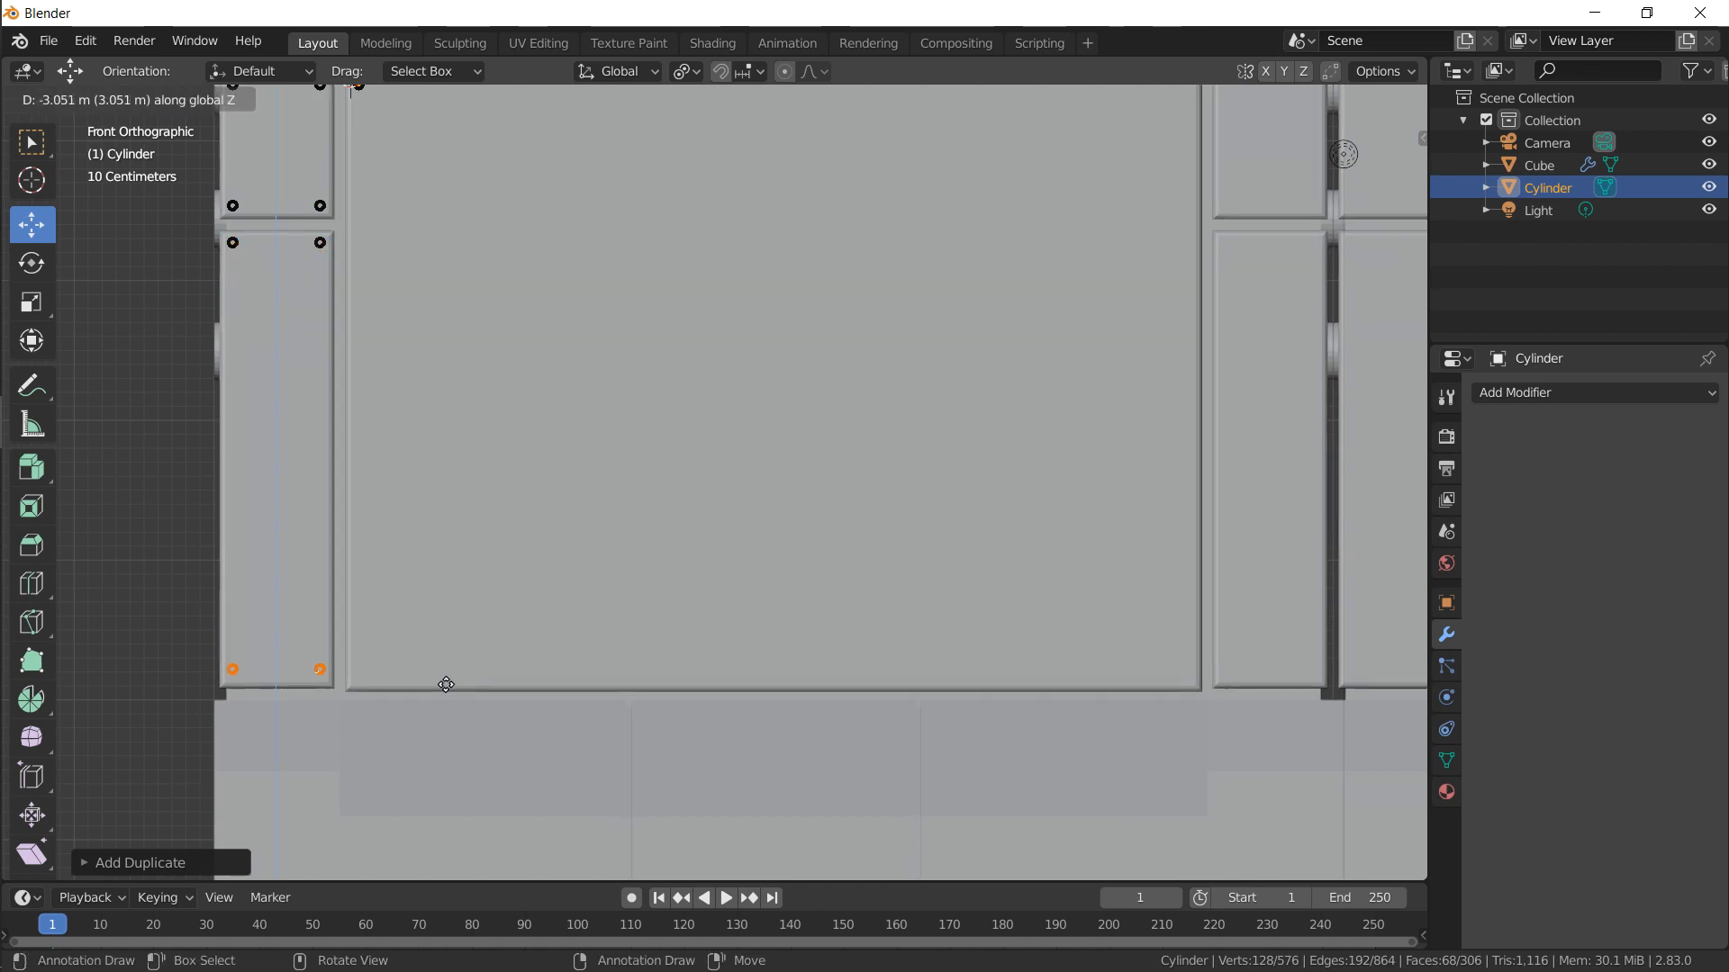
{"action": "left_click", "coordinate": [446, 682]}
Select the large panel's upper-left bolt and duplicate it along X to the panel's upper-right corner
{"action": "middle_click_drag", "start_coordinate": [409, 161], "coordinate": [333, 375], "text": "shift"}
{"action": "left_click", "coordinate": [354, 310]}
{"action": "key", "text": "ctrl+l"}
{"action": "key", "text": "shift+d"}
{"action": "key", "text": "x"}
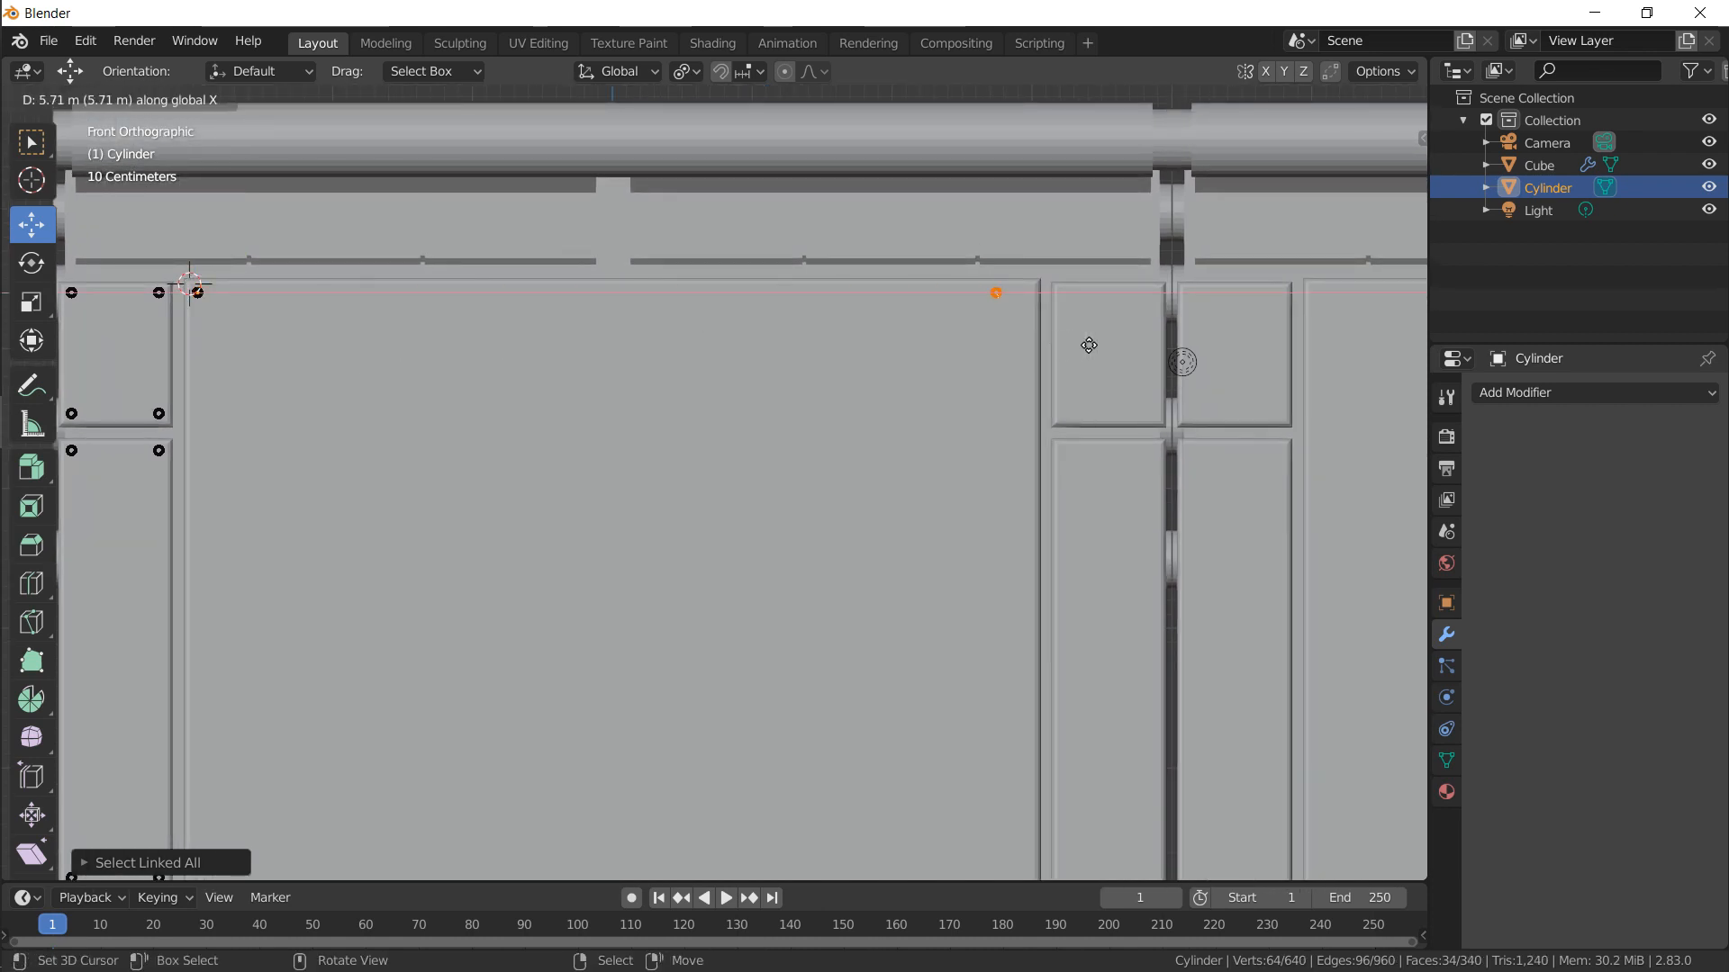
{"action": "left_click", "coordinate": [1115, 341]}
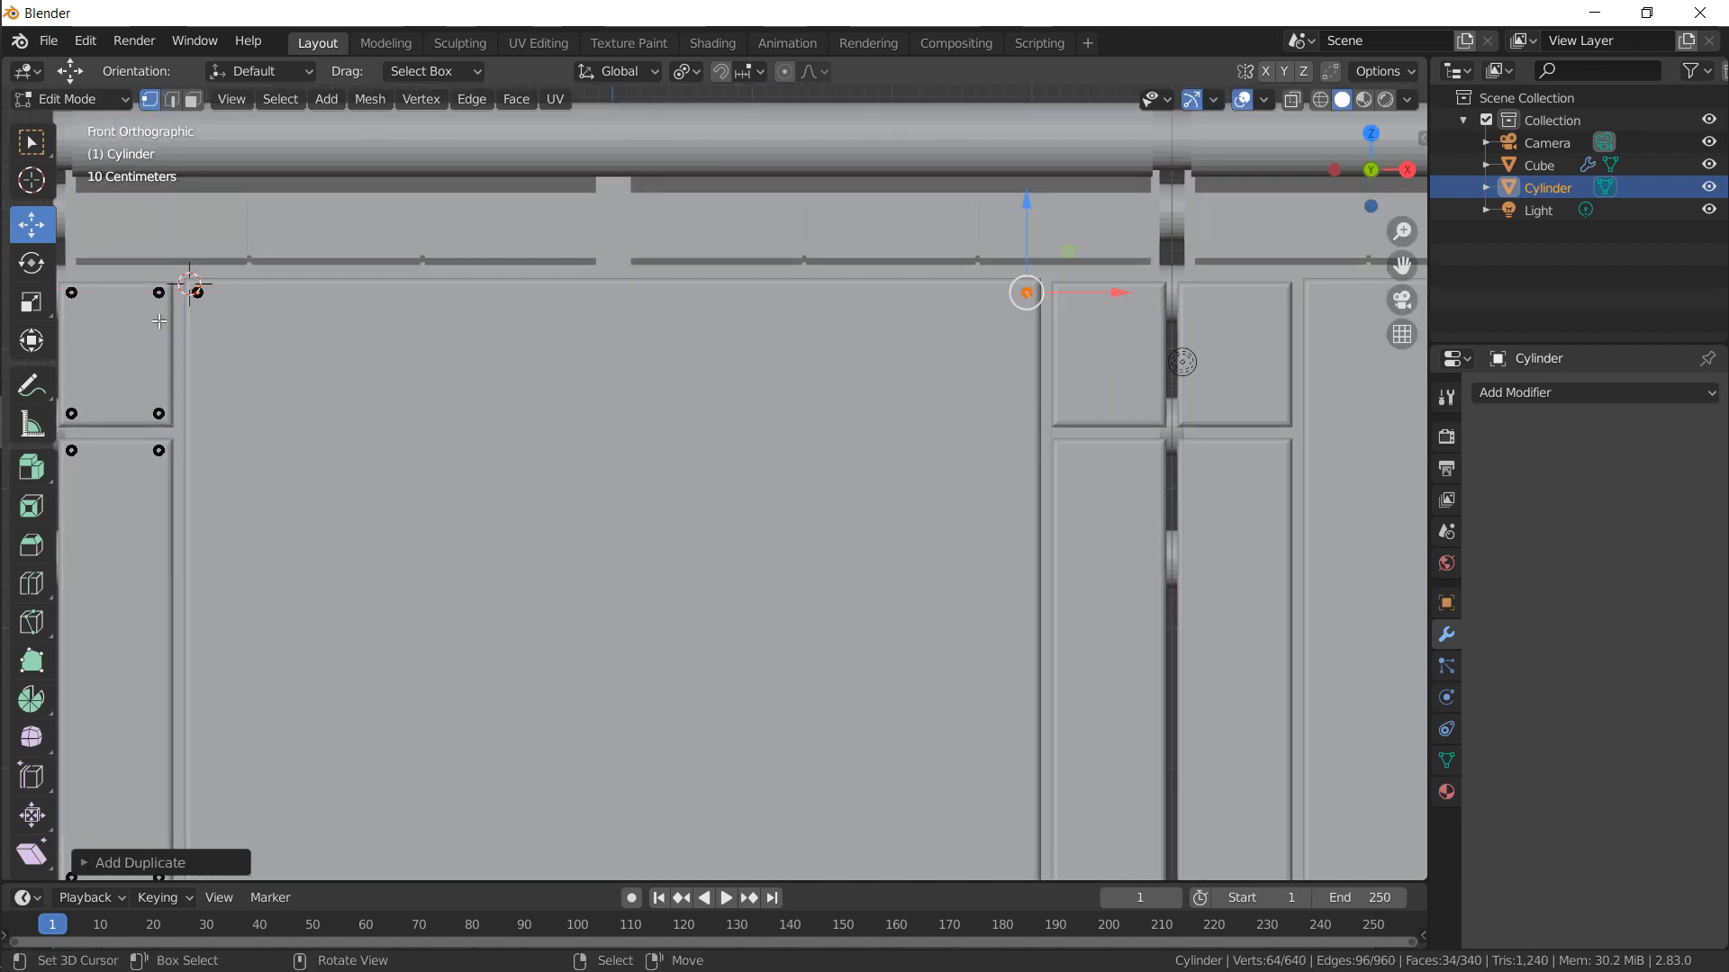
Select both whole upper bolts of the large panel and duplicate them down along Z to its lower corners
{"action": "left_click", "coordinate": [197, 292], "text": "shift"}
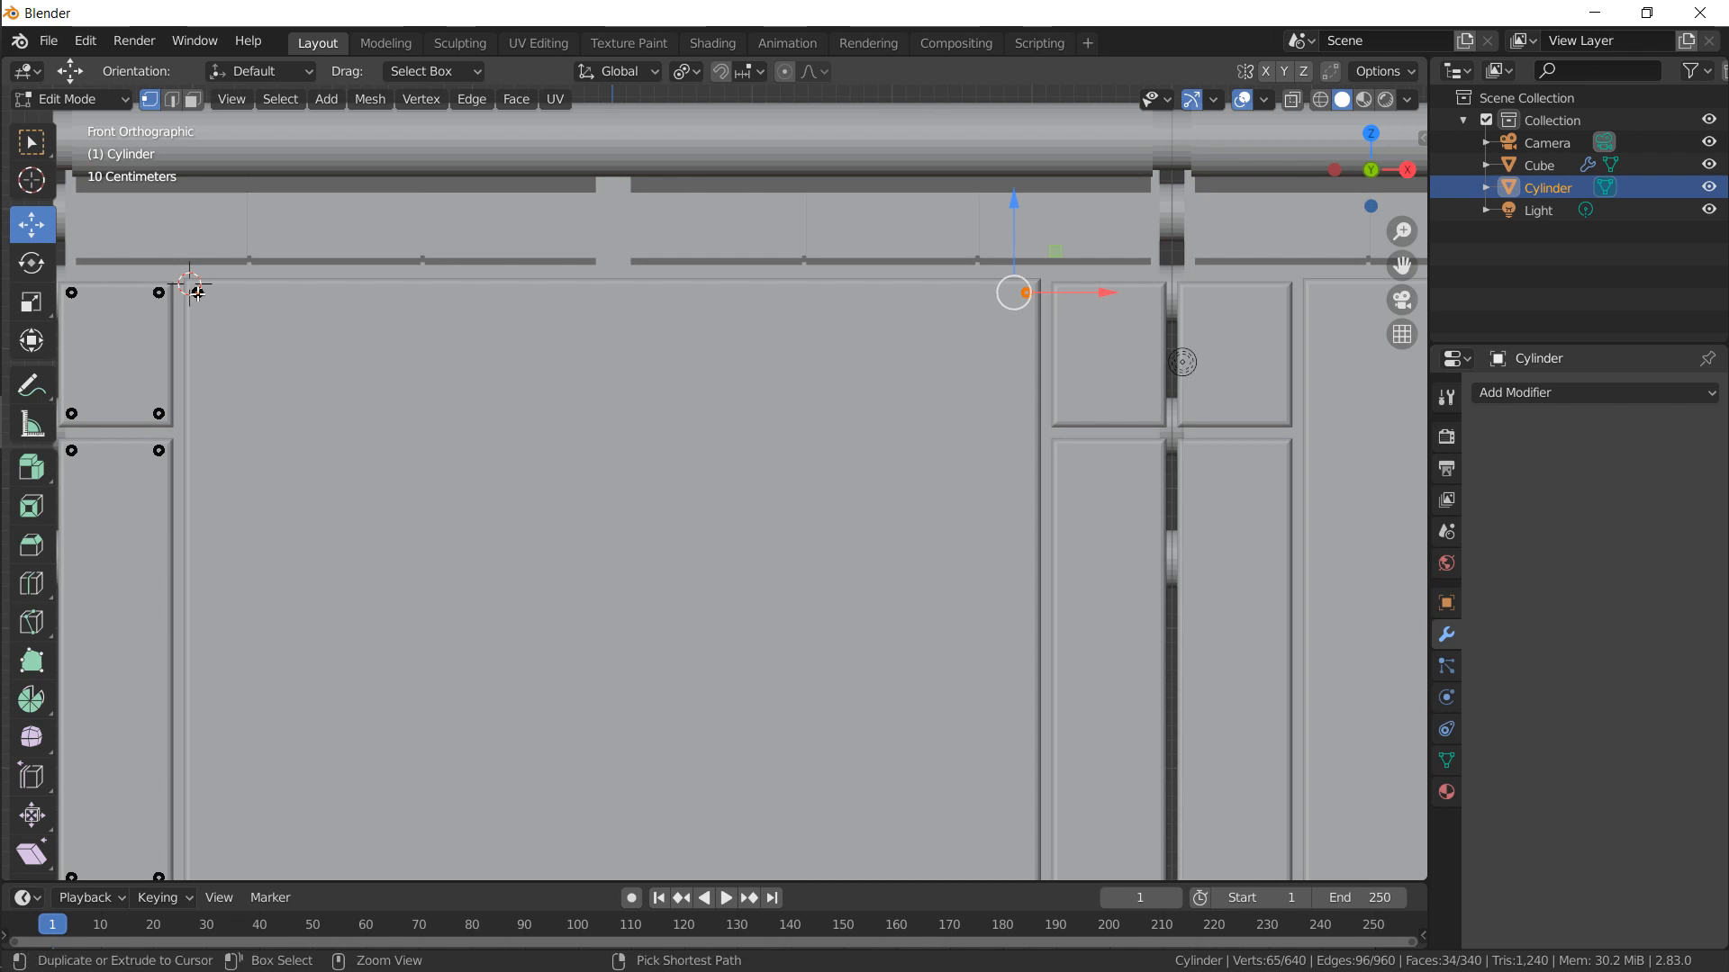
{"action": "key", "text": "ctrl+l"}
{"action": "middle_click_drag", "start_coordinate": [764, 488], "coordinate": [799, 367], "text": "shift"}
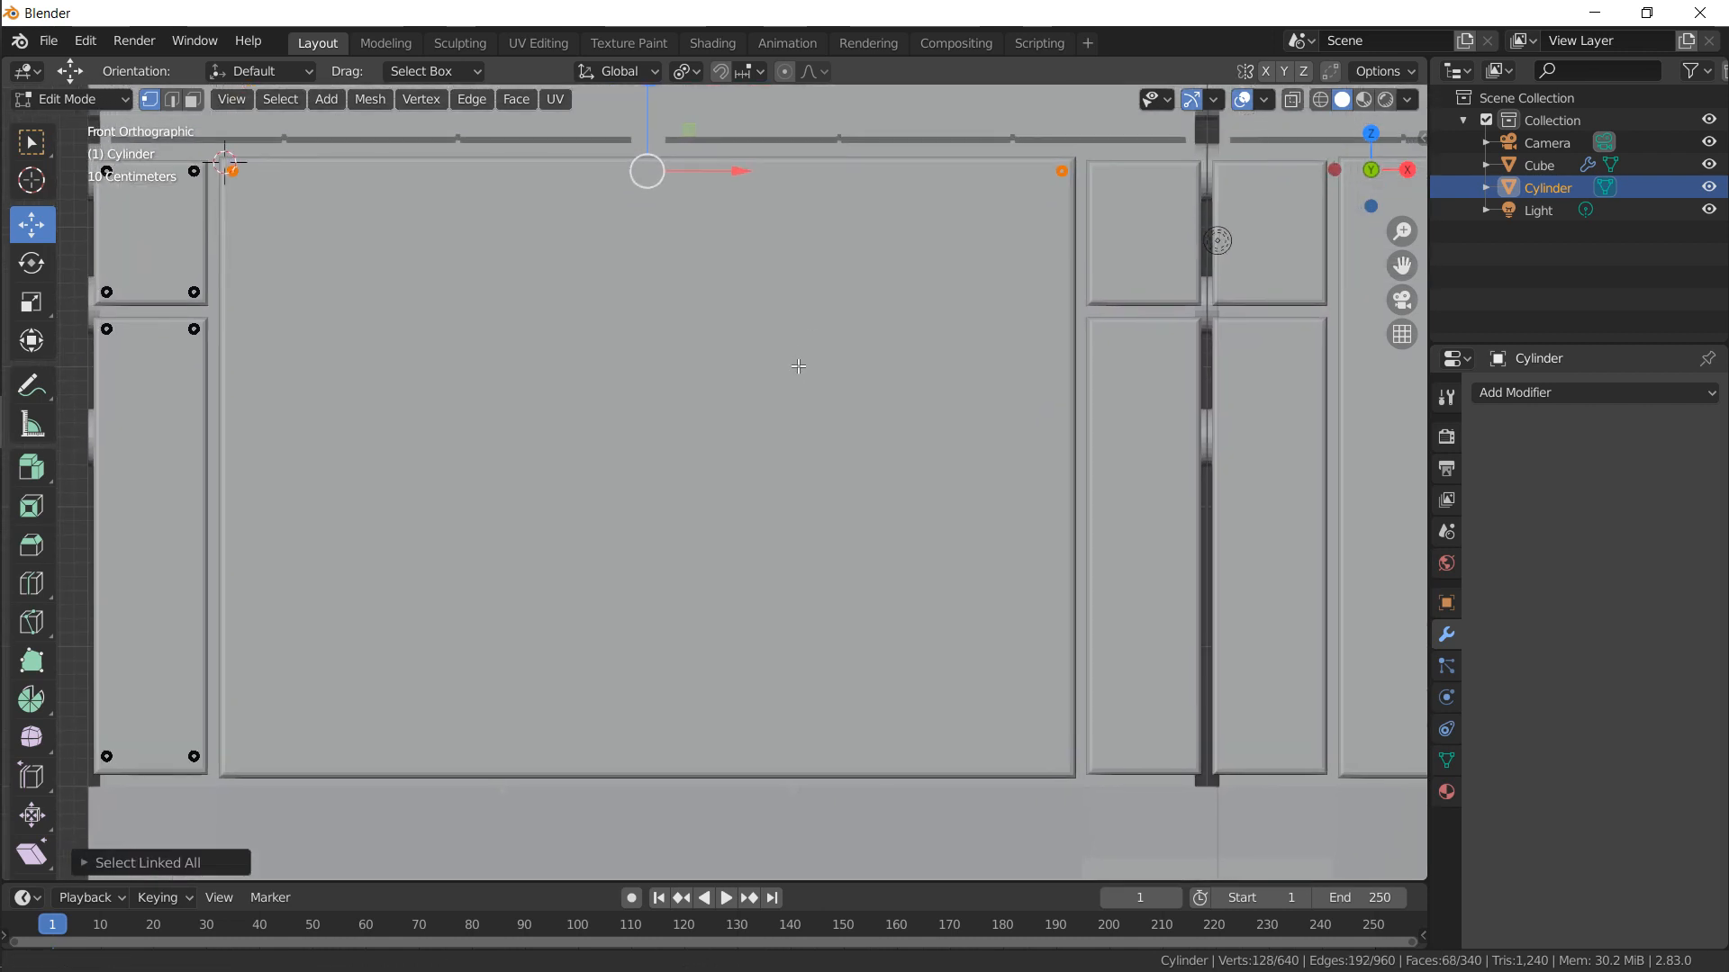
{"action": "key", "text": "shift+d"}
{"action": "key", "text": "z"}
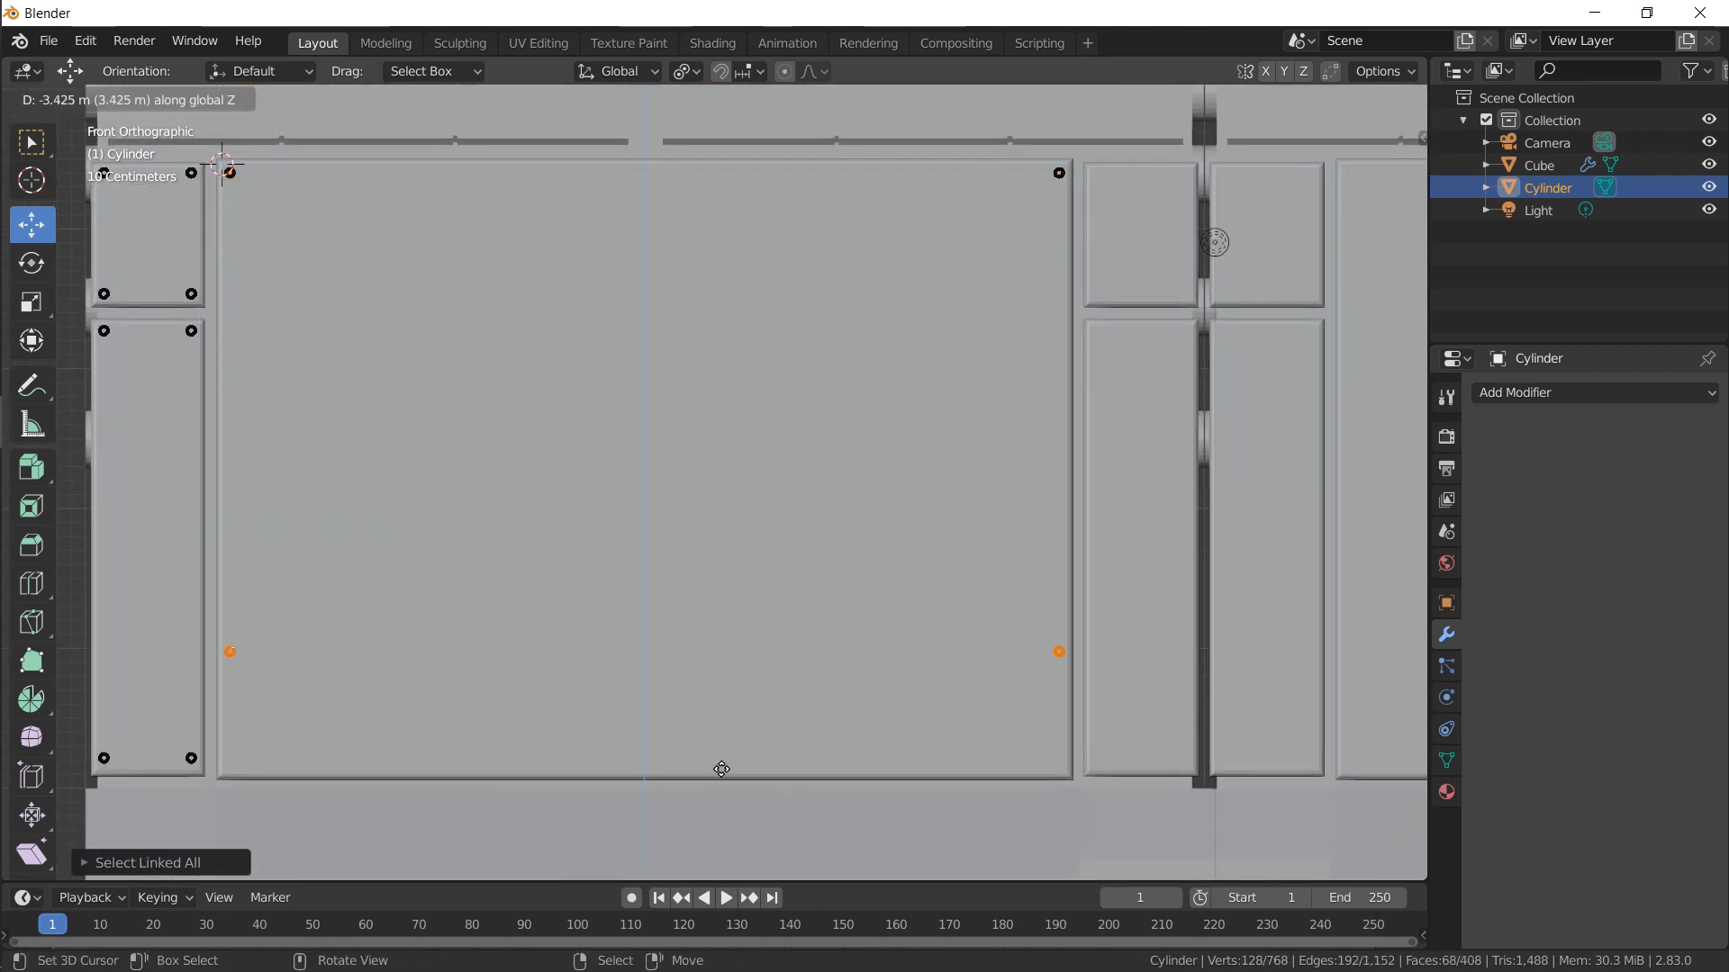
{"action": "key", "text": "shift+d"}
{"action": "key", "text": "z"}
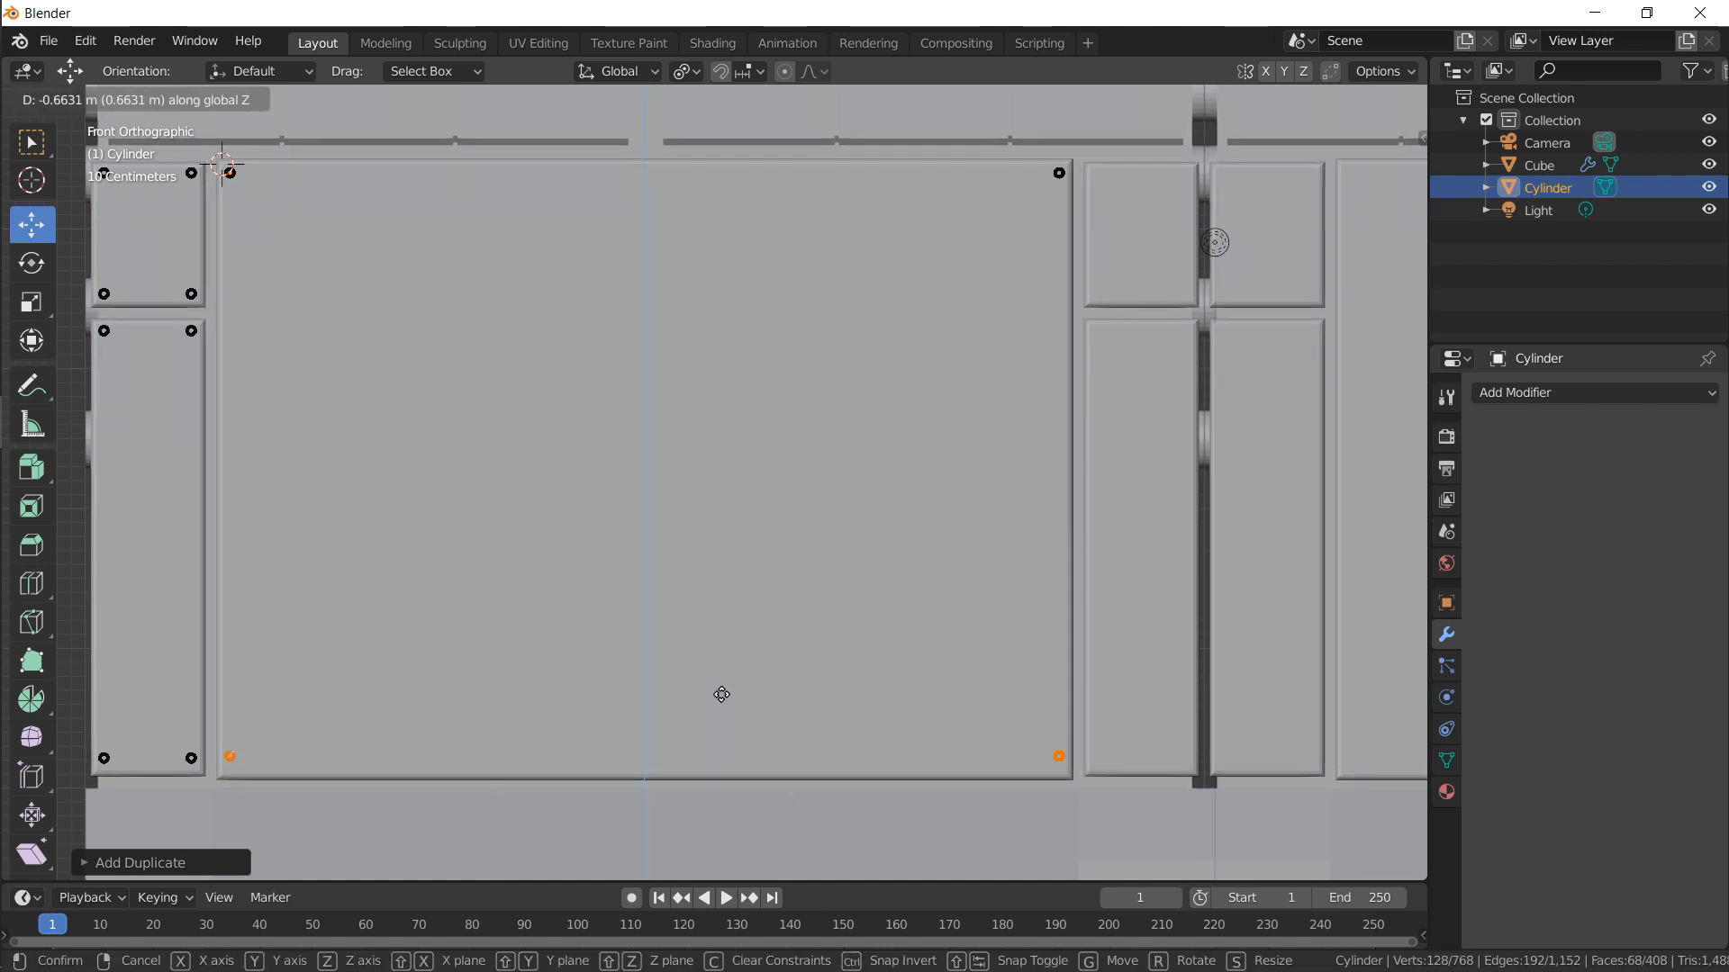
{"action": "left_click", "coordinate": [720, 694]}
{"action": "middle_click_drag", "start_coordinate": [745, 577], "coordinate": [670, 589], "text": "shift"}
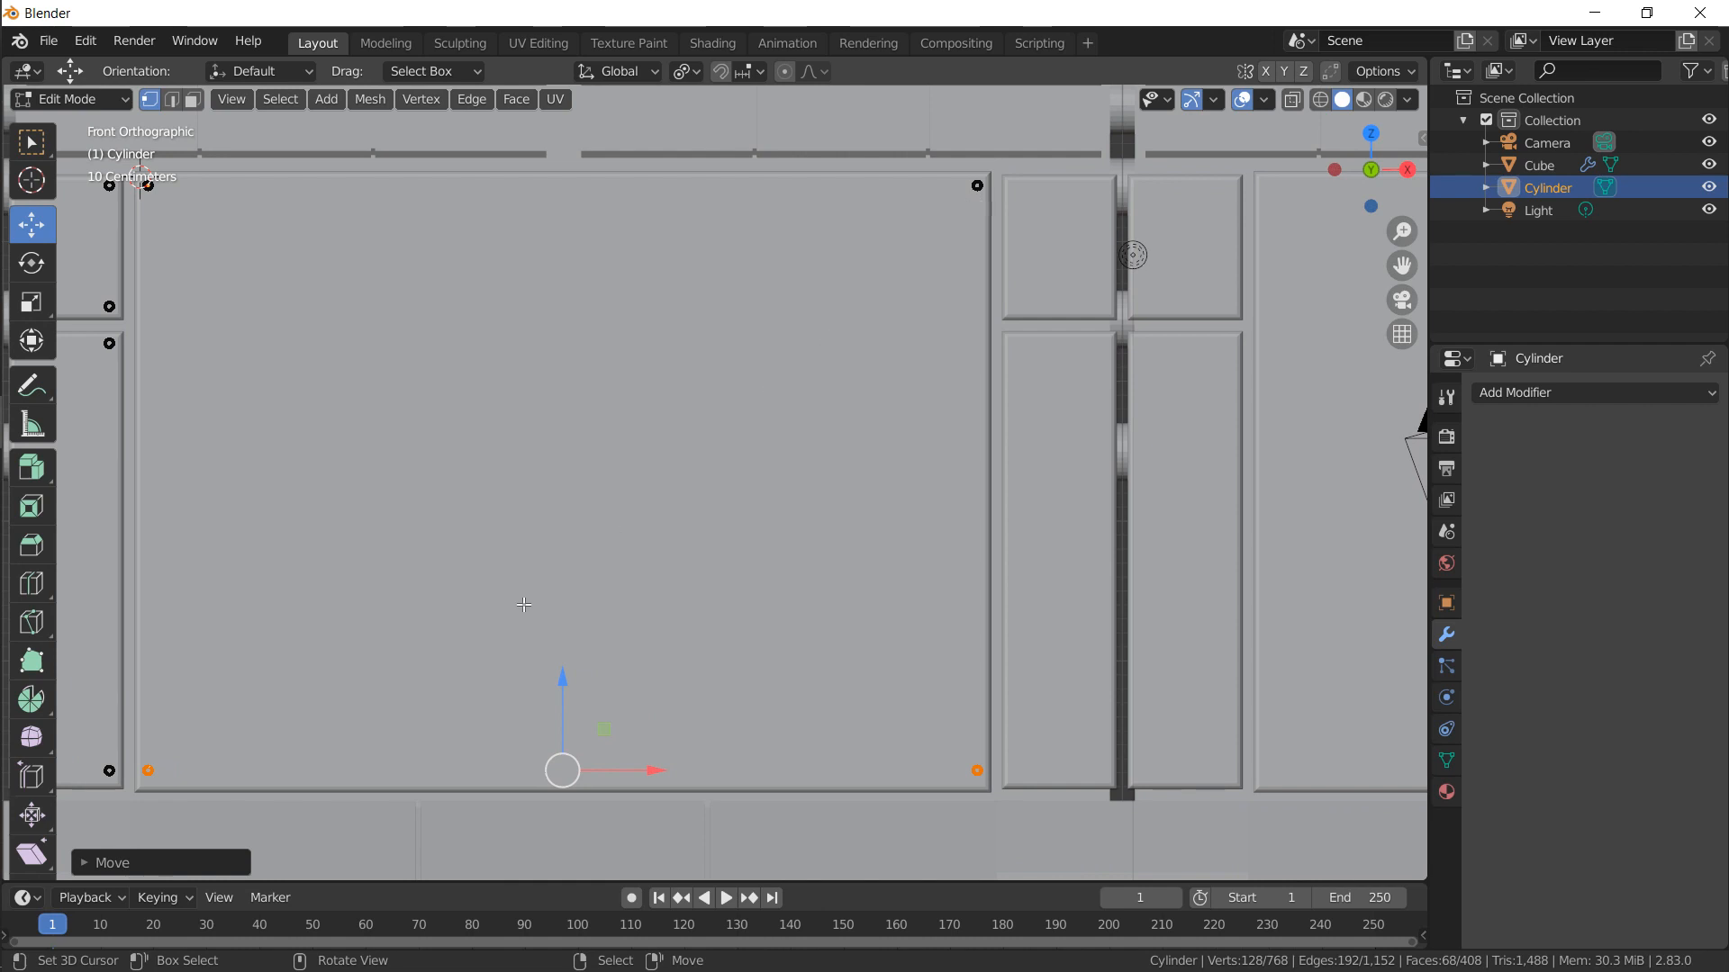
{"action": "middle_click_drag", "start_coordinate": [524, 604], "coordinate": [589, 569], "text": "shift"}
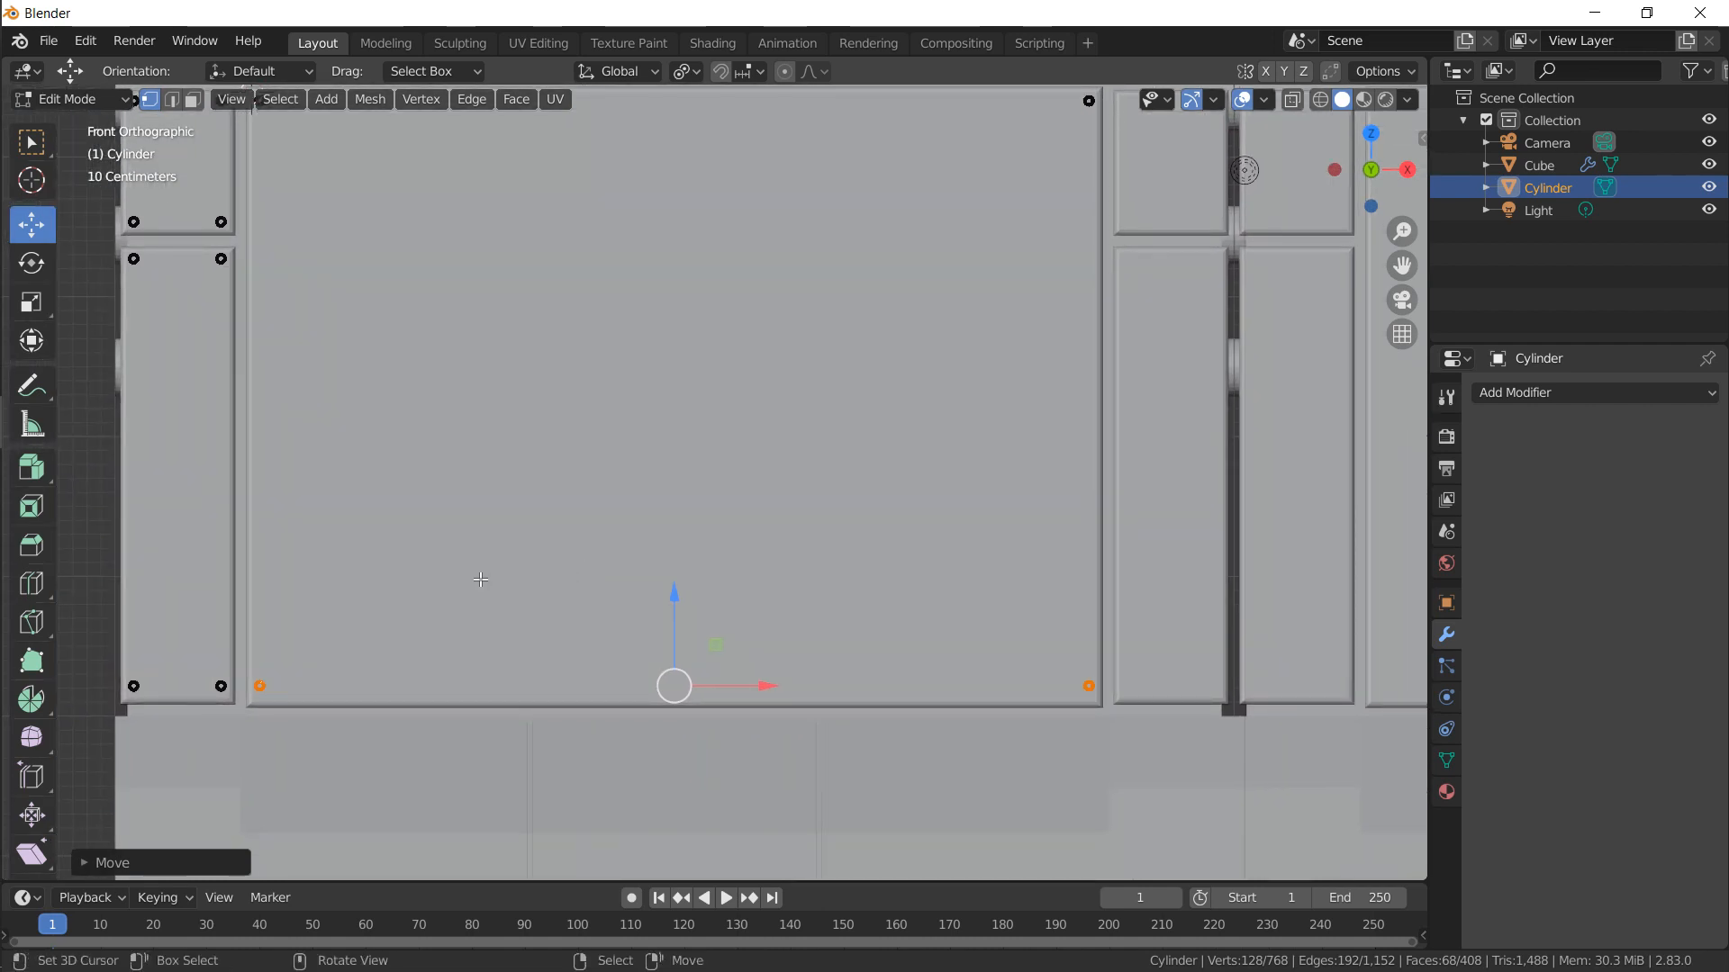
Select all six lower-corner bolts of the tall narrow panel and the large panel as whole bolts and move them slightly down along Z
{"action": "middle_click_drag", "start_coordinate": [481, 580], "coordinate": [490, 616], "text": "shift"}
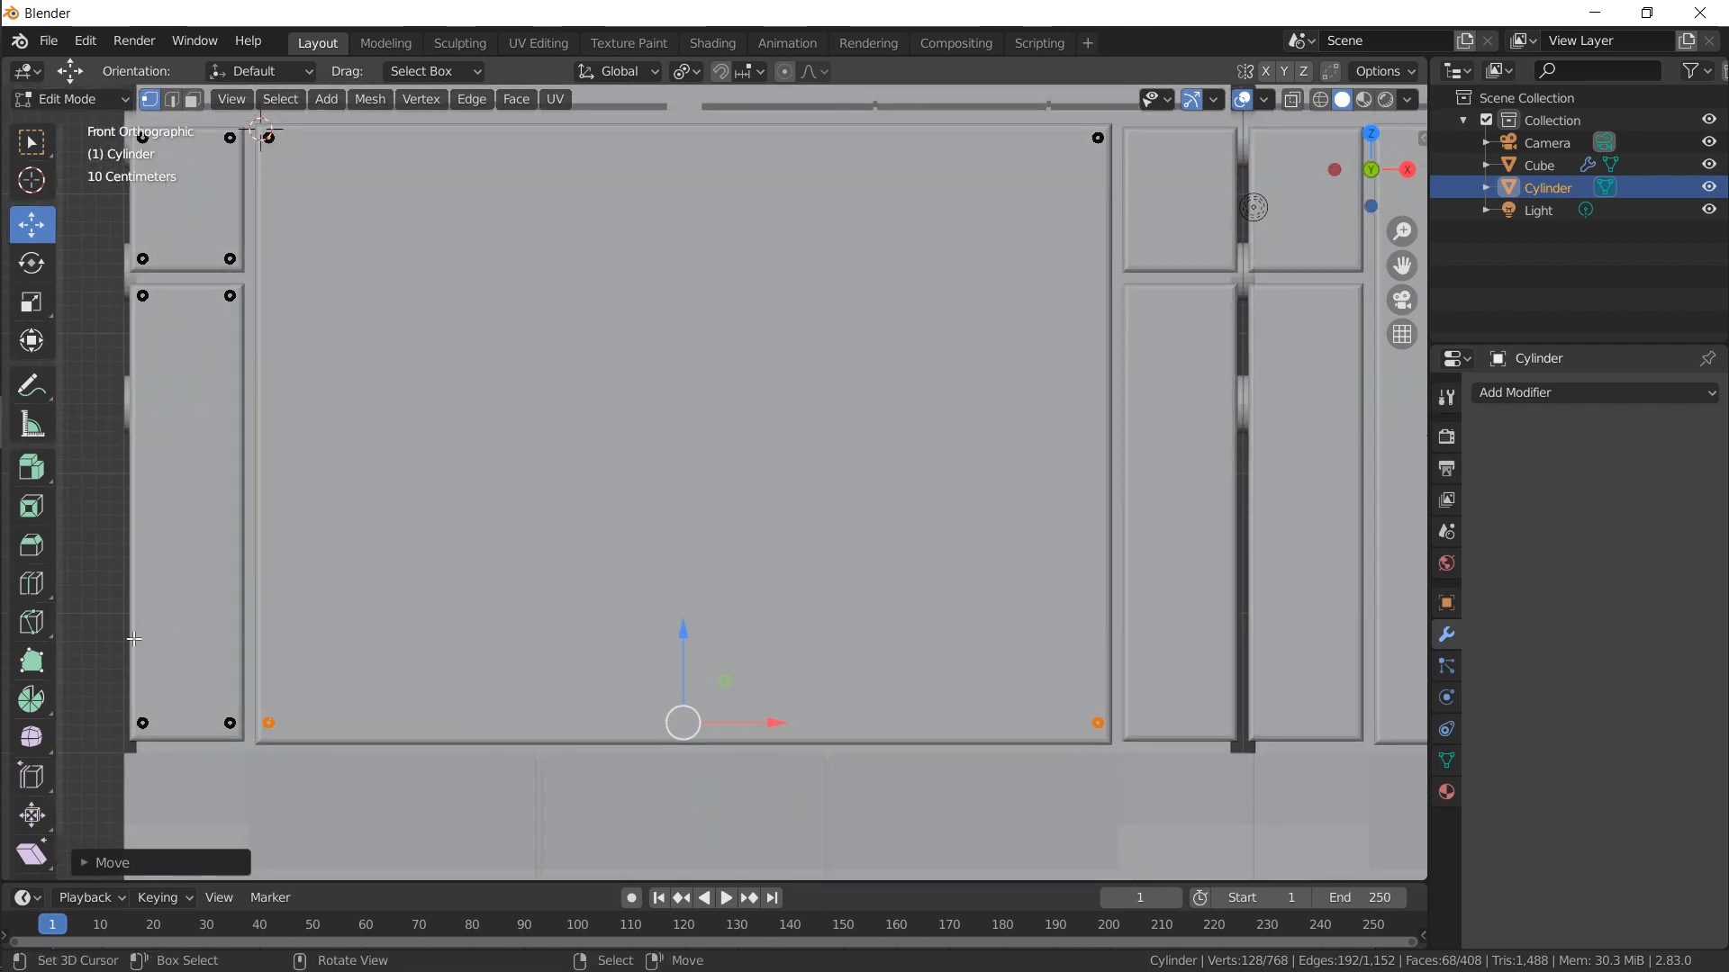
{"action": "key", "text": "b"}
{"action": "left_click_drag", "start_coordinate": [1149, 763], "coordinate": [1168, 775]}
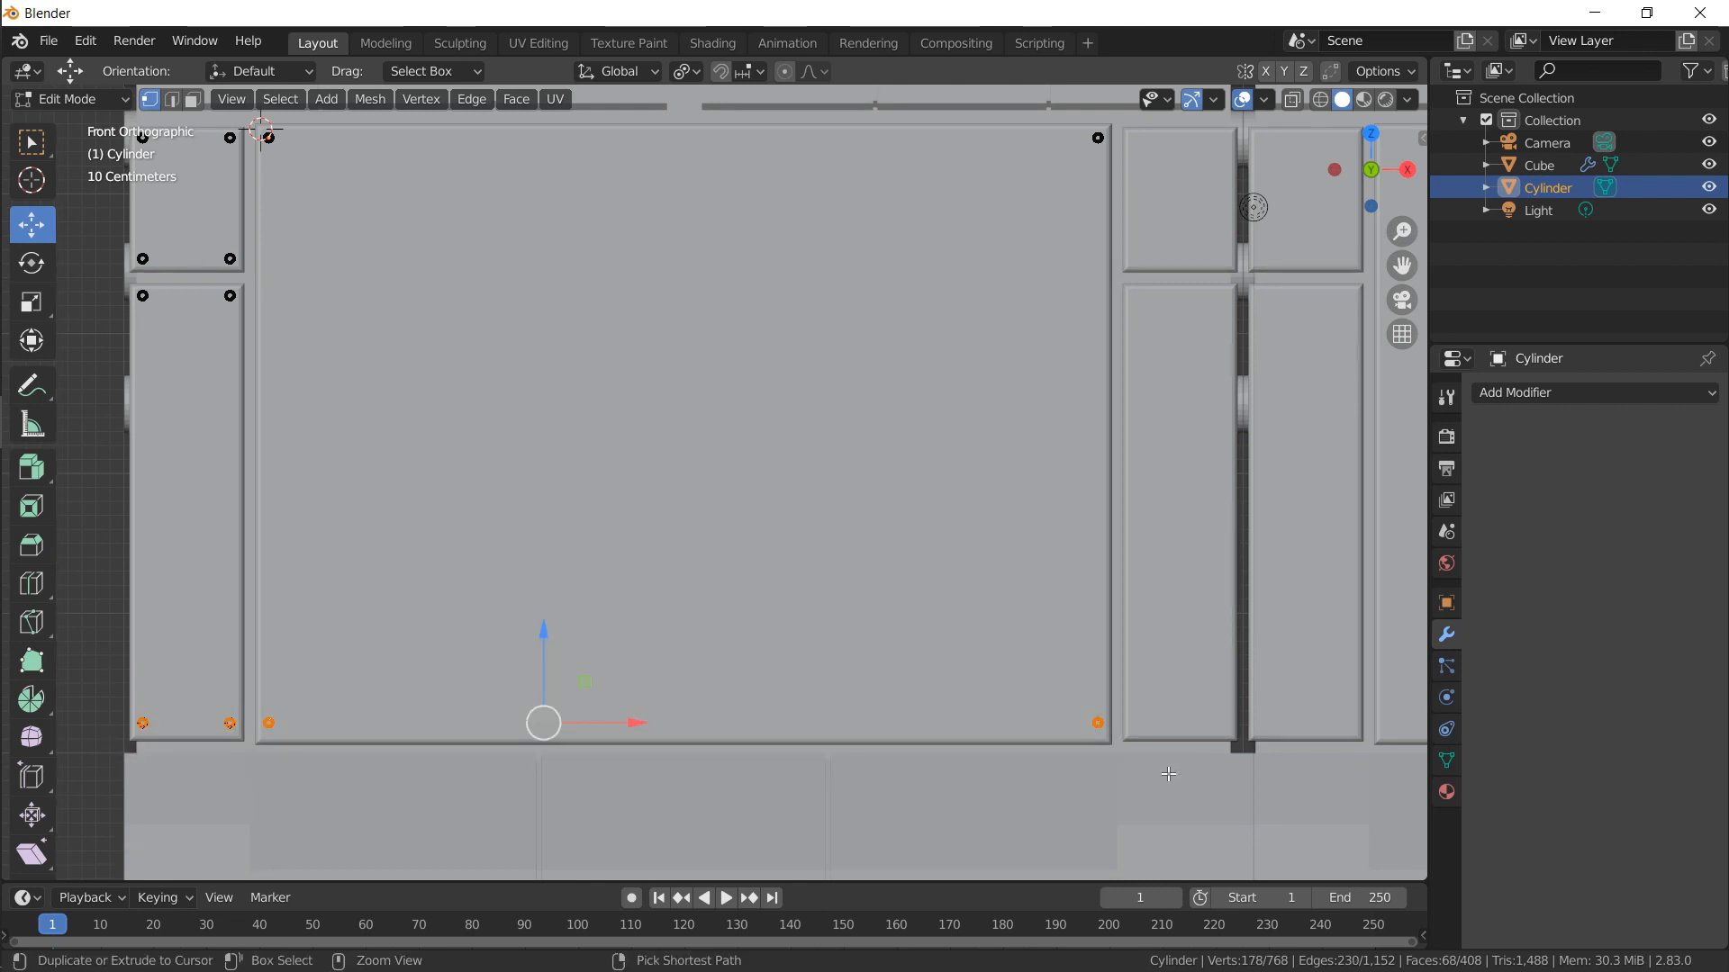
{"action": "key", "text": "ctrl+l"}
{"action": "key", "text": "g"}
{"action": "left_click", "coordinate": [757, 462]}
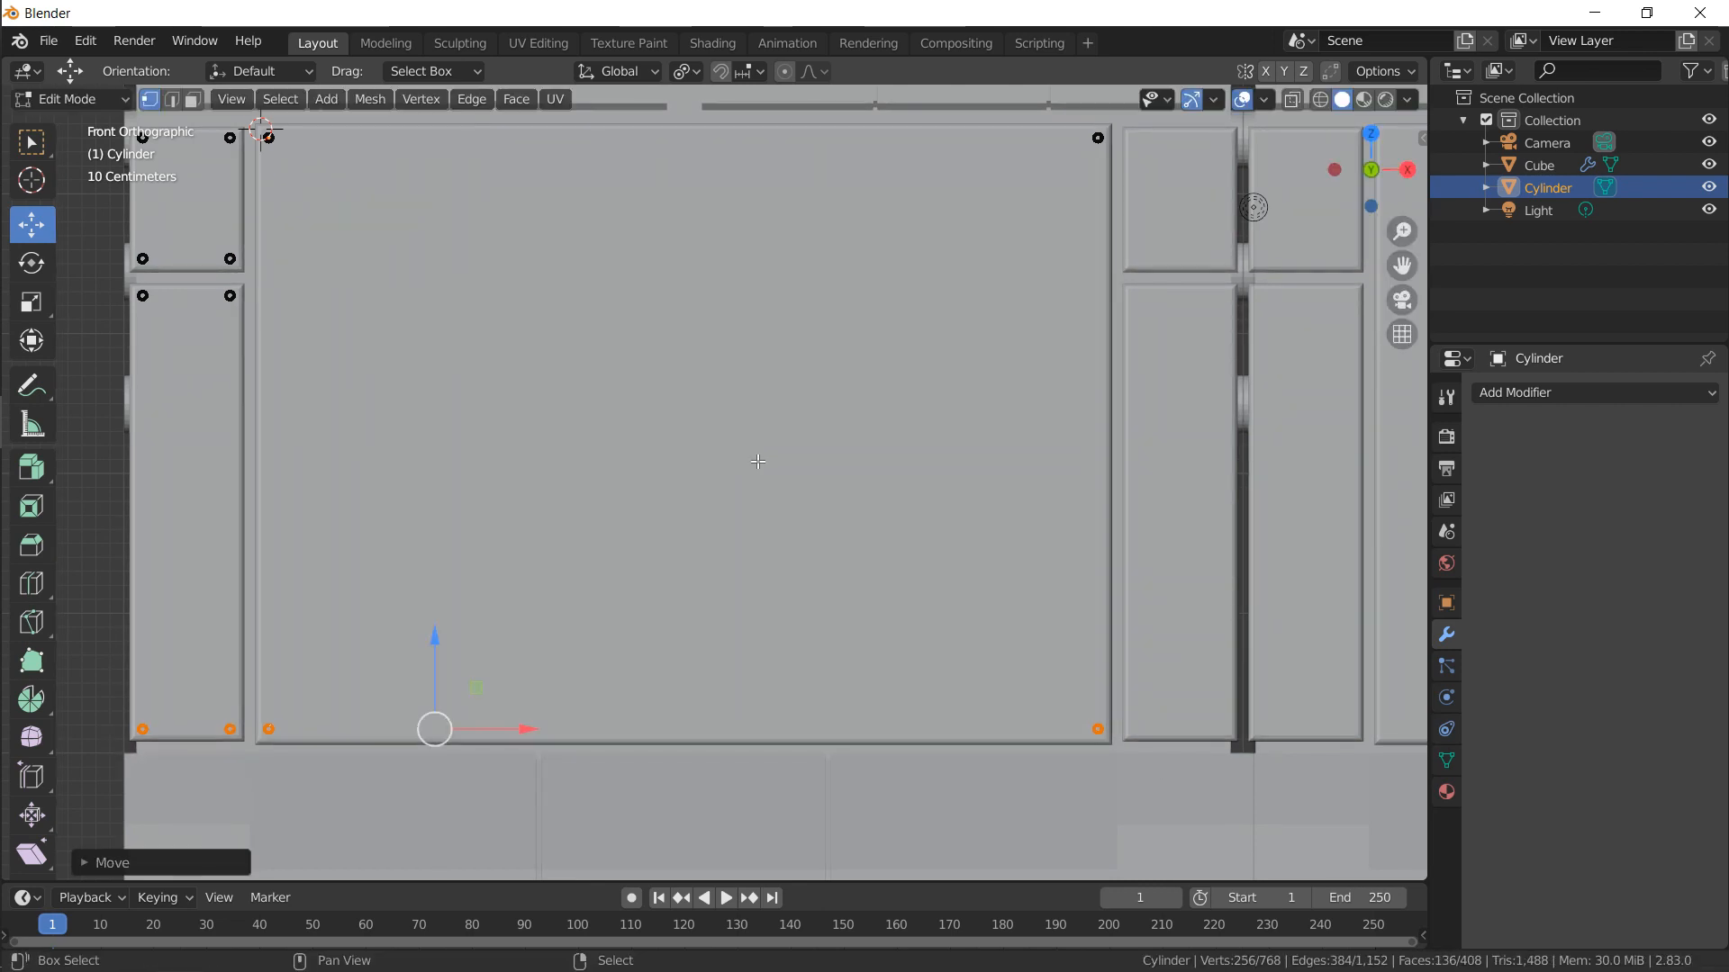
Select all whole bolts on the small and tall narrow panels and duplicate them along X onto the matching panels beyond the large panel
{"action": "middle_click_drag", "start_coordinate": [1080, 158], "coordinate": [1060, 150], "text": "shift"}
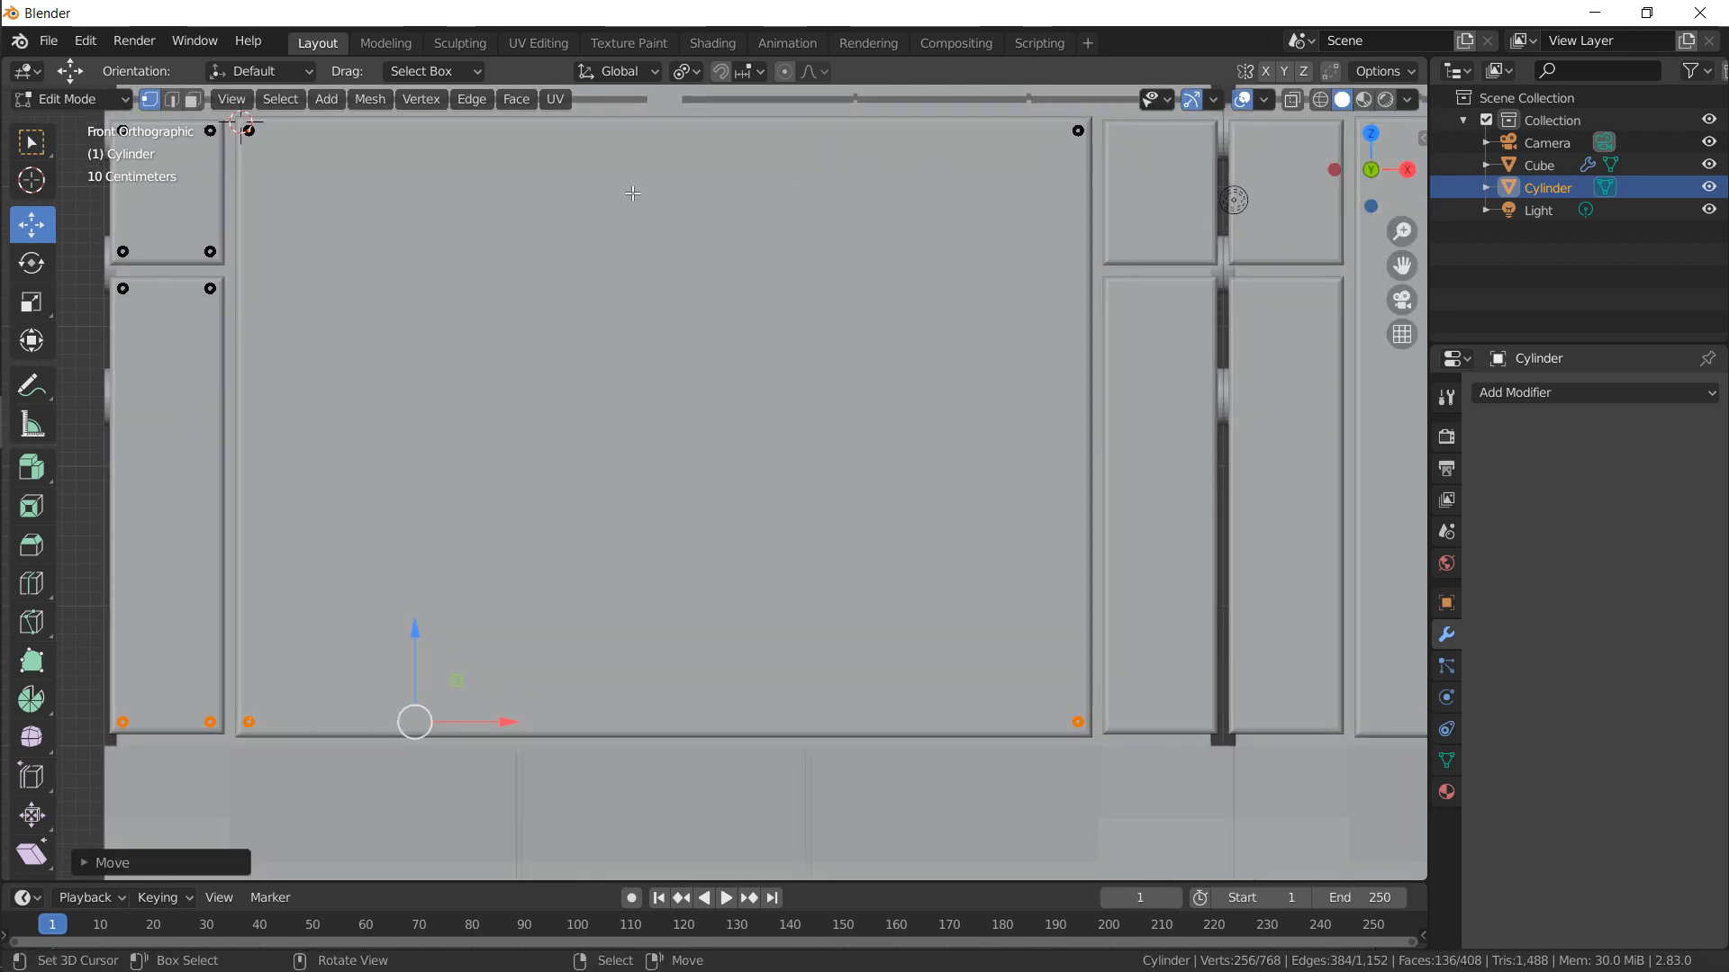
{"action": "middle_click_drag", "start_coordinate": [633, 193], "coordinate": [796, 211], "text": "shift"}
{"action": "key", "text": "alt+a"}
{"action": "key", "text": "b"}
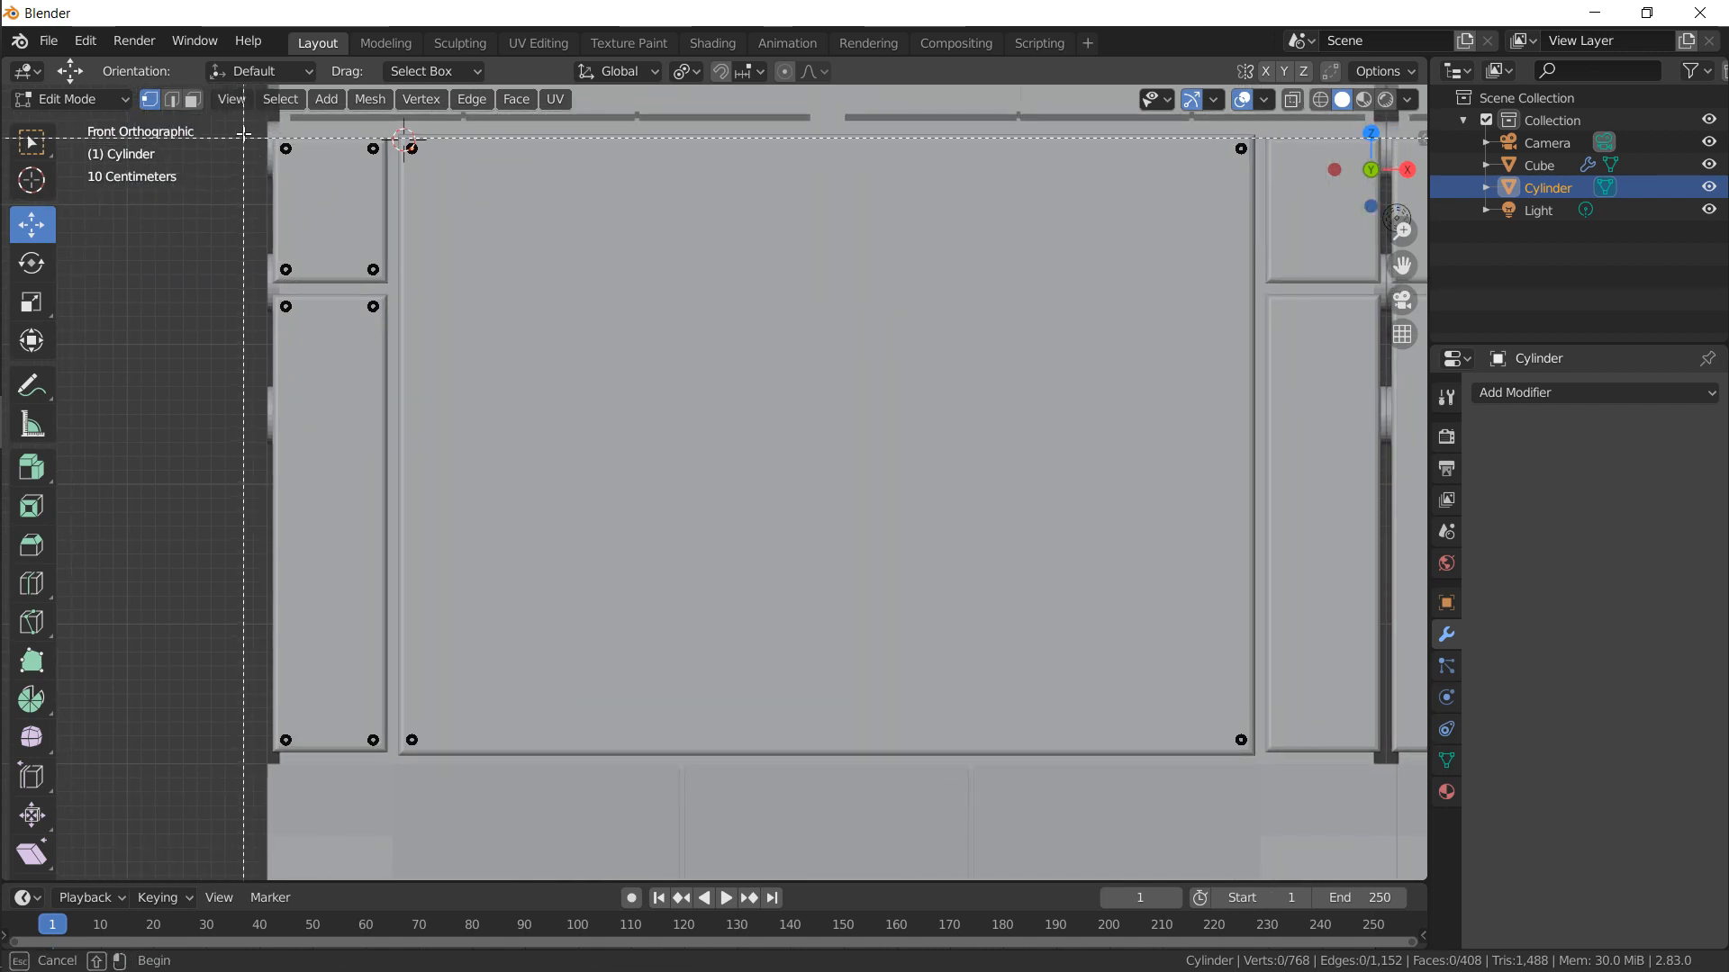
{"action": "left_click_drag", "start_coordinate": [248, 137], "coordinate": [389, 789]}
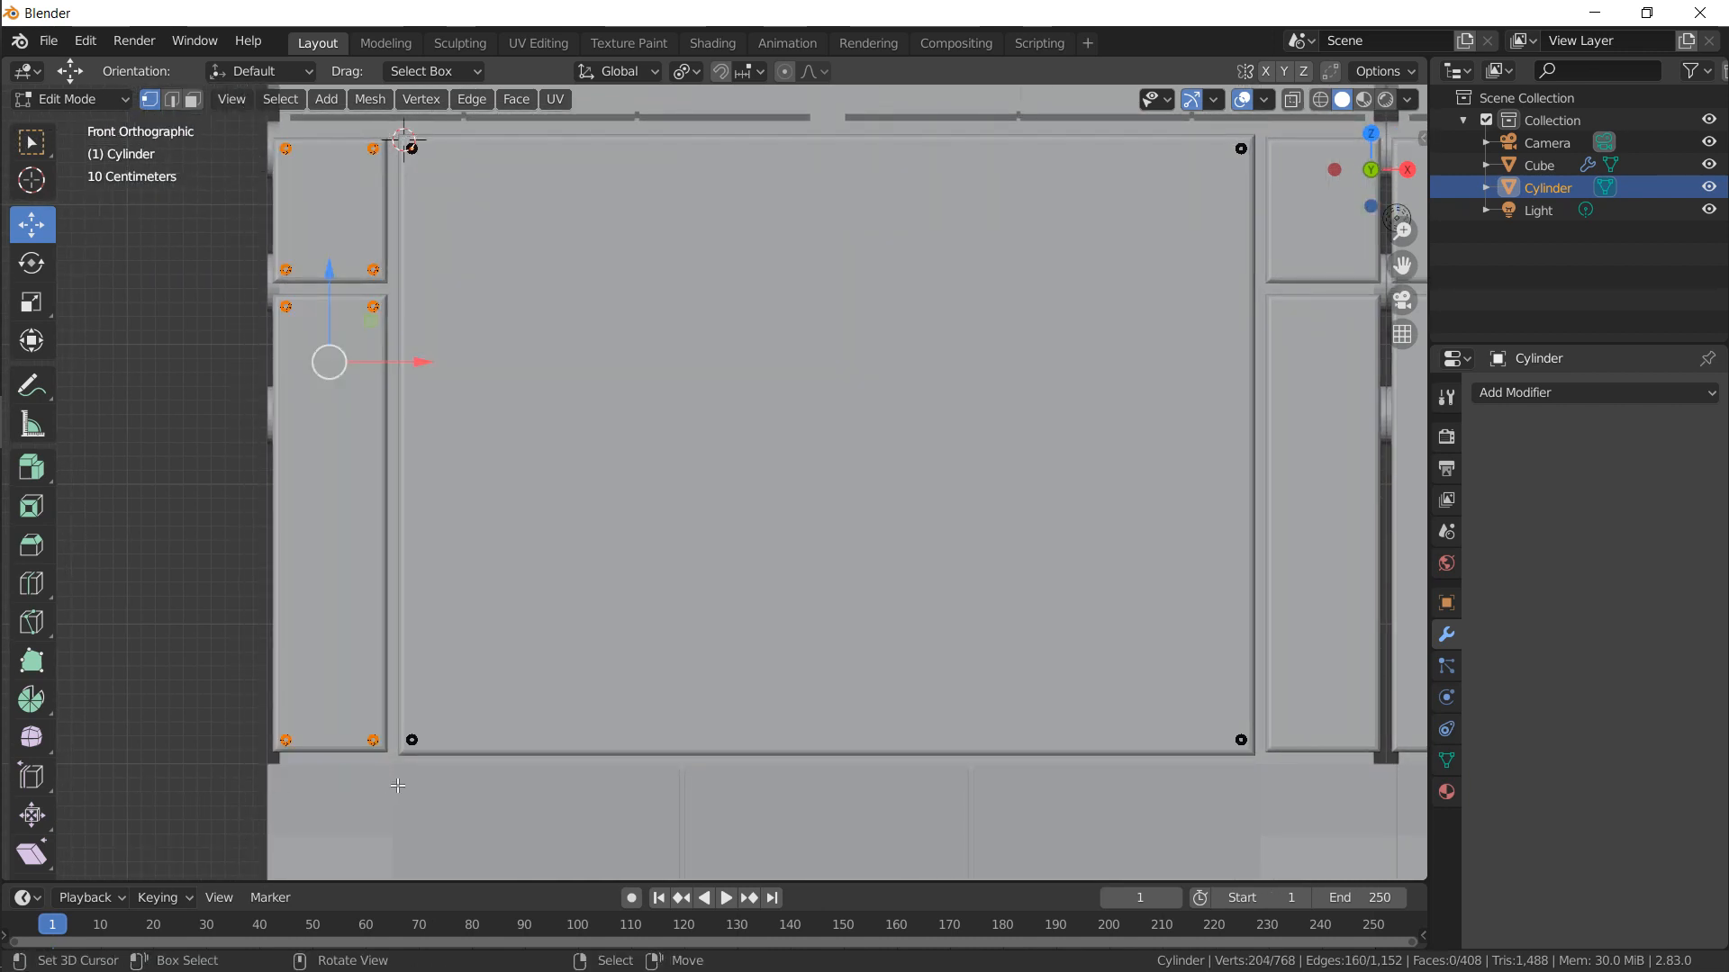
{"action": "key", "text": "ctrl+l"}
{"action": "middle_click_drag", "start_coordinate": [609, 206], "coordinate": [405, 366], "text": "shift"}
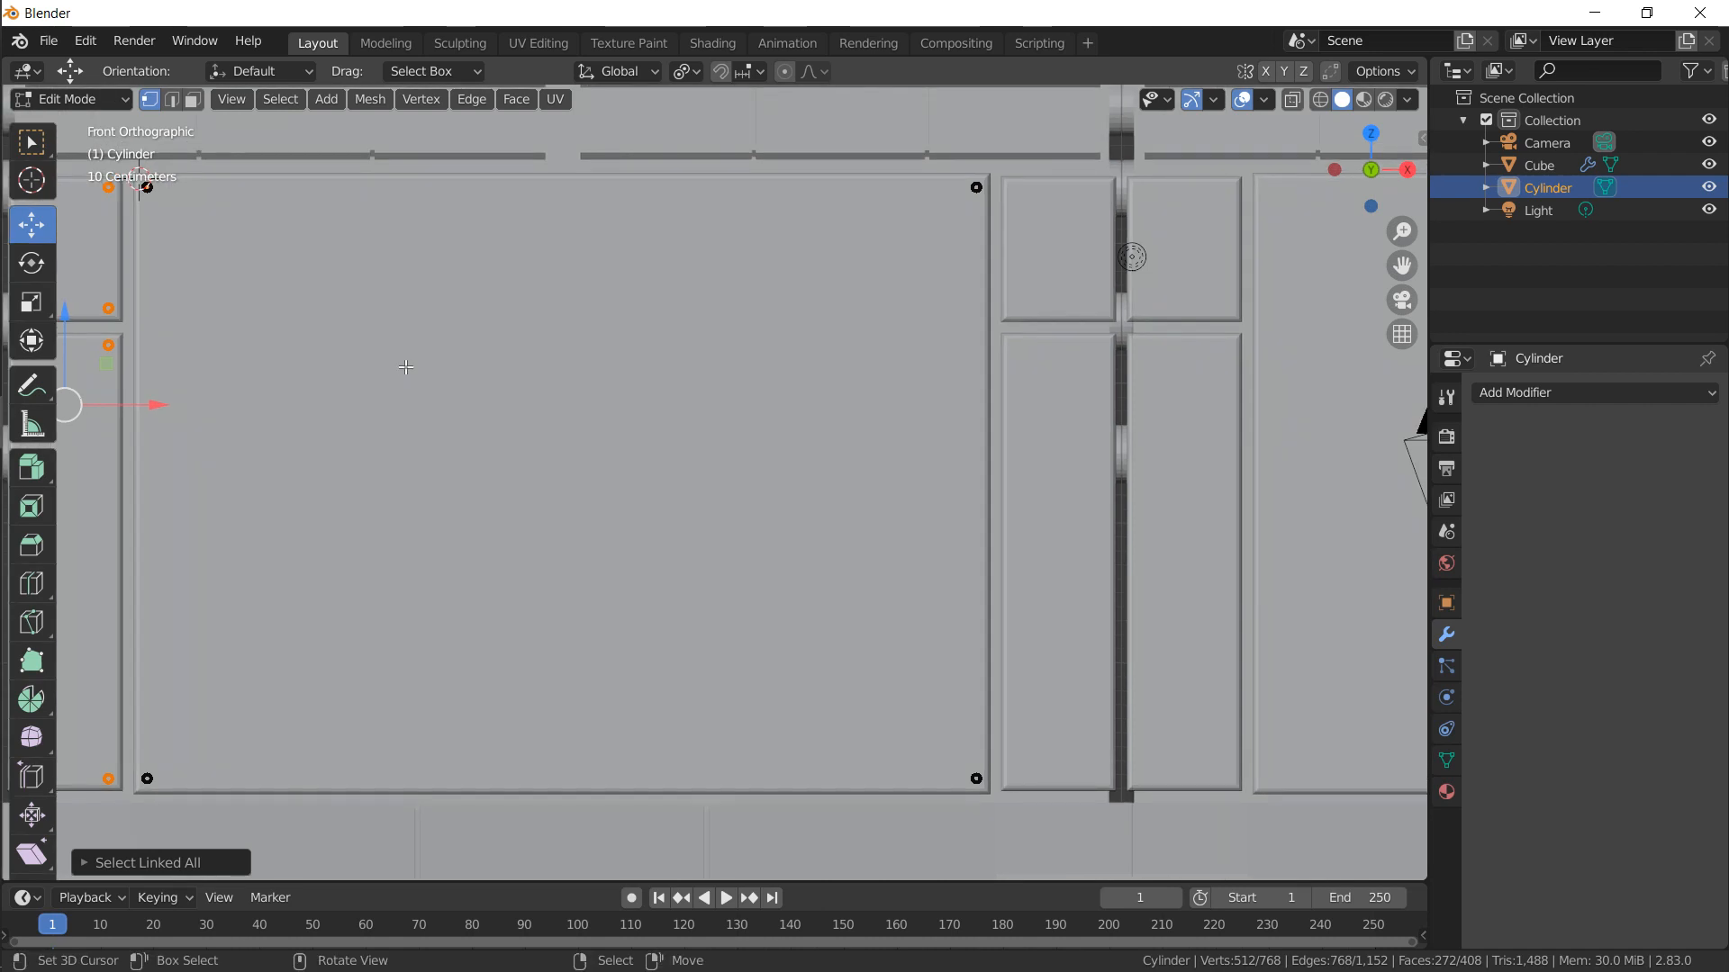
{"action": "key", "text": "shift+d"}
{"action": "key", "text": "x"}
{"action": "left_click", "coordinate": [1227, 328]}
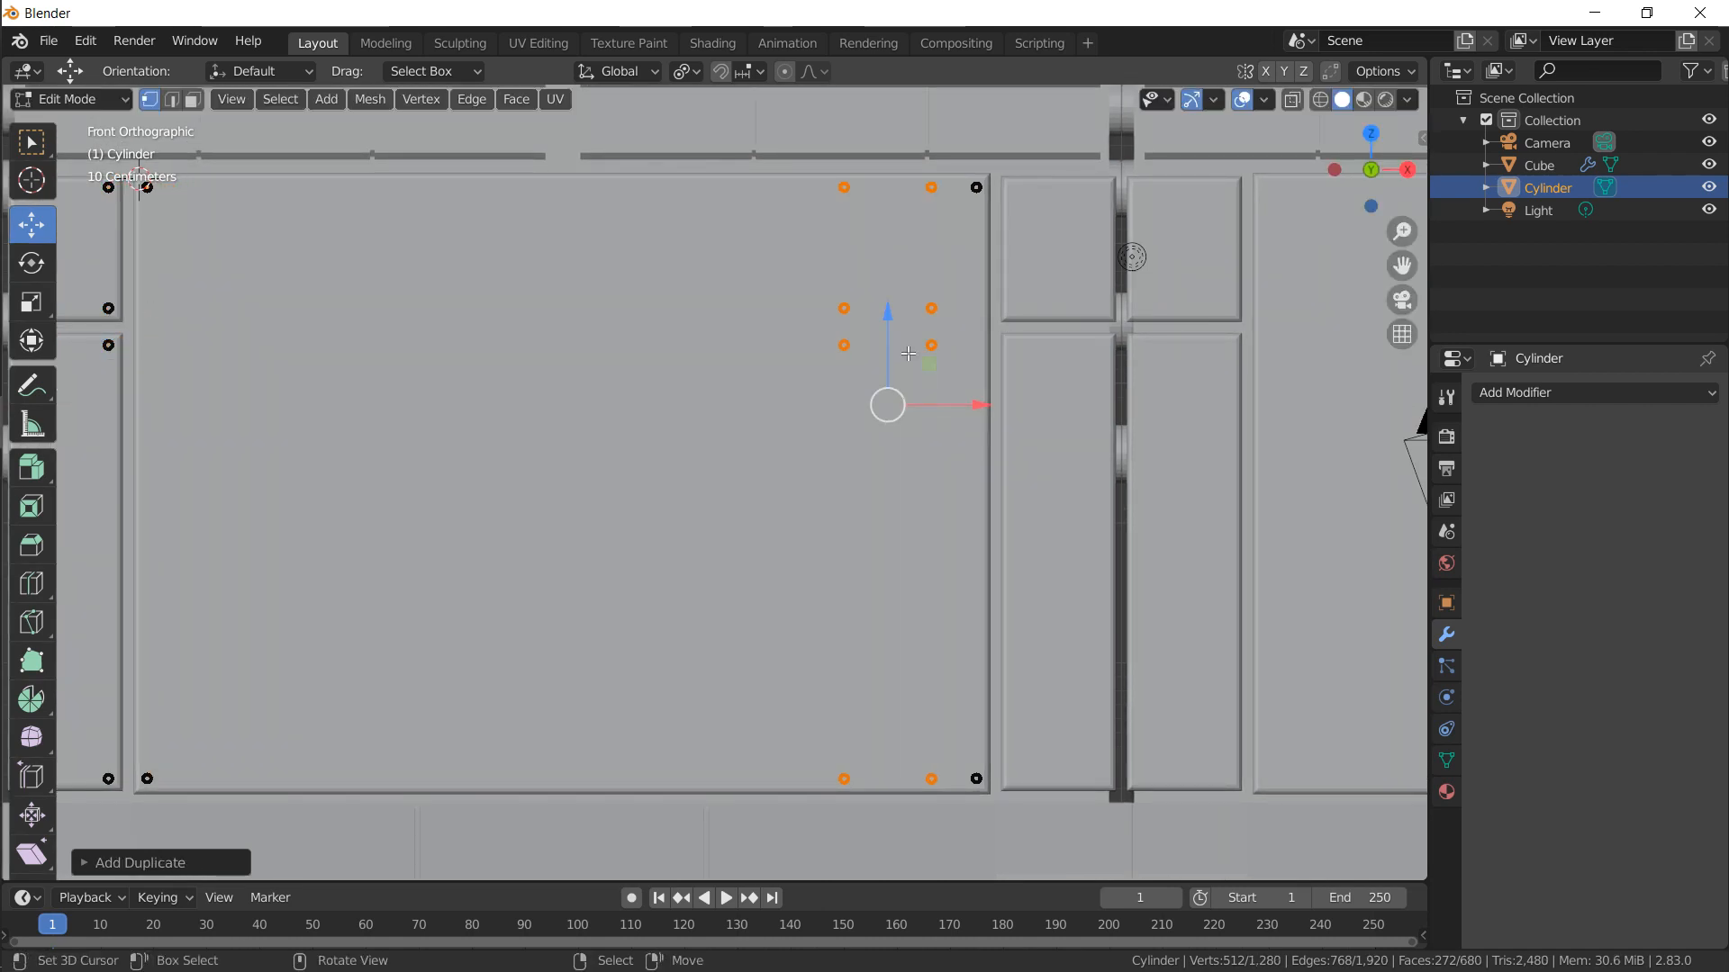
{"action": "key", "text": "g"}
{"action": "key", "text": "x"}
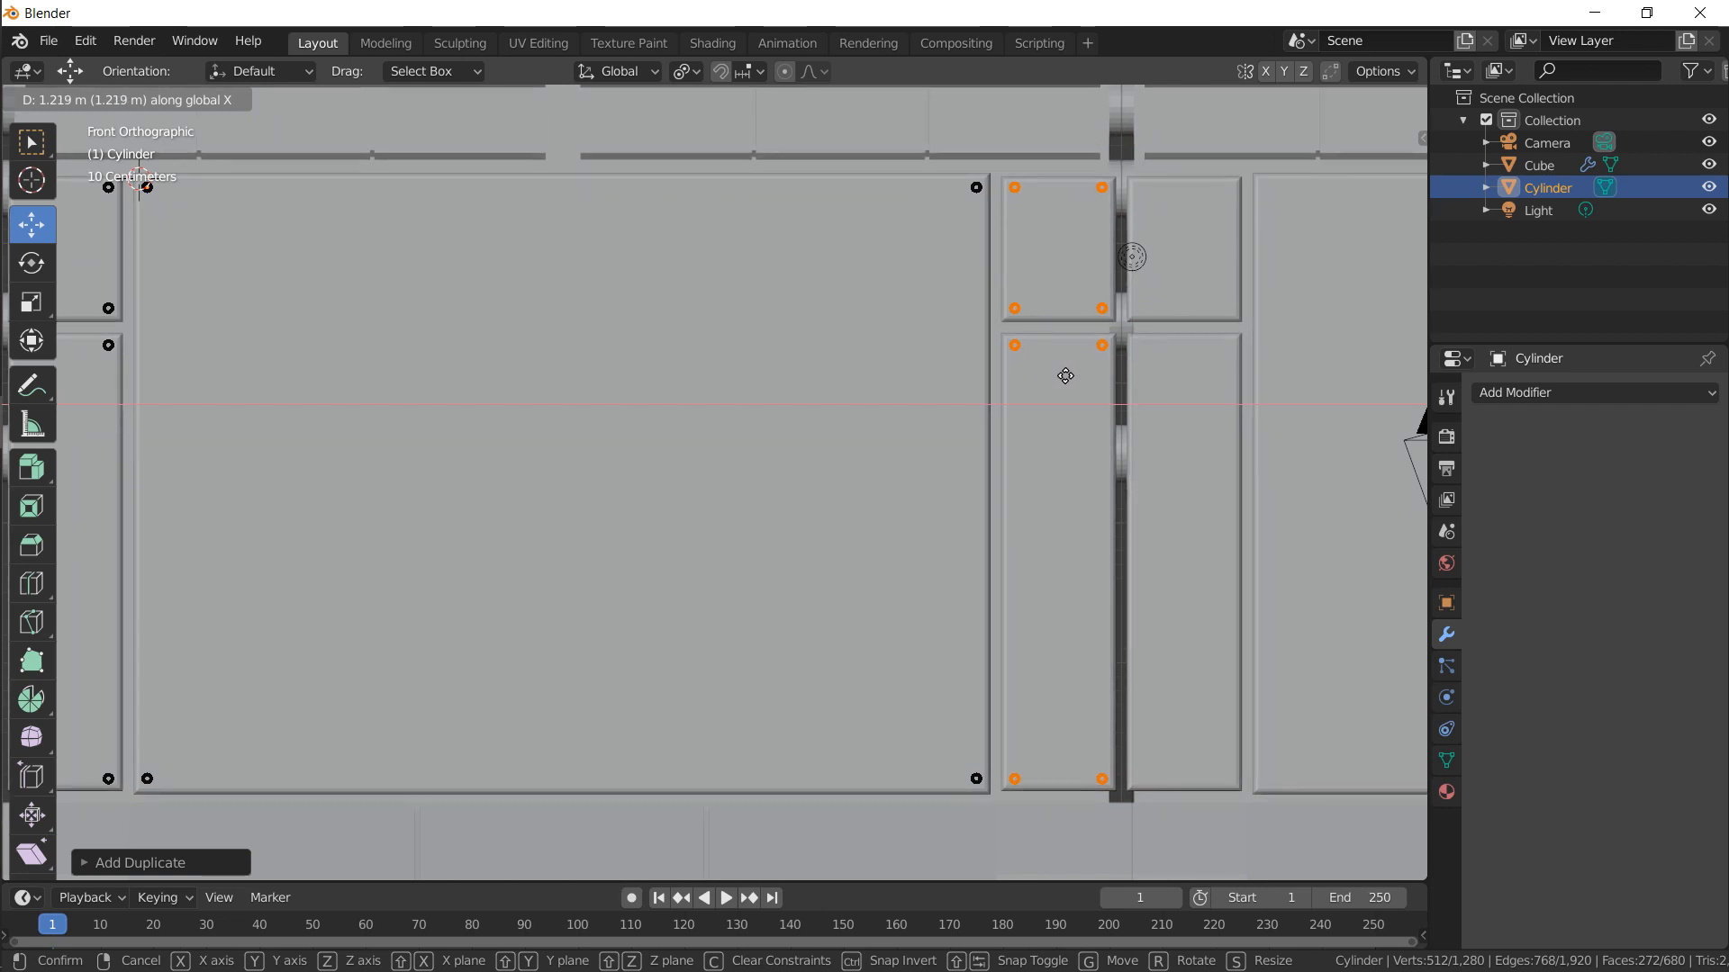
{"action": "left_click", "coordinate": [1065, 374]}
Leave mesh editing and shift the whole bolt object slightly along Y relative to the wall panels
{"action": "key", "text": "Tab"}
{"action": "middle_click_drag", "start_coordinate": [957, 378], "coordinate": [651, 366]}
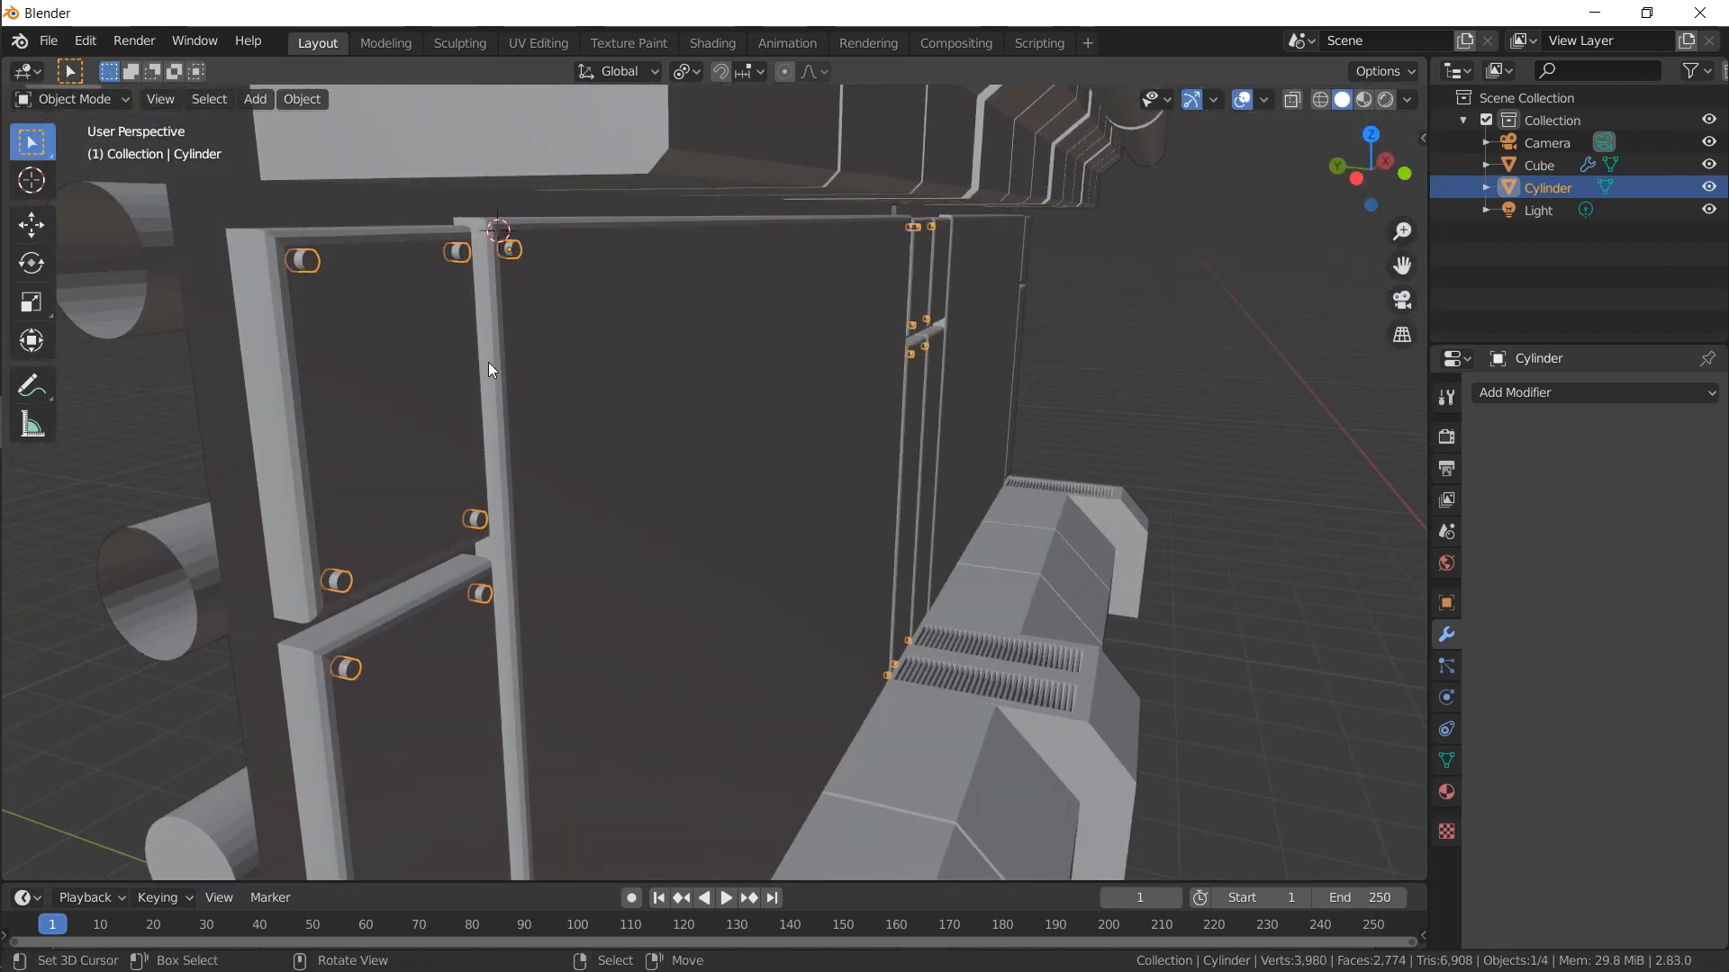
{"action": "left_click", "coordinate": [31, 226]}
{"action": "middle_click_drag", "start_coordinate": [654, 333], "coordinate": [506, 253]}
{"action": "left_click_drag", "start_coordinate": [475, 220], "coordinate": [477, 224], "text": "shift"}
{"action": "middle_click_drag", "start_coordinate": [489, 277], "coordinate": [499, 305]}
{"action": "left_click_drag", "start_coordinate": [499, 306], "coordinate": [535, 313]}
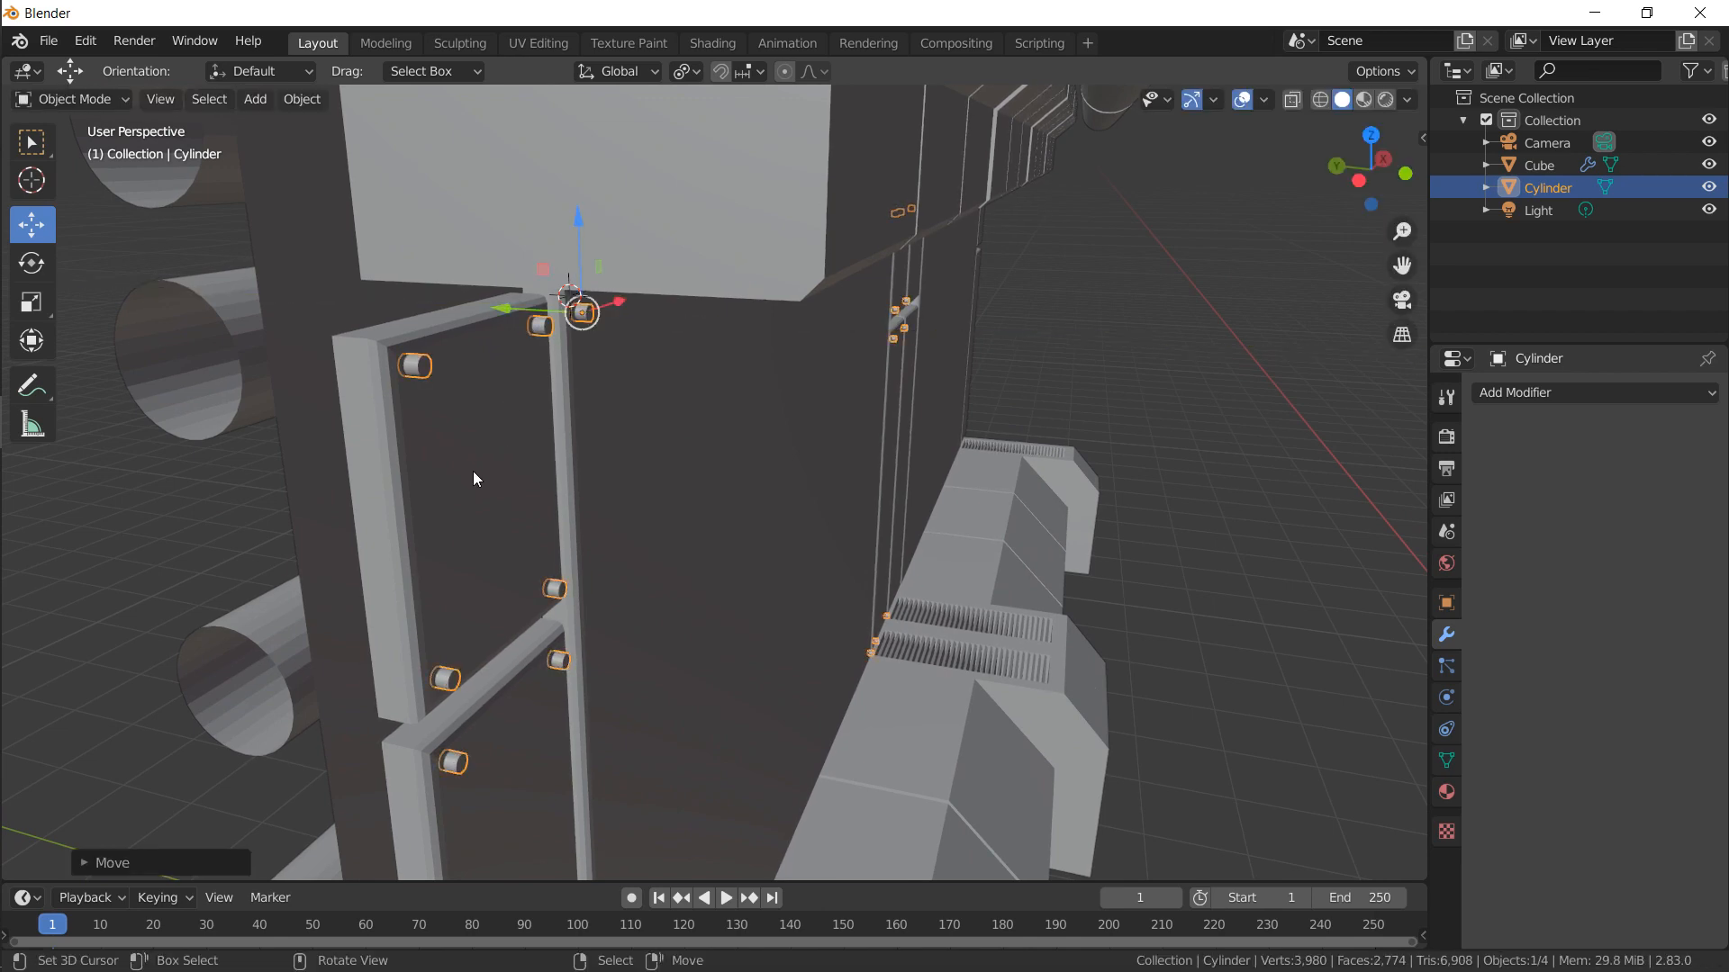
Subtract the bolt object from the wall with a Bool Tool Difference brush and deselect everything
{"action": "middle_click_drag", "start_coordinate": [517, 427], "coordinate": [477, 378]}
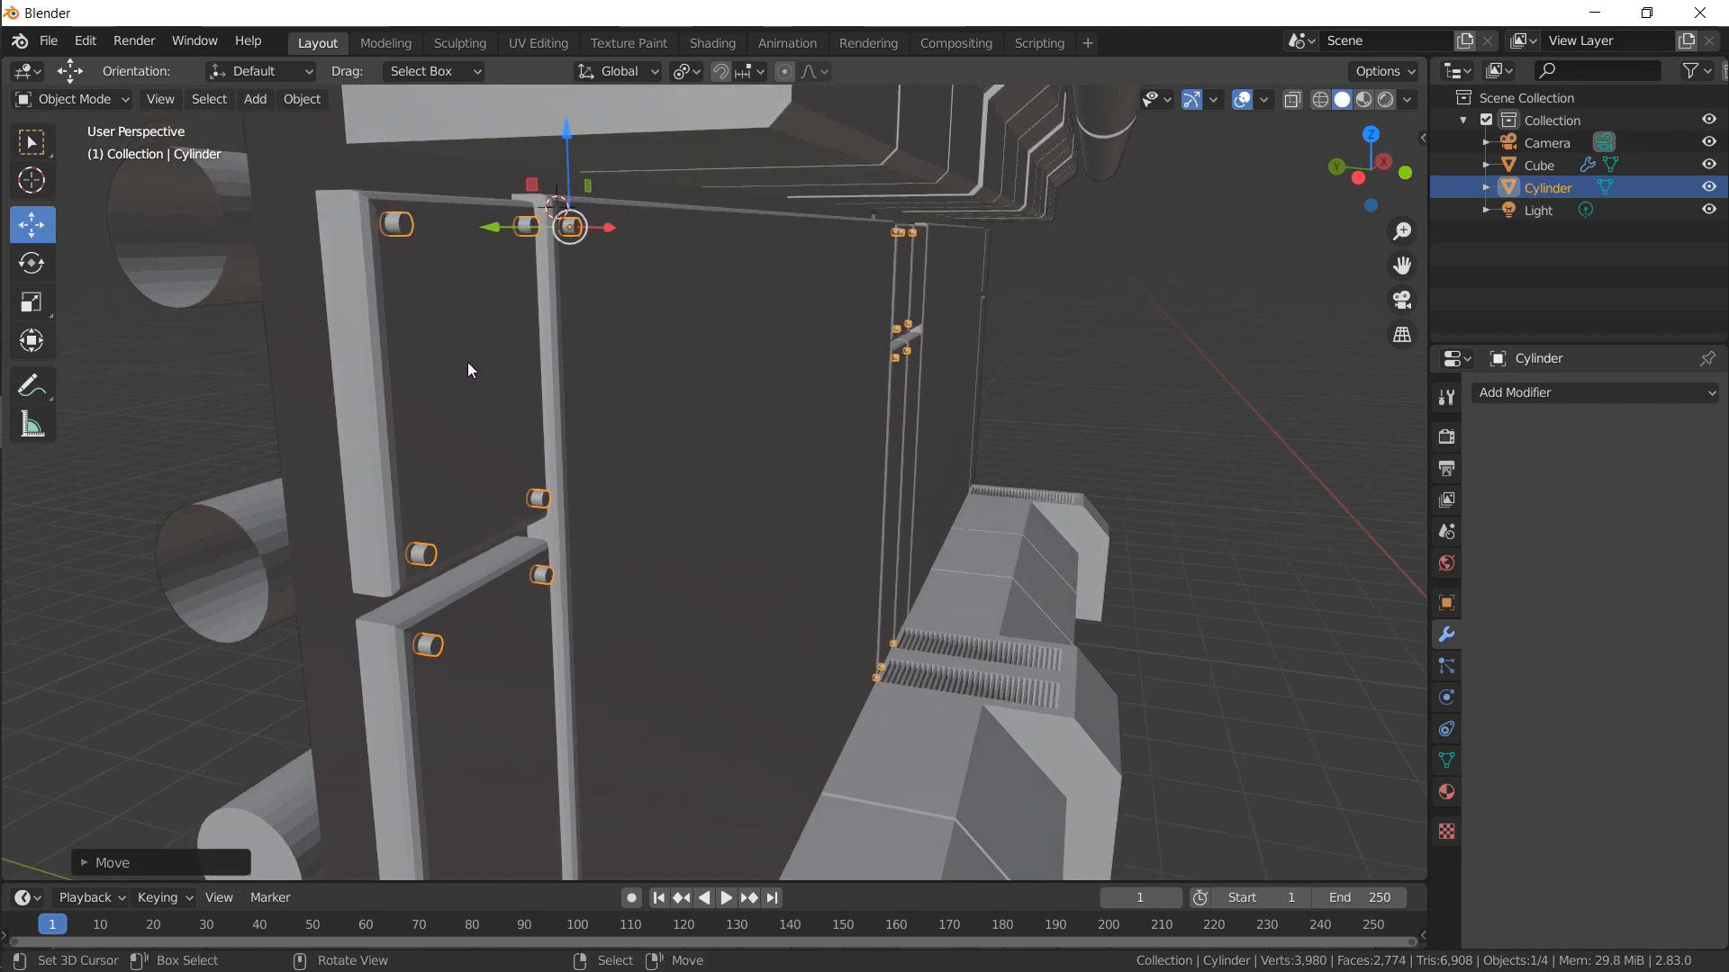
{"action": "left_click", "coordinate": [461, 365], "text": "shift"}
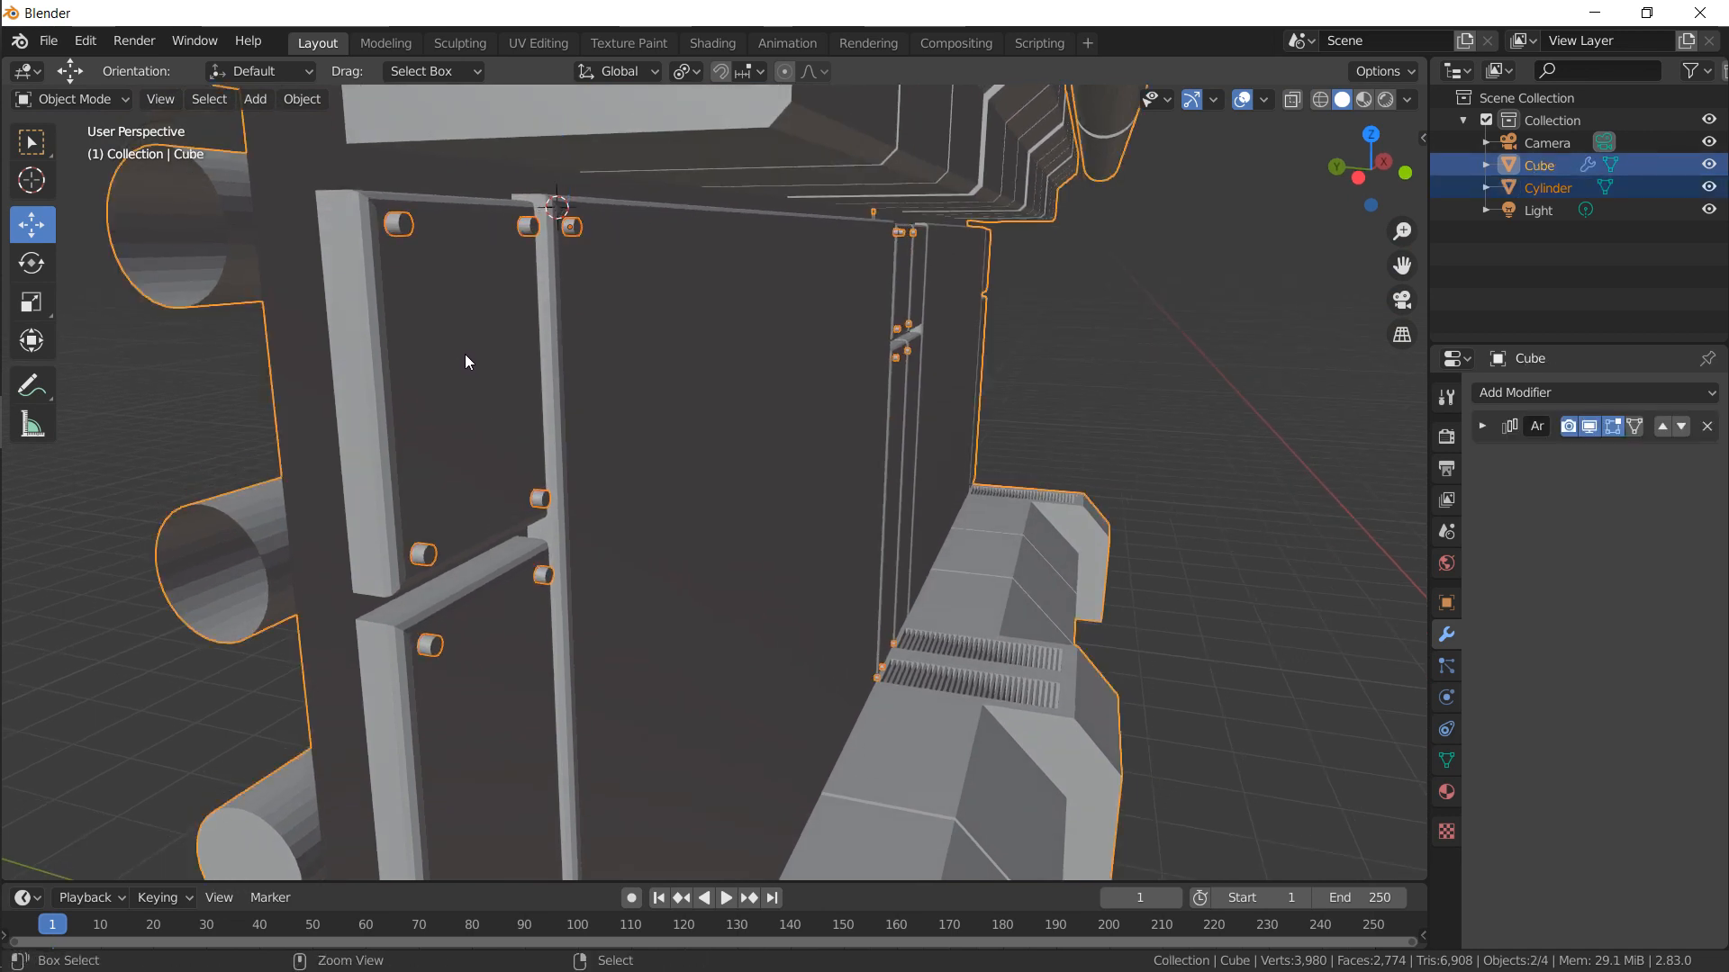
{"action": "key", "text": "ctrl+KP_Subtract"}
{"action": "left_click_drag", "start_coordinate": [515, 273], "coordinate": [468, 262], "text": "alt"}
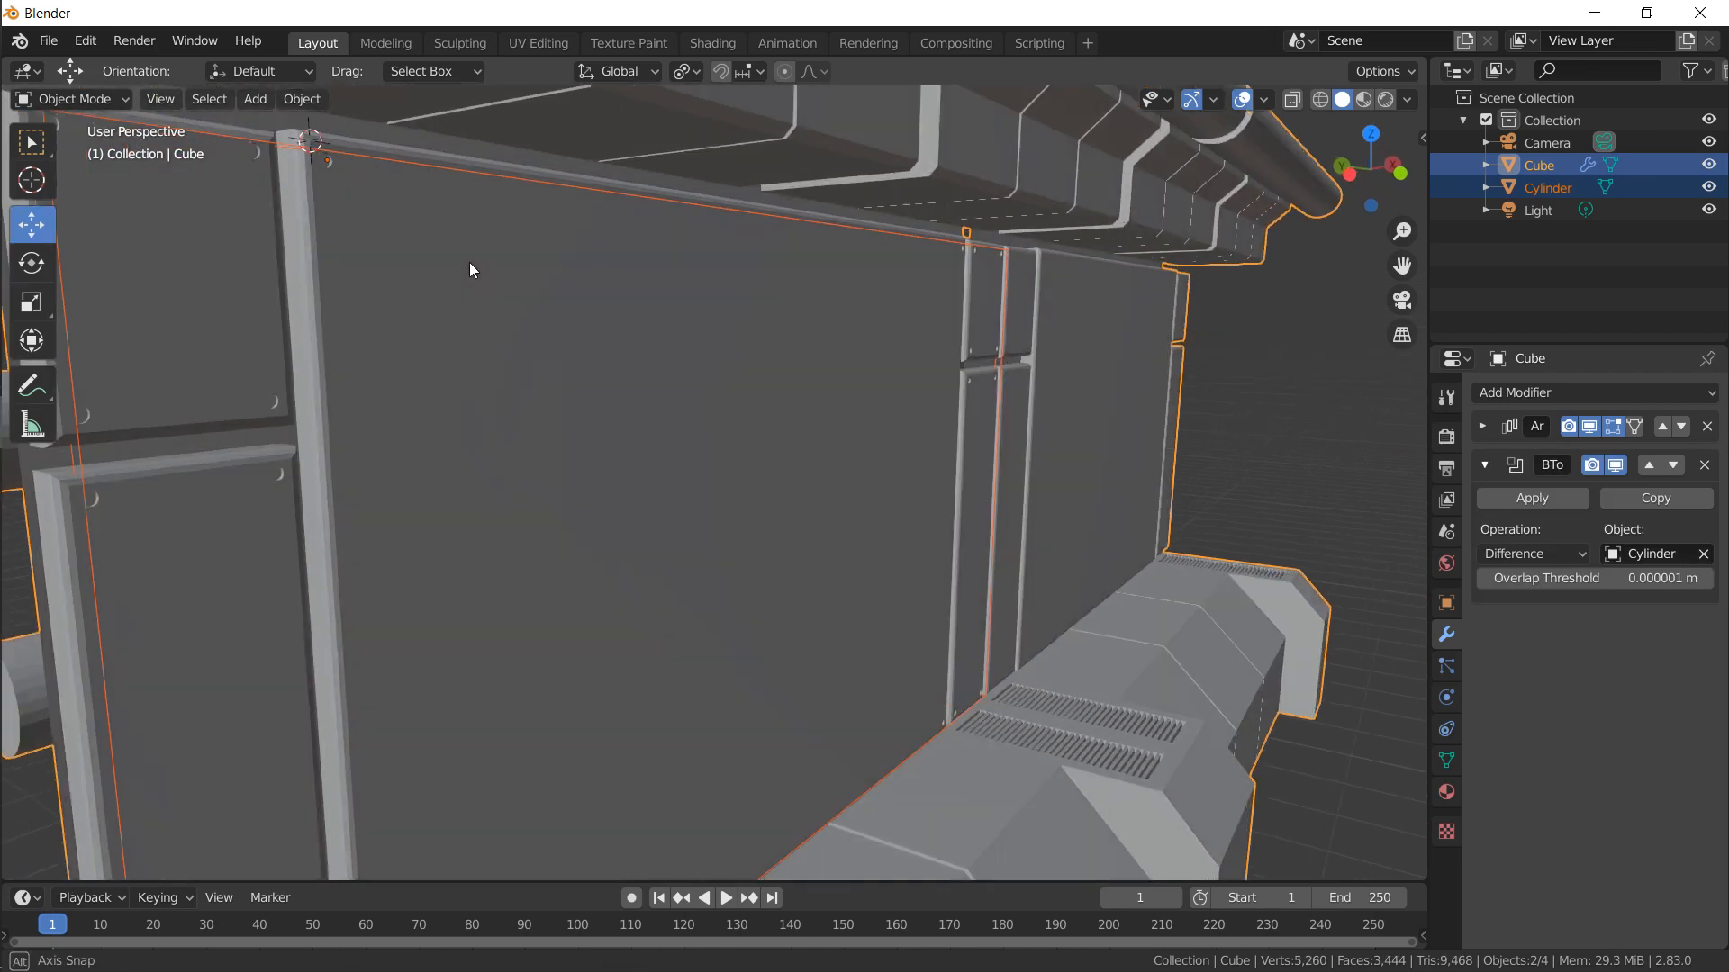
{"action": "middle_click_drag", "start_coordinate": [468, 262], "coordinate": [533, 446]}
{"action": "scroll", "coordinate": [732, 261], "scroll_direction": "up", "scroll_amount": 4}
{"action": "scroll", "coordinate": [707, 440], "scroll_direction": "down", "scroll_amount": 5}
{"action": "key", "text": "alt+a"}
{"action": "key", "text": "alt"}
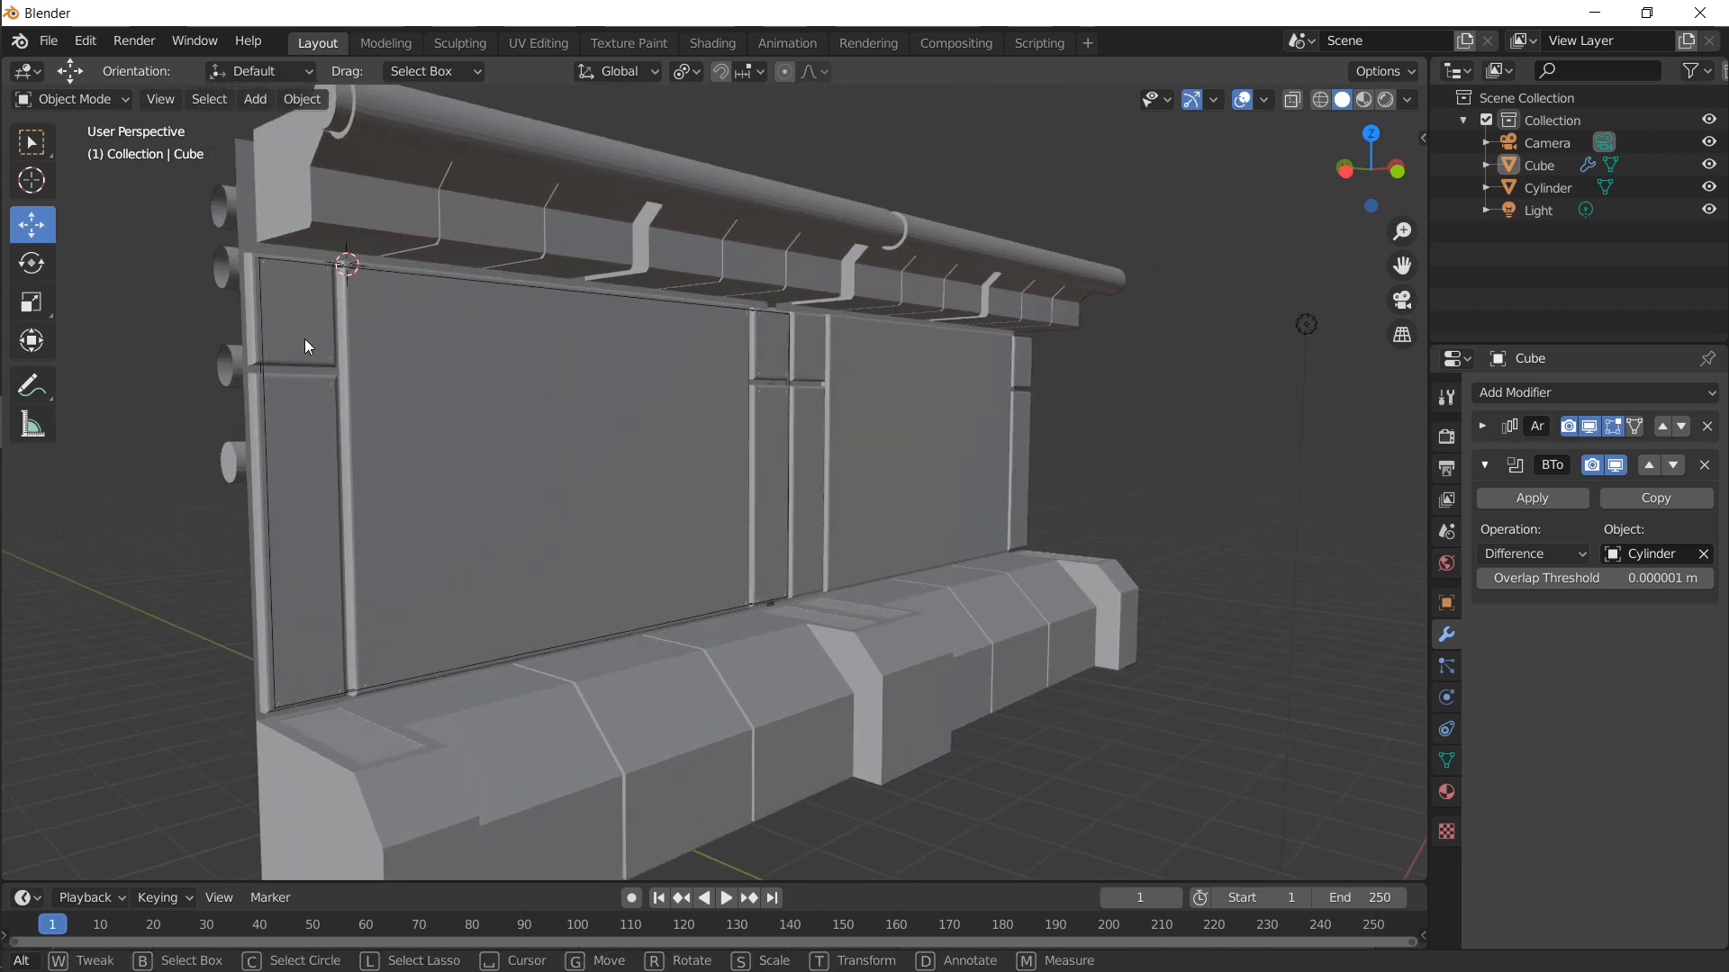
Select the wall object and remove its Array modifier
{"action": "left_click", "coordinate": [398, 369]}
{"action": "scroll", "coordinate": [398, 369], "scroll_direction": "down", "scroll_amount": 3}
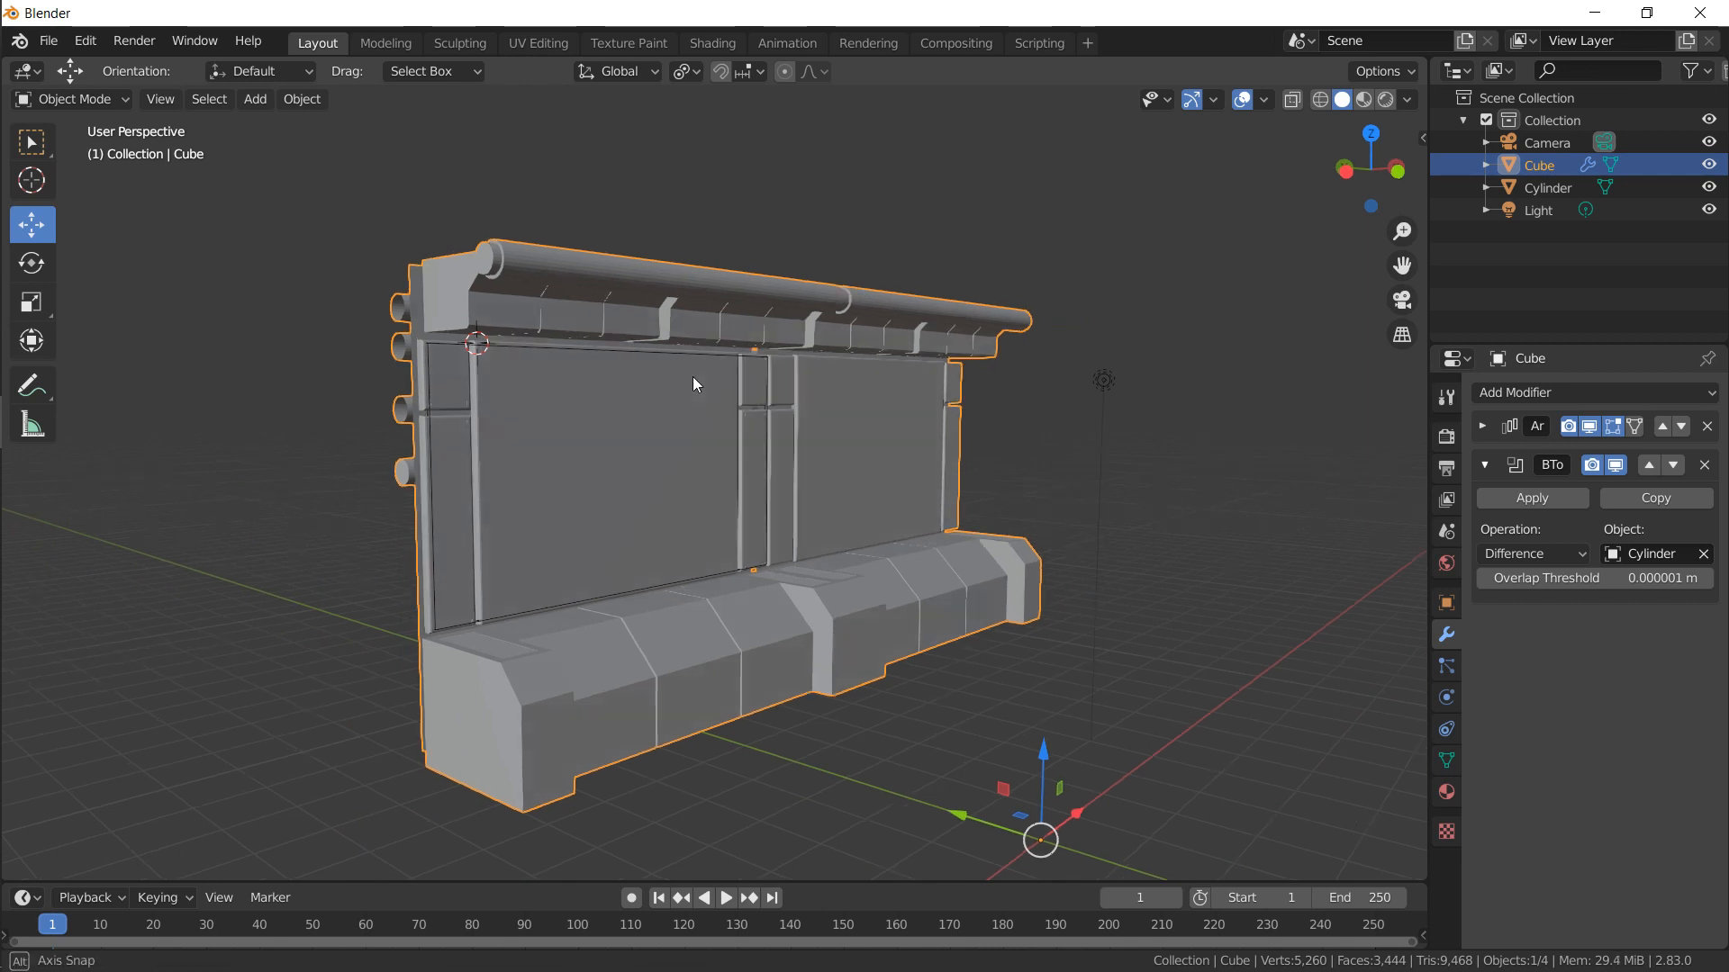
{"action": "middle_click_drag", "start_coordinate": [694, 376], "coordinate": [558, 356]}
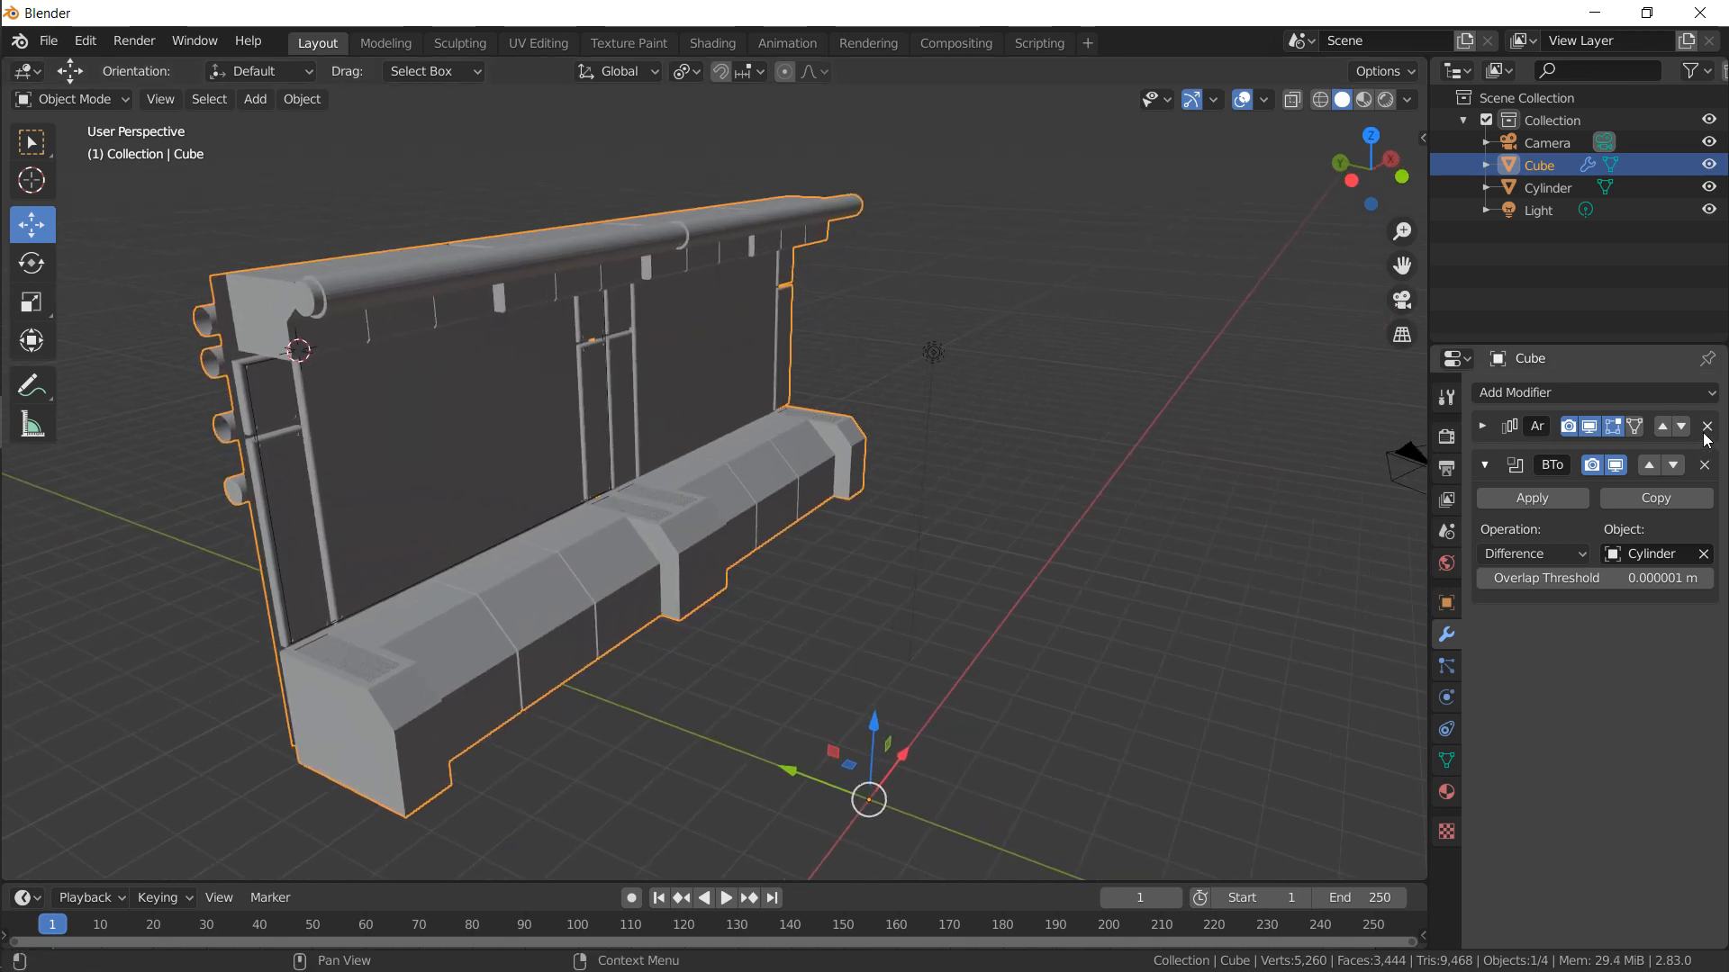
{"action": "left_click", "coordinate": [1707, 427]}
Add a Mirror modifier to the wall, with the X axis off and the Y axis on
{"action": "left_click", "coordinate": [1572, 393]}
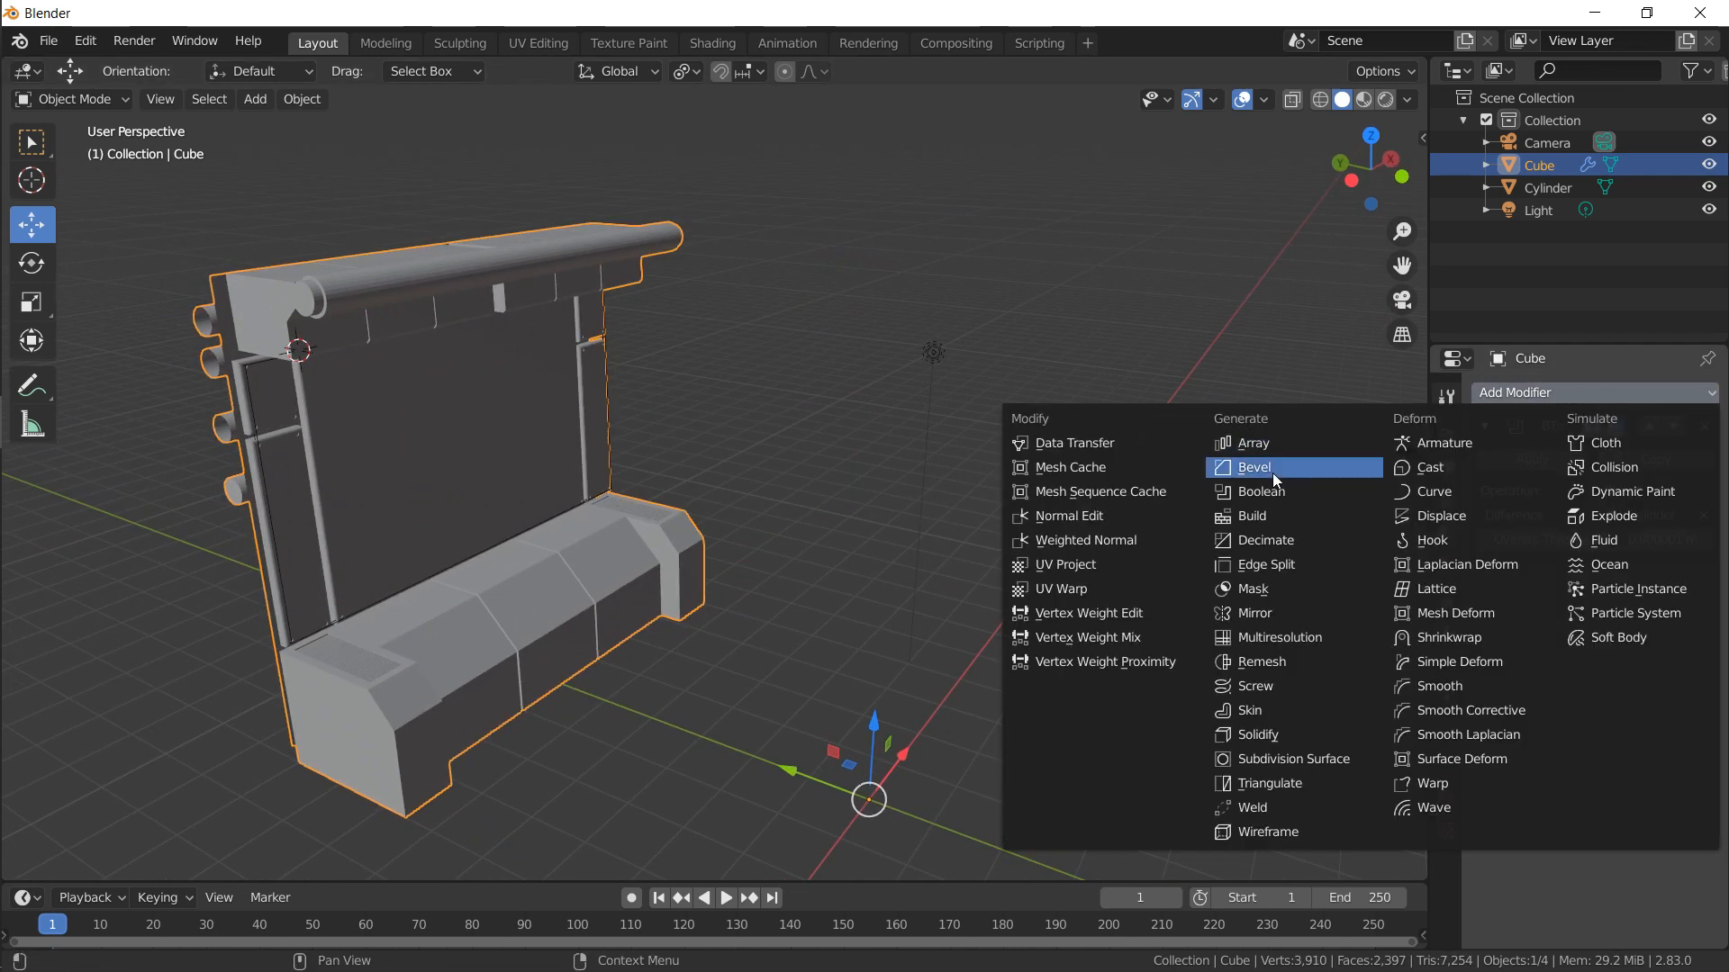
{"action": "left_click", "coordinate": [1254, 613]}
{"action": "middle_click_drag", "start_coordinate": [1245, 605], "coordinate": [756, 385]}
{"action": "left_click", "coordinate": [1488, 677]}
{"action": "left_click", "coordinate": [1487, 701]}
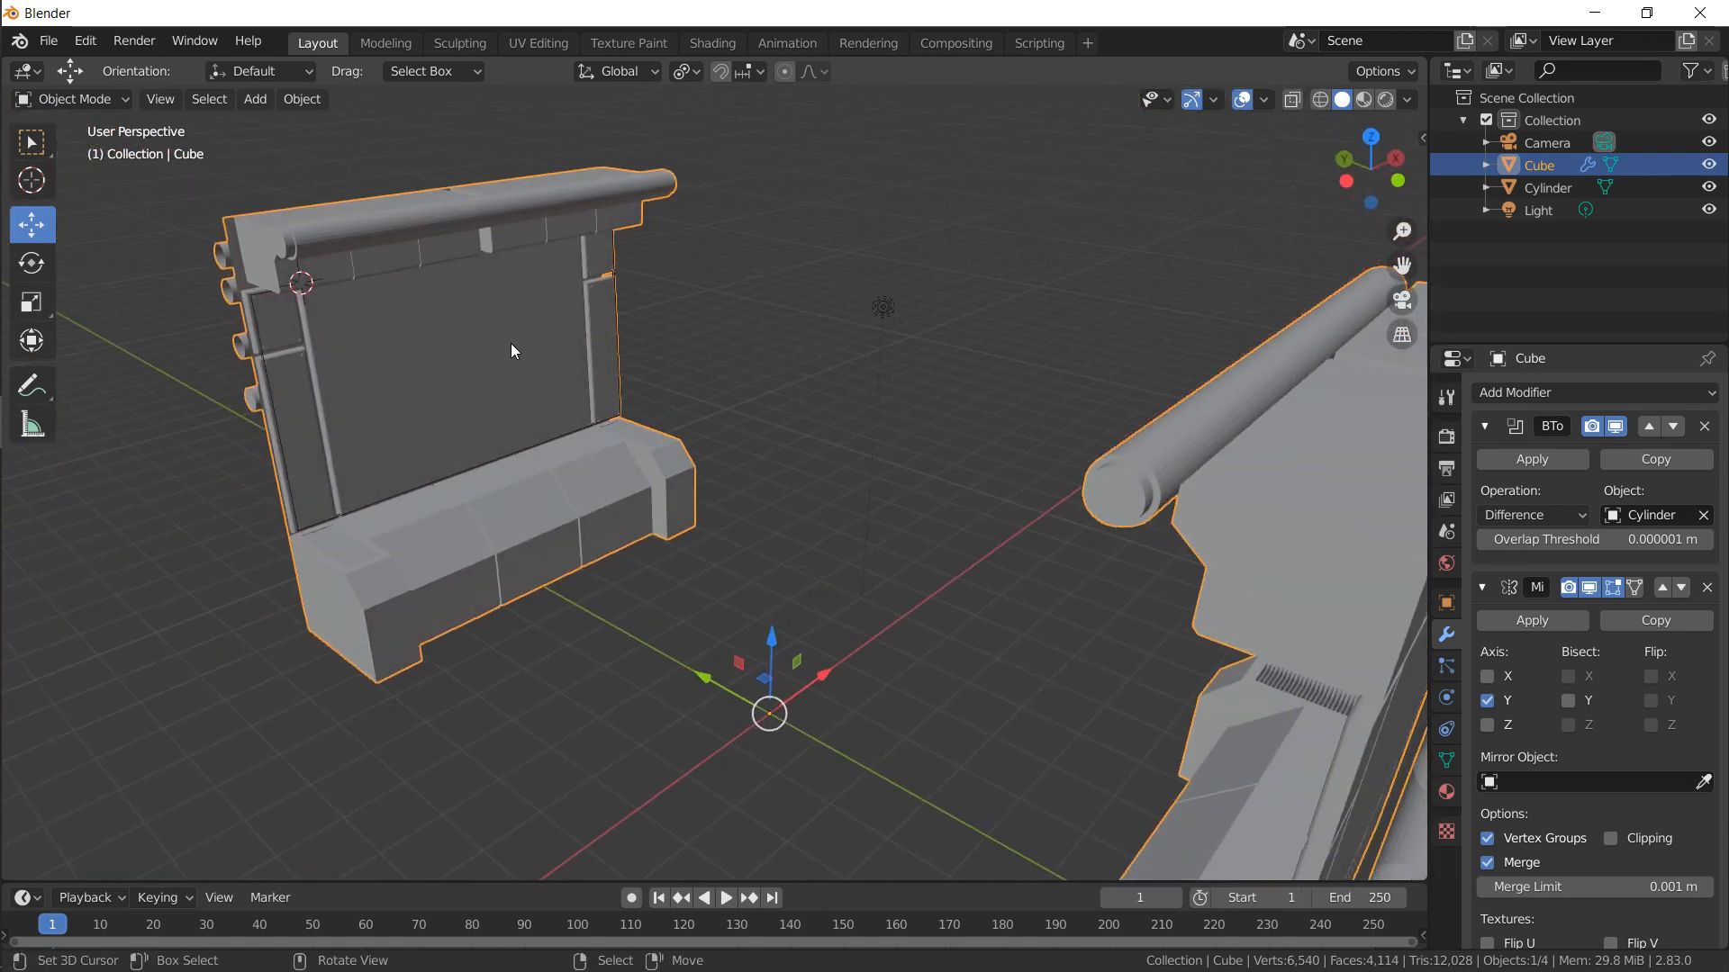
Enable snapping and duplicate the wall module along X, placing the copy end to end with the original
{"action": "middle_click_drag", "start_coordinate": [581, 367], "coordinate": [515, 504], "text": "shift"}
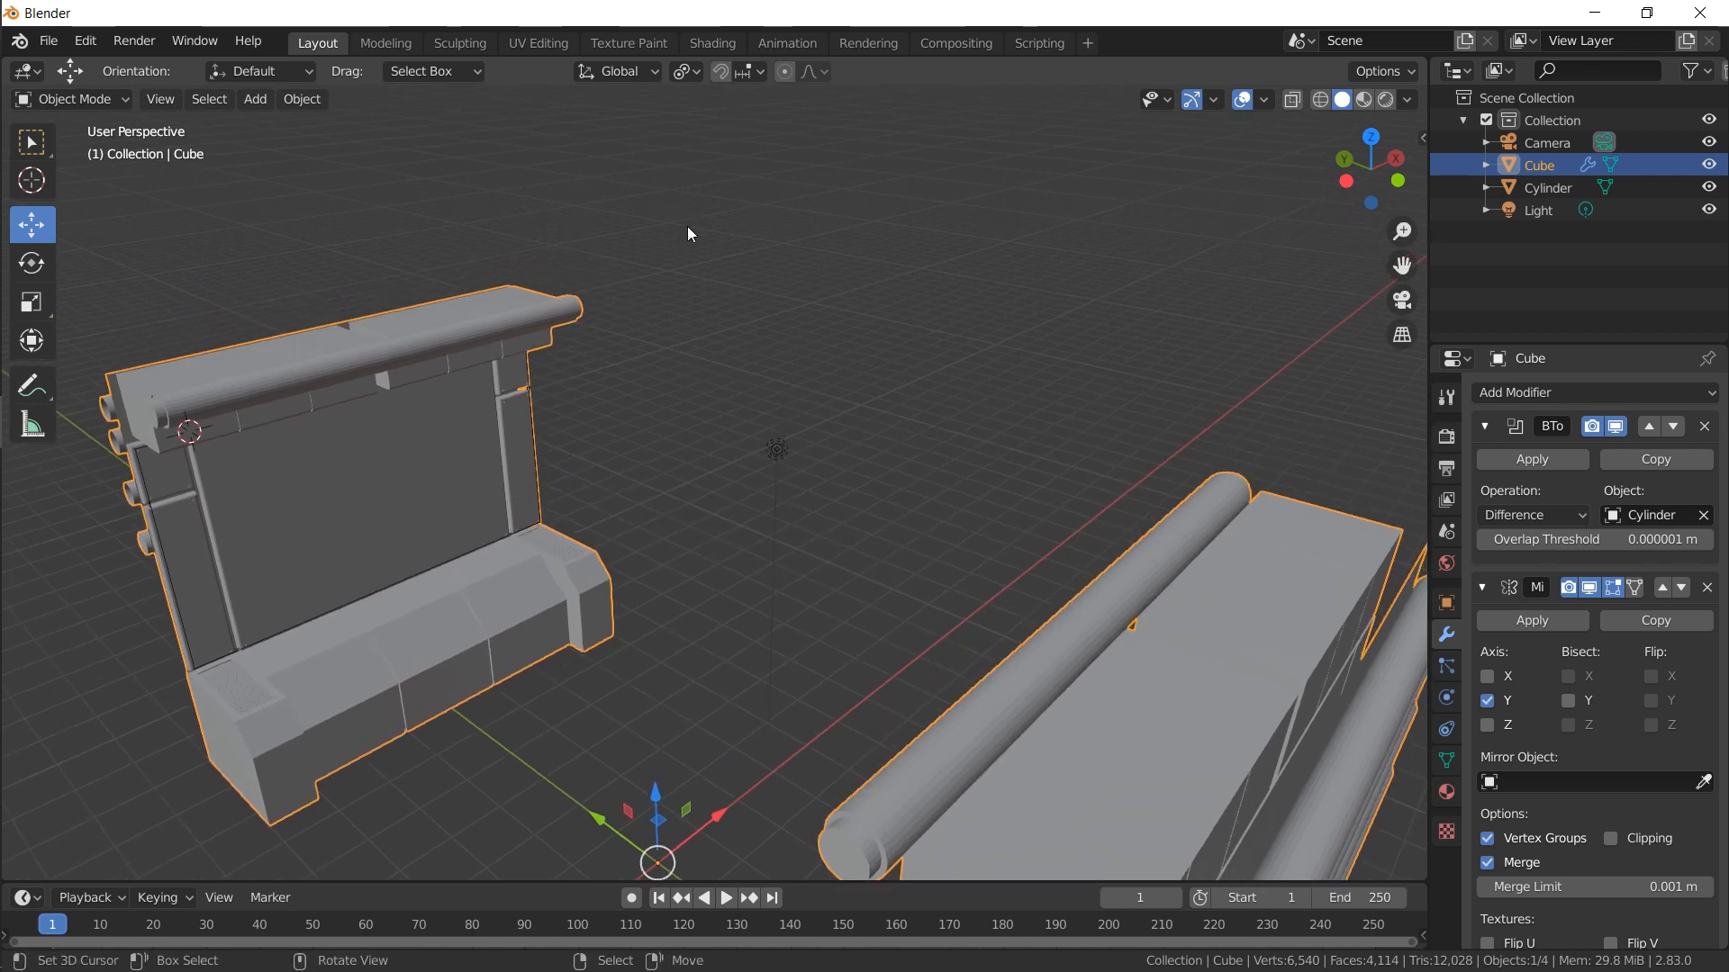
{"action": "key", "text": "shift+Tab"}
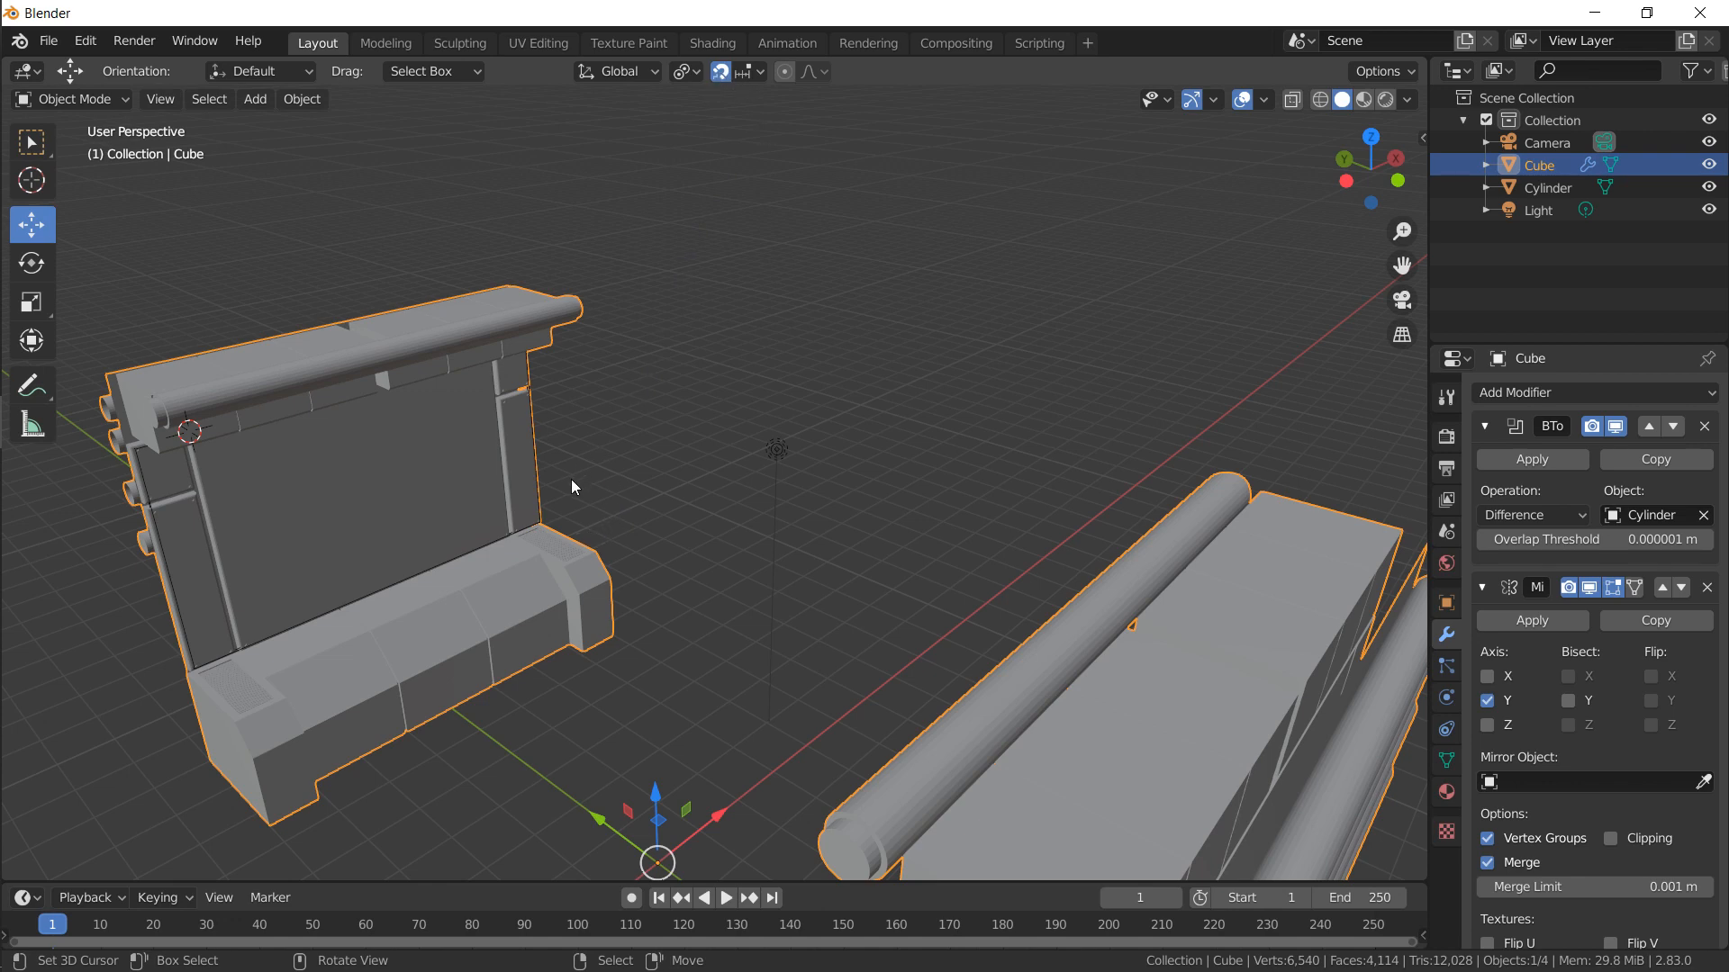
{"action": "key", "text": "shift+d"}
{"action": "key", "text": "x"}
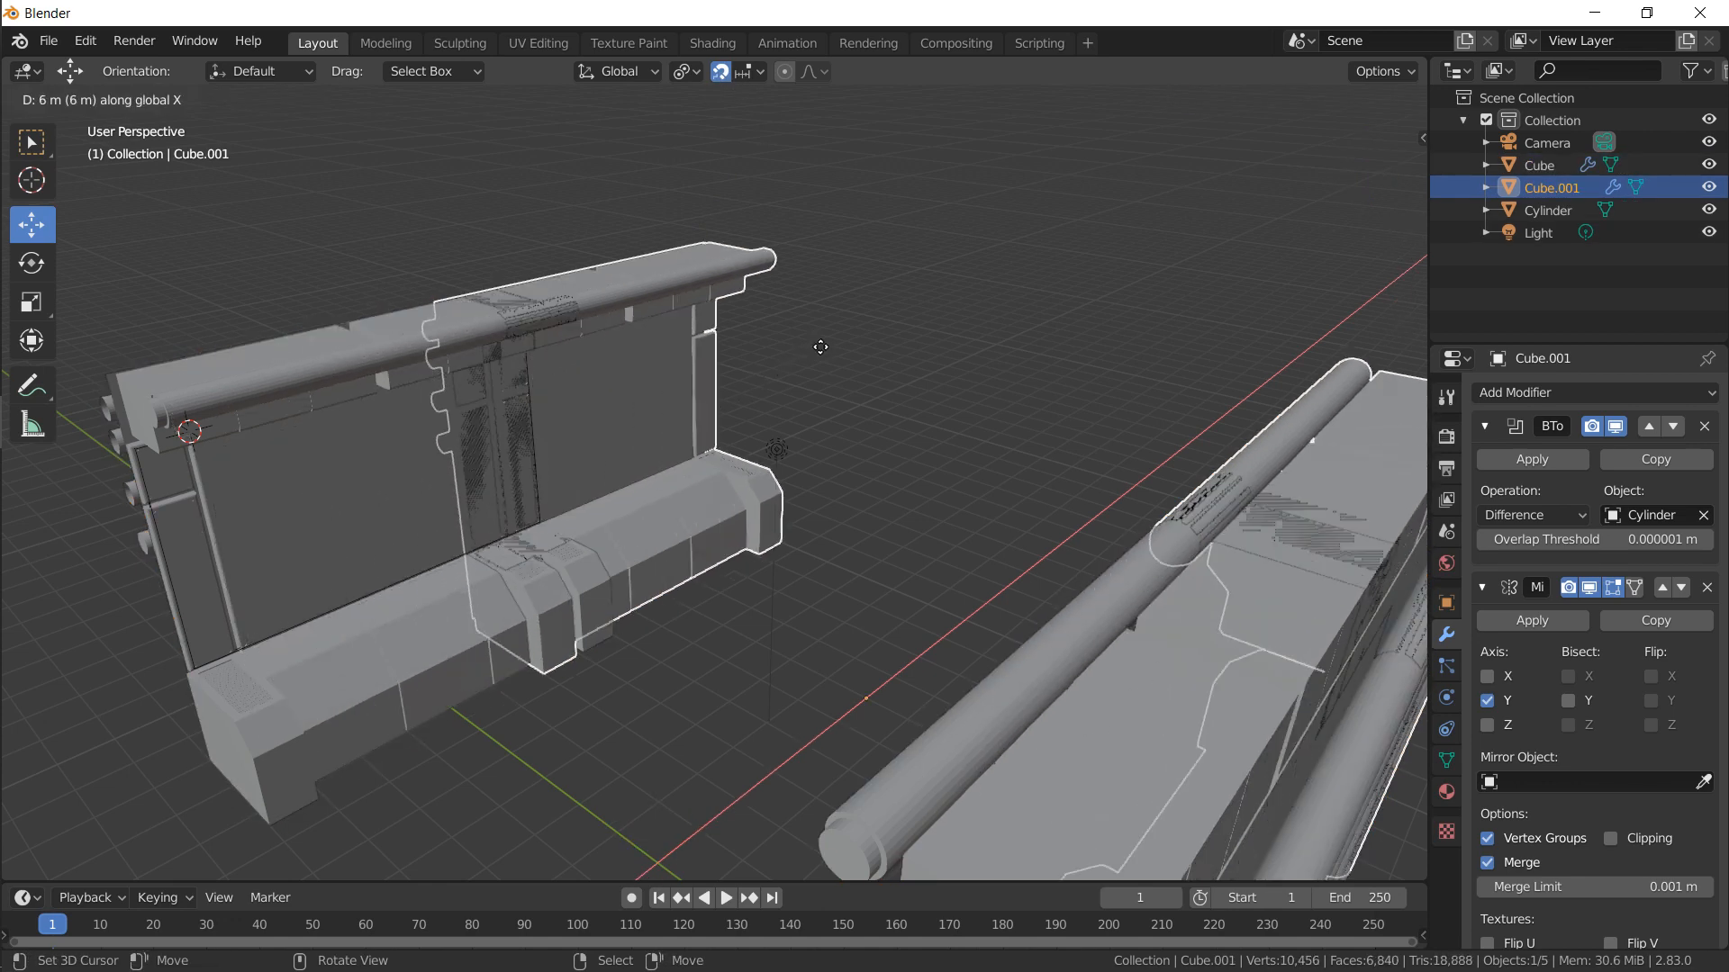
{"action": "left_click", "coordinate": [863, 322]}
{"action": "middle_click_drag", "start_coordinate": [863, 322], "coordinate": [1306, 496]}
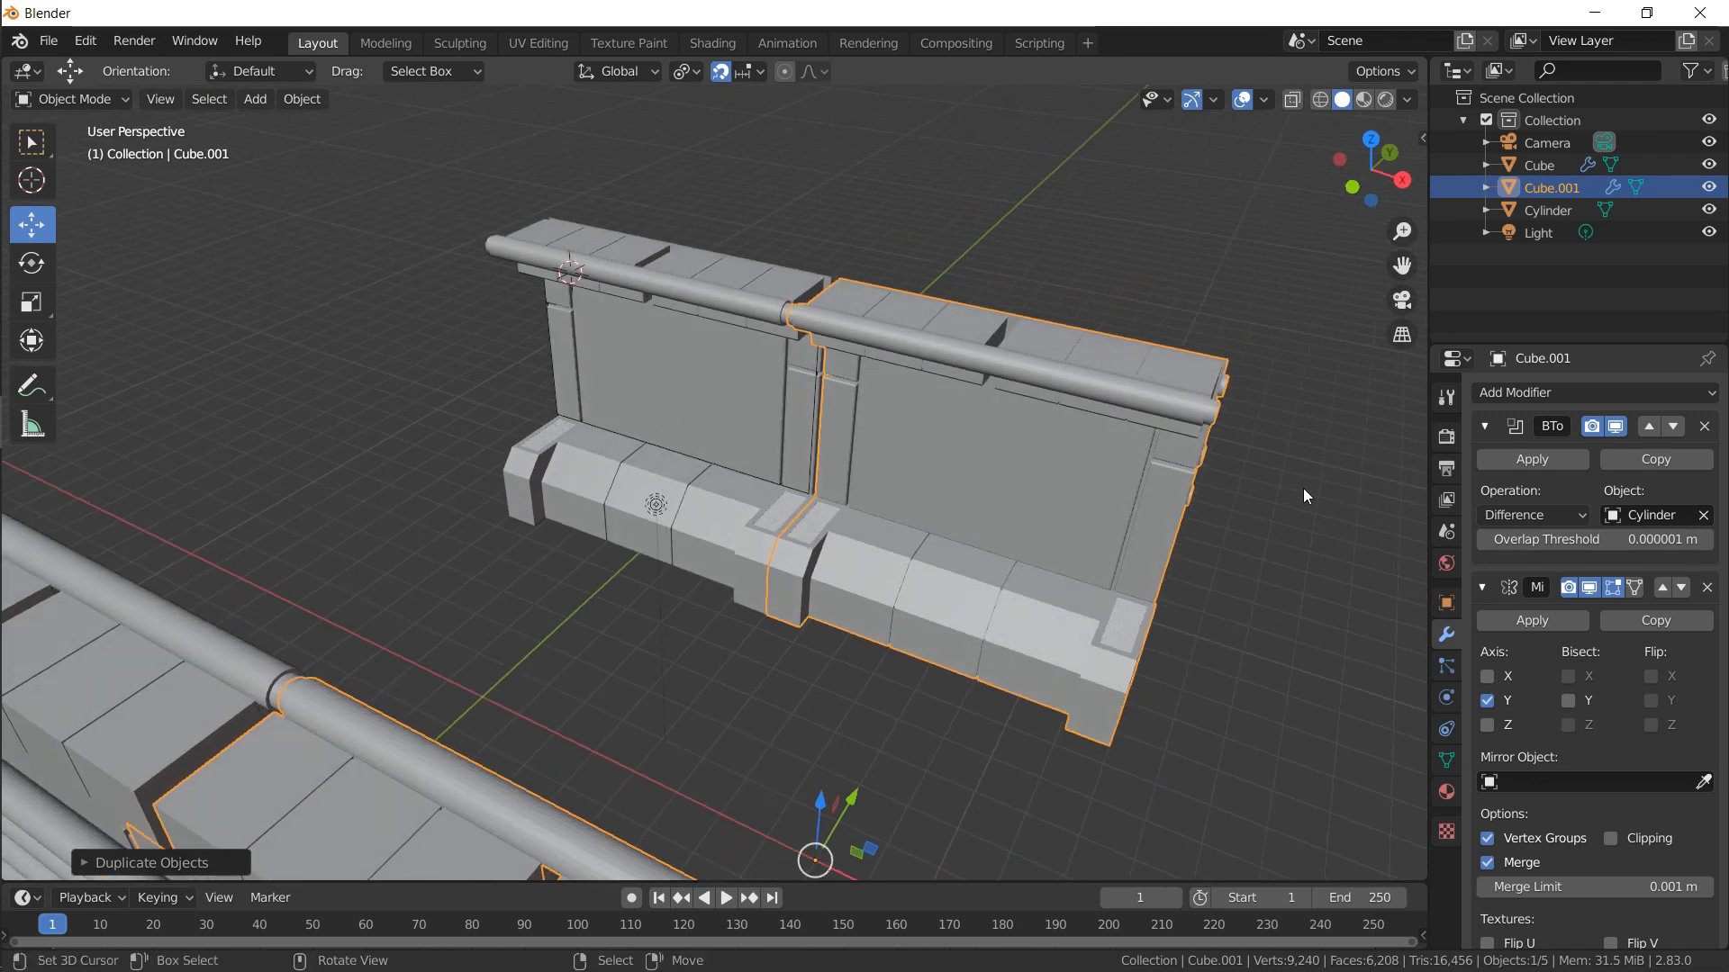
Collapse the copied module's modifiers, turn off the Mirror modifier's viewport display and start editing its mesh
{"action": "left_click", "coordinate": [1485, 427]}
{"action": "left_click", "coordinate": [1484, 468]}
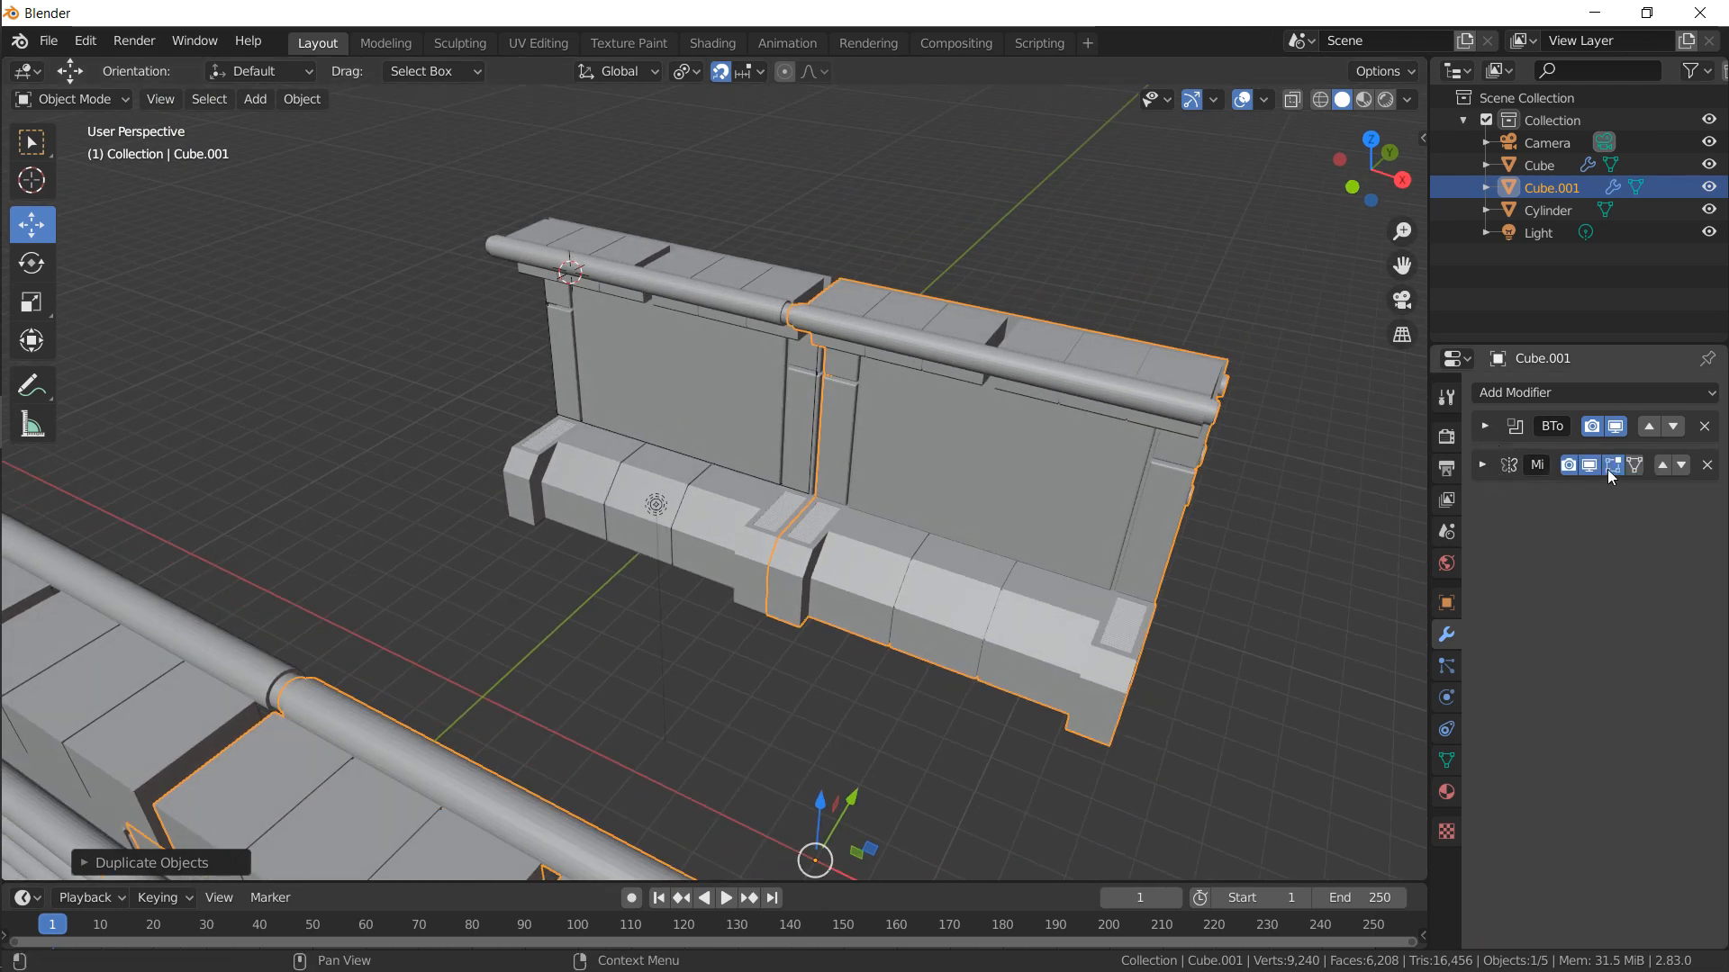
{"action": "left_click", "coordinate": [1590, 467]}
{"action": "middle_click_drag", "start_coordinate": [914, 387], "coordinate": [755, 349], "text": "shift"}
{"action": "key", "text": "Tab"}
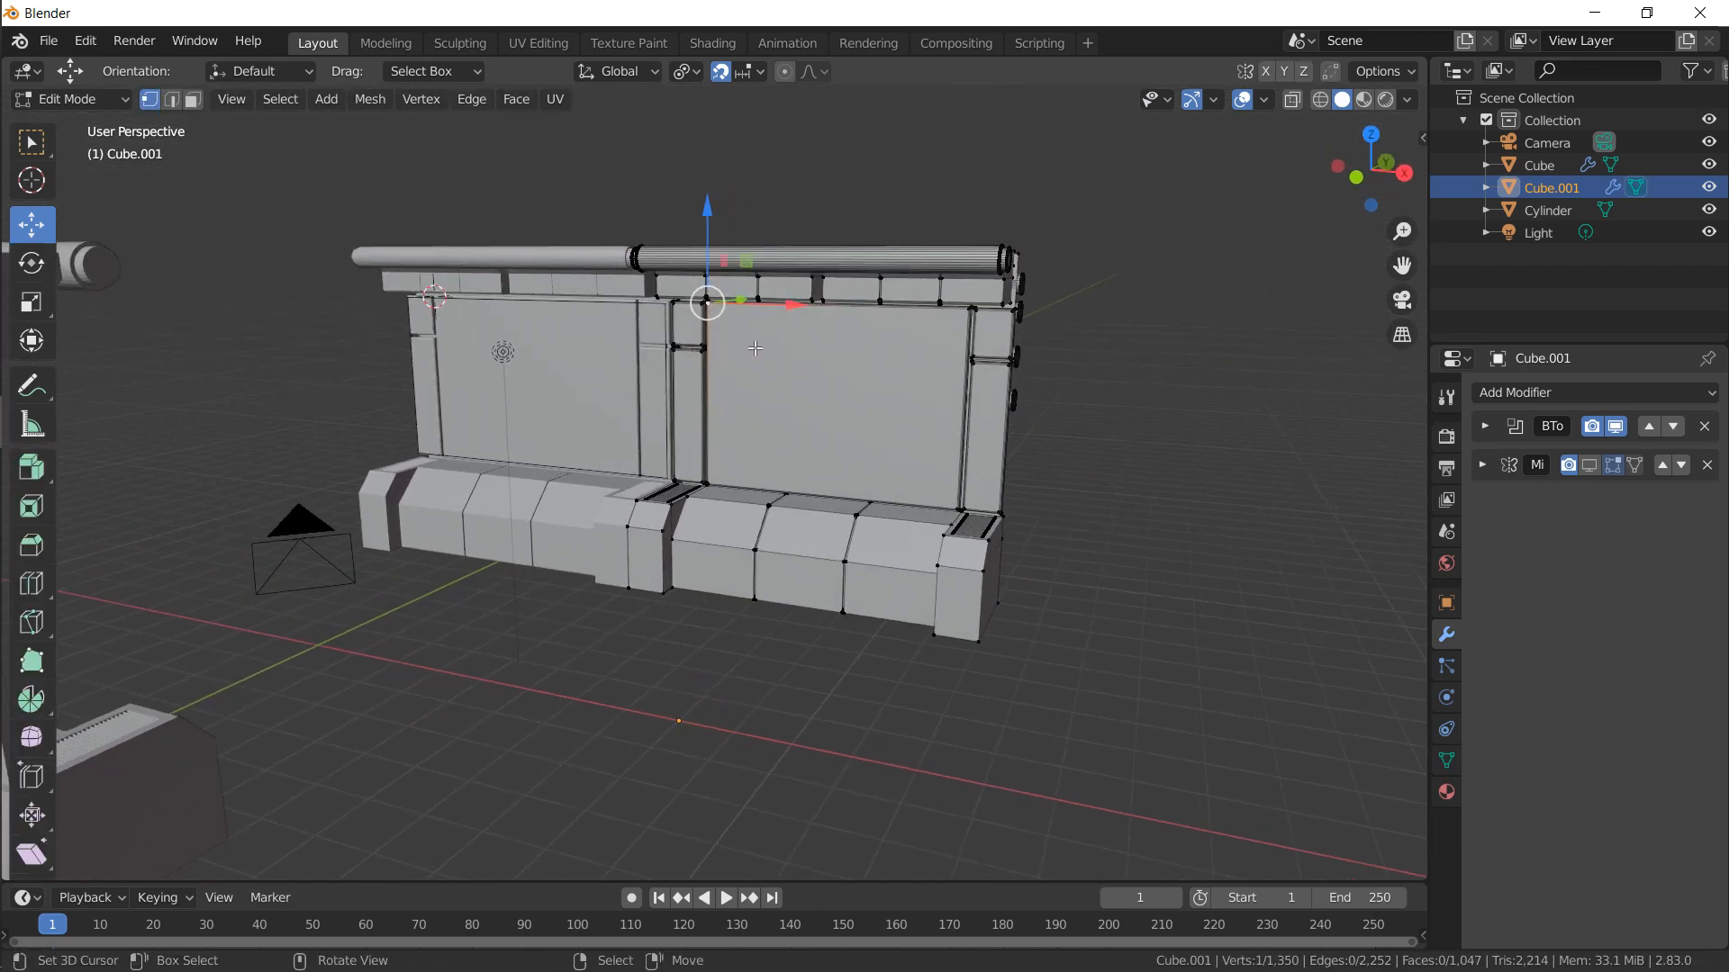
{"action": "key", "text": "c"}
{"action": "left_click", "coordinate": [705, 350]}
{"action": "left_click", "coordinate": [988, 361]}
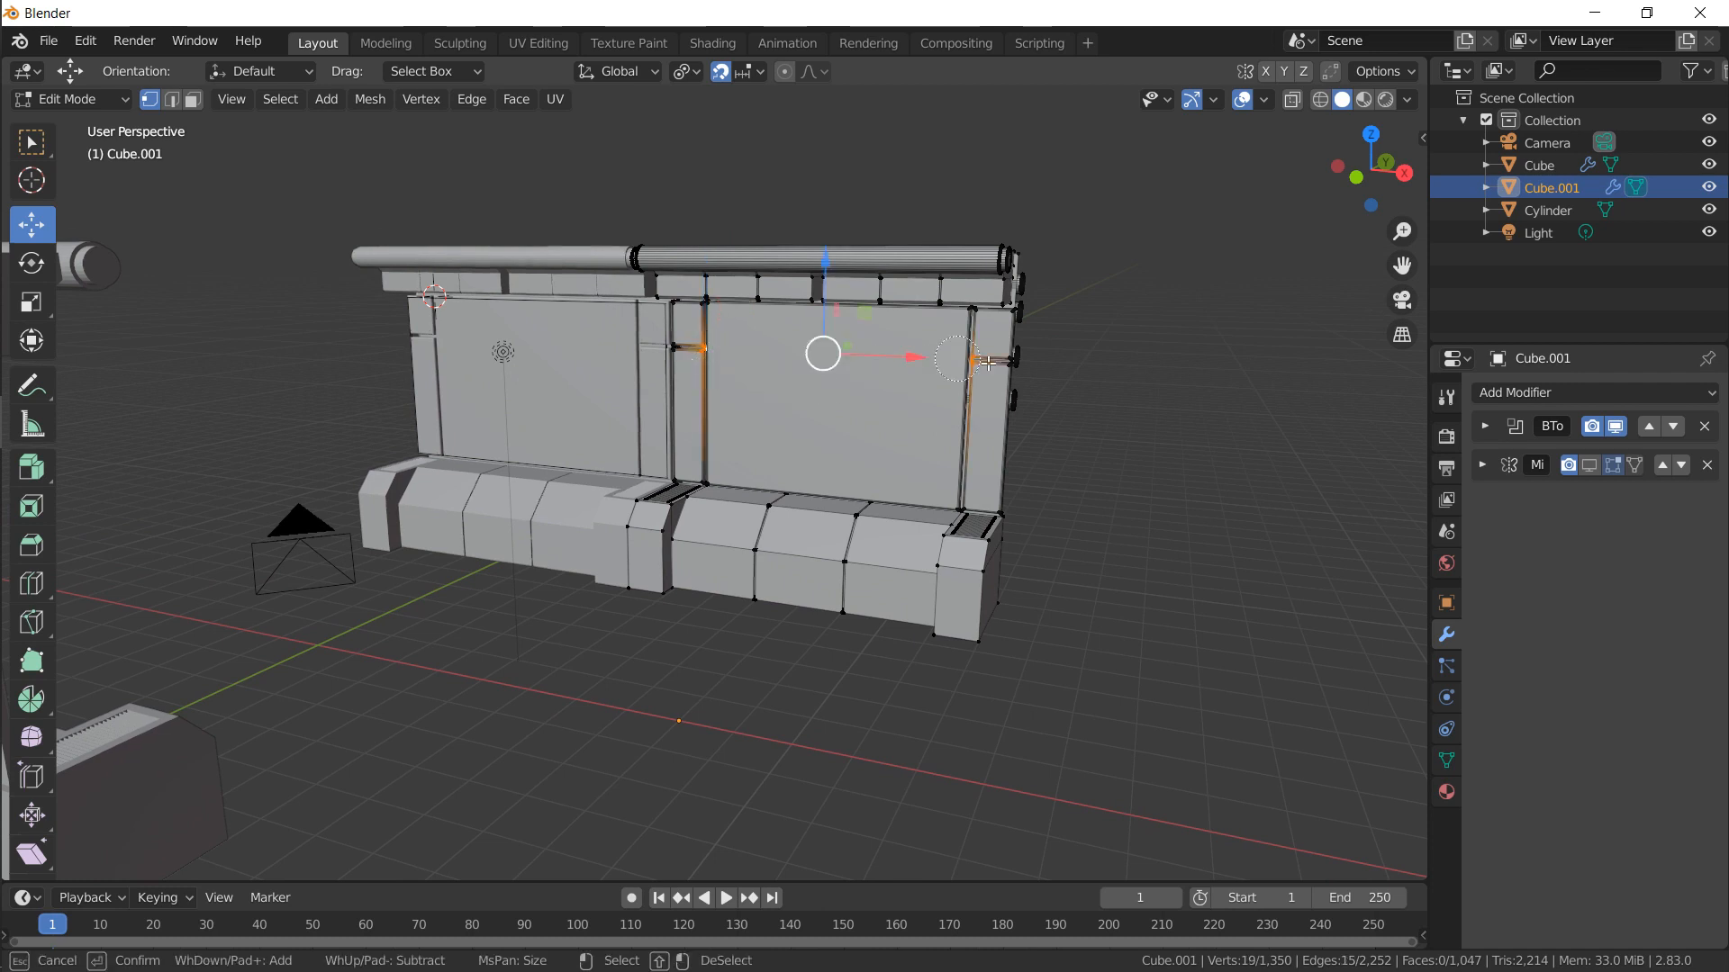
{"action": "right_click", "coordinate": [953, 416]}
{"action": "key", "text": "alt+a"}
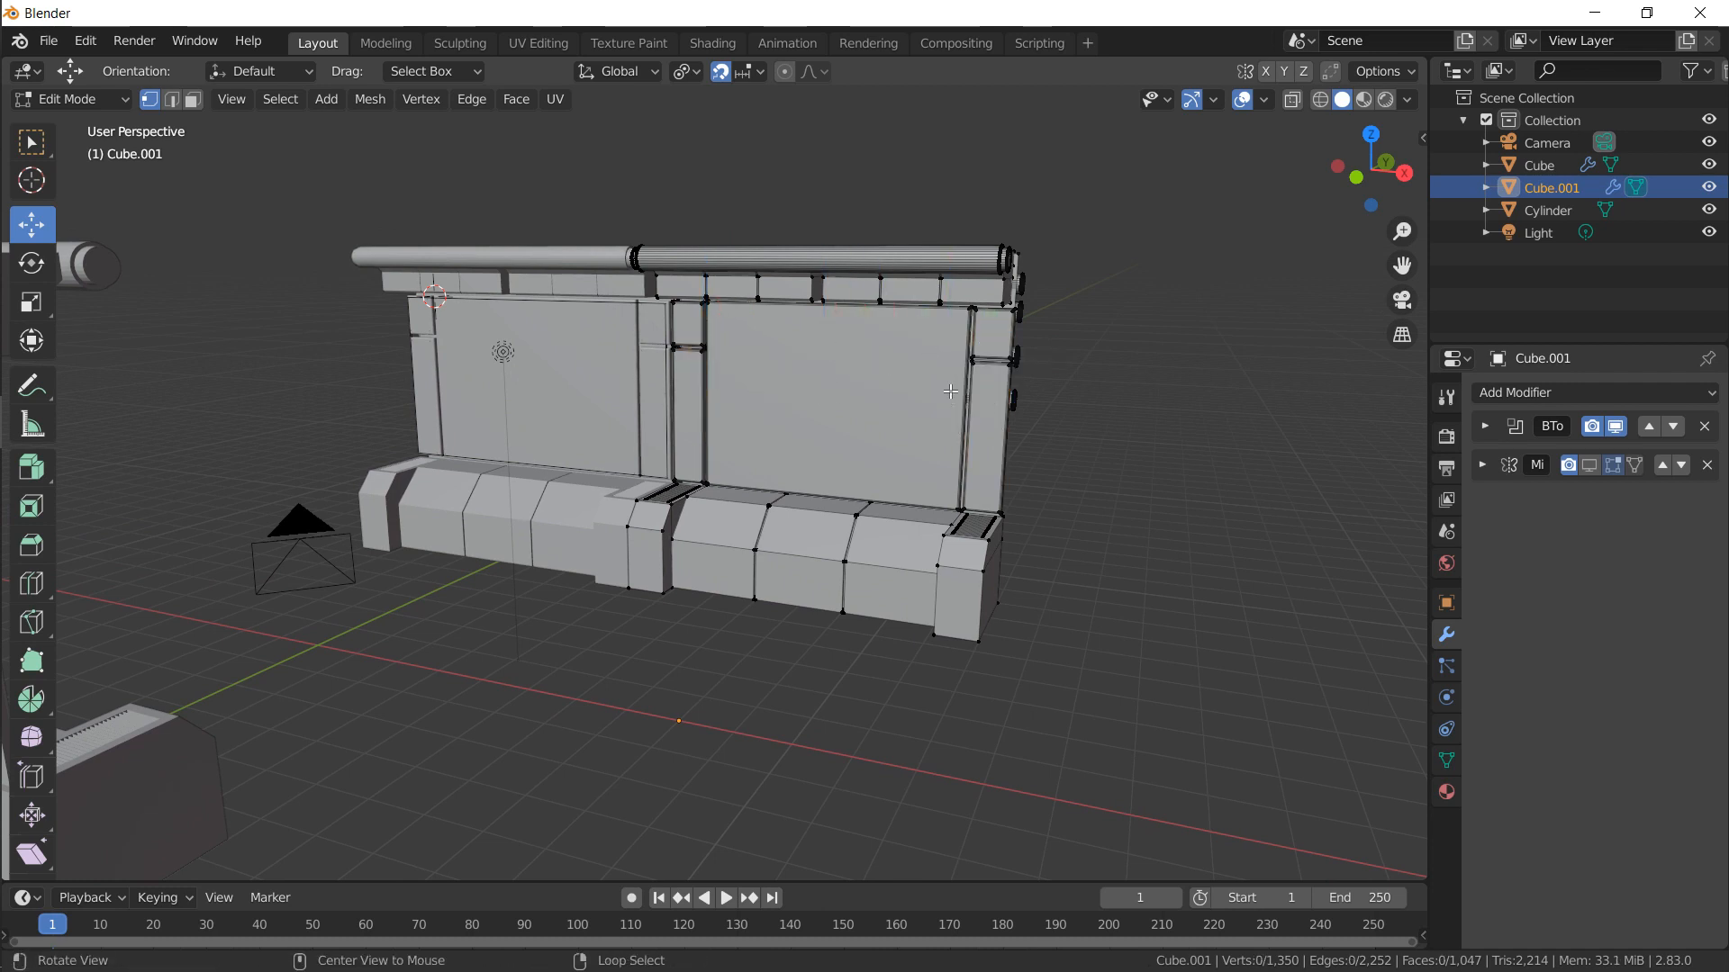
Circle-select the narrow panels on both sides of the copied module and extend the selection to their whole linked geometry
{"action": "key", "text": "c"}
{"action": "left_click", "coordinate": [952, 367]}
{"action": "left_click", "coordinate": [723, 357]}
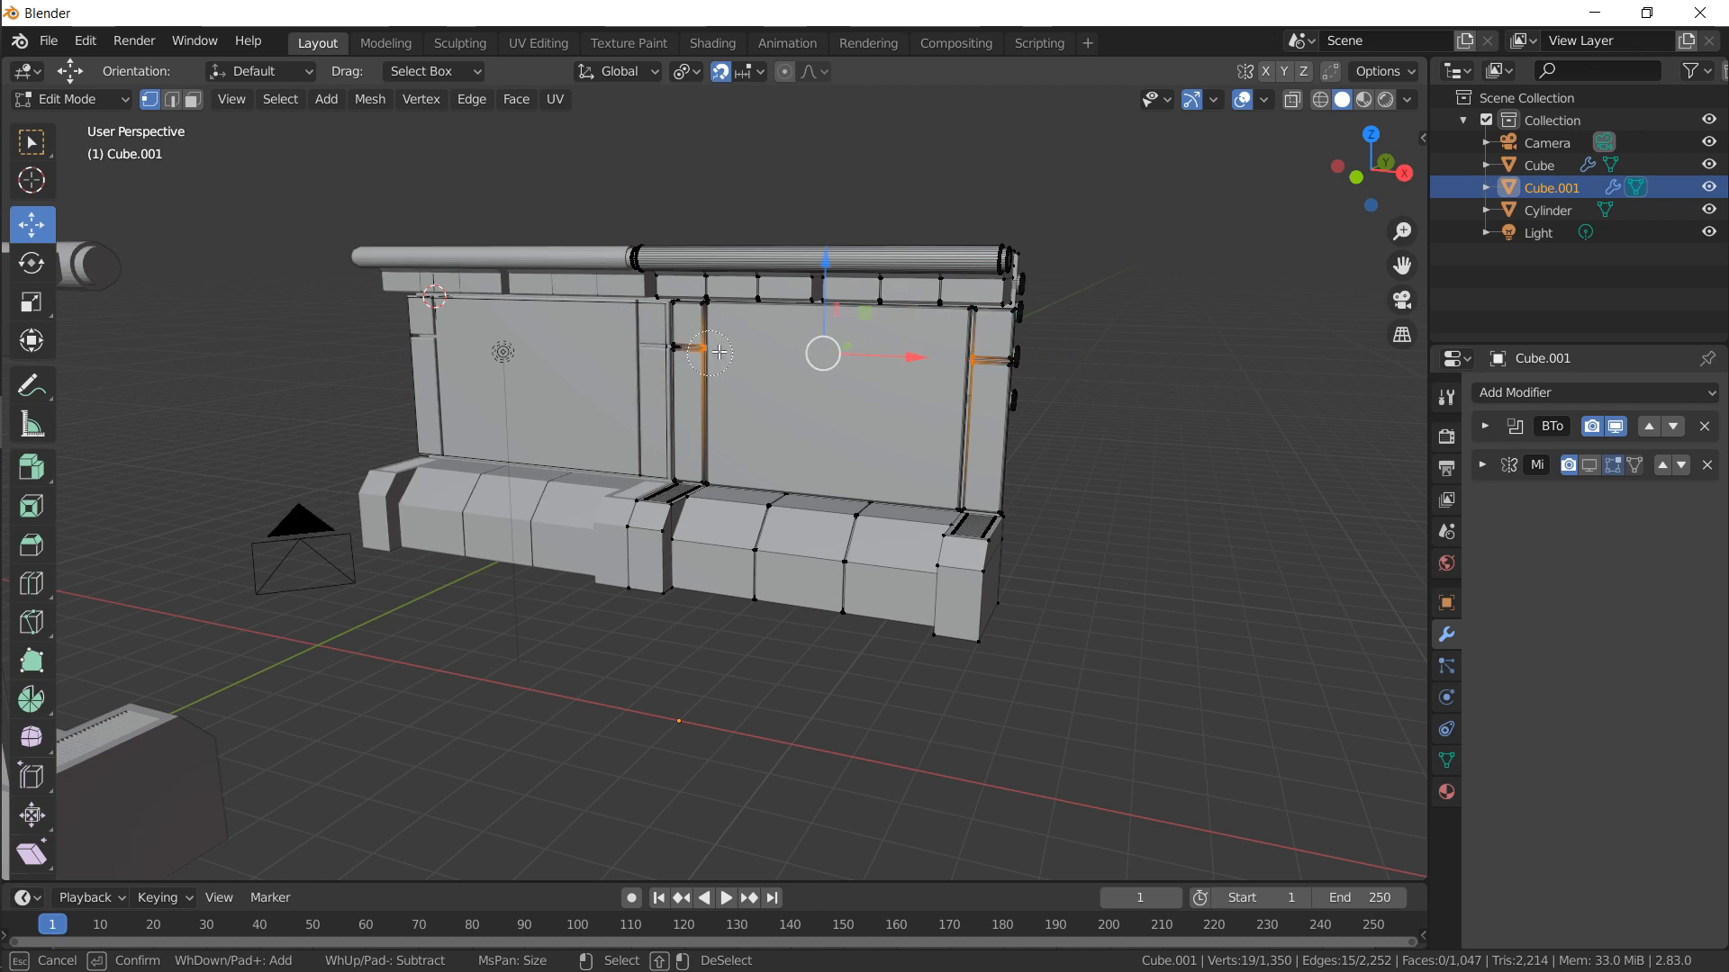
{"action": "right_click", "coordinate": [723, 358]}
{"action": "key", "text": "ctrl+l"}
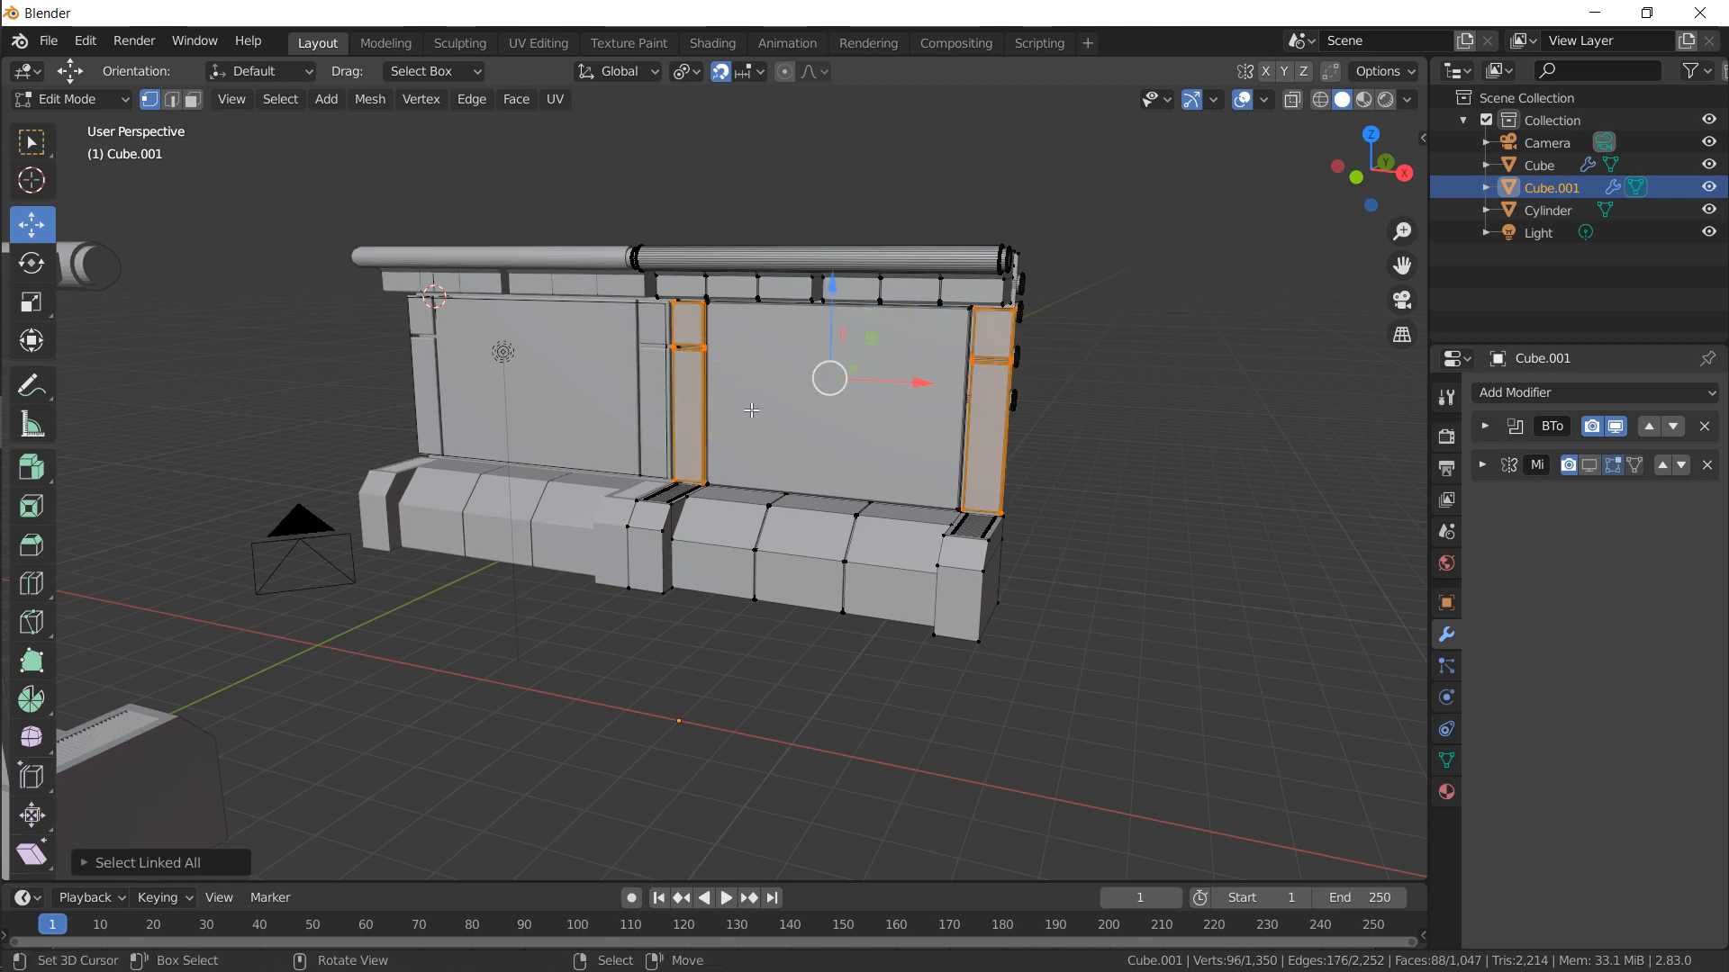
{"action": "right_click", "coordinate": [719, 477], "text": "shift"}
{"action": "key", "text": "ctrl+l"}
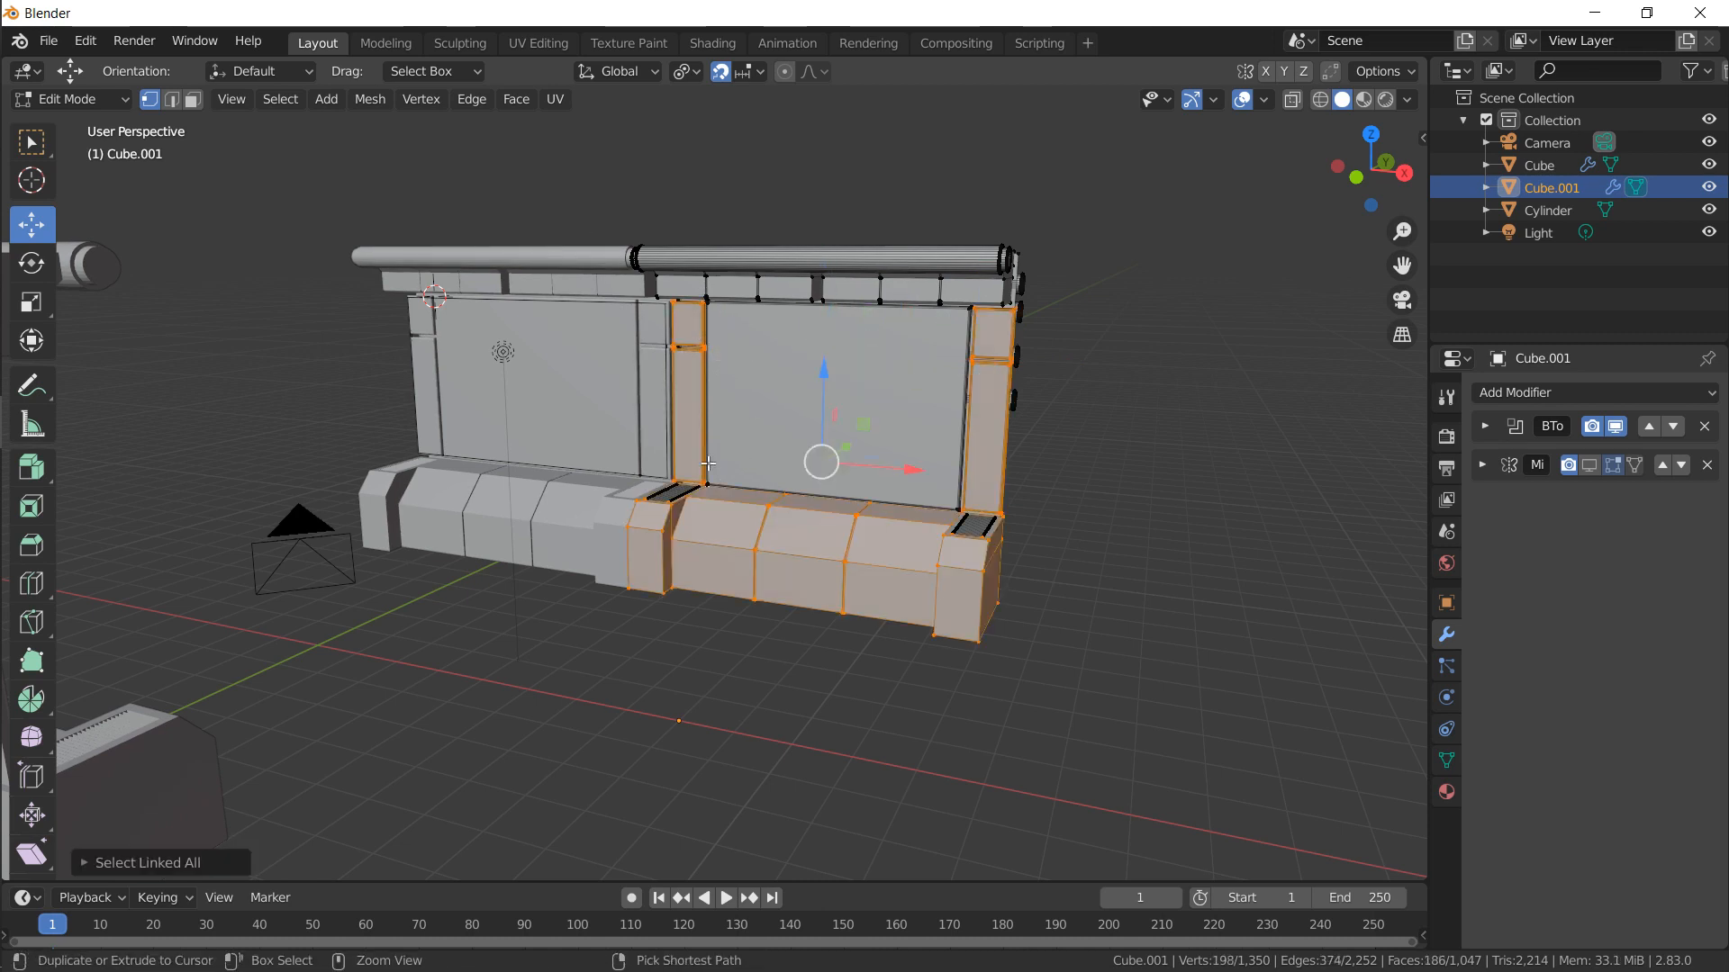
{"action": "key", "text": "ctrl+z"}
Add the whole large panel to the selection in face mode and delete all the selected panels from the copied module
{"action": "scroll", "coordinate": [708, 464], "scroll_direction": "up", "scroll_amount": 4}
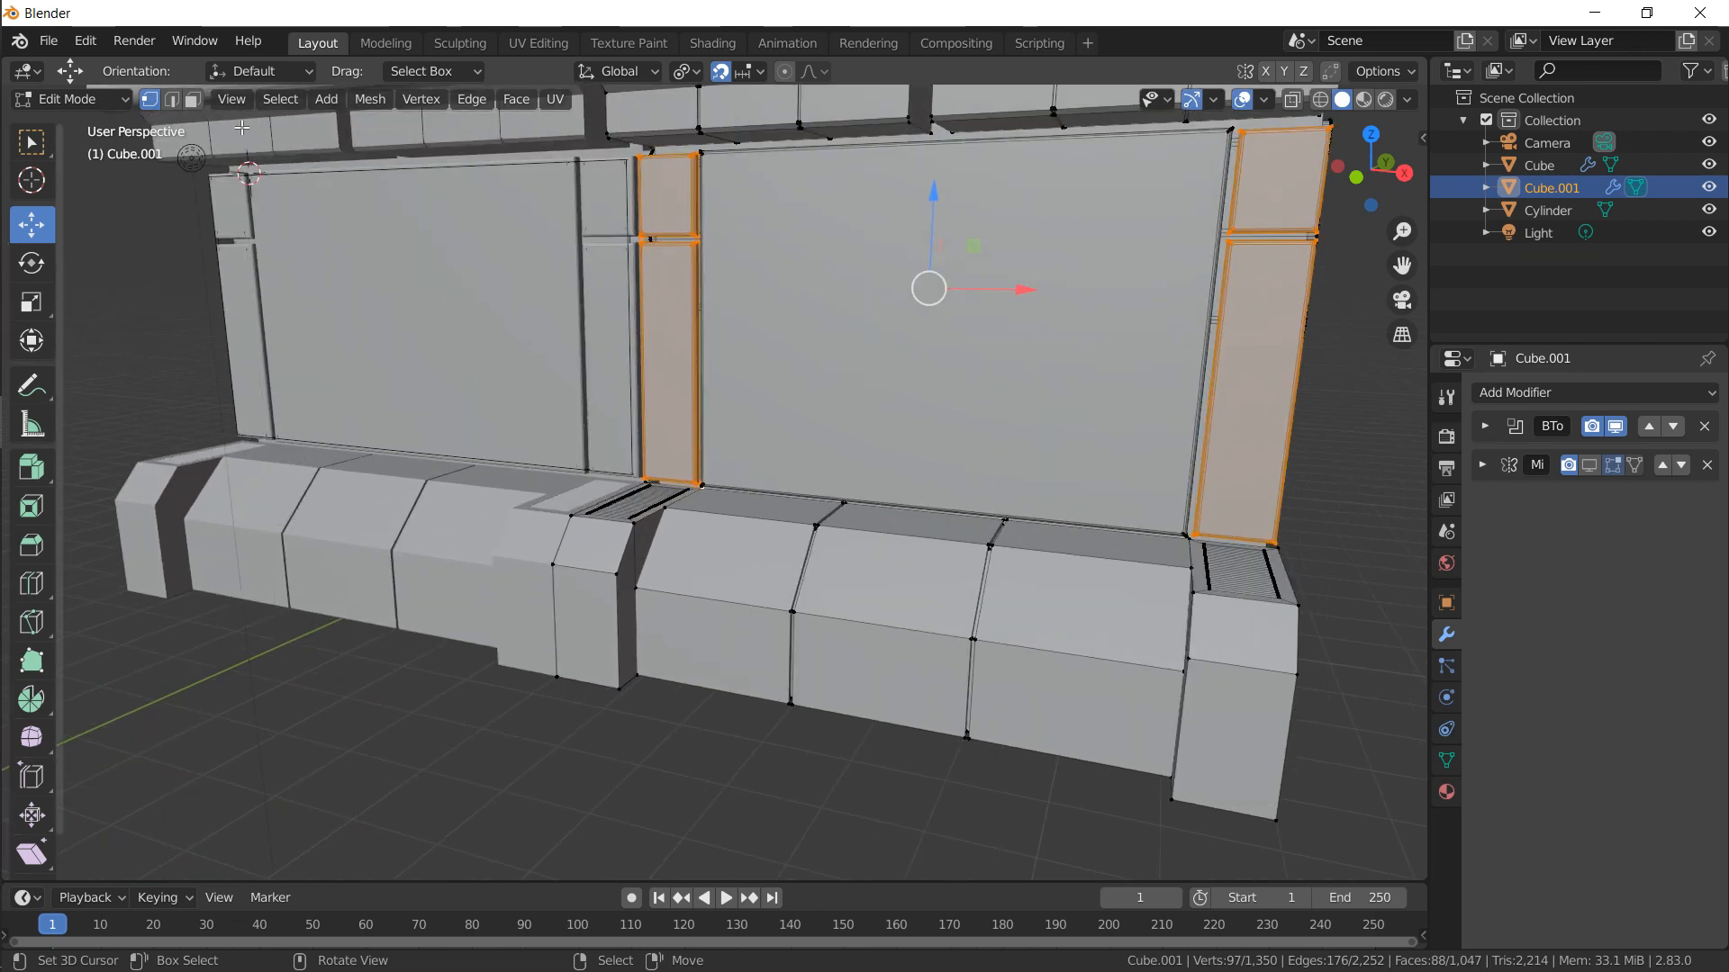
{"action": "left_click", "coordinate": [193, 101]}
{"action": "left_click", "coordinate": [823, 336], "text": "shift"}
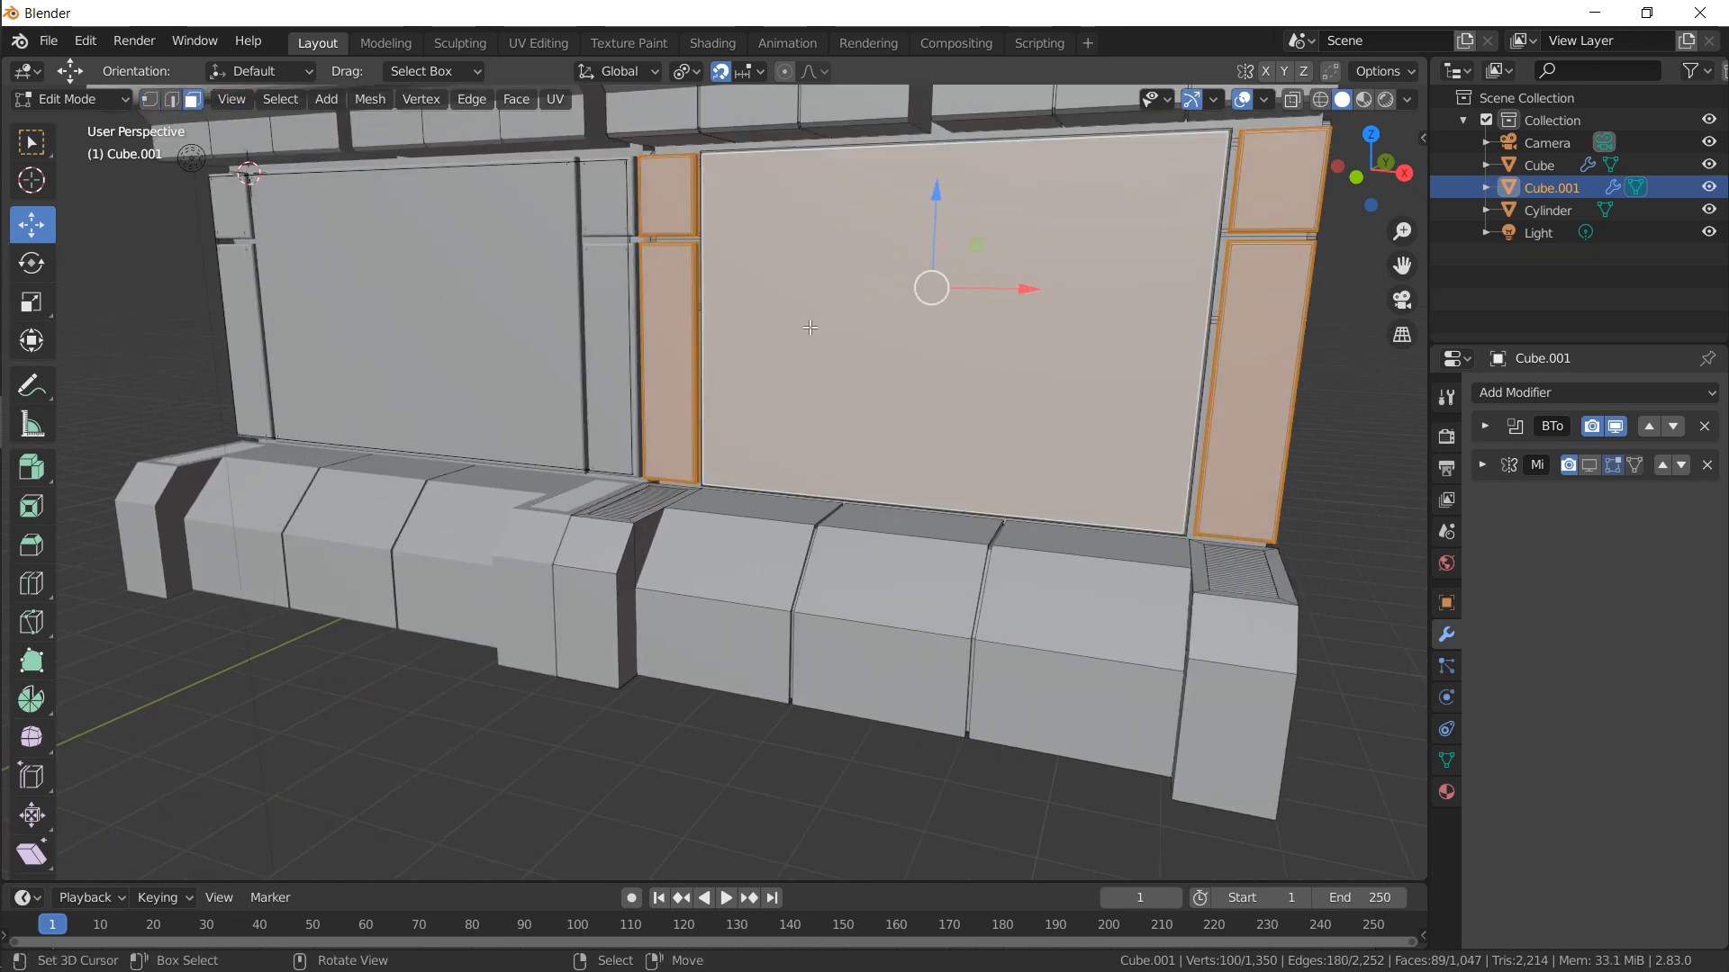
{"action": "key", "text": "ctrl+l"}
{"action": "key", "text": "x"}
{"action": "left_click", "coordinate": [809, 327]}
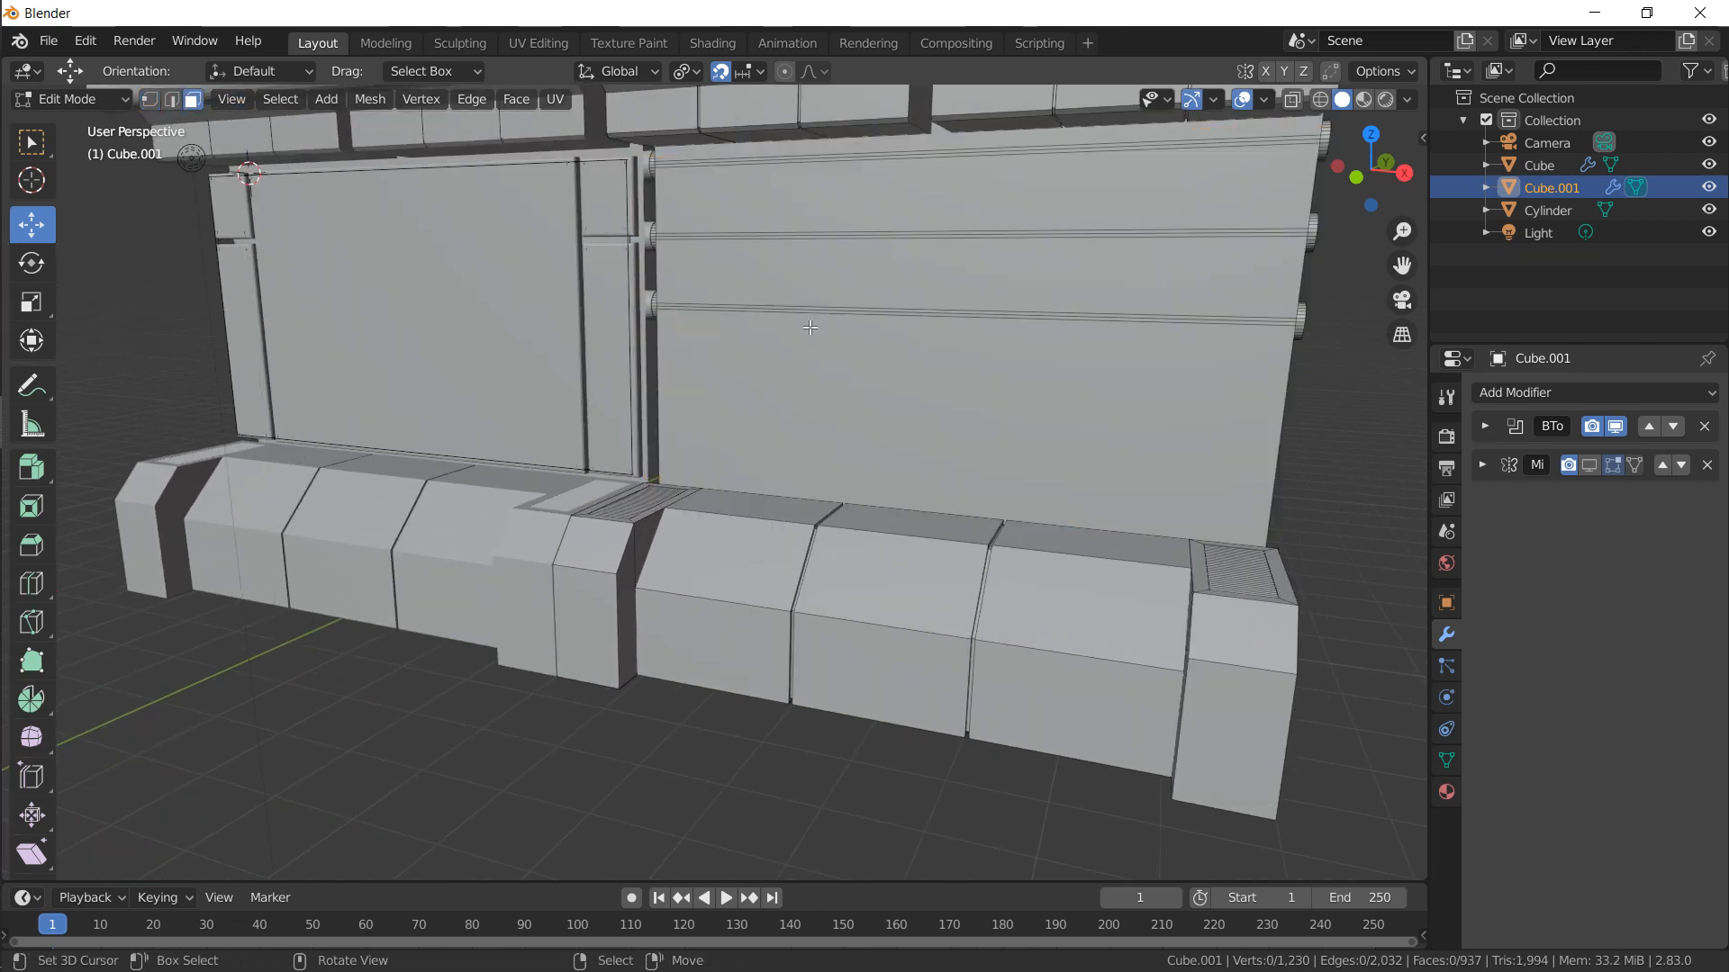
Select the copied module's large back wall face and duplicate it in place
{"action": "middle_click_drag", "start_coordinate": [356, 277], "coordinate": [614, 419]}
{"action": "scroll", "coordinate": [613, 419], "scroll_direction": "up", "scroll_amount": 3}
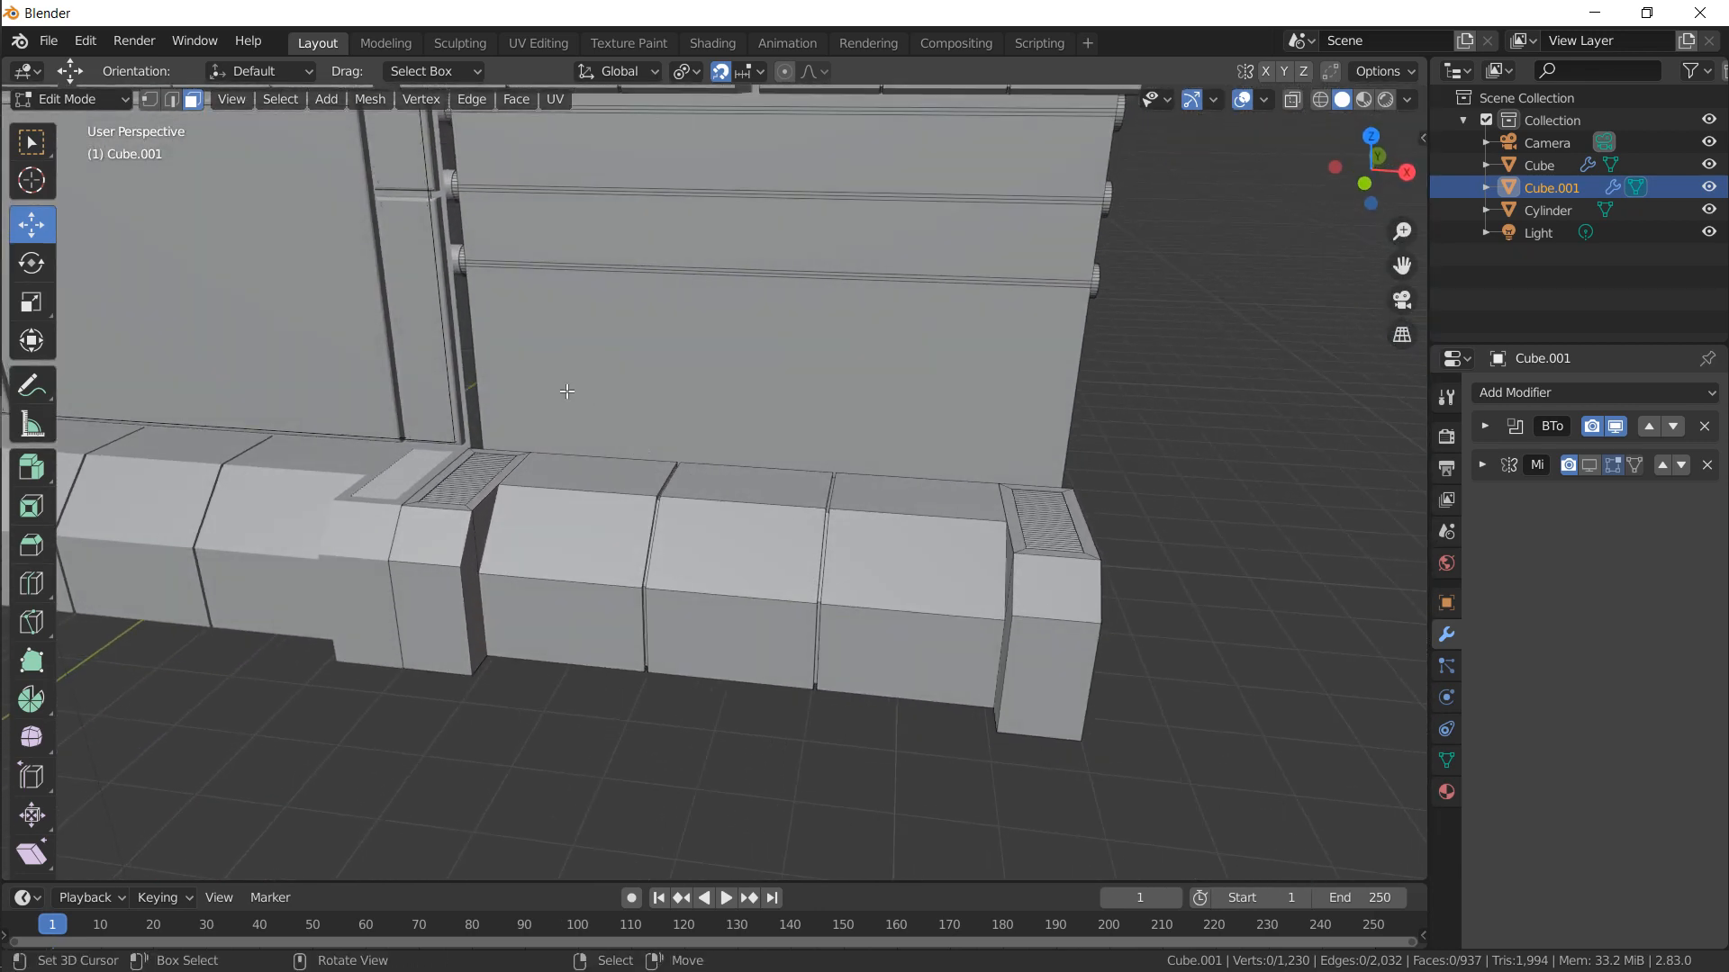
{"action": "middle_click_drag", "start_coordinate": [459, 370], "coordinate": [535, 335]}
{"action": "left_click", "coordinate": [547, 450]}
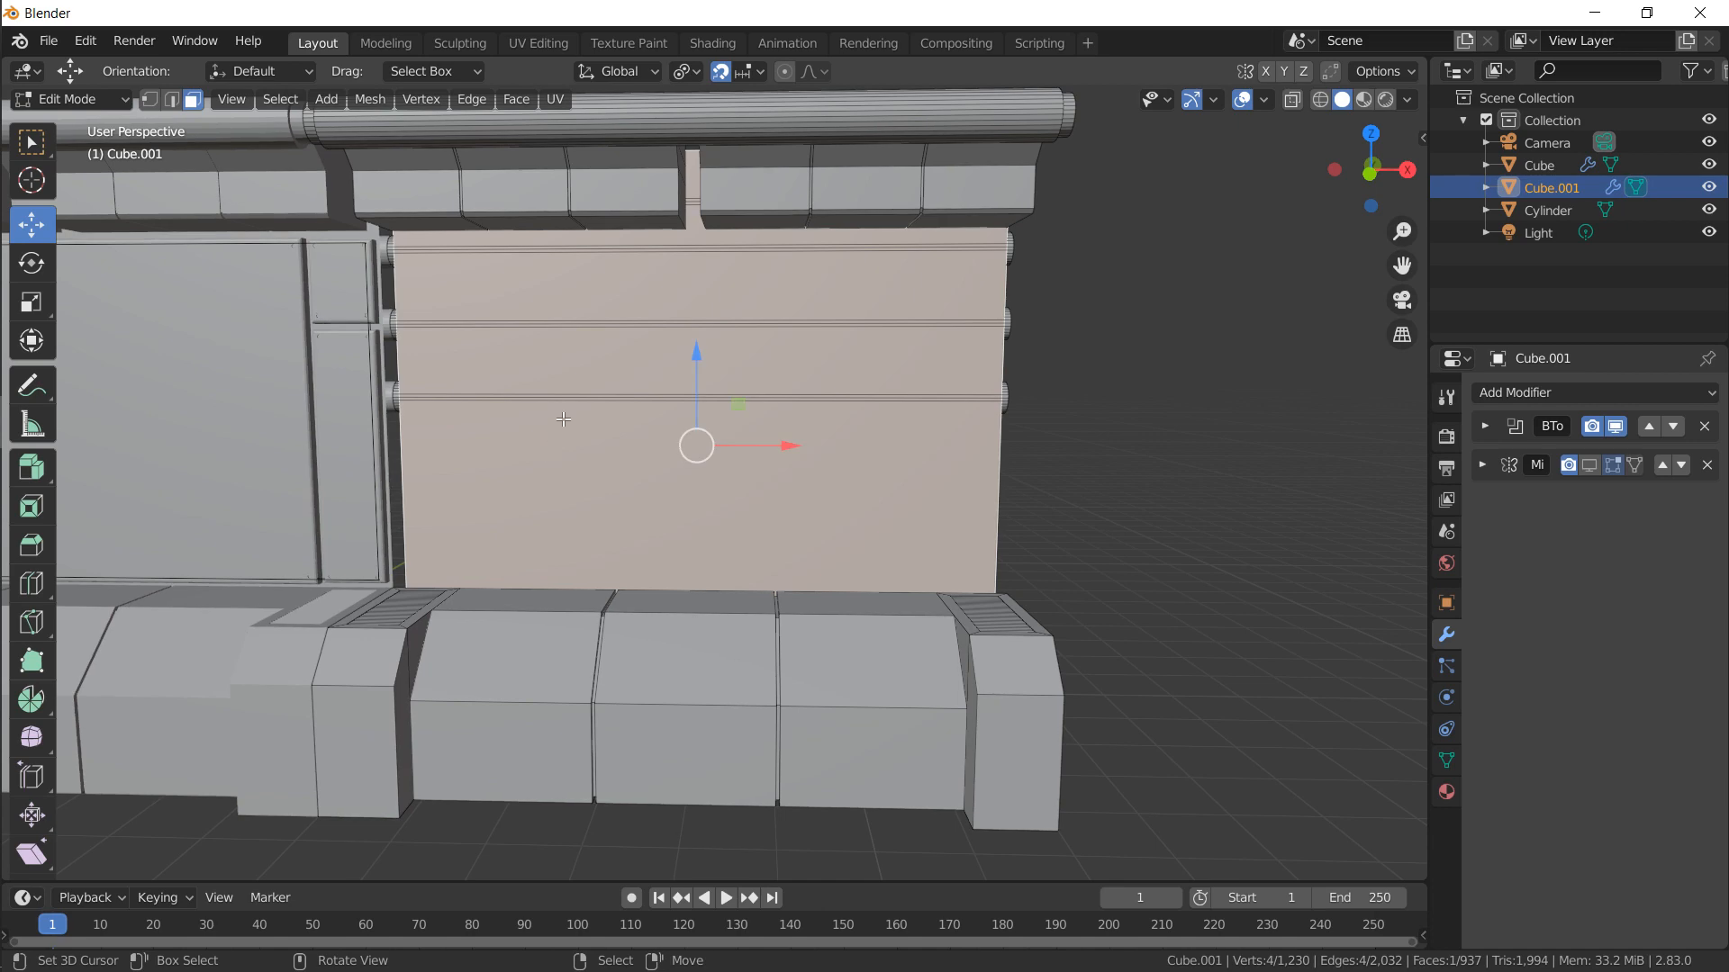
{"action": "key", "text": "shift+d"}
{"action": "right_click", "coordinate": [578, 420]}
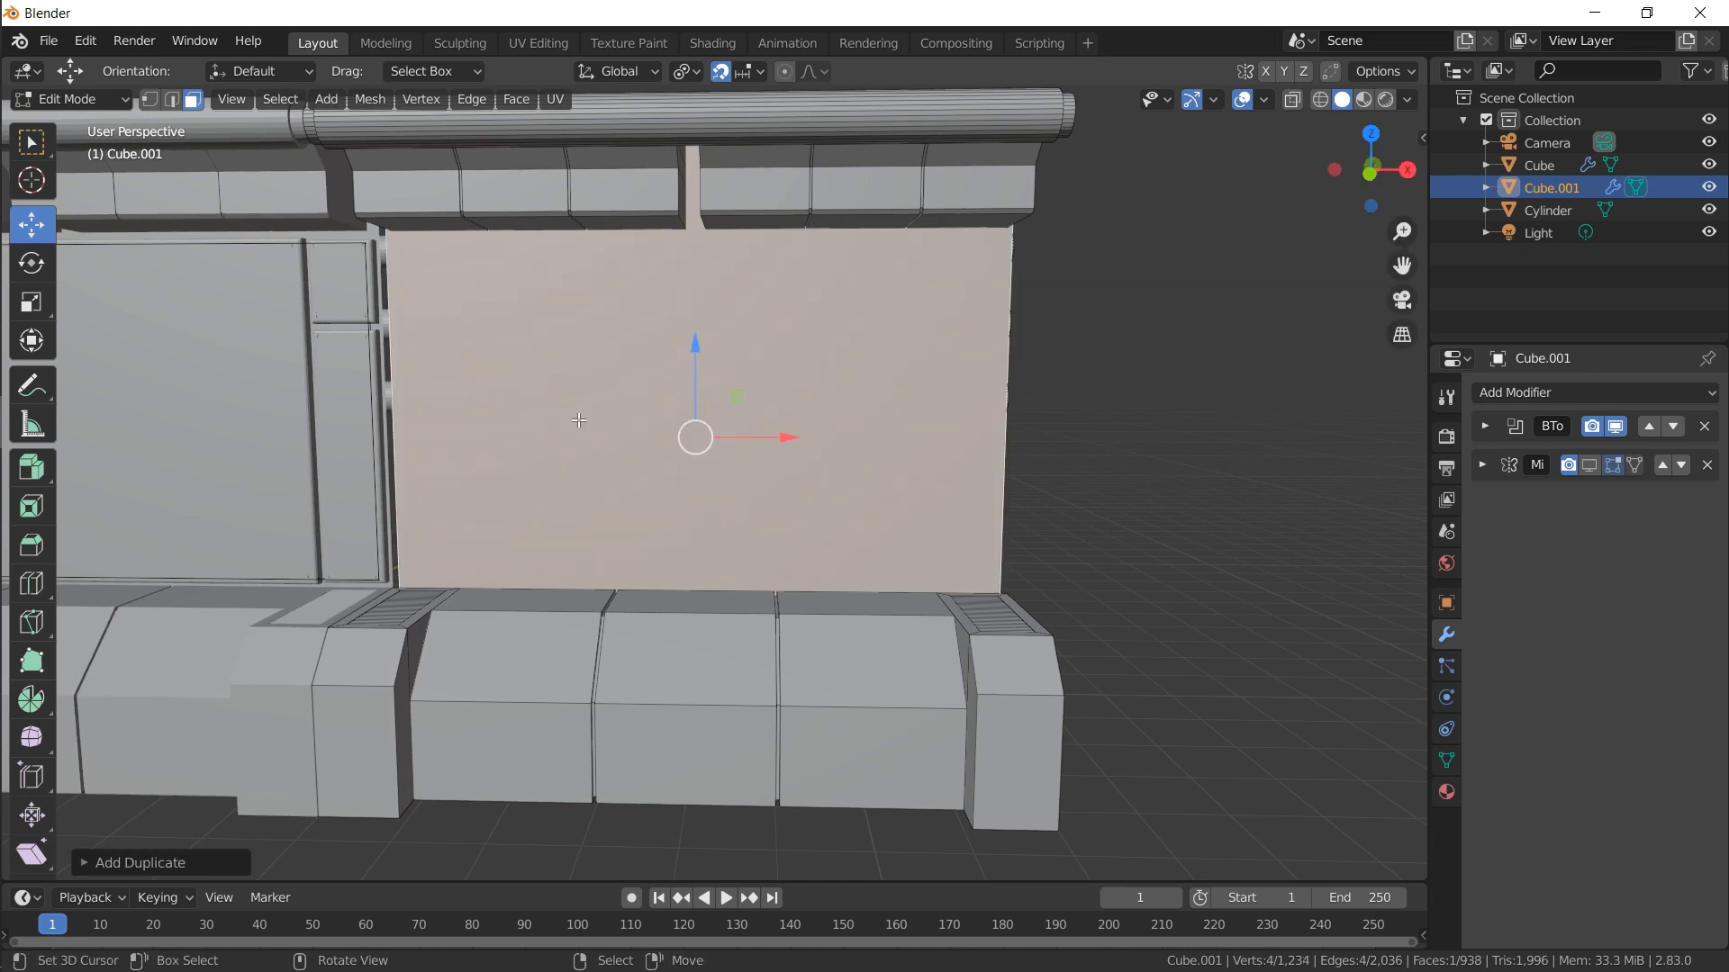
Turn snapping off and move the duplicated face slightly along Y so it sits just in front of the wall
{"action": "middle_click_drag", "start_coordinate": [578, 420], "coordinate": [455, 357]}
{"action": "mouse_move", "coordinate": [455, 358]}
{"action": "left_mouse_down", "text": "alt"}
{"action": "mouse_move", "coordinate": [436, 366]}
{"action": "mouse_move", "coordinate": [464, 364]}
{"action": "left_mouse_up", "text": "alt"}
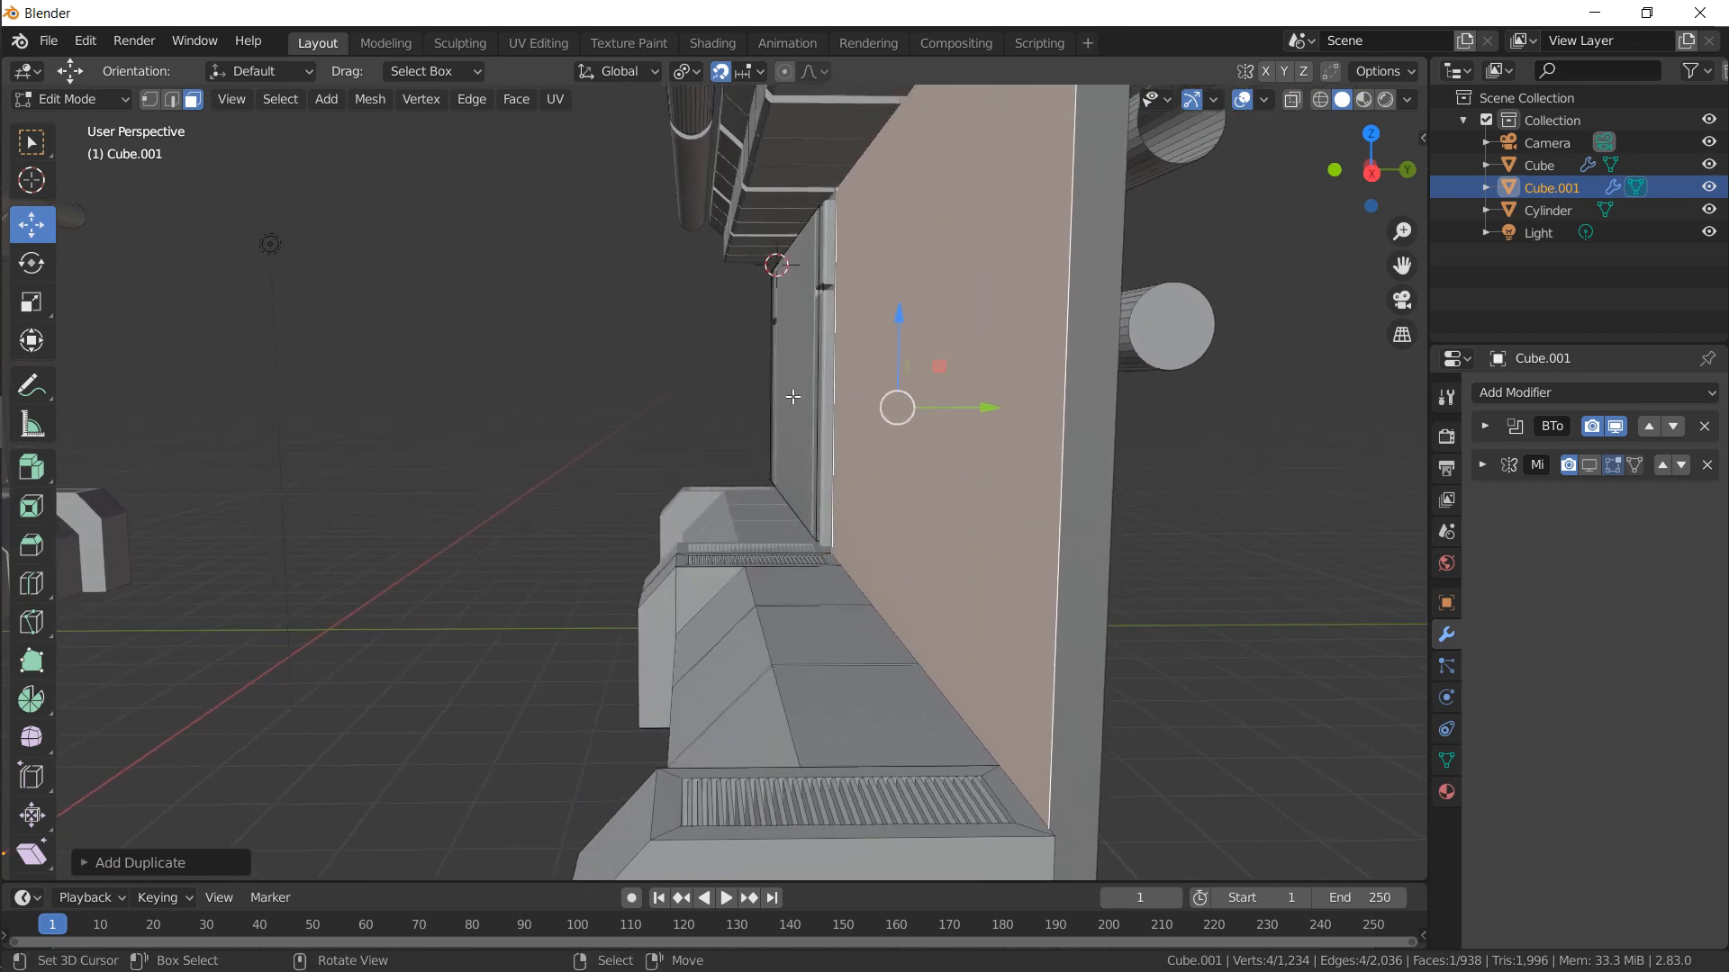
{"action": "left_click_drag", "start_coordinate": [962, 419], "coordinate": [913, 418], "text": "alt"}
{"action": "key", "text": "g"}
{"action": "key", "text": "y"}
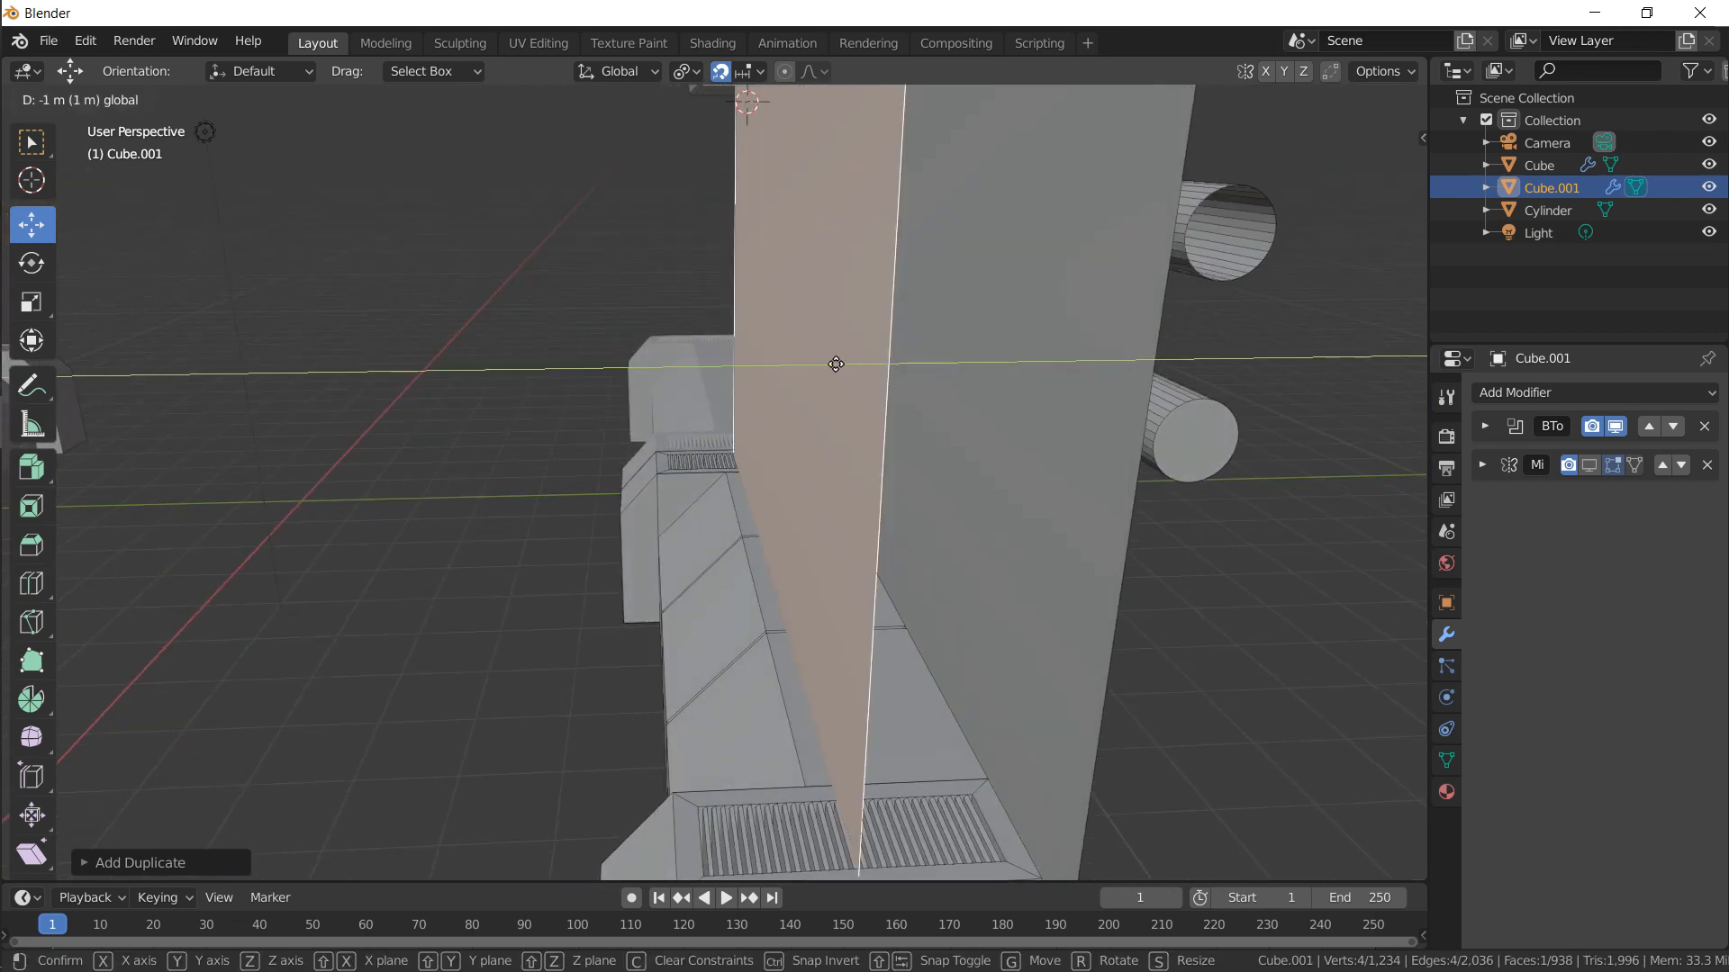
{"action": "left_click", "coordinate": [929, 364]}
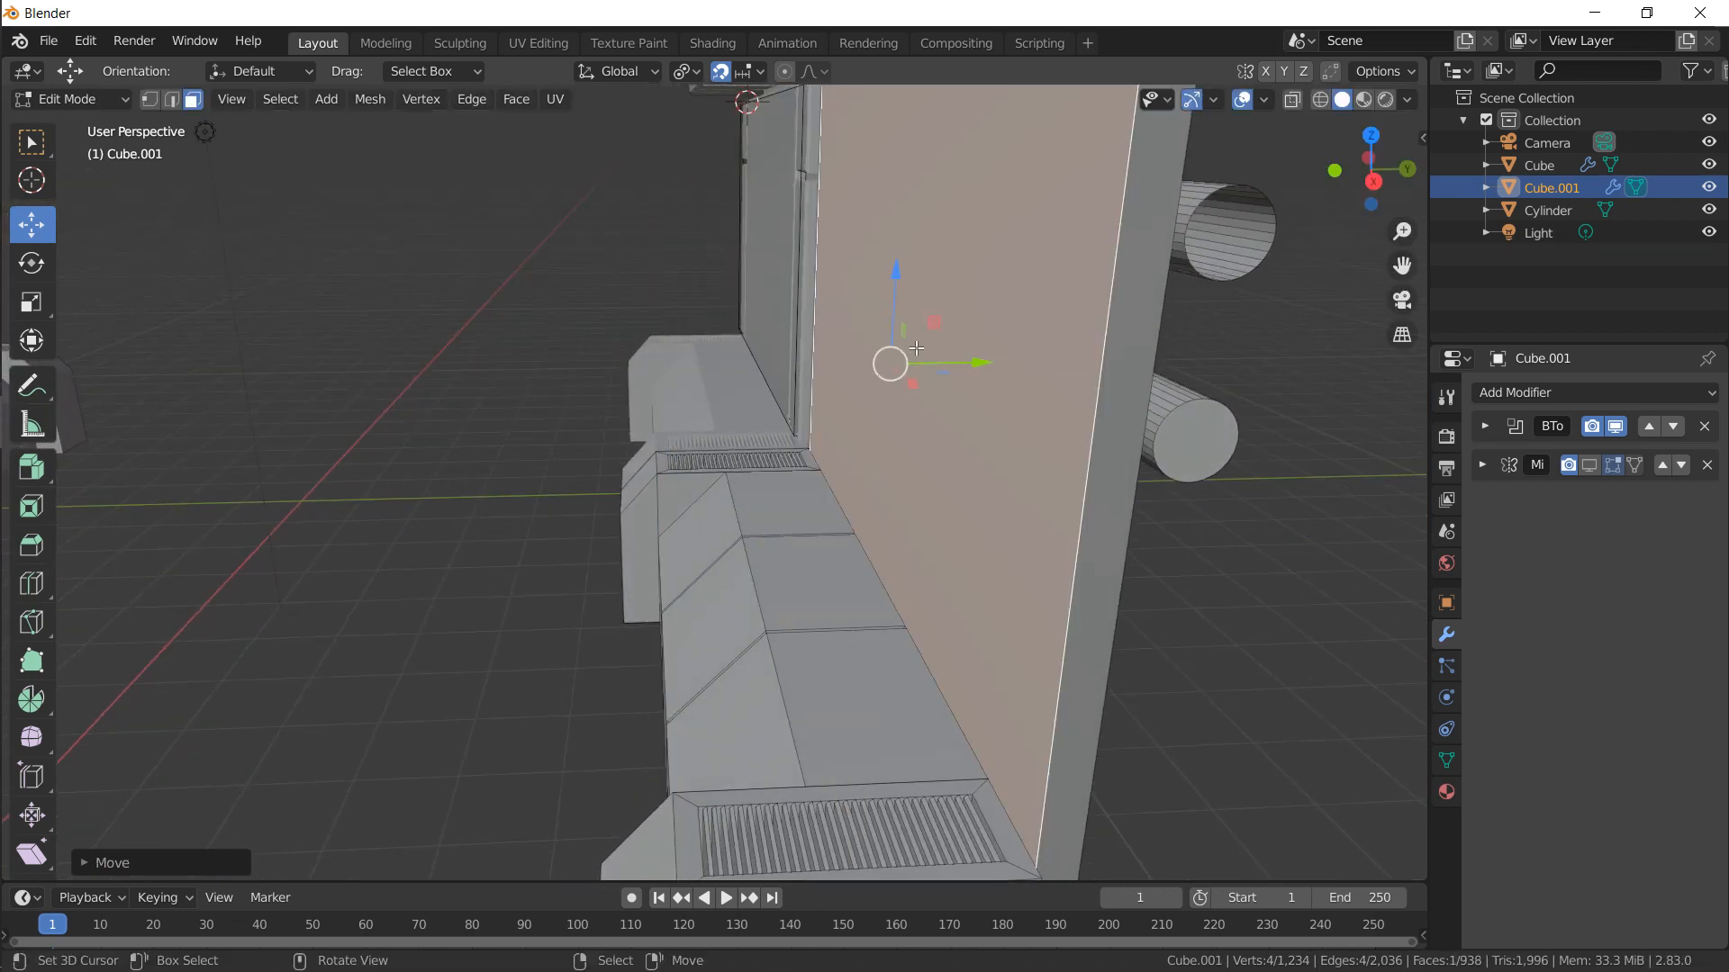
{"action": "key", "text": "g"}
{"action": "key", "text": "y"}
{"action": "left_click", "coordinate": [986, 360]}
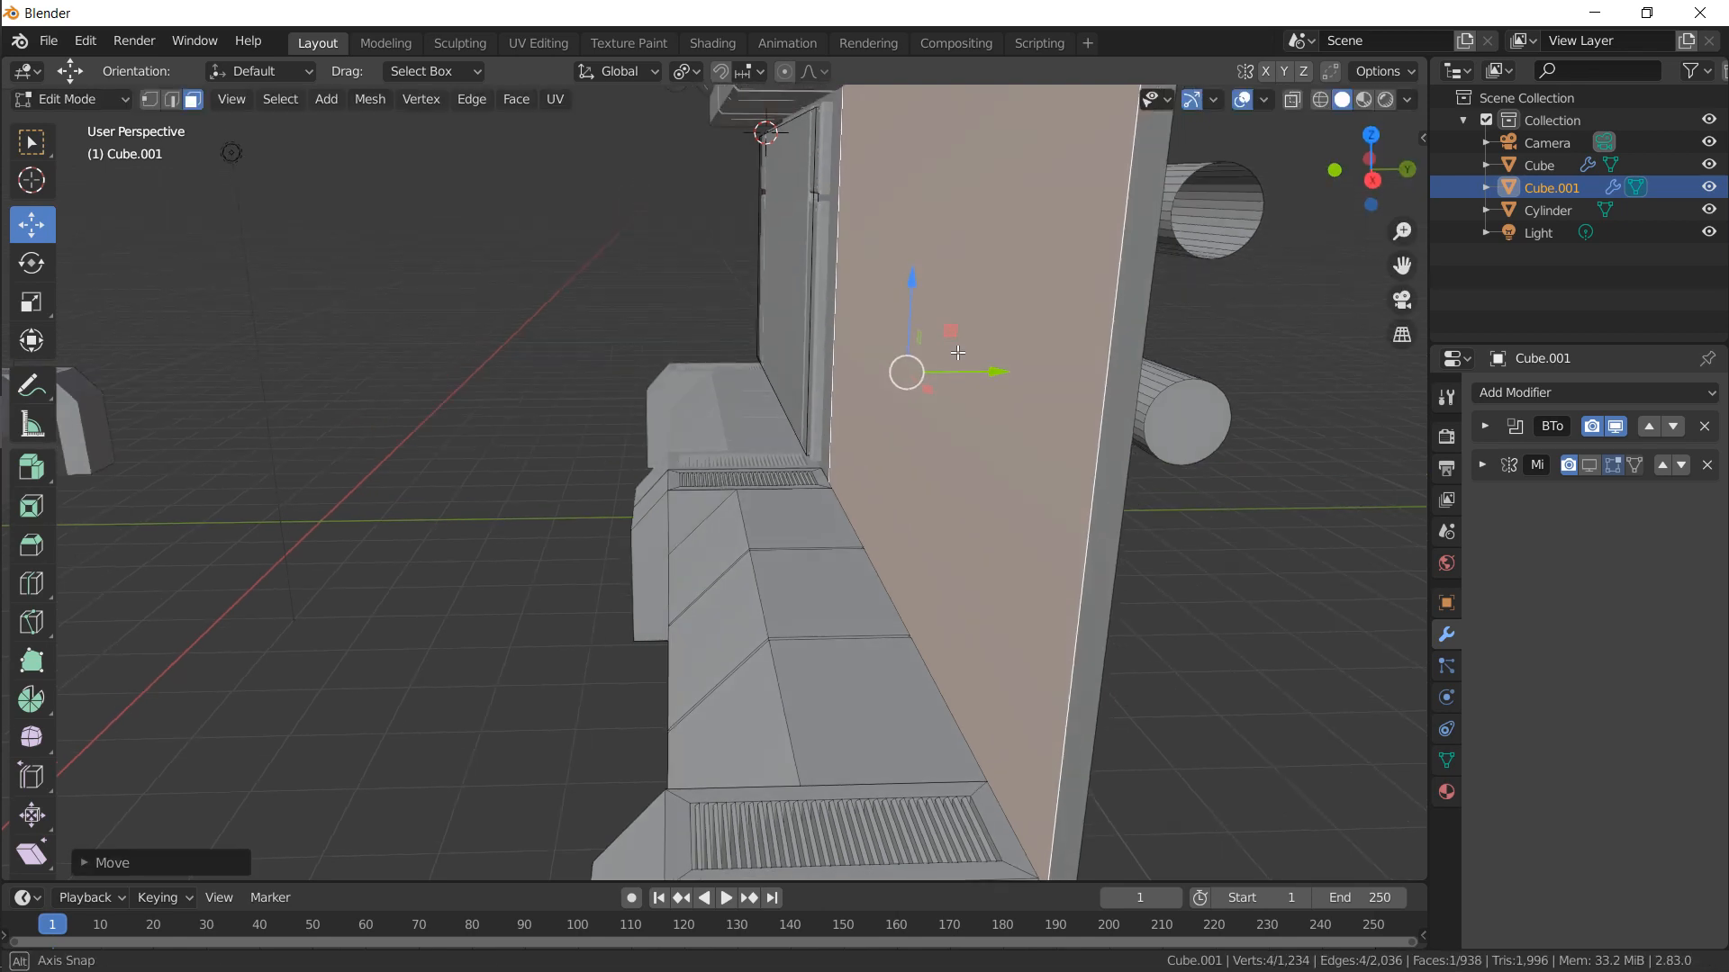
Scale the duplicated face down along Z so it is shorter than the wall behind it
{"action": "left_click_drag", "start_coordinate": [986, 360], "coordinate": [932, 317], "text": "alt"}
{"action": "middle_click_drag", "start_coordinate": [933, 317], "coordinate": [1114, 316]}
{"action": "key", "text": "s"}
{"action": "key", "text": "z"}
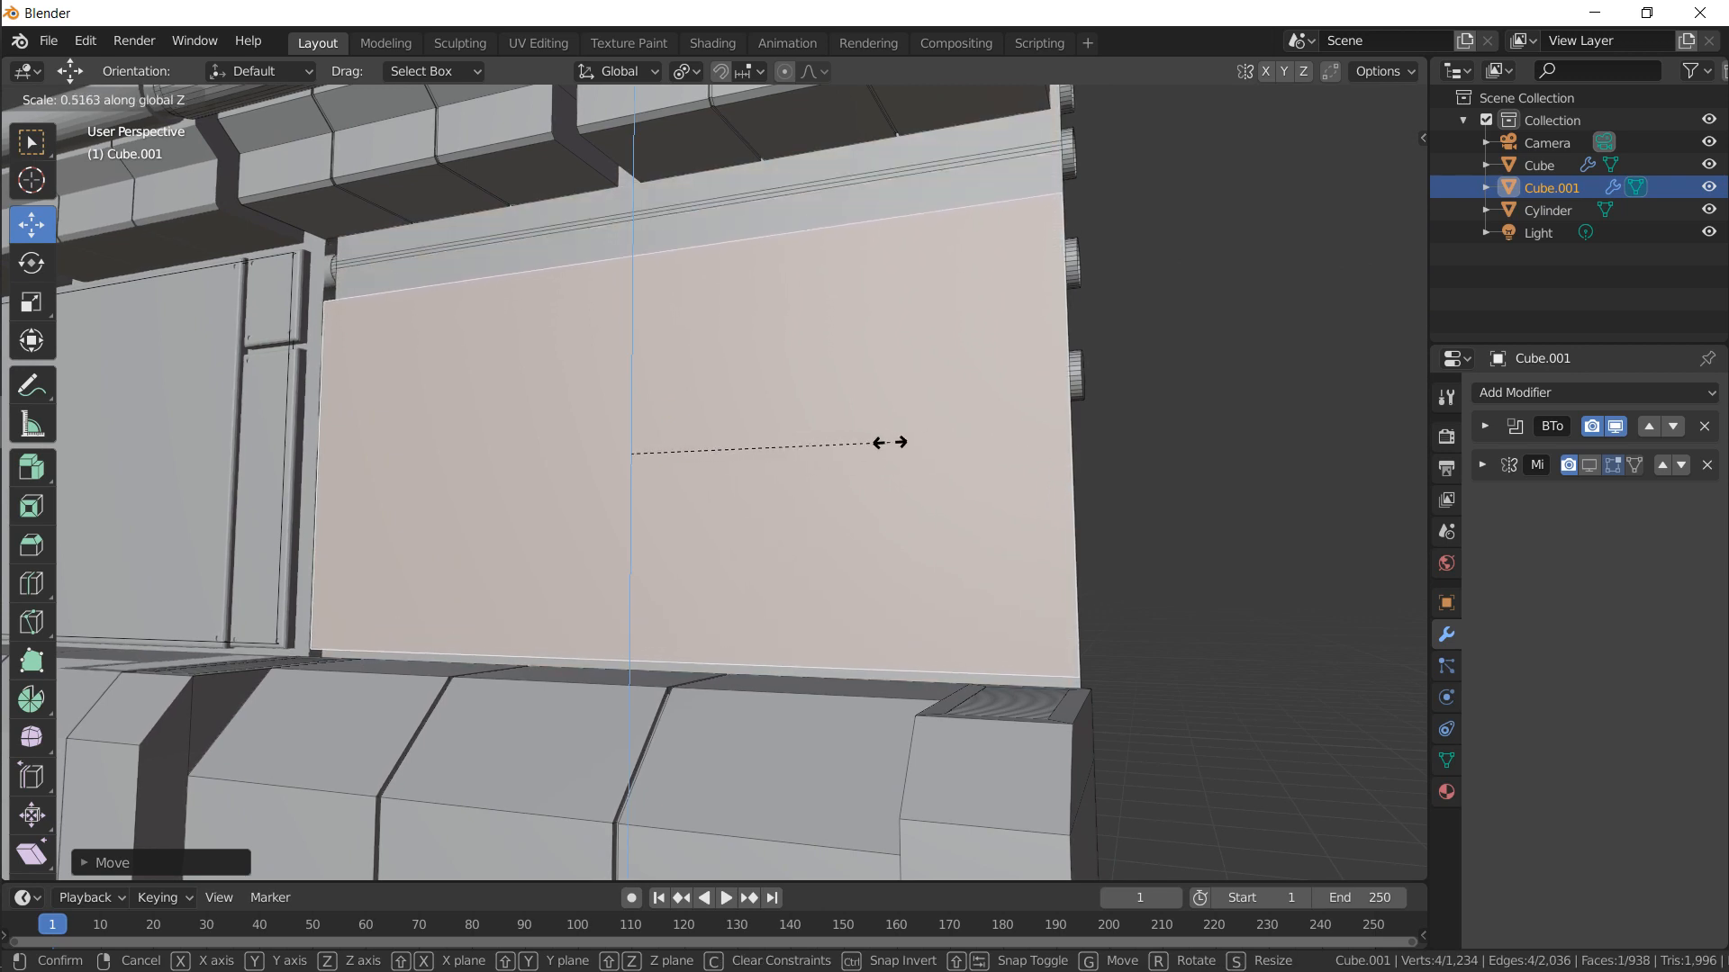
{"action": "left_click", "coordinate": [874, 427]}
Select the duplicated face's top edge in edge mode and raise it along Z close to the wall's top
{"action": "left_click", "coordinate": [172, 99]}
{"action": "right_click", "coordinate": [436, 286]}
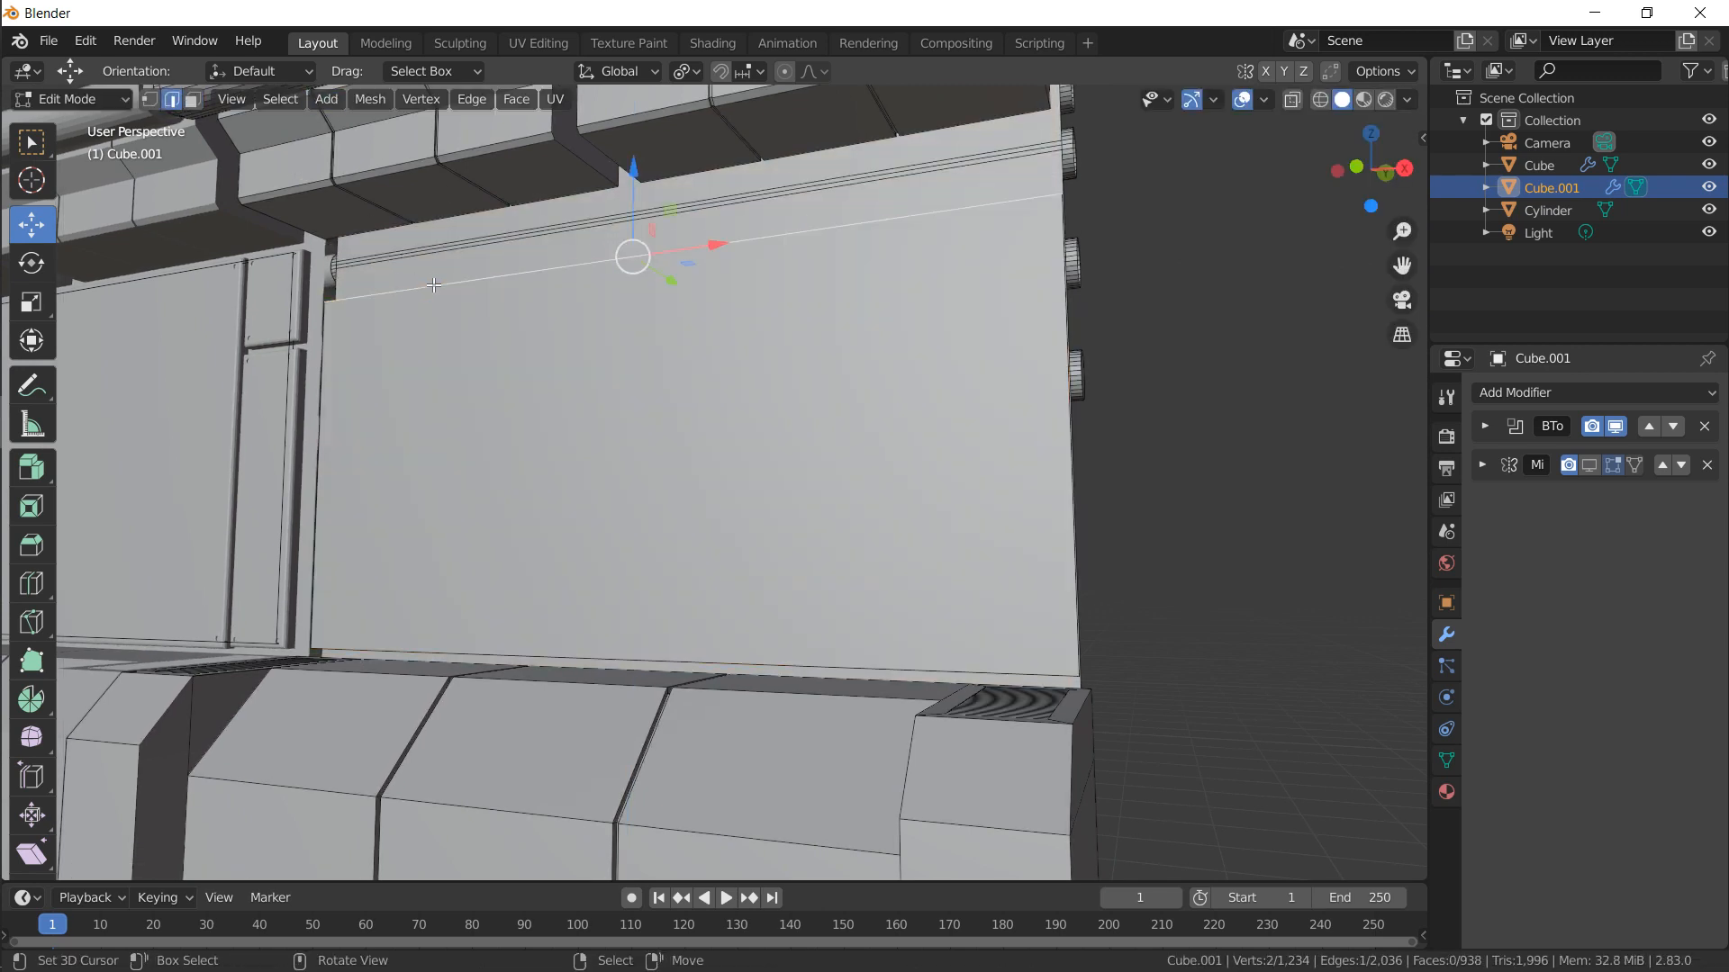
{"action": "middle_click_drag", "start_coordinate": [488, 355], "coordinate": [757, 435]}
{"action": "key", "text": "g"}
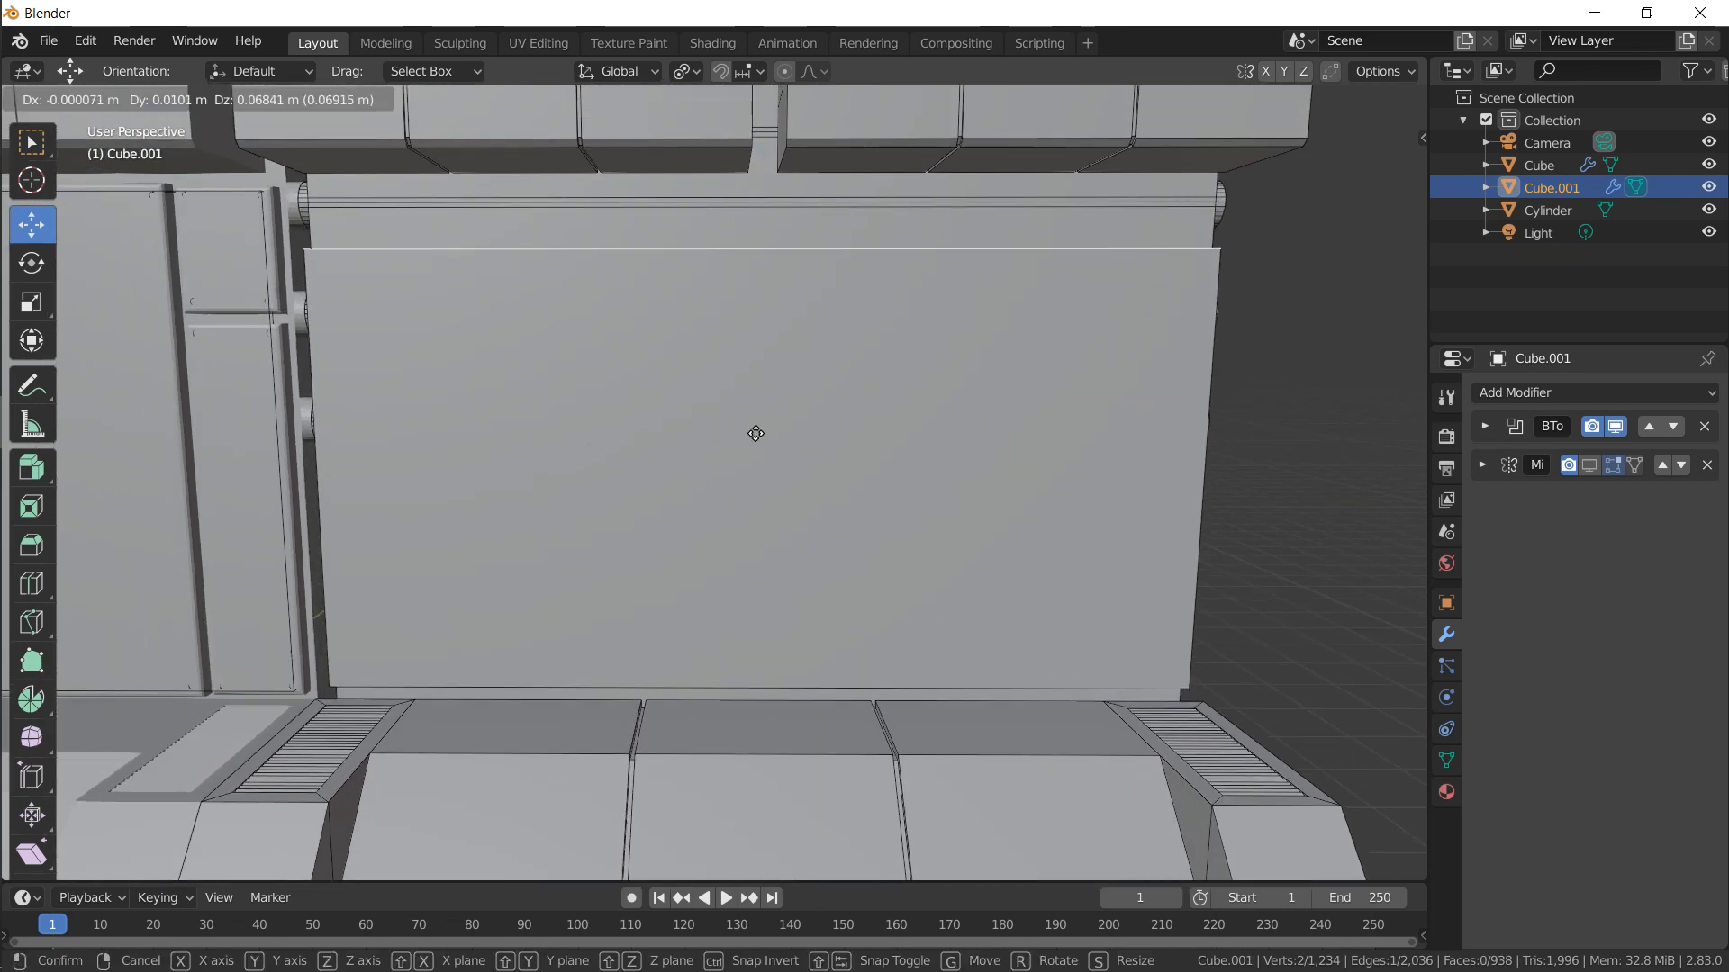
{"action": "key", "text": "z"}
{"action": "left_click", "coordinate": [760, 378]}
Triangulate the duplicated face and knife-cut the opposite diagonal in front view, splitting it into four triangles
{"action": "left_click", "coordinate": [192, 99]}
{"action": "right_click", "coordinate": [428, 622]}
{"action": "key", "text": "ctrl+t"}
{"action": "key", "text": "KP_1"}
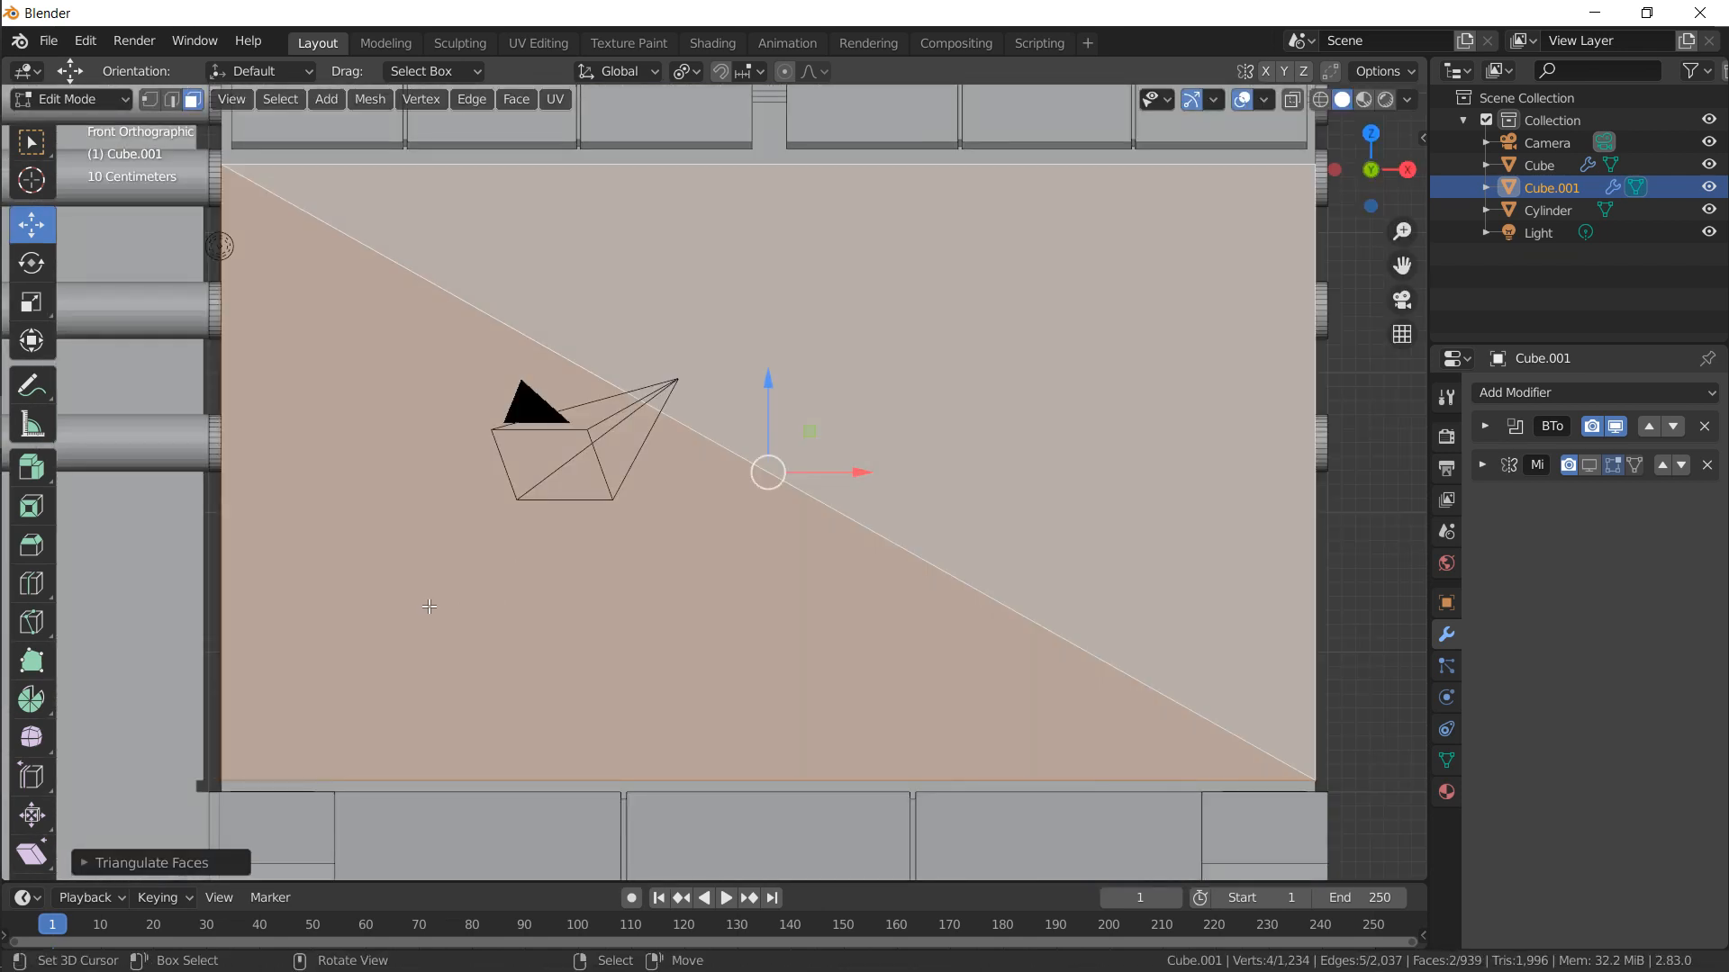
{"action": "key", "text": "k"}
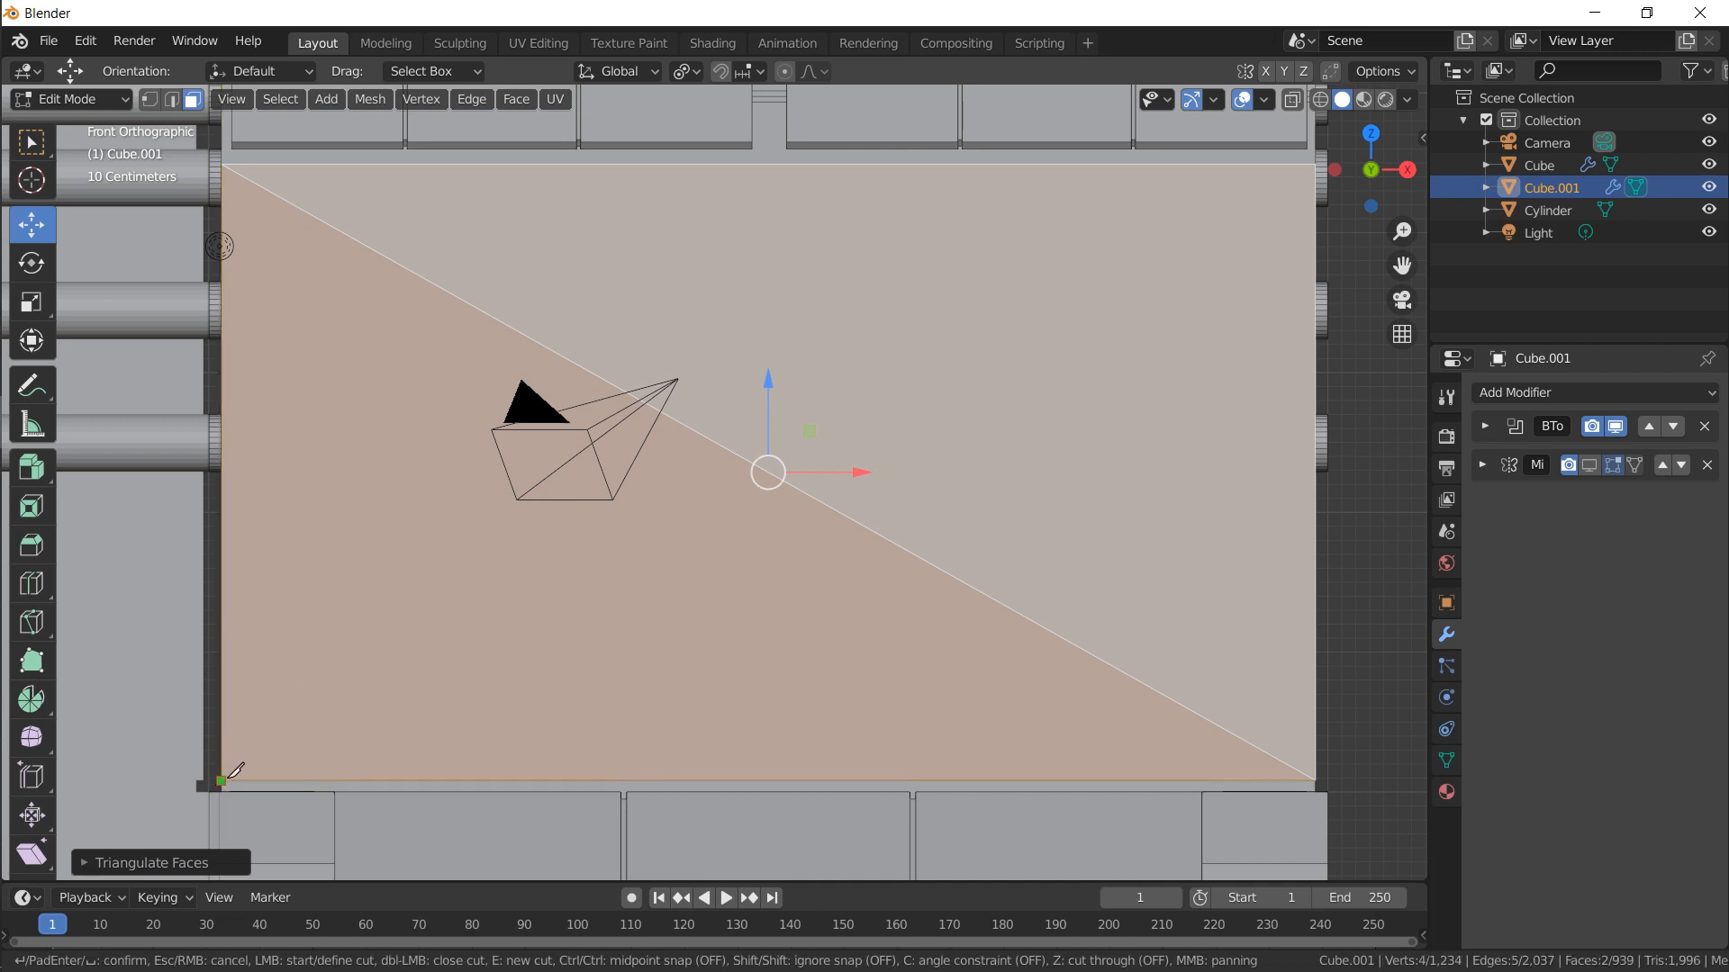
{"action": "left_click", "coordinate": [1312, 167]}
{"action": "key", "text": "Return"}
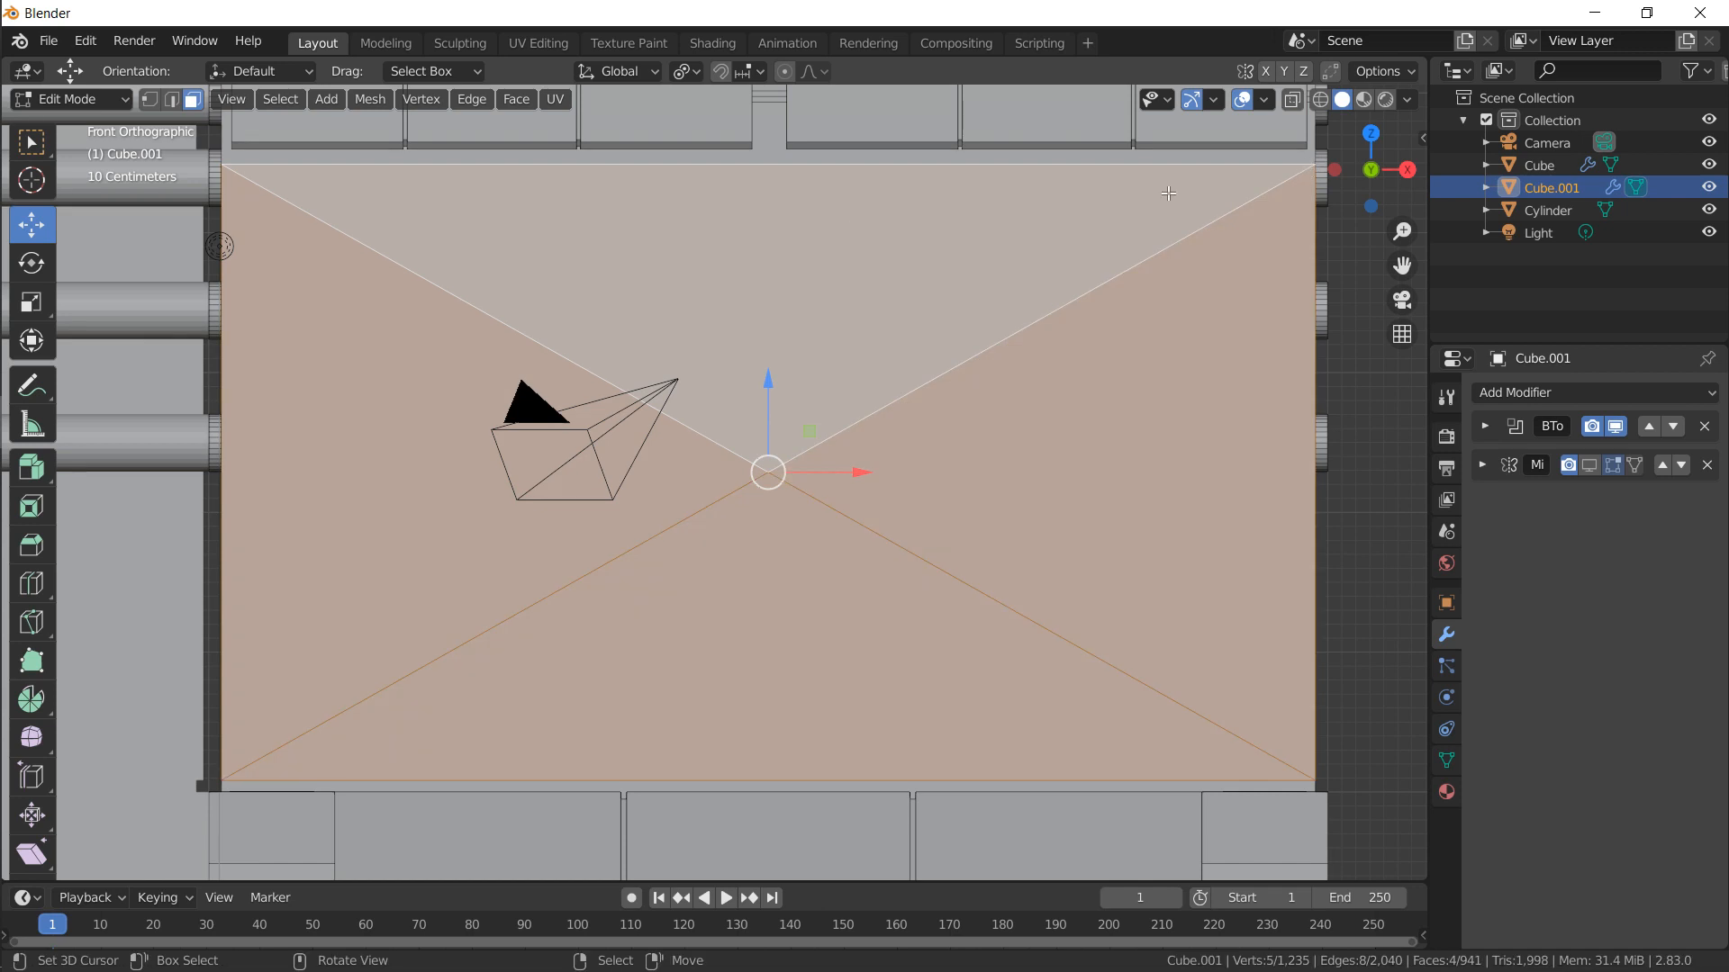
{"action": "right_click", "coordinate": [470, 419]}
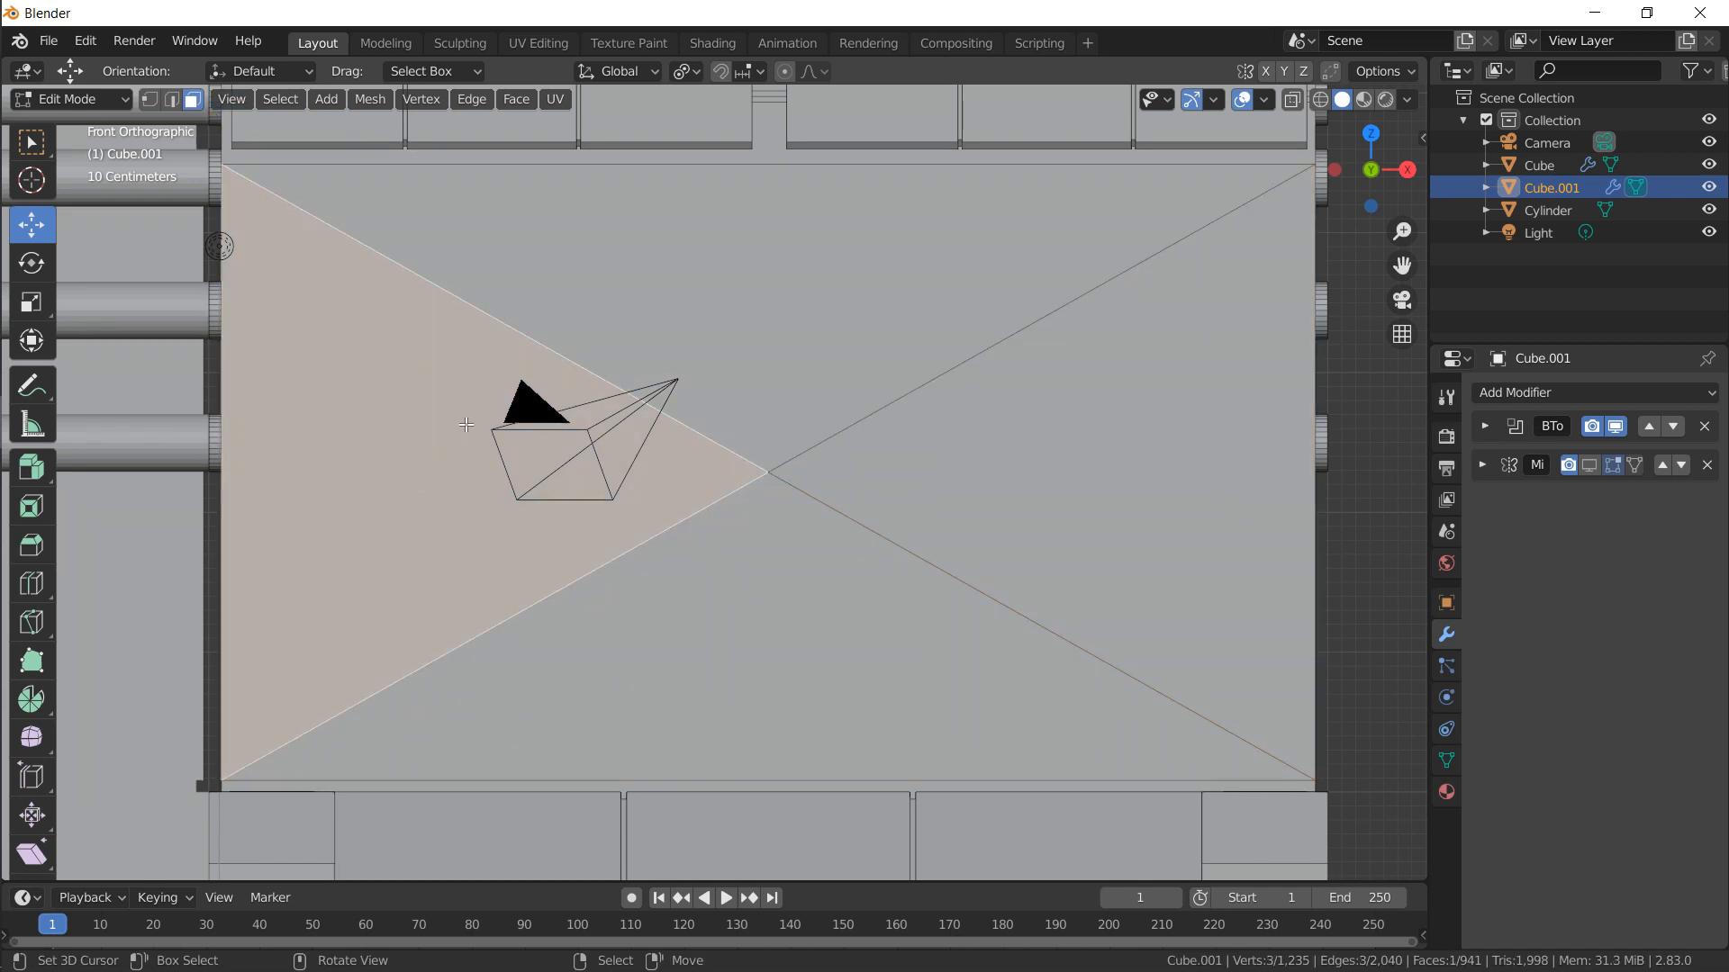
{"action": "right_click_drag", "start_coordinate": [745, 560], "coordinate": [764, 579]}
{"action": "right_click", "coordinate": [838, 486]}
{"action": "key", "text": "ctrl+z"}
{"action": "key", "text": "ctrl+z"}
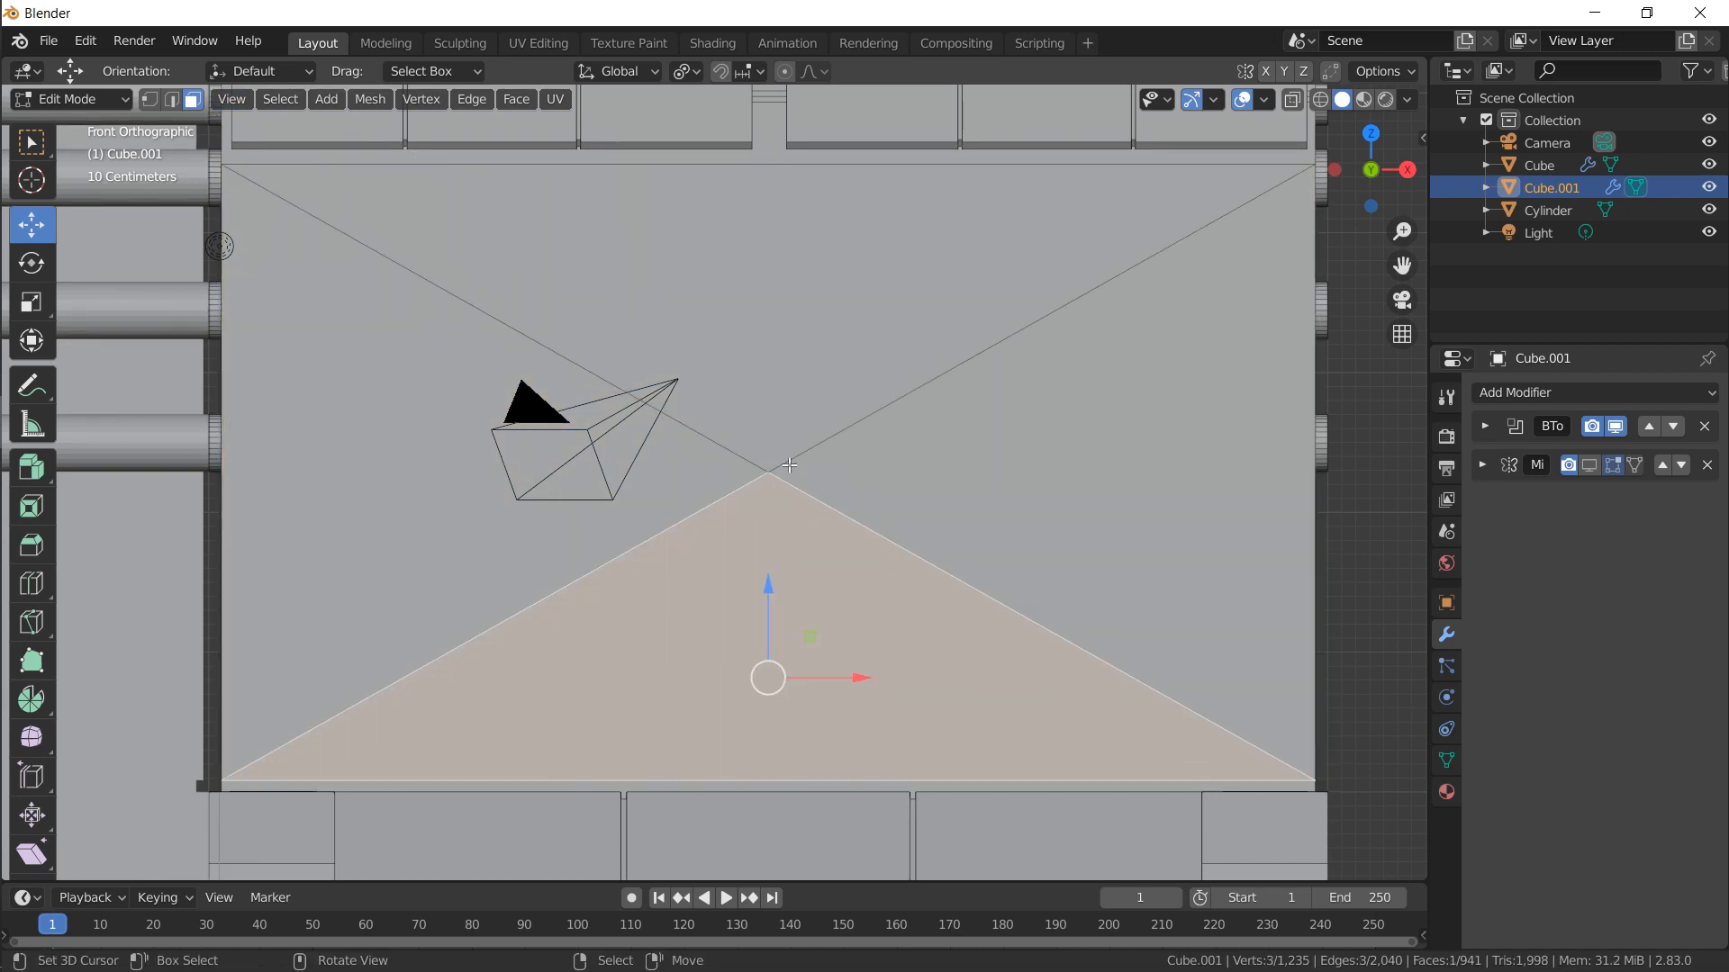
Select all four triangular faces of the new wall panel
{"action": "right_click", "coordinate": [792, 450]}
{"action": "middle_click_drag", "start_coordinate": [791, 450], "coordinate": [623, 497]}
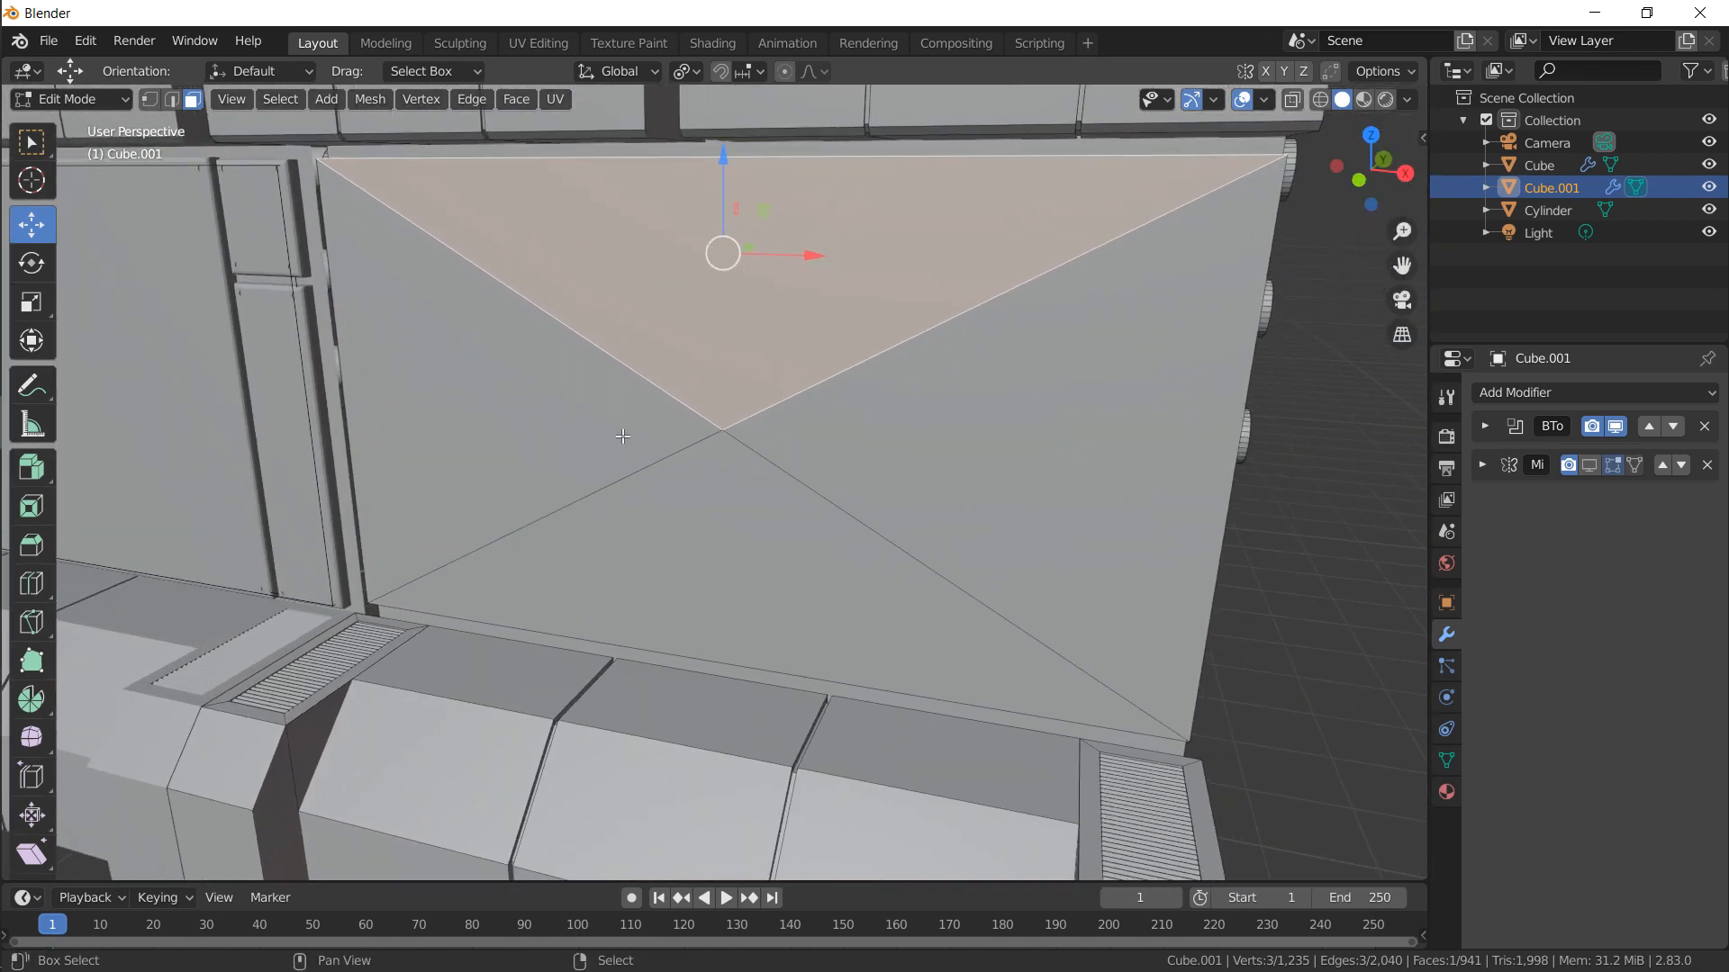
{"action": "right_click", "coordinate": [622, 428], "text": "shift"}
{"action": "right_click", "coordinate": [694, 513], "text": "shift"}
{"action": "right_click", "coordinate": [777, 441], "text": "shift"}
{"action": "middle_click_drag", "start_coordinate": [765, 452], "coordinate": [731, 462]}
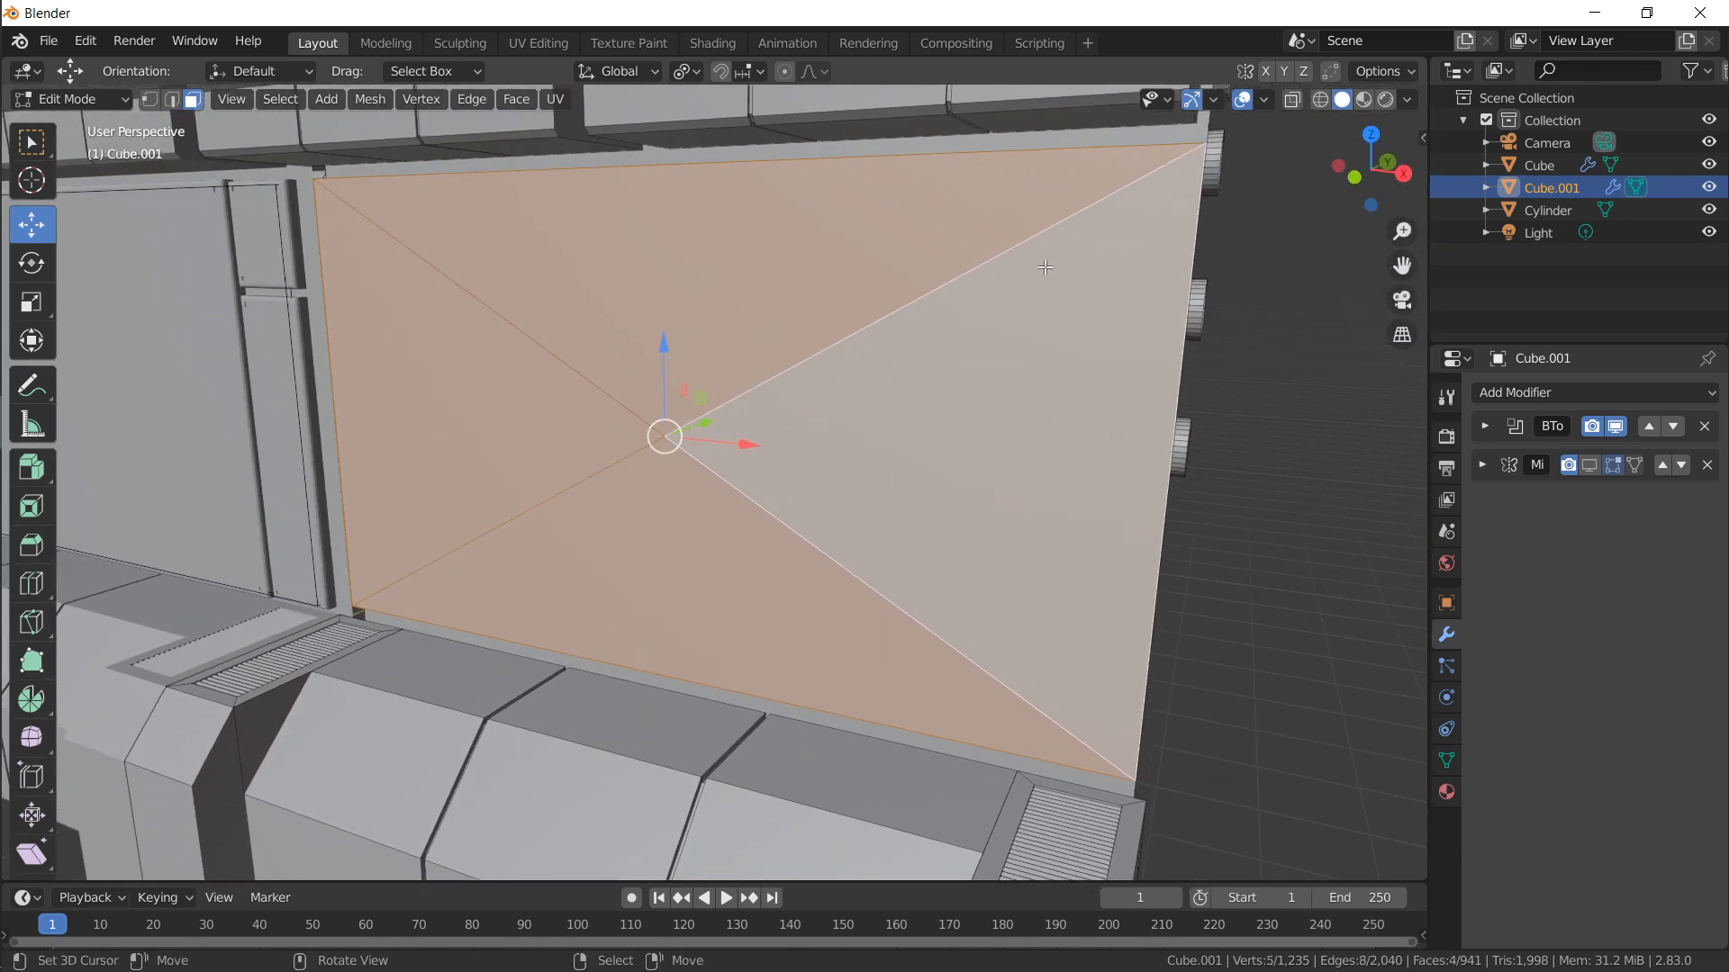
Inset the four triangles individually by about 0.084 and extrude them outward about 0.43 m, leaving an X-shaped groove
{"action": "key", "text": "i"}
{"action": "key", "text": "i"}
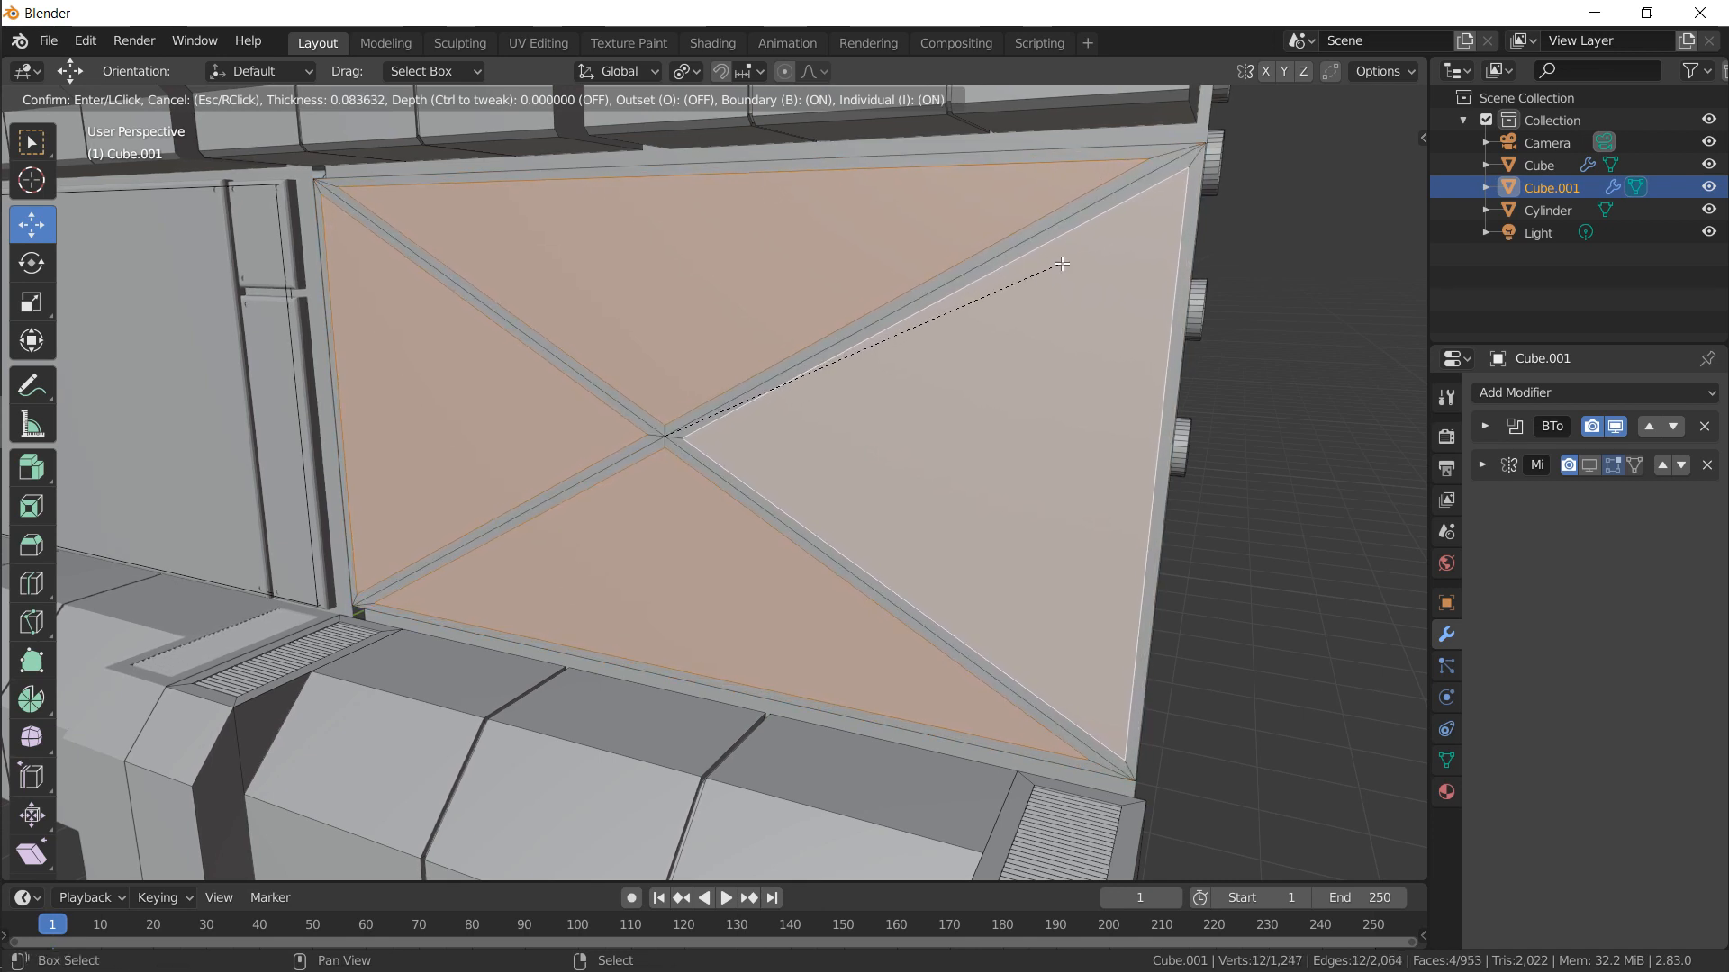
{"action": "left_click", "coordinate": [1063, 264]}
{"action": "key", "text": "e"}
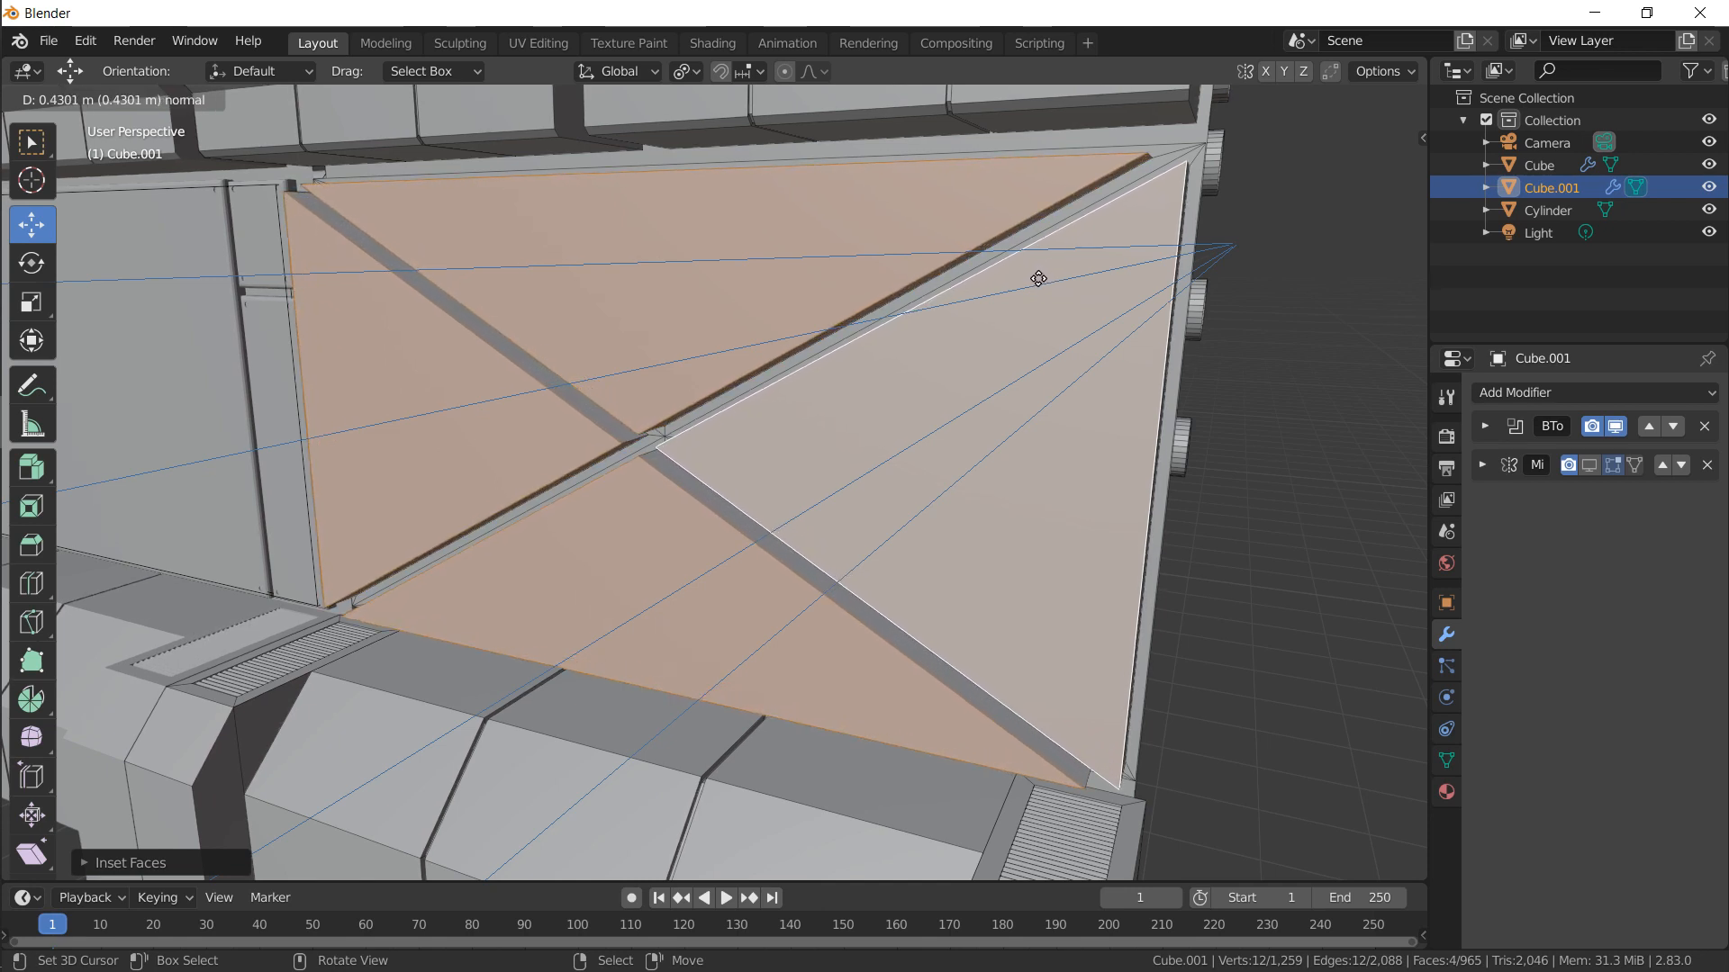
{"action": "left_click", "coordinate": [1031, 281]}
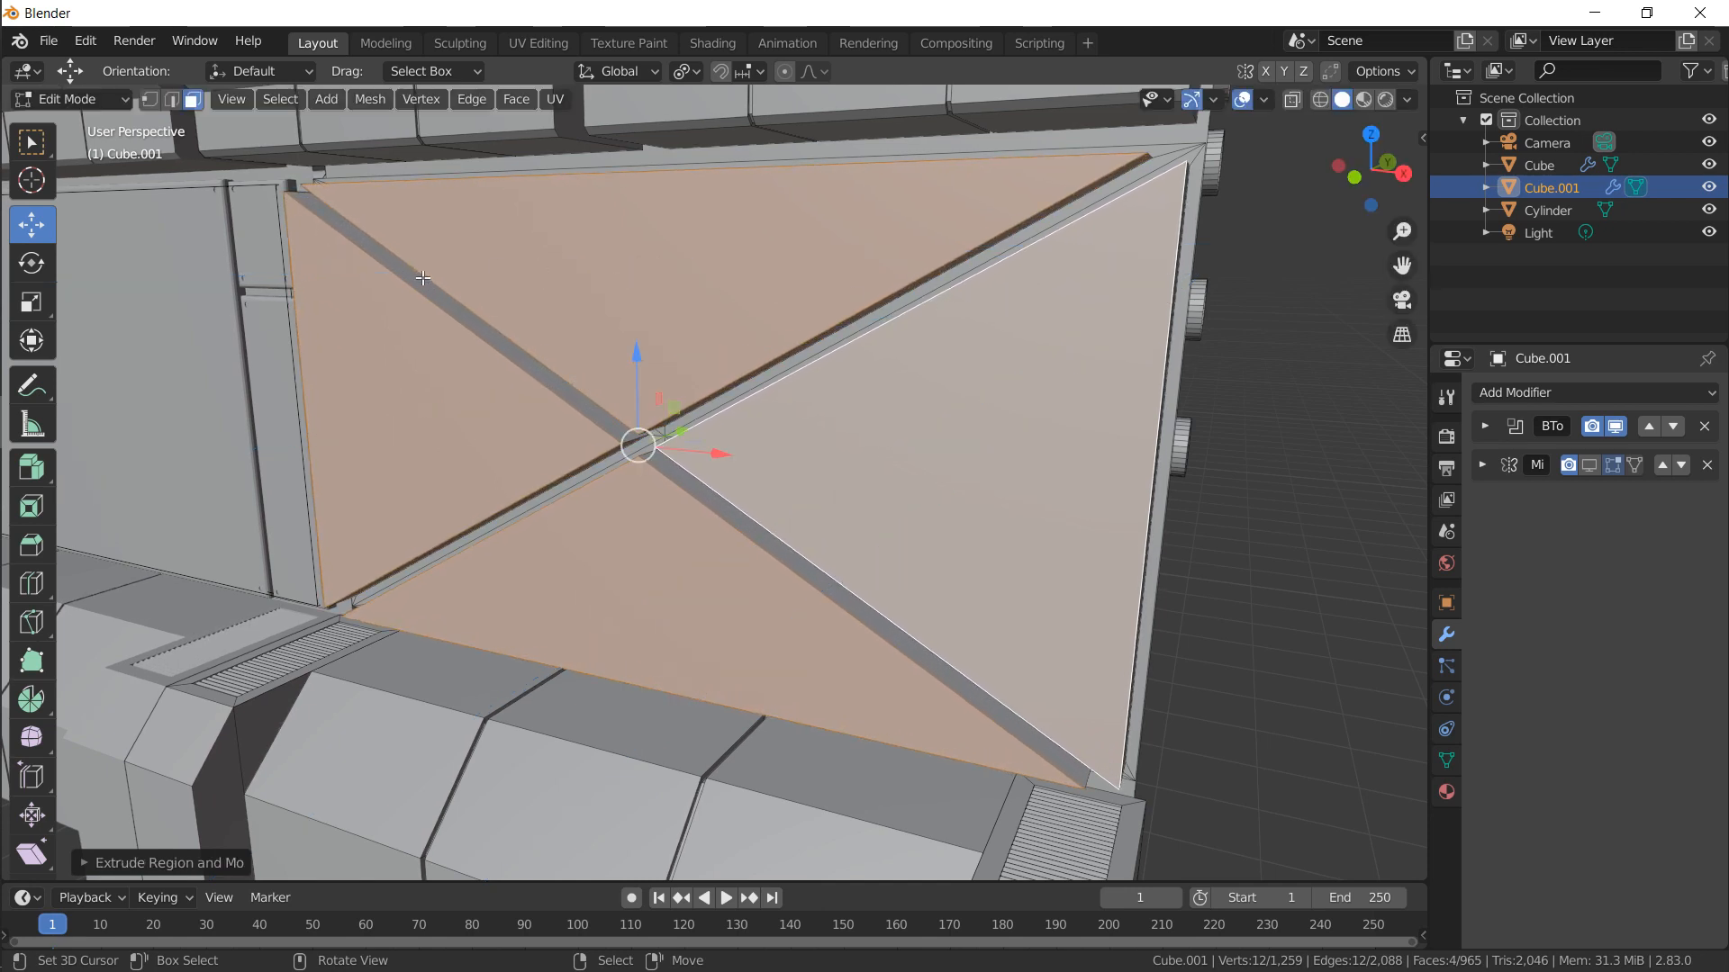
Select the four raised triangles' inner corner vertices in vertex mode and scale them away from the centre by about 4.8
{"action": "left_click", "coordinate": [150, 100]}
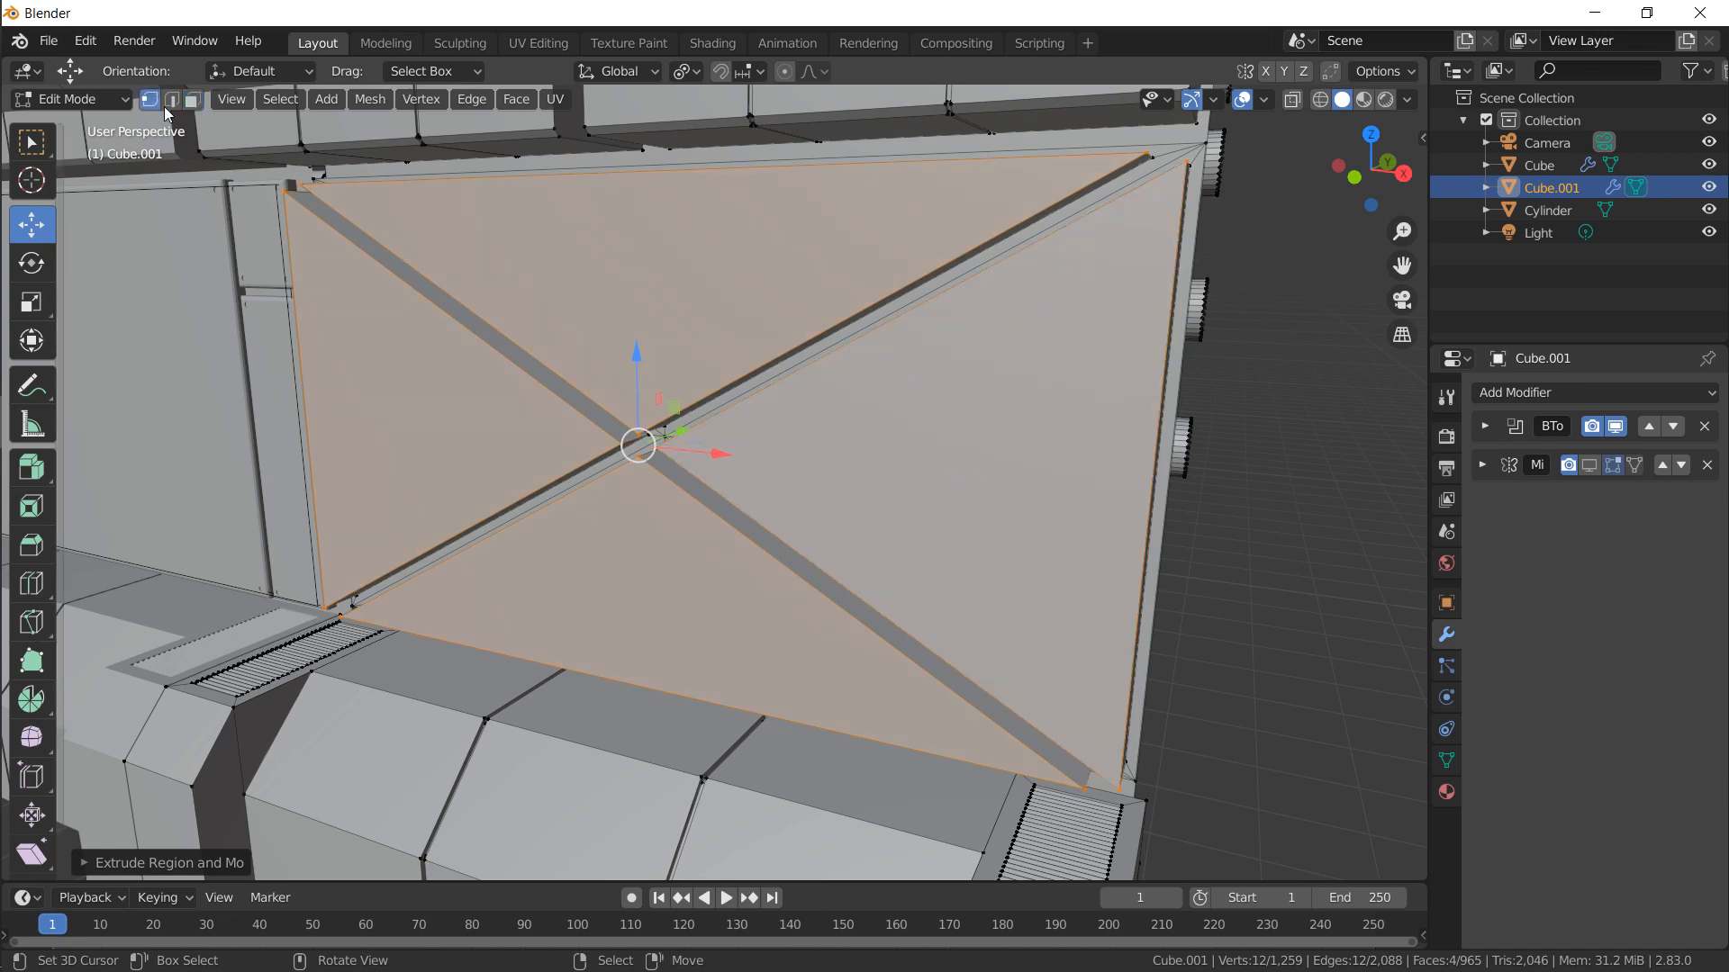
{"action": "left_click_drag", "start_coordinate": [537, 506], "coordinate": [577, 473], "text": "alt"}
{"action": "right_click", "coordinate": [609, 462]}
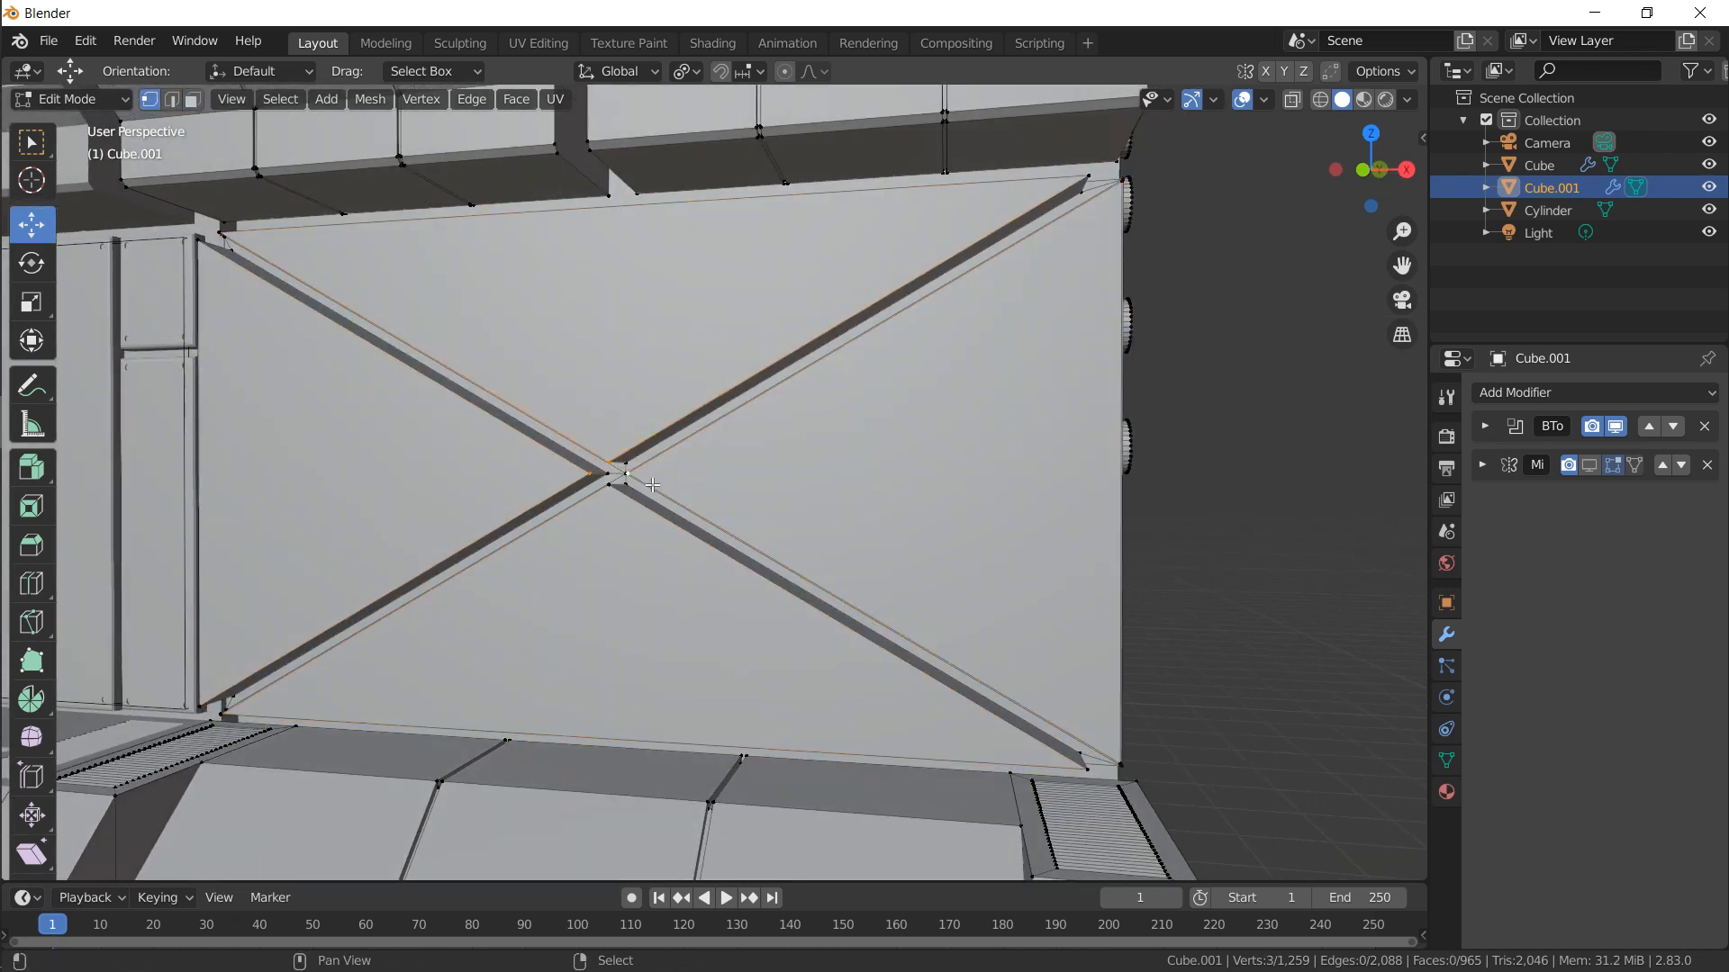
{"action": "left_click", "coordinate": [686, 72]}
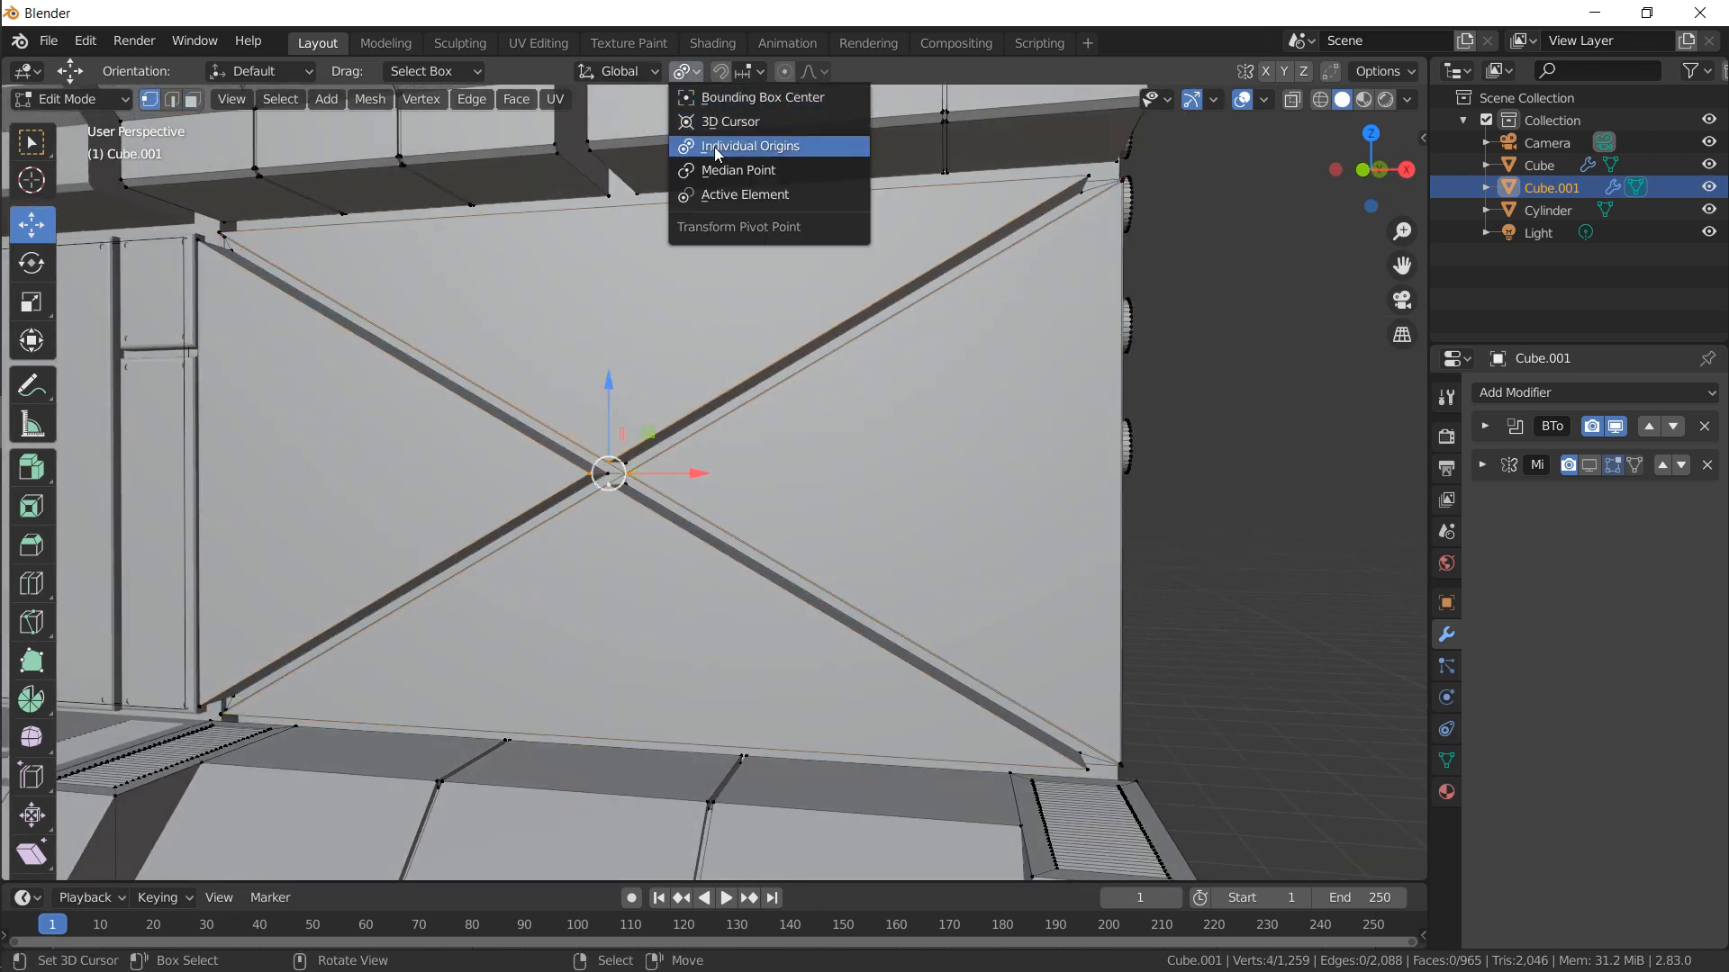
{"action": "left_click", "coordinate": [765, 147]}
{"action": "key", "text": "s"}
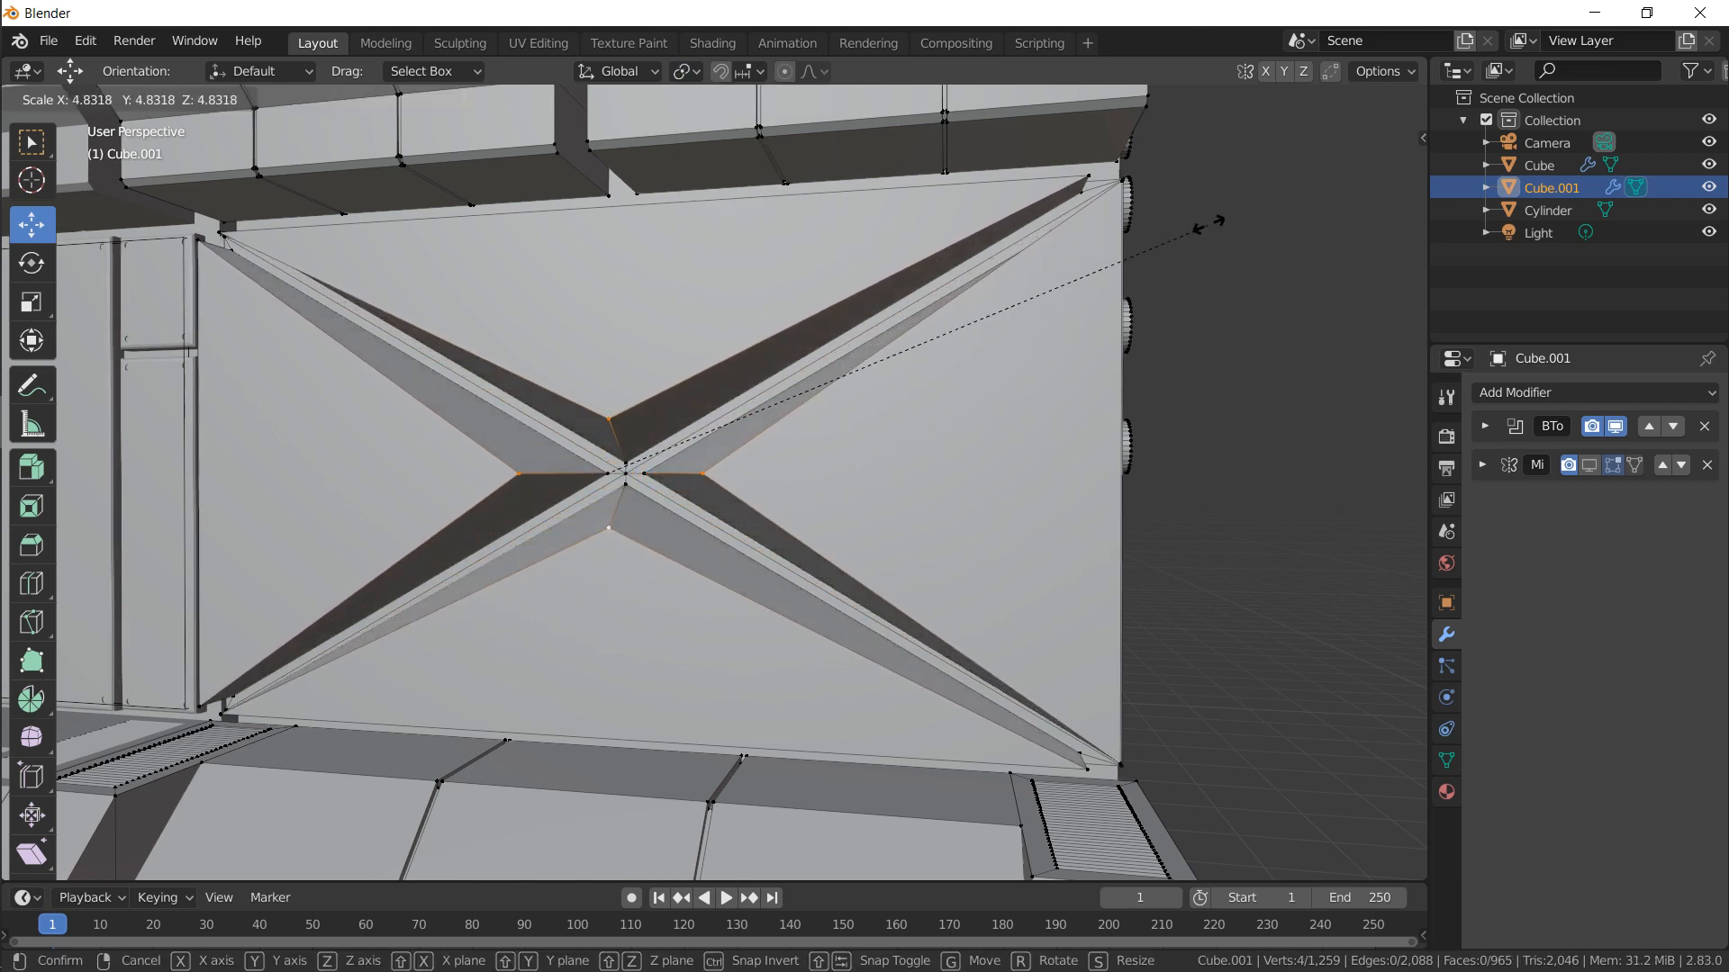
{"action": "left_click", "coordinate": [1220, 215]}
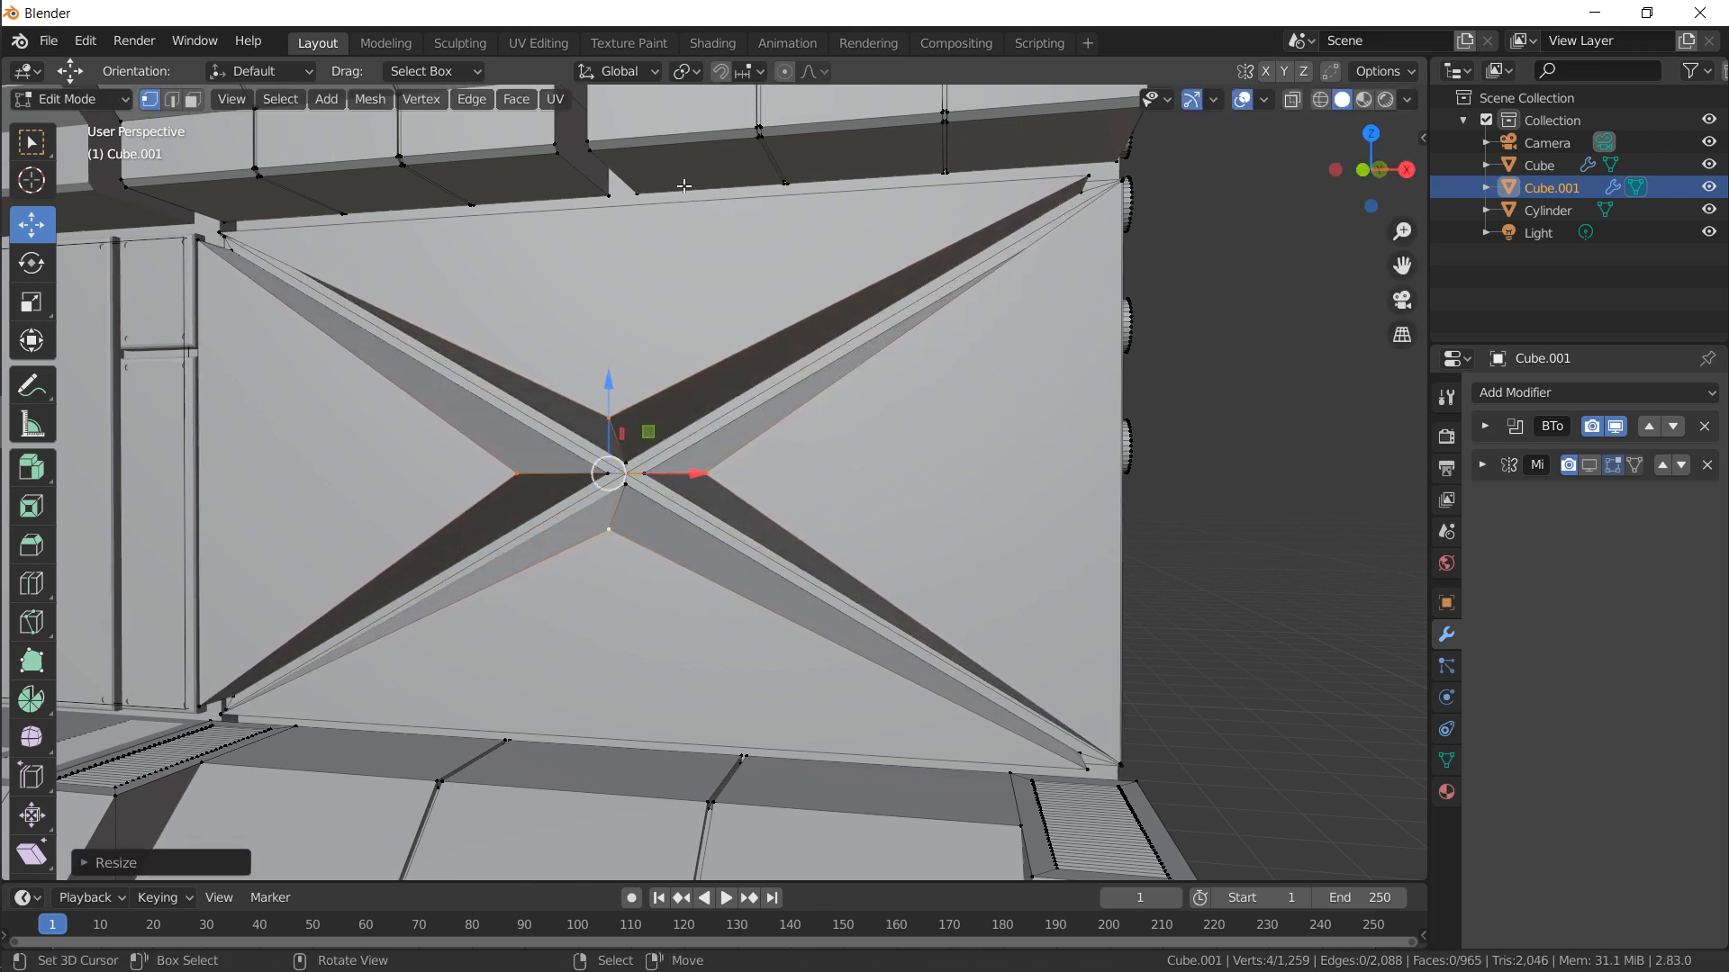
Select the four inner corner edges around the X's centre and bevel them about 0.217 m wide with multiple segments
{"action": "left_click", "coordinate": [173, 100]}
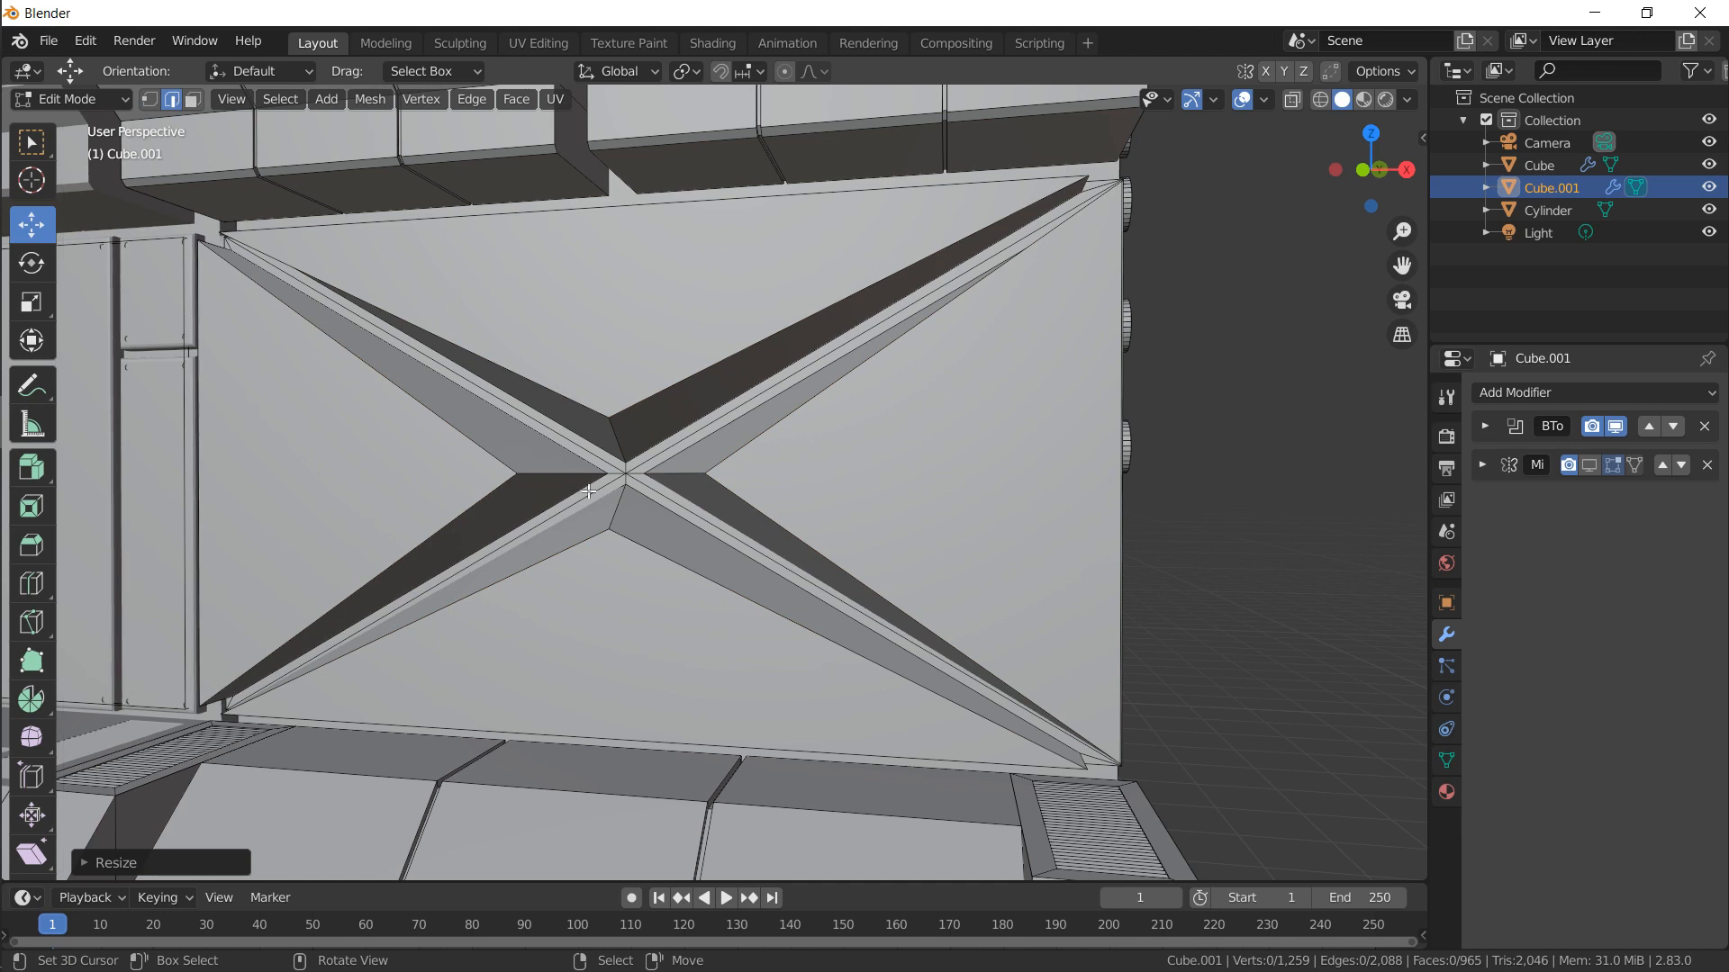
{"action": "right_click", "coordinate": [565, 475]}
{"action": "right_click", "coordinate": [619, 441], "text": "shift"}
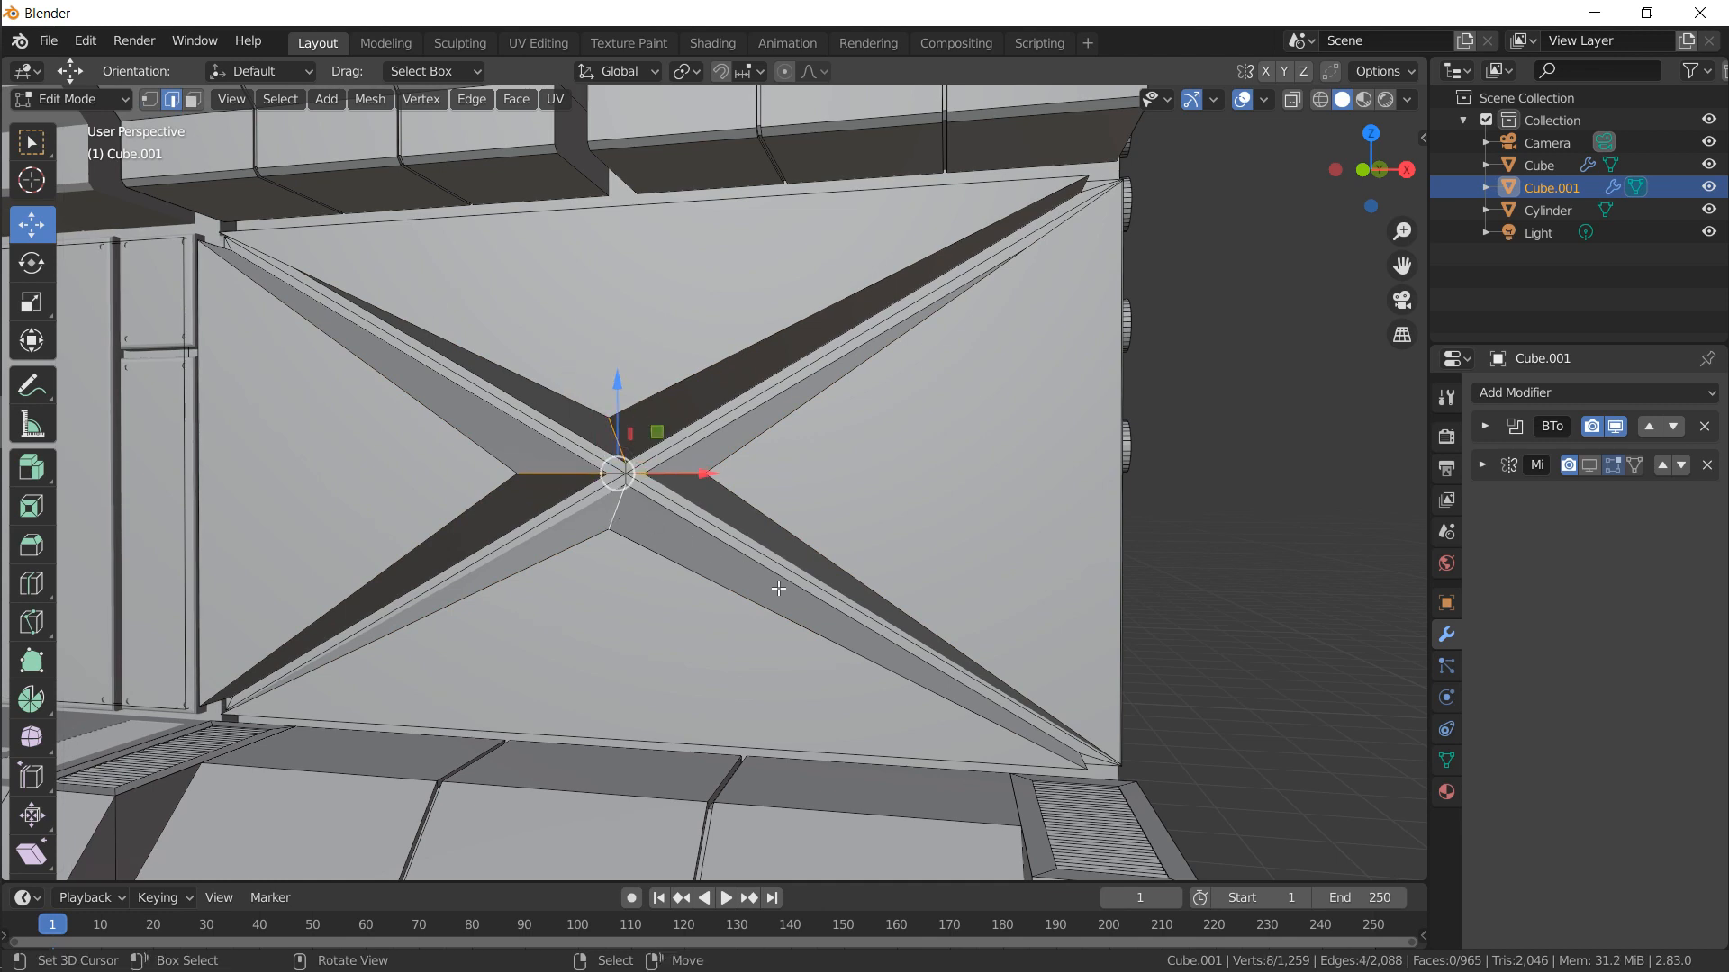
{"action": "key", "text": "ctrl+b"}
{"action": "scroll", "coordinate": [810, 596], "scroll_direction": "up", "scroll_amount": 3}
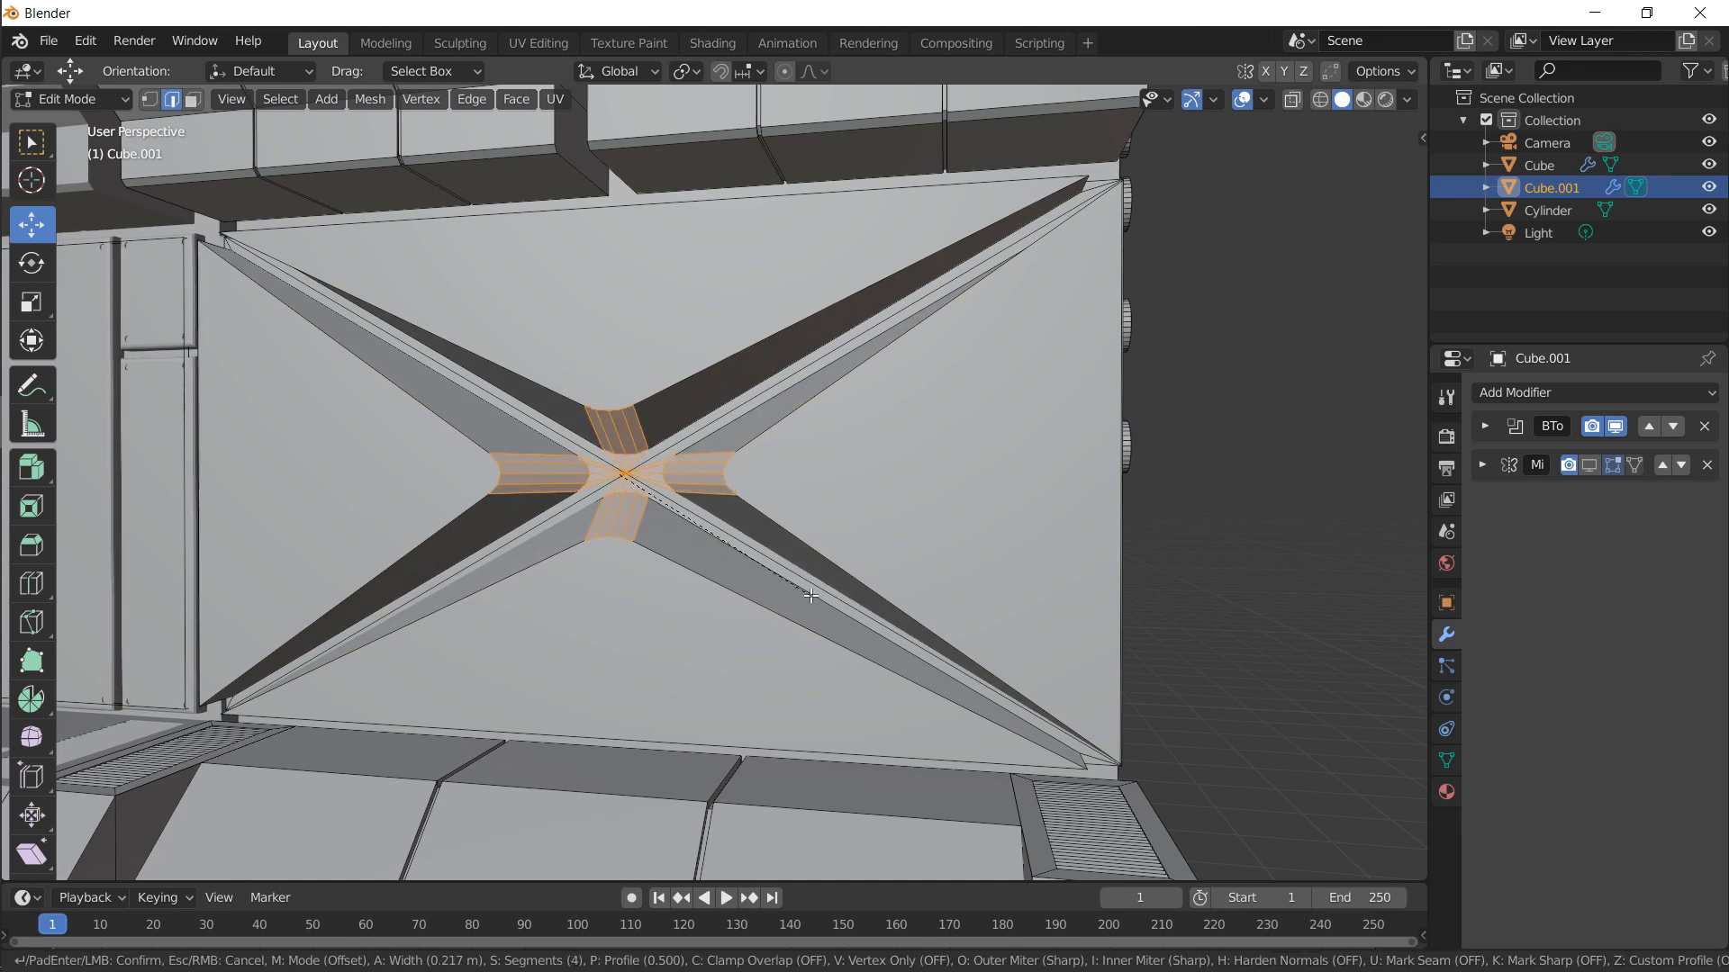
{"action": "left_click", "coordinate": [811, 596]}
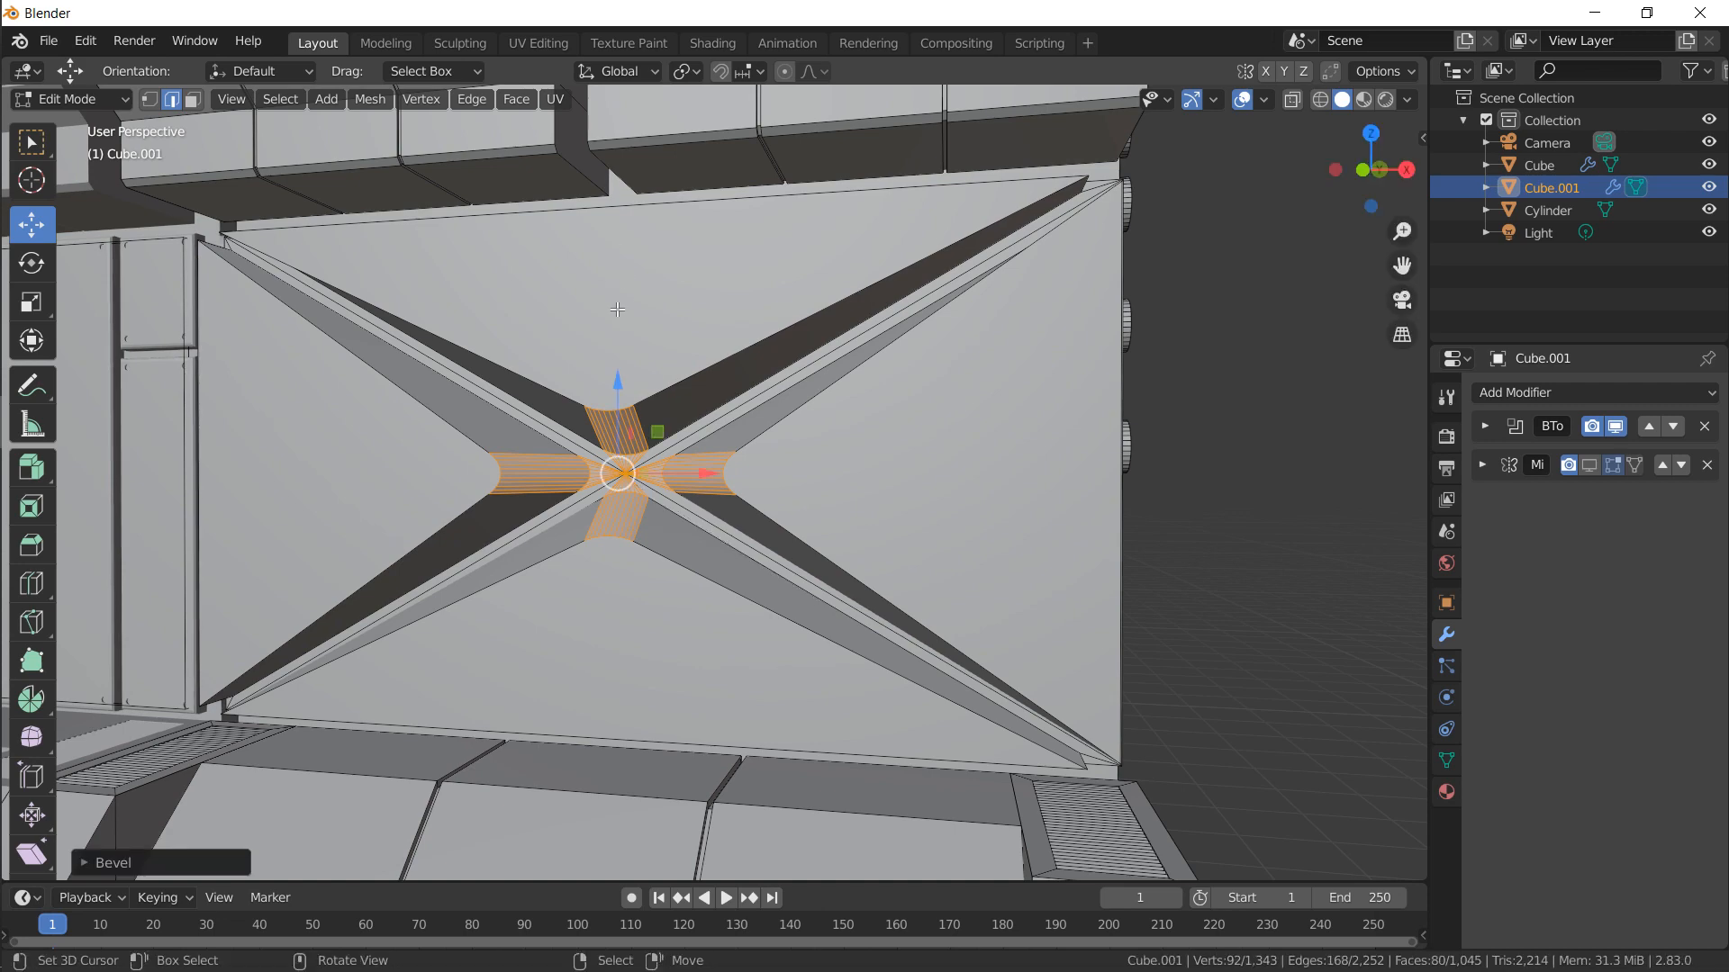
Deselect everything and inspect the rounded X-shaped panel in object mode before resuming mesh editing
{"action": "left_click_drag", "start_coordinate": [618, 310], "coordinate": [591, 403], "text": "alt"}
{"action": "key", "text": "alt+a"}
{"action": "key", "text": "Tab"}
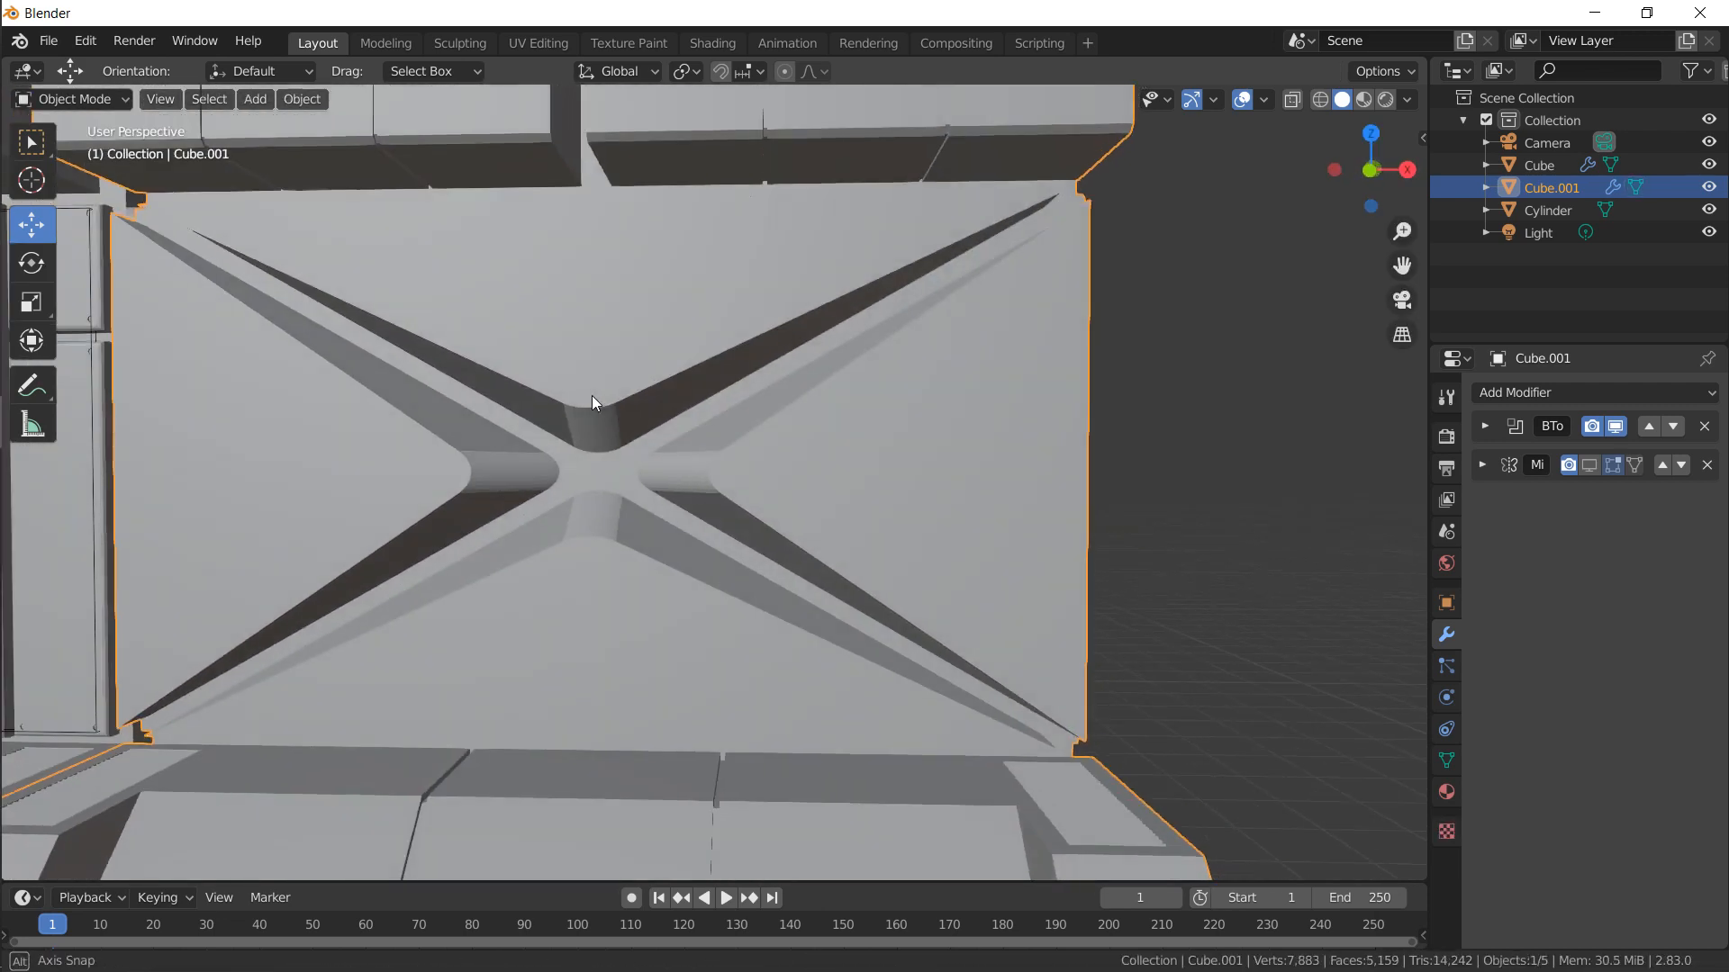
{"action": "middle_click_drag", "start_coordinate": [592, 396], "coordinate": [597, 392]}
{"action": "key", "text": "Tab"}
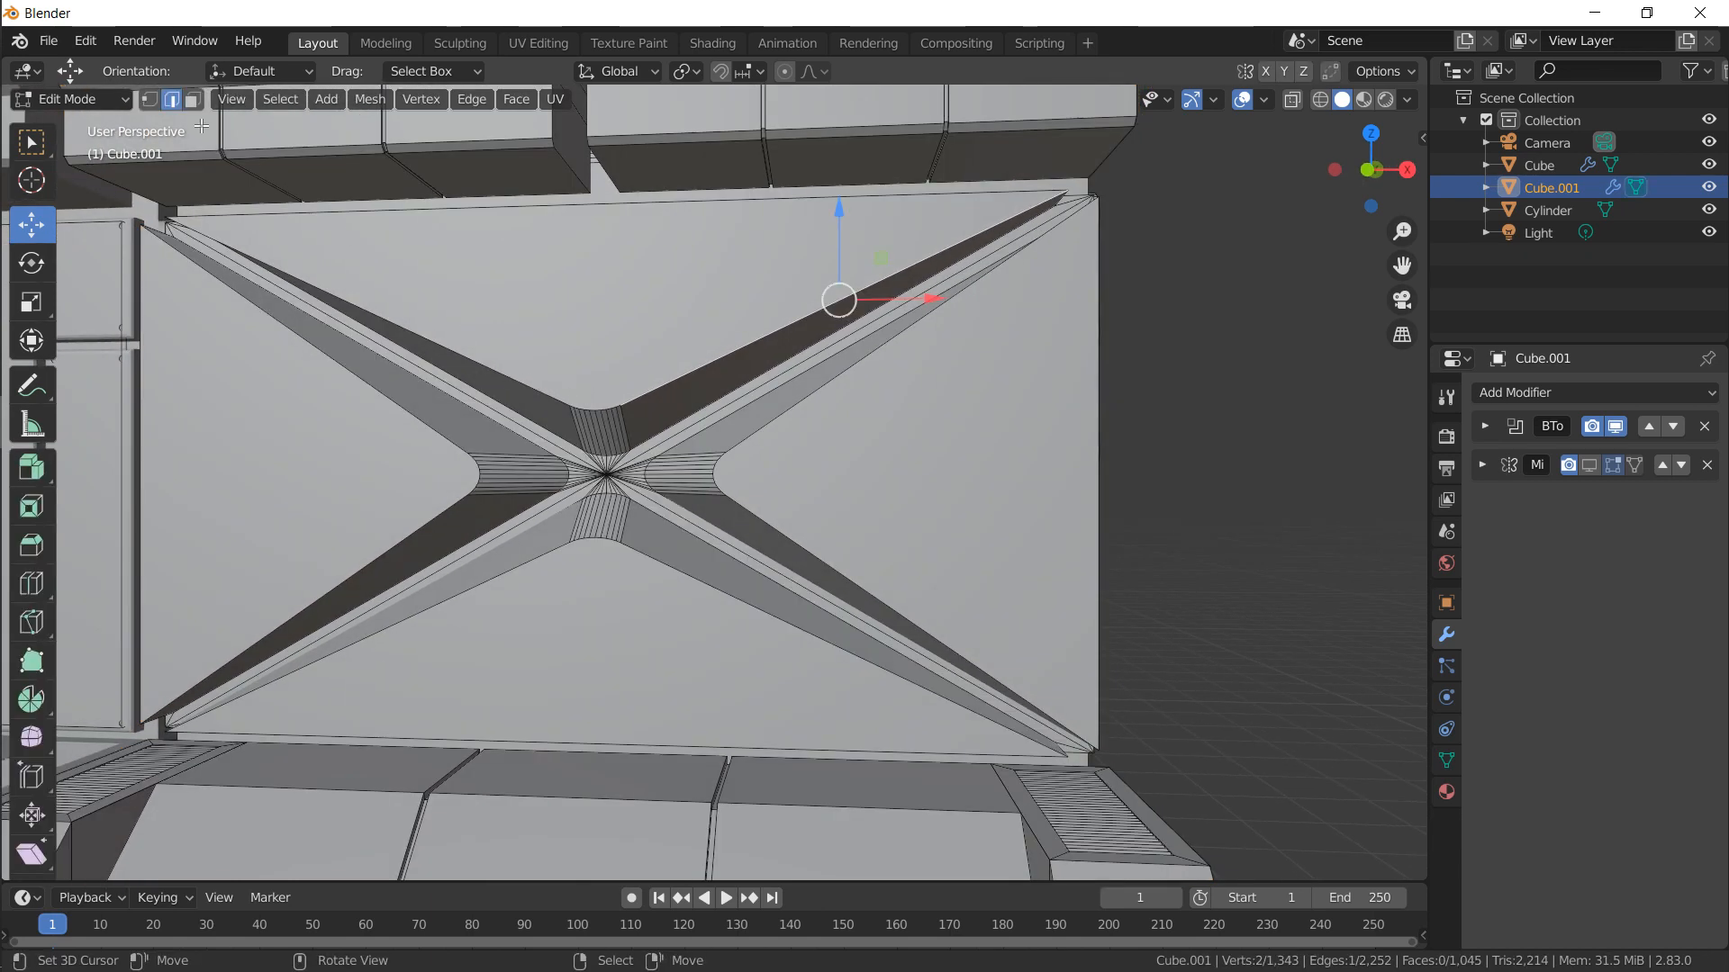
{"action": "left_click", "coordinate": [323, 272], "text": "alt"}
{"action": "left_click", "coordinate": [319, 373], "text": "alt+shift"}
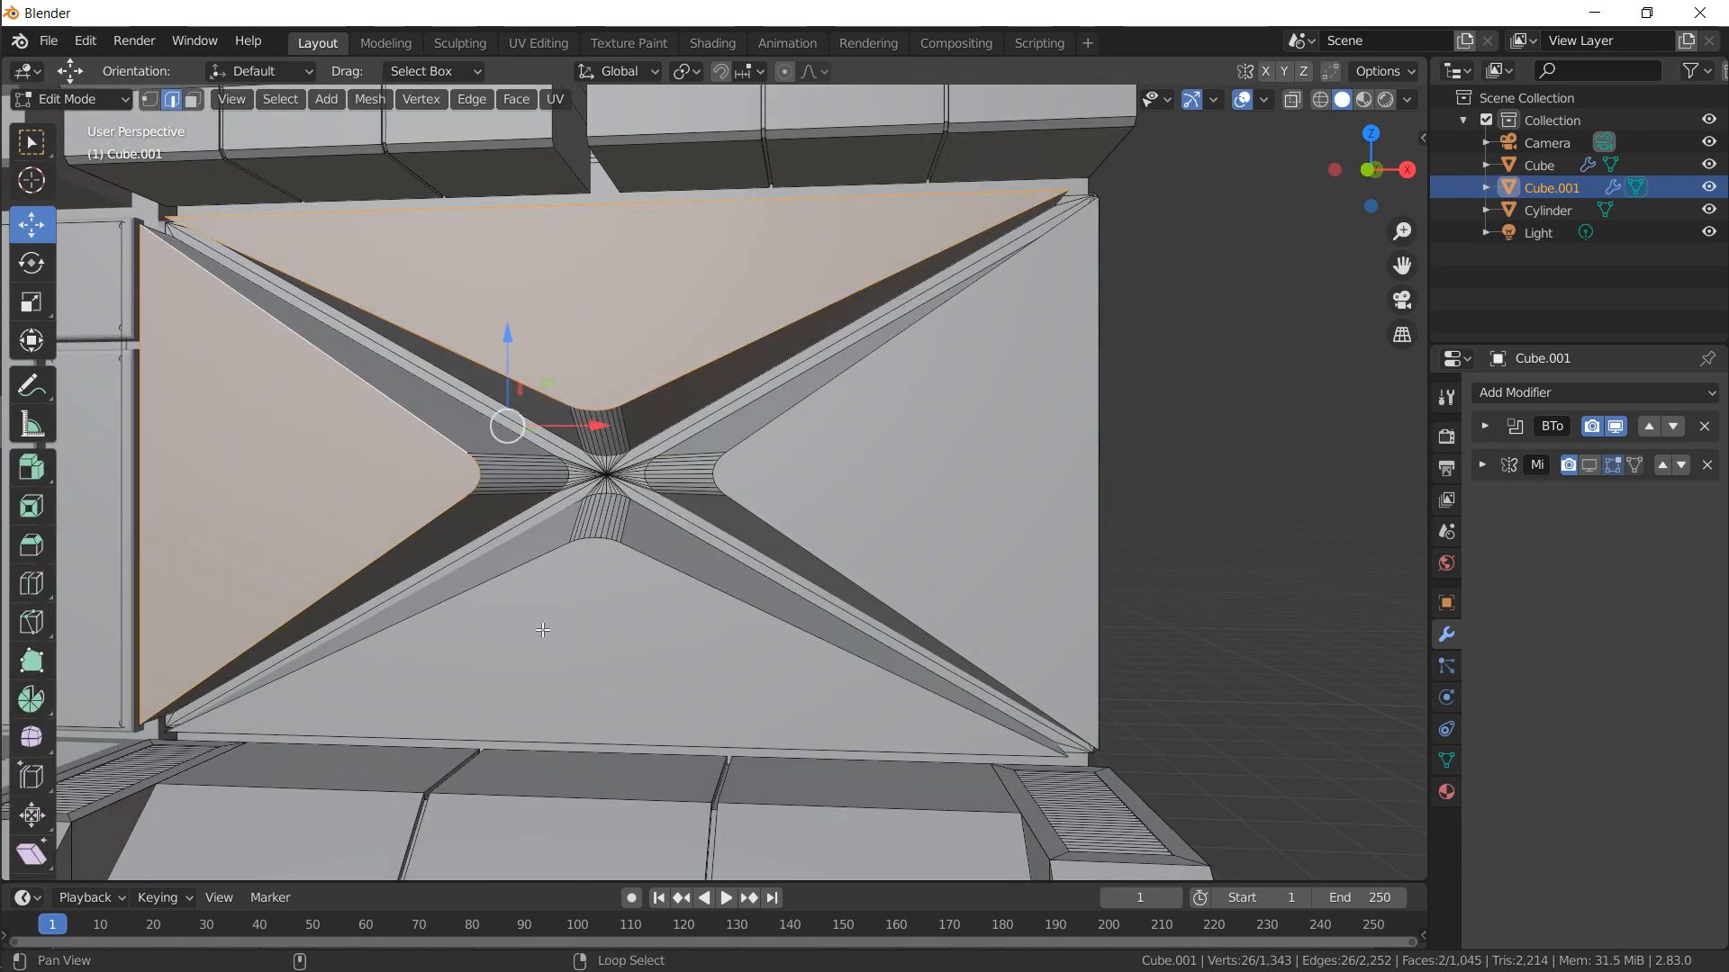
{"action": "left_click", "coordinate": [576, 648], "text": "alt+shift"}
{"action": "left_click", "coordinate": [789, 519], "text": "alt+shift"}
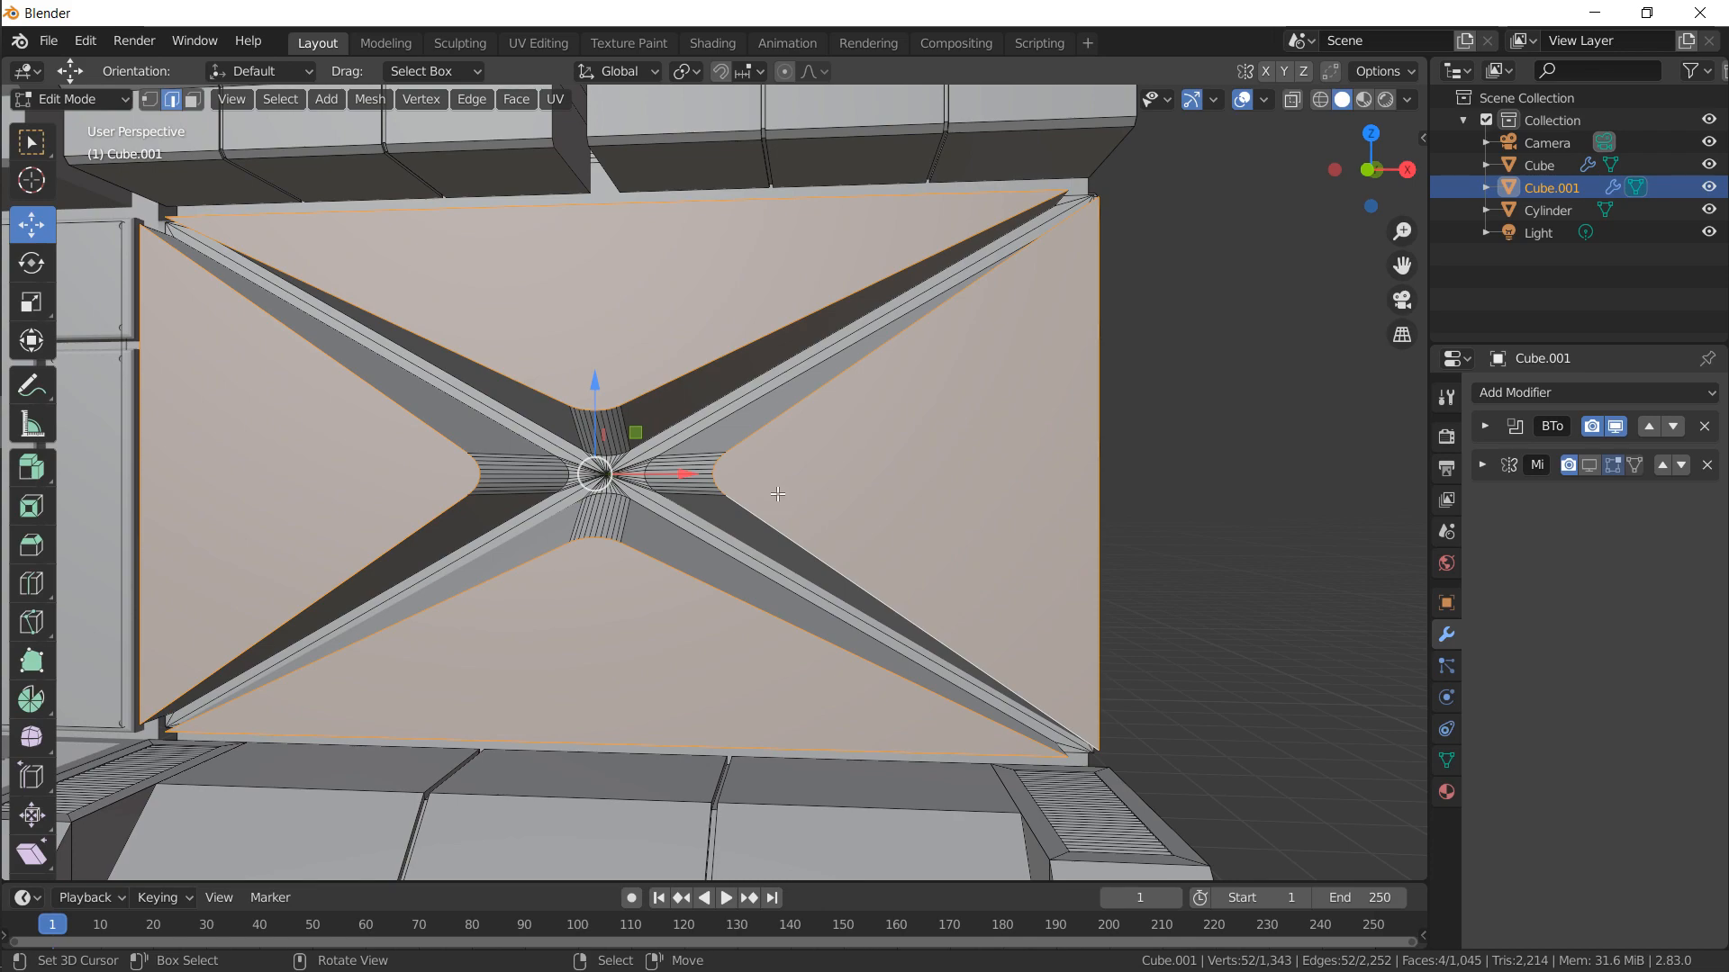
Select the four raised triangle faces in face mode and bevel their outlines about 0.078 m wide with 10 segments
{"action": "left_click", "coordinate": [652, 339], "text": "alt"}
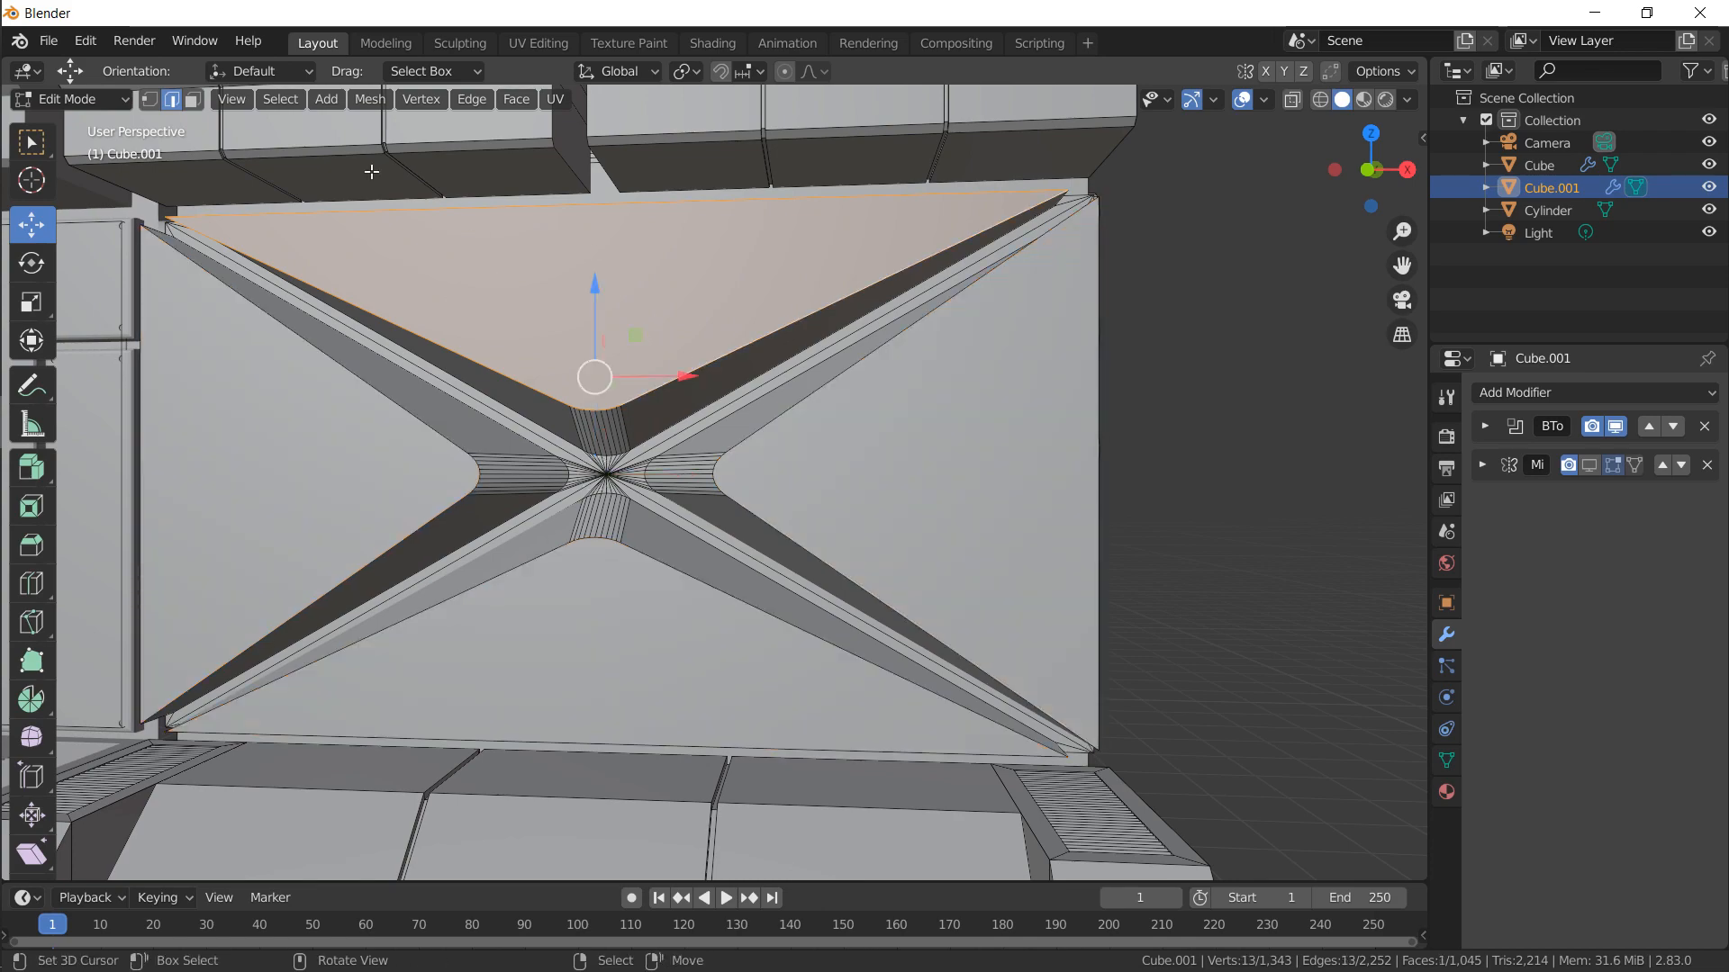
{"action": "middle_click_drag", "start_coordinate": [860, 324], "coordinate": [223, 130]}
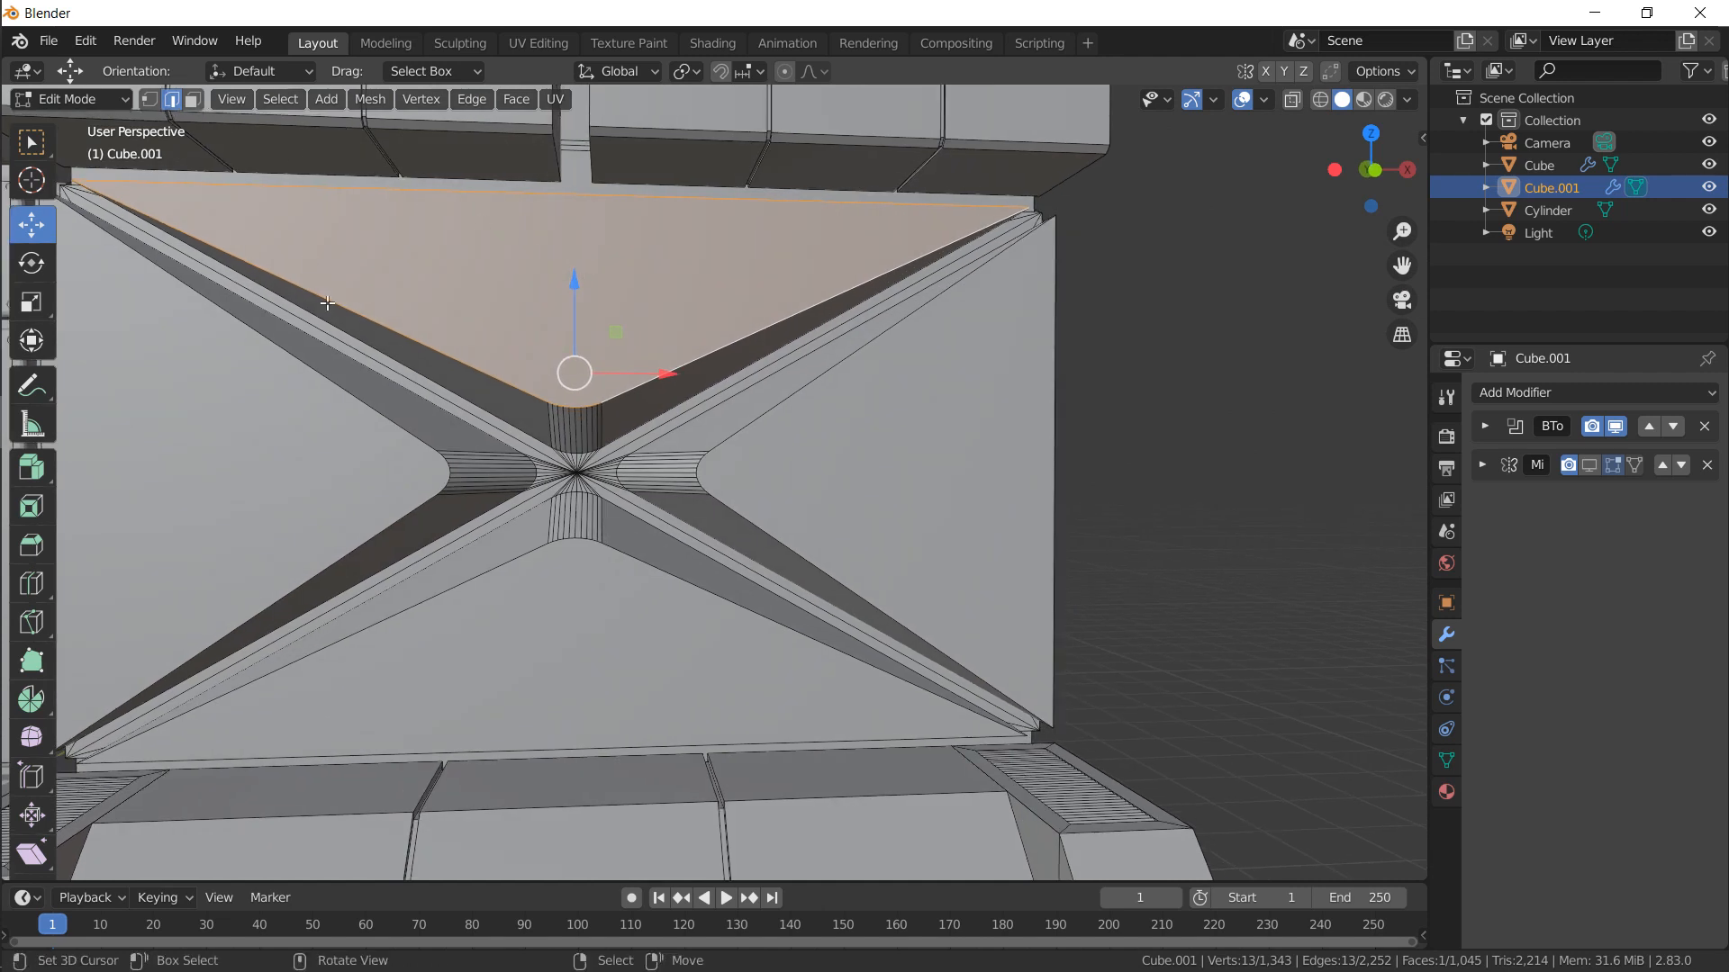
{"action": "left_click", "coordinate": [193, 100]}
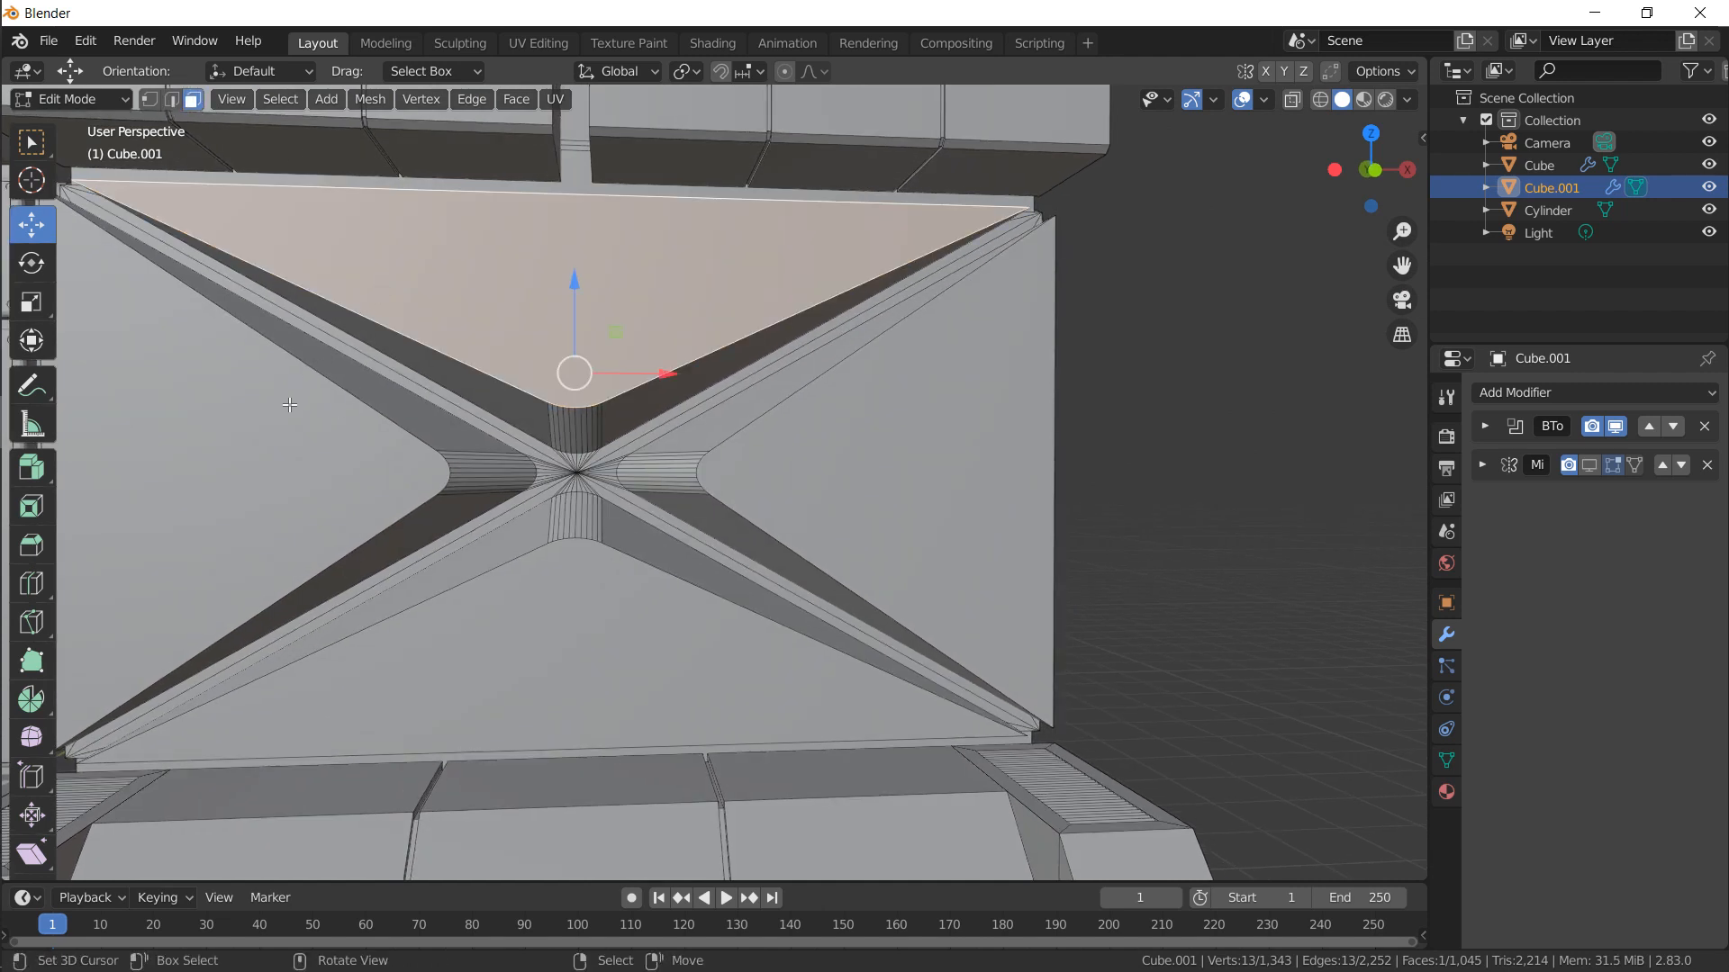
{"action": "left_click", "coordinate": [275, 431], "text": "shift"}
{"action": "left_click", "coordinate": [585, 632], "text": "shift"}
{"action": "left_click", "coordinate": [864, 505], "text": "shift"}
{"action": "middle_click_drag", "start_coordinate": [865, 504], "coordinate": [854, 382]}
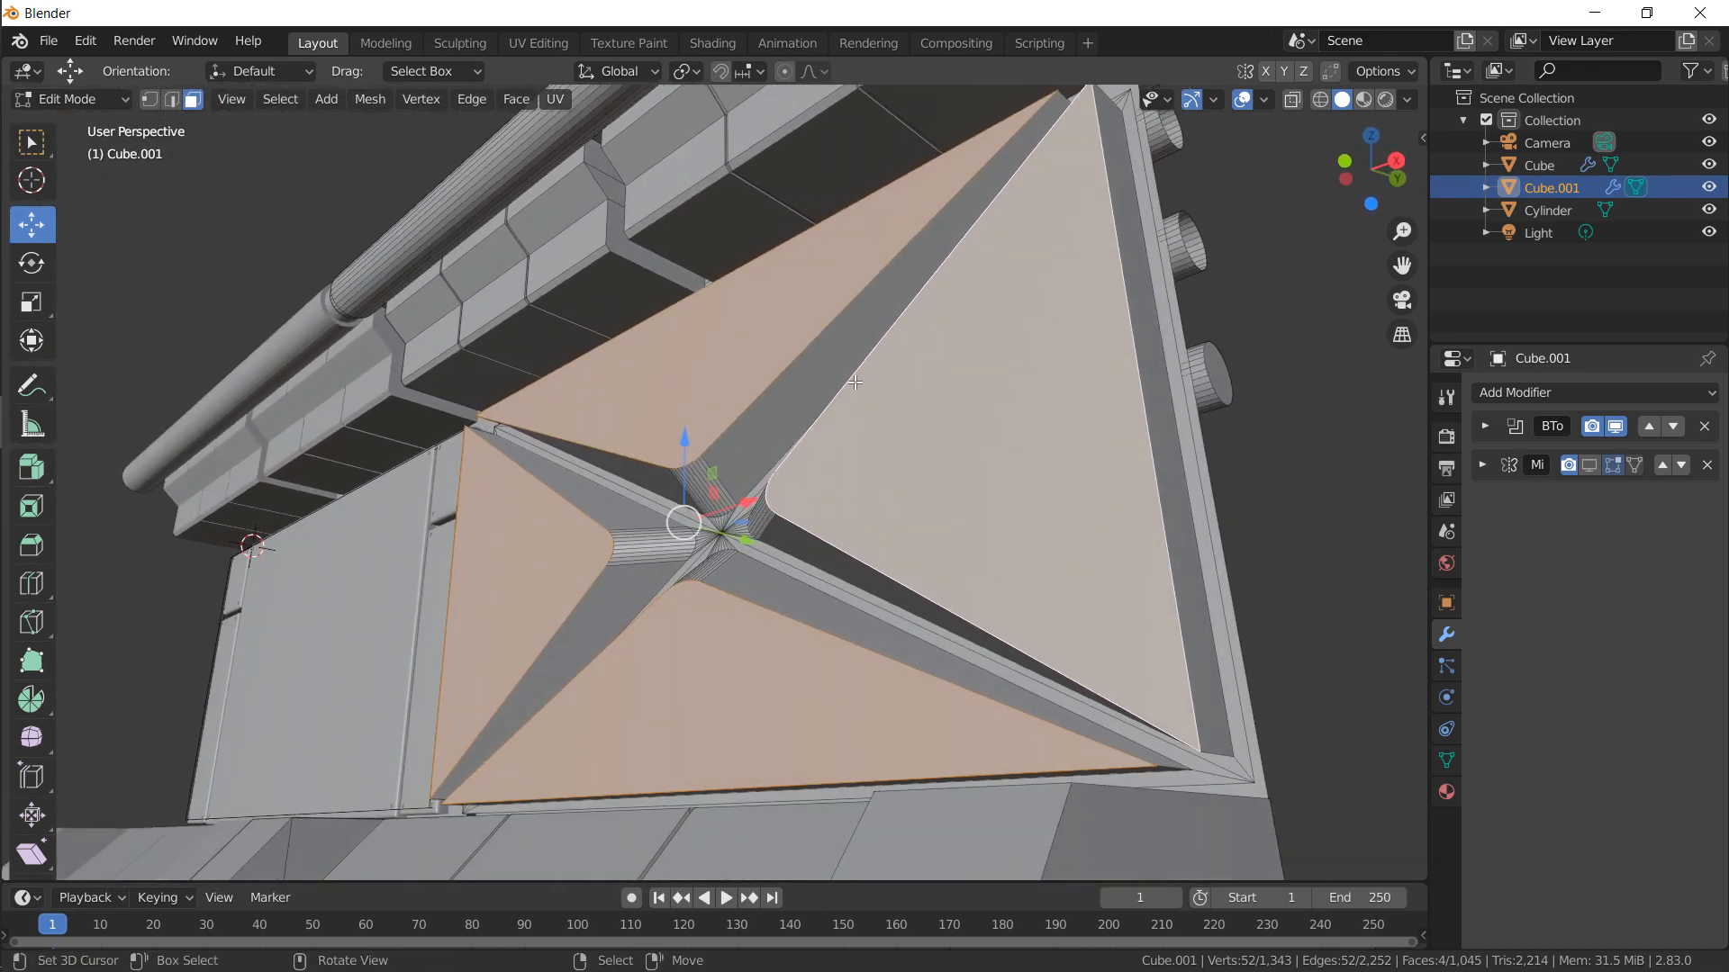
{"action": "key", "text": "ctrl+b"}
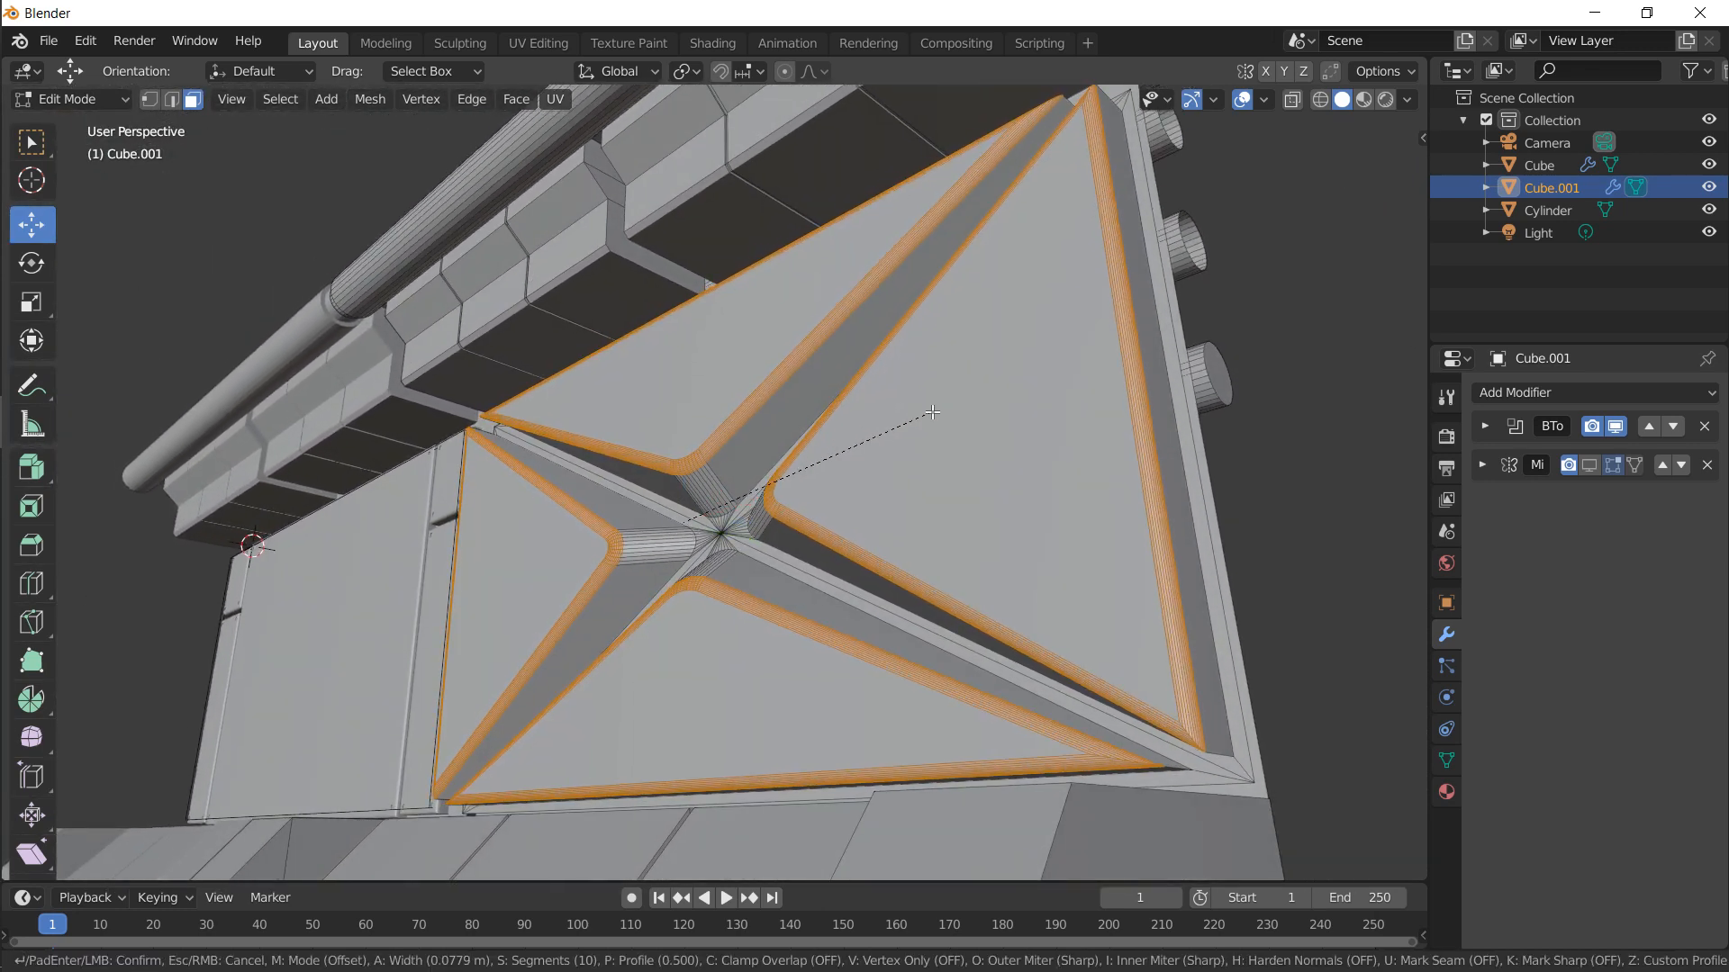
{"action": "left_click", "coordinate": [941, 412]}
{"action": "key", "text": "Tab"}
Duplicate the plain-panel module and move the copy along X to its free end, opposite the X-panel module
{"action": "mouse_move", "coordinate": [903, 416]}
{"action": "middle_mouse_down"}
{"action": "mouse_move", "coordinate": [963, 464]}
{"action": "mouse_move", "coordinate": [874, 400]}
{"action": "middle_mouse_up"}
{"action": "scroll", "coordinate": [873, 400], "scroll_direction": "down", "scroll_amount": 6}
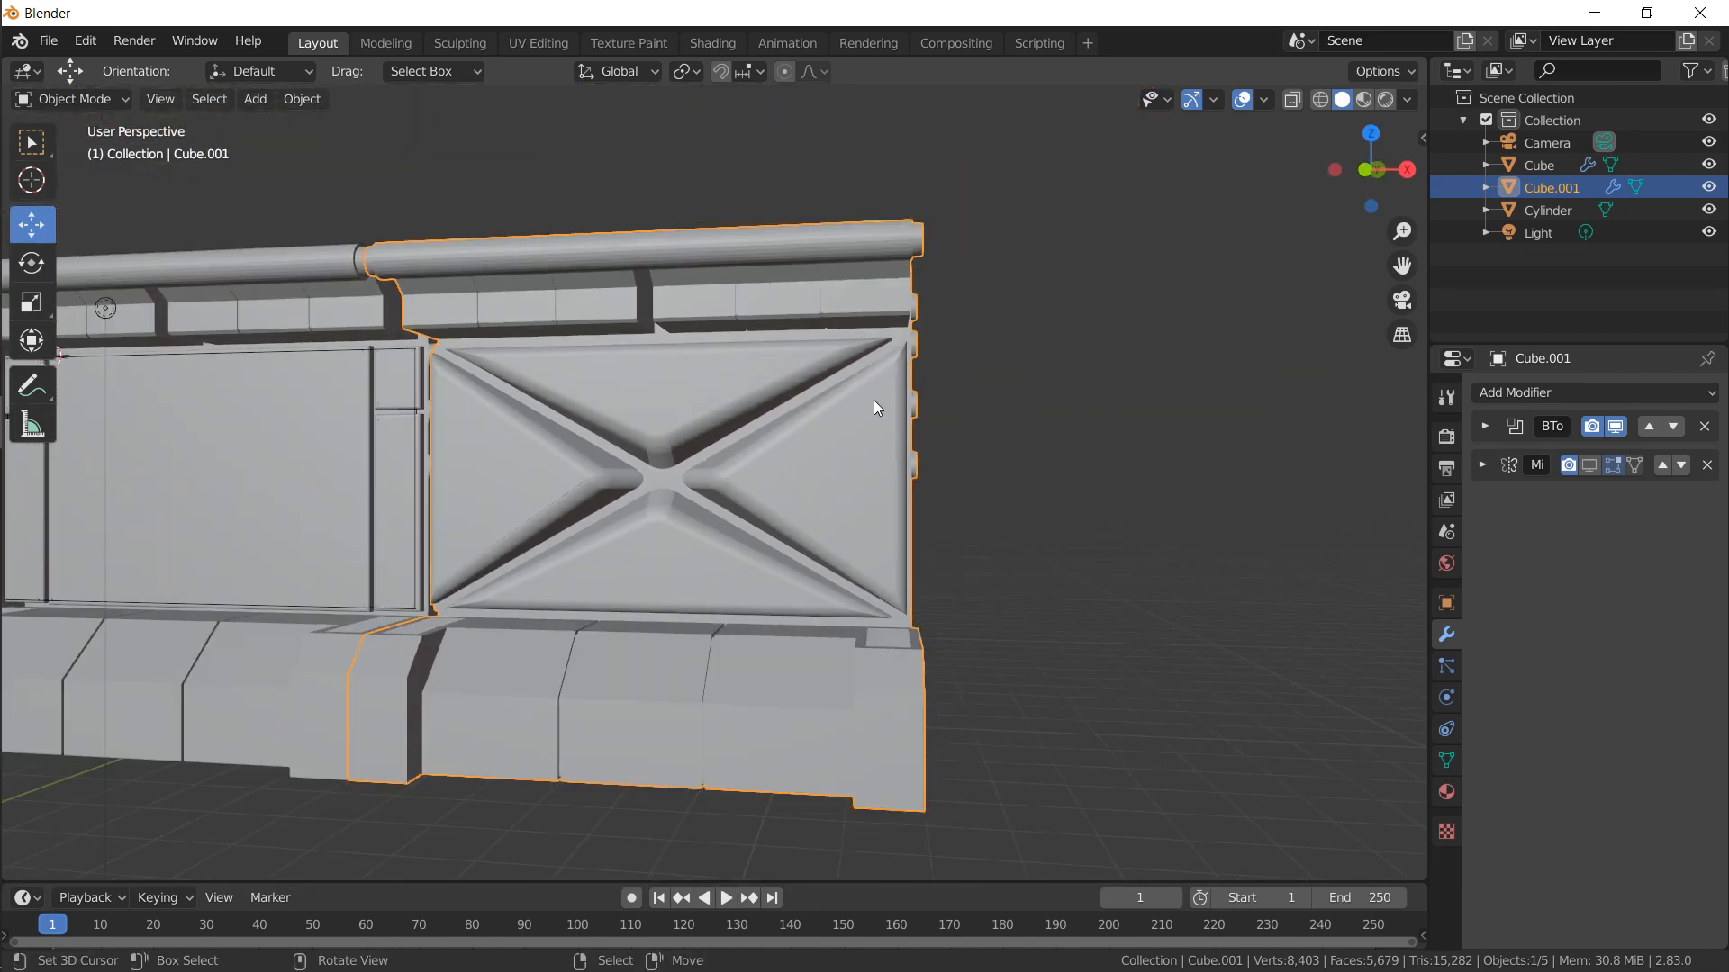
{"action": "middle_click_drag", "start_coordinate": [629, 312], "coordinate": [481, 366]}
{"action": "scroll", "coordinate": [694, 353], "scroll_direction": "down", "scroll_amount": 5}
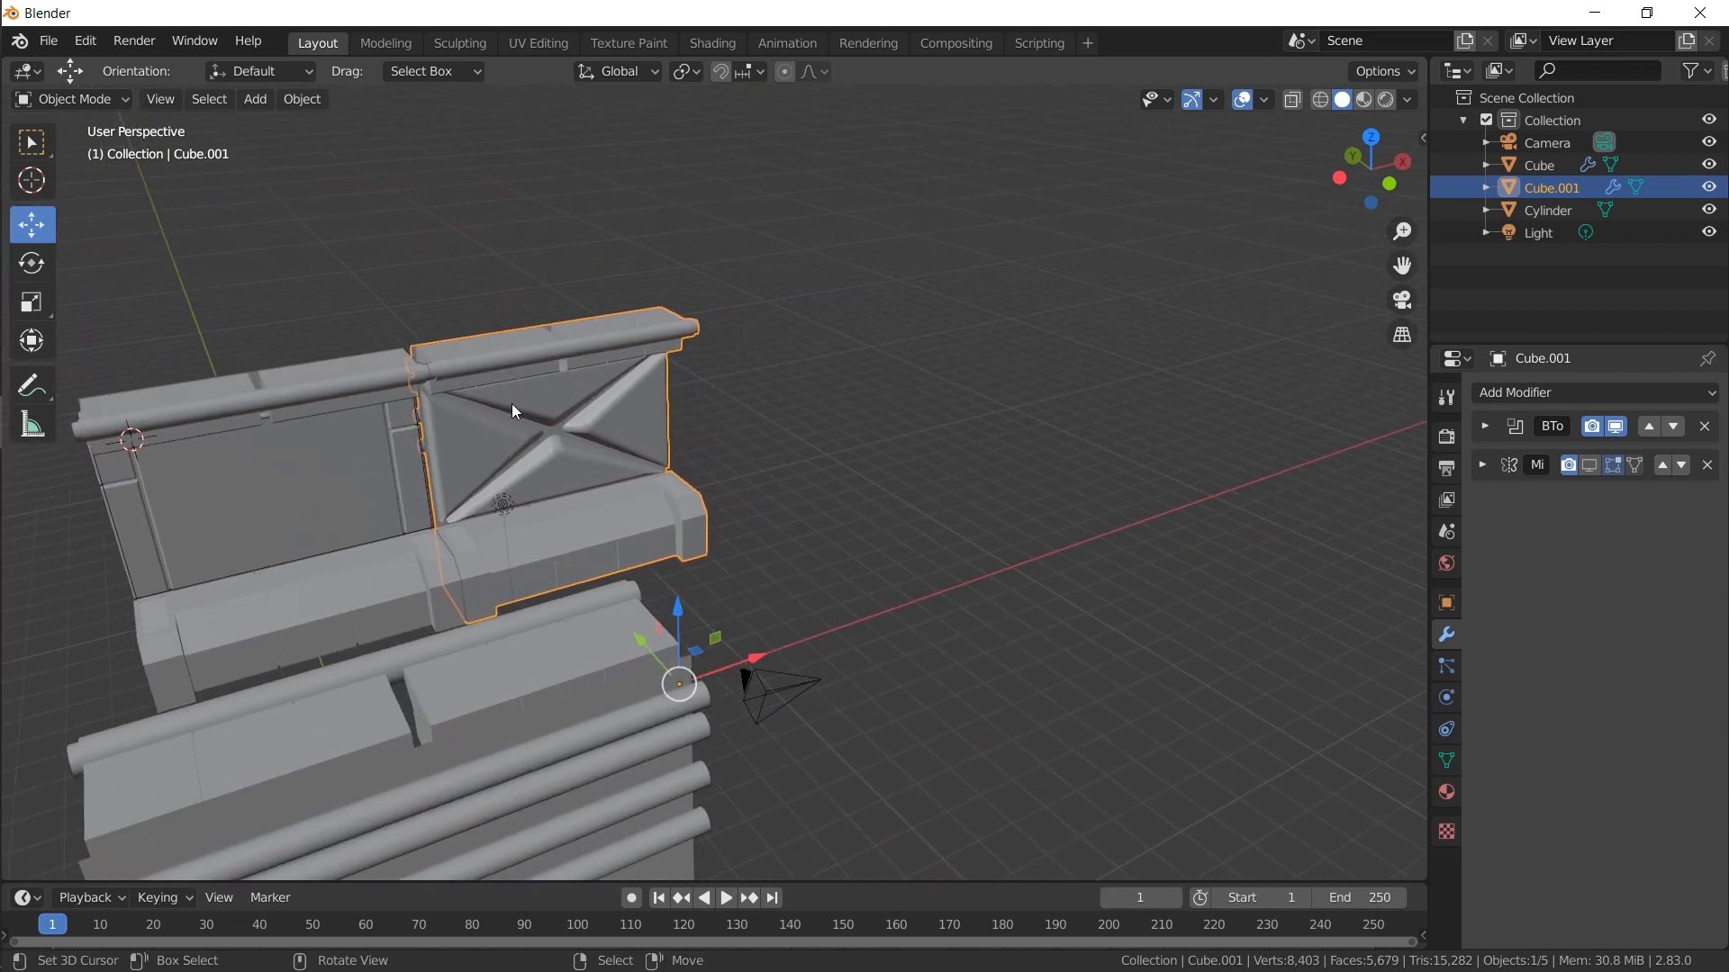
{"action": "middle_click_drag", "start_coordinate": [558, 424], "coordinate": [500, 515], "text": "shift"}
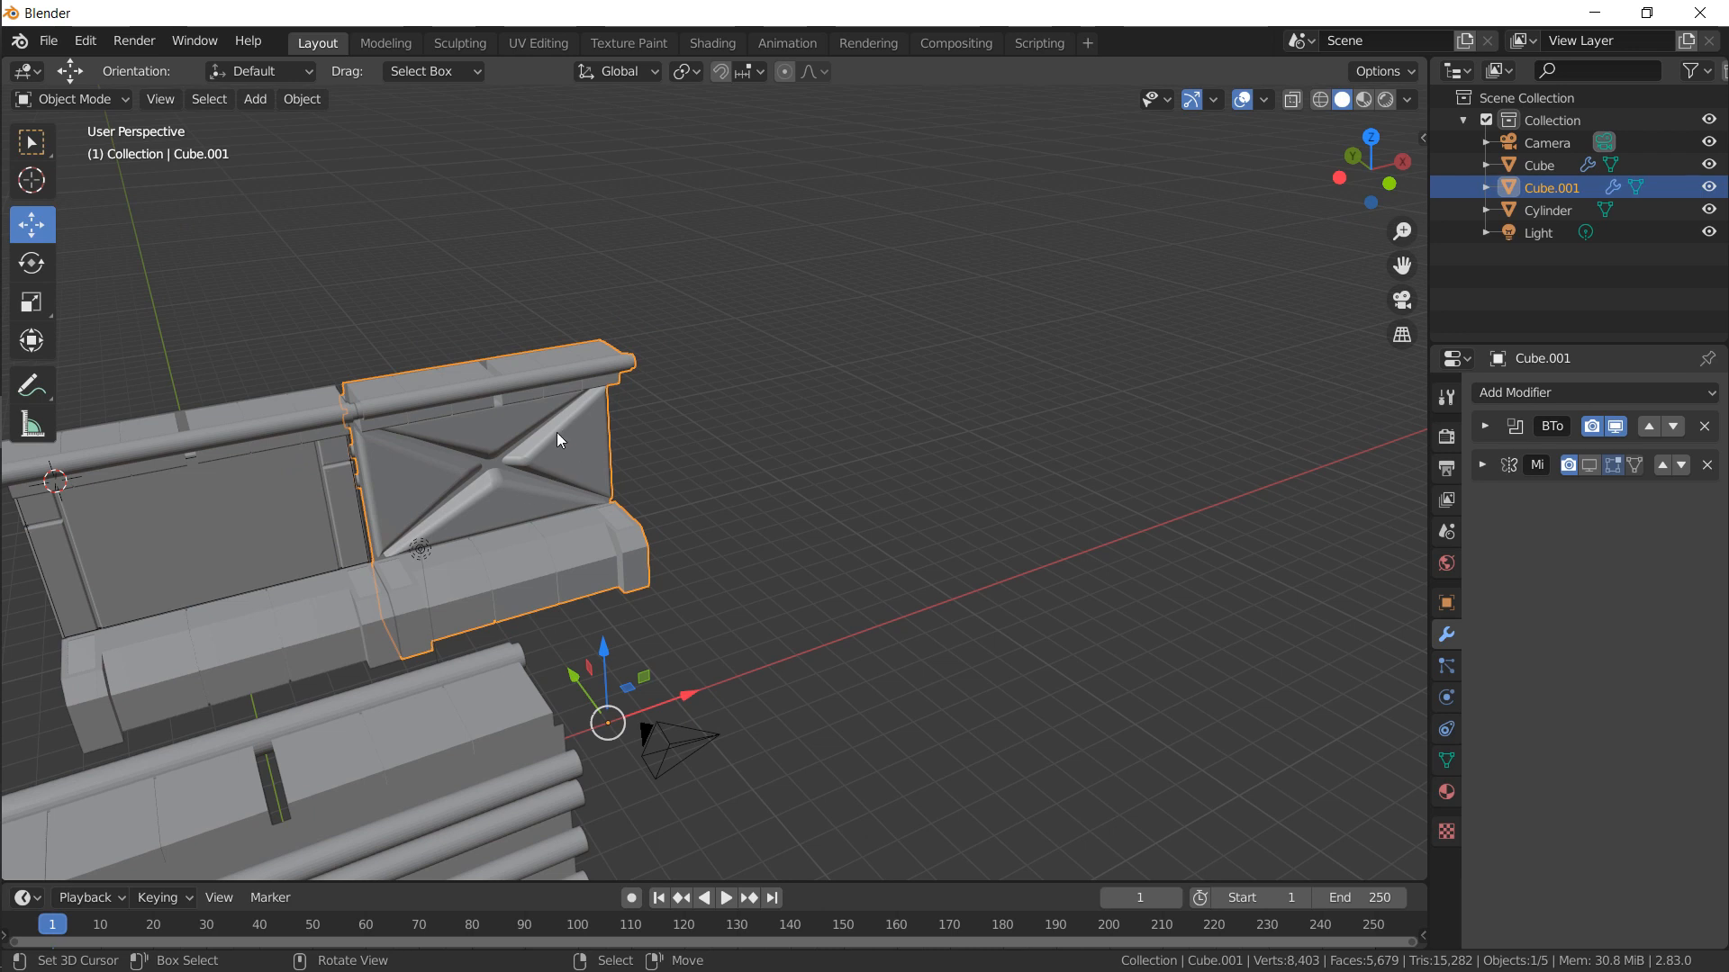
{"action": "middle_click_drag", "start_coordinate": [540, 468], "coordinate": [614, 424], "text": "shift"}
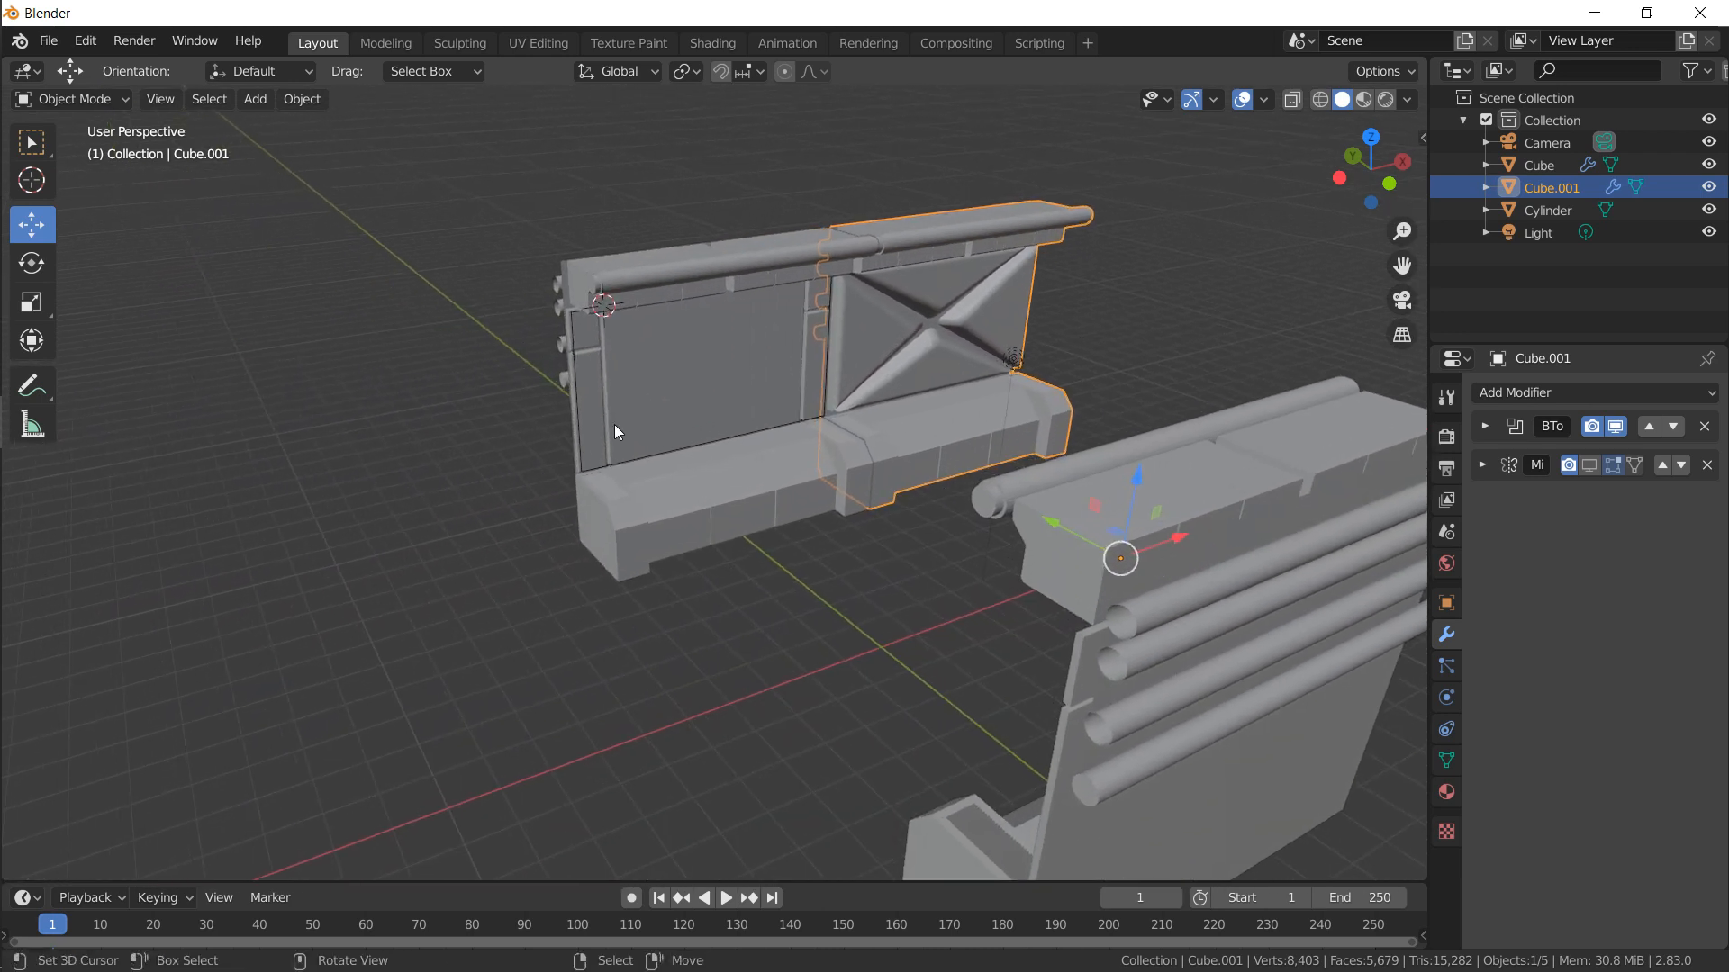
{"action": "left_click", "coordinate": [600, 499]}
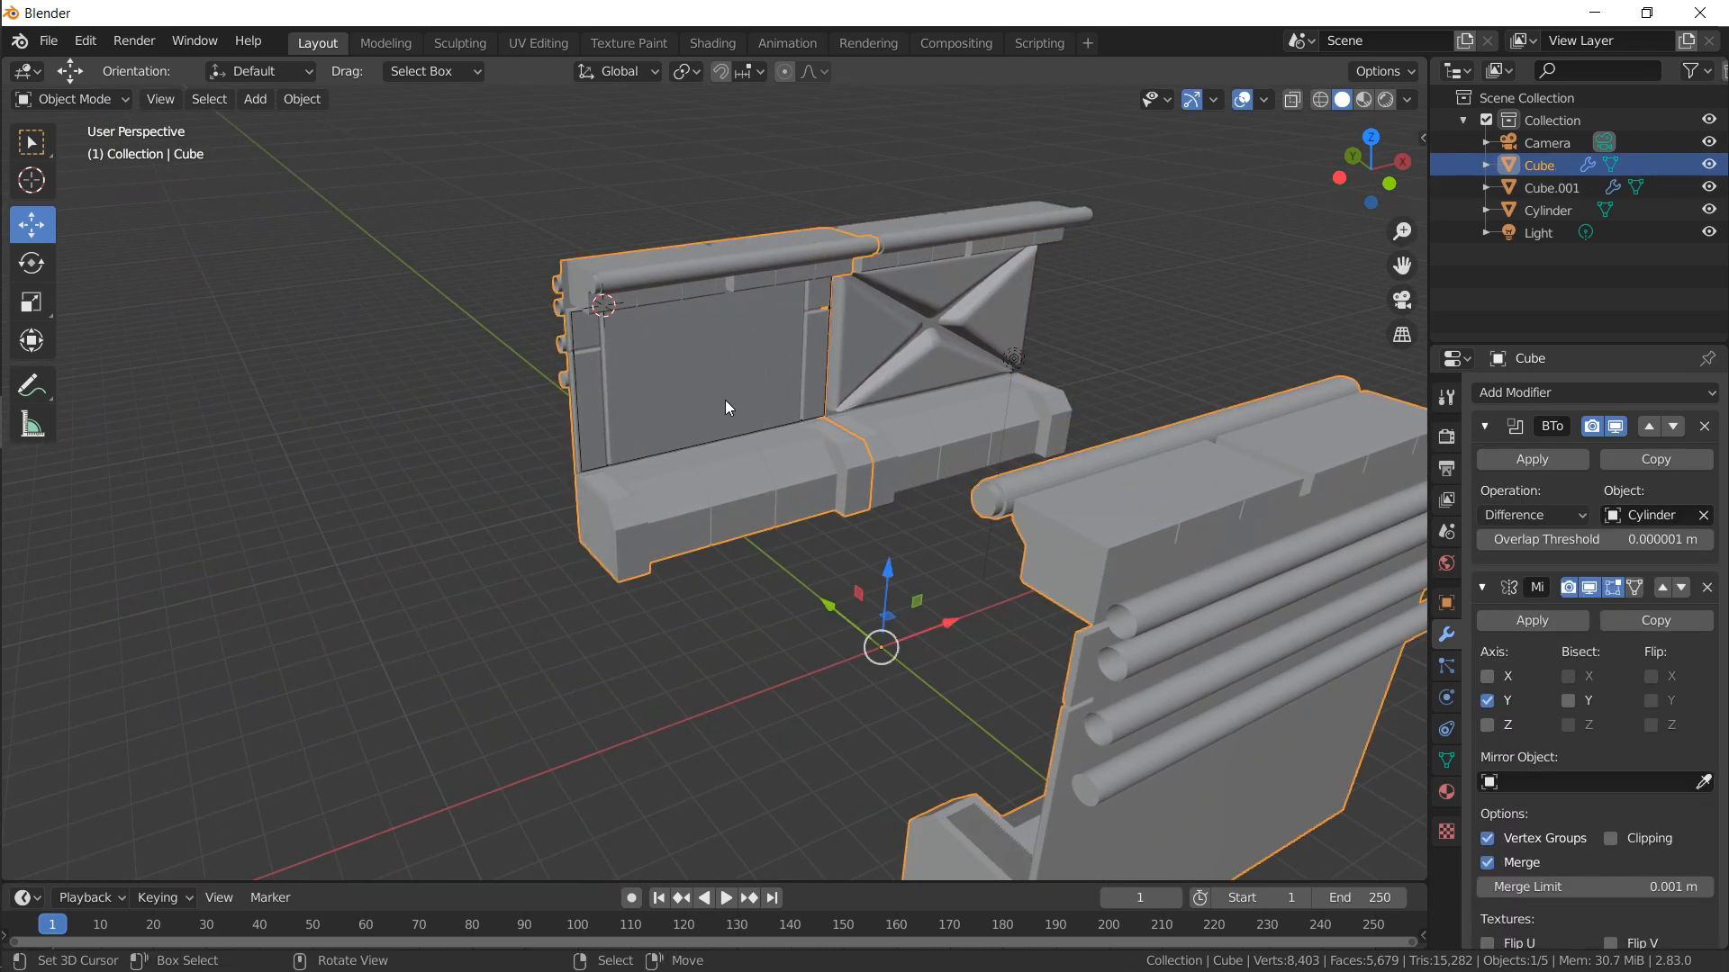
{"action": "key", "text": "shift+d"}
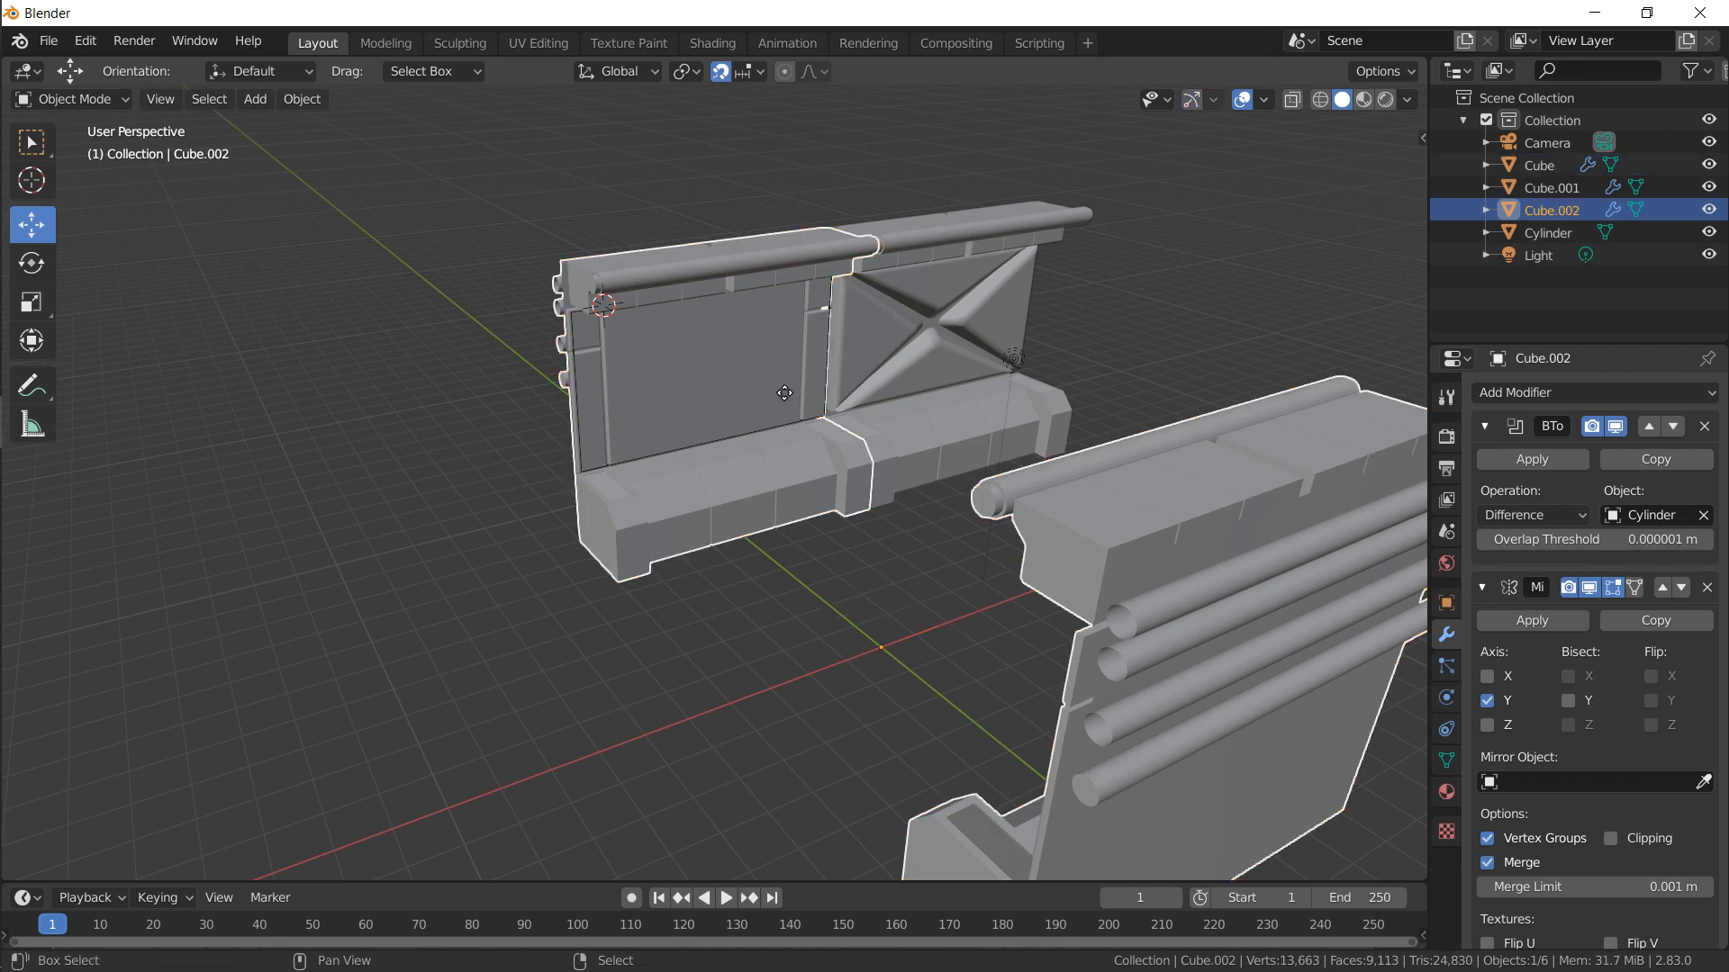
{"action": "key", "text": "x"}
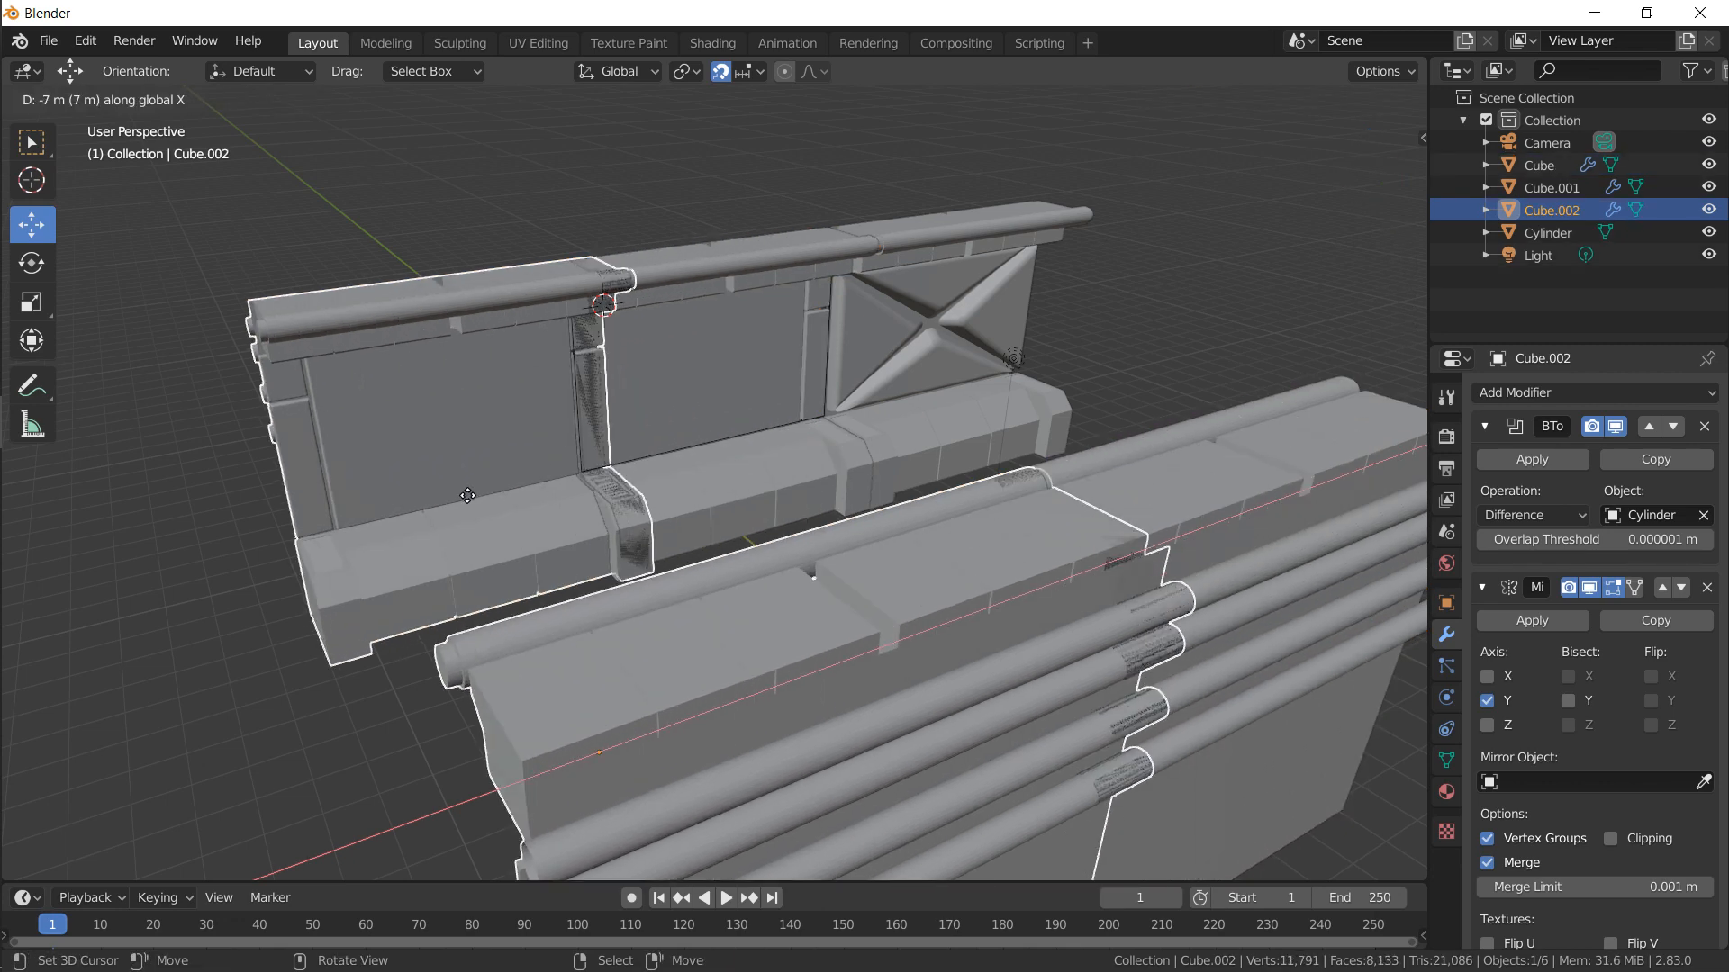
{"action": "left_click", "coordinate": [459, 514]}
Remove the Boolean modifier from the new copy and turn off its Mirror modifier's viewport display
{"action": "left_click", "coordinate": [1498, 428]}
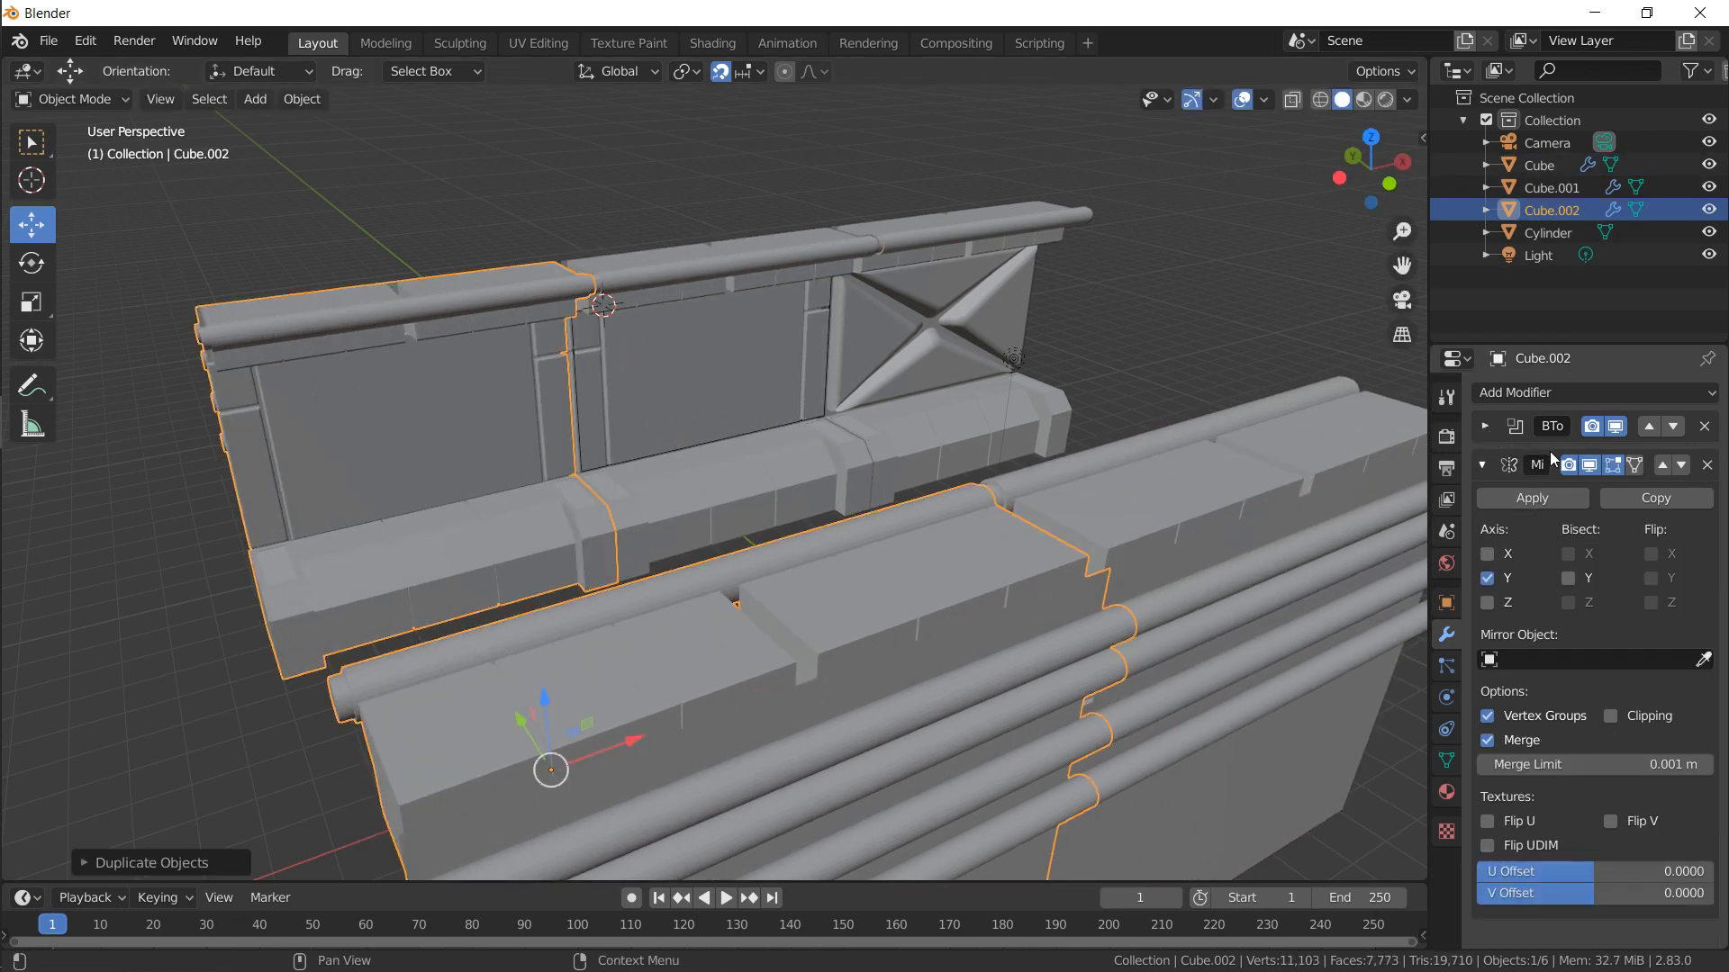
{"action": "left_click", "coordinate": [1706, 428]}
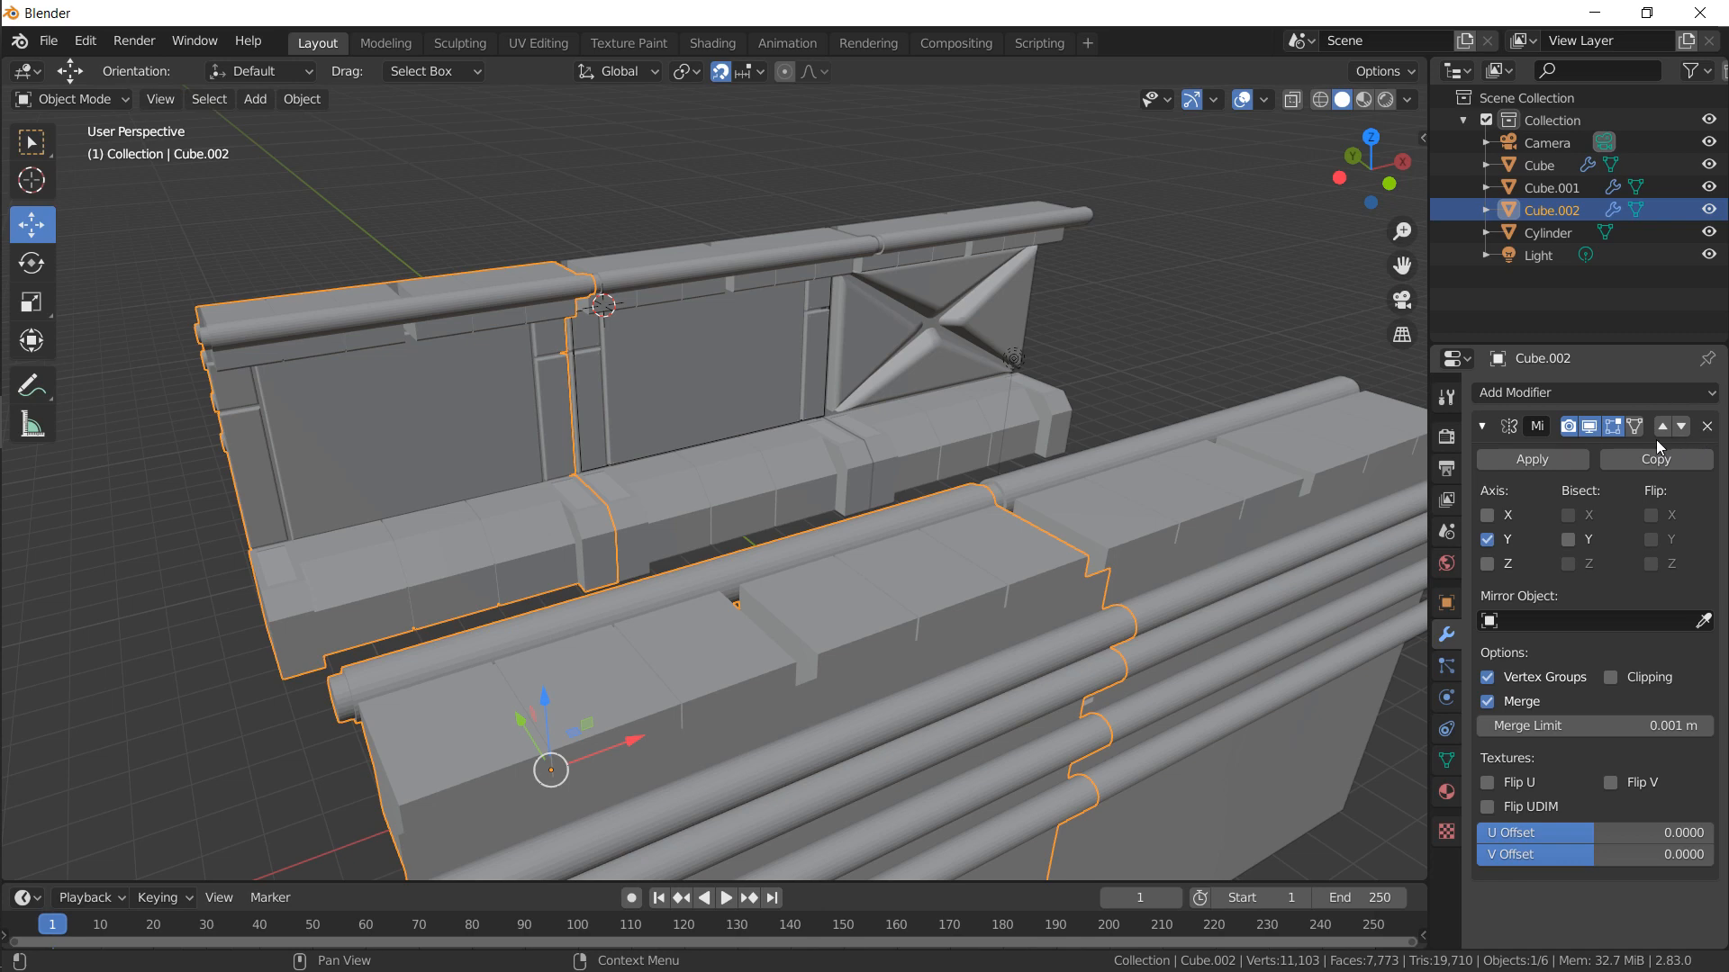
{"action": "left_click", "coordinate": [1589, 427]}
Select the new module copy again and enter edit mode on it
{"action": "middle_click_drag", "start_coordinate": [900, 387], "coordinate": [524, 393]}
{"action": "right_click", "coordinate": [762, 263]}
{"action": "middle_click_drag", "start_coordinate": [754, 264], "coordinate": [765, 262]}
{"action": "scroll", "coordinate": [765, 262], "scroll_direction": "up", "scroll_amount": 4}
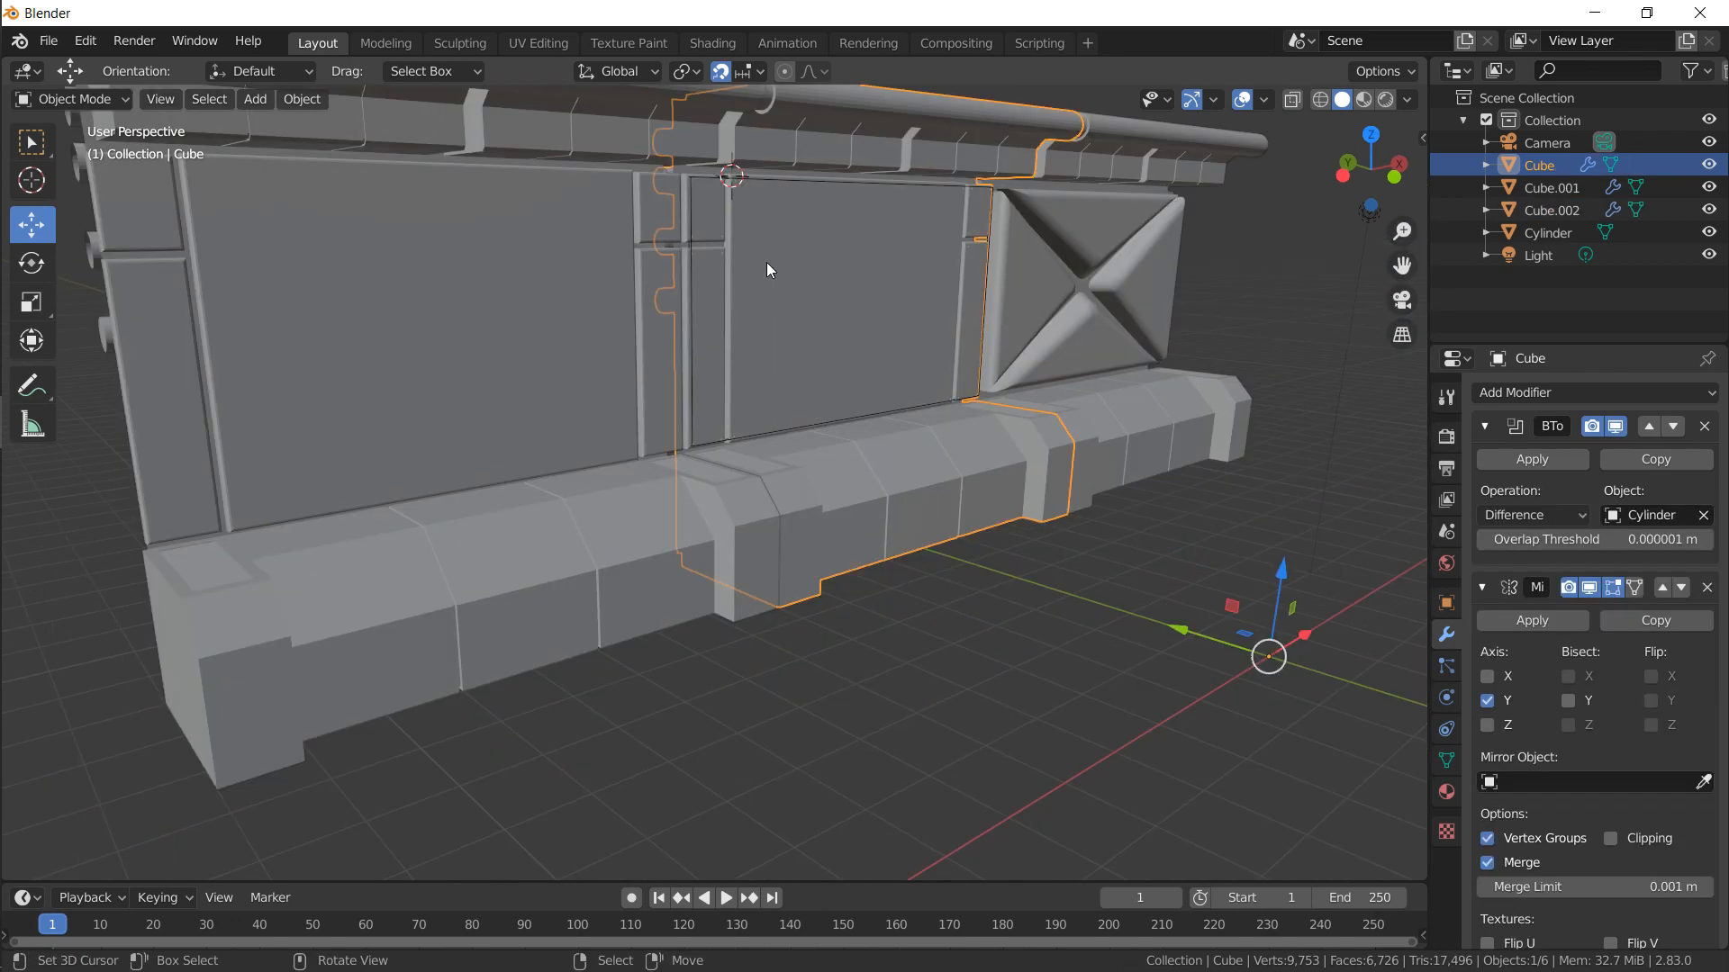
{"action": "scroll", "coordinate": [766, 262], "scroll_direction": "down", "scroll_amount": 2}
{"action": "right_click", "coordinate": [547, 358]}
{"action": "key", "text": "Tab"}
{"action": "middle_click_drag", "start_coordinate": [548, 358], "coordinate": [551, 302]}
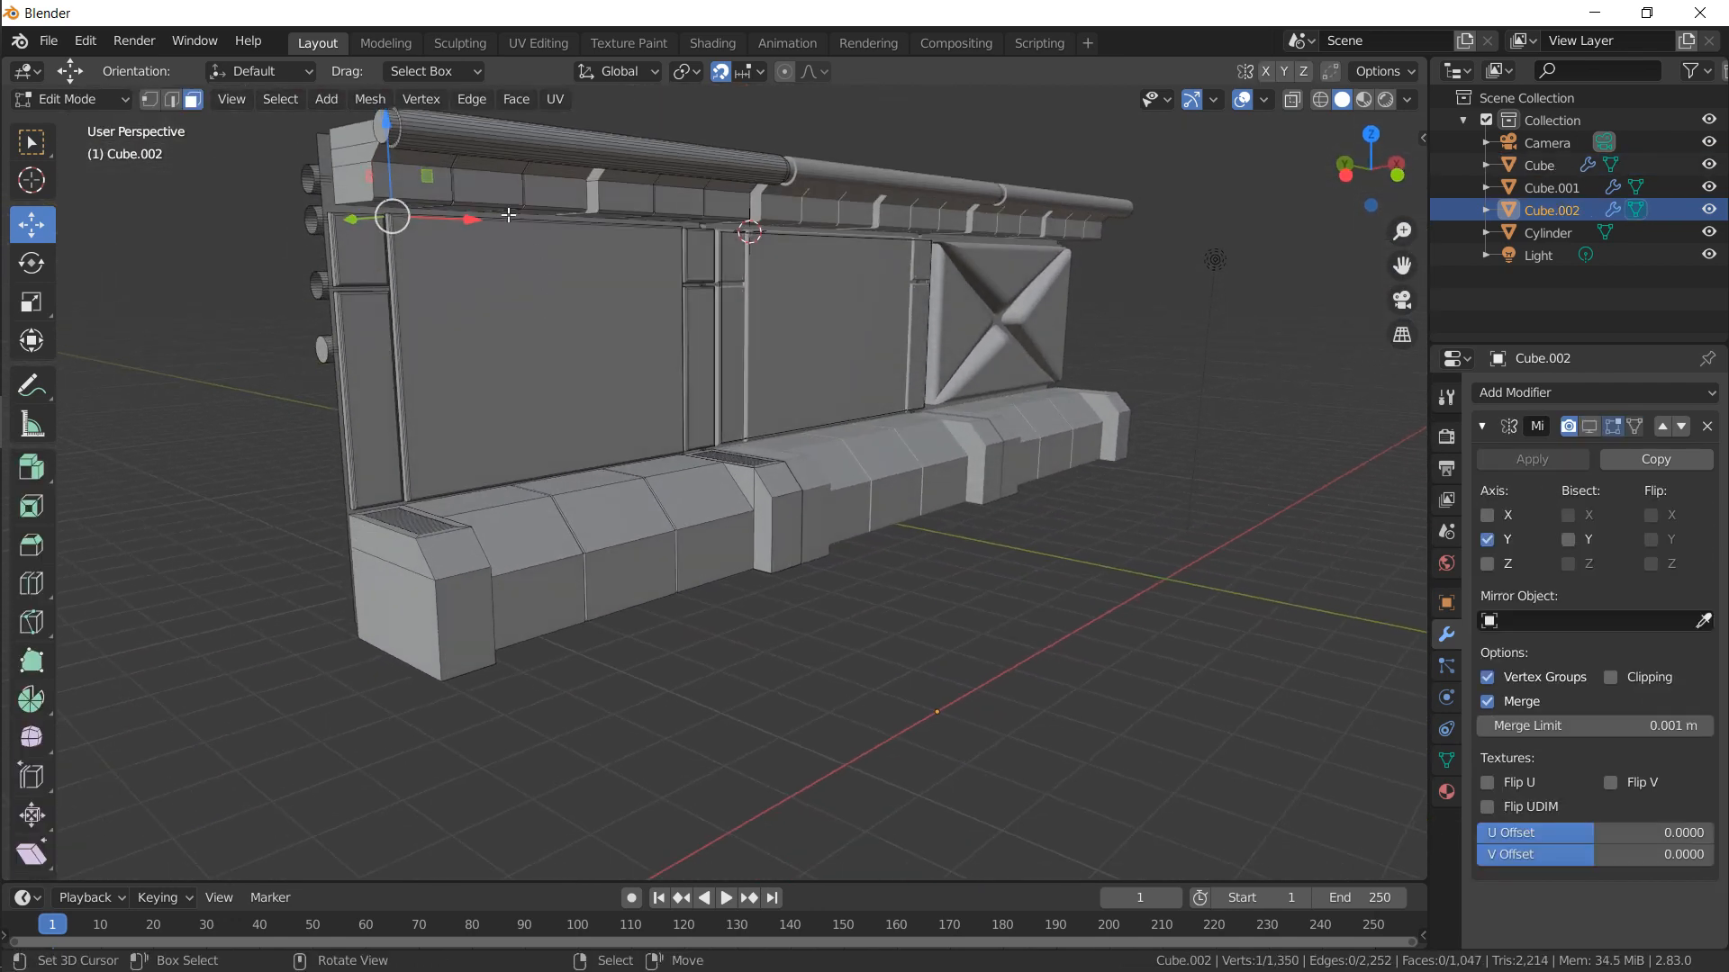
{"action": "right_click", "coordinate": [546, 197]}
{"action": "right_click", "coordinate": [508, 202], "text": "shift"}
{"action": "right_click", "coordinate": [622, 196], "text": "shift"}
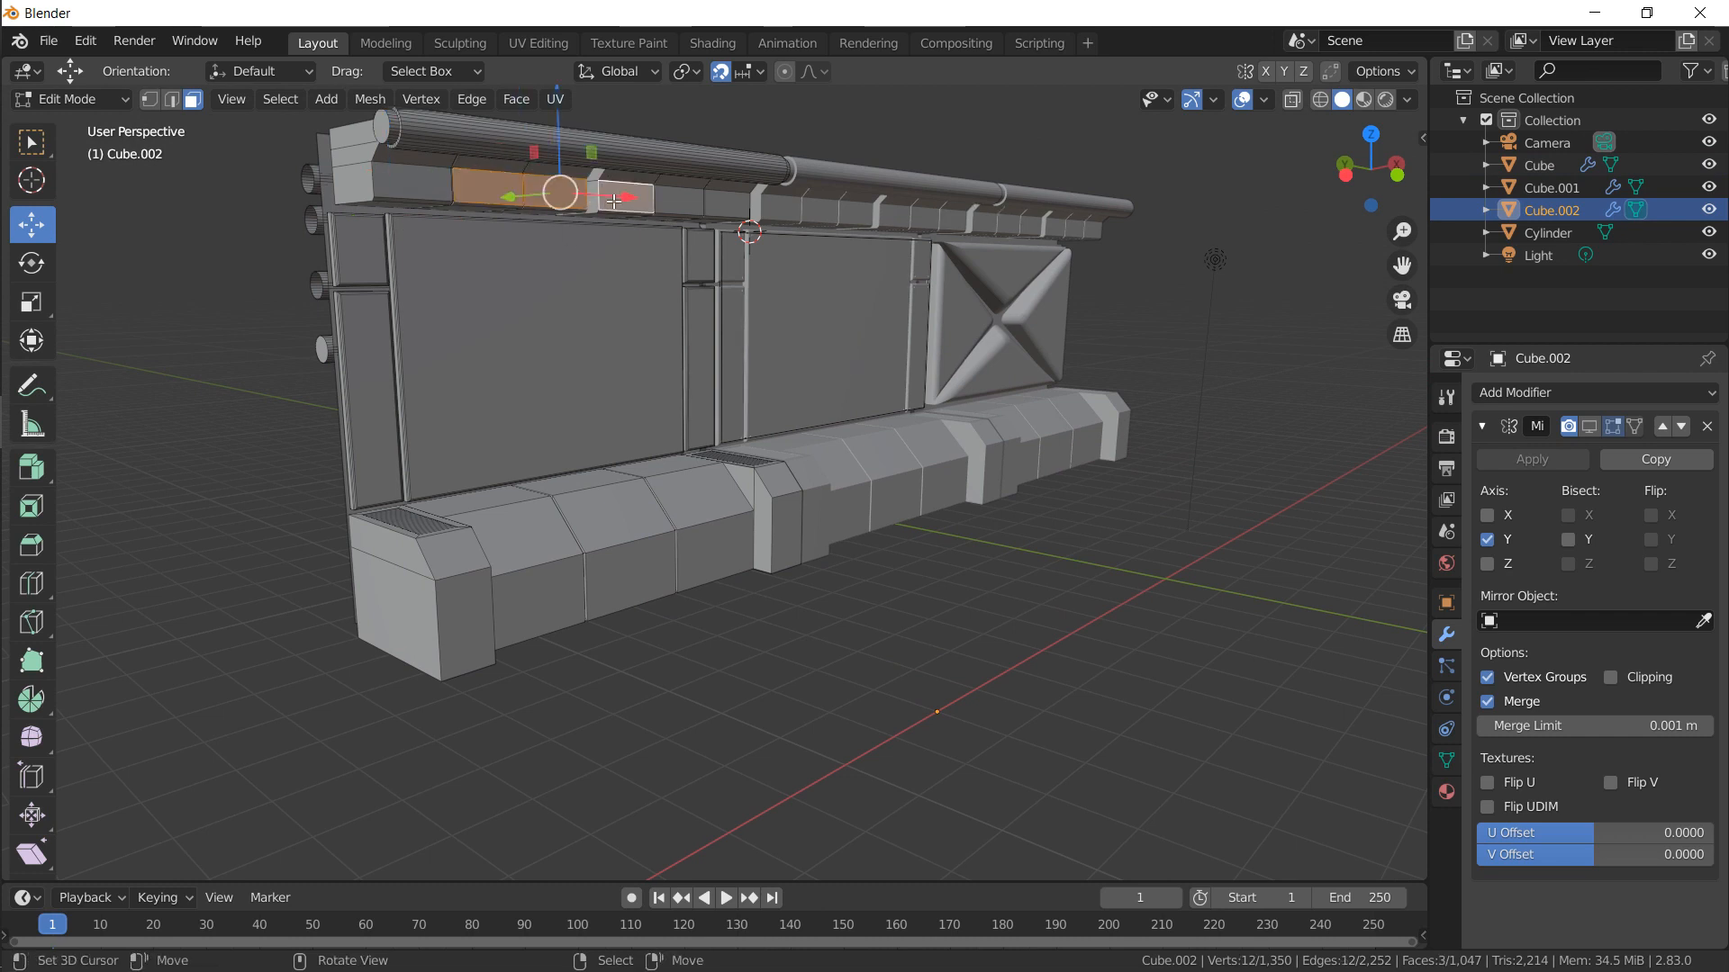
{"action": "key", "text": "ctrl+l"}
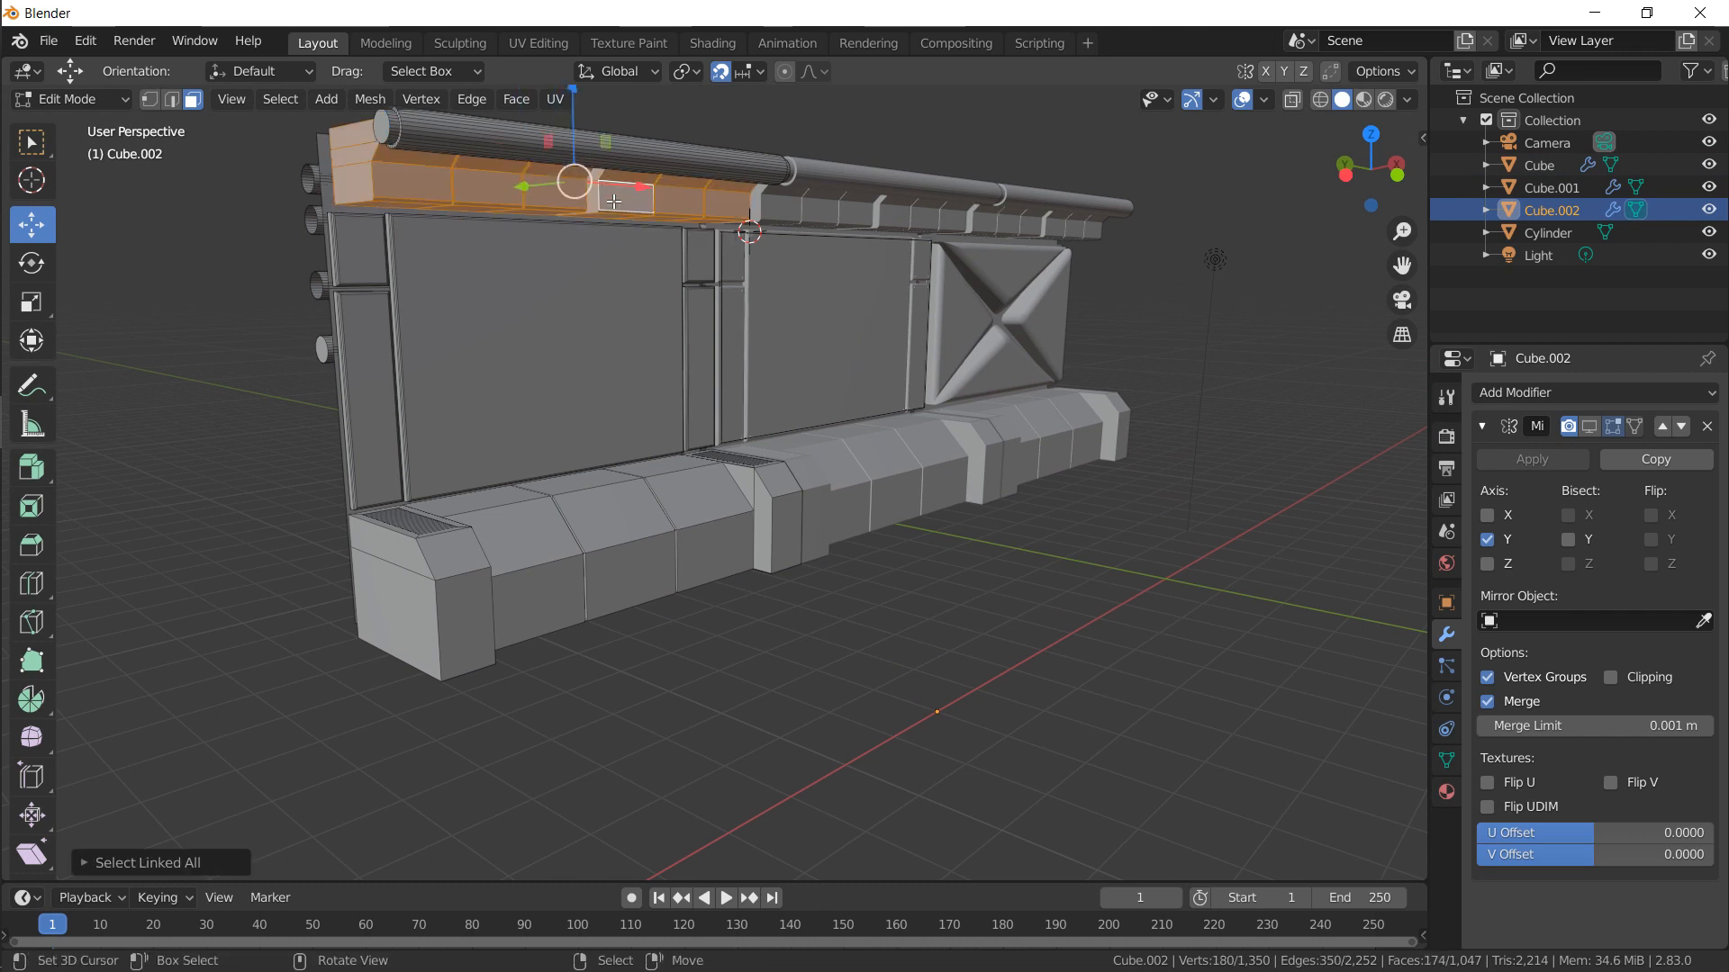
Delete the copy's wall panel by selecting its front faces and all linked geometry and removing the faces
{"action": "middle_click_drag", "start_coordinate": [613, 201], "coordinate": [477, 331]}
{"action": "right_click", "coordinate": [477, 331]}
{"action": "key", "text": "x"}
{"action": "left_click", "coordinate": [482, 269]}
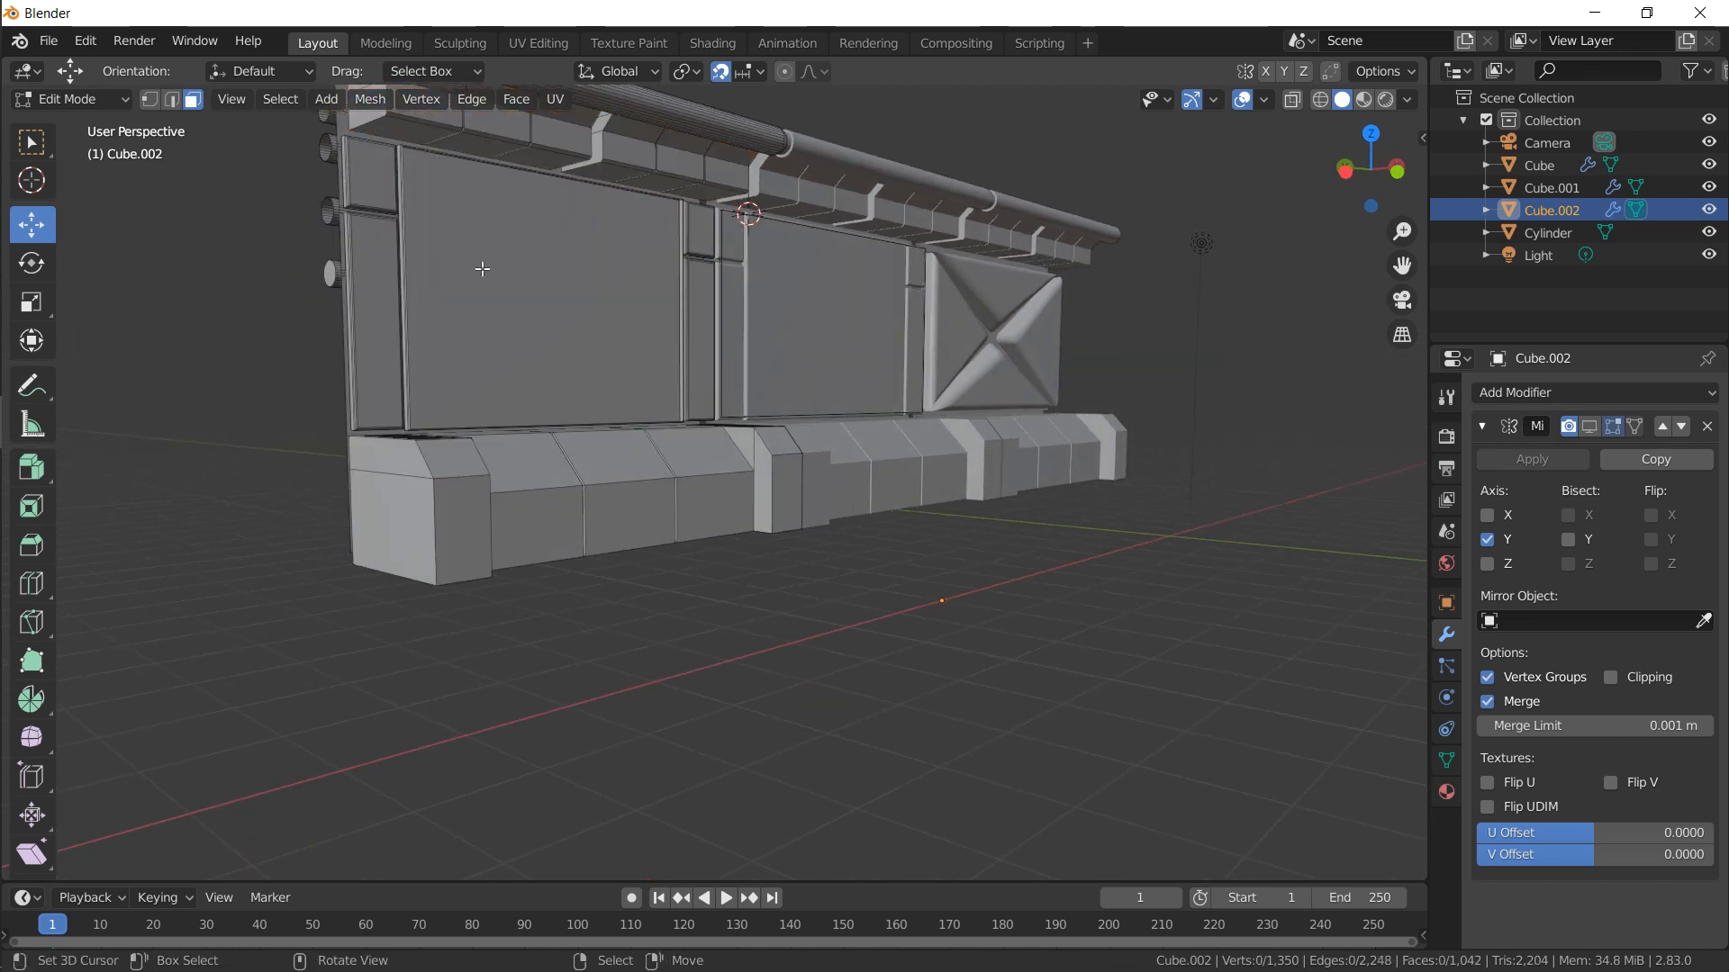
{"action": "key", "text": "c"}
{"action": "mouse_move", "coordinate": [476, 311]}
{"action": "left_mouse_down"}
{"action": "mouse_move", "coordinate": [413, 262]}
{"action": "mouse_move", "coordinate": [676, 273]}
{"action": "left_mouse_up"}
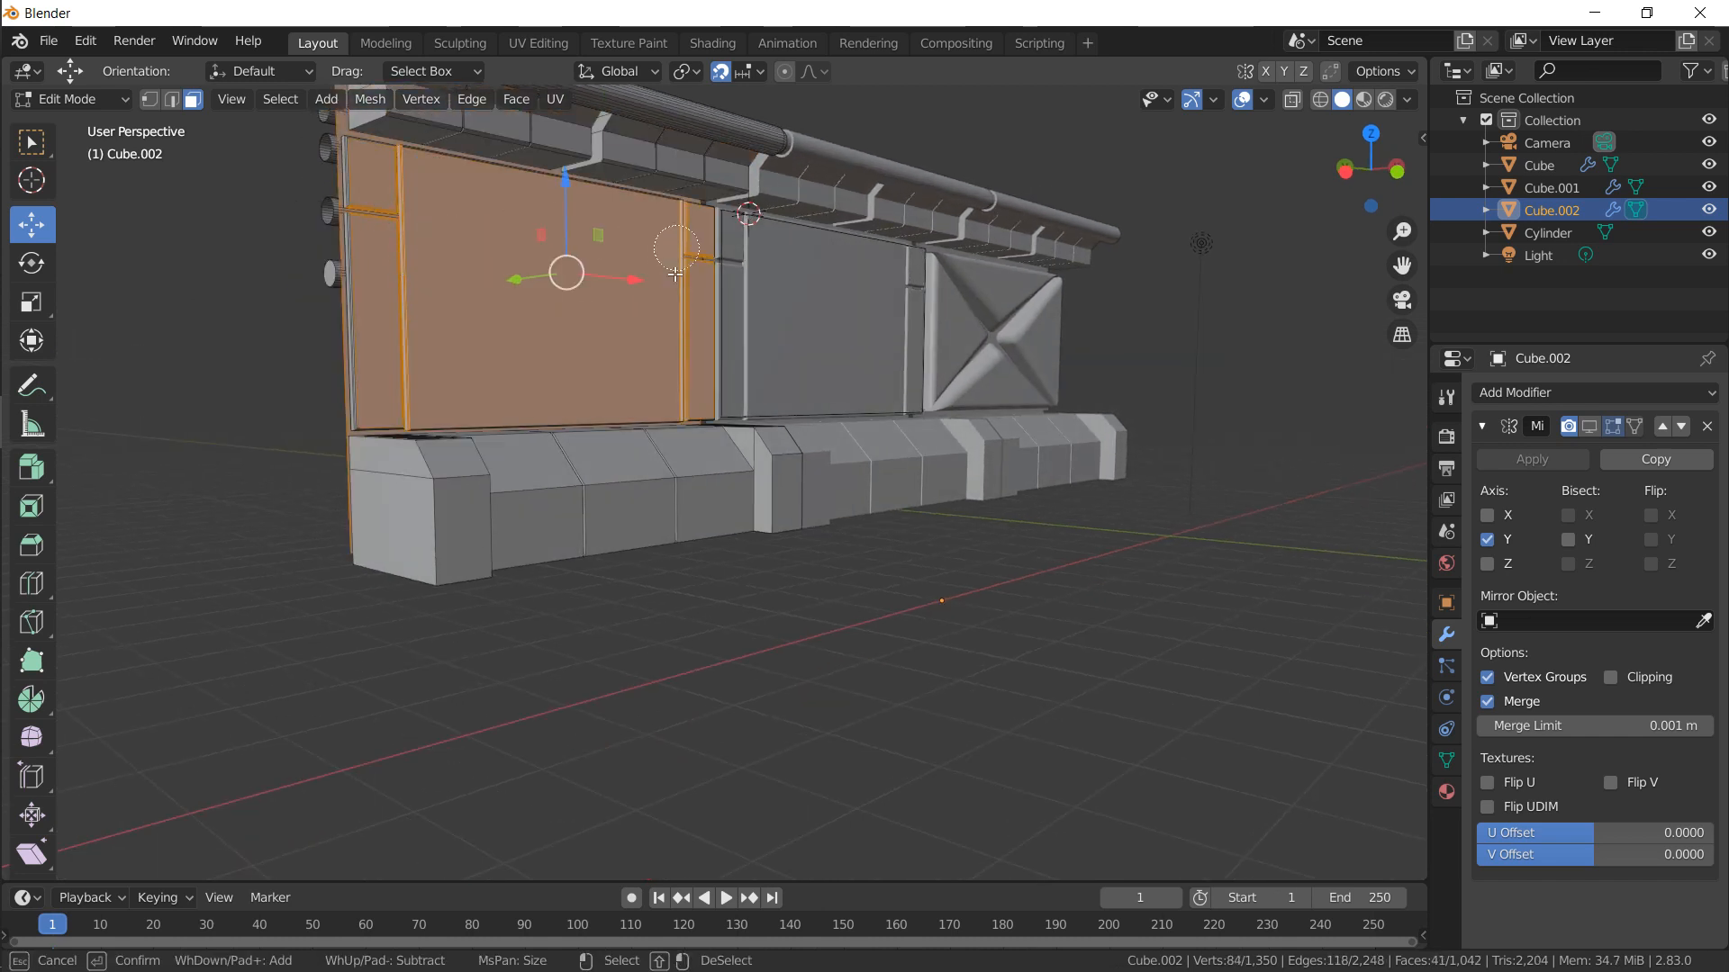
{"action": "right_click", "coordinate": [512, 358]}
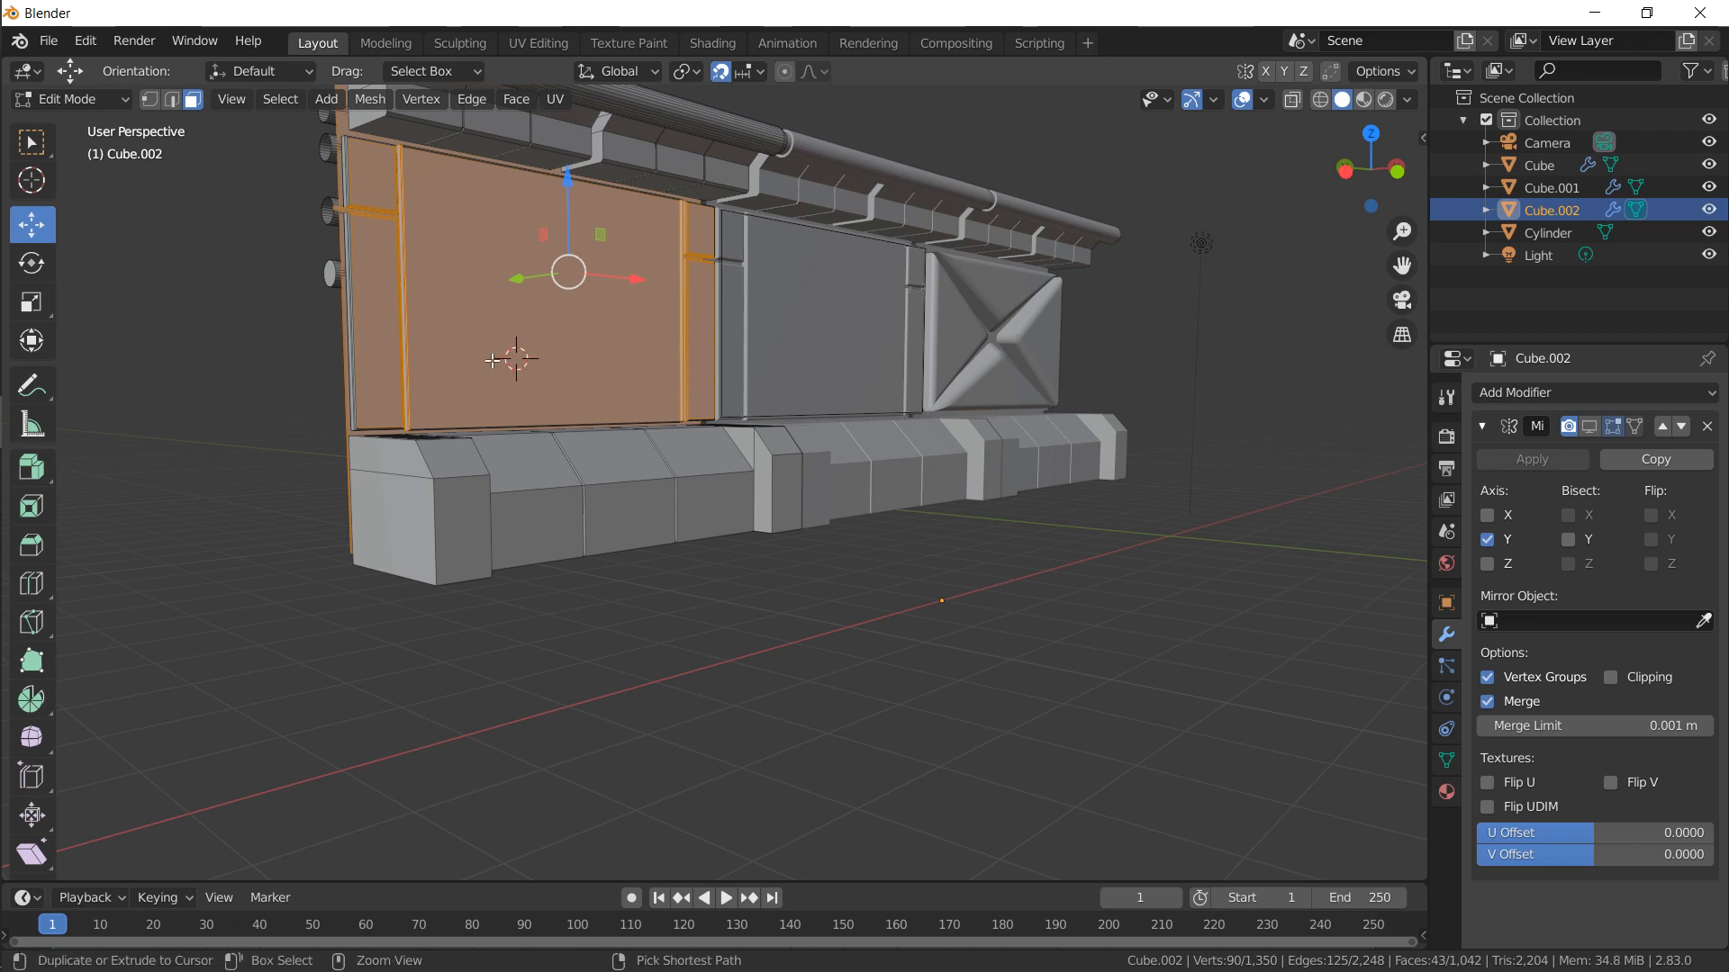
{"action": "key", "text": "ctrl+l"}
{"action": "key", "text": "x"}
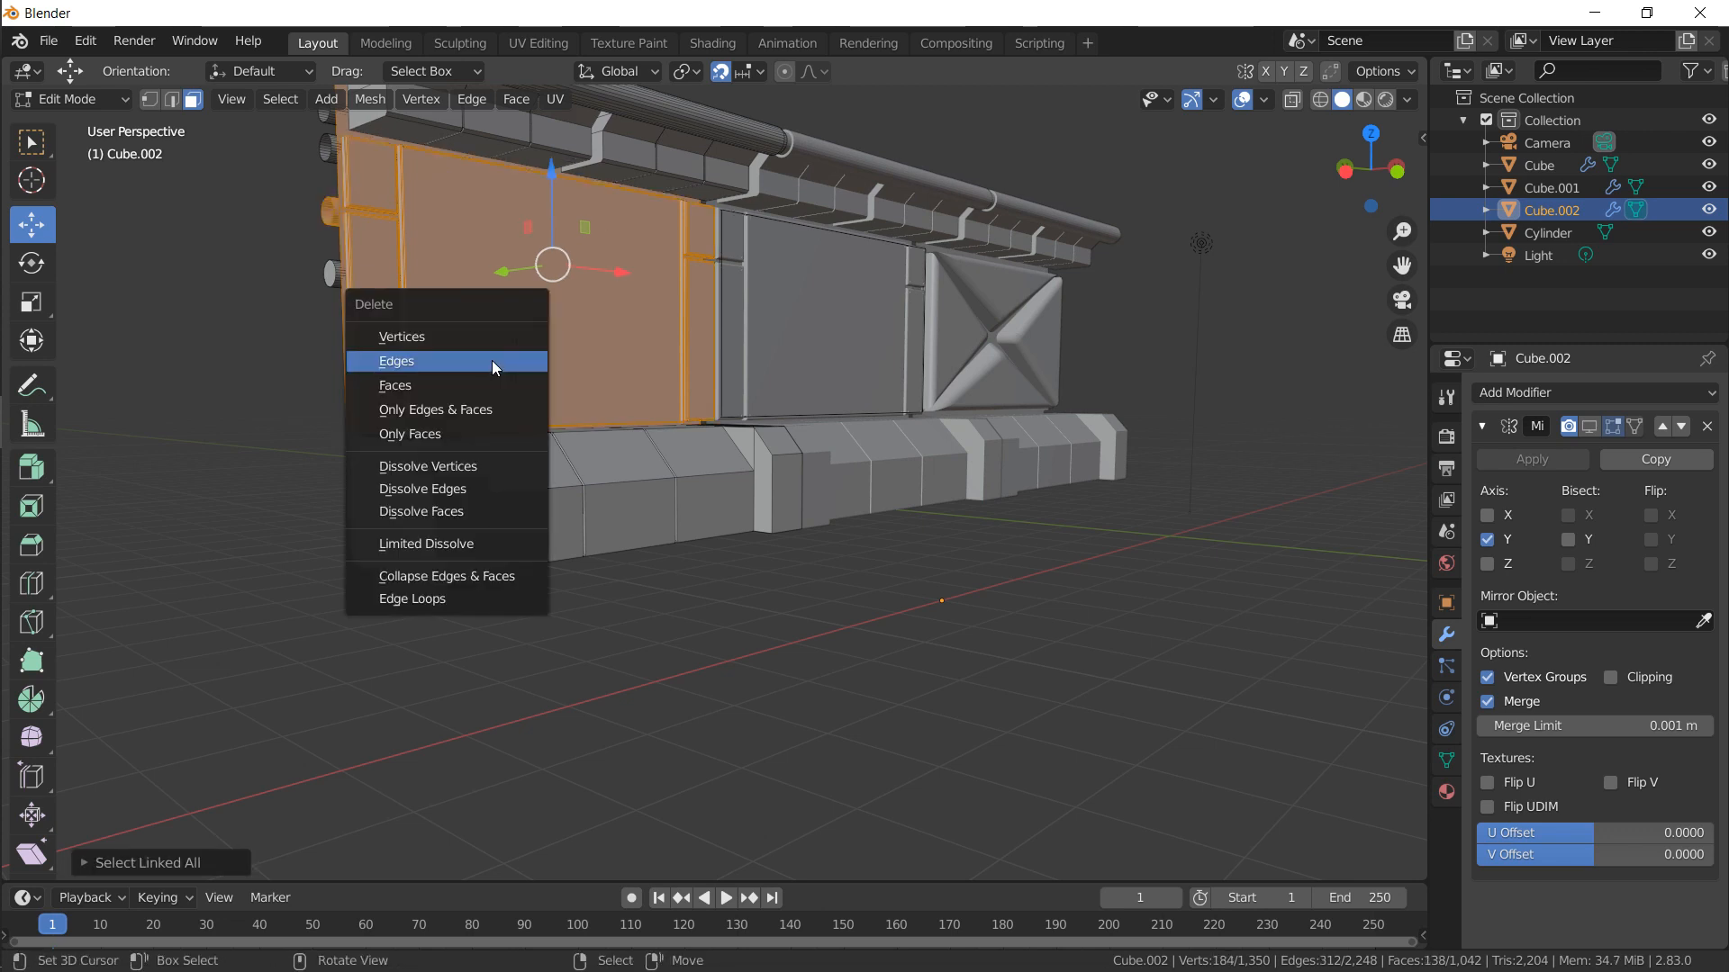
{"action": "left_click", "coordinate": [489, 385]}
With X-ray on, select the base's middle sections between the two end blocks and delete their faces
{"action": "middle_click_drag", "start_coordinate": [603, 326], "coordinate": [523, 466]}
{"action": "left_click", "coordinate": [393, 591]}
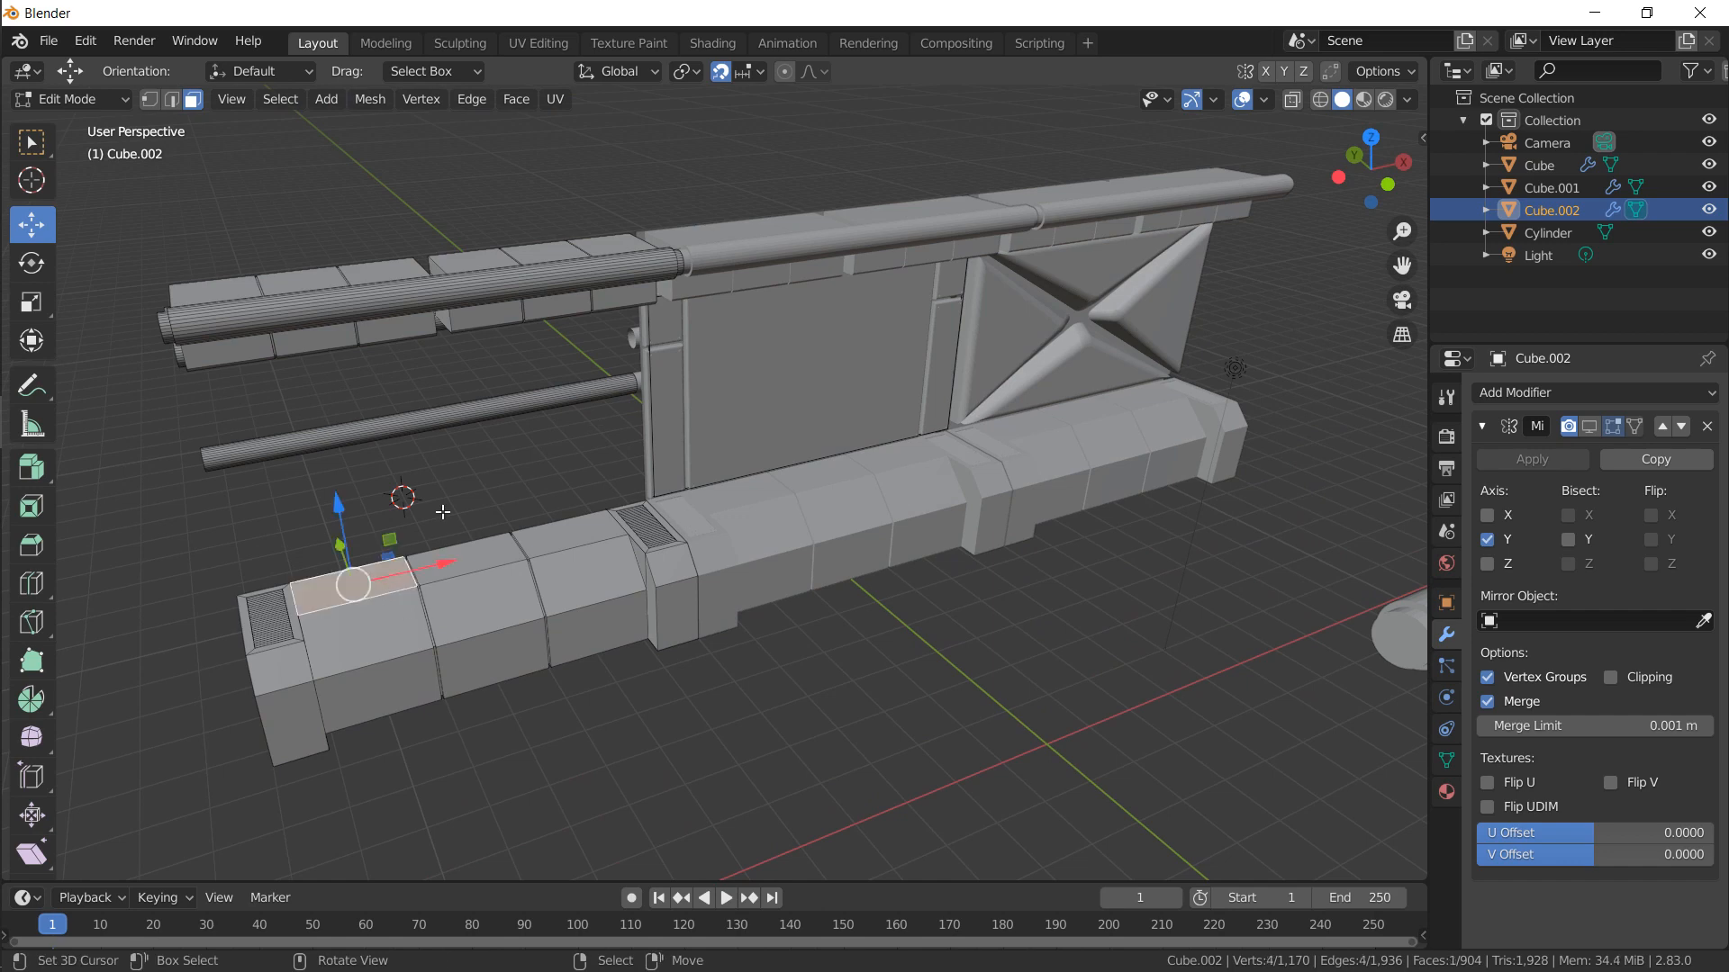
{"action": "left_click", "coordinate": [1293, 100]}
{"action": "key", "text": "c"}
{"action": "mouse_move", "coordinate": [324, 648]}
{"action": "left_mouse_down"}
{"action": "mouse_move", "coordinate": [546, 564]}
{"action": "mouse_move", "coordinate": [561, 518]}
{"action": "mouse_move", "coordinate": [518, 592]}
{"action": "left_mouse_up"}
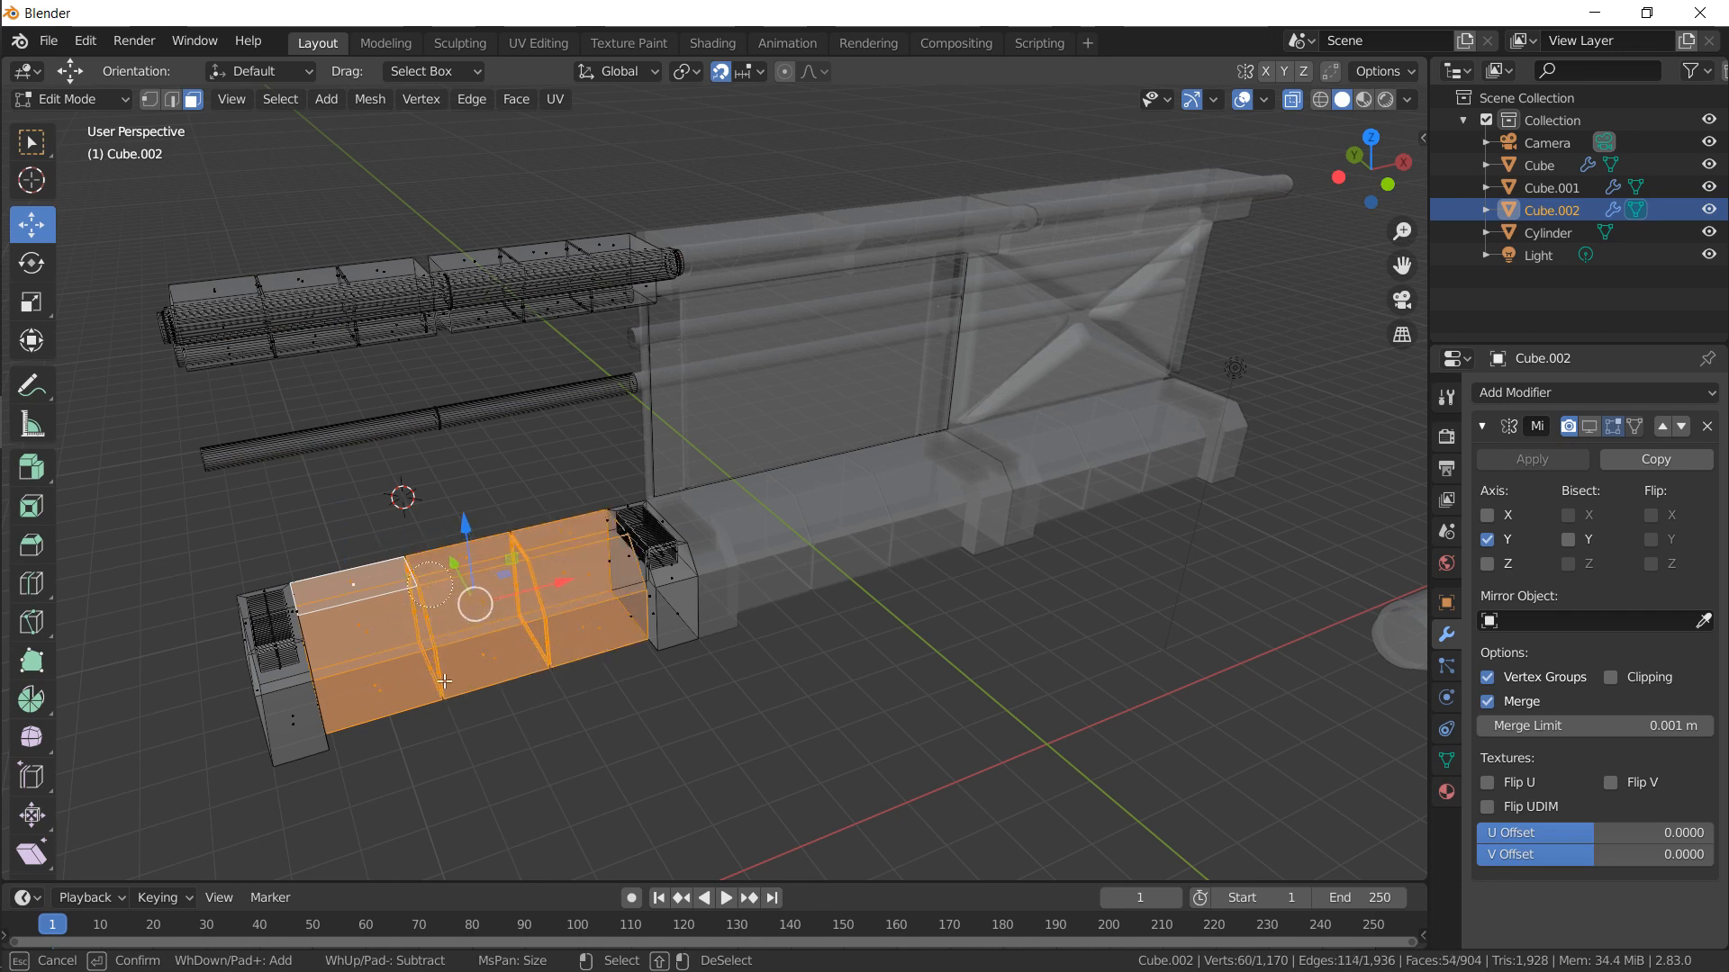
{"action": "key", "text": "Escape"}
{"action": "key", "text": "x"}
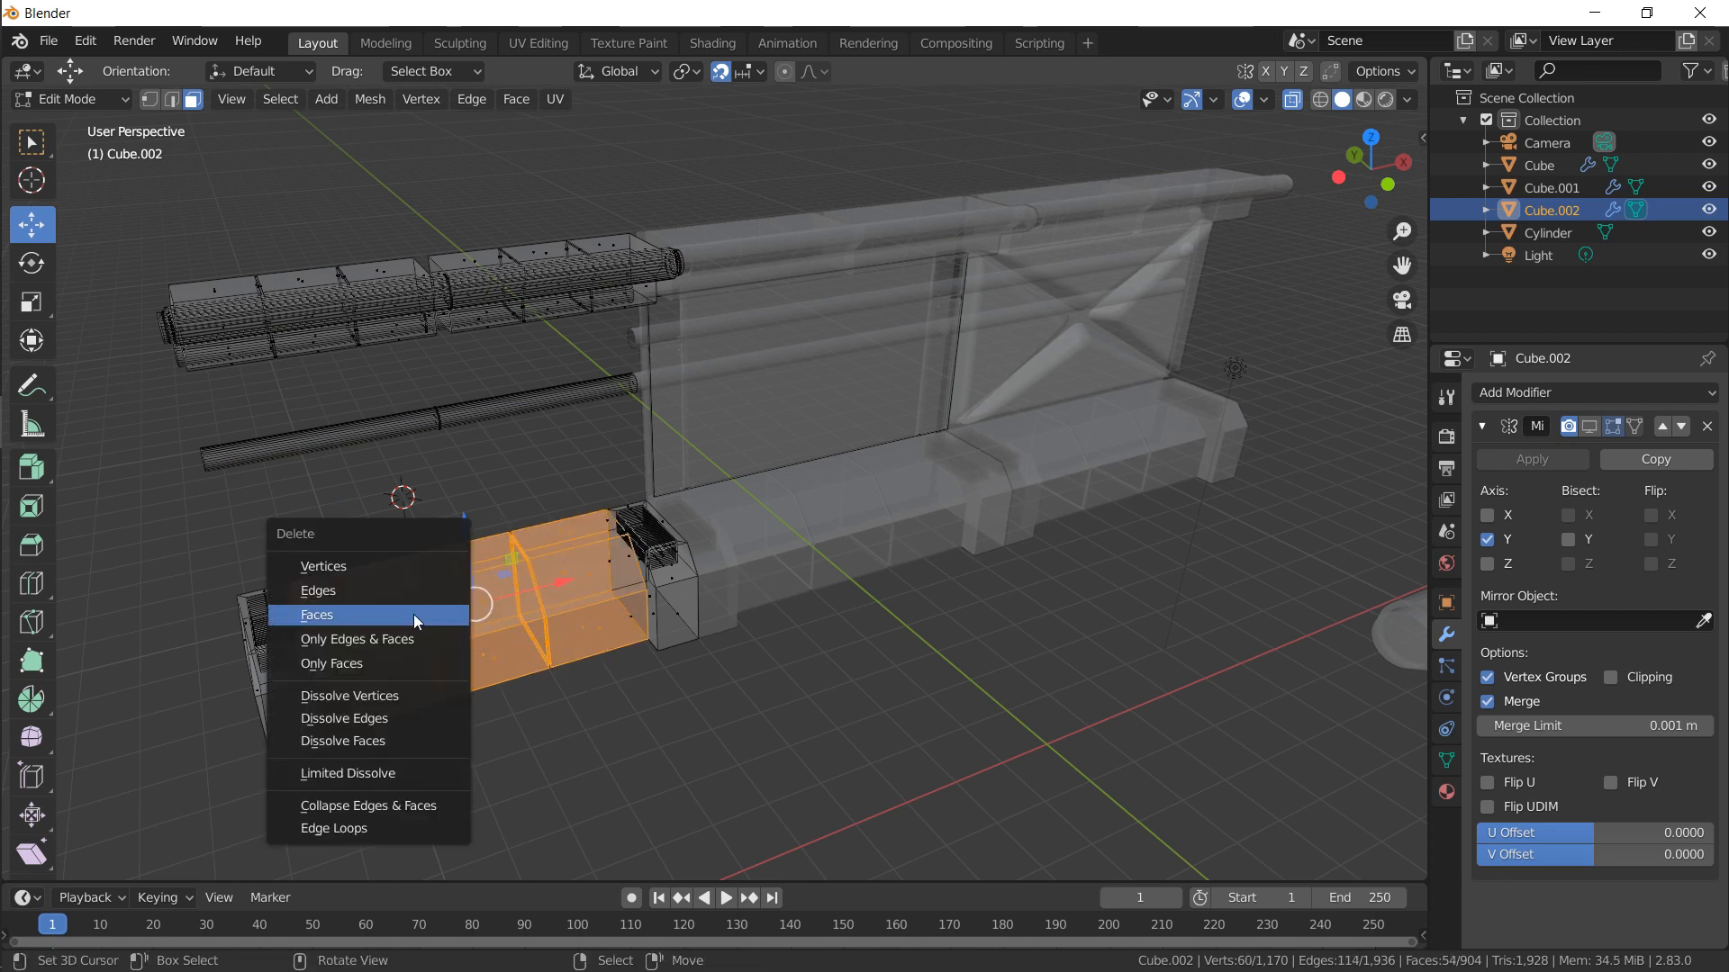
{"action": "left_click", "coordinate": [414, 614]}
Turn X-ray off and fill the open inner sides of both end blocks with faces, working in edge mode
{"action": "middle_click_drag", "start_coordinate": [413, 614], "coordinate": [282, 139]}
{"action": "left_click", "coordinate": [172, 100]}
{"action": "middle_click_drag", "start_coordinate": [360, 261], "coordinate": [714, 346]}
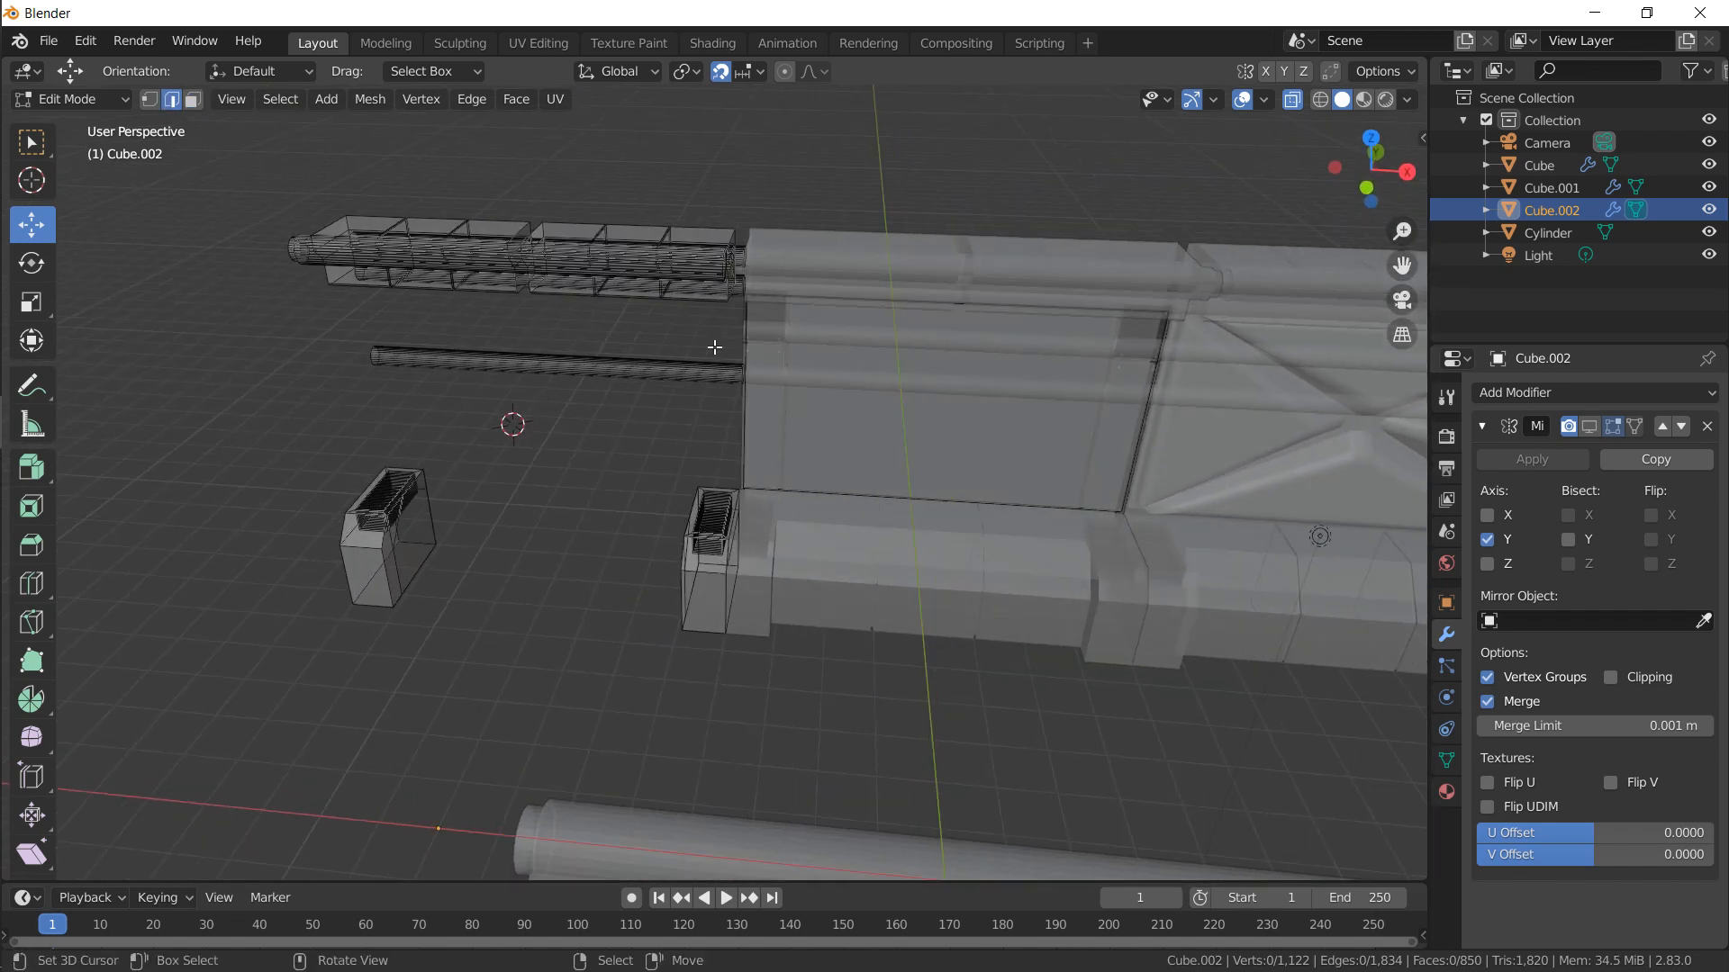
{"action": "left_click", "coordinate": [1292, 100]}
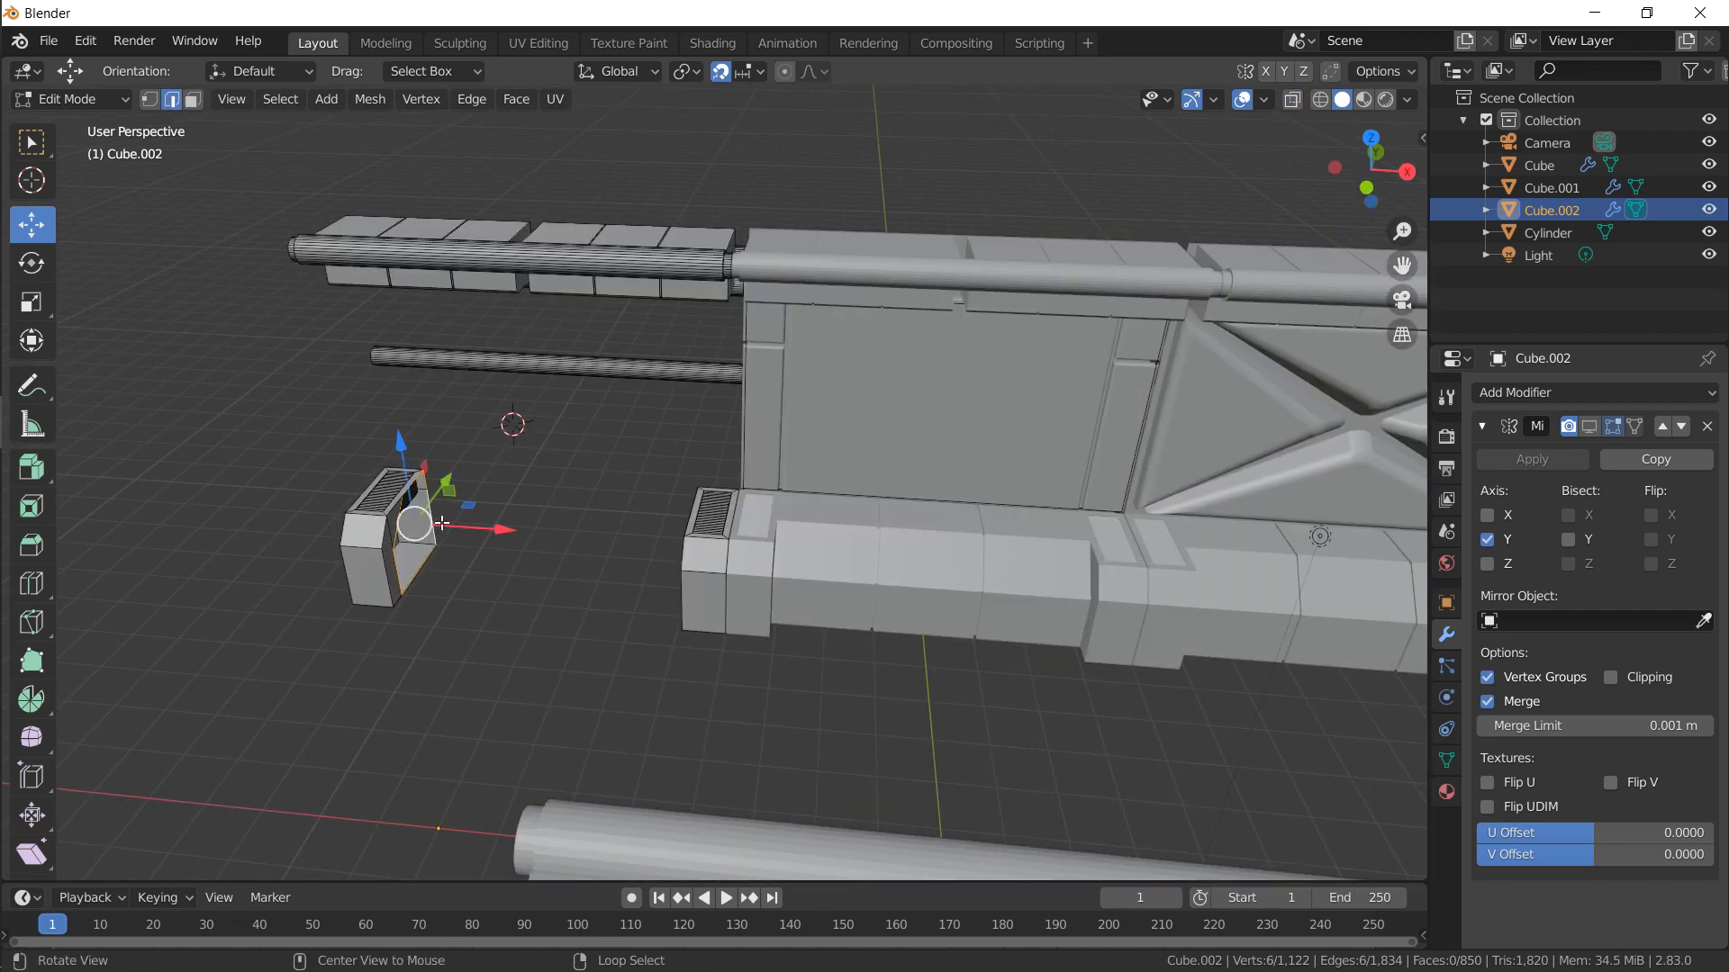
{"action": "key", "text": "f"}
{"action": "middle_click_drag", "start_coordinate": [455, 544], "coordinate": [710, 536]}
{"action": "left_click", "coordinate": [766, 526], "text": "alt"}
{"action": "key", "text": "f"}
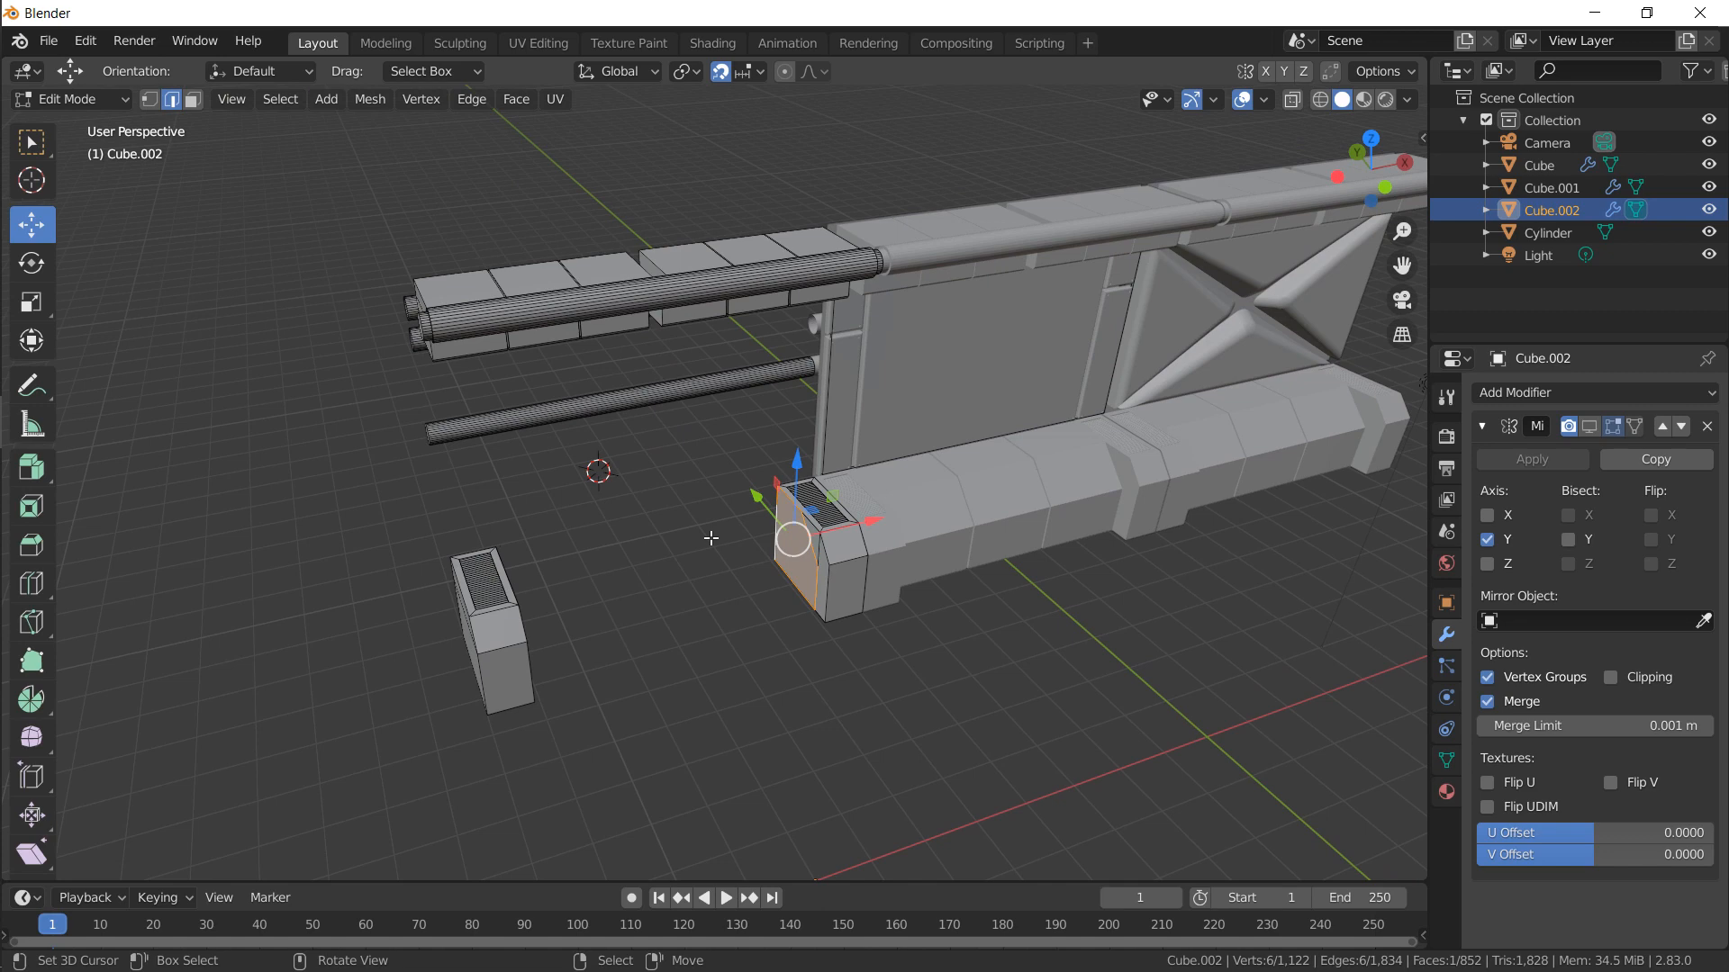
Connect the facing rear corner vertices of the two end blocks with a new edge in vertex mode
{"action": "left_click", "coordinate": [155, 101]}
{"action": "left_click_drag", "start_coordinate": [620, 478], "coordinate": [567, 497], "text": "alt"}
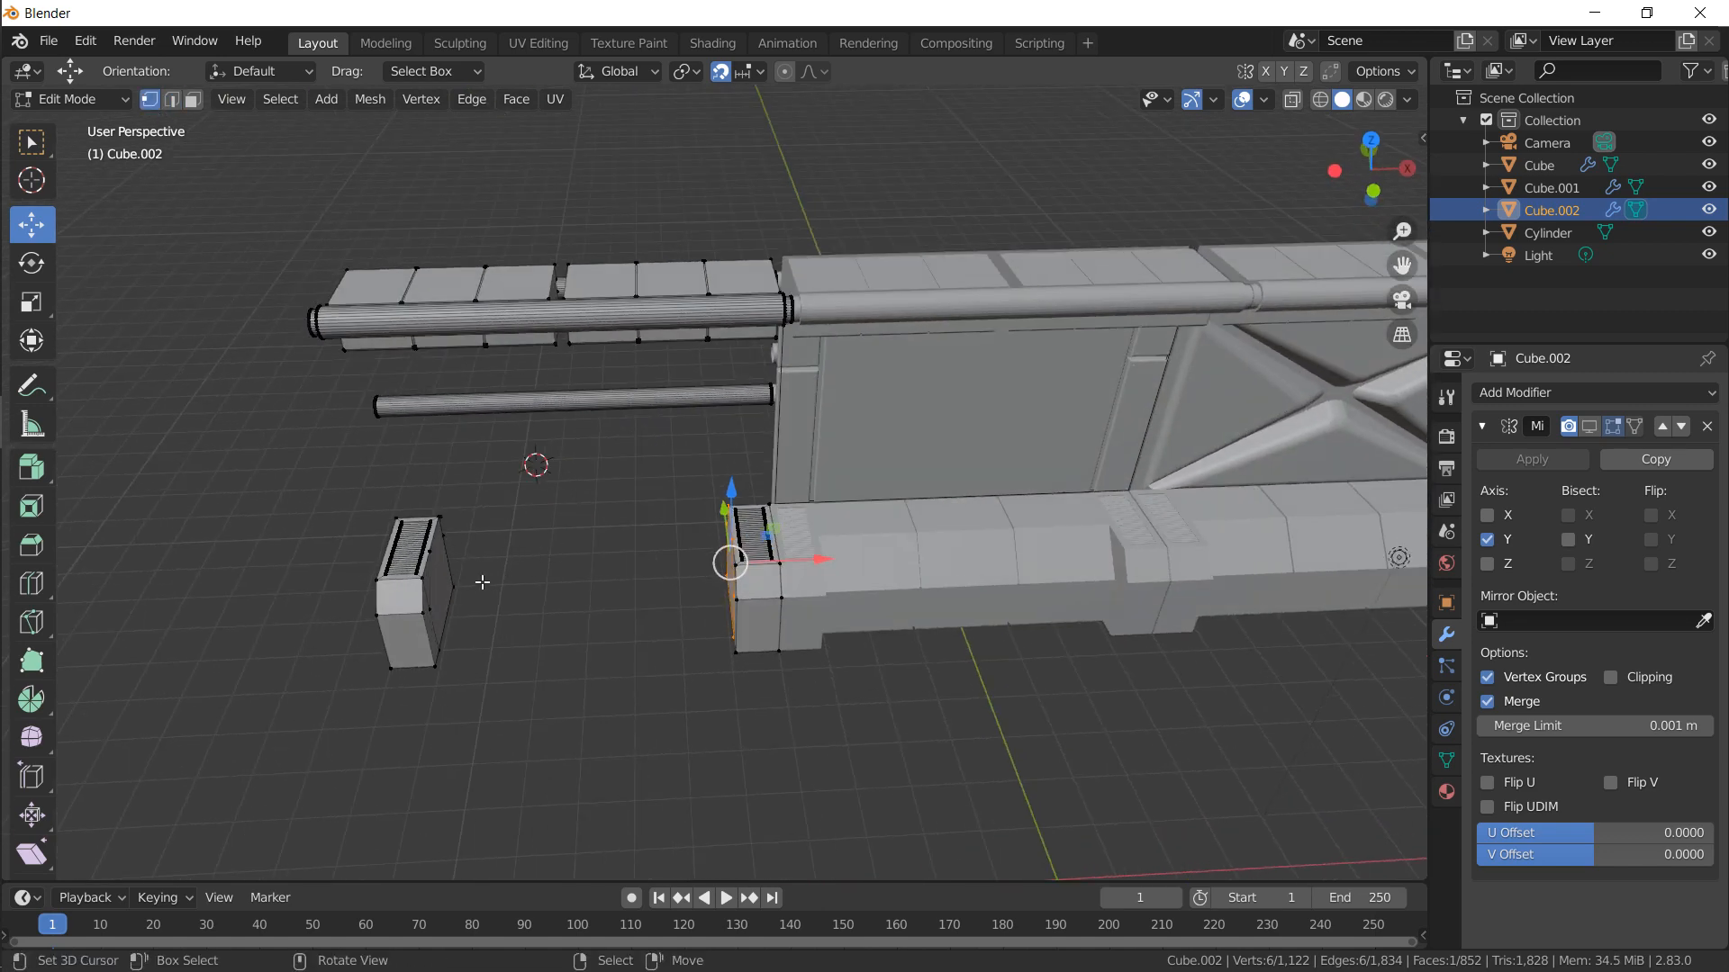
{"action": "right_click", "coordinate": [468, 584]}
{"action": "left_click_drag", "start_coordinate": [513, 584], "coordinate": [718, 567], "text": "alt"}
{"action": "right_click", "coordinate": [755, 552], "text": "shift"}
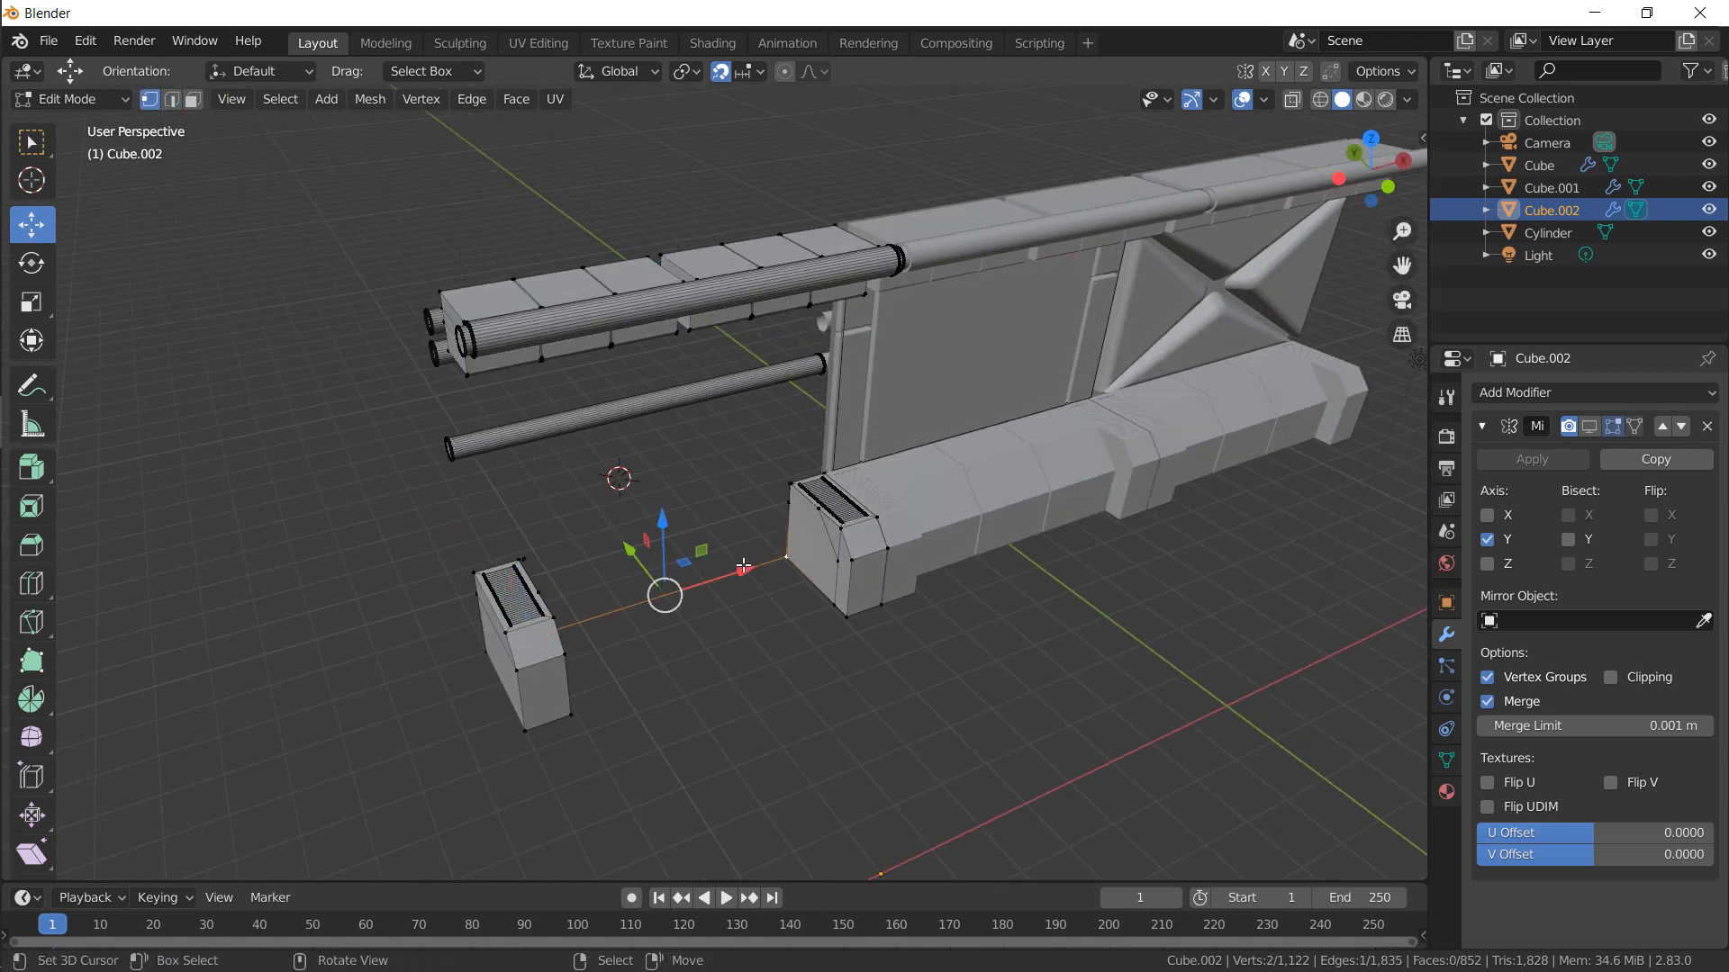
In edge mode, select the connecting edge and the facing rear edges of both end blocks and fill a face between them
{"action": "left_click", "coordinate": [172, 101]}
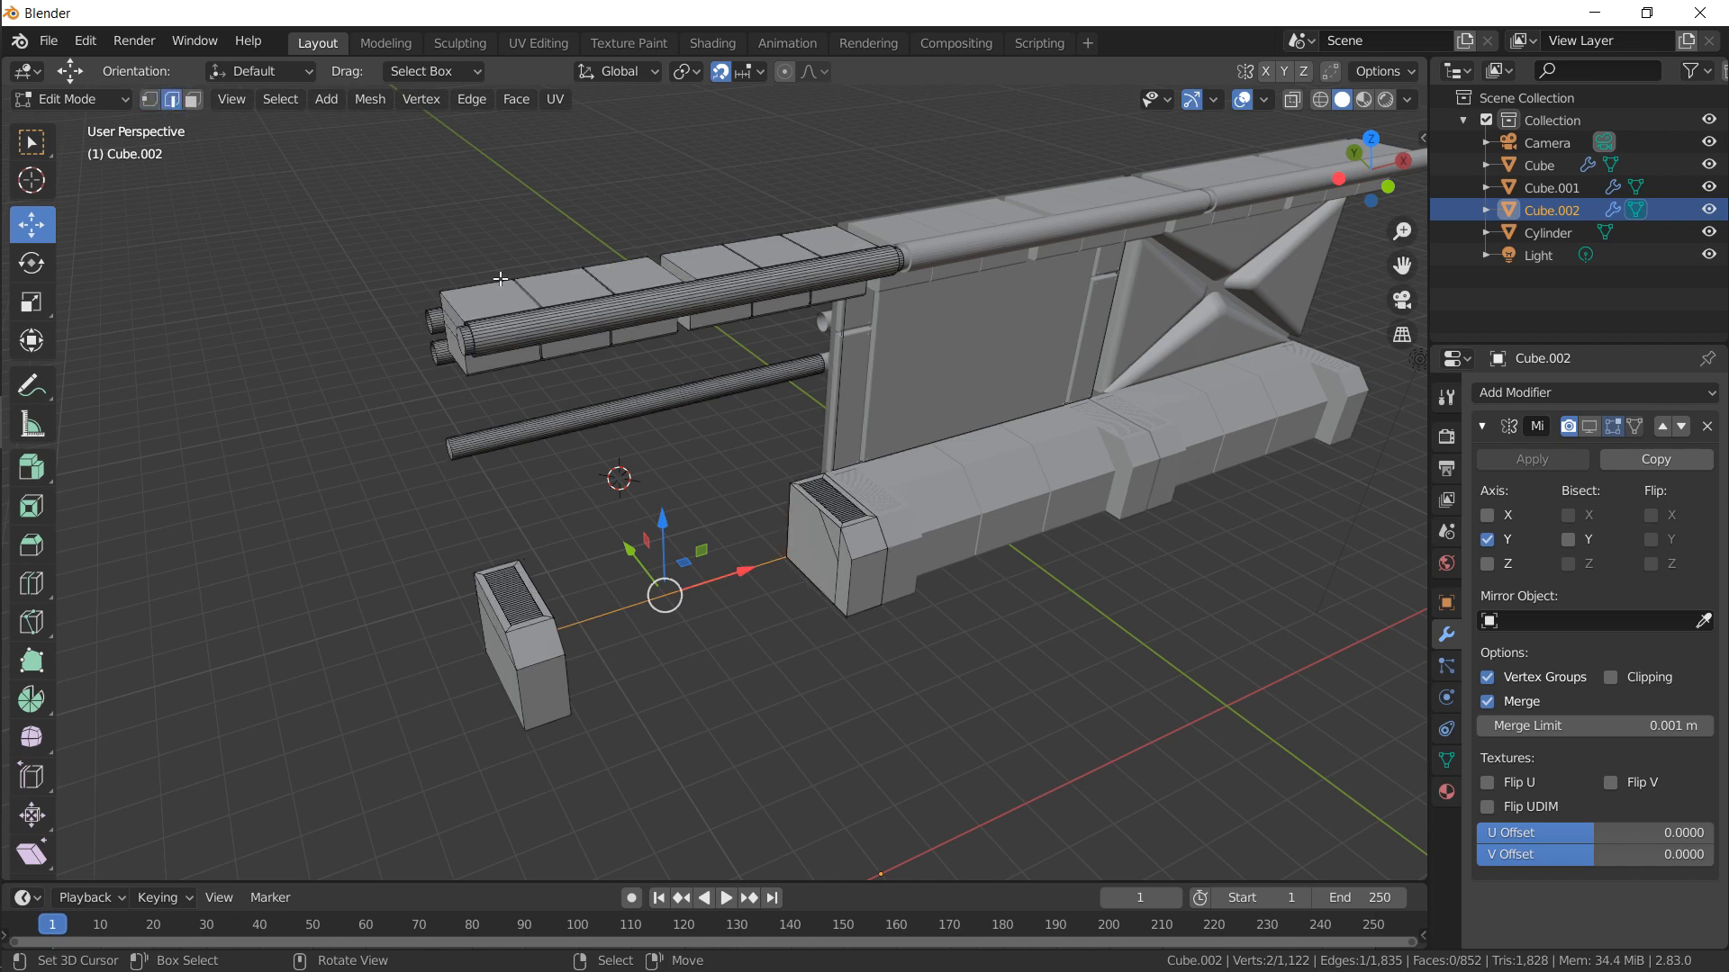
{"action": "right_click", "coordinate": [775, 526], "text": "shift"}
{"action": "middle_click_drag", "start_coordinate": [752, 529], "coordinate": [598, 518]}
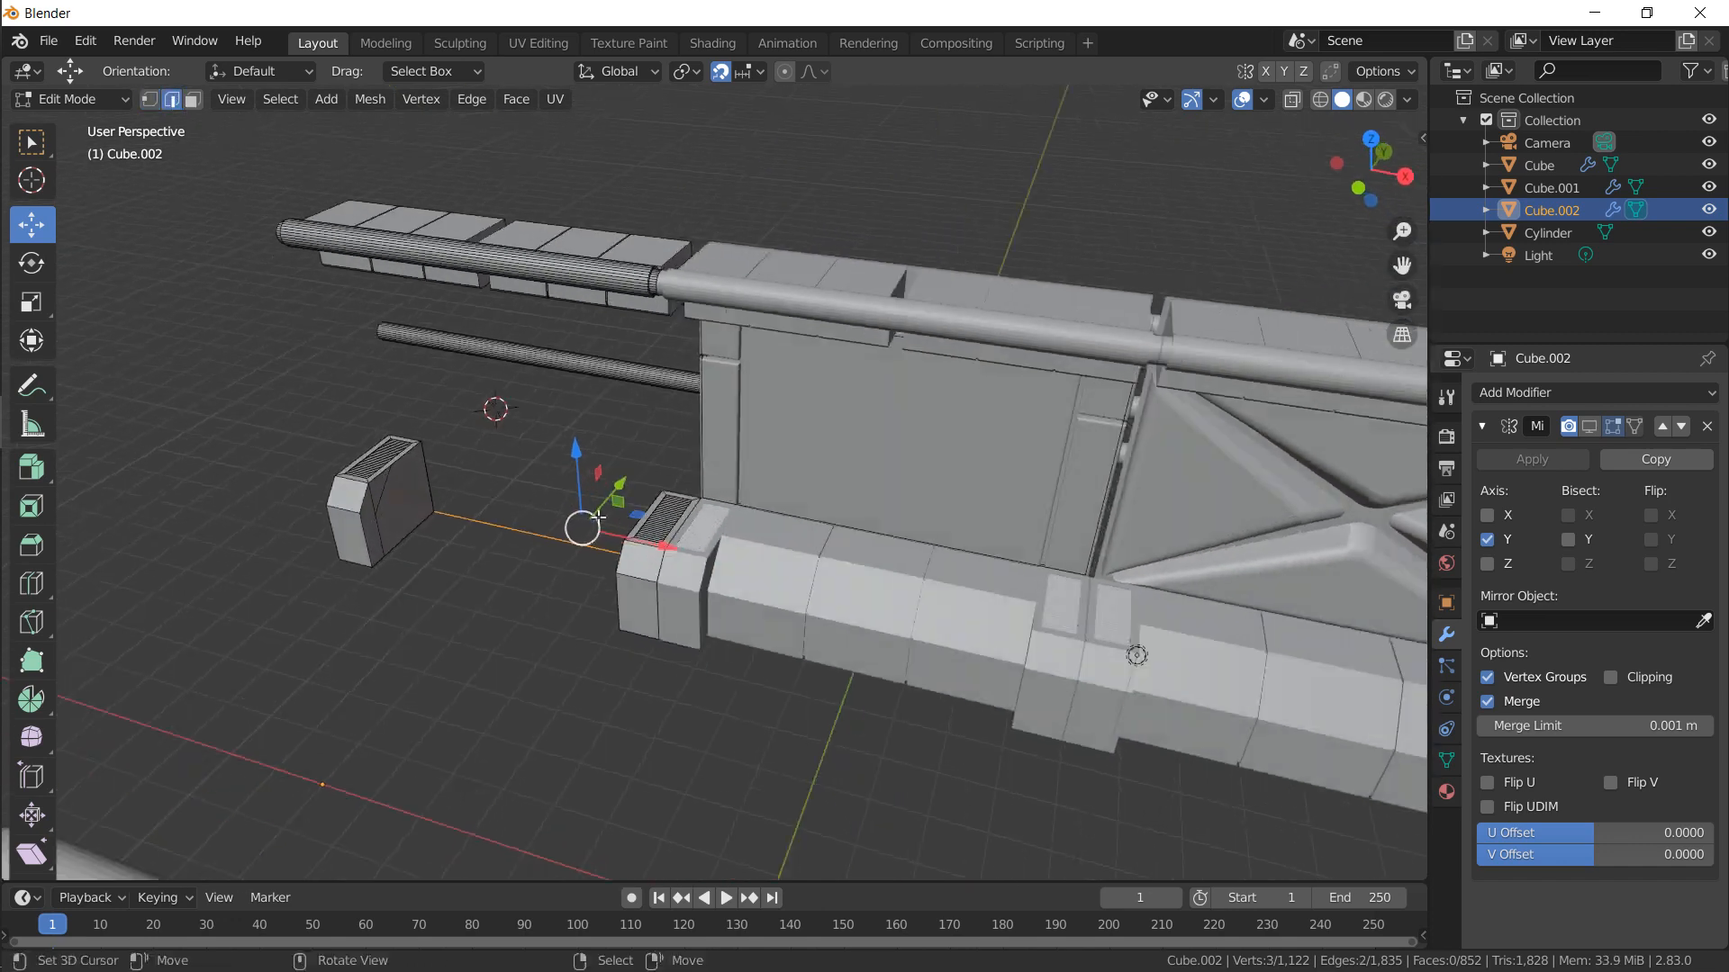
{"action": "scroll", "coordinate": [471, 477], "scroll_direction": "up", "scroll_amount": 3}
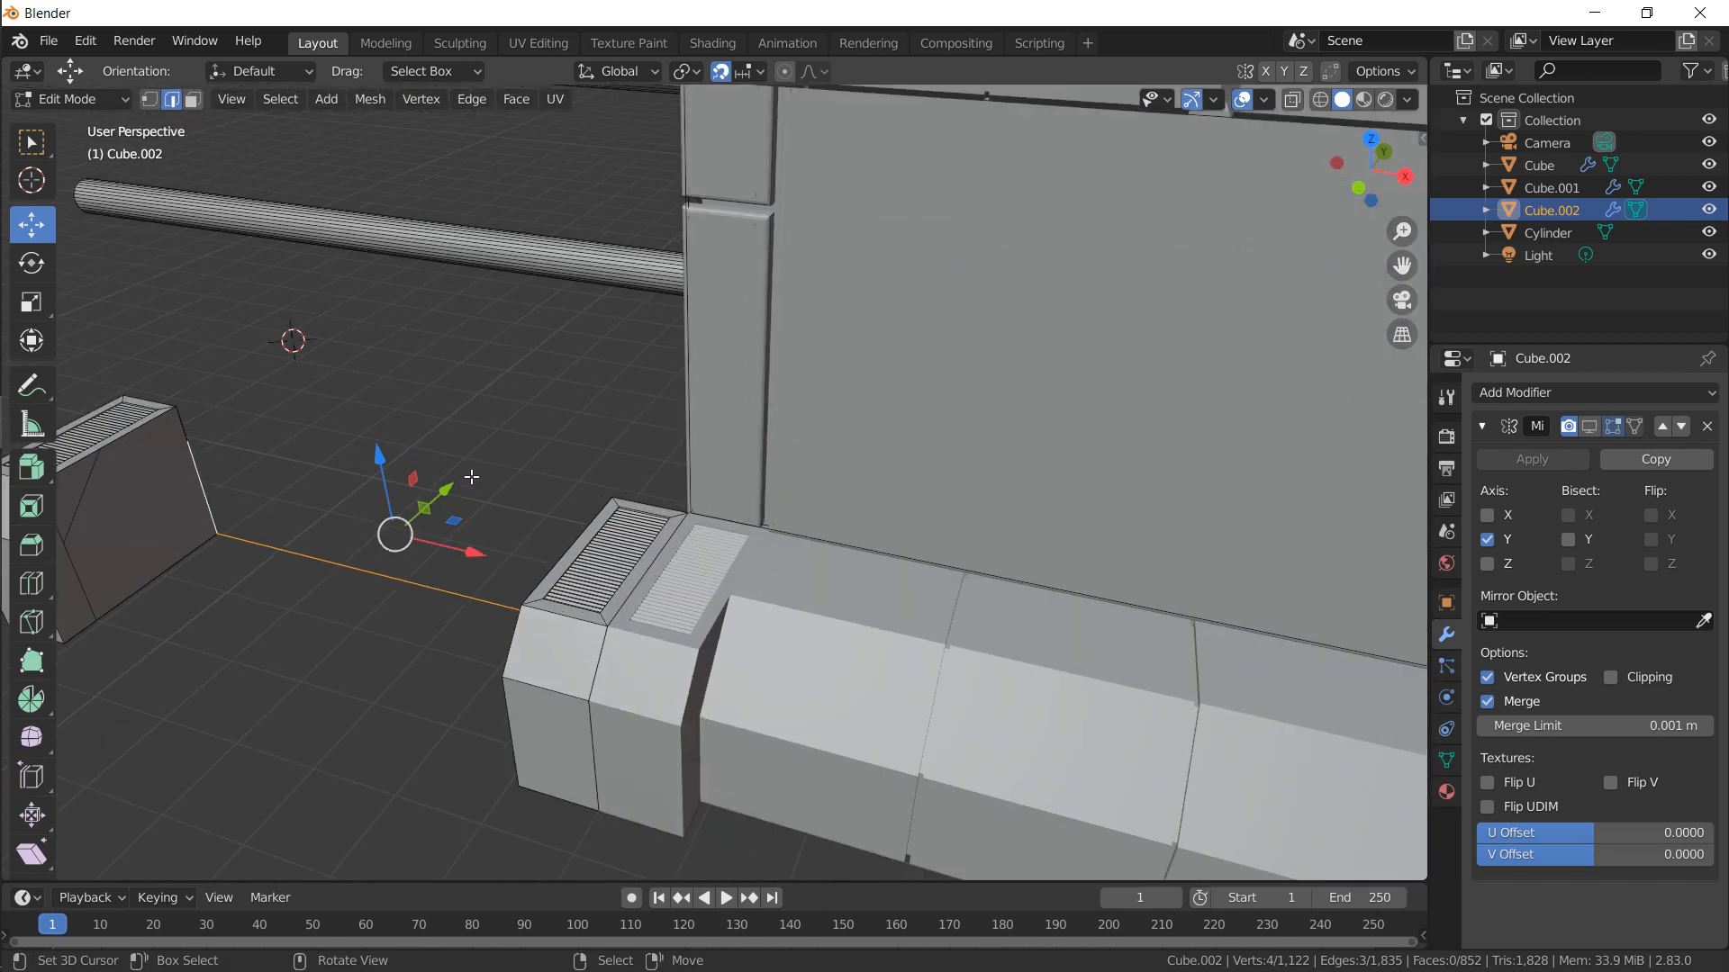
{"action": "left_click_drag", "start_coordinate": [351, 402], "coordinate": [558, 389], "text": "alt+shift"}
{"action": "right_click", "coordinate": [404, 409], "text": "shift"}
{"action": "middle_click_drag", "start_coordinate": [455, 420], "coordinate": [819, 408]}
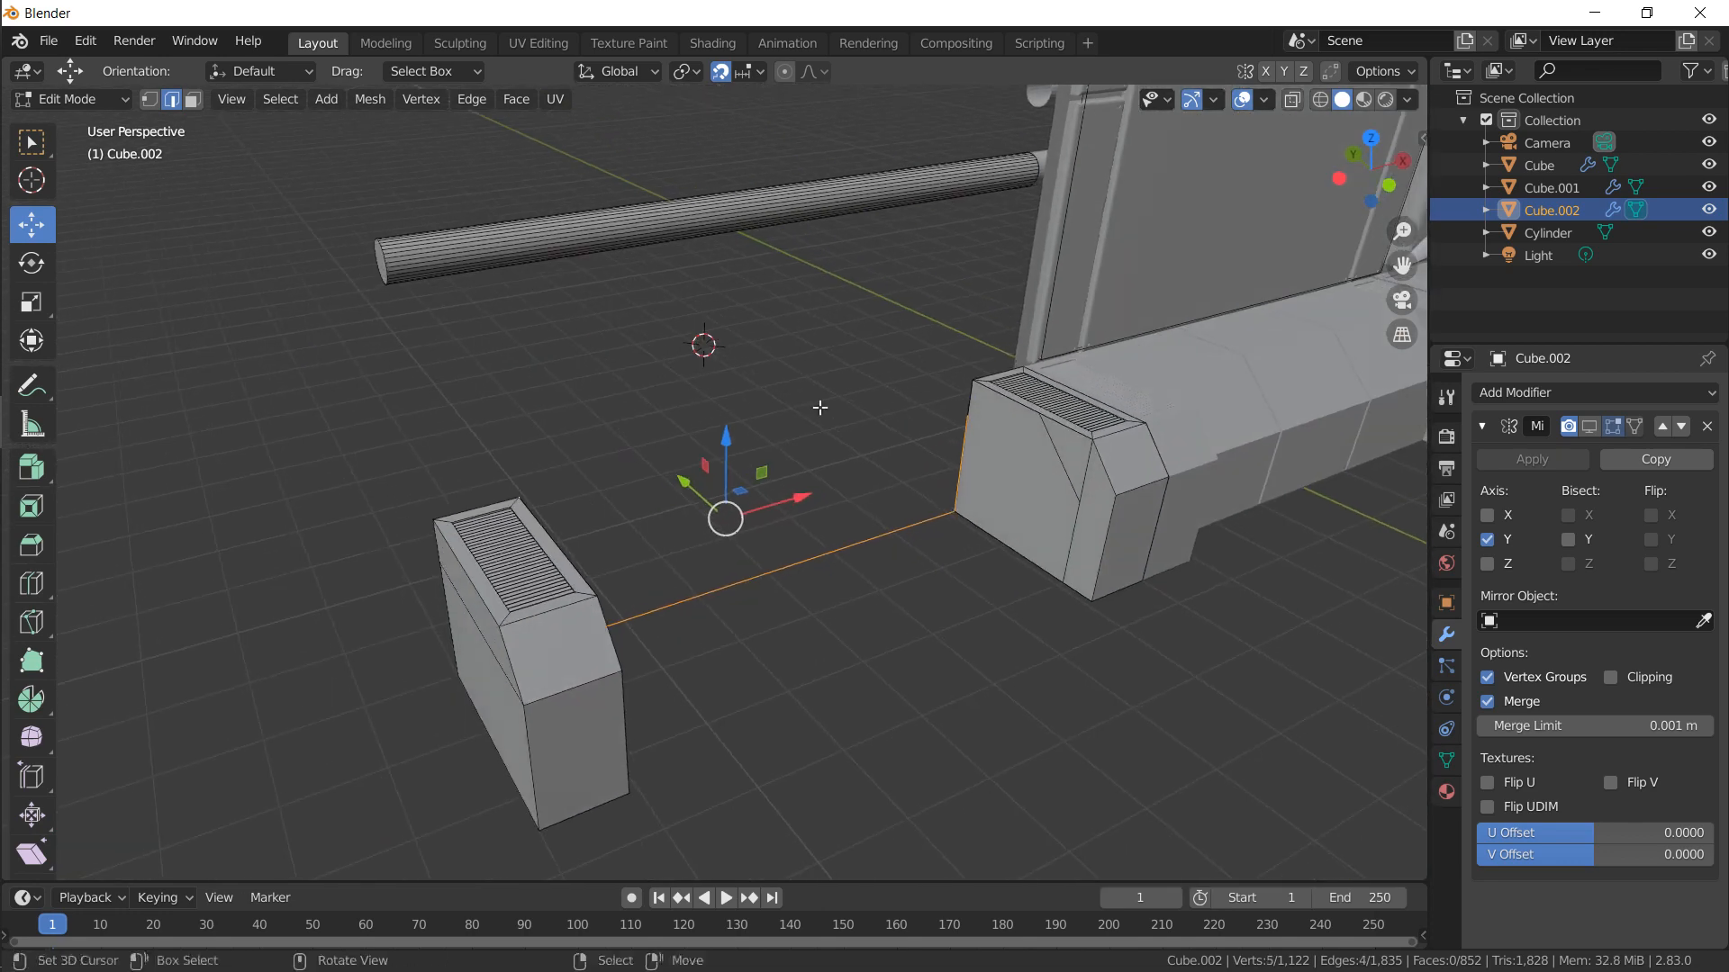
{"action": "key", "text": "f"}
{"action": "right_click", "coordinate": [832, 412]}
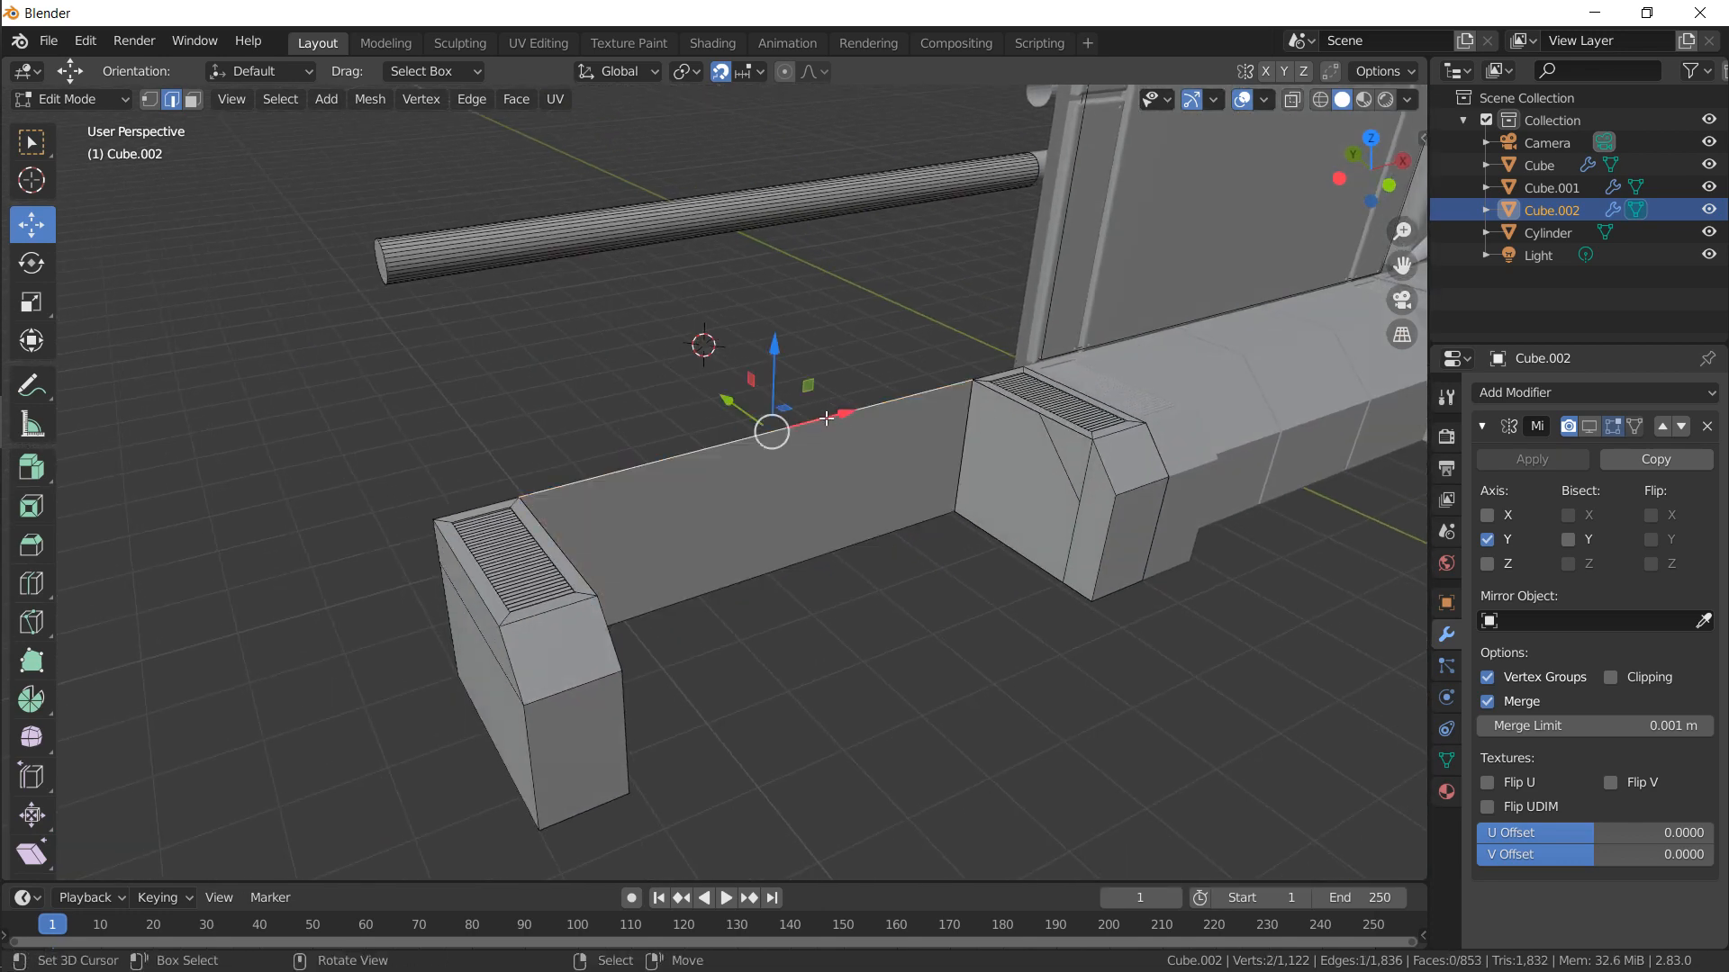
Extrude the new face's top edge up along Z to the top beam, turn snapping off and lower the edge about 0.57 m
{"action": "middle_click_drag", "start_coordinate": [796, 454], "coordinate": [729, 581]}
{"action": "key", "text": "e"}
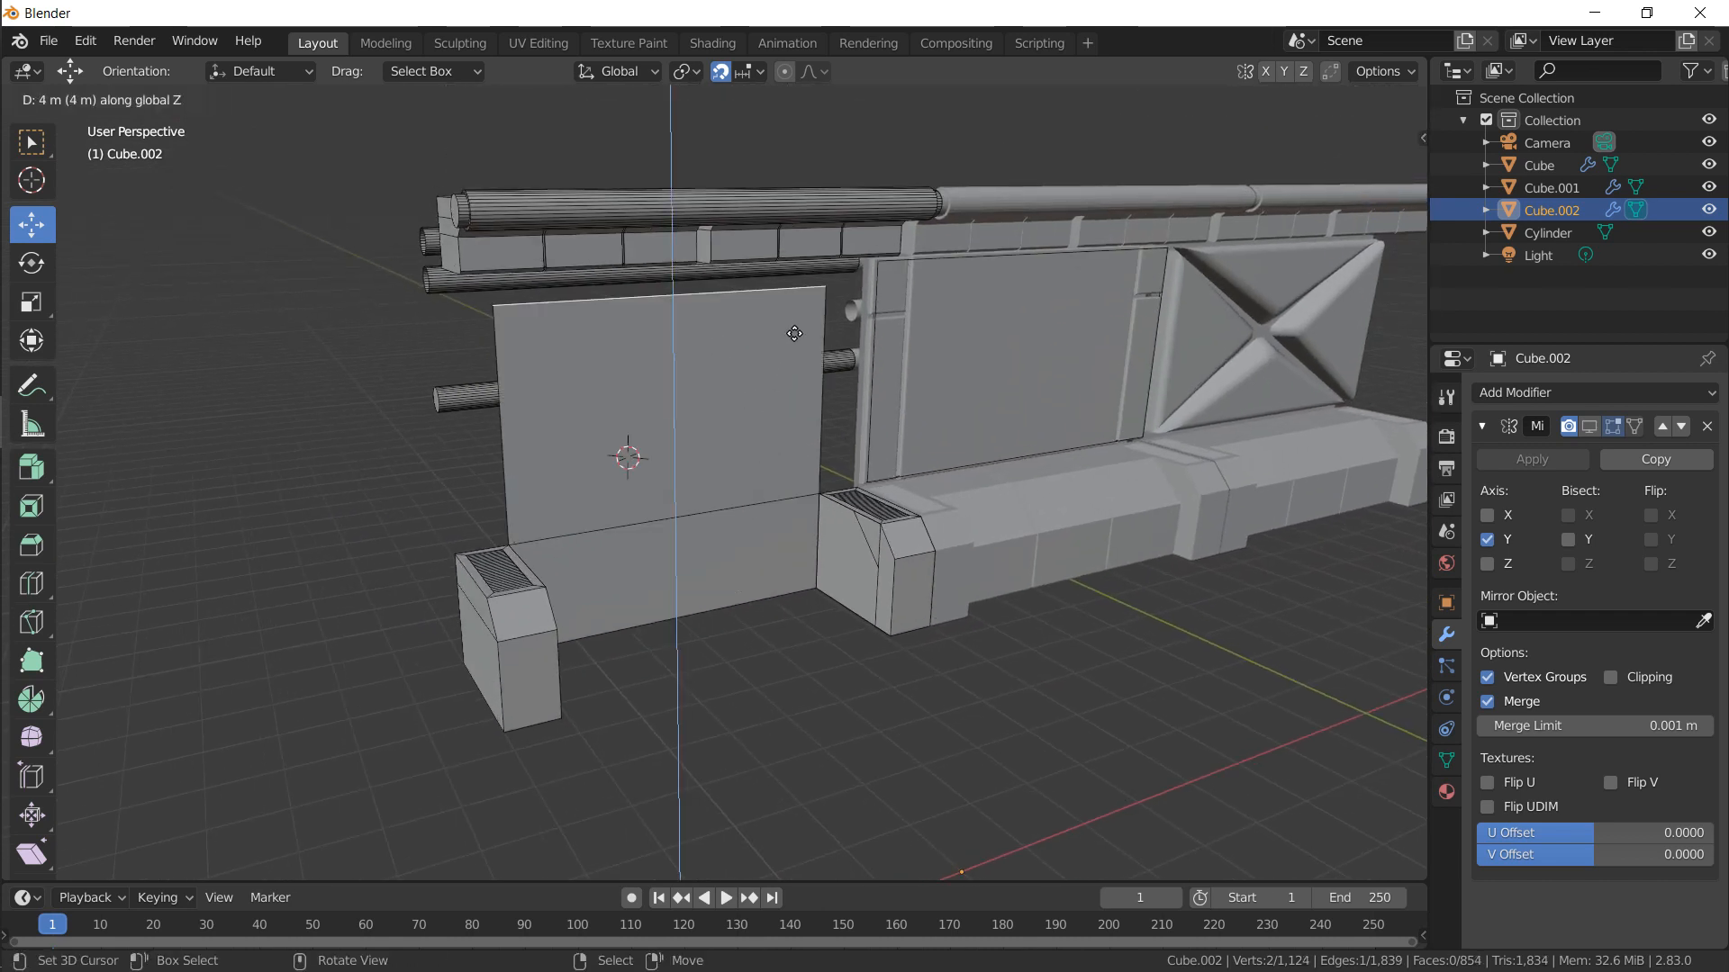
{"action": "left_click", "coordinate": [797, 328]}
{"action": "key", "text": "shift+Tab"}
{"action": "key", "text": "g"}
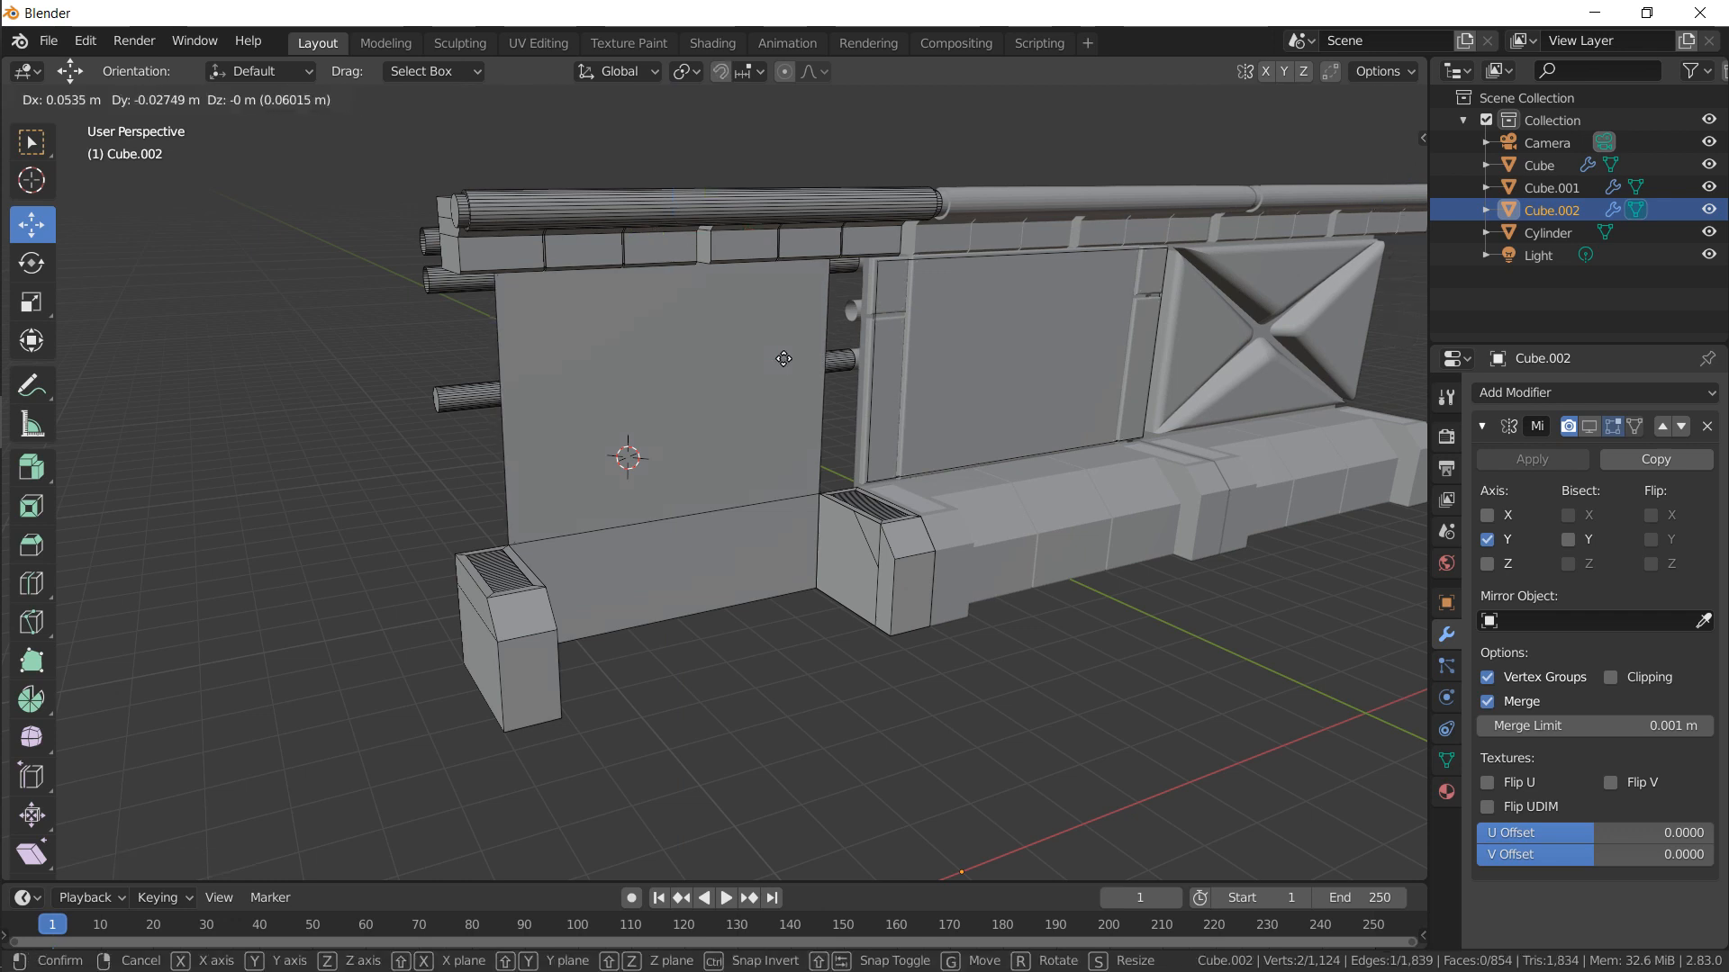
{"action": "key", "text": "z"}
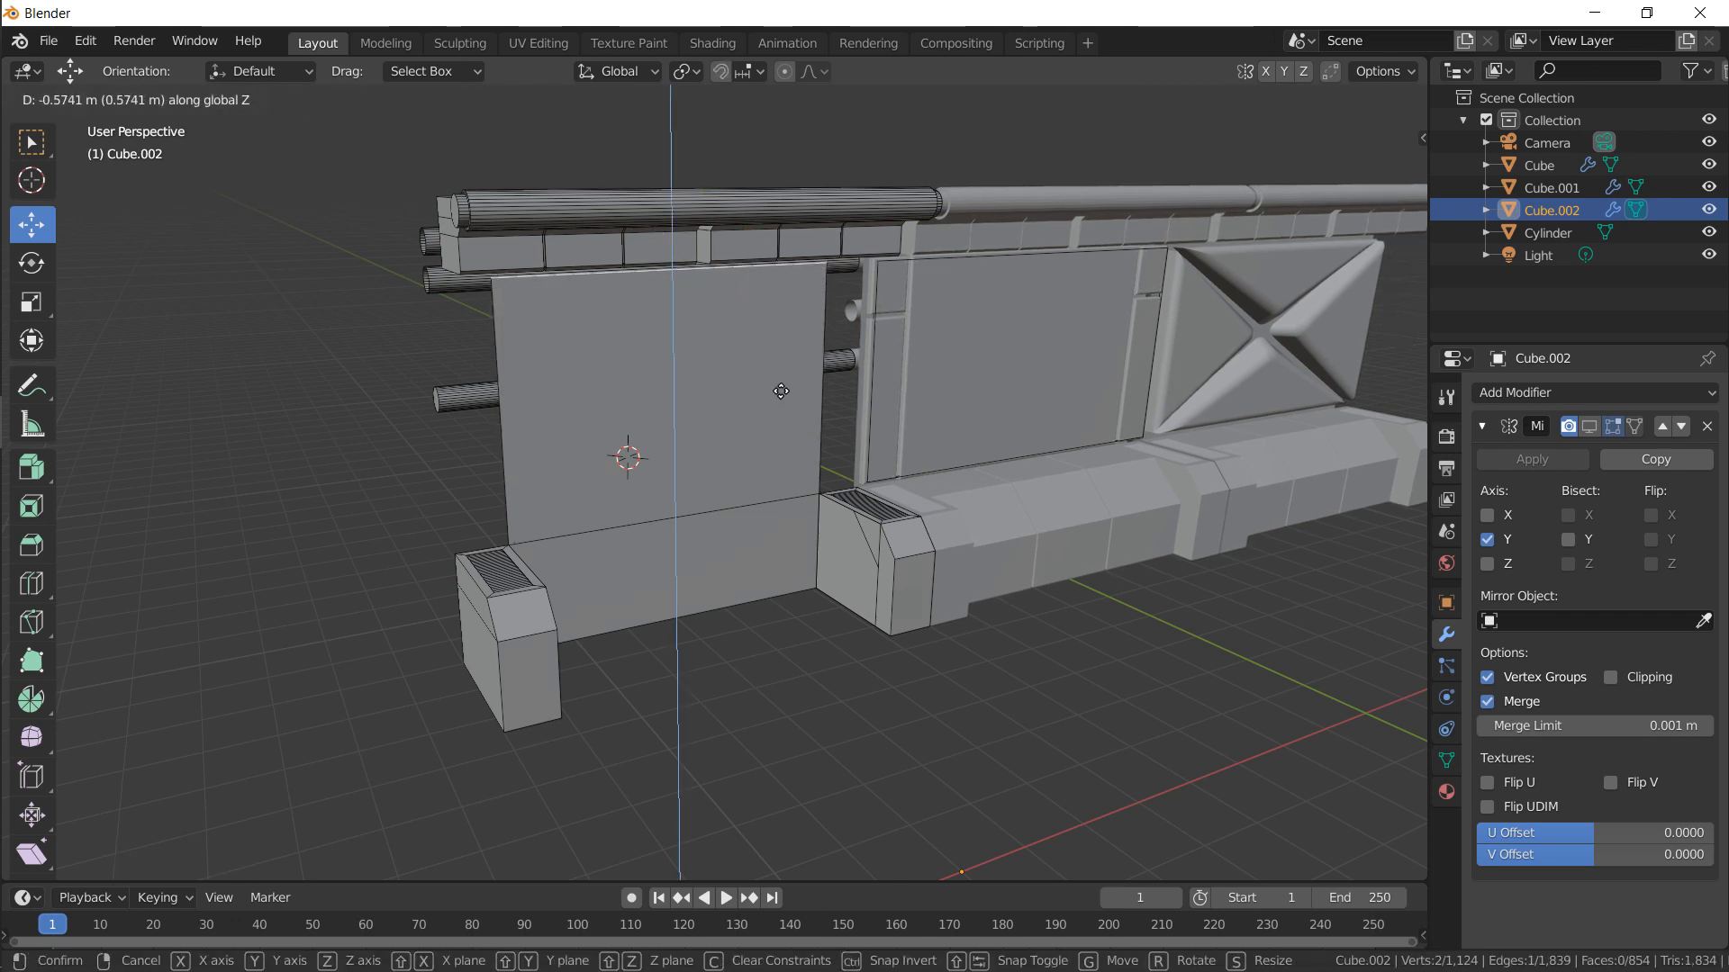
{"action": "left_click", "coordinate": [781, 392]}
In face mode, select both rear panel faces between the end blocks and extrude them forward about 1 m
{"action": "middle_click_drag", "start_coordinate": [748, 432], "coordinate": [689, 467]}
{"action": "left_click", "coordinate": [193, 107]}
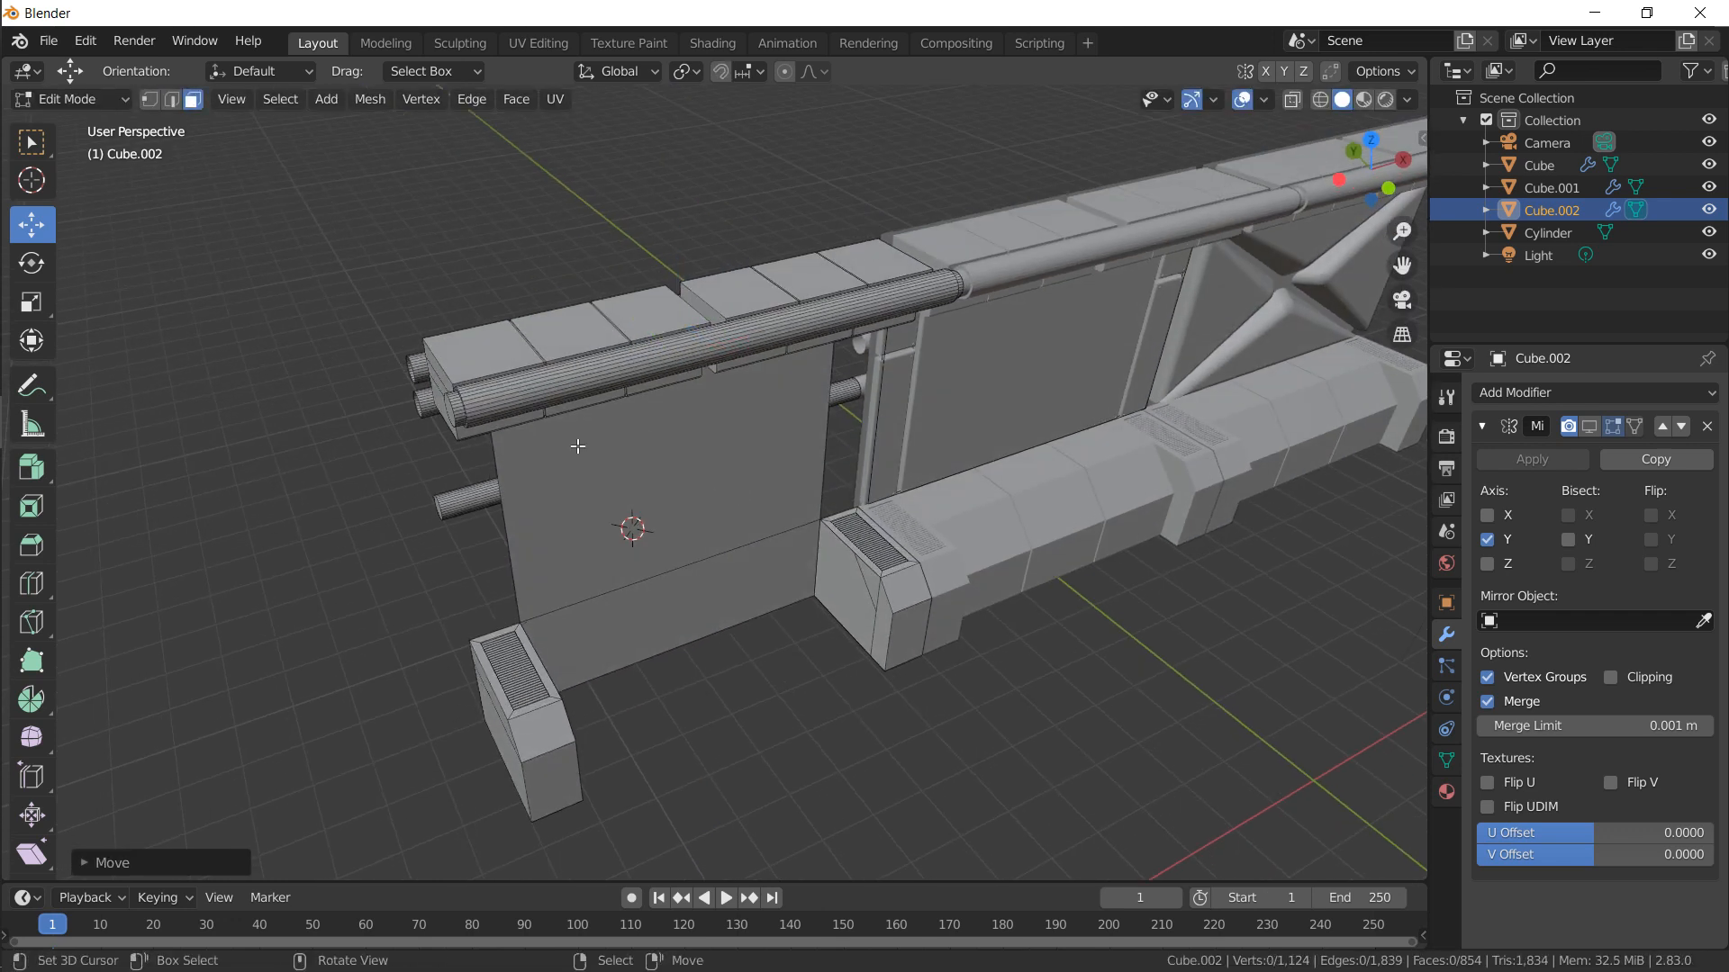
{"action": "left_click", "coordinate": [665, 553]}
{"action": "left_click", "coordinate": [652, 596], "text": "shift"}
{"action": "middle_click_drag", "start_coordinate": [652, 596], "coordinate": [659, 567]}
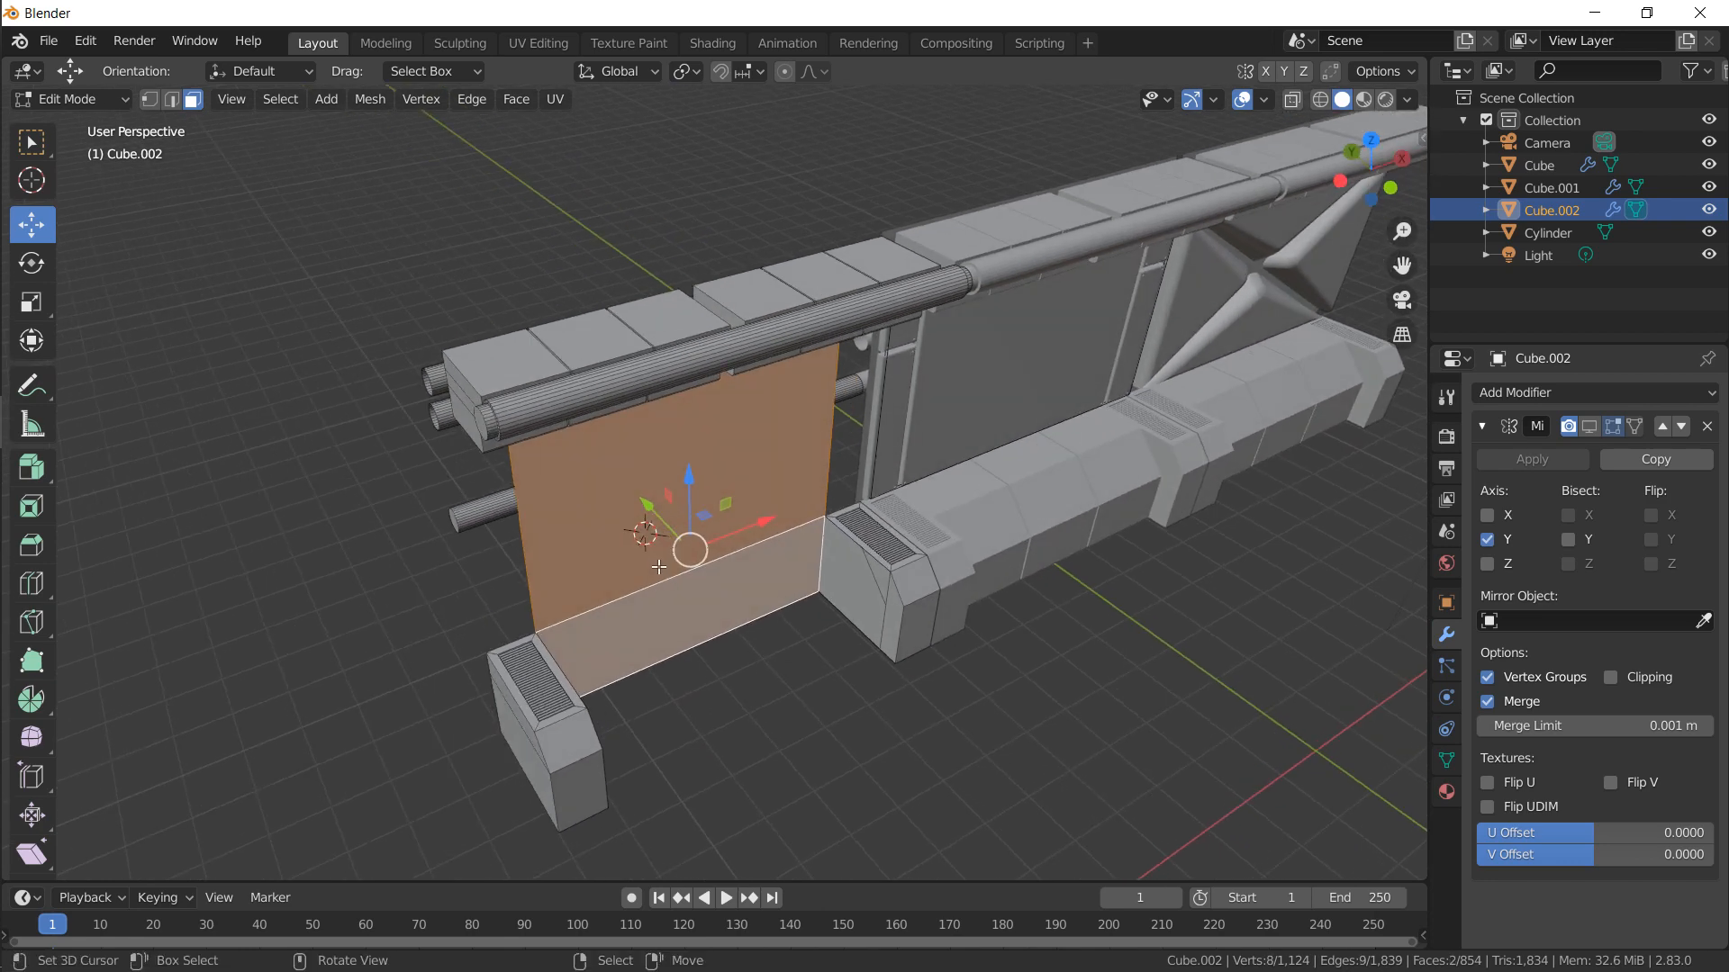
{"action": "key", "text": "e"}
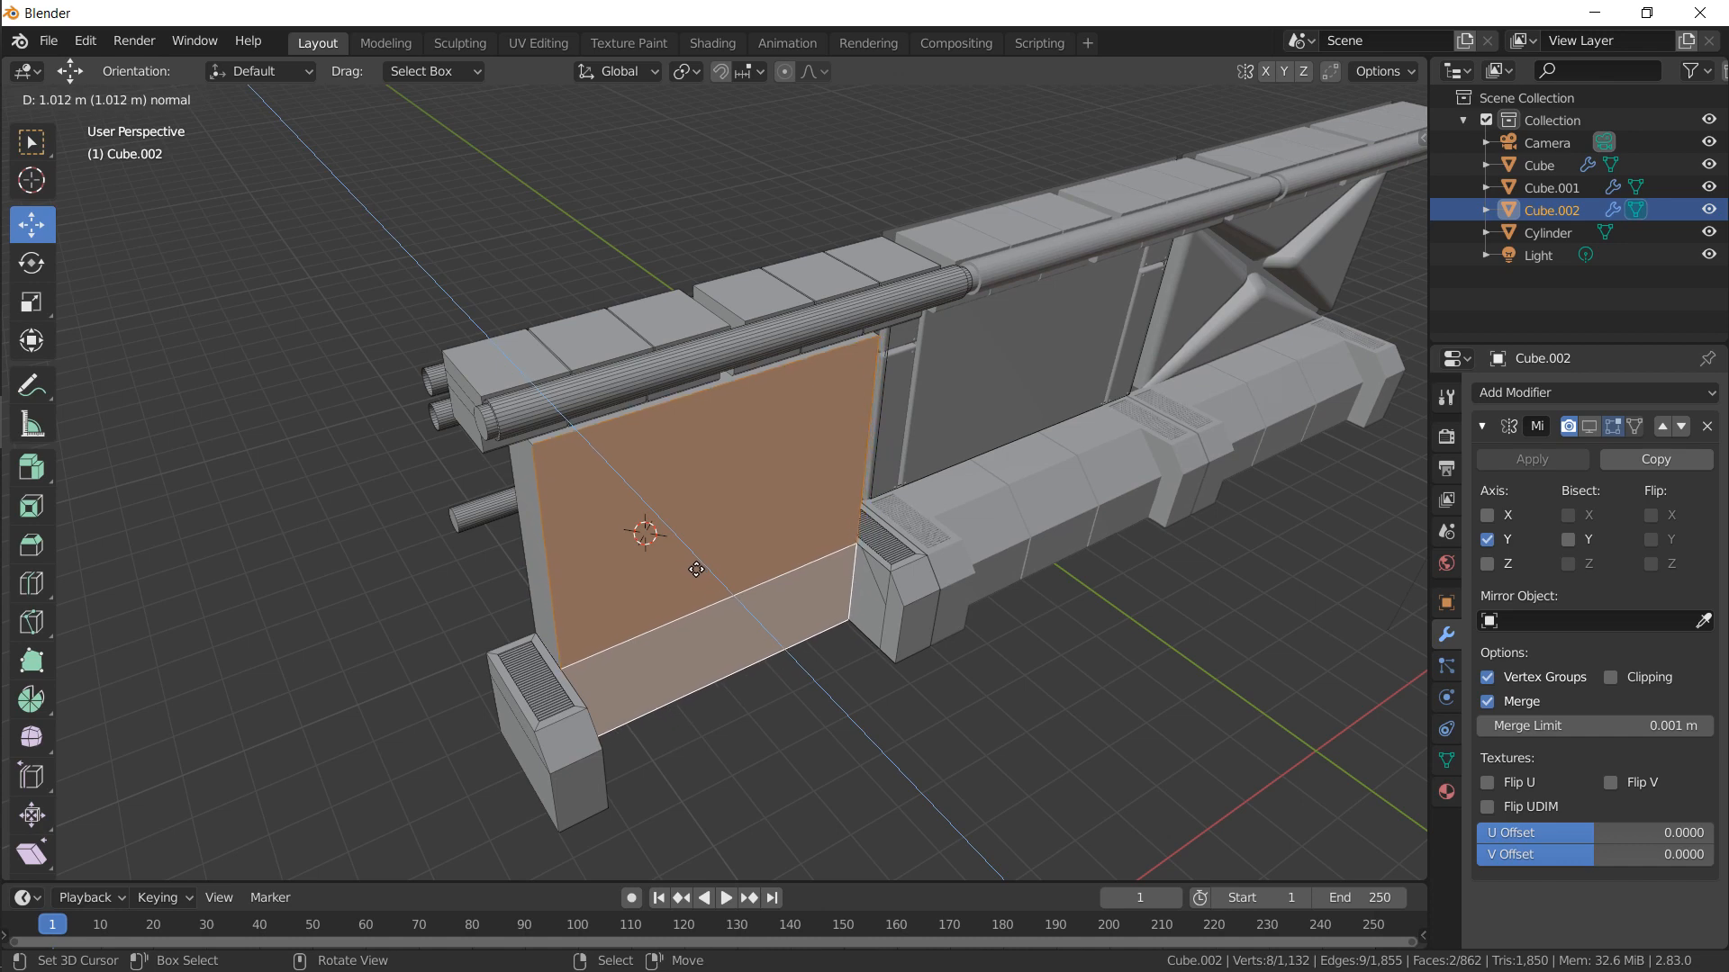
{"action": "left_click", "coordinate": [693, 570]}
Extrude the panel's front faces slightly again, then scale them down and narrow them to about 0.94 along X
{"action": "key", "text": "e"}
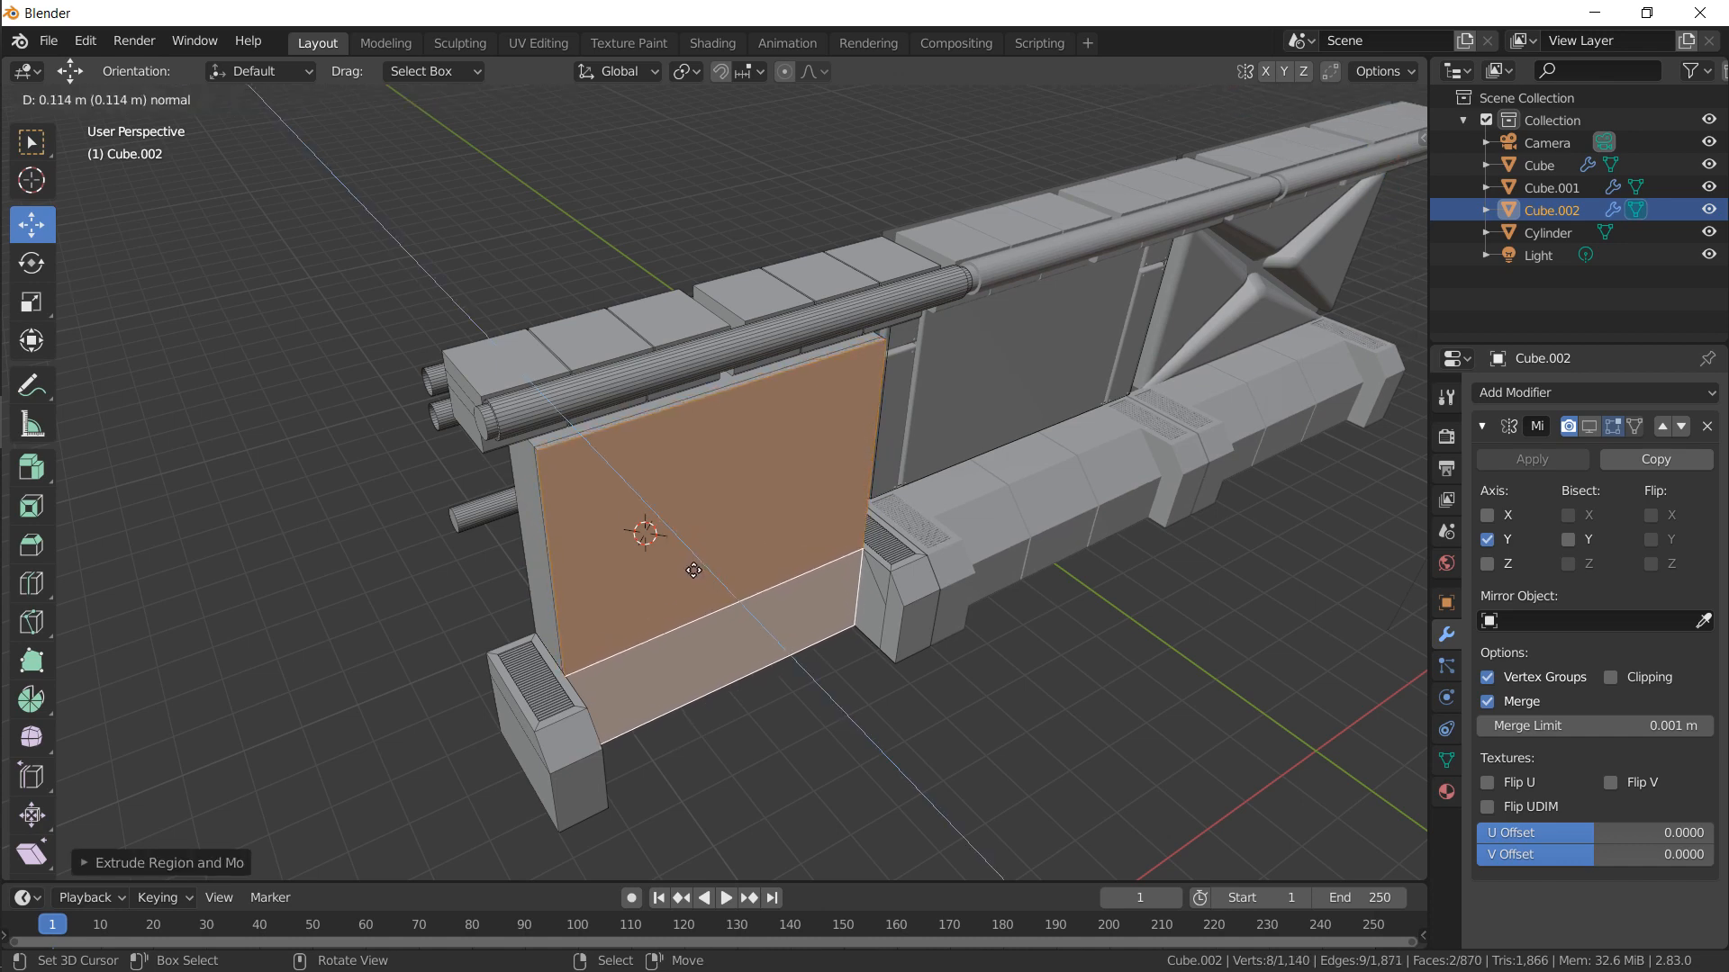
{"action": "left_click", "coordinate": [693, 569]}
{"action": "key", "text": "s"}
{"action": "left_click", "coordinate": [915, 455]}
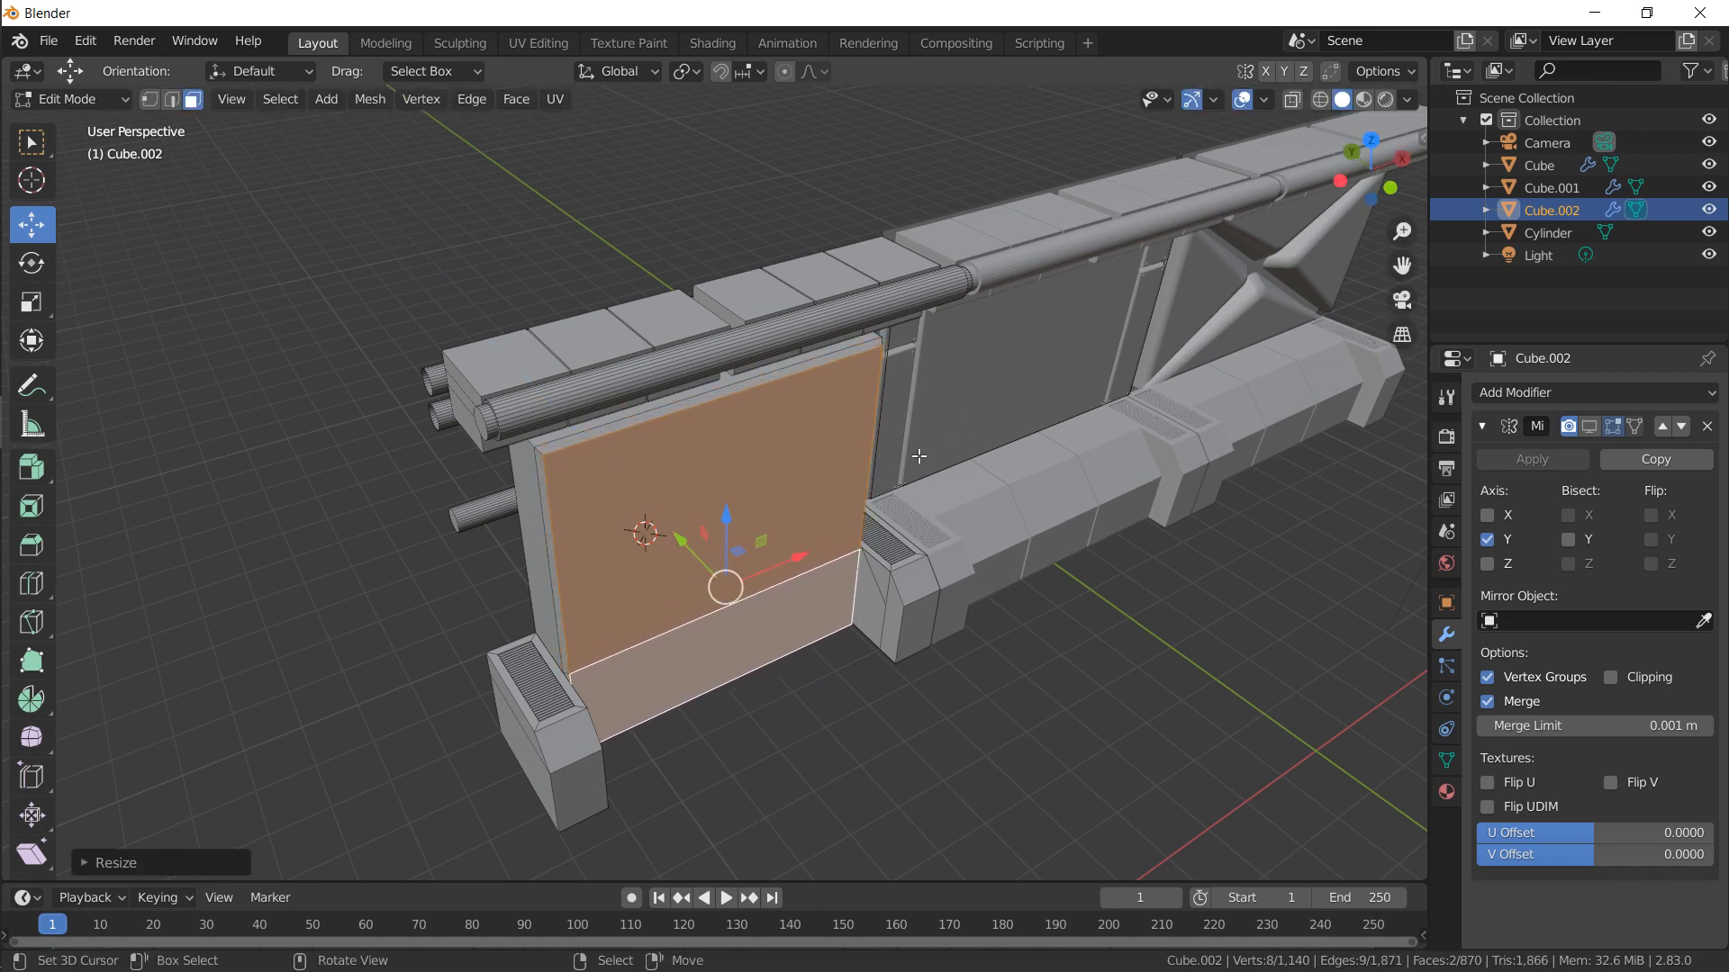
{"action": "middle_click_drag", "start_coordinate": [914, 456], "coordinate": [911, 436]}
{"action": "key", "text": "s"}
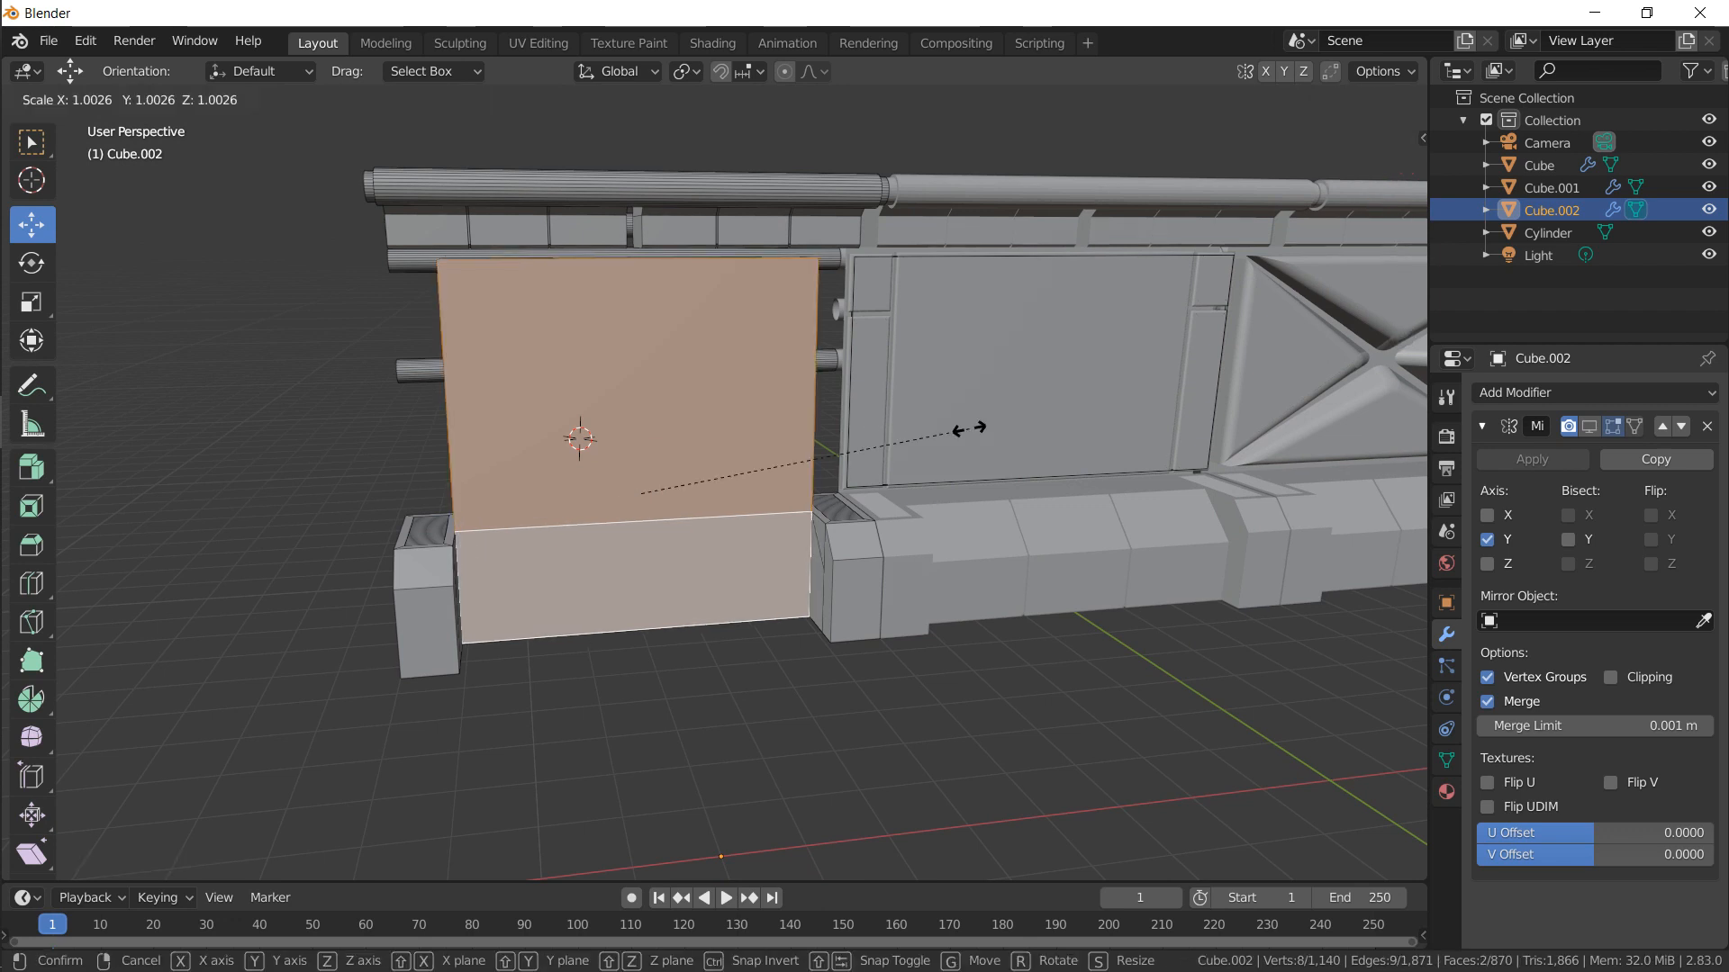
{"action": "key", "text": "x"}
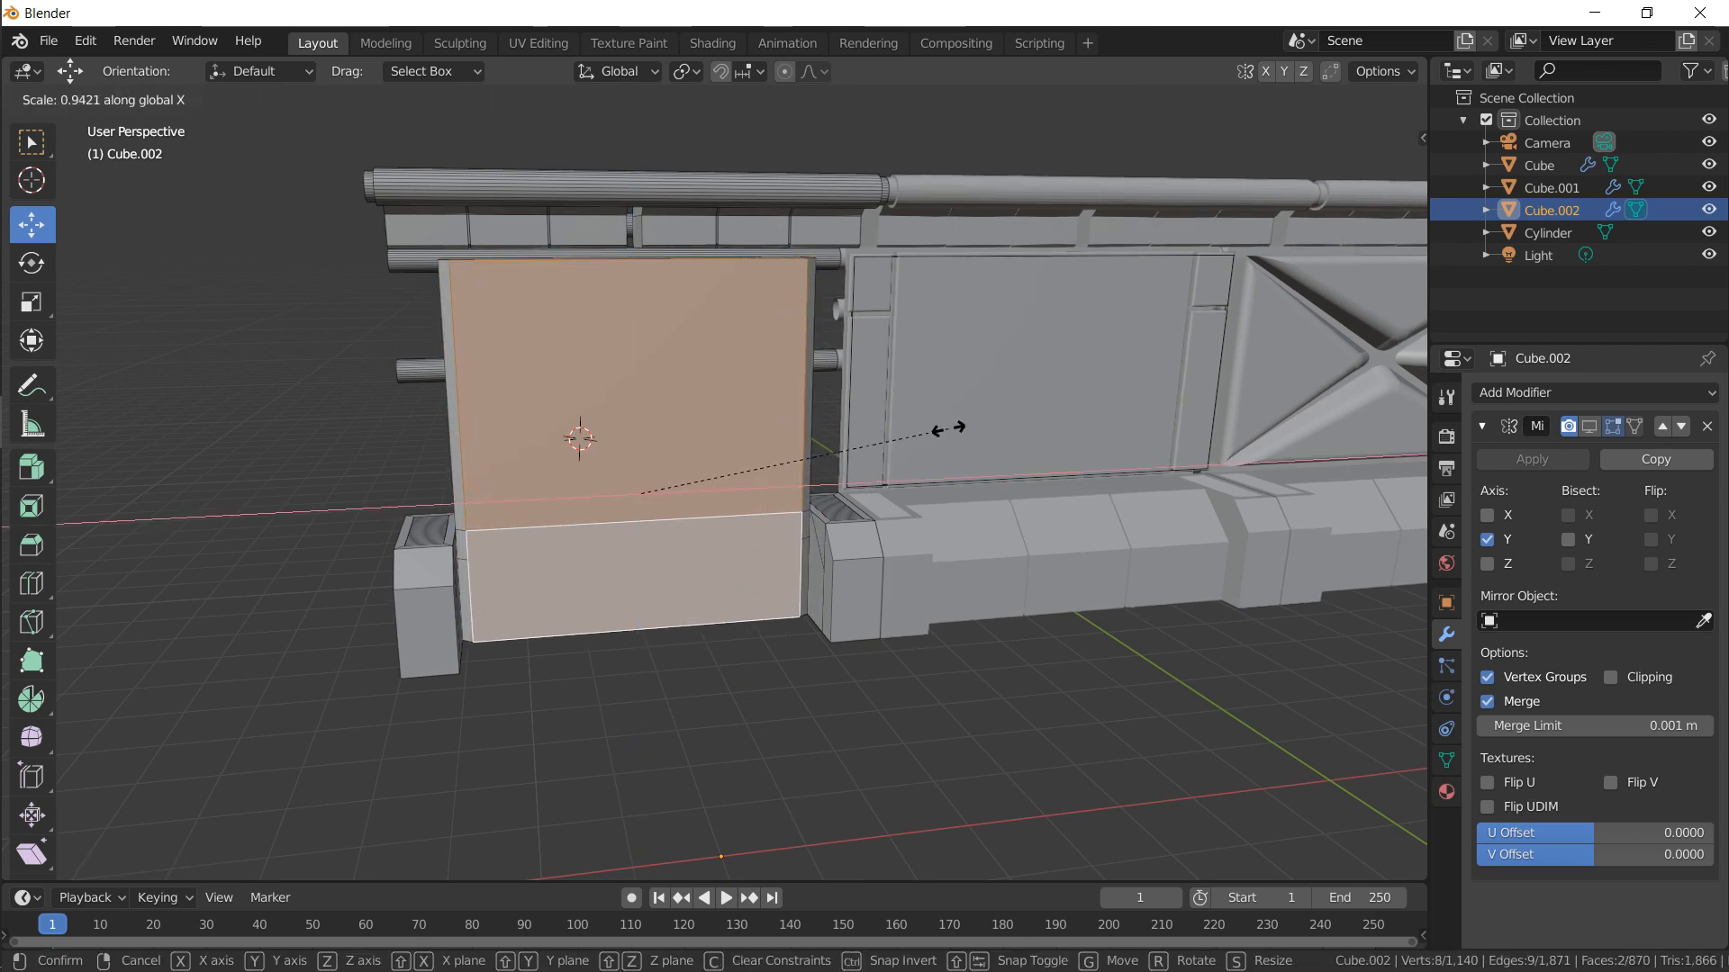
{"action": "left_click", "coordinate": [942, 431]}
Extrude the front faces forward about 0.82 m, extrude them a little further and scale that last section along X
{"action": "middle_click_drag", "start_coordinate": [943, 431], "coordinate": [766, 432]}
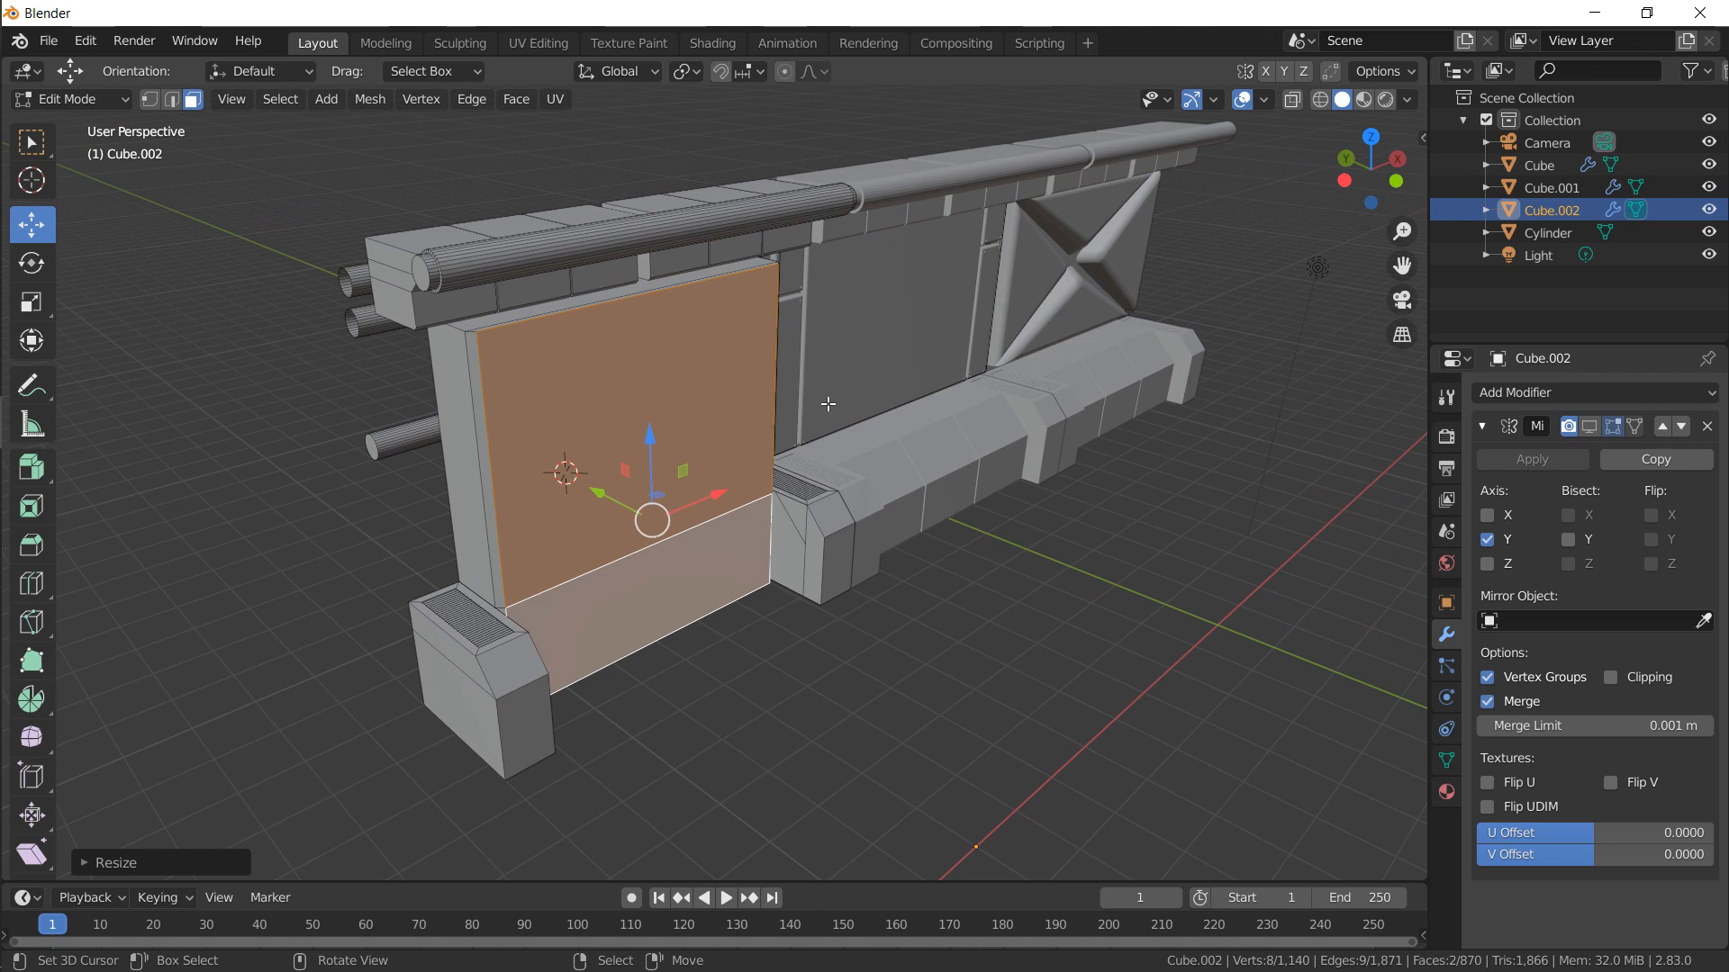
{"action": "key", "text": "e"}
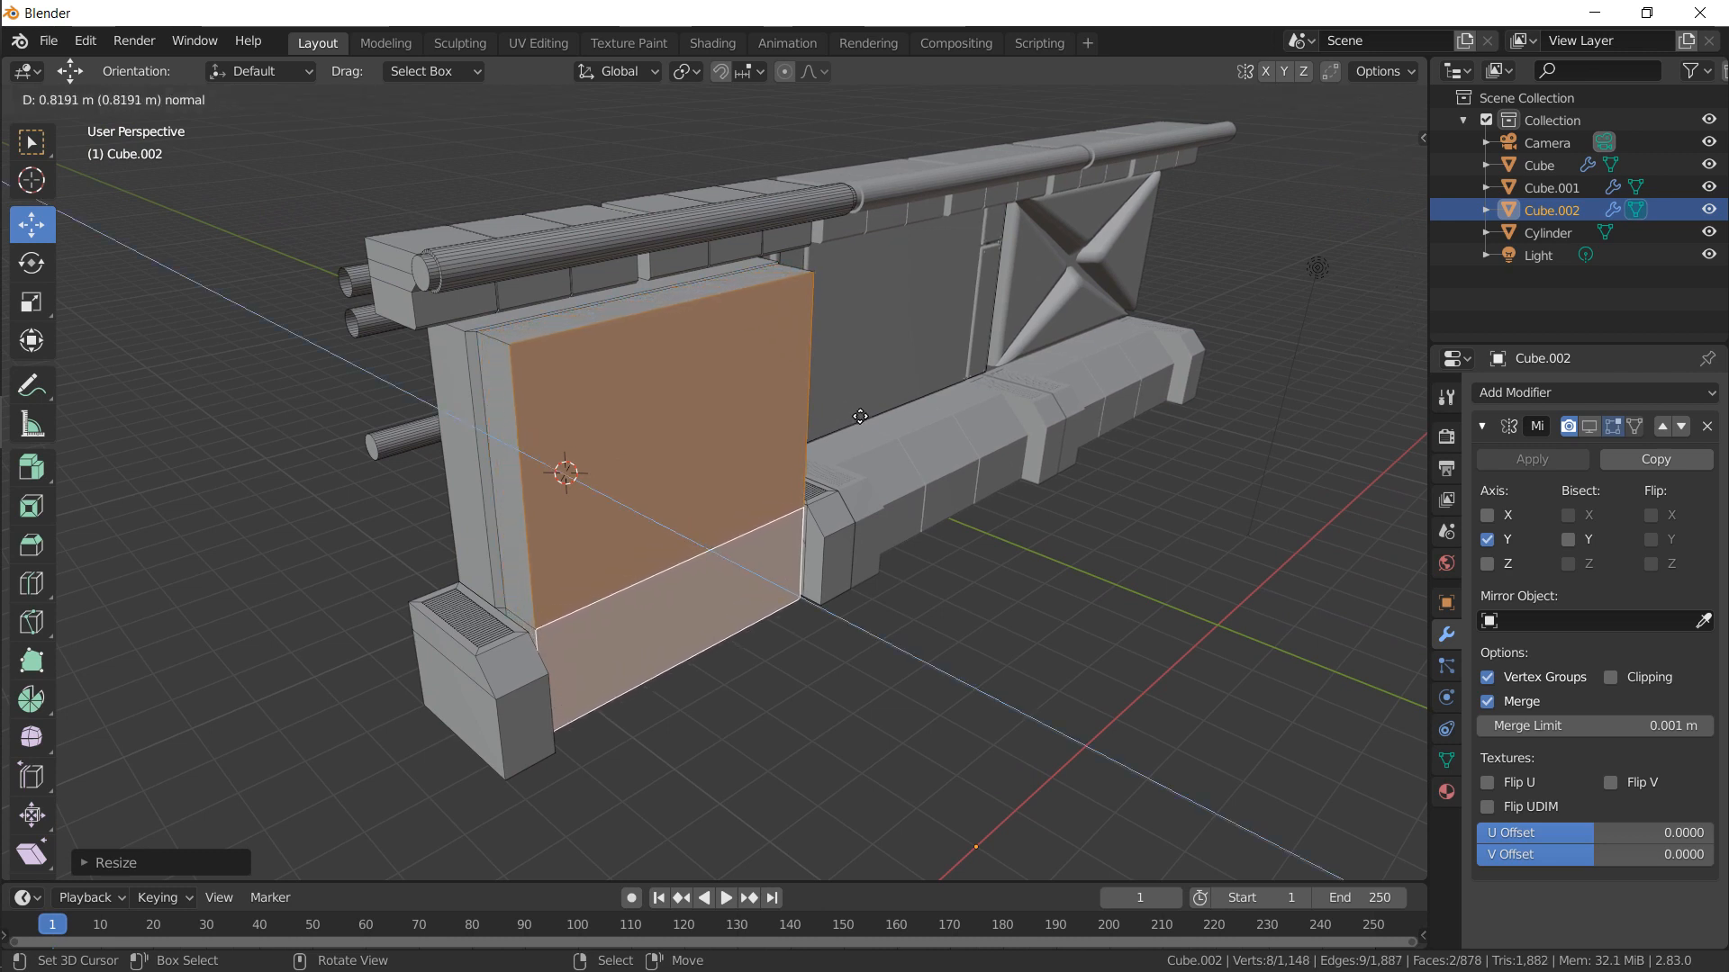
{"action": "left_click", "coordinate": [856, 419]}
{"action": "key", "text": "e"}
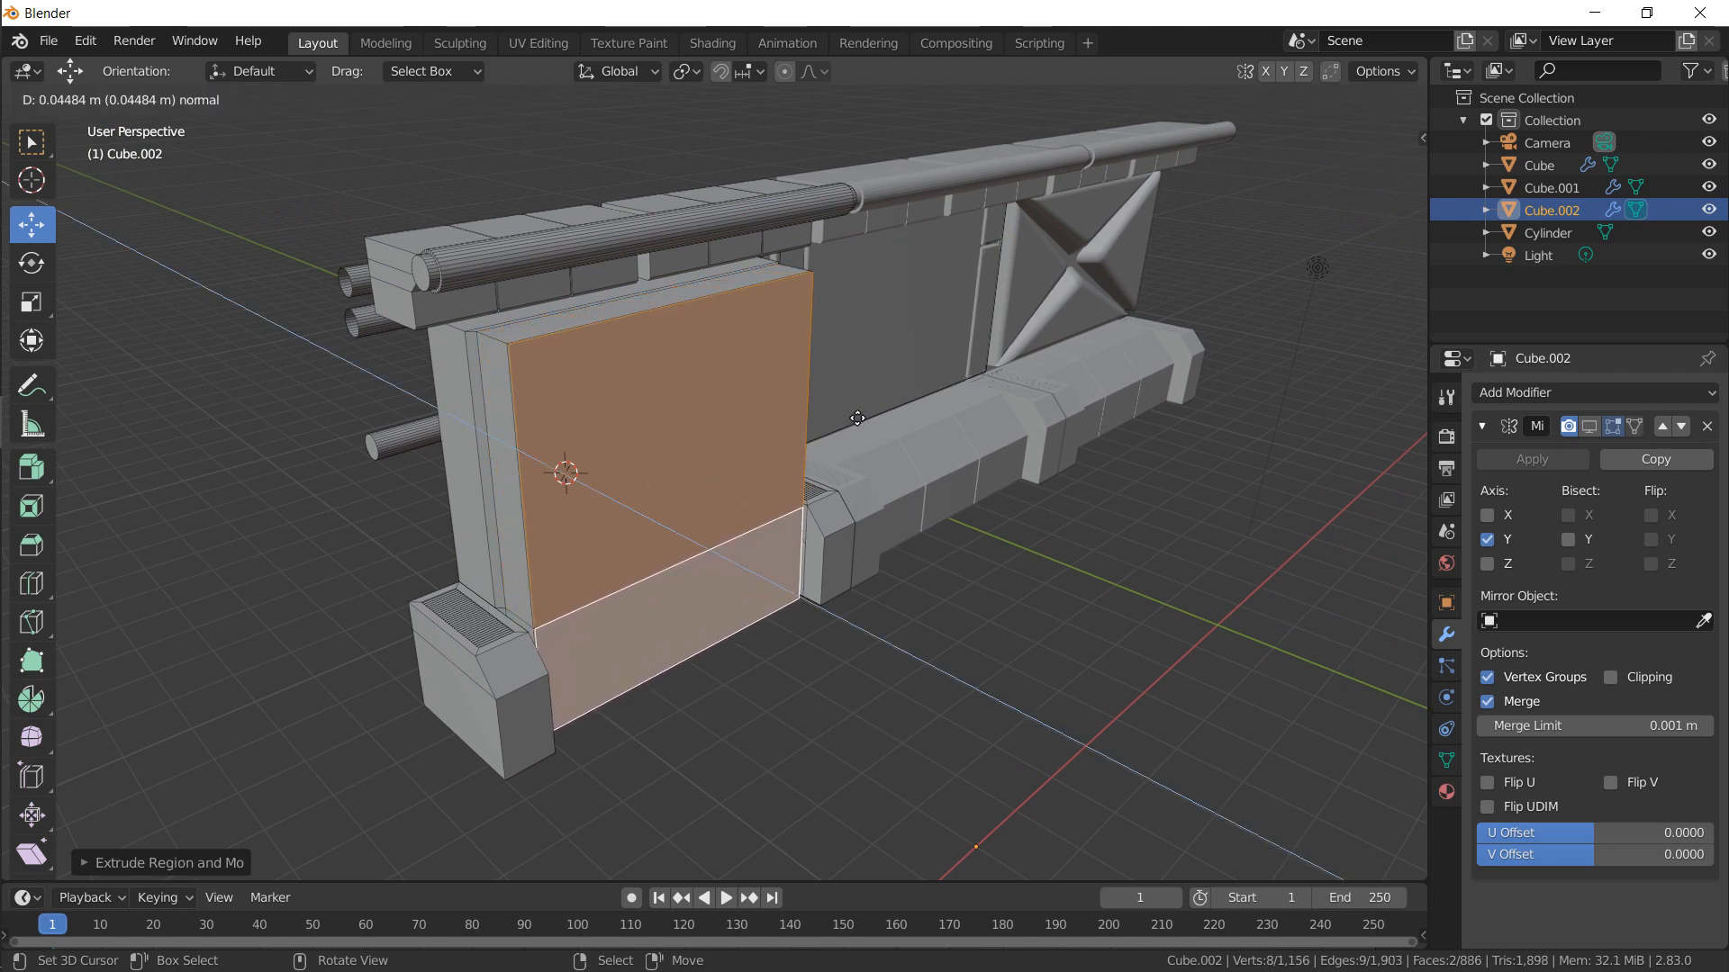
{"action": "left_click", "coordinate": [881, 412]}
{"action": "key", "text": "s"}
{"action": "key", "text": "x"}
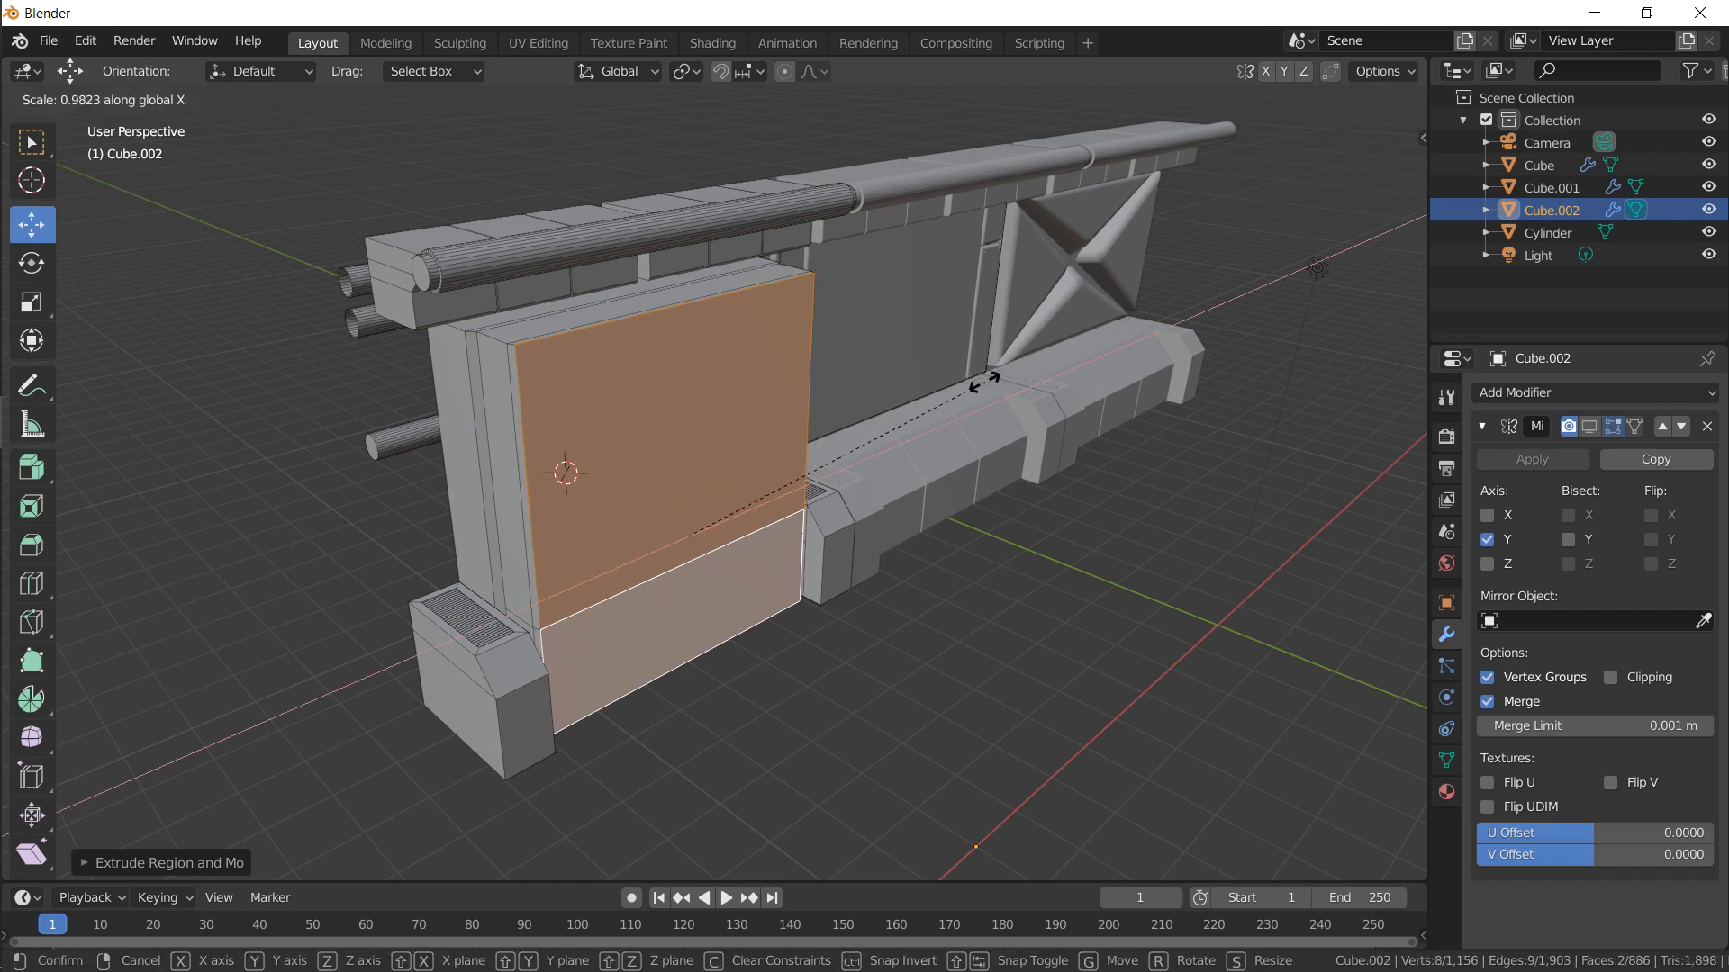
{"action": "left_click", "coordinate": [983, 383]}
Merge the panel's two front faces into a single face and inset it to form a frame border
{"action": "middle_click_drag", "start_coordinate": [973, 385], "coordinate": [856, 424]}
{"action": "scroll", "coordinate": [857, 424], "scroll_direction": "up", "scroll_amount": 3}
{"action": "scroll", "coordinate": [694, 424], "scroll_direction": "up", "scroll_amount": 3}
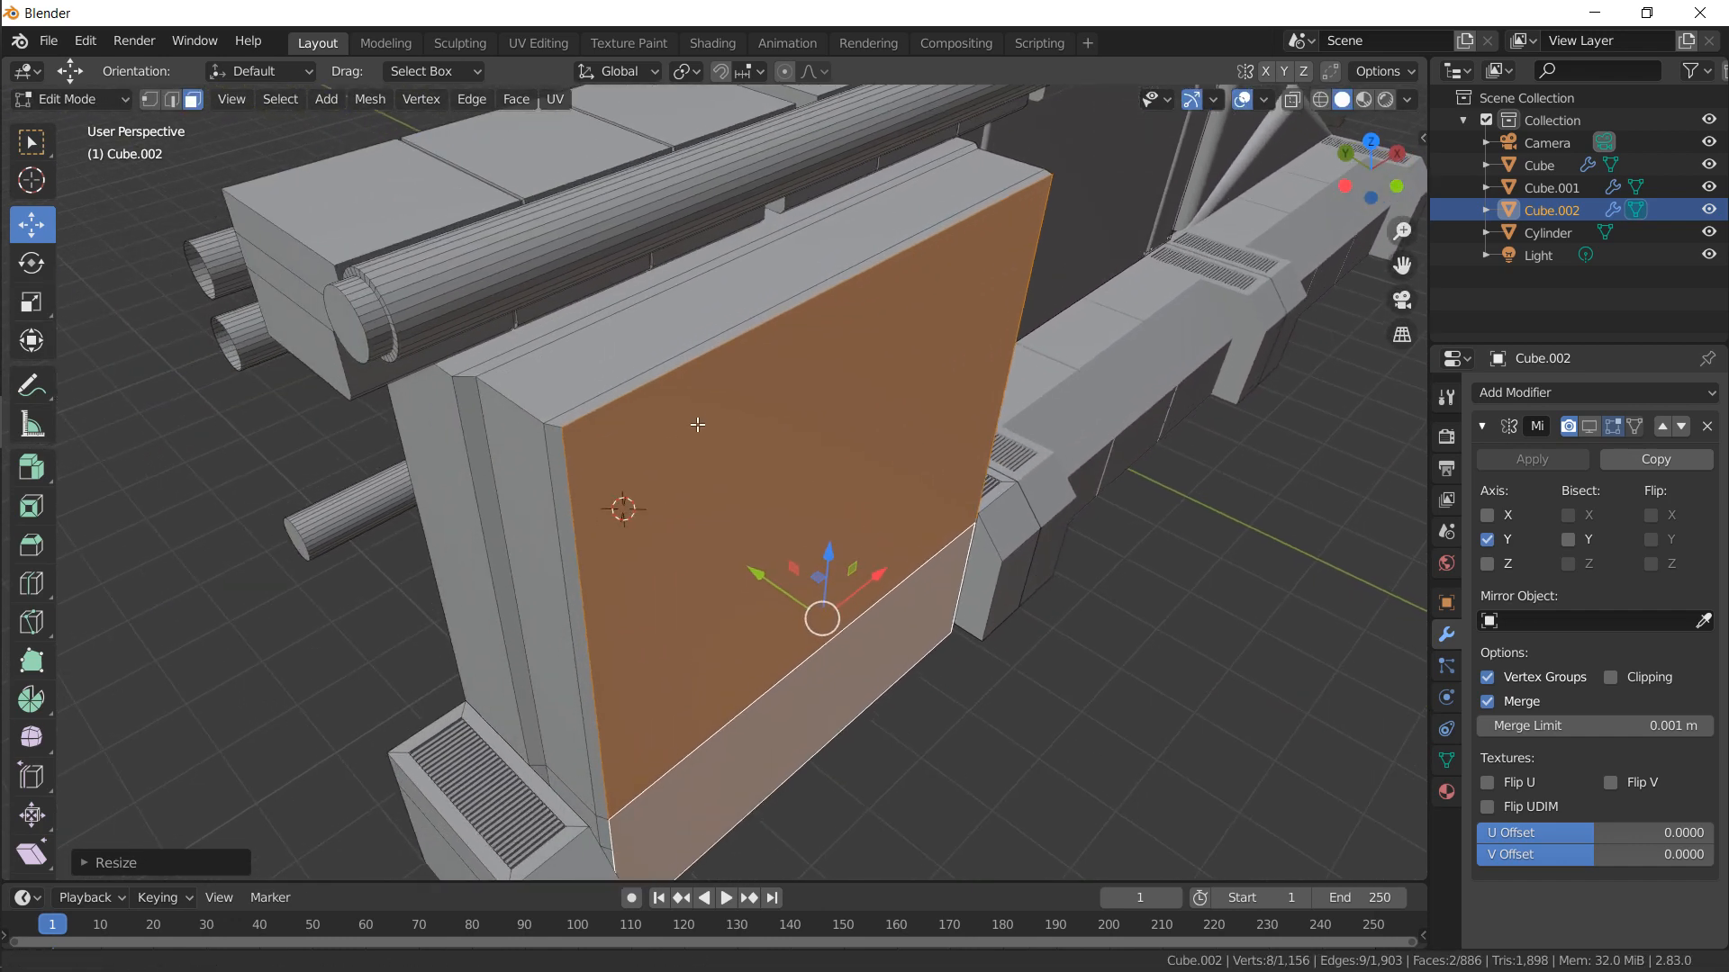
{"action": "middle_click_drag", "start_coordinate": [665, 436], "coordinate": [614, 371]}
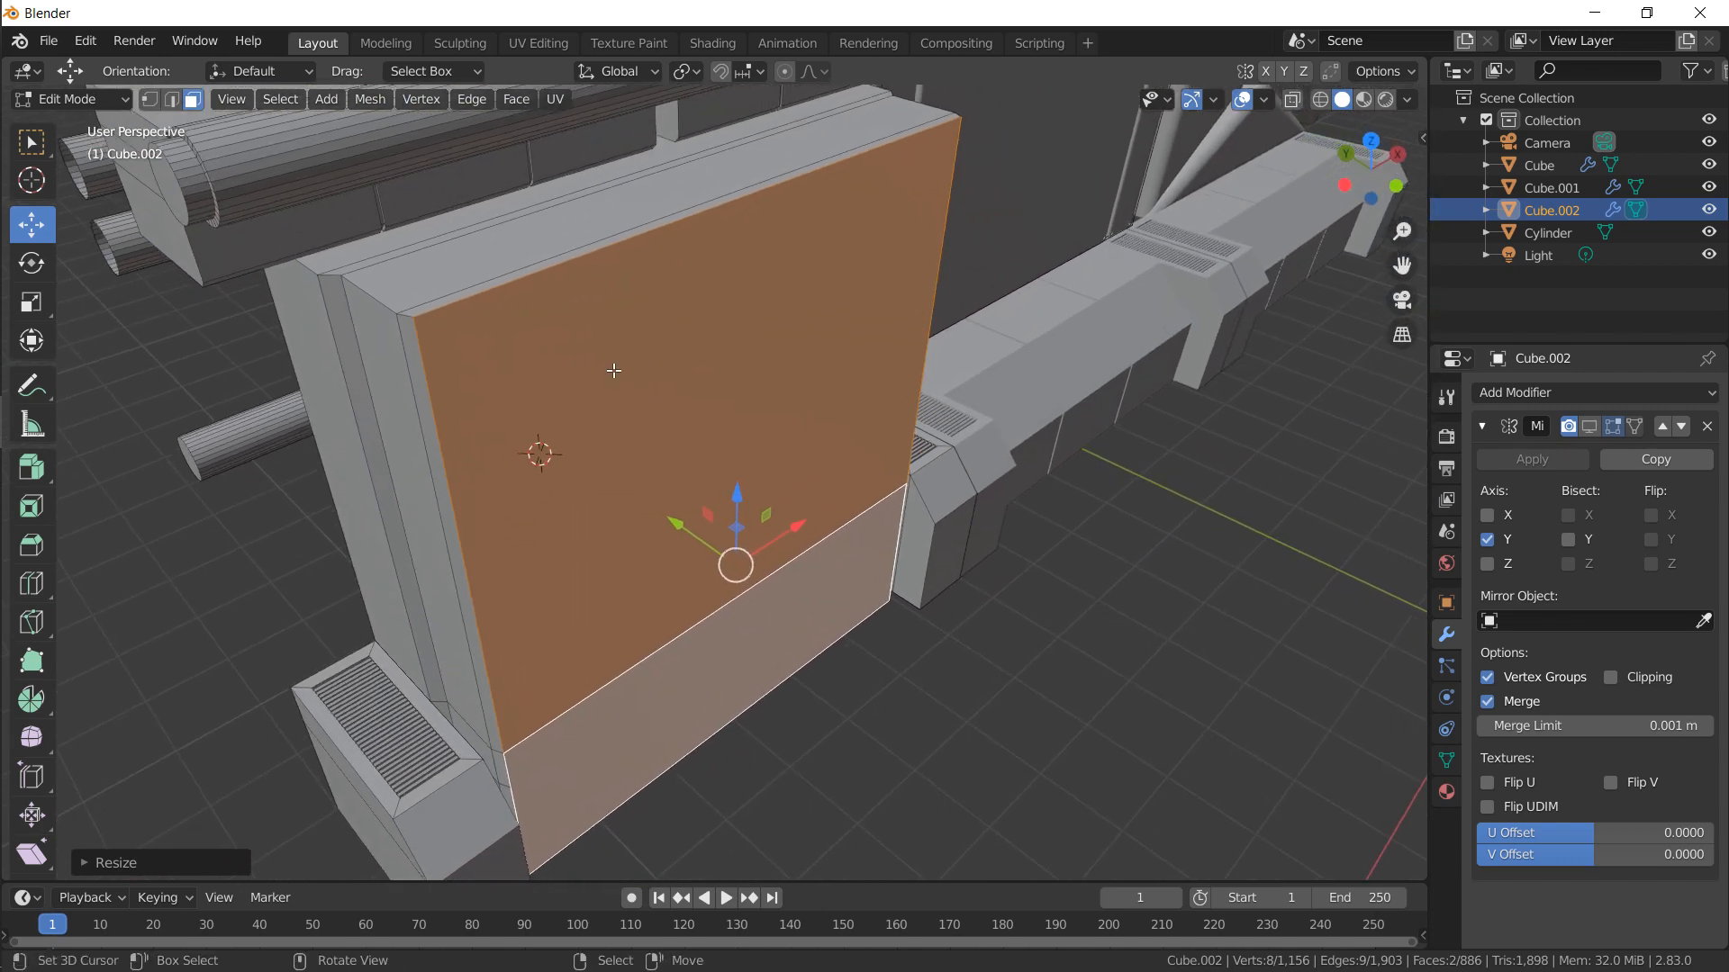
{"action": "scroll", "coordinate": [615, 371], "scroll_direction": "down", "scroll_amount": 1}
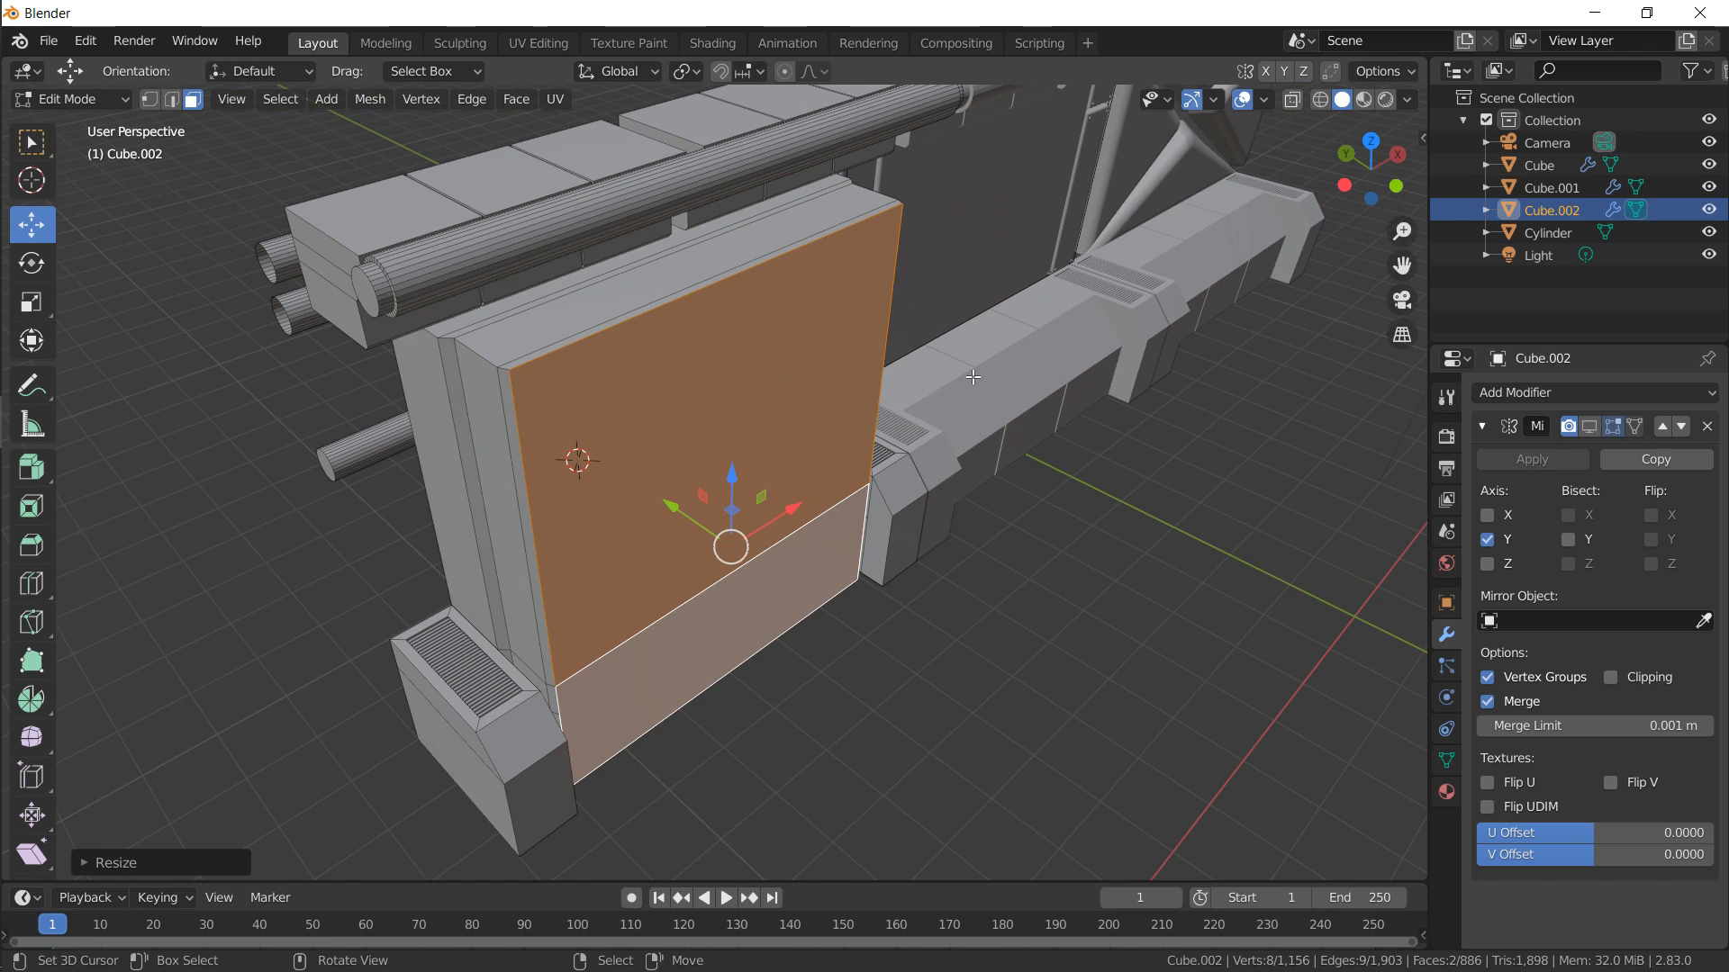
{"action": "key", "text": "f"}
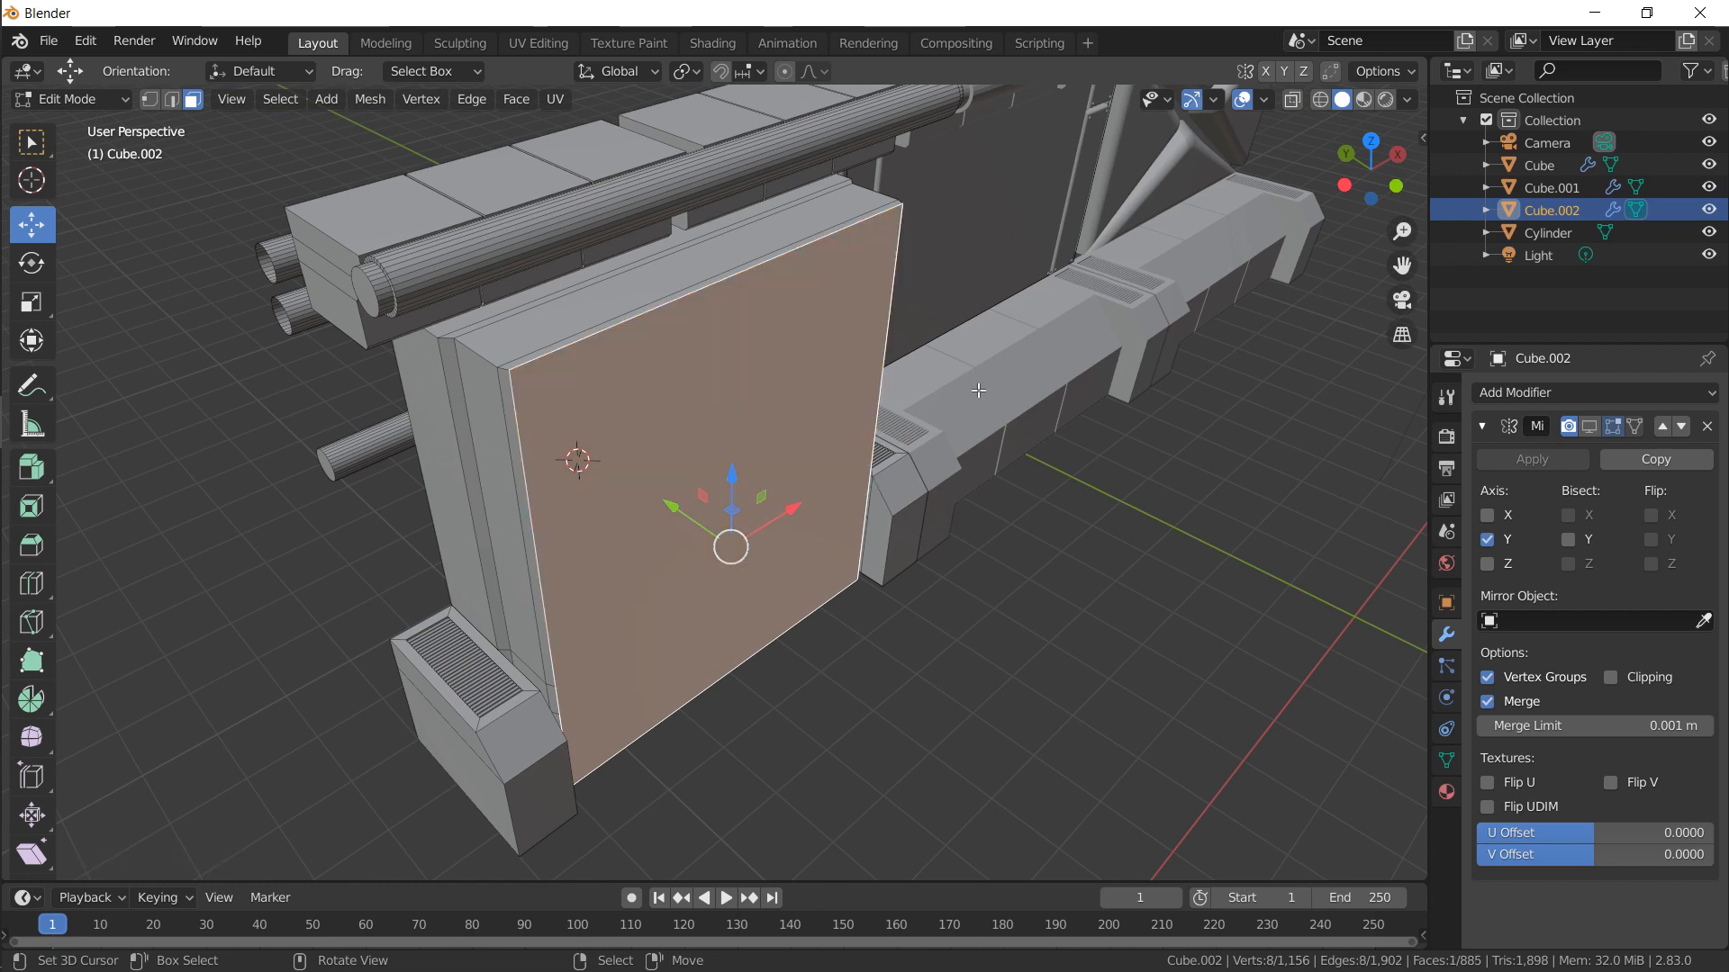
{"action": "key", "text": "i"}
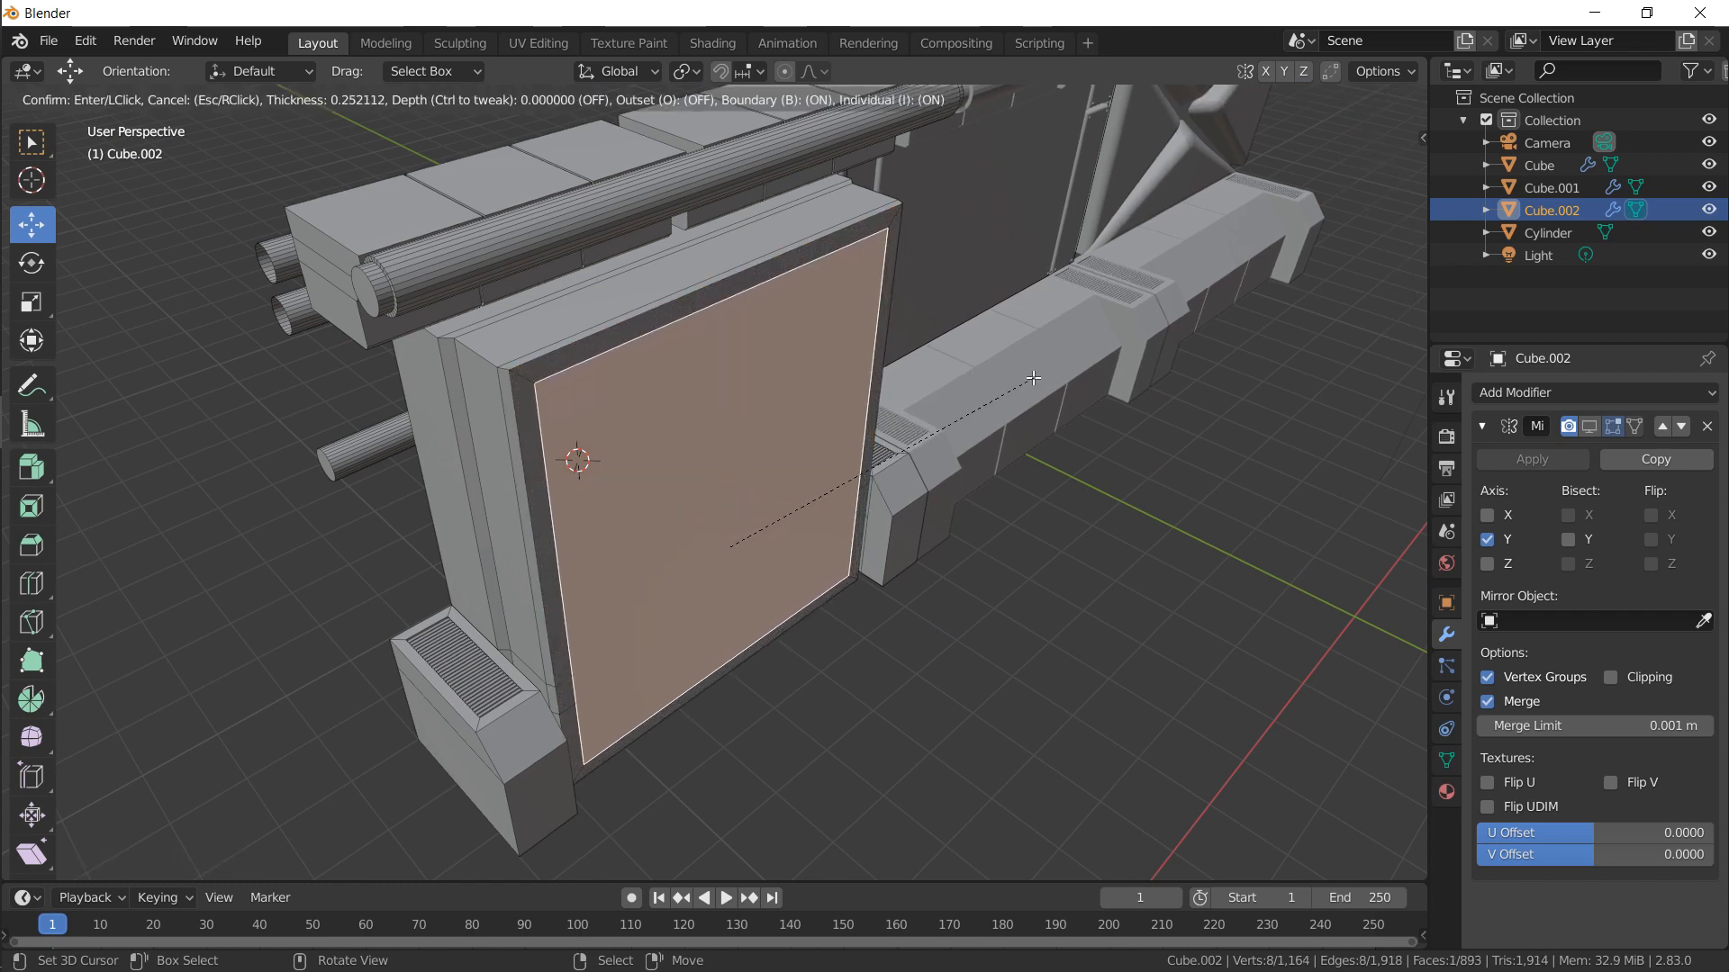
{"action": "left_click", "coordinate": [1024, 385]}
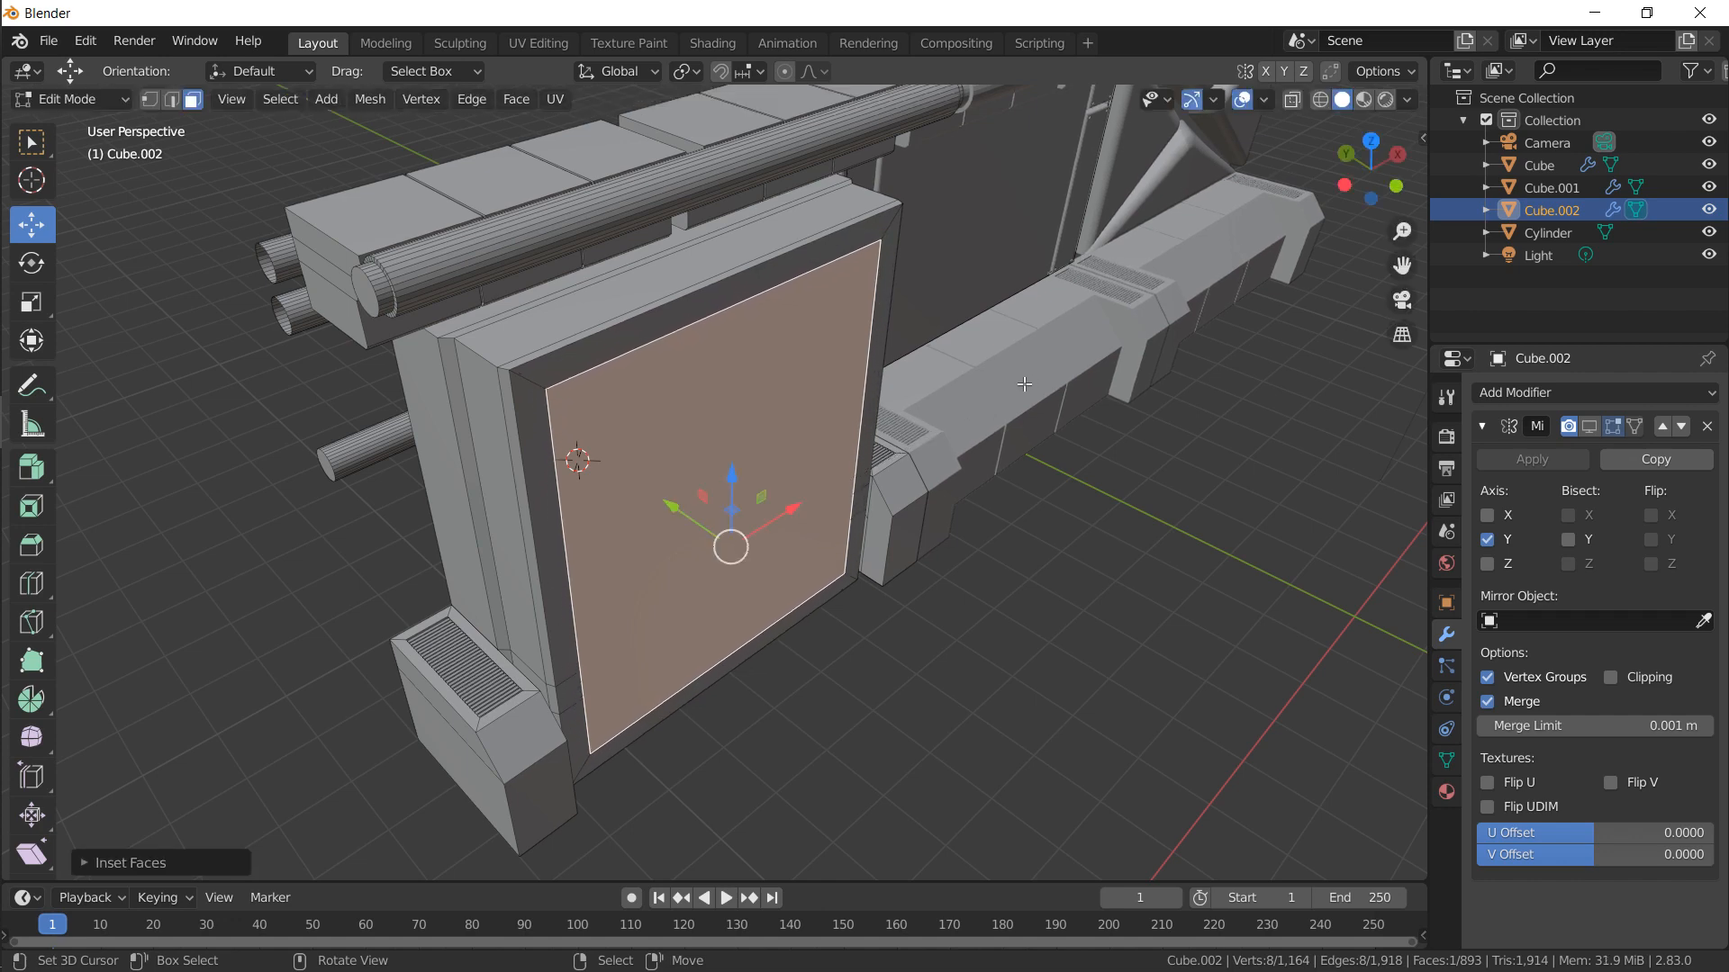
Lower the inset face along Z to thin the frame's bottom border, then extrude it inward as a deep recess
{"action": "middle_click_drag", "start_coordinate": [1025, 385], "coordinate": [889, 386]}
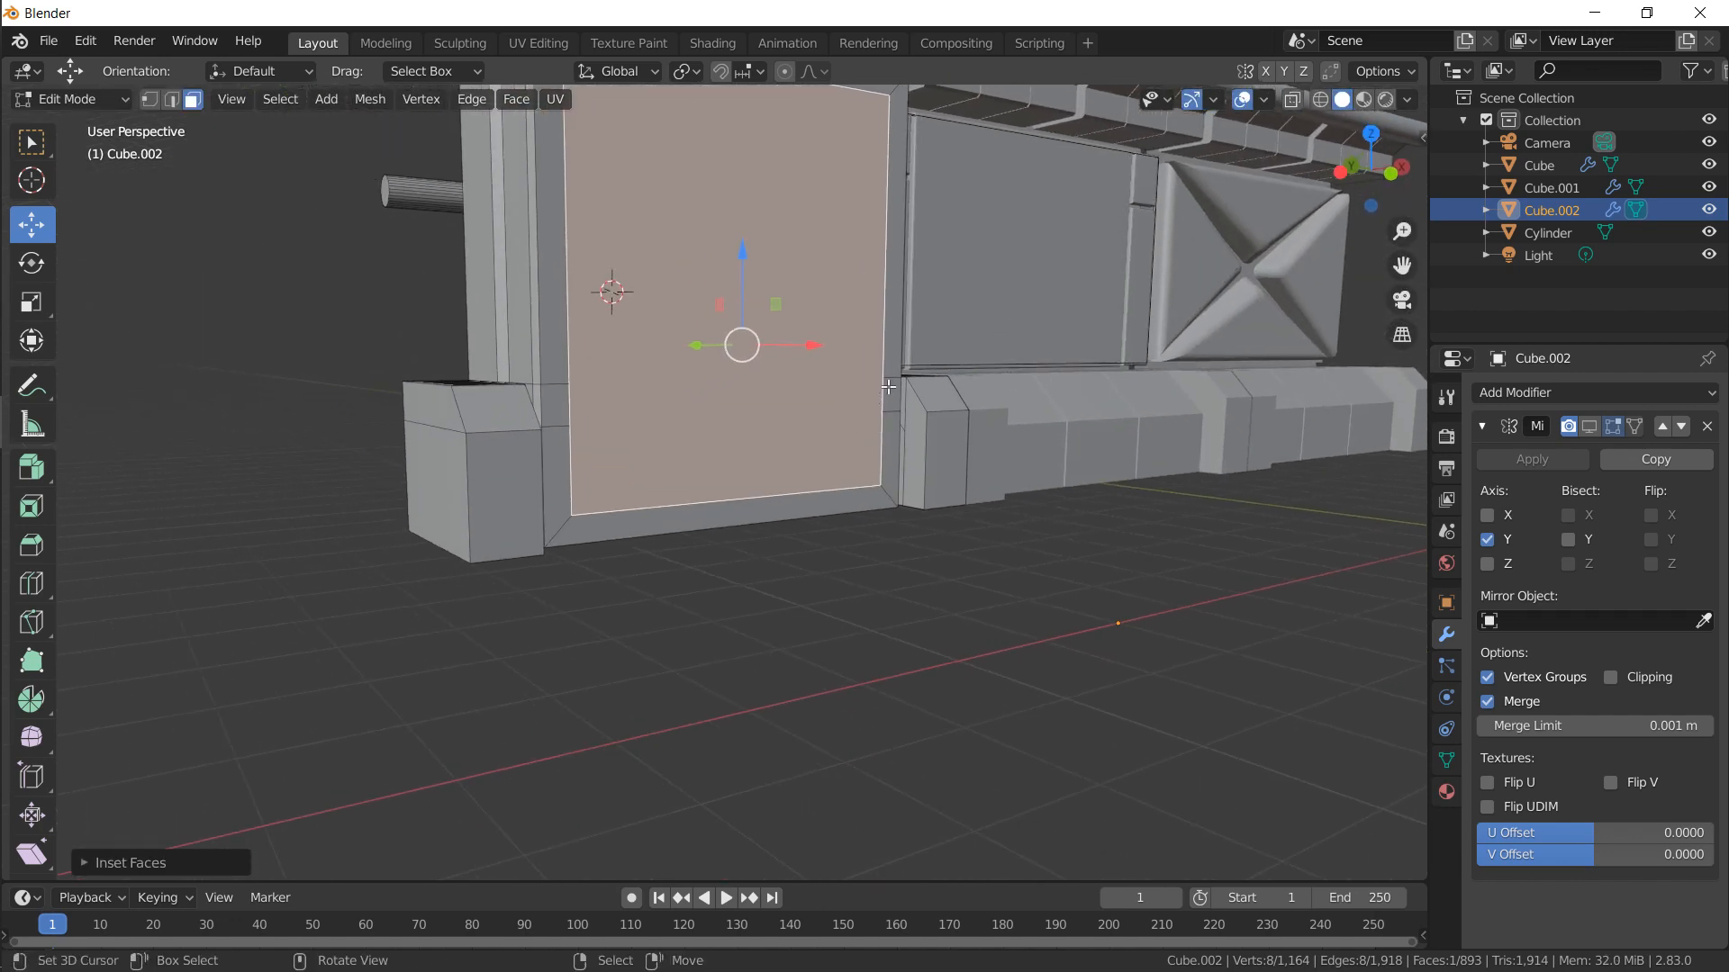
{"action": "key", "text": "g"}
{"action": "key", "text": "z"}
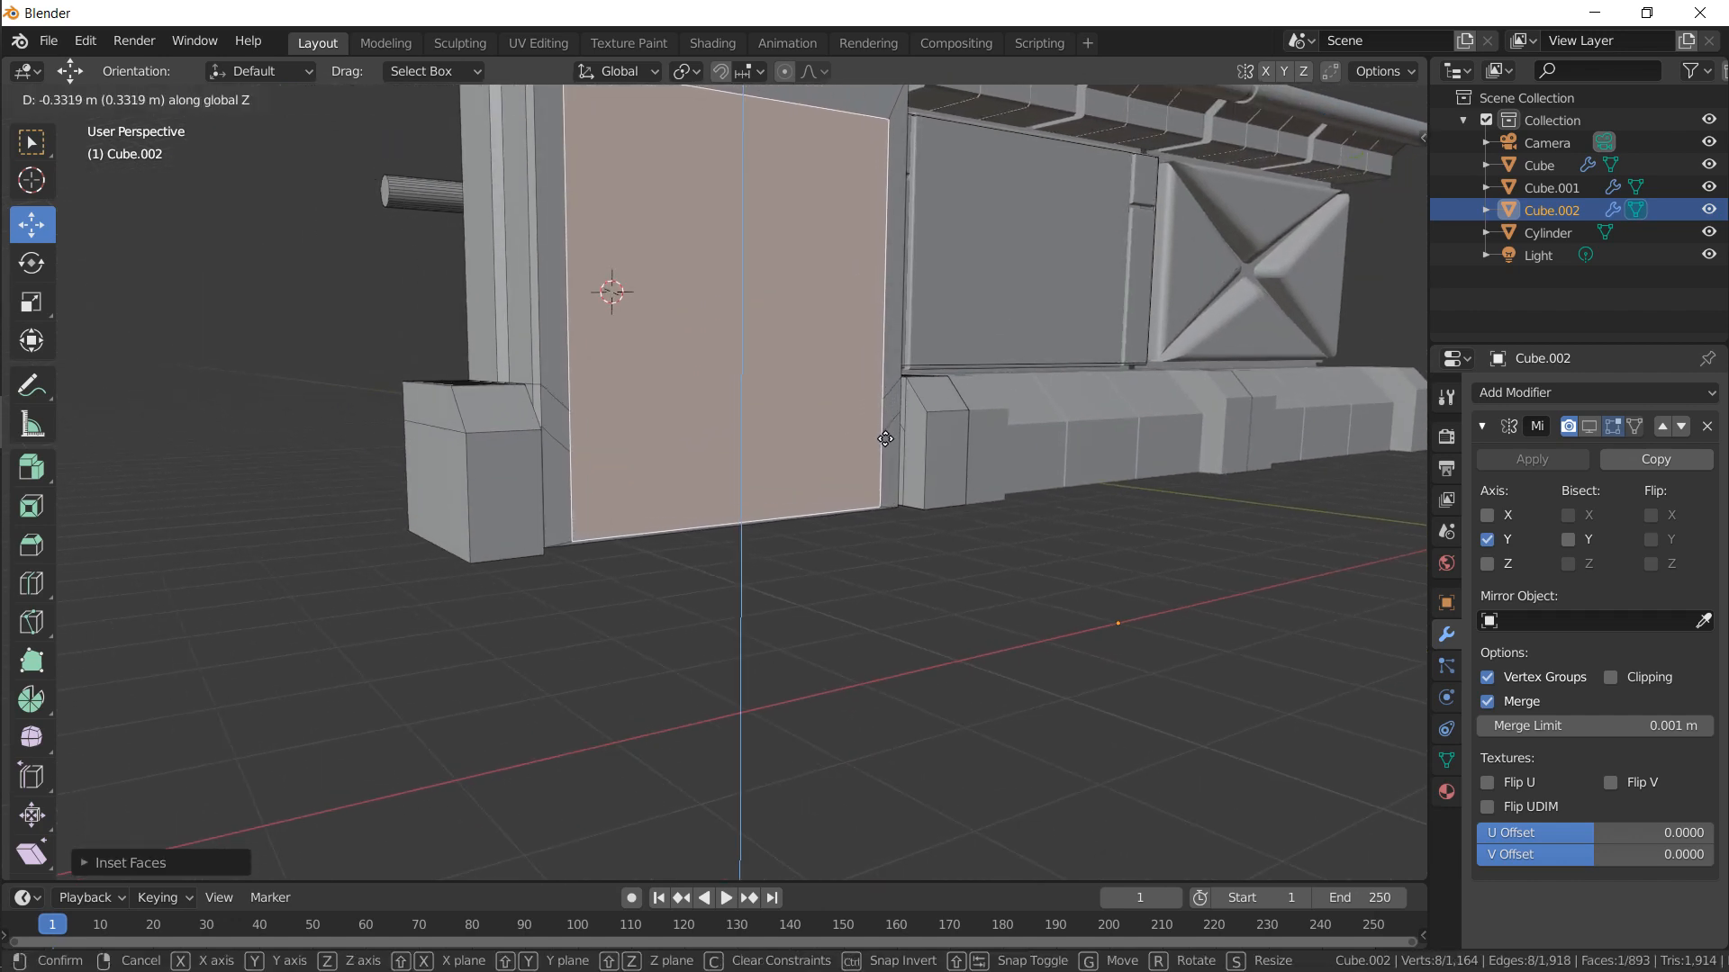
{"action": "left_click", "coordinate": [878, 443]}
{"action": "middle_click_drag", "start_coordinate": [877, 443], "coordinate": [959, 526]}
{"action": "key", "text": "e"}
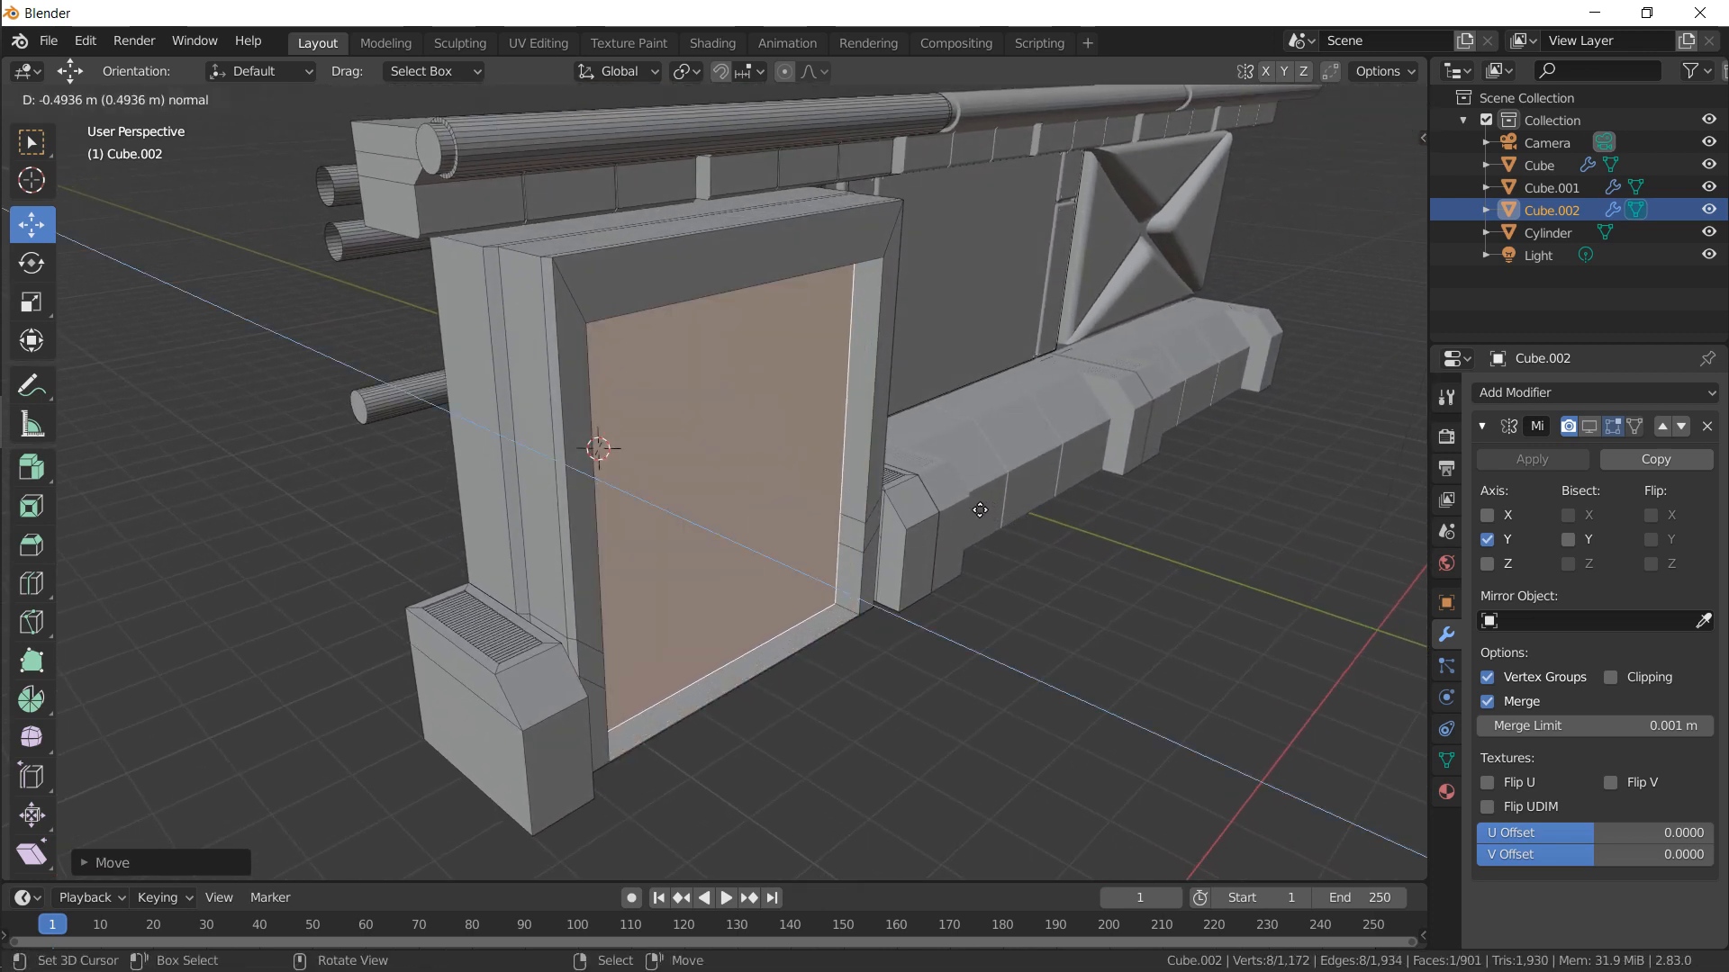
{"action": "left_click", "coordinate": [967, 510]}
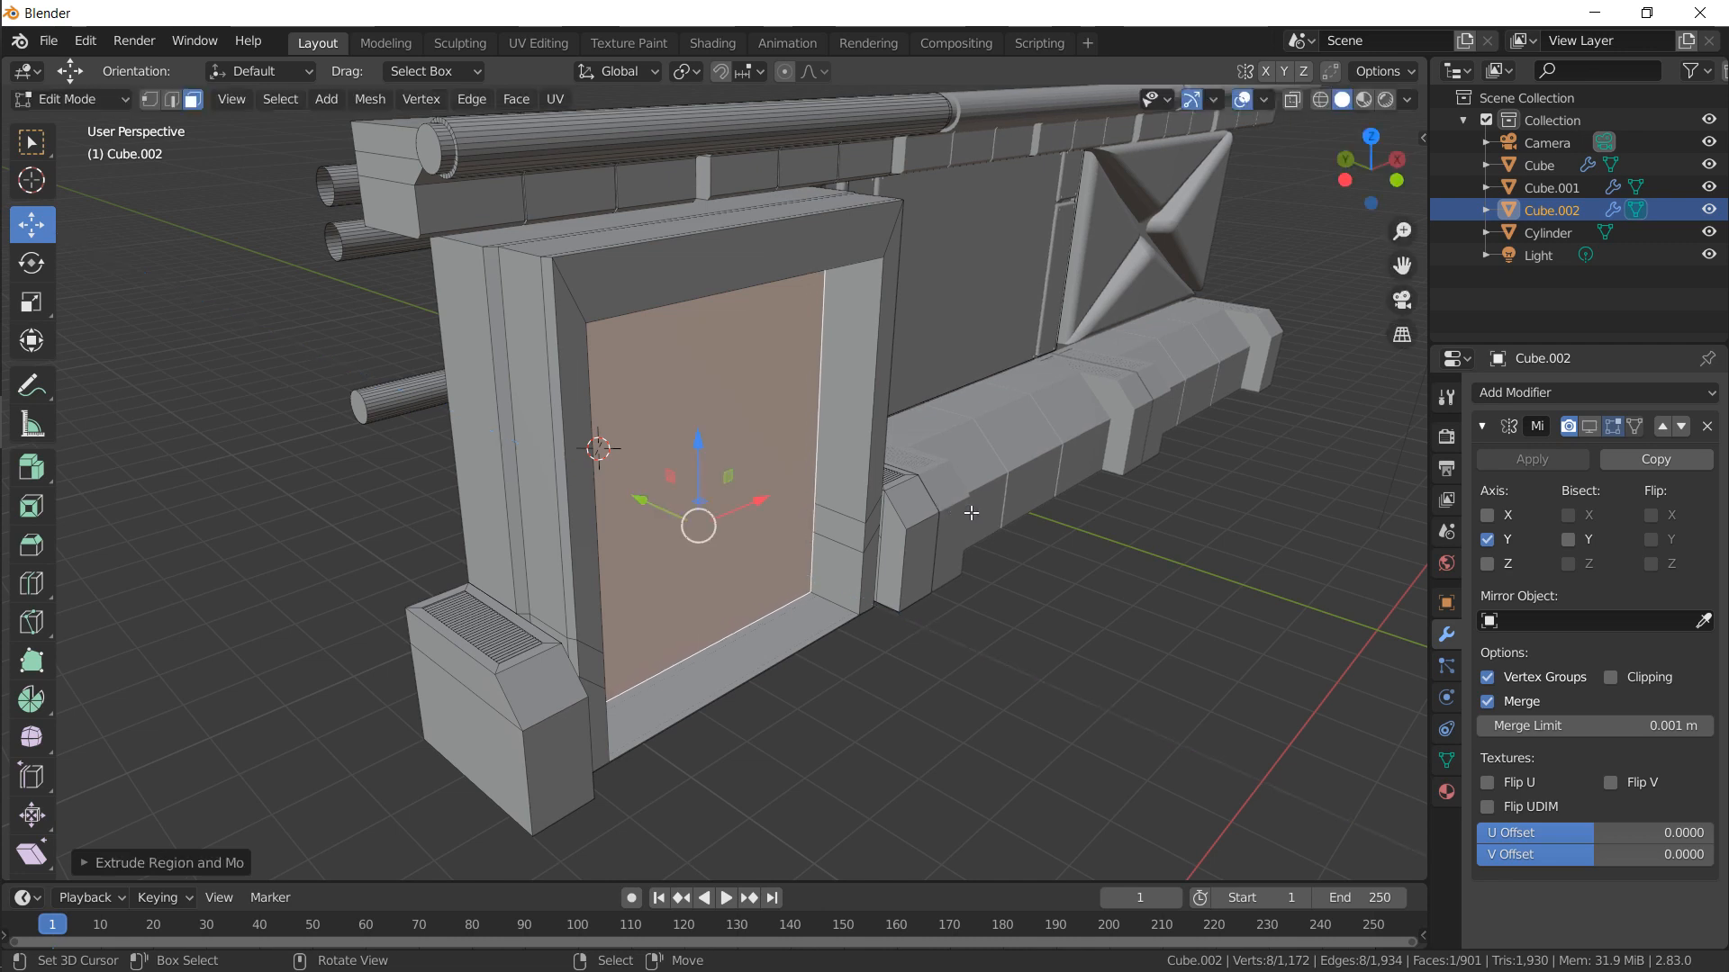
Extrude the recess face further inward, scale it along X to just under 1, and extrude it inward once more
{"action": "key", "text": "e"}
{"action": "left_click", "coordinate": [967, 508]}
{"action": "key", "text": "s"}
{"action": "key", "text": "x"}
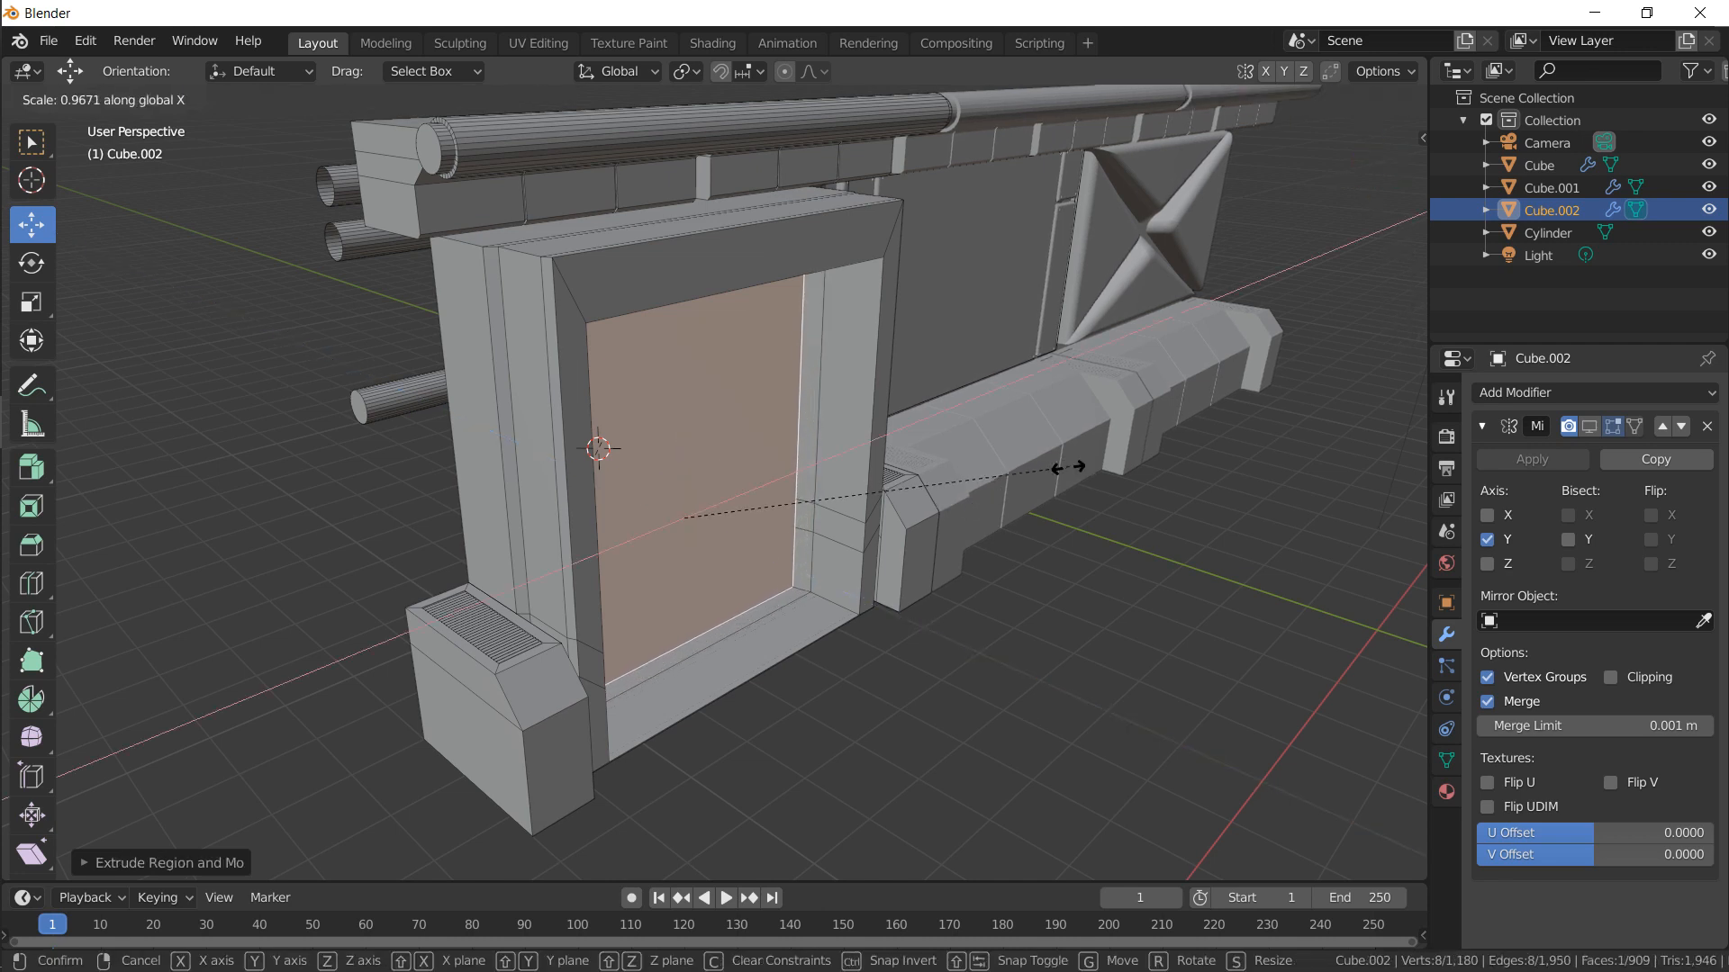
{"action": "left_click", "coordinate": [1050, 477]}
{"action": "middle_click_drag", "start_coordinate": [1052, 481], "coordinate": [1004, 470]}
{"action": "key", "text": "e"}
{"action": "left_click", "coordinate": [1032, 469]}
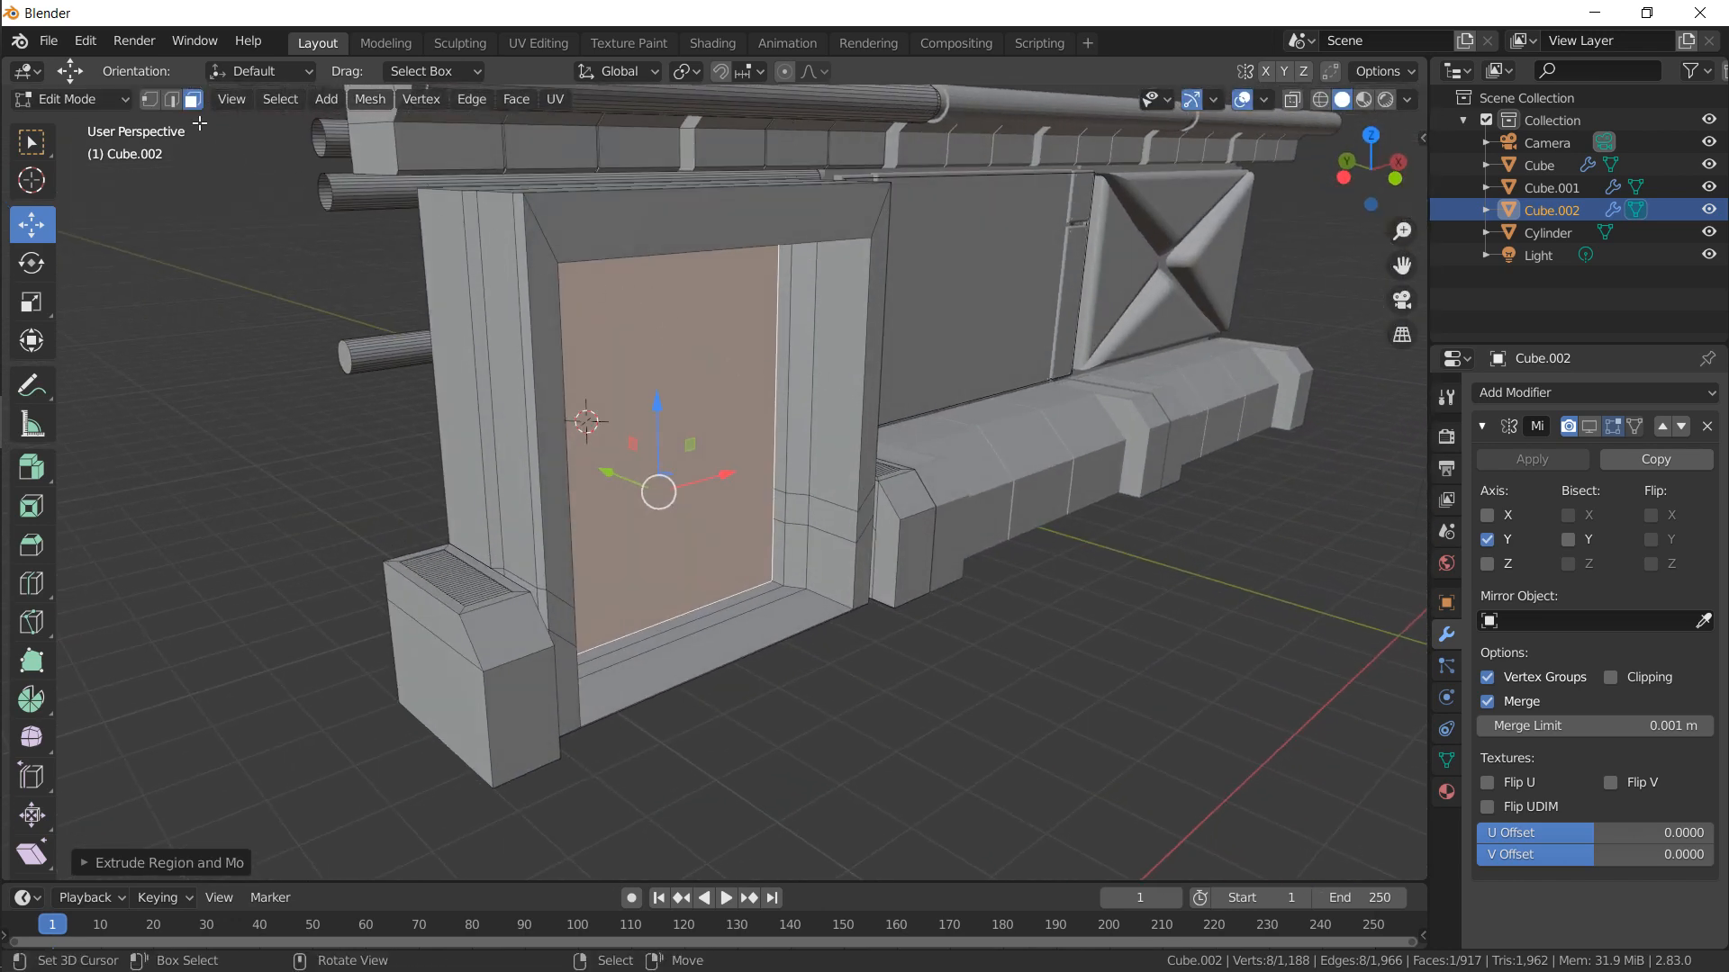
{"action": "key", "text": "2"}
{"action": "left_click", "coordinate": [545, 450]}
{"action": "middle_click_drag", "start_coordinate": [545, 449], "coordinate": [586, 486]}
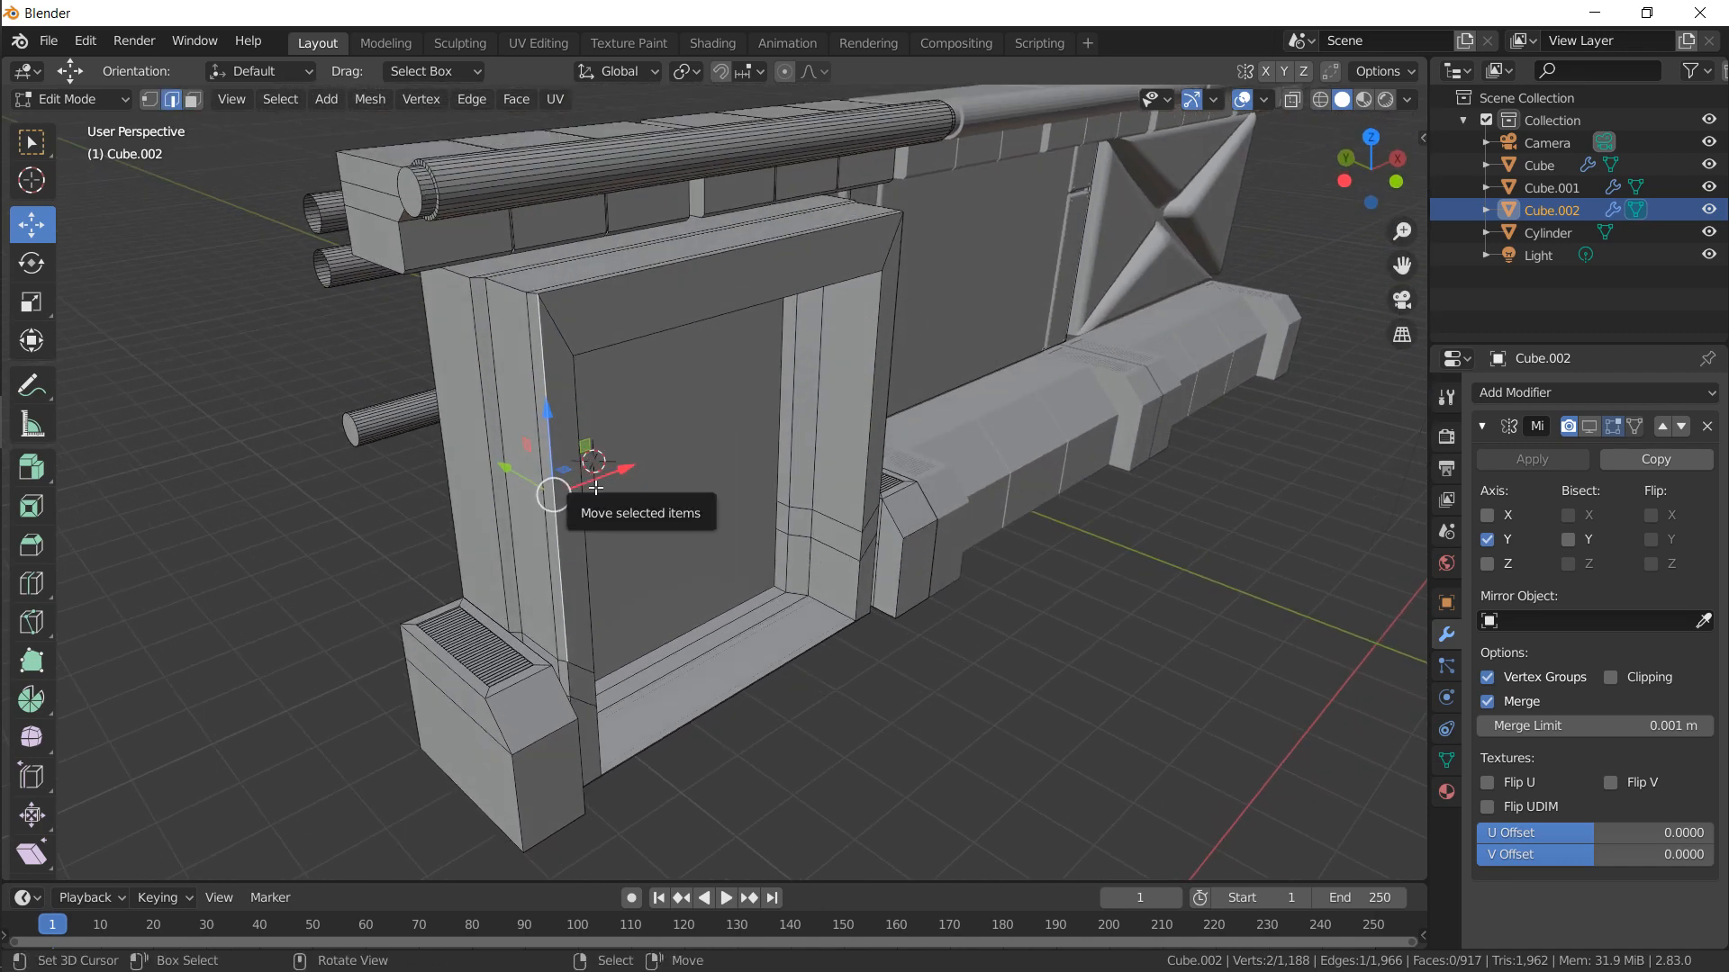
{"action": "middle_click_drag", "start_coordinate": [557, 450], "coordinate": [281, 124]}
In face mode, select the two adjoining vertical strip faces on the frame's outer side and duplicate them in place
{"action": "left_click", "coordinate": [191, 99]}
{"action": "left_click", "coordinate": [651, 387]}
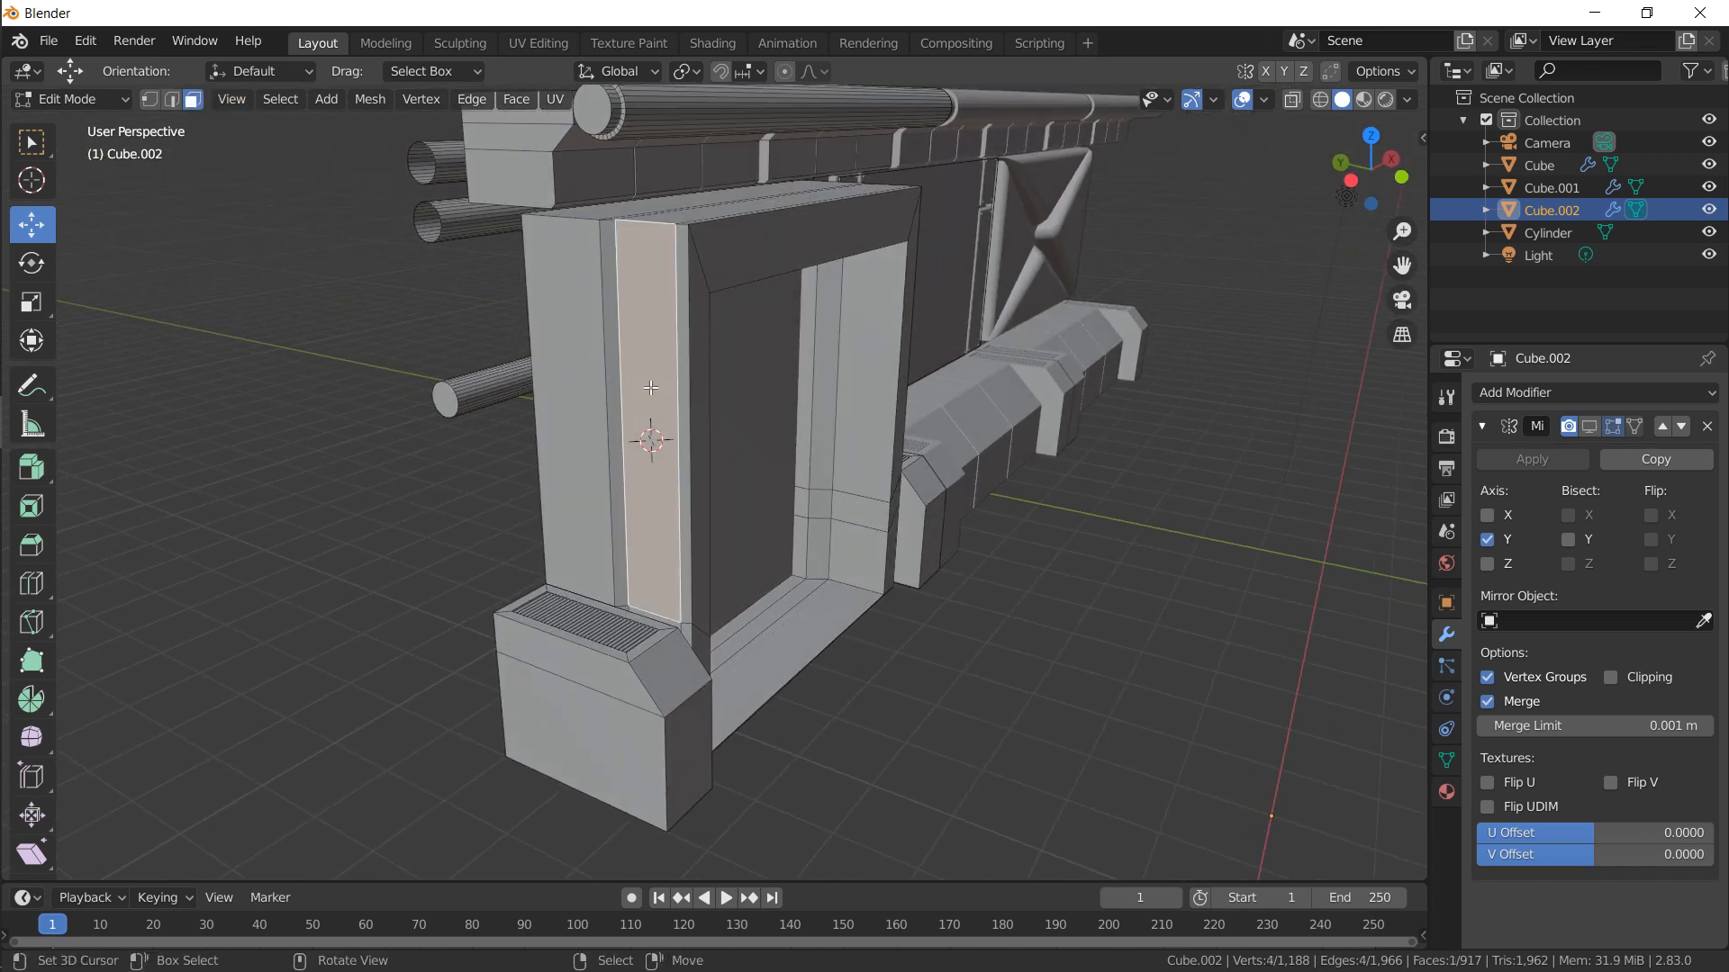
{"action": "right_click", "coordinate": [680, 378], "text": "shift"}
{"action": "middle_click_drag", "start_coordinate": [681, 378], "coordinate": [526, 513]}
{"action": "key", "text": "shift+d"}
{"action": "right_click", "coordinate": [587, 492]}
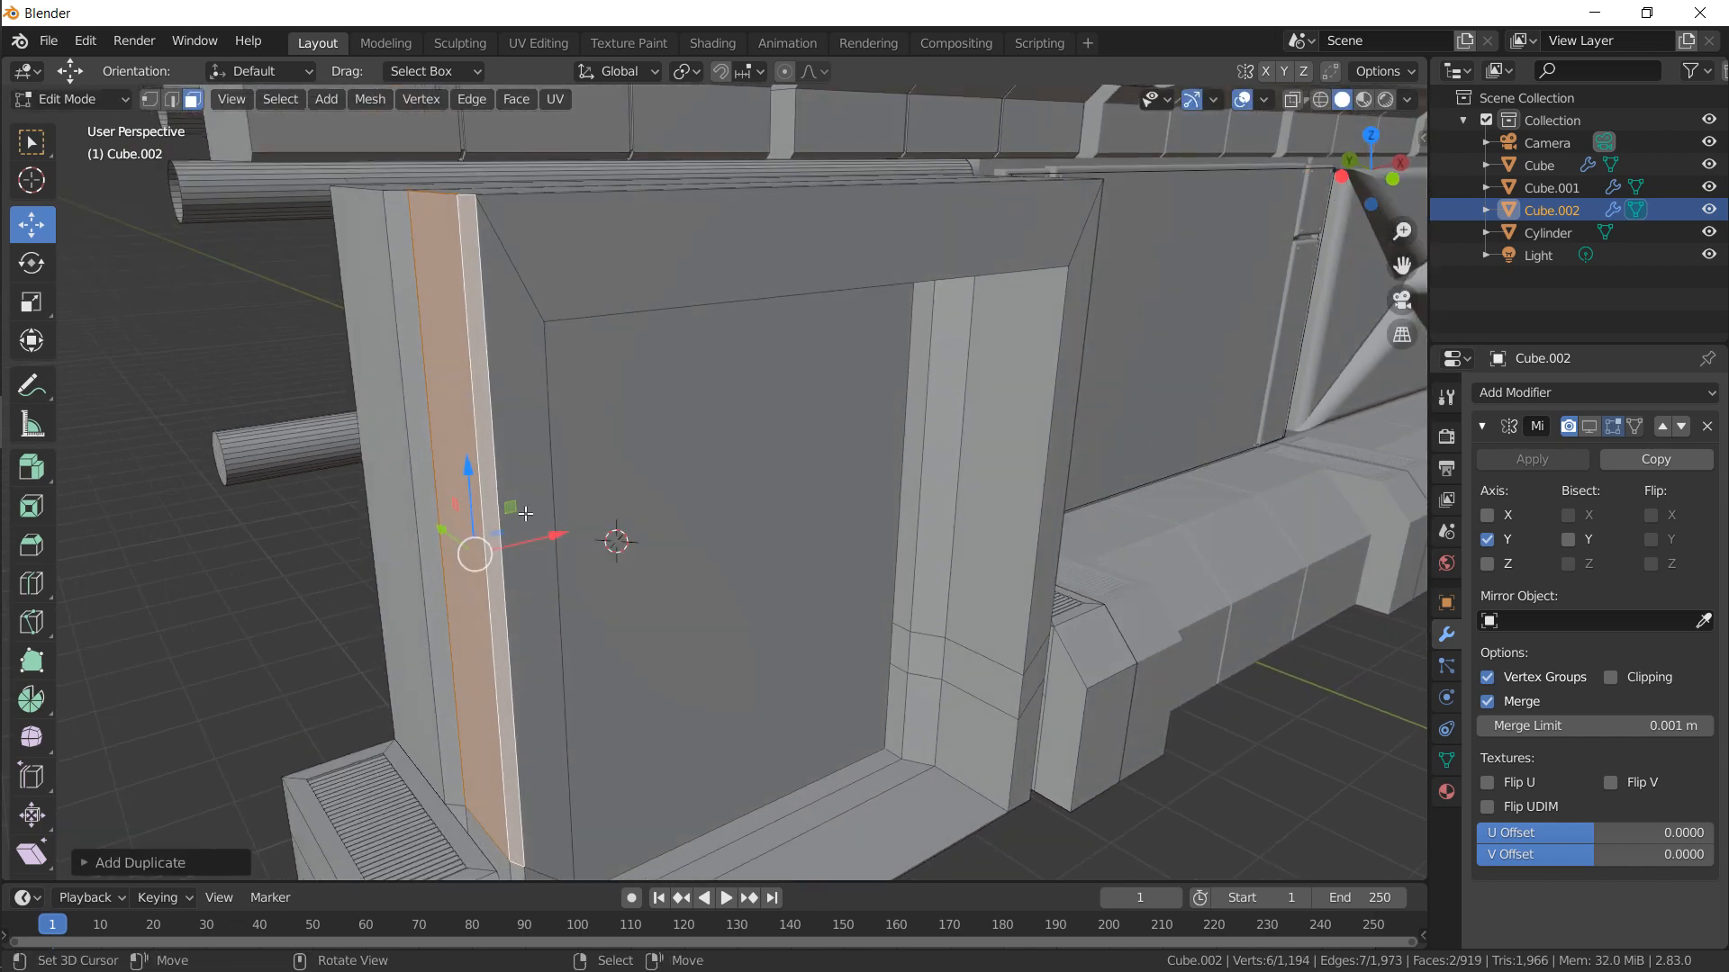
Offset the duplicated strip faces slightly outward from the frame side and scale them along Z to about 0.3
{"action": "left_click_drag", "start_coordinate": [560, 534], "coordinate": [555, 534]}
{"action": "middle_click_drag", "start_coordinate": [554, 533], "coordinate": [531, 502]}
{"action": "left_click_drag", "start_coordinate": [405, 590], "coordinate": [418, 600]}
{"action": "key", "text": "s"}
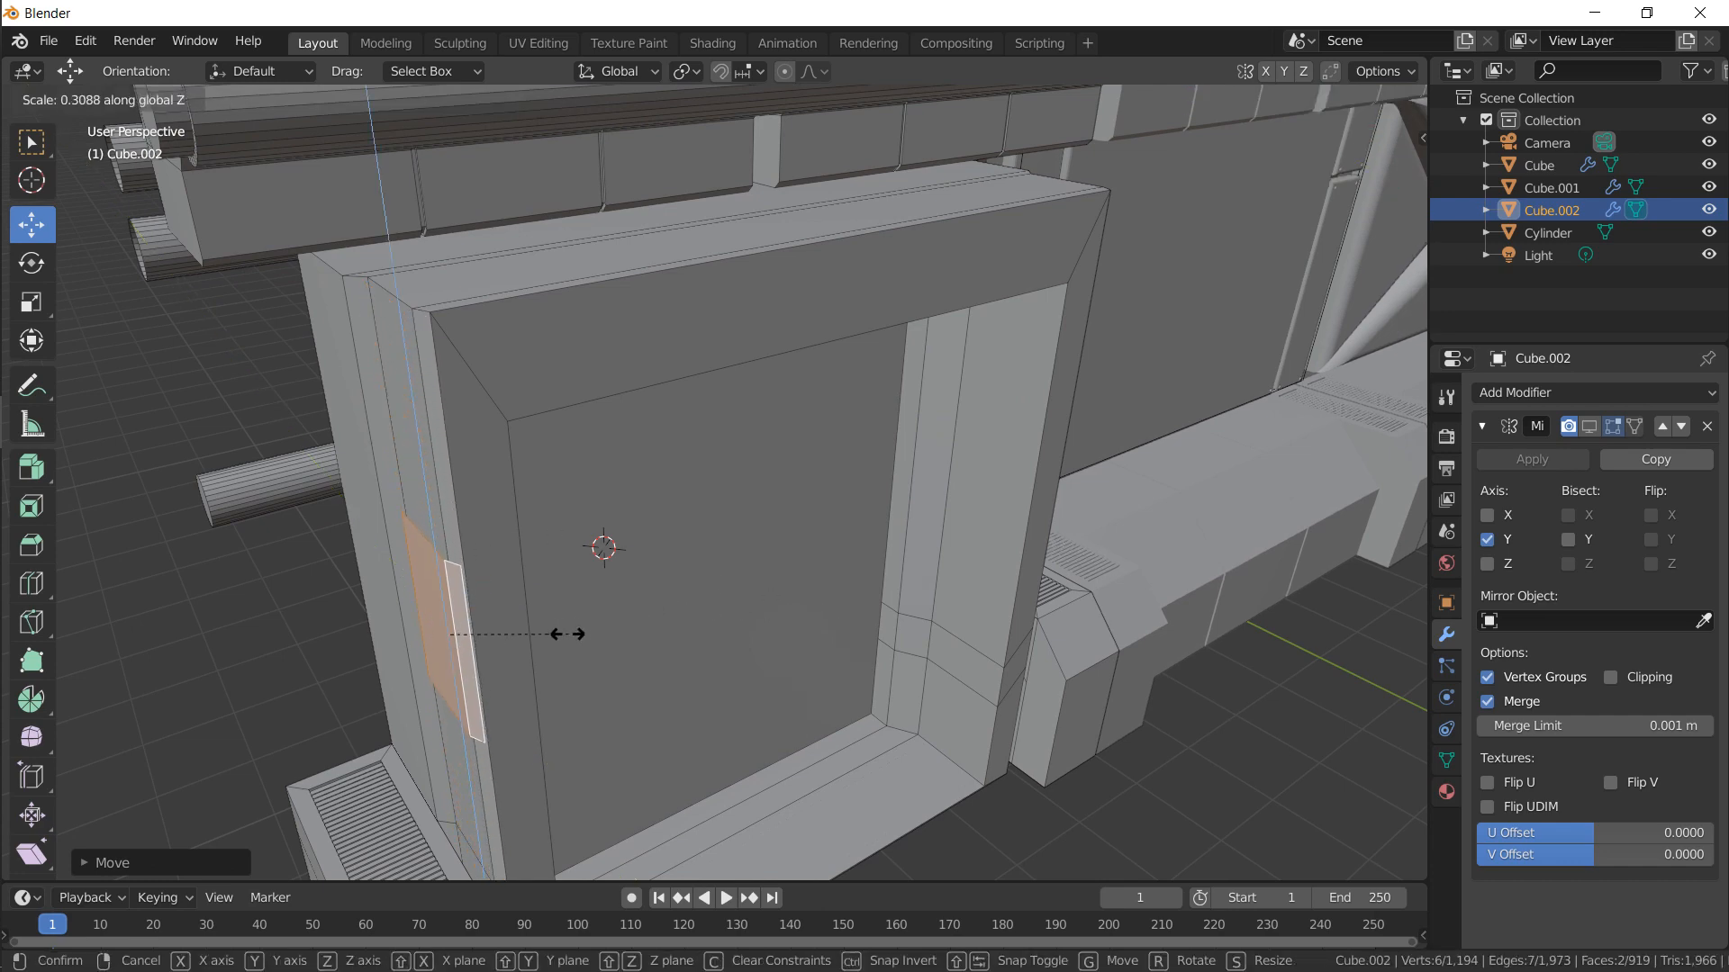
{"action": "left_click", "coordinate": [545, 631]}
{"action": "key", "text": "g"}
{"action": "right_click", "coordinate": [381, 560]}
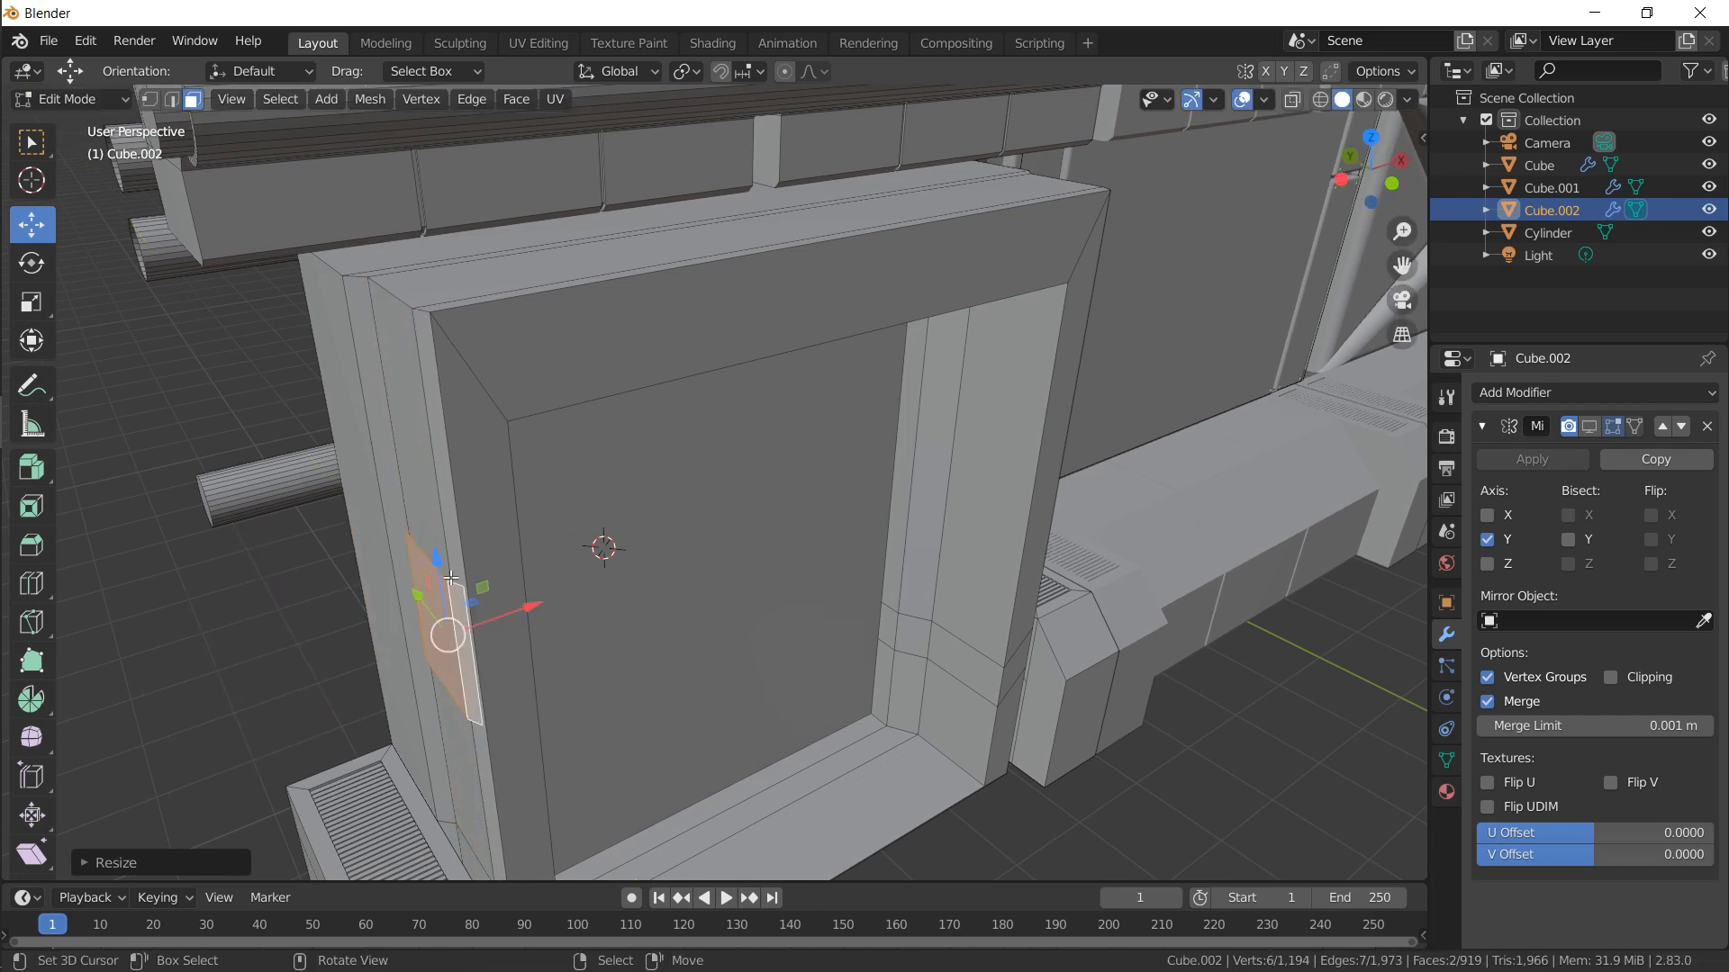
Extrude the front vertical edge of the shortened patch along X so it wraps around the frame's corner
{"action": "middle_click_drag", "start_coordinate": [410, 473], "coordinate": [388, 537]}
{"action": "key", "text": "2"}
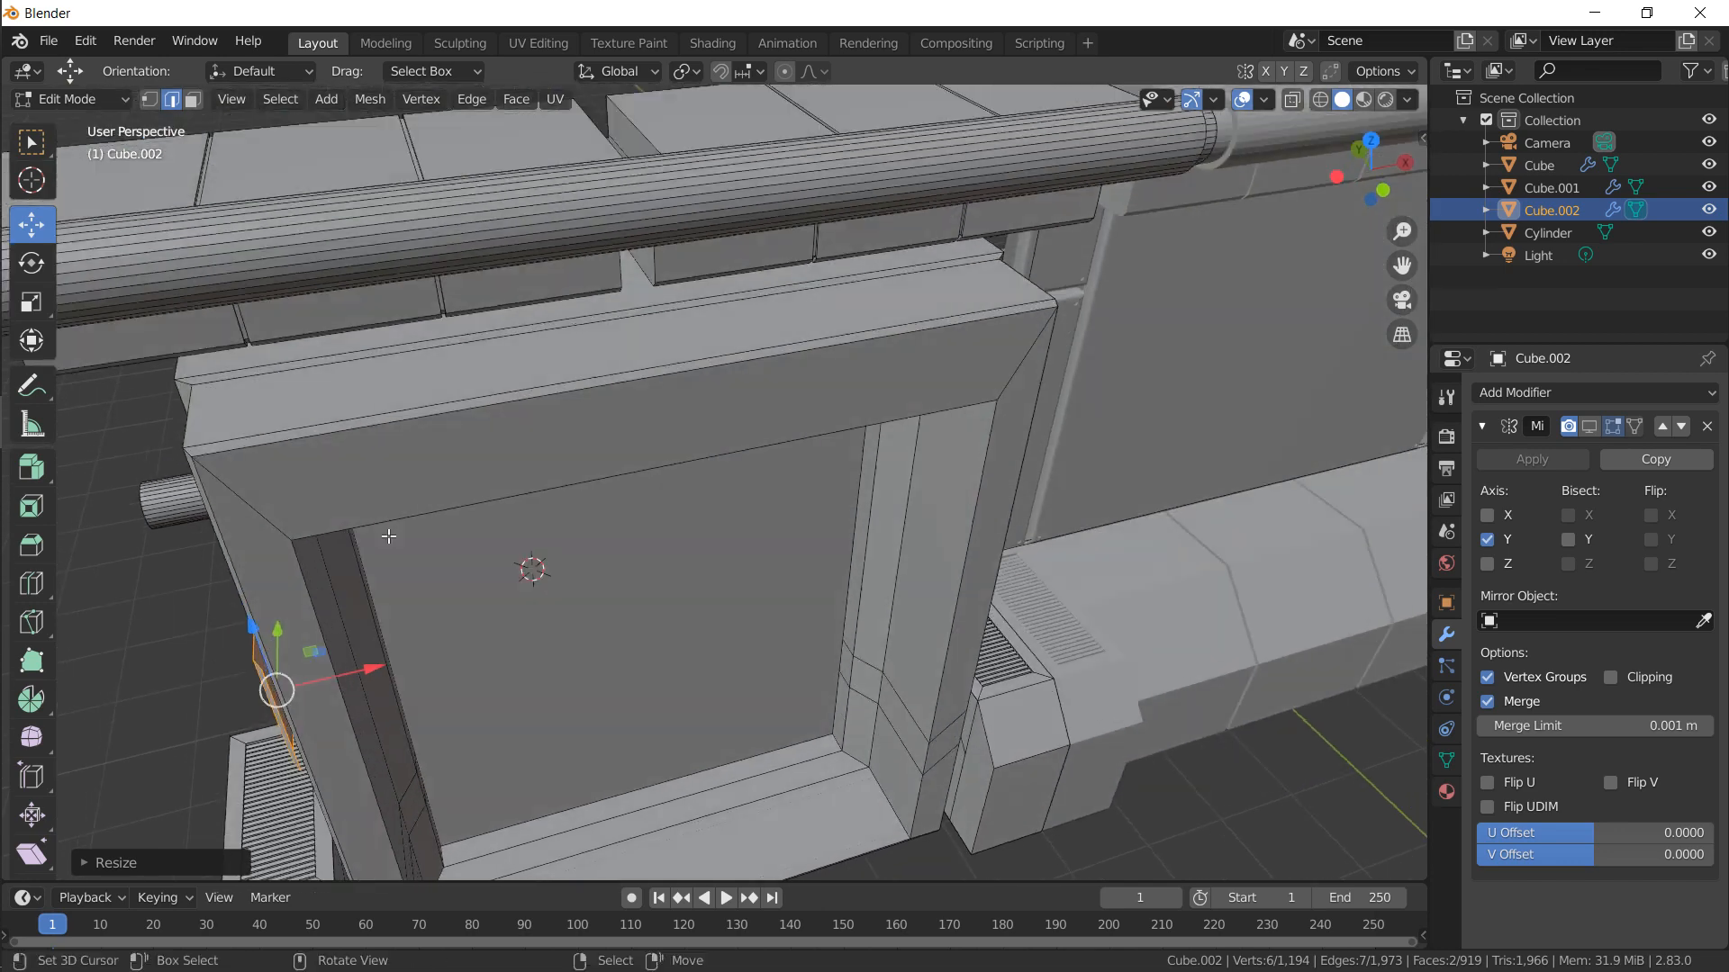
{"action": "left_click", "coordinate": [279, 732]}
{"action": "middle_click_drag", "start_coordinate": [279, 732], "coordinate": [509, 748]}
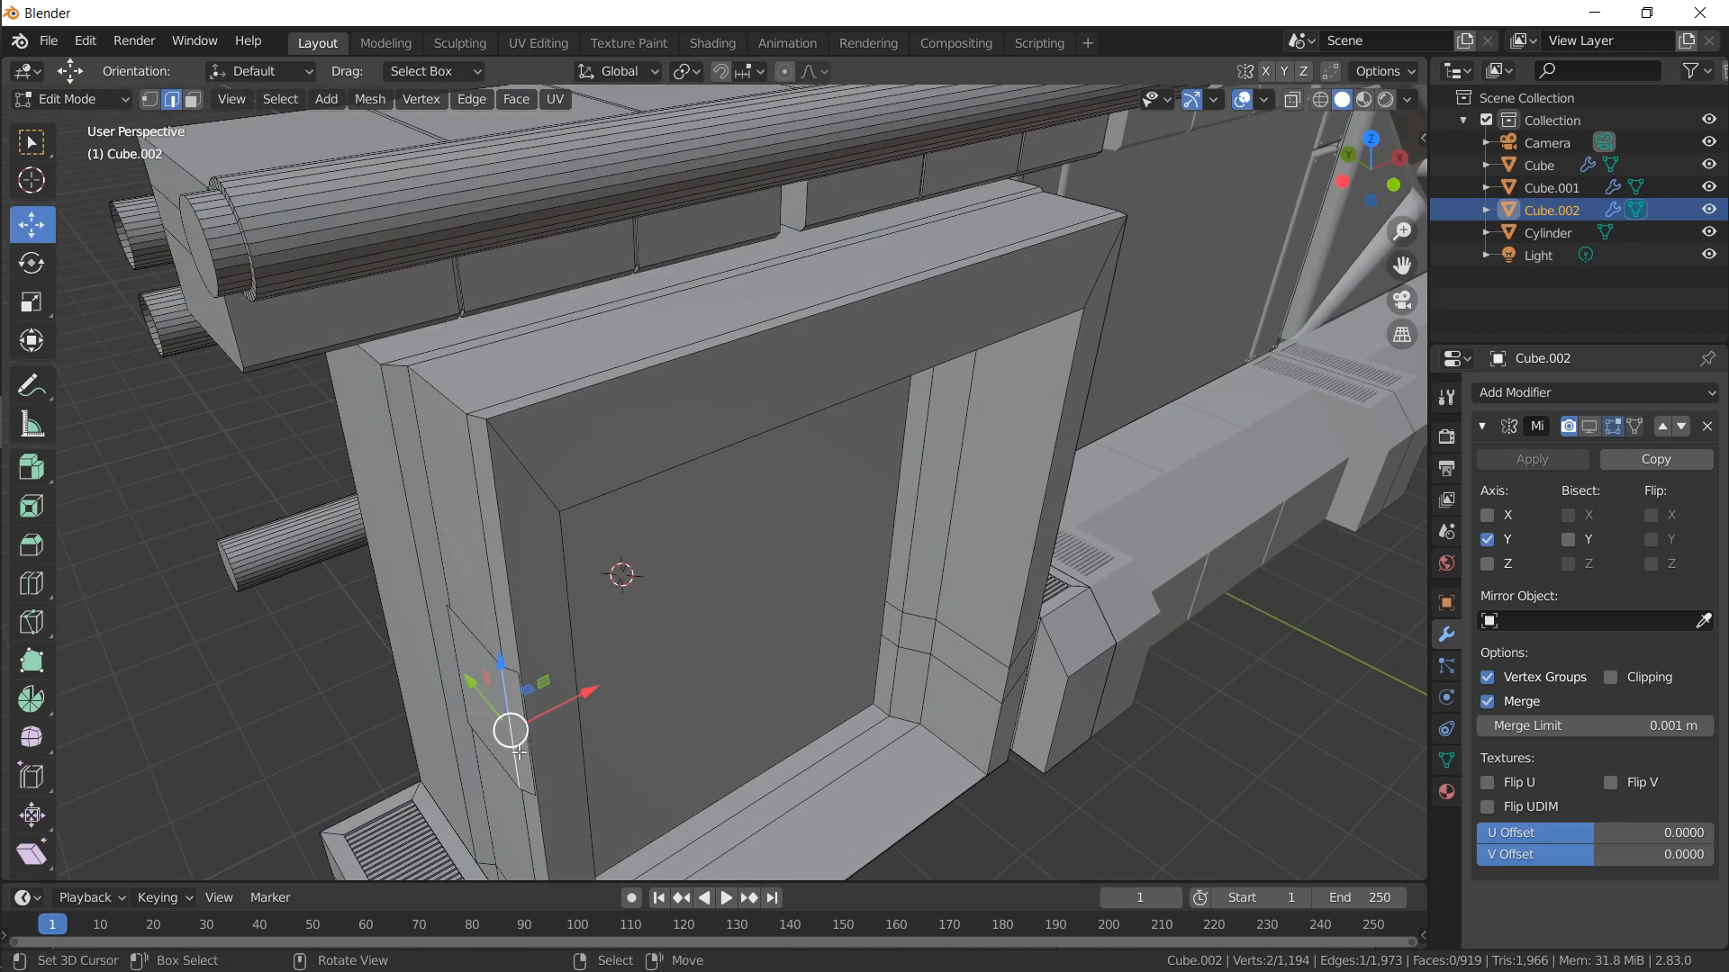
{"action": "right_click", "coordinate": [526, 744]}
{"action": "left_click_drag", "start_coordinate": [613, 689], "coordinate": [653, 643]}
Select all linked faces of the corner patch and extrude them outward to form a thick bracket
{"action": "key", "text": "3"}
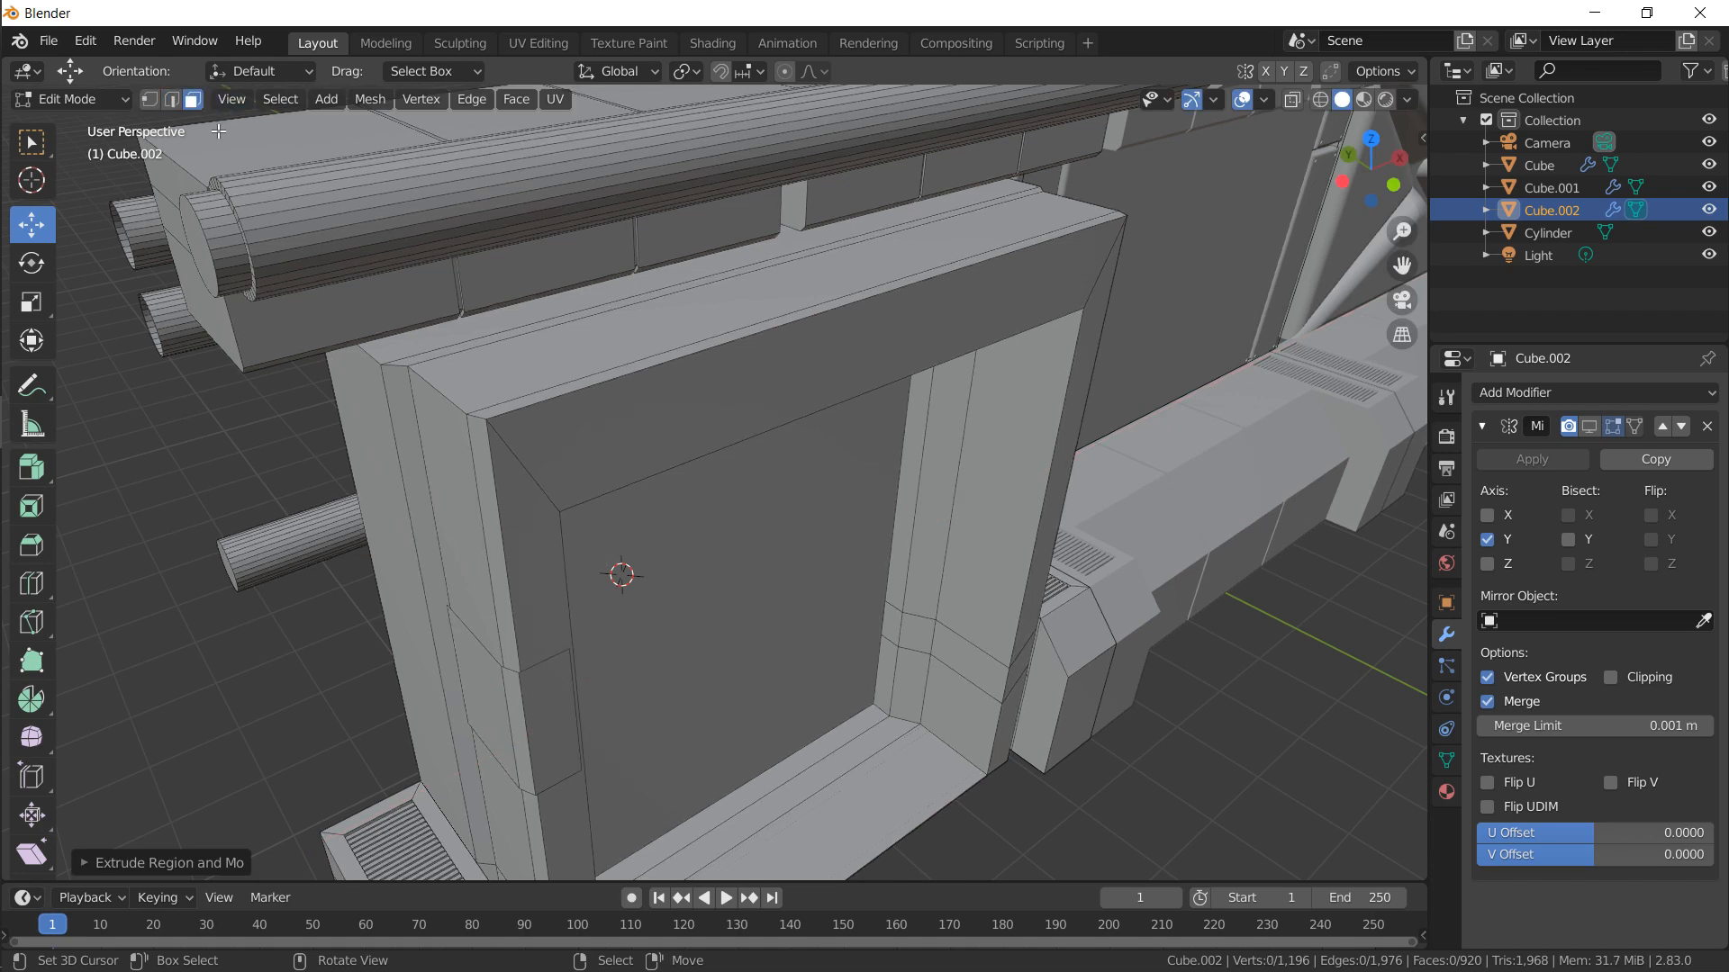
{"action": "left_click", "coordinate": [488, 681]}
{"action": "key", "text": "ctrl+l"}
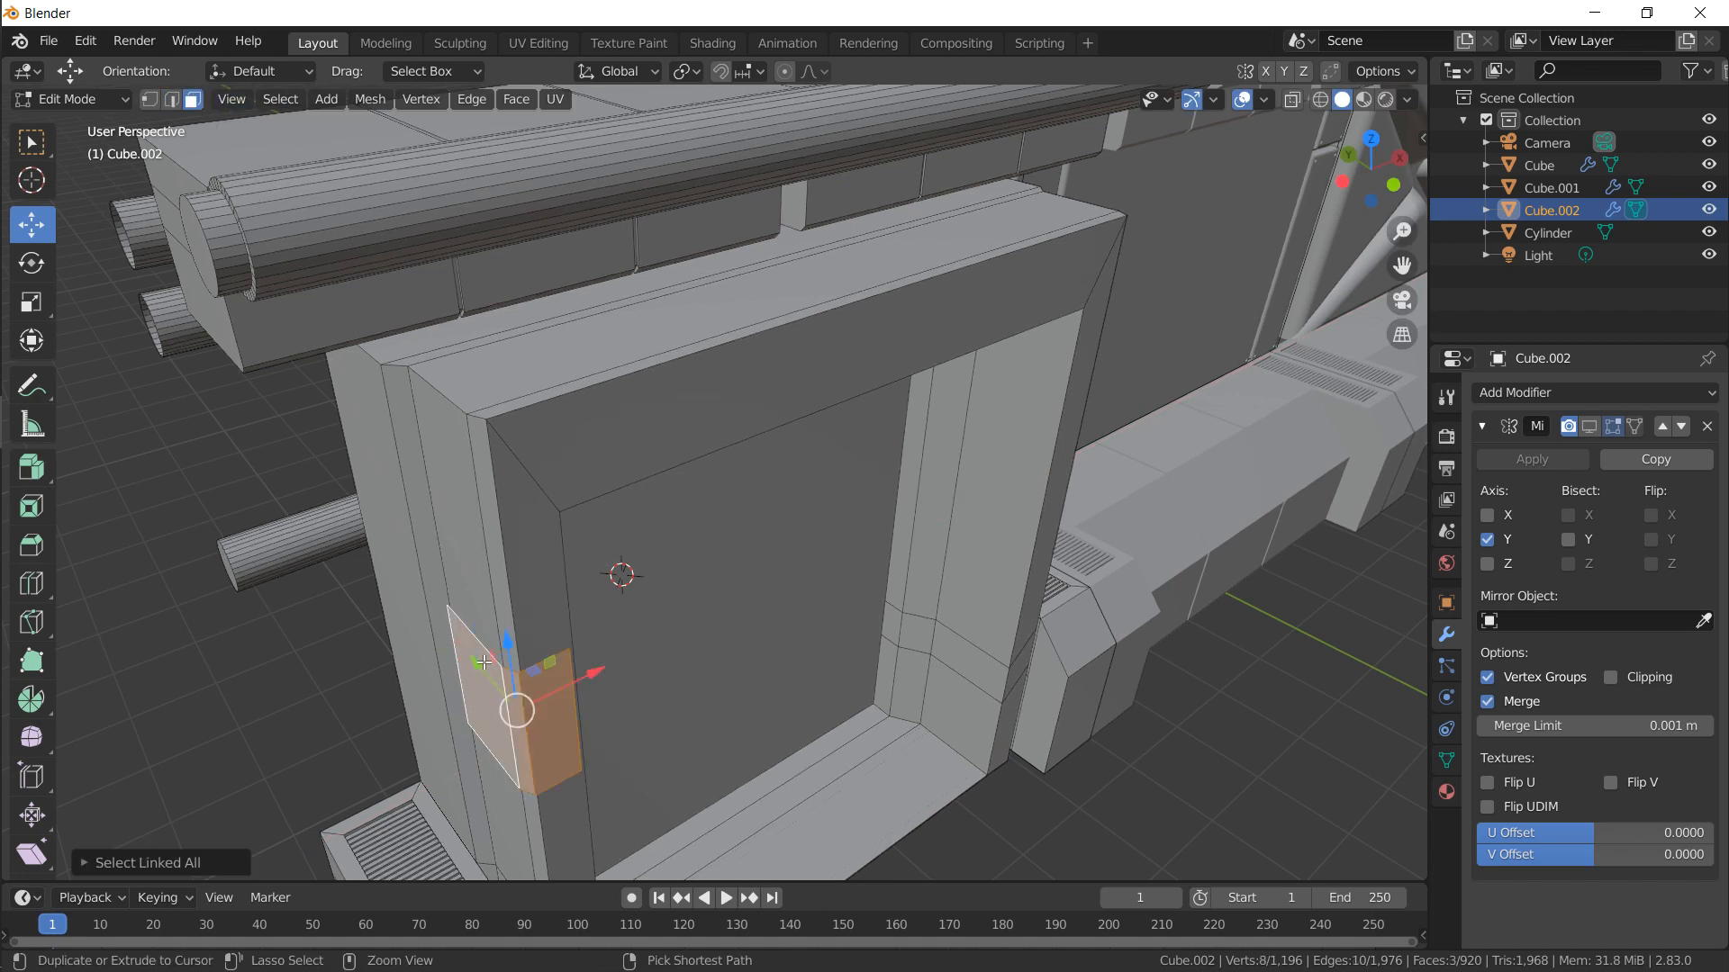
{"action": "mouse_move", "coordinate": [537, 471]}
{"action": "middle_mouse_down"}
{"action": "mouse_move", "coordinate": [504, 493]}
{"action": "mouse_move", "coordinate": [531, 487]}
{"action": "middle_mouse_up"}
{"action": "key", "text": "e"}
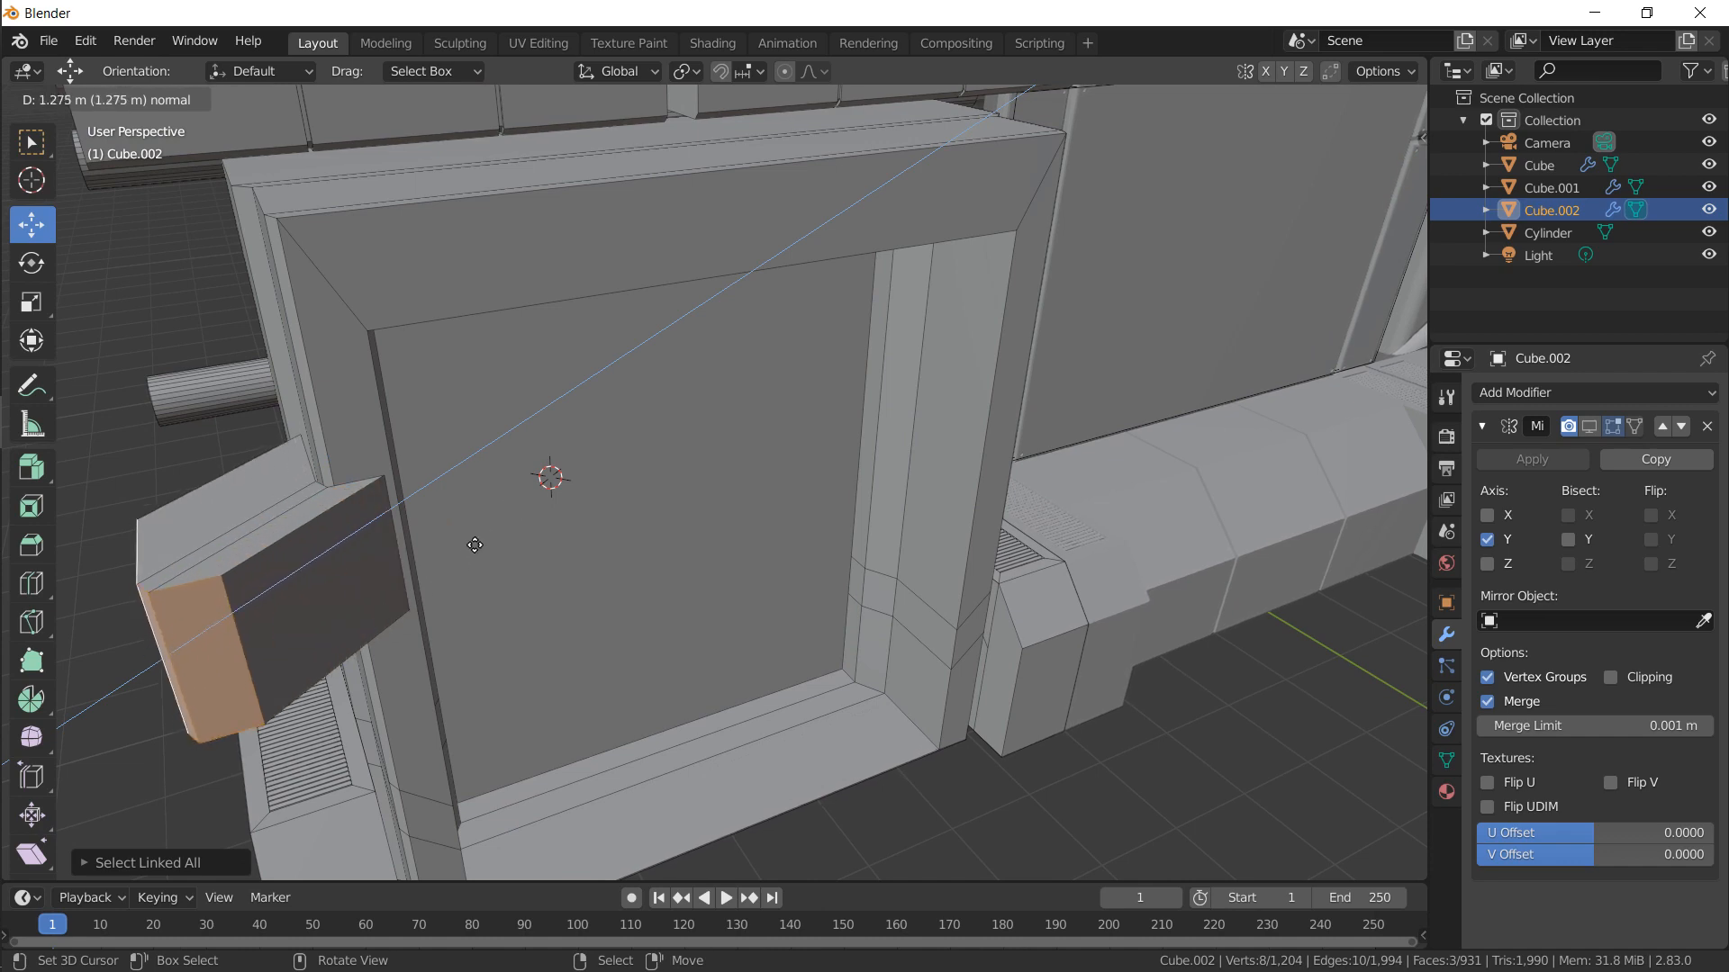
{"action": "left_click", "coordinate": [534, 521]}
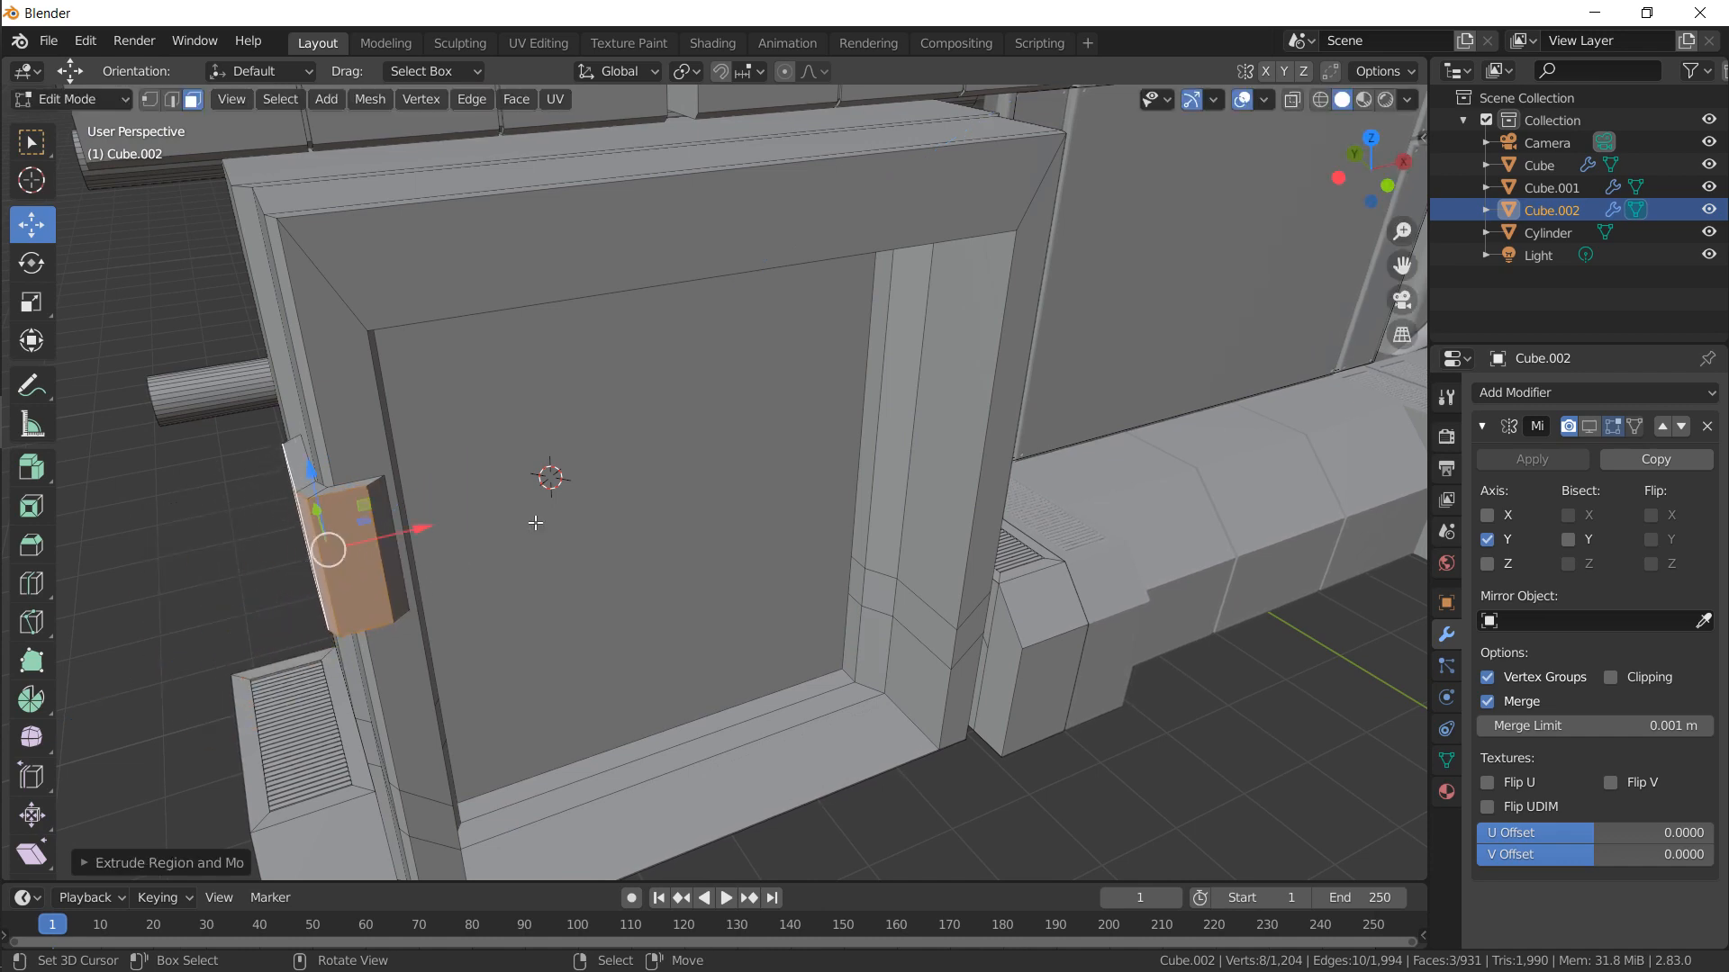
Shift the whole linked bracket slightly along Y and X to seat it against the frame's corner
{"action": "middle_click_drag", "start_coordinate": [532, 521], "coordinate": [471, 613]}
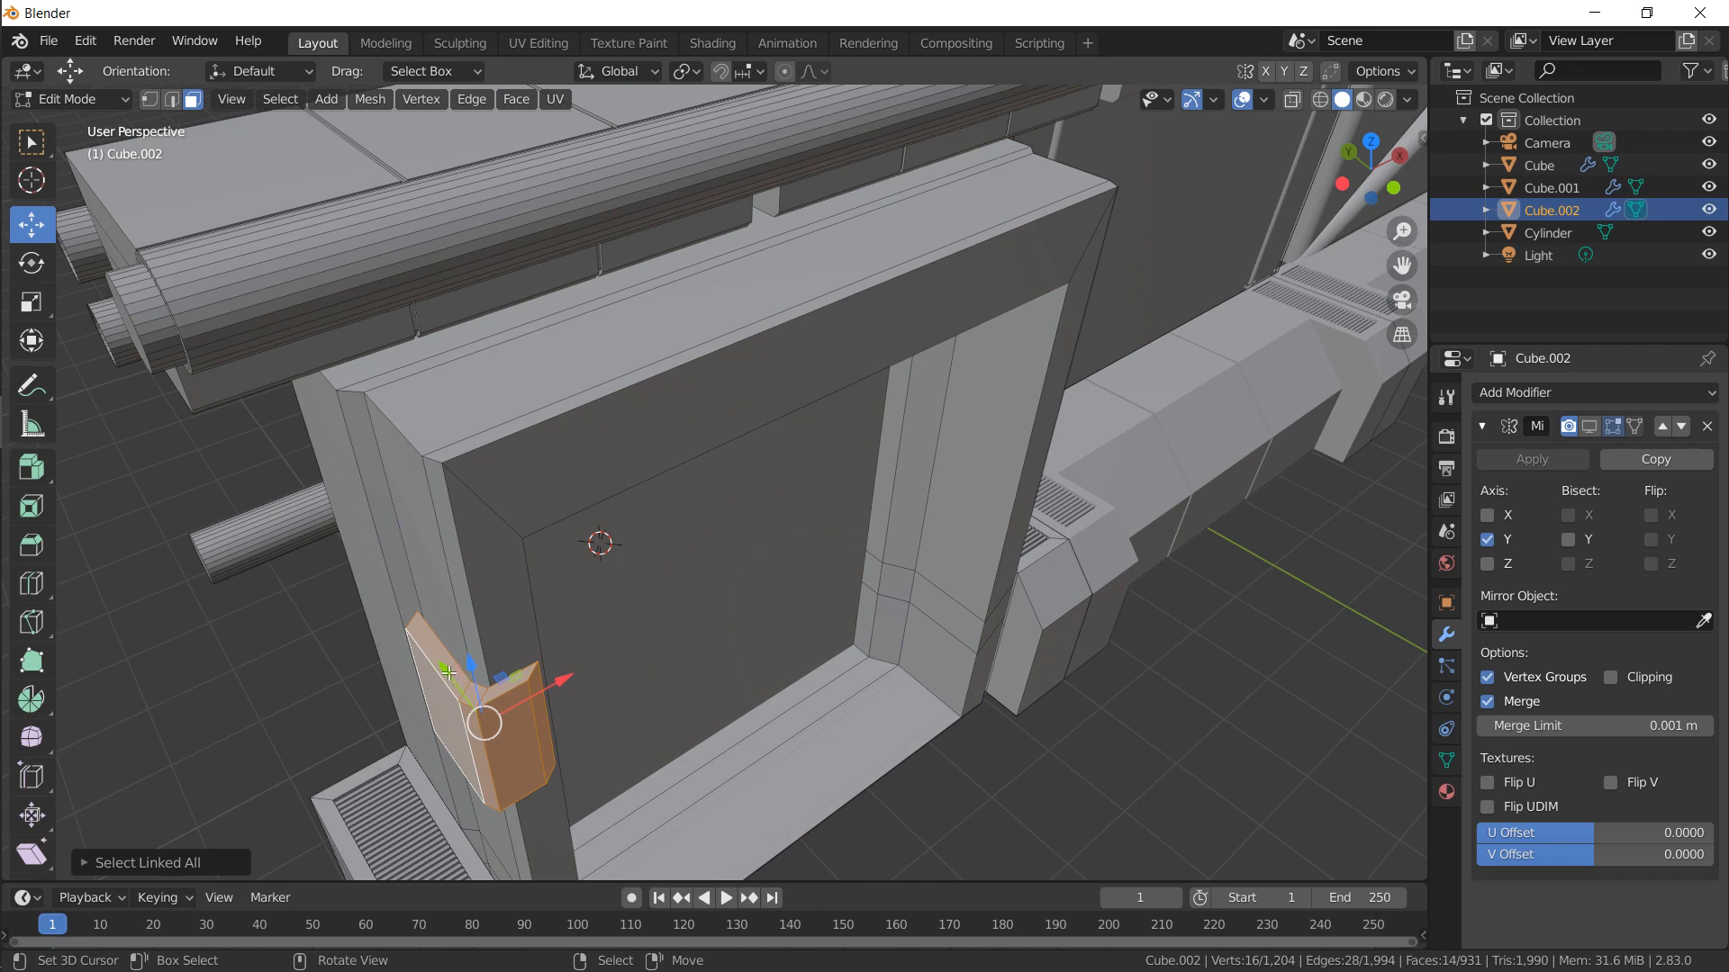
{"action": "left_click_drag", "start_coordinate": [449, 672], "coordinate": [440, 661]}
{"action": "middle_click_drag", "start_coordinate": [440, 662], "coordinate": [468, 612]}
{"action": "left_click_drag", "start_coordinate": [568, 565], "coordinate": [568, 558]}
{"action": "mouse_move", "coordinate": [567, 558]}
{"action": "middle_mouse_down"}
{"action": "mouse_move", "coordinate": [501, 549]}
{"action": "mouse_move", "coordinate": [552, 534]}
{"action": "middle_mouse_up"}
Move the bracket's narrow end face beside the frame opening about 0.084 m along X
{"action": "scroll", "coordinate": [502, 548], "scroll_direction": "up", "scroll_amount": 3}
{"action": "left_click", "coordinate": [397, 474]}
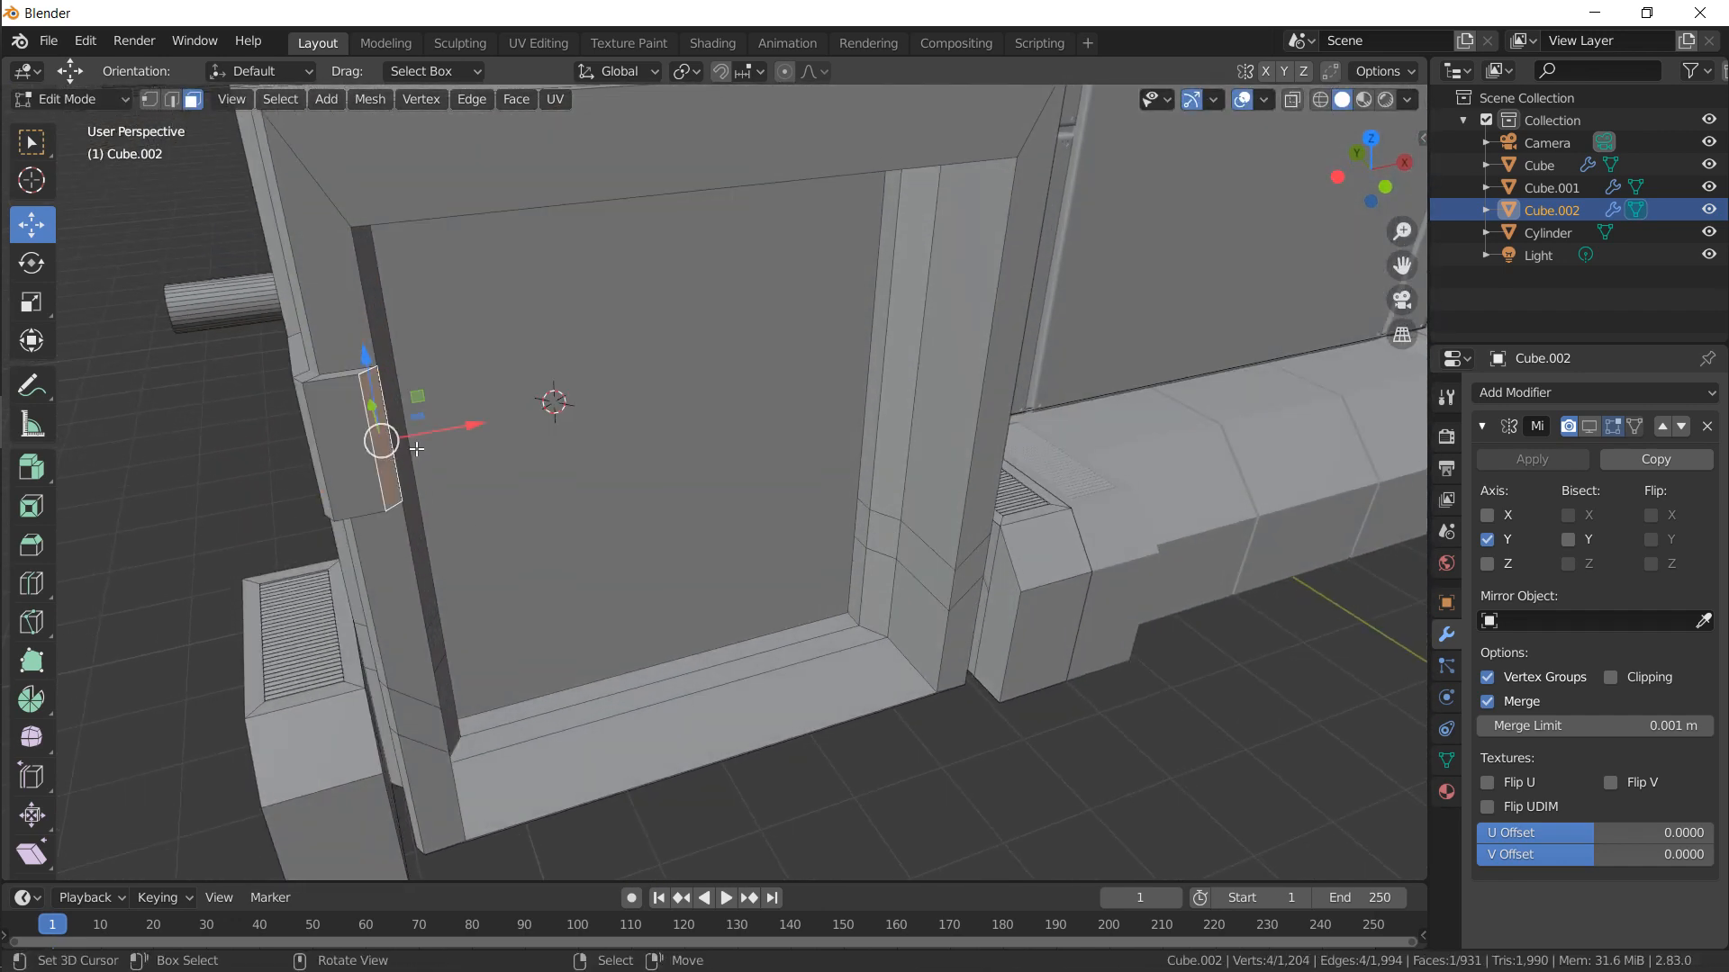
{"action": "key", "text": "g"}
{"action": "key", "text": "x"}
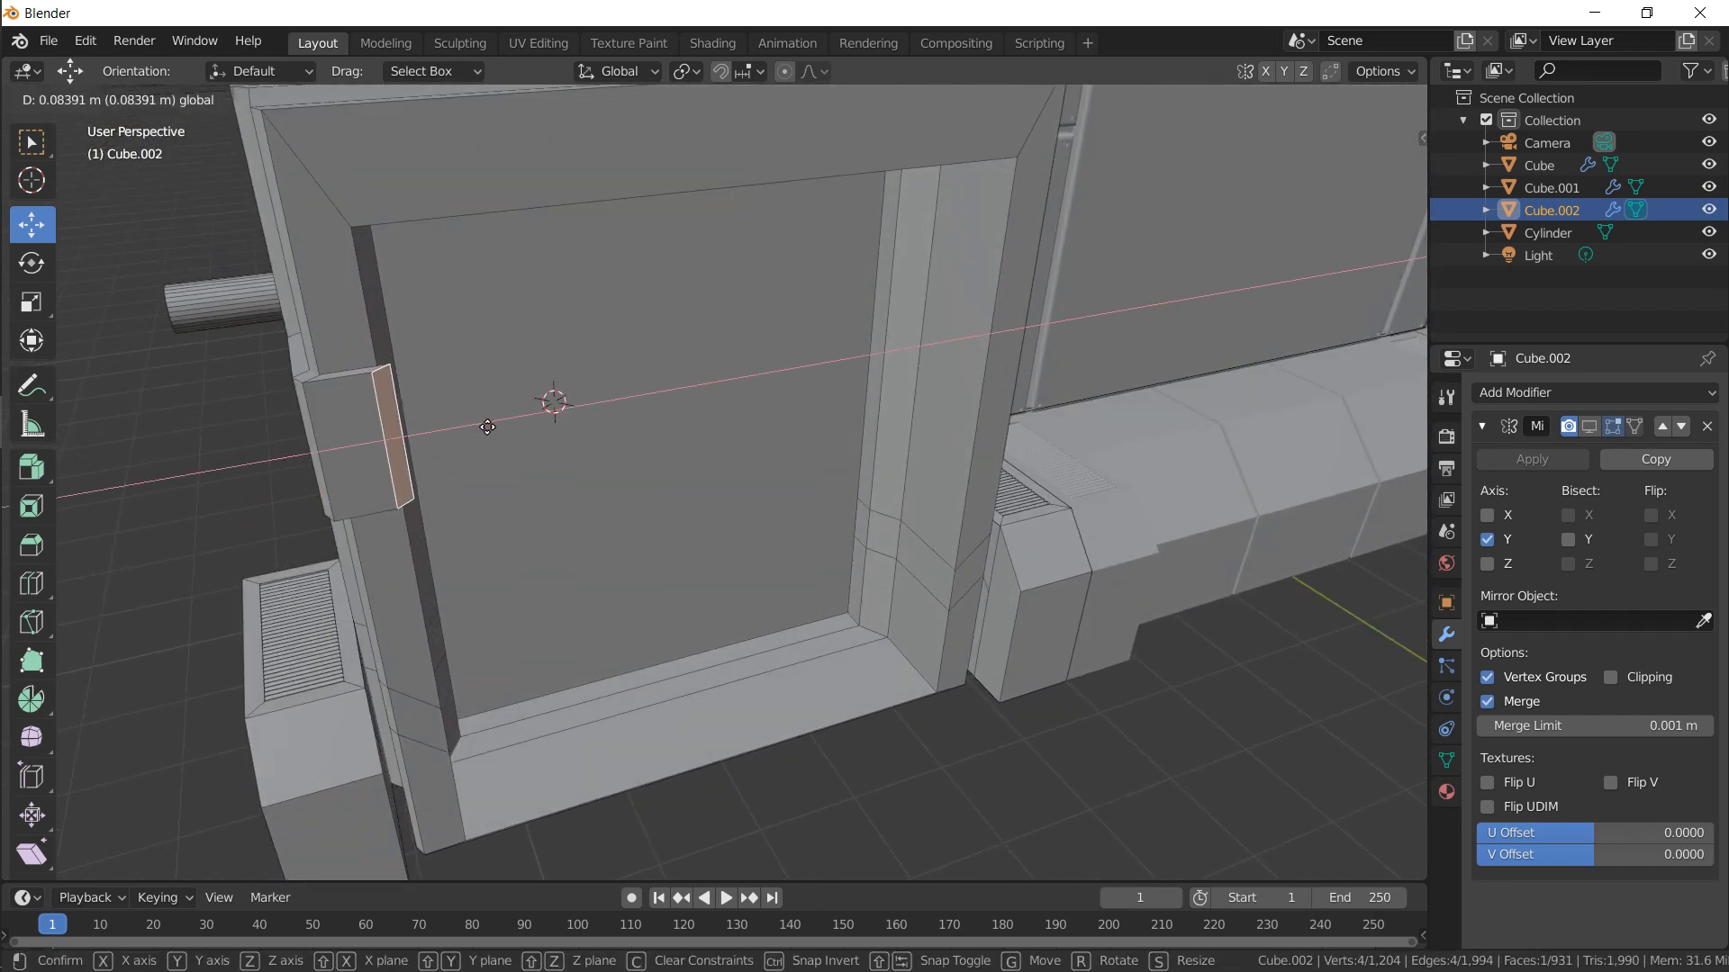
{"action": "left_click", "coordinate": [487, 427]}
Extrude a face at the bracket's opening-side end to extend the bracket around the frame edge
{"action": "middle_click_drag", "start_coordinate": [487, 427], "coordinate": [680, 344]}
{"action": "key", "text": "KP_Decimal"}
{"action": "key", "text": "e"}
{"action": "left_click", "coordinate": [811, 323]}
Select the whole linked bracket and lower it along Z to just above the vented base block
{"action": "scroll", "coordinate": [928, 405], "scroll_direction": "down", "scroll_amount": 3}
{"action": "key", "text": "ctrl+l"}
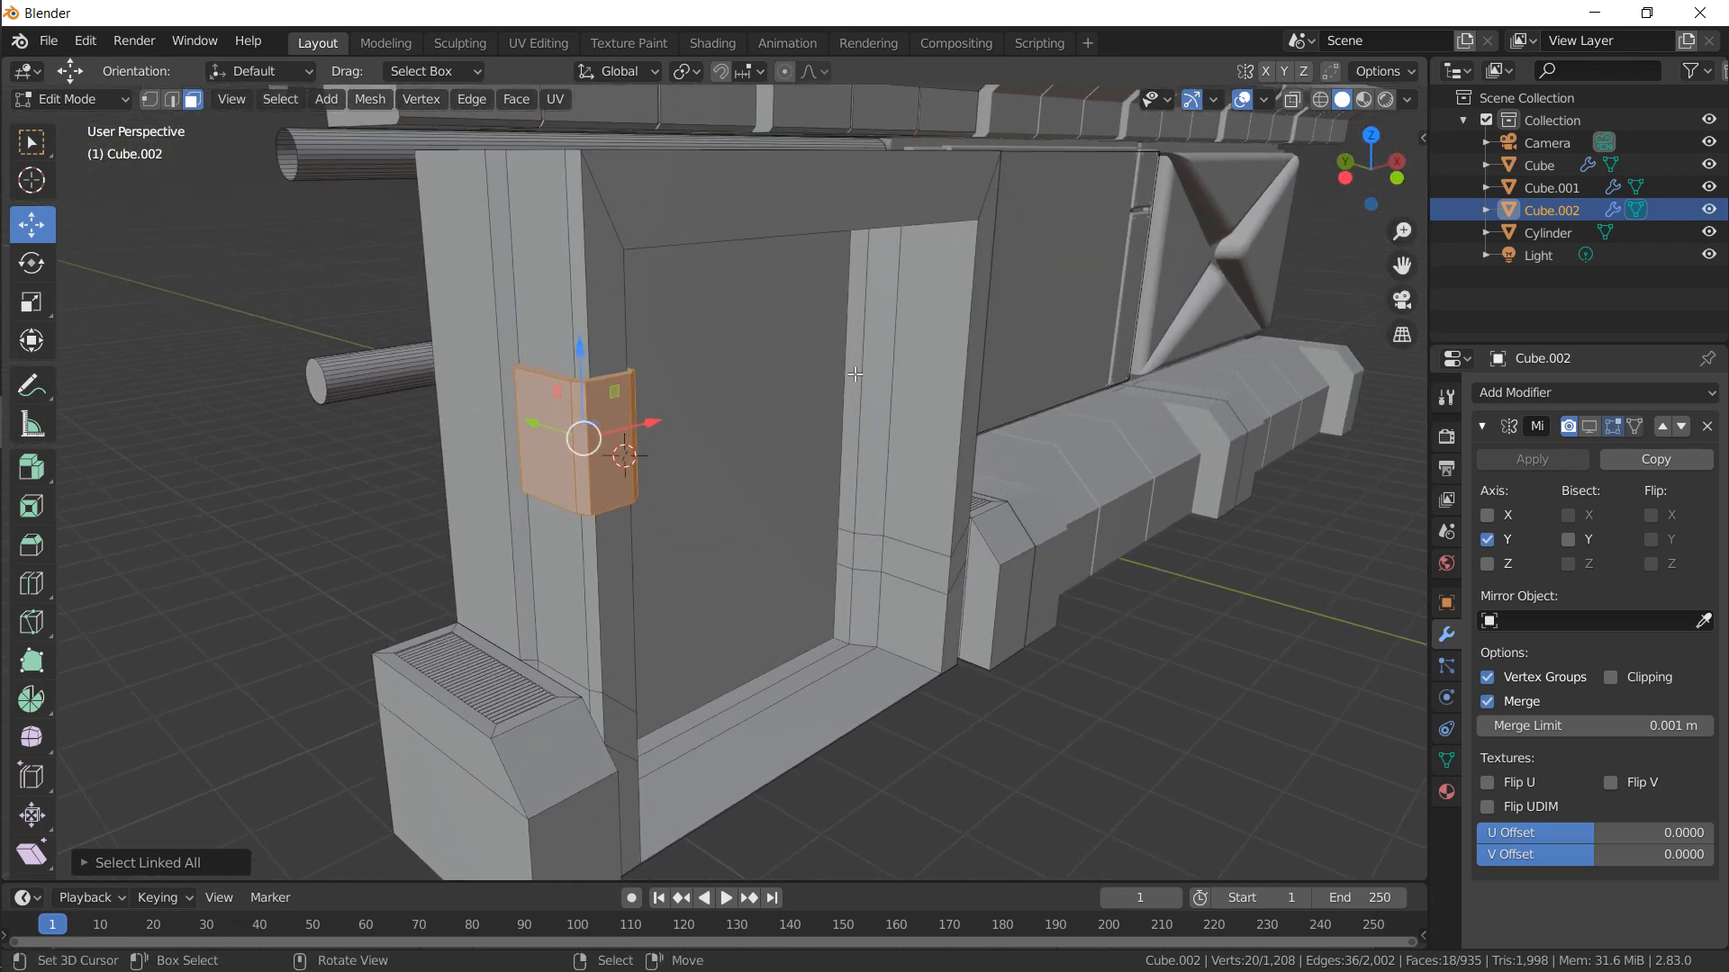
{"action": "key", "text": "g"}
{"action": "key", "text": "z"}
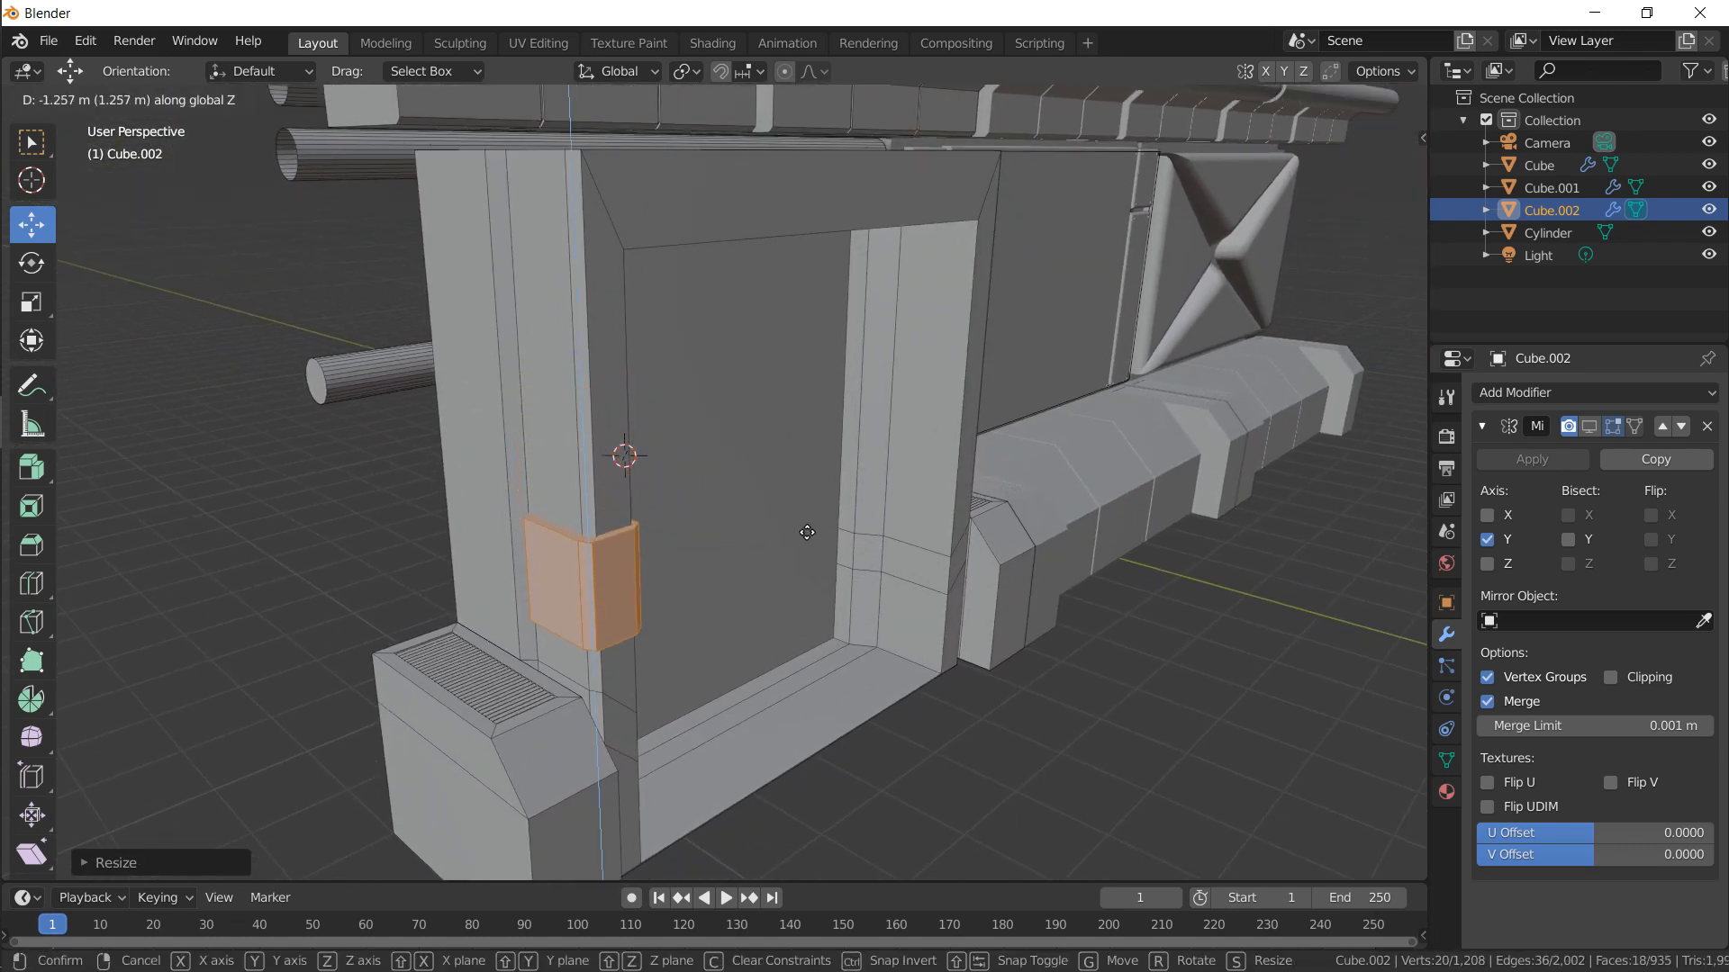
{"action": "left_click", "coordinate": [808, 554]}
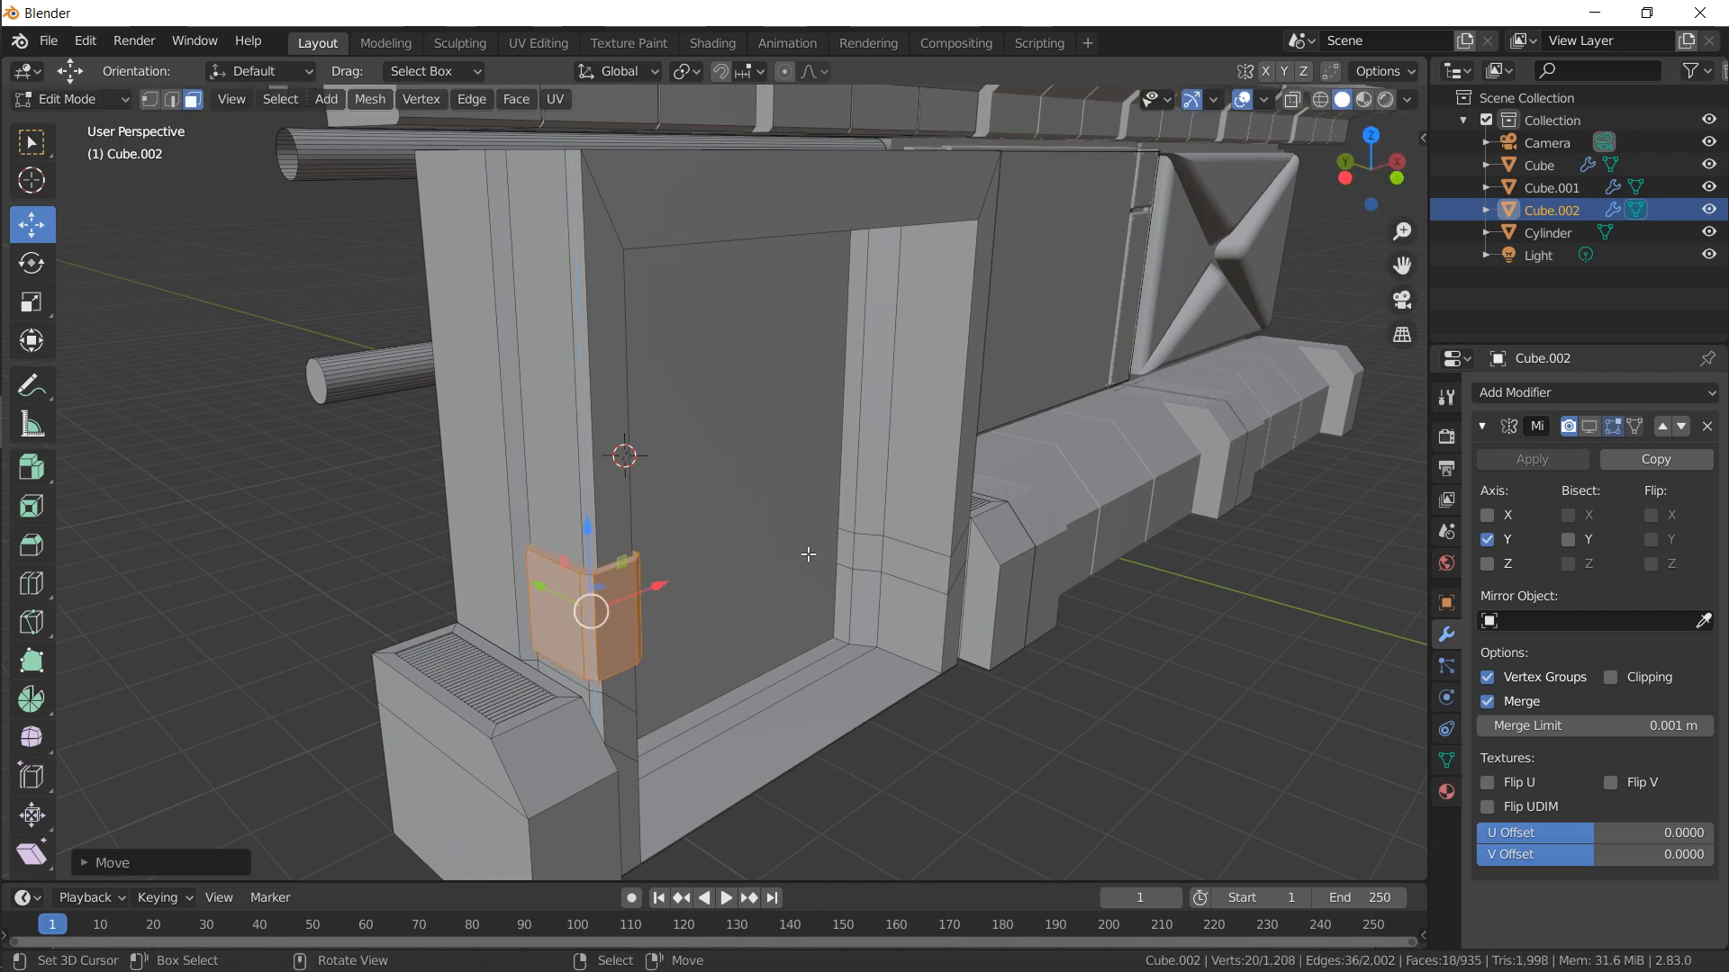
In edge mode, select the bracket's outer top and bottom edge loops along with its vertical corner edges
{"action": "left_click", "coordinate": [177, 103]}
{"action": "left_click", "coordinate": [574, 565], "text": "alt"}
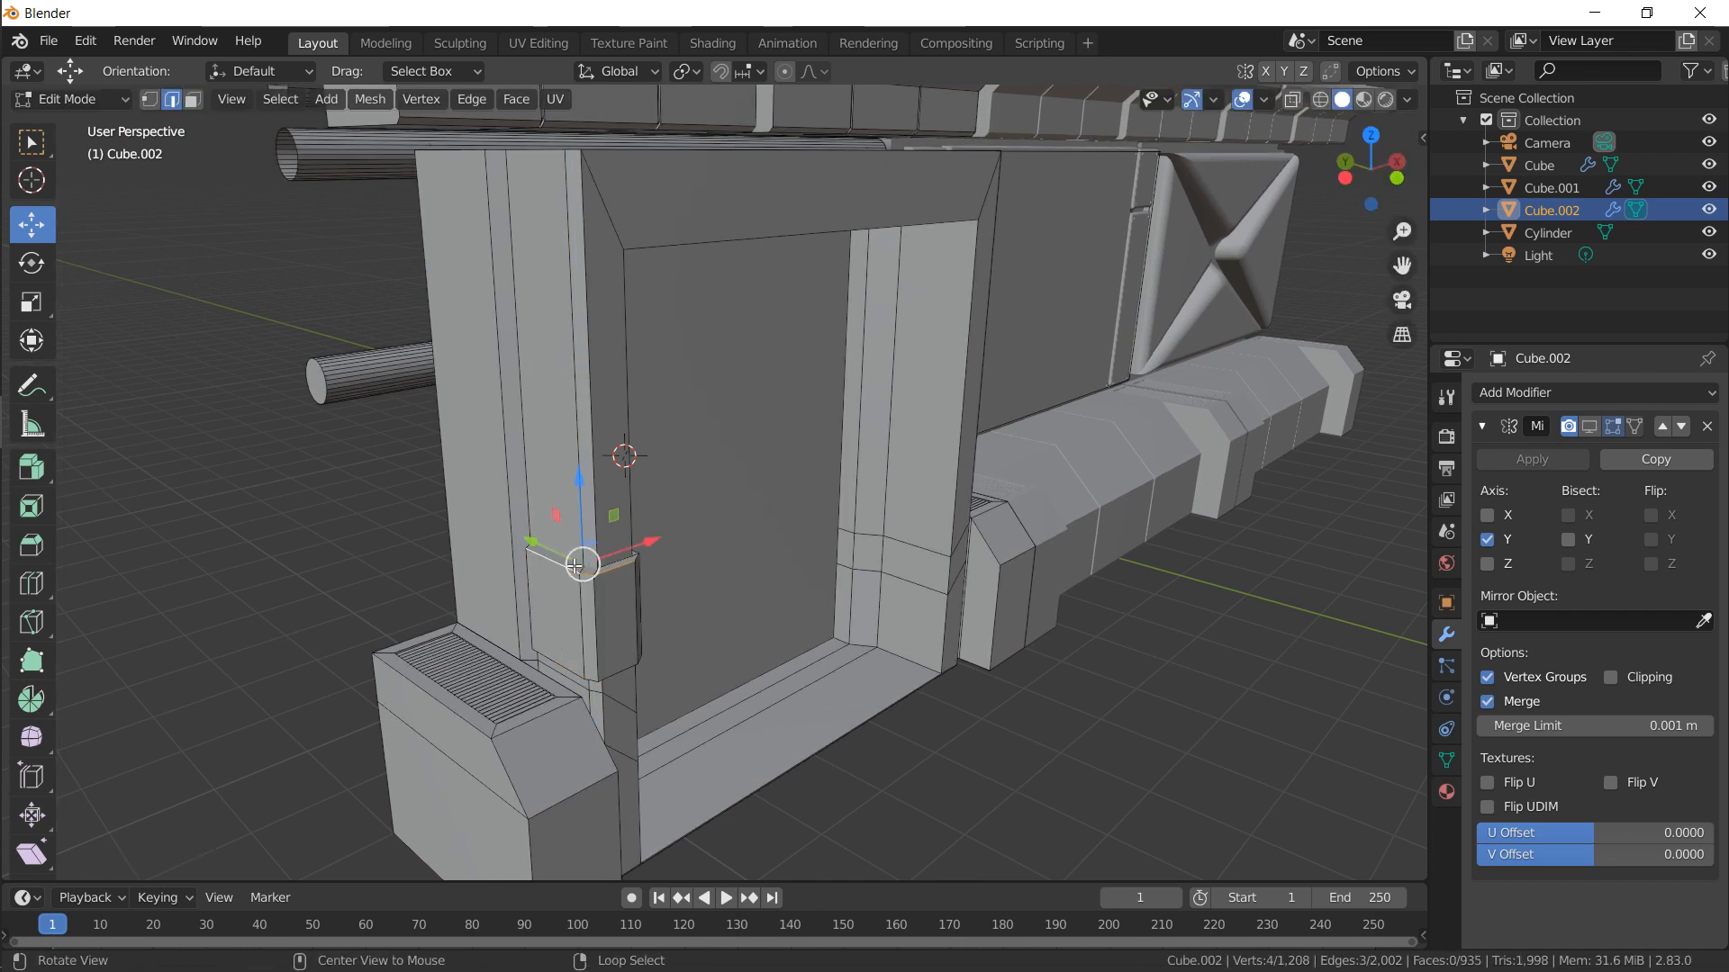
{"action": "left_click", "coordinate": [564, 660], "text": "alt+shift"}
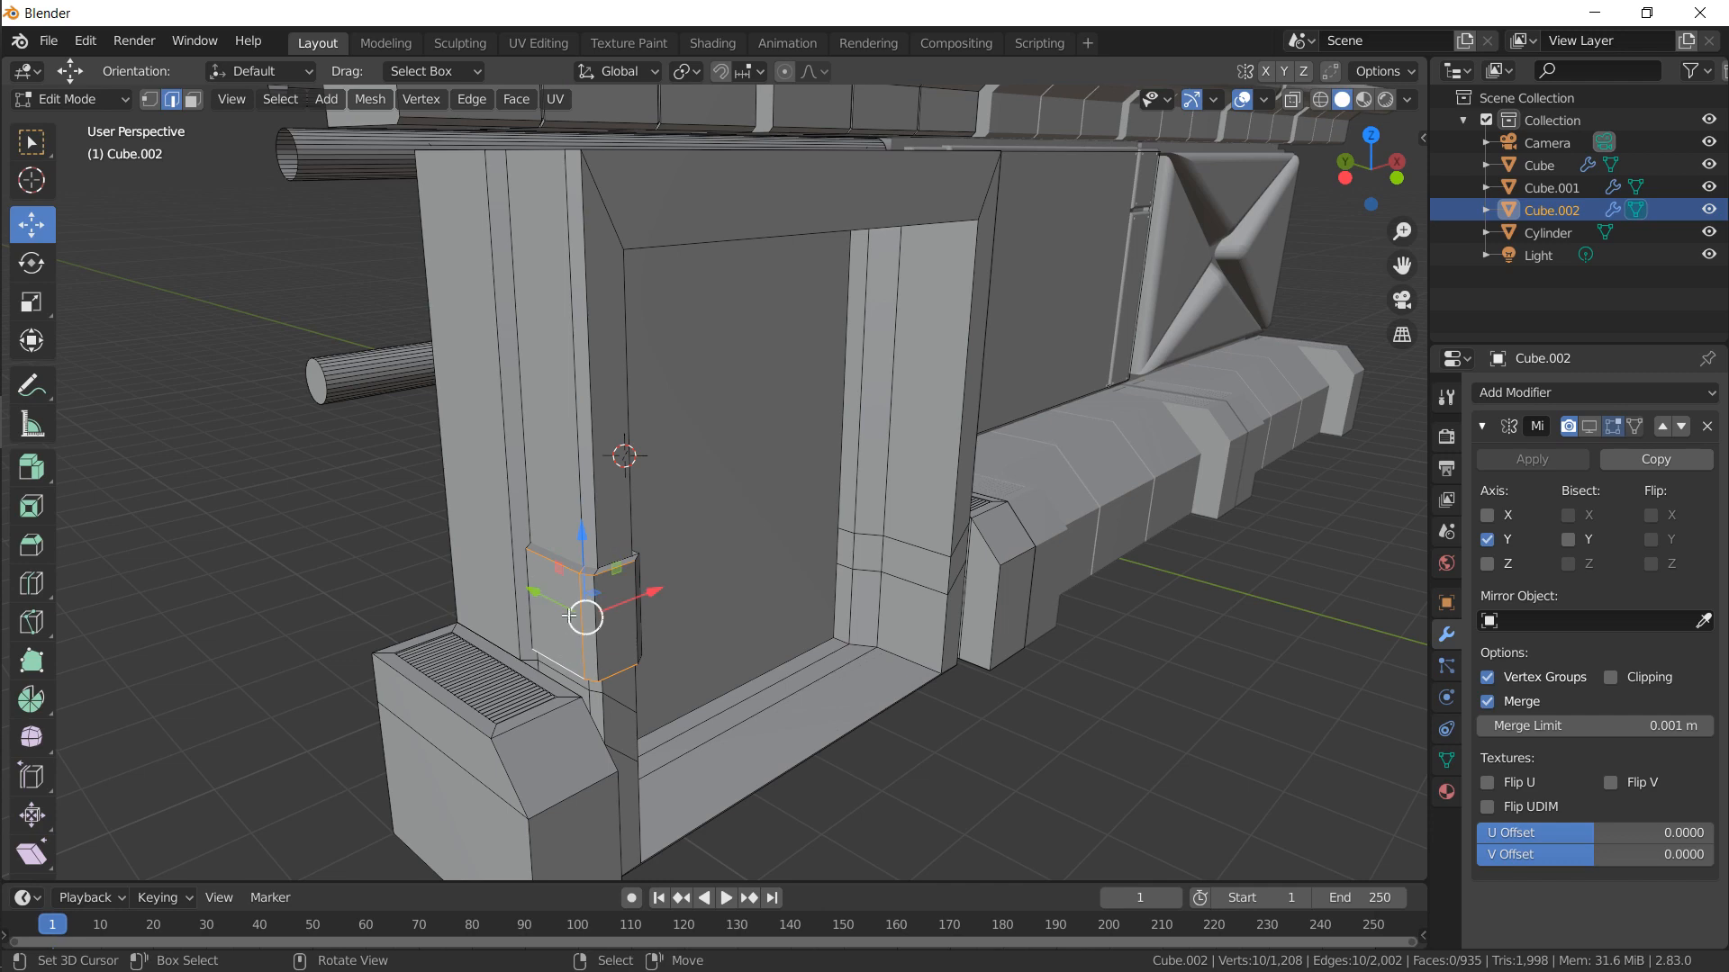
{"action": "mouse_move", "coordinate": [609, 624]}
{"action": "middle_mouse_down"}
{"action": "mouse_move", "coordinate": [464, 587]}
{"action": "mouse_move", "coordinate": [772, 623]}
{"action": "mouse_move", "coordinate": [609, 620]}
{"action": "mouse_move", "coordinate": [597, 635]}
{"action": "mouse_move", "coordinate": [707, 644]}
{"action": "mouse_move", "coordinate": [599, 601]}
{"action": "mouse_move", "coordinate": [629, 656]}
{"action": "mouse_move", "coordinate": [608, 656]}
{"action": "middle_mouse_up"}
{"action": "left_click", "coordinate": [581, 632], "text": "shift"}
{"action": "key", "text": "KP_Decimal"}
{"action": "middle_click_drag", "start_coordinate": [438, 262], "coordinate": [343, 273]}
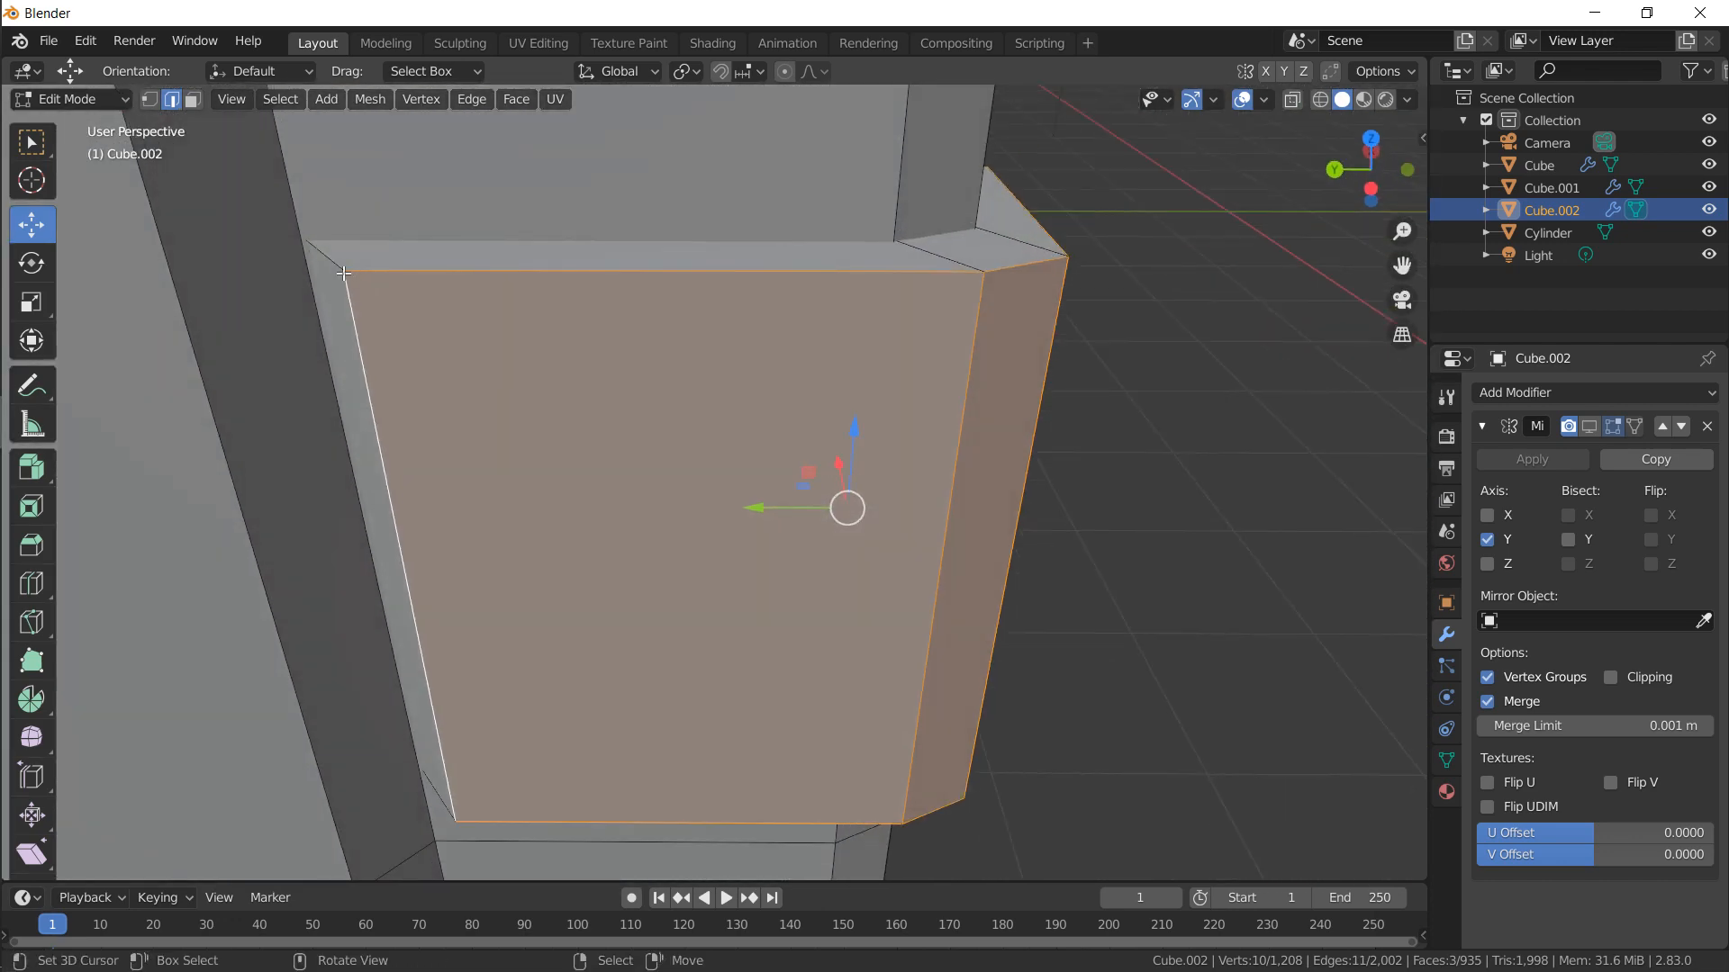
Add the bracket's remaining outer edges to the selection and bevel them about 0.0285 m wide with 10 segments
{"action": "middle_click_drag", "start_coordinate": [623, 563], "coordinate": [636, 270], "text": "shift"}
{"action": "middle_click_drag", "start_coordinate": [551, 482], "coordinate": [530, 421]}
{"action": "right_click", "coordinate": [439, 512], "text": "shift"}
{"action": "middle_click_drag", "start_coordinate": [468, 501], "coordinate": [675, 476]}
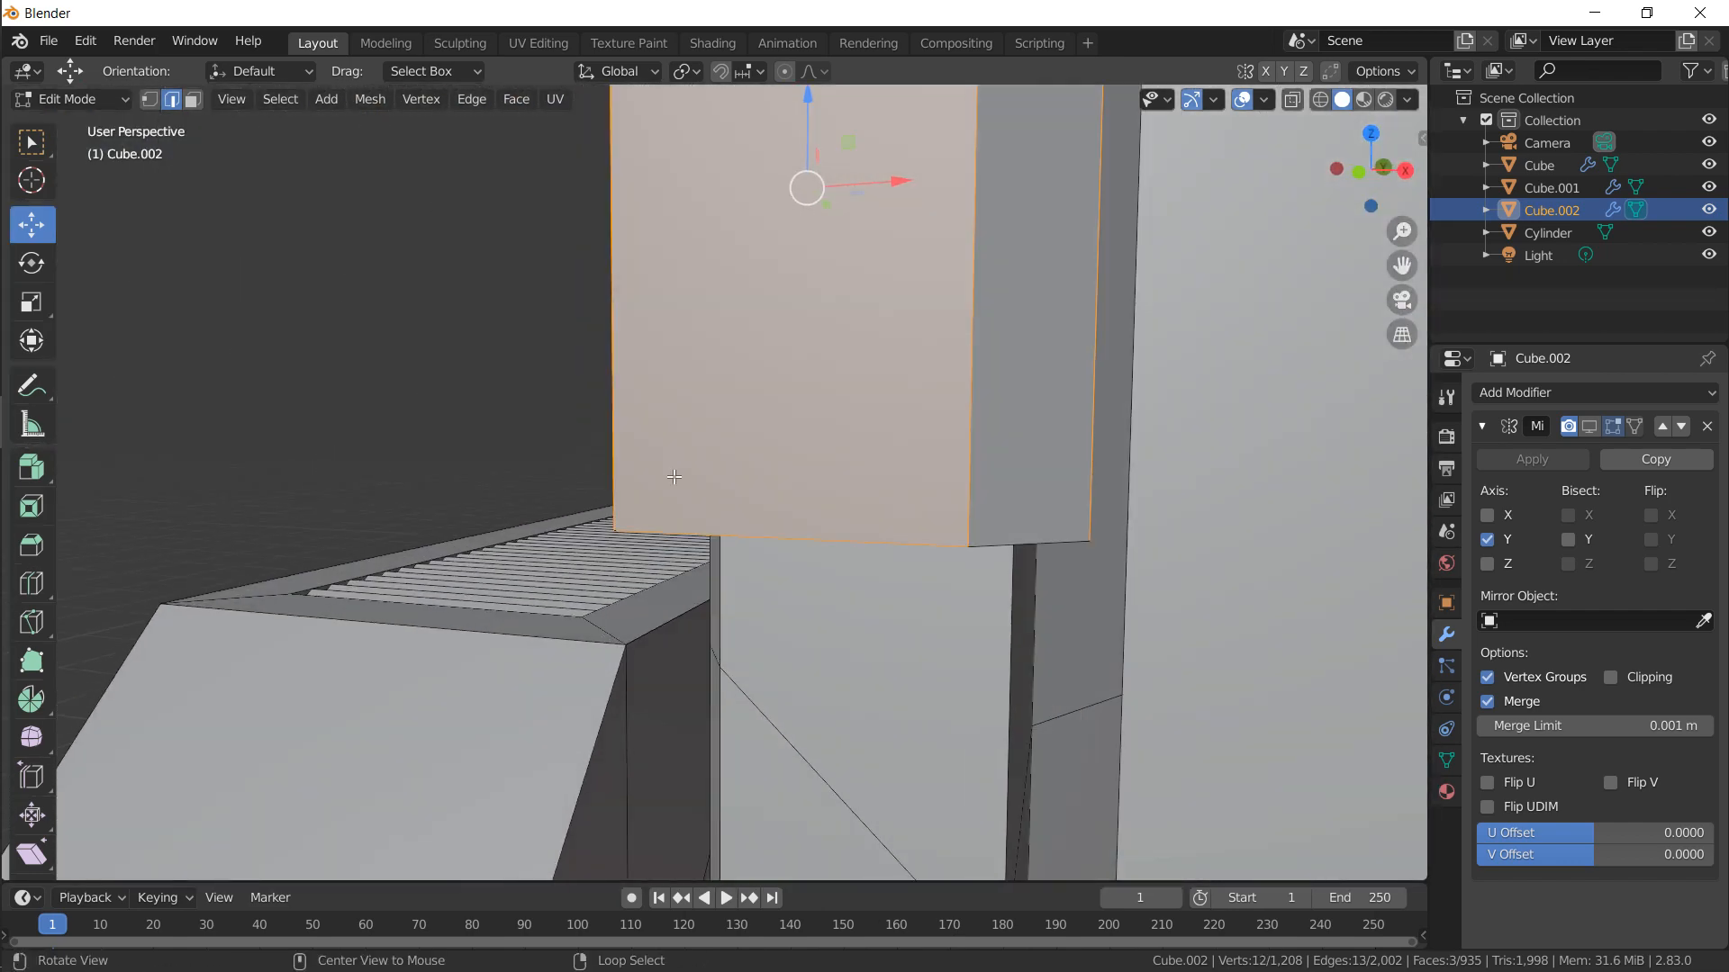
{"action": "middle_click_drag", "start_coordinate": [992, 473], "coordinate": [772, 616]}
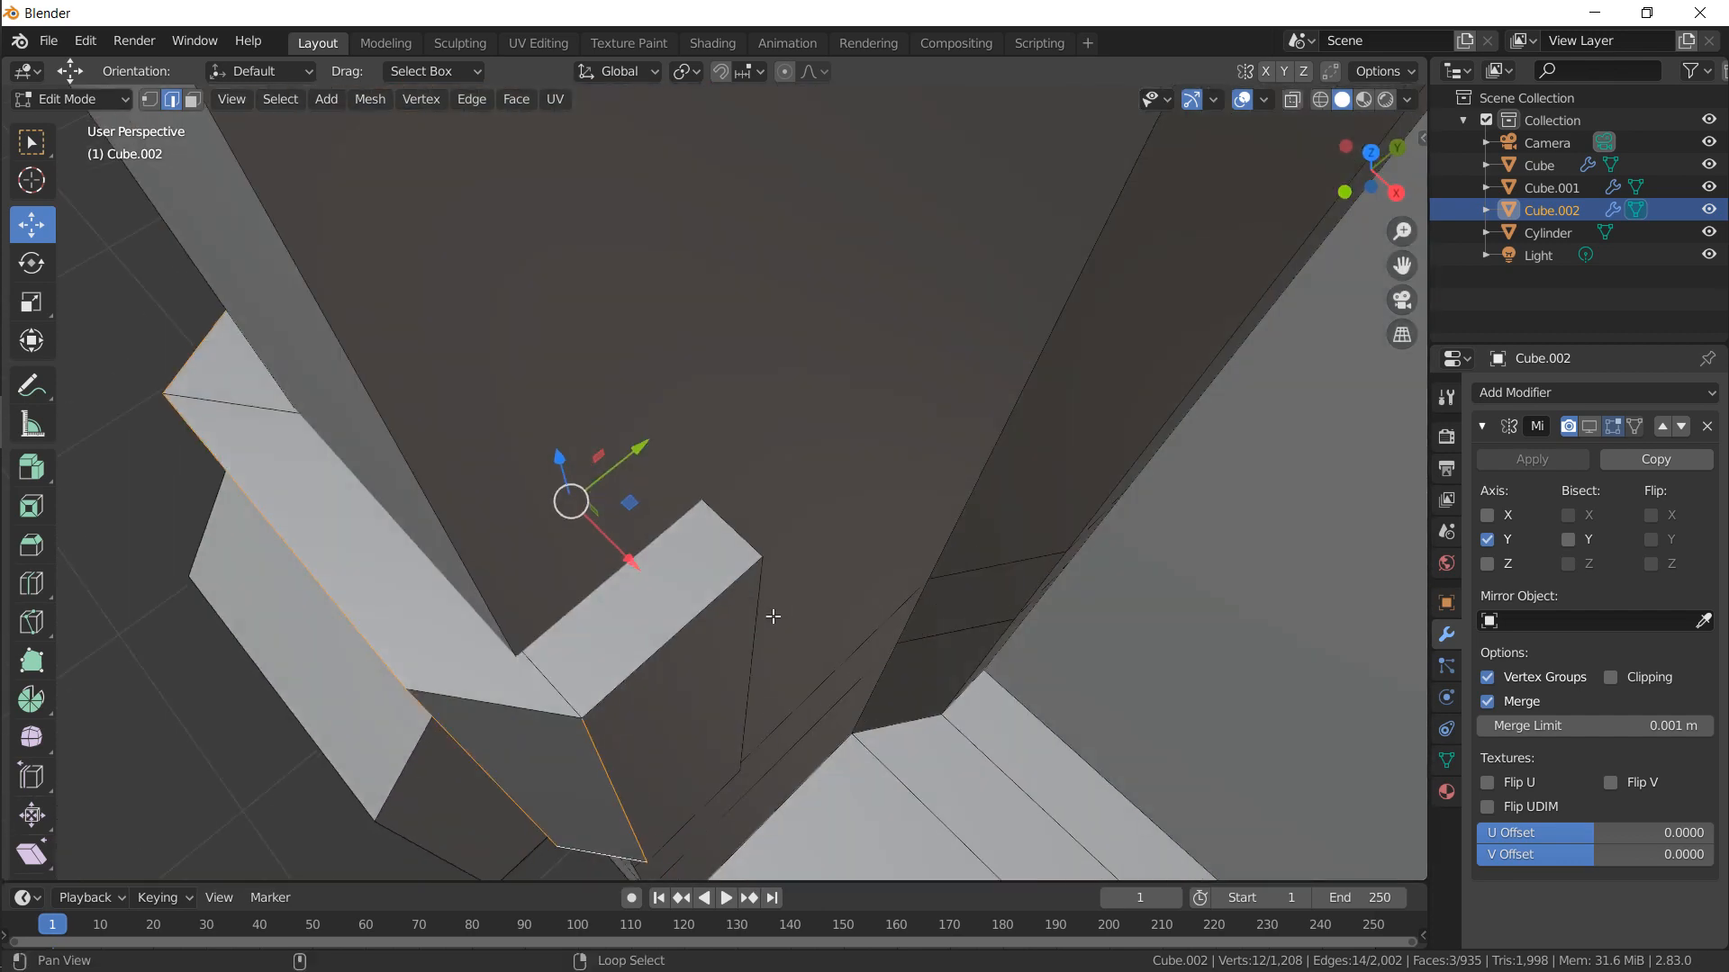
{"action": "right_click", "coordinate": [540, 699], "text": "shift"}
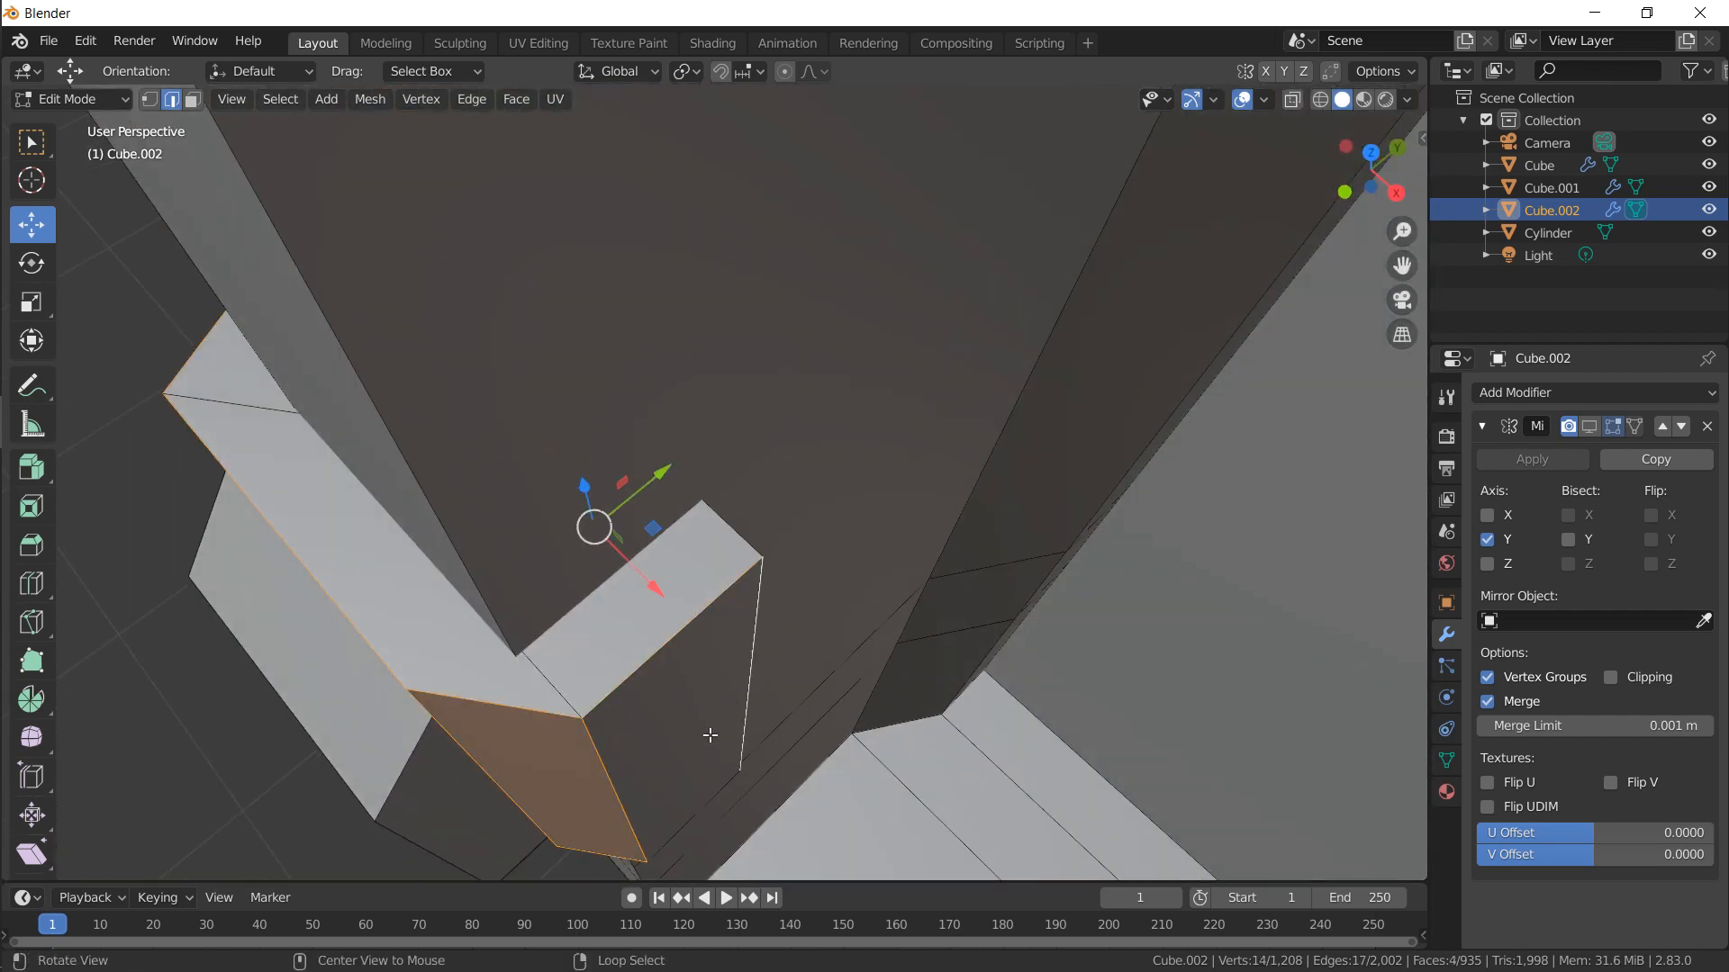
{"action": "left_click_drag", "start_coordinate": [710, 736], "coordinate": [927, 529], "text": "alt"}
{"action": "right_click", "coordinate": [706, 563], "text": "shift"}
{"action": "key", "text": "ctrl+b"}
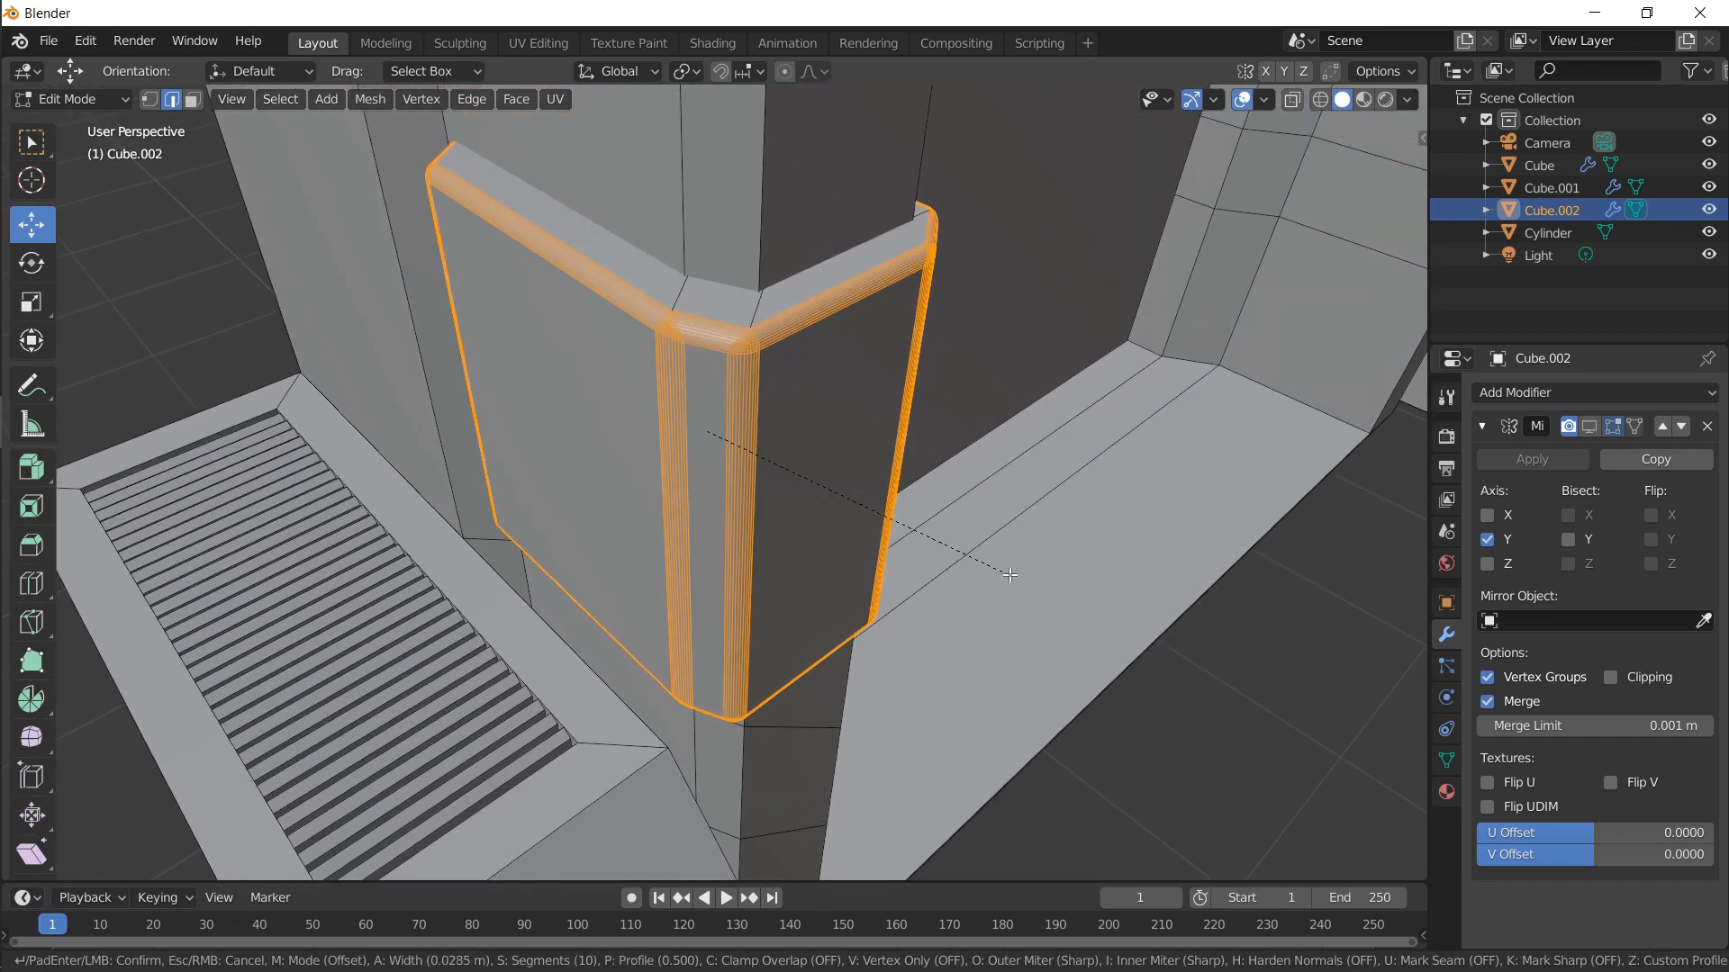
{"action": "left_click", "coordinate": [1010, 574]}
Select all linked geometry of the bevelled corner bracket in face mode
{"action": "scroll", "coordinate": [955, 537], "scroll_direction": "down", "scroll_amount": 5}
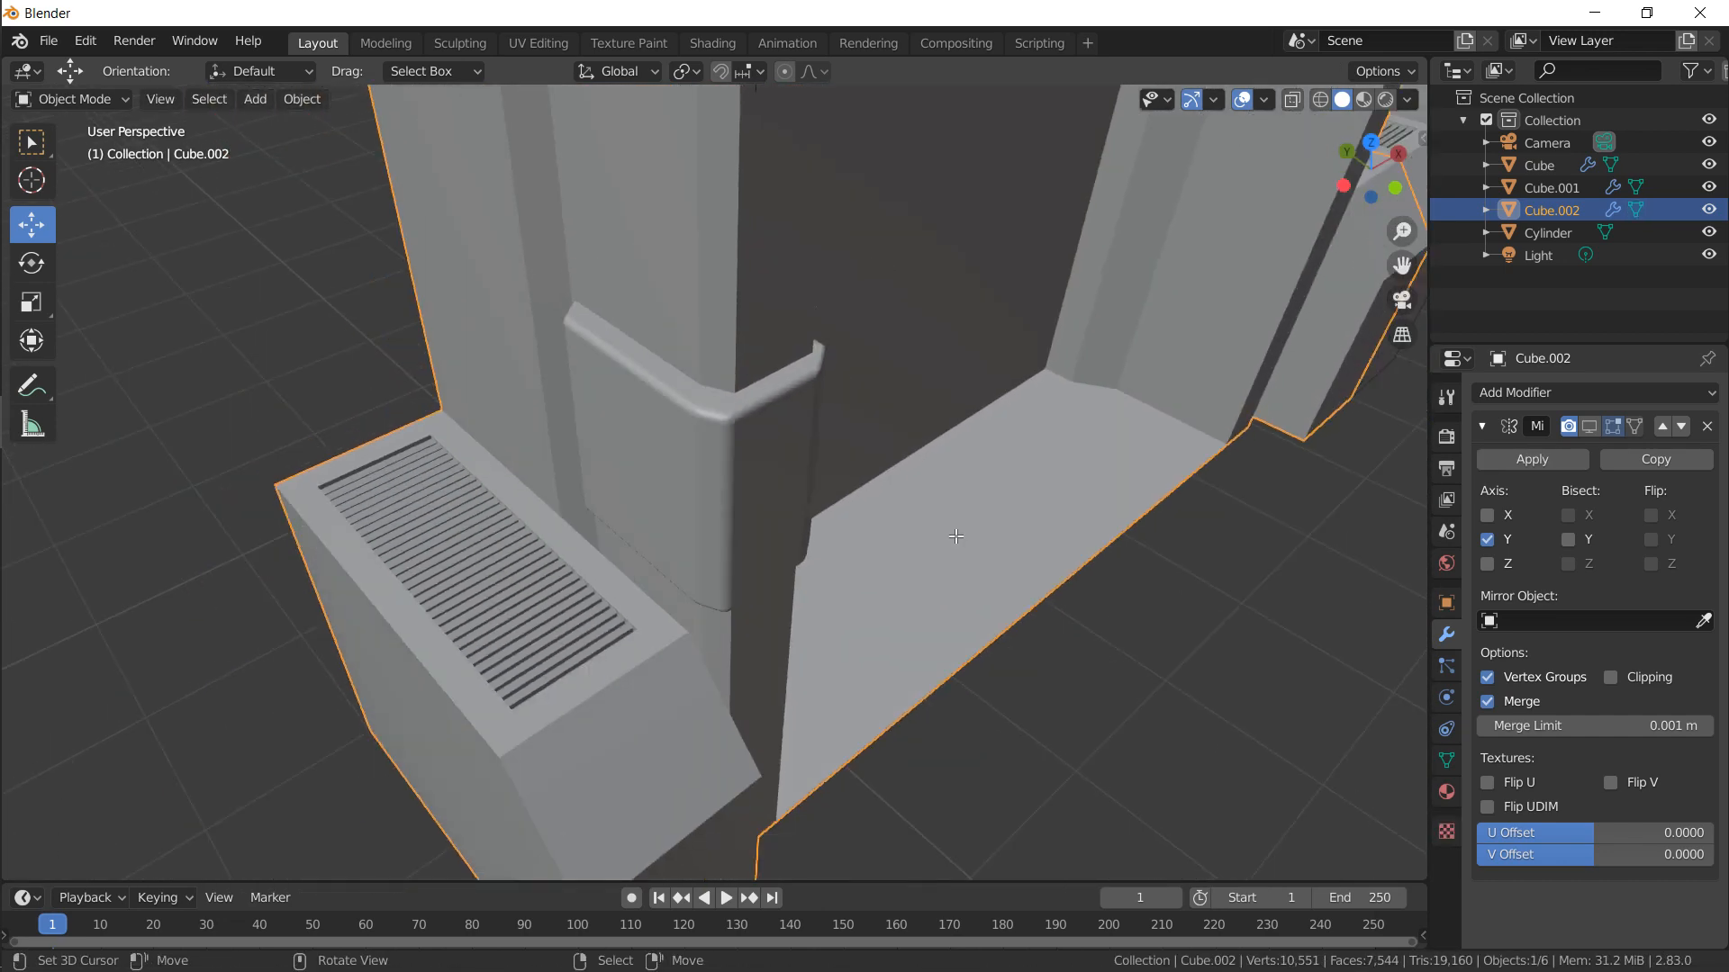
{"action": "middle_click_drag", "start_coordinate": [956, 536], "coordinate": [235, 232]}
{"action": "key", "text": "ctrl+l"}
{"action": "key", "text": "3"}
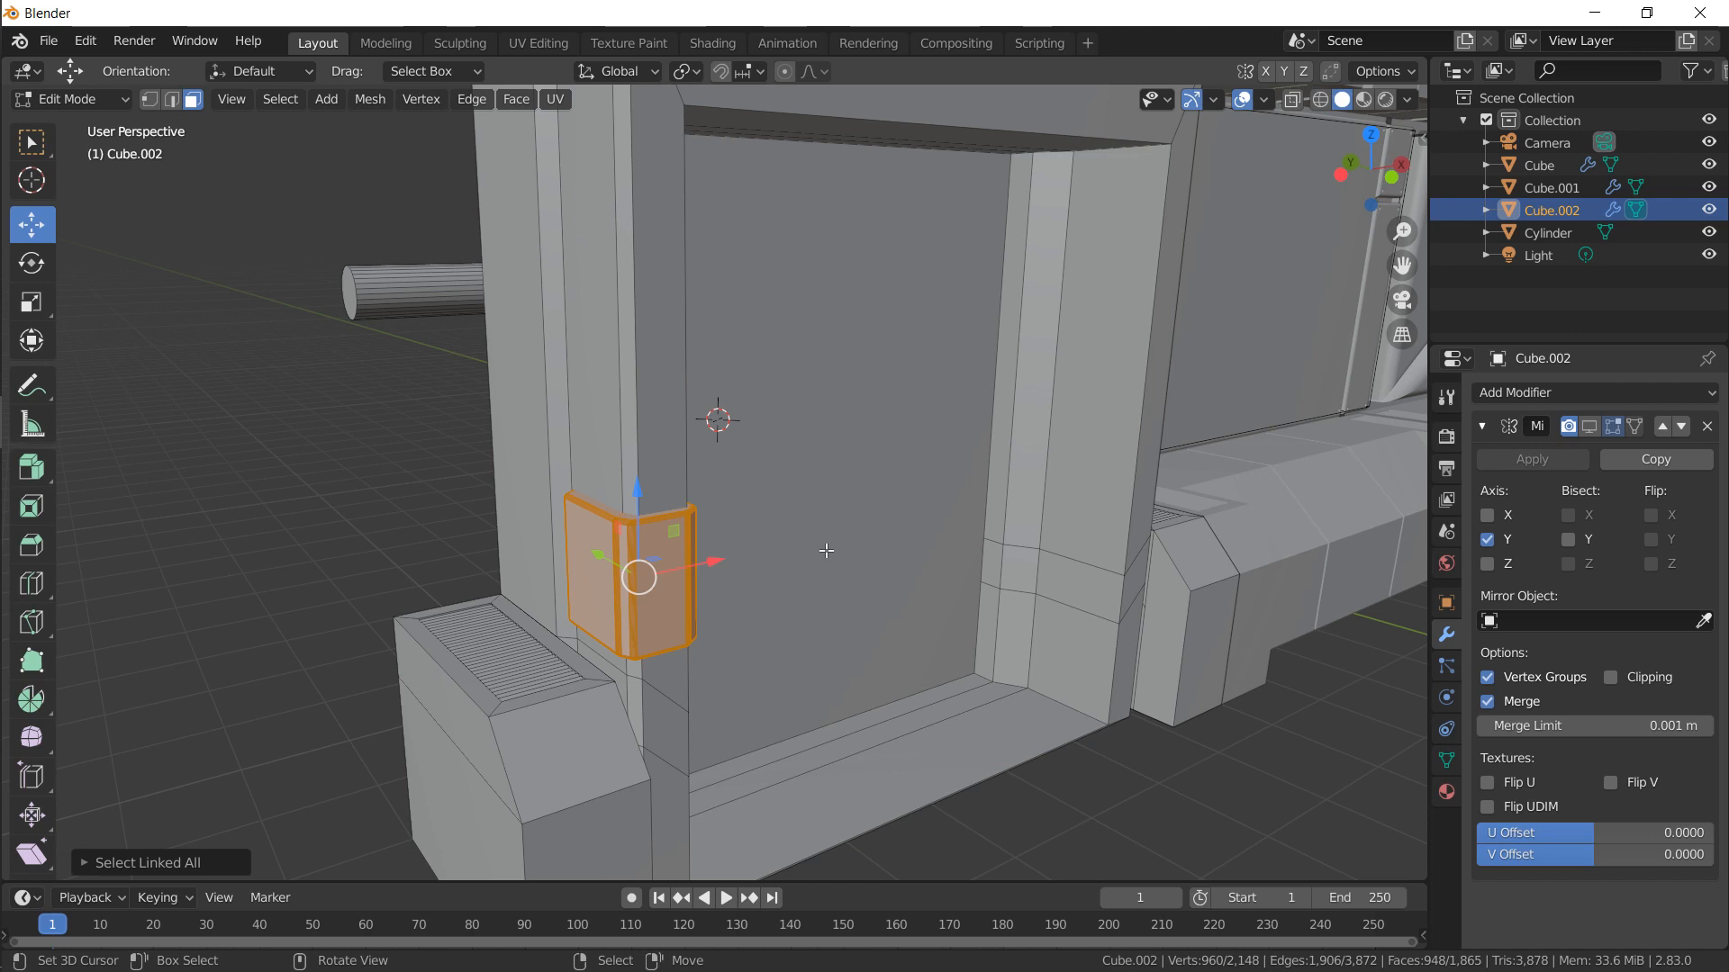
Duplicate the corner block on the door jamb twice upward along Z to stack three evenly spaced blocks
{"action": "key", "text": "shift+d"}
{"action": "key", "text": "z"}
{"action": "left_click", "coordinate": [851, 396]}
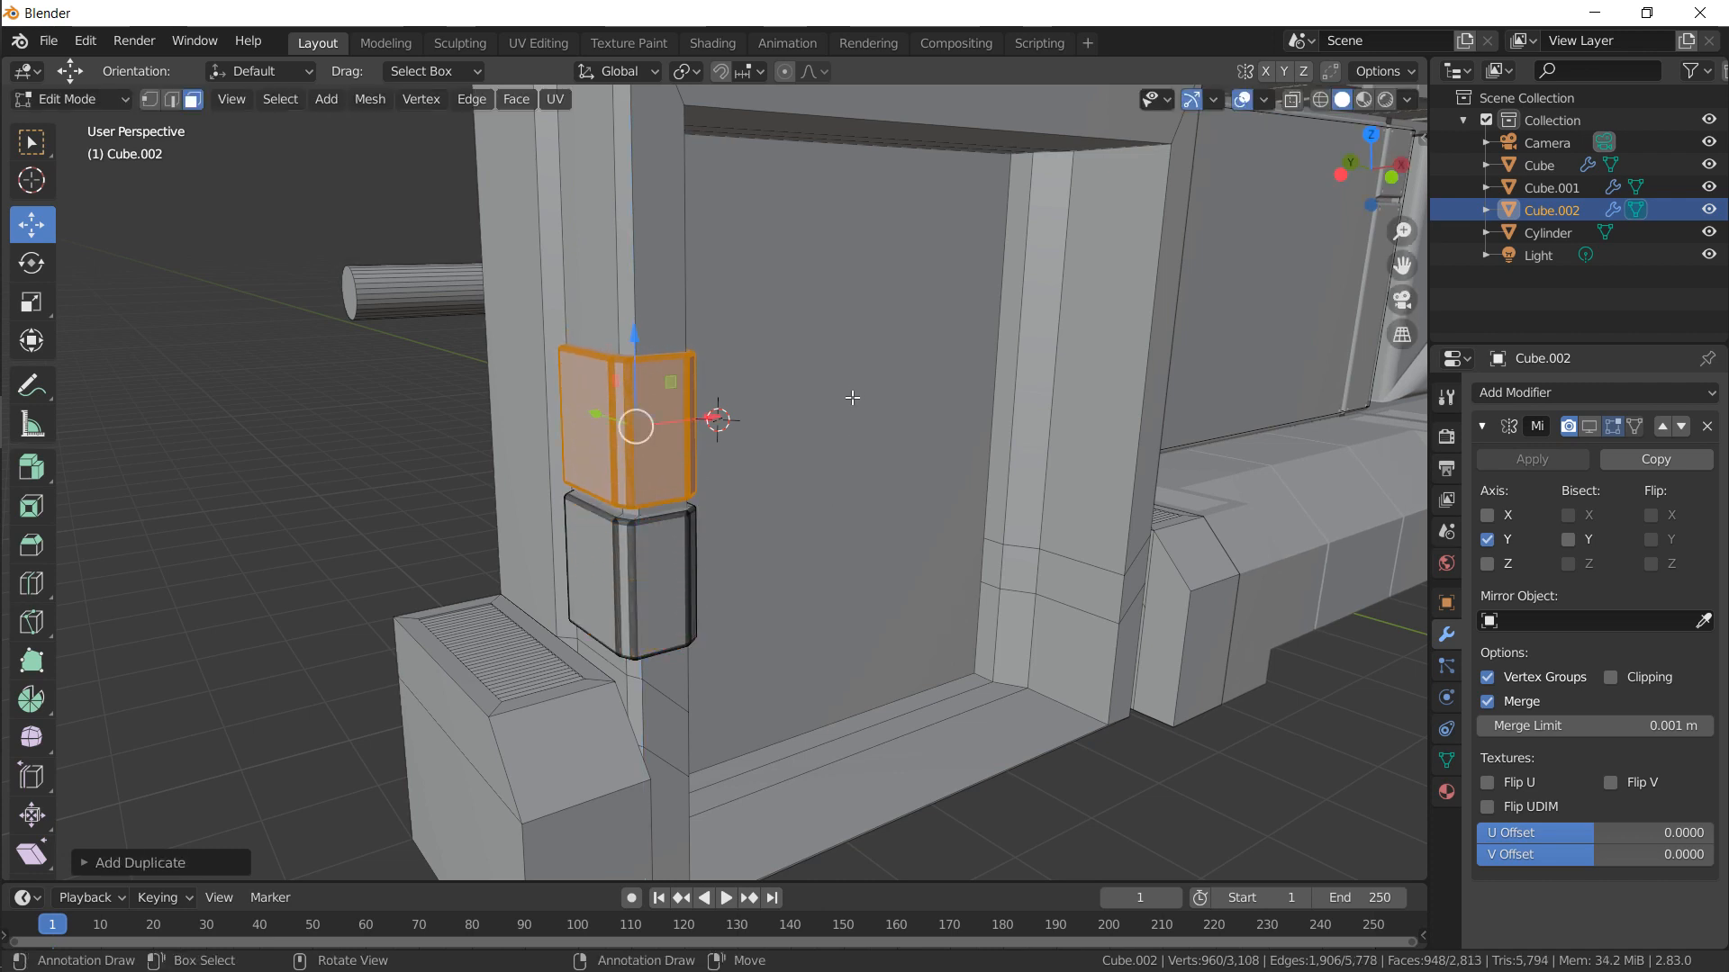
{"action": "key", "text": "shift+r"}
Select all three stacked jamb blocks with their linked geometry, duplicate them and flip the copy by scaling -1 along X
{"action": "left_click", "coordinate": [635, 462], "text": "shift"}
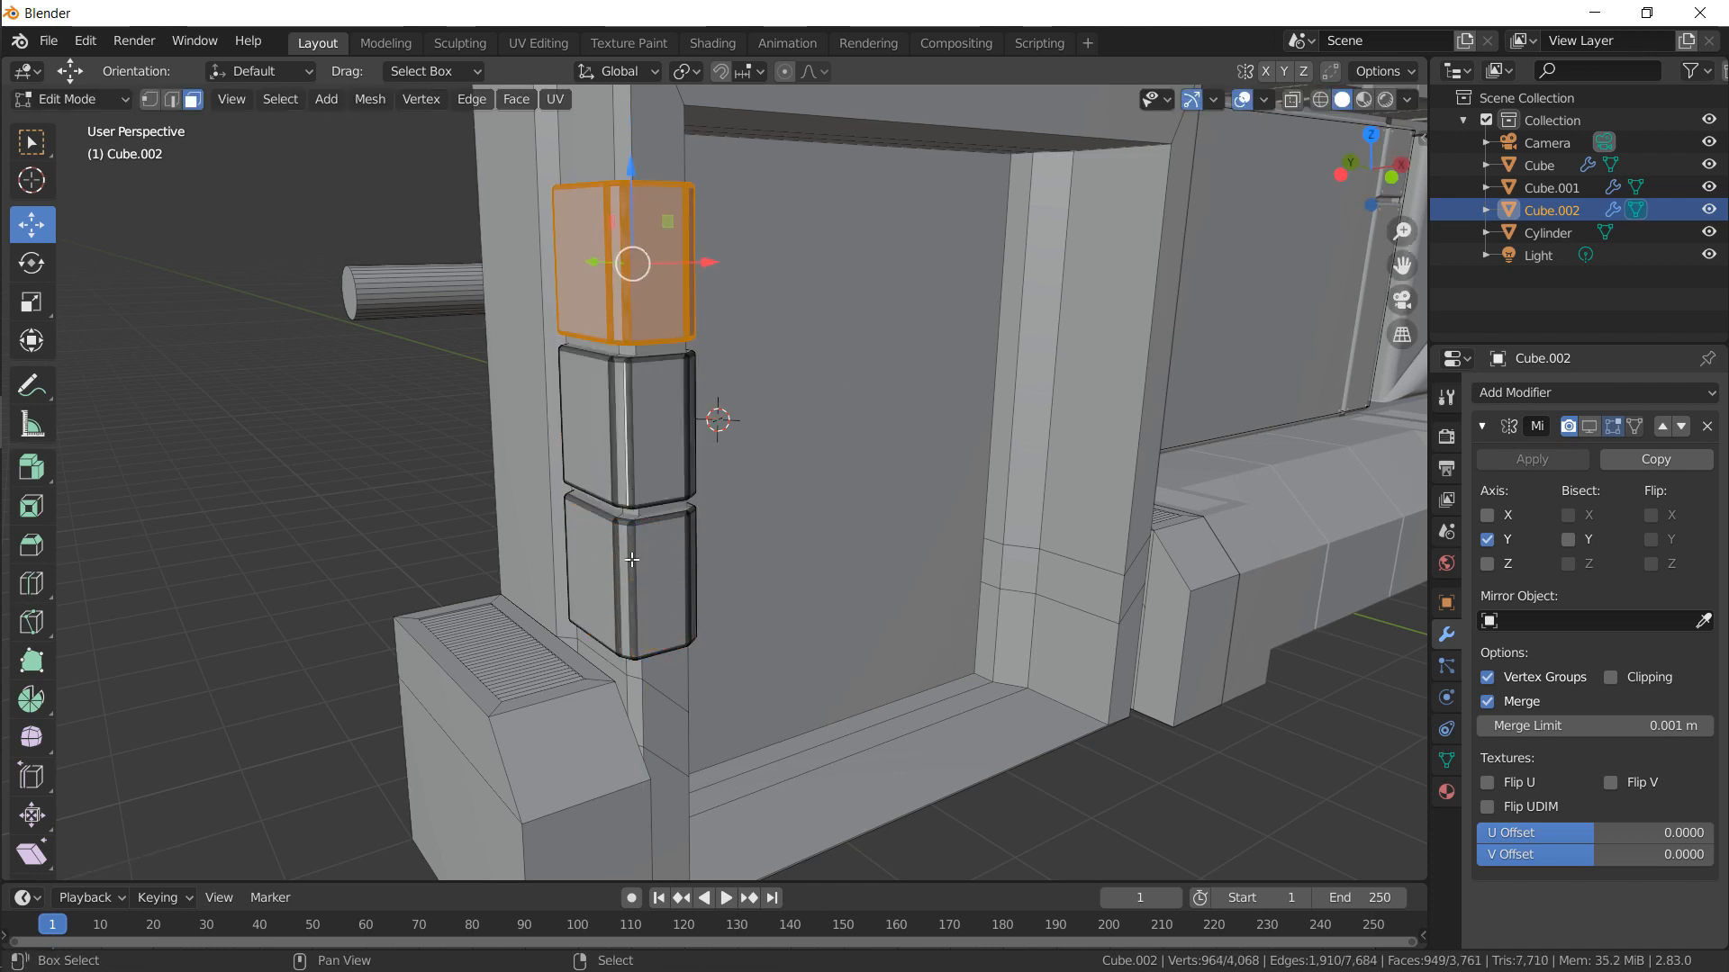
{"action": "key", "text": "ctrl+l"}
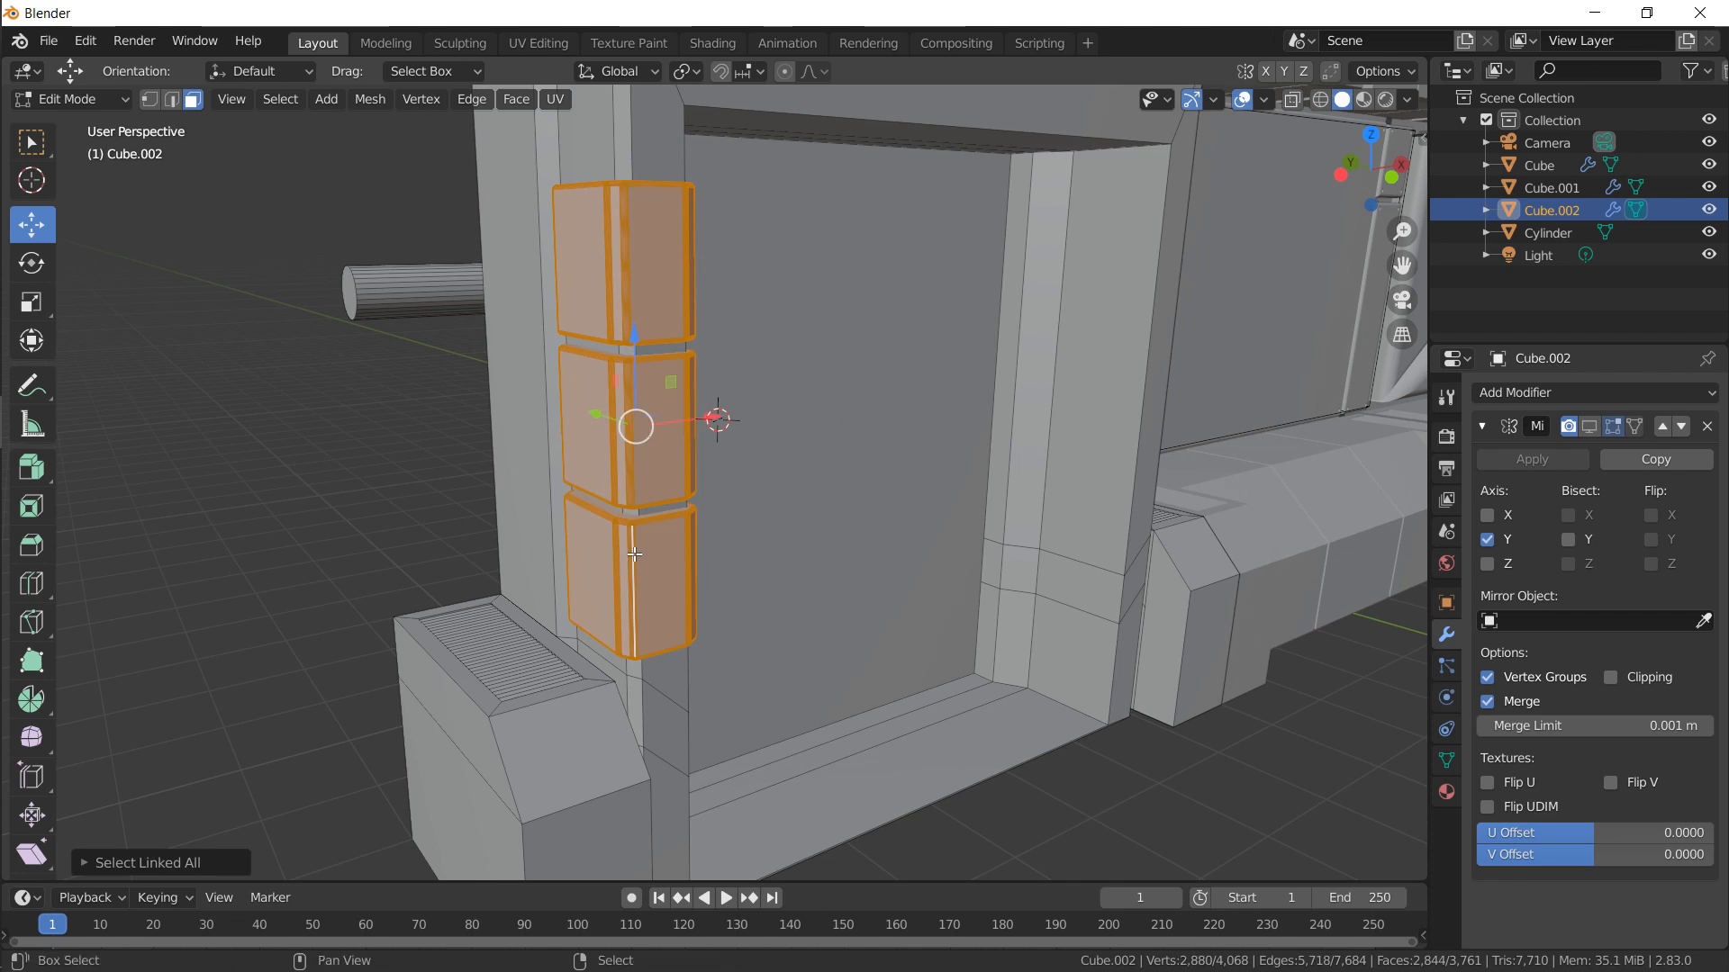
{"action": "key", "text": "shift+d"}
{"action": "key", "text": "s"}
{"action": "key", "text": "x"}
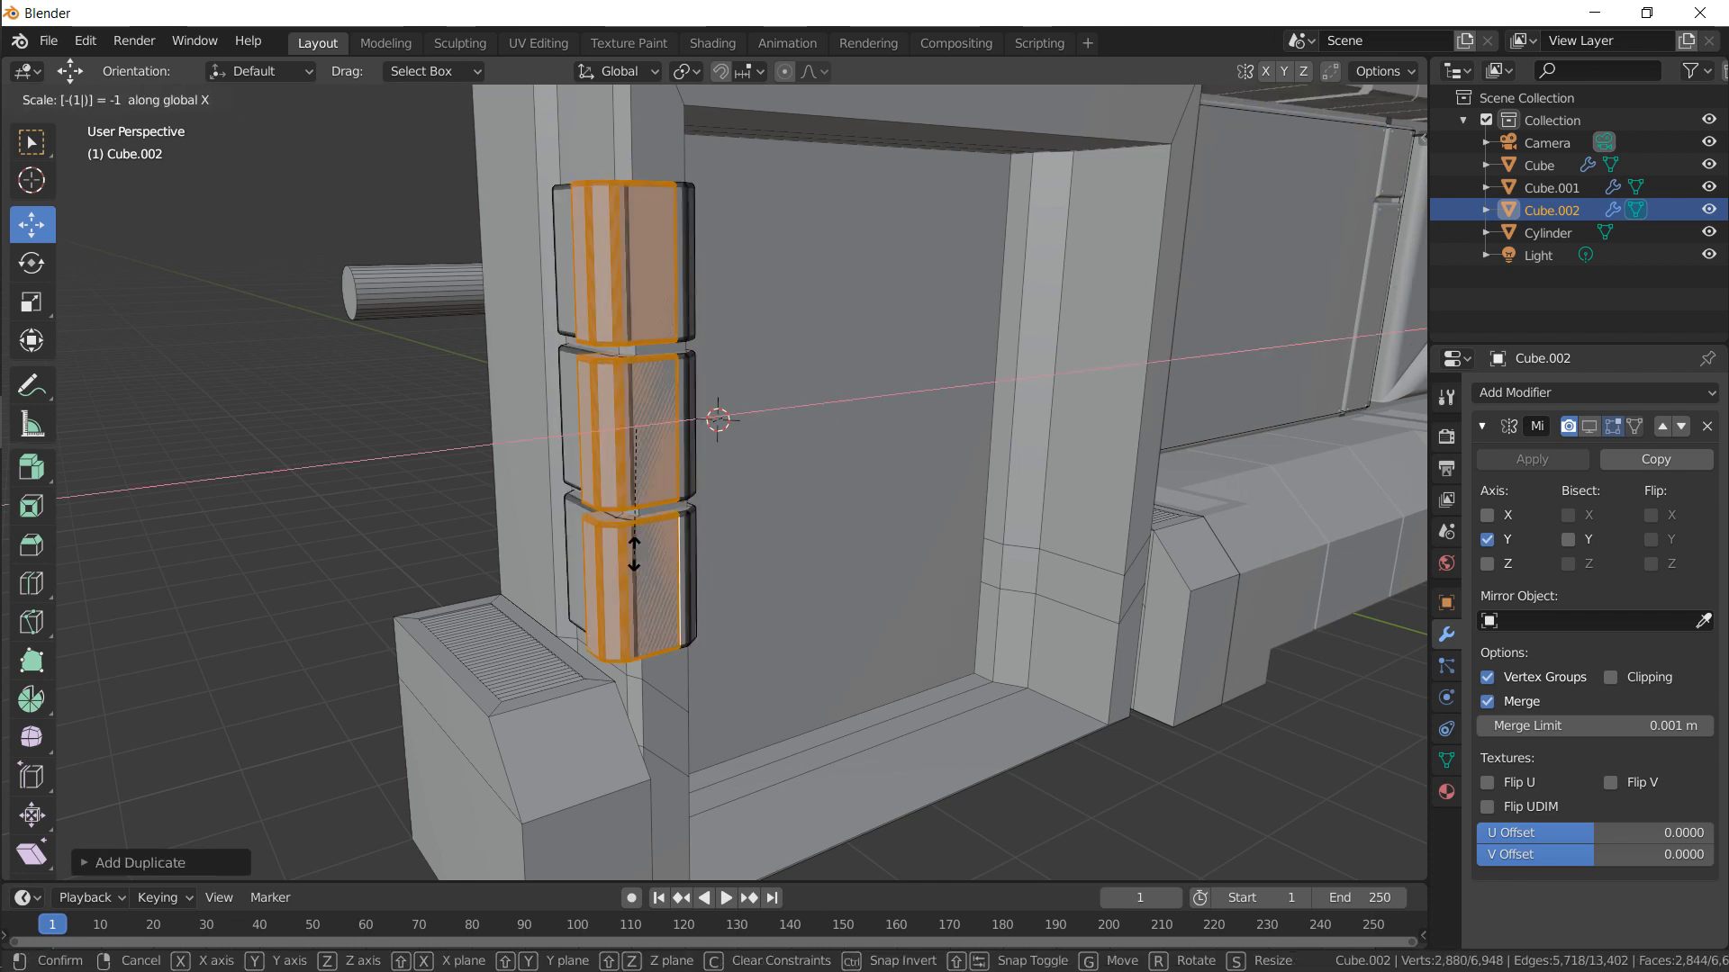
{"action": "left_click", "coordinate": [629, 540]}
Move the flipped blocks along X so they wrap around the opposite door jamb
{"action": "middle_click_drag", "start_coordinate": [629, 540], "coordinate": [701, 431]}
{"action": "left_click_drag", "start_coordinate": [701, 432], "coordinate": [1229, 431]}
{"action": "middle_click_drag", "start_coordinate": [977, 448], "coordinate": [792, 434]}
{"action": "left_click_drag", "start_coordinate": [784, 424], "coordinate": [1098, 454]}
{"action": "middle_click_drag", "start_coordinate": [1008, 419], "coordinate": [995, 536]}
{"action": "left_click_drag", "start_coordinate": [1003, 652], "coordinate": [1010, 648]}
{"action": "middle_click_drag", "start_coordinate": [1010, 648], "coordinate": [544, 468]}
{"action": "key", "text": "Tab"}
{"action": "scroll", "coordinate": [1029, 478], "scroll_direction": "down", "scroll_amount": 3}
{"action": "scroll", "coordinate": [544, 468], "scroll_direction": "up", "scroll_amount": 4}
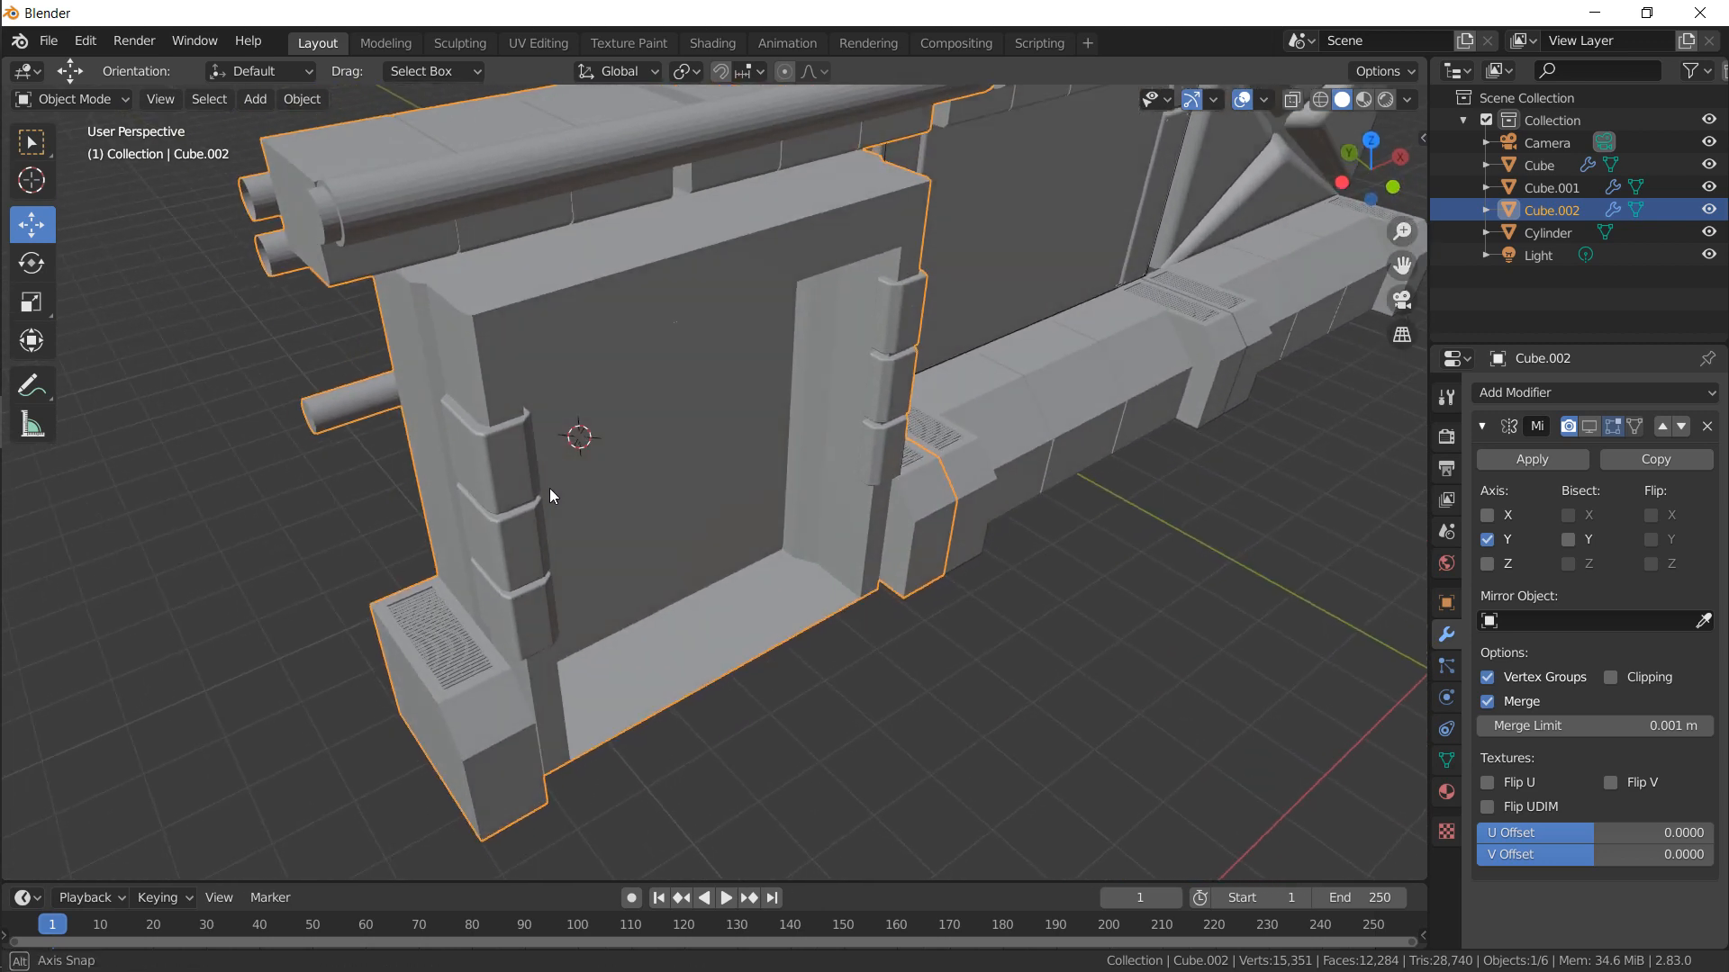
Round the two upper inner corner edges of the door frame with a 10-segment bevel about 0.28 m wide
{"action": "middle_click_drag", "start_coordinate": [818, 546], "coordinate": [539, 330]}
{"action": "key", "text": "Tab"}
{"action": "left_click", "coordinate": [849, 321]}
{"action": "right_click", "coordinate": [857, 347]}
{"action": "left_click", "coordinate": [177, 102]}
{"action": "left_click", "coordinate": [539, 331], "text": "shift"}
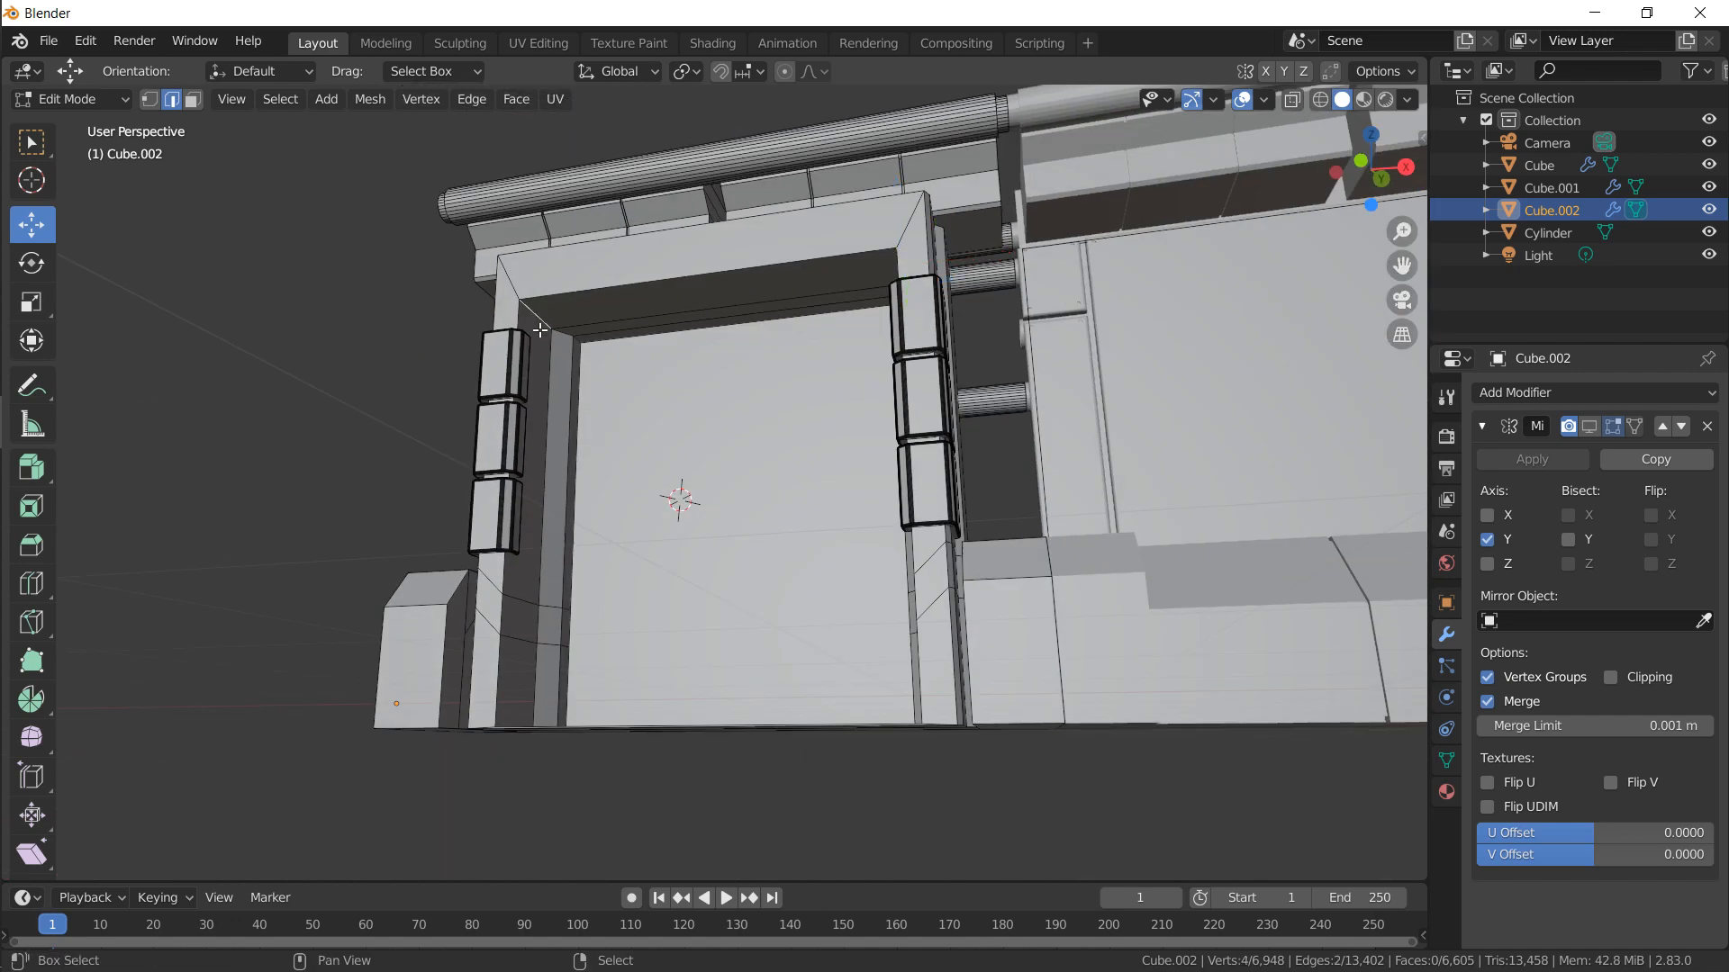
{"action": "key", "text": "ctrl+b"}
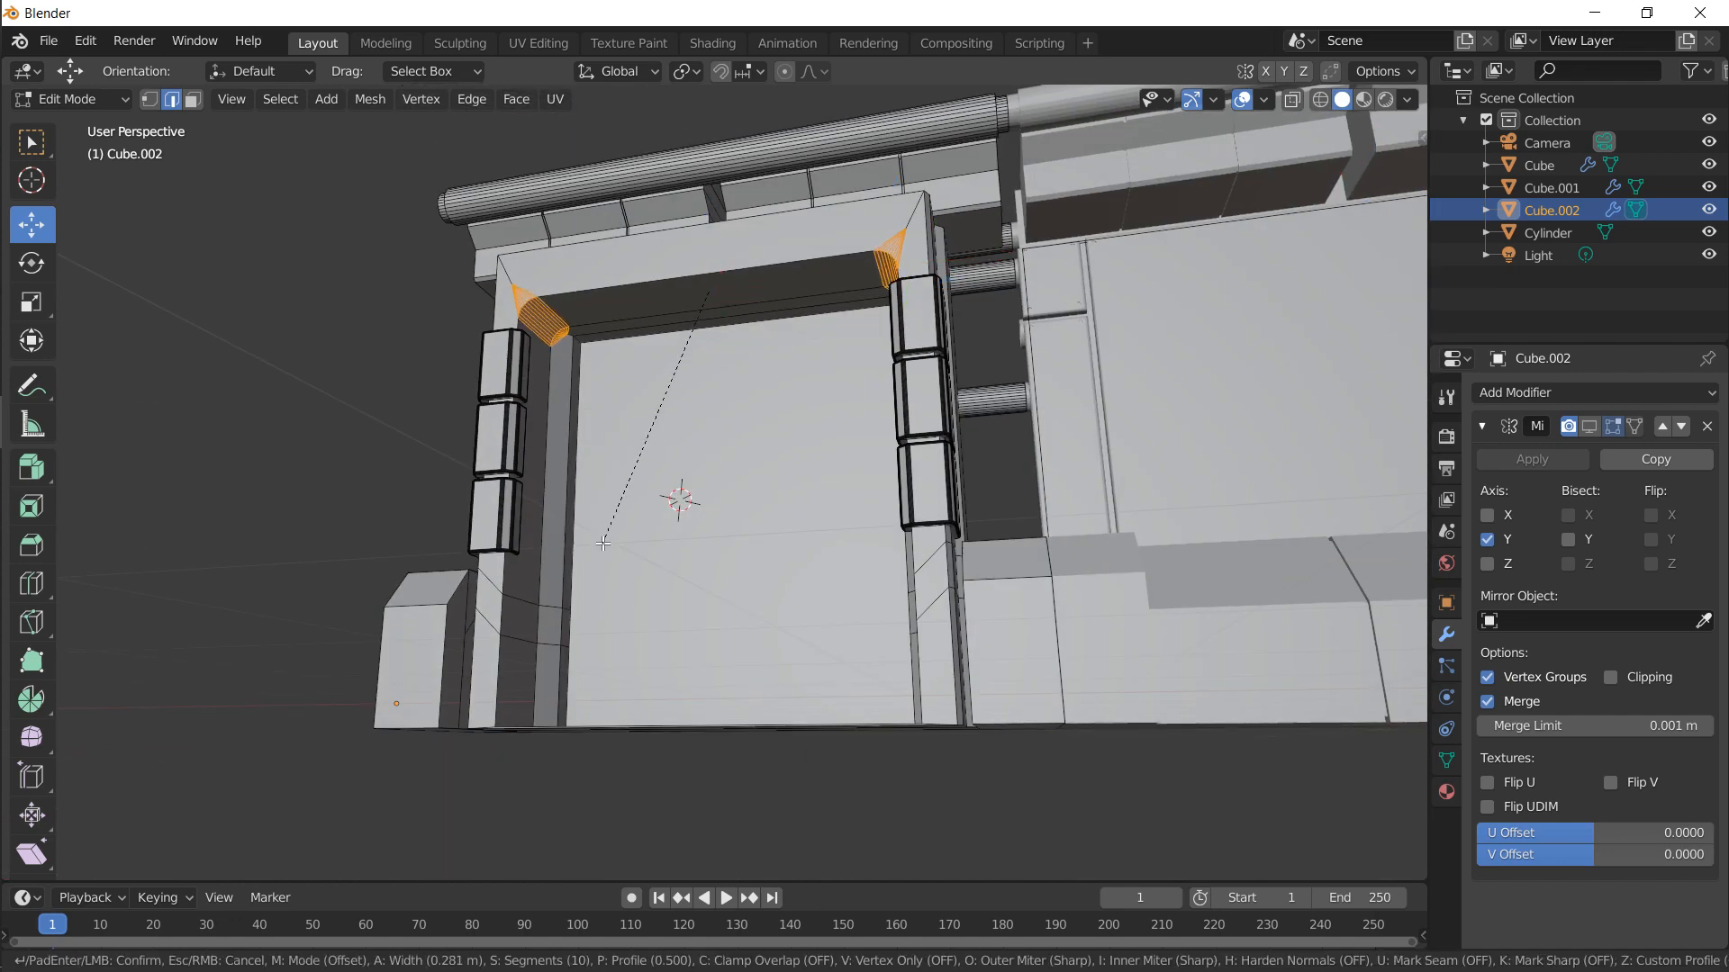
{"action": "left_click", "coordinate": [604, 543]}
{"action": "key", "text": "Tab"}
{"action": "middle_click_drag", "start_coordinate": [598, 535], "coordinate": [482, 350]}
{"action": "key", "text": "Tab"}
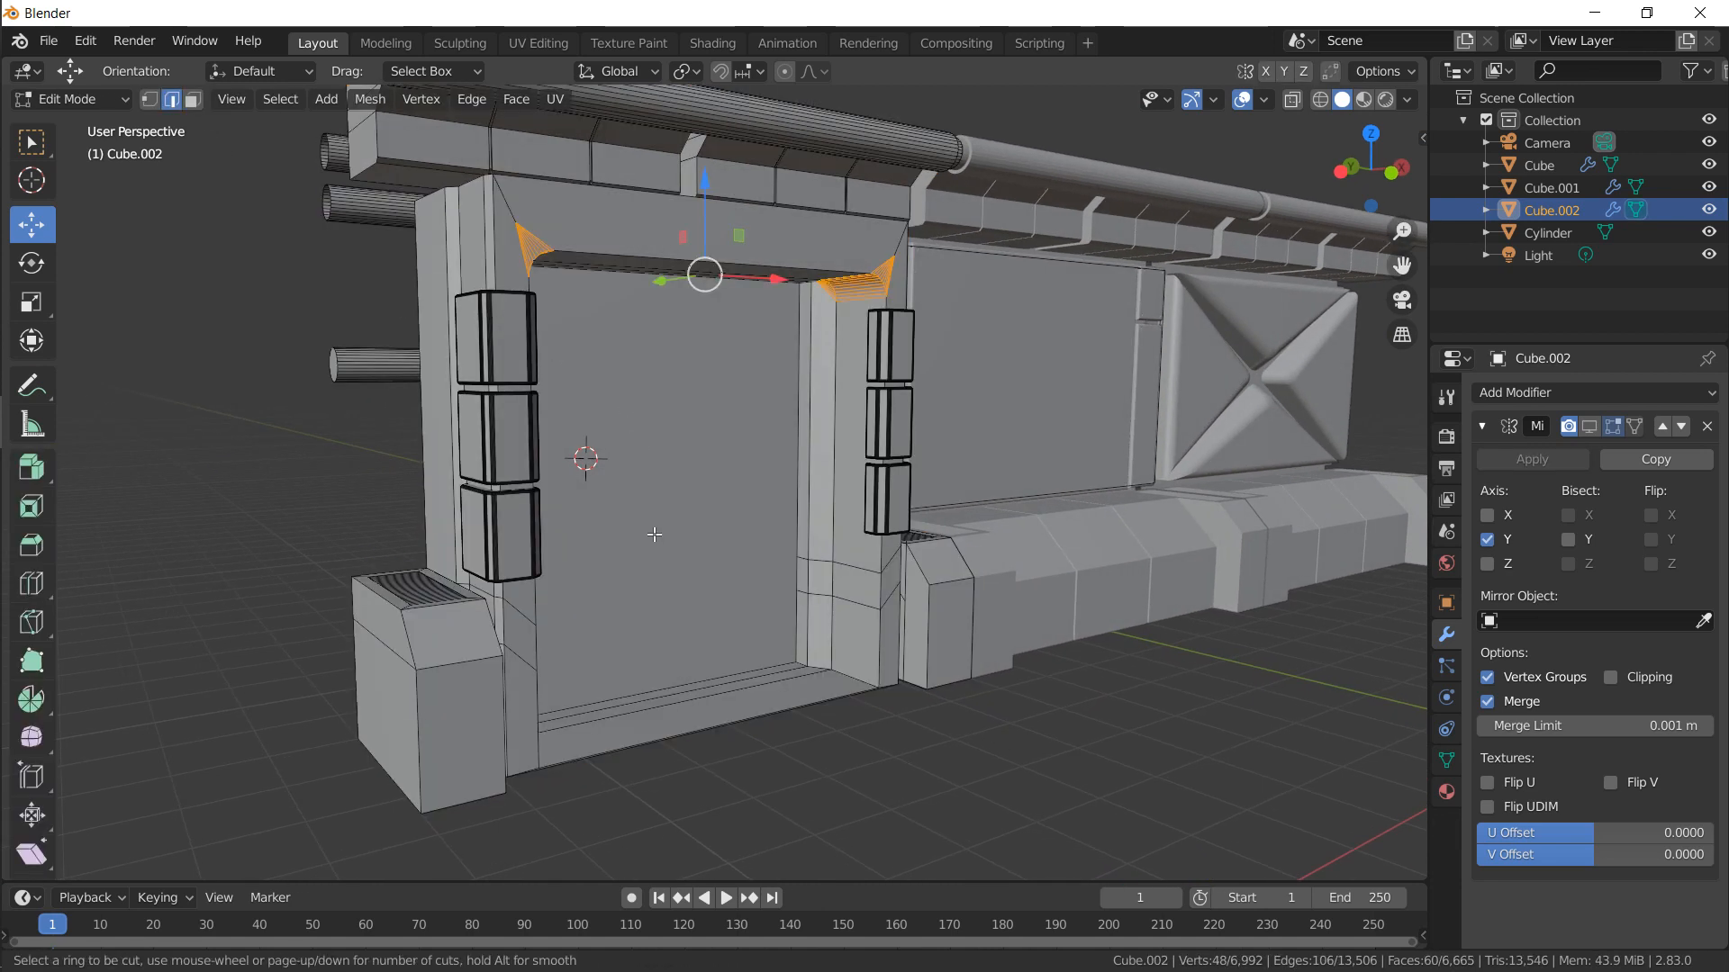
Select the recessed door face and scale it by 0.5 in front view
{"action": "left_click", "coordinate": [192, 101]}
{"action": "right_click_drag", "start_coordinate": [676, 392], "coordinate": [662, 397]}
{"action": "key", "text": "ctrl+z"}
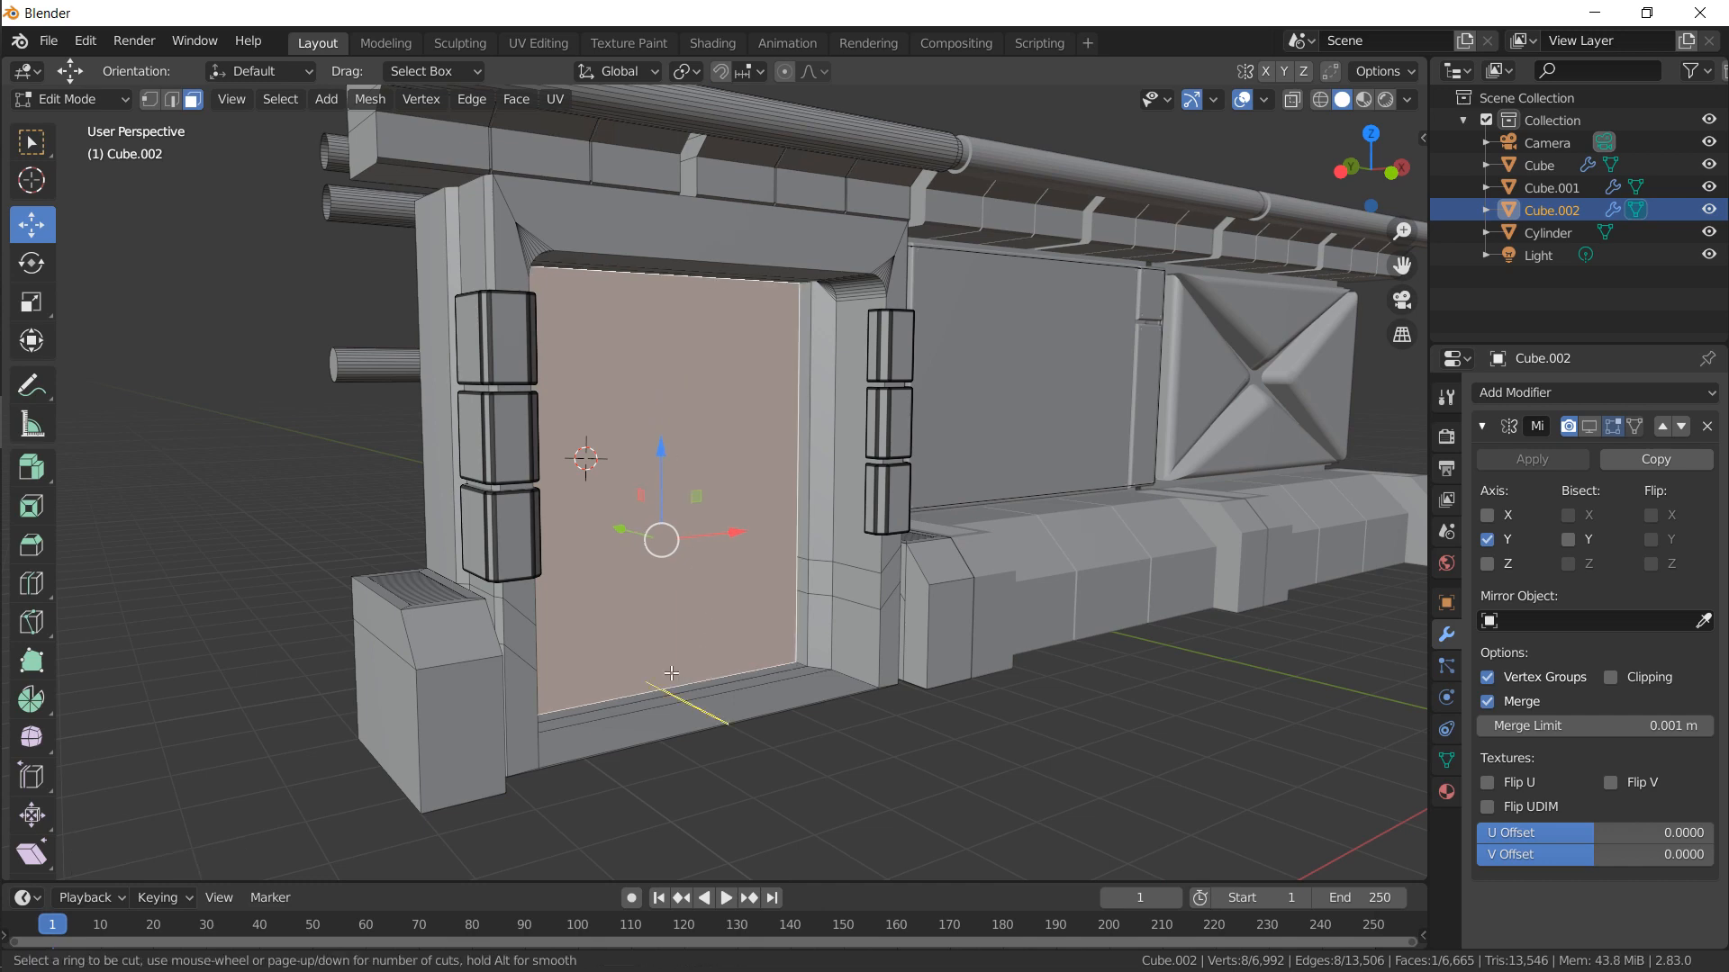
{"action": "key", "text": "KP_1"}
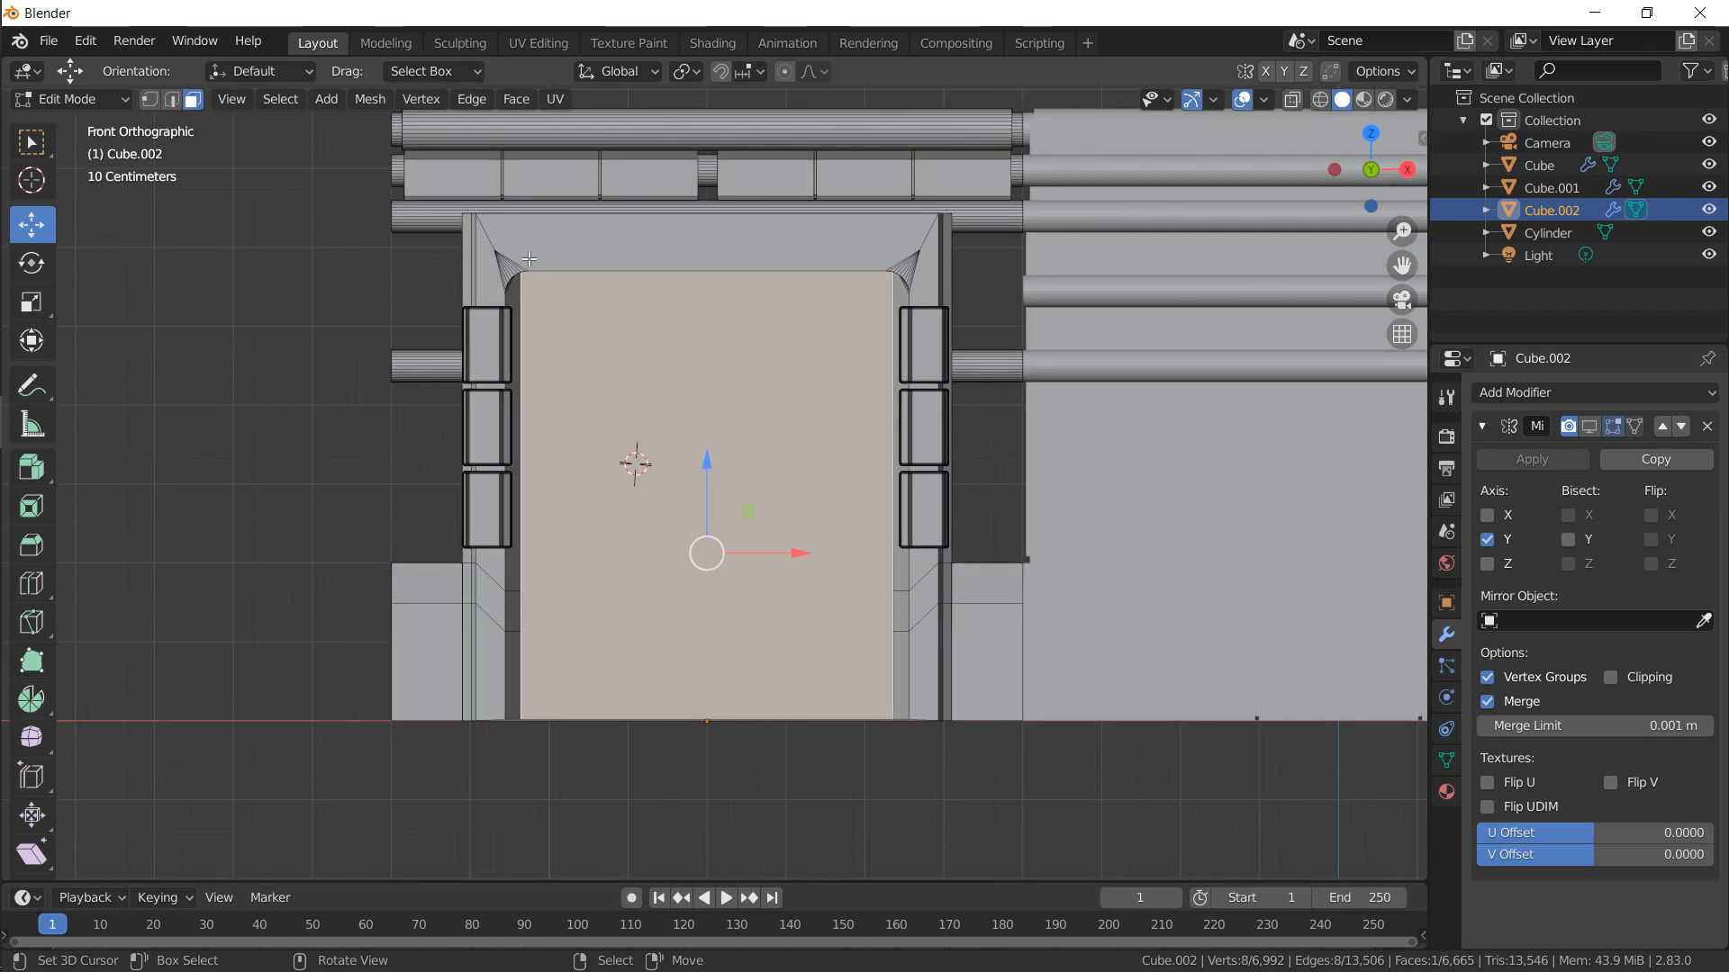
{"action": "type", "text": "s"}
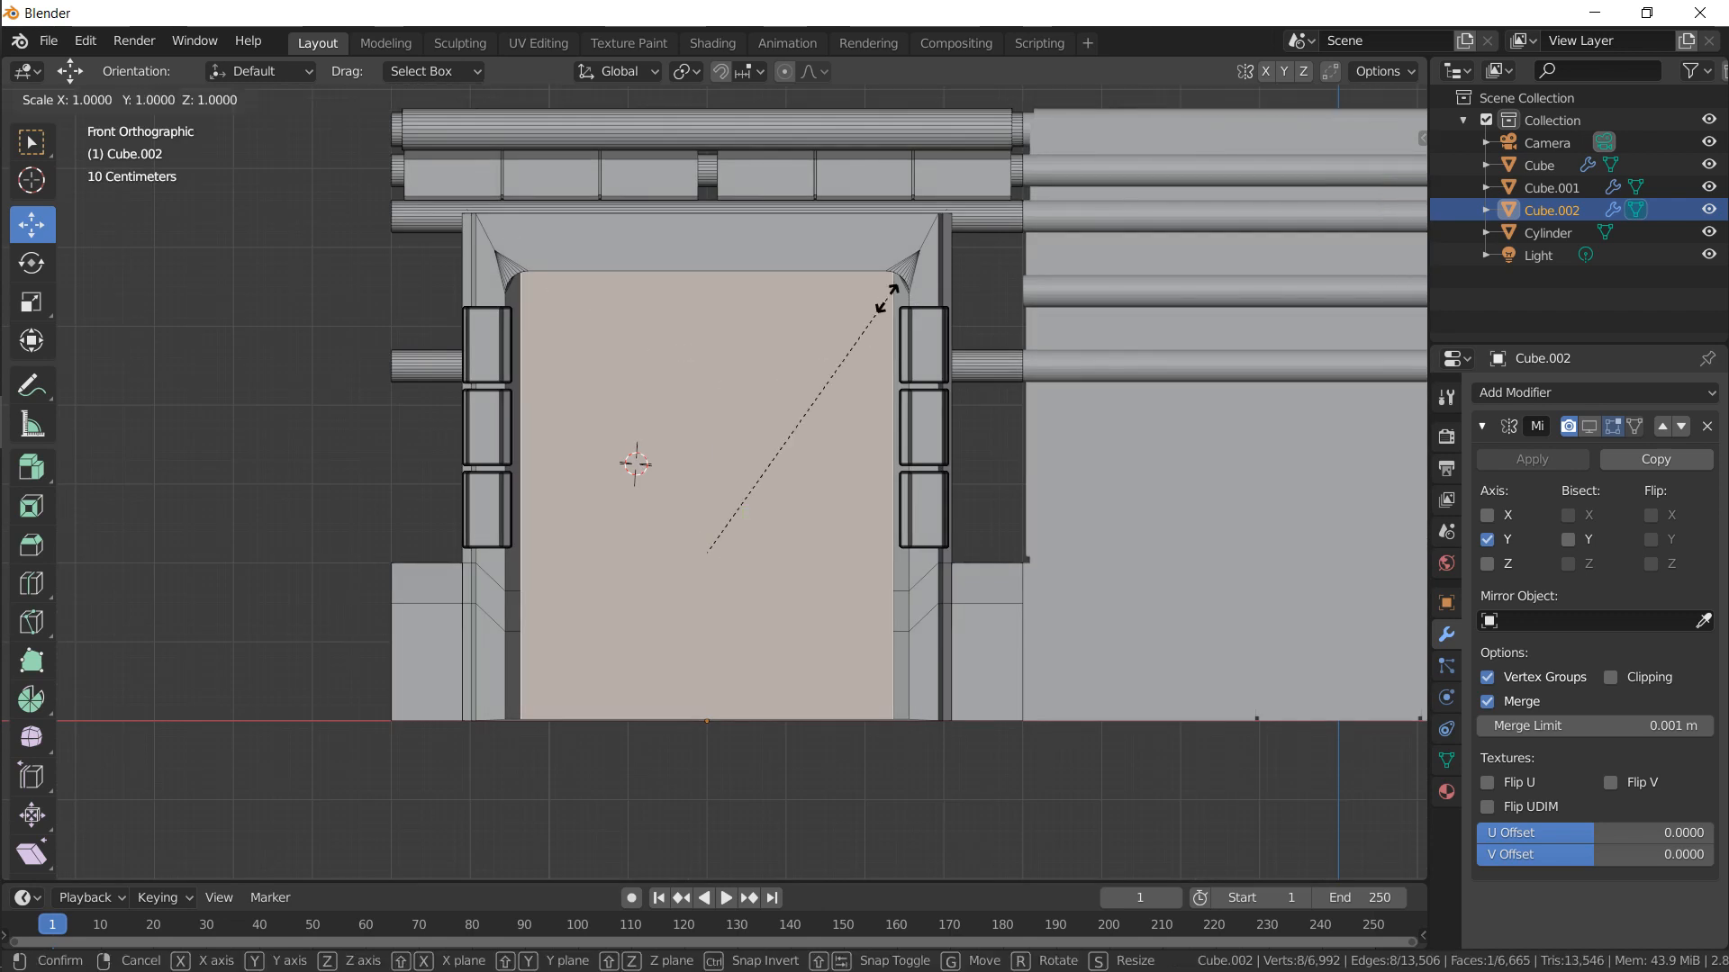
{"action": "type", "text": ".5"}
{"action": "key", "text": "Return"}
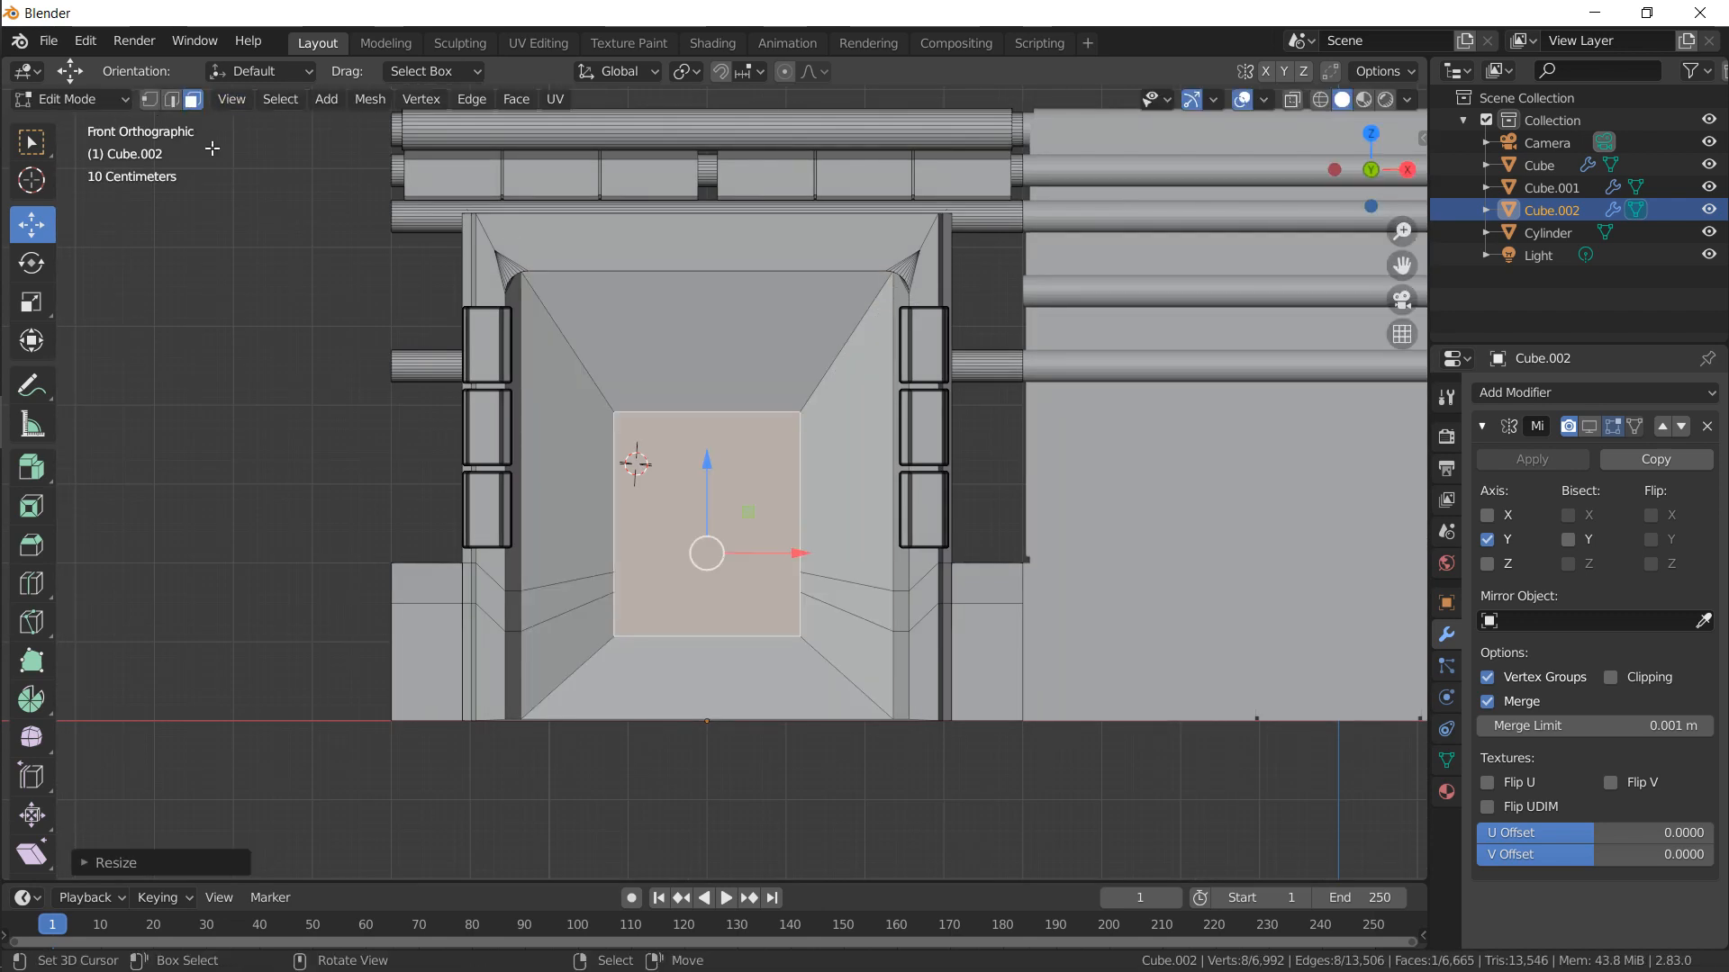
Cut the shrunken door face vertically in half with the Knife, from bottom edge midpoint to top edge midpoint
{"action": "key", "text": "k"}
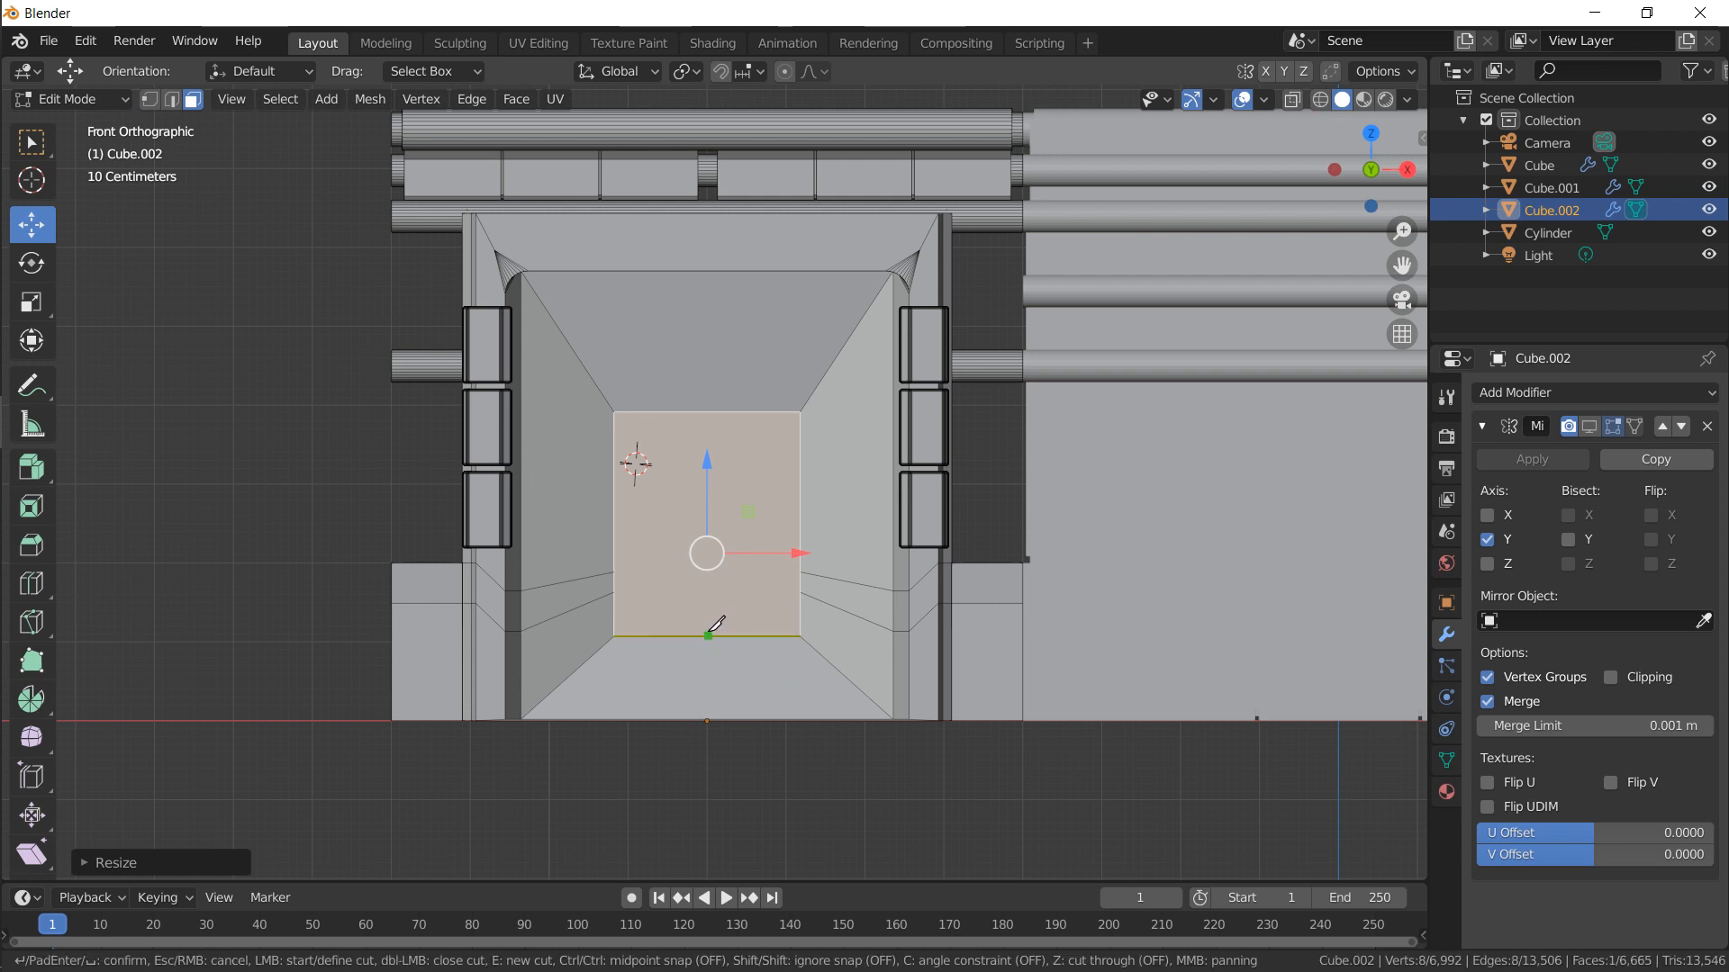
{"action": "left_click", "coordinate": [709, 411]}
{"action": "key", "text": "Return"}
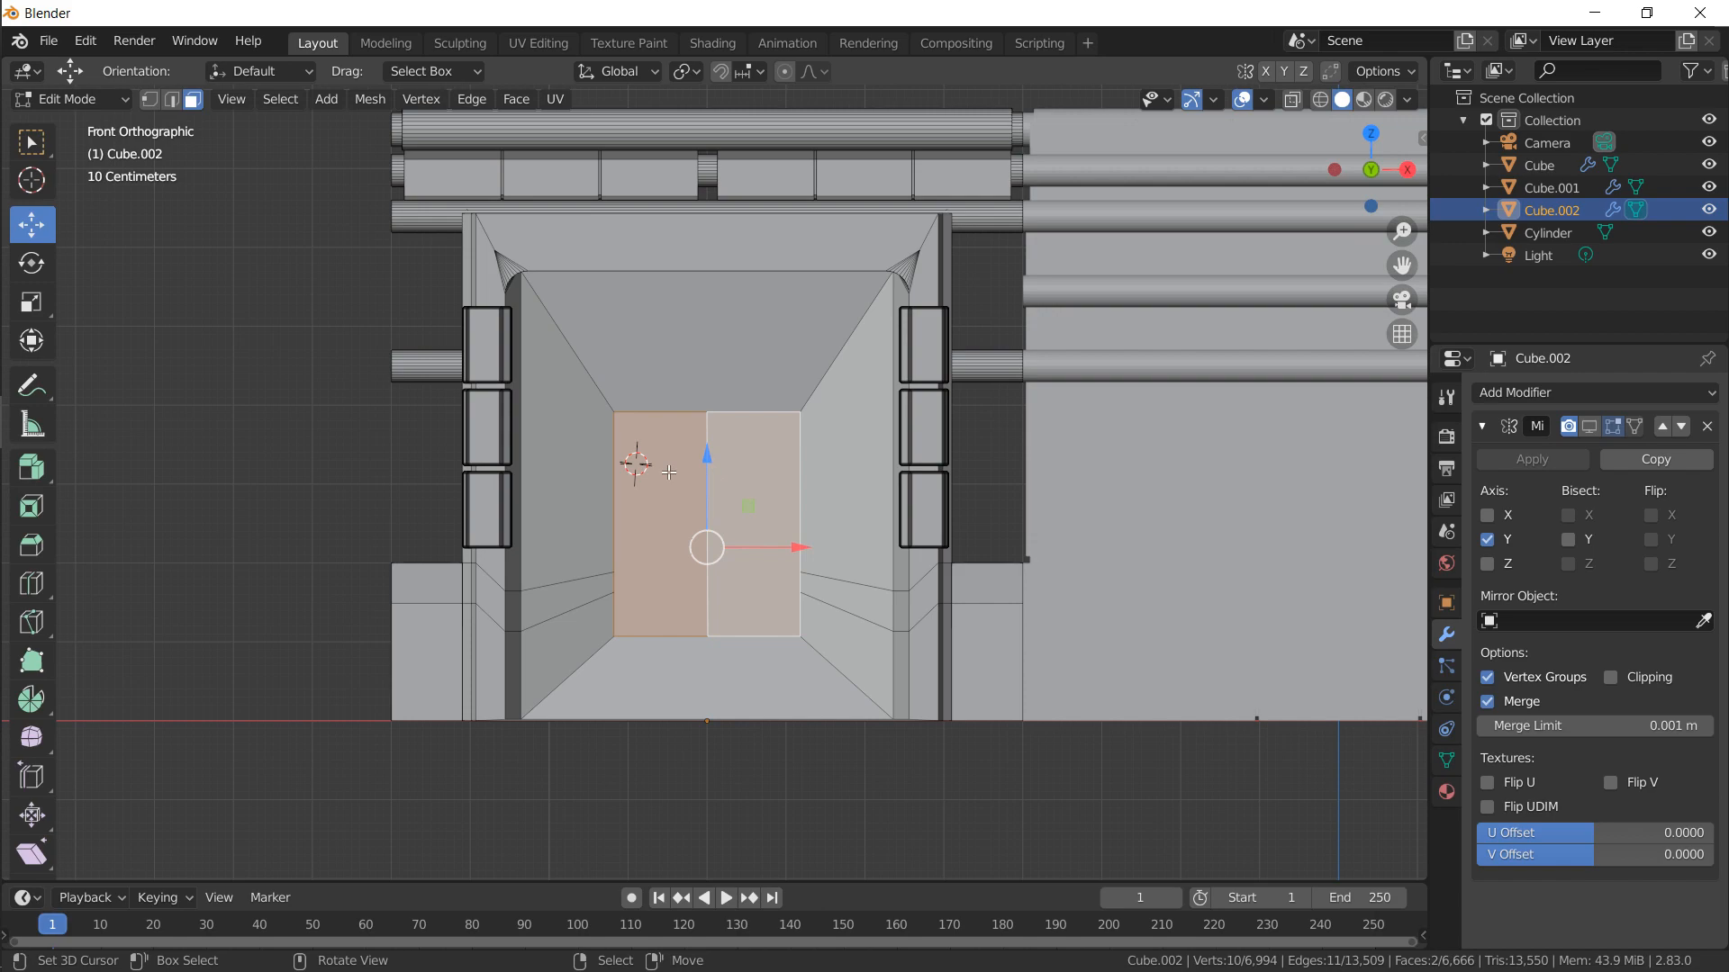
Scale both door halves back up by 2 and adjust their height along Z to fit the frame
{"action": "type", "text": "s2"}
{"action": "key", "text": "Return"}
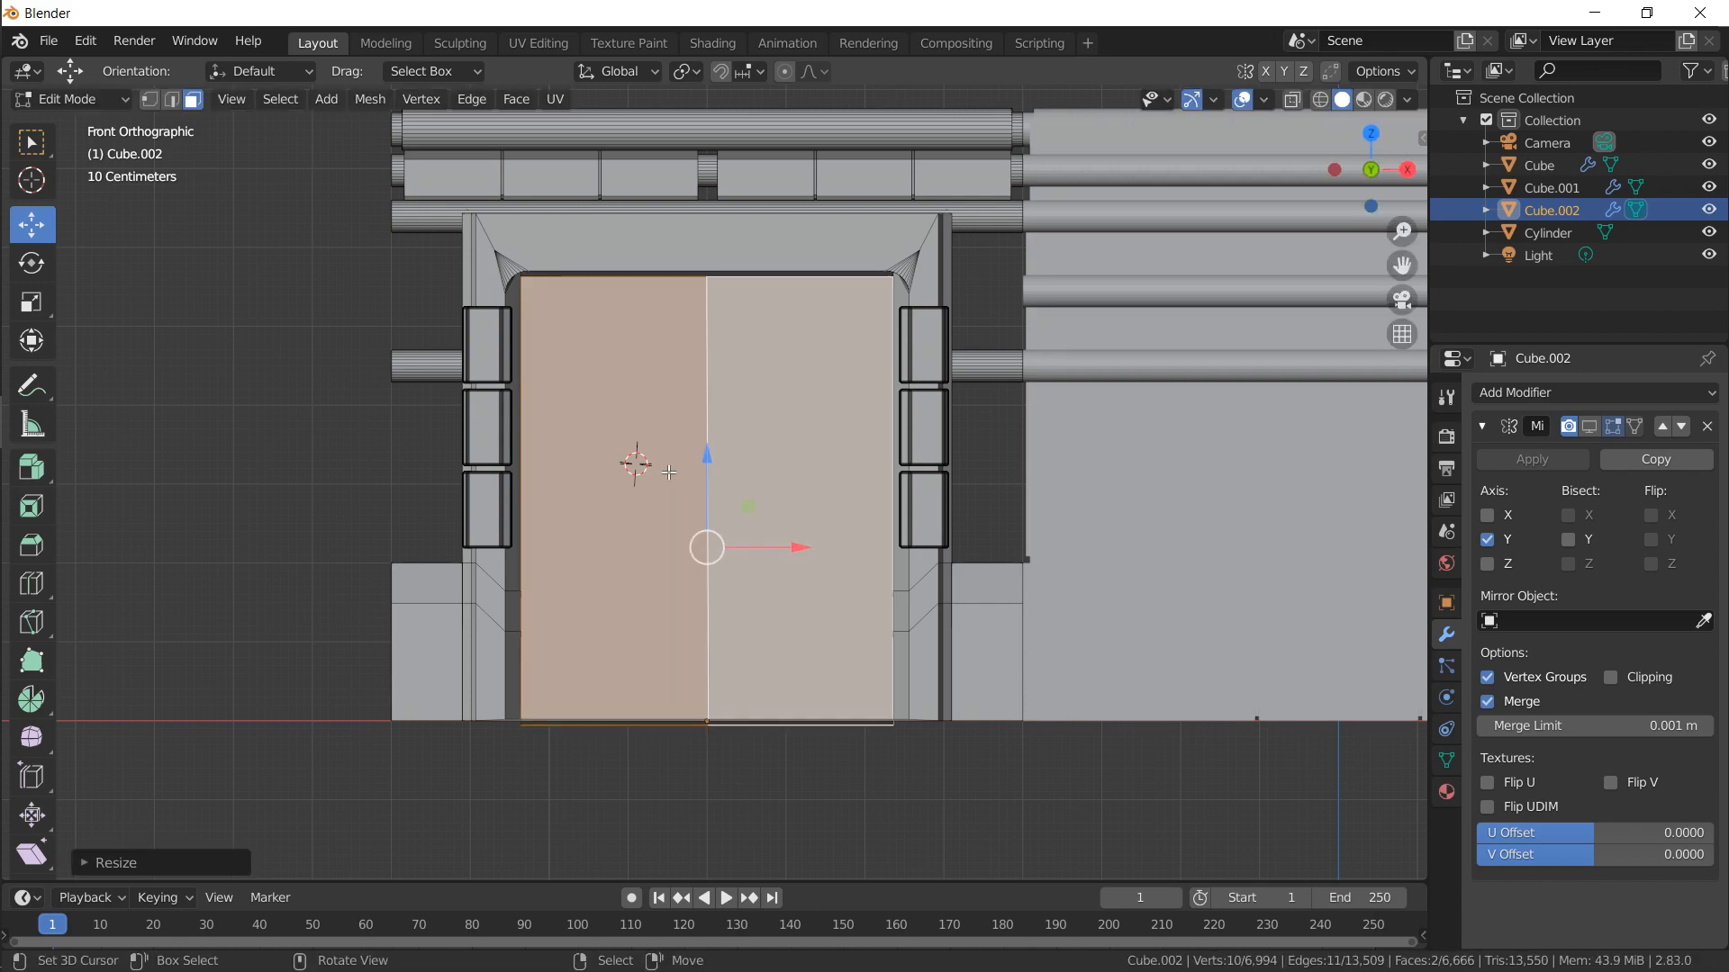
{"action": "middle_click_drag", "start_coordinate": [668, 473], "coordinate": [754, 476]}
{"action": "key", "text": "s"}
{"action": "key", "text": "z"}
{"action": "left_click", "coordinate": [1036, 471]}
Select both door faces and inset them individually by a very thin margin
{"action": "left_click", "coordinate": [171, 99]}
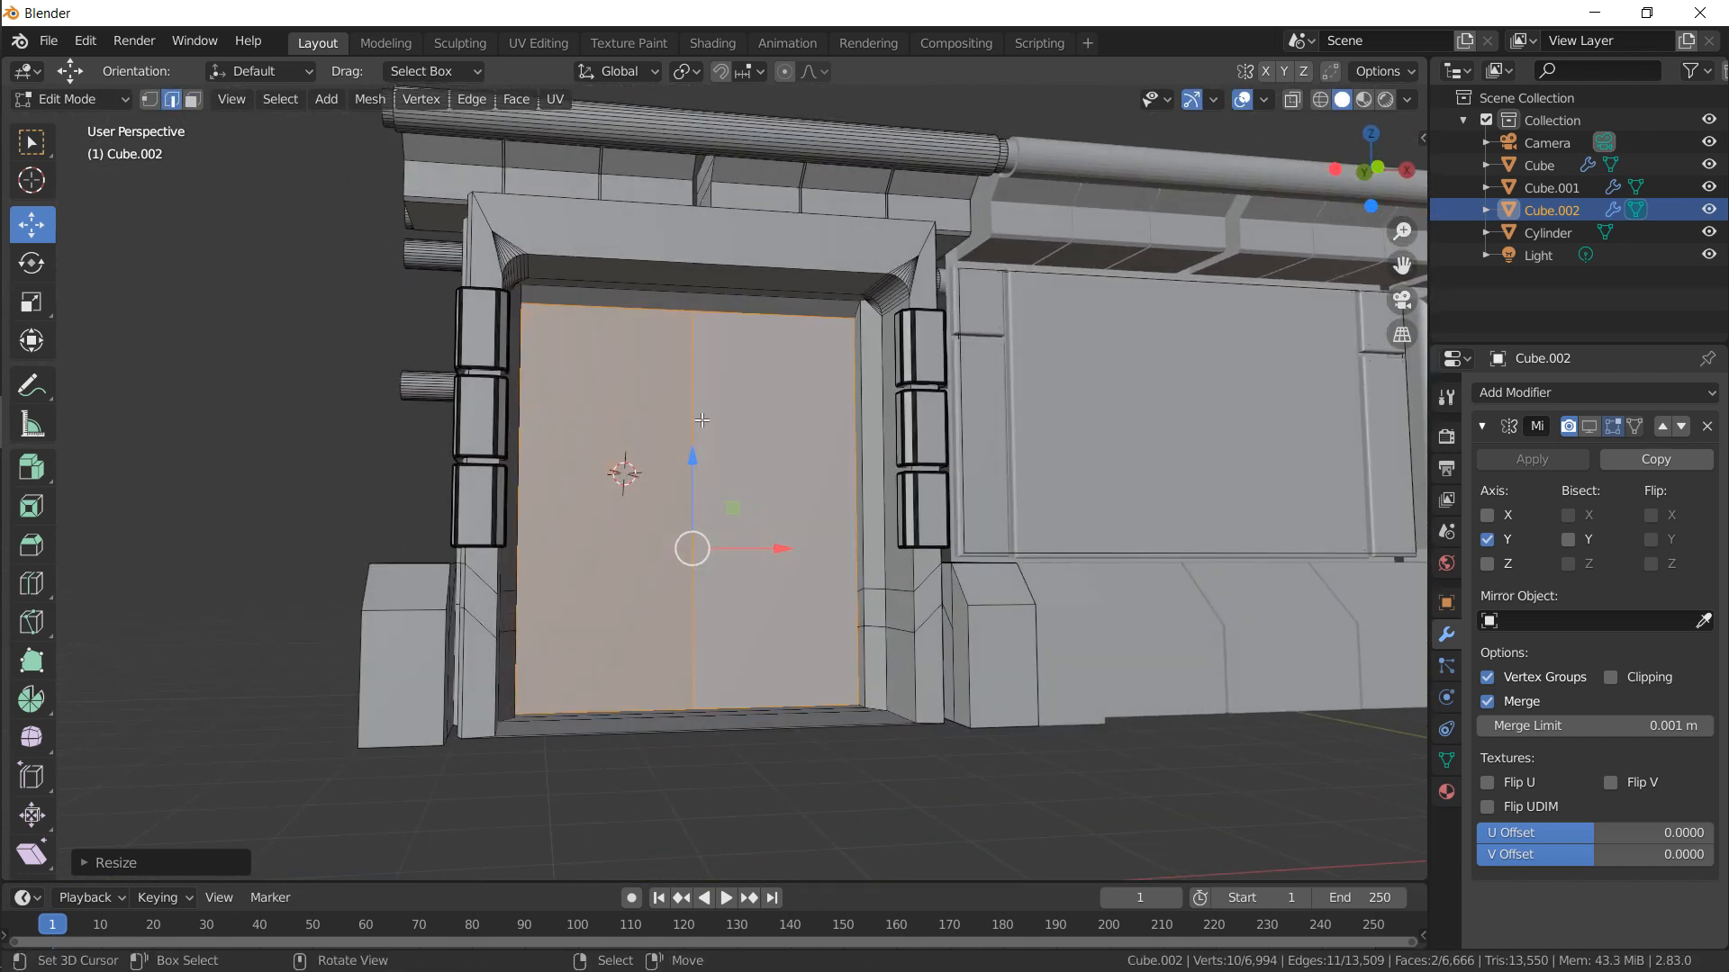
{"action": "left_click", "coordinate": [195, 100]}
{"action": "right_click", "coordinate": [637, 439]}
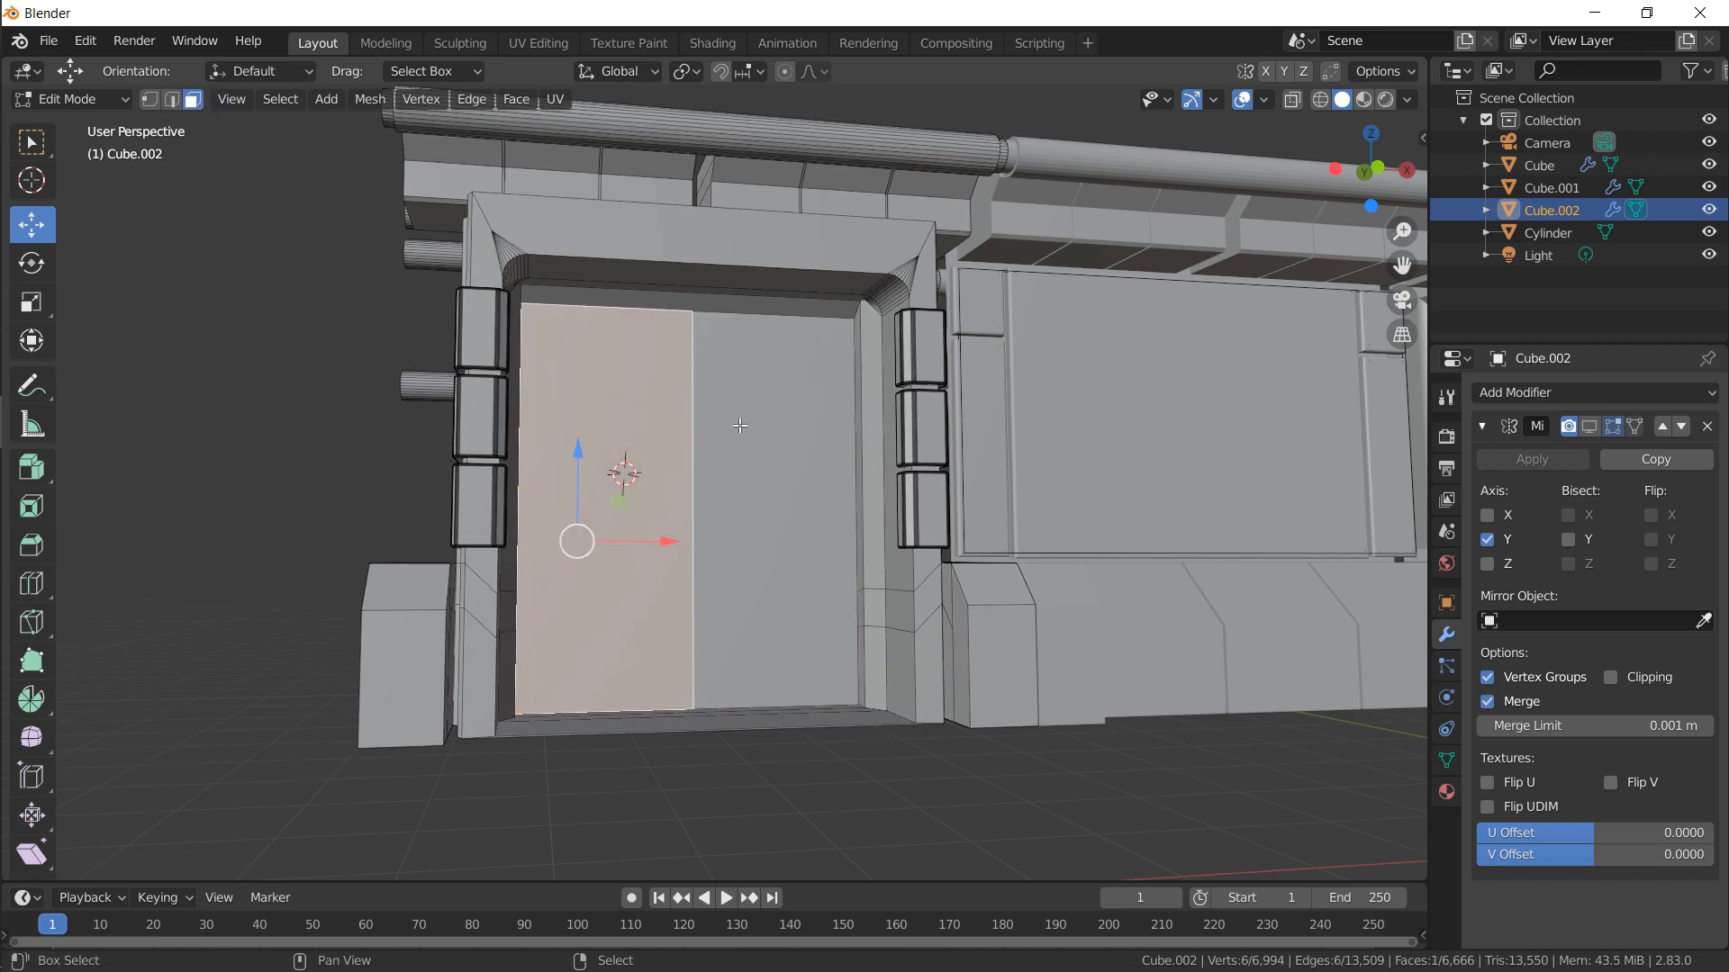
{"action": "right_click", "coordinate": [749, 425], "text": "shift"}
{"action": "middle_click_drag", "start_coordinate": [981, 381], "coordinate": [938, 381]}
{"action": "key", "text": "i"}
{"action": "key", "text": "i"}
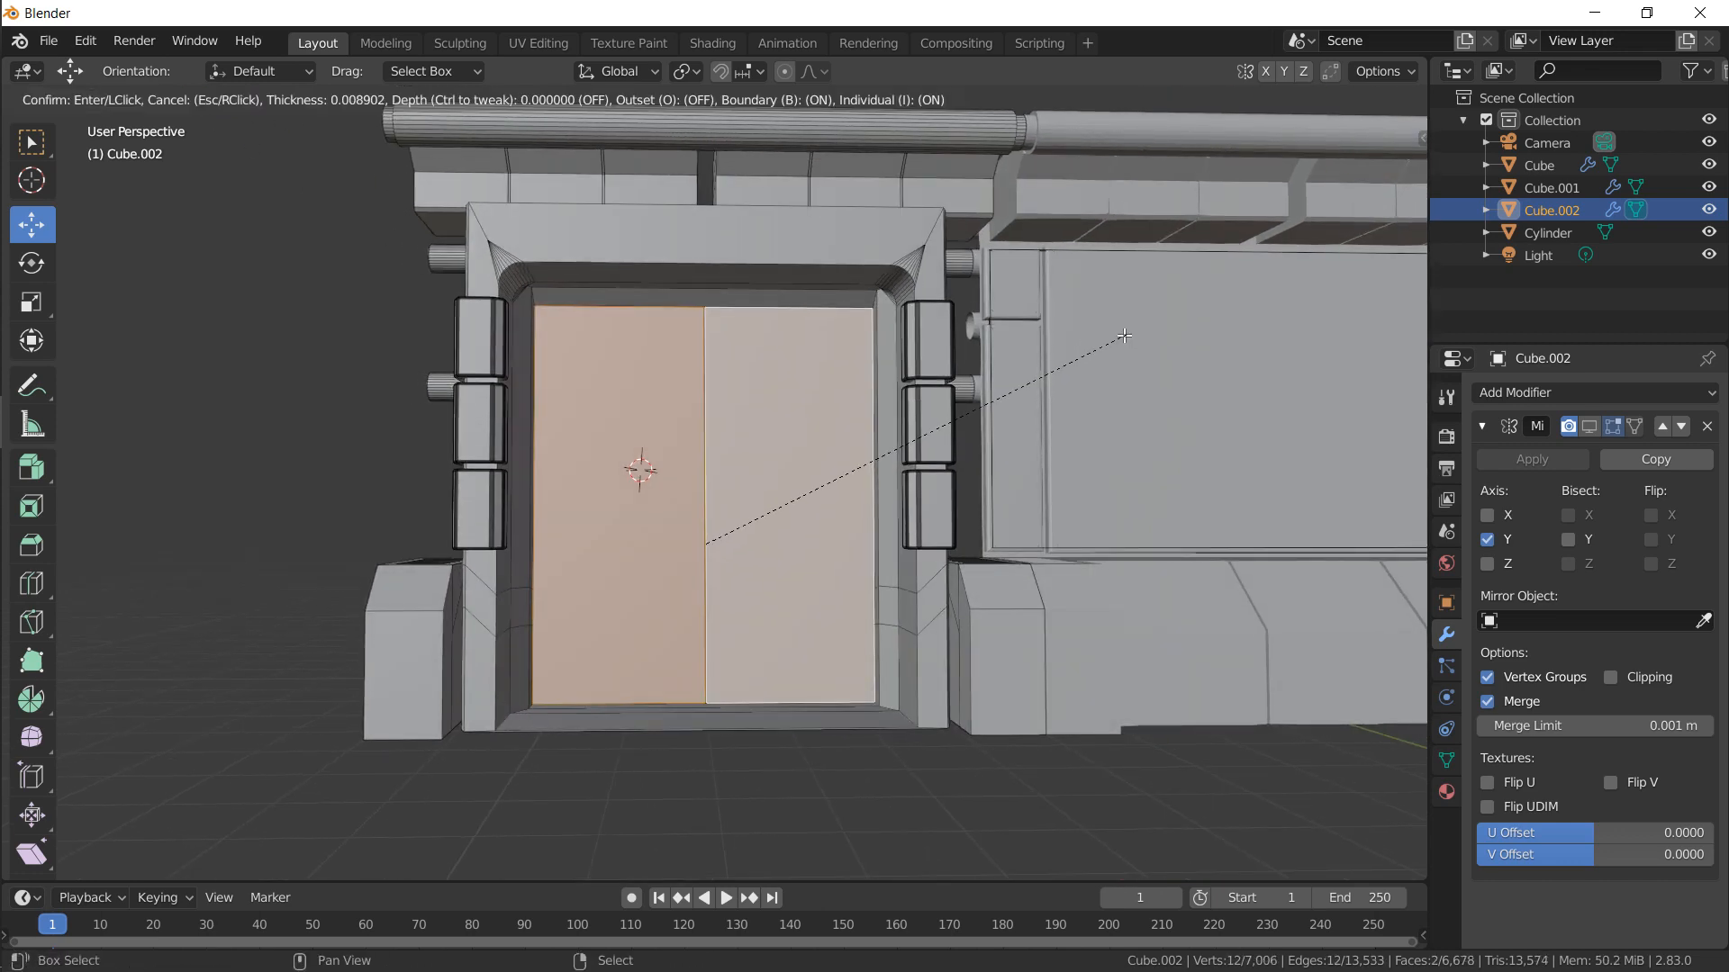
{"action": "left_click", "coordinate": [1117, 337]}
Extrude the two inset door panels about 0.11 m along their normal
{"action": "middle_click_drag", "start_coordinate": [1117, 337], "coordinate": [1078, 324]}
{"action": "key", "text": "e"}
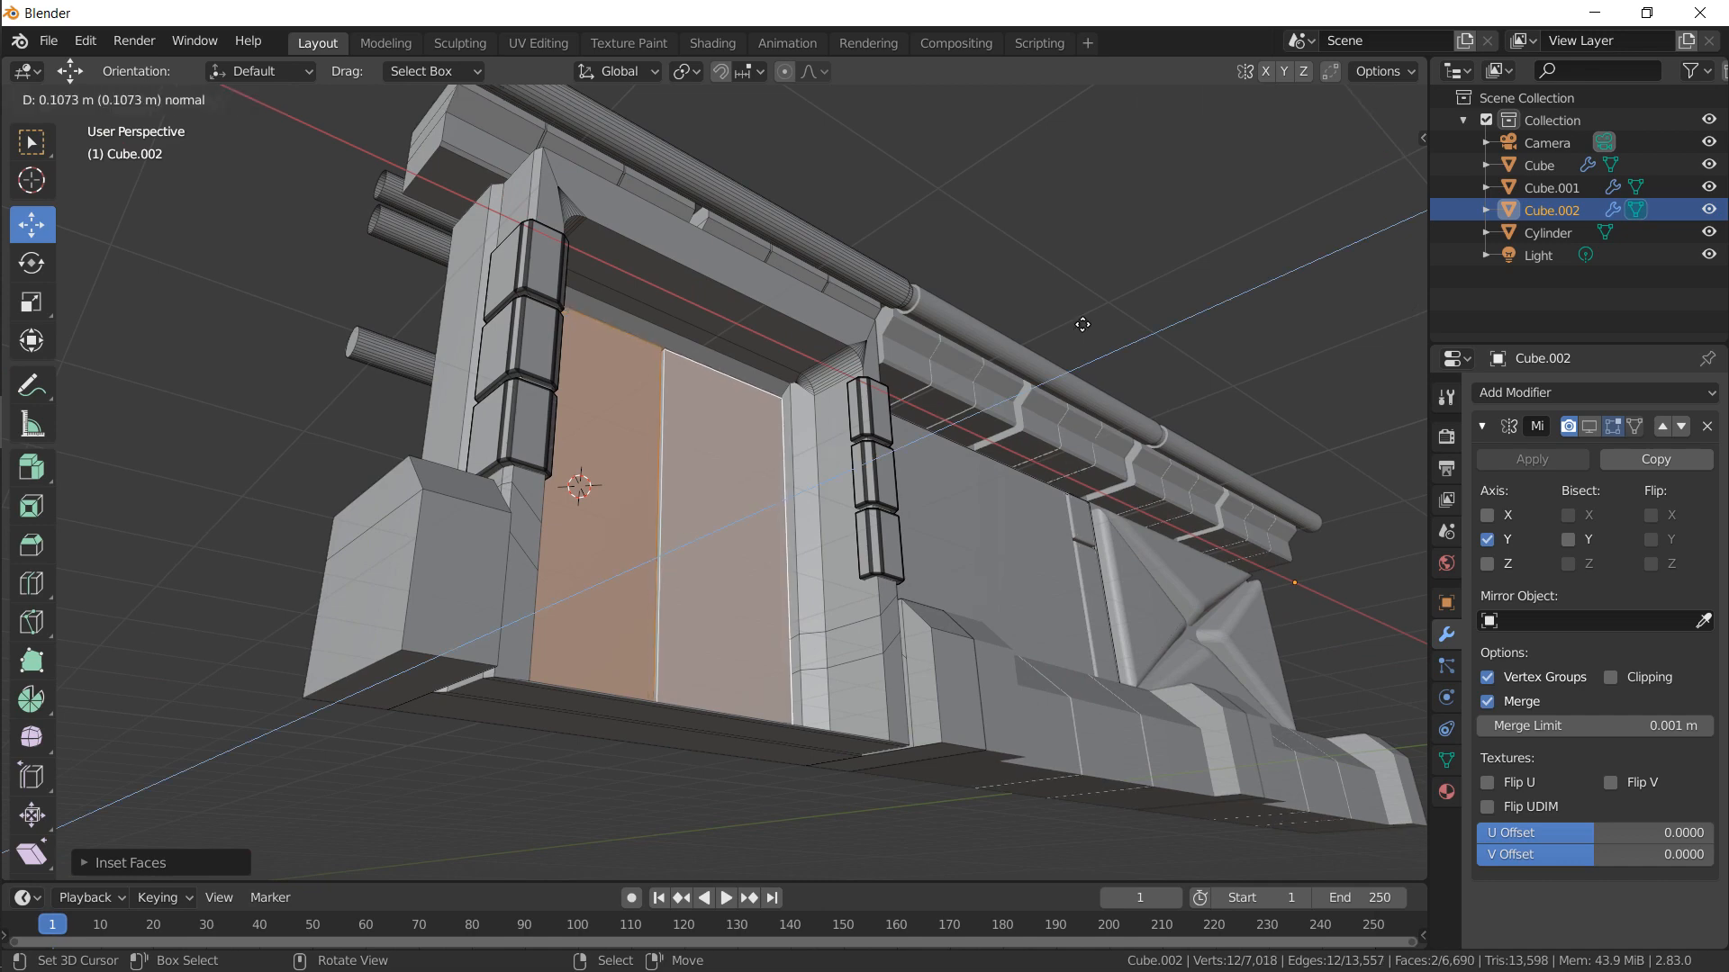
{"action": "left_click", "coordinate": [1087, 324]}
{"action": "key", "text": "Tab"}
{"action": "middle_click_drag", "start_coordinate": [987, 368], "coordinate": [900, 421]}
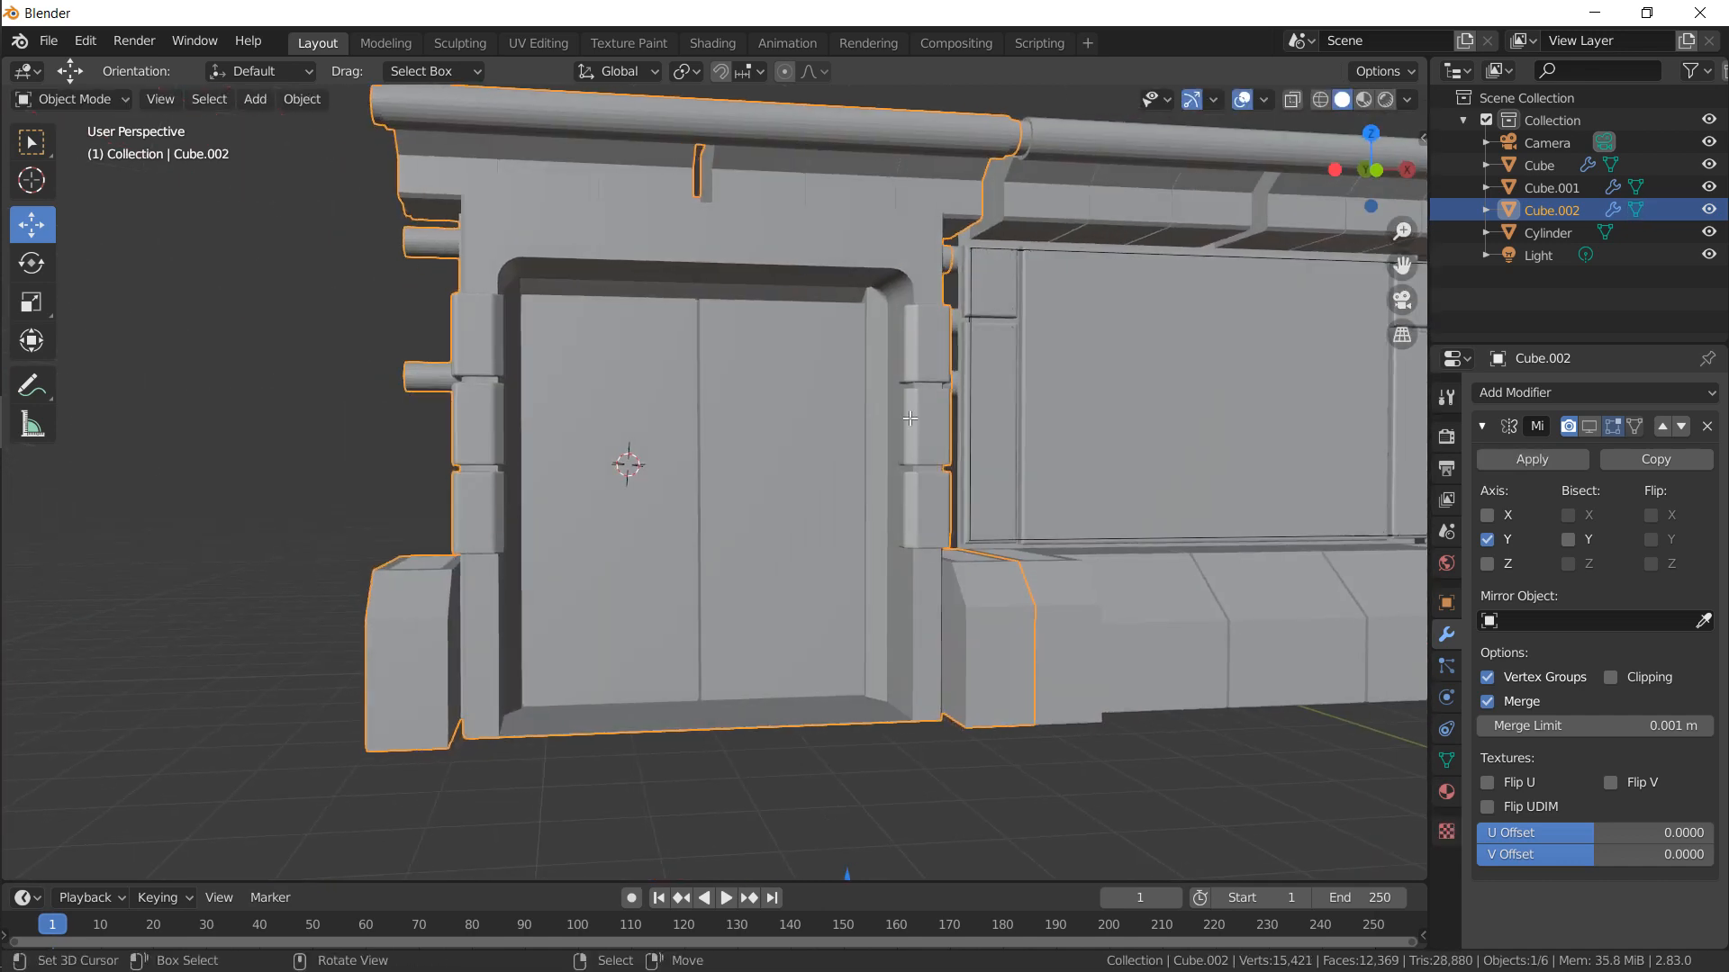
Bevel the borders of both door panels narrowly with a single segment
{"action": "key", "text": "Tab"}
{"action": "key", "text": "ctrl+b"}
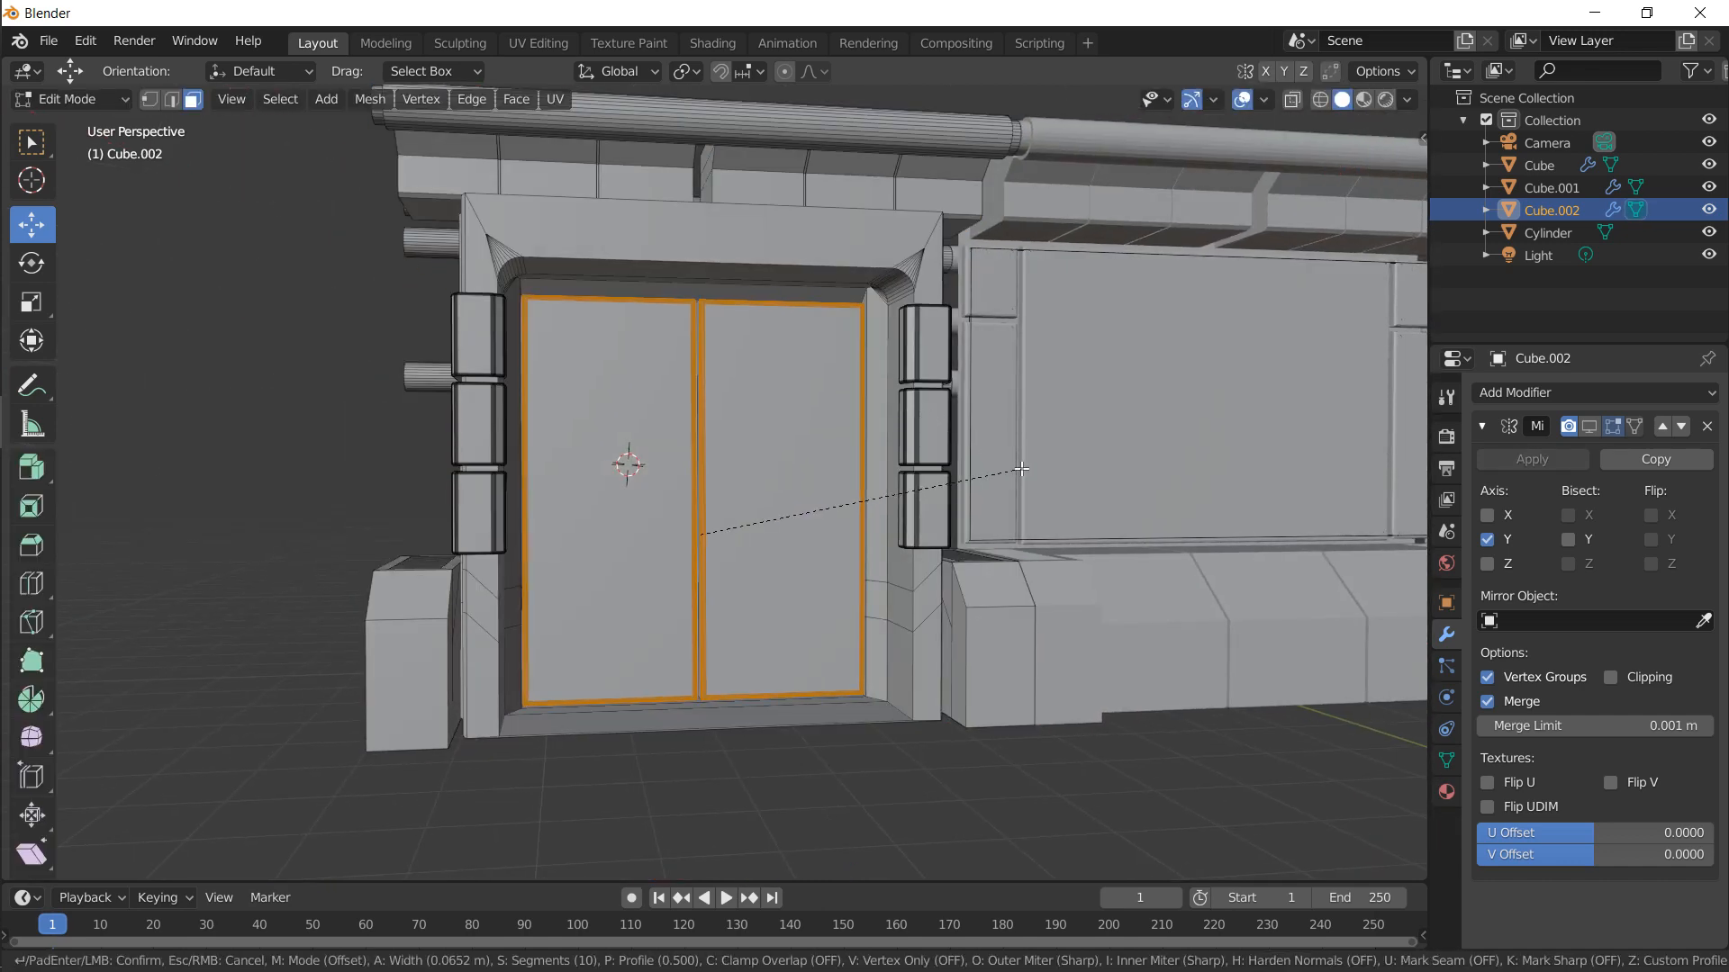
{"action": "scroll", "coordinate": [1022, 465], "scroll_direction": "down", "scroll_amount": 9}
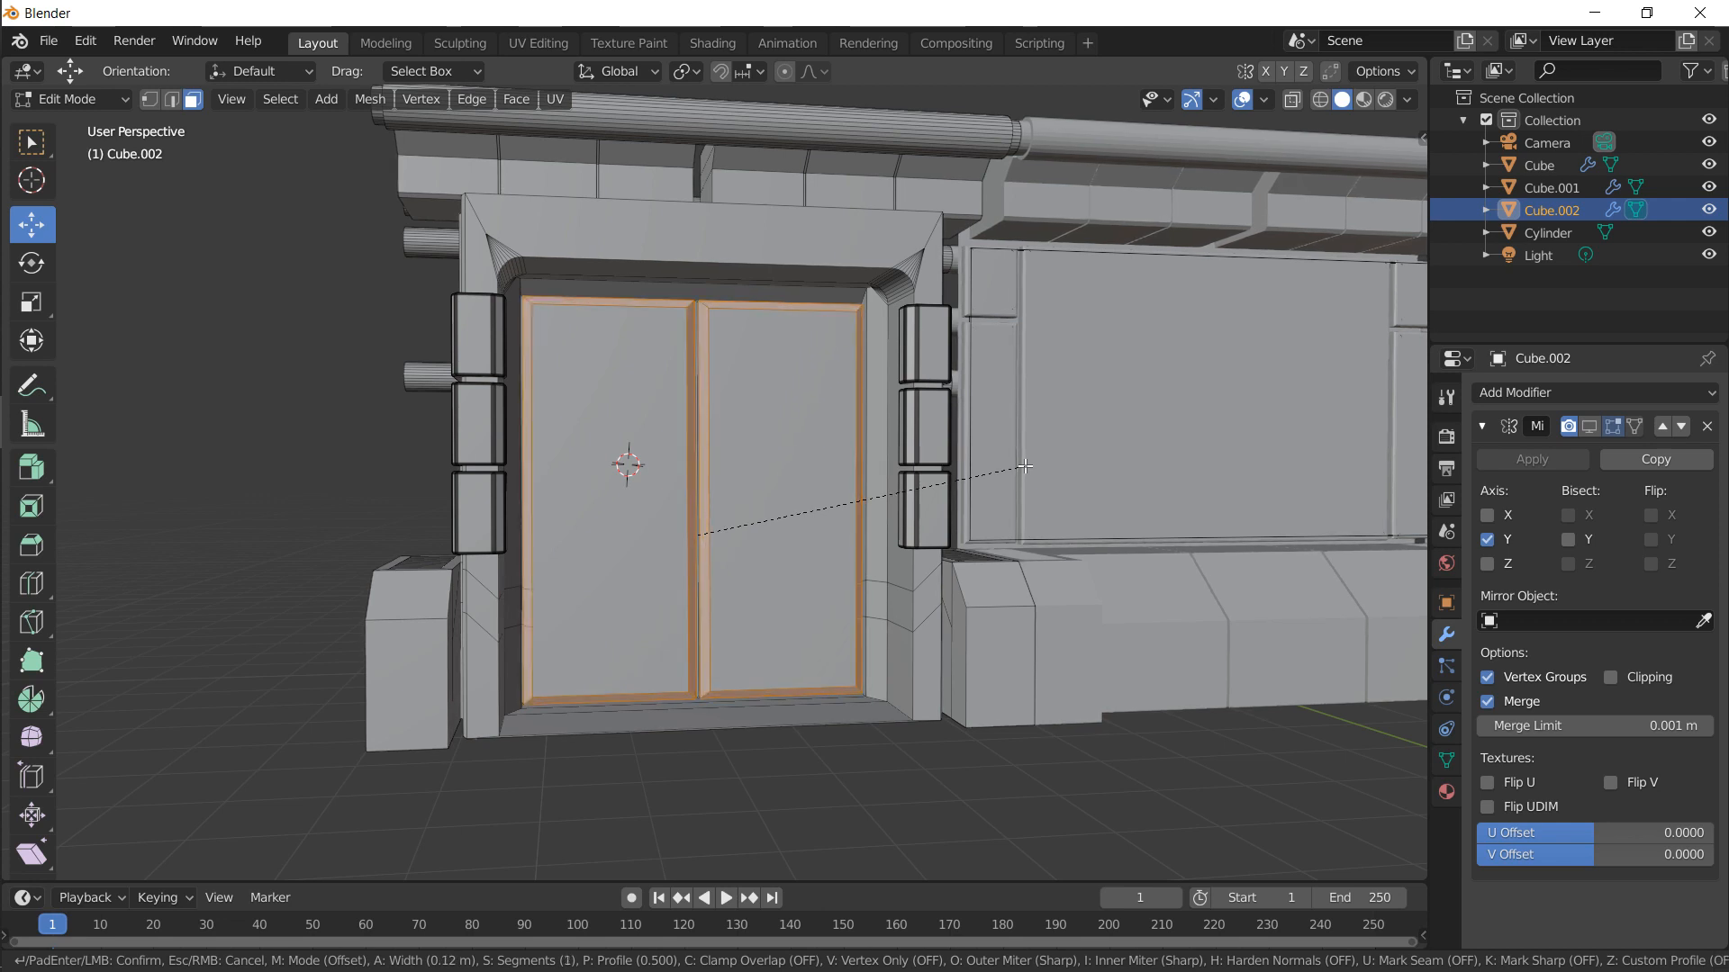
{"action": "left_click", "coordinate": [1015, 471]}
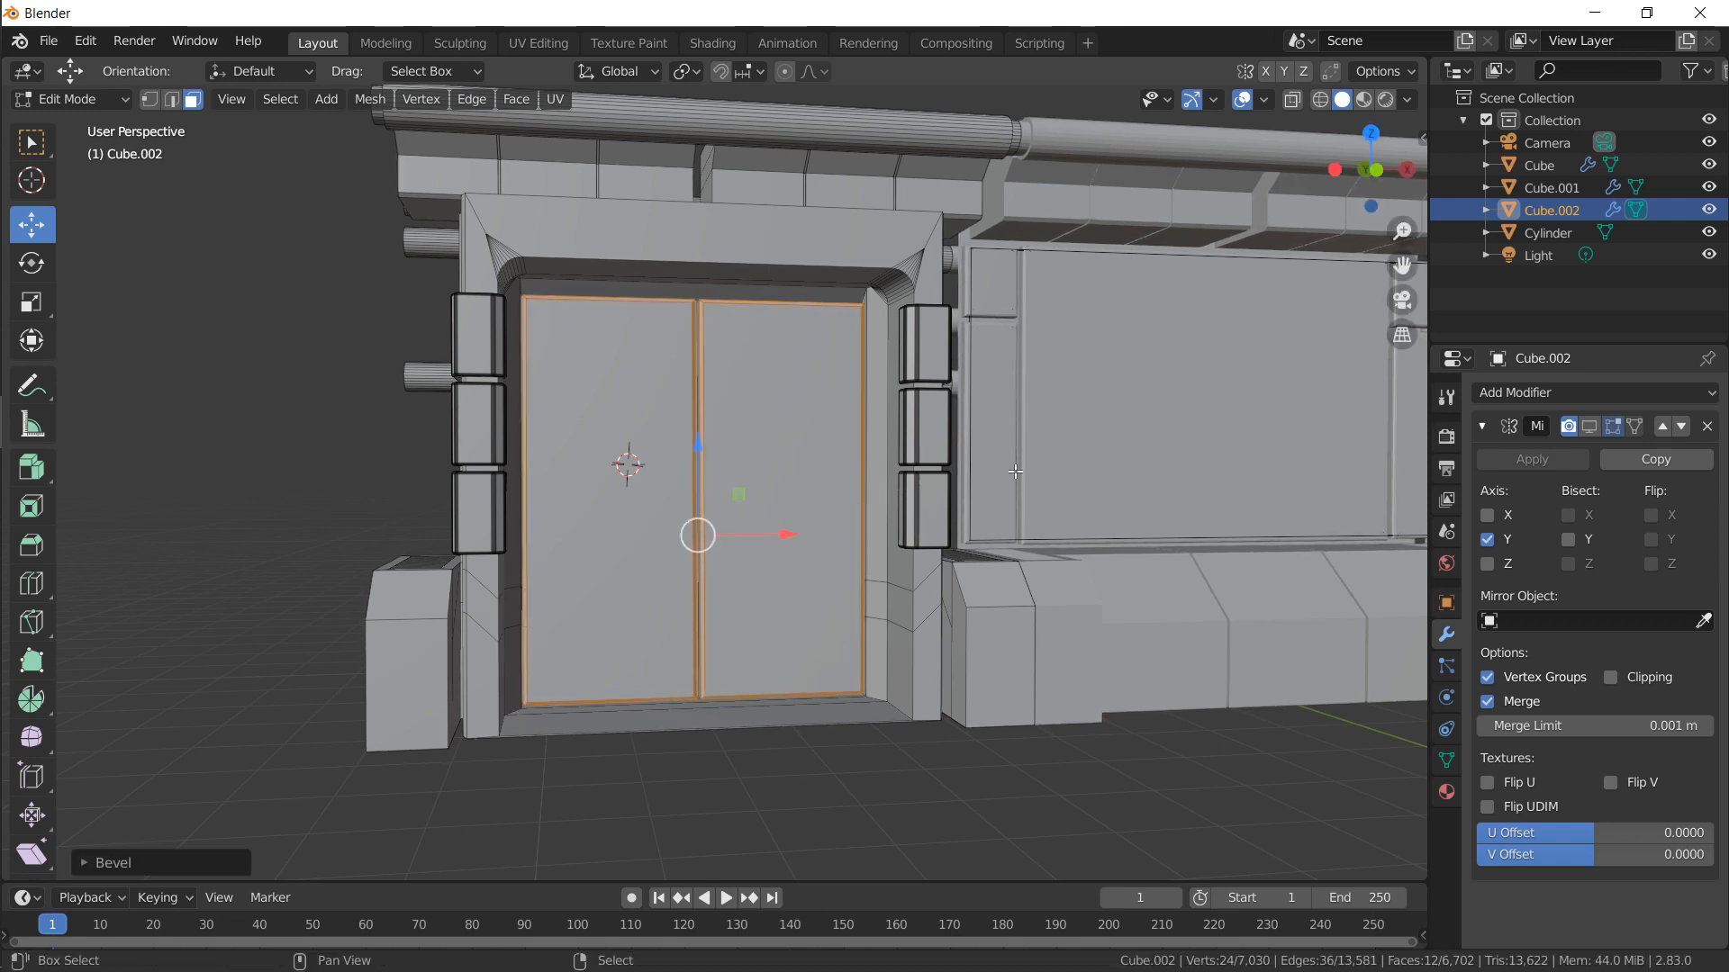
{"action": "left_click_drag", "start_coordinate": [894, 471], "coordinate": [641, 351], "text": "alt"}
{"action": "key", "text": "Tab"}
Enable viewport display of the Mirror modifier on Cube.001 and Cube.002
{"action": "left_click_drag", "start_coordinate": [771, 503], "coordinate": [839, 511], "text": "alt"}
{"action": "mouse_move", "coordinate": [781, 340]}
{"action": "left_mouse_down", "text": "alt"}
{"action": "mouse_move", "coordinate": [678, 419]}
{"action": "mouse_move", "coordinate": [690, 451]}
{"action": "mouse_move", "coordinate": [717, 458]}
{"action": "mouse_move", "coordinate": [700, 355]}
{"action": "mouse_move", "coordinate": [873, 364]}
{"action": "mouse_move", "coordinate": [752, 414]}
{"action": "mouse_move", "coordinate": [732, 483]}
{"action": "mouse_move", "coordinate": [753, 326]}
{"action": "left_mouse_up", "text": "alt"}
{"action": "left_click_drag", "start_coordinate": [759, 236], "coordinate": [622, 312], "text": "alt"}
{"action": "left_click", "coordinate": [622, 312]}
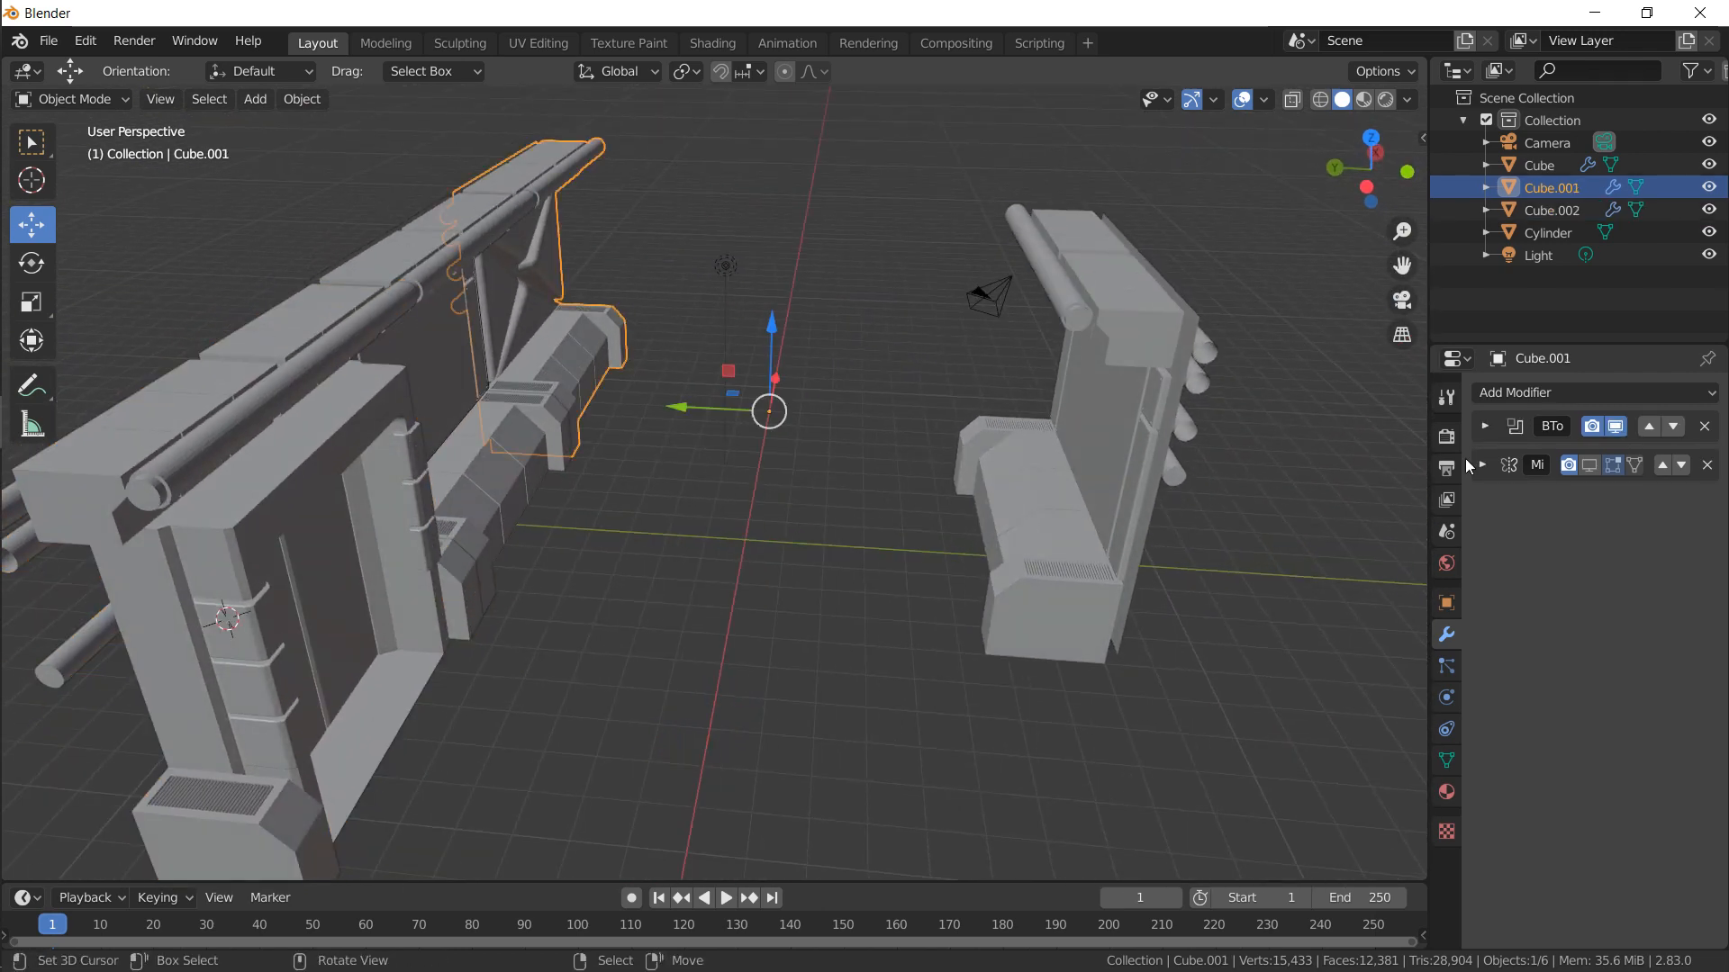
{"action": "left_click", "coordinate": [1589, 465]}
{"action": "left_click", "coordinate": [441, 639]}
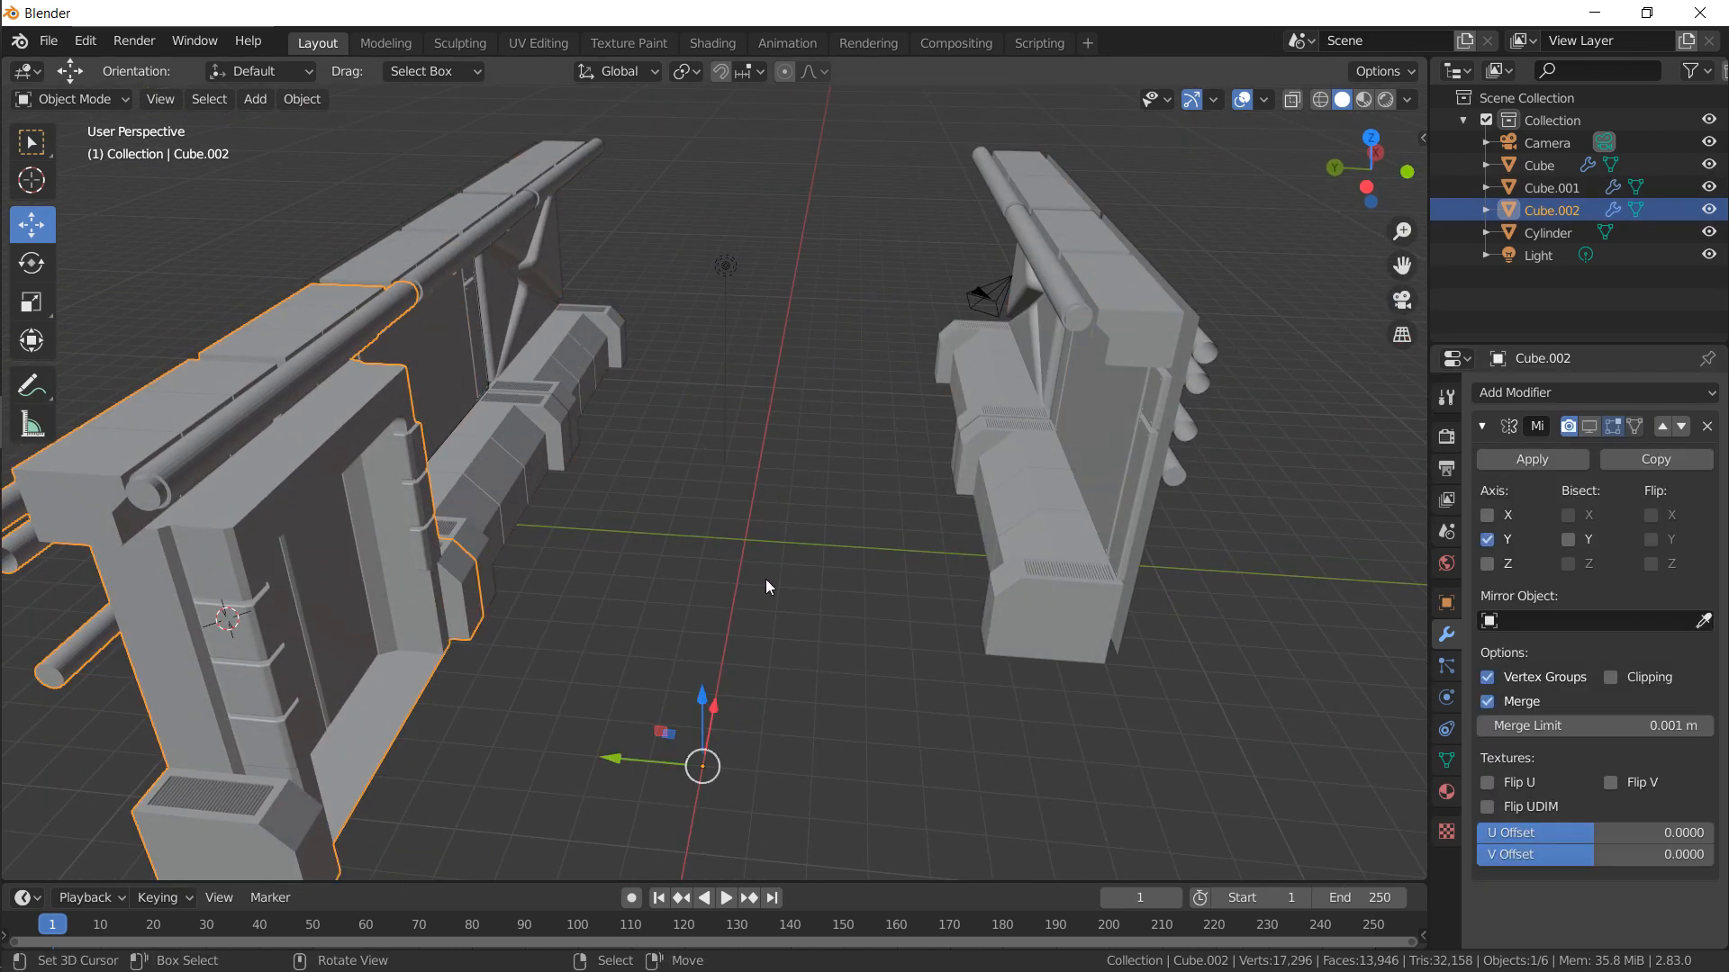
{"action": "left_click_drag", "start_coordinate": [765, 587], "coordinate": [558, 463], "text": "alt"}
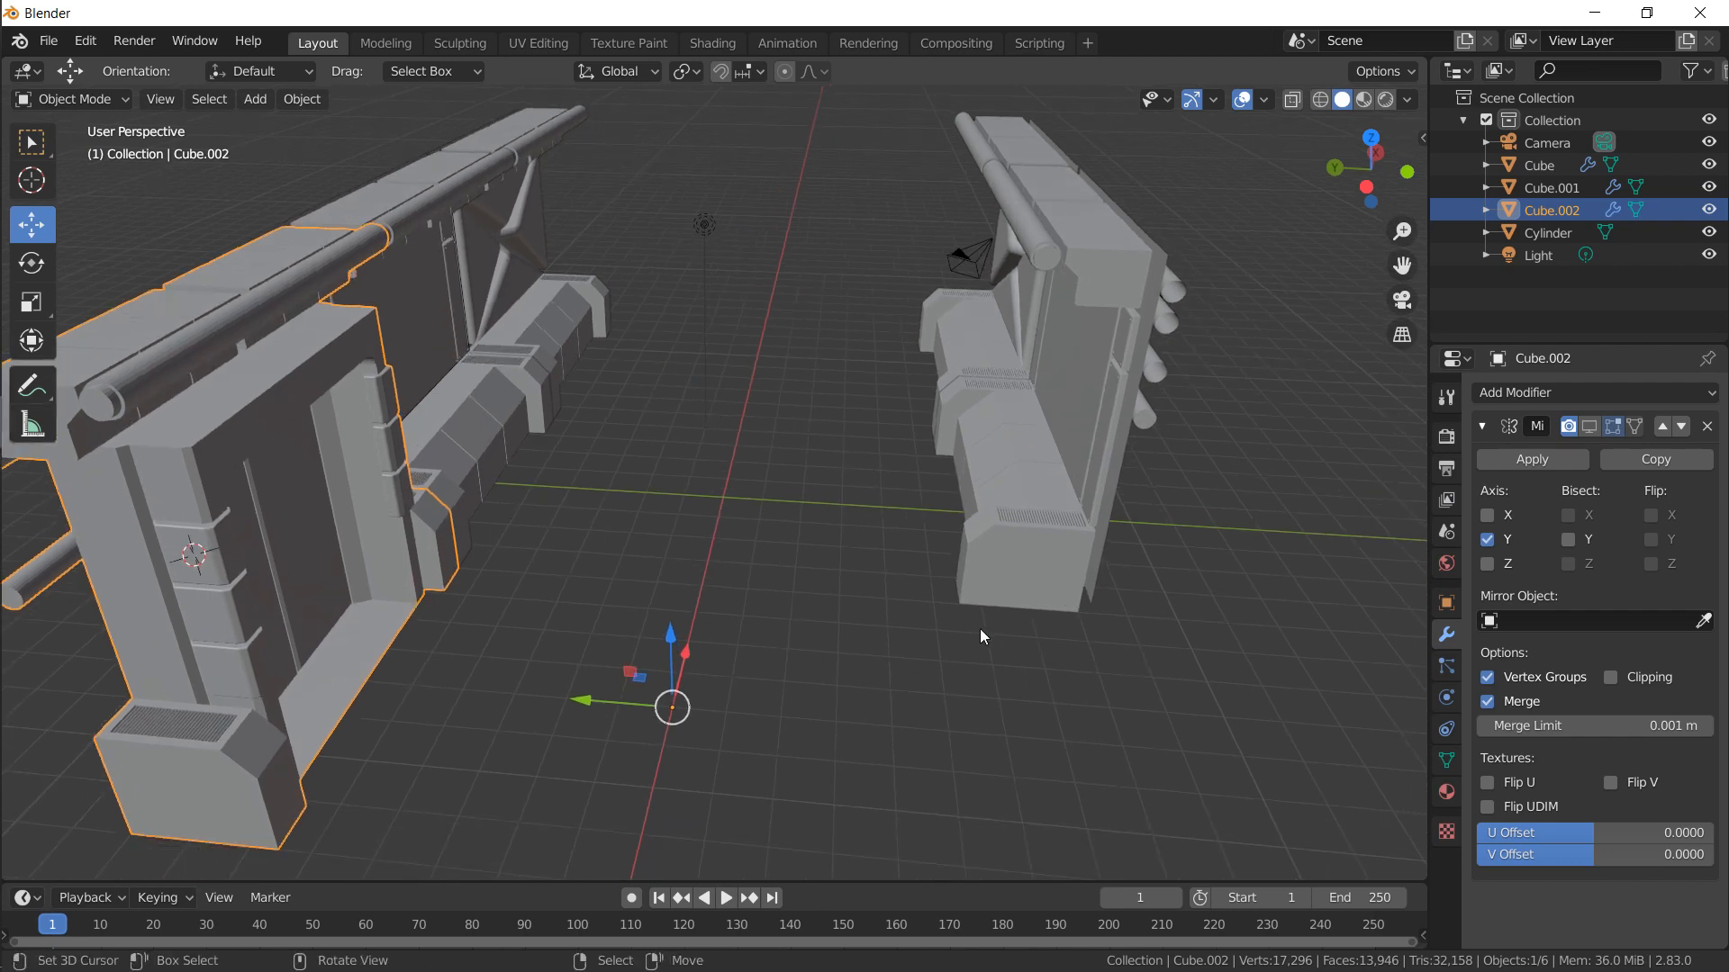
{"action": "left_click", "coordinate": [1589, 425]}
{"action": "left_click_drag", "start_coordinate": [1178, 430], "coordinate": [851, 448], "text": "alt"}
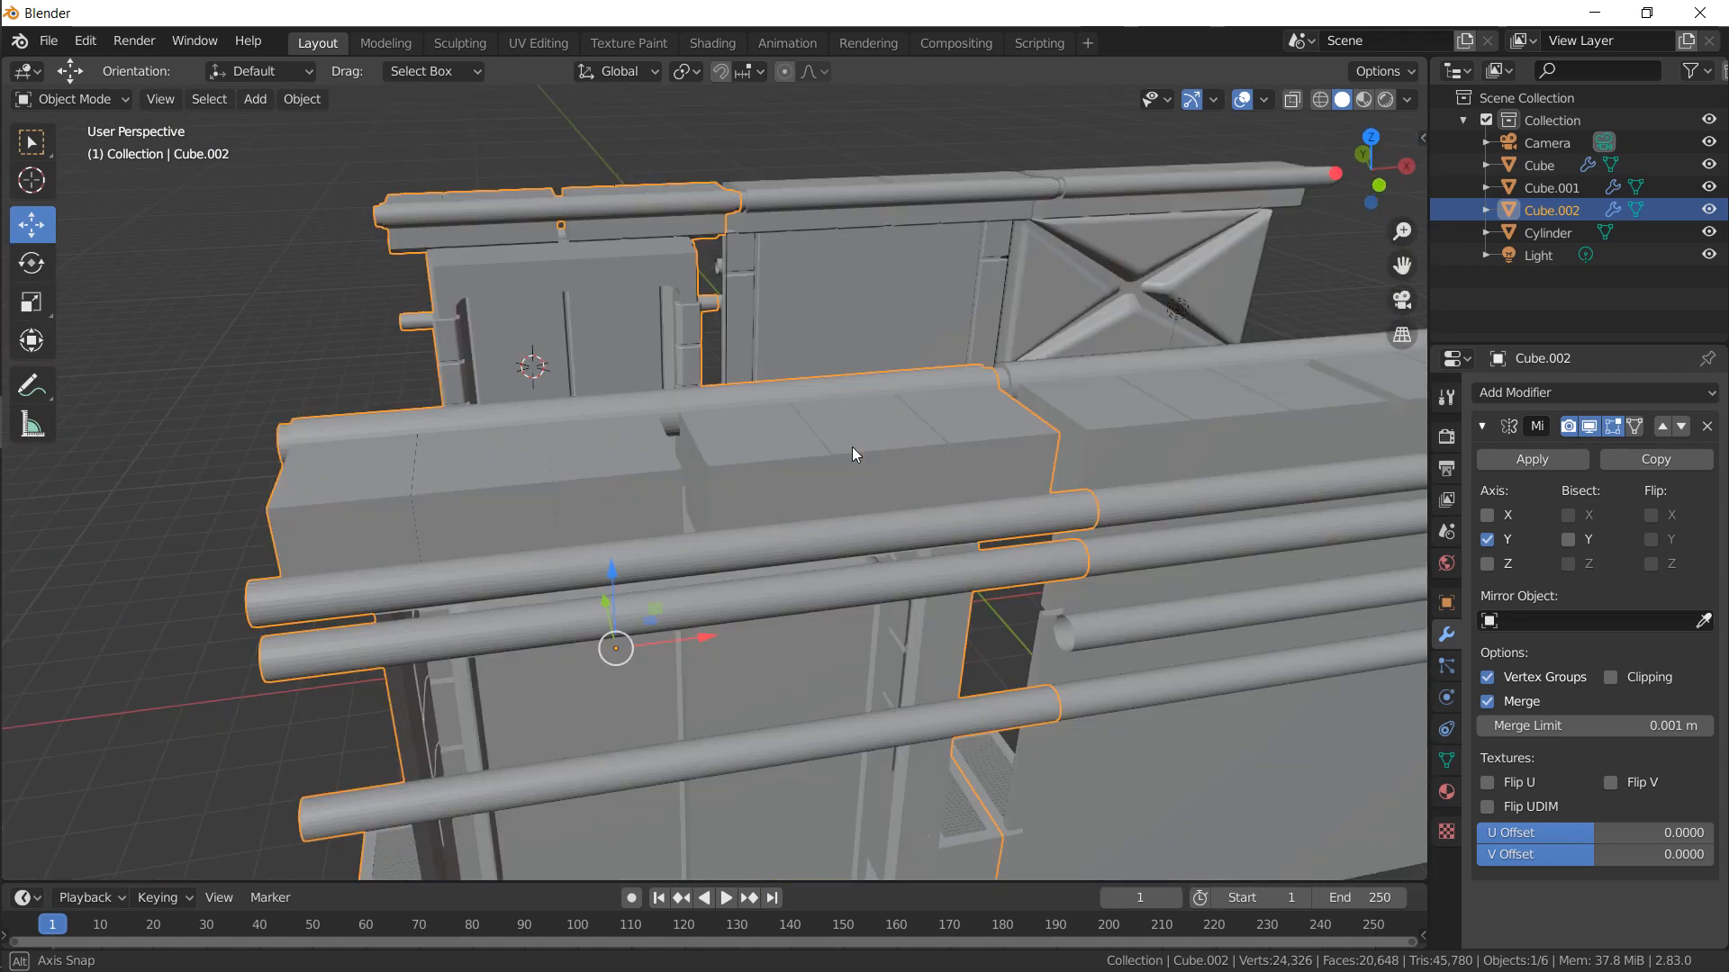
With snapping enabled, duplicate the plain wall section Cube and place the copy -16 m along X, beyond the door
{"action": "middle_click_drag", "start_coordinate": [852, 449], "coordinate": [857, 446]}
{"action": "right_click", "coordinate": [710, 330]}
{"action": "scroll", "coordinate": [710, 330], "scroll_direction": "down", "scroll_amount": 3}
{"action": "key", "text": "shift+Tab"}
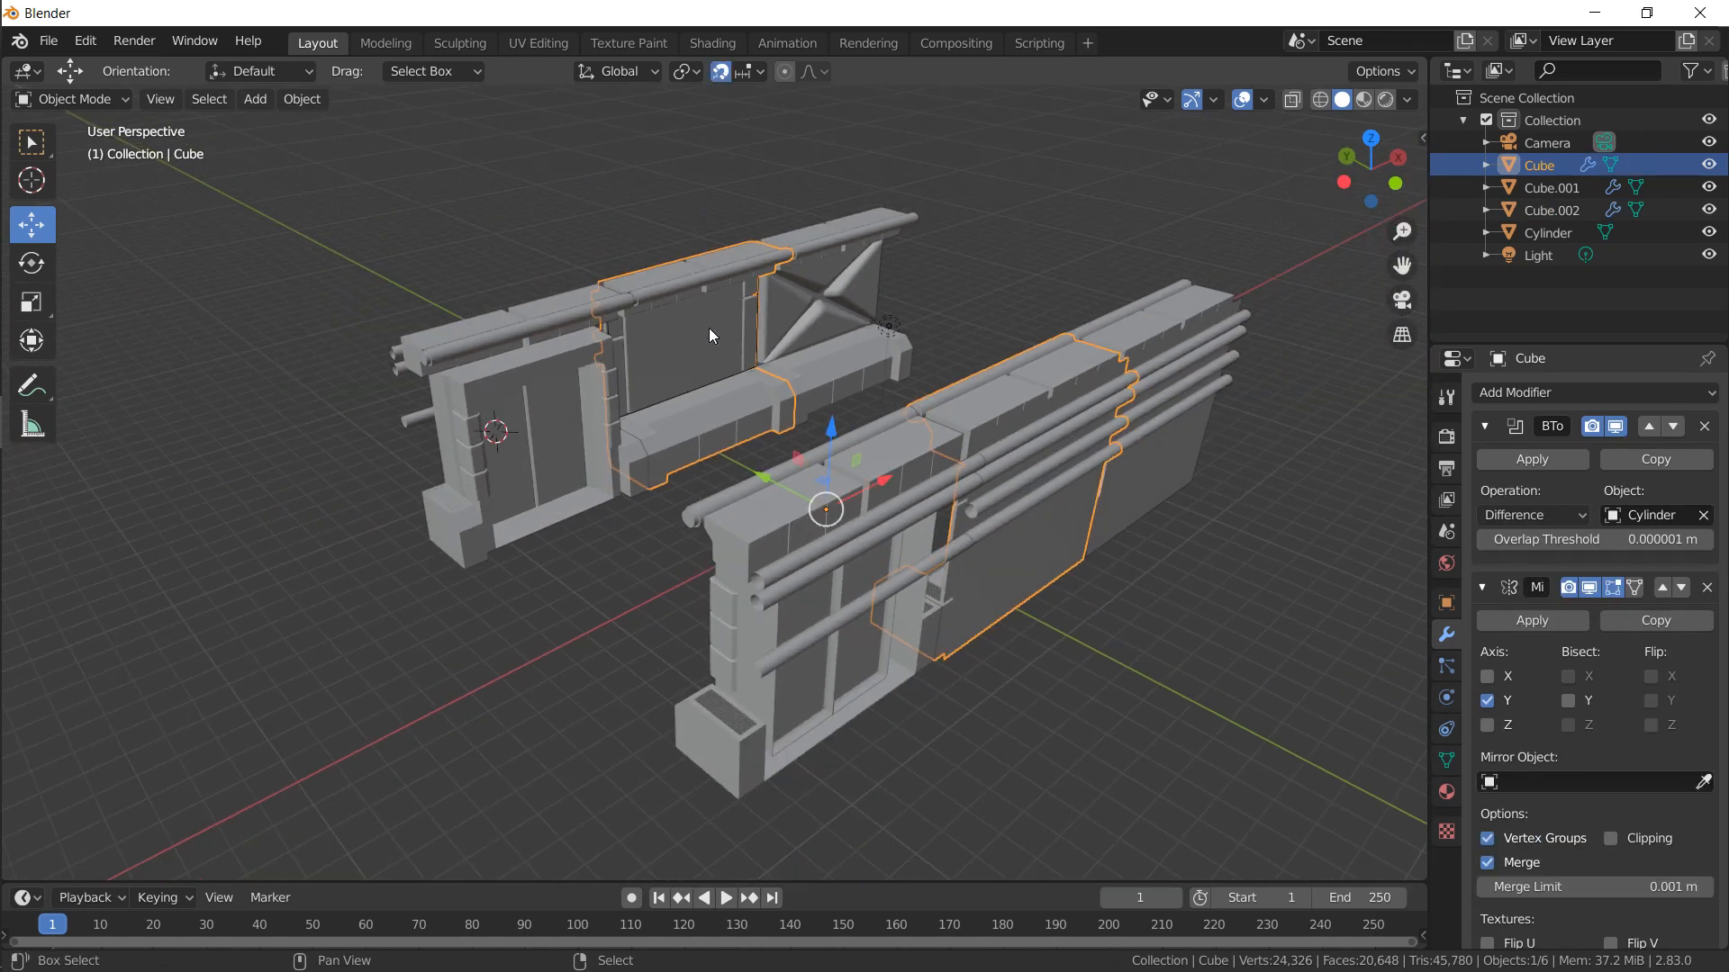
{"action": "left_click_drag", "start_coordinate": [769, 413], "coordinate": [936, 353], "text": "alt"}
{"action": "key", "text": "shift+d"}
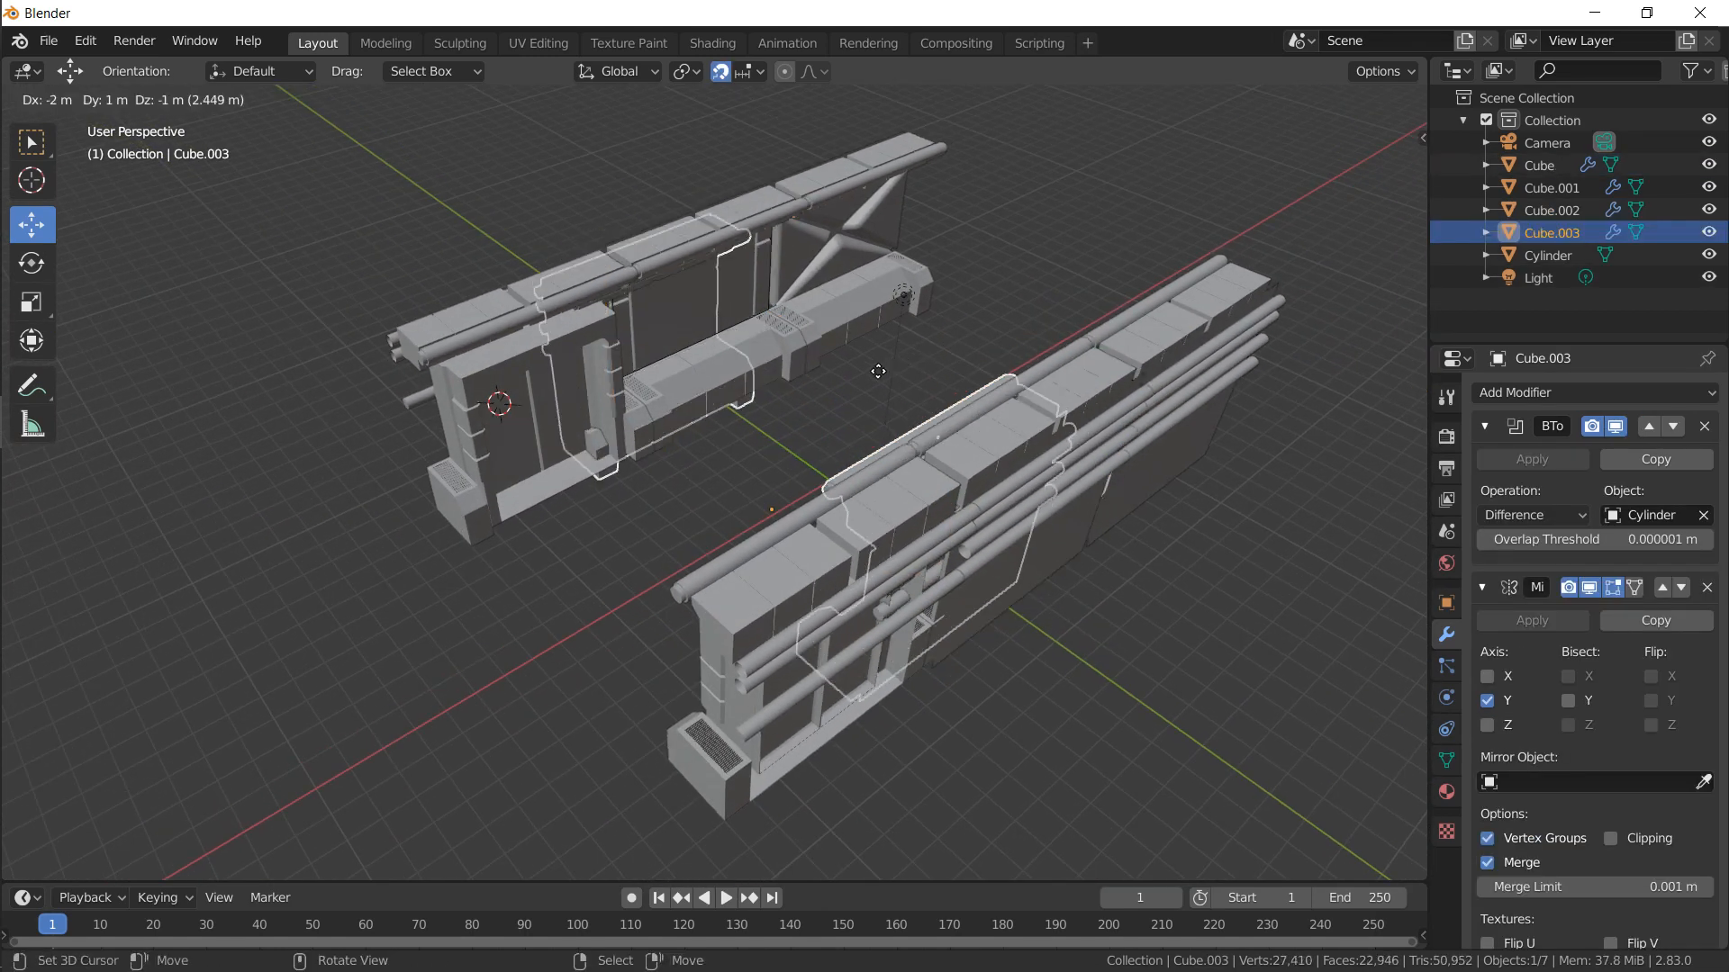
{"action": "key", "text": "x"}
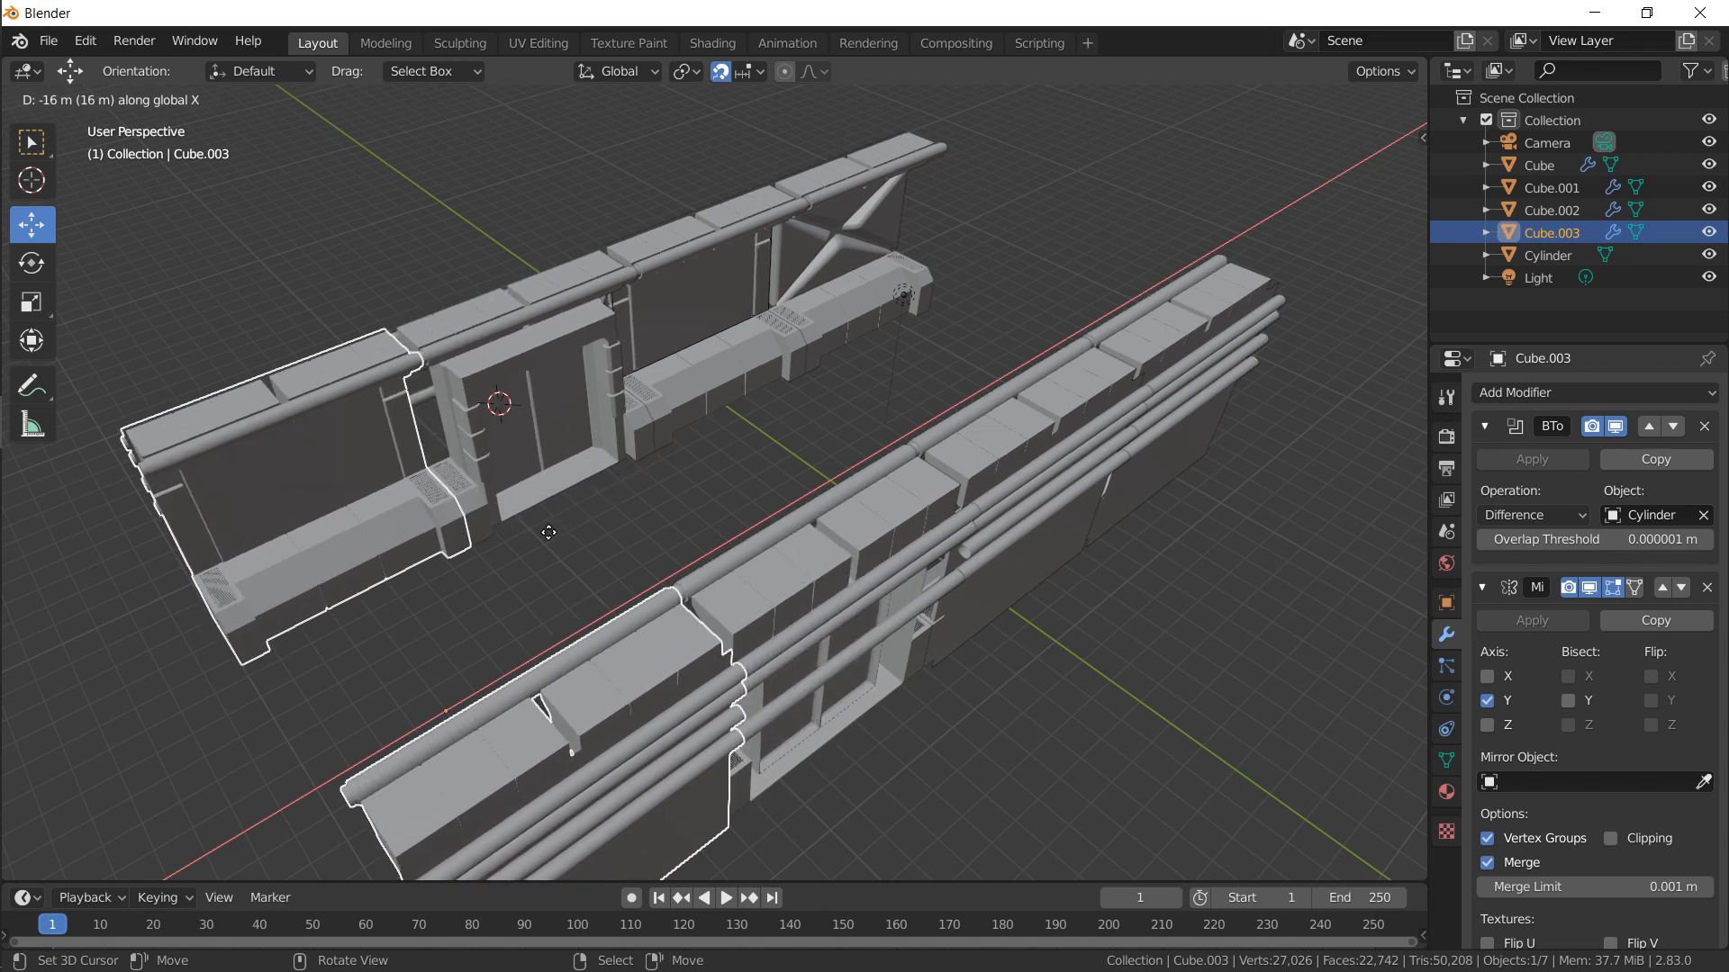
{"action": "left_click", "coordinate": [549, 532]}
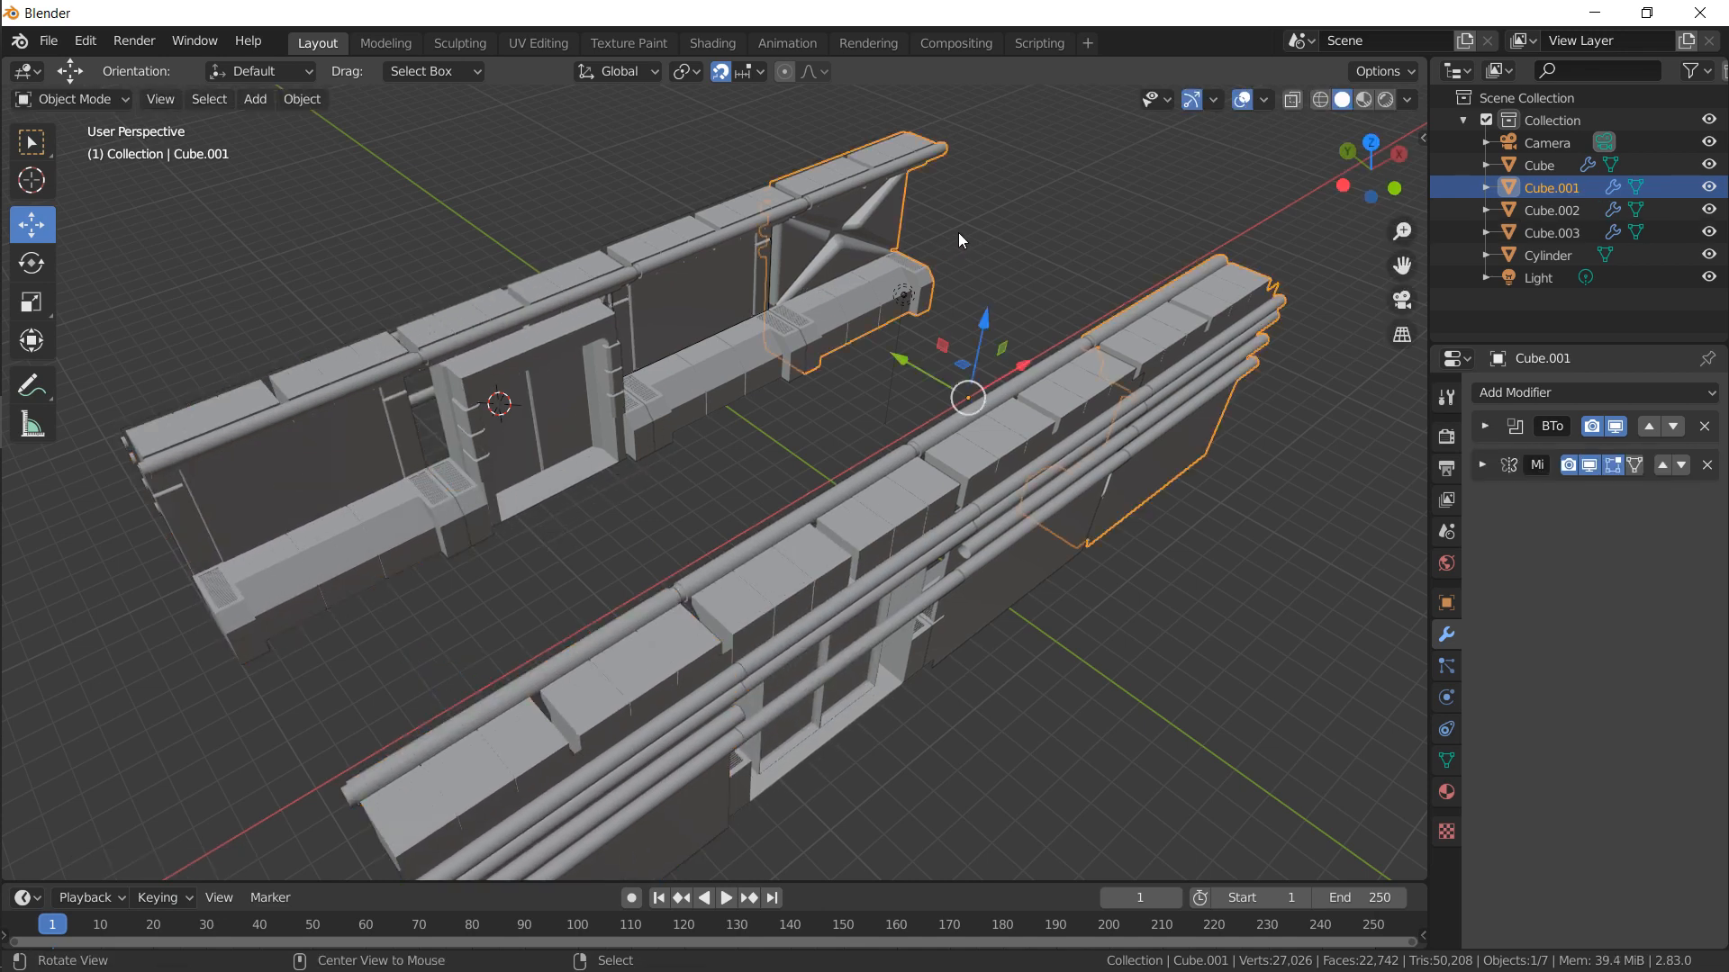
Duplicate the cross-braced wall section Cube.001 and place the copy -32 m along X at the corridor's end
{"action": "key", "text": "shift+d"}
{"action": "key", "text": "x"}
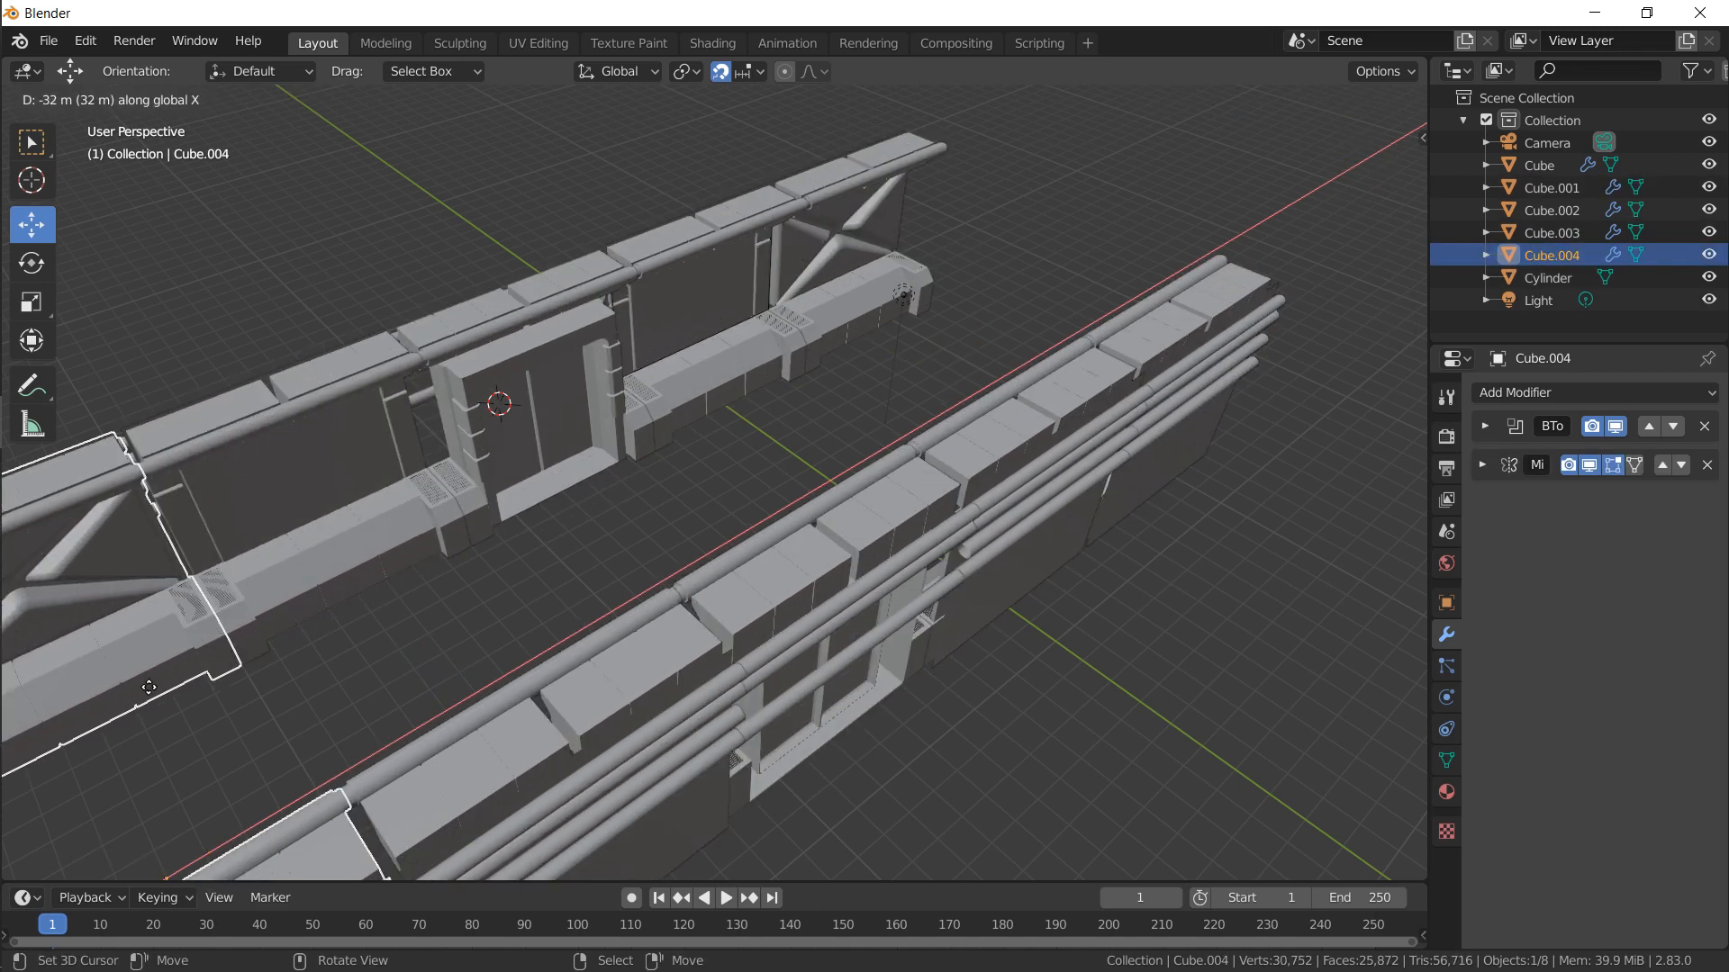
{"action": "left_click", "coordinate": [169, 676]}
Clear the selection and add a plane mesh to the scene
{"action": "key", "text": "alt+a"}
{"action": "middle_click_drag", "start_coordinate": [322, 599], "coordinate": [492, 492]}
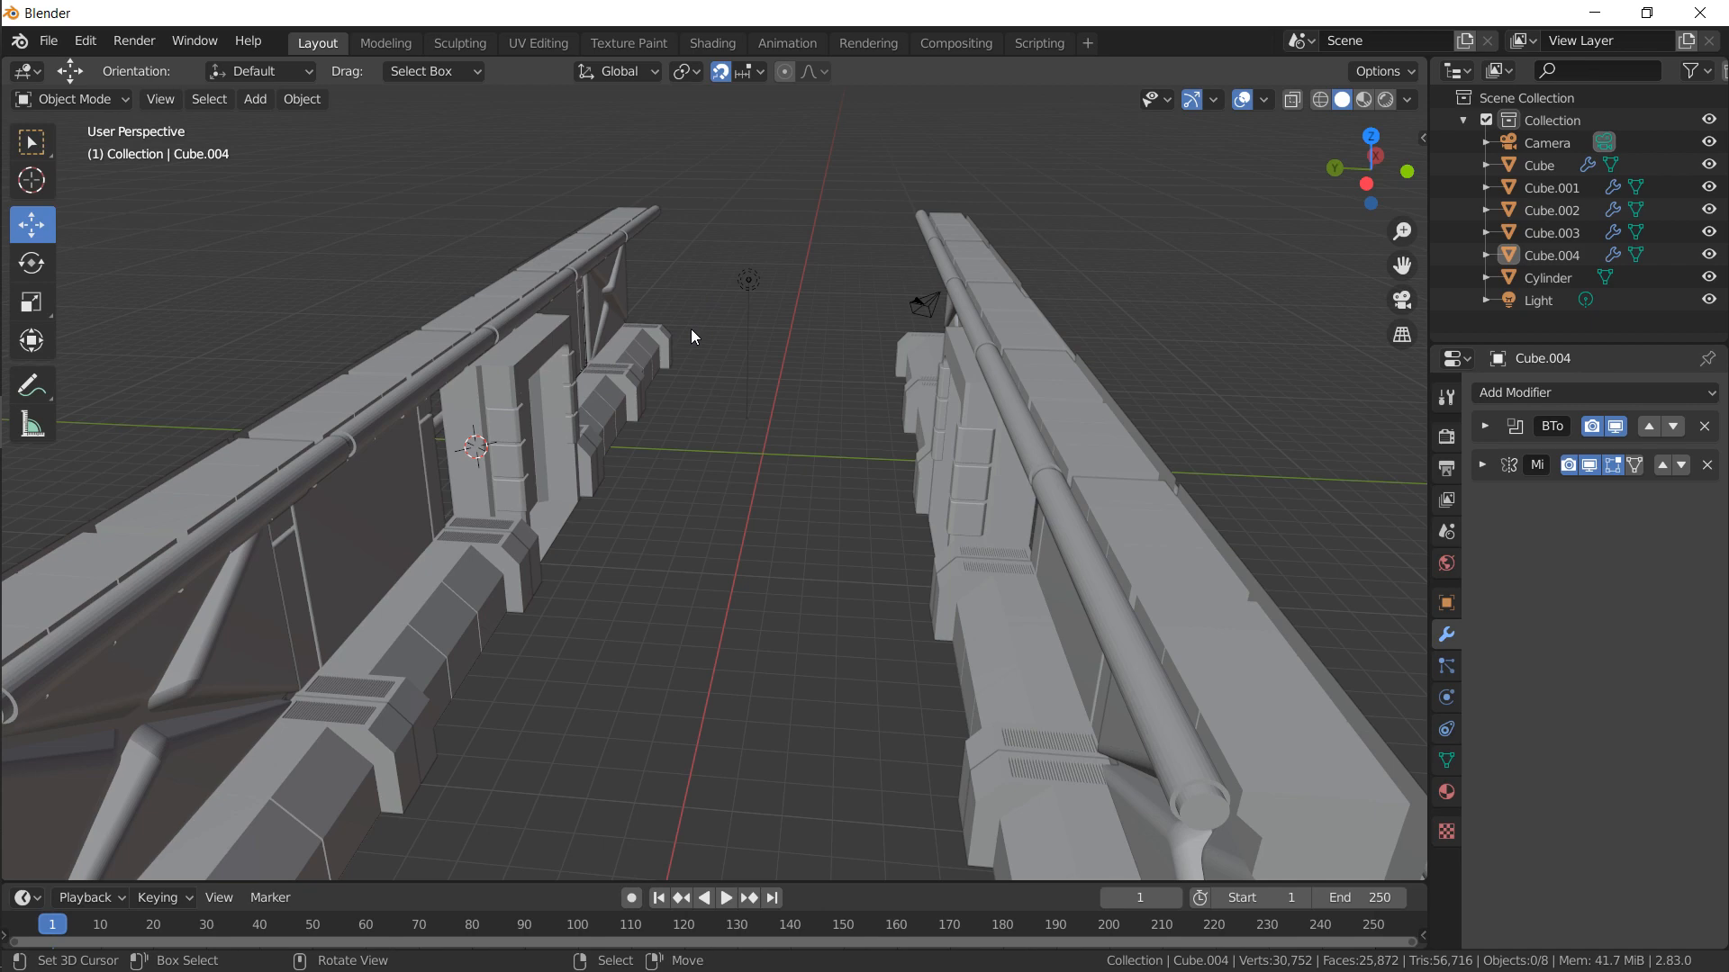
{"action": "key", "text": "shift+a"}
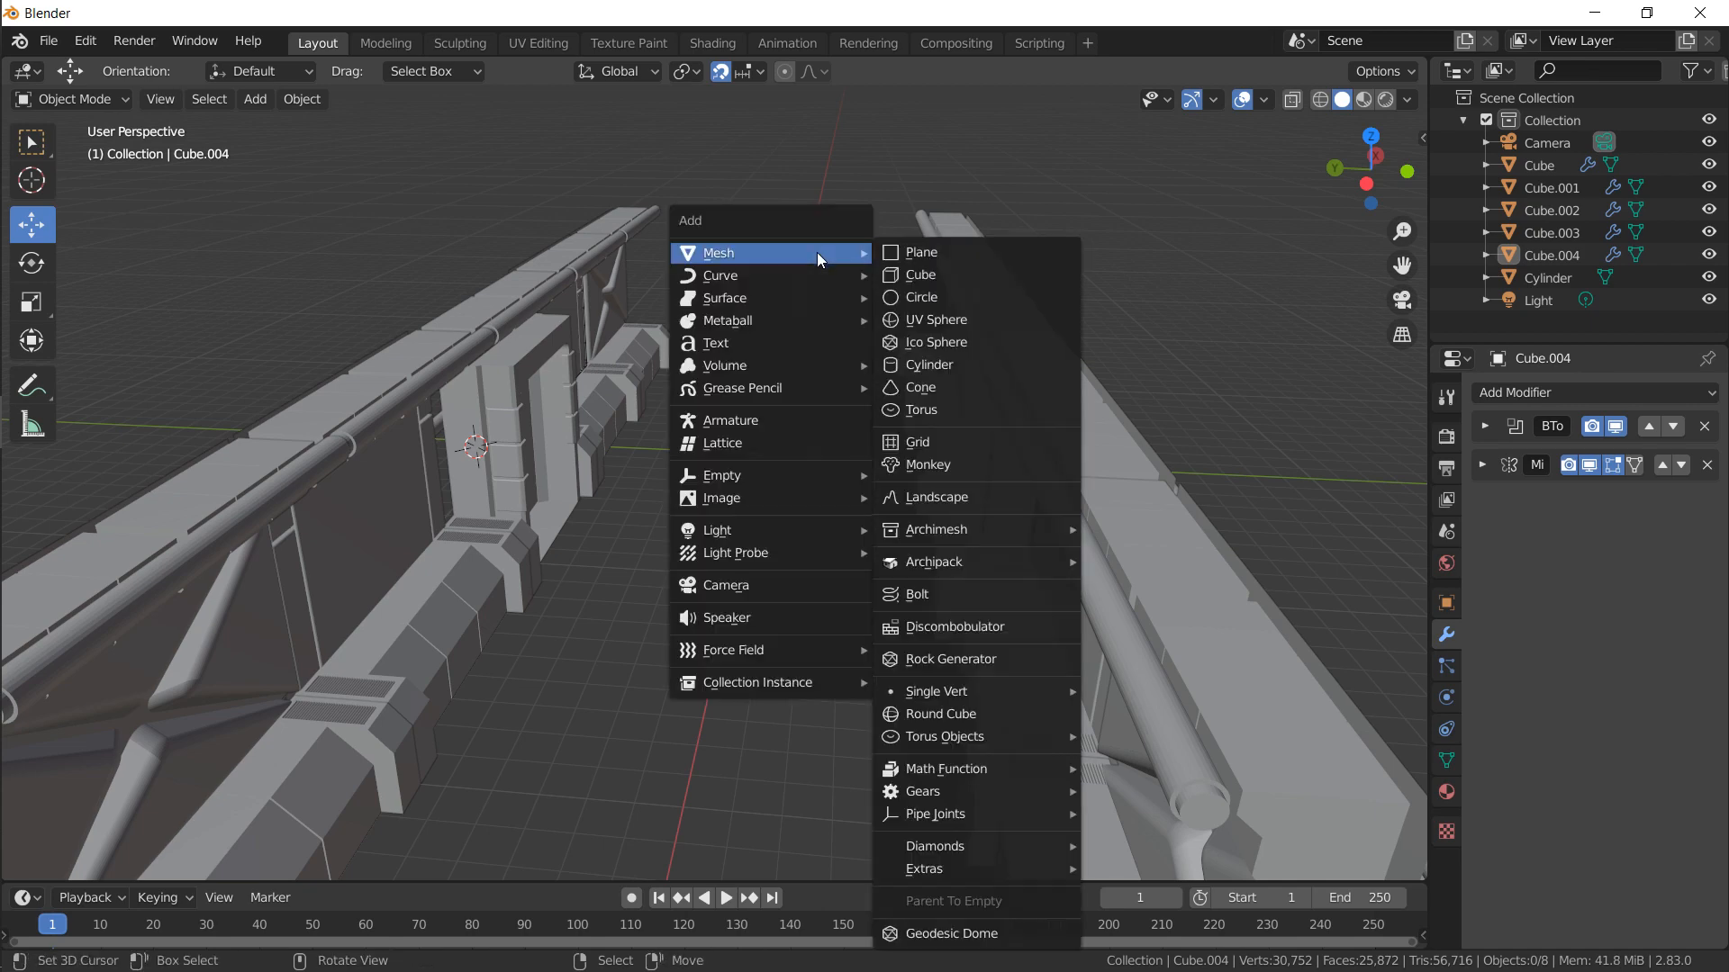
{"action": "left_click", "coordinate": [920, 261]}
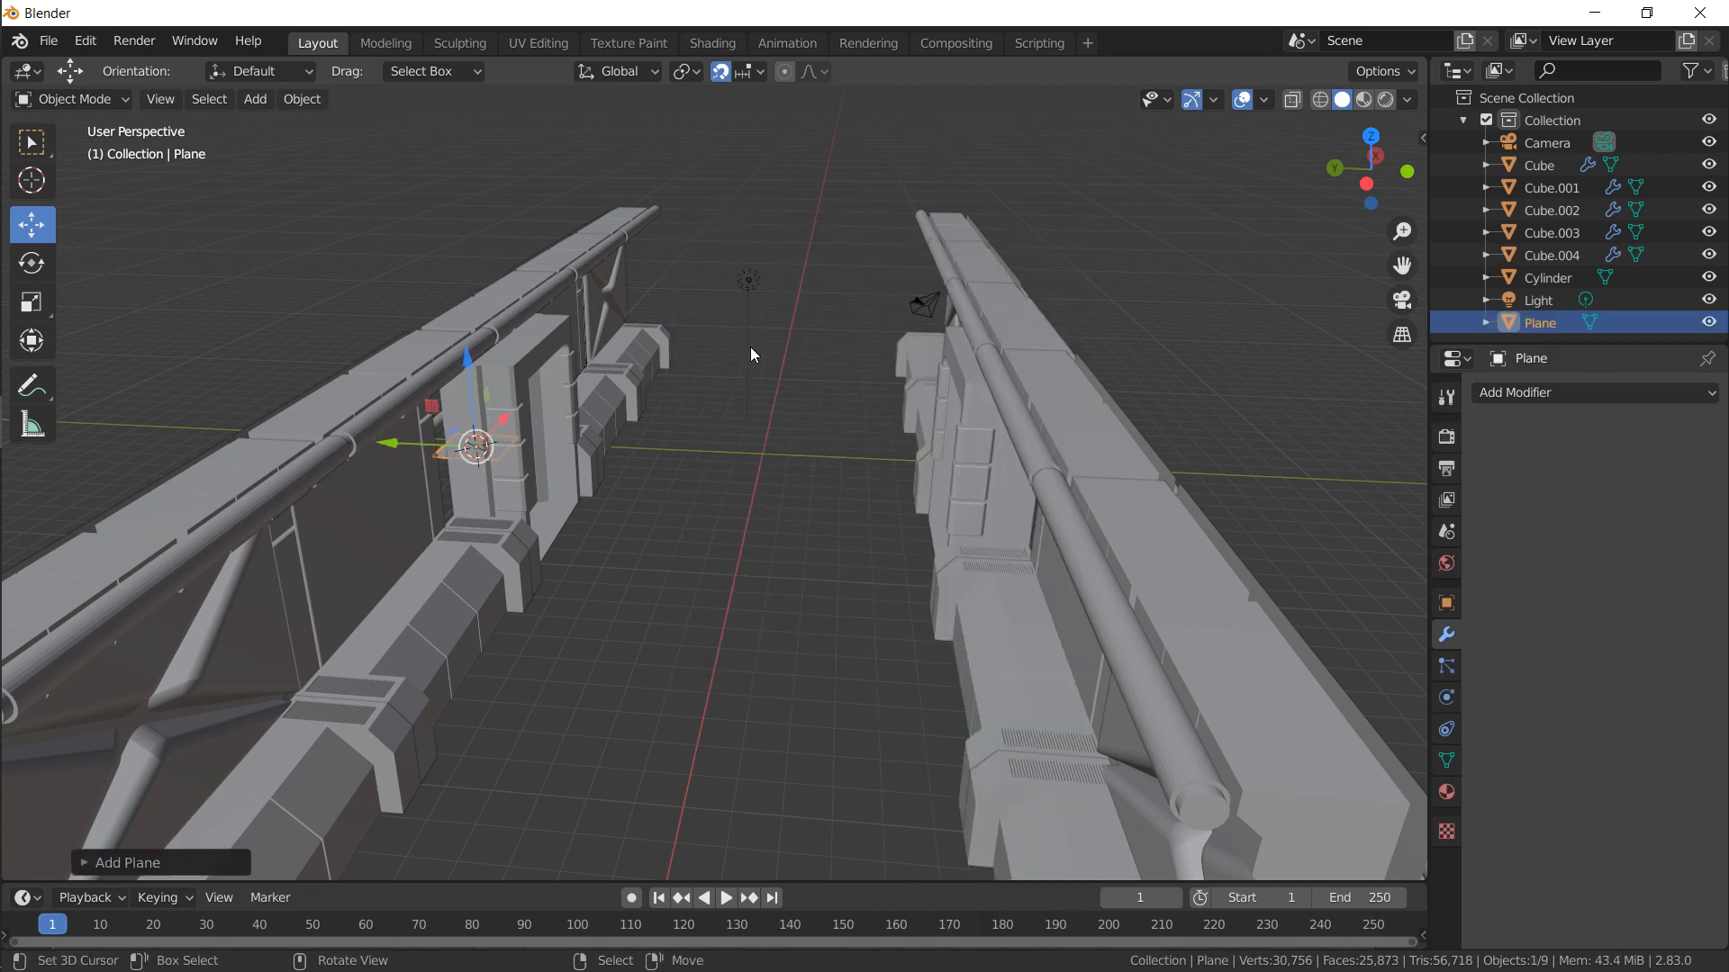
Move the plane to the world origin between the walls and scale it by a factor of 8
{"action": "key", "text": "KP_7"}
{"action": "key", "text": "g"}
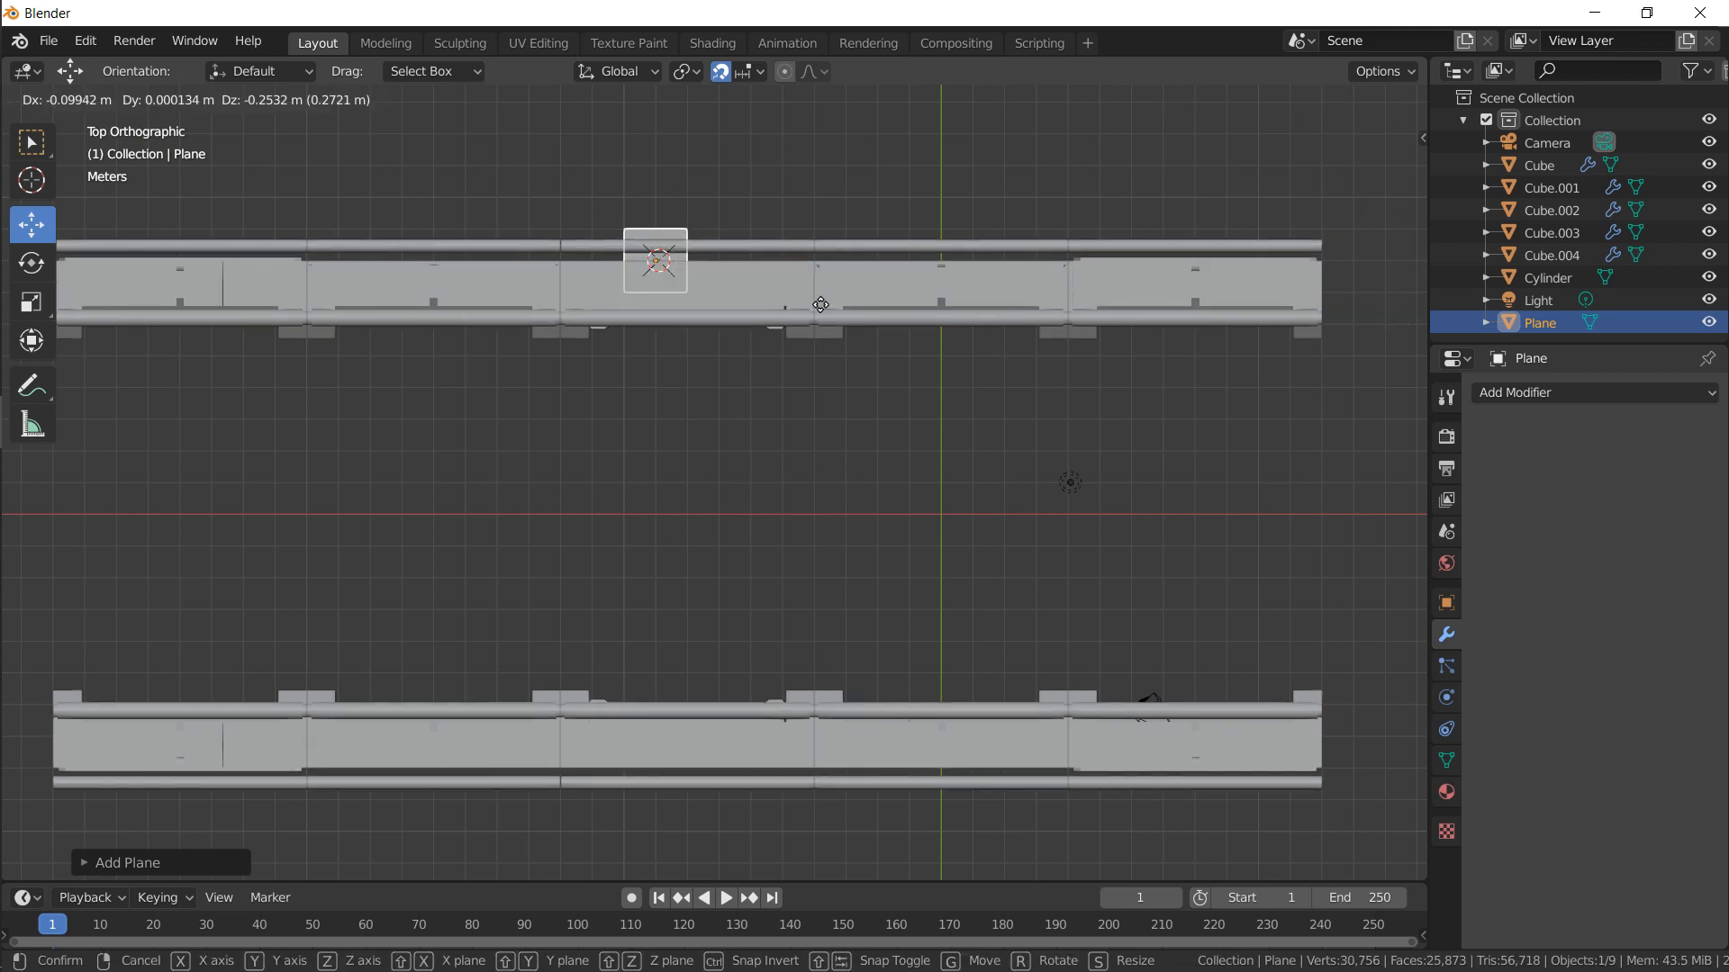
{"action": "left_click", "coordinate": [1131, 539]}
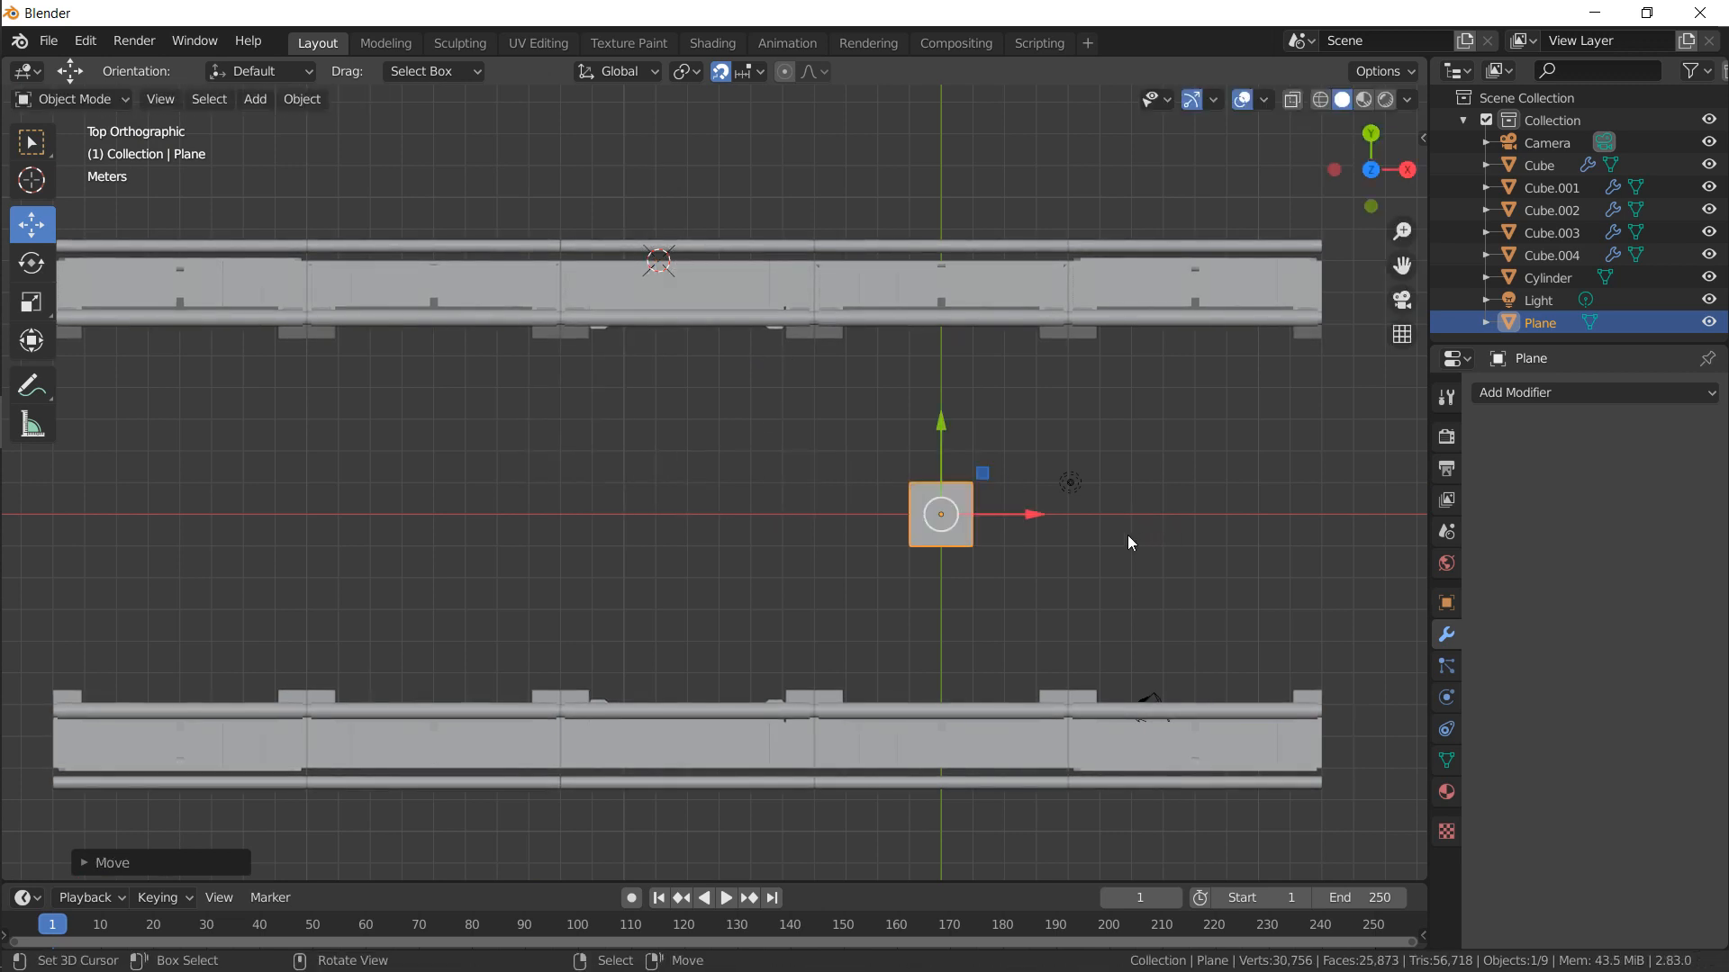
{"action": "key", "text": "s"}
{"action": "key", "text": "8"}
{"action": "key", "text": "Return"}
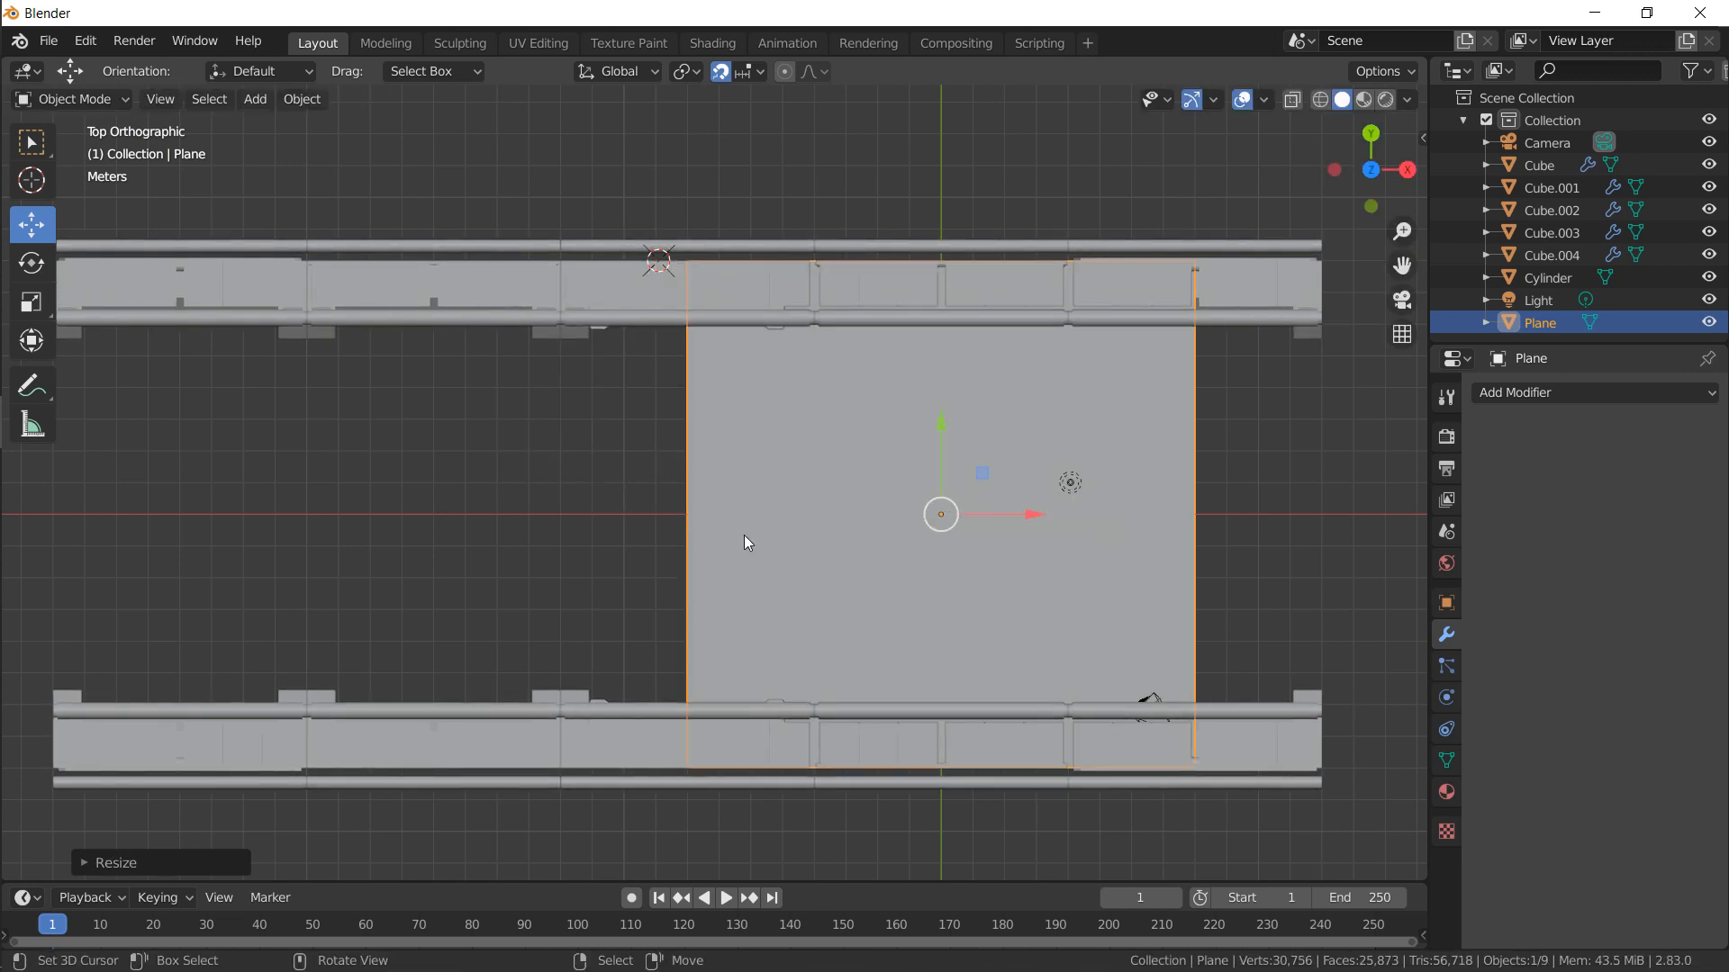
Lower the plane 4 m along Z so it lies at the base of the walls
{"action": "middle_click_drag", "start_coordinate": [745, 540], "coordinate": [888, 378]}
{"action": "key", "text": "g"}
{"action": "key", "text": "z"}
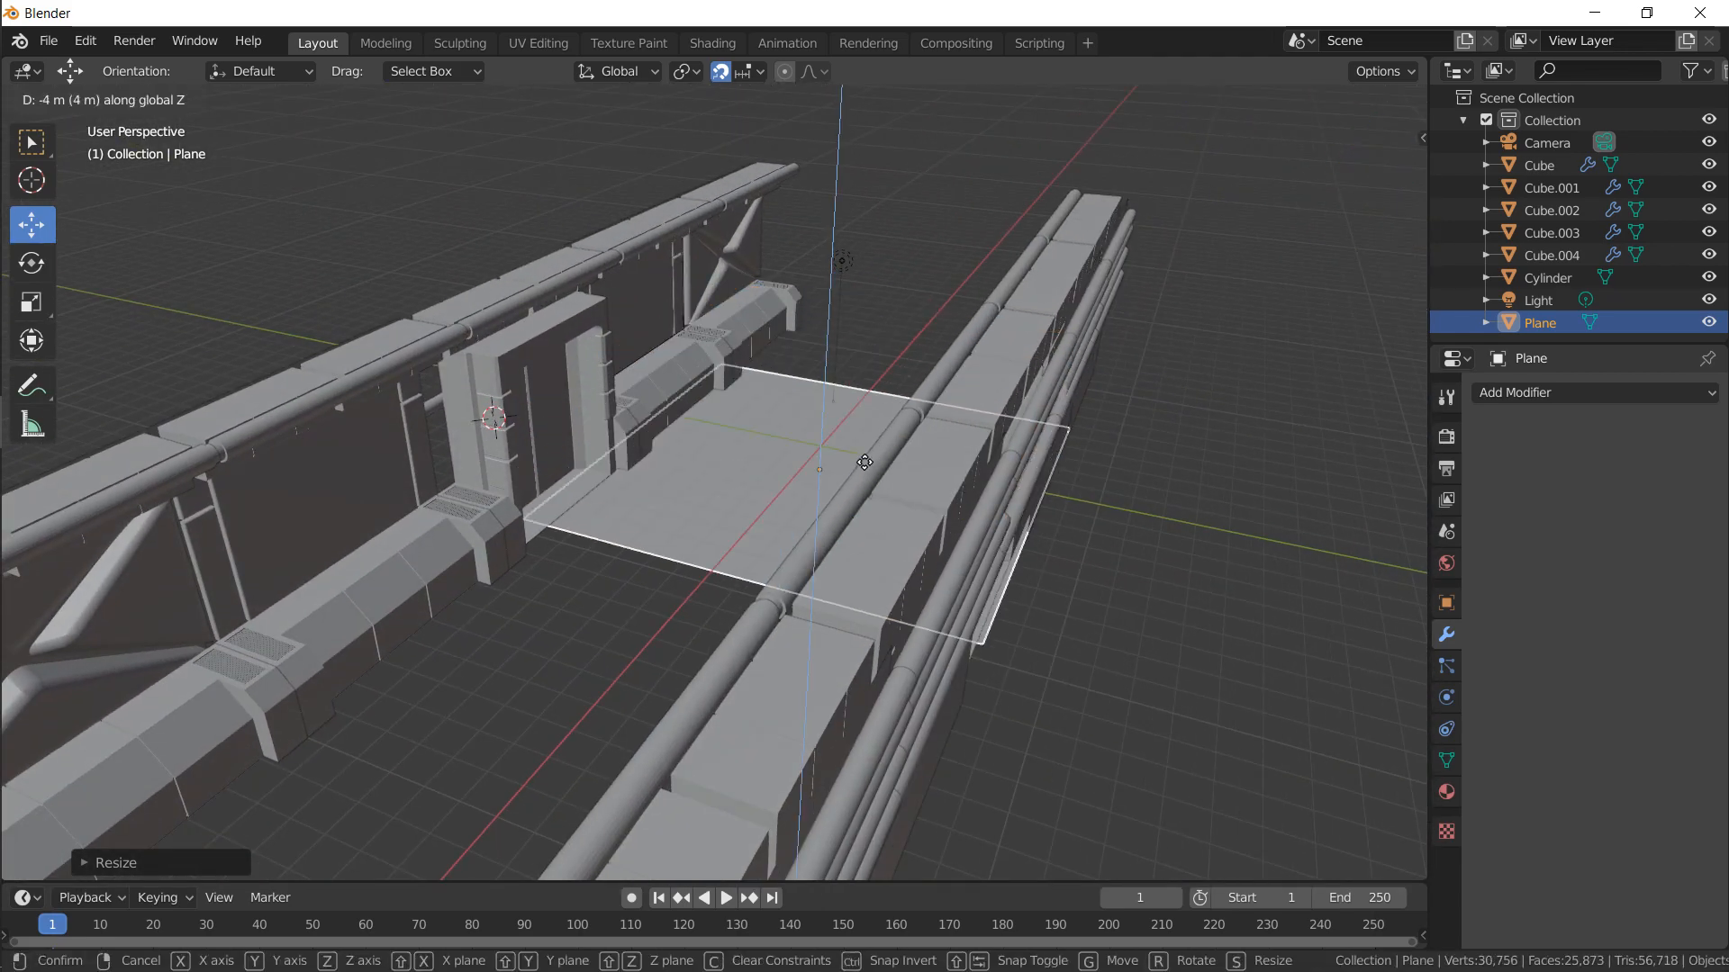
{"action": "left_click", "coordinate": [864, 462]}
{"action": "middle_click_drag", "start_coordinate": [868, 461], "coordinate": [741, 407]}
{"action": "middle_click_drag", "start_coordinate": [704, 375], "coordinate": [660, 441]}
Add one centred lengthwise and one centred crosswise loop cut to divide the floor plane into quarters
{"action": "key", "text": "Tab"}
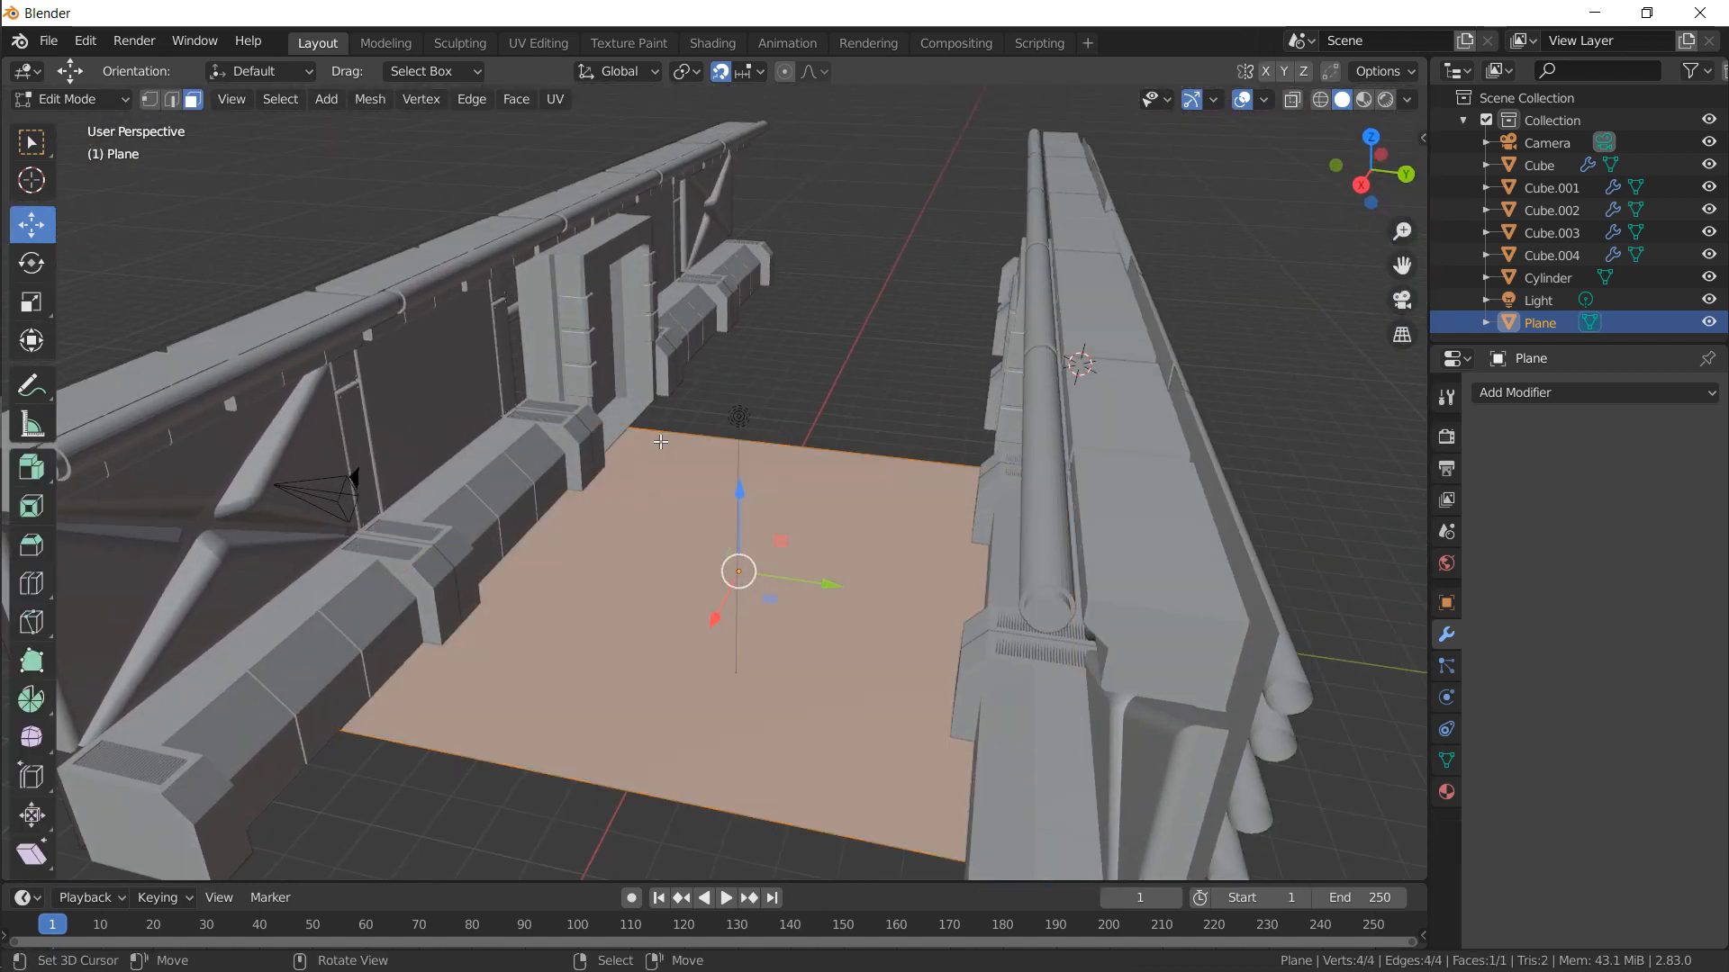
{"action": "key", "text": "ctrl+r"}
{"action": "left_click", "coordinate": [787, 447]}
{"action": "right_click", "coordinate": [786, 446]}
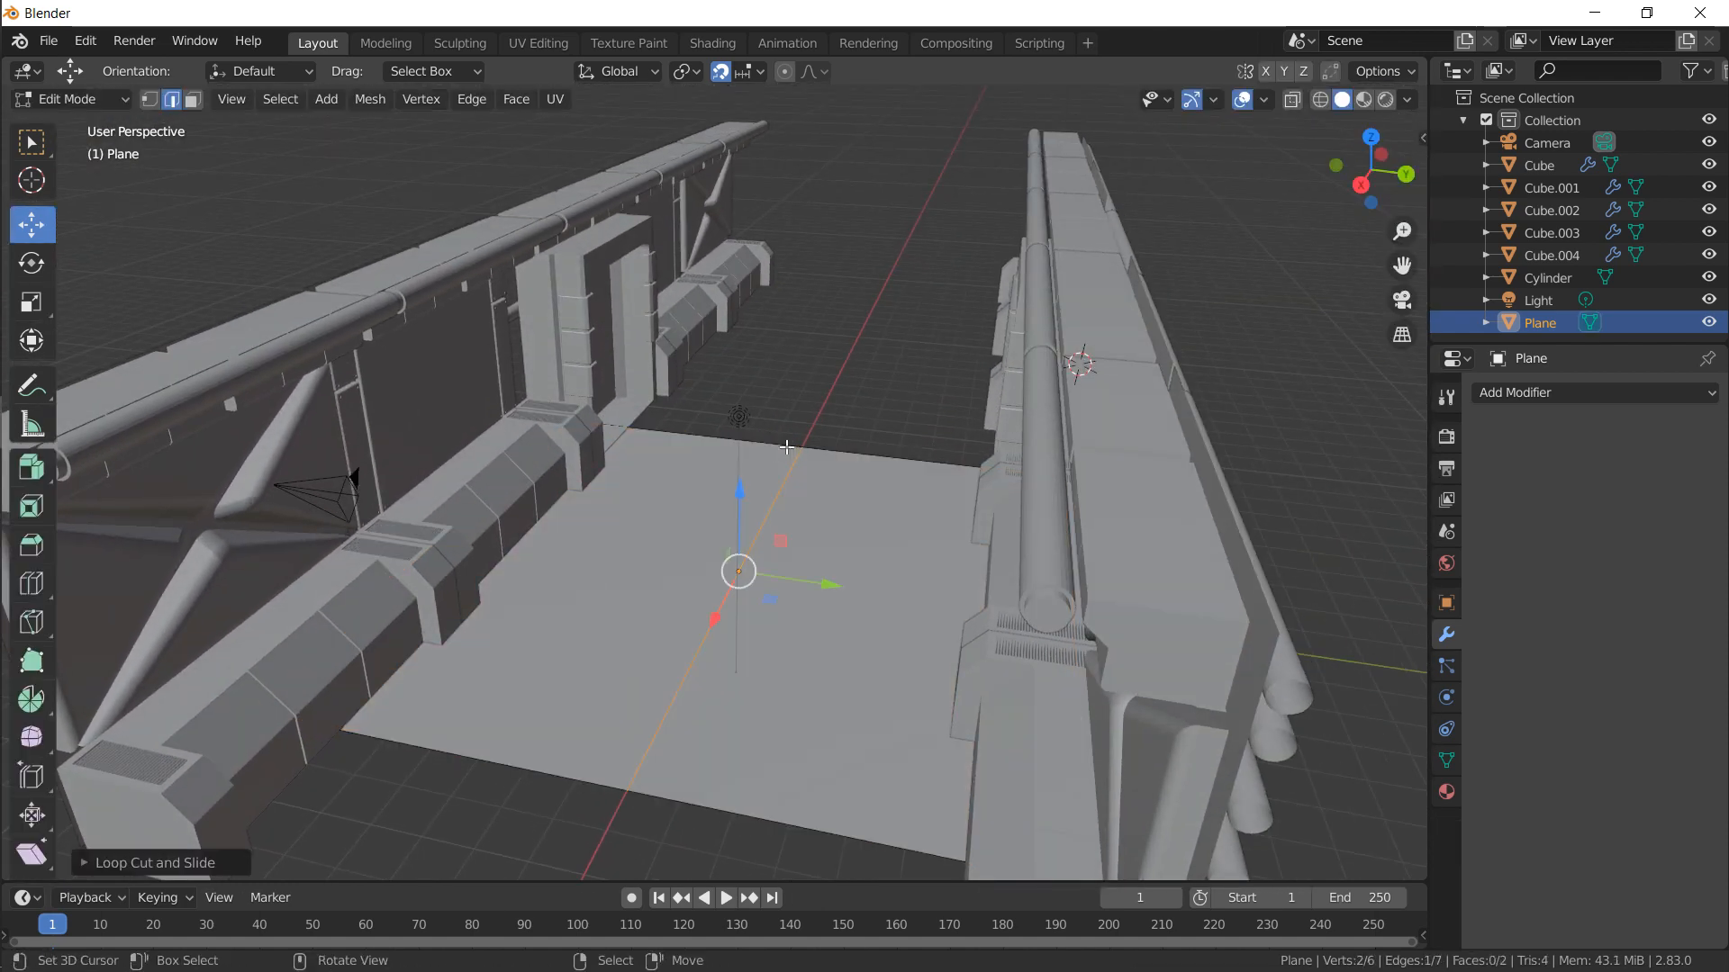
{"action": "key", "text": "ctrl+r"}
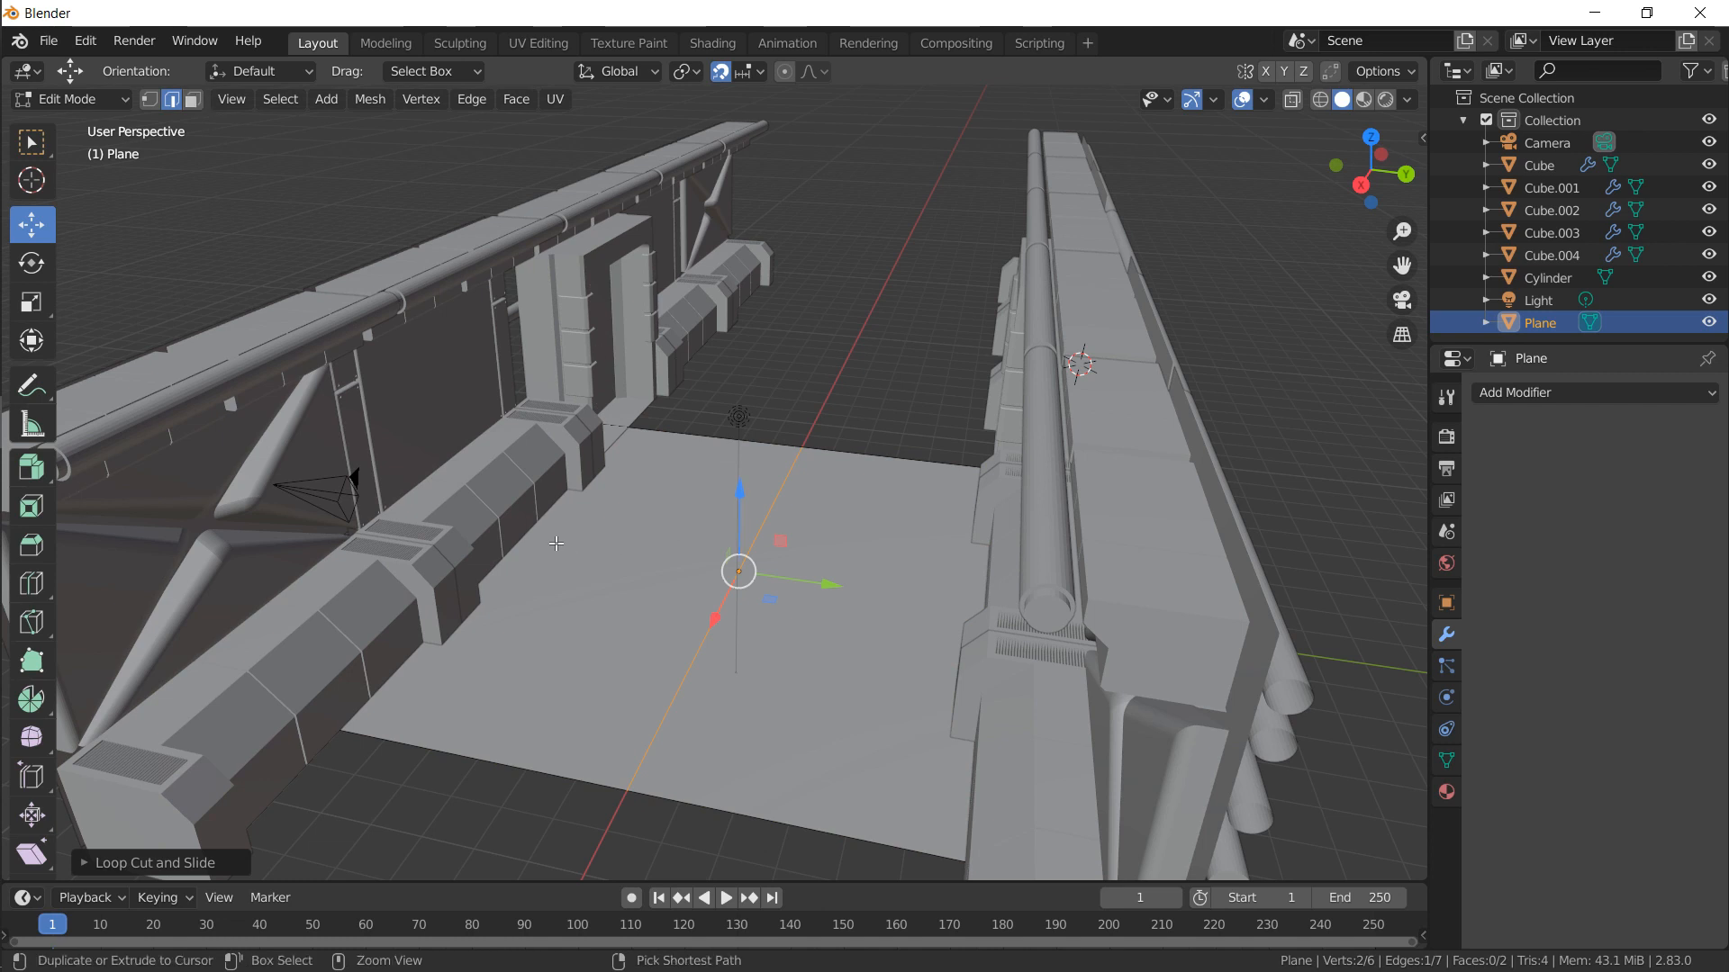
{"action": "left_click", "coordinate": [492, 534]}
{"action": "right_click", "coordinate": [492, 533]}
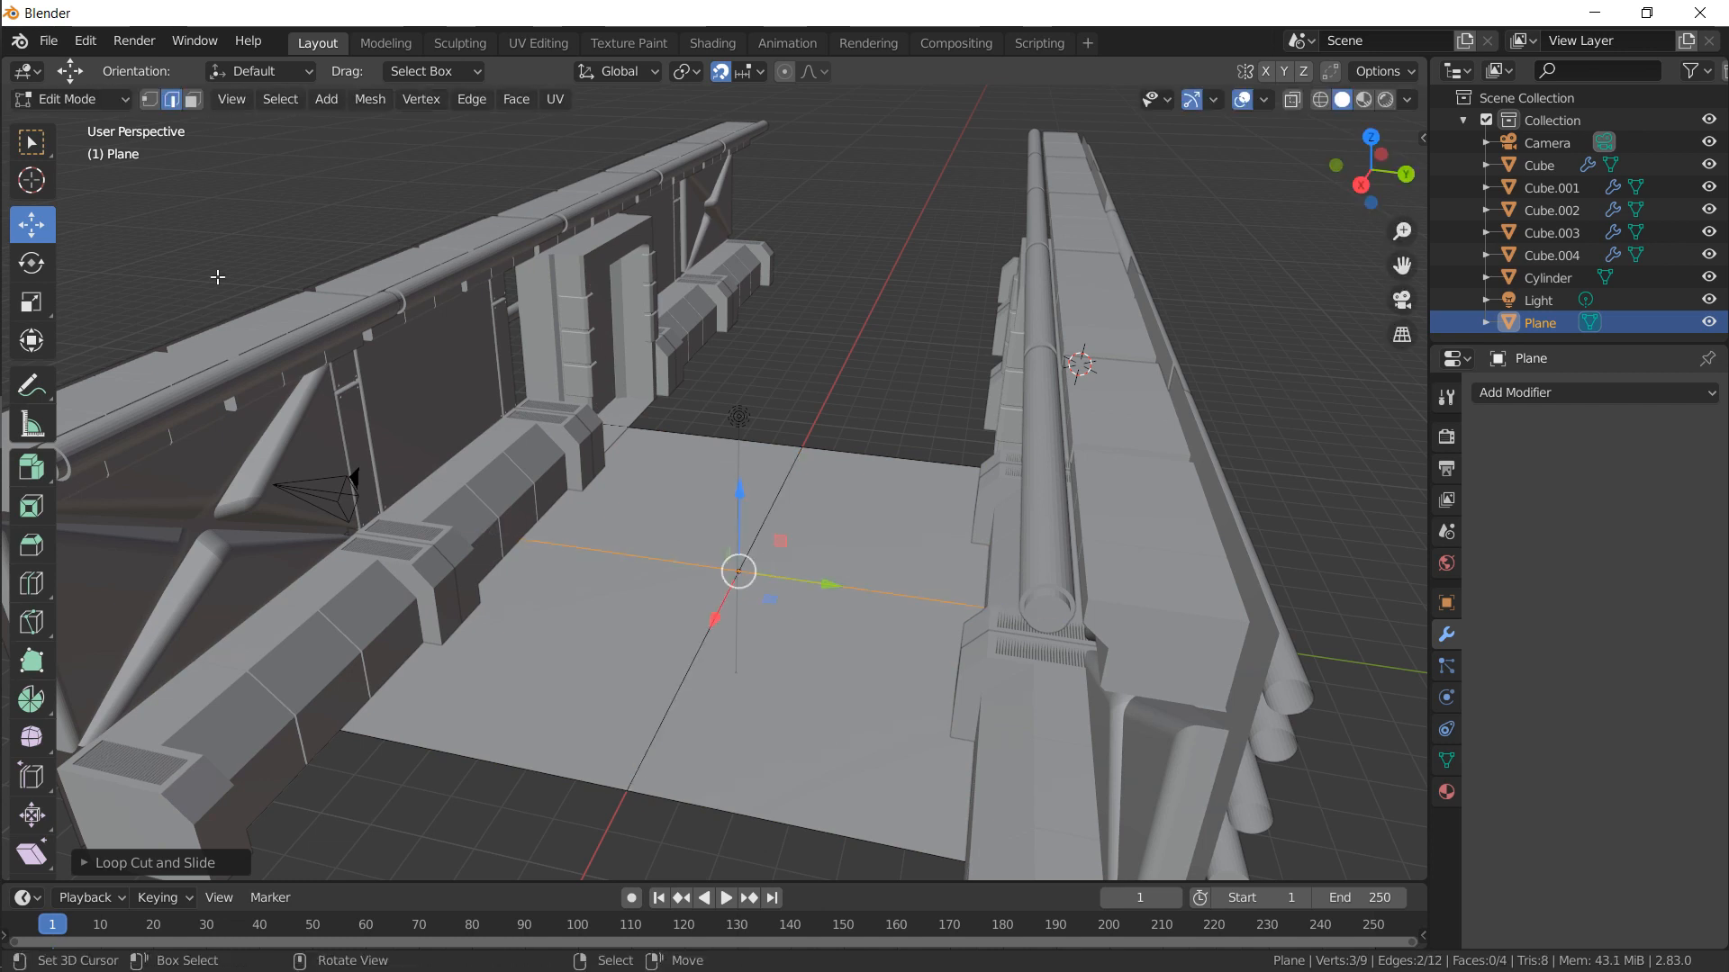
Delete three of the floor plane's four faces, keeping only the quarter nearest the door on the camera-side wall
{"action": "left_click", "coordinate": [191, 98]}
{"action": "right_click", "coordinate": [578, 628]}
{"action": "right_click", "coordinate": [774, 668], "text": "shift"}
{"action": "right_click", "coordinate": [867, 538], "text": "shift"}
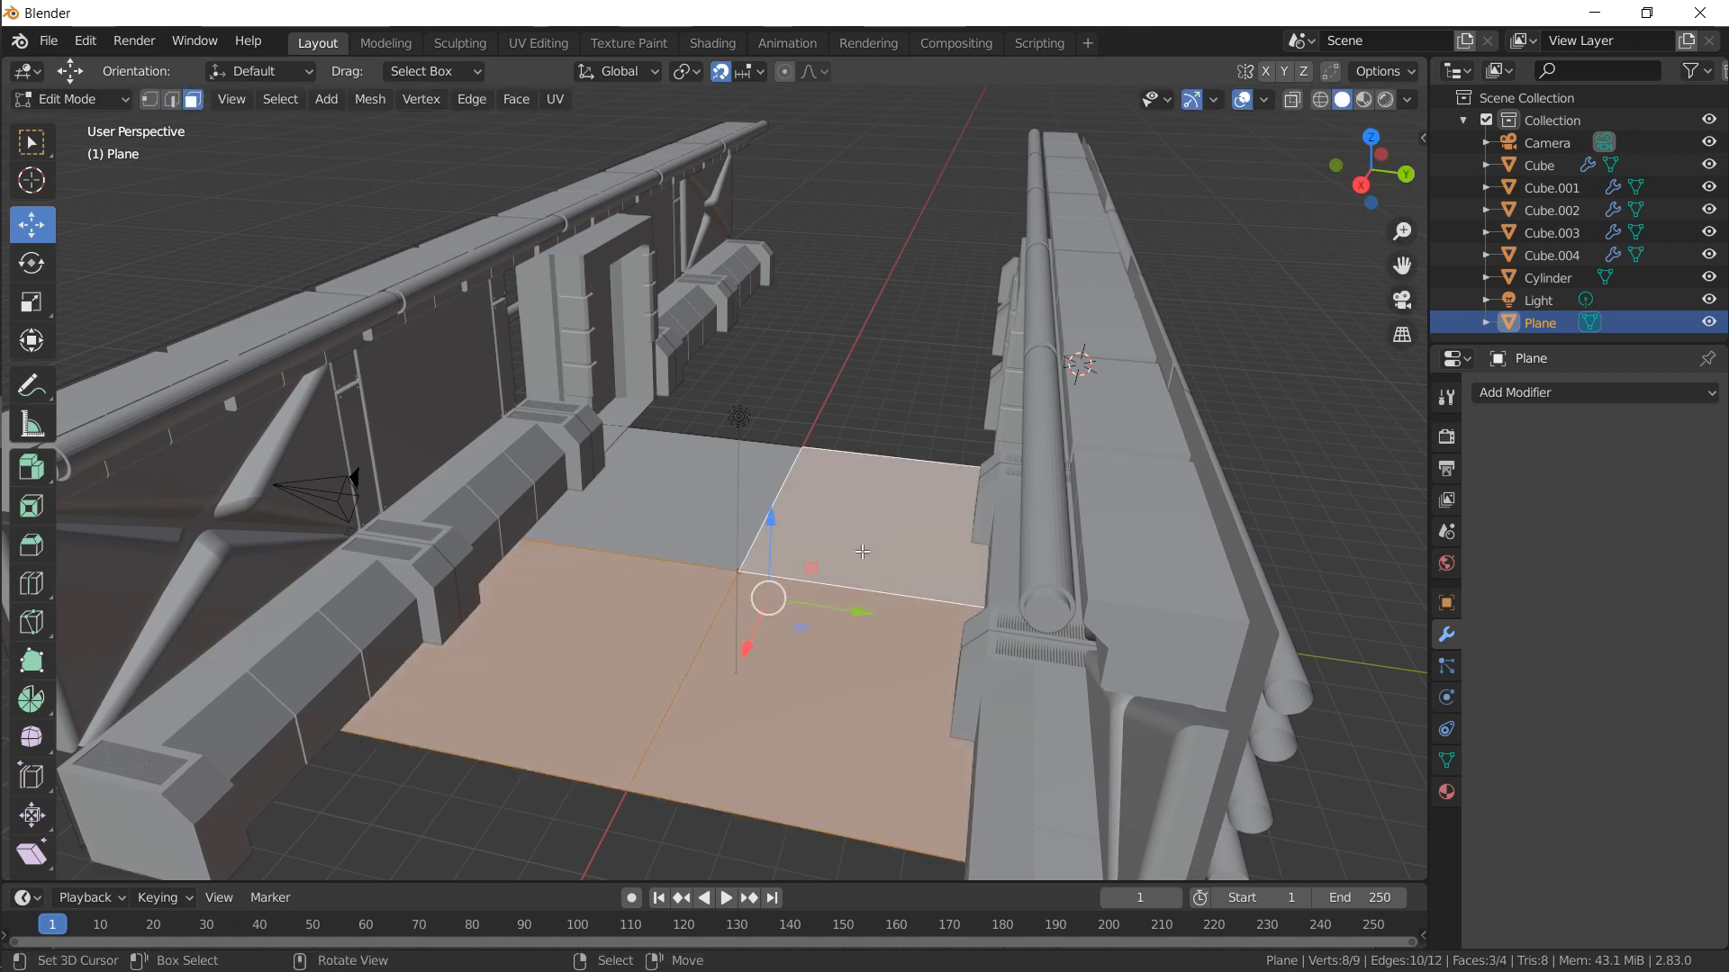
{"action": "key", "text": "x"}
{"action": "left_click", "coordinate": [826, 539]}
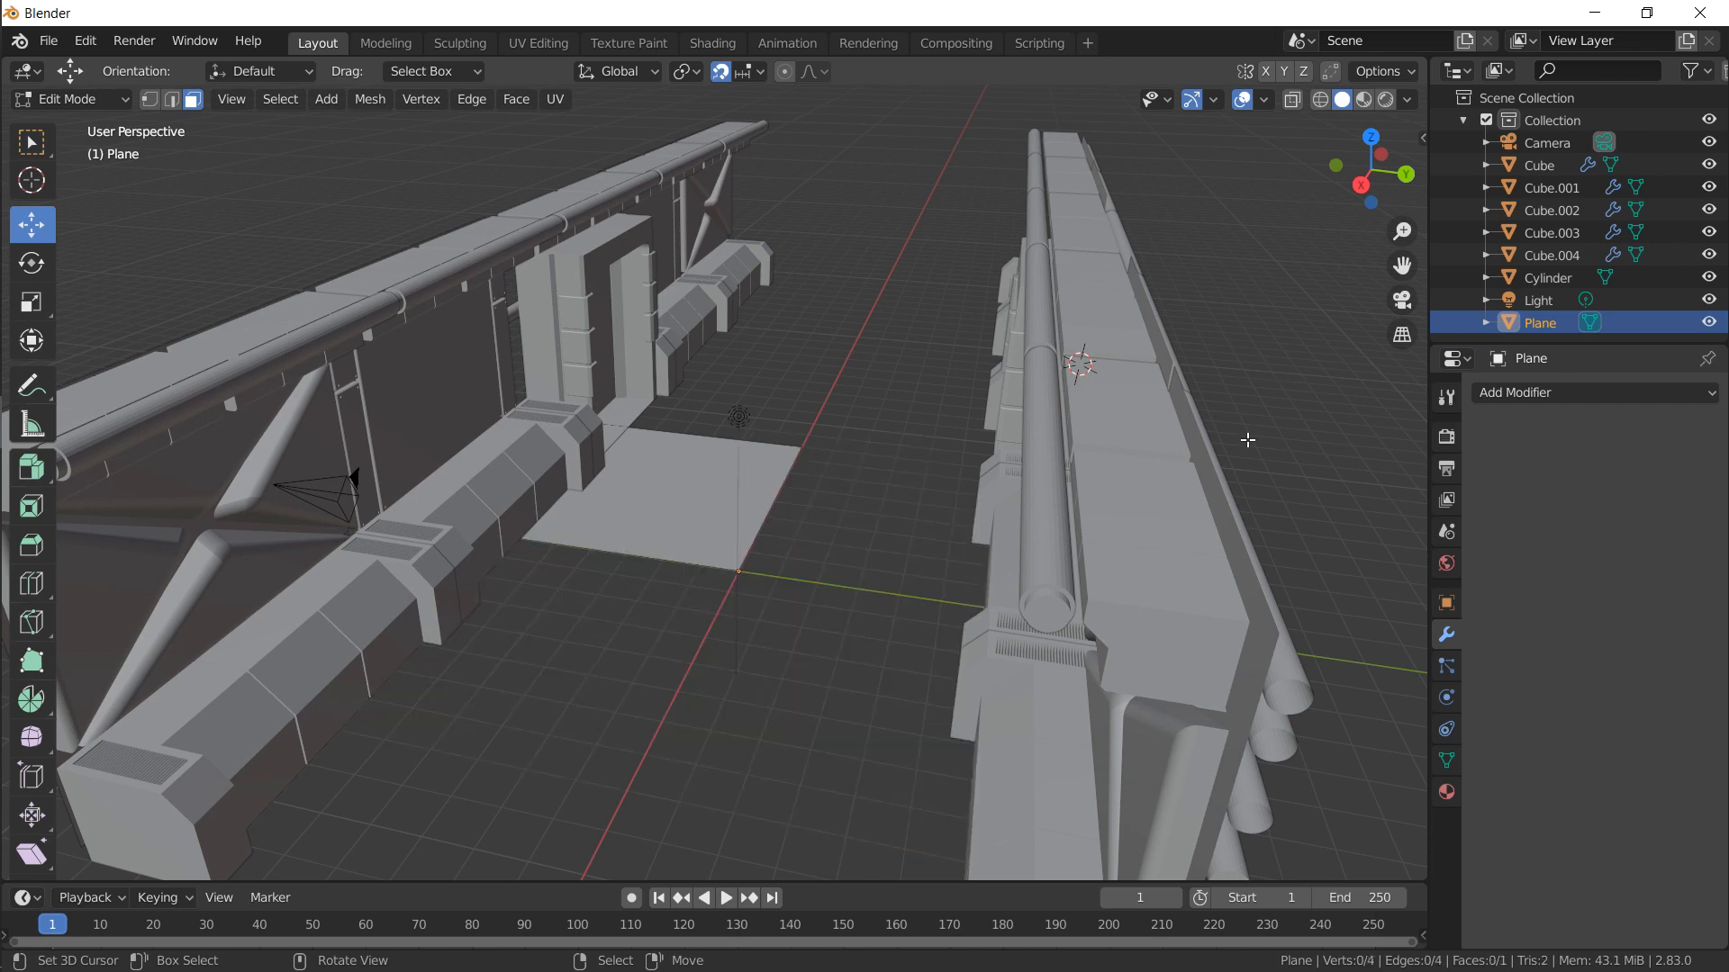
{"action": "key", "text": "Tab"}
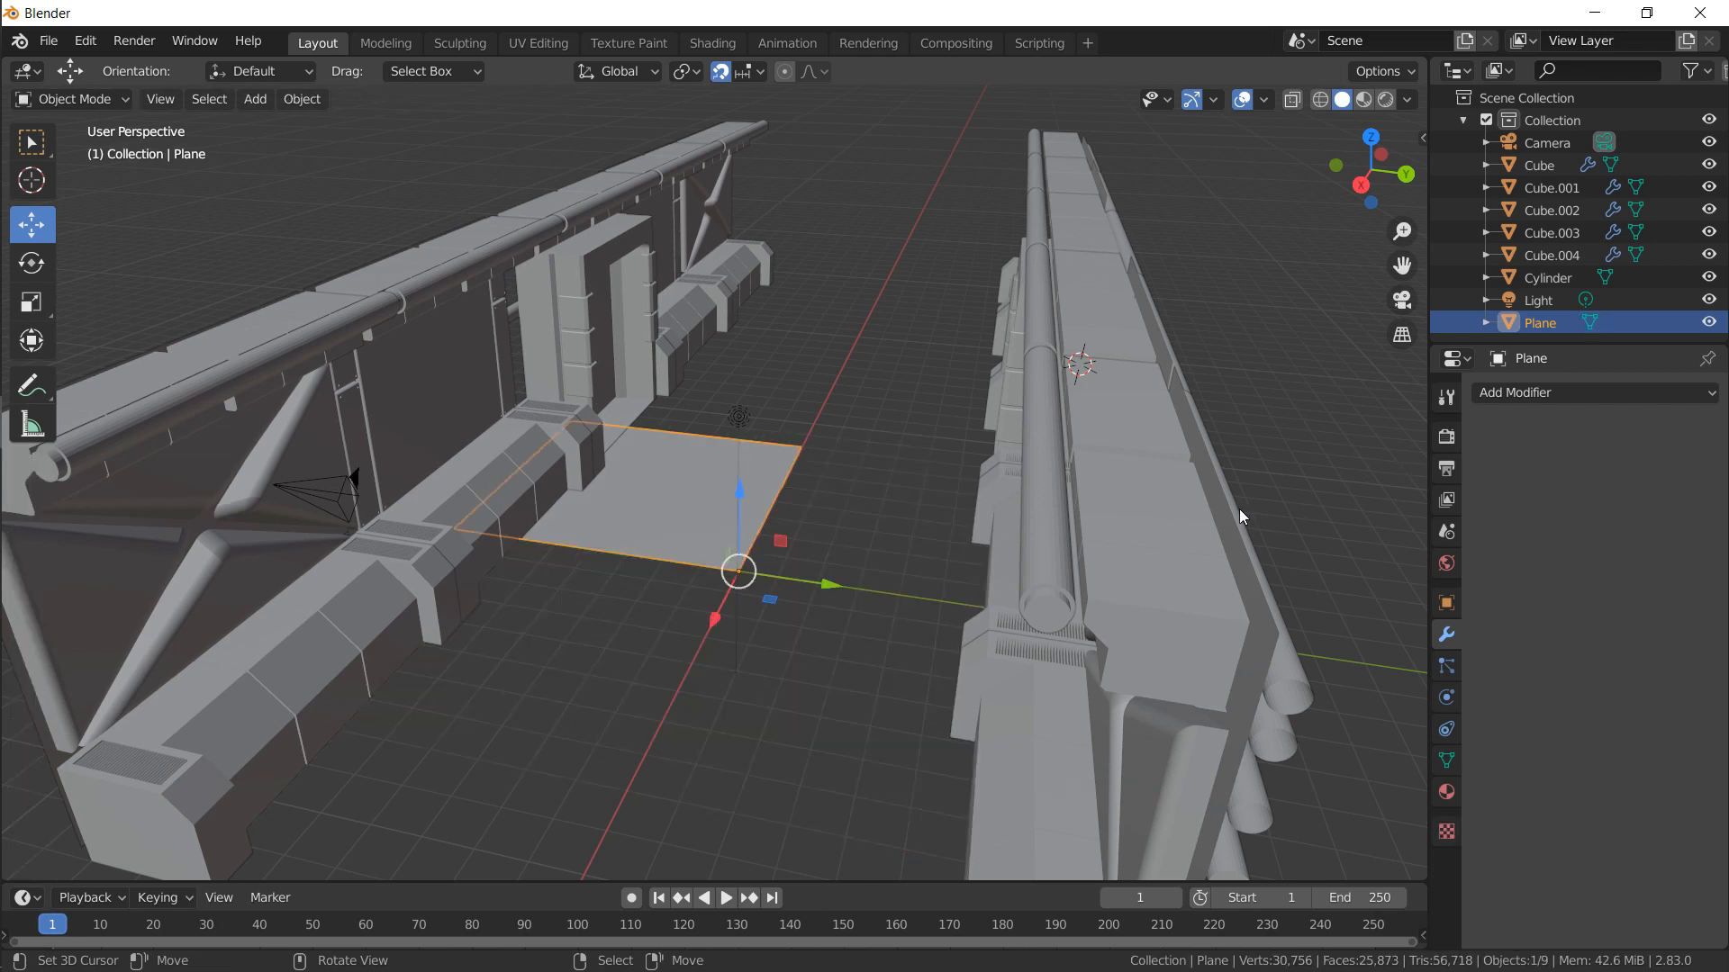
Add a Mirror modifier across X and Y to the floor quarter and reopen its mesh for editing
{"action": "left_click", "coordinate": [1514, 393]}
{"action": "left_click", "coordinate": [1294, 616]}
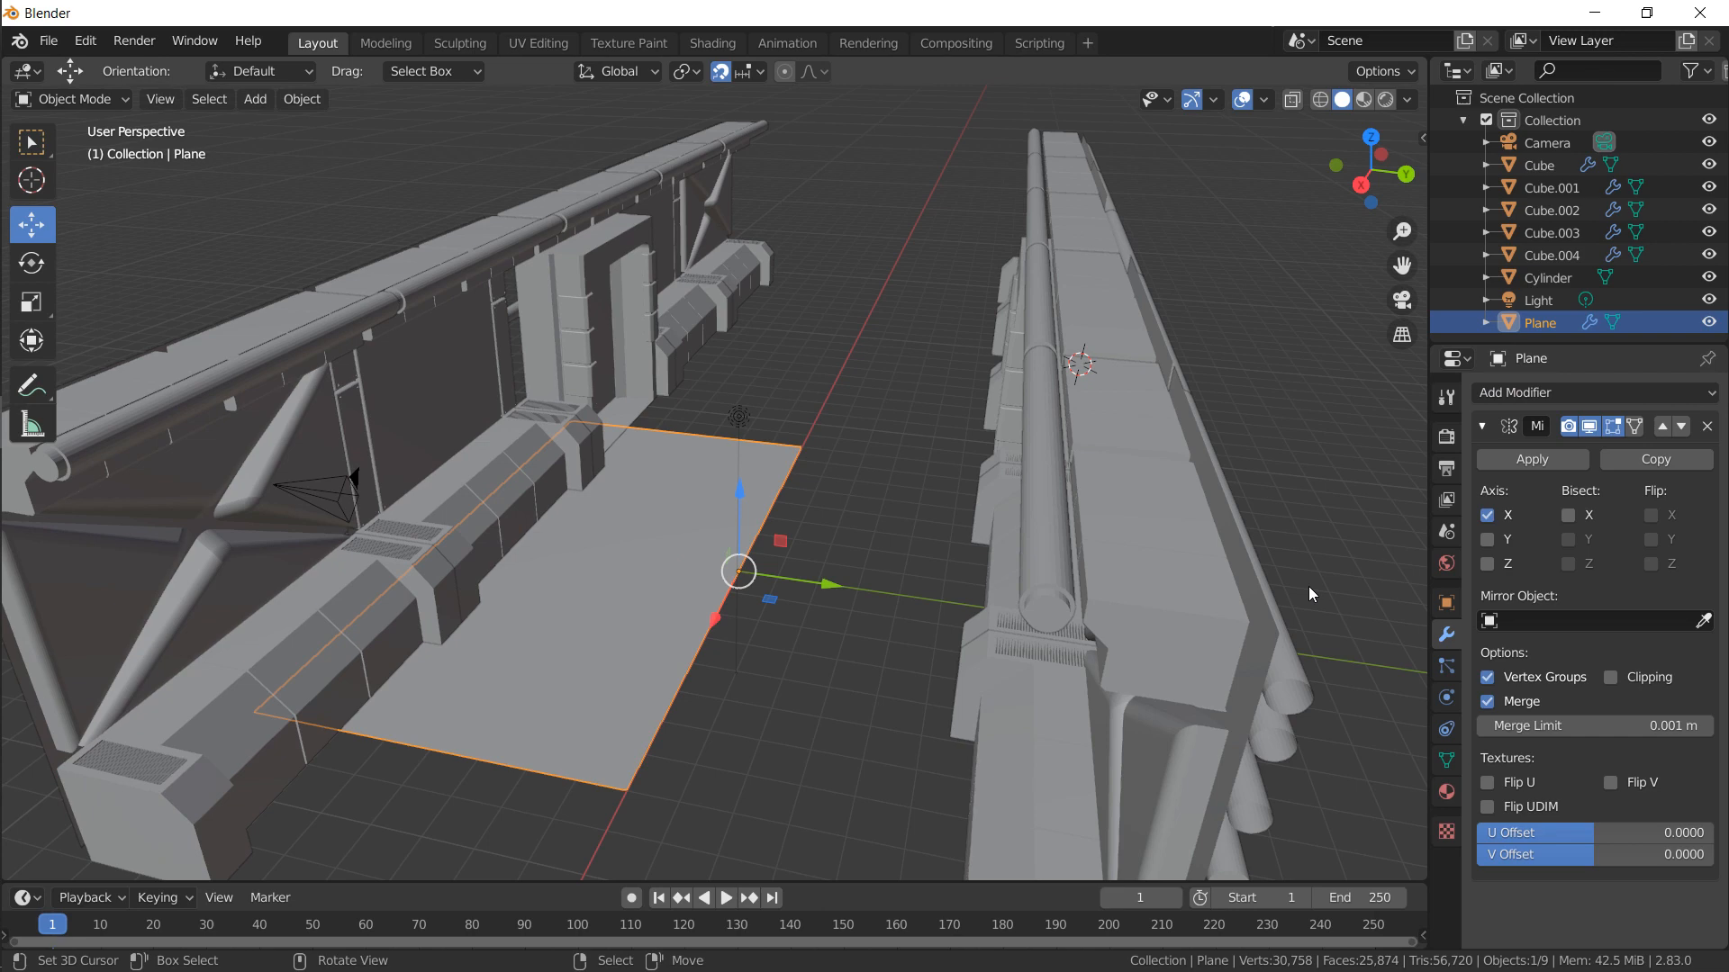
{"action": "left_click", "coordinate": [1491, 542]}
{"action": "key", "text": "Tab"}
Try to inset the floor quarter's face and extrude it upward, and undo the attempt
{"action": "left_click_drag", "start_coordinate": [760, 506], "coordinate": [726, 441], "text": "alt"}
{"action": "left_click", "coordinate": [712, 551]}
{"action": "key", "text": "i"}
{"action": "left_click", "coordinate": [985, 385]}
{"action": "key", "text": "w"}
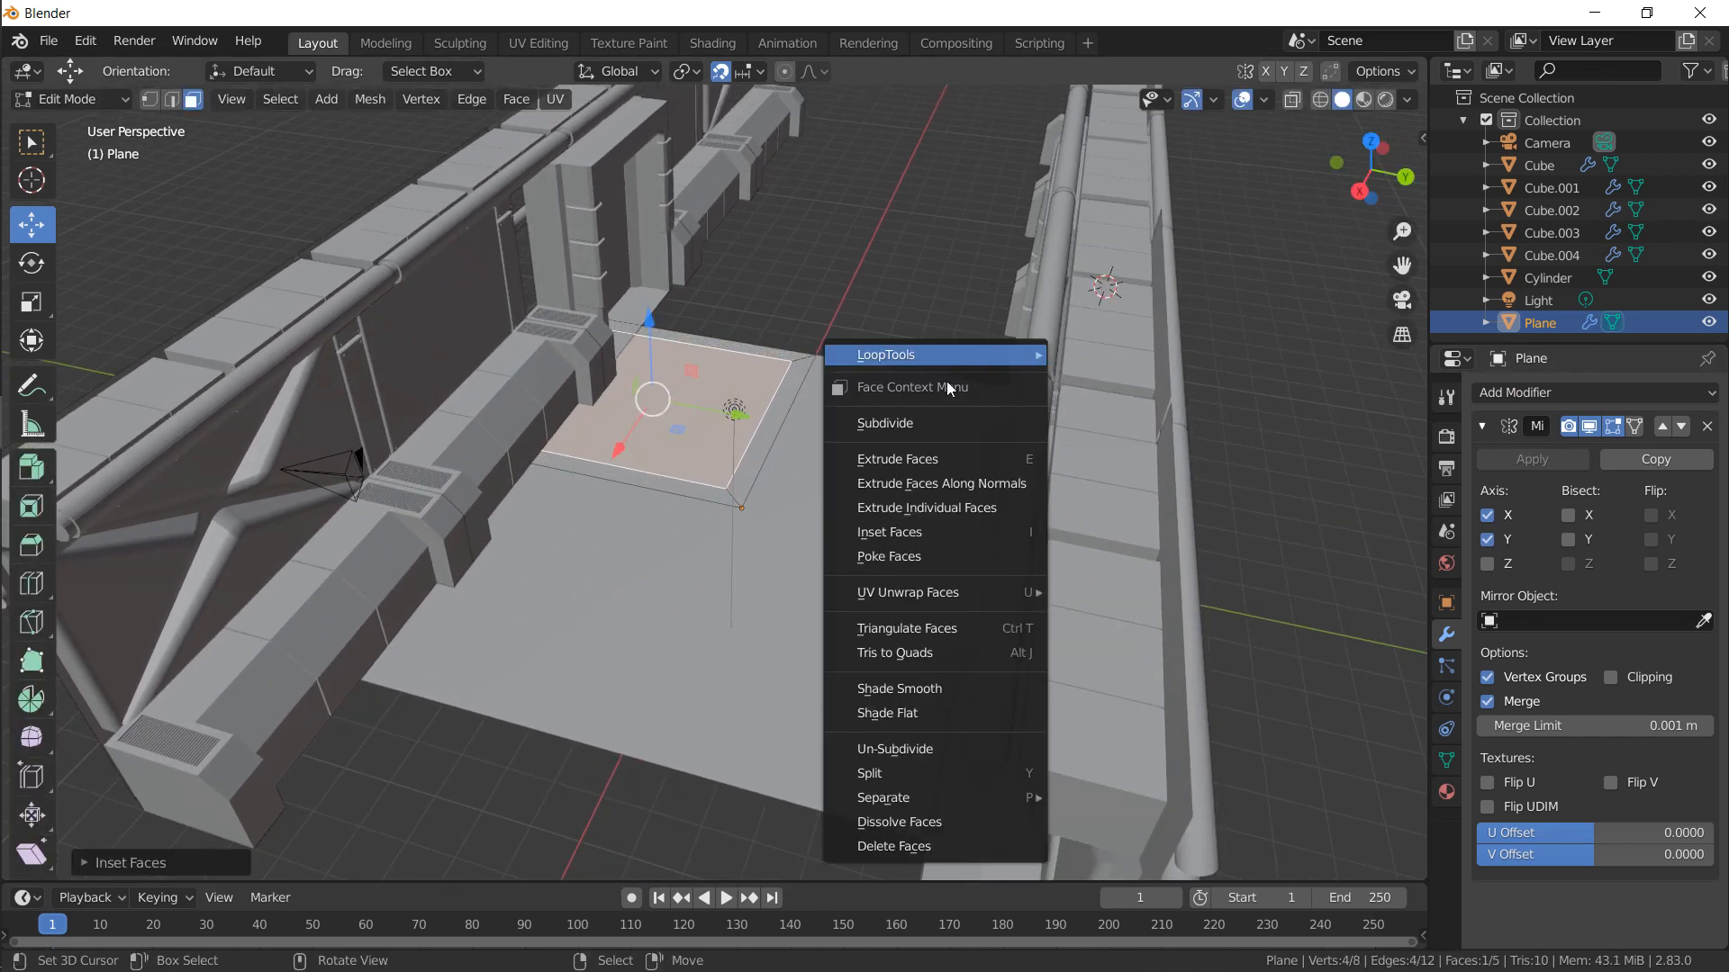
{"action": "left_click", "coordinate": [887, 466]}
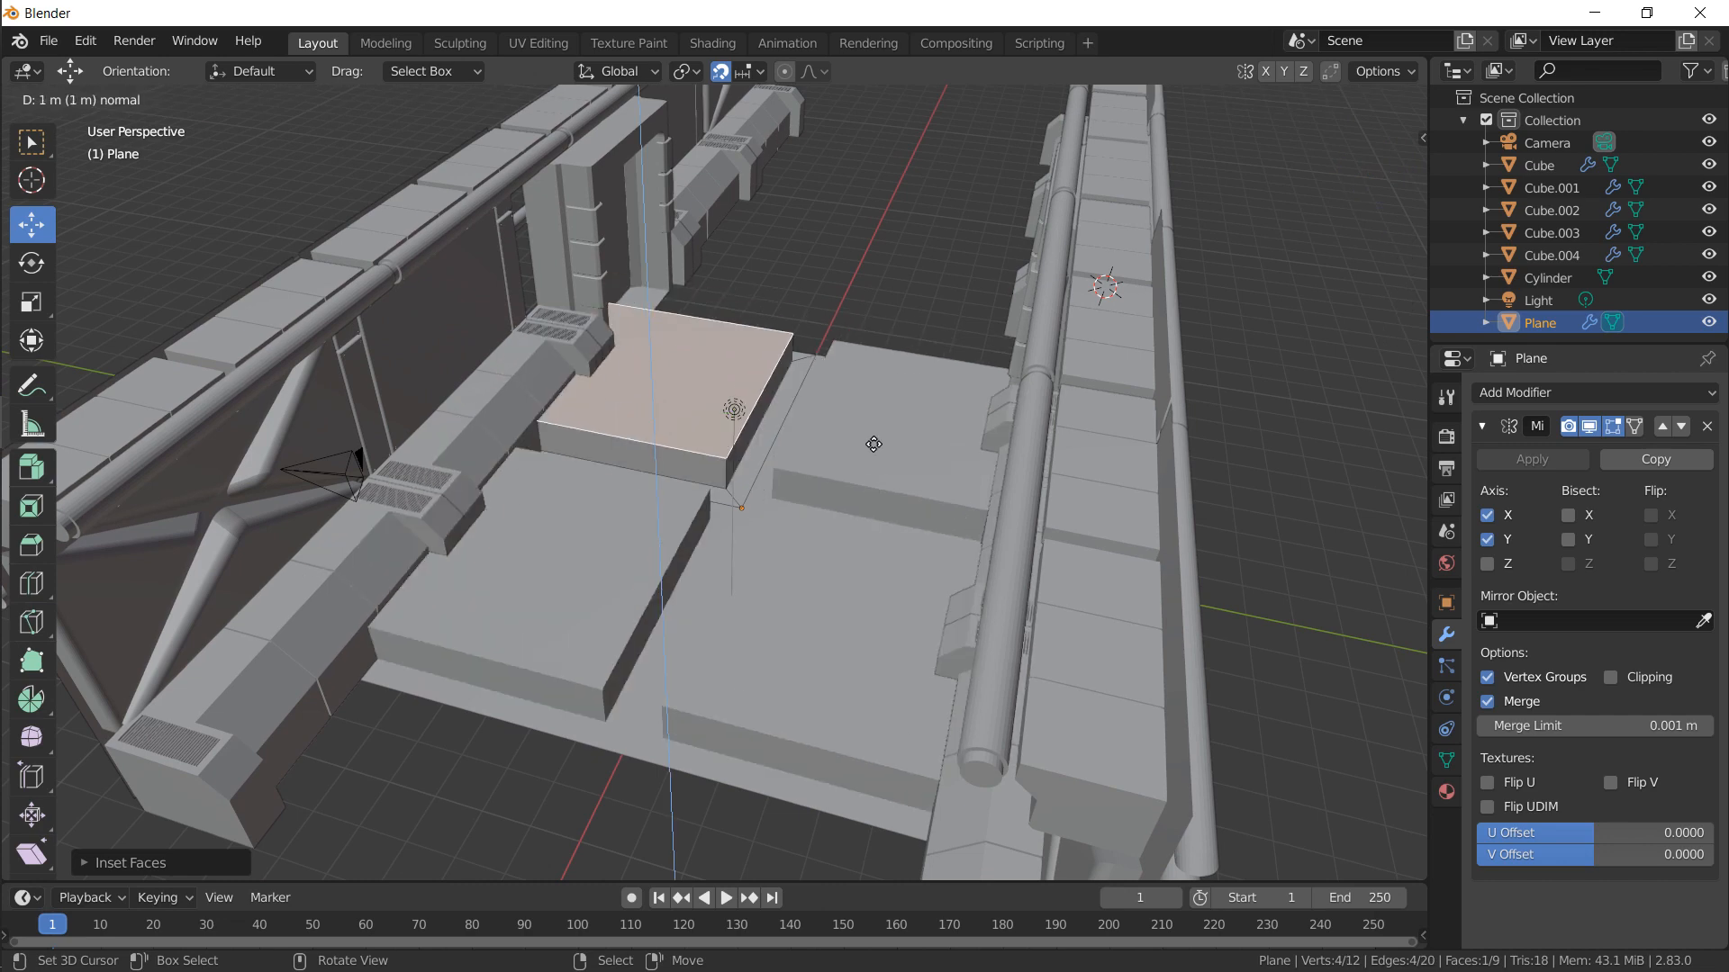
{"action": "key", "text": "Escape"}
{"action": "key", "text": "ctrl+z"}
{"action": "key", "text": "ctrl+z"}
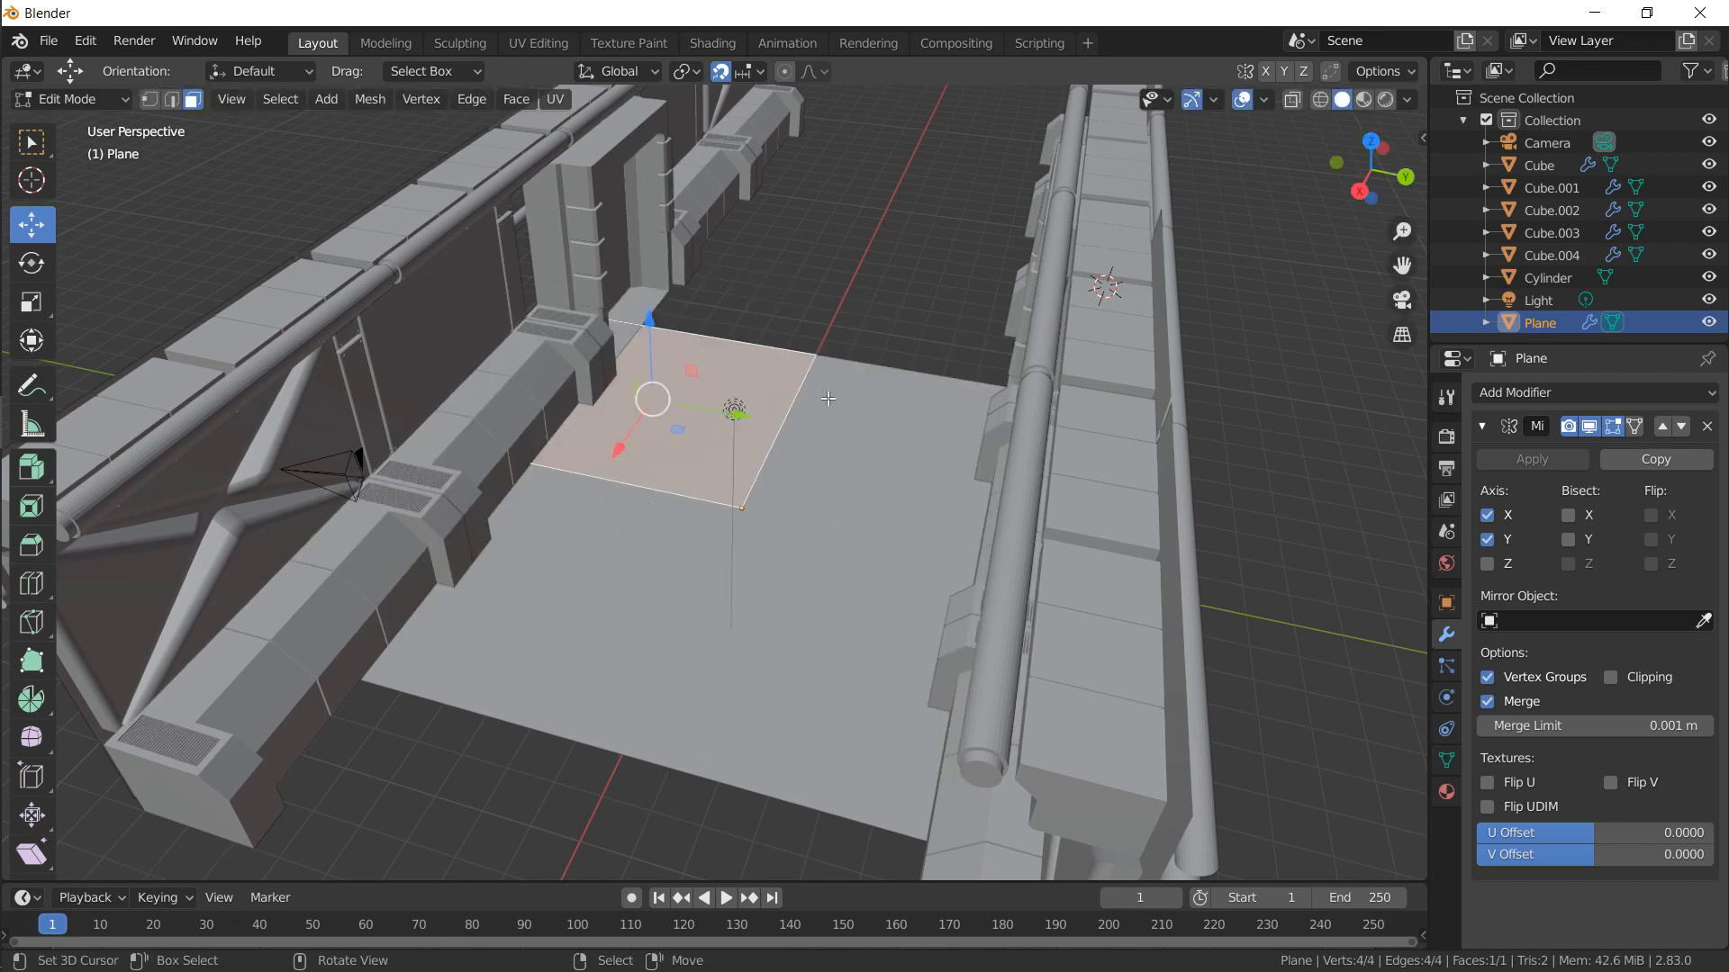
Add a lengthwise loop cut to the floor quarter and slide it close to the wall
{"action": "key", "text": "KP_7"}
{"action": "middle_click_drag", "start_coordinate": [776, 407], "coordinate": [673, 386], "text": "shift"}
{"action": "scroll", "coordinate": [673, 386], "scroll_direction": "up", "scroll_amount": 2}
{"action": "key", "text": "ctrl+r"}
{"action": "left_click", "coordinate": [400, 533]}
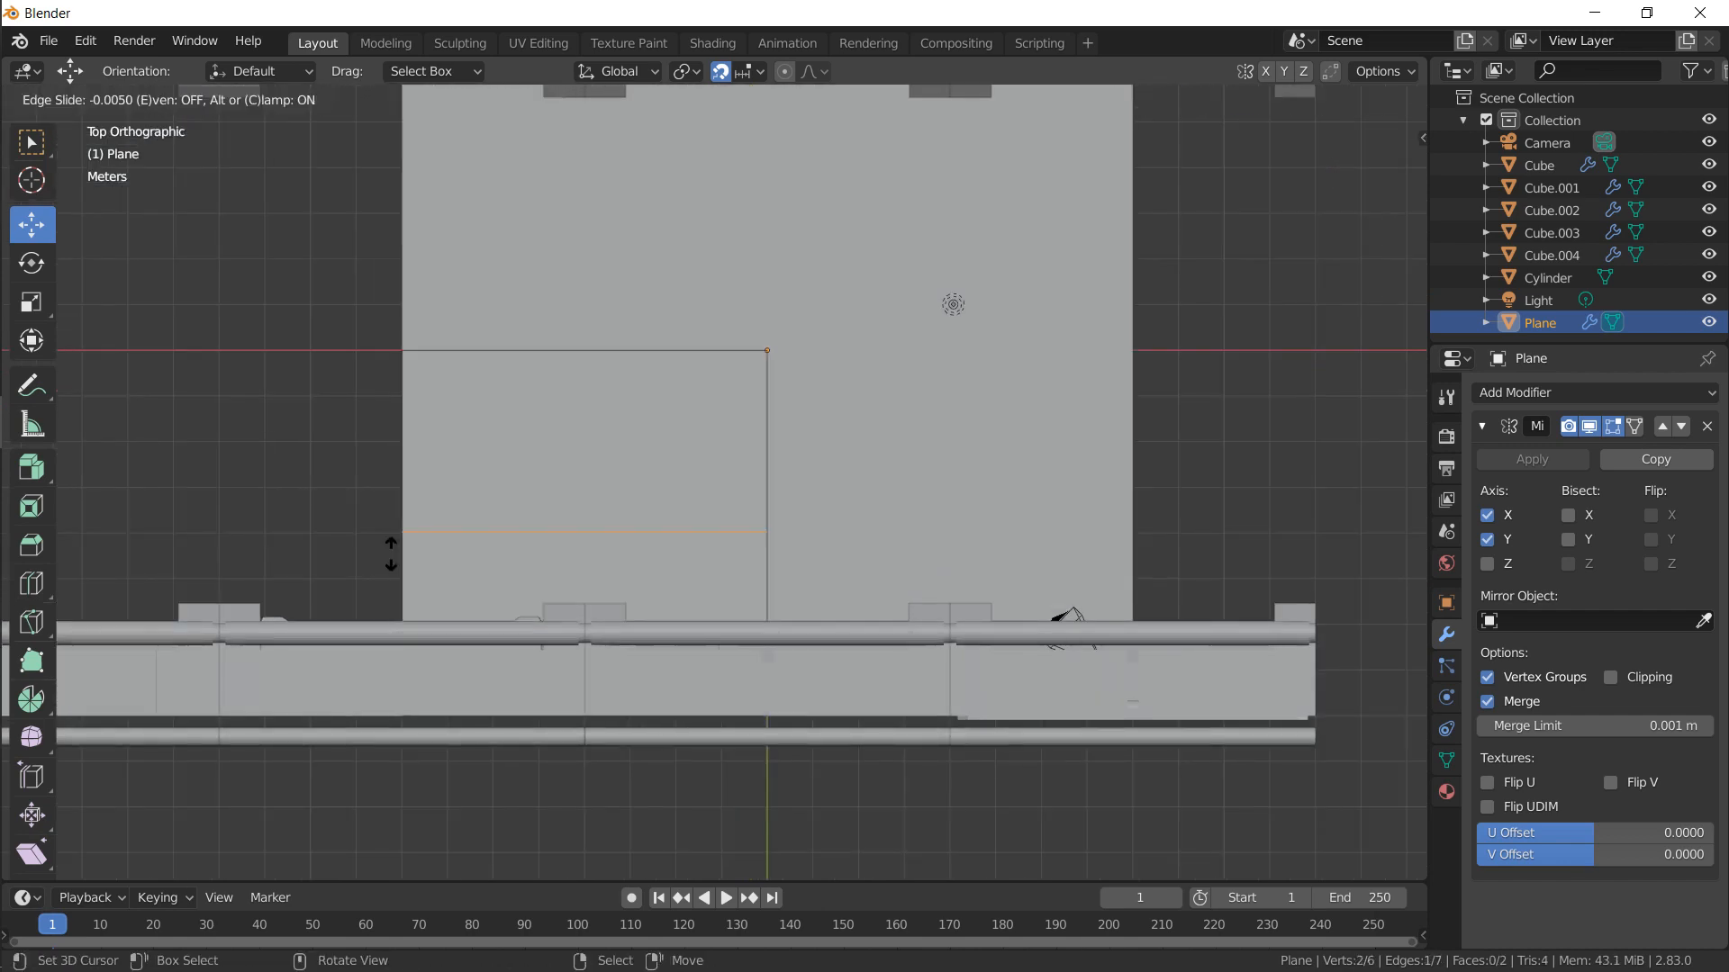
{"action": "left_click", "coordinate": [395, 607]}
Add a second lengthwise loop cut and slide it close to the corridor's centre line
{"action": "middle_click_drag", "start_coordinate": [395, 607], "coordinate": [267, 541]}
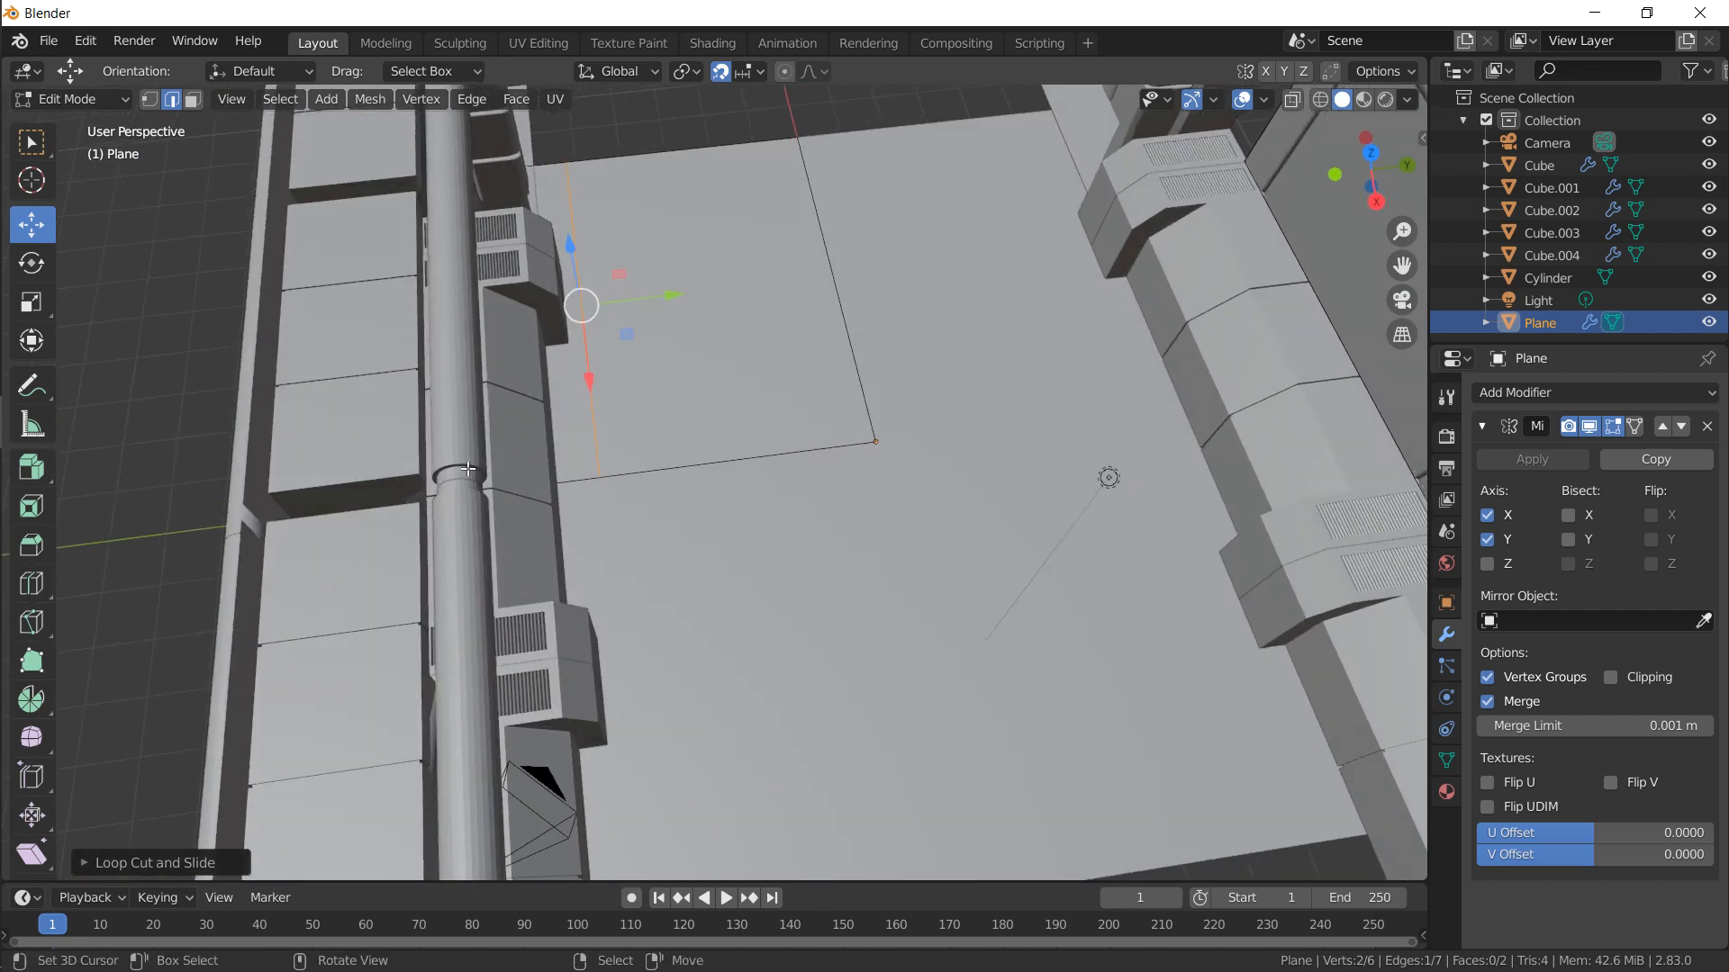
{"action": "key", "text": "ctrl+r"}
{"action": "left_click", "coordinate": [684, 131]}
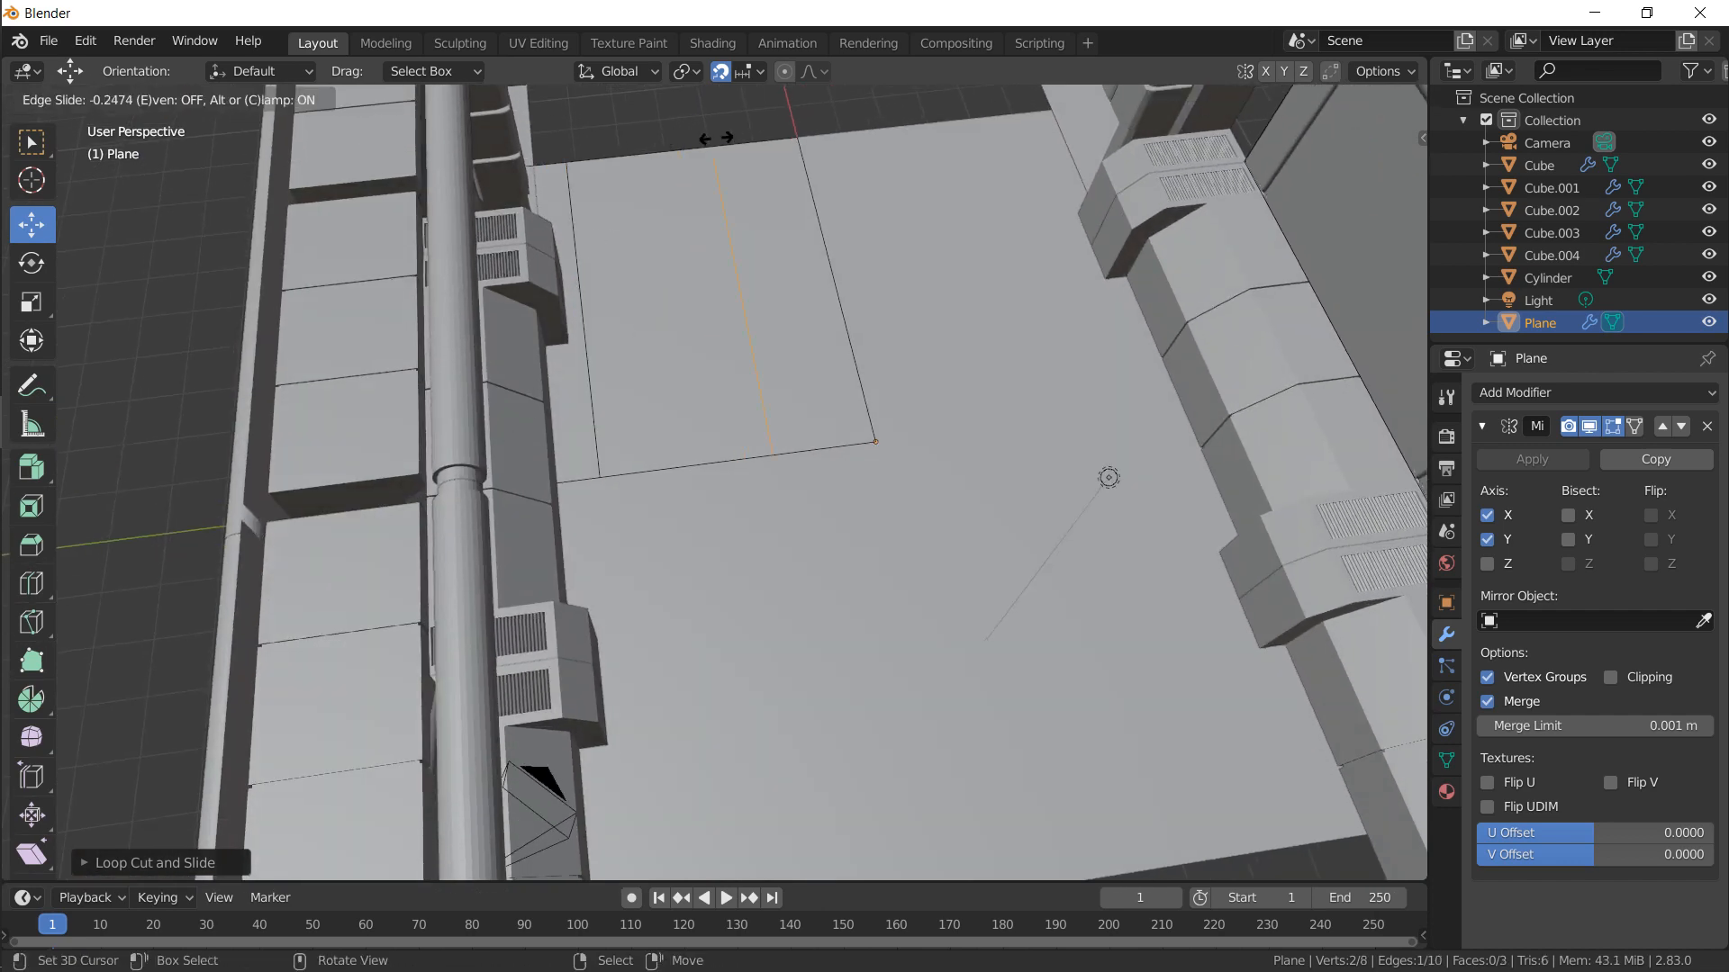
{"action": "left_click", "coordinate": [764, 137]}
{"action": "key", "text": "ctrl+r"}
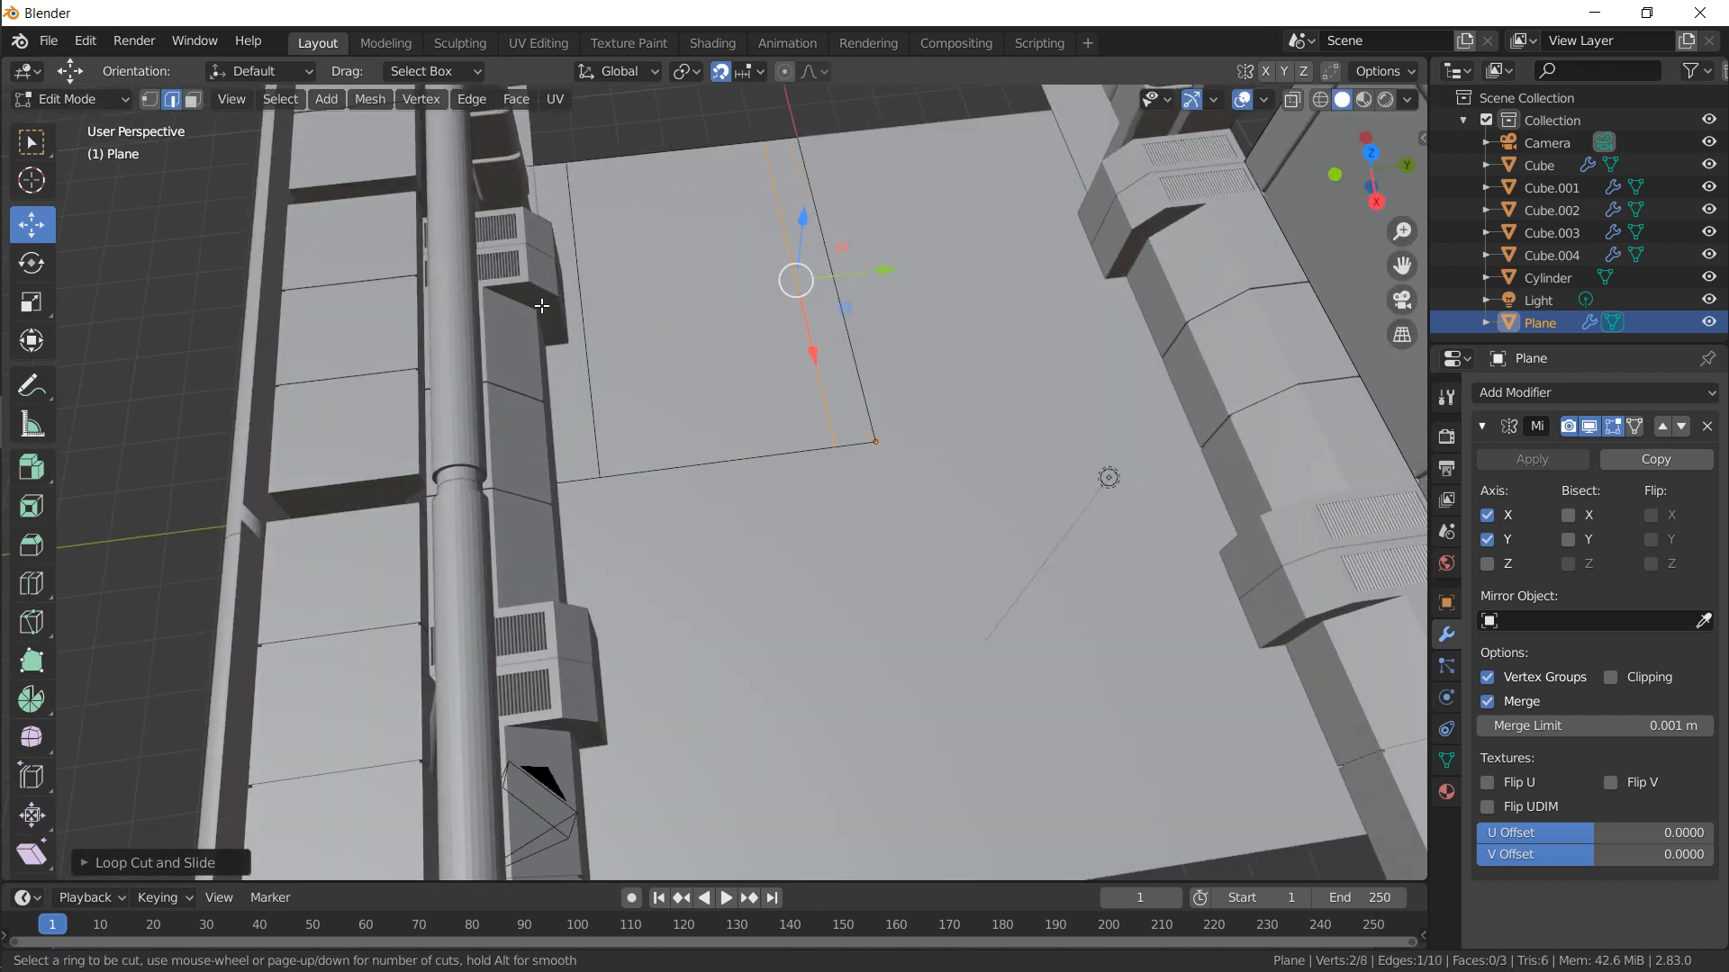
{"action": "key", "text": "Escape"}
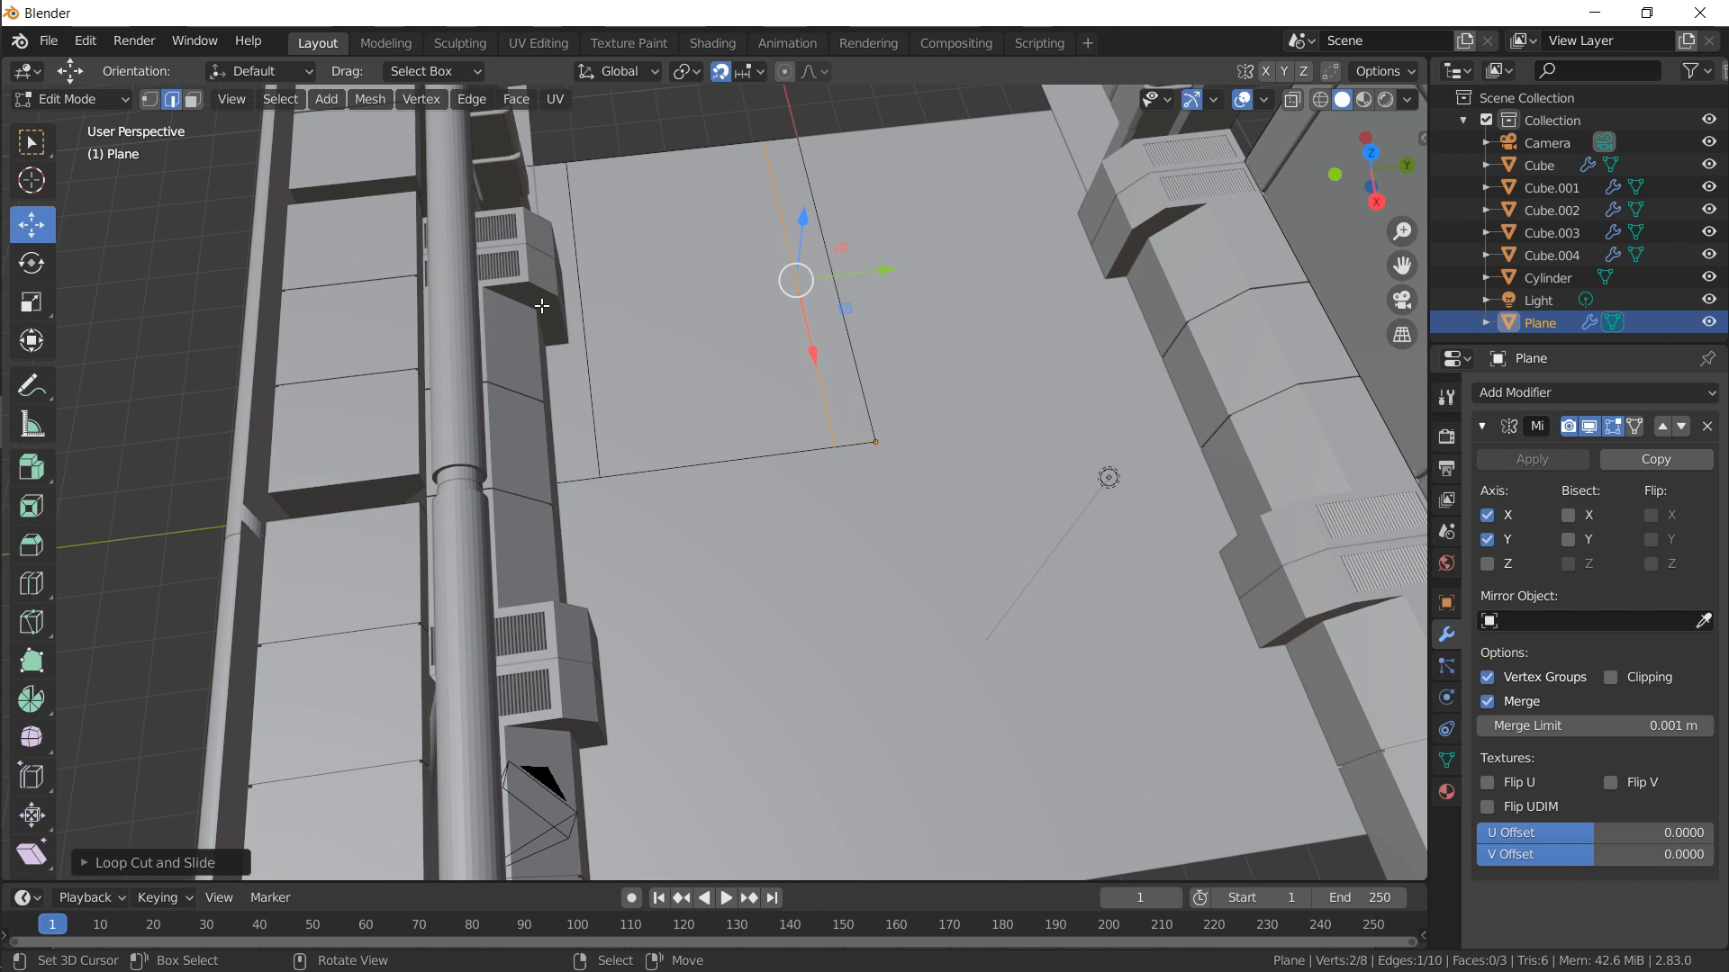
Add six evenly spaced crosswise loop cuts to the floor quarter
{"action": "key", "text": "ctrl+r"}
{"action": "scroll", "coordinate": [836, 277], "scroll_direction": "up", "scroll_amount": 6}
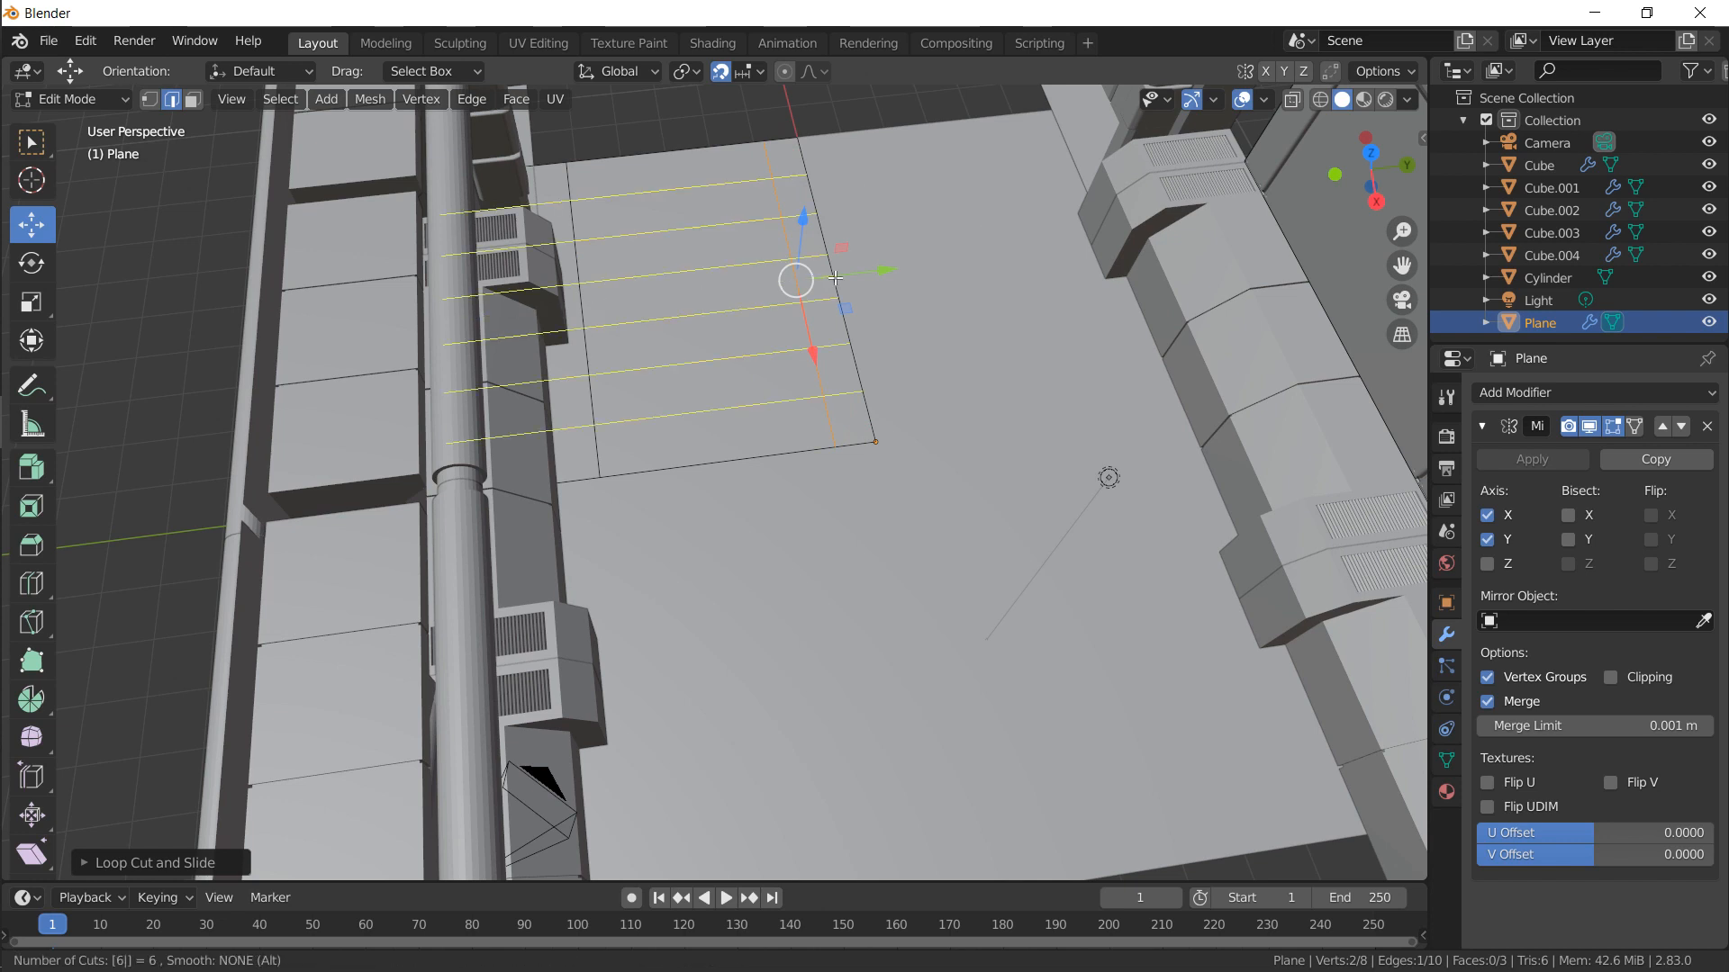
{"action": "left_click", "coordinate": [836, 277]}
{"action": "left_click", "coordinate": [836, 277]}
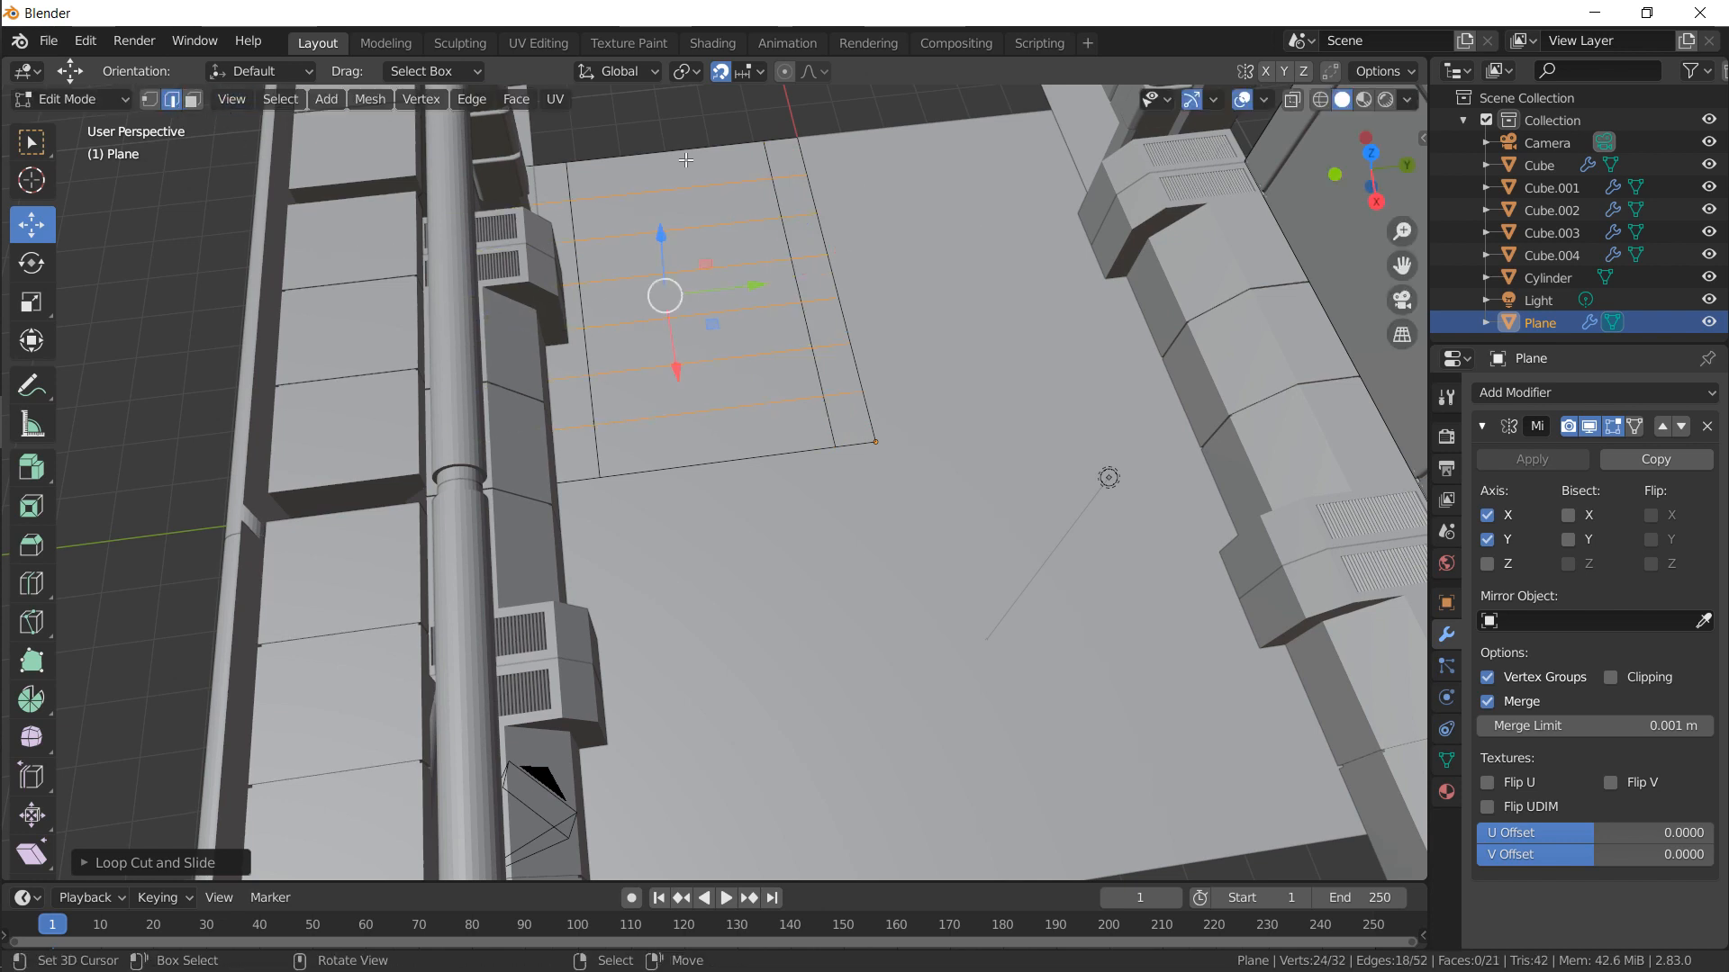
Shift the five middle edges of the loop beside the centre line toward the wall along Y
{"action": "right_click", "coordinate": [783, 208]}
{"action": "right_click", "coordinate": [789, 241], "text": "shift"}
{"action": "right_click", "coordinate": [798, 282], "text": "shift"}
{"action": "right_click", "coordinate": [809, 326], "text": "shift"}
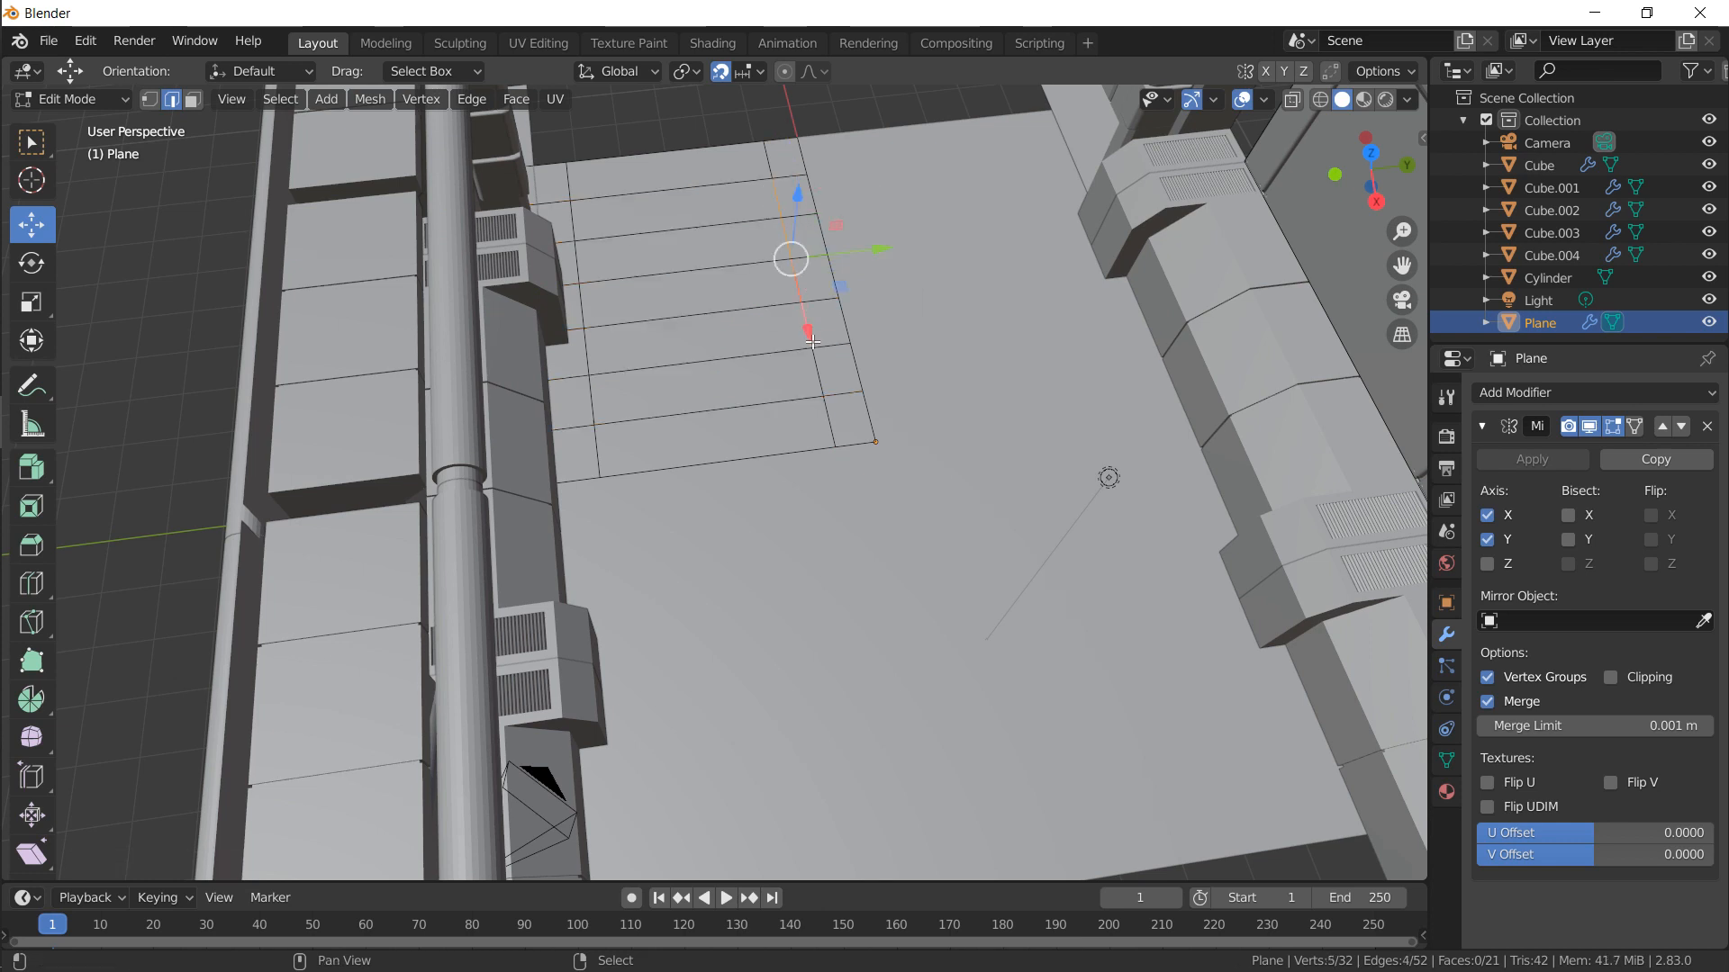
{"action": "right_click", "coordinate": [818, 371], "text": "shift"}
{"action": "left_click_drag", "start_coordinate": [885, 269], "coordinate": [846, 274]}
{"action": "middle_click_drag", "start_coordinate": [846, 275], "coordinate": [671, 286]}
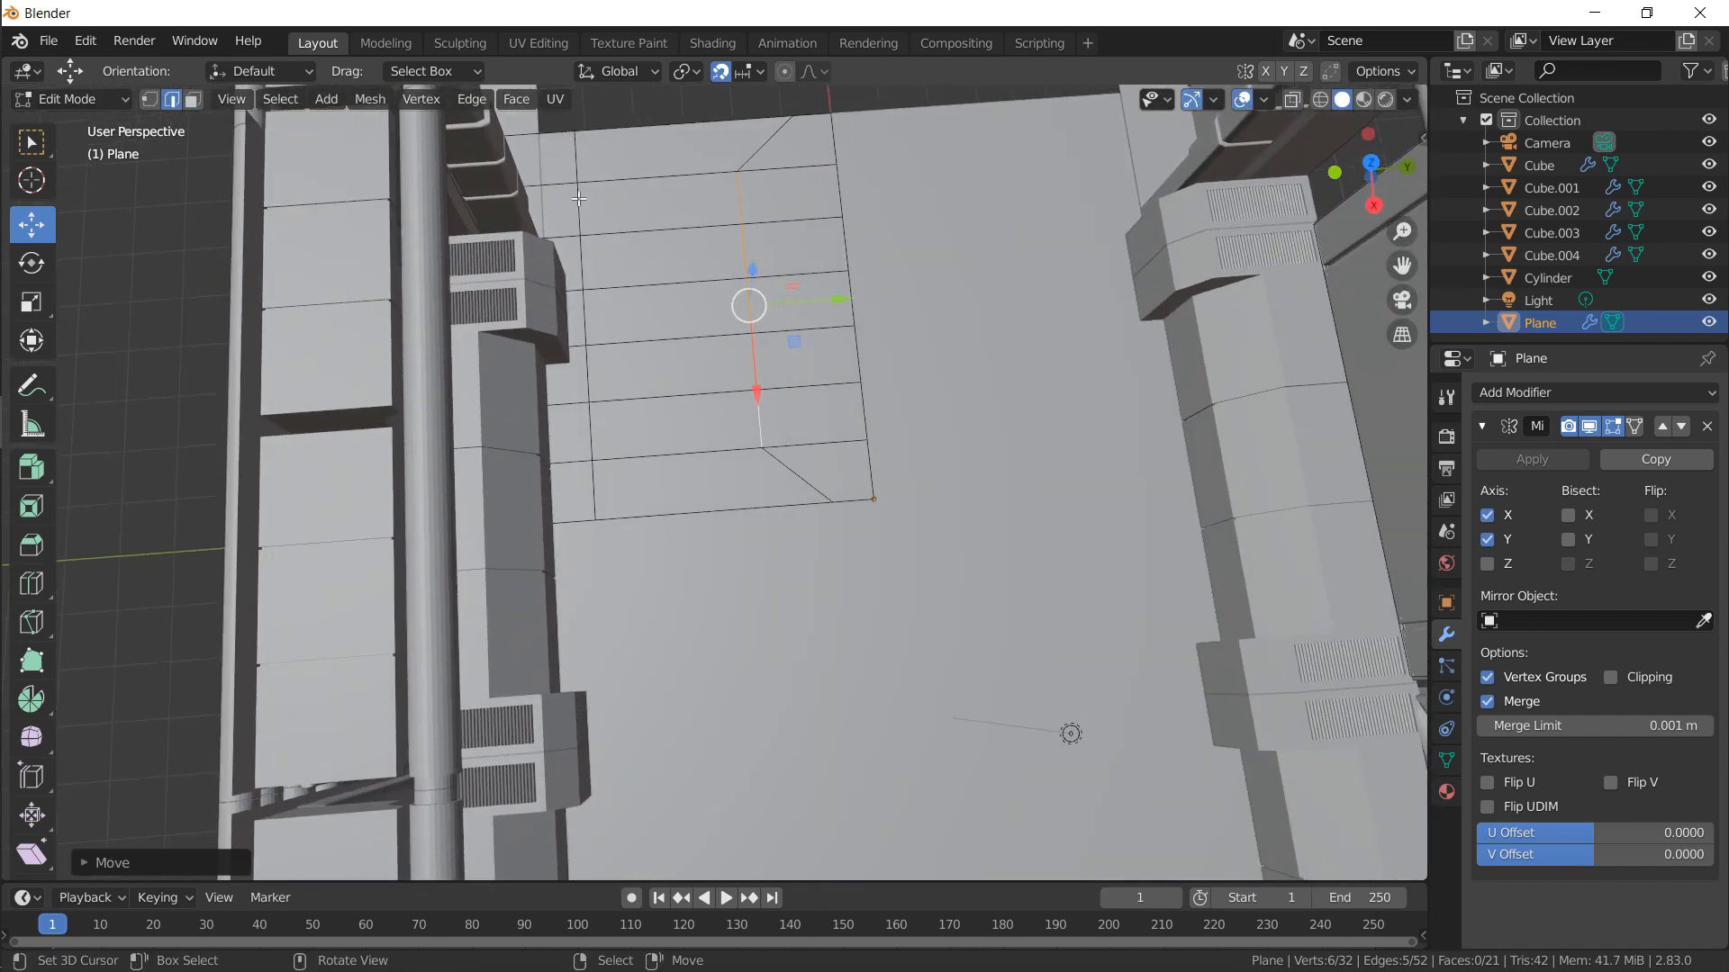
Shift the three middle edges of the wall-side loop toward the centre line along Y
{"action": "right_click", "coordinate": [580, 203]}
{"action": "right_click", "coordinate": [584, 258], "text": "shift"}
{"action": "right_click", "coordinate": [588, 317], "text": "shift"}
{"action": "right_click", "coordinate": [590, 371], "text": "shift"}
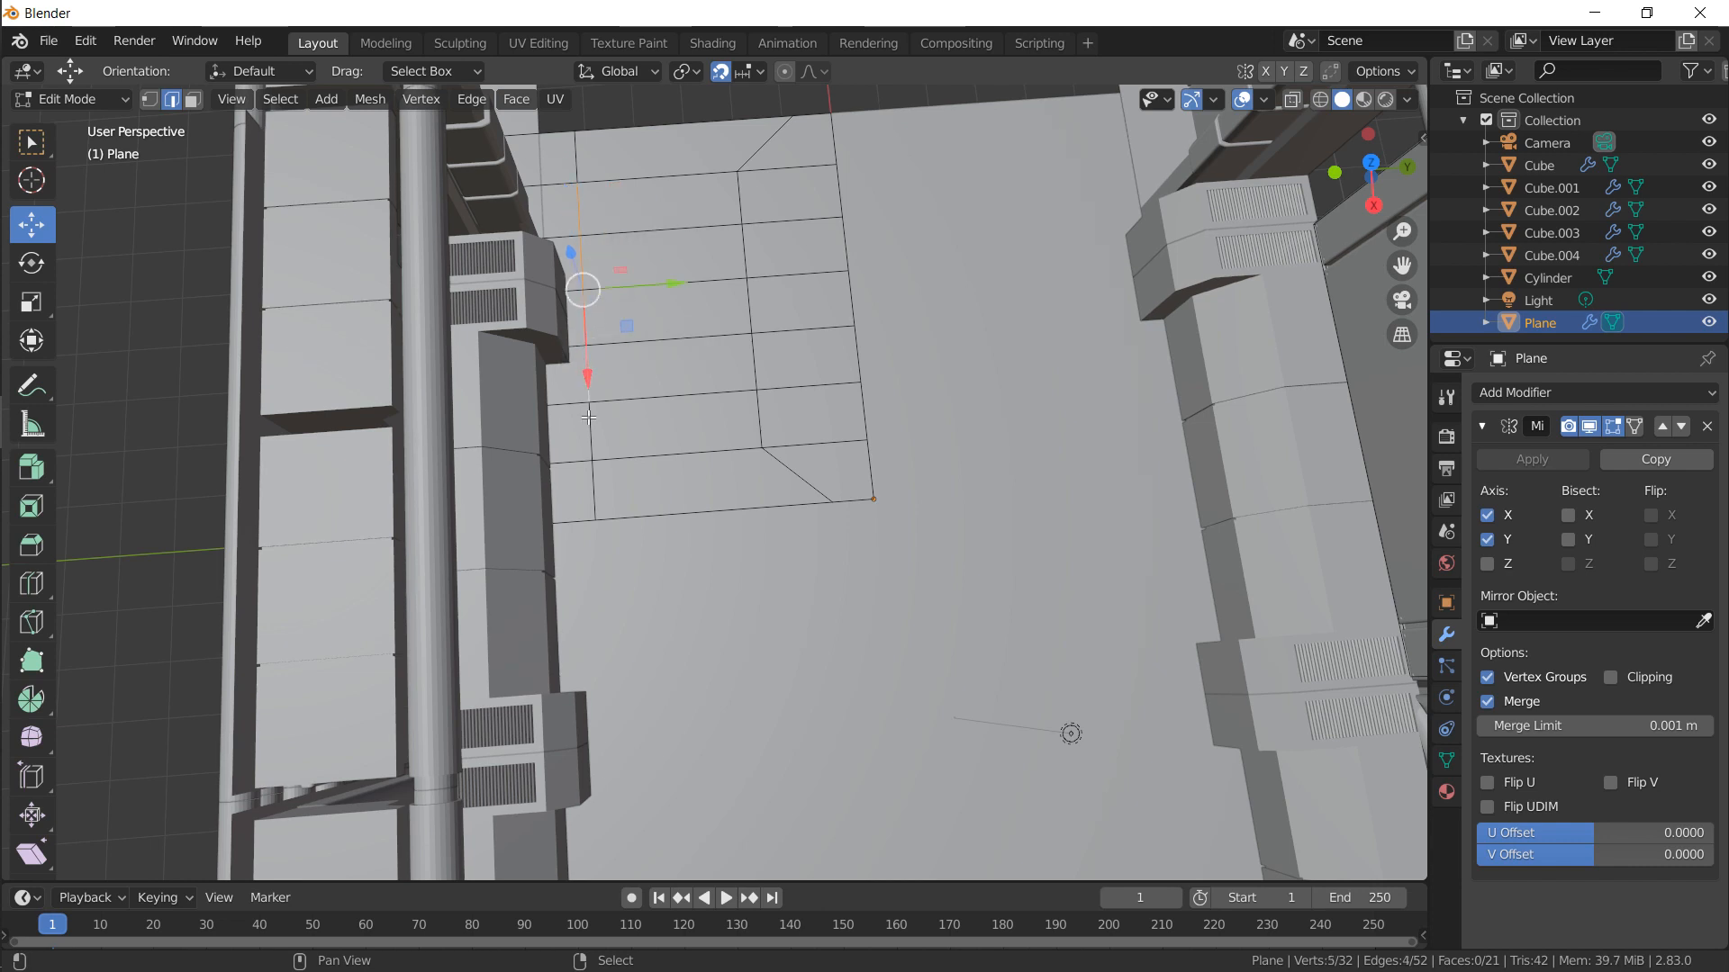
{"action": "right_click", "coordinate": [591, 434], "text": "shift"}
{"action": "right_click", "coordinate": [598, 489], "text": "shift"}
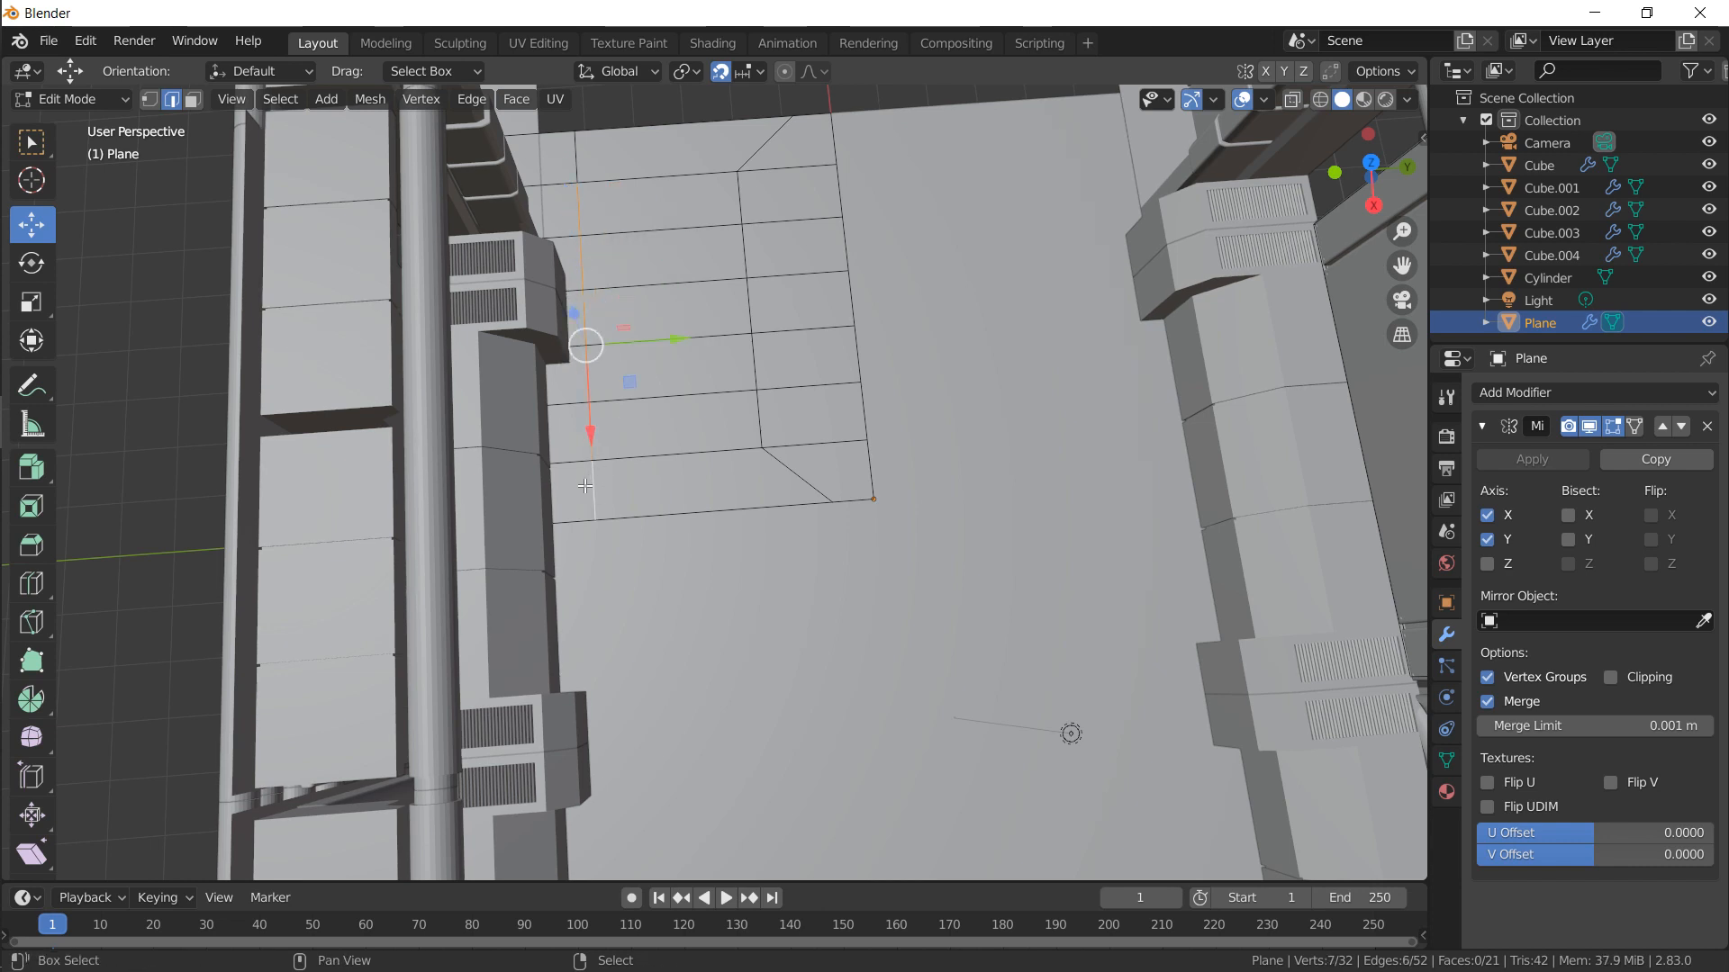
{"action": "key", "text": "ctrl+z"}
{"action": "key", "text": "ctrl+z"}
{"action": "key", "text": "g"}
{"action": "key", "text": "y"}
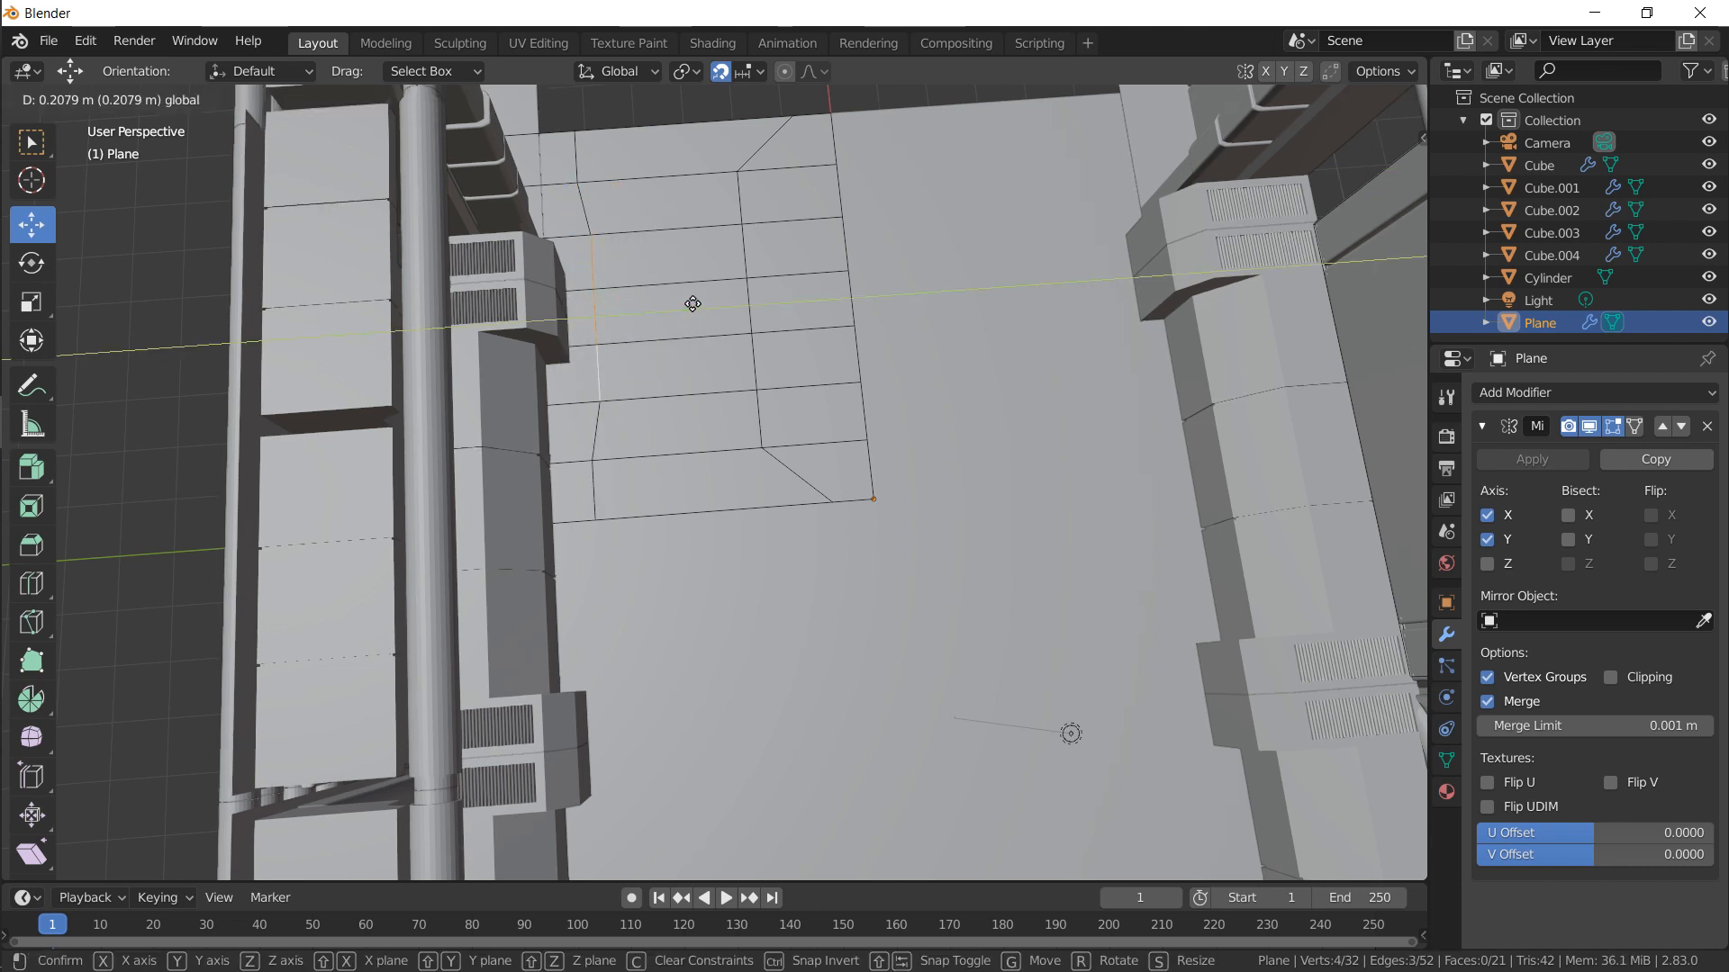
{"action": "left_click", "coordinate": [718, 300]}
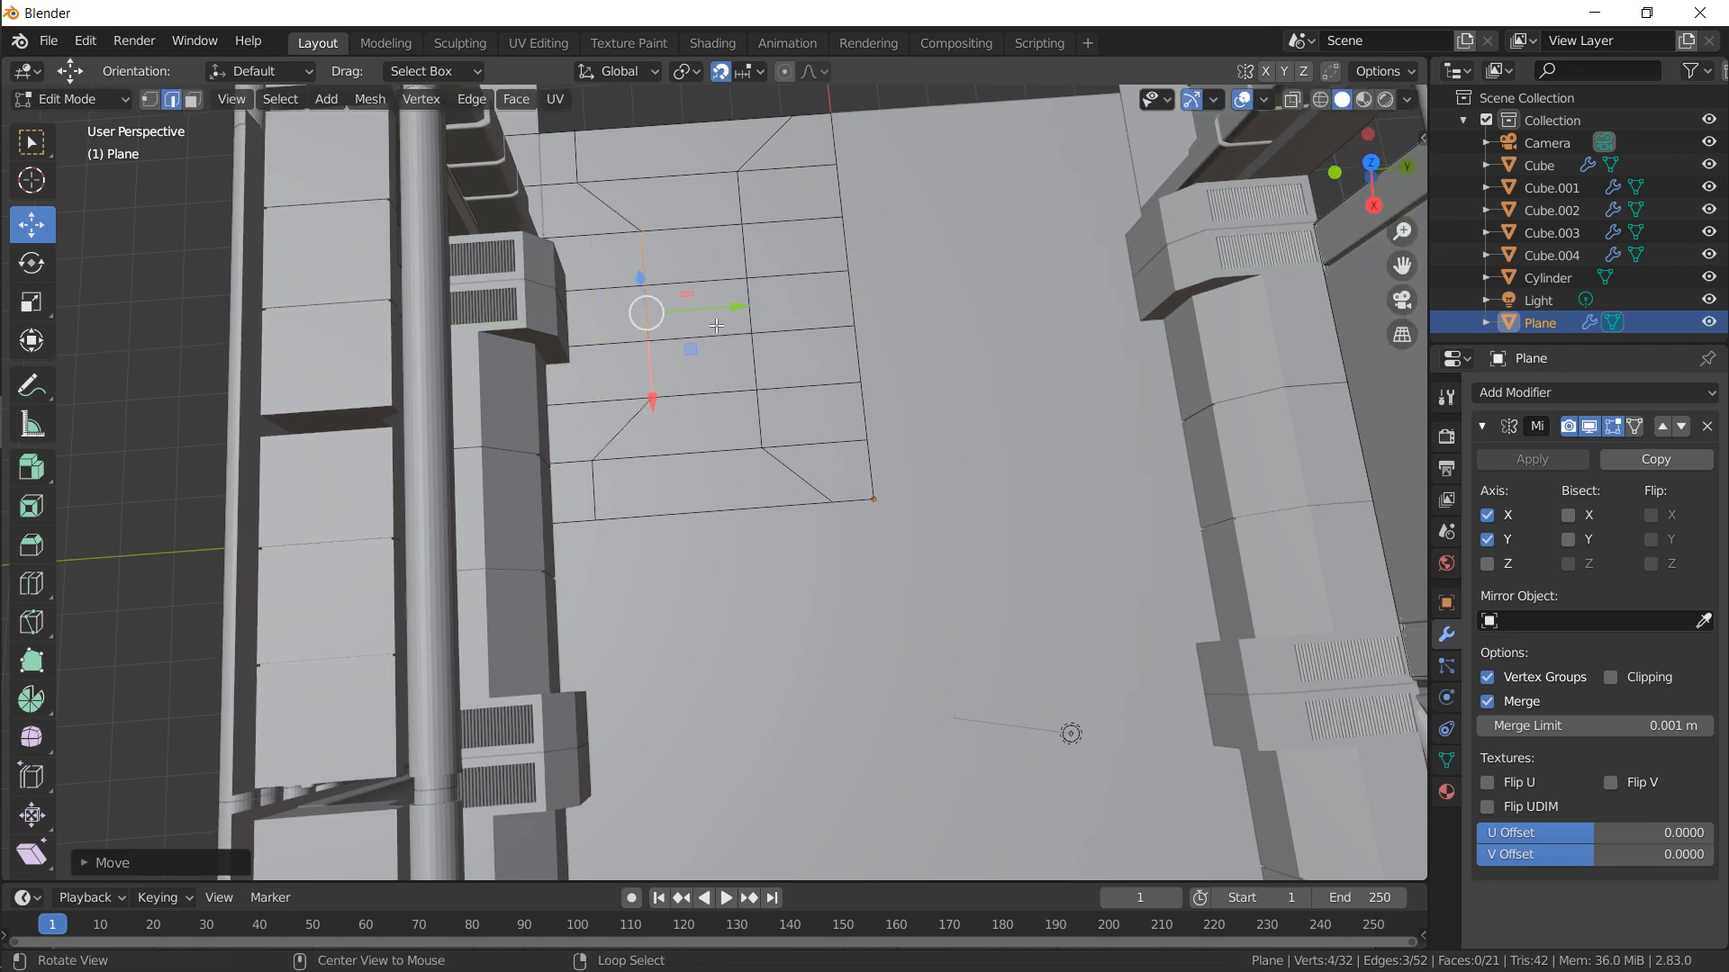
{"action": "middle_click_drag", "start_coordinate": [718, 300], "coordinate": [798, 384]}
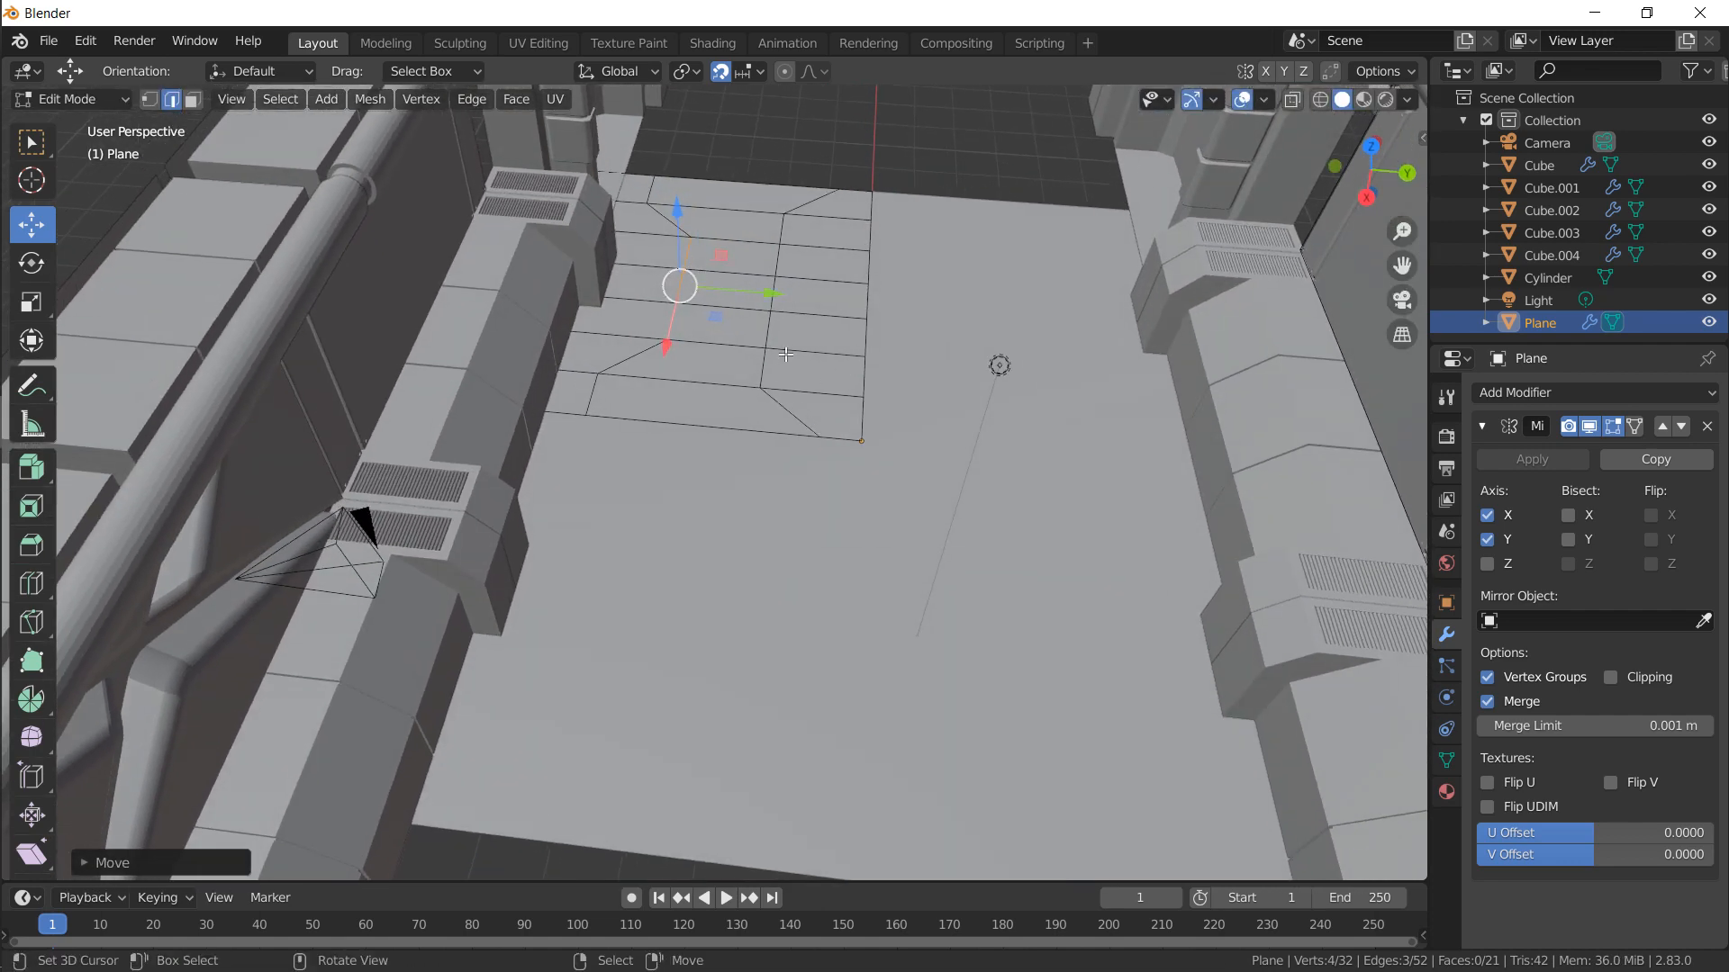
{"action": "middle_click_drag", "start_coordinate": [680, 356], "coordinate": [605, 198]}
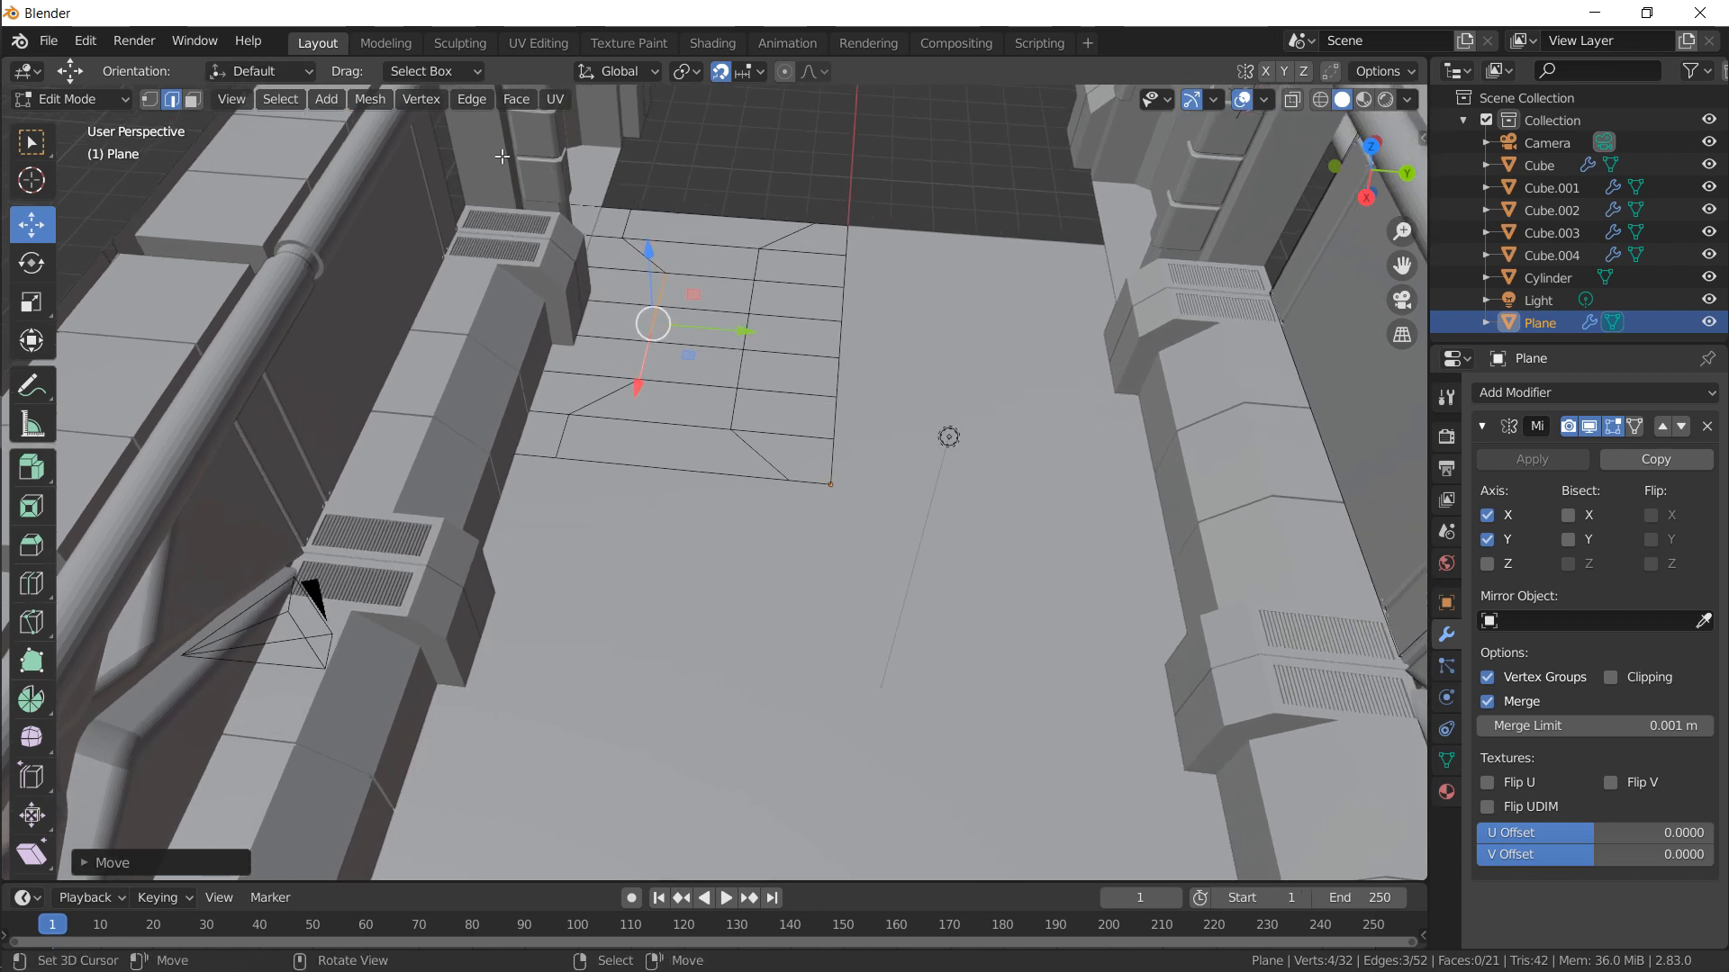
Add a lengthwise loop cut beside the centre line and straighten it by scaling to 0 along Y
{"action": "key", "text": "ctrl+r"}
{"action": "left_click", "coordinate": [824, 226]}
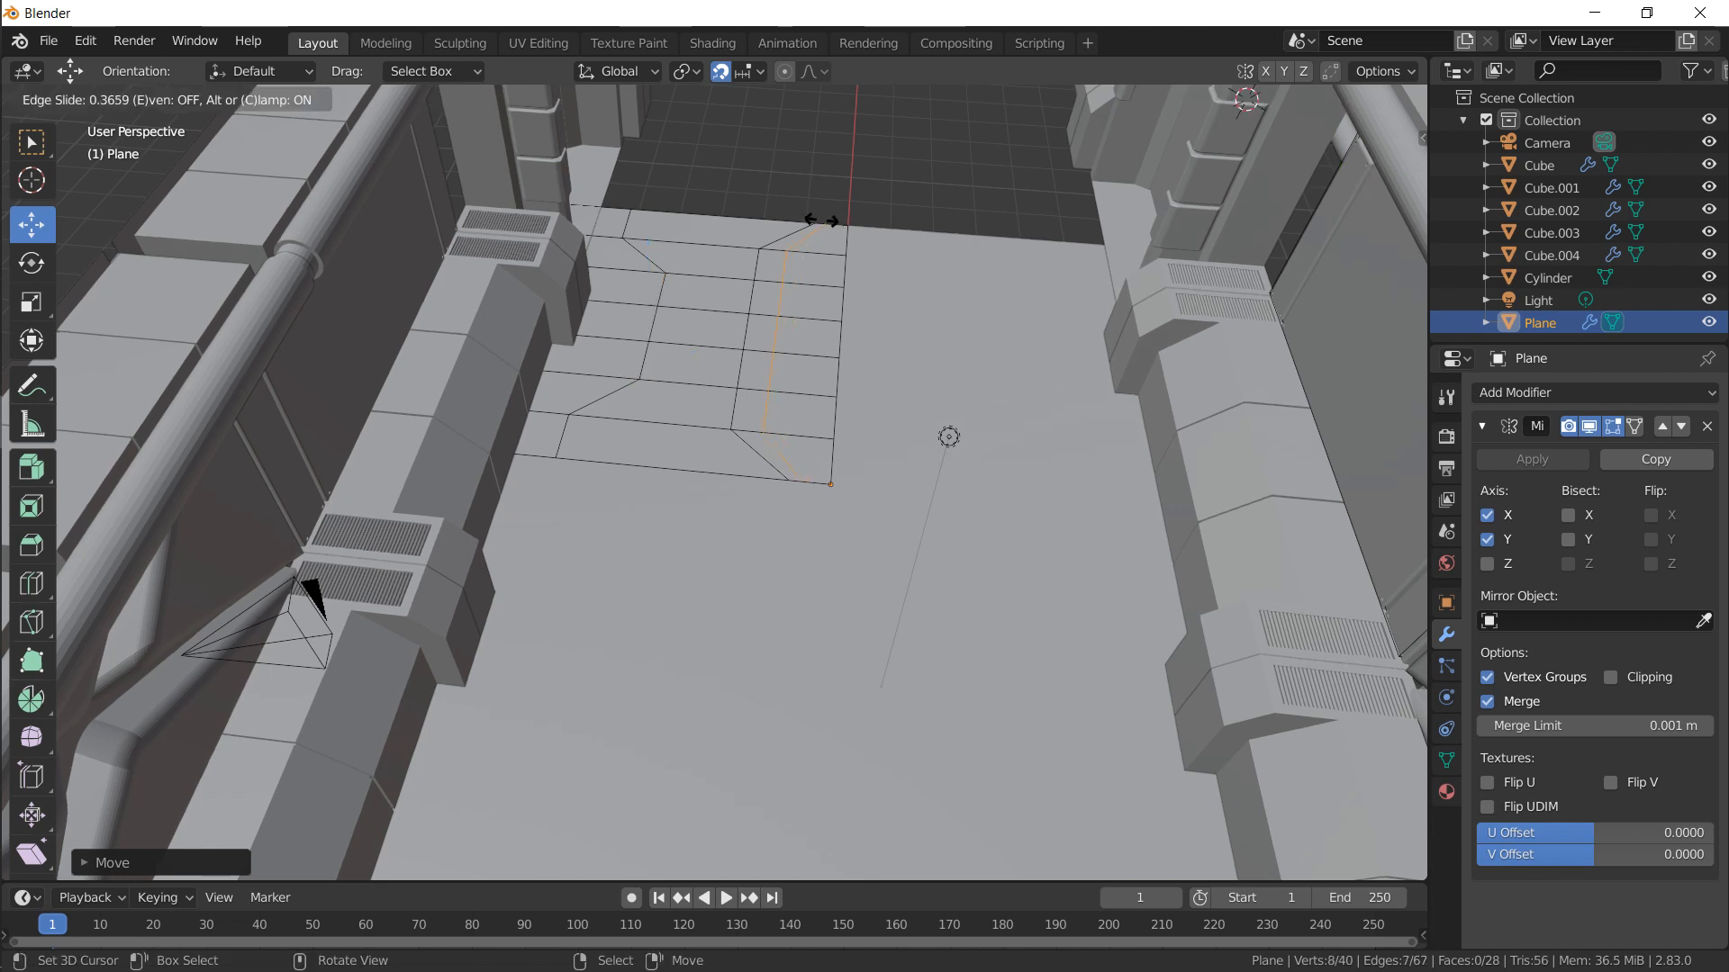
{"action": "left_click", "coordinate": [822, 222]}
{"action": "key", "text": "s"}
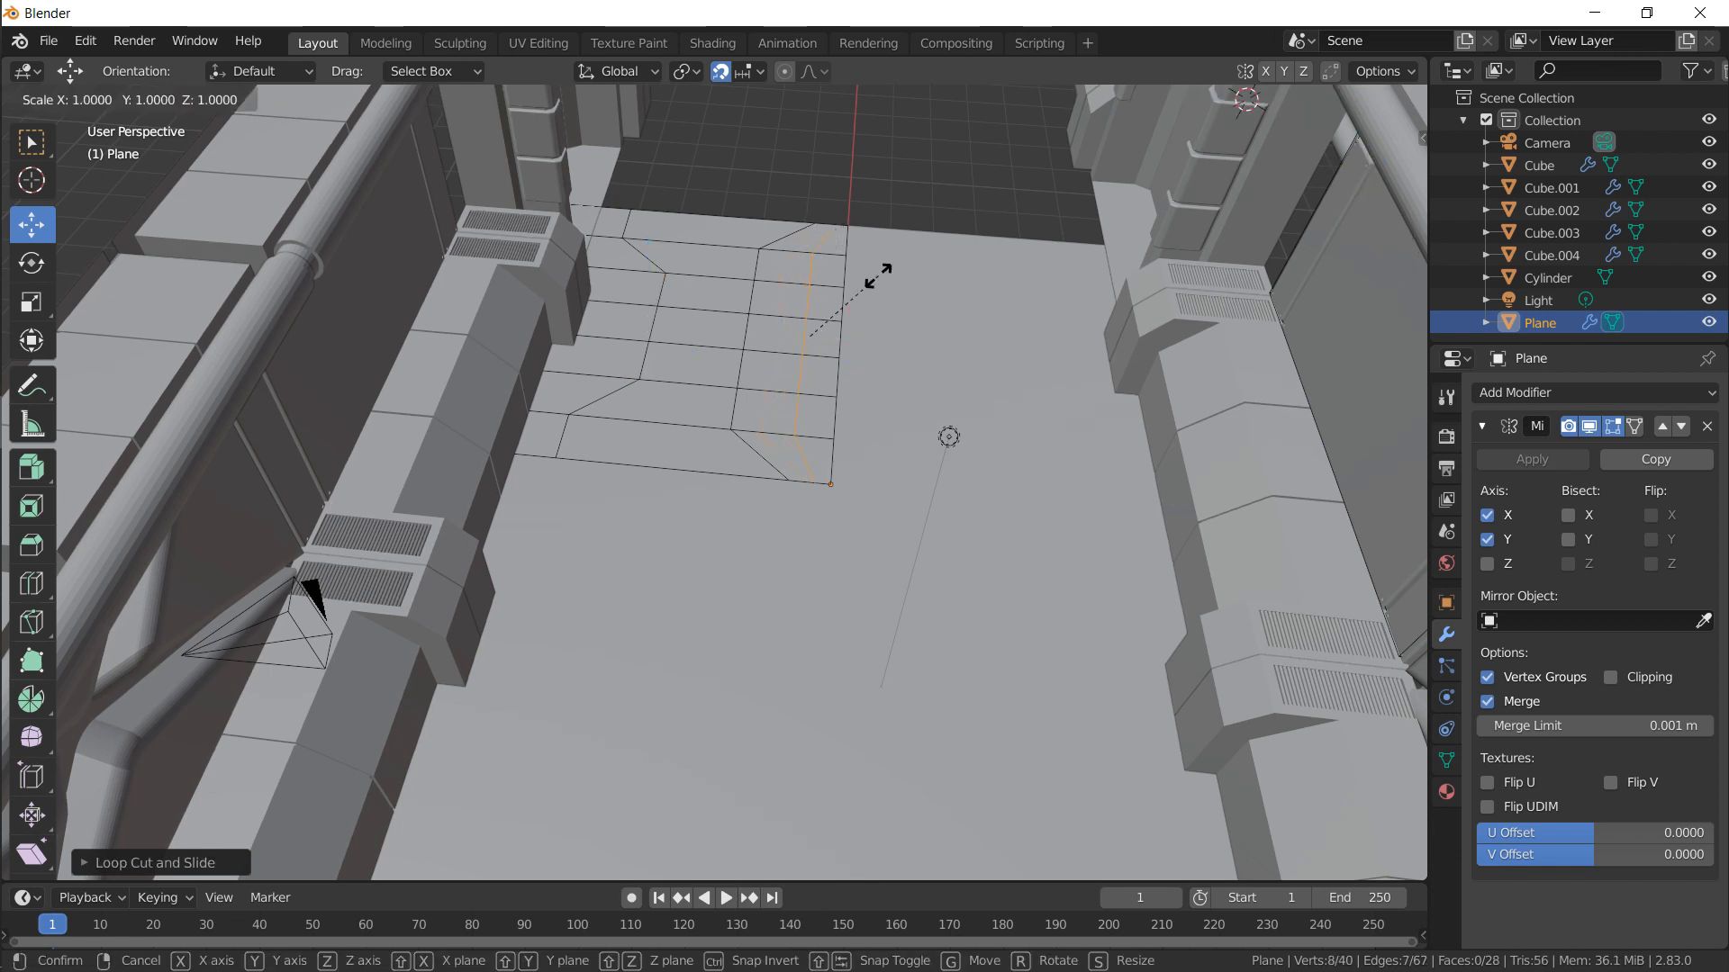
{"action": "type", "text": "x"}
{"action": "type", "text": "0"}
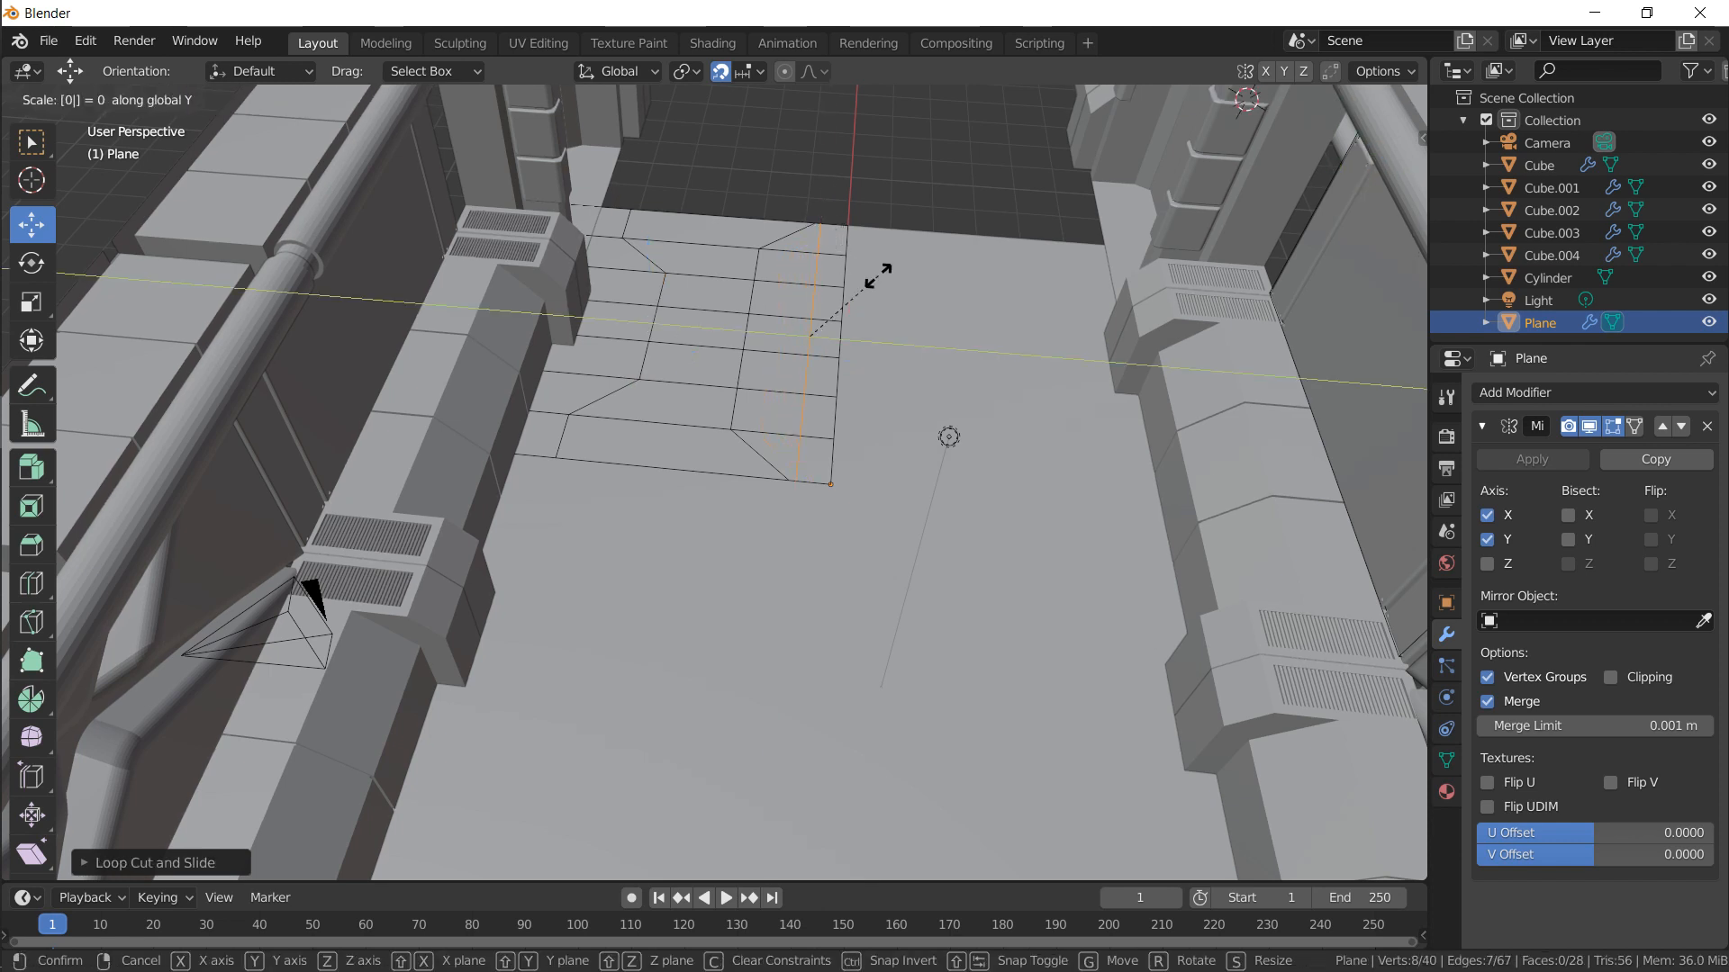
{"action": "key", "text": "Return"}
{"action": "left_click", "coordinate": [687, 72]}
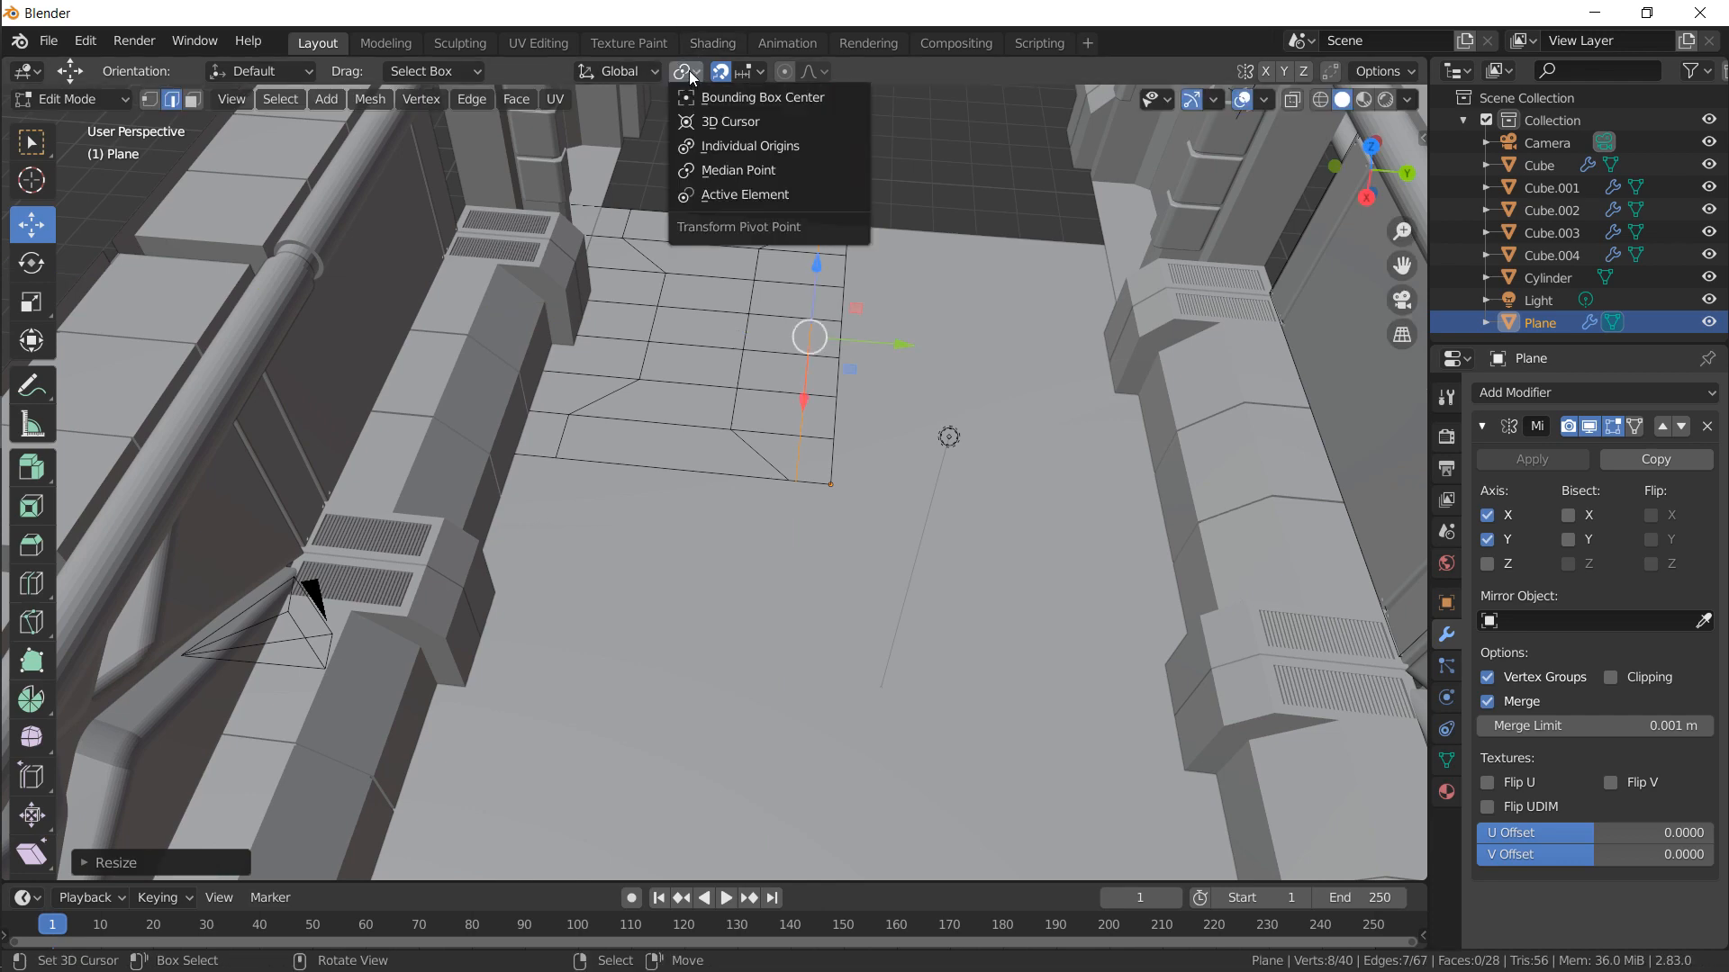
{"action": "middle_click_drag", "start_coordinate": [758, 171], "coordinate": [746, 391]}
{"action": "left_click", "coordinate": [192, 101]}
{"action": "left_click", "coordinate": [880, 252]}
{"action": "left_click", "coordinate": [177, 101]}
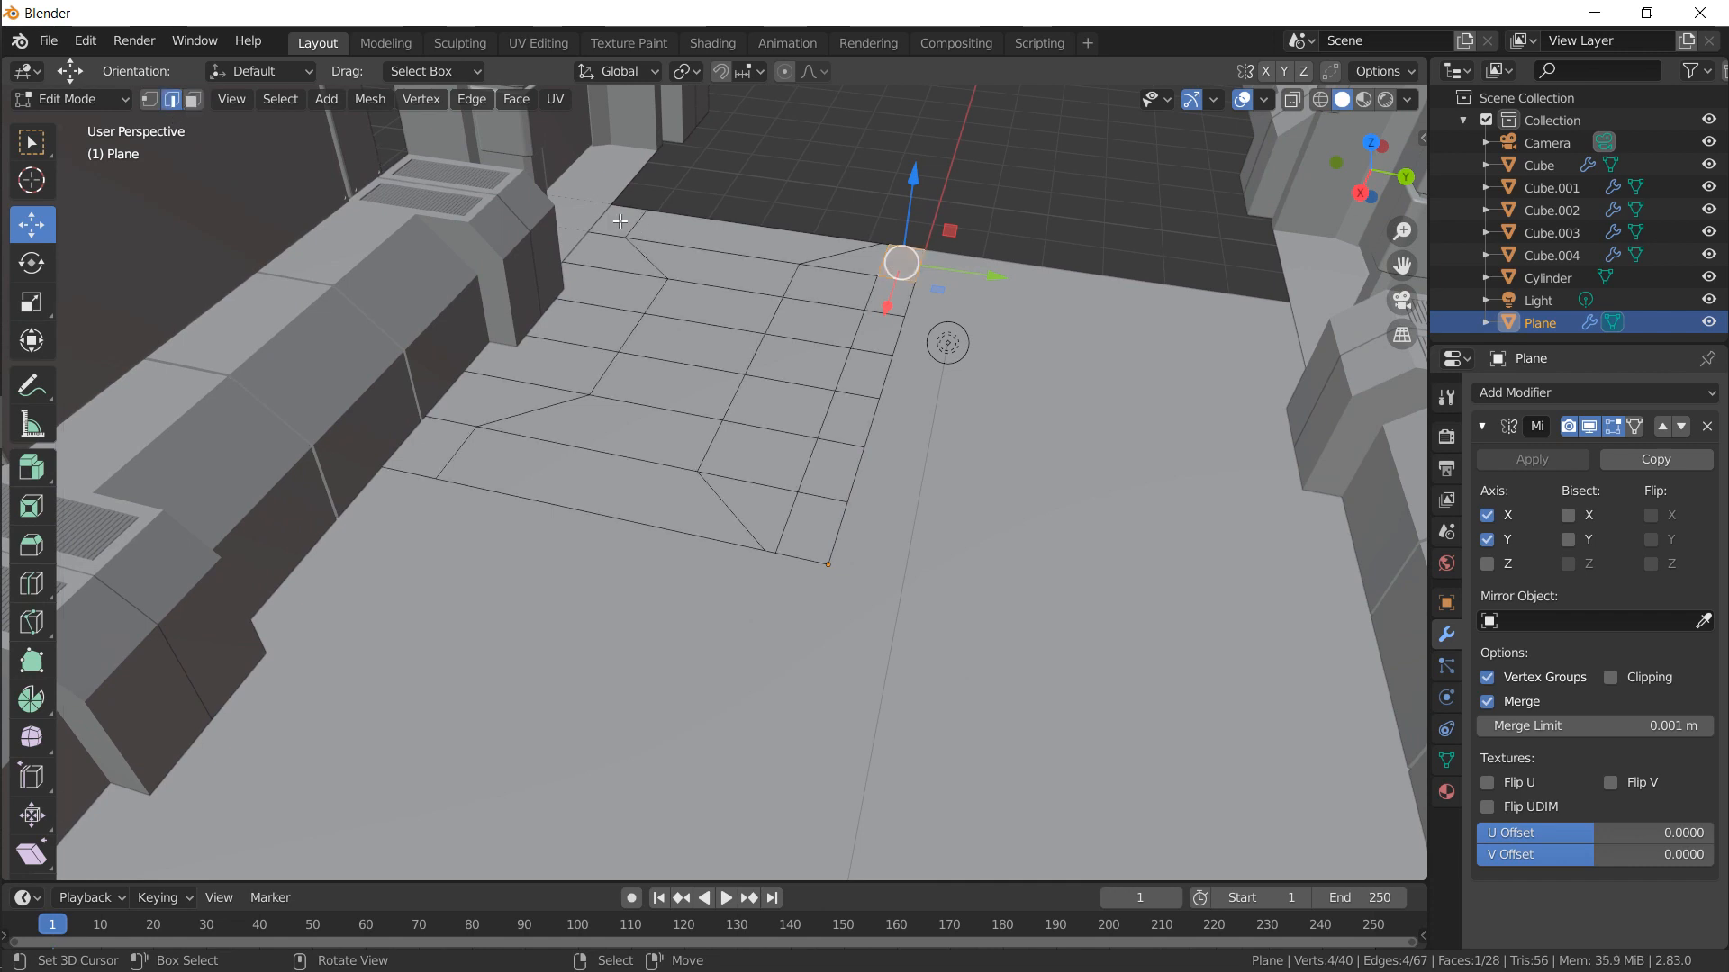
Try beveling the two zigzag edge paths of the floor quarter into narrow strips and extruding them as panel grooves
{"action": "right_click", "coordinate": [633, 217]}
{"action": "right_click", "coordinate": [639, 224]}
{"action": "left_click", "coordinate": [454, 452], "text": "ctrl"}
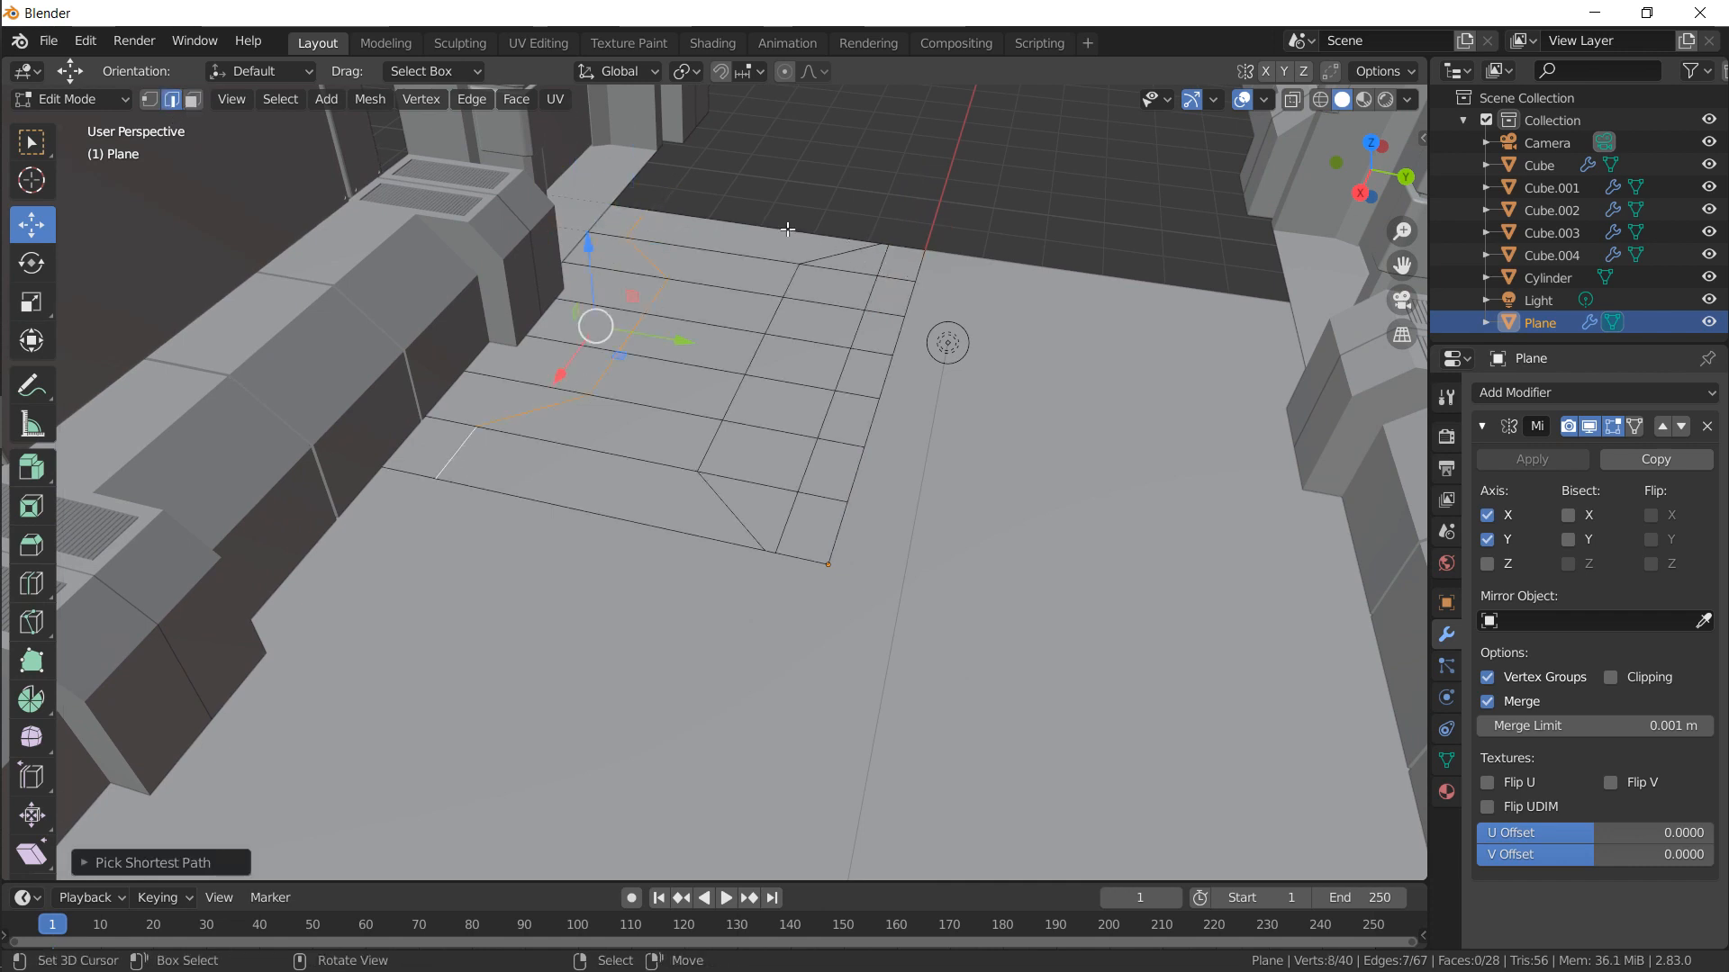
{"action": "right_click", "coordinate": [840, 255], "text": "shift"}
{"action": "right_click", "coordinate": [743, 493], "text": "ctrl"}
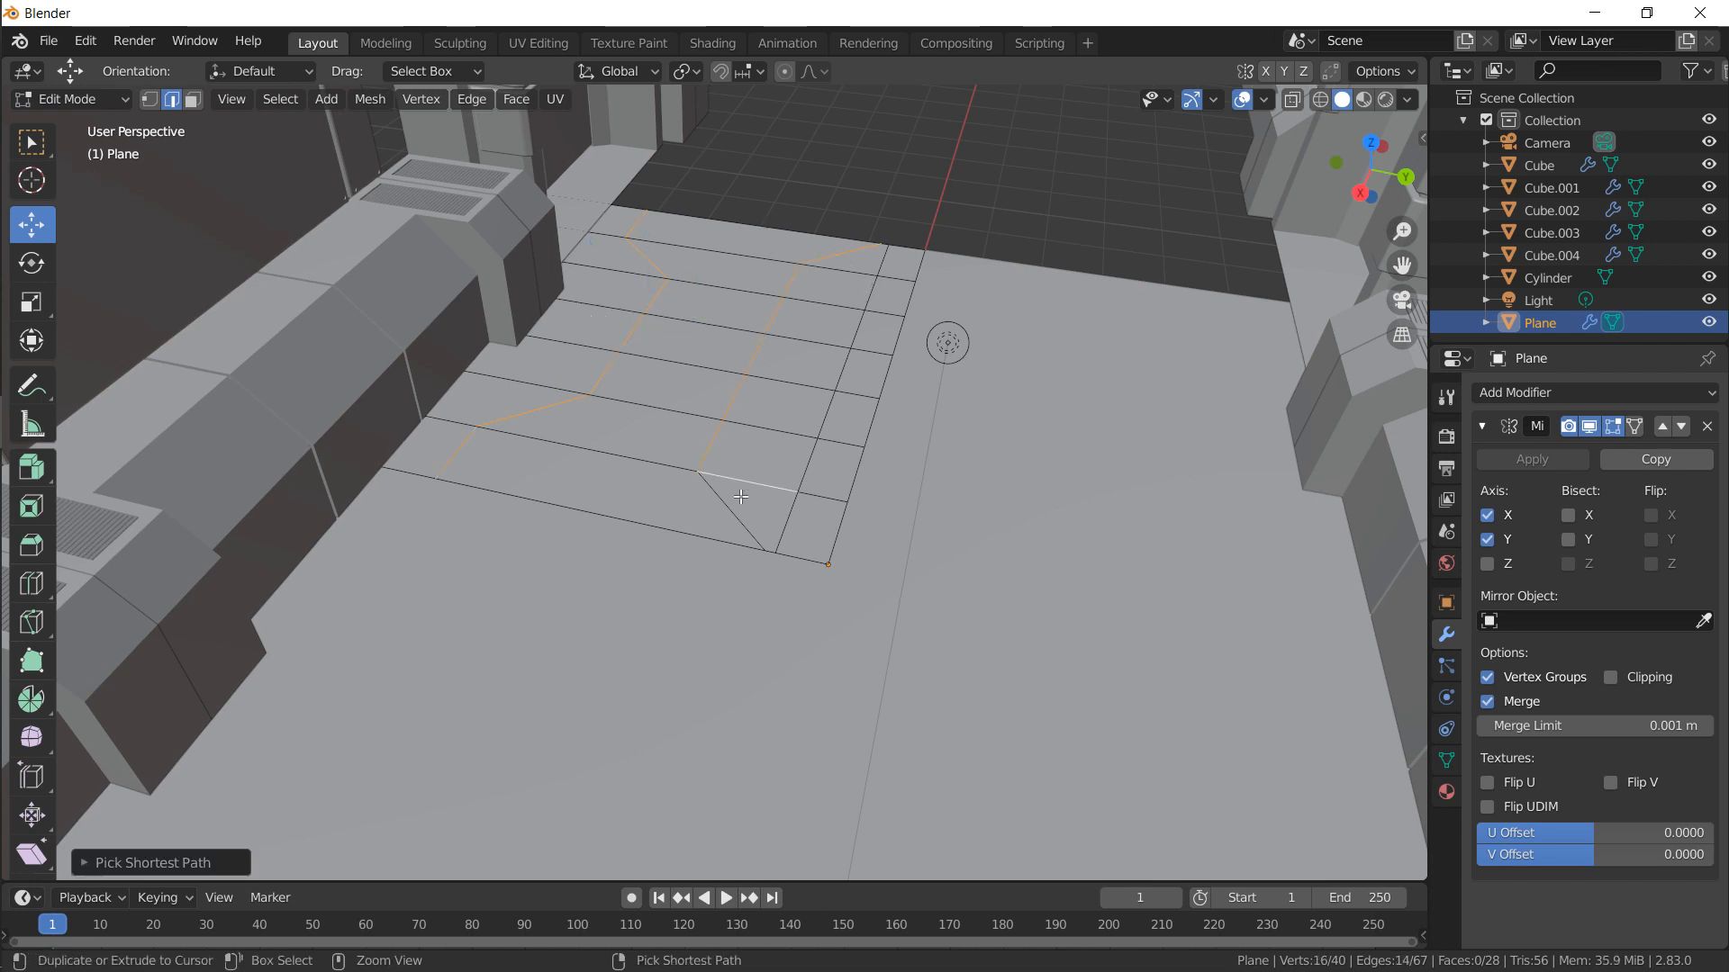
{"action": "key", "text": "ctrl+z"}
{"action": "right_click", "coordinate": [743, 504], "text": "ctrl"}
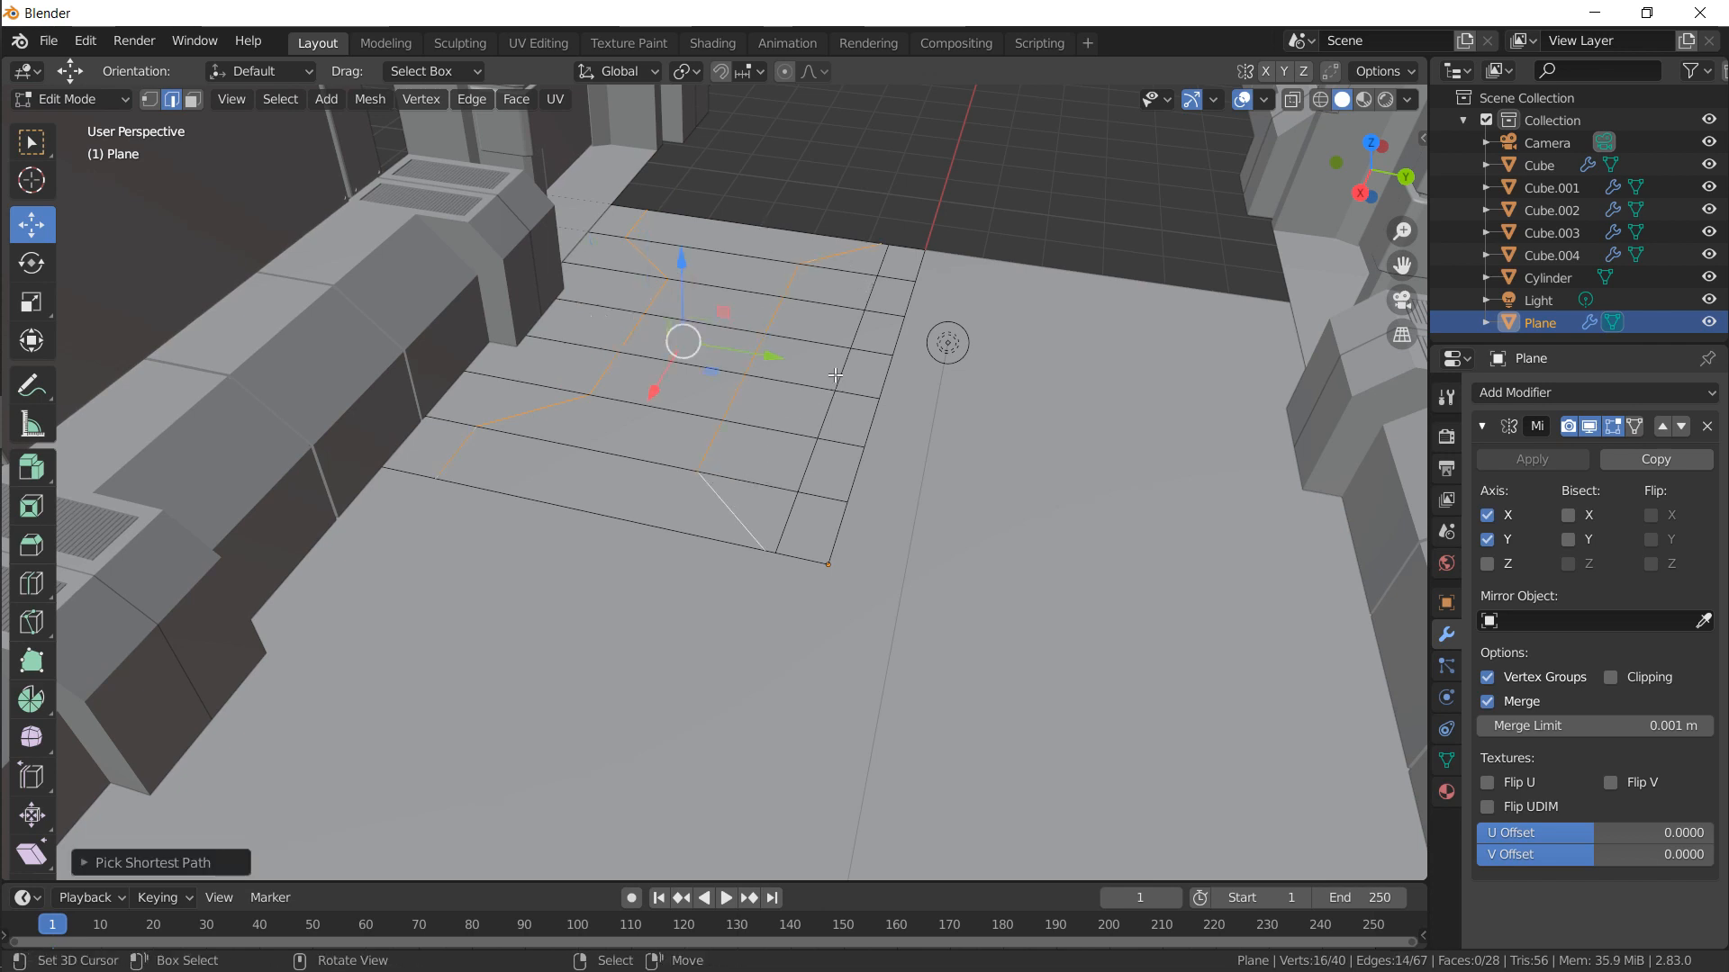
{"action": "middle_click_drag", "start_coordinate": [835, 374], "coordinate": [835, 375]}
{"action": "key", "text": "ctrl+b"}
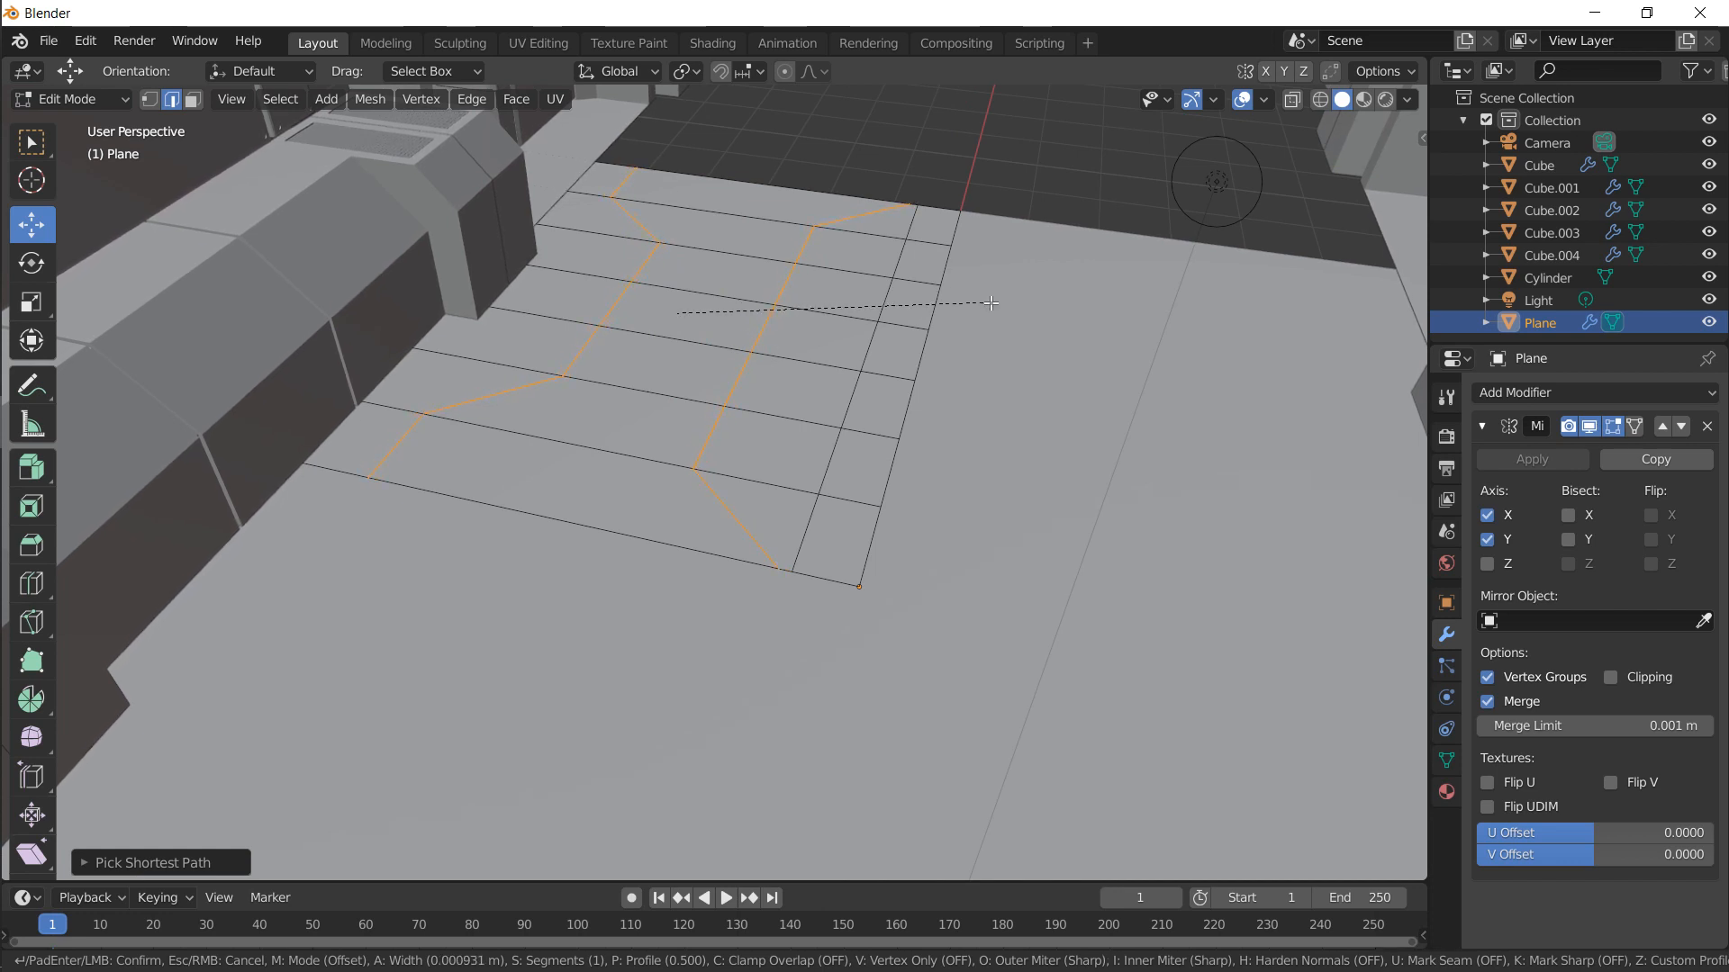
{"action": "left_click", "coordinate": [997, 304]}
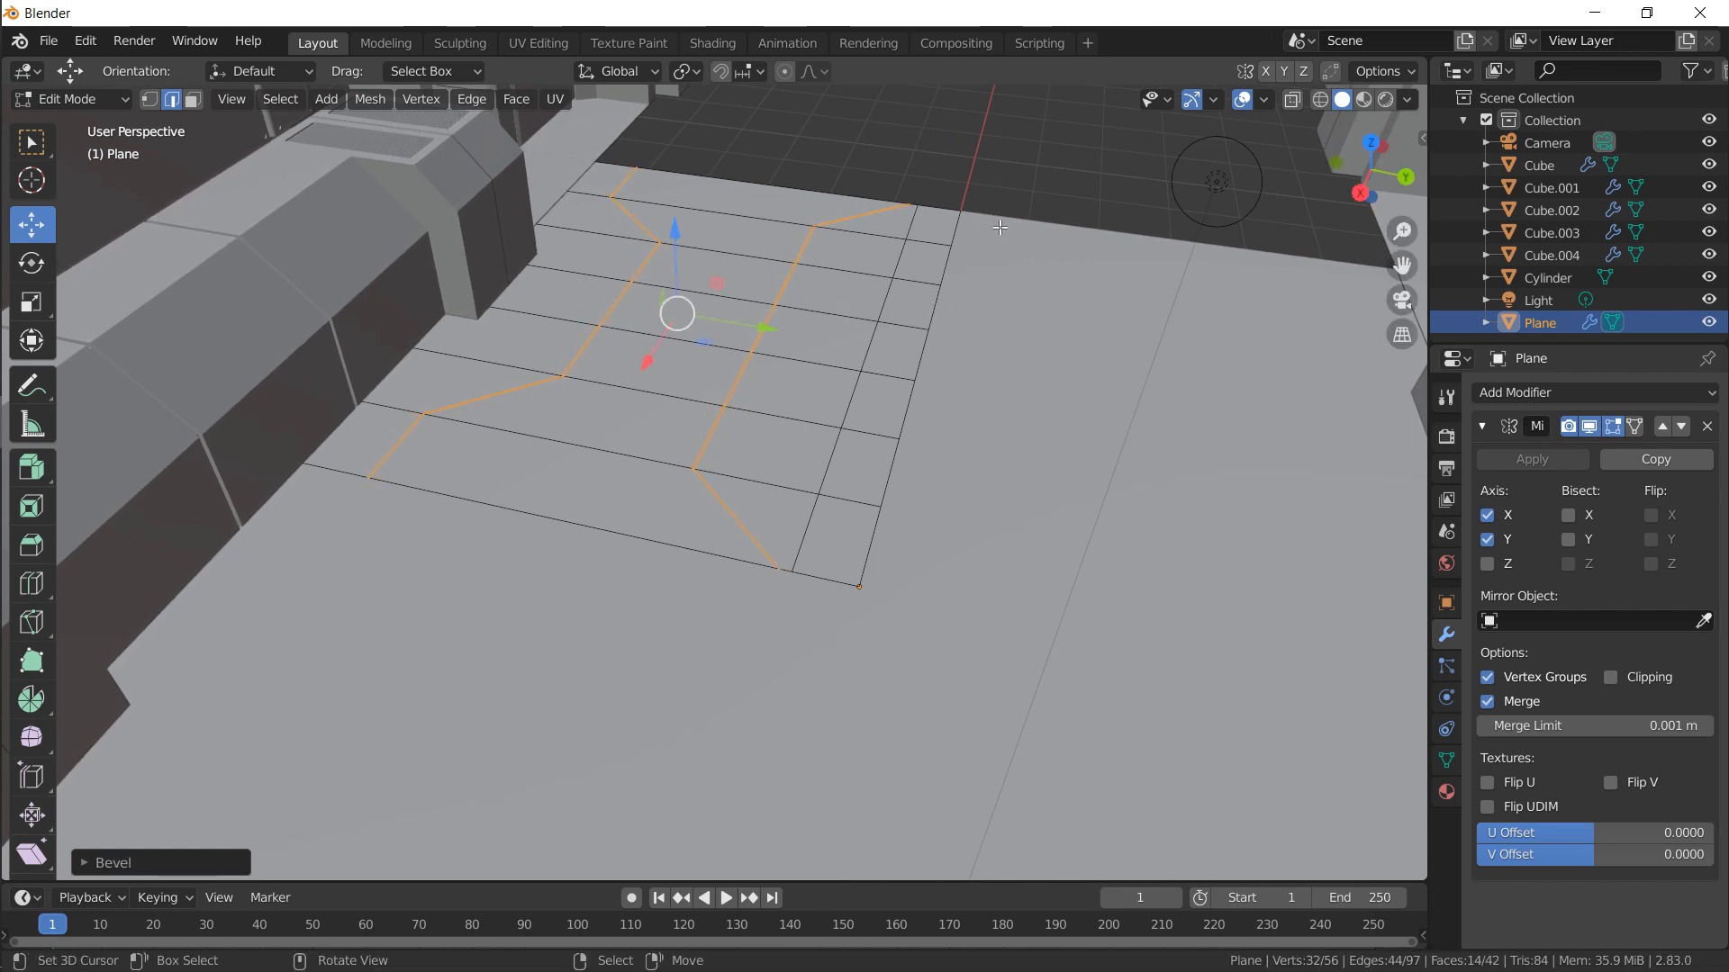
{"action": "key", "text": "e"}
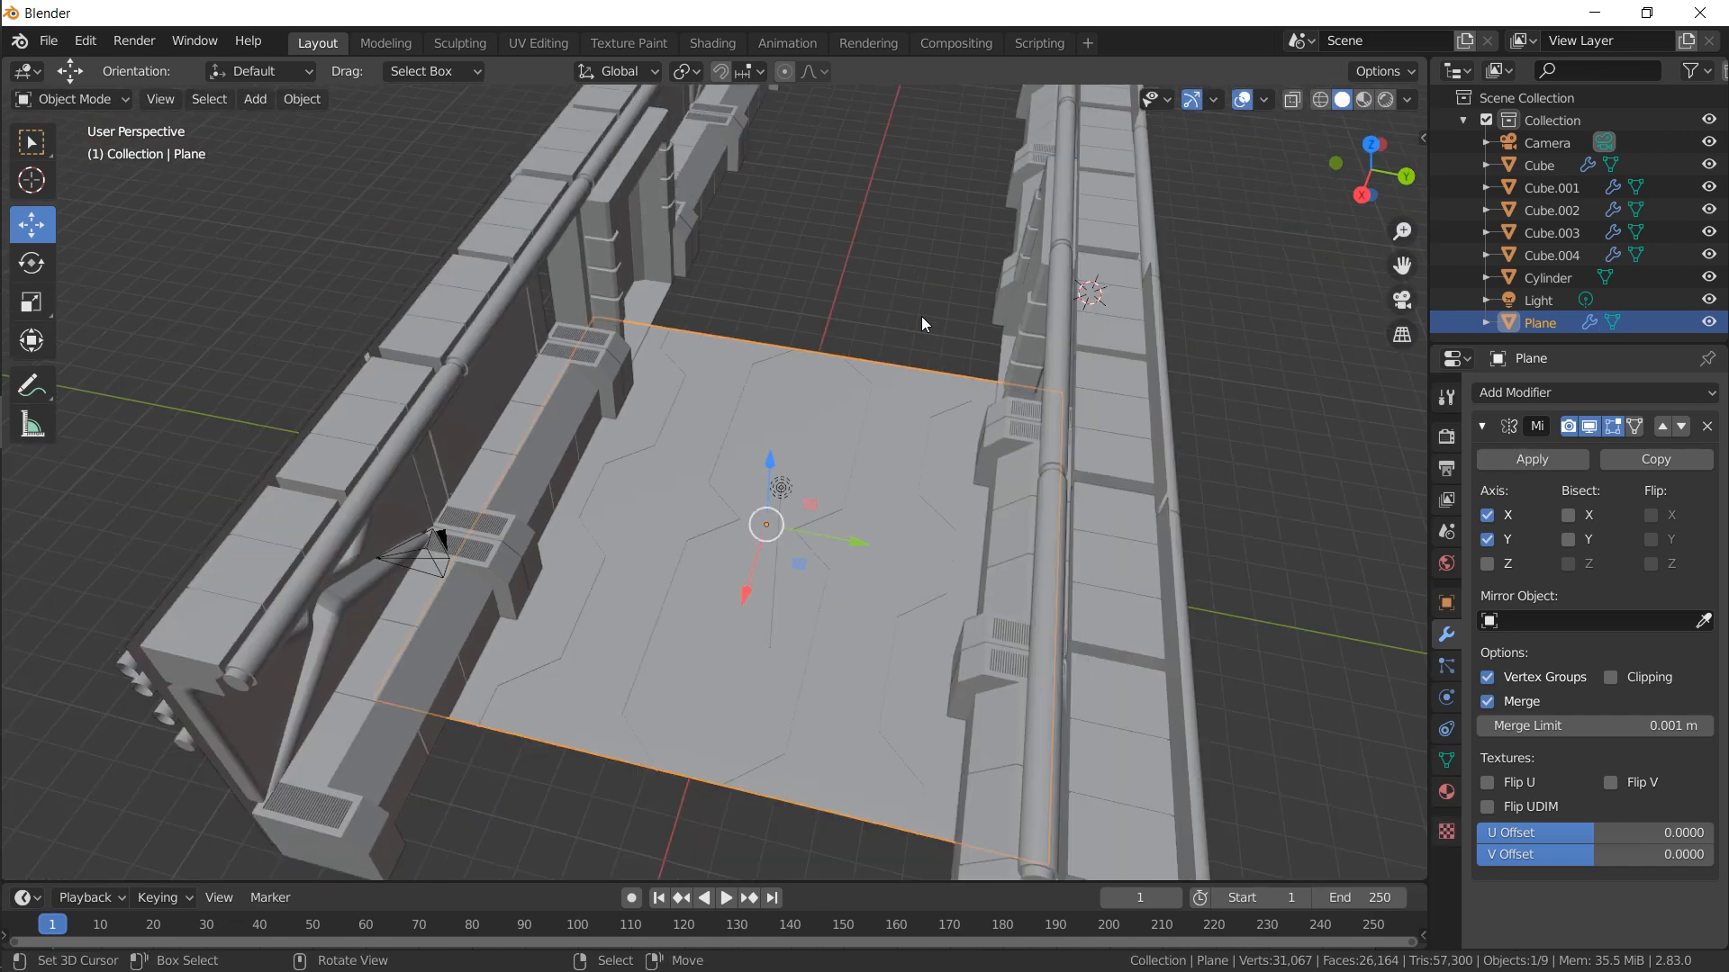
Undo the bevel and extrusion on the floor's two zigzag edge paths
{"action": "middle_click_drag", "start_coordinate": [922, 316], "coordinate": [756, 511]}
{"action": "scroll", "coordinate": [756, 512], "scroll_direction": "up", "scroll_amount": 4}
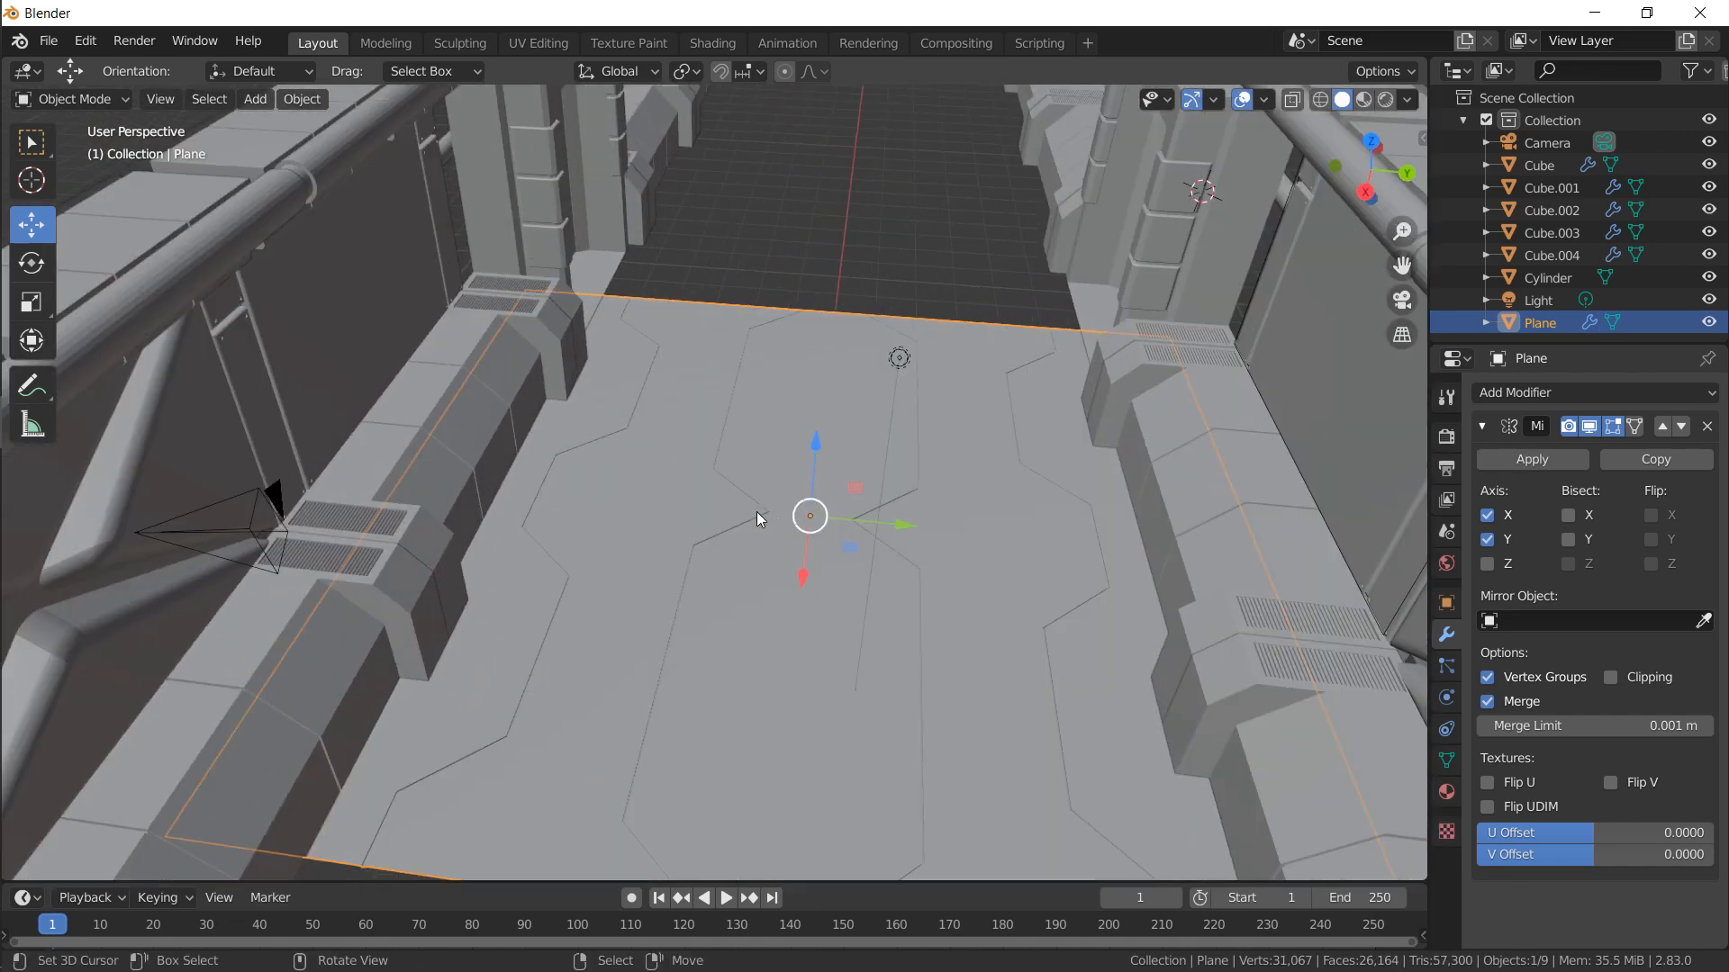
{"action": "key", "text": "Tab"}
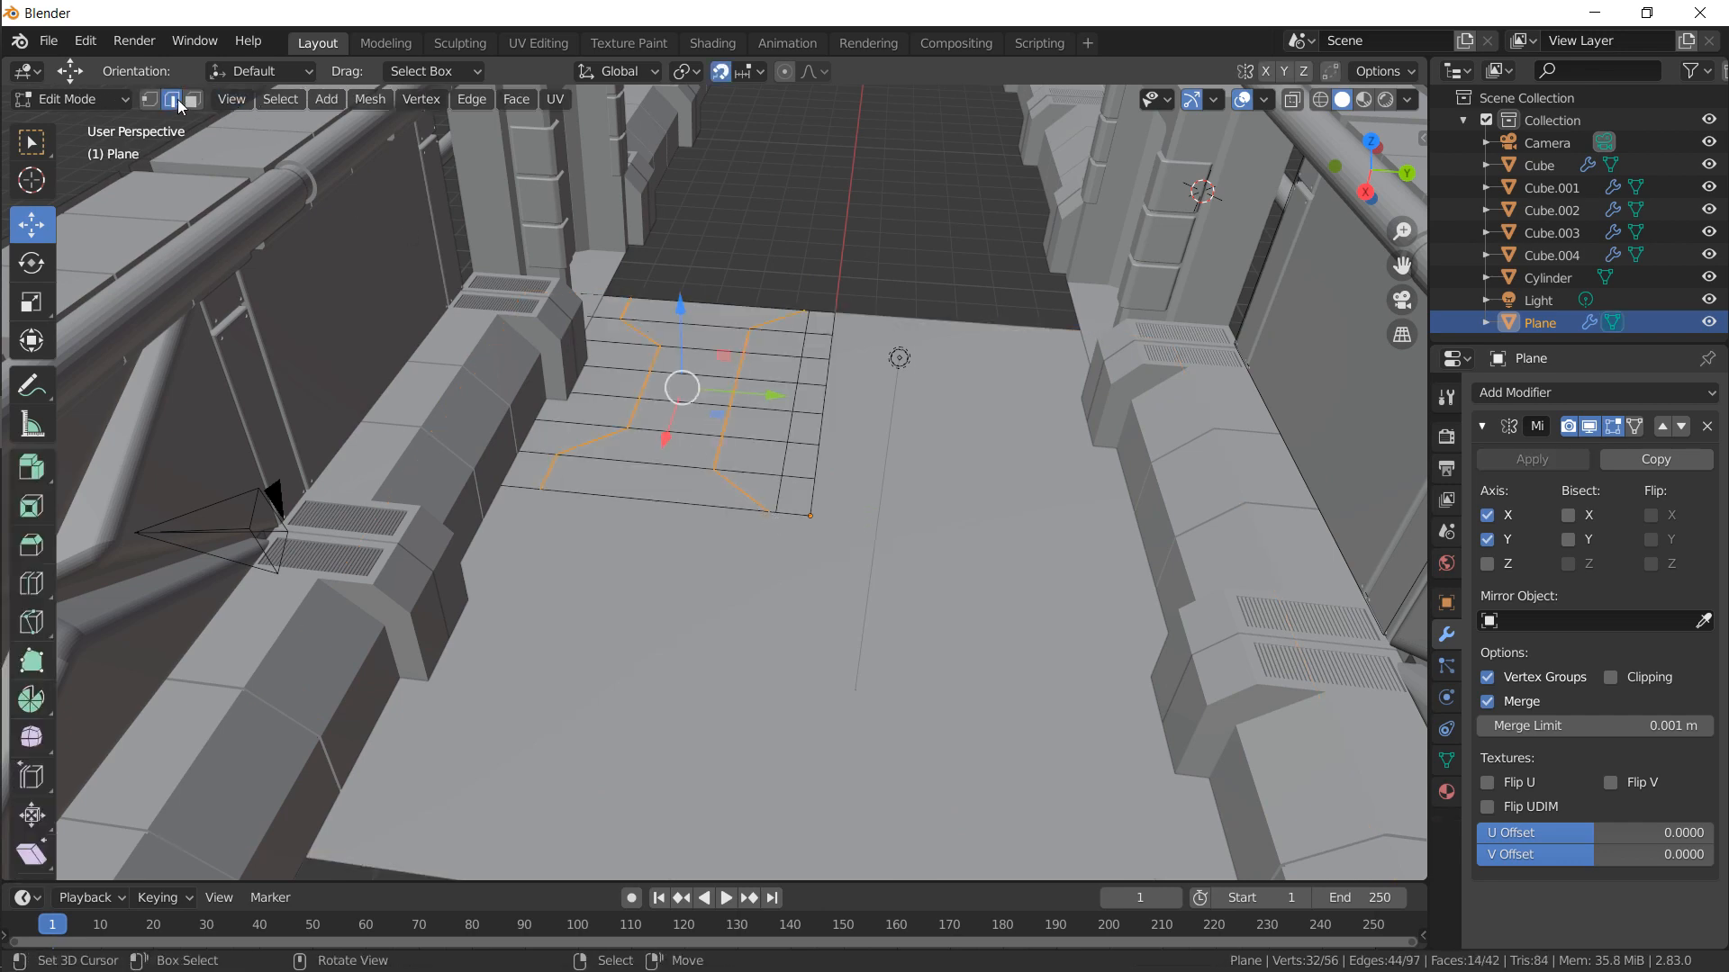
{"action": "key", "text": "ctrl+z"}
{"action": "scroll", "coordinate": [470, 396], "scroll_direction": "up", "scroll_amount": 2}
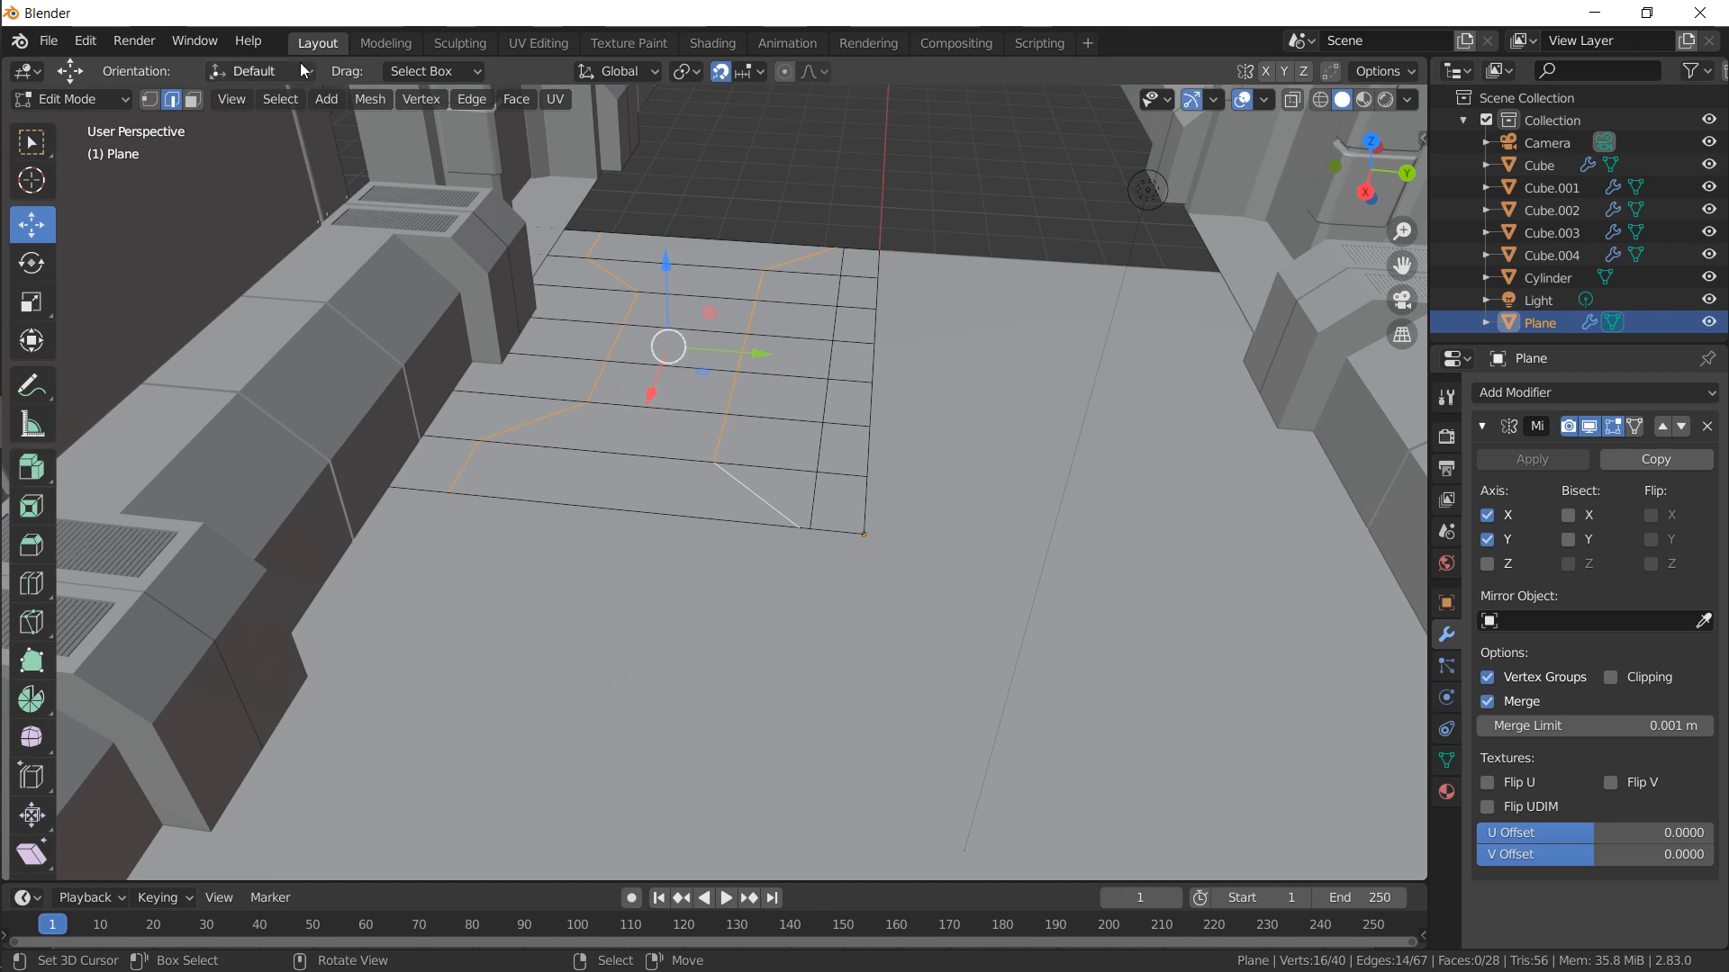
Snap the 3D cursor to the inner zigzag loop's bend vertex nearest the floor's middle and use the cursor as transform pivot
{"action": "left_click", "coordinate": [149, 99]}
{"action": "left_click", "coordinate": [798, 529]}
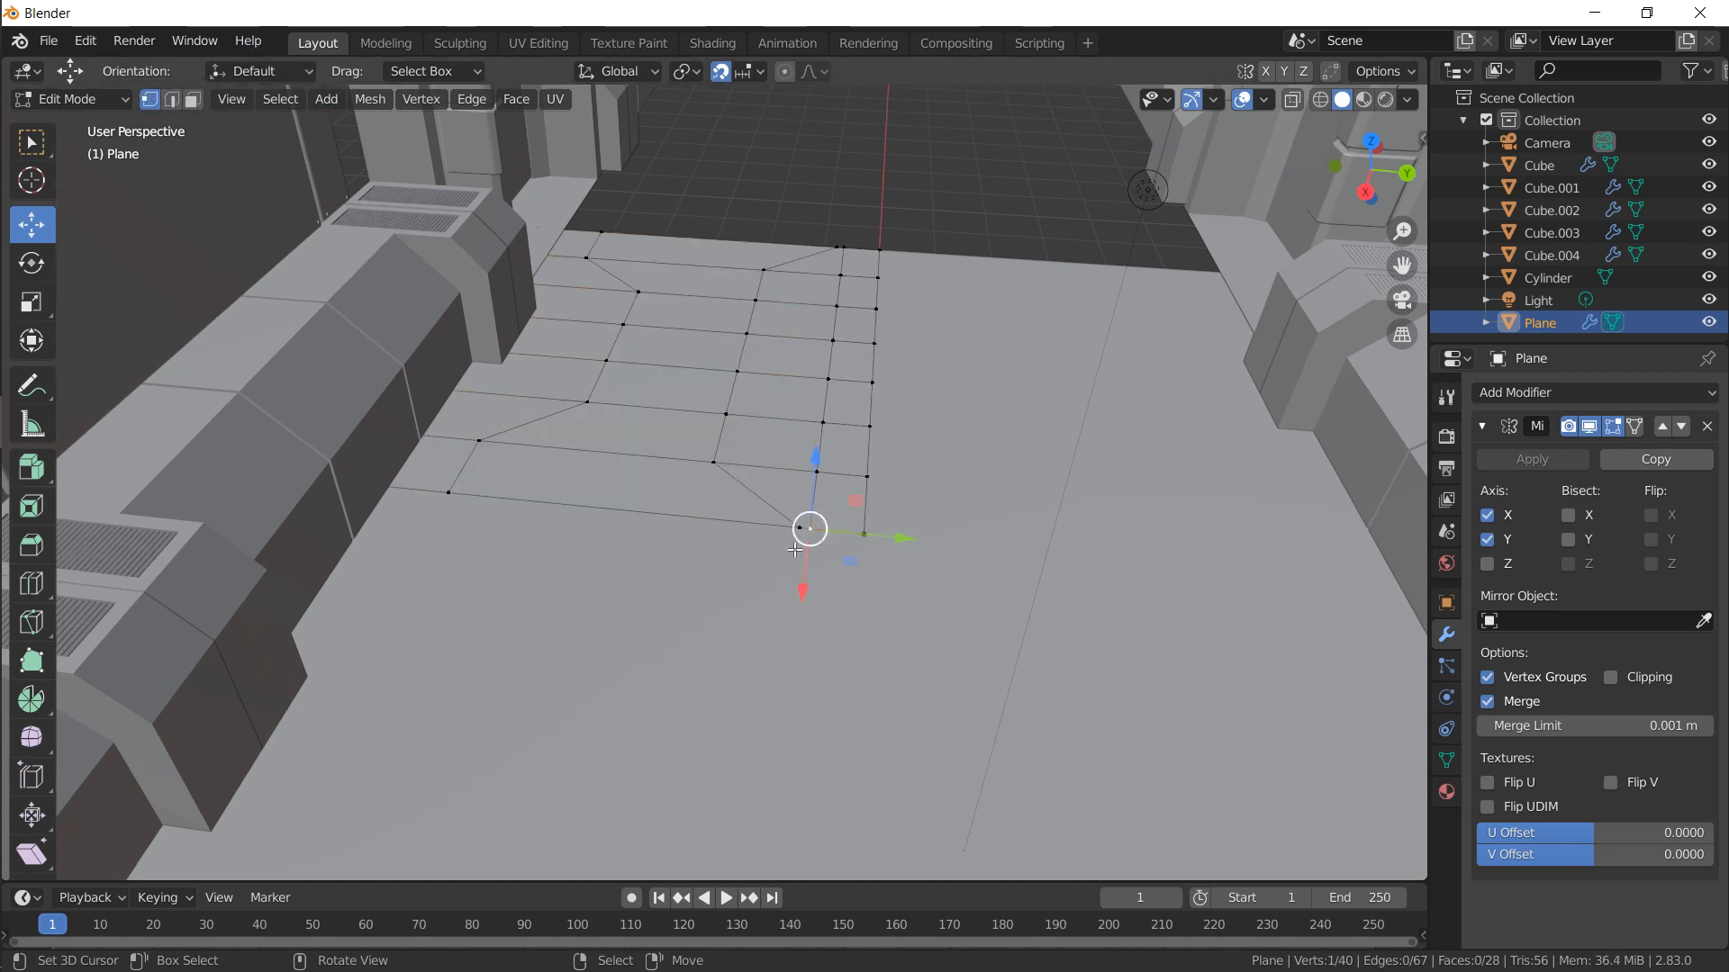
{"action": "scroll", "coordinate": [786, 523], "scroll_direction": "up", "scroll_amount": 3}
{"action": "left_click", "coordinate": [714, 452]}
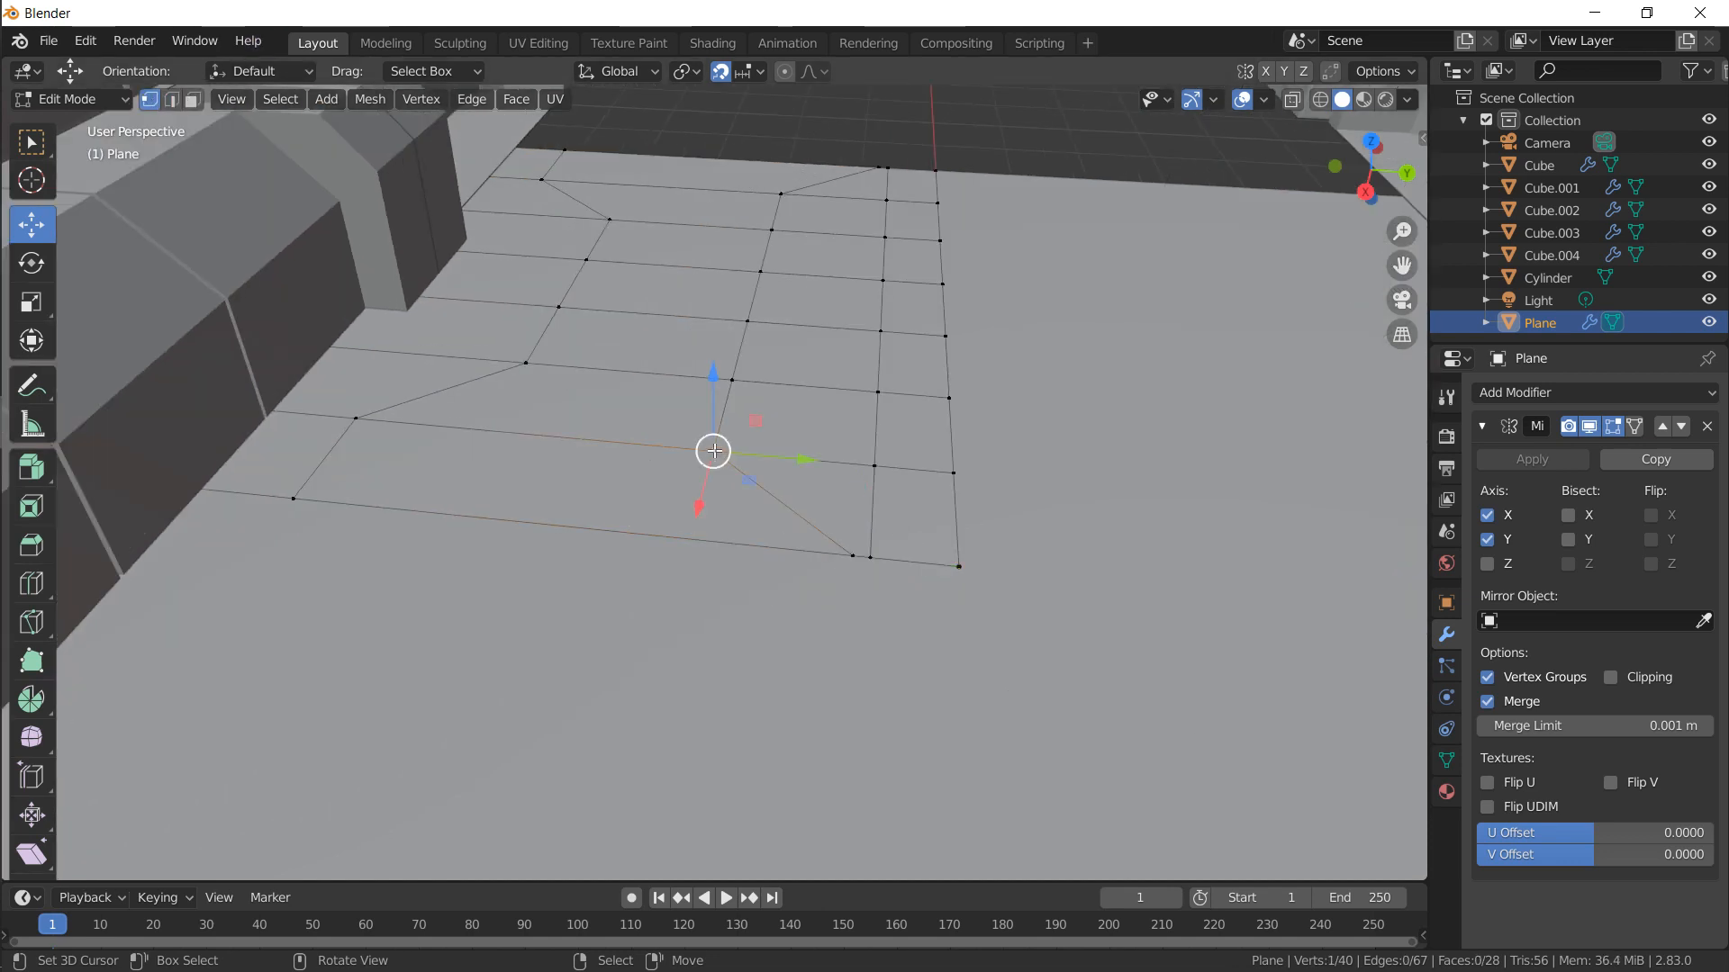
{"action": "key", "text": "shift+s"}
{"action": "key", "text": "shift+s"}
{"action": "left_click", "coordinate": [693, 598]}
{"action": "left_click", "coordinate": [841, 555]}
{"action": "left_click", "coordinate": [686, 71]}
{"action": "left_click", "coordinate": [712, 124]}
Align the inner loop's end vertex at the floor's middle with the 3D cursor by scaling it to 0 along Y
{"action": "key", "text": "s"}
{"action": "key", "text": "x"}
{"action": "key", "text": "y"}
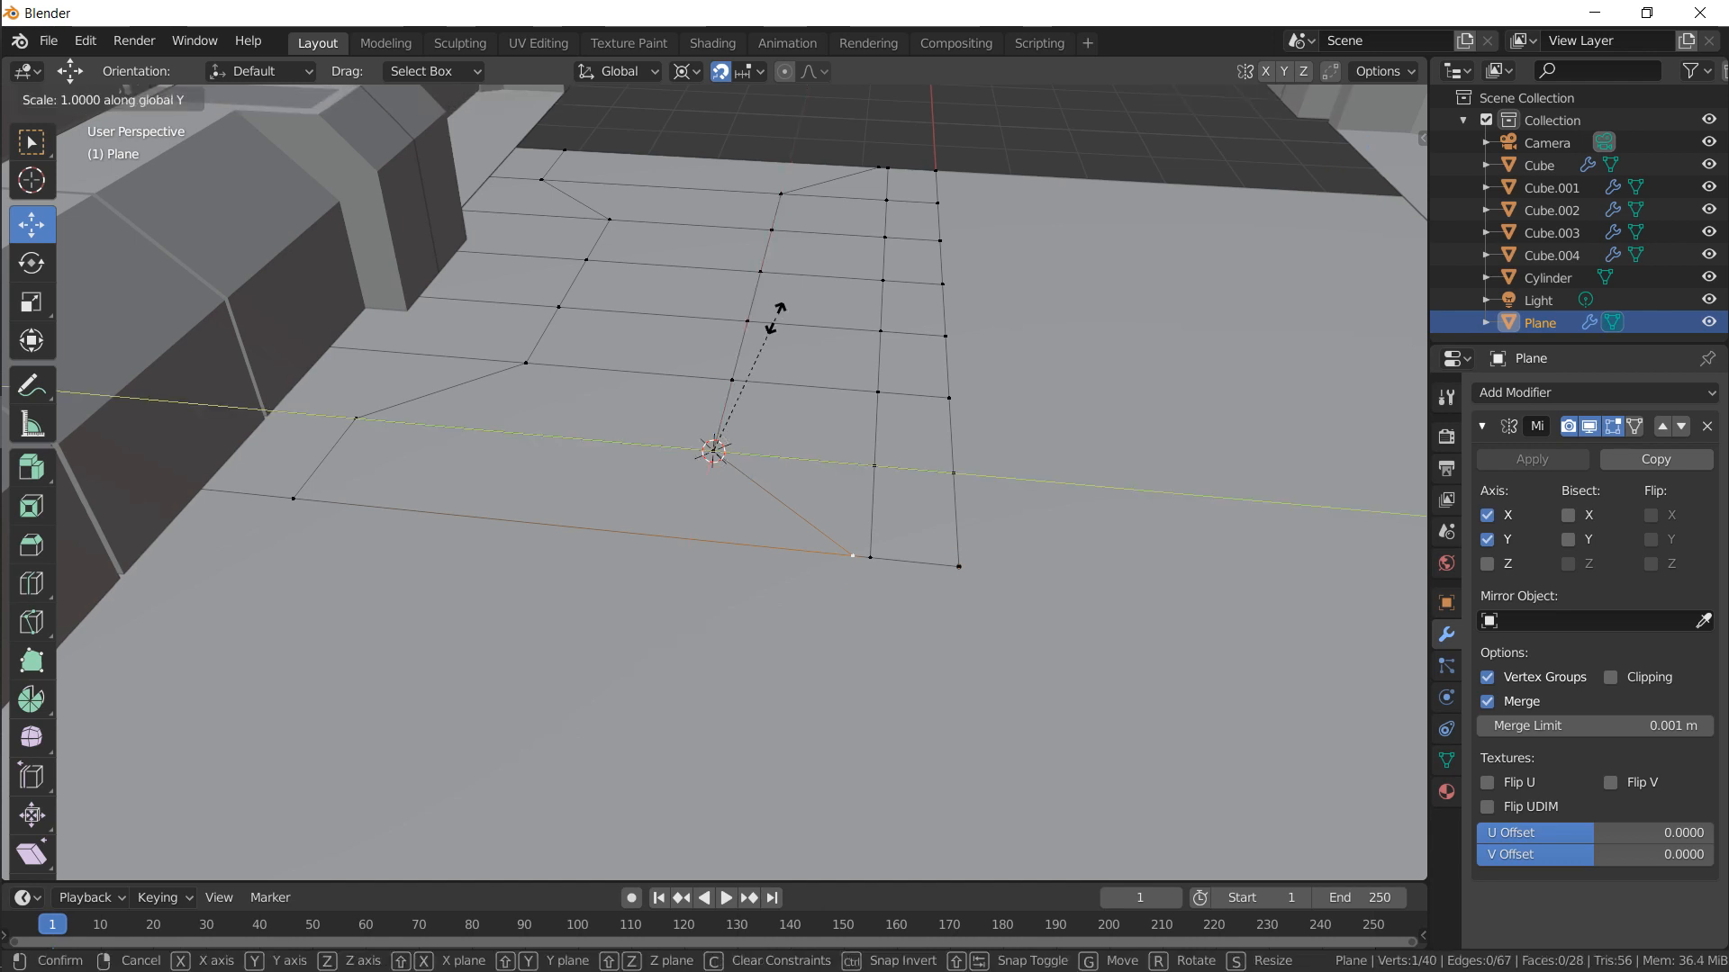
{"action": "key", "text": "0"}
{"action": "key", "text": "Return"}
Align the inner loop's vertex on the floor's outer end with the 3D cursor by scaling it to 0 along Y
{"action": "left_click", "coordinate": [778, 189]}
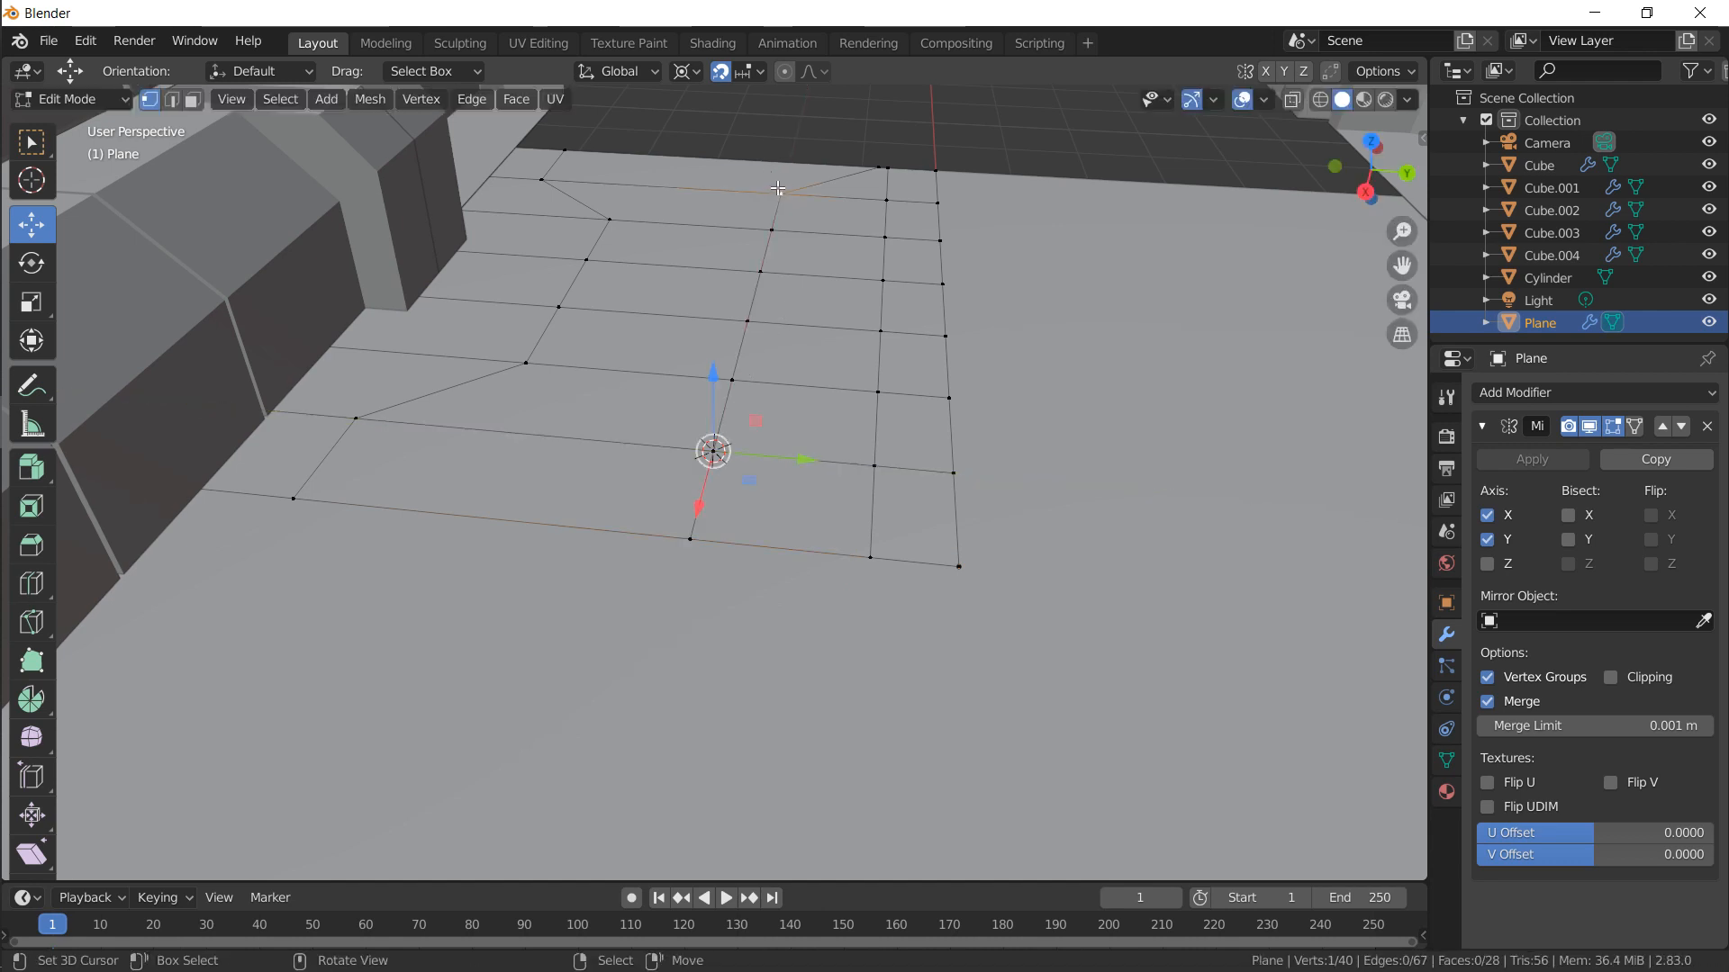
{"action": "key", "text": "s"}
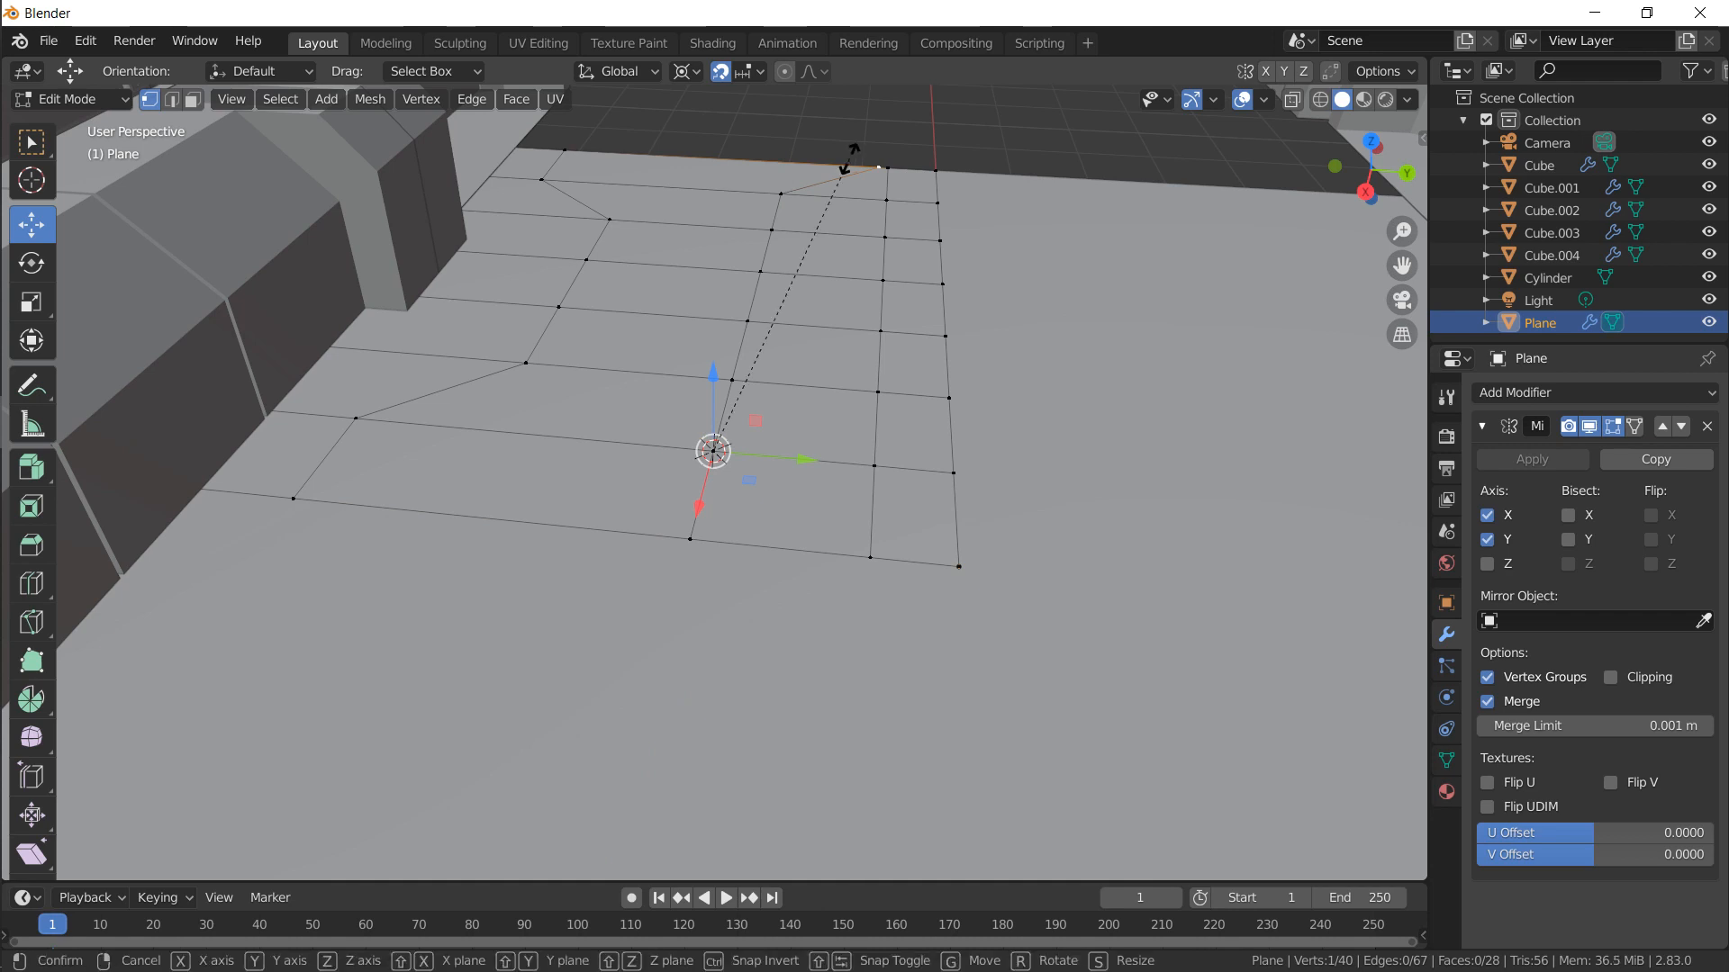
{"action": "key", "text": "x"}
{"action": "key", "text": "y"}
{"action": "key", "text": "0"}
{"action": "key", "text": "Return"}
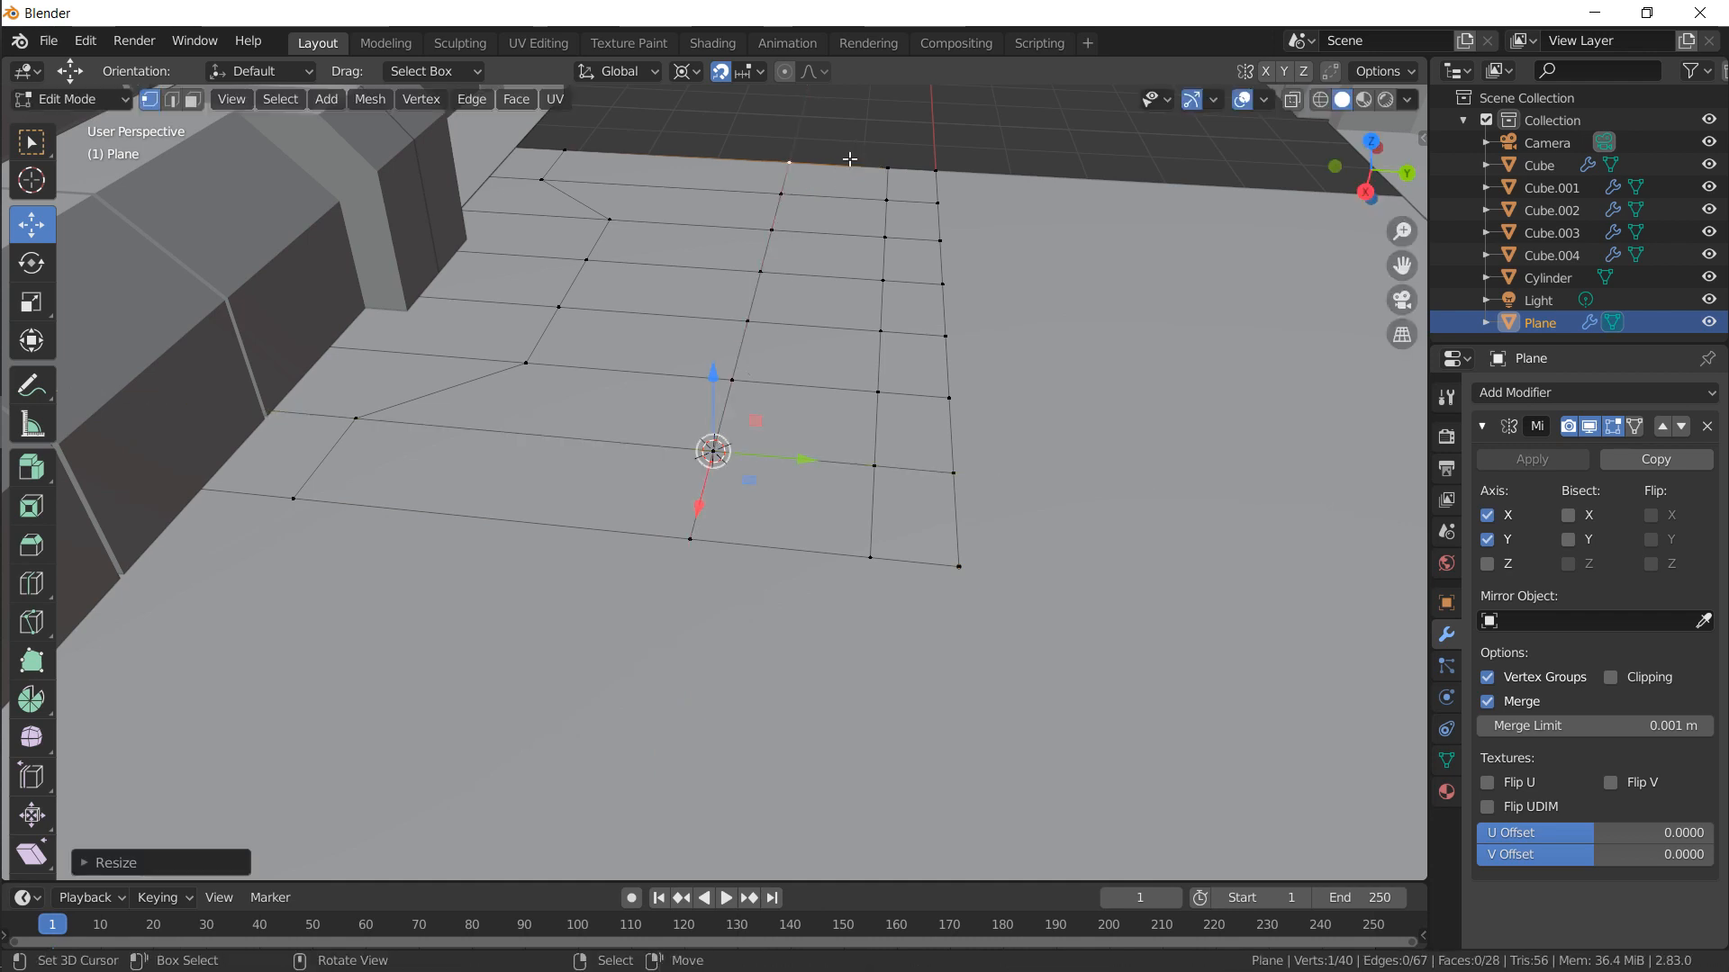
Shift the inner loop's four middle vertices toward the centre line along Y, just short of the straight loop
{"action": "middle_click_drag", "start_coordinate": [846, 160], "coordinate": [798, 167]}
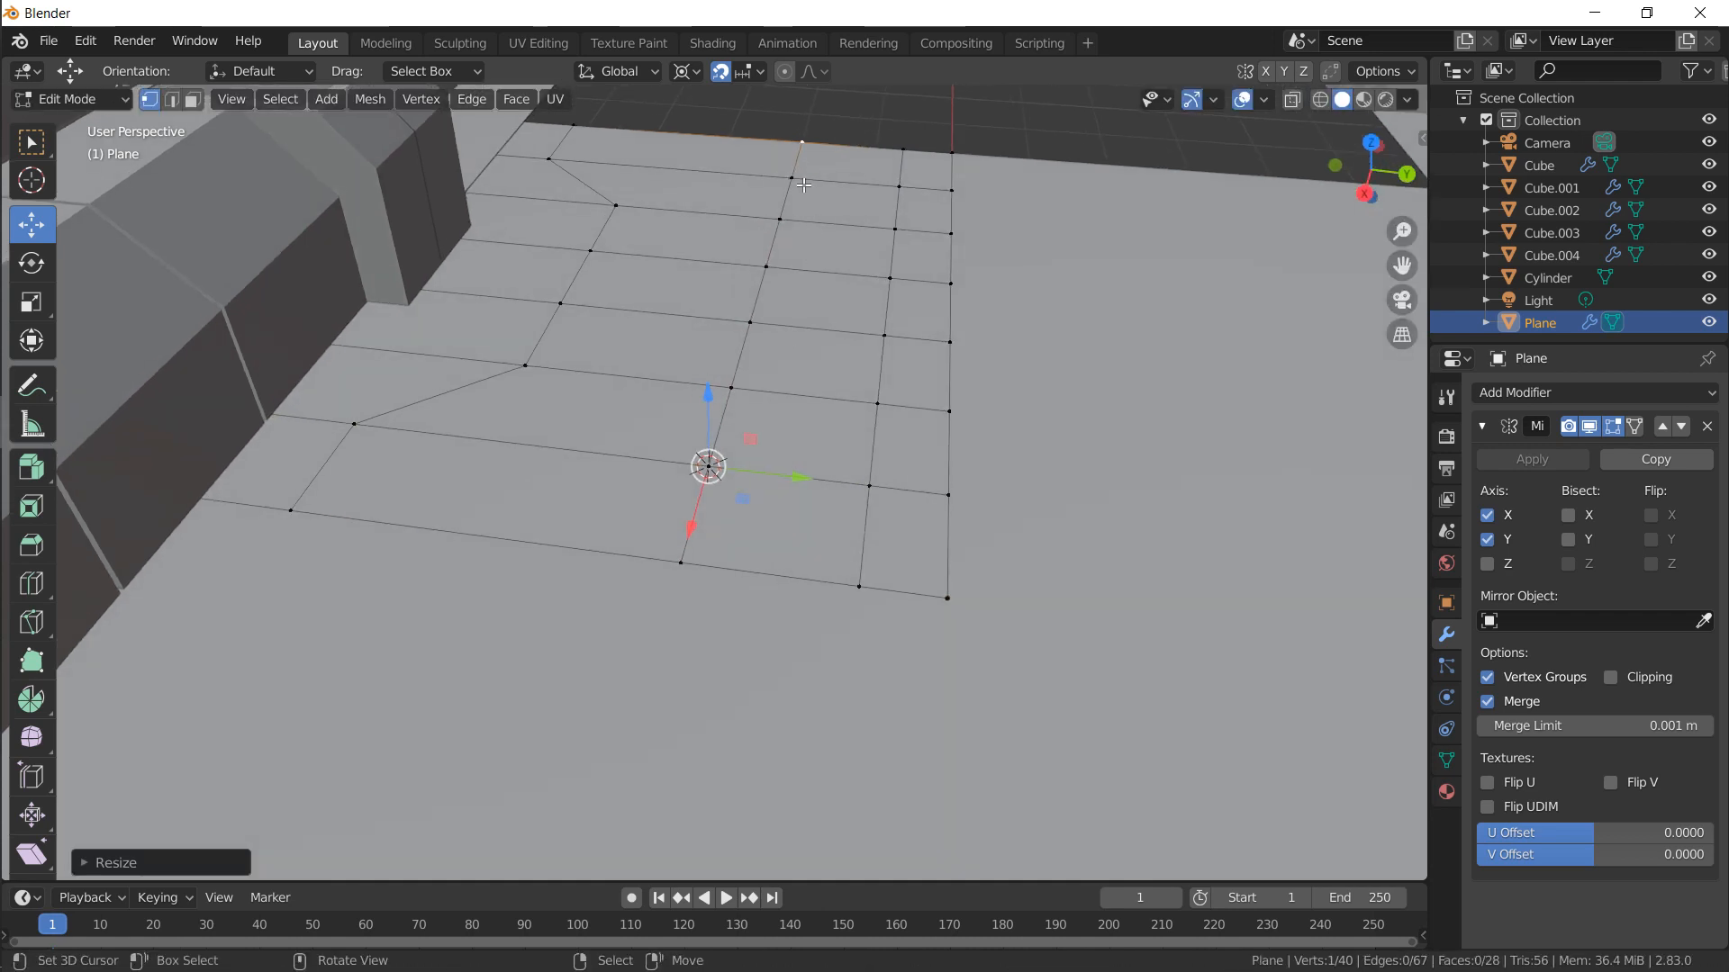
{"action": "right_click", "coordinate": [779, 218]}
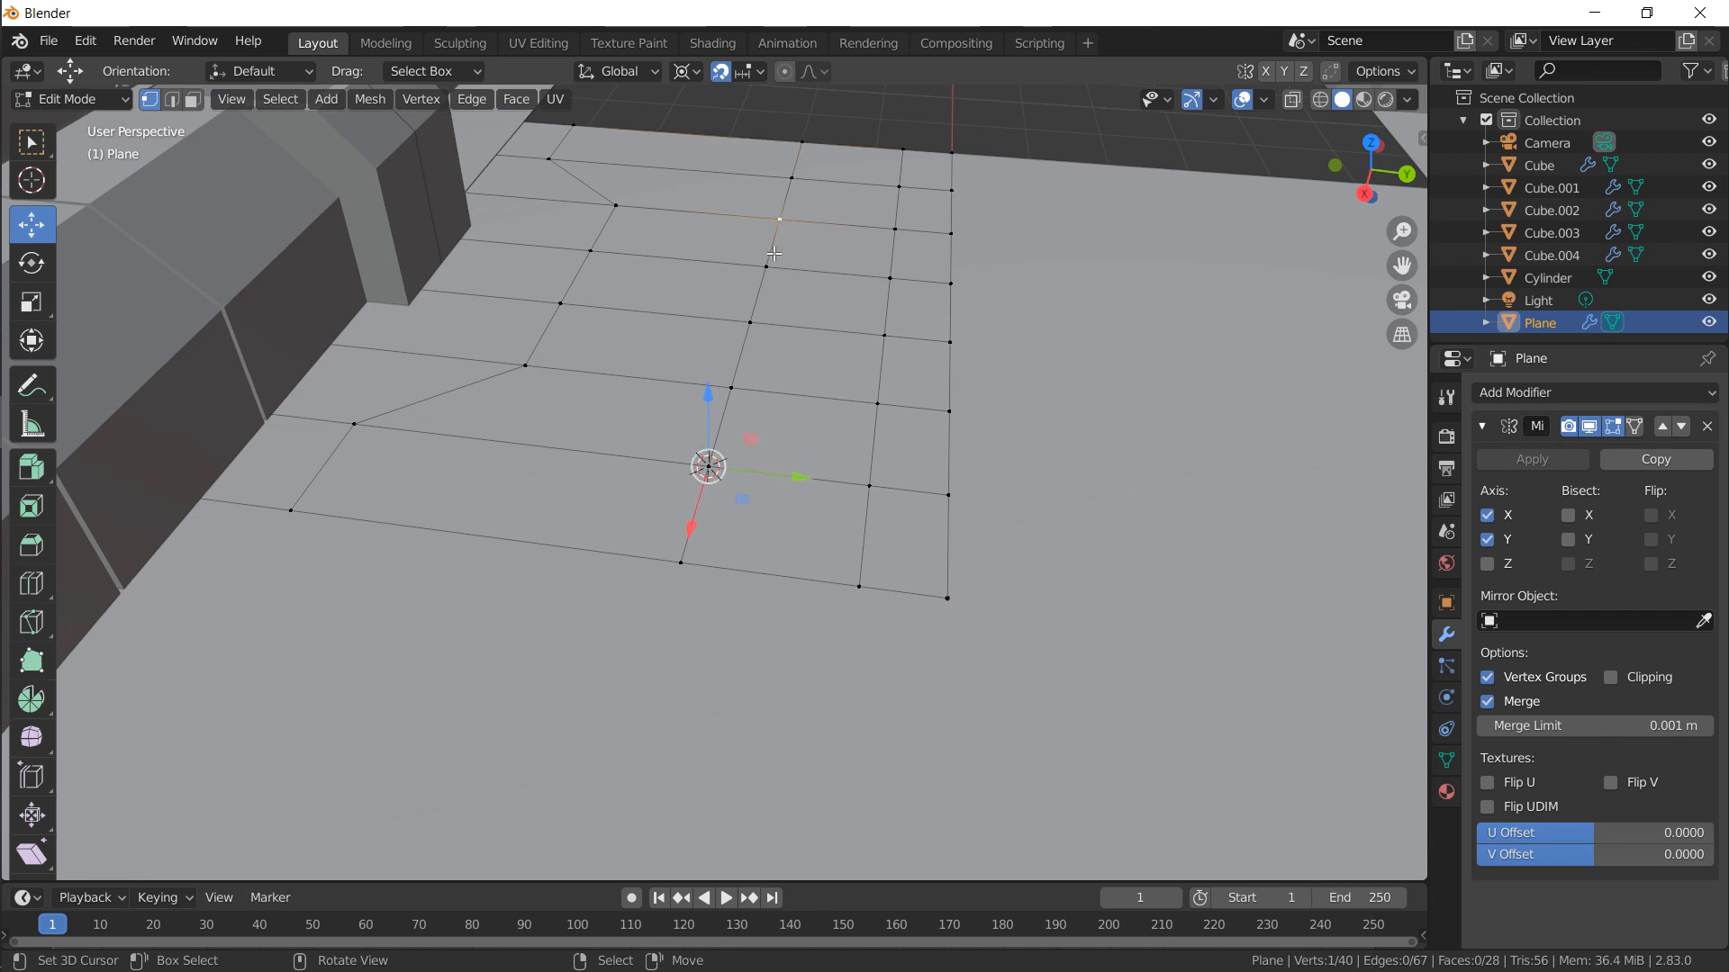
{"action": "right_click", "coordinate": [767, 267], "text": "shift"}
{"action": "right_click", "coordinate": [751, 323], "text": "shift"}
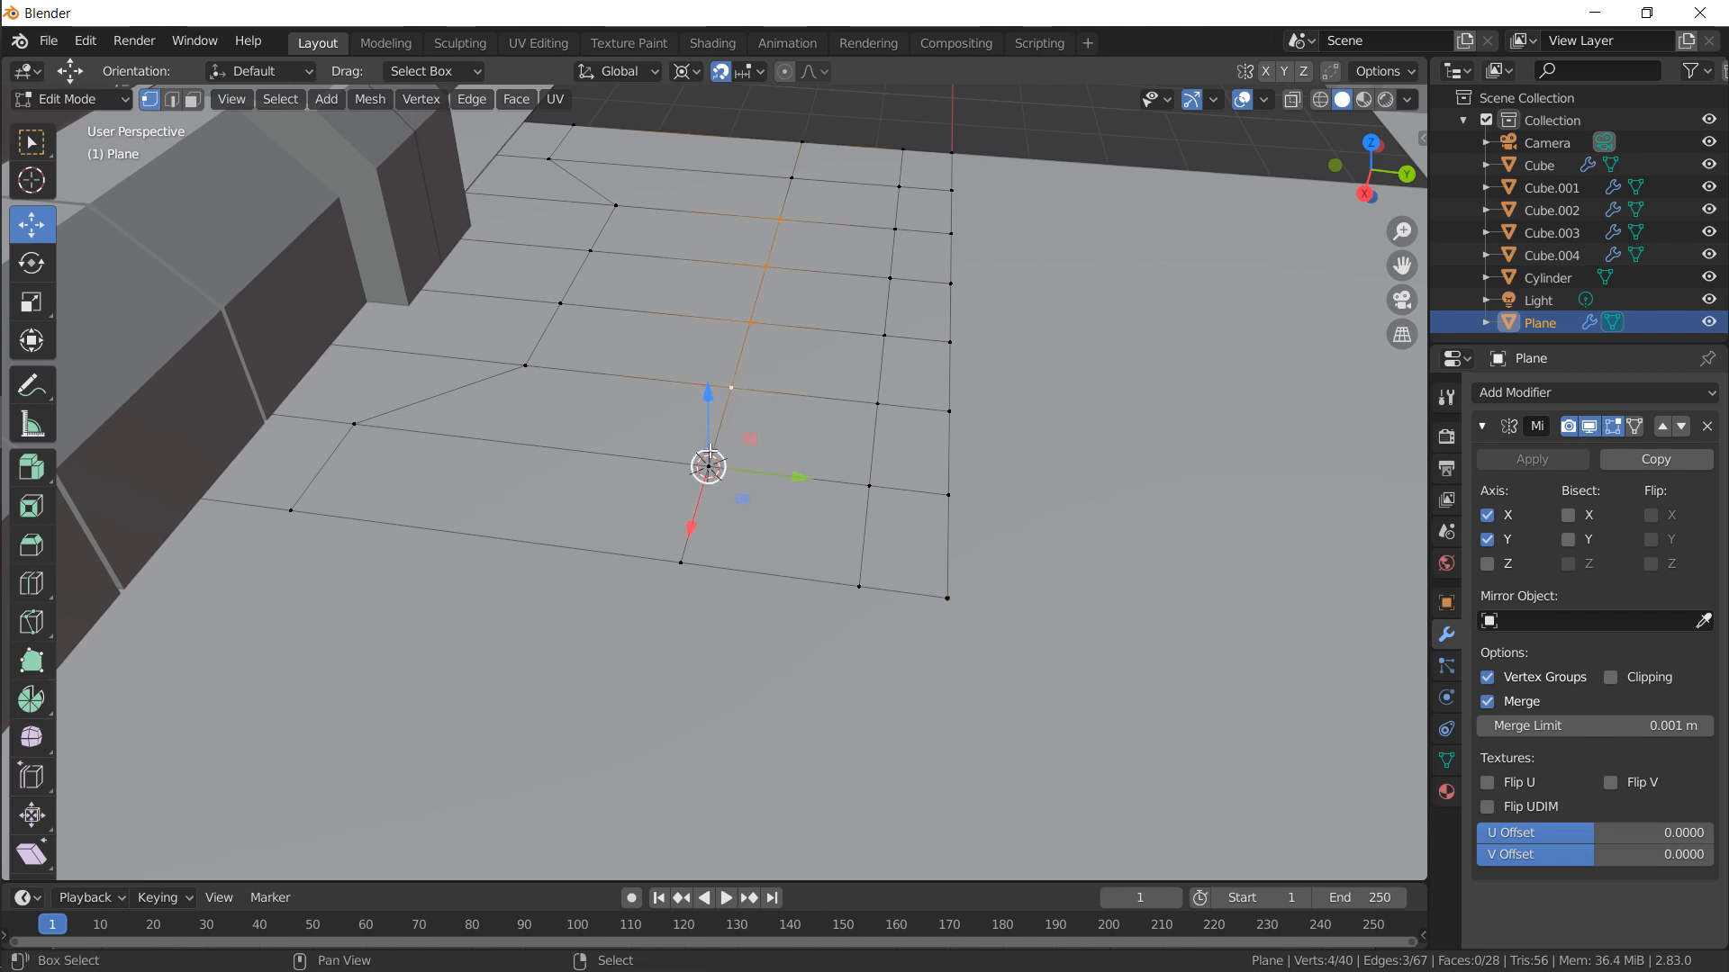
{"action": "left_click_drag", "start_coordinate": [800, 475], "coordinate": [896, 482]}
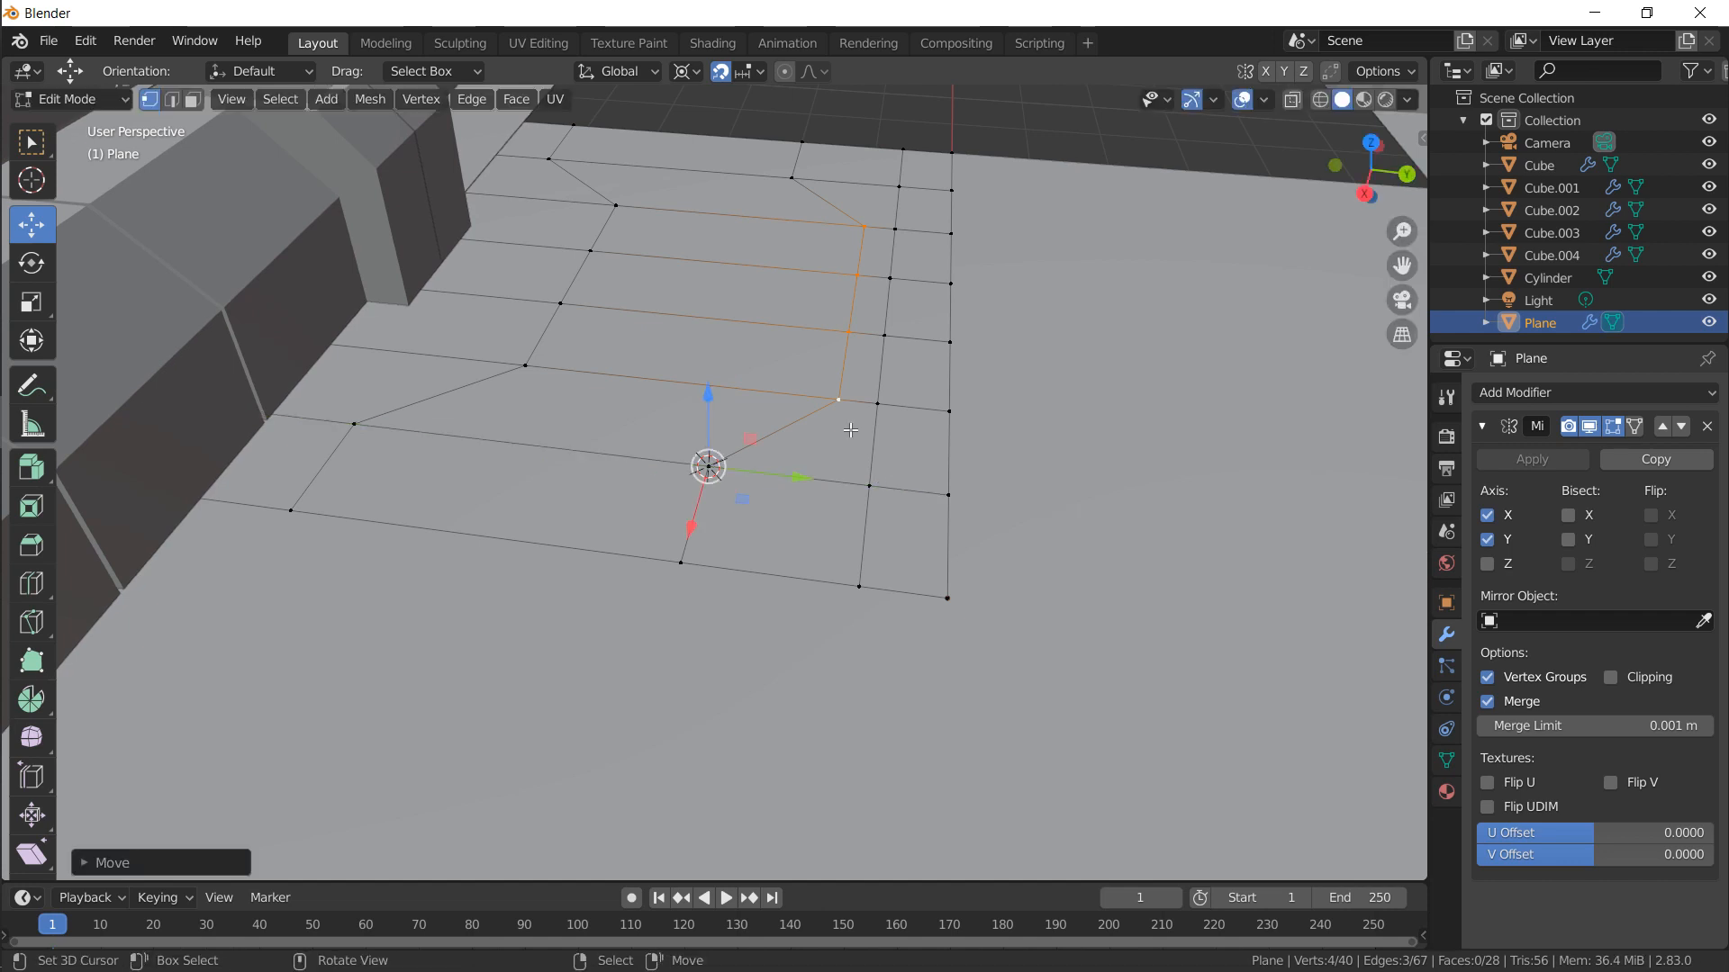
{"action": "middle_click_drag", "start_coordinate": [896, 482], "coordinate": [830, 399]}
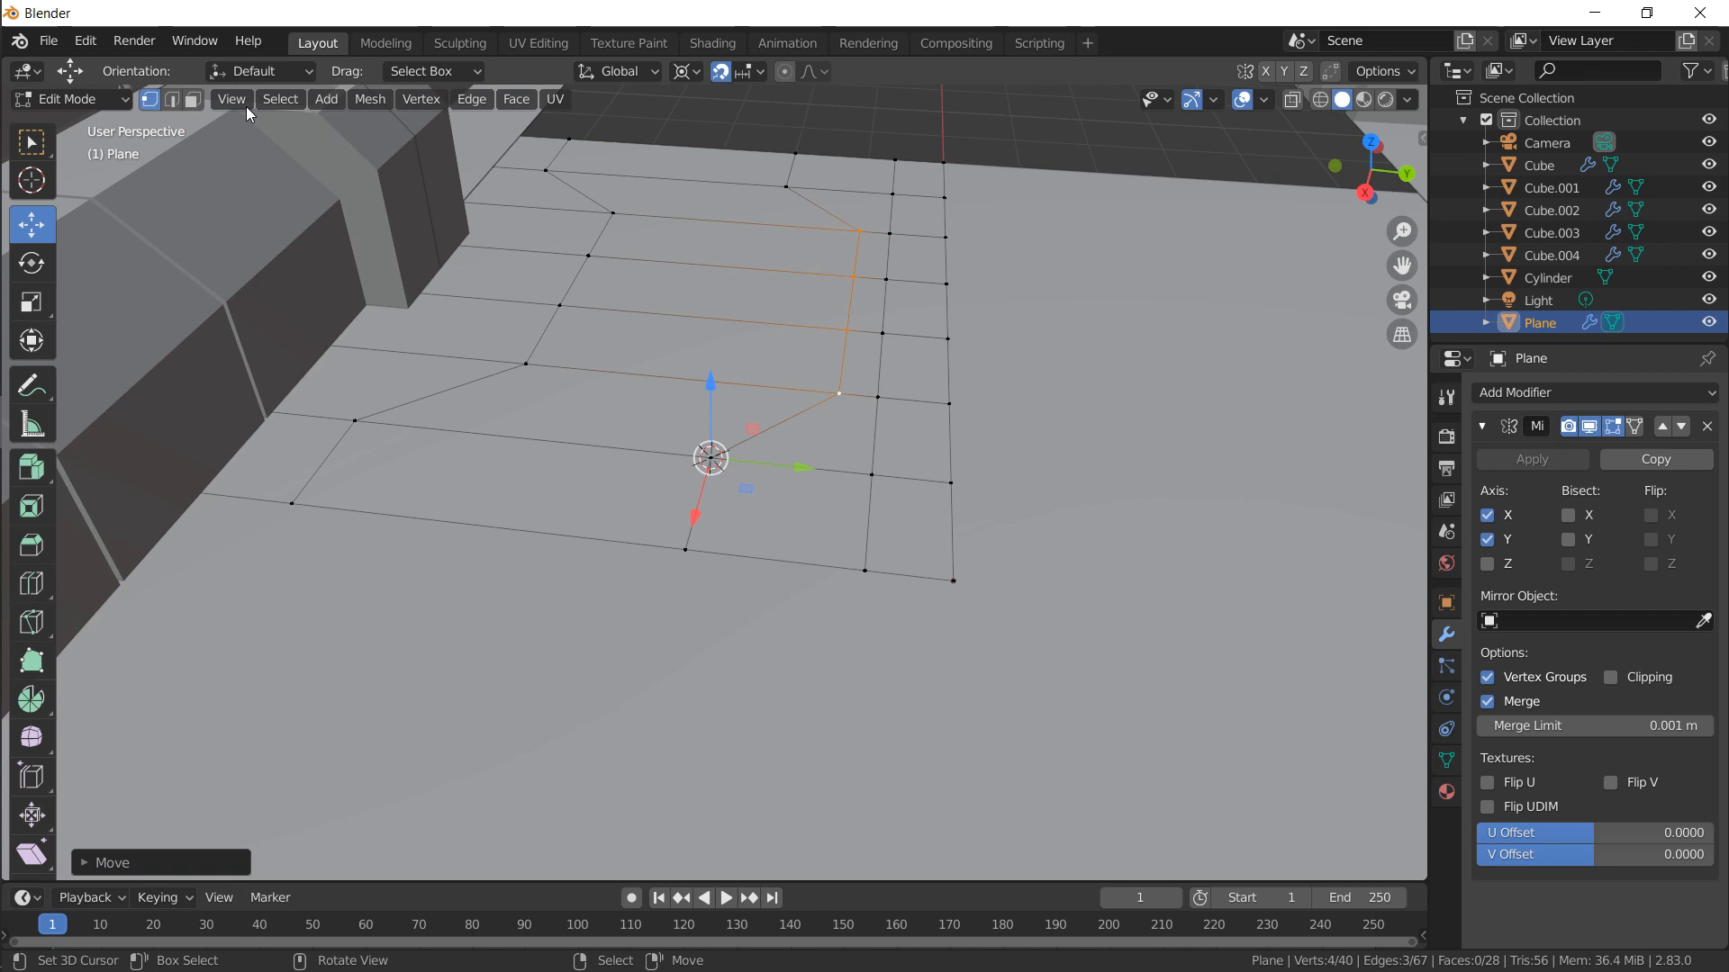
Bevel both zigzag edge paths and the straight loop beside the centre line into narrow strips, with snapping turned off
{"action": "left_click", "coordinate": [171, 100]}
{"action": "right_click", "coordinate": [541, 152]}
{"action": "right_click", "coordinate": [555, 169]}
{"action": "right_click", "coordinate": [555, 163]}
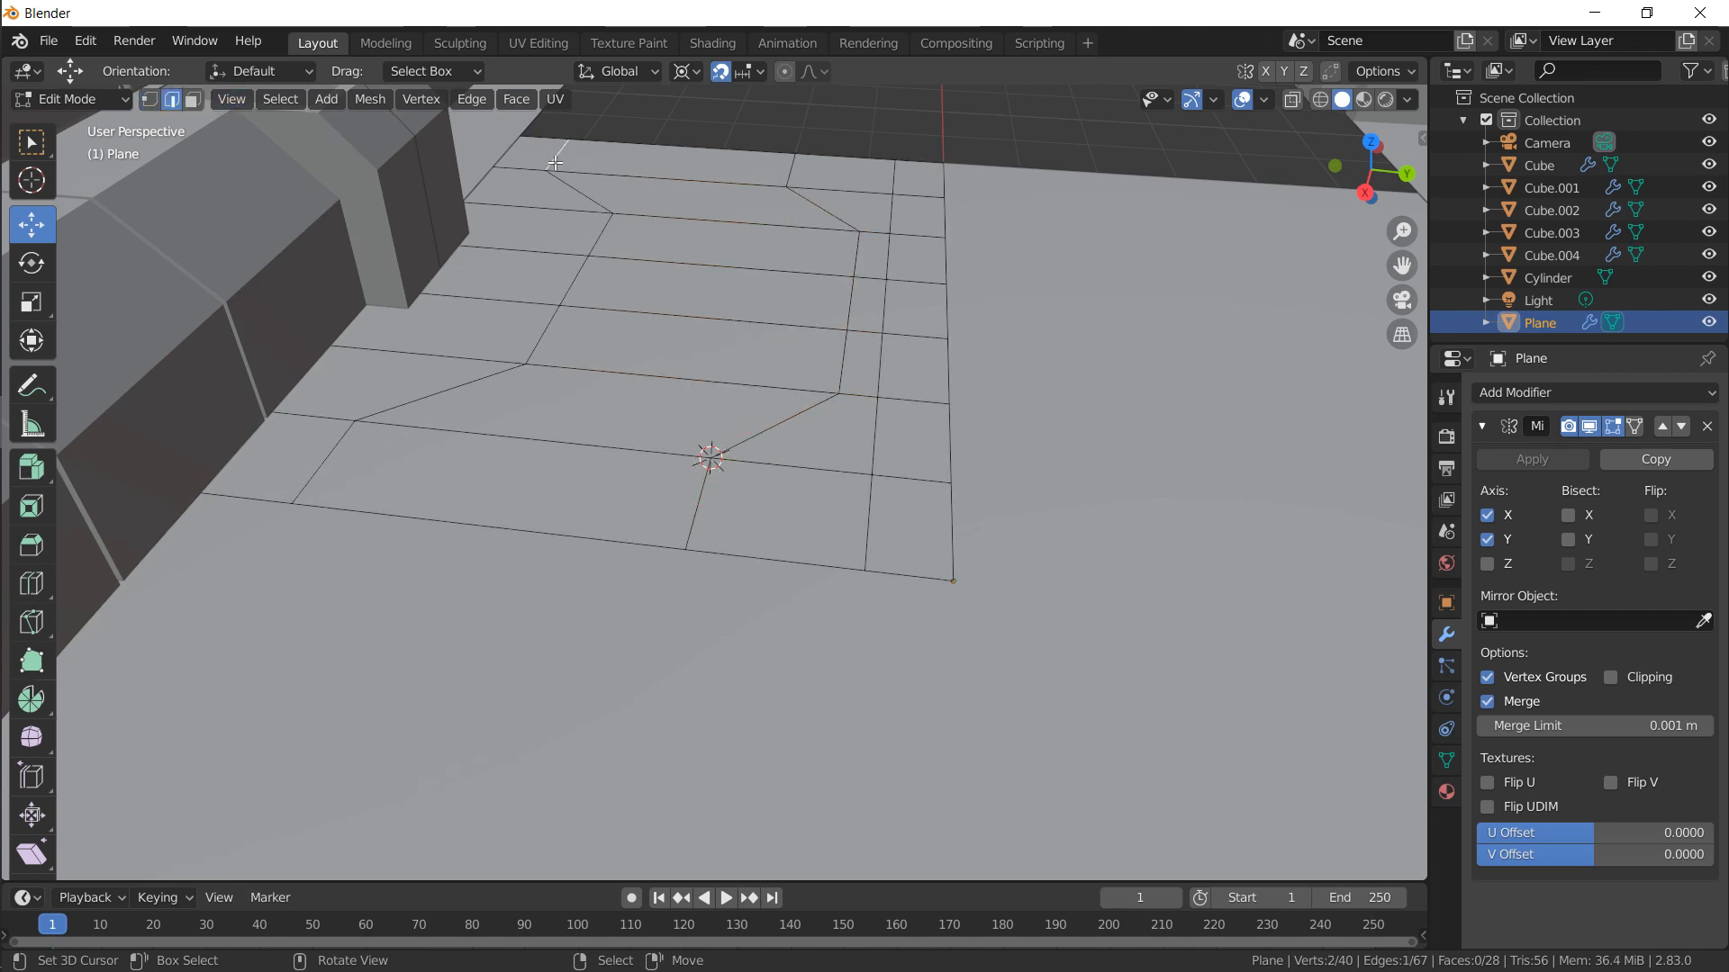
{"action": "right_click", "coordinate": [321, 470], "text": "alt+shift"}
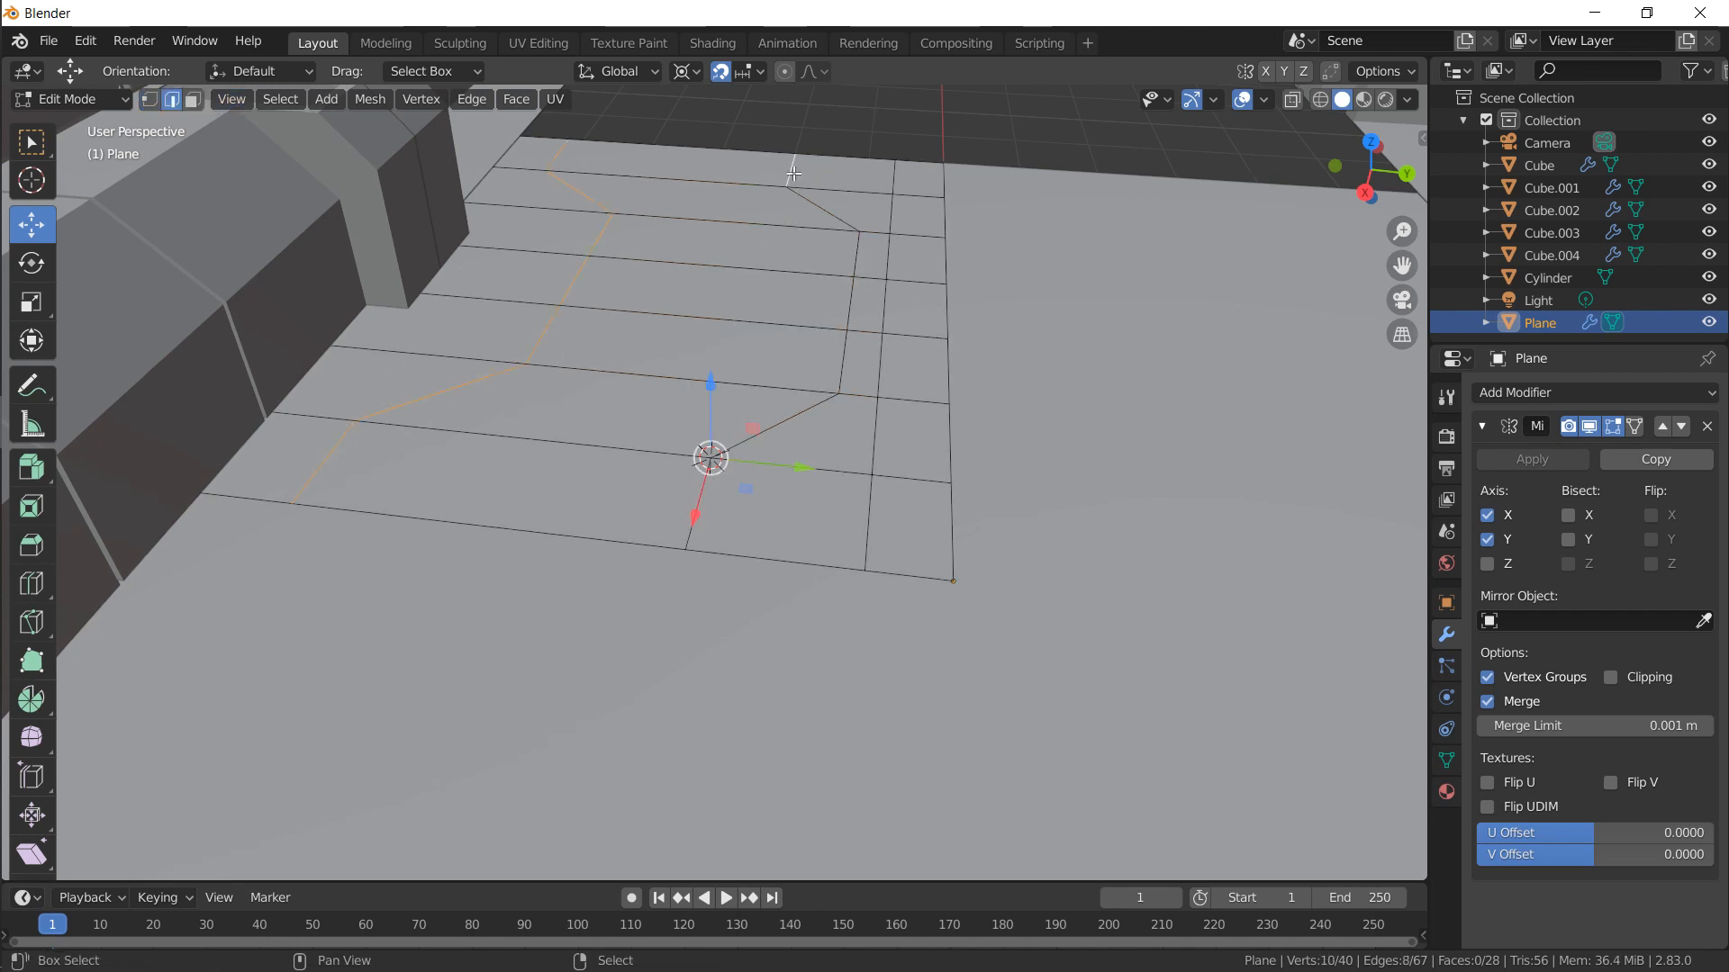
{"action": "right_click", "coordinate": [793, 173], "text": "shift"}
{"action": "right_click", "coordinate": [700, 502], "text": "ctrl"}
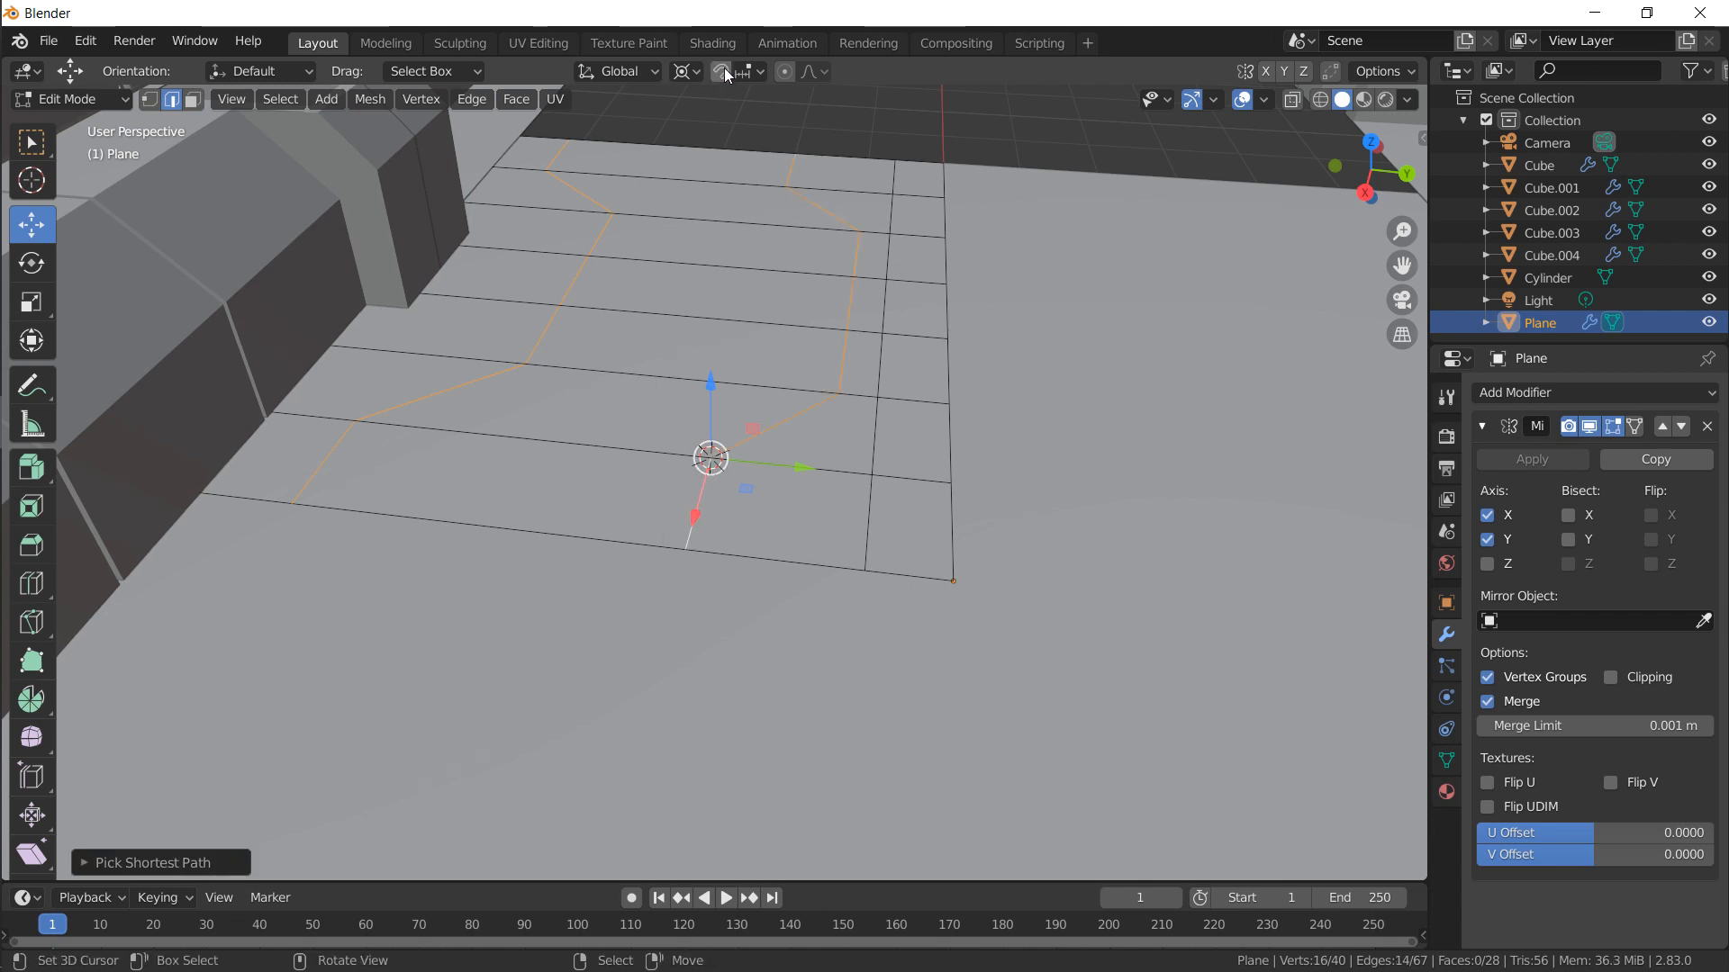
{"action": "right_click", "coordinate": [894, 179], "text": "shift"}
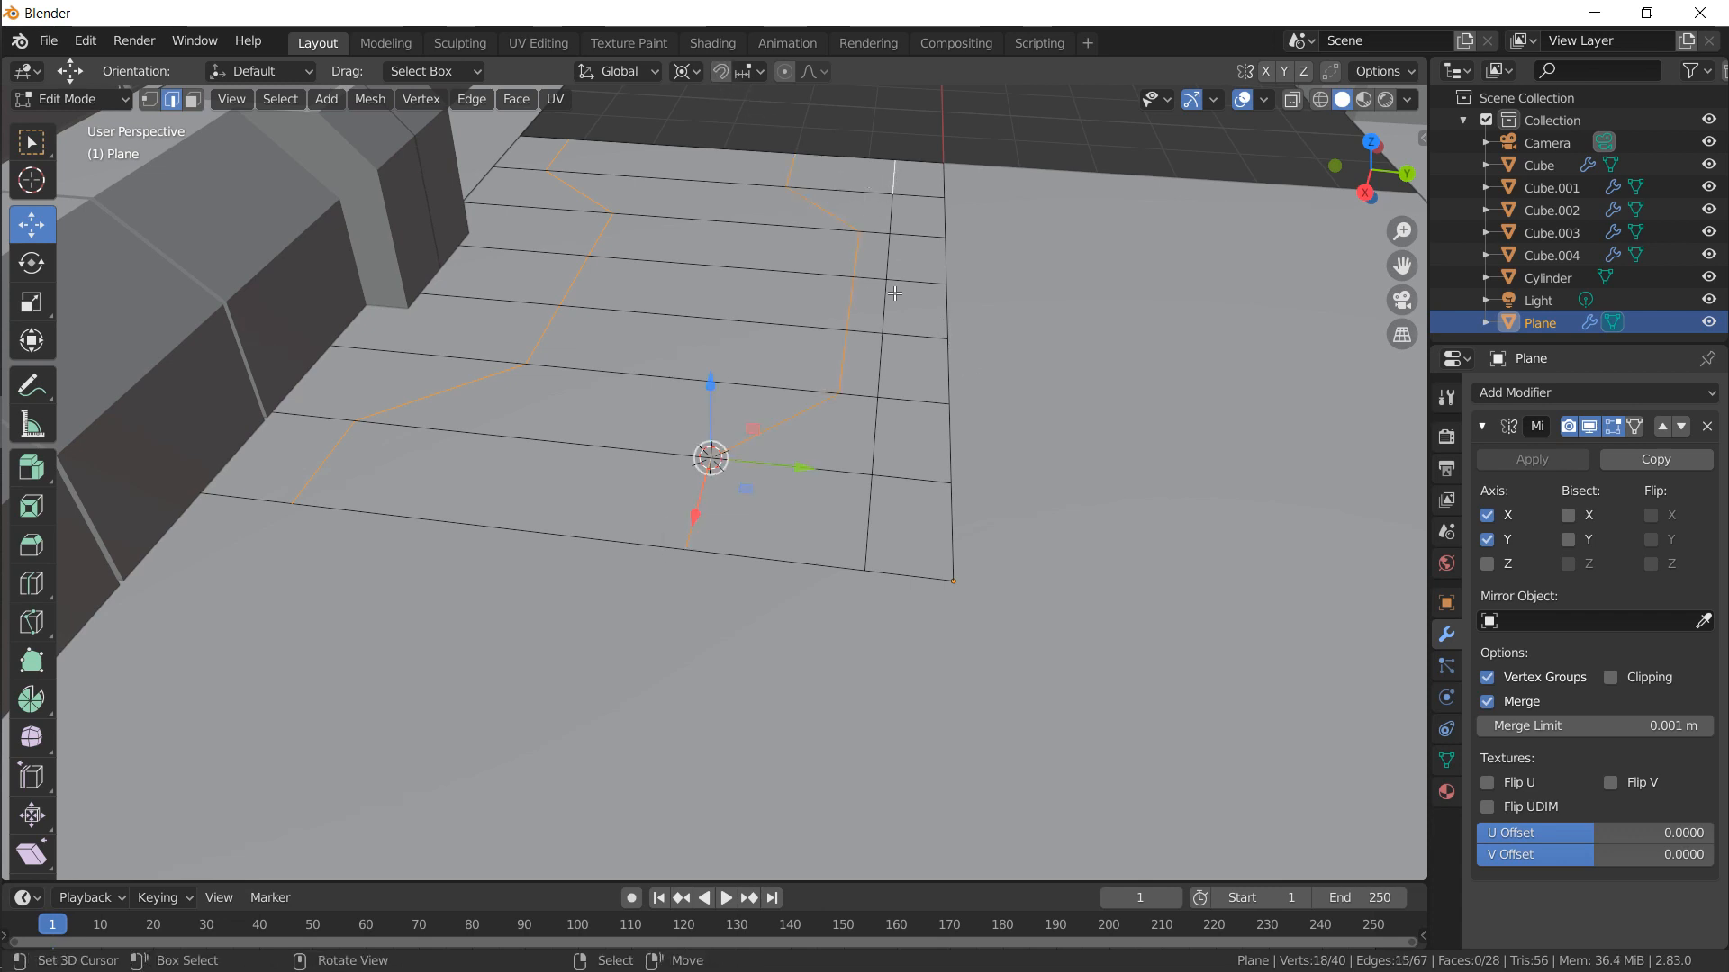
{"action": "right_click", "coordinate": [871, 486], "text": "ctrl"}
{"action": "key", "text": "ctrl+b"}
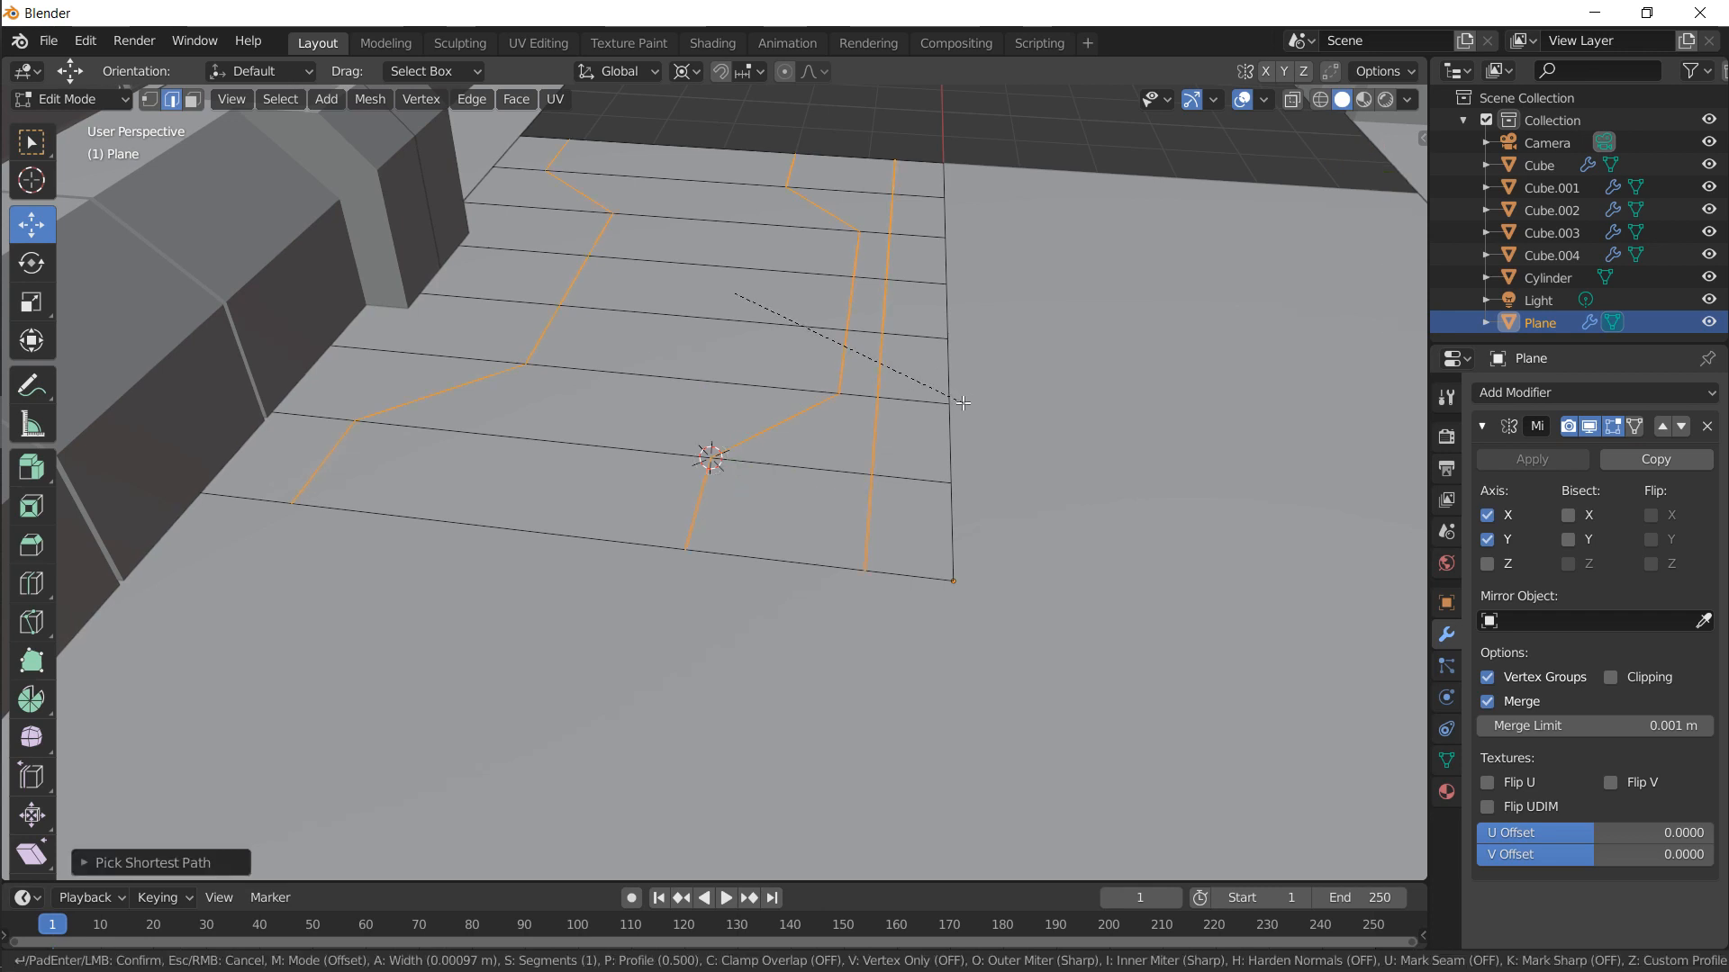
{"action": "left_click", "coordinate": [967, 368]}
Extrude the three beveled strips slightly along their normals and check the mirrored floor in Object Mode
{"action": "key", "text": "e"}
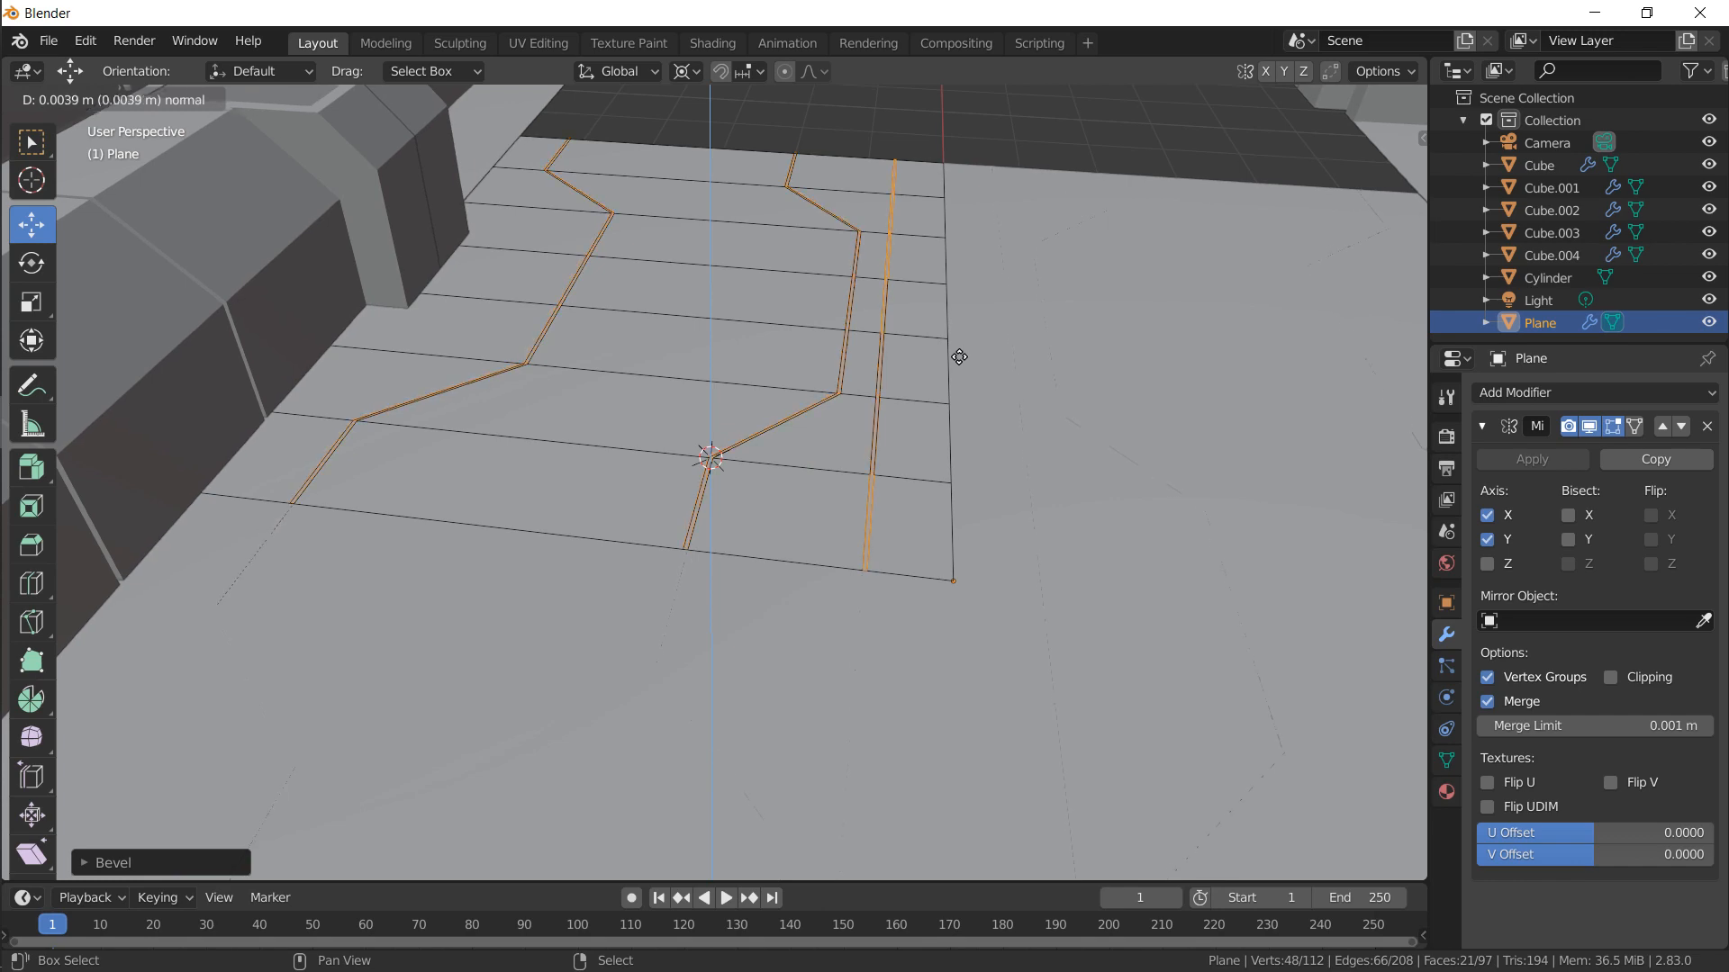
{"action": "left_click", "coordinate": [948, 363]}
{"action": "key", "text": "Tab"}
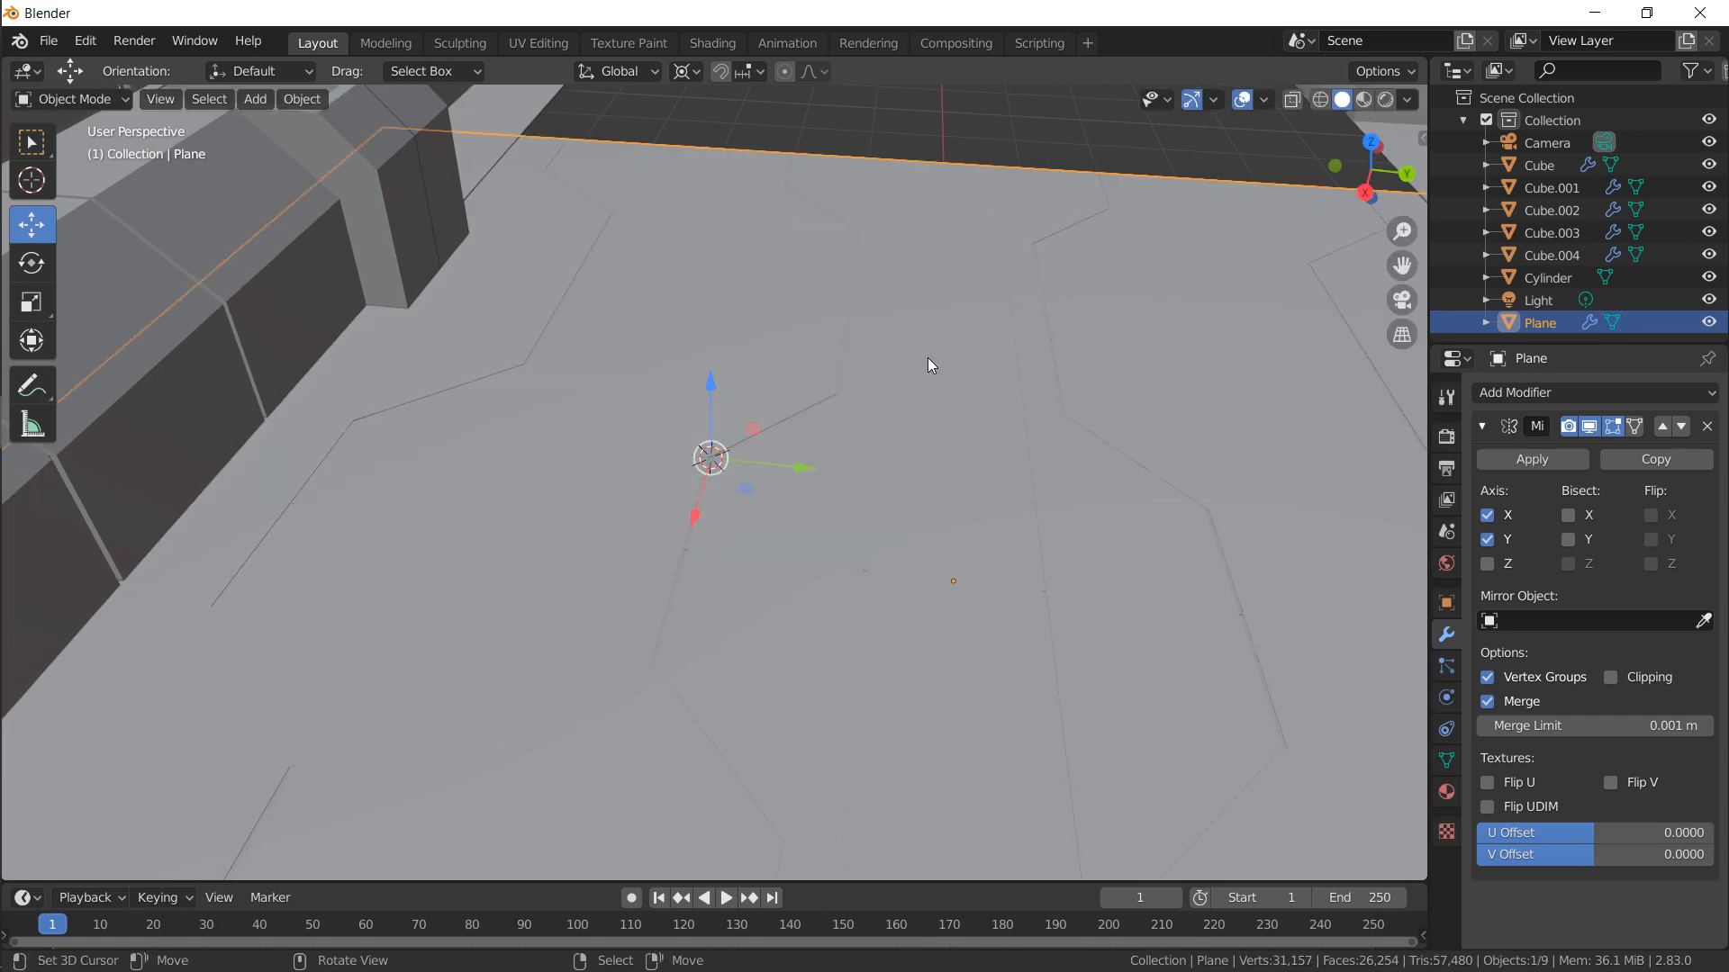
{"action": "scroll", "coordinate": [927, 359], "scroll_direction": "down", "scroll_amount": 5}
{"action": "mouse_move", "coordinate": [598, 303]}
{"action": "middle_mouse_down"}
{"action": "mouse_move", "coordinate": [594, 393]}
{"action": "mouse_move", "coordinate": [616, 299]}
{"action": "middle_mouse_up"}
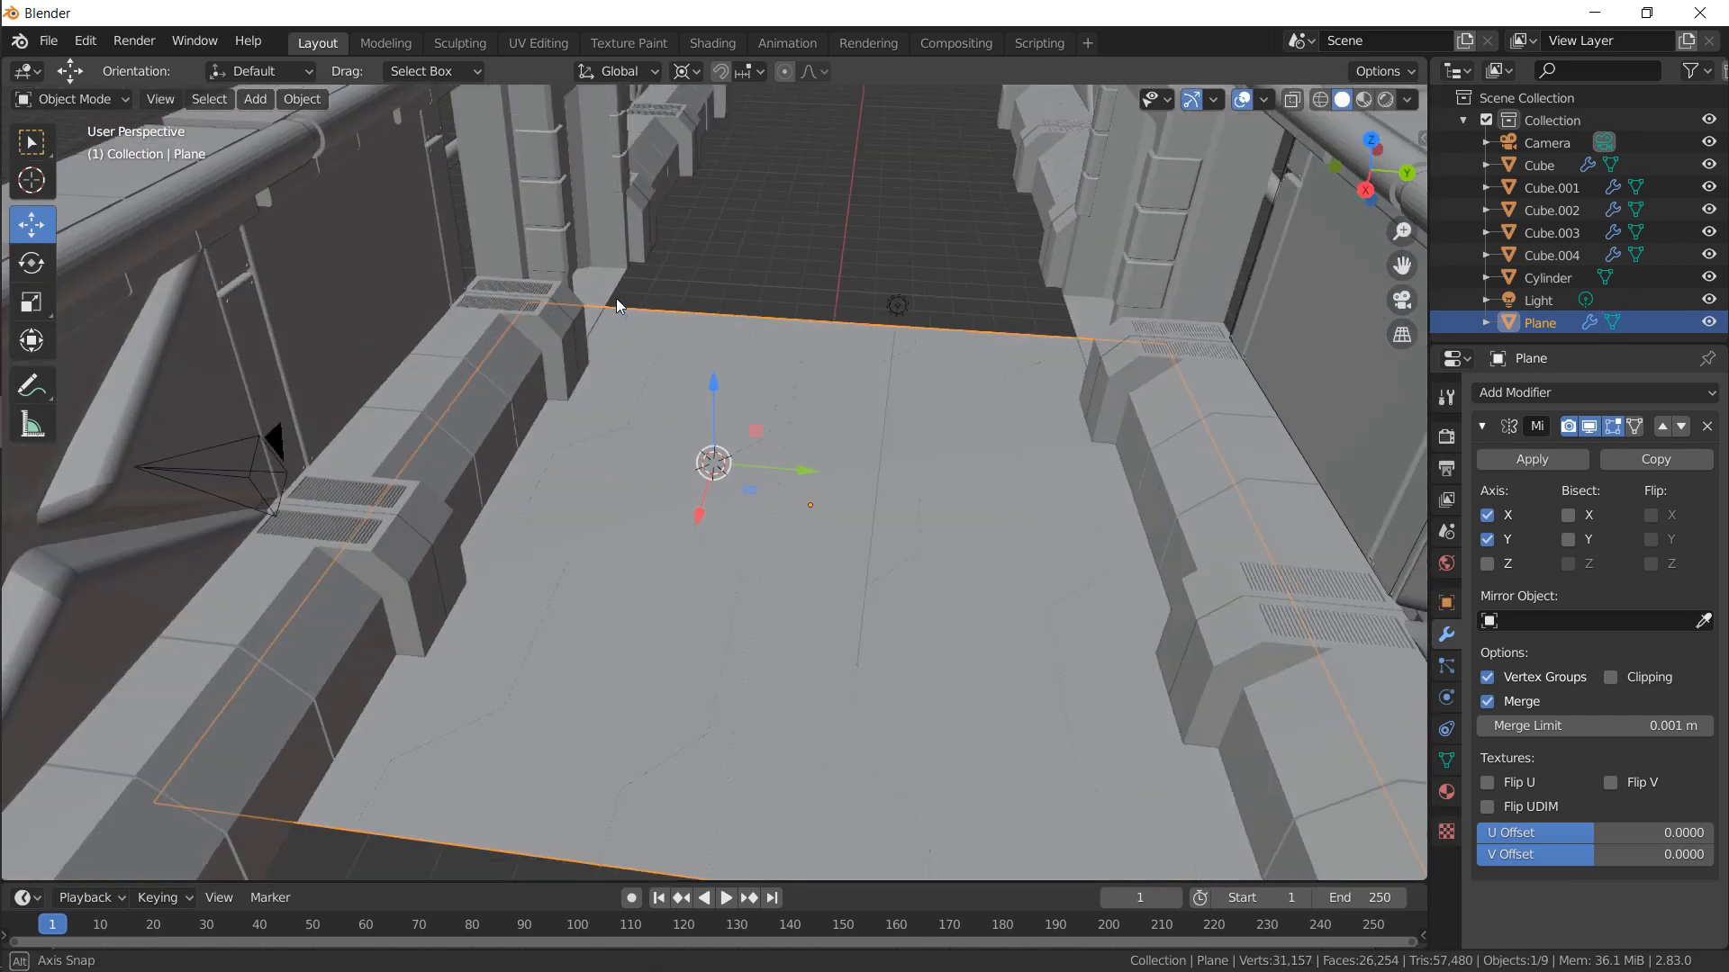
Lower the extruded strips along Z to deepen the floor's panel grooves, and check them on the whole mirrored floor
{"action": "key", "text": "Tab"}
{"action": "scroll", "coordinate": [687, 310], "scroll_direction": "up", "scroll_amount": 10}
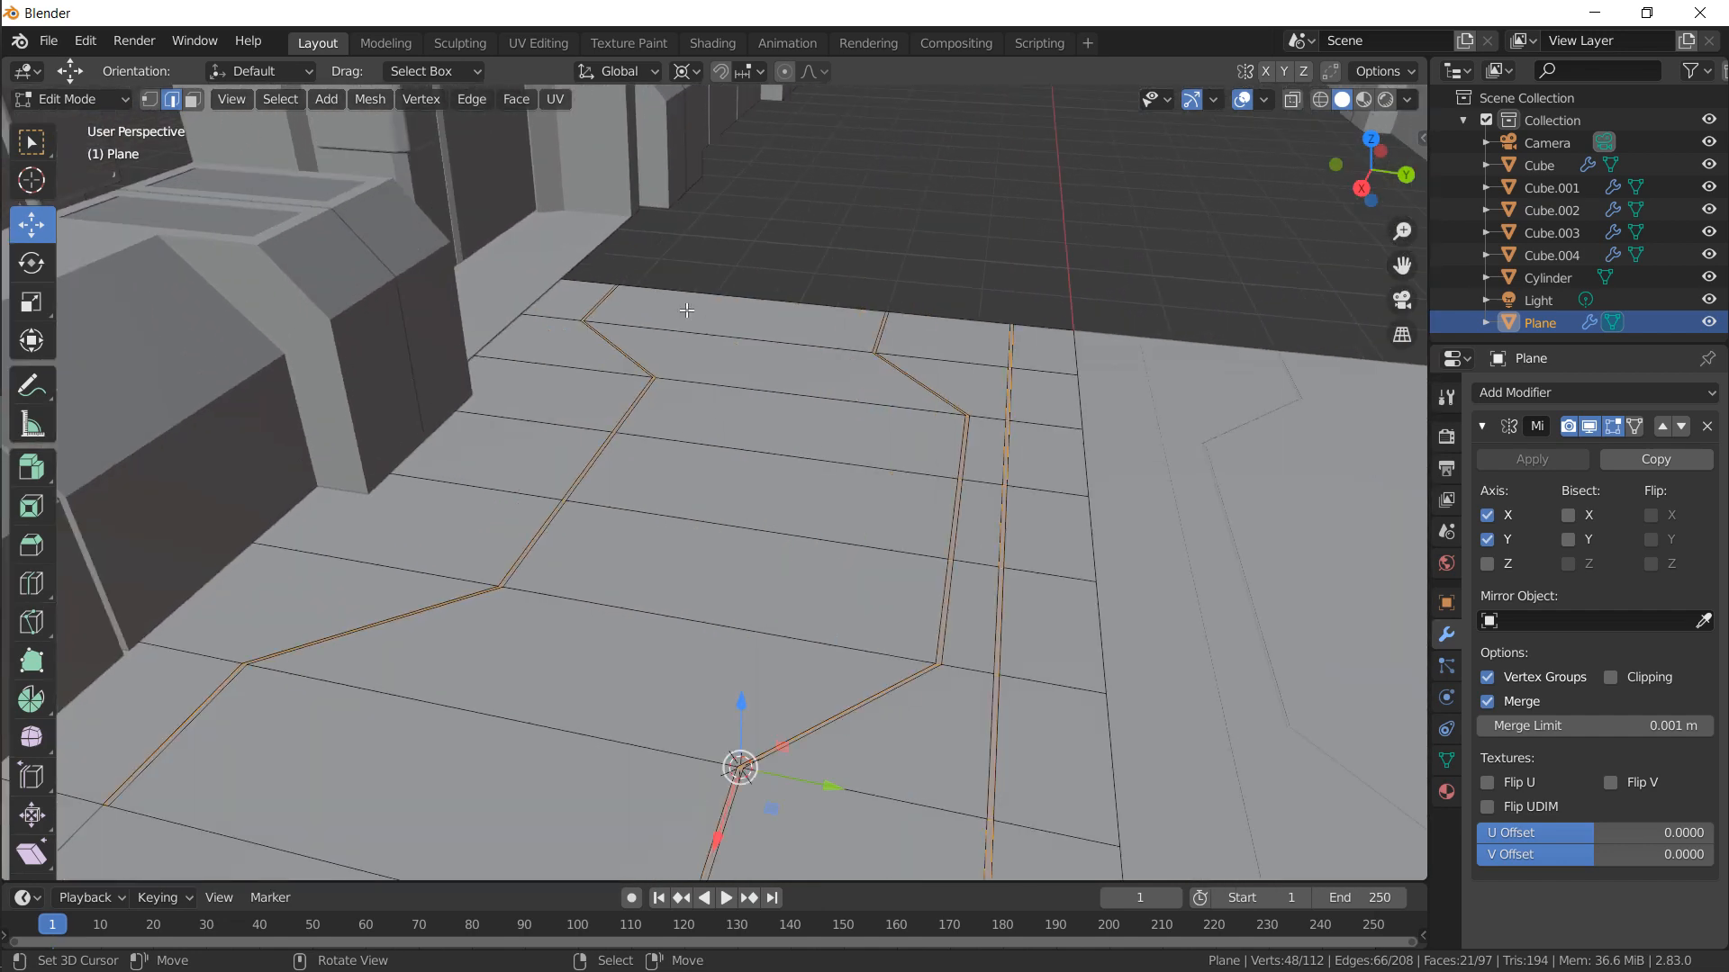
{"action": "middle_click_drag", "start_coordinate": [743, 226], "coordinate": [818, 277]}
{"action": "key", "text": "g"}
{"action": "key", "text": "z"}
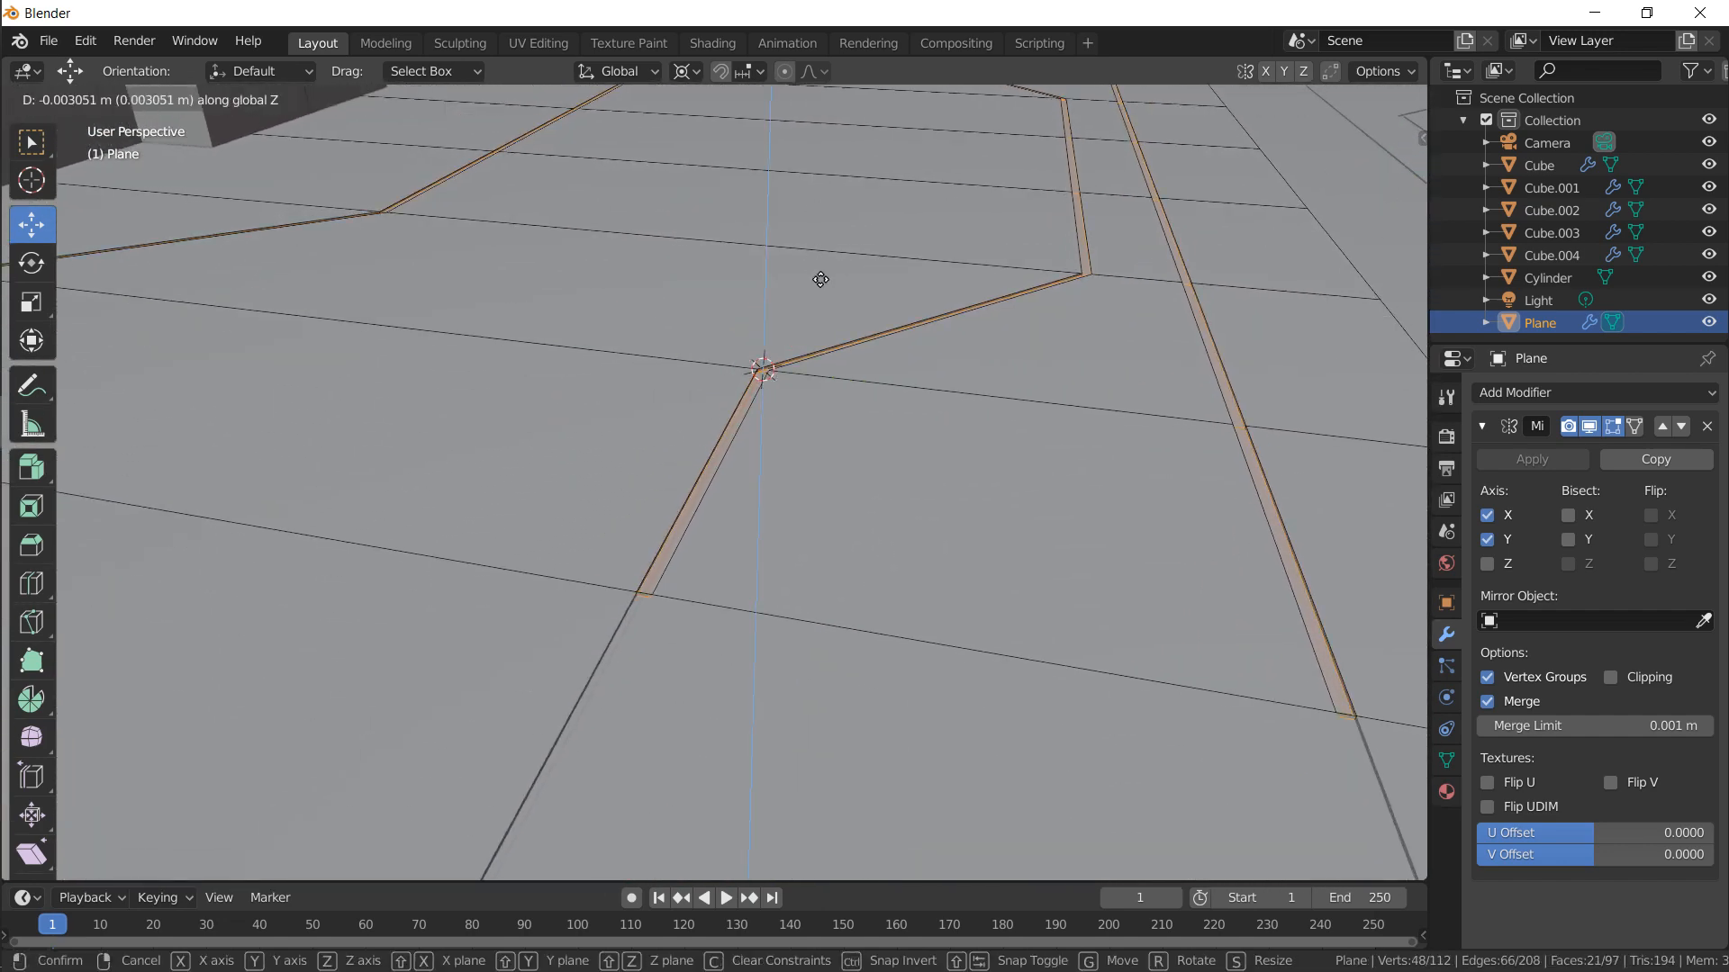
{"action": "left_click", "coordinate": [818, 296]}
{"action": "key", "text": "Tab"}
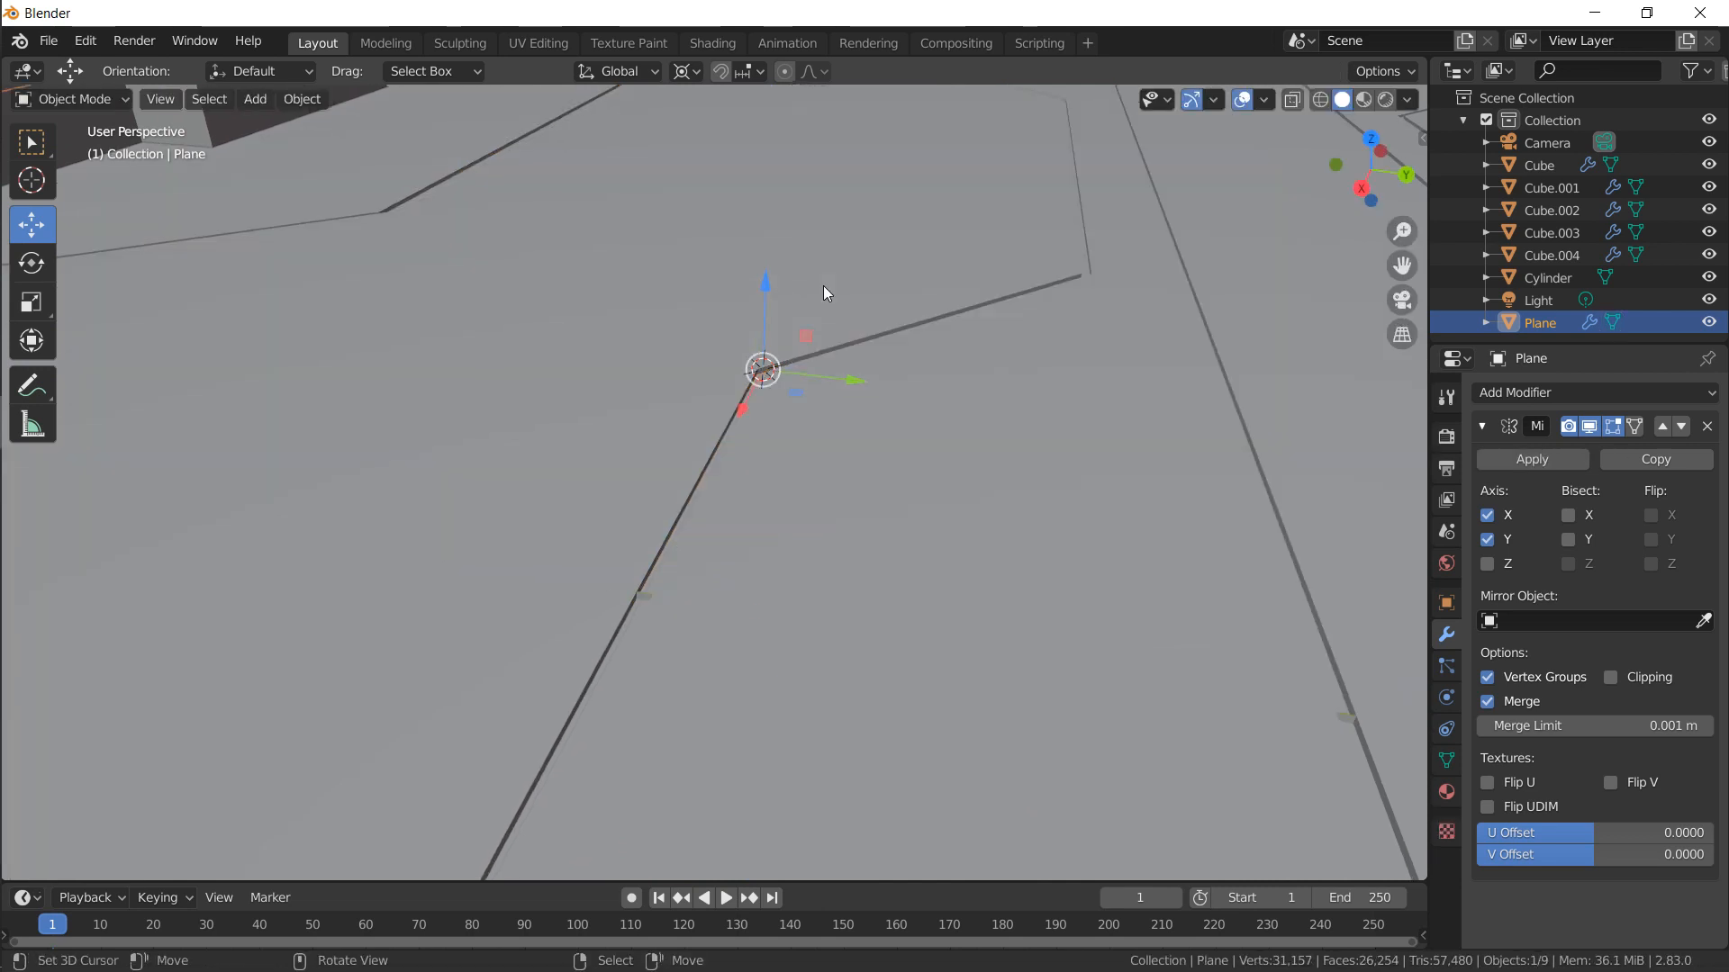
{"action": "scroll", "coordinate": [823, 287], "scroll_direction": "down", "scroll_amount": 6}
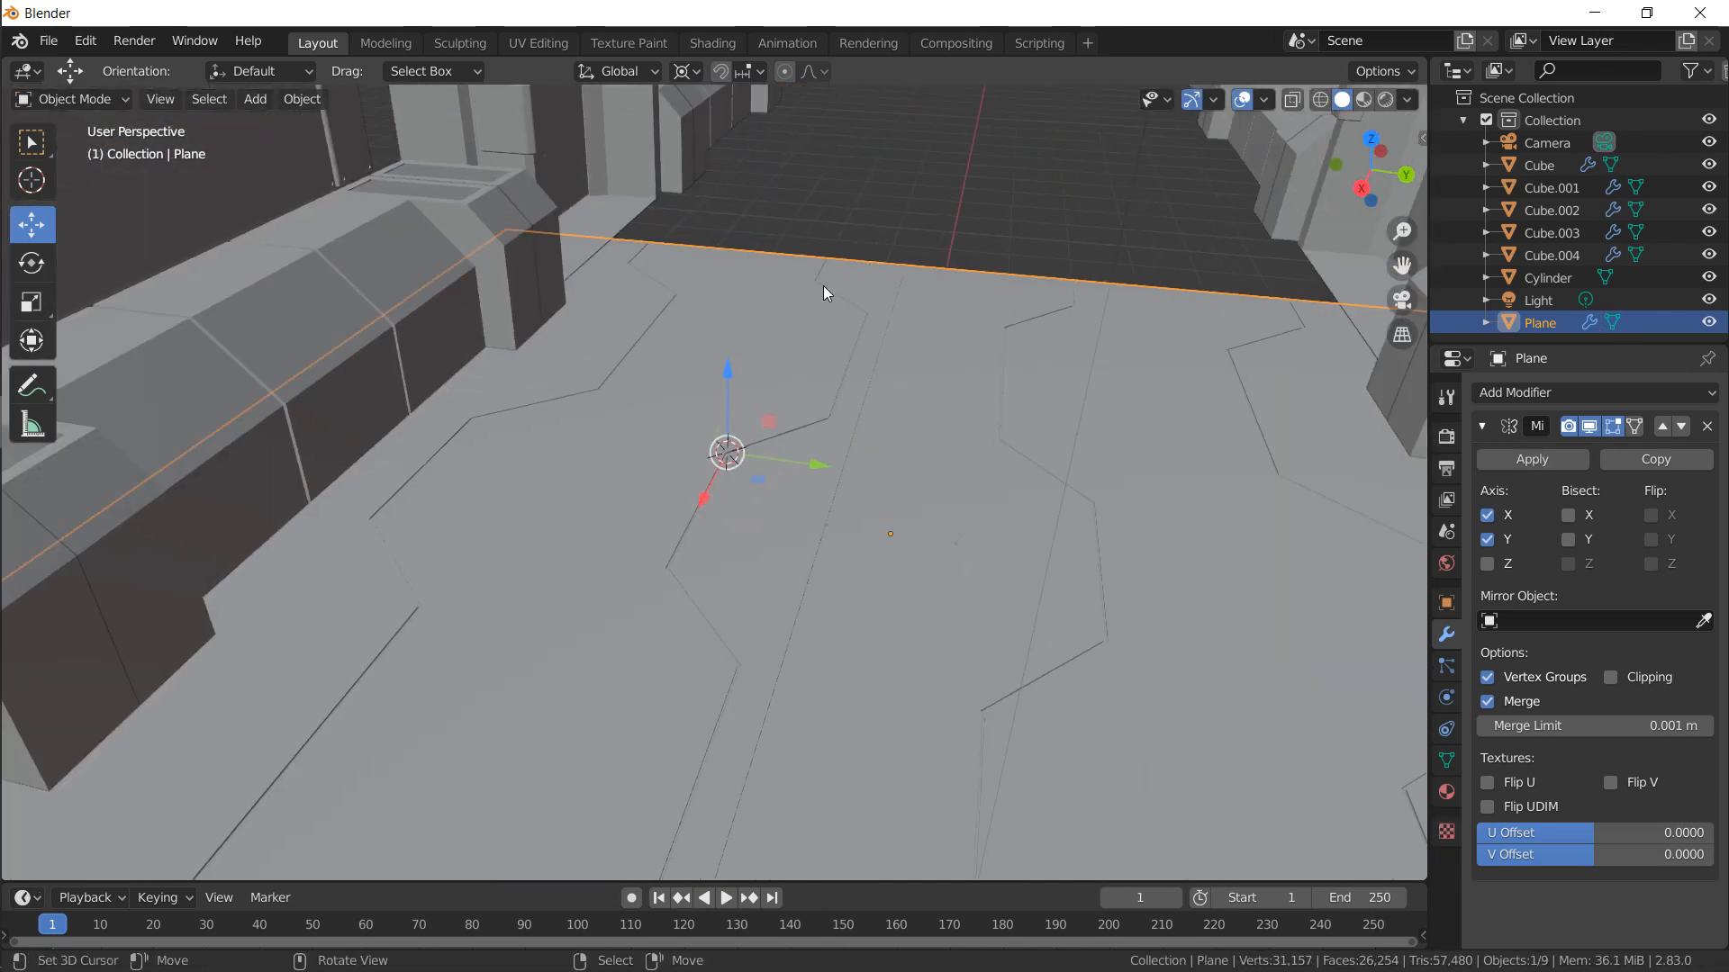
{"action": "left_click_drag", "start_coordinate": [823, 285], "coordinate": [500, 335], "text": "alt"}
{"action": "scroll", "coordinate": [501, 335], "scroll_direction": "down", "scroll_amount": 5}
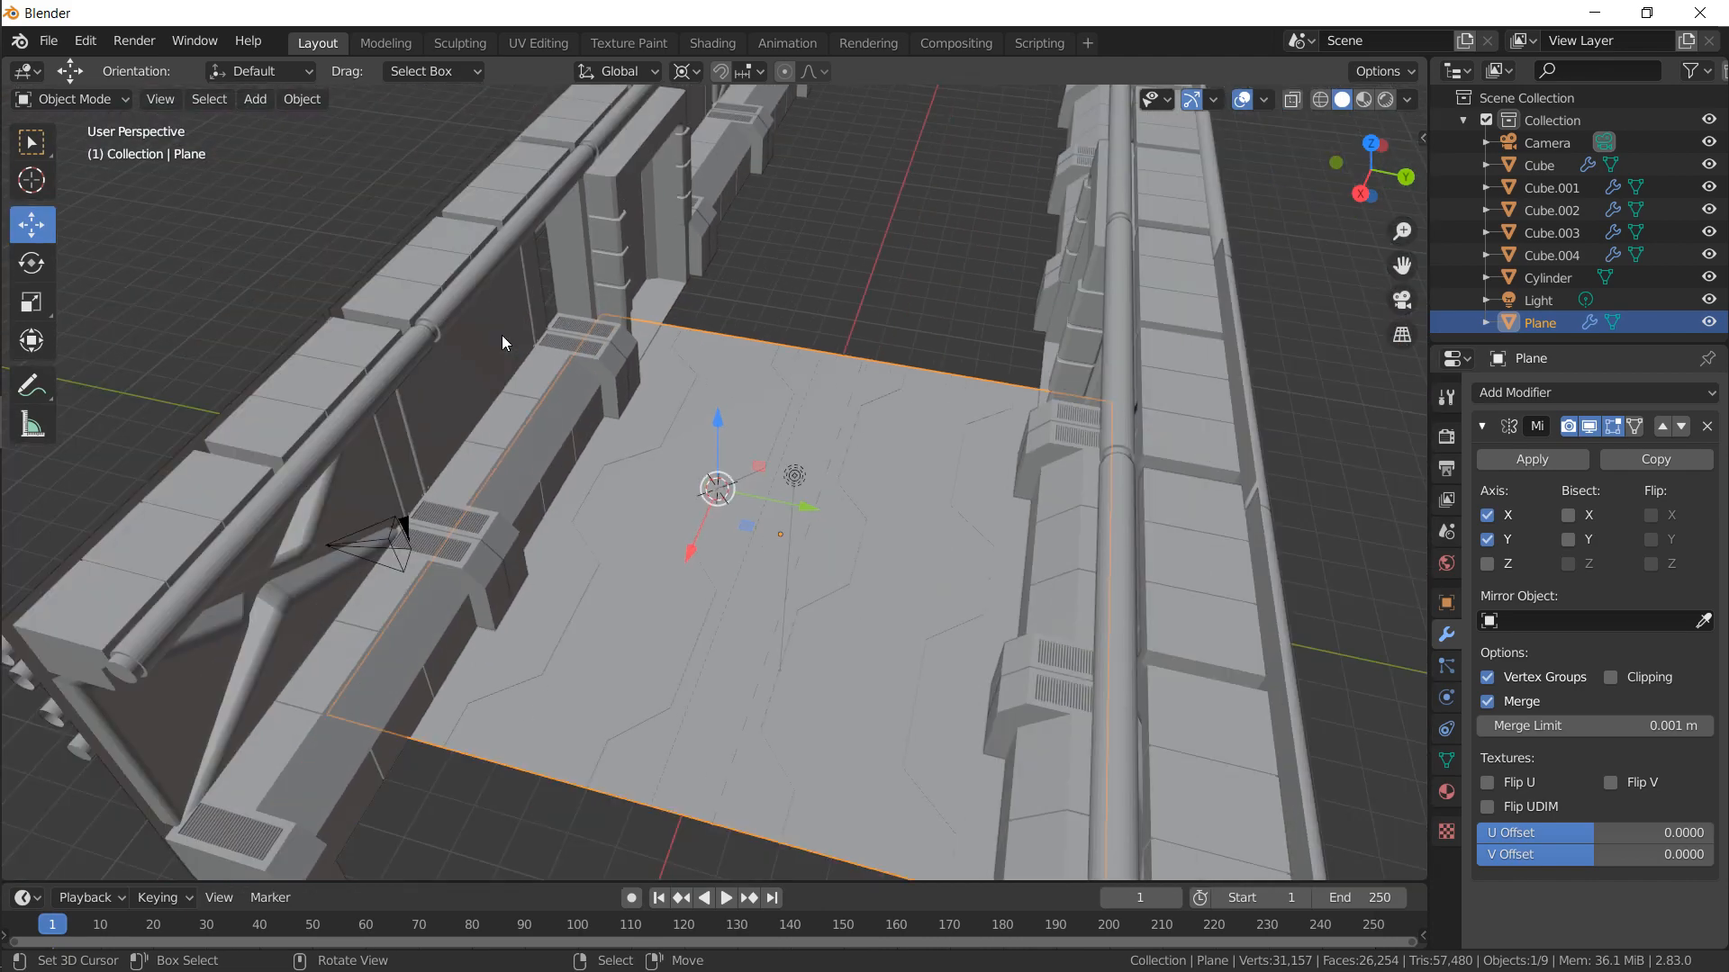
Add a cube, clear its location so it sits at the world origin, and open it in Edit Mode
{"action": "left_click_drag", "start_coordinate": [662, 398], "coordinate": [762, 407], "text": "alt"}
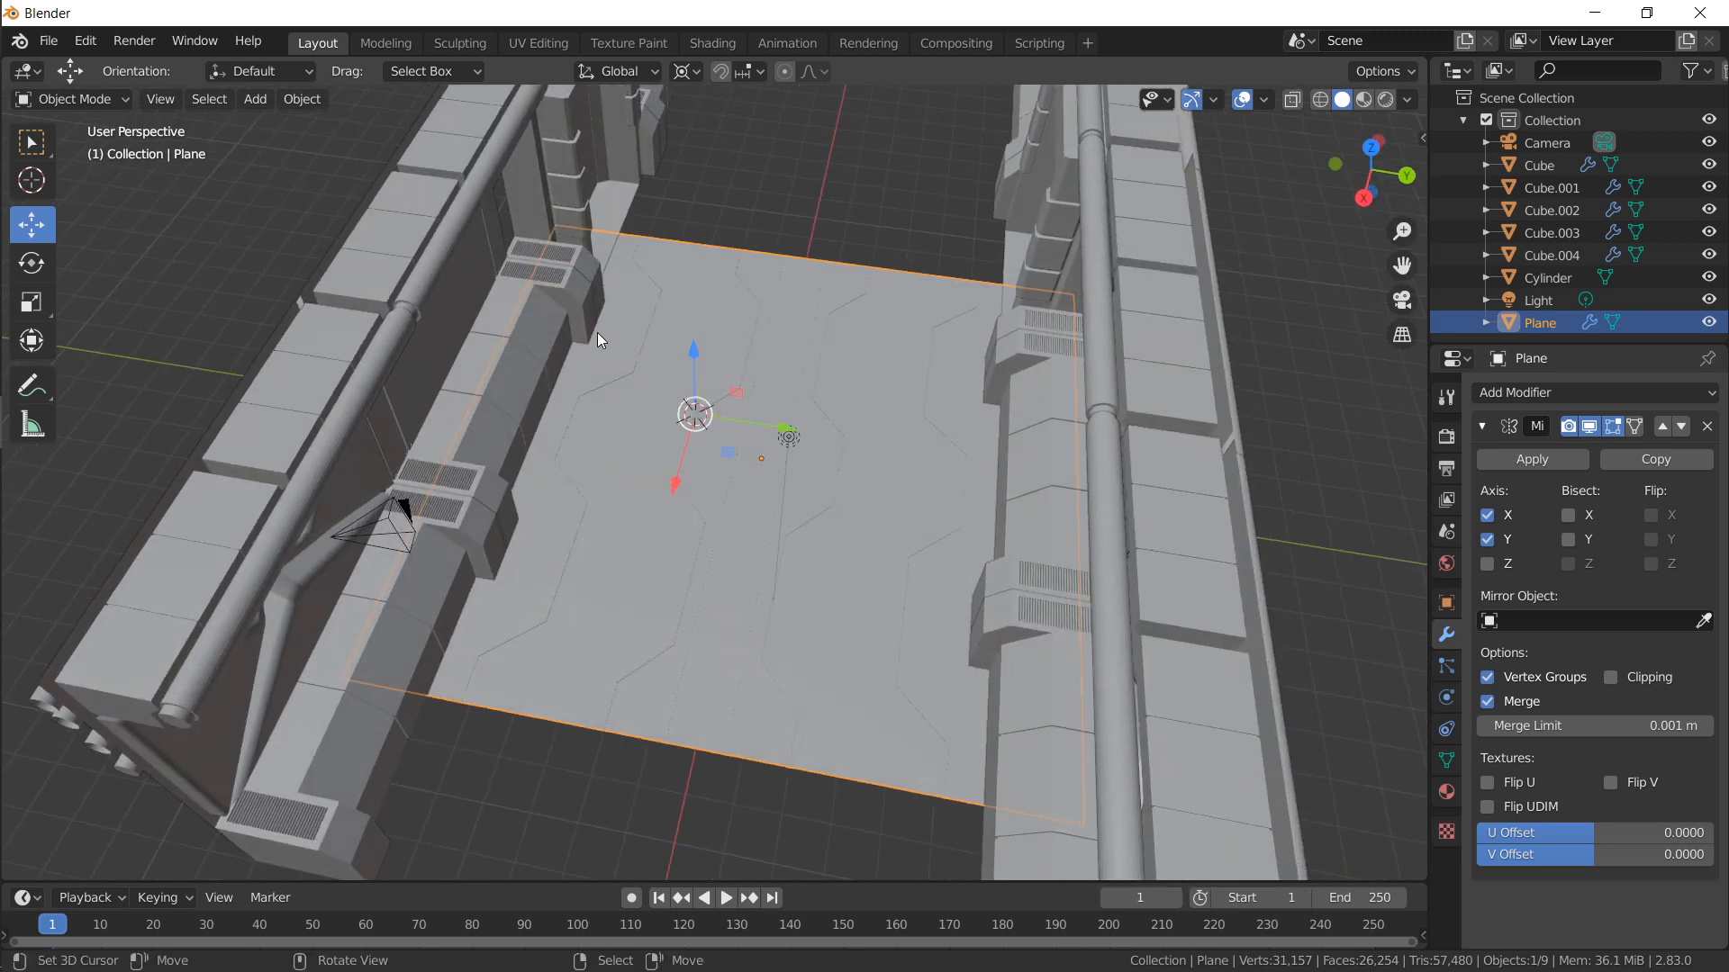
{"action": "middle_click_drag", "start_coordinate": [627, 381], "coordinate": [689, 262]}
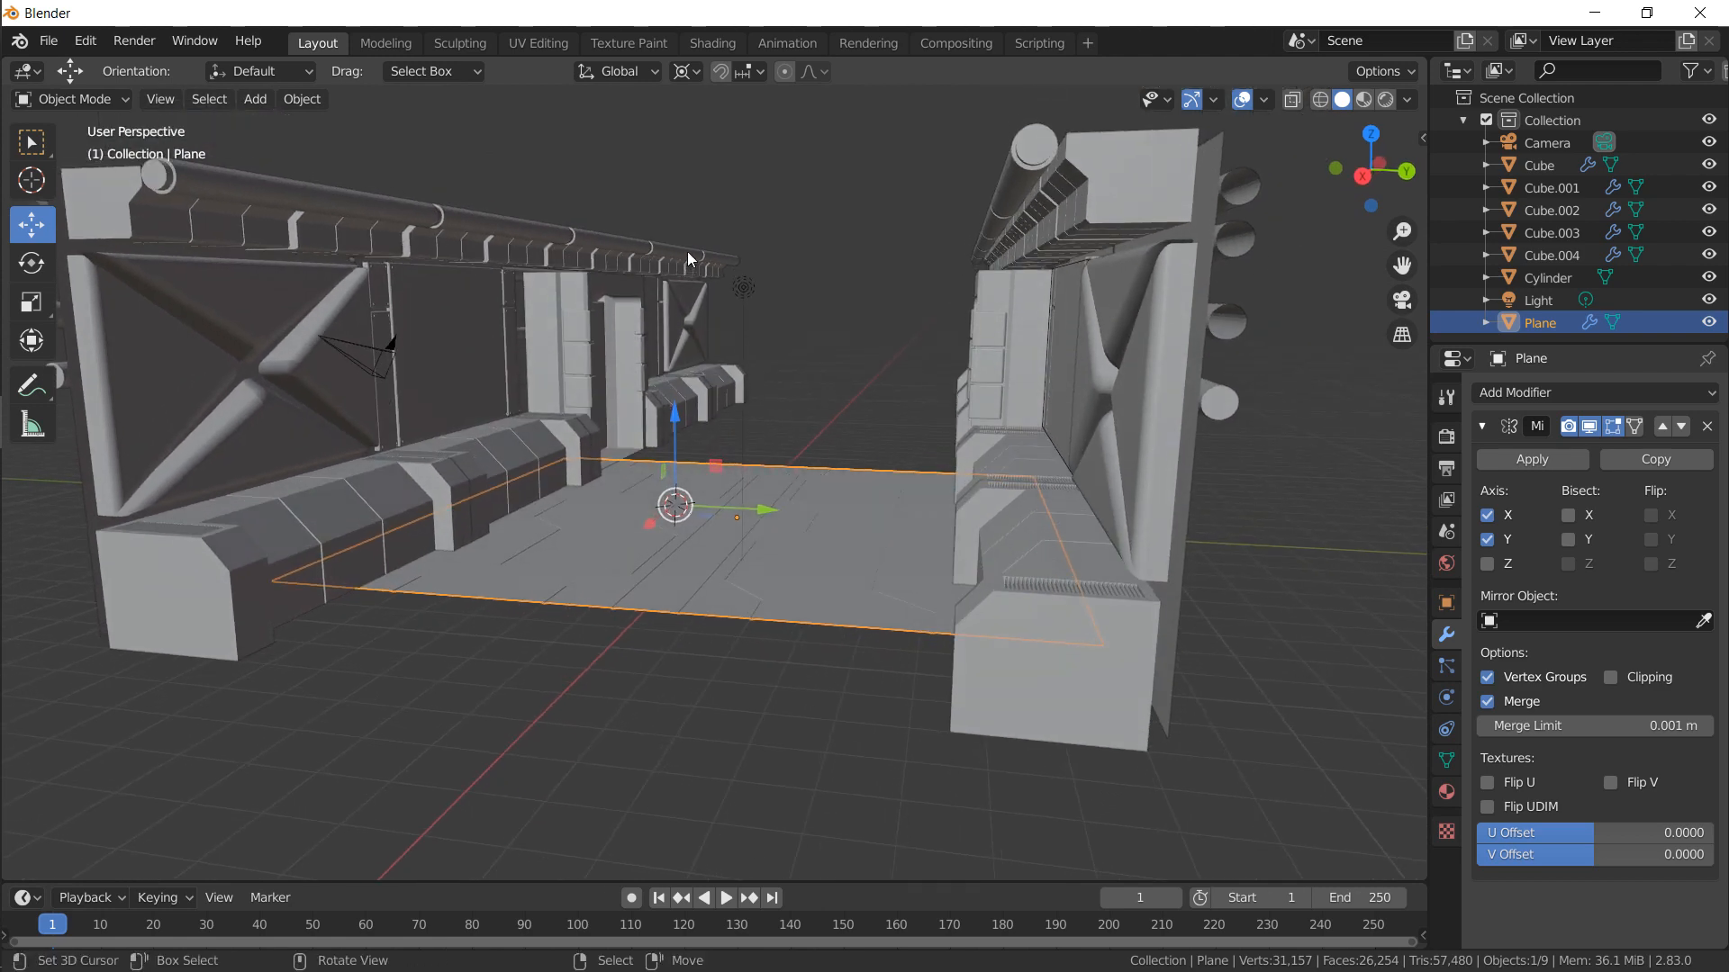
{"action": "key", "text": "shift+a"}
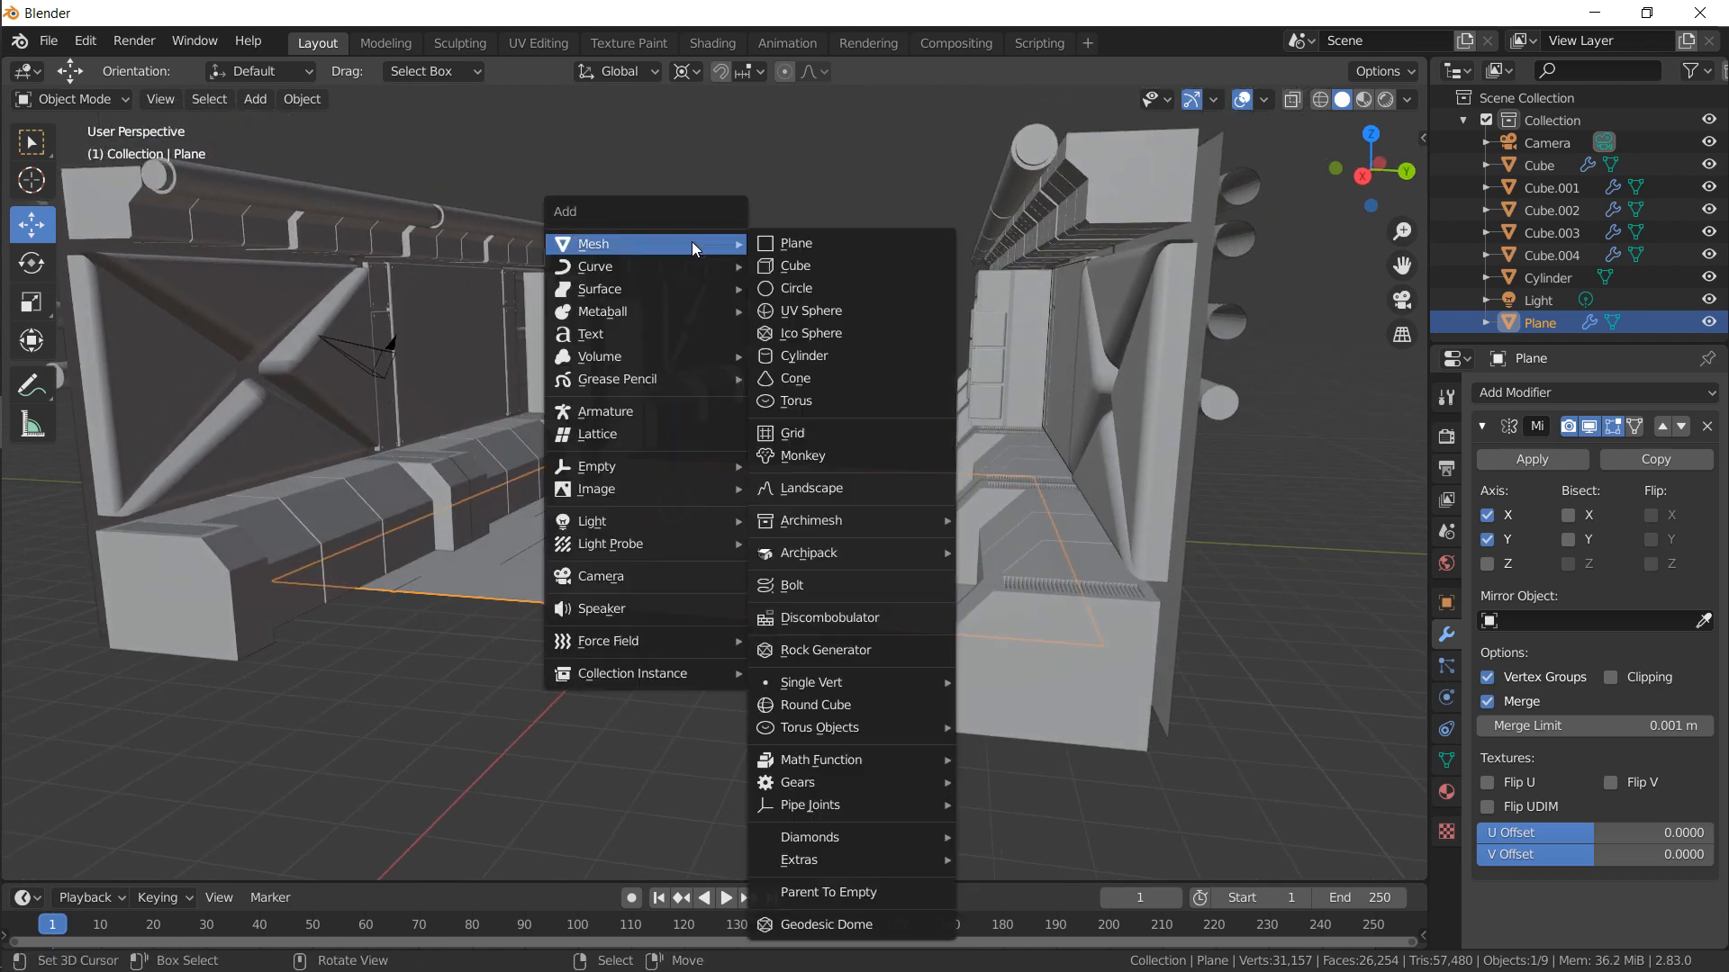
{"action": "left_click", "coordinate": [799, 268]}
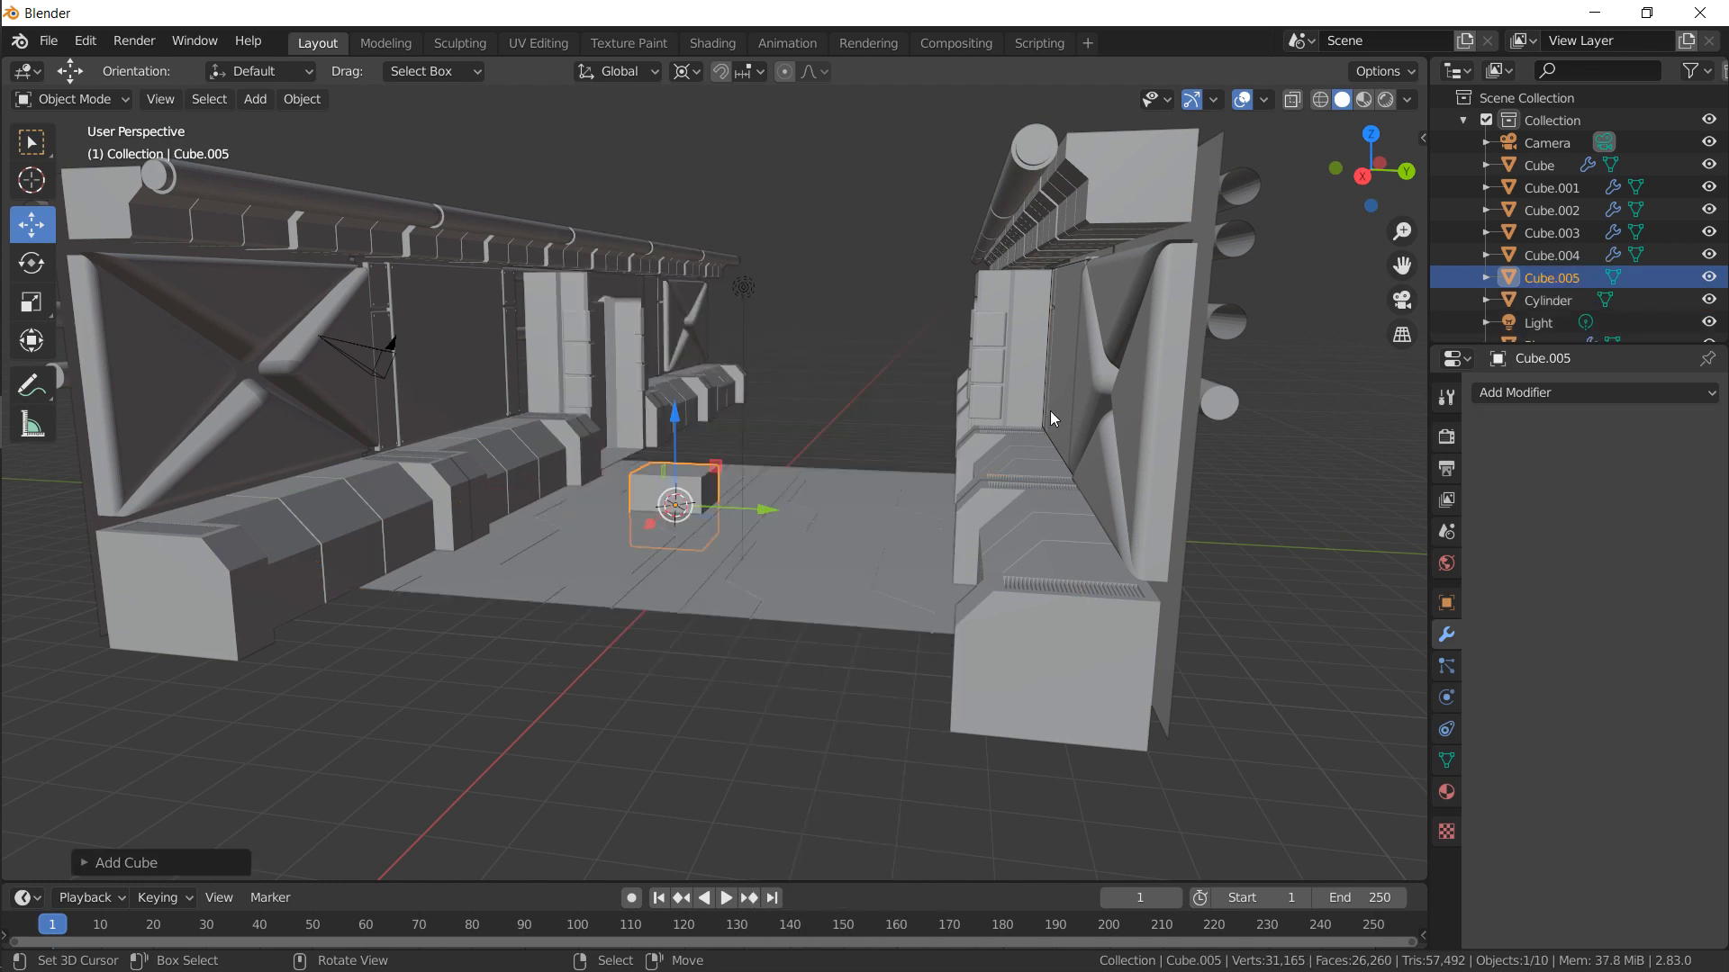
{"action": "middle_click_drag", "start_coordinate": [1057, 411], "coordinate": [792, 423]}
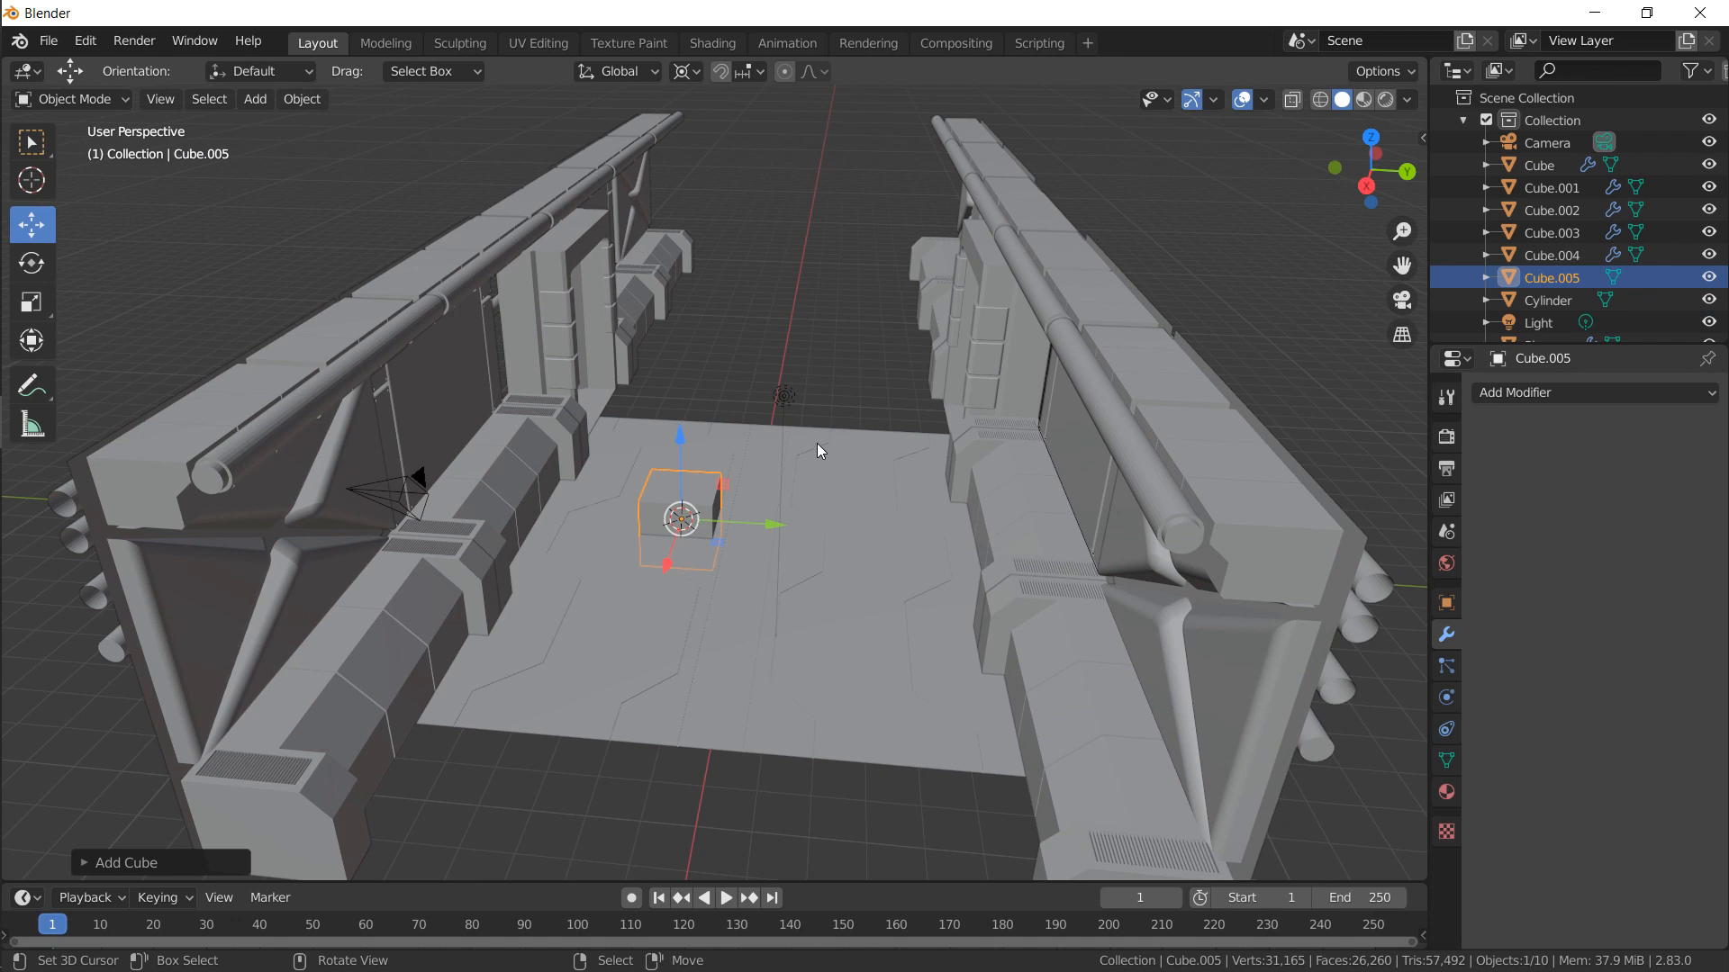
{"action": "key", "text": "alt+g"}
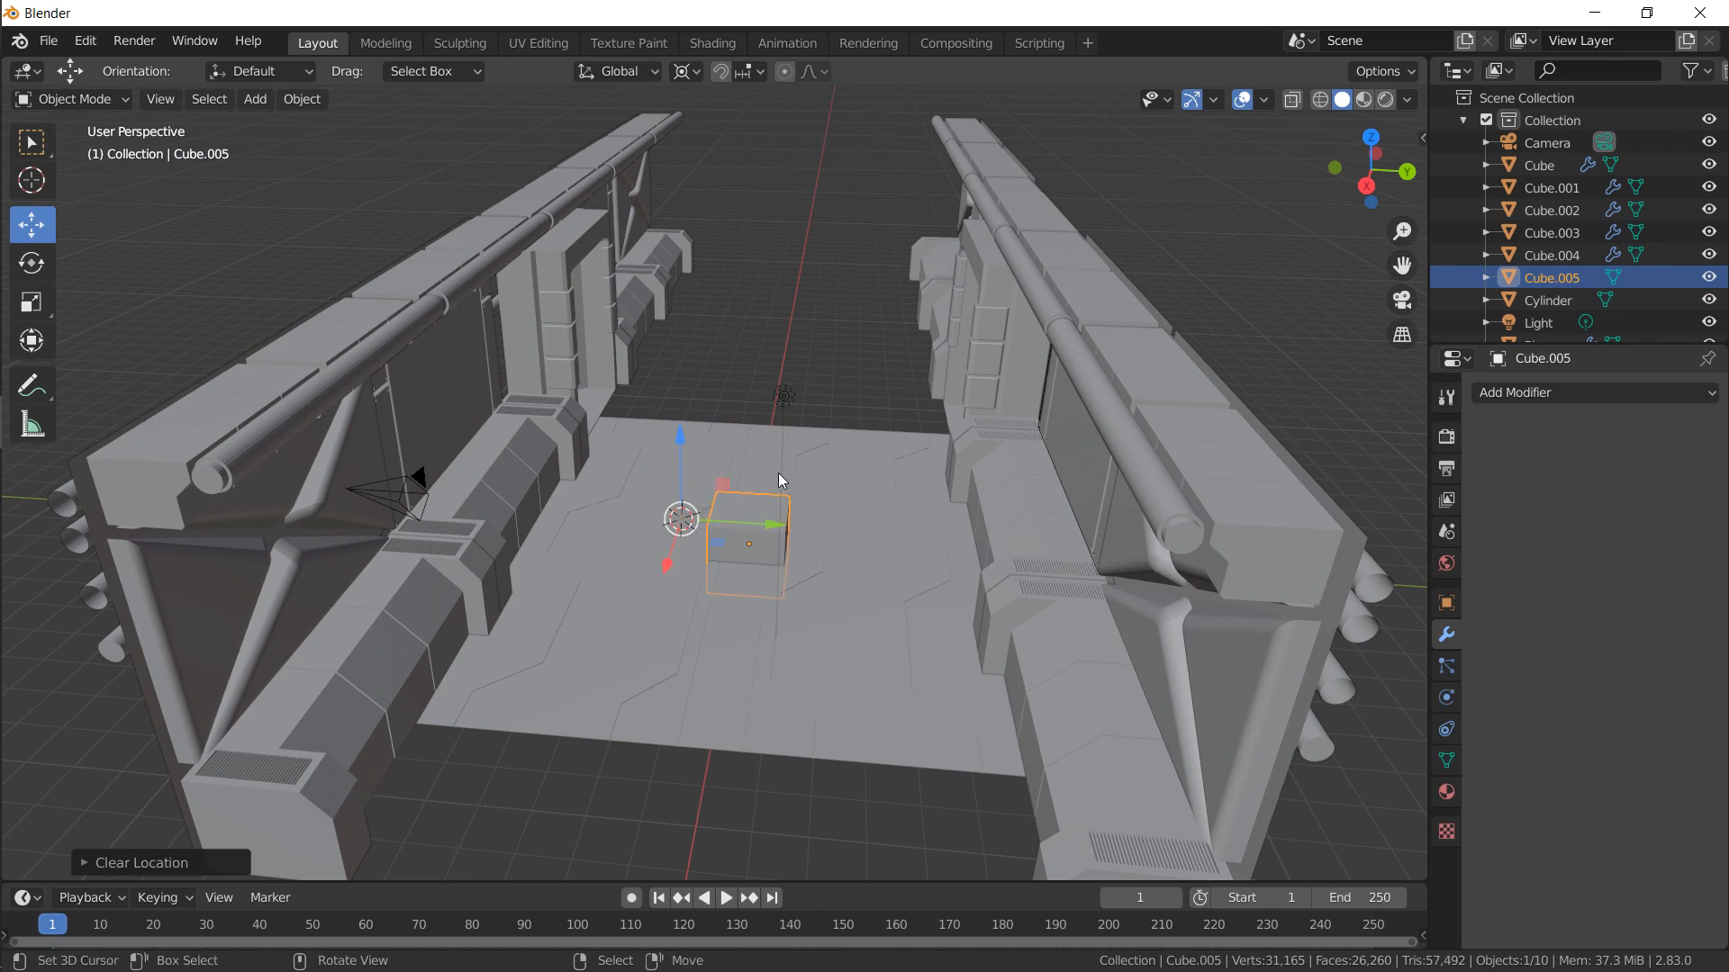
{"action": "key", "text": "Home"}
{"action": "key", "text": "KP_Decimal"}
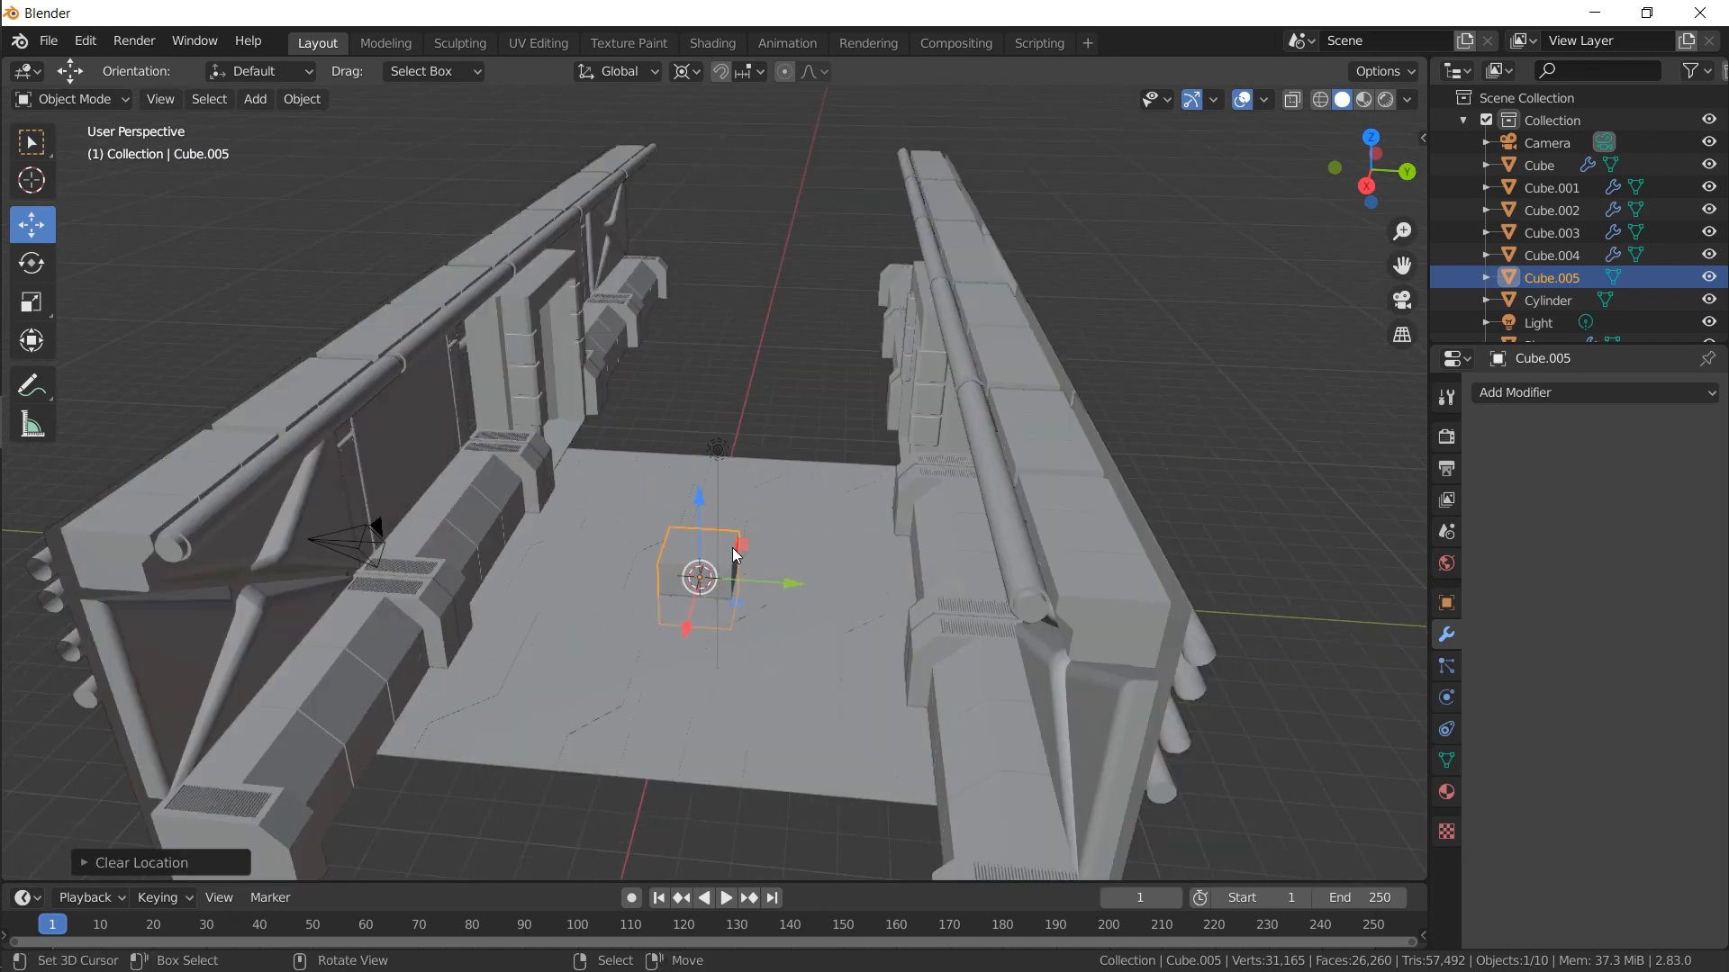
{"action": "key", "text": "Tab"}
{"action": "key", "text": "ctrl+r"}
{"action": "left_click", "coordinate": [703, 128]}
{"action": "right_click", "coordinate": [702, 129]}
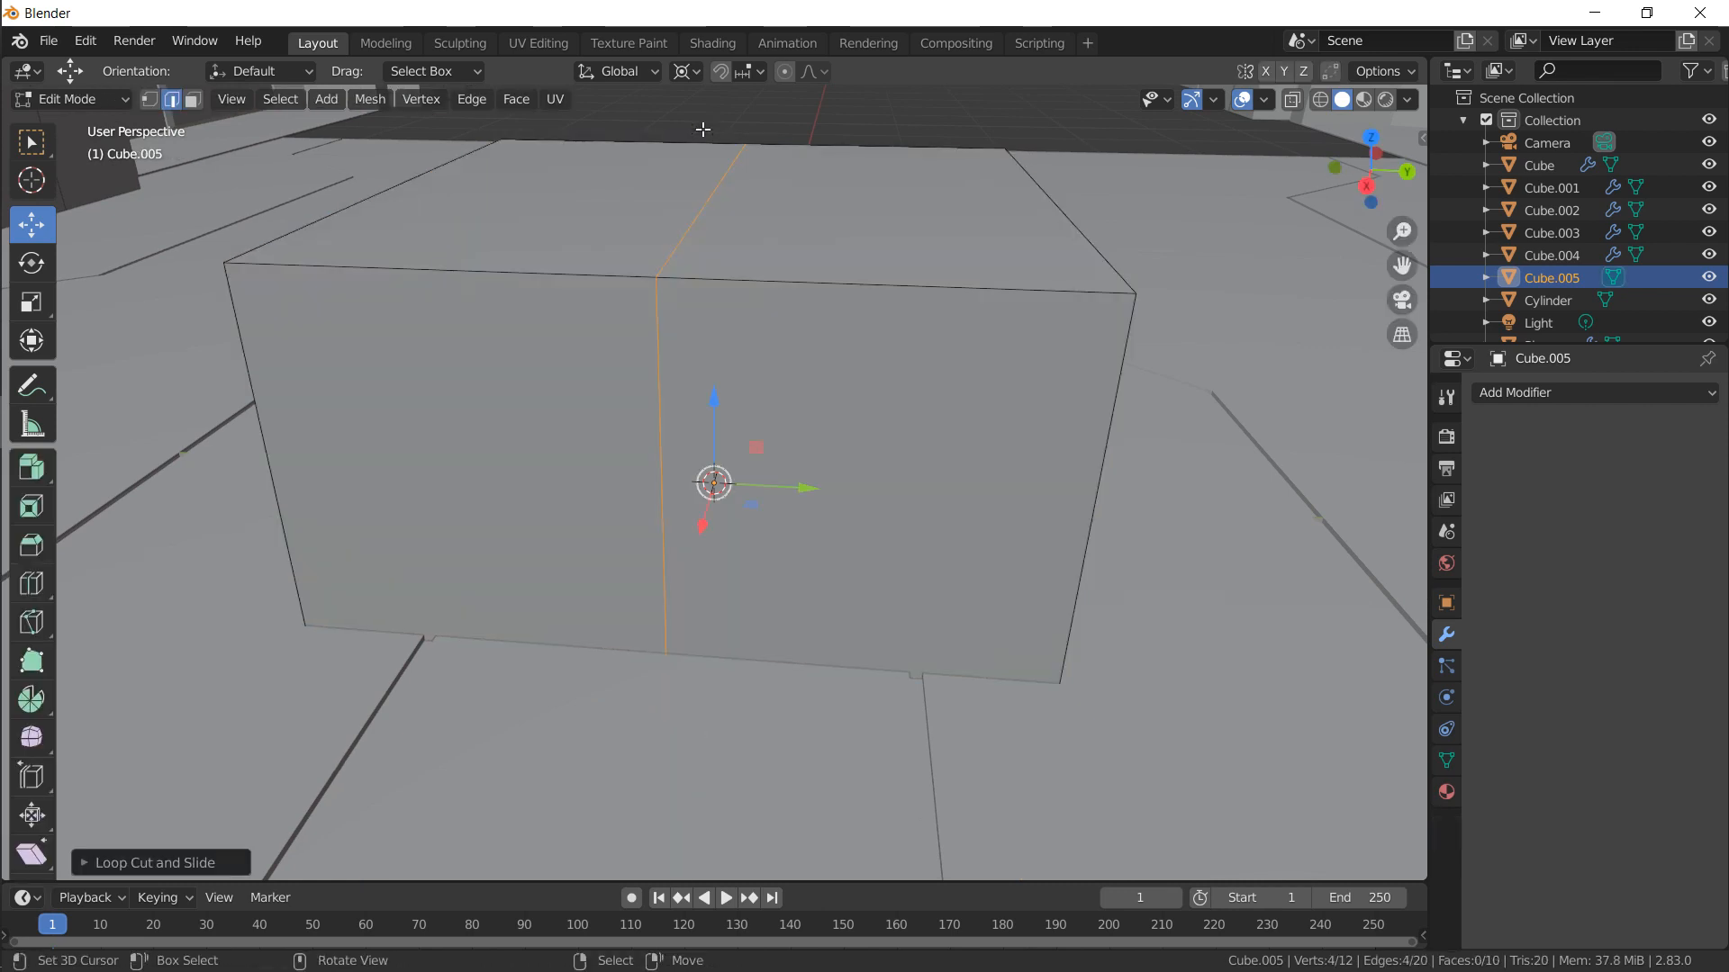
{"action": "left_click", "coordinate": [192, 99]}
{"action": "middle_click_drag", "start_coordinate": [388, 207], "coordinate": [976, 435]}
{"action": "key", "text": "ctrl+z"}
{"action": "key", "text": "ctrl+z"}
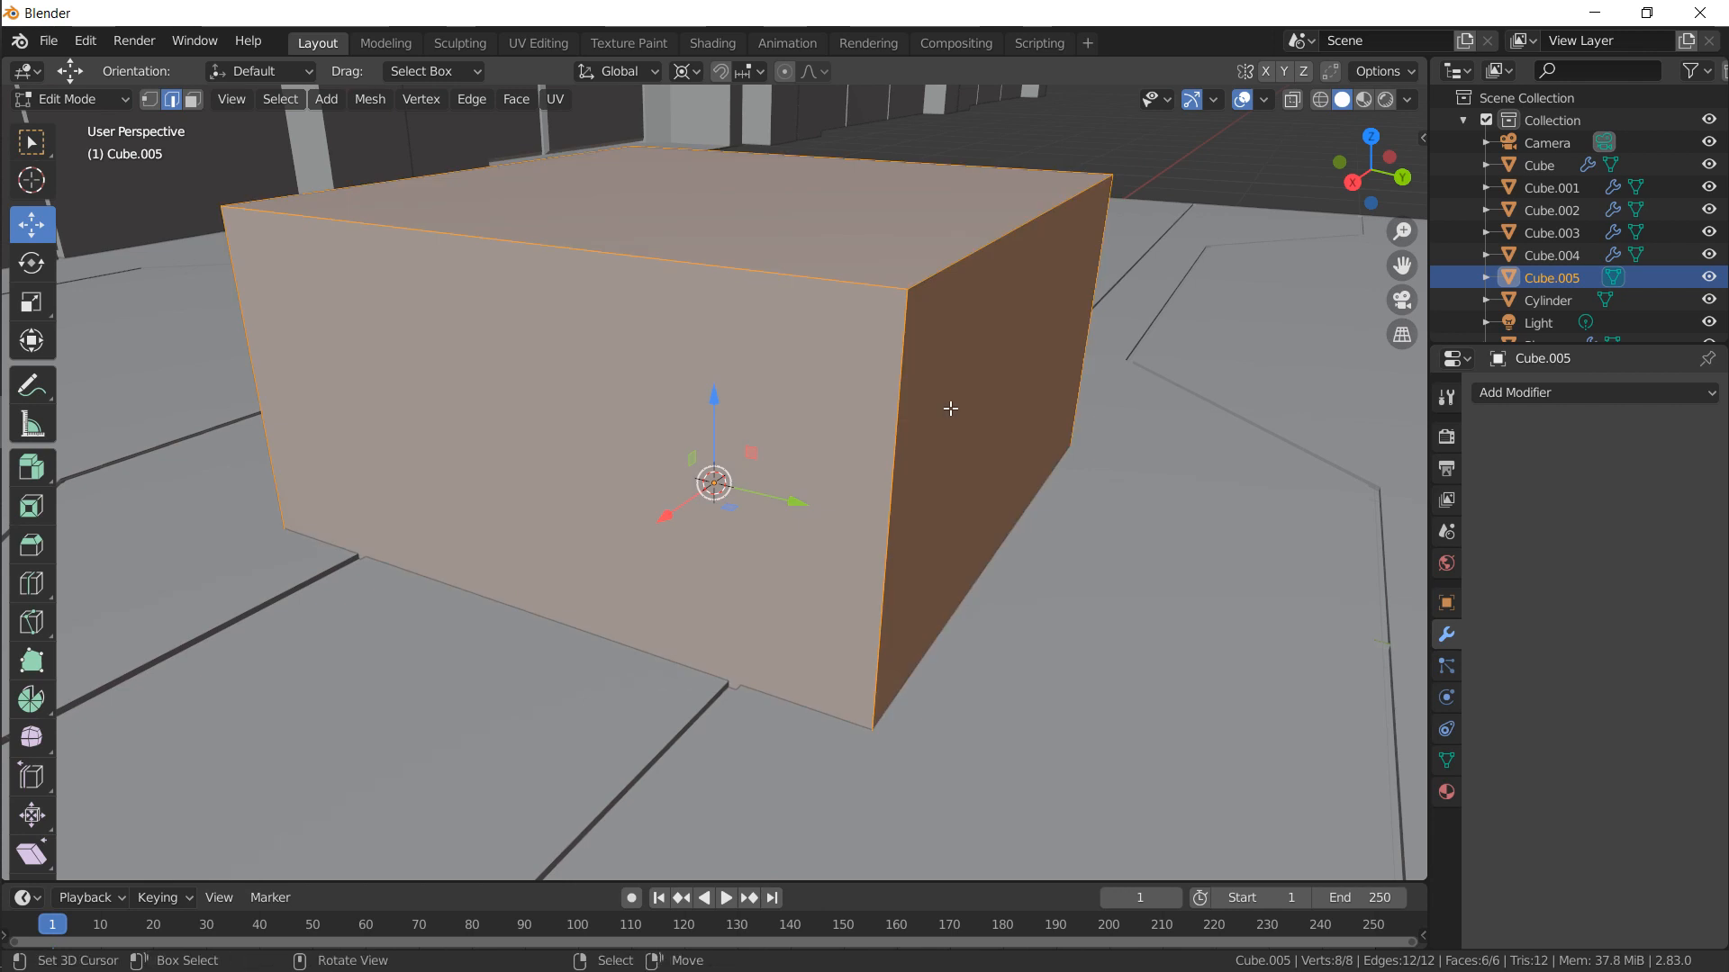
Add a Mirror modifier to the cube and set it to mirror on the Y axis only
{"action": "scroll", "coordinate": [964, 417], "scroll_direction": "down", "scroll_amount": 5}
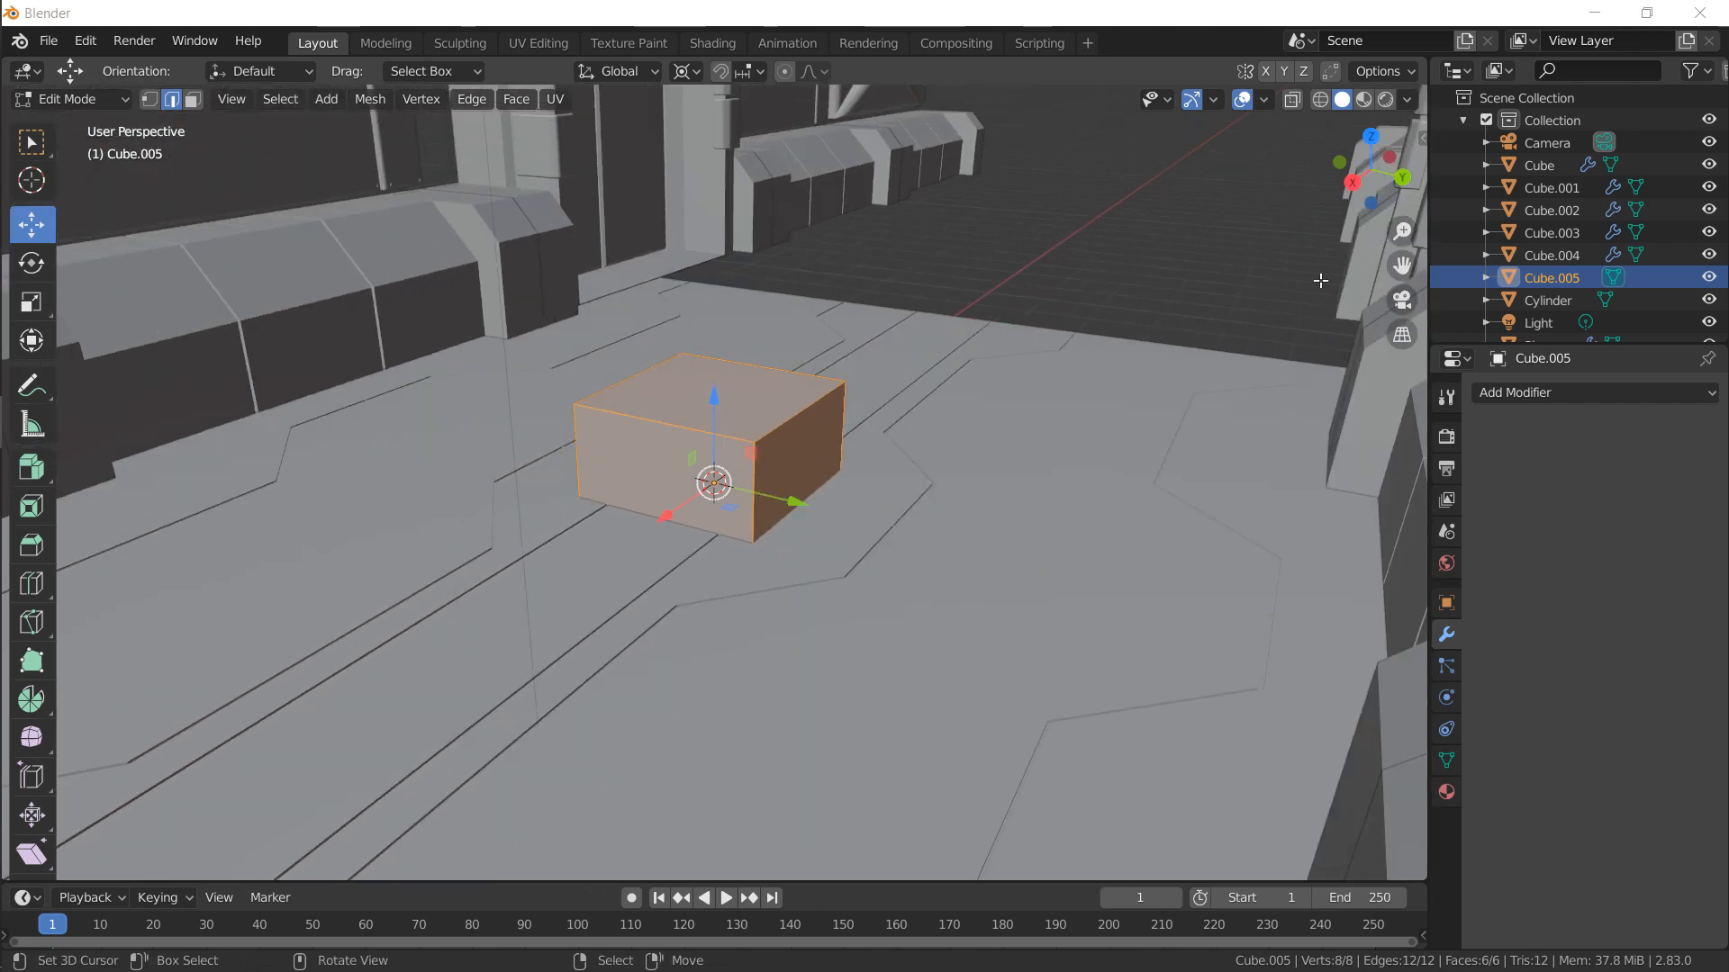
{"action": "left_click", "coordinate": [1446, 602]}
{"action": "left_click", "coordinate": [1446, 635]}
{"action": "left_click", "coordinate": [1521, 392]}
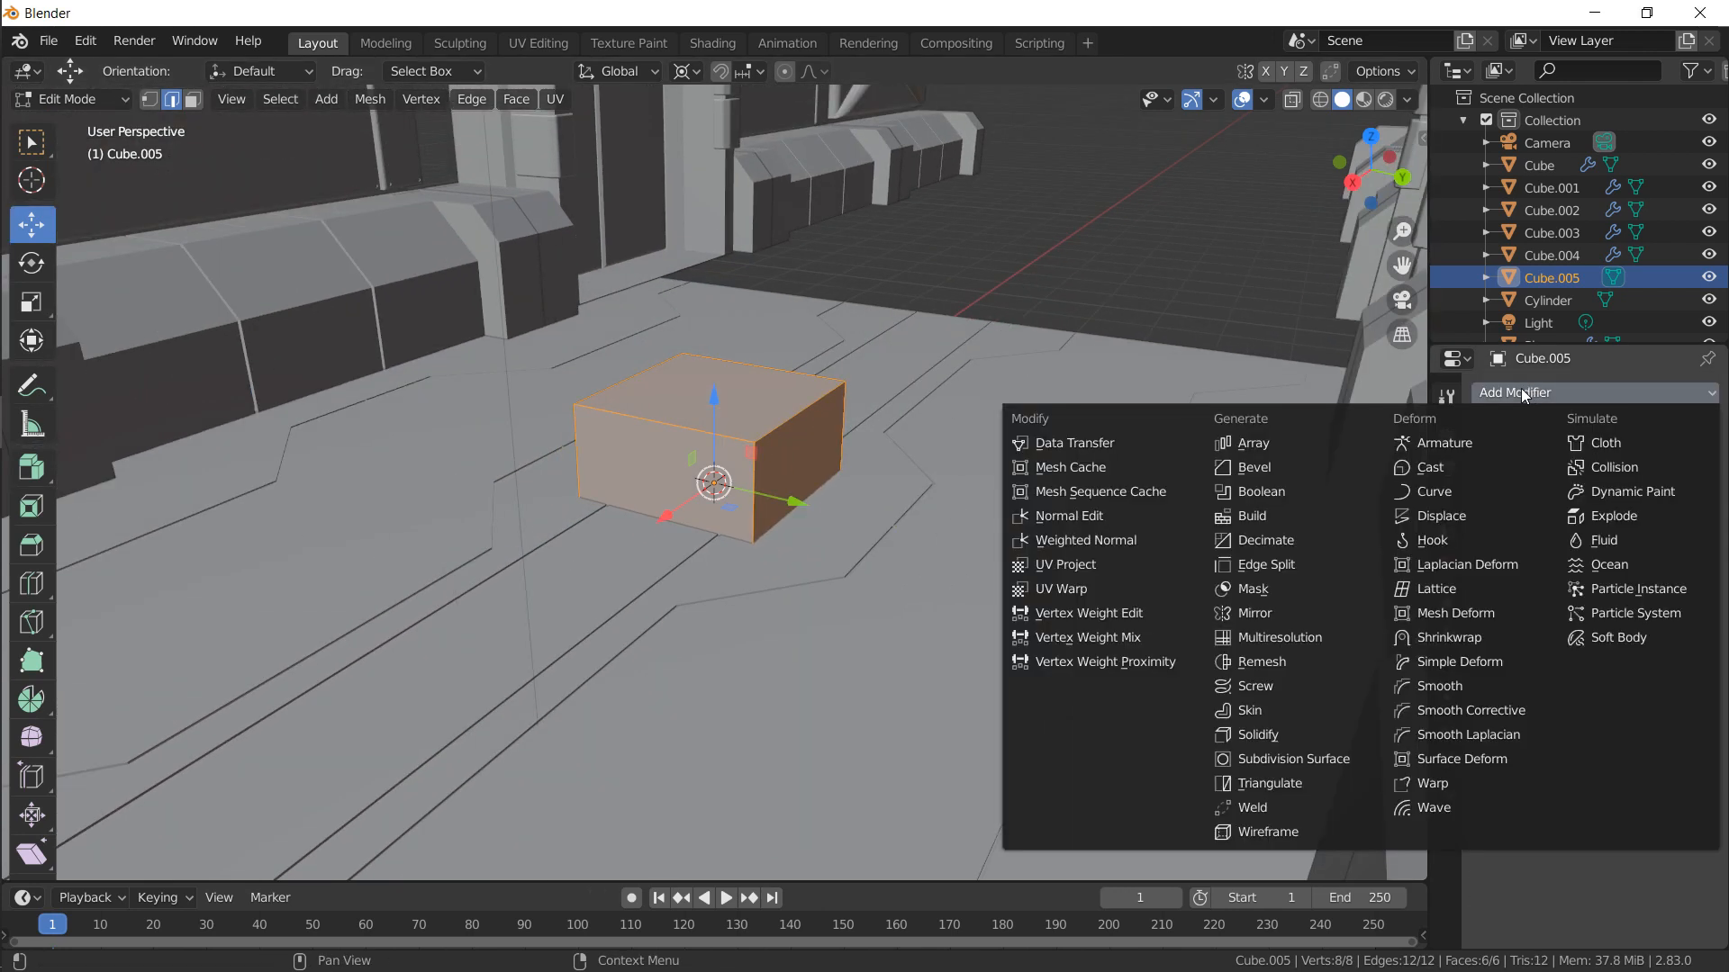
{"action": "left_click", "coordinate": [1250, 613]}
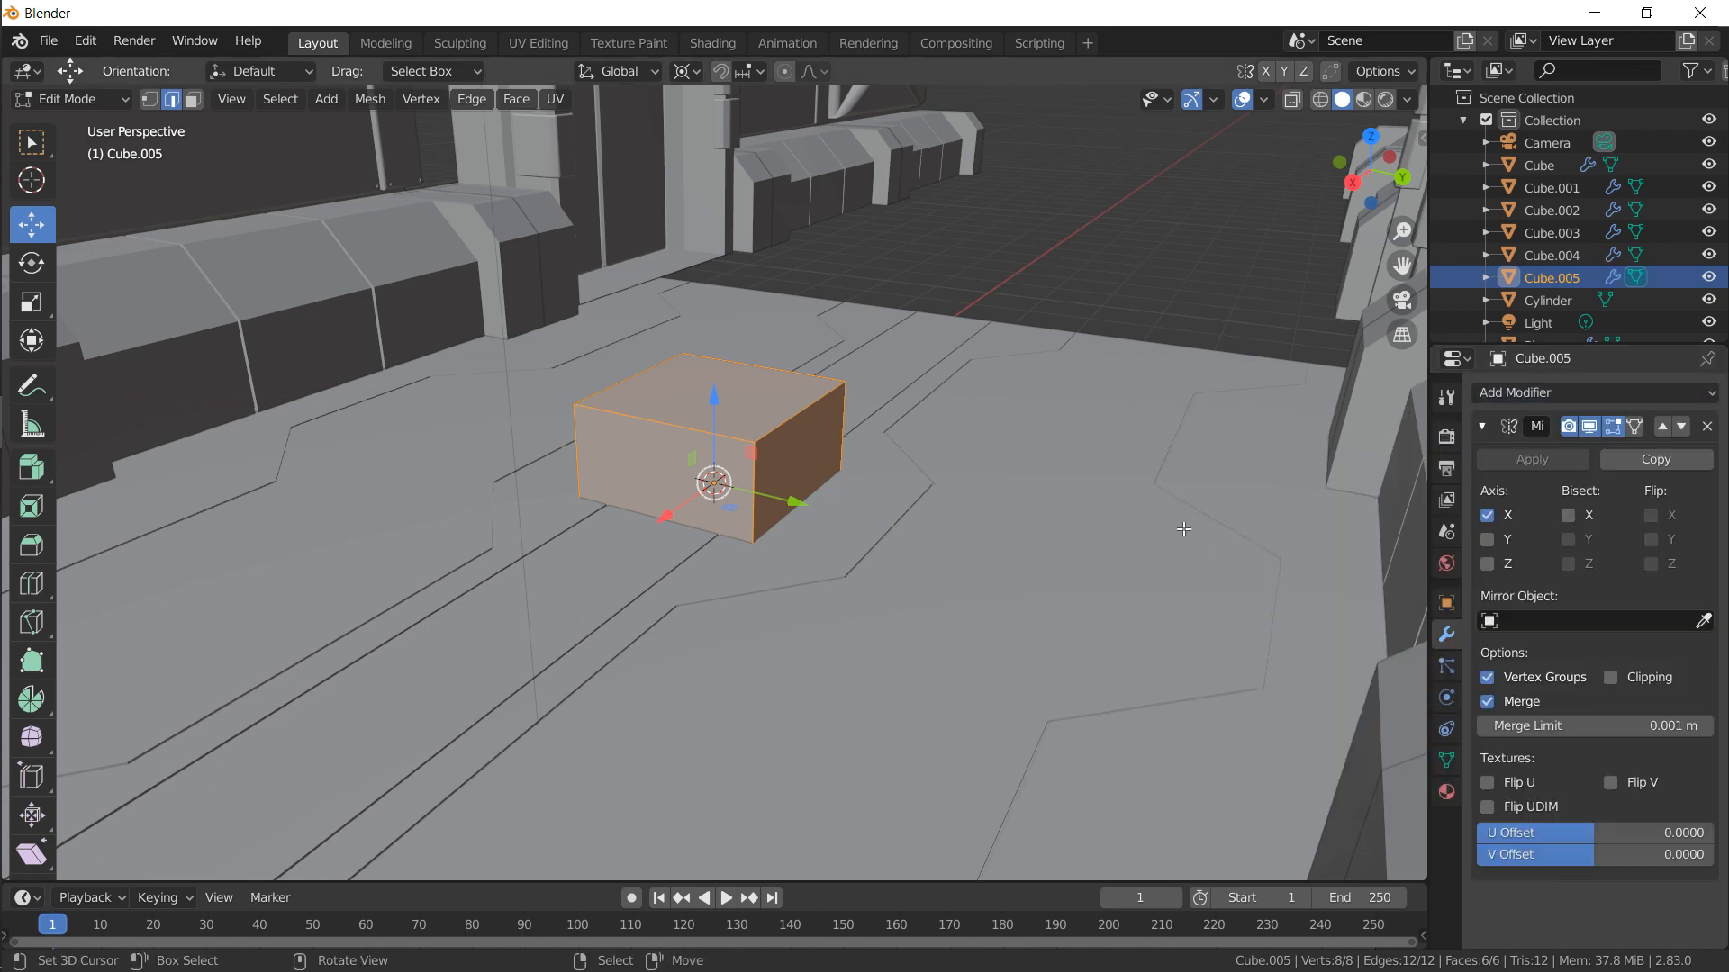
{"action": "scroll", "coordinate": [1152, 447], "scroll_direction": "down", "scroll_amount": 5}
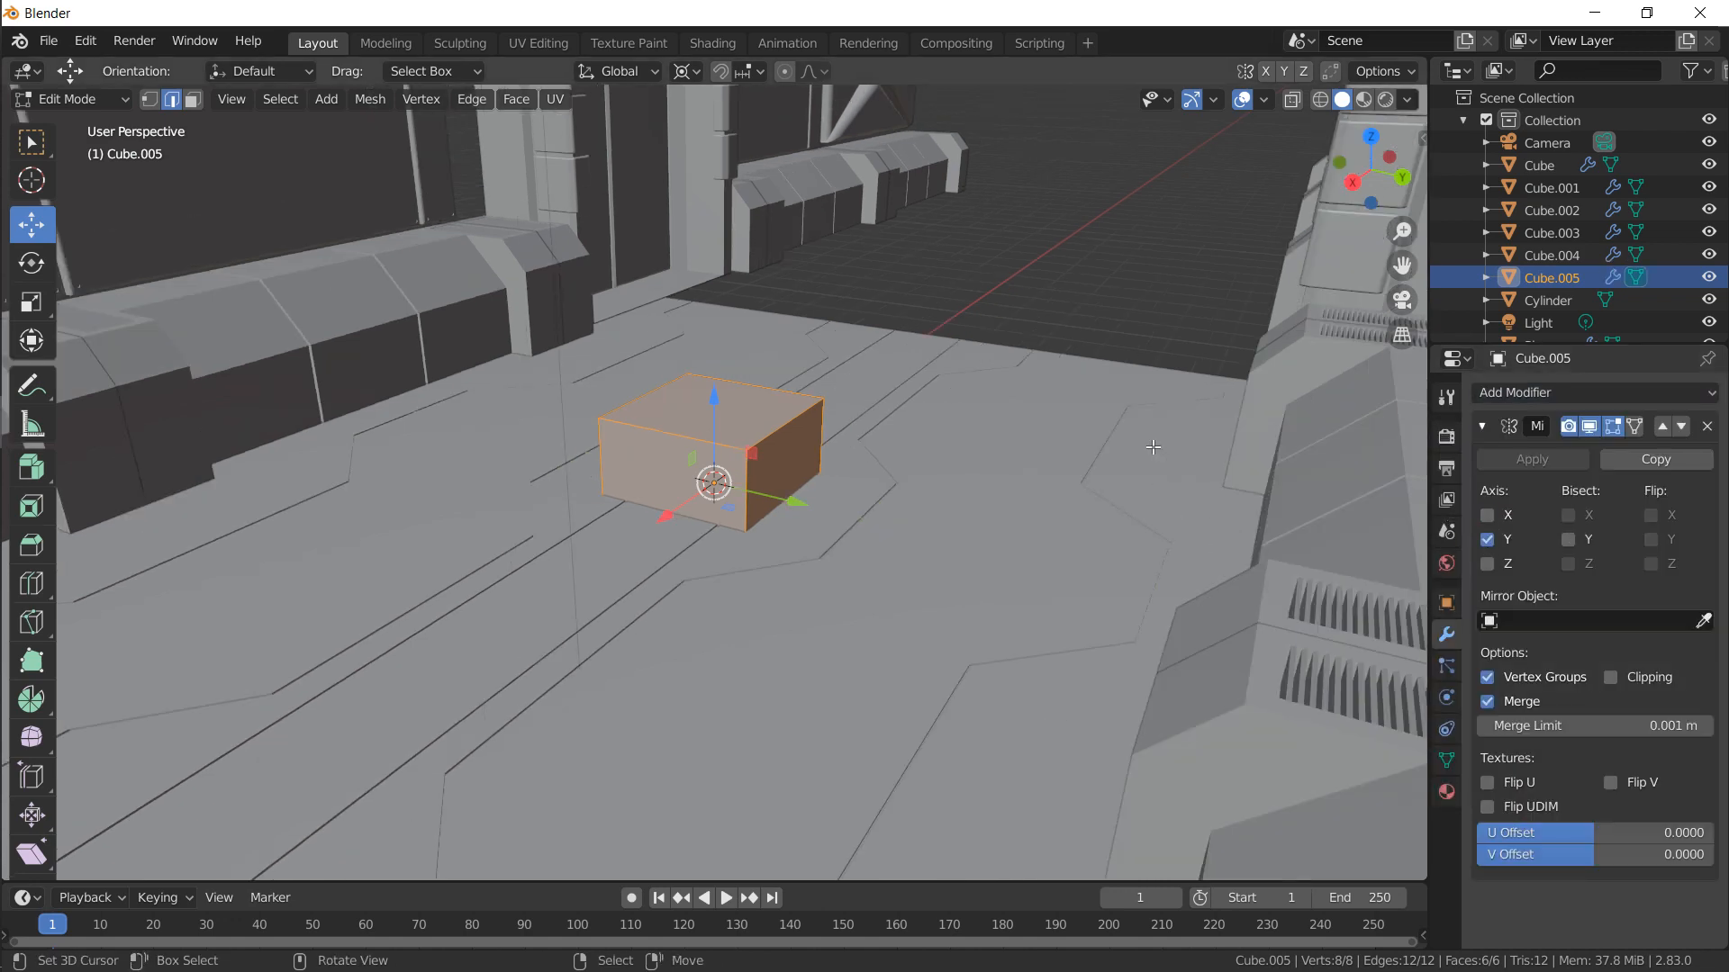
In the right orthographic view, move the cube's geometry up and sideways until it hovers above the wall on the negative Y side
{"action": "key", "text": "KP_1"}
{"action": "key", "text": "KP_3"}
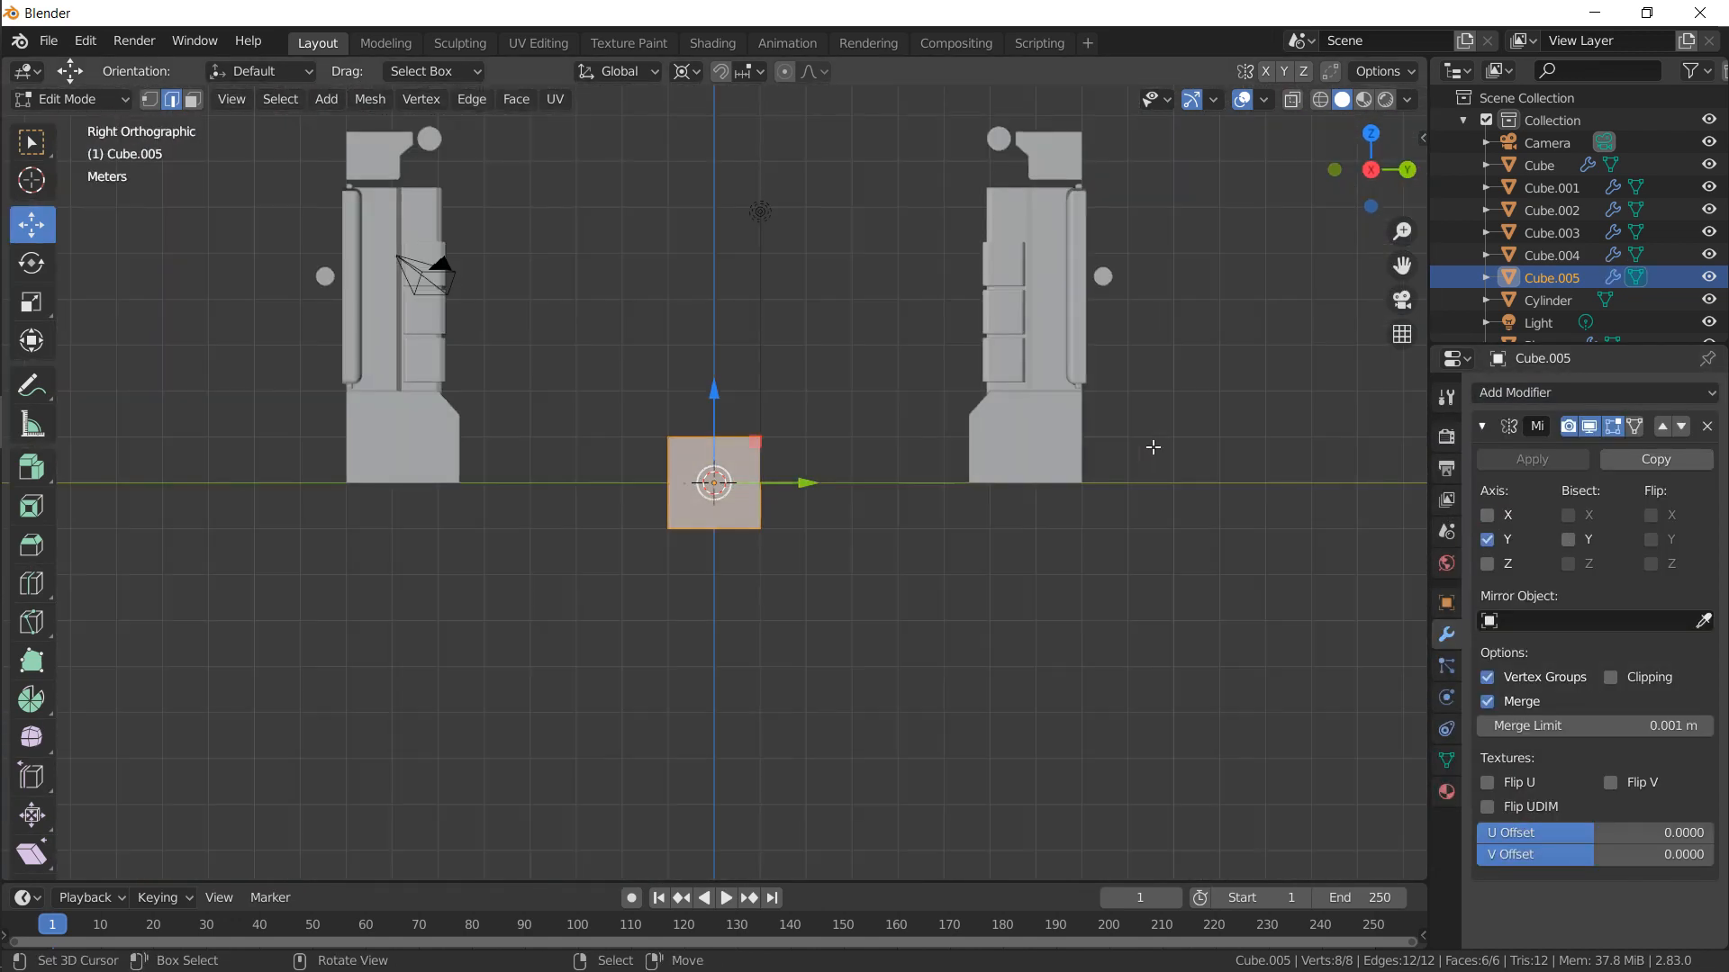
{"action": "key", "text": "g"}
{"action": "left_click", "coordinate": [815, 306]}
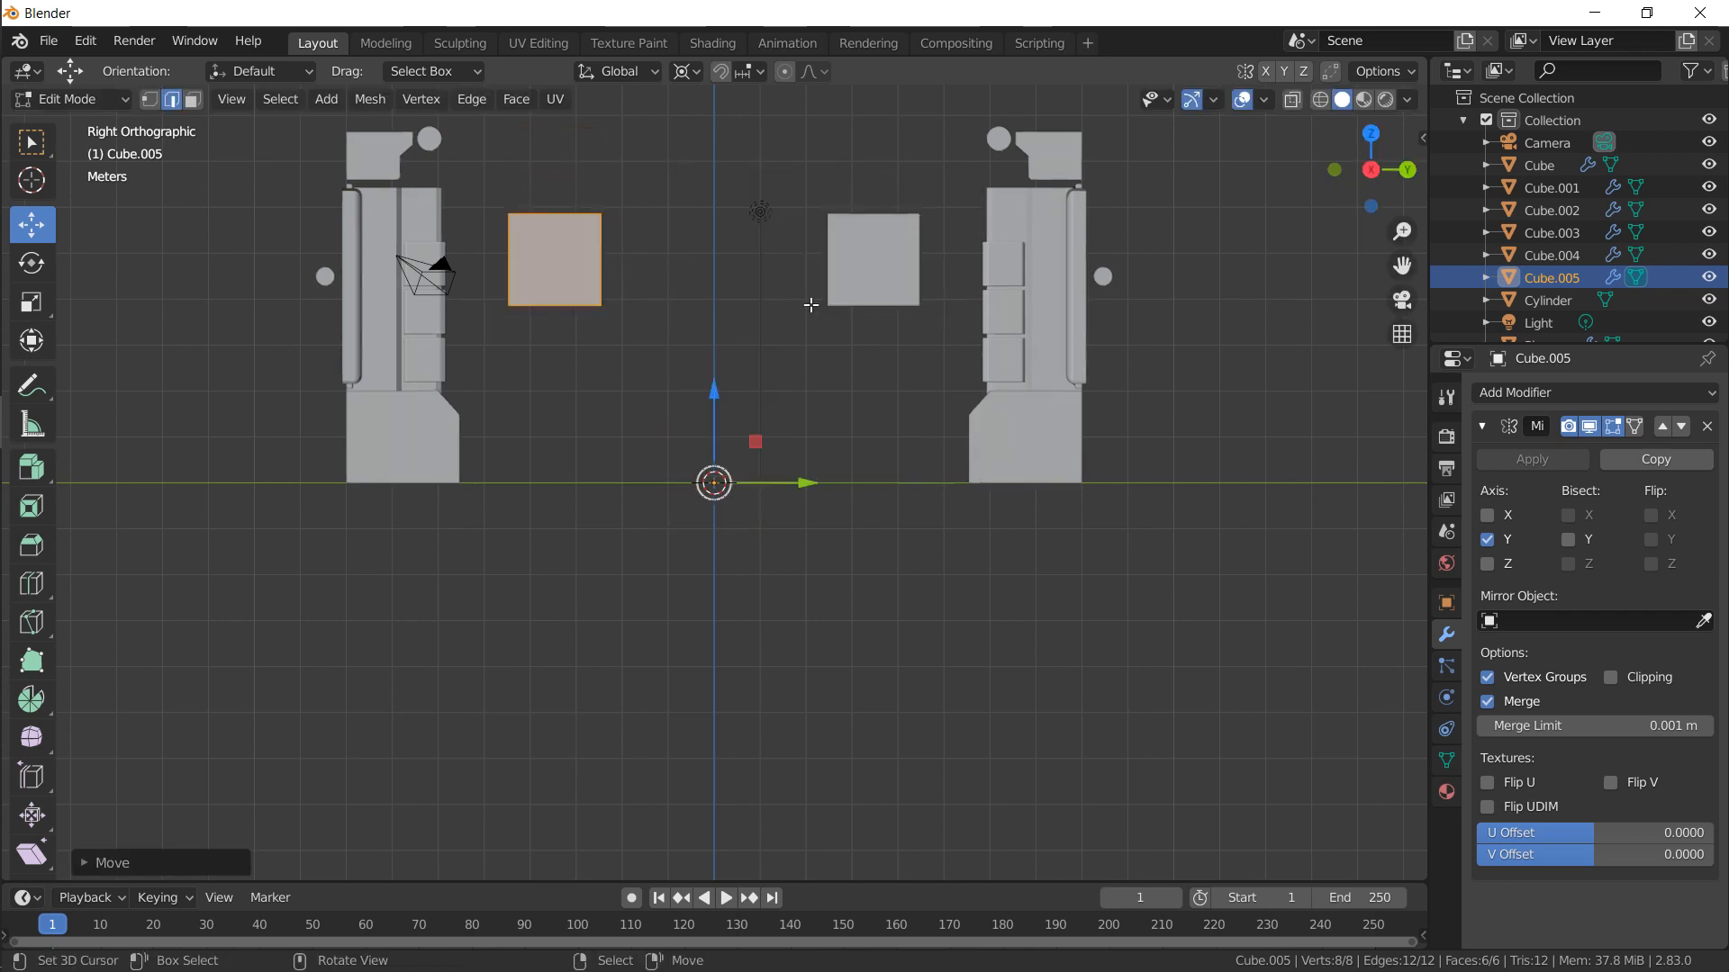
{"action": "middle_click_drag", "start_coordinate": [806, 310], "coordinate": [819, 474], "text": "shift"}
{"action": "key", "text": "g"}
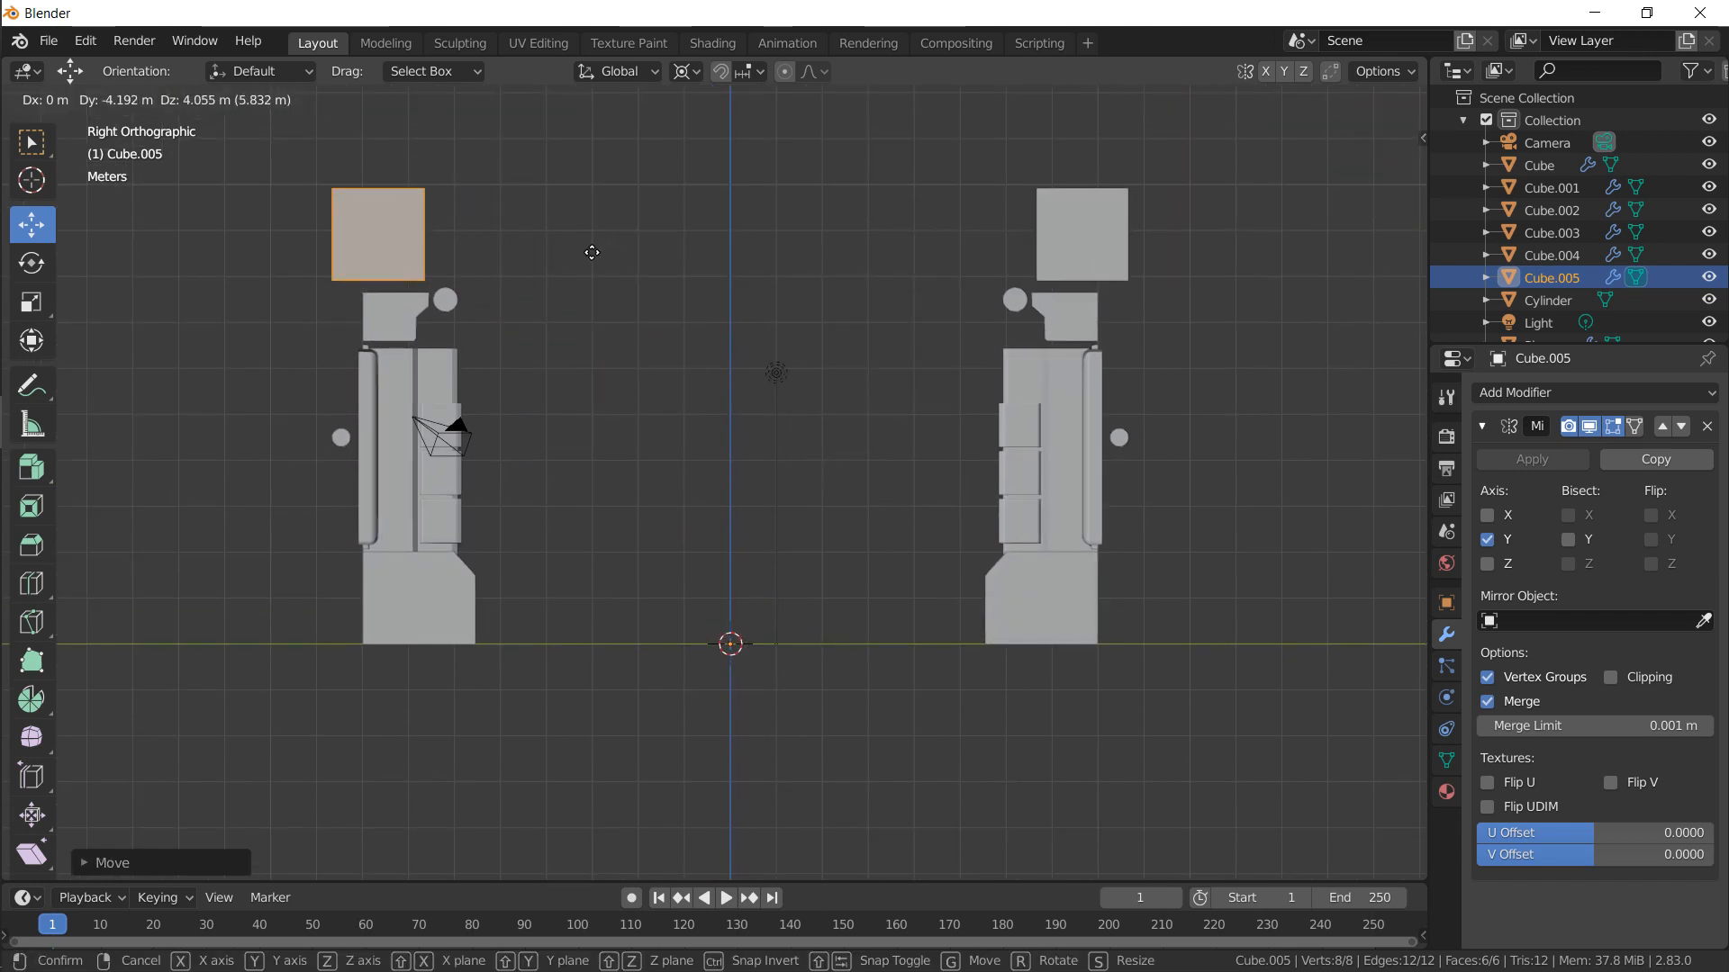
{"action": "left_click", "coordinate": [602, 255]}
{"action": "key", "text": "s"}
{"action": "right_click", "coordinate": [653, 278]}
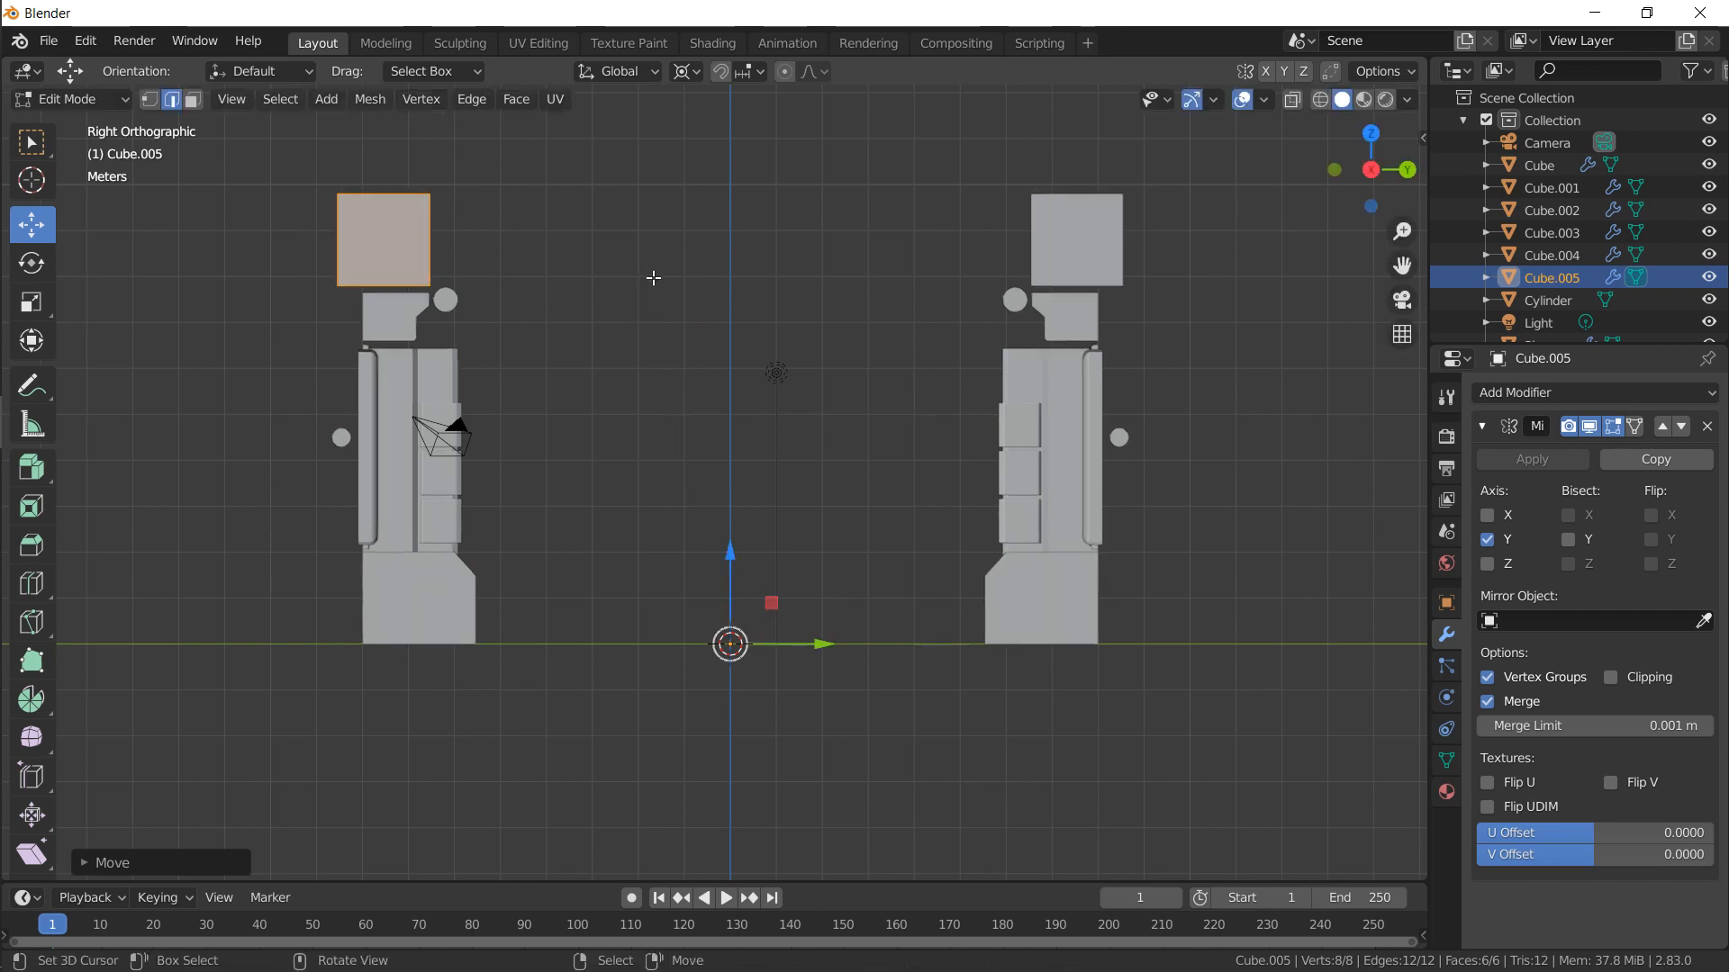
Change the pivot point so the geometry scales about its own centre, shrink it to about 0.6, and set it on the wall's top
{"action": "left_click", "coordinate": [686, 82]}
{"action": "left_click", "coordinate": [721, 146]}
{"action": "key", "text": "s"}
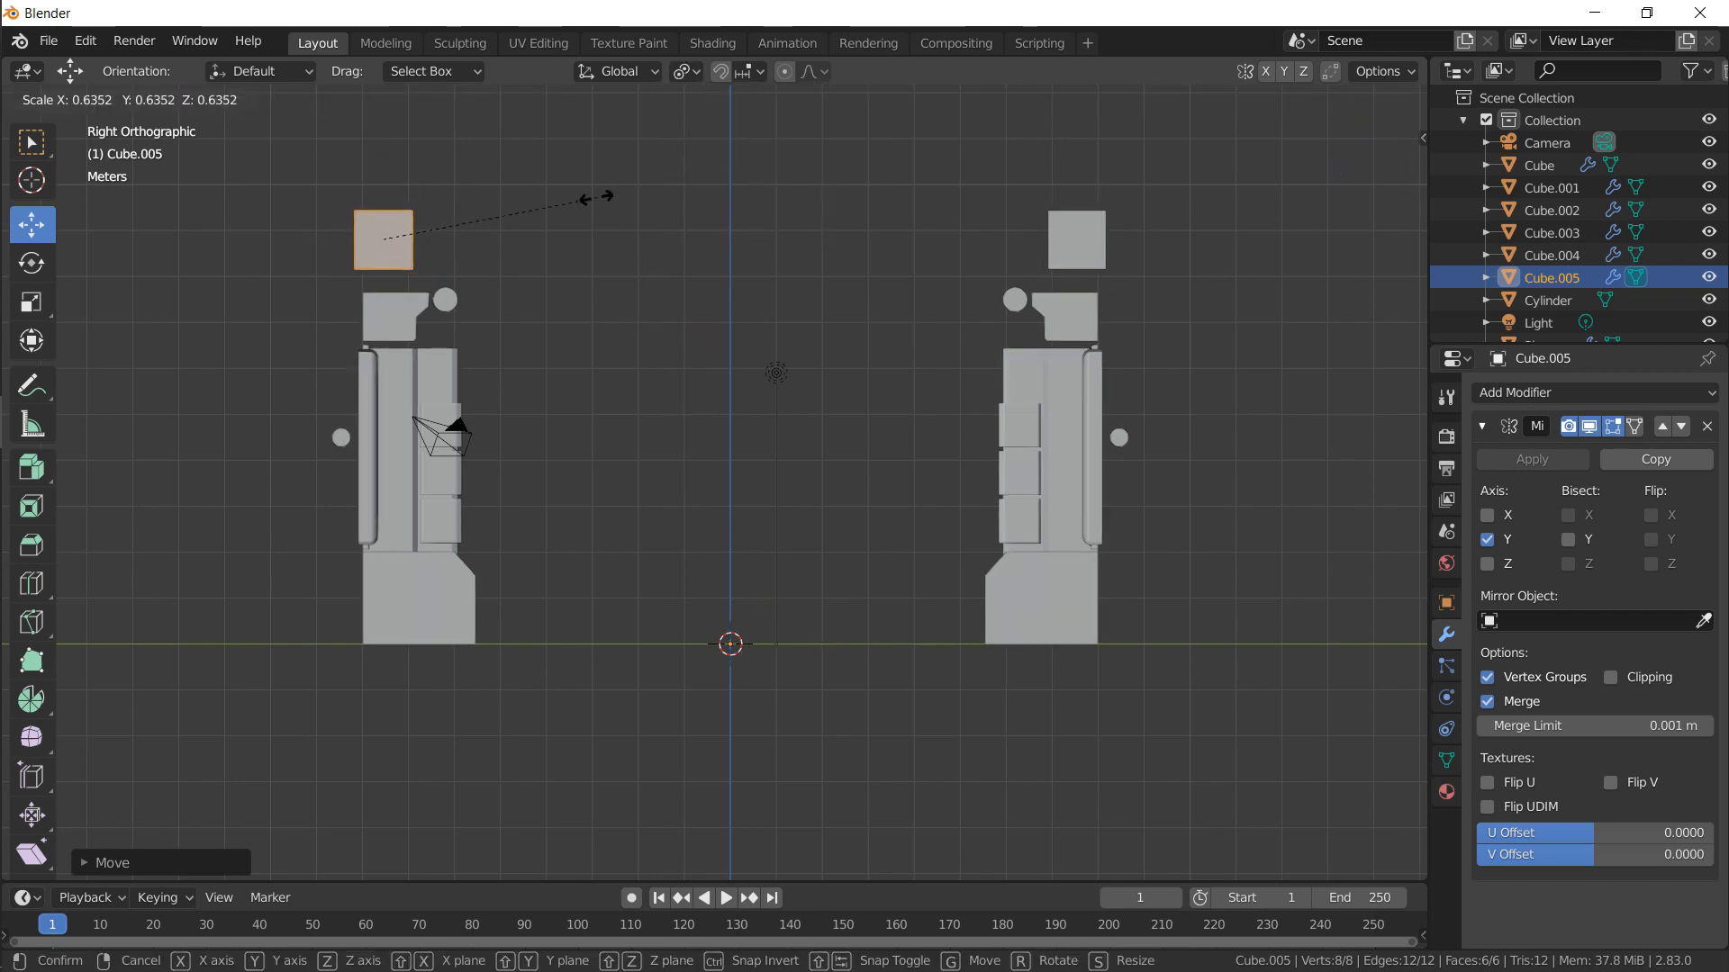
{"action": "left_click", "coordinate": [576, 216]}
{"action": "key", "text": "g"}
{"action": "left_click", "coordinate": [571, 248]}
Select the small cube's two opposite end faces and scale them apart along X until the block spans about the wall section's length
{"action": "middle_click_drag", "start_coordinate": [571, 248], "coordinate": [430, 241]}
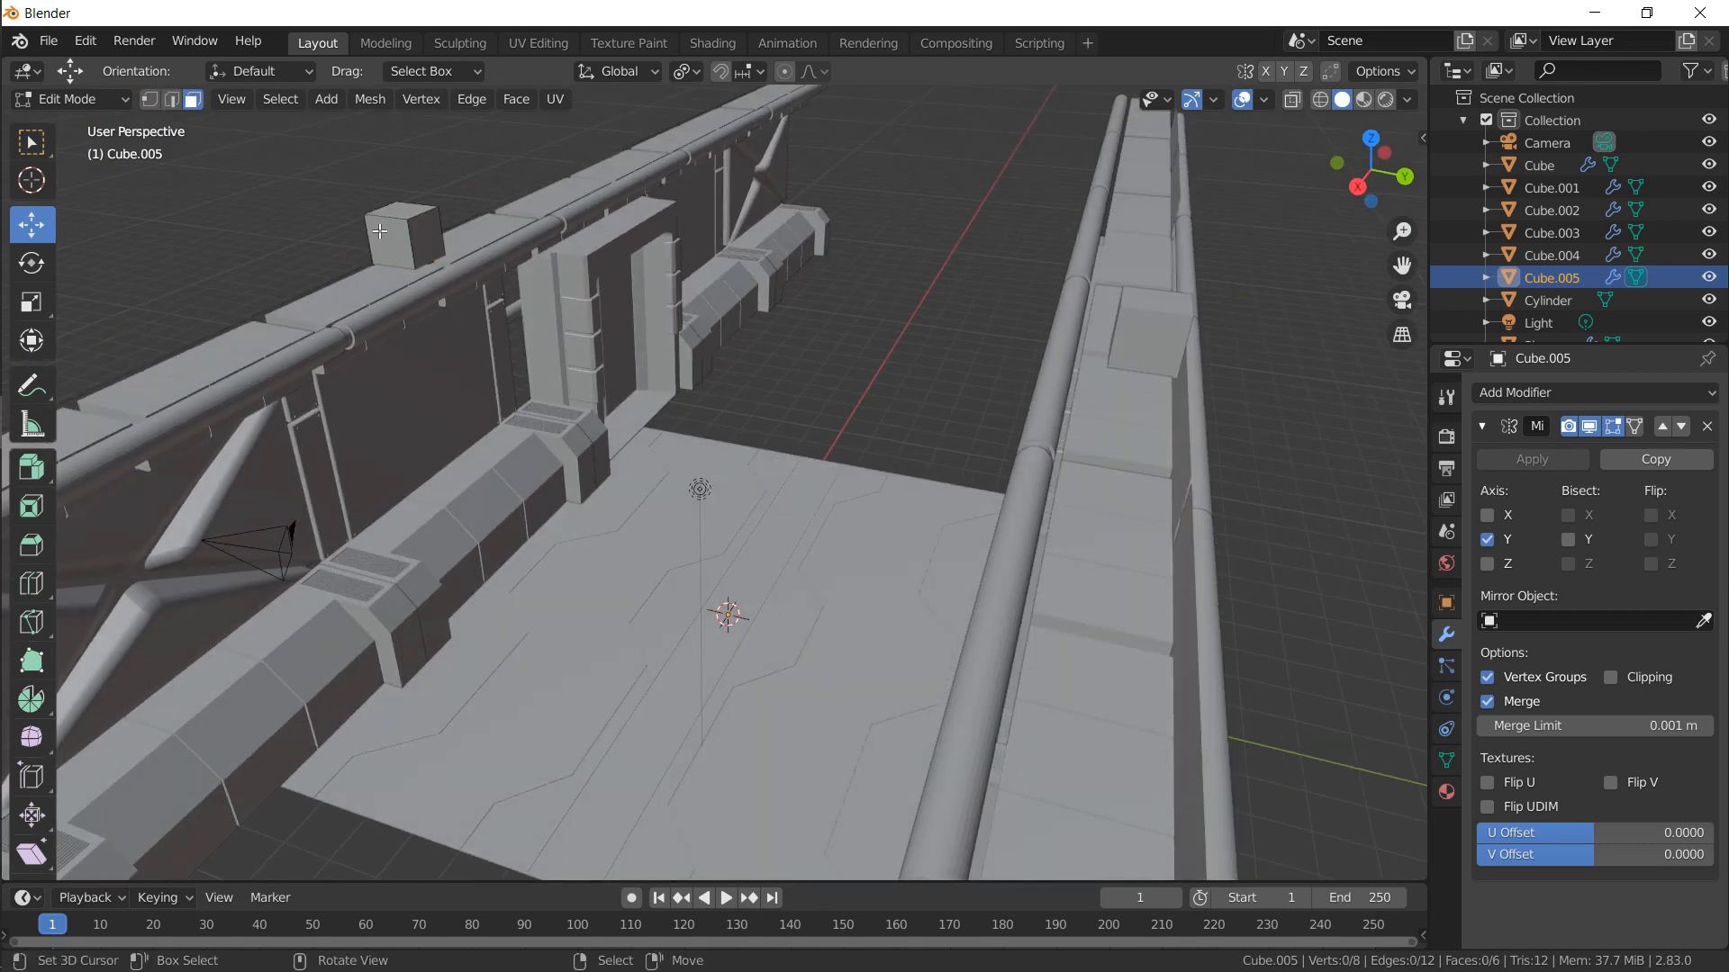
{"action": "left_click", "coordinate": [379, 231]}
{"action": "middle_click_drag", "start_coordinate": [379, 231], "coordinate": [843, 209]}
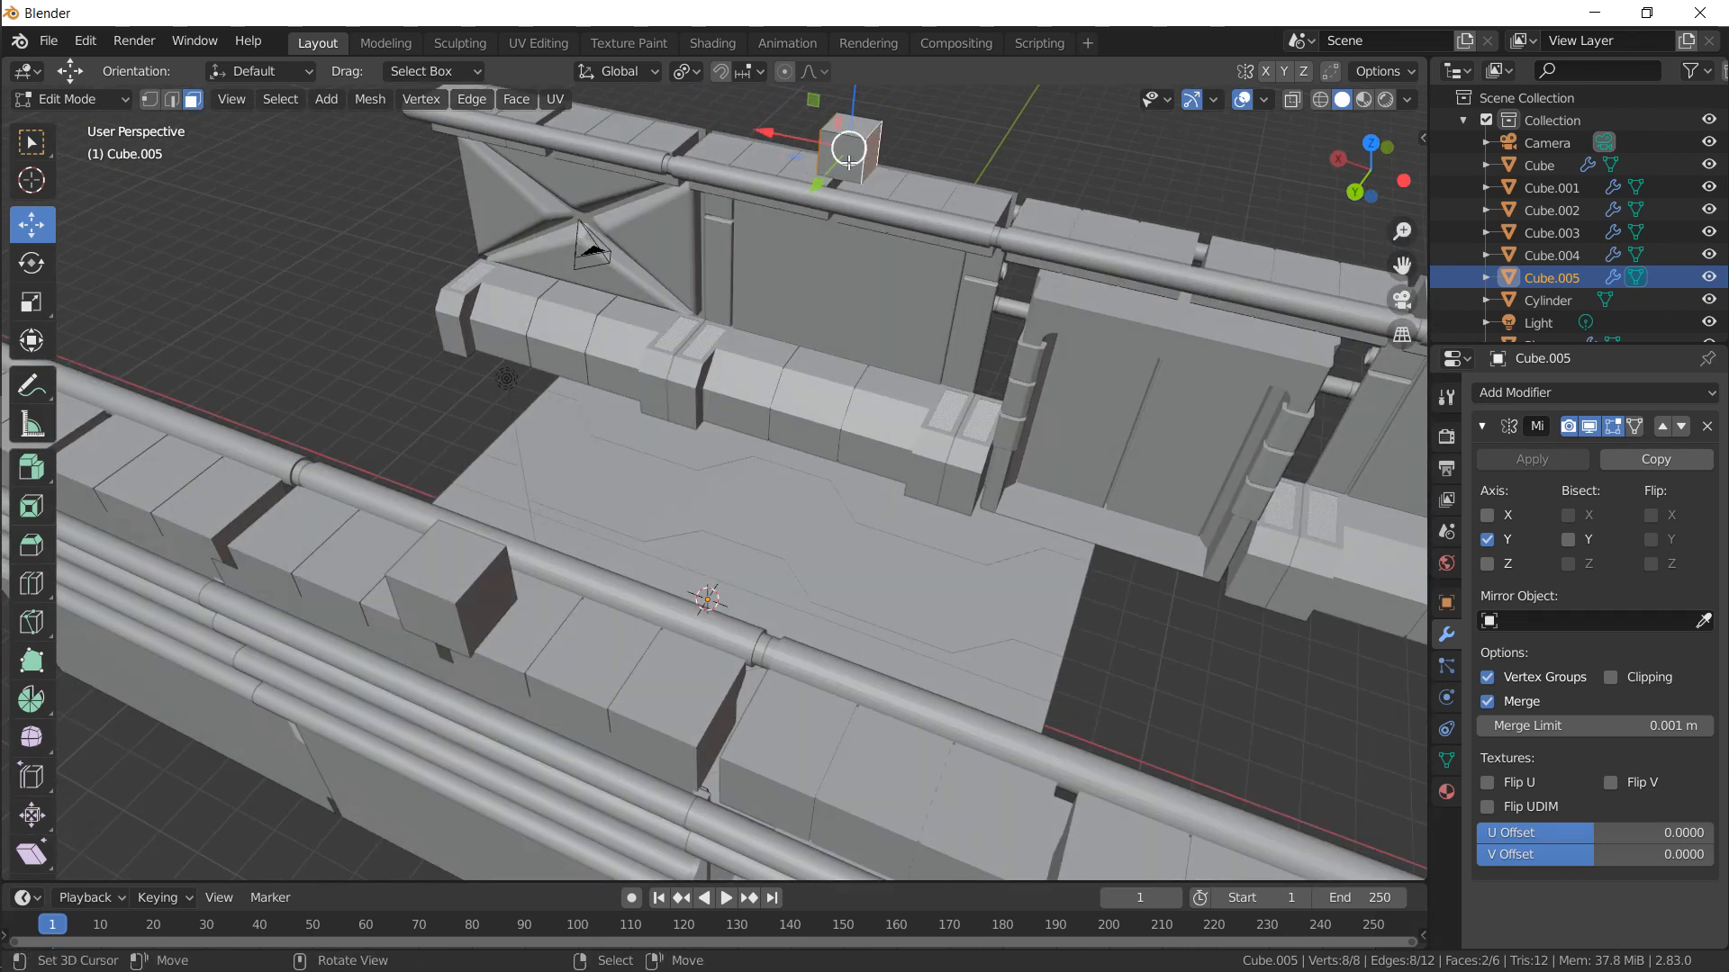
{"action": "key", "text": "KP_Decimal"}
{"action": "scroll", "coordinate": [727, 398], "scroll_direction": "down", "scroll_amount": 10}
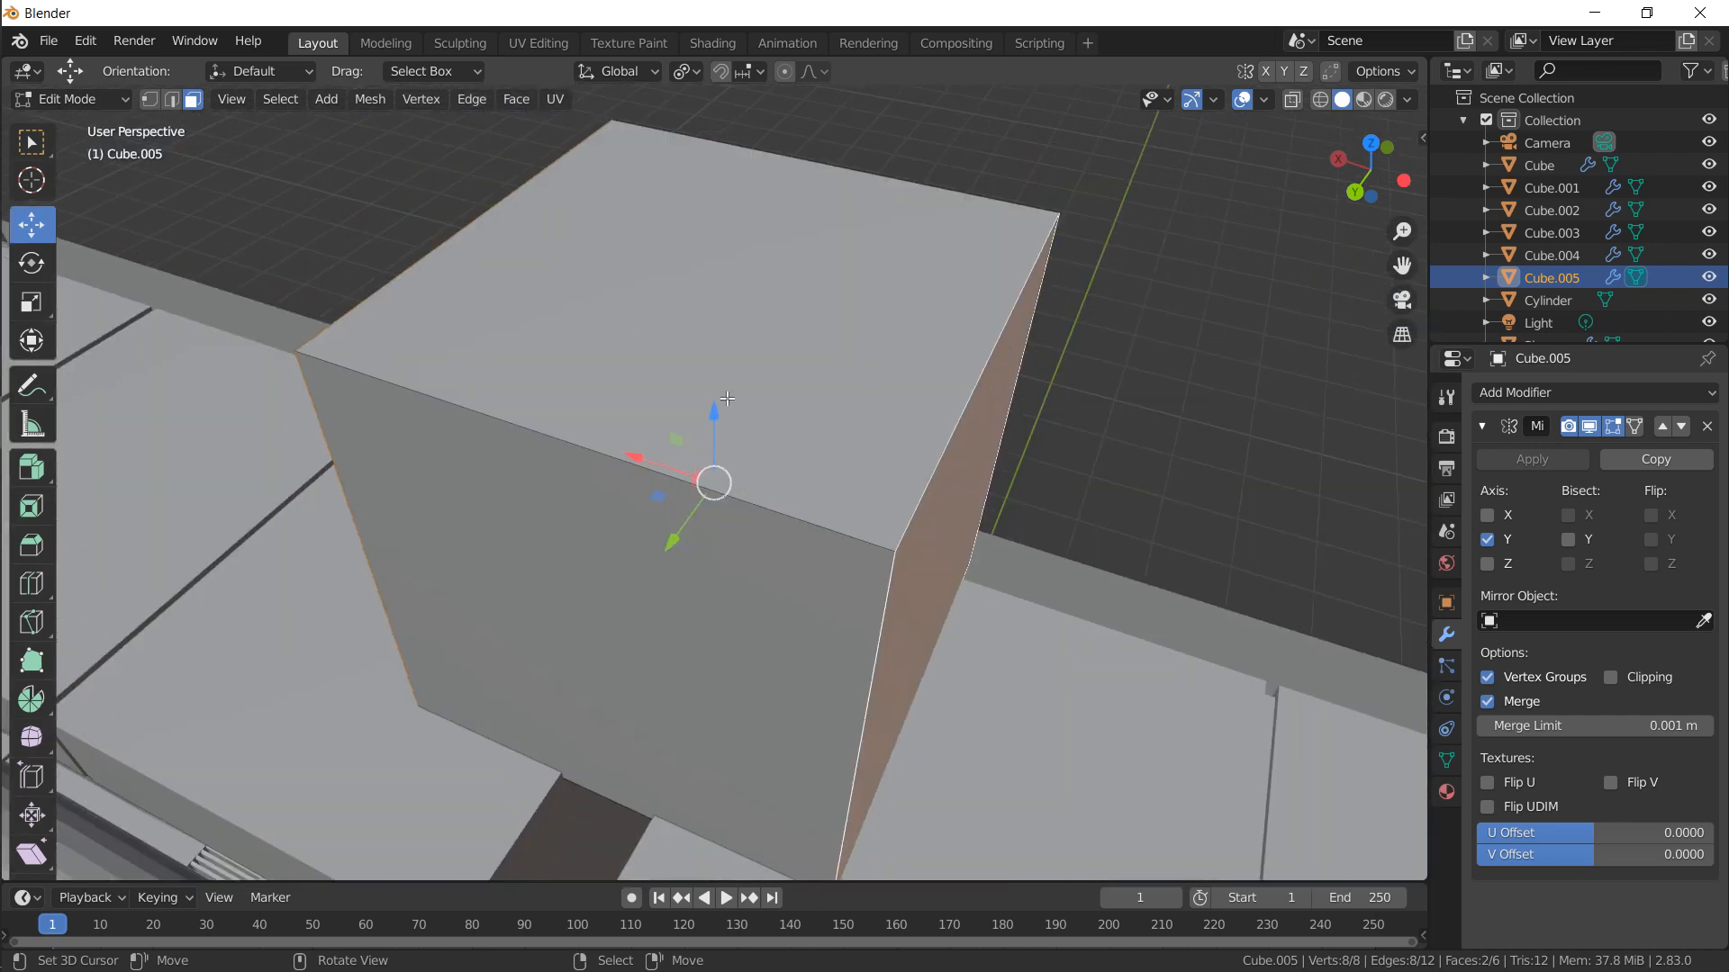
{"action": "key", "text": "s"}
{"action": "key", "text": "x"}
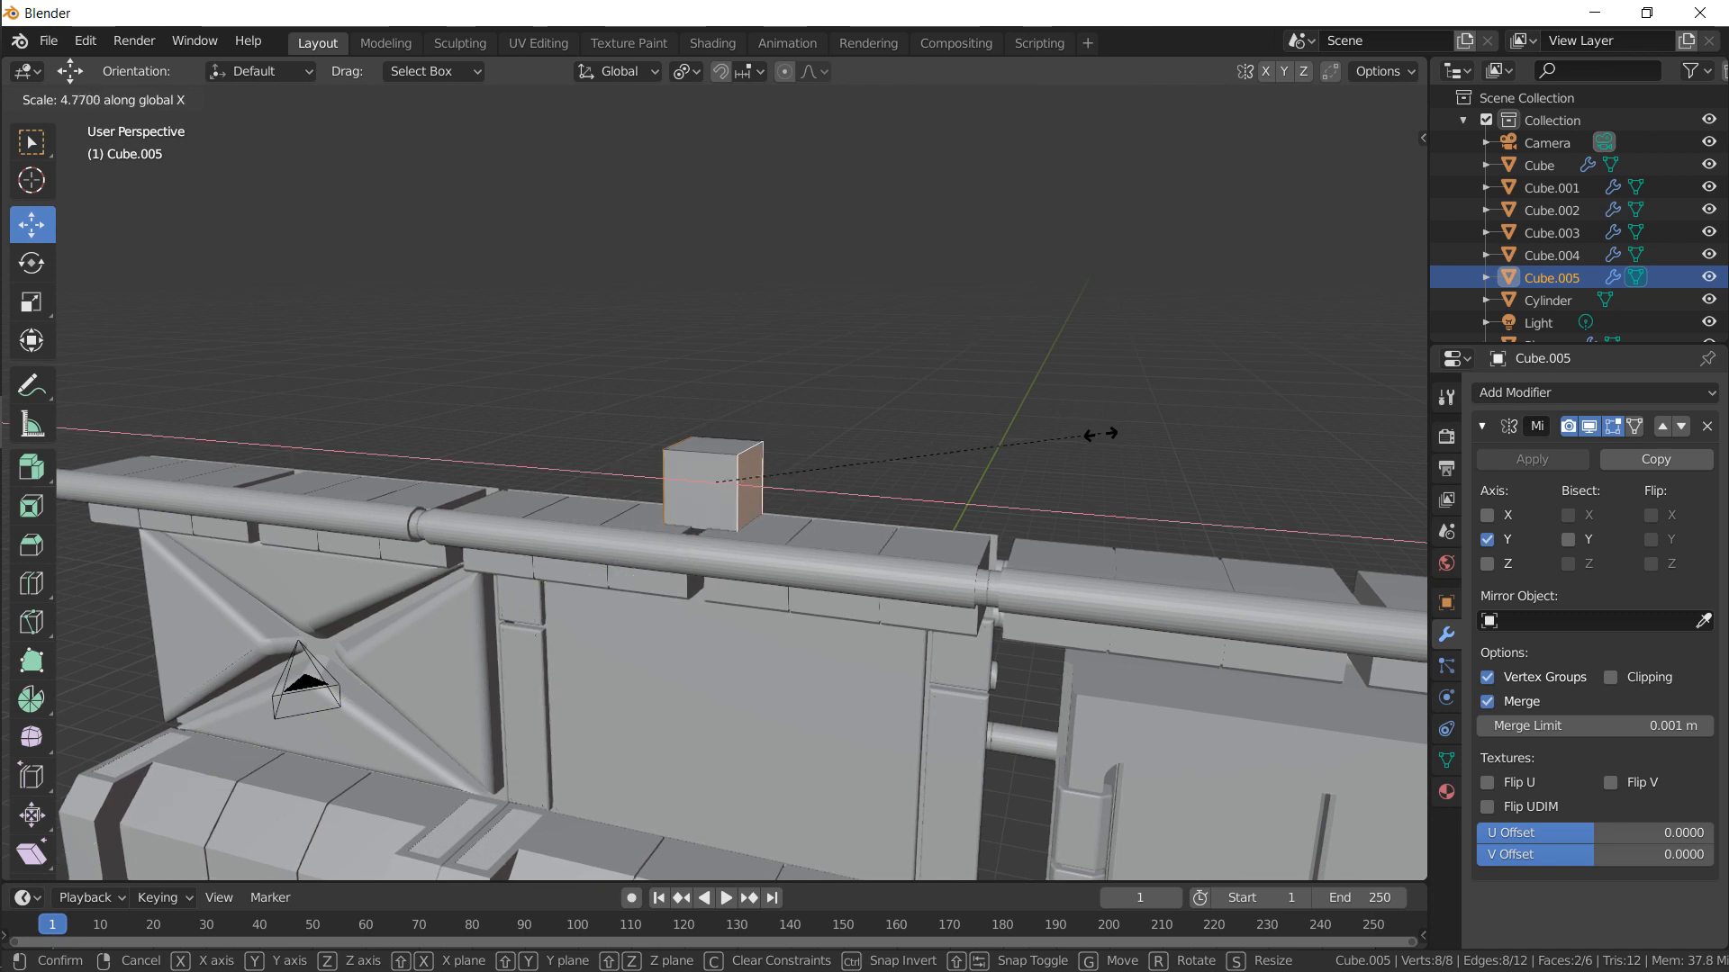
{"action": "key", "text": "y"}
{"action": "key", "text": "y"}
{"action": "key", "text": "y"}
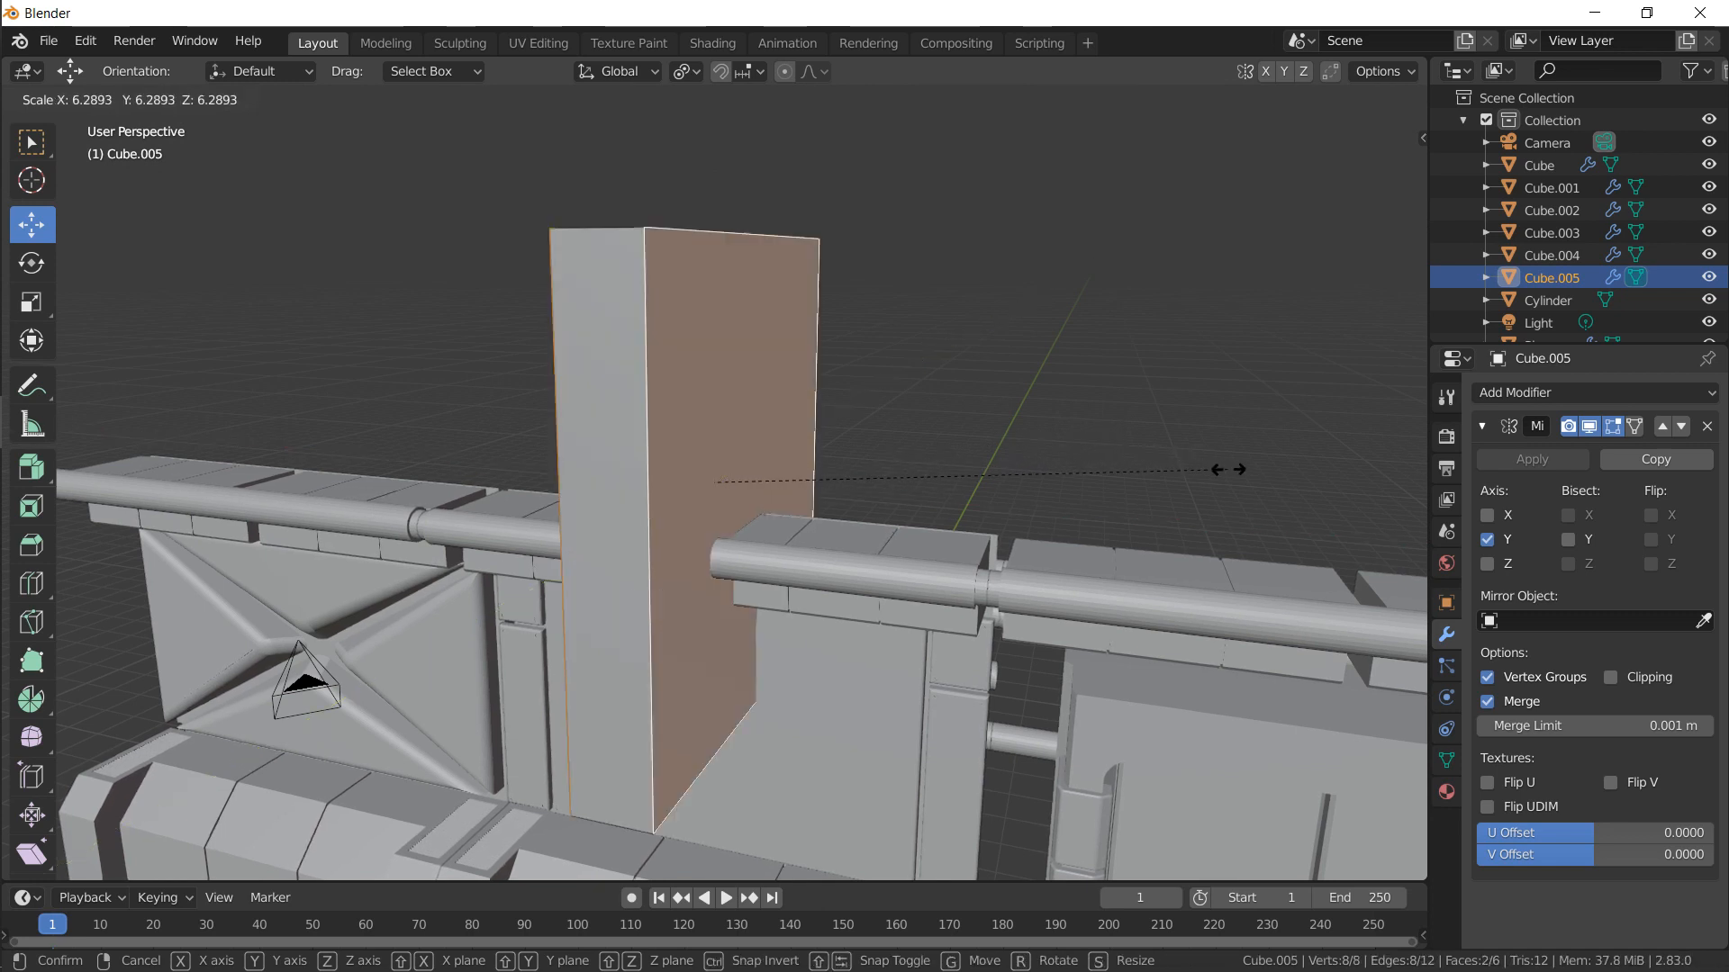
{"action": "key", "text": "y"}
{"action": "key", "text": "x"}
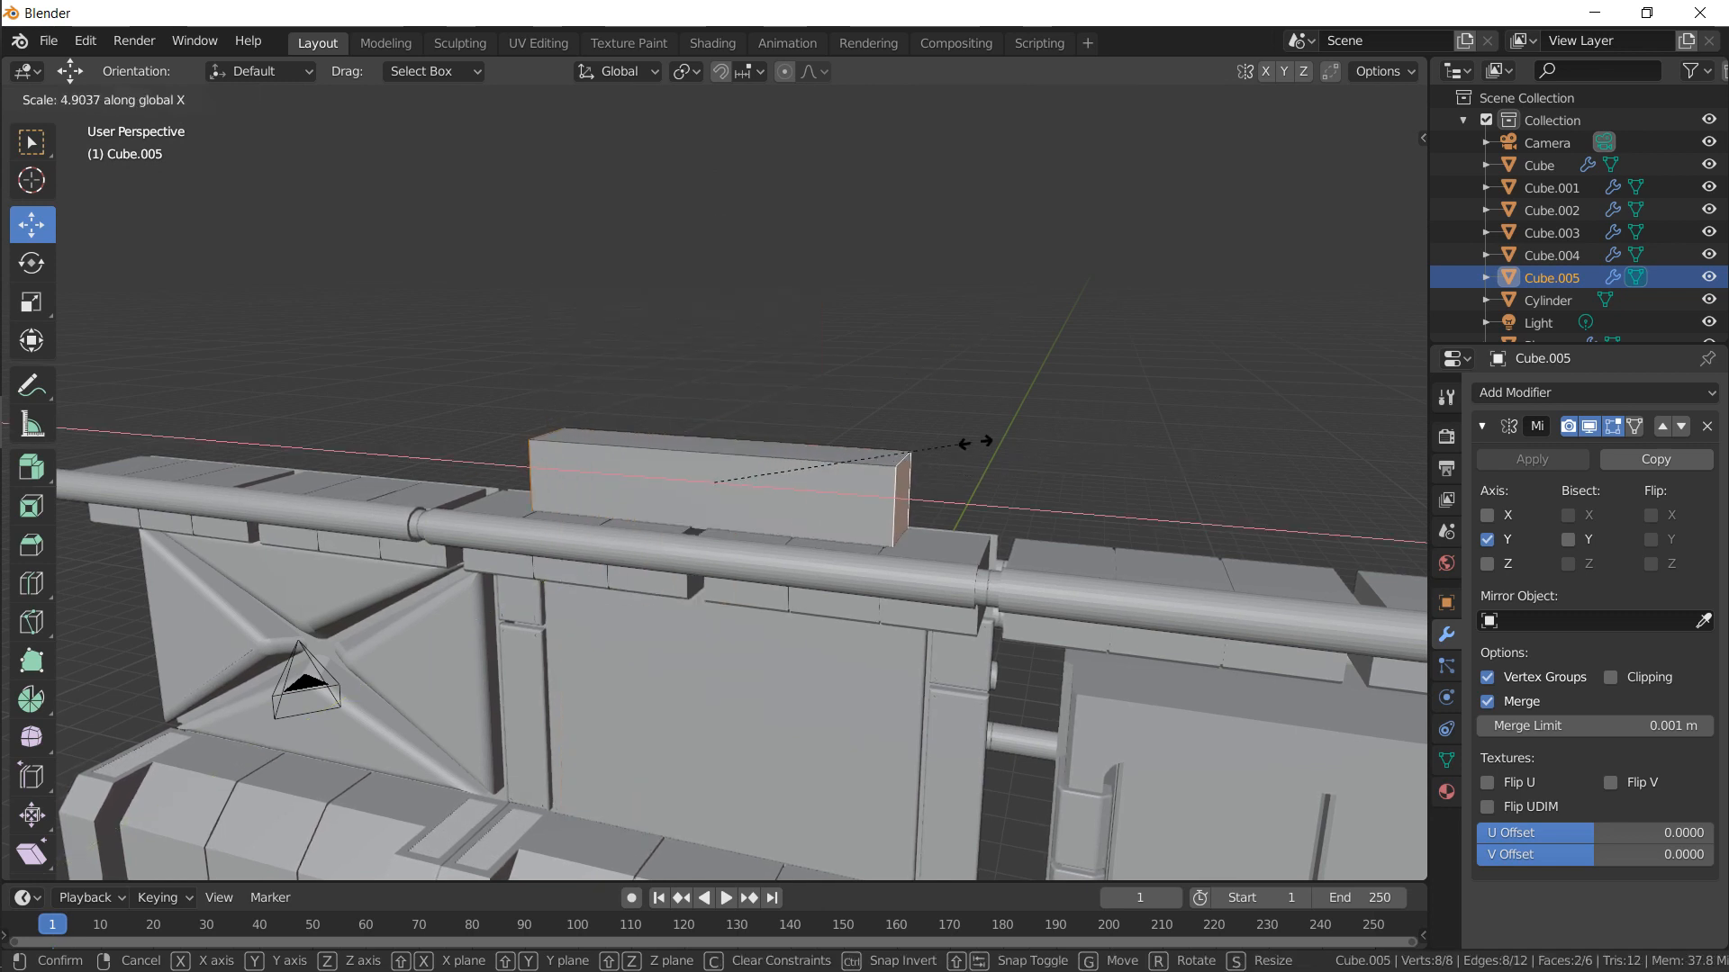
{"action": "left_click", "coordinate": [1099, 434]}
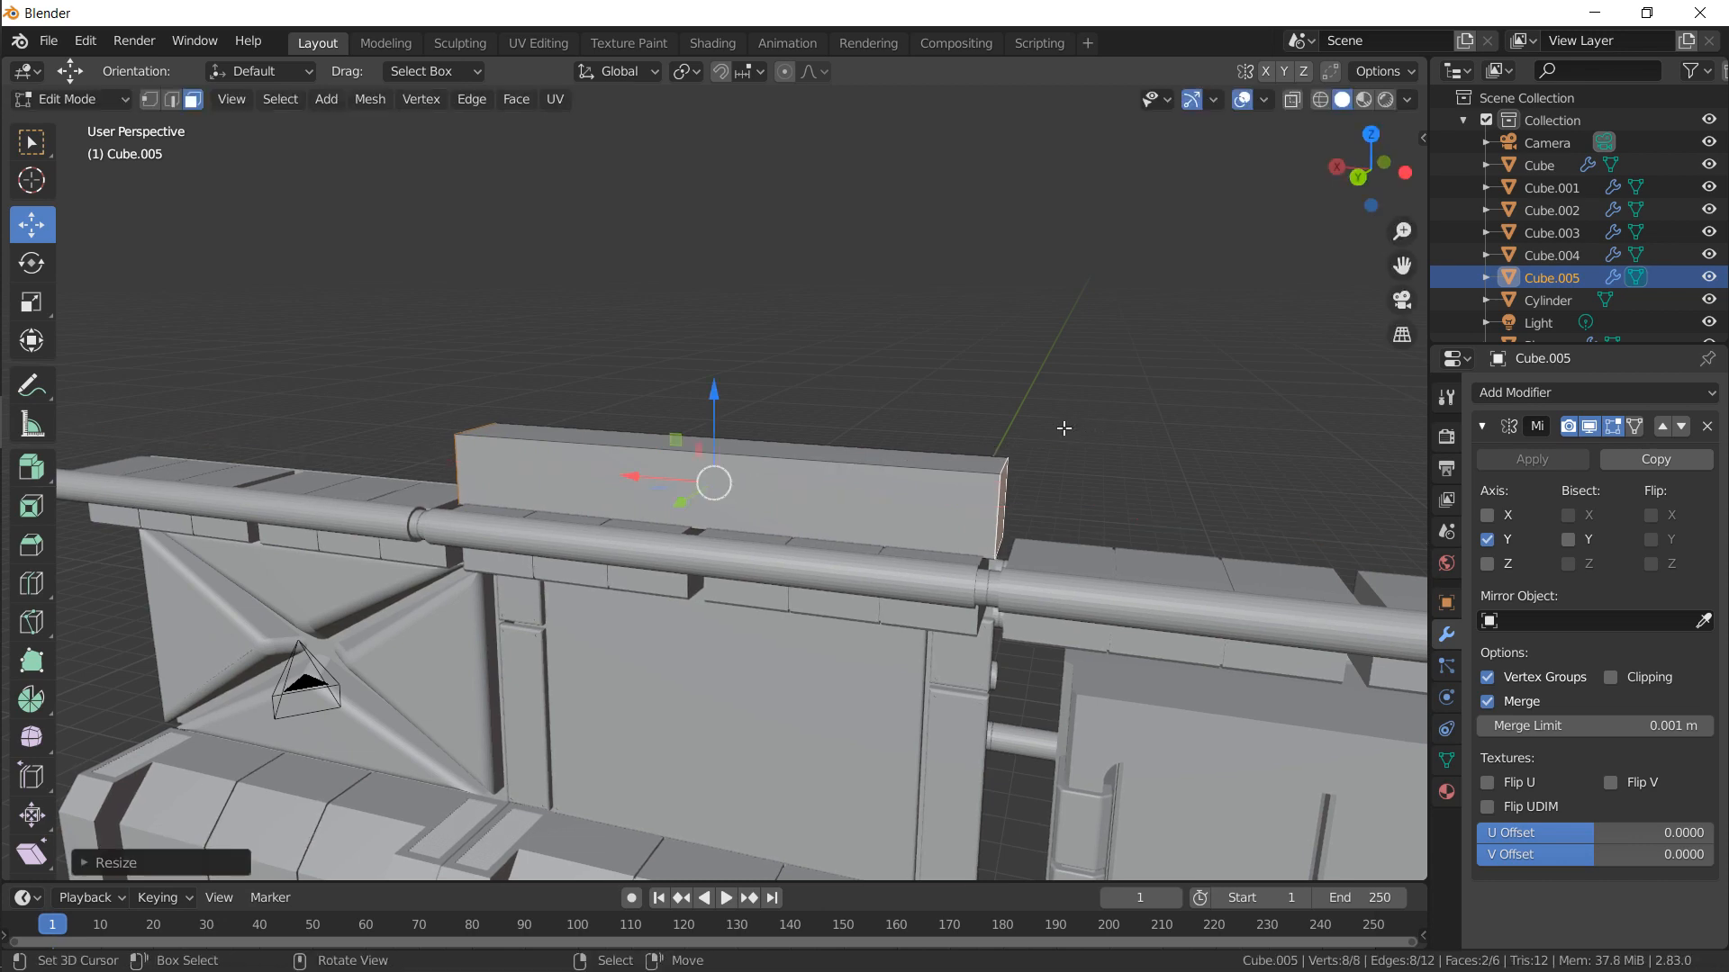
Isolate the long block and the wall section beneath it in local view, seen from the top
{"action": "middle_click_drag", "start_coordinate": [1098, 437], "coordinate": [1196, 444]}
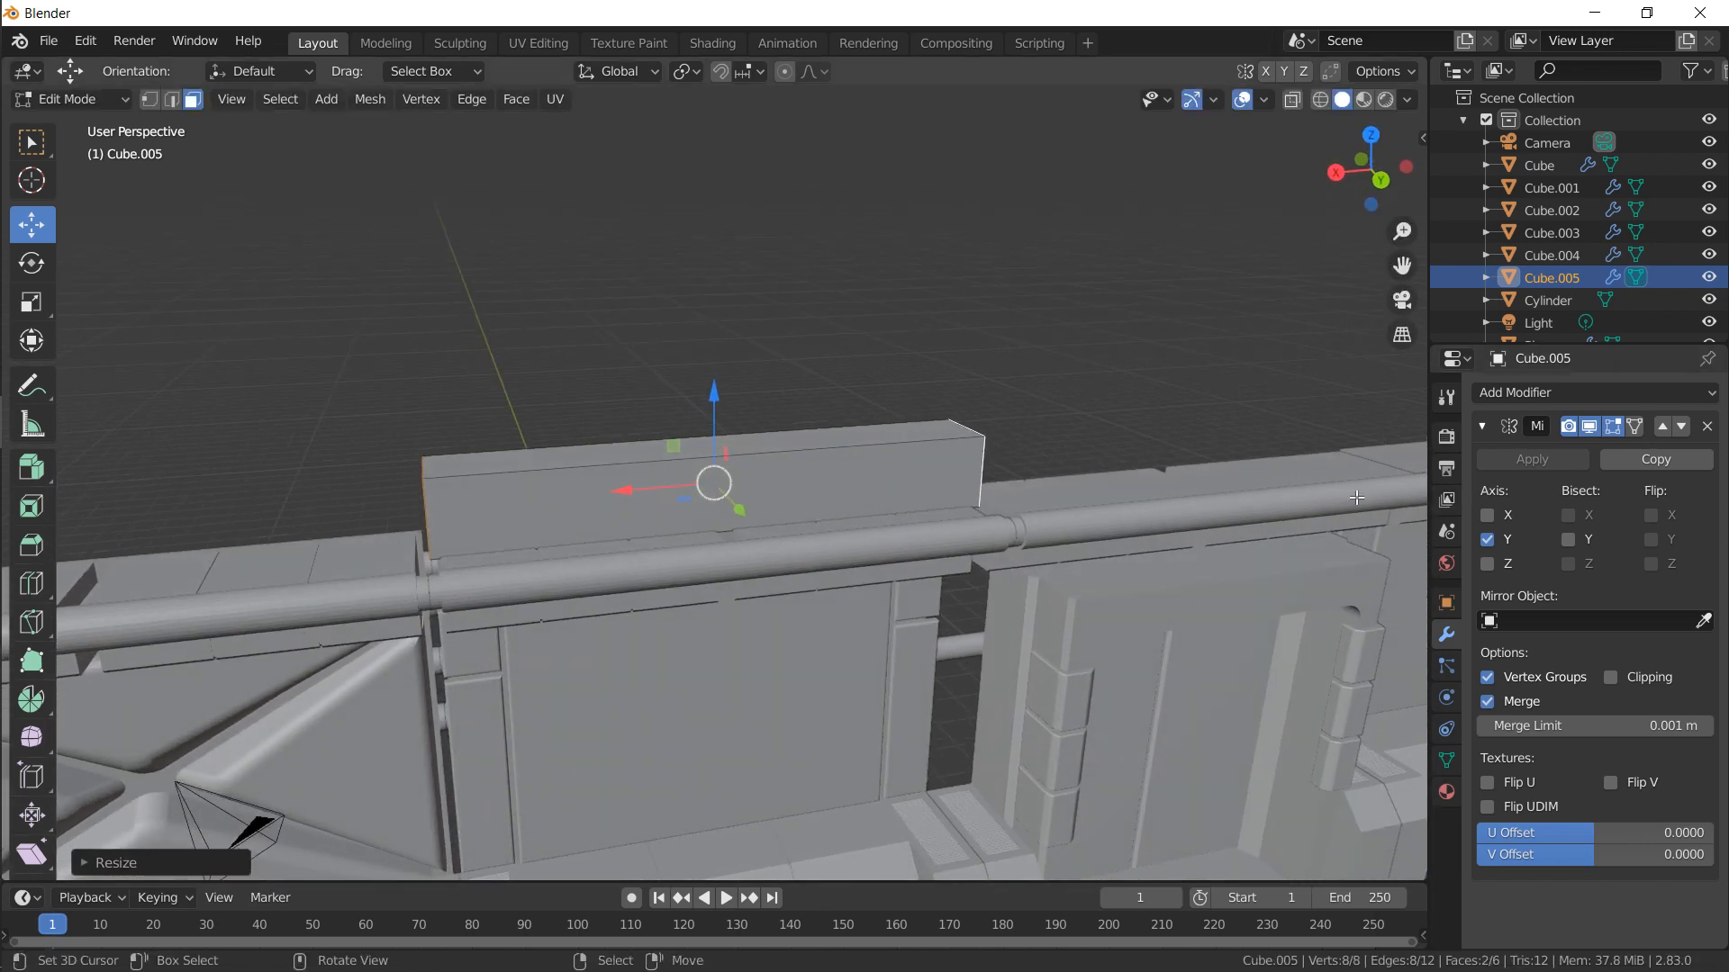
{"action": "mouse_move", "coordinate": [909, 468]}
{"action": "middle_mouse_down"}
{"action": "mouse_move", "coordinate": [867, 476]}
{"action": "mouse_move", "coordinate": [899, 475]}
{"action": "middle_mouse_up"}
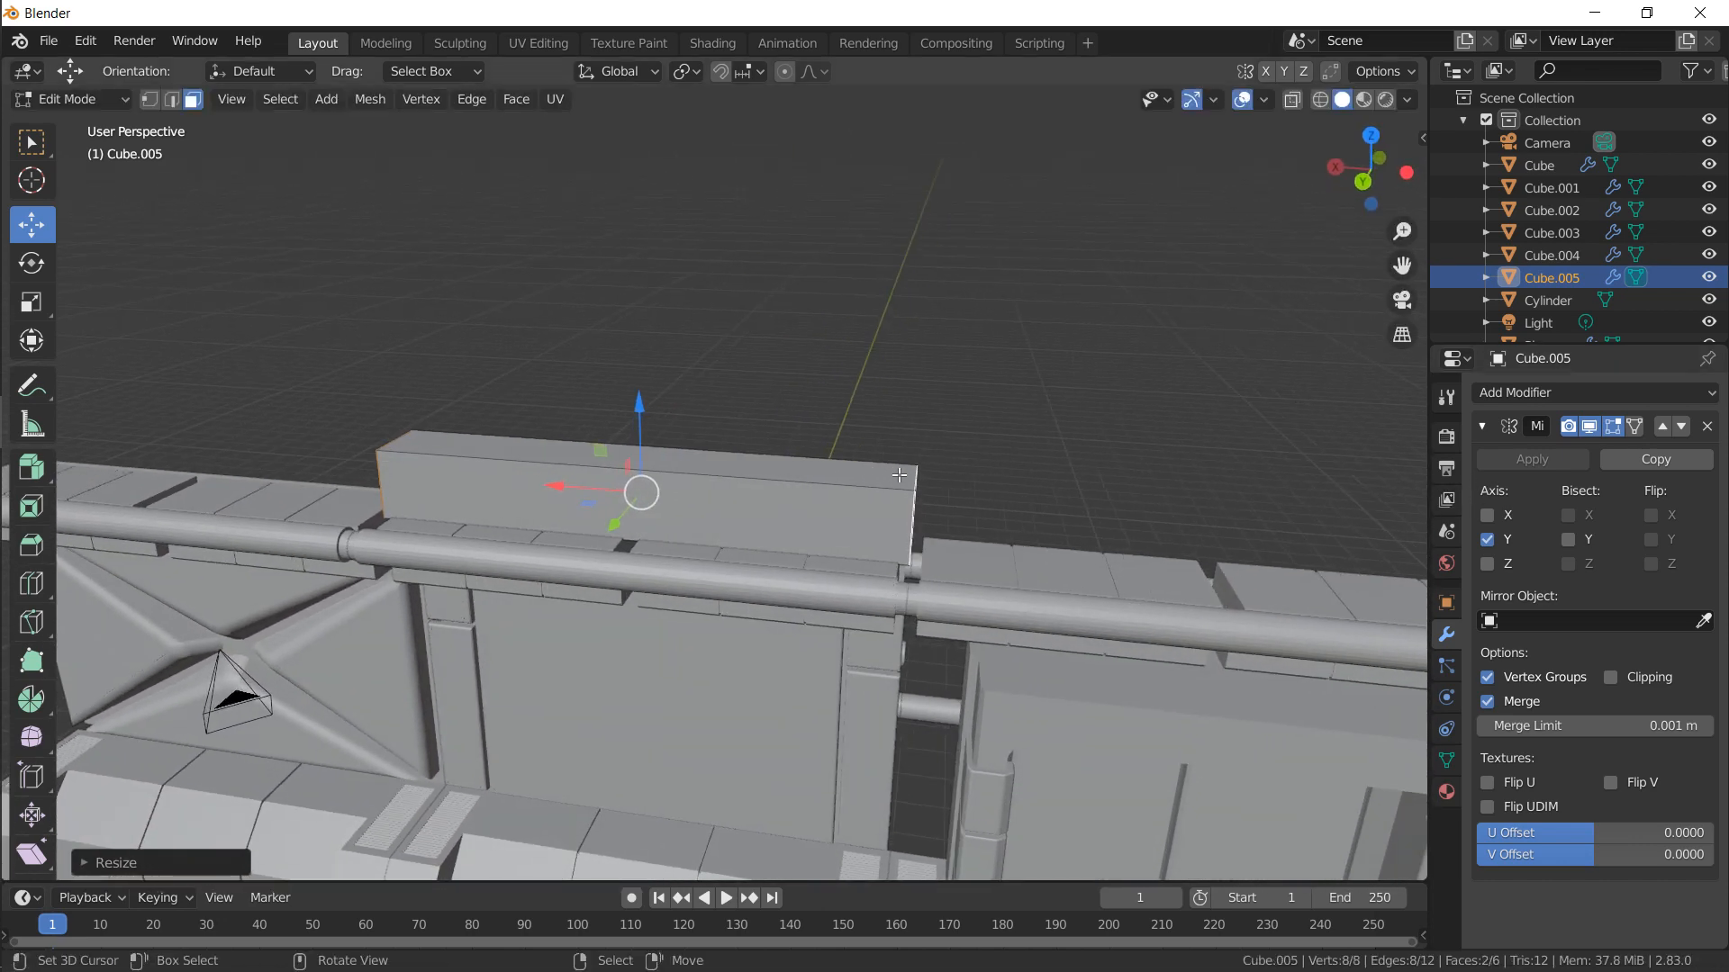
{"action": "key", "text": "Tab"}
{"action": "left_click", "coordinate": [838, 590], "text": "shift"}
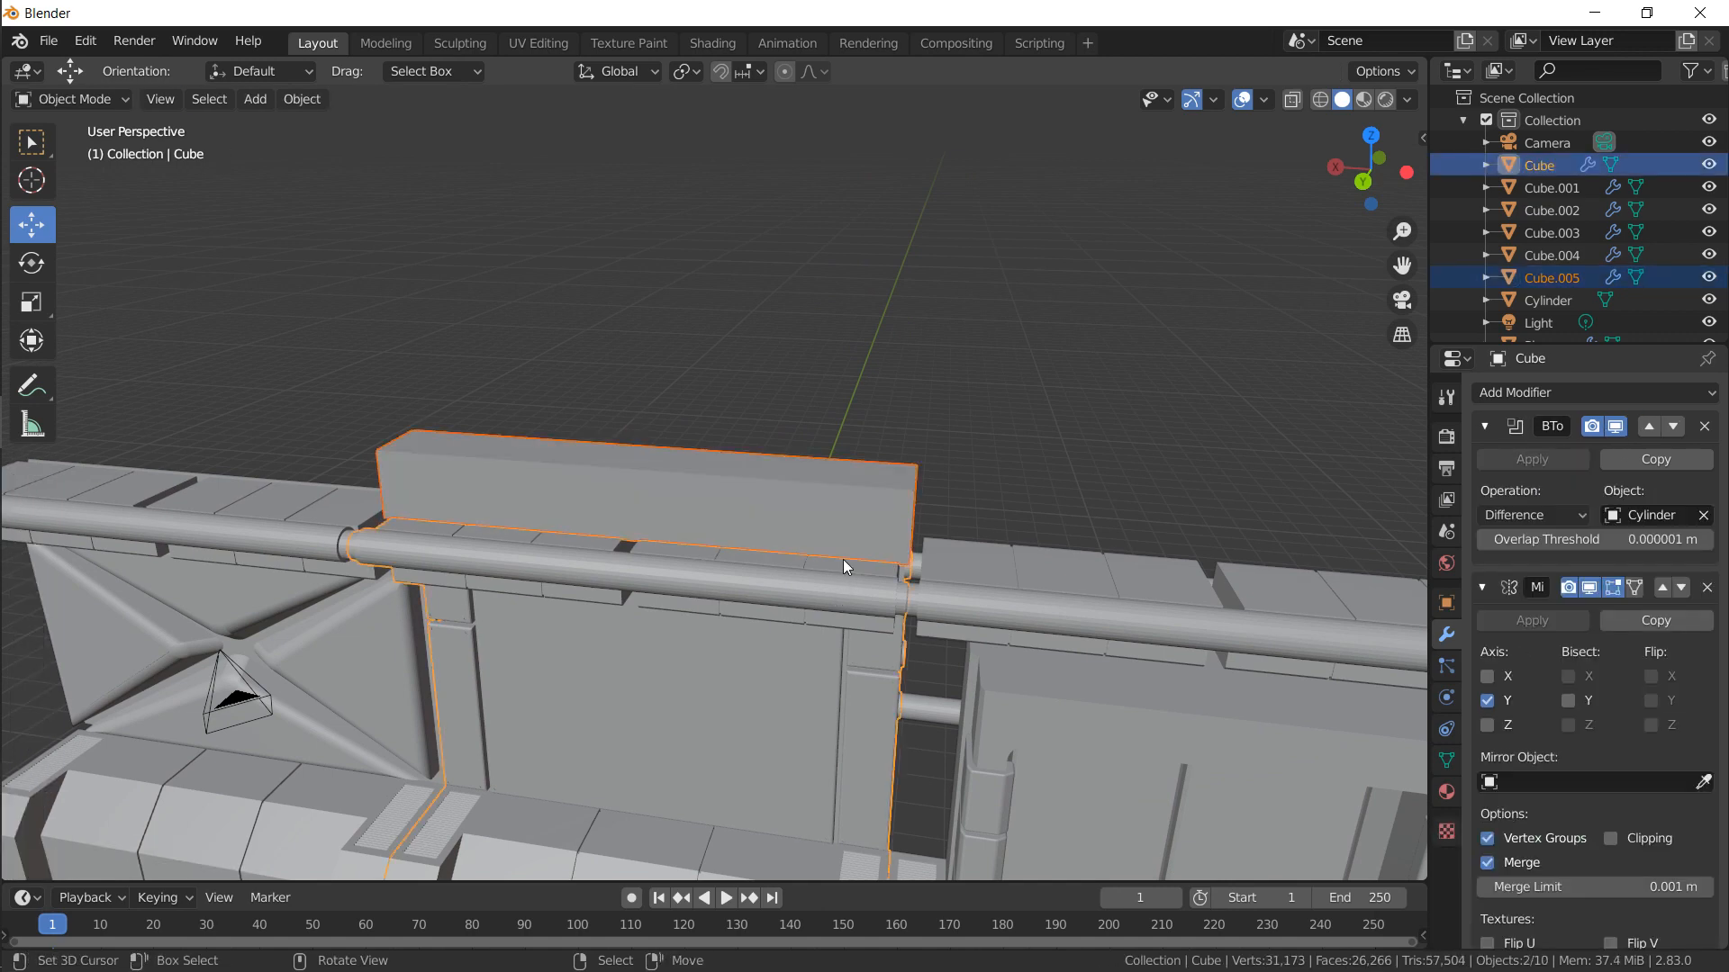
{"action": "key", "text": "KP_Divide"}
{"action": "key", "text": "KP_7"}
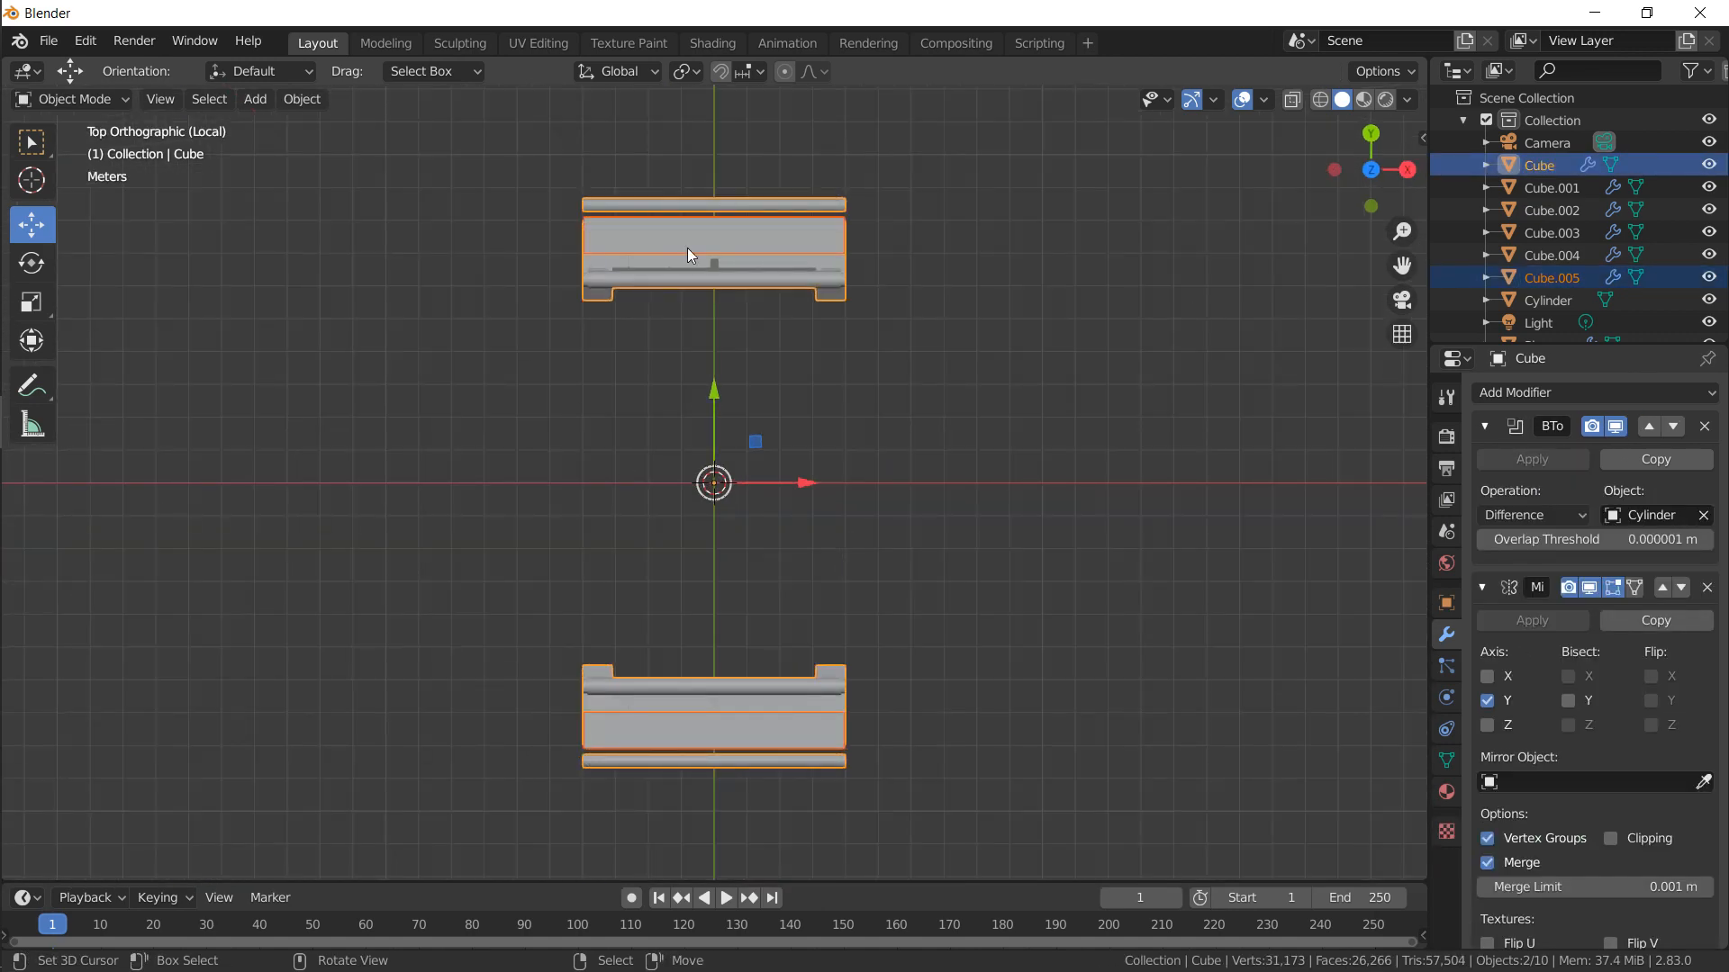
Edit the block and scale its two end faces slightly along X until they line up with the wall section's ends
{"action": "right_click", "coordinate": [669, 226]}
{"action": "key", "text": "Tab"}
{"action": "middle_click_drag", "start_coordinate": [670, 577], "coordinate": [594, 329], "text": "shift"}
{"action": "key", "text": "KP_Decimal"}
{"action": "scroll", "coordinate": [576, 445], "scroll_direction": "up", "scroll_amount": 6}
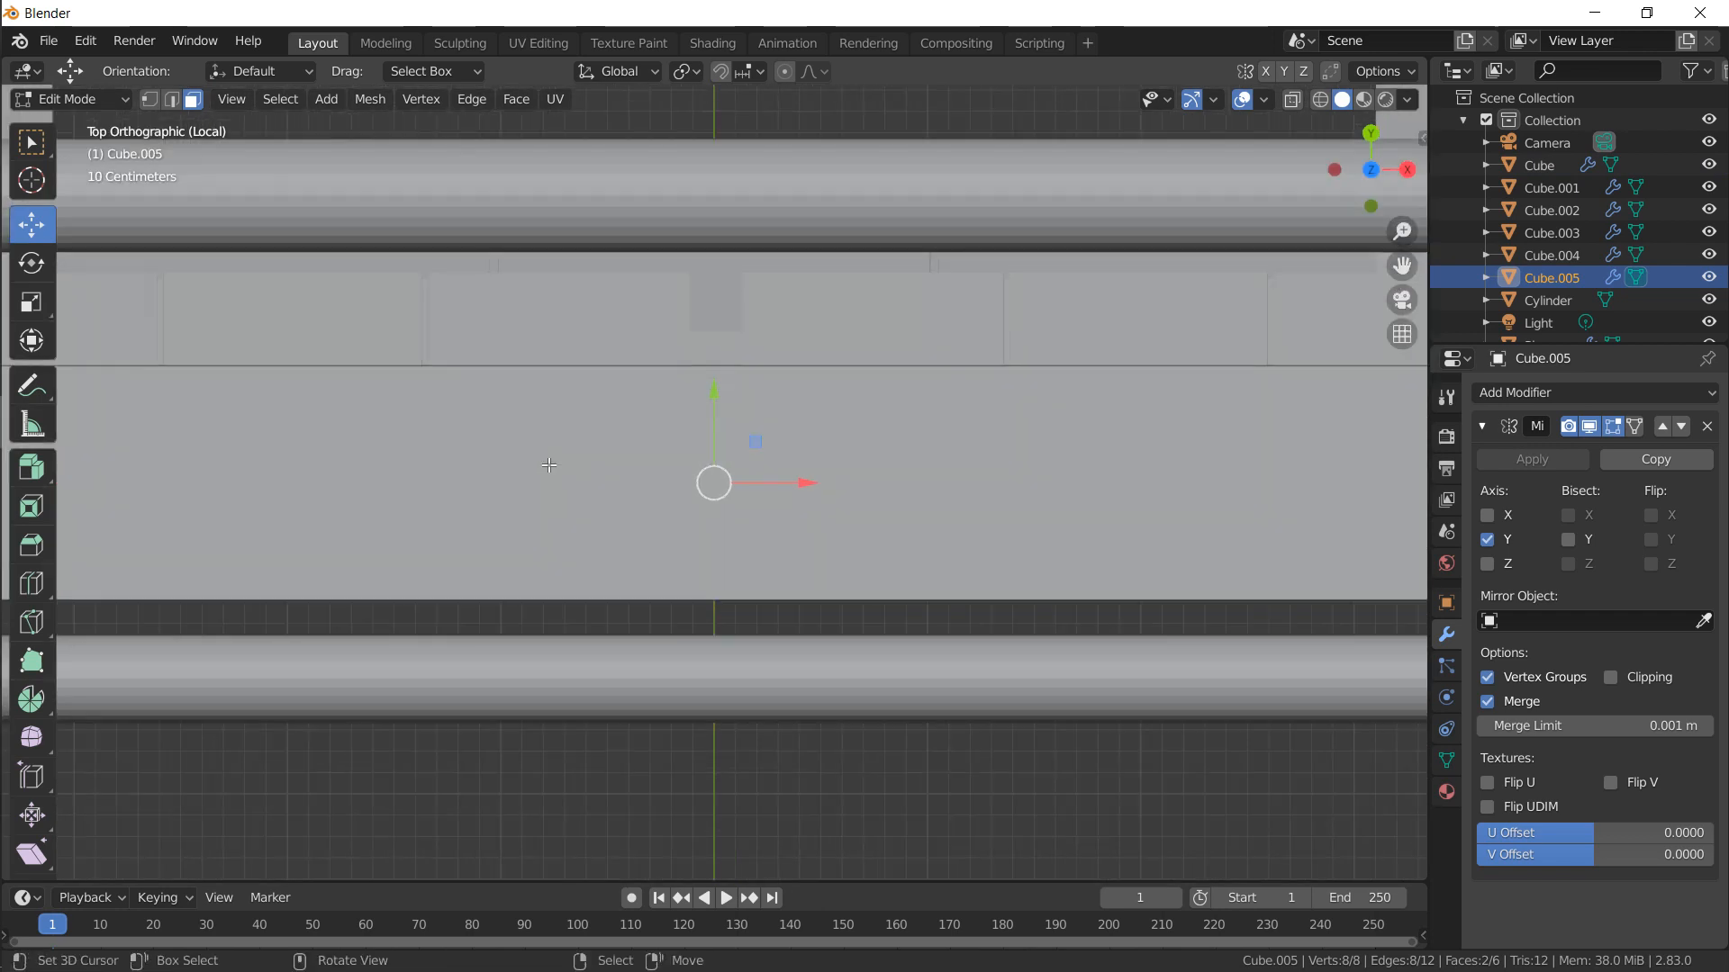
{"action": "middle_click_drag", "start_coordinate": [615, 417], "coordinate": [1334, 420], "text": "shift"}
{"action": "middle_click_drag", "start_coordinate": [771, 407], "coordinate": [879, 387], "text": "shift"}
{"action": "scroll", "coordinate": [879, 386], "scroll_direction": "up", "scroll_amount": 6}
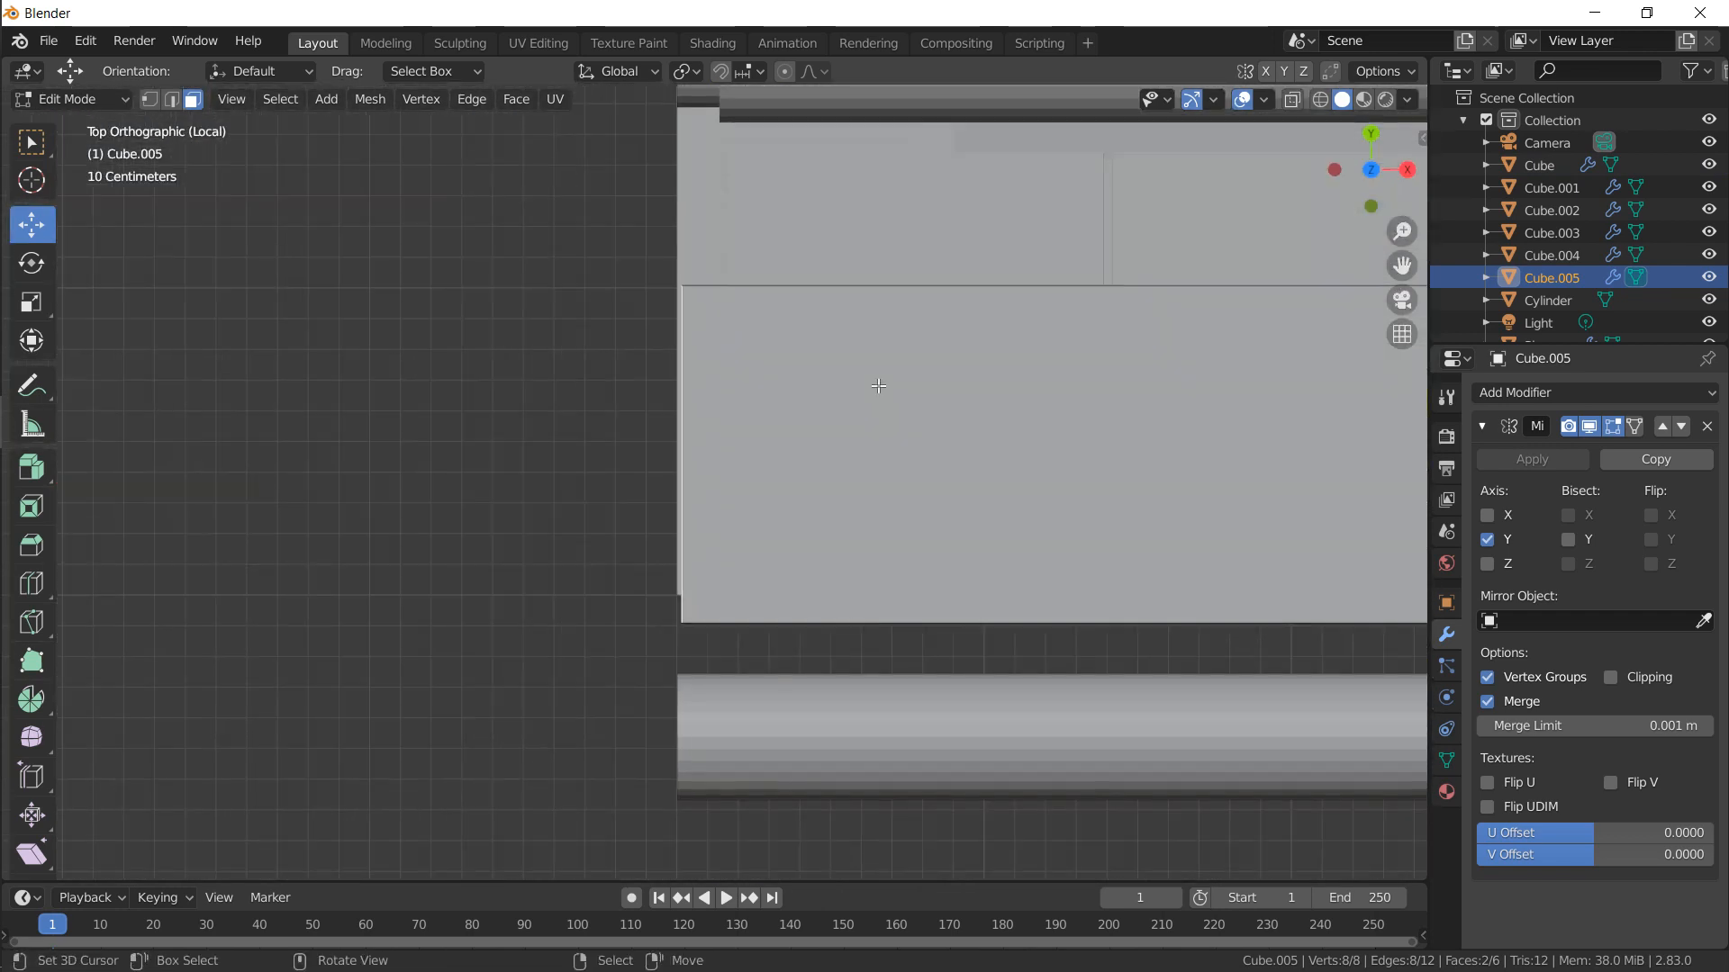
{"action": "key", "text": "s"}
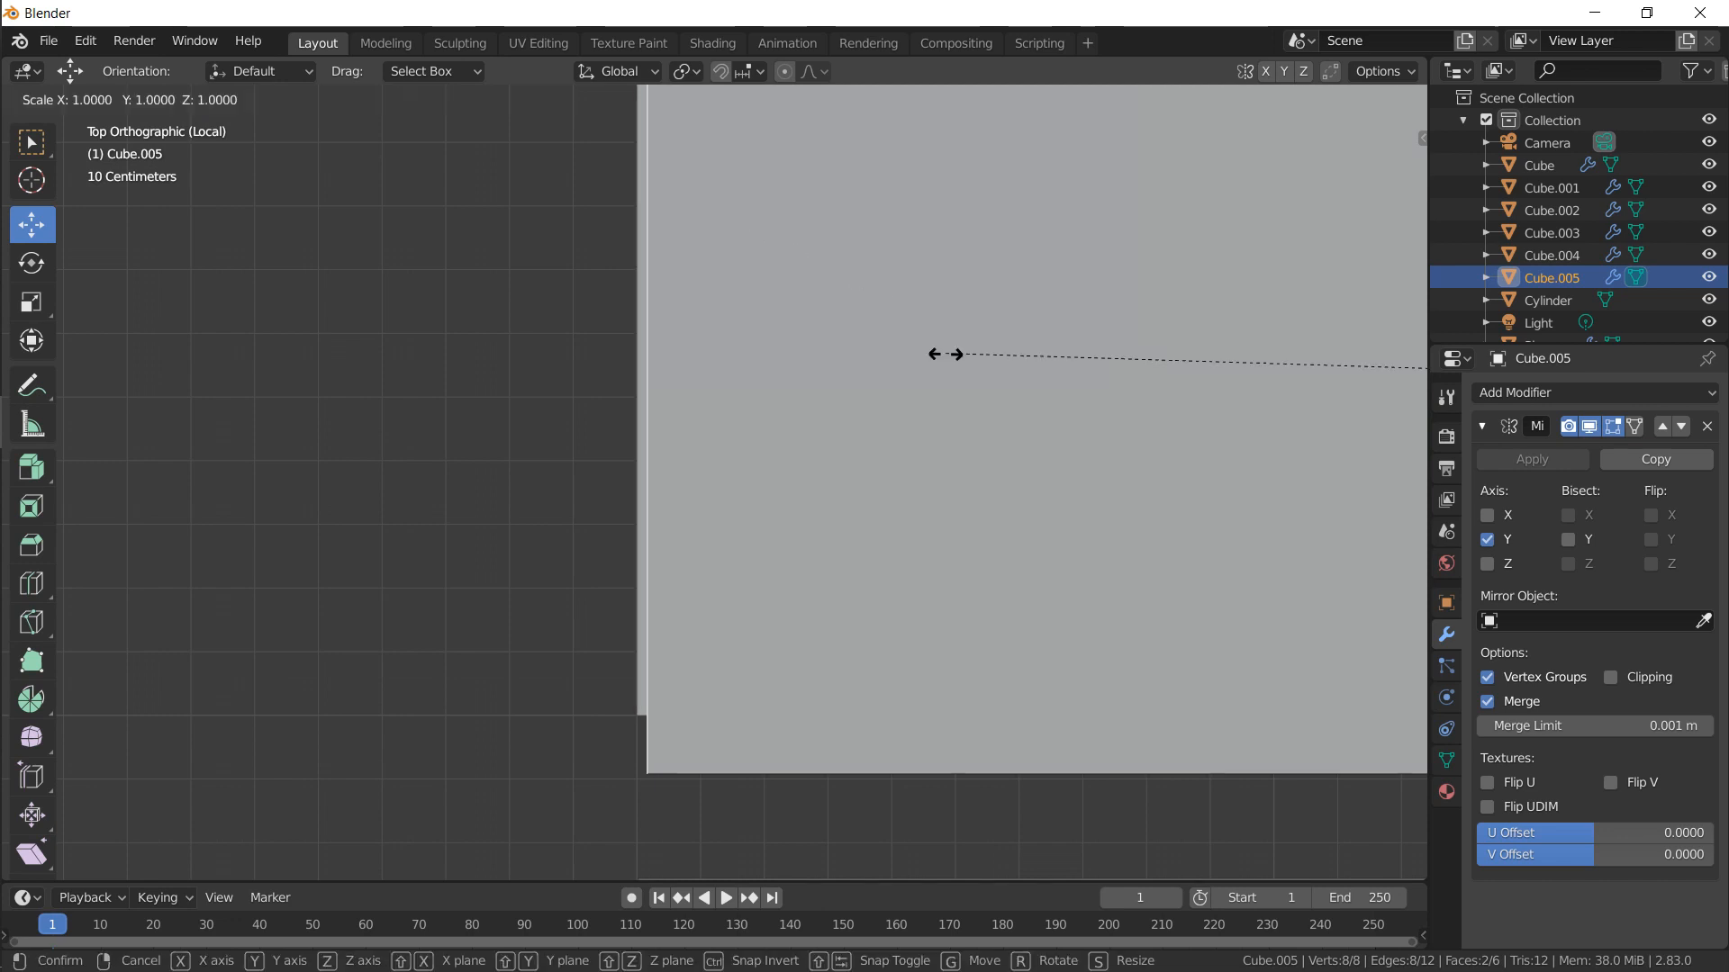
{"action": "key", "text": "x"}
{"action": "left_click", "coordinate": [939, 358]}
{"action": "key", "text": "s"}
{"action": "key", "text": "x"}
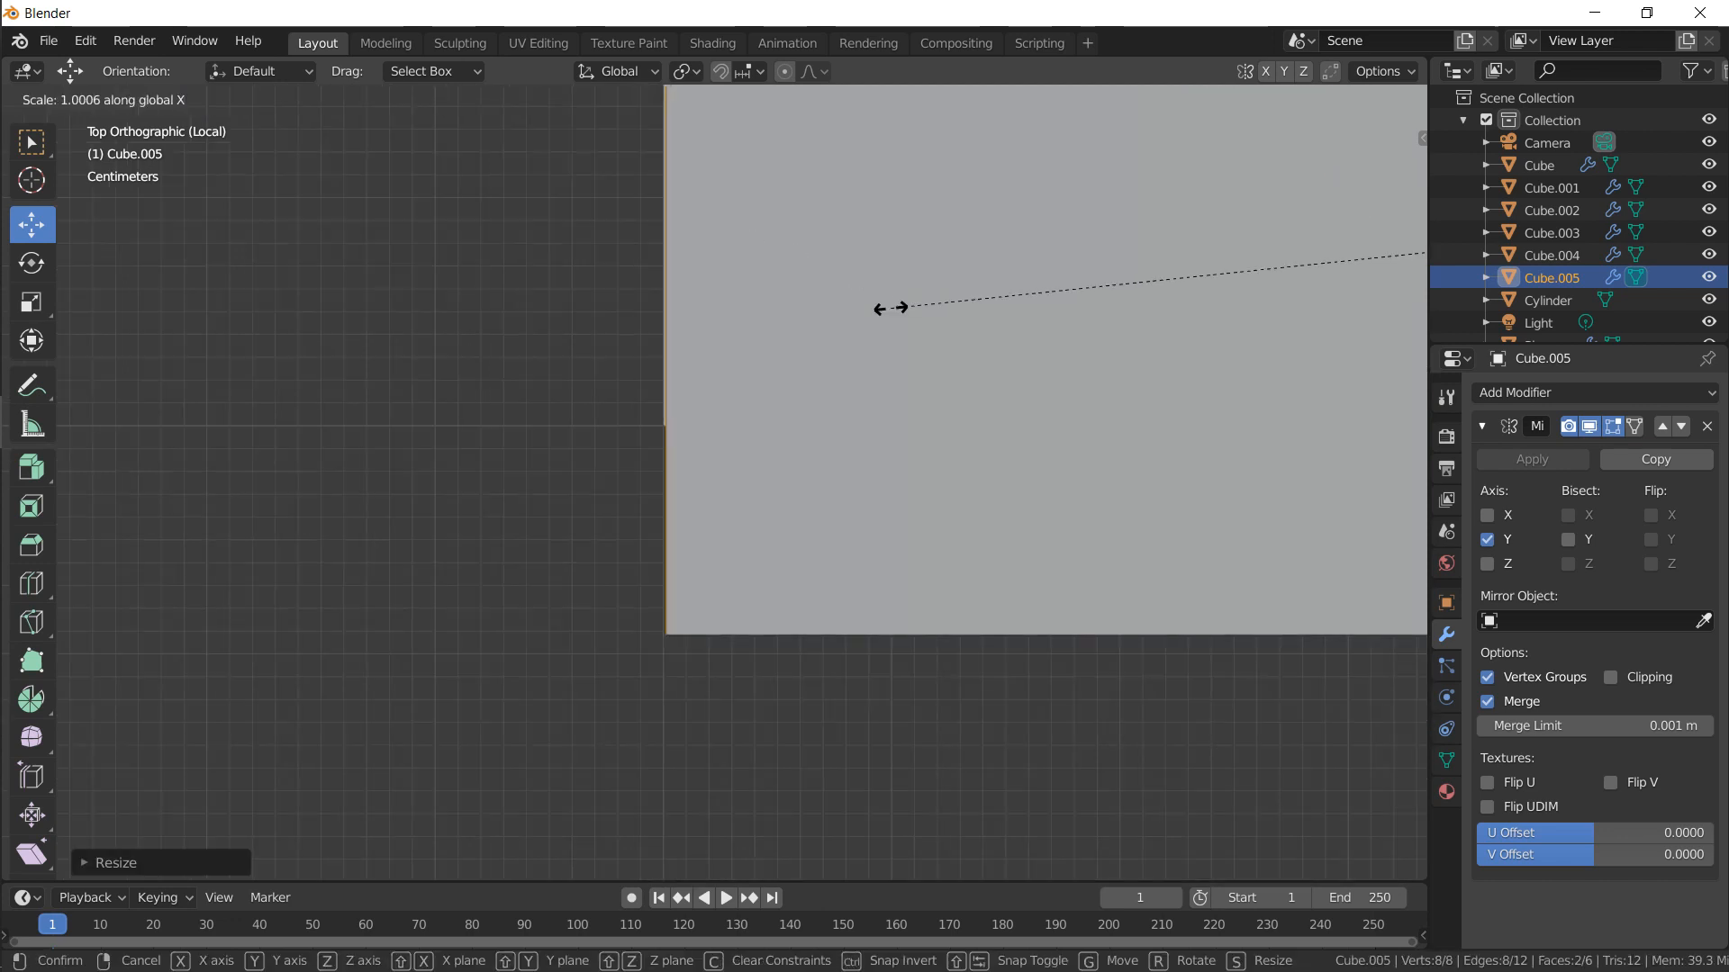
{"action": "left_click", "coordinate": [887, 309]}
{"action": "middle_click_drag", "start_coordinate": [888, 309], "coordinate": [925, 277]}
{"action": "scroll", "coordinate": [924, 277], "scroll_direction": "down", "scroll_amount": 10}
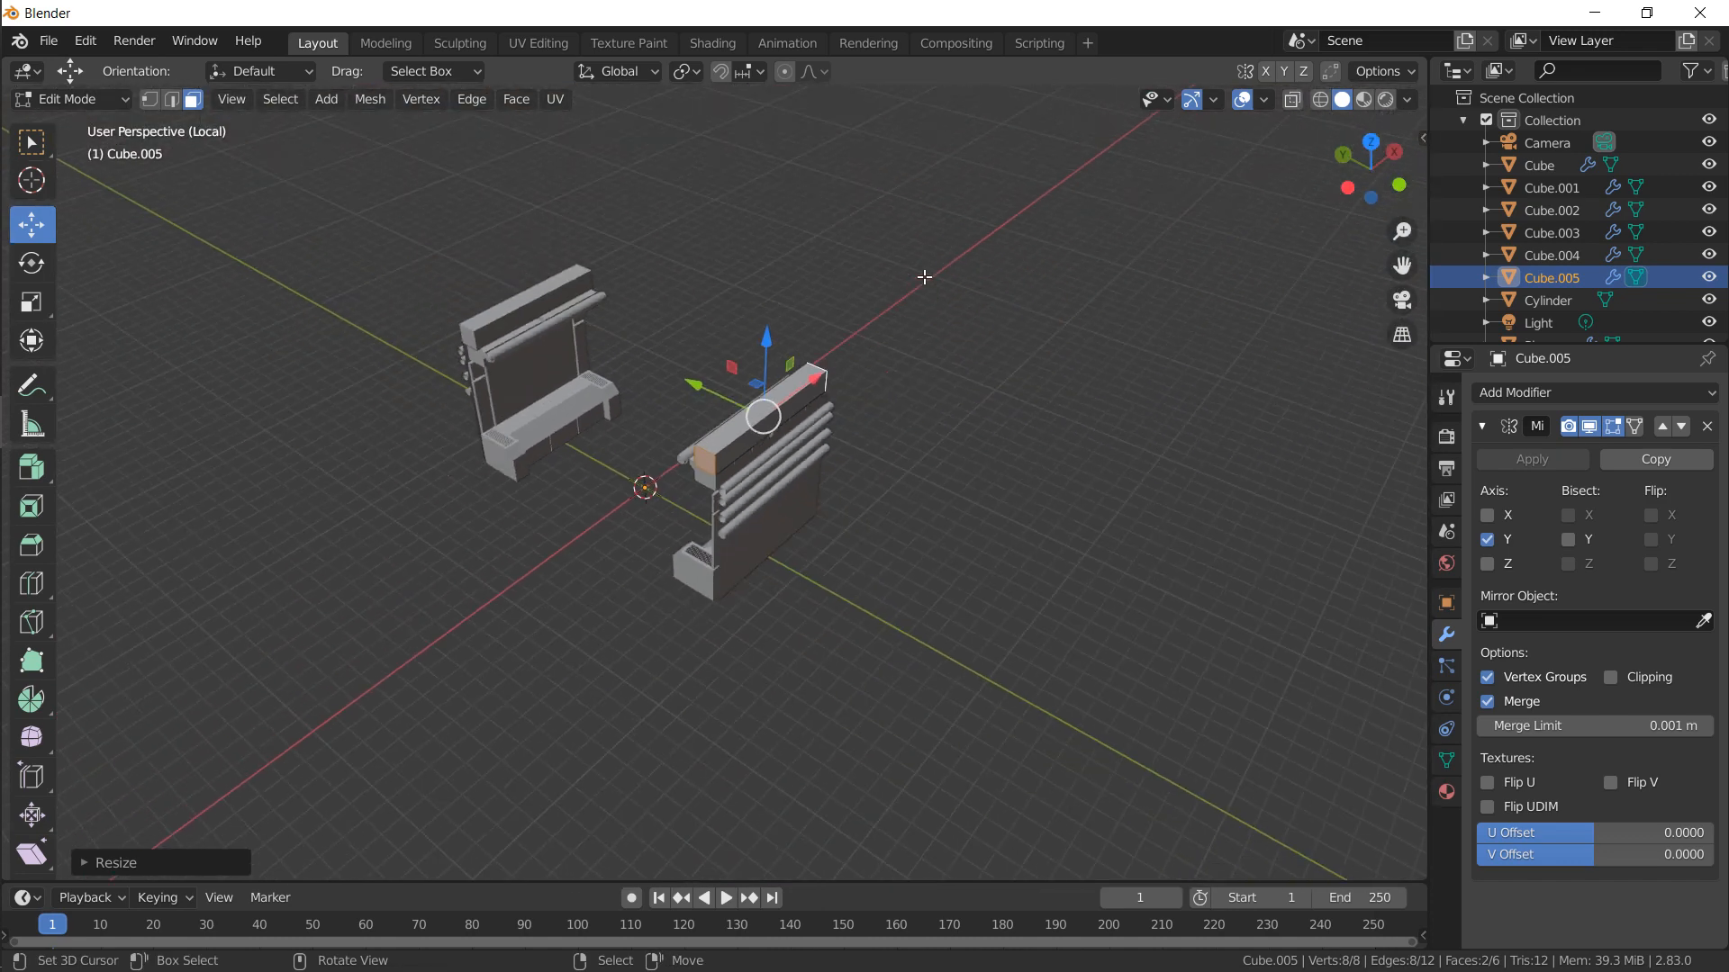
{"action": "middle_click_drag", "start_coordinate": [820, 356], "coordinate": [772, 369]}
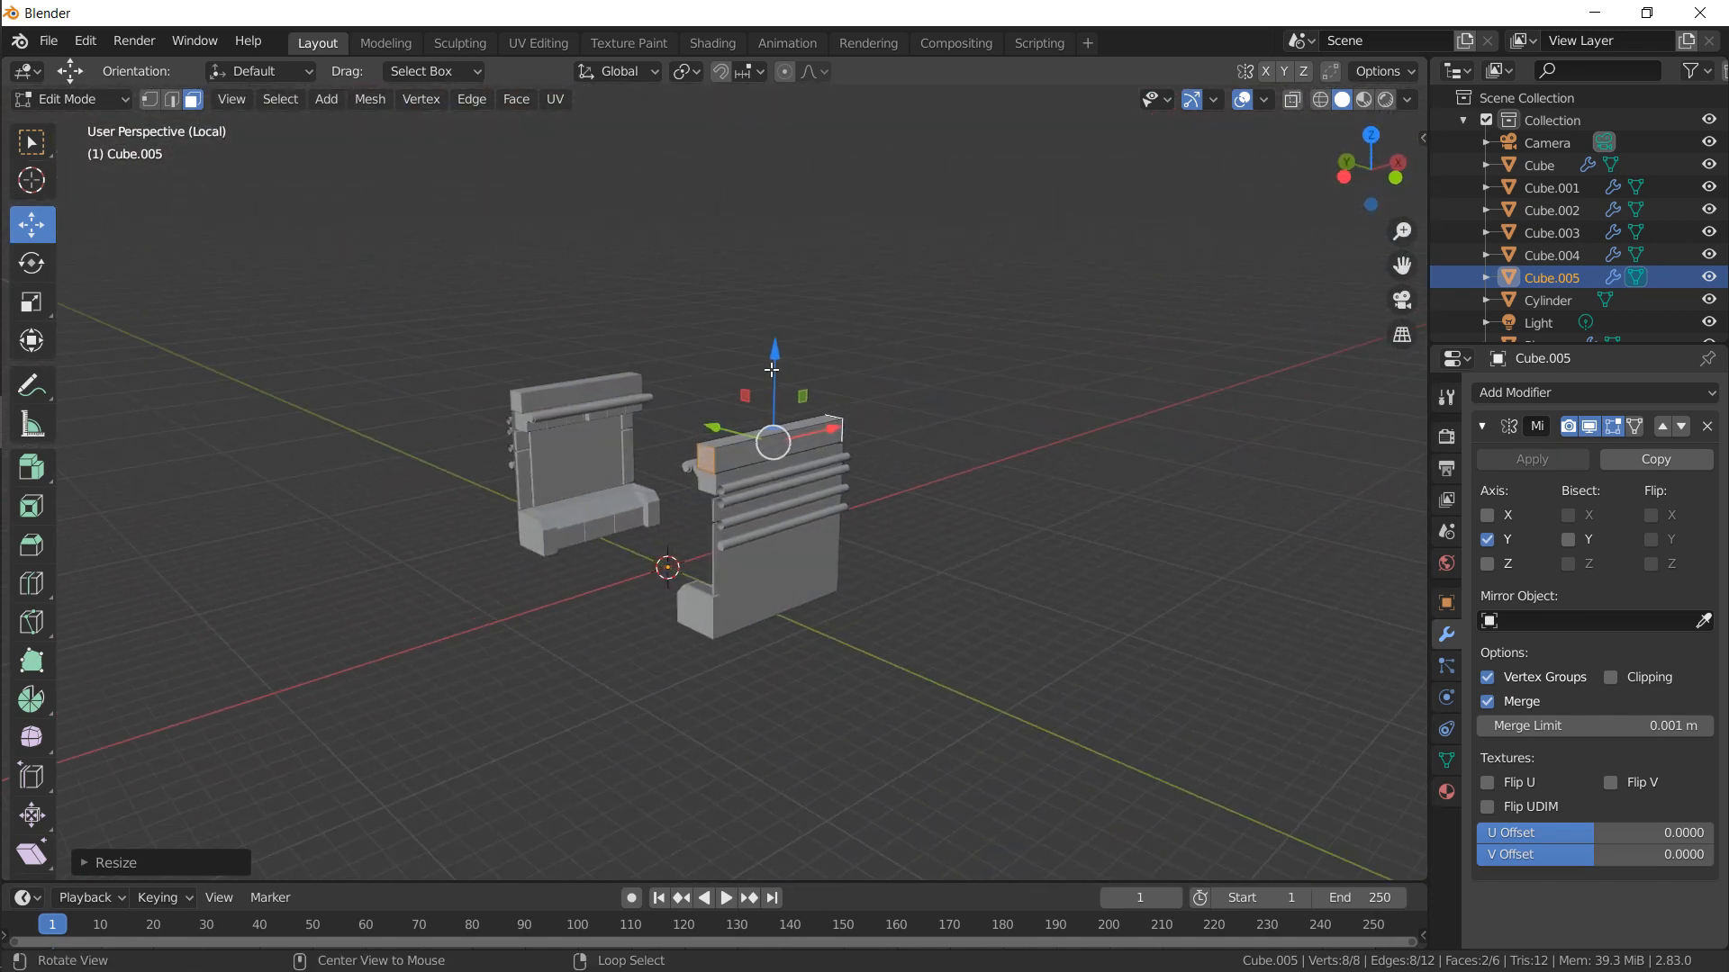
Return from local view to the full corridor and hide the adjoining cross-braced wall section that covers the plain wall section's end
{"action": "scroll", "coordinate": [701, 468], "scroll_direction": "up", "scroll_amount": 6}
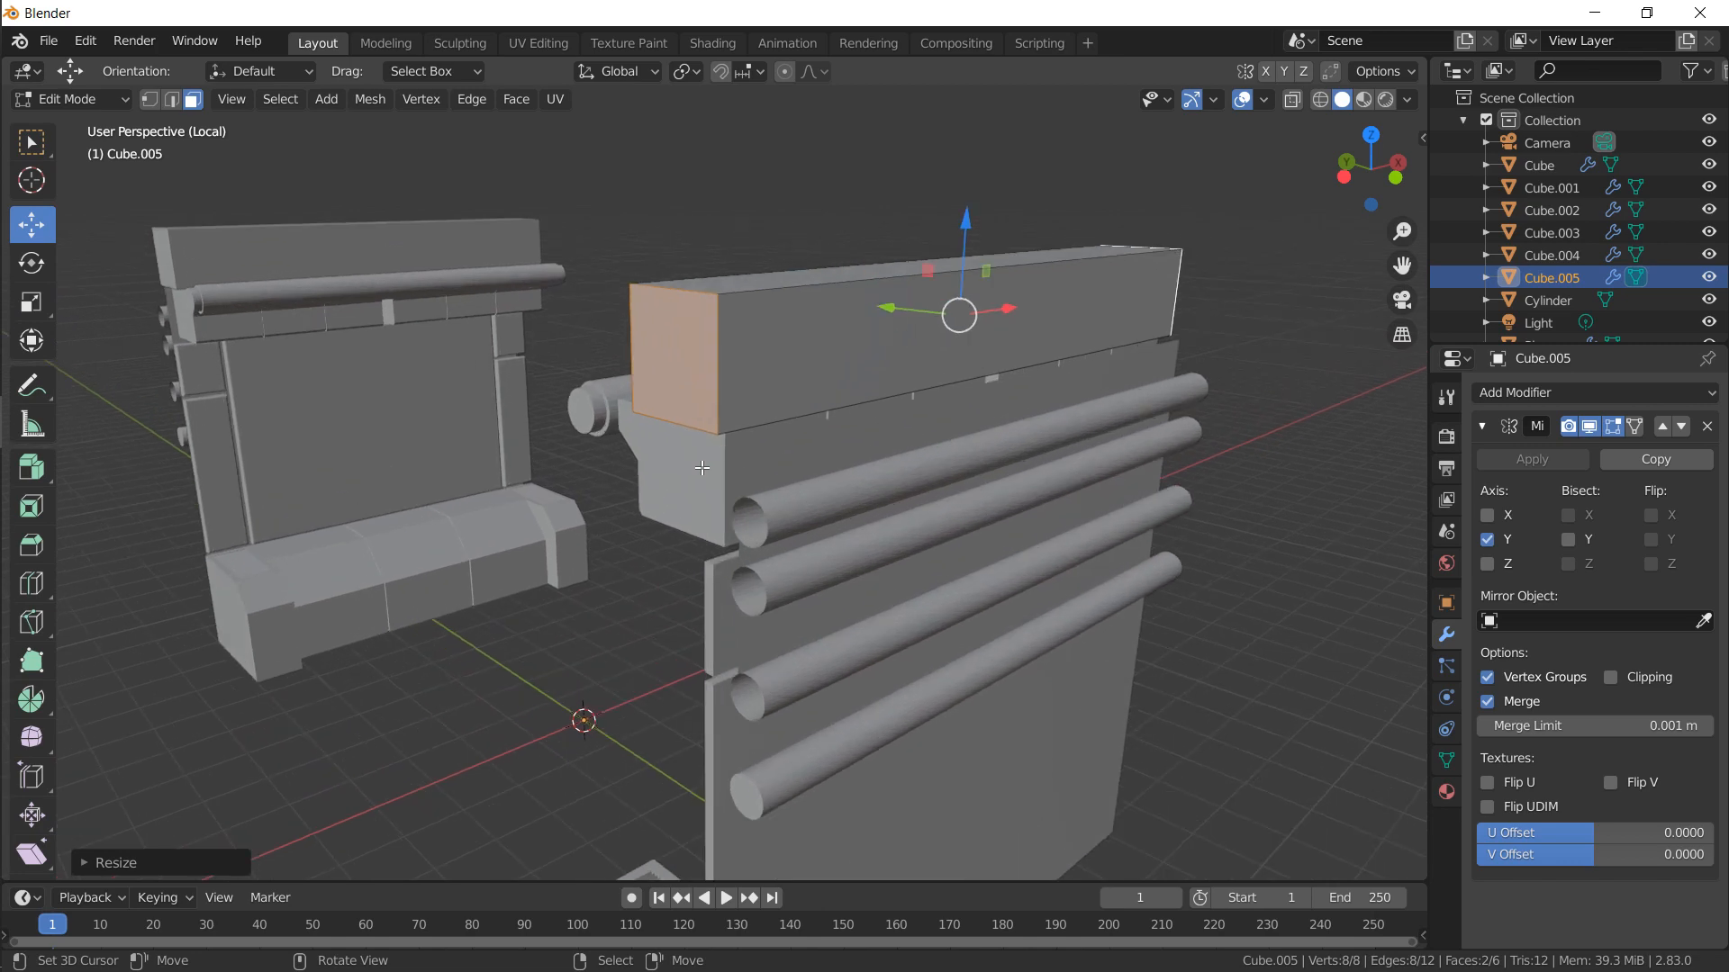
{"action": "middle_click_drag", "start_coordinate": [667, 307], "coordinate": [804, 525]}
{"action": "key", "text": "Tab"}
{"action": "right_click", "coordinate": [737, 676]}
{"action": "key", "text": "Tab"}
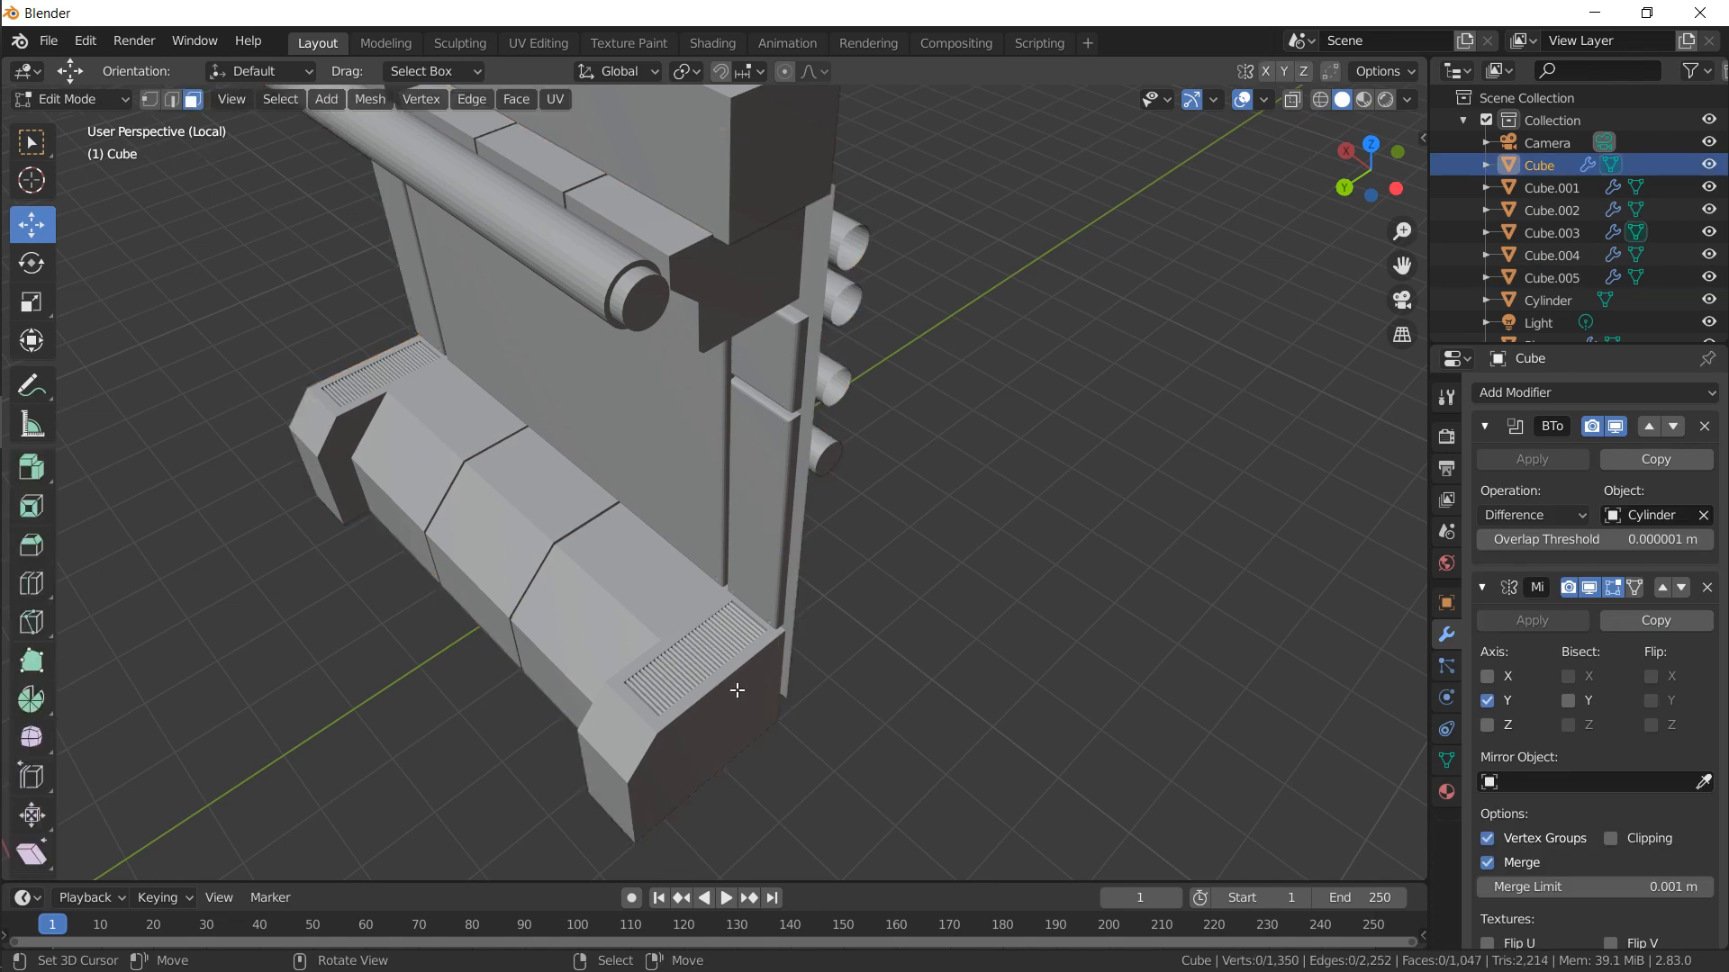
{"action": "key", "text": "Tab"}
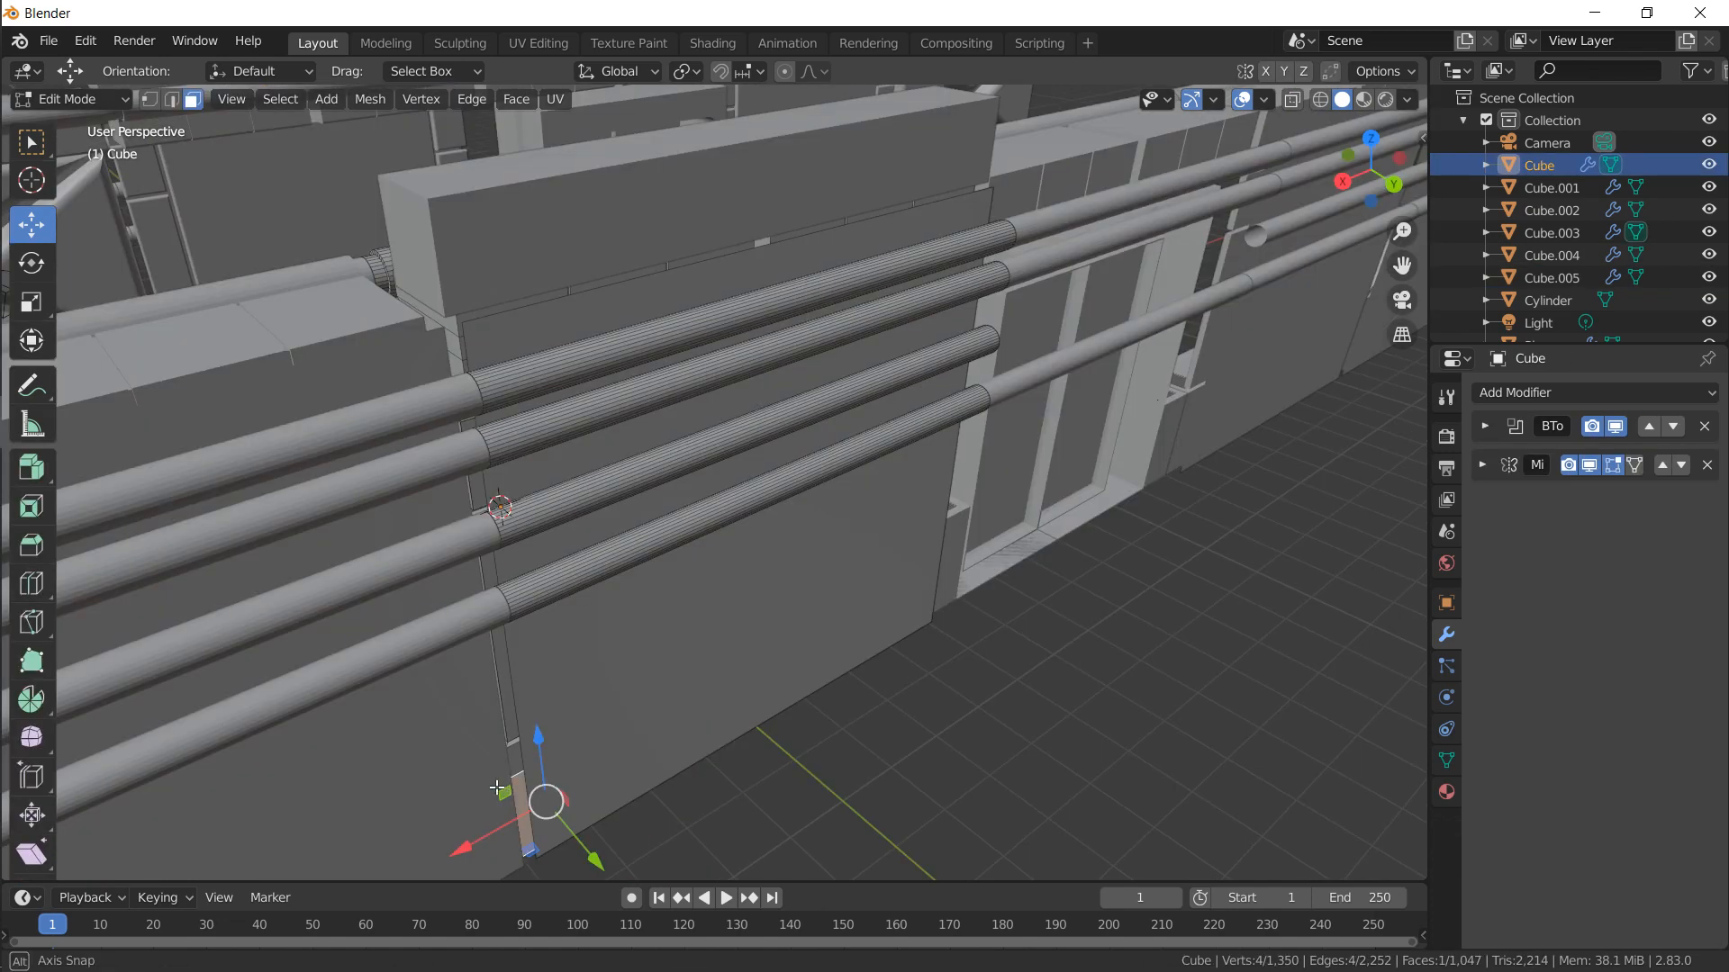
{"action": "middle_click_drag", "start_coordinate": [496, 788], "coordinate": [436, 582]}
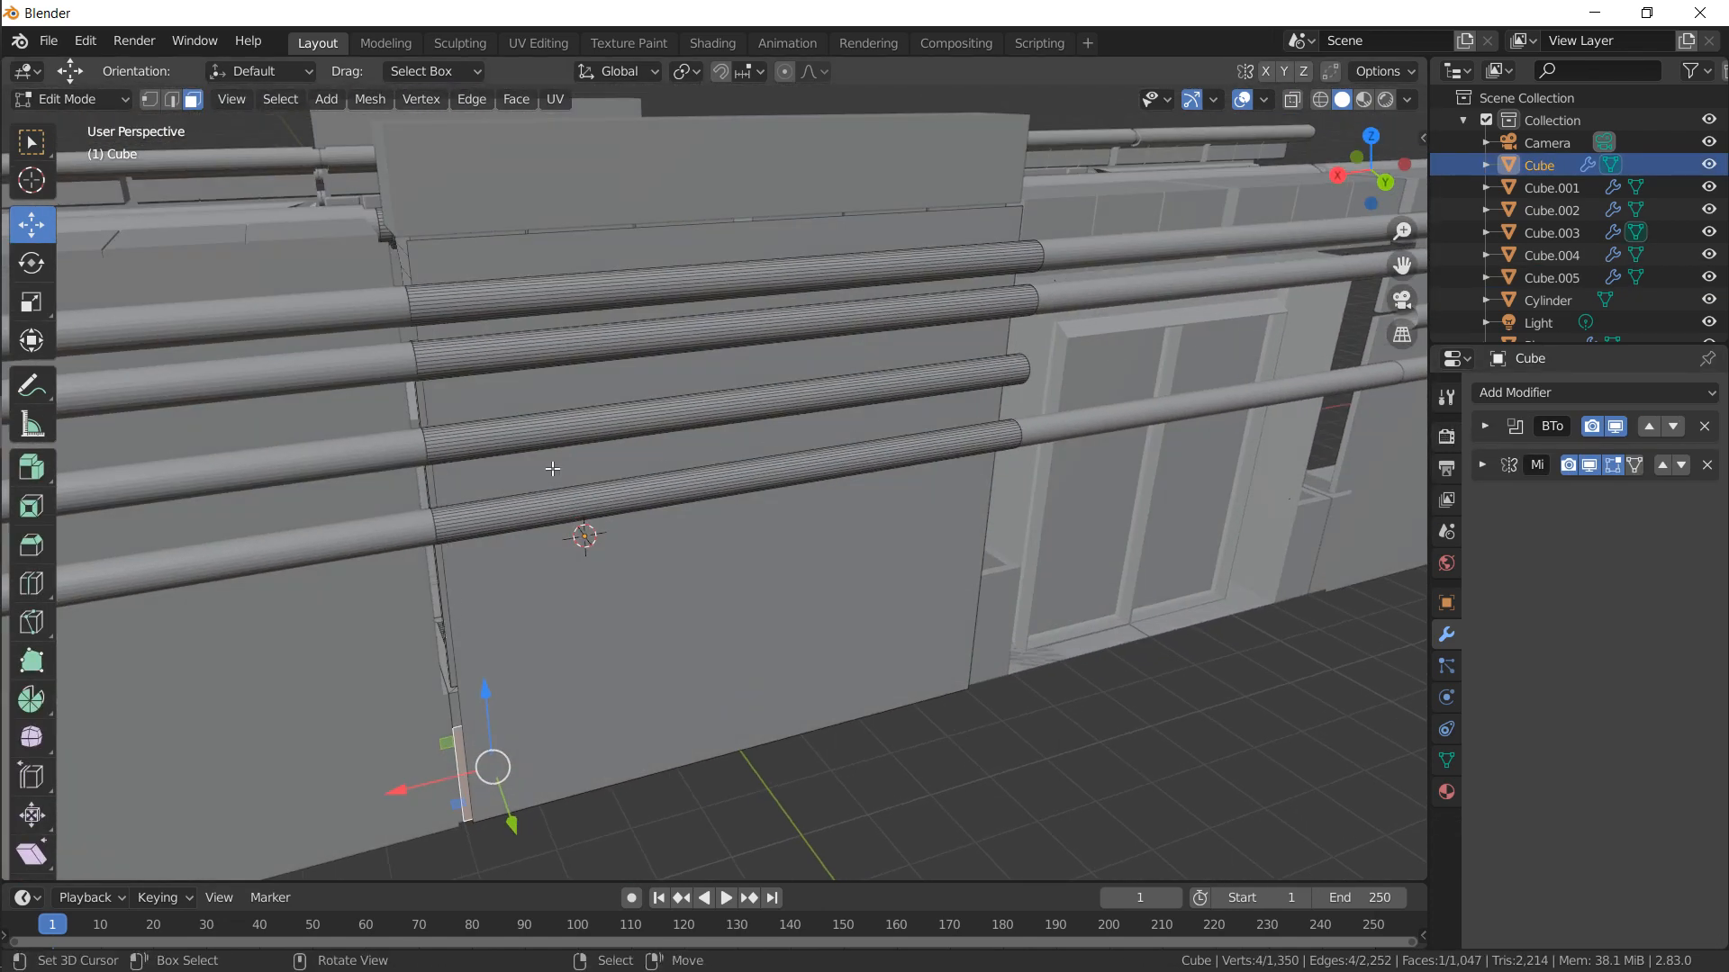
{"action": "key", "text": "Tab"}
{"action": "right_click", "coordinate": [396, 580]}
{"action": "key", "text": "h"}
Edit the plain wall section, select the outer end face of its low base, and snap the 3D cursor to it
{"action": "middle_click_drag", "start_coordinate": [401, 607], "coordinate": [481, 749]}
{"action": "right_click", "coordinate": [468, 733]}
{"action": "key", "text": "Tab"}
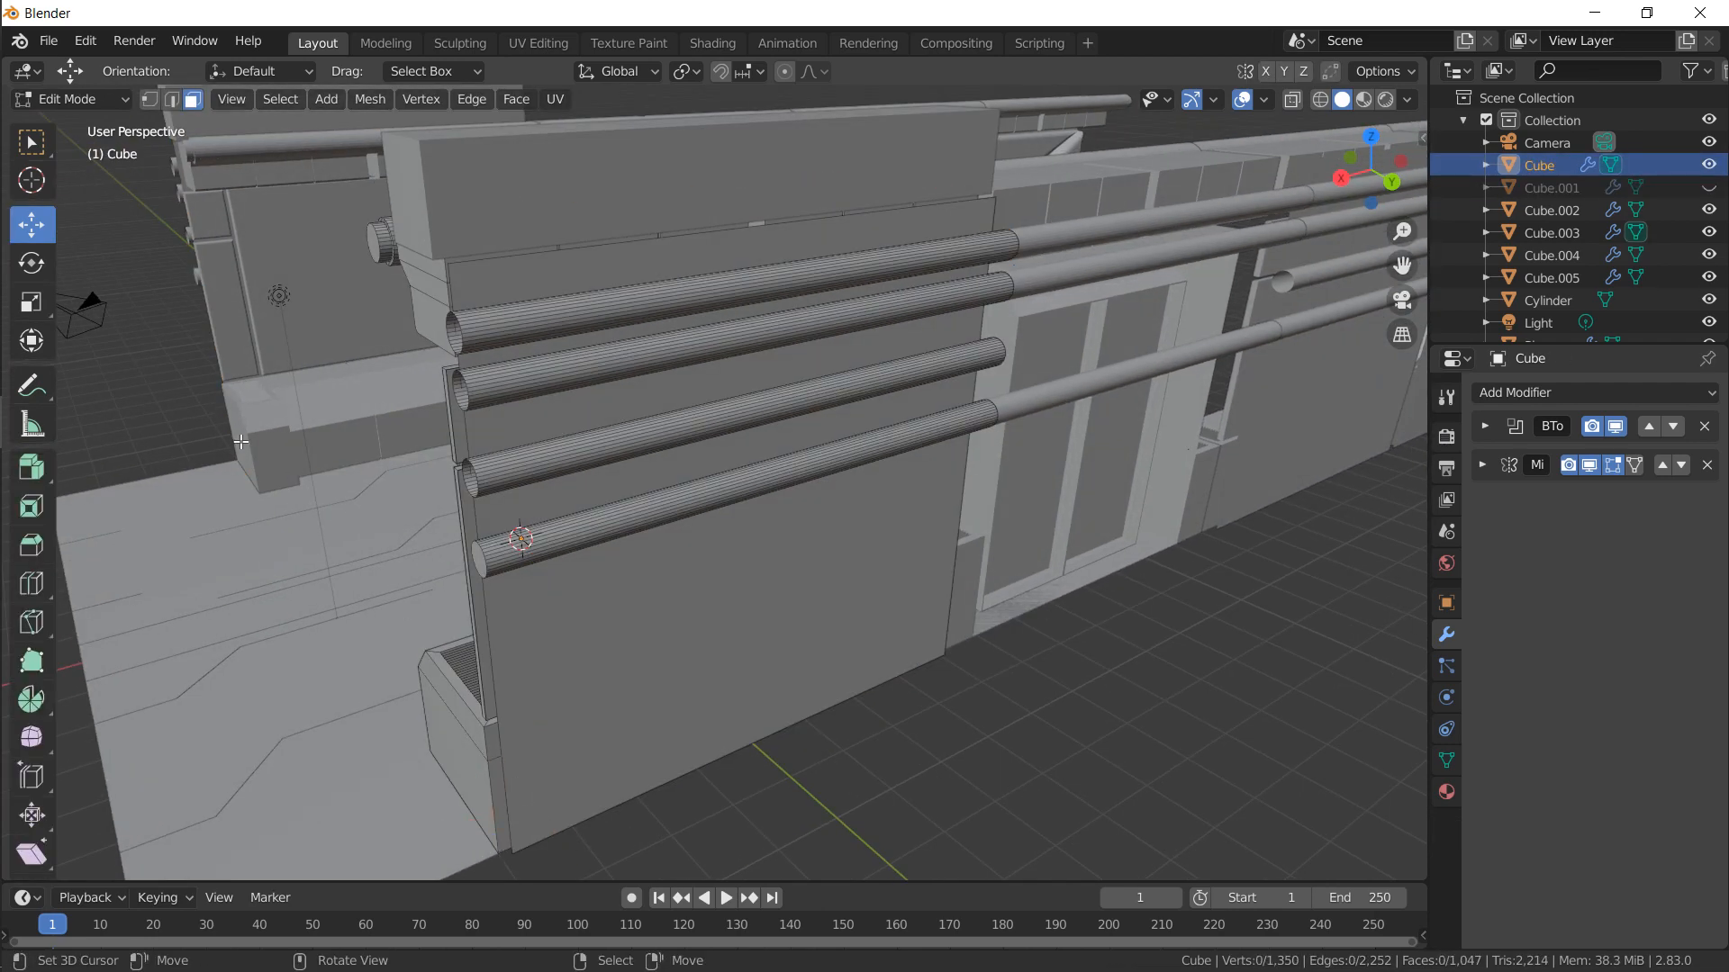
{"action": "middle_click_drag", "start_coordinate": [240, 441], "coordinate": [471, 570]}
{"action": "key", "text": "Tab"}
{"action": "right_click", "coordinate": [486, 760]}
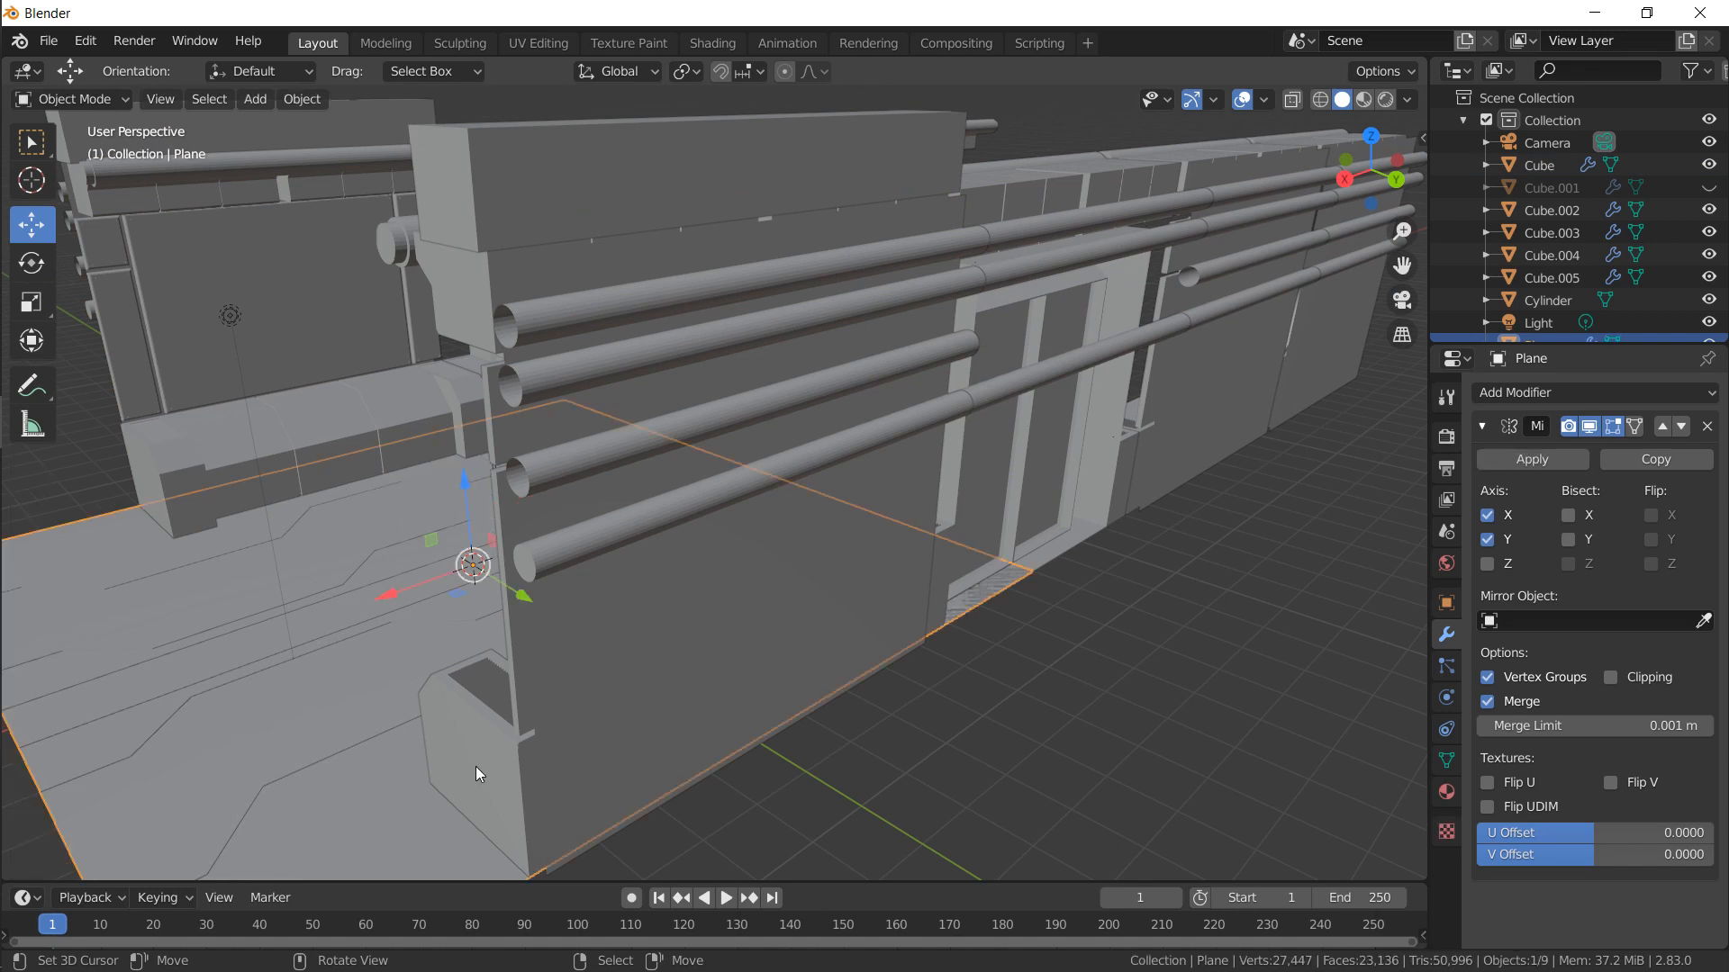
{"action": "right_click", "coordinate": [477, 775]}
{"action": "key", "text": "Tab"}
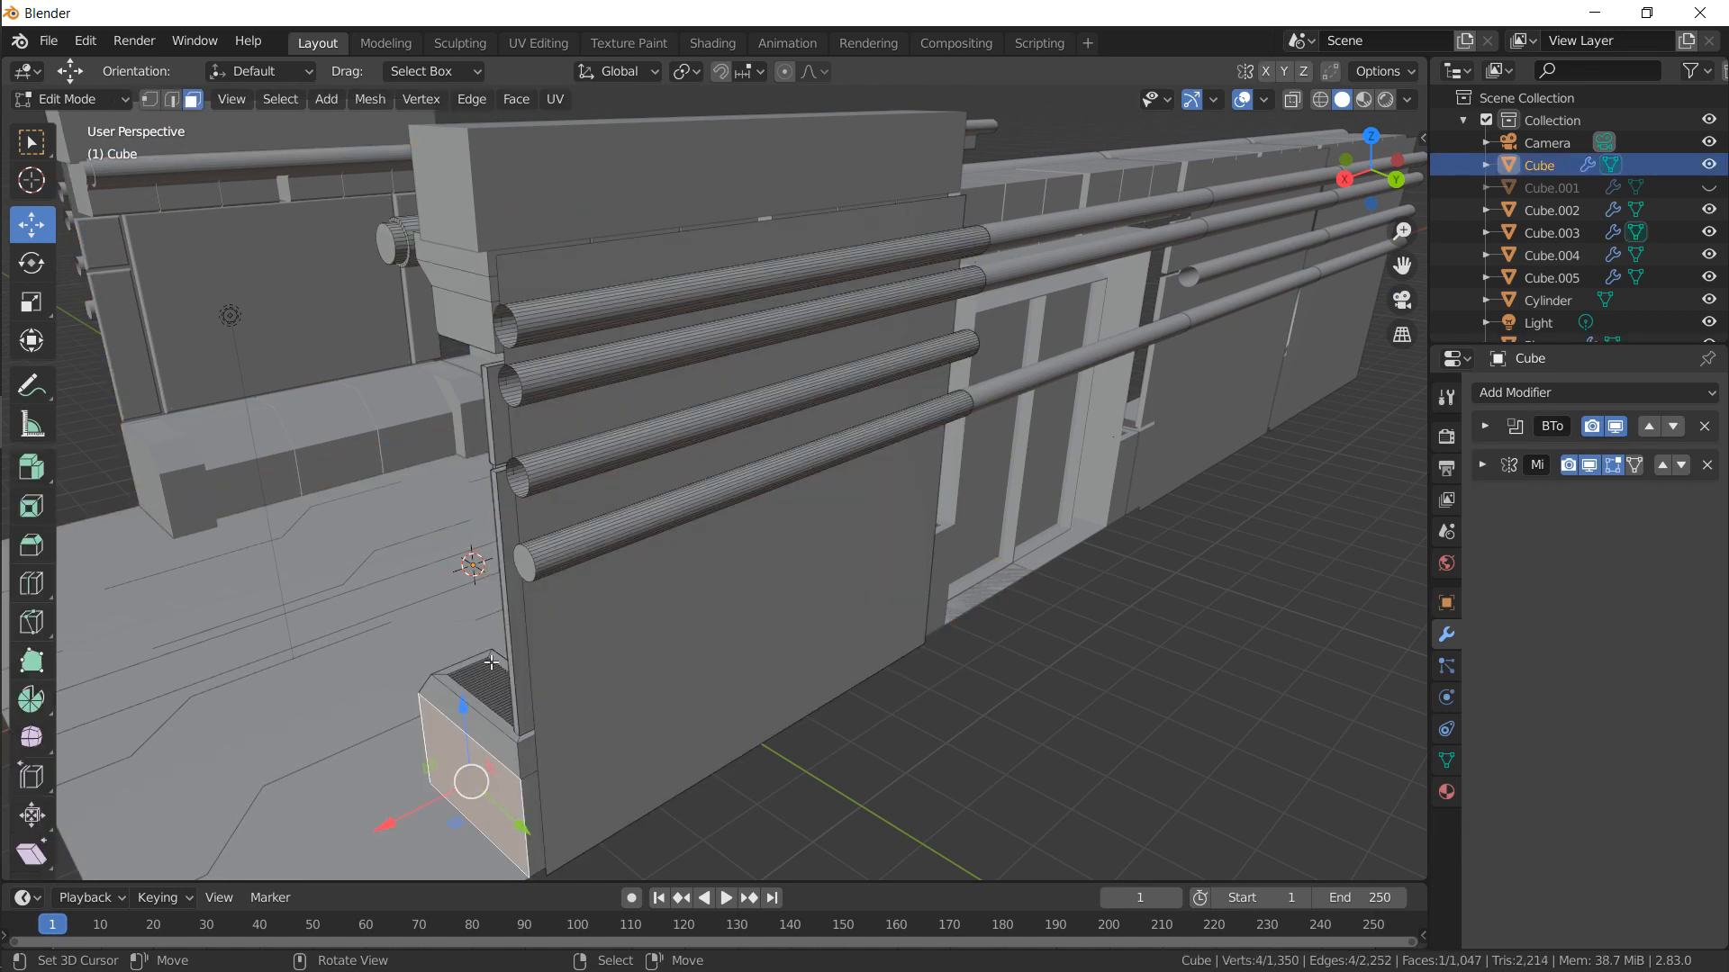
{"action": "scroll", "coordinate": [540, 613], "scroll_direction": "down", "scroll_amount": 6}
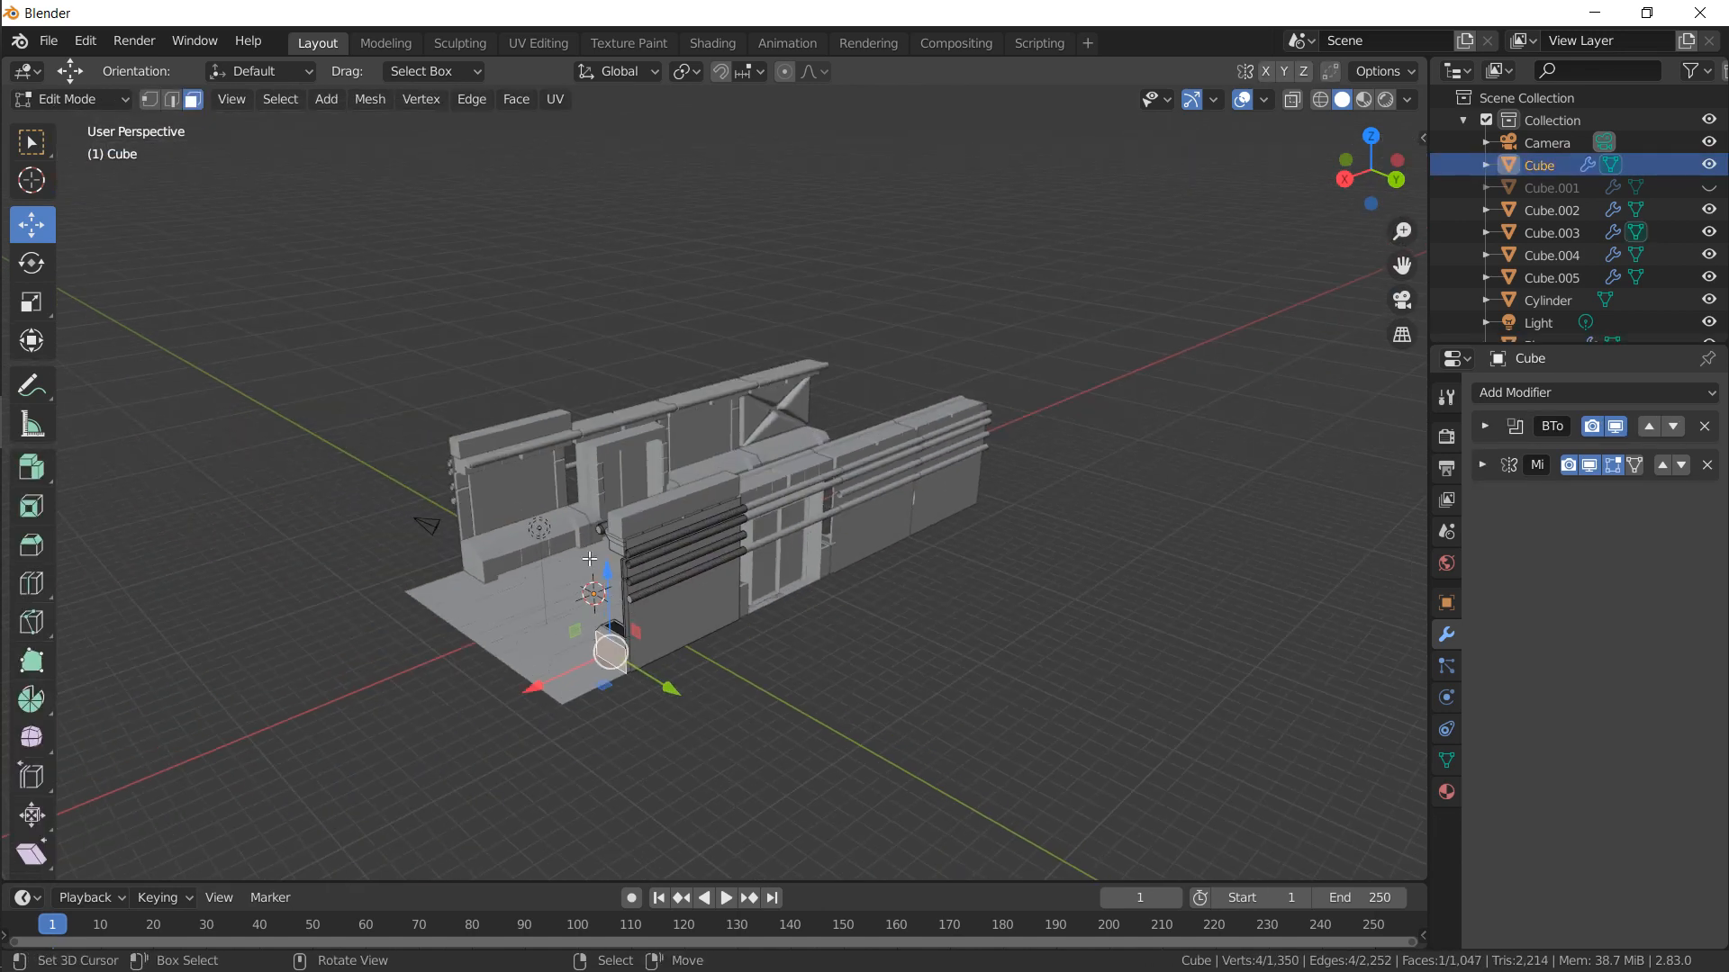
{"action": "key", "text": "shift+s"}
{"action": "left_click", "coordinate": [623, 641]}
{"action": "scroll", "coordinate": [623, 621], "scroll_direction": "up", "scroll_amount": 5}
{"action": "middle_click_drag", "start_coordinate": [540, 616], "coordinate": [643, 414], "text": "shift"}
{"action": "scroll", "coordinate": [643, 414], "scroll_direction": "down", "scroll_amount": 1}
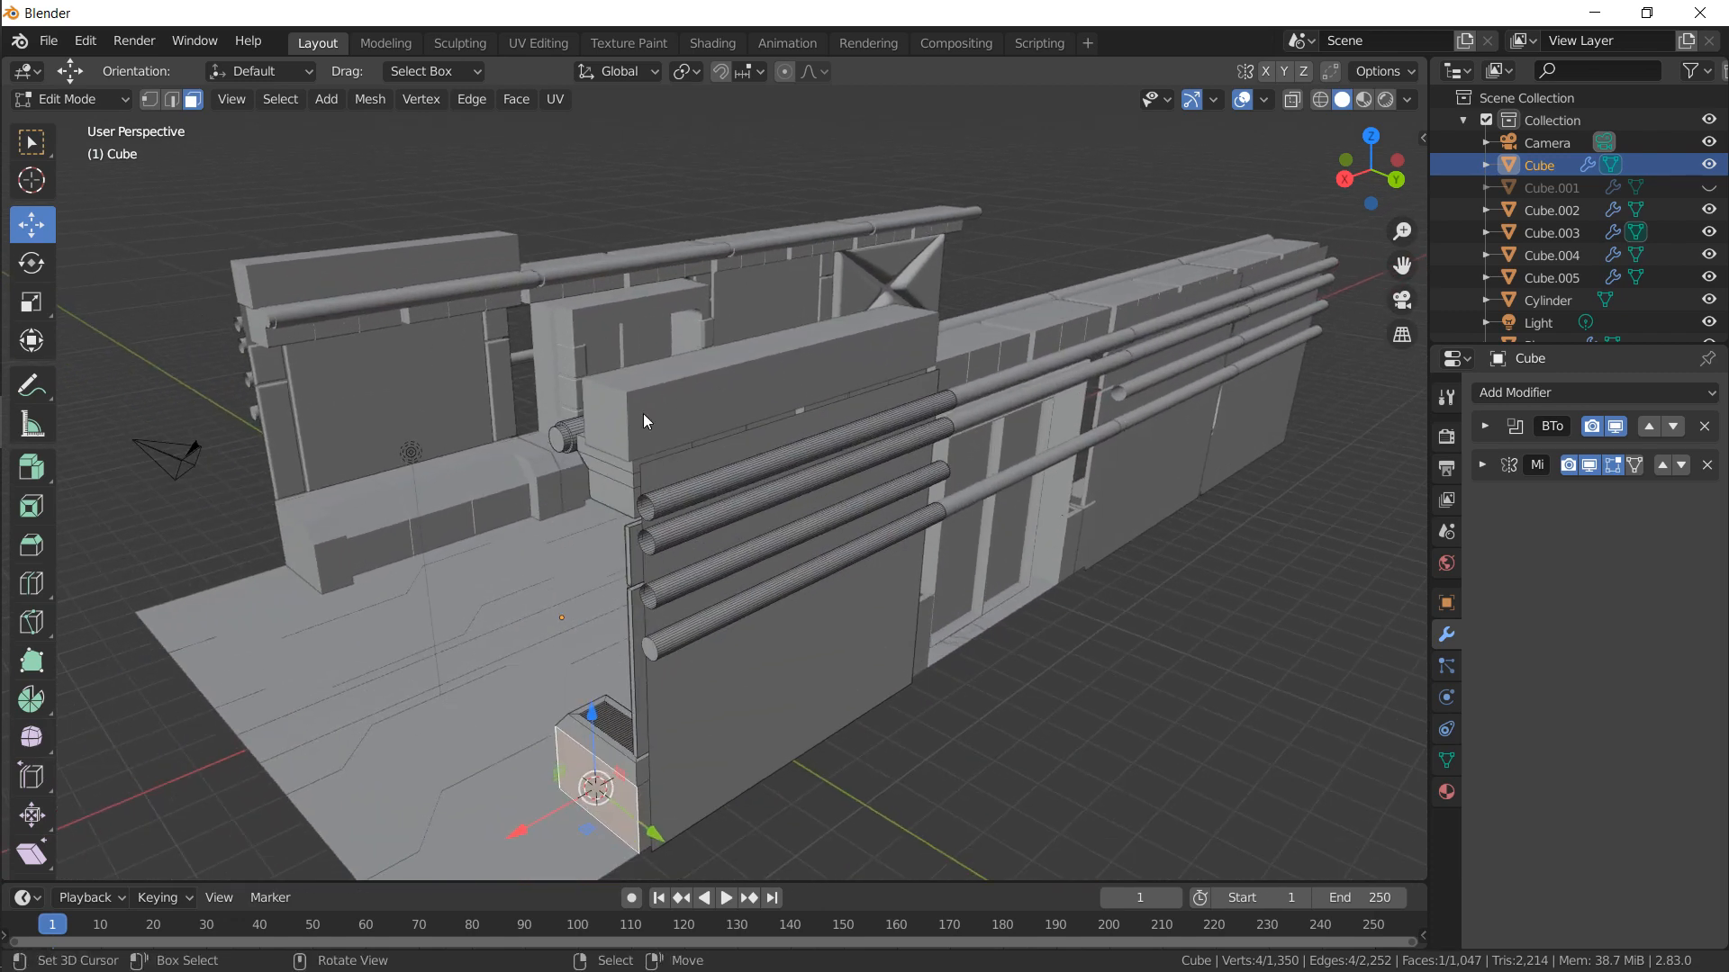
Set the pivot point to 3D Cursor and scale the ceiling block's outer end face along X onto the cursor
{"action": "key", "text": "Tab"}
{"action": "right_click", "coordinate": [644, 417]}
{"action": "key", "text": "Tab"}
{"action": "left_click", "coordinate": [335, 298]}
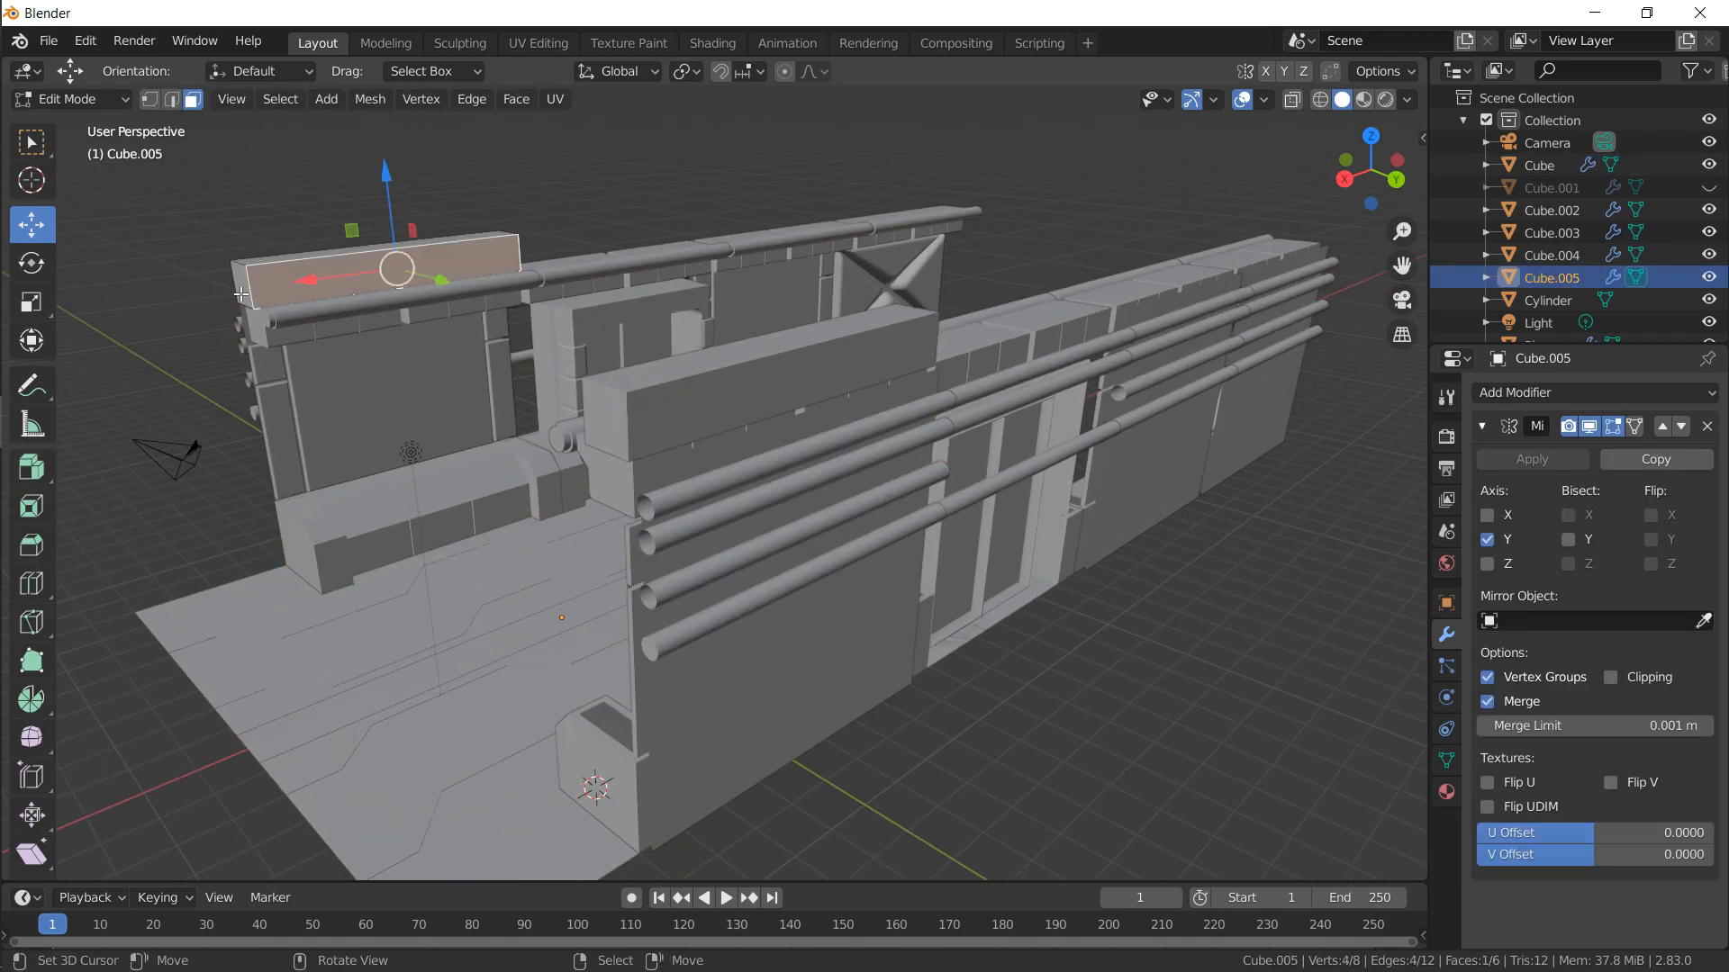
{"action": "left_click", "coordinate": [266, 295]}
{"action": "left_click", "coordinate": [686, 71]}
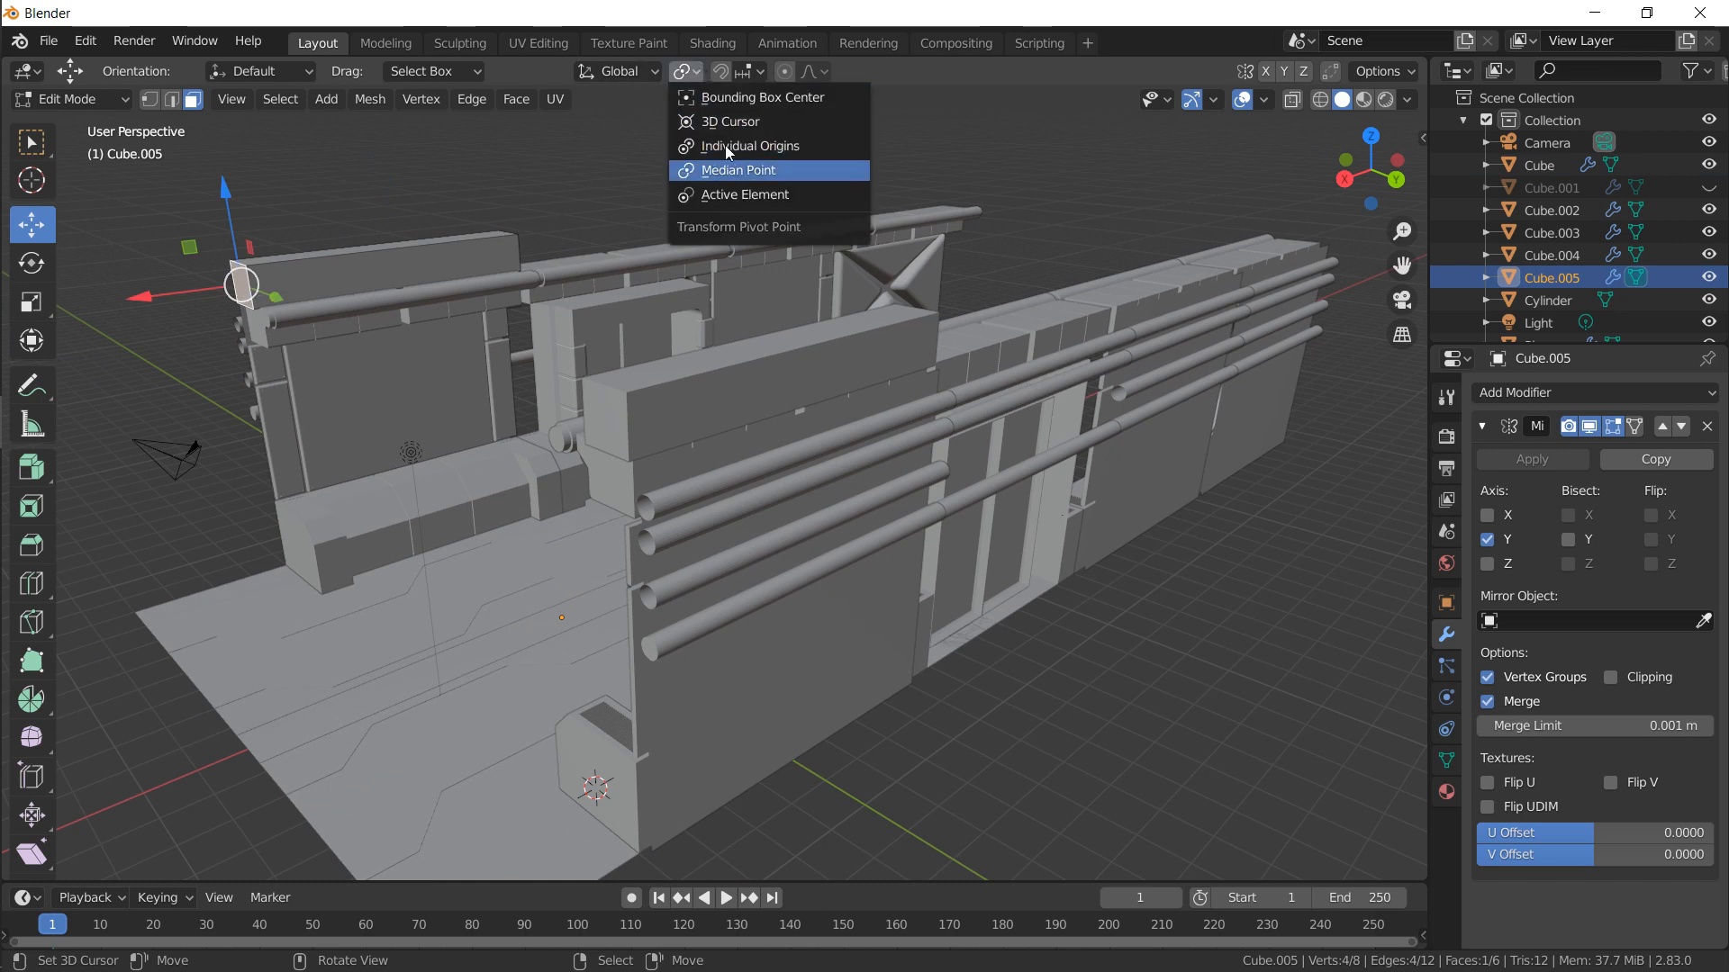
{"action": "left_click", "coordinate": [711, 127]}
{"action": "key", "text": "s"}
{"action": "key", "text": "x"}
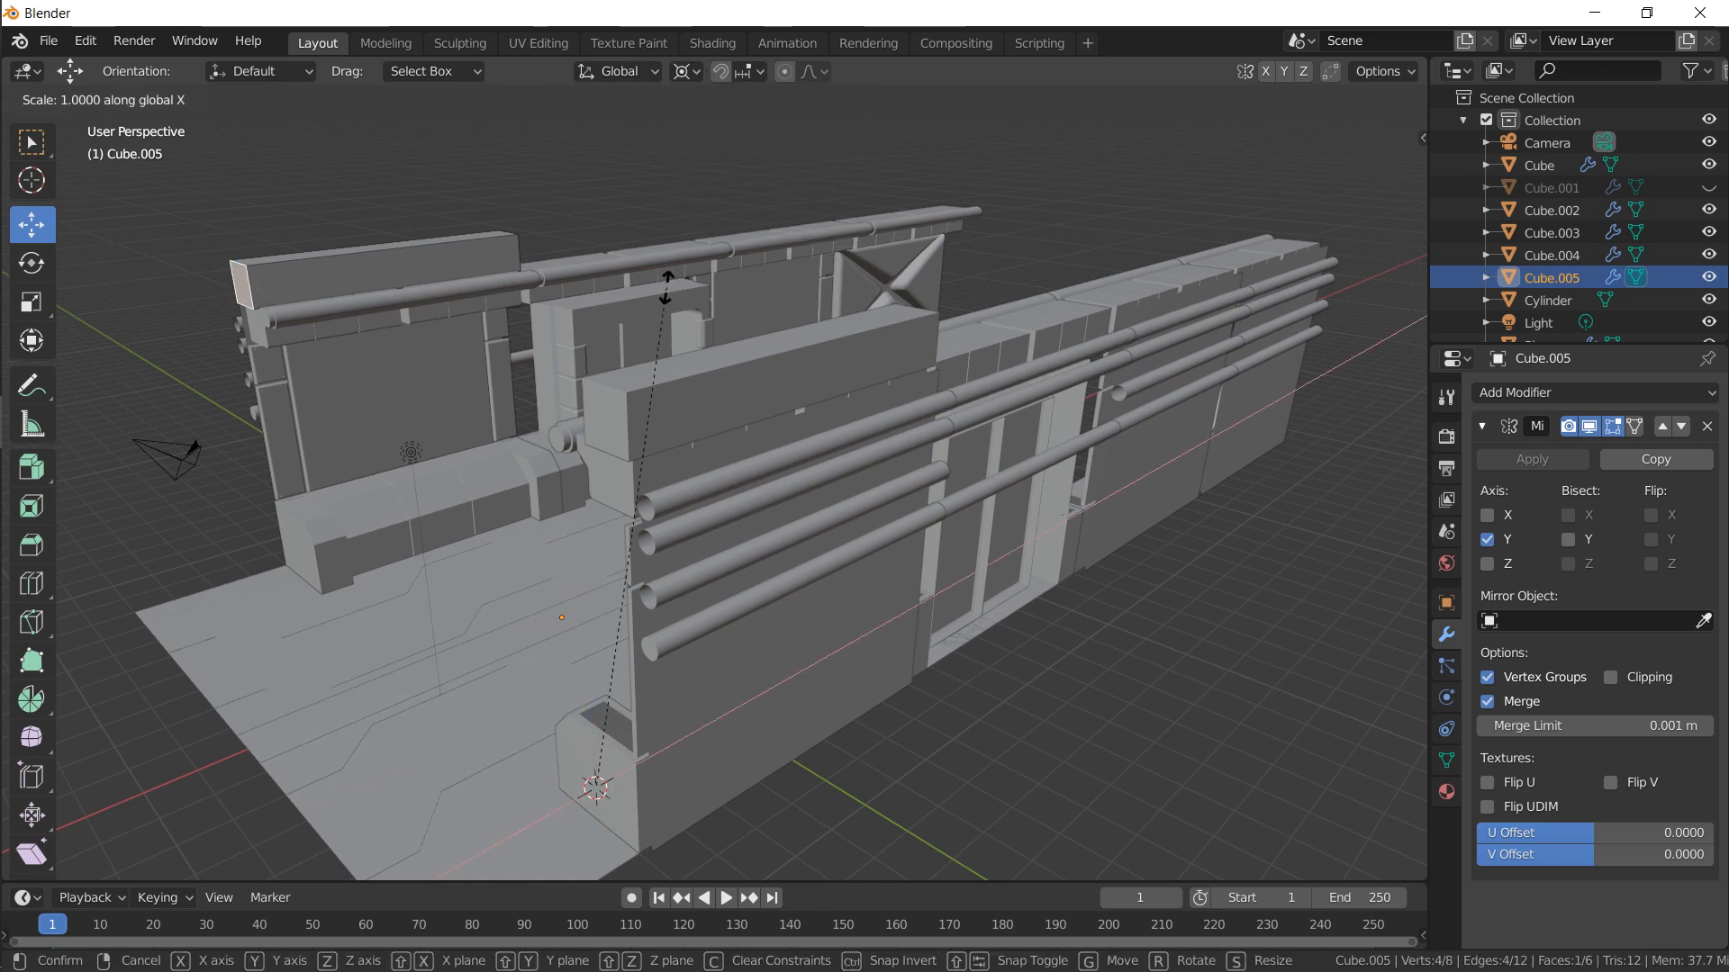
{"action": "key", "text": "Return"}
Snap the 3D cursor to the wall section's opposite end face beside the door
{"action": "middle_click_drag", "start_coordinate": [684, 361], "coordinate": [564, 555]}
{"action": "key", "text": "Tab"}
{"action": "left_click", "coordinate": [564, 555]}
{"action": "key", "text": "Tab"}
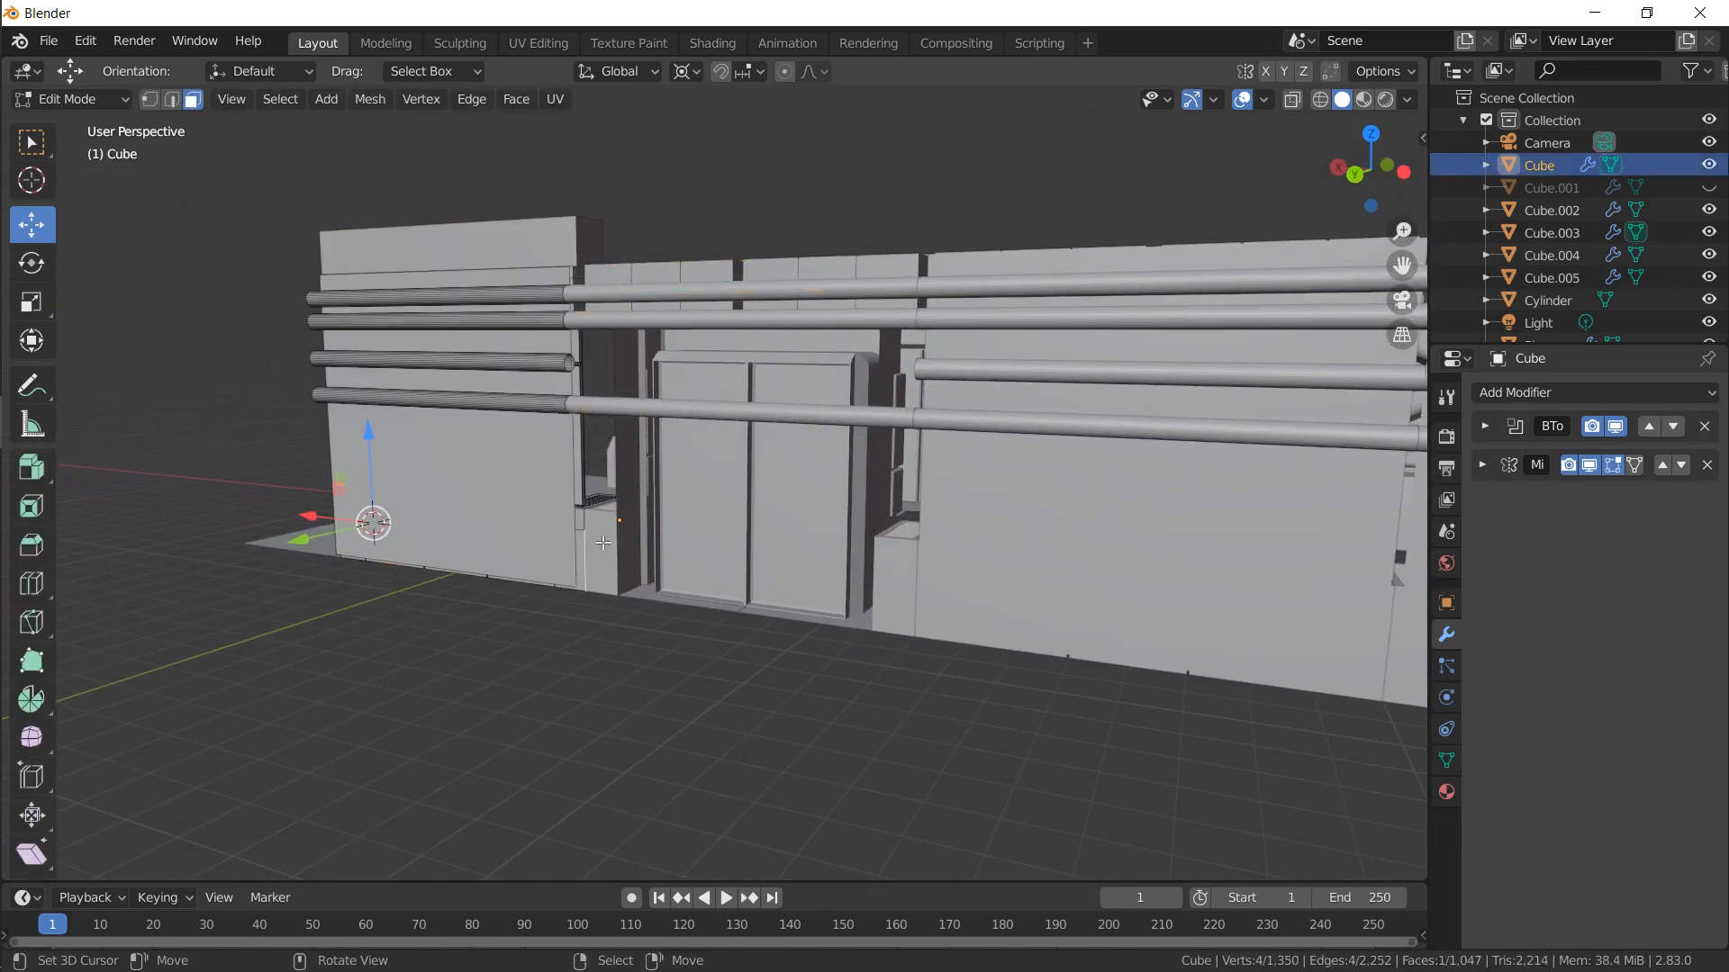
{"action": "key", "text": "shift+s"}
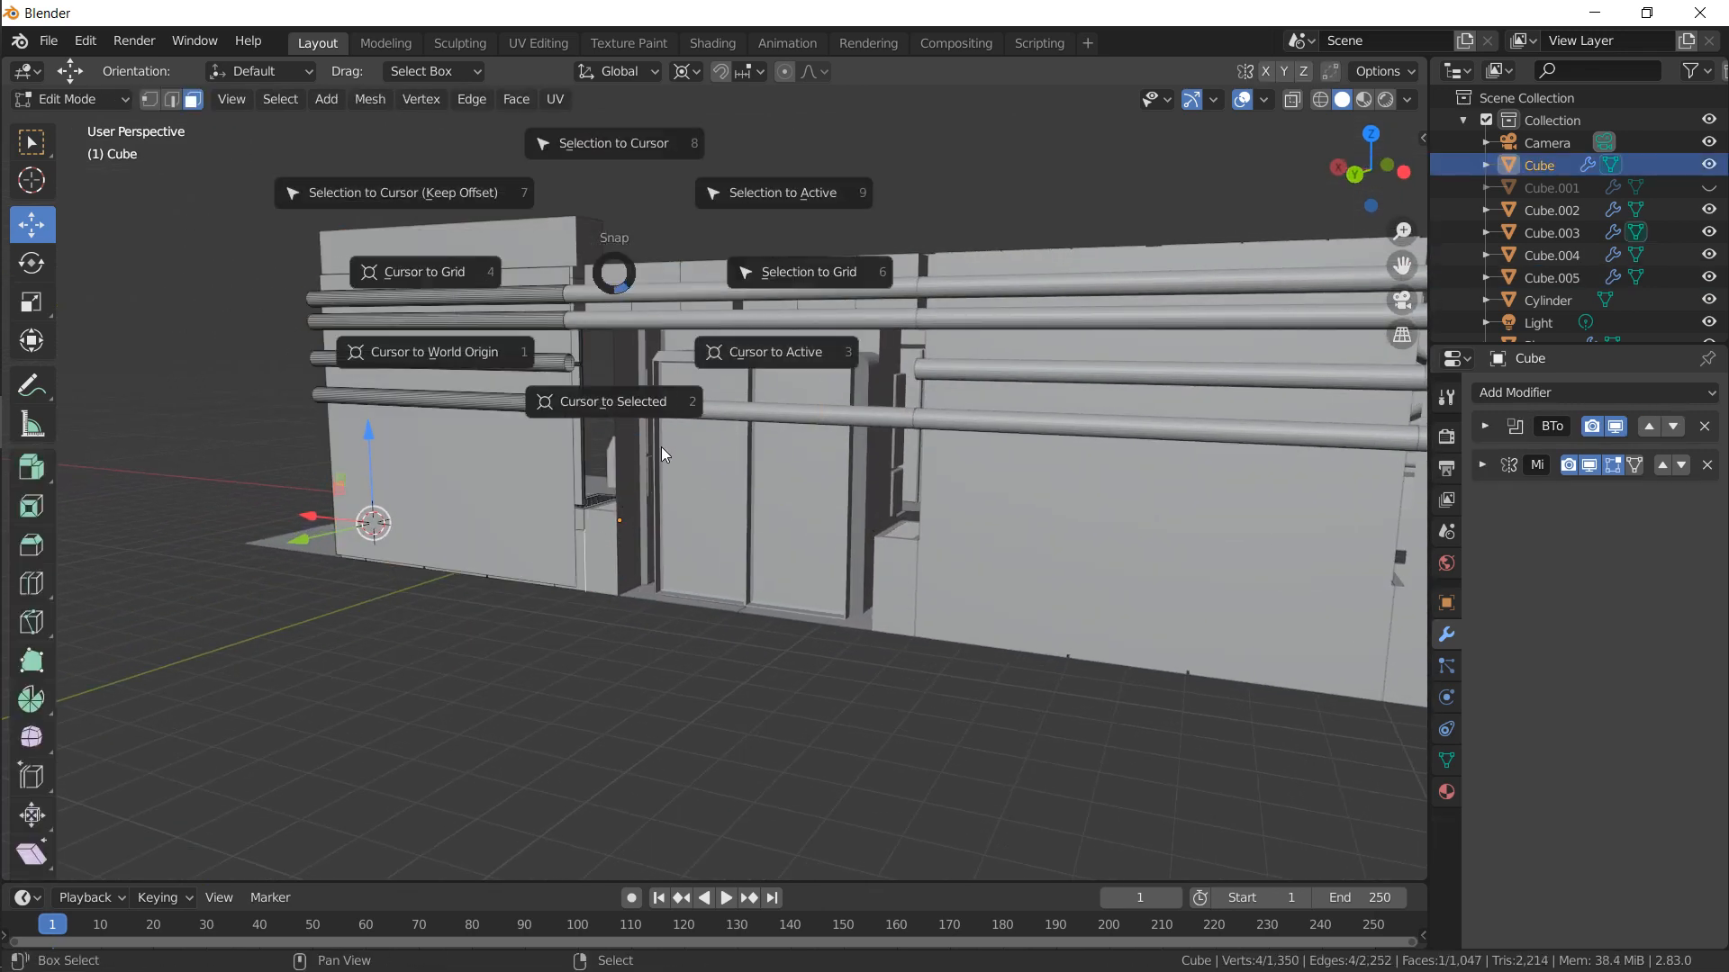
{"action": "left_click", "coordinate": [636, 411]}
Scale the ceiling block's door-side end face along X onto the 3D cursor, finishing in object mode
{"action": "key", "text": "Tab"}
{"action": "left_click", "coordinate": [569, 241]}
{"action": "key", "text": "Tab"}
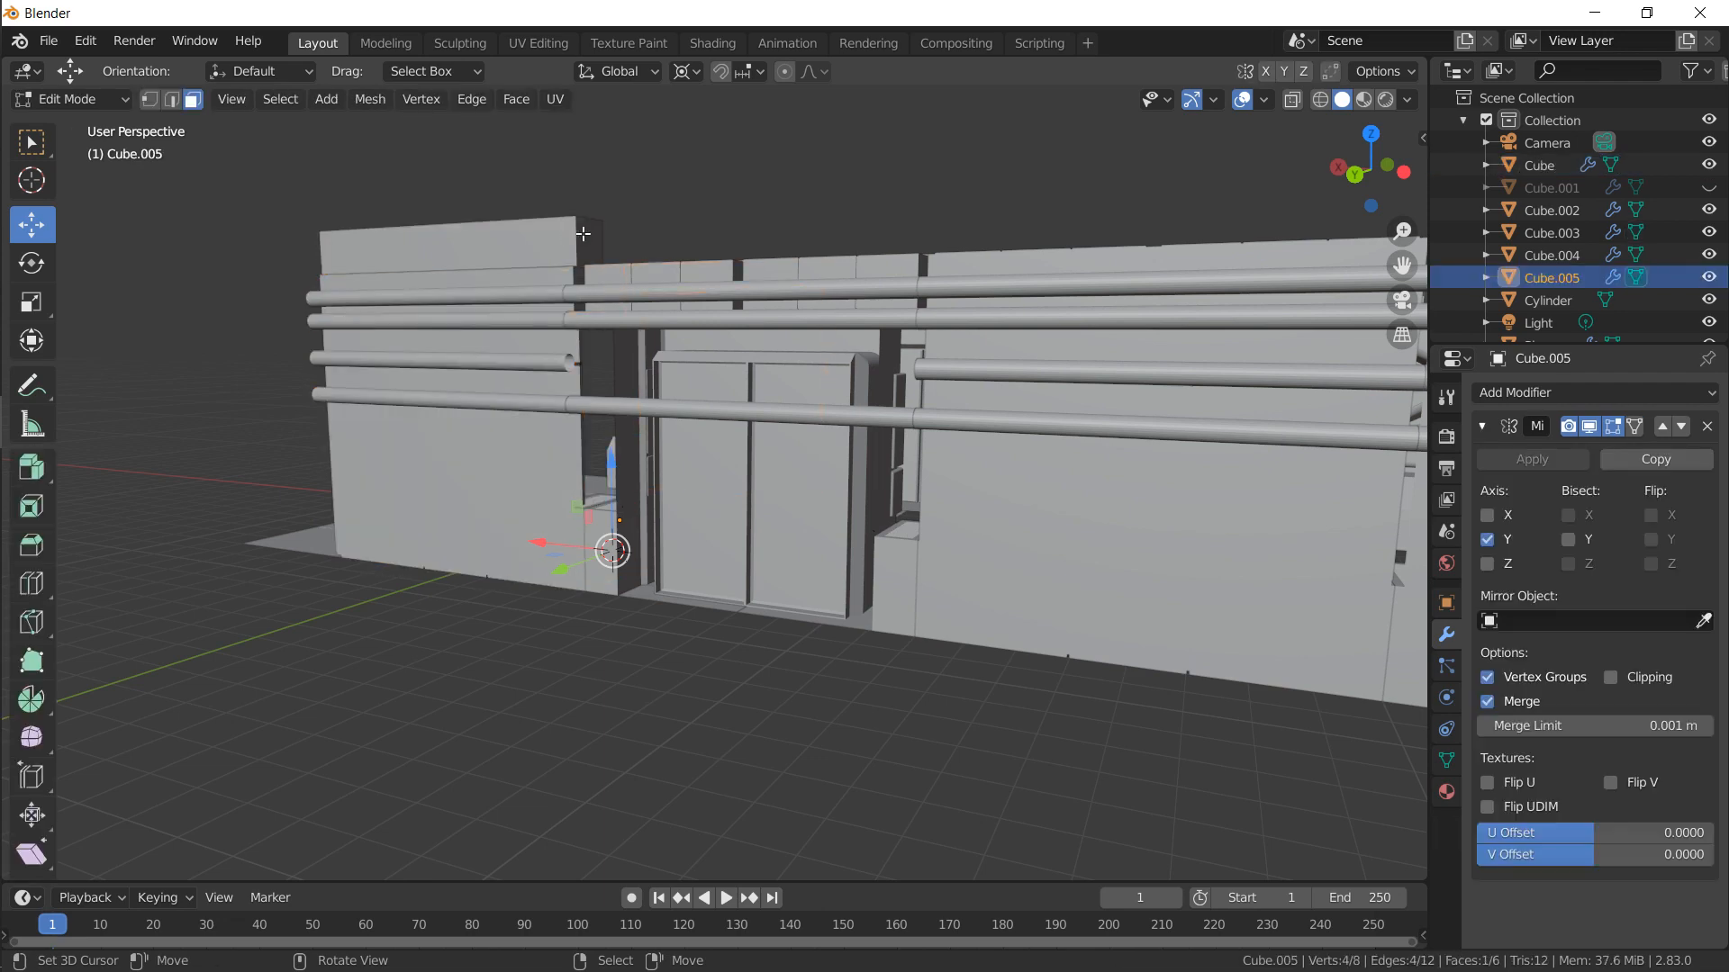
{"action": "key", "text": "Tab"}
{"action": "middle_click_drag", "start_coordinate": [585, 236], "coordinate": [849, 222]}
{"action": "key", "text": "Tab"}
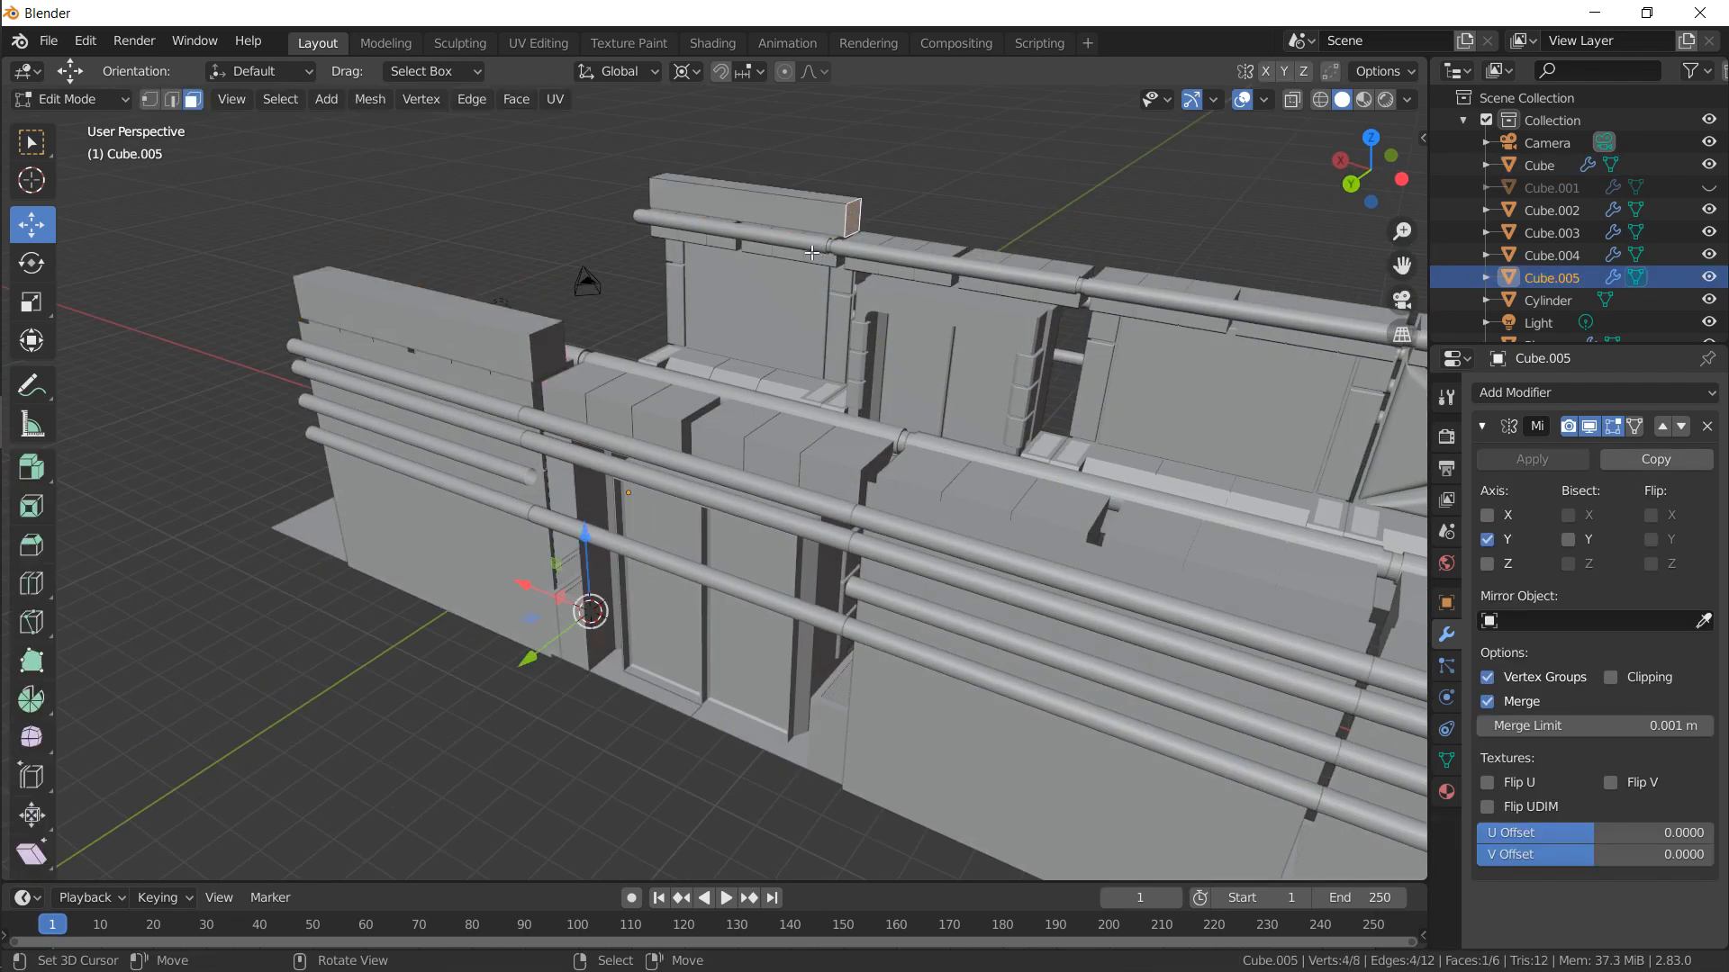
{"action": "key", "text": "s"}
{"action": "key", "text": "x"}
{"action": "key", "text": "Return"}
{"action": "key", "text": "Tab"}
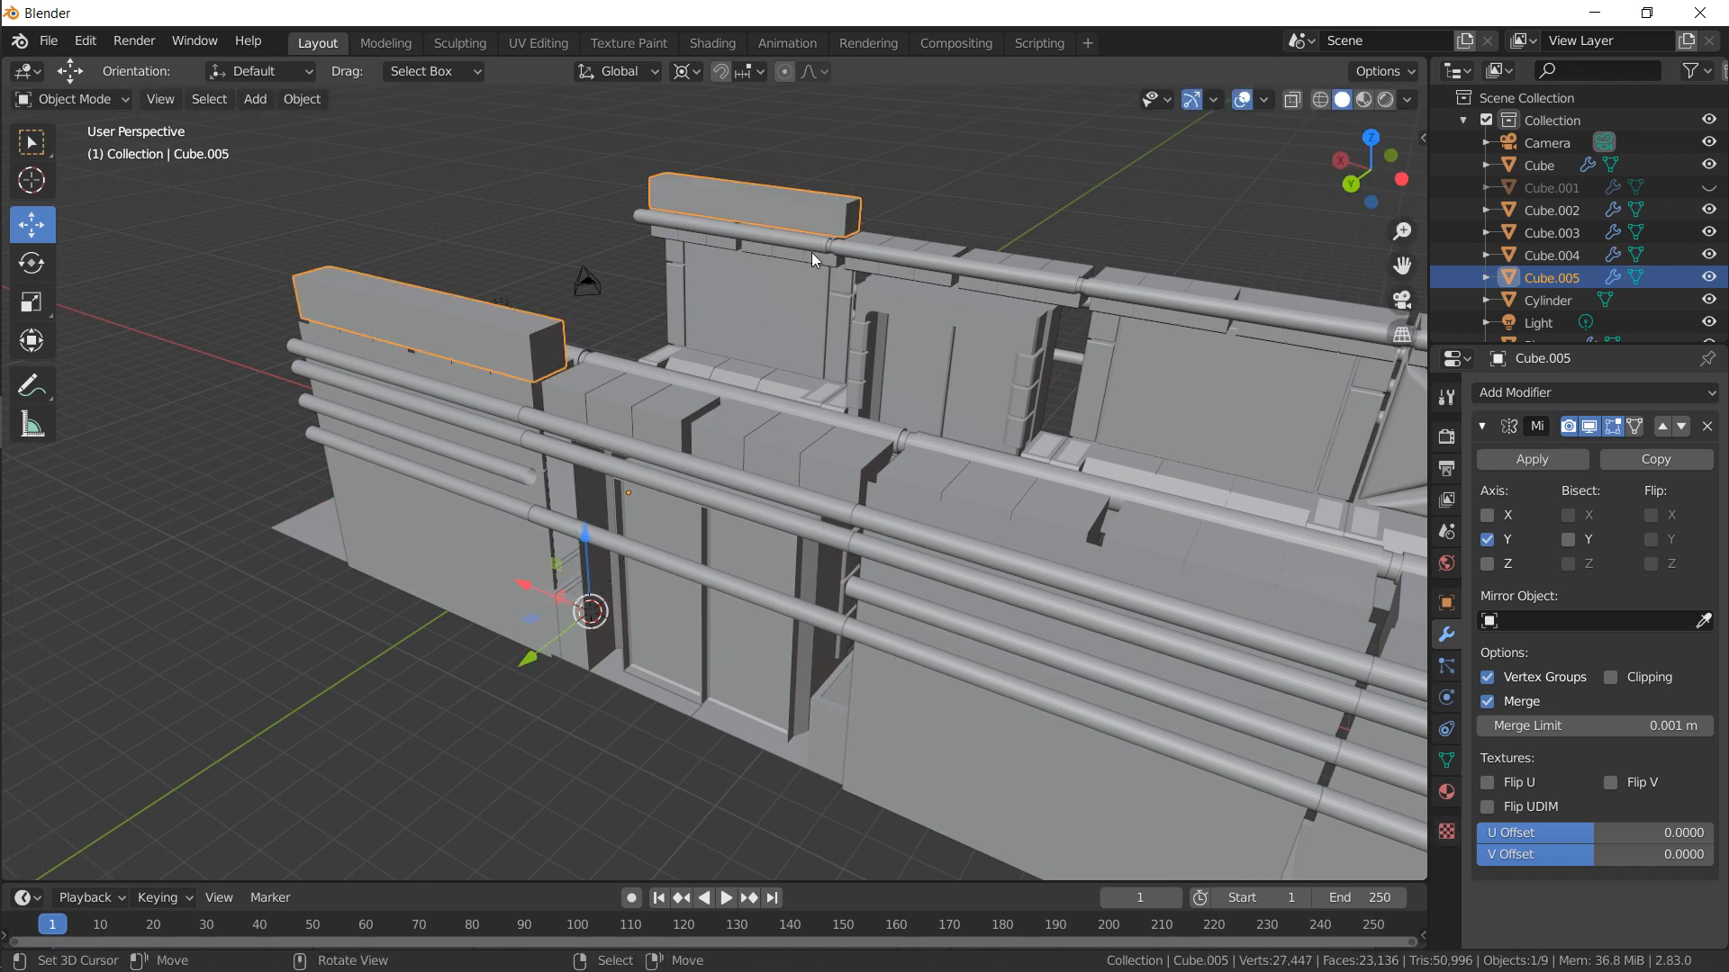
Add an Array modifier to the ceiling block with a relative X offset of -1 and a count of 4
{"action": "middle_click_drag", "start_coordinate": [812, 252], "coordinate": [765, 355]}
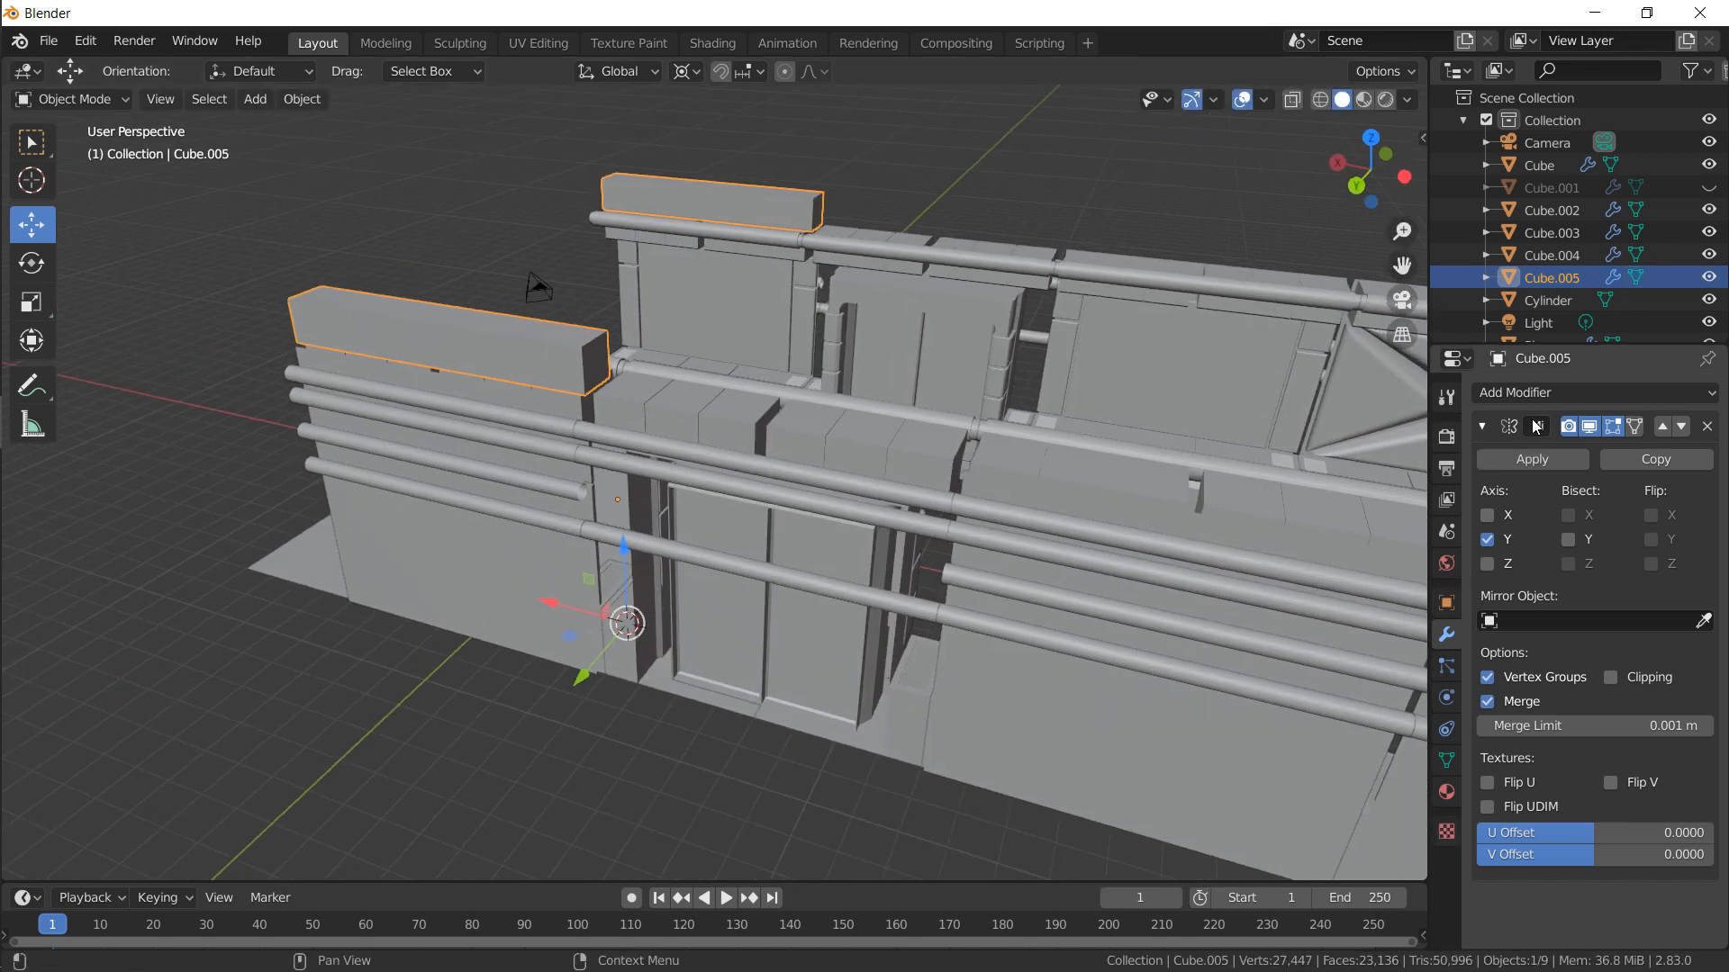
{"action": "left_click", "coordinate": [1531, 392]}
{"action": "left_click", "coordinate": [1278, 444]}
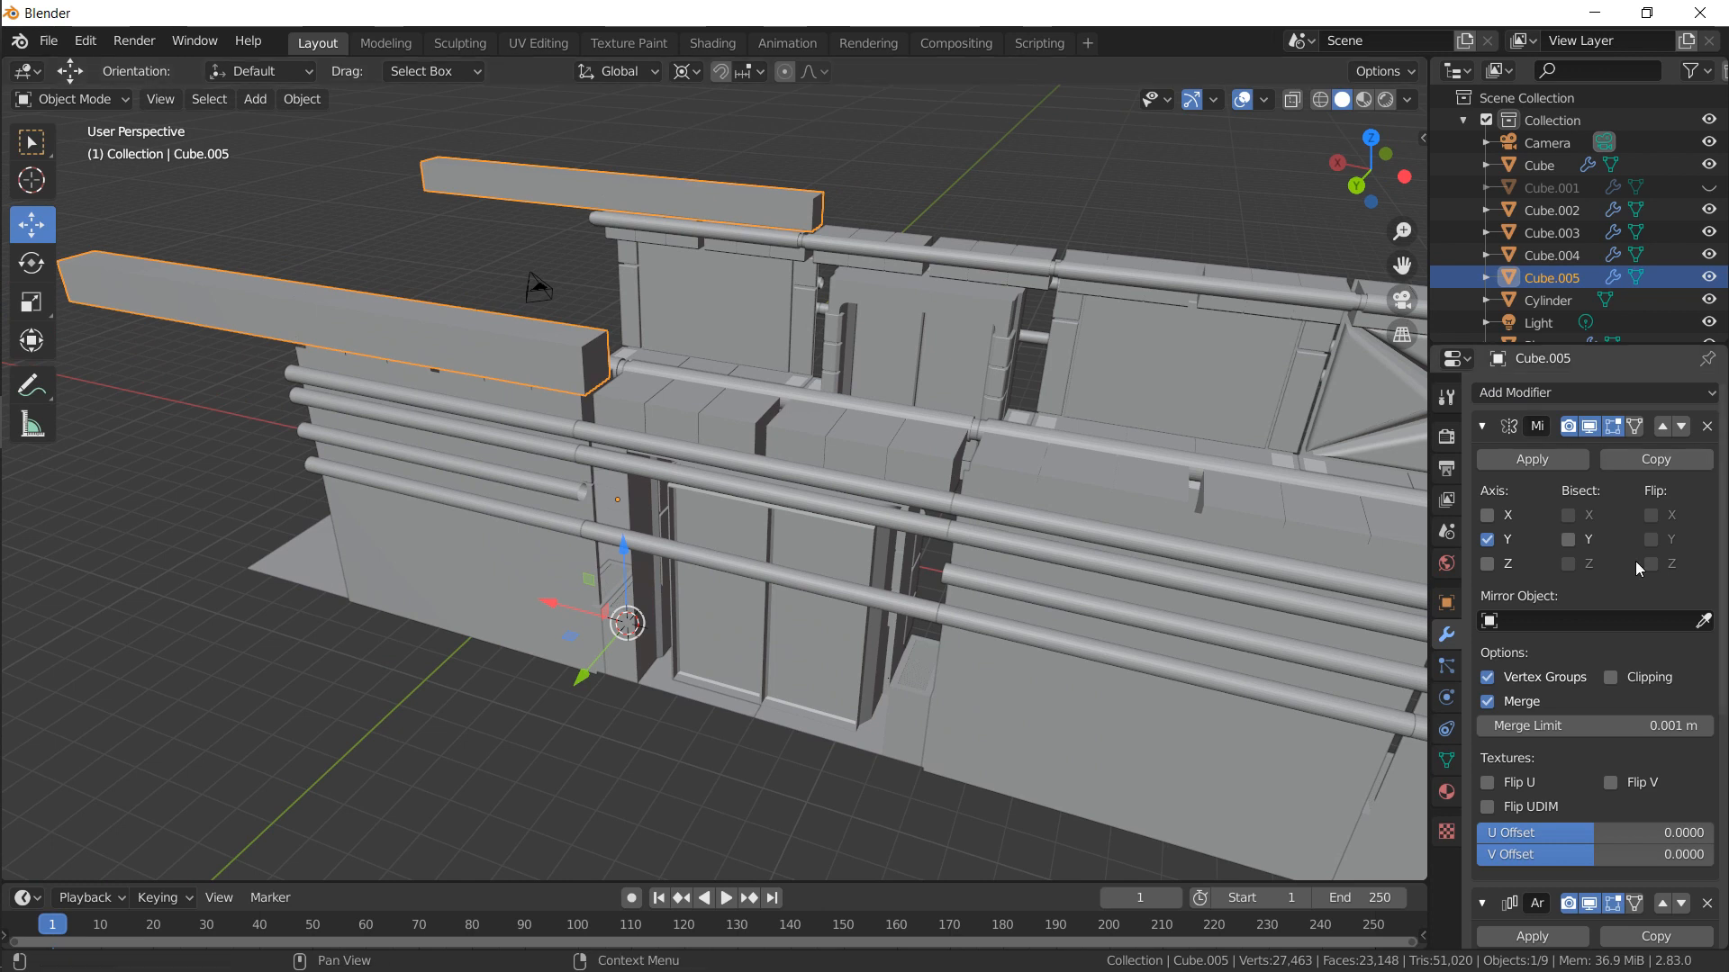
{"action": "left_click", "coordinate": [1482, 427]}
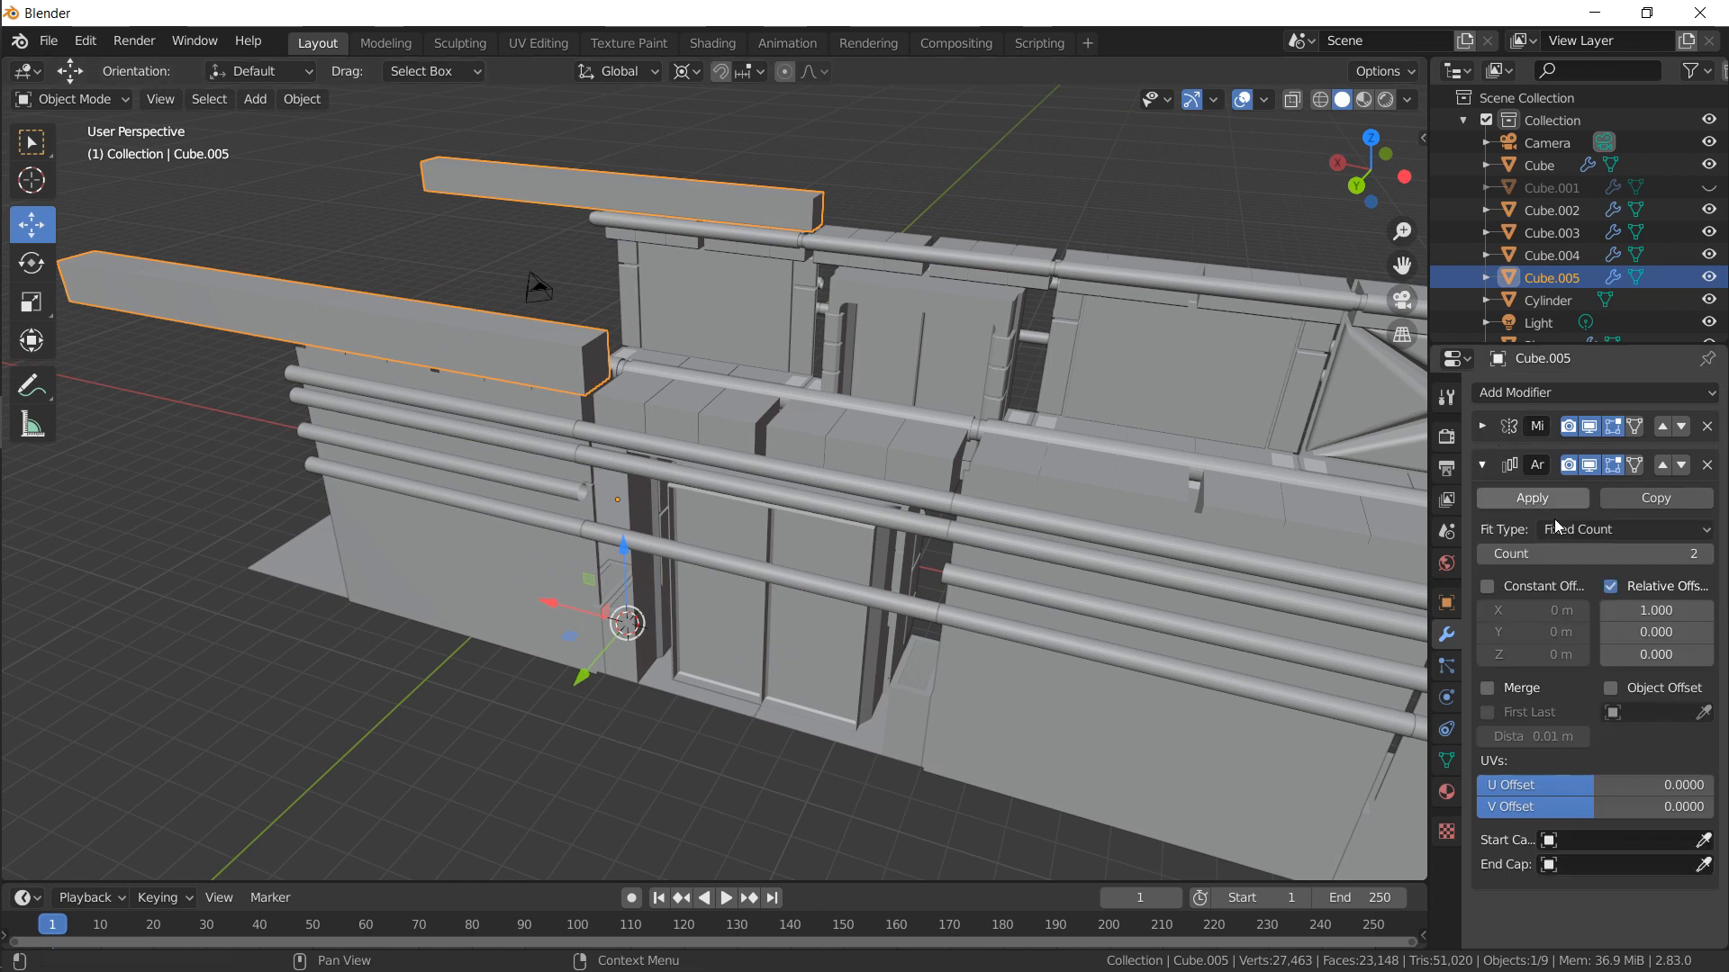
{"action": "left_click", "coordinate": [1651, 620]}
{"action": "type", "text": "-1"}
{"action": "key", "text": "Return"}
{"action": "left_click", "coordinate": [1706, 554]}
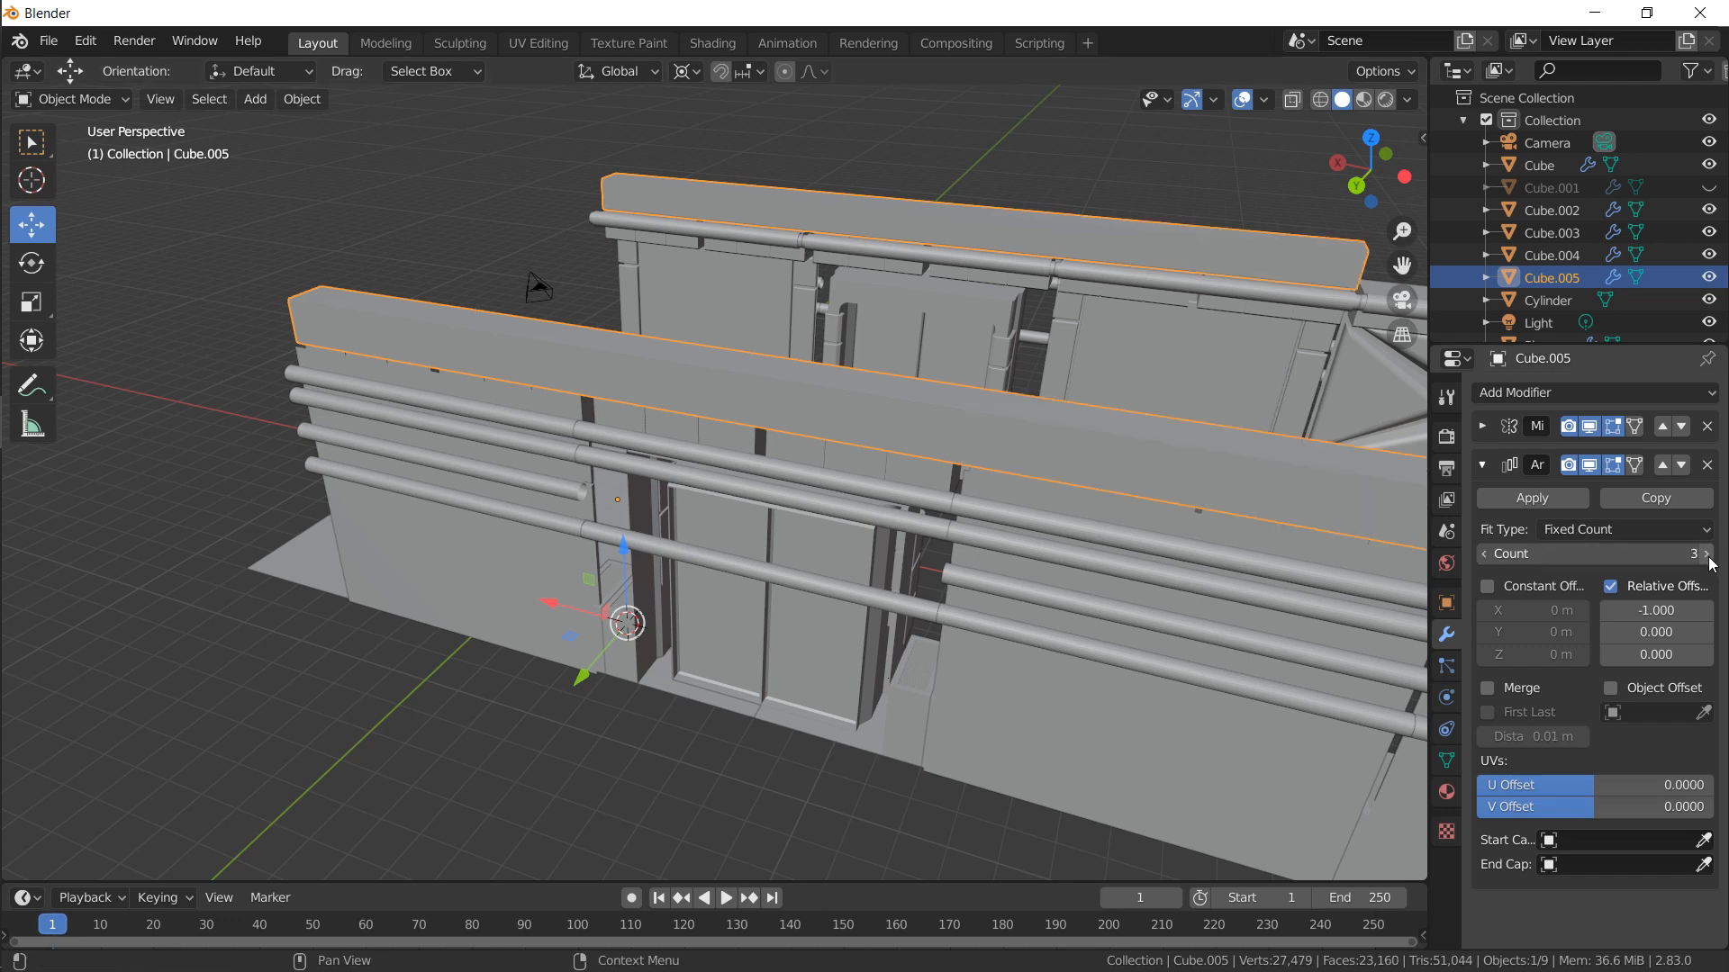
{"action": "left_click", "coordinate": [1707, 555]}
Unhide the cross-braced wall section at the corridor's end
{"action": "mouse_move", "coordinate": [1141, 427]}
{"action": "middle_mouse_down"}
{"action": "mouse_move", "coordinate": [1246, 432]}
{"action": "mouse_move", "coordinate": [1175, 431]}
{"action": "middle_mouse_up"}
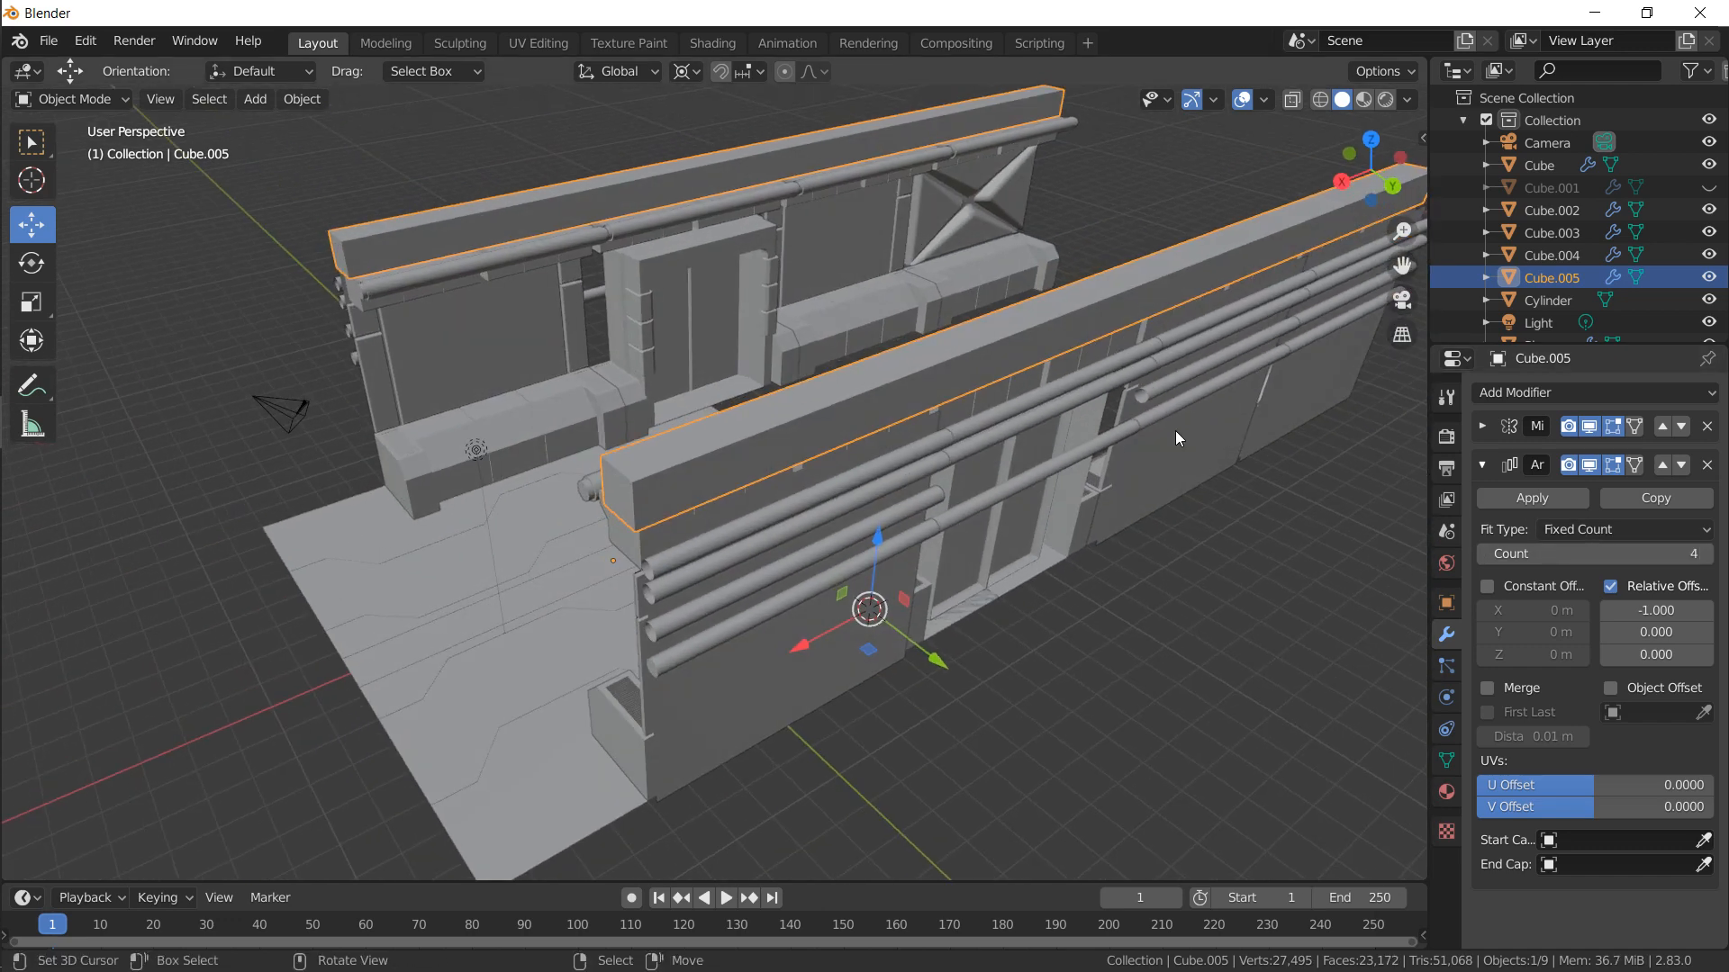
{"action": "key", "text": "slash"}
{"action": "key", "text": "slash"}
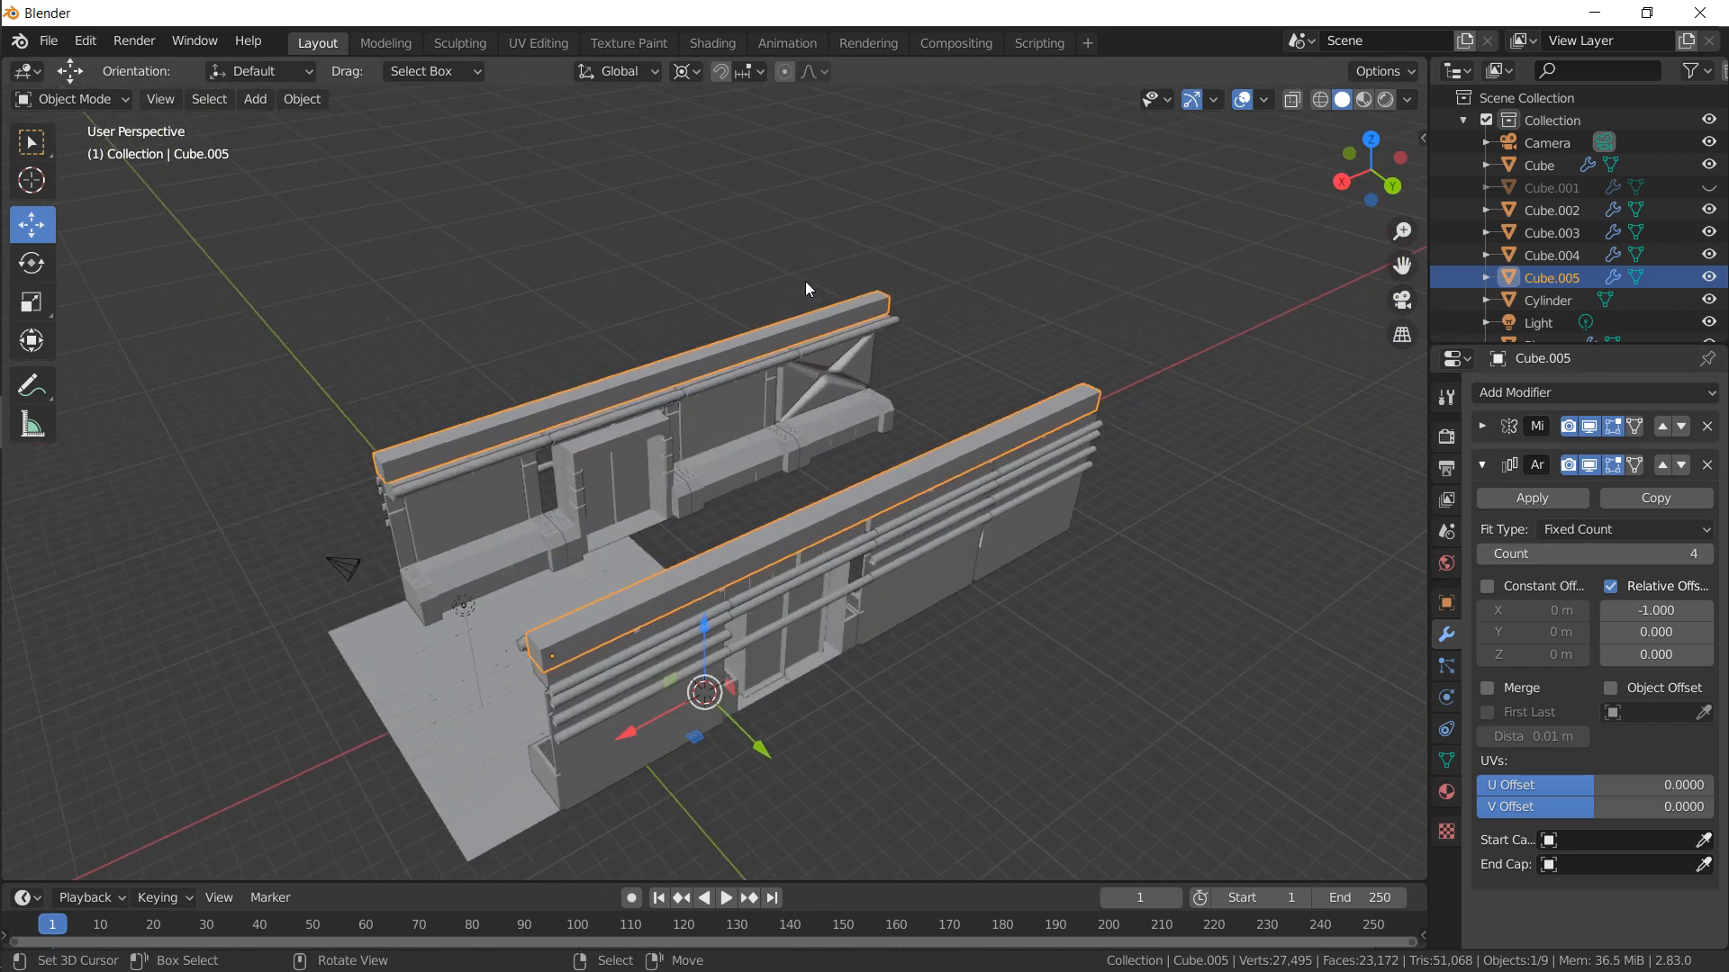
{"action": "left_click", "coordinate": [1708, 187]}
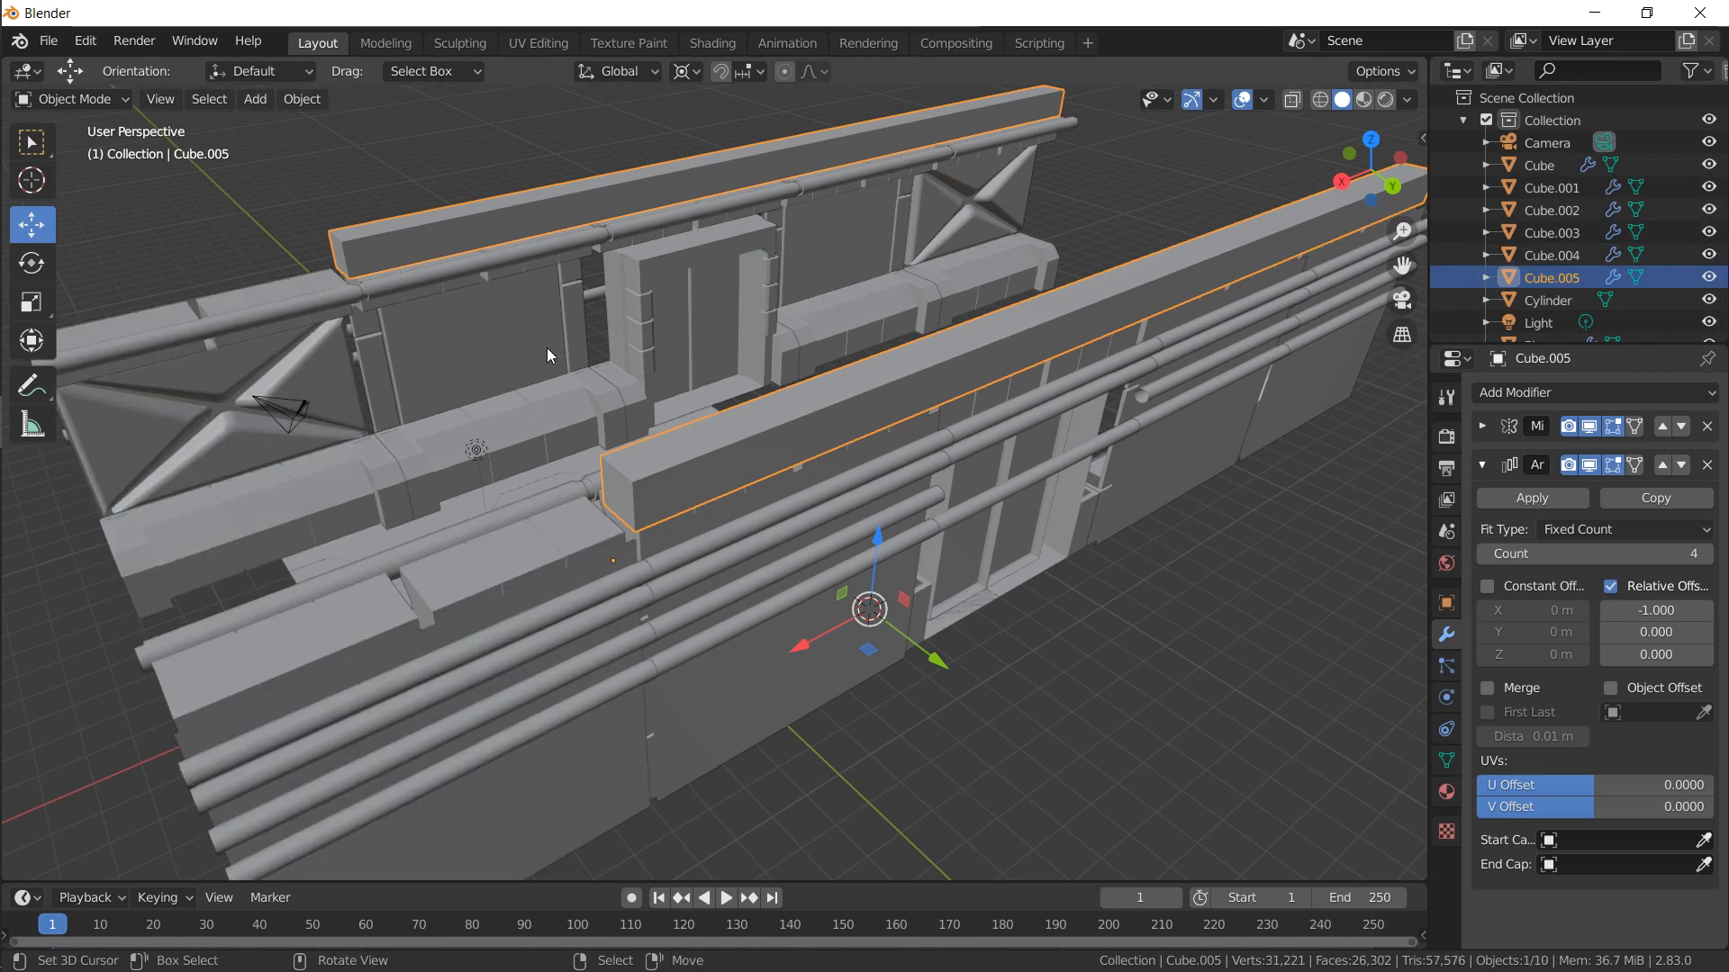
Move the arrayed ceiling block 8 m along X with snapping to the corridor's end, and raise the array count to 5
{"action": "mouse_move", "coordinate": [547, 347]}
{"action": "middle_mouse_down"}
{"action": "mouse_move", "coordinate": [446, 344]}
{"action": "mouse_move", "coordinate": [484, 359]}
{"action": "mouse_move", "coordinate": [521, 341]}
{"action": "middle_mouse_up"}
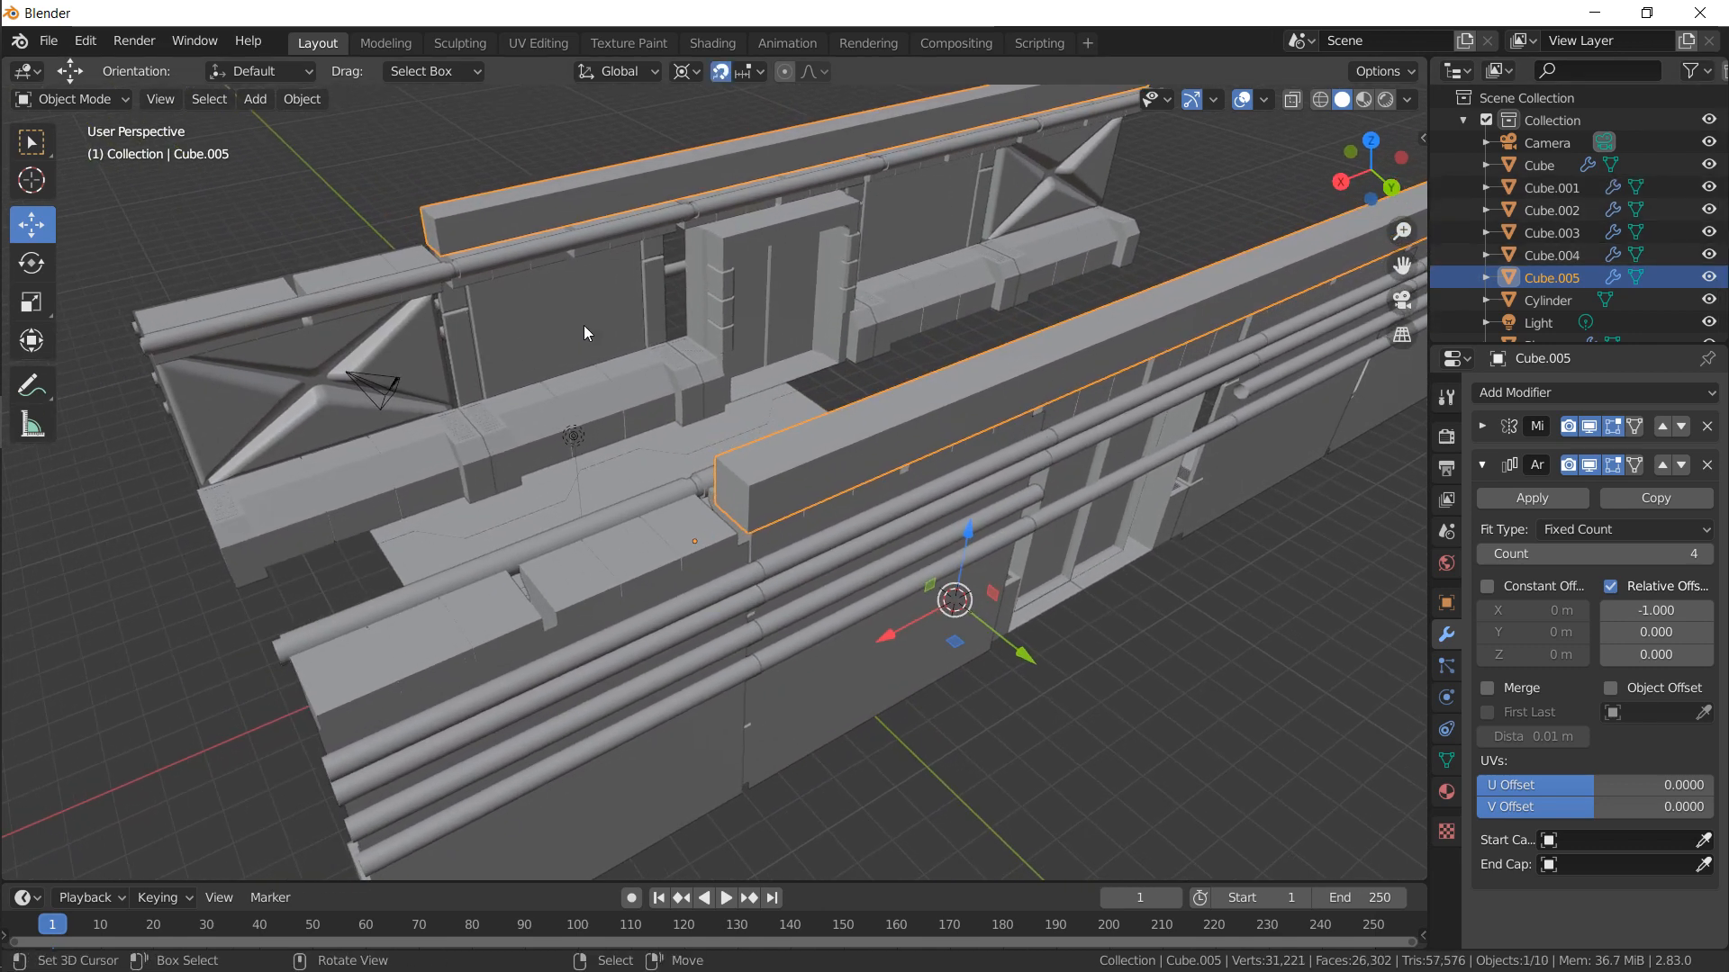
{"action": "key", "text": "g"}
{"action": "key", "text": "x"}
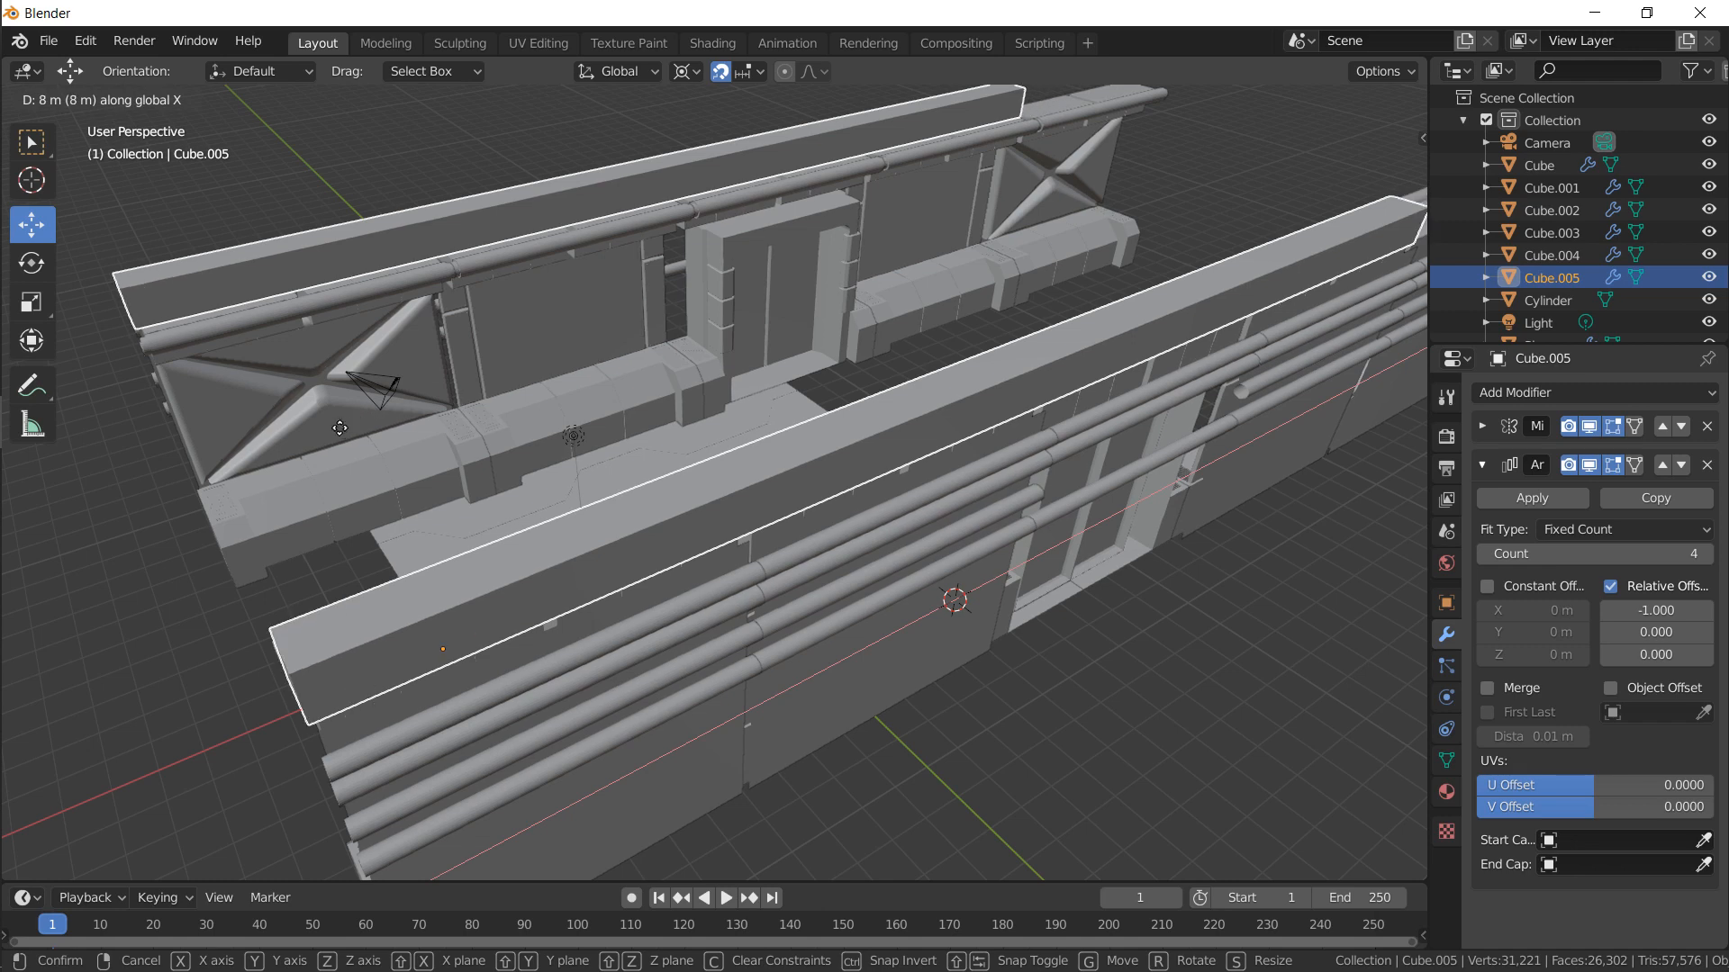
{"action": "left_click", "coordinate": [340, 428]}
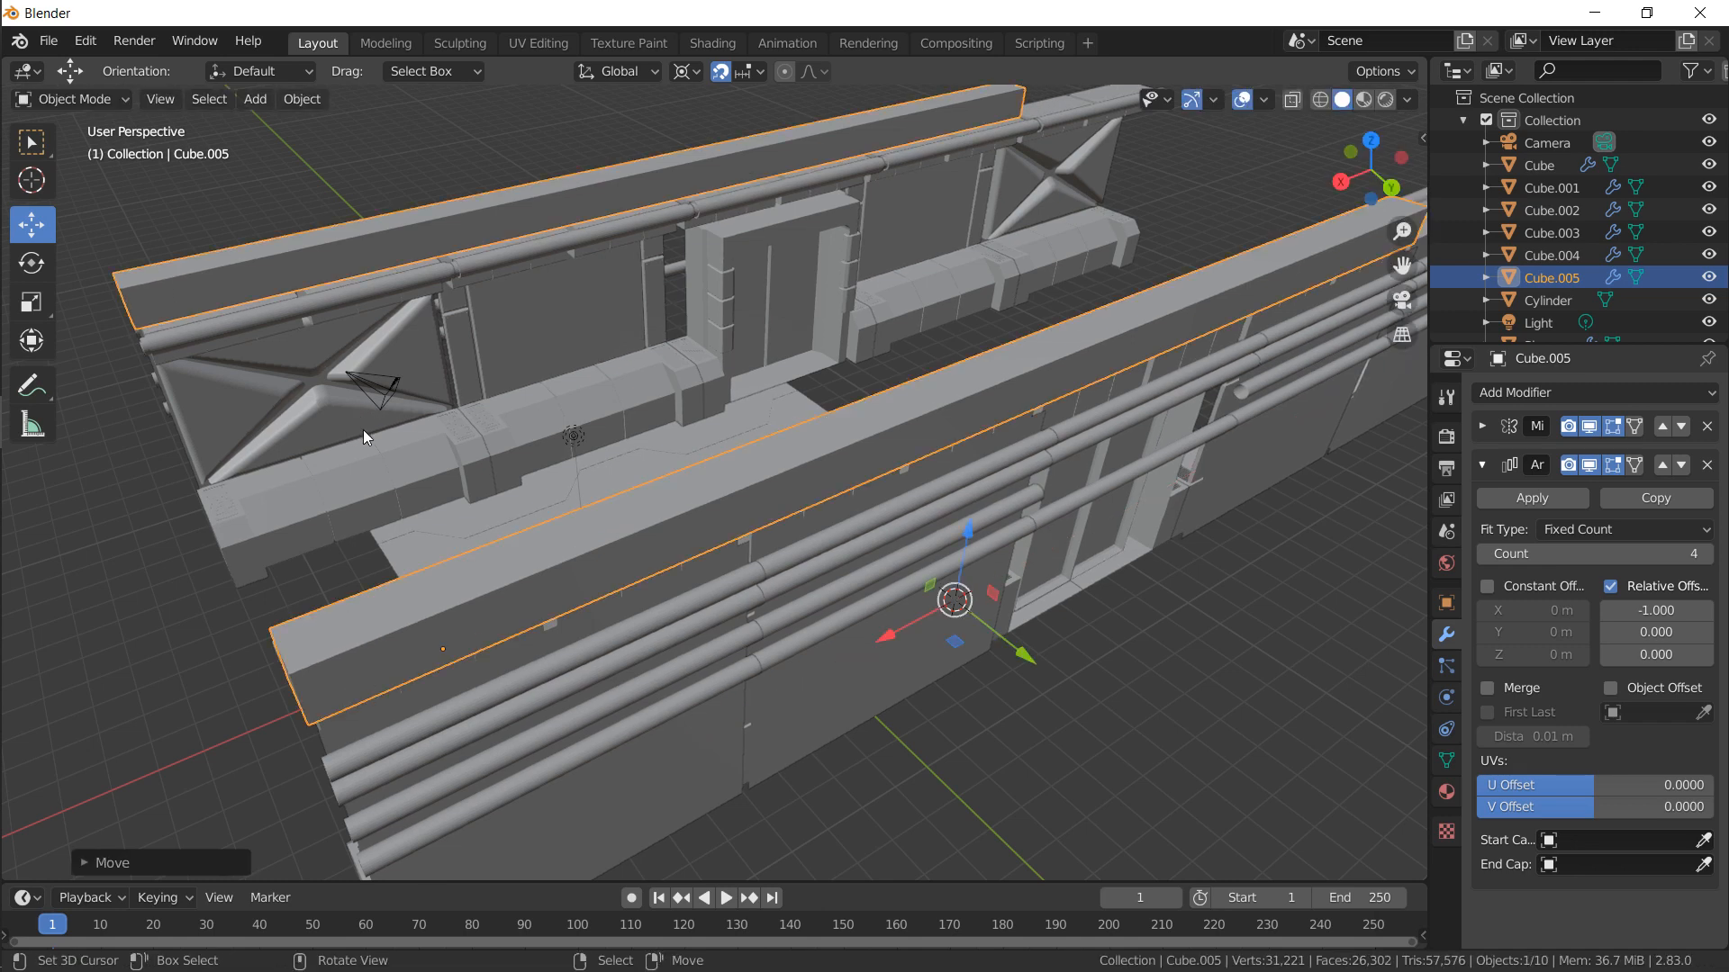
{"action": "left_click", "coordinate": [1704, 554]}
Edit the ceiling block and duplicate its long inner side face in place
{"action": "key", "text": "Tab"}
{"action": "middle_click_drag", "start_coordinate": [615, 375], "coordinate": [560, 266]}
{"action": "right_click", "coordinate": [383, 279]}
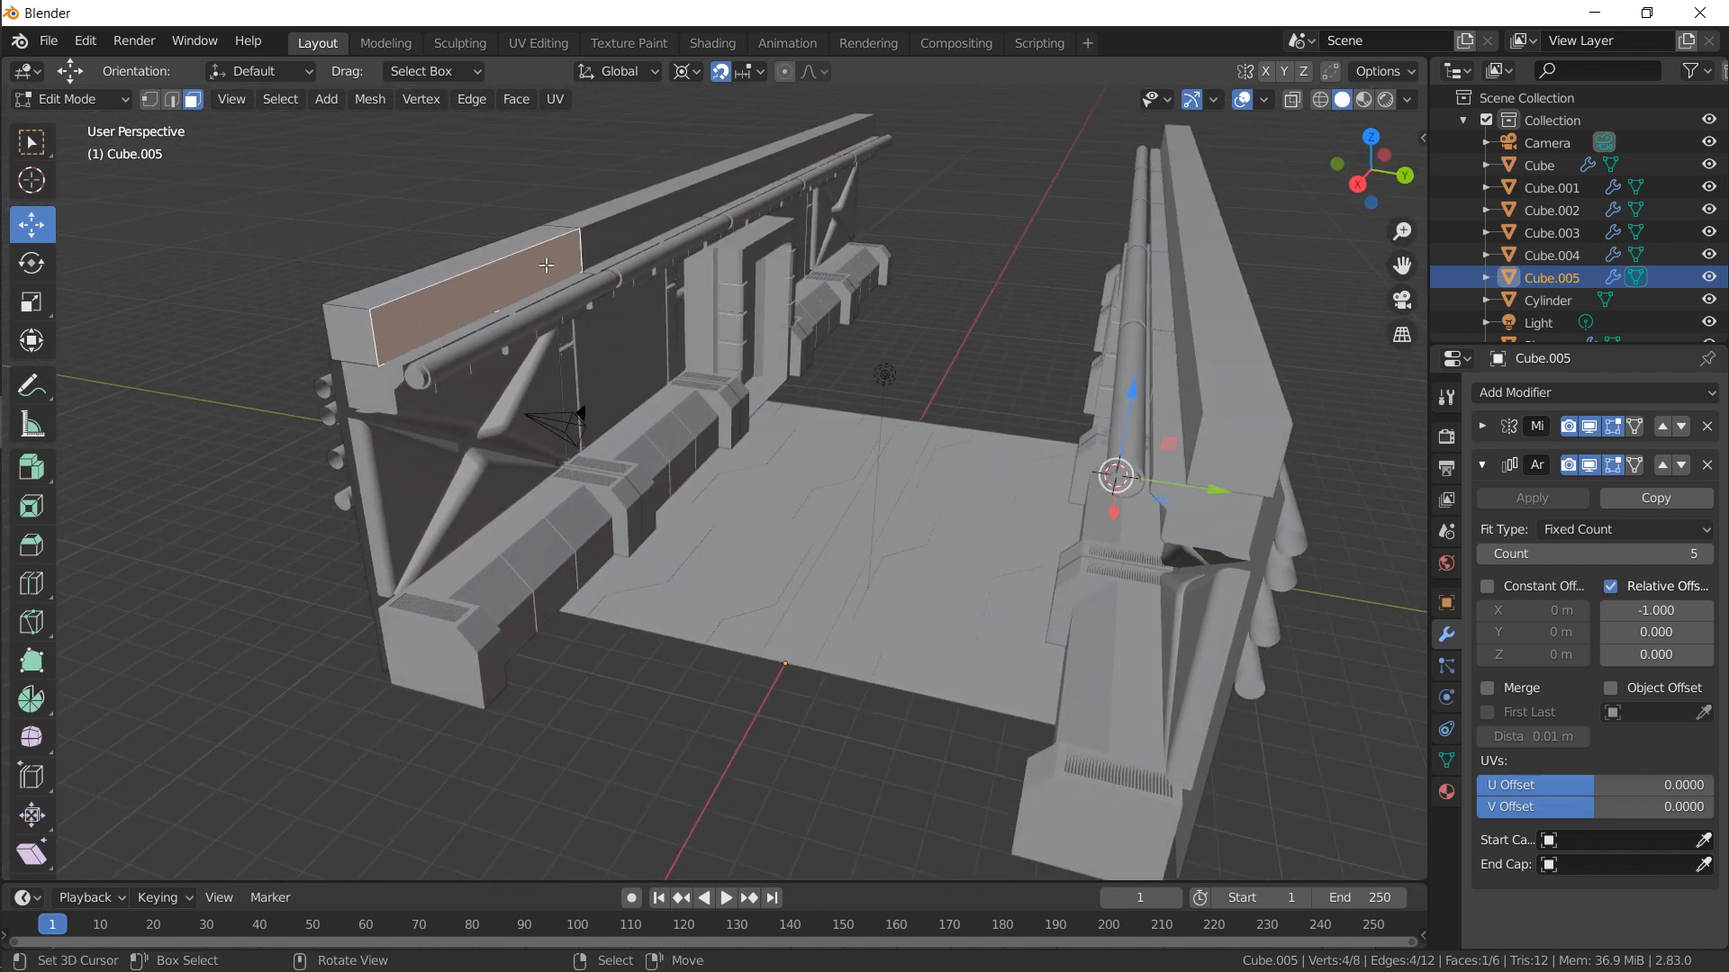
{"action": "key", "text": "shift+d"}
{"action": "right_click", "coordinate": [547, 265]}
{"action": "key", "text": "s"}
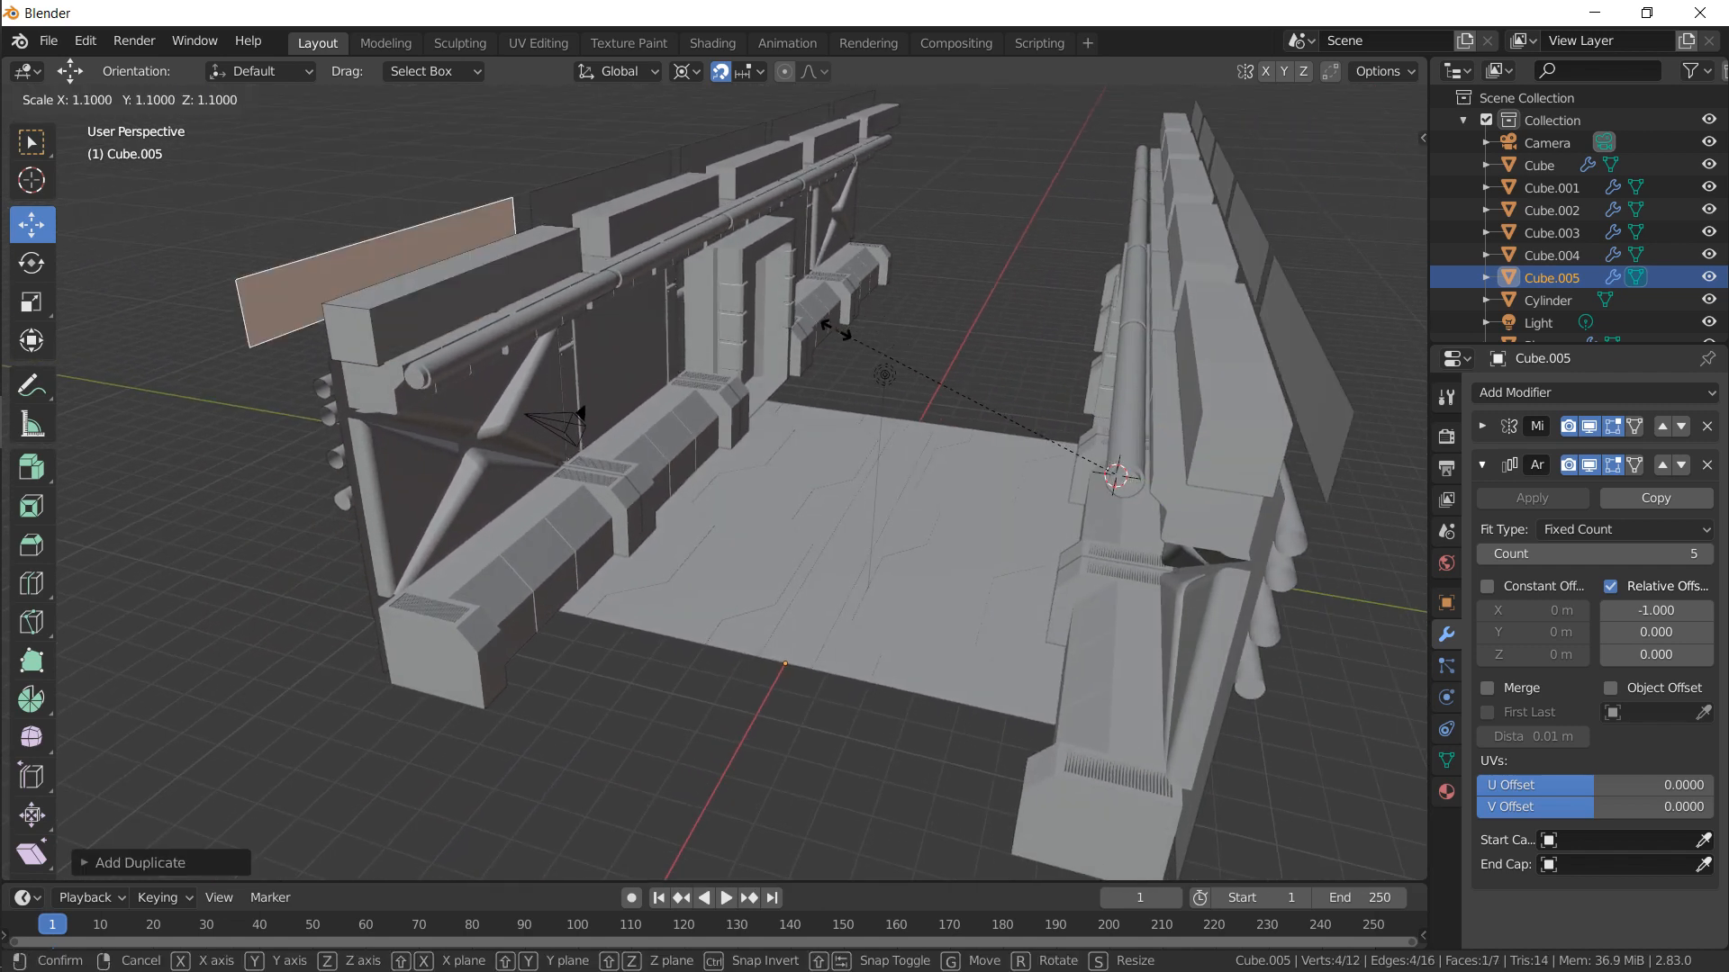
{"action": "right_click", "coordinate": [825, 315]}
{"action": "key", "text": "s"}
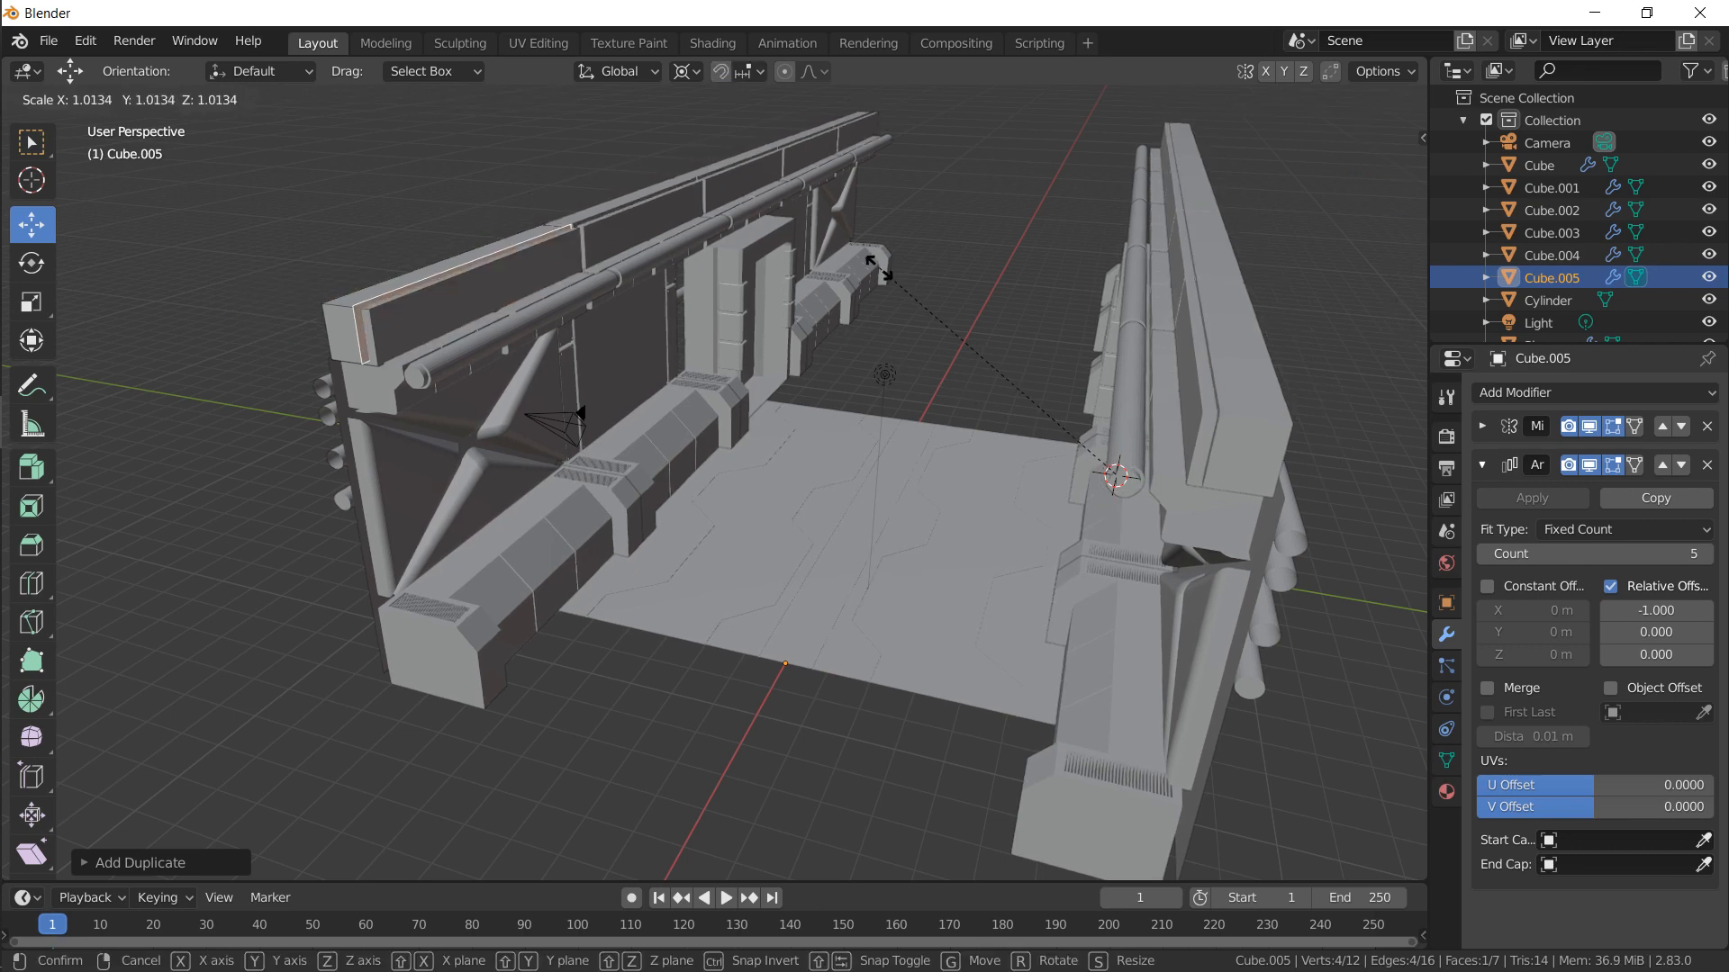
{"action": "right_click", "coordinate": [886, 266]}
Set the transform pivot point to Individual Origins
{"action": "left_click", "coordinate": [682, 71]}
{"action": "left_click", "coordinate": [720, 149]}
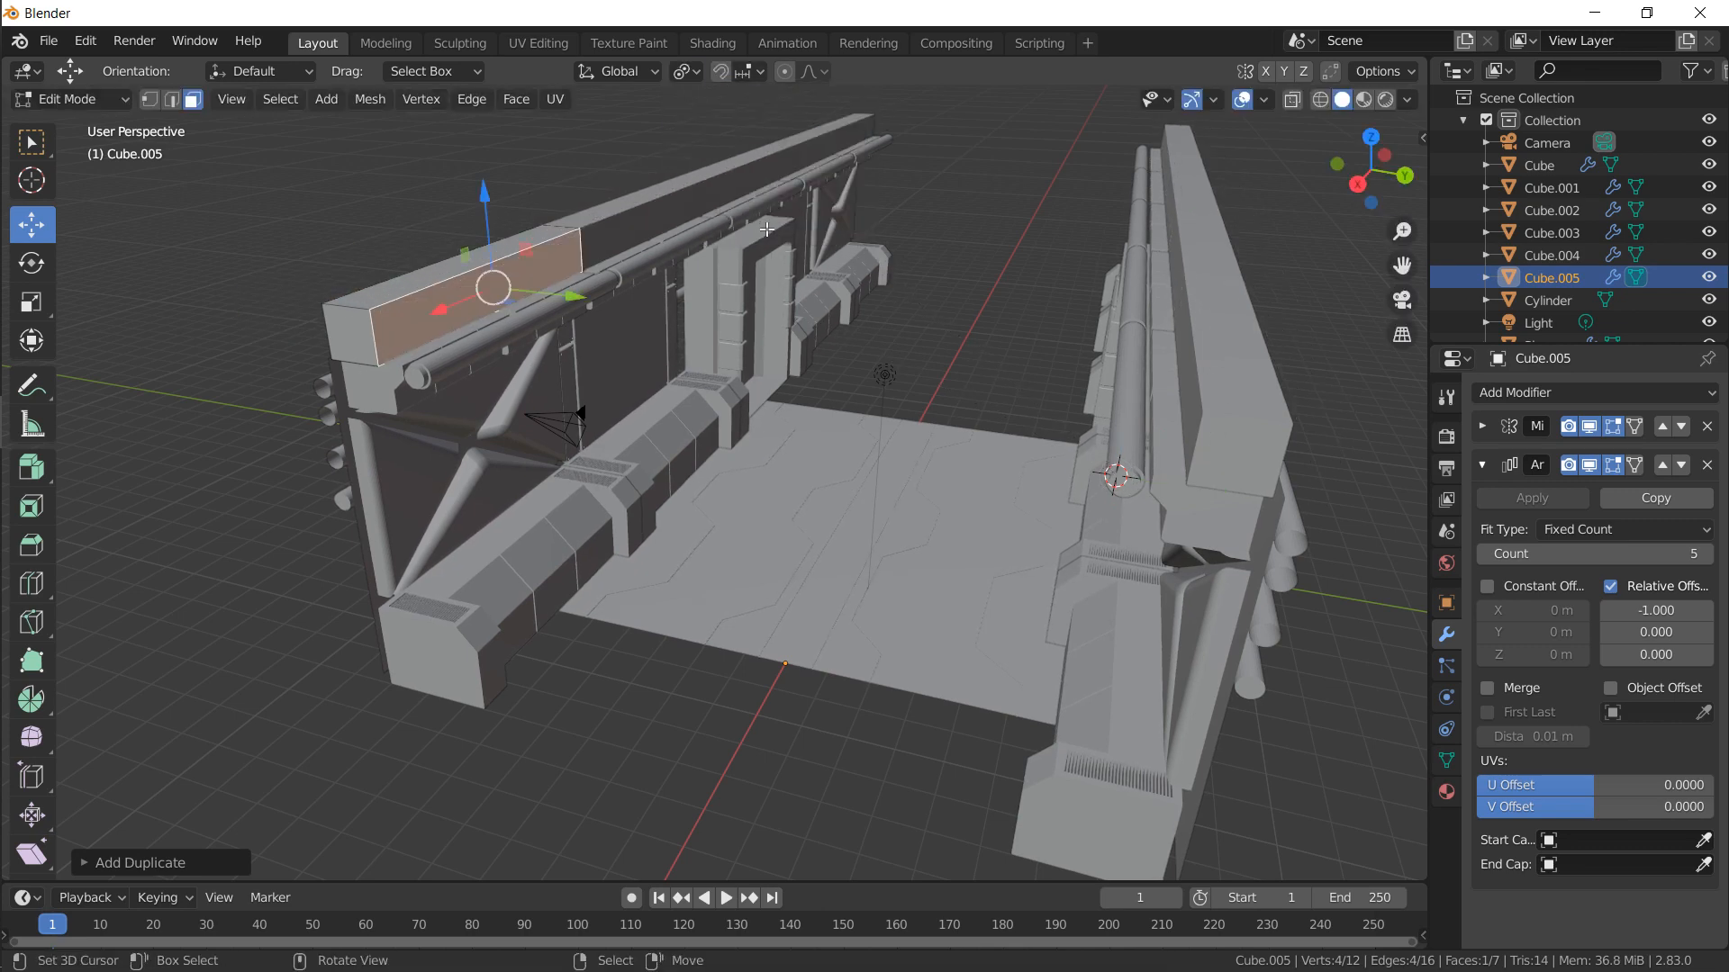
Try to shrink the duplicated face, narrow it along X, and move it to the outer end of the block's side
{"action": "key", "text": "s"}
{"action": "left_click", "coordinate": [768, 237]}
{"action": "key", "text": "s"}
{"action": "key", "text": "x"}
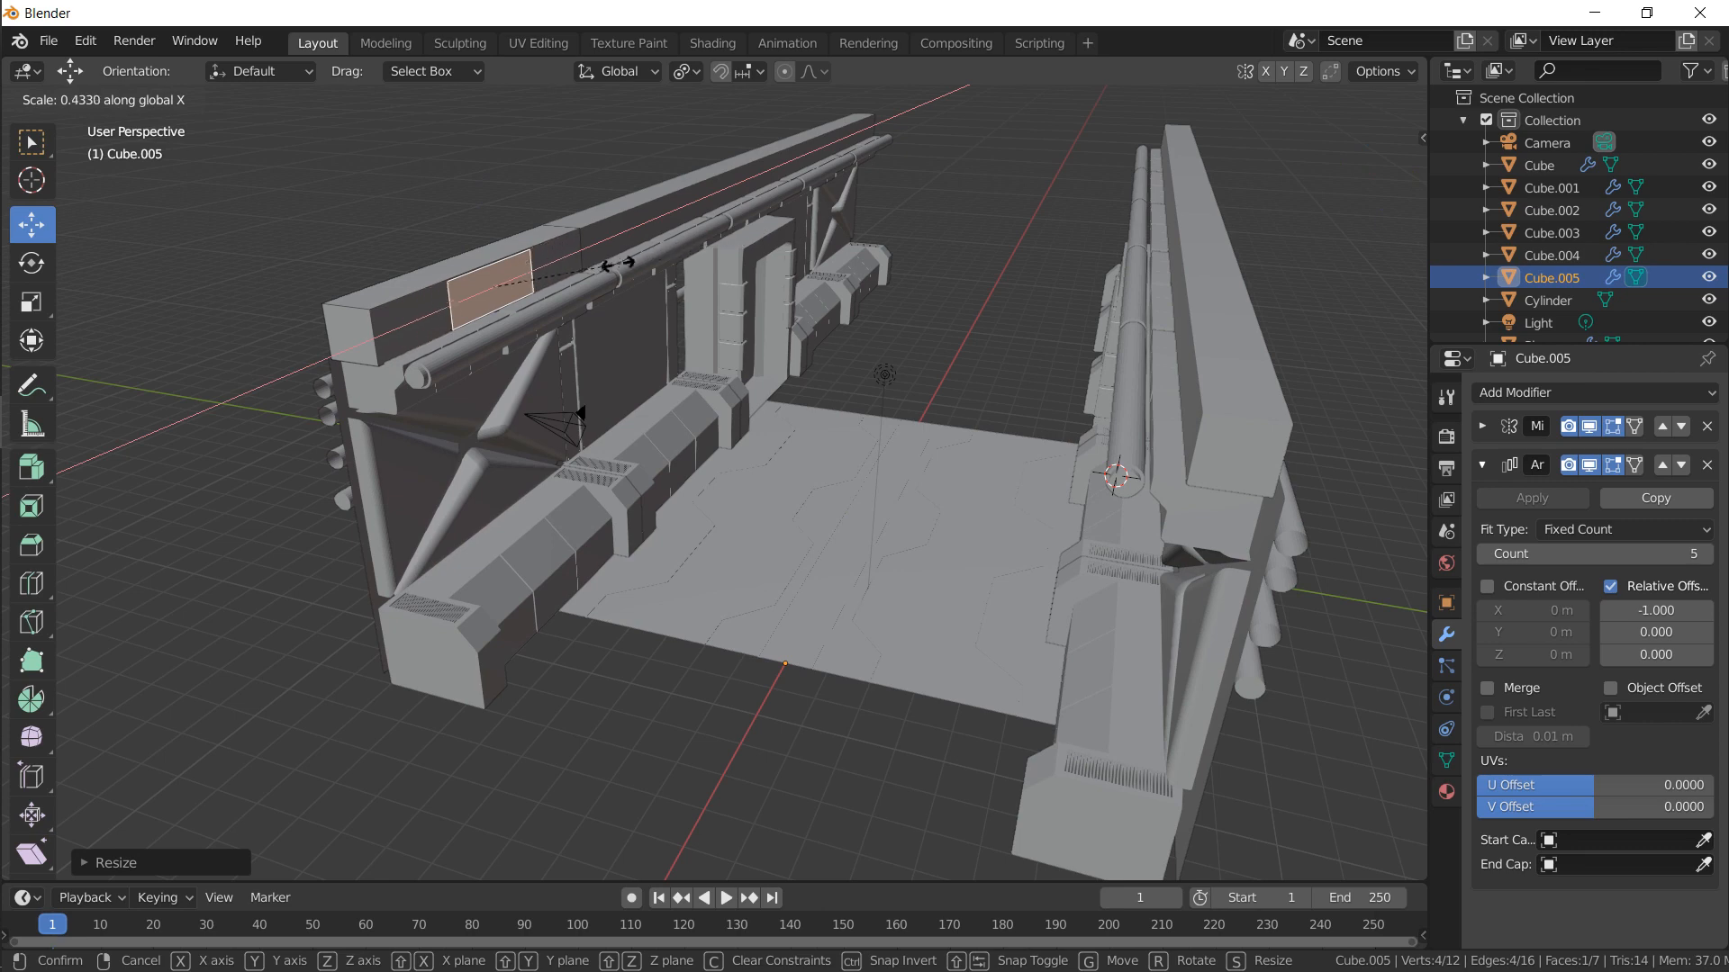
{"action": "left_click", "coordinate": [545, 277]}
{"action": "middle_click_drag", "start_coordinate": [544, 279], "coordinate": [432, 351]}
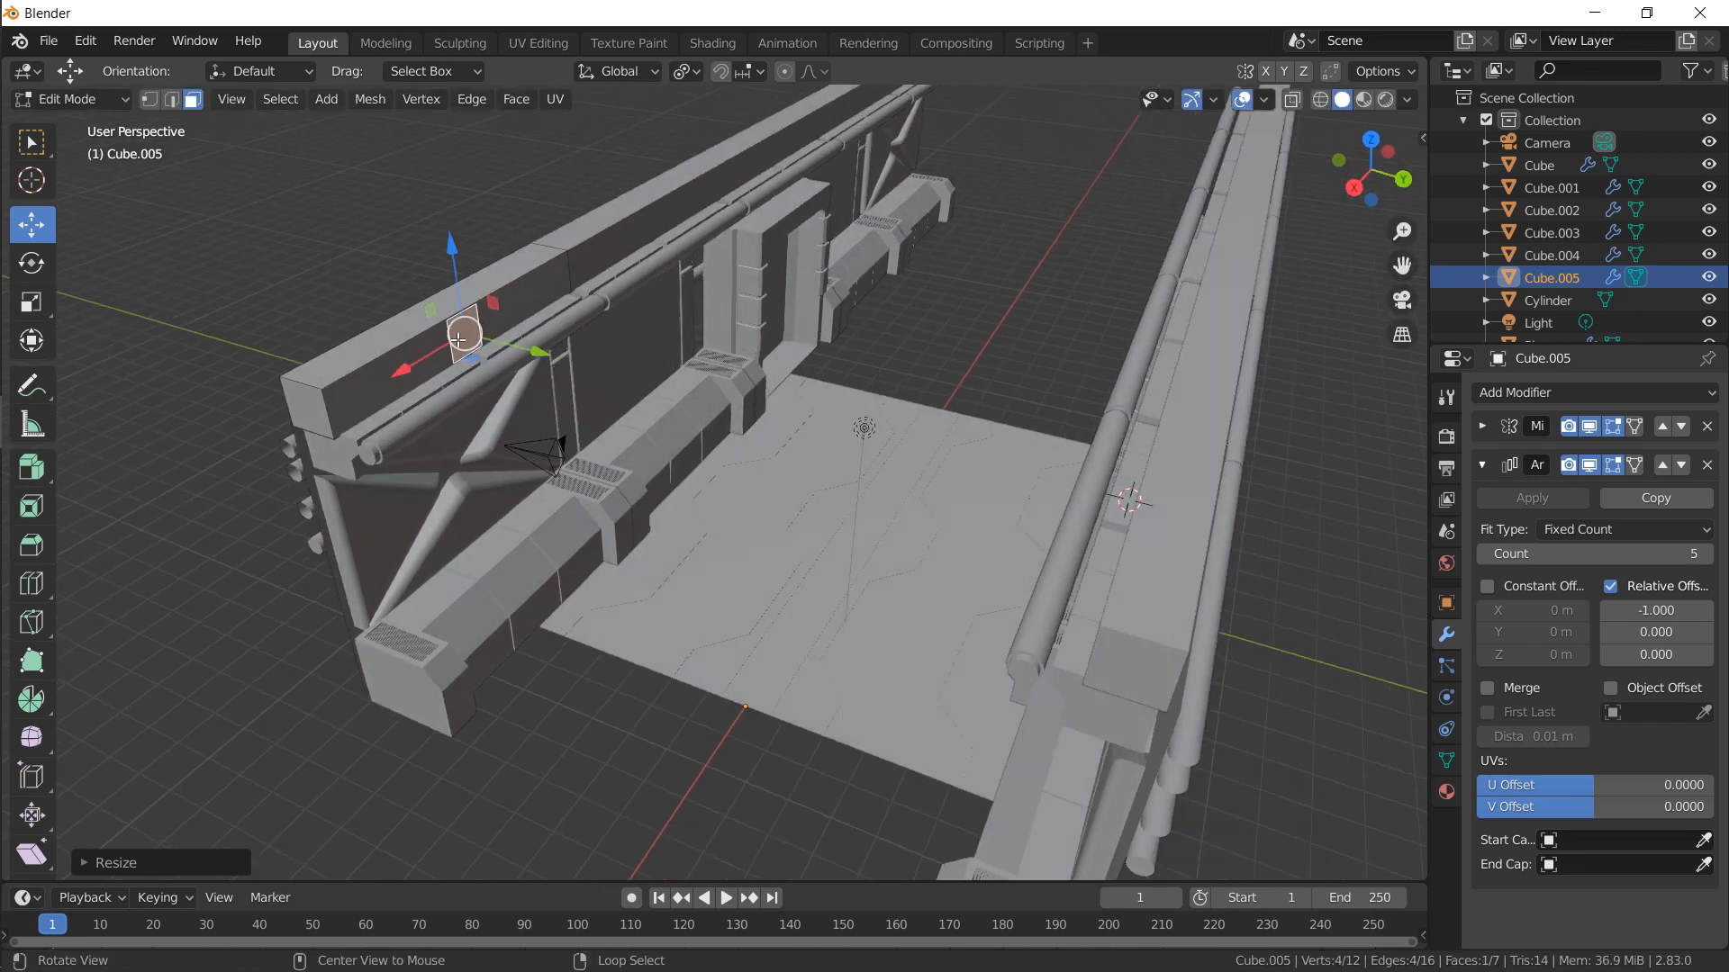
{"action": "key", "text": "g"}
{"action": "left_click_drag", "start_coordinate": [304, 455], "coordinate": [305, 454]}
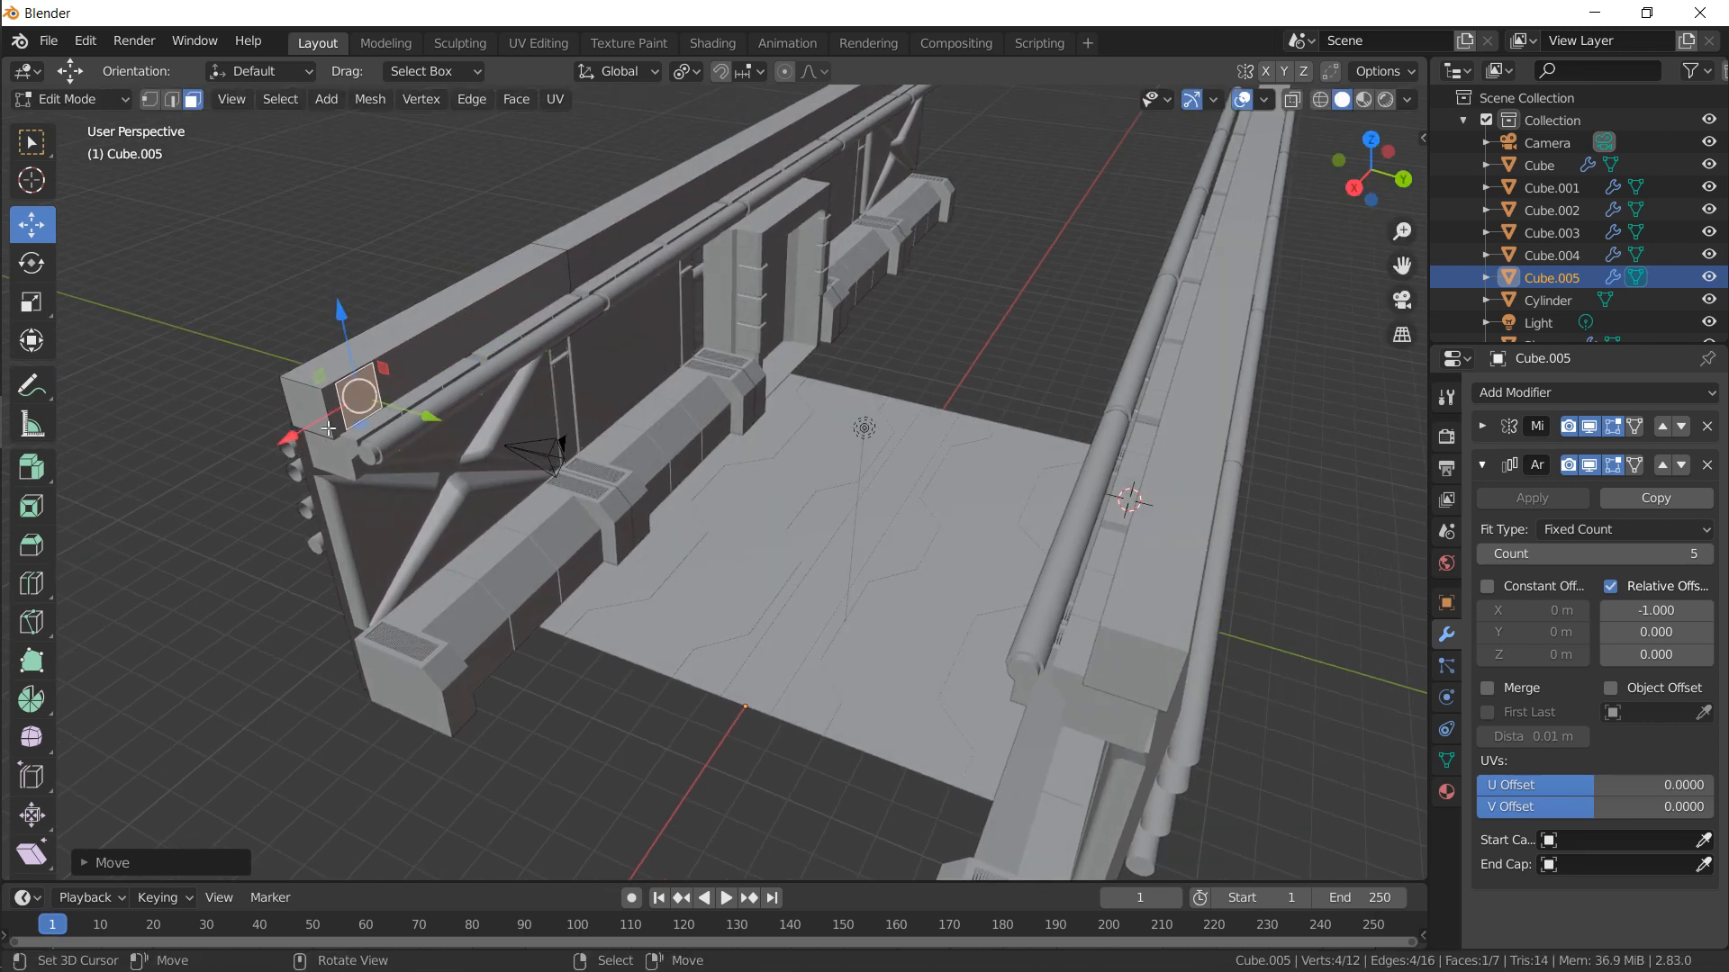
Undo the move and both scalings of the duplicated face
{"action": "key", "text": "ctrl+z"}
{"action": "key", "text": "ctrl+z"}
{"action": "key", "text": "ctrl+z"}
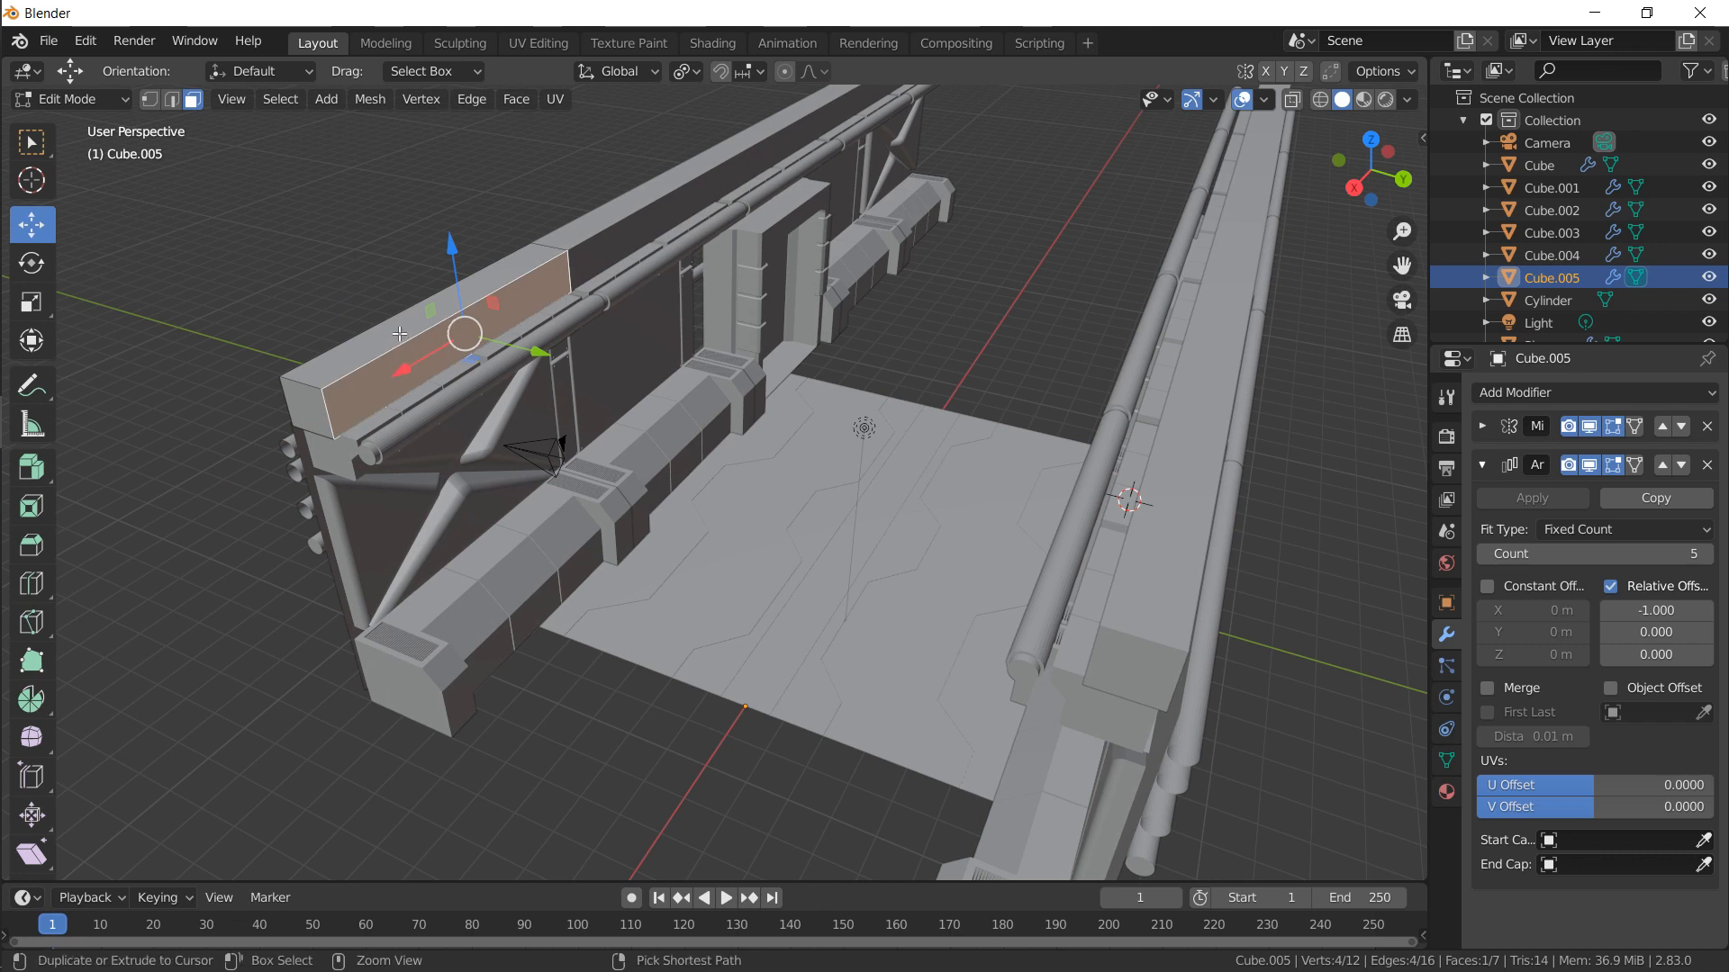
Divide the duplicated inner side face of the ceiling block into five equal panels with four centred loop cuts
{"action": "key", "text": "ctrl+r"}
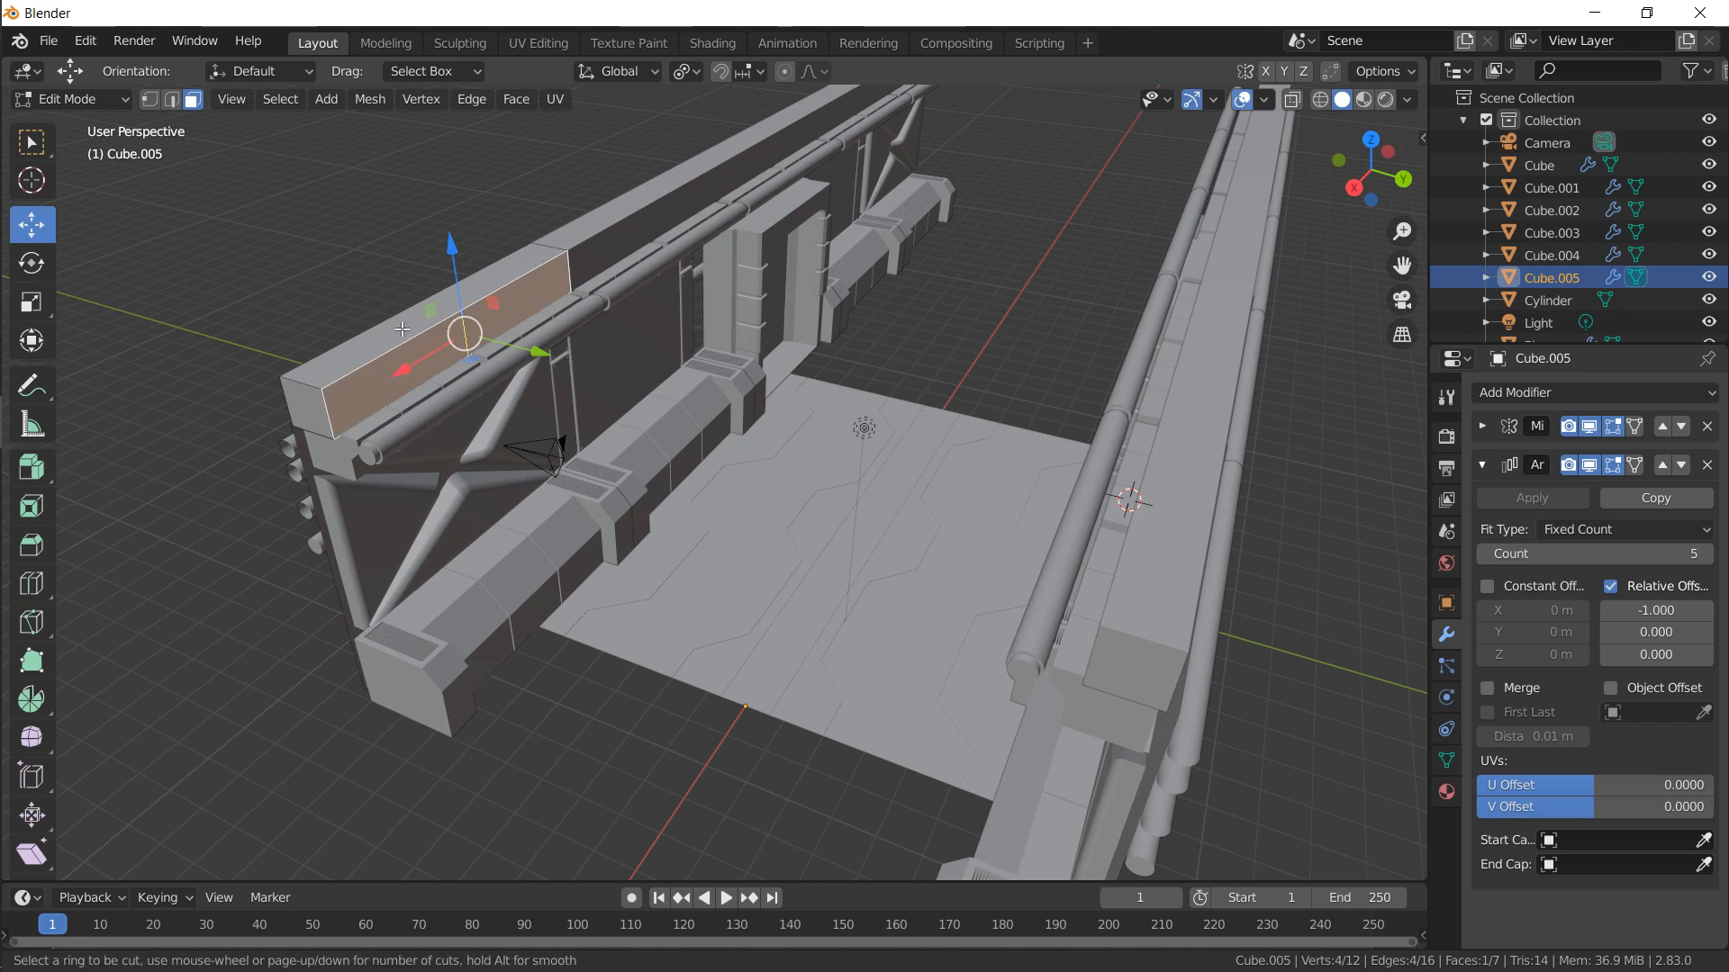
{"action": "scroll", "coordinate": [402, 329], "scroll_direction": "up", "scroll_amount": 3}
{"action": "left_click", "coordinate": [401, 329]}
{"action": "right_click", "coordinate": [402, 329]}
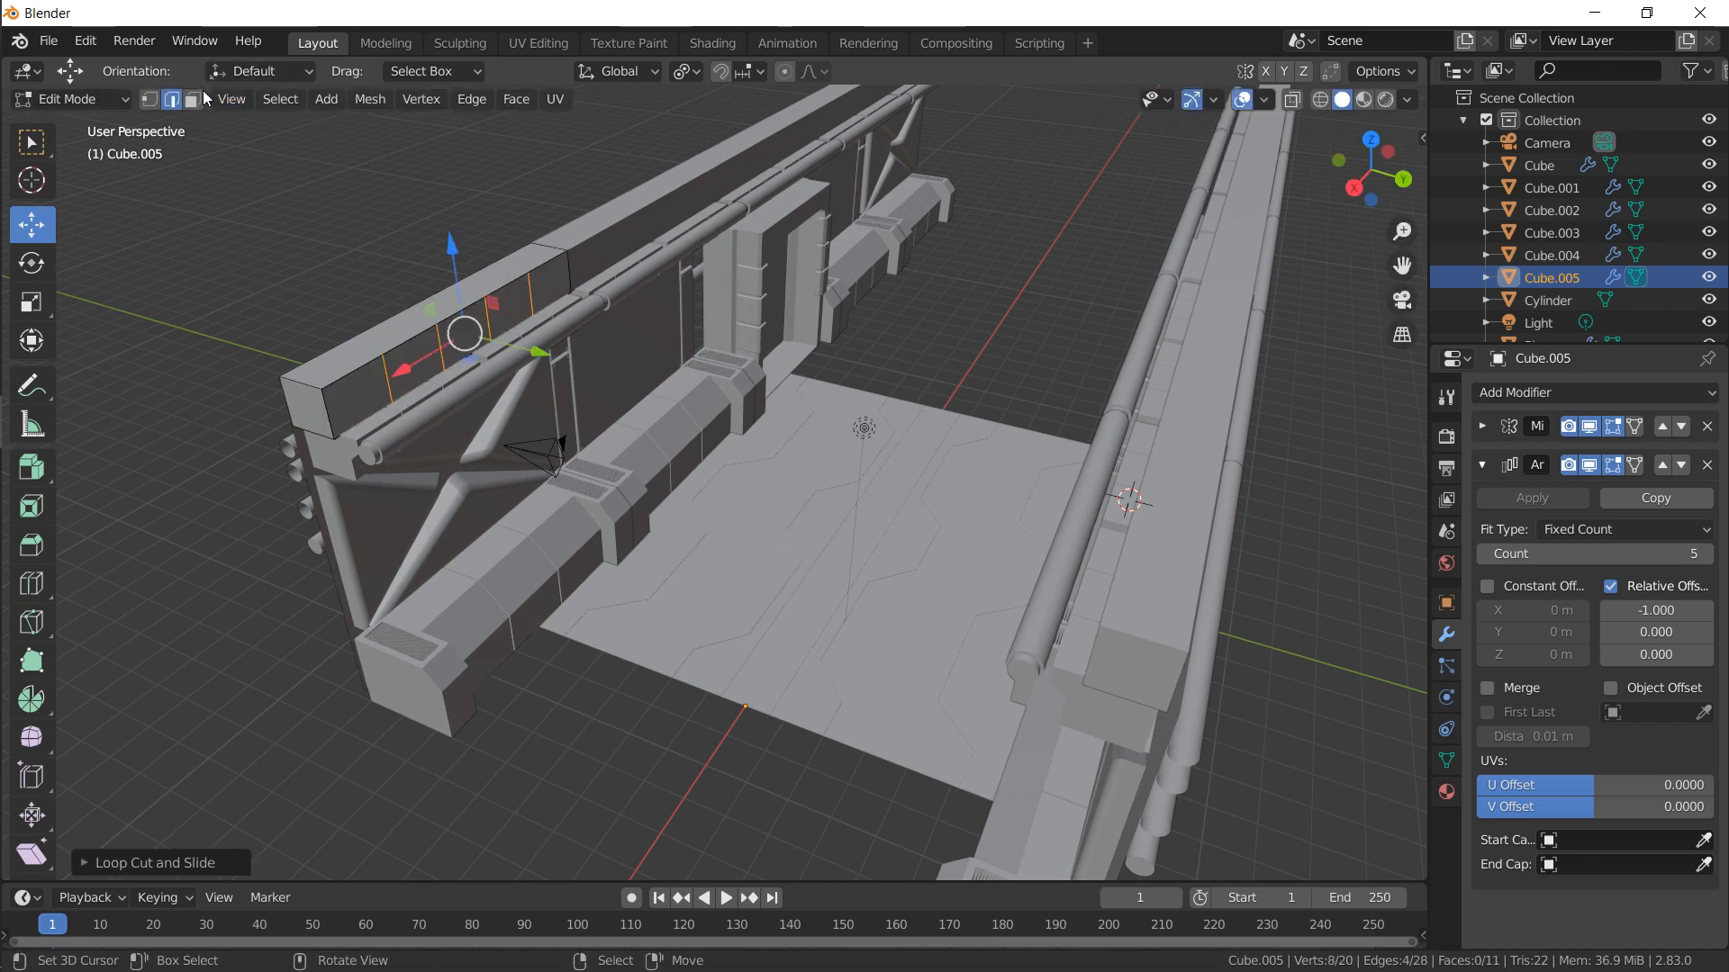
Select all five side panels and inset each one individually
{"action": "left_click", "coordinate": [356, 396]}
{"action": "left_click", "coordinate": [547, 281], "text": "ctrl"}
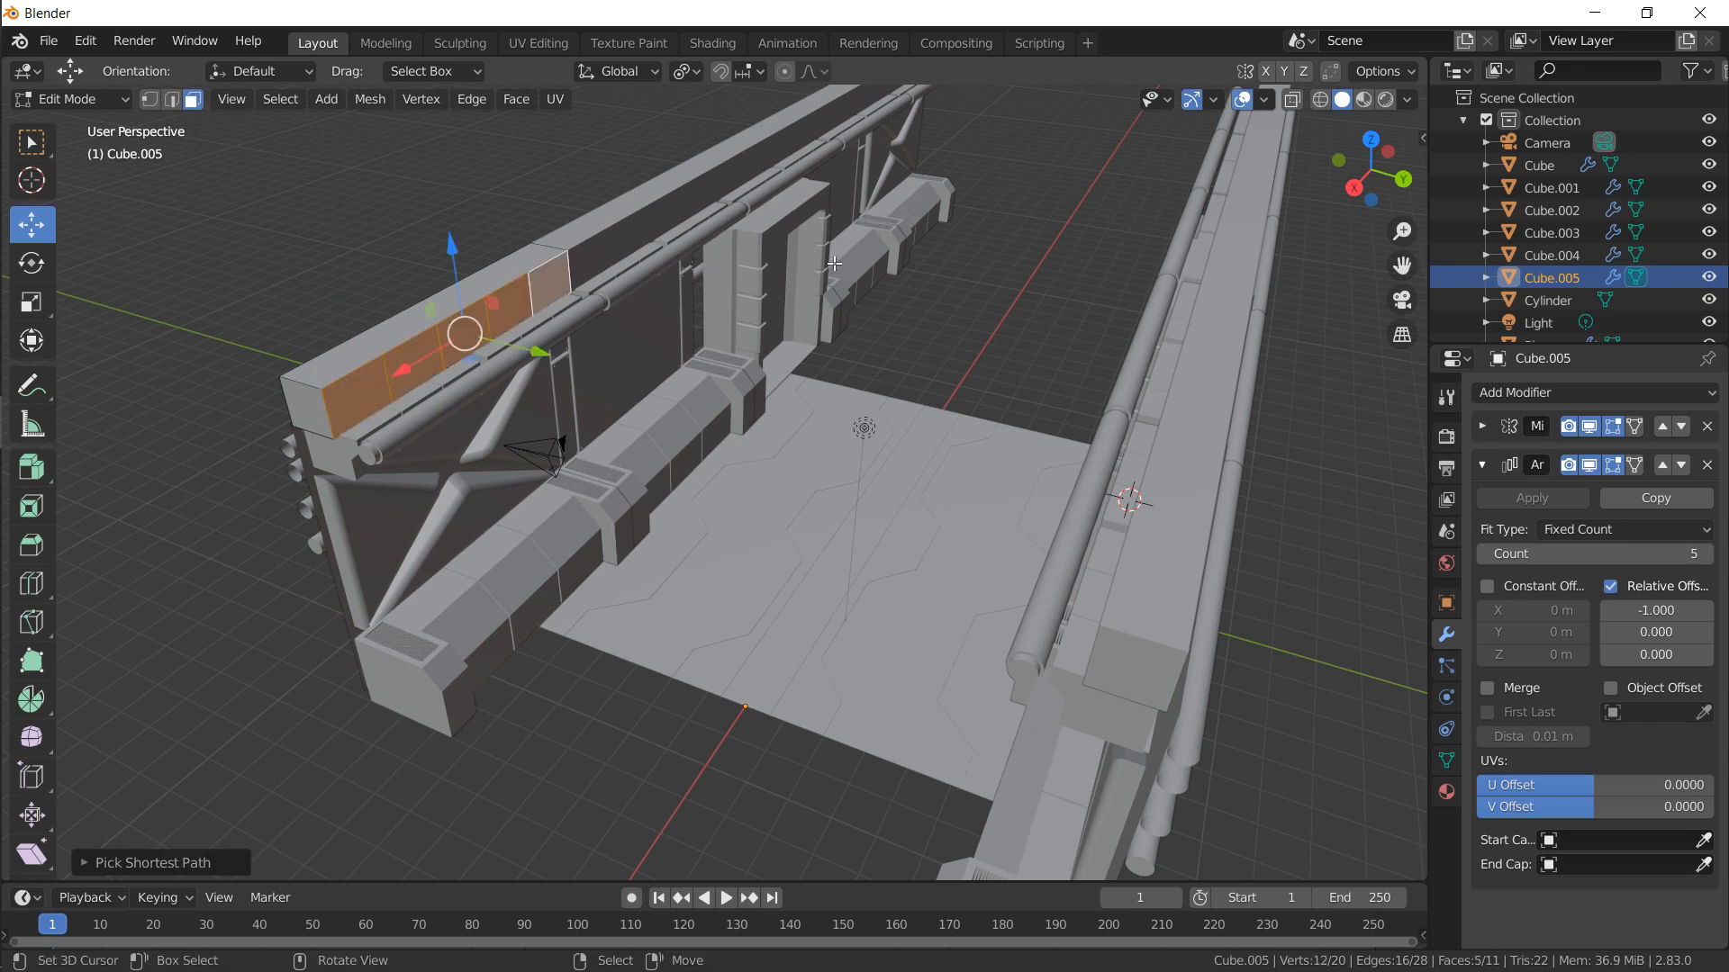
{"action": "middle_click_drag", "start_coordinate": [679, 312], "coordinate": [760, 314]}
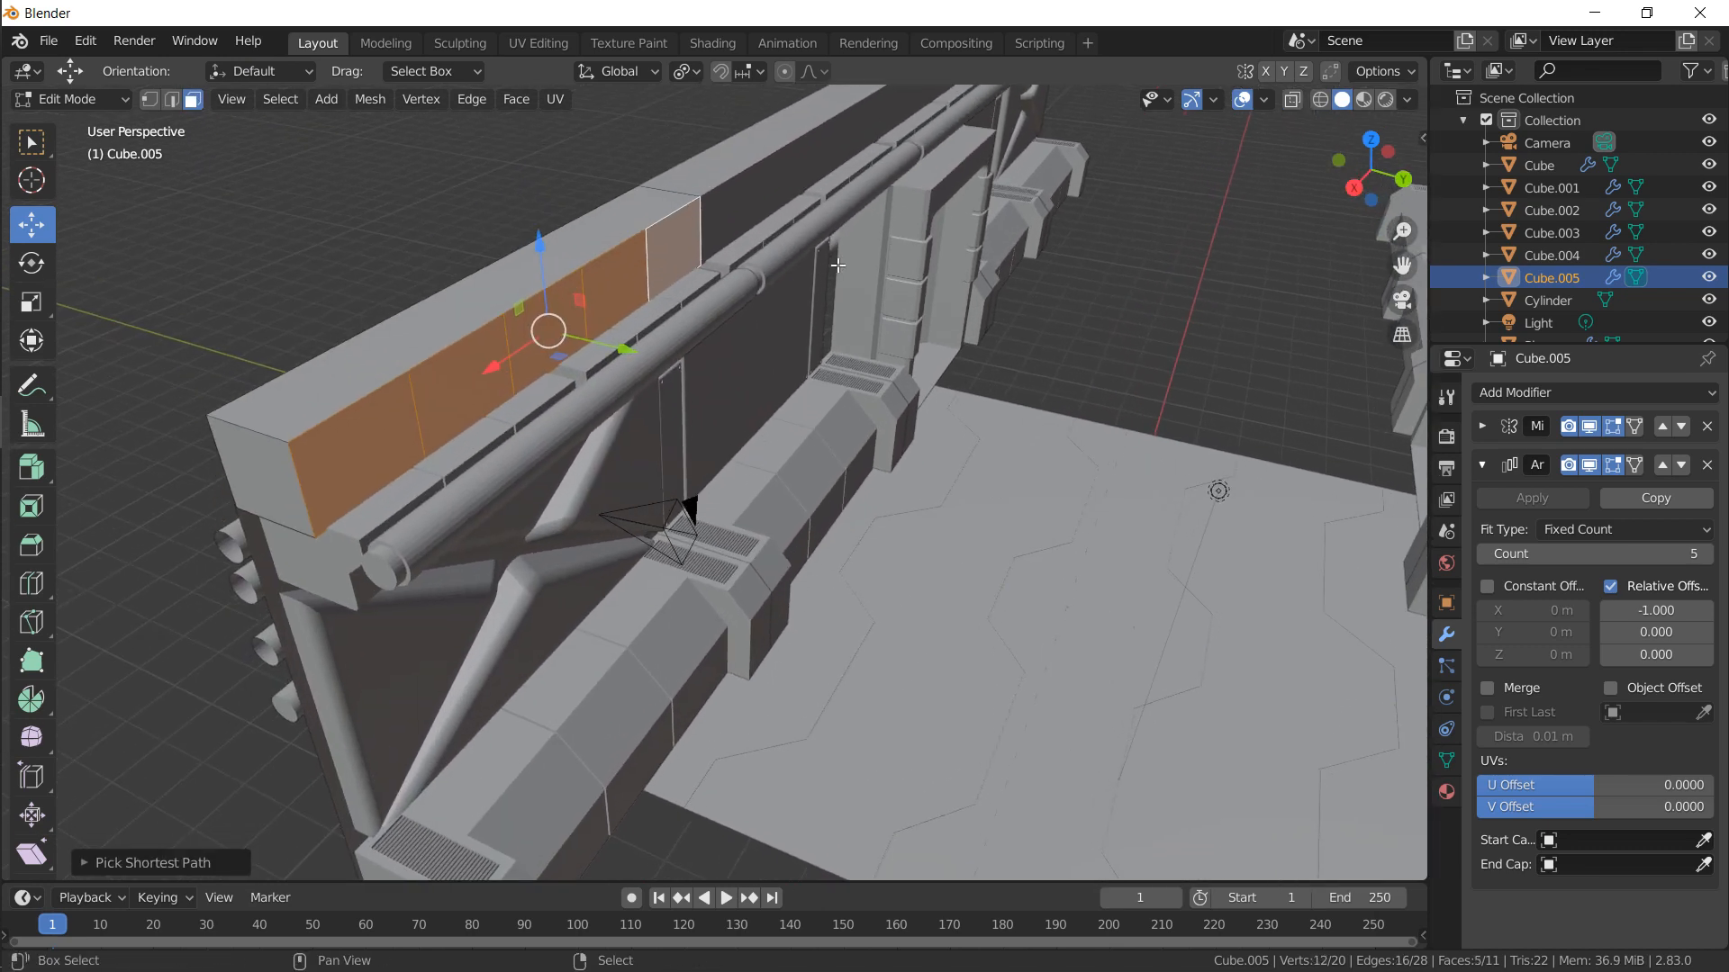
{"action": "key", "text": "i"}
{"action": "left_click", "coordinate": [918, 255]}
{"action": "middle_click_drag", "start_coordinate": [919, 255], "coordinate": [877, 279]}
Extrude the five inset panels slightly and inset their faces once more
{"action": "key", "text": "e"}
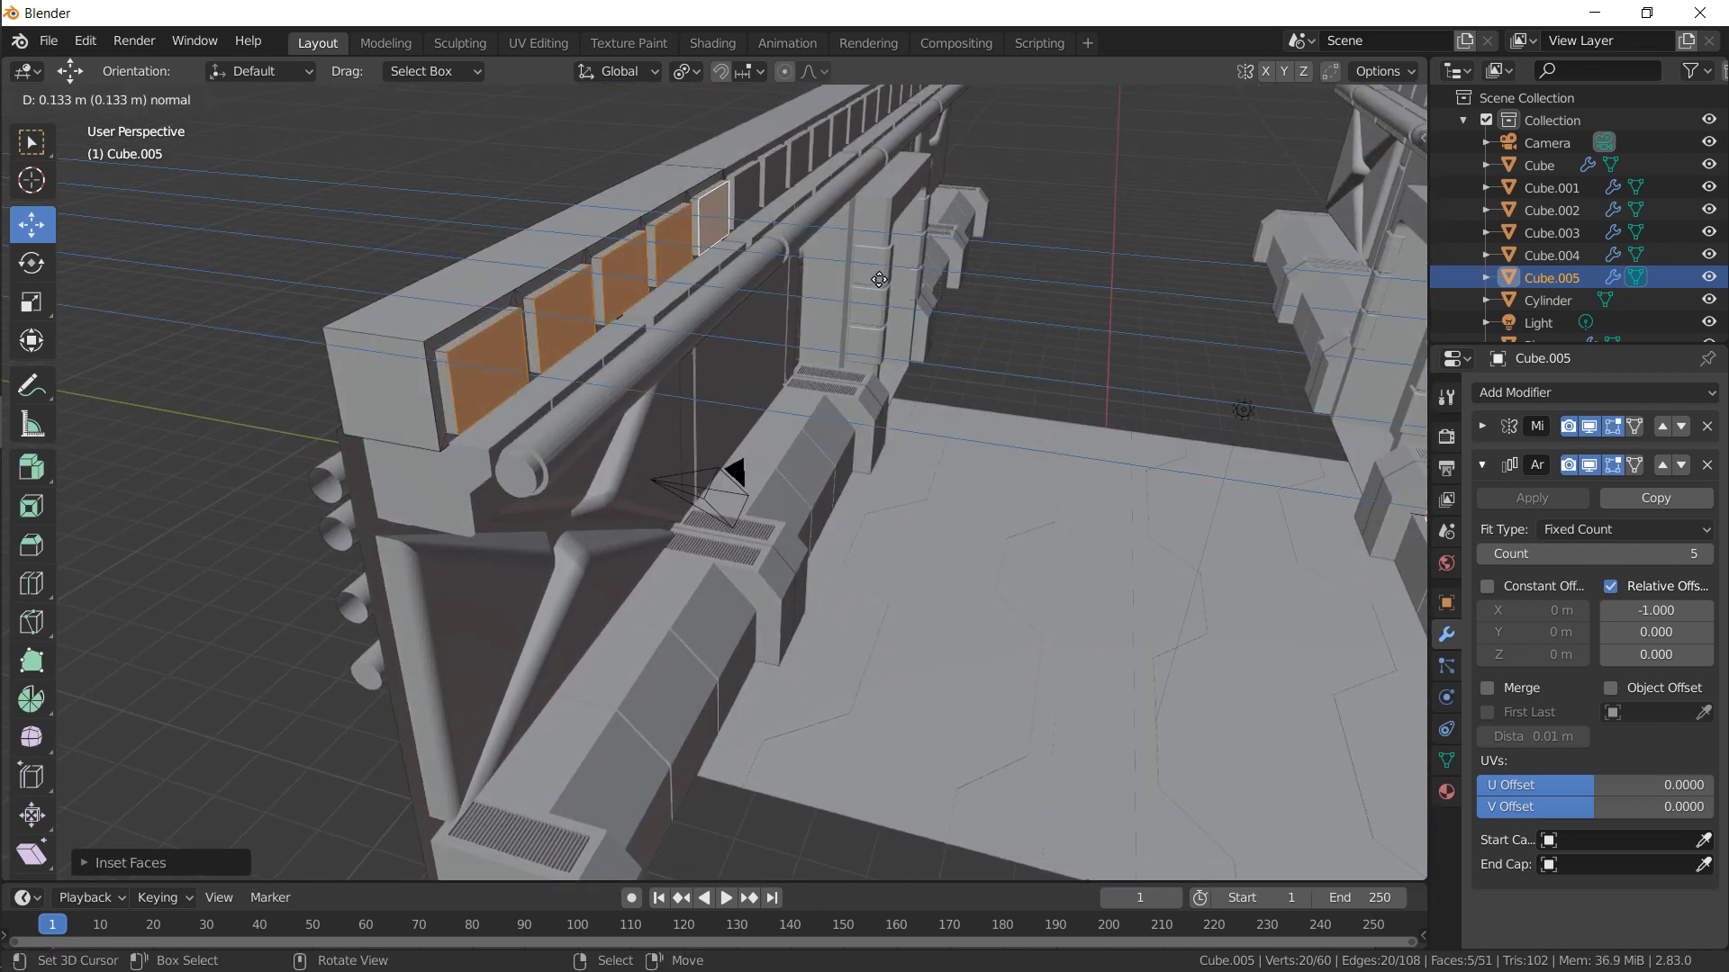
{"action": "left_click", "coordinate": [869, 280]}
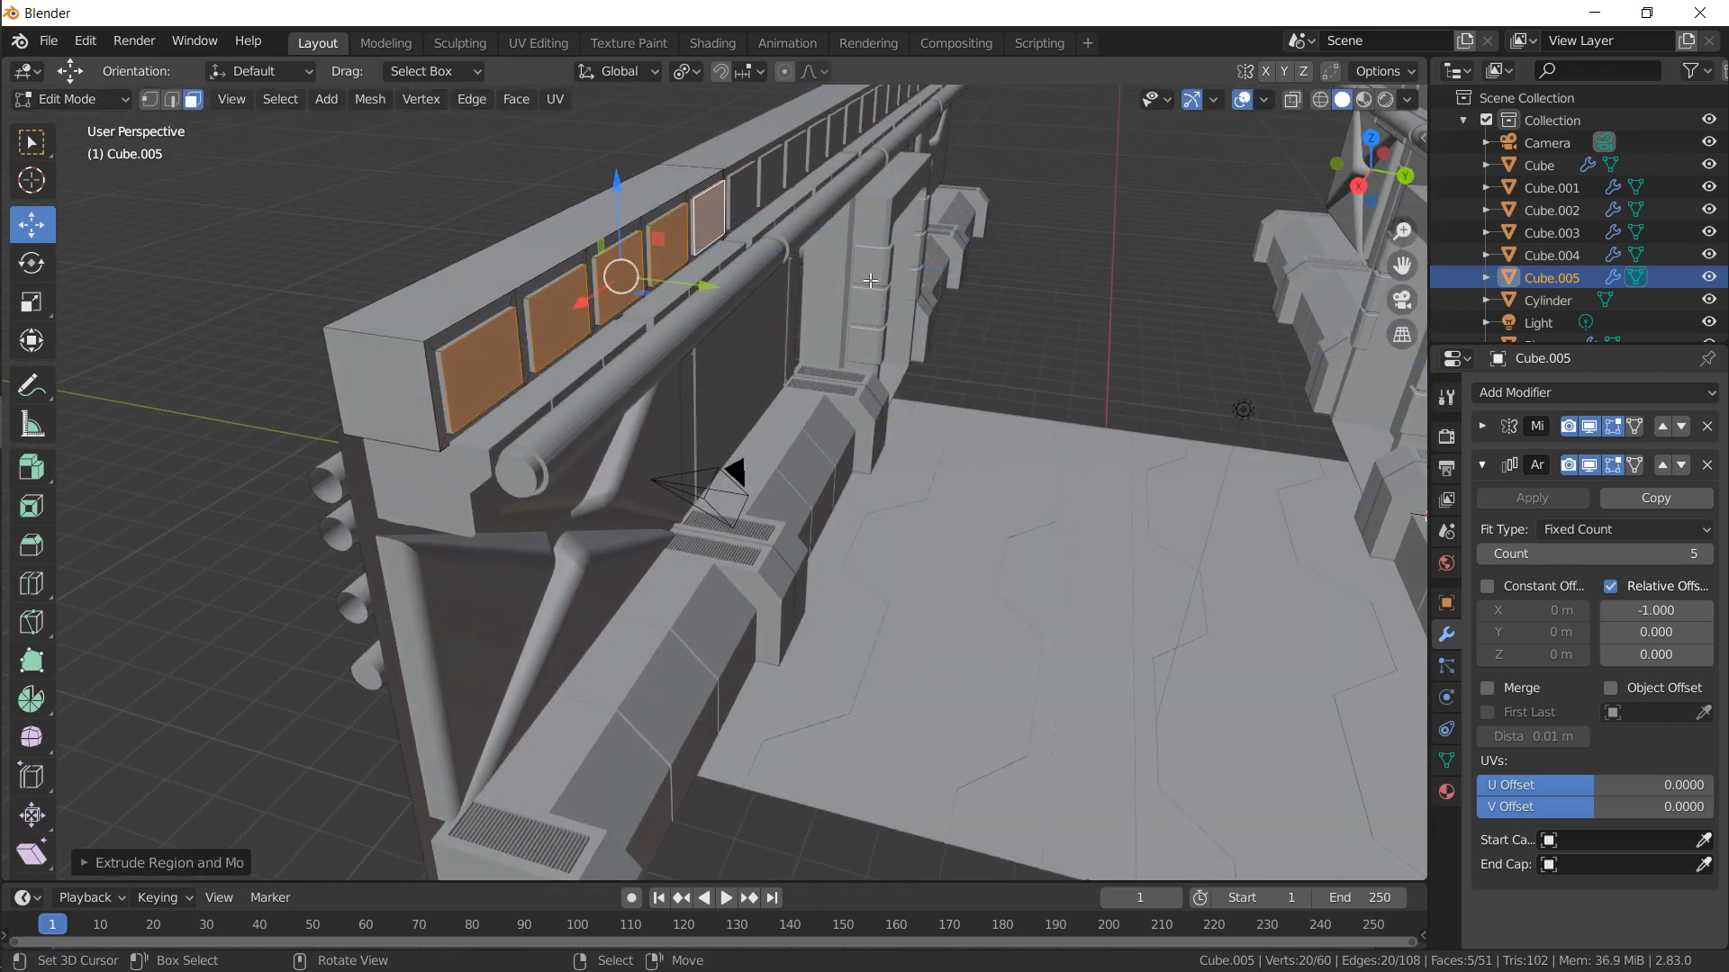
{"action": "key", "text": "i"}
{"action": "left_click", "coordinate": [987, 243]}
Narrow the five inner panel faces along X and extrude them slightly outward
{"action": "key", "text": "s"}
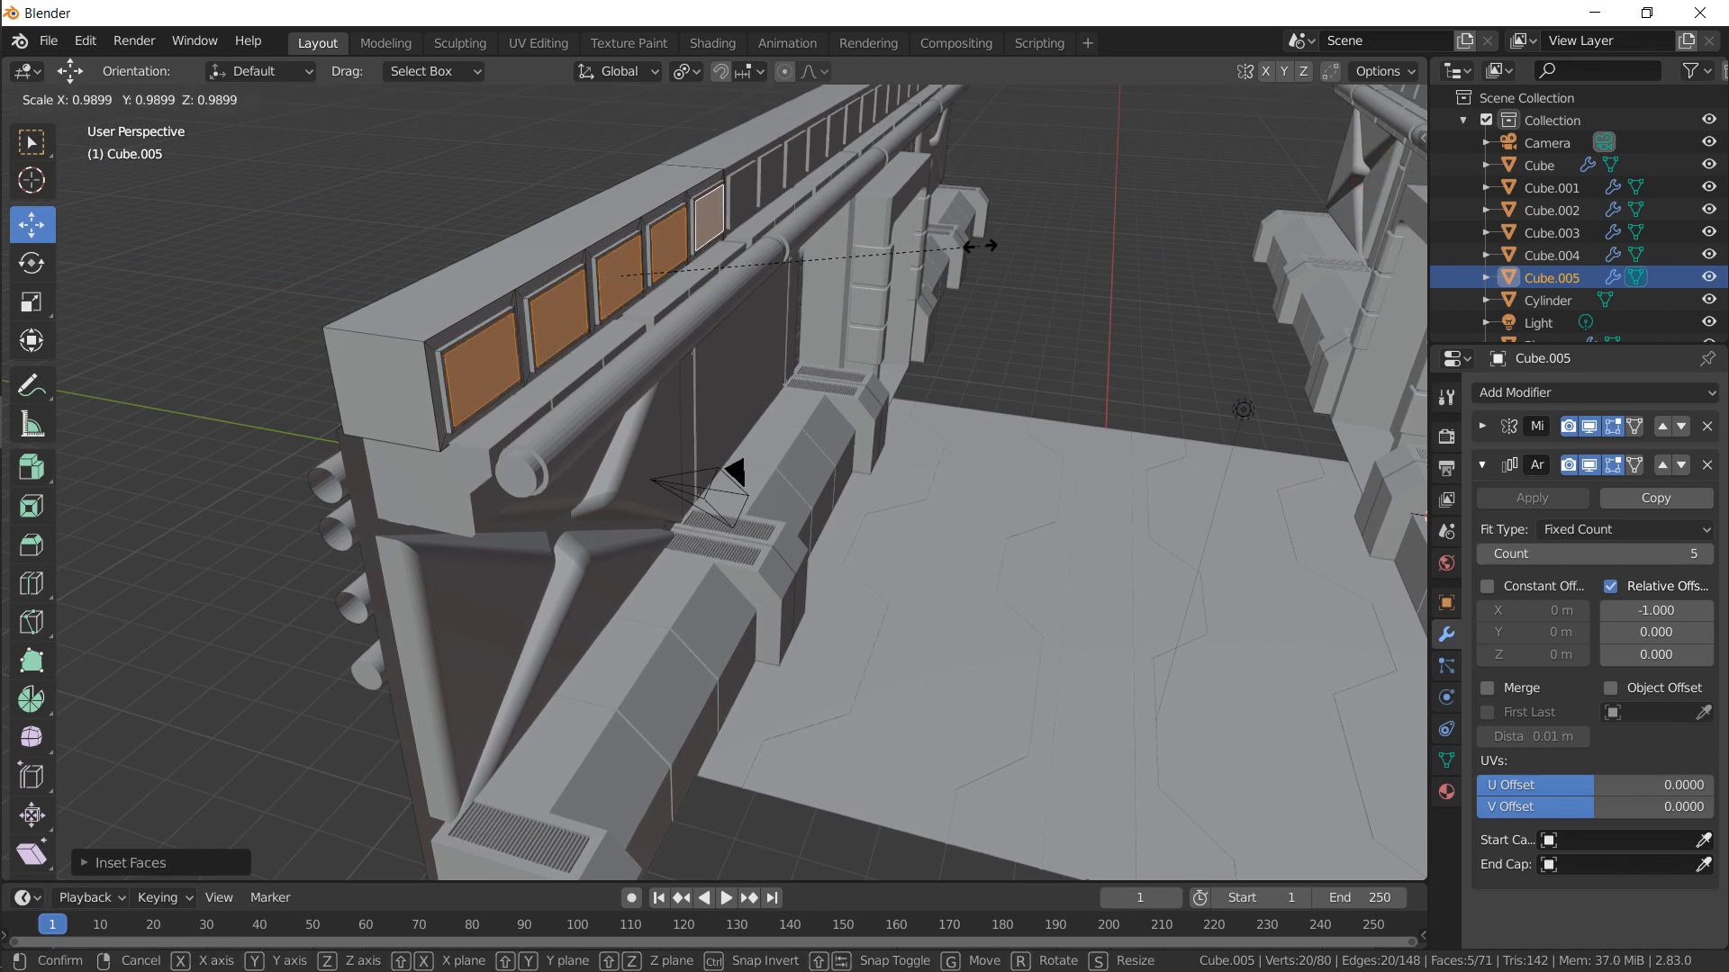
{"action": "key", "text": "x"}
{"action": "left_click", "coordinate": [872, 264]}
{"action": "key", "text": "e"}
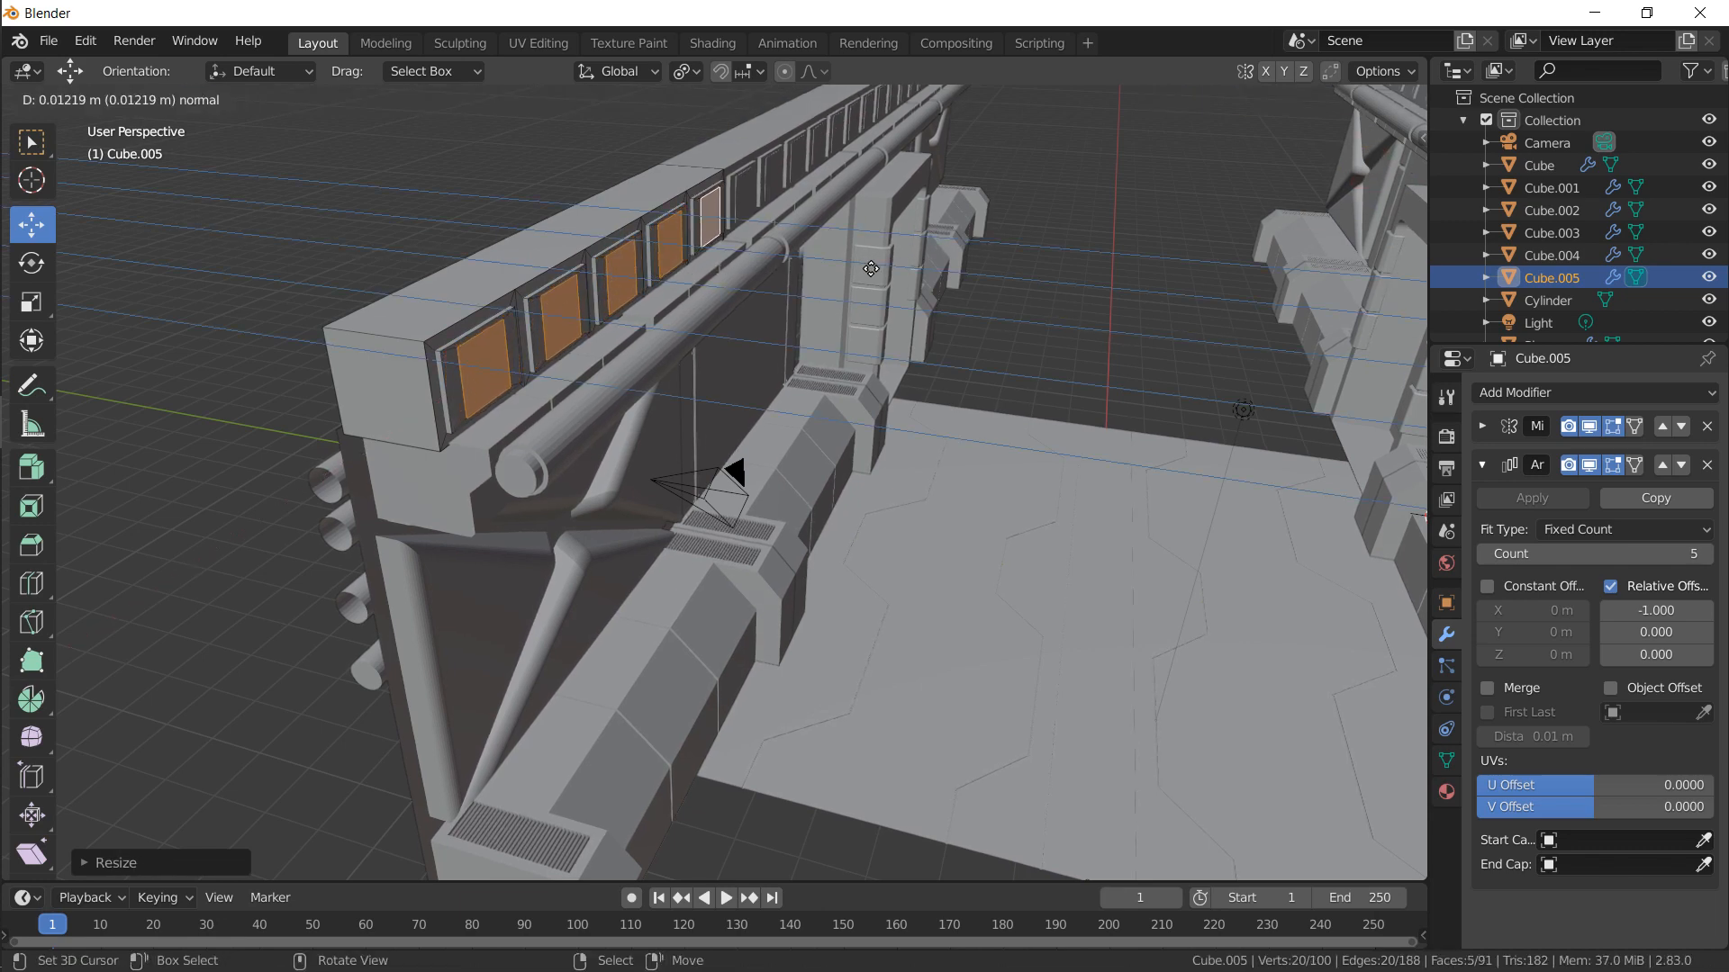
{"action": "left_click", "coordinate": [875, 269]}
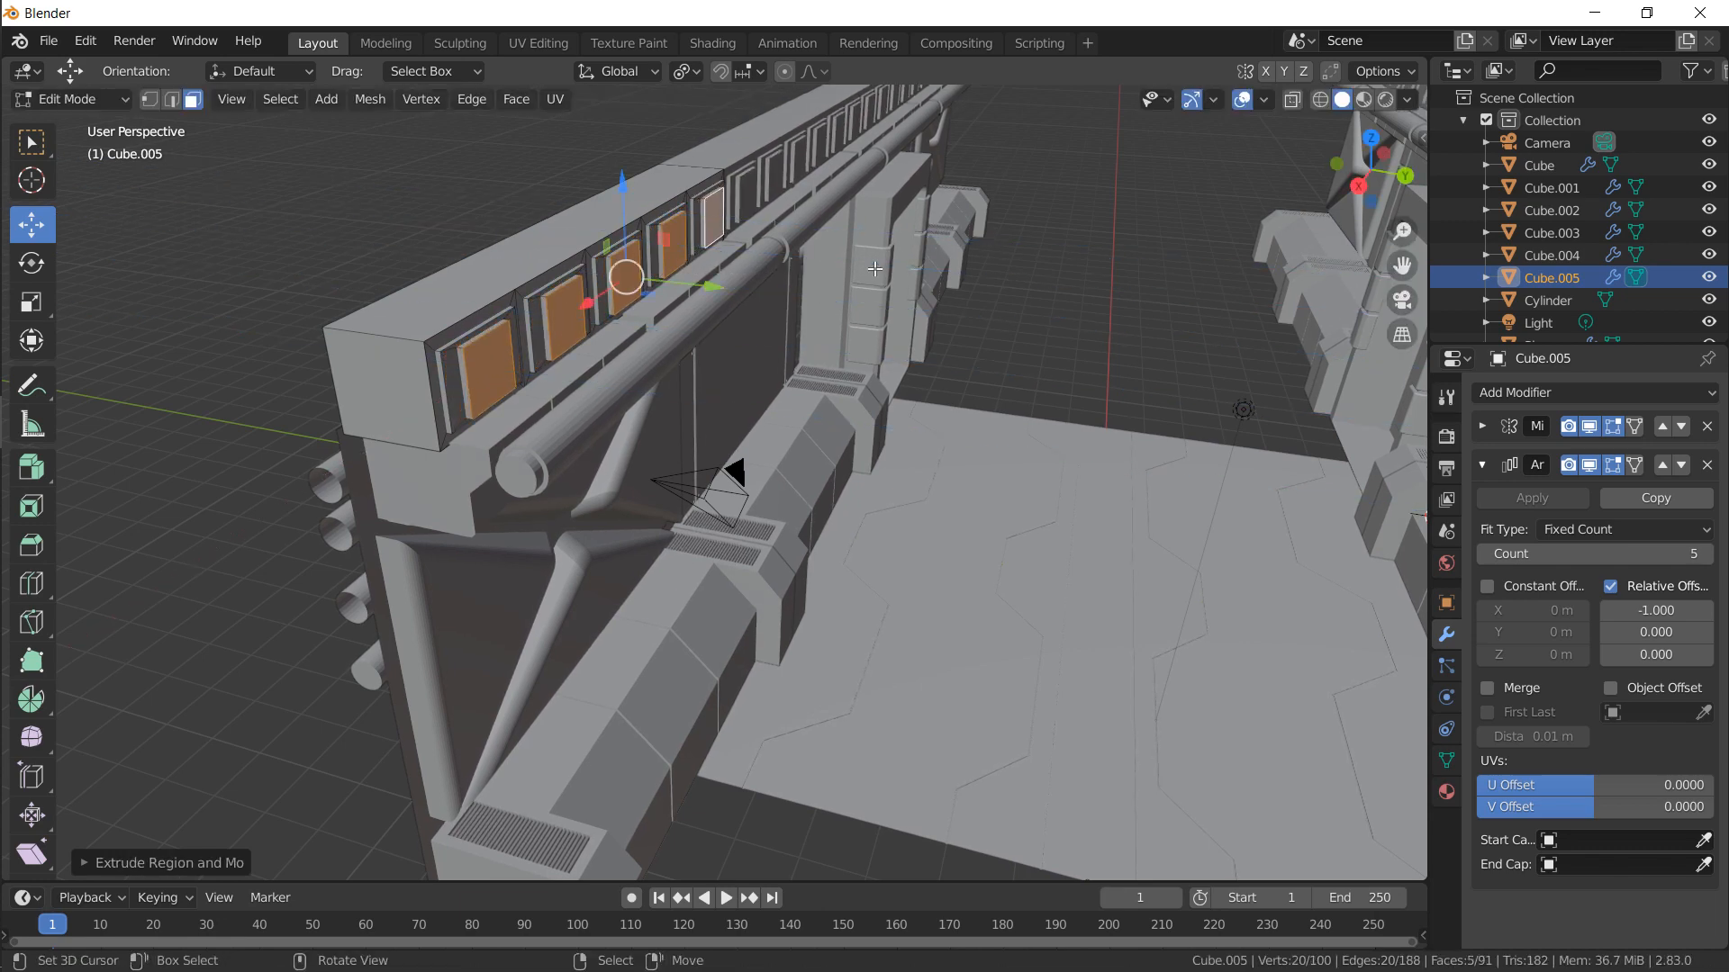
Select the lower edges of the five raised panels and move them up slightly along Z
{"action": "left_click", "coordinate": [171, 99]}
{"action": "left_click", "coordinate": [493, 398]}
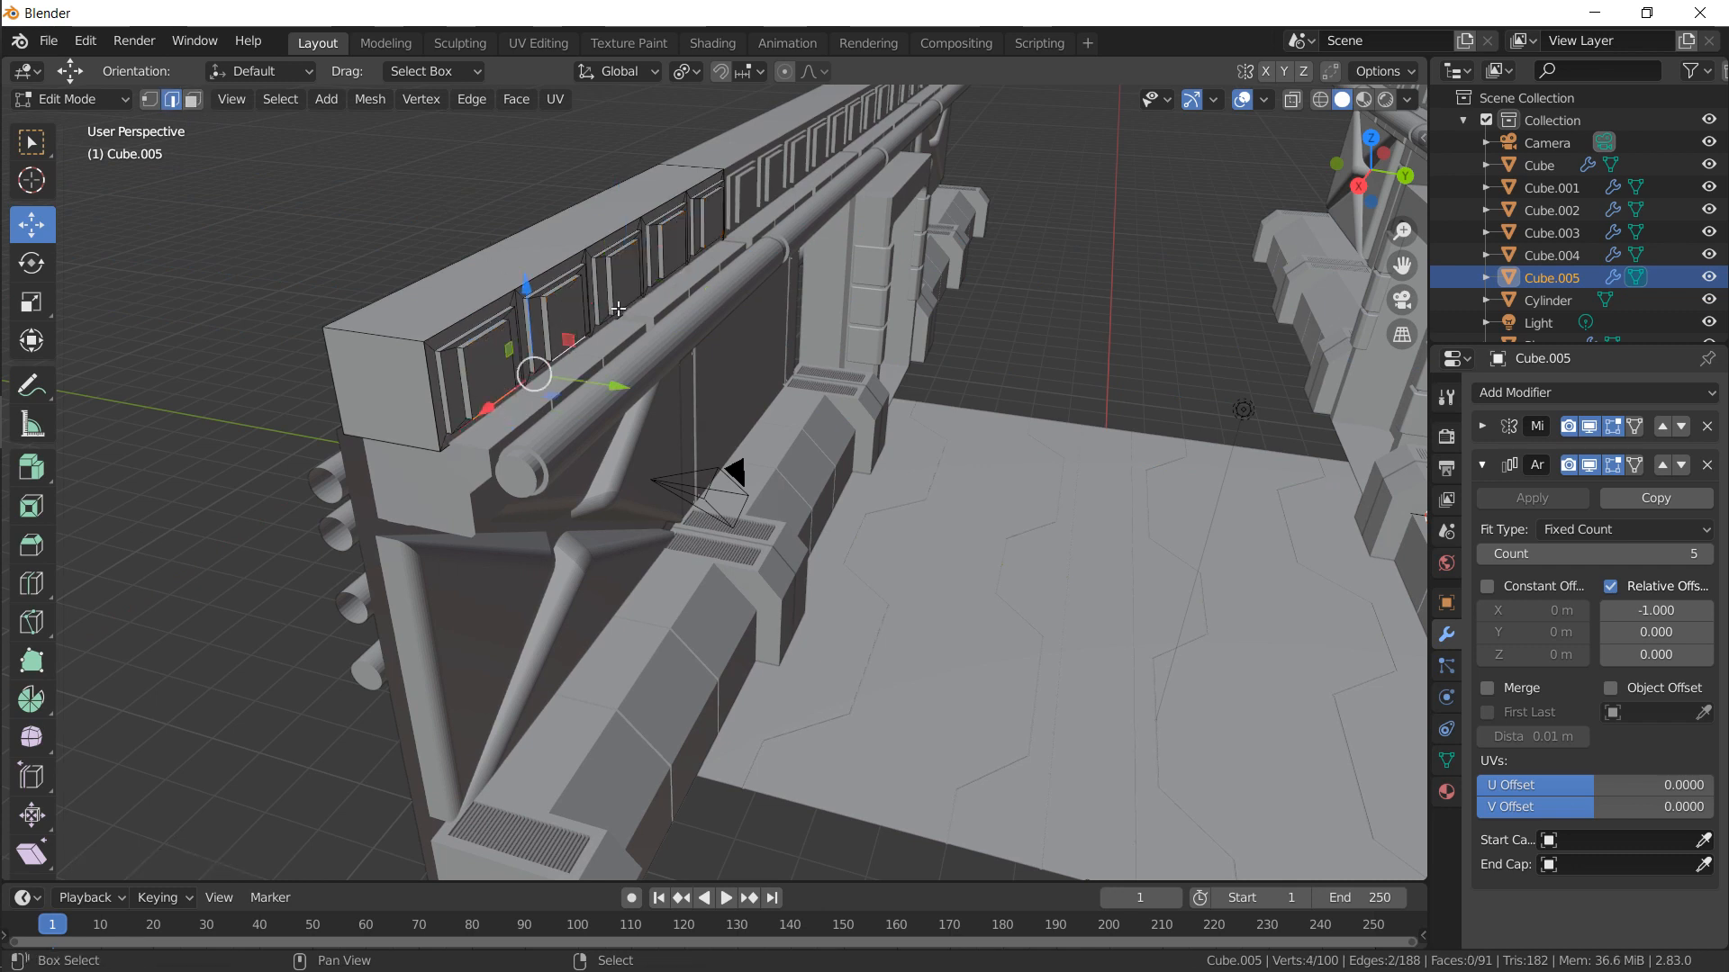
{"action": "left_click", "coordinate": [647, 291], "text": "alt"}
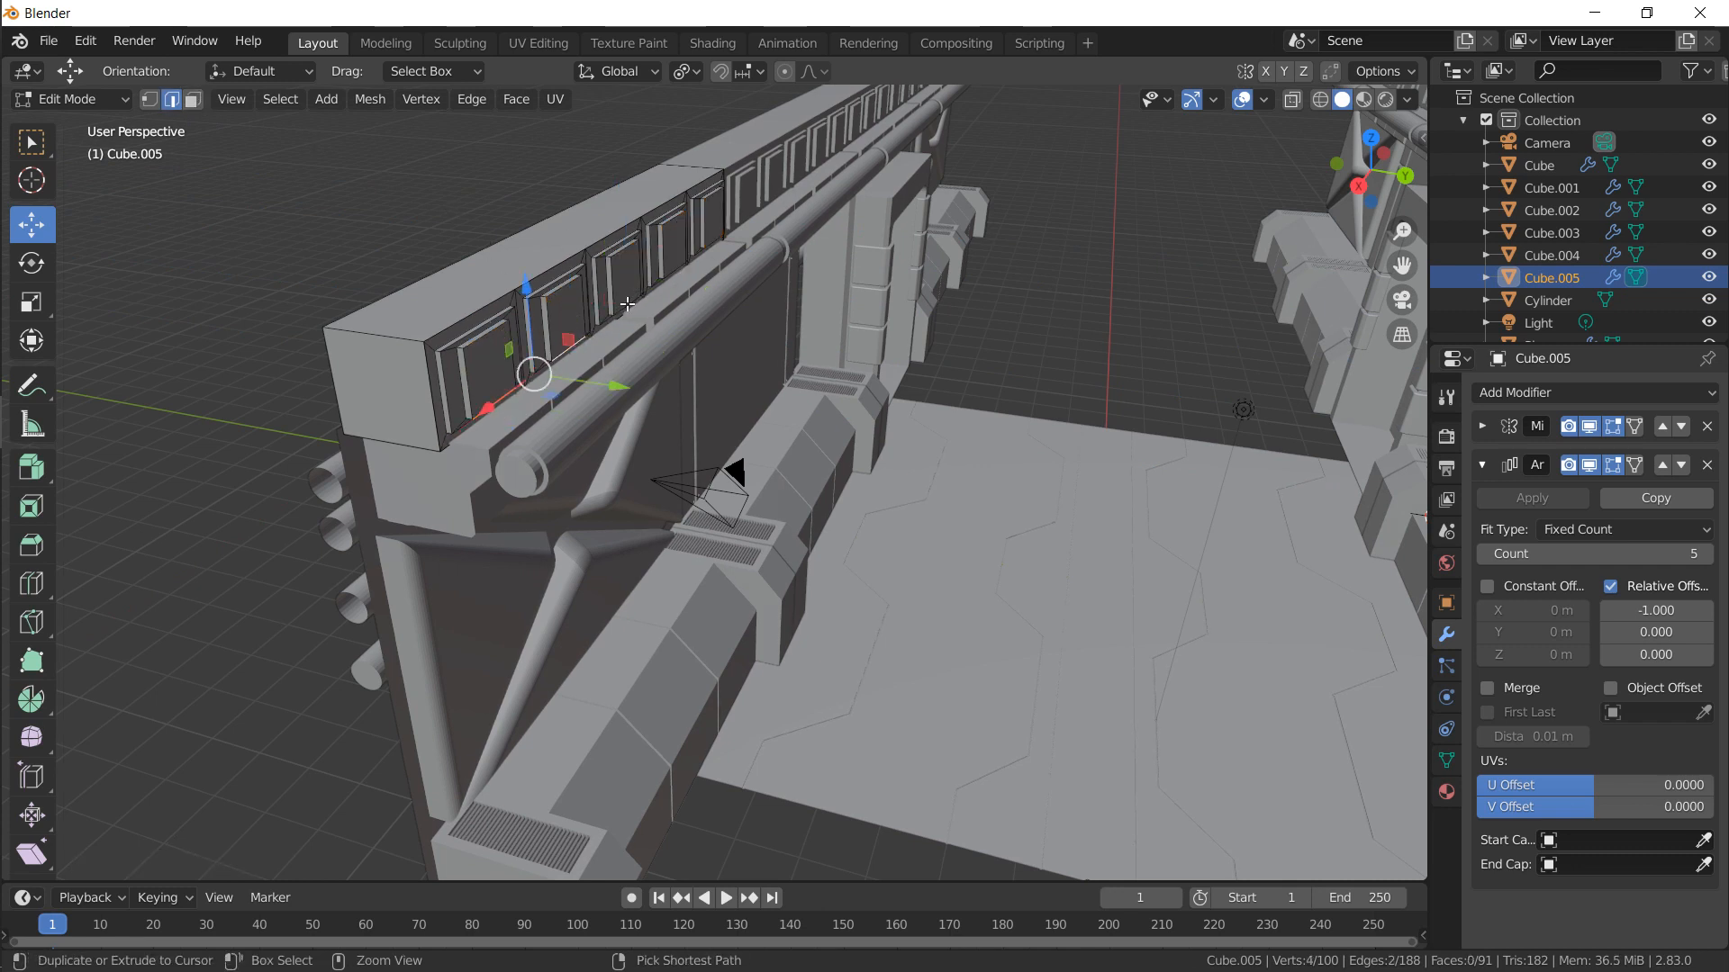
{"action": "left_click", "coordinate": [676, 268], "text": "shift"}
{"action": "left_click", "coordinate": [715, 237], "text": "shift"}
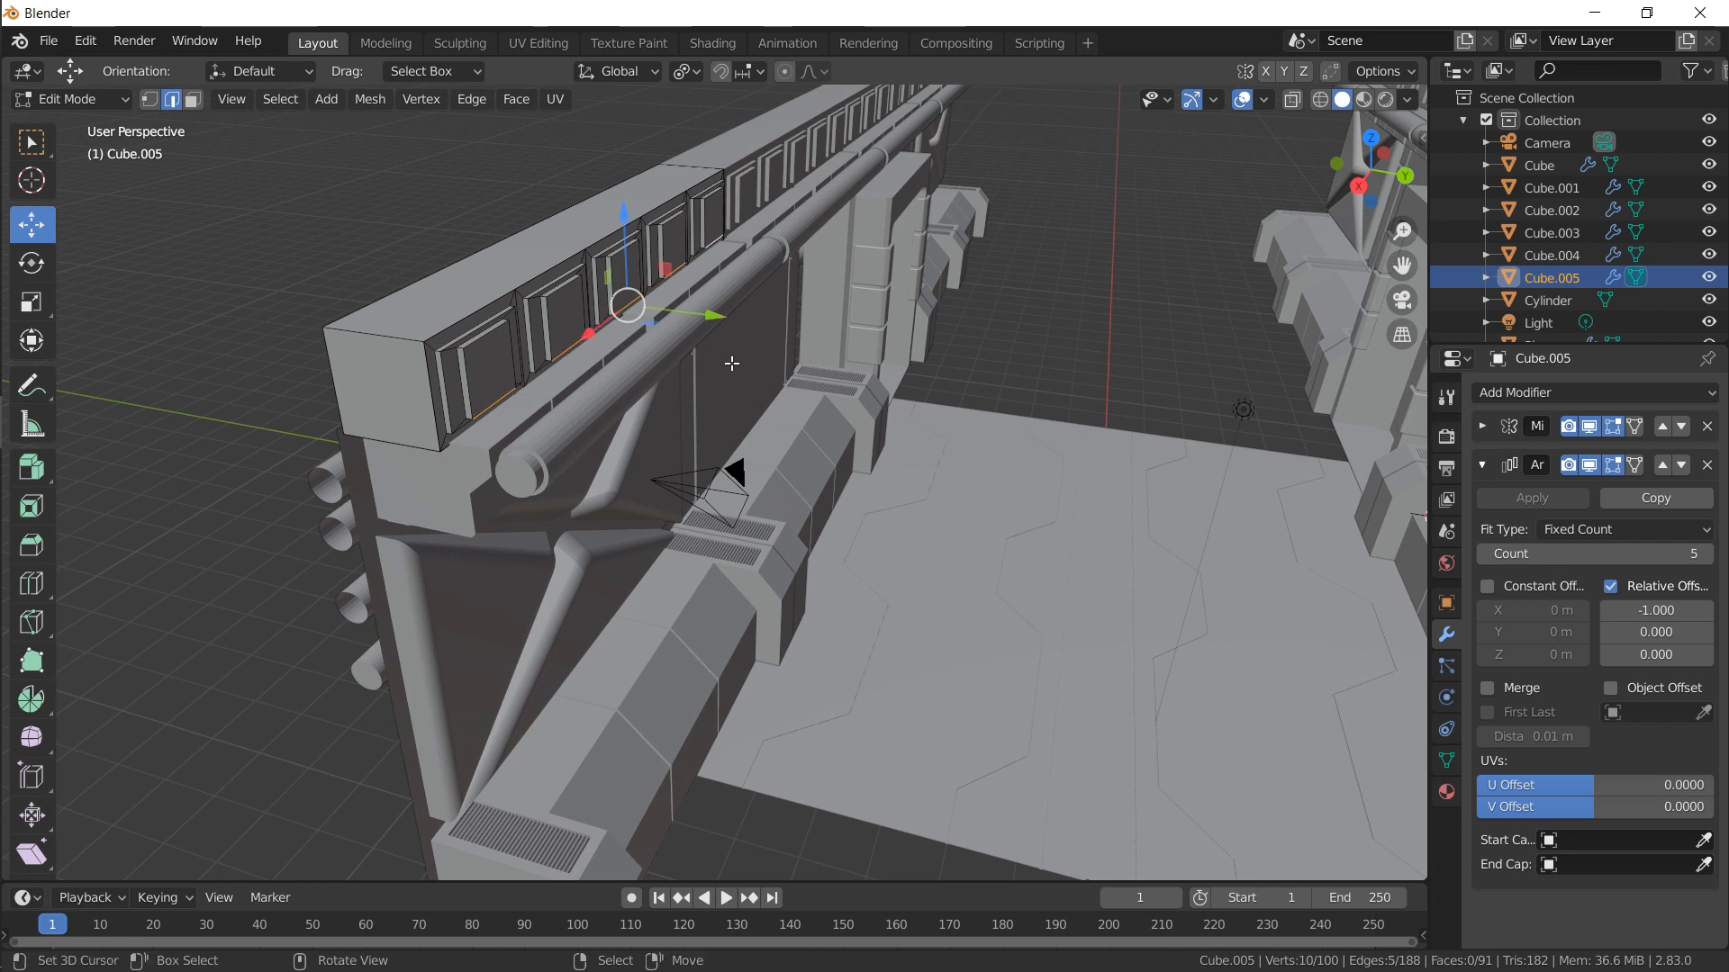
{"action": "key", "text": "g"}
{"action": "key", "text": "z"}
{"action": "left_click", "coordinate": [733, 361]}
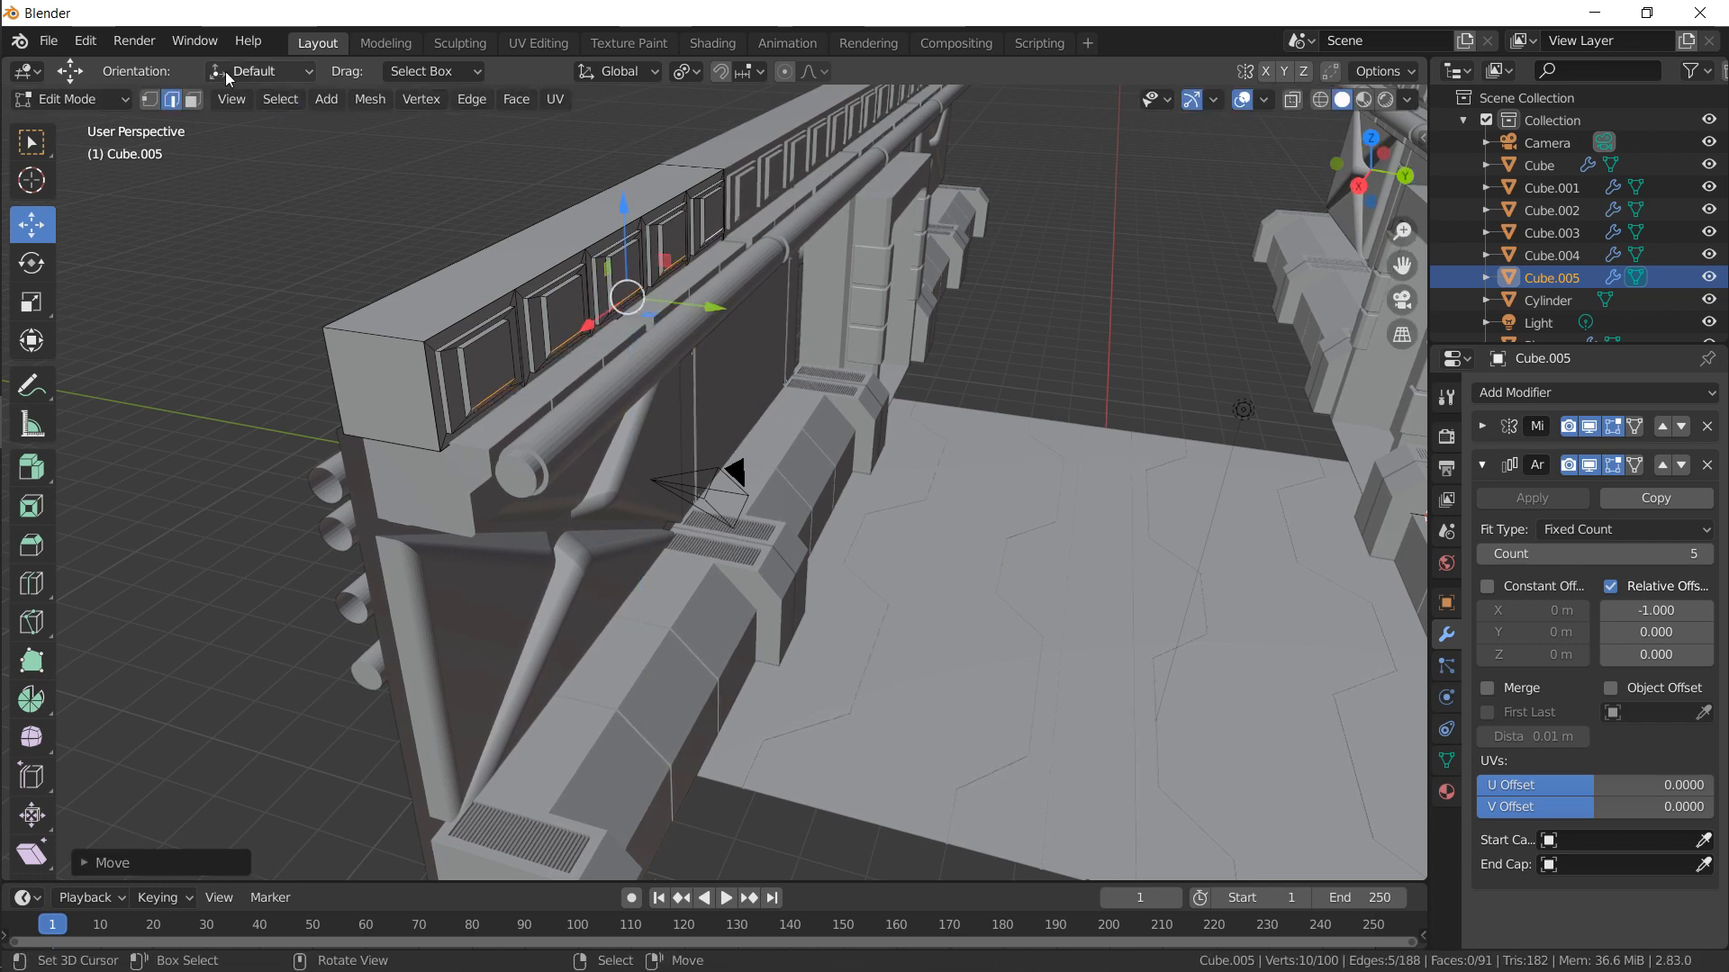
Select the front faces of the five raised panels and extrude them toward the corridor into protruding blocks
{"action": "key", "text": "3"}
{"action": "left_click", "coordinate": [486, 365]}
{"action": "left_click", "coordinate": [577, 302], "text": "shift"}
{"action": "left_click", "coordinate": [627, 270], "text": "shift"}
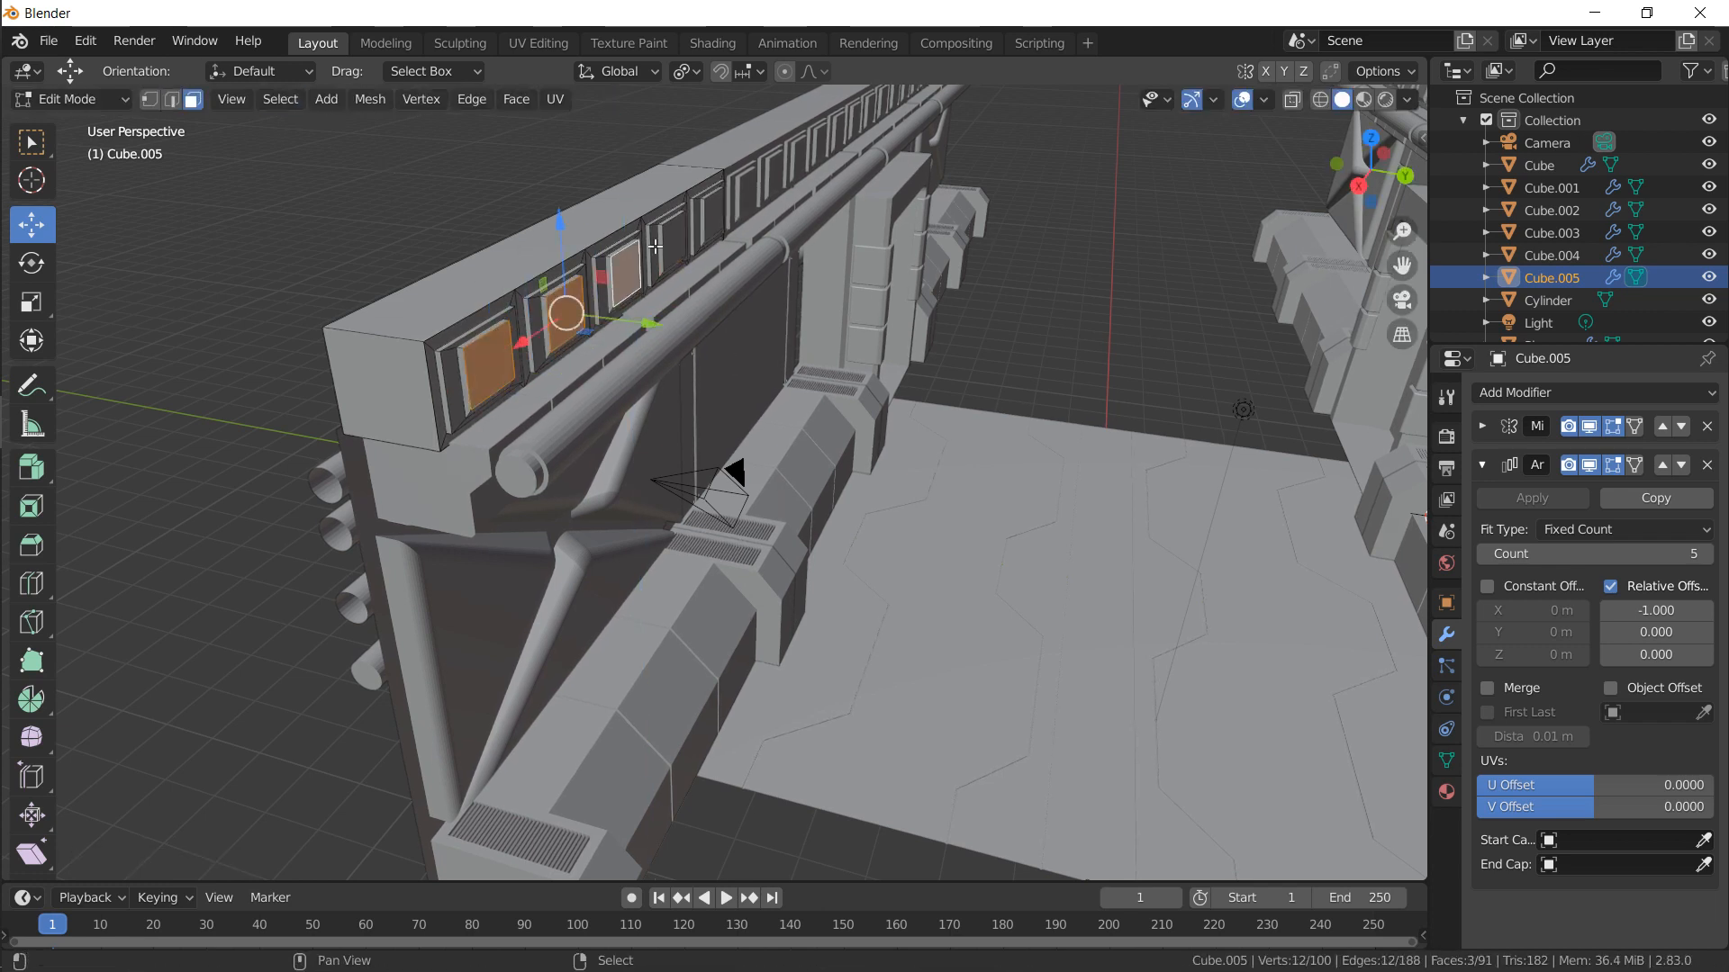
{"action": "left_click", "coordinate": [671, 241], "text": "shift"}
{"action": "left_click", "coordinate": [714, 216], "text": "shift"}
{"action": "key", "text": "e"}
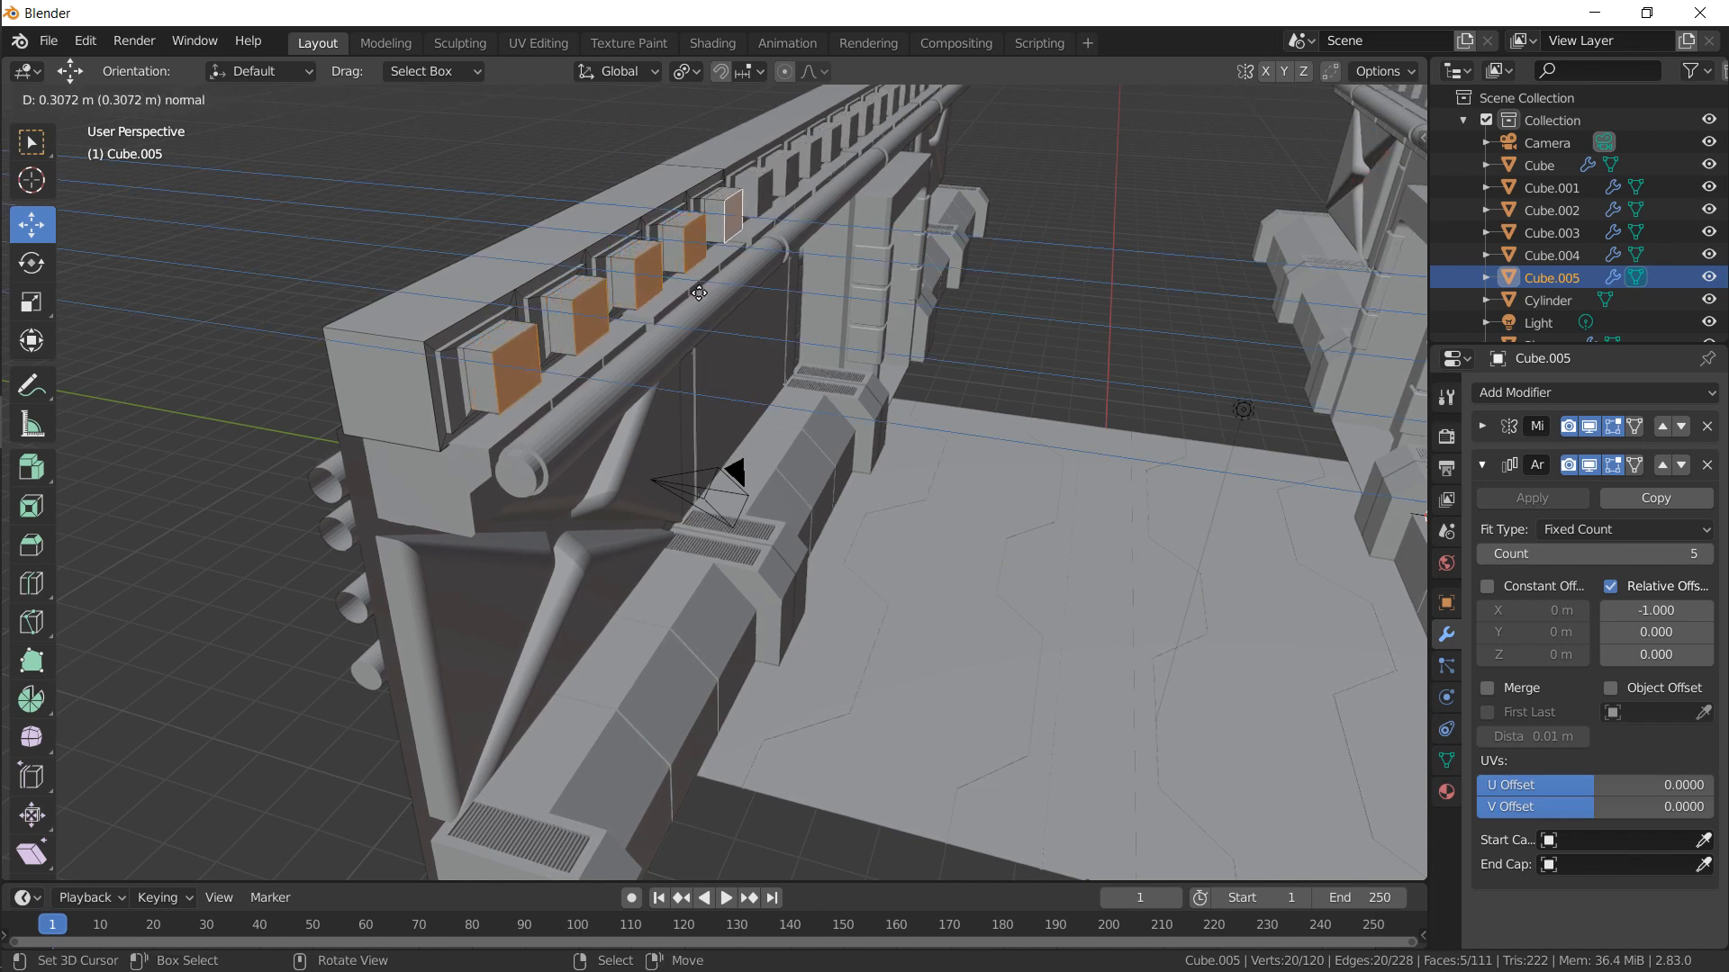
{"action": "left_click", "coordinate": [730, 297]}
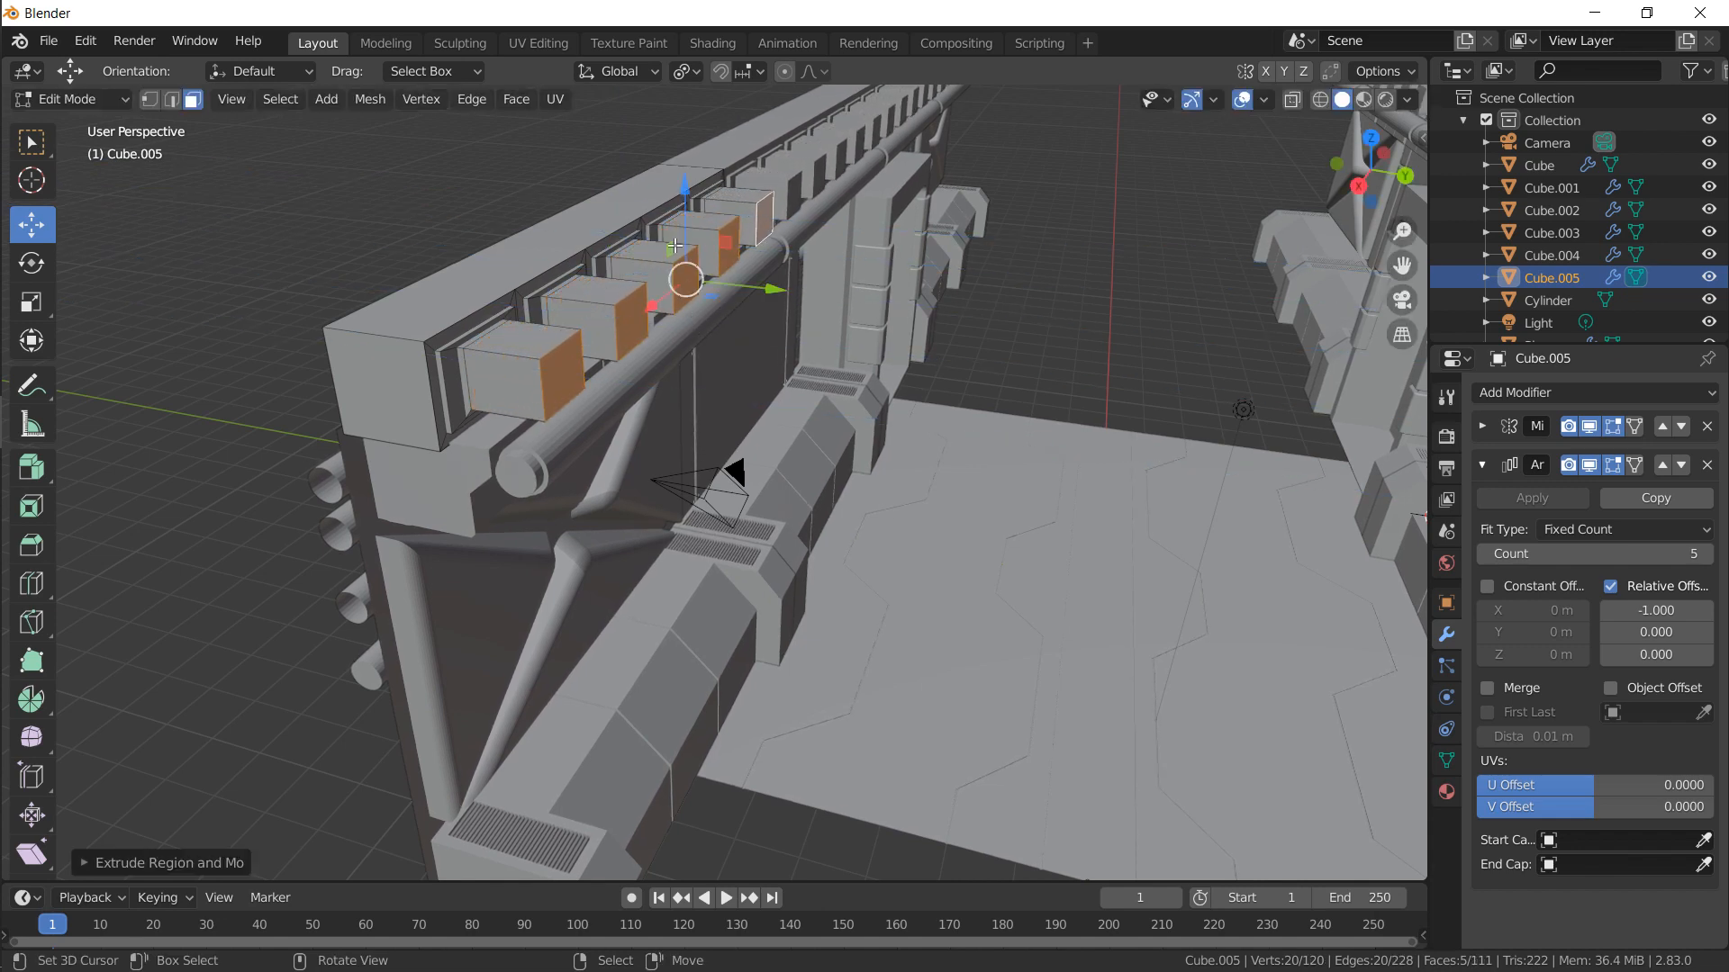
Snap the 3D cursor to the first protruding block's top face and set the transform pivot point to 3D Cursor
{"action": "key", "text": "Tab"}
{"action": "key", "text": "Tab"}
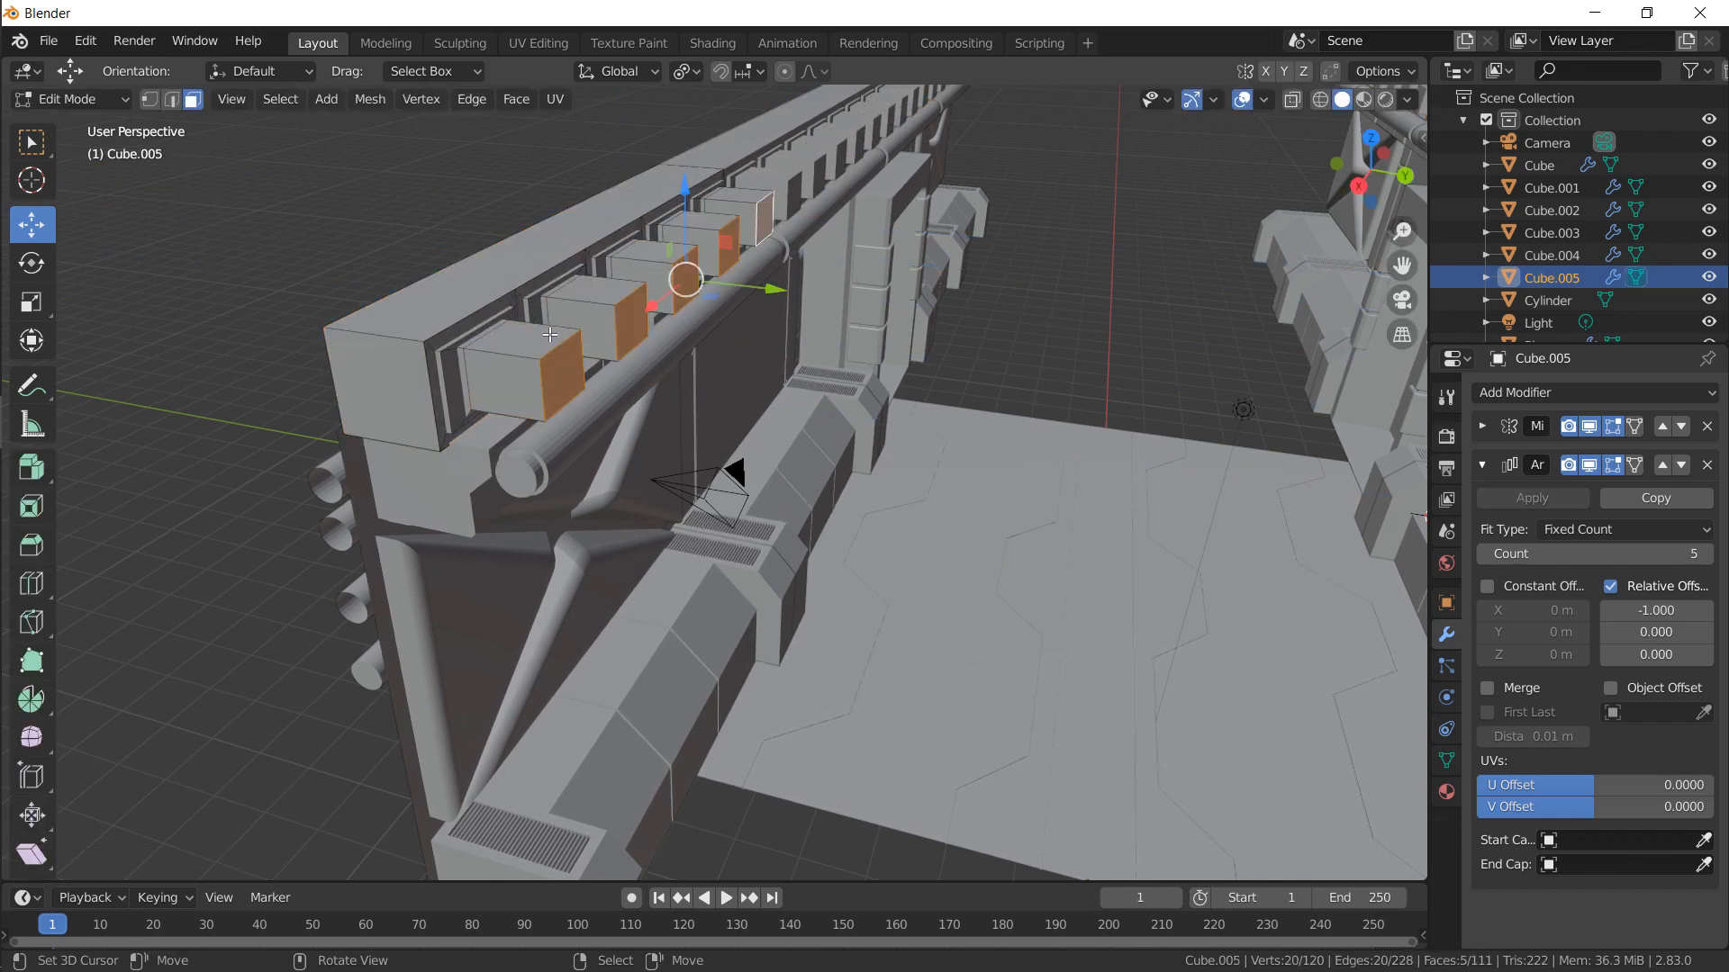
{"action": "left_click", "coordinate": [558, 335]}
{"action": "key", "text": "shift+s"}
{"action": "left_click", "coordinate": [553, 464]}
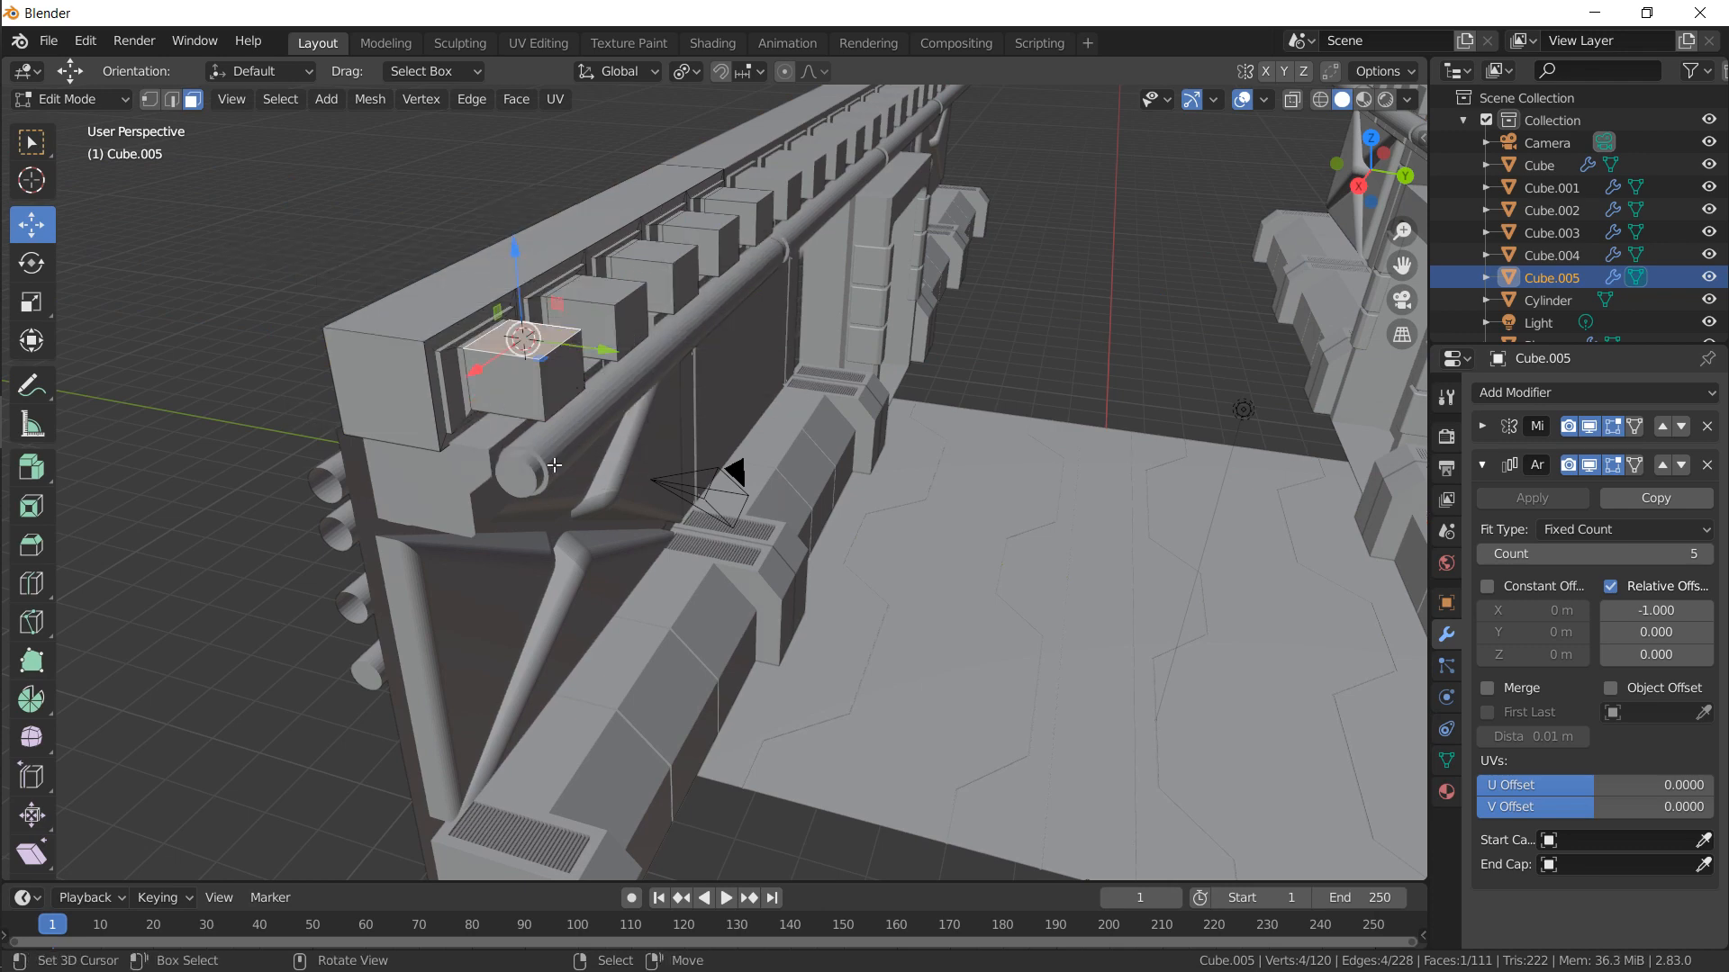
{"action": "left_click", "coordinate": [686, 78]}
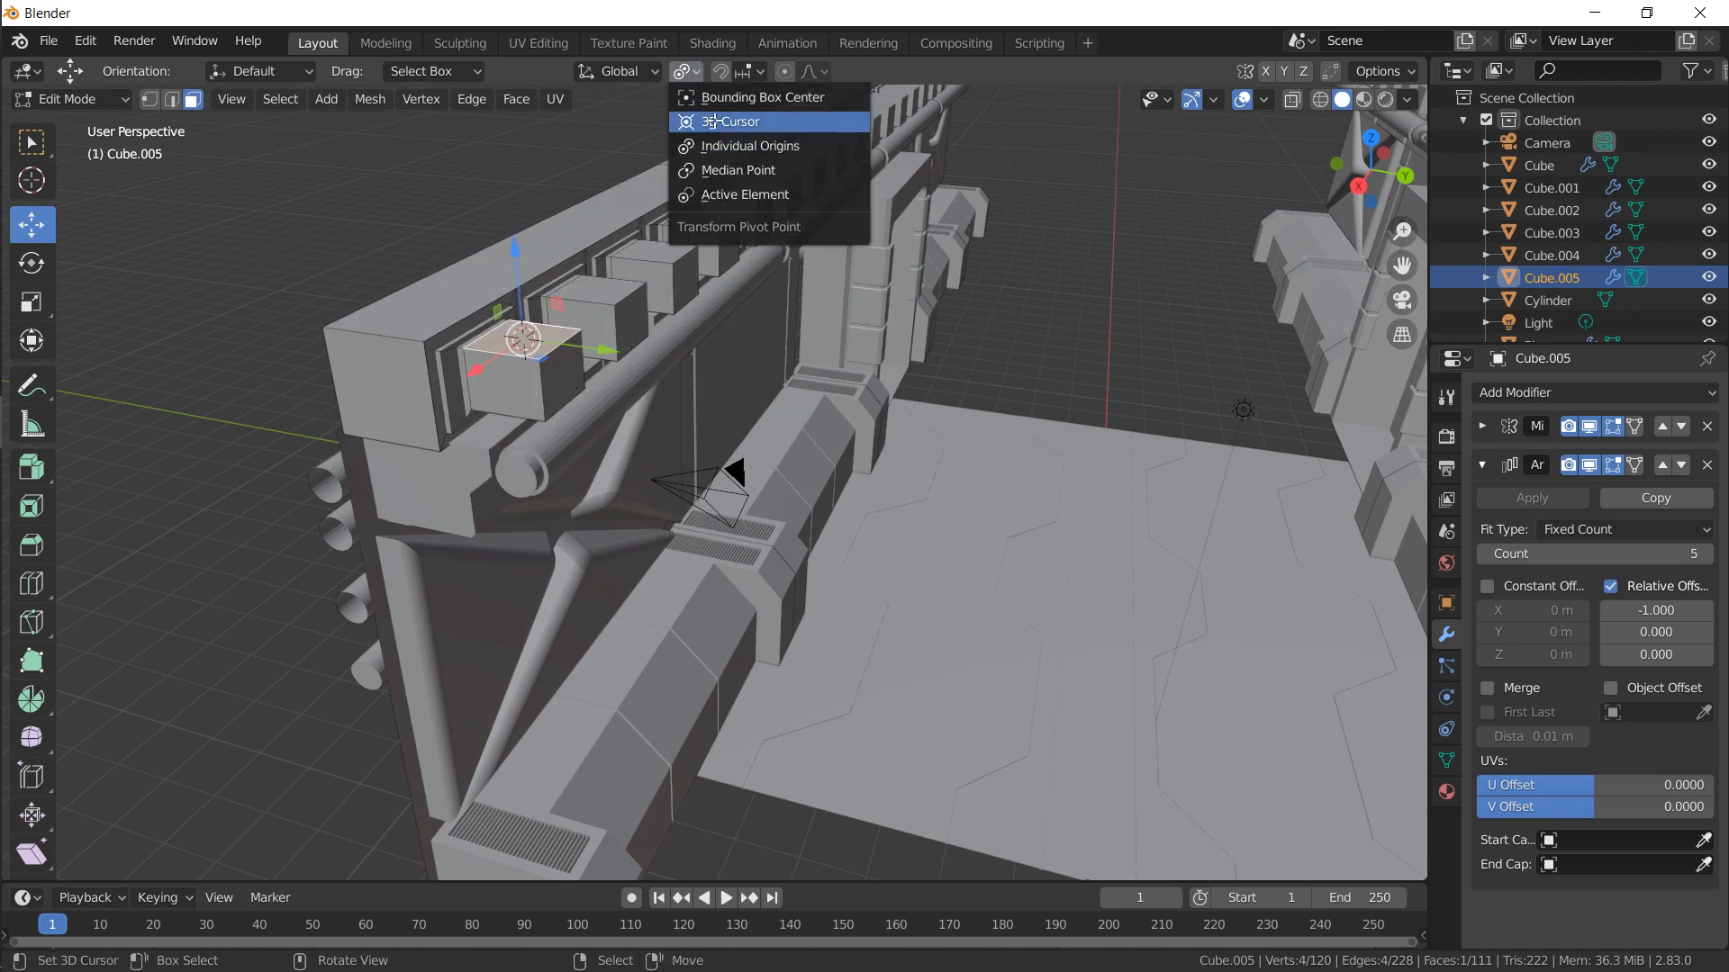
{"action": "left_click", "coordinate": [714, 125]}
Taper the five protruding blocks by scaling their end faces down along Z about the 3D cursor
{"action": "key", "text": "Tab"}
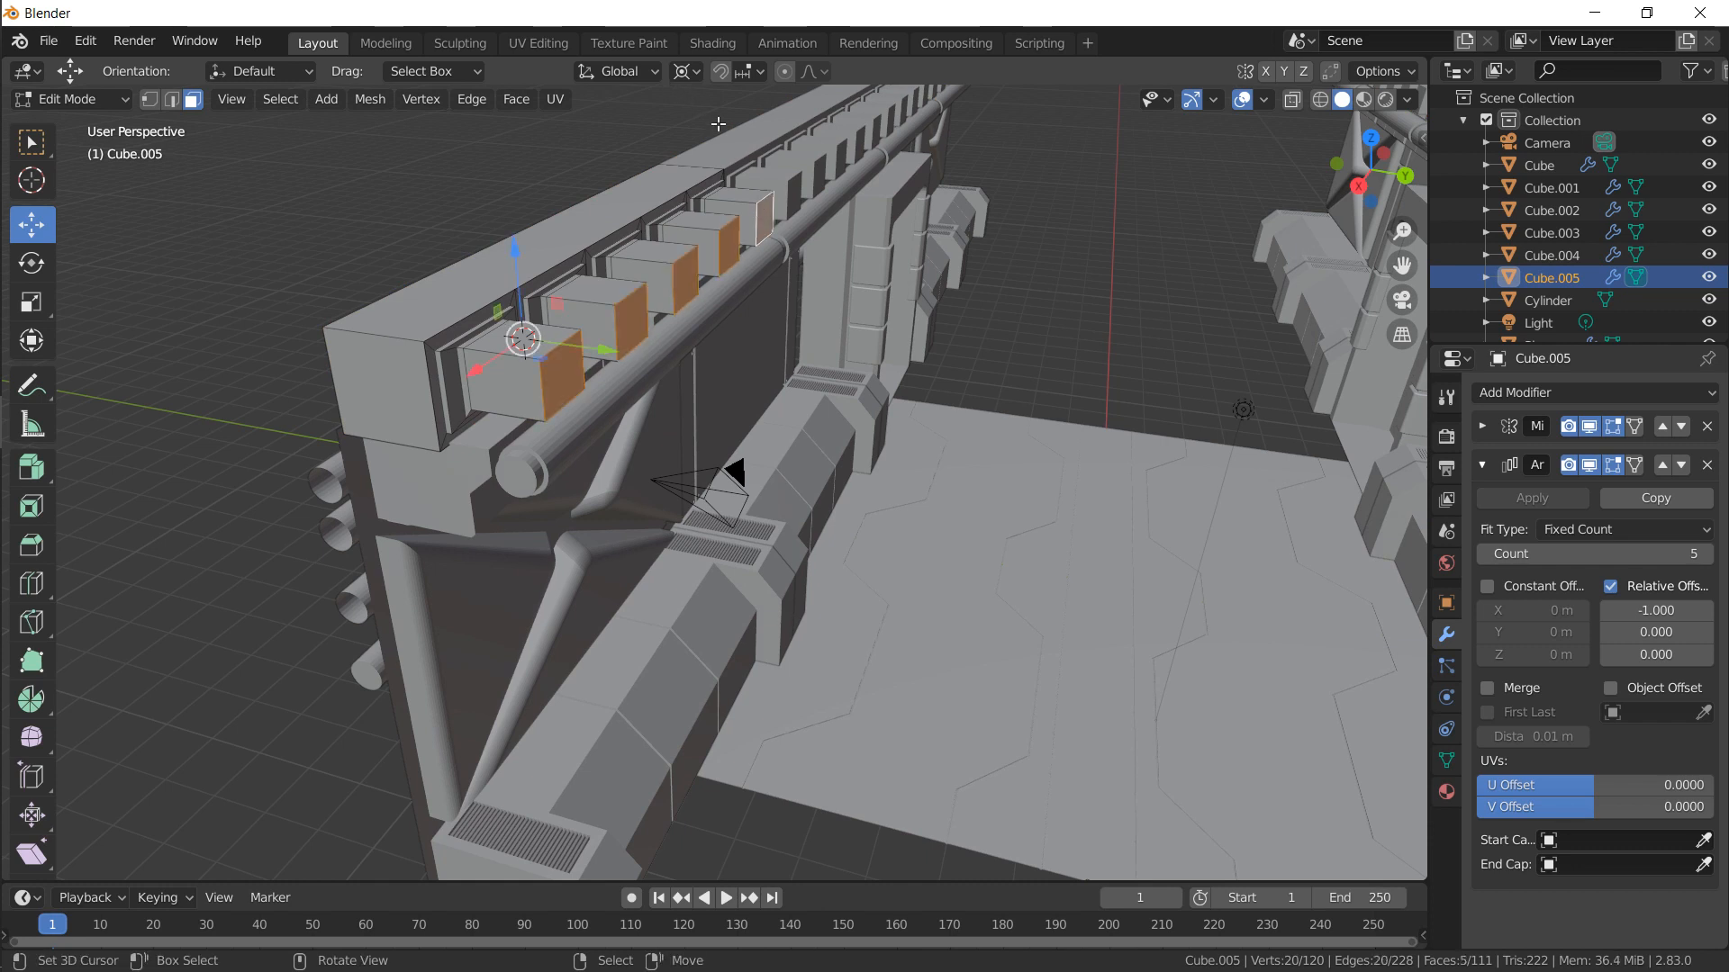
{"action": "key", "text": "s"}
{"action": "key", "text": "z"}
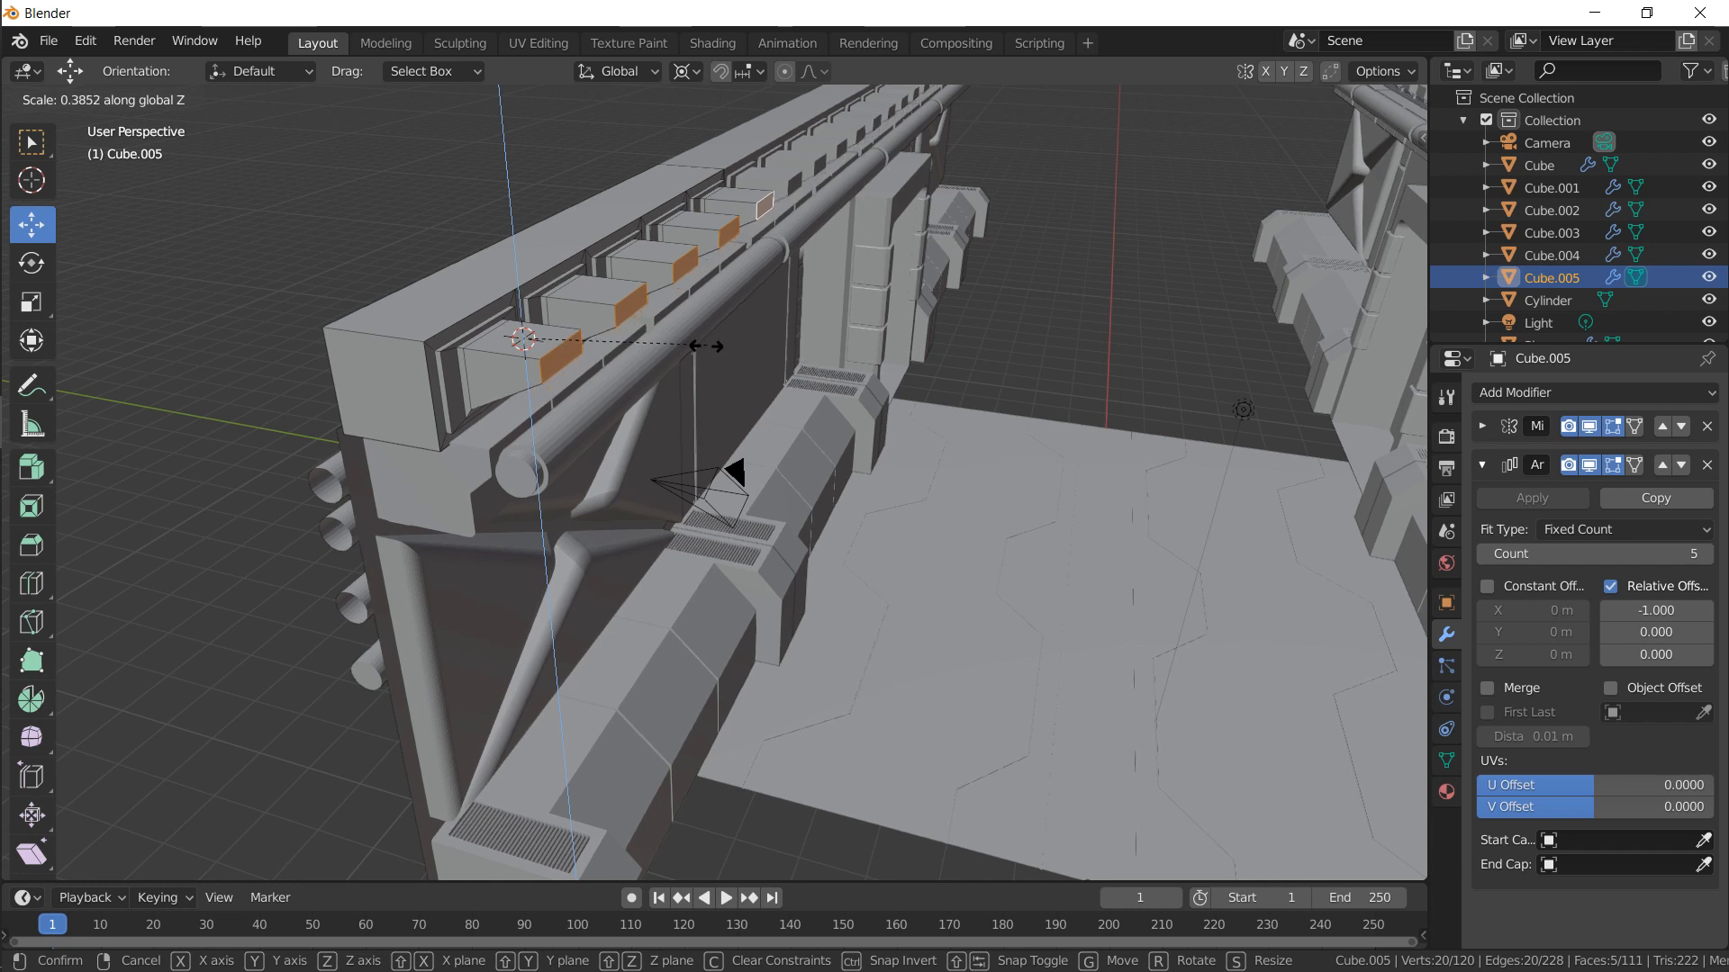
{"action": "left_click", "coordinate": [717, 385]}
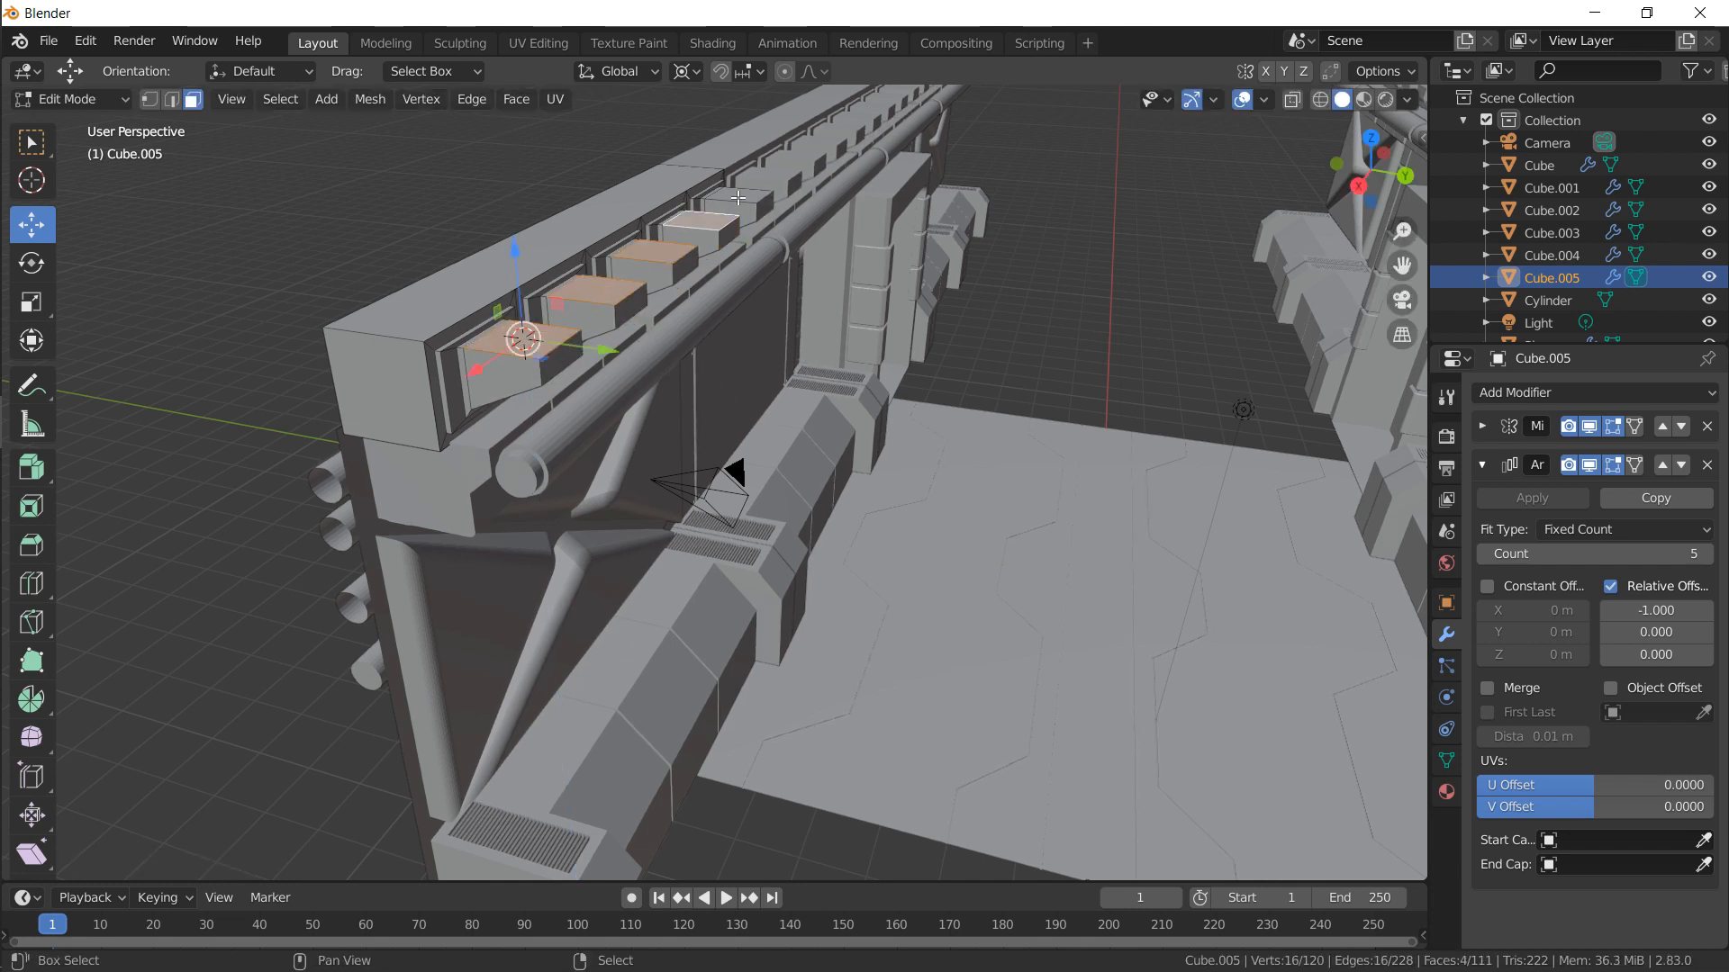
Extrude the five blocks' top faces upward, and extrude their inner end faces farther toward the corridor's centre
{"action": "key", "text": "e"}
{"action": "left_click", "coordinate": [761, 303]}
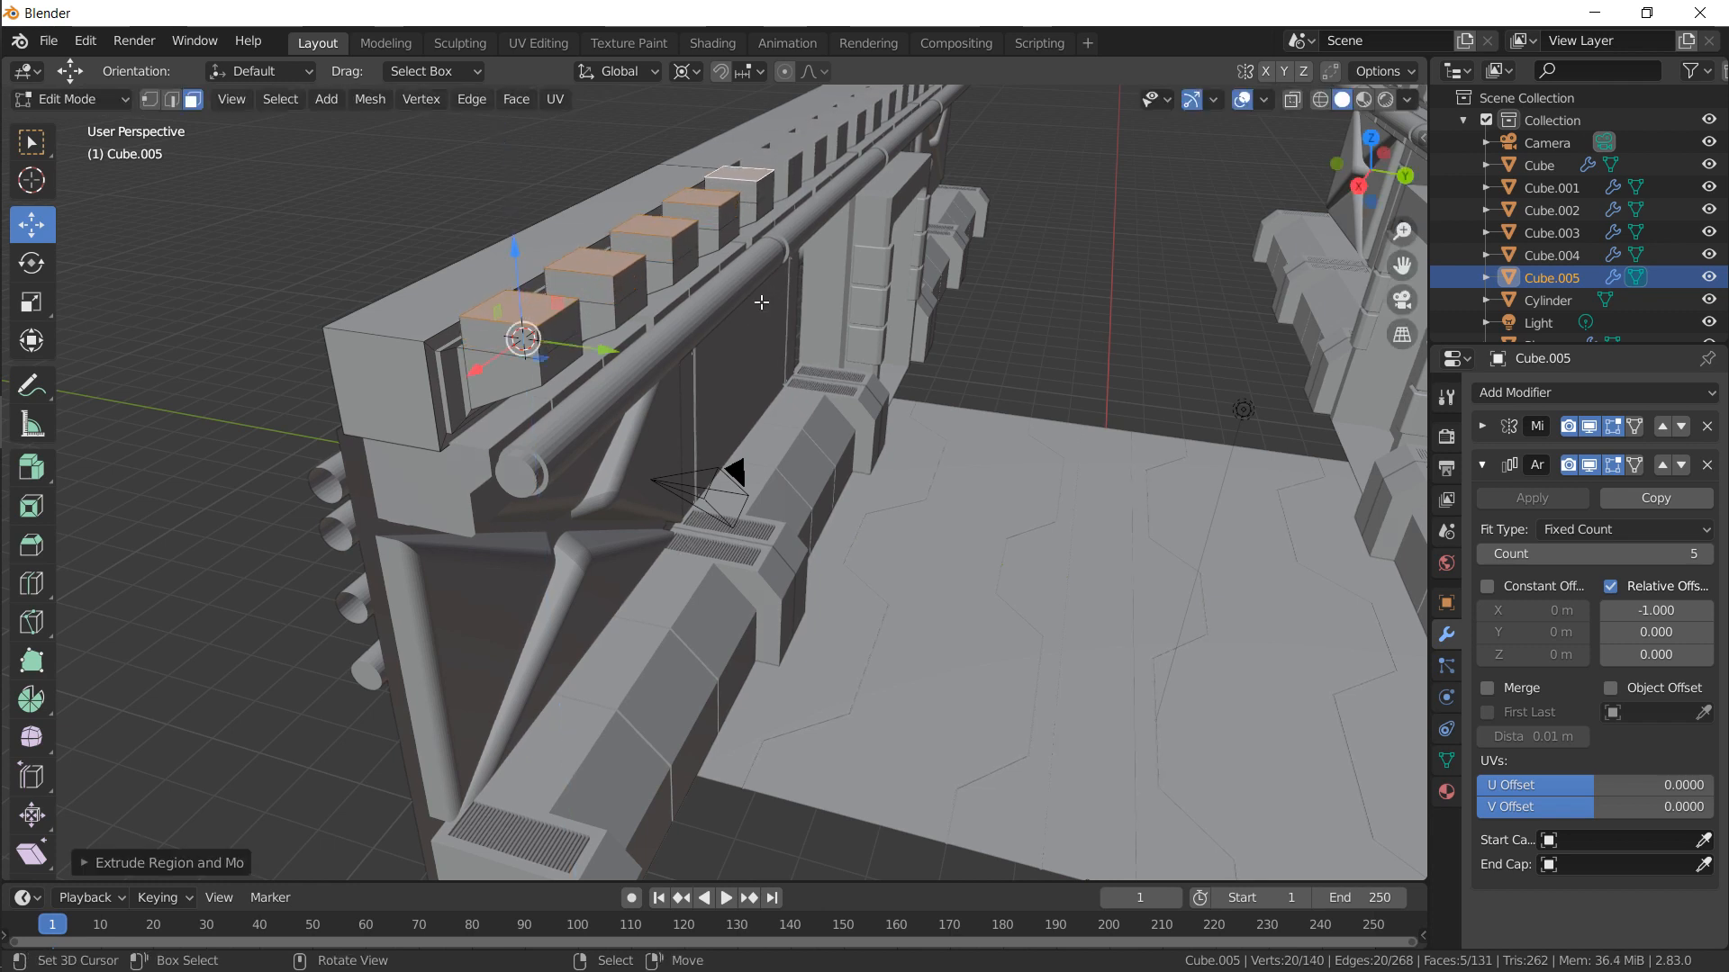
{"action": "left_click", "coordinate": [560, 365]}
{"action": "left_click", "coordinate": [568, 329], "text": "shift"}
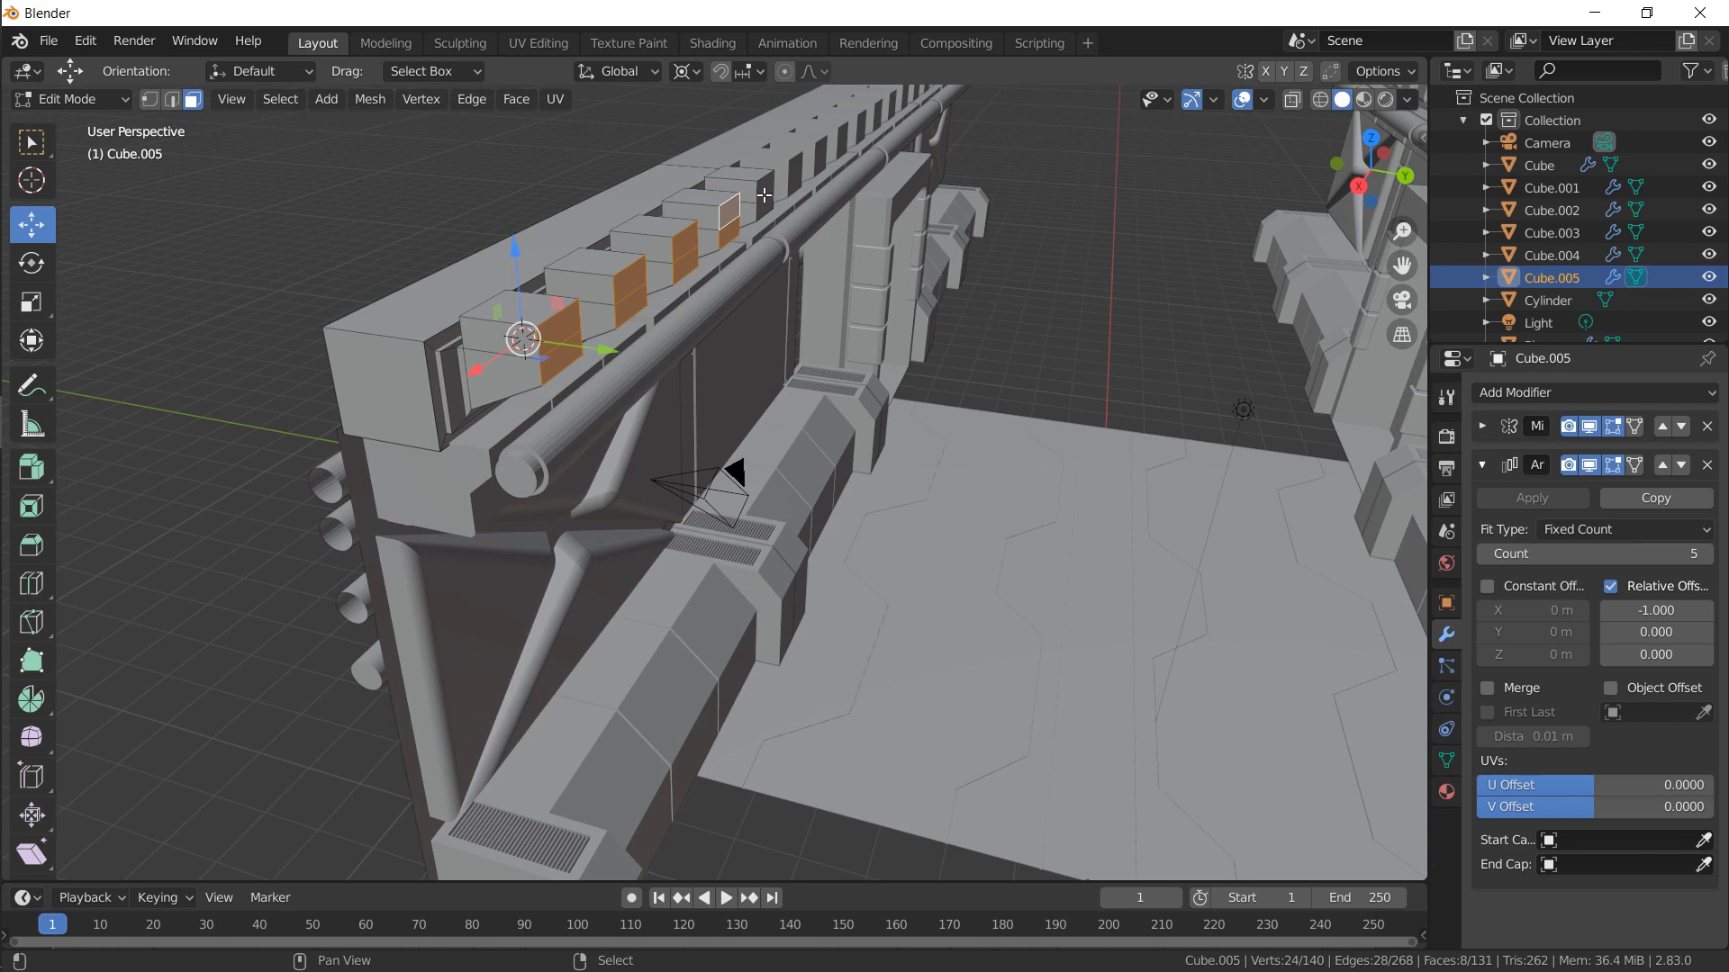
{"action": "middle_click_drag", "start_coordinate": [762, 206], "coordinate": [792, 216]}
{"action": "key", "text": "e"}
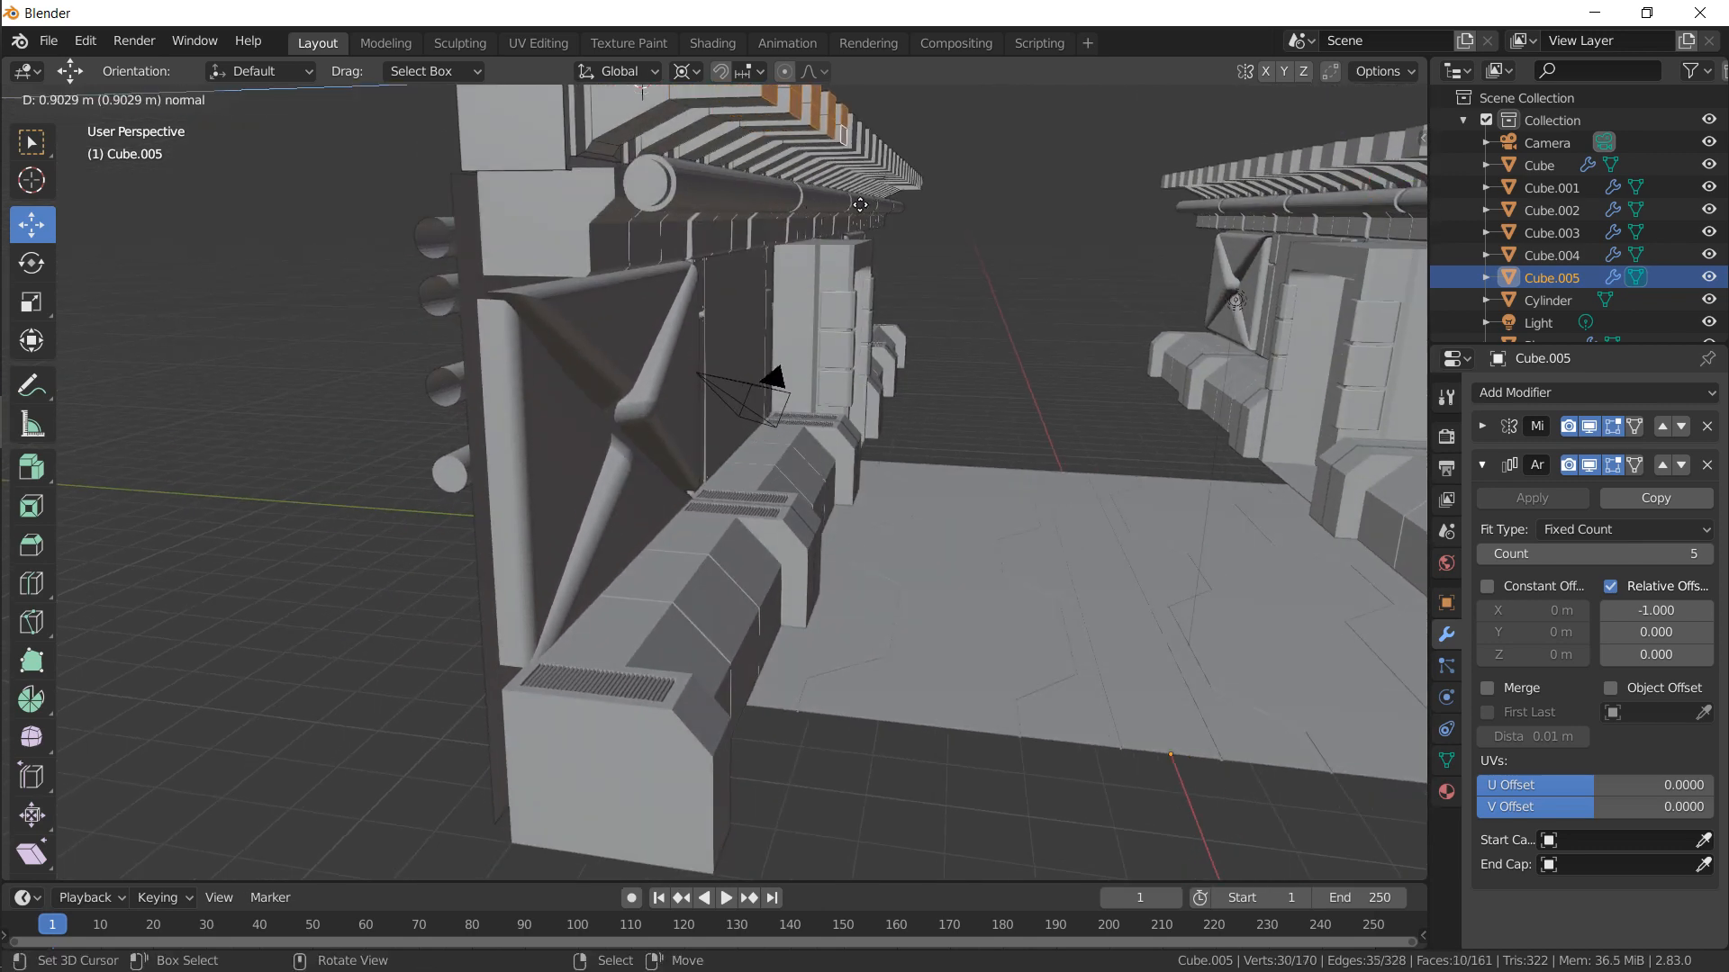
{"action": "left_click", "coordinate": [895, 203]}
Snap the 3D cursor to the top face of the first beam's new inner section
{"action": "middle_click_drag", "start_coordinate": [895, 203], "coordinate": [621, 328], "text": "shift"}
{"action": "left_click", "coordinate": [543, 425]}
{"action": "key", "text": "shift+s"}
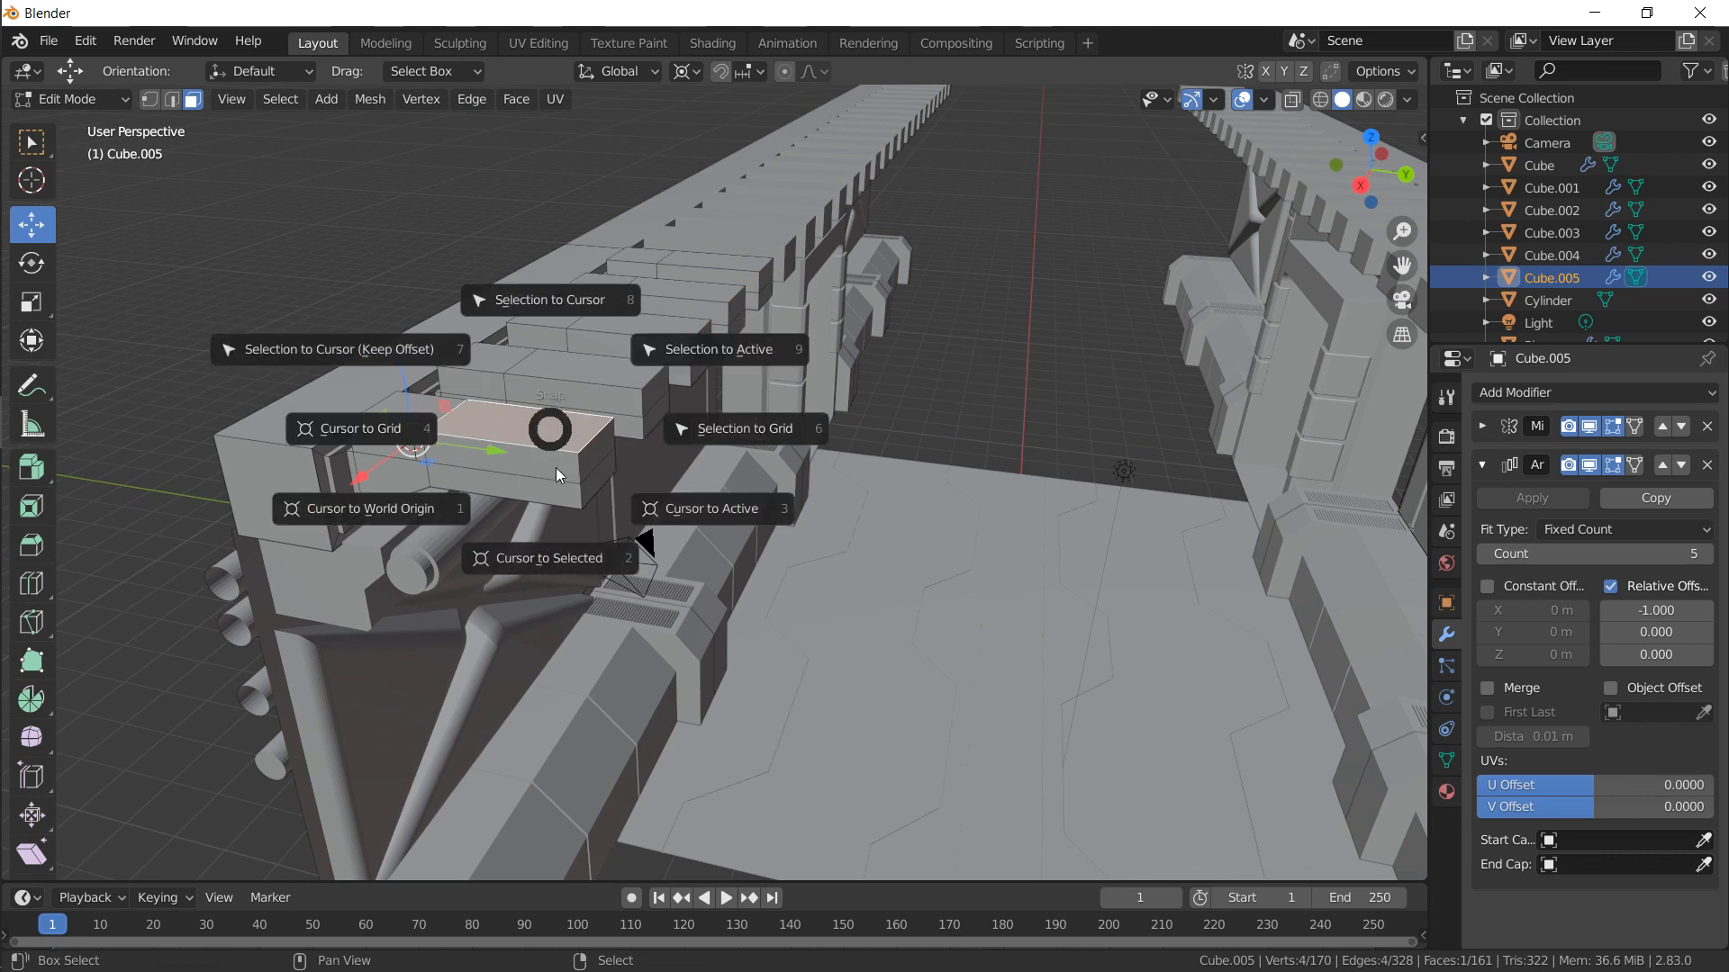
{"action": "left_click", "coordinate": [563, 560]}
Flatten the five beams' end faces along Z about the 3D cursor and extrude them close to the corridor's centreline
{"action": "left_click", "coordinate": [601, 469]}
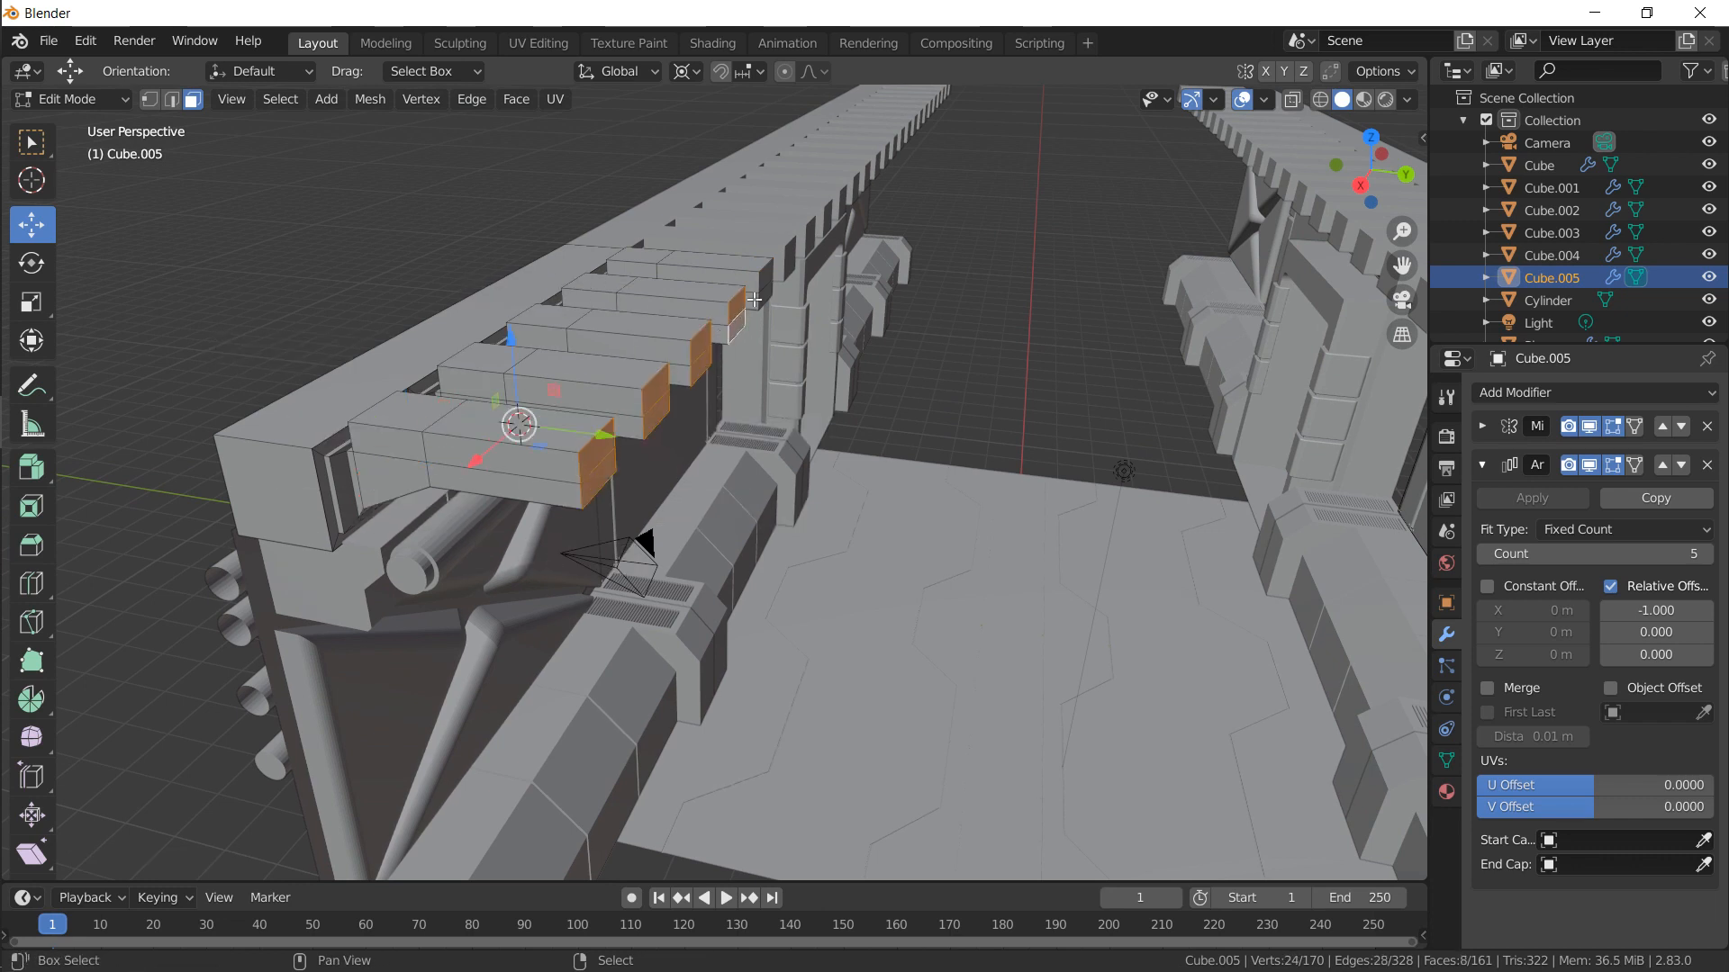
{"action": "middle_click_drag", "start_coordinate": [744, 323], "coordinate": [606, 456]}
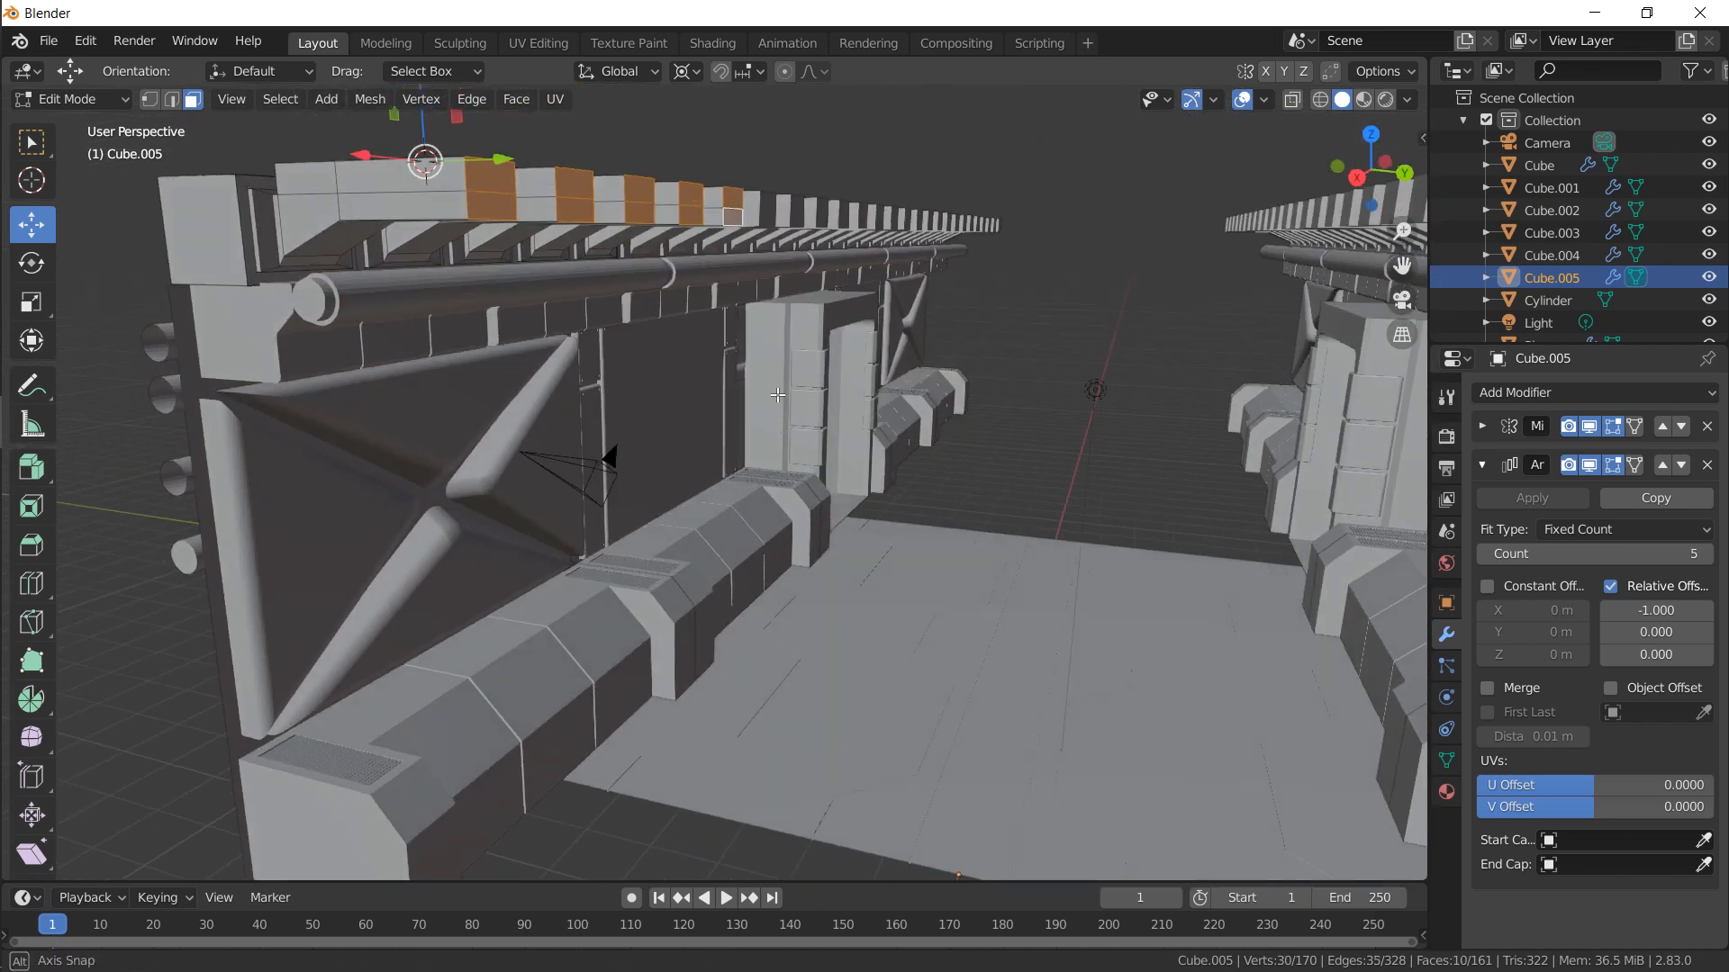
{"action": "key", "text": "s"}
{"action": "key", "text": "z"}
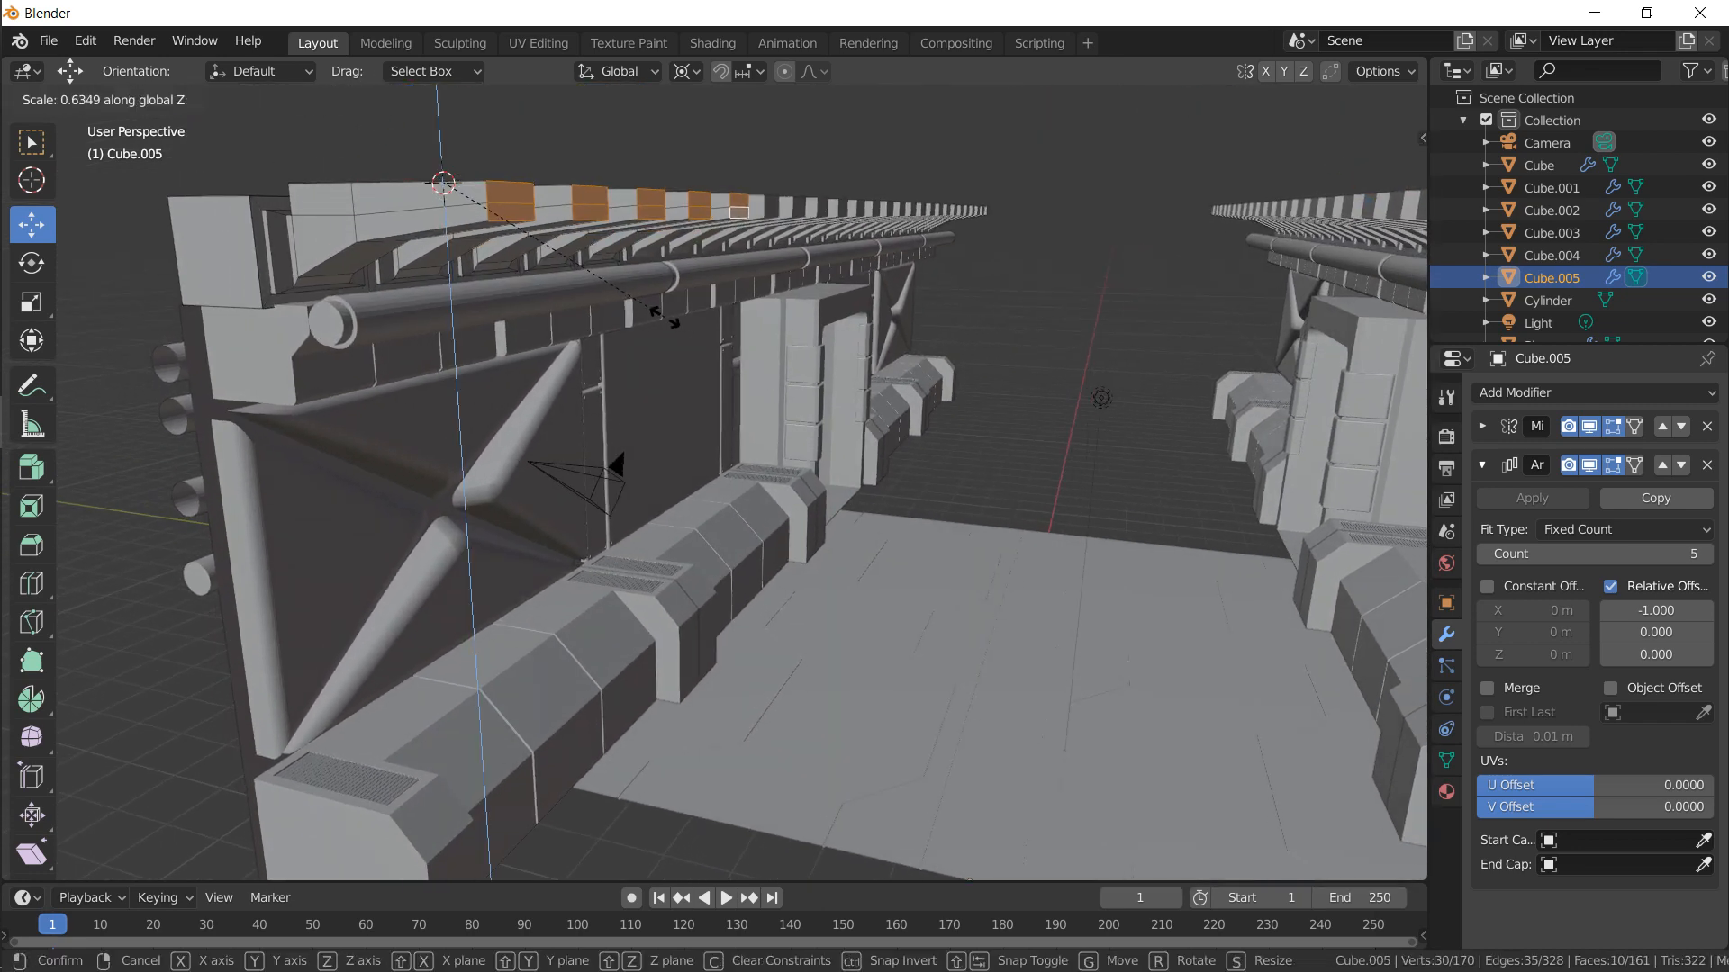
{"action": "left_click", "coordinate": [652, 310]}
{"action": "key", "text": "e"}
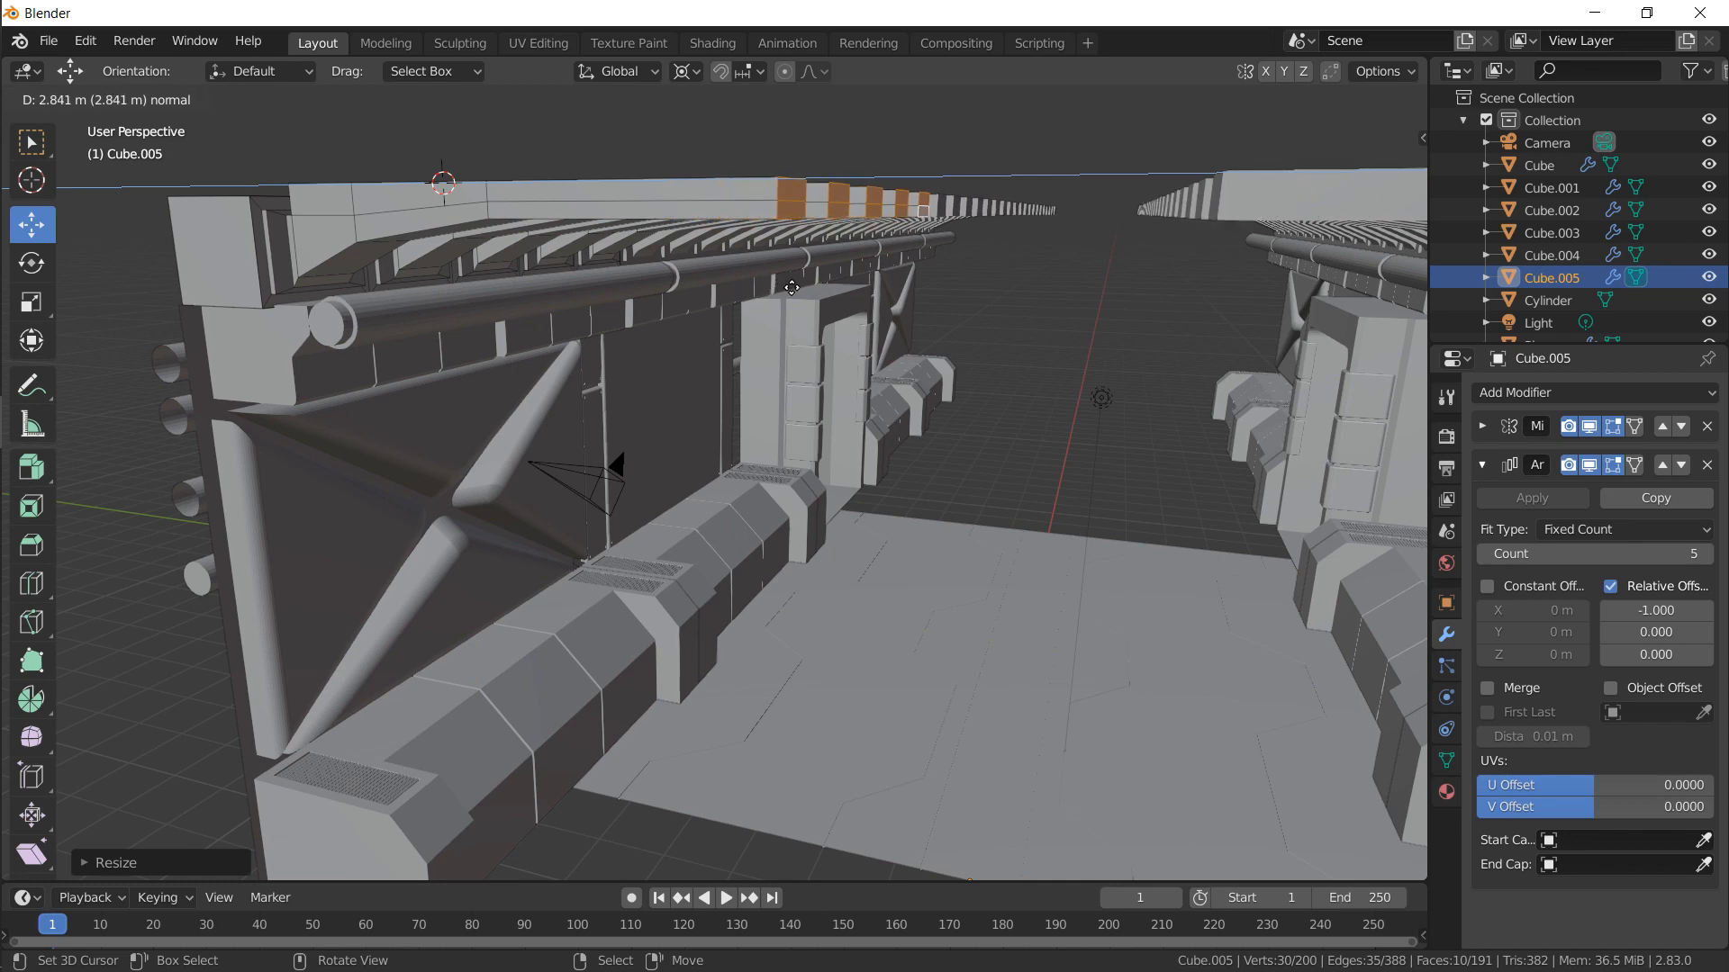
{"action": "left_click", "coordinate": [899, 269]}
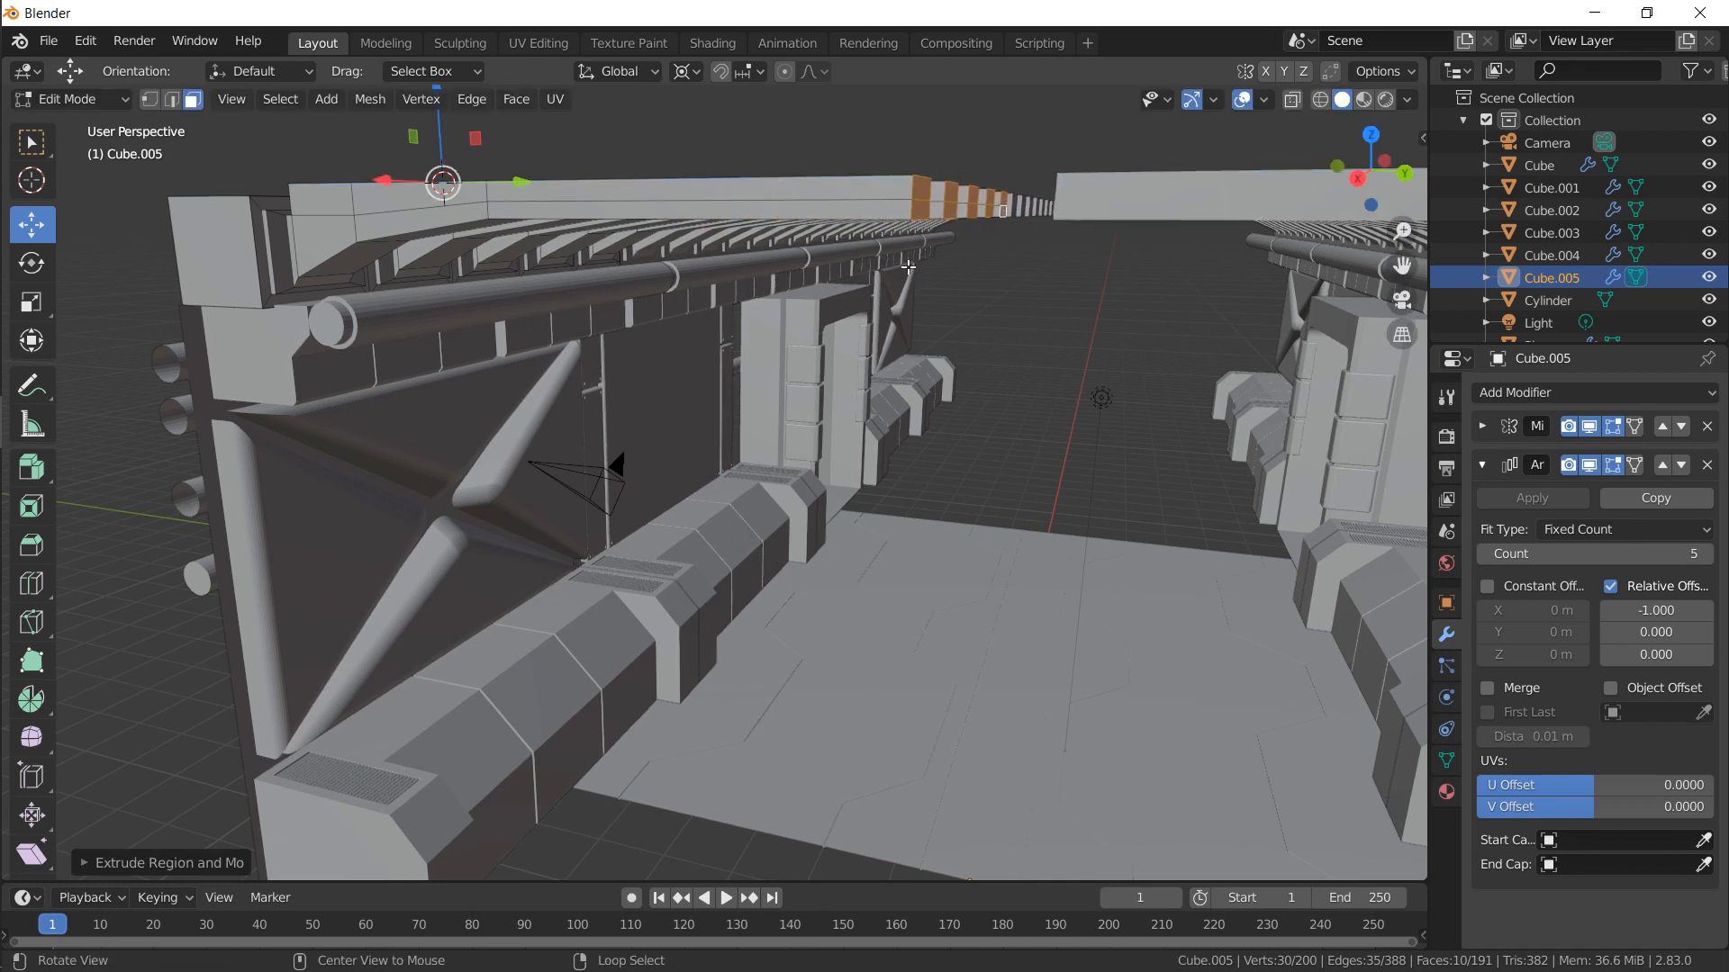
Extrude a short further section from the beam ends and lower it slightly along Z
{"action": "middle_click_drag", "start_coordinate": [898, 268], "coordinate": [882, 303]}
{"action": "key", "text": "e"}
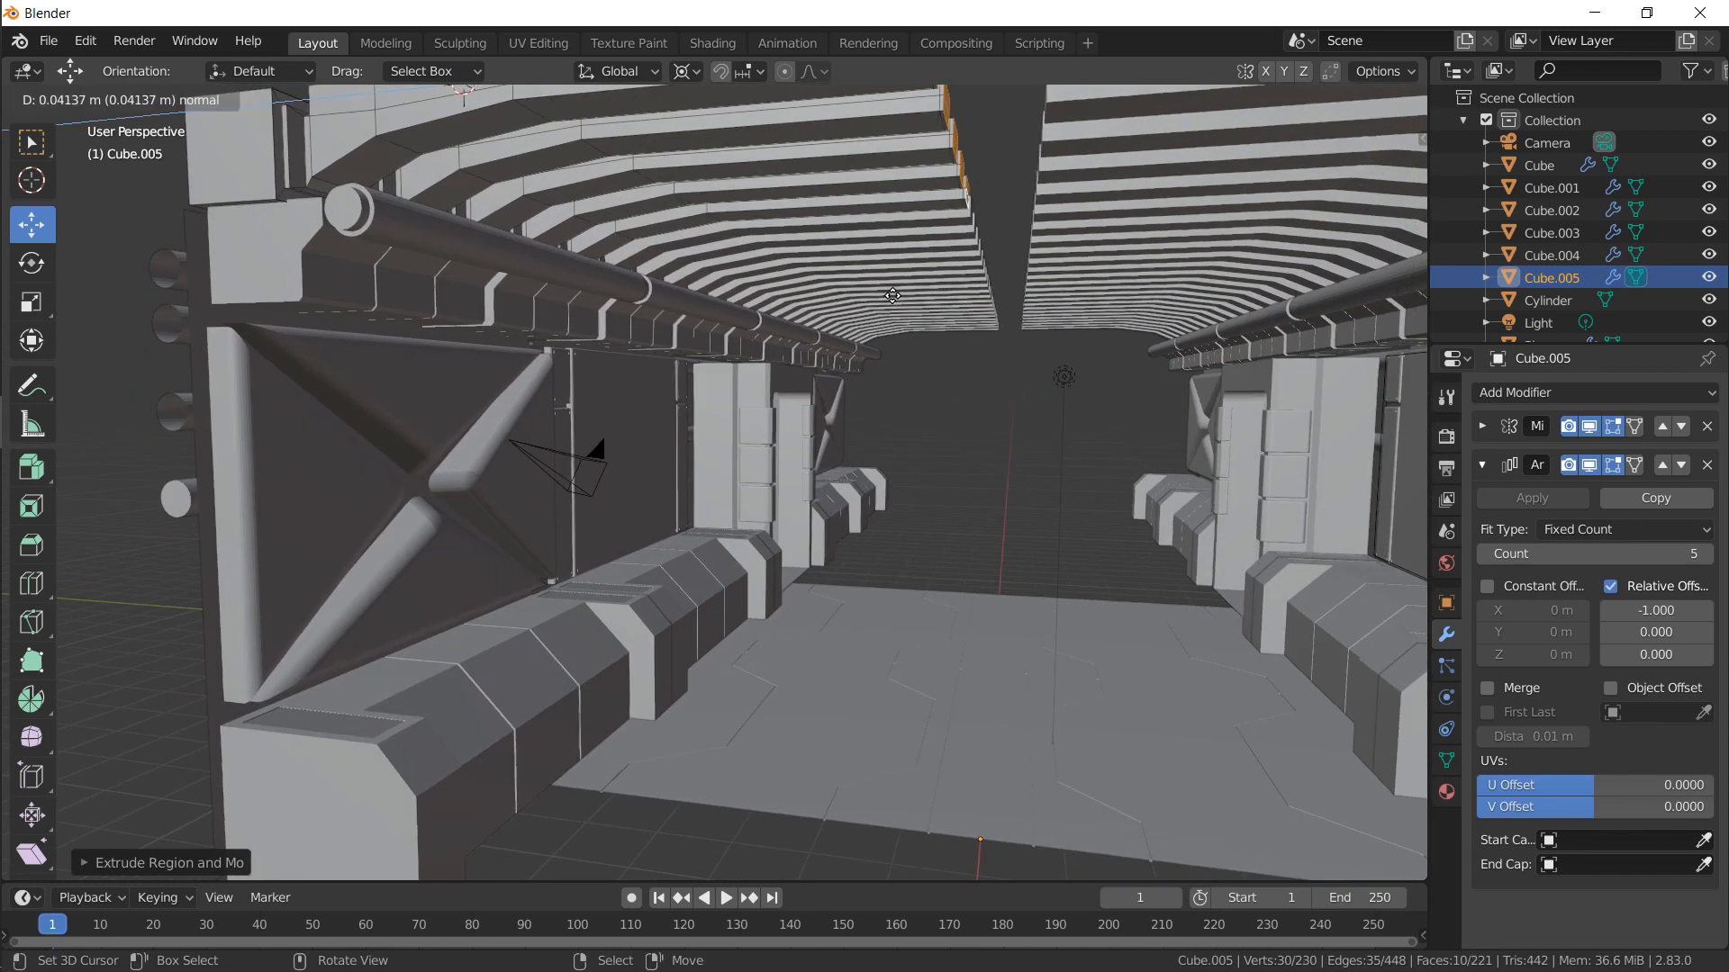
{"action": "key", "text": "z"}
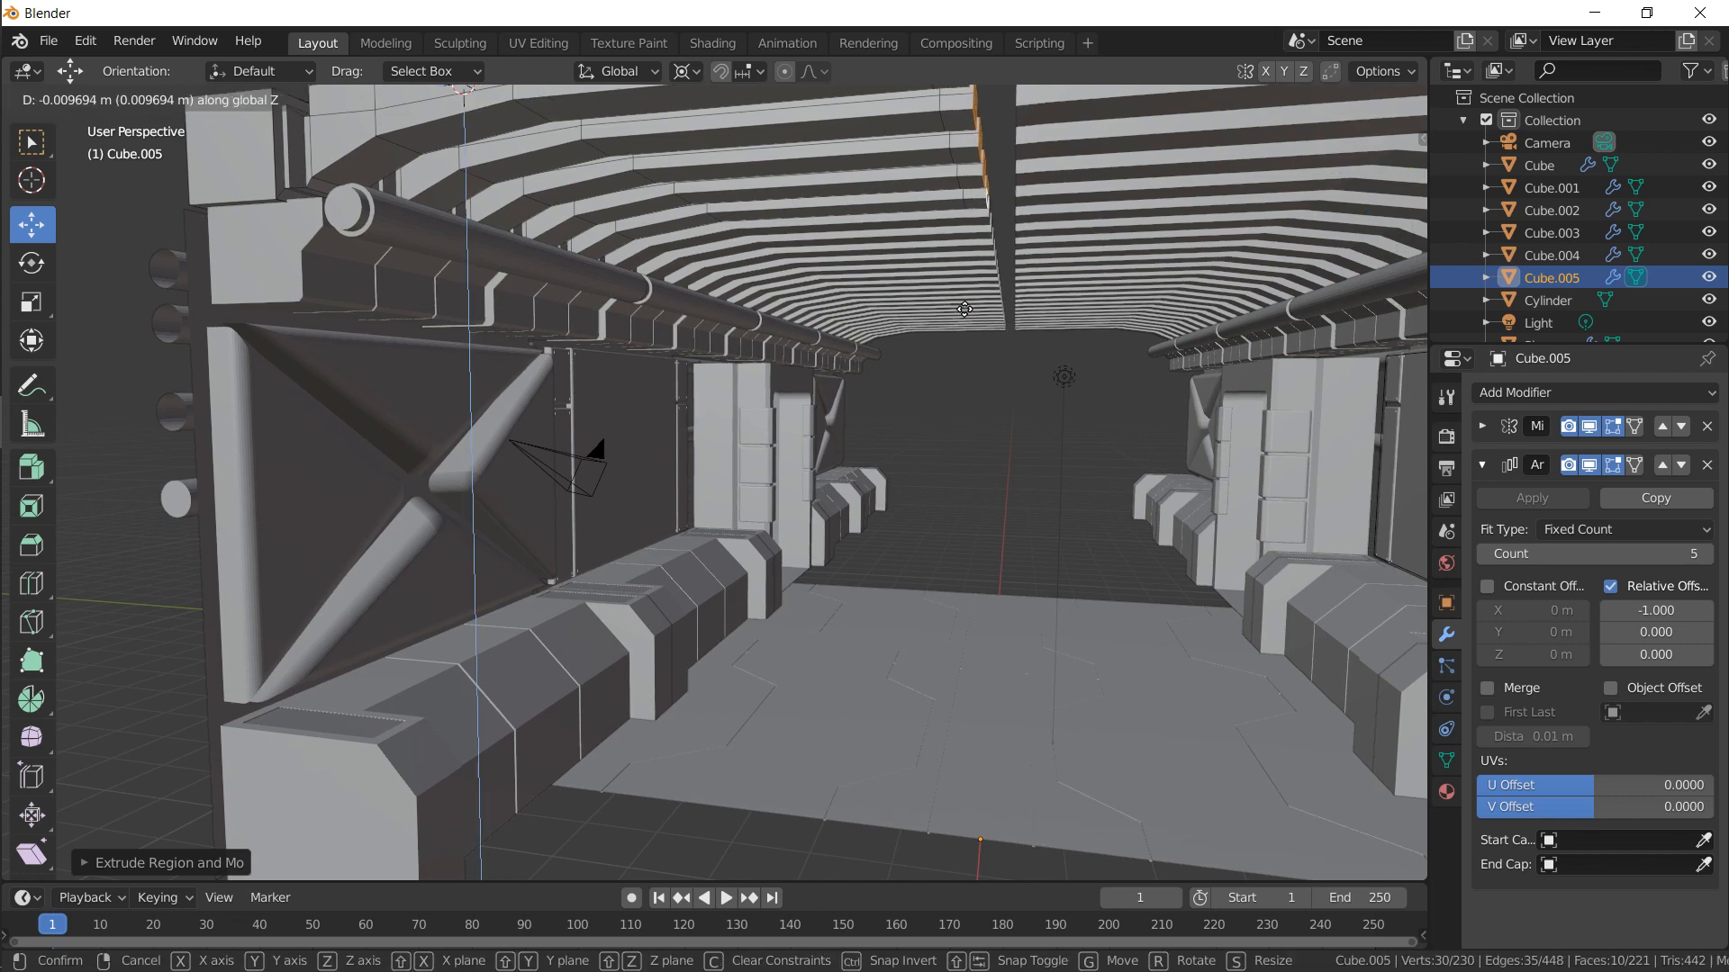
{"action": "left_click", "coordinate": [964, 321]}
Extrude the beam ends to meet the mirrored side at the ceiling's centre and return to Object Mode
{"action": "key", "text": "e"}
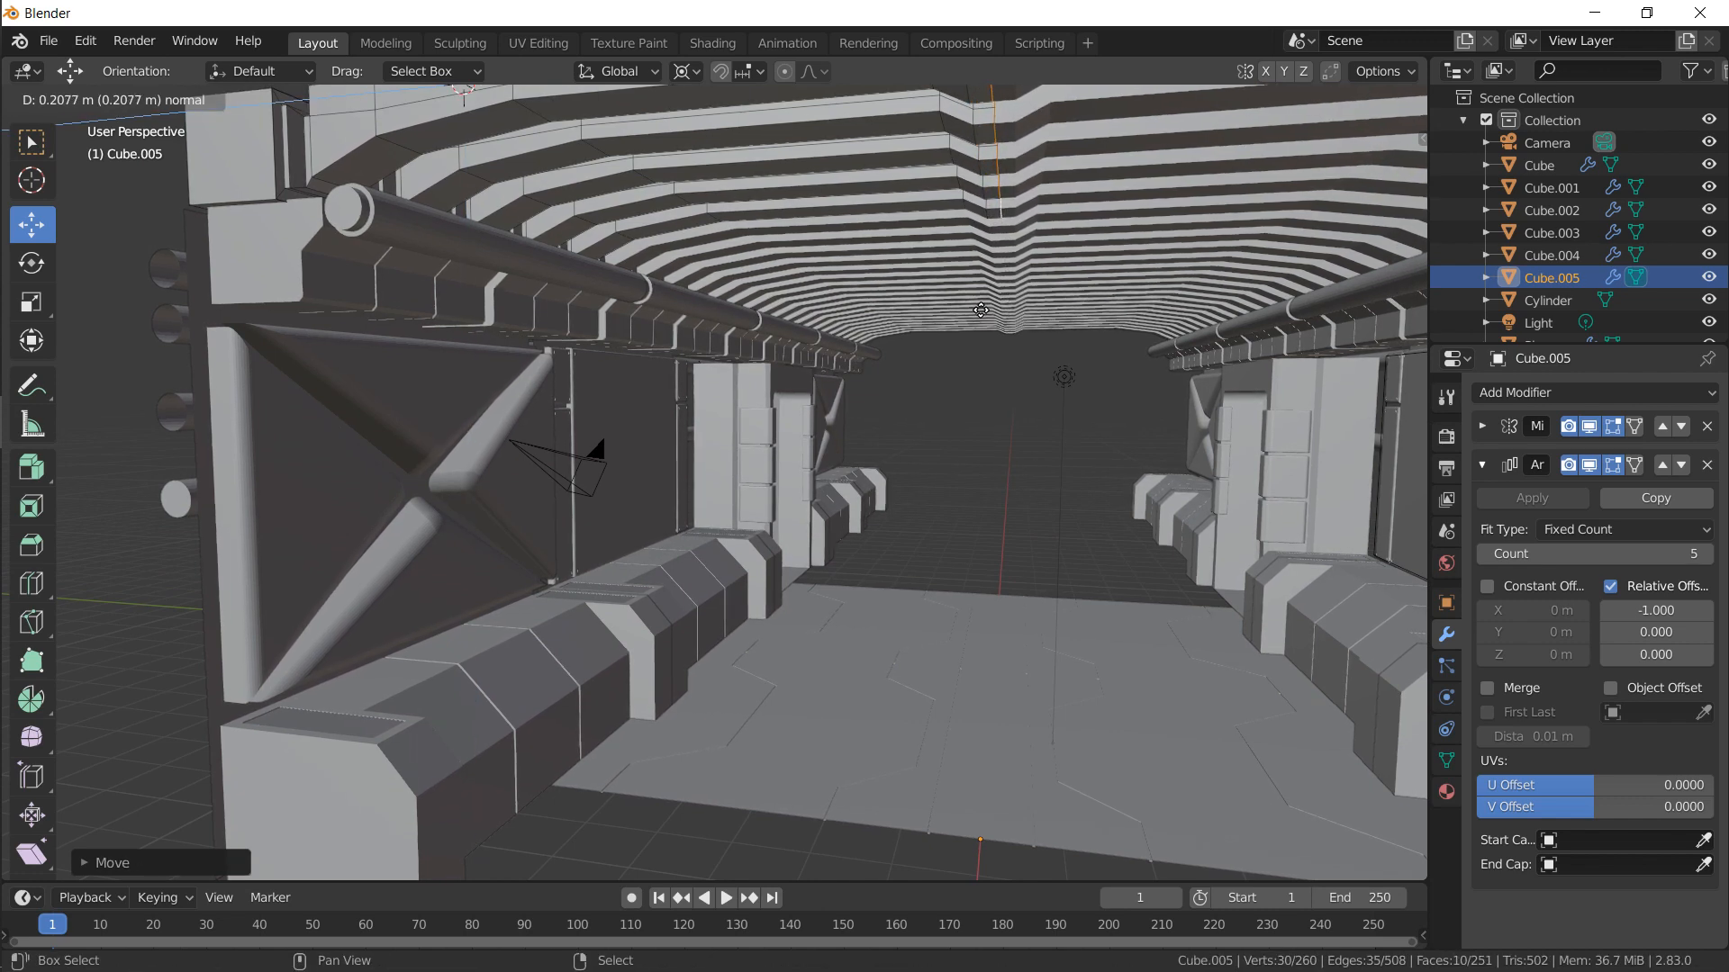
{"action": "left_click", "coordinate": [981, 309]}
{"action": "key", "text": "Tab"}
{"action": "middle_click_drag", "start_coordinate": [919, 313], "coordinate": [790, 279]}
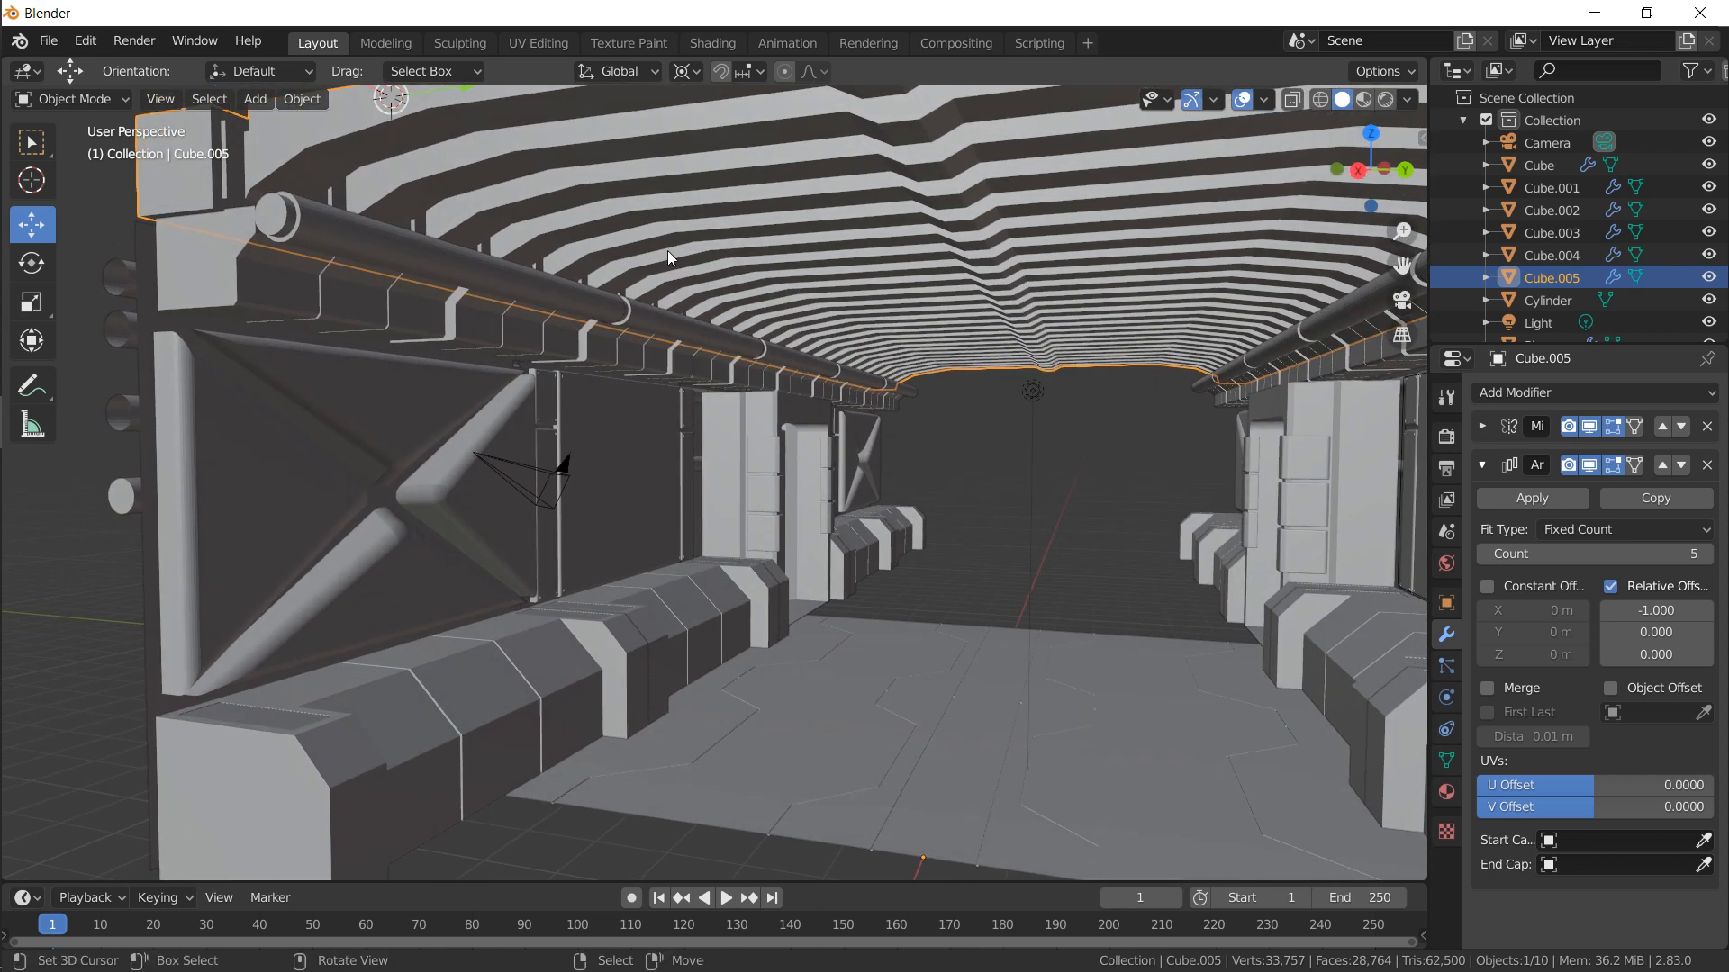
Duplicate the long top face of the upper wall block in Edit Mode and move the copy along Y into the ceiling span
{"action": "middle_click_drag", "start_coordinate": [678, 256], "coordinate": [630, 283]}
{"action": "key", "text": "Tab"}
{"action": "left_click", "coordinate": [487, 341]}
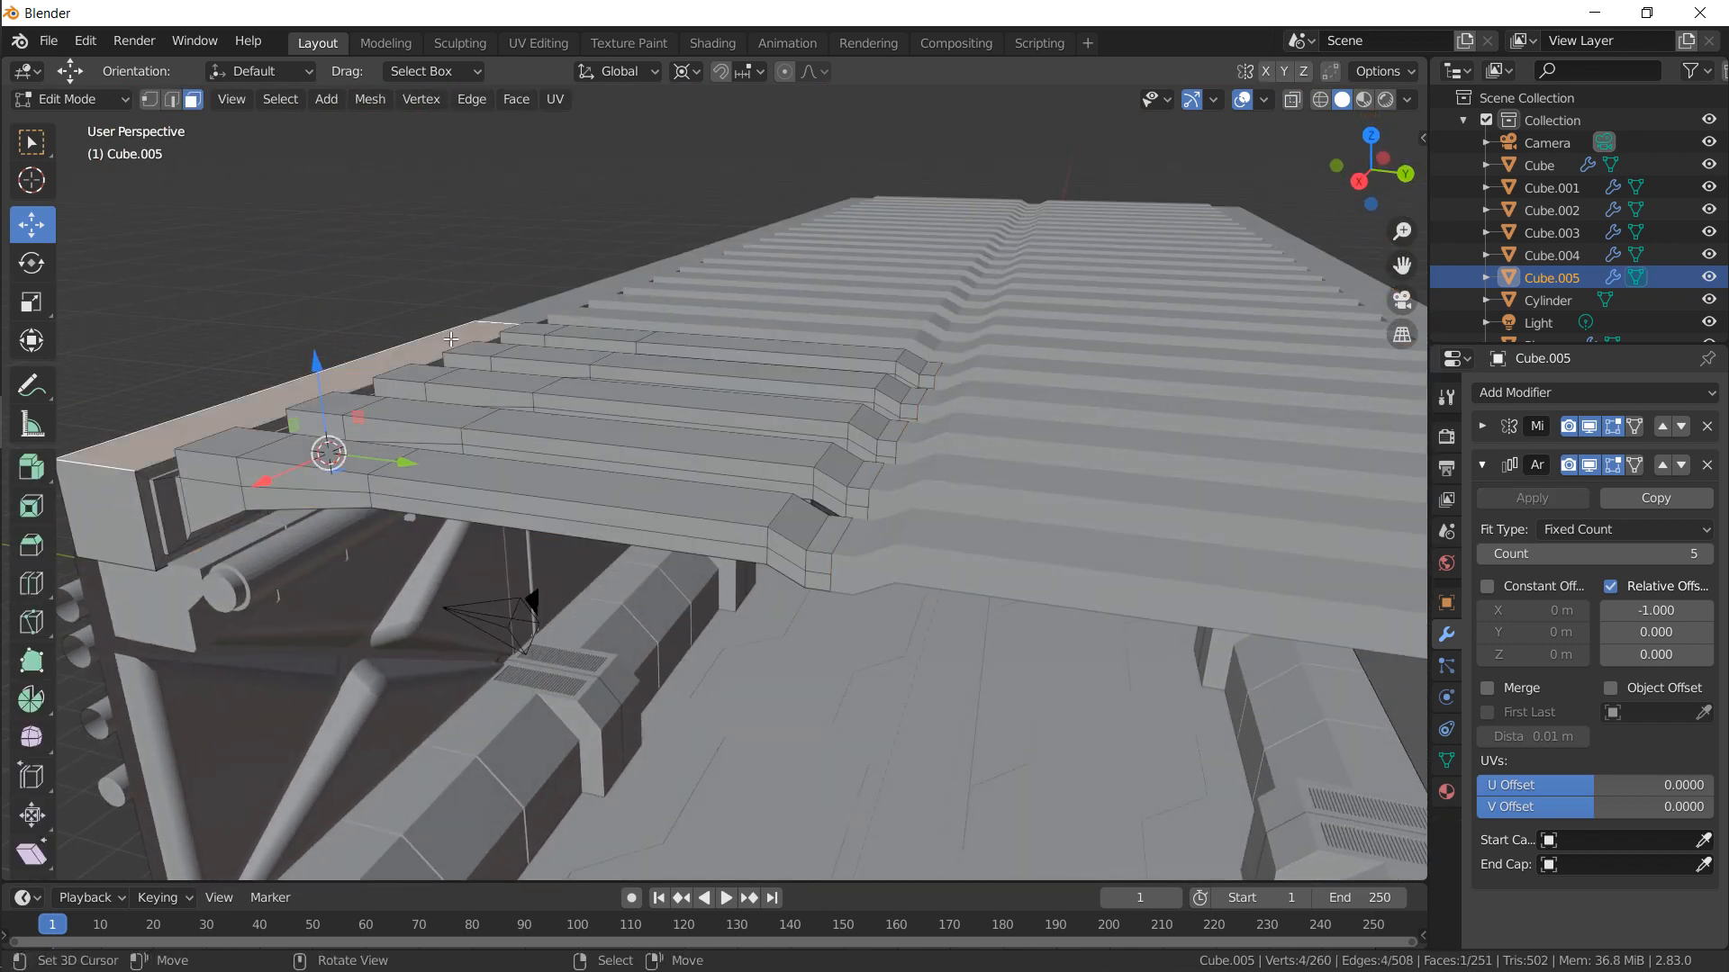
{"action": "key", "text": "g"}
{"action": "key", "text": "y"}
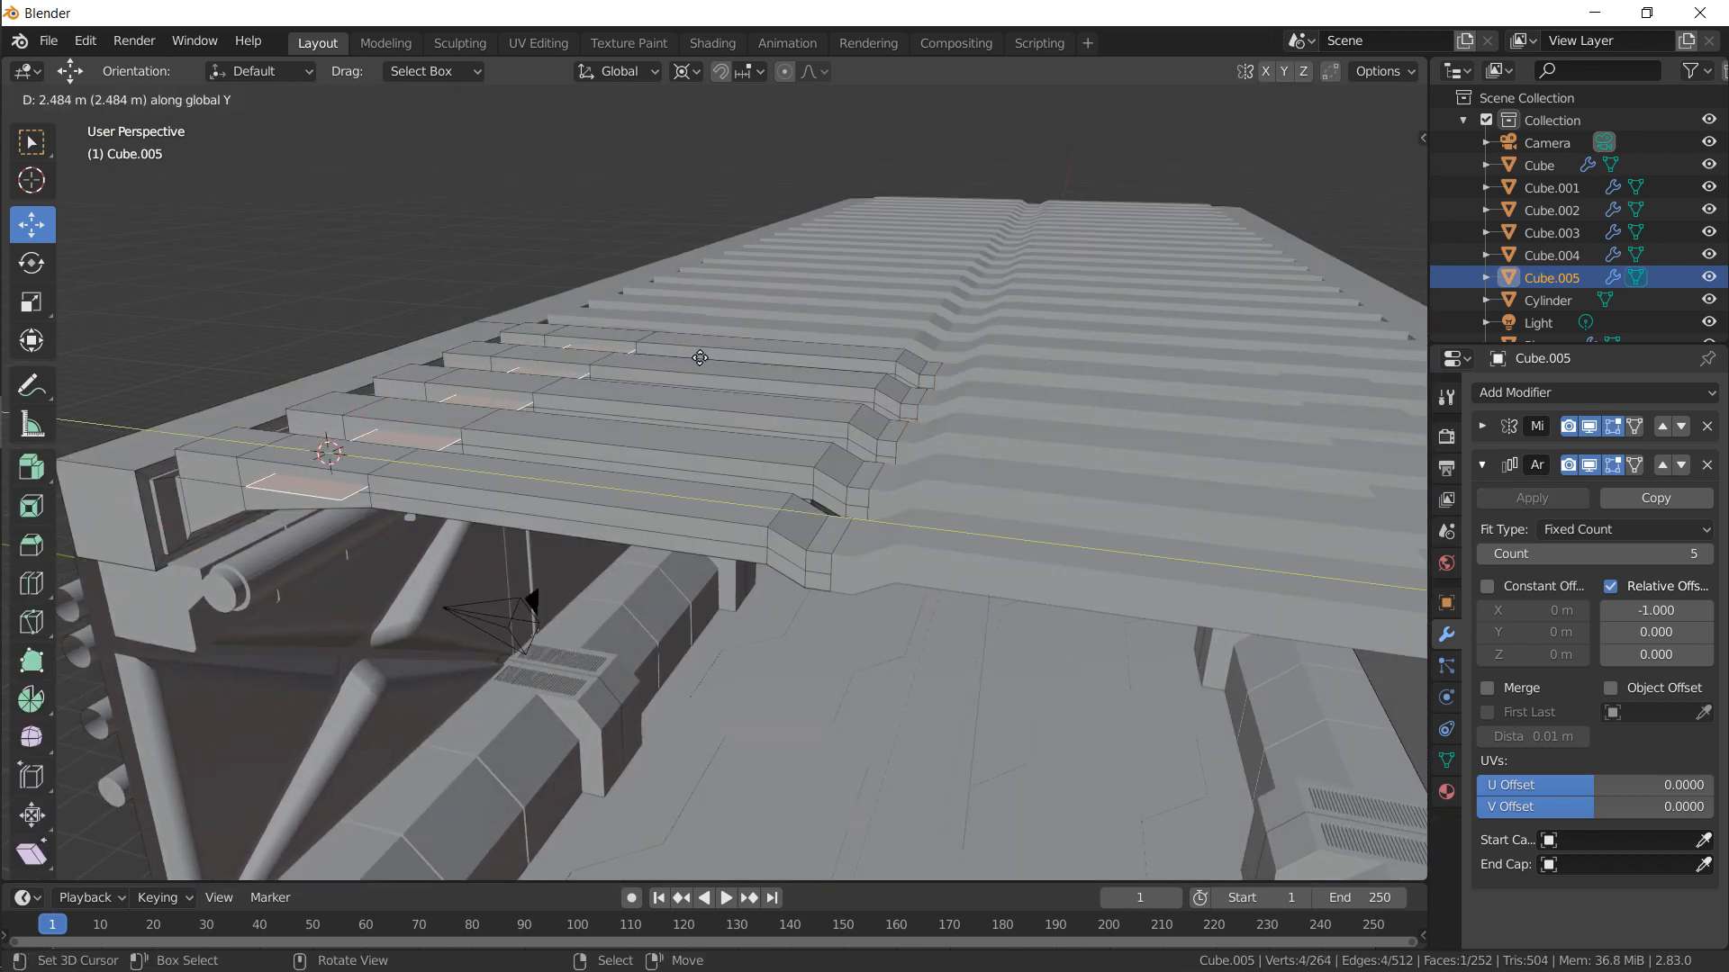
{"action": "left_click", "coordinate": [801, 356]}
Move the duplicated strip along Z to sit just beneath the ceiling beams
{"action": "middle_click_drag", "start_coordinate": [801, 357], "coordinate": [774, 401]}
{"action": "key", "text": "g"}
{"action": "key", "text": "z"}
{"action": "left_click", "coordinate": [790, 347]}
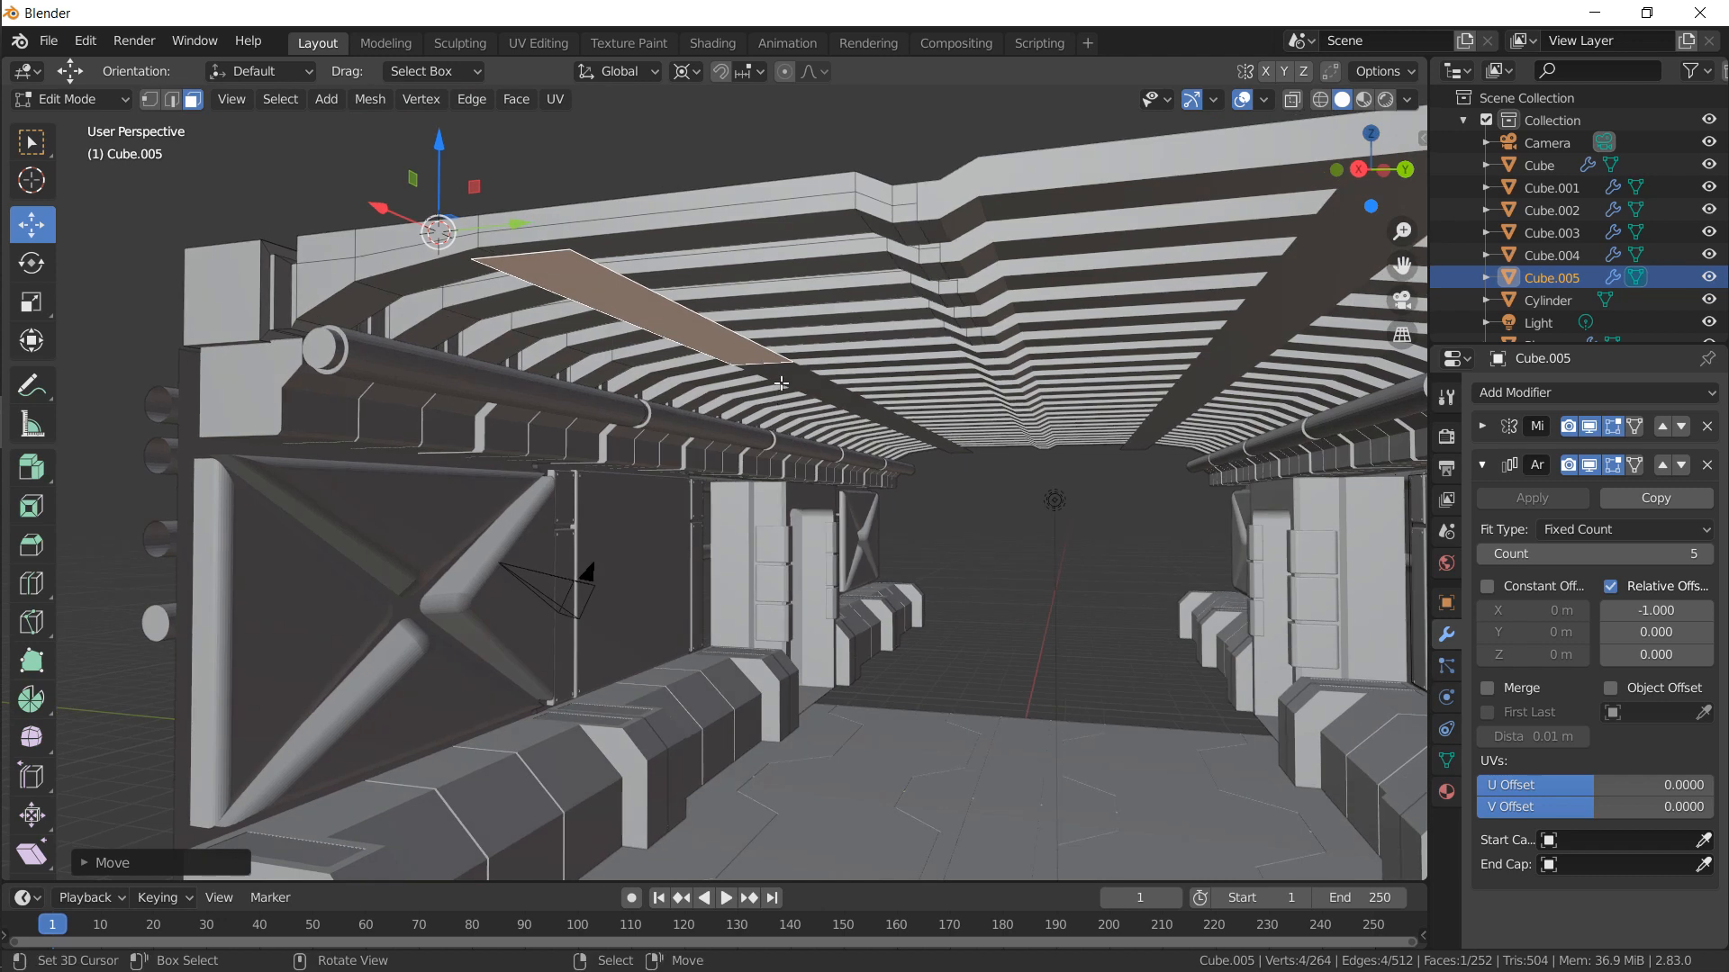
{"action": "key", "text": "g"}
{"action": "key", "text": "z"}
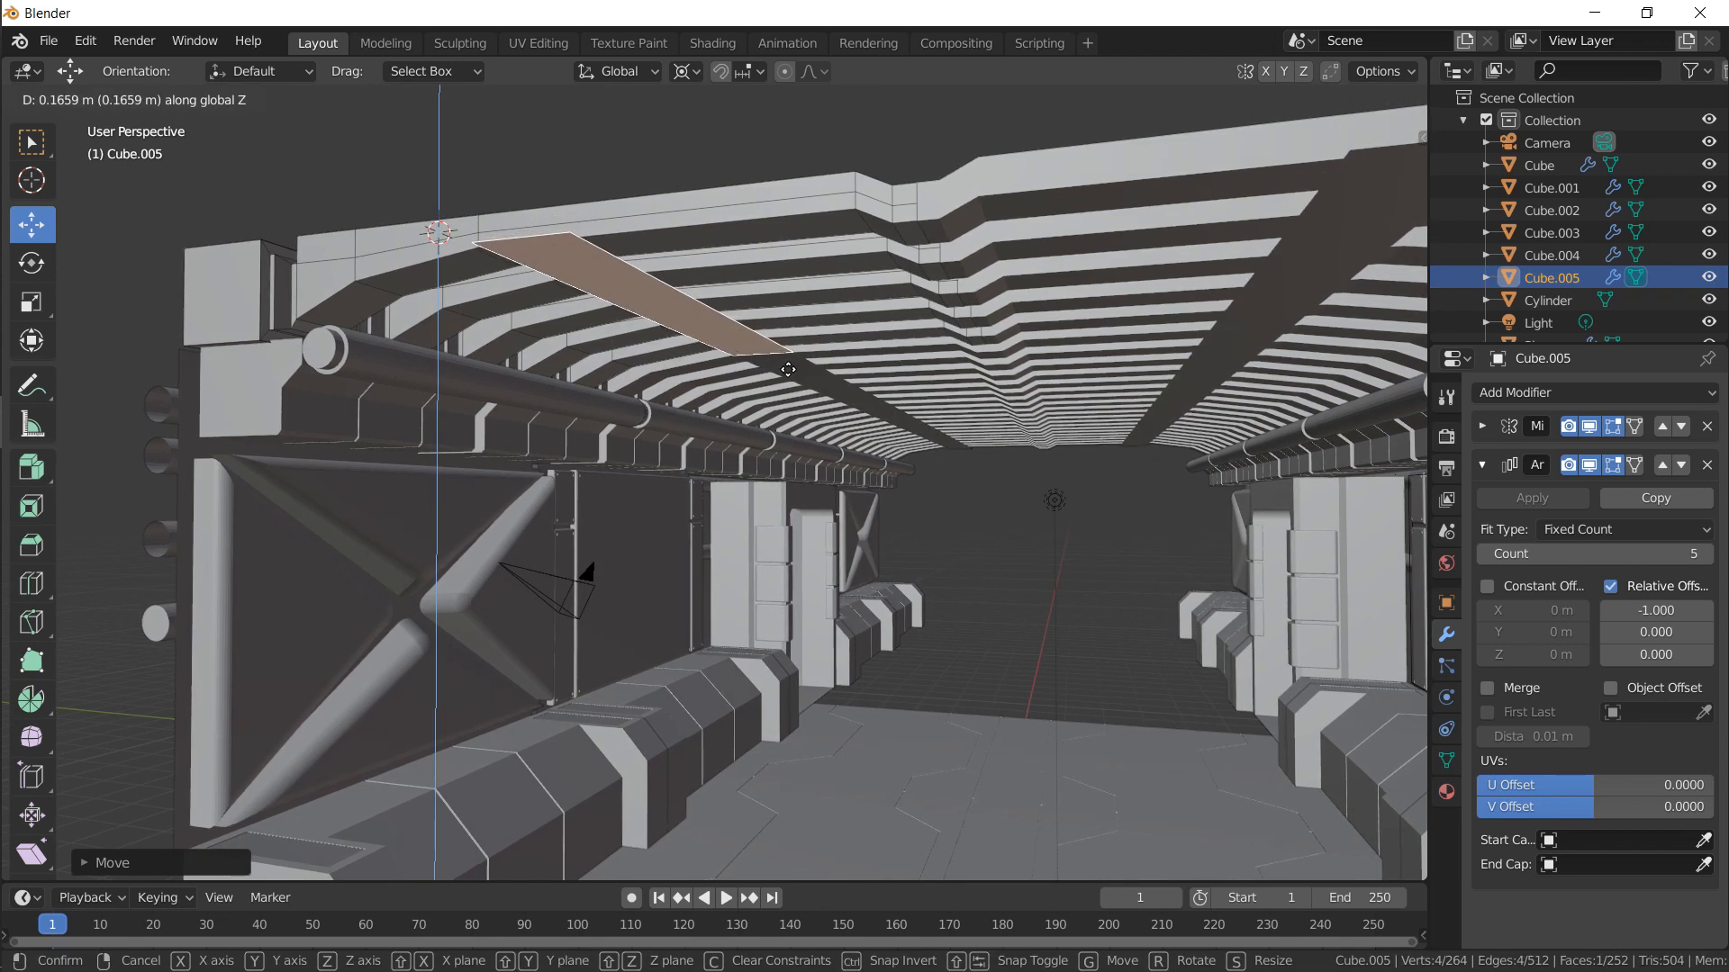
Extrude the ceiling strip twice by short distances to give it thin layers
{"action": "key", "text": "z"}
{"action": "left_click", "coordinate": [789, 373]}
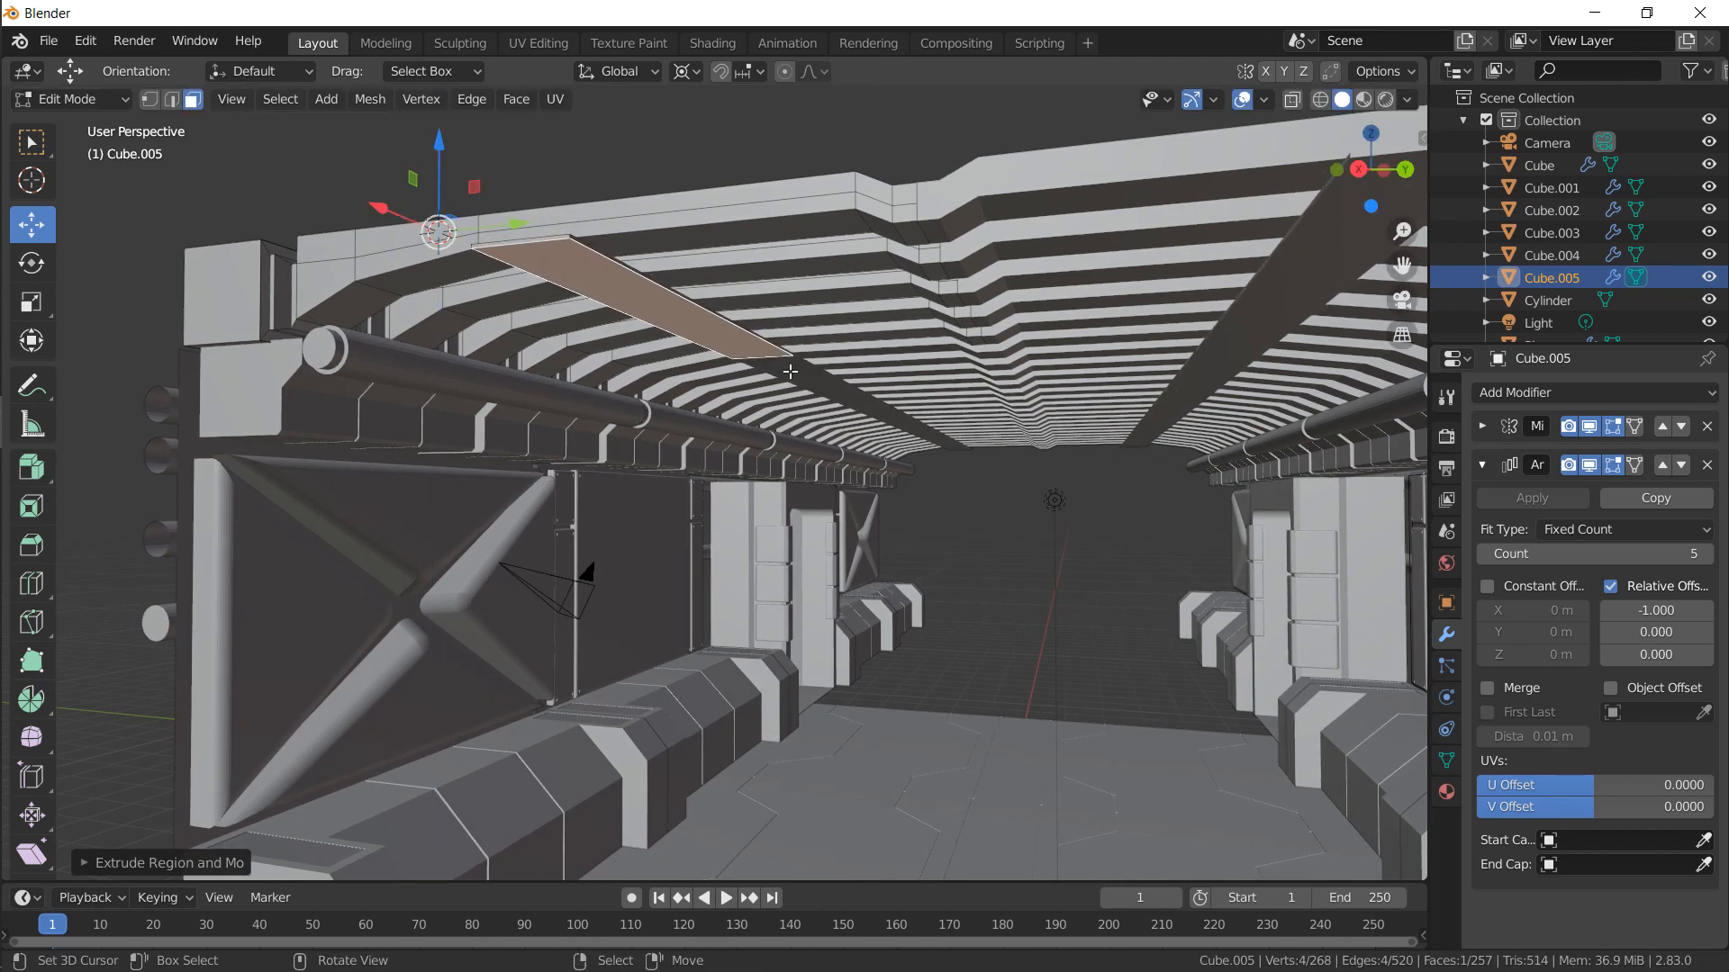
{"action": "key", "text": "e"}
{"action": "left_click", "coordinate": [793, 375]}
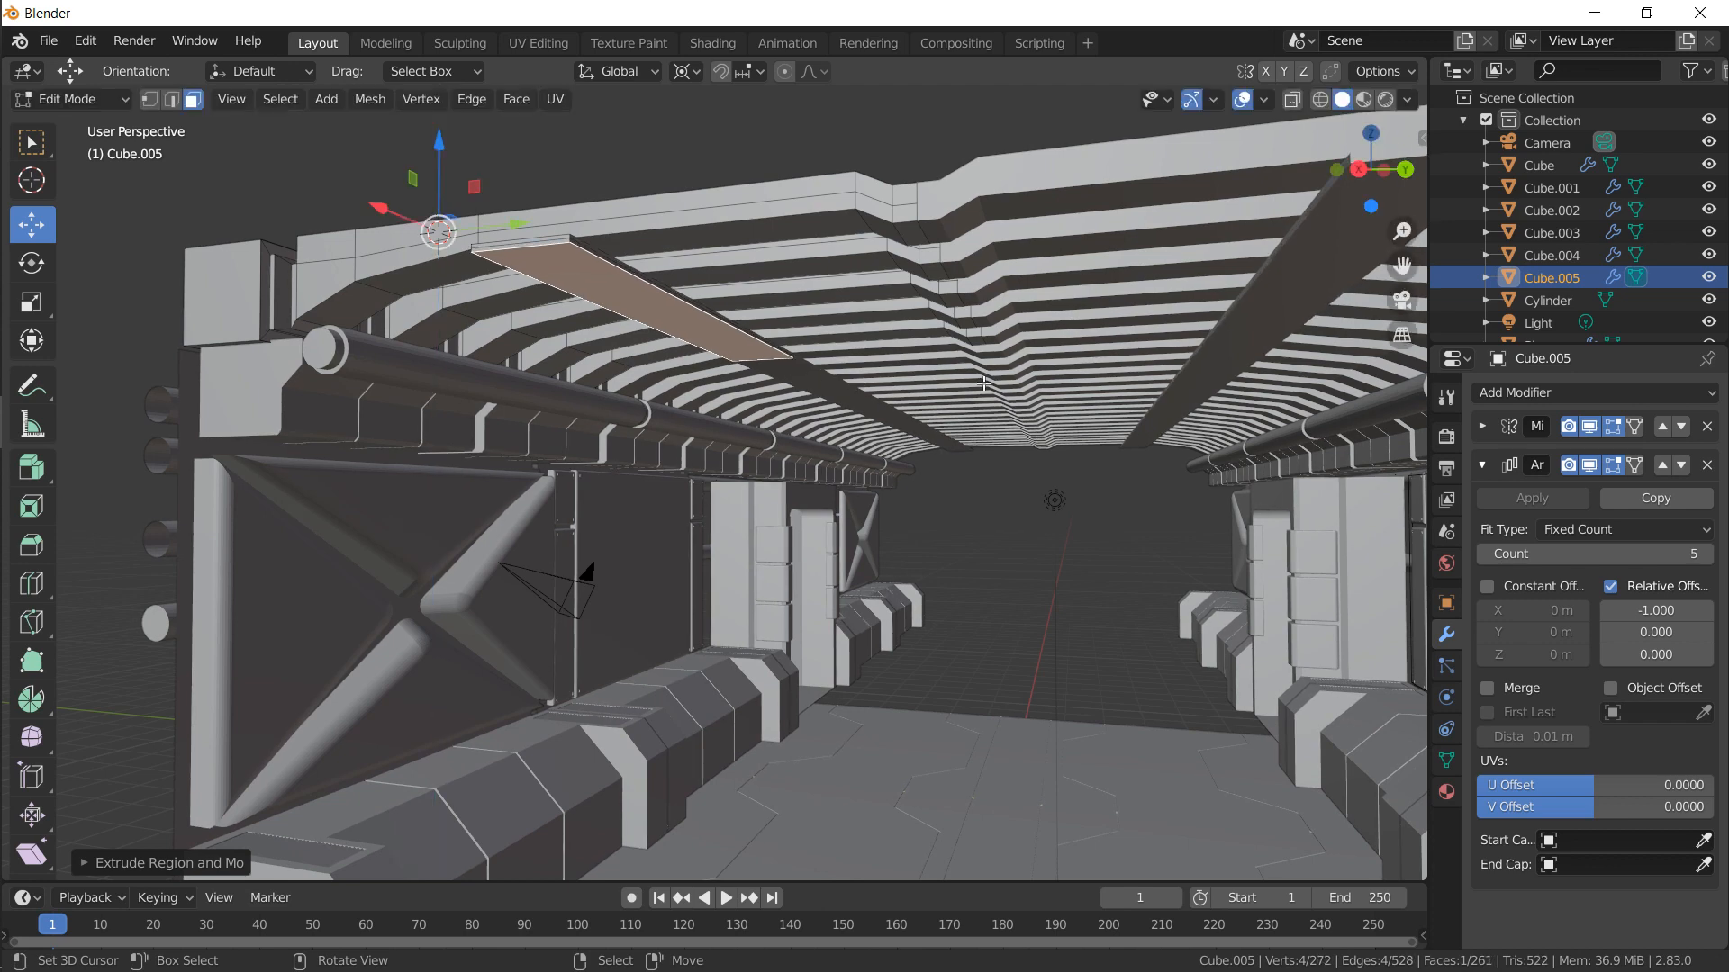
{"action": "key", "text": "s"}
{"action": "key", "text": "y"}
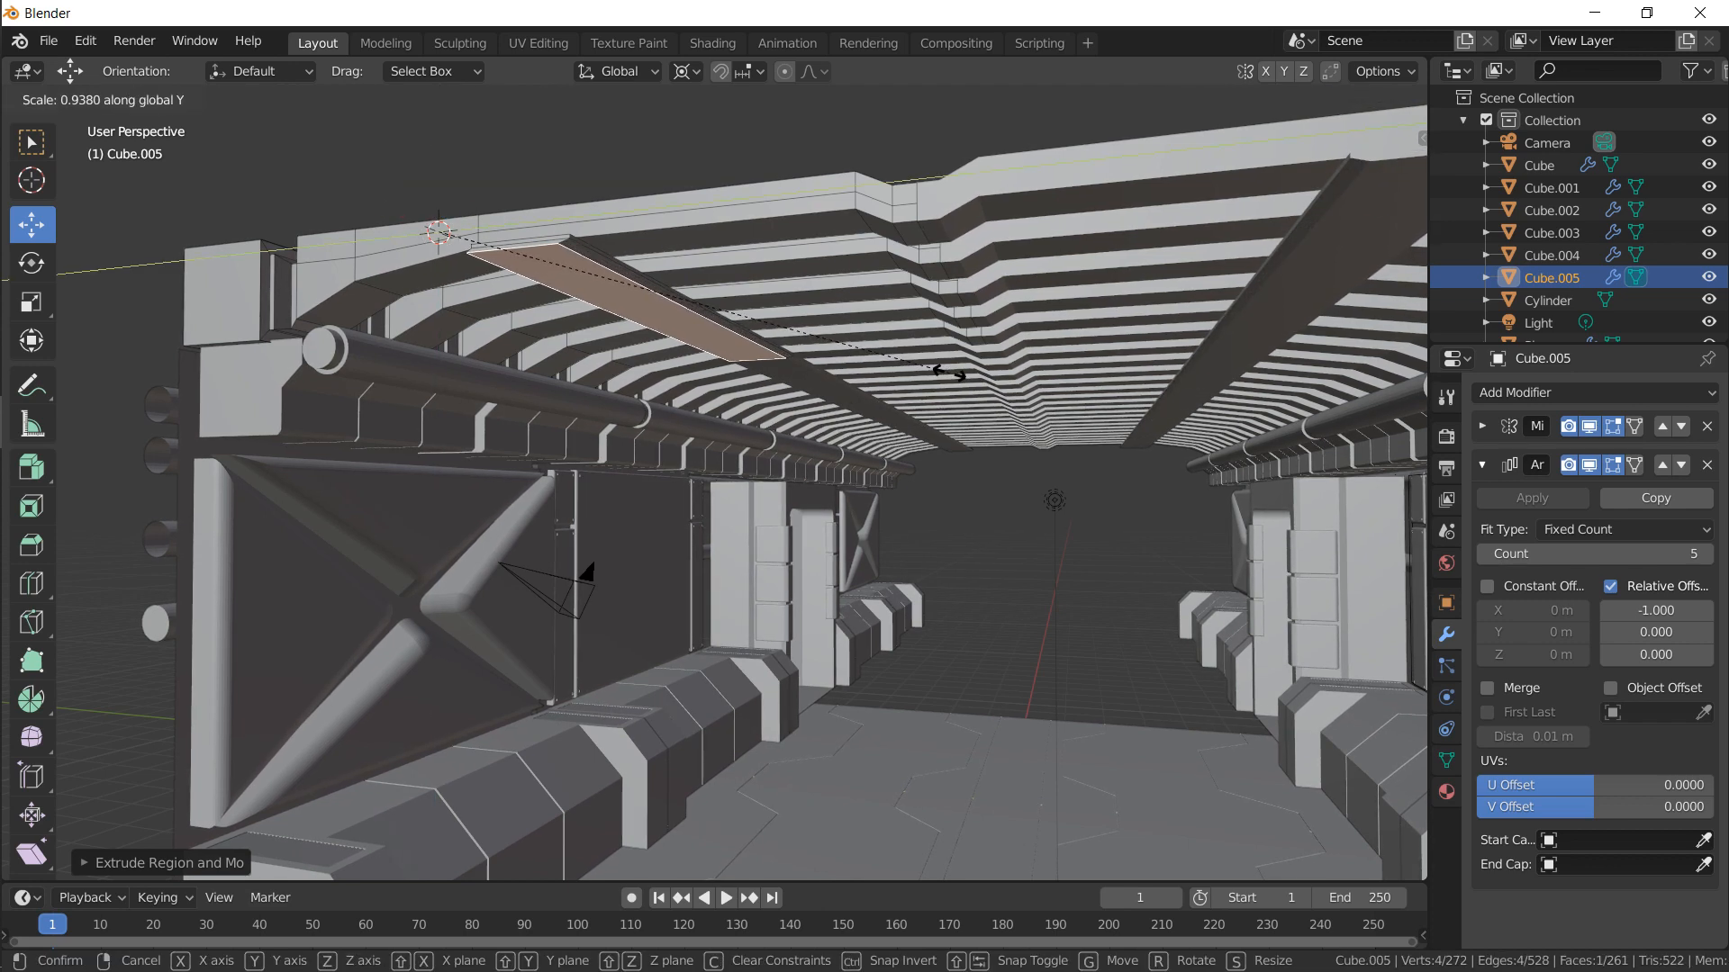
{"action": "right_click", "coordinate": [855, 336]}
Set the transform pivot to Individual Origins and scale the strip's lower face slightly narrower along Y
{"action": "left_click", "coordinate": [695, 72]}
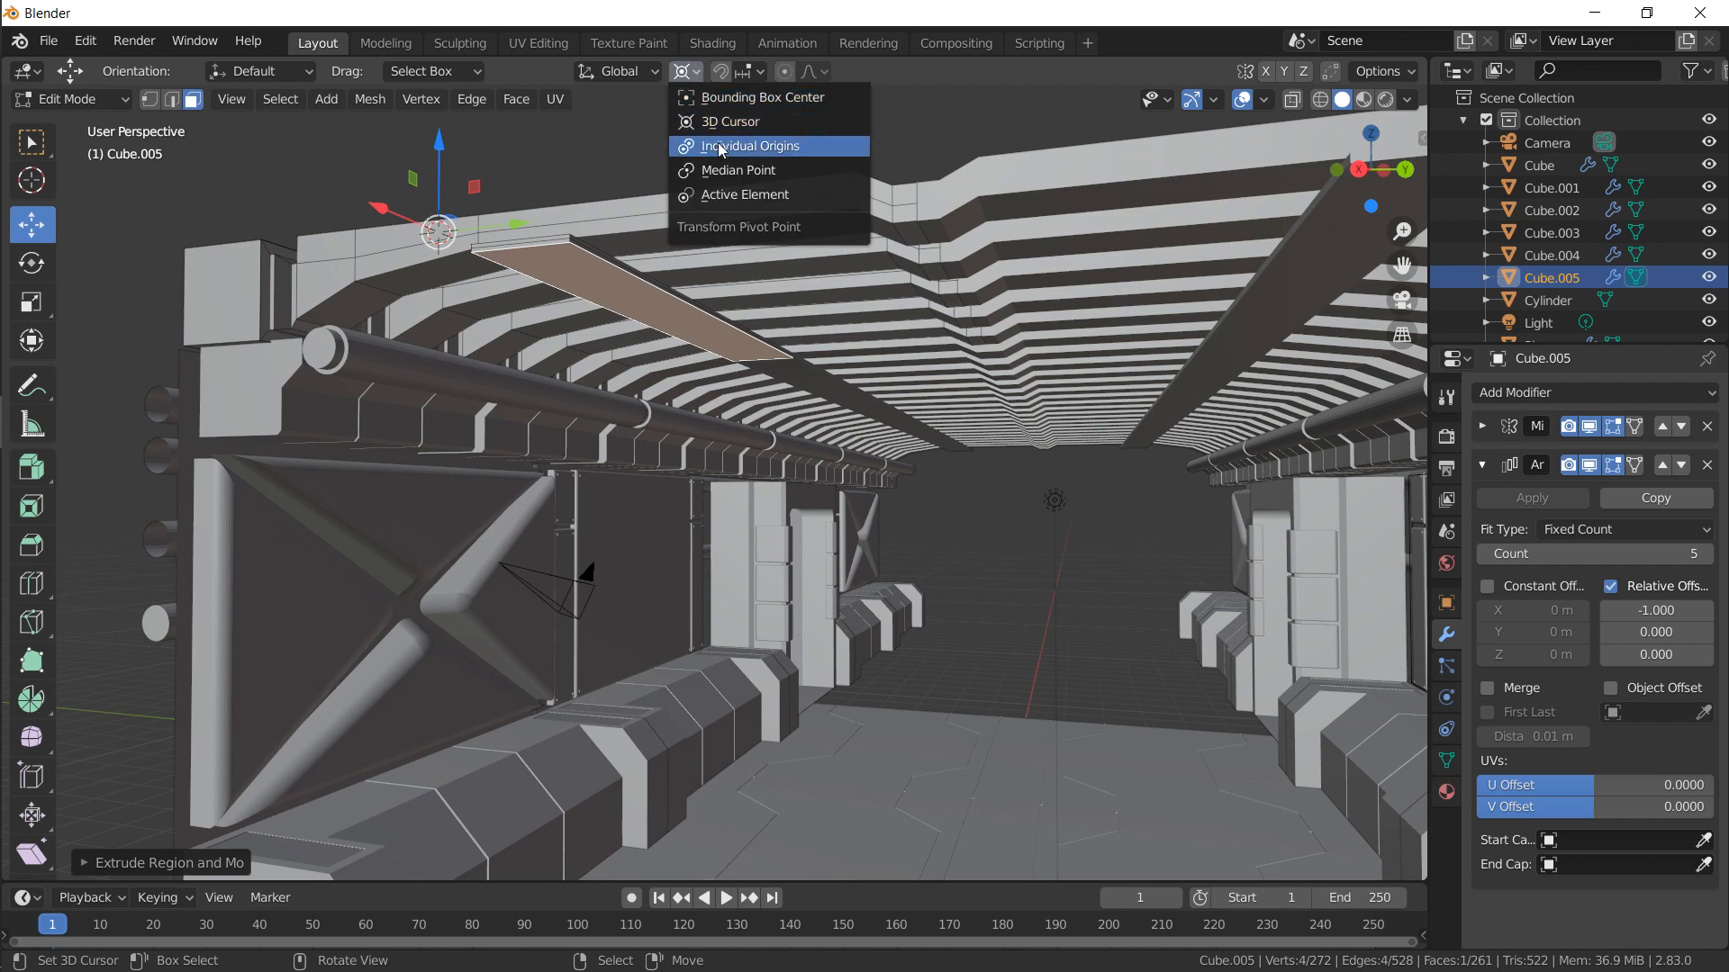
{"action": "left_click", "coordinate": [765, 142]}
{"action": "key", "text": "s"}
{"action": "key", "text": "y"}
{"action": "left_click", "coordinate": [910, 260]}
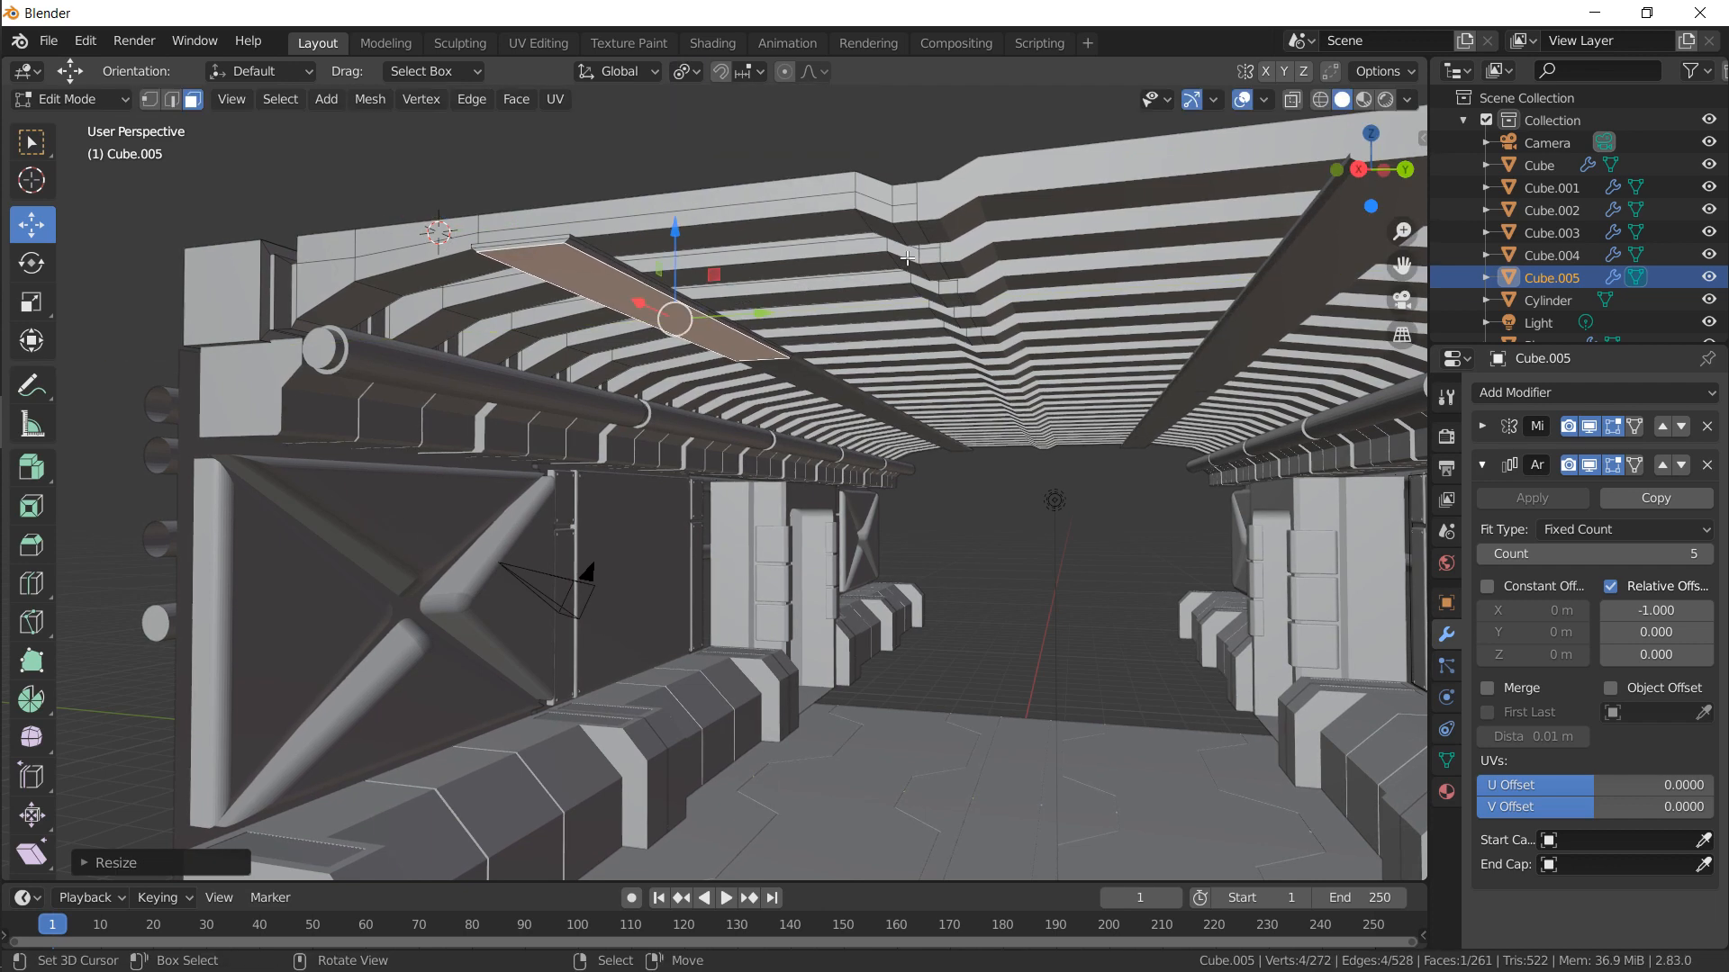
{"action": "key", "text": "KP_3"}
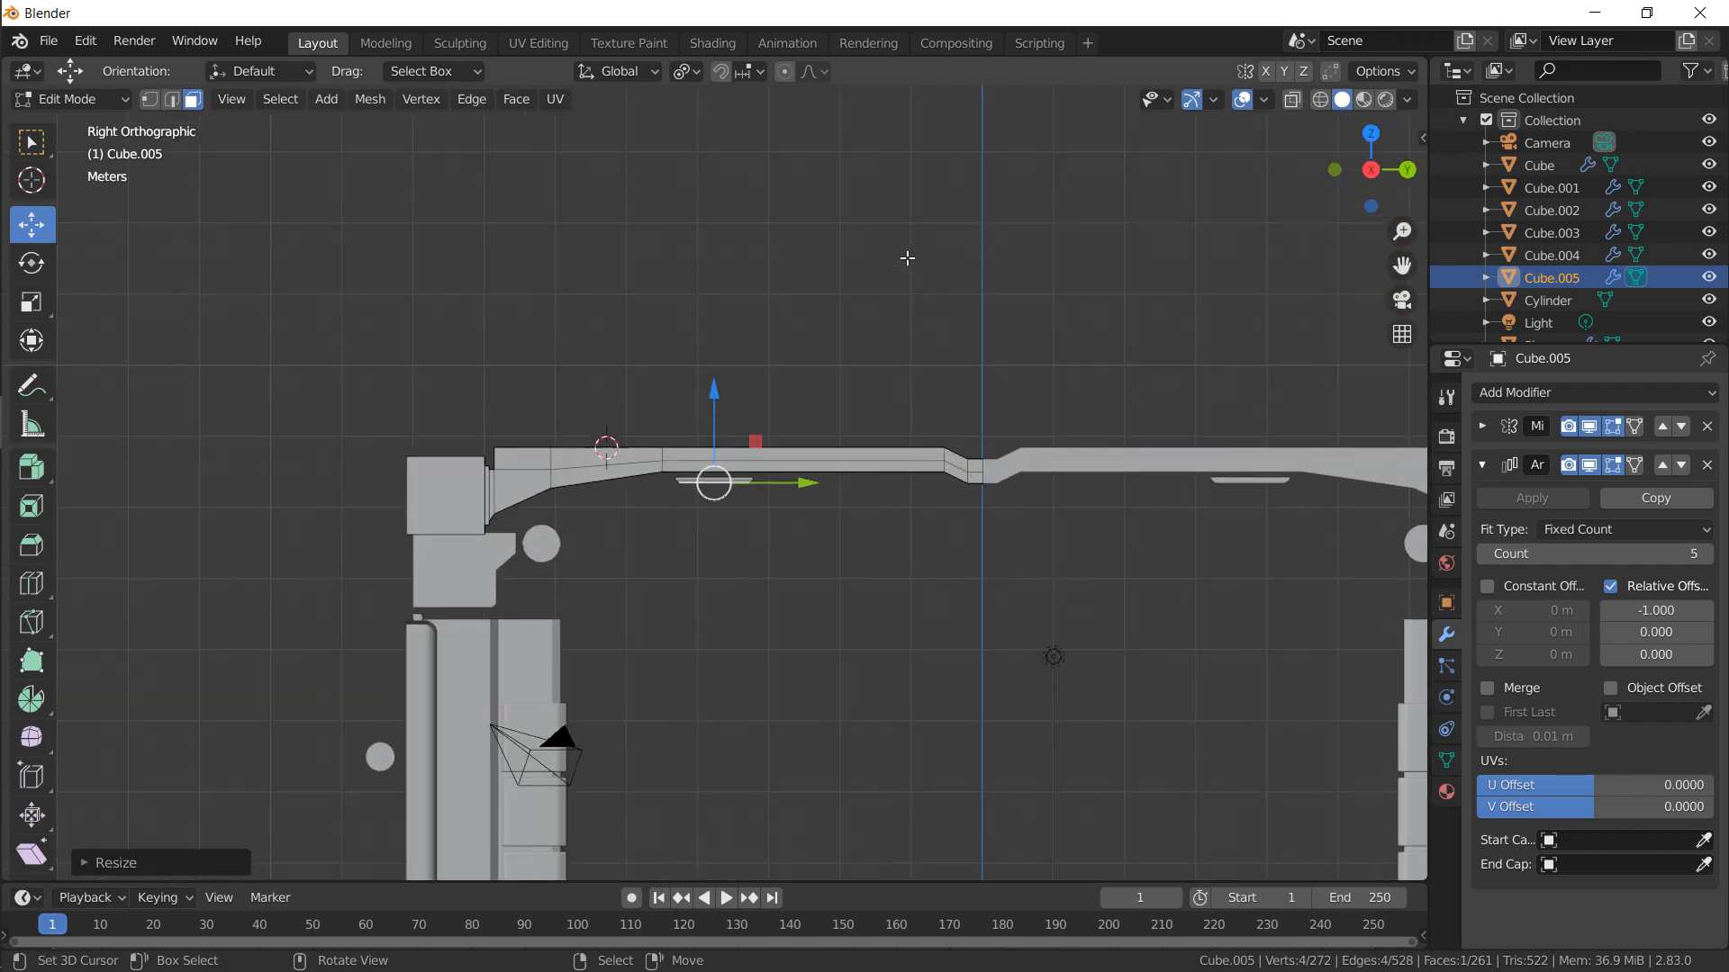
{"action": "scroll", "coordinate": [906, 259], "scroll_direction": "up", "scroll_amount": 10}
{"action": "middle_click_drag", "start_coordinate": [740, 440], "coordinate": [687, 421]}
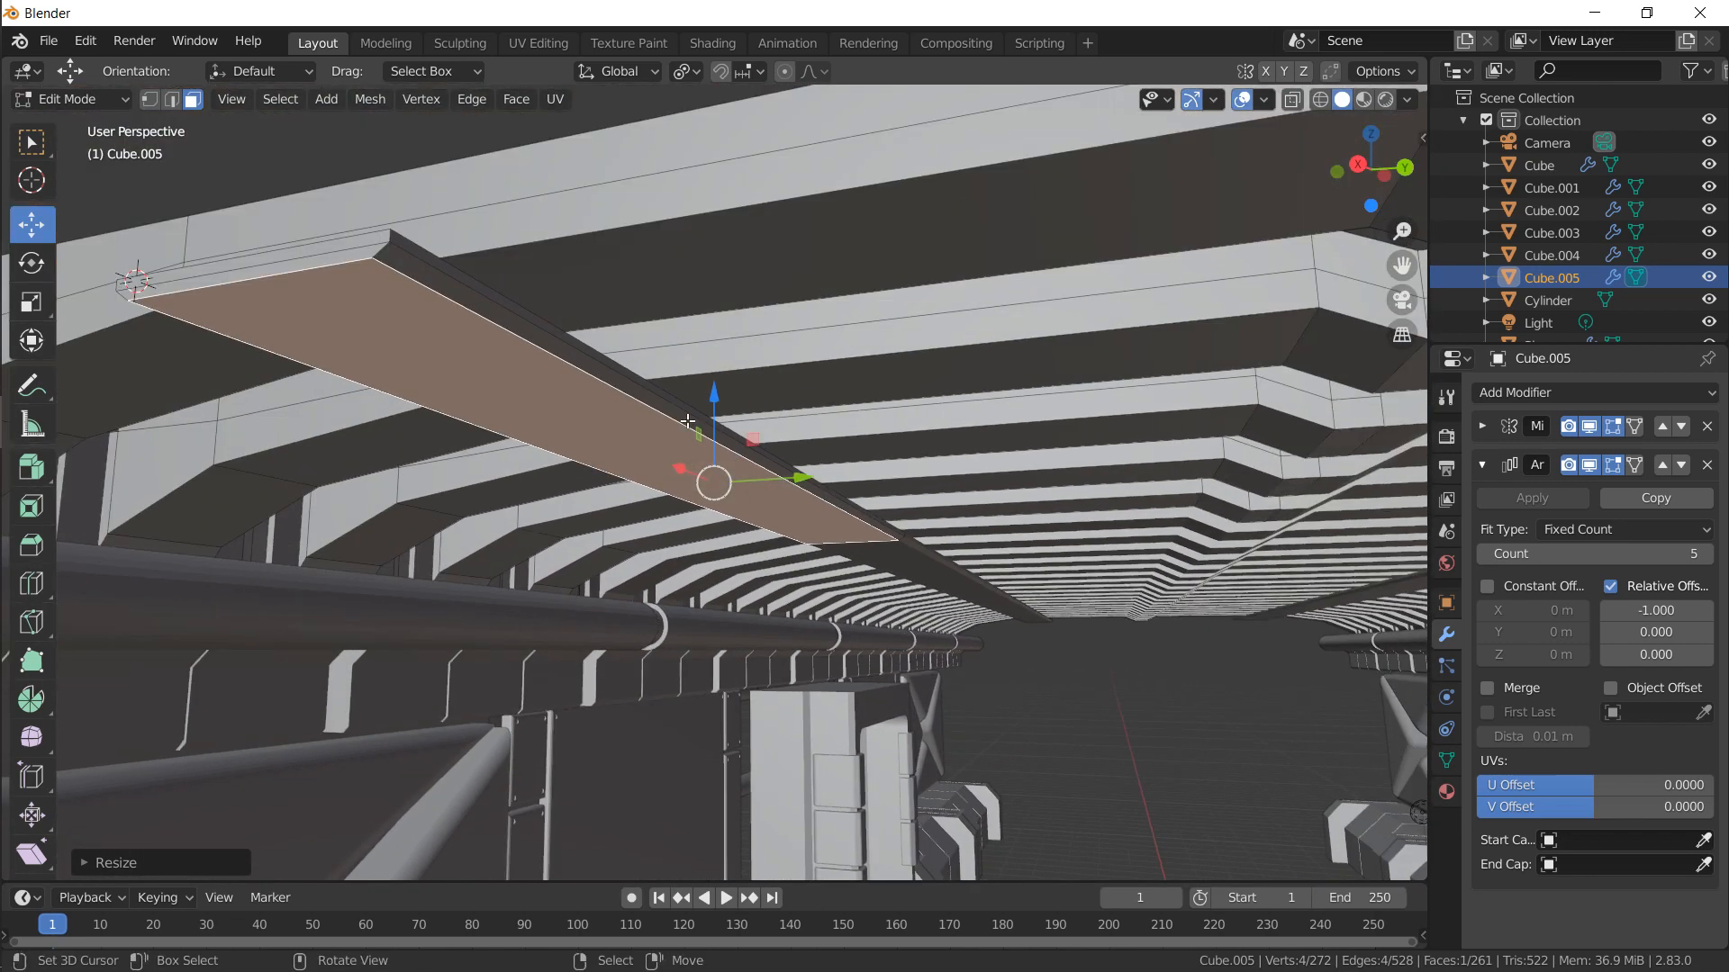
{"action": "scroll", "coordinate": [687, 422], "scroll_direction": "down", "scroll_amount": 2}
{"action": "key", "text": "i"}
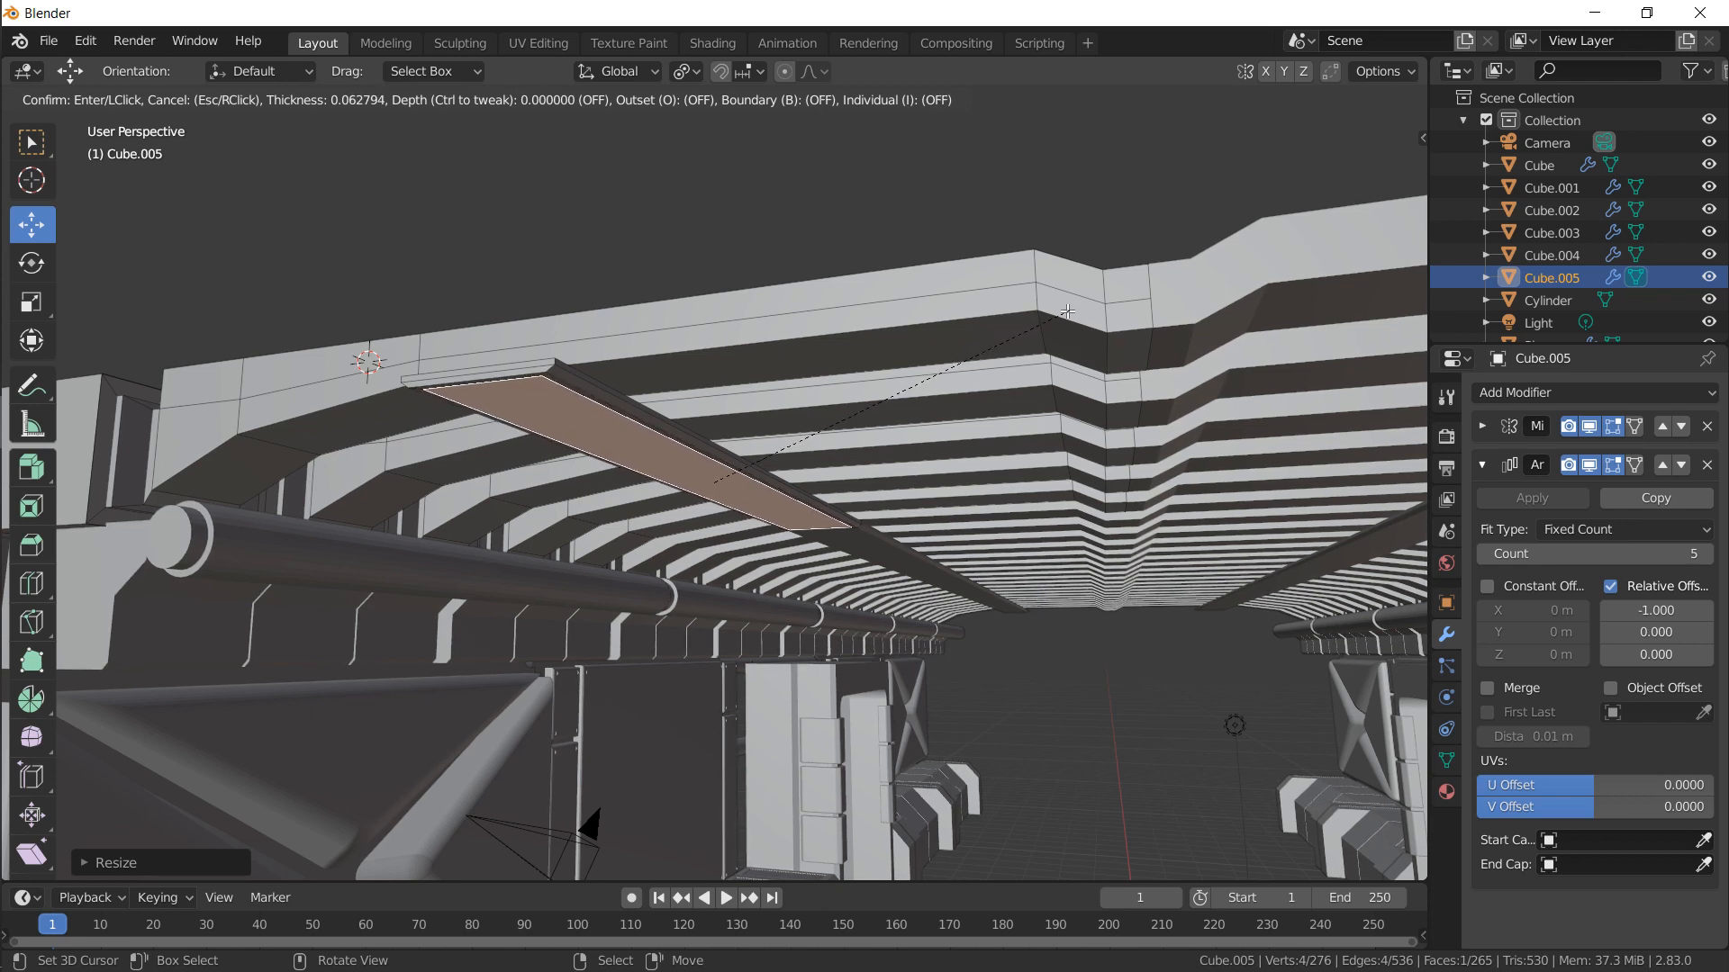
{"action": "key", "text": "Escape"}
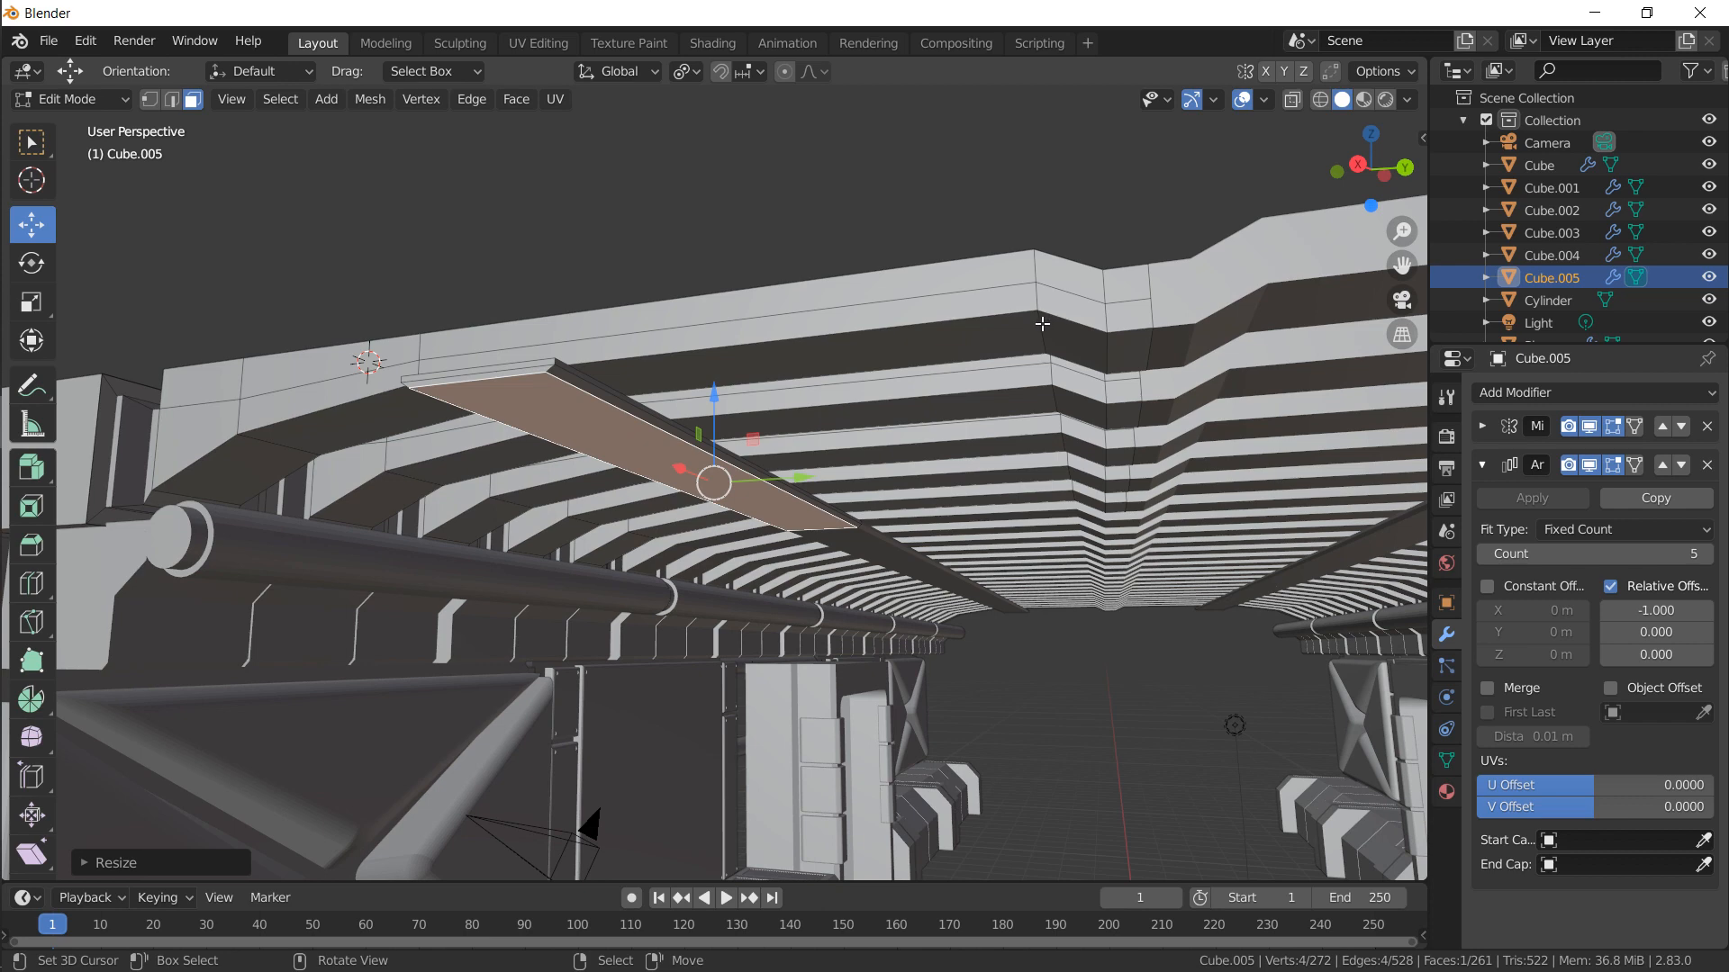
Extrude the ceiling panel's underside a short distance and inset it by about 0.06 m
{"action": "key", "text": "e"}
{"action": "left_click", "coordinate": [1042, 326]}
{"action": "middle_click_drag", "start_coordinate": [1041, 326], "coordinate": [1035, 328]}
{"action": "key", "text": "i"}
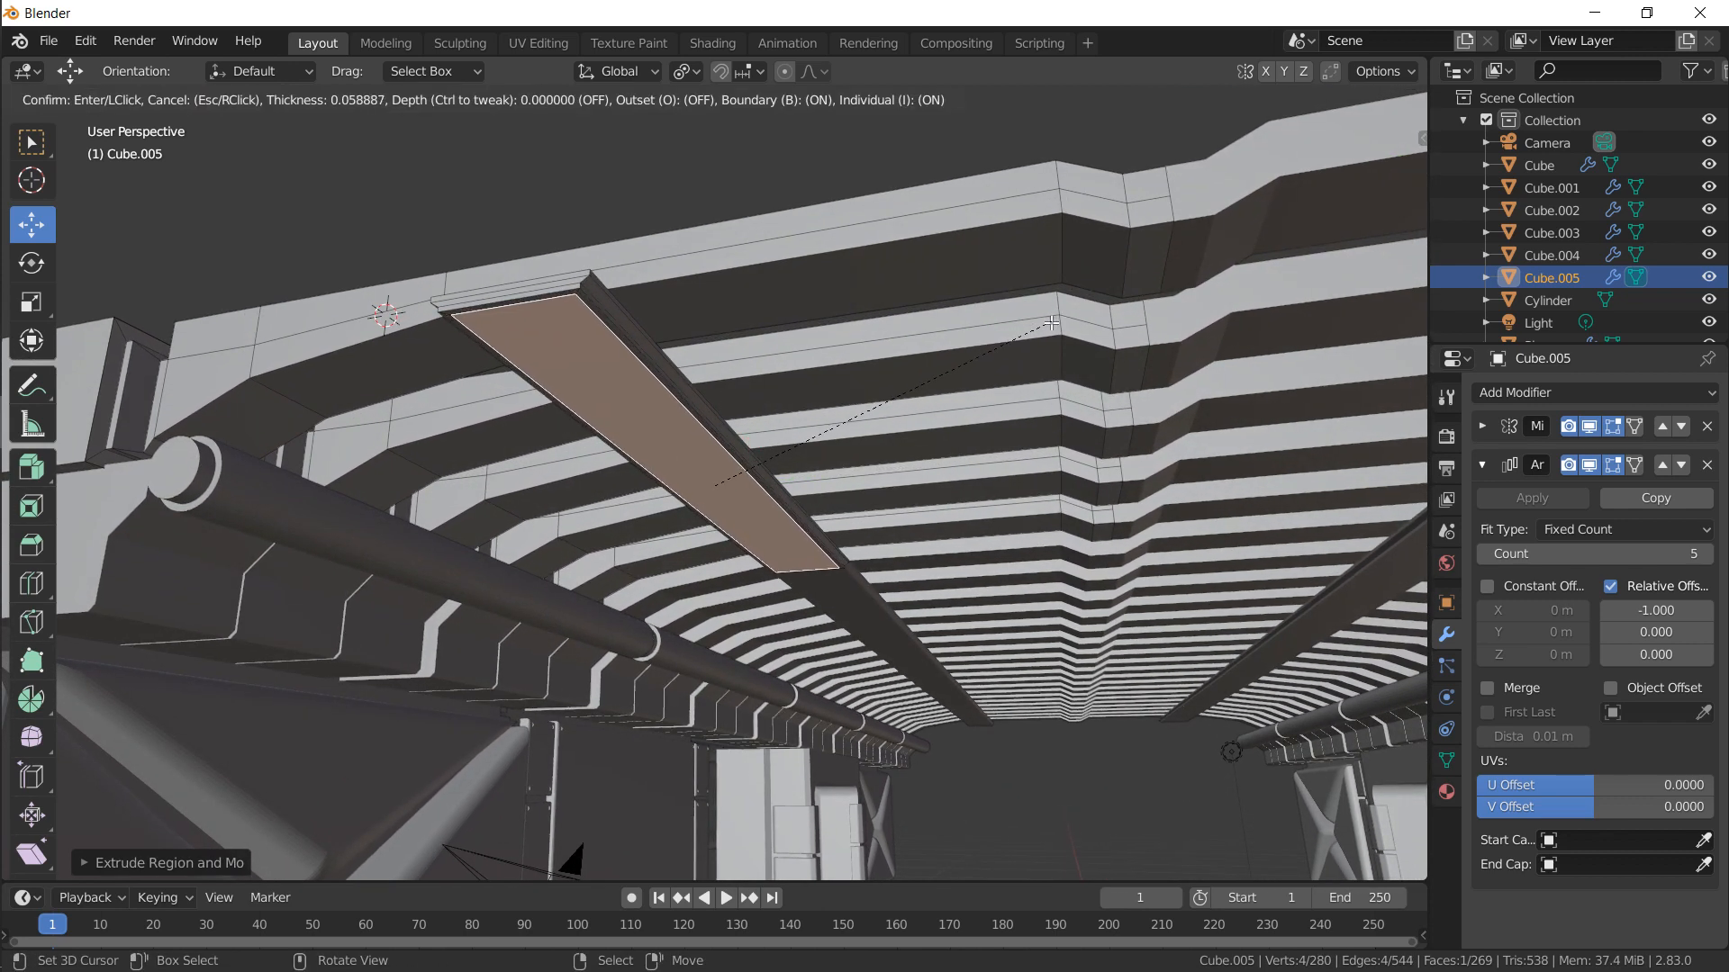
{"action": "left_click", "coordinate": [1053, 317]}
Extrude the inset underside twice slightly and scale the last face to about 0.96
{"action": "key", "text": "e"}
{"action": "left_click", "coordinate": [1050, 320]}
{"action": "key", "text": "e"}
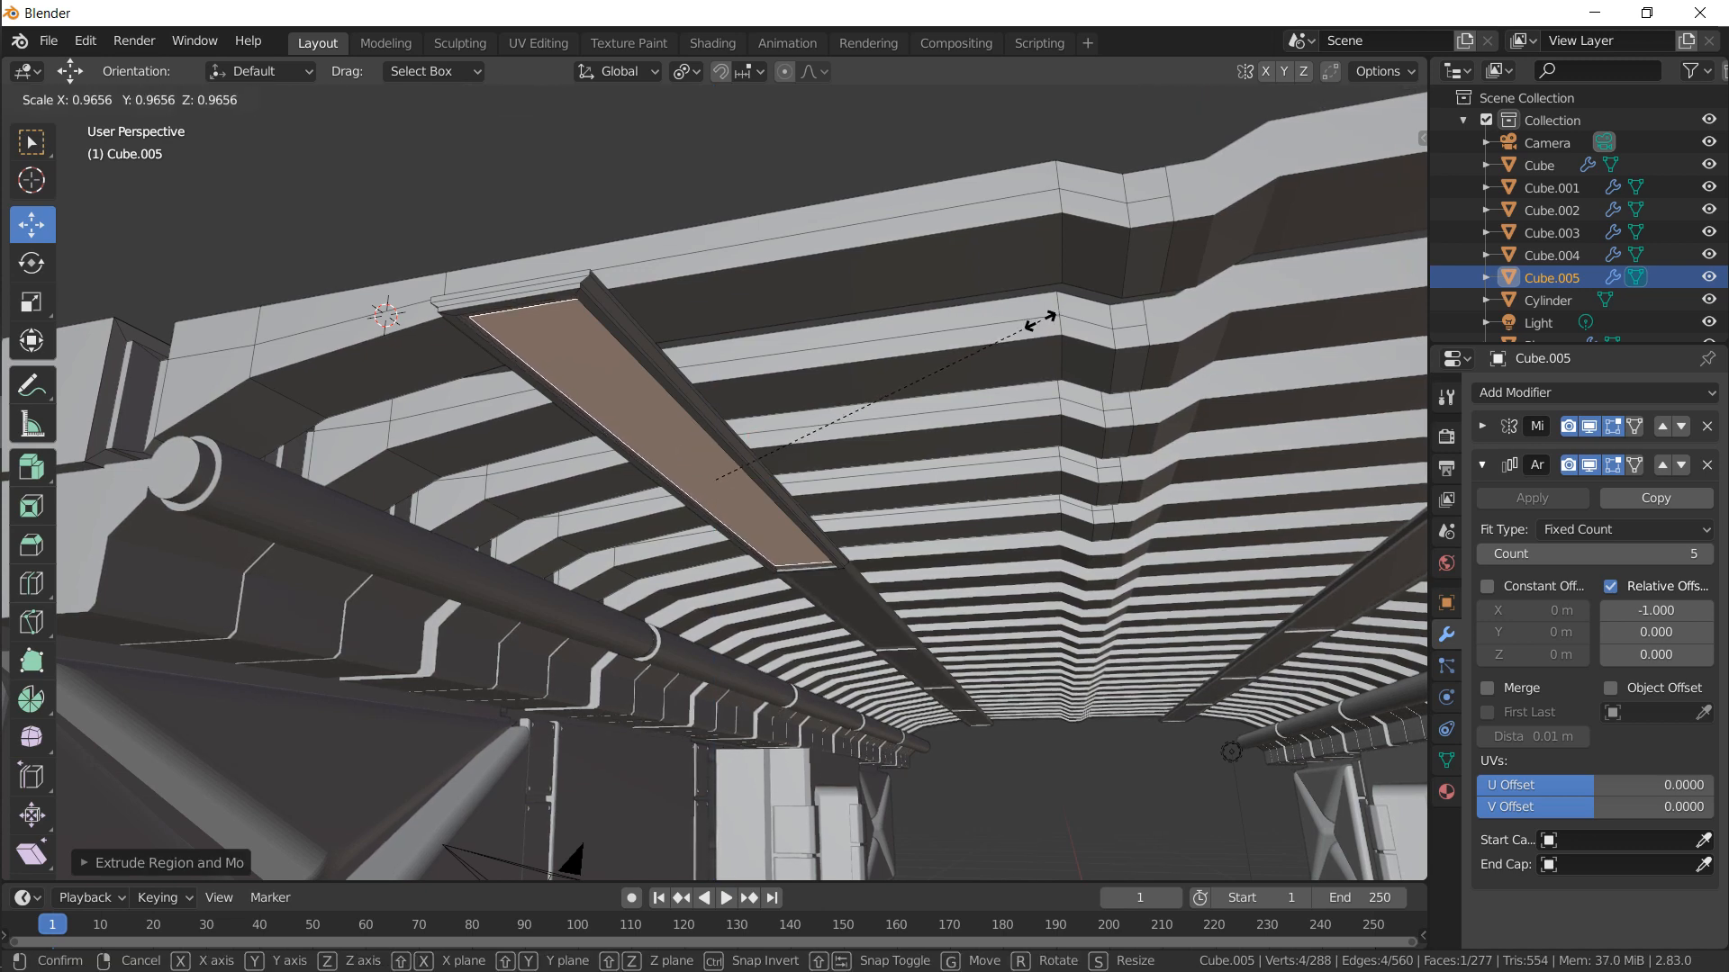
{"action": "left_click", "coordinate": [1035, 324]}
{"action": "key", "text": "Tab"}
{"action": "middle_click_drag", "start_coordinate": [1034, 322], "coordinate": [842, 386]}
{"action": "key", "text": "Tab"}
Duplicate the hanging panel's top face and scale the copy along X to about 0.18
{"action": "middle_click_drag", "start_coordinate": [671, 388], "coordinate": [634, 436]}
{"action": "right_click", "coordinate": [484, 537]}
{"action": "right_click", "coordinate": [503, 520]}
{"action": "key", "text": "ctrl+z"}
{"action": "key", "text": "ctrl+shift+z"}
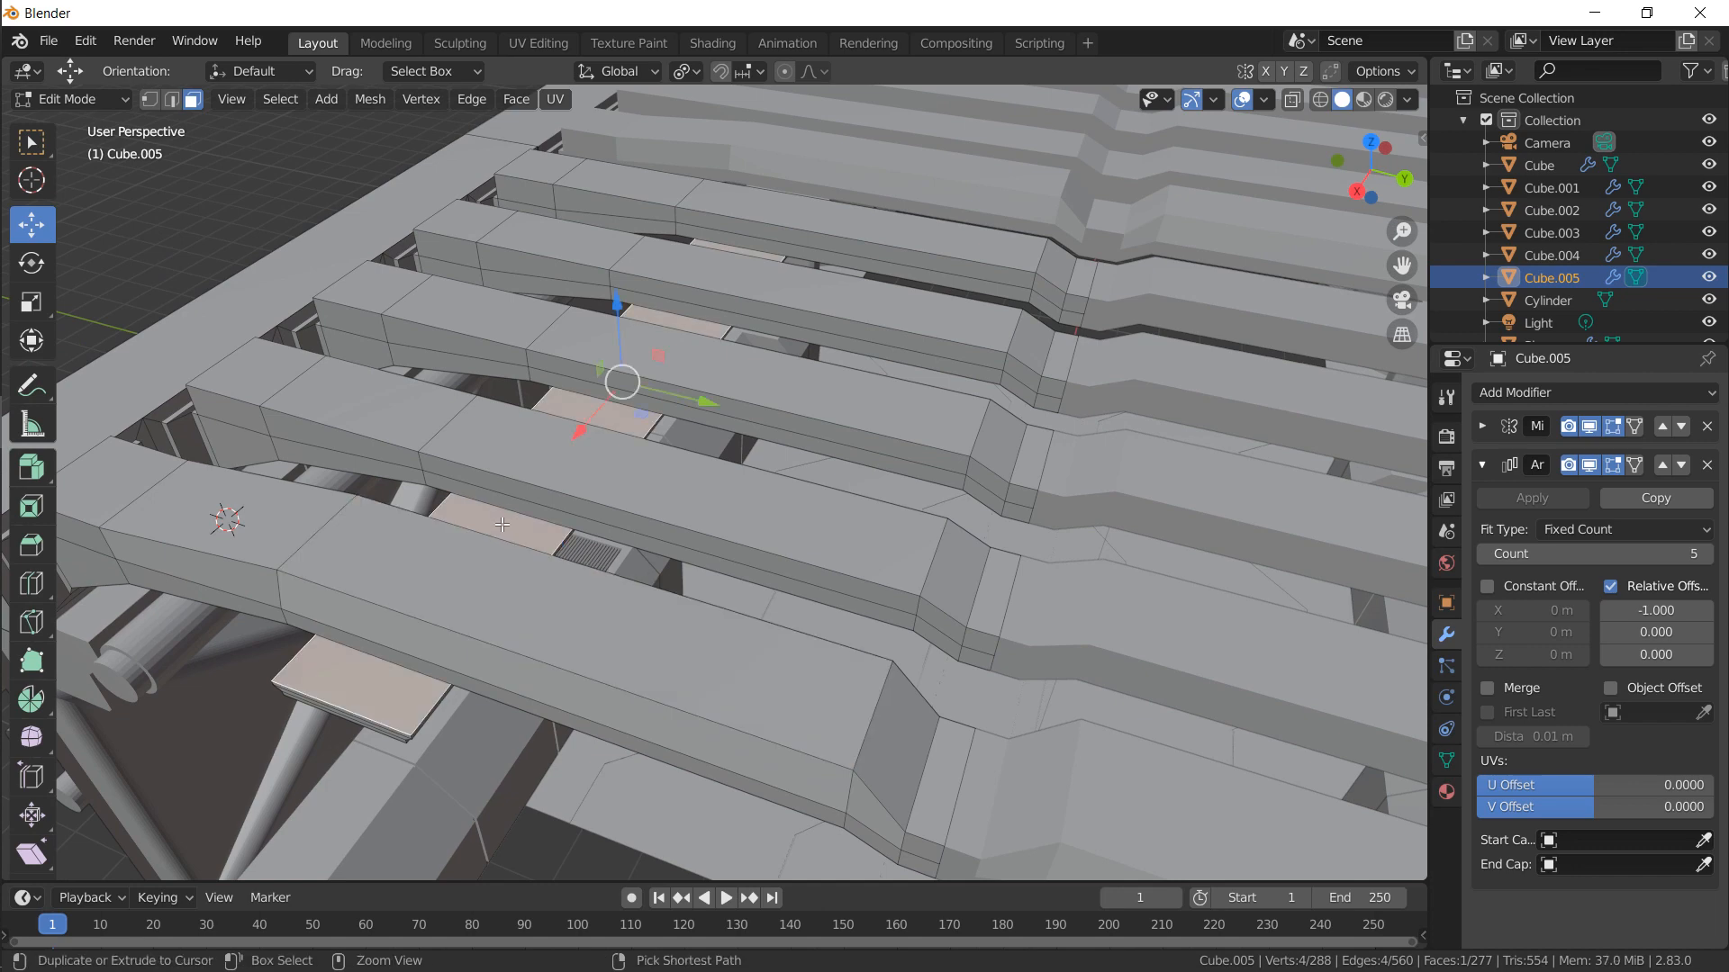
{"action": "key", "text": "ctrl+z"}
{"action": "key", "text": "ctrl+shift+z"}
{"action": "middle_click_drag", "start_coordinate": [505, 520], "coordinate": [498, 532]}
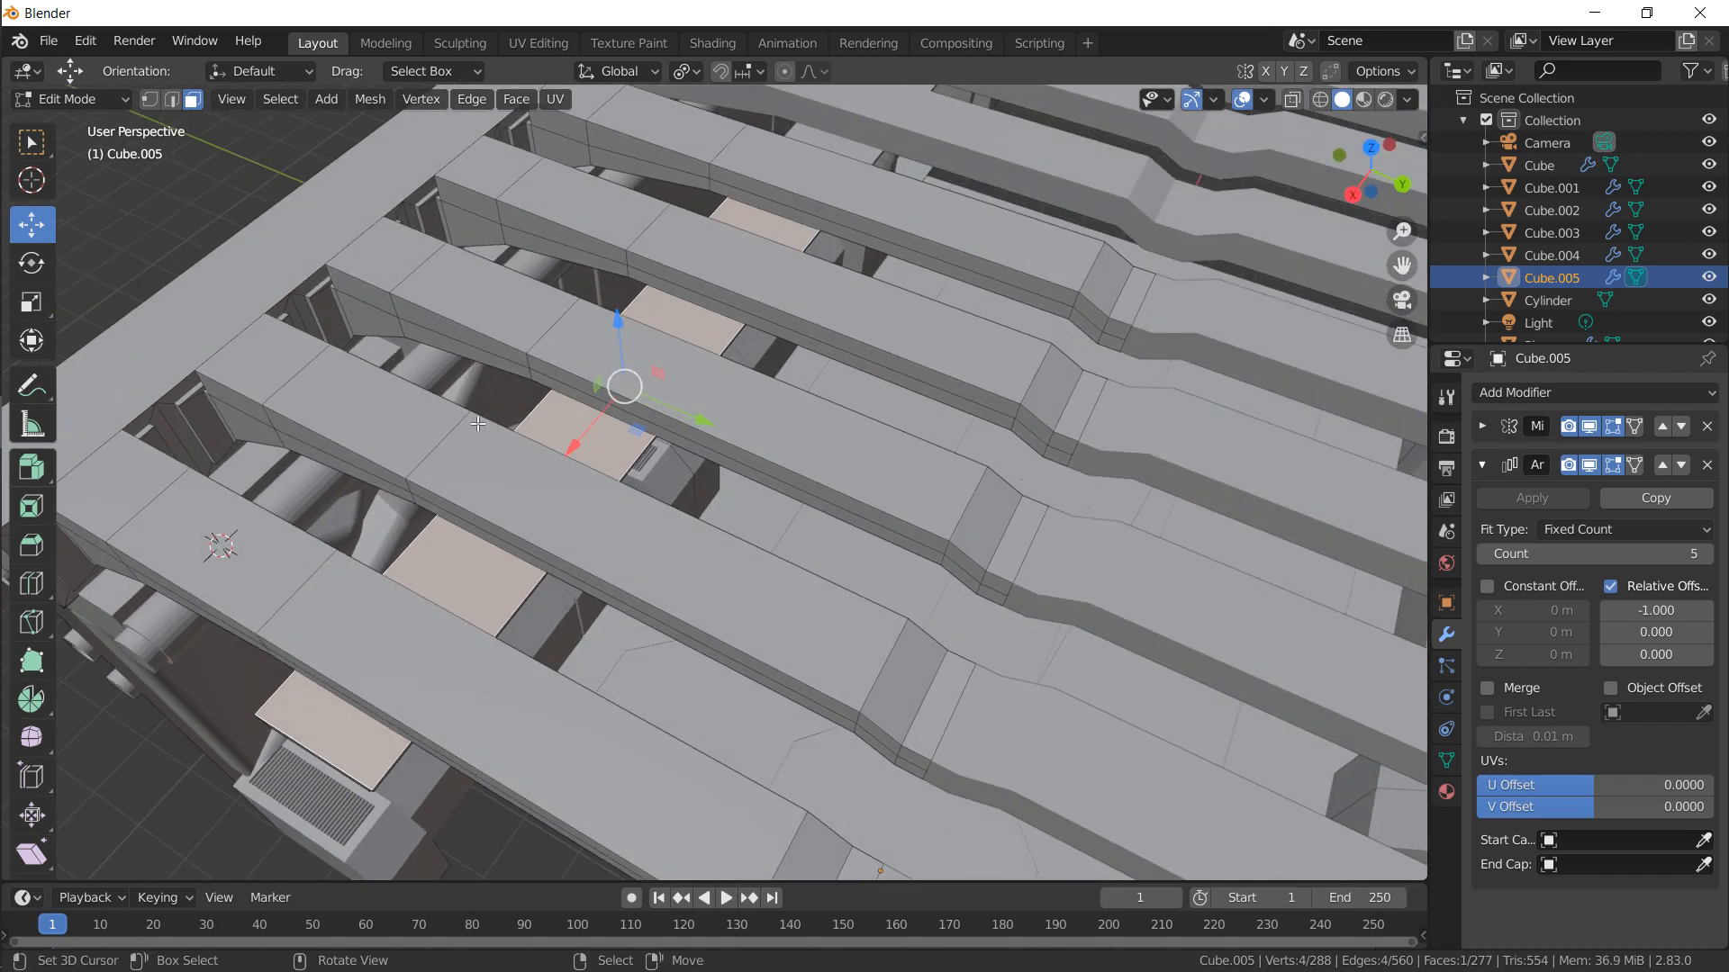
{"action": "middle_click_drag", "start_coordinate": [478, 425], "coordinate": [630, 497]}
{"action": "key", "text": "shift+d"}
{"action": "key", "text": "s"}
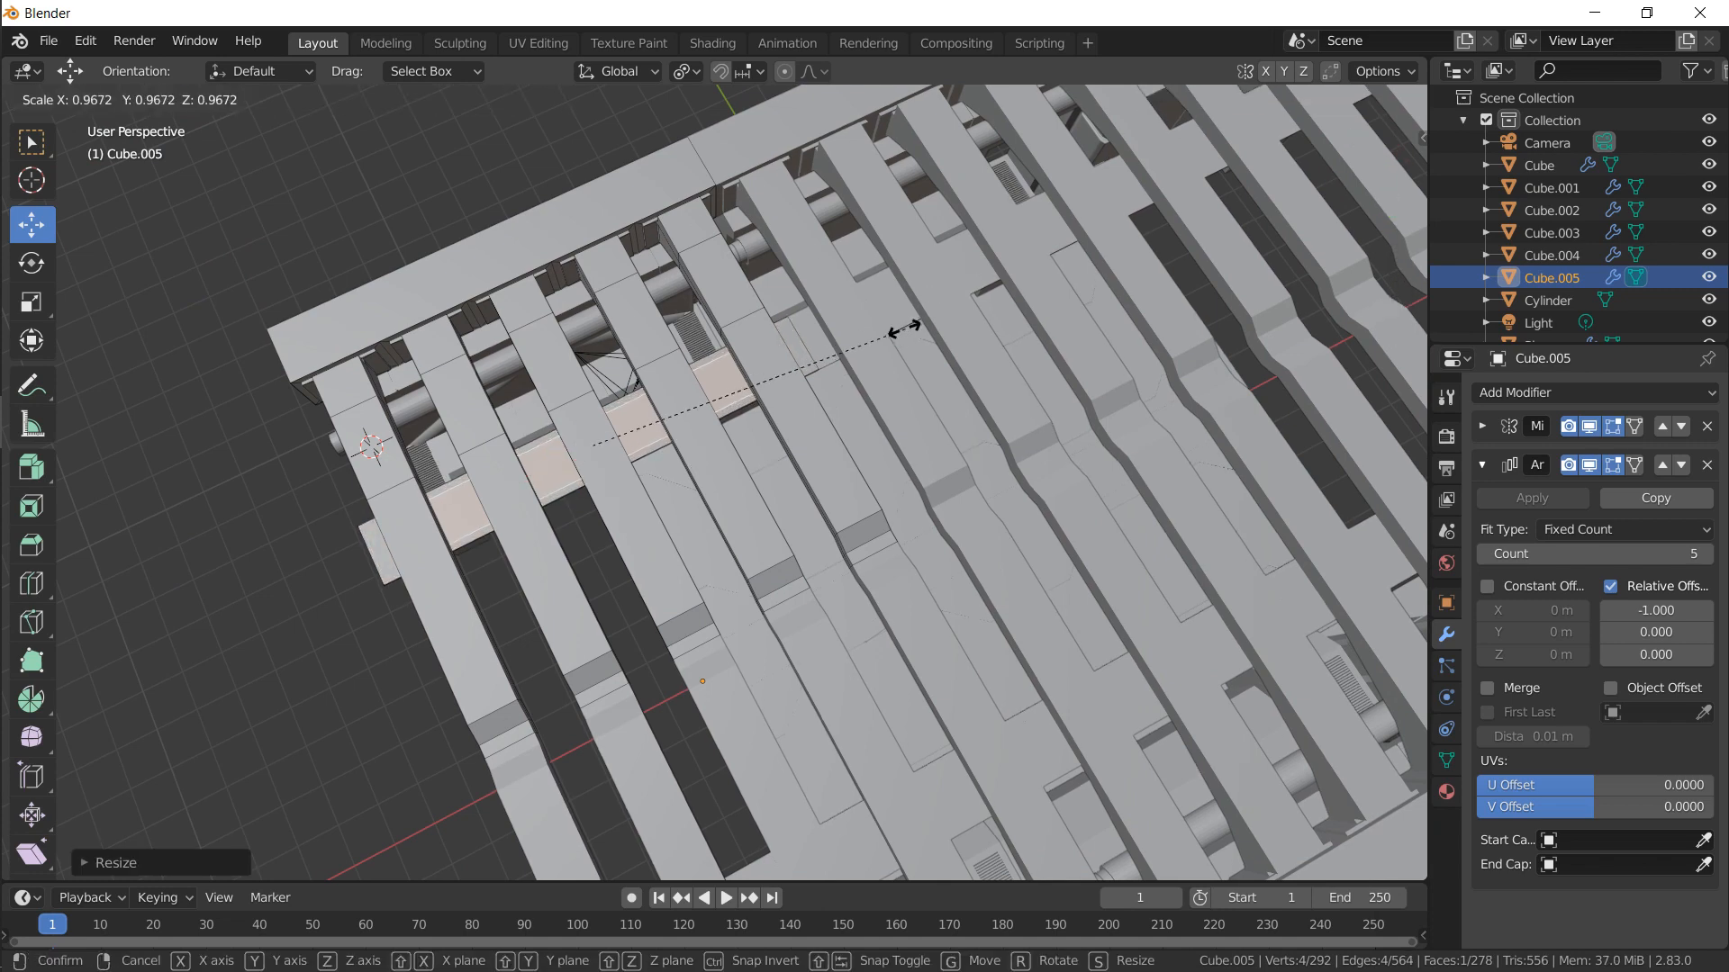
{"action": "key", "text": "x"}
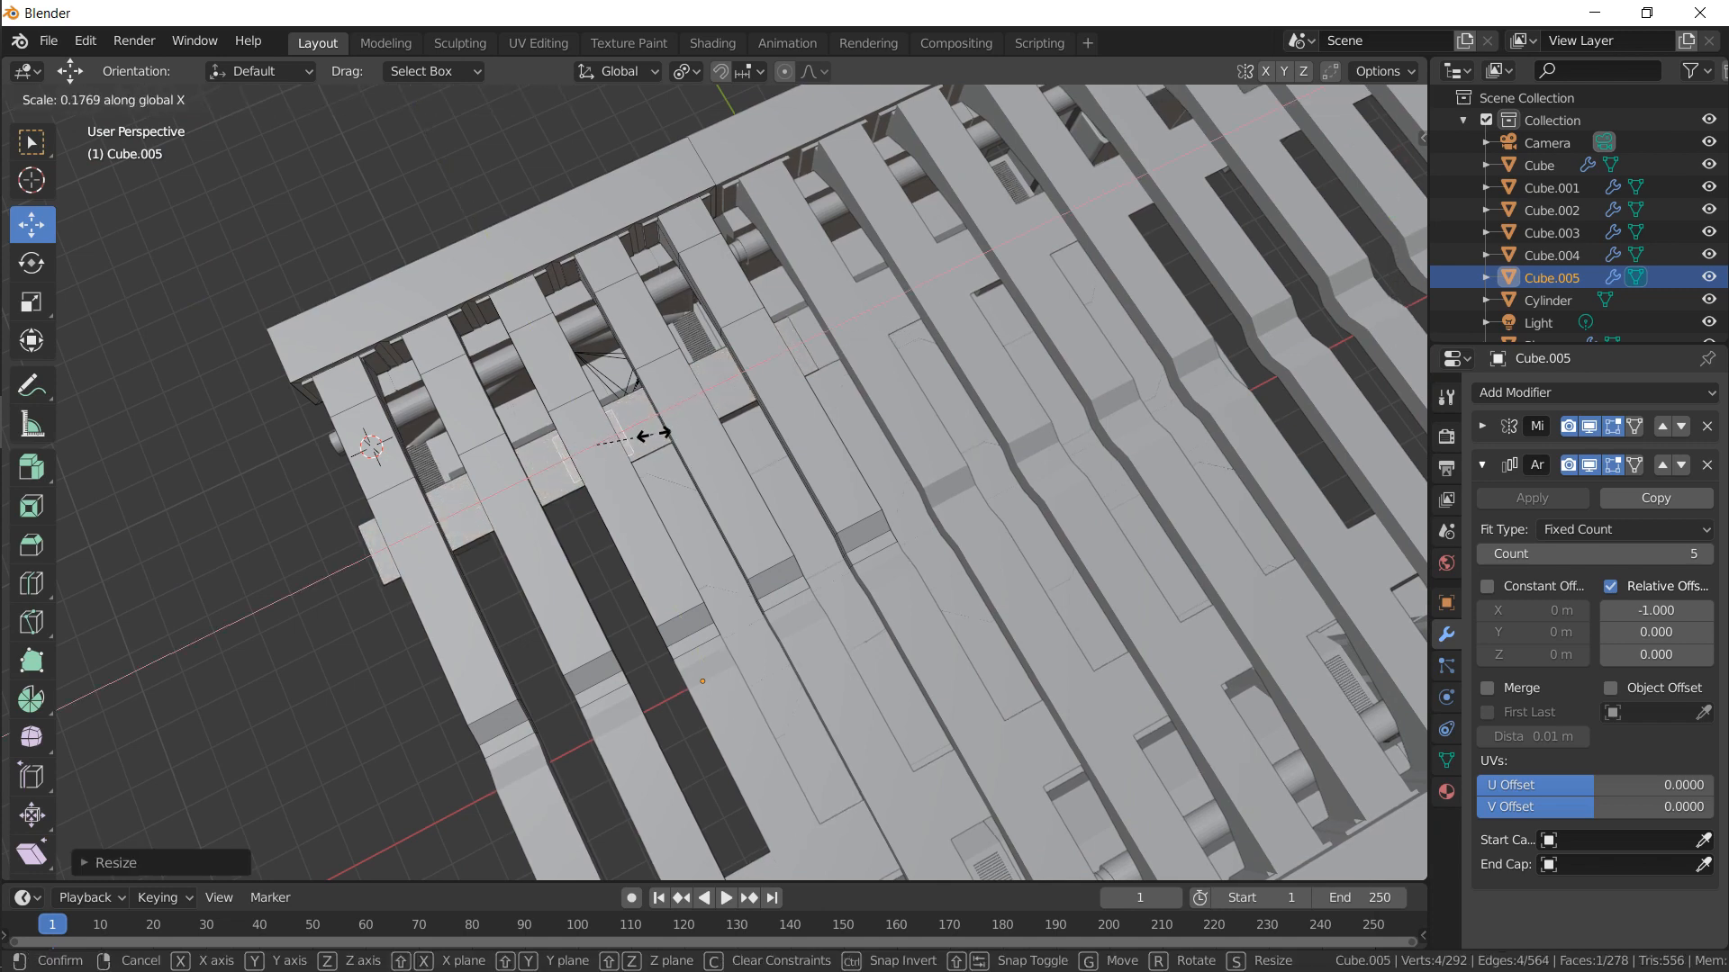
{"action": "left_click", "coordinate": [653, 435]}
Move the small duplicated face into the gap between the first two beams and scale it to about 0.6
{"action": "left_click_drag", "start_coordinate": [503, 490], "coordinate": [375, 549]}
{"action": "key", "text": "s"}
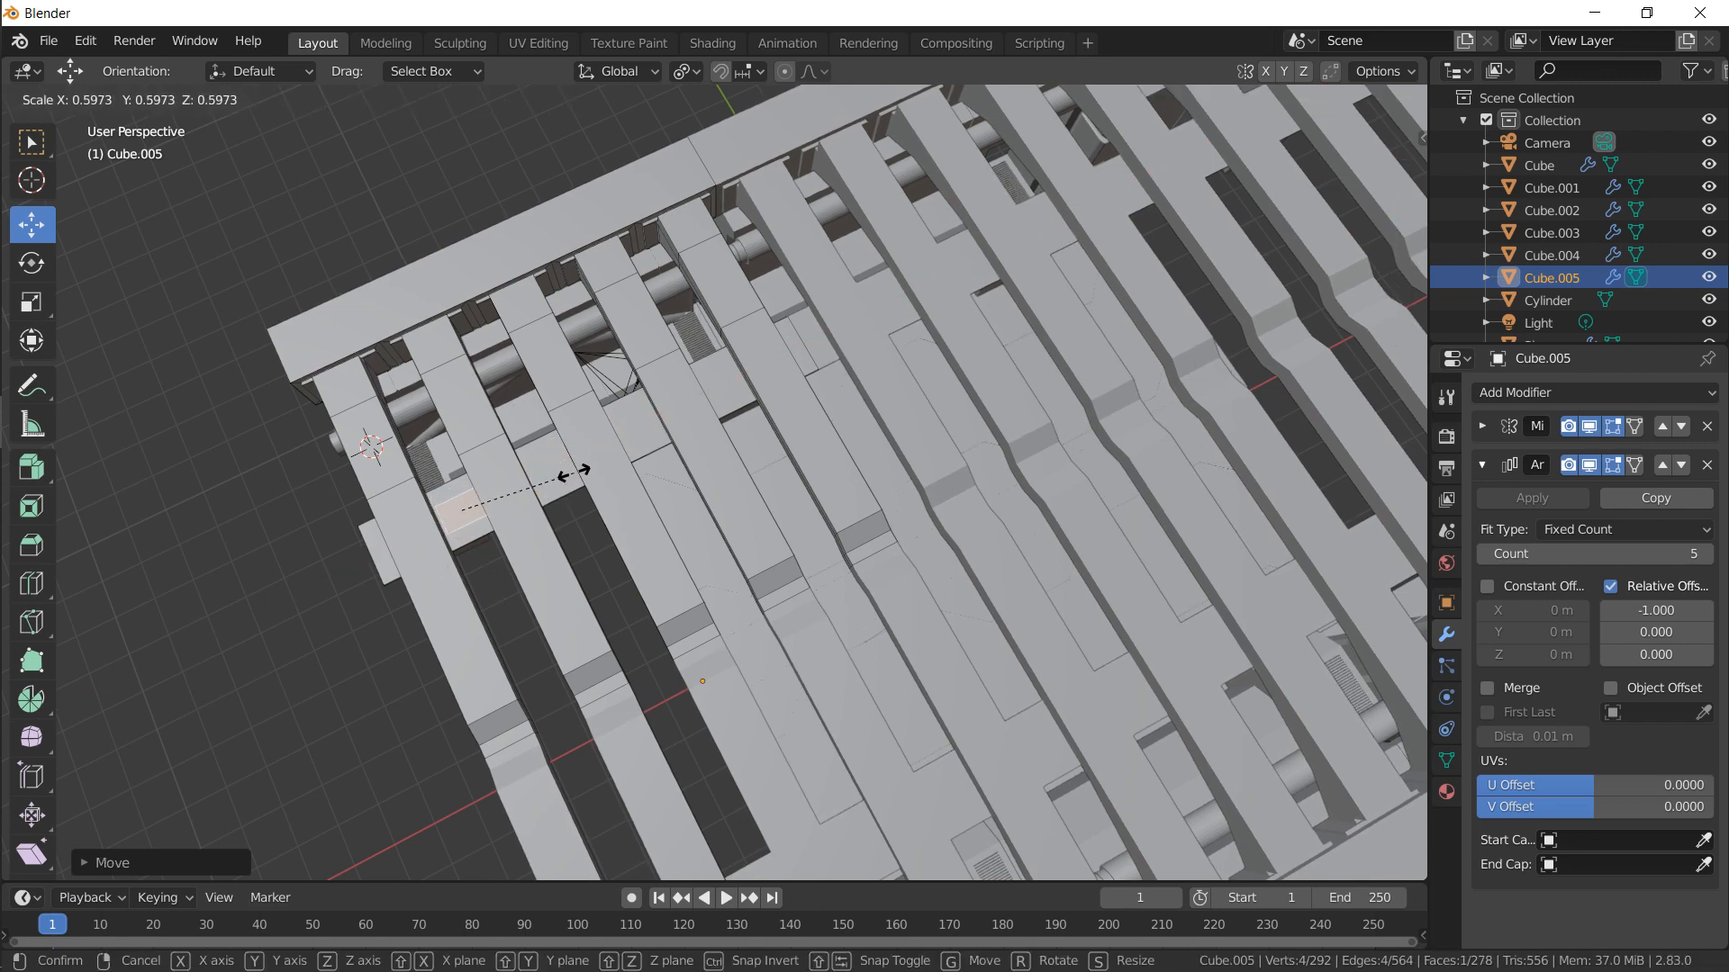
{"action": "left_click", "coordinate": [573, 471]}
Extrude the small face upward into a block rising above the beams
{"action": "key", "text": "KP_7"}
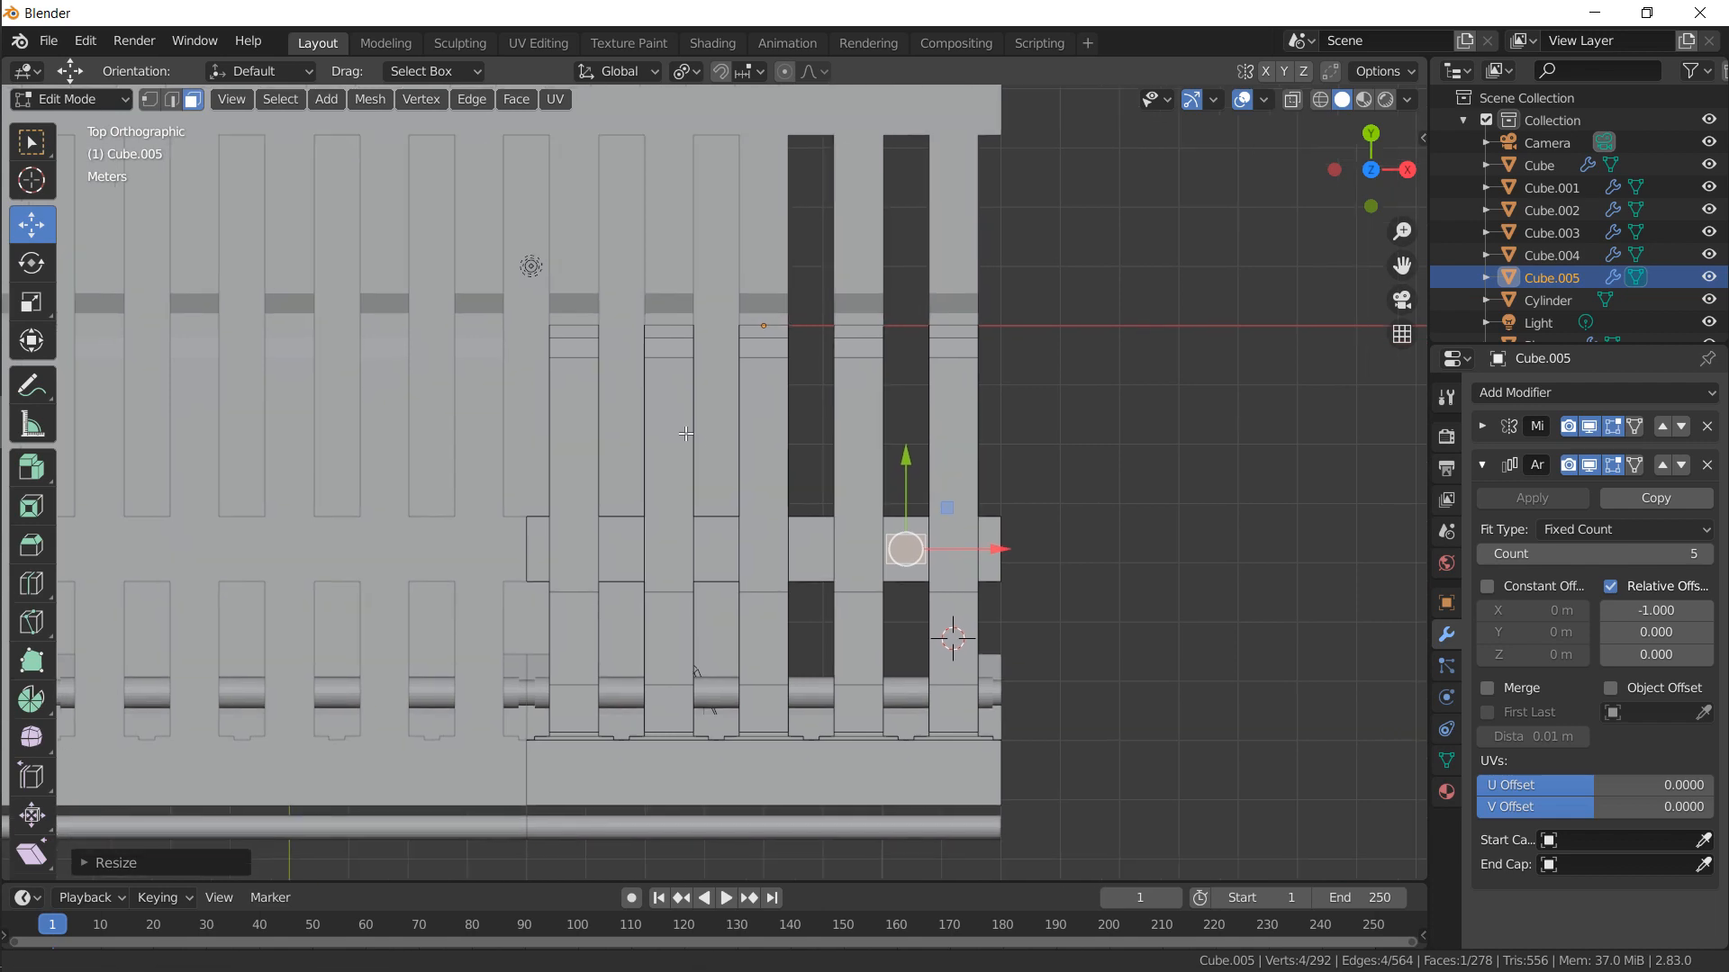
{"action": "middle_click_drag", "start_coordinate": [686, 434], "coordinate": [418, 360], "text": "shift"}
{"action": "key", "text": "KP_Decimal"}
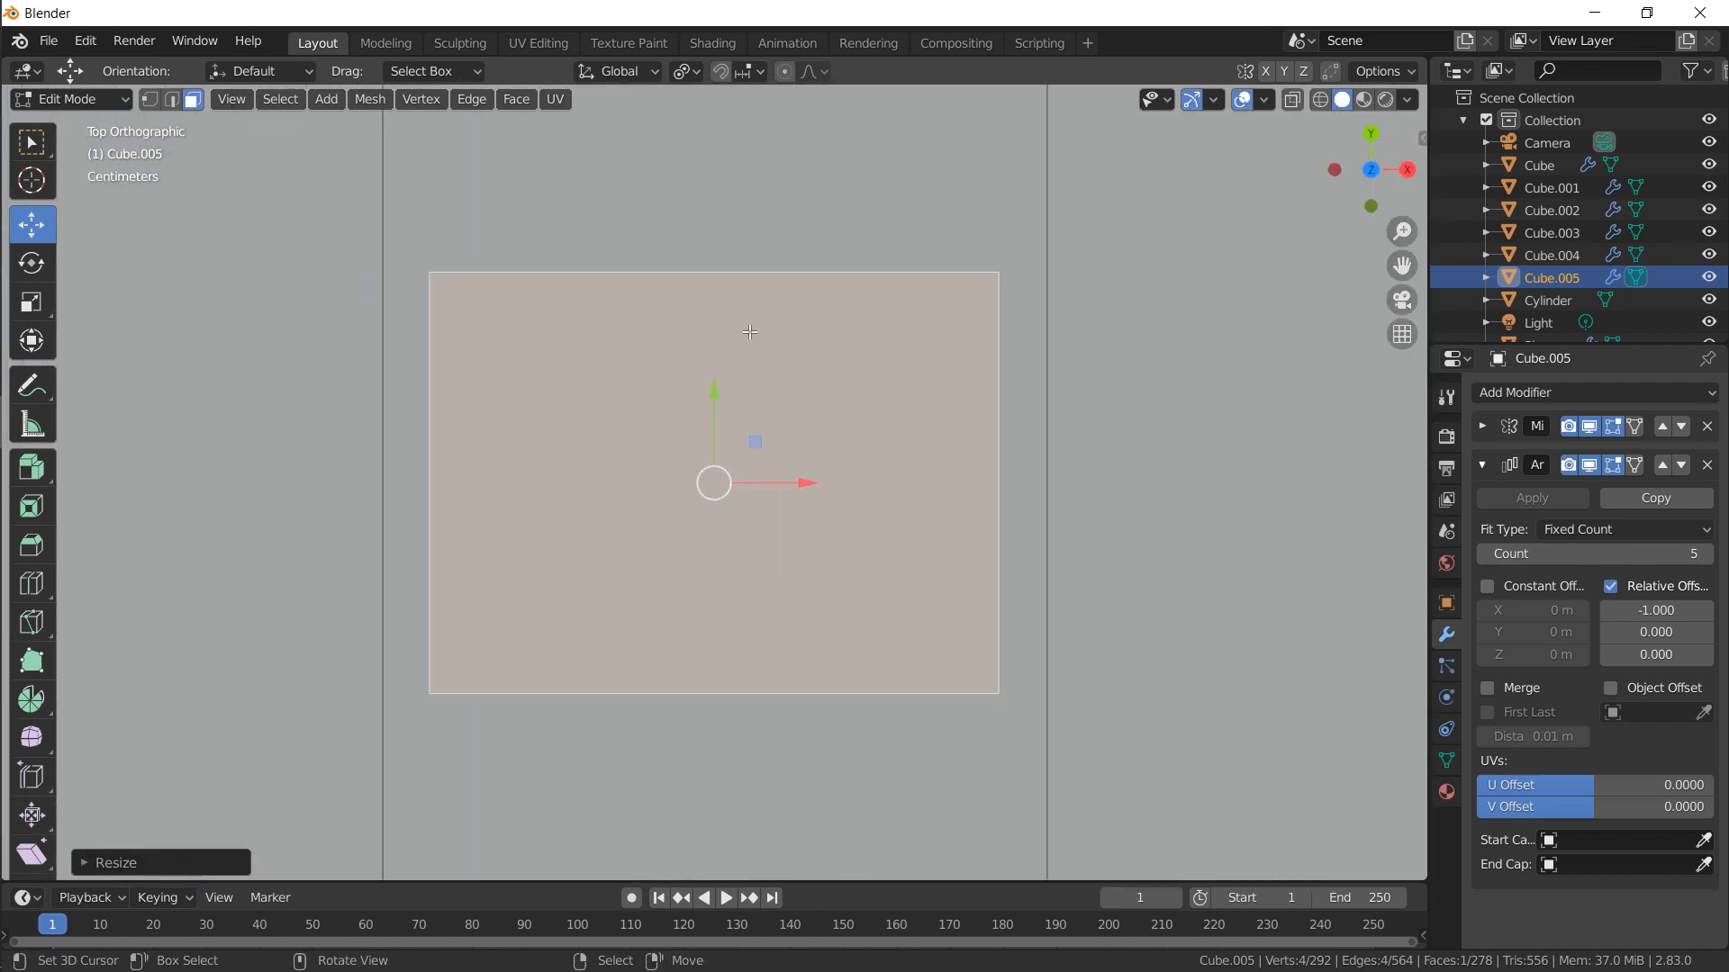
{"action": "scroll", "coordinate": [749, 332], "scroll_direction": "down", "scroll_amount": 10}
{"action": "middle_click_drag", "start_coordinate": [749, 489], "coordinate": [822, 436]}
{"action": "key", "text": "e"}
{"action": "left_click", "coordinate": [831, 376]}
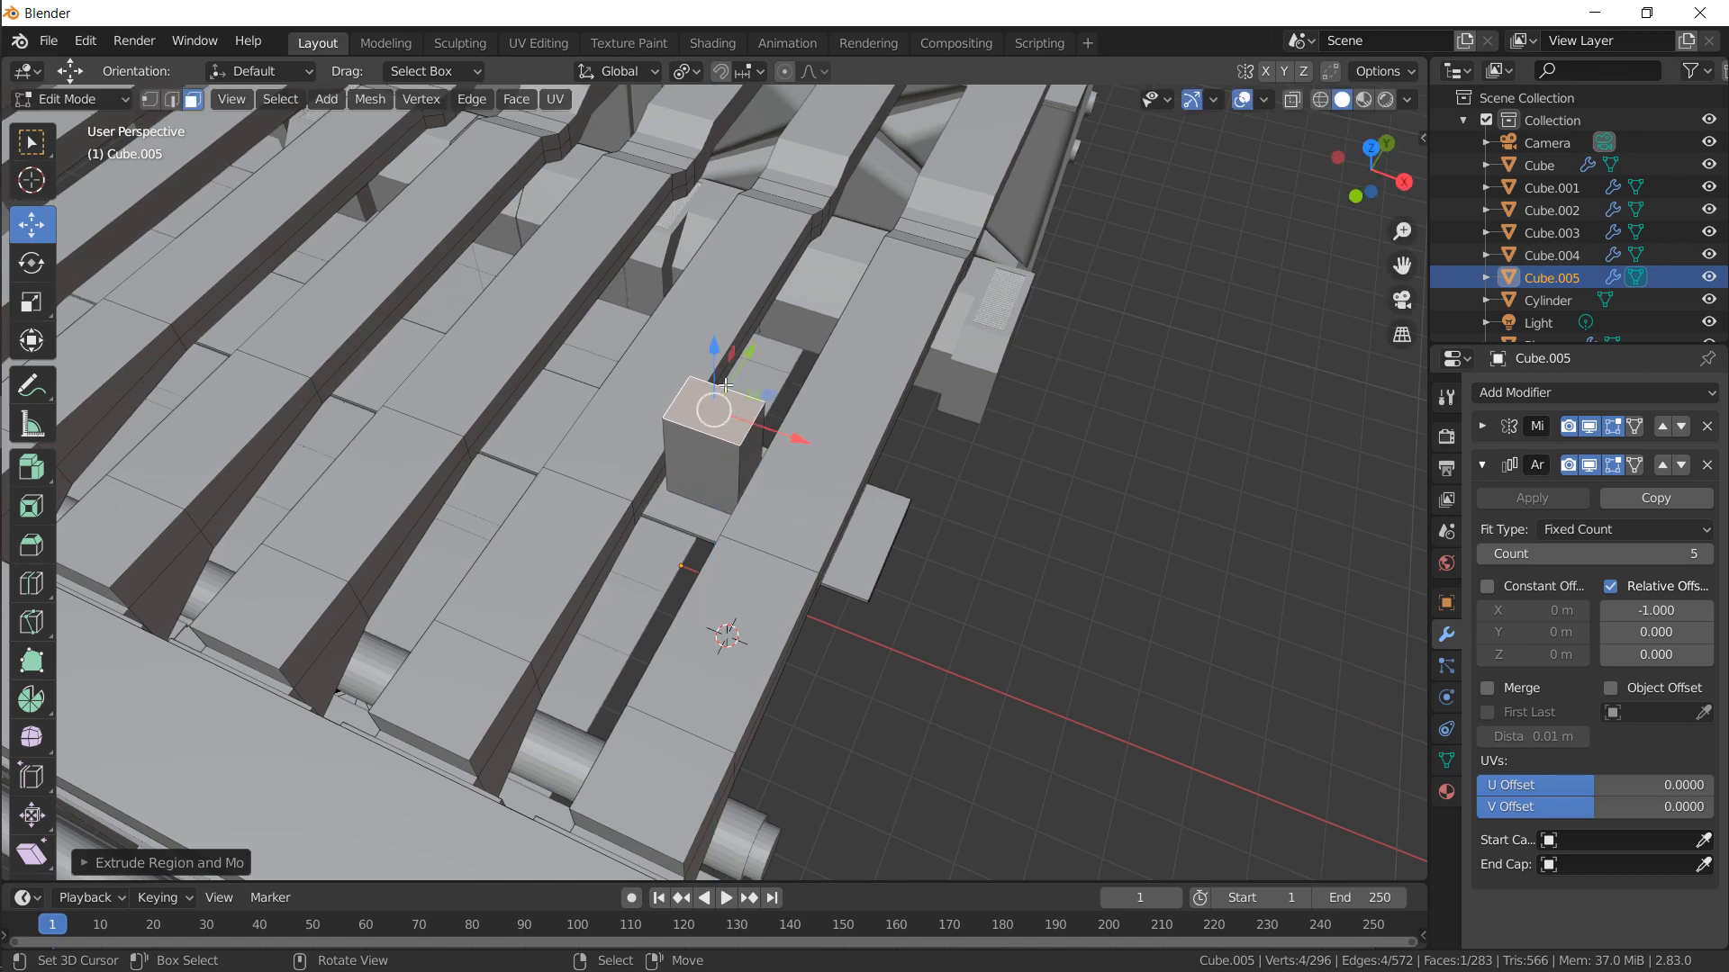
Select the whole block and duplicate it about -4.7 m along X into another gap between the beams
{"action": "middle_click_drag", "start_coordinate": [831, 377], "coordinate": [1001, 371]}
{"action": "key", "text": "ctrl+KP_Add"}
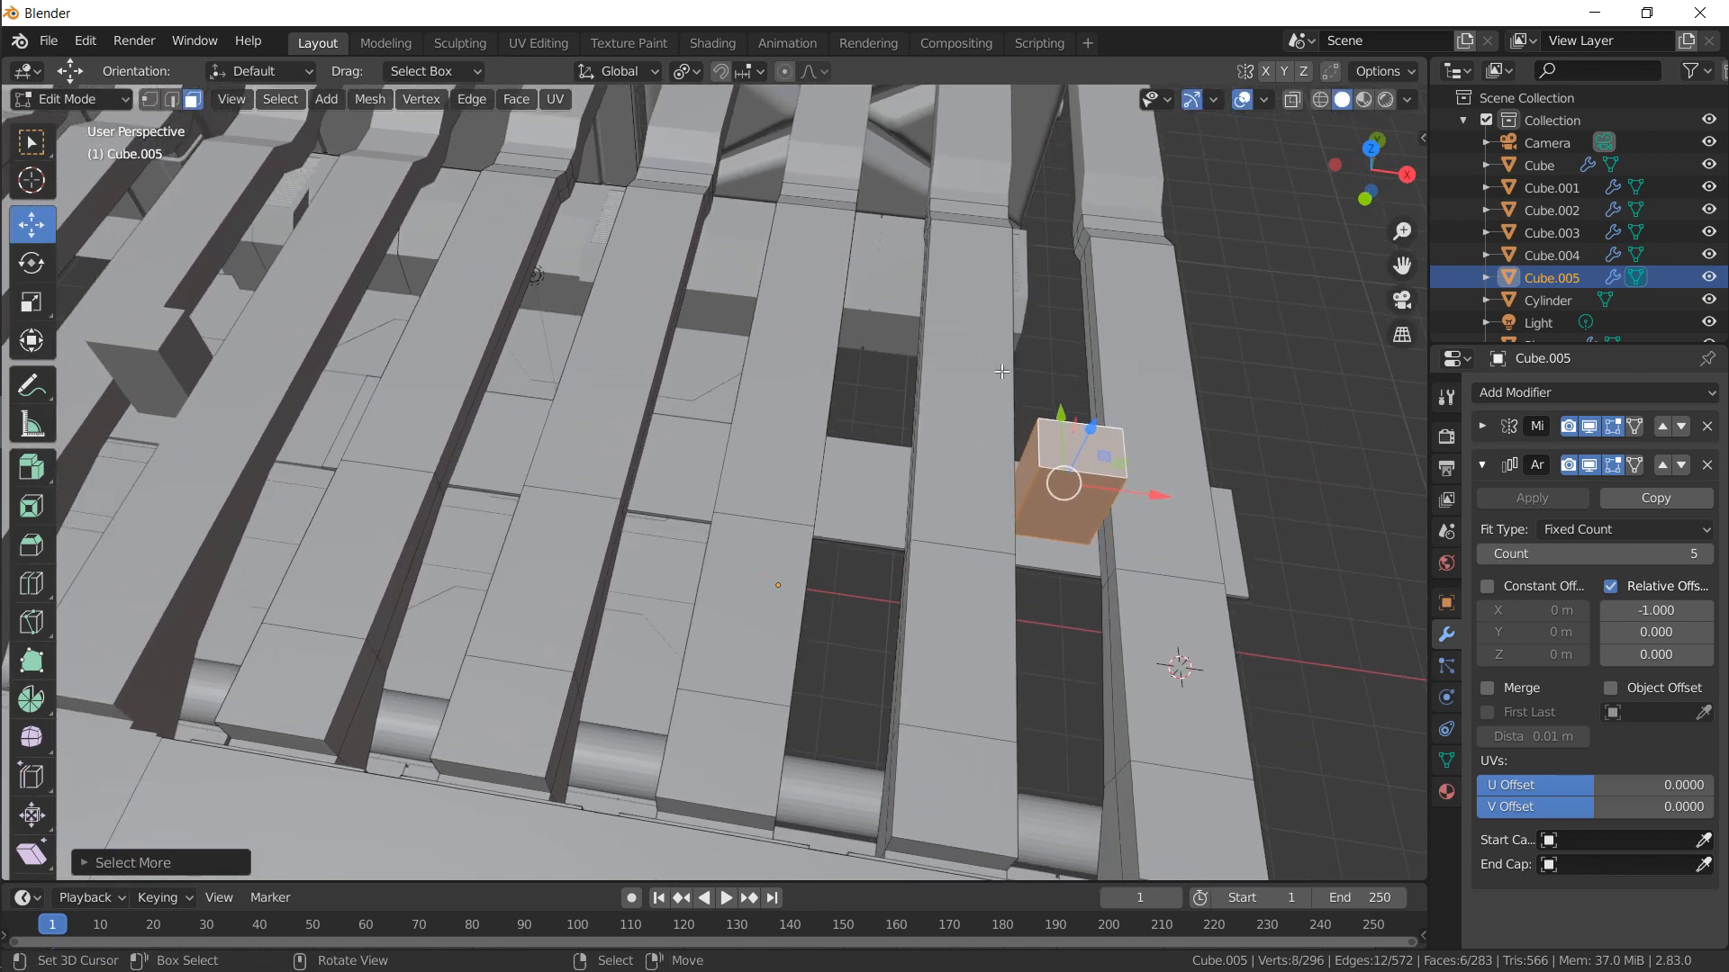
{"action": "key", "text": "shift+d"}
{"action": "key", "text": "x"}
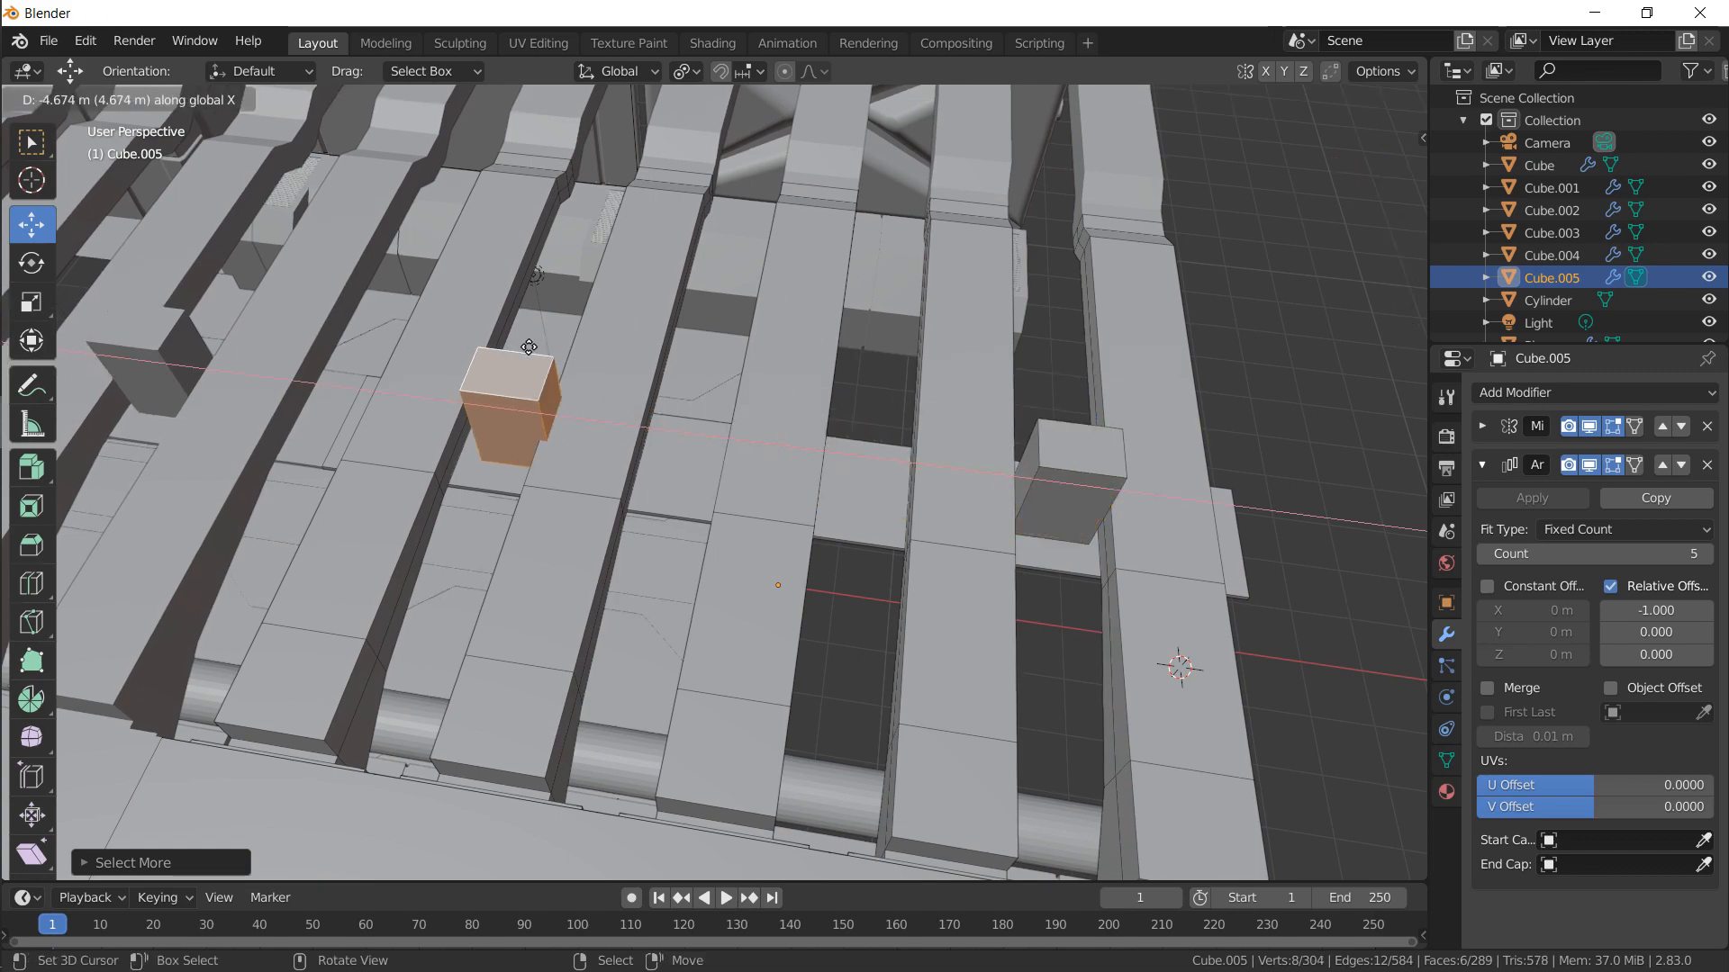
{"action": "left_click", "coordinate": [513, 351]}
{"action": "middle_click_drag", "start_coordinate": [512, 351], "coordinate": [310, 351]}
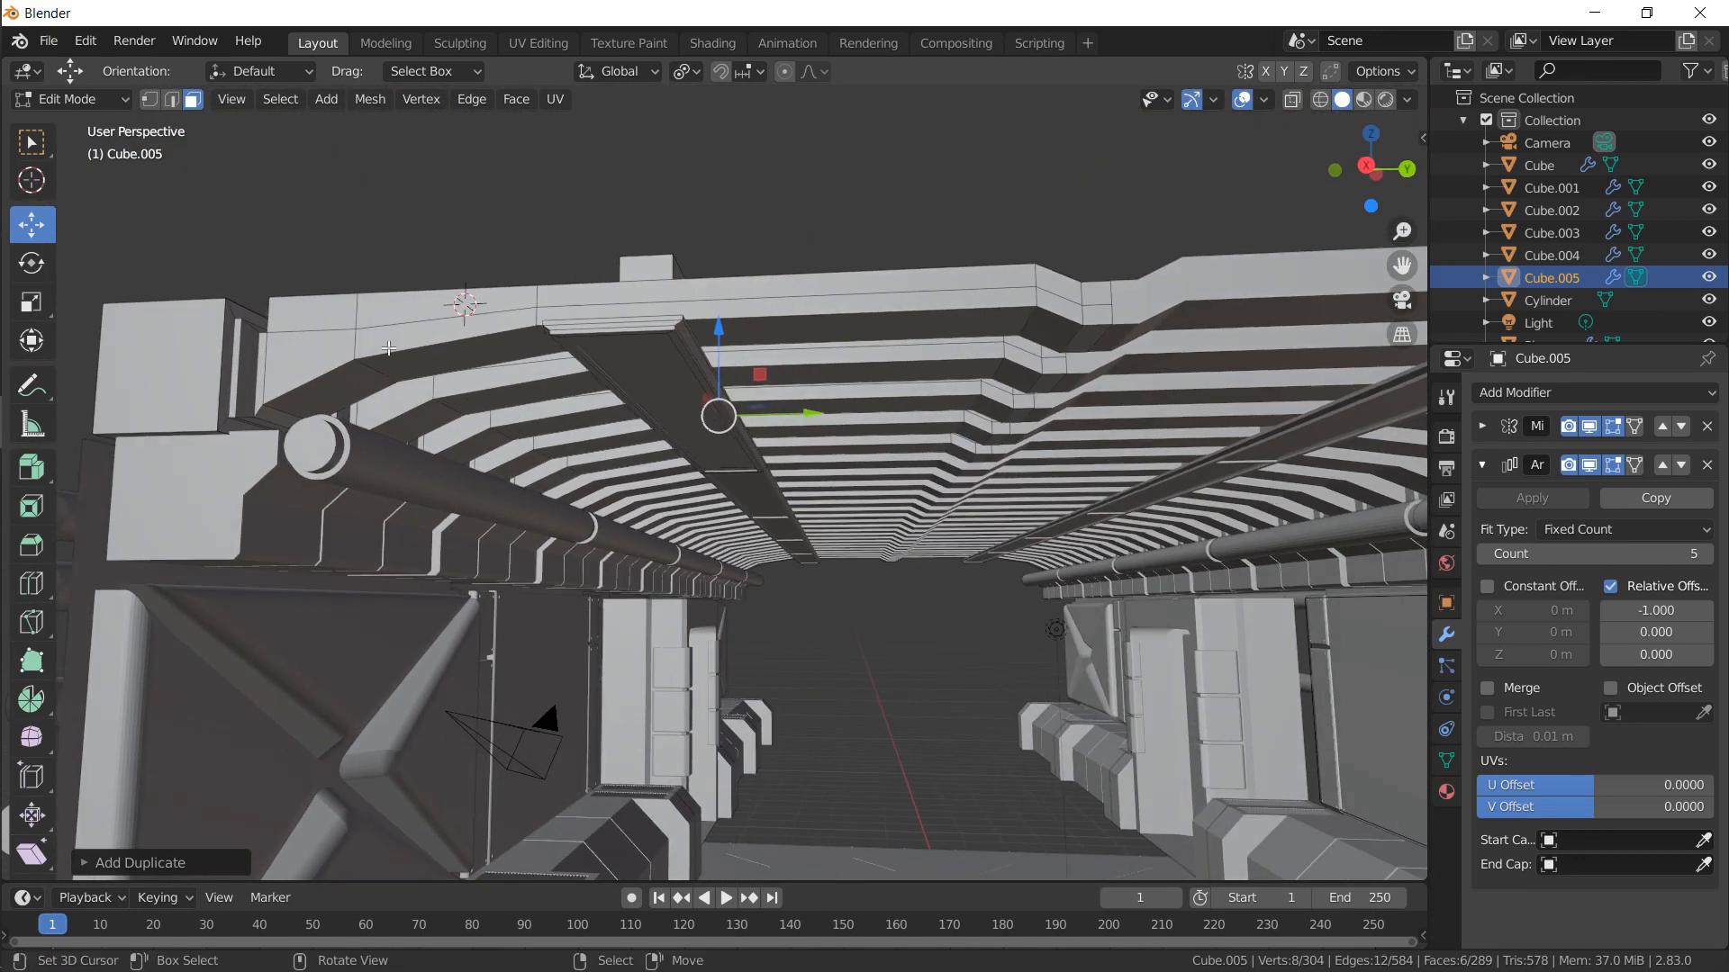
{"action": "left_click", "coordinate": [307, 352]}
{"action": "right_click", "coordinate": [345, 316], "text": "shift"}
{"action": "right_click", "coordinate": [407, 331], "text": "shift"}
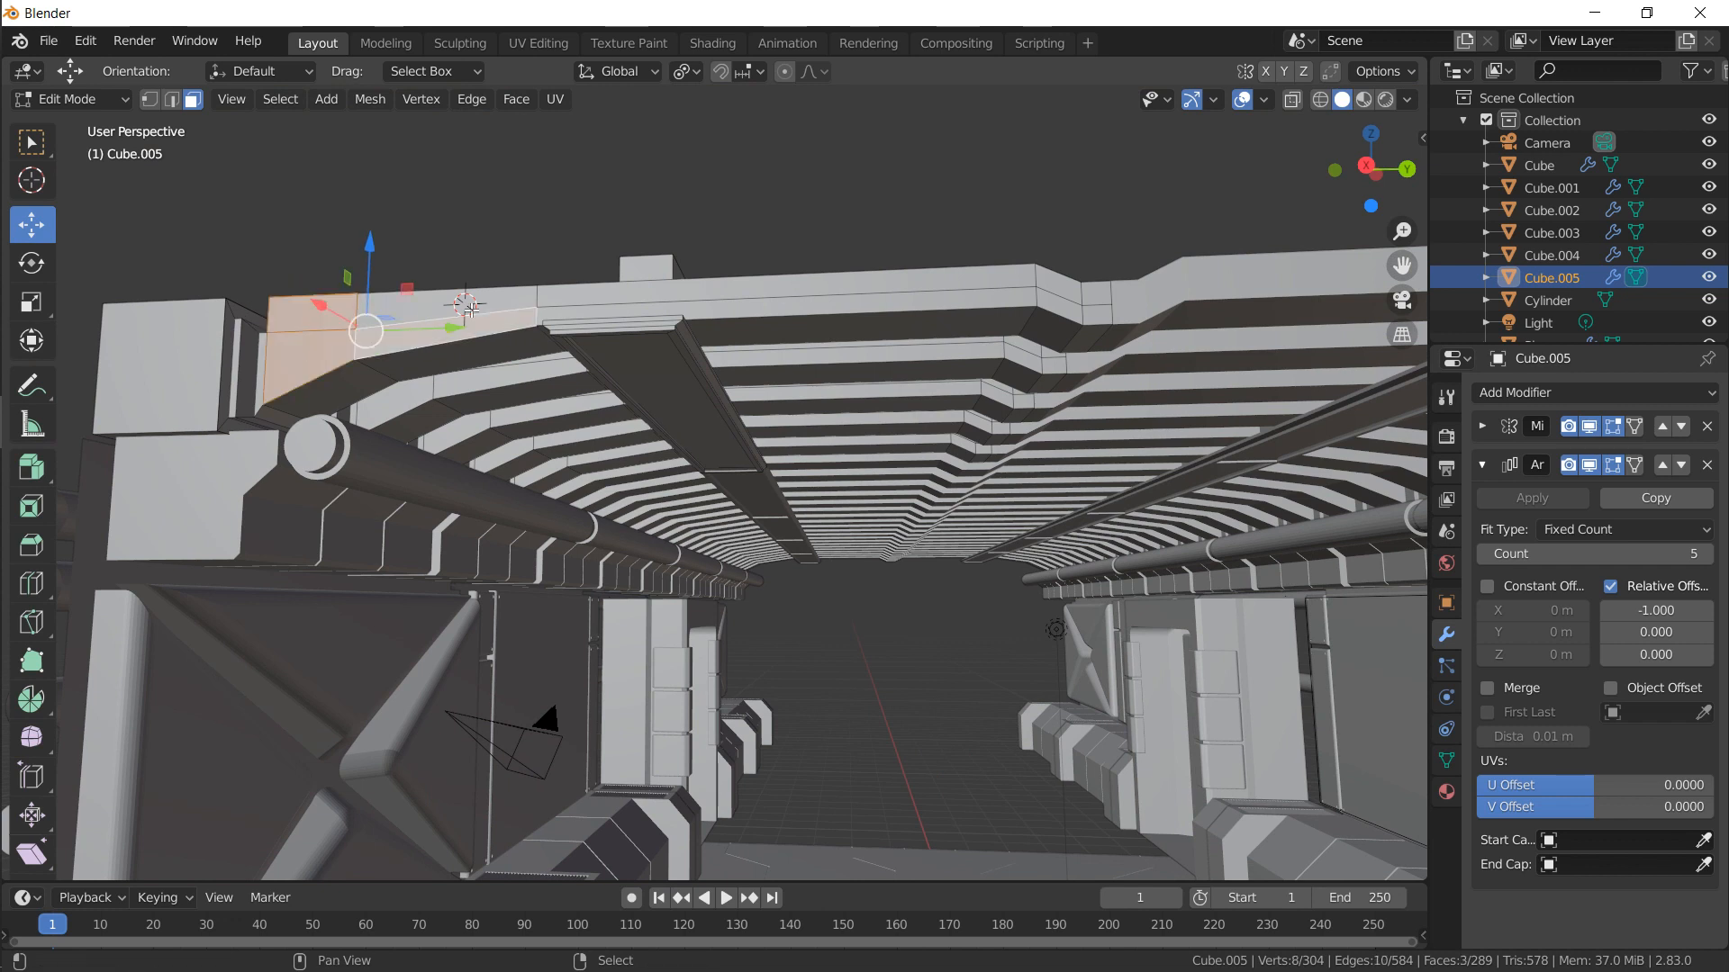
{"action": "right_click", "coordinate": [428, 311], "text": "shift"}
{"action": "right_click", "coordinate": [586, 311], "text": "shift"}
{"action": "right_click", "coordinate": [631, 298], "text": "shift"}
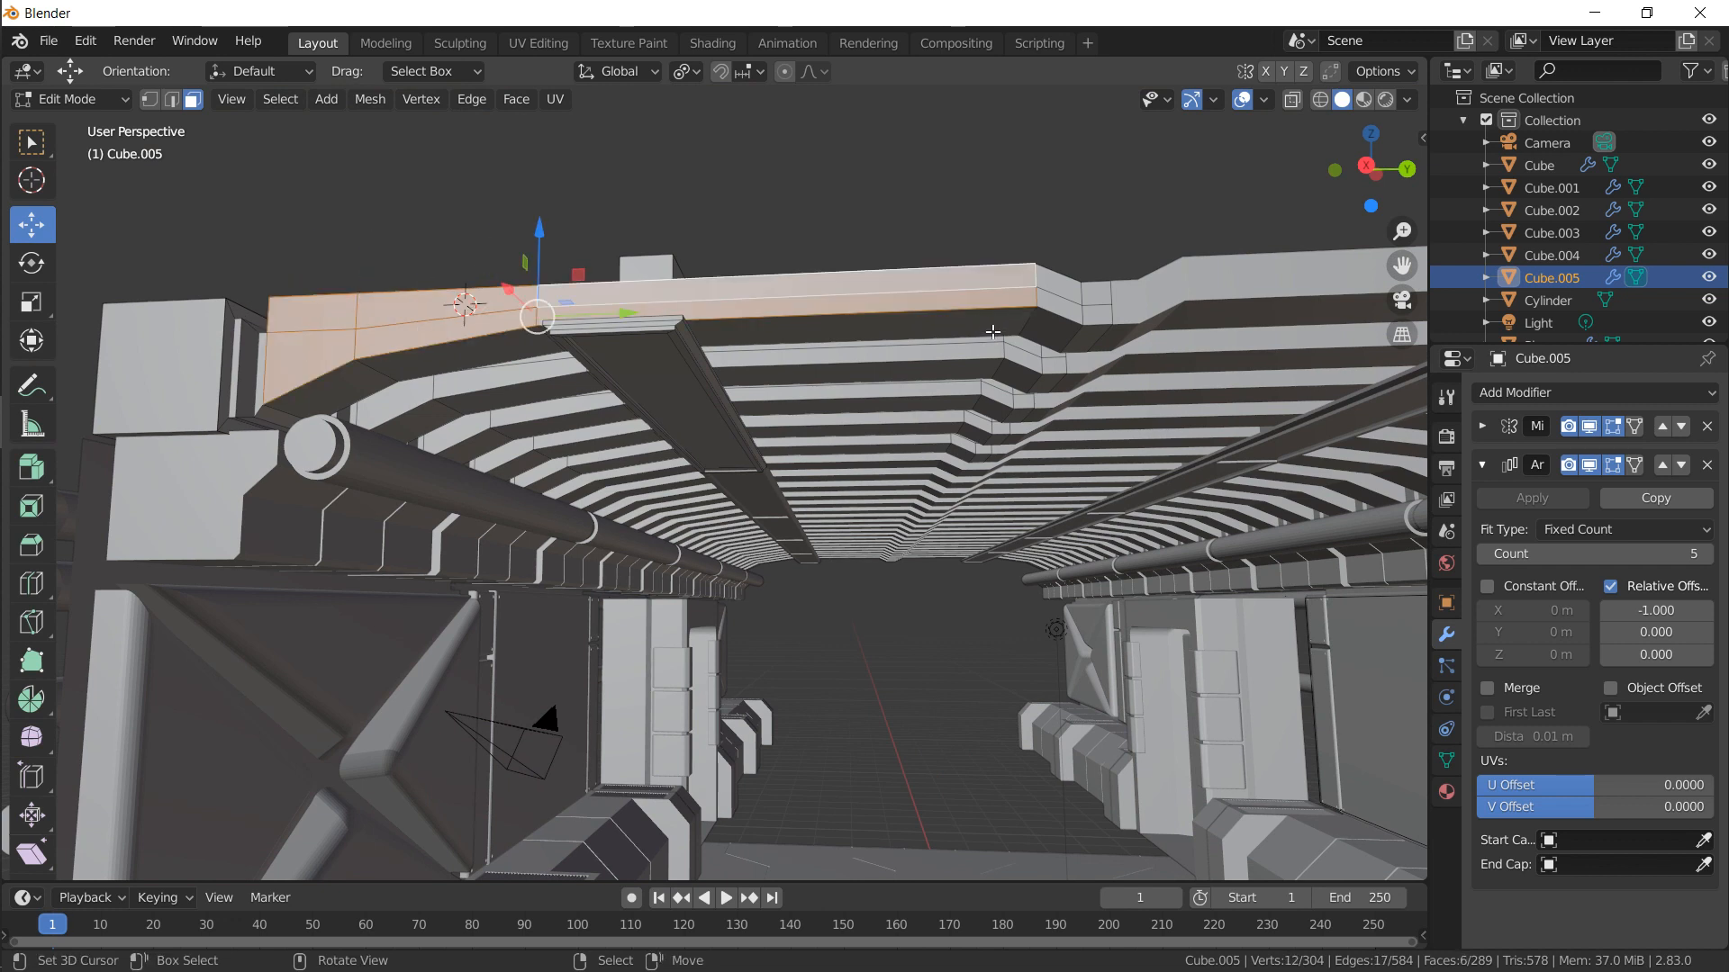
Merge the upper and lower front faces into one face on each of the first beam's three outer sections
{"action": "right_click", "coordinate": [337, 318]}
{"action": "right_click", "coordinate": [330, 338], "text": "shift"}
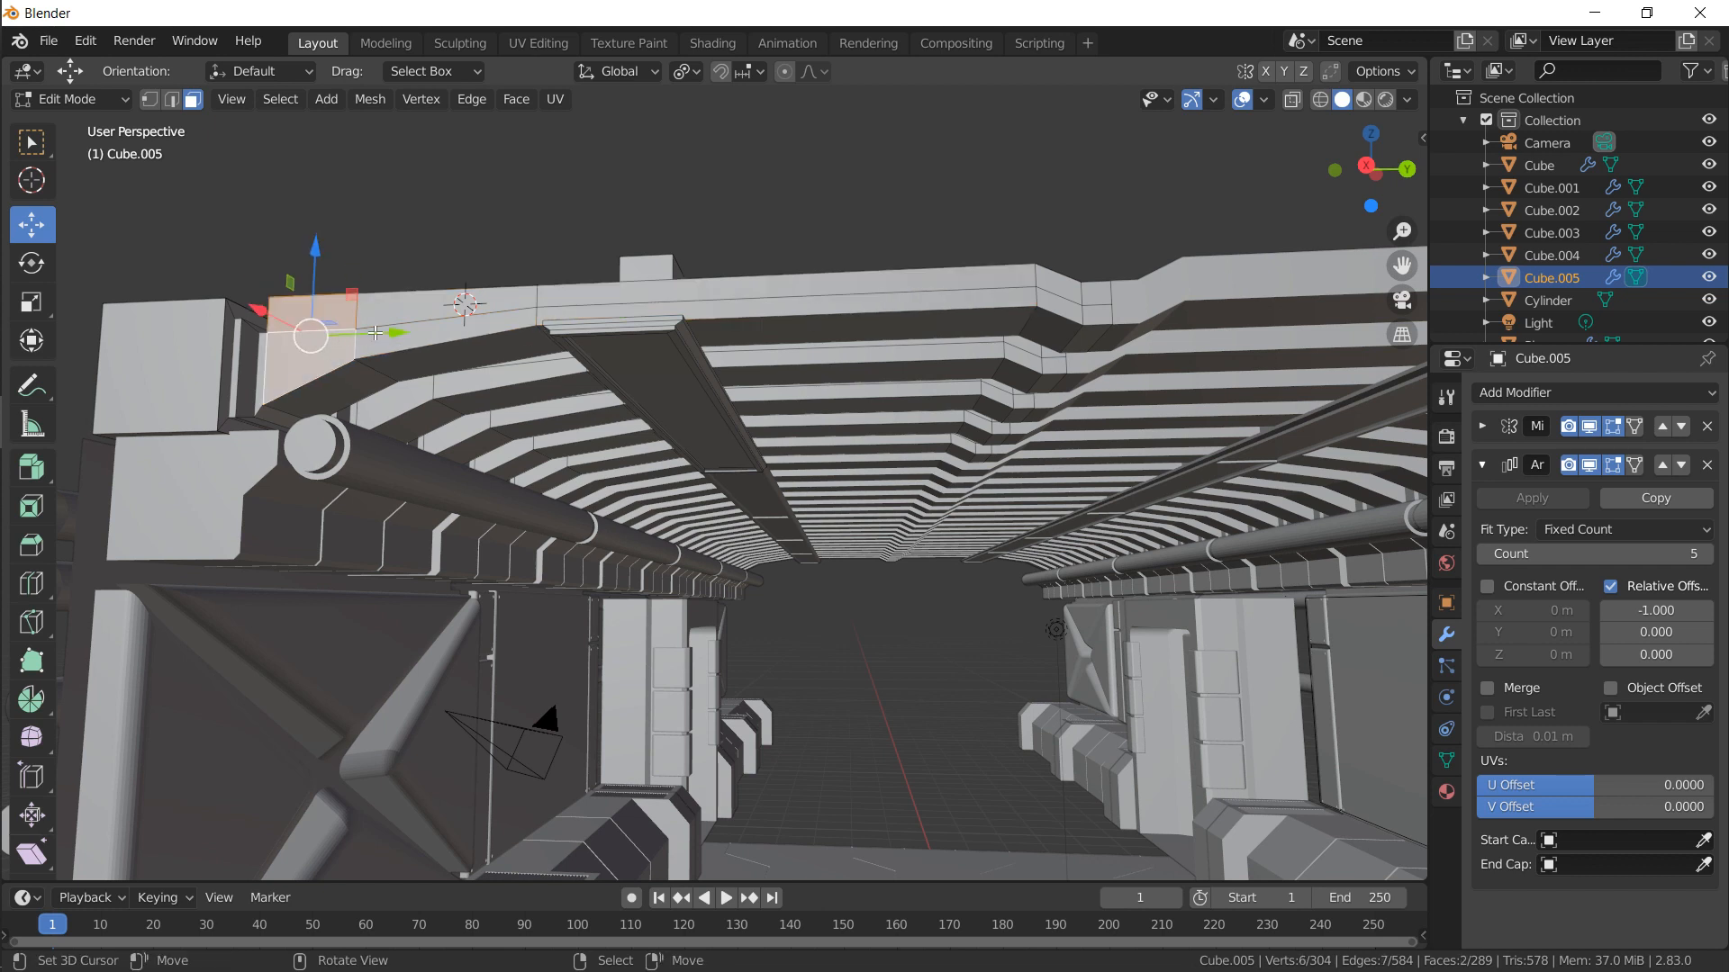
{"action": "key", "text": "f"}
{"action": "right_click", "coordinate": [412, 309]}
{"action": "right_click", "coordinate": [416, 333], "text": "shift"}
{"action": "key", "text": "f"}
{"action": "right_click", "coordinate": [548, 301]}
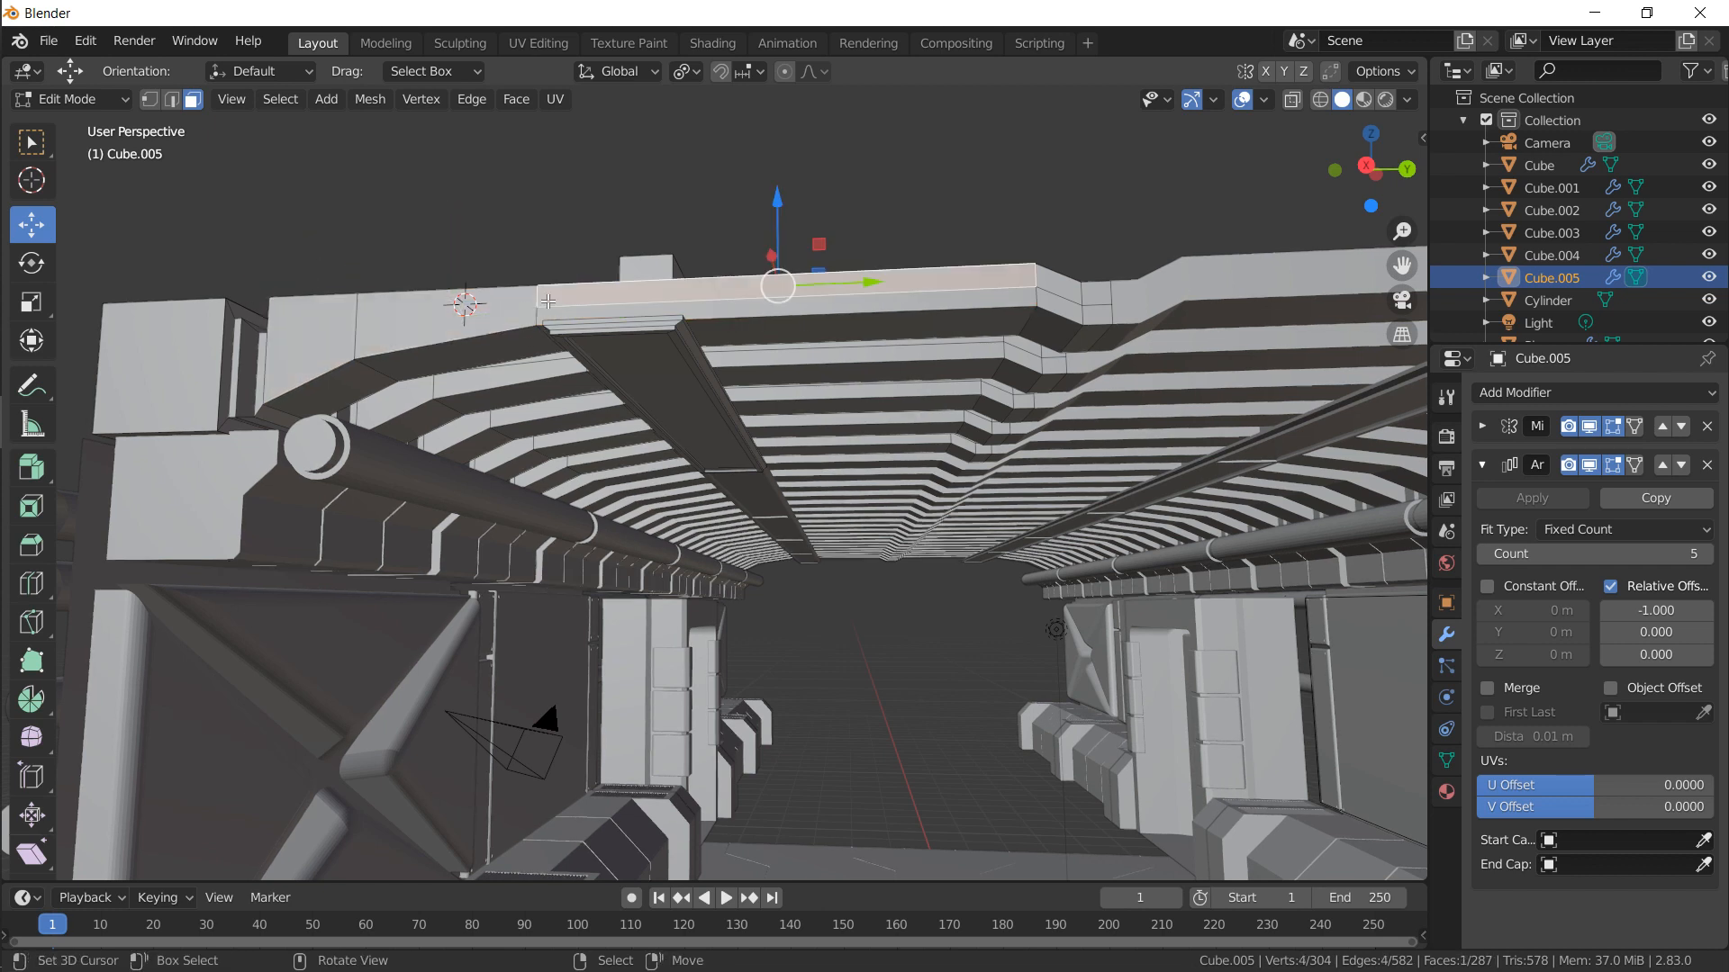
{"action": "right_click", "coordinate": [550, 316], "text": "shift"}
{"action": "key", "text": "f"}
Merge the paired faces on the rear side of the first beam's three outer sections in the same way
{"action": "middle_click_drag", "start_coordinate": [722, 362], "coordinate": [405, 407]}
{"action": "right_click", "coordinate": [406, 383]}
{"action": "right_click", "coordinate": [411, 389], "text": "shift"}
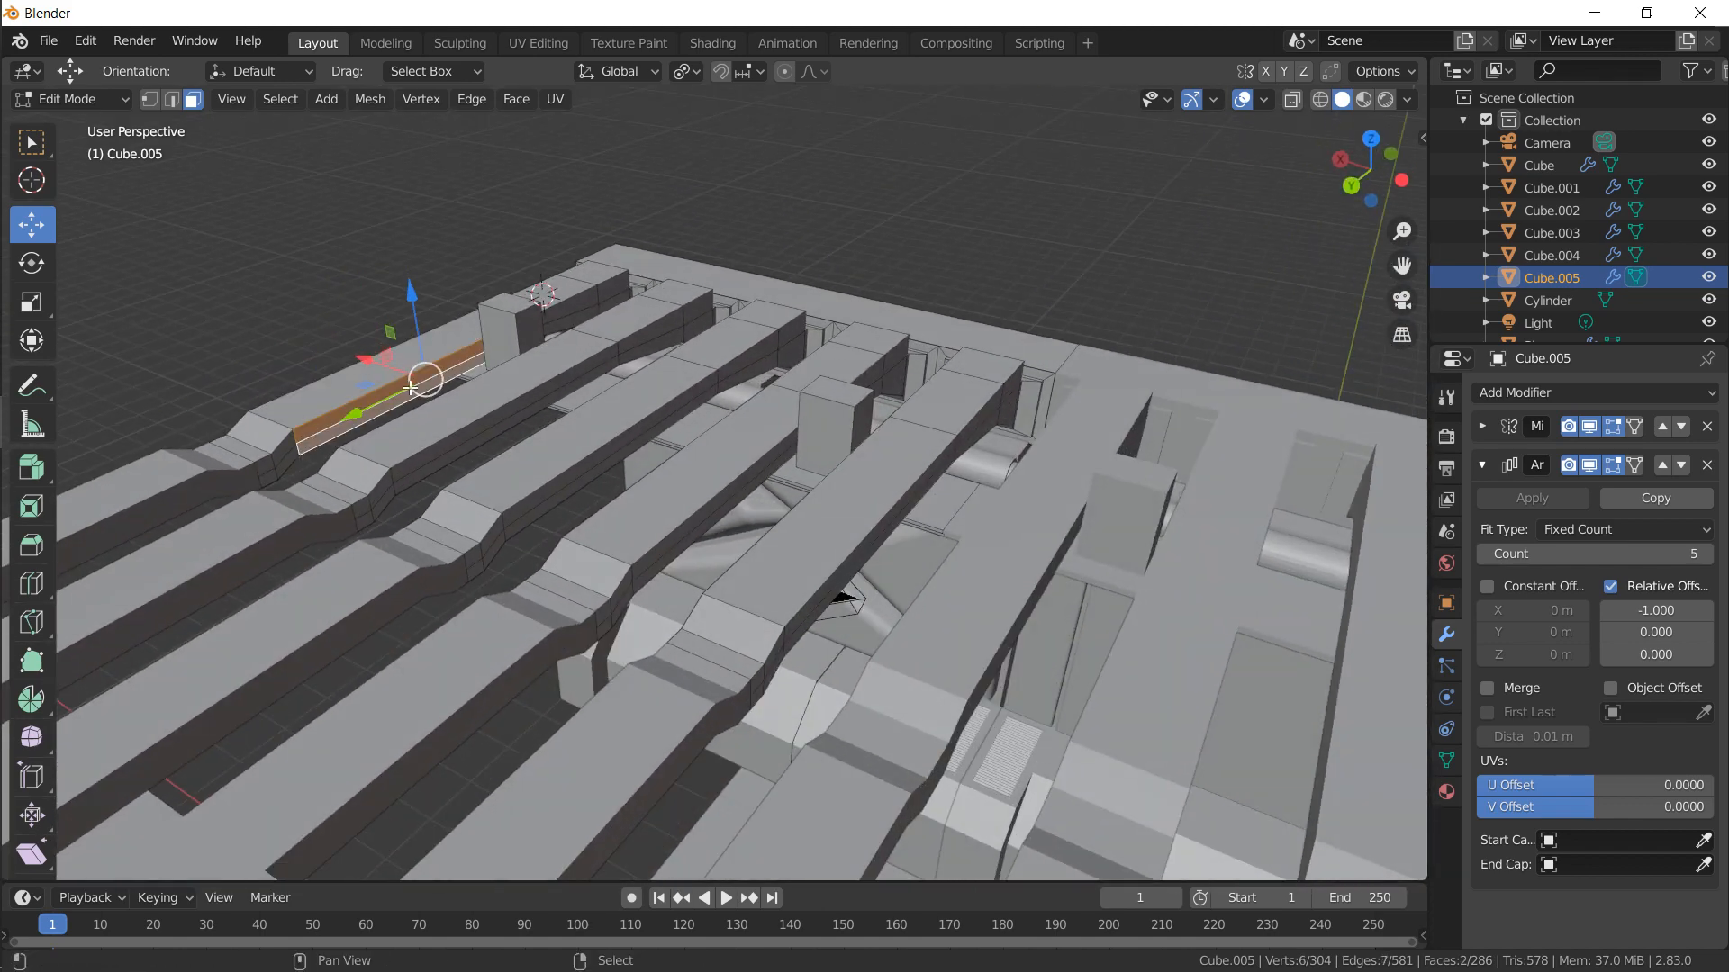
{"action": "key", "text": "f"}
{"action": "middle_click_drag", "start_coordinate": [494, 367], "coordinate": [394, 388]}
{"action": "right_click", "coordinate": [779, 259]}
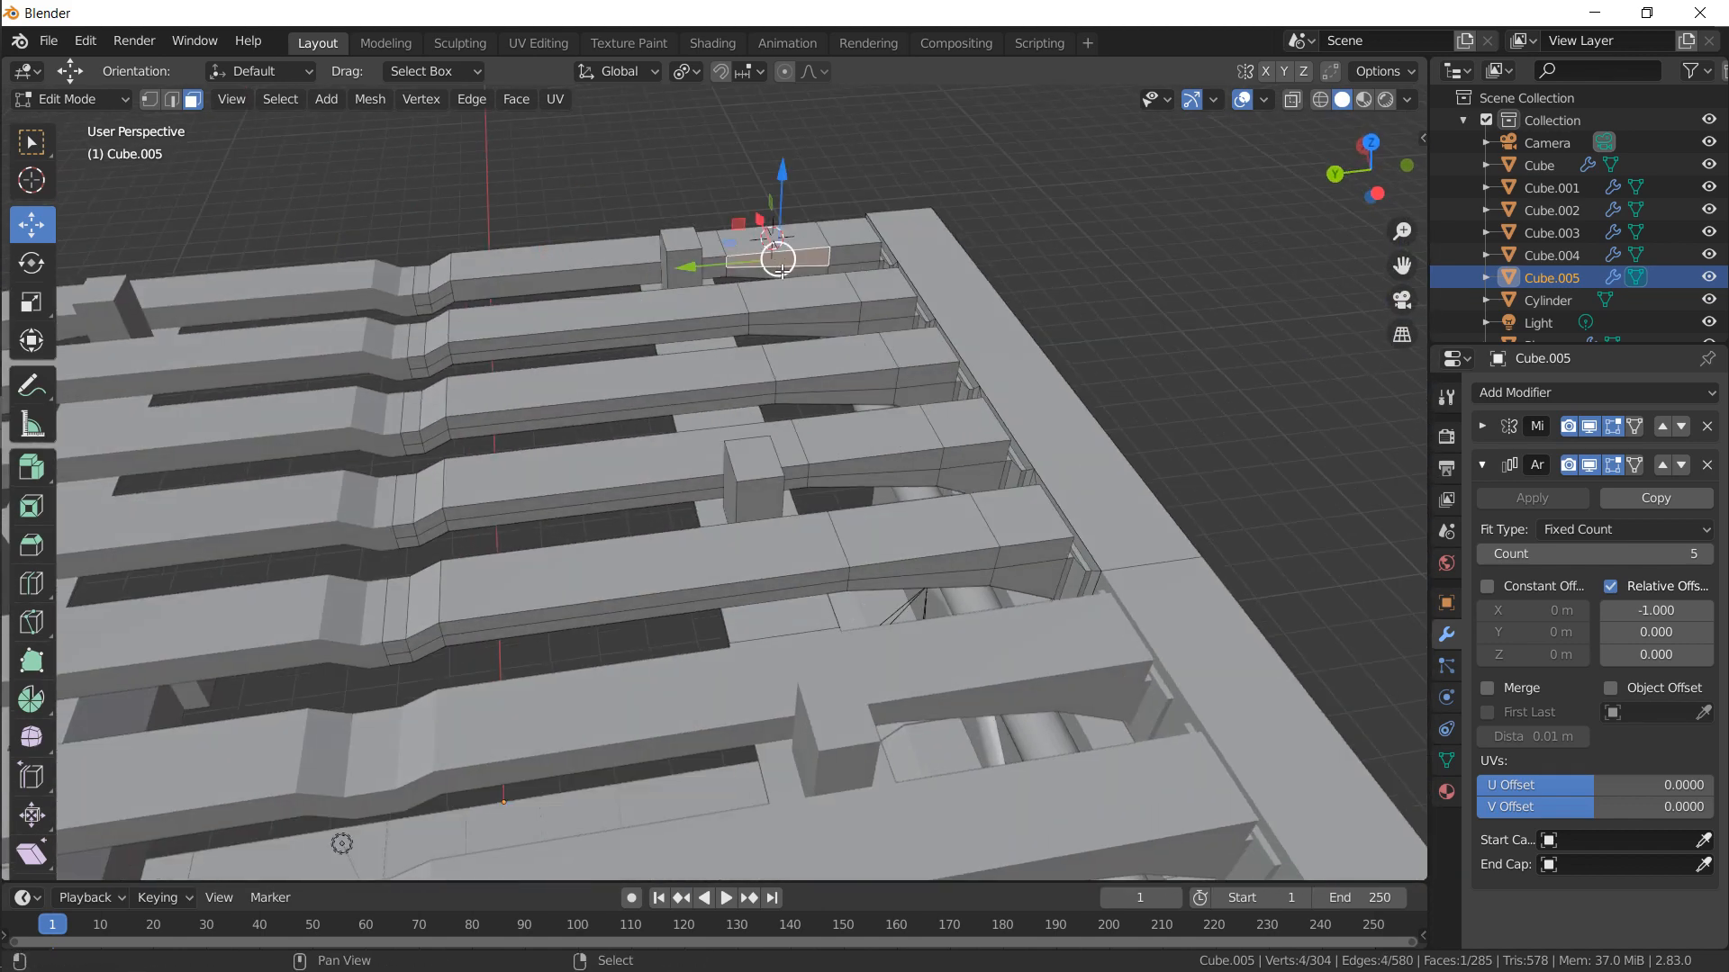
{"action": "right_click", "coordinate": [856, 267], "text": "shift"}
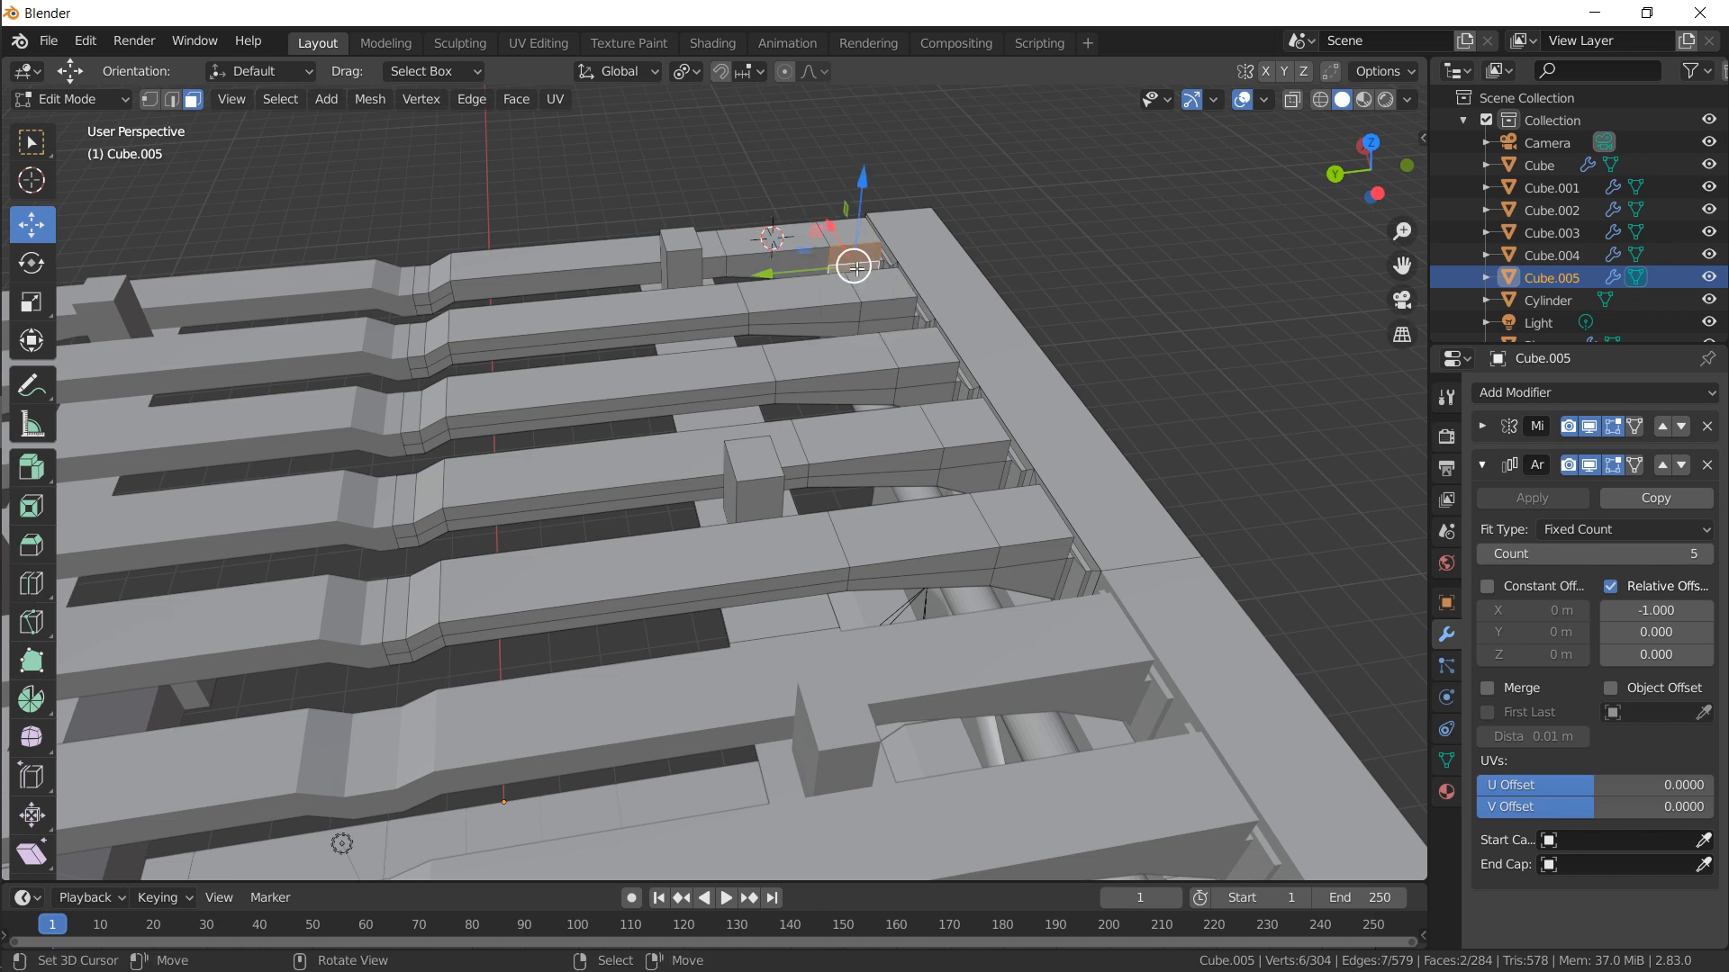
Select the merged front faces on all three outer sections of the first beam
{"action": "middle_click_drag", "start_coordinate": [738, 301], "coordinate": [486, 441]}
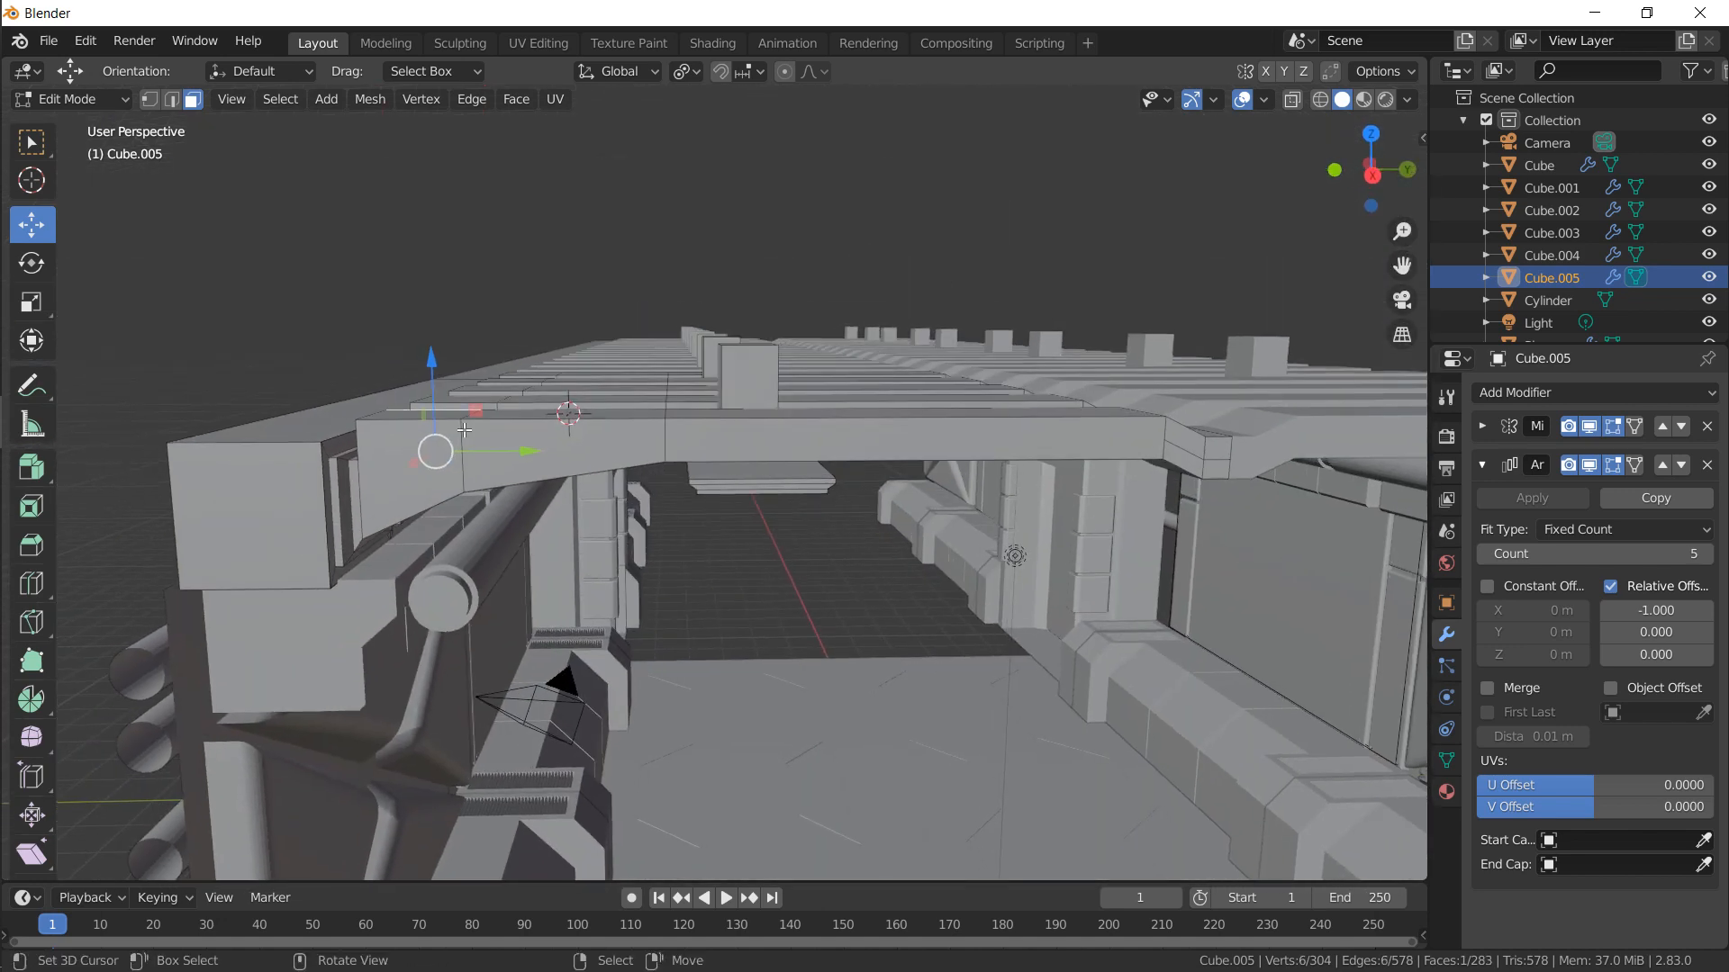
{"action": "right_click", "coordinate": [501, 444], "text": "shift"}
{"action": "right_click", "coordinate": [731, 439], "text": "shift"}
{"action": "middle_click_drag", "start_coordinate": [731, 505], "coordinate": [726, 463]}
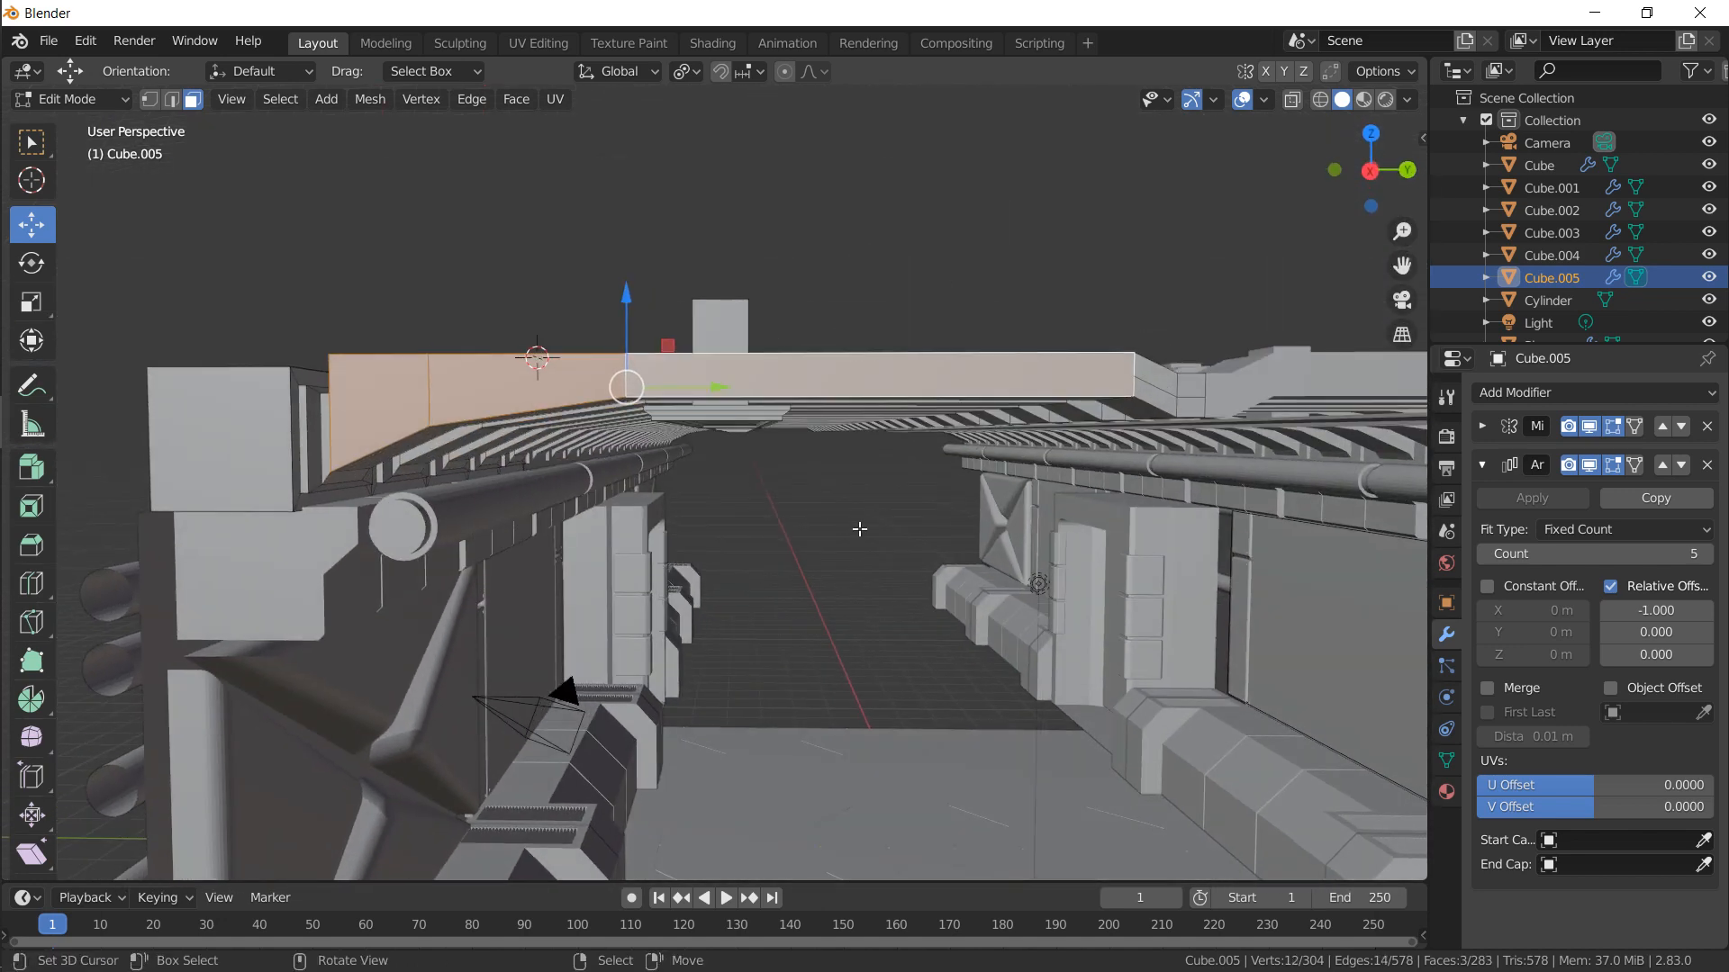
{"action": "key", "text": "i"}
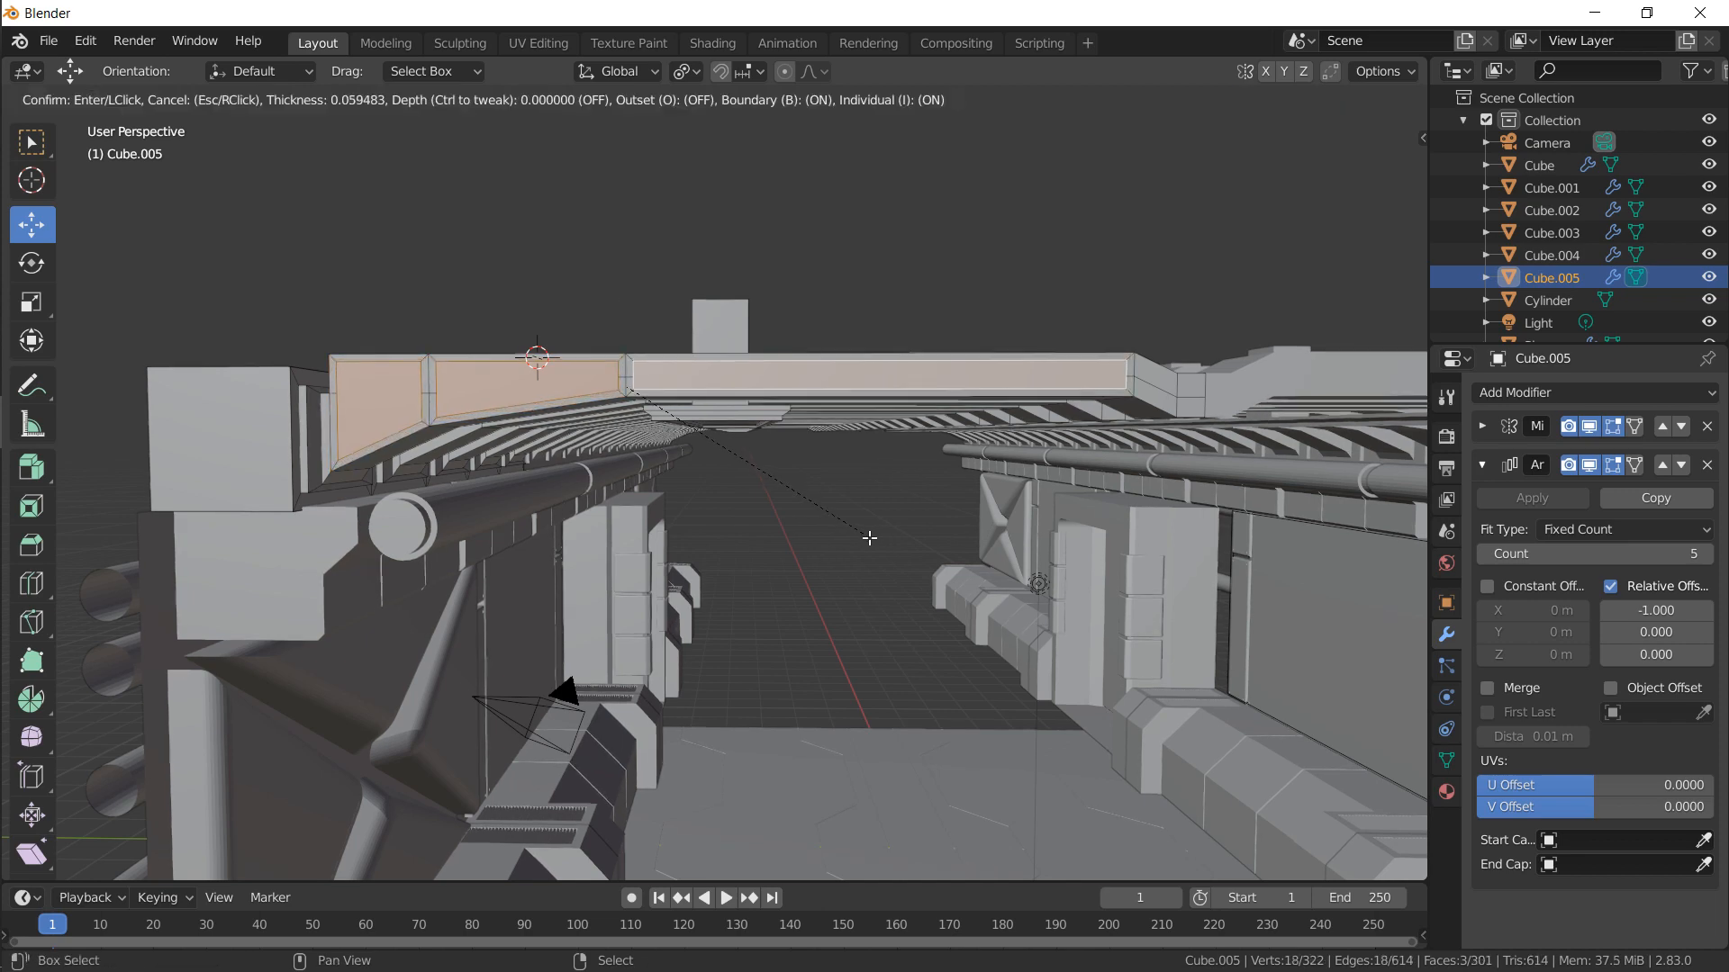
{"action": "left_click", "coordinate": [862, 535]}
{"action": "key", "text": "ctrl+z"}
Add the three merged rear faces of the first beam to the selection and inset all six faces individually
{"action": "middle_click_drag", "start_coordinate": [771, 479], "coordinate": [453, 557]}
{"action": "right_click", "coordinate": [428, 338], "text": "shift"}
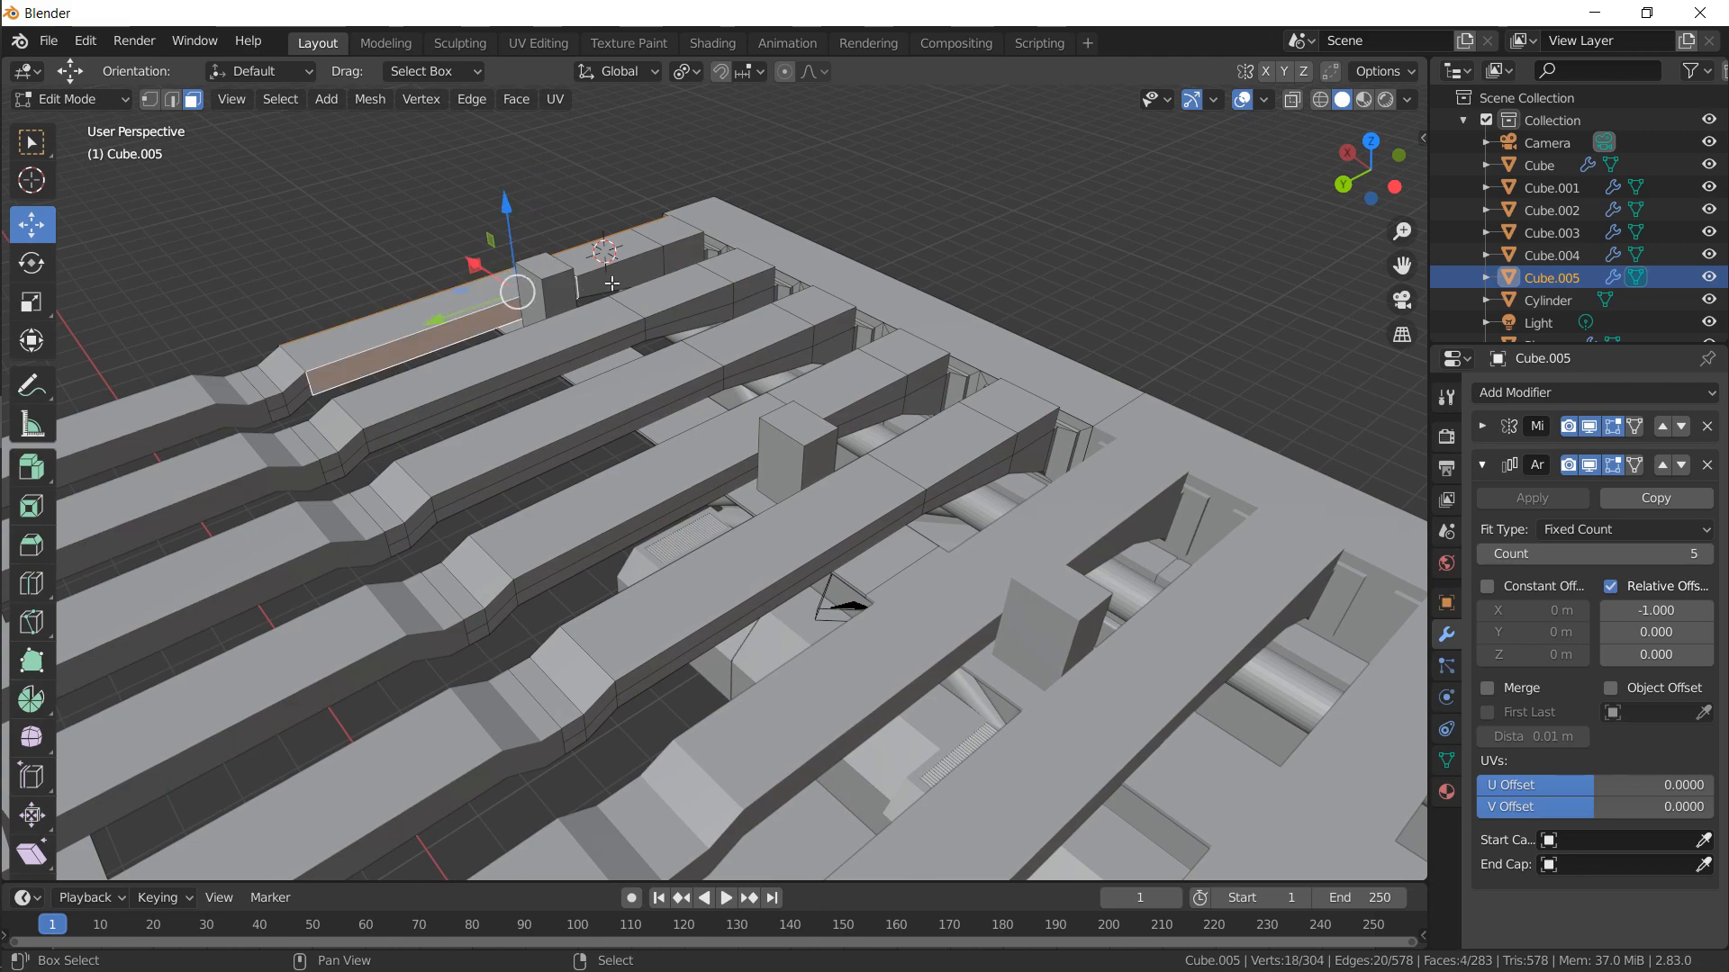
{"action": "right_click", "coordinate": [614, 282], "text": "shift"}
{"action": "right_click", "coordinate": [681, 262], "text": "shift"}
{"action": "middle_click_drag", "start_coordinate": [682, 301], "coordinate": [464, 445]}
{"action": "key", "text": "i"}
{"action": "left_click", "coordinate": [1003, 274]}
Extrude the inset faces in place and scale them inward along X about the median point to form recessed panels
{"action": "key", "text": "e"}
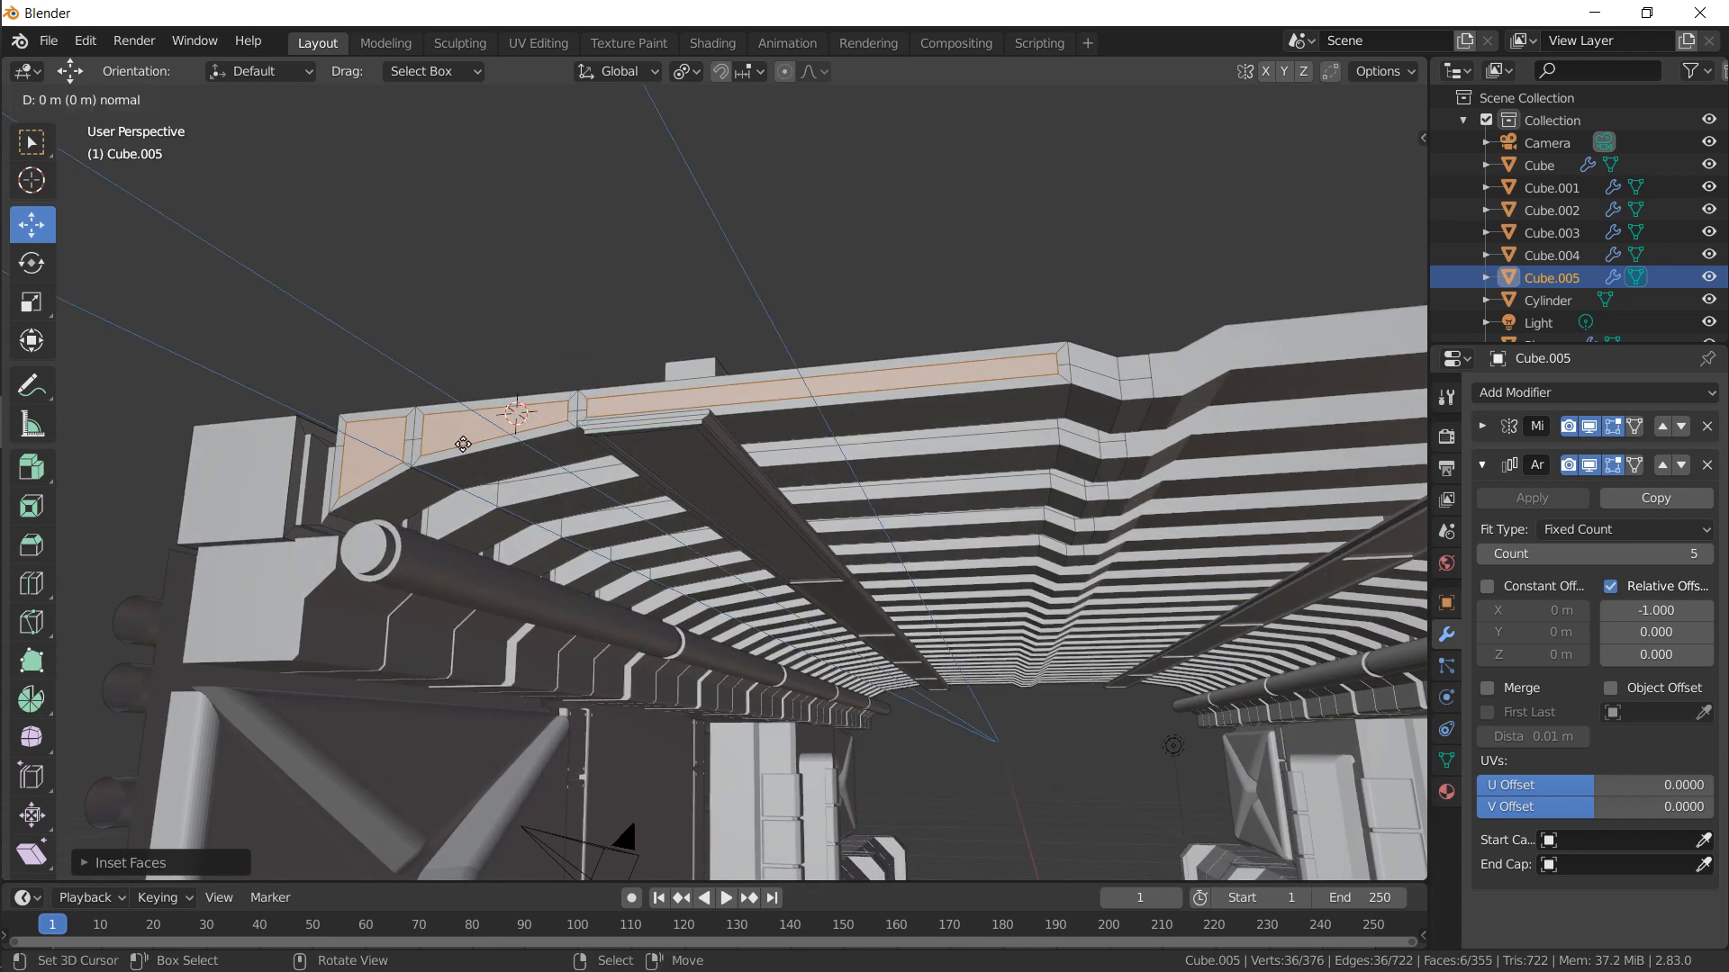
{"action": "right_click", "coordinate": [463, 444]}
{"action": "left_click", "coordinate": [686, 72]}
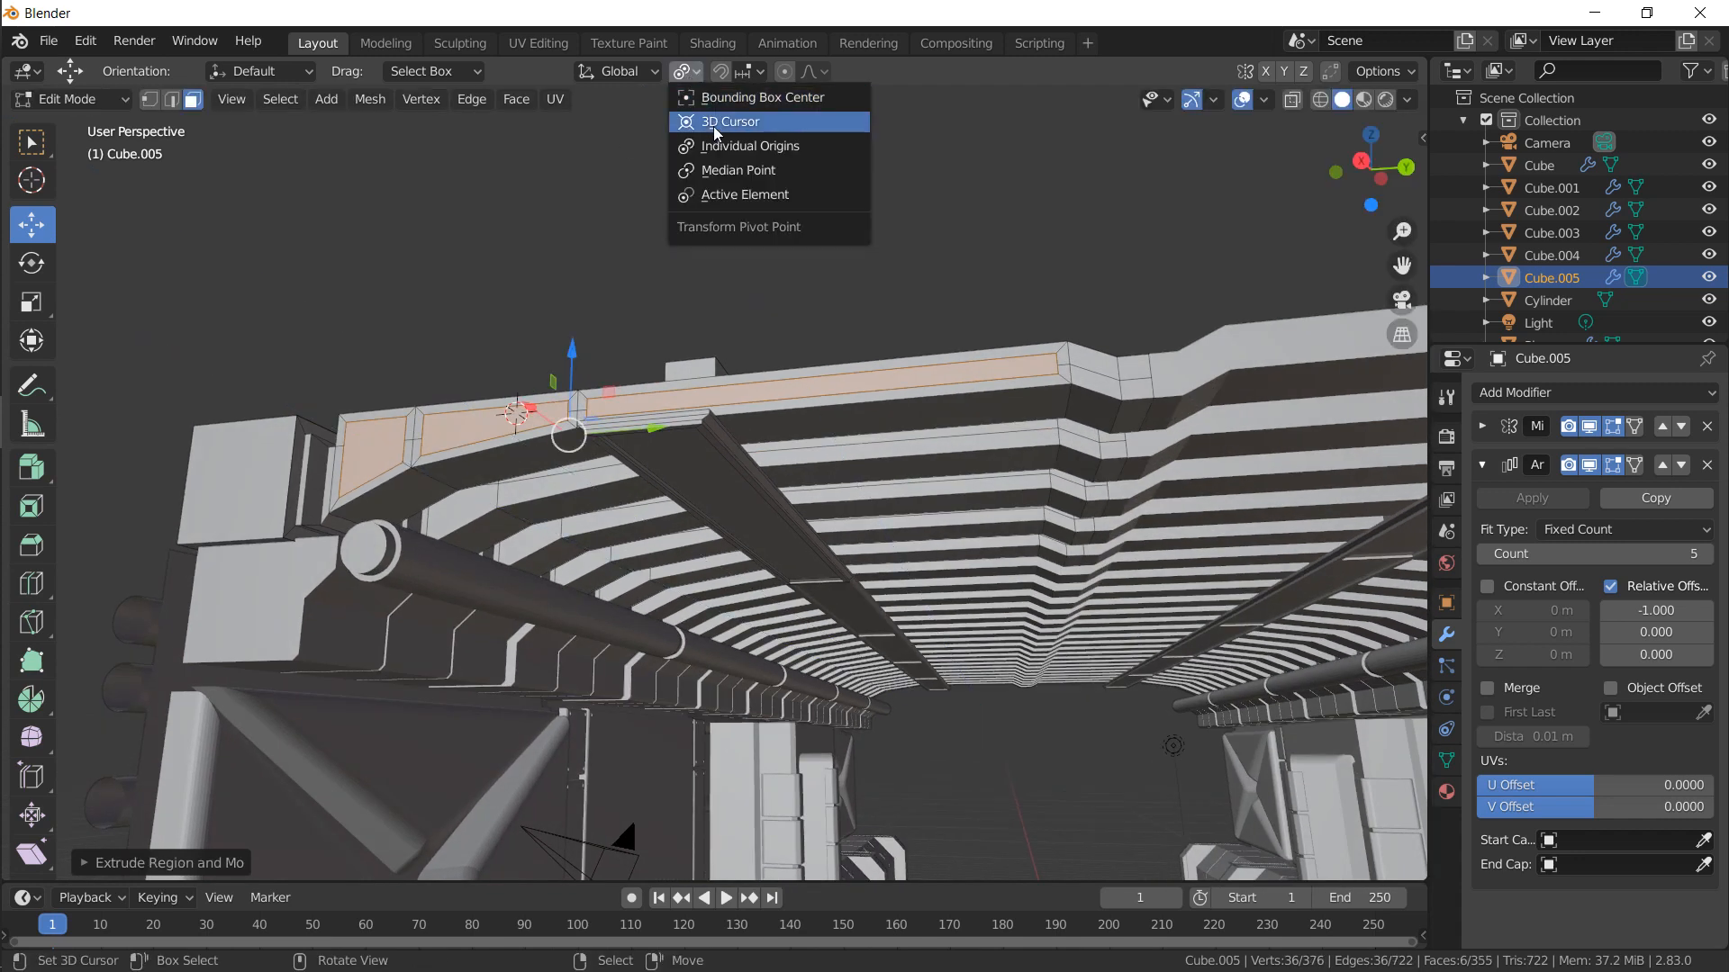
{"action": "left_click", "coordinate": [720, 171]}
{"action": "key", "text": "s"}
{"action": "key", "text": "x"}
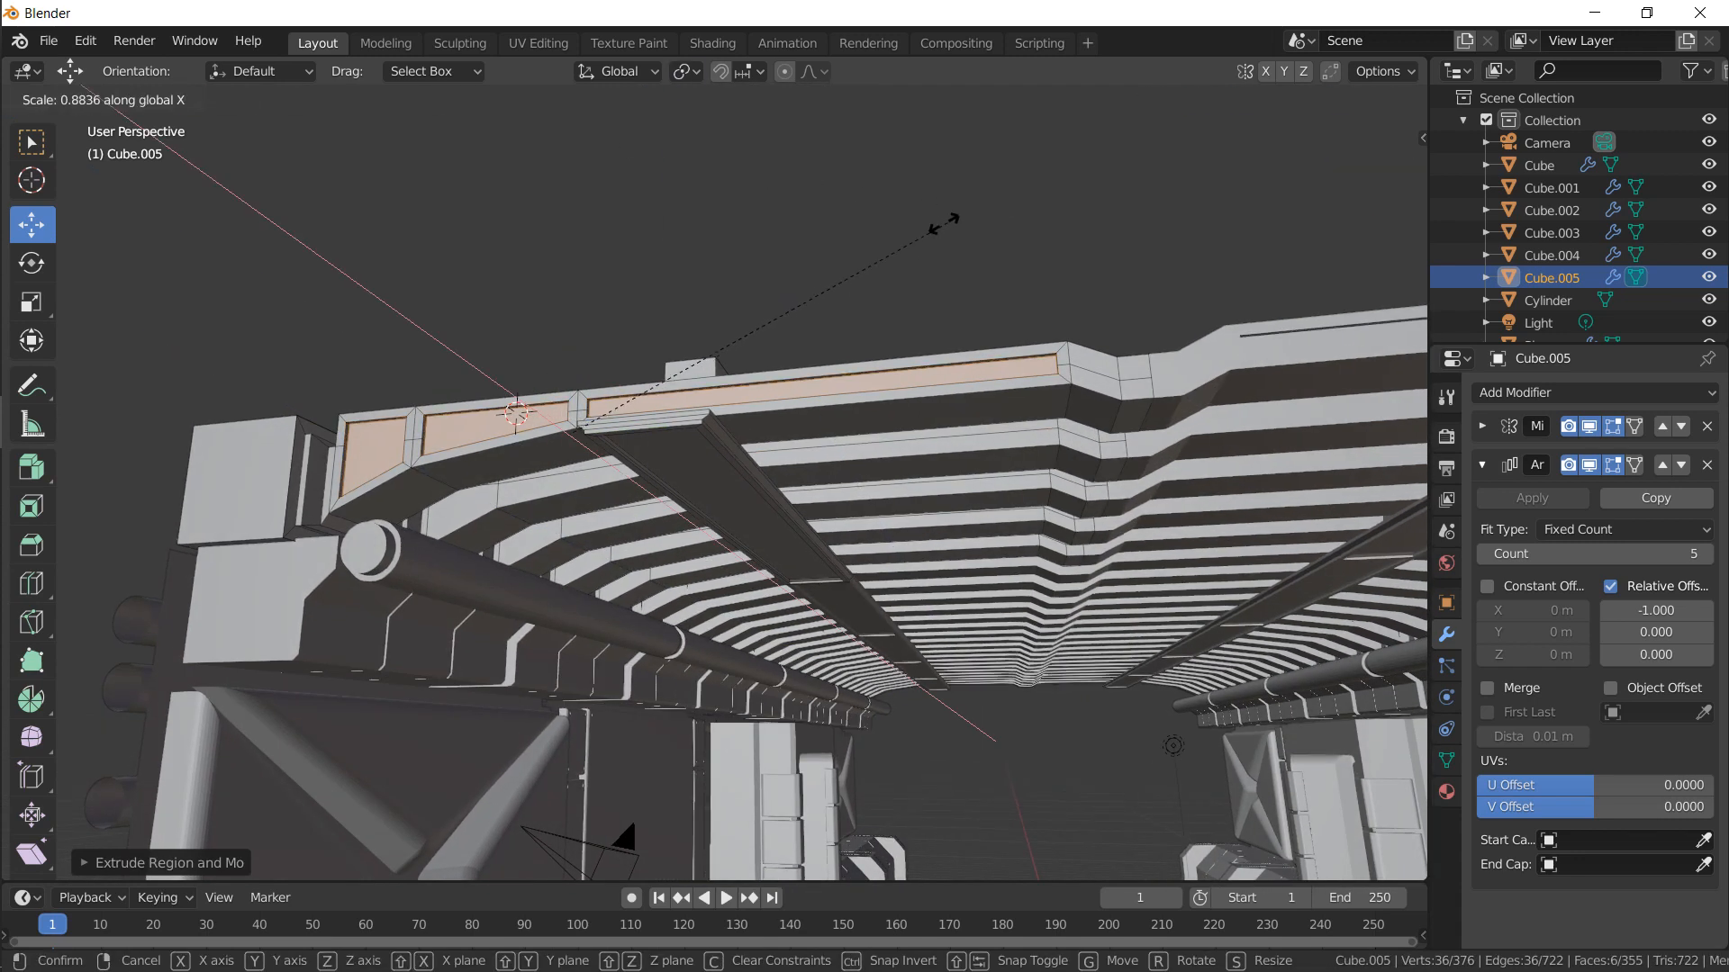
{"action": "left_click", "coordinate": [855, 245]}
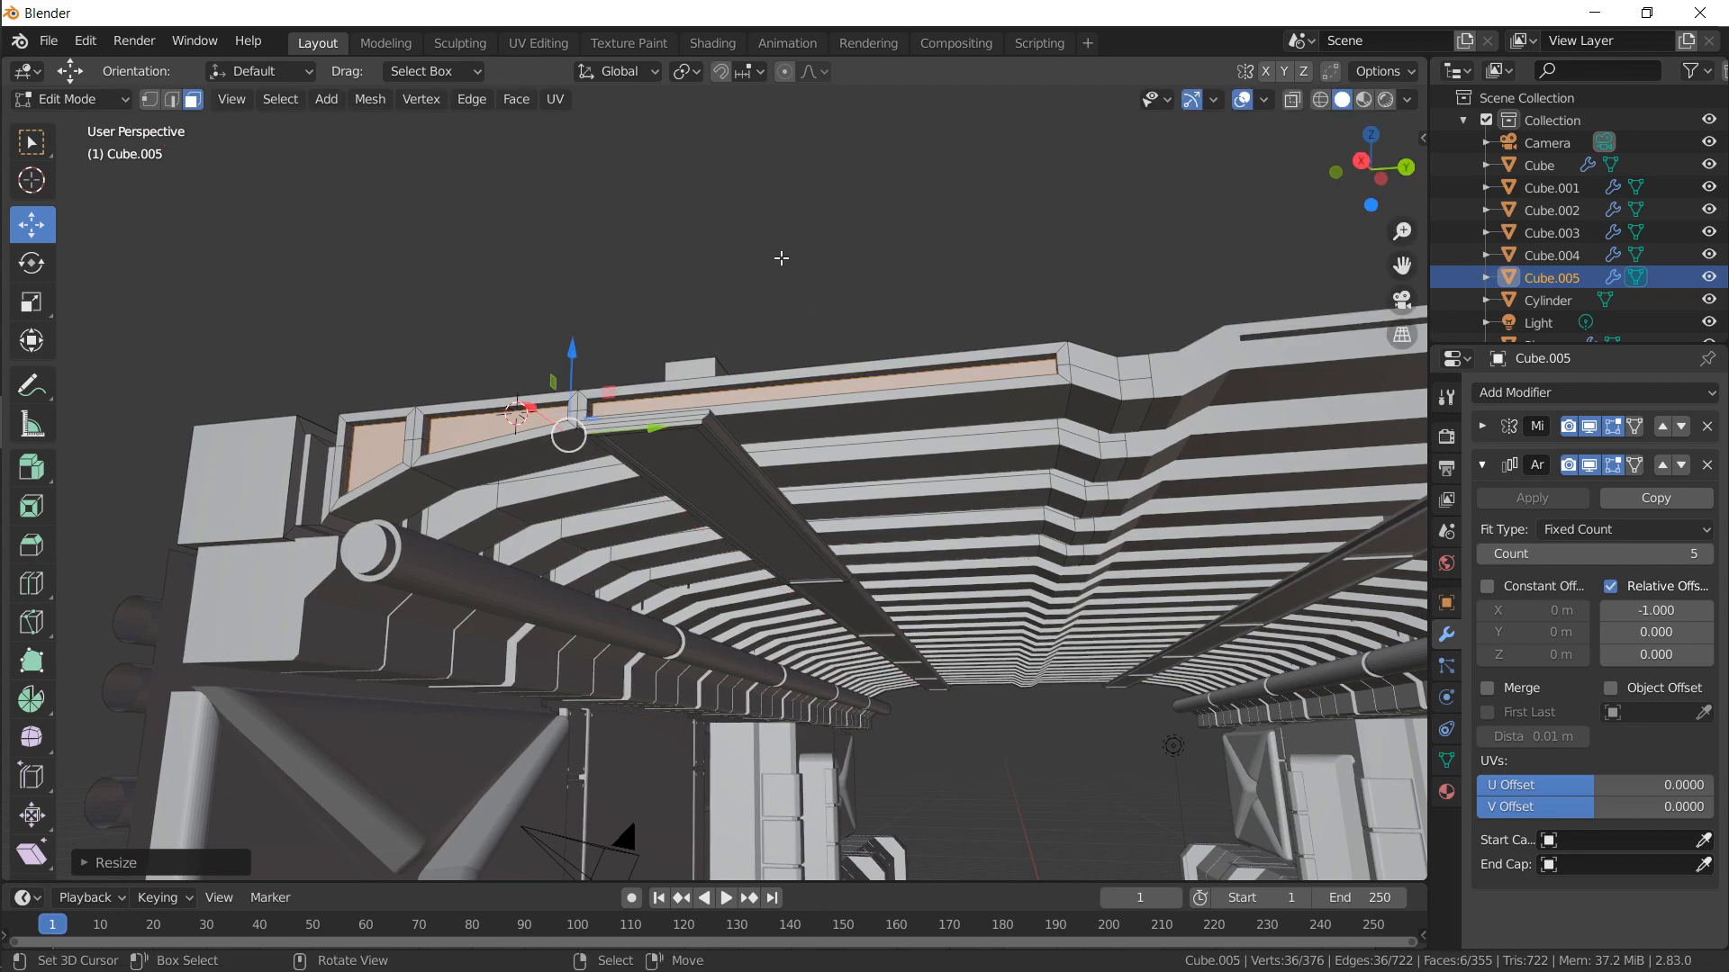
{"action": "middle_click_drag", "start_coordinate": [676, 280], "coordinate": [628, 494]}
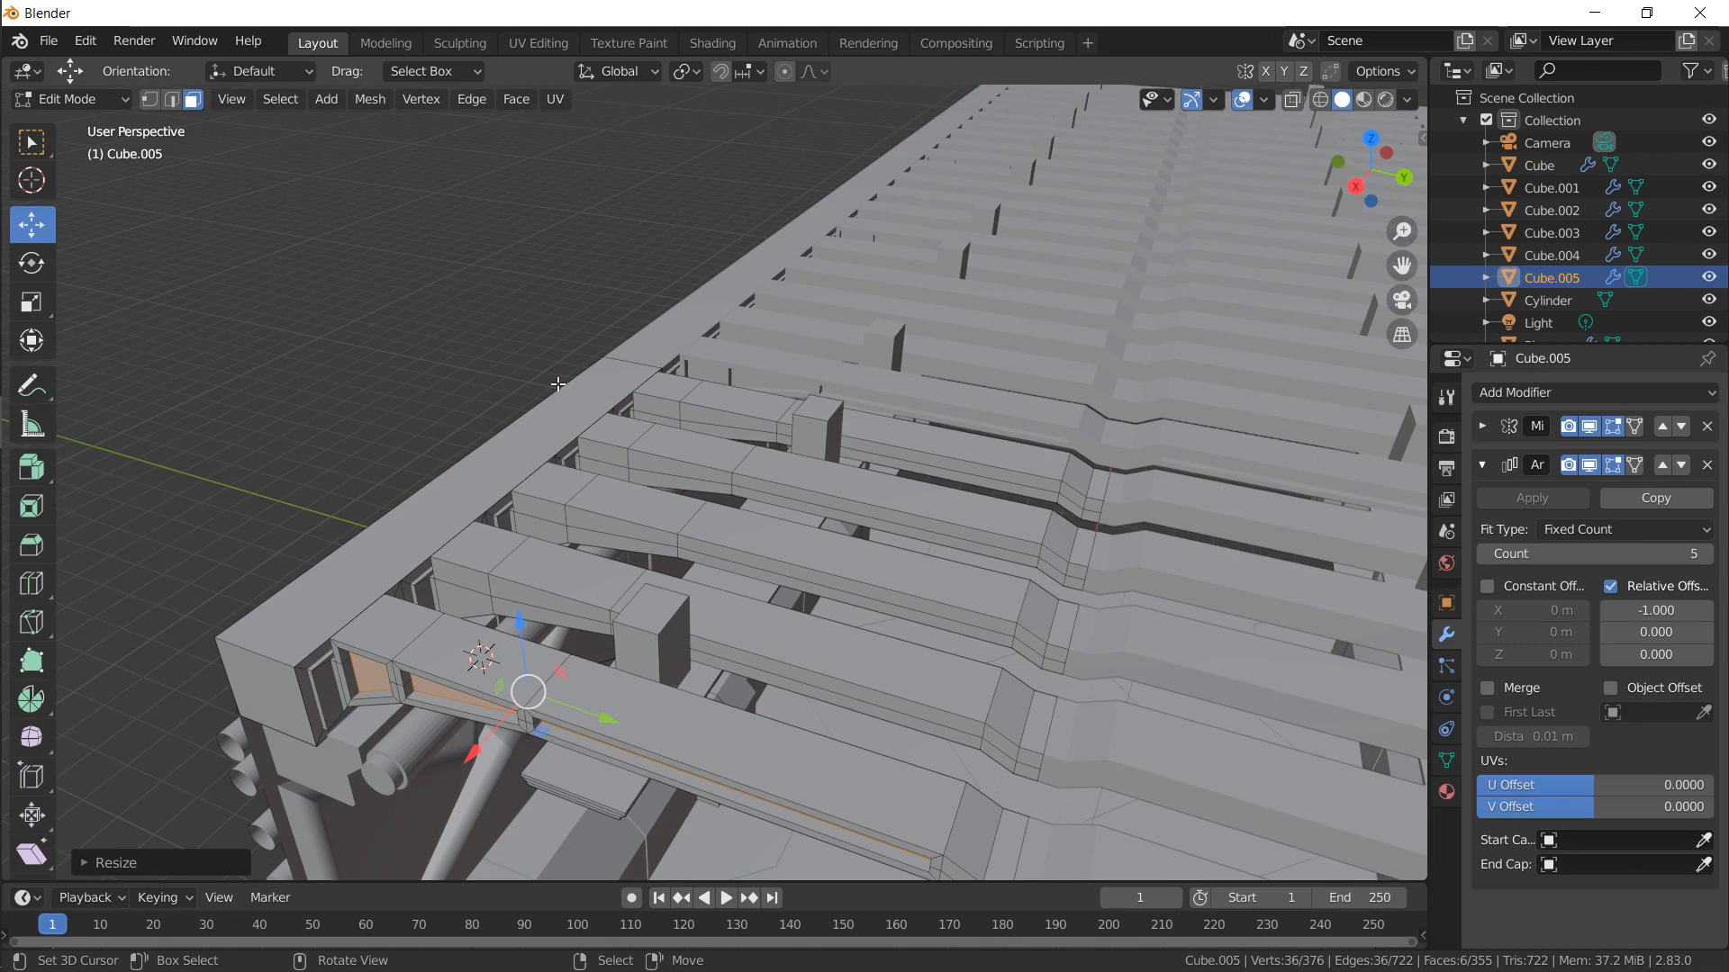
{"action": "middle_click_drag", "start_coordinate": [597, 393], "coordinate": [604, 457]}
{"action": "mouse_move", "coordinate": [595, 481]}
{"action": "middle_mouse_down"}
{"action": "mouse_move", "coordinate": [594, 428]}
{"action": "mouse_move", "coordinate": [587, 467]}
{"action": "middle_mouse_up"}
{"action": "left_click", "coordinate": [545, 531]}
{"action": "left_click", "coordinate": [621, 479], "text": "shift"}
{"action": "left_click", "coordinate": [684, 433], "text": "shift"}
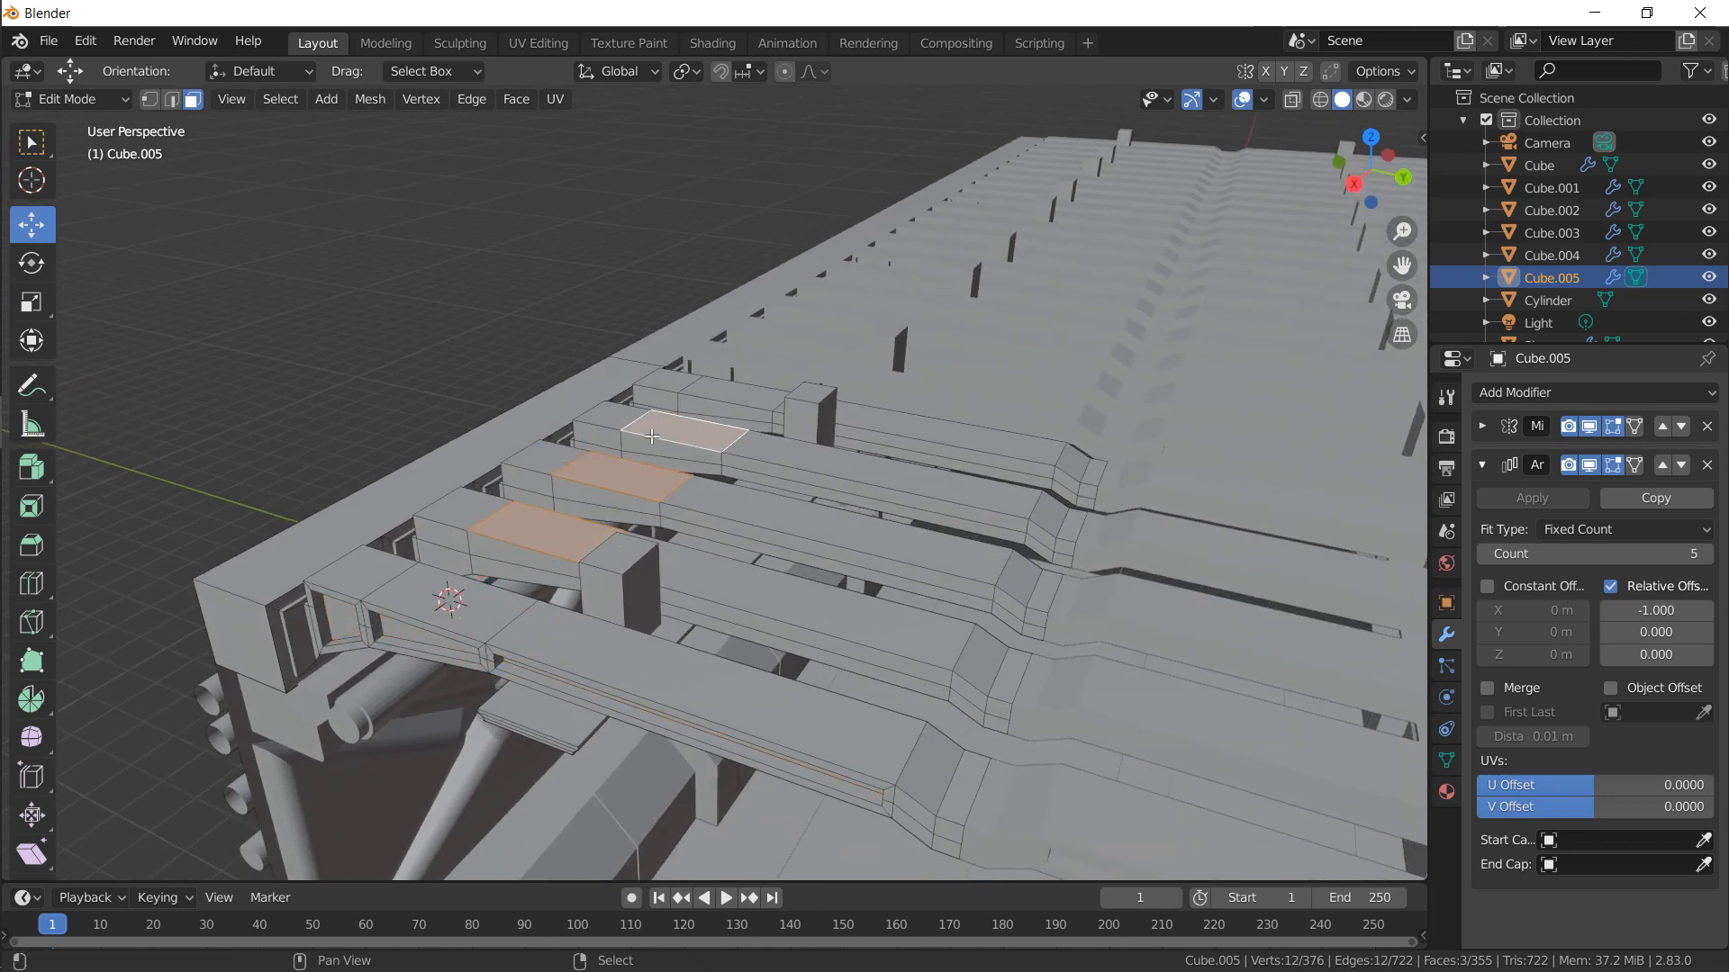
{"action": "left_click", "coordinate": [716, 397], "text": "shift"}
{"action": "key", "text": "ctrl+l"}
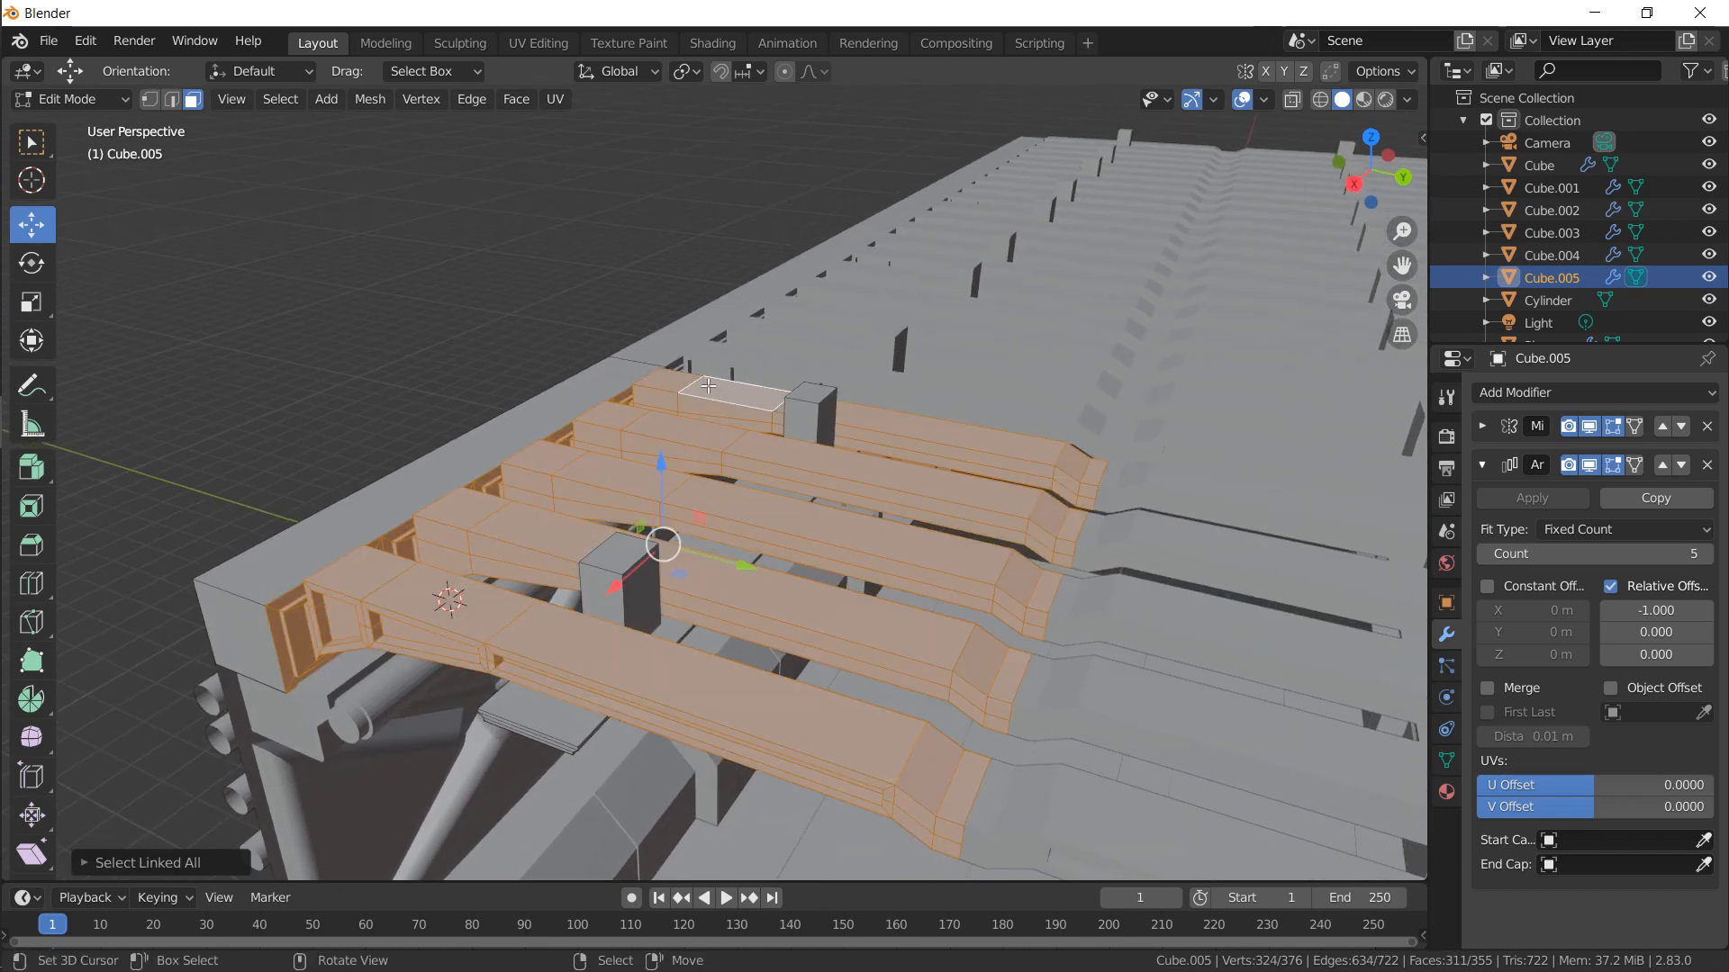
{"action": "left_click", "coordinate": [485, 510]}
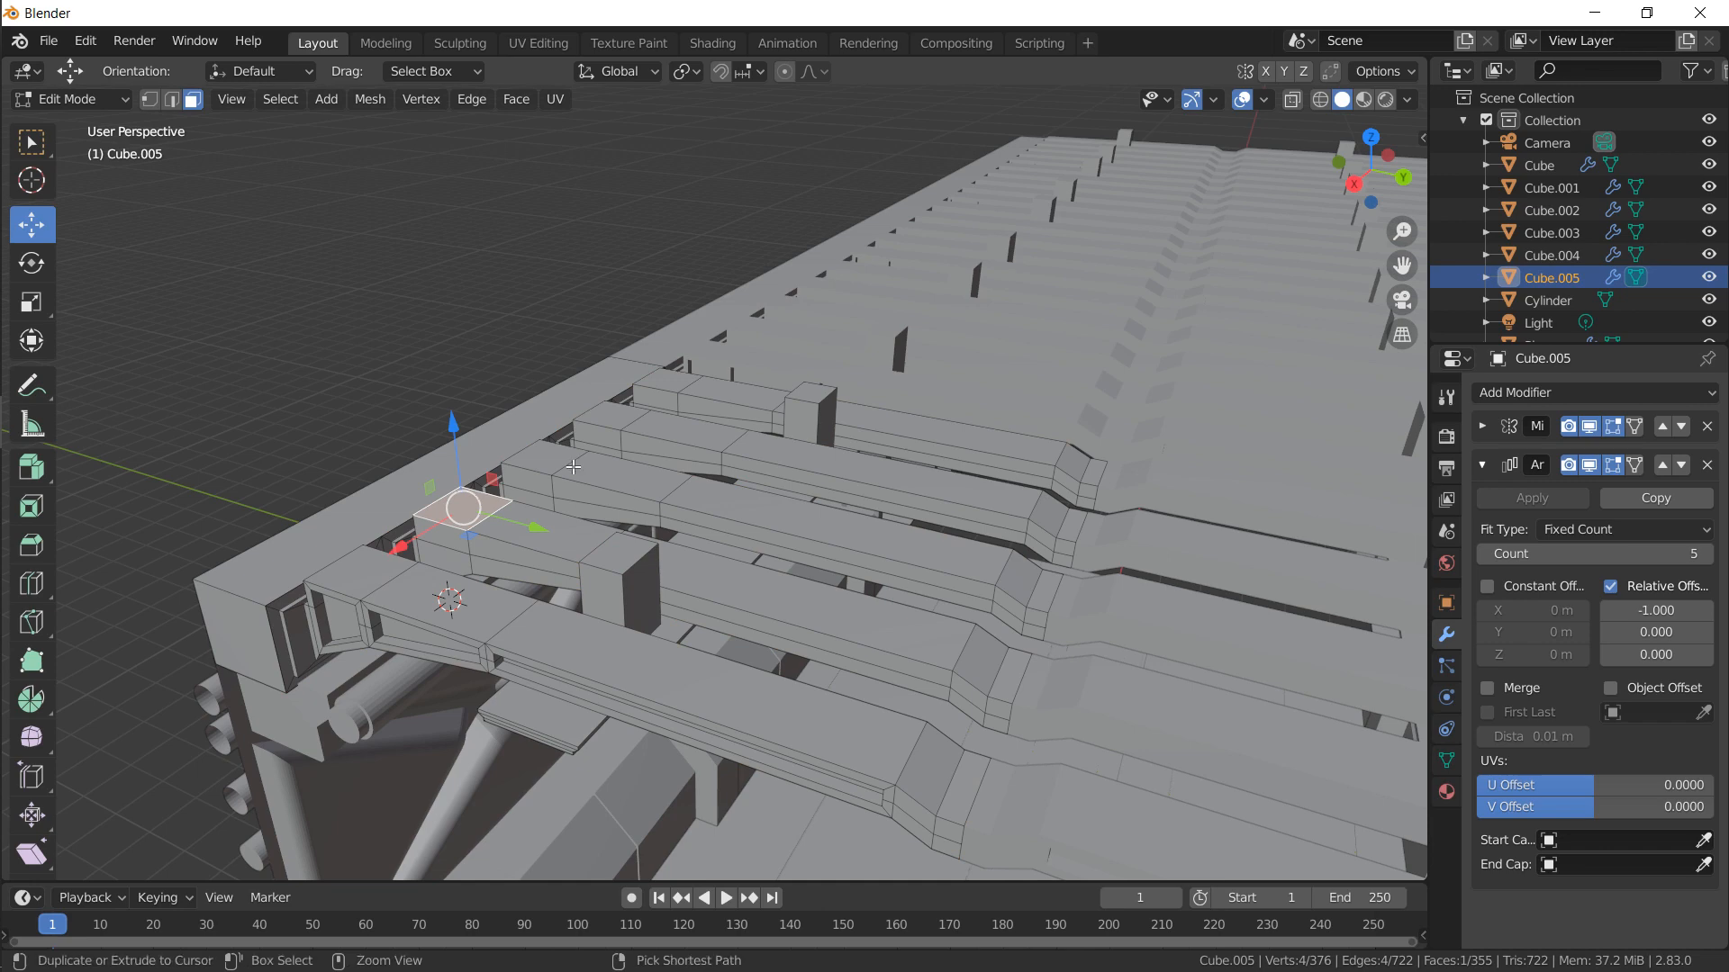
{"action": "key", "text": "ctrl+l"}
{"action": "middle_click_drag", "start_coordinate": [574, 466], "coordinate": [461, 439]}
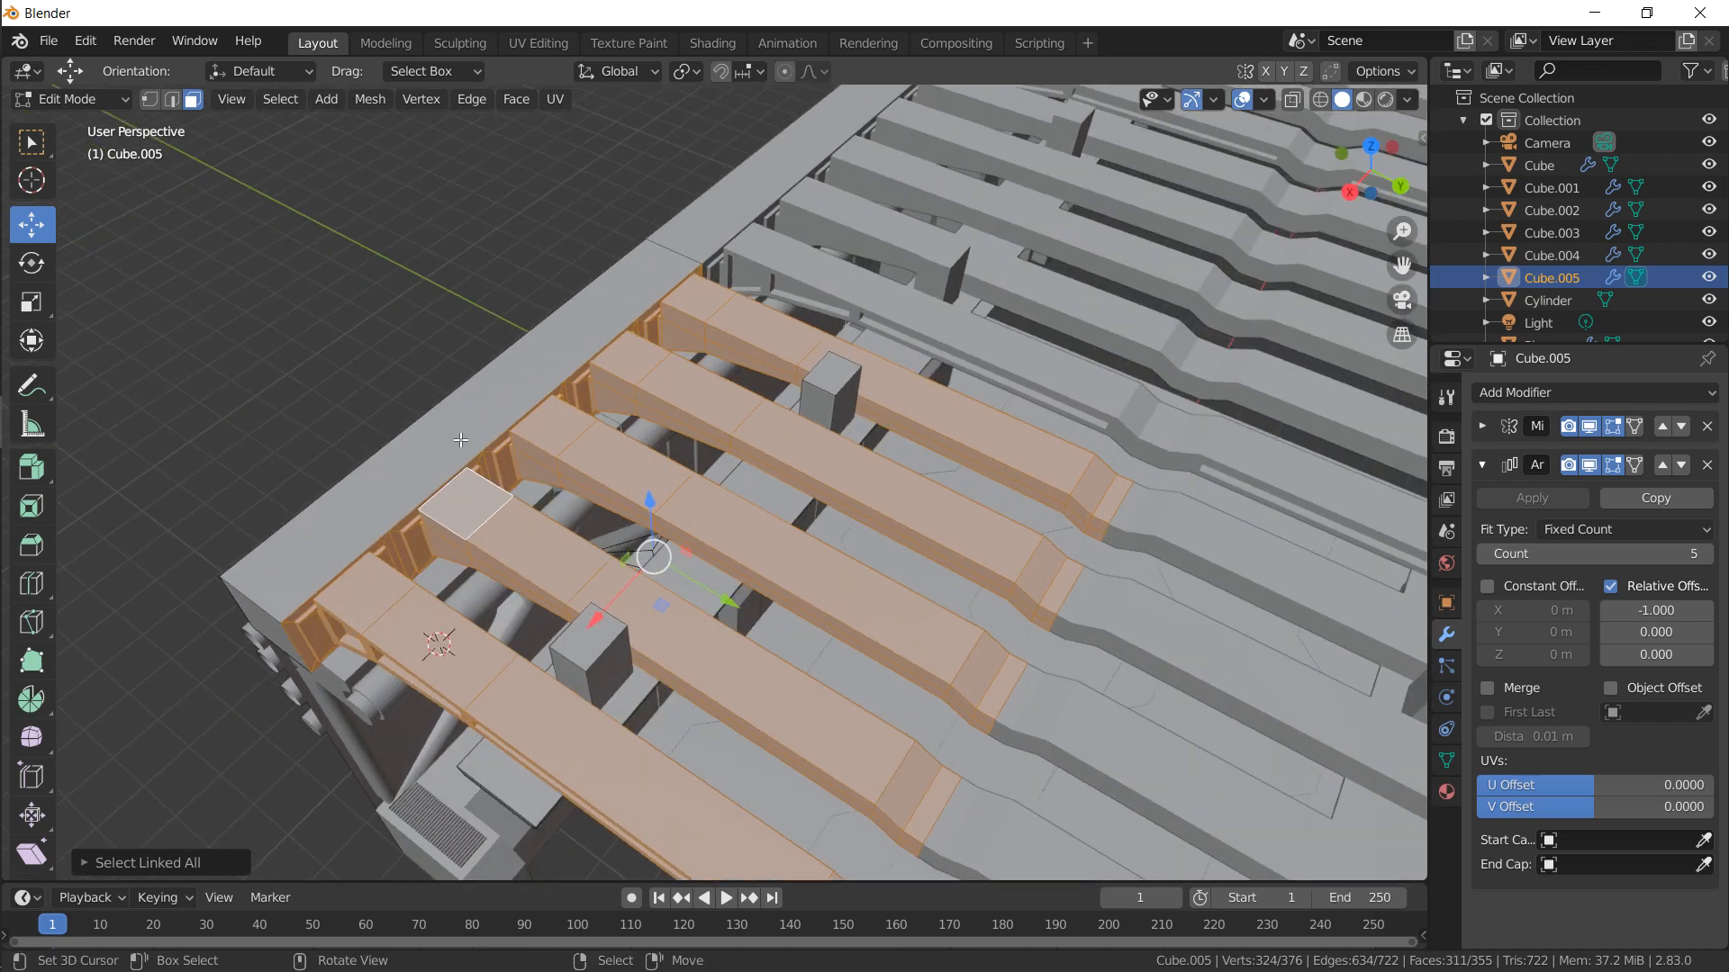
{"action": "key", "text": "alt+a"}
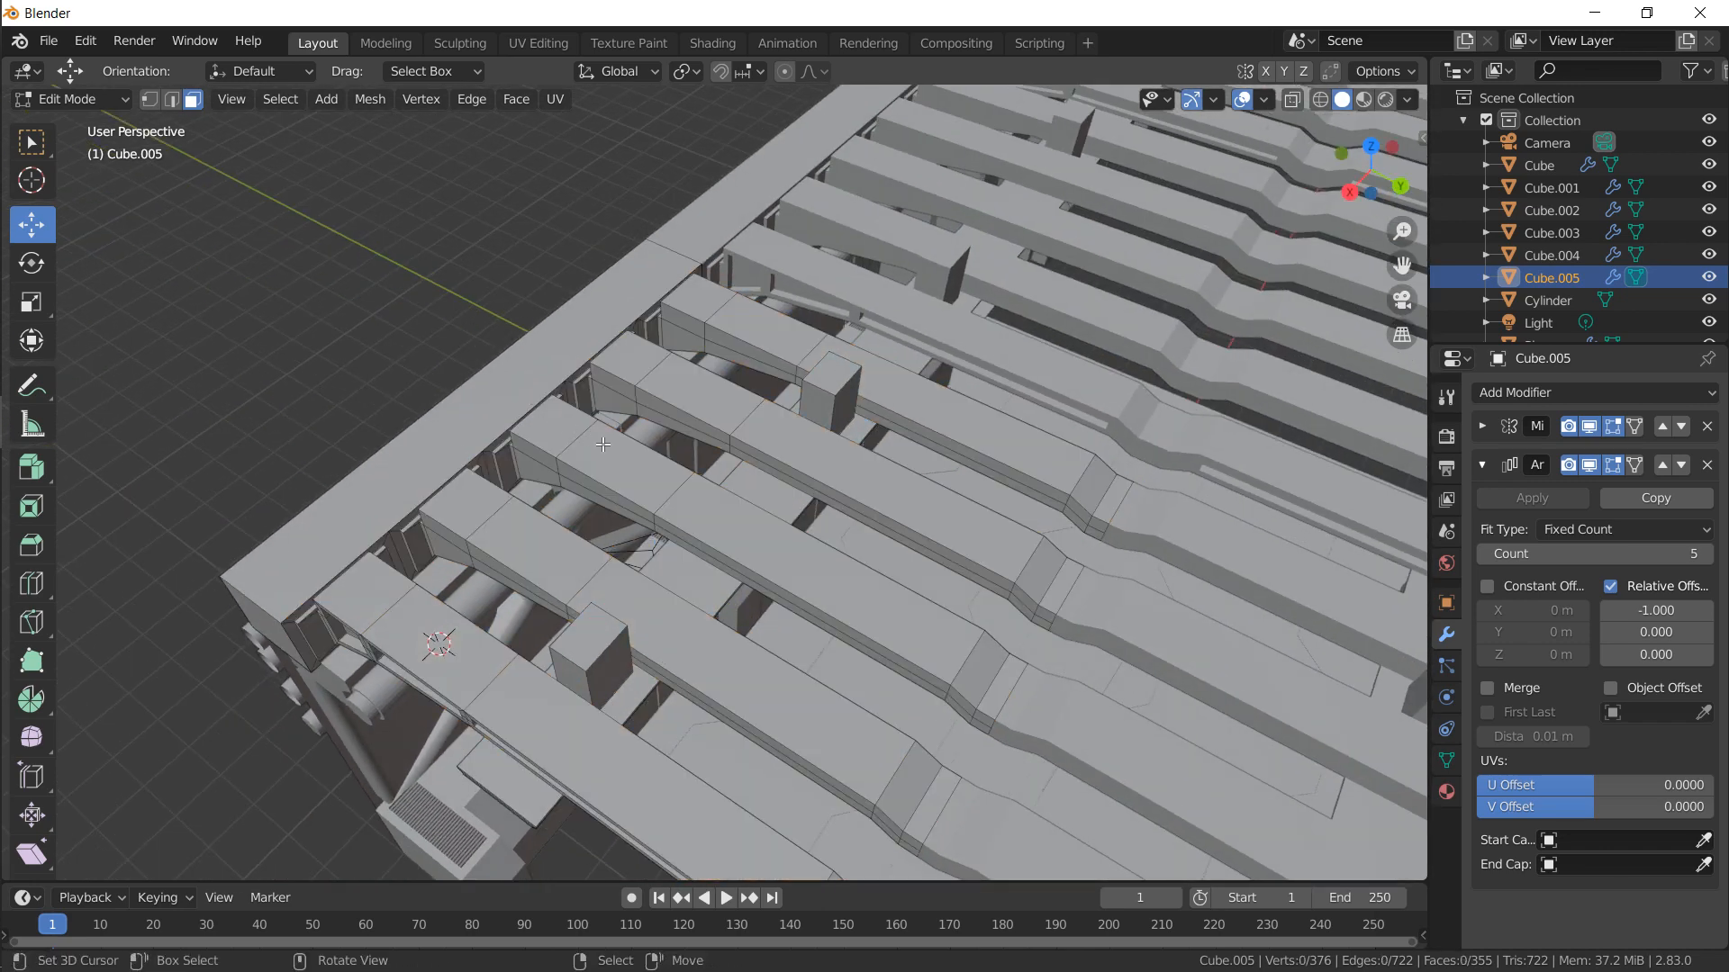
Select the four plain beams behind the detailed first beam through X-ray, including their end plates, and delete their faces
{"action": "middle_click_drag", "start_coordinate": [774, 582], "coordinate": [900, 430]}
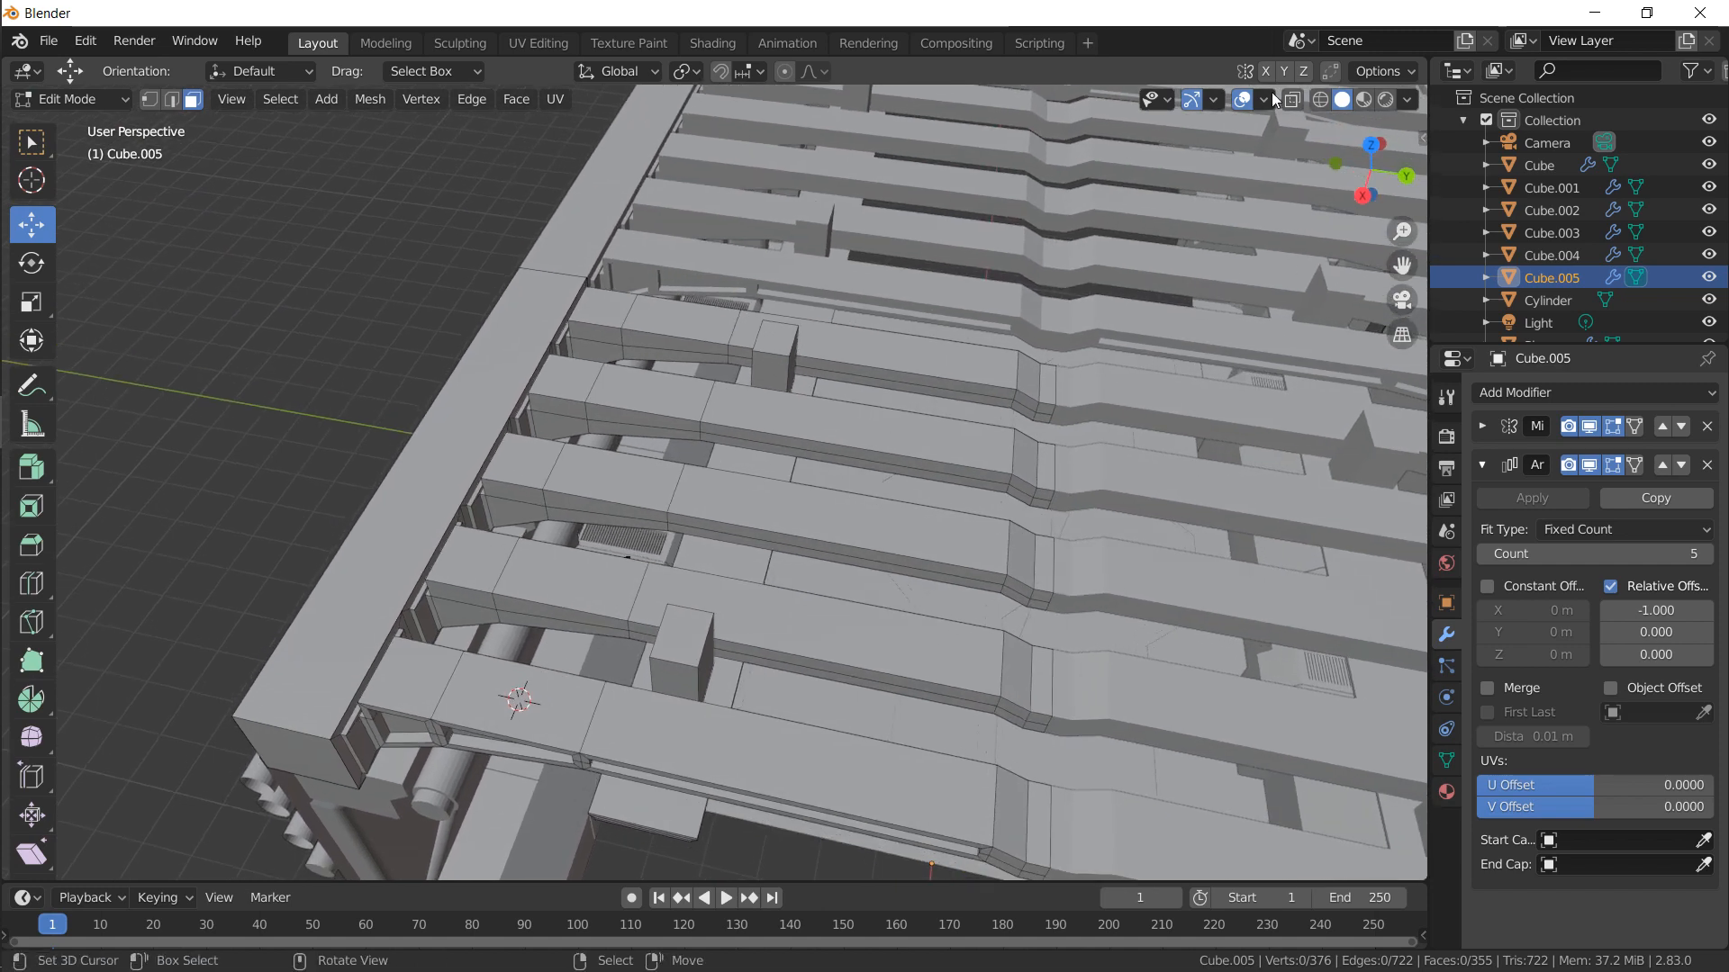
{"action": "left_click", "coordinate": [1297, 100]}
{"action": "left_click", "coordinate": [1297, 98]}
{"action": "left_click", "coordinate": [1297, 101]}
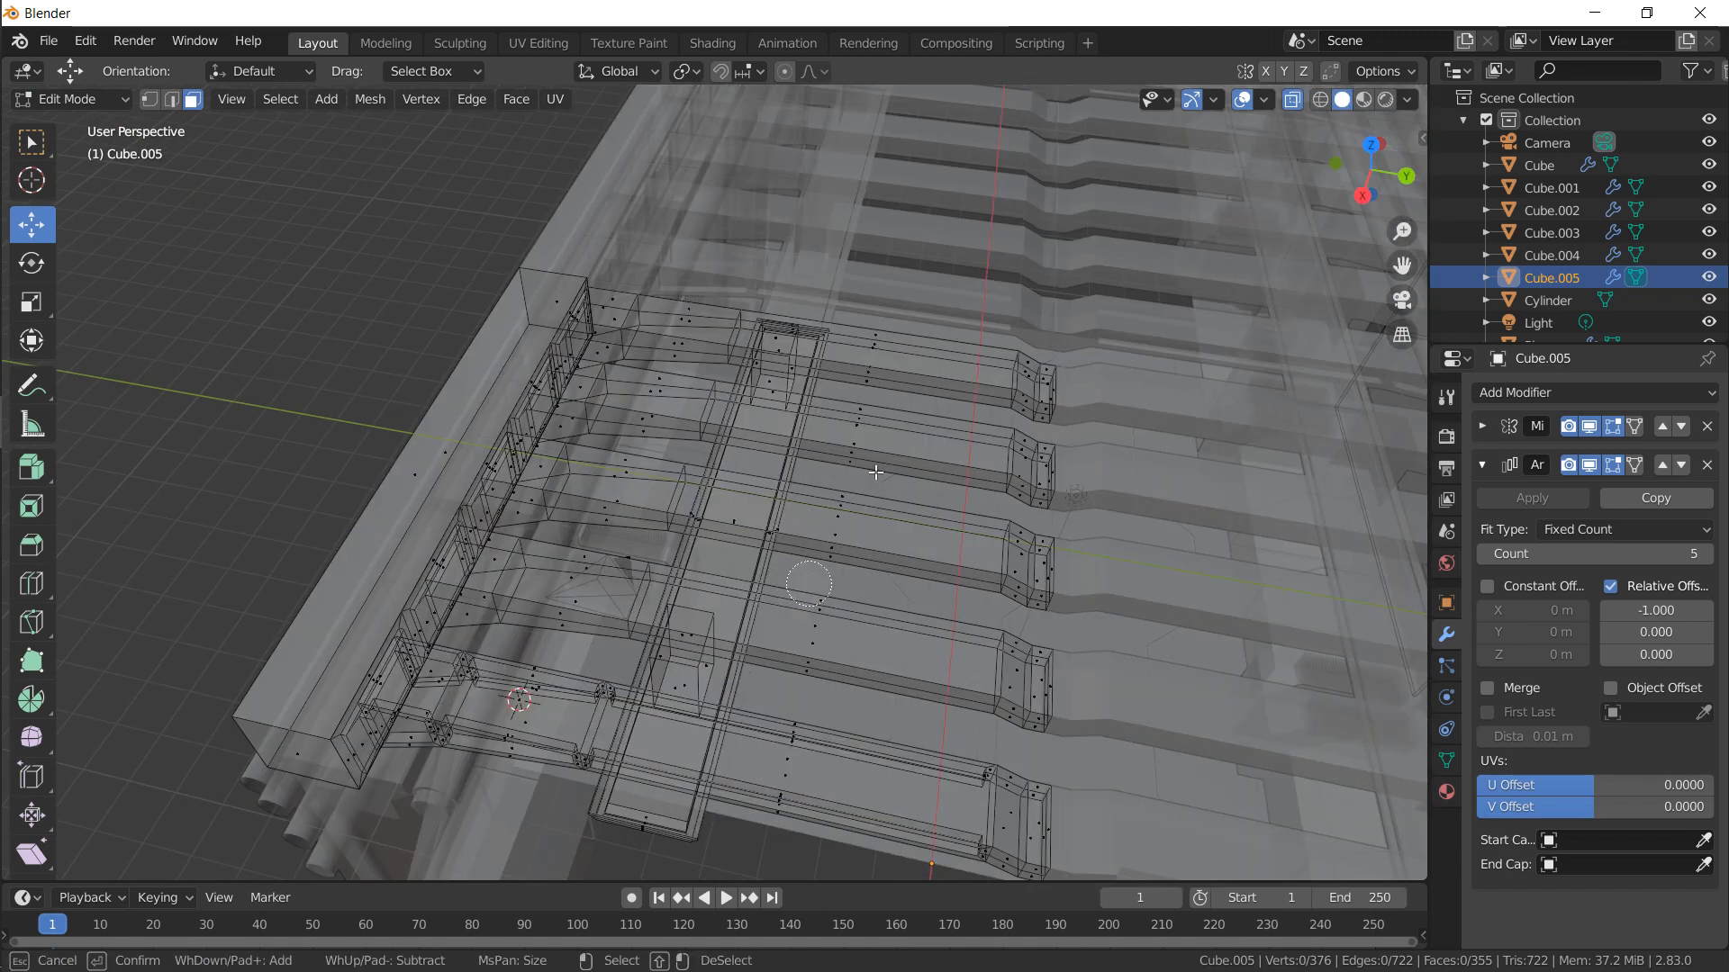
{"action": "key", "text": "c"}
{"action": "mouse_move", "coordinate": [814, 635]}
{"action": "left_mouse_down"}
{"action": "mouse_move", "coordinate": [810, 648]}
{"action": "mouse_move", "coordinate": [893, 340]}
{"action": "left_mouse_up"}
{"action": "key", "text": "Escape"}
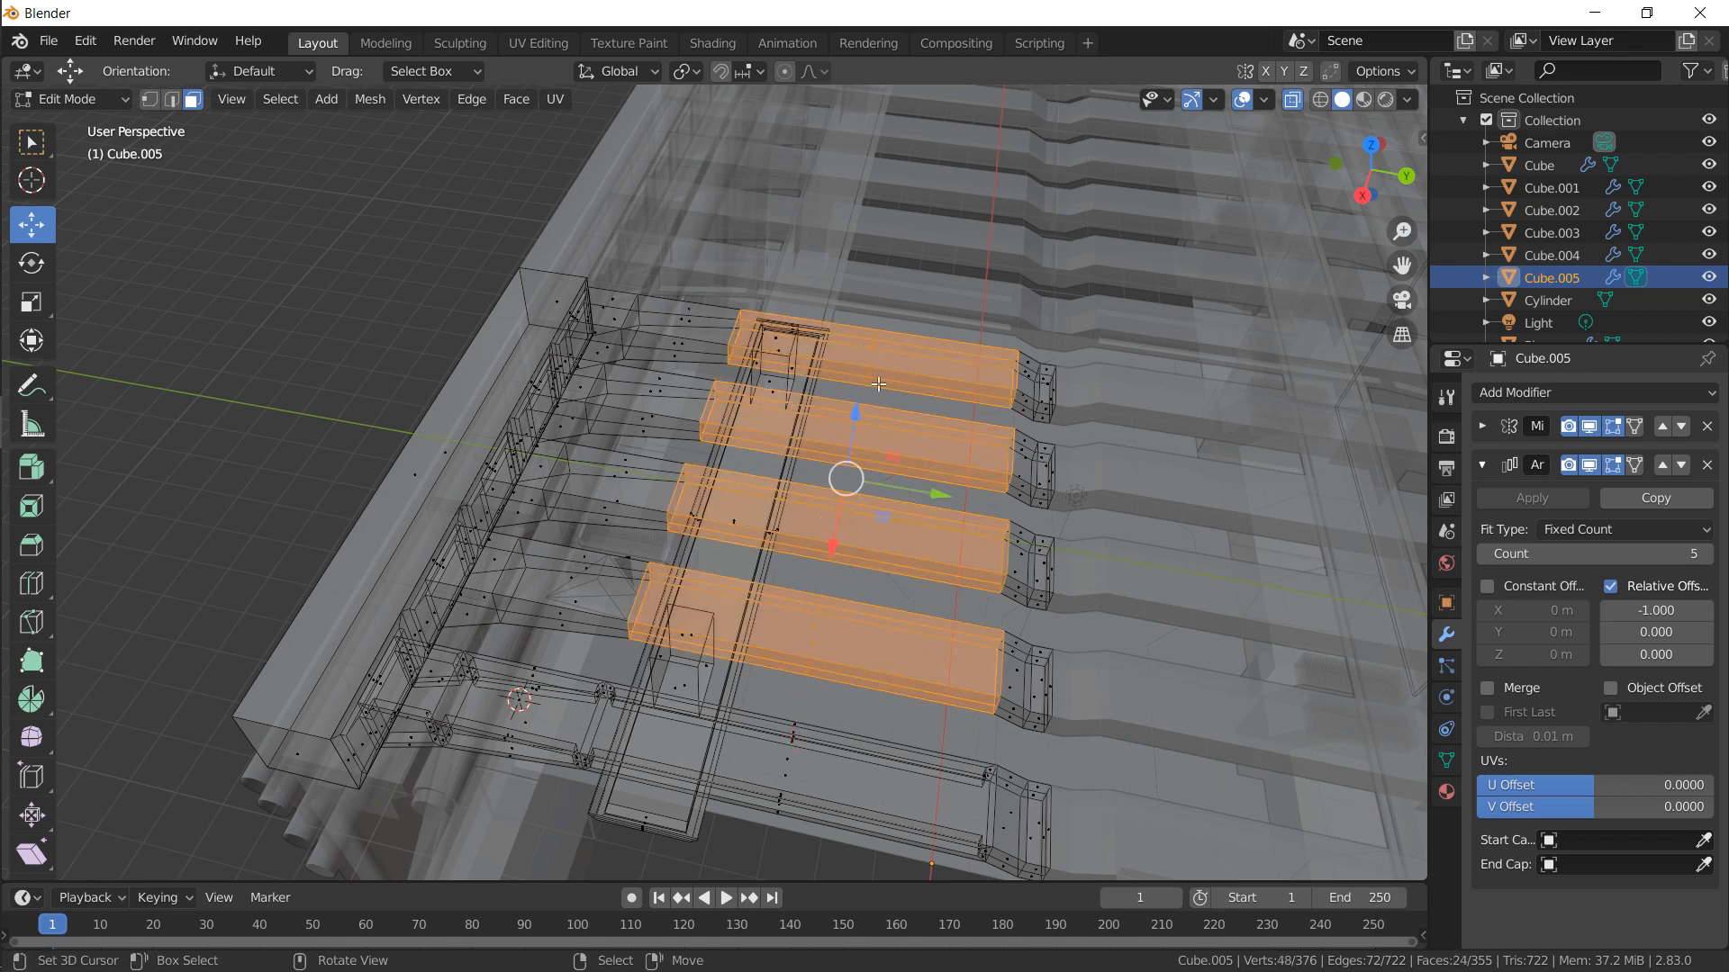
{"action": "key", "text": "ctrl+KP_Add"}
{"action": "key", "text": "ctrl+KP_Add"}
{"action": "key", "text": "ctrl+KP_Add"}
{"action": "key", "text": "ctrl+KP_Add"}
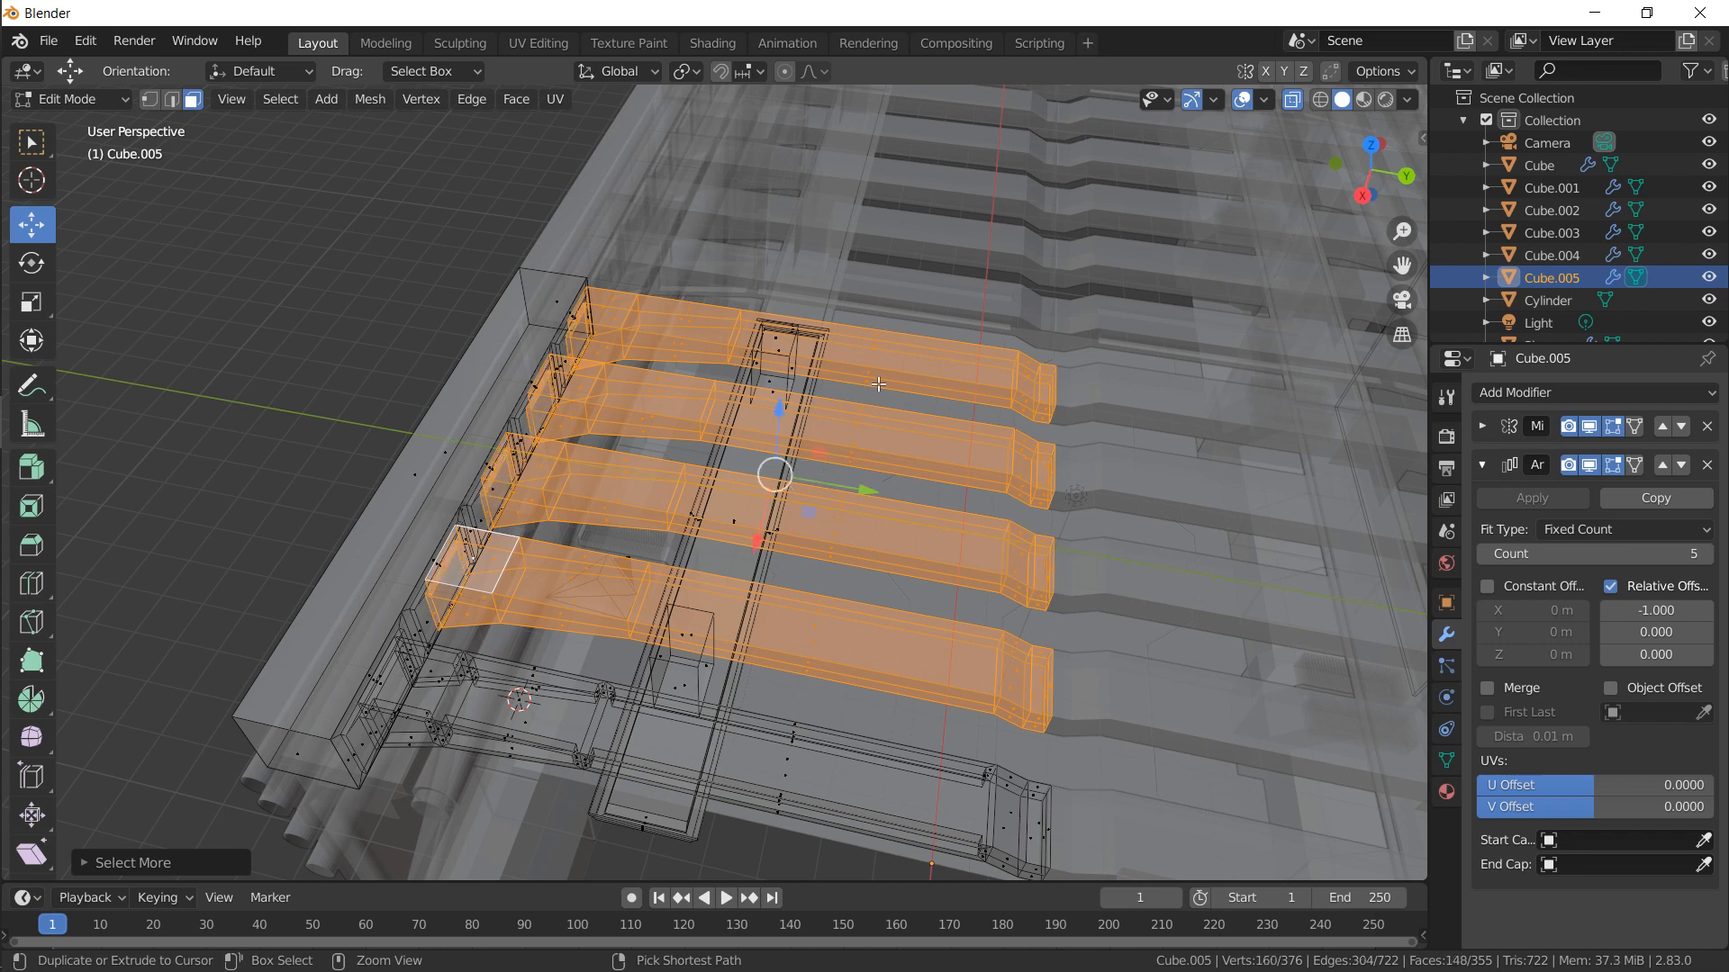
{"action": "key", "text": "ctrl+KP_Add"}
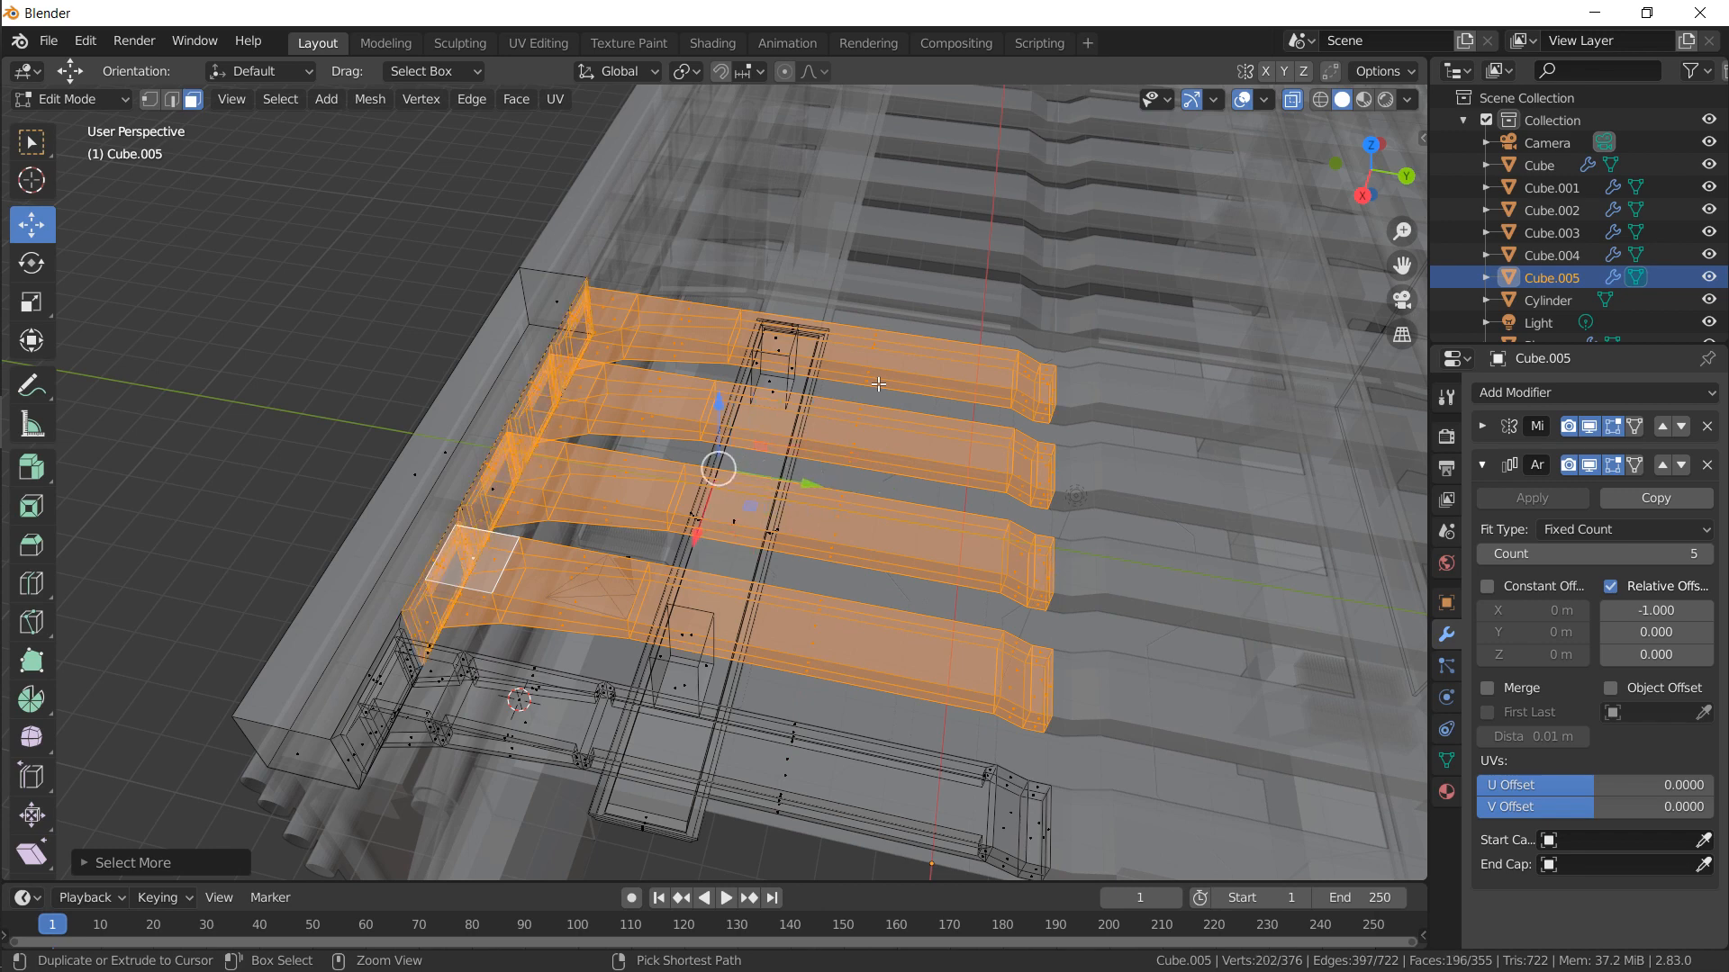
{"action": "scroll", "coordinate": [878, 384], "scroll_direction": "up", "scroll_amount": 1}
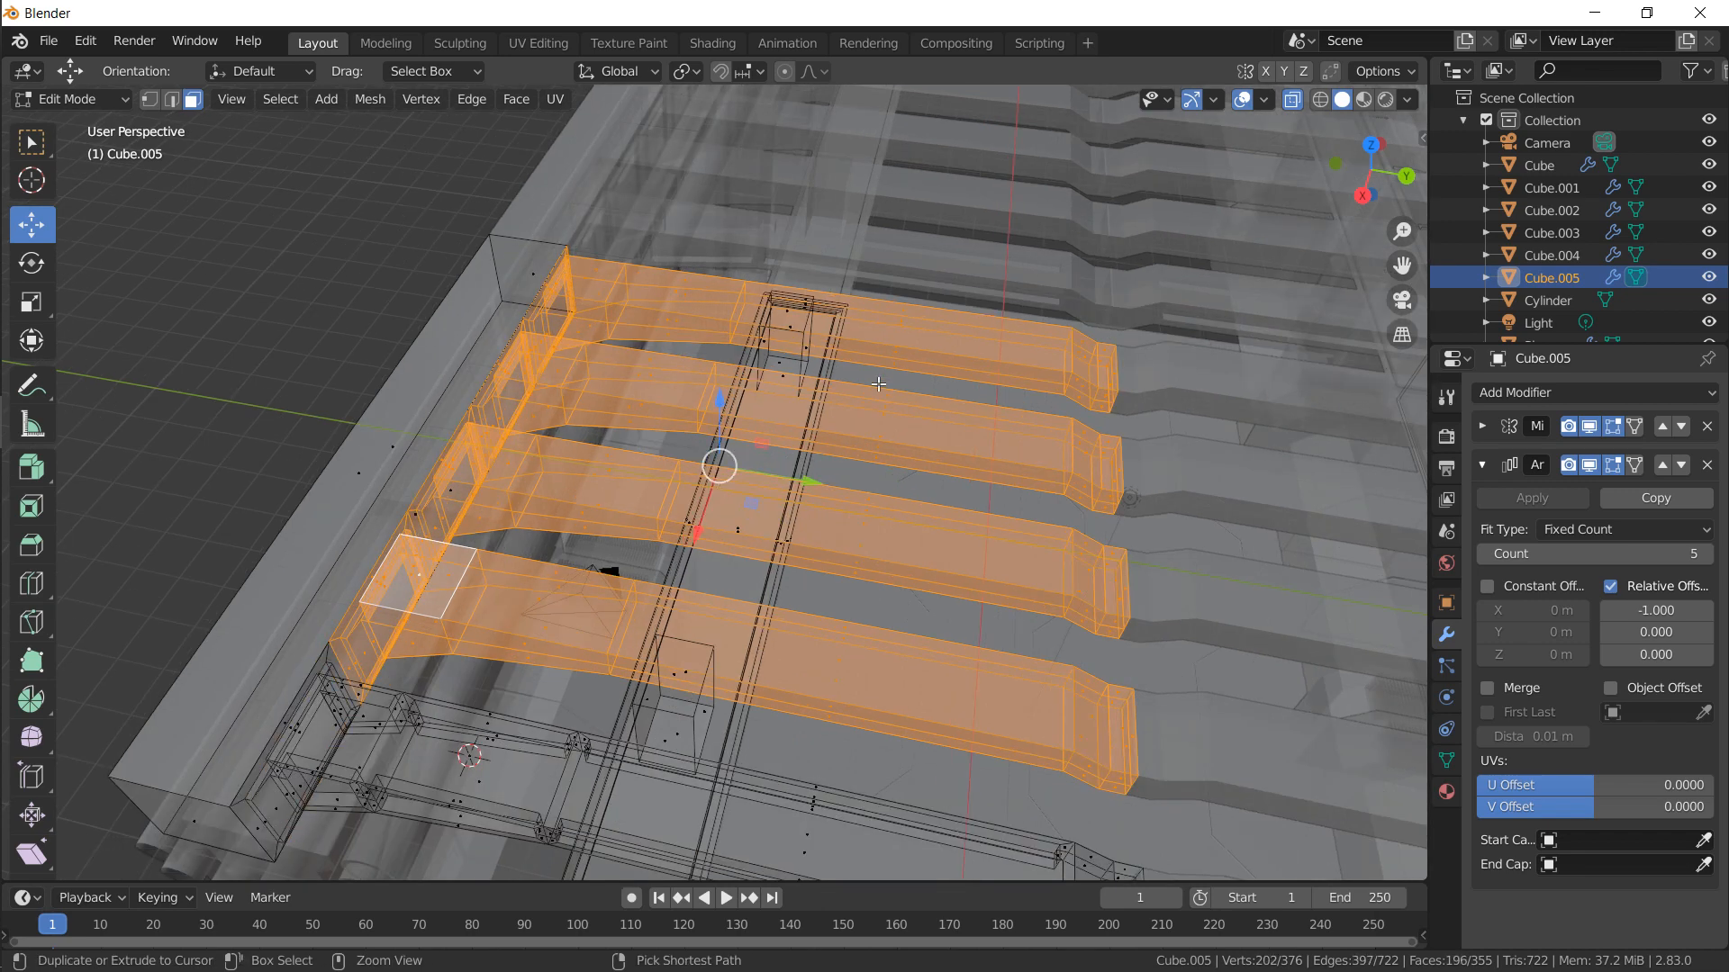
{"action": "key", "text": "x"}
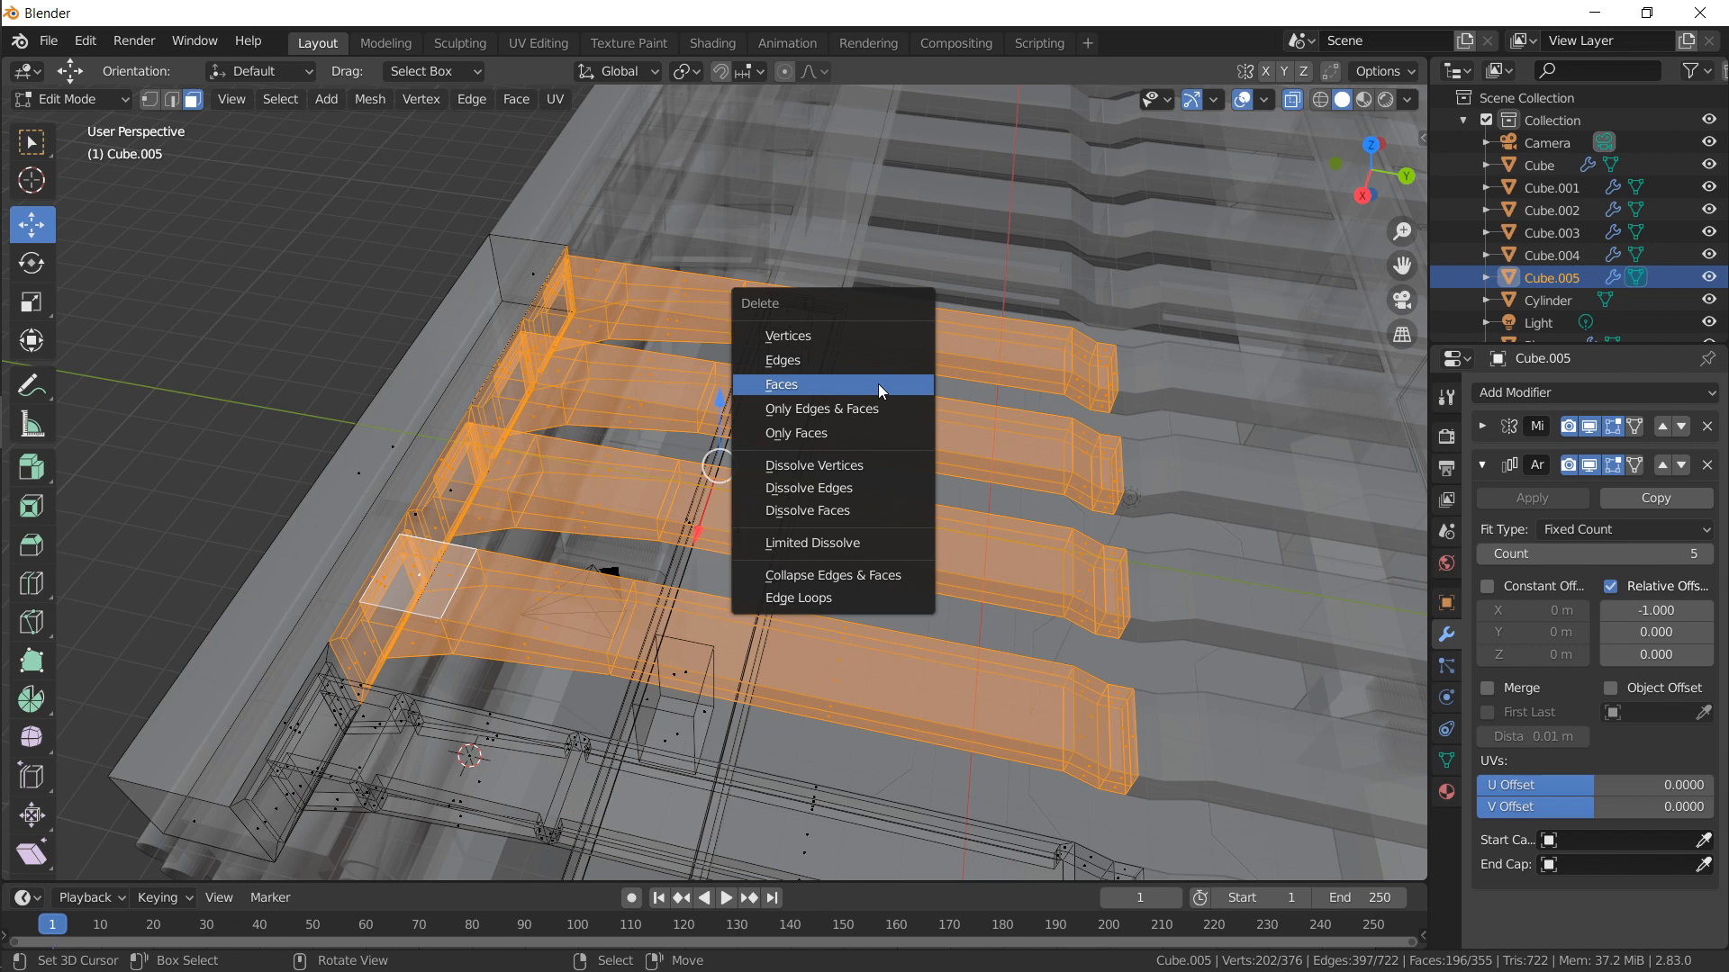
{"action": "left_click", "coordinate": [878, 384]}
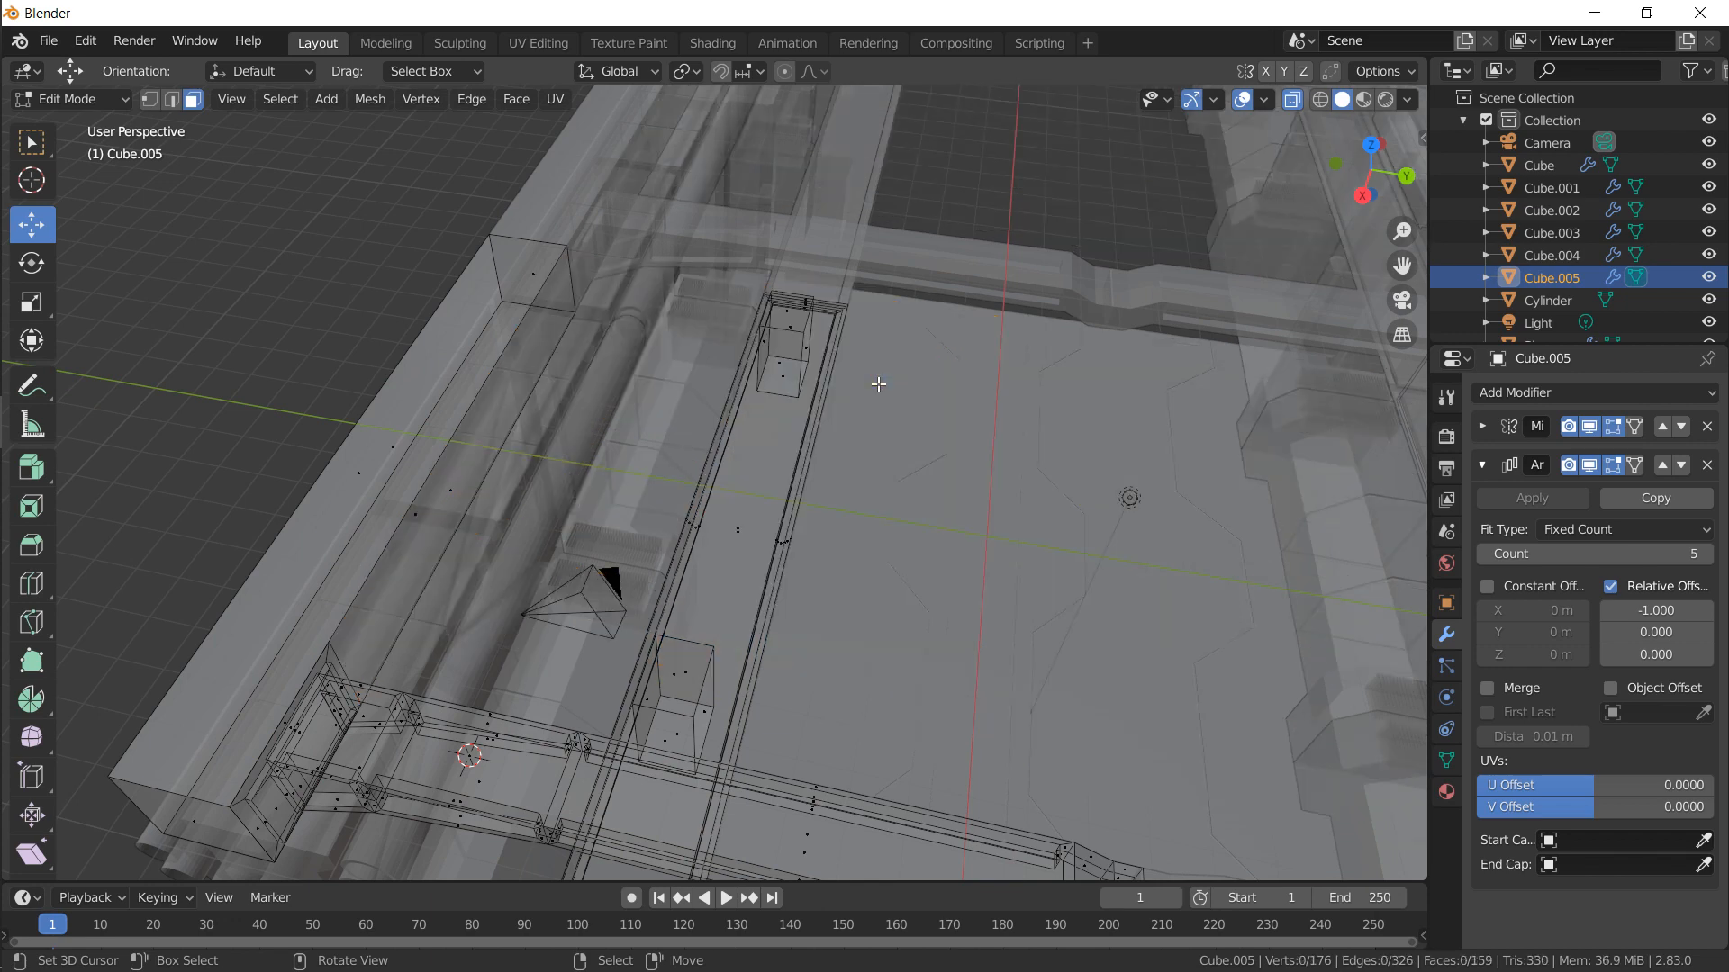
{"action": "left_click", "coordinate": [1297, 101]}
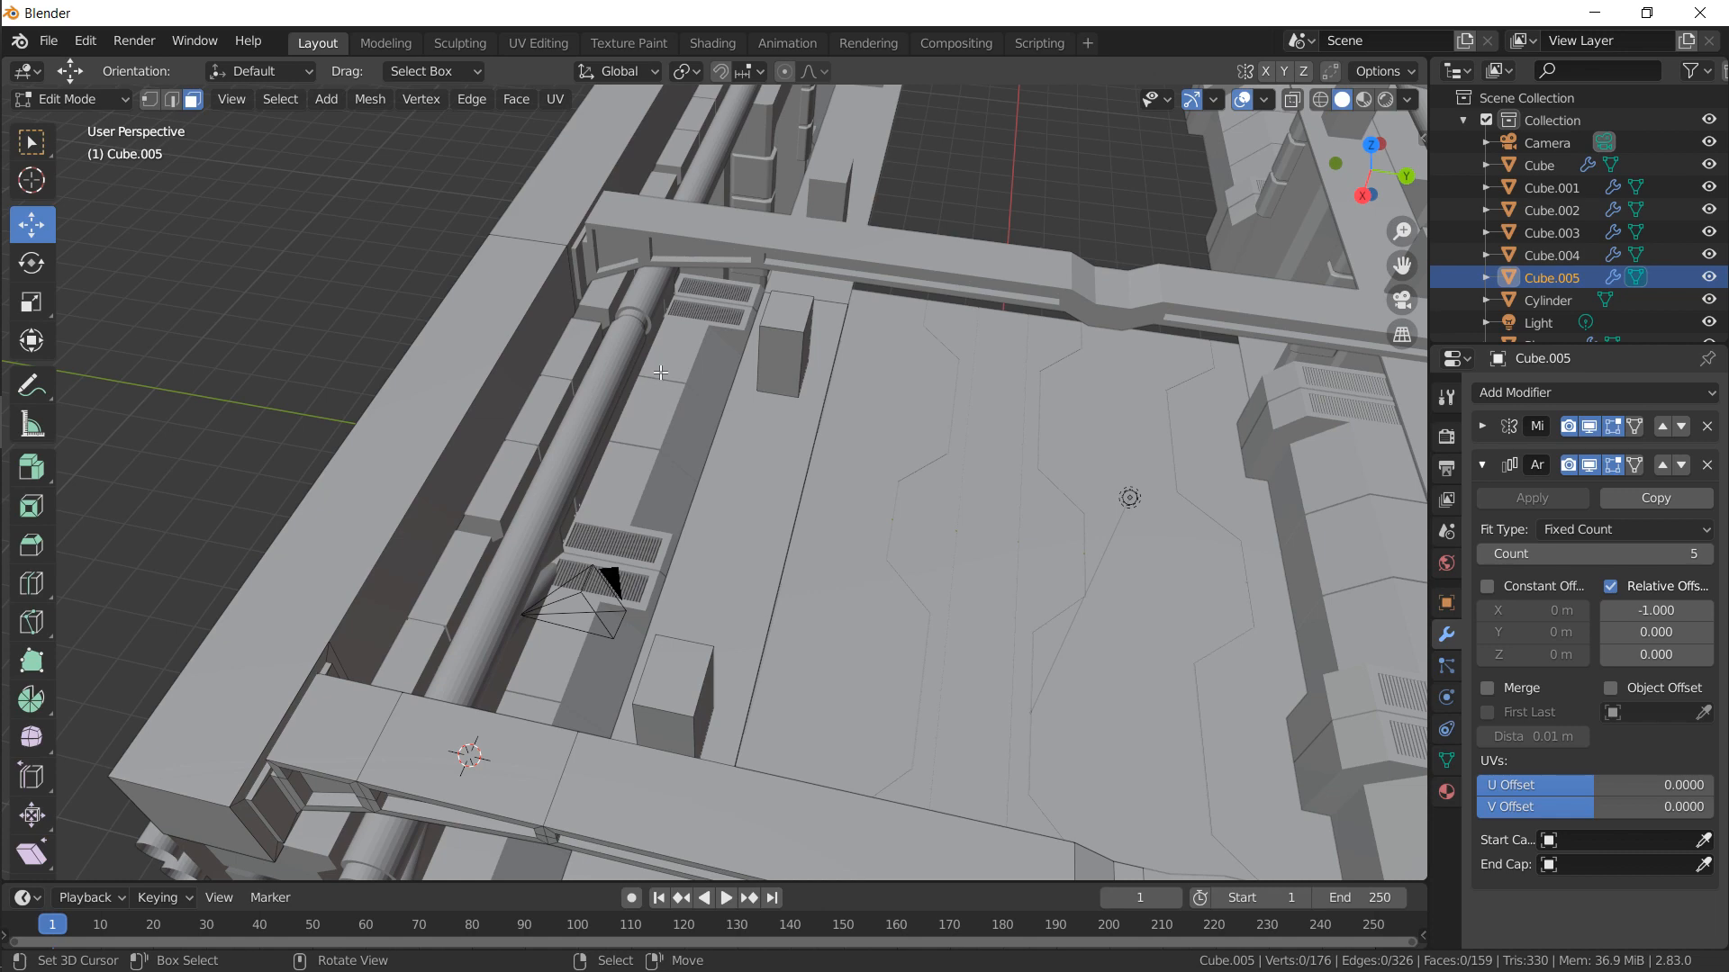
Select the whole detailed beam and, in top view, duplicate it about -6.3 m along X
{"action": "middle_click_drag", "start_coordinate": [660, 372], "coordinate": [318, 668]}
{"action": "left_click", "coordinate": [318, 668]}
{"action": "key", "text": "ctrl+l"}
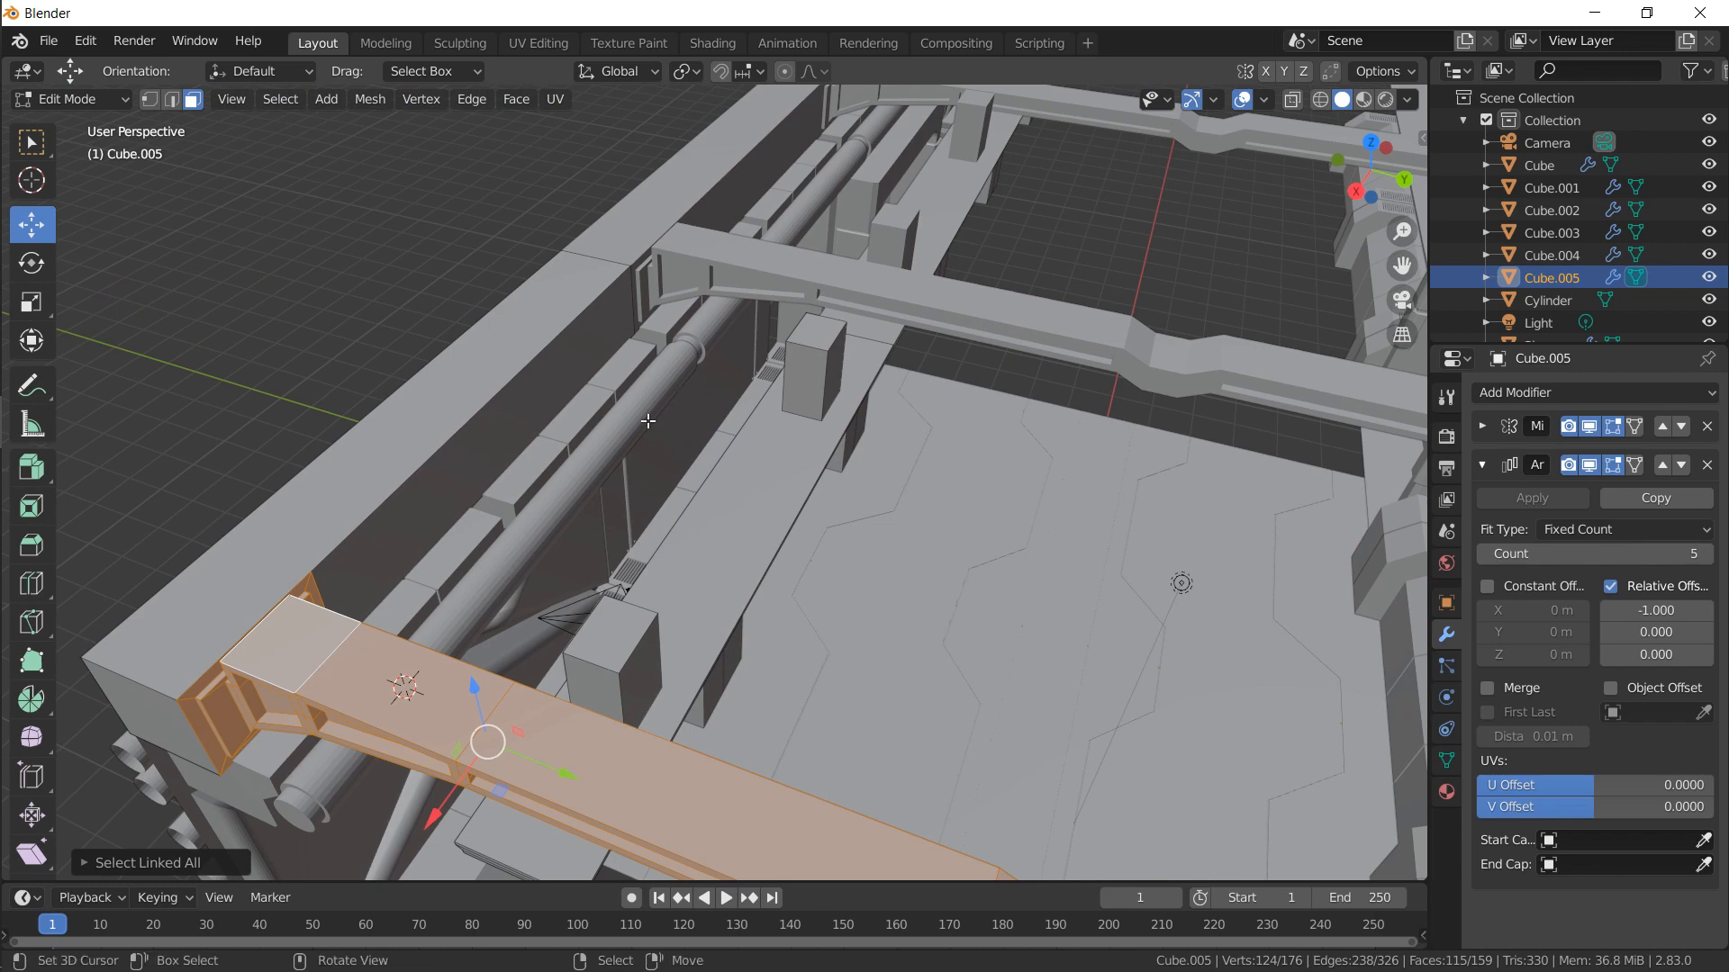
{"action": "mouse_move", "coordinate": [449, 492]}
{"action": "middle_mouse_down"}
{"action": "mouse_move", "coordinate": [461, 479]}
{"action": "mouse_move", "coordinate": [441, 507]}
{"action": "middle_mouse_up"}
{"action": "key", "text": "KP_7"}
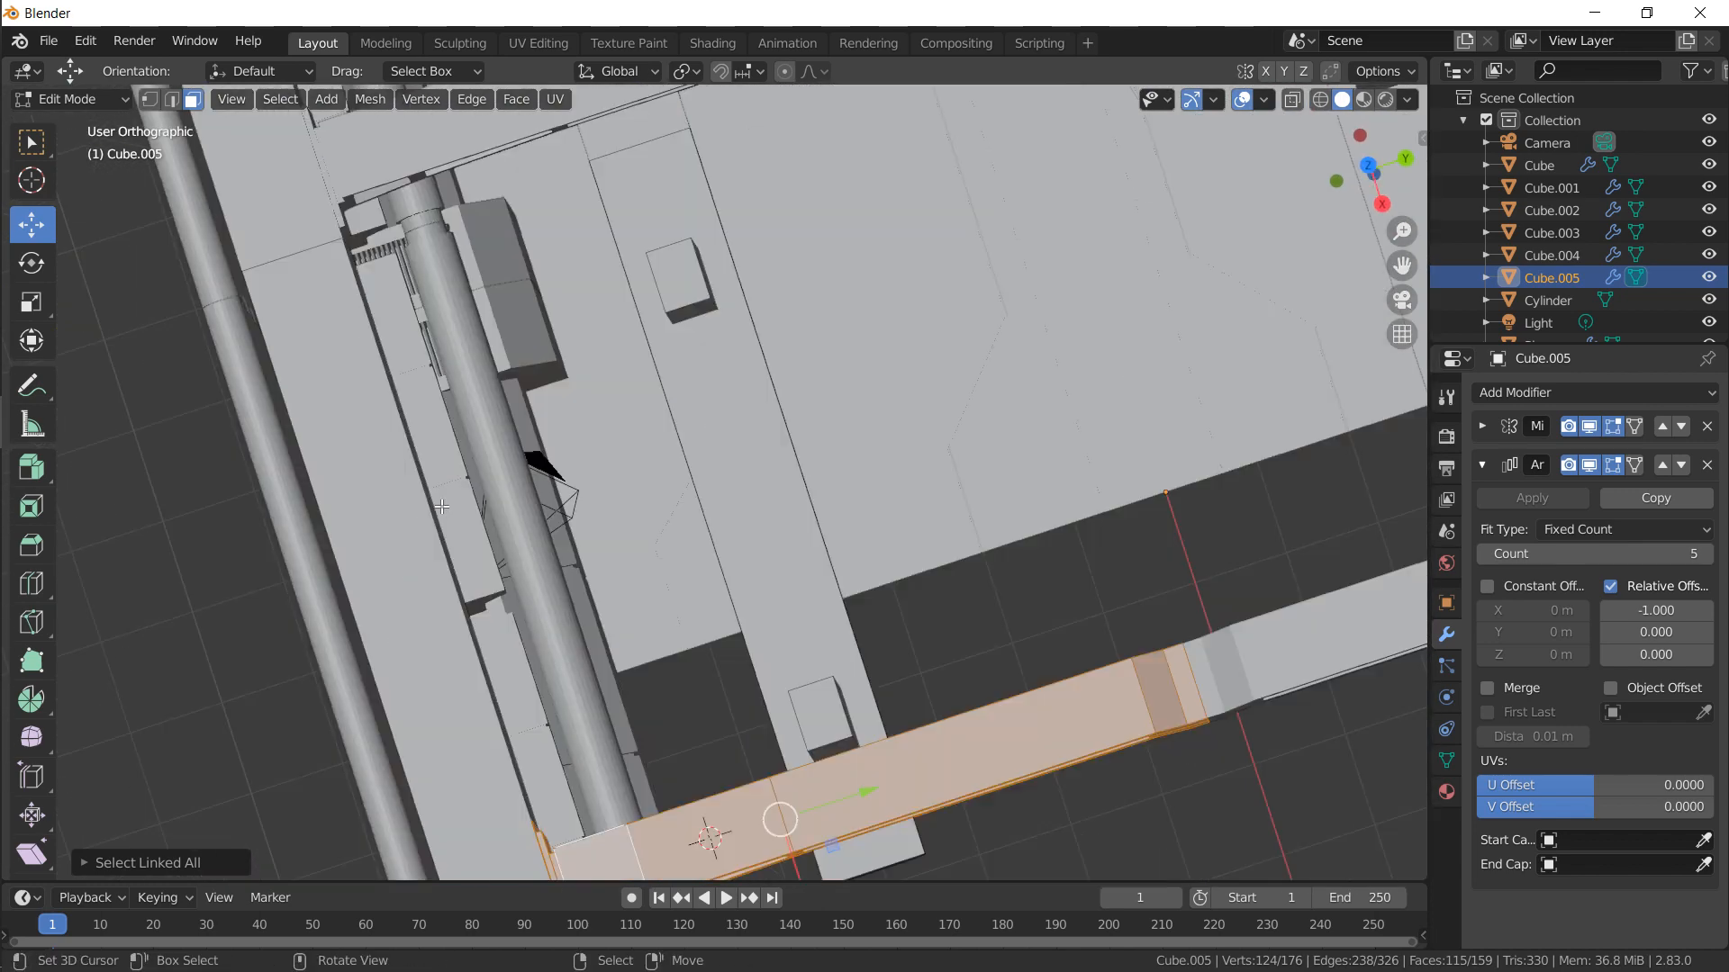
{"action": "middle_click_drag", "start_coordinate": [838, 506], "coordinate": [818, 337], "text": "shift"}
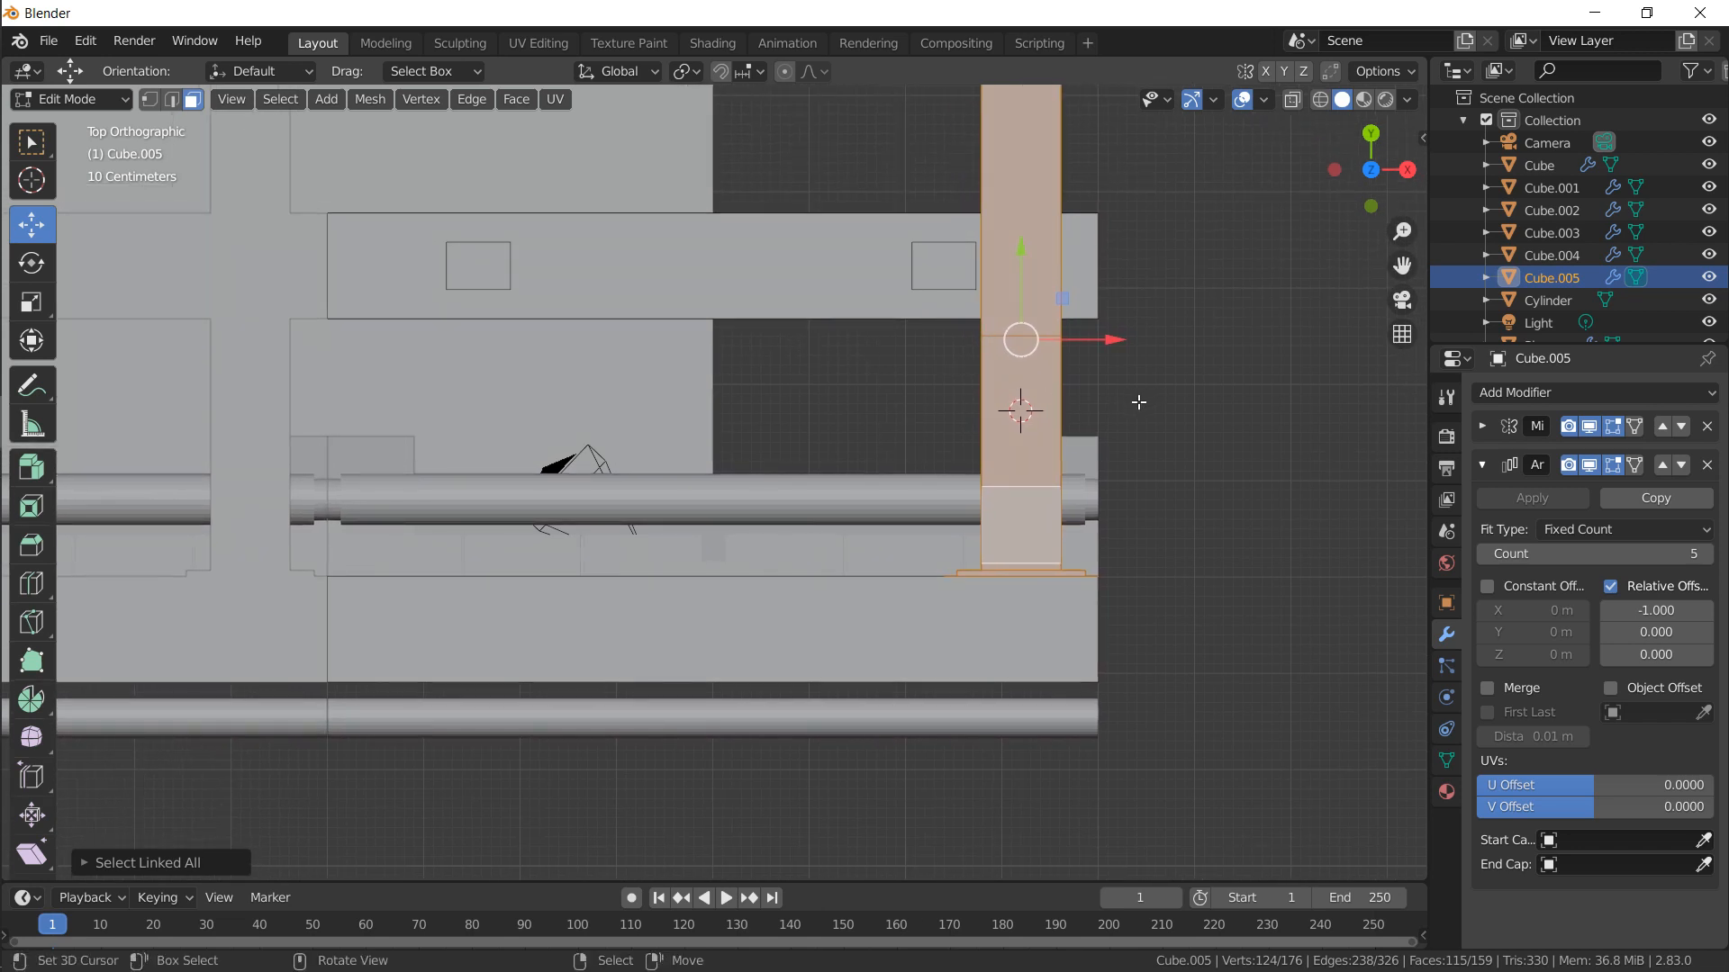
{"action": "key", "text": "e"}
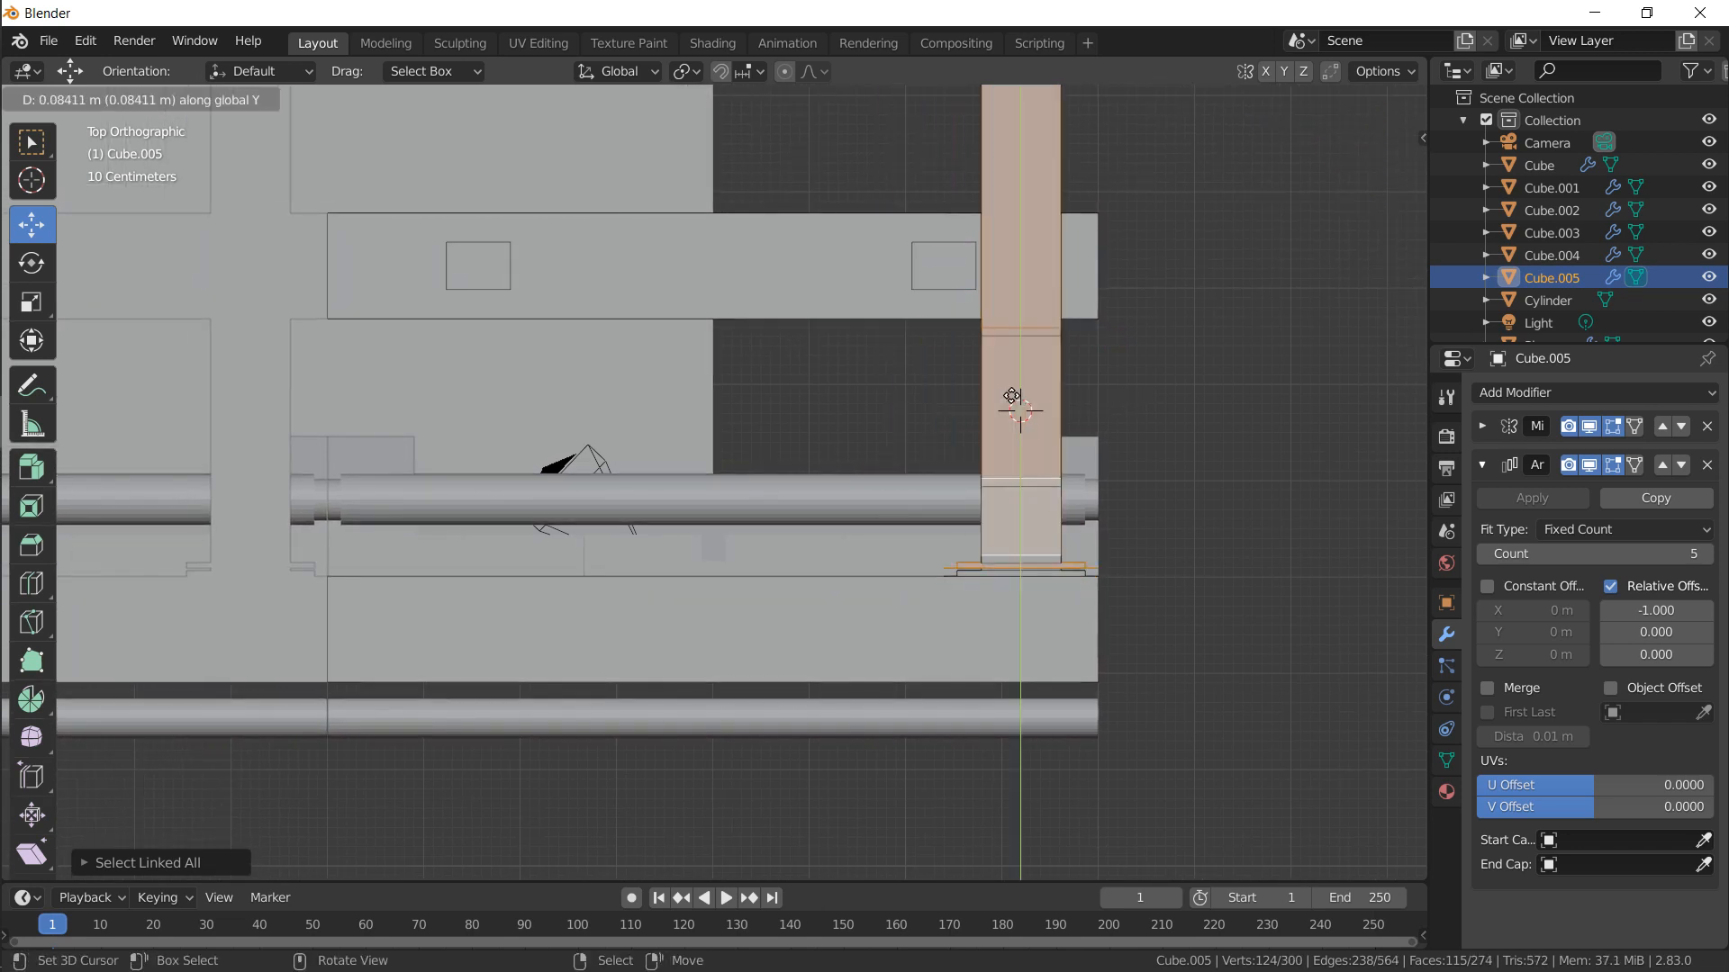
{"action": "key", "text": "x"}
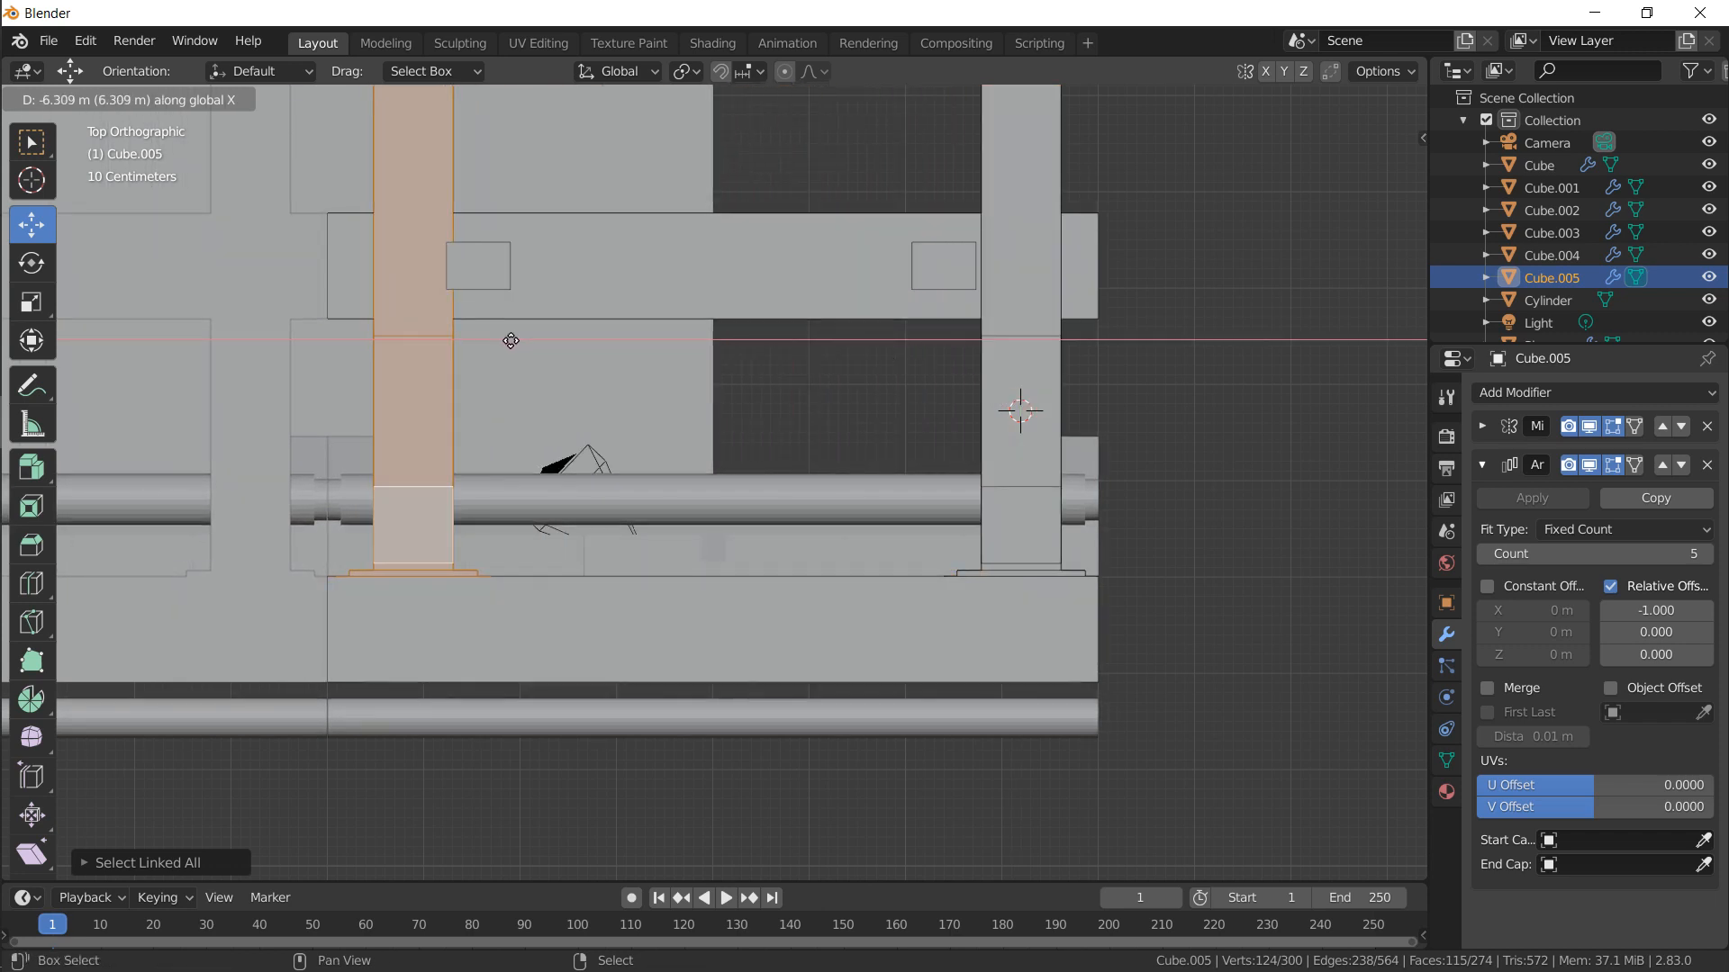
{"action": "left_click", "coordinate": [428, 366]}
Duplicate the copied beam about 3.3 m along X, and duplicate that new copy about -1.6 m along X
{"action": "key", "text": "shift+d"}
{"action": "key", "text": "x"}
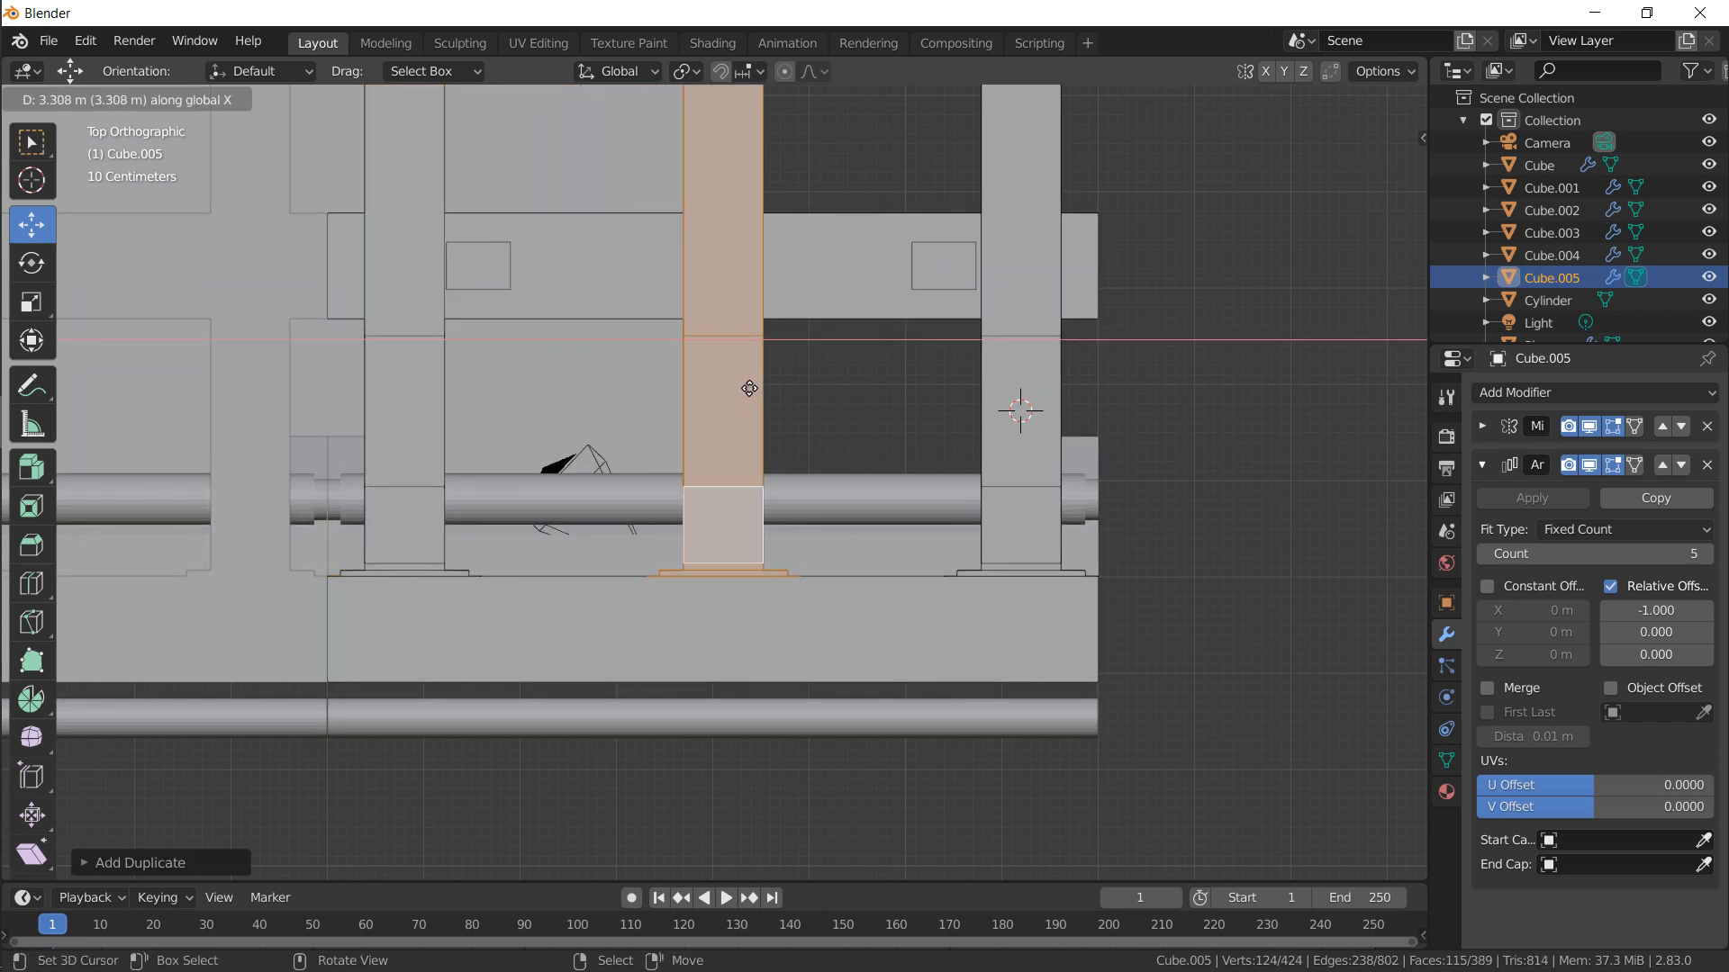
{"action": "left_click", "coordinate": [746, 390]}
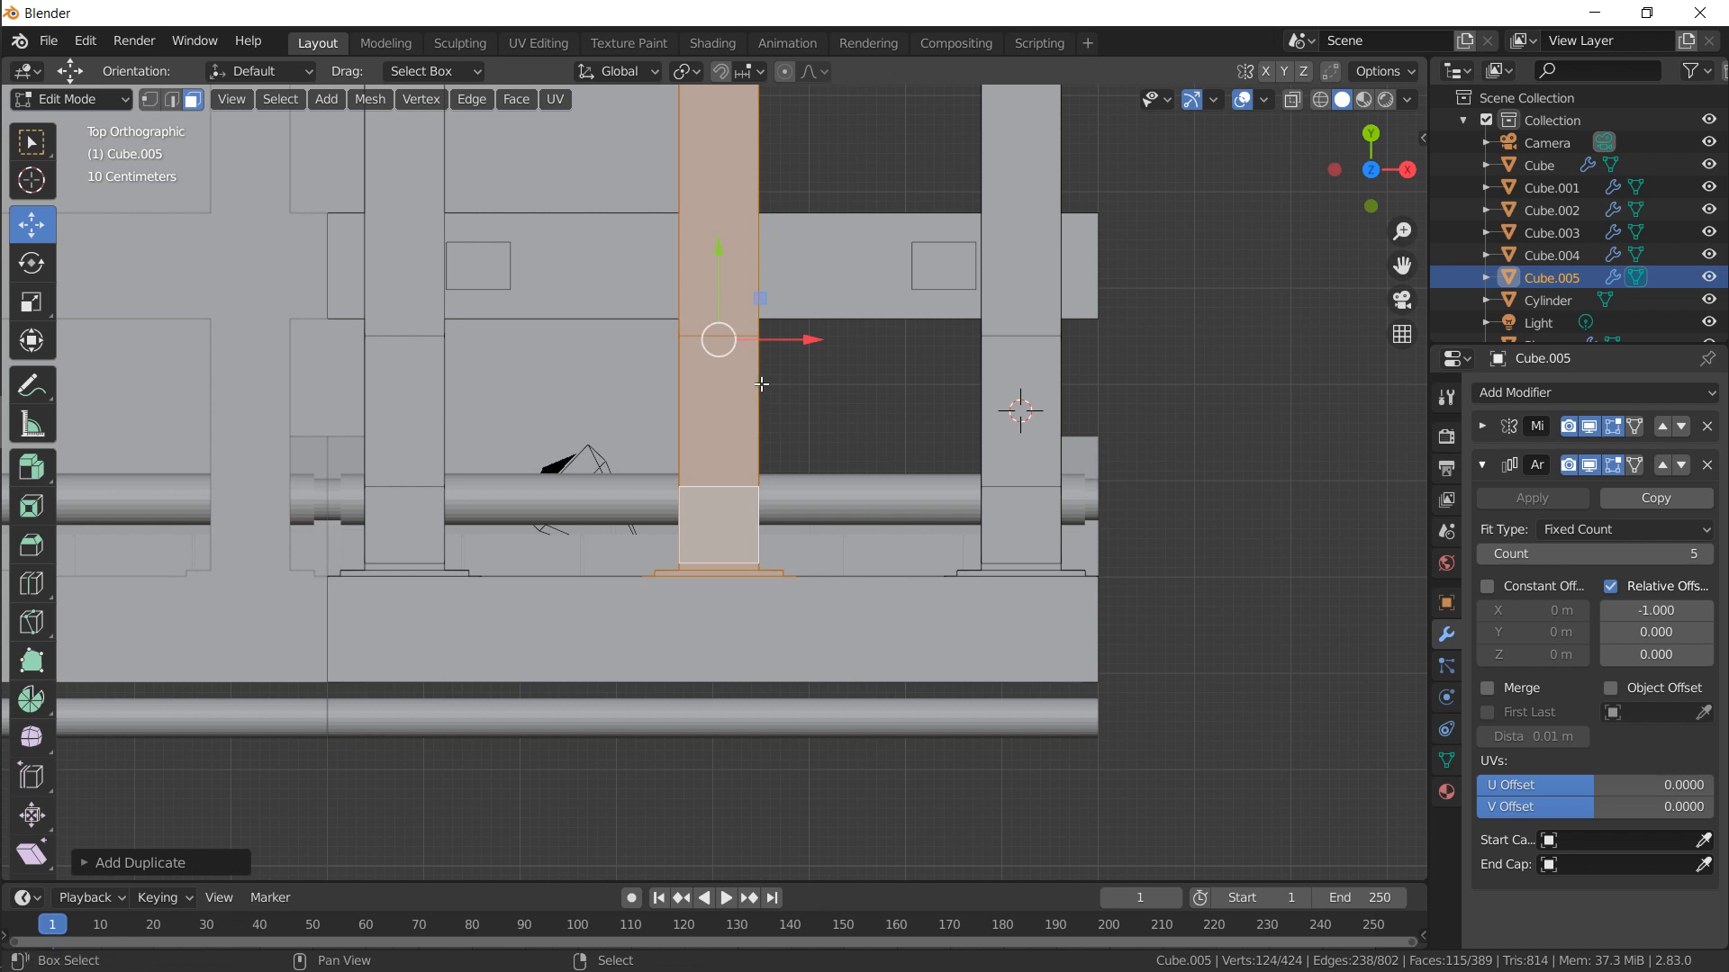
{"action": "key", "text": "shift+d"}
{"action": "key", "text": "x"}
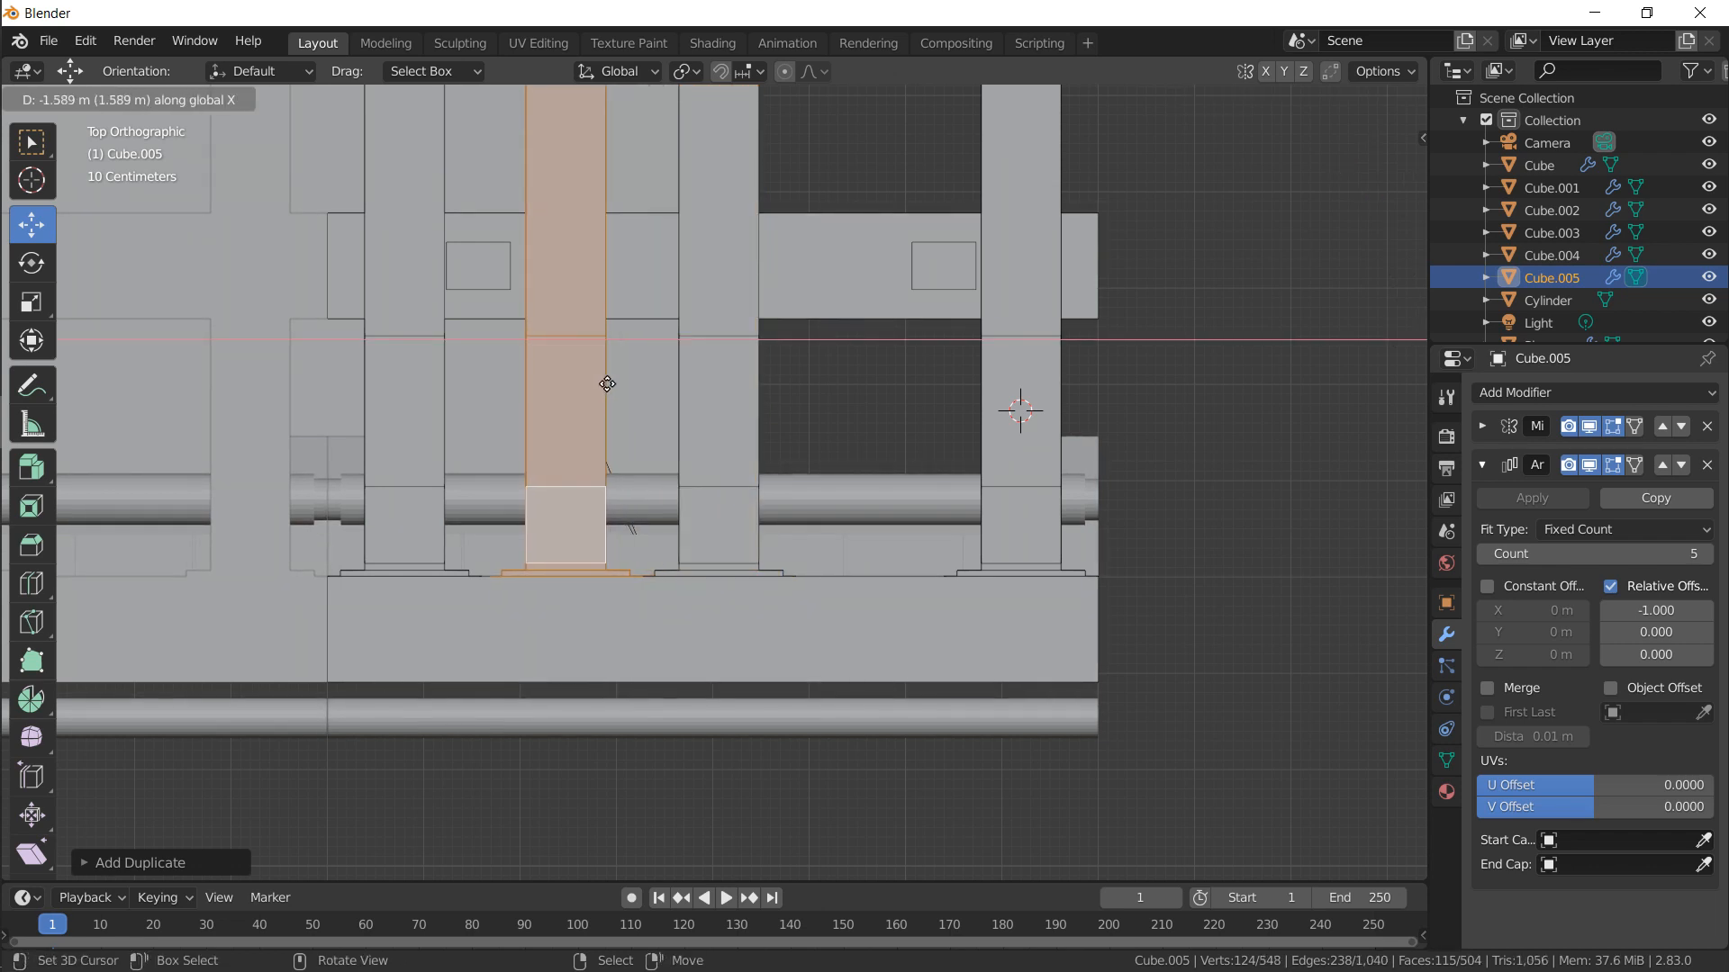
{"action": "left_click", "coordinate": [607, 384]}
Duplicate the selected beam in the positive X direction into the last open gap, and return to Object Mode
{"action": "key", "text": "shift+d"}
{"action": "key", "text": "x"}
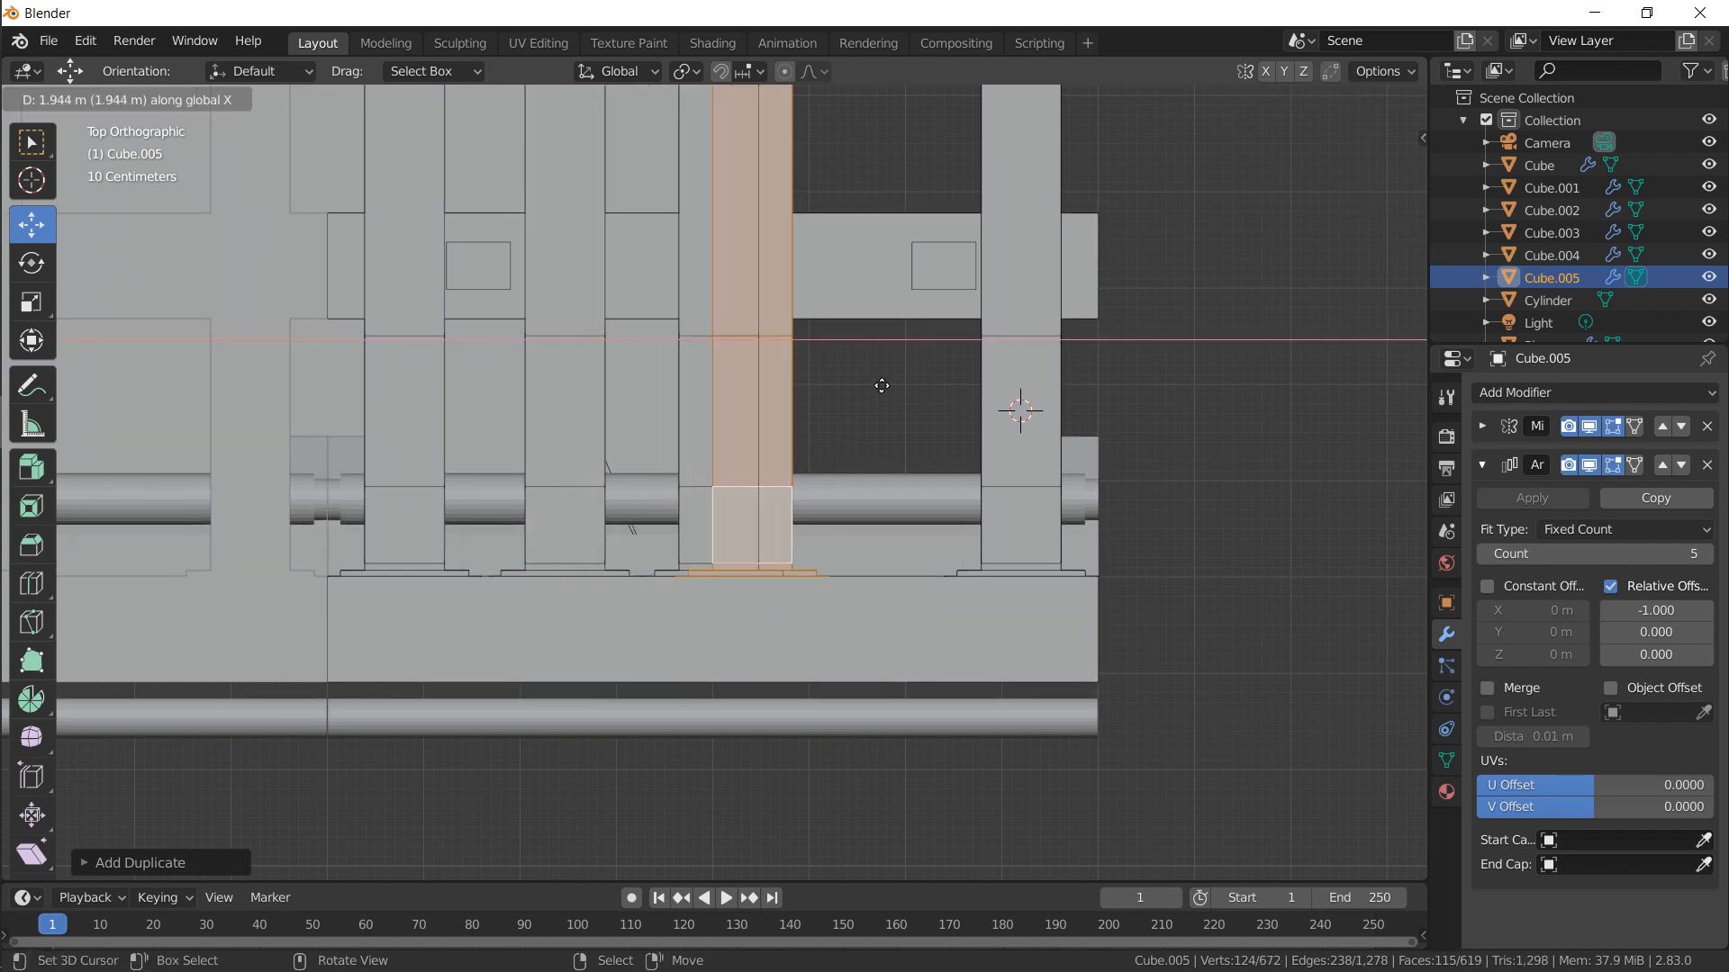
{"action": "left_click", "coordinate": [897, 402]}
{"action": "middle_click_drag", "start_coordinate": [897, 401], "coordinate": [791, 380]}
{"action": "key", "text": "Tab"}
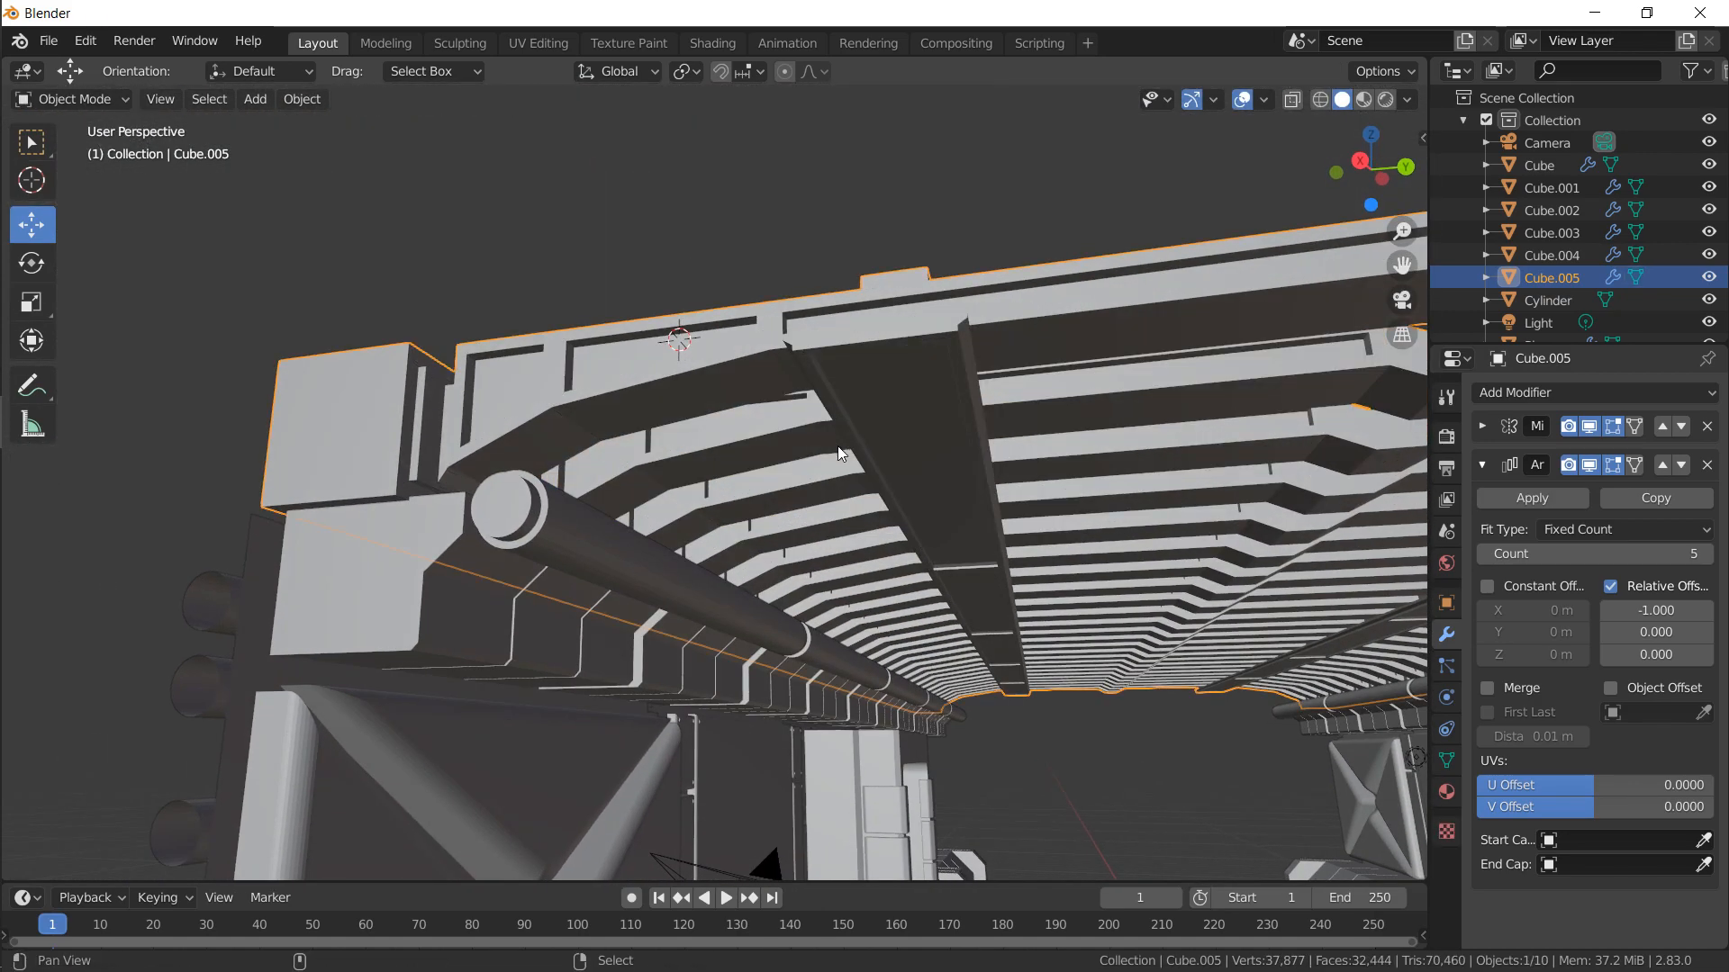
{"action": "middle_click_drag", "start_coordinate": [837, 446], "coordinate": [638, 409], "text": "shift"}
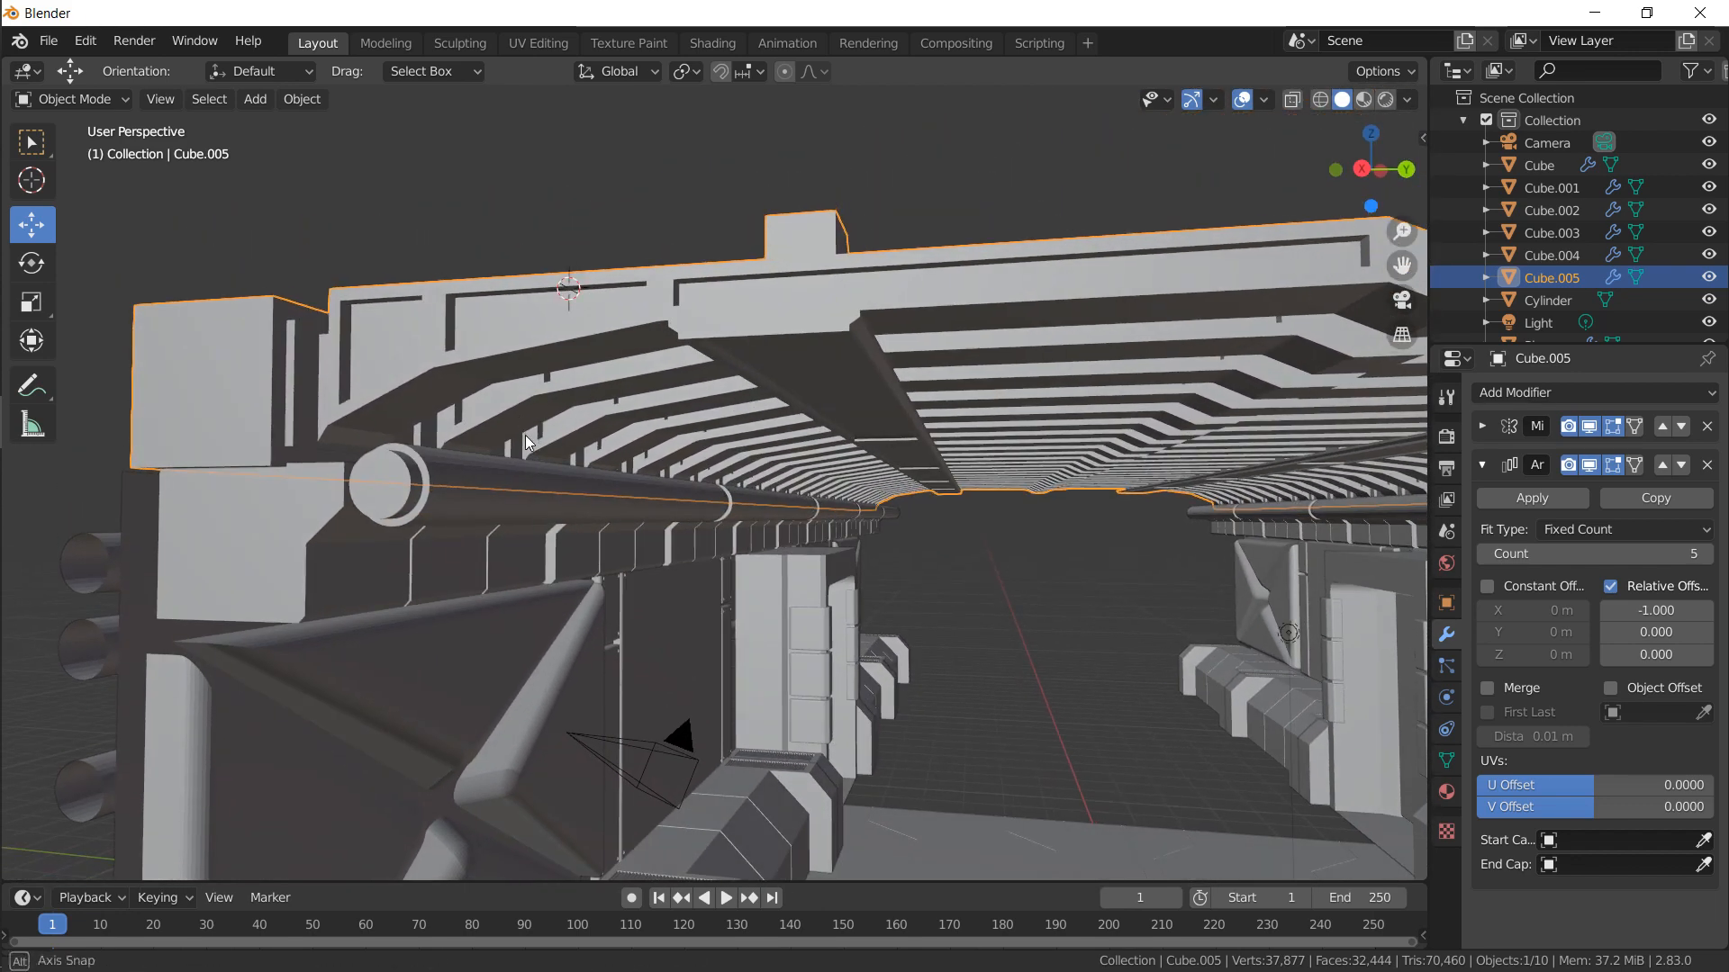
{"action": "middle_click_drag", "start_coordinate": [527, 441], "coordinate": [521, 546]}
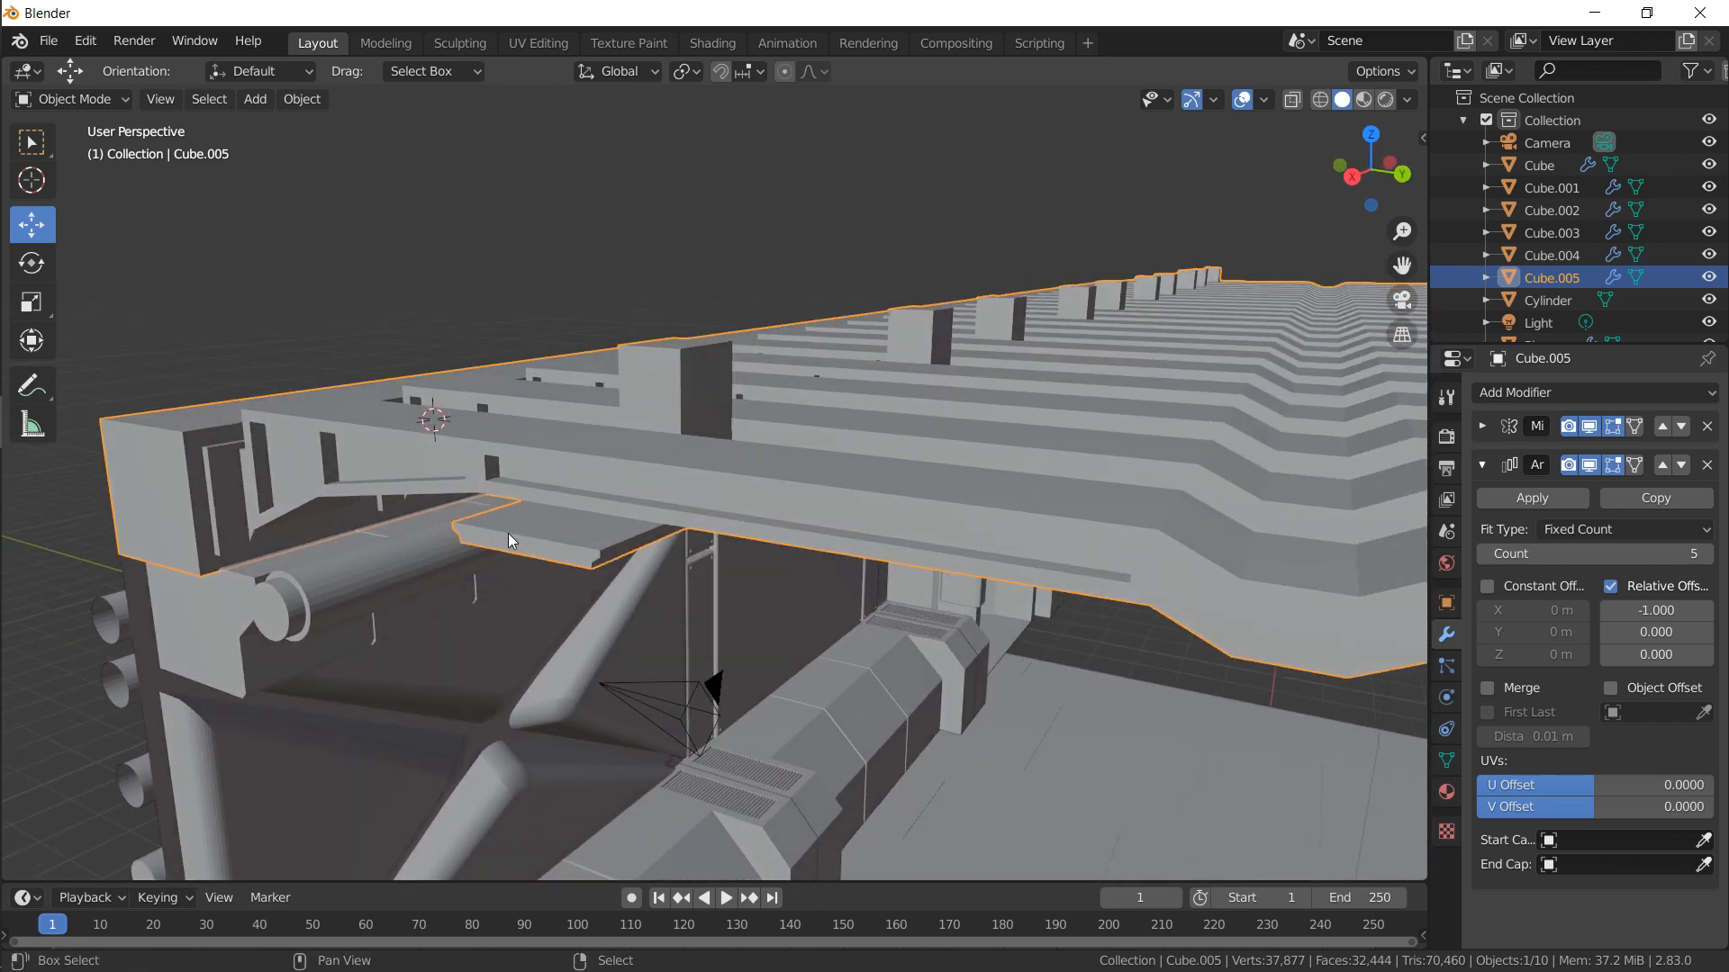
Add a cylinder to the ceiling beam mesh, scale it to about 0.4 and rotate it 90 degrees about Y
{"action": "key", "text": "shift+a"}
{"action": "key", "text": "Escape"}
{"action": "key", "text": "Tab"}
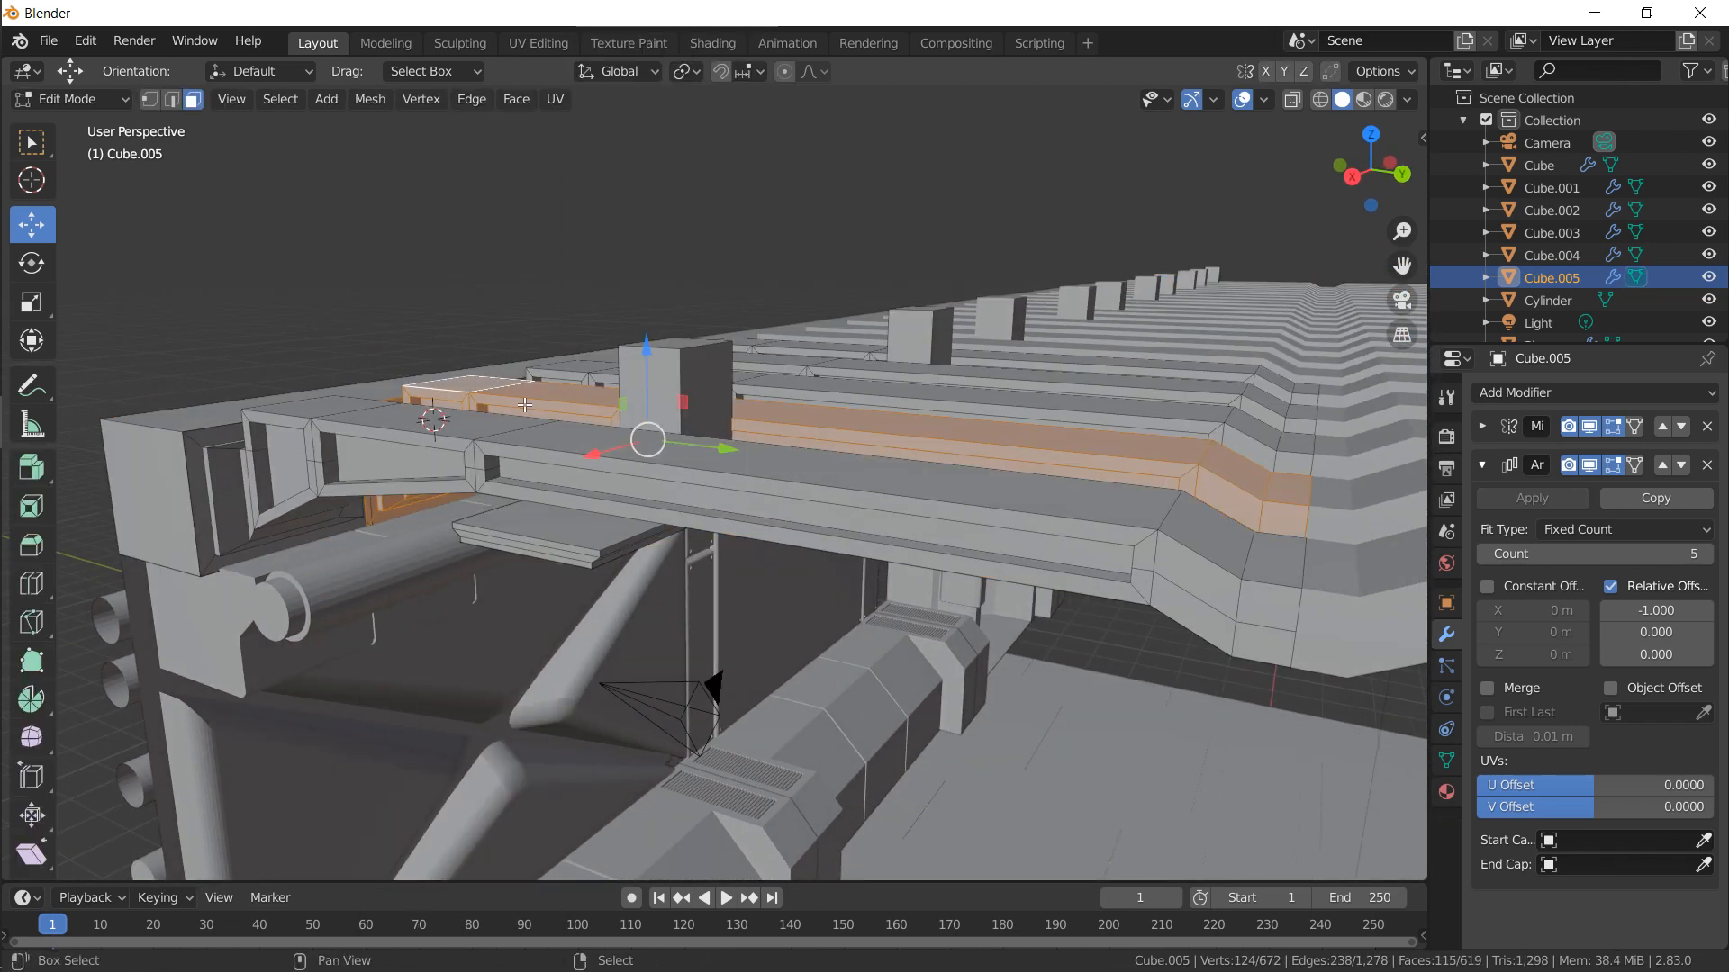
{"action": "key", "text": "shift+a"}
{"action": "left_click", "coordinate": [478, 376]}
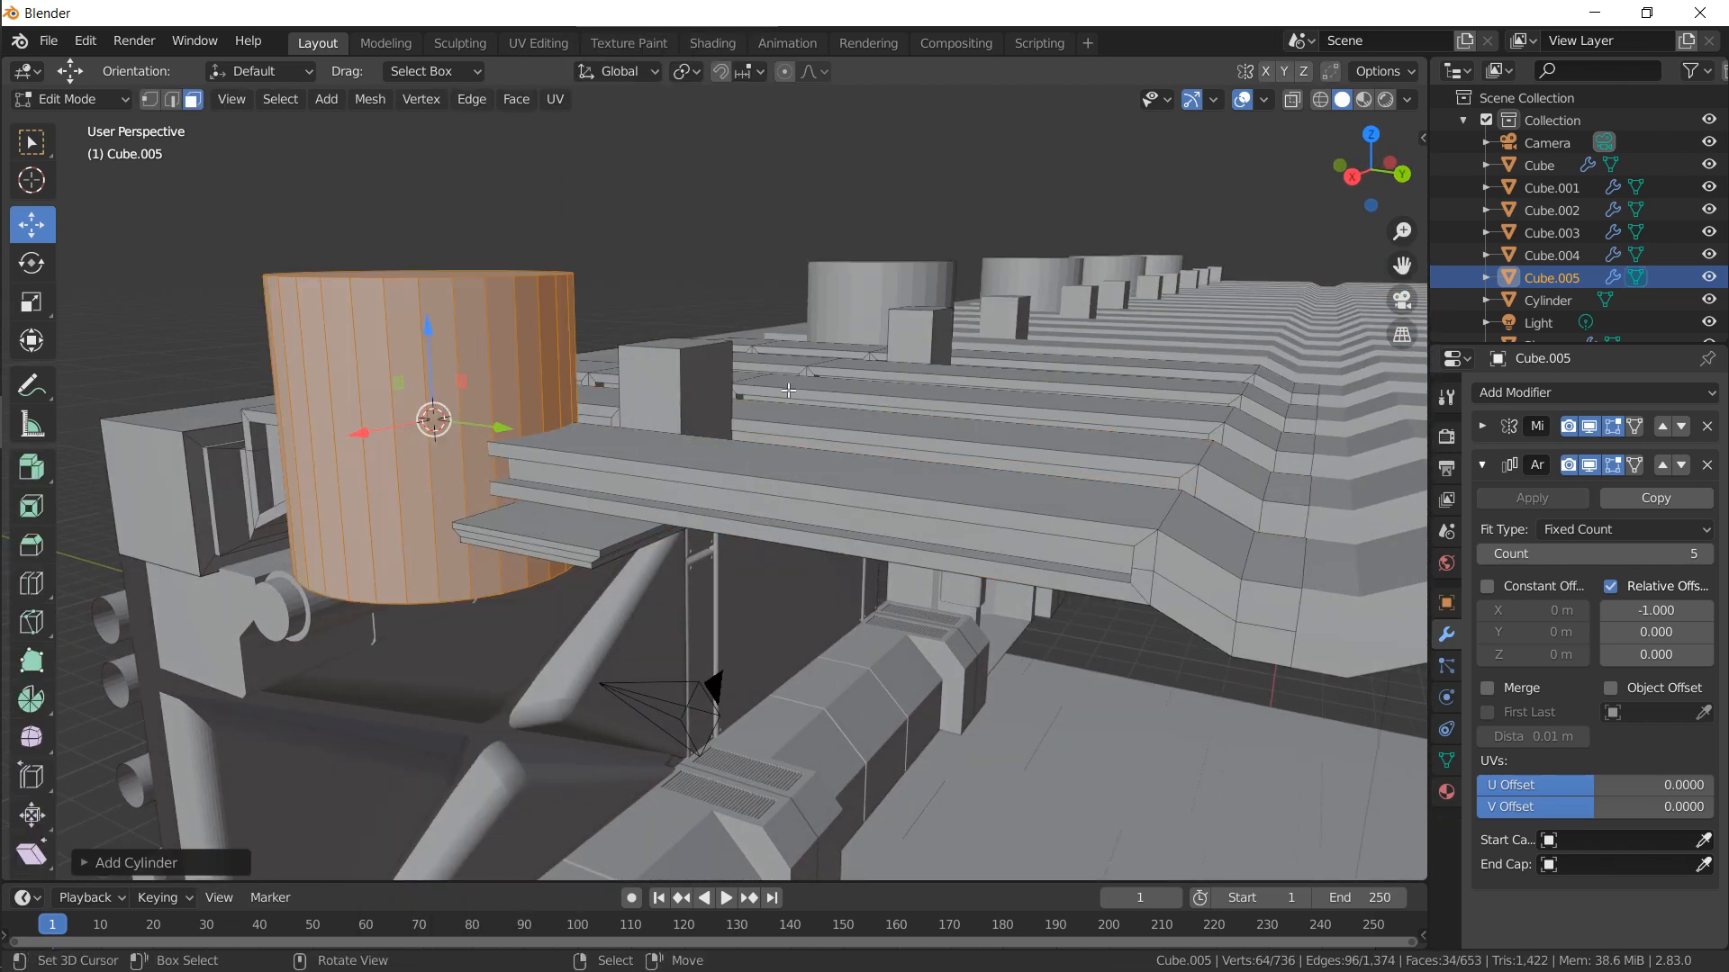
{"action": "key", "text": "s"}
{"action": "left_click", "coordinate": [579, 411]}
{"action": "type", "text": "ry"}
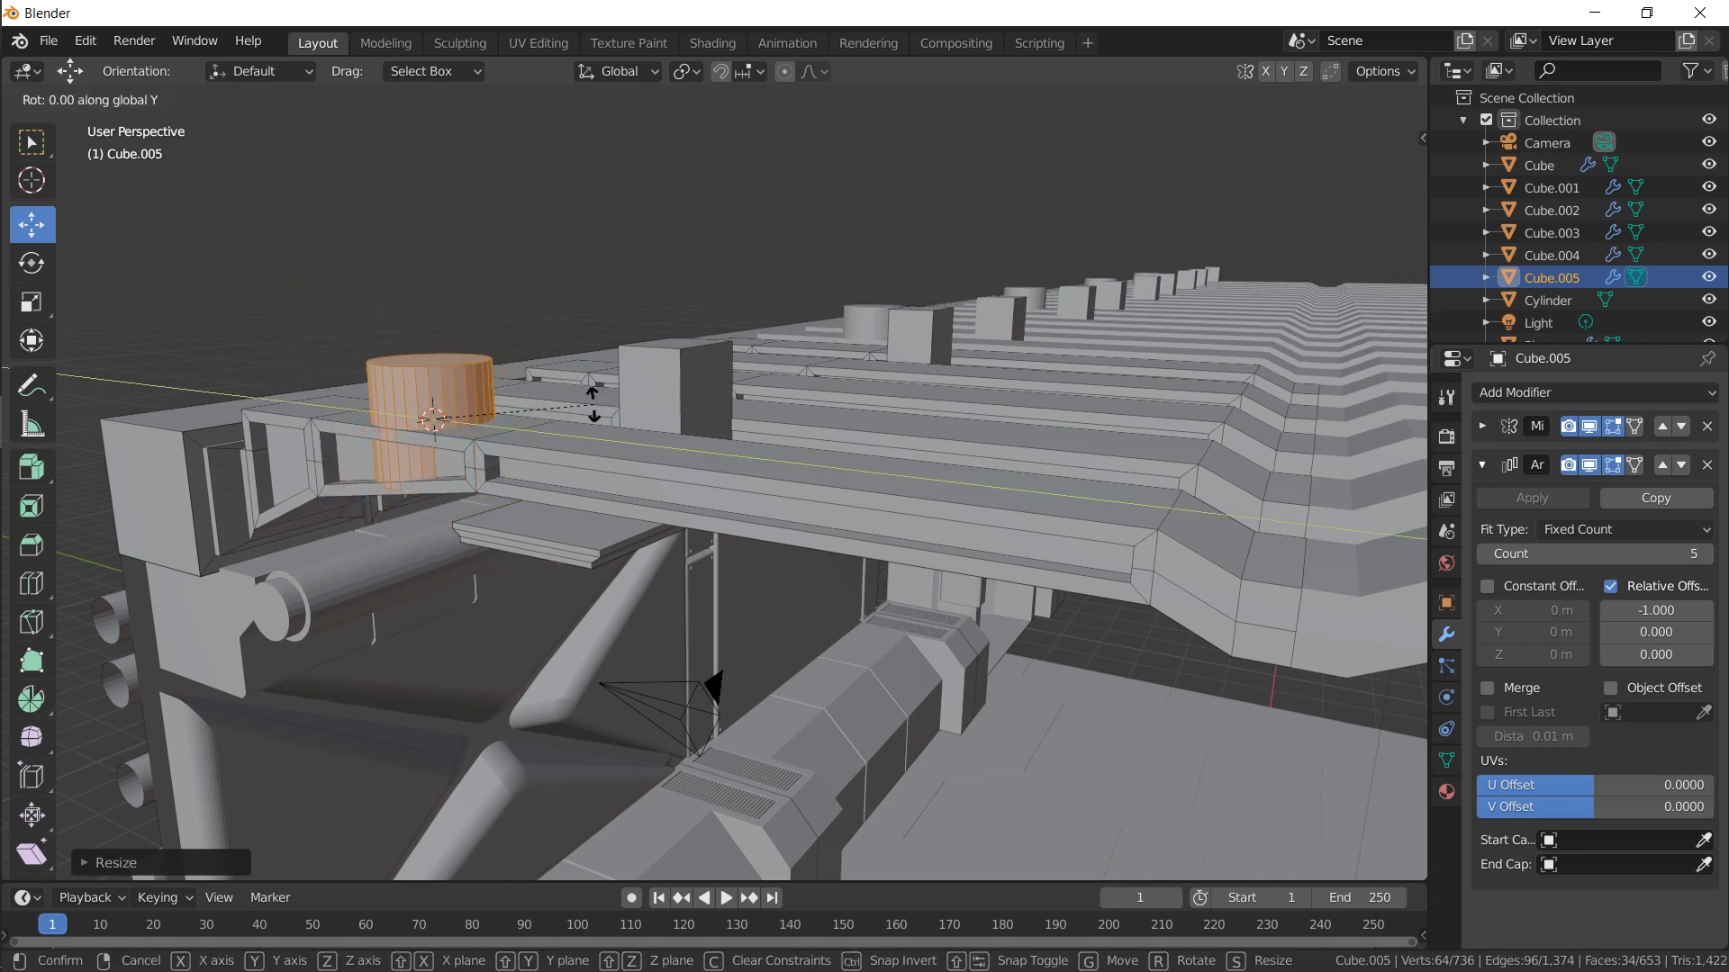
{"action": "type", "text": "90"}
{"action": "key", "text": "Return"}
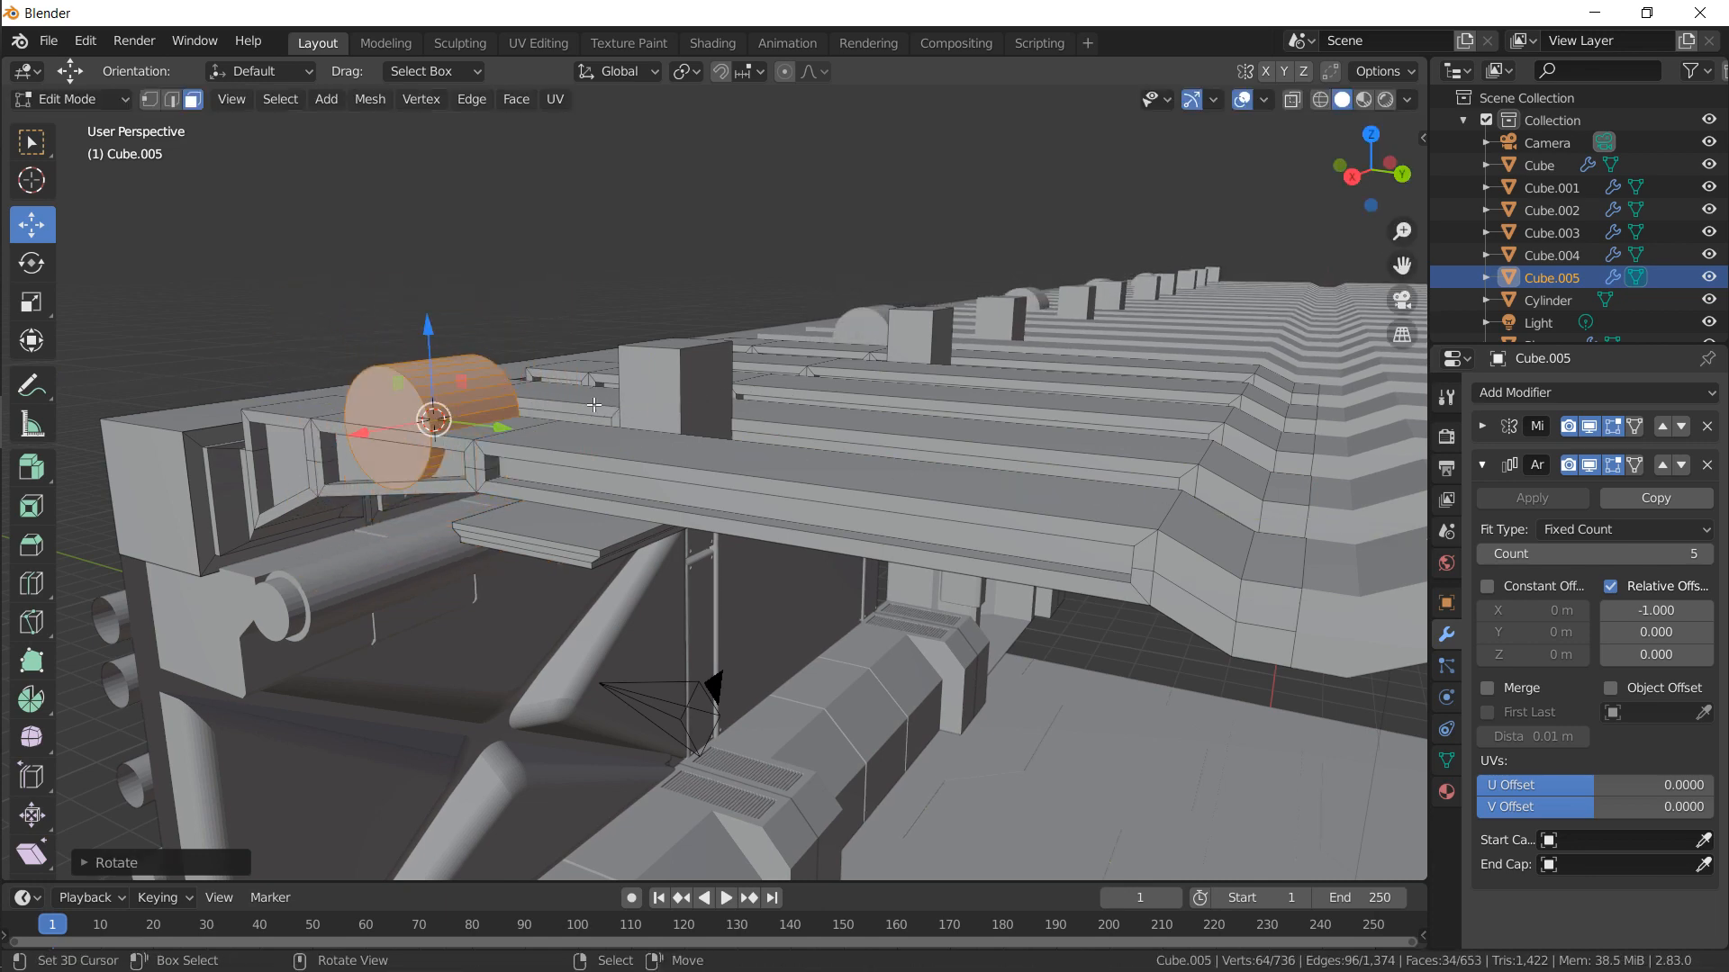
In right view, move the cylinder onto the end of the ceiling pipe so their centres line up
{"action": "key", "text": "KP_1"}
{"action": "key", "text": "KP_3"}
{"action": "key", "text": "g"}
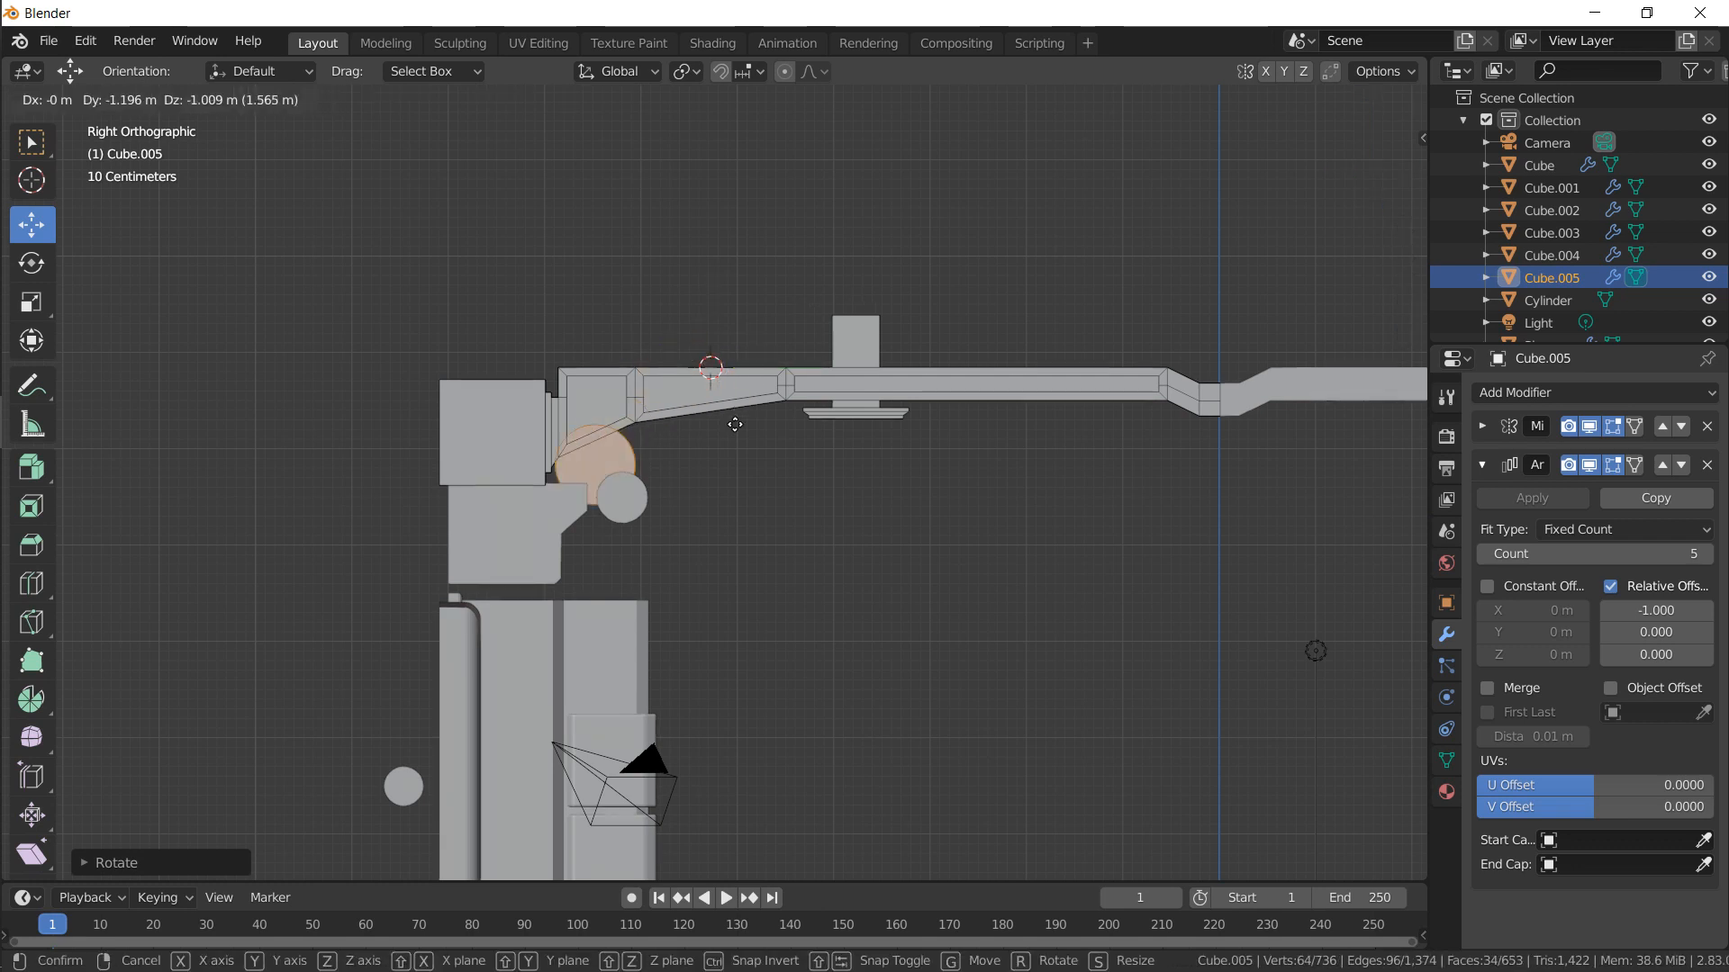
{"action": "left_click", "coordinate": [769, 420]}
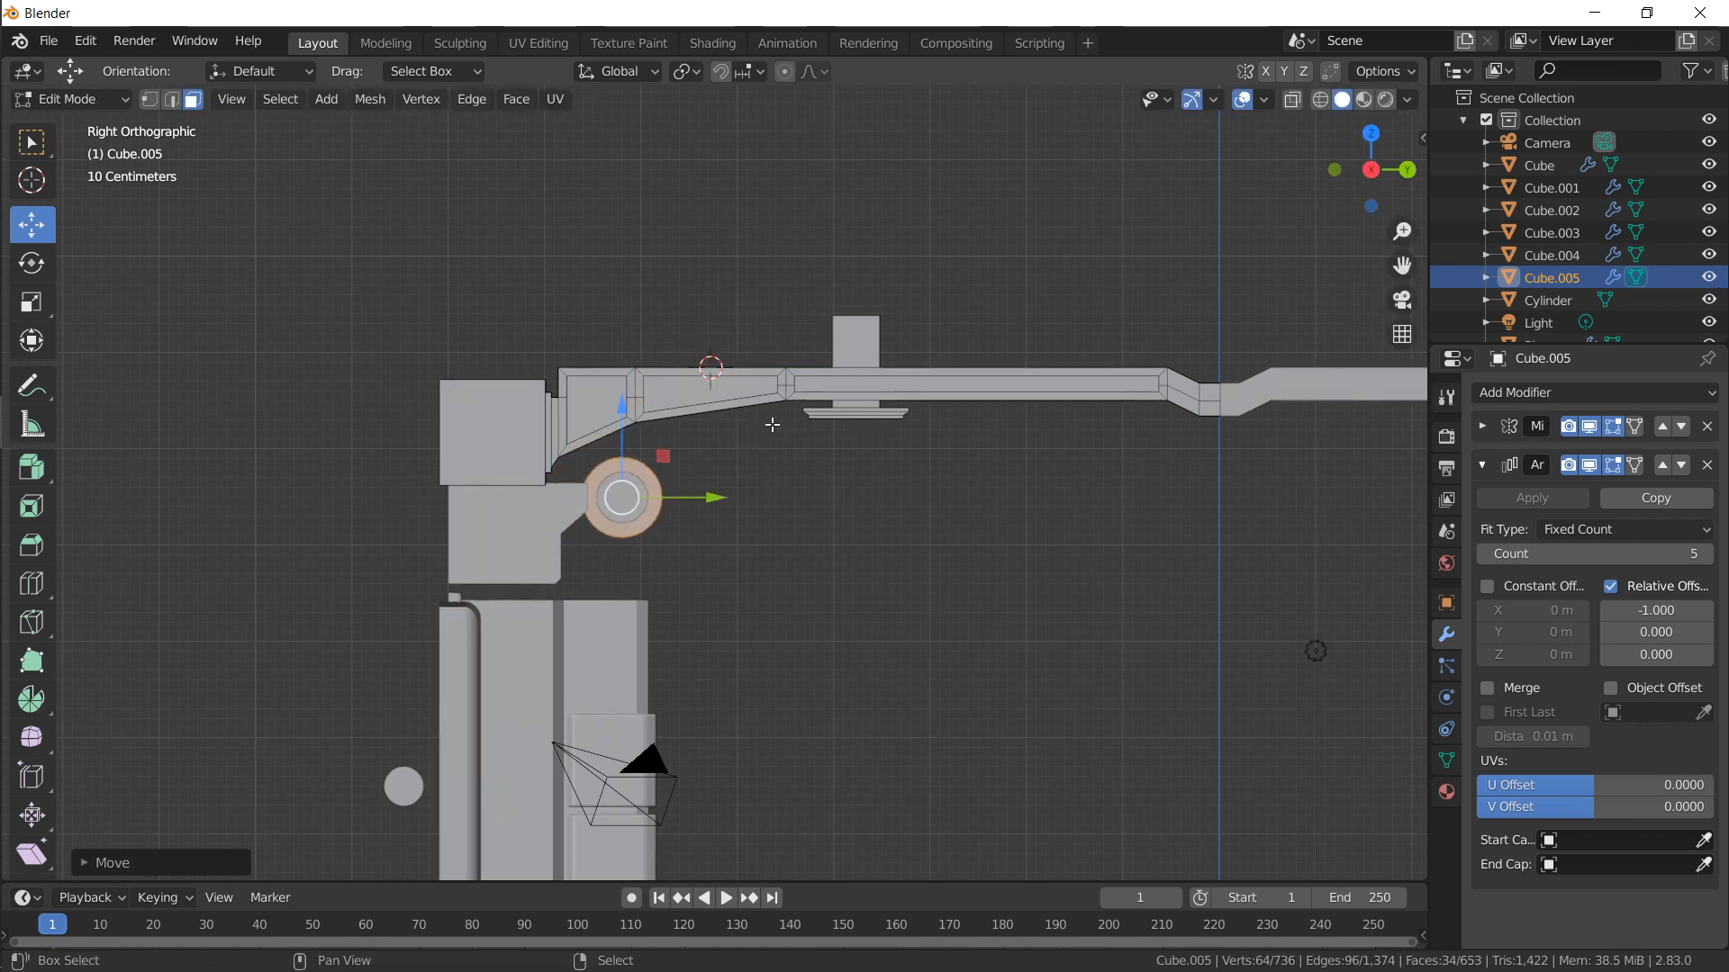
Scale the cylinder into a sleeve slightly wider than the pipe and fine-tune its centring around it
{"action": "key", "text": "s"}
{"action": "left_click", "coordinate": [744, 438]}
{"action": "key", "text": "KP_Decimal"}
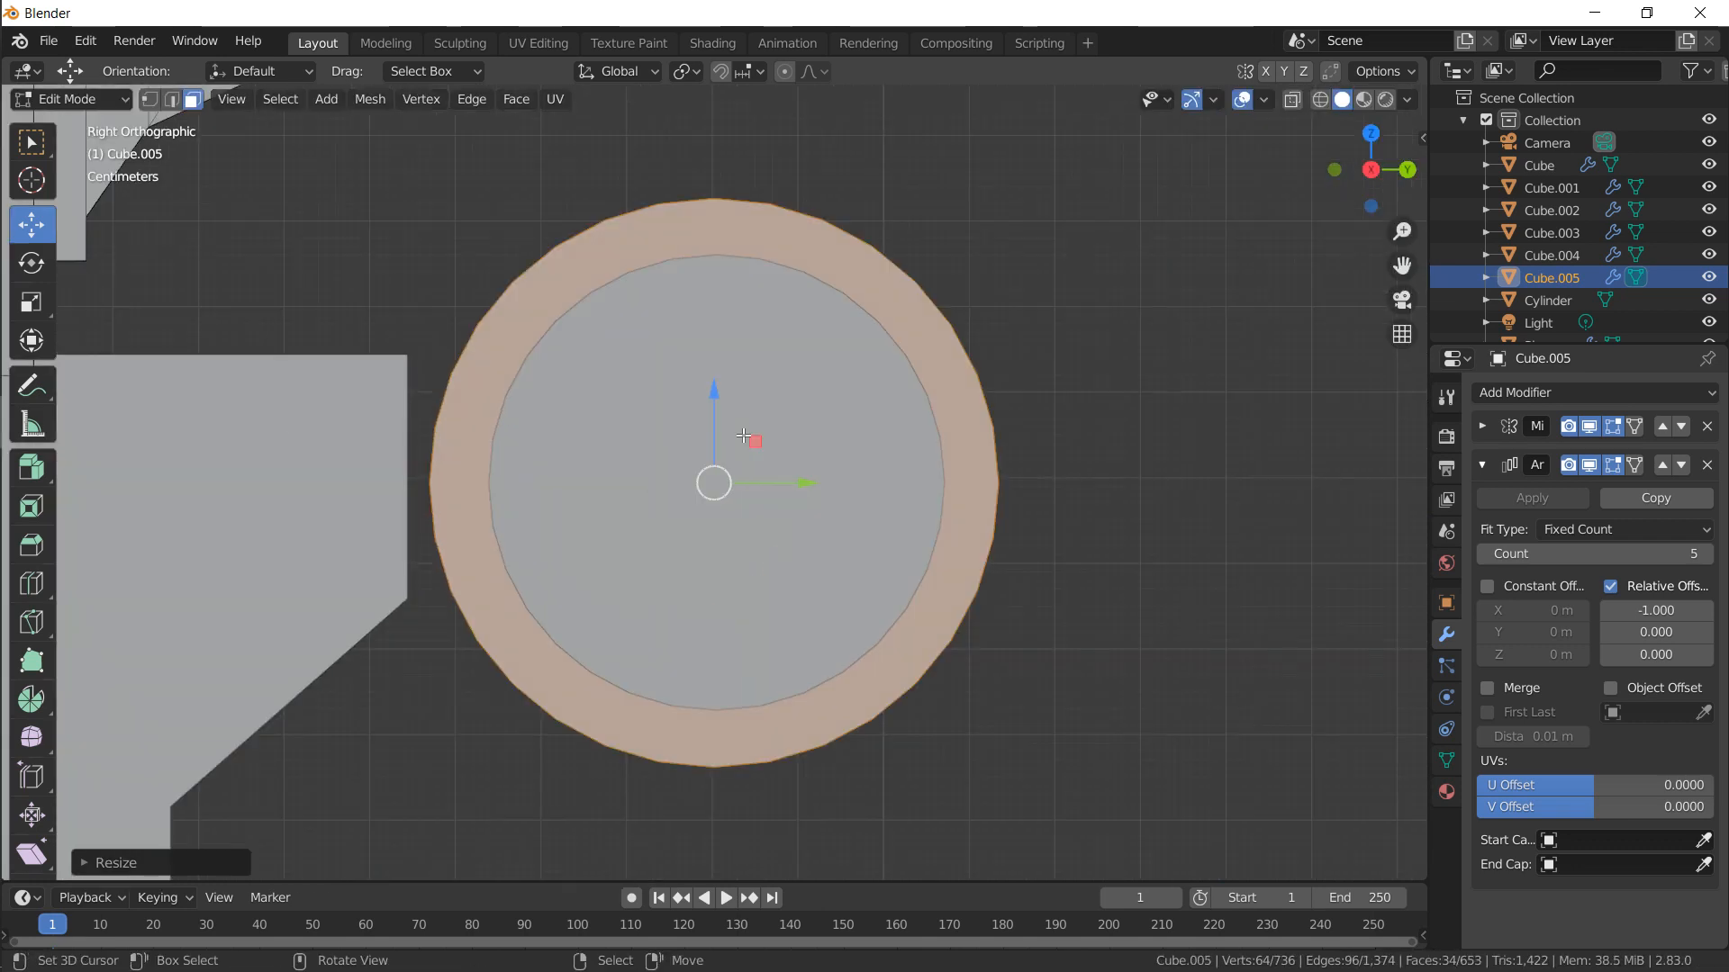
{"action": "key", "text": "s"}
{"action": "left_click", "coordinate": [981, 327]}
{"action": "key", "text": "g"}
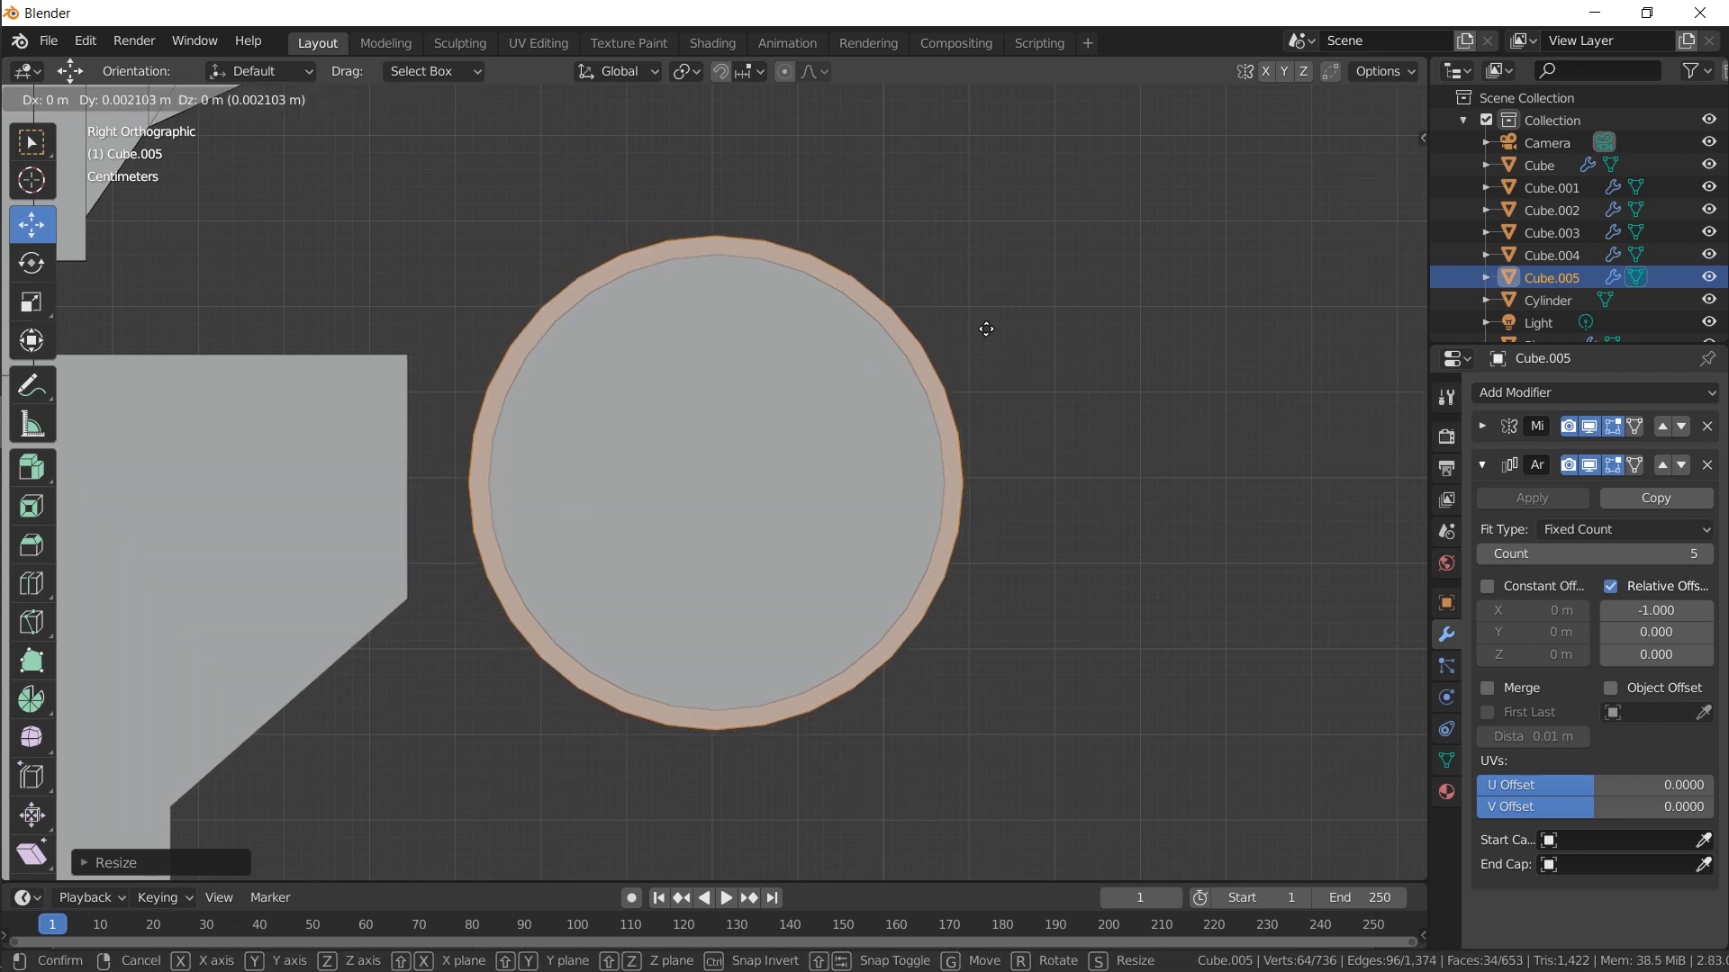
{"action": "left_click", "coordinate": [987, 327]}
{"action": "key", "text": "s"}
{"action": "left_click", "coordinate": [1018, 323]}
In top view, move the sleeve about -0.75 m along X into the gap between the first two beams
{"action": "middle_click_drag", "start_coordinate": [1018, 322], "coordinate": [693, 387]}
{"action": "scroll", "coordinate": [913, 333], "scroll_direction": "down", "scroll_amount": 5}
{"action": "key", "text": "KP_7"}
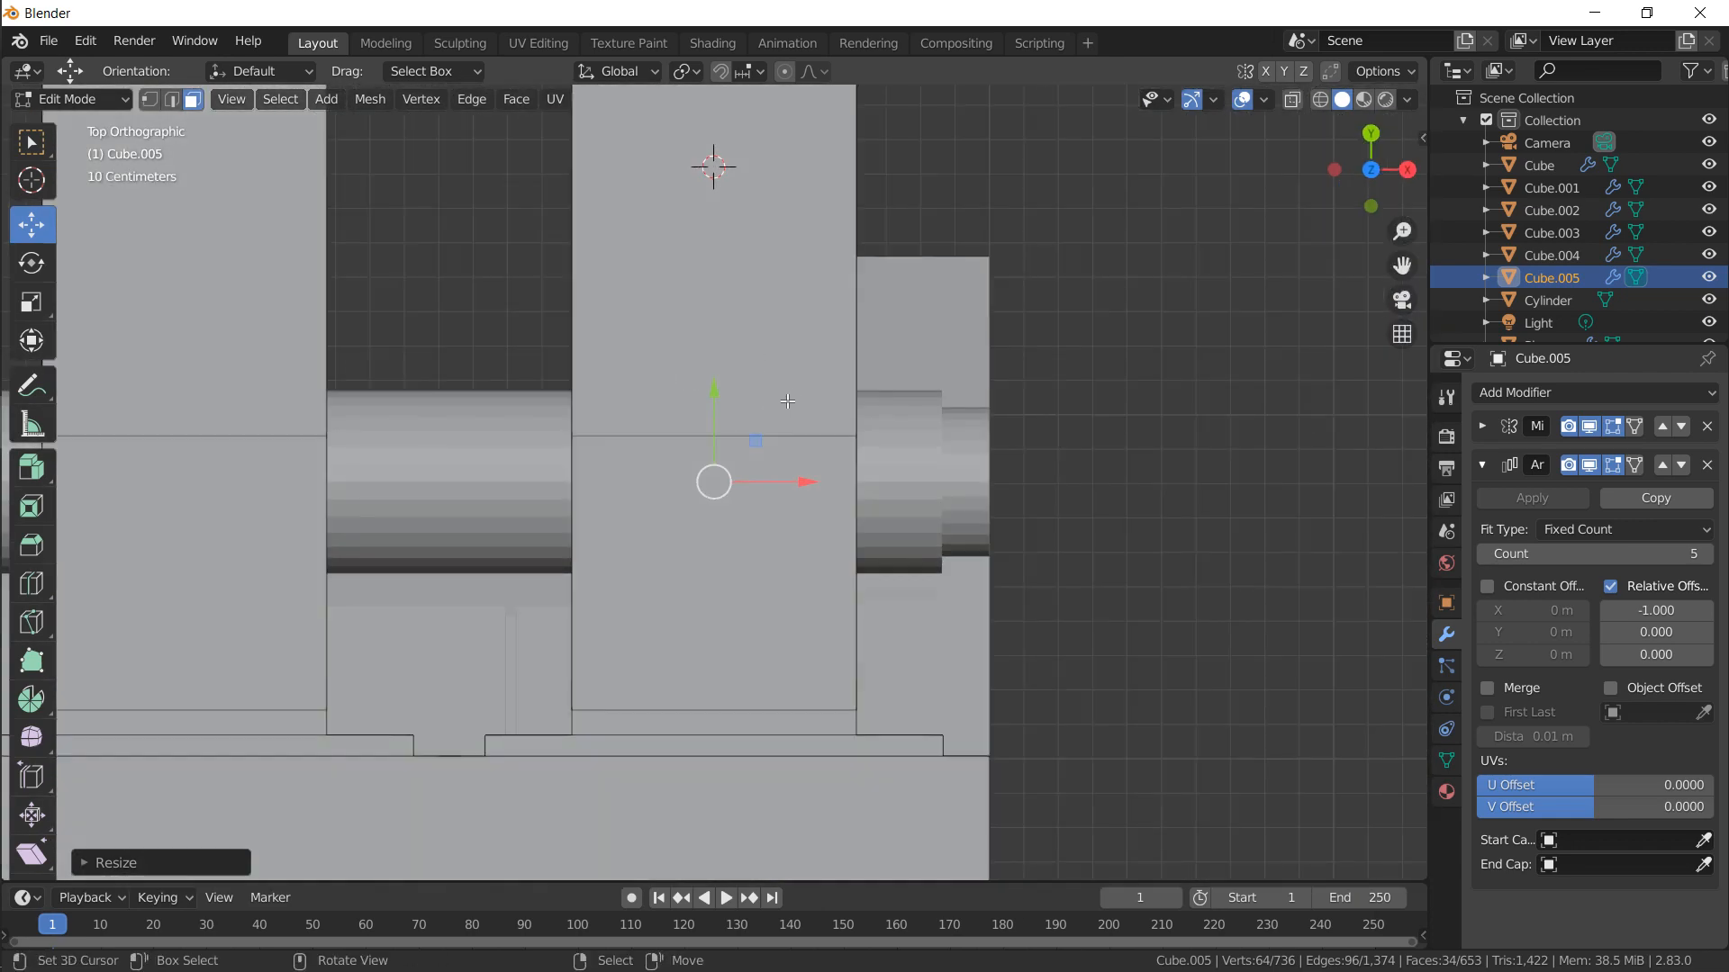
{"action": "key", "text": "g"}
{"action": "key", "text": "x"}
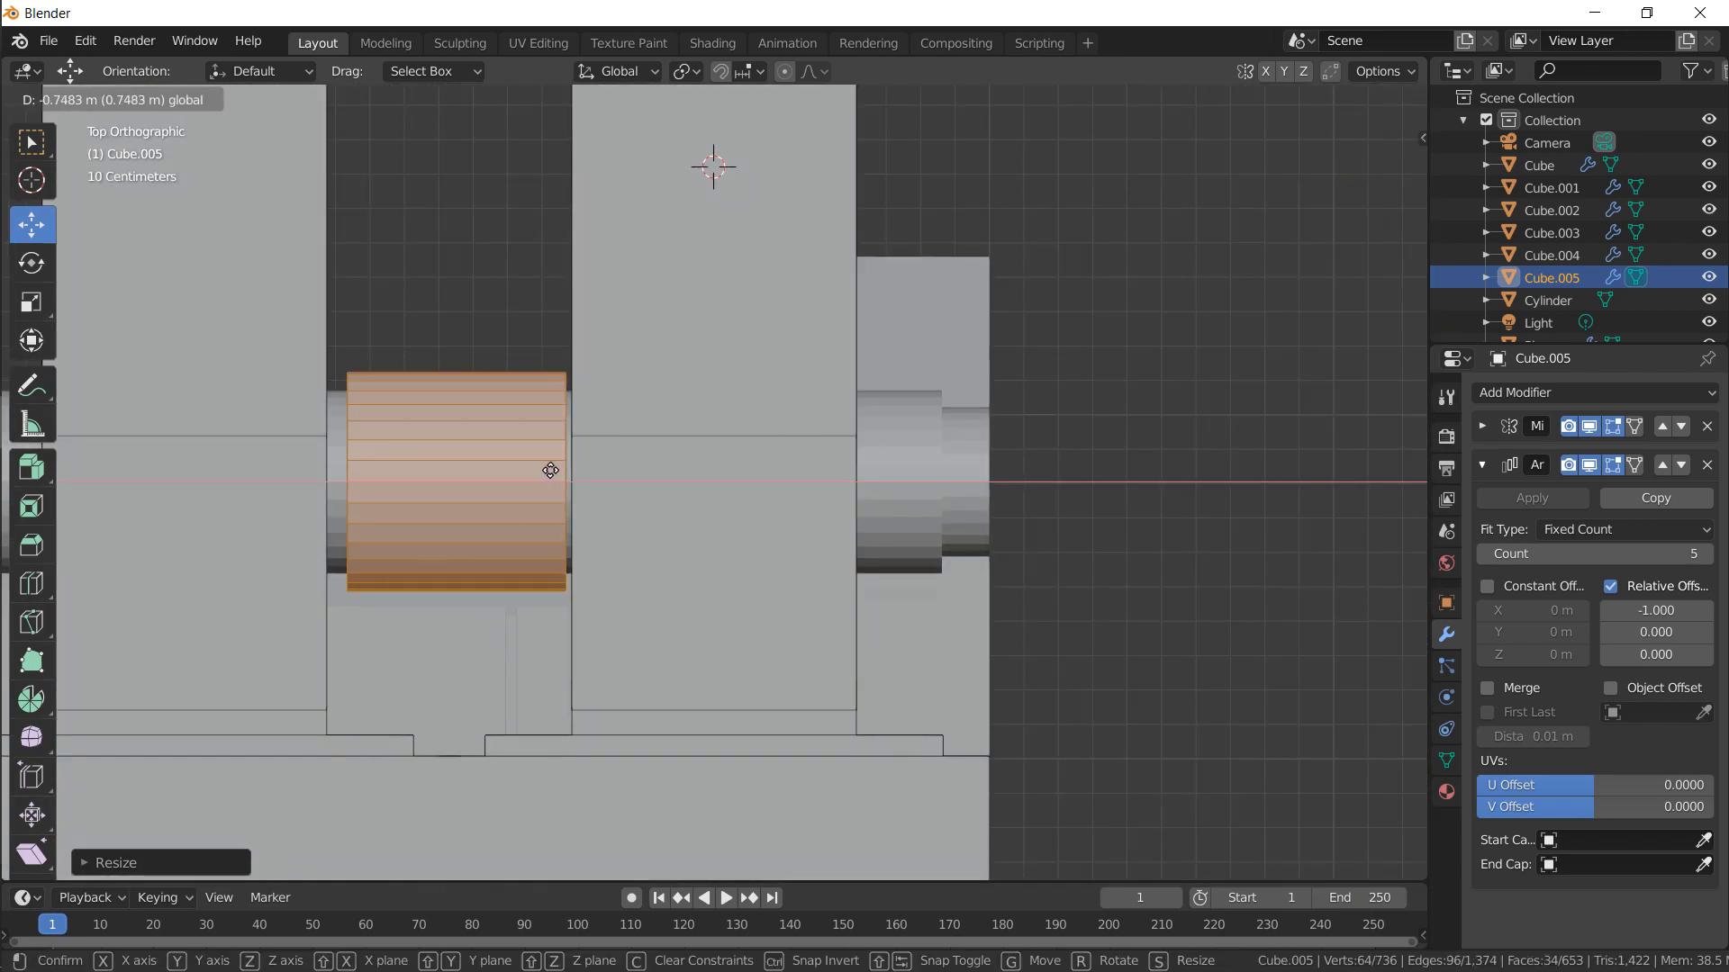
{"action": "left_click", "coordinate": [545, 469]}
Select the run of upper faces across the pipe sleeve and inset them slightly
{"action": "key", "text": "Tab"}
{"action": "left_click", "coordinate": [441, 414]}
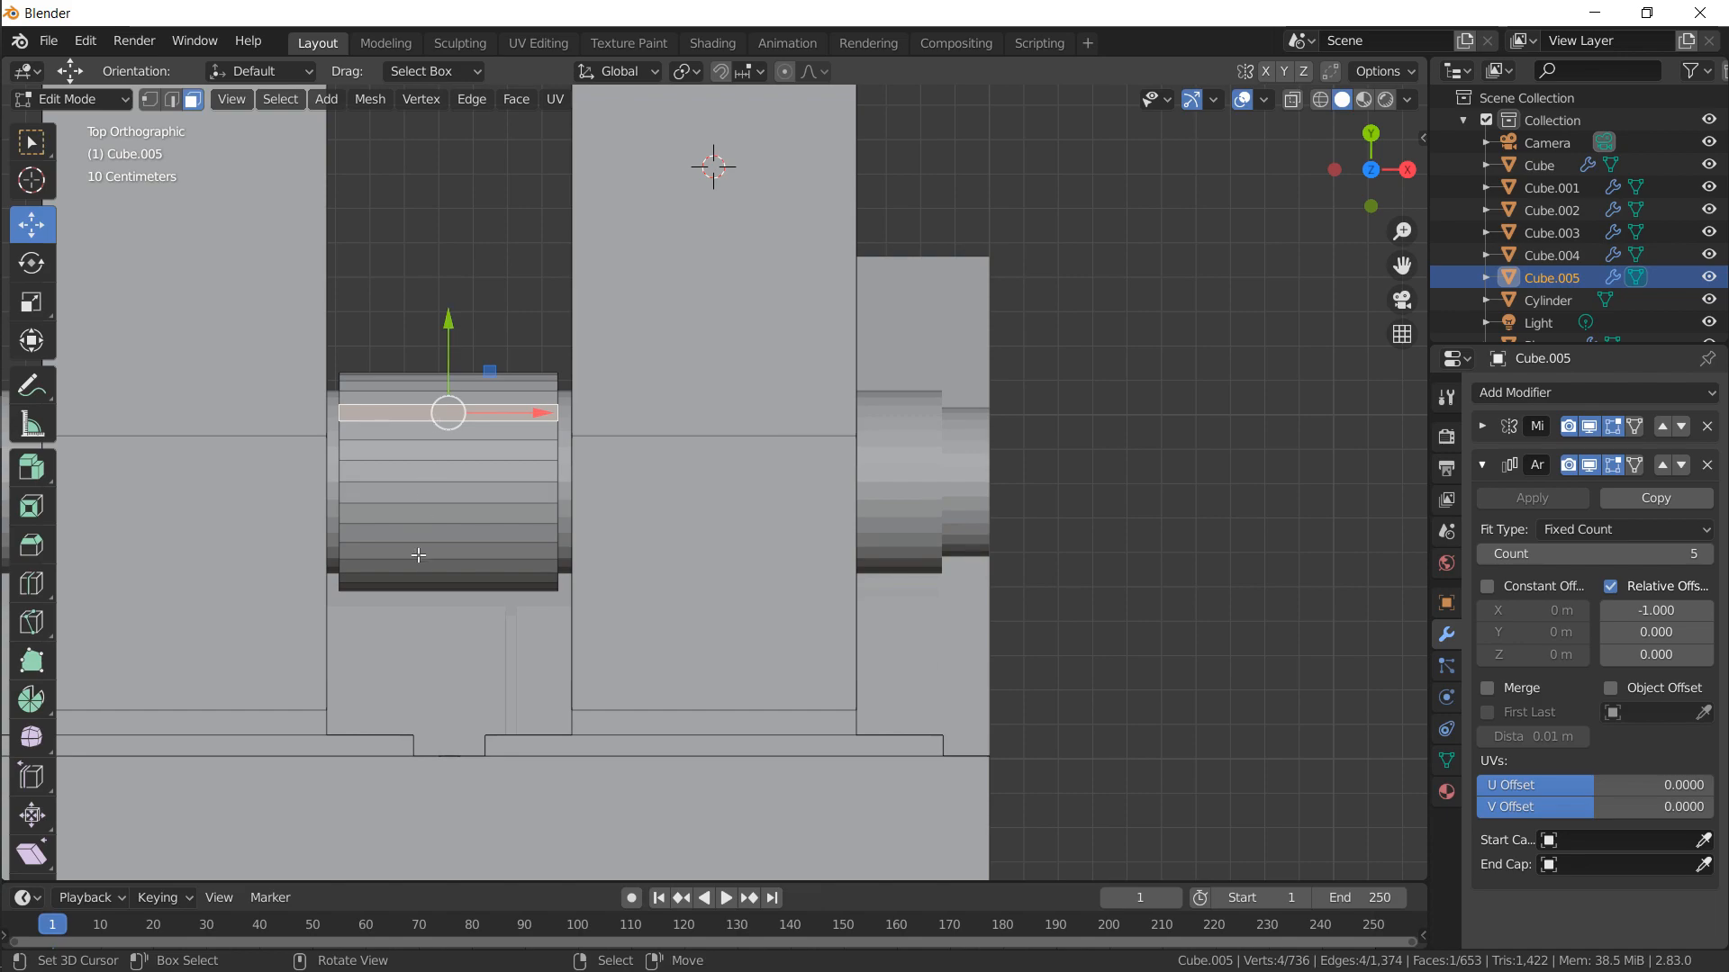
{"action": "left_click", "coordinate": [416, 552], "text": "ctrl"}
{"action": "middle_click_drag", "start_coordinate": [507, 513], "coordinate": [610, 472]}
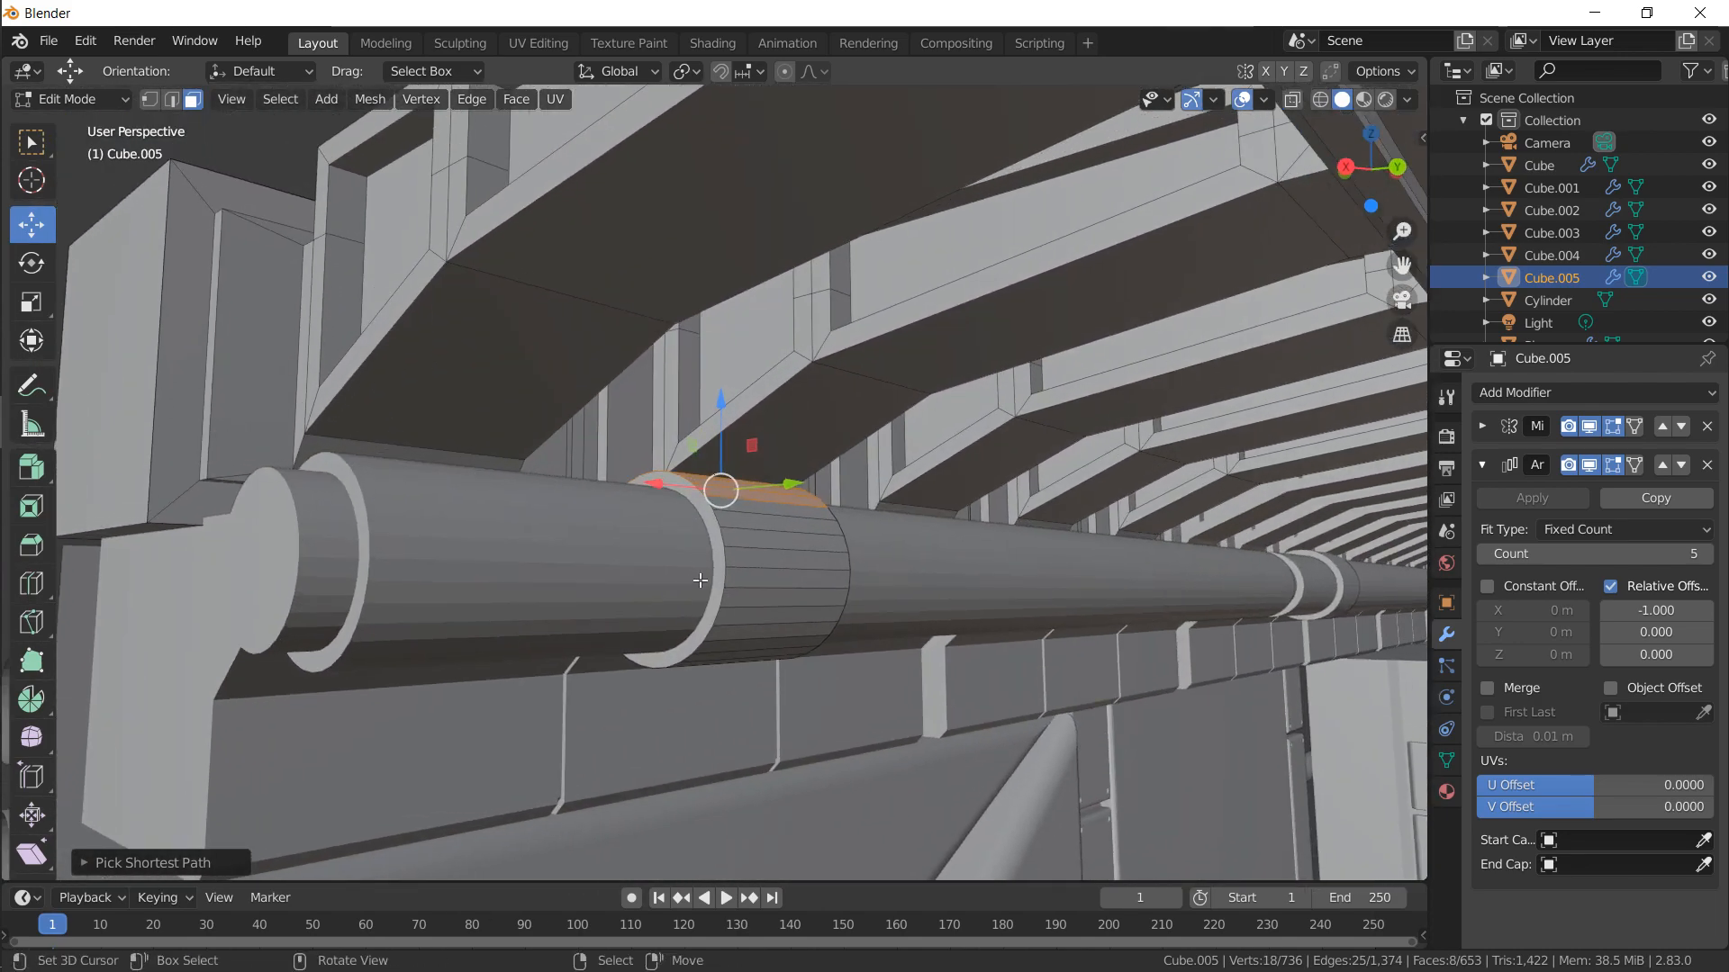
{"action": "middle_click_drag", "start_coordinate": [723, 558], "coordinate": [929, 529]}
{"action": "key", "text": "i"}
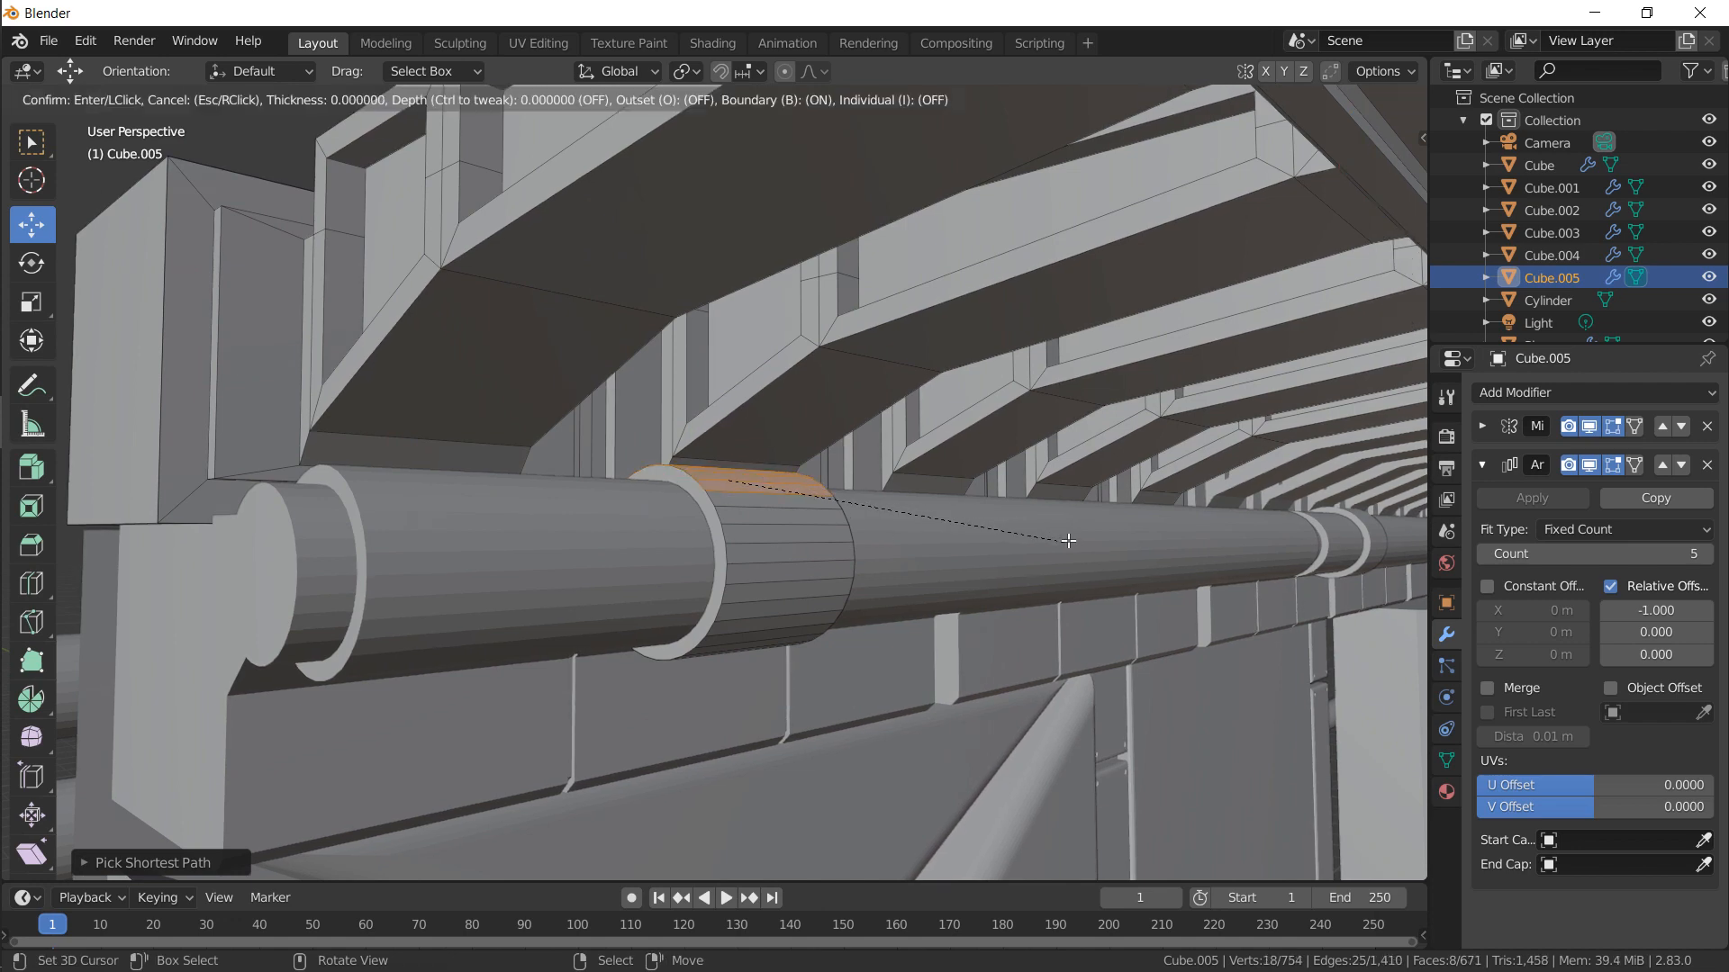
{"action": "left_click", "coordinate": [1054, 536]}
Extrude the inset faces upward along Z a little over 1.1 m to form the hanger between the beams
{"action": "middle_click_drag", "start_coordinate": [1054, 535], "coordinate": [1017, 504]}
{"action": "key", "text": "e"}
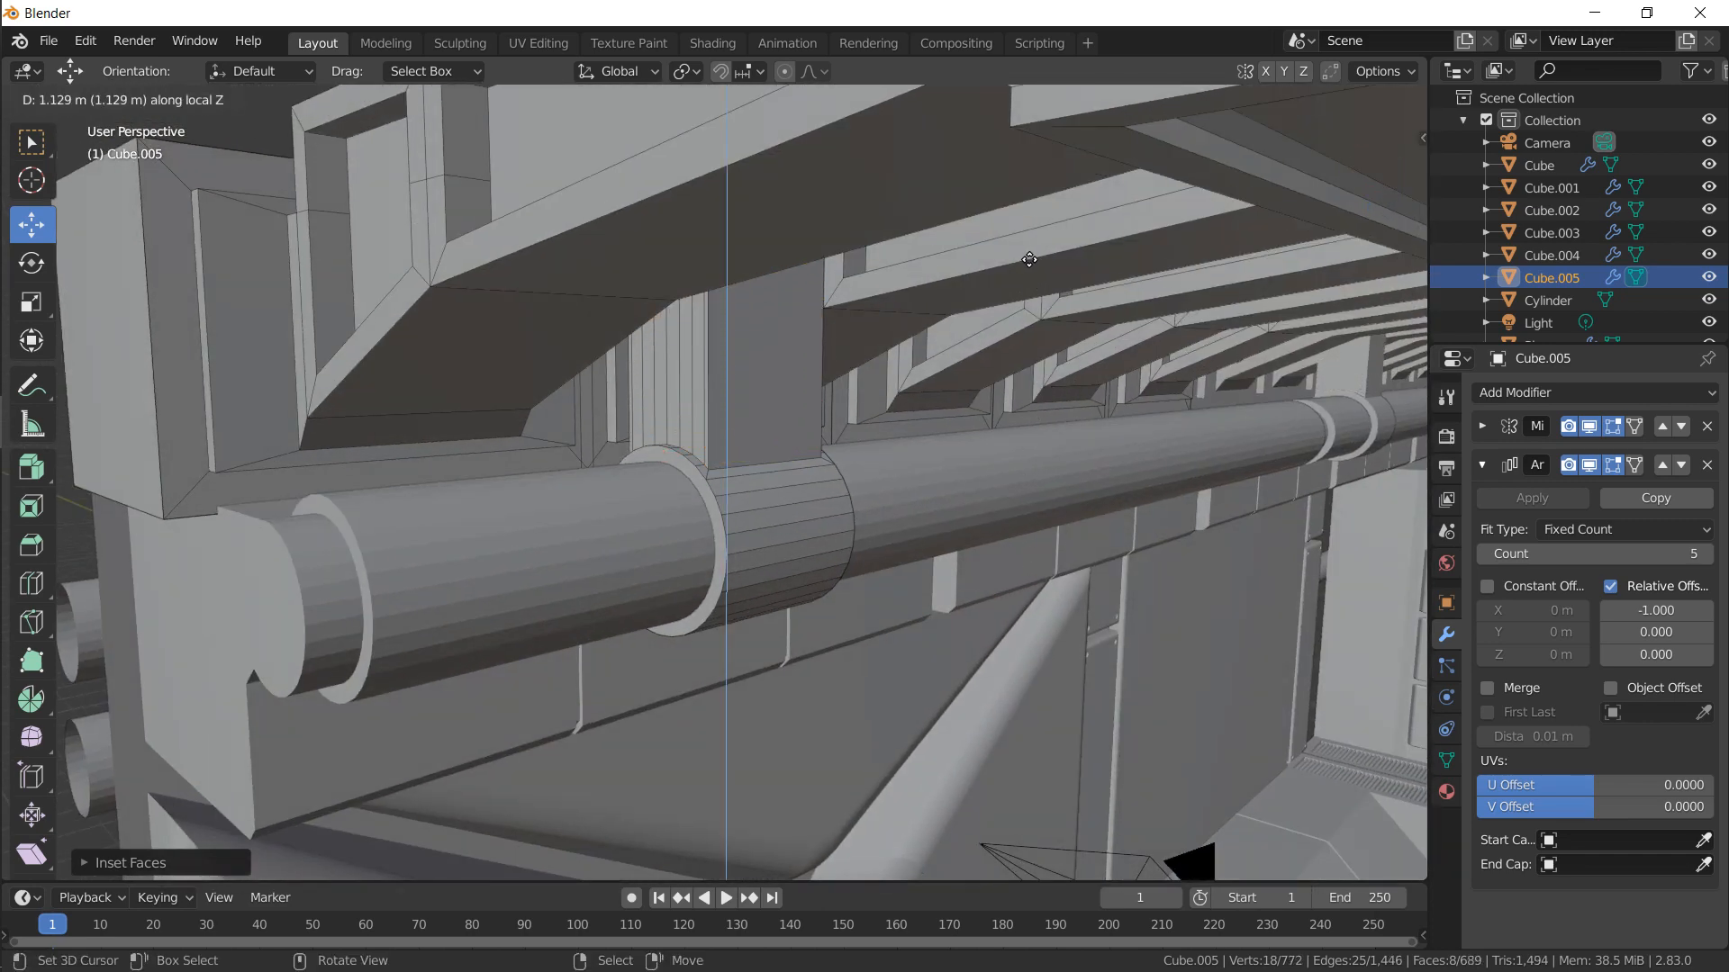
{"action": "left_click", "coordinate": [1017, 227]}
Select the whole linked pipe hanger and duplicate it about -4.6 m along X
{"action": "middle_click_drag", "start_coordinate": [937, 280], "coordinate": [890, 291]}
{"action": "key", "text": "ctrl+l"}
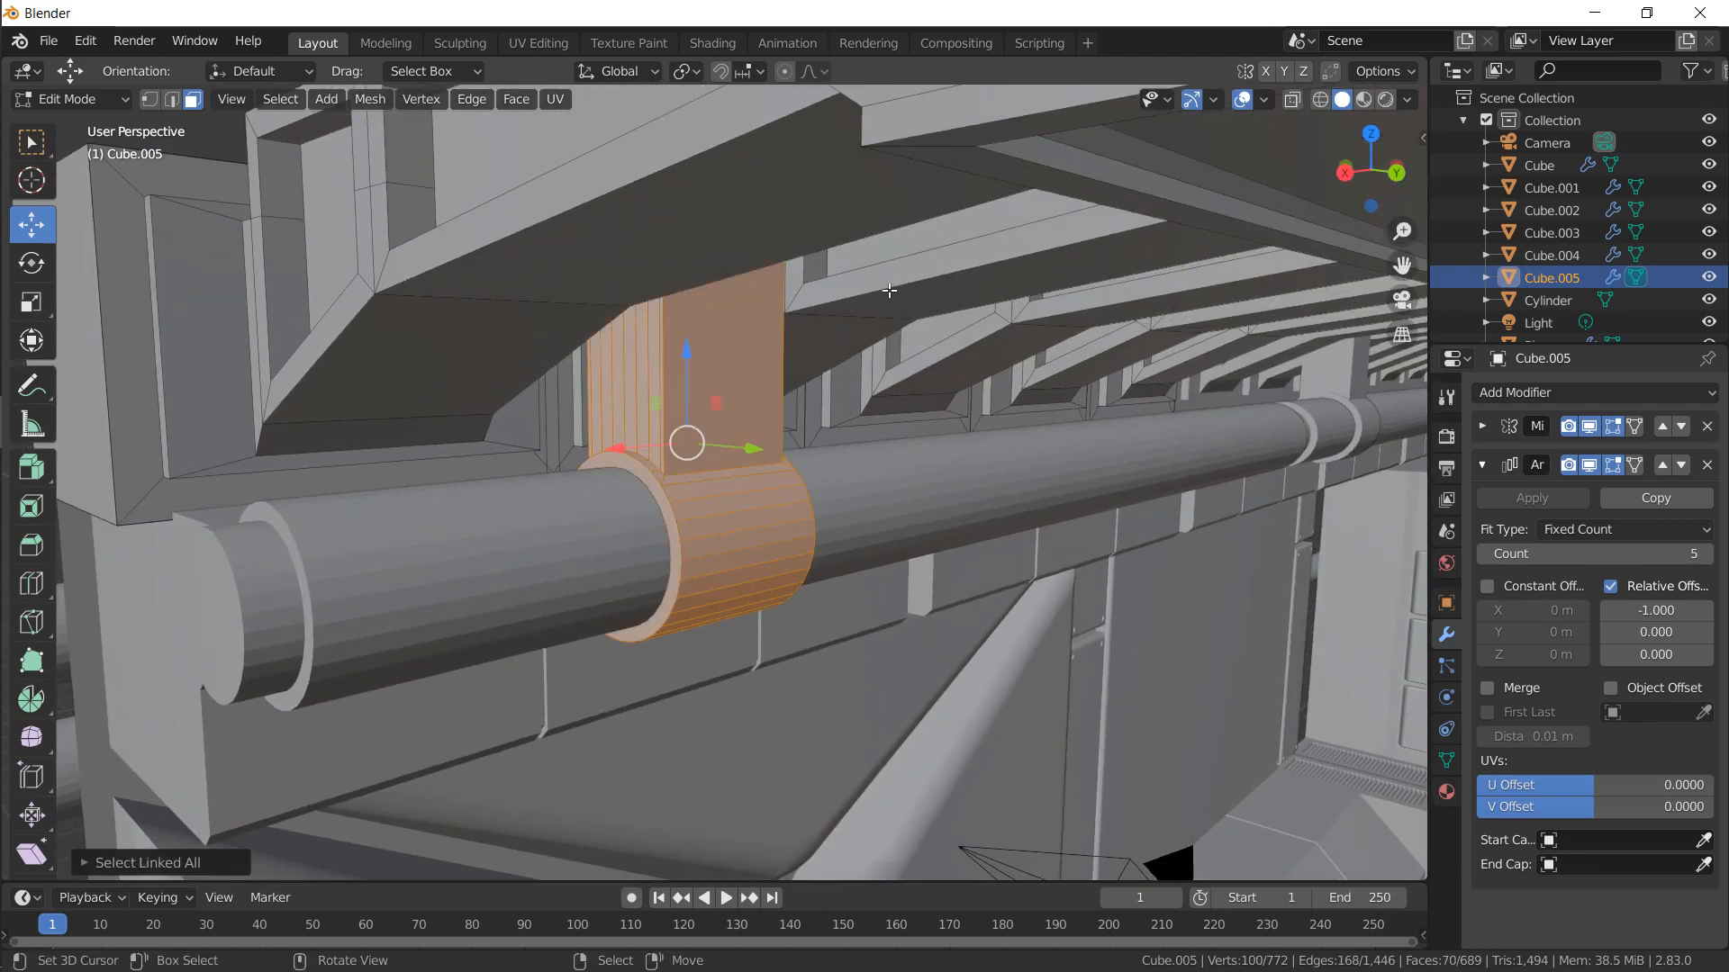
{"action": "scroll", "coordinate": [890, 291], "scroll_direction": "down", "scroll_amount": 5}
{"action": "middle_click_drag", "start_coordinate": [847, 310], "coordinate": [422, 511]}
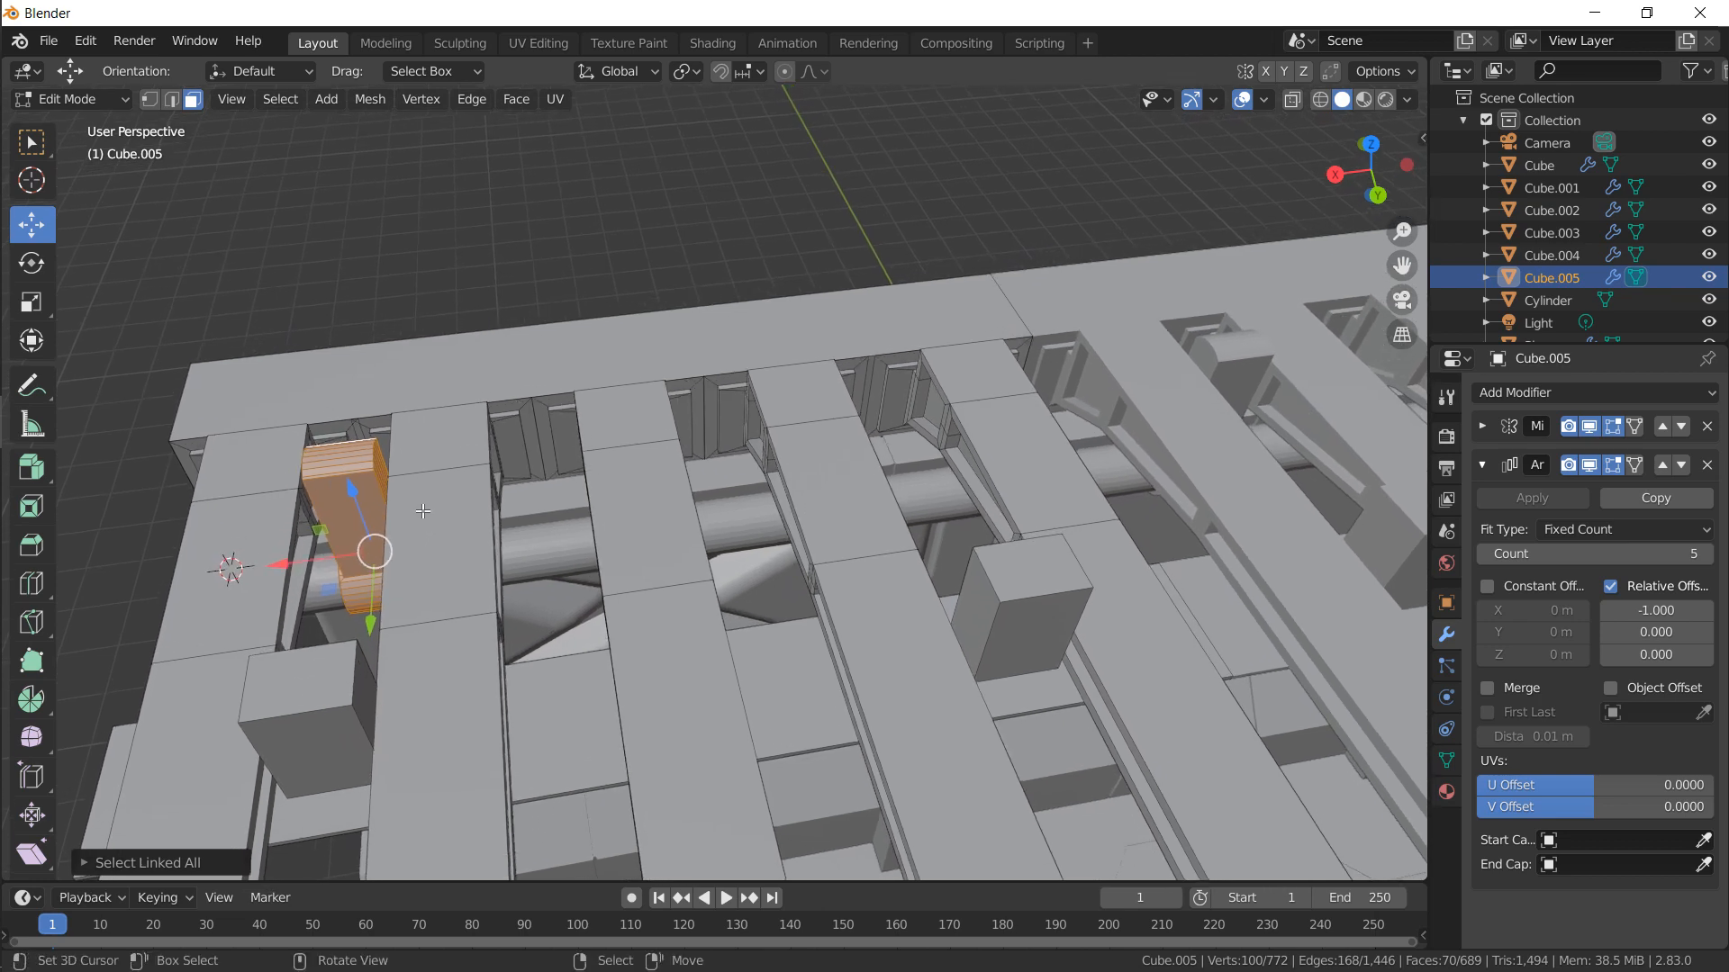
{"action": "key", "text": "shift+d"}
{"action": "key", "text": "x"}
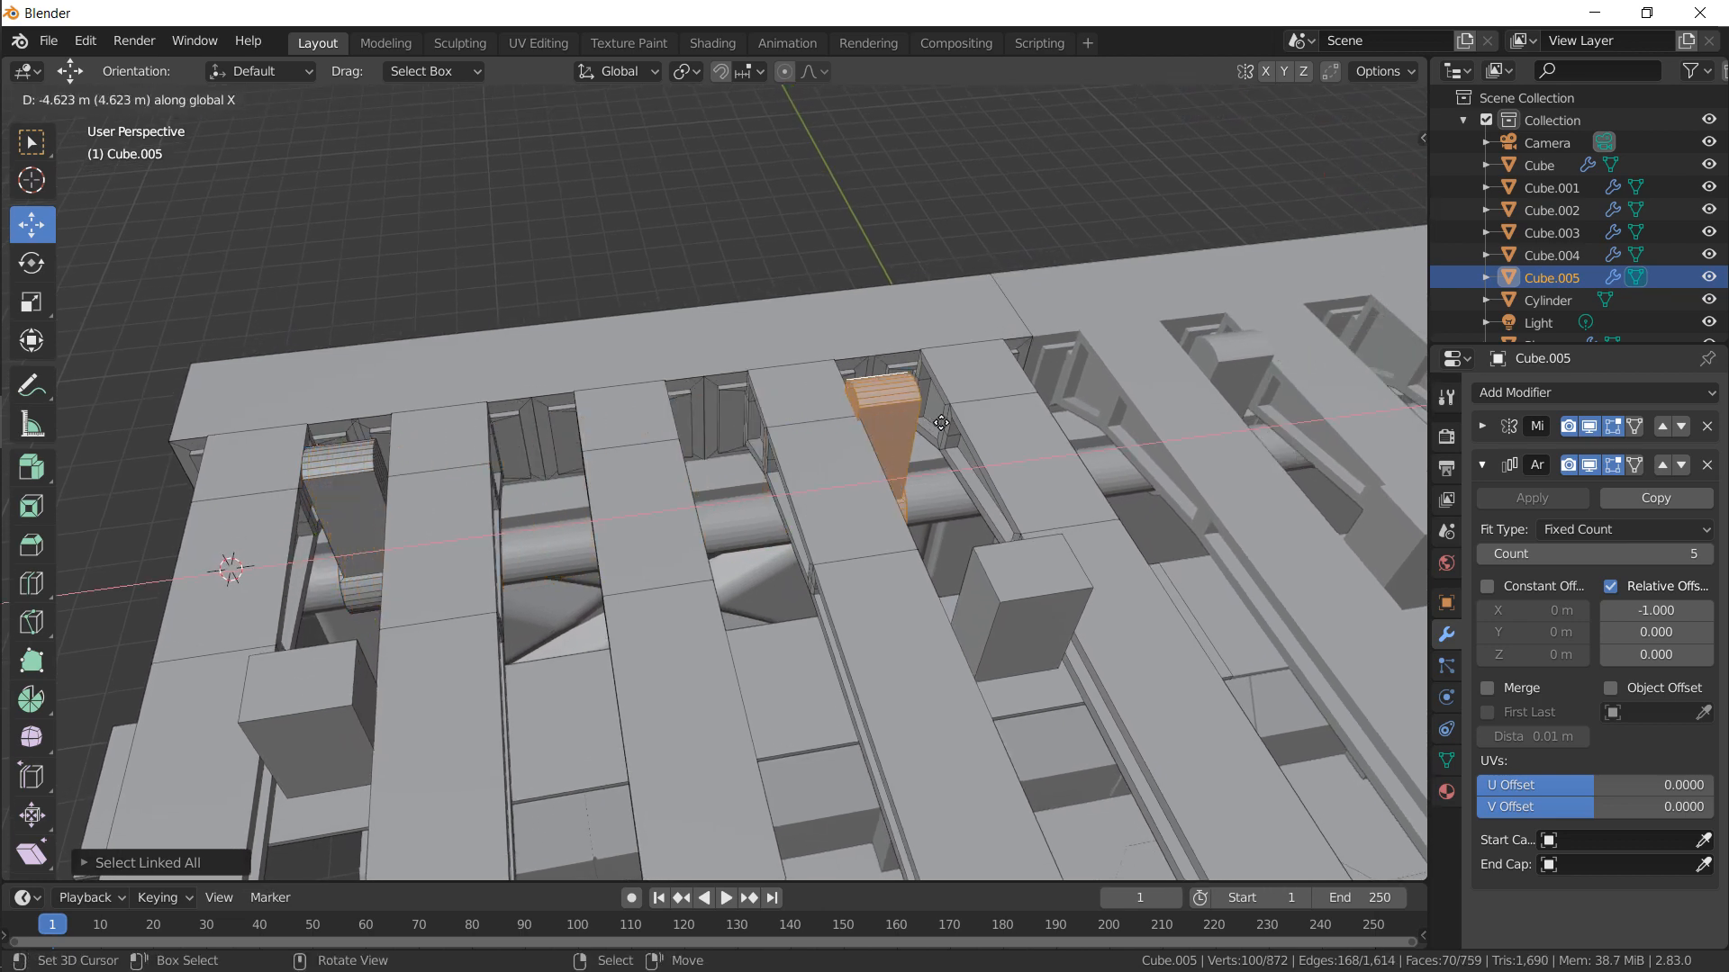
{"action": "left_click", "coordinate": [945, 425]}
In top view, adjust the duplicated hanger along X to sit within its beam gap, and return to Object Mode
{"action": "key", "text": "KP_7"}
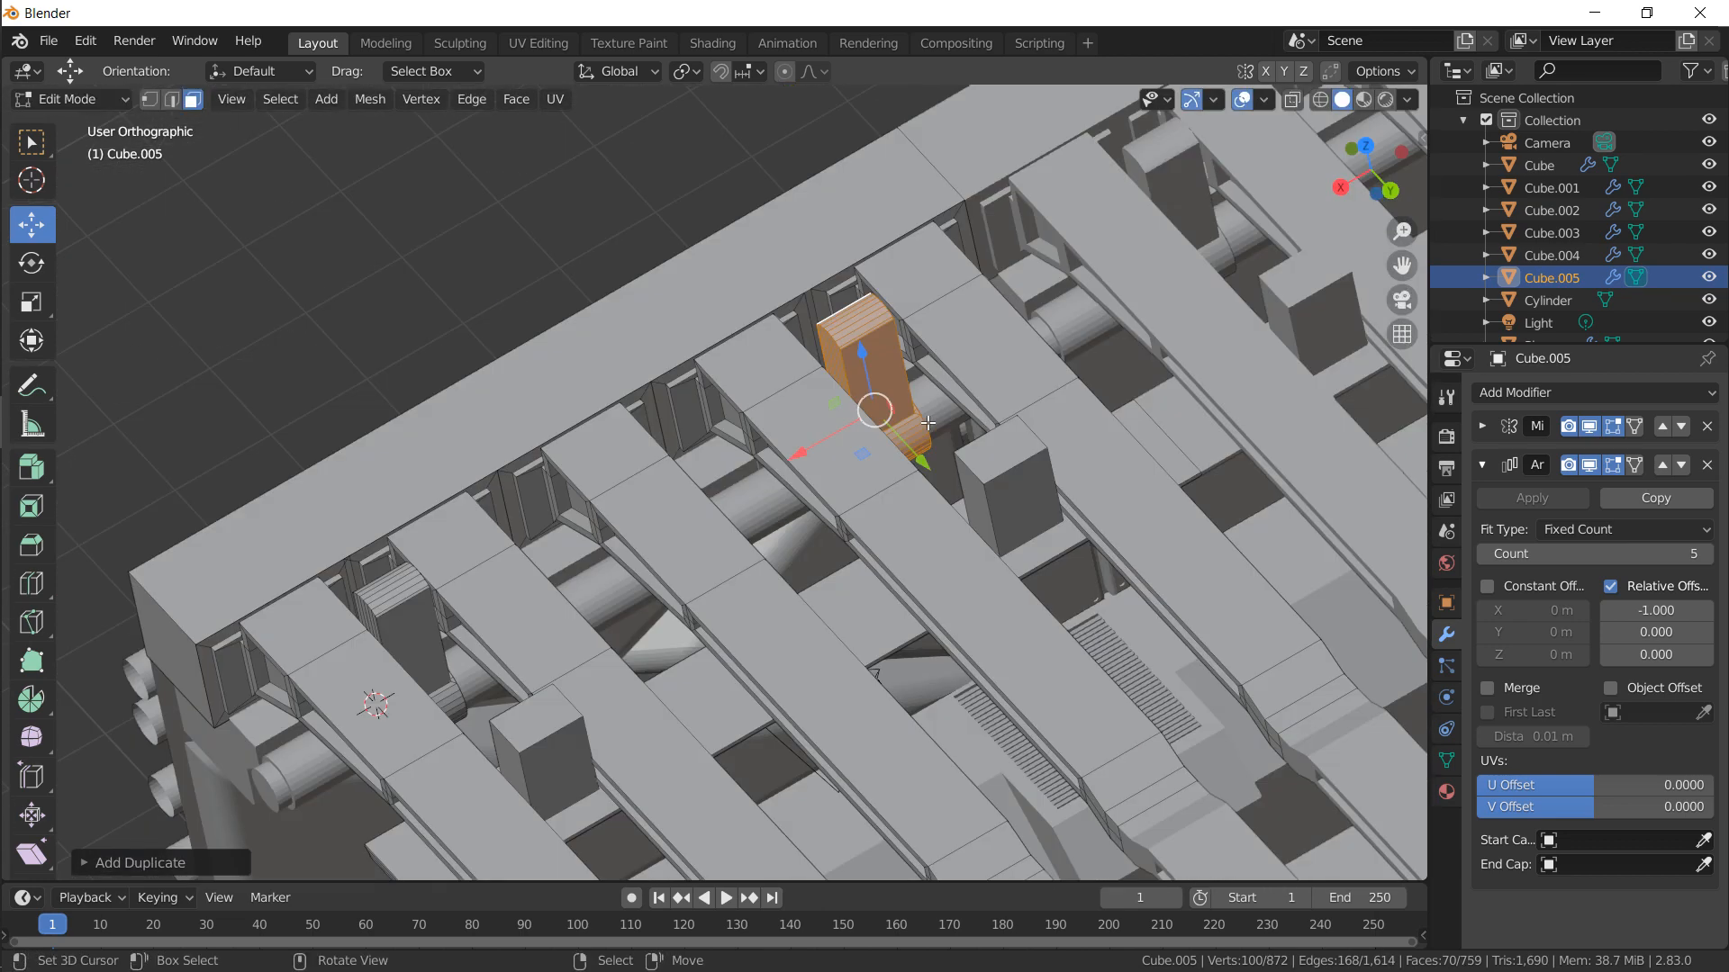
{"action": "left_click_drag", "start_coordinate": [598, 520], "coordinate": [665, 527]}
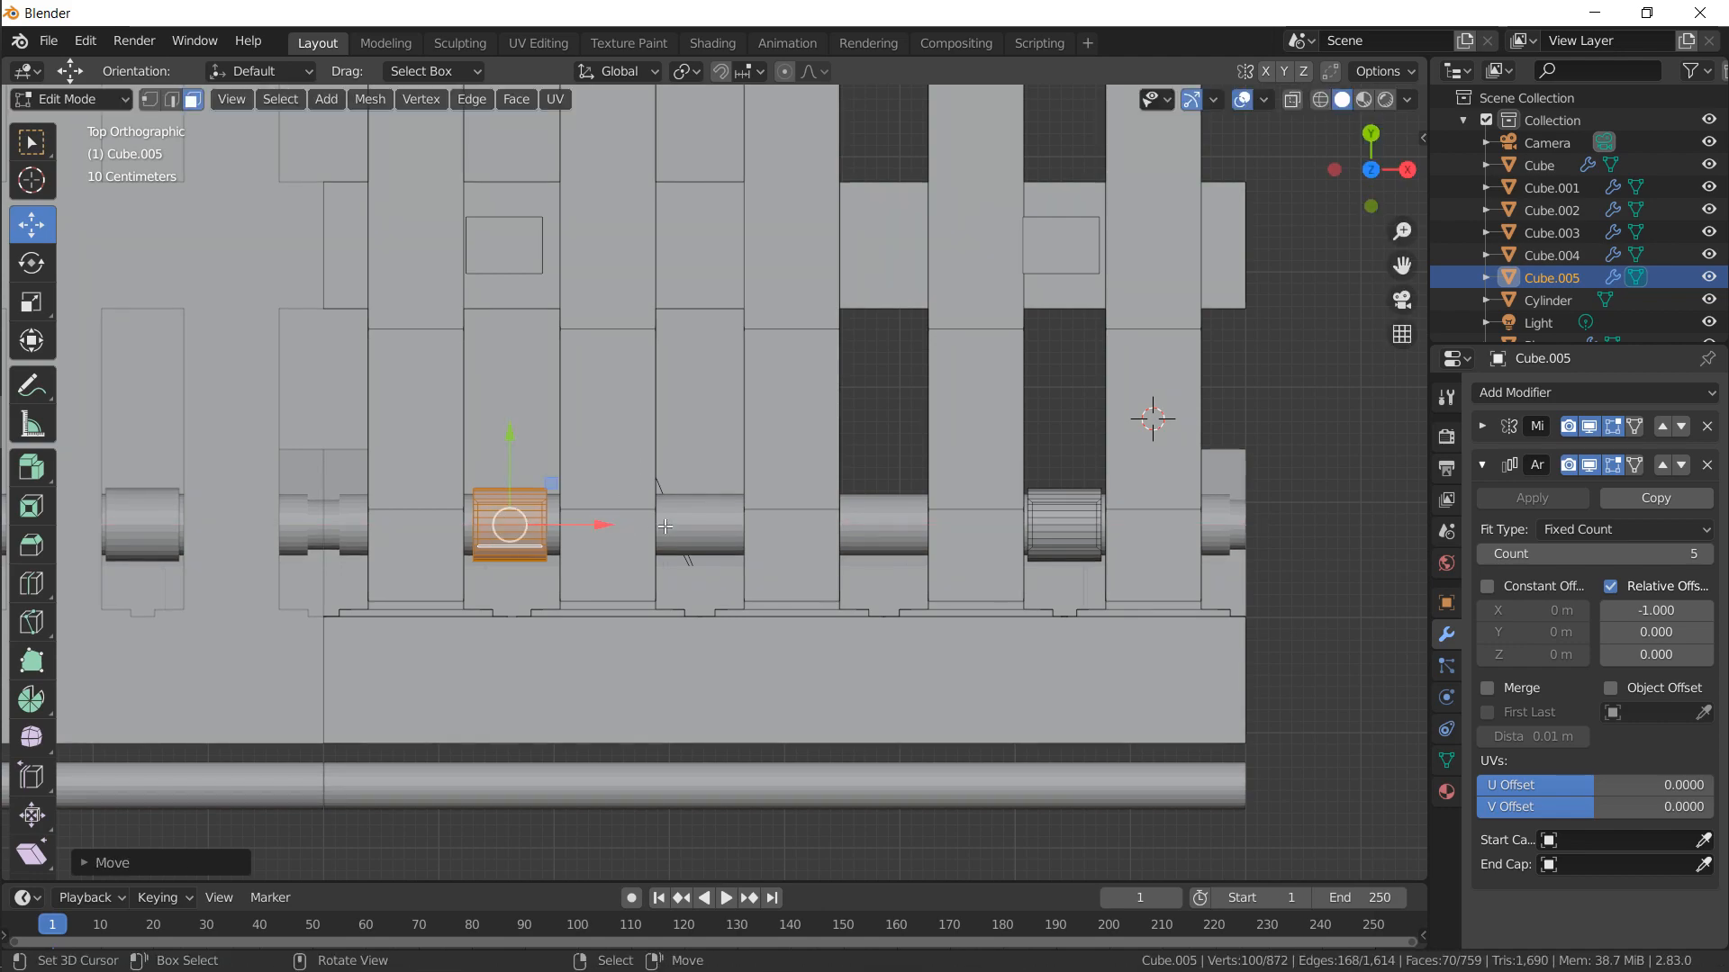
{"action": "middle_click_drag", "start_coordinate": [722, 519], "coordinate": [686, 461]}
{"action": "key", "text": "Tab"}
{"action": "key", "text": "Tab"}
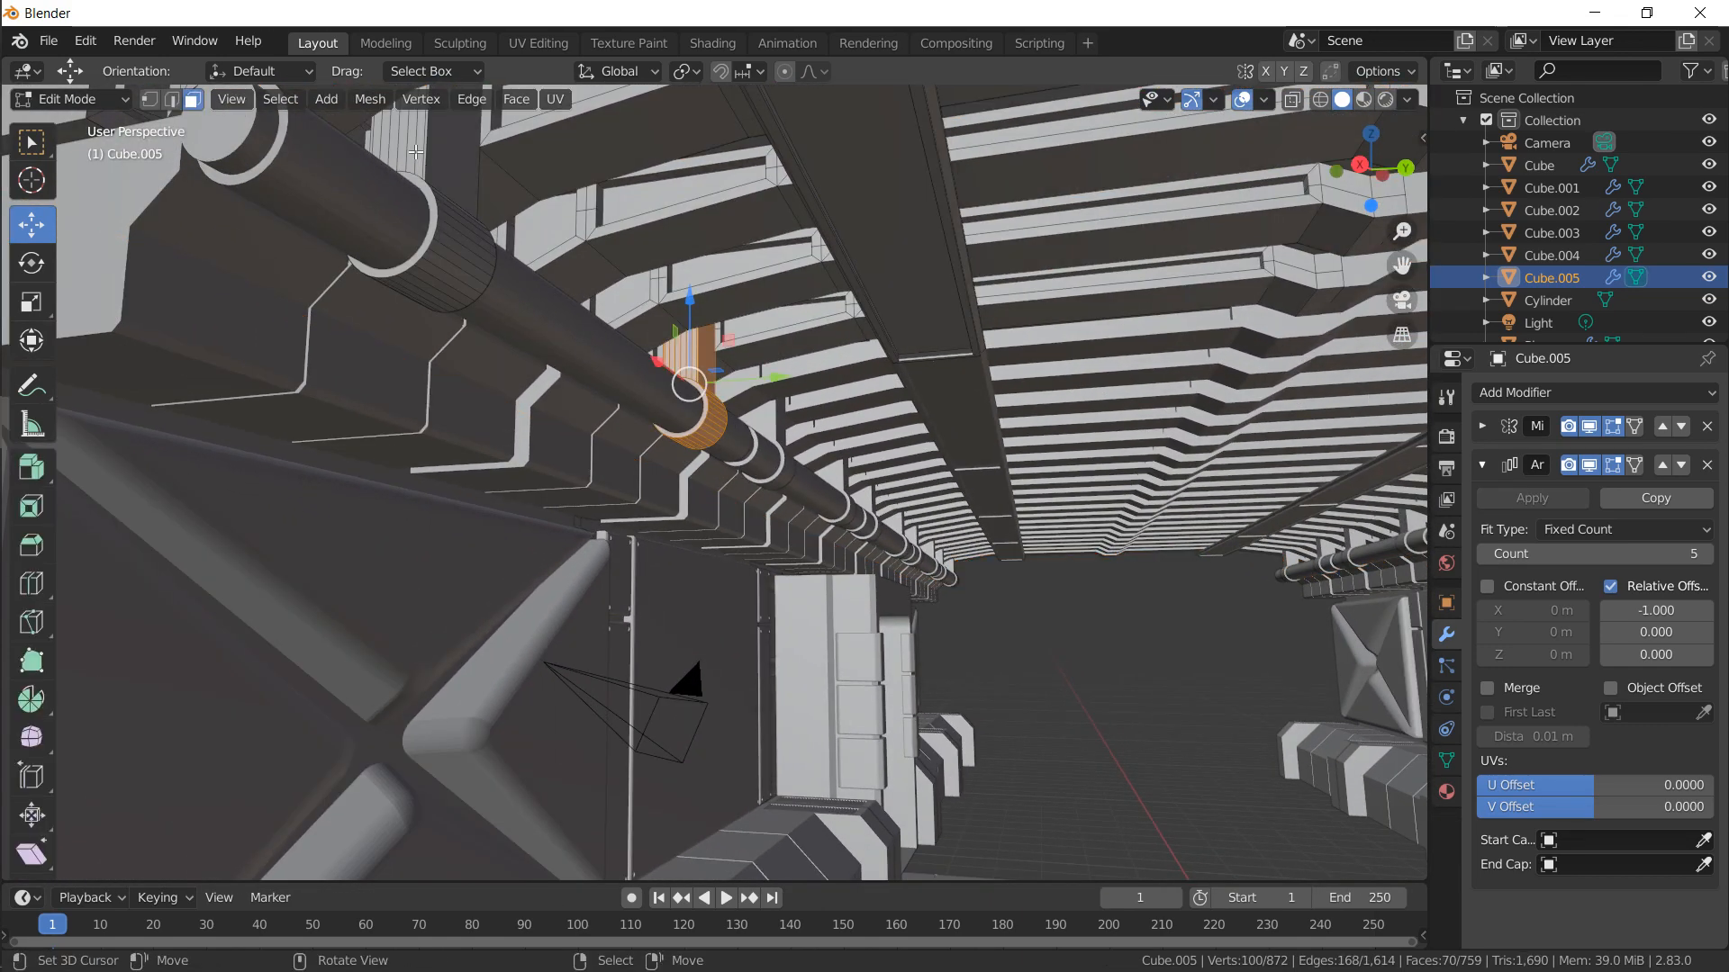
{"action": "middle_click_drag", "start_coordinate": [473, 256], "coordinate": [603, 424]}
{"action": "key", "text": "Tab"}
Select the floor plane and move it along X to align with the front end of the corridor
{"action": "left_click", "coordinate": [543, 528]}
{"action": "scroll", "coordinate": [544, 531], "scroll_direction": "down", "scroll_amount": 5}
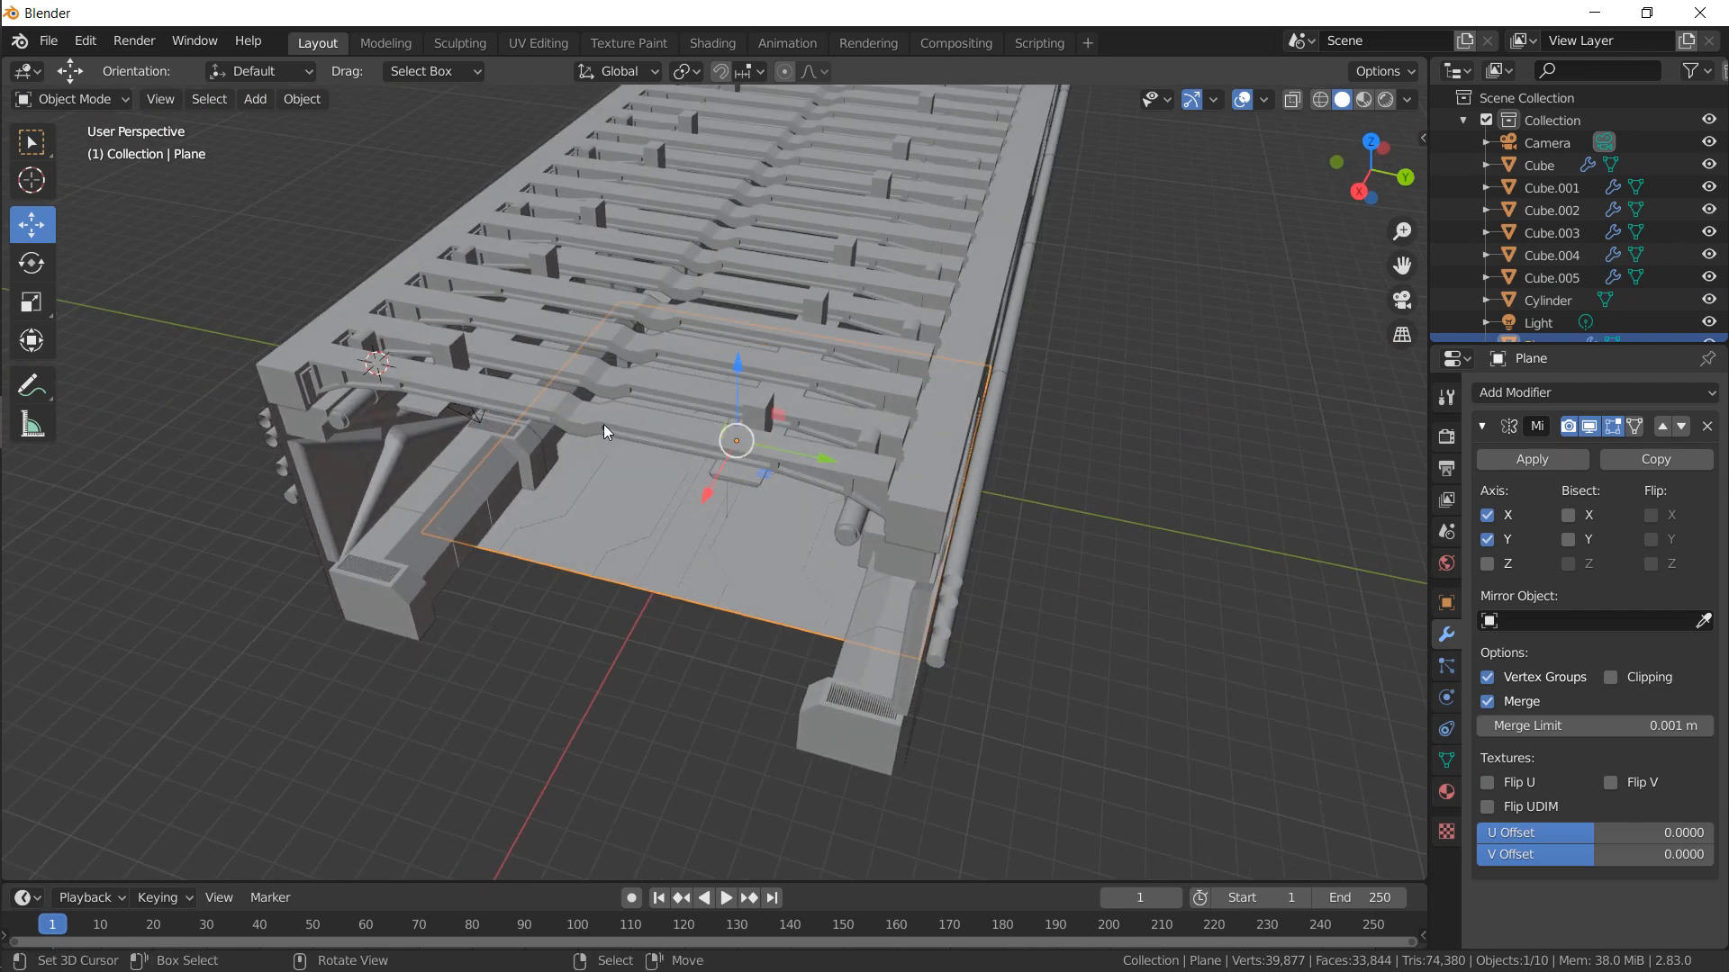
{"action": "left_click_drag", "start_coordinate": [700, 499], "coordinate": [661, 568]}
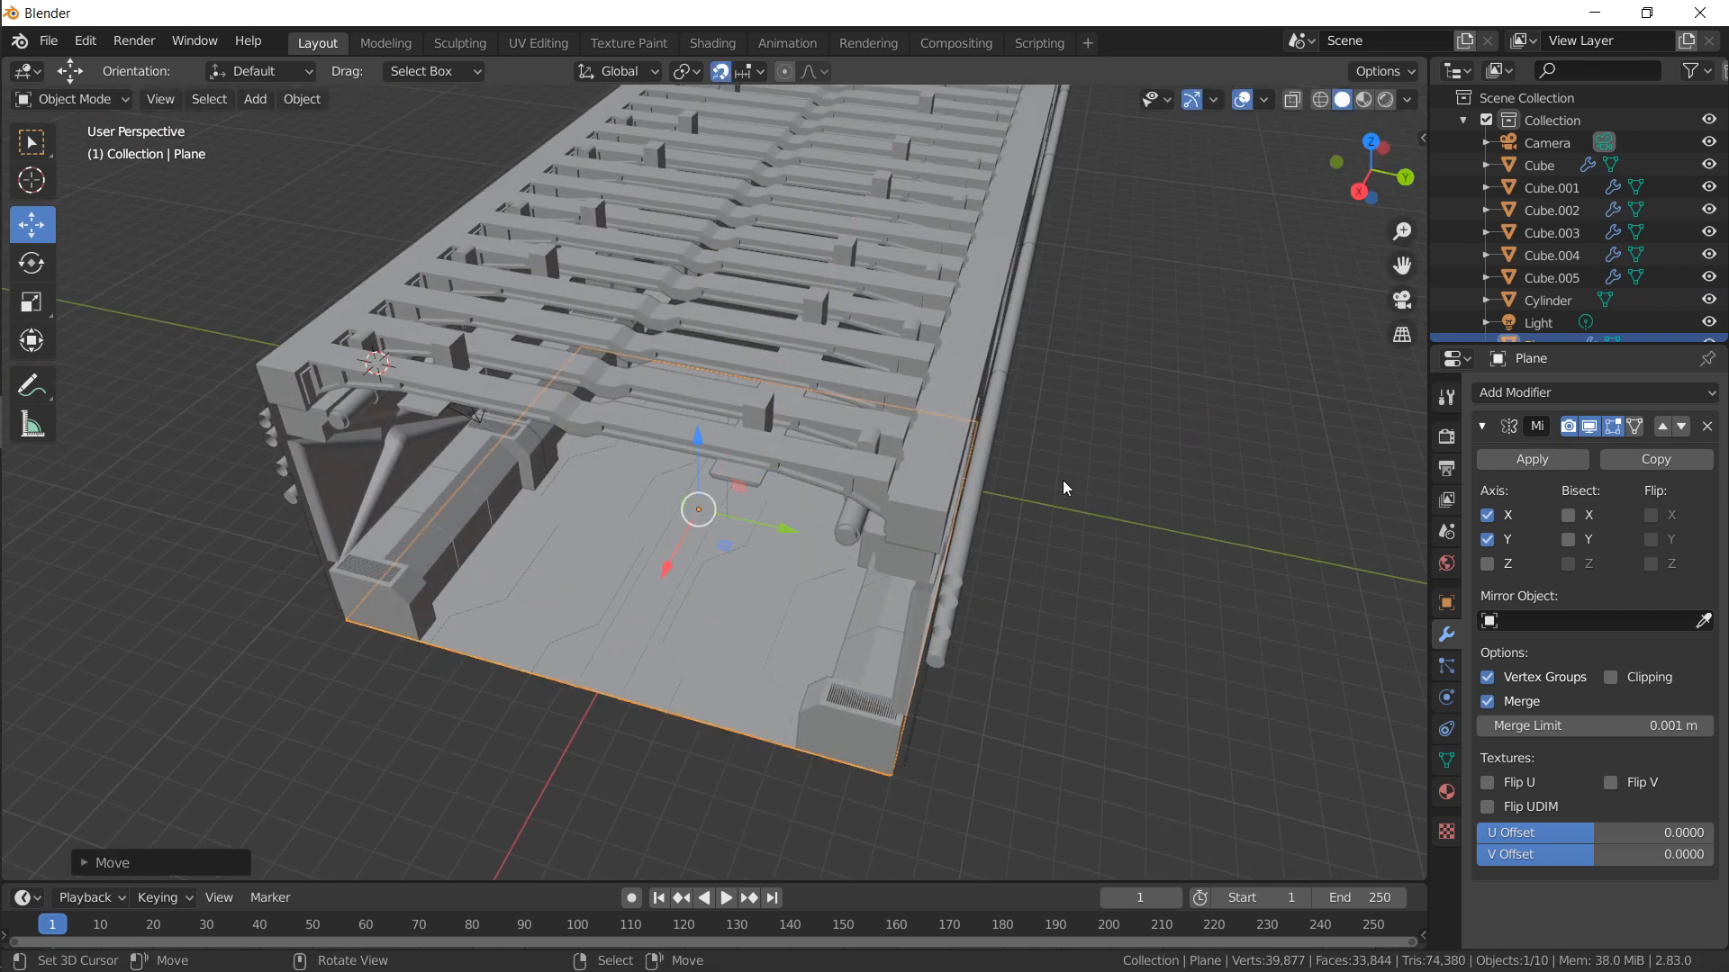
Add an Array modifier to the floor with a relative X offset of -1 and increase its count by one
{"action": "left_click", "coordinate": [1484, 393]}
{"action": "left_click", "coordinate": [1246, 441]}
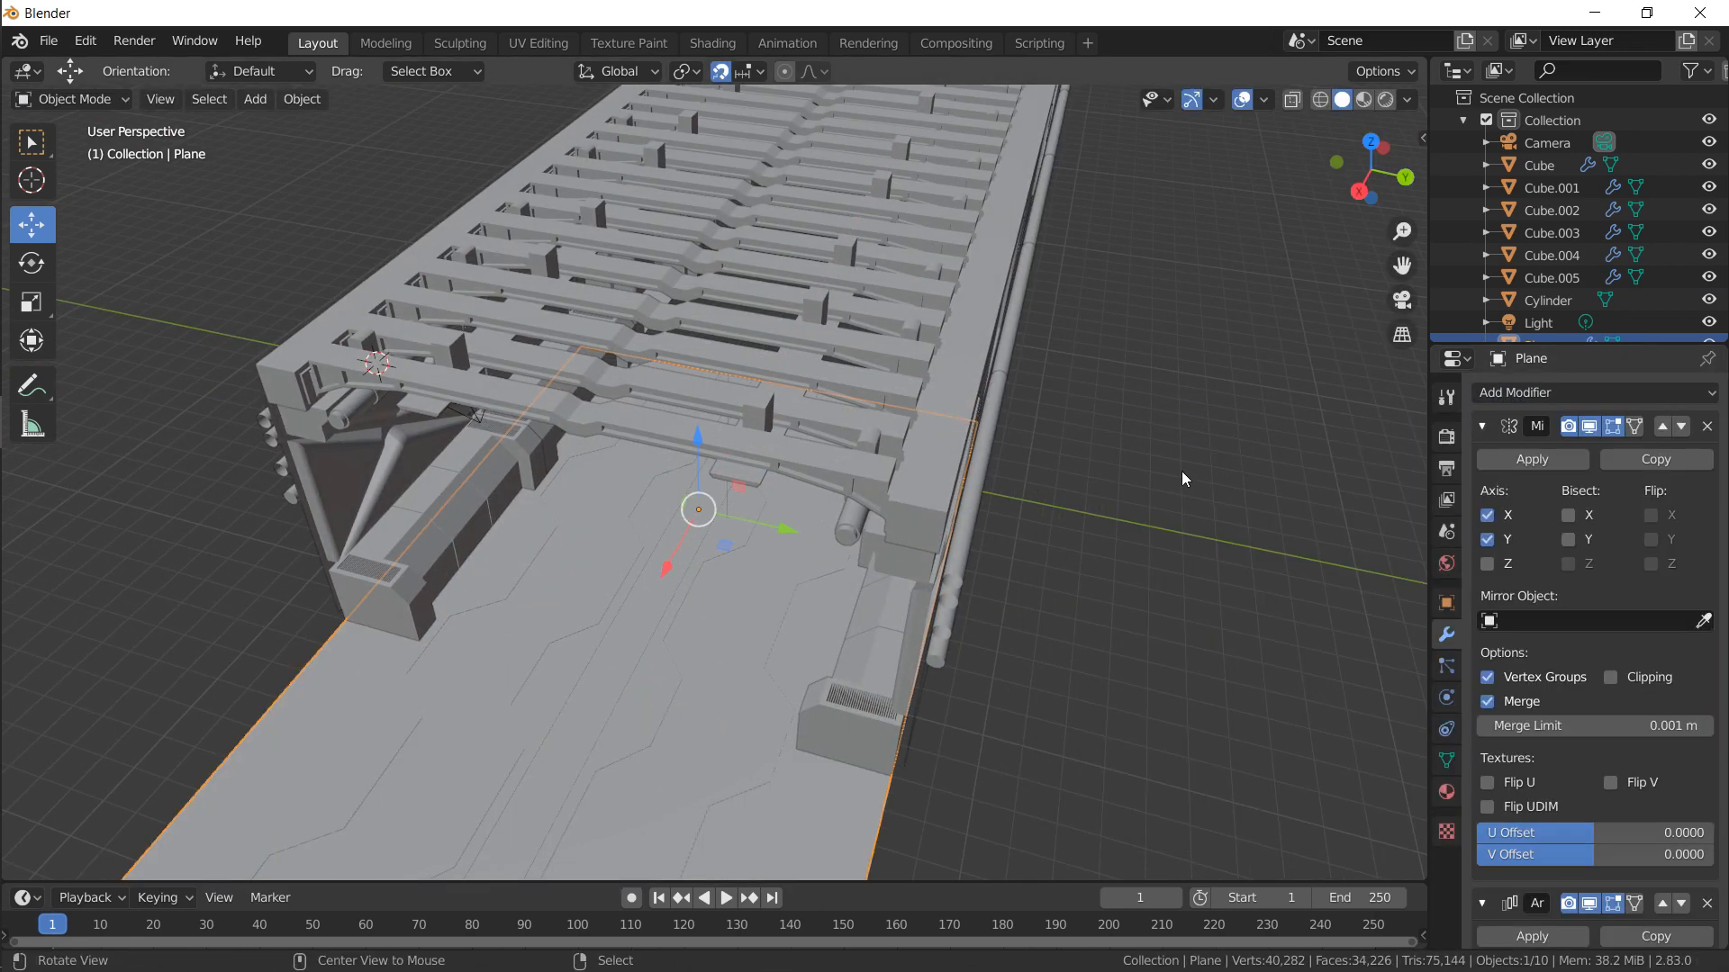
{"action": "scroll", "coordinate": [1181, 472], "scroll_direction": "down", "scroll_amount": 3}
{"action": "left_click", "coordinate": [1500, 430]}
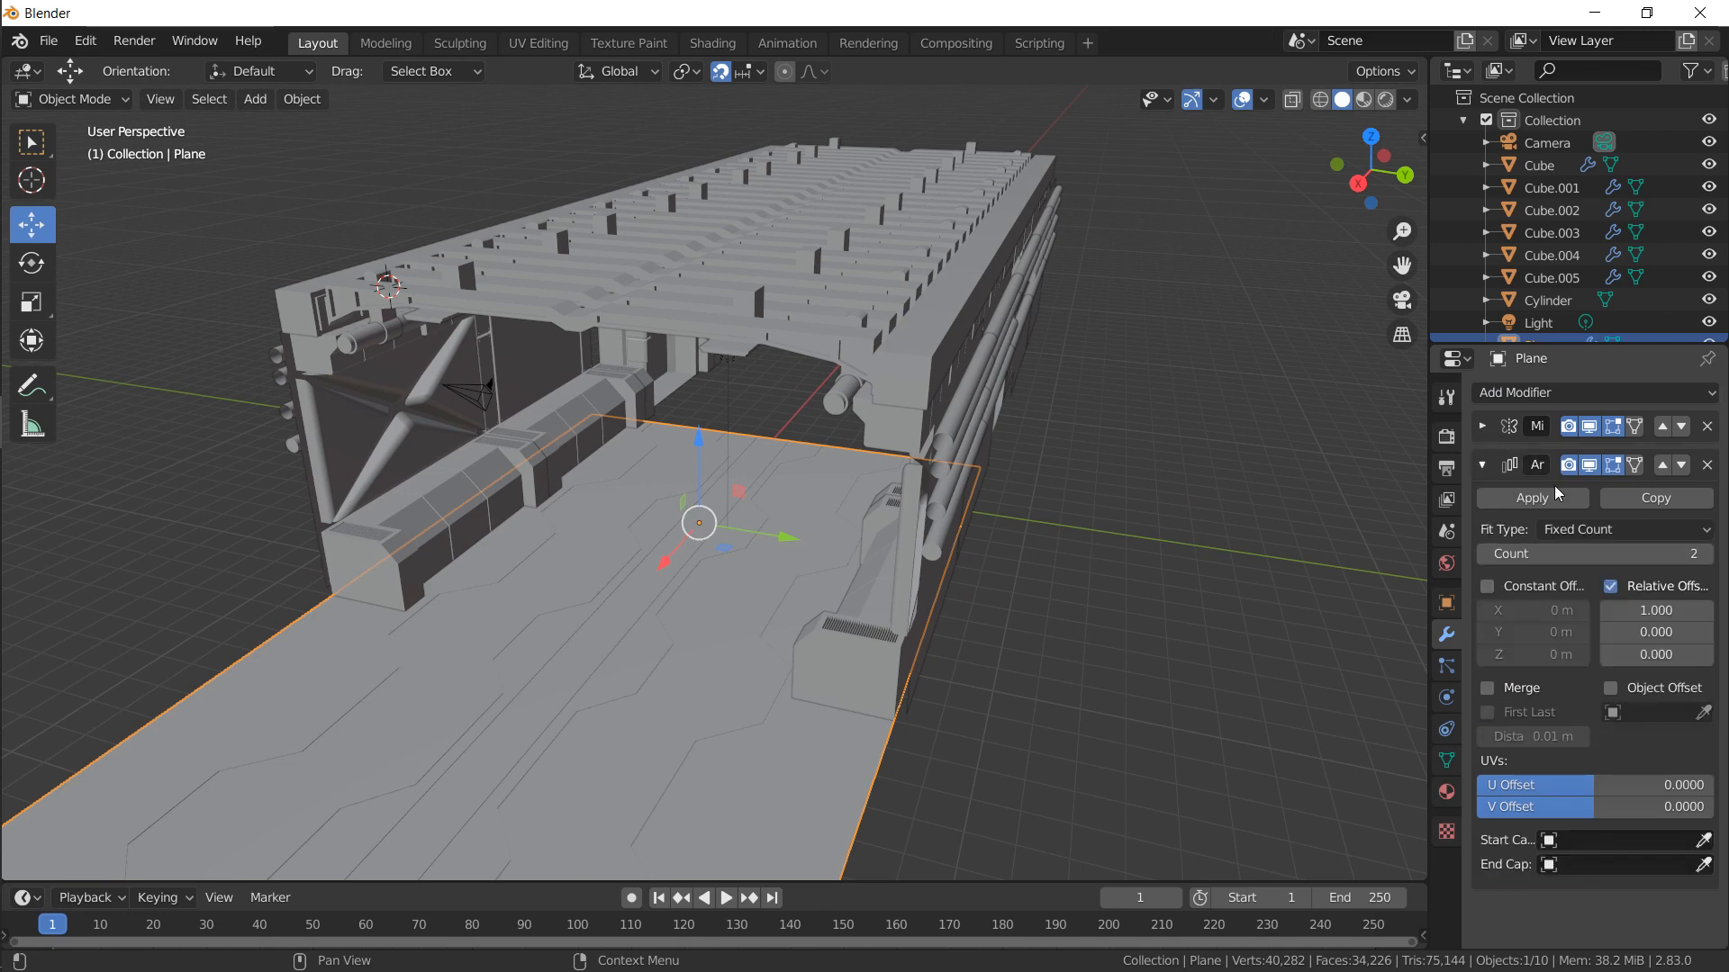
{"action": "left_click", "coordinate": [1667, 618]}
{"action": "type", "text": "-1"}
{"action": "key", "text": "Return"}
{"action": "middle_click_drag", "start_coordinate": [1246, 500], "coordinate": [922, 515]}
{"action": "left_click", "coordinate": [1707, 554]}
Select the door wall section, examine it alone in local view, and return to the full scene inside the corridor
{"action": "scroll", "coordinate": [871, 489], "scroll_direction": "up", "scroll_amount": 1}
{"action": "right_click", "coordinate": [926, 515]}
{"action": "key", "text": "KP_Divide"}
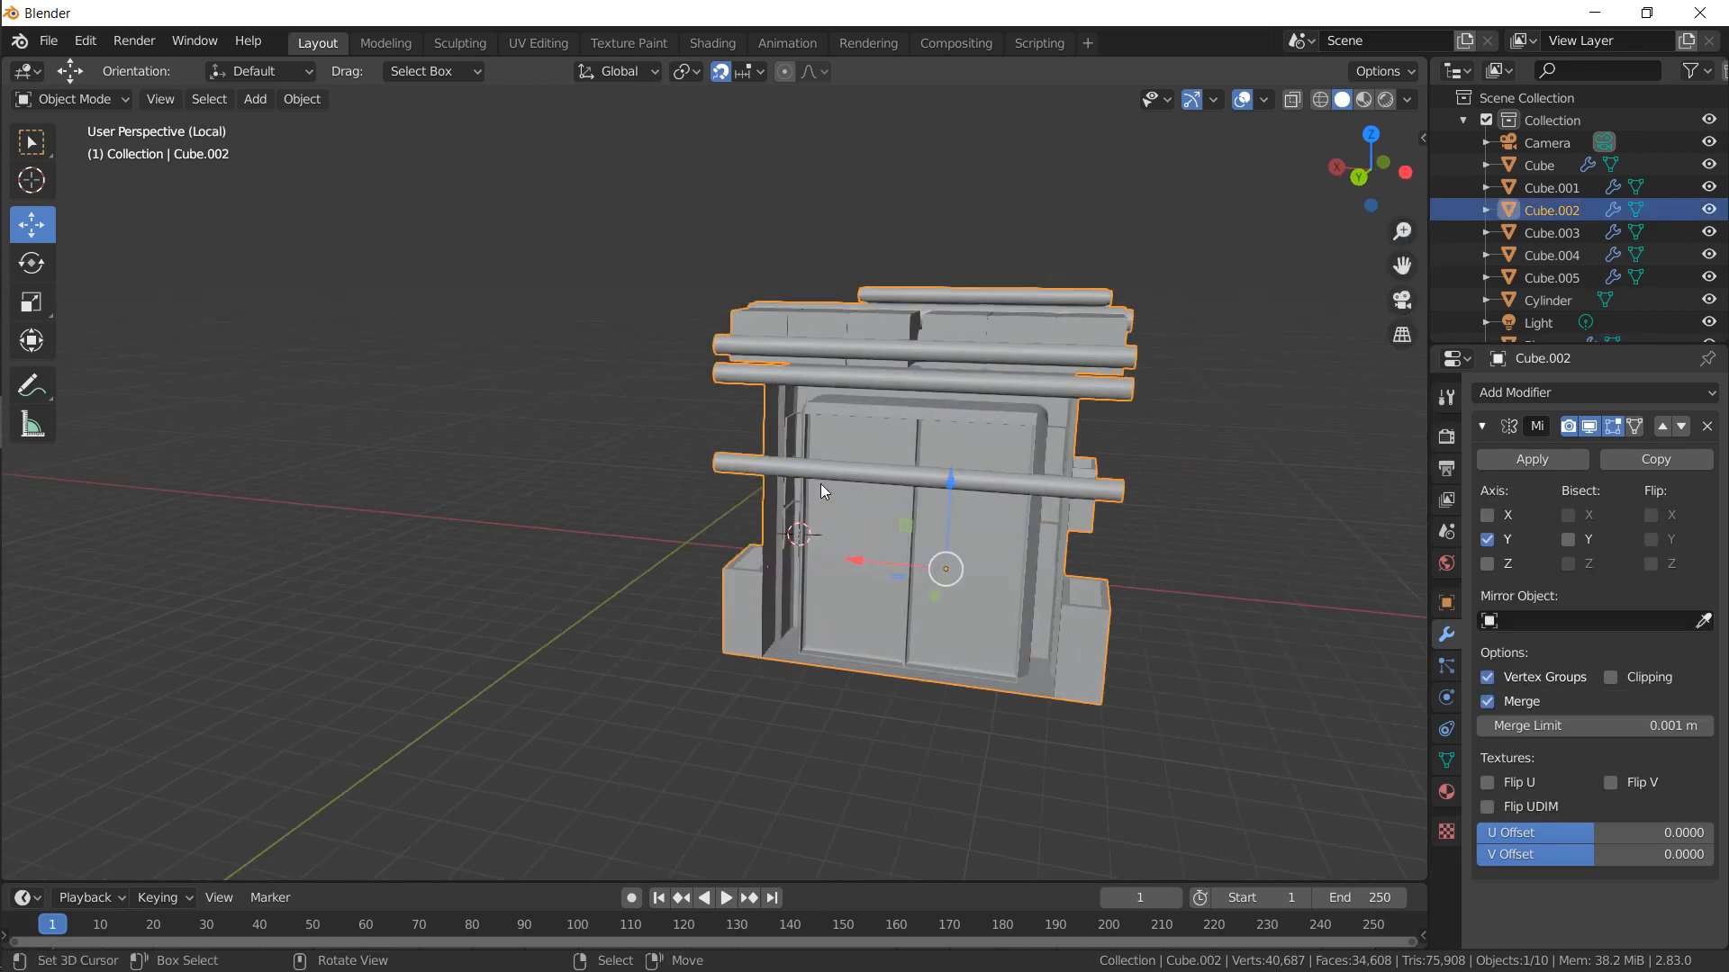
{"action": "middle_click_drag", "start_coordinate": [819, 484], "coordinate": [651, 441]}
{"action": "scroll", "coordinate": [652, 442], "scroll_direction": "up", "scroll_amount": 4}
{"action": "scroll", "coordinate": [651, 441], "scroll_direction": "up", "scroll_amount": 1}
{"action": "key", "text": "KP_Divide"}
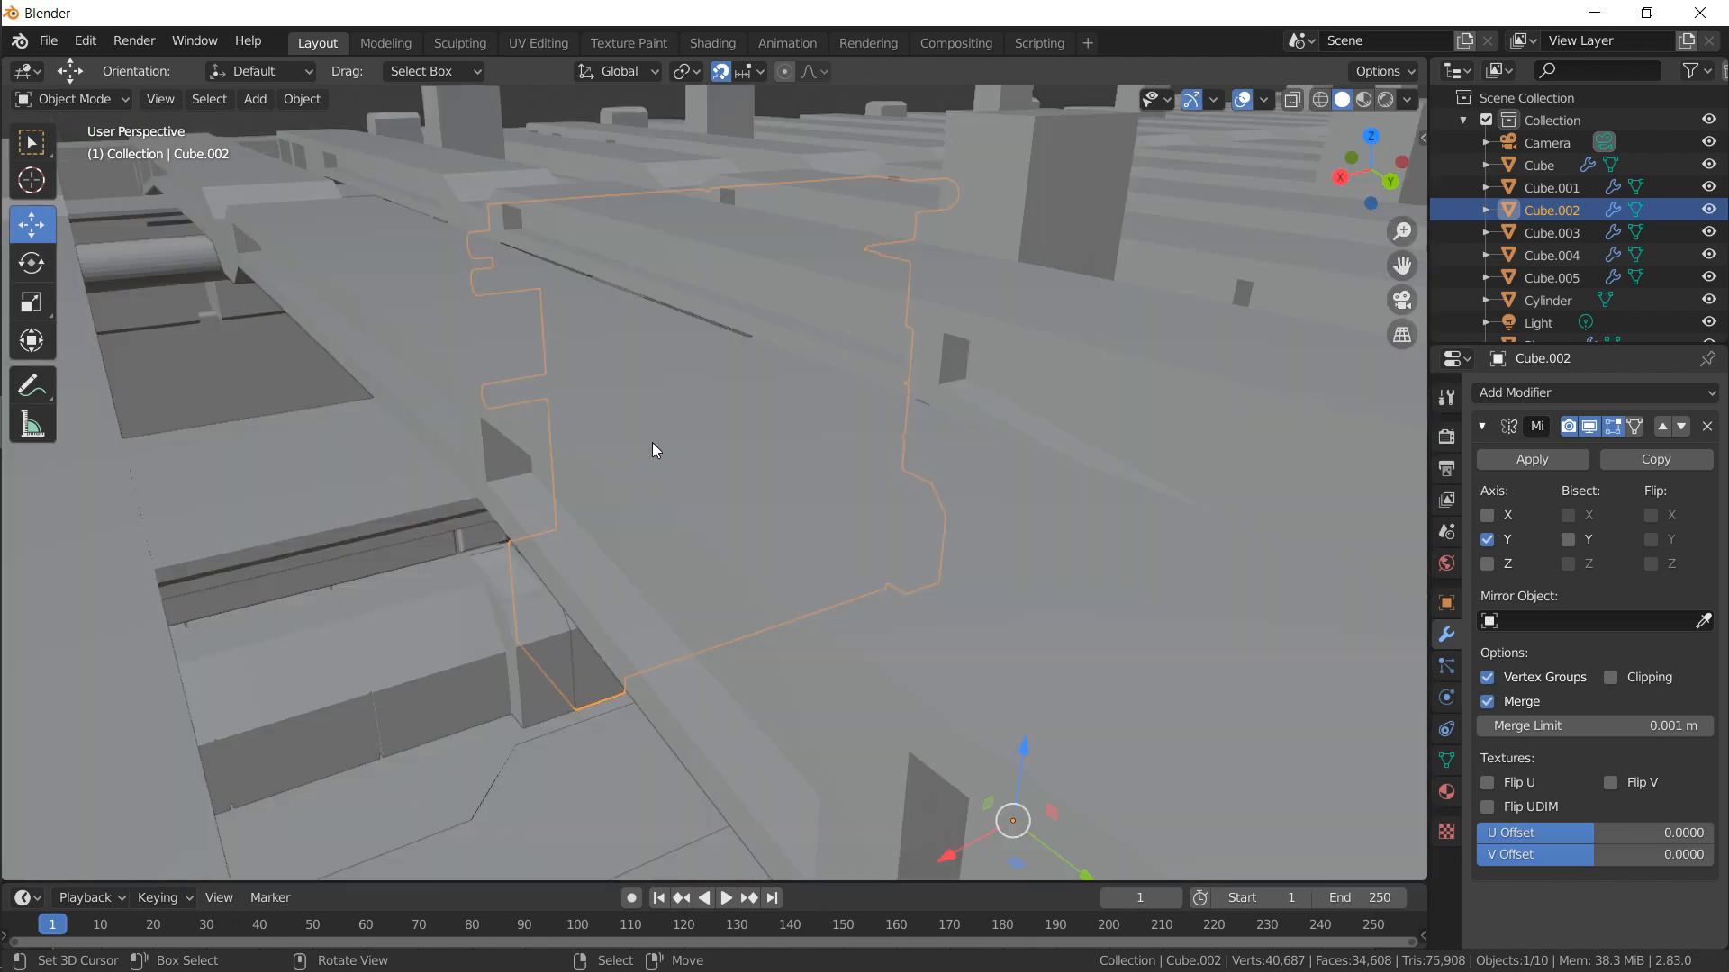
{"action": "scroll", "coordinate": [652, 441], "scroll_direction": "up", "scroll_amount": 2}
{"action": "middle_click_drag", "start_coordinate": [652, 441], "coordinate": [891, 506]}
{"action": "scroll", "coordinate": [1007, 488], "scroll_direction": "up", "scroll_amount": 3}
{"action": "scroll", "coordinate": [1006, 491], "scroll_direction": "down", "scroll_amount": 5}
Open the door section in Edit Mode and frame its whole mesh to view the side of the door frame
{"action": "key", "text": "Tab"}
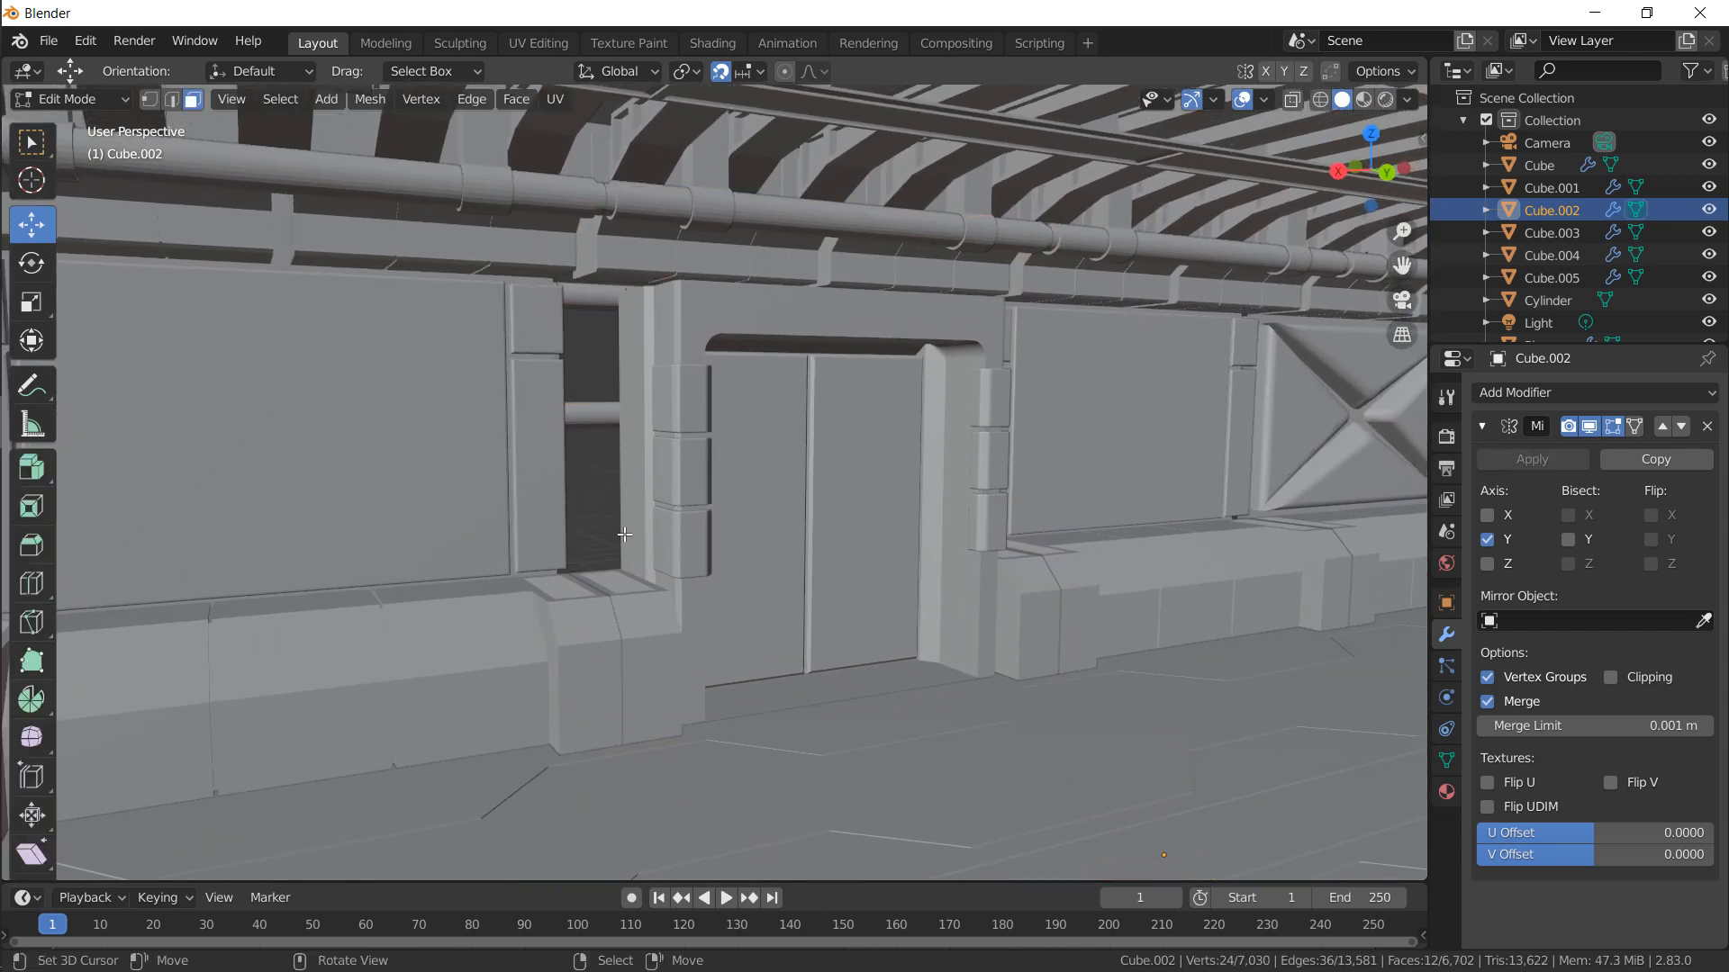
{"action": "key", "text": "Tab"}
{"action": "key", "text": "Tab"}
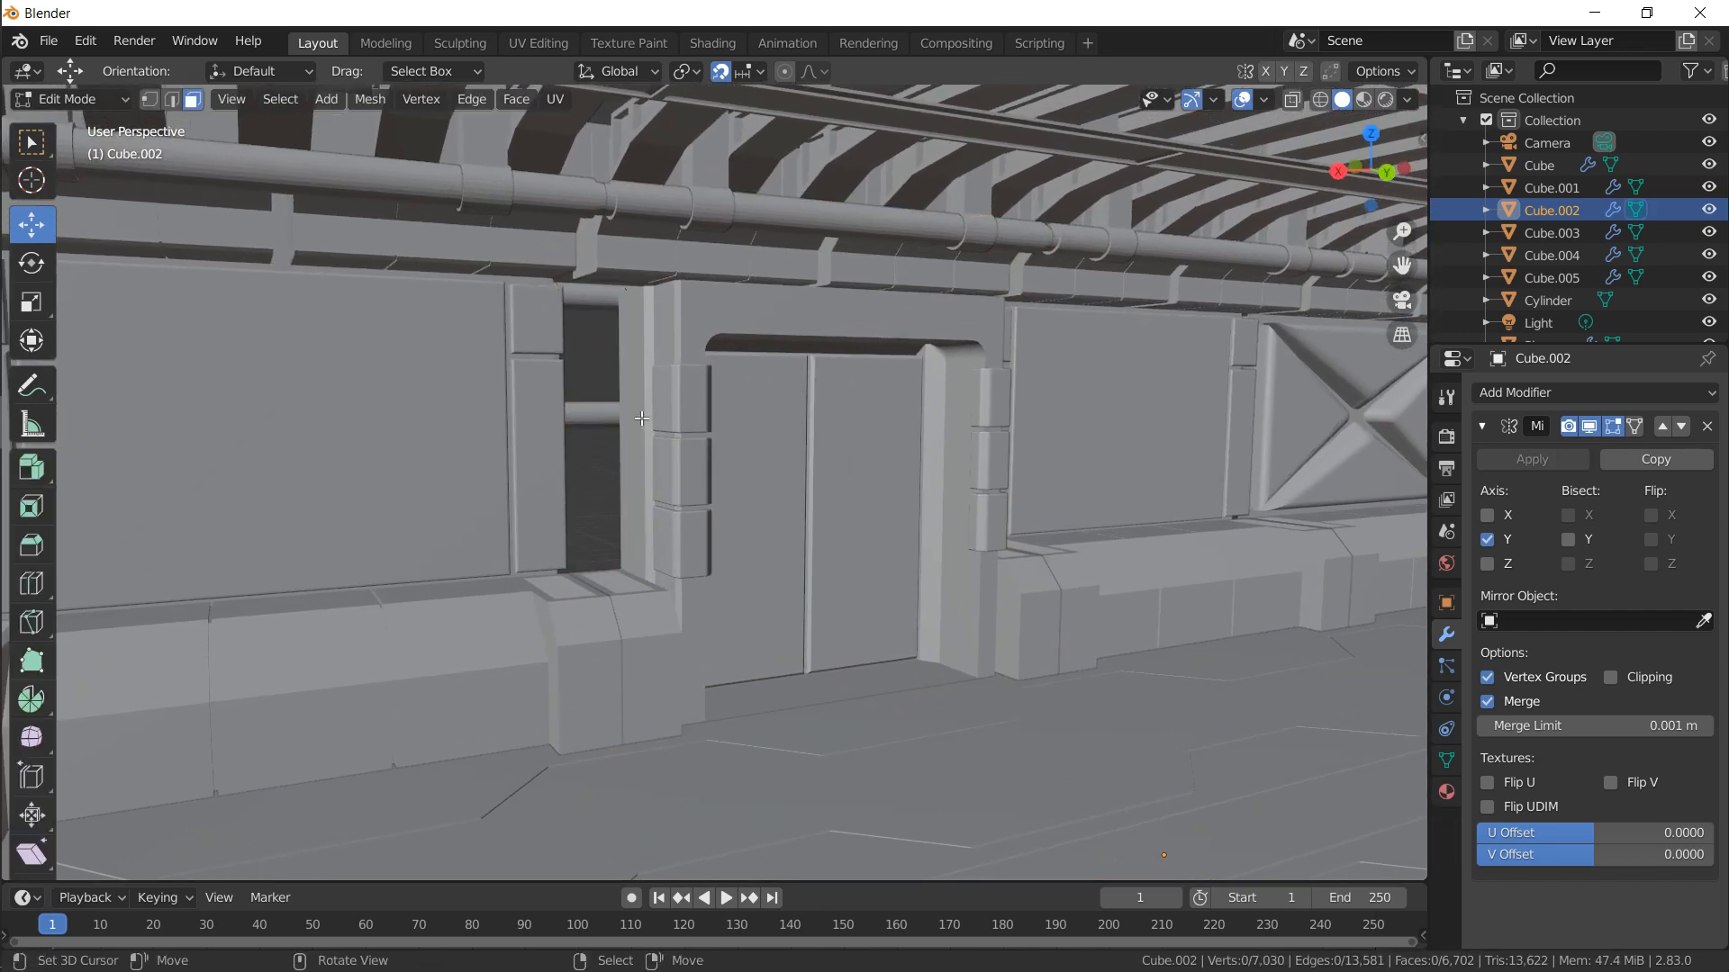
{"action": "key", "text": "a"}
{"action": "key", "text": "KP_Decimal"}
{"action": "middle_click_drag", "start_coordinate": [534, 515], "coordinate": [752, 476]}
{"action": "key", "text": "2"}
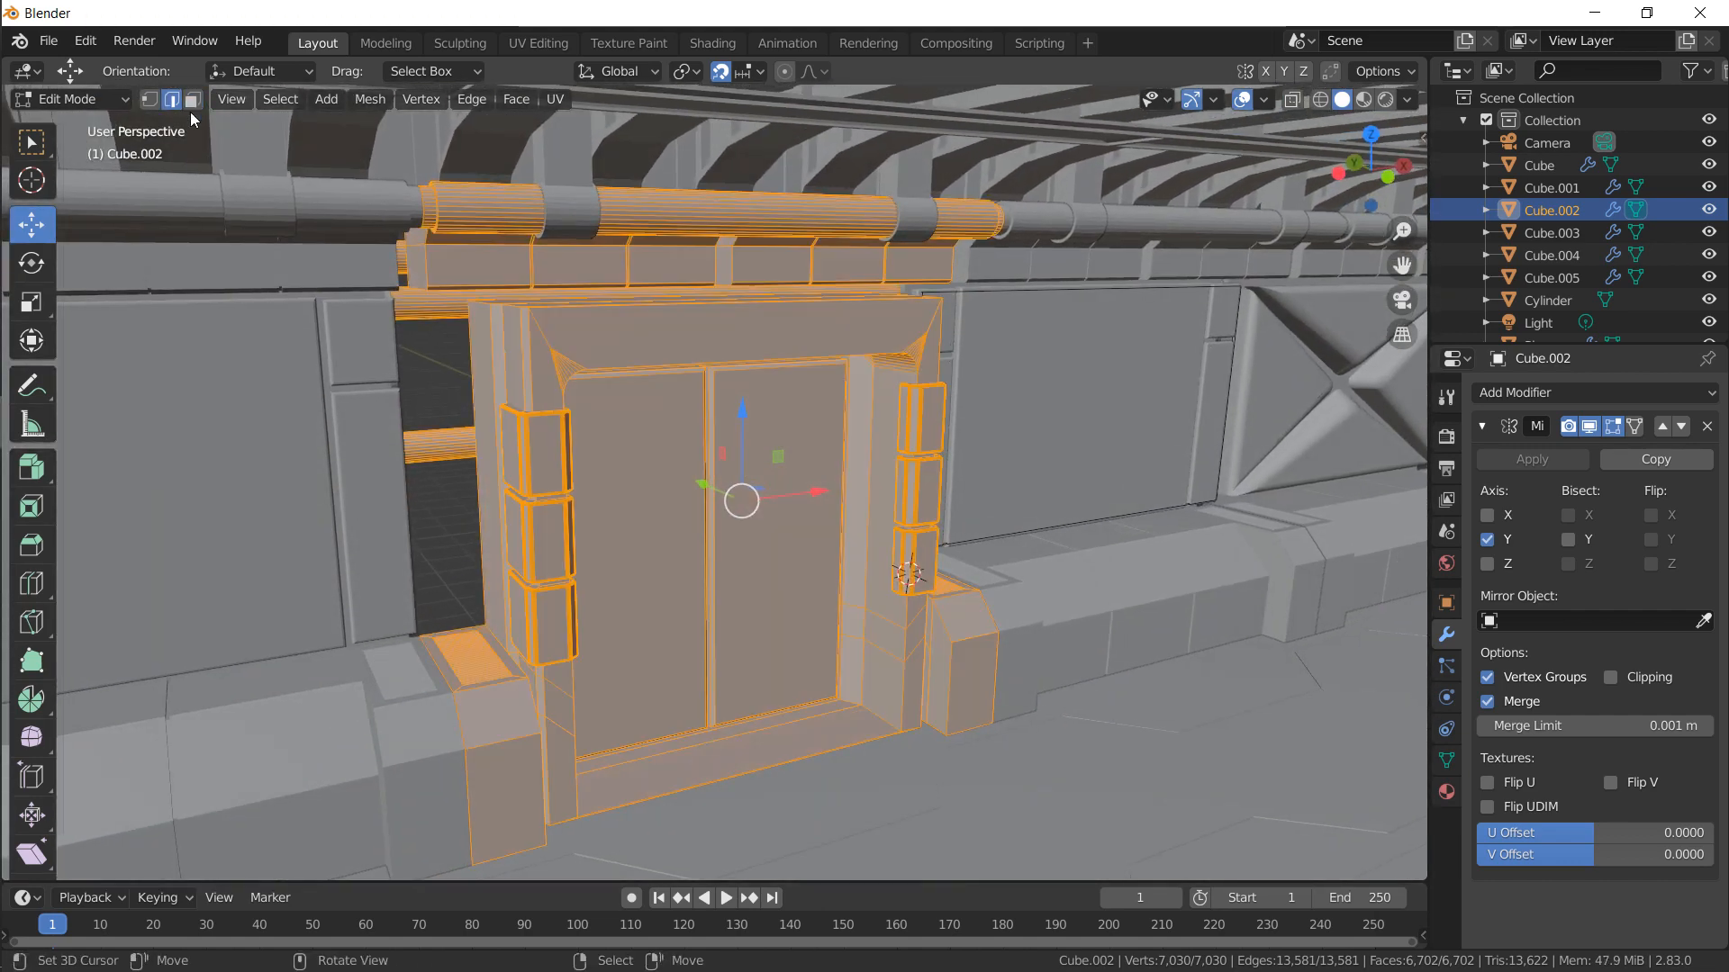
{"action": "left_click", "coordinate": [482, 474]}
{"action": "middle_click_drag", "start_coordinate": [482, 474], "coordinate": [508, 537]}
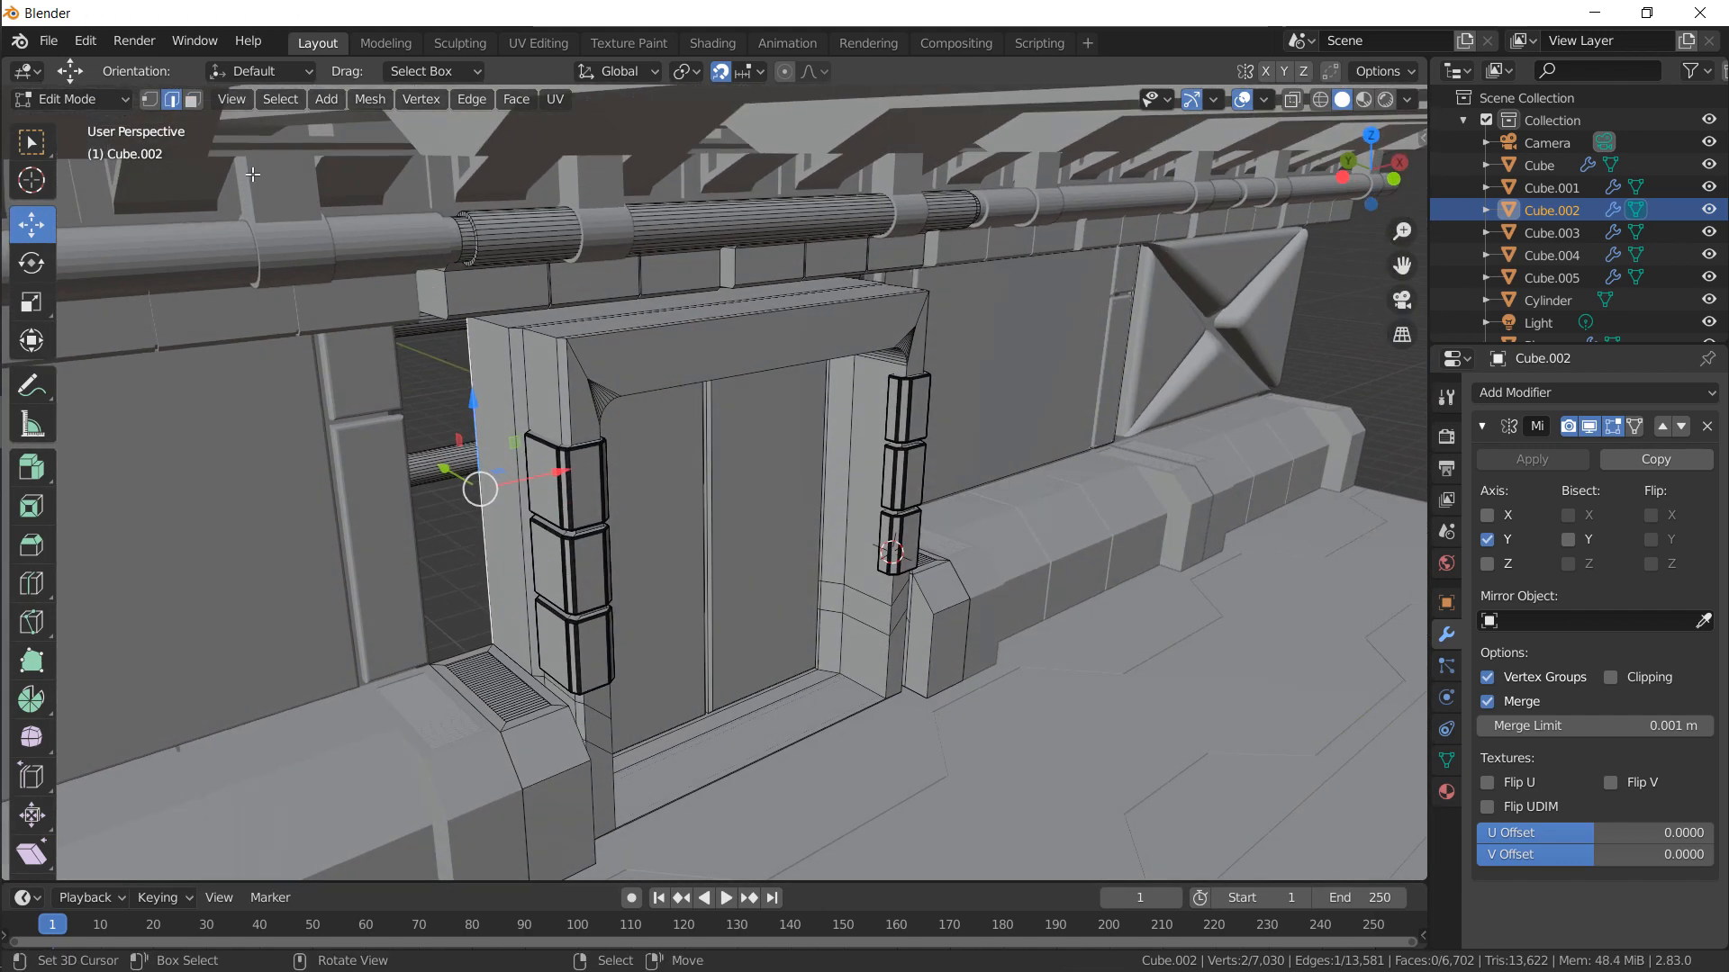
Duplicate the narrow outer side face of the door frame in place and scale it along Z to about a tenth
{"action": "left_click", "coordinate": [195, 100]}
{"action": "left_click", "coordinate": [488, 356]}
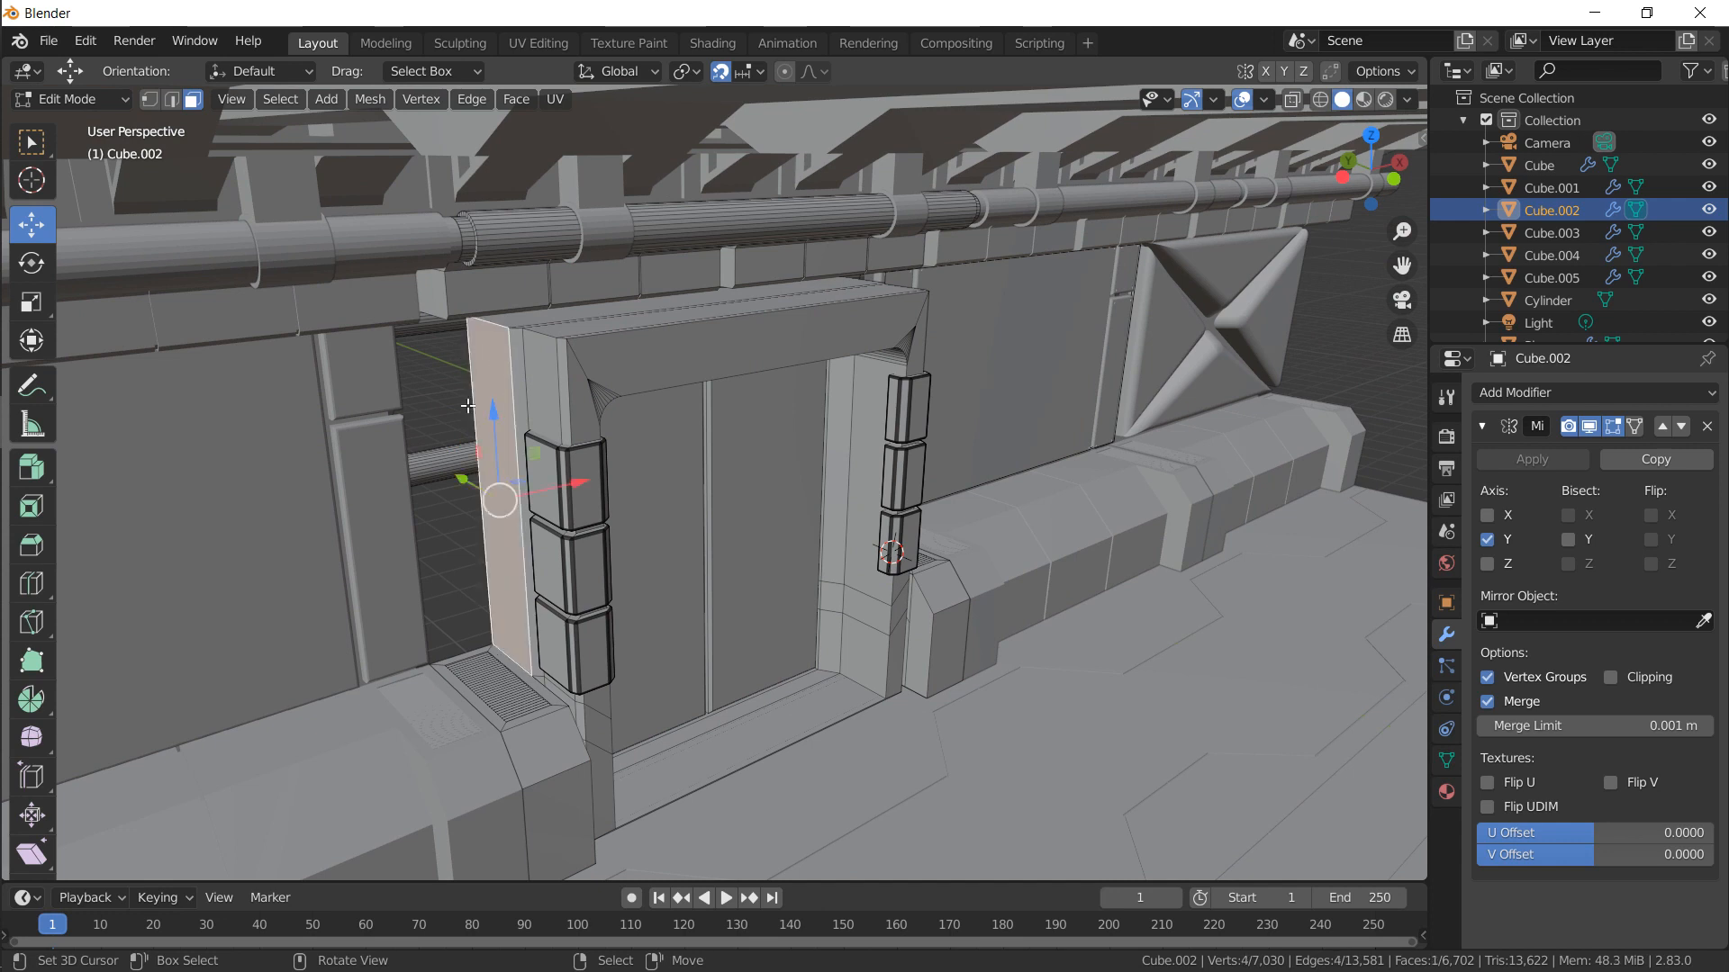
{"action": "key", "text": "shift+d"}
{"action": "right_click", "coordinate": [468, 406]}
{"action": "key", "text": "s"}
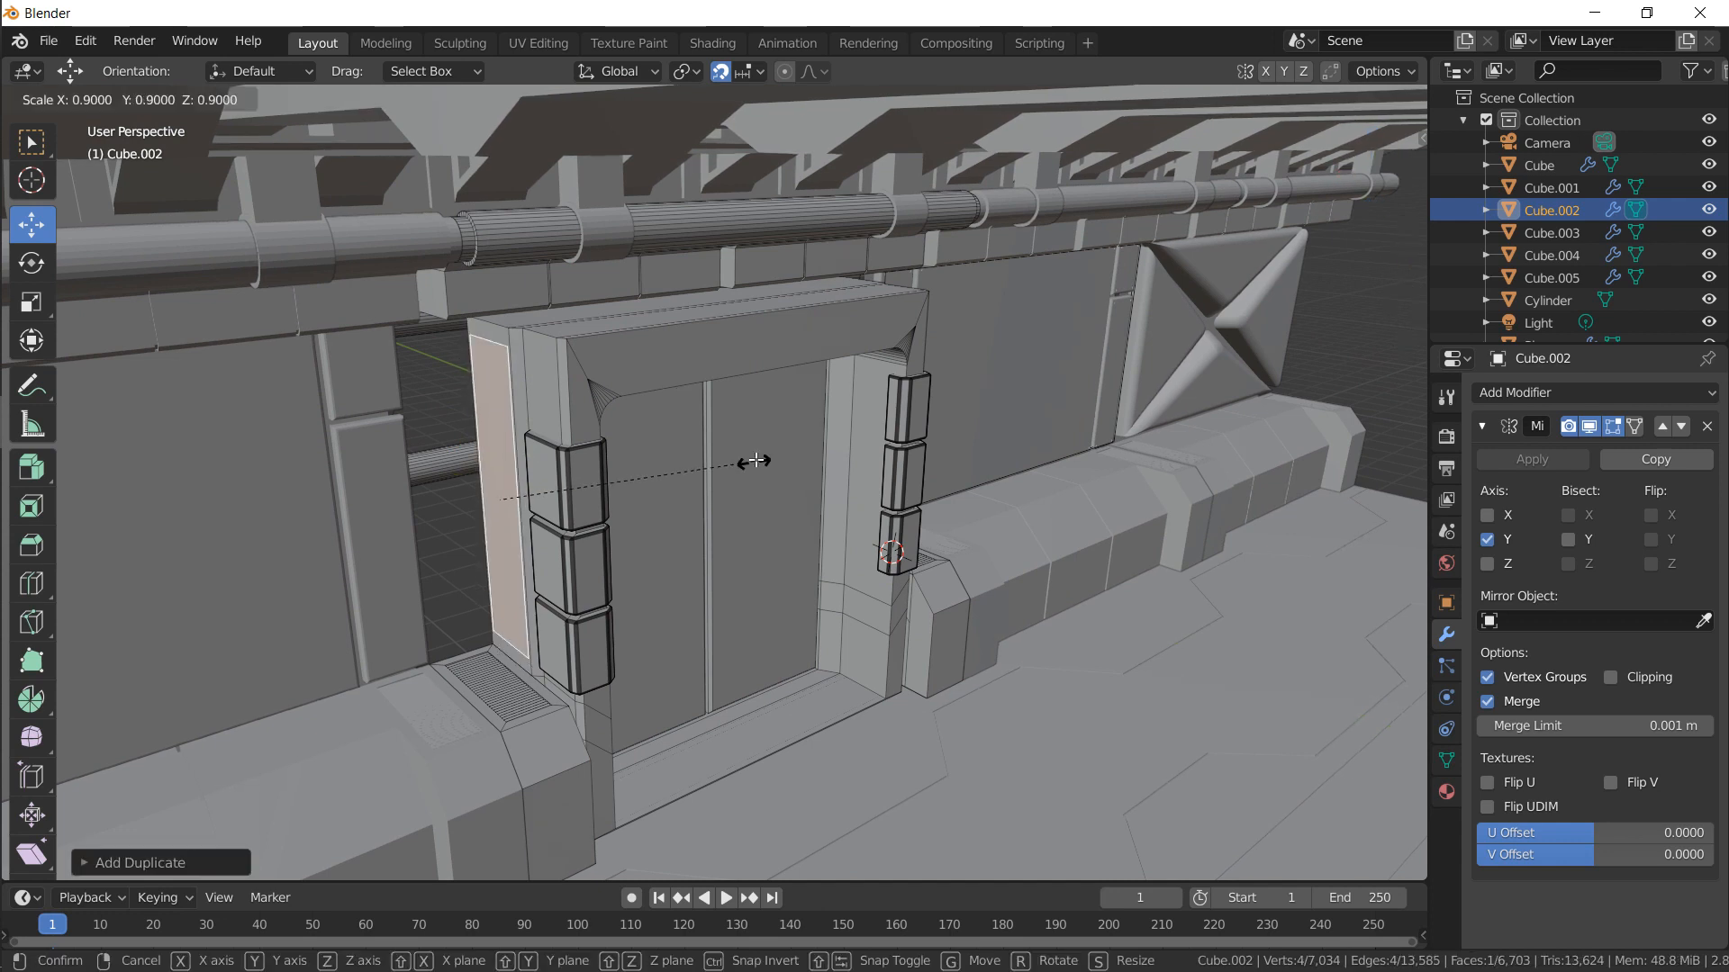
{"action": "key", "text": "z"}
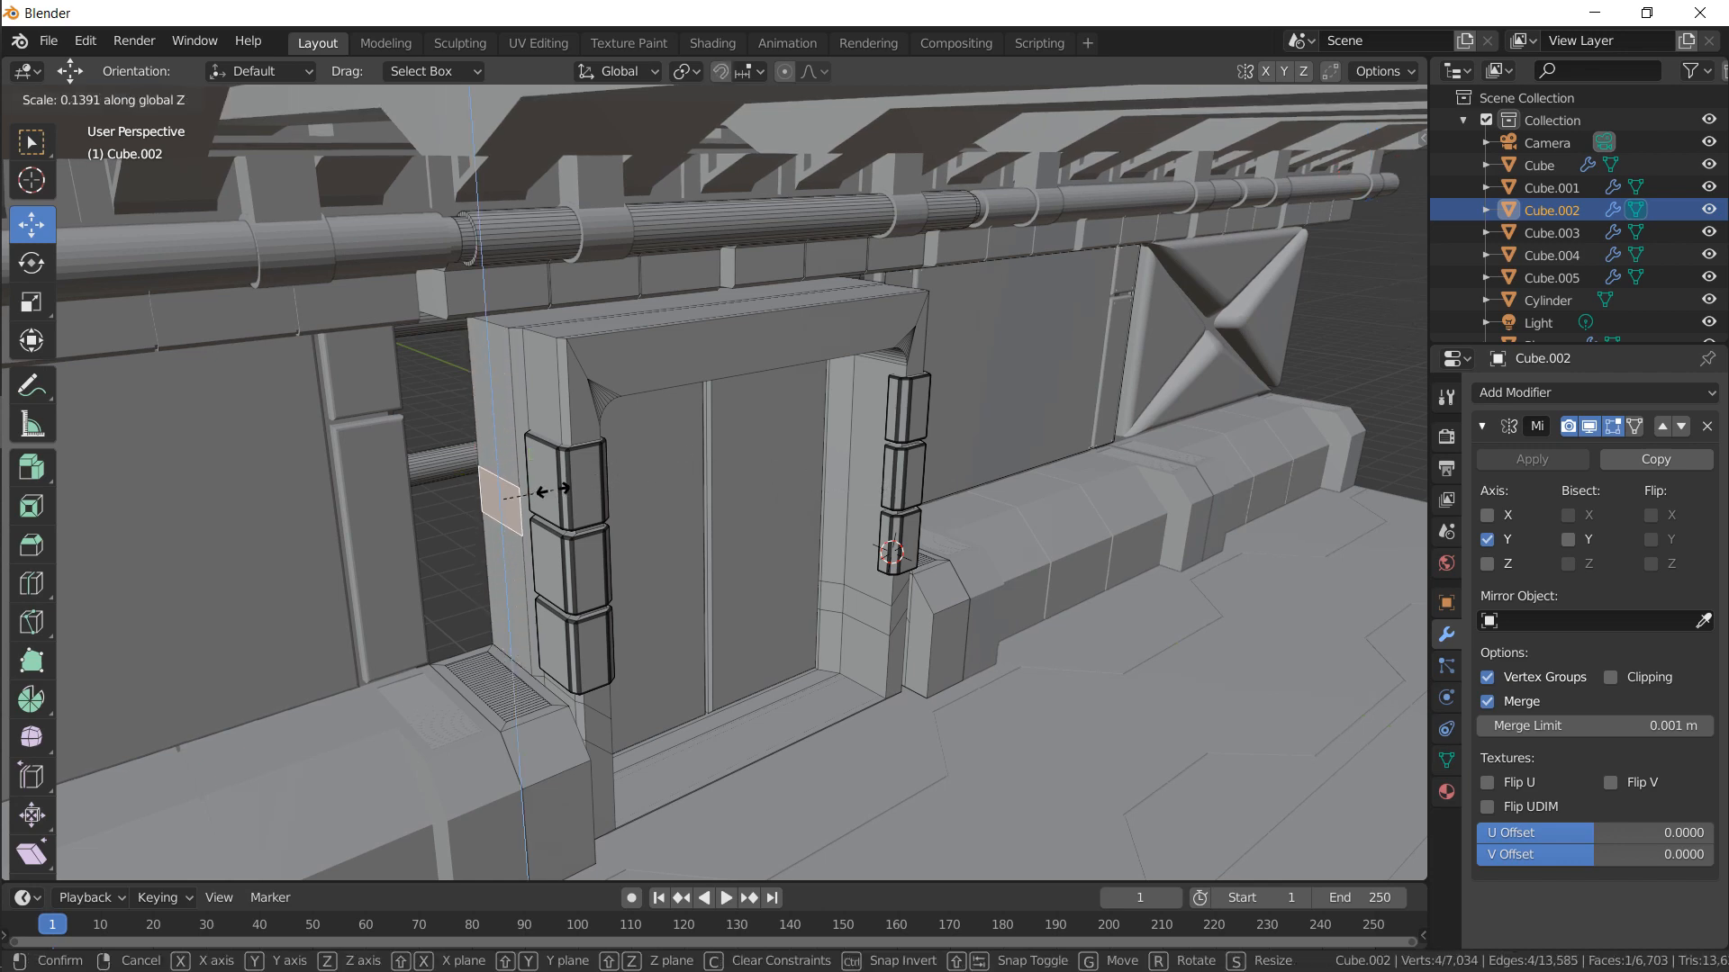
{"action": "left_click", "coordinate": [521, 506]}
Reposition the narrow duplicated face along Z on the door frame's outer side and resize it
{"action": "middle_click_drag", "start_coordinate": [521, 505], "coordinate": [518, 386]}
{"action": "key", "text": "g"}
{"action": "key", "text": "z"}
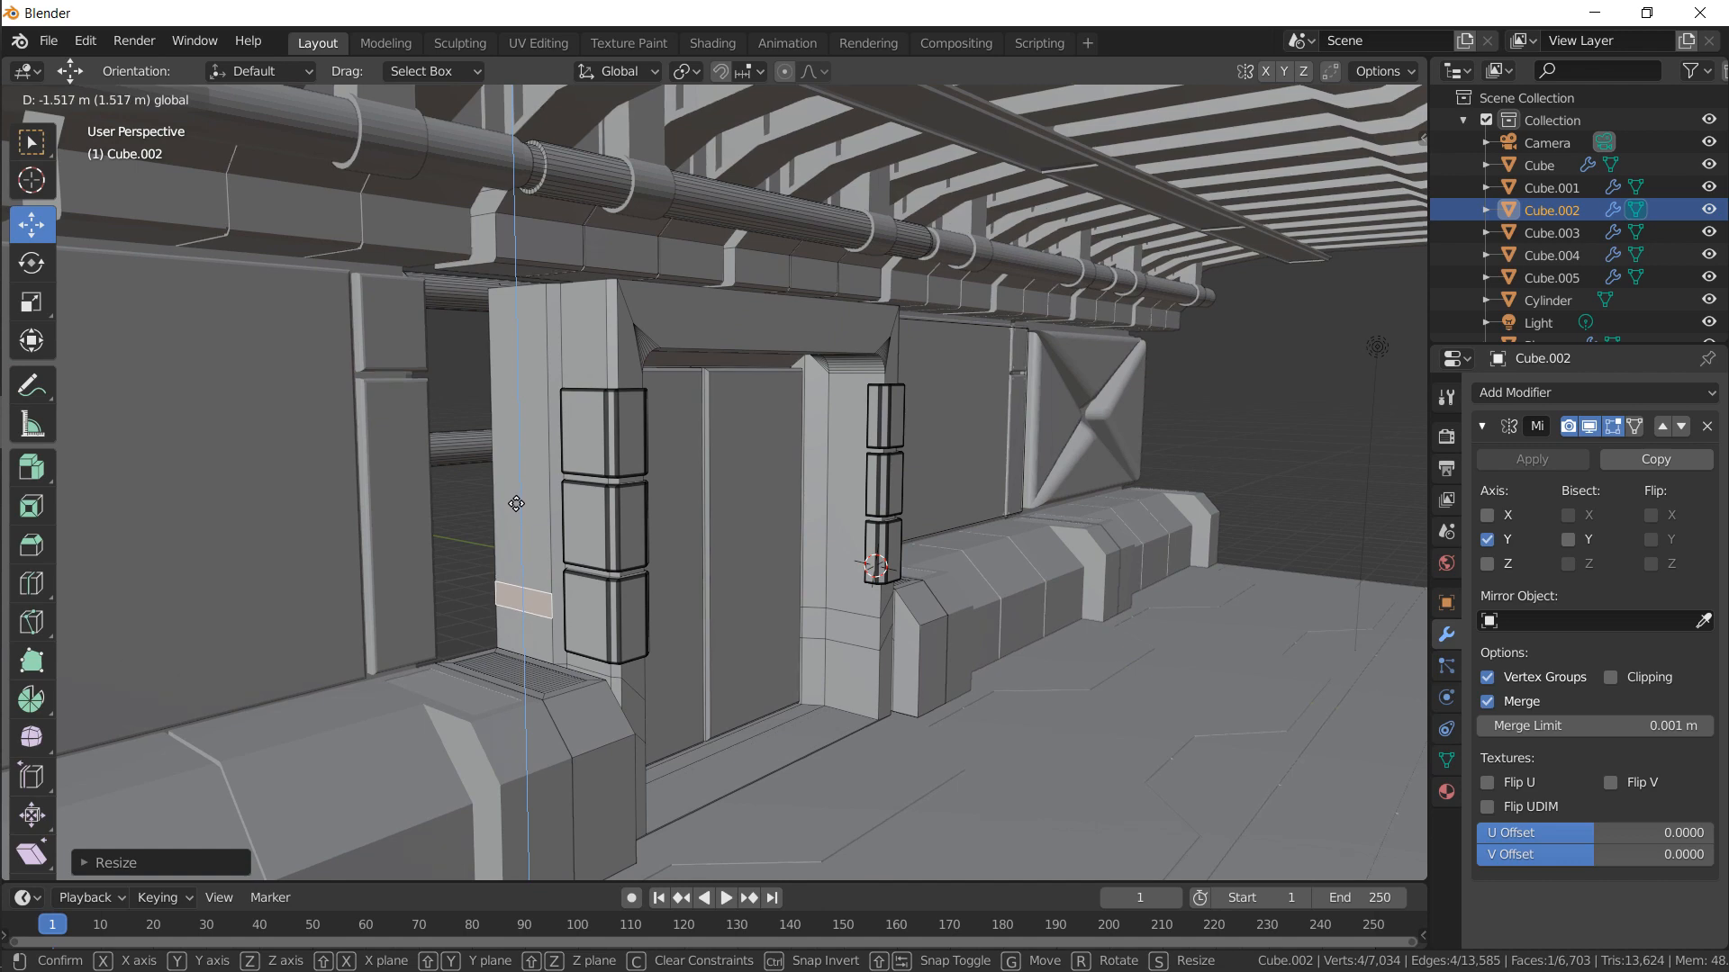
{"action": "left_click_drag", "start_coordinate": [525, 429], "coordinate": [525, 424]}
{"action": "middle_click_drag", "start_coordinate": [716, 424], "coordinate": [704, 485]}
{"action": "key", "text": "s"}
{"action": "left_click", "coordinate": [686, 491]}
Extrude the small face outward from the frame and dissolve its outer vertical edge to form a triangular bracket
{"action": "key", "text": "e"}
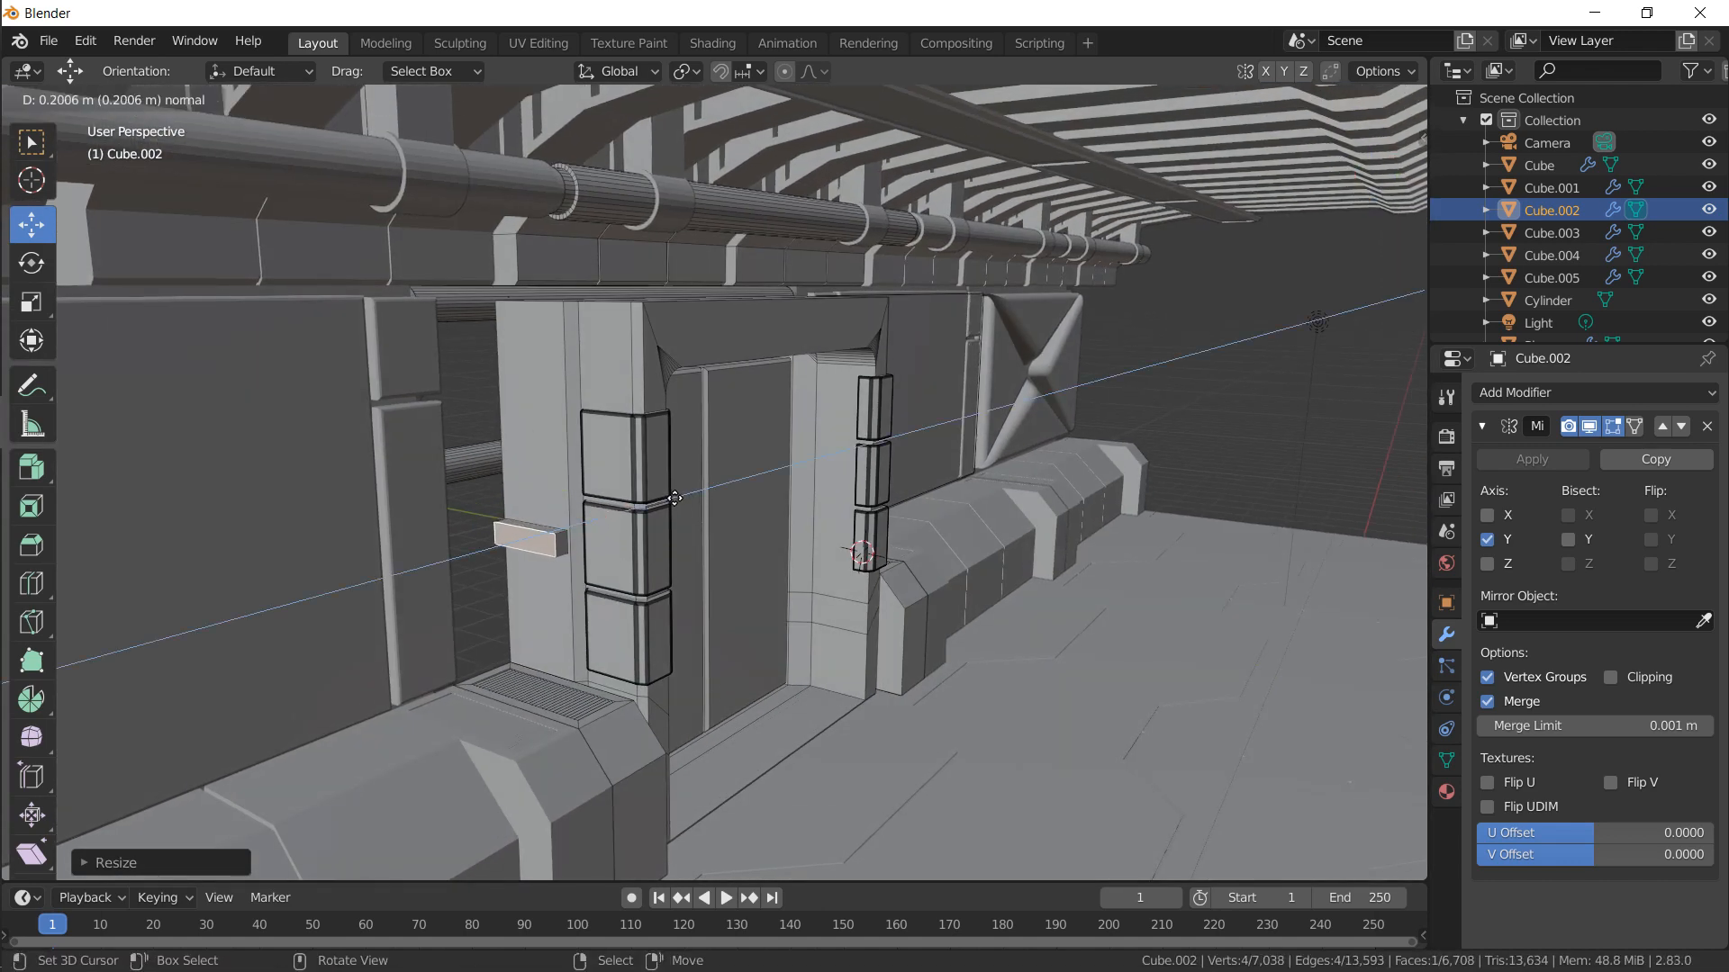
{"action": "left_click", "coordinate": [648, 507]}
{"action": "left_click", "coordinate": [169, 100]}
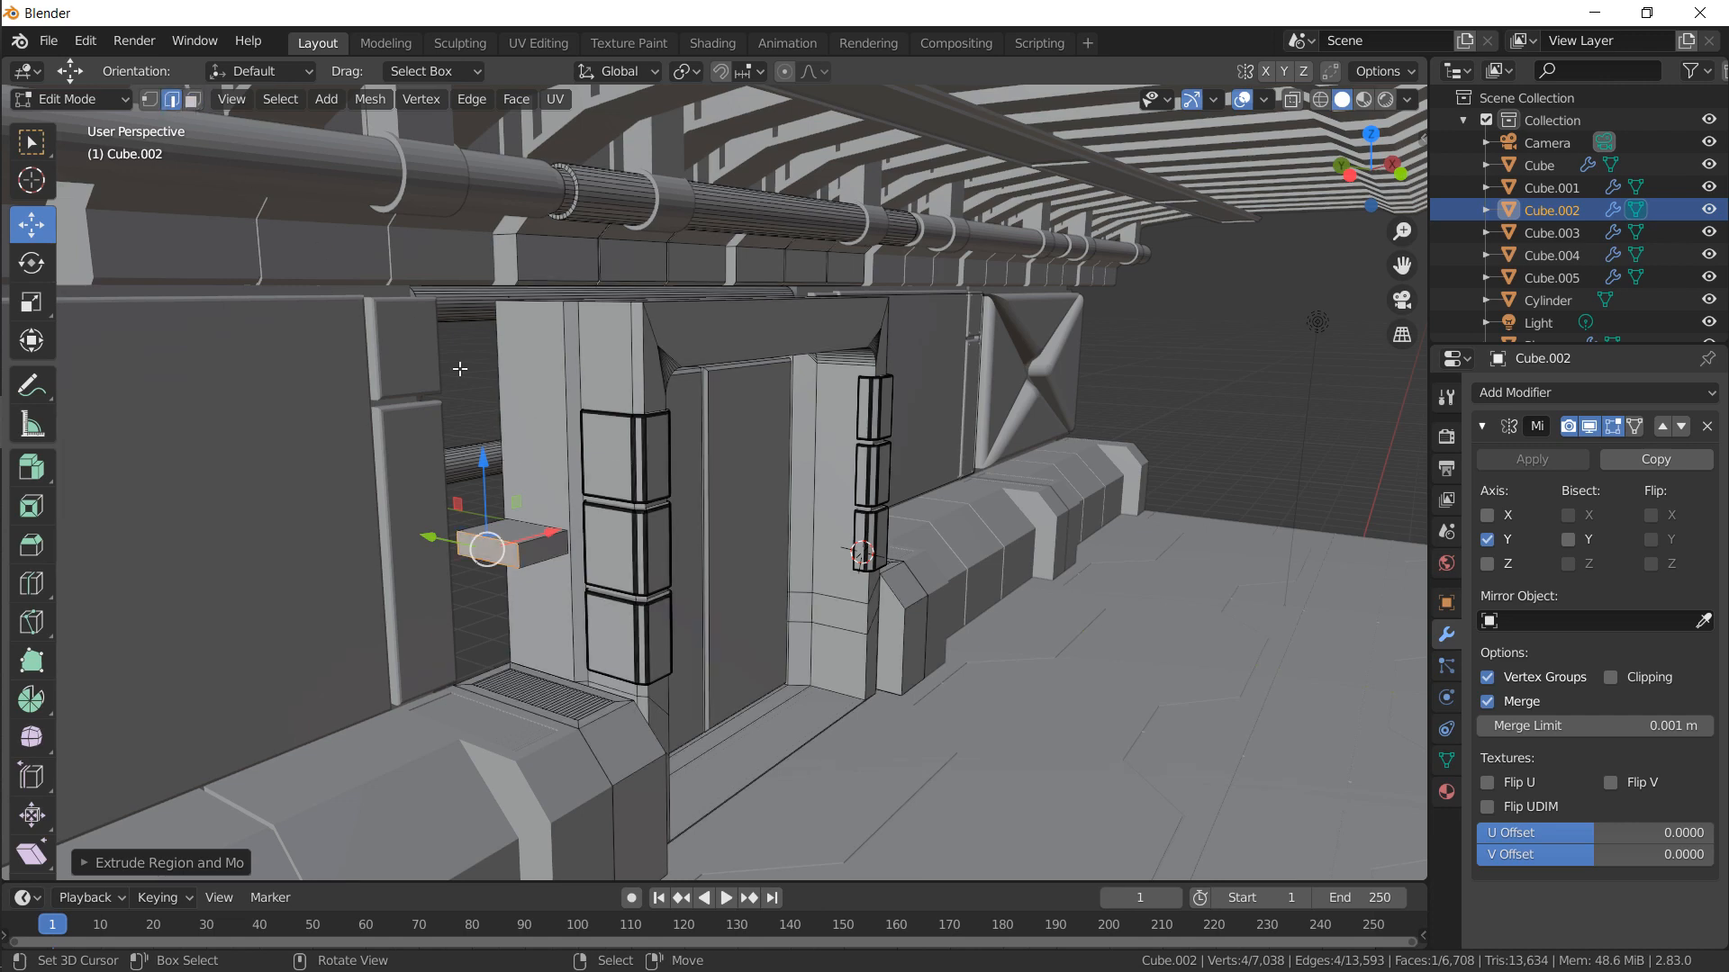
{"action": "middle_click_drag", "start_coordinate": [521, 581], "coordinate": [567, 561]}
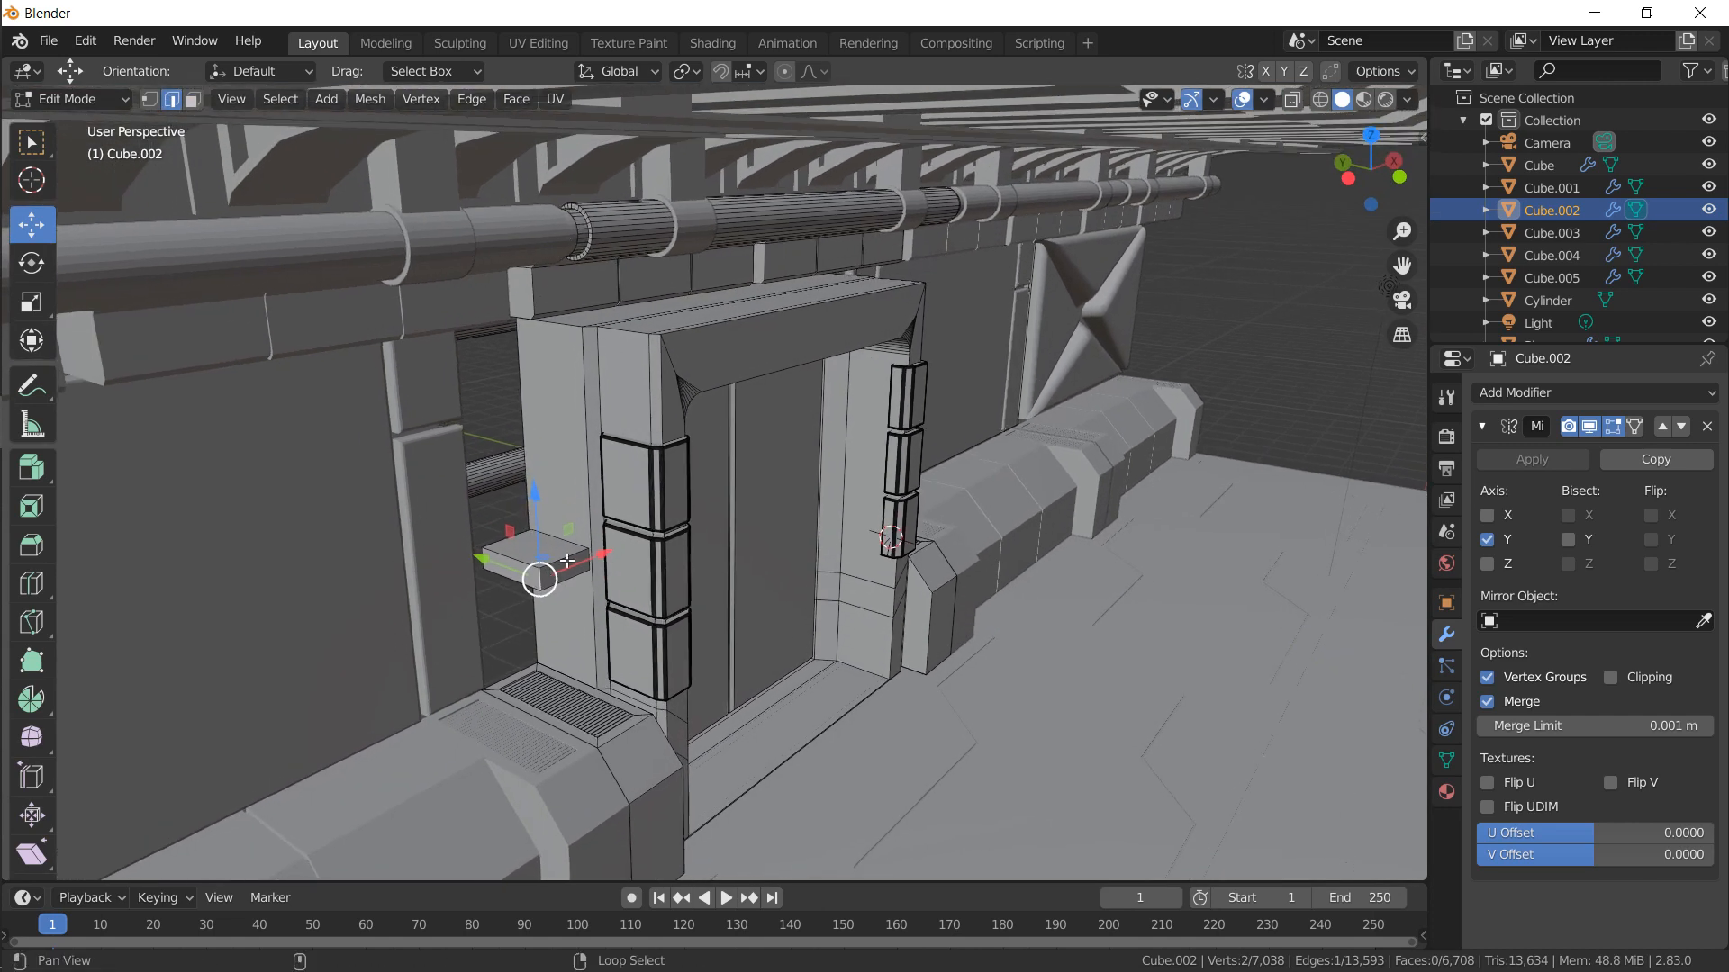
{"action": "key", "text": "x"}
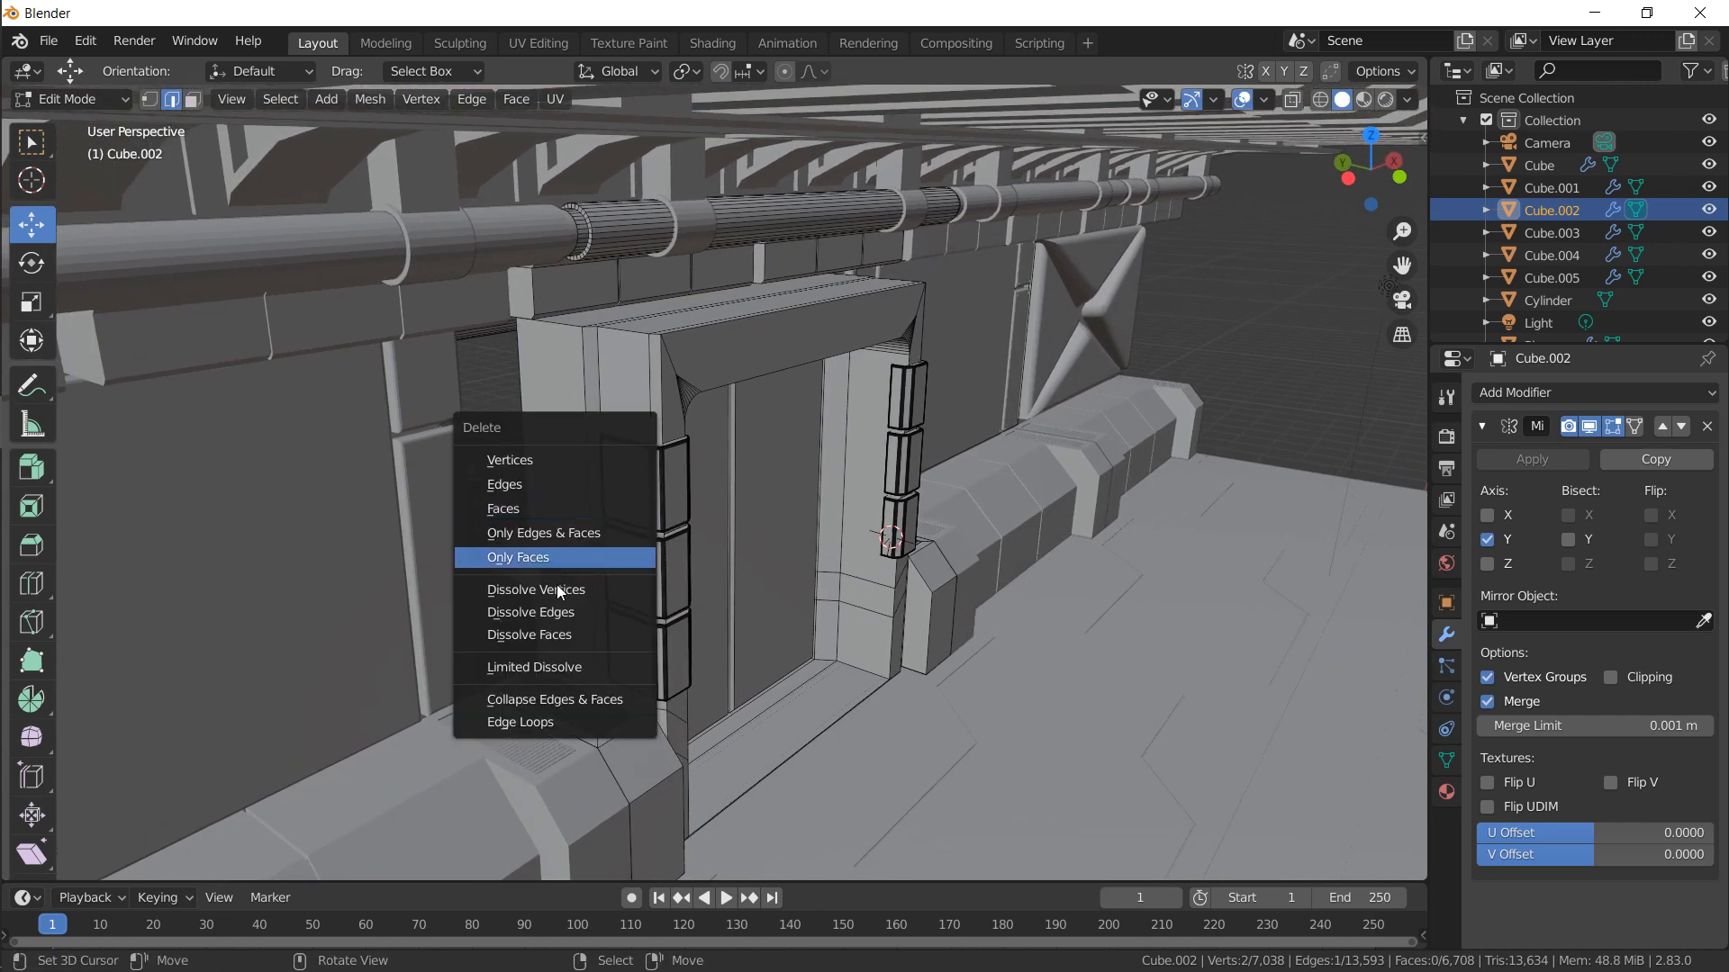
{"action": "left_click", "coordinate": [551, 612]}
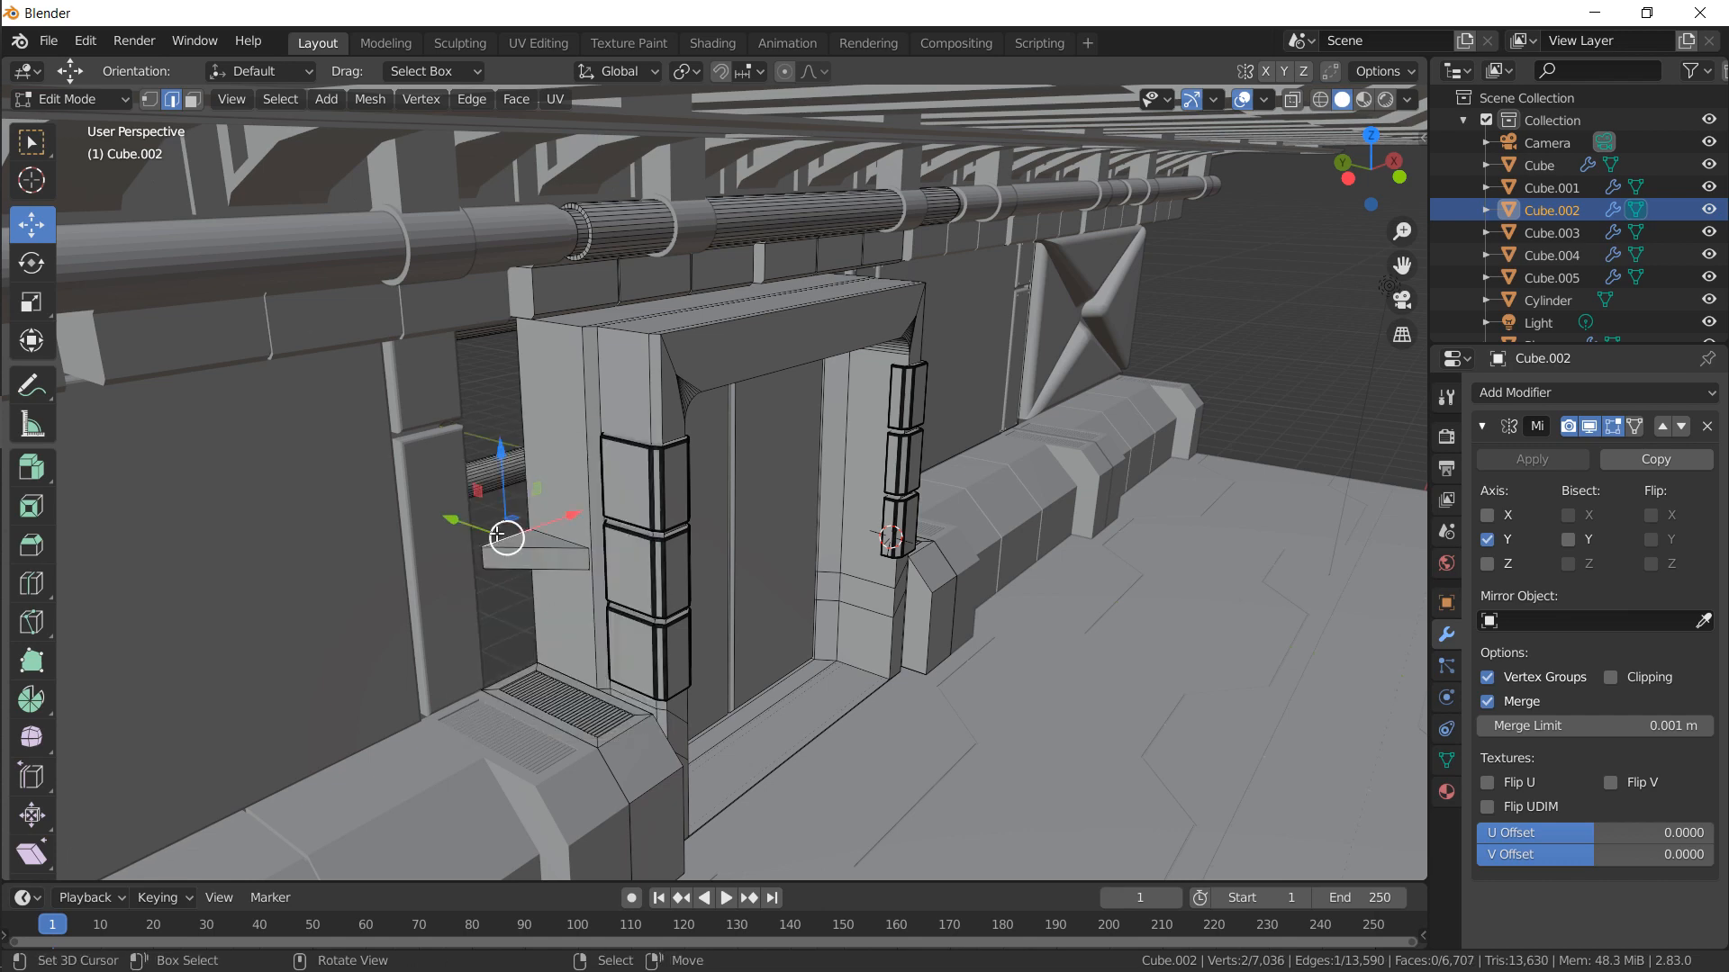
Inset the bracket's slanted front face and extrude the inset inward to make a recessed panel
{"action": "left_click", "coordinate": [506, 556], "text": "shift"}
{"action": "key", "text": "KP_Decimal"}
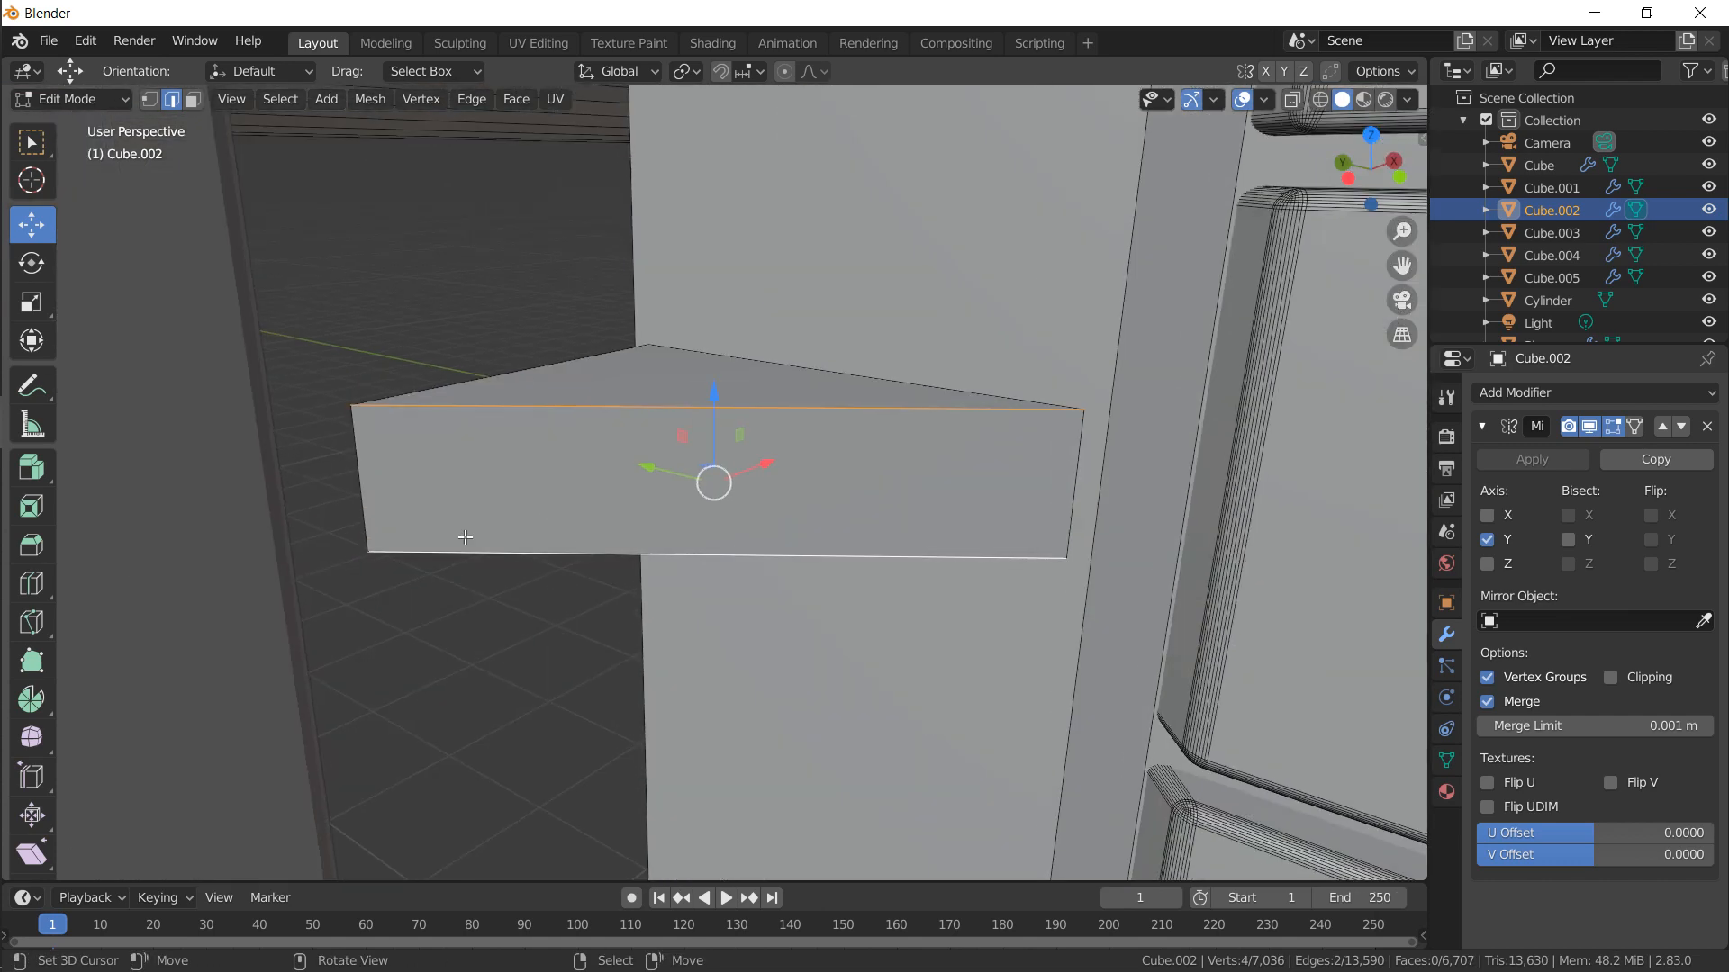
{"action": "left_click", "coordinate": [192, 99]}
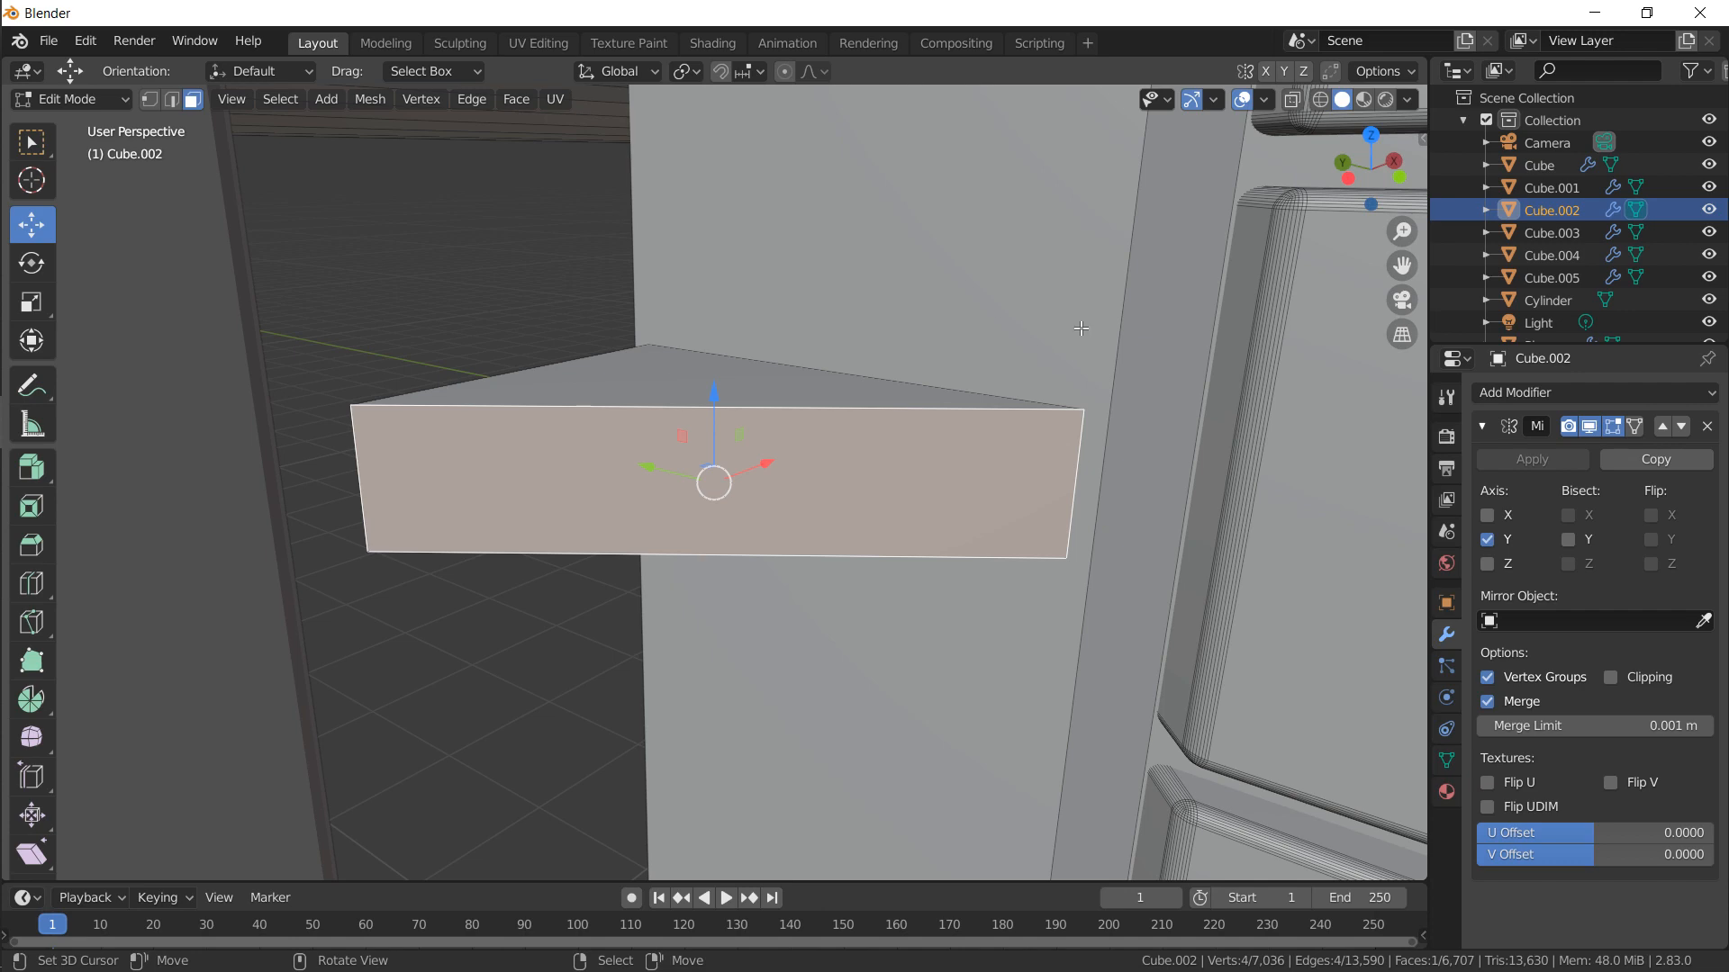
{"action": "key", "text": "i"}
{"action": "left_click", "coordinate": [1053, 340]}
{"action": "key", "text": "e"}
{"action": "left_click", "coordinate": [1054, 332]}
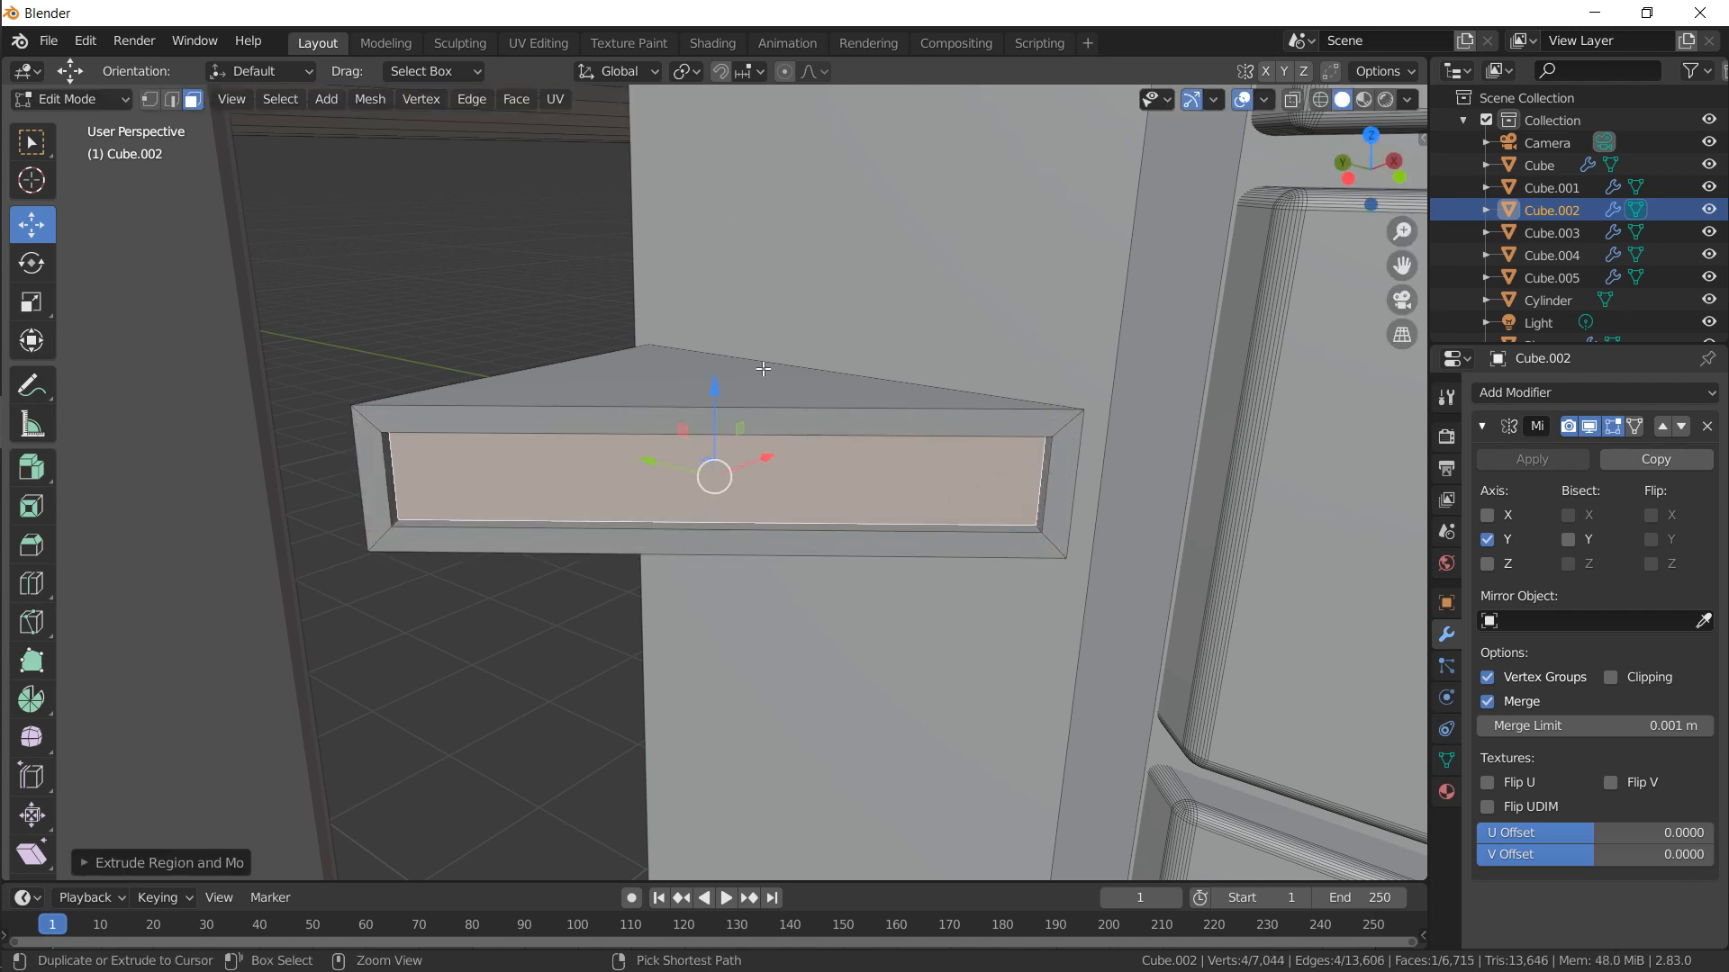
Select the whole linked bracket and duplicate it along Z on the side of the door frame
{"action": "key", "text": "ctrl+l"}
{"action": "scroll", "coordinate": [762, 369], "scroll_direction": "down", "scroll_amount": 1}
{"action": "scroll", "coordinate": [763, 369], "scroll_direction": "down", "scroll_amount": 10}
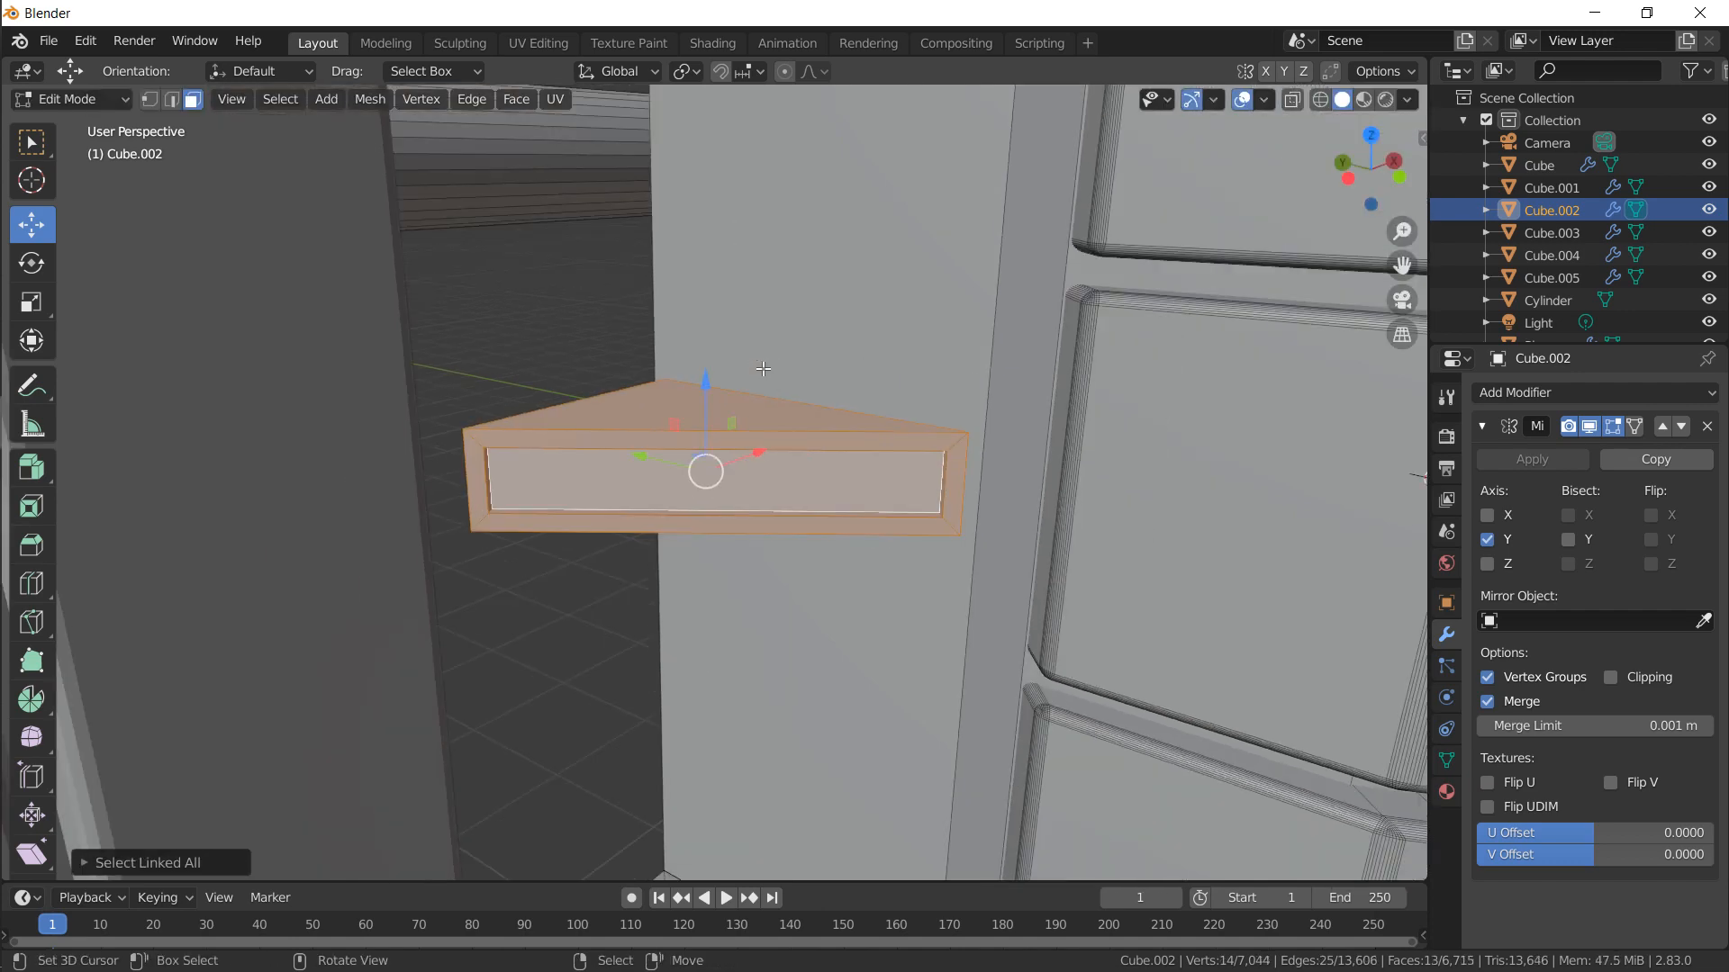
{"action": "middle_click_drag", "start_coordinate": [913, 490], "coordinate": [724, 482]}
{"action": "key", "text": "shift+d"}
{"action": "key", "text": "z"}
{"action": "left_click", "coordinate": [923, 383]}
Select both linked brackets, duplicate them in place and flip the copies along X
{"action": "key", "text": "ctrl+l"}
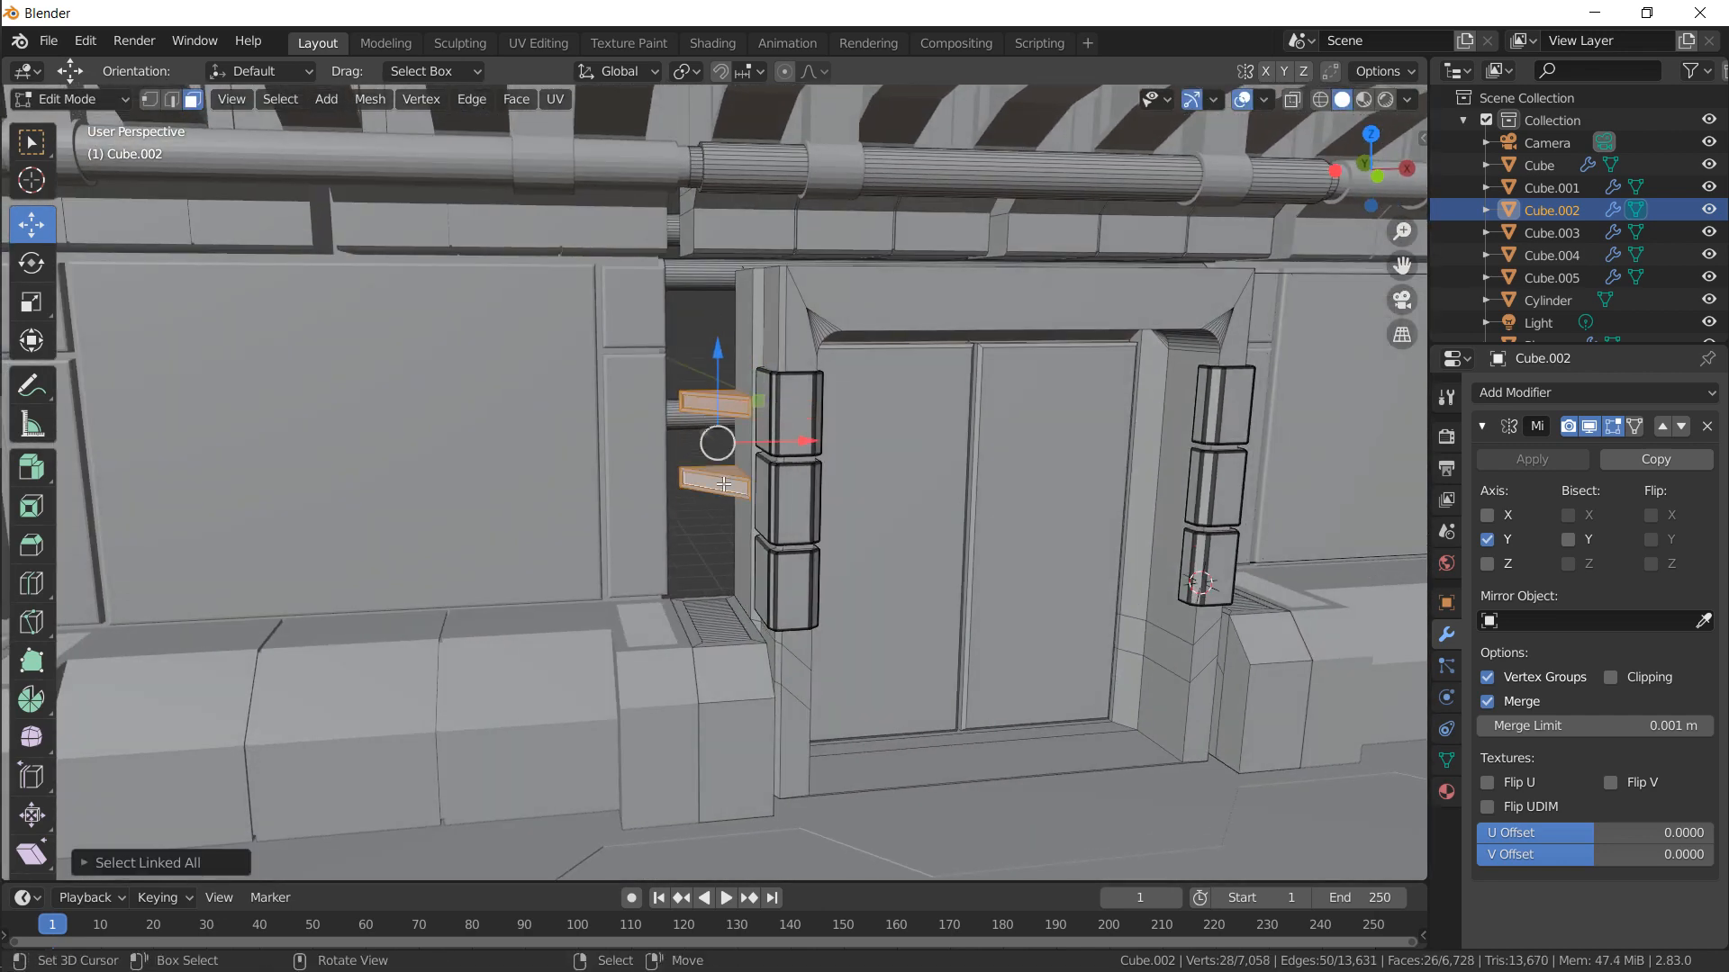
{"action": "key", "text": "shift+d"}
{"action": "key", "text": "s"}
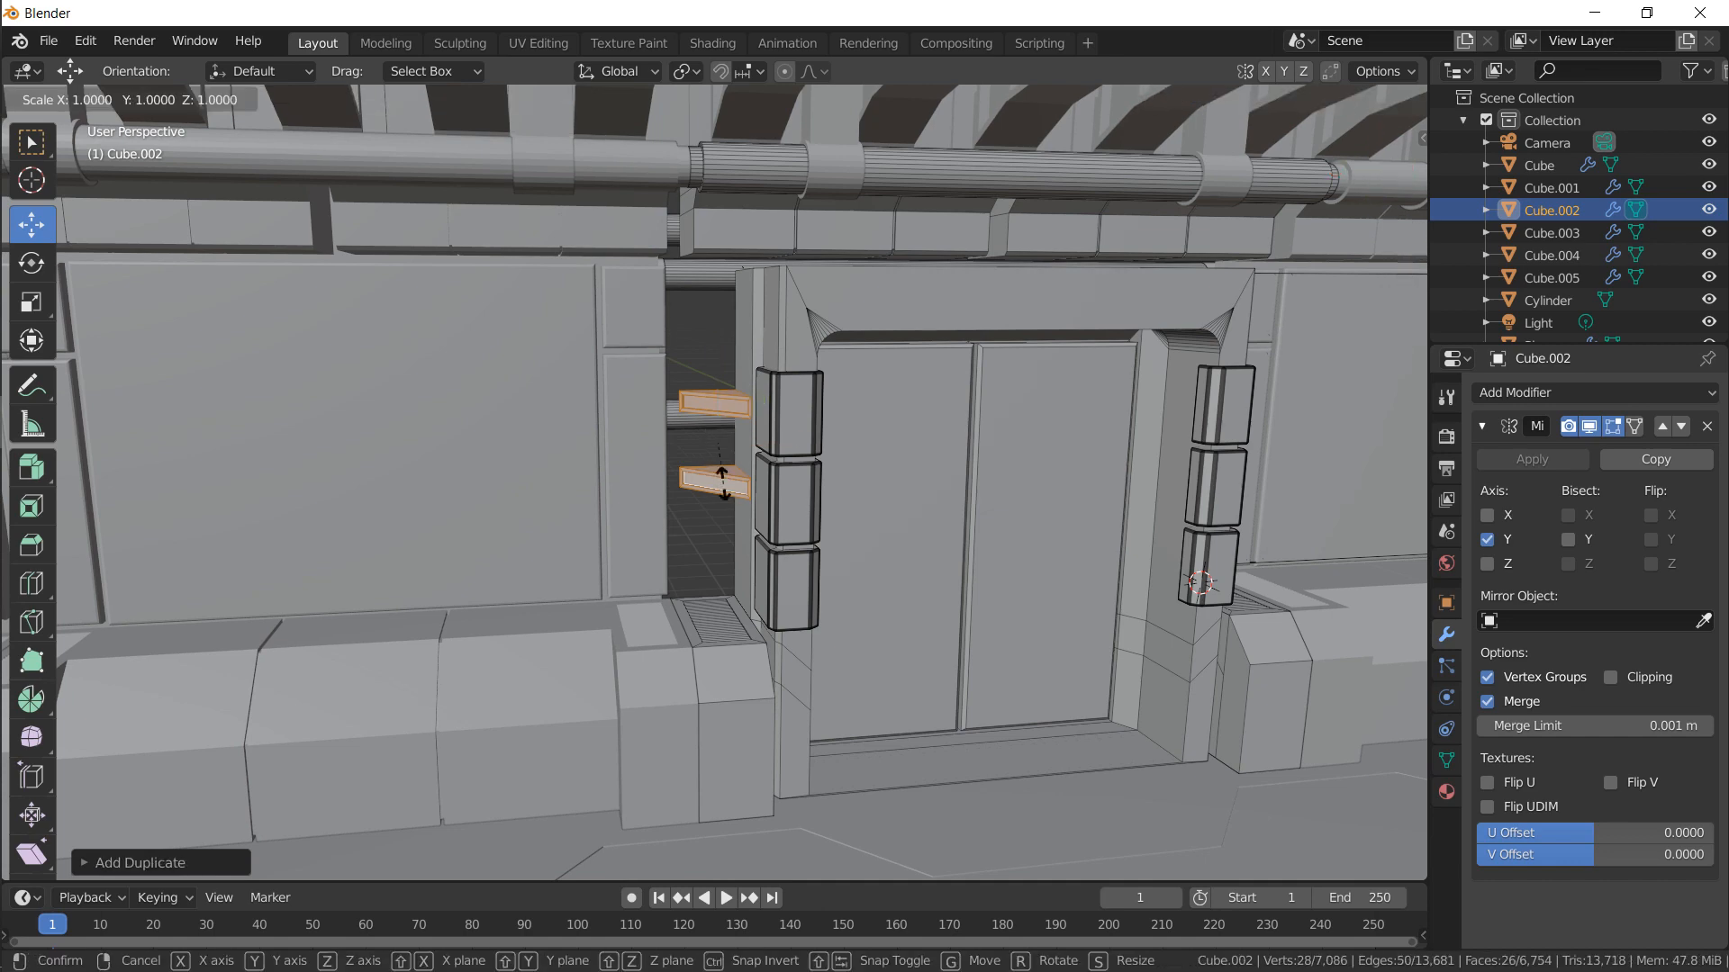
{"action": "key", "text": "x"}
{"action": "key", "text": "Return"}
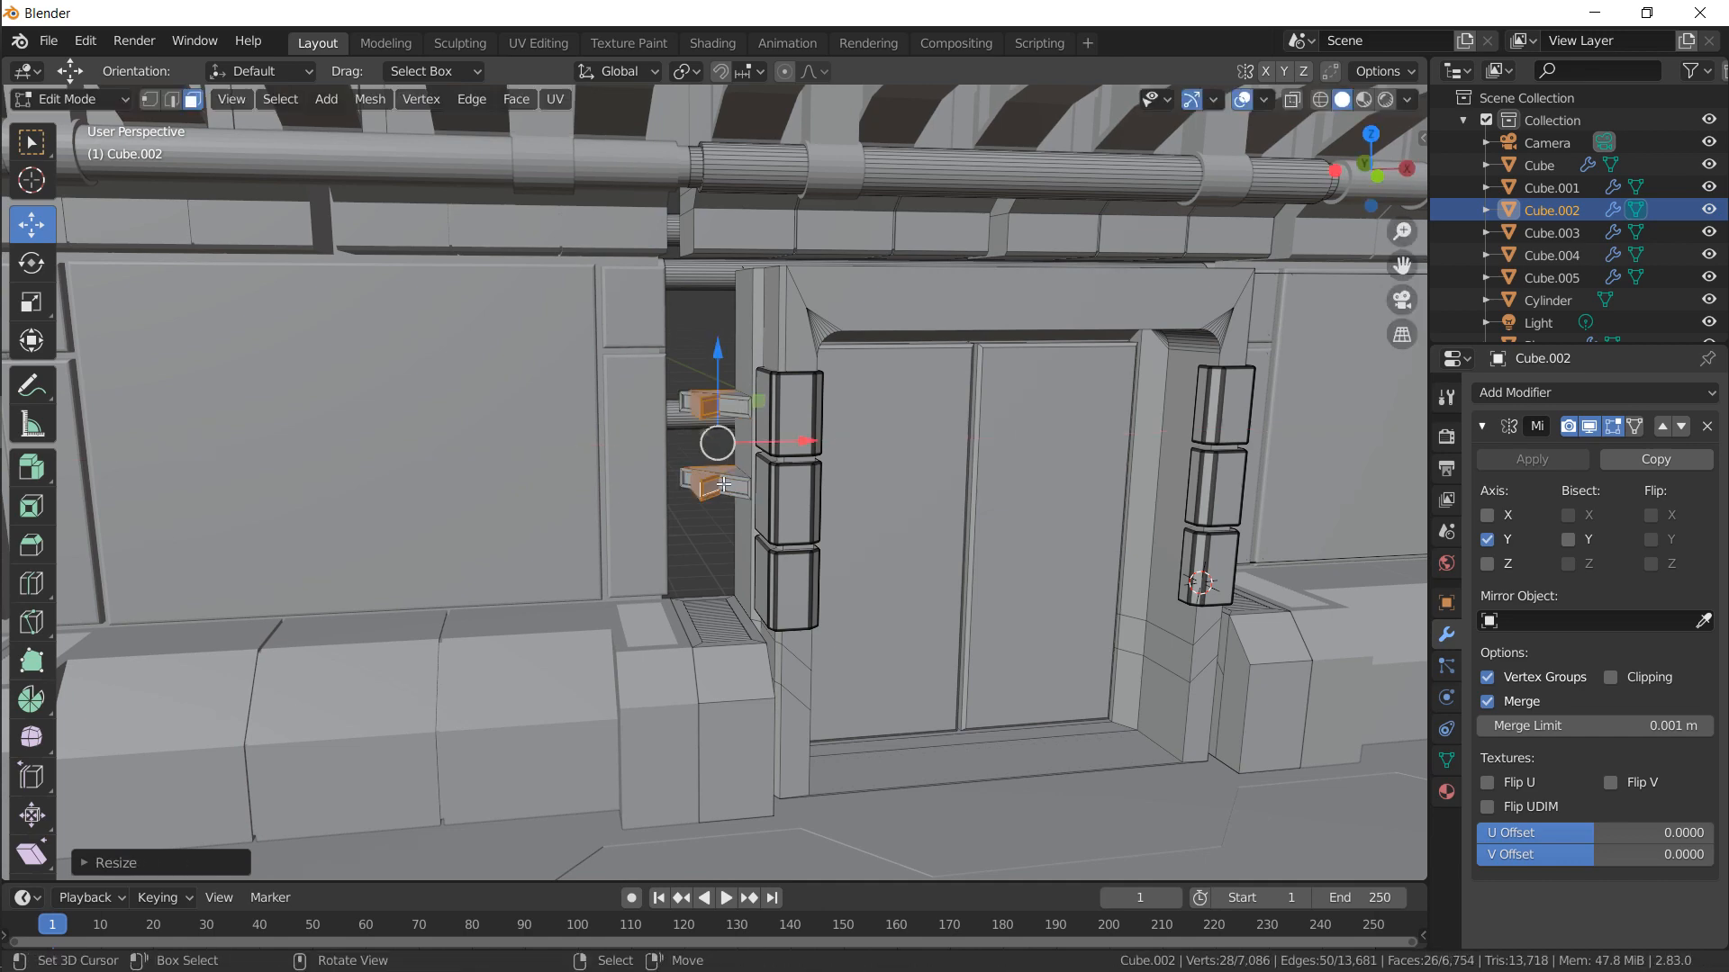
Move the flipped brackets about 6.8 m along X to the opposite side of the door frame and align them against it
{"action": "middle_click_drag", "start_coordinate": [723, 484], "coordinate": [324, 475]}
{"action": "key", "text": "g"}
{"action": "key", "text": "x"}
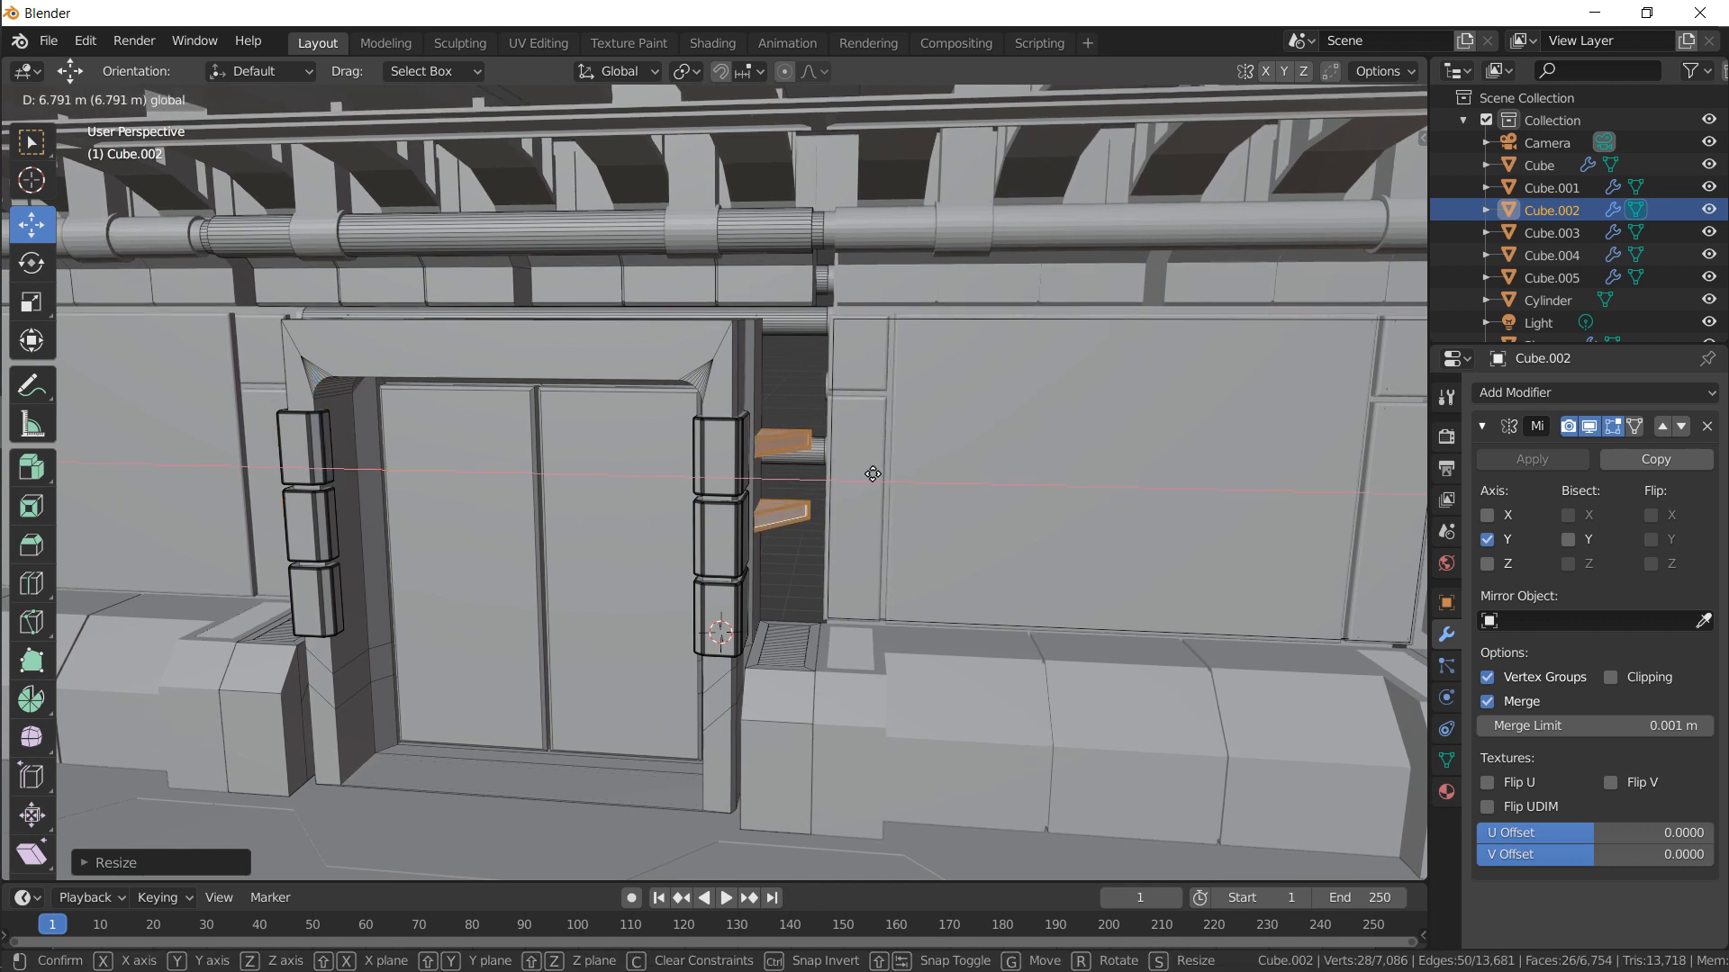
{"action": "left_click", "coordinate": [872, 474]}
{"action": "key", "text": "KP_Decimal"}
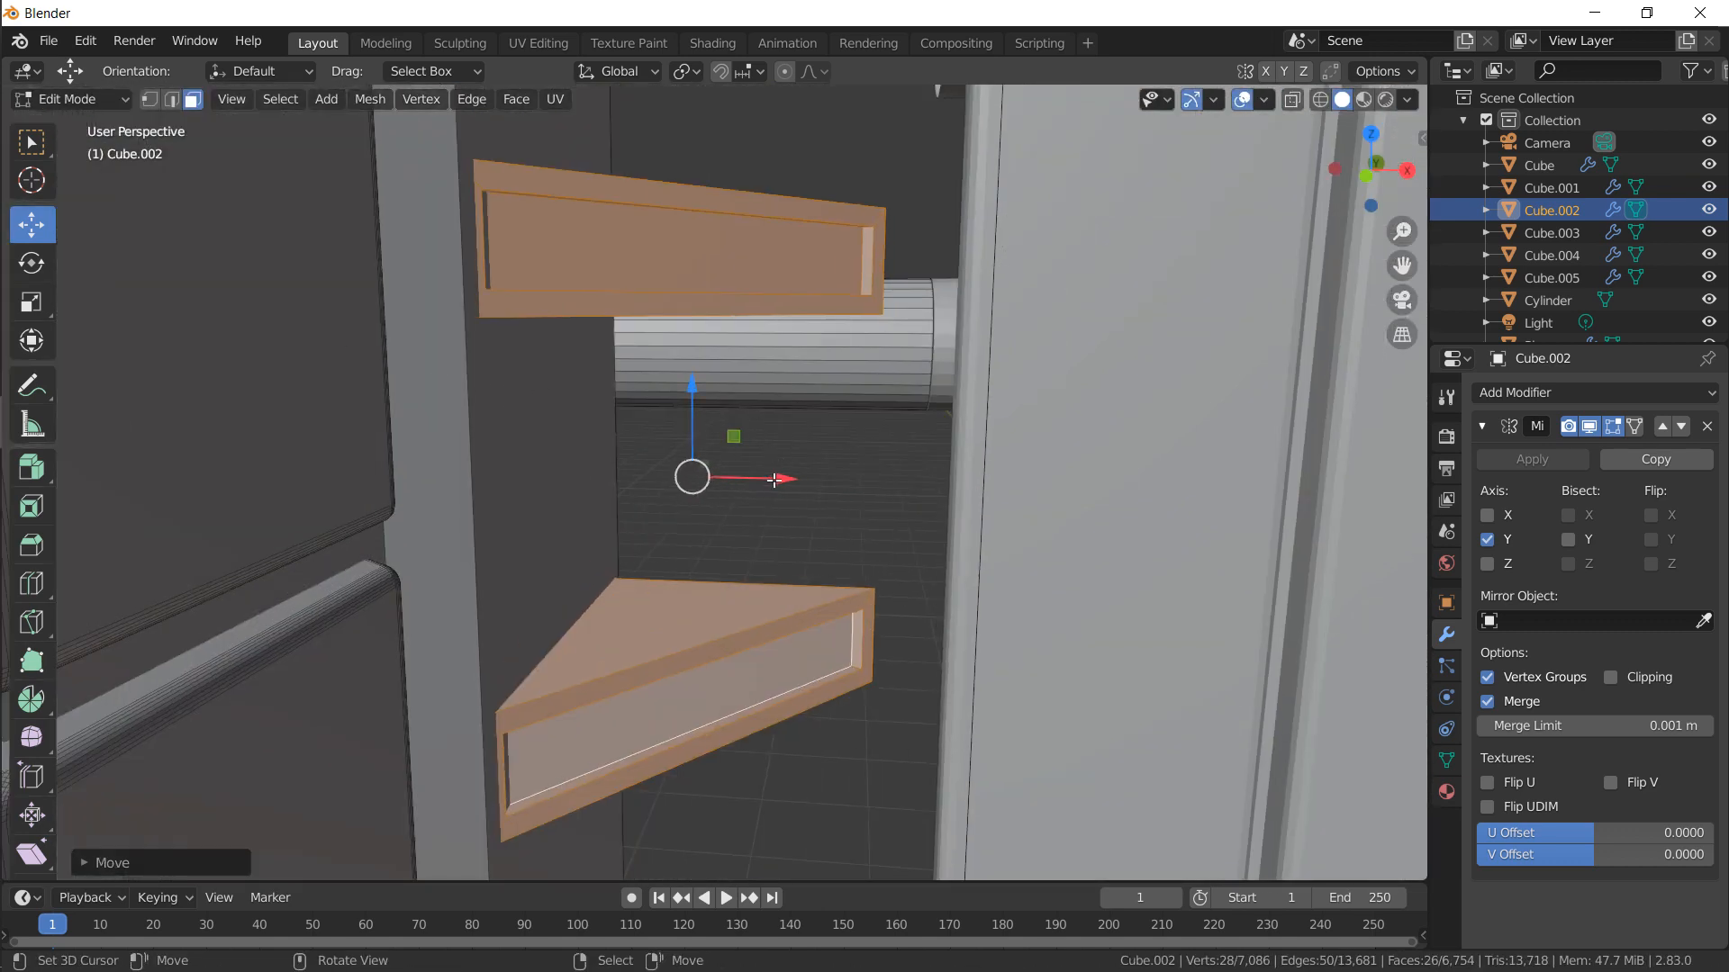
{"action": "left_click_drag", "start_coordinate": [774, 480], "coordinate": [814, 485]}
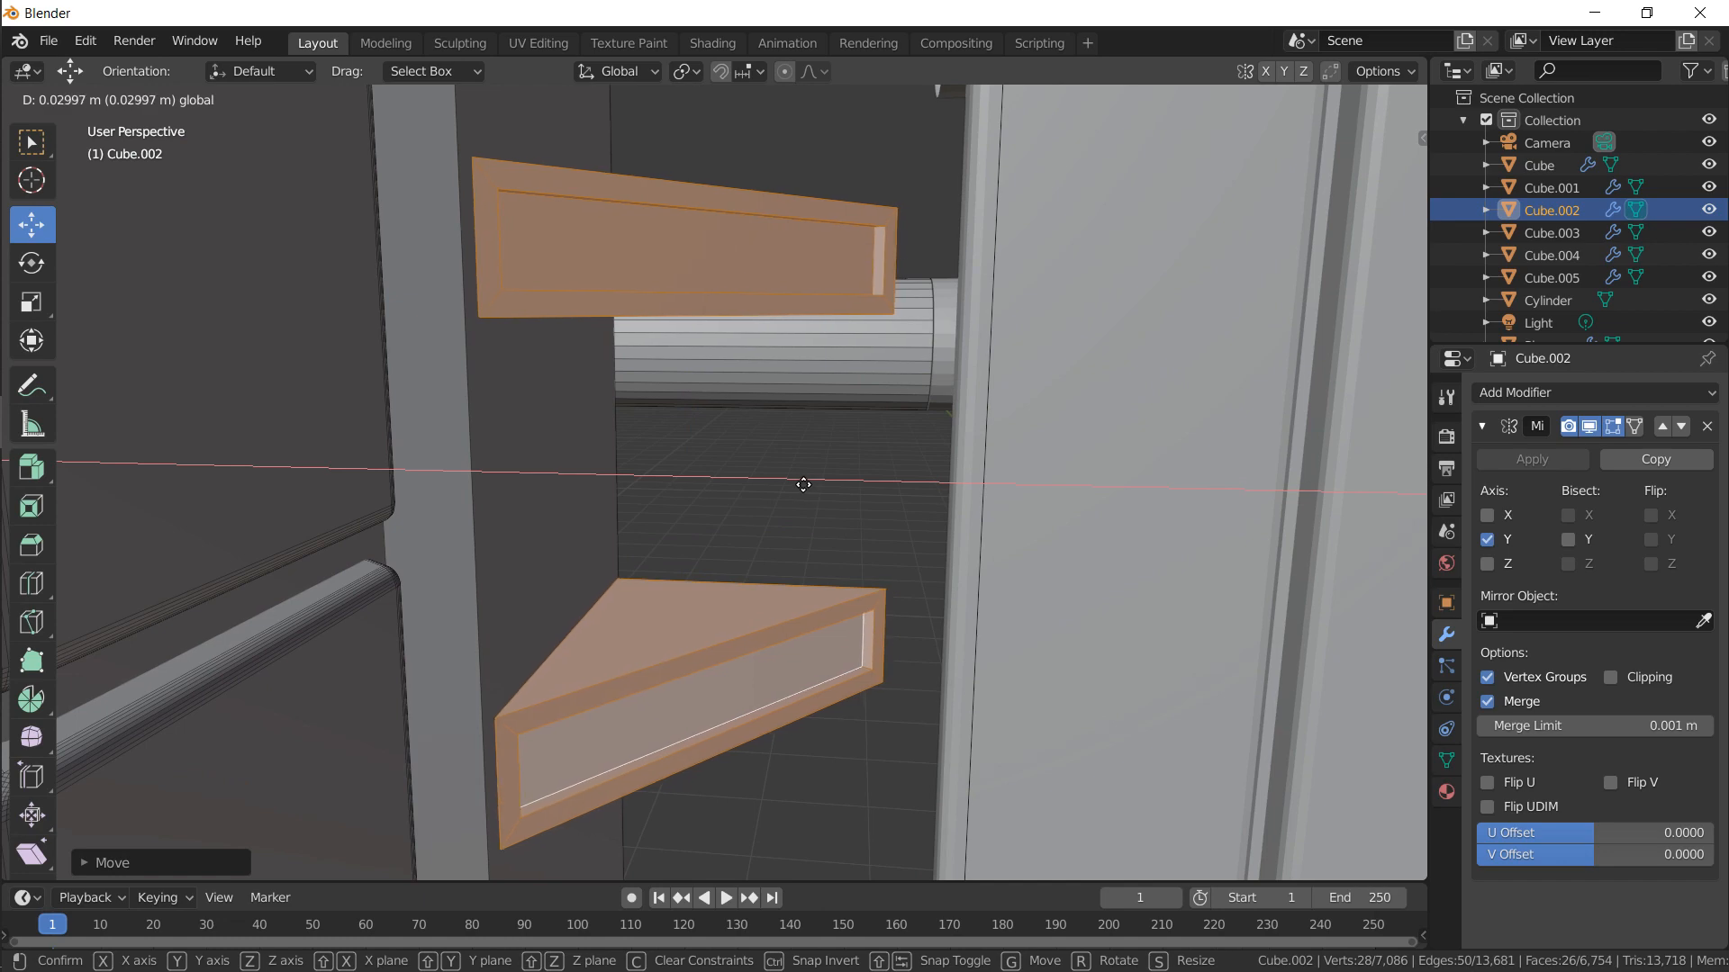
{"action": "left_click_drag", "start_coordinate": [798, 485], "coordinate": [796, 485]}
Duplicate the door frame's tall outer side face in place and rotate the copy 90 degrees around Z
{"action": "scroll", "coordinate": [796, 487], "scroll_direction": "down", "scroll_amount": 8}
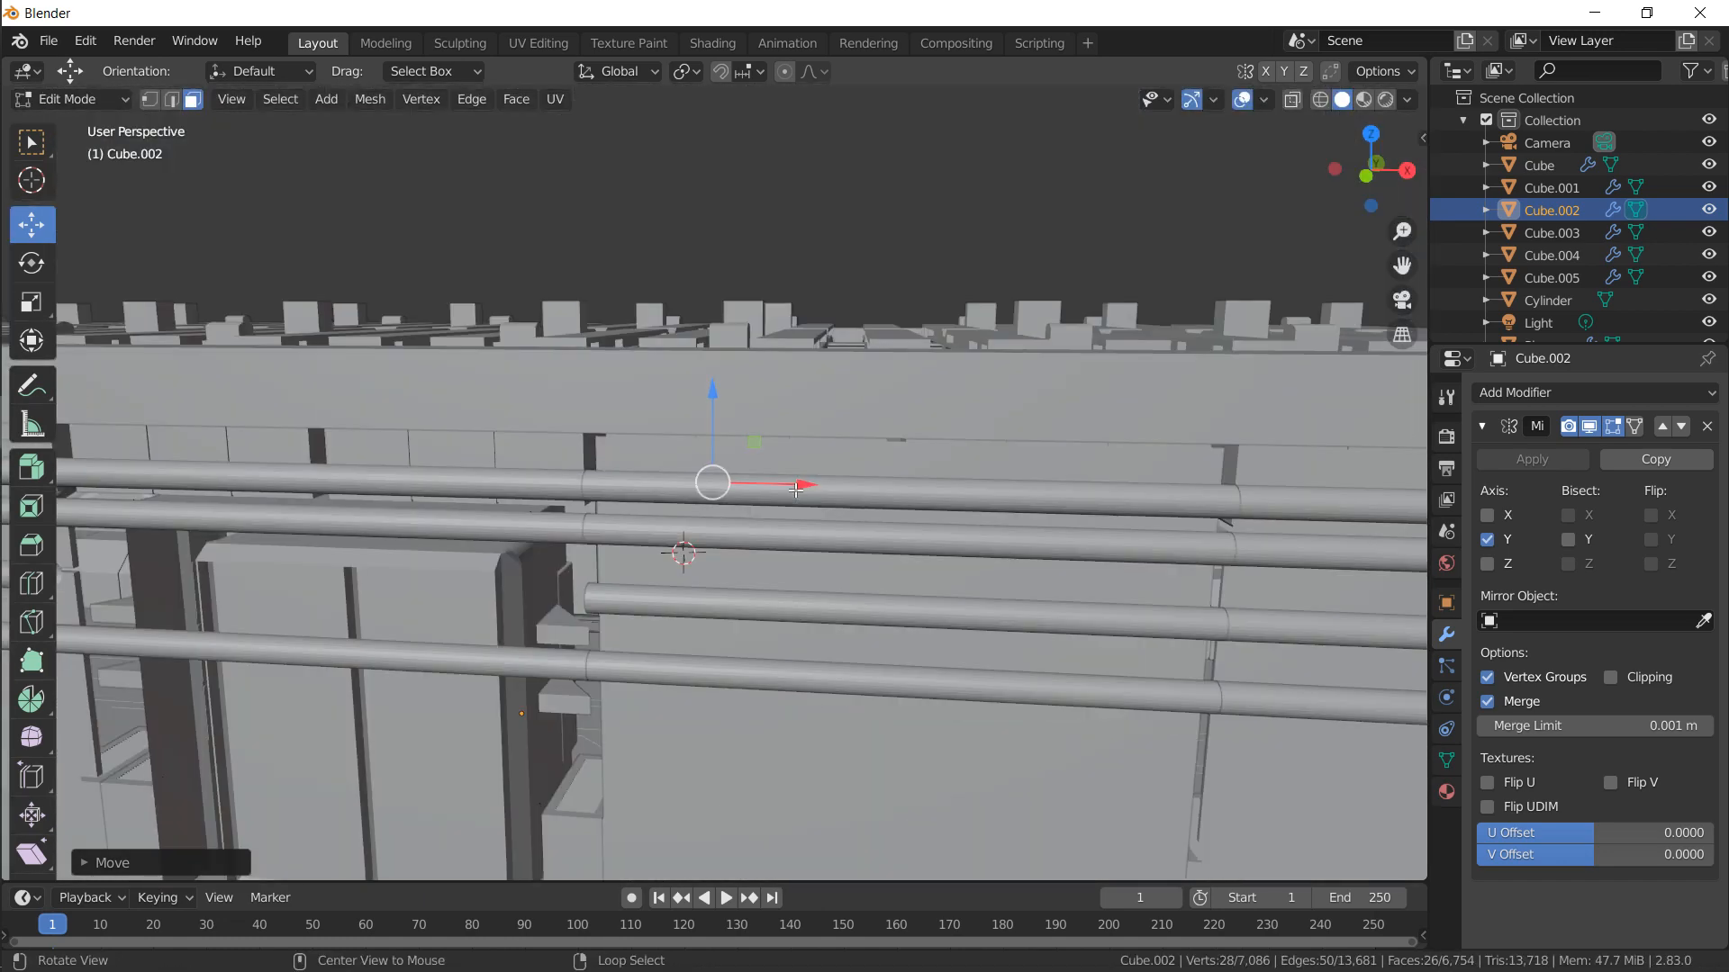
{"action": "left_click_drag", "start_coordinate": [416, 477], "coordinate": [402, 314], "text": "alt"}
{"action": "scroll", "coordinate": [618, 455], "scroll_direction": "up", "scroll_amount": 6}
{"action": "middle_click_drag", "start_coordinate": [337, 290], "coordinate": [348, 313]}
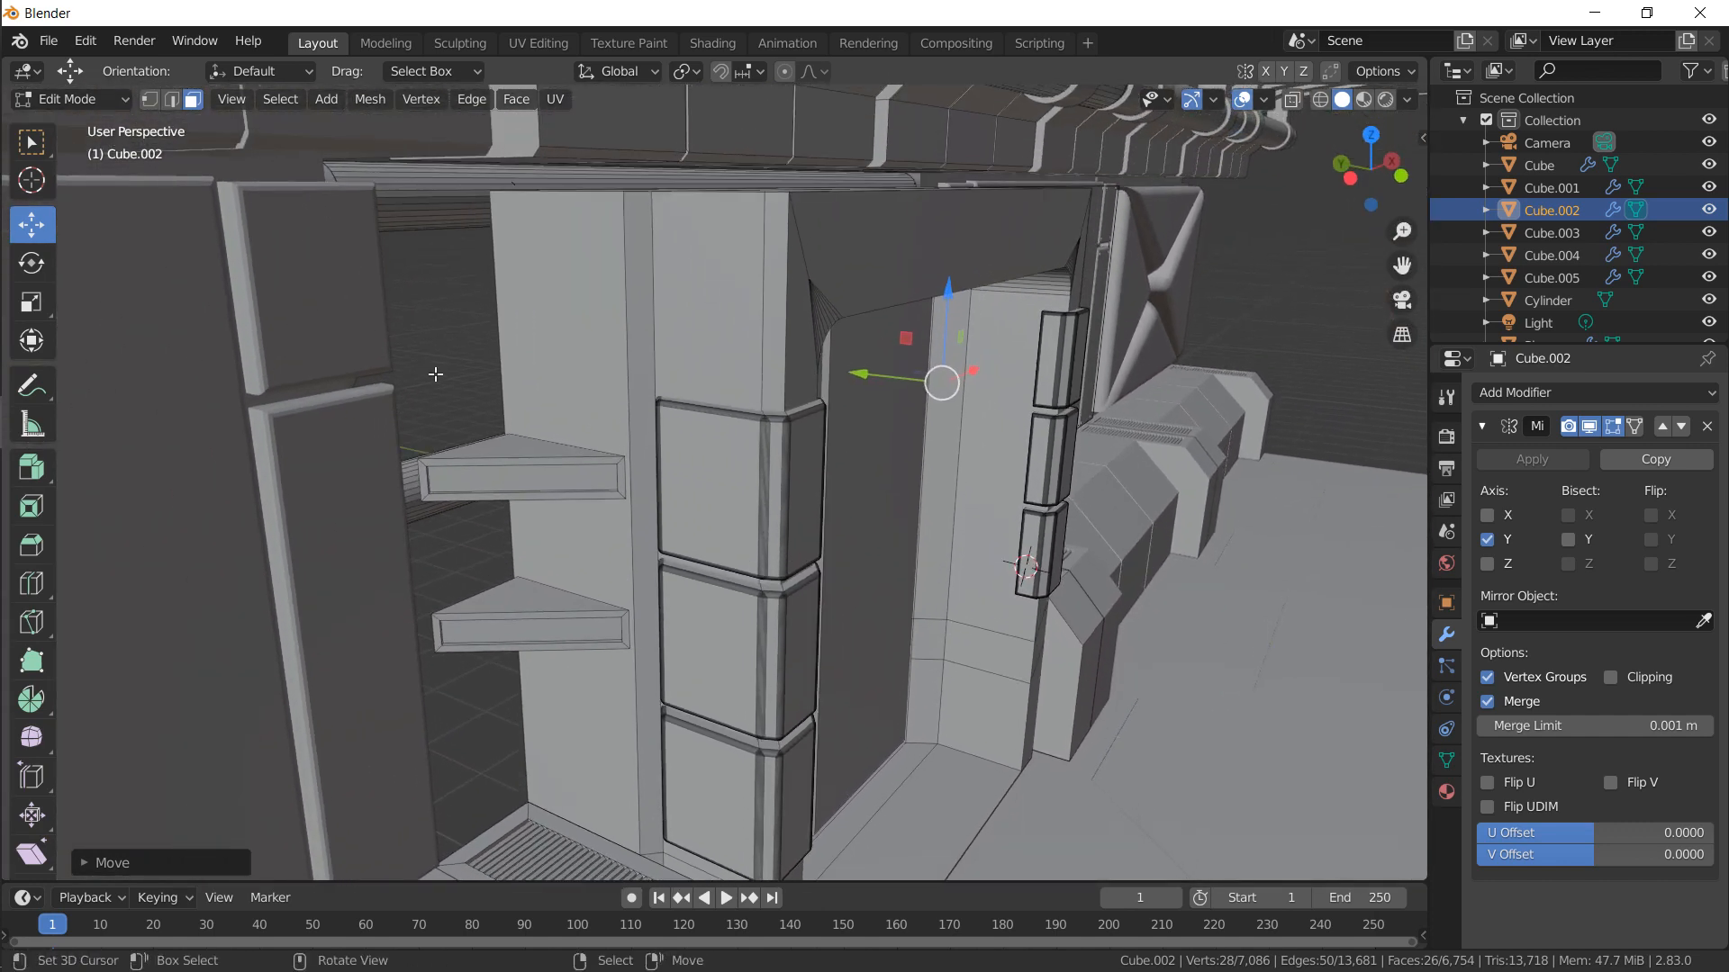
{"action": "middle_click_drag", "start_coordinate": [477, 360], "coordinate": [466, 364]}
{"action": "right_click", "coordinate": [466, 364]}
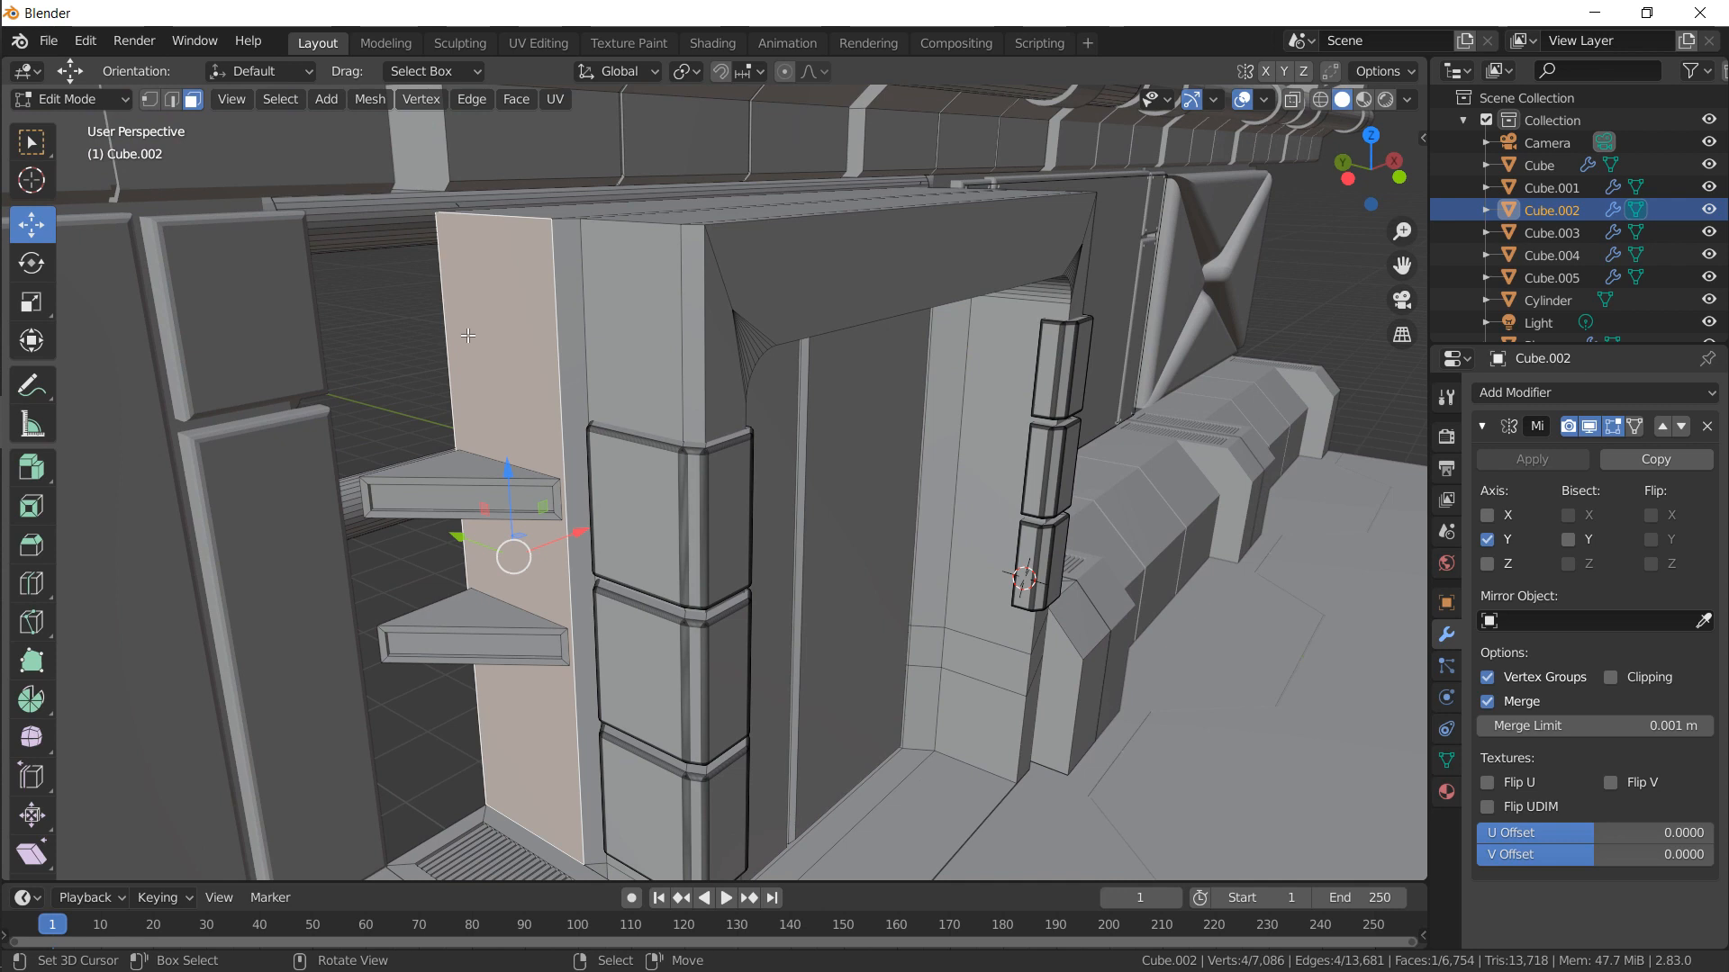
{"action": "key", "text": "shift+d"}
{"action": "right_click", "coordinate": [468, 336]}
{"action": "type", "text": "rz90"}
{"action": "key", "text": "Return"}
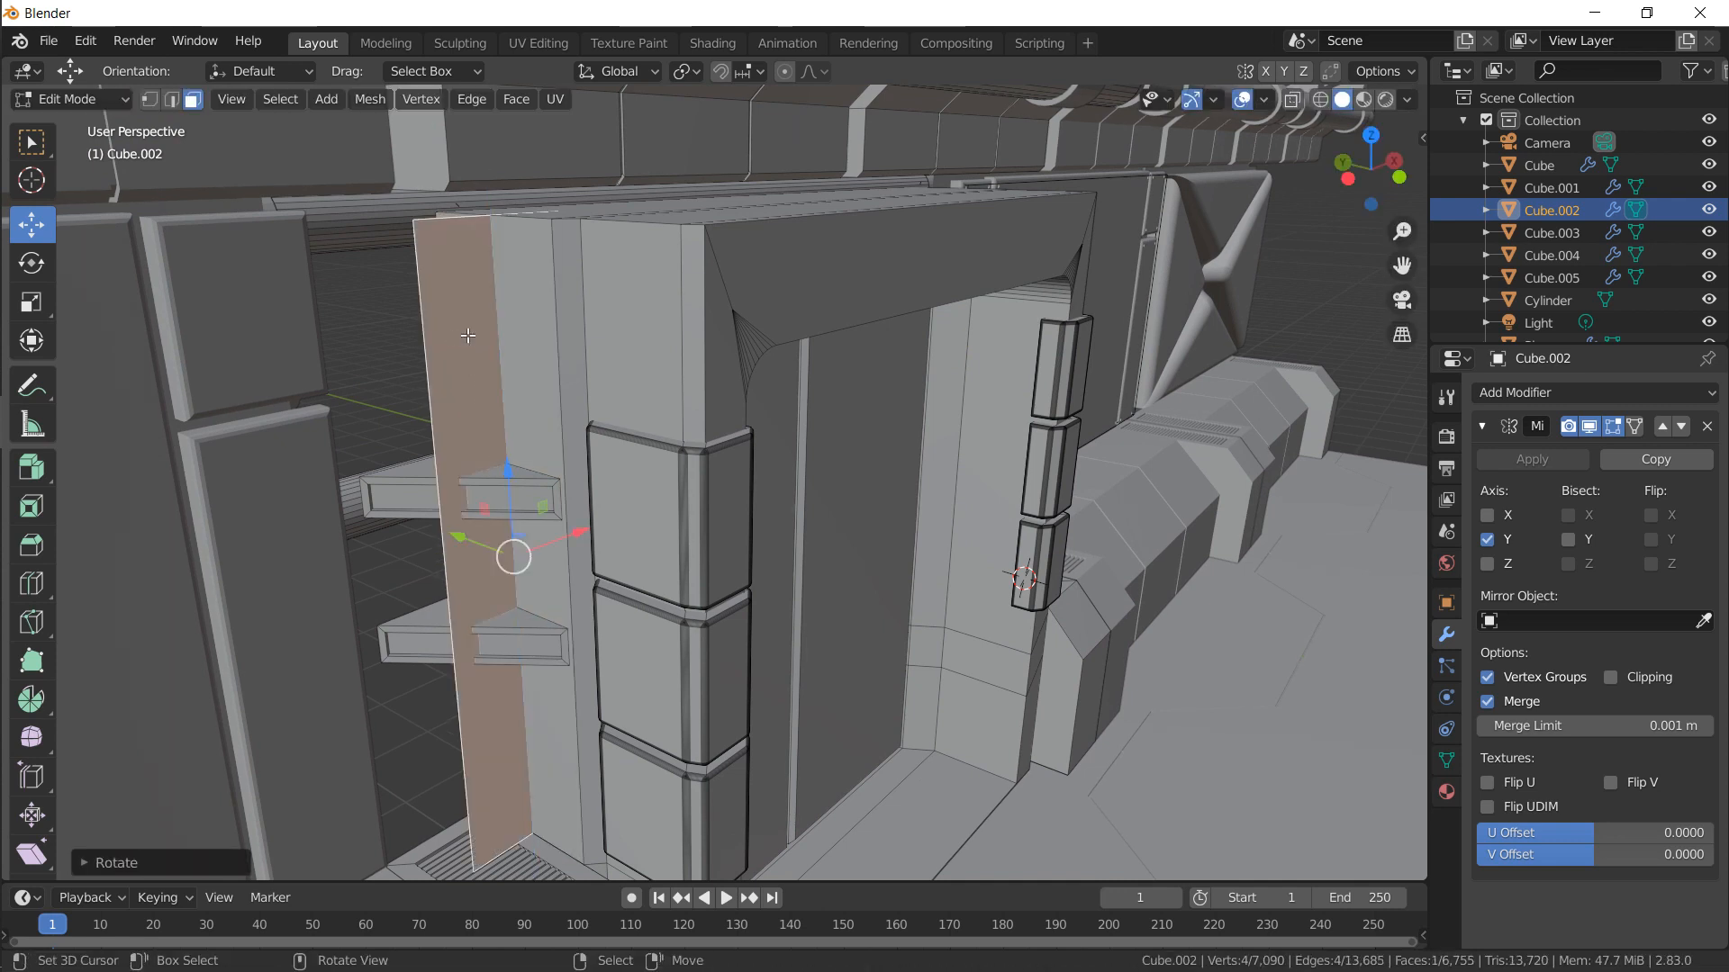
Move the rotated face into the gap beside the door frame, shorten it along Z and raise it above the brackets
{"action": "left_click_drag", "start_coordinate": [582, 532], "coordinate": [518, 560]}
{"action": "key", "text": "s"}
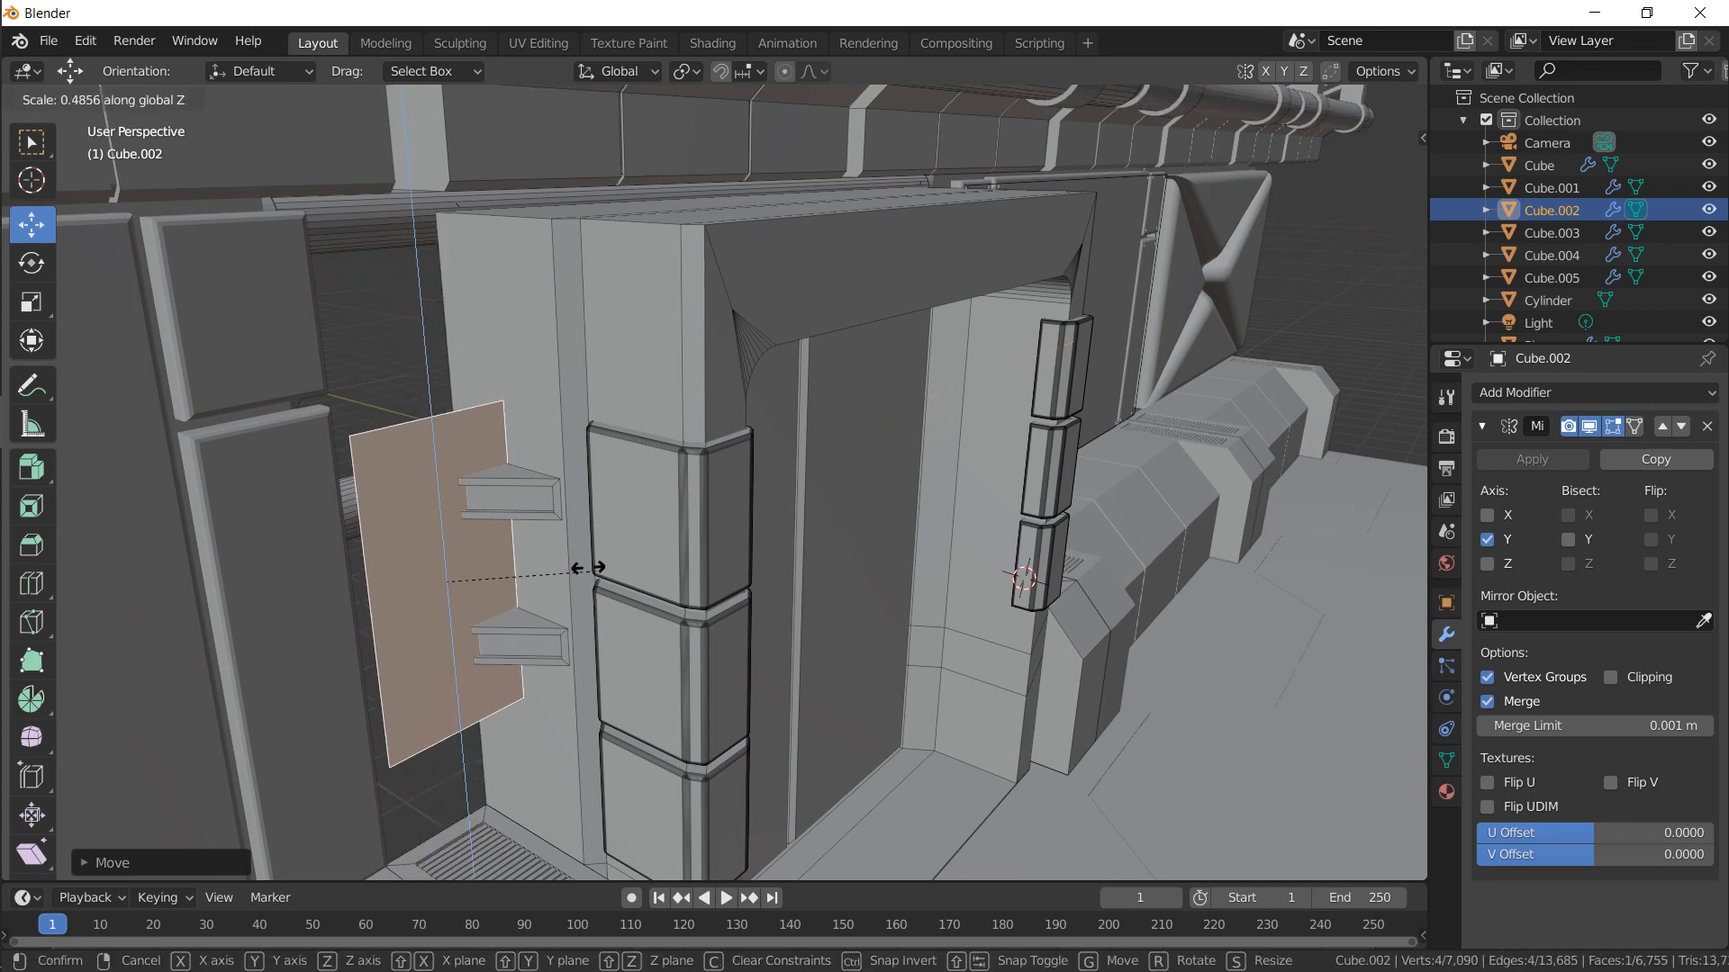
{"action": "left_click", "coordinate": [532, 567]}
{"action": "left_click_drag", "start_coordinate": [441, 506], "coordinate": [441, 230]}
{"action": "middle_click_drag", "start_coordinate": [441, 230], "coordinate": [503, 273]}
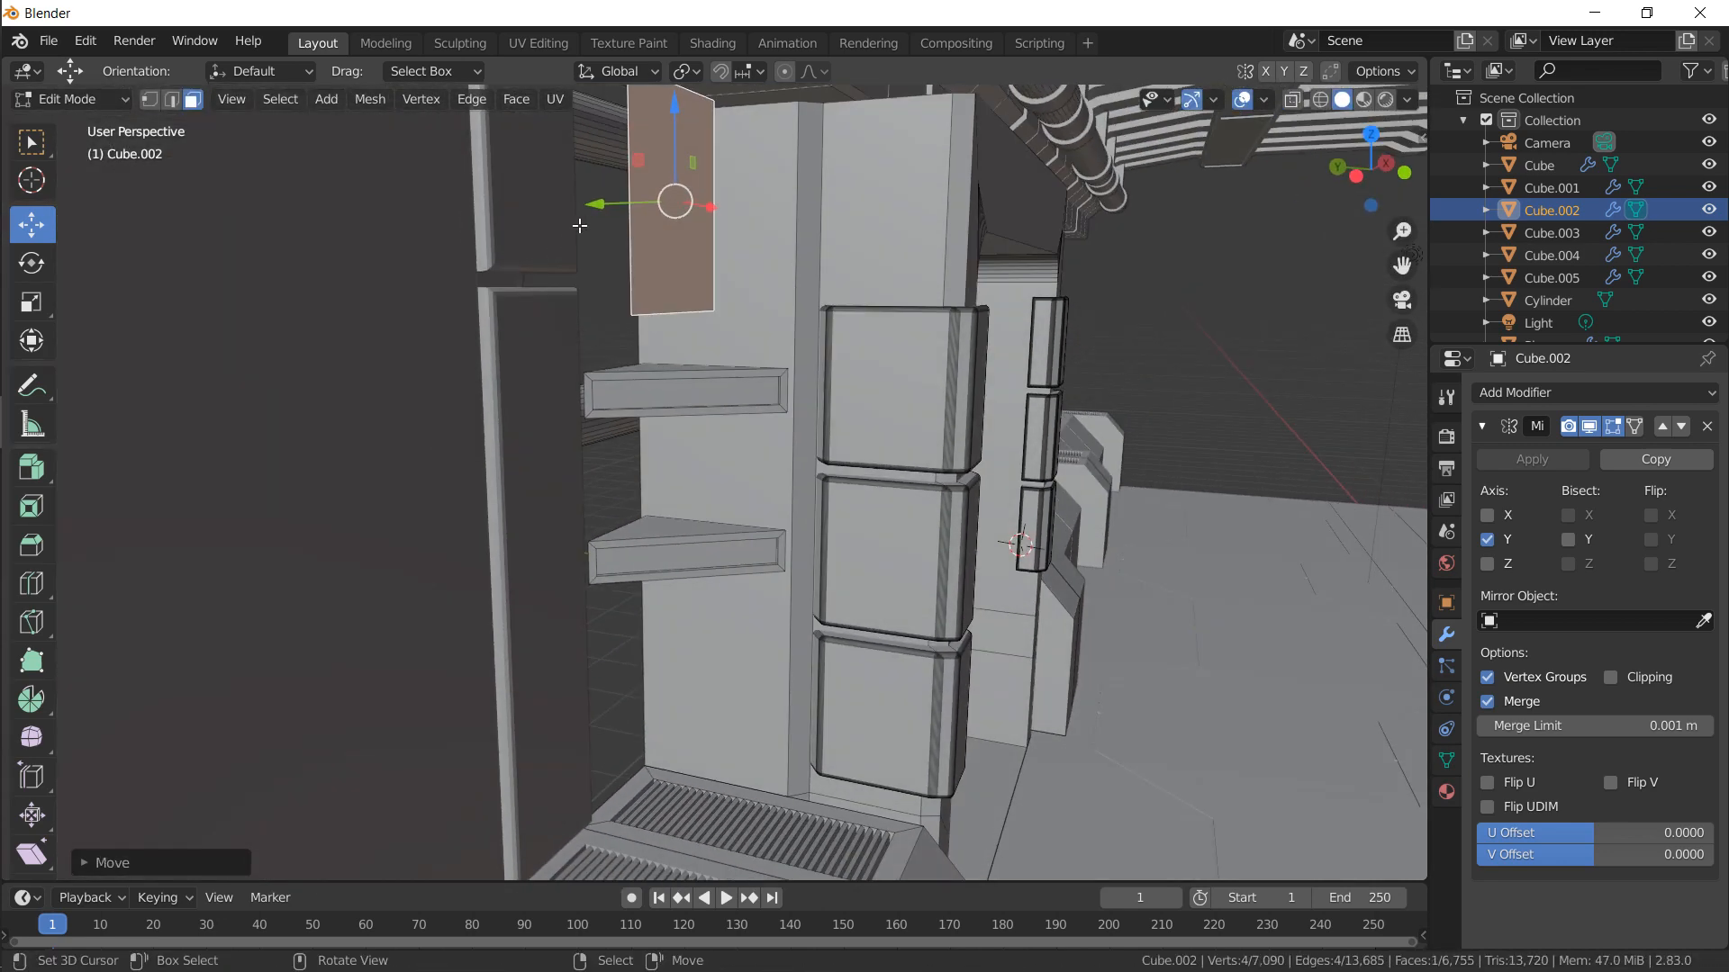
Shift the raised panel face along Y, line it up within the gap above the brackets and scale it down slightly
{"action": "left_click_drag", "start_coordinate": [598, 209], "coordinate": [544, 215]}
{"action": "middle_click_drag", "start_coordinate": [528, 228], "coordinate": [423, 372]}
{"action": "left_click_drag", "start_coordinate": [379, 421], "coordinate": [365, 417]}
{"action": "middle_click_drag", "start_coordinate": [364, 417], "coordinate": [464, 378]}
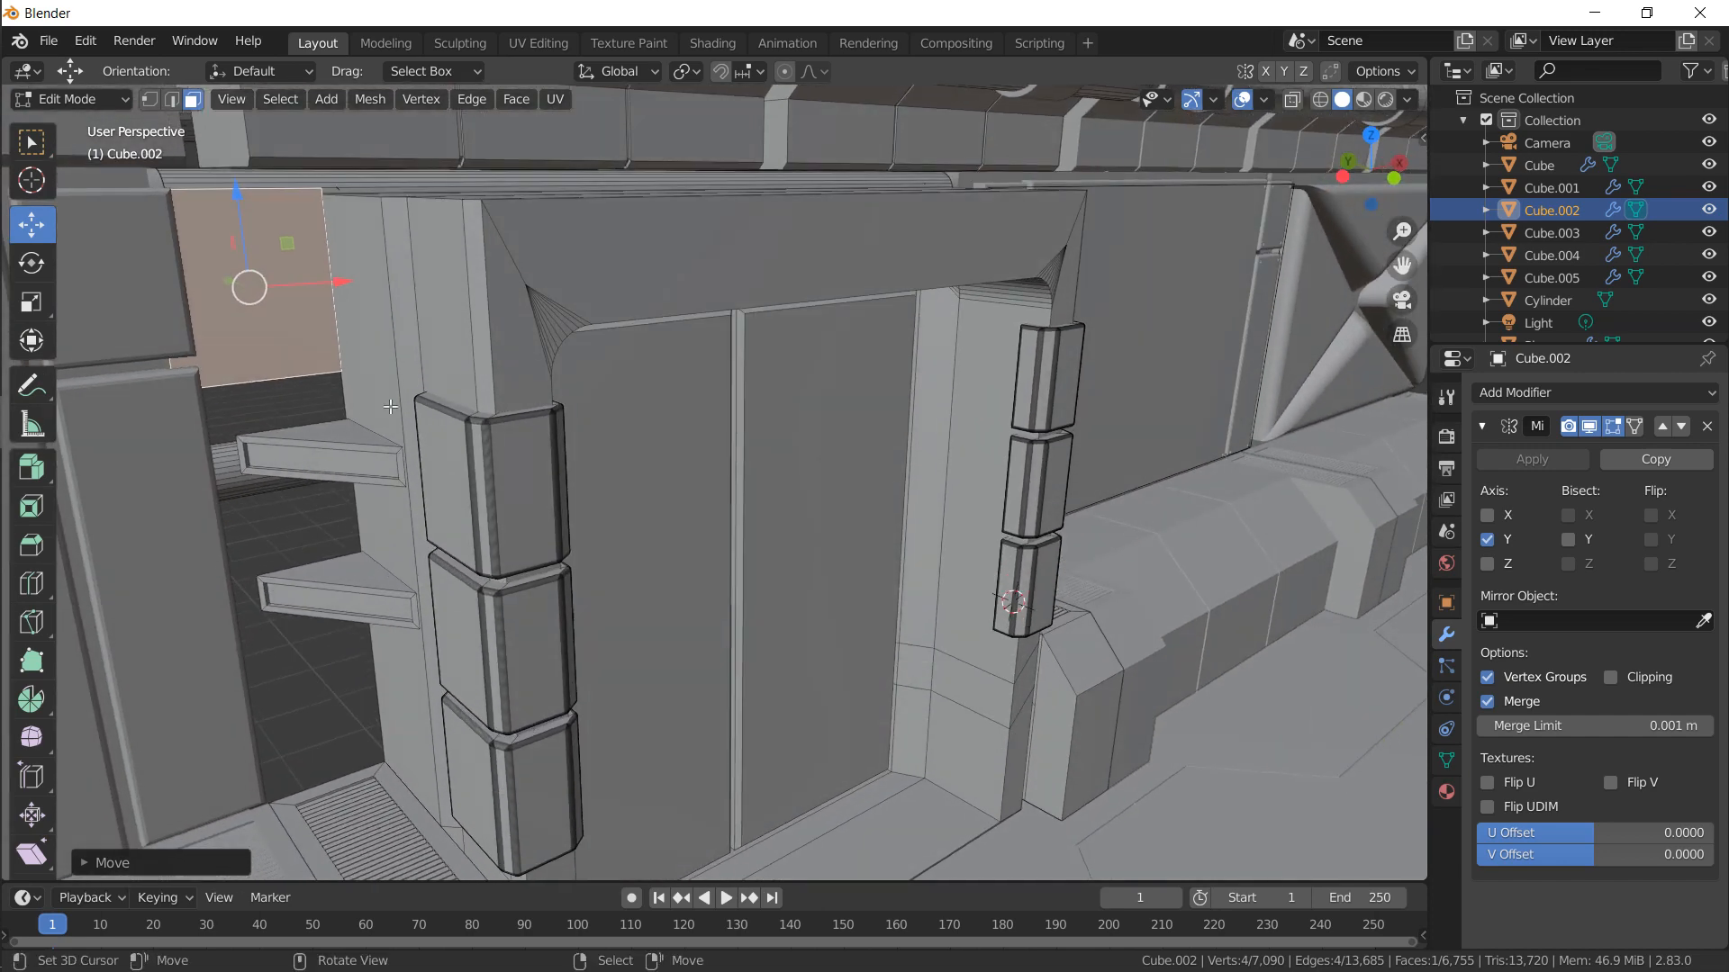
{"action": "key", "text": "s"}
{"action": "left_click", "coordinate": [432, 381]}
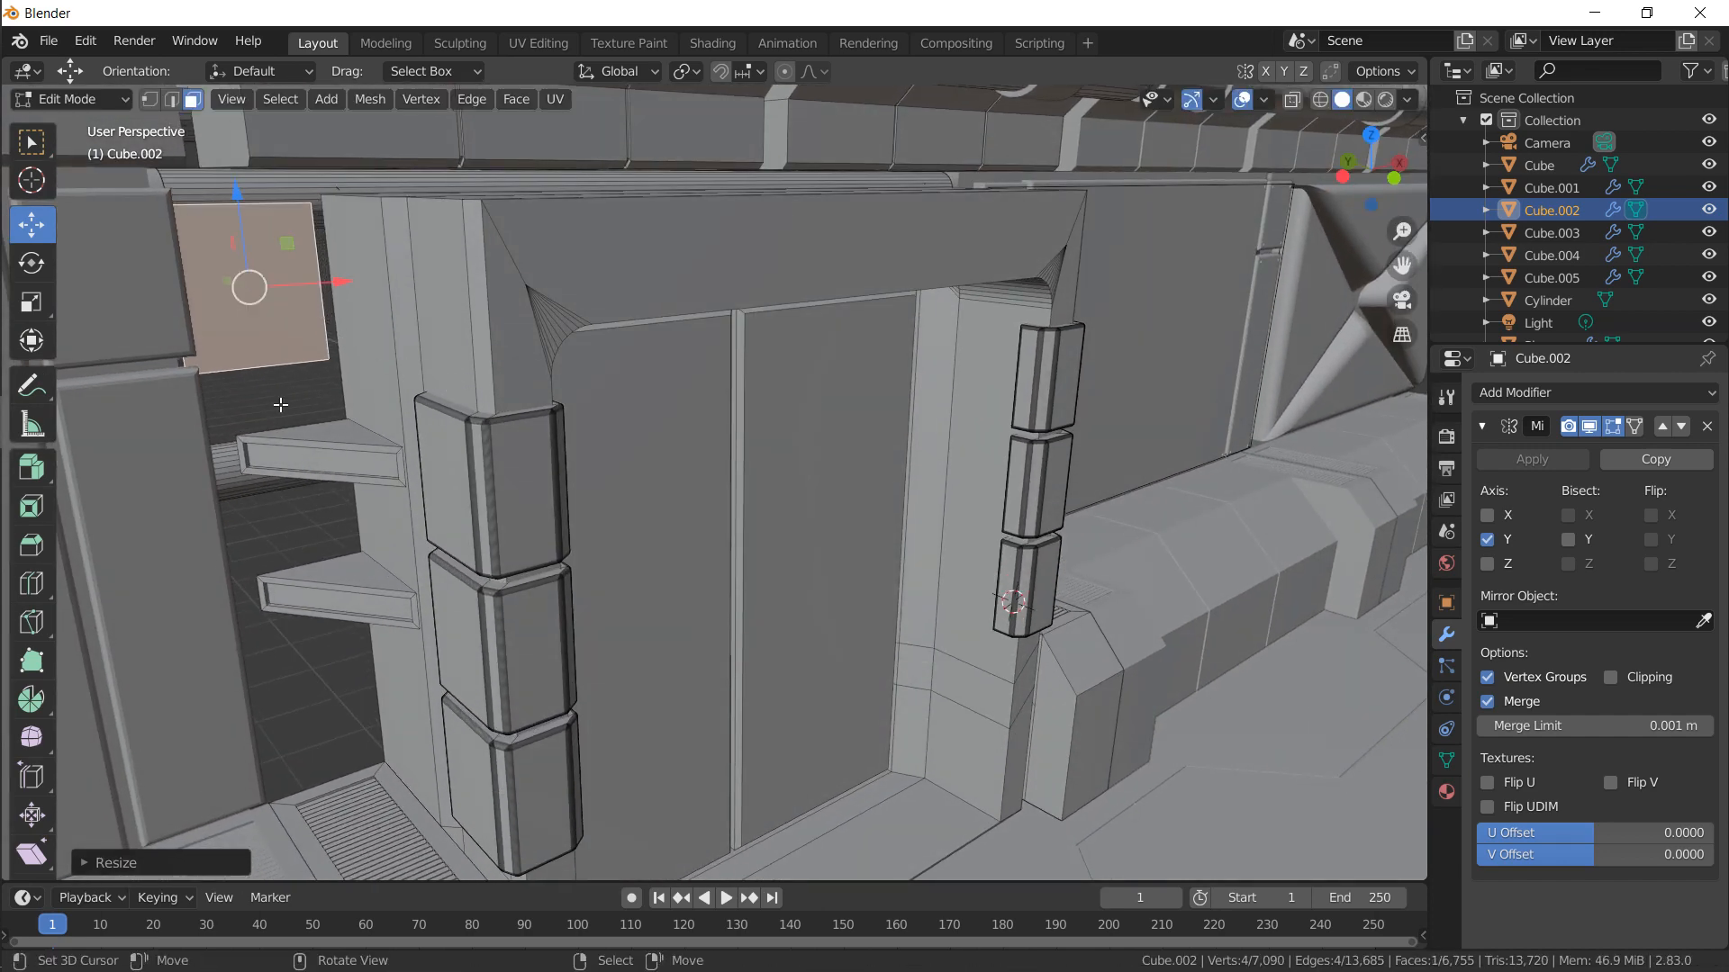
Isolate the door and adjoining wall sections with their Mirror modifiers hidden in the viewport, and reopen the door section in Edit Mode
{"action": "key", "text": "Tab"}
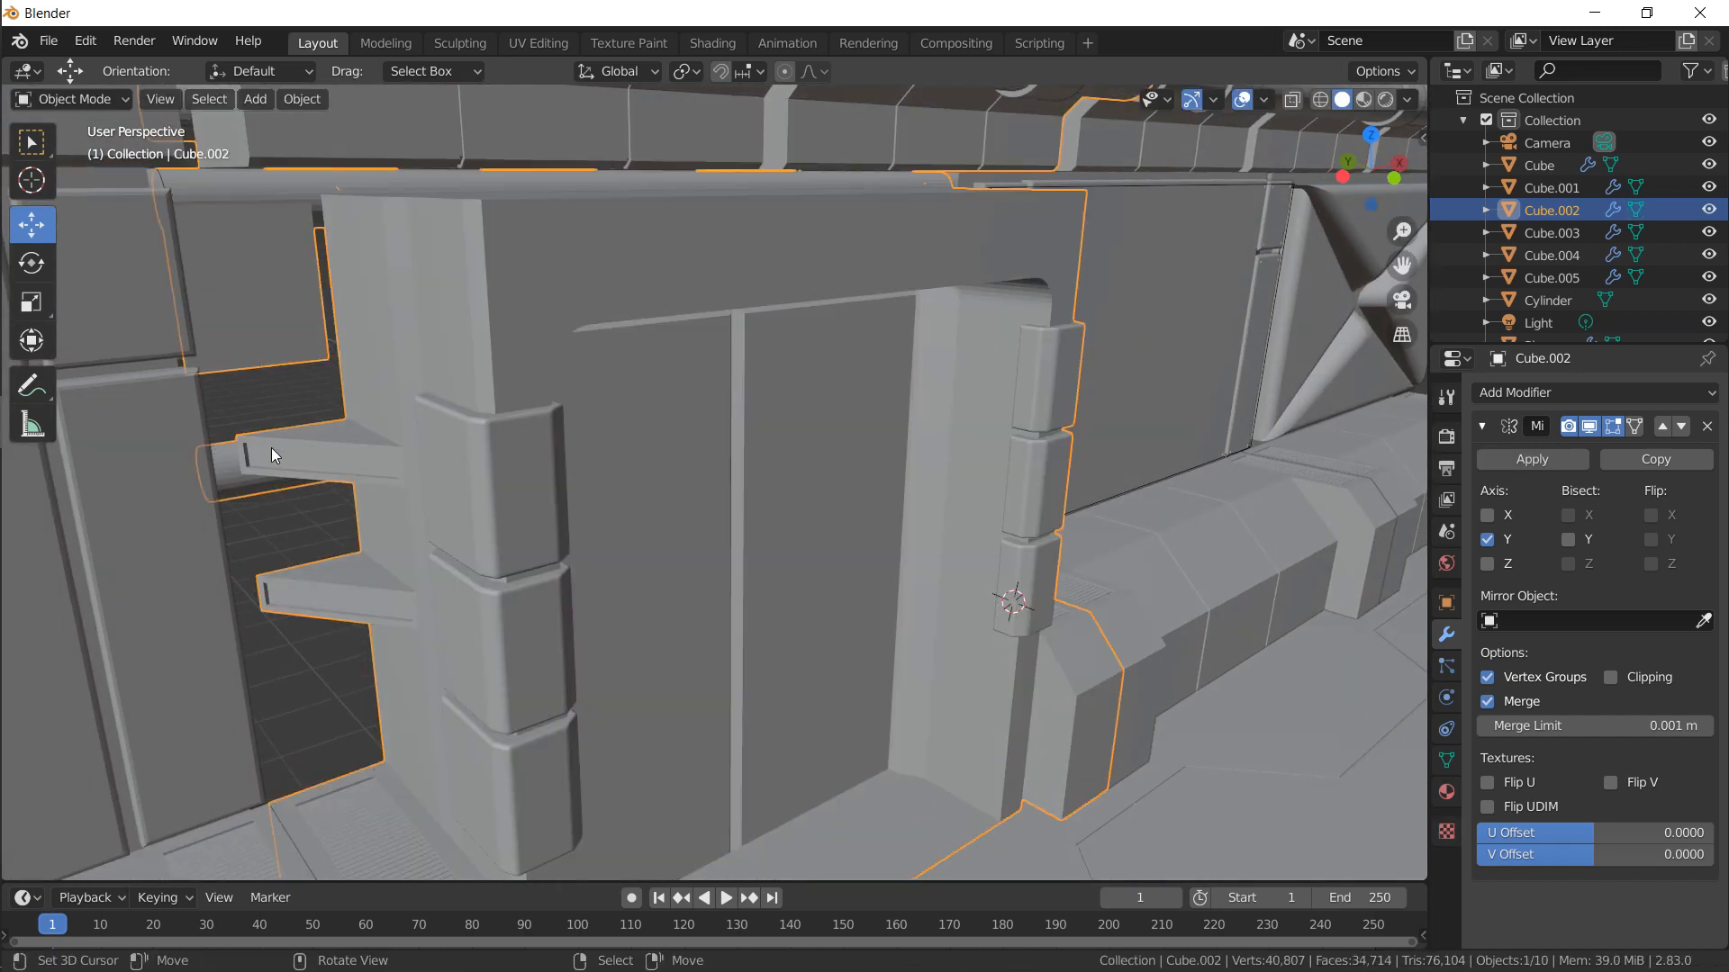
{"action": "left_click", "coordinate": [1590, 429]}
{"action": "left_click", "coordinate": [201, 515], "text": "shift"}
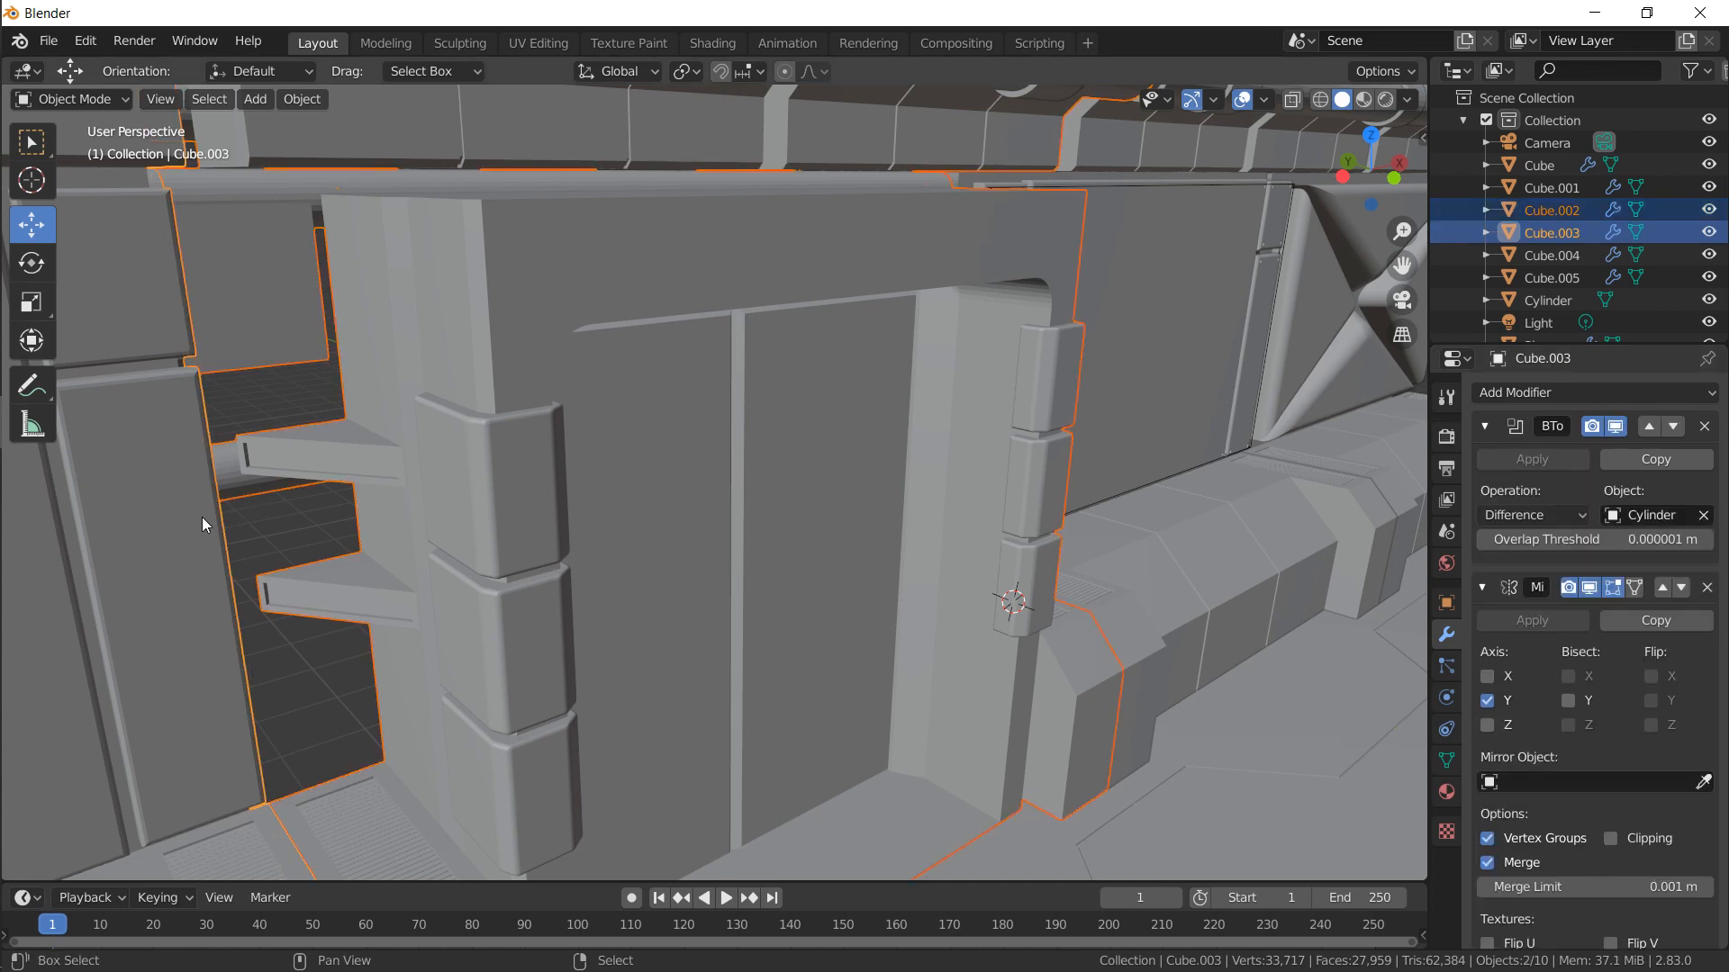
{"action": "key", "text": "KP_Divide"}
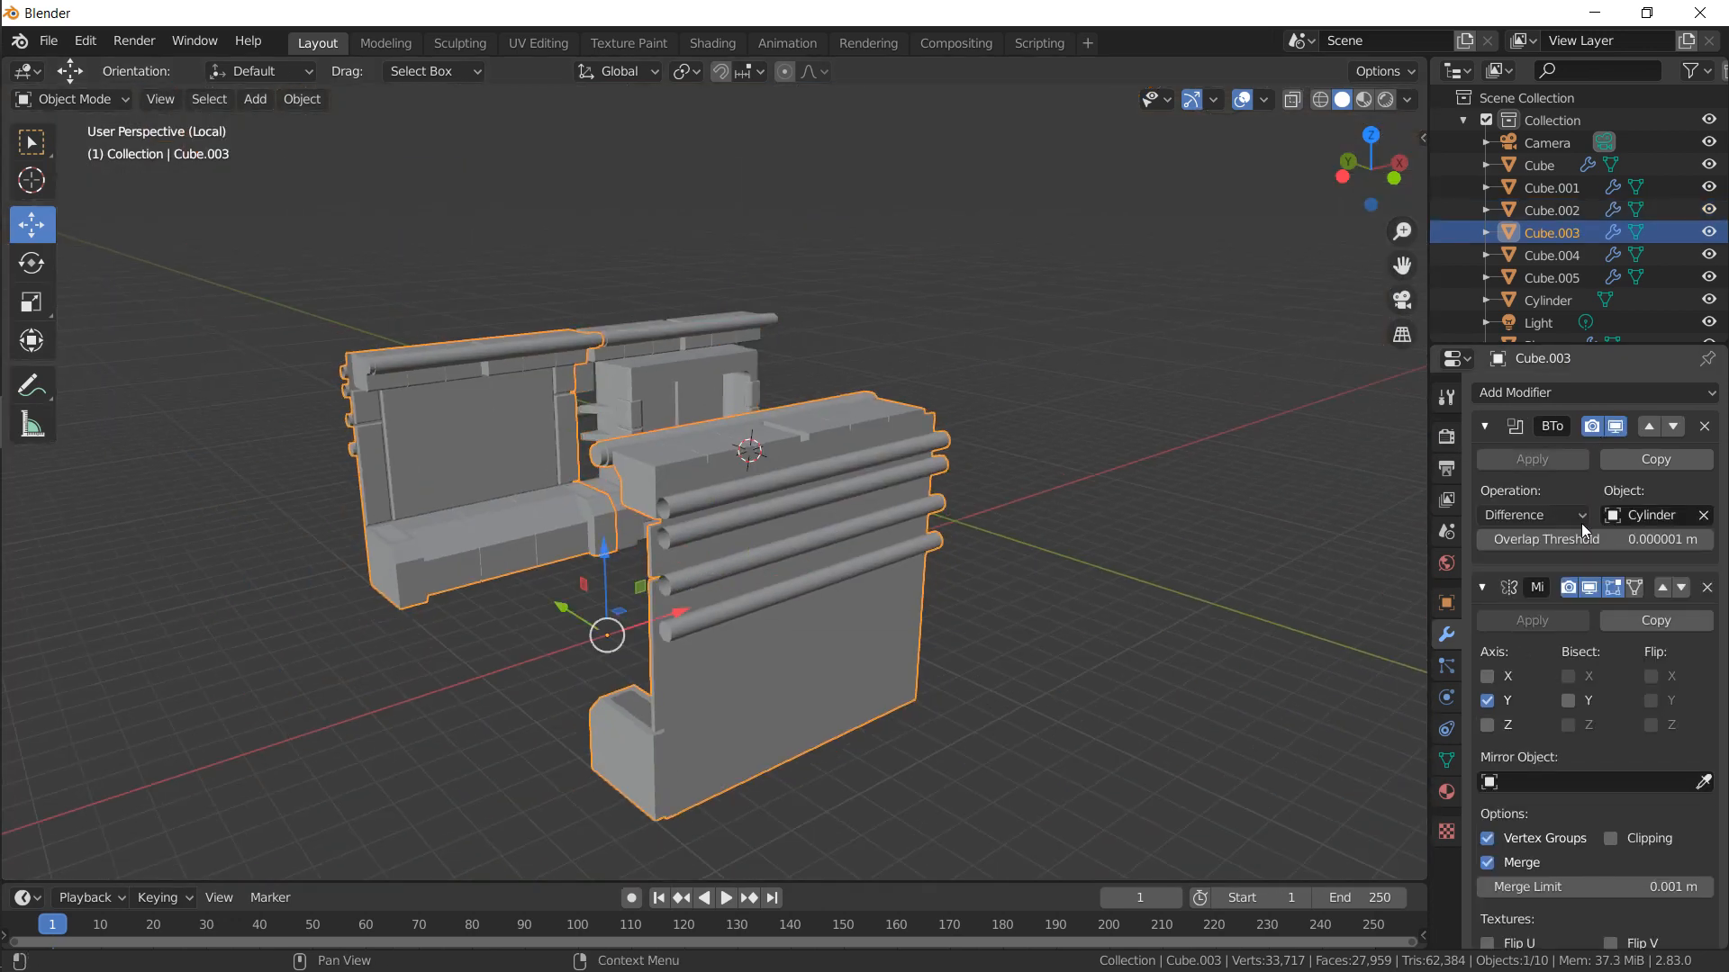
{"action": "left_click", "coordinate": [1590, 587]}
{"action": "left_click", "coordinate": [608, 387]}
{"action": "key", "text": "Tab"}
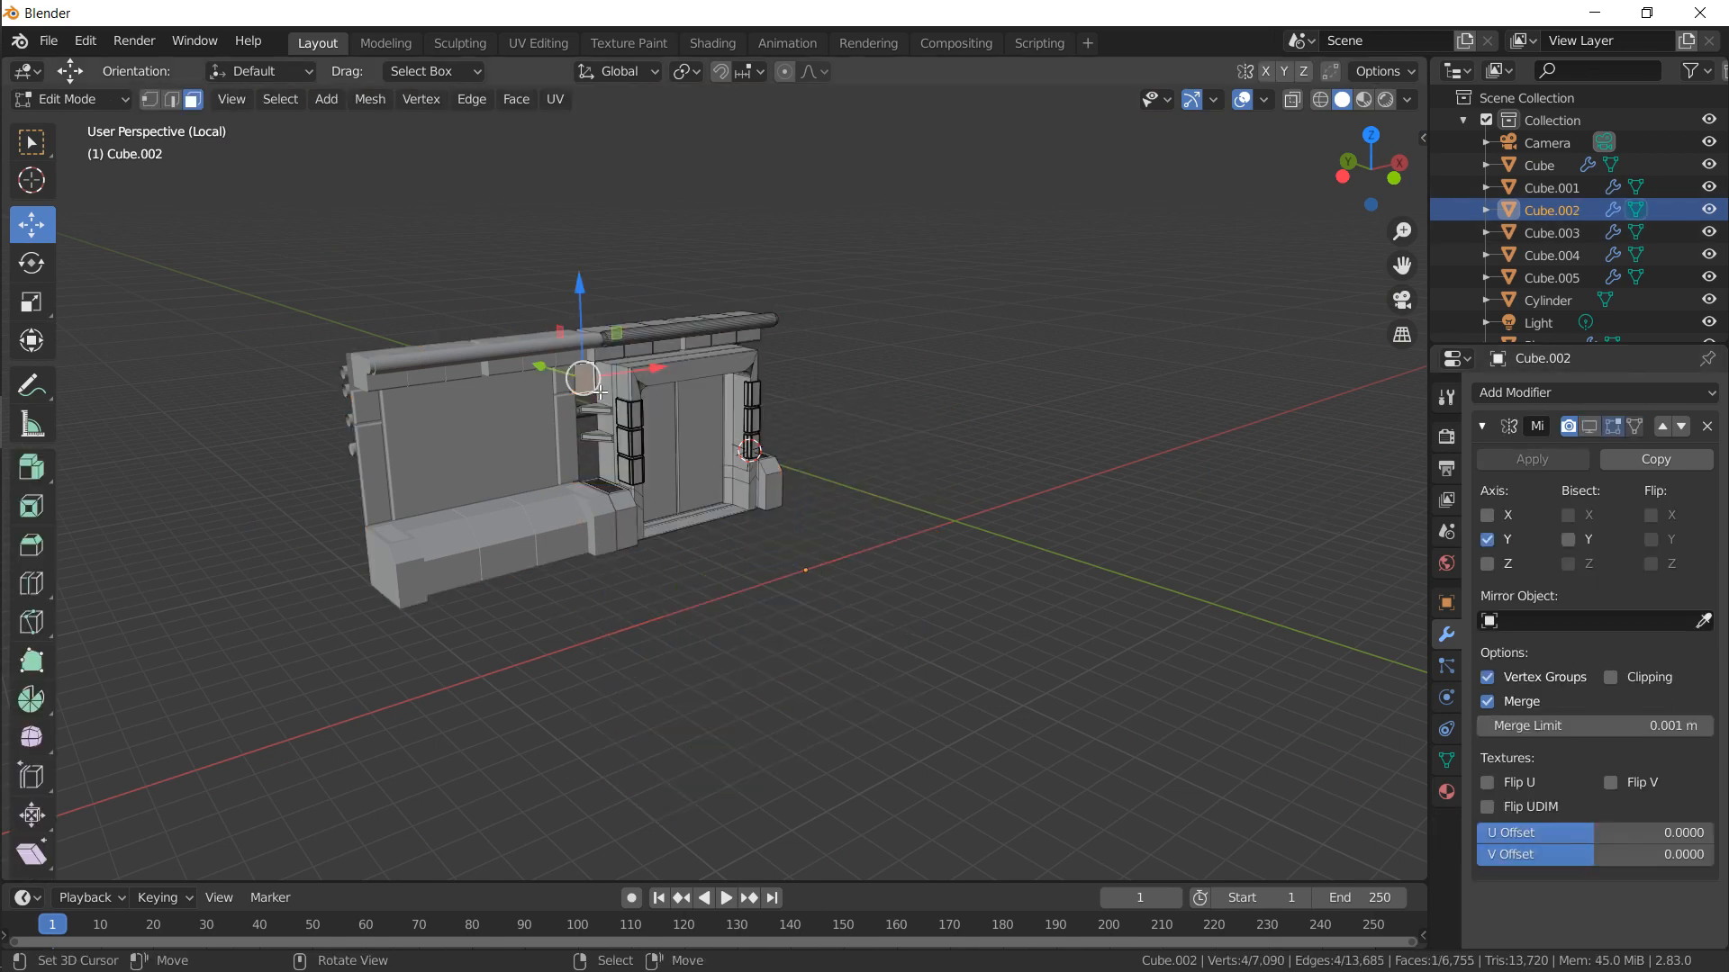
In front view, move the panel face about 0.09 m along both X and Z to fill the gap beside the door frame
{"action": "key", "text": "KP_3"}
{"action": "key", "text": "KP_1"}
{"action": "key", "text": "KP_Decimal"}
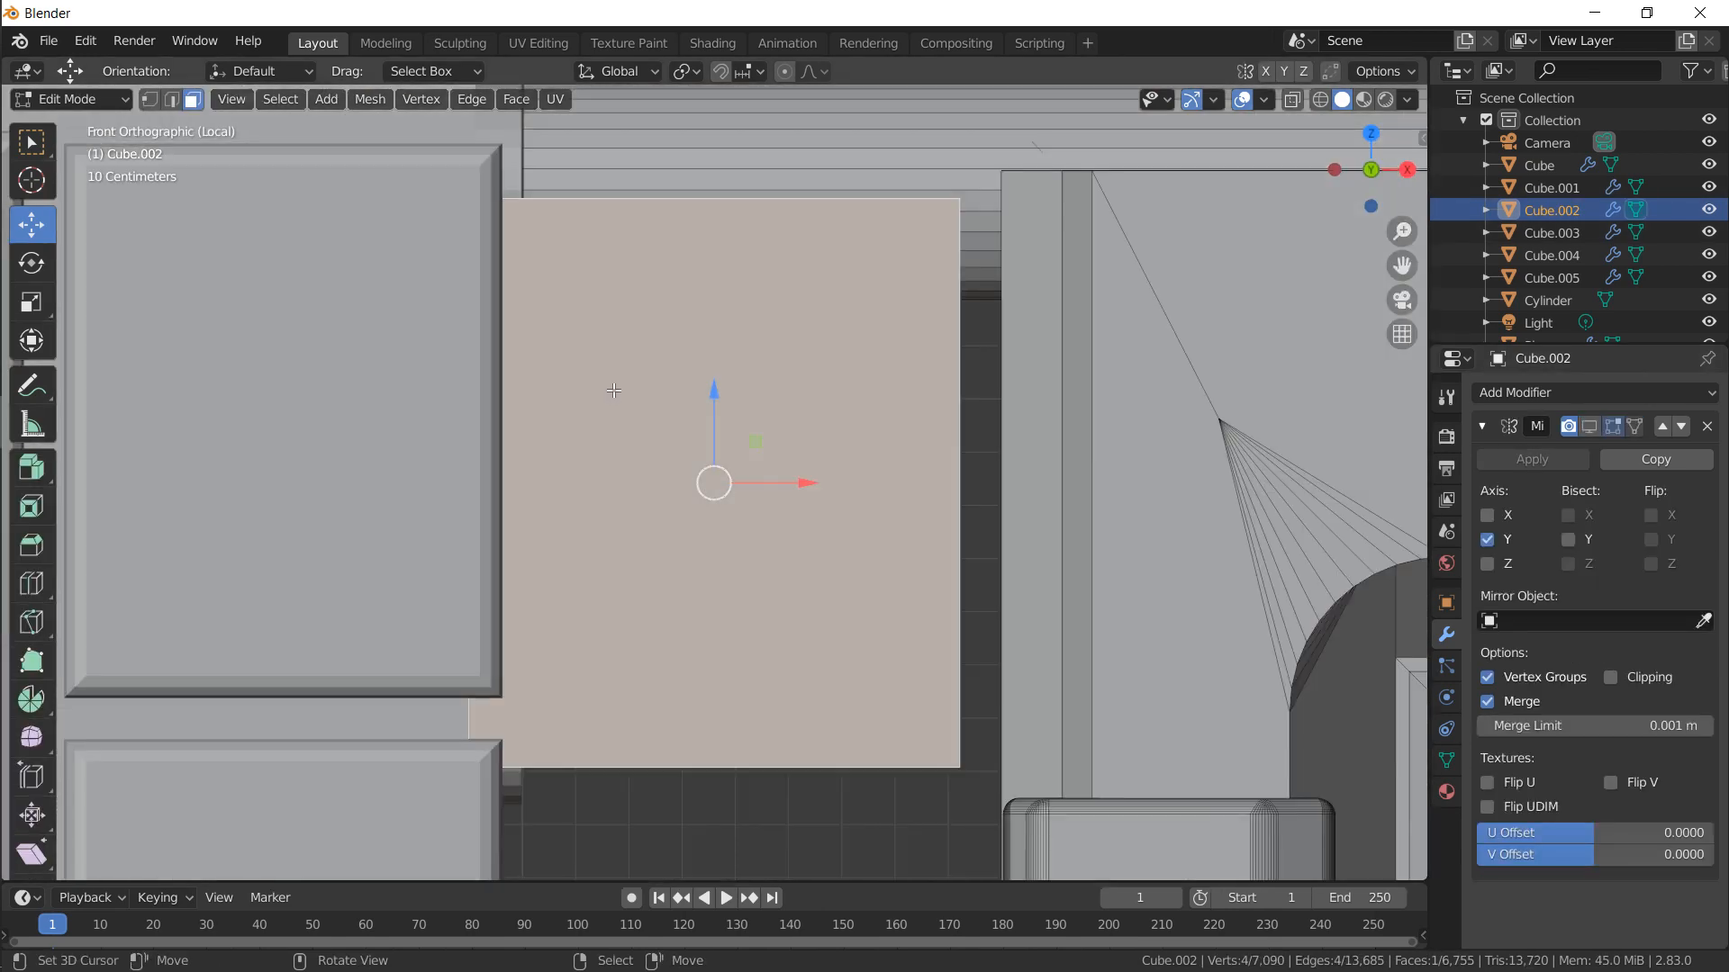
{"action": "key", "text": "g"}
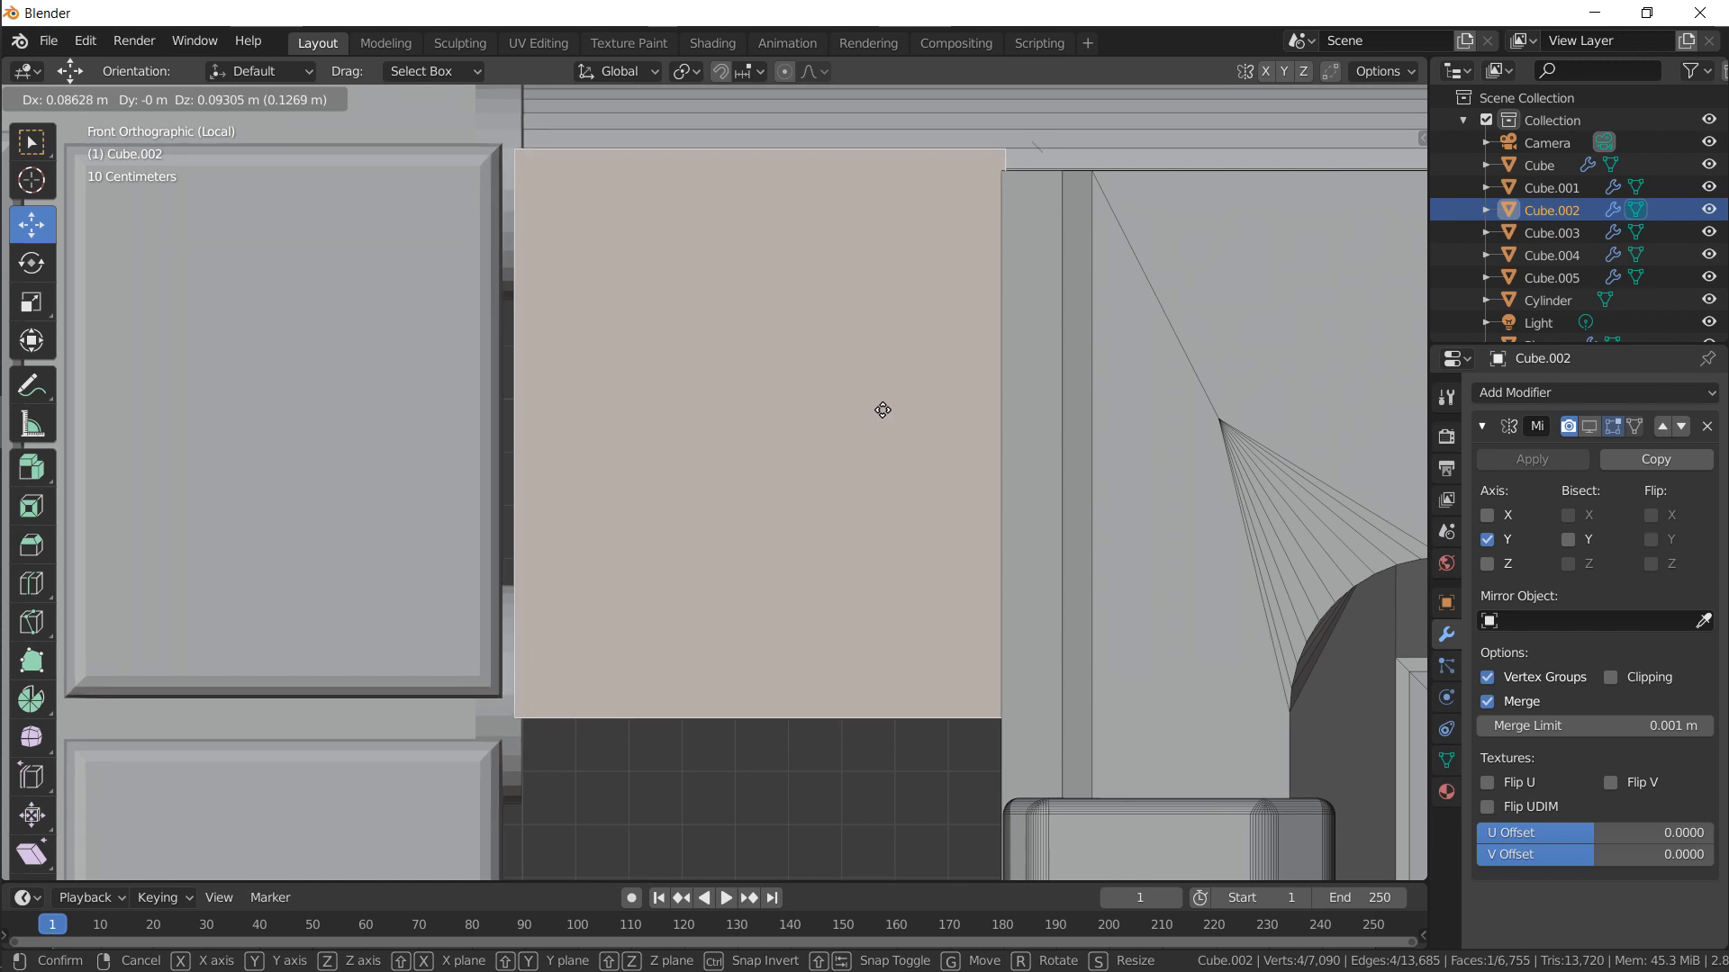
{"action": "left_click", "coordinate": [879, 405]}
Fine-tune the panel face's scale and position in front view so it fits between the wall and the door frame
{"action": "key", "text": "s"}
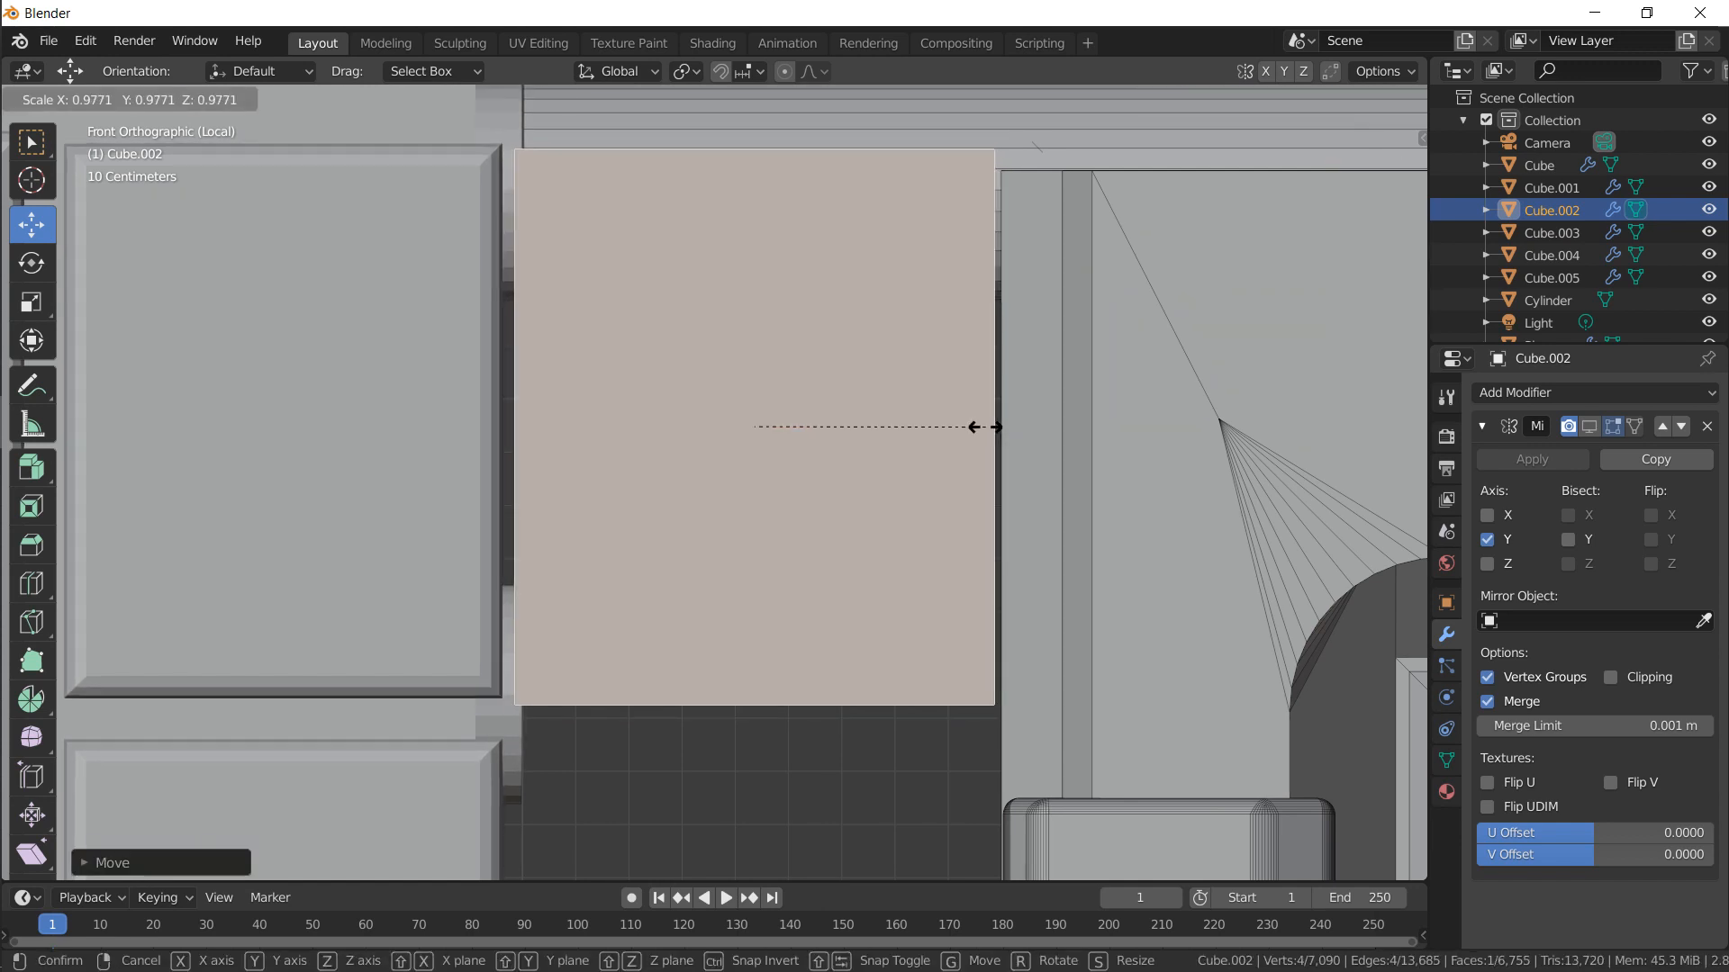
{"action": "left_click", "coordinate": [985, 426]}
{"action": "key", "text": "g"}
{"action": "left_click", "coordinate": [985, 419]}
{"action": "key", "text": "s"}
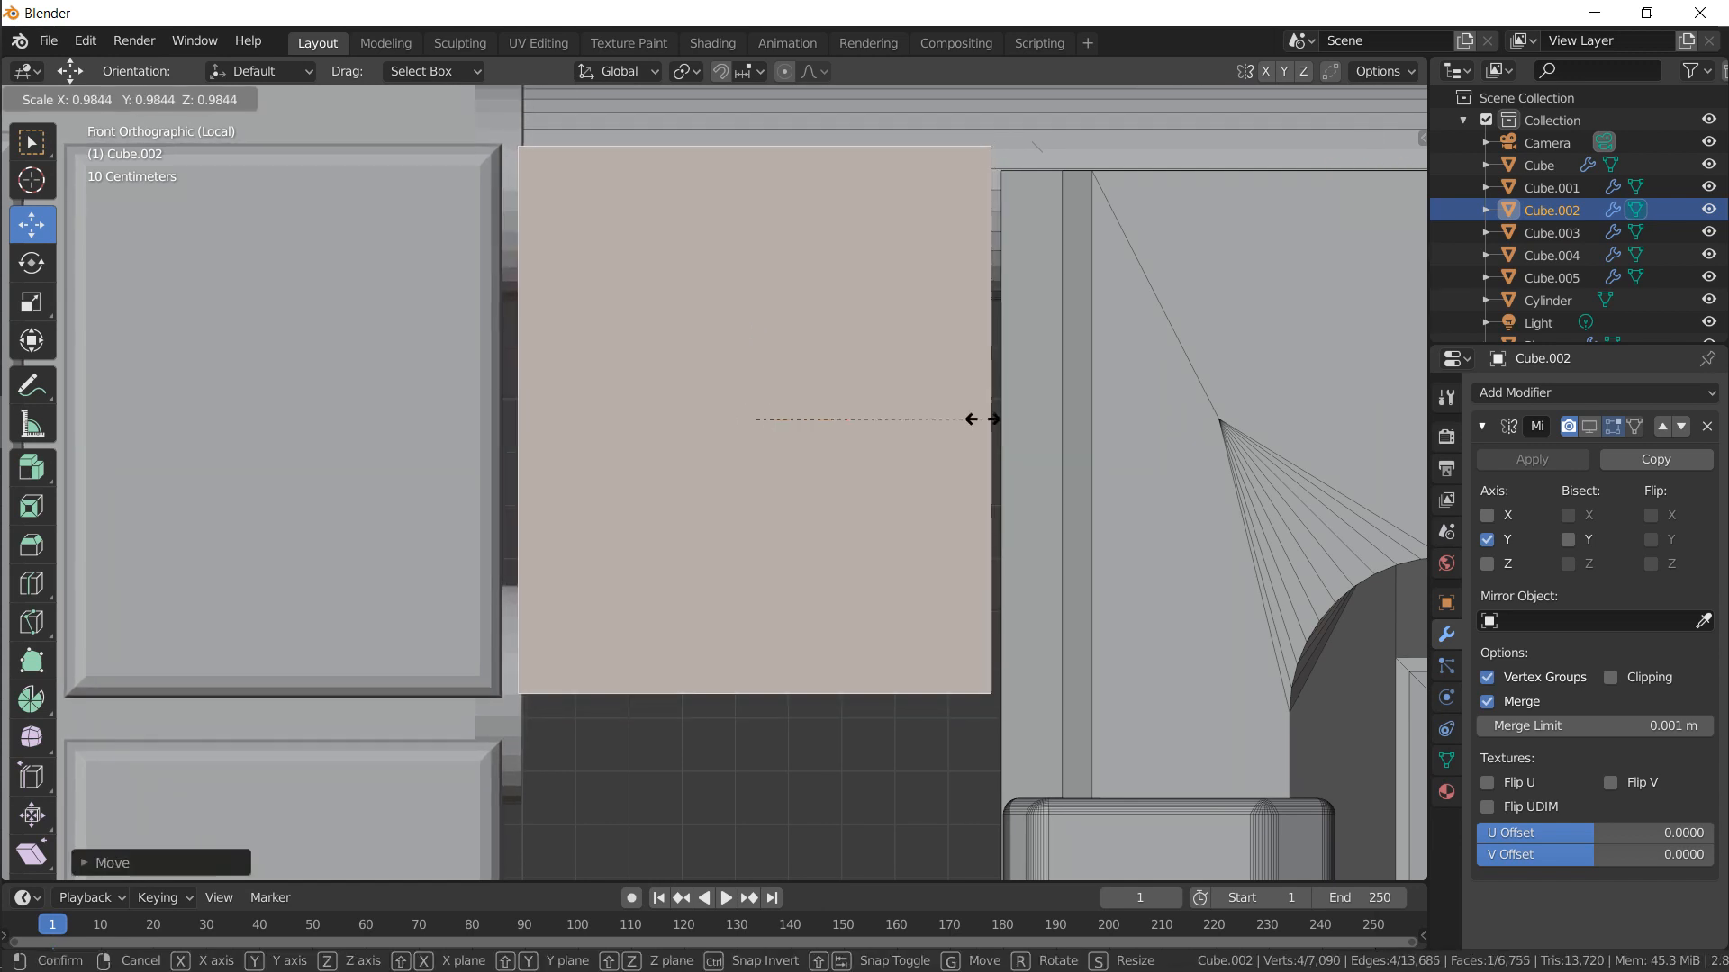
{"action": "left_click", "coordinate": [975, 418]}
{"action": "key", "text": "g"}
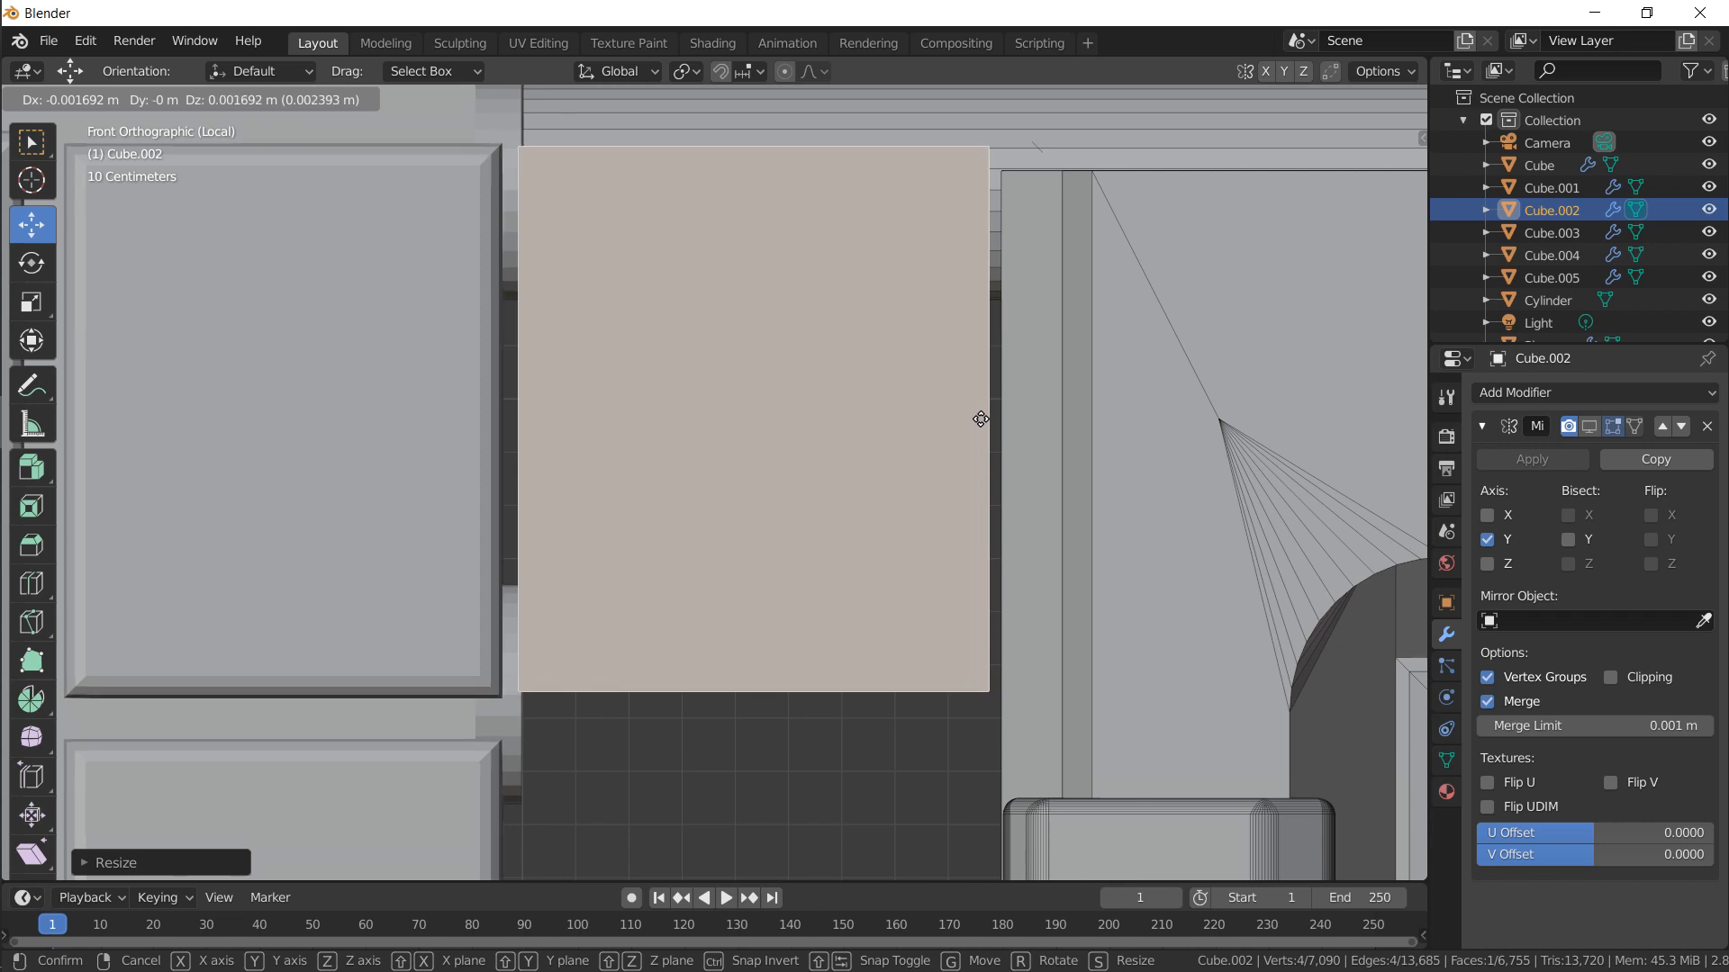
{"action": "left_click", "coordinate": [981, 420]}
{"action": "key", "text": "s"}
{"action": "left_click", "coordinate": [985, 420]}
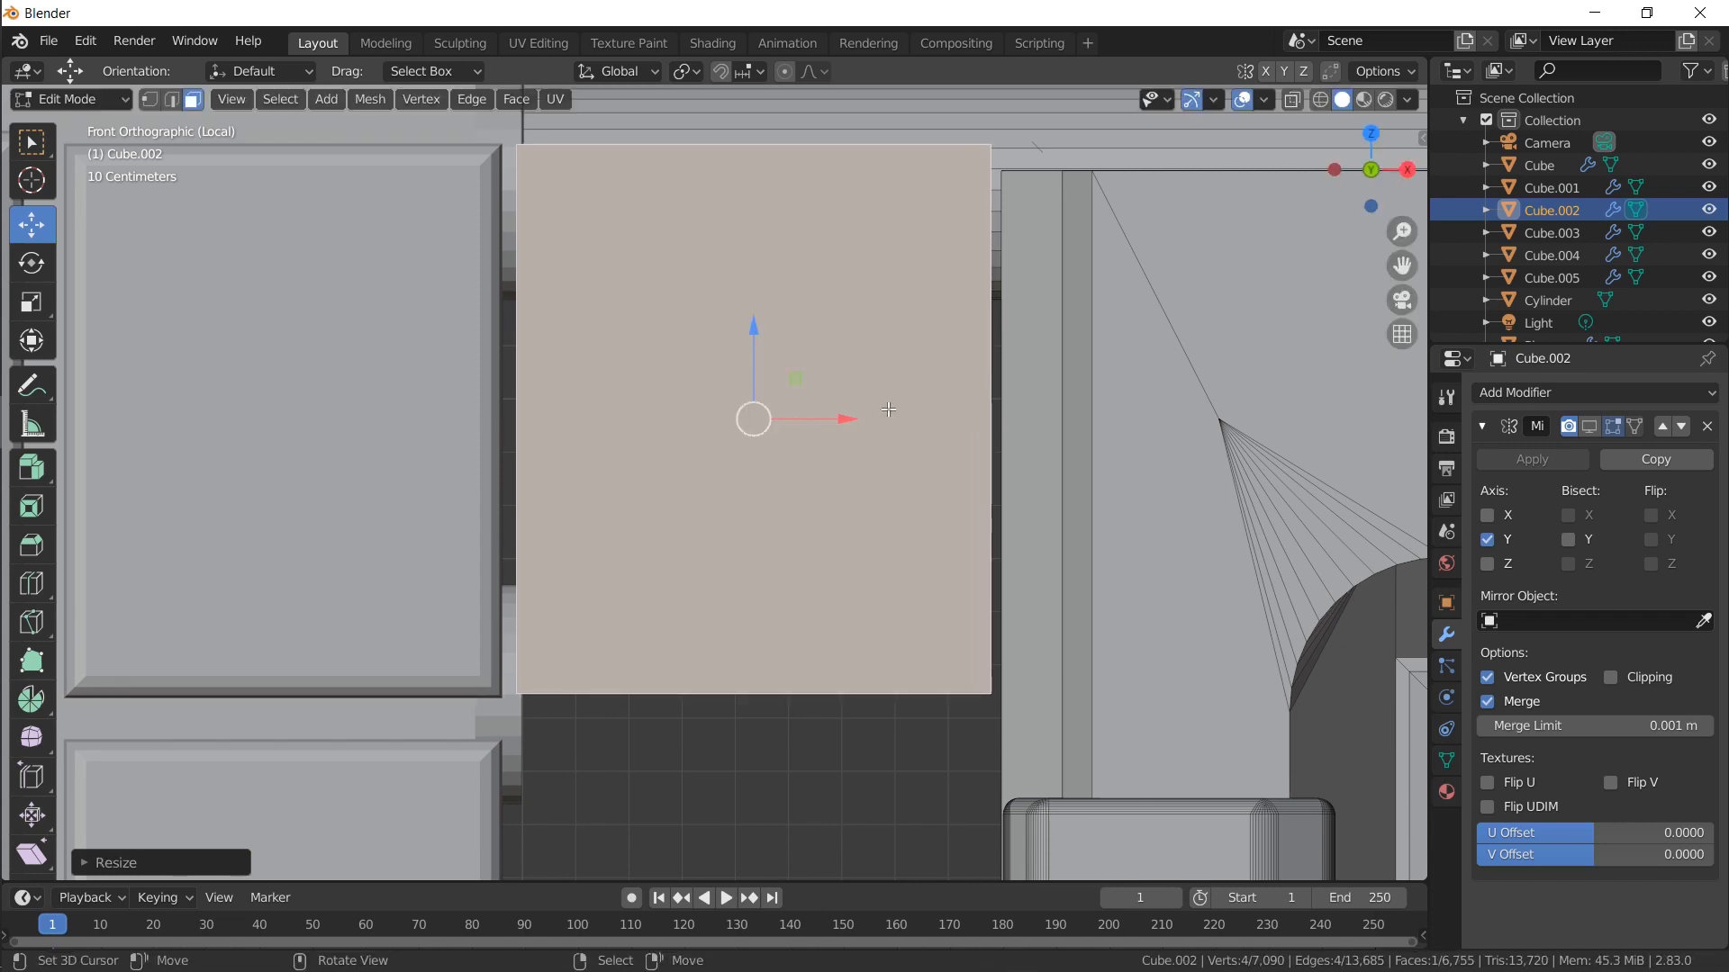
{"action": "middle_click_drag", "start_coordinate": [888, 410], "coordinate": [917, 360]}
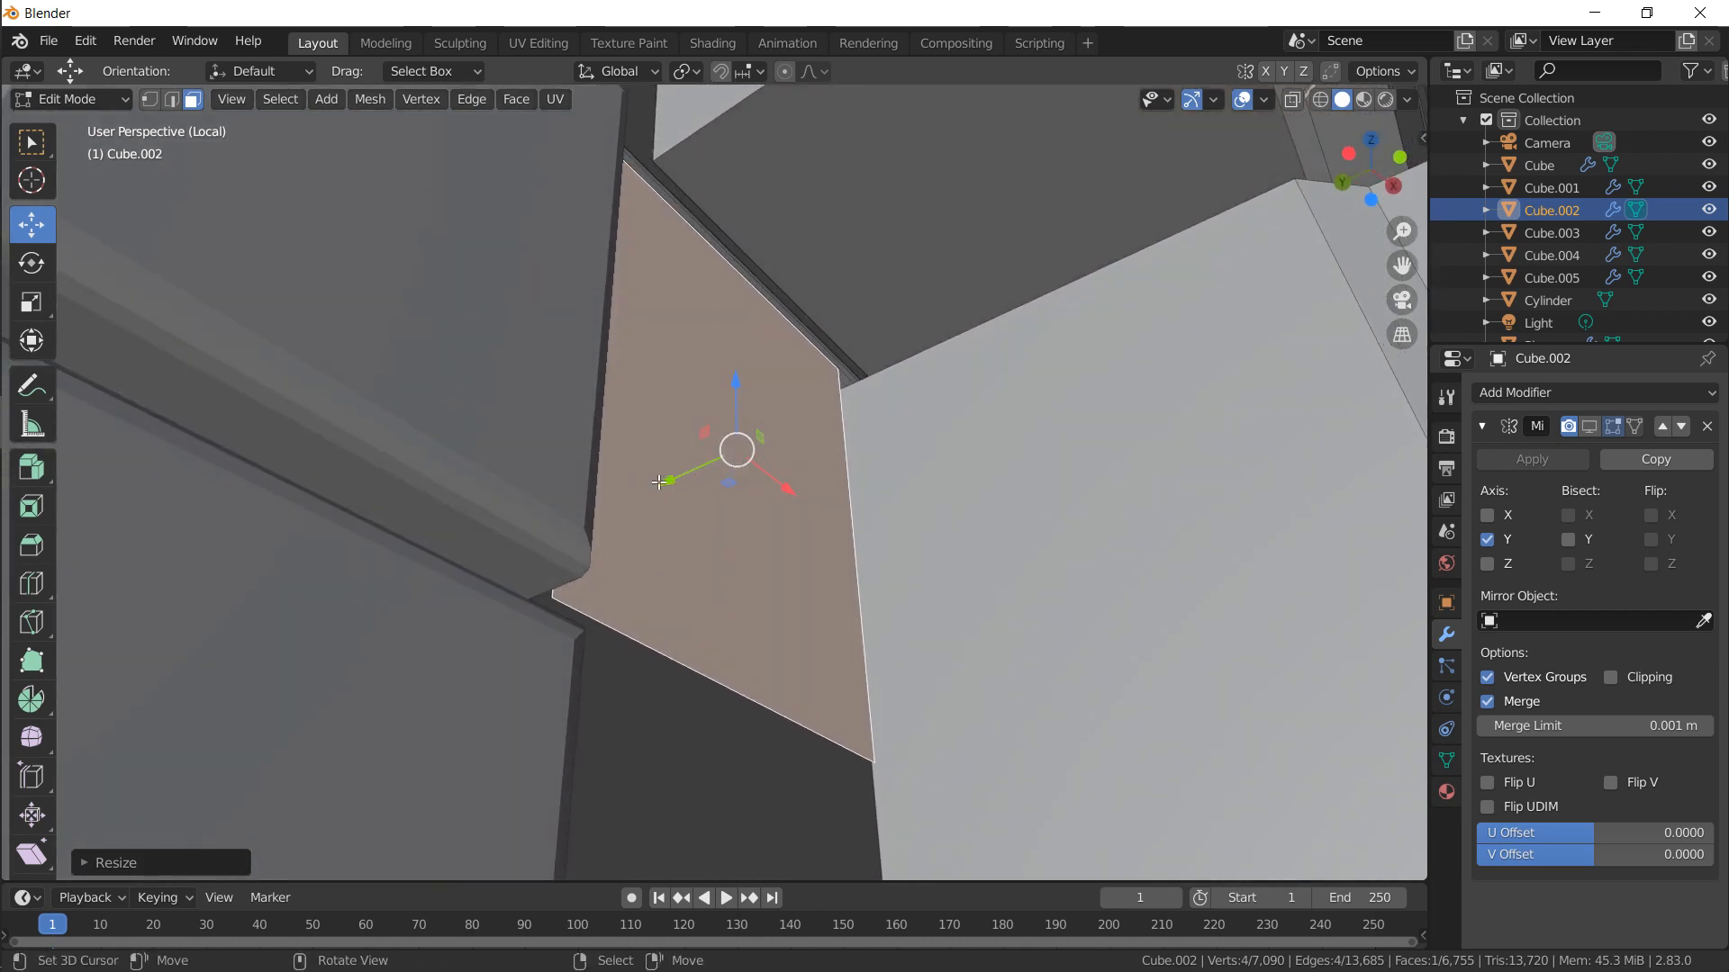
Extrude the panel face outward about 0.09 m, then extrude it again about 0.04 m
{"action": "key", "text": "e"}
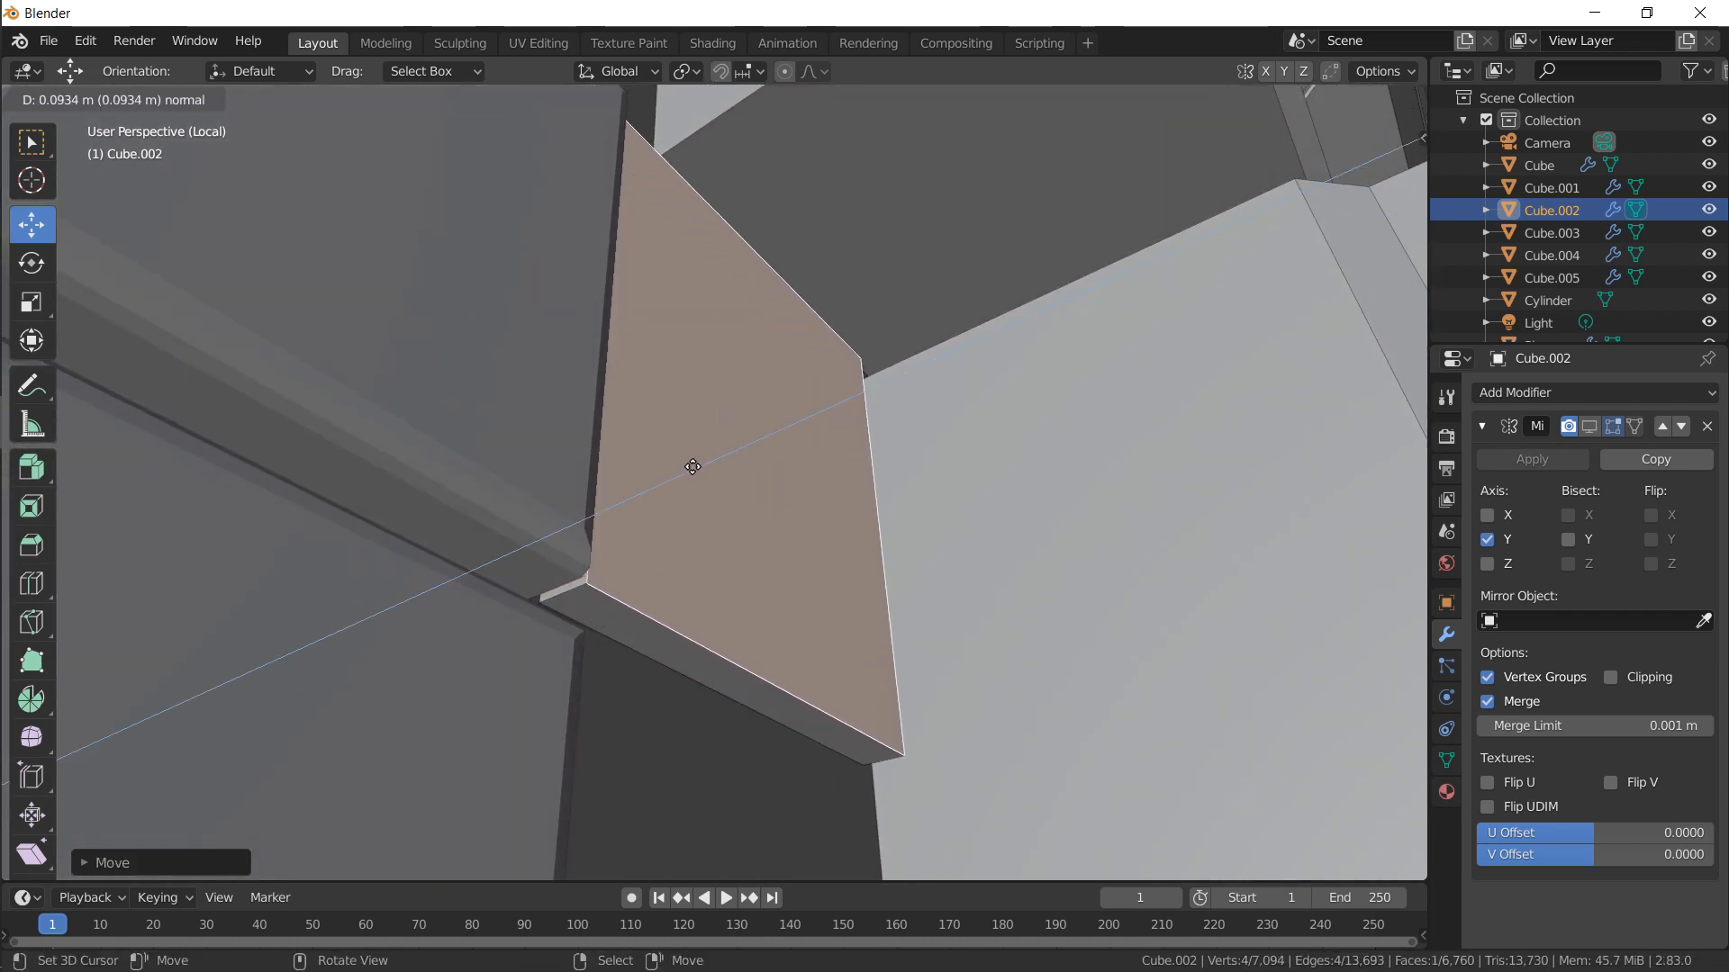
{"action": "left_click", "coordinate": [693, 467]}
{"action": "key", "text": "e"}
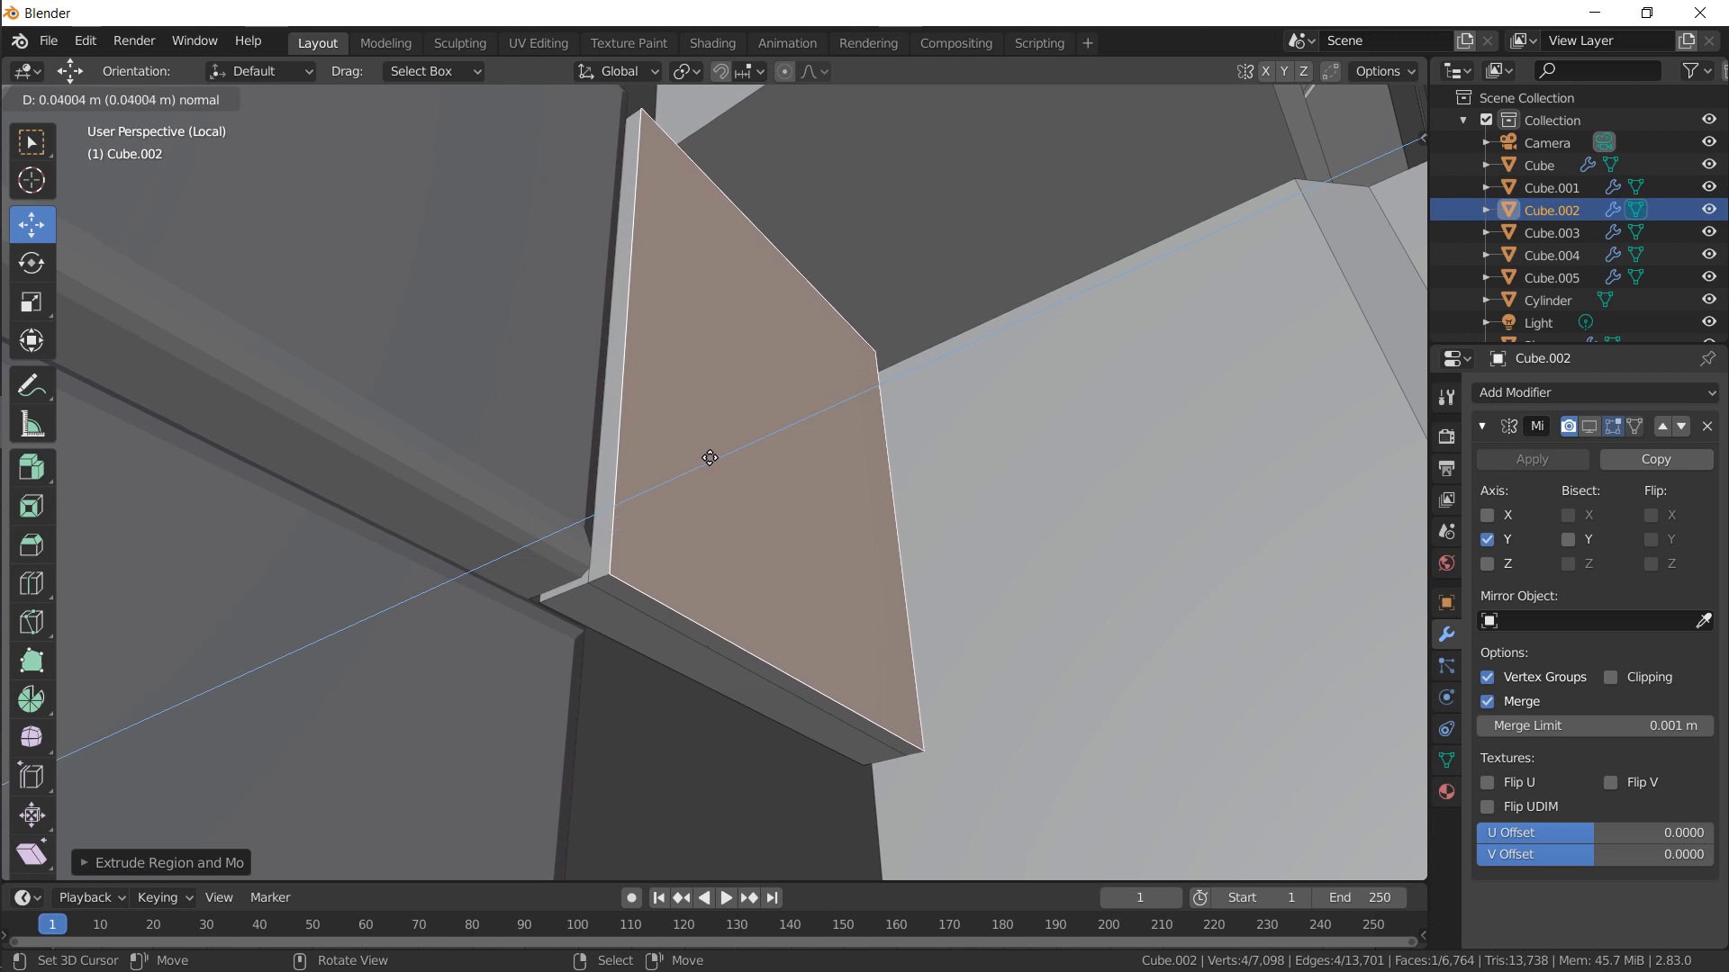
{"action": "left_click", "coordinate": [712, 456]}
Bevel the front edges of the extruded panel with a width of about 0.028 m and three segments
{"action": "key", "text": "ctrl+b"}
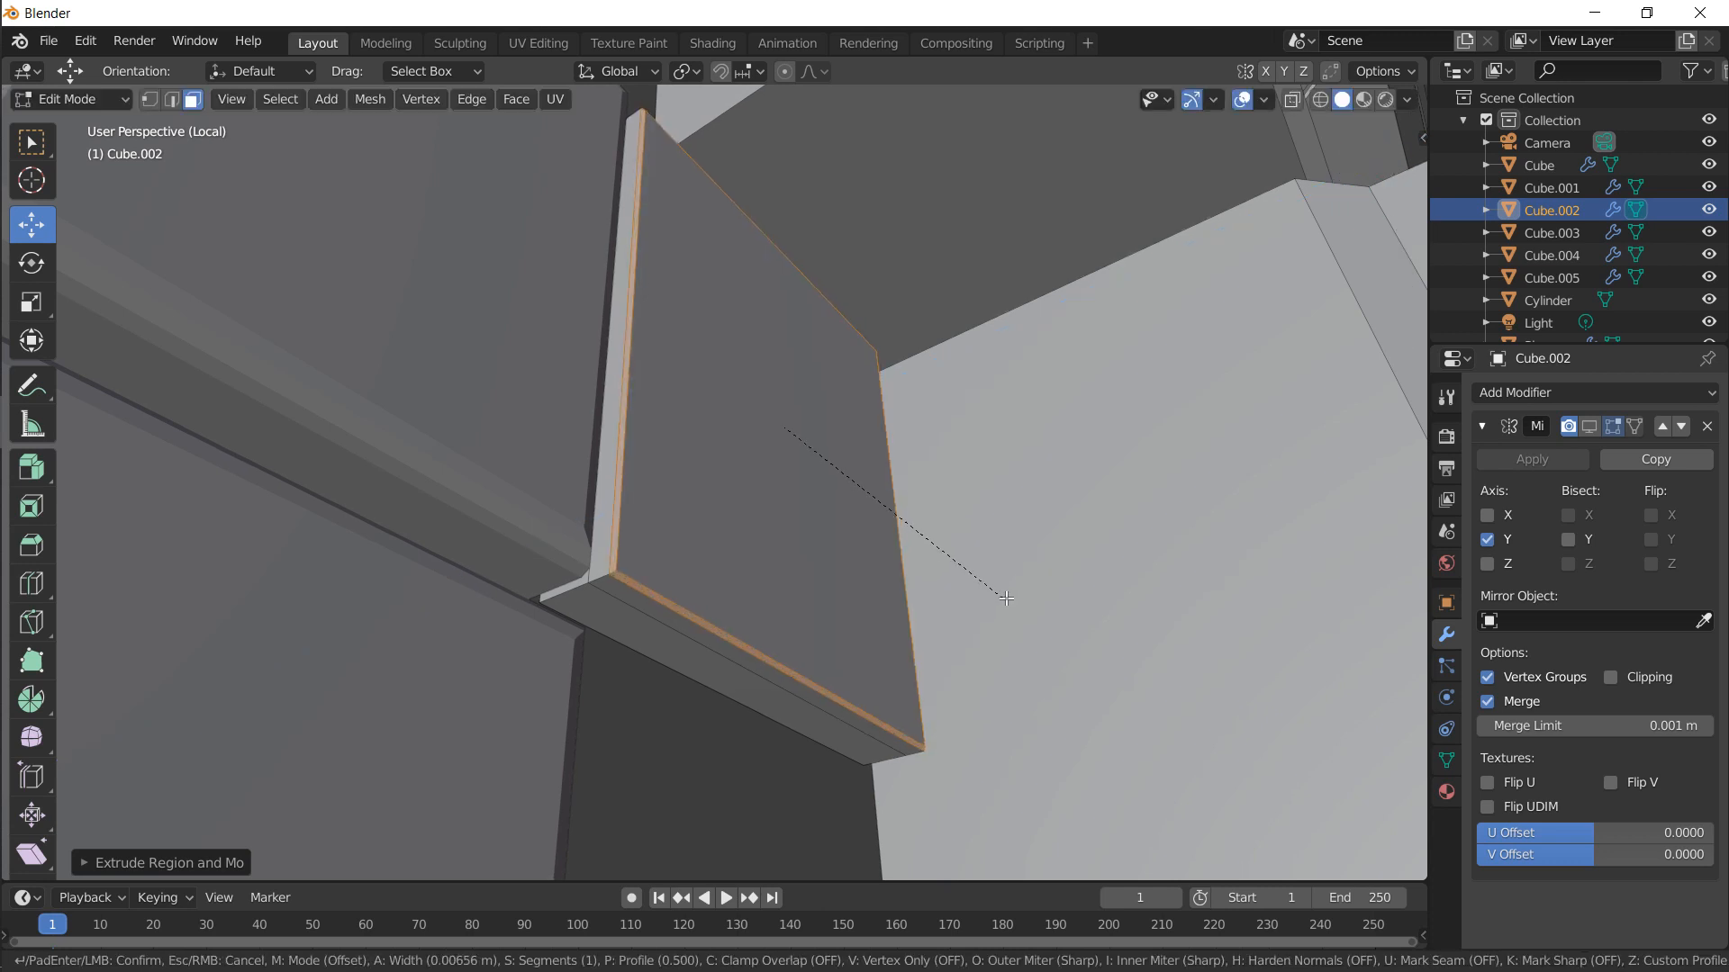
{"action": "scroll", "coordinate": [1013, 601], "scroll_direction": "up", "scroll_amount": 1}
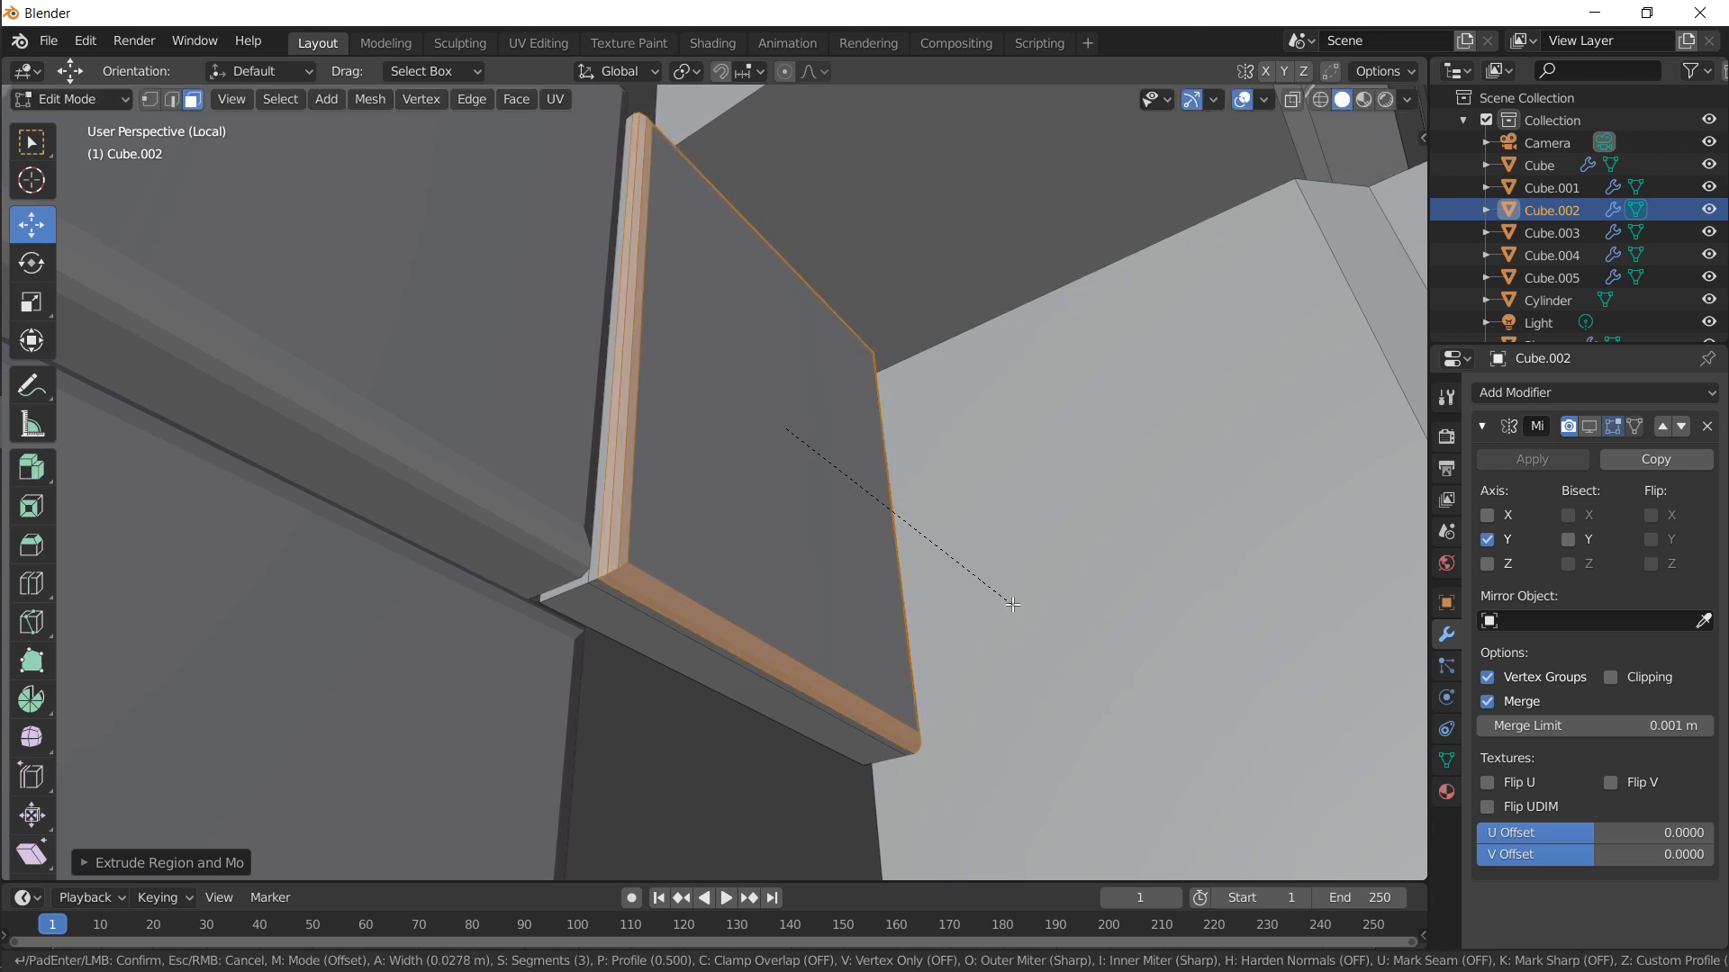
{"action": "scroll", "coordinate": [1012, 606], "scroll_direction": "down", "scroll_amount": 1}
{"action": "left_click", "coordinate": [1016, 604]}
Select the whole beveled panel and duplicate it three times down the gap along Z, about 1.12 m apart
{"action": "middle_click_drag", "start_coordinate": [1016, 604], "coordinate": [900, 594]}
{"action": "key", "text": "ctrl+KP_Add"}
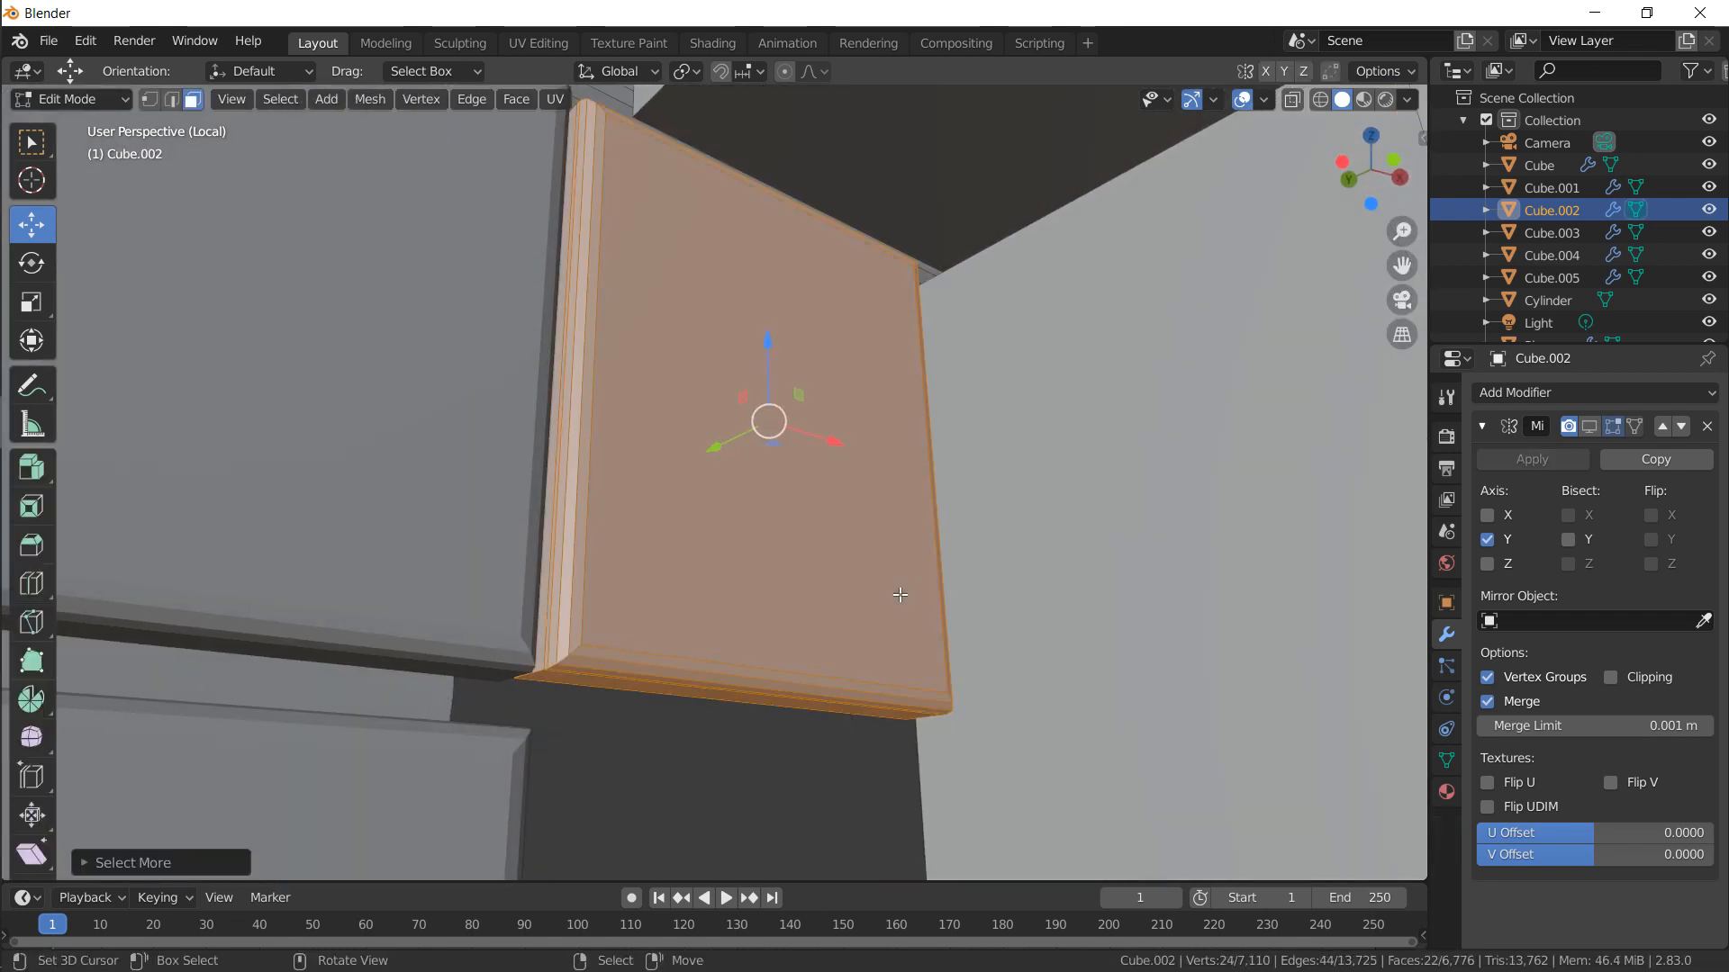
{"action": "key", "text": "KP_3"}
{"action": "scroll", "coordinate": [900, 595], "scroll_direction": "down", "scroll_amount": 2}
{"action": "key", "text": "KP_1"}
{"action": "scroll", "coordinate": [900, 595], "scroll_direction": "down", "scroll_amount": 3}
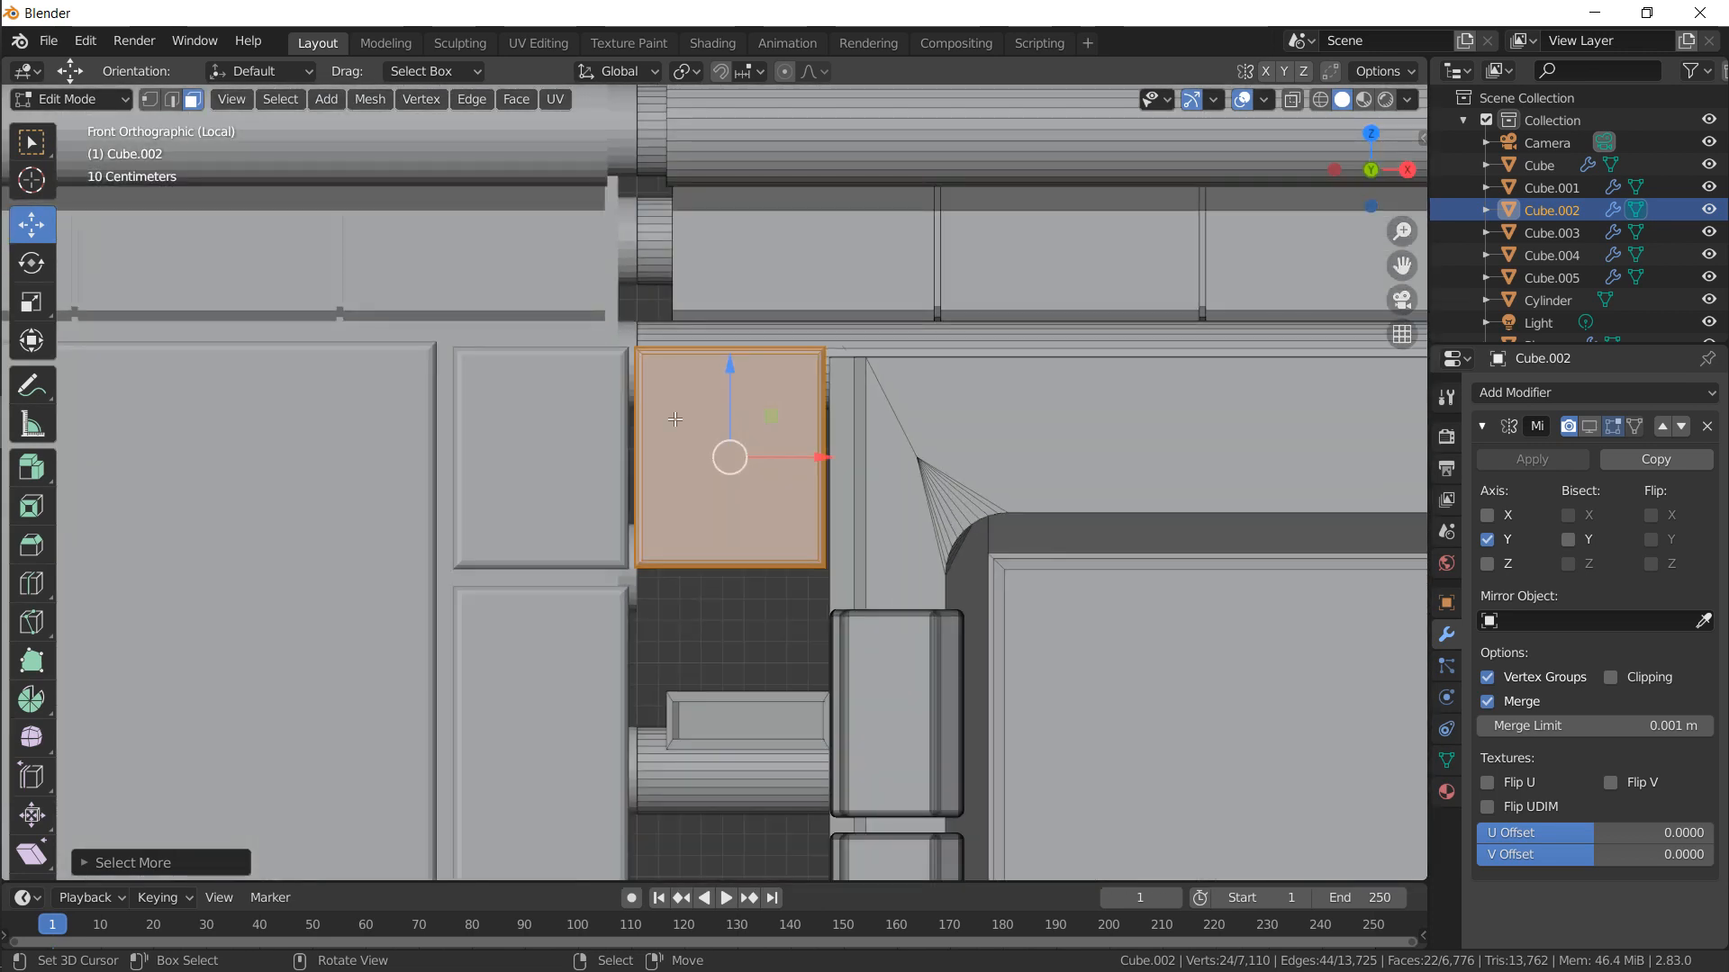
{"action": "middle_click_drag", "start_coordinate": [785, 504], "coordinate": [739, 162], "text": "shift"}
{"action": "key", "text": "shift+d"}
{"action": "key", "text": "z"}
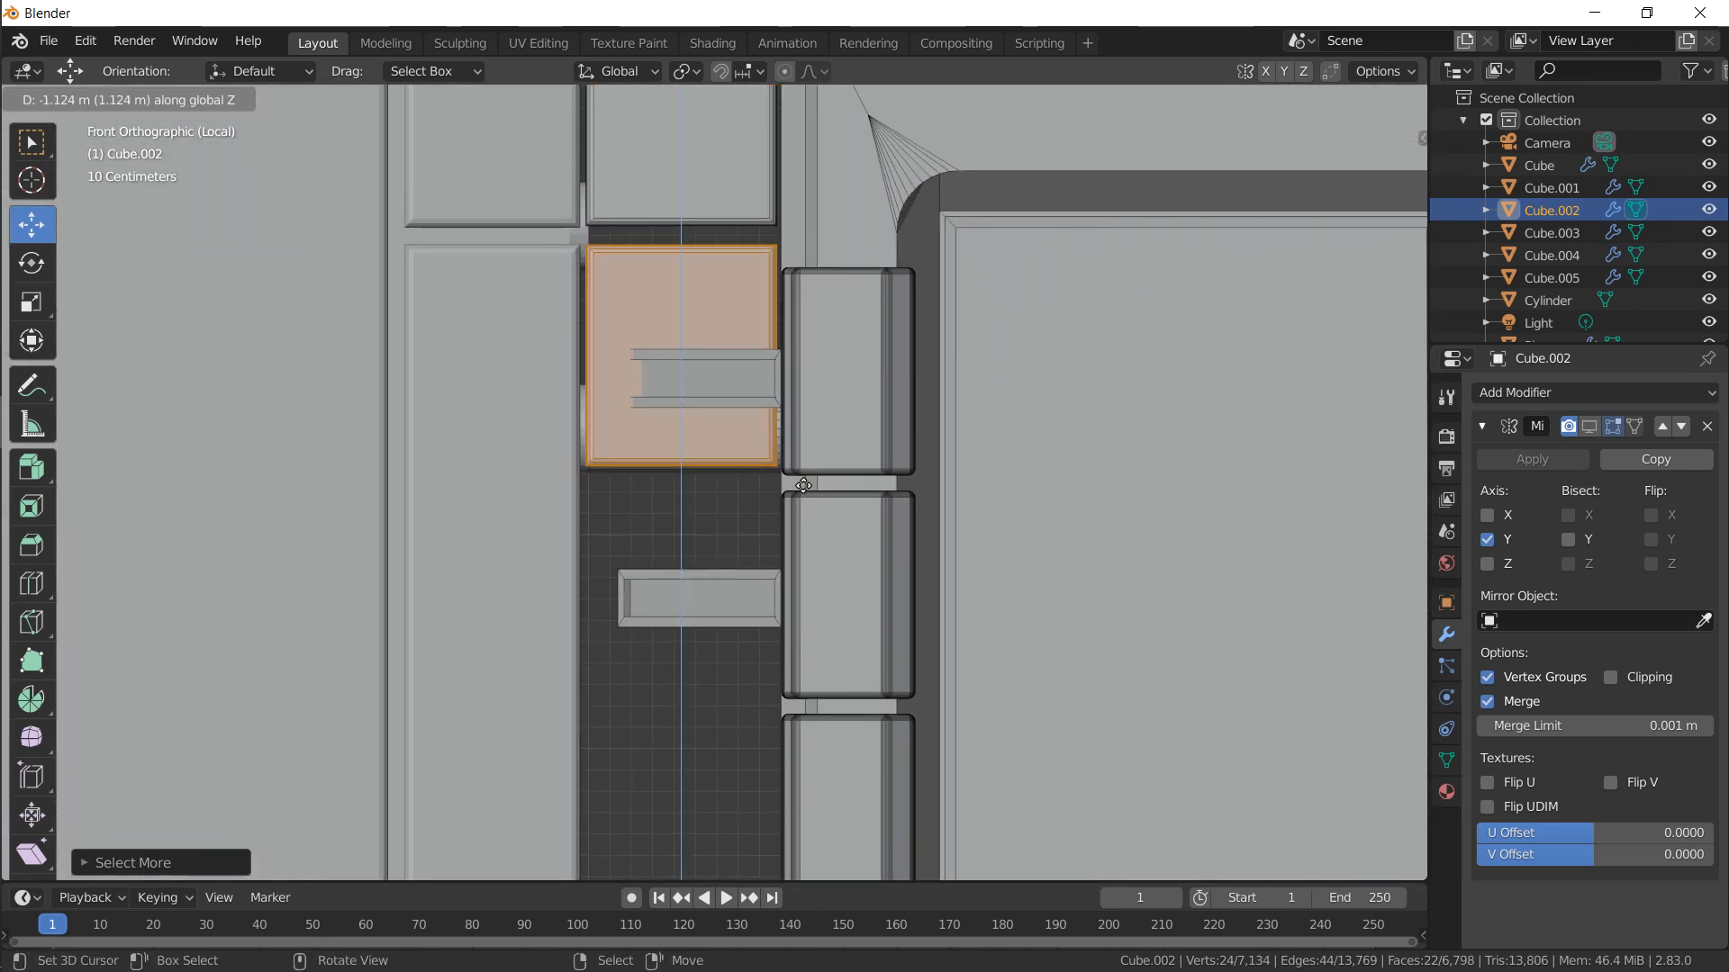
{"action": "left_click", "coordinate": [803, 484]}
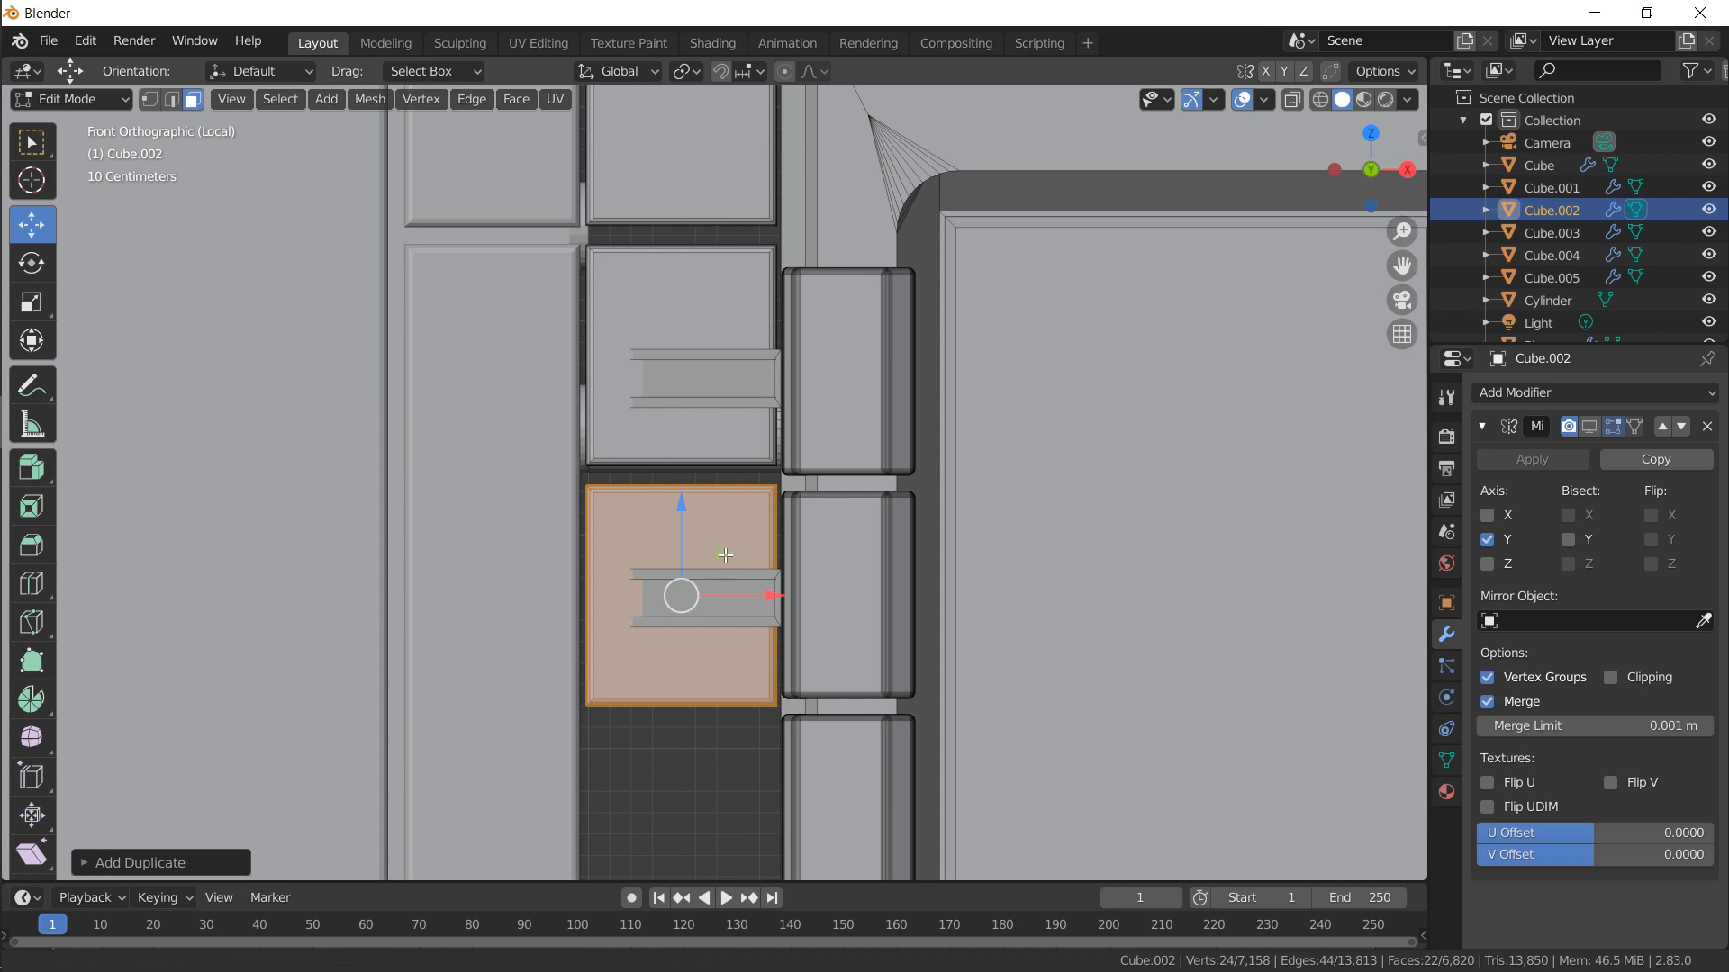
{"action": "middle_click_drag", "start_coordinate": [724, 555], "coordinate": [731, 294], "text": "shift"}
{"action": "key", "text": "shift+r"}
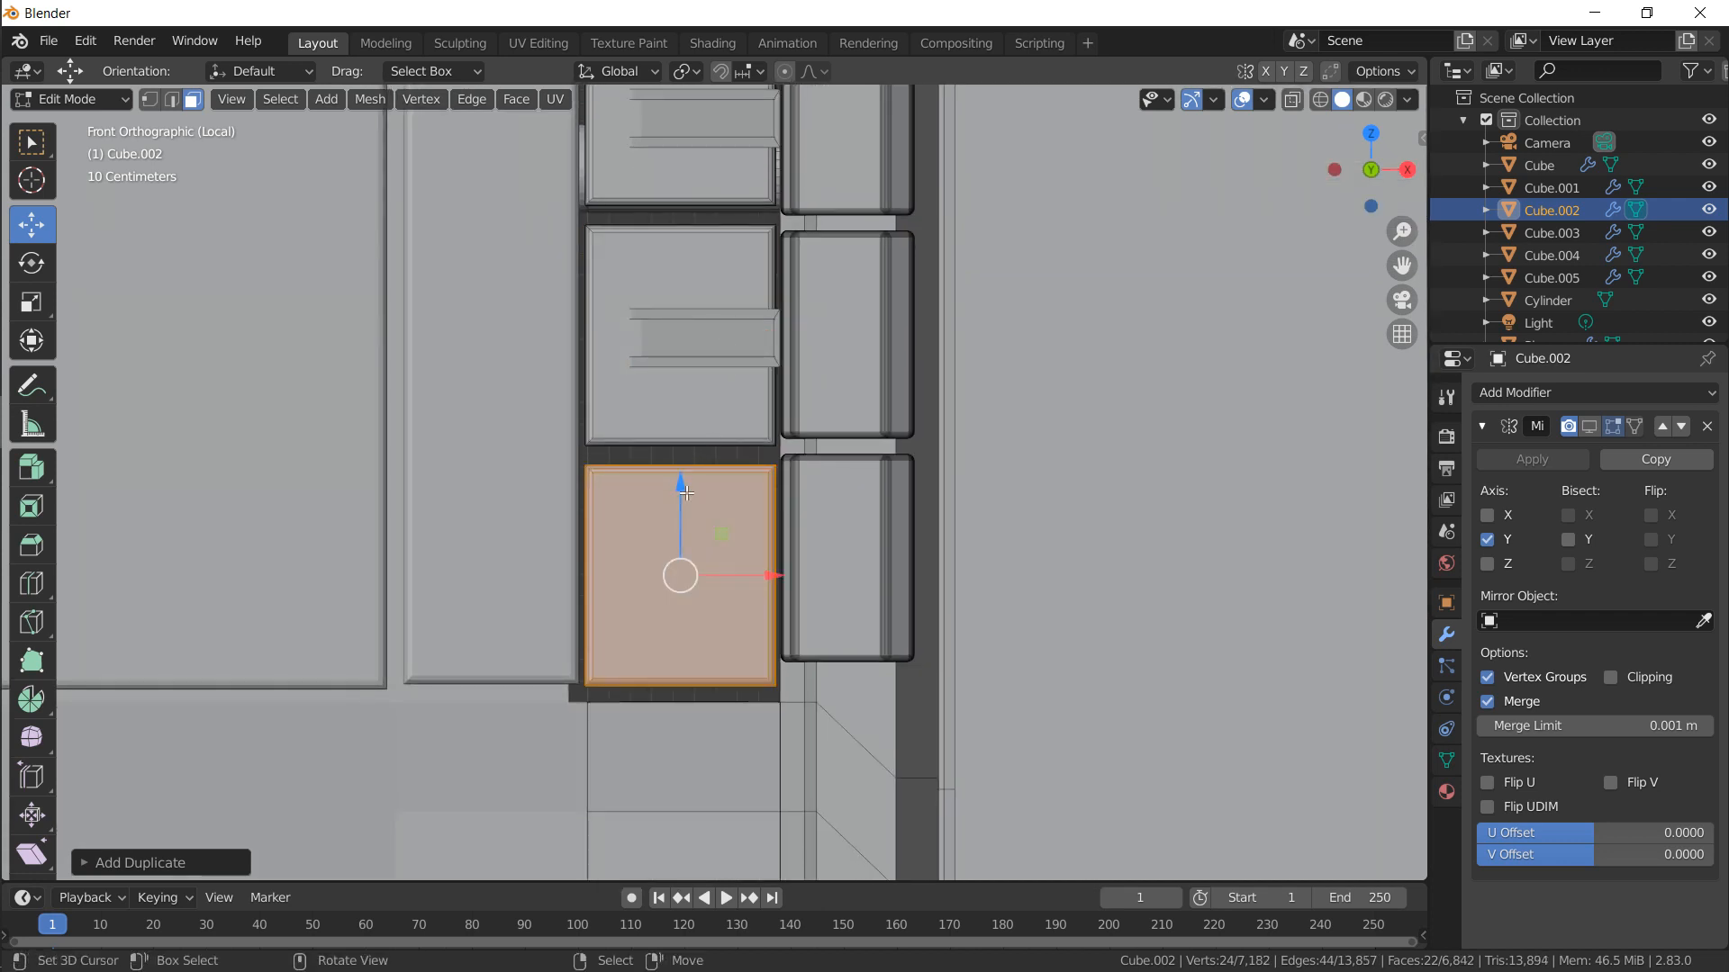
{"action": "key", "text": "g"}
{"action": "key", "text": "x"}
{"action": "key", "text": "Escape"}
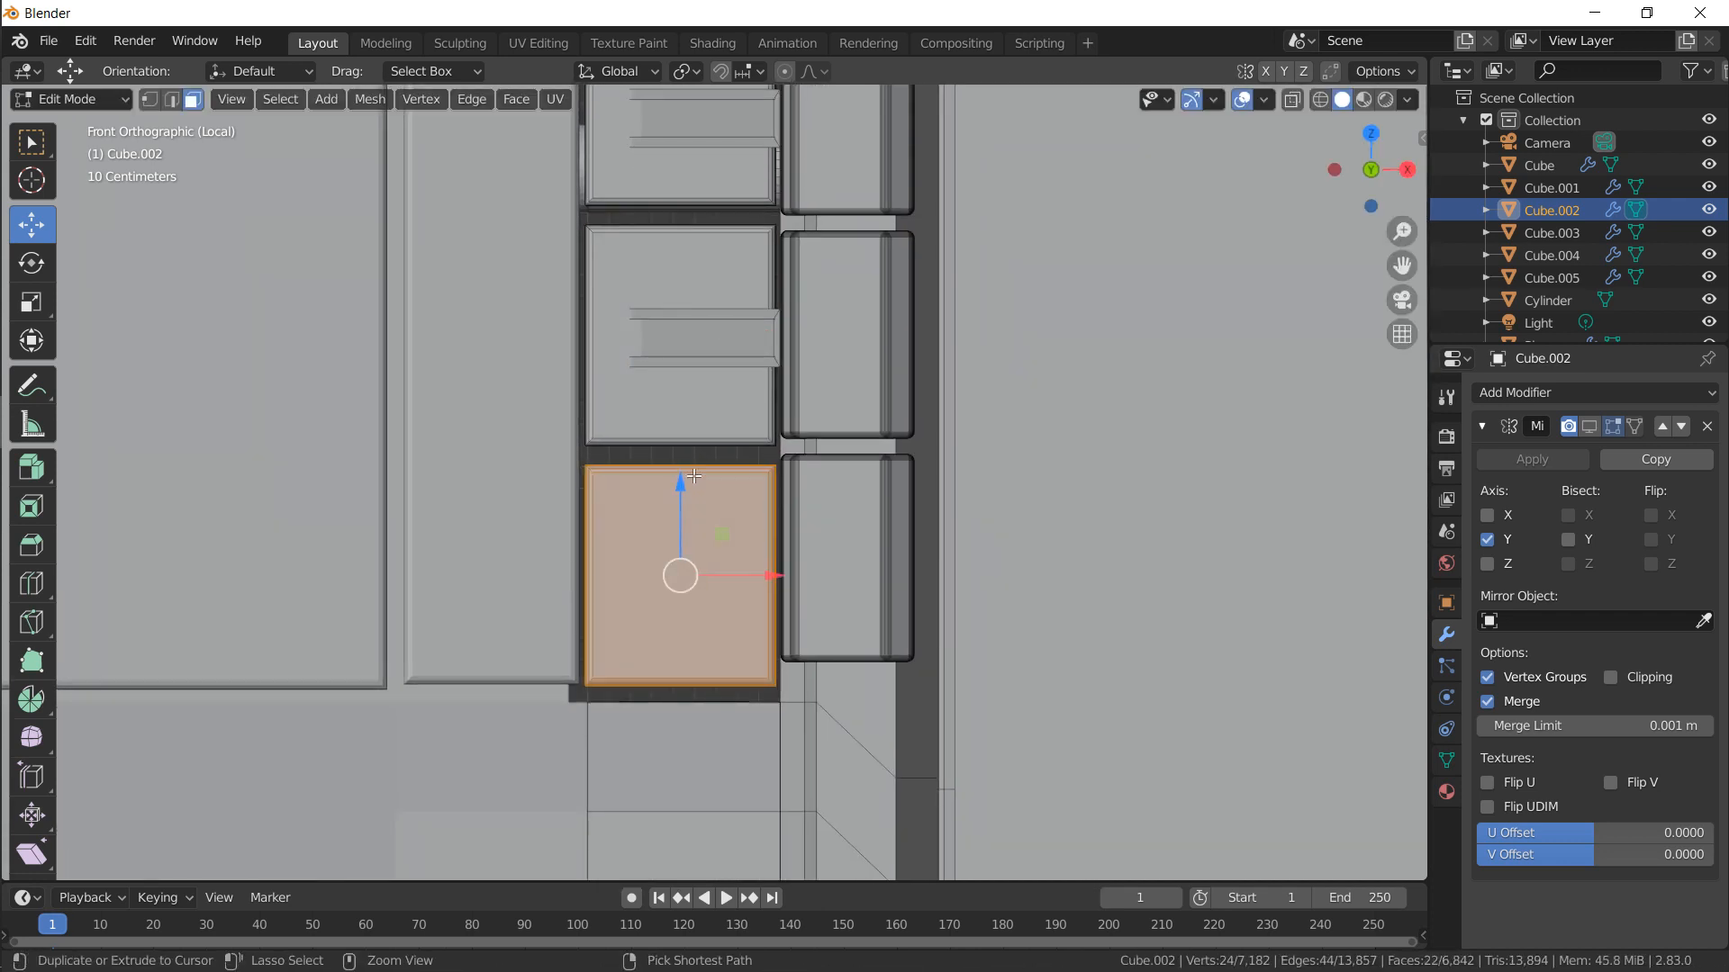
Move the selected lower wall block slightly upward along the Z axis and leave mesh editing
{"action": "key", "text": "g"}
{"action": "key", "text": "z"}
{"action": "left_click", "coordinate": [737, 473]}
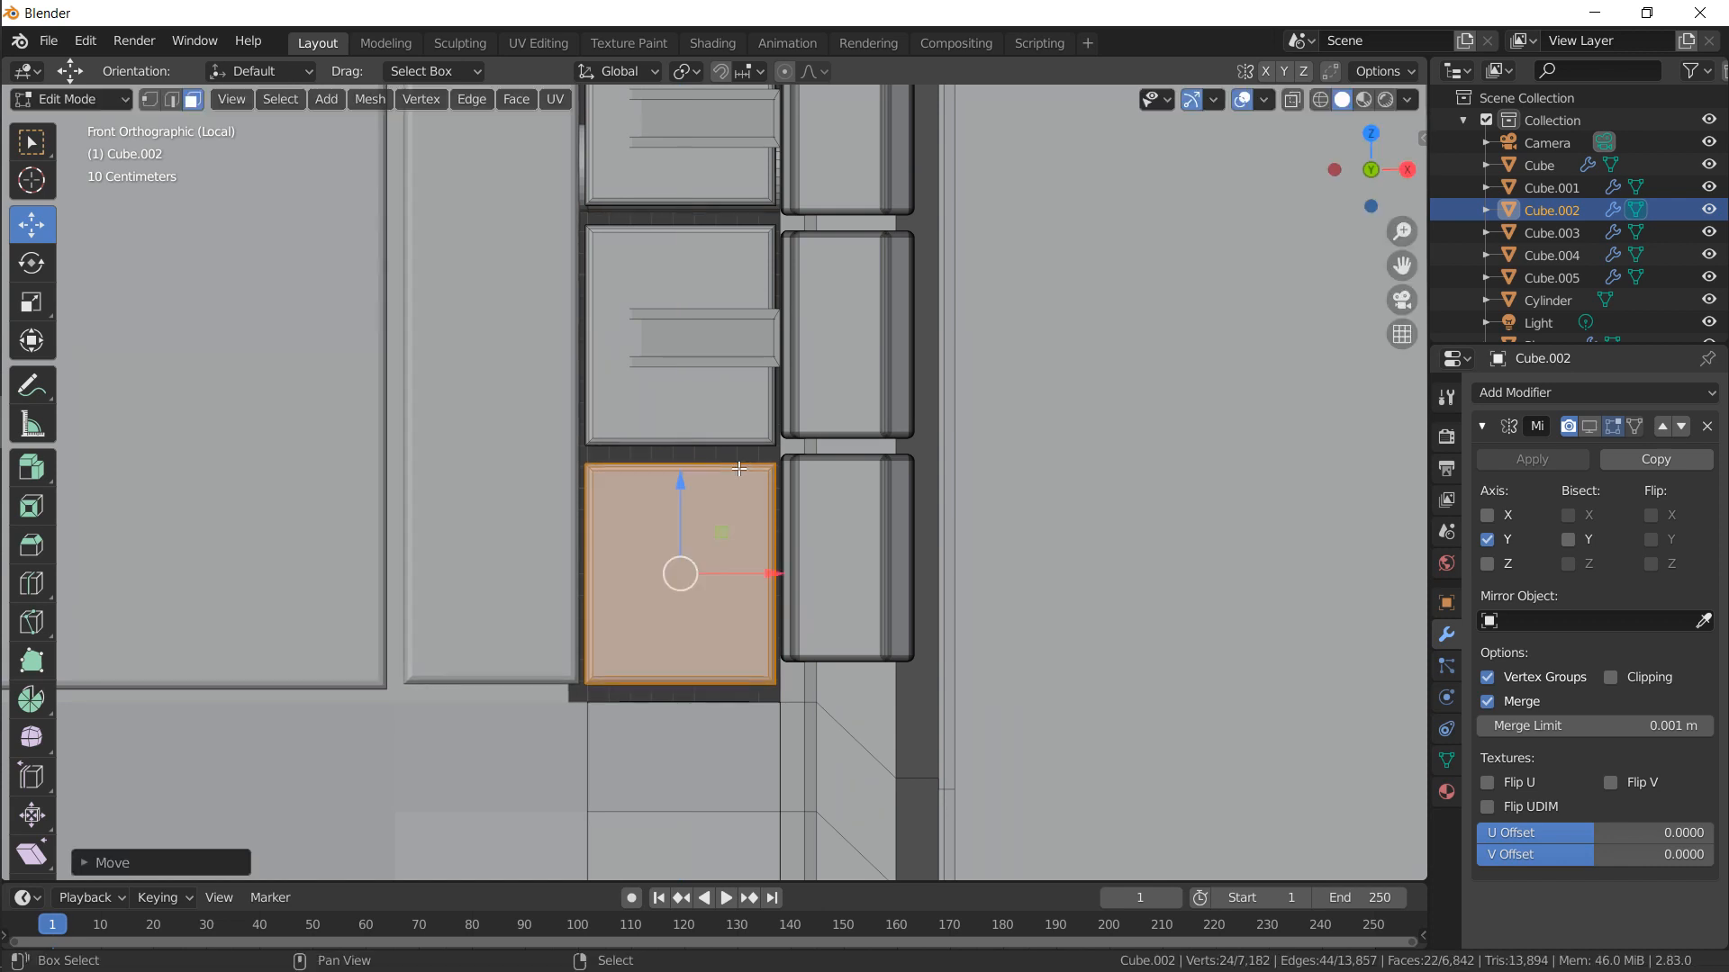
{"action": "key", "text": "Tab"}
{"action": "middle_click_drag", "start_coordinate": [705, 472], "coordinate": [747, 624]}
{"action": "scroll", "coordinate": [686, 333], "scroll_direction": "down", "scroll_amount": 6}
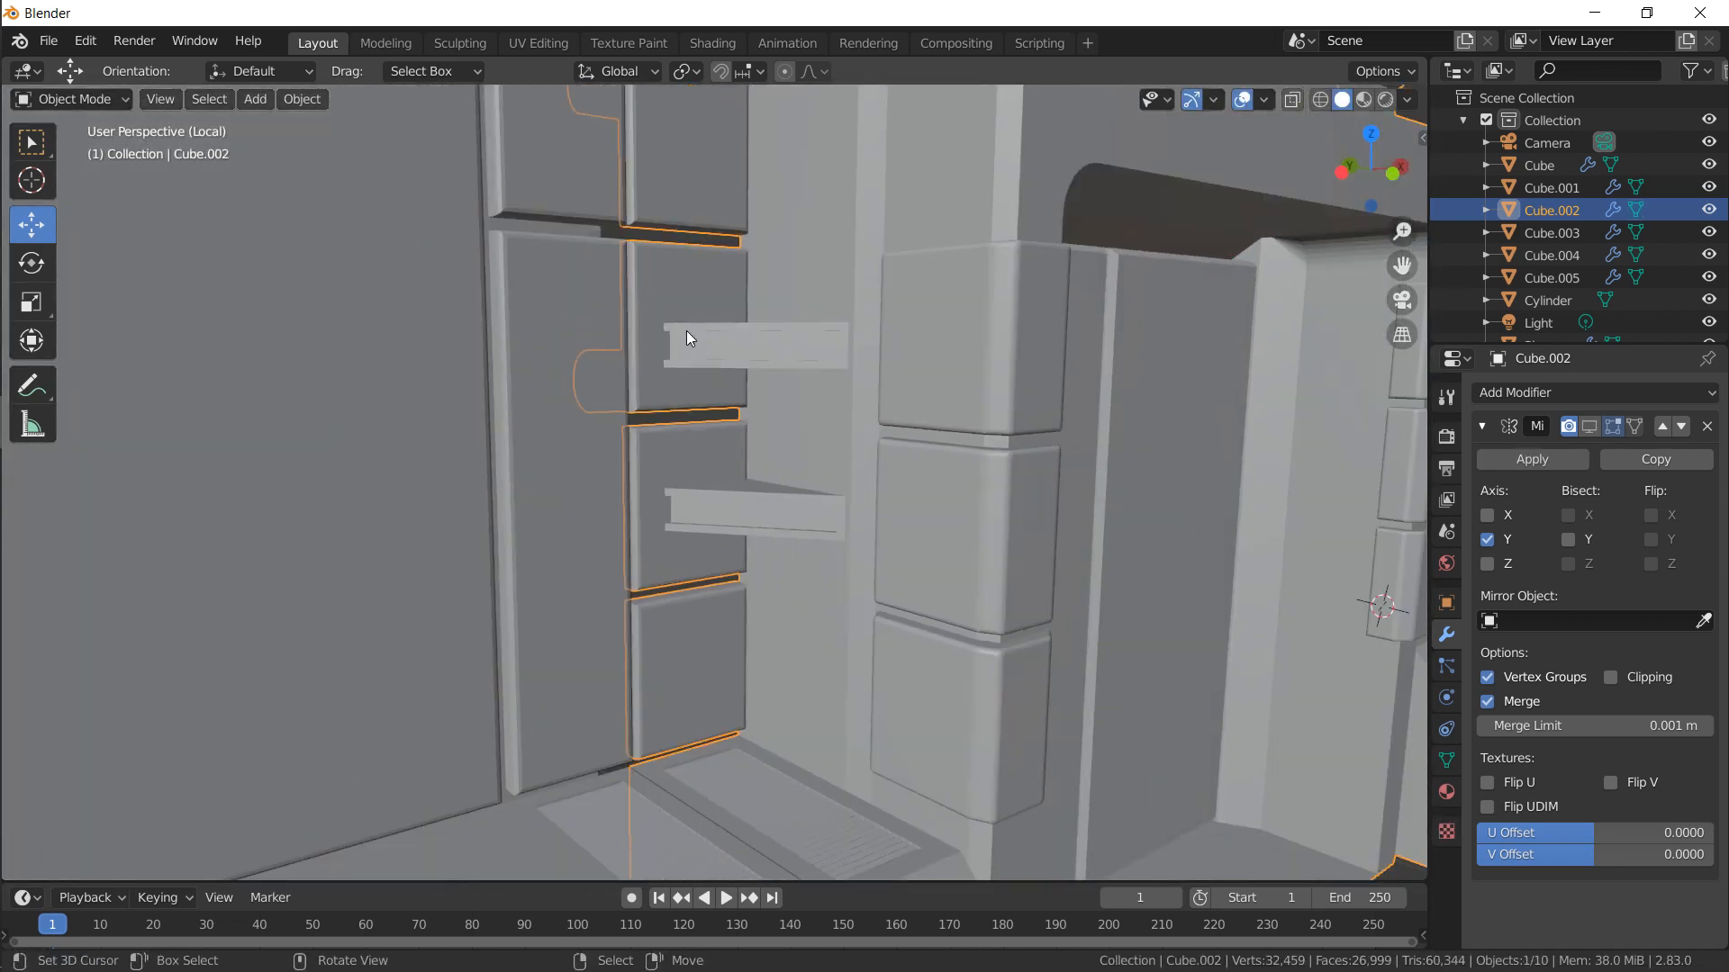
{"action": "middle_click_drag", "start_coordinate": [798, 420], "coordinate": [894, 403]}
Duplicate the door panel face on the back of Cube.002, enlarge the copy, and stretch it along X
{"action": "key", "text": "Tab"}
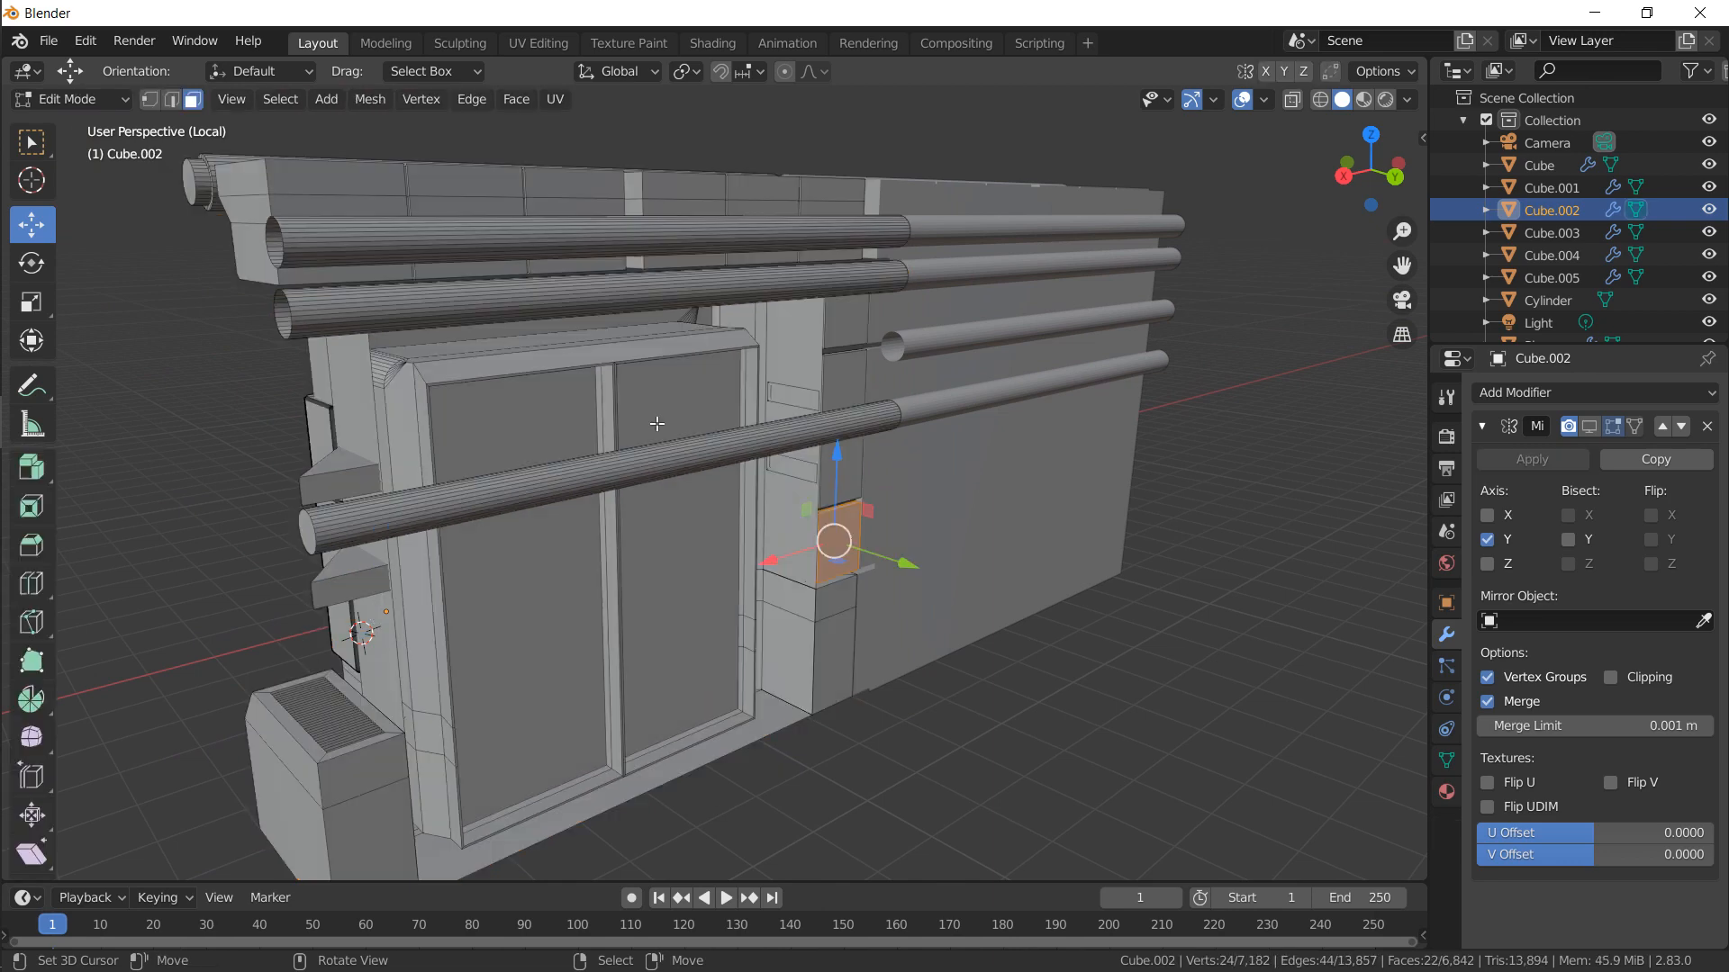
{"action": "left_click", "coordinate": [655, 419]}
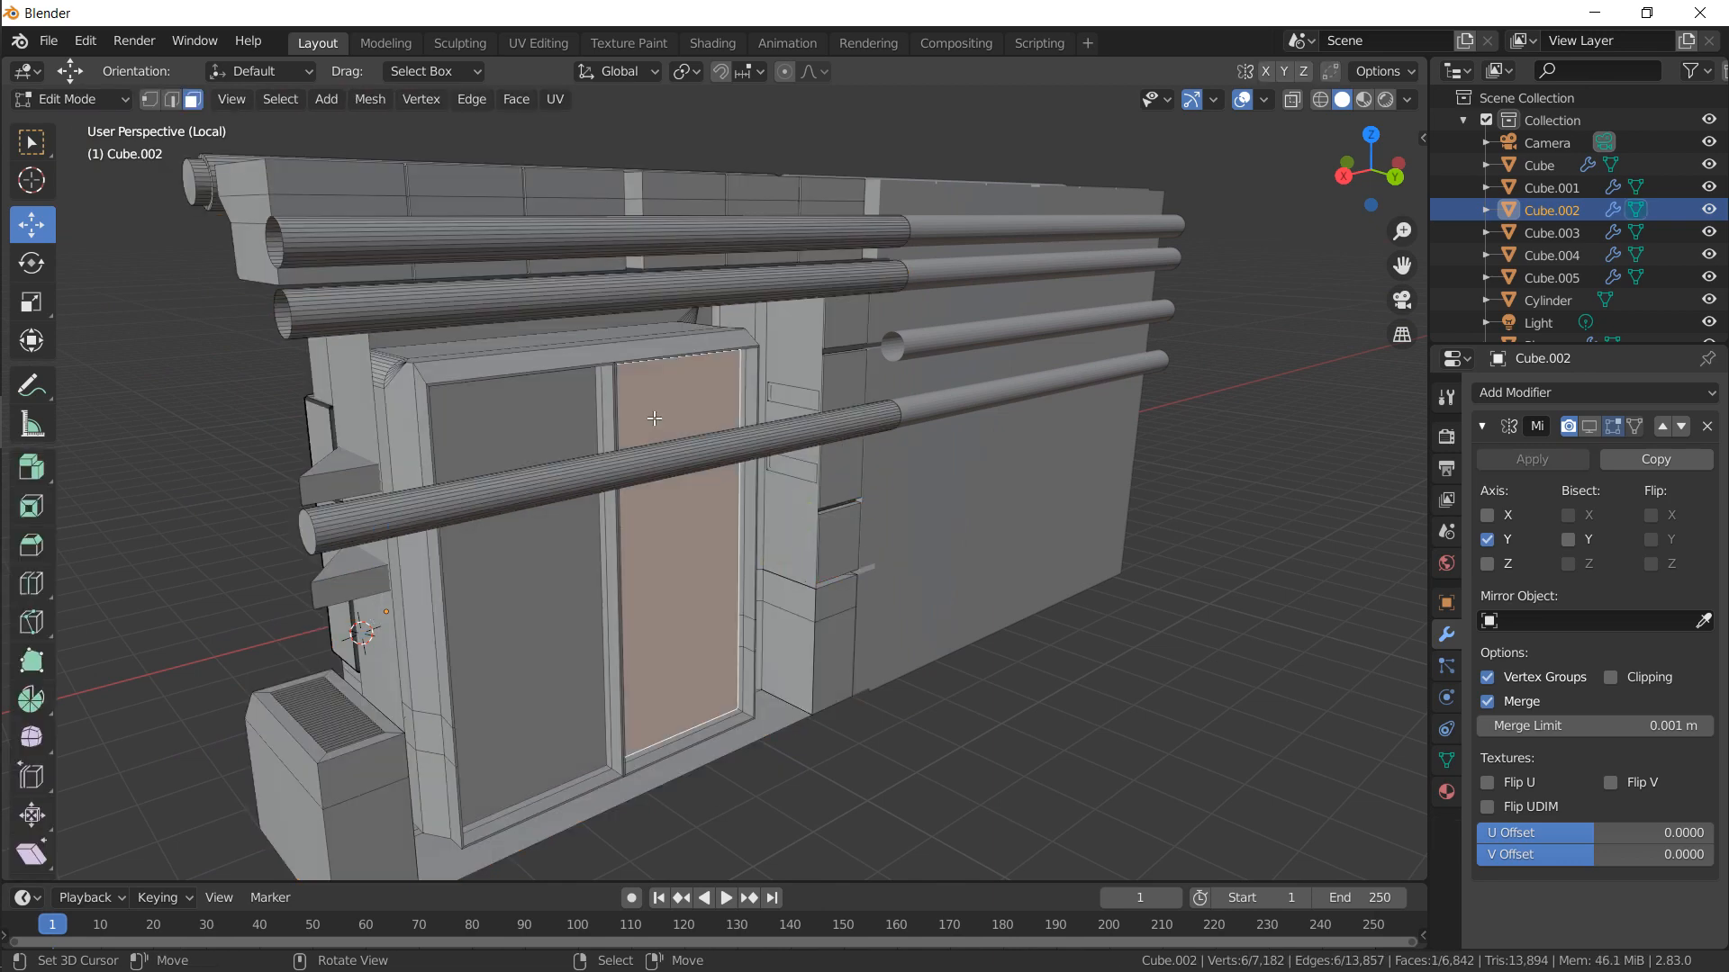
{"action": "right_click", "coordinate": [595, 438]}
{"action": "middle_click_drag", "start_coordinate": [765, 485], "coordinate": [798, 490]}
{"action": "key", "text": "s"}
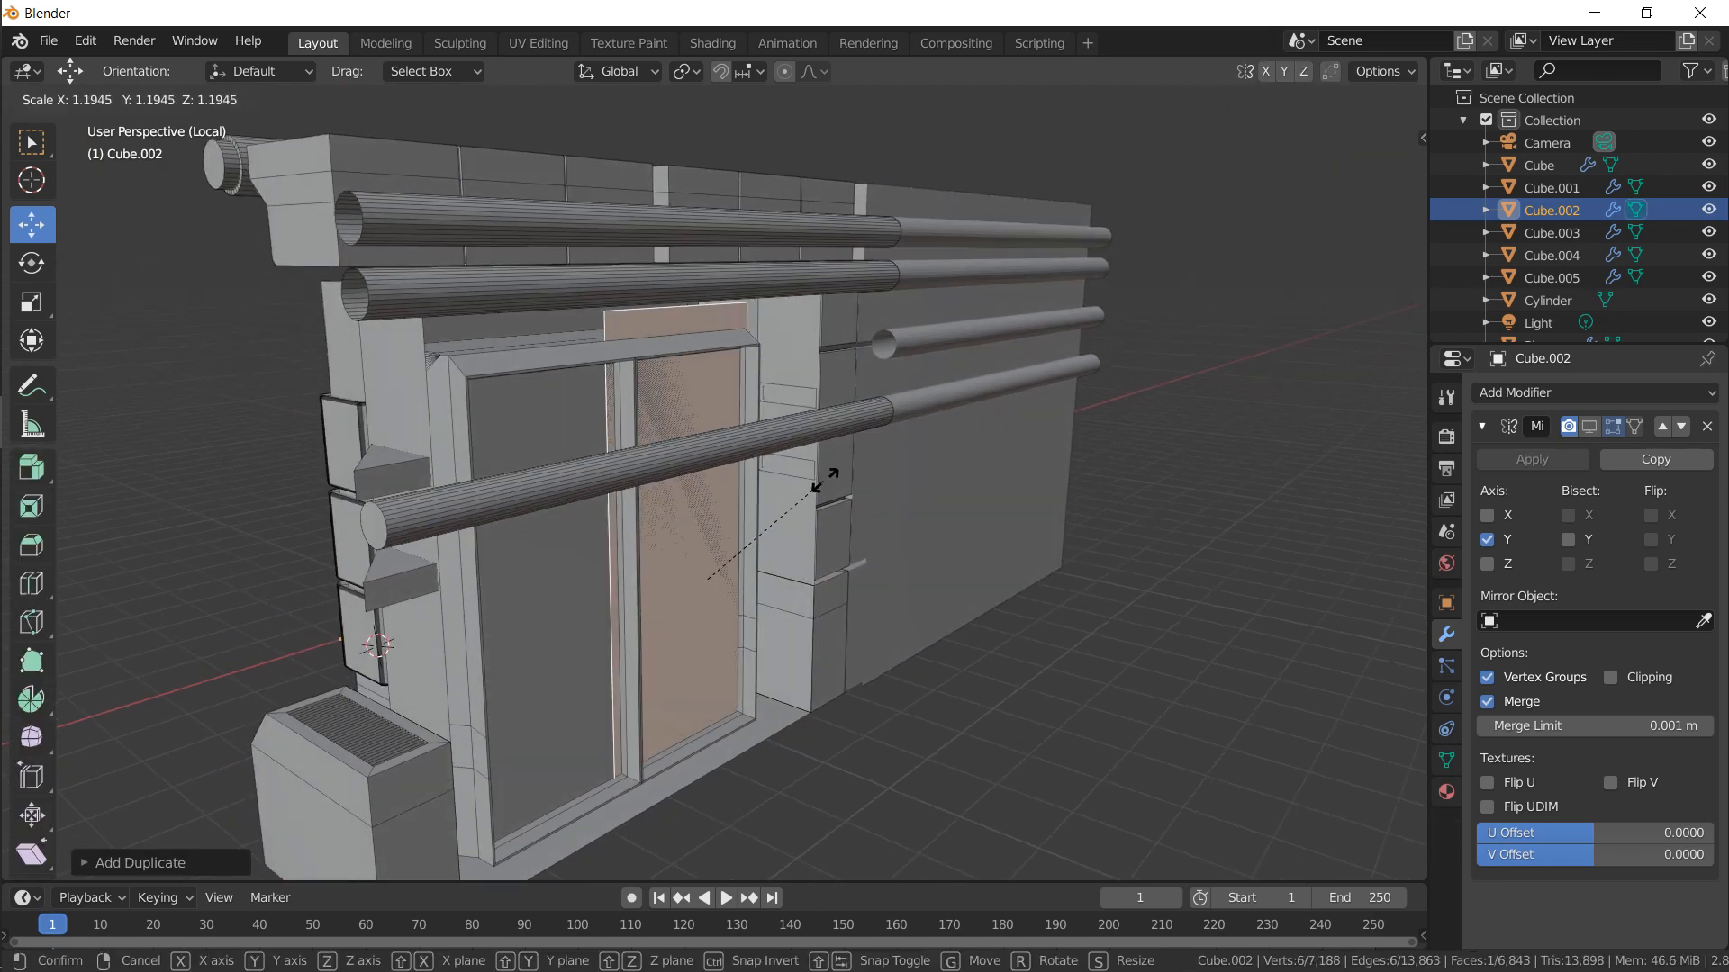
{"action": "left_click", "coordinate": [801, 501]}
{"action": "key", "text": "s"}
{"action": "key", "text": "x"}
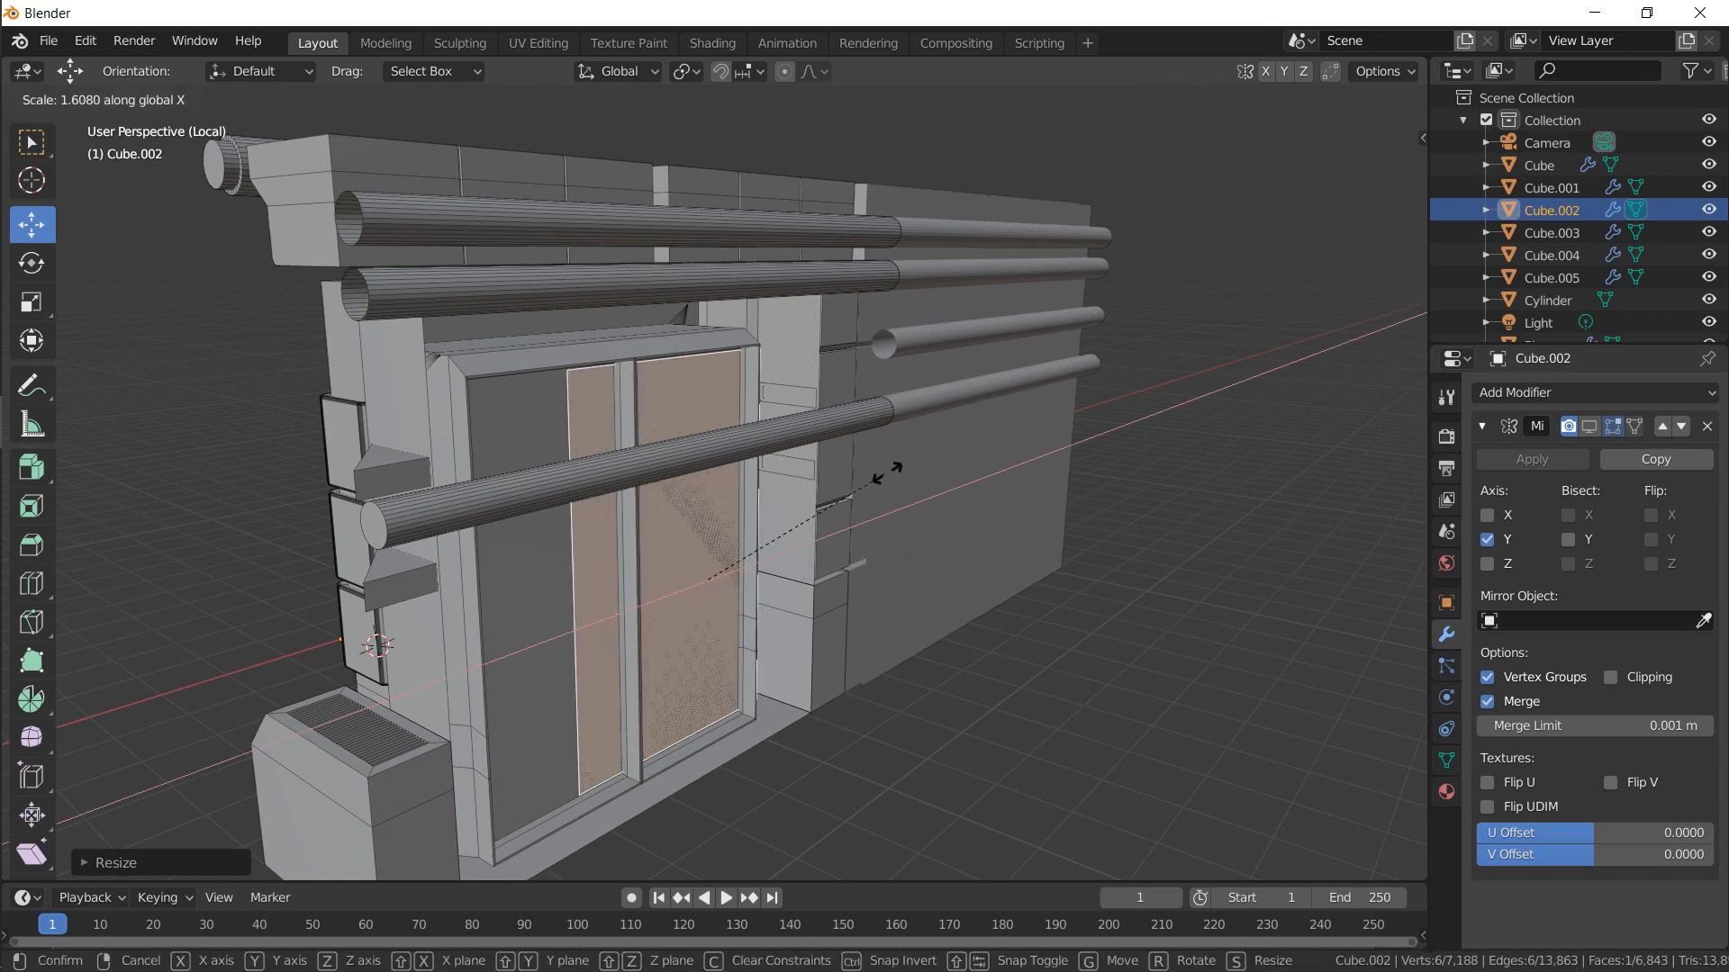
{"action": "left_click", "coordinate": [962, 441]}
Center the duplicated face behind the double door along X and scale it well beyond the door frame
{"action": "key", "text": "ctrl+KP_1"}
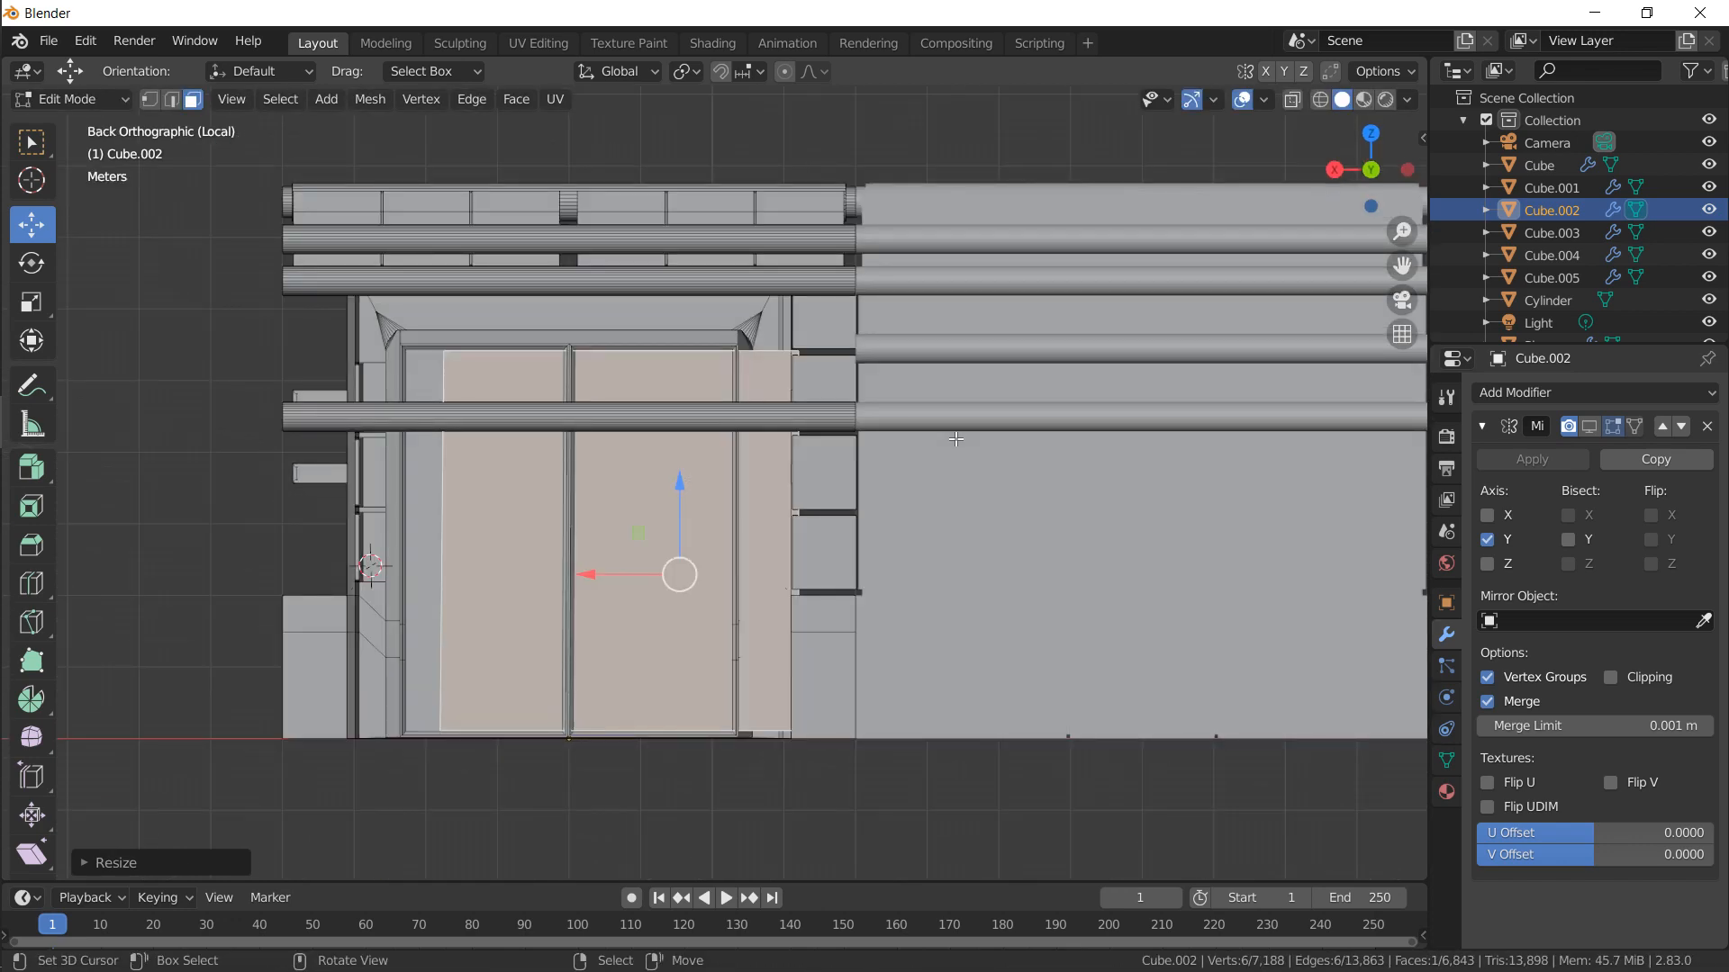
{"action": "left_click_drag", "start_coordinate": [600, 575], "coordinate": [544, 574]}
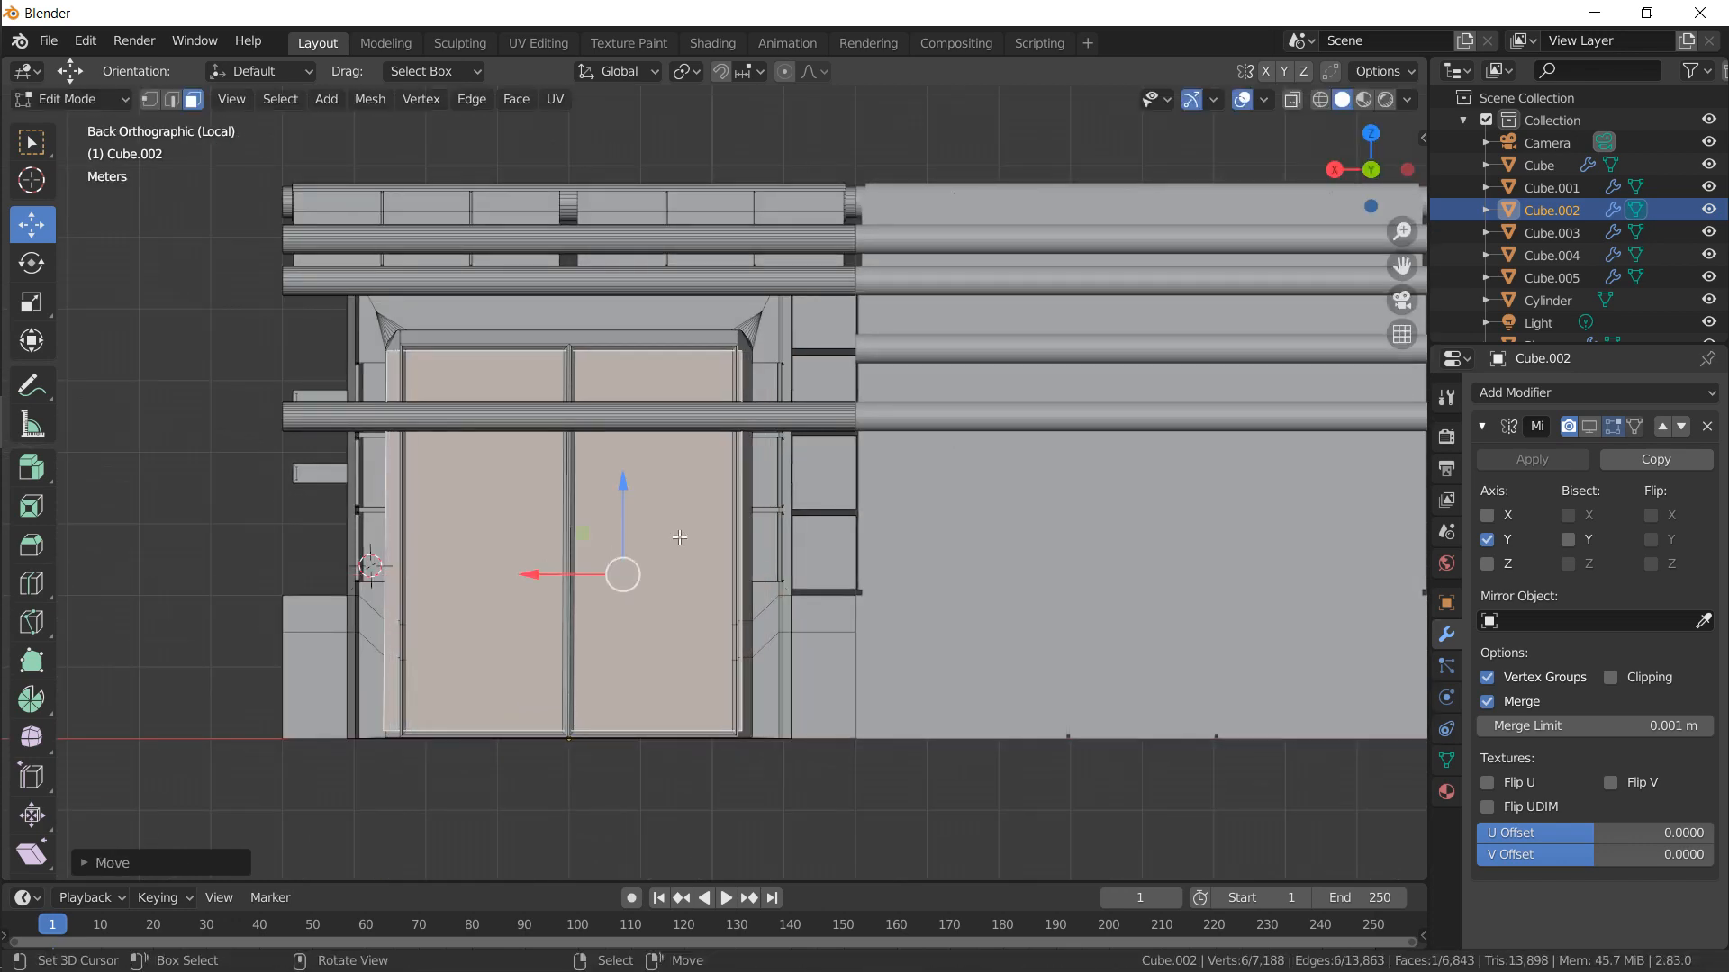
{"action": "key", "text": "s"}
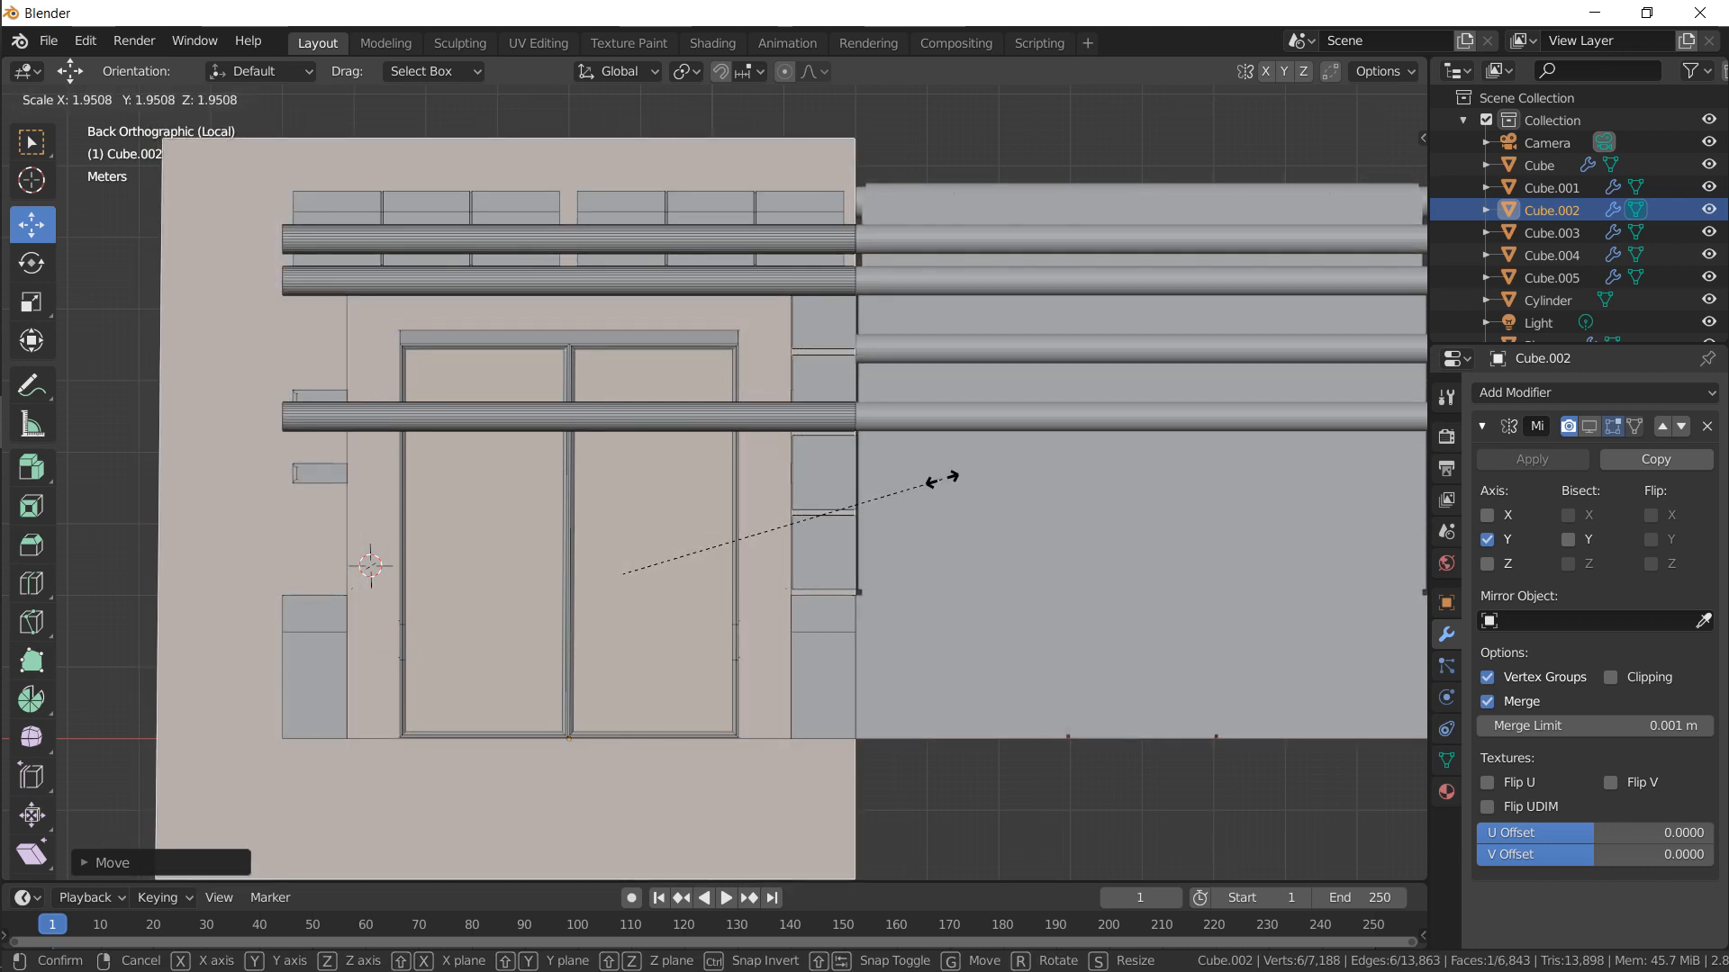
{"action": "key", "text": "z"}
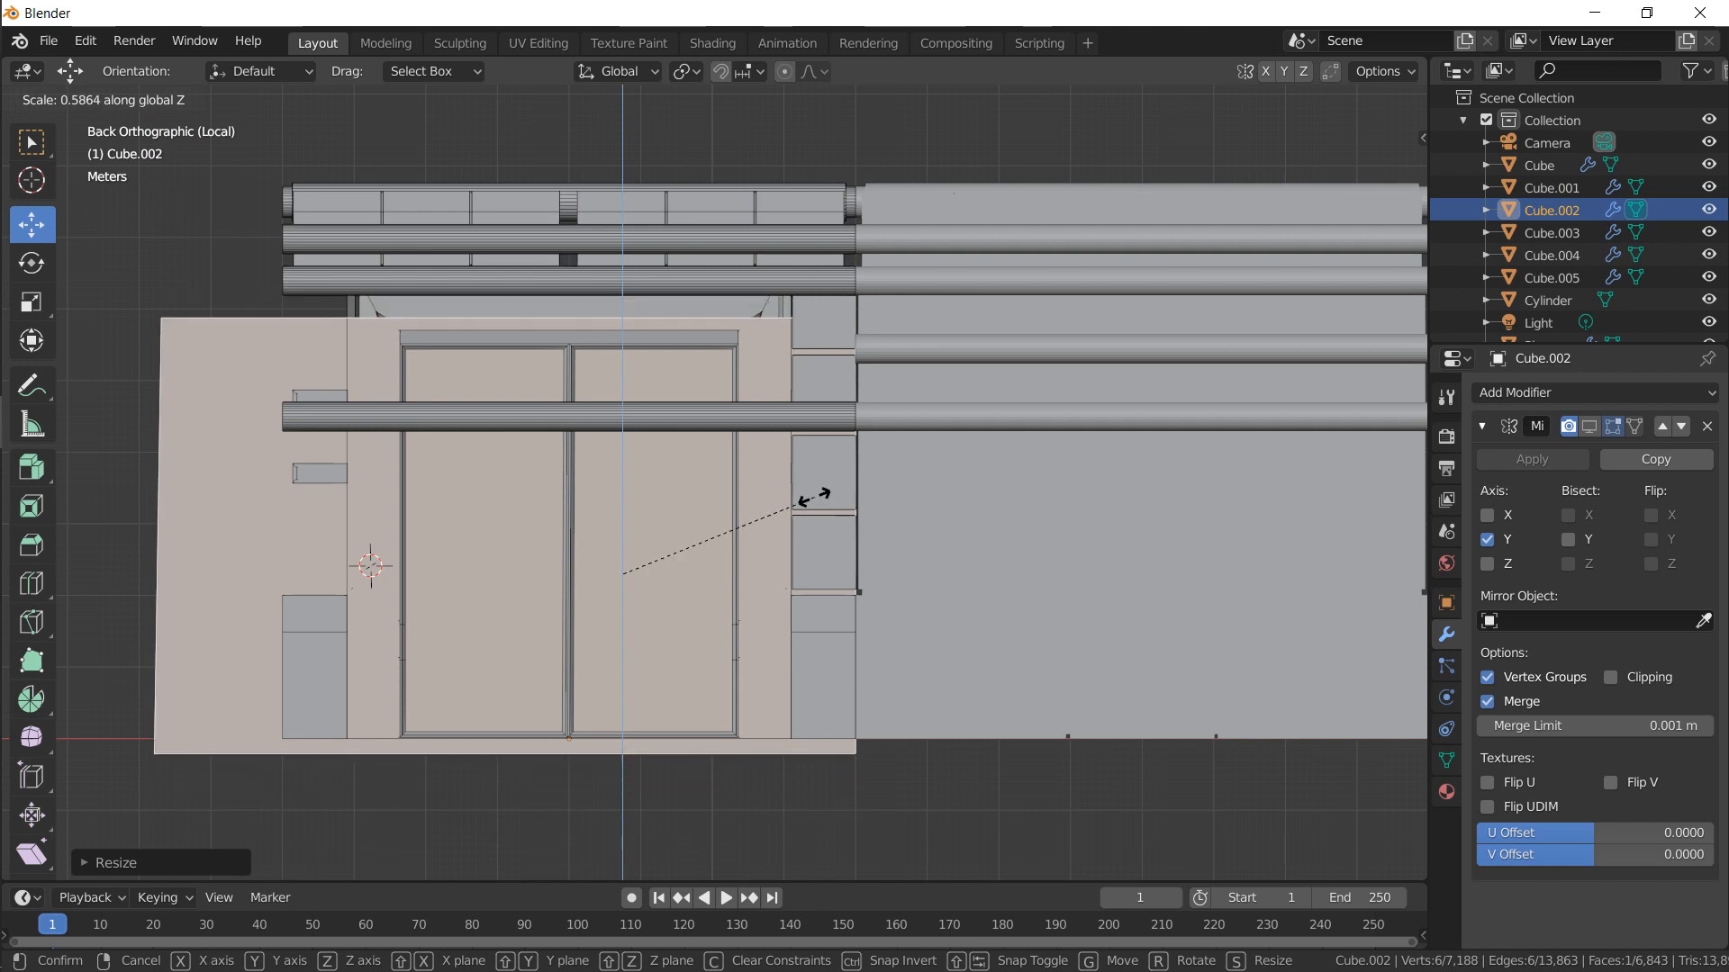
{"action": "left_click", "coordinate": [810, 491]}
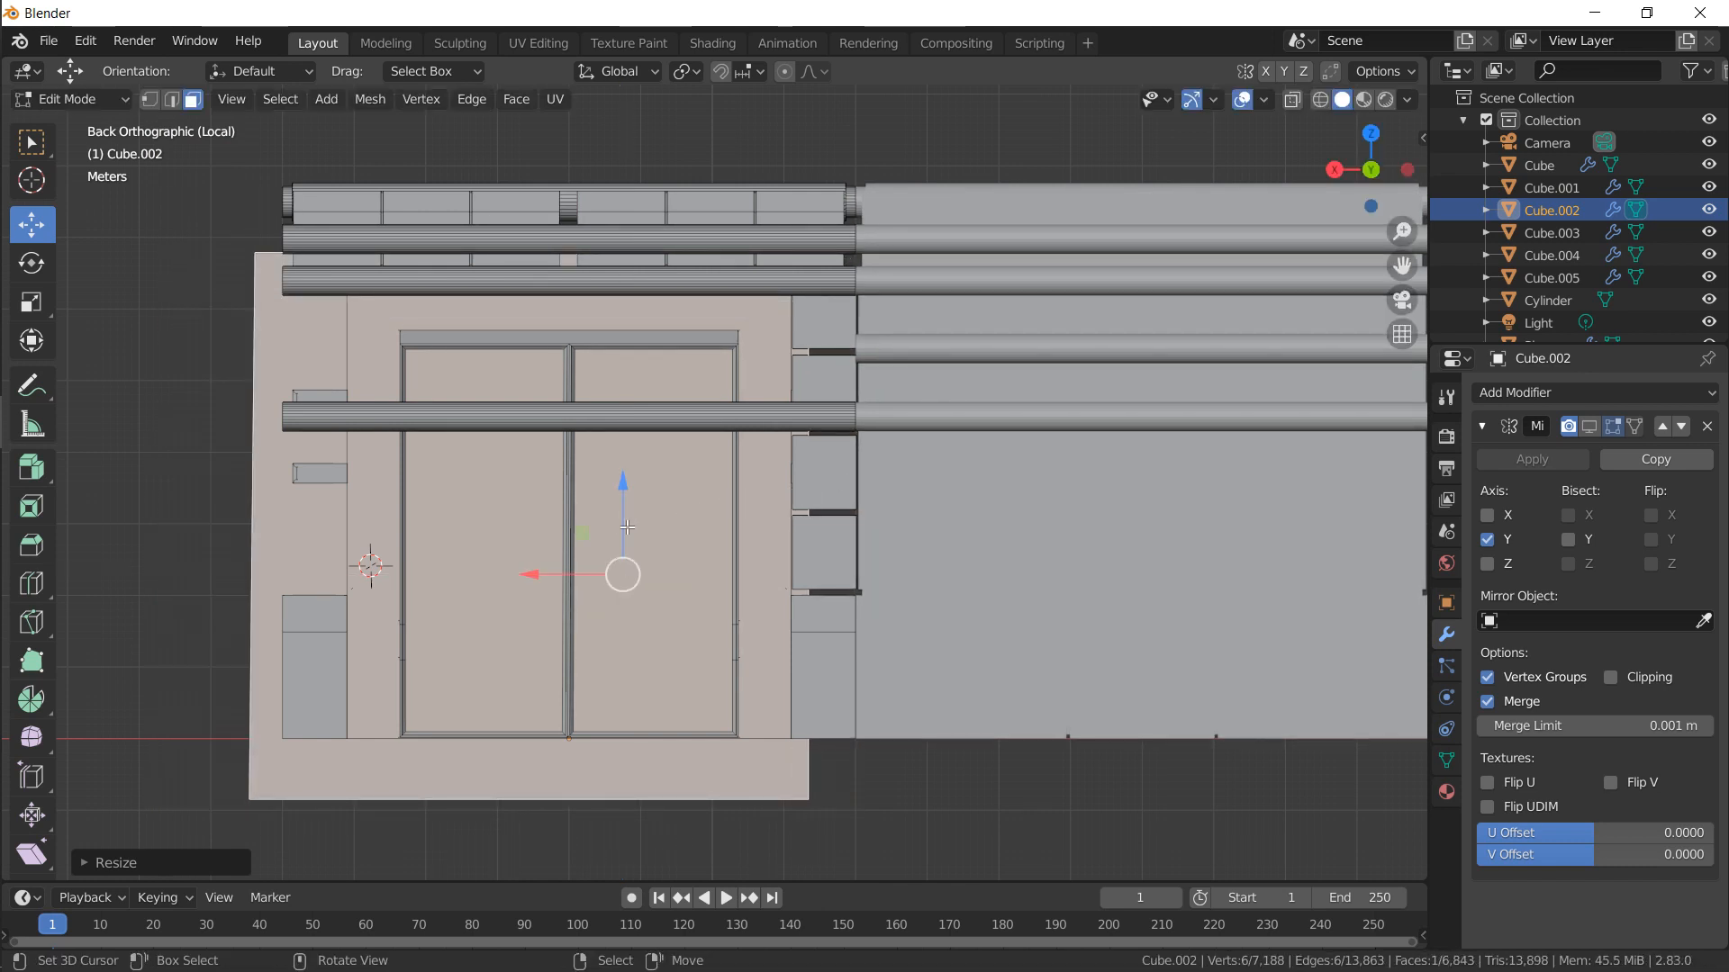
Reposition the backing face and adjust its X and Z scale until it covers the door section down to floor level
{"action": "key", "text": "g"}
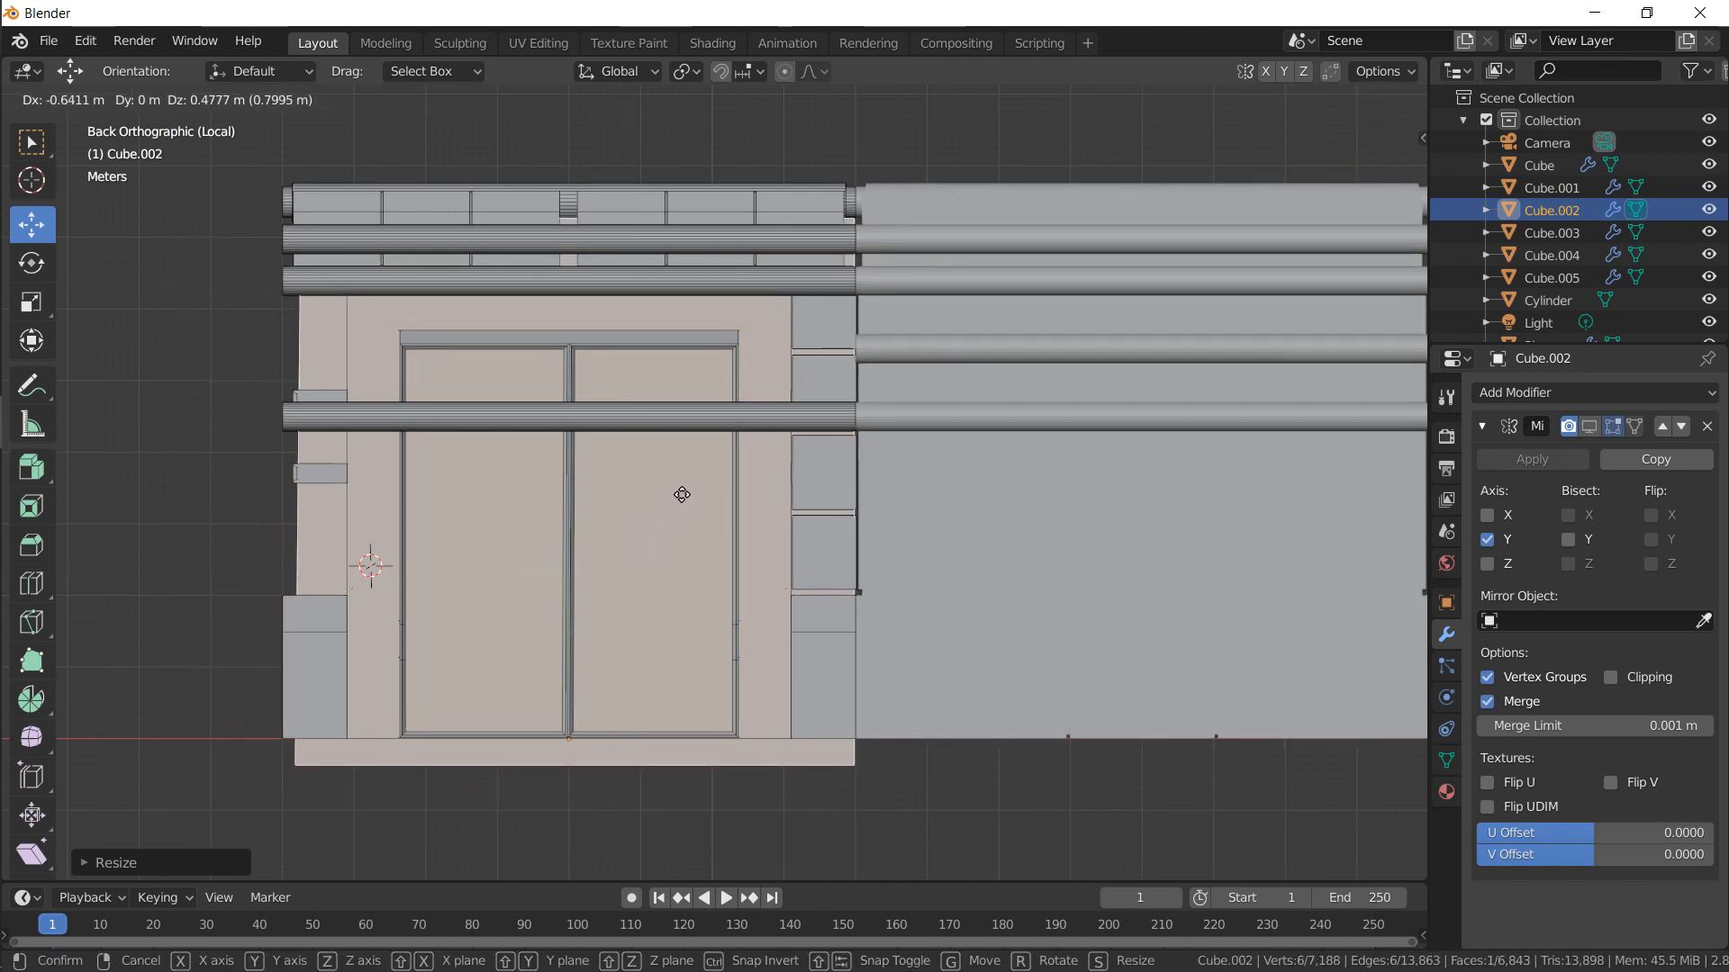
{"action": "left_click", "coordinate": [675, 488]}
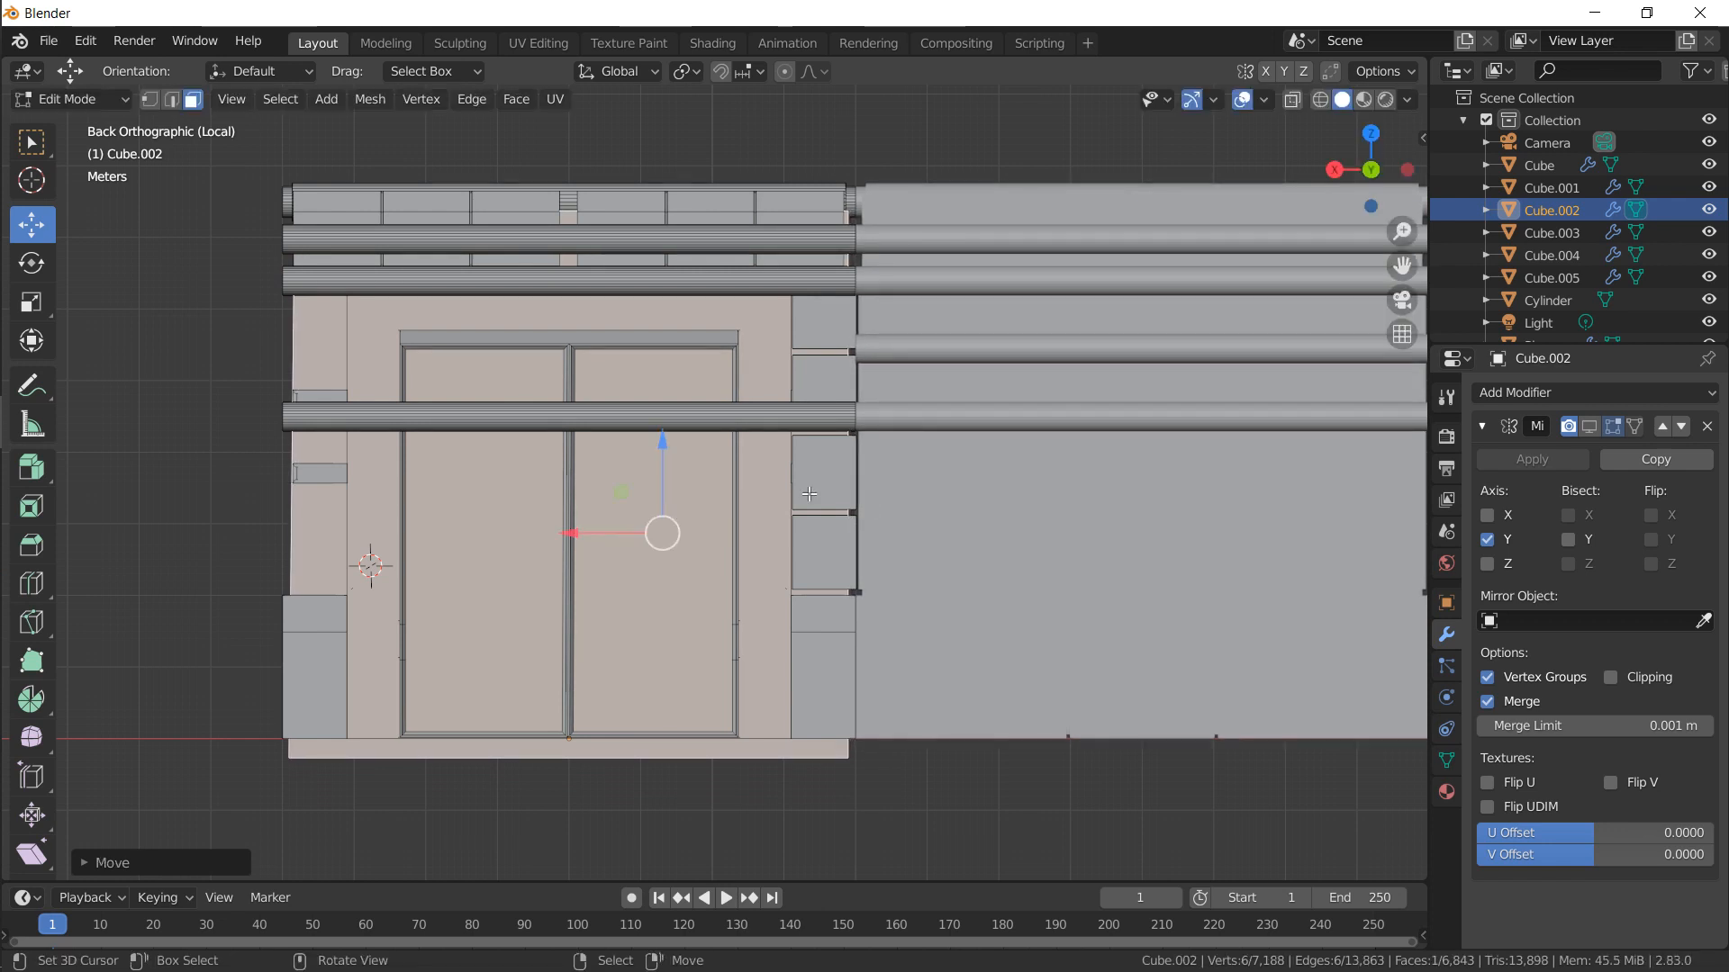
{"action": "key", "text": "s"}
{"action": "key", "text": "x"}
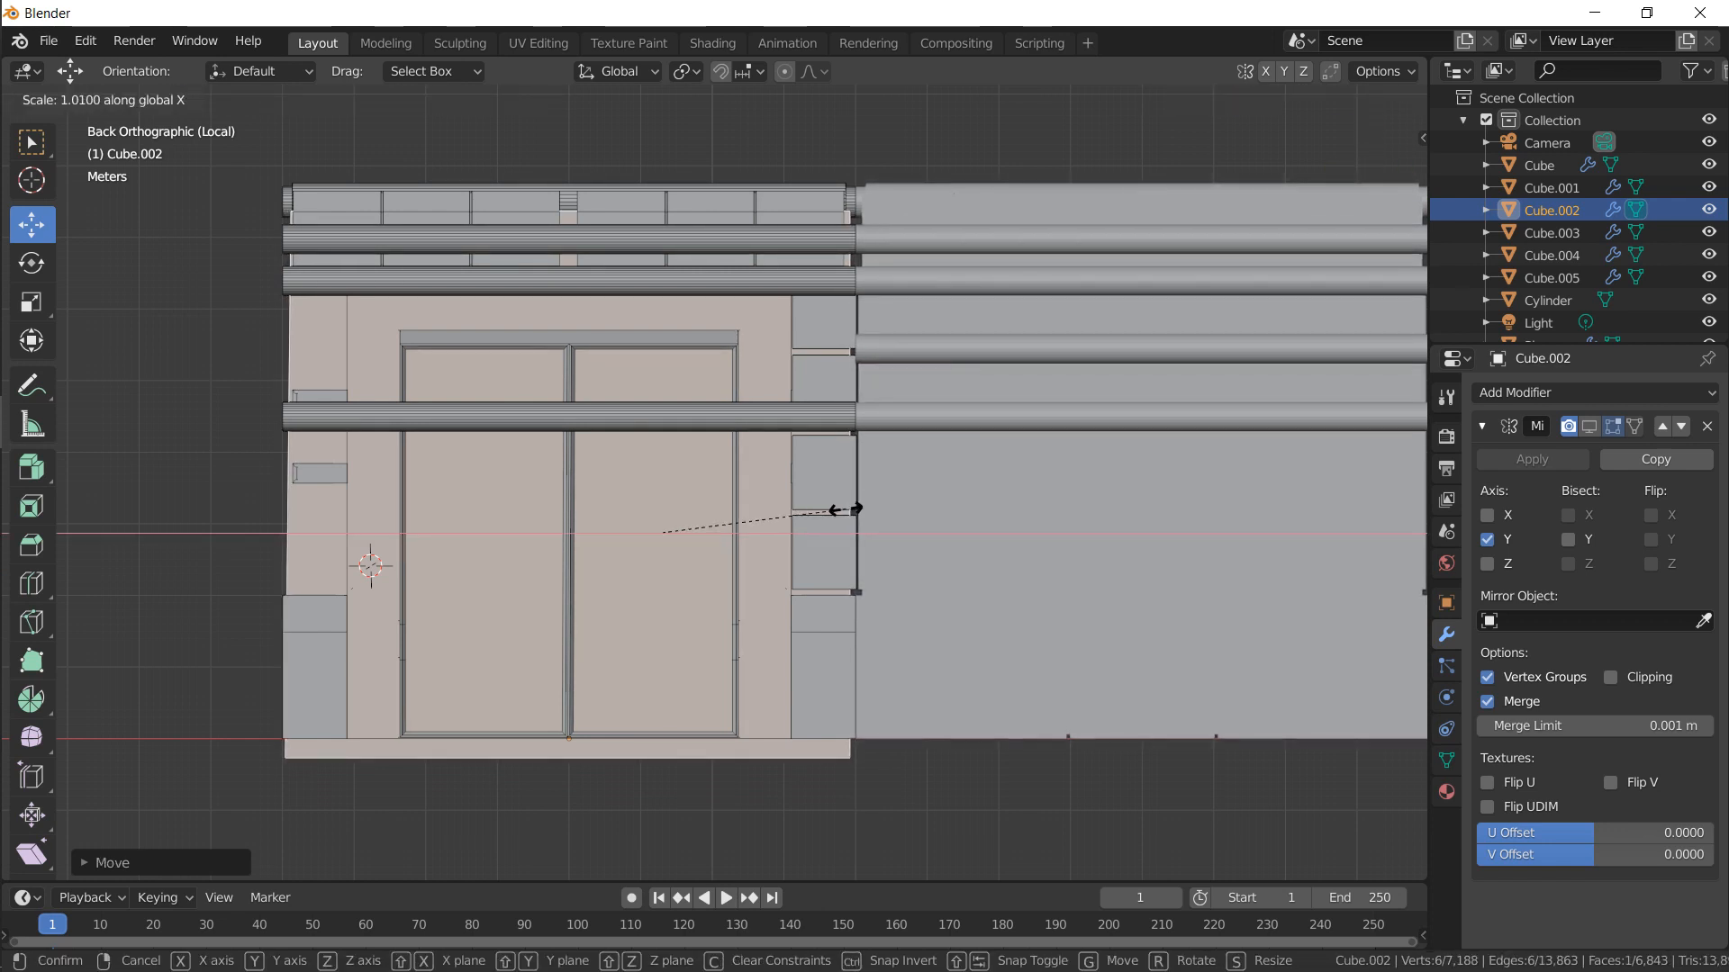
{"action": "left_click", "coordinate": [843, 510]}
{"action": "key", "text": "g"}
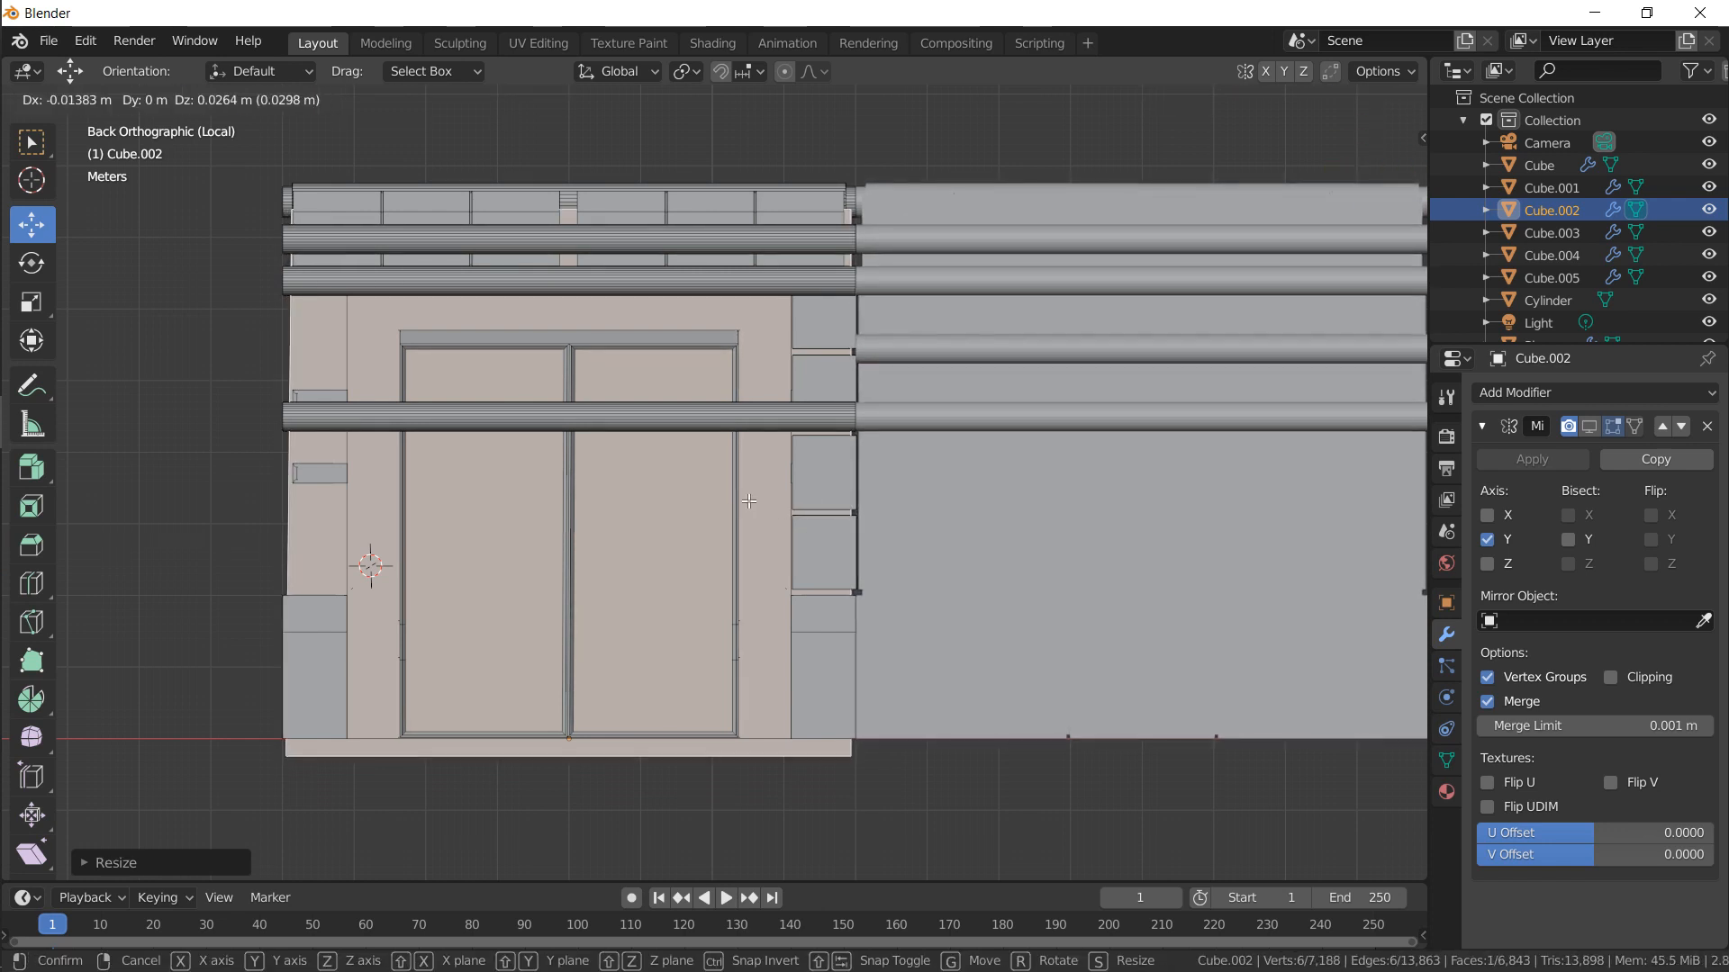
{"action": "left_click", "coordinate": [739, 510]}
{"action": "key", "text": "s"}
{"action": "key", "text": "z"}
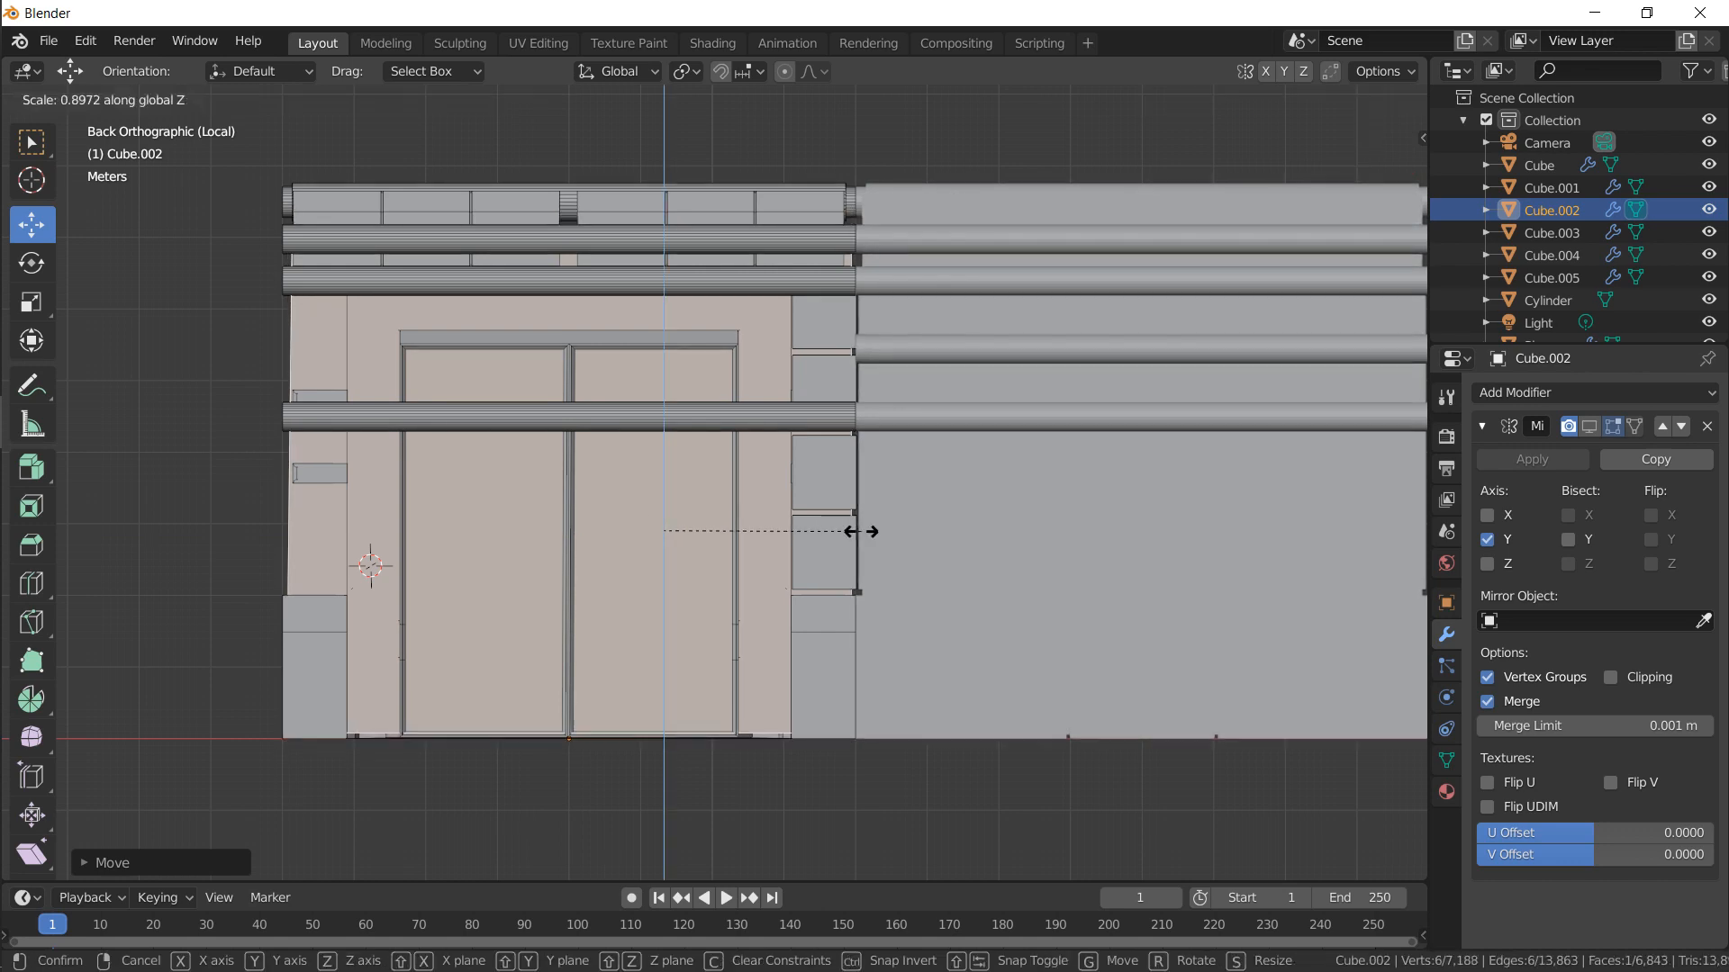
{"action": "left_click", "coordinate": [860, 531]}
Move the backing face outward along Y behind the wall section and return to the full corridor scene
{"action": "middle_click_drag", "start_coordinate": [710, 516], "coordinate": [759, 551]}
{"action": "left_click_drag", "start_coordinate": [811, 543], "coordinate": [903, 549]}
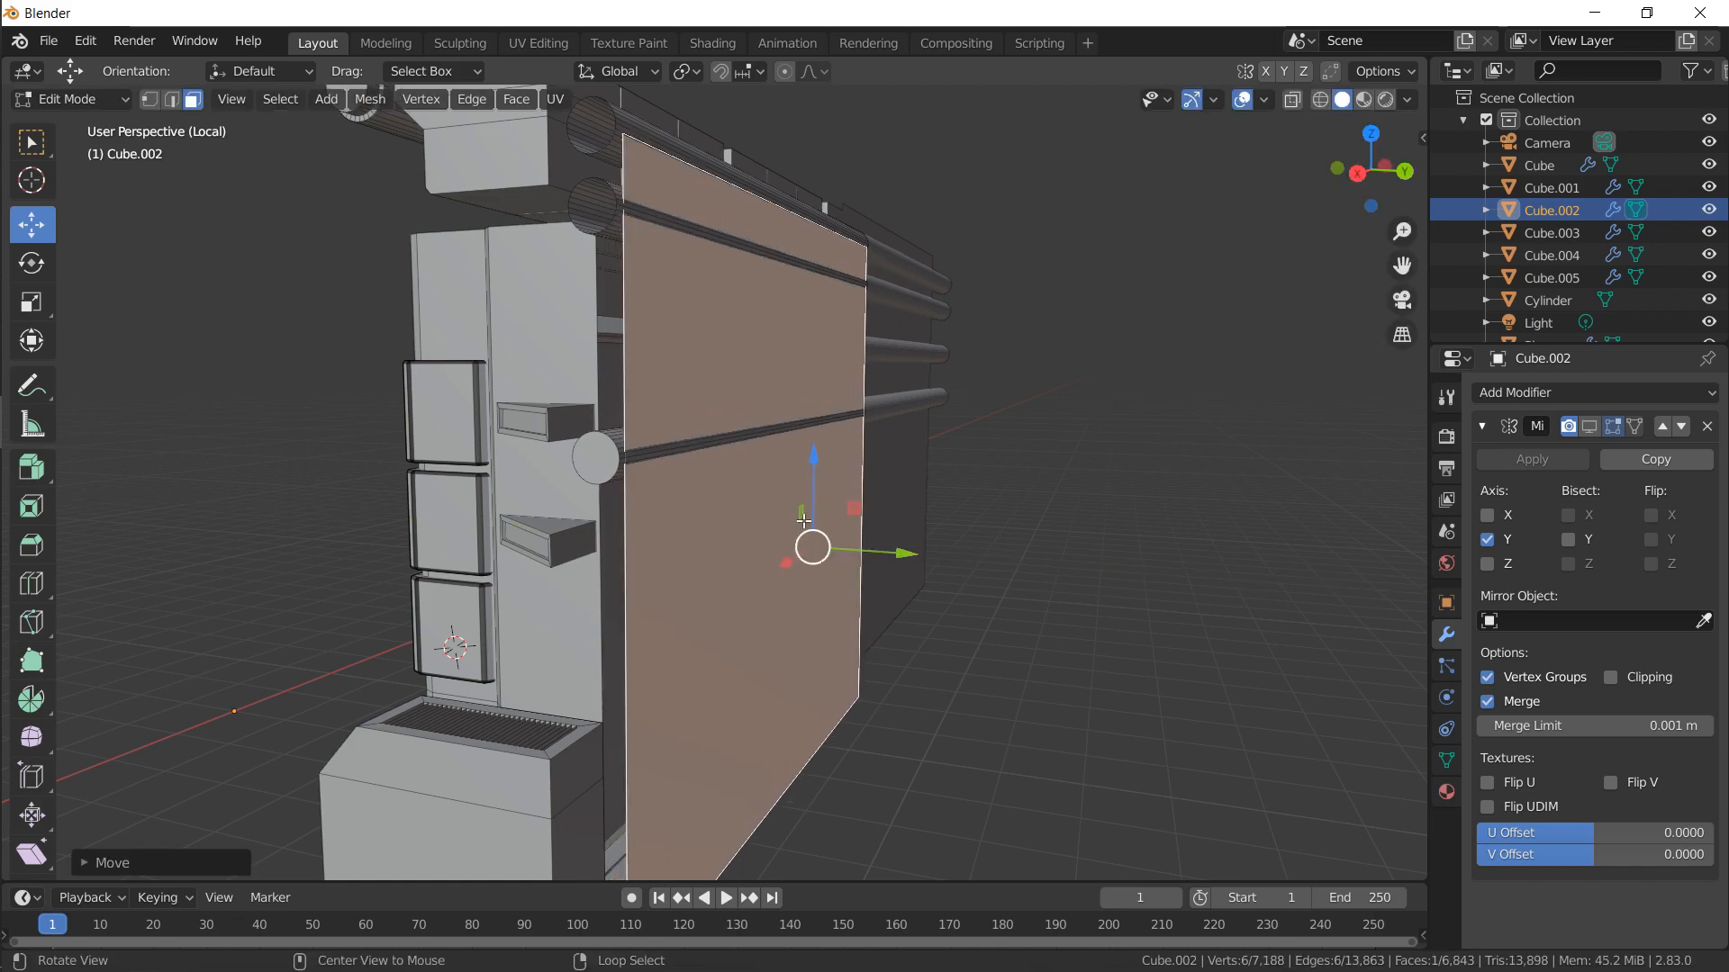
{"action": "middle_click_drag", "start_coordinate": [904, 549], "coordinate": [1079, 512]}
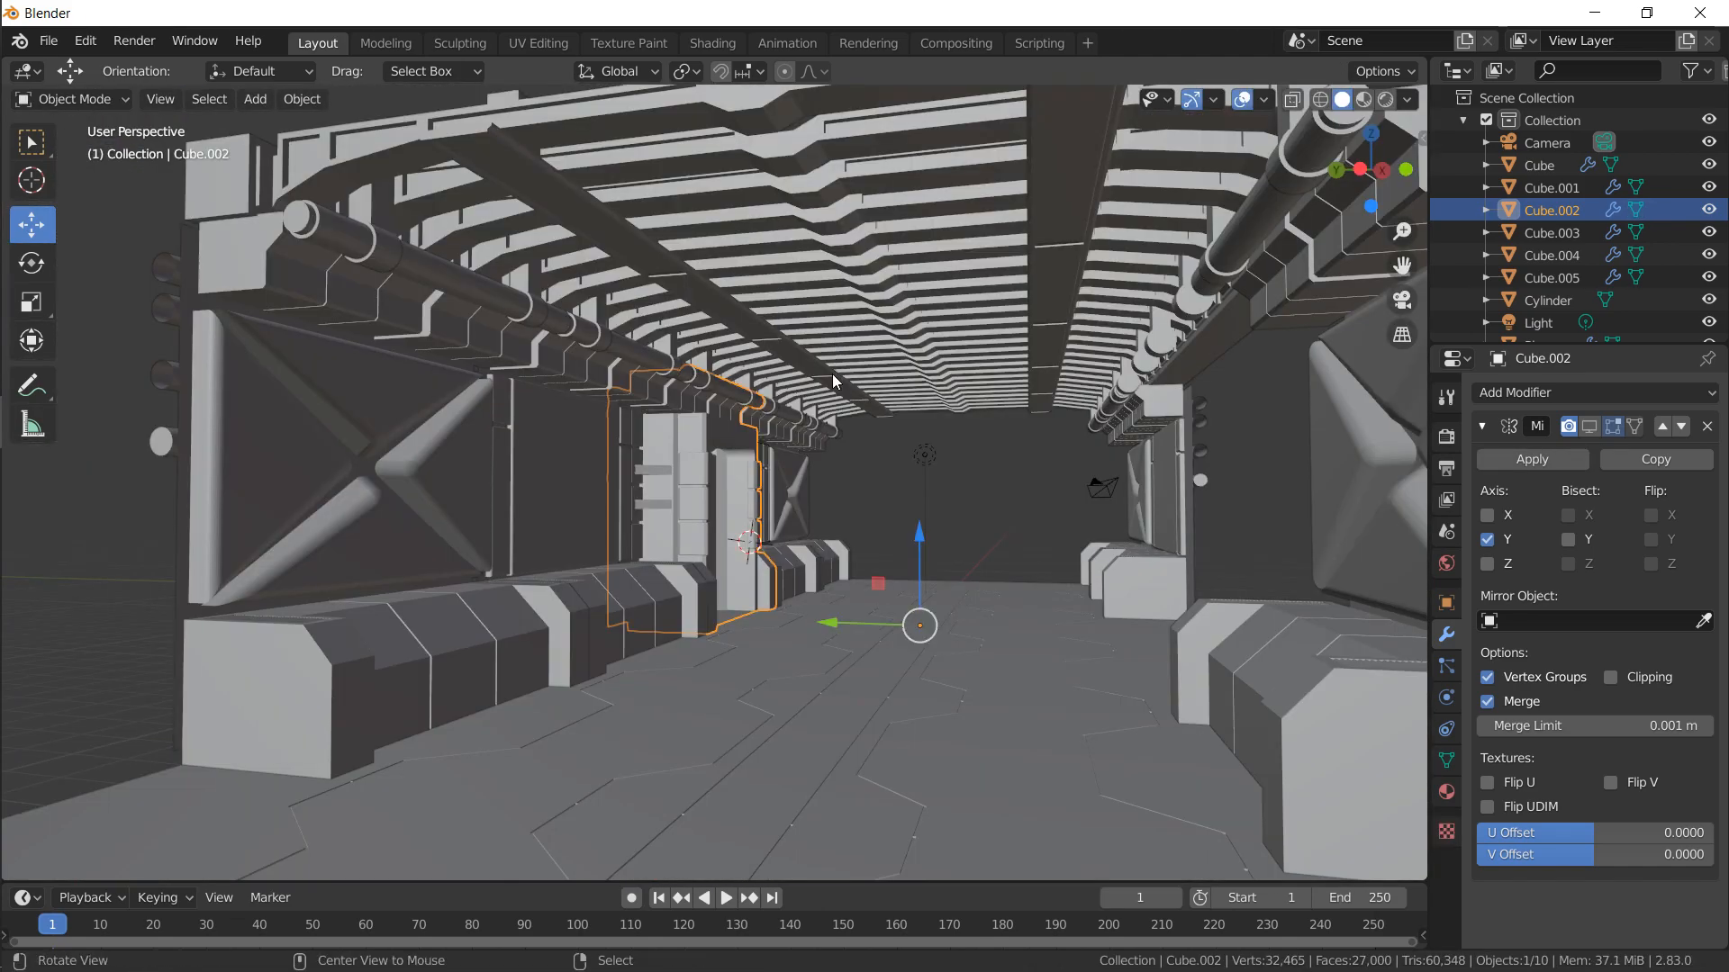
{"action": "middle_click_drag", "start_coordinate": [831, 375], "coordinate": [816, 436]}
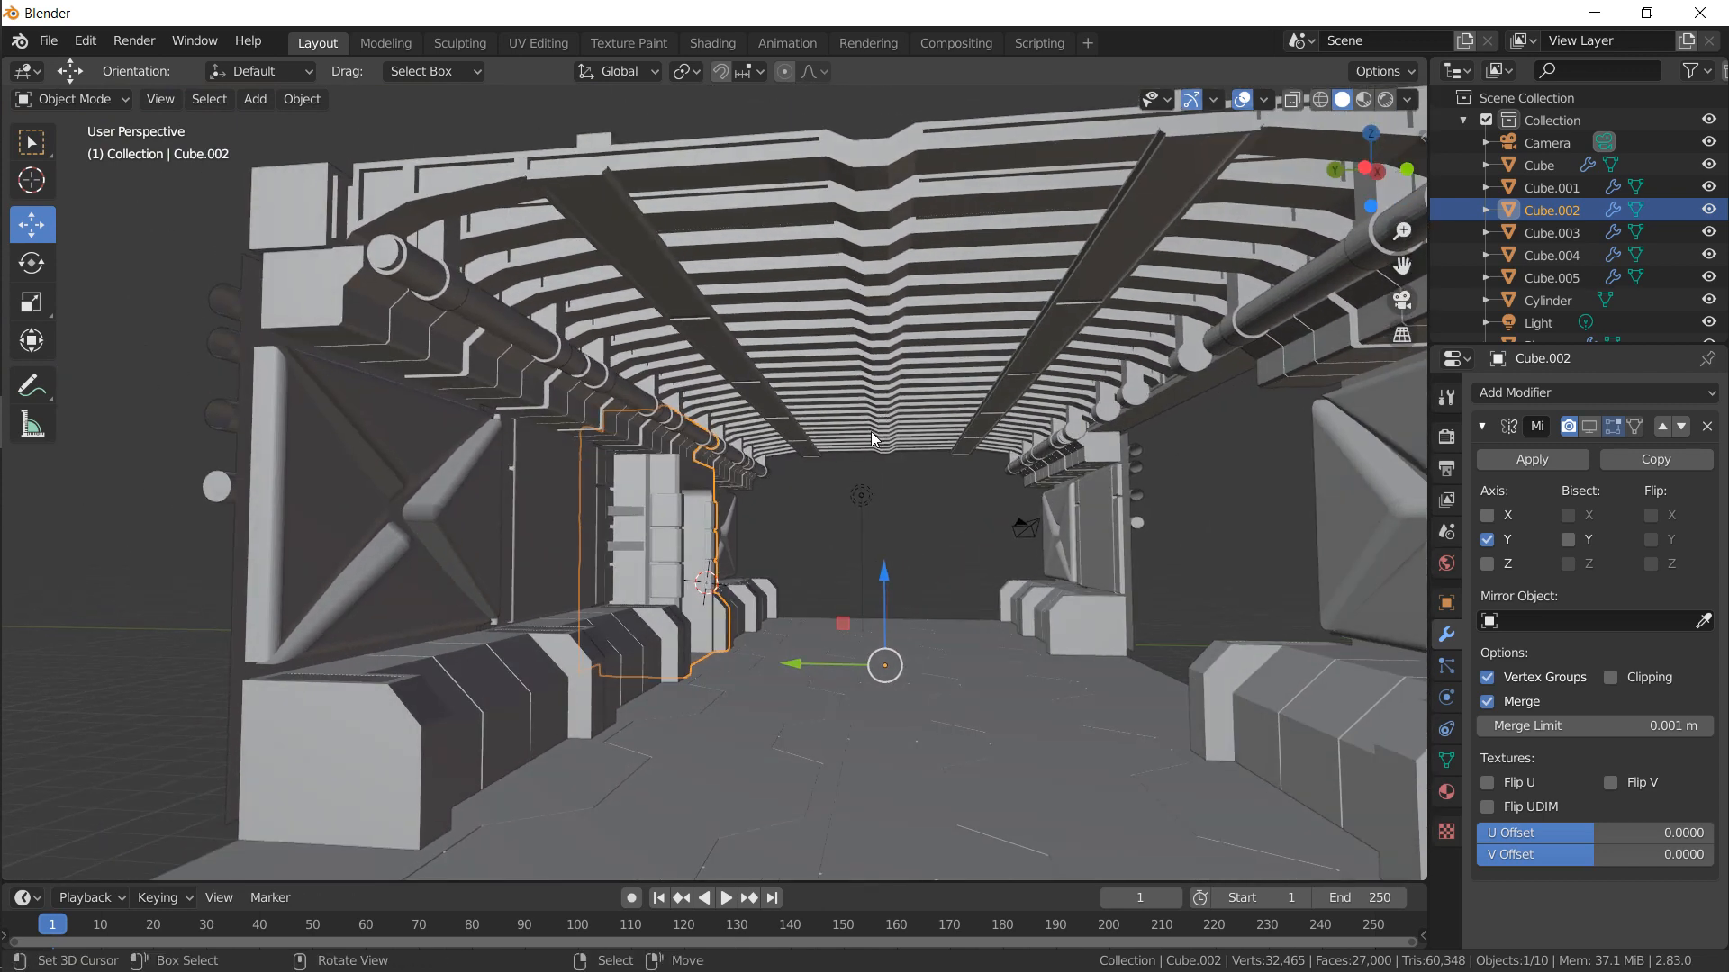
Add a plane mesh and raise it along Z to the ceiling beams in the middle of the corridor
{"action": "scroll", "coordinate": [872, 440], "scroll_direction": "down", "scroll_amount": 8}
{"action": "key", "text": "shift+a"}
{"action": "mouse_move", "coordinate": [838, 398]}
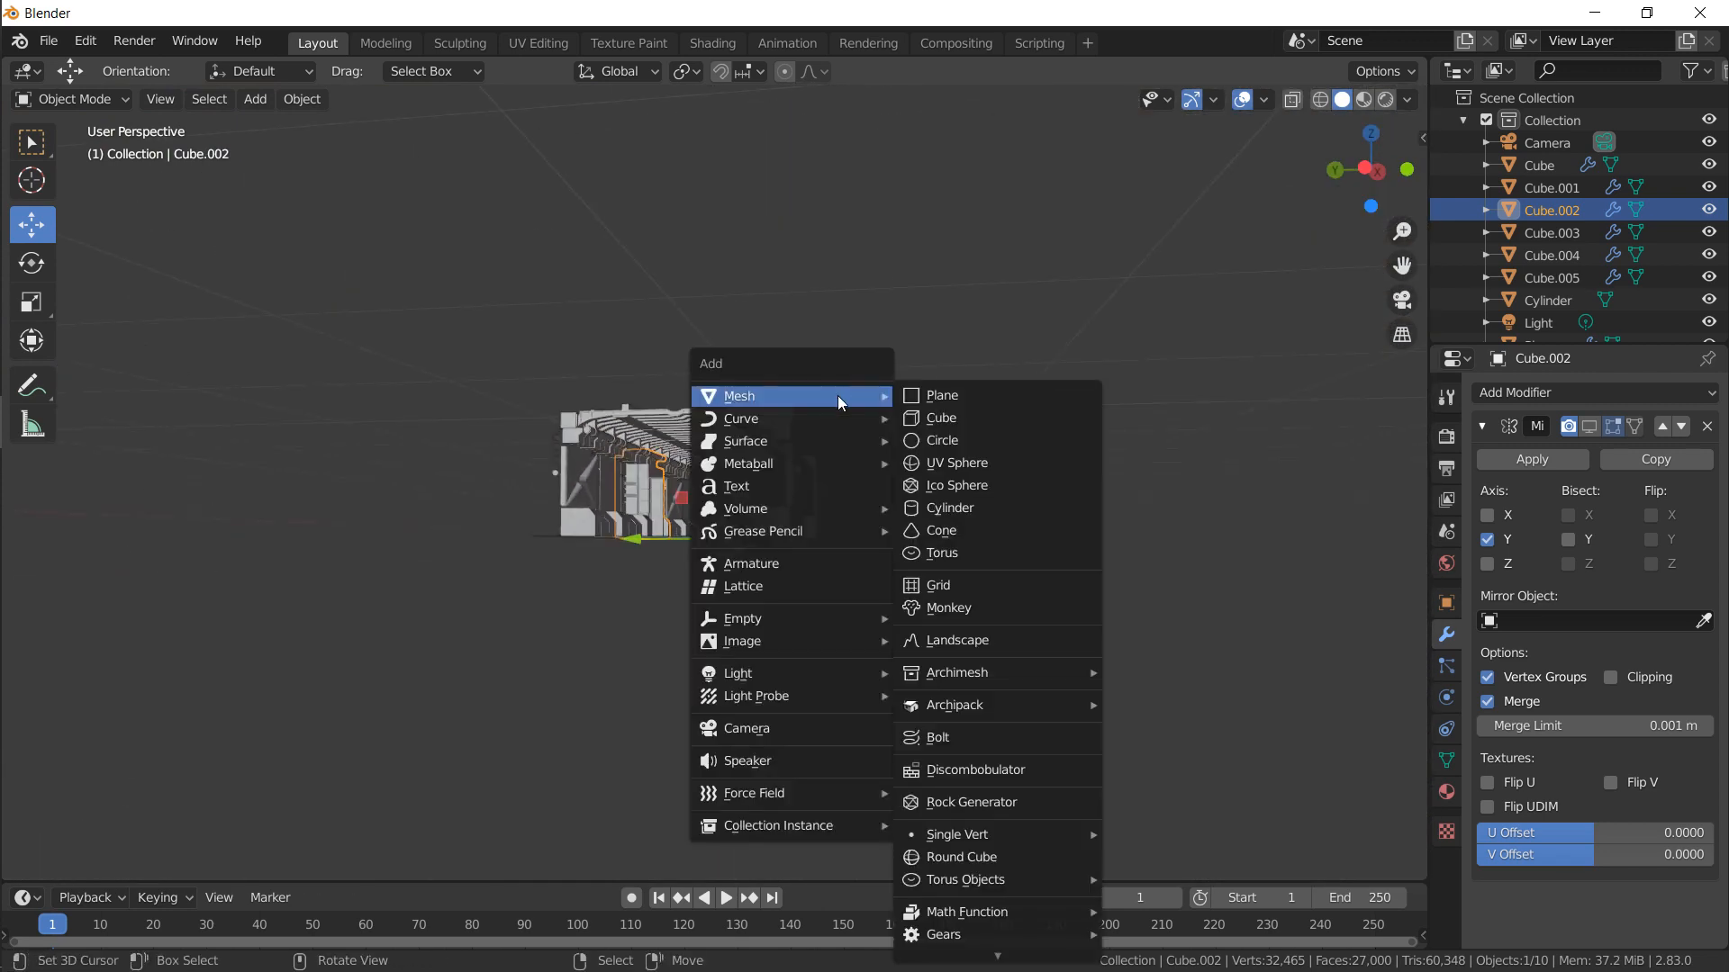
{"action": "left_click", "coordinate": [937, 395]}
{"action": "scroll", "coordinate": [872, 439], "scroll_direction": "up", "scroll_amount": 8}
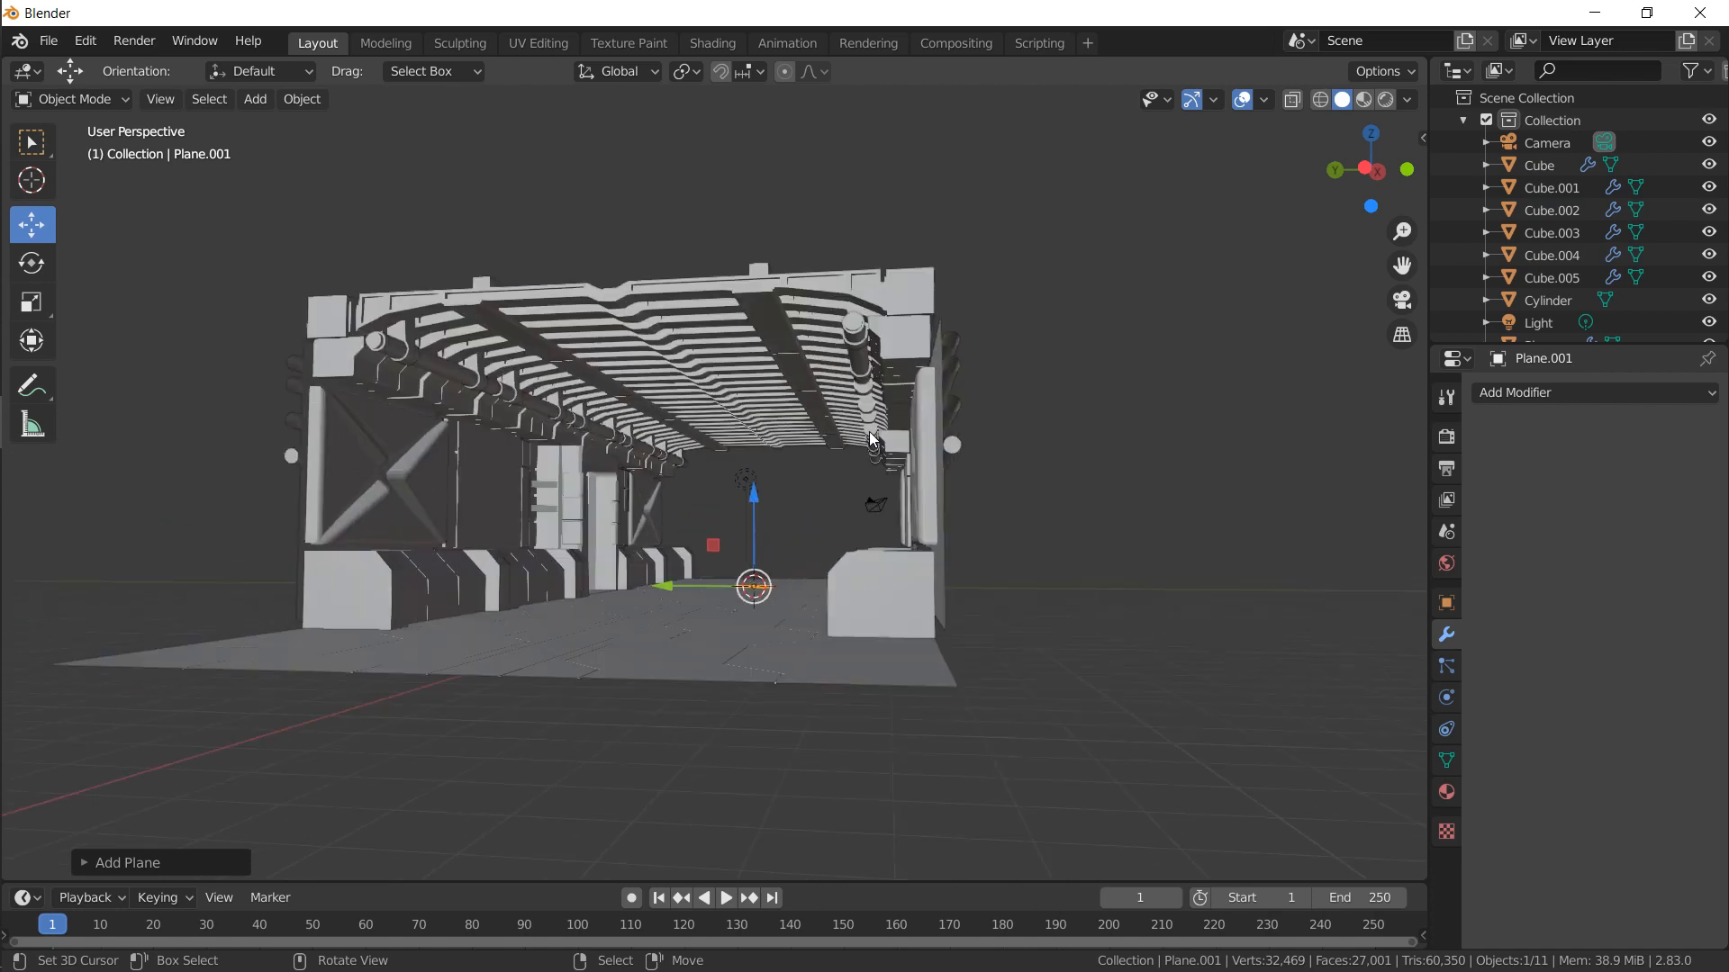
{"action": "key", "text": "g"}
{"action": "key", "text": "z"}
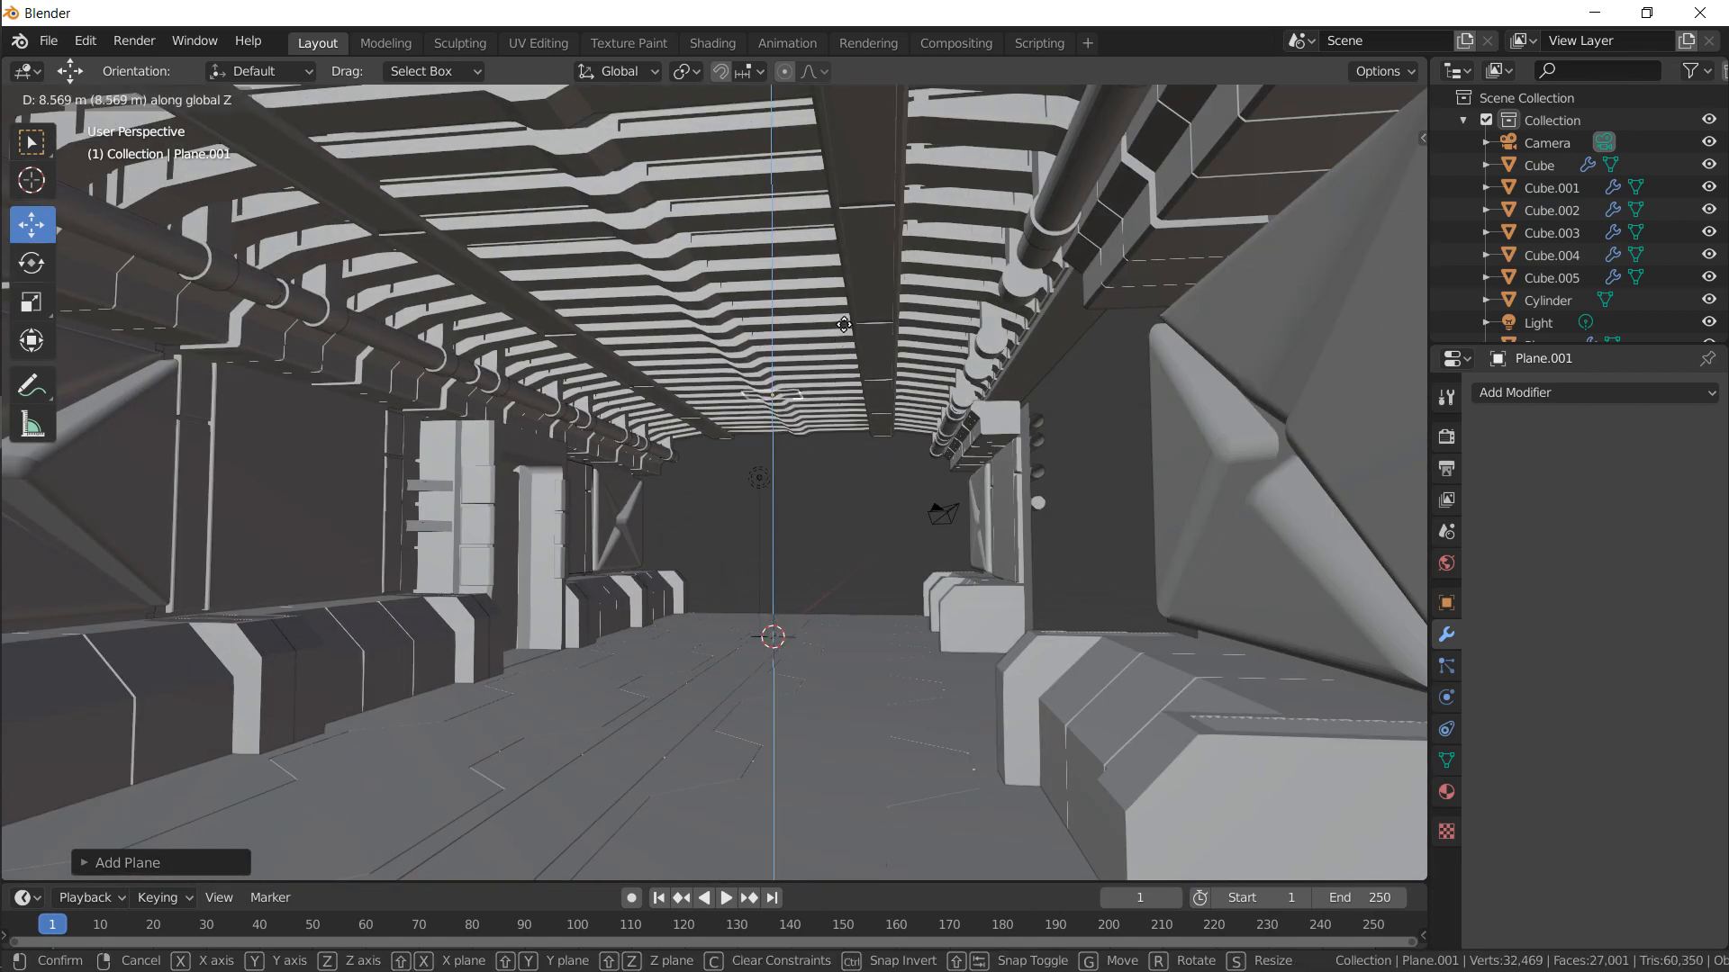
{"action": "left_click", "coordinate": [848, 335]}
{"action": "middle_click_drag", "start_coordinate": [848, 335], "coordinate": [860, 330]}
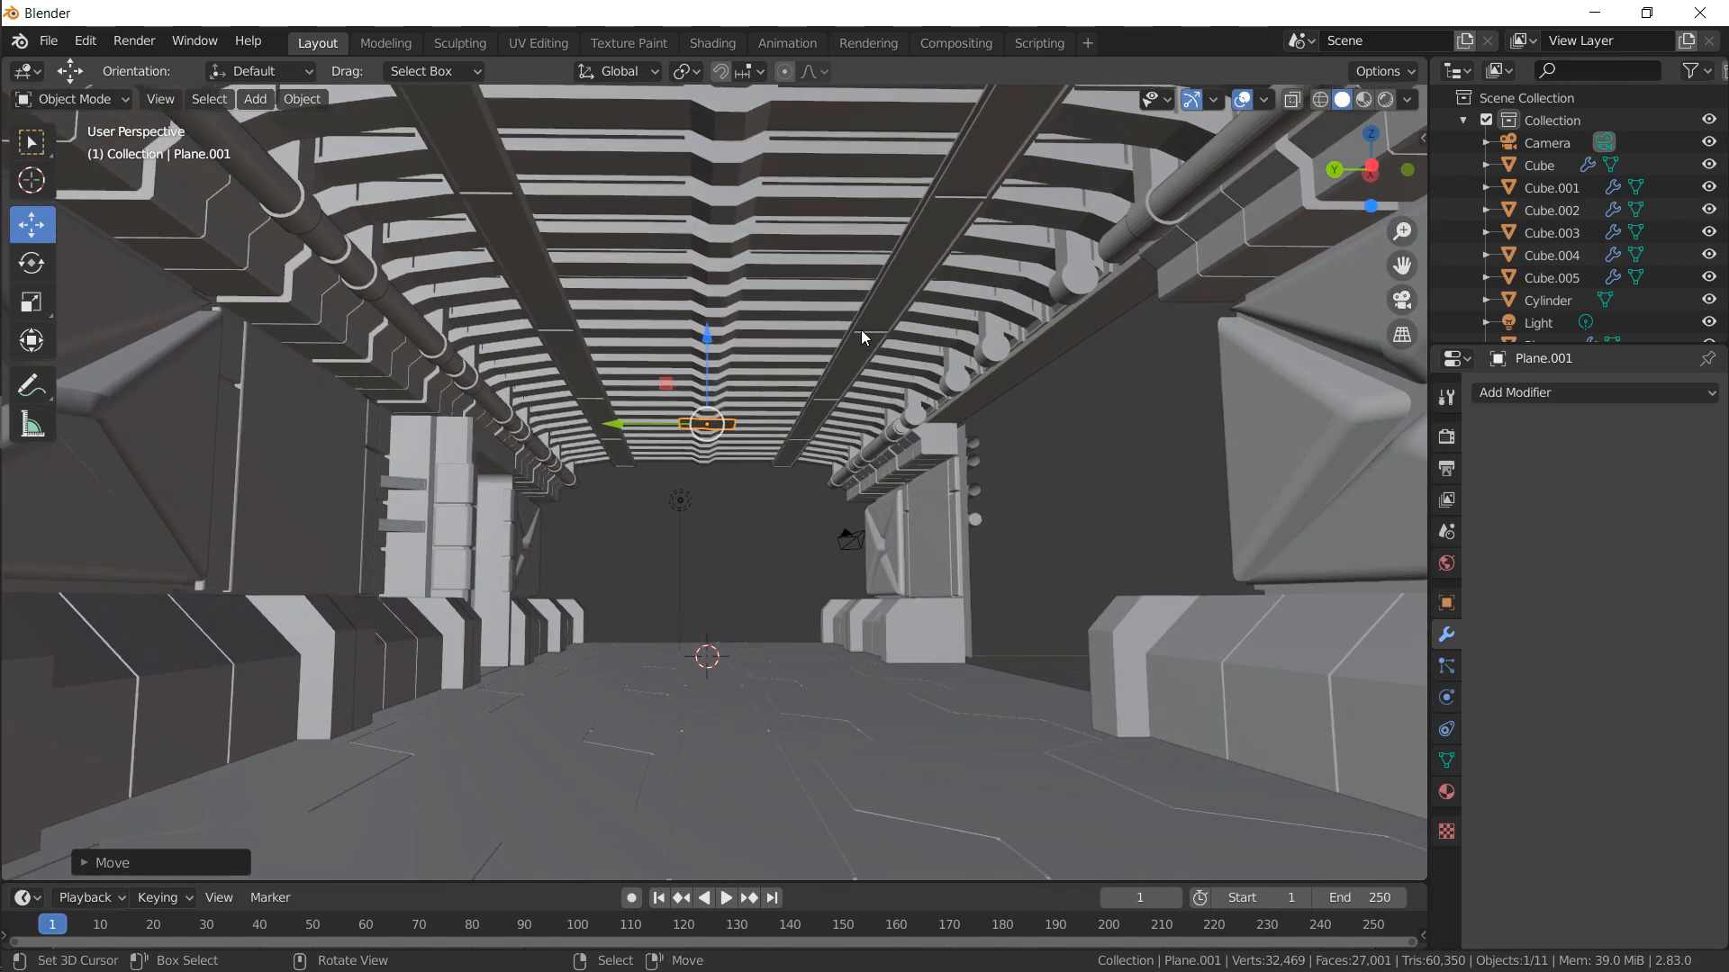
Isolate the plane and shift its mesh in top view so one corner sits at the object's origin
{"action": "key", "text": "KP_Divide"}
{"action": "key", "text": "KP_7"}
{"action": "key", "text": "Tab"}
{"action": "key", "text": "g"}
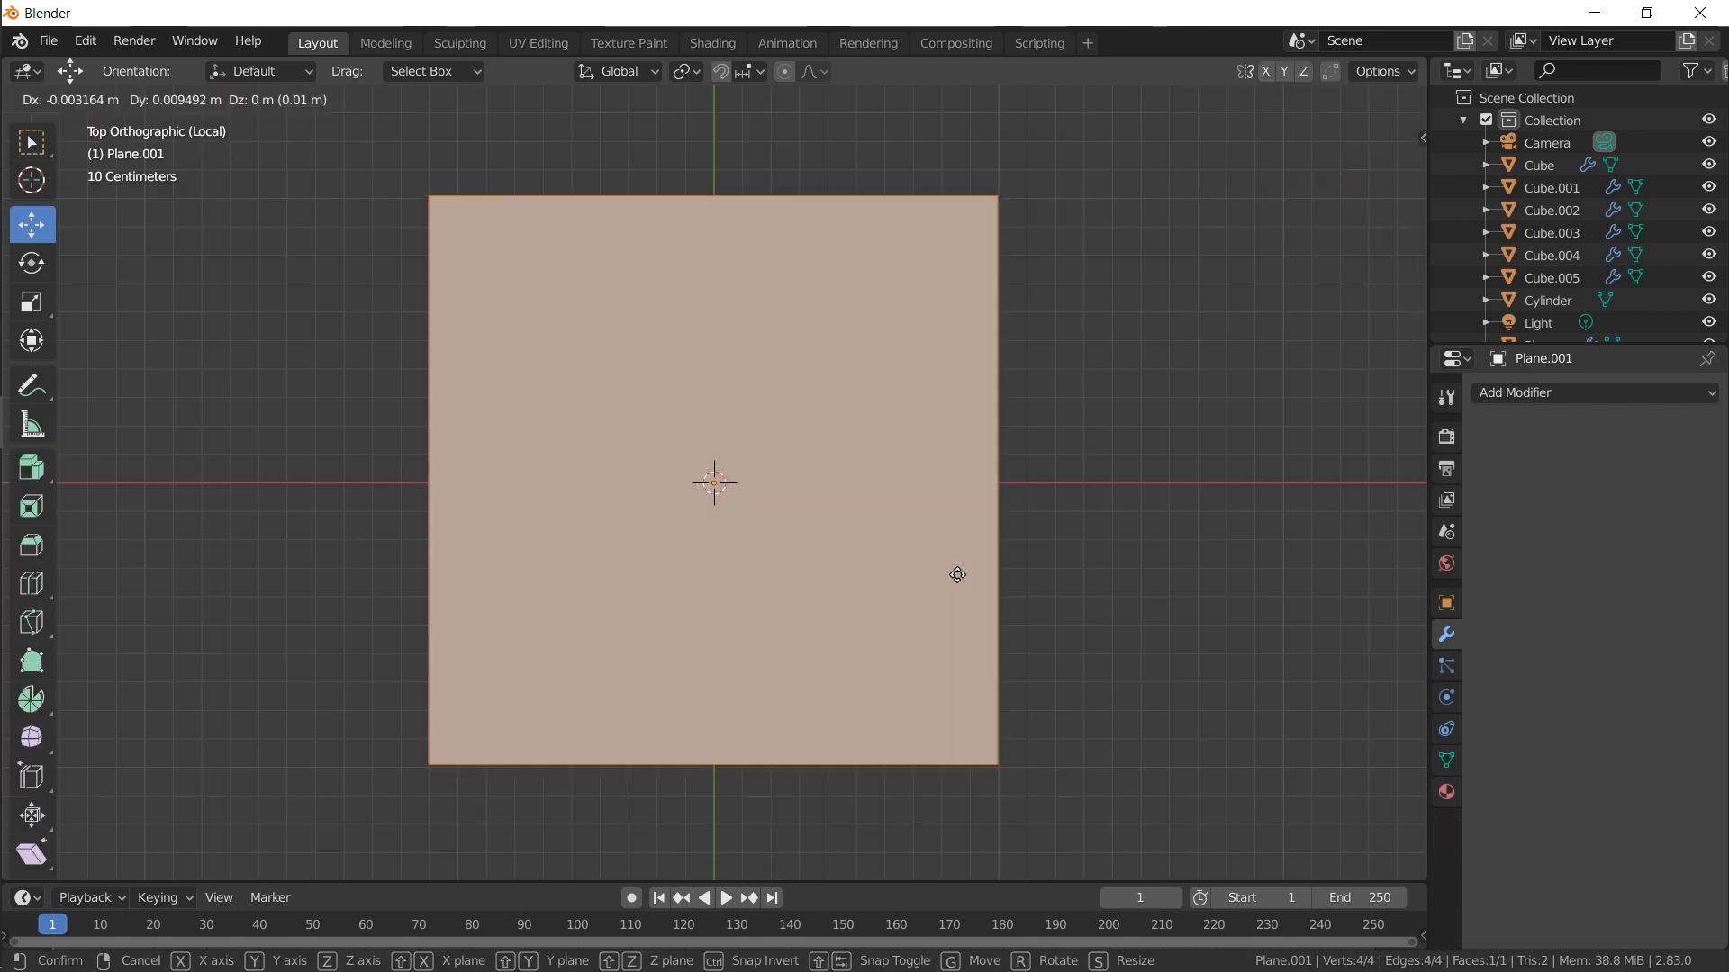
{"action": "left_click", "coordinate": [670, 339]}
Add a Mirror modifier to the plane and mirror it across both the X and Y axes
{"action": "left_click", "coordinate": [1515, 390]}
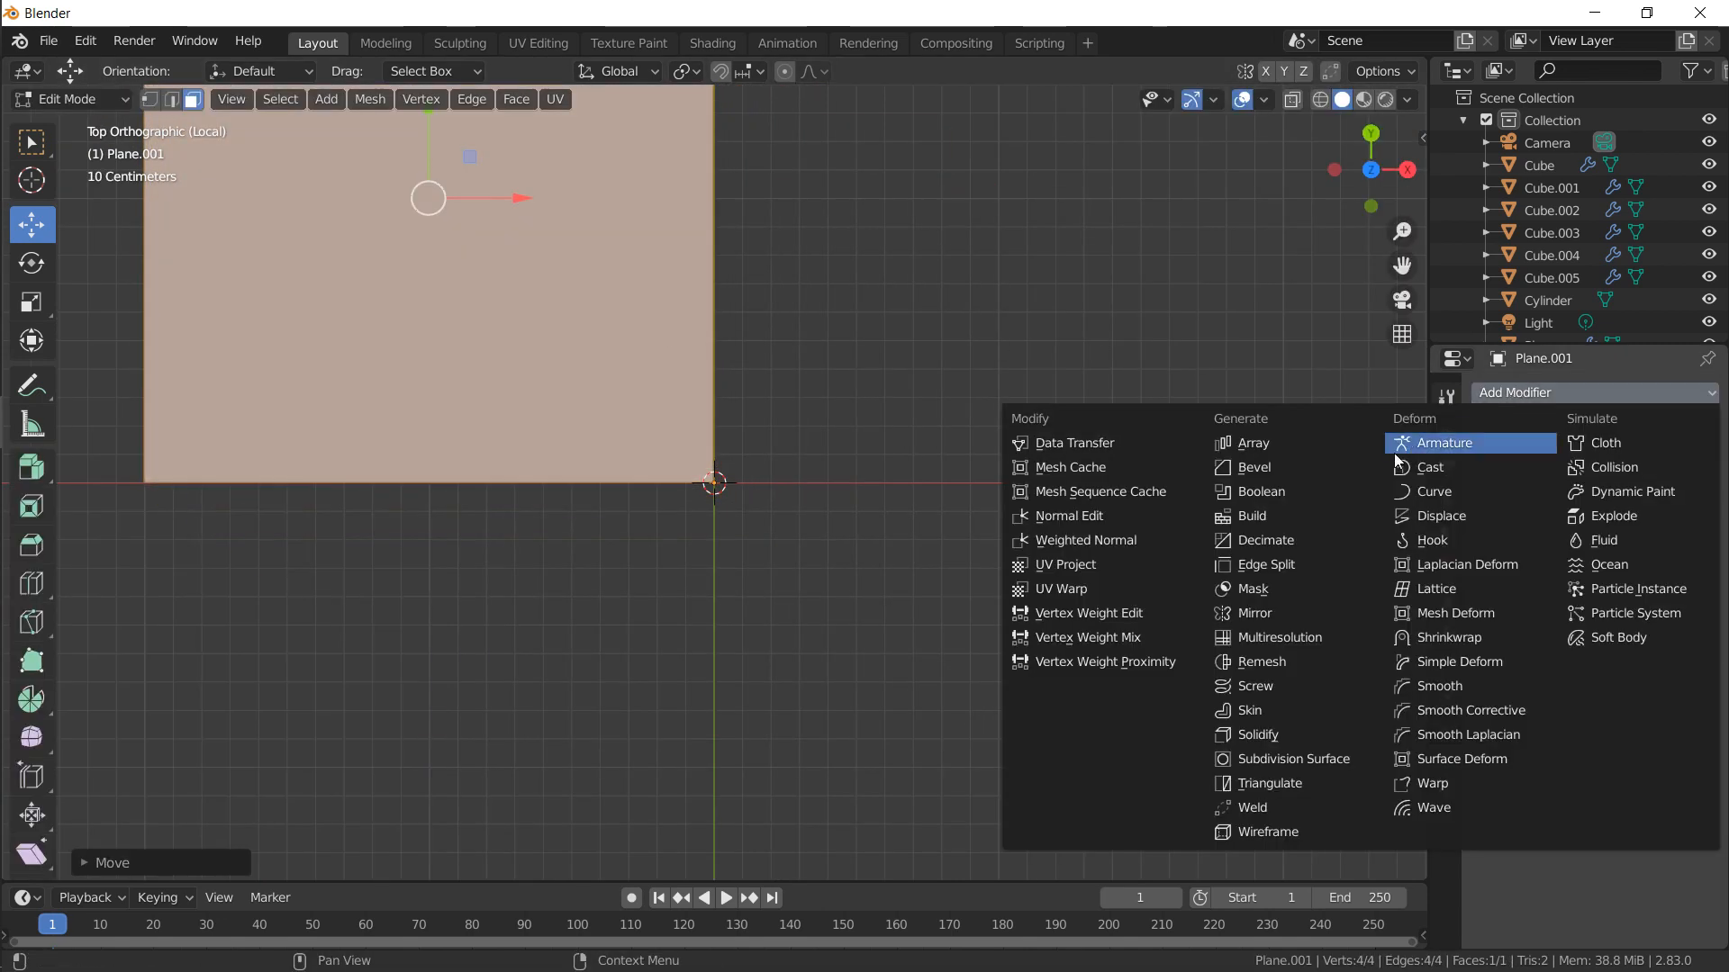
{"action": "left_click", "coordinate": [1269, 616]}
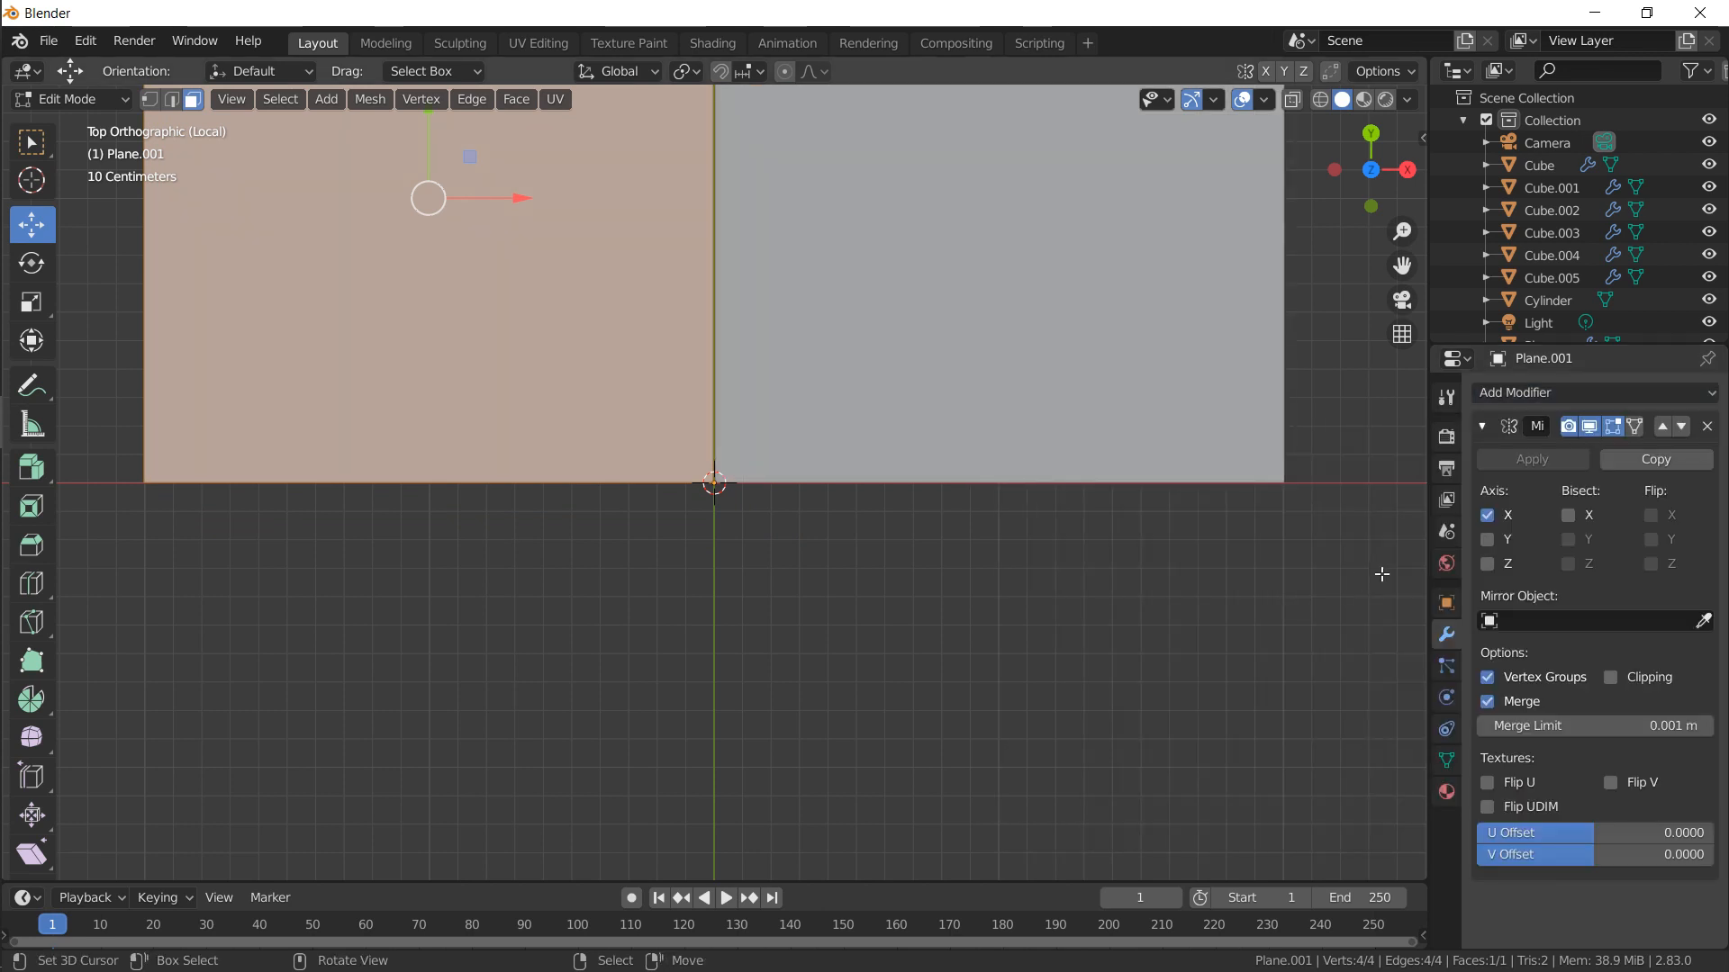
{"action": "left_click", "coordinate": [1487, 539]}
Add two crossing loop cuts to the plane, each slid toward an outer edge
{"action": "key", "text": "ctrl+r"}
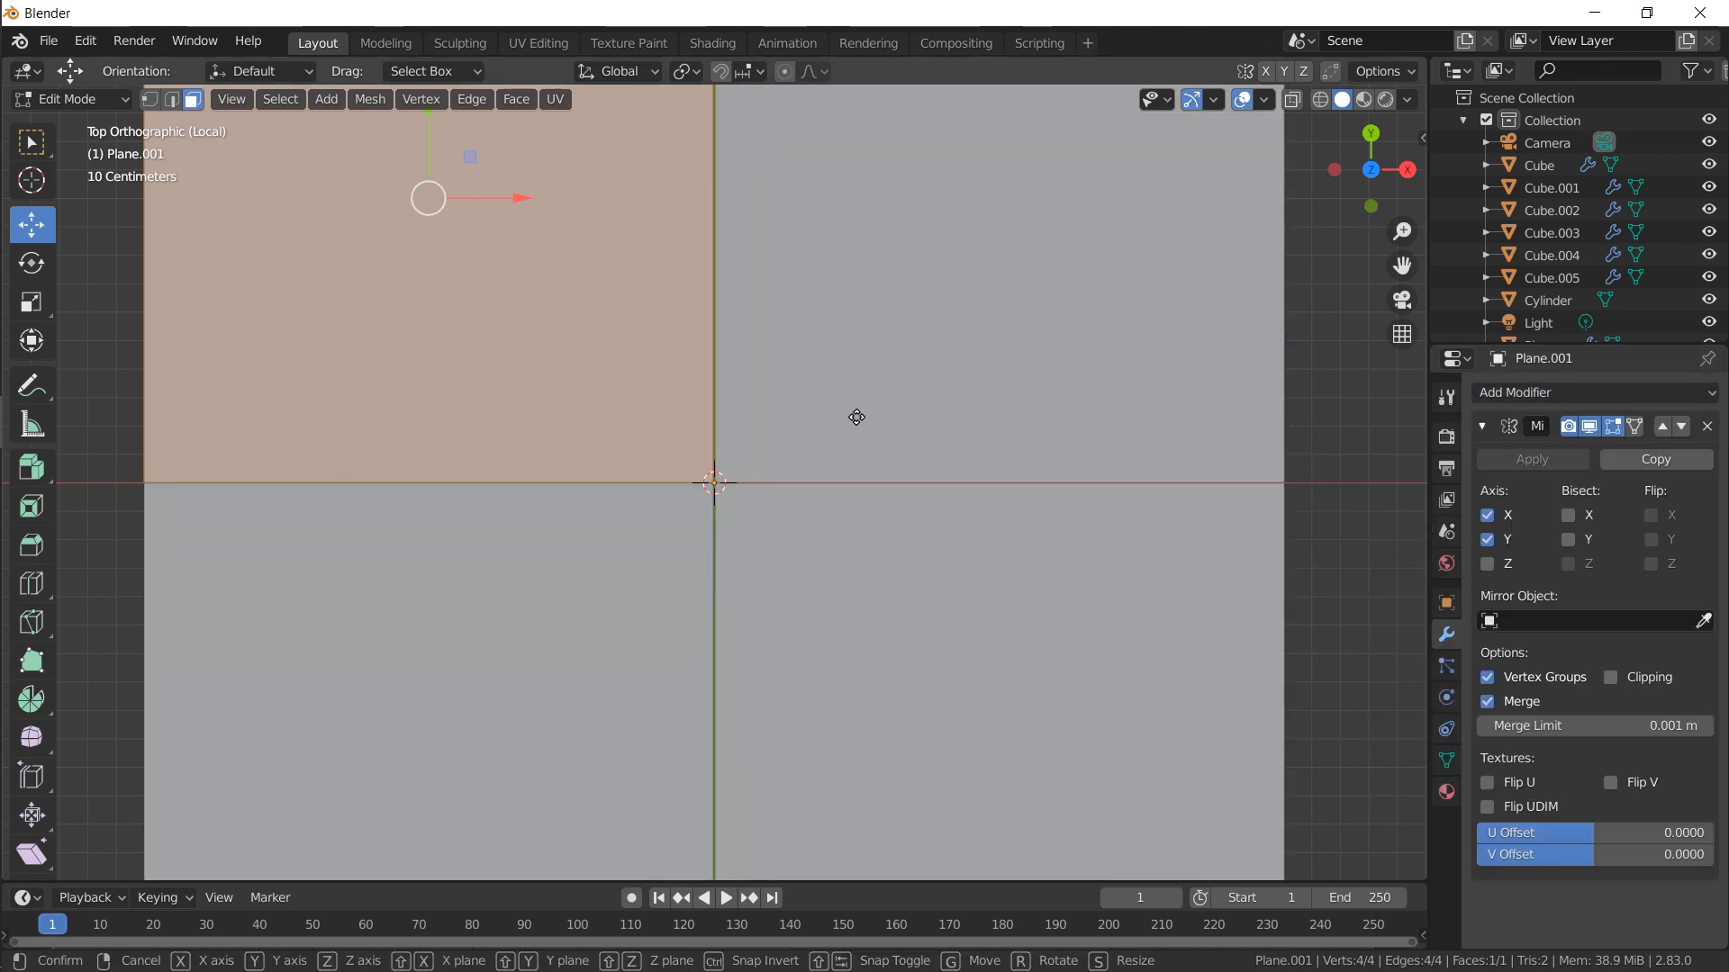
{"action": "left_click", "coordinate": [860, 417]}
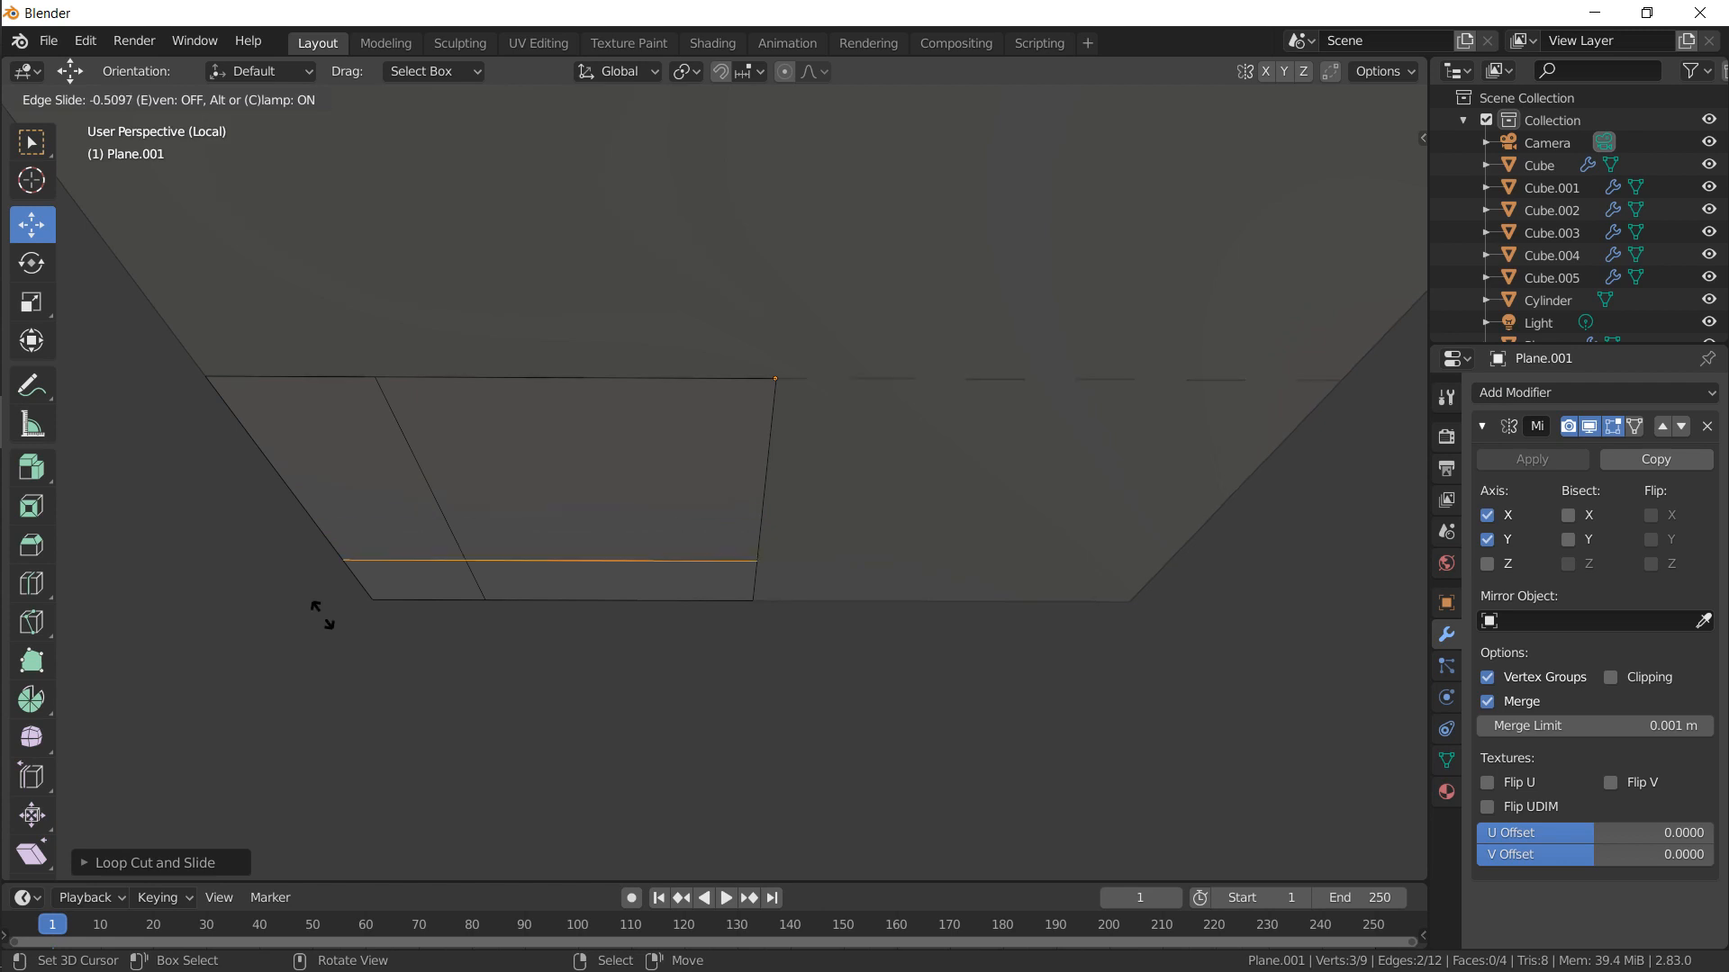
{"action": "left_click", "coordinate": [326, 572]}
{"action": "key", "text": "KP_7"}
{"action": "middle_click_drag", "start_coordinate": [671, 455], "coordinate": [802, 671], "text": "shift"}
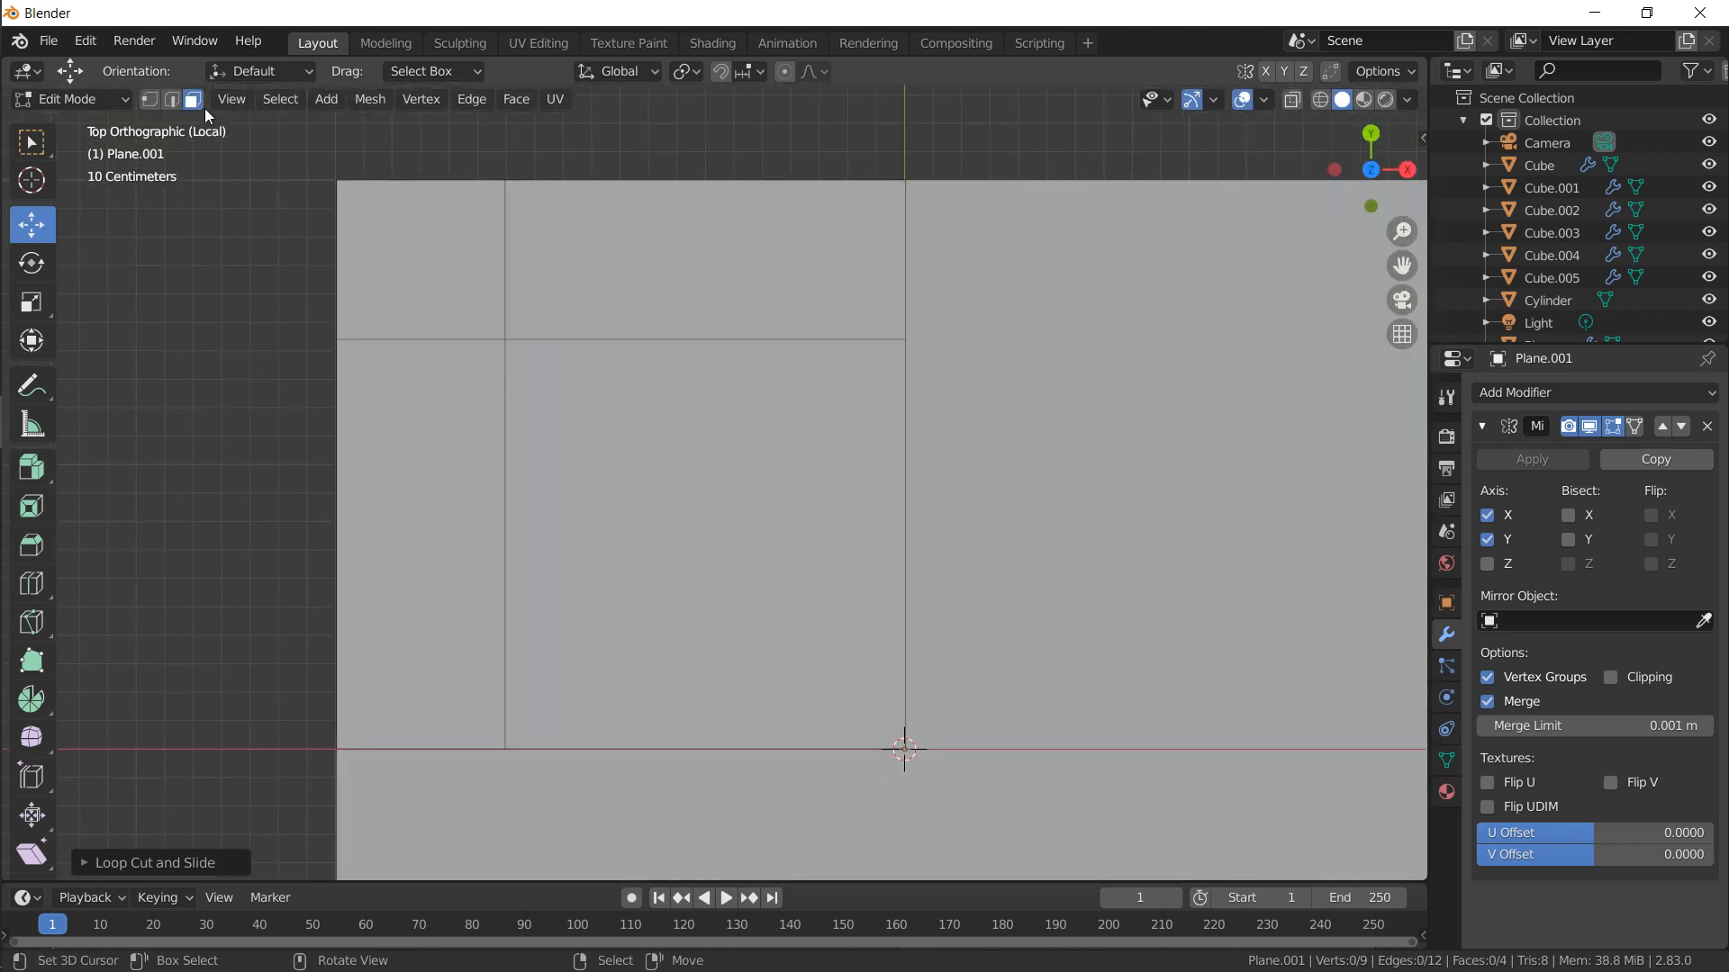
Select all four faces of the plane and extrude them slightly downward to give the panel thickness
{"action": "middle_click_drag", "start_coordinate": [206, 115], "coordinate": [560, 213]}
{"action": "left_click", "coordinate": [563, 348]}
{"action": "left_click", "coordinate": [486, 297], "text": "shift"}
{"action": "left_click", "coordinate": [455, 432], "text": "shift"}
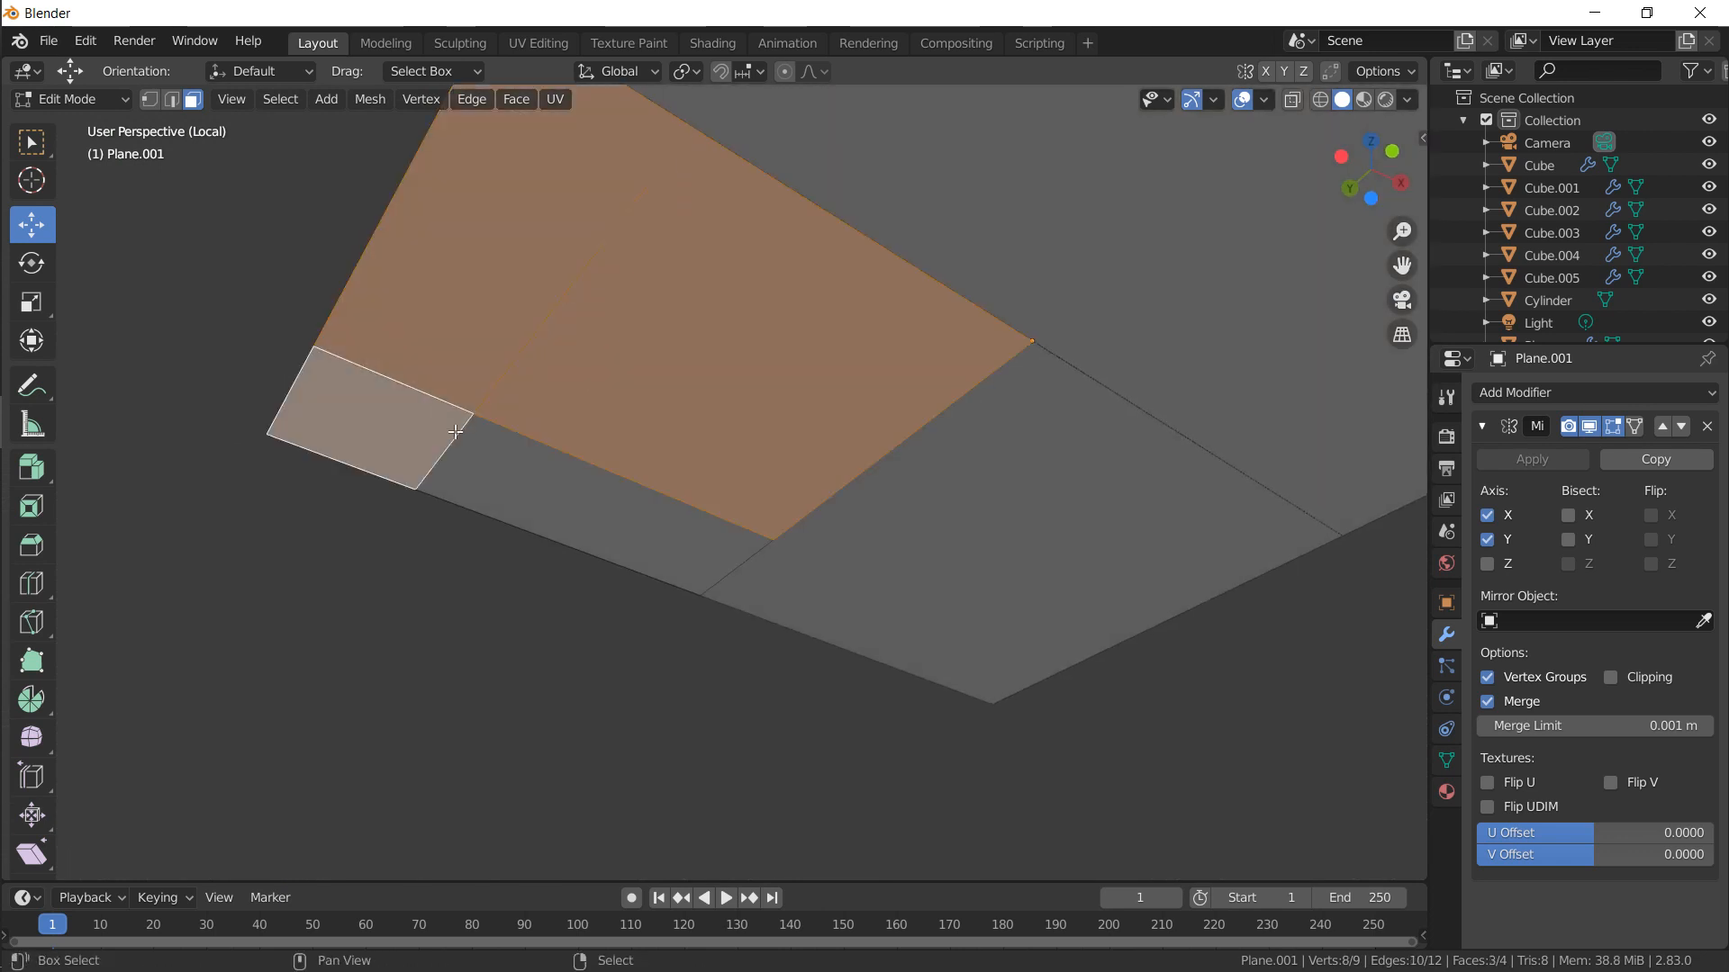
{"action": "left_click", "coordinate": [559, 470], "text": "shift"}
{"action": "key", "text": "e"}
{"action": "left_click", "coordinate": [851, 385]}
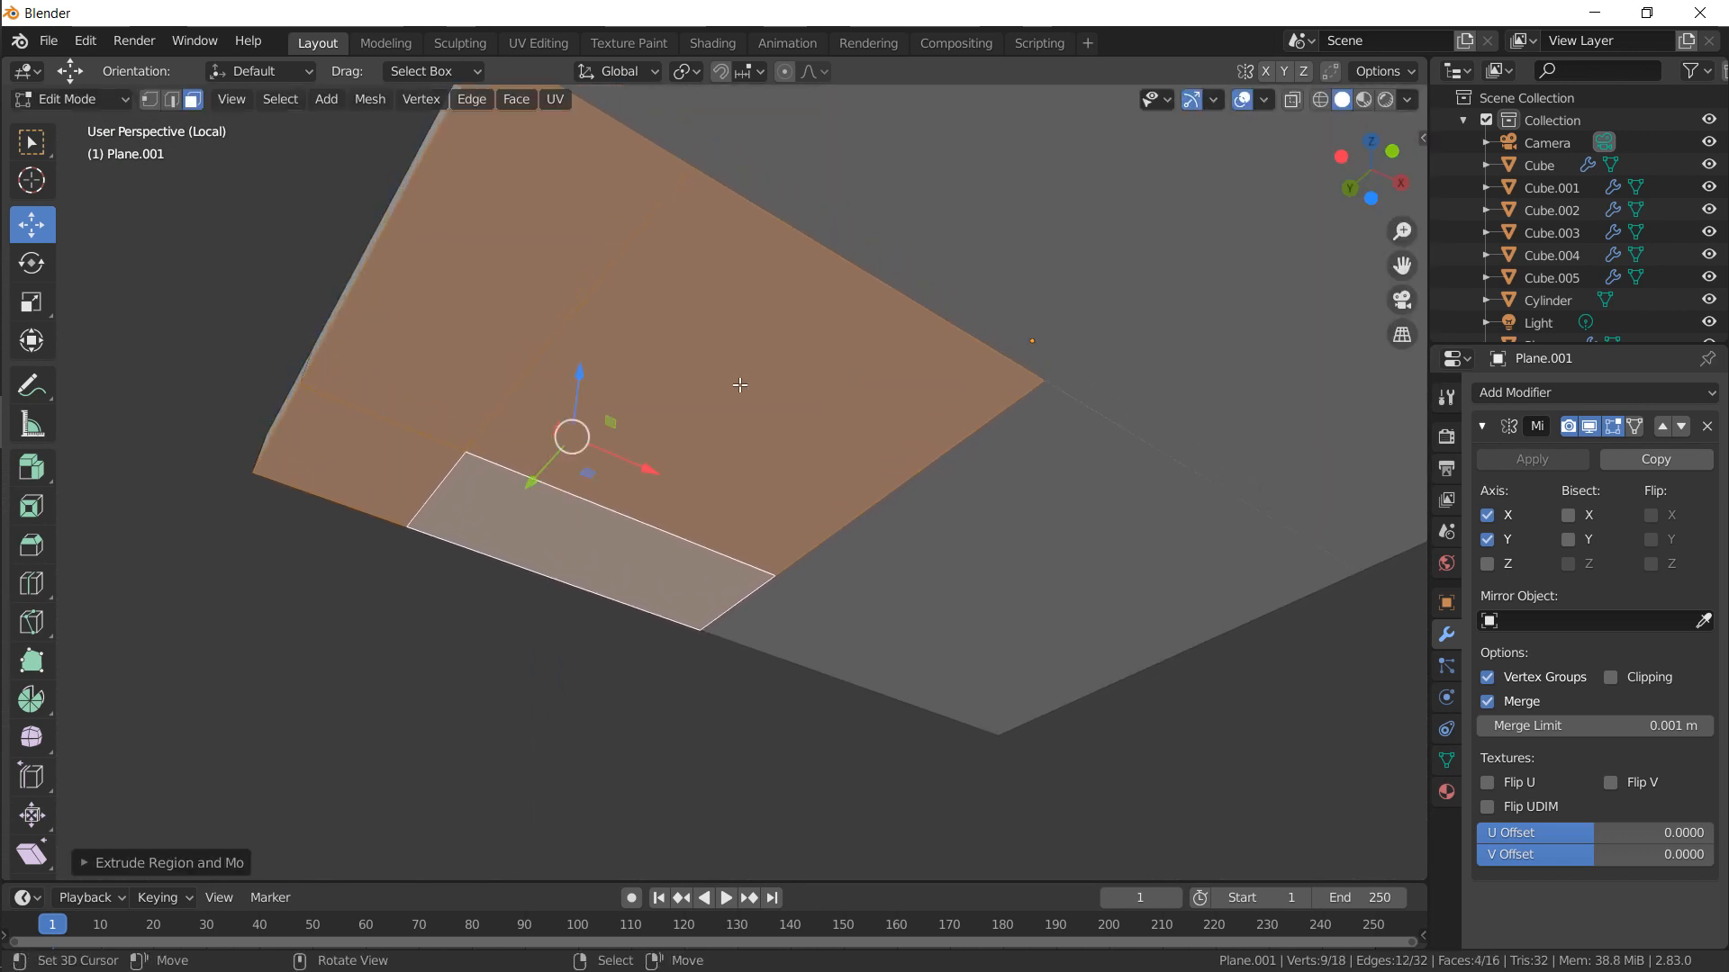
Lower the large inner face along Z so the panel's border slopes down toward its center
{"action": "right_click", "coordinate": [670, 384]}
{"action": "key", "text": "g"}
{"action": "key", "text": "z"}
{"action": "left_click", "coordinate": [673, 422]}
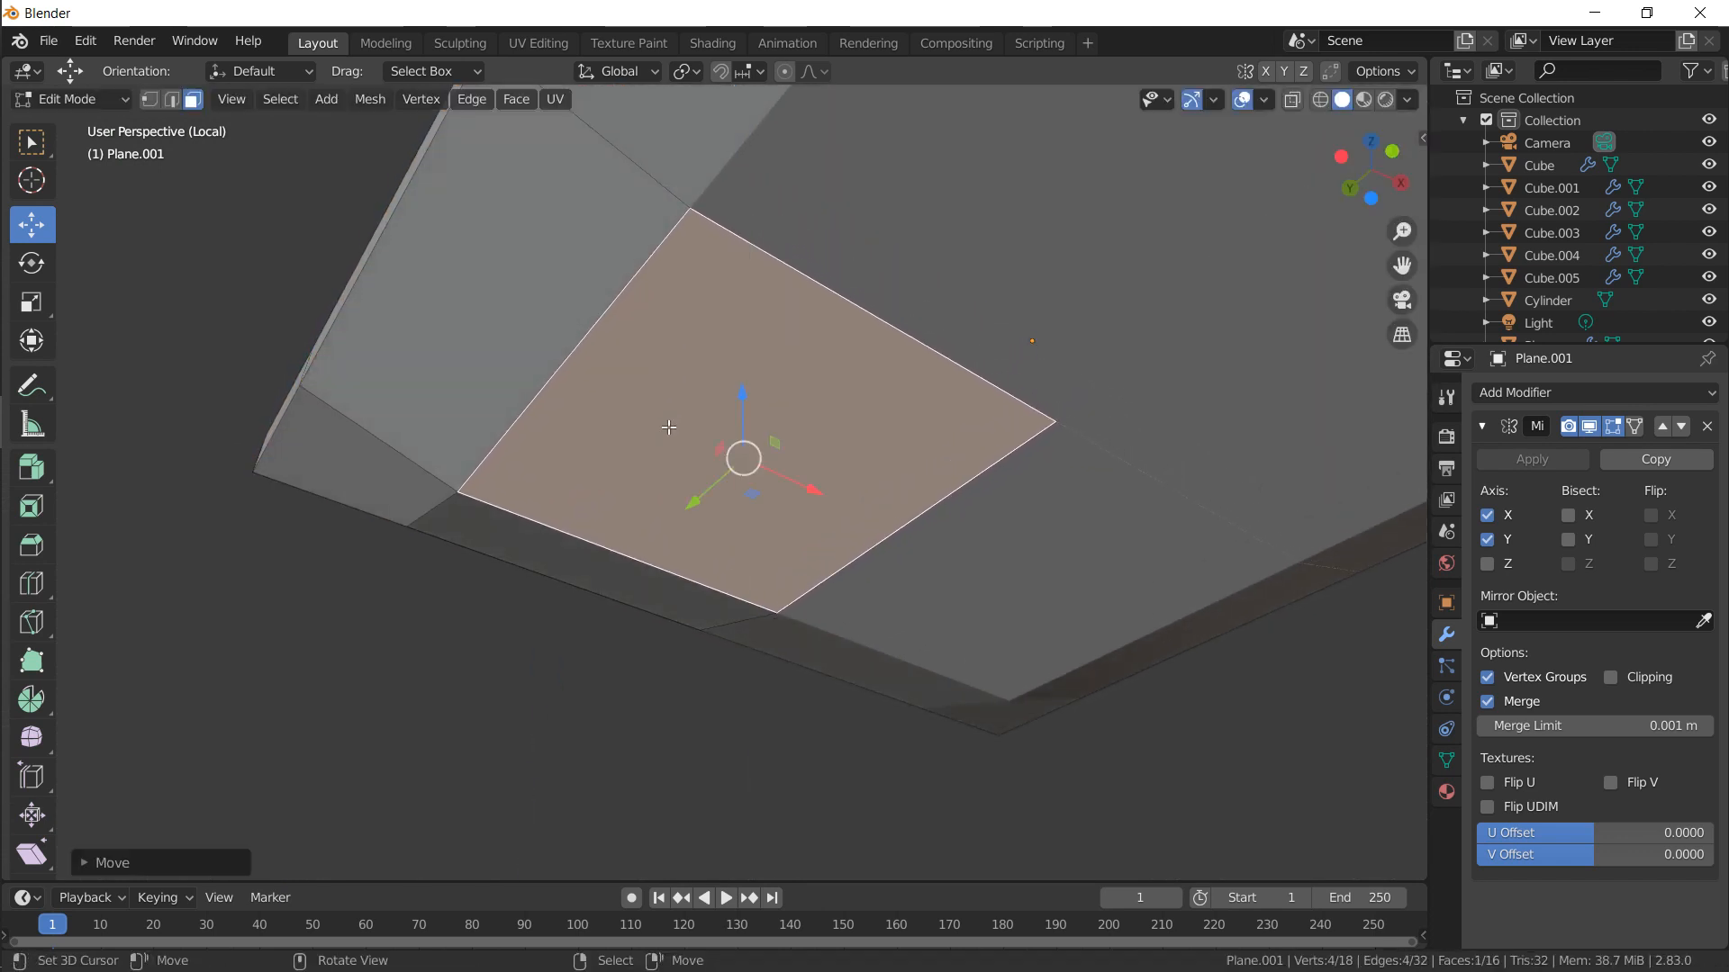
Knife-cut a diagonal edge across the panel's corner face, from the inner face's corner to the outer corner
{"action": "middle_click_drag", "start_coordinate": [331, 385], "coordinate": [468, 393]}
{"action": "middle_click_drag", "start_coordinate": [467, 393], "coordinate": [500, 470], "text": "shift"}
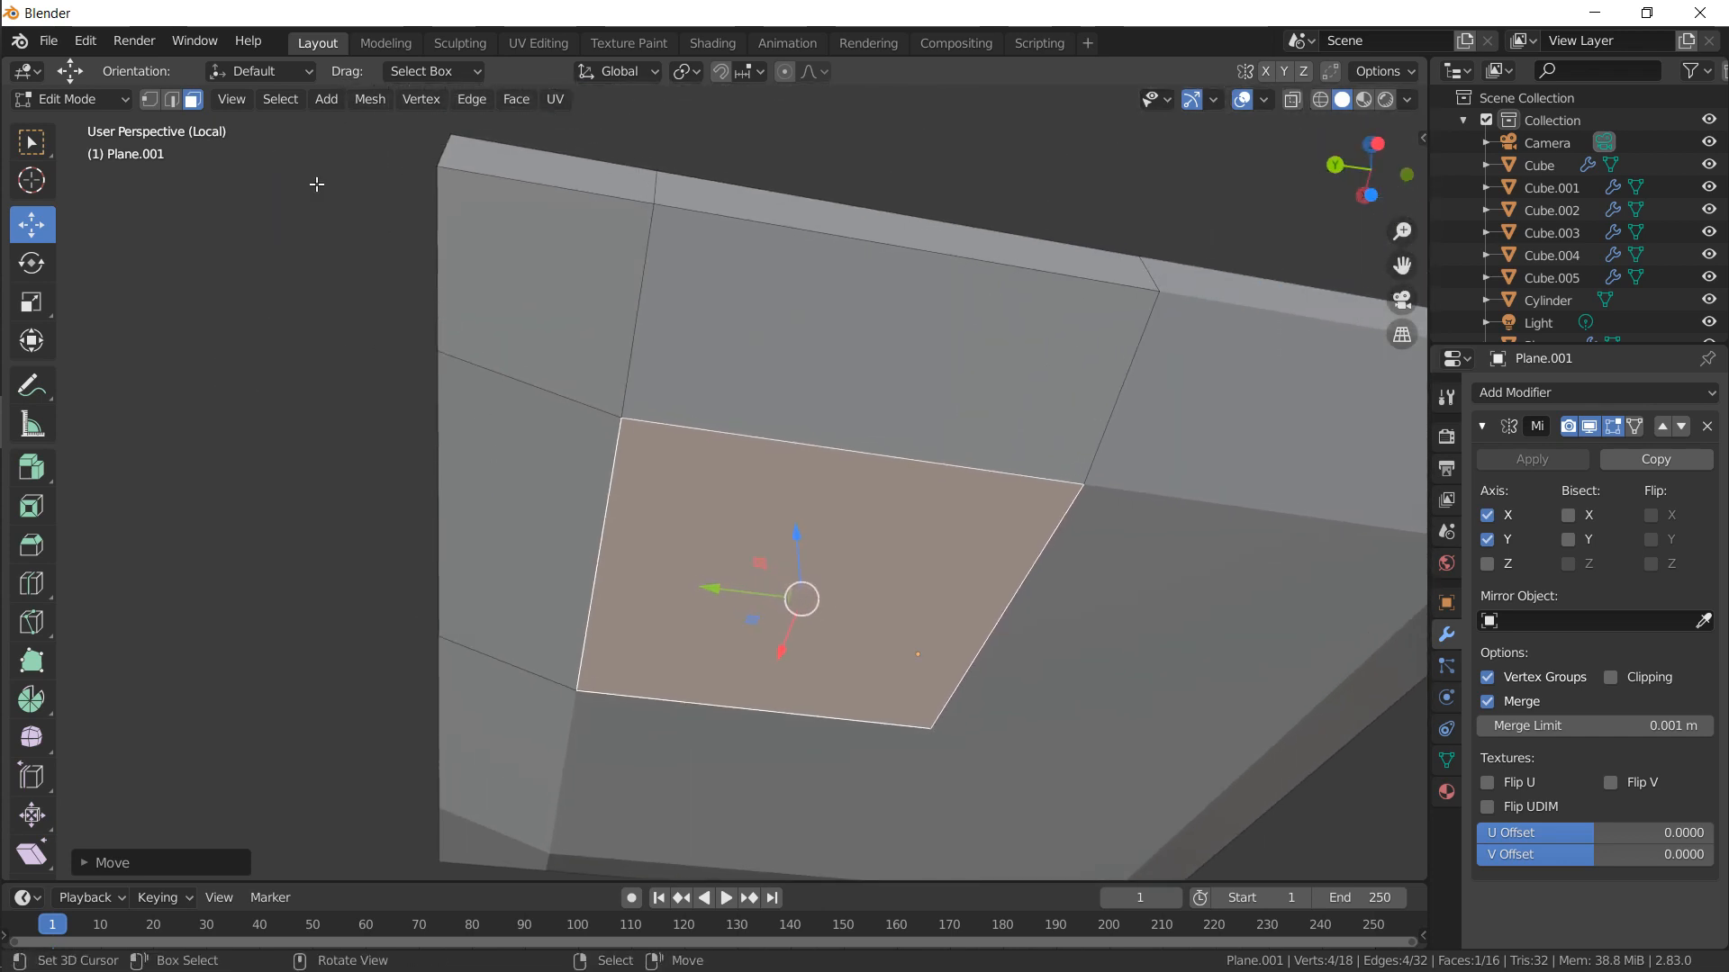
{"action": "left_click", "coordinate": [177, 101]}
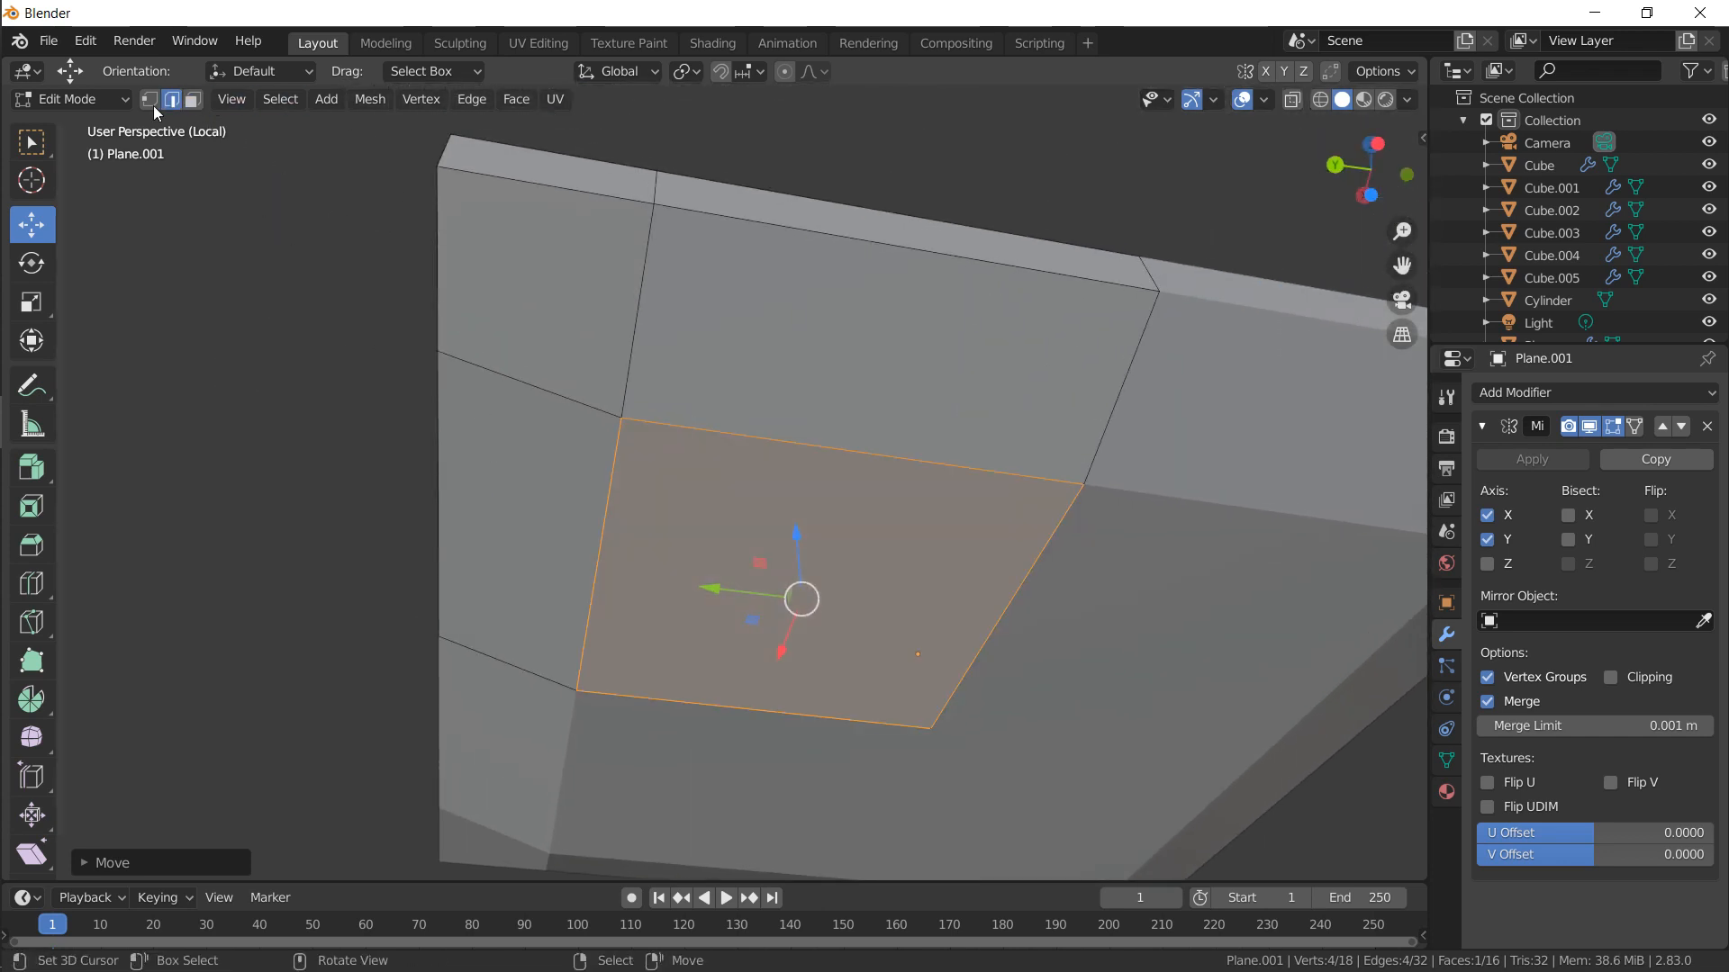
{"action": "left_click", "coordinate": [152, 102]}
{"action": "key", "text": "ctrl+KP_7"}
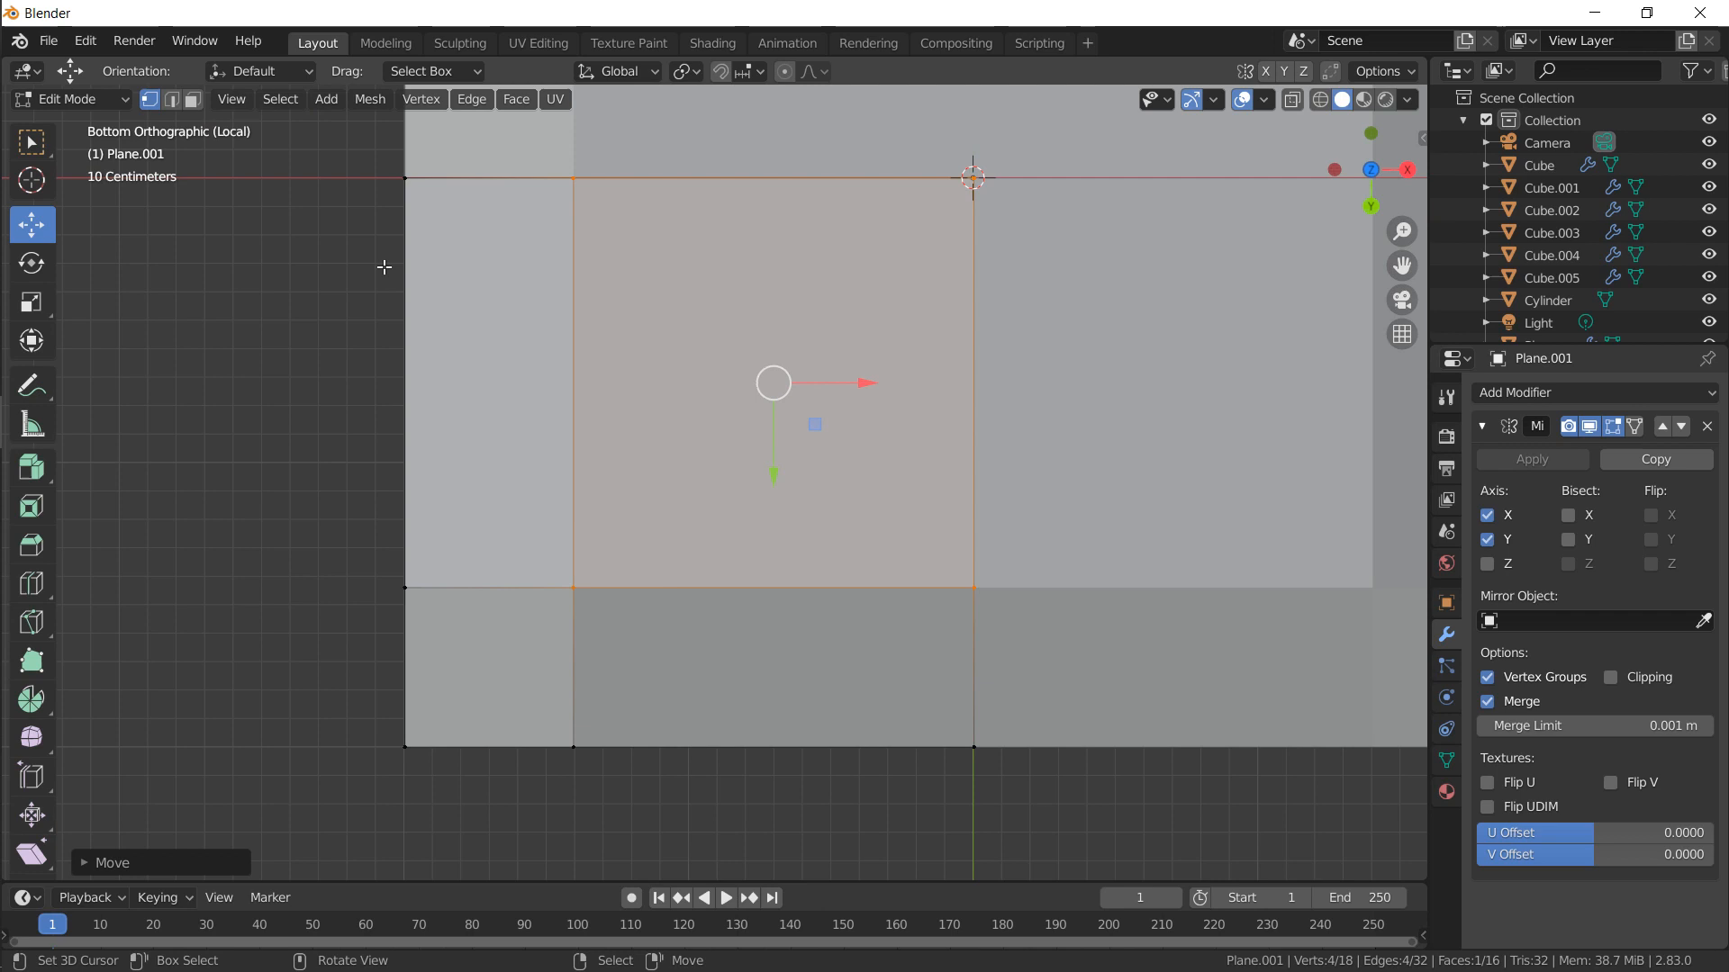
{"action": "left_click", "coordinate": [590, 565]}
{"action": "key", "text": "KP_7"}
{"action": "key", "text": "k"}
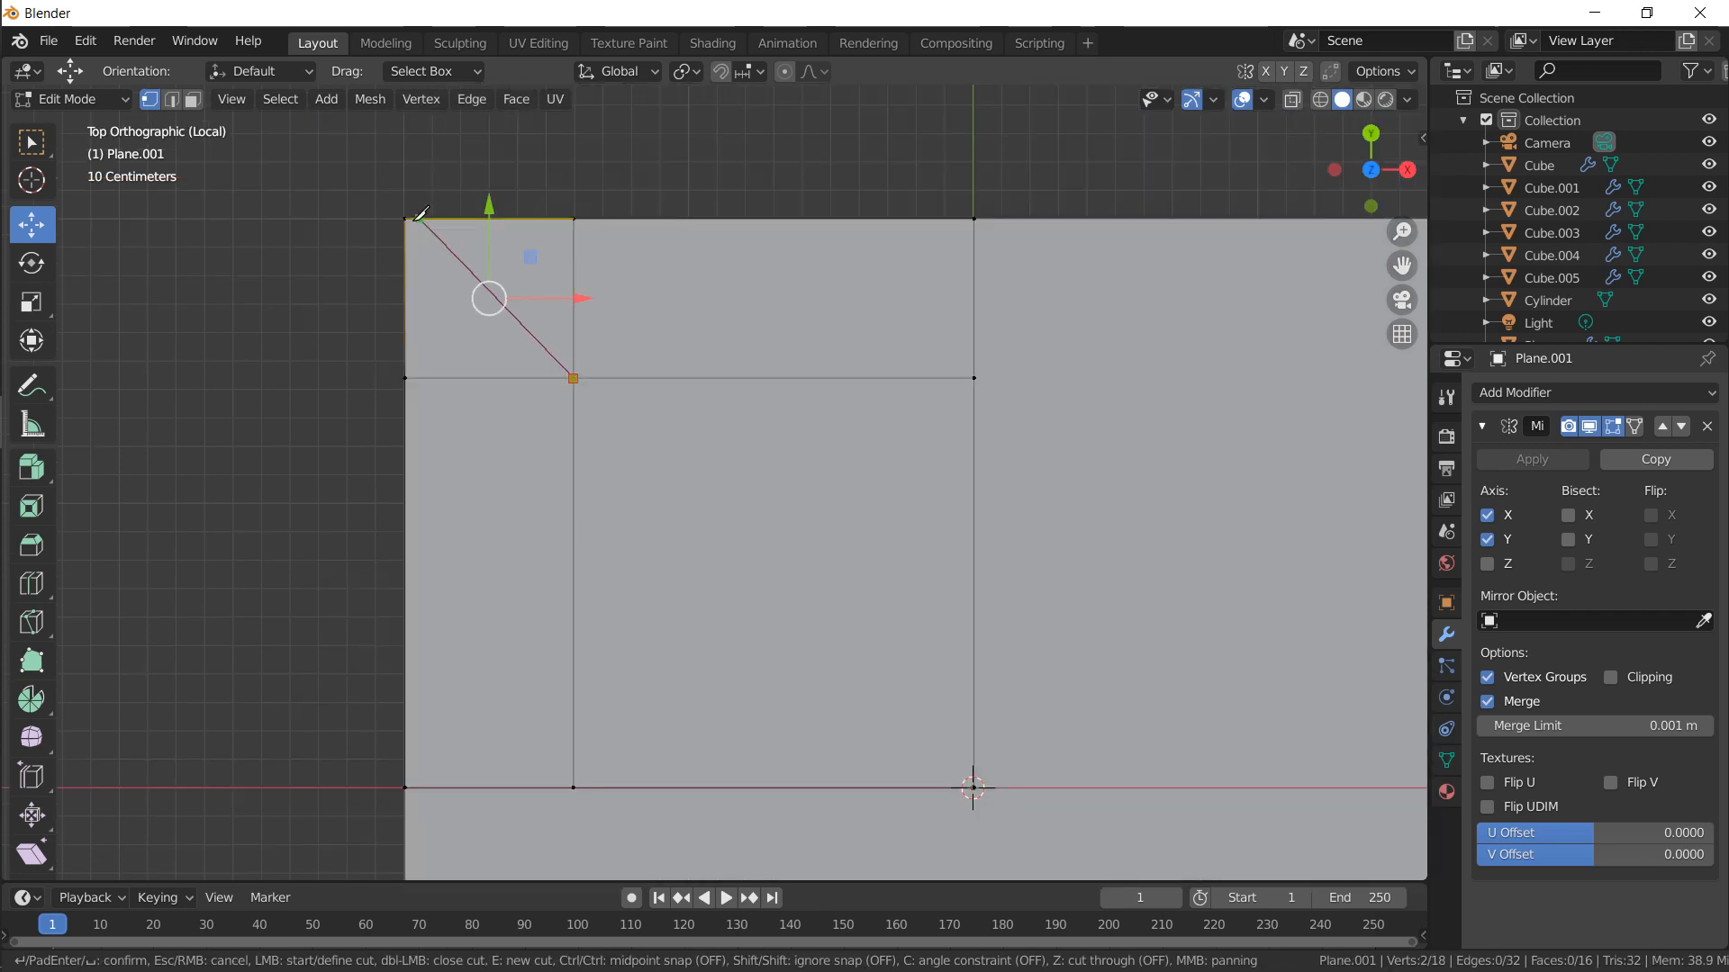
{"action": "key", "text": "Return"}
{"action": "middle_click_drag", "start_coordinate": [504, 433], "coordinate": [661, 455]}
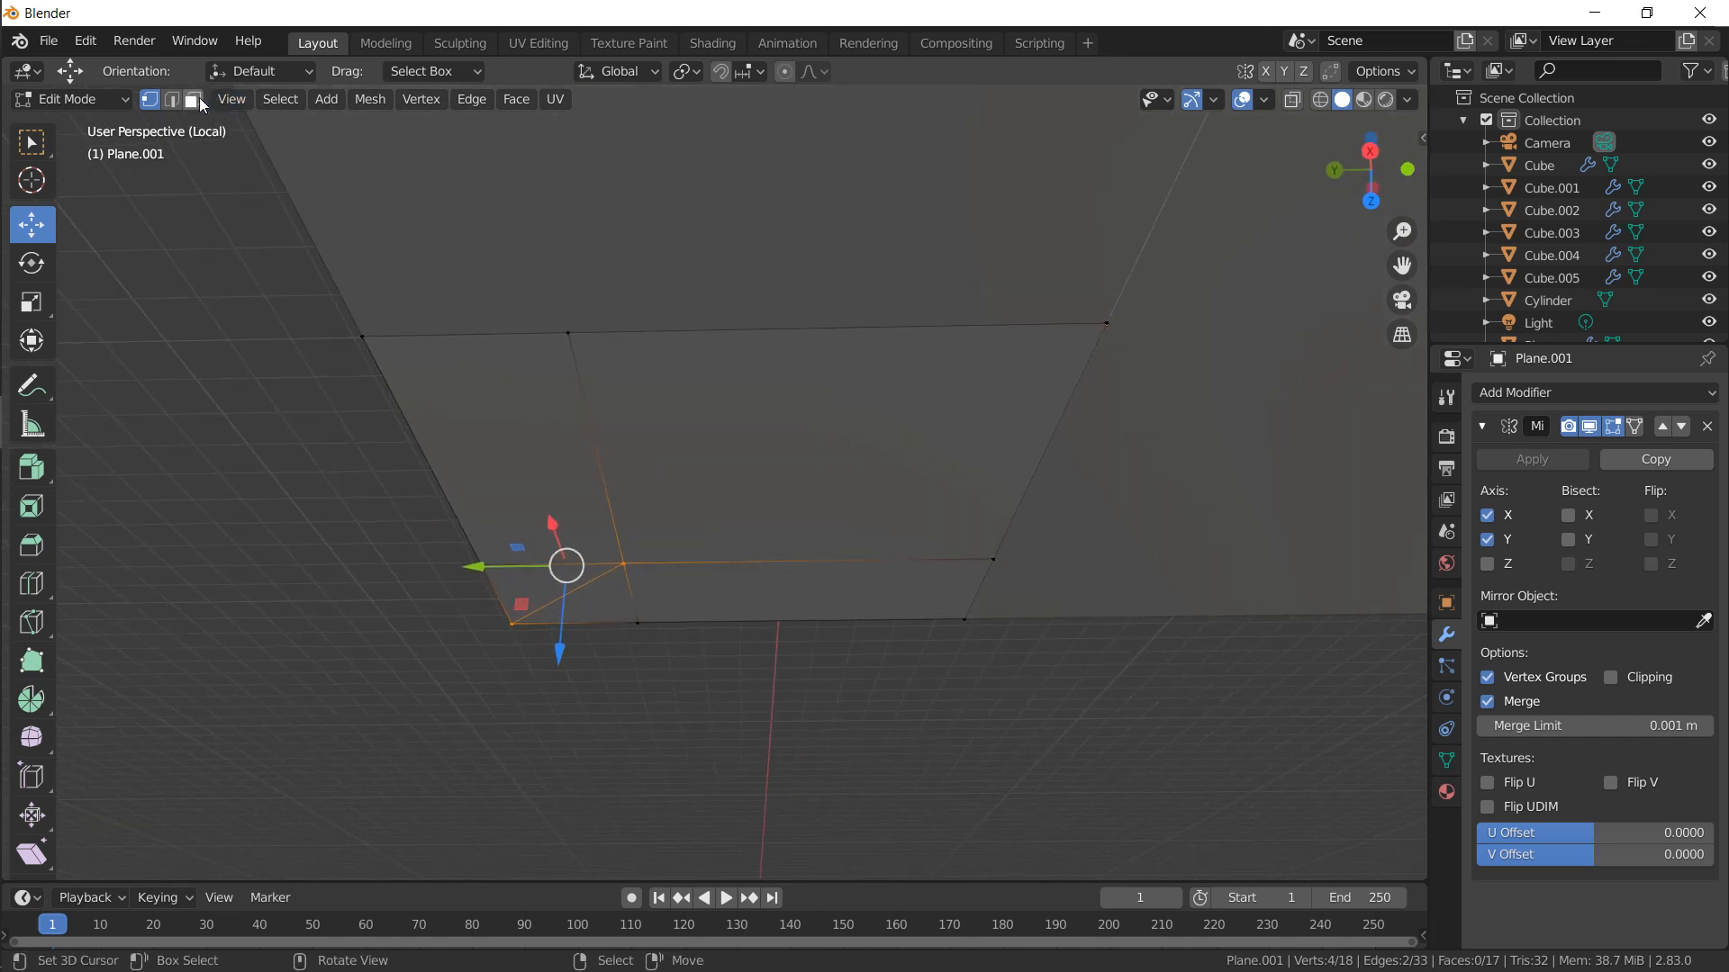
Select the large inner face and adjust its position along Z to change the slope of the border
{"action": "left_click", "coordinate": [605, 447]}
{"action": "left_click_drag", "start_coordinate": [767, 468], "coordinate": [731, 511]}
{"action": "middle_click_drag", "start_coordinate": [731, 511], "coordinate": [921, 375]}
Inset the large inner face slightly and extrude it outward into a shallow raised tile
{"action": "key", "text": "i"}
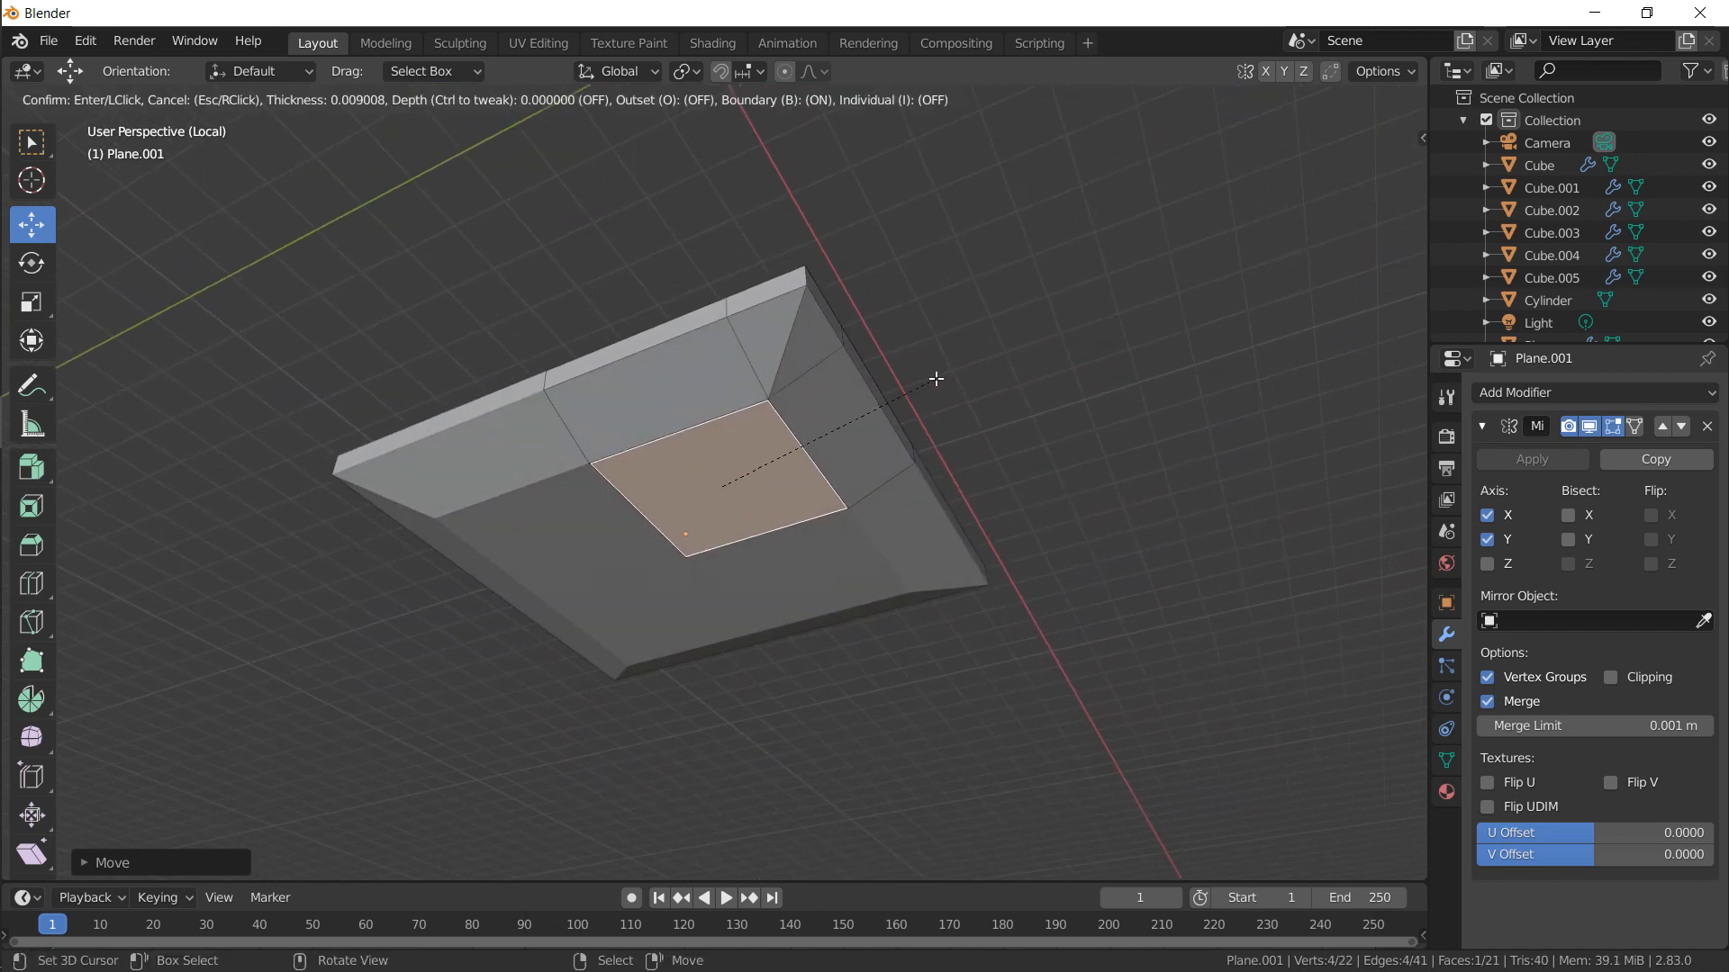
{"action": "left_click", "coordinate": [933, 383]}
{"action": "key", "text": "e"}
{"action": "left_click", "coordinate": [917, 397]}
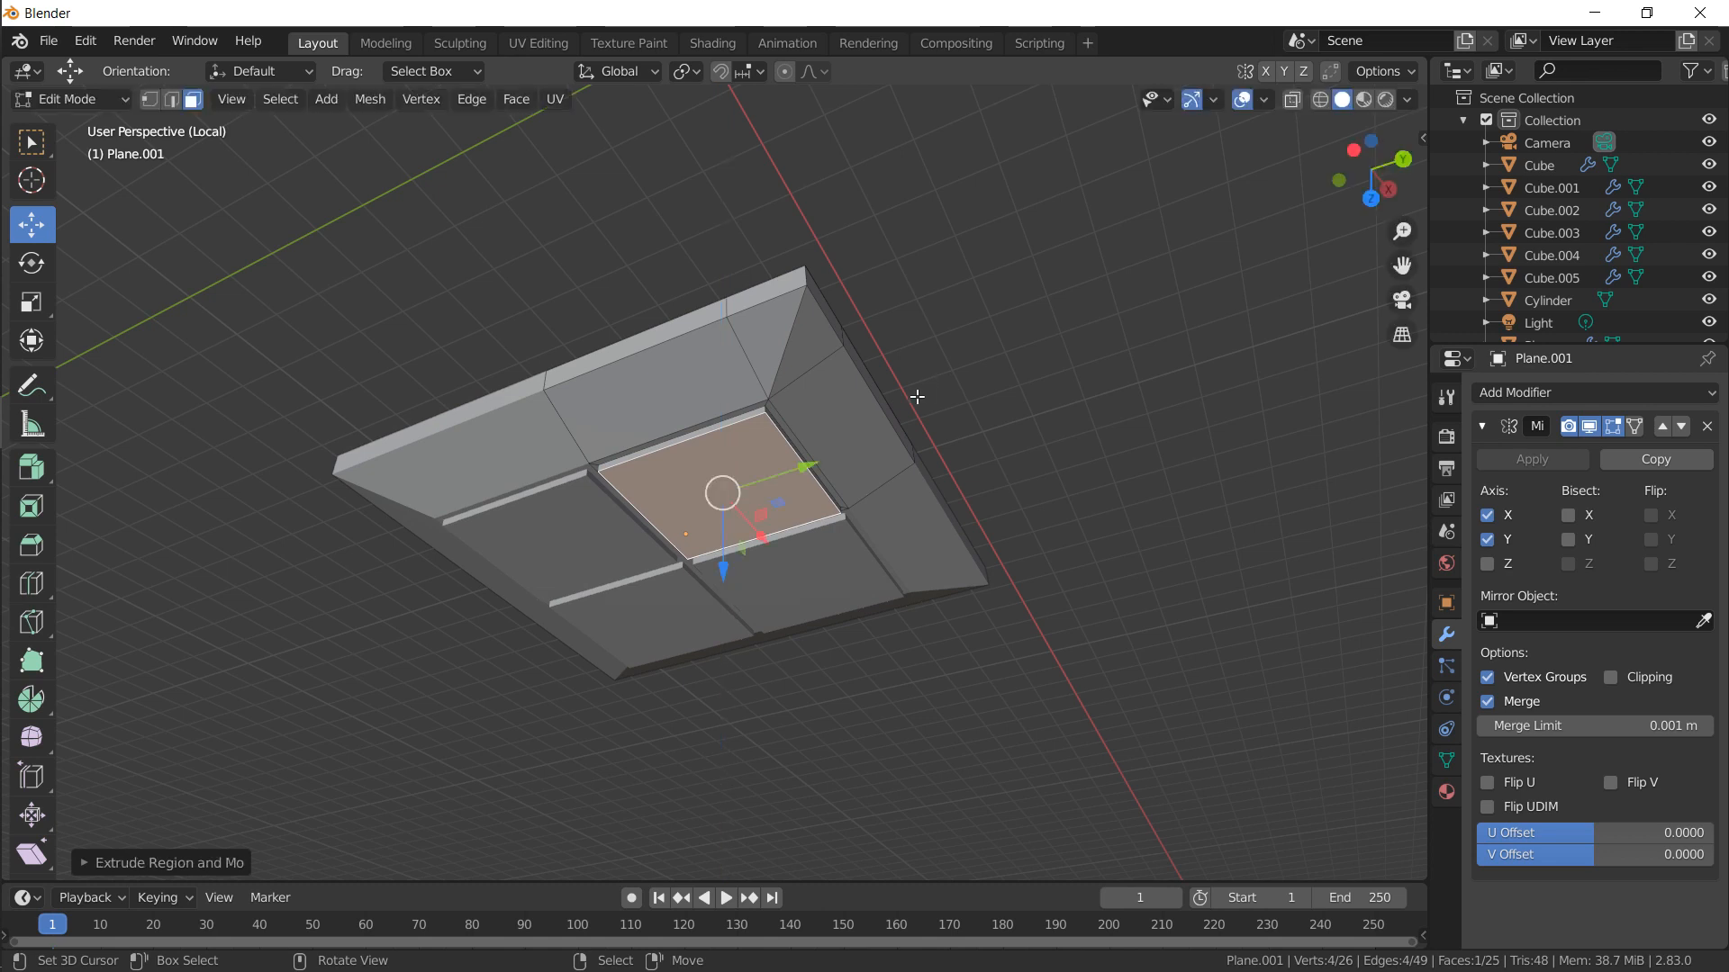
Duplicate the raised tile's face in place and scale the copy down around its center
{"action": "scroll", "coordinate": [805, 429], "scroll_direction": "up", "scroll_amount": 3}
{"action": "middle_click_drag", "start_coordinate": [506, 366], "coordinate": [469, 346]}
{"action": "key", "text": "shift+d"}
{"action": "right_click", "coordinate": [514, 426]}
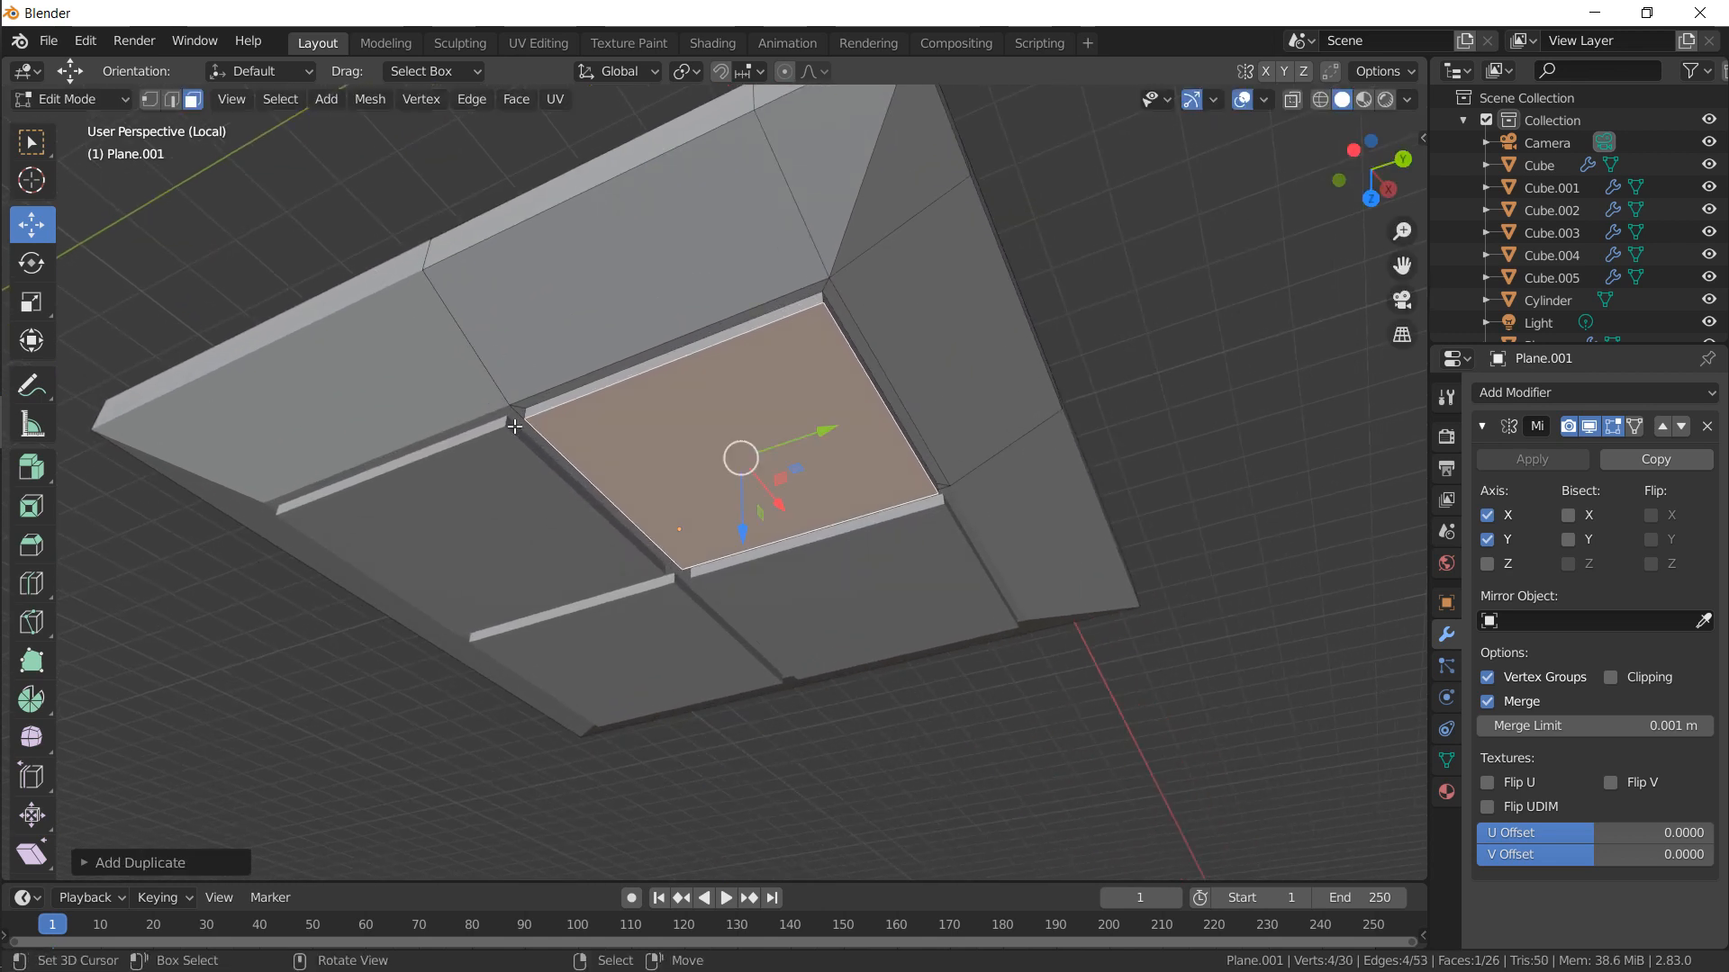
{"action": "key", "text": "s"}
{"action": "left_click", "coordinate": [808, 481]}
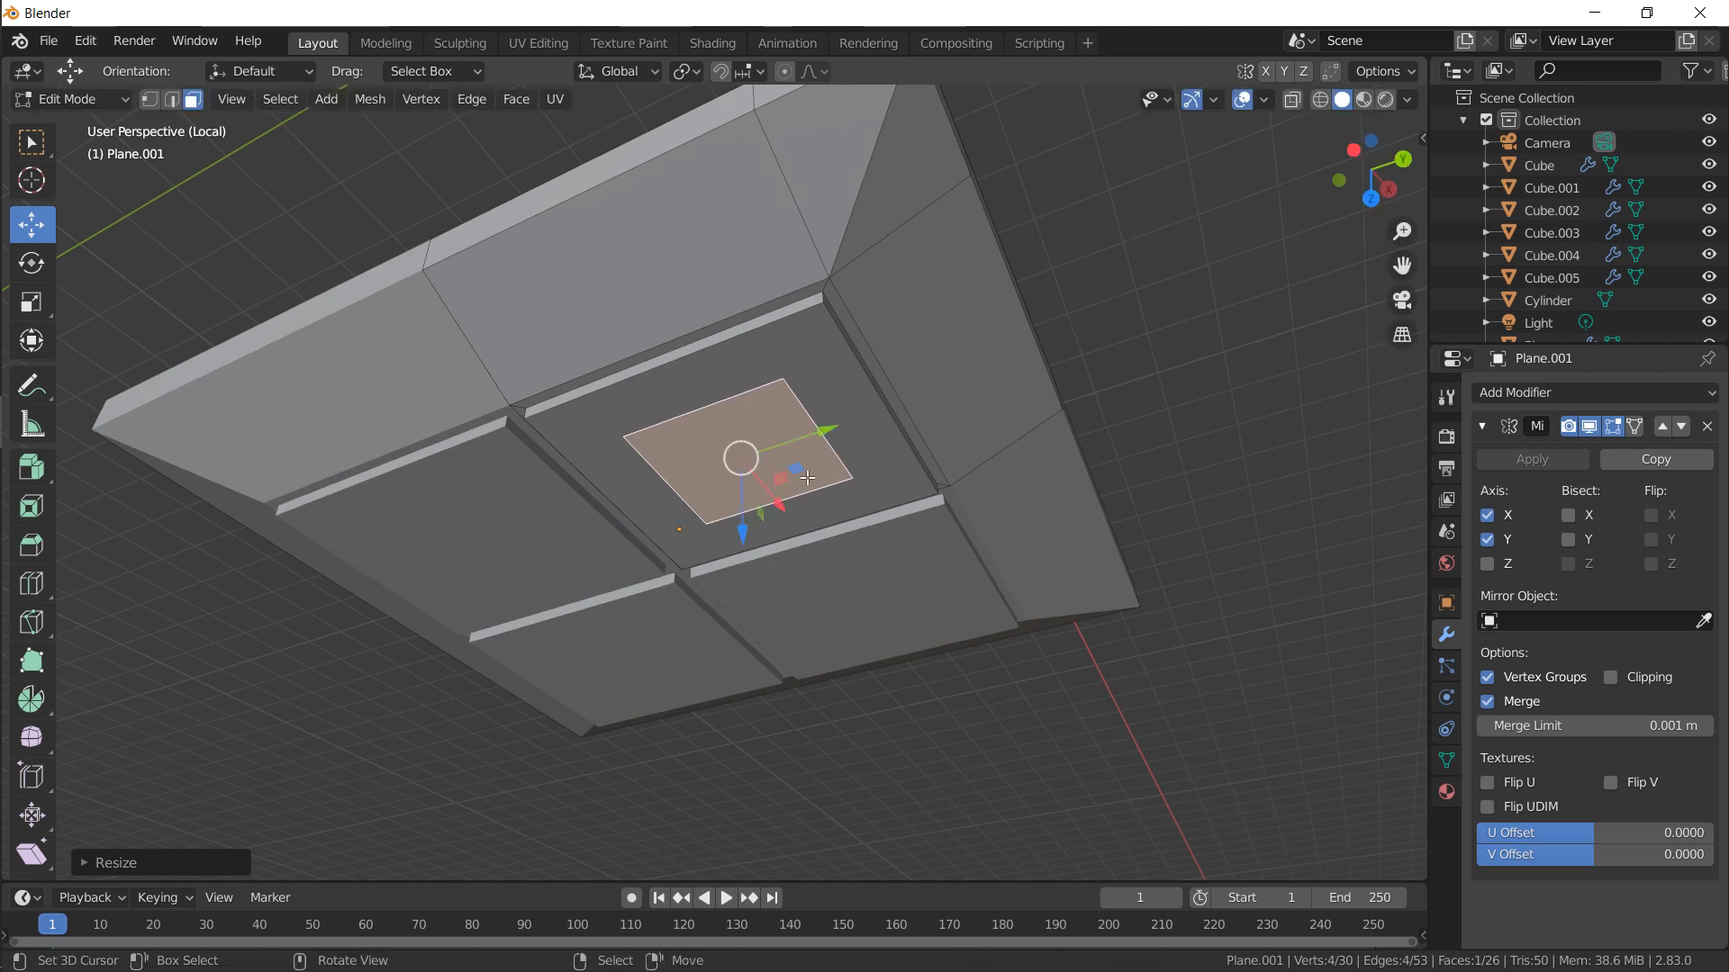
Extrude the small duplicated face into a block and move one of its outer edges along Z to form a wedge
{"action": "key", "text": "e"}
{"action": "left_click", "coordinate": [532, 358]}
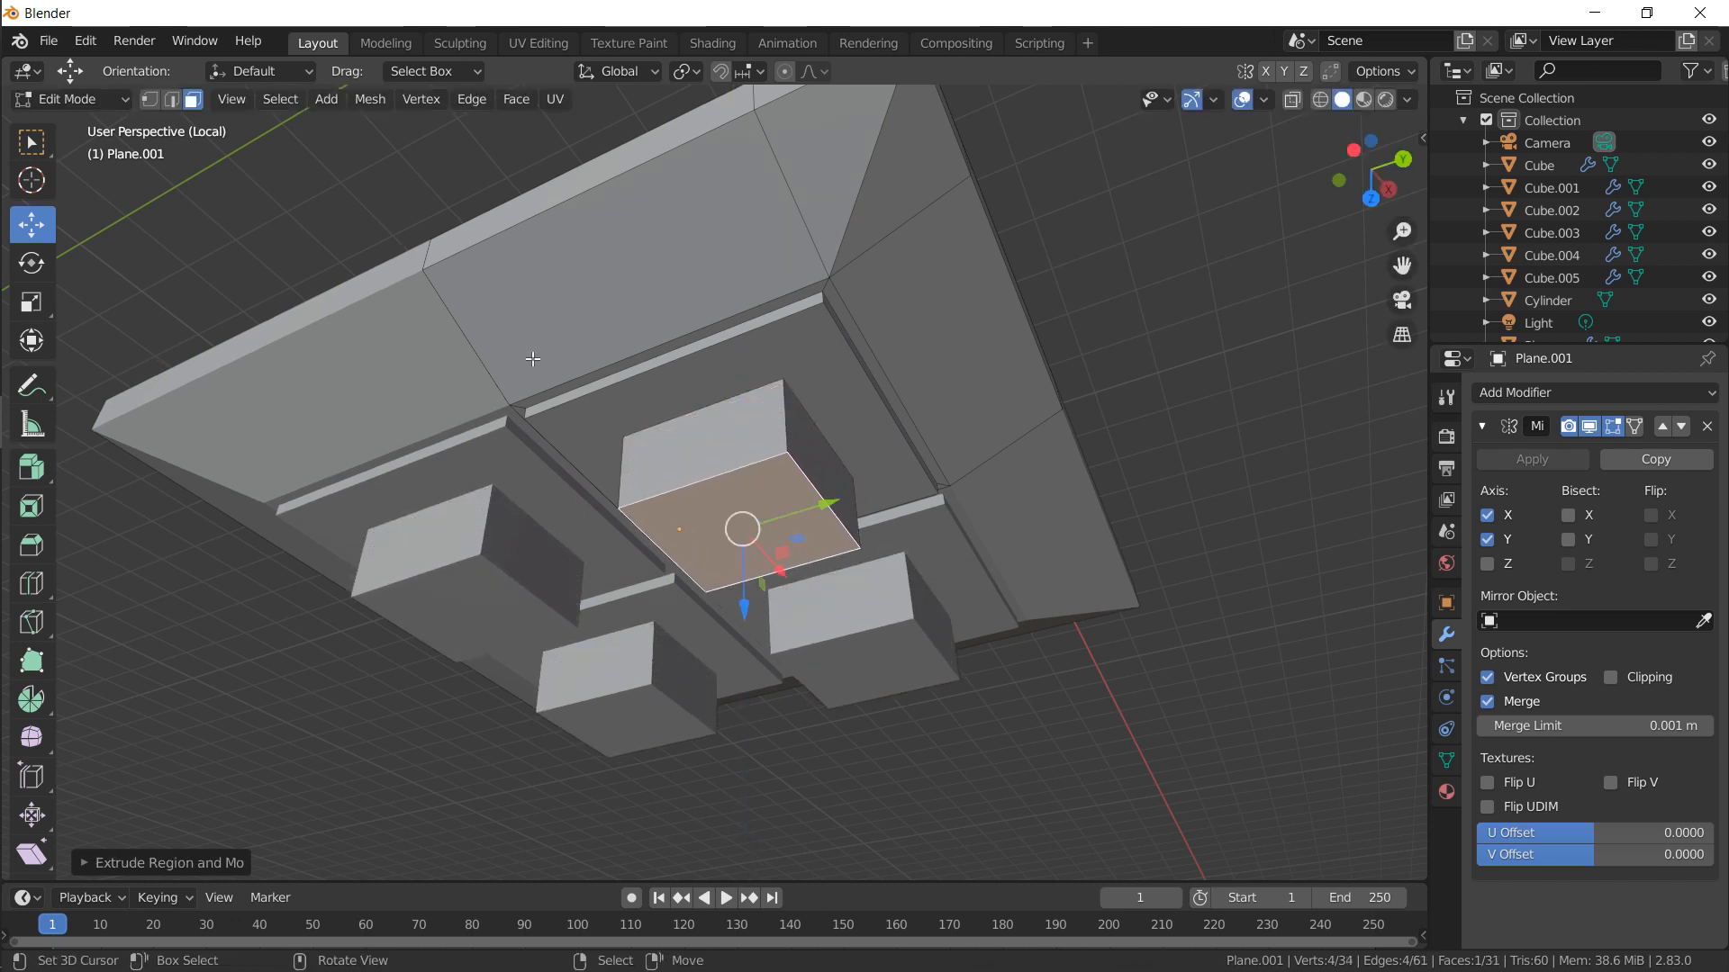
{"action": "left_click", "coordinate": [173, 101]}
{"action": "left_click", "coordinate": [828, 504]}
{"action": "left_click_drag", "start_coordinate": [827, 518], "coordinate": [830, 460]}
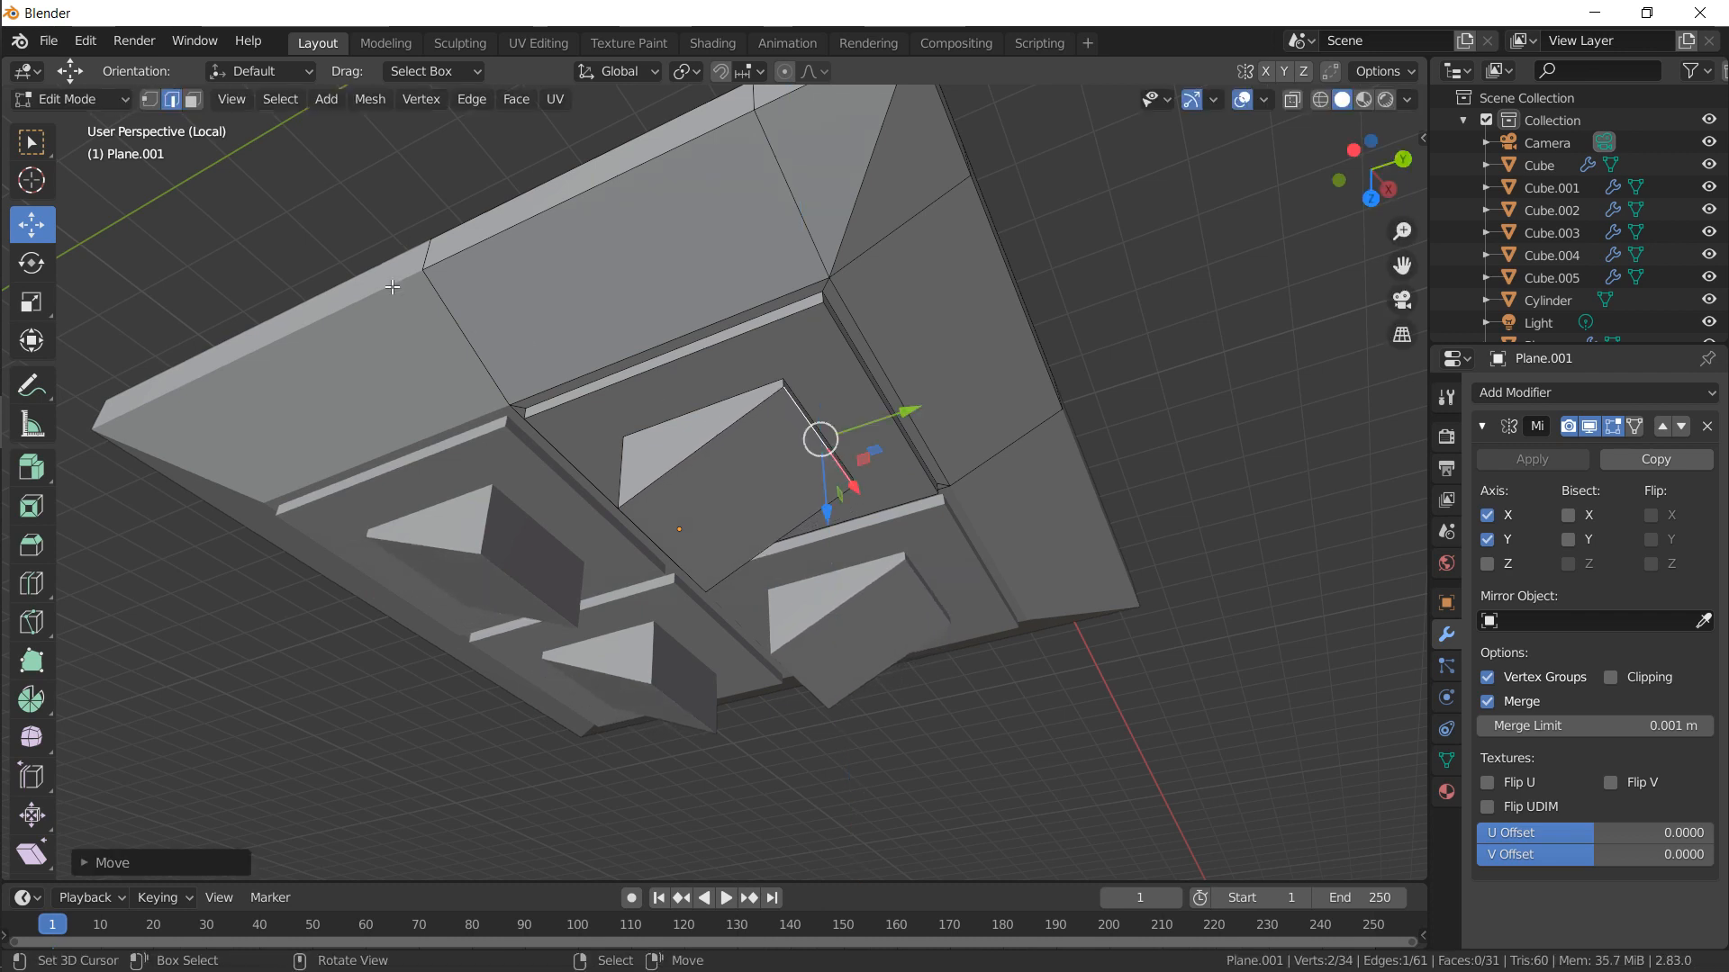
Select the whole linked wedge and rotate it 45 degrees about the Z axis
{"action": "key", "text": "ctrl+l"}
{"action": "type", "text": "rz"}
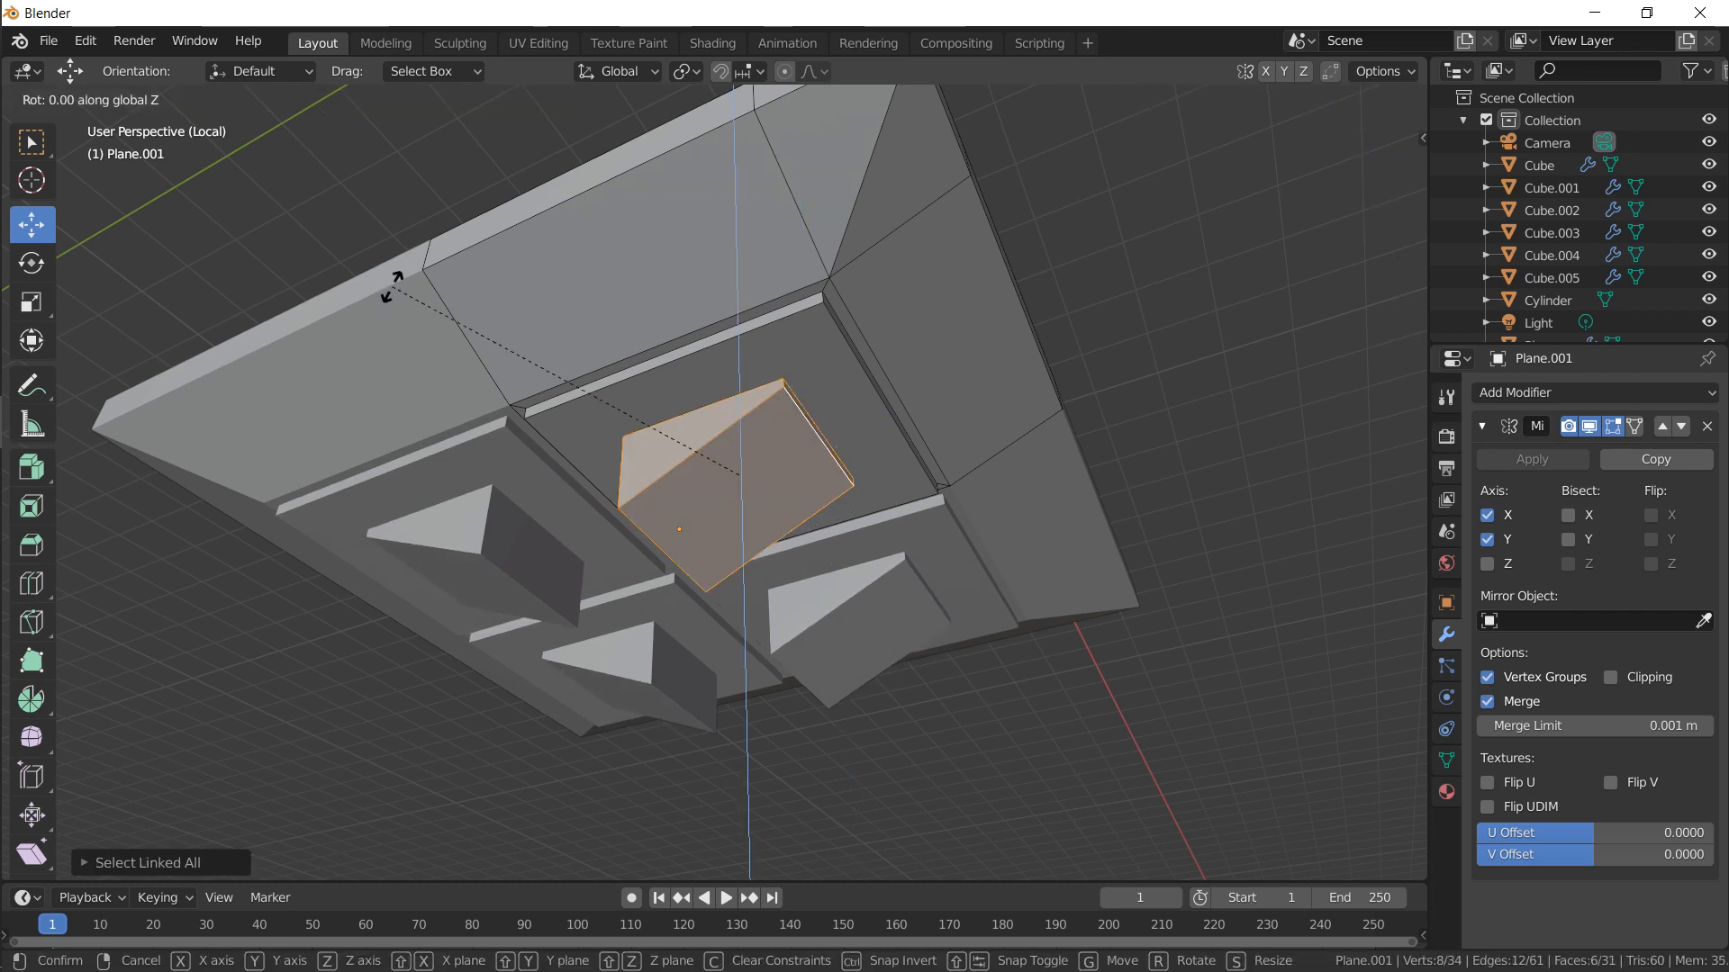
{"action": "type", "text": "45"}
{"action": "key", "text": "Return"}
Bevel the wedge's tall outer edge narrowly with three segments
{"action": "middle_click_drag", "start_coordinate": [552, 486], "coordinate": [644, 482]}
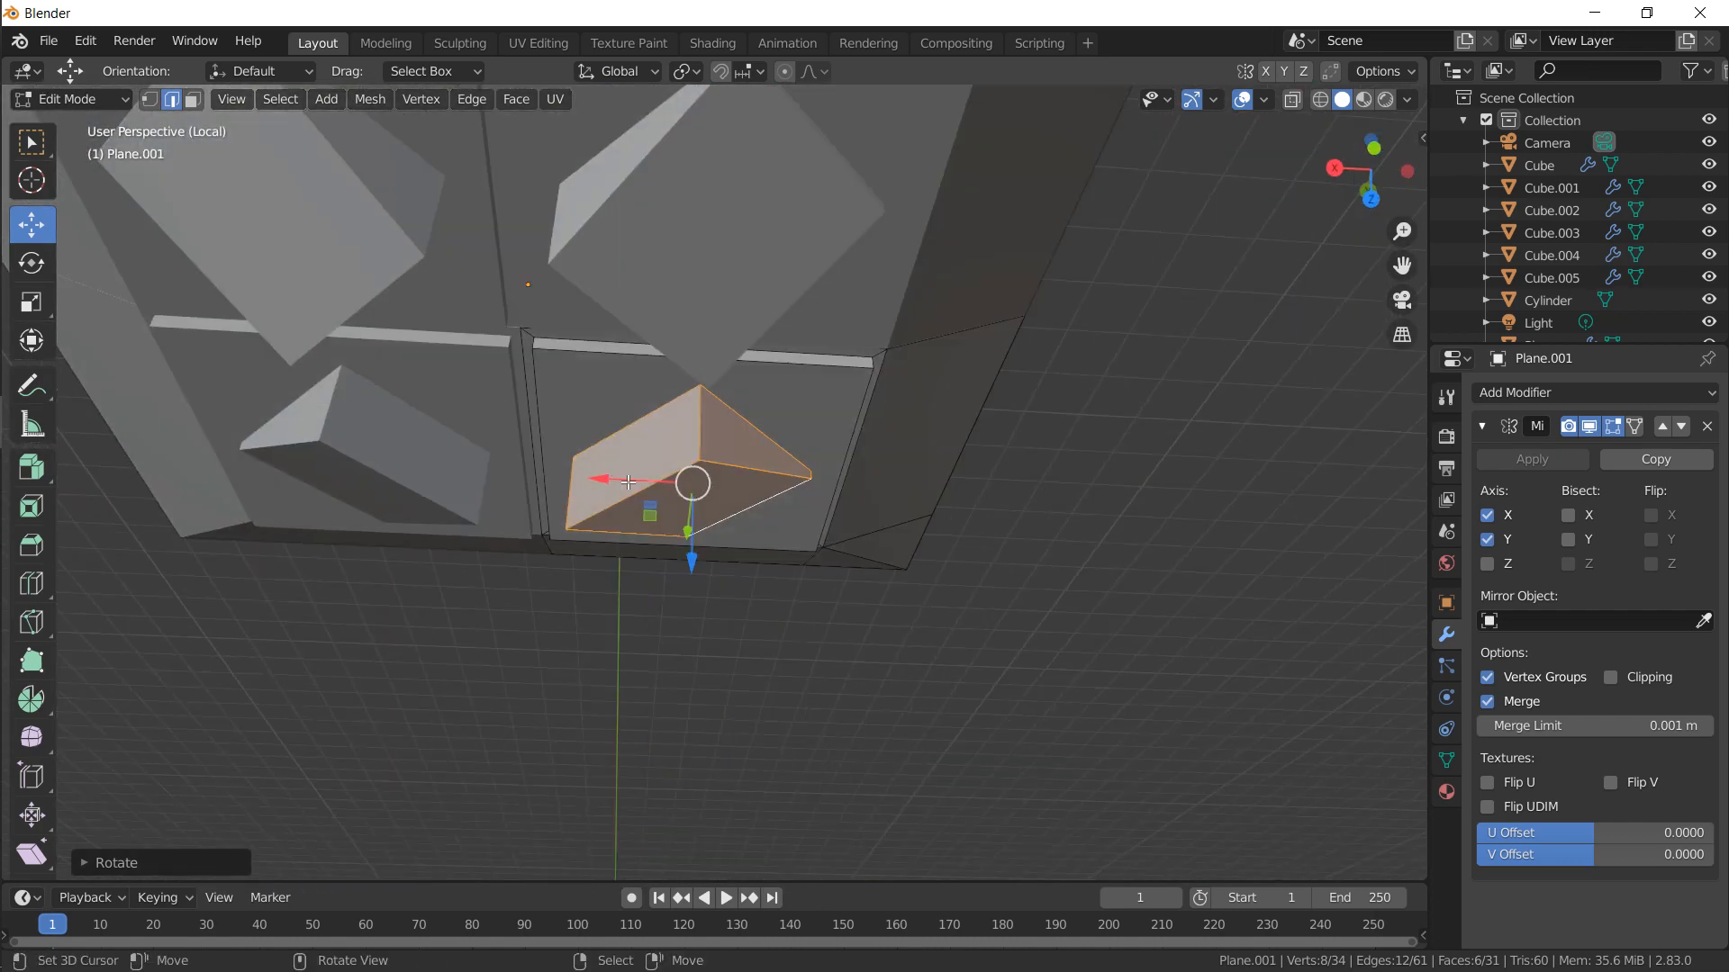
{"action": "left_click", "coordinate": [635, 486]}
{"action": "key", "text": "ctrl+b"}
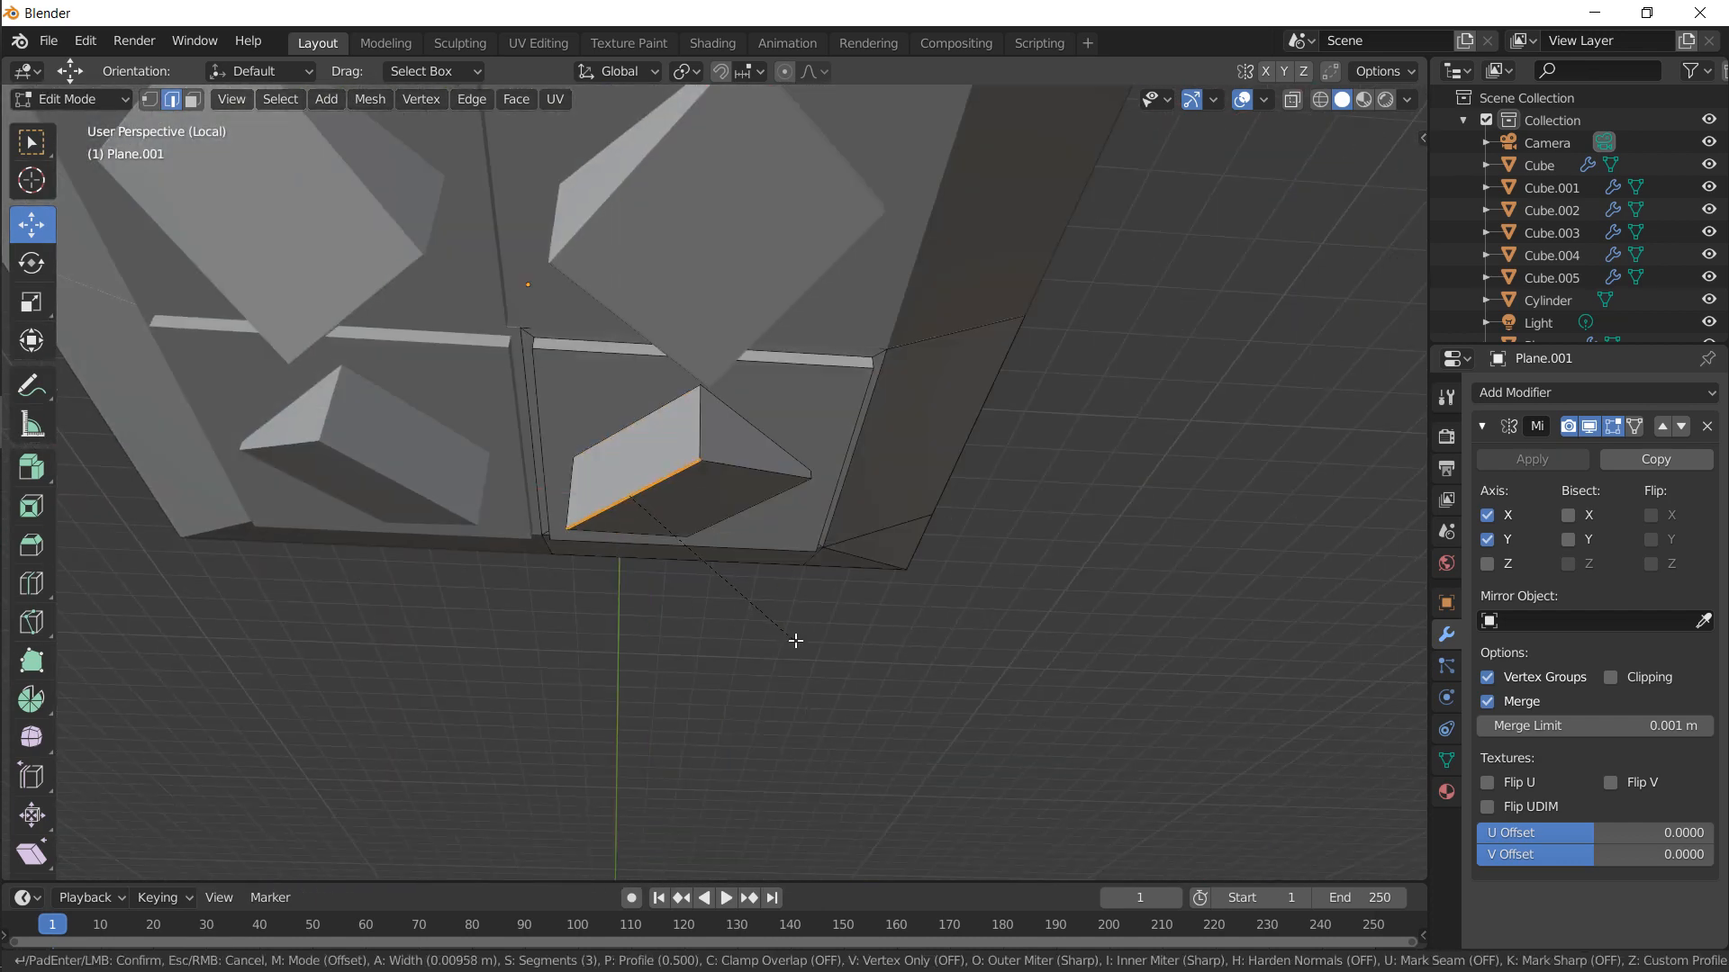
{"action": "left_click", "coordinate": [799, 648]}
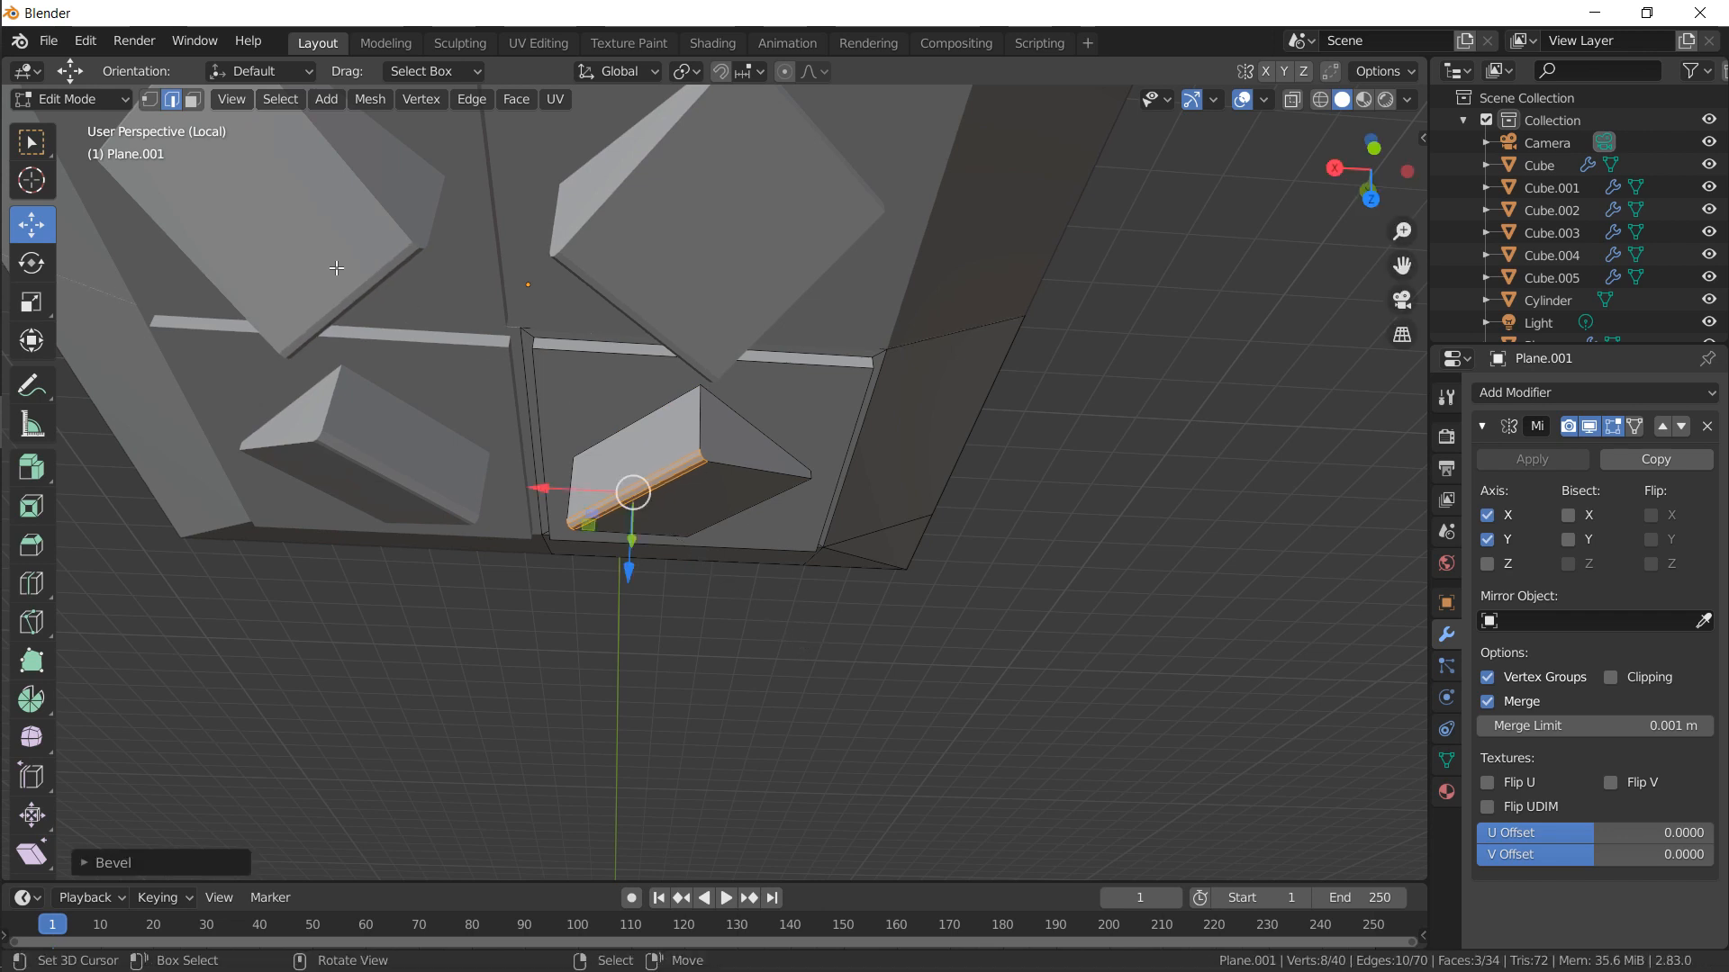
Inset the wedge's sloped face and extrude it inward to form a shallow recess
{"action": "left_click", "coordinate": [196, 102]}
{"action": "middle_click_drag", "start_coordinate": [692, 368], "coordinate": [735, 489]}
{"action": "left_click", "coordinate": [735, 489]}
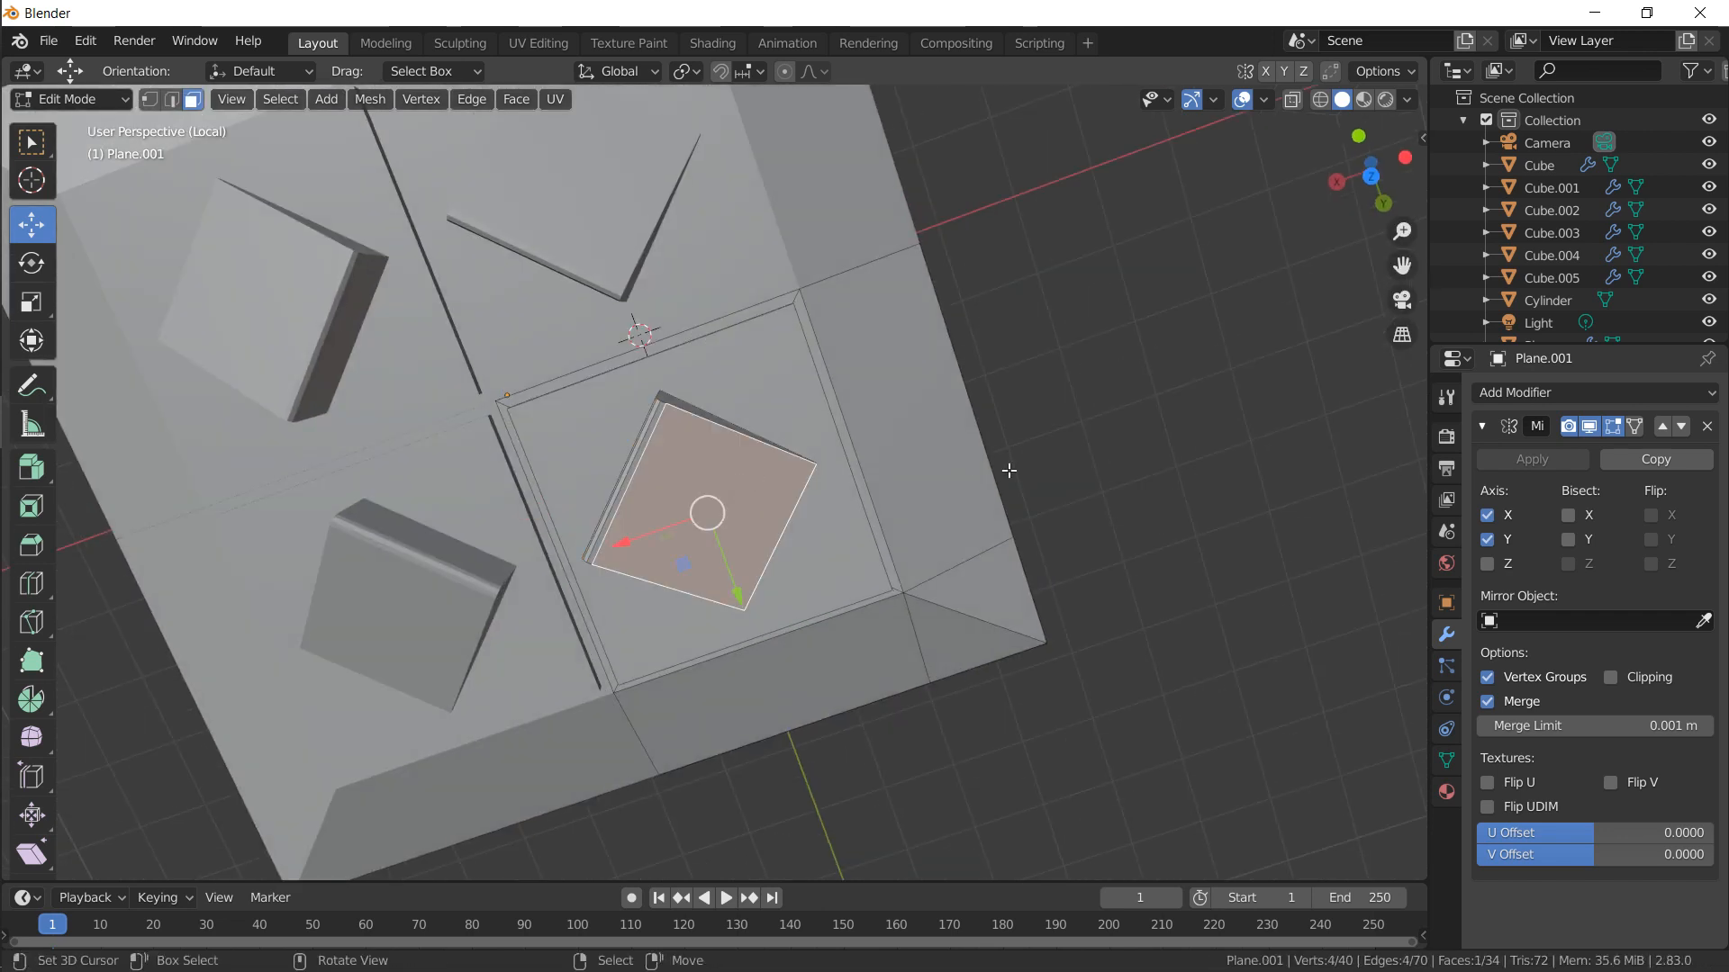
{"action": "key", "text": "i"}
{"action": "left_click", "coordinate": [998, 483]}
{"action": "key", "text": "e"}
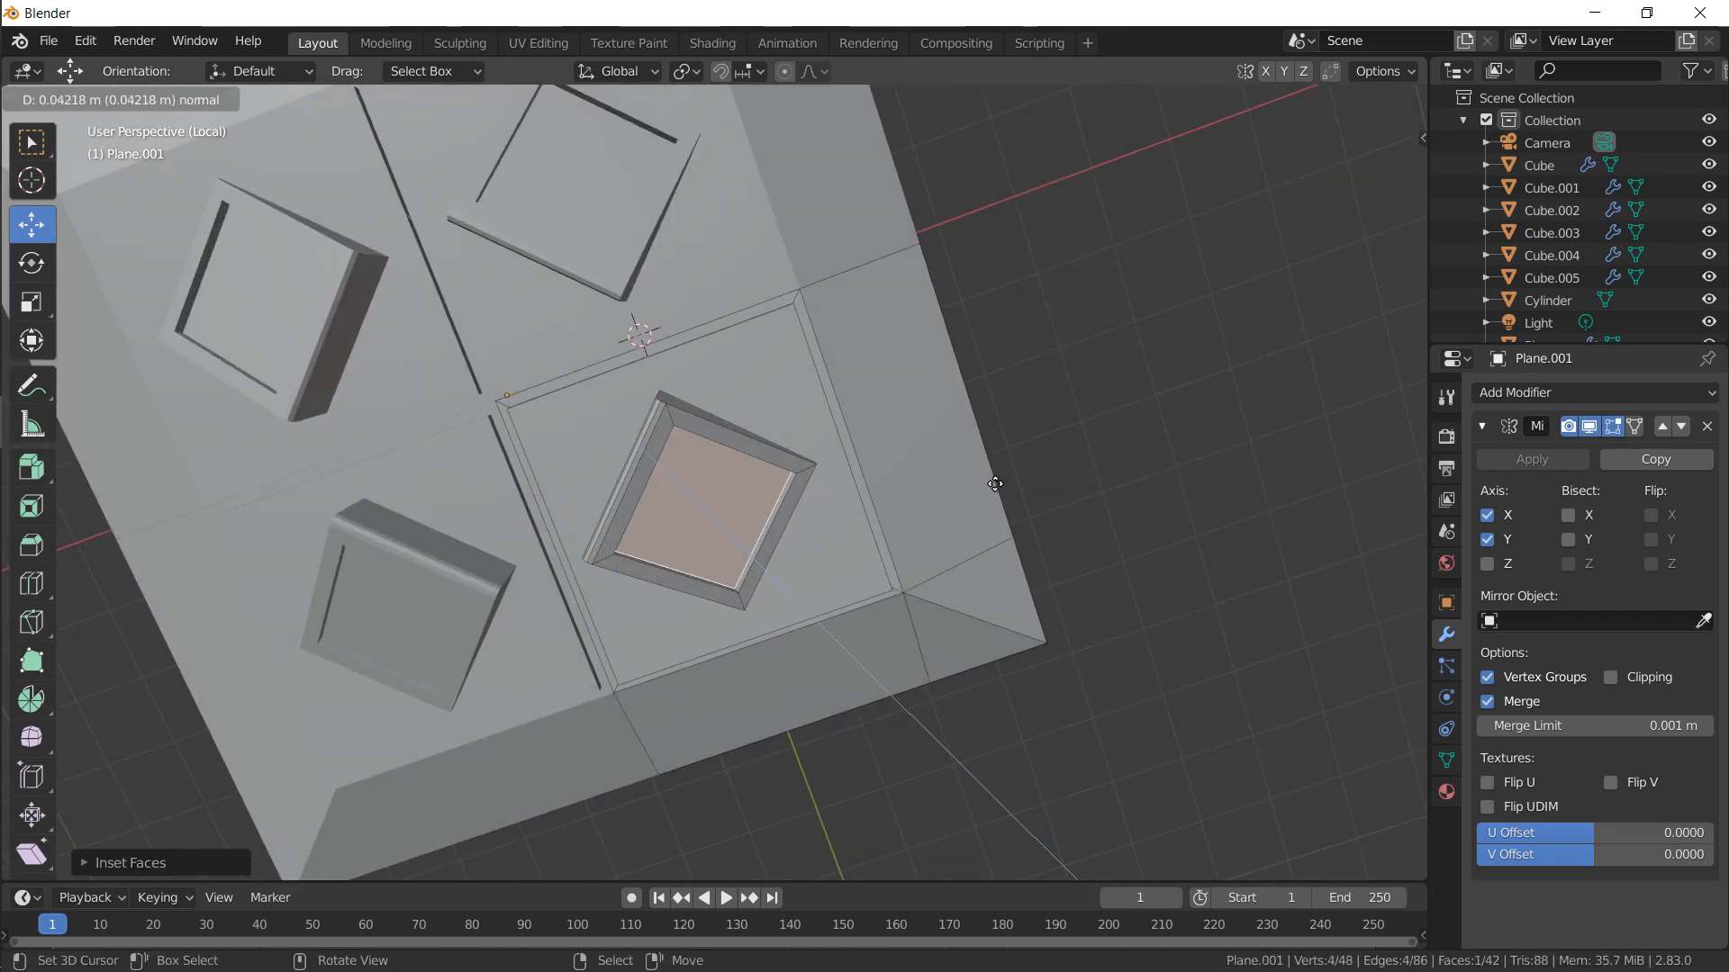
{"action": "left_click", "coordinate": [994, 482]}
Reset the 3D cursor to the world origin, add a cylinder there and scale it down
{"action": "middle_click_drag", "start_coordinate": [994, 482], "coordinate": [955, 530]}
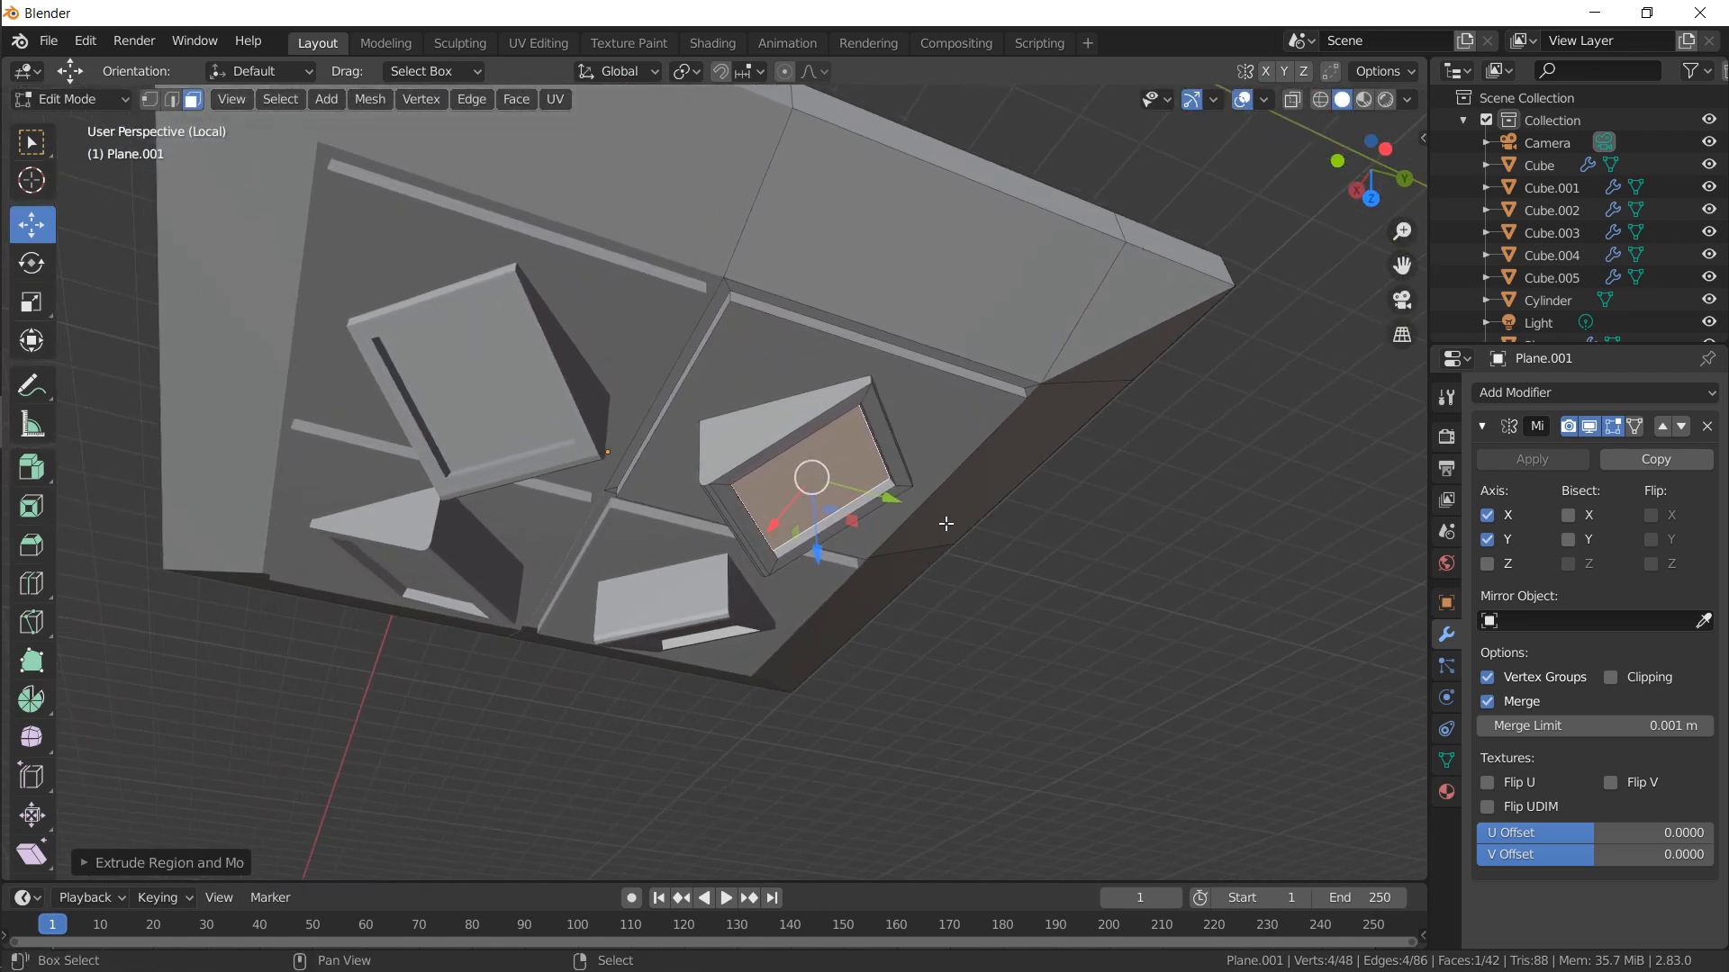
{"action": "key", "text": "shift+c"}
{"action": "key", "text": "KP_Decimal"}
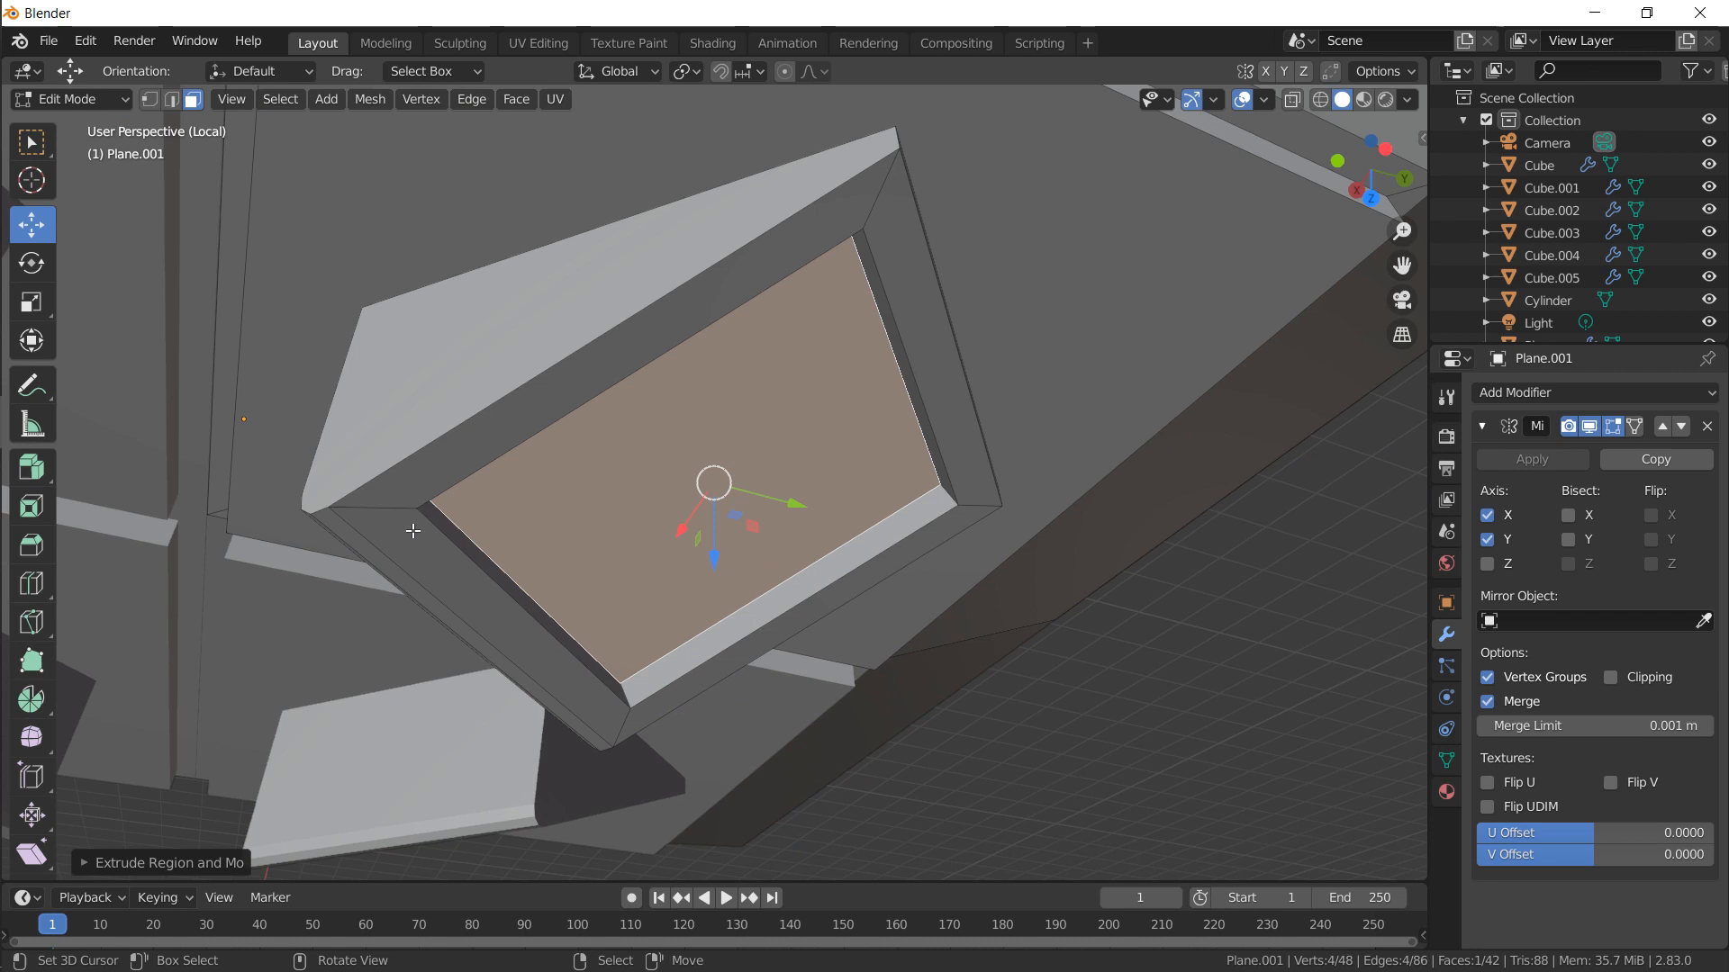
{"action": "key", "text": "shift+a"}
{"action": "left_click", "coordinate": [795, 337]}
{"action": "key", "text": "s"}
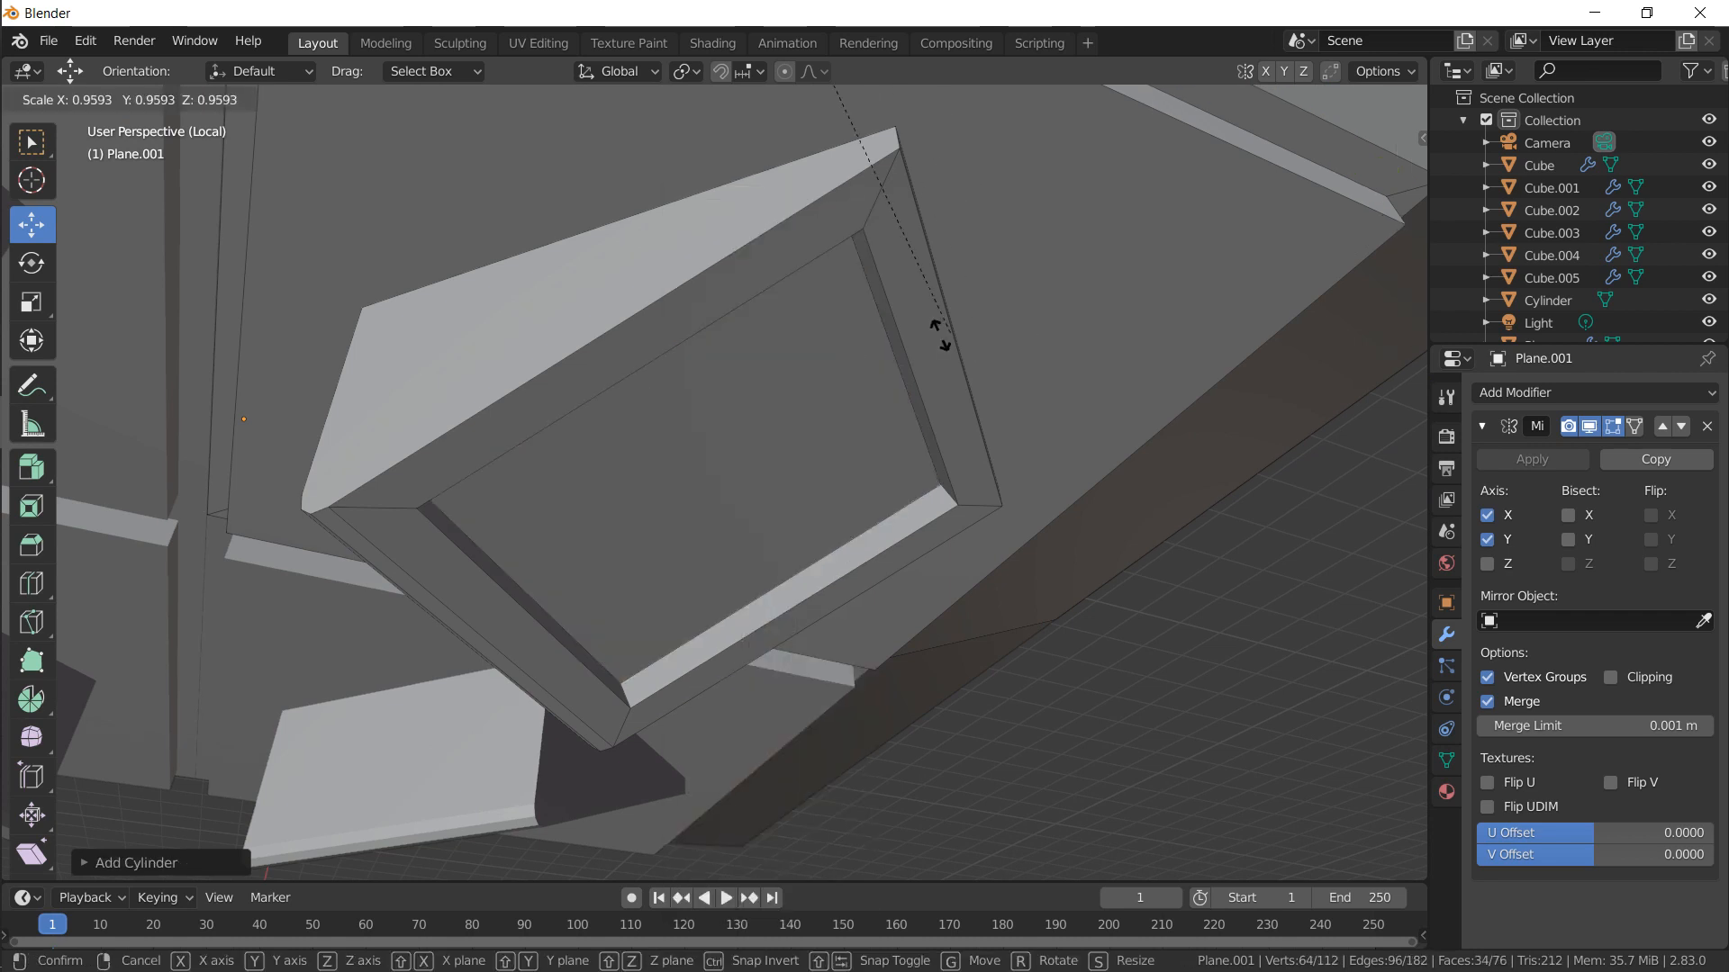
{"action": "left_click", "coordinate": [778, 283]}
{"action": "key", "text": "s"}
{"action": "left_click", "coordinate": [810, 383]}
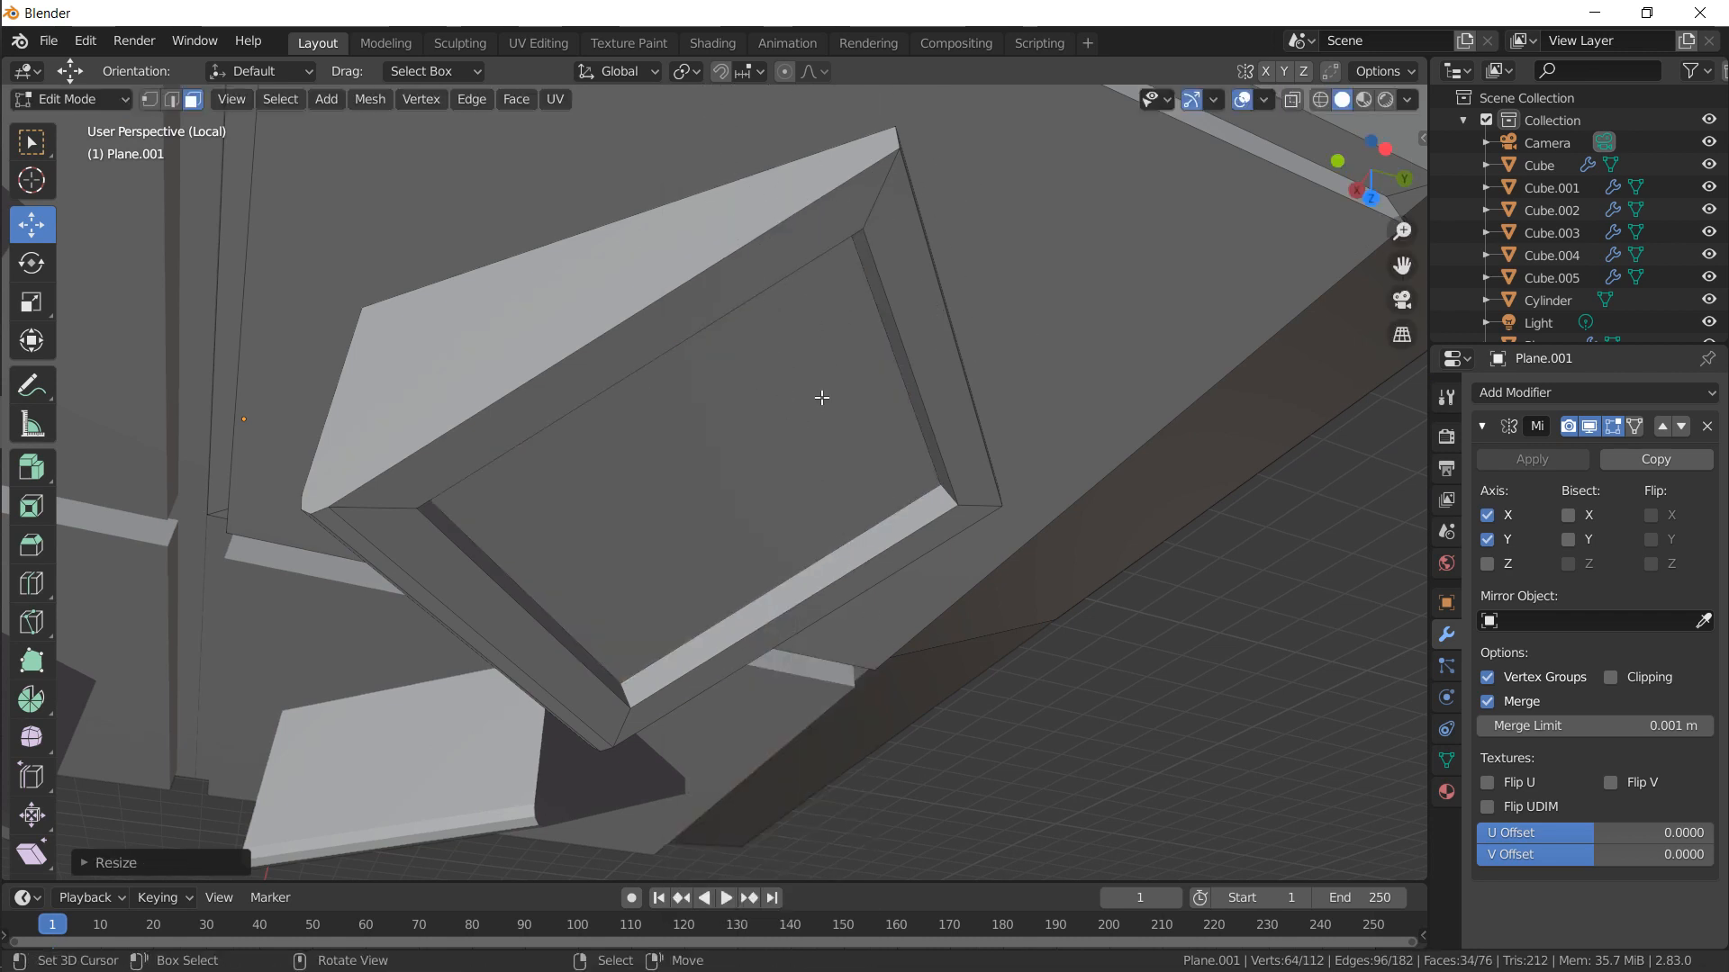
Move the cylinder from the origin up to the panel and over the original wedge
{"action": "scroll", "coordinate": [820, 397], "scroll_direction": "down", "scroll_amount": 2}
{"action": "scroll", "coordinate": [822, 397], "scroll_direction": "down", "scroll_amount": 8}
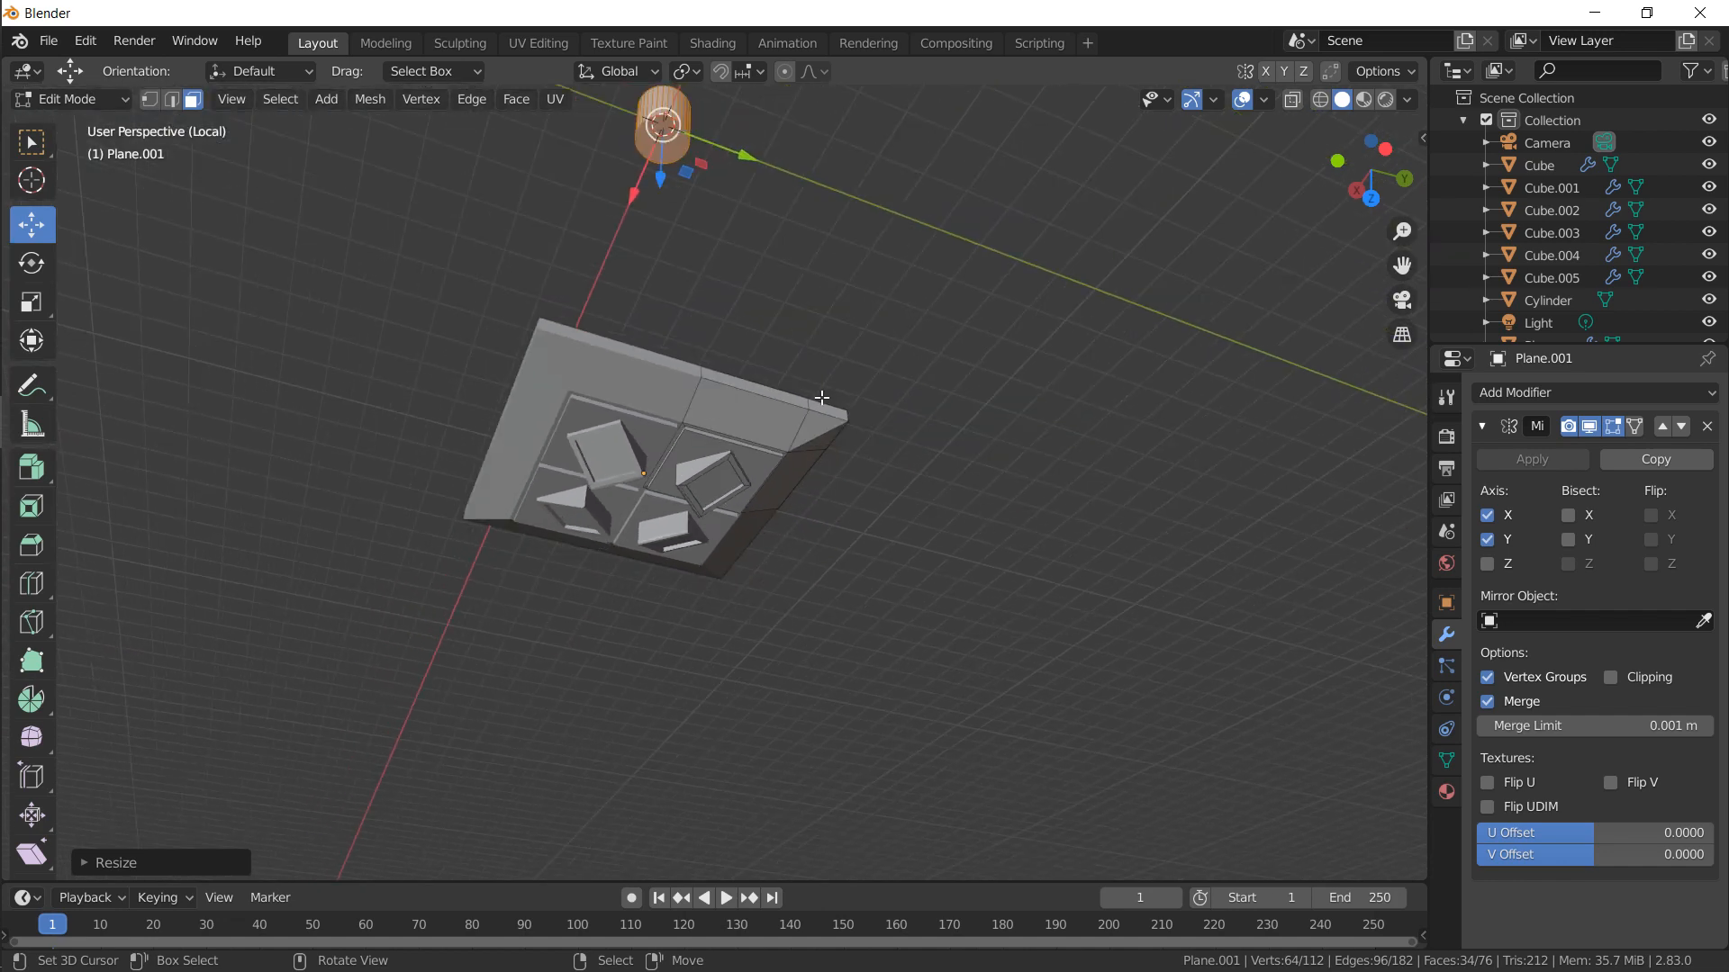
{"action": "key", "text": "KP_1"}
{"action": "key", "text": "g"}
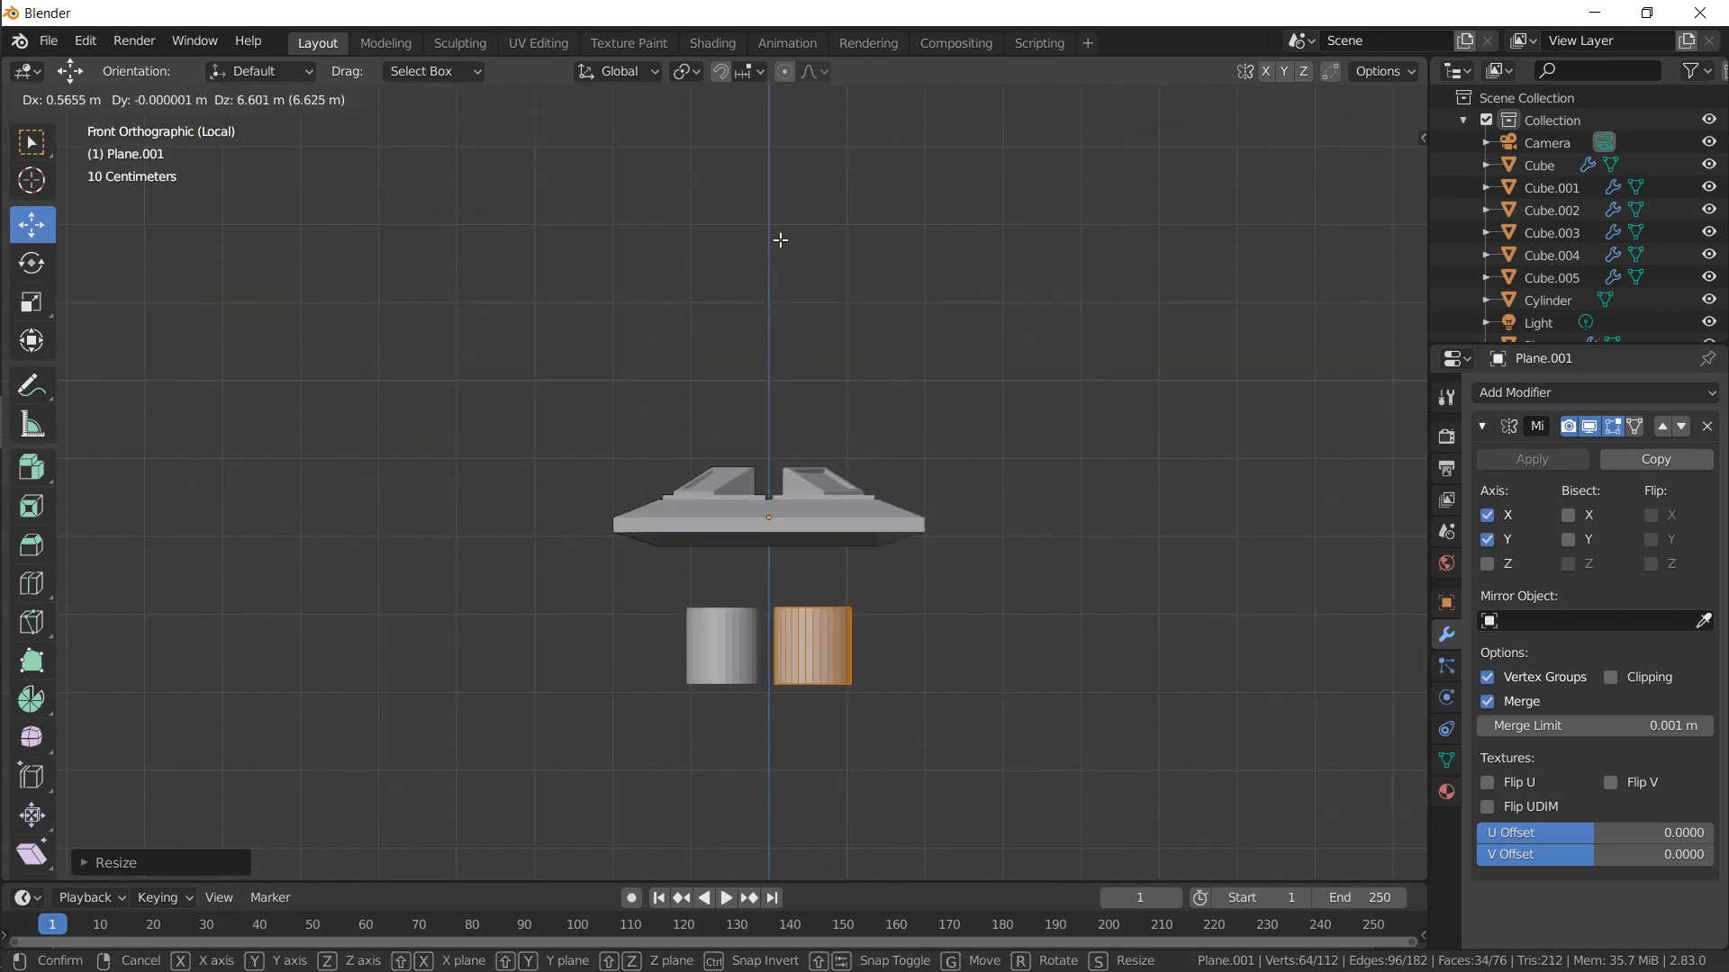
{"action": "left_click", "coordinate": [776, 242]}
{"action": "key", "text": "g"}
{"action": "left_click", "coordinate": [813, 449]}
{"action": "middle_click_drag", "start_coordinate": [813, 449], "coordinate": [601, 641]}
{"action": "key", "text": "g"}
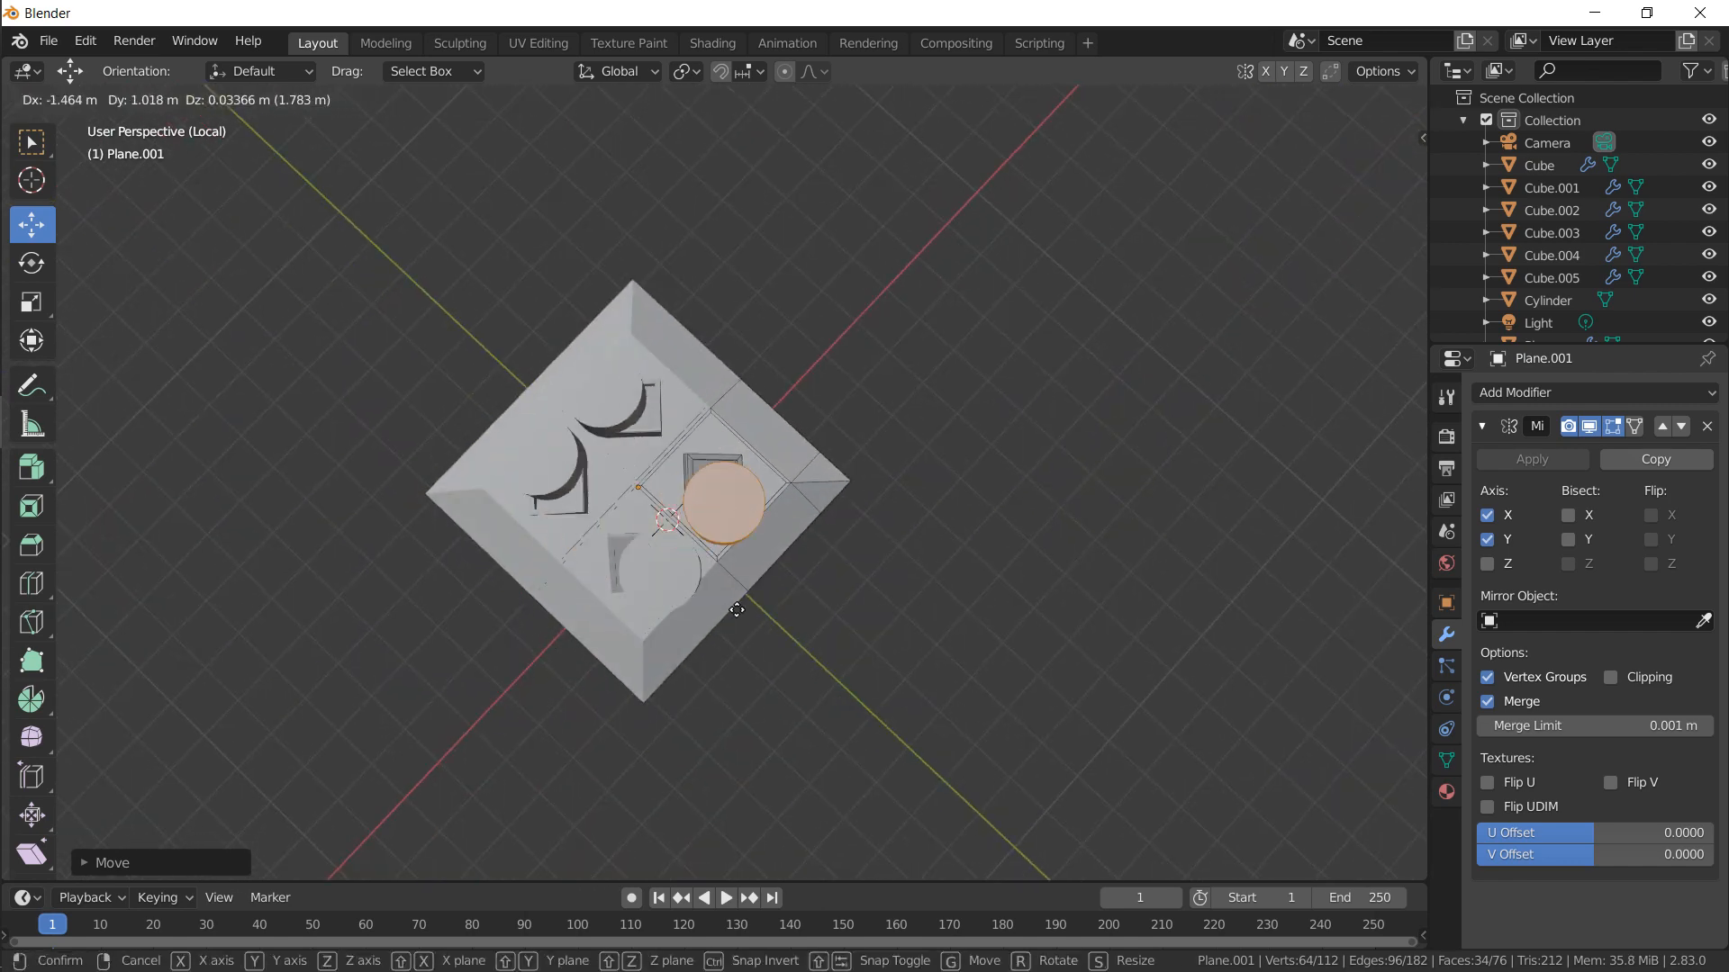
{"action": "left_click", "coordinate": [731, 579]}
Scale the cylinder to about half its size and center it over the wedge's recess in top view
{"action": "key", "text": "ctrl+KP_7"}
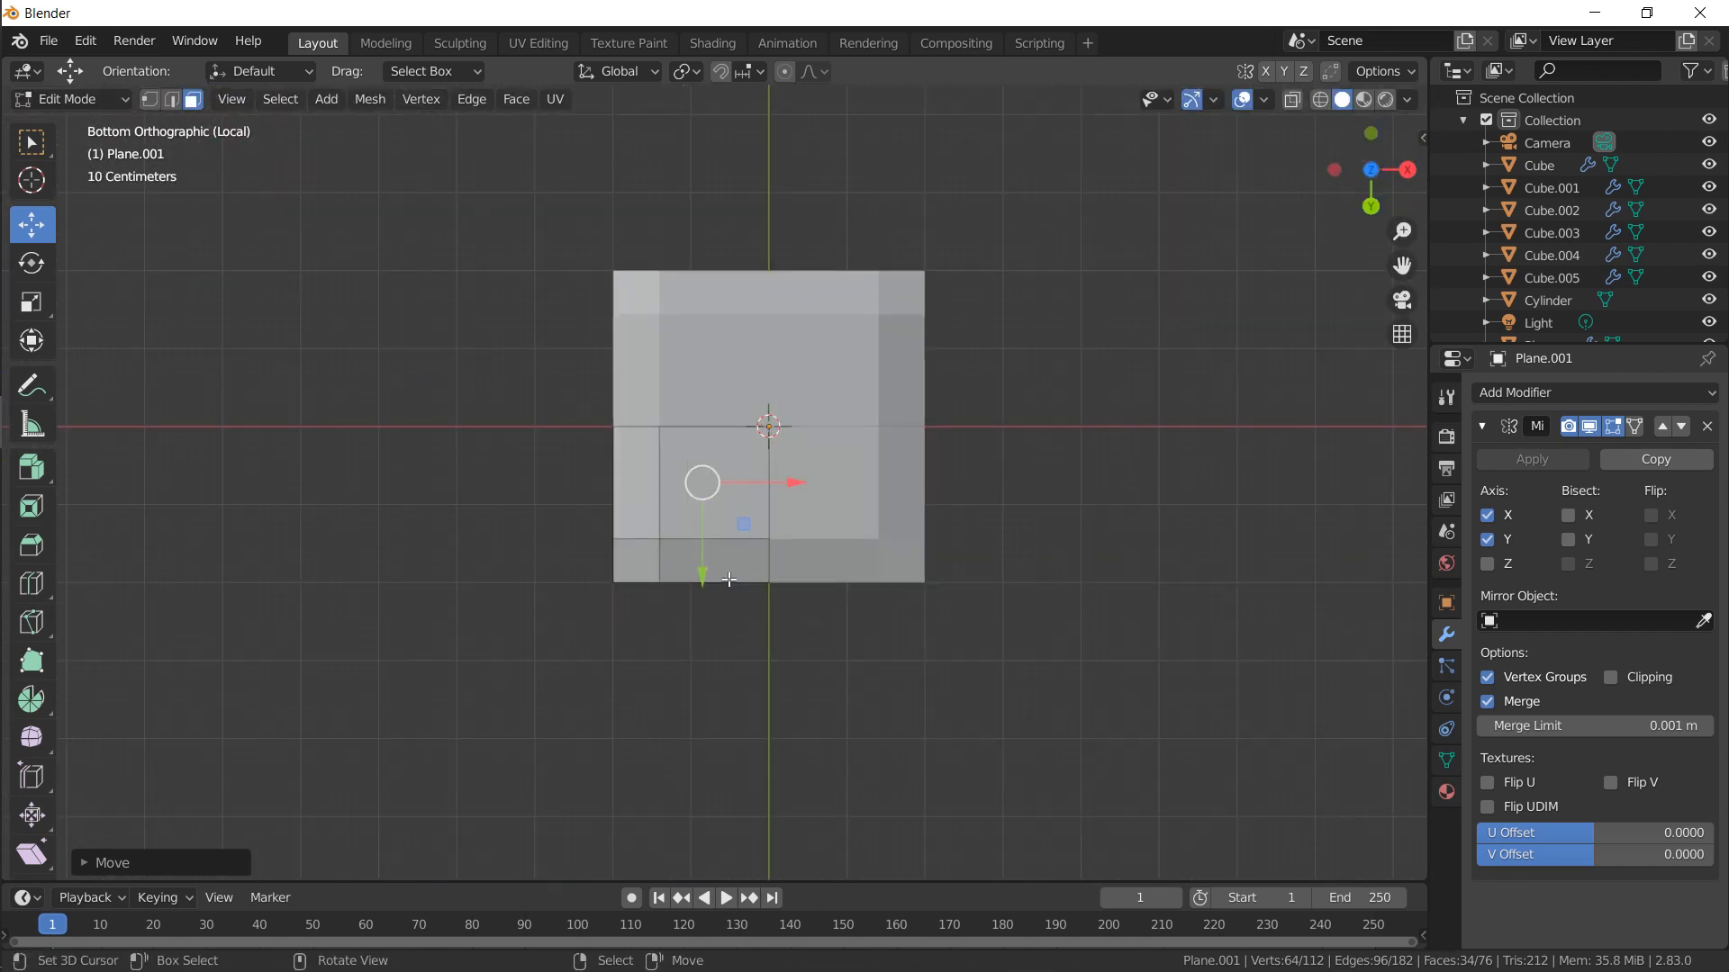
{"action": "key", "text": "KP_7"}
{"action": "key", "text": "g"}
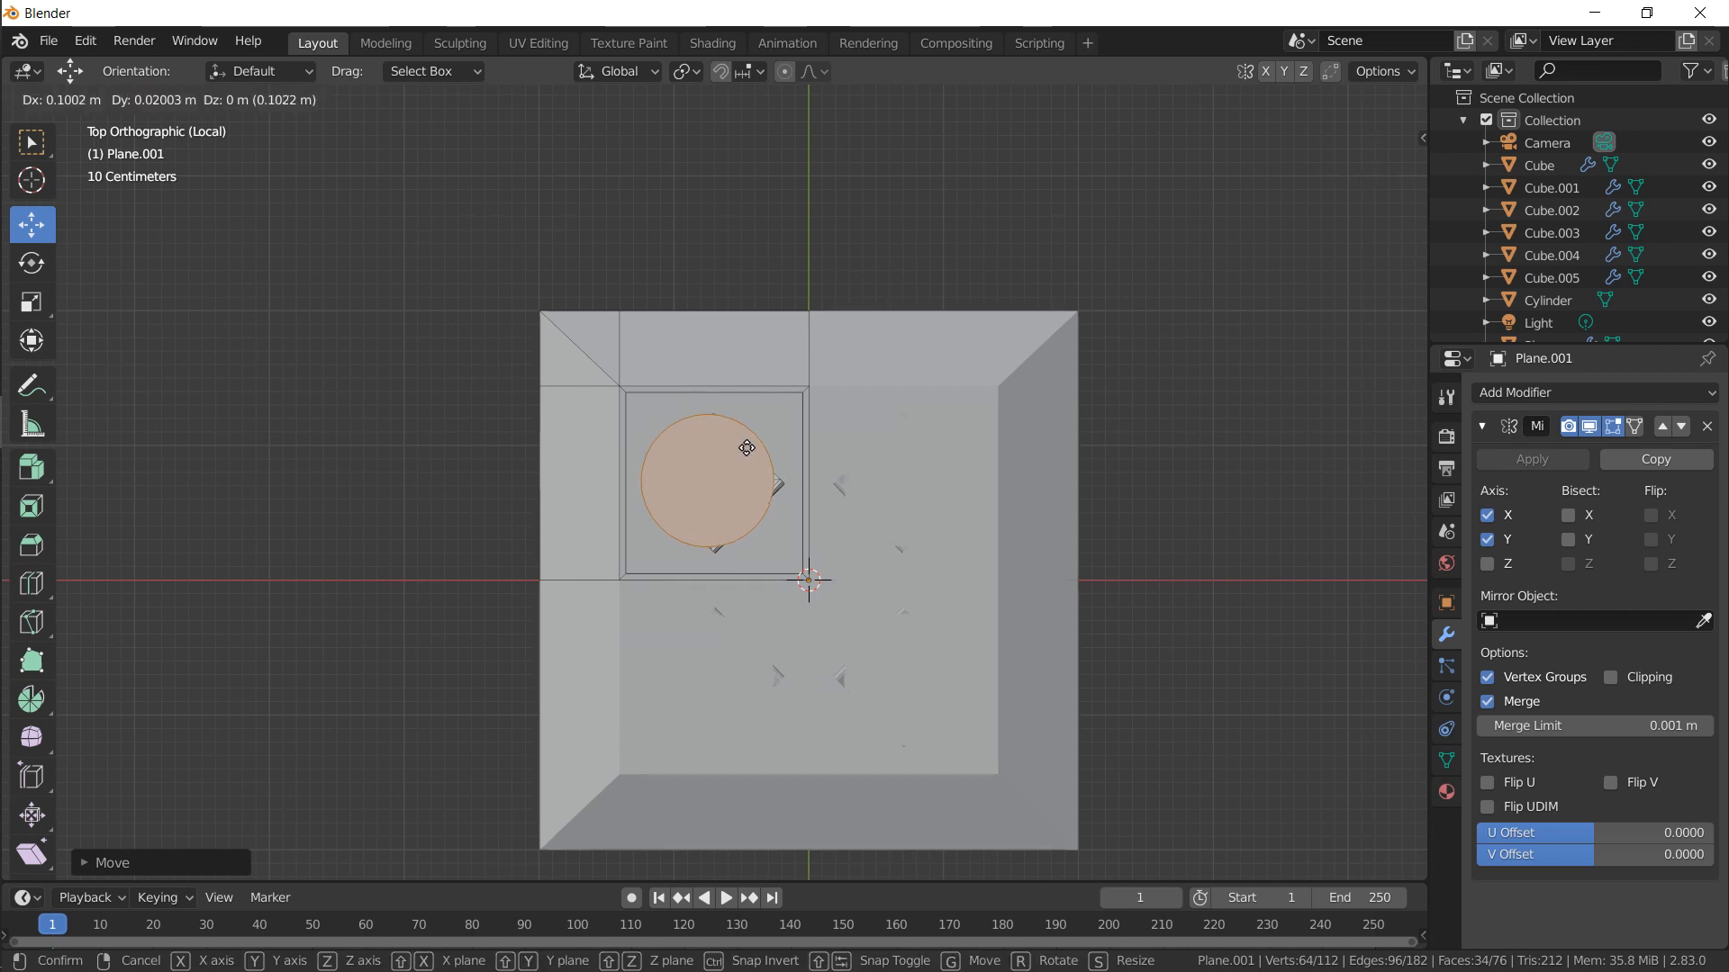
{"action": "key", "text": "Escape"}
{"action": "key", "text": "s"}
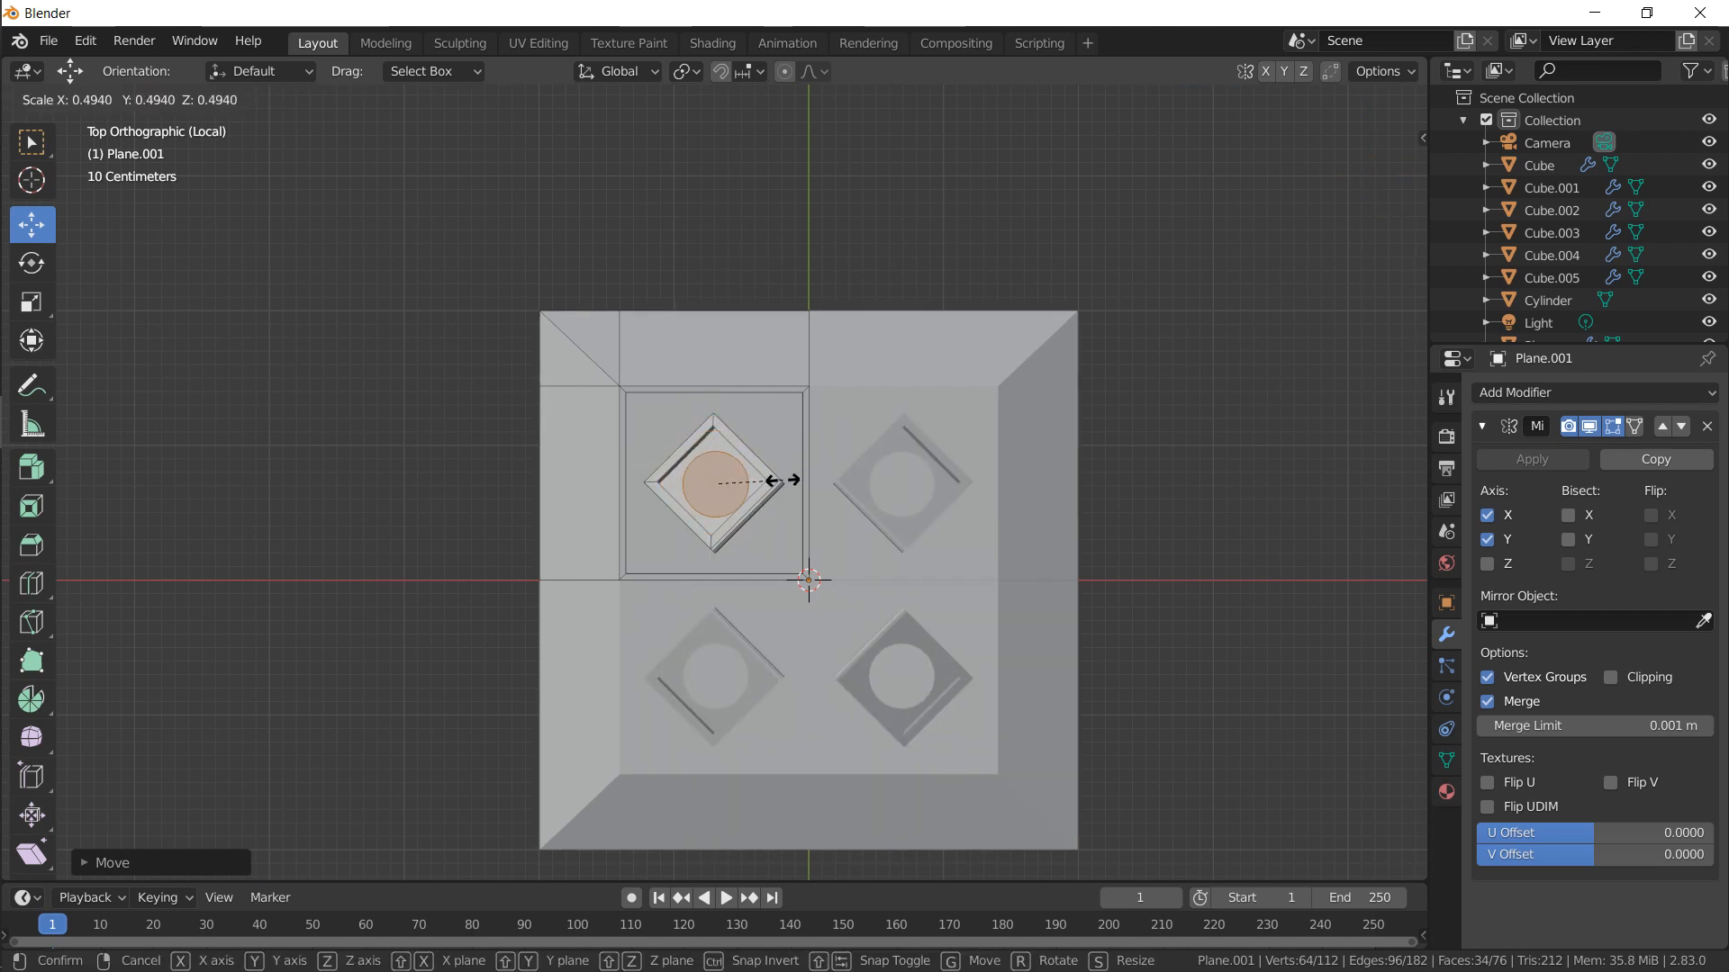
{"action": "left_click", "coordinate": [782, 478]}
{"action": "key", "text": "g"}
{"action": "left_click", "coordinate": [780, 478]}
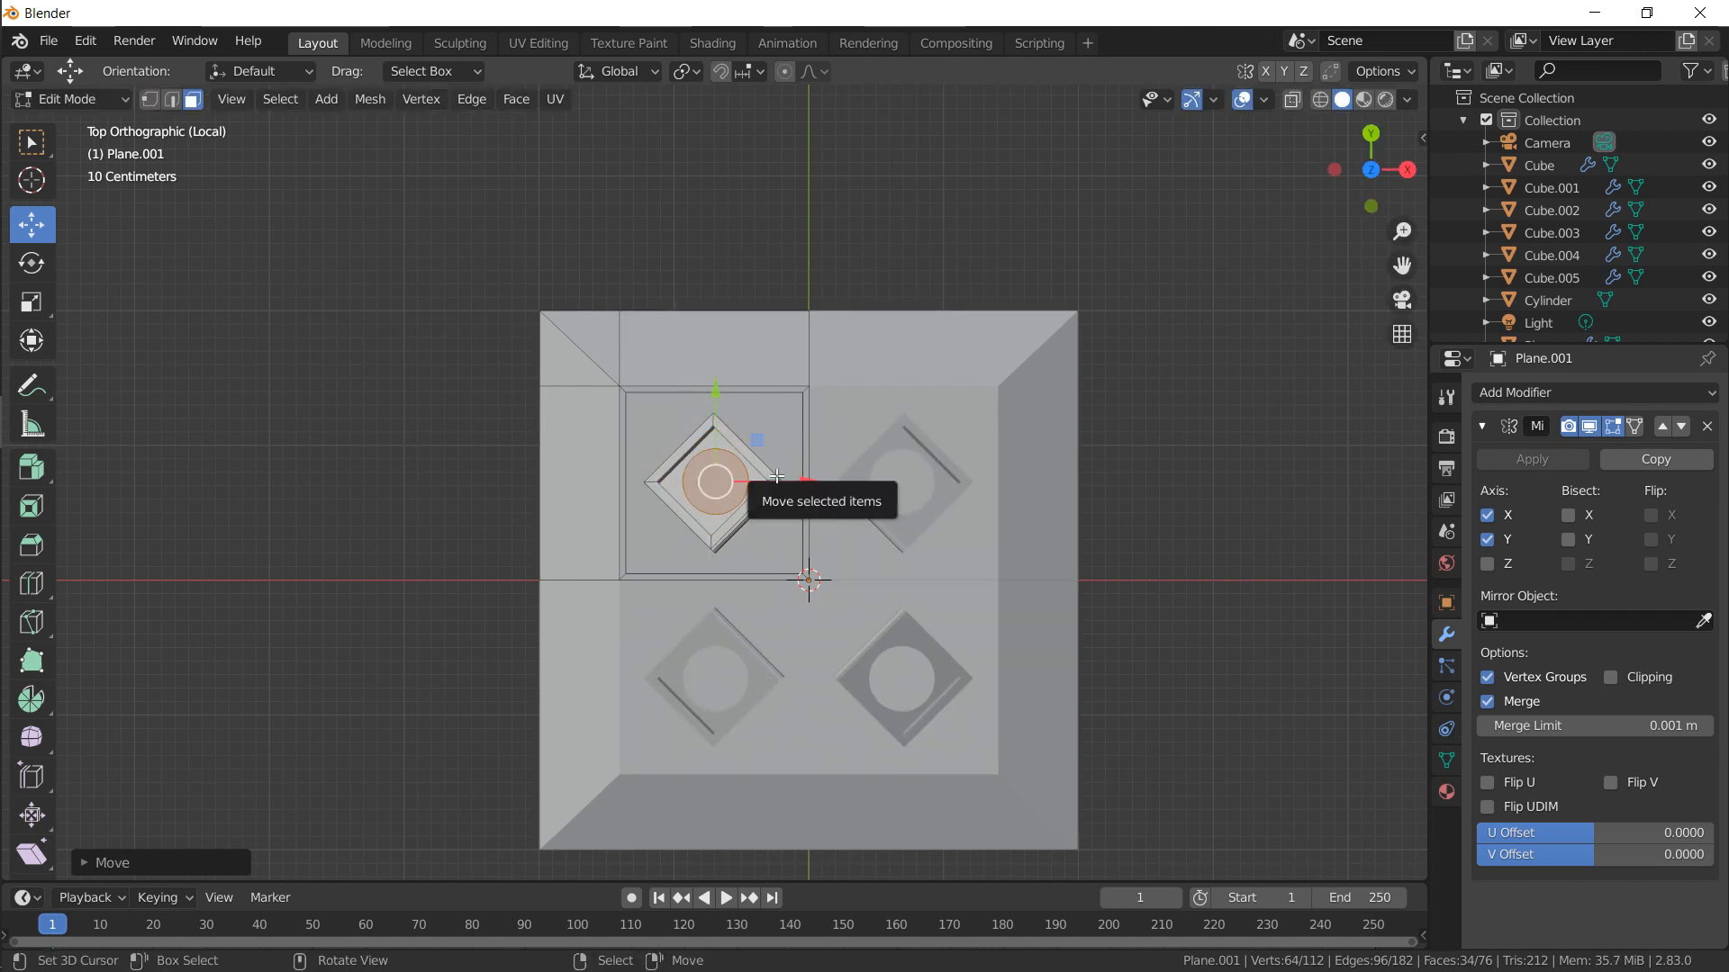
Tilt the cylinder in the front and right views so it leans with the wedge's sloped face
{"action": "key", "text": "KP_1"}
{"action": "key", "text": "r"}
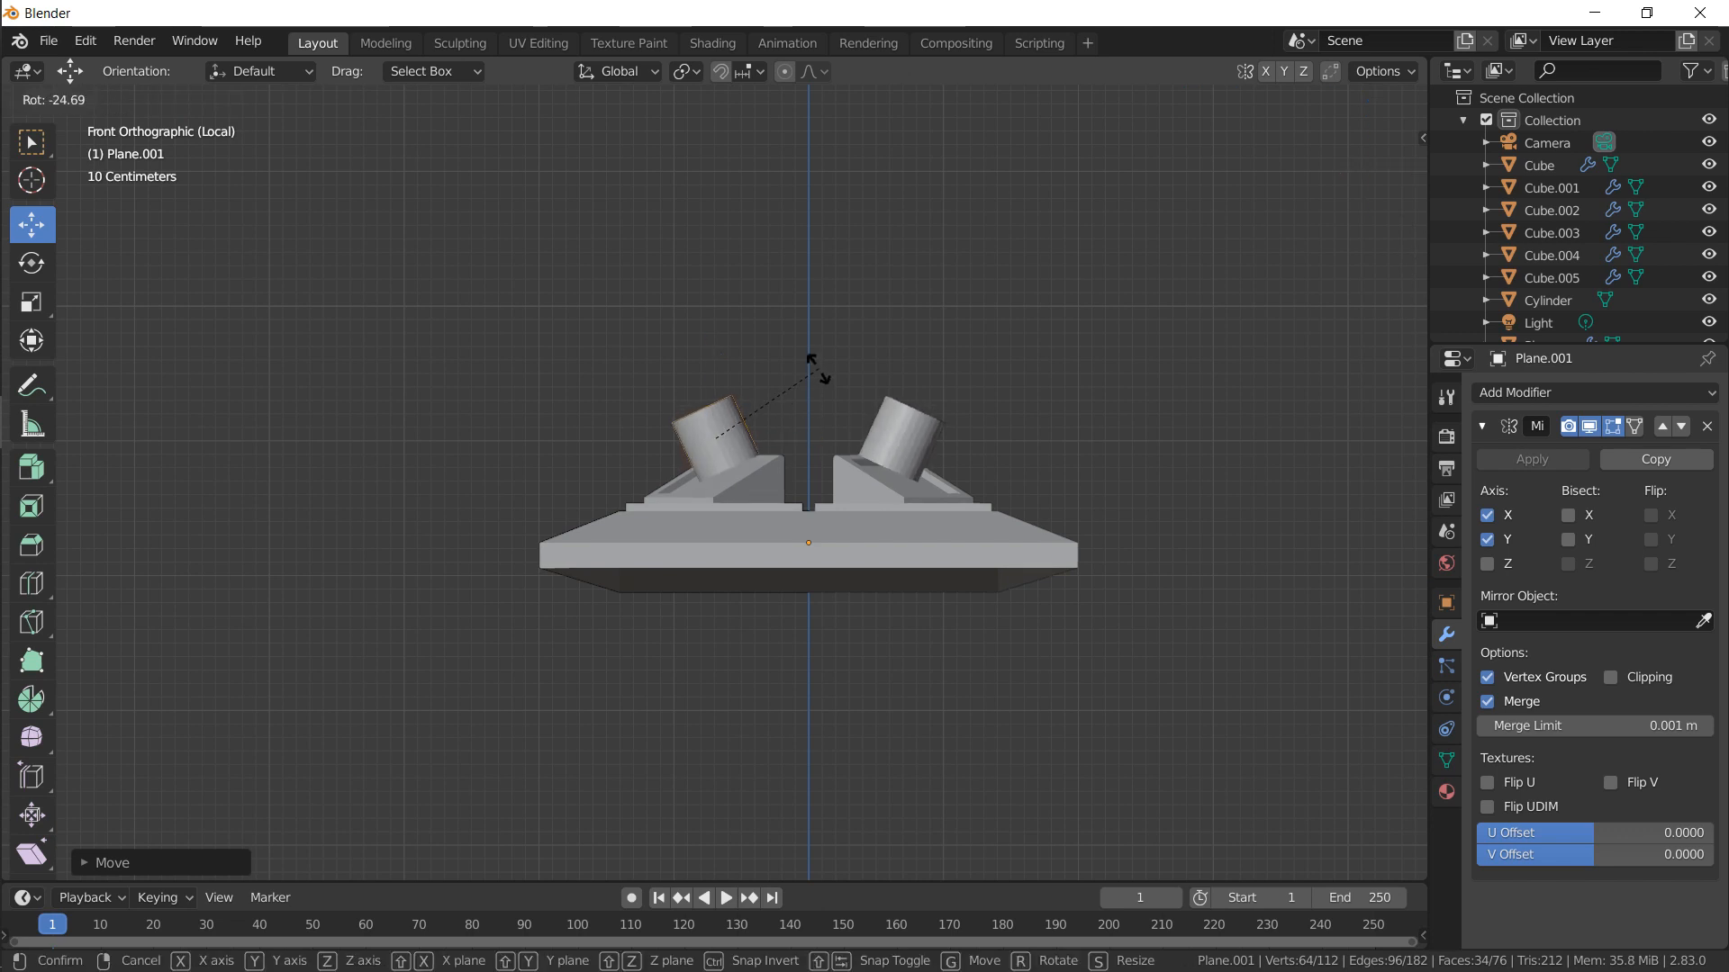
{"action": "left_click", "coordinate": [810, 352]}
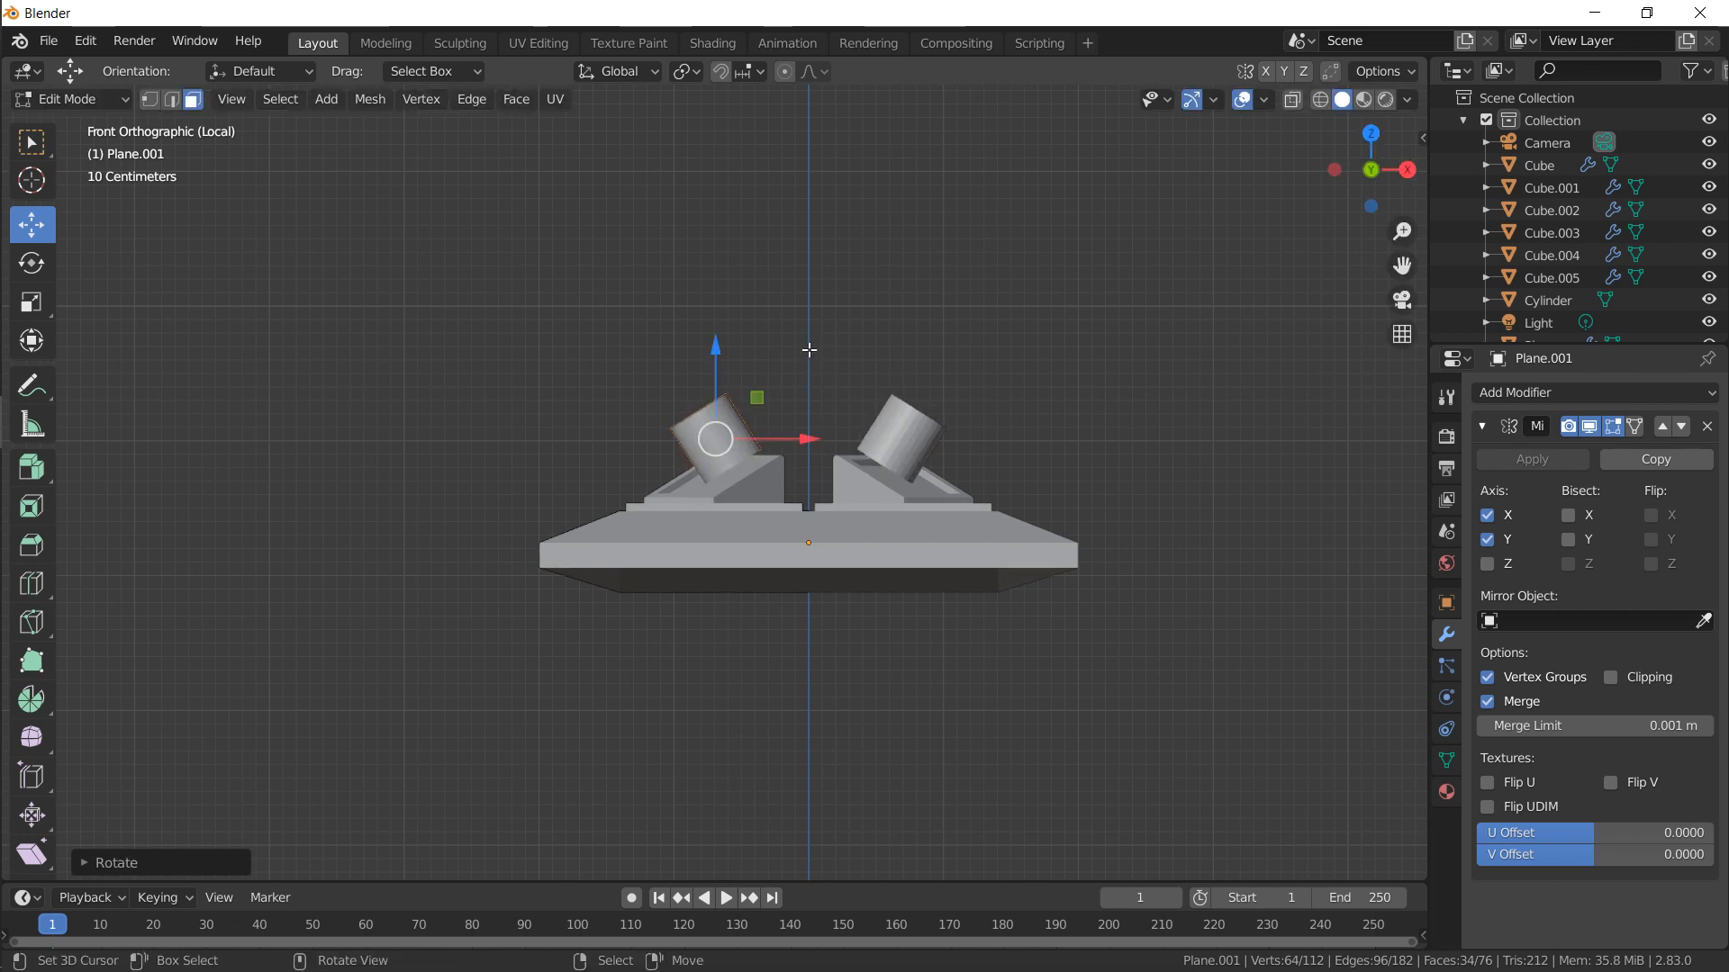
{"action": "key", "text": "KP_3"}
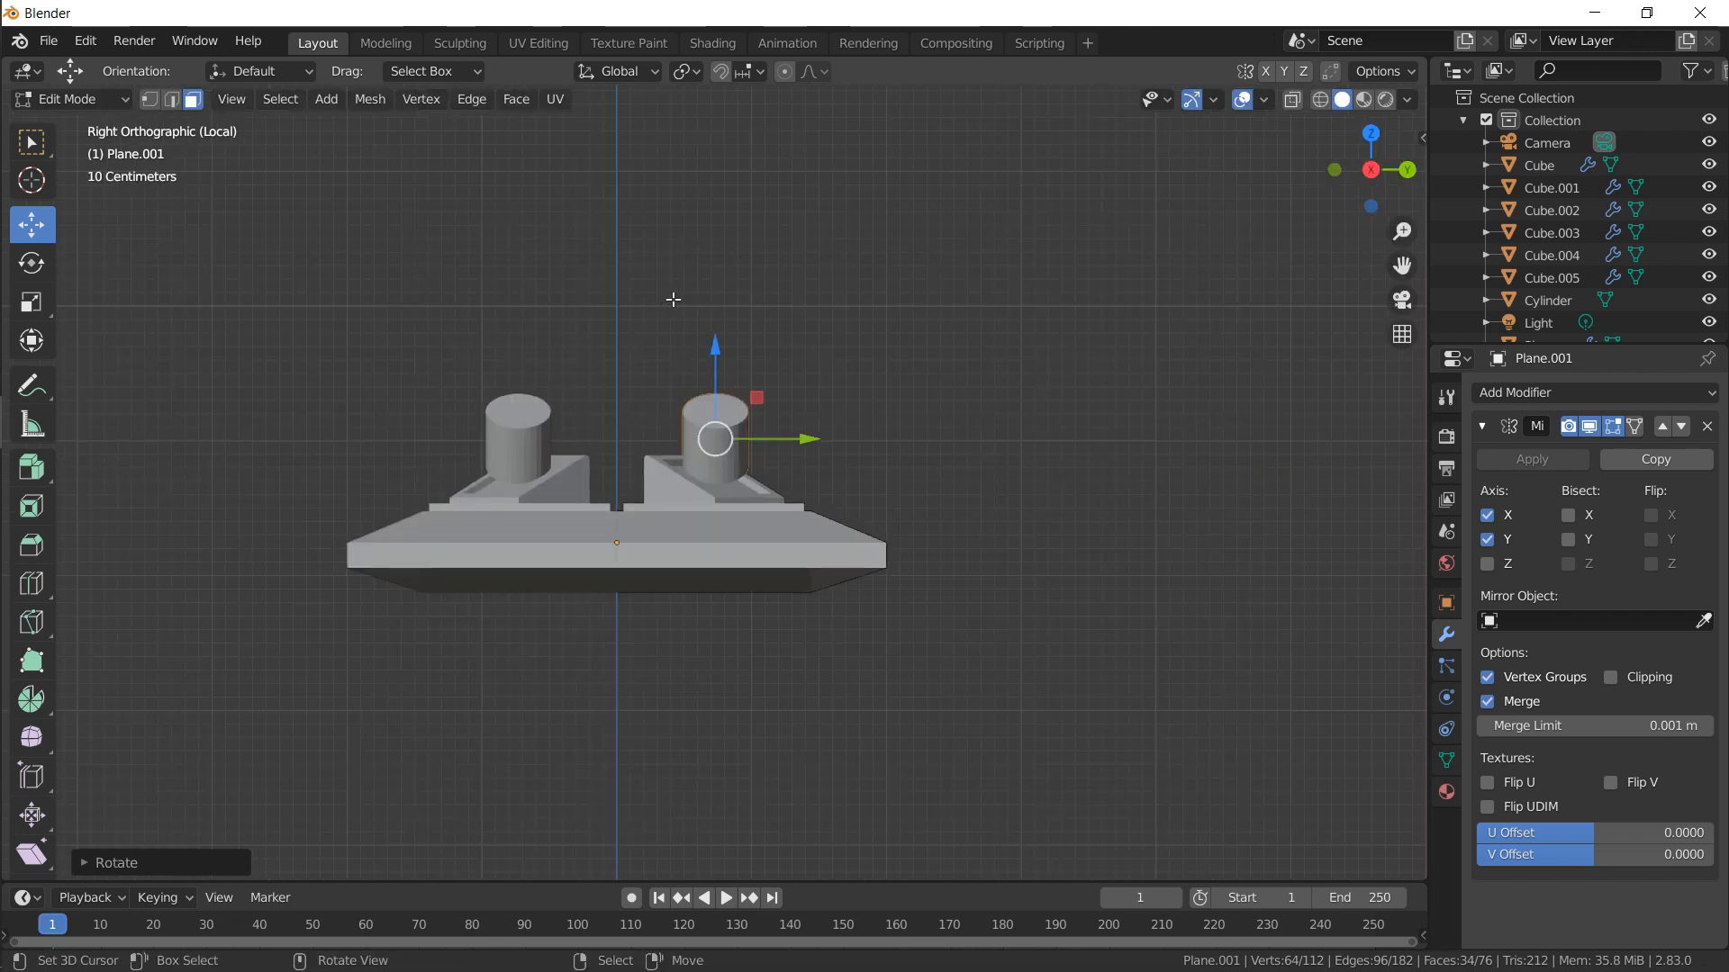
{"action": "key", "text": "r"}
{"action": "left_click", "coordinate": [744, 332]}
{"action": "middle_click_drag", "start_coordinate": [743, 332], "coordinate": [614, 355]}
{"action": "left_click", "coordinate": [618, 72]}
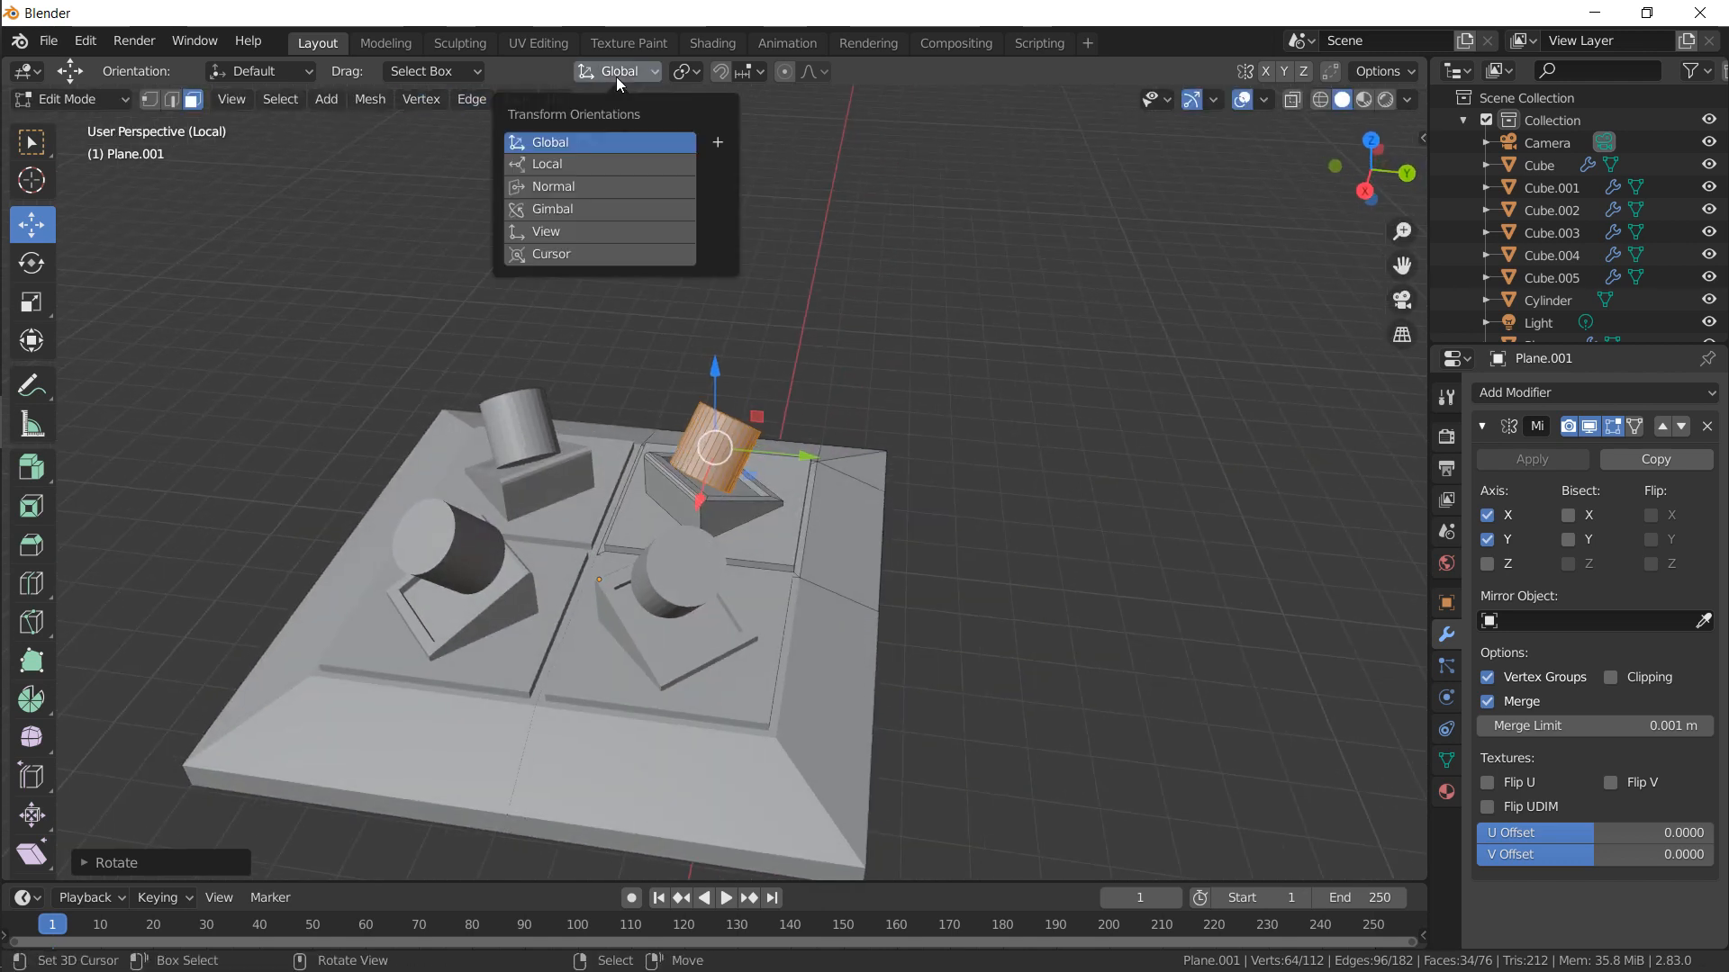
{"action": "left_click", "coordinate": [586, 208]}
{"action": "middle_click_drag", "start_coordinate": [694, 330], "coordinate": [636, 68]}
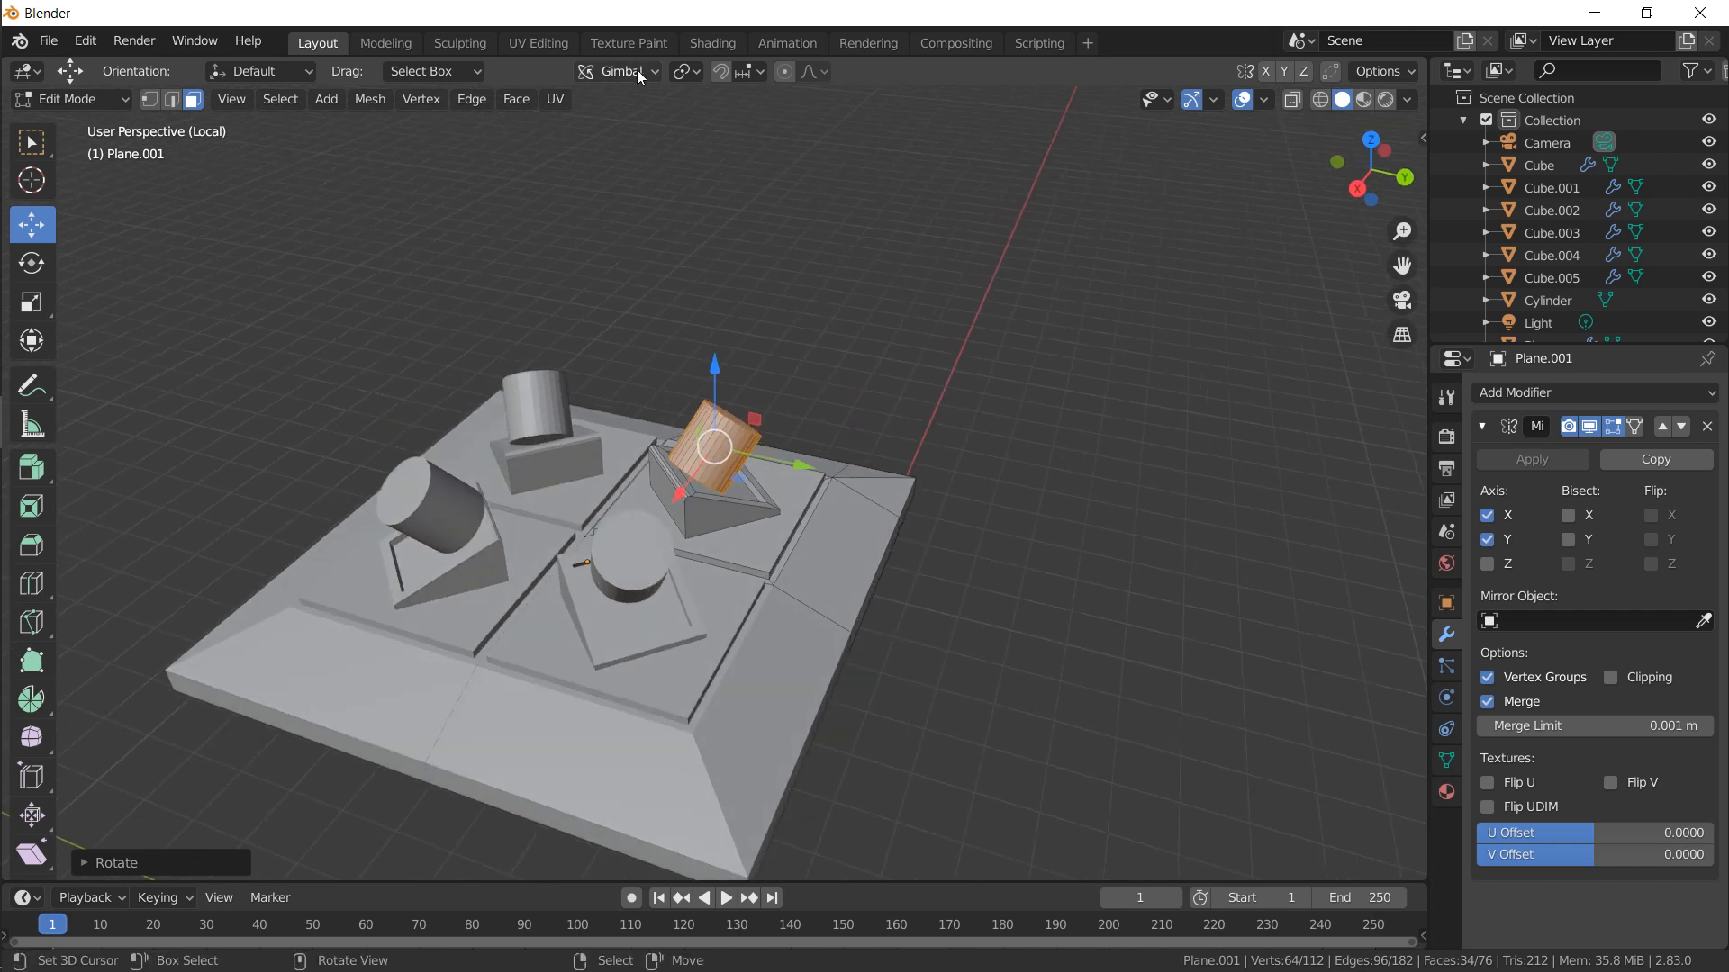
Set the transform orientation to Normal and move the tilted cylinder a short distance along the resulting X axis
{"action": "left_click", "coordinate": [638, 76]}
{"action": "left_click", "coordinate": [594, 187]}
{"action": "middle_click_drag", "start_coordinate": [630, 270], "coordinate": [769, 407]}
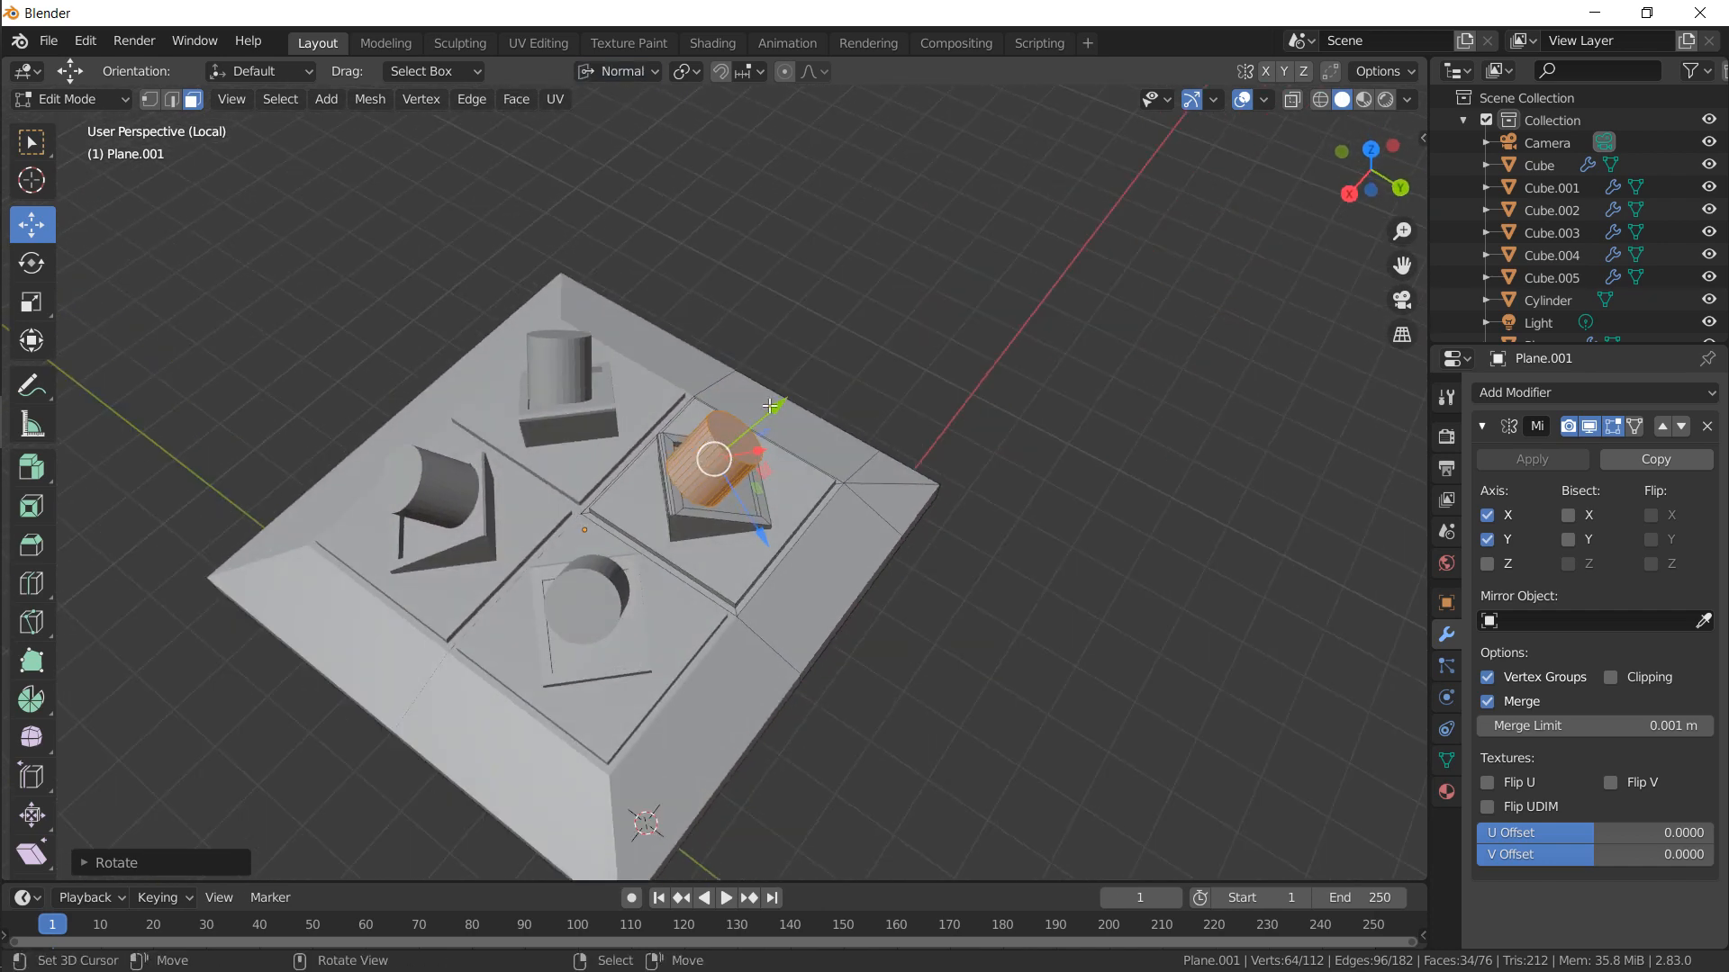
{"action": "left_click_drag", "start_coordinate": [770, 456], "coordinate": [777, 461]}
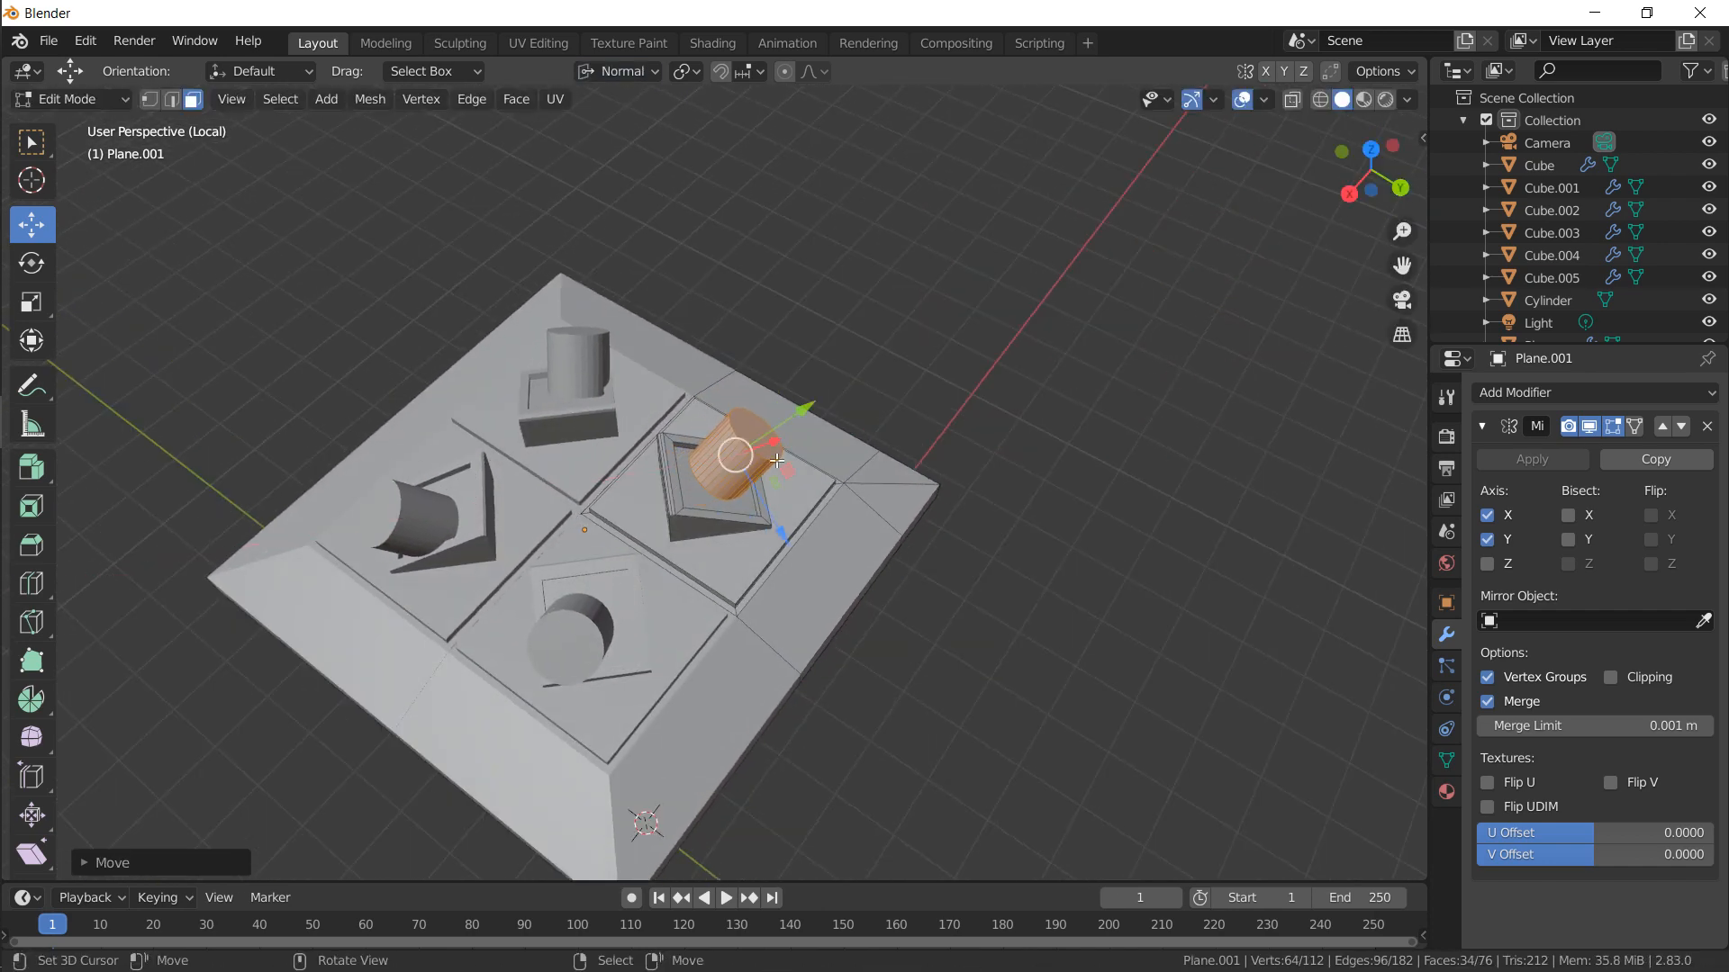
Turn off snapping, then rotate and move the tilted cylinder until it sits over the recess of the wedge
{"action": "scroll", "coordinate": [726, 455], "scroll_direction": "up", "scroll_amount": 5}
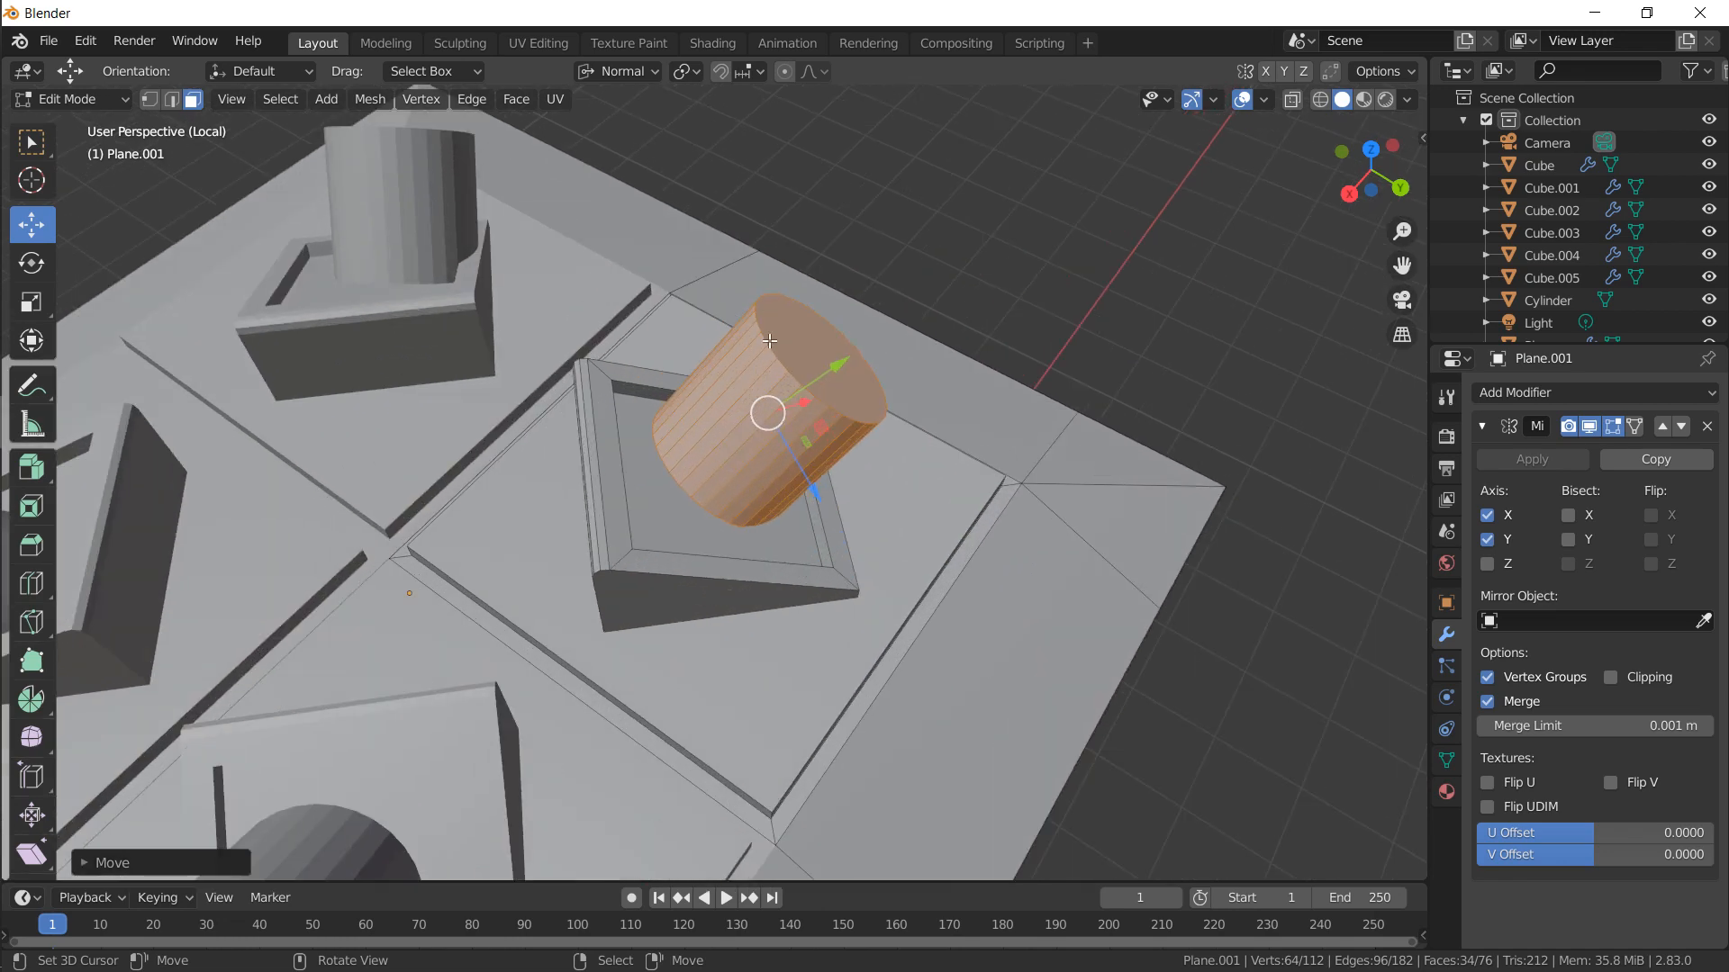
{"action": "left_click_drag", "start_coordinate": [840, 365], "coordinate": [817, 382]}
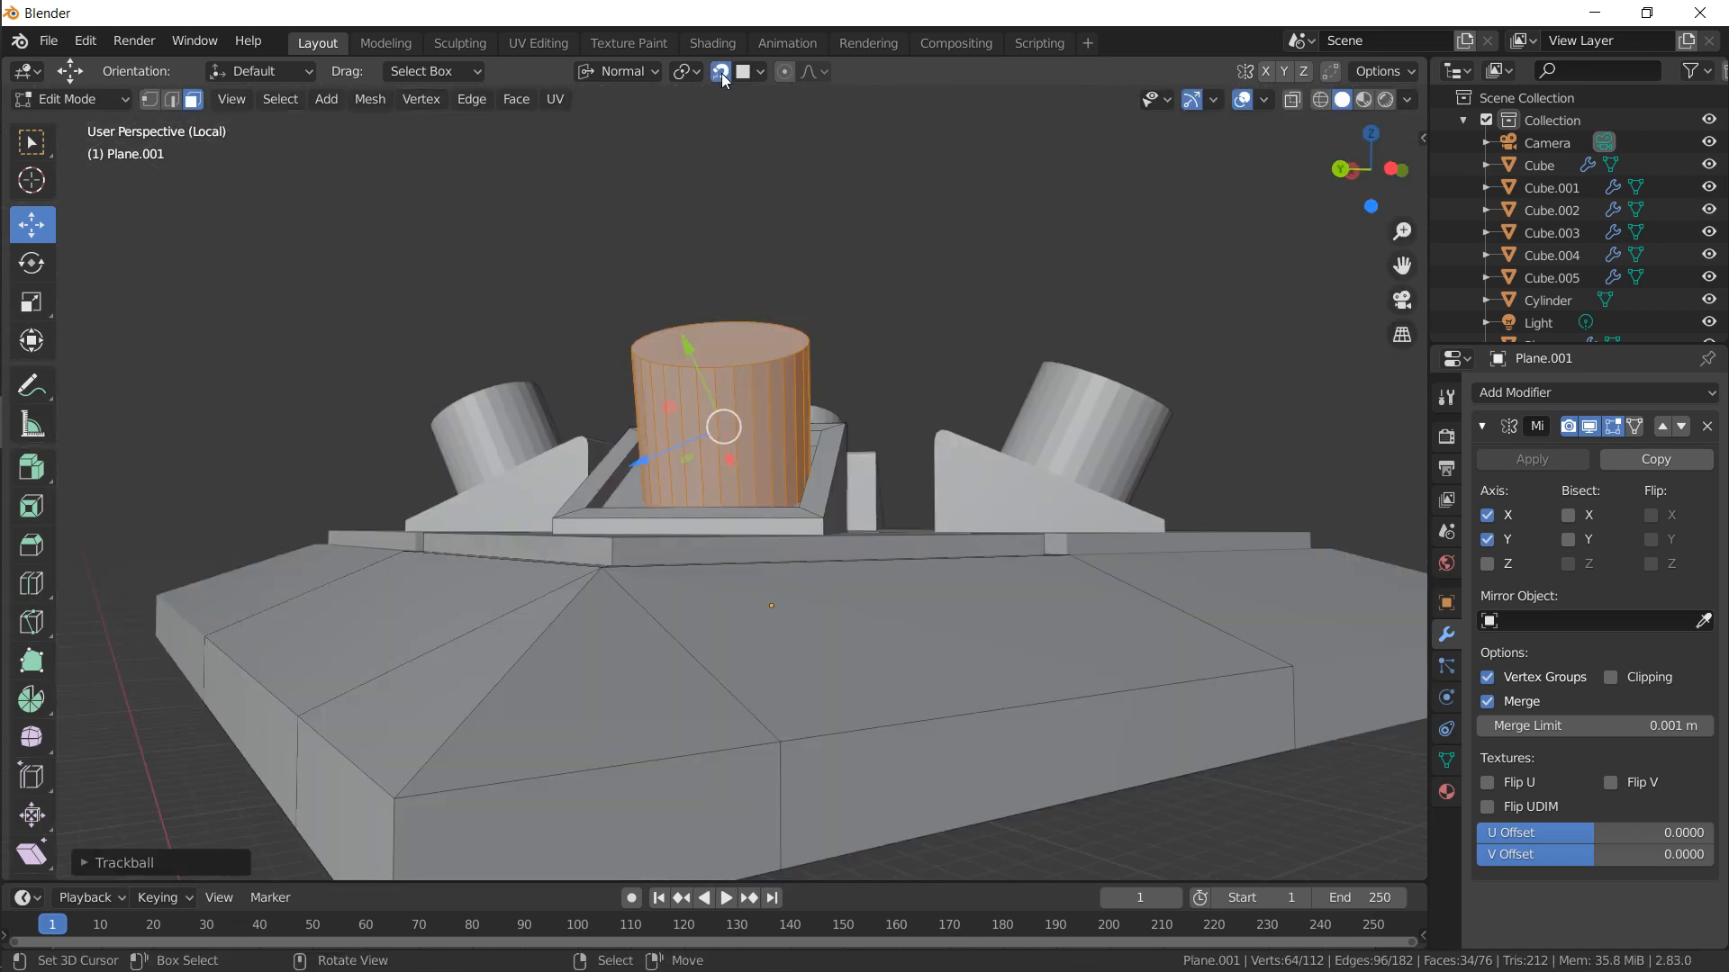
{"action": "left_click", "coordinate": [721, 73]}
{"action": "middle_click_drag", "start_coordinate": [765, 200], "coordinate": [982, 374]}
{"action": "key", "text": "r"}
{"action": "left_click", "coordinate": [829, 208]}
{"action": "key", "text": "g"}
{"action": "left_click", "coordinate": [822, 204]}
{"action": "key", "text": "r"}
{"action": "left_click", "coordinate": [815, 205]}
{"action": "key", "text": "g"}
{"action": "left_click", "coordinate": [937, 407]}
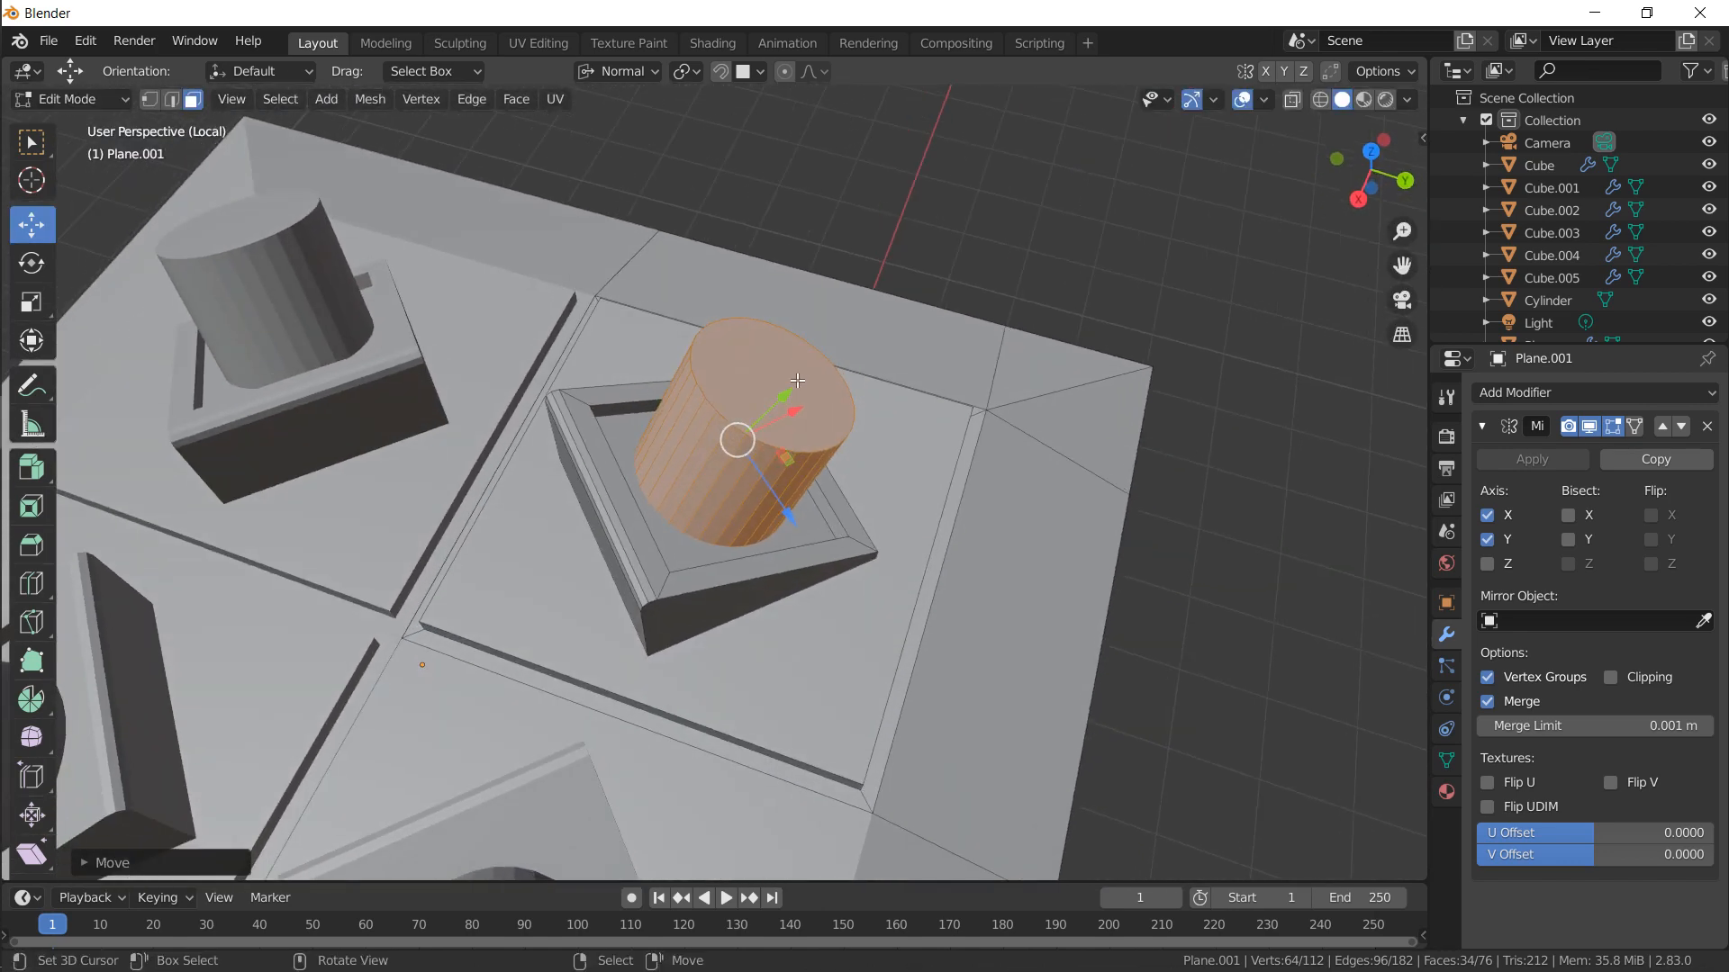
Lower the cylinder's top face along its normal to leave a thin disc in the recess, and select the whole disc
{"action": "right_click", "coordinate": [807, 351]}
{"action": "left_click_drag", "start_coordinate": [811, 342], "coordinate": [771, 421]}
{"action": "middle_click_drag", "start_coordinate": [770, 421], "coordinate": [543, 306]}
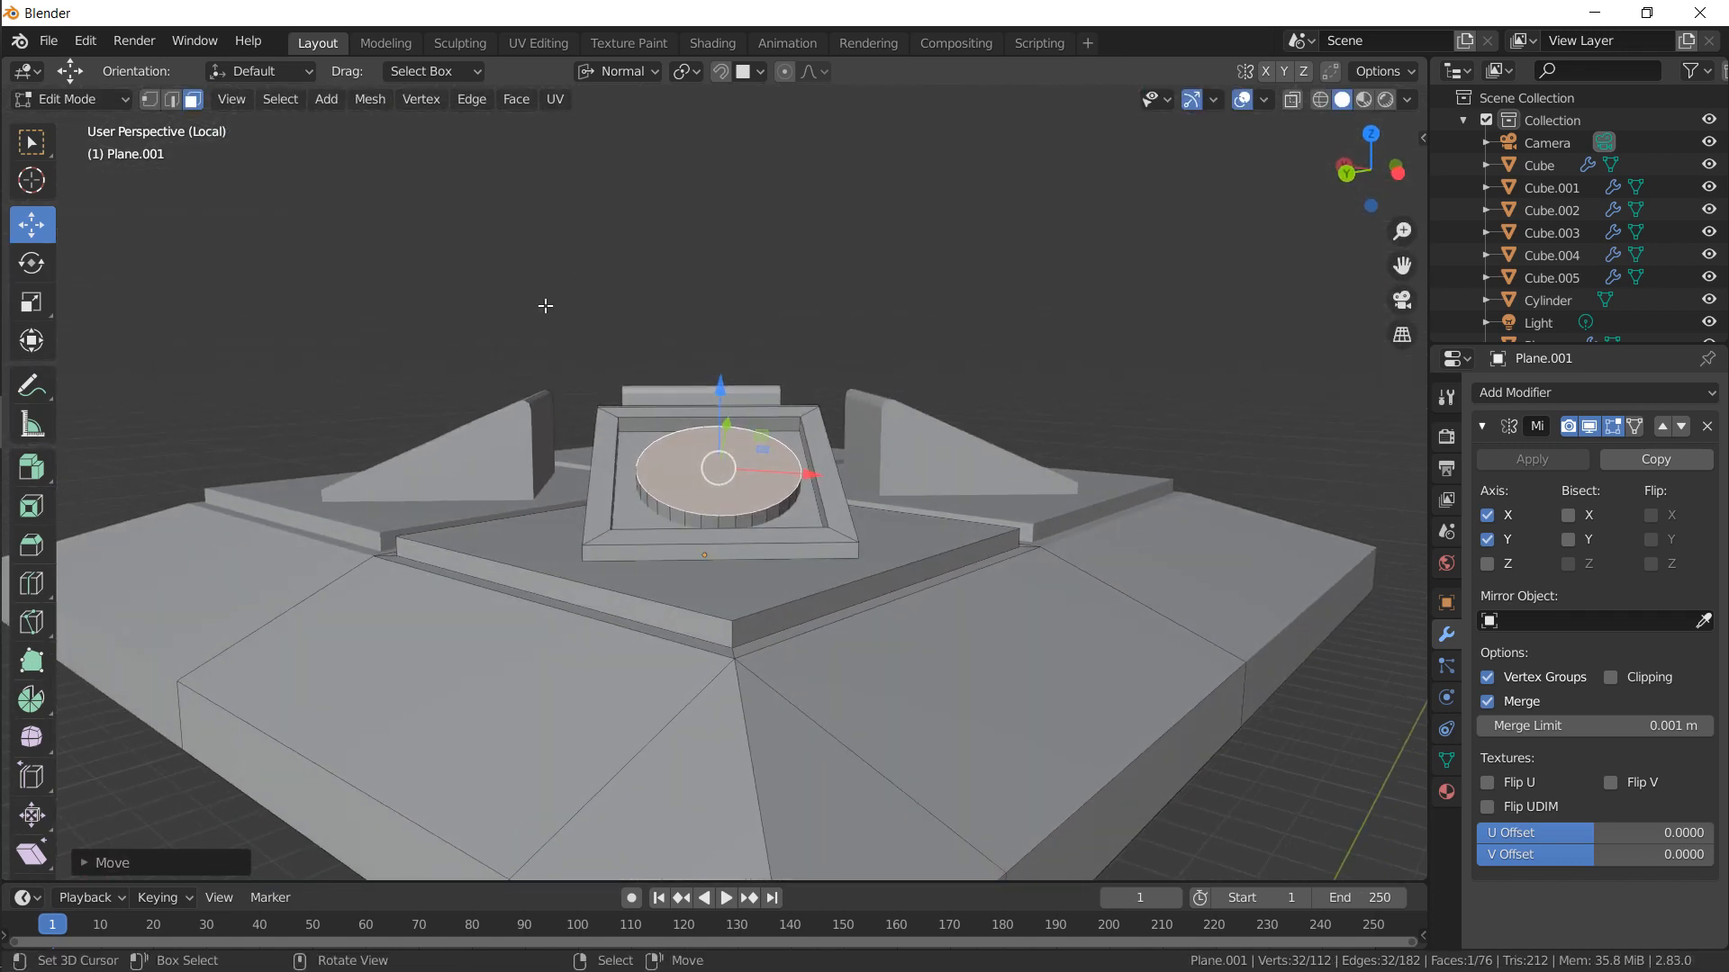
{"action": "key", "text": "ctrl+l"}
{"action": "scroll", "coordinate": [544, 307], "scroll_direction": "up", "scroll_amount": 7}
{"action": "scroll", "coordinate": [544, 306], "scroll_direction": "down", "scroll_amount": 2}
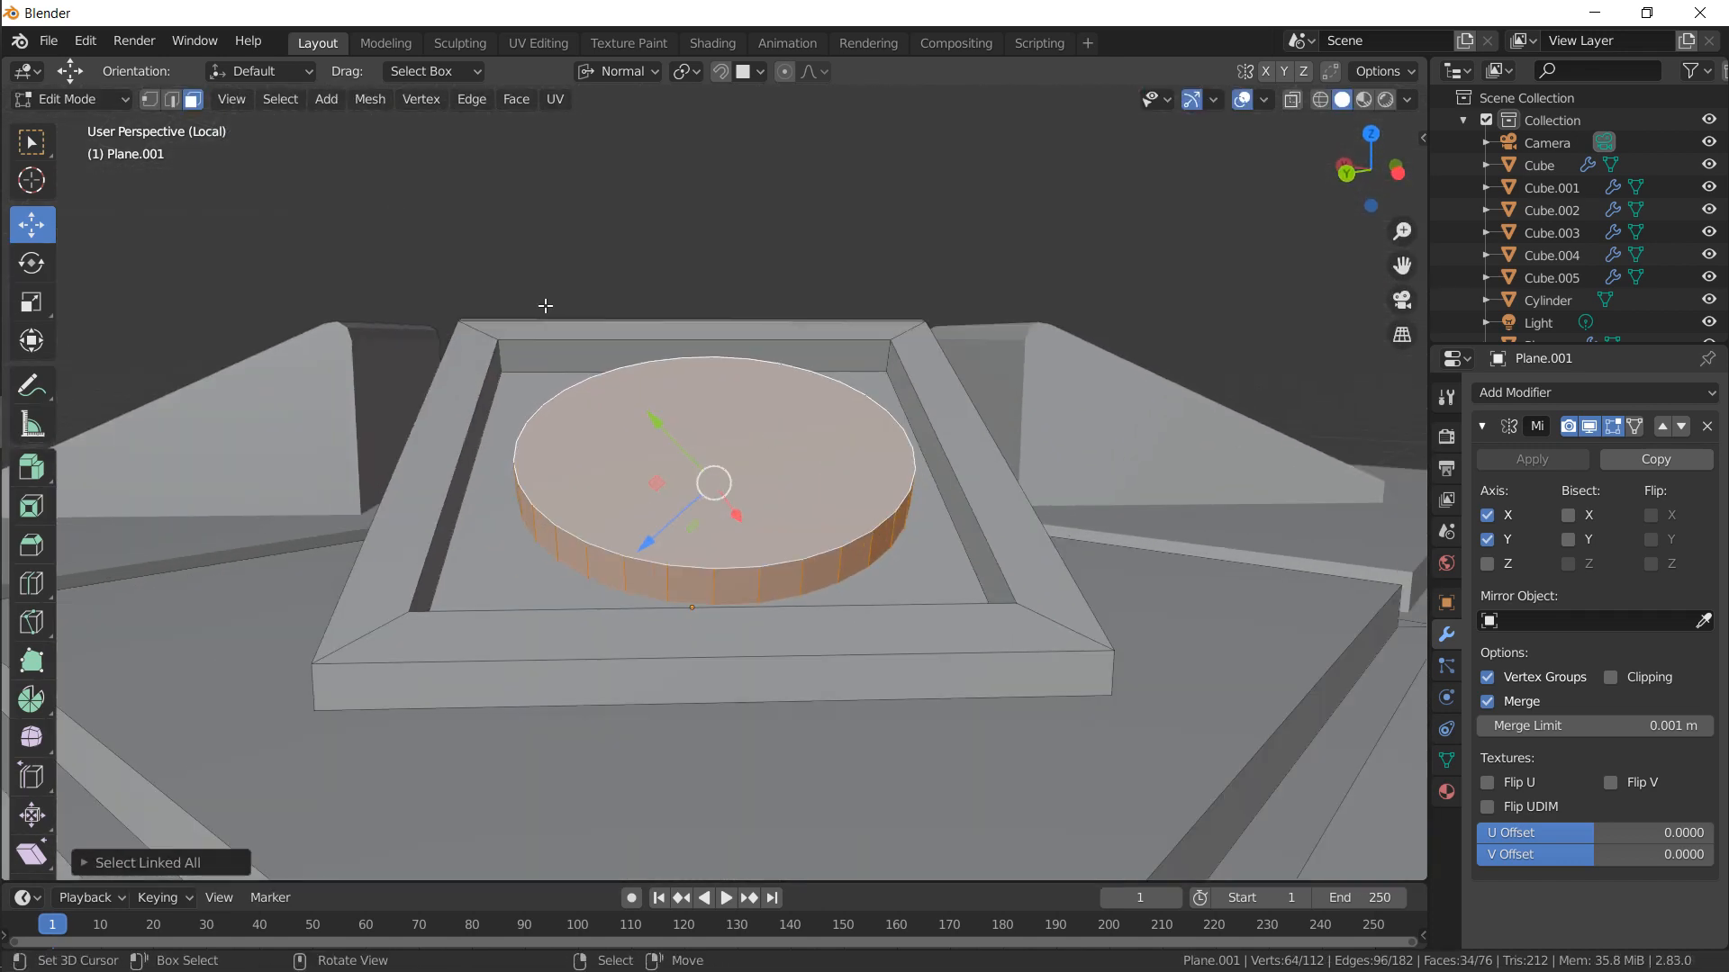
Select the disc's top face and bevel its edge into a rounded rim
{"action": "left_click_drag", "start_coordinate": [793, 367], "coordinate": [694, 459], "text": "alt"}
{"action": "left_click", "coordinate": [614, 452]}
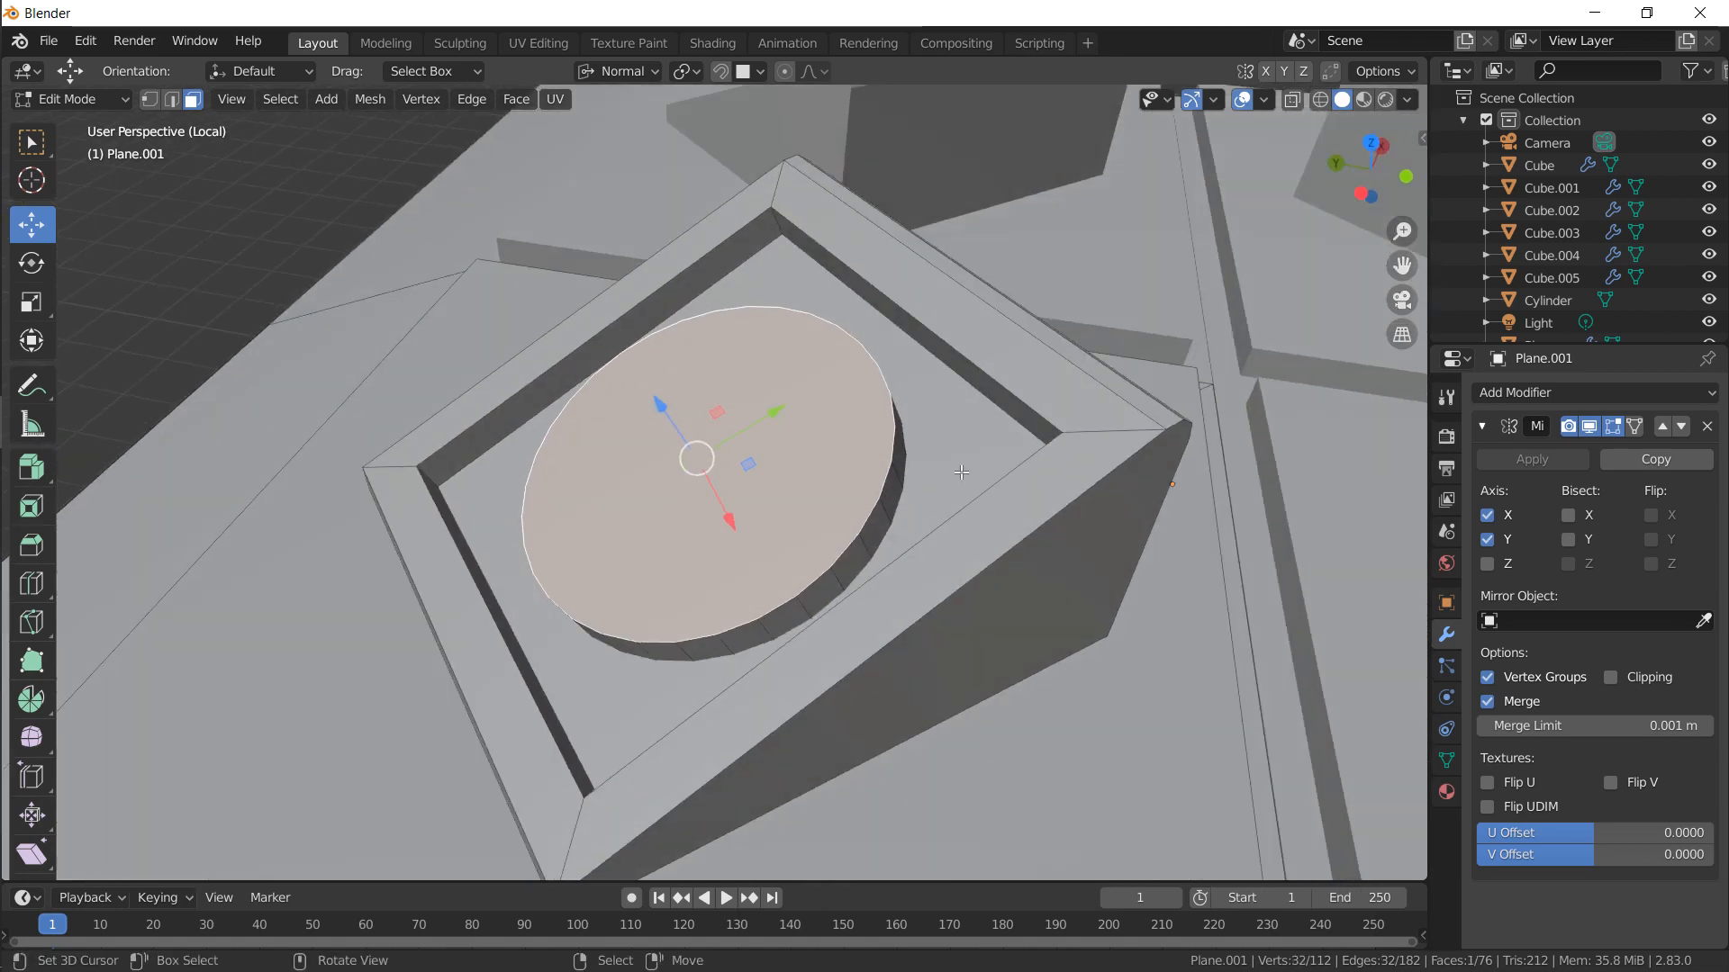
{"action": "key", "text": "ctrl+b"}
{"action": "left_click", "coordinate": [996, 480]}
{"action": "right_click", "coordinate": [808, 456]}
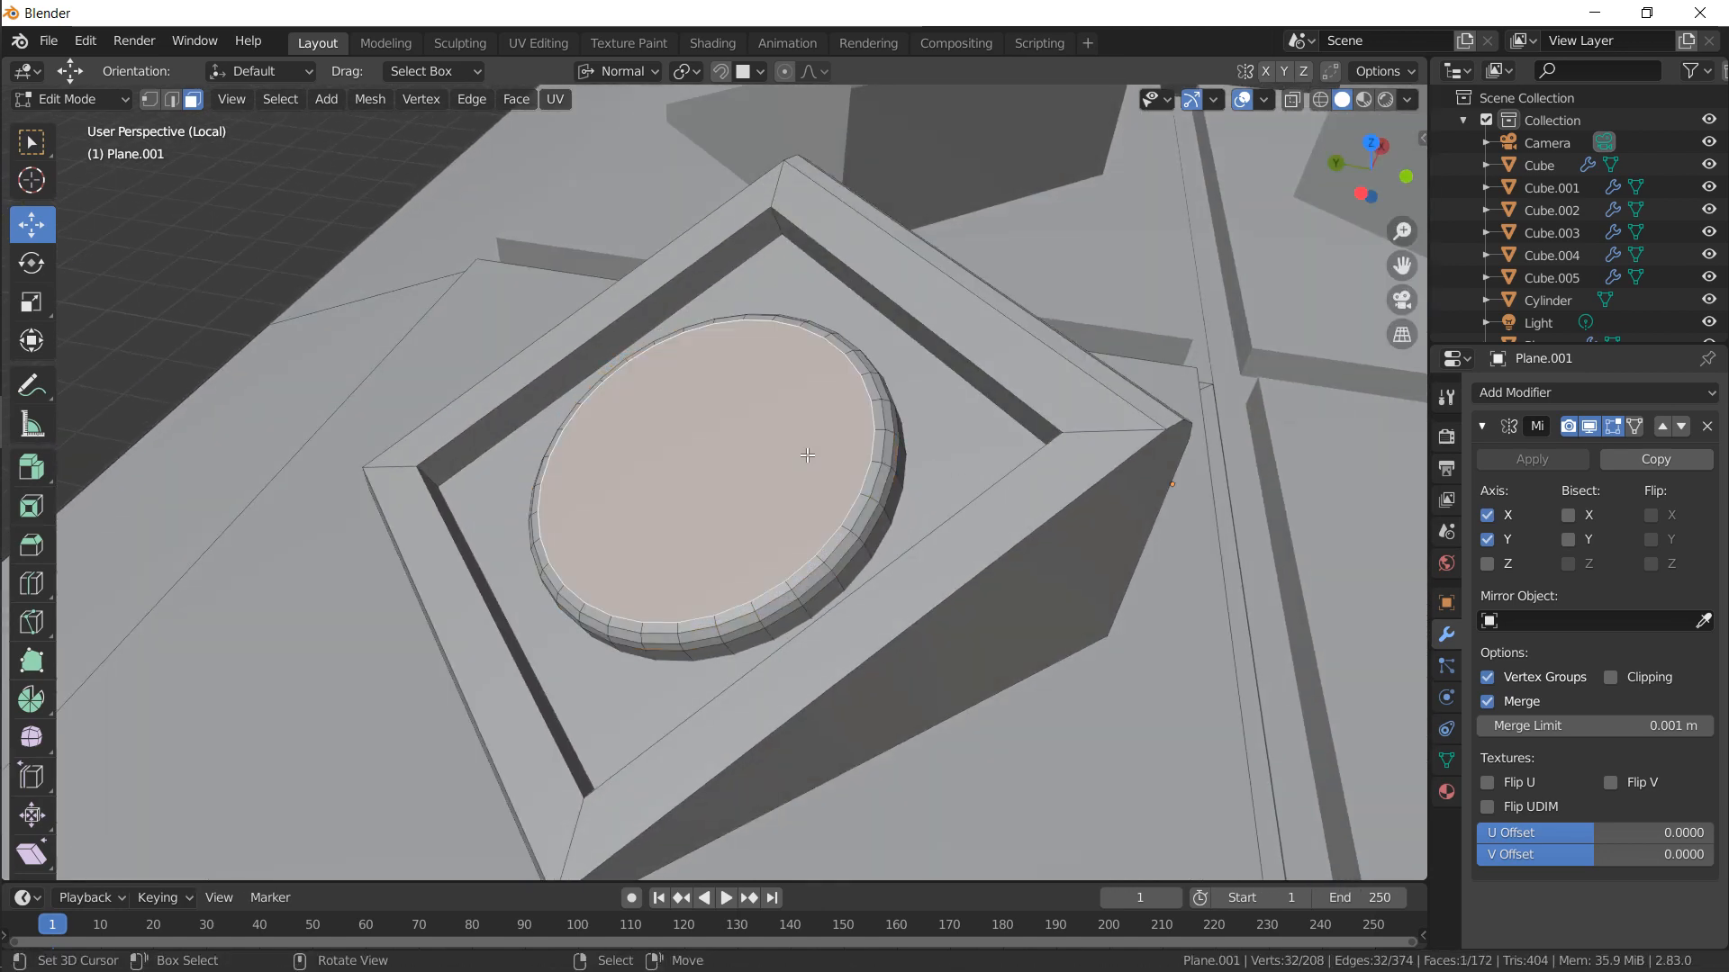
Inset the disc's top face, extrude it inward and scale the sunken face down slightly
{"action": "key", "text": "i"}
{"action": "left_click", "coordinate": [964, 401]}
{"action": "key", "text": "e"}
{"action": "left_click", "coordinate": [966, 404]}
{"action": "key", "text": "s"}
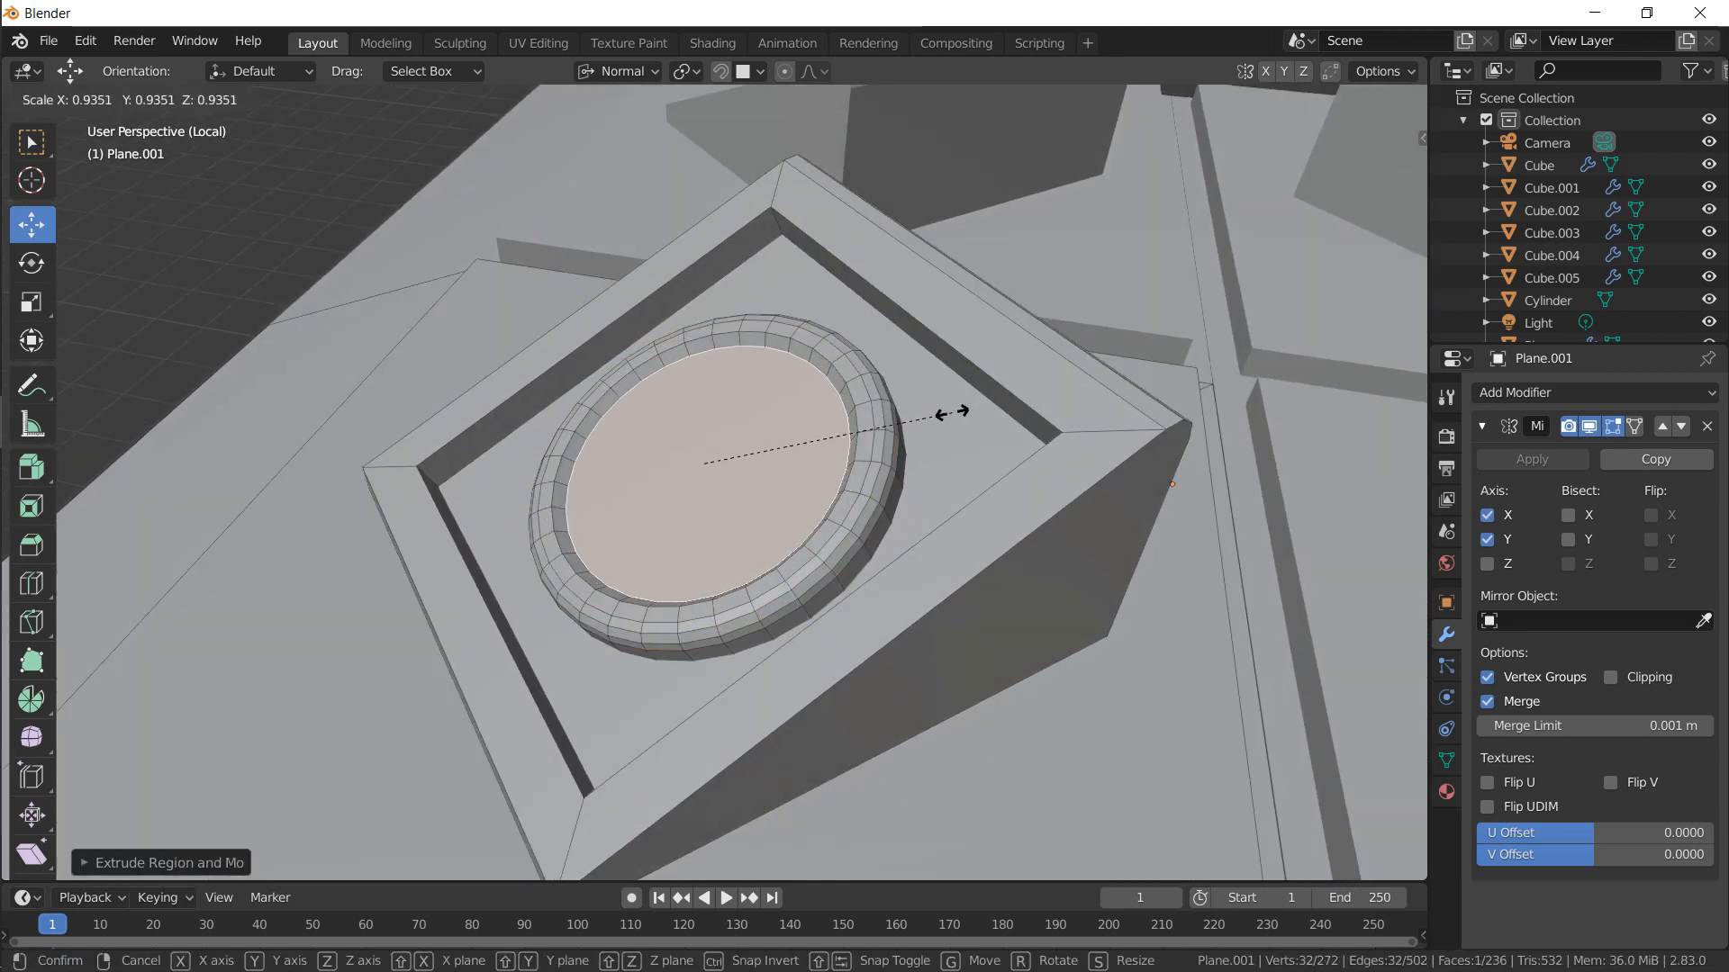
{"action": "left_click", "coordinate": [954, 416]}
Return from local Edit Mode to the full corridor and move the panel a short distance down along Z
{"action": "key", "text": "Tab"}
{"action": "scroll", "coordinate": [927, 441], "scroll_direction": "down", "scroll_amount": 5}
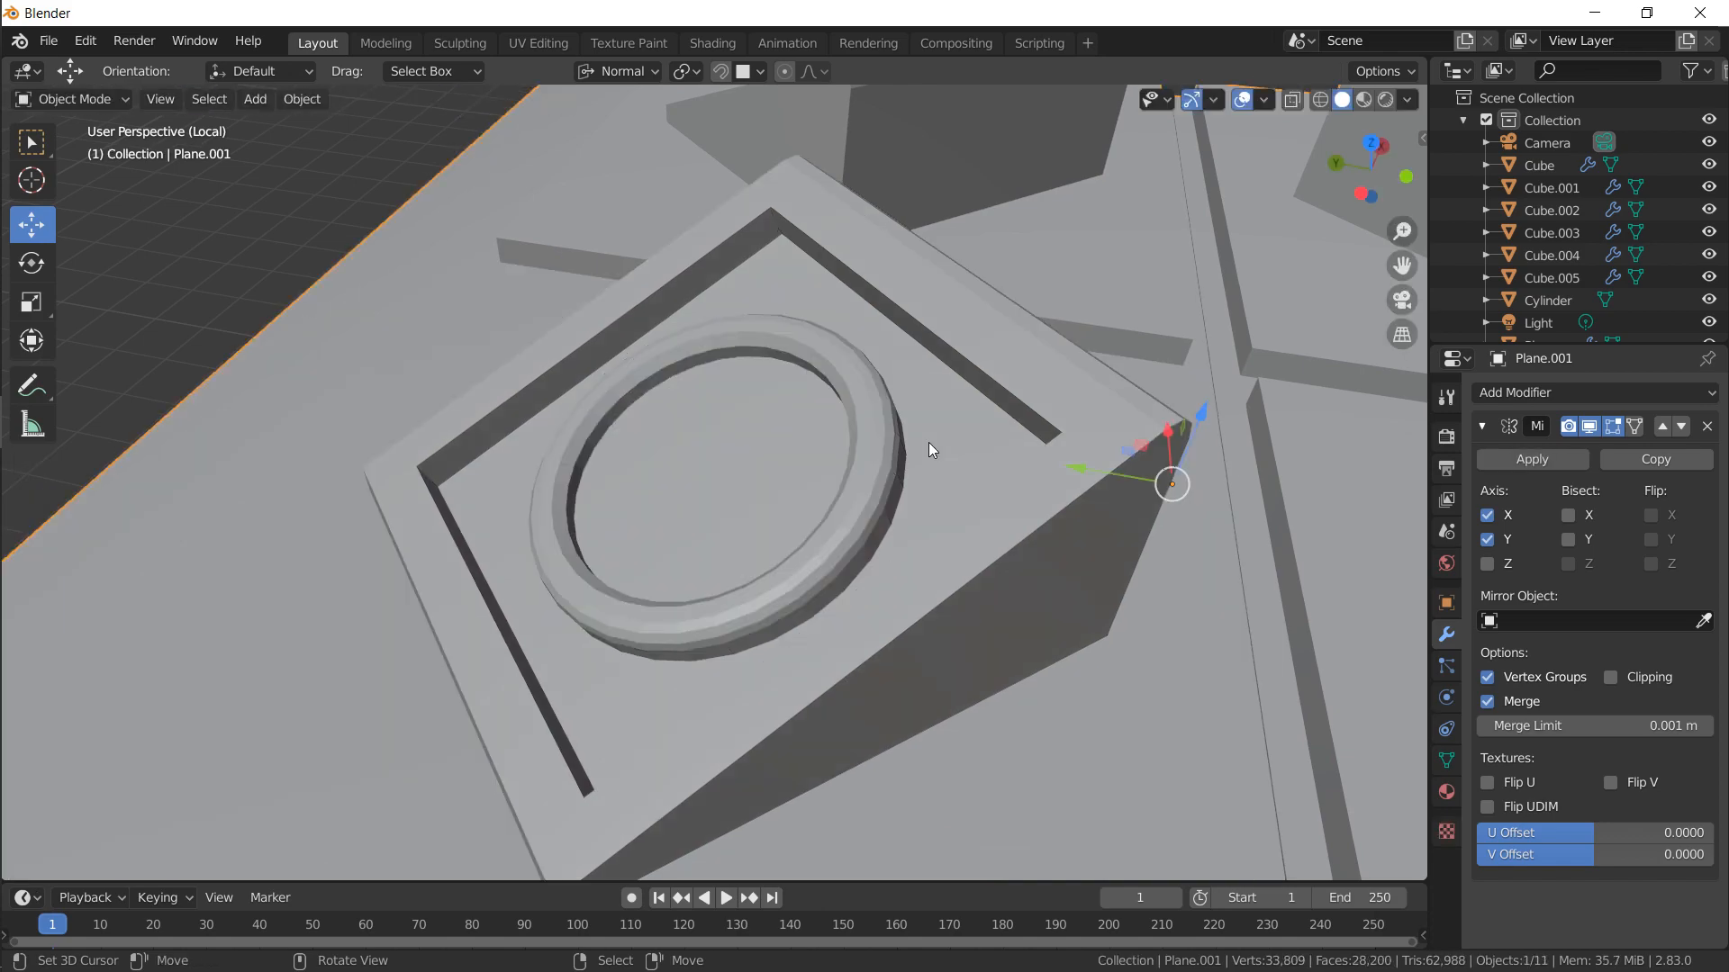
{"action": "key", "text": "KP_Divide"}
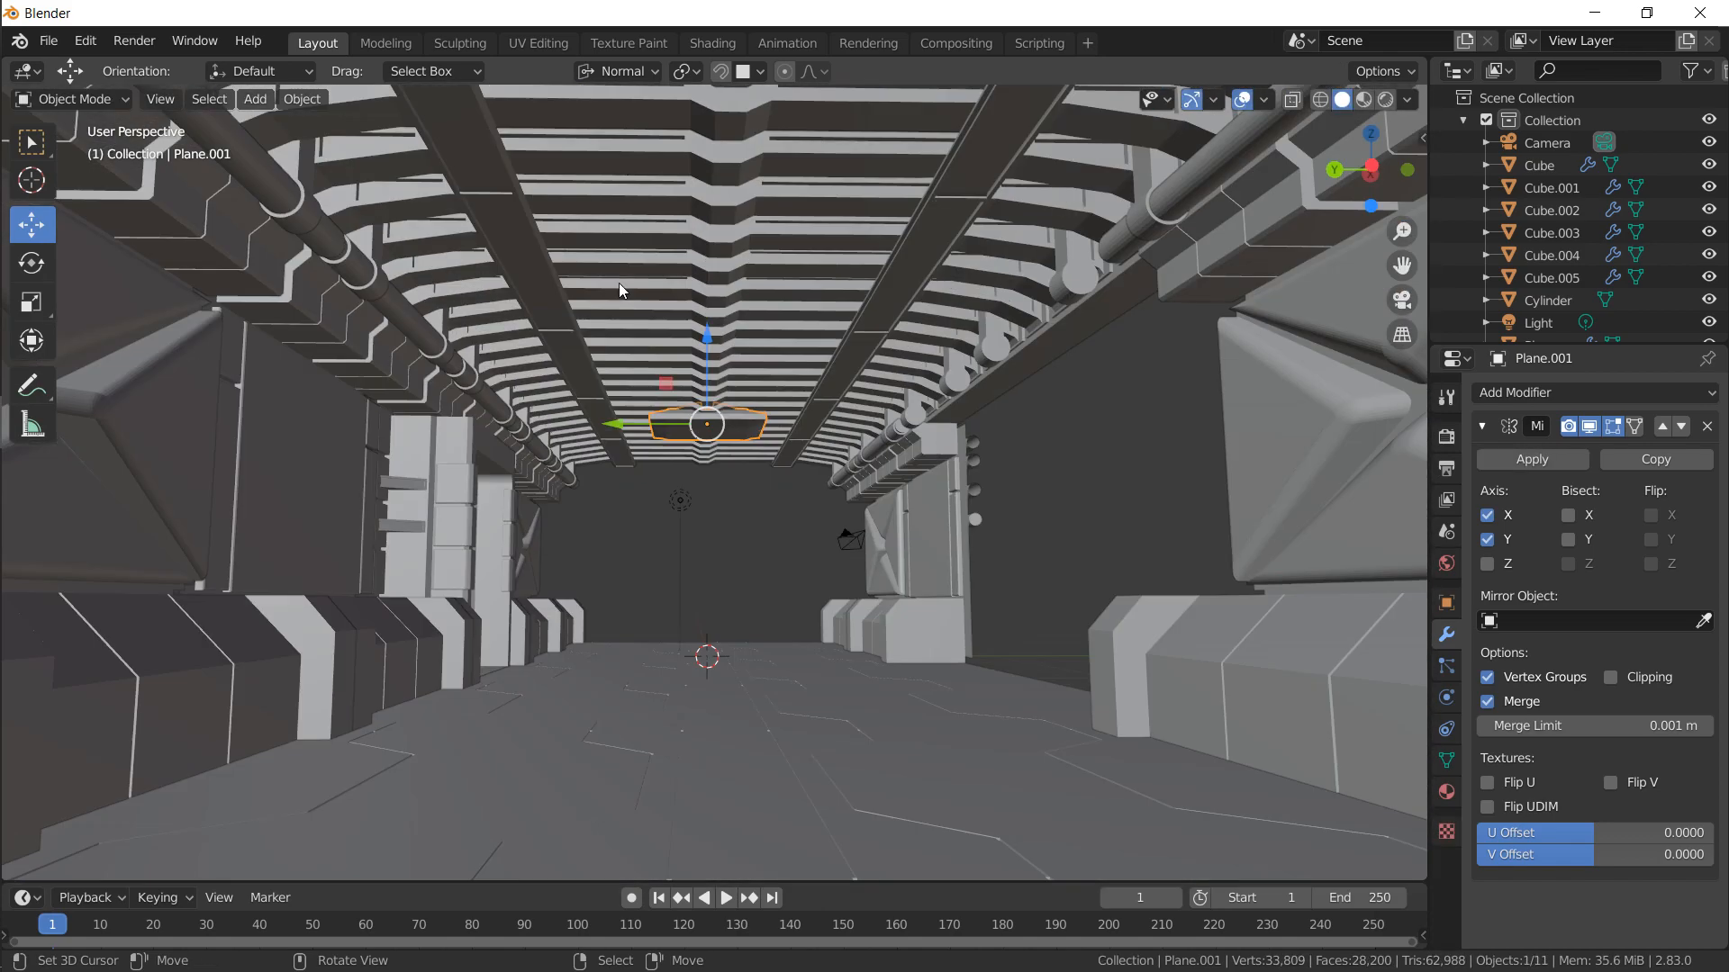
{"action": "middle_click_drag", "start_coordinate": [671, 432], "coordinate": [871, 398]}
{"action": "key", "text": "g"}
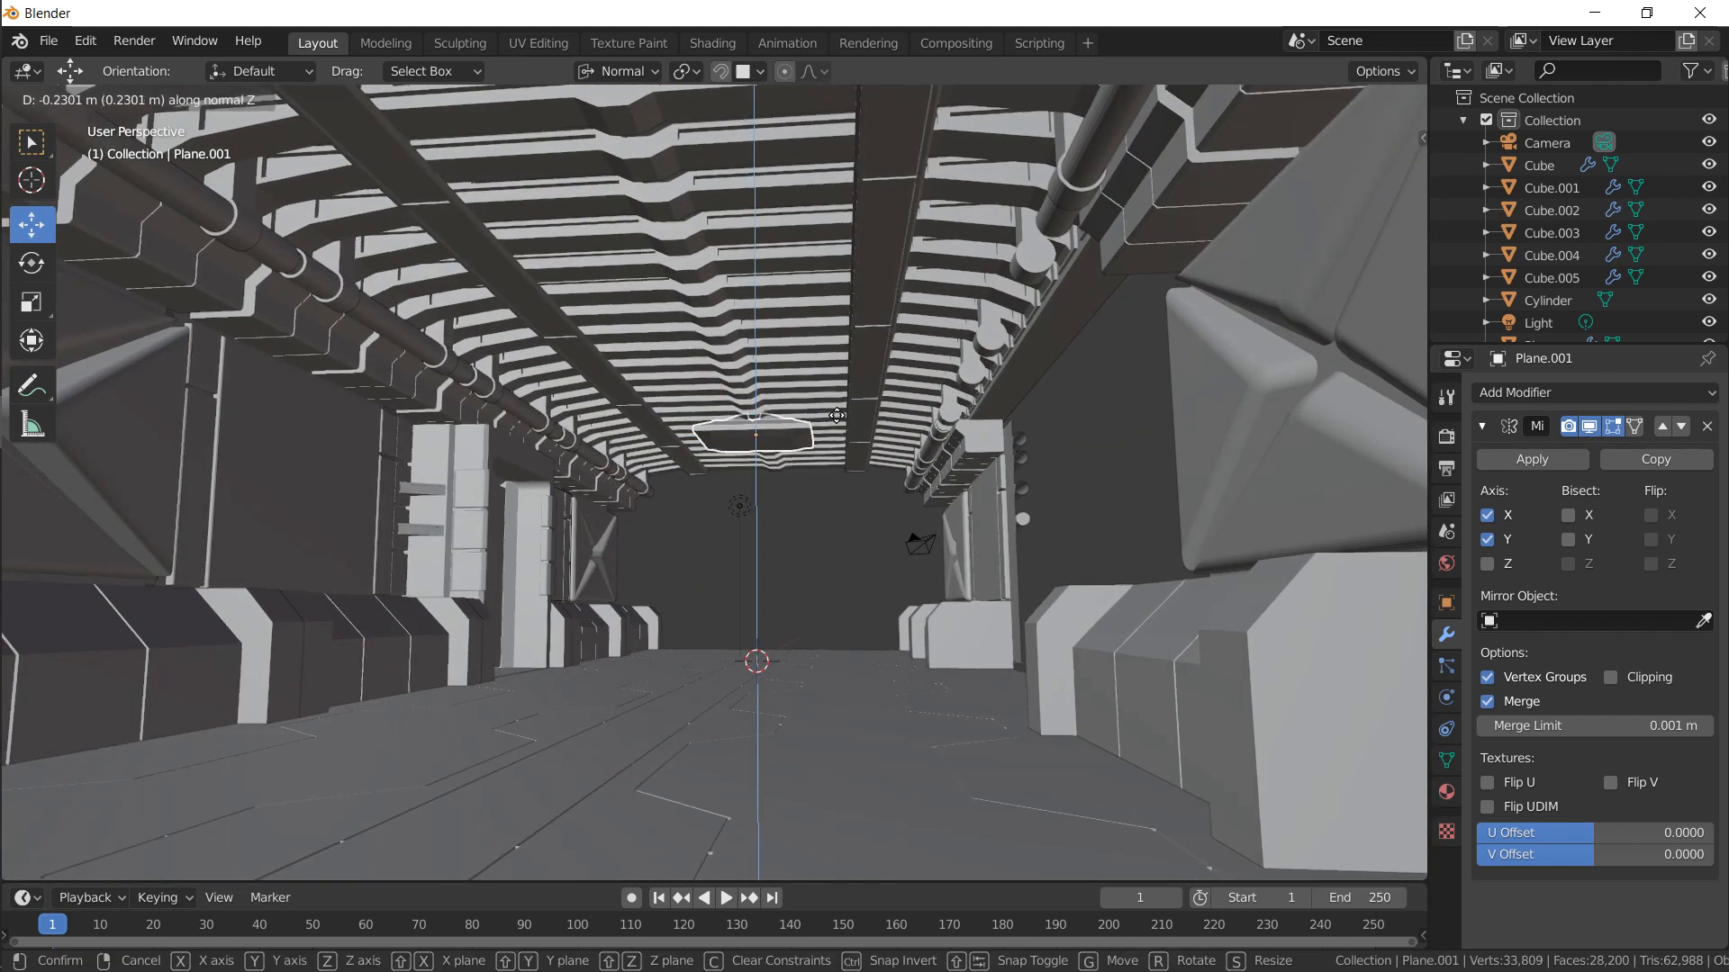
{"action": "left_click", "coordinate": [836, 427]}
Rotate the panel around its Y axis so the wedge fixtures face the floor
{"action": "key", "text": "r"}
{"action": "key", "text": "y"}
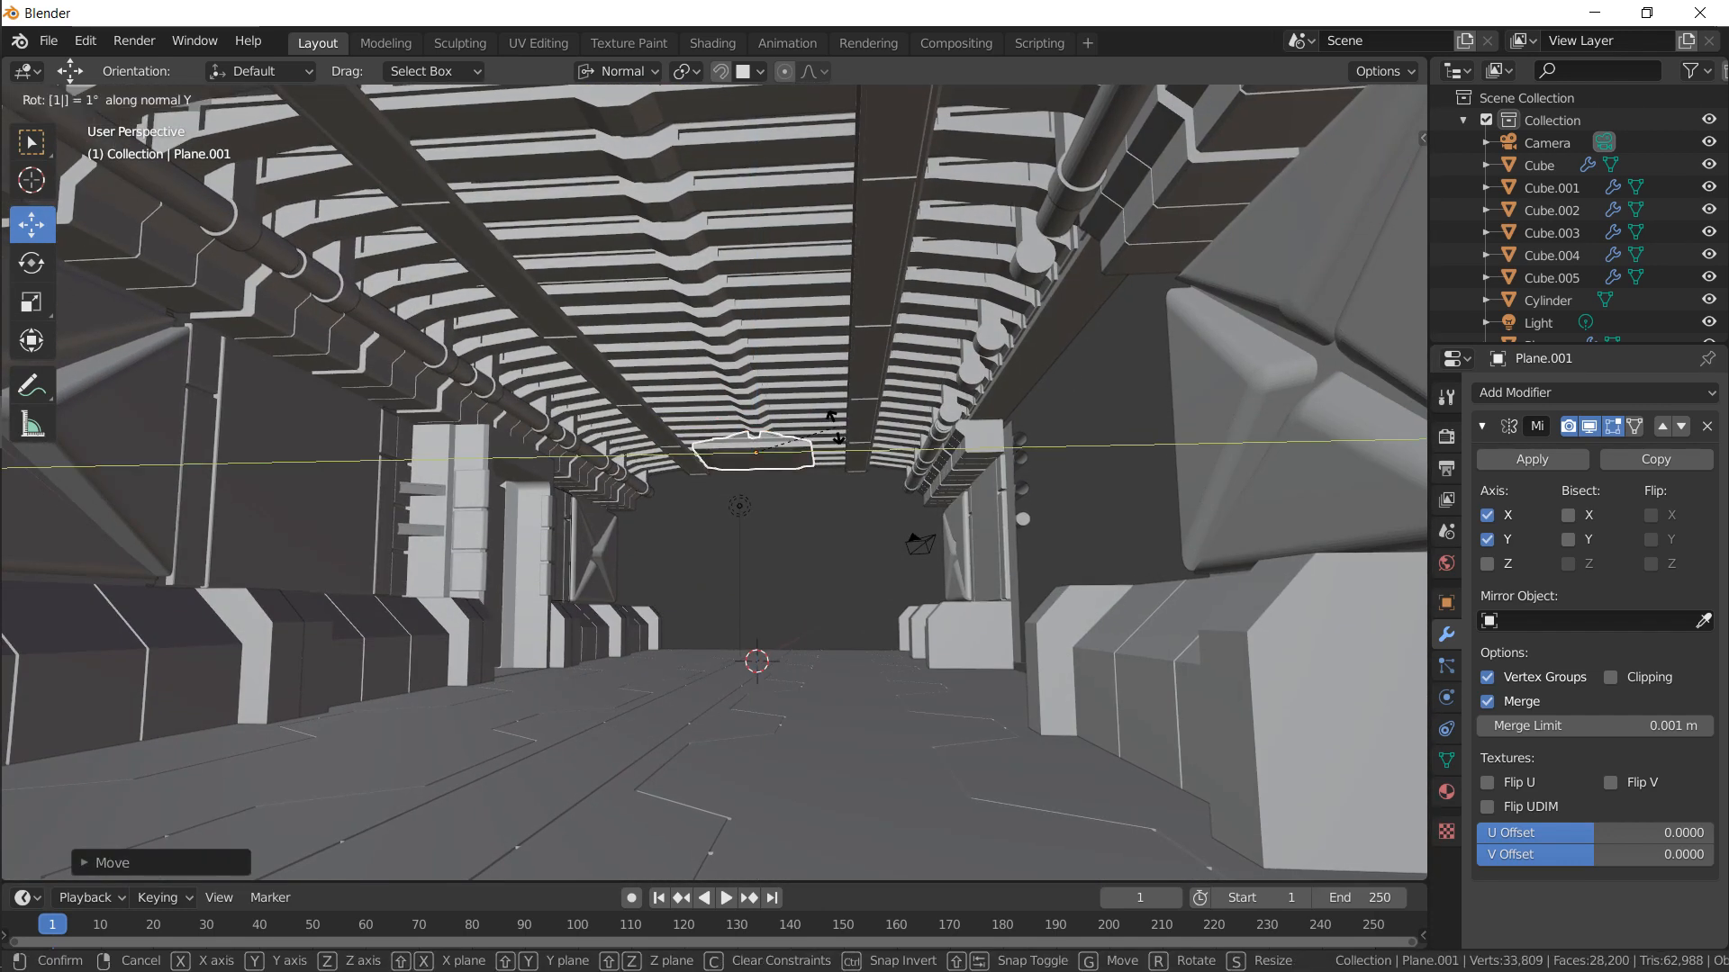
{"action": "key", "text": "Return"}
Move the panel along the corridor's X axis in top view to about the middle of the corridor's length
{"action": "key", "text": "KP_7"}
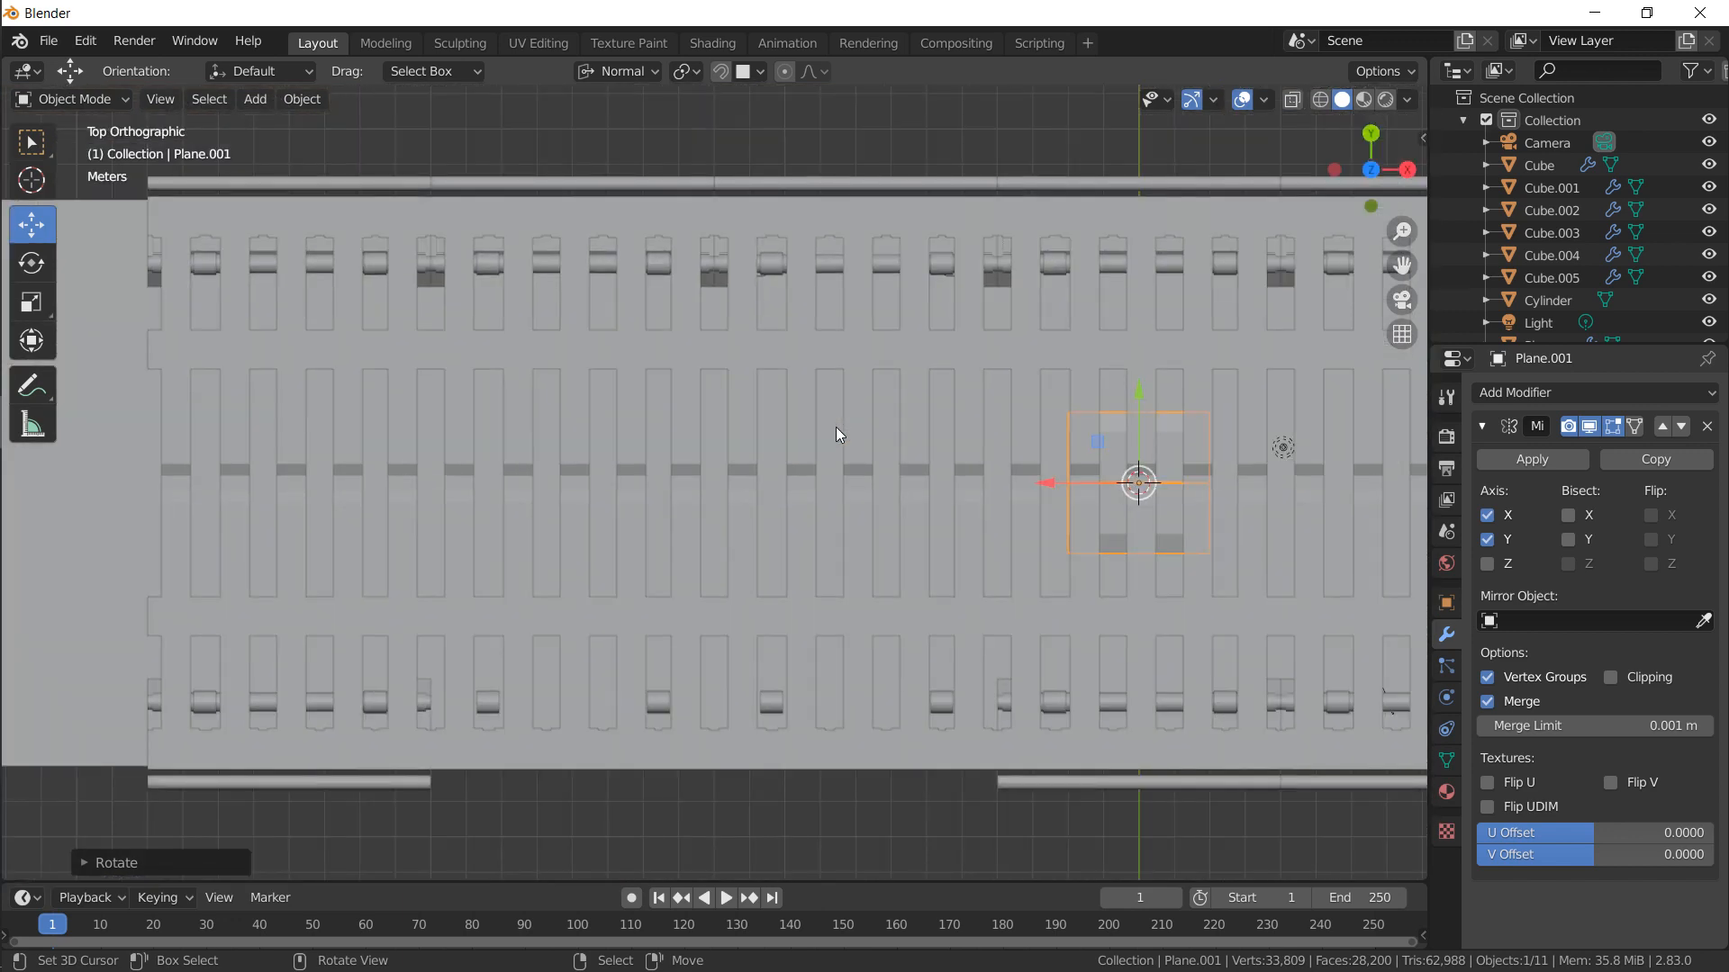
{"action": "scroll", "coordinate": [835, 435], "scroll_direction": "down", "scroll_amount": 5}
{"action": "key", "text": "g"}
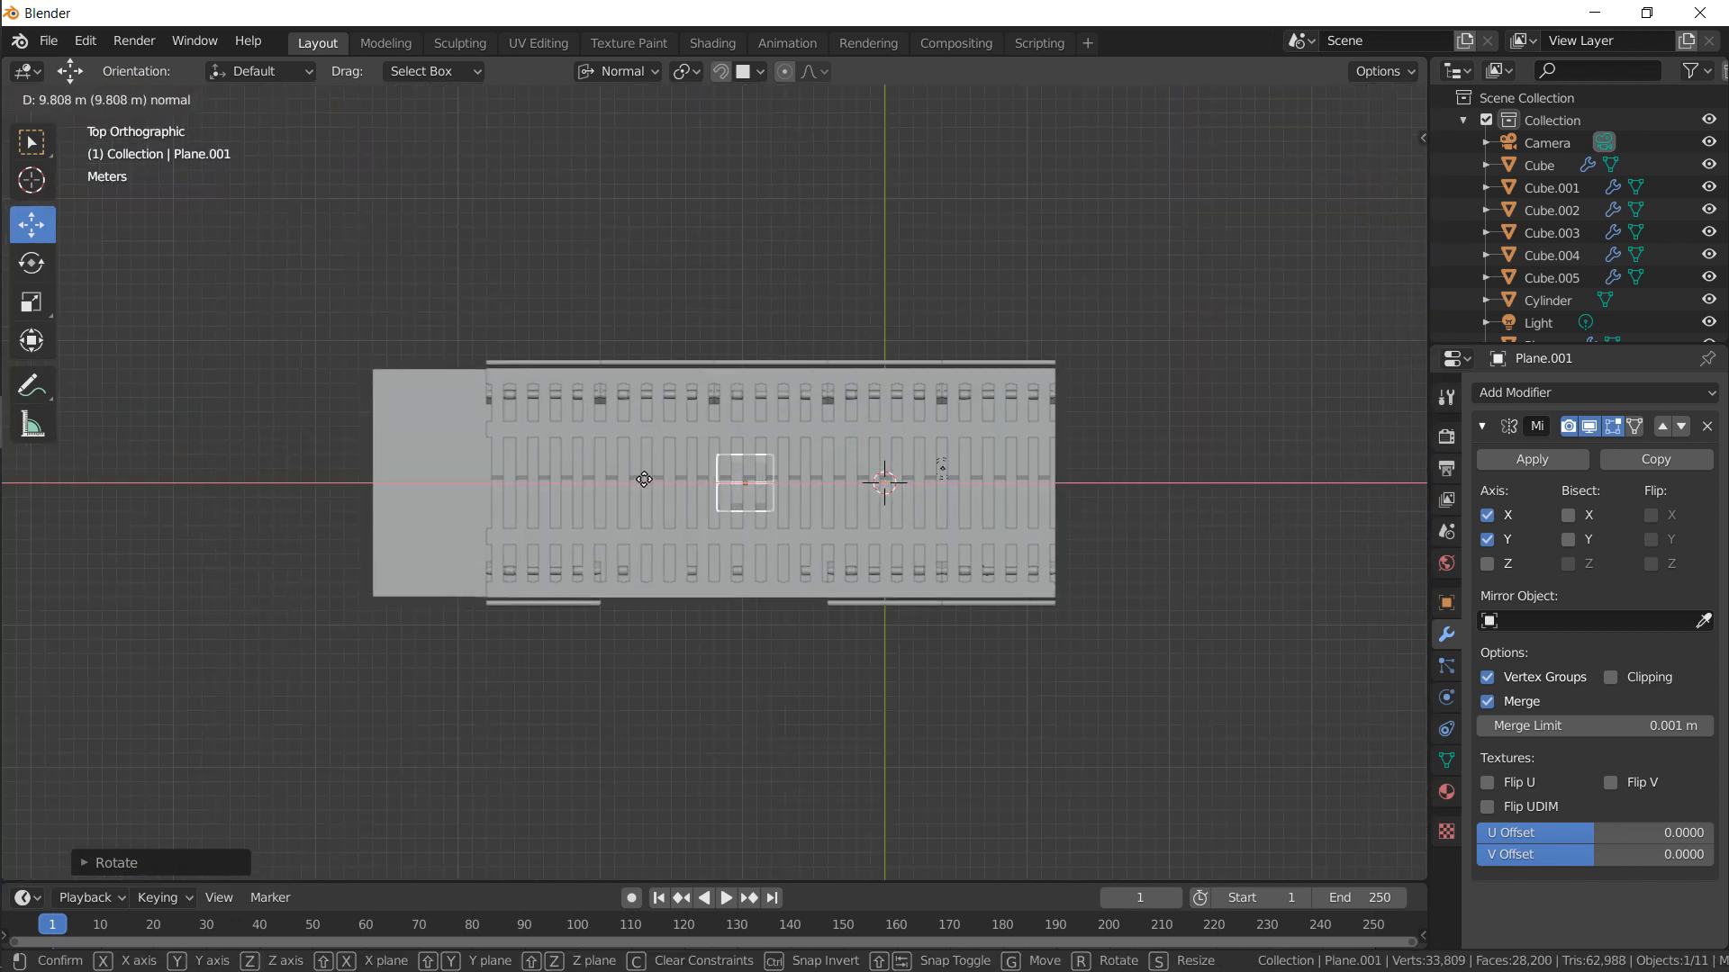
{"action": "left_click", "coordinate": [649, 476]}
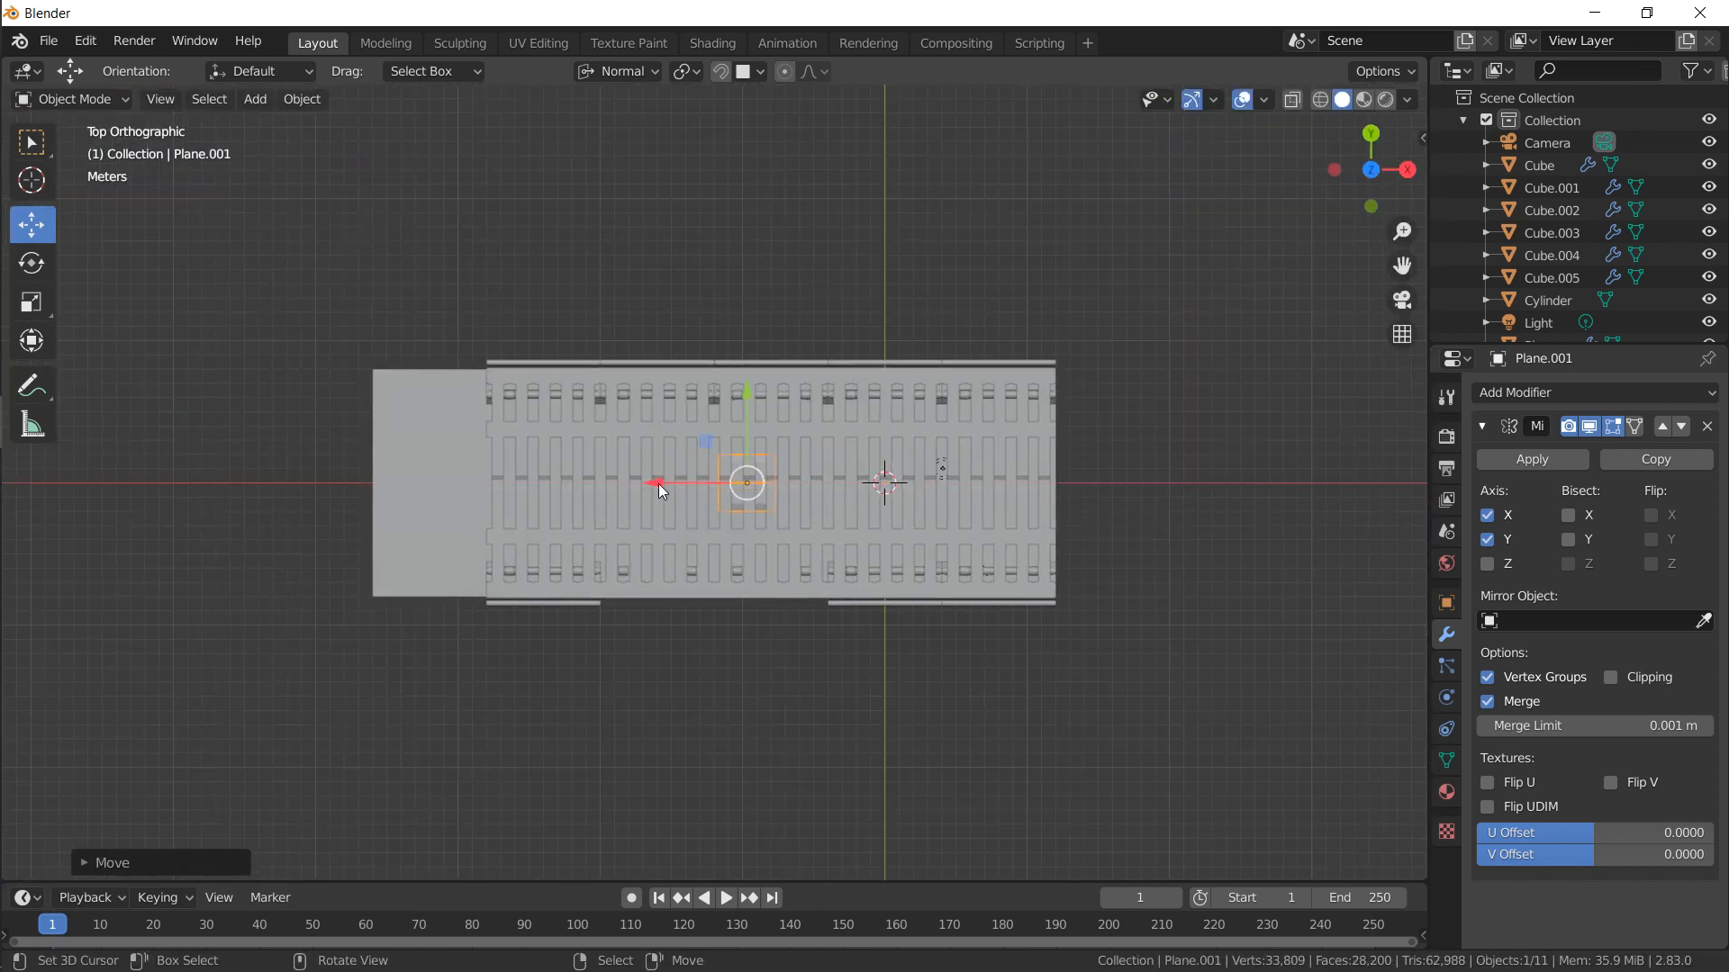
{"action": "key", "text": "g"}
{"action": "left_click", "coordinate": [680, 480]}
Select the middle outer side faces on two adjacent sides of the ceiling panel and duplicate them in place
{"action": "middle_click_drag", "start_coordinate": [680, 480], "coordinate": [856, 265]}
{"action": "key", "text": "KP_Decimal"}
{"action": "middle_click_drag", "start_coordinate": [606, 355], "coordinate": [911, 424]}
{"action": "key", "text": "Tab"}
{"action": "right_click", "coordinate": [593, 422]}
{"action": "right_click", "coordinate": [702, 404]}
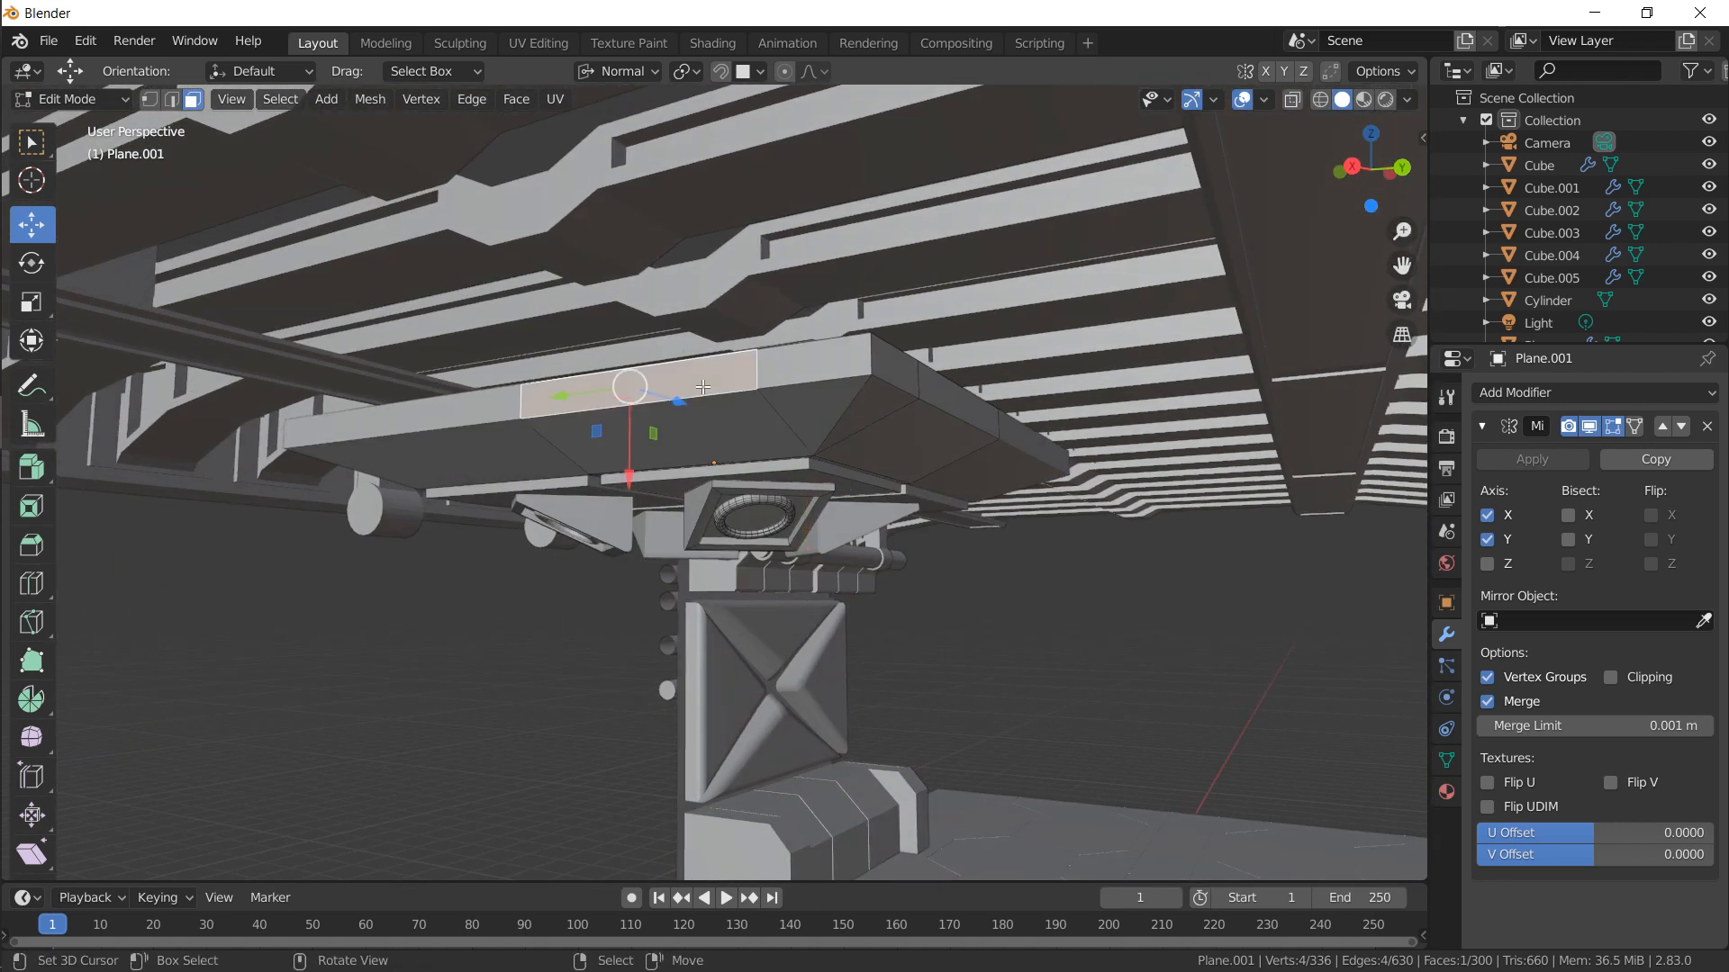
{"action": "middle_click_drag", "start_coordinate": [702, 405], "coordinate": [785, 406]}
{"action": "right_click", "coordinate": [785, 406], "text": "shift"}
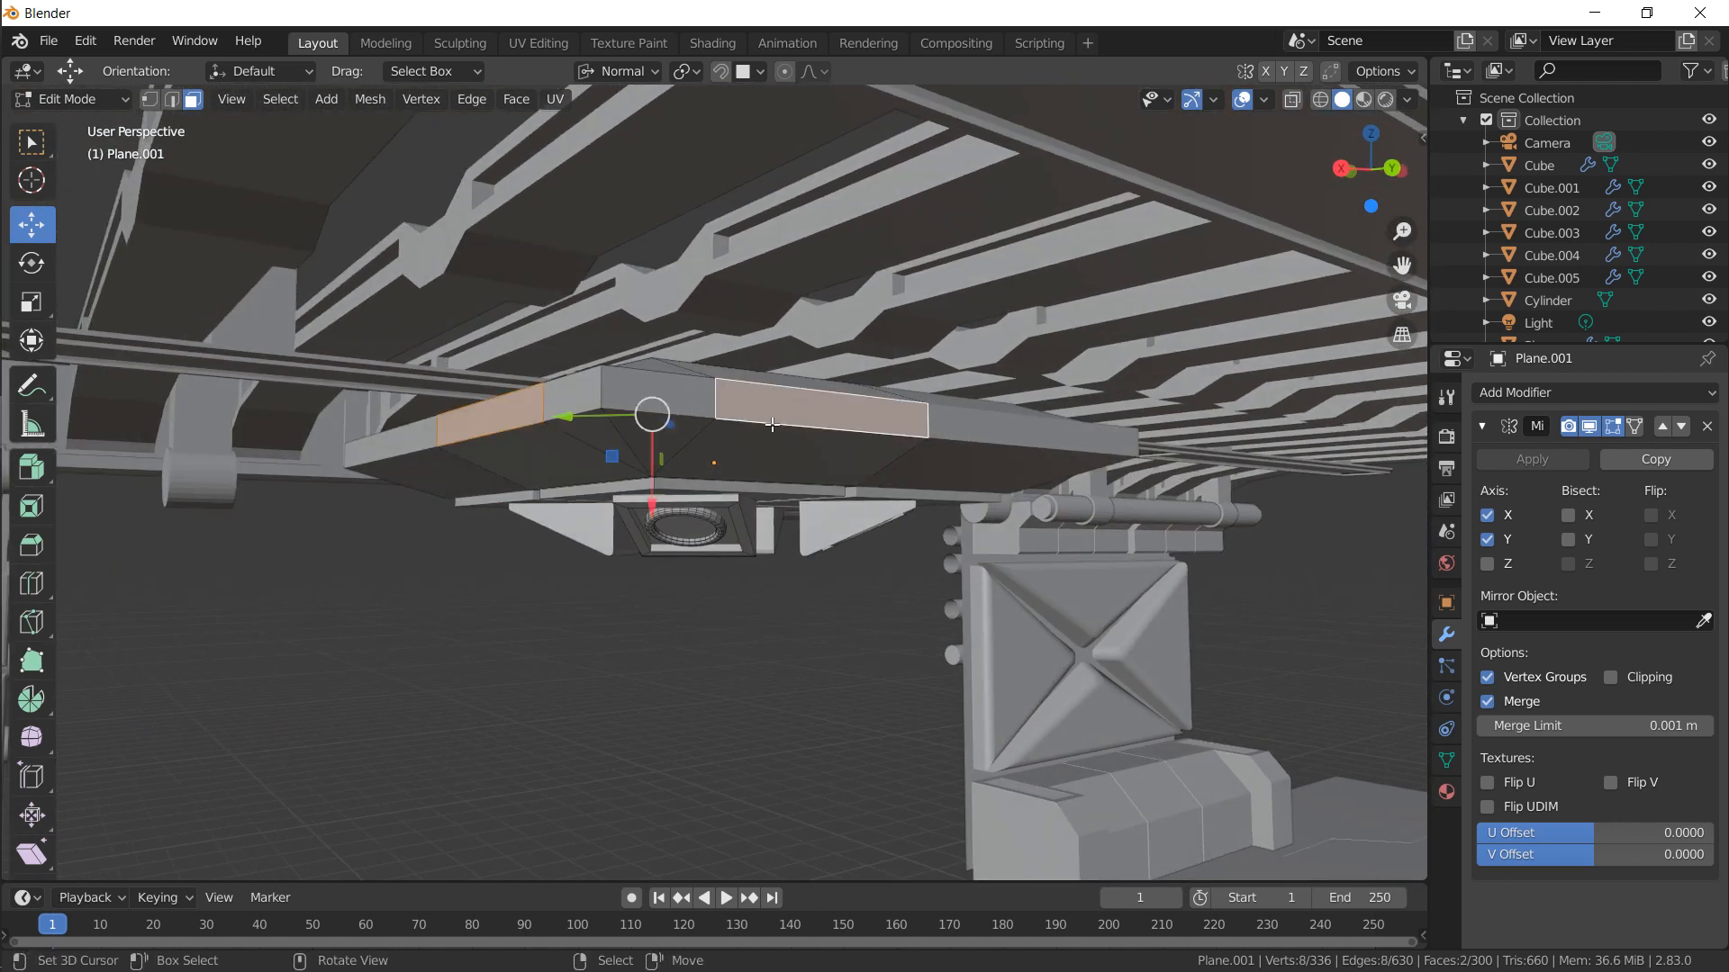
{"action": "key", "text": "shift+d"}
{"action": "key", "text": "Escape"}
Set the pivot point to Individual Origins and scale down both duplicated side faces
{"action": "key", "text": "s"}
{"action": "right_click", "coordinate": [944, 478]}
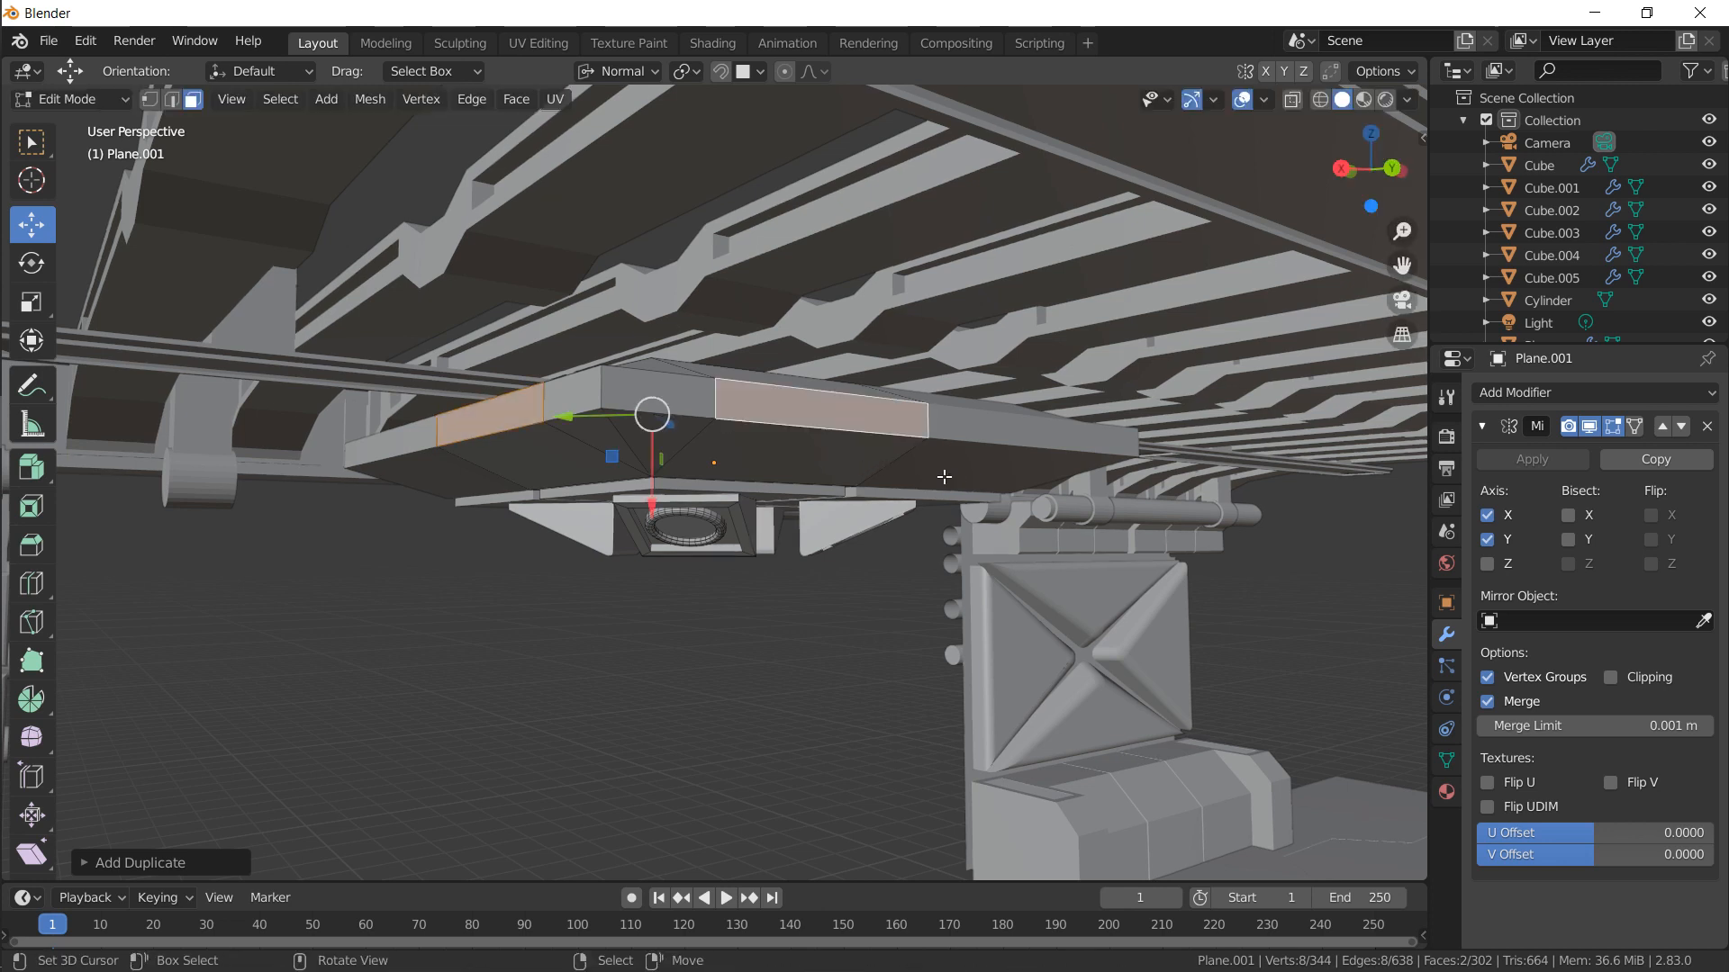
{"action": "left_click", "coordinate": [686, 72]}
{"action": "left_click", "coordinate": [723, 146]}
{"action": "key", "text": "s"}
{"action": "left_click", "coordinate": [798, 345]}
Raise the two duplicated faces so they overlap the panel's upper edge
{"action": "key", "text": "g"}
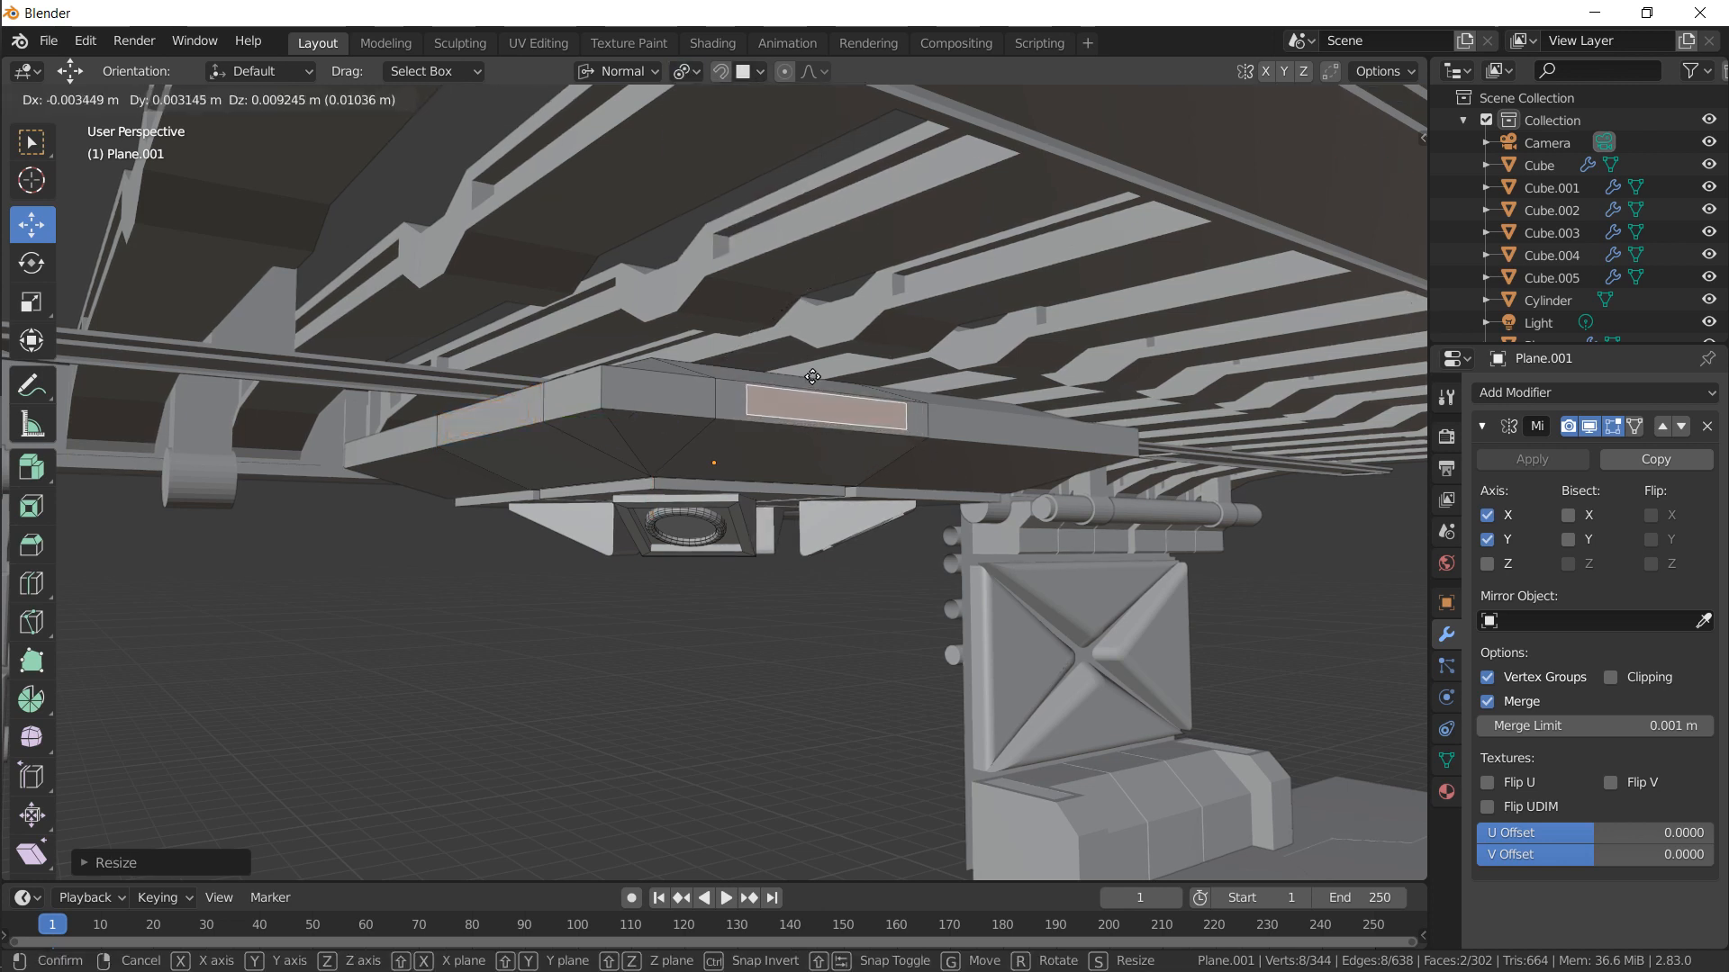
{"action": "key", "text": "z"}
{"action": "left_click", "coordinate": [815, 356]}
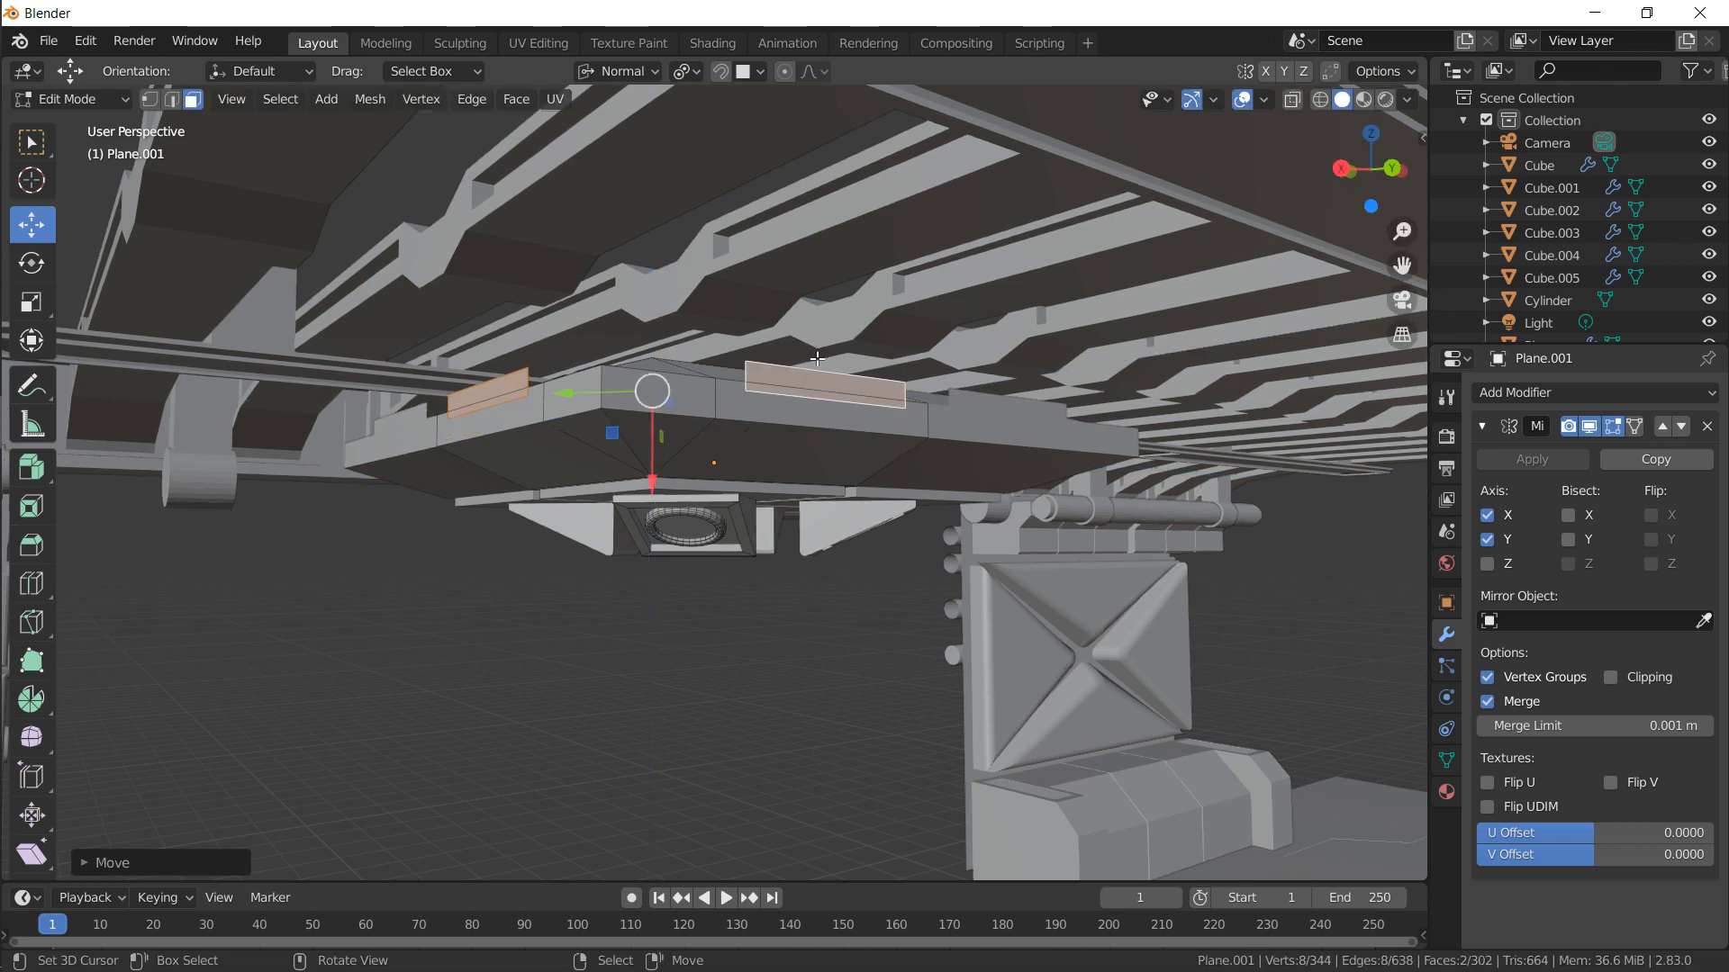
{"action": "key", "text": "s"}
{"action": "right_click", "coordinate": [819, 346]}
Extrude the two raised faces along their normals into blocks, using Individual Origins as the pivot
{"action": "left_click", "coordinate": [686, 72]}
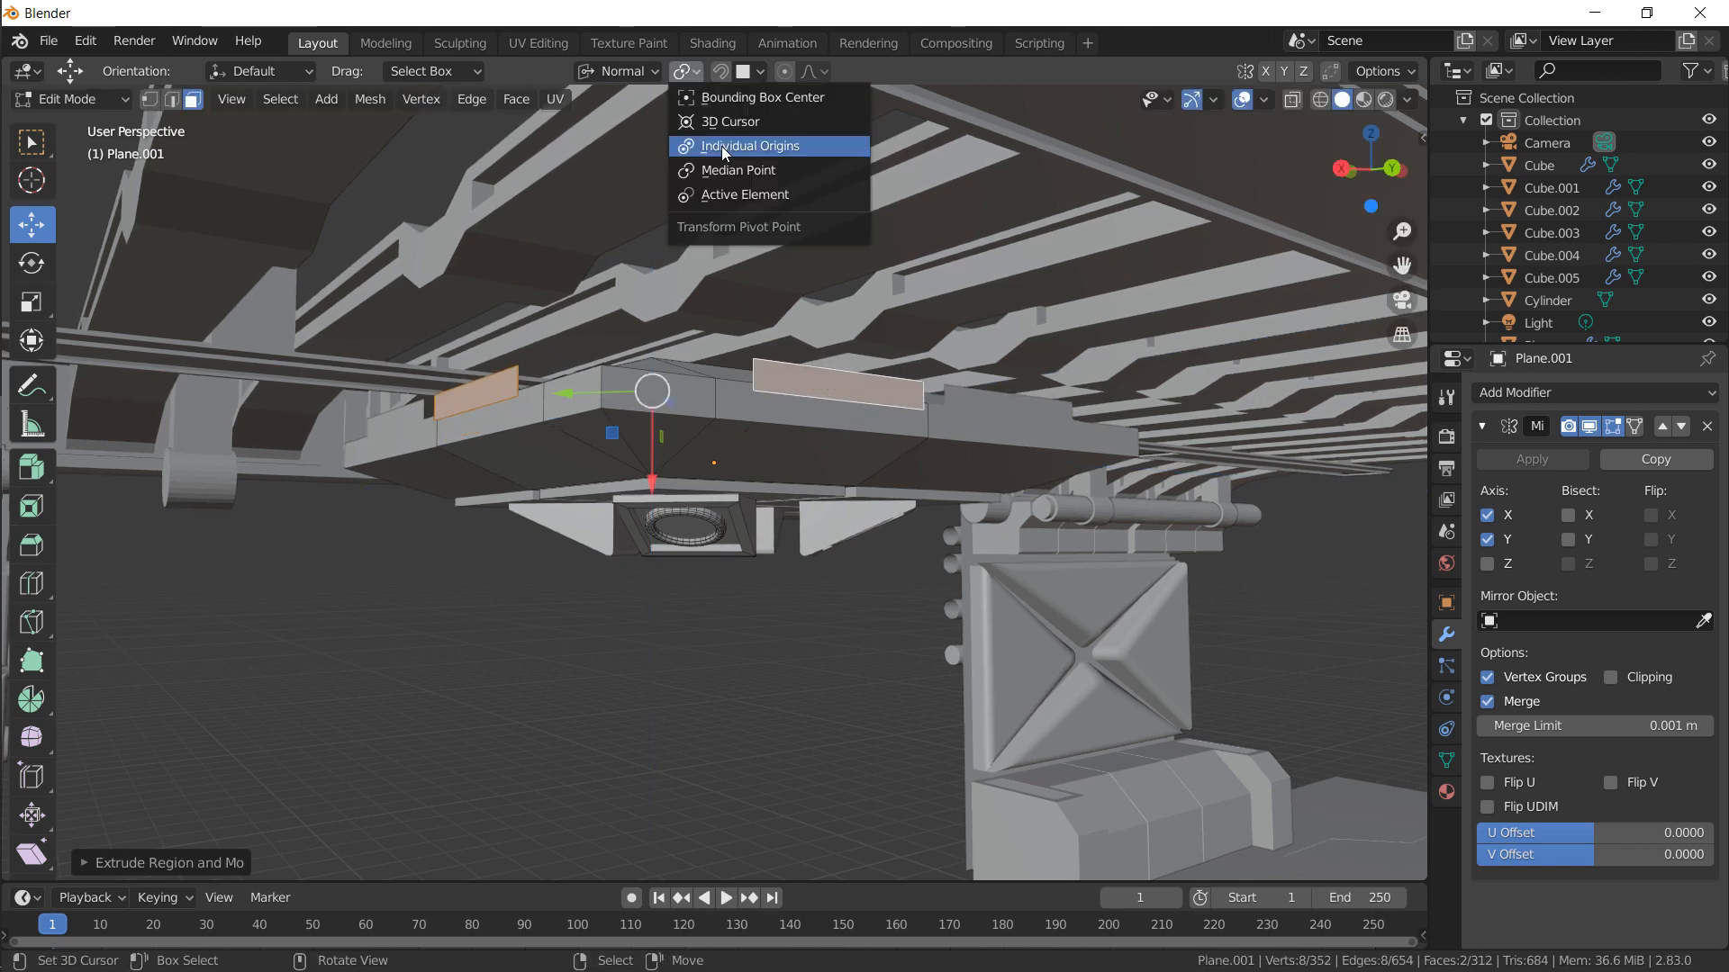
{"action": "left_click", "coordinate": [725, 149]}
{"action": "key", "text": "e"}
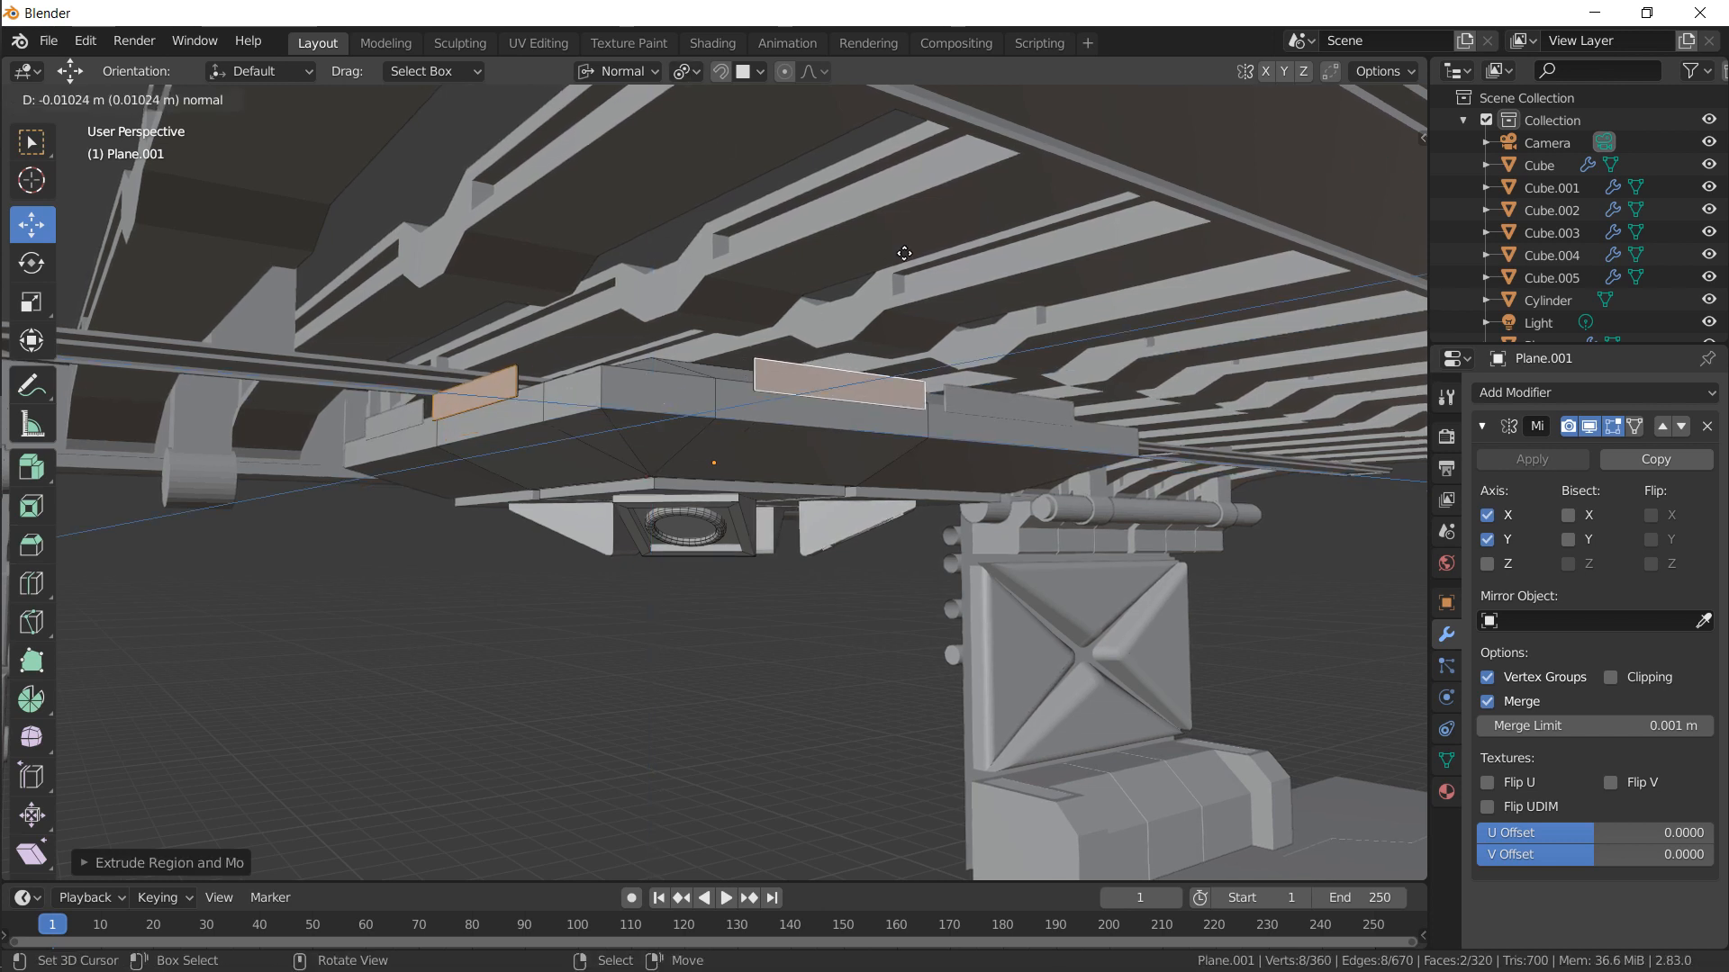
{"action": "left_click", "coordinate": [852, 292]}
Inset the top faces of the two side blocks and extrude them up to the ceiling as columns
{"action": "middle_click_drag", "start_coordinate": [852, 293], "coordinate": [826, 422]}
{"action": "middle_click_drag", "start_coordinate": [821, 494], "coordinate": [845, 450]}
{"action": "right_click", "coordinate": [848, 459]}
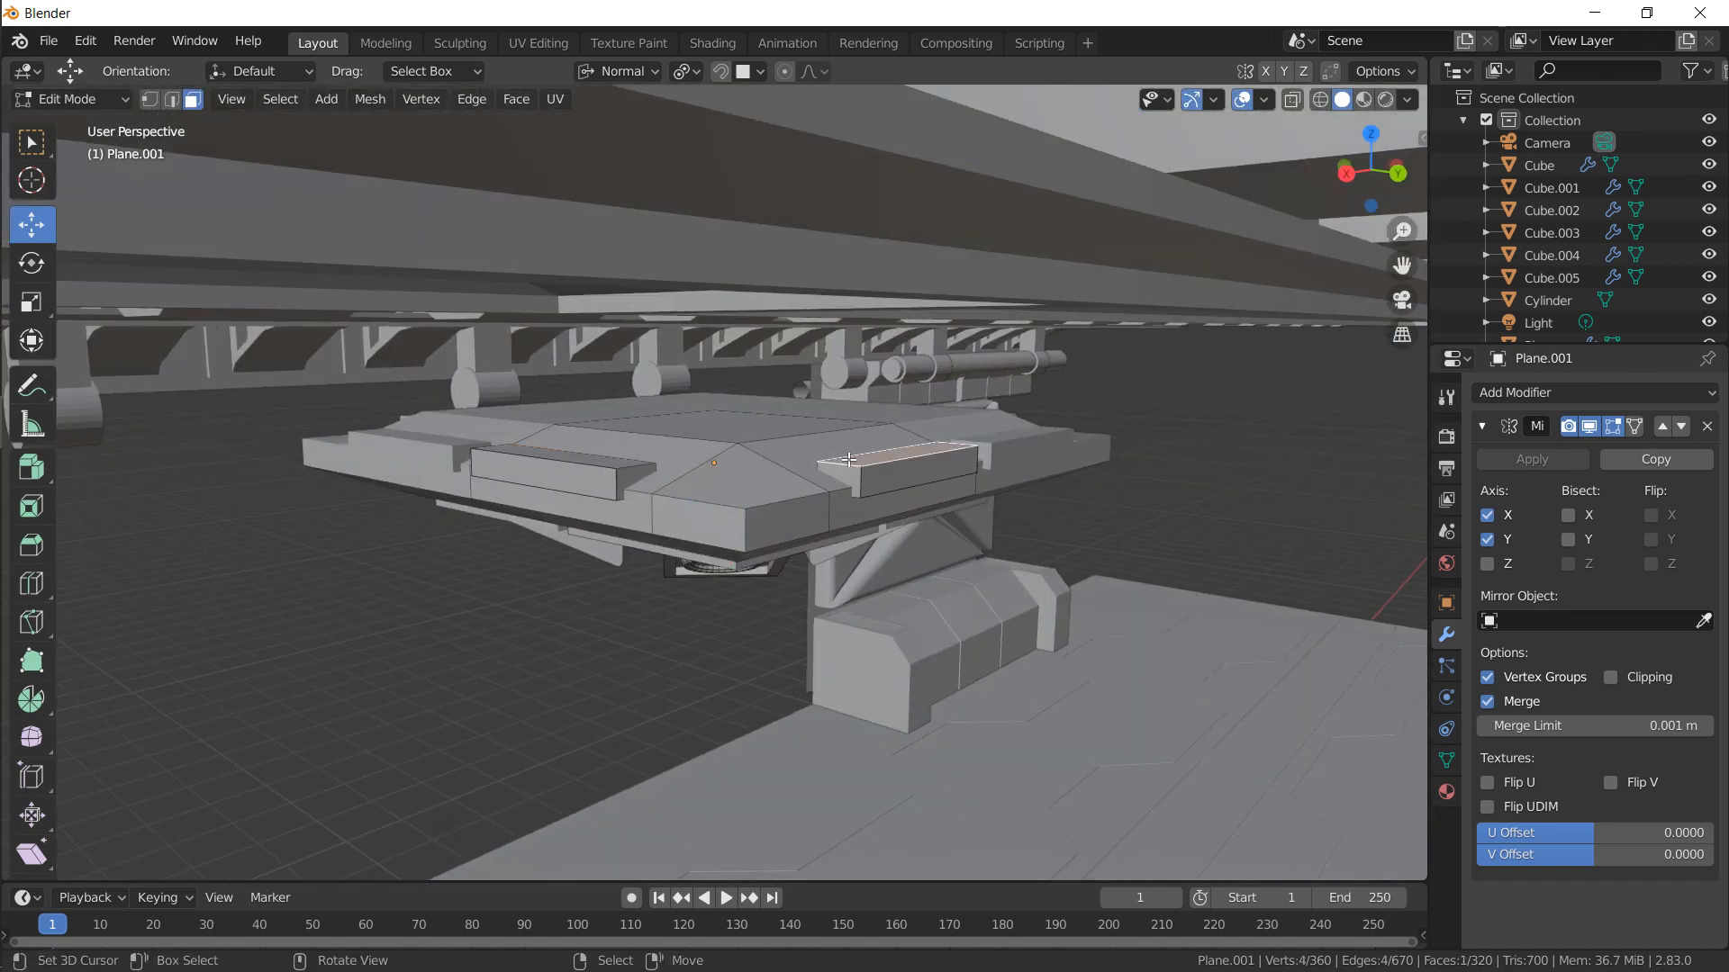
{"action": "right_click", "coordinate": [588, 466], "text": "shift"}
{"action": "right_click", "coordinate": [614, 454]}
{"action": "right_click", "coordinate": [622, 462]}
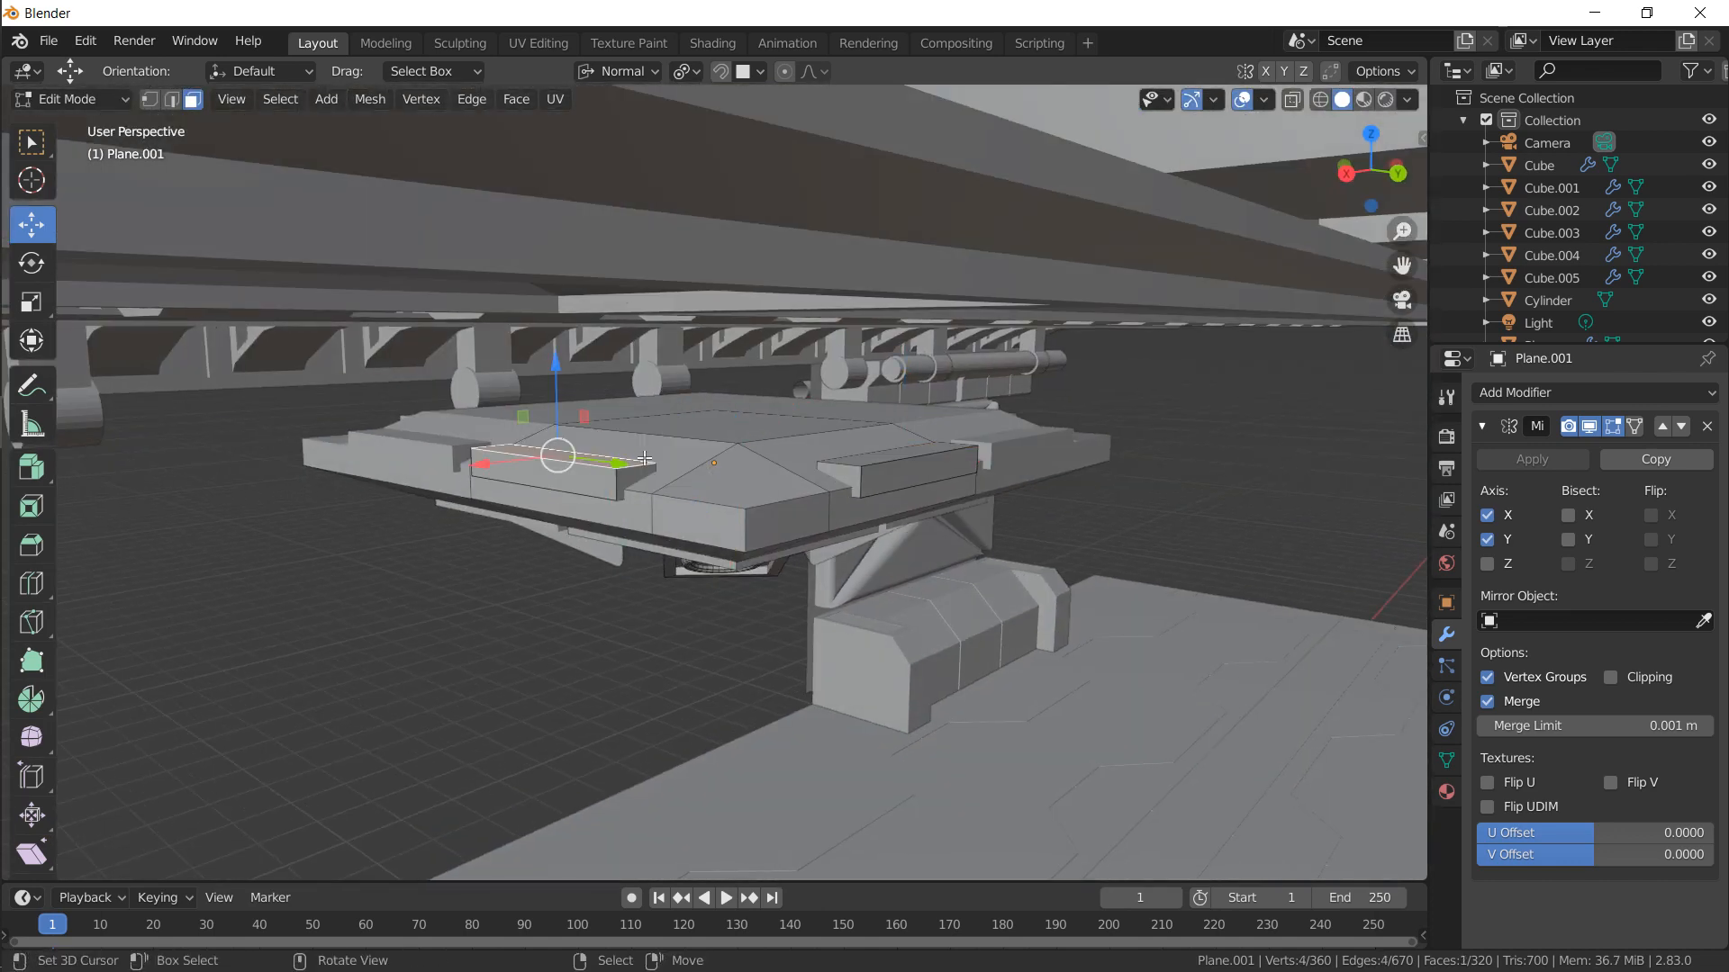
{"action": "right_click", "coordinate": [888, 458], "text": "shift"}
{"action": "key", "text": "i"}
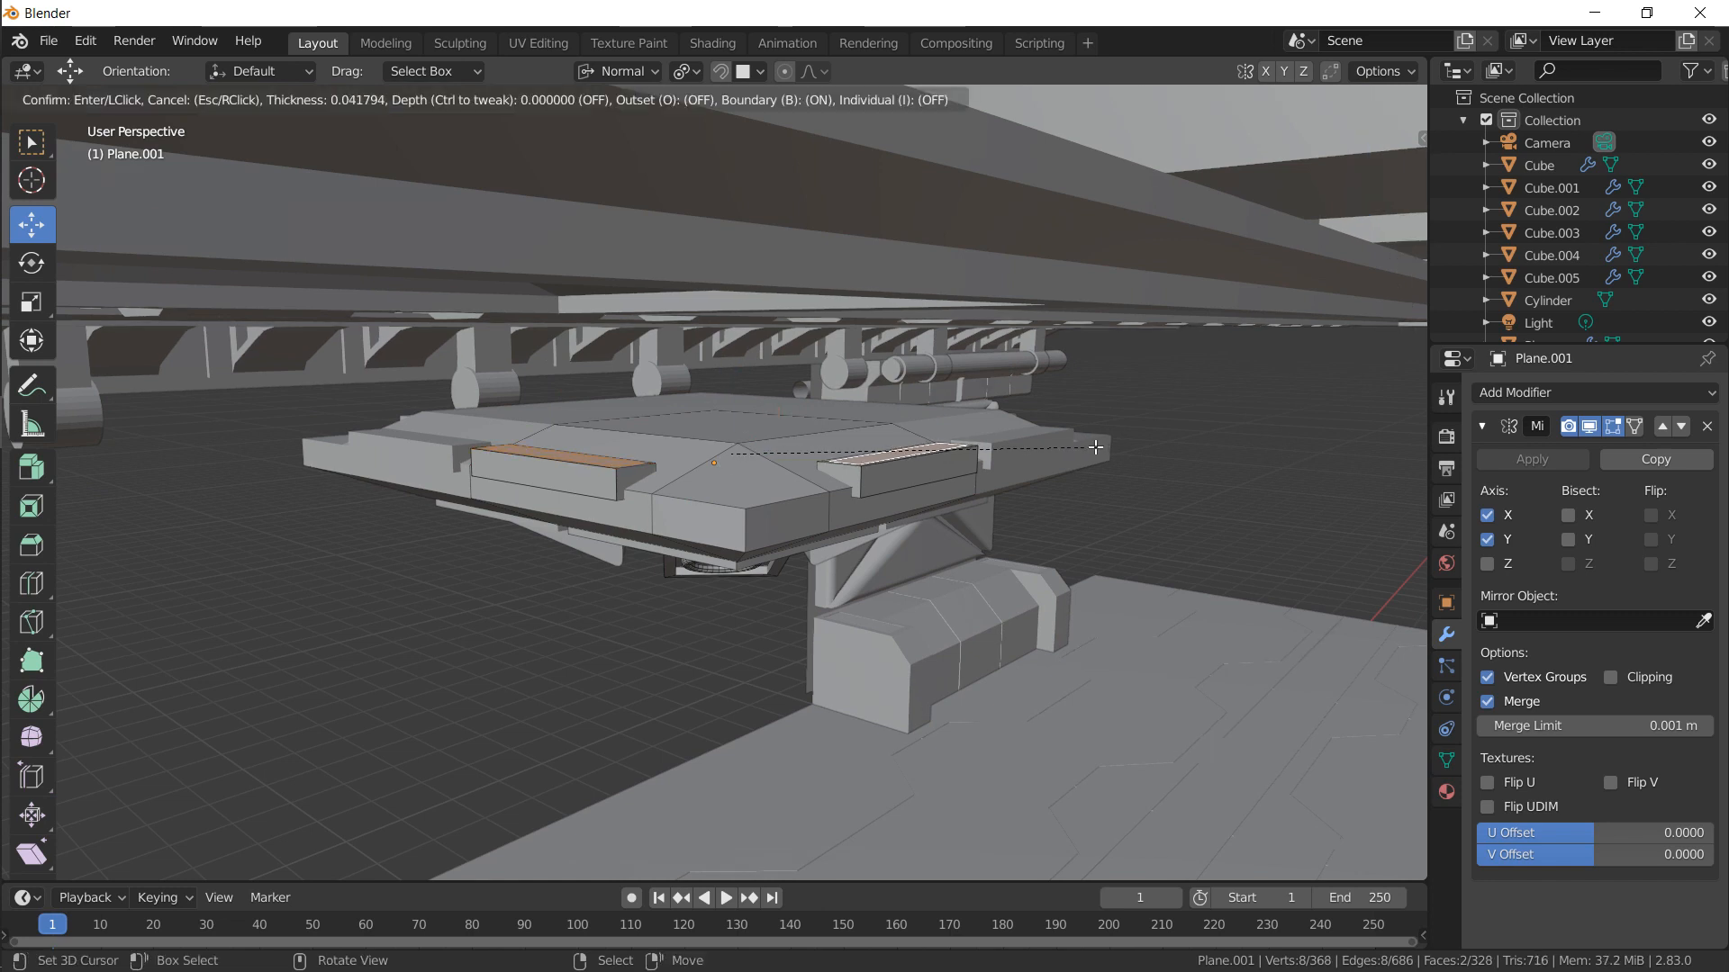
{"action": "left_click", "coordinate": [1091, 445]}
{"action": "key", "text": "e"}
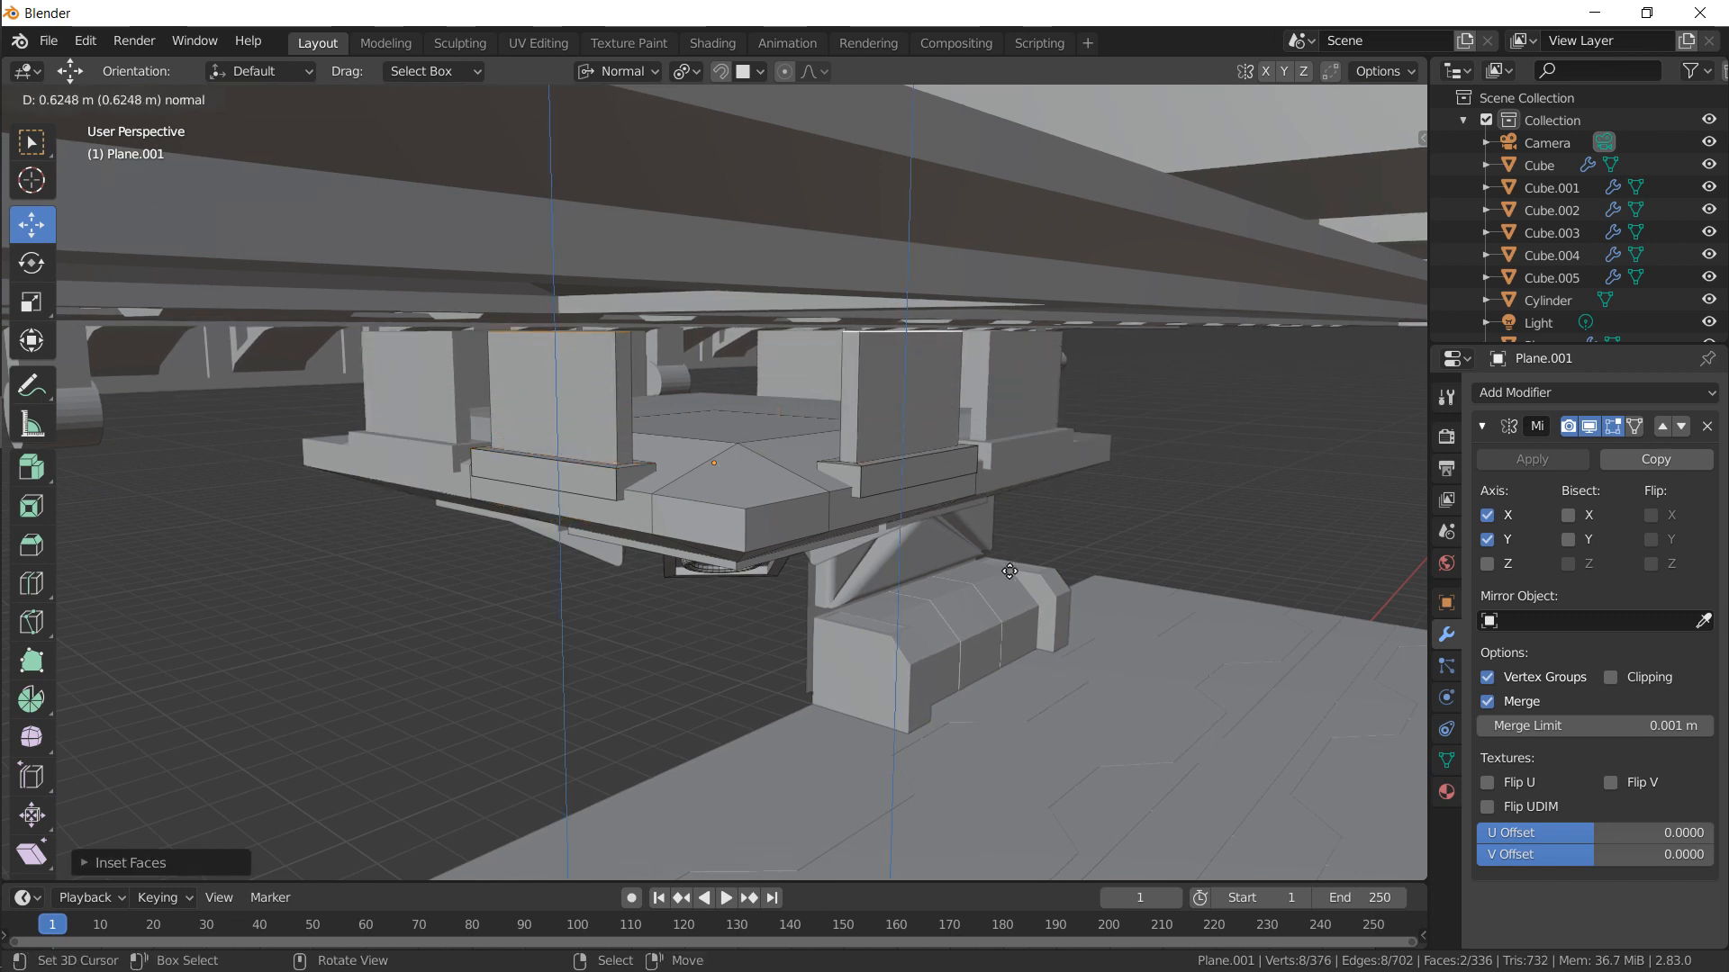
{"action": "left_click", "coordinate": [999, 603]}
Add eight evenly spaced horizontal loop cuts to each of the two support columns
{"action": "key", "text": "ctrl+r"}
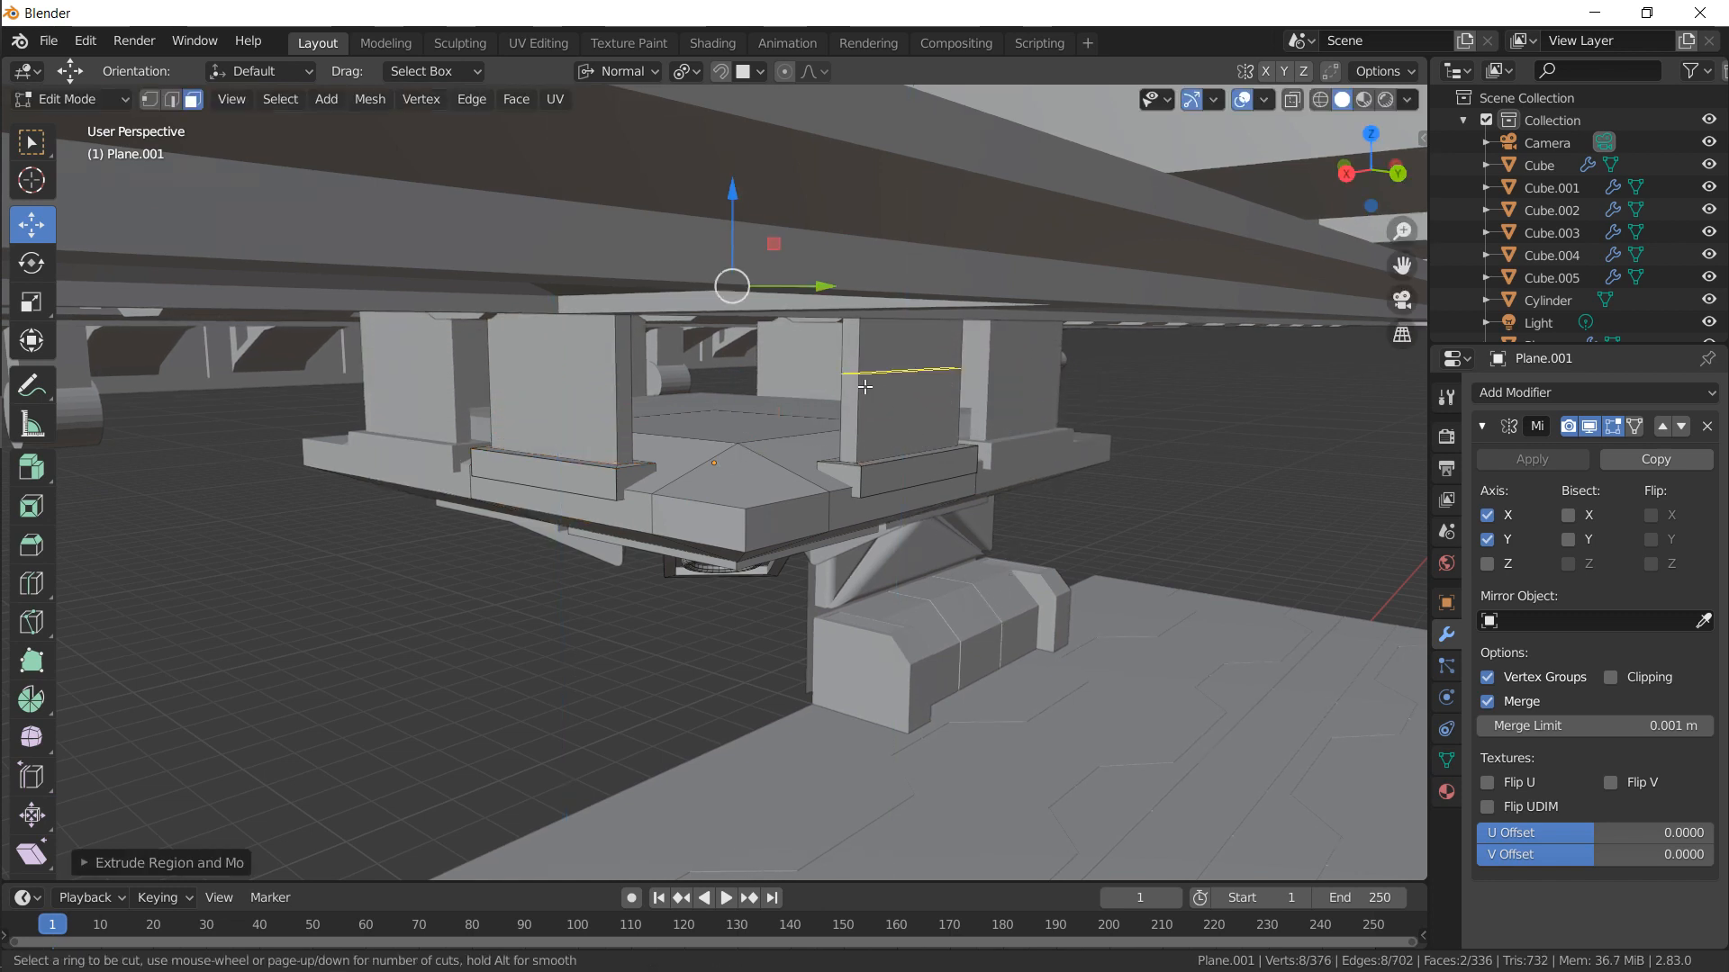
{"action": "scroll", "coordinate": [858, 381], "scroll_direction": "up", "scroll_amount": 7}
{"action": "left_click", "coordinate": [859, 382]}
{"action": "right_click", "coordinate": [858, 382]}
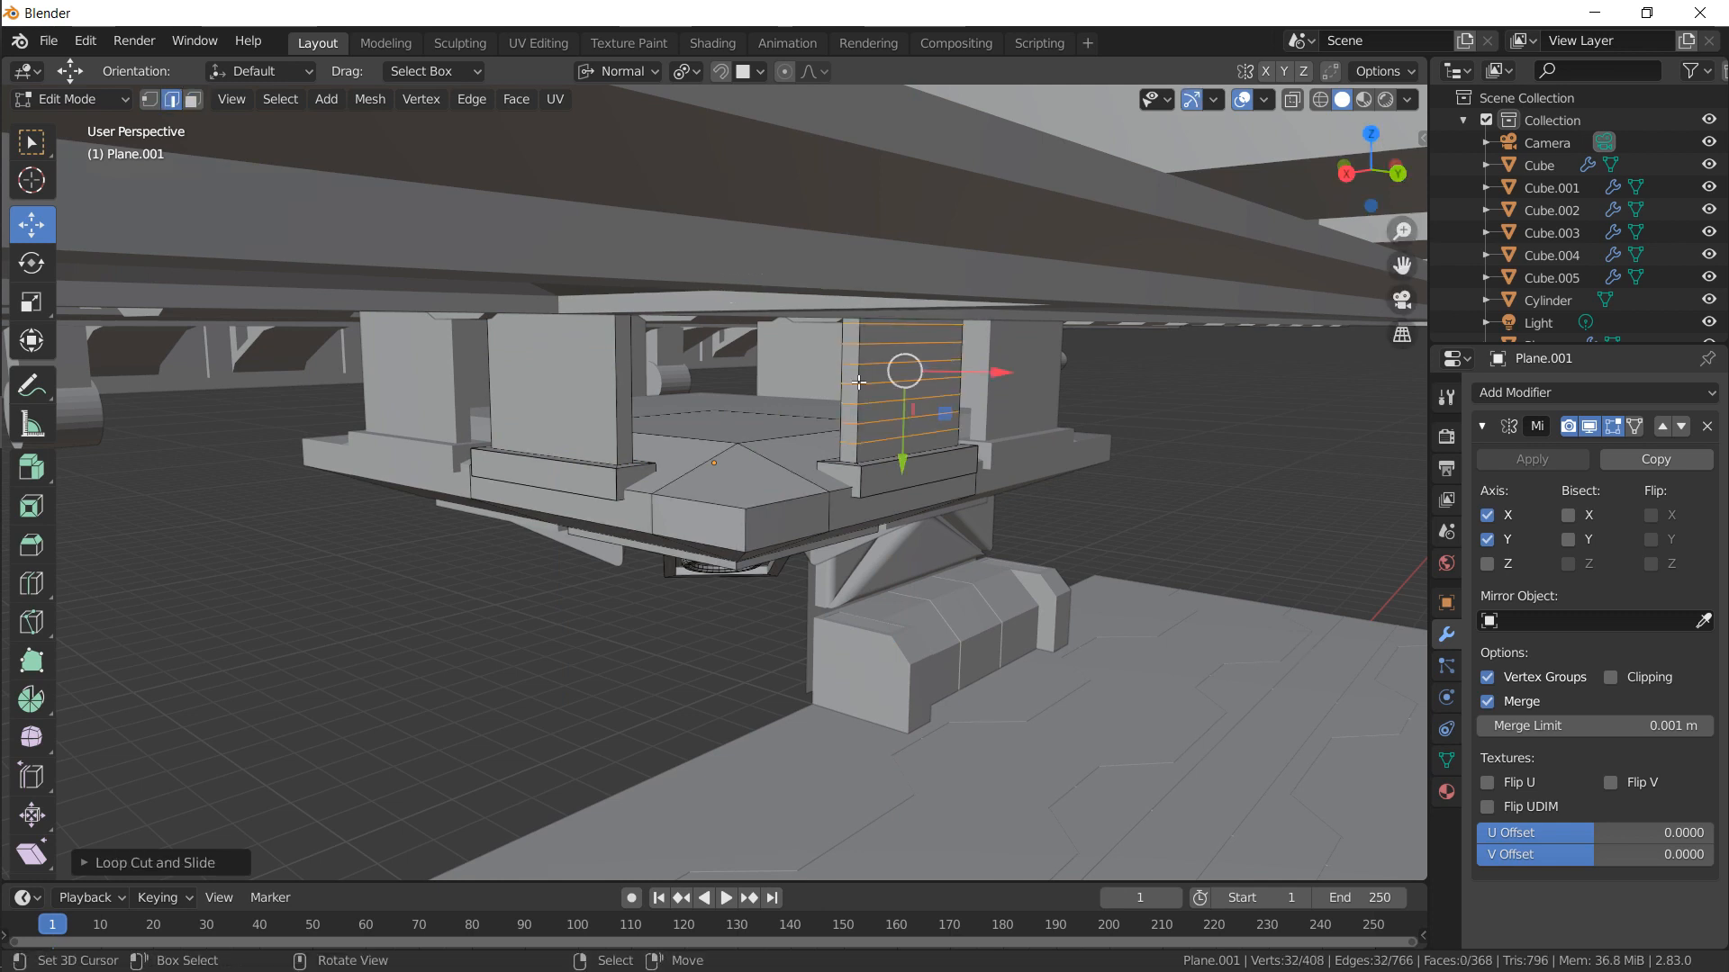
{"action": "key", "text": "ctrl+r"}
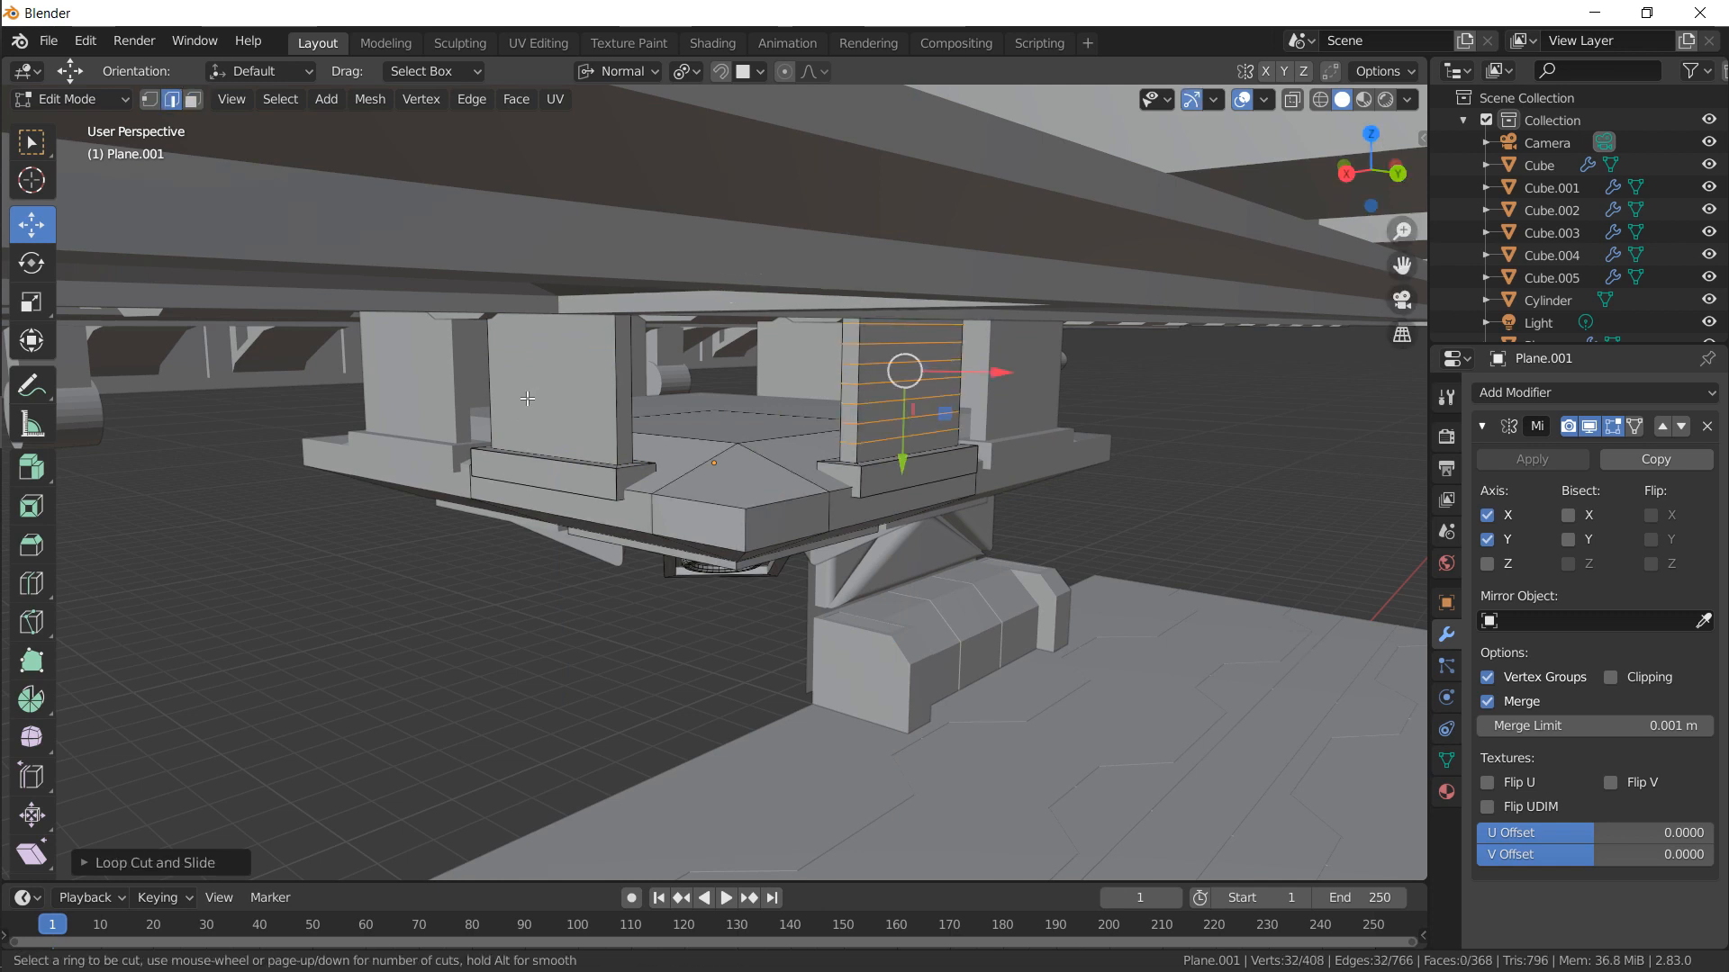
{"action": "scroll", "coordinate": [621, 394], "scroll_direction": "up", "scroll_amount": 7}
{"action": "left_click", "coordinate": [621, 394]}
{"action": "right_click", "coordinate": [621, 395]}
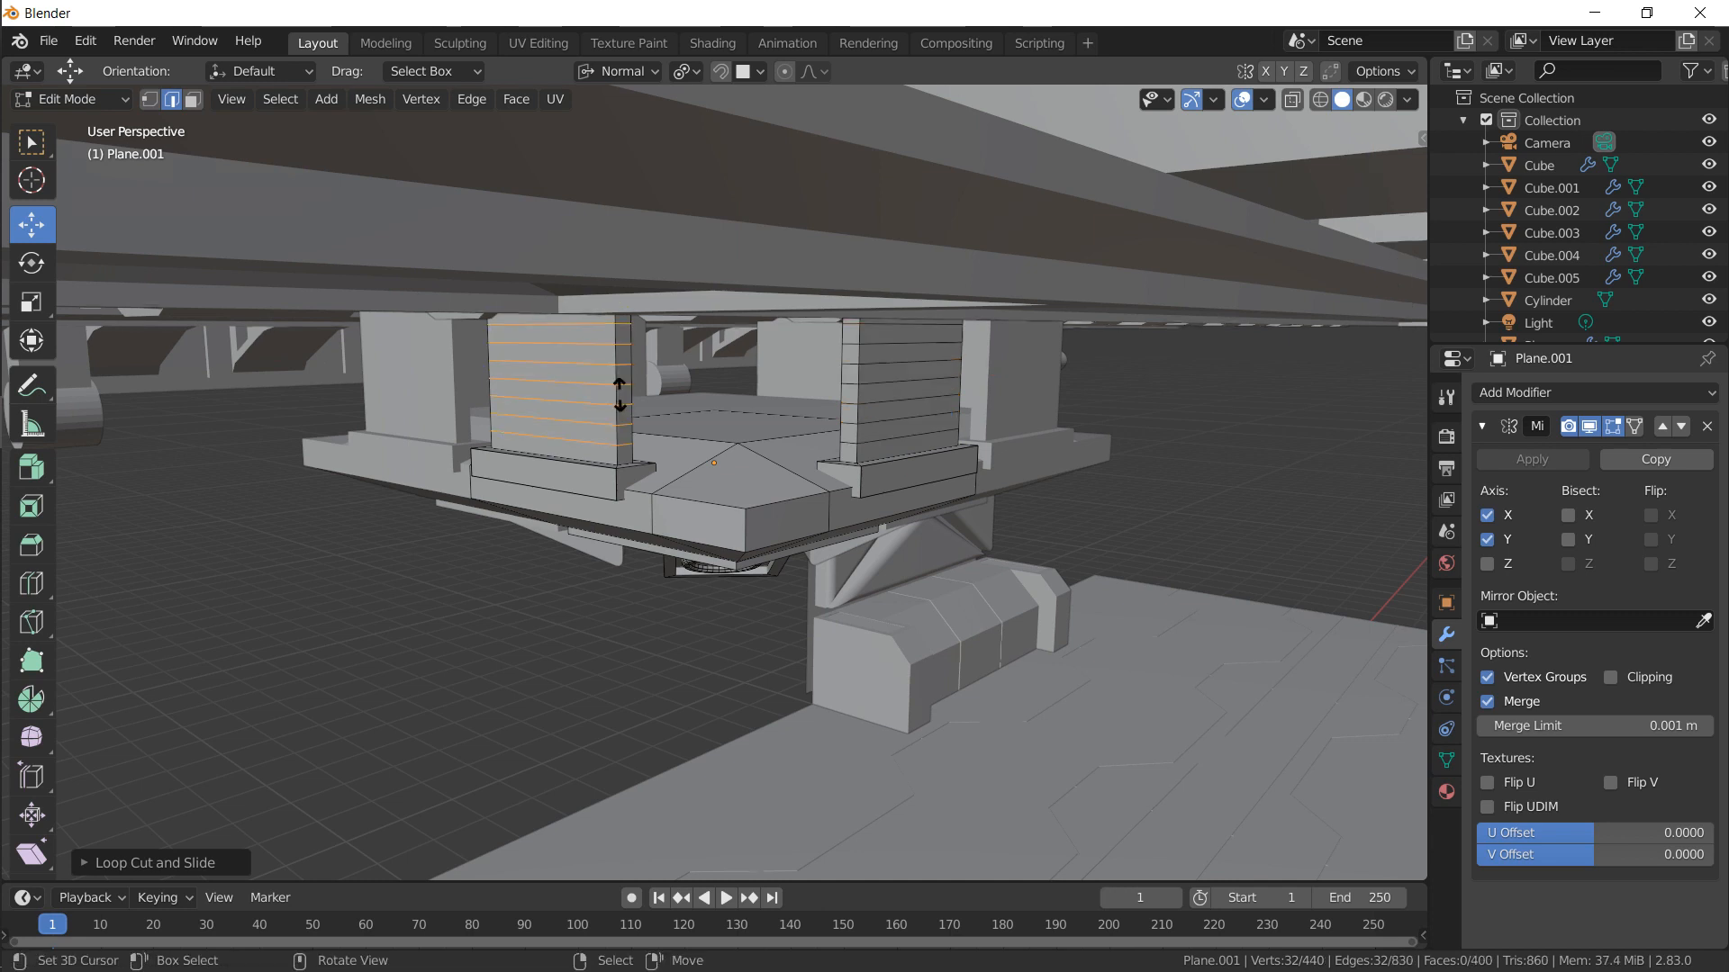
Select the horizontal loops on both columns and bevel them with one segment into narrow bands
{"action": "left_click", "coordinate": [872, 444], "text": "alt+shift"}
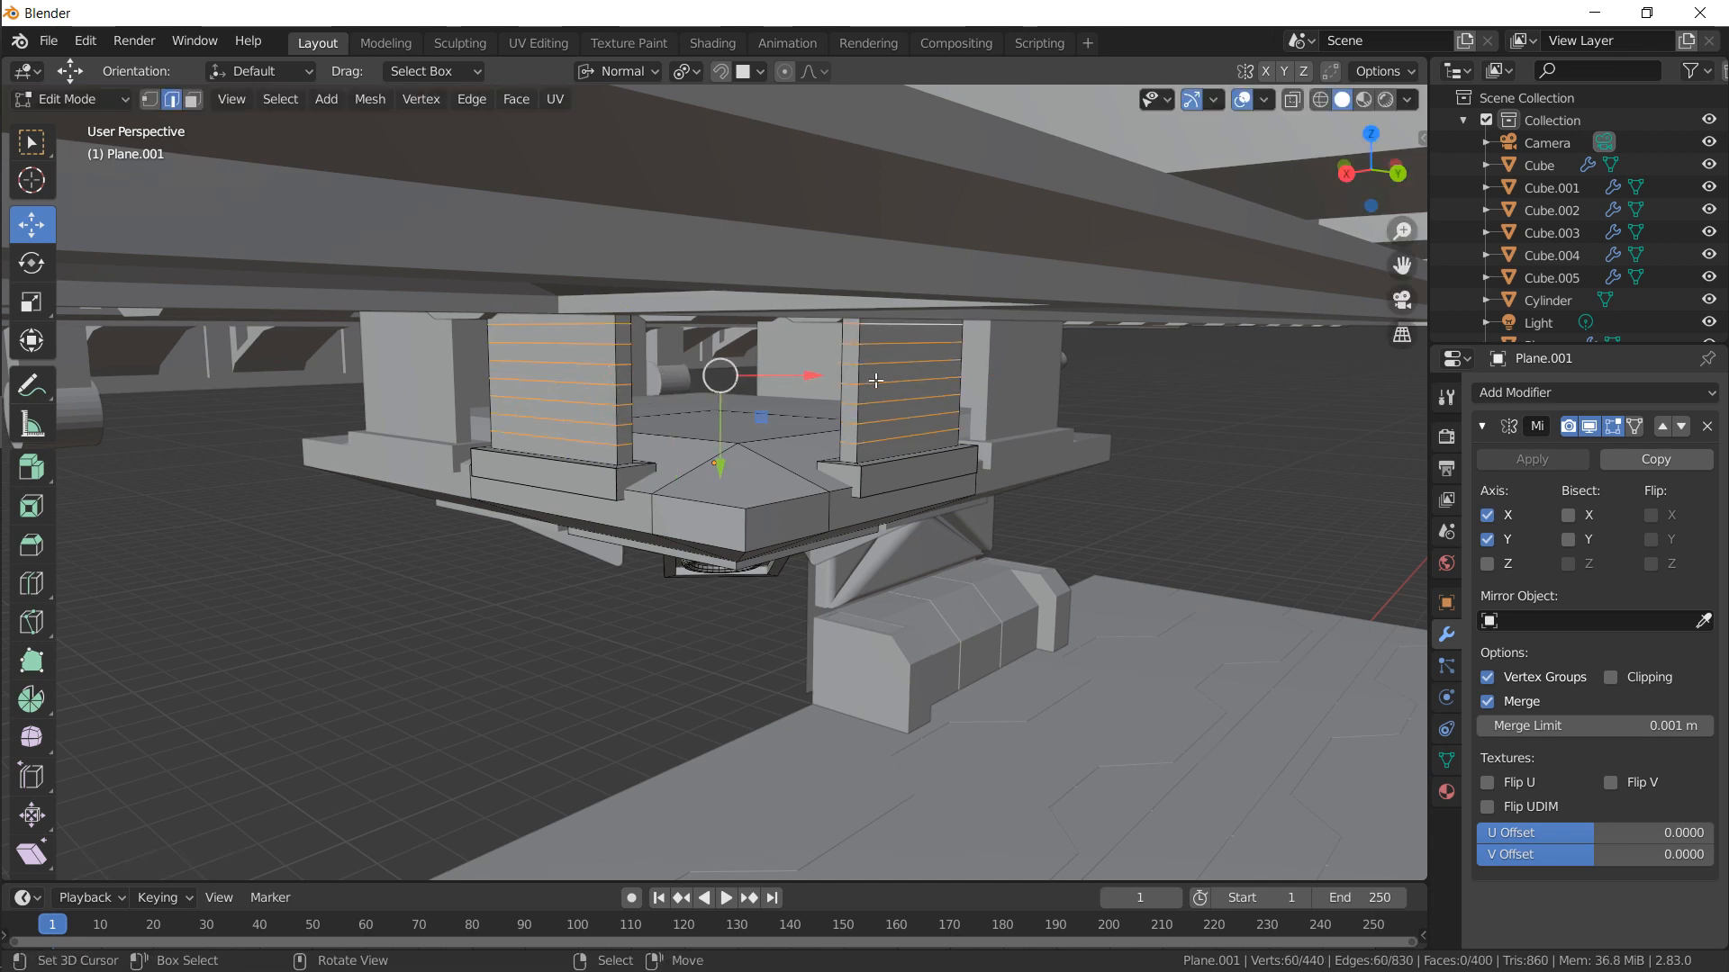
{"action": "scroll", "coordinate": [840, 357], "scroll_direction": "up", "scroll_amount": 3}
{"action": "key", "text": "ctrl+b"}
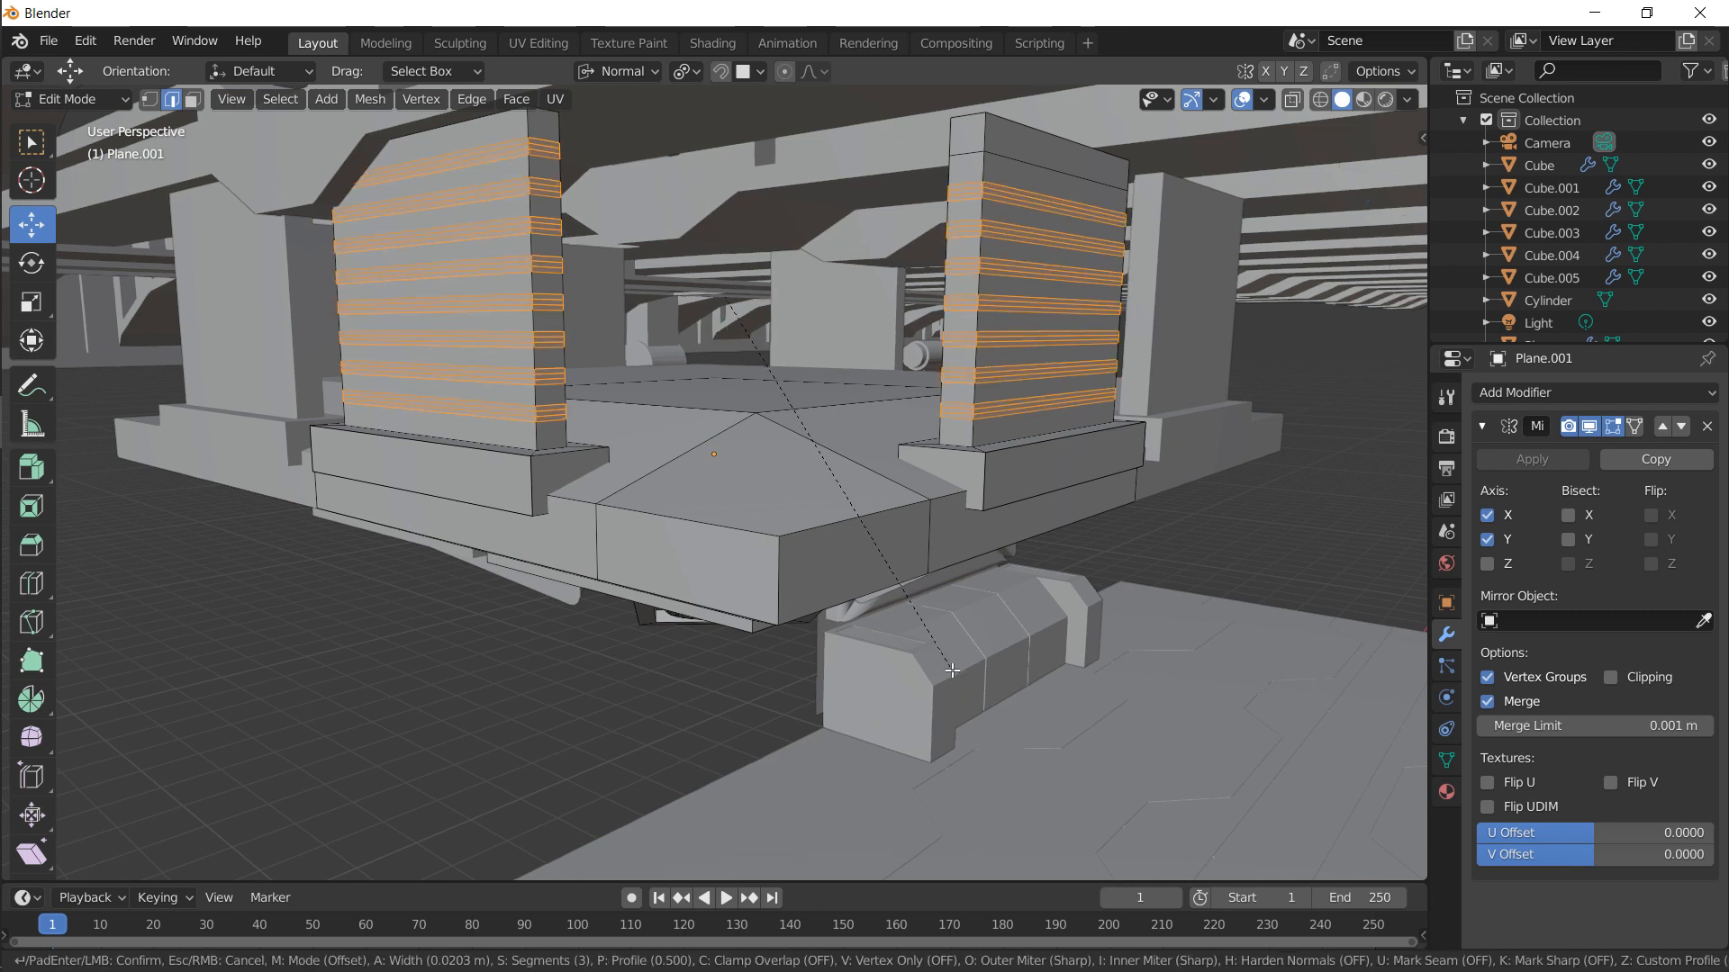
{"action": "scroll", "coordinate": [949, 670], "scroll_direction": "down", "scroll_amount": 2}
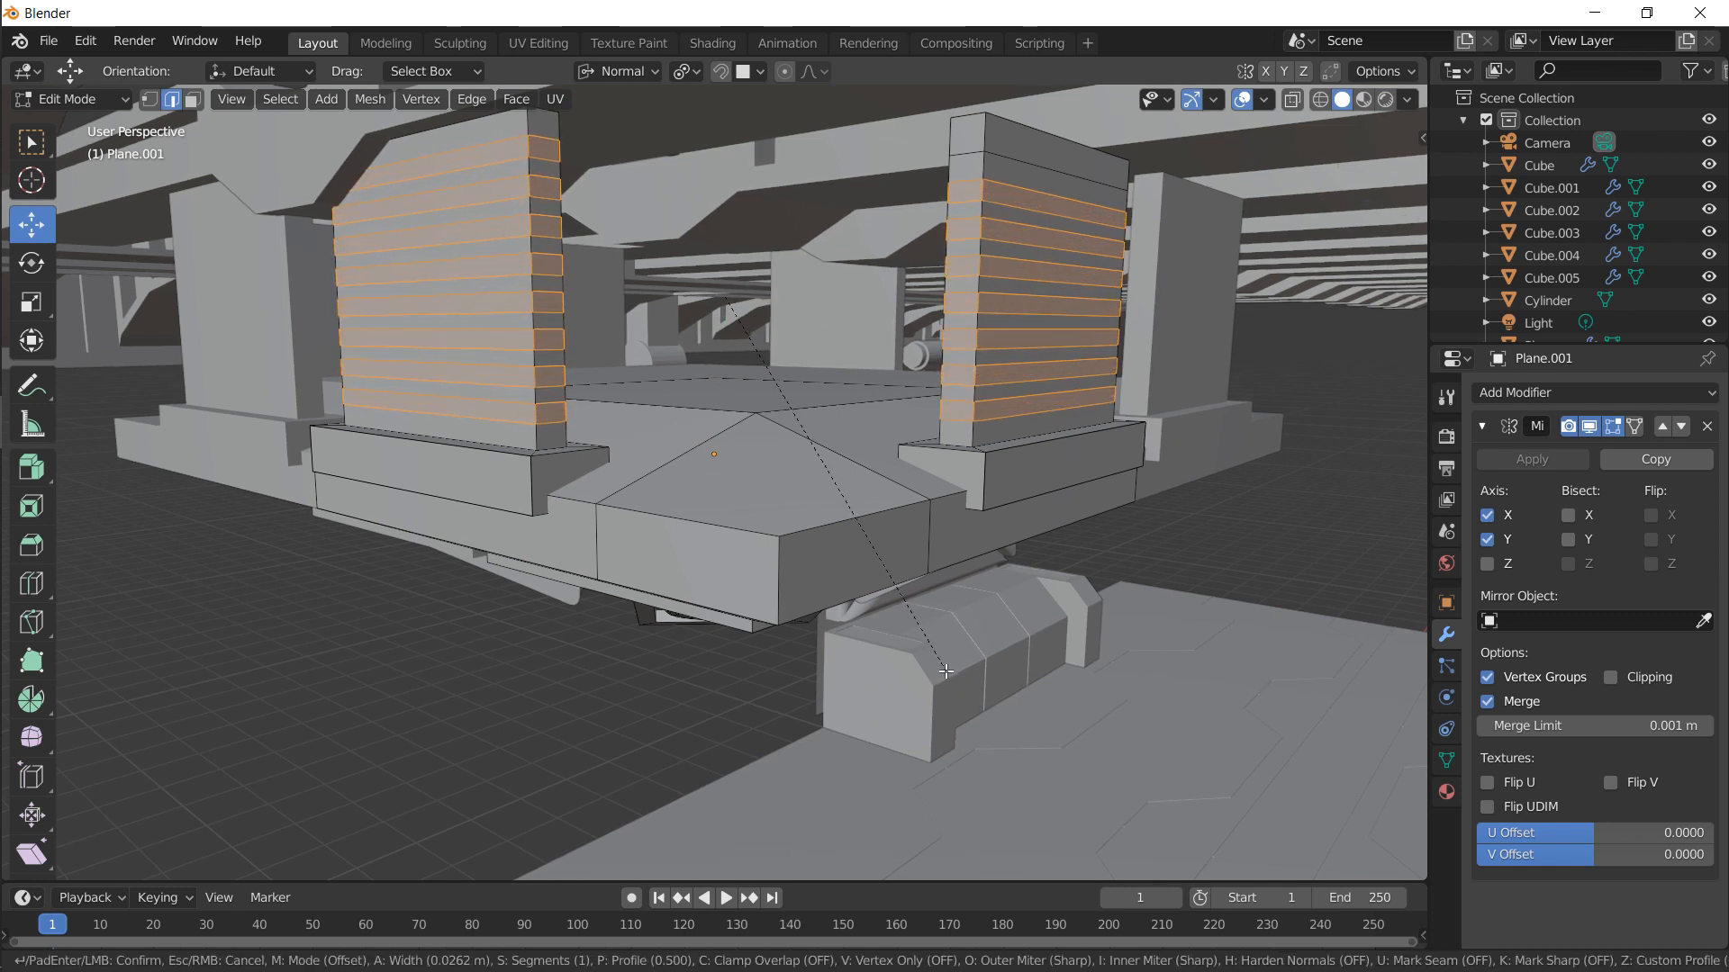
{"action": "left_click", "coordinate": [923, 650]}
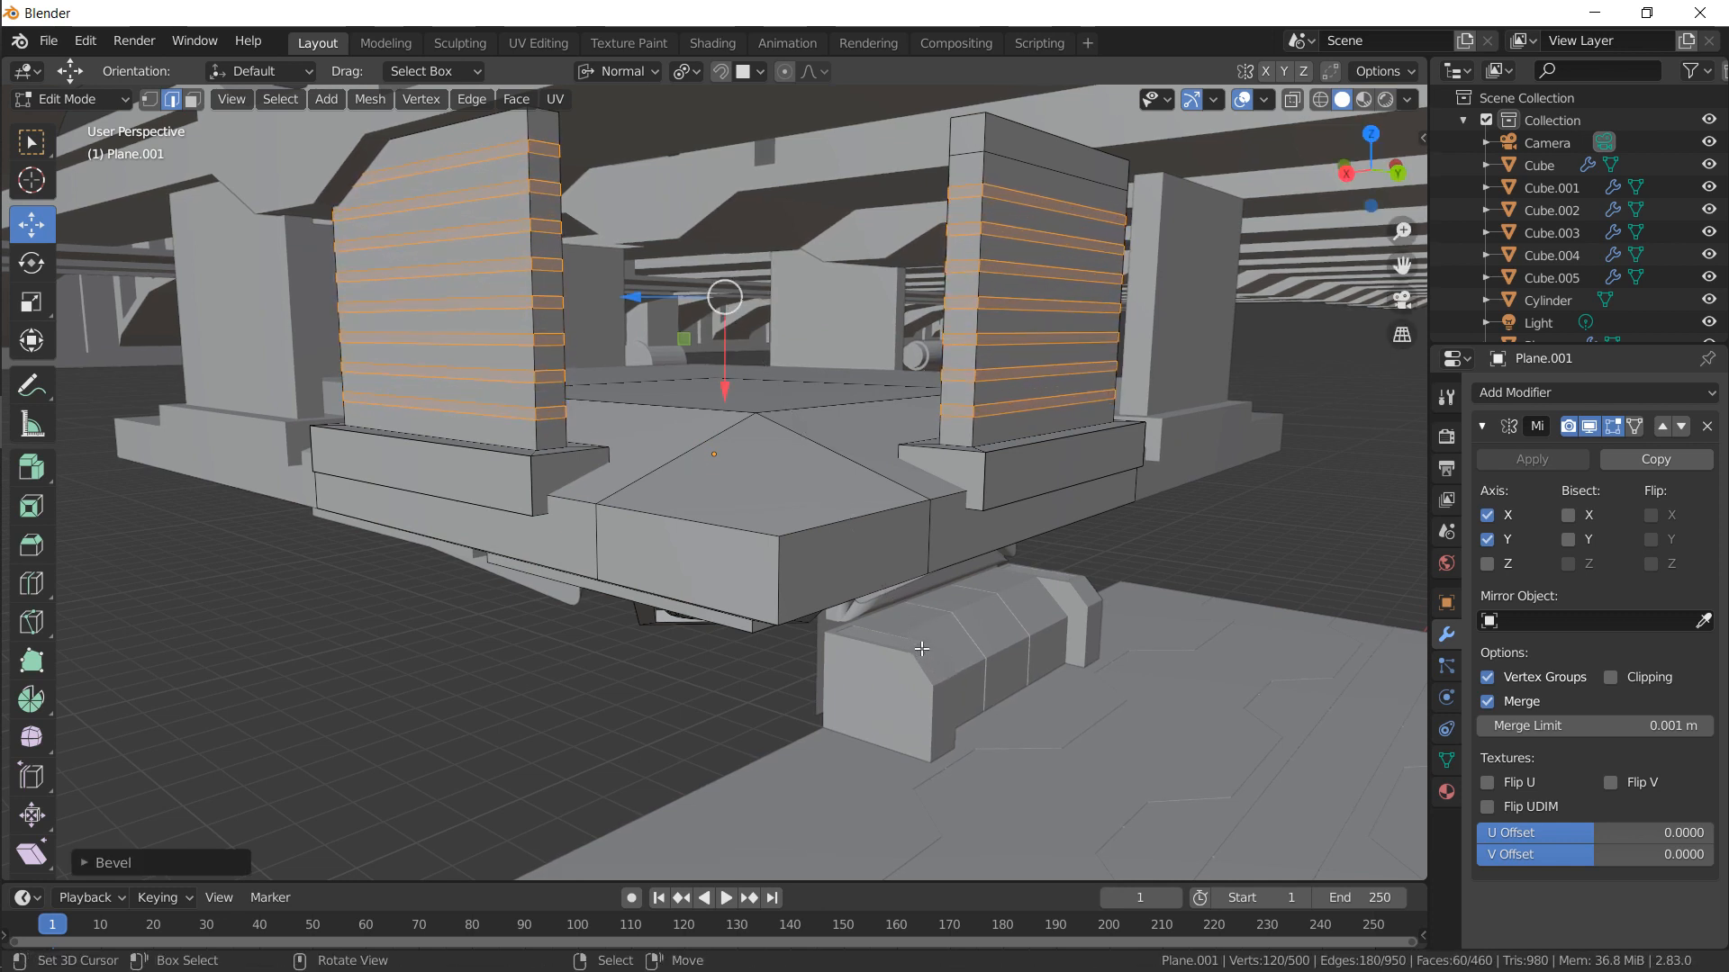
Extrude the selected column bands in place and scale them to about 0.93 around their Individual Origins to form recessed grooves
{"action": "left_click", "coordinate": [686, 72]}
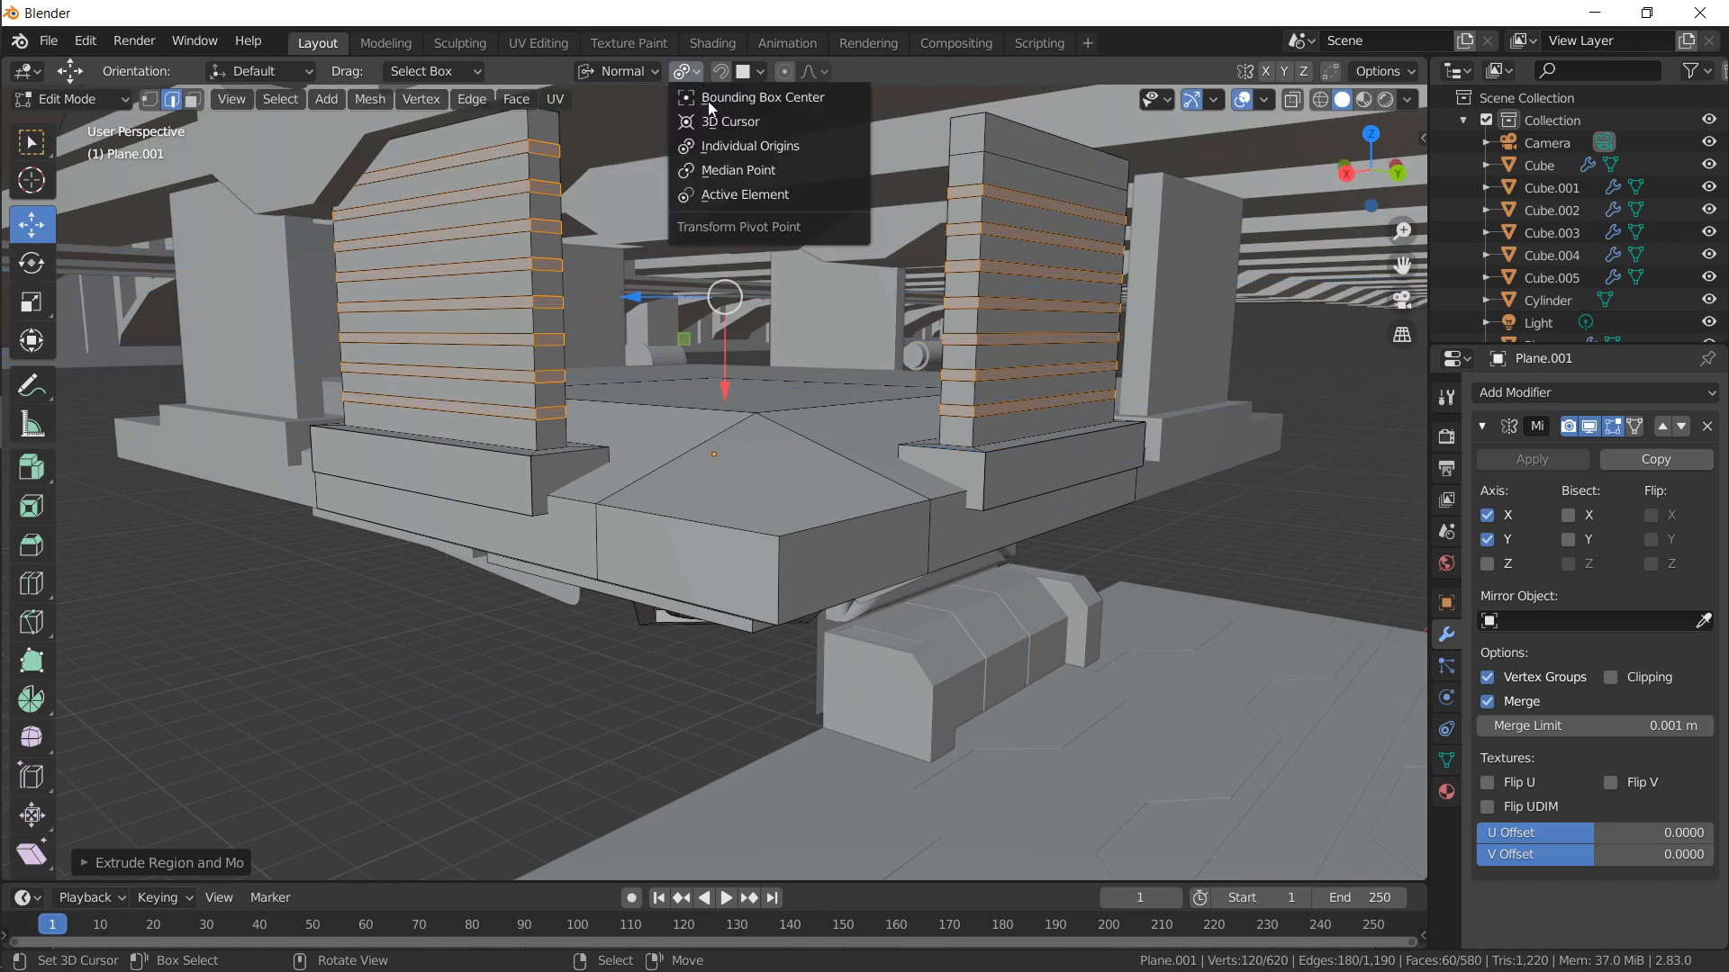
{"action": "left_click", "coordinate": [720, 146]}
{"action": "key", "text": "s"}
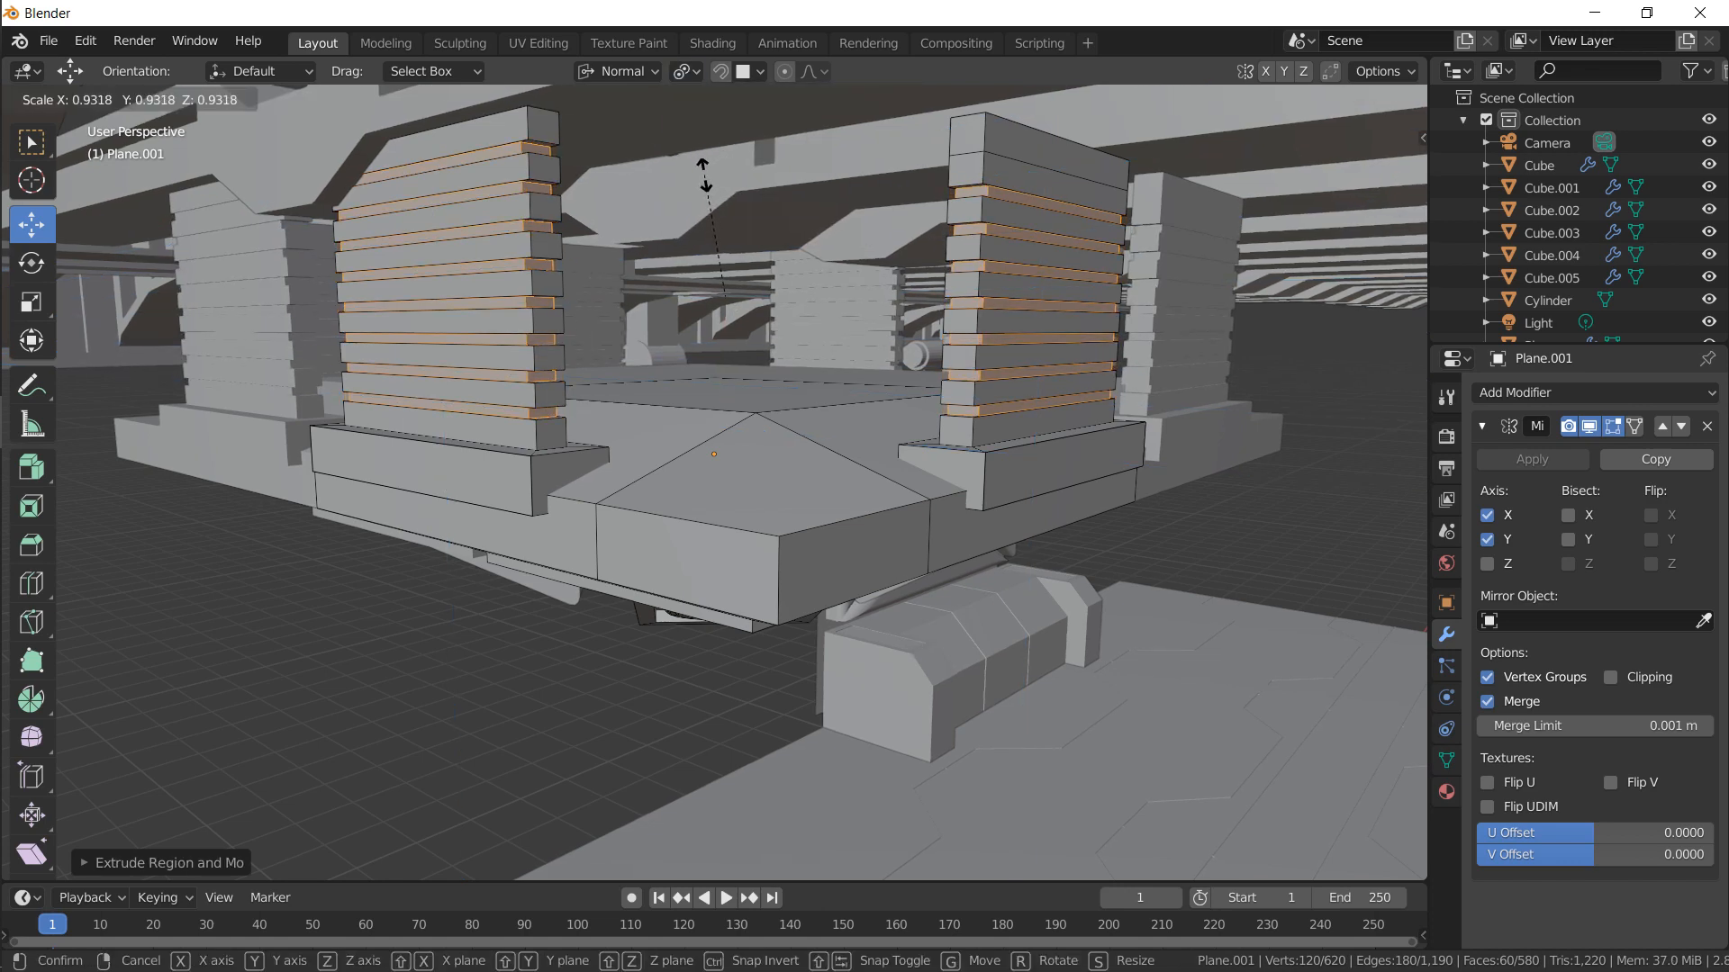
{"action": "left_click", "coordinate": [703, 177]}
{"action": "key", "text": "Tab"}
Turn on the viewport display of the Mirror modifiers on wall sections Cube.003 and Cube.002
{"action": "scroll", "coordinate": [684, 277], "scroll_direction": "down", "scroll_amount": 3}
{"action": "middle_click_drag", "start_coordinate": [684, 277], "coordinate": [948, 213]}
{"action": "scroll", "coordinate": [947, 214], "scroll_direction": "down", "scroll_amount": 4}
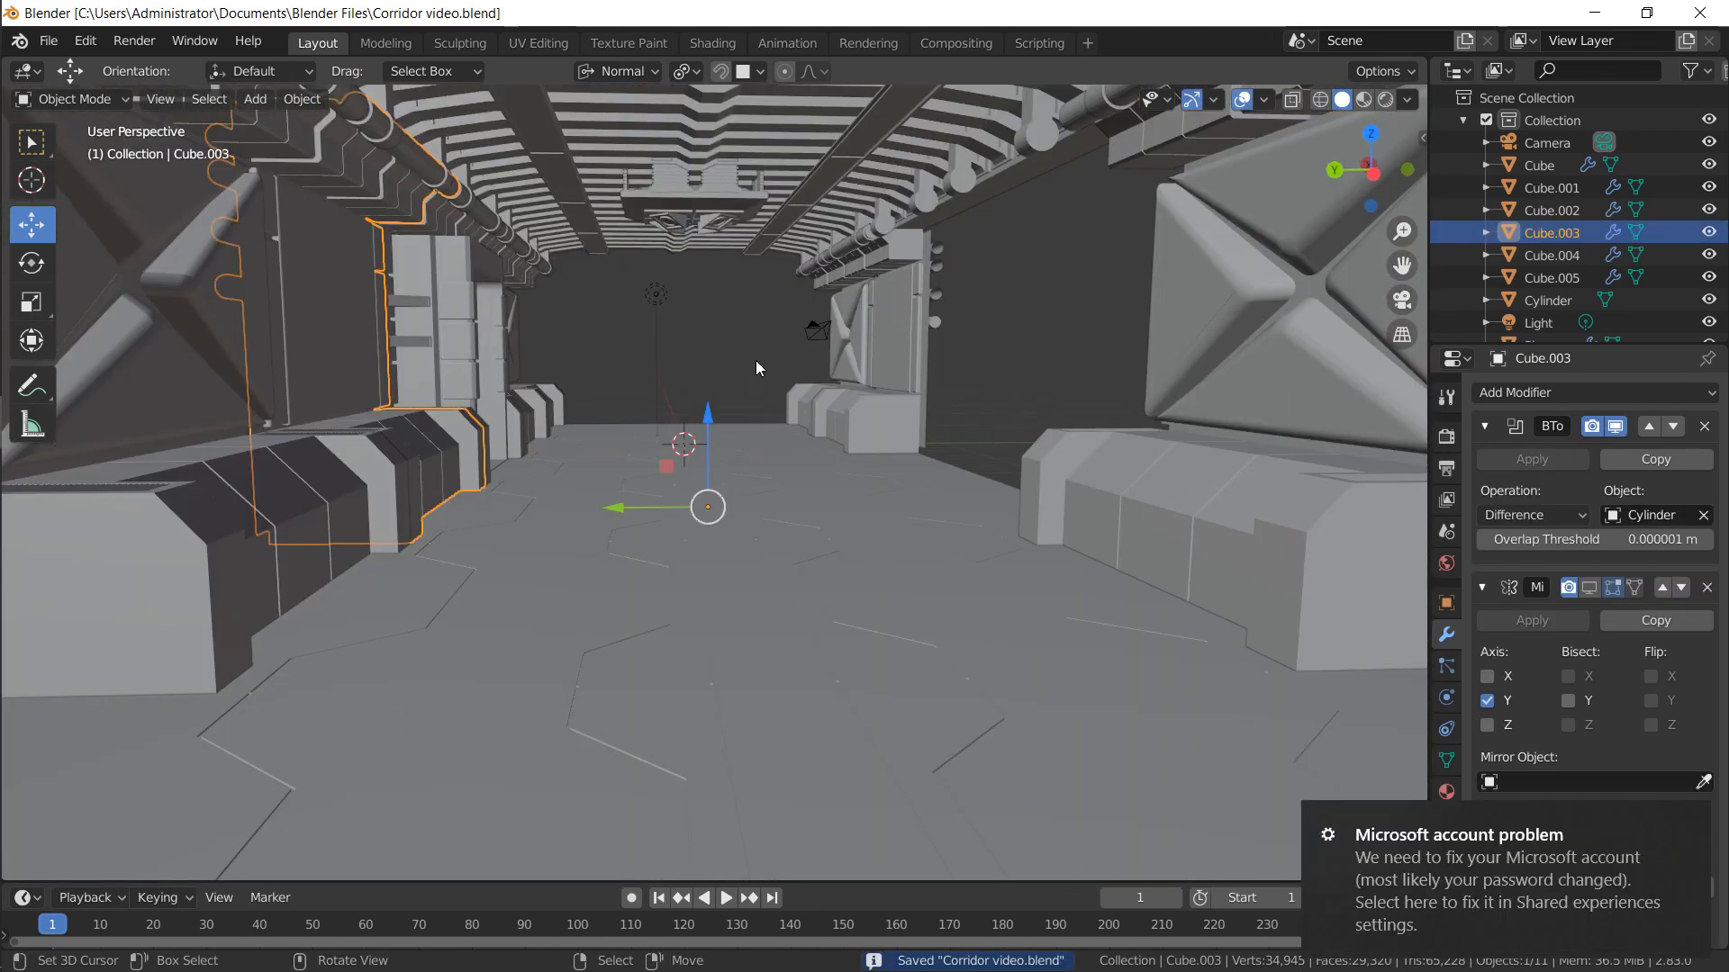
{"action": "scroll", "coordinate": [756, 368], "scroll_direction": "down", "scroll_amount": 2}
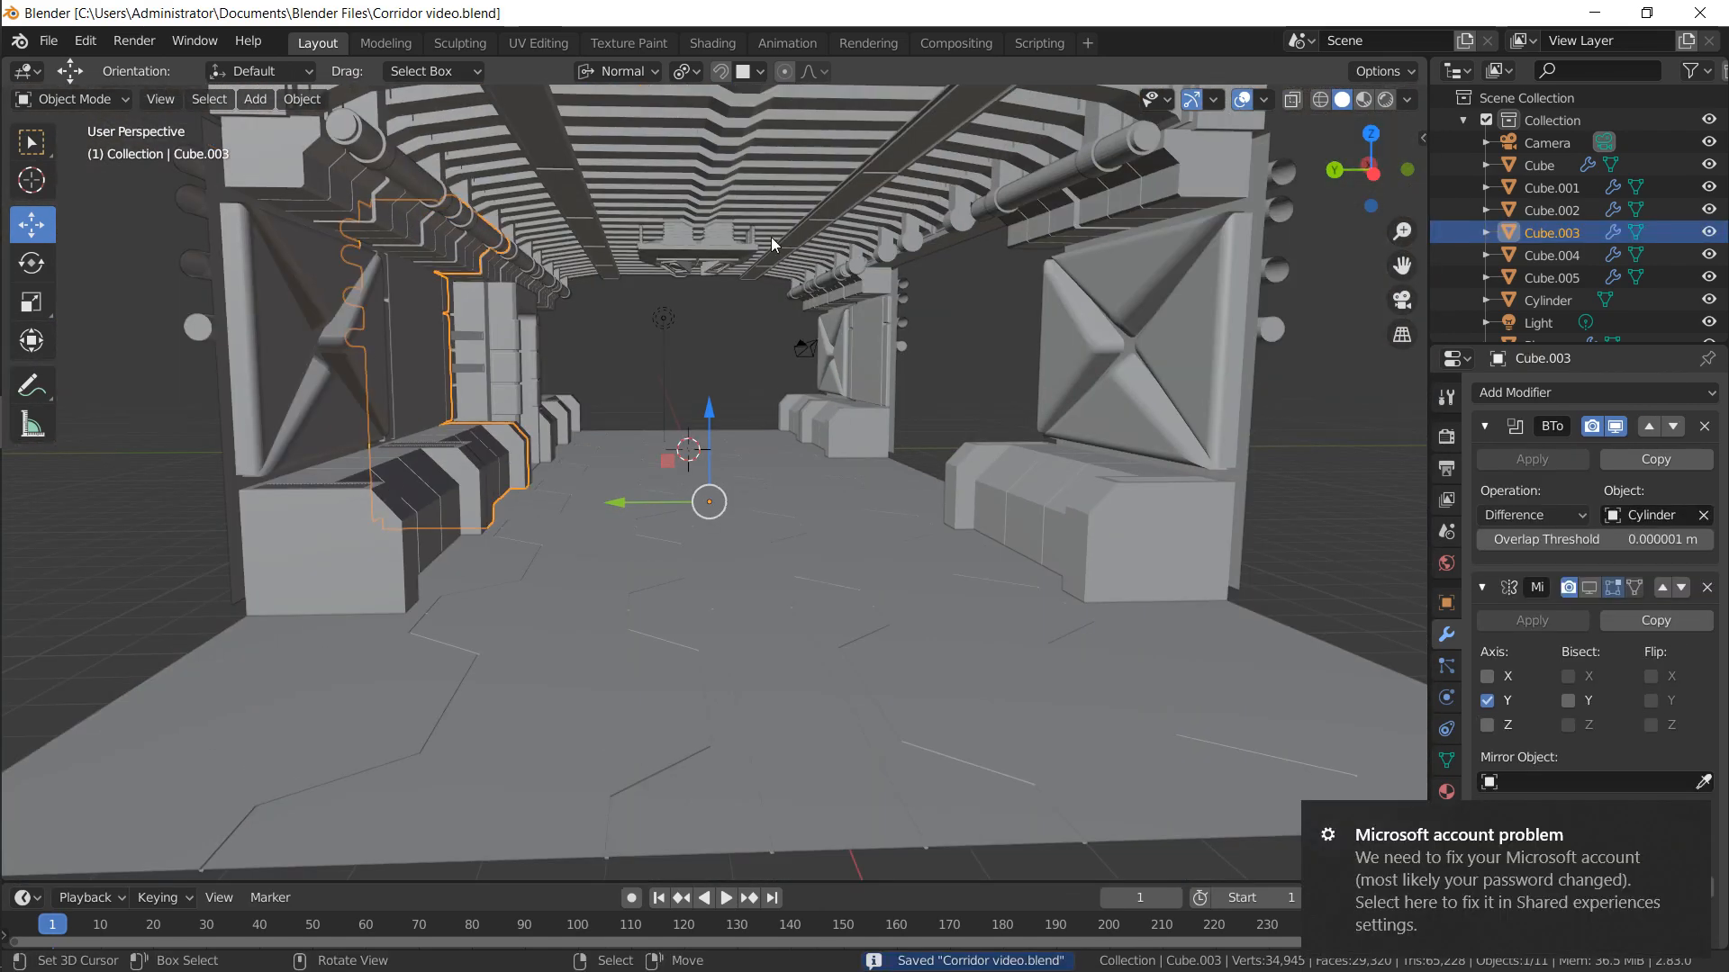
{"action": "scroll", "coordinate": [796, 397], "scroll_direction": "down", "scroll_amount": 3}
{"action": "left_click", "coordinate": [516, 455]}
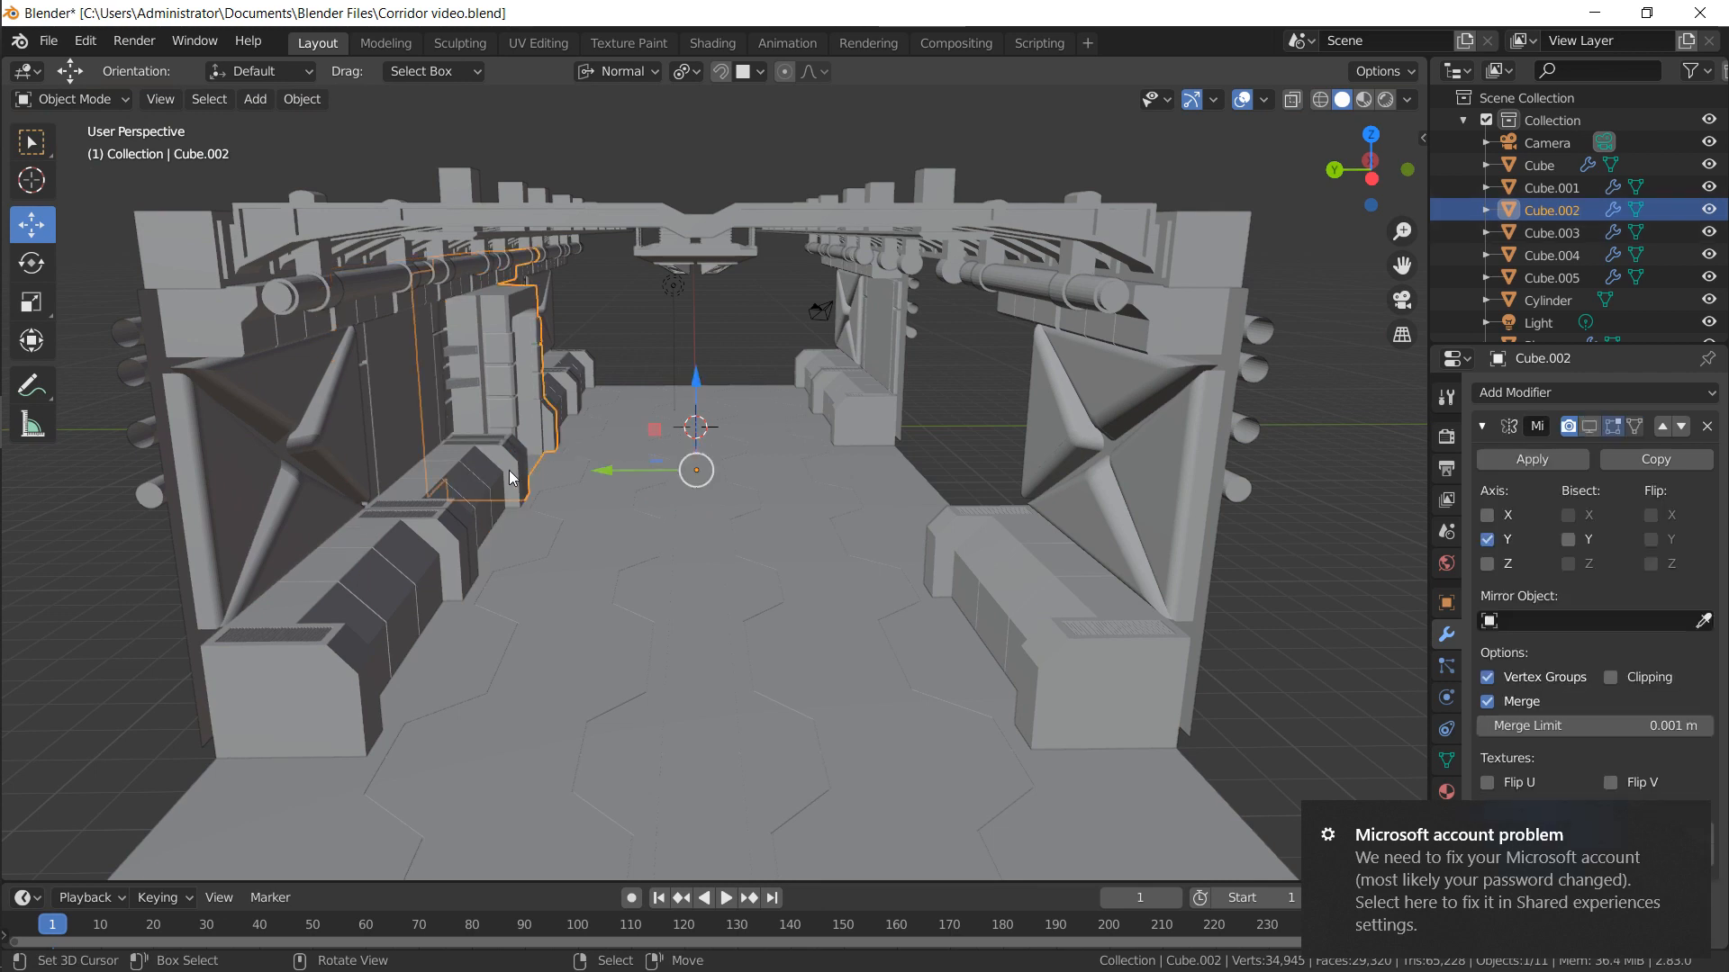
{"action": "left_click", "coordinate": [510, 470]}
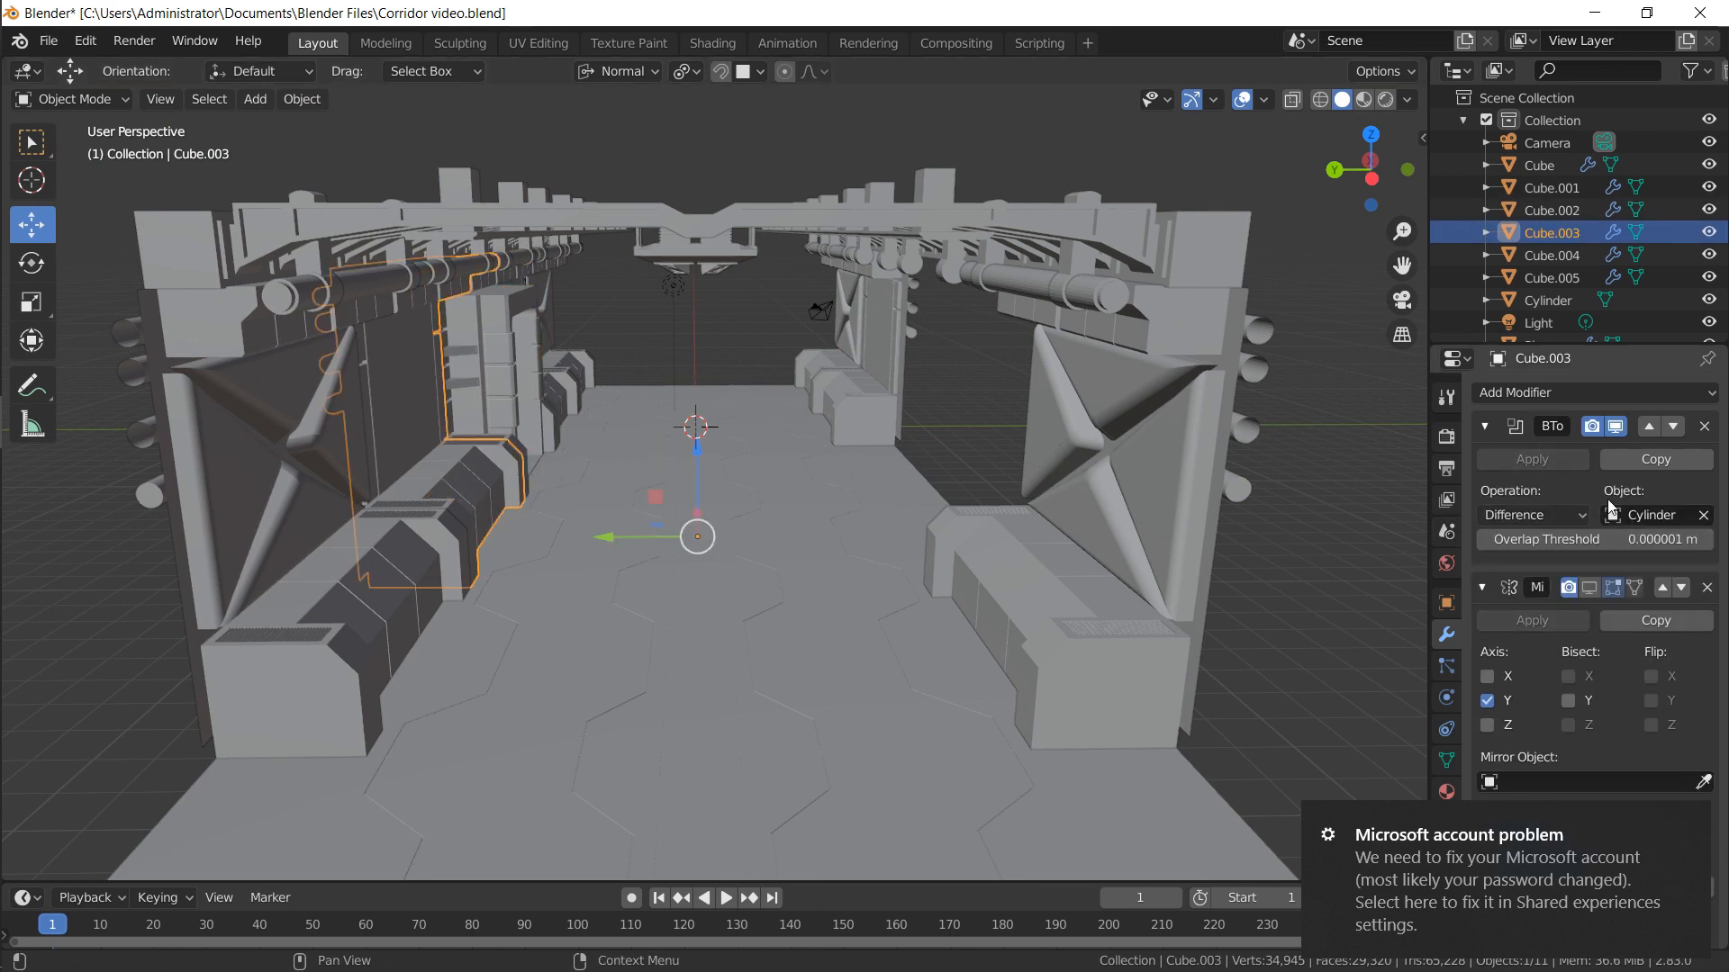
{"action": "left_click", "coordinate": [1611, 589]}
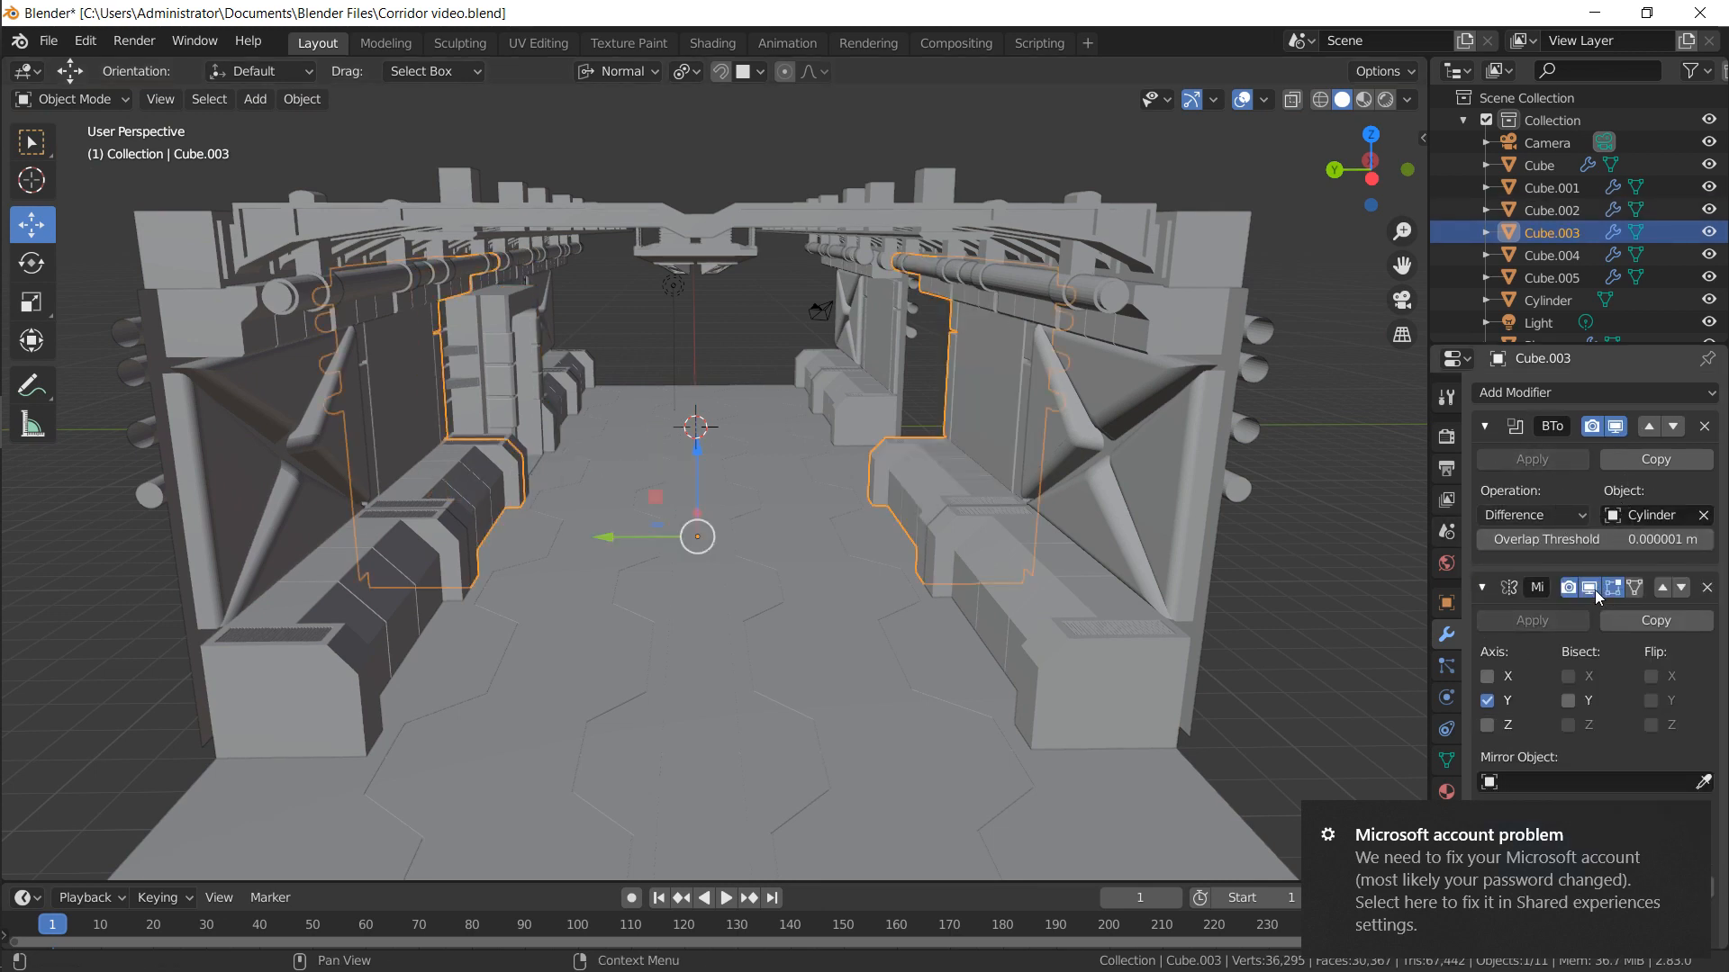
{"action": "left_click", "coordinate": [523, 437]}
{"action": "left_click", "coordinate": [1589, 426]}
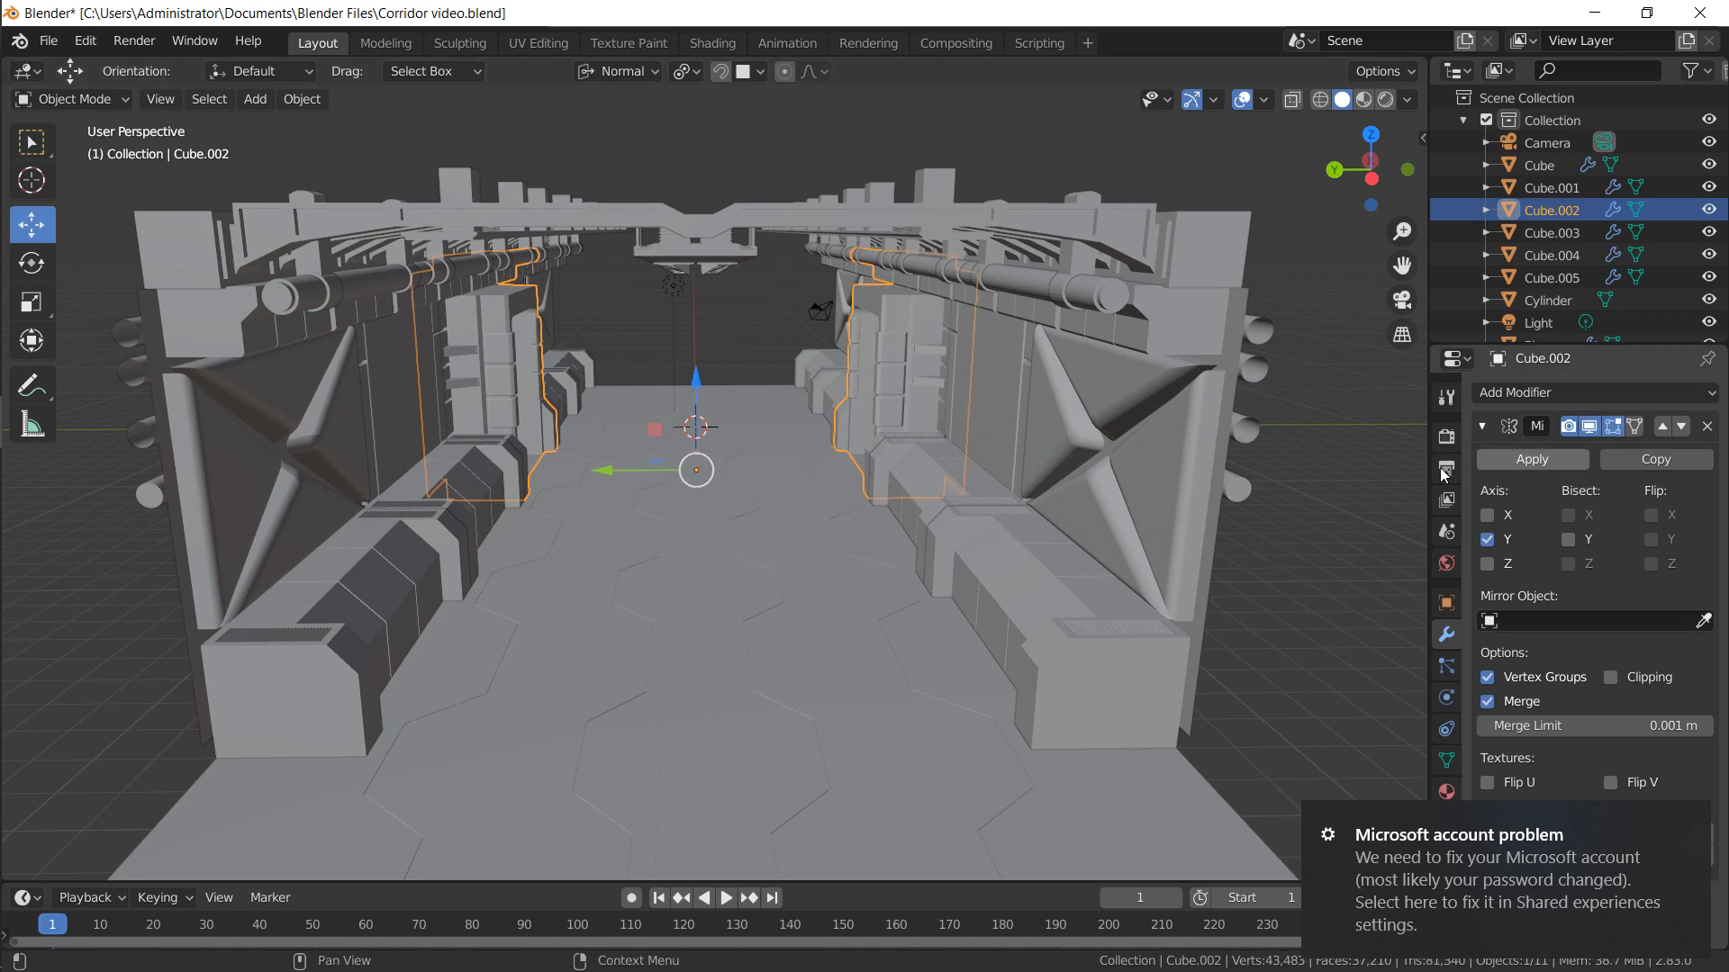
Open the ceiling object Cube.005 for mesh editing and select the long flat face of its light strip
{"action": "middle_click_drag", "start_coordinate": [787, 413], "coordinate": [808, 465]}
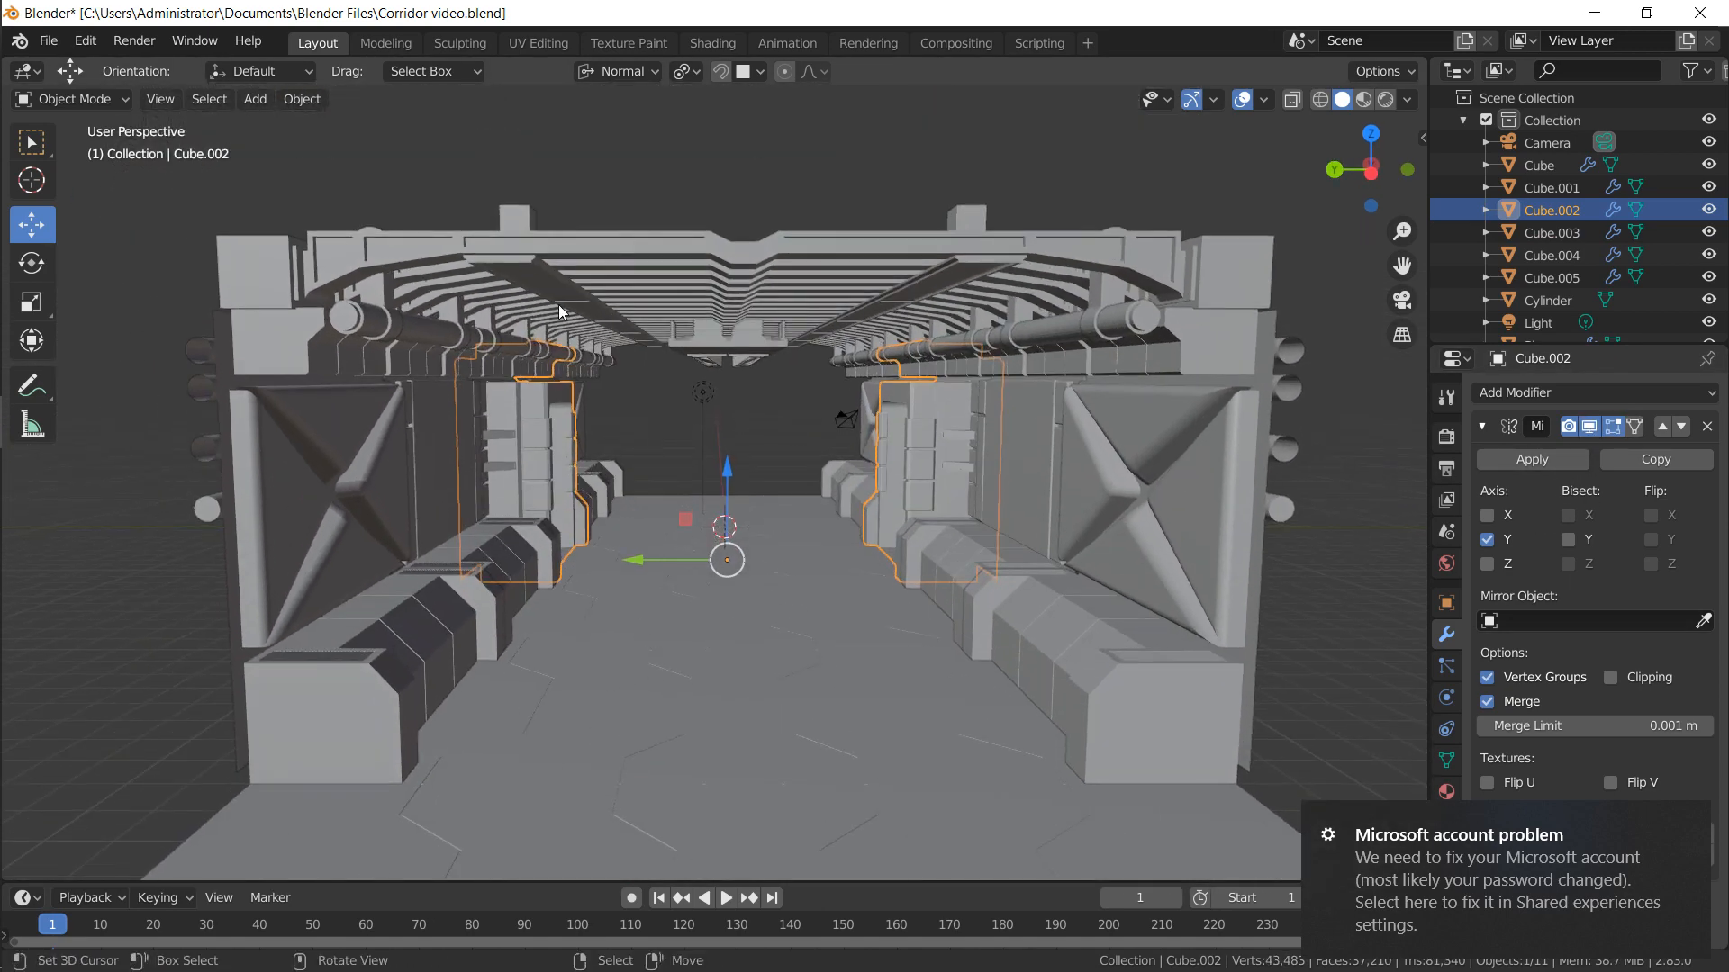
{"action": "left_click", "coordinate": [559, 301]}
{"action": "middle_click_drag", "start_coordinate": [560, 299], "coordinate": [551, 252]}
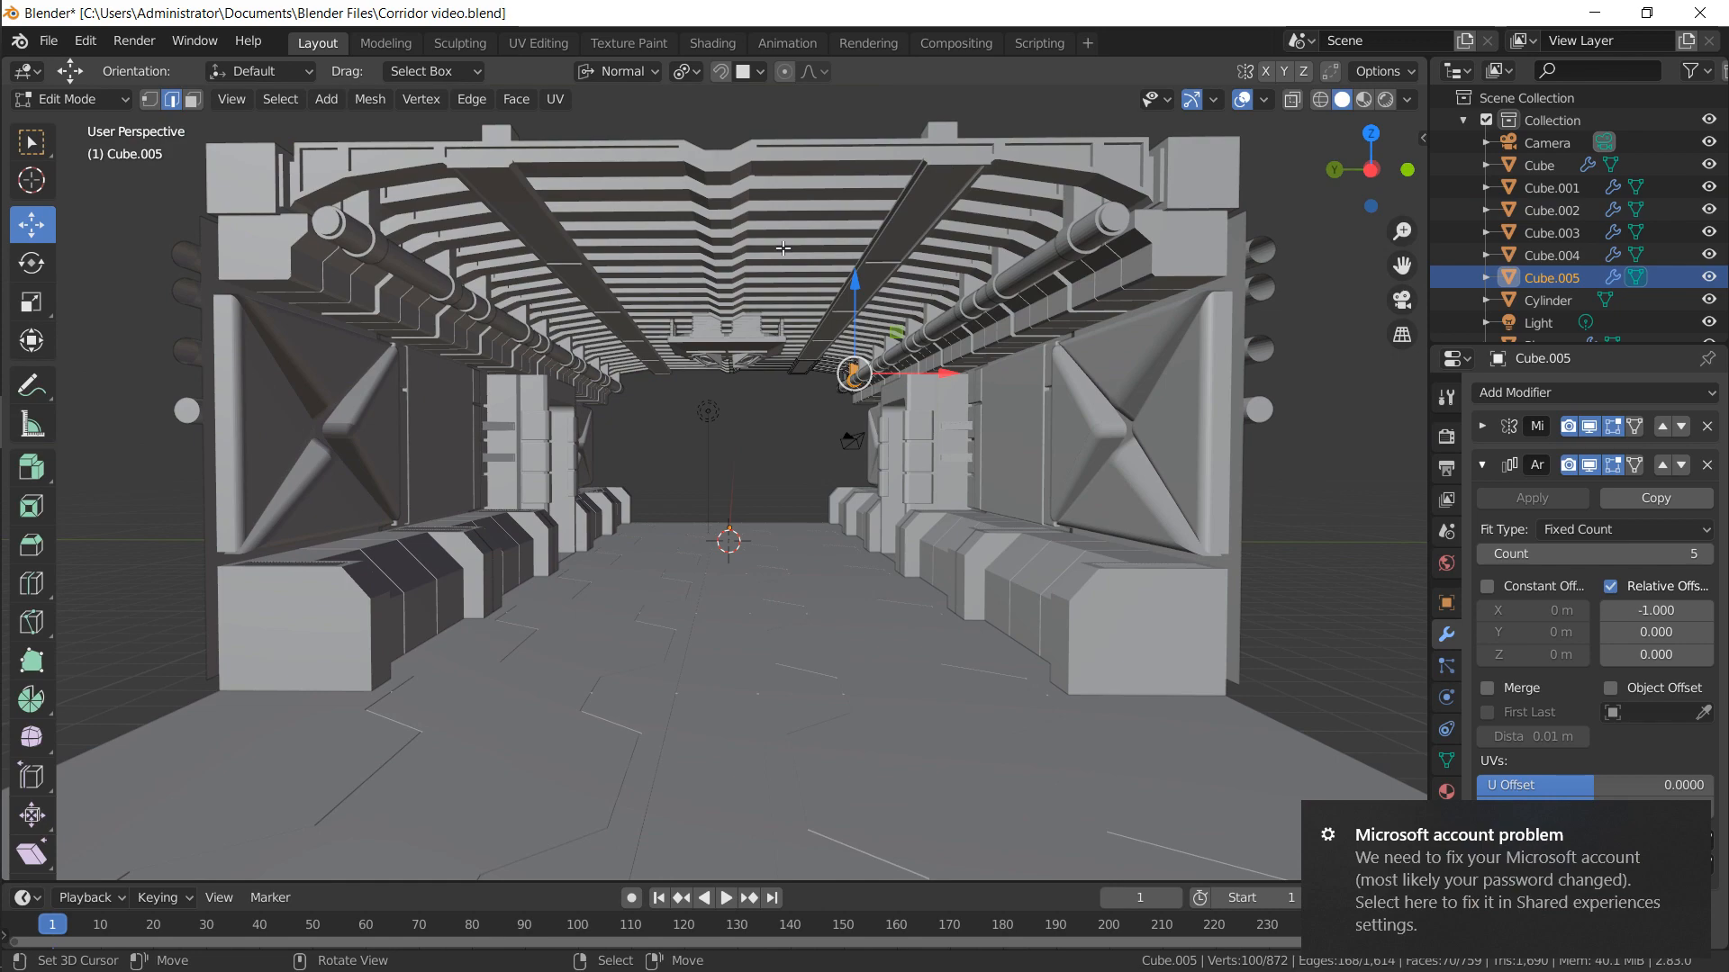
{"action": "left_click", "coordinate": [780, 369]}
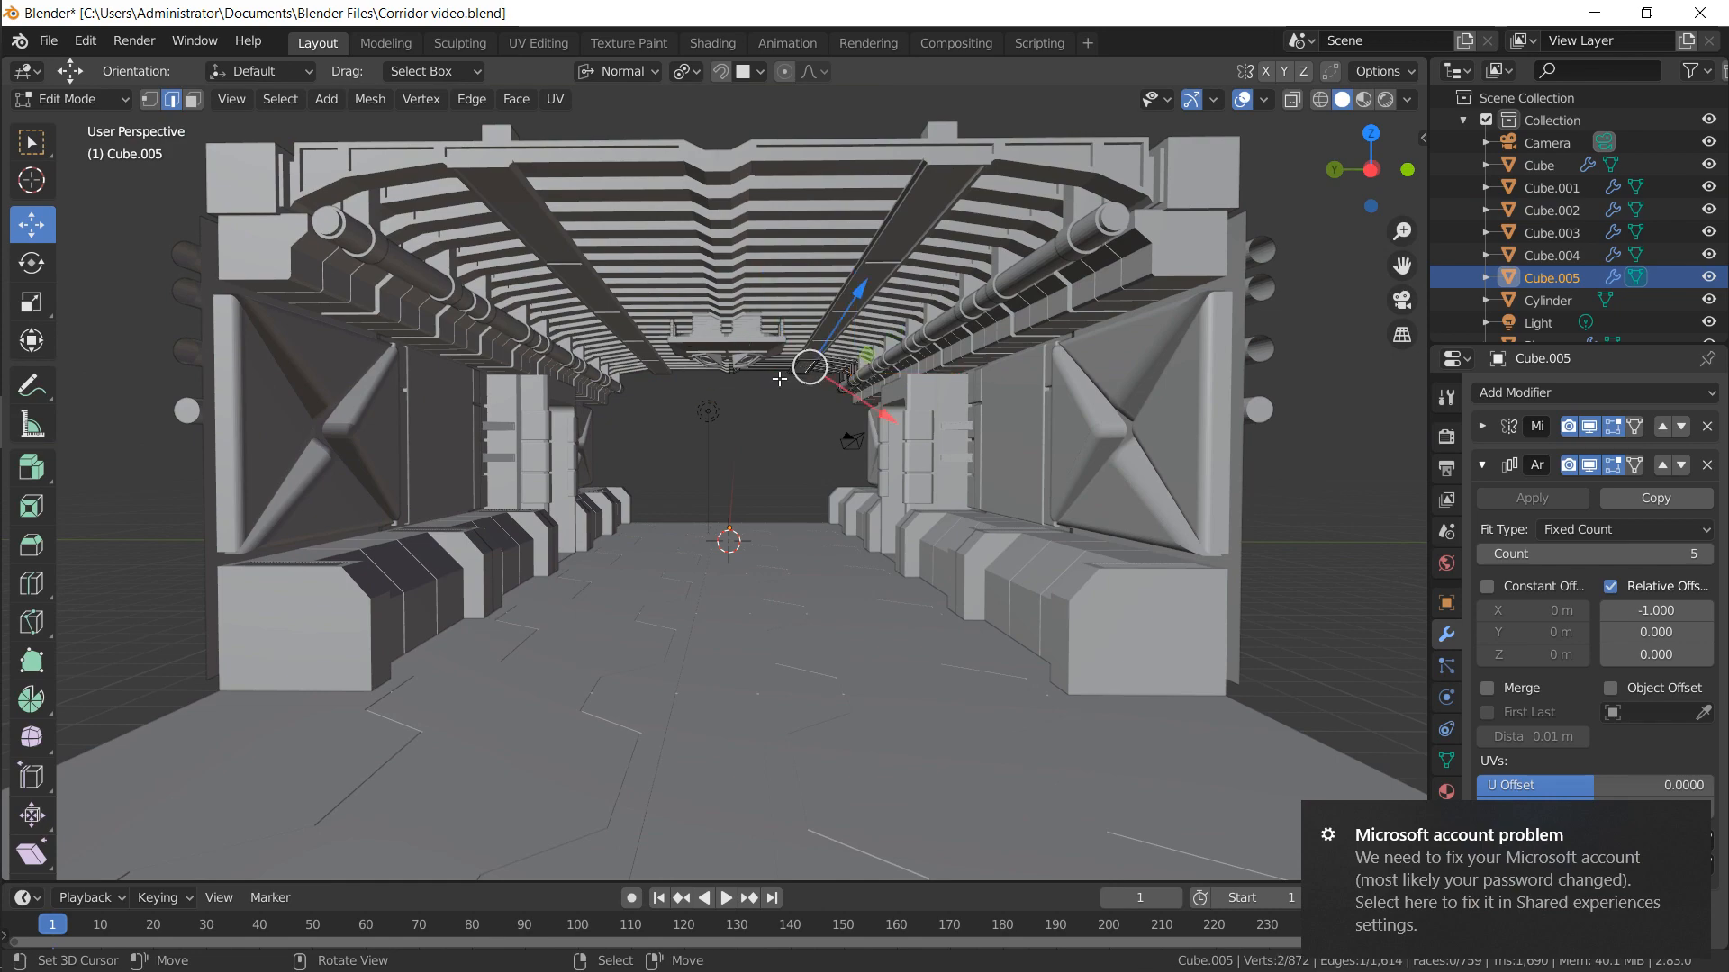
{"action": "key", "text": "KP_Decimal"}
{"action": "middle_click_drag", "start_coordinate": [539, 411], "coordinate": [661, 392]}
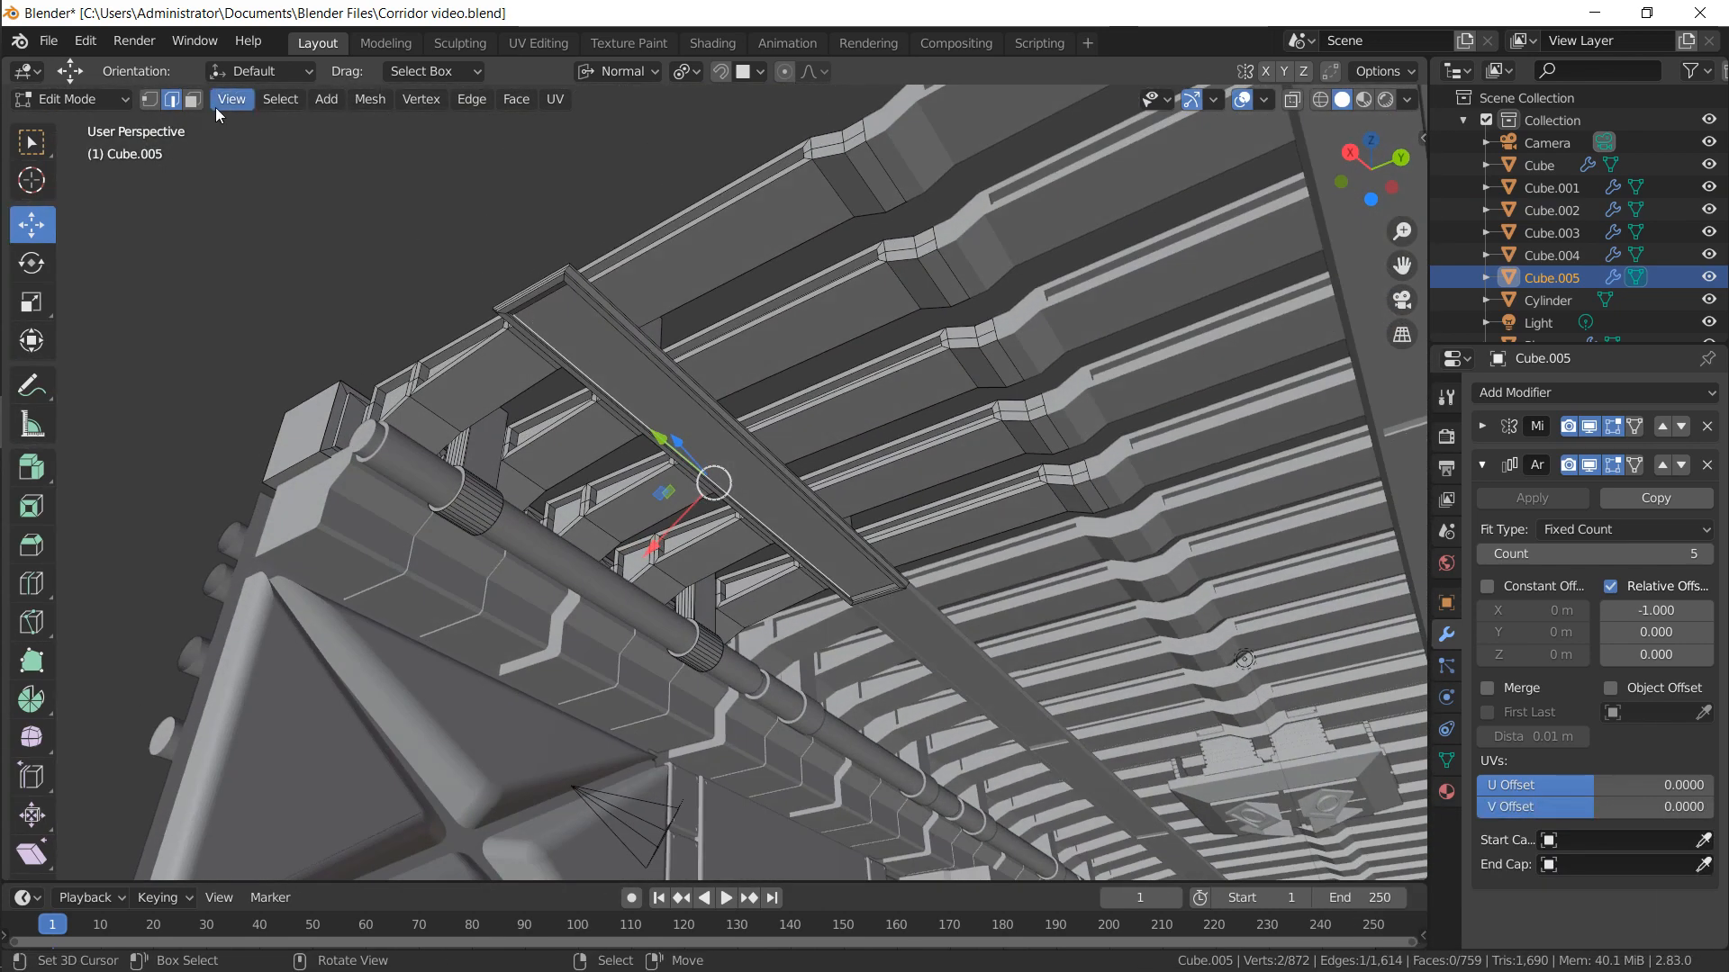
{"action": "key", "text": "3"}
{"action": "left_click", "coordinate": [662, 364]}
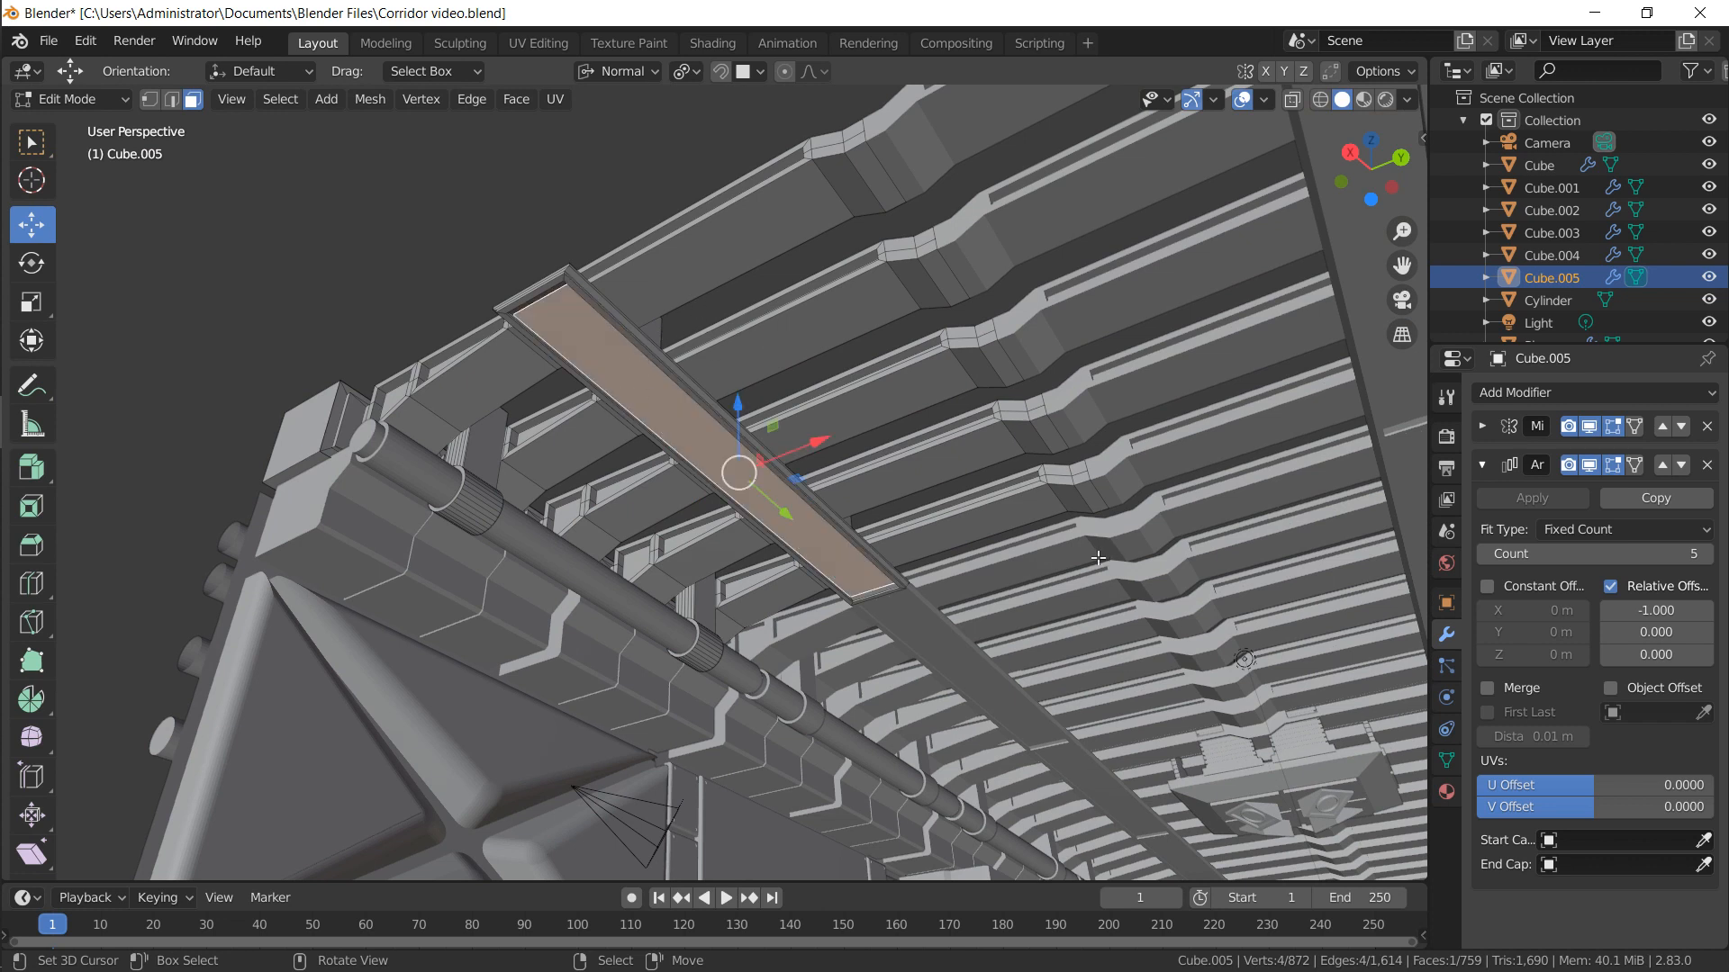
Create a new material on the ceiling object and name it Main metal
{"action": "key", "text": "Tab"}
{"action": "left_click", "coordinate": [1446, 792]}
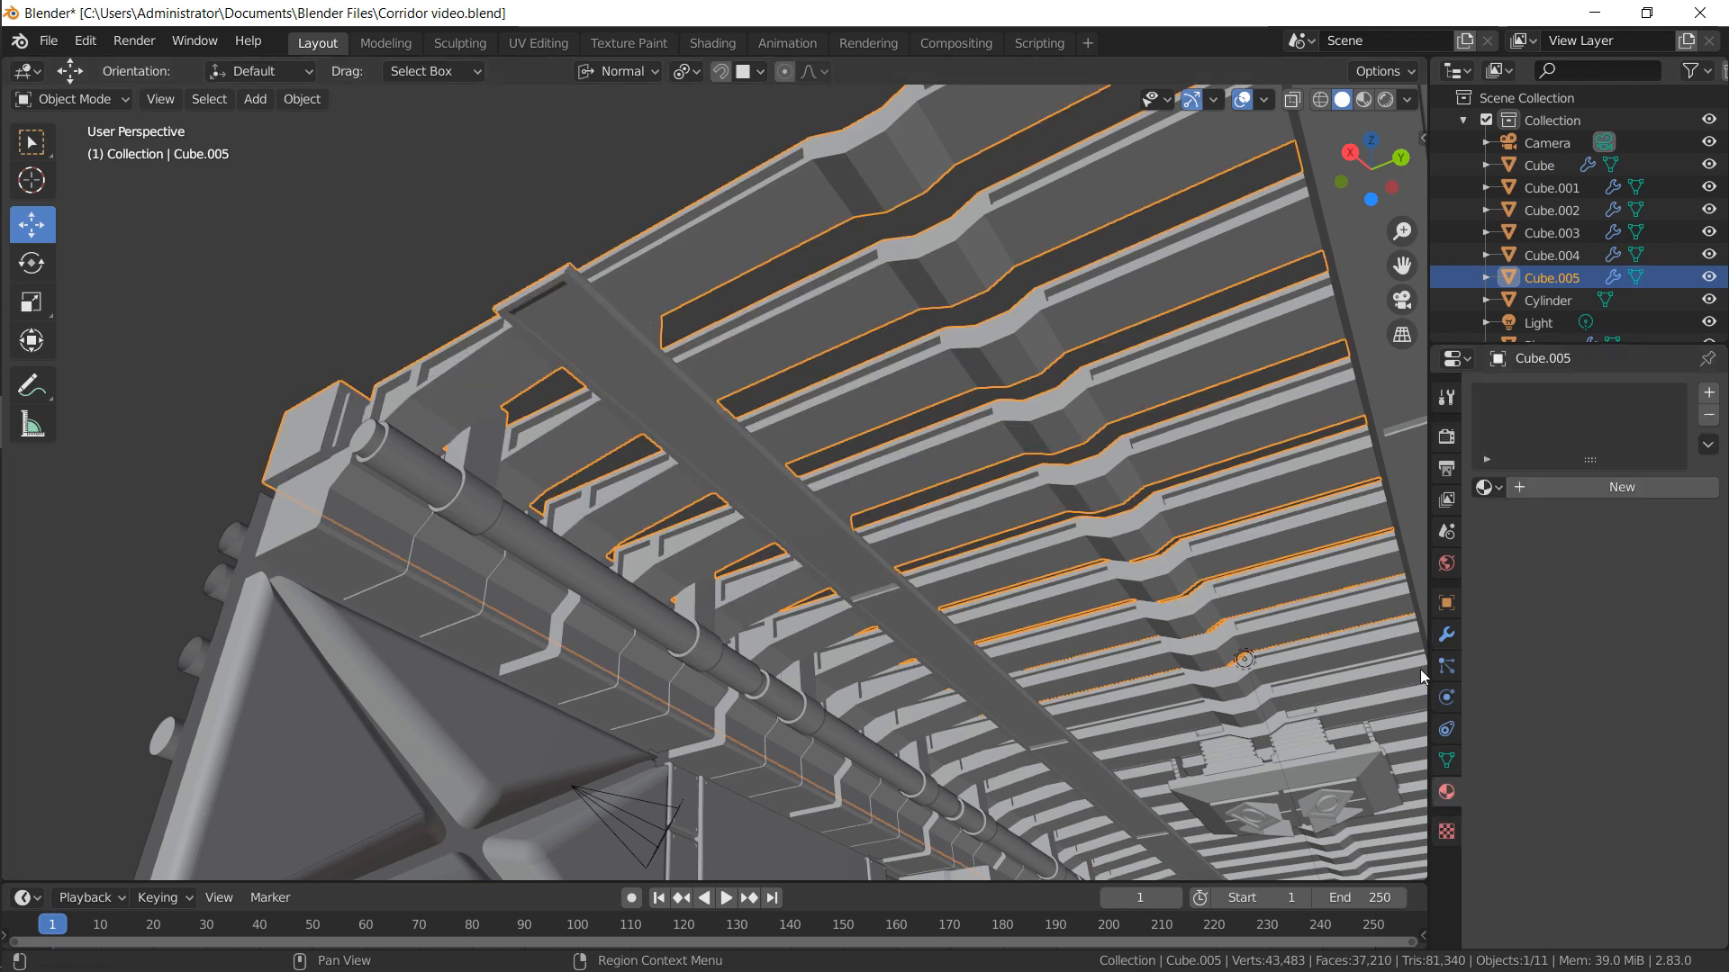
{"action": "left_click", "coordinate": [1529, 489]}
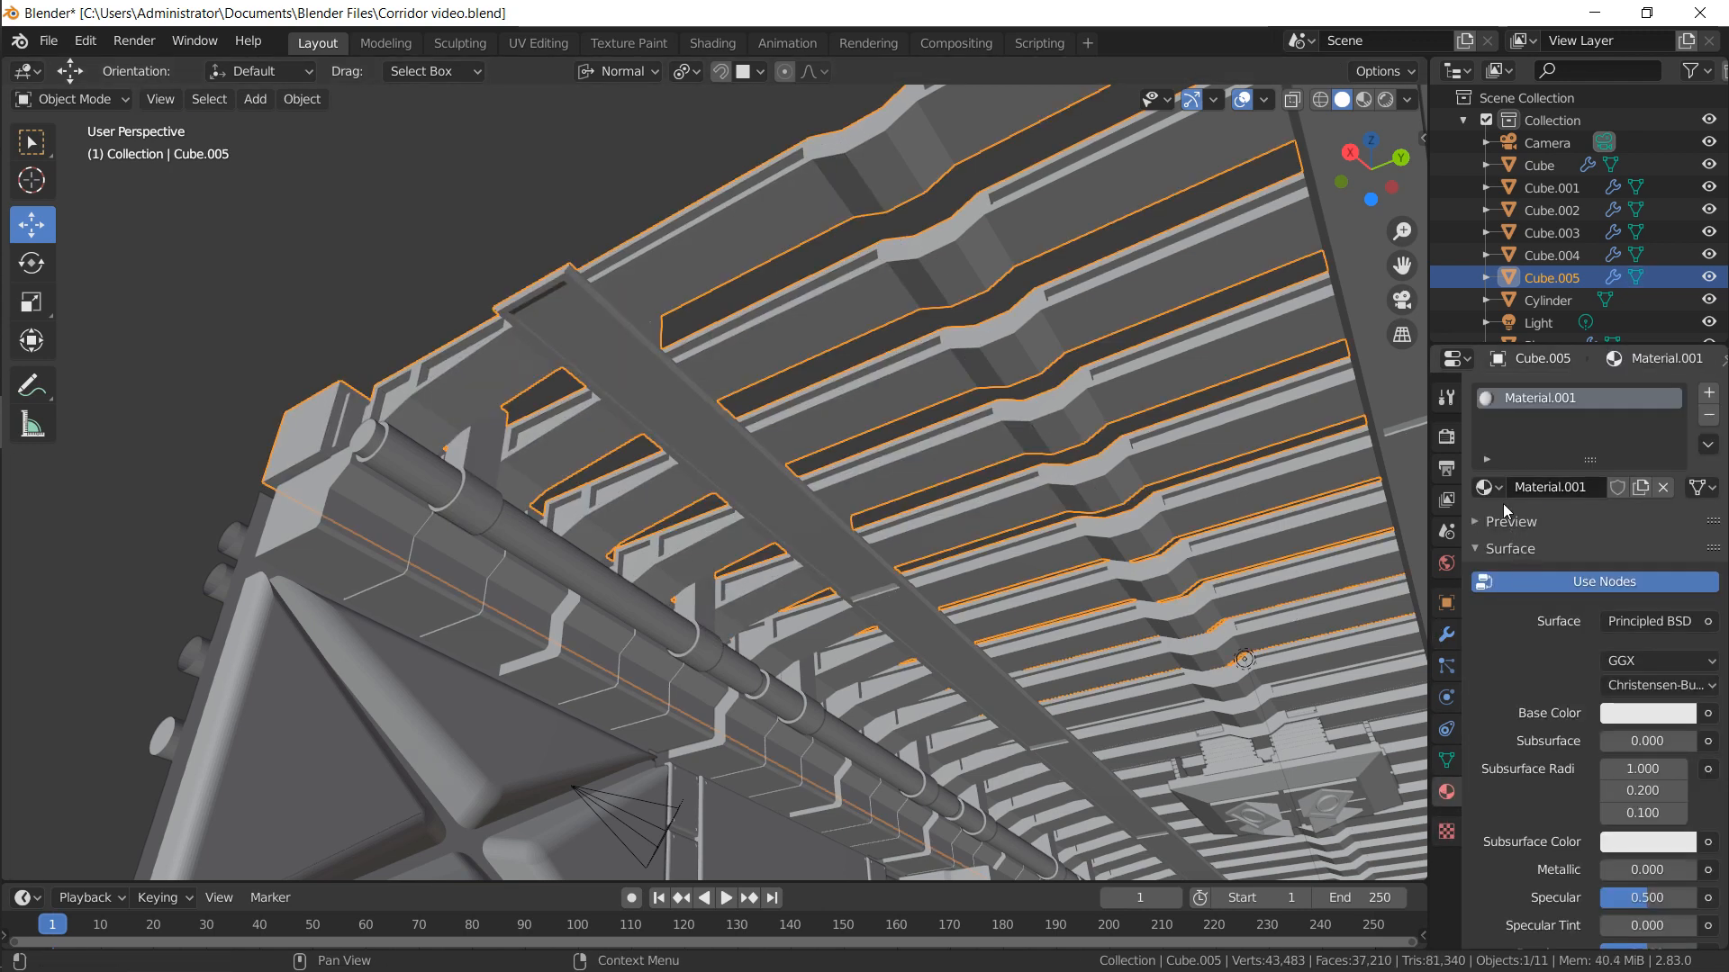
{"action": "type", "text": "Main metal"}
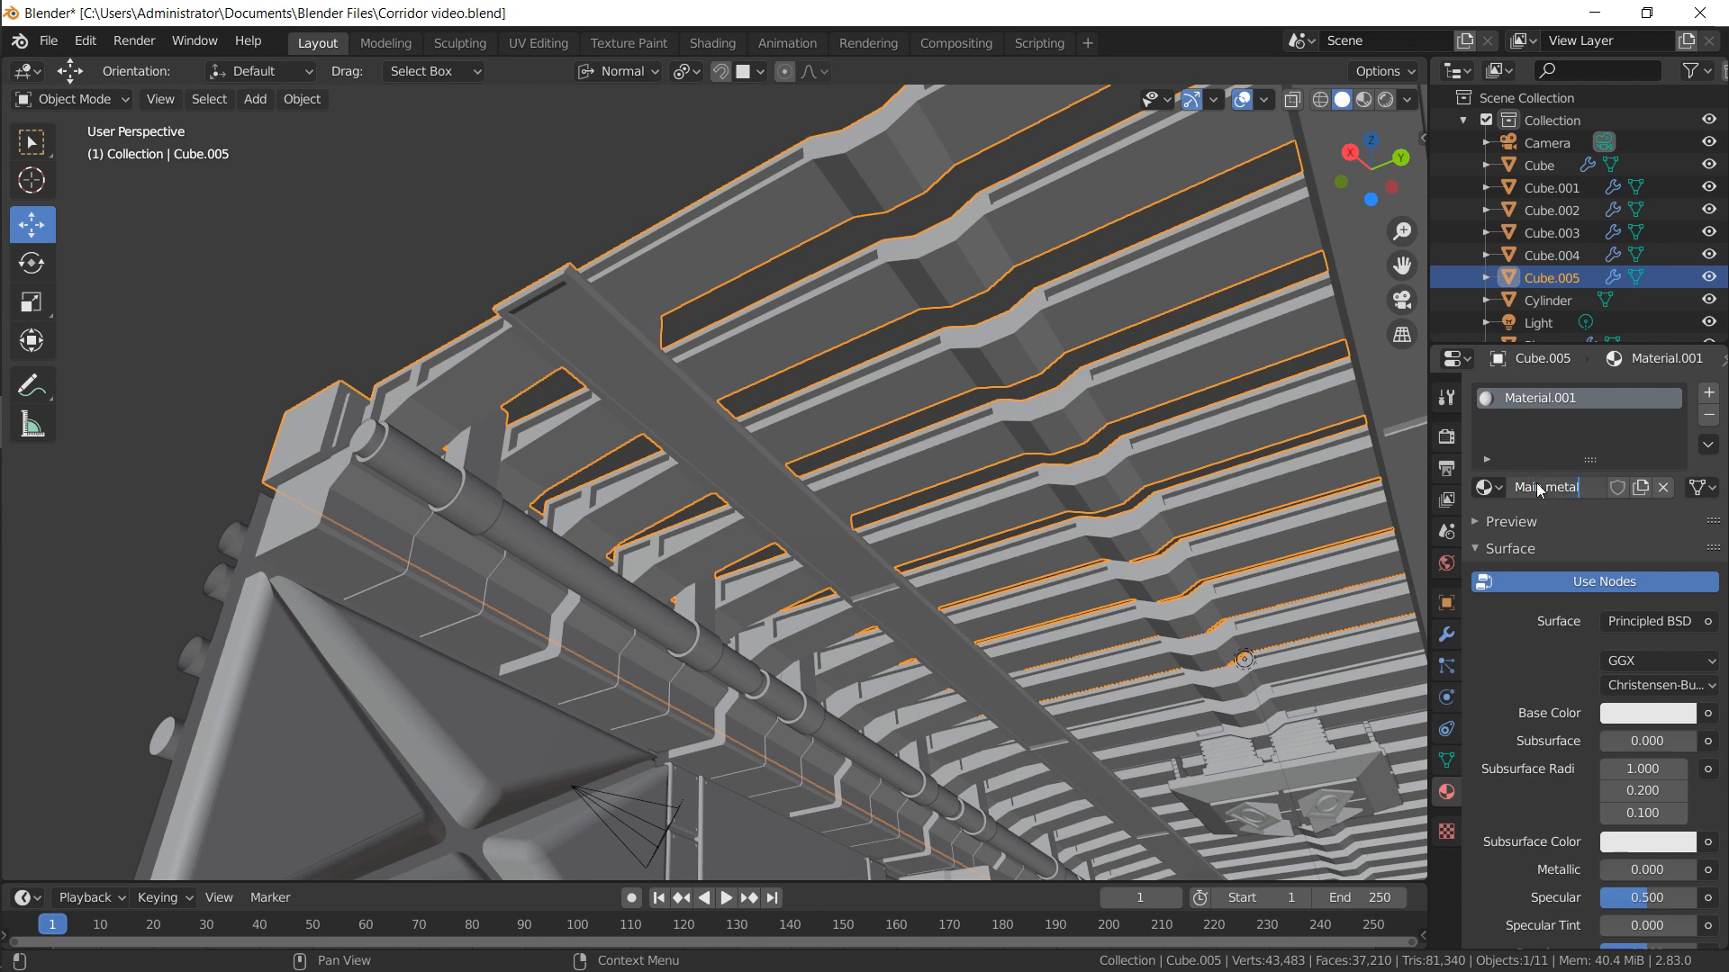
{"action": "key", "text": "Return"}
Add a second material slot to the ceiling object with a new material named Ceiling light
{"action": "left_click", "coordinate": [1708, 393]}
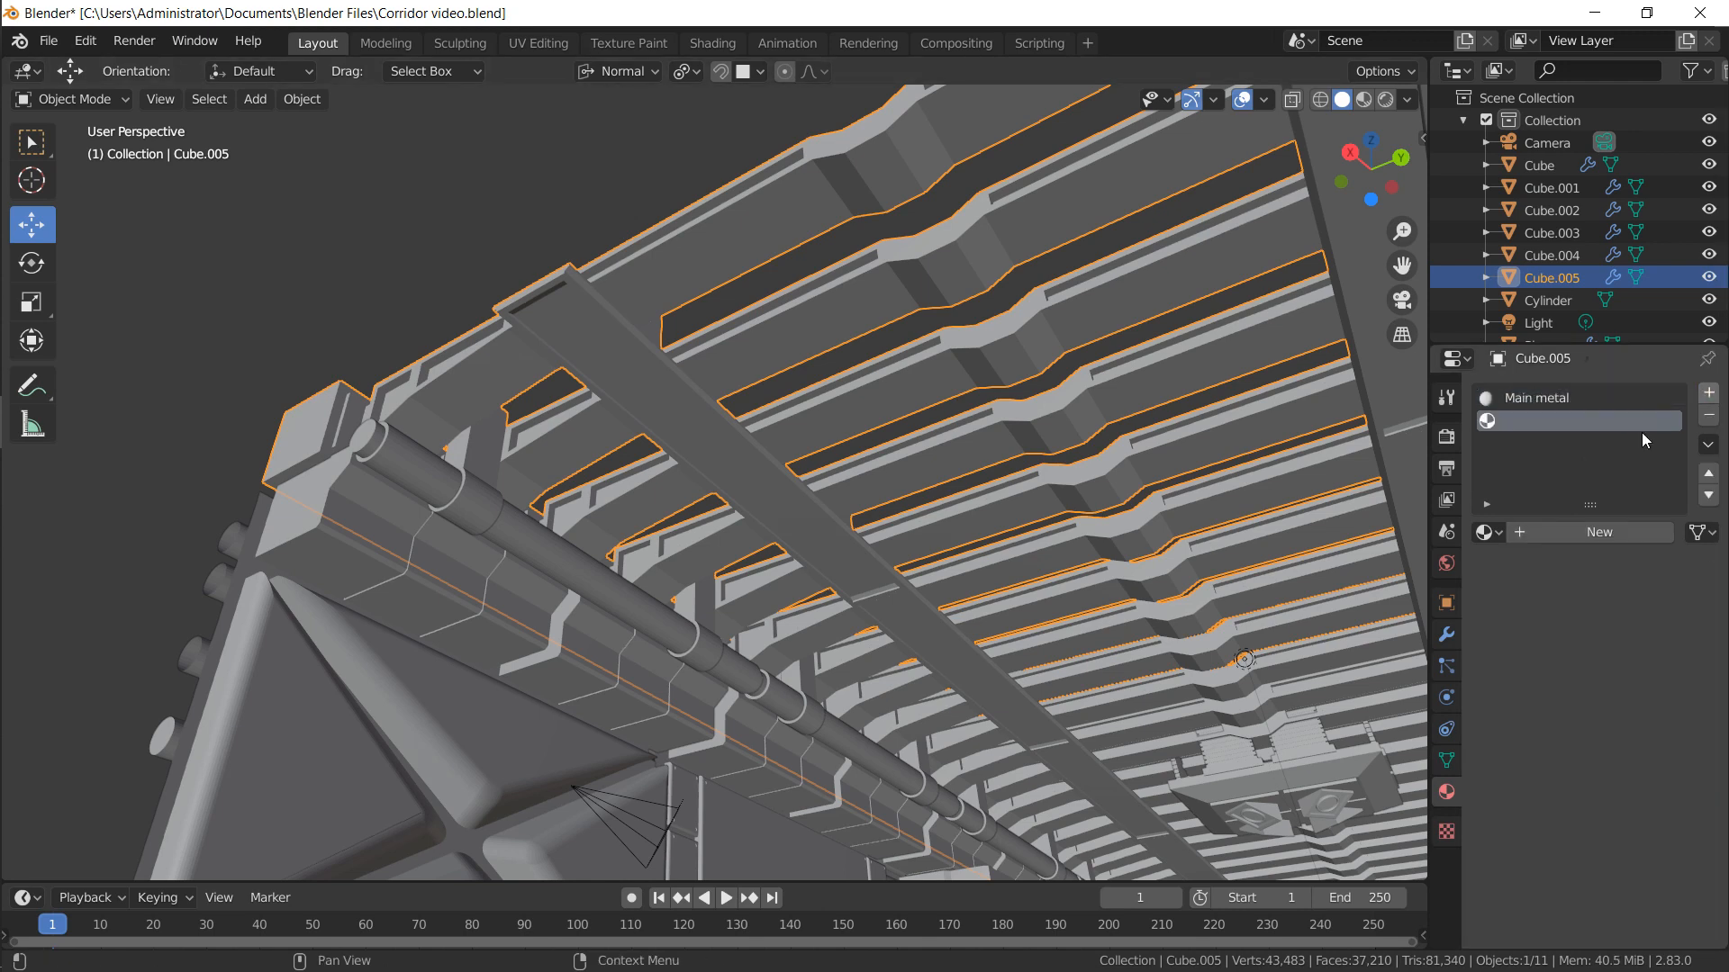
{"action": "left_click", "coordinate": [1547, 540]}
{"action": "double_click", "coordinate": [1538, 534]}
{"action": "type", "text": "Ce"}
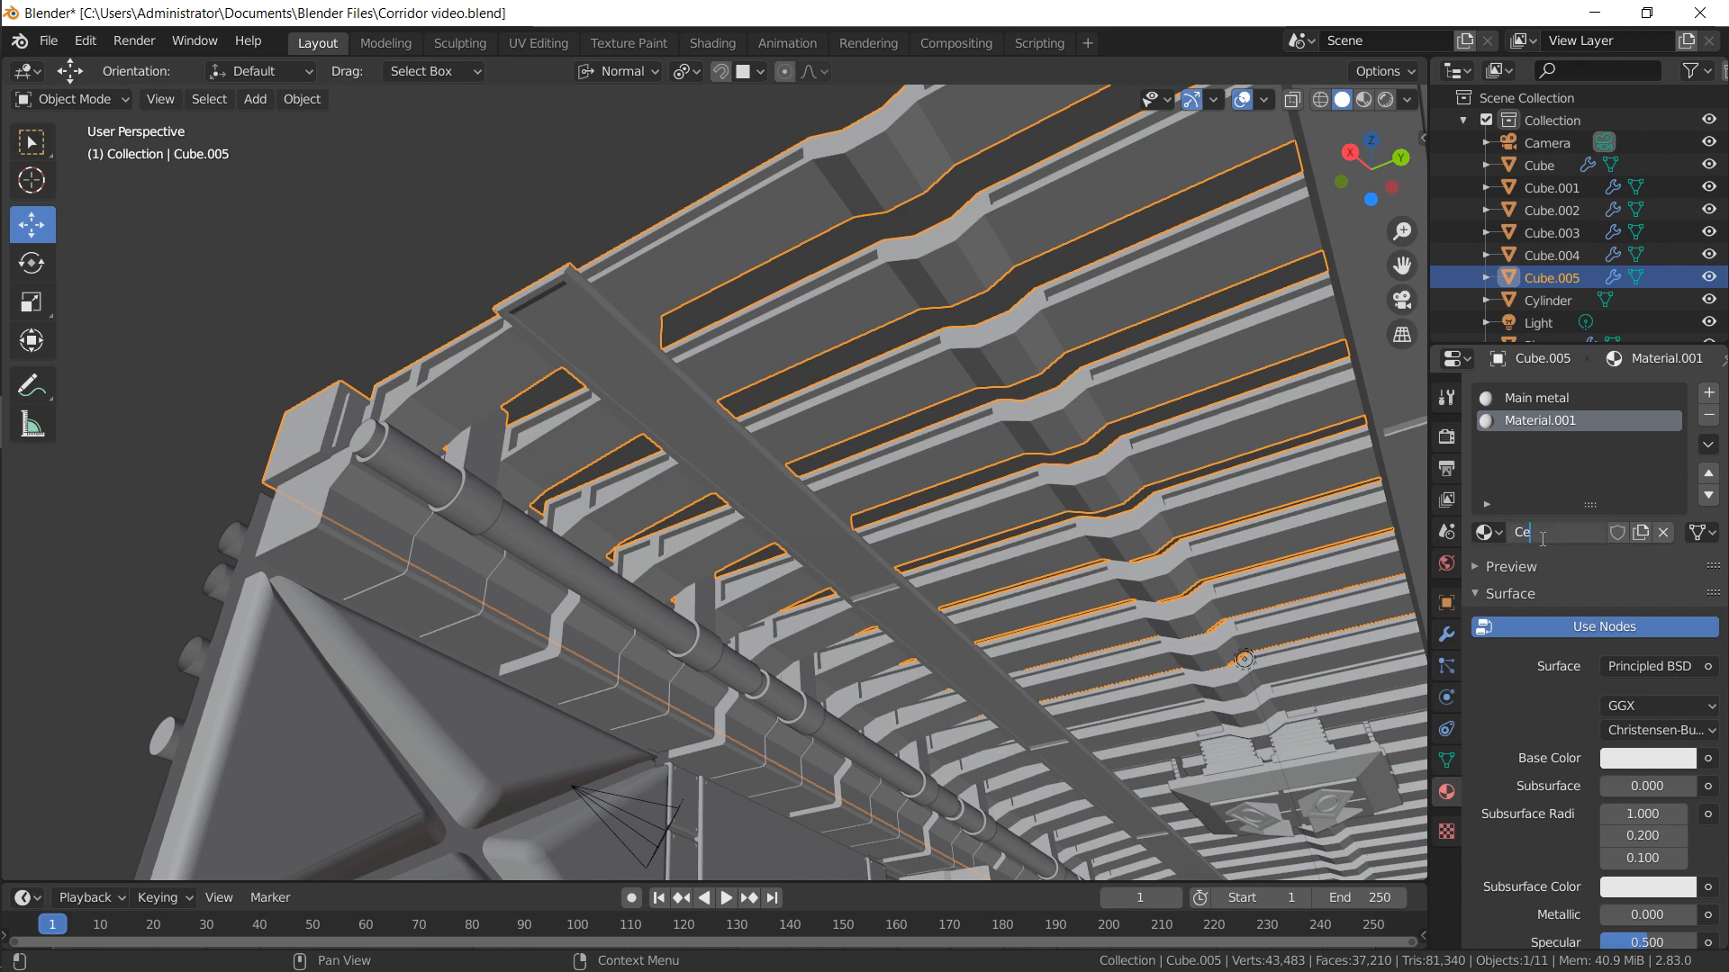
{"action": "type", "text": "iling light"}
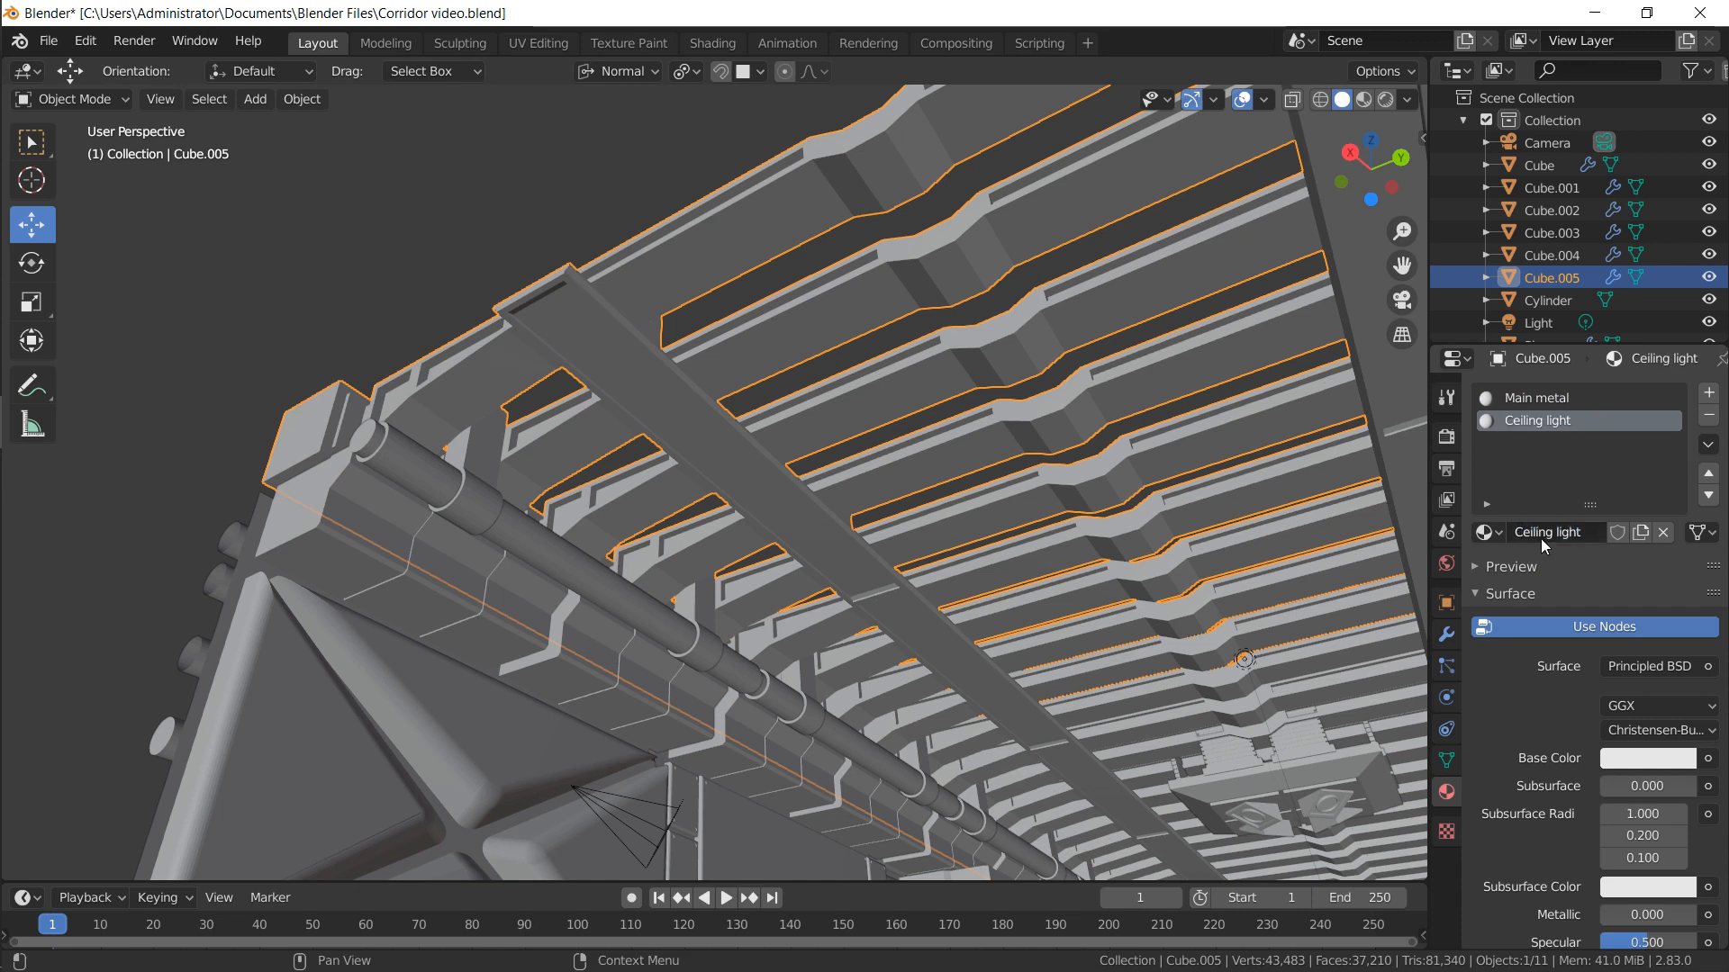
{"action": "key", "text": "Return"}
Make Ceiling light an Emission shader with strength 10, assign it to the strip face, and show the viewport in Material Preview
{"action": "key", "text": "Tab"}
{"action": "left_click", "coordinate": [1635, 697]}
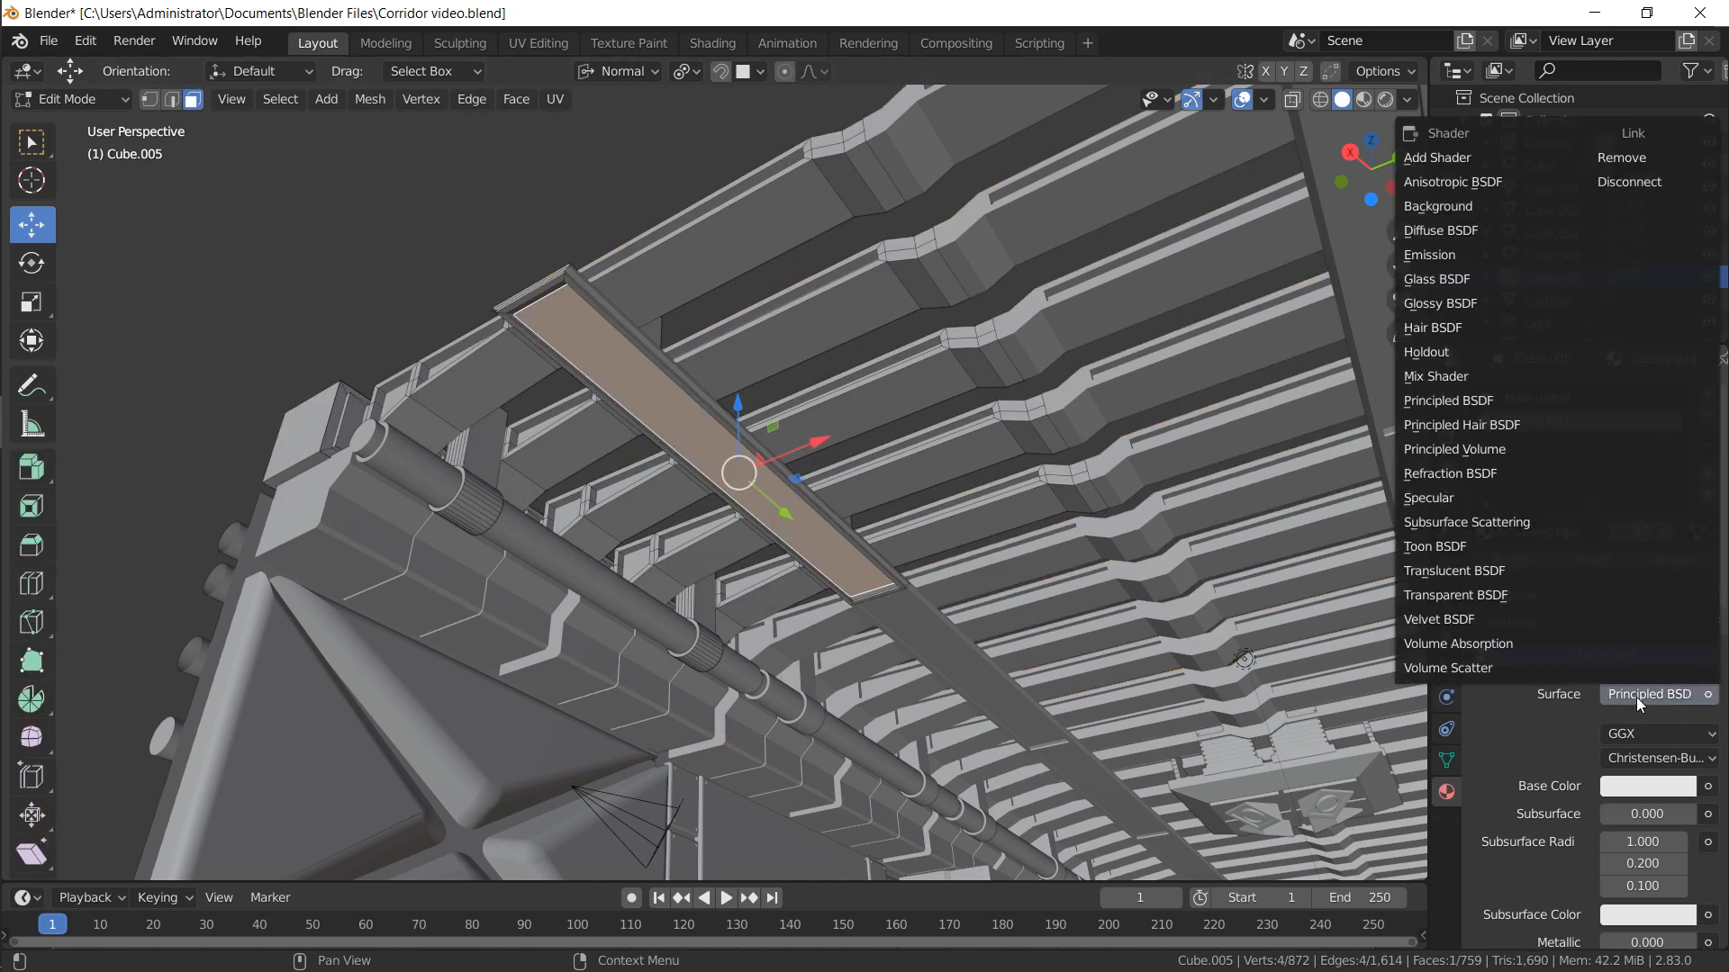
{"action": "key", "text": "e"}
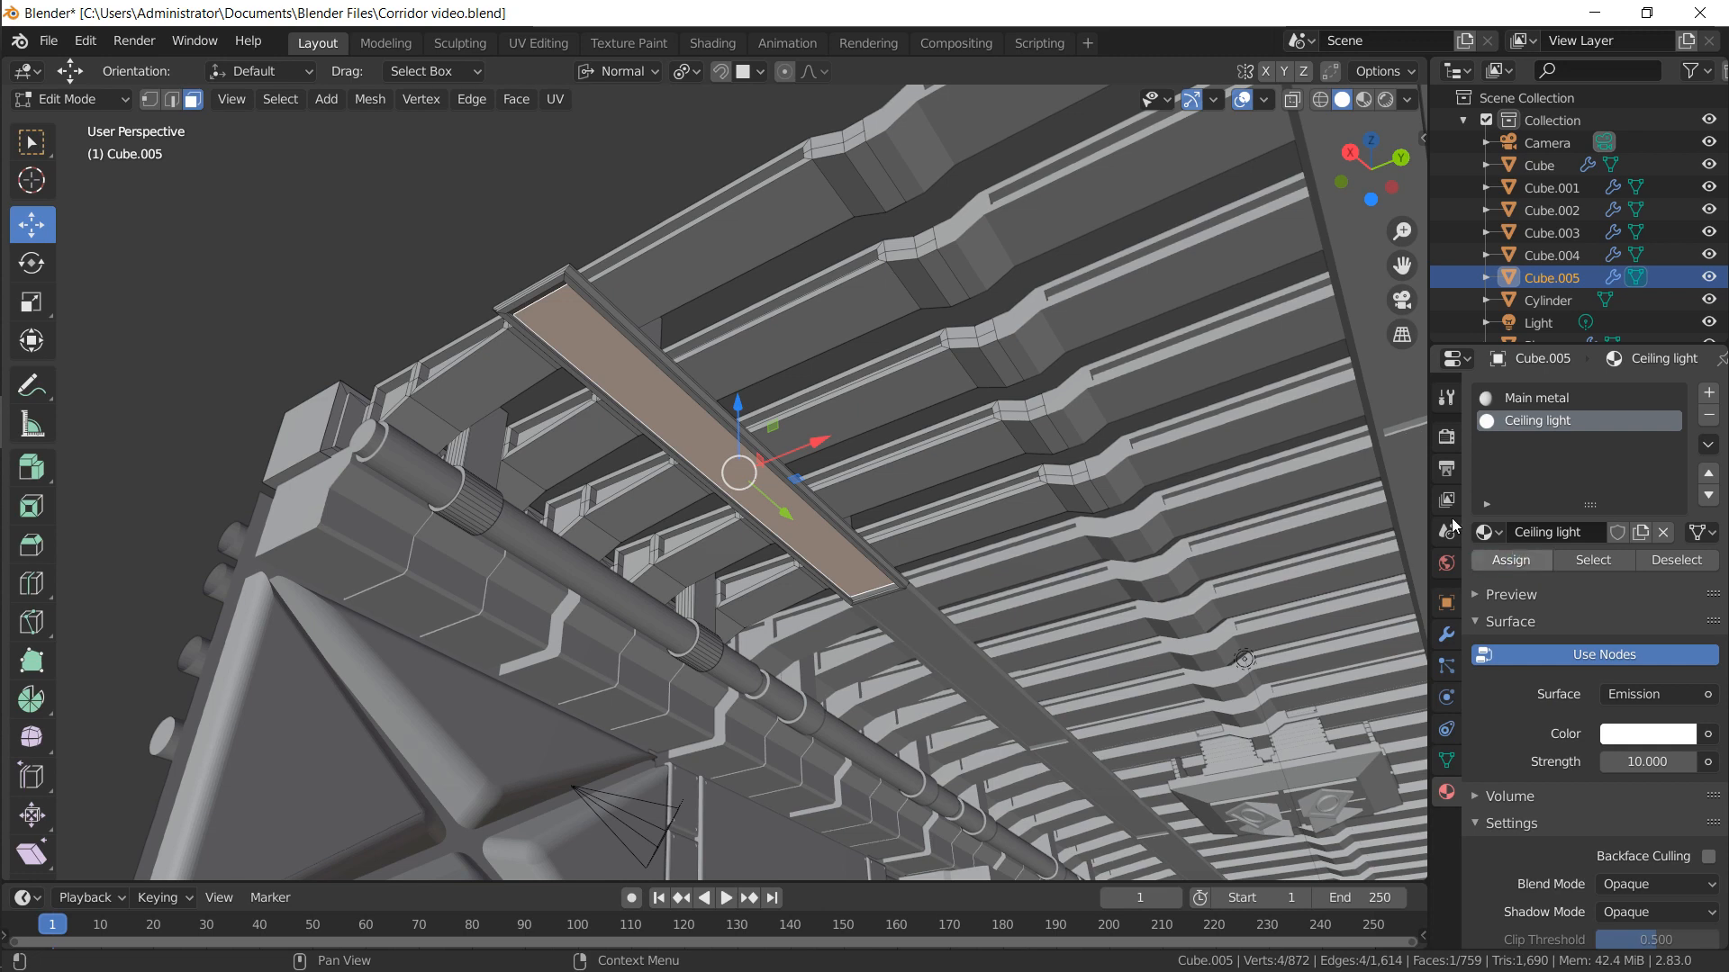
{"action": "left_click", "coordinate": [1363, 99]}
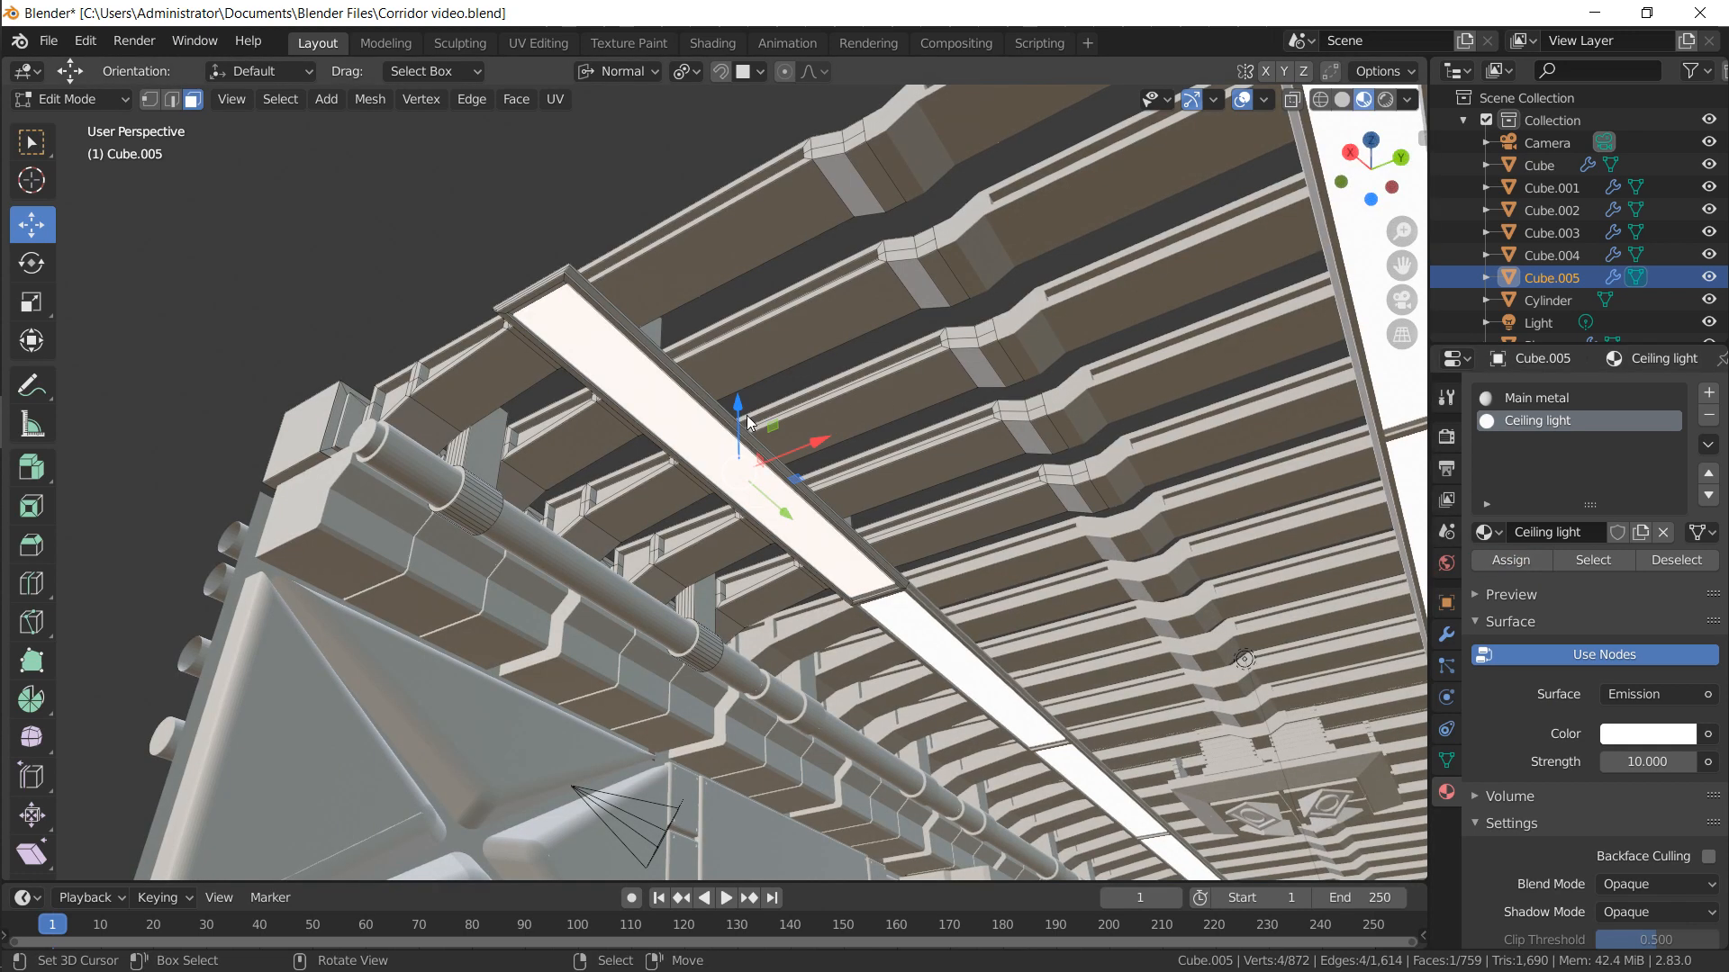
{"action": "key", "text": "Tab"}
{"action": "middle_click_drag", "start_coordinate": [744, 458], "coordinate": [596, 262]}
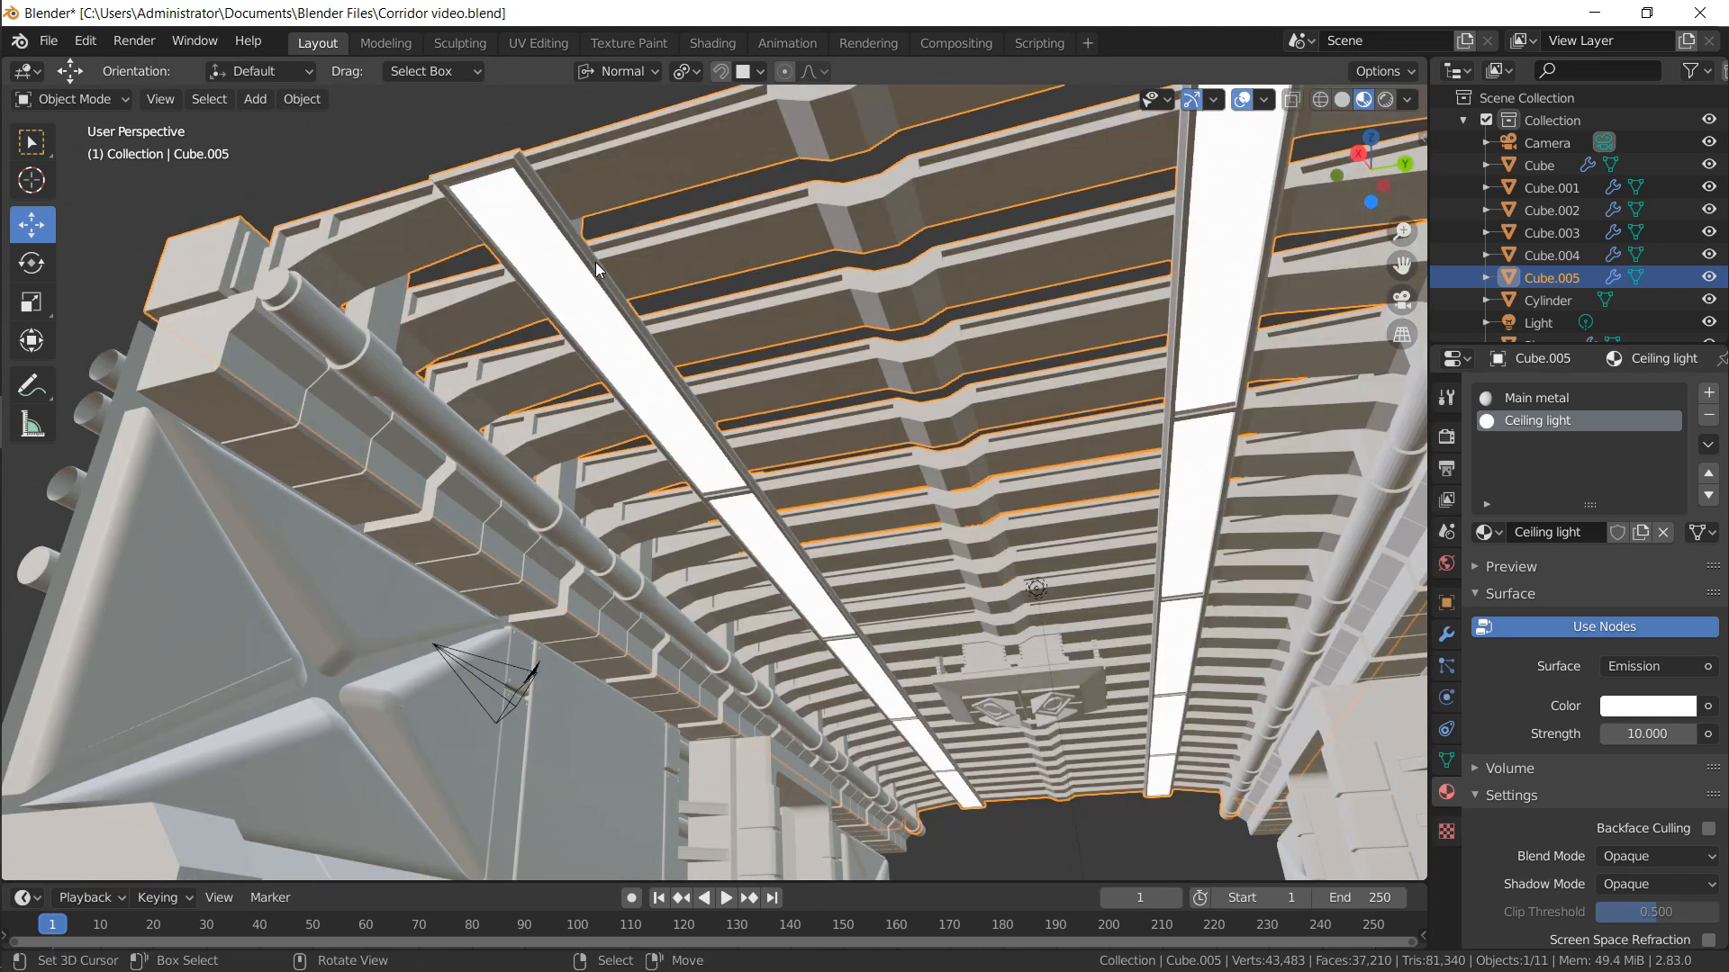
Snap the 3D cursor to the selected face of the ceiling light strip and return to Object Mode
{"action": "key", "text": "Tab"}
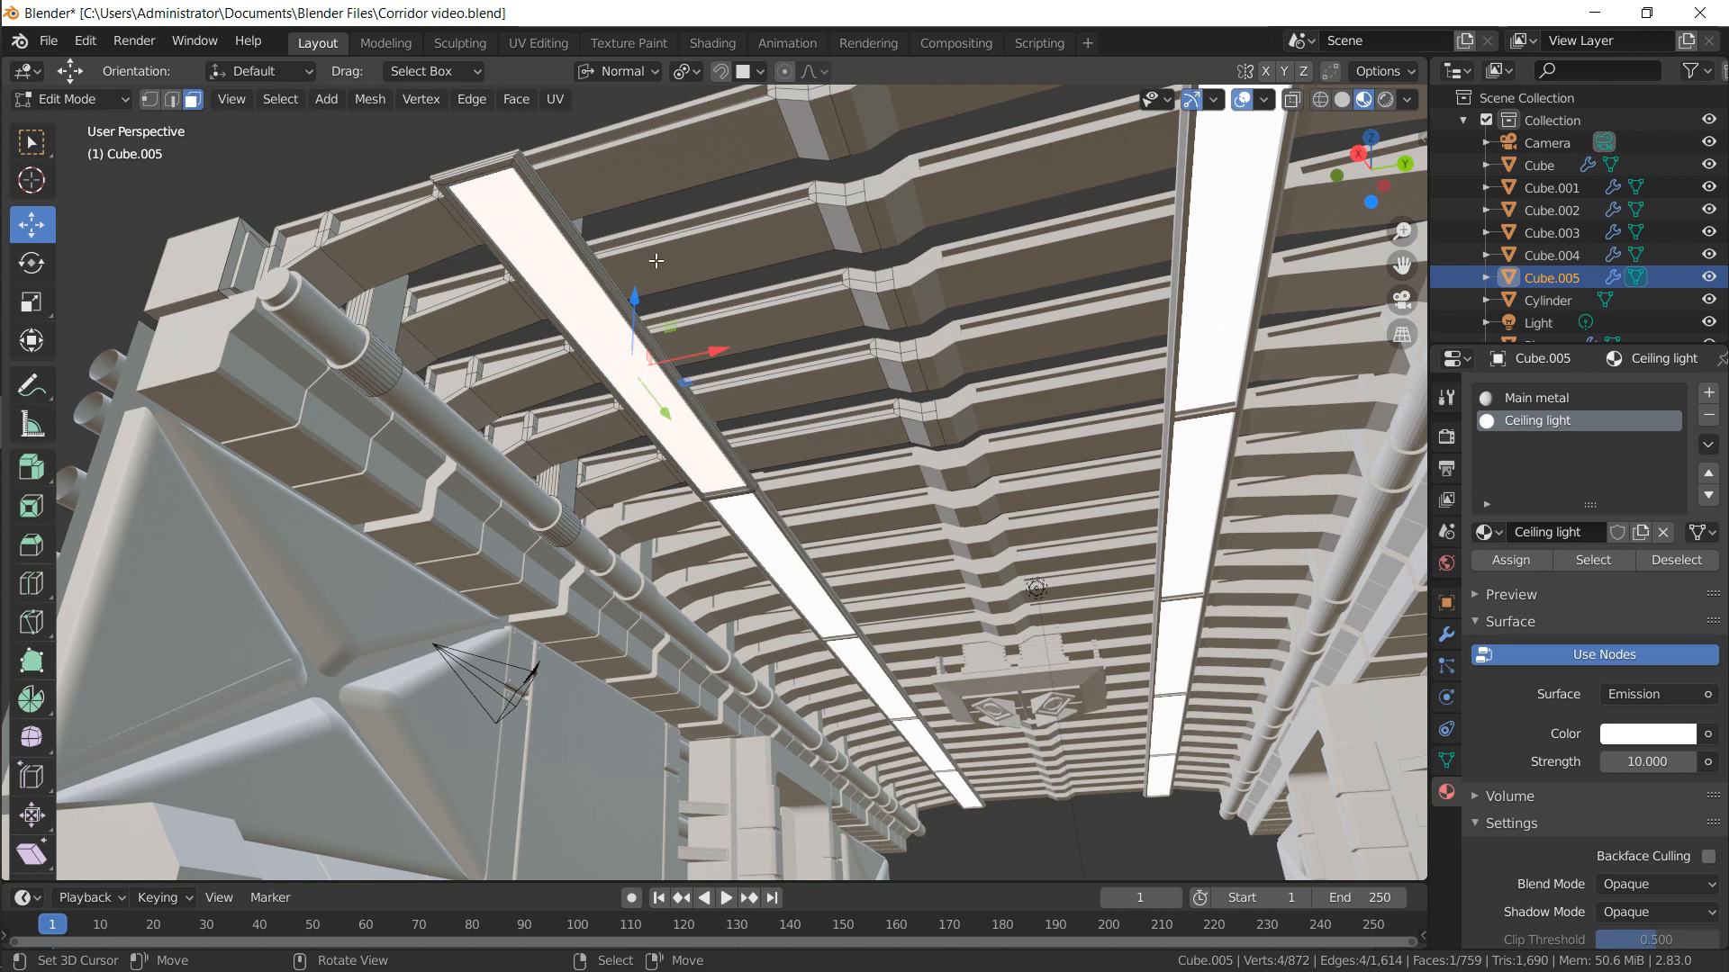
{"action": "key", "text": "shift+s"}
{"action": "left_click", "coordinate": [650, 386]}
{"action": "key", "text": "Tab"}
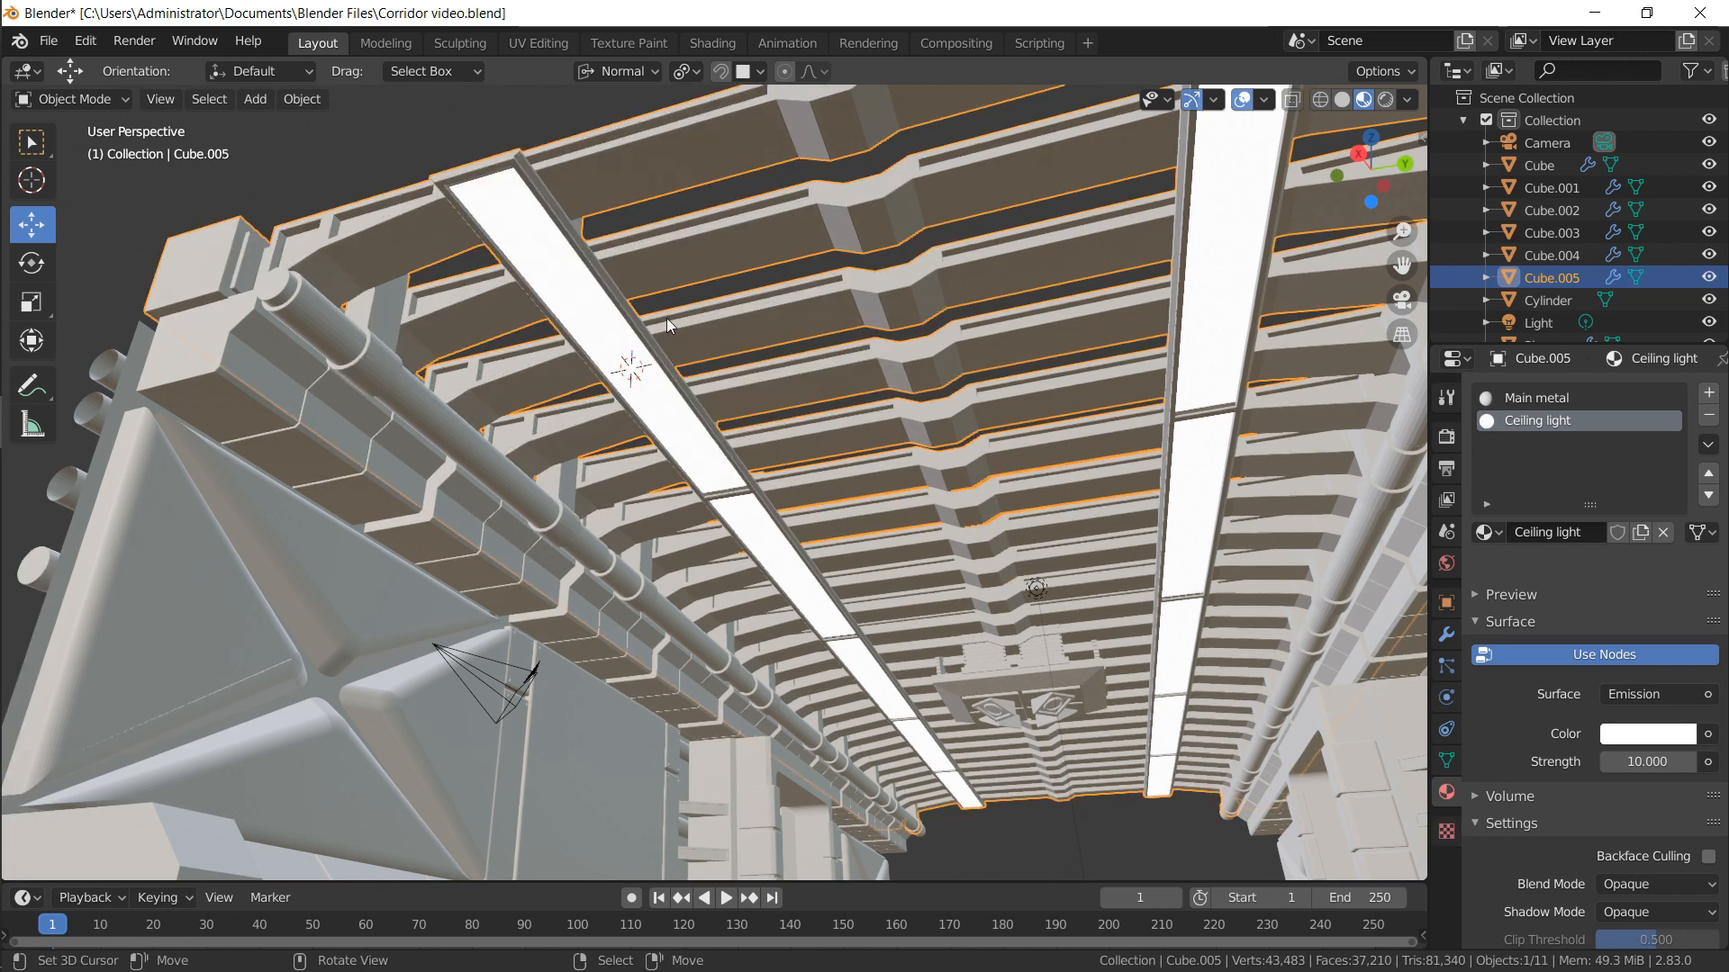
Add an area light at the 3D cursor and move it slightly off the ceiling light strip
{"action": "key", "text": "shift+a"}
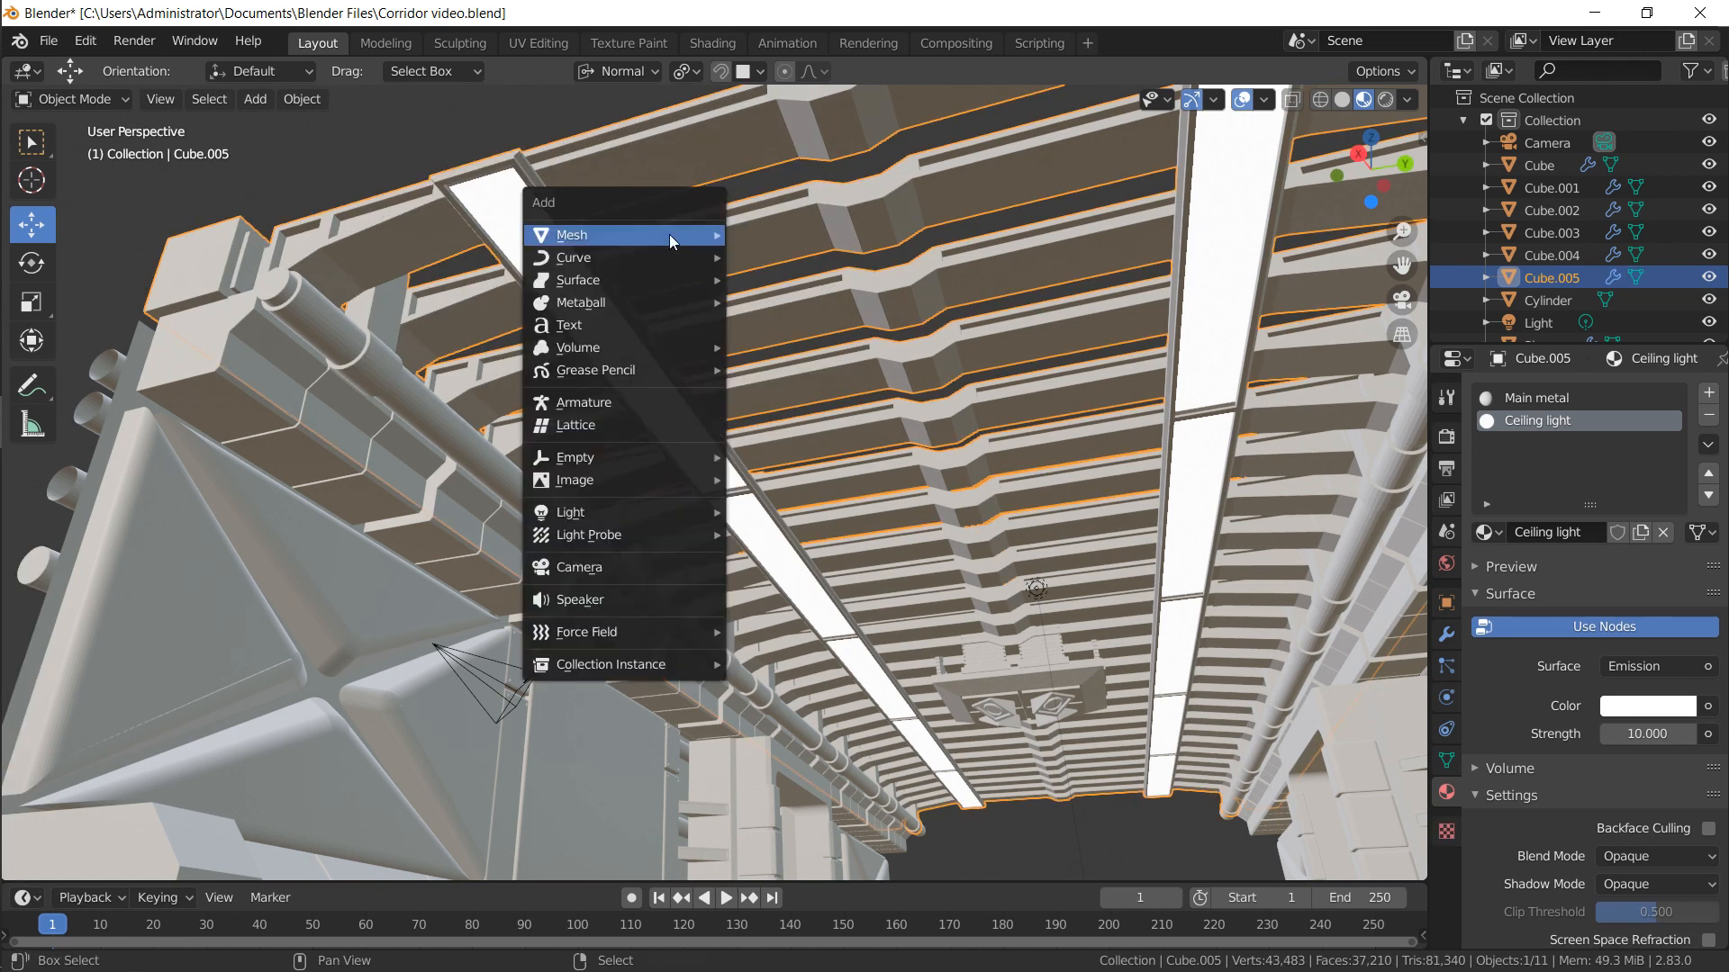
{"action": "mouse_move", "coordinate": [691, 236]}
{"action": "mouse_move", "coordinate": [666, 506]}
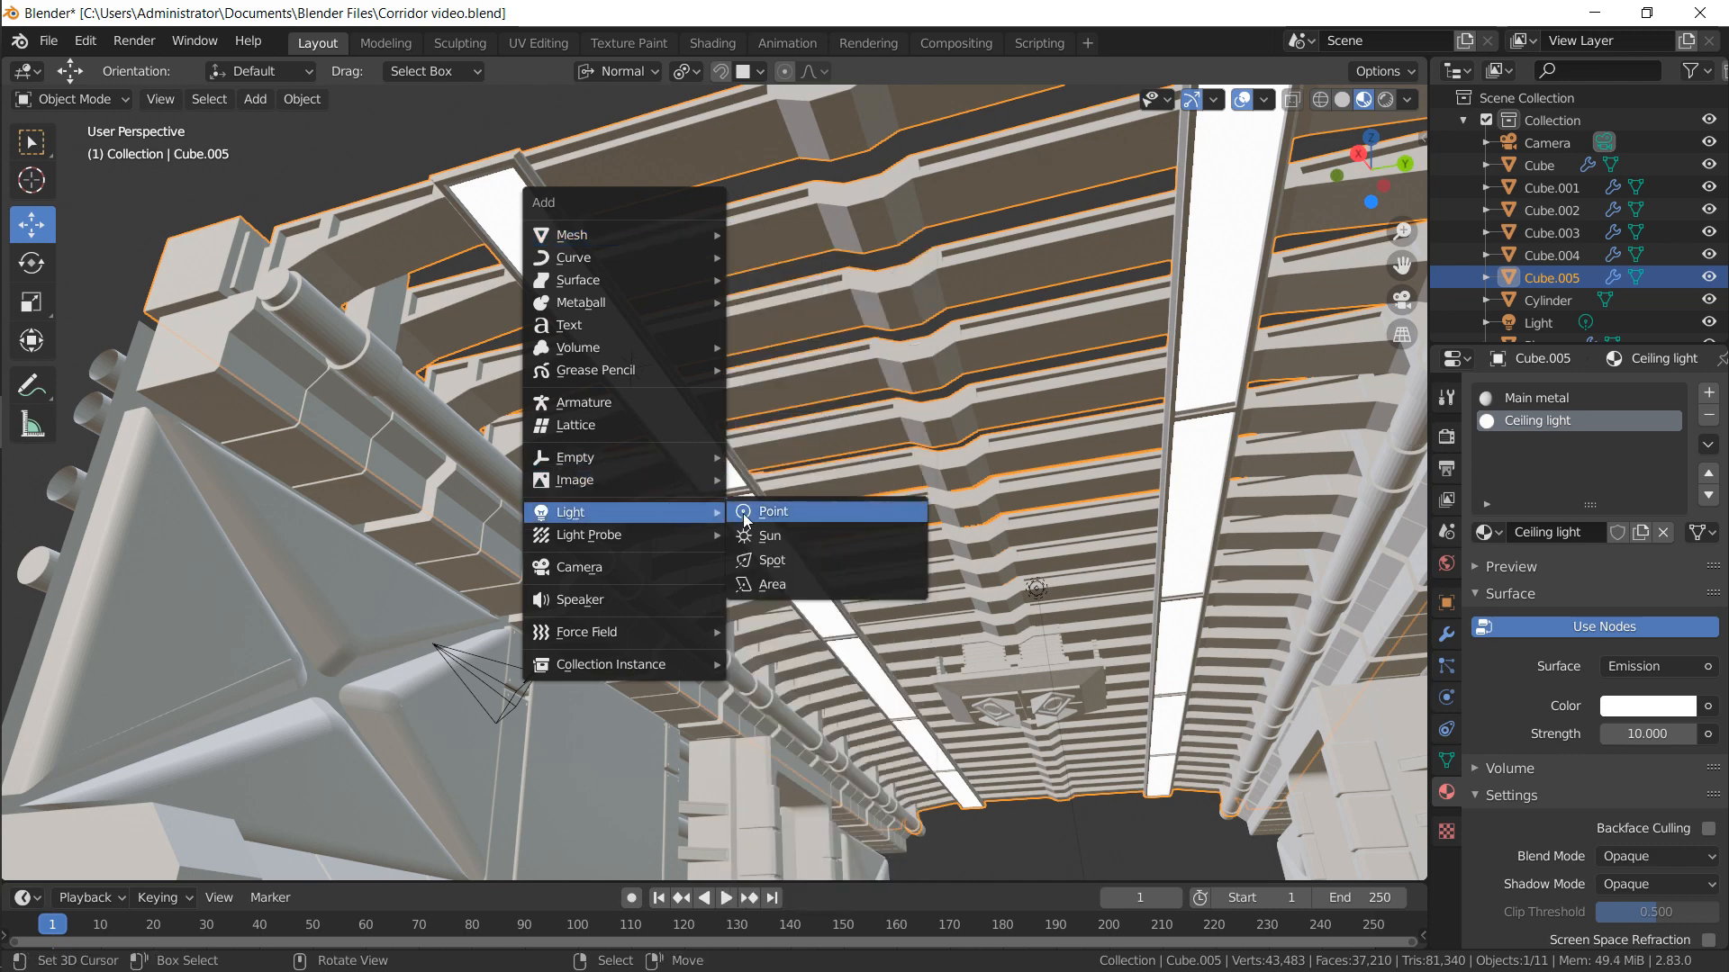
{"action": "left_click", "coordinate": [768, 585]}
{"action": "middle_click_drag", "start_coordinate": [699, 413], "coordinate": [636, 314]}
{"action": "left_click_drag", "start_coordinate": [636, 315], "coordinate": [667, 344]}
{"action": "middle_click_drag", "start_coordinate": [667, 344], "coordinate": [734, 416]}
Change the area light's shape to Rectangle and stretch its X size to 7.75 m along the ceiling strip
{"action": "left_click", "coordinate": [1634, 597]}
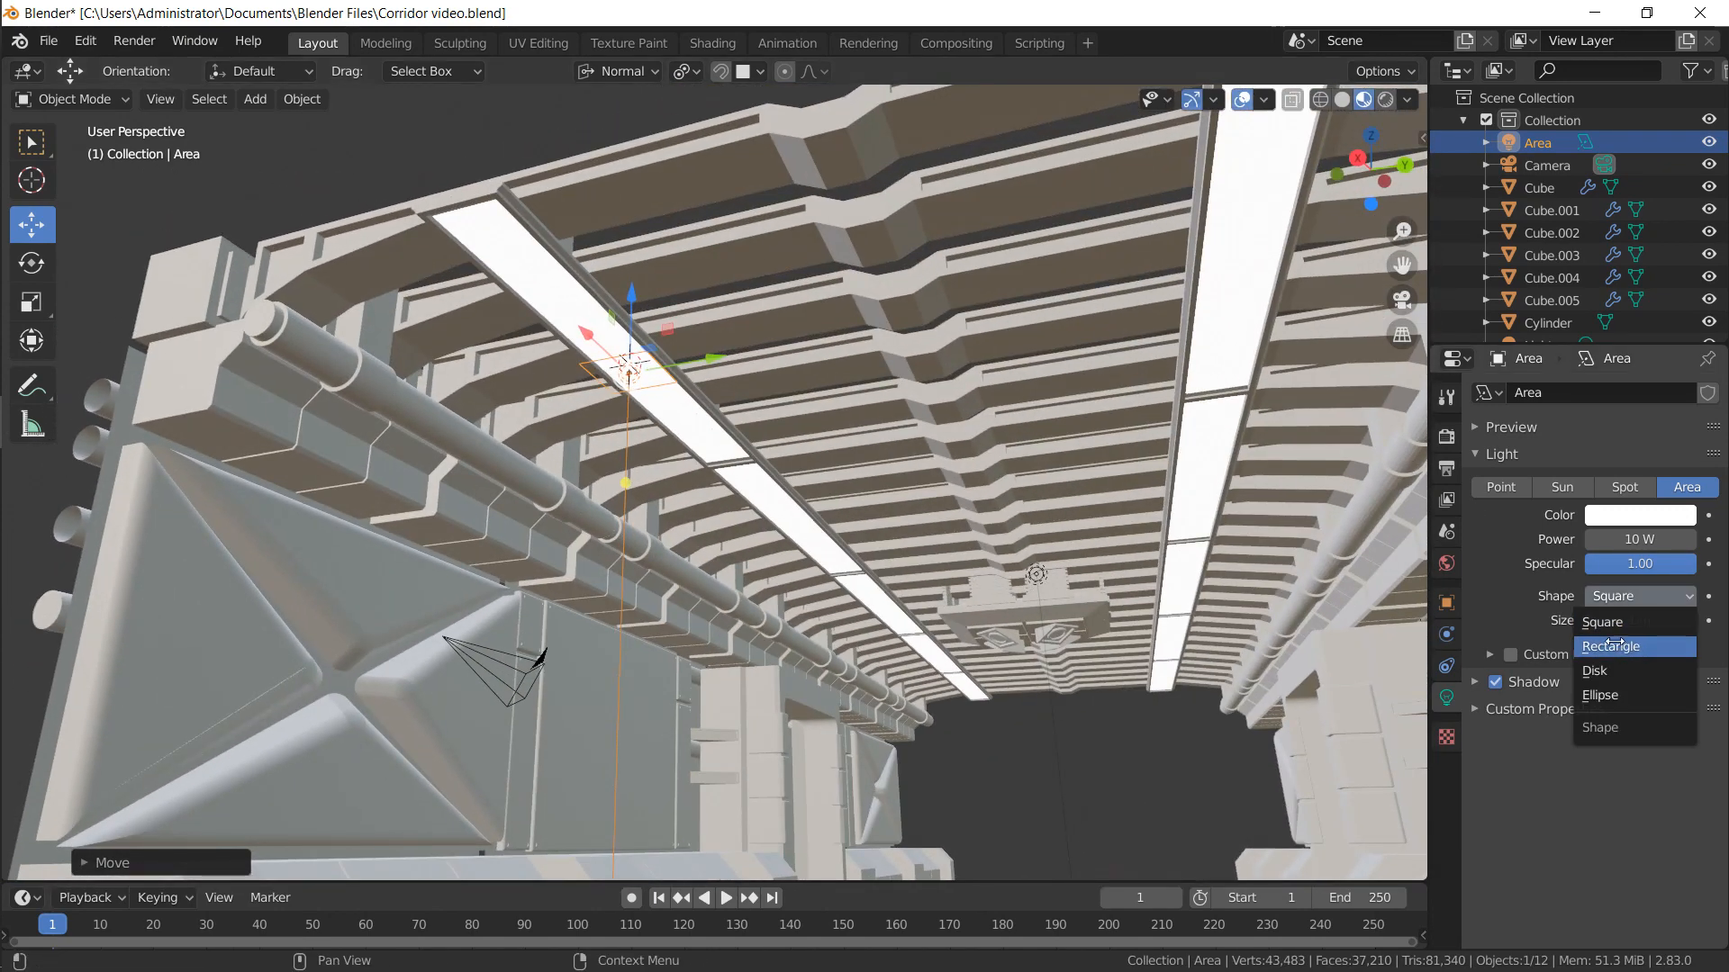
{"action": "left_click", "coordinate": [1614, 644]}
{"action": "left_click_drag", "start_coordinate": [1637, 621], "coordinate": [1724, 626]}
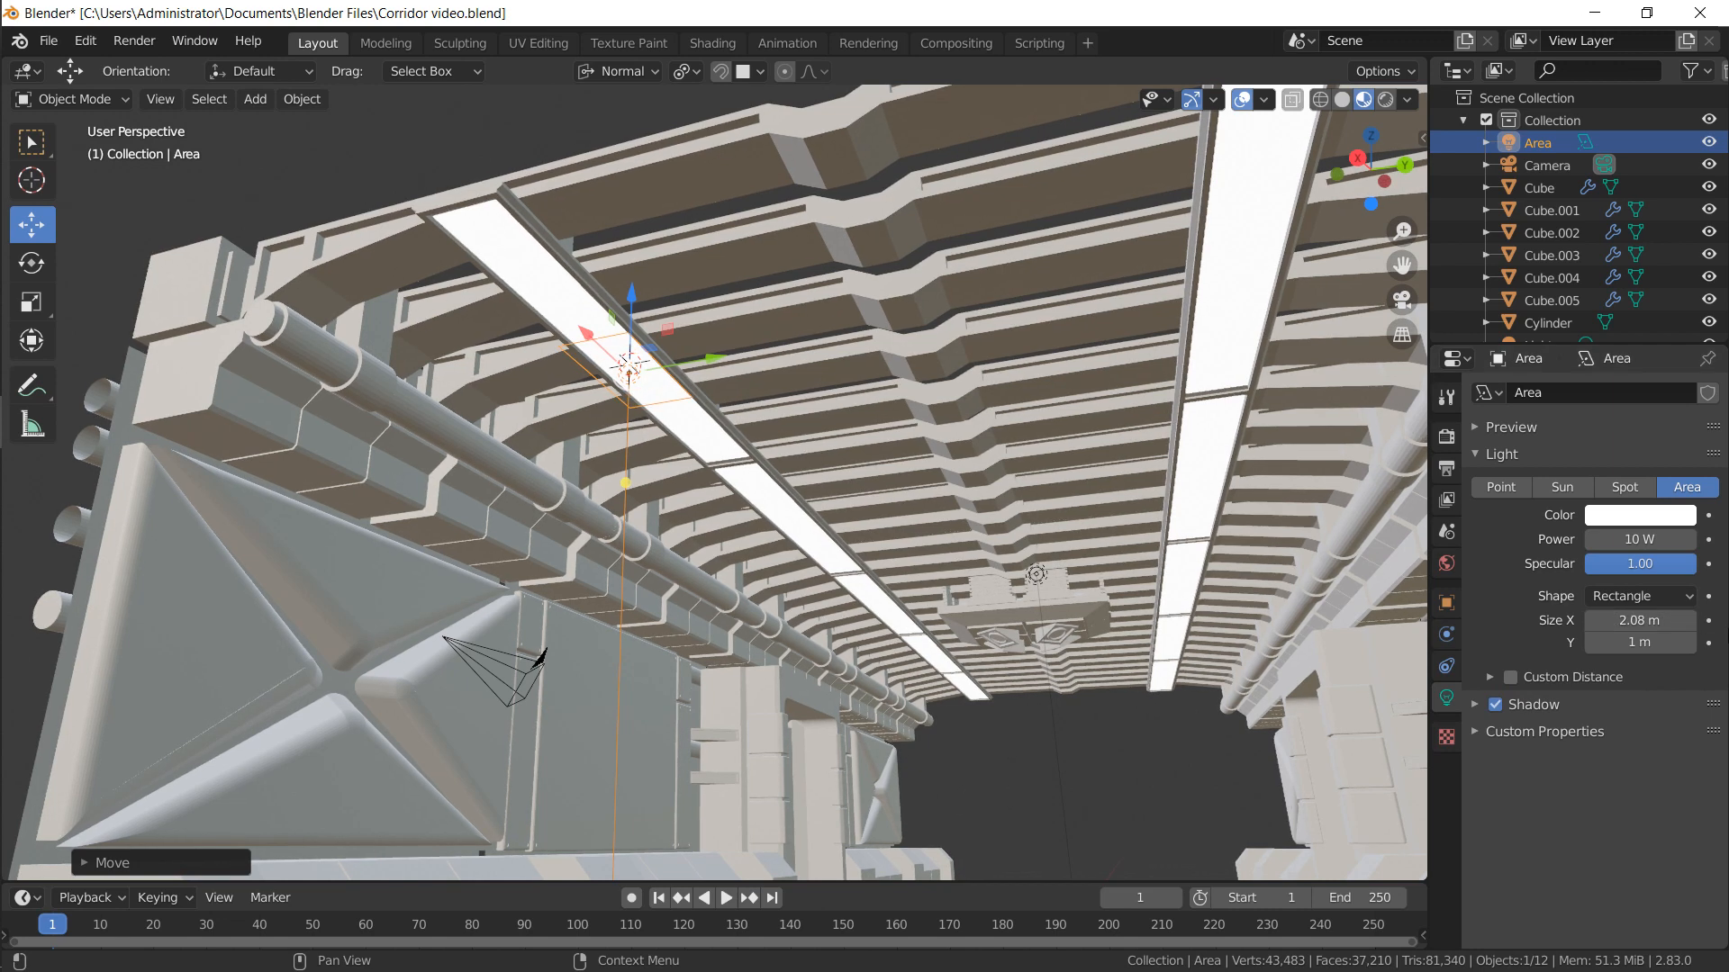
{"action": "left_click", "coordinate": [1676, 602]}
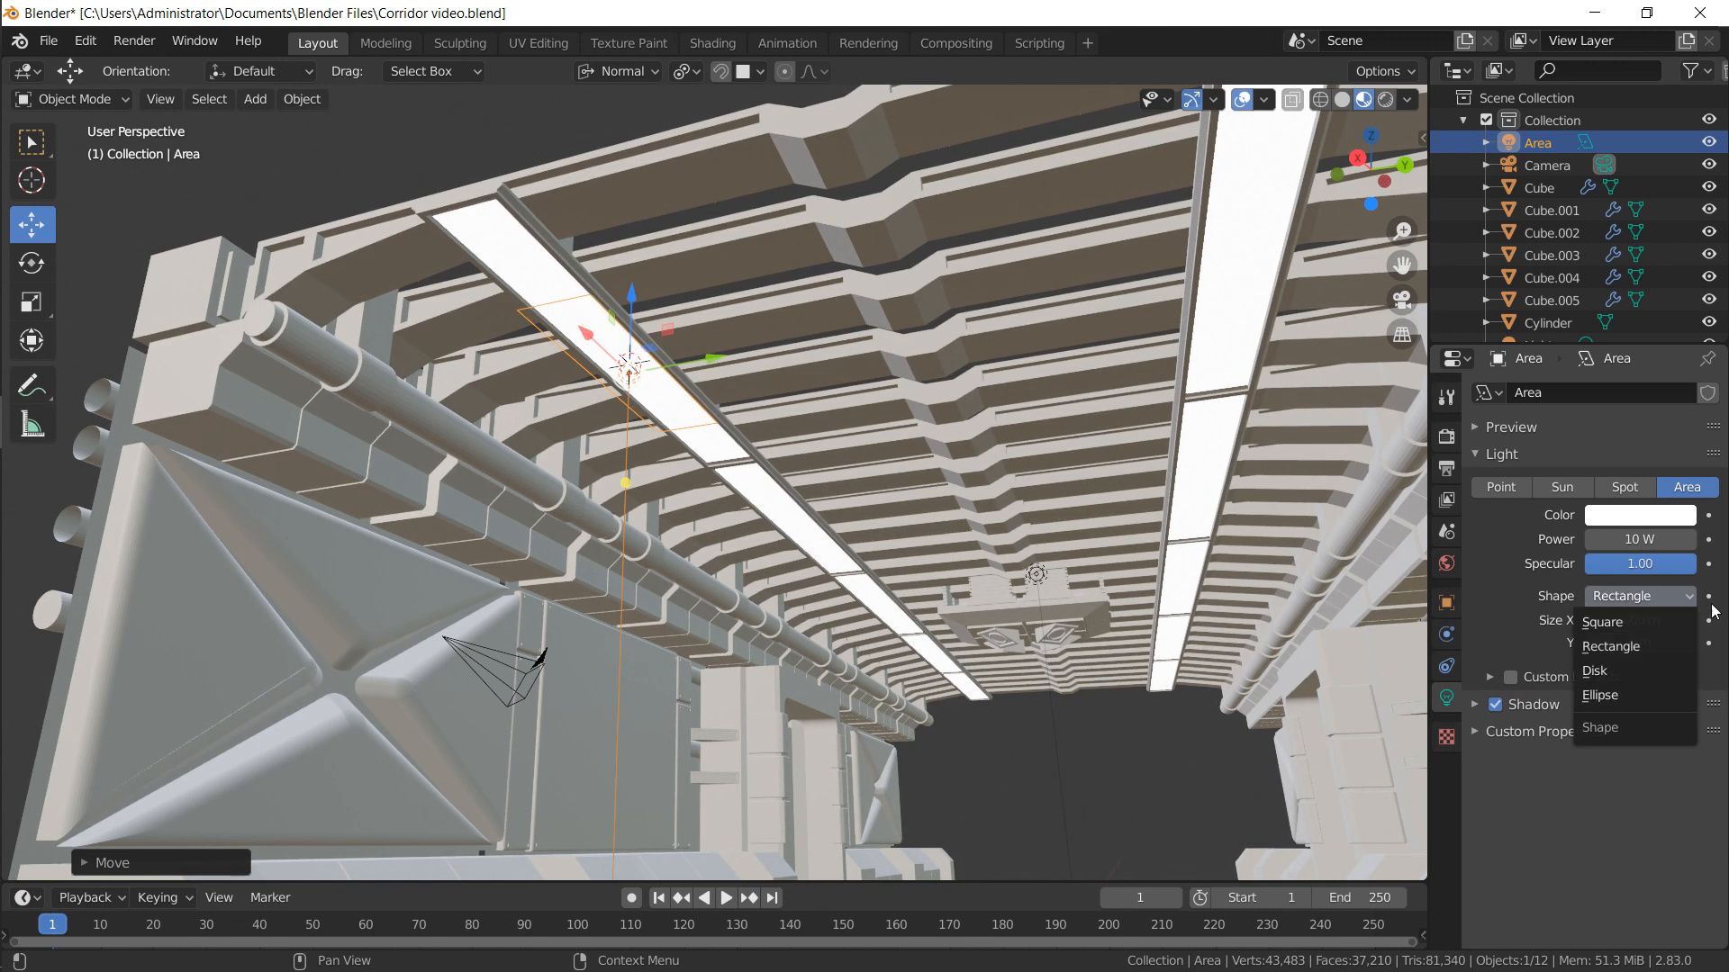
{"action": "left_click", "coordinate": [1714, 612]}
{"action": "left_click", "coordinate": [1665, 603]}
{"action": "left_click", "coordinate": [1565, 622]}
{"action": "left_click_drag", "start_coordinate": [1596, 621], "coordinate": [1666, 617]}
Show the viewport in Wireframe and place a linked duplicate of the area light along normal X over the second ceiling light panel
{"action": "mouse_move", "coordinate": [952, 381]}
{"action": "middle_mouse_down"}
{"action": "mouse_move", "coordinate": [902, 326]}
{"action": "mouse_move", "coordinate": [944, 413]}
{"action": "middle_mouse_up"}
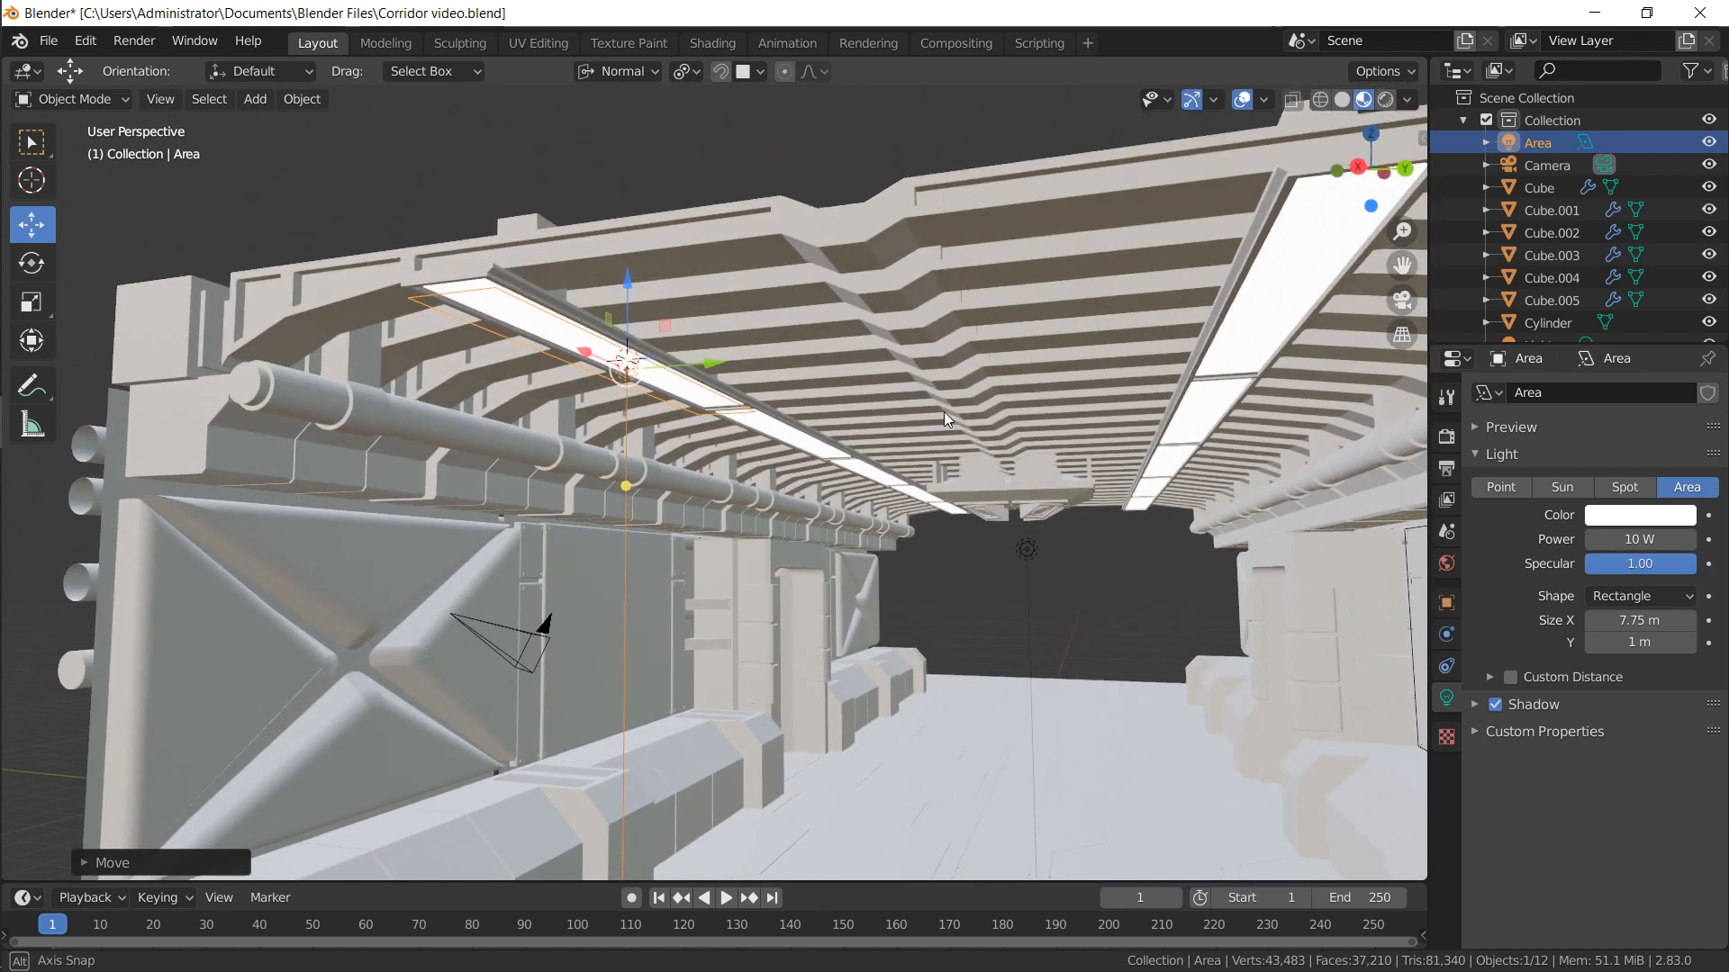
{"action": "key", "text": "KP_7"}
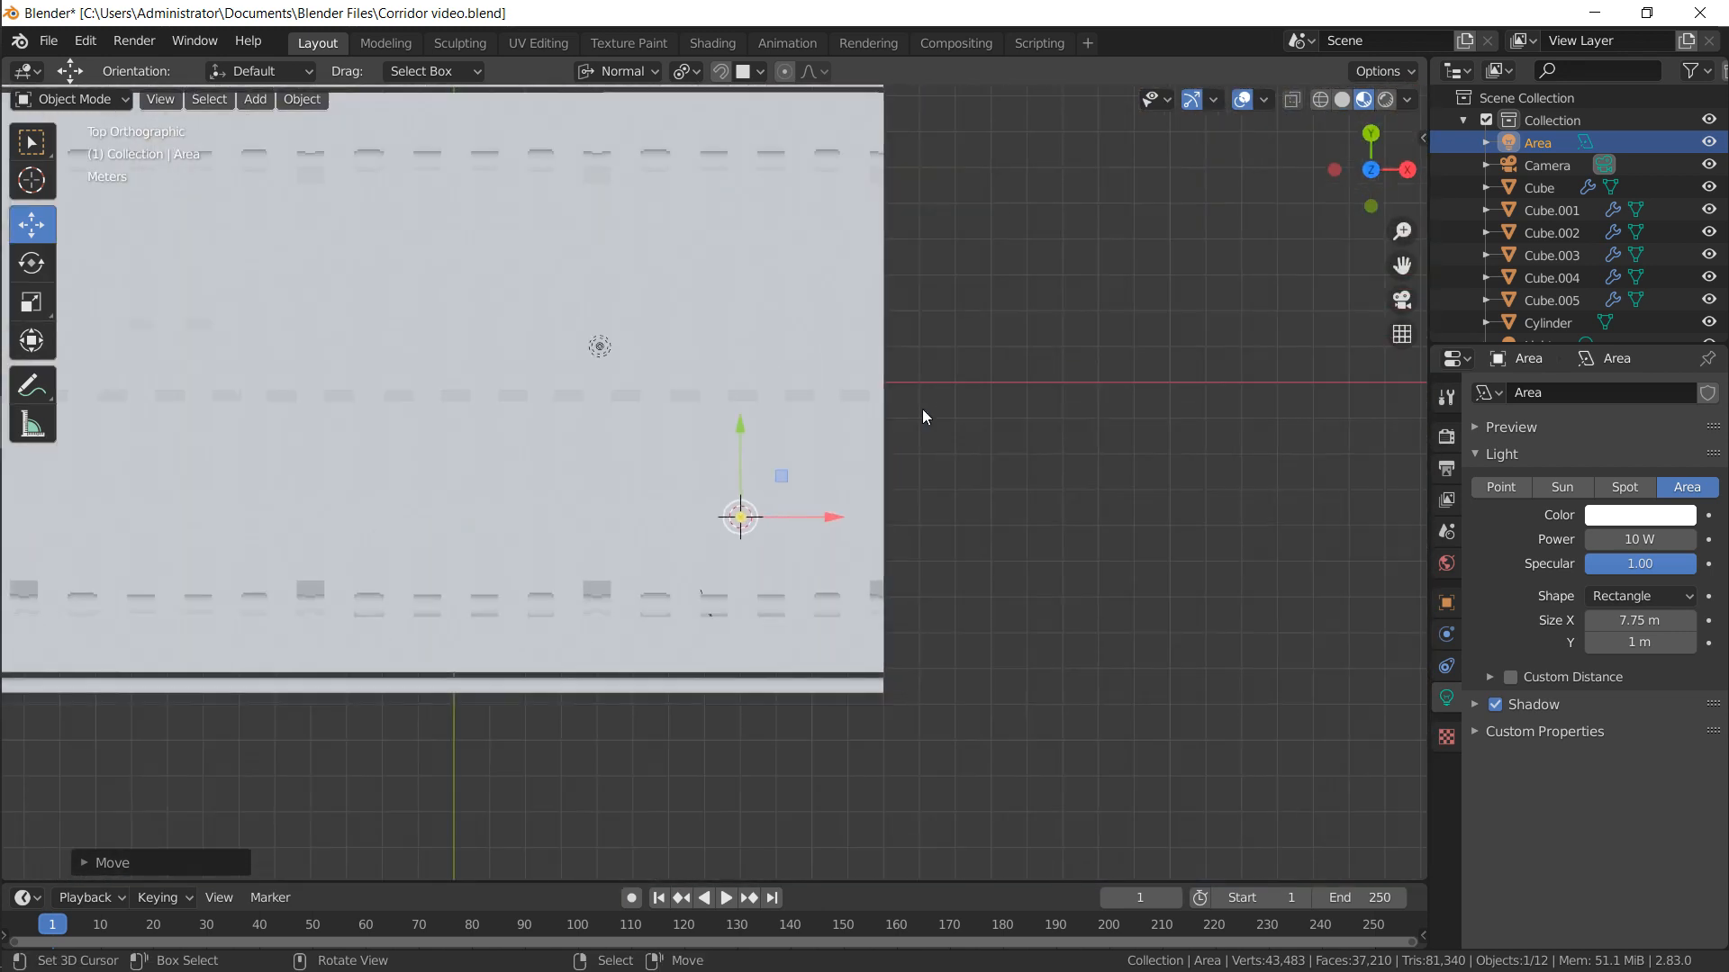
{"action": "left_click", "coordinate": [1317, 99]}
{"action": "mouse_move", "coordinate": [876, 390]}
{"action": "middle_mouse_down", "text": "shift"}
{"action": "mouse_move", "coordinate": [1055, 364]}
{"action": "mouse_move", "coordinate": [924, 402]}
{"action": "mouse_move", "coordinate": [634, 431]}
{"action": "mouse_move", "coordinate": [629, 396]}
{"action": "mouse_move", "coordinate": [693, 270]}
{"action": "mouse_move", "coordinate": [736, 213]}
{"action": "mouse_move", "coordinate": [743, 225]}
{"action": "middle_mouse_up", "text": "shift"}
{"action": "scroll", "coordinate": [787, 388], "scroll_direction": "up", "scroll_amount": 8}
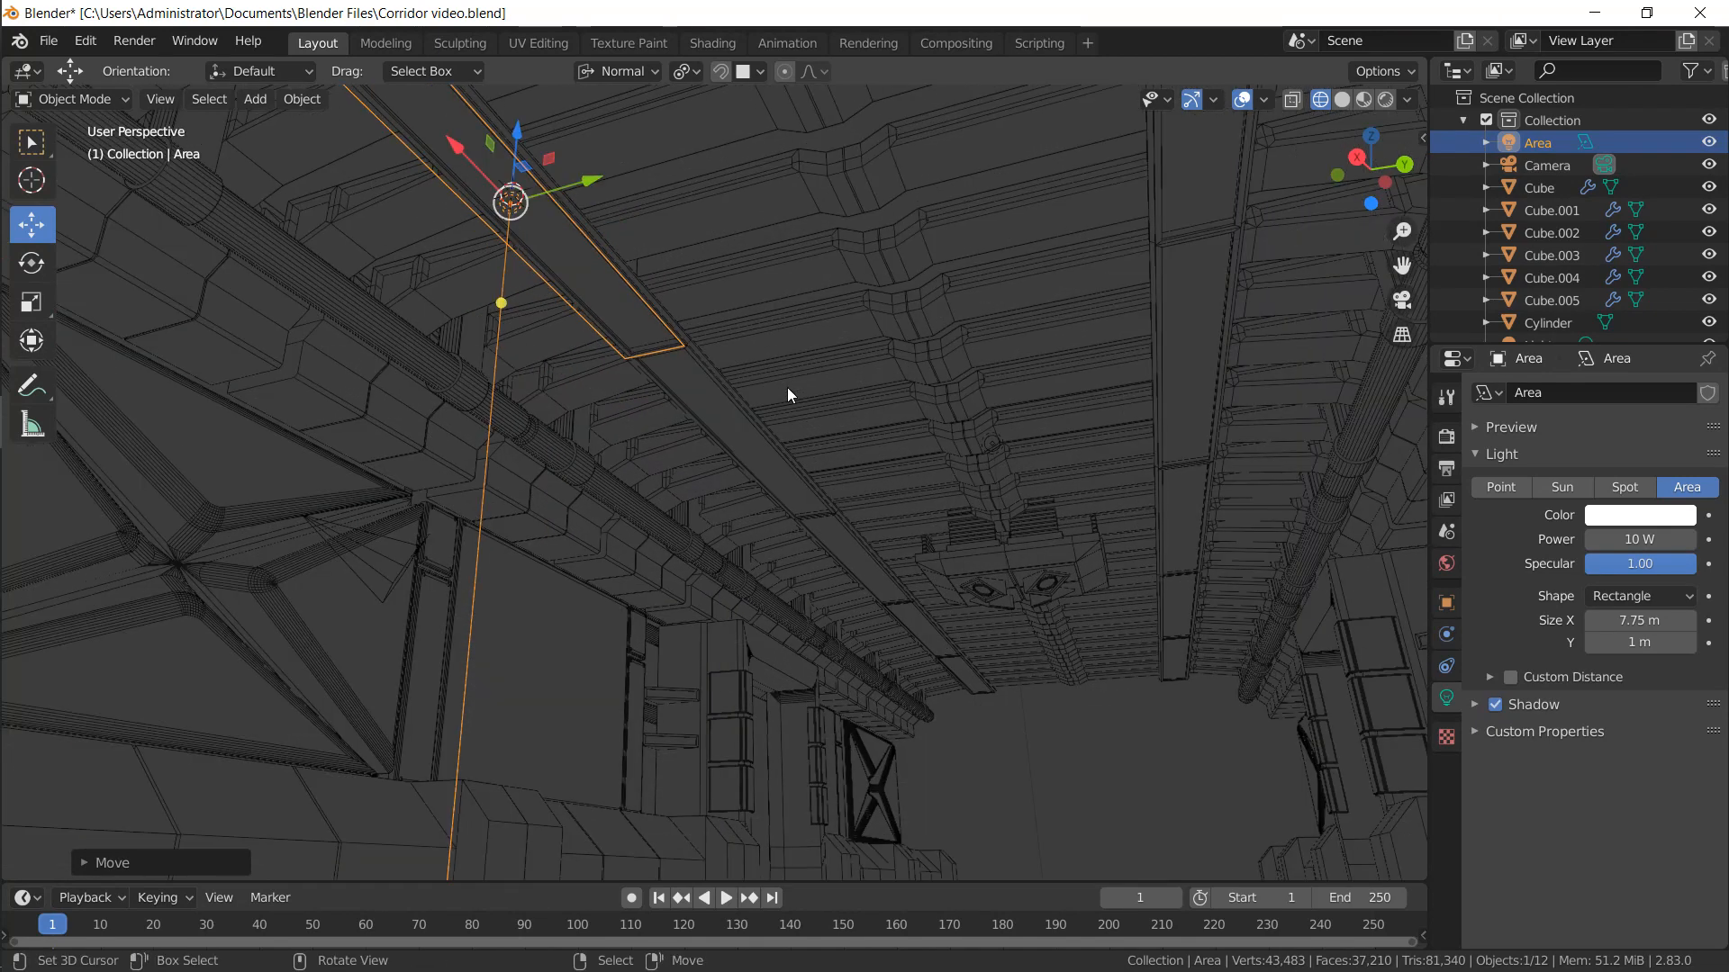
{"action": "key", "text": "shift+d"}
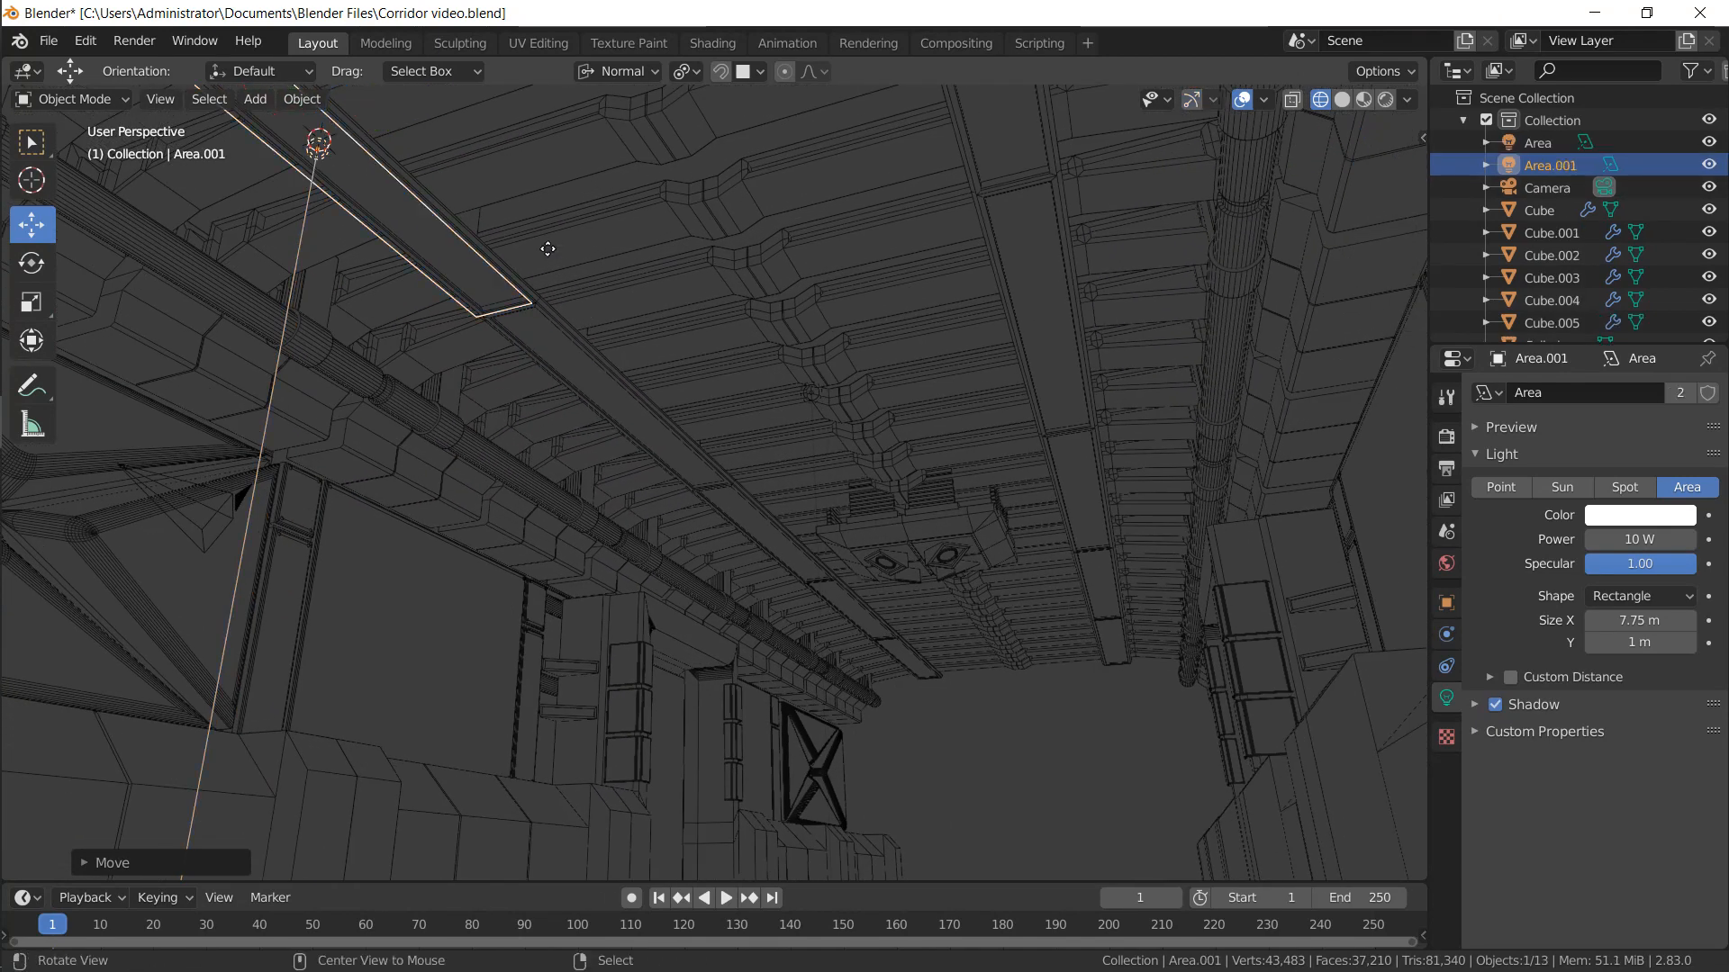
{"action": "key", "text": "x"}
{"action": "key", "text": "x"}
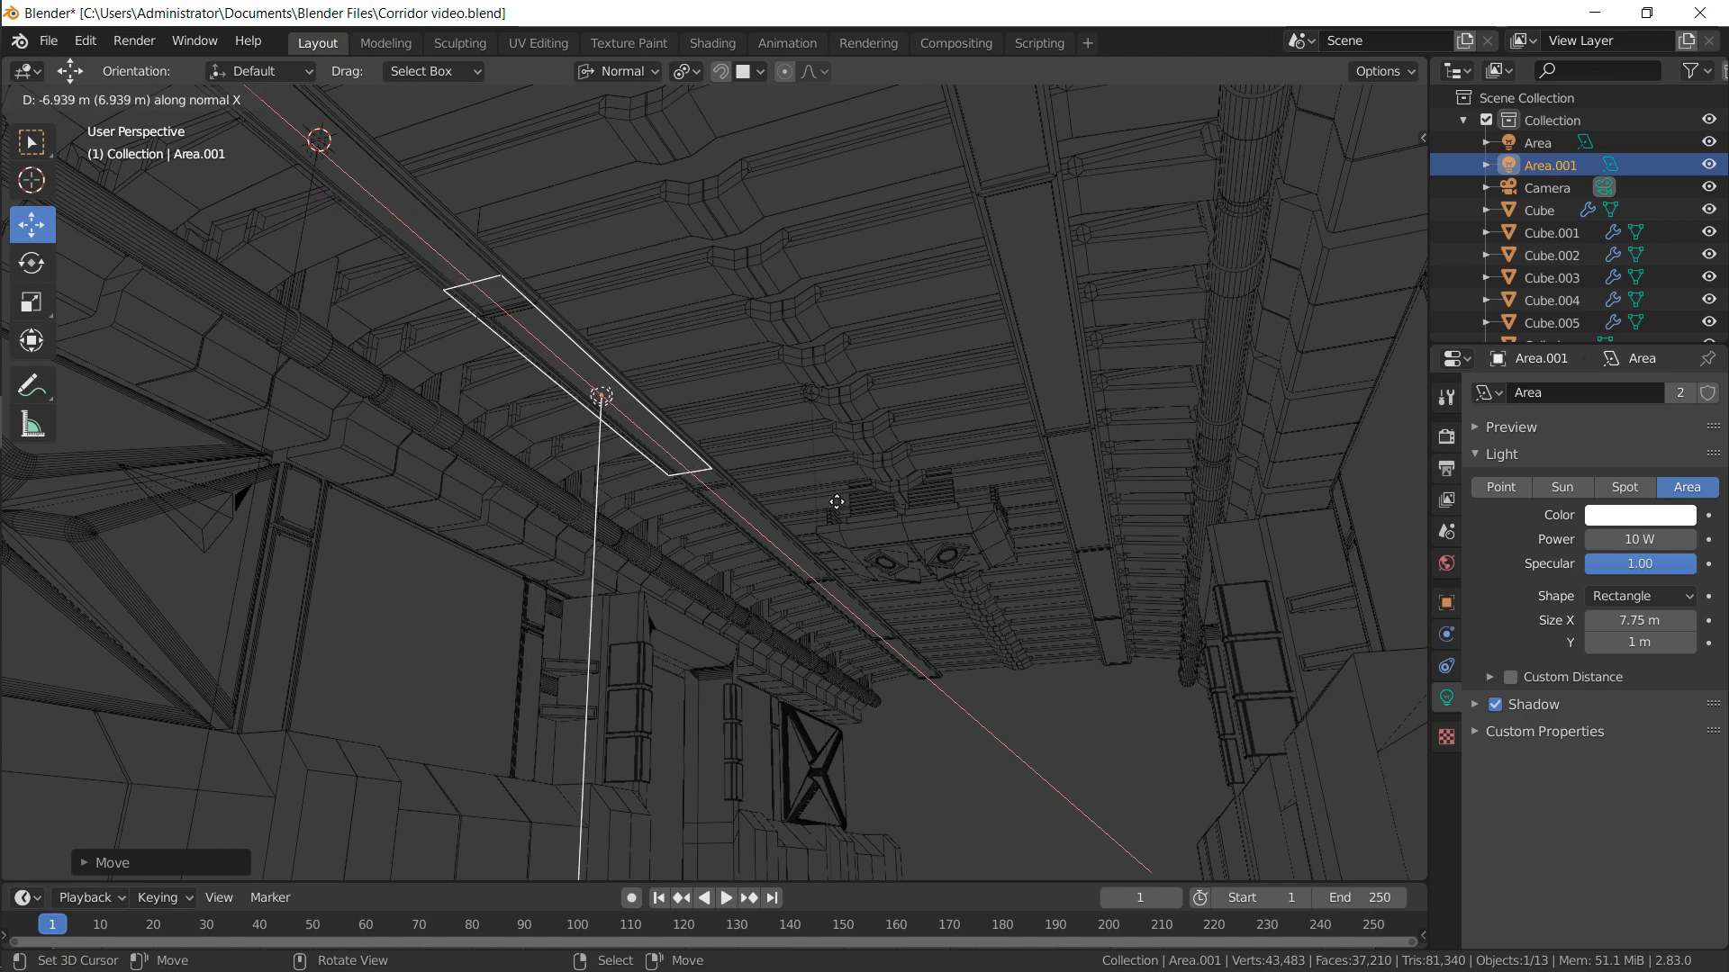
{"action": "left_click", "coordinate": [845, 489]}
Make a linked duplicate of the second area light and move it about 8 m along normal X onto the third ceiling panel
{"action": "left_click_drag", "start_coordinate": [845, 488], "coordinate": [698, 400], "text": "alt"}
{"action": "scroll", "coordinate": [807, 459], "scroll_direction": "up", "scroll_amount": 4}
{"action": "scroll", "coordinate": [702, 383], "scroll_direction": "down", "scroll_amount": 3}
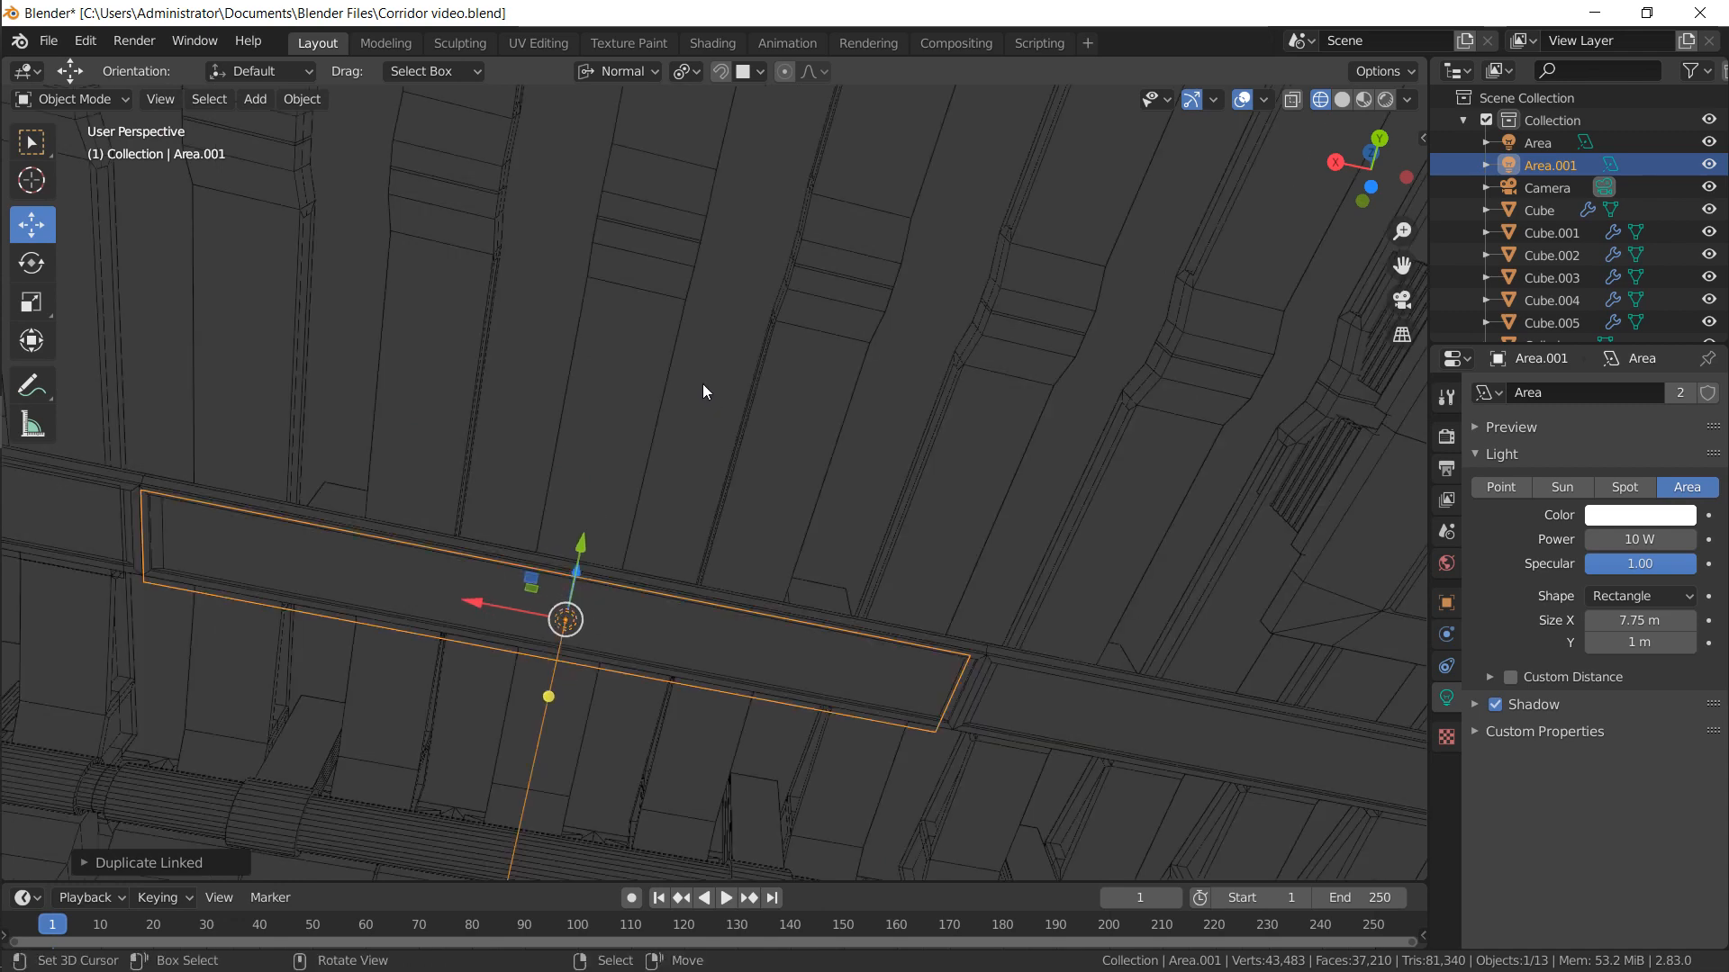
{"action": "left_click_drag", "start_coordinate": [949, 478], "coordinate": [258, 398], "text": "alt"}
{"action": "key", "text": "alt+d"}
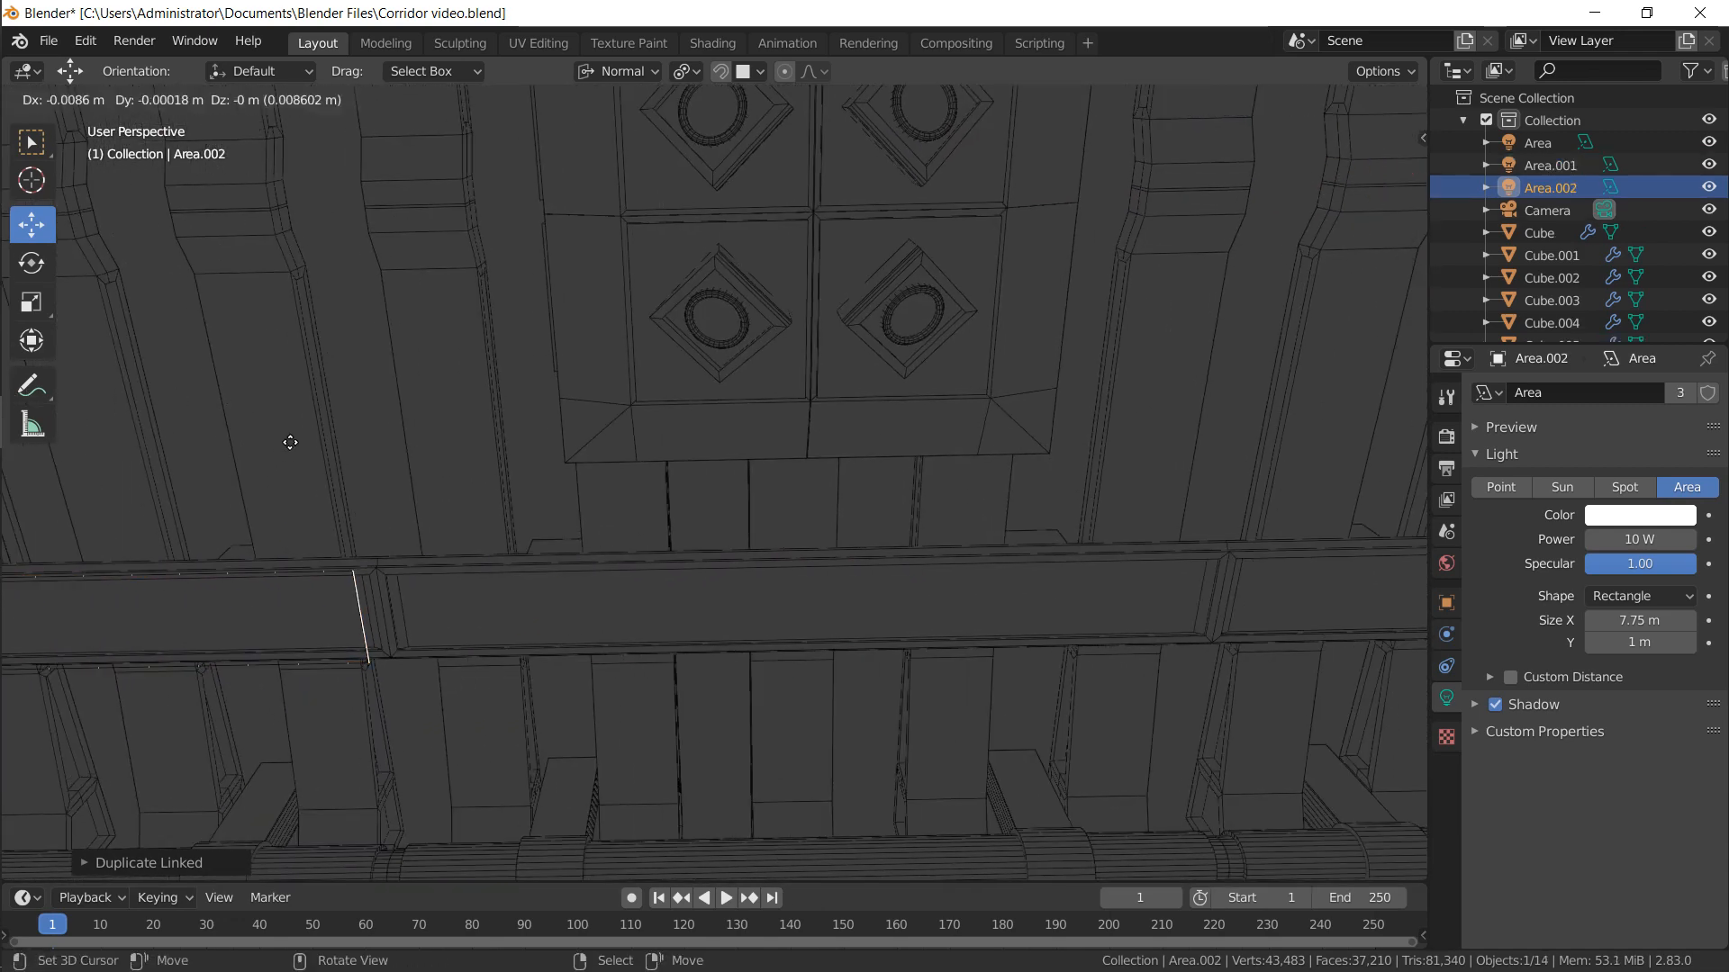
{"action": "key", "text": "x"}
{"action": "key", "text": "x"}
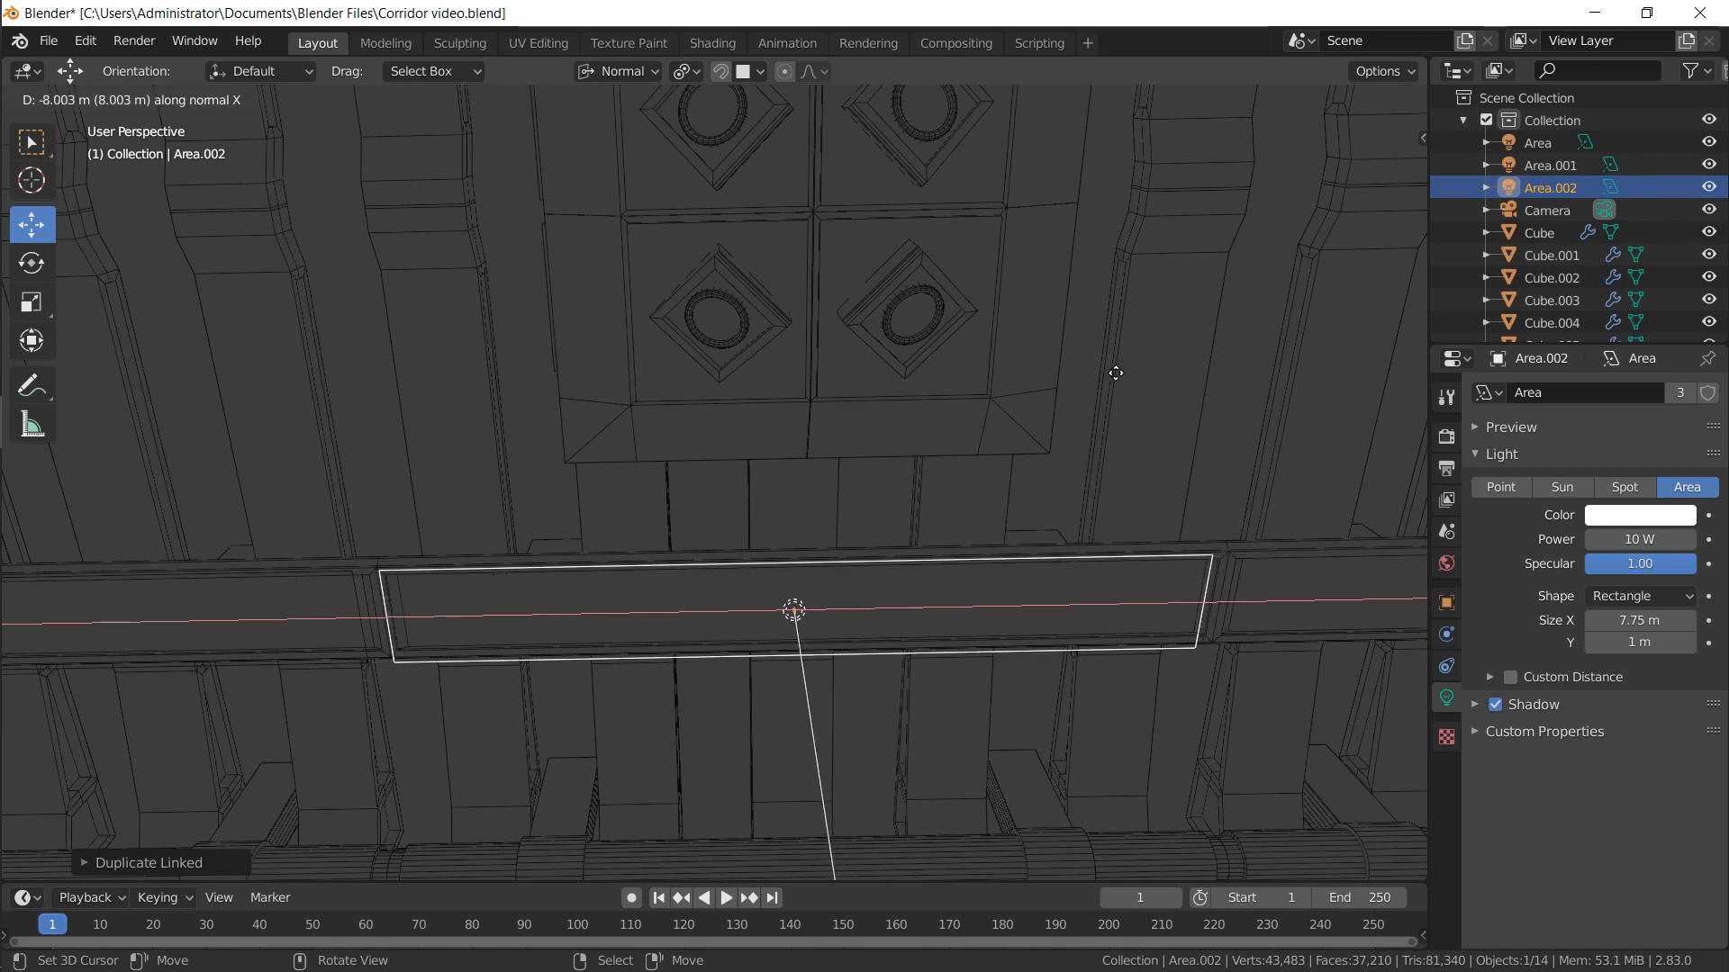
{"action": "left_click", "coordinate": [1117, 376]}
Make a linked duplicate of the third area light and align it along normal X with the fourth ceiling panel
{"action": "left_click_drag", "start_coordinate": [1138, 380], "coordinate": [570, 341], "text": "alt+shift"}
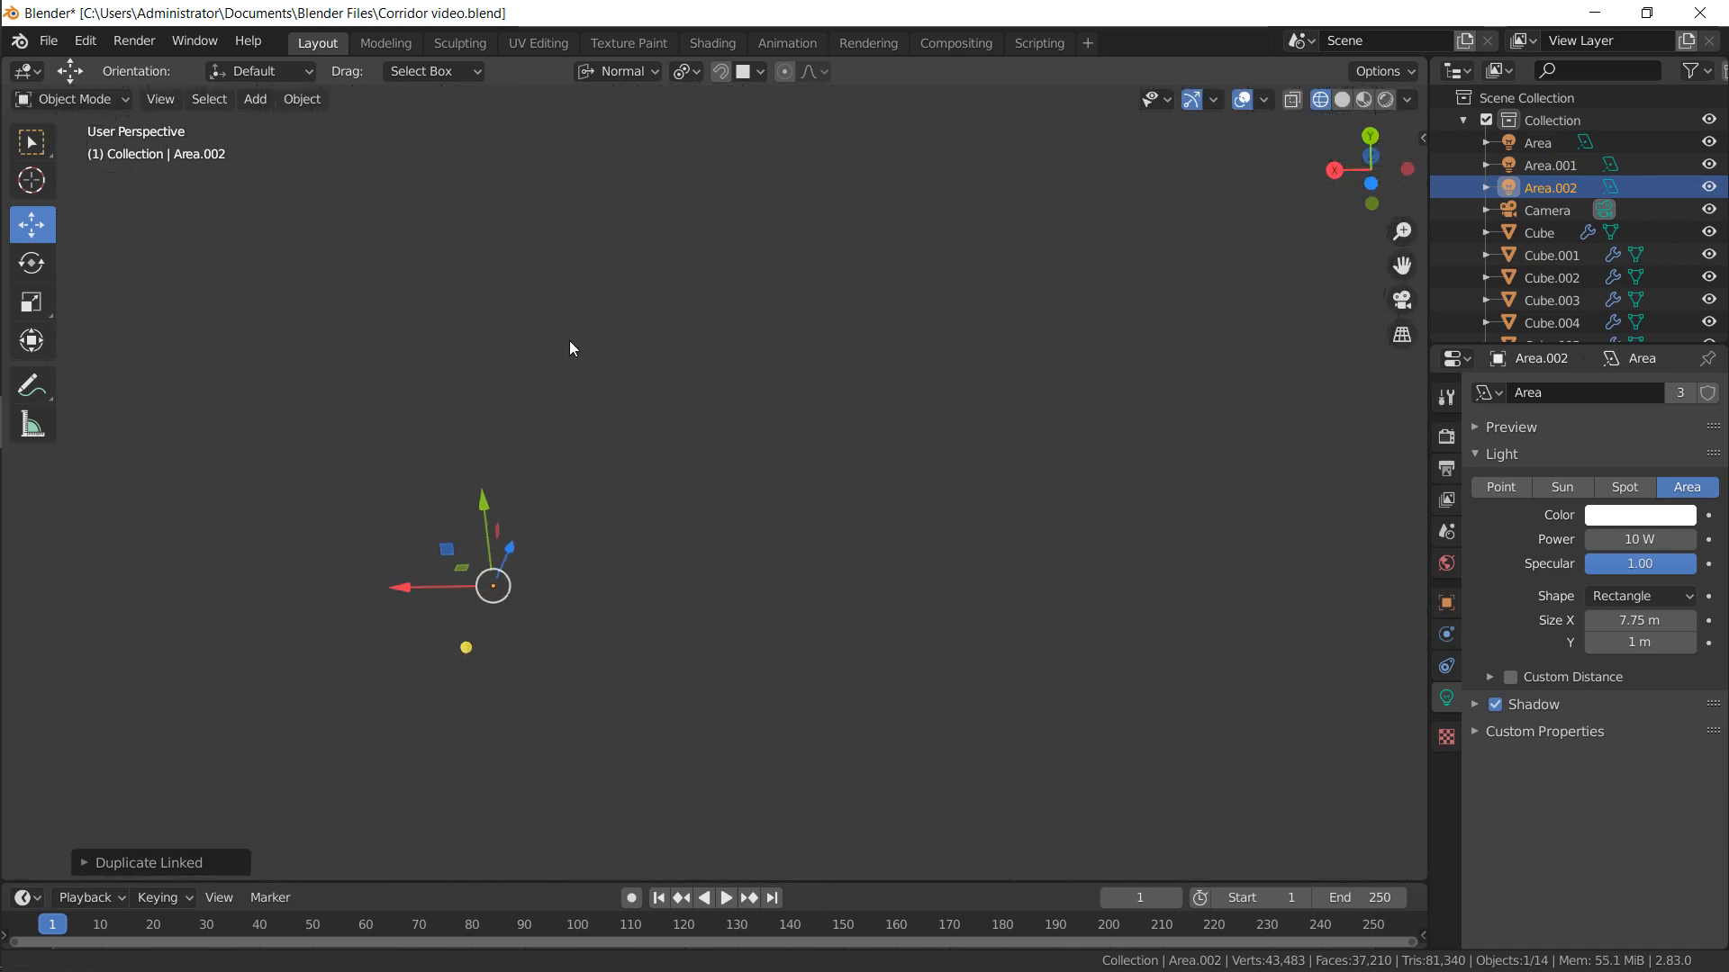
{"action": "middle_click_drag", "start_coordinate": [569, 341], "coordinate": [398, 410], "text": "shift"}
{"action": "scroll", "coordinate": [416, 413], "scroll_direction": "down", "scroll_amount": 4}
{"action": "middle_click_drag", "start_coordinate": [731, 391], "coordinate": [528, 413], "text": "shift"}
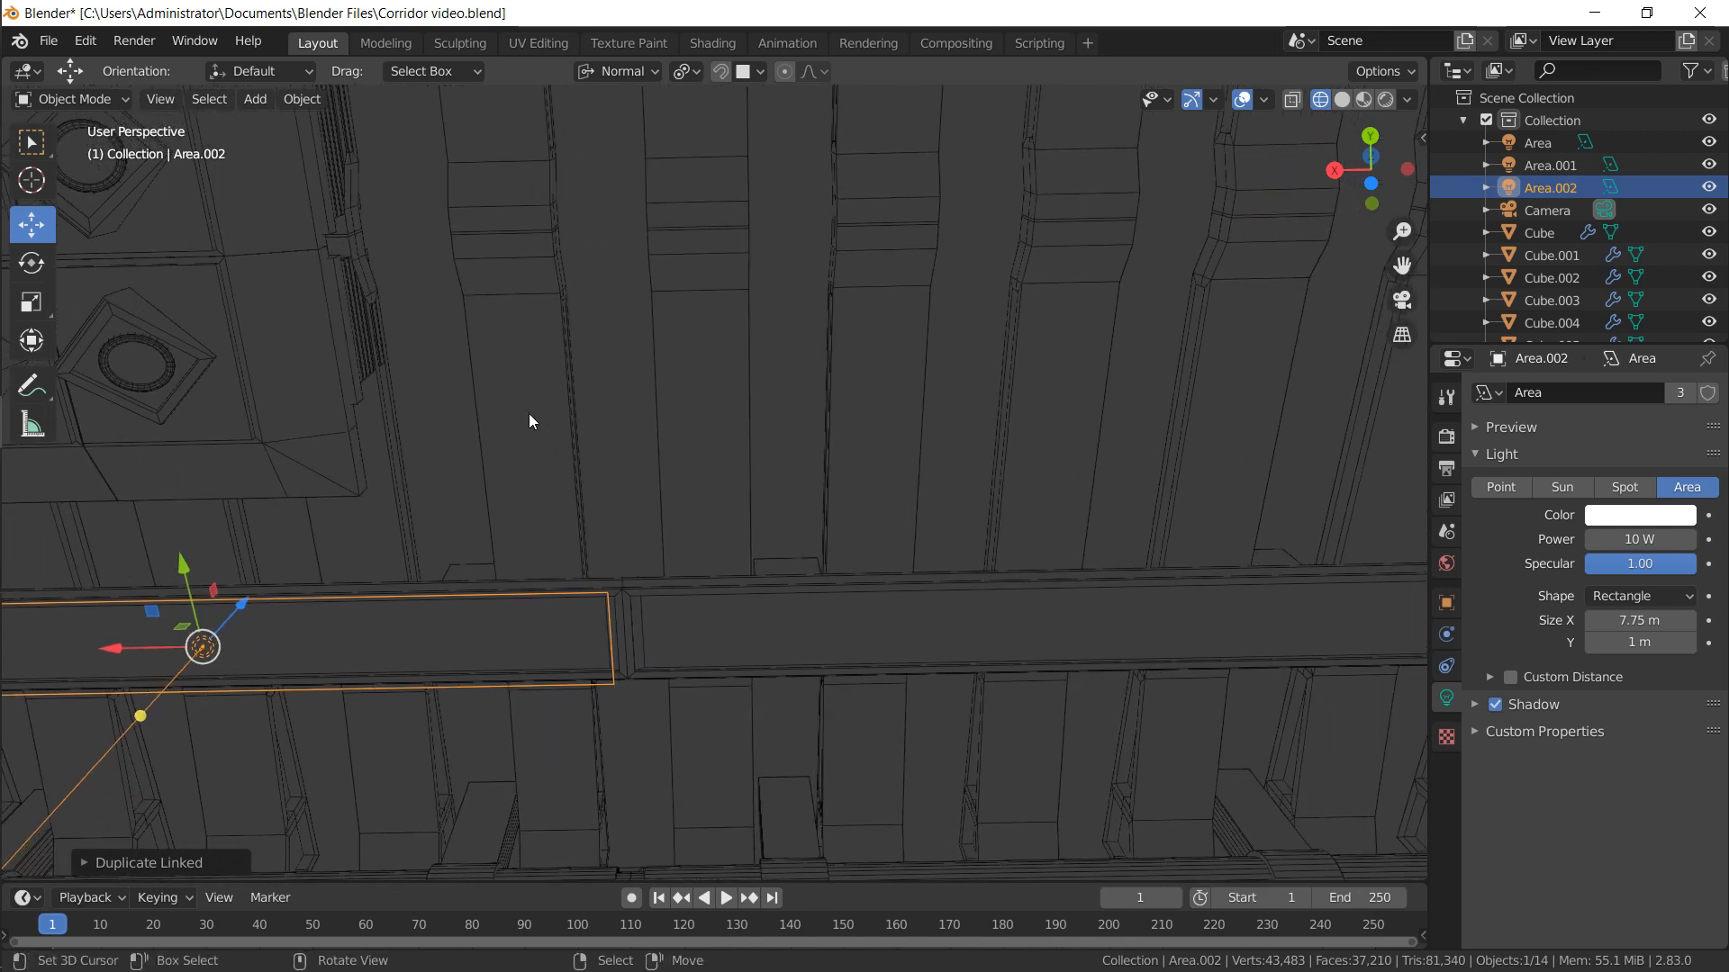
{"action": "key", "text": "alt+d"}
{"action": "key", "text": "x"}
{"action": "key", "text": "x"}
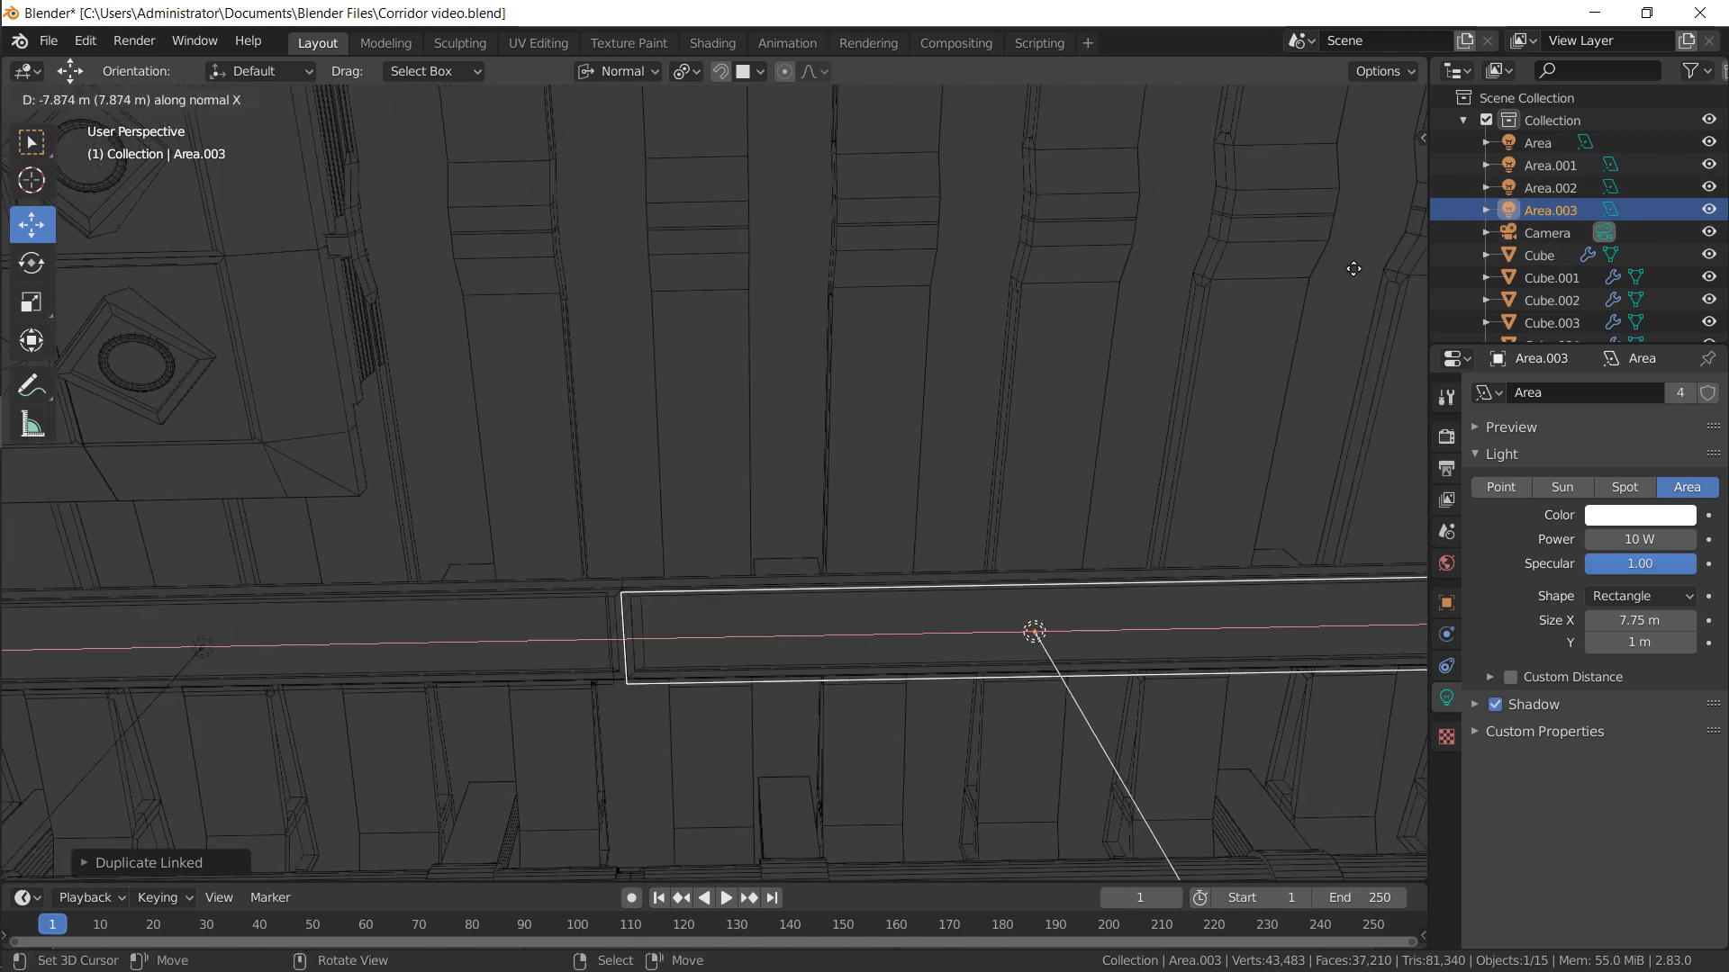
{"action": "left_click", "coordinate": [1155, 342]}
Make a linked duplicate of the fourth area light and align it along normal X with the last ceiling panel
{"action": "middle_click_drag", "start_coordinate": [1155, 342], "coordinate": [261, 350], "text": "shift"}
{"action": "key", "text": "alt+d"}
{"action": "key", "text": "x"}
{"action": "key", "text": "x"}
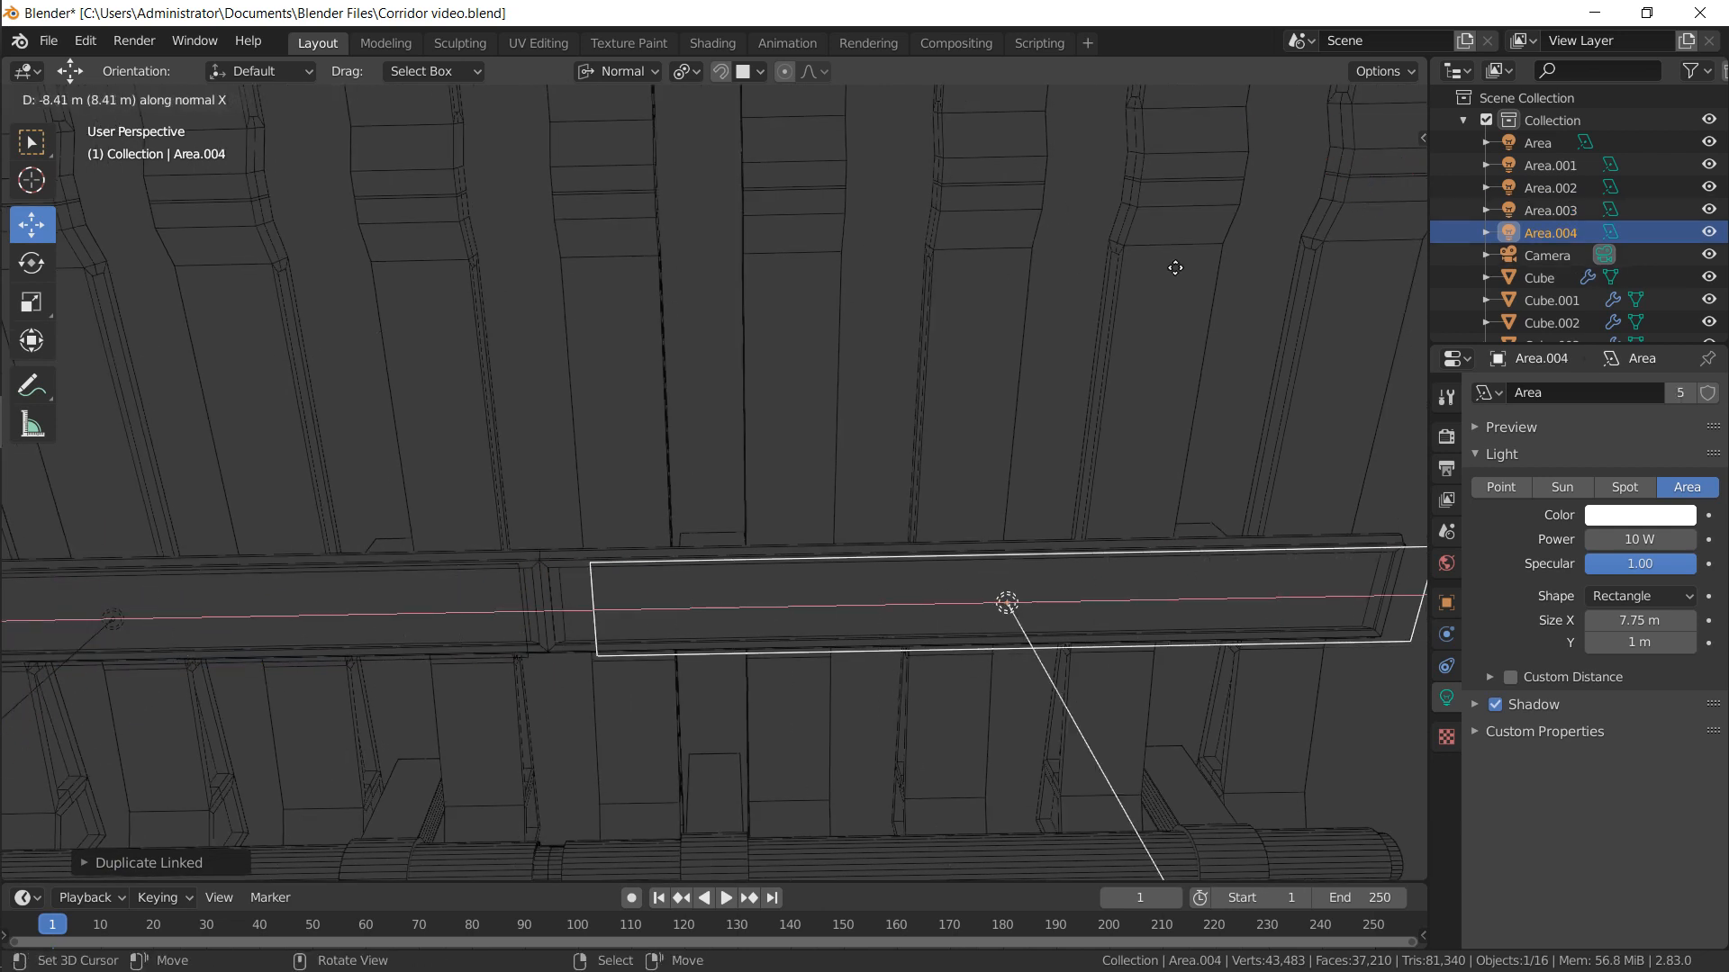
{"action": "left_click", "coordinate": [1064, 294]}
Select all five area lights along the first ceiling strip
{"action": "key", "text": "KP_Decimal"}
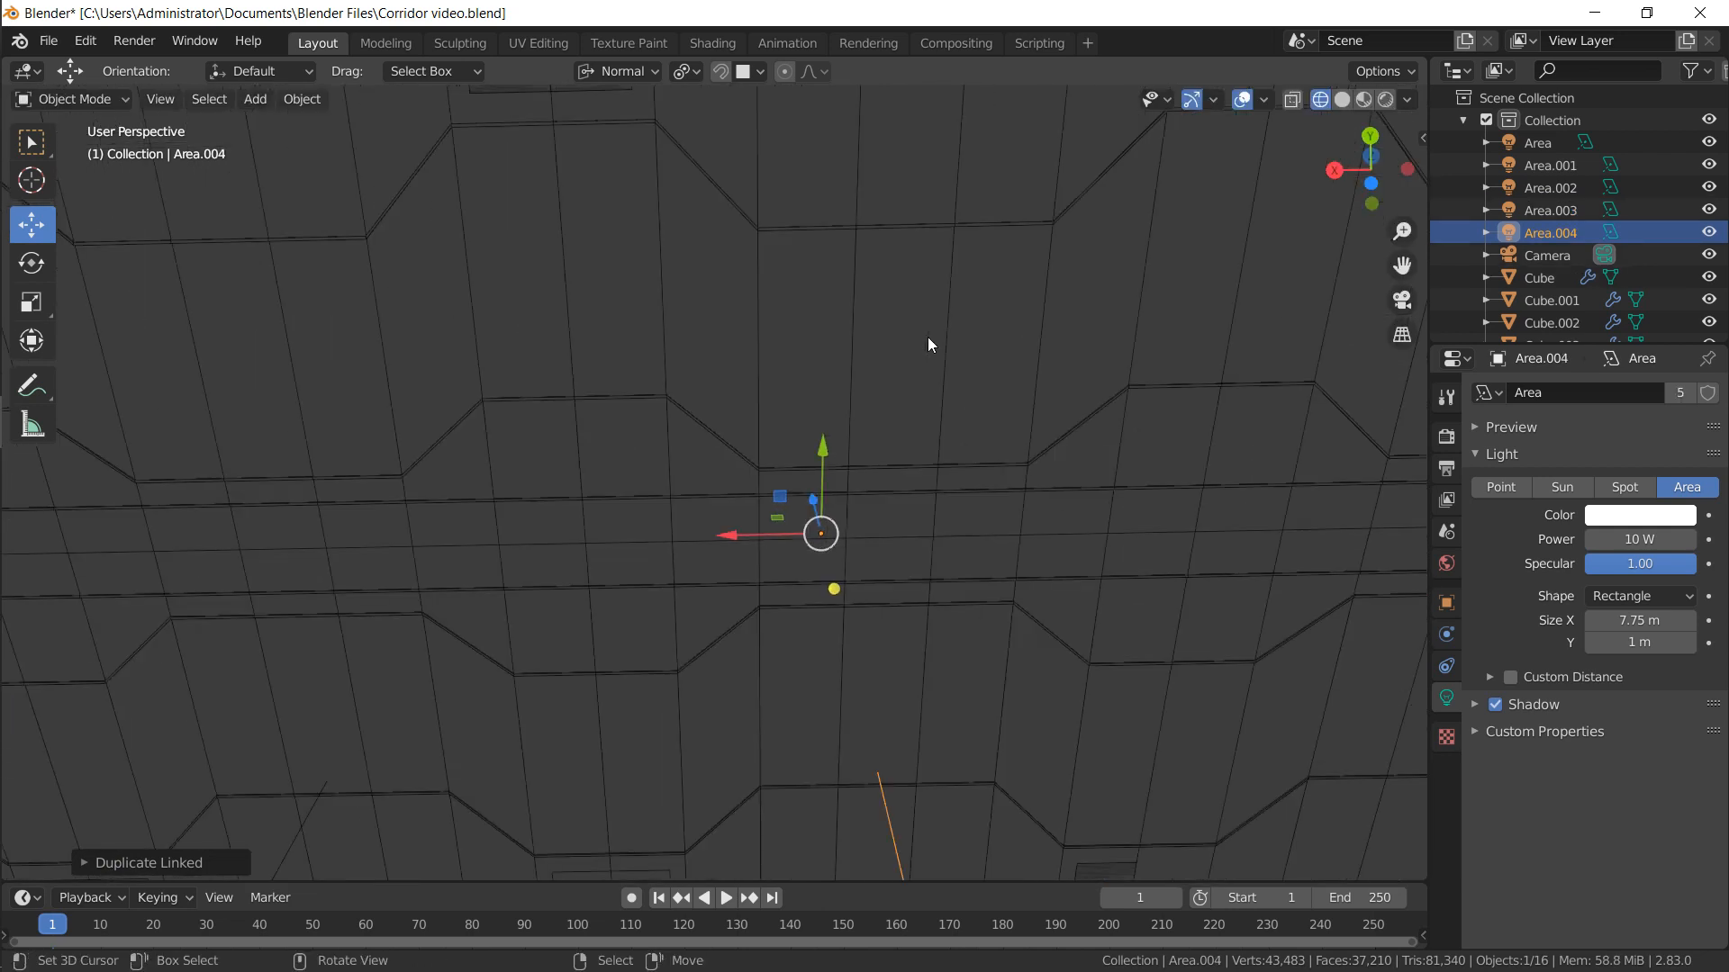
{"action": "middle_click_drag", "start_coordinate": [470, 349], "coordinate": [652, 506]}
{"action": "left_click", "coordinate": [577, 530], "text": "shift"}
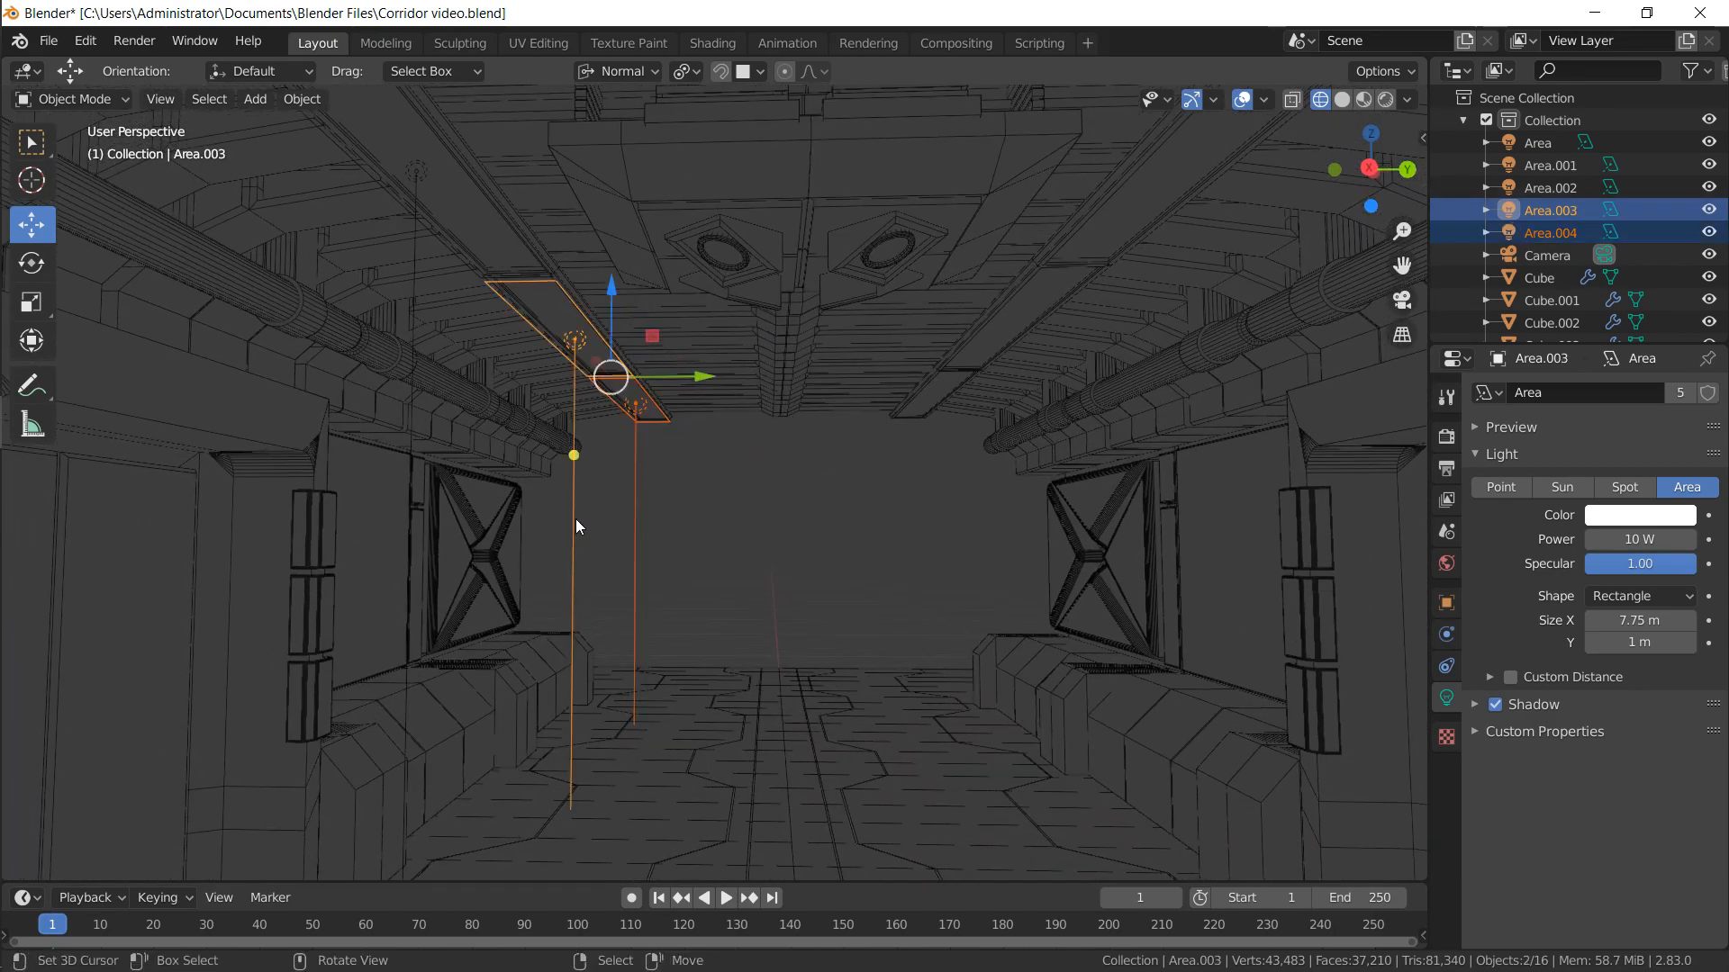
{"action": "scroll", "coordinate": [577, 527], "scroll_direction": "down", "scroll_amount": 1}
{"action": "scroll", "coordinate": [575, 519], "scroll_direction": "down", "scroll_amount": 2}
{"action": "middle_click_drag", "start_coordinate": [668, 401], "coordinate": [699, 417]}
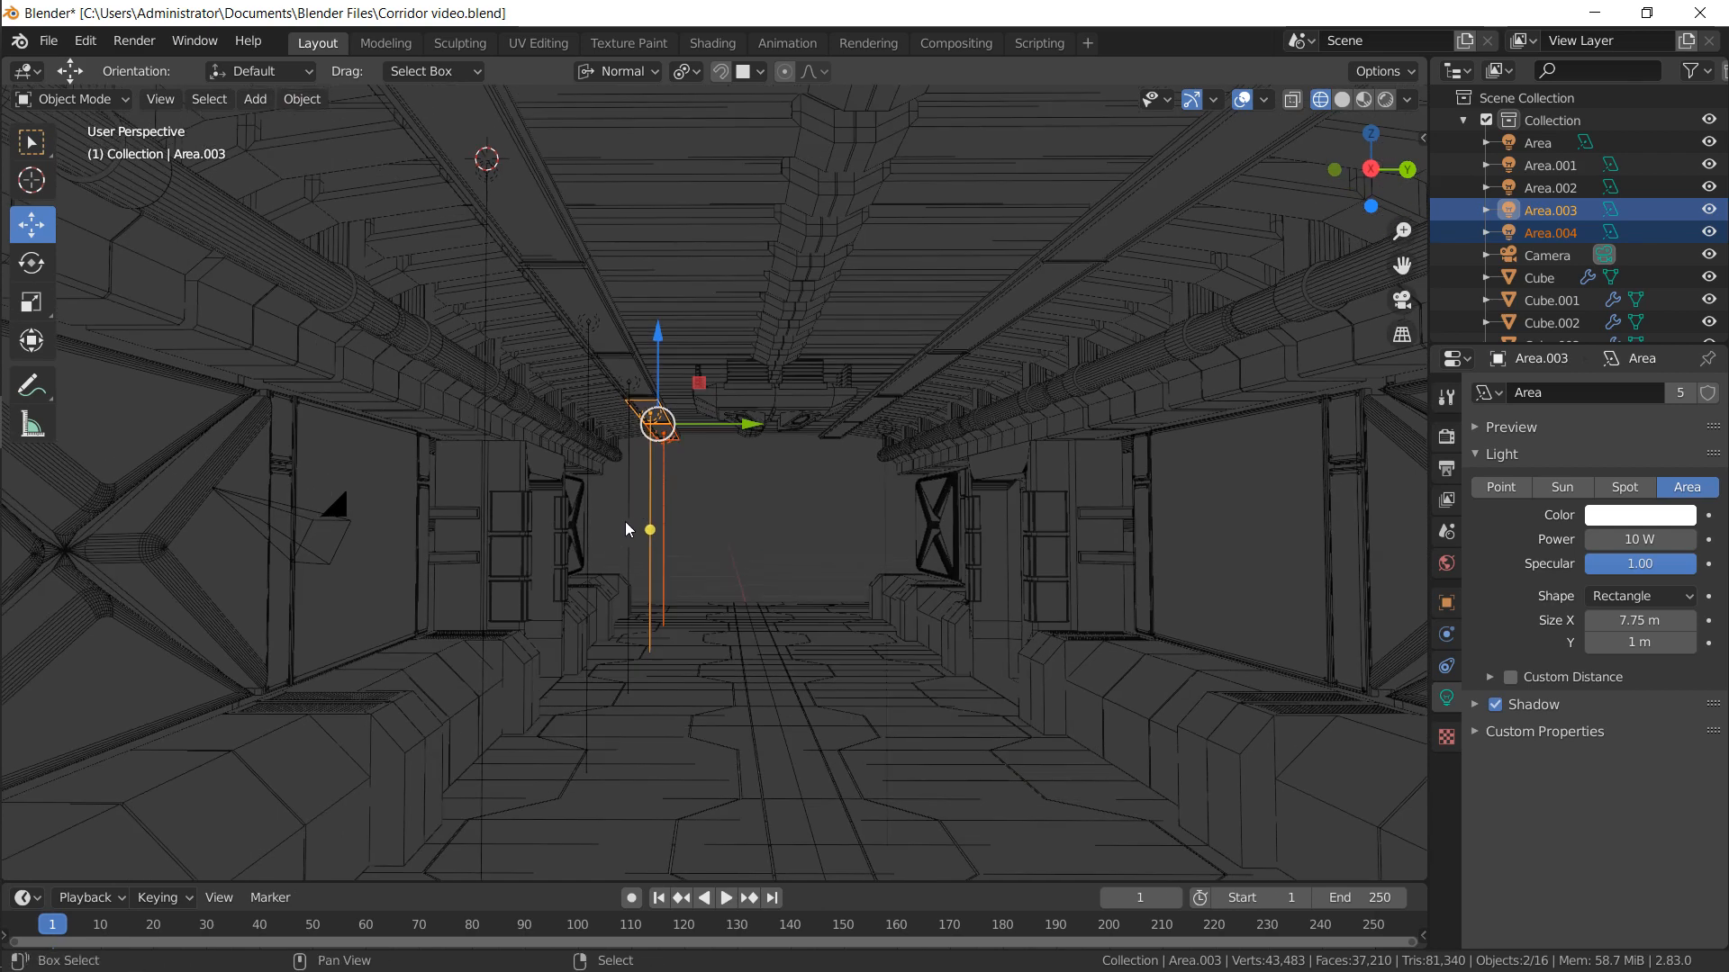
{"action": "right_click", "coordinate": [625, 522], "text": "shift"}
{"action": "middle_click_drag", "start_coordinate": [591, 533], "coordinate": [632, 531]}
{"action": "left_click", "coordinate": [612, 539], "text": "shift"}
{"action": "left_click", "coordinate": [607, 520], "text": "shift"}
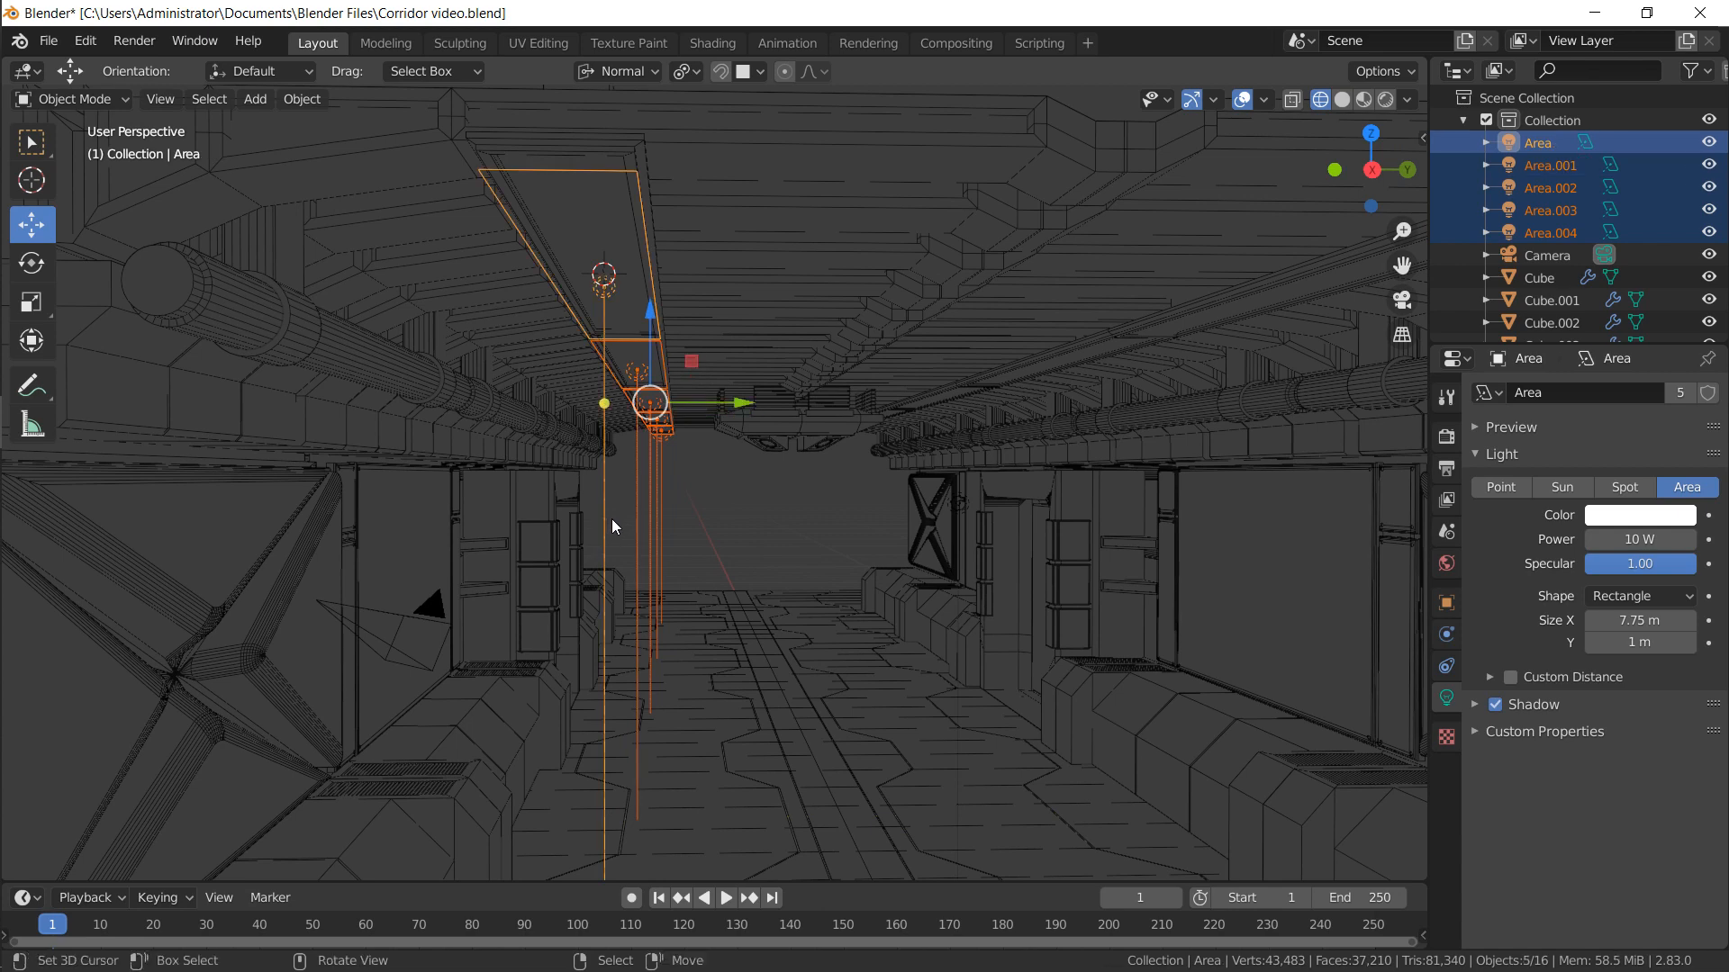
Make linked duplicates of the five area lights and move them along normal Y onto the opposite ceiling strip
{"action": "middle_click_drag", "start_coordinate": [715, 373], "coordinate": [542, 446]}
{"action": "key", "text": "shift+d"}
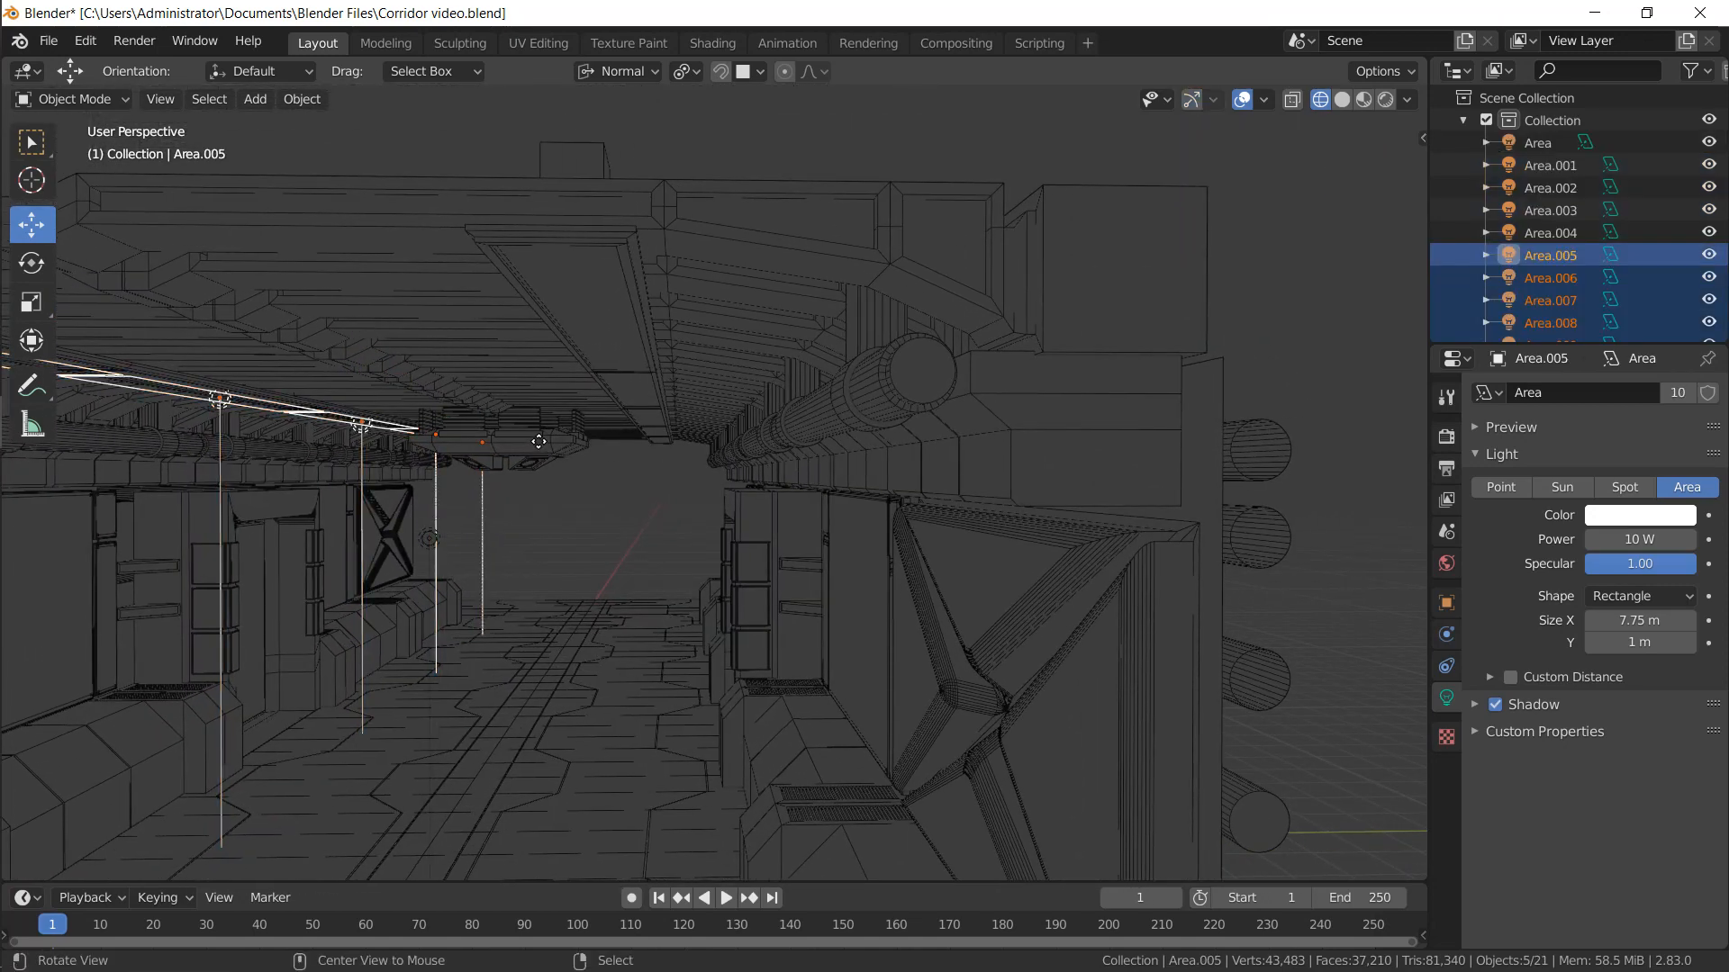
{"action": "key", "text": "y"}
{"action": "key", "text": "y"}
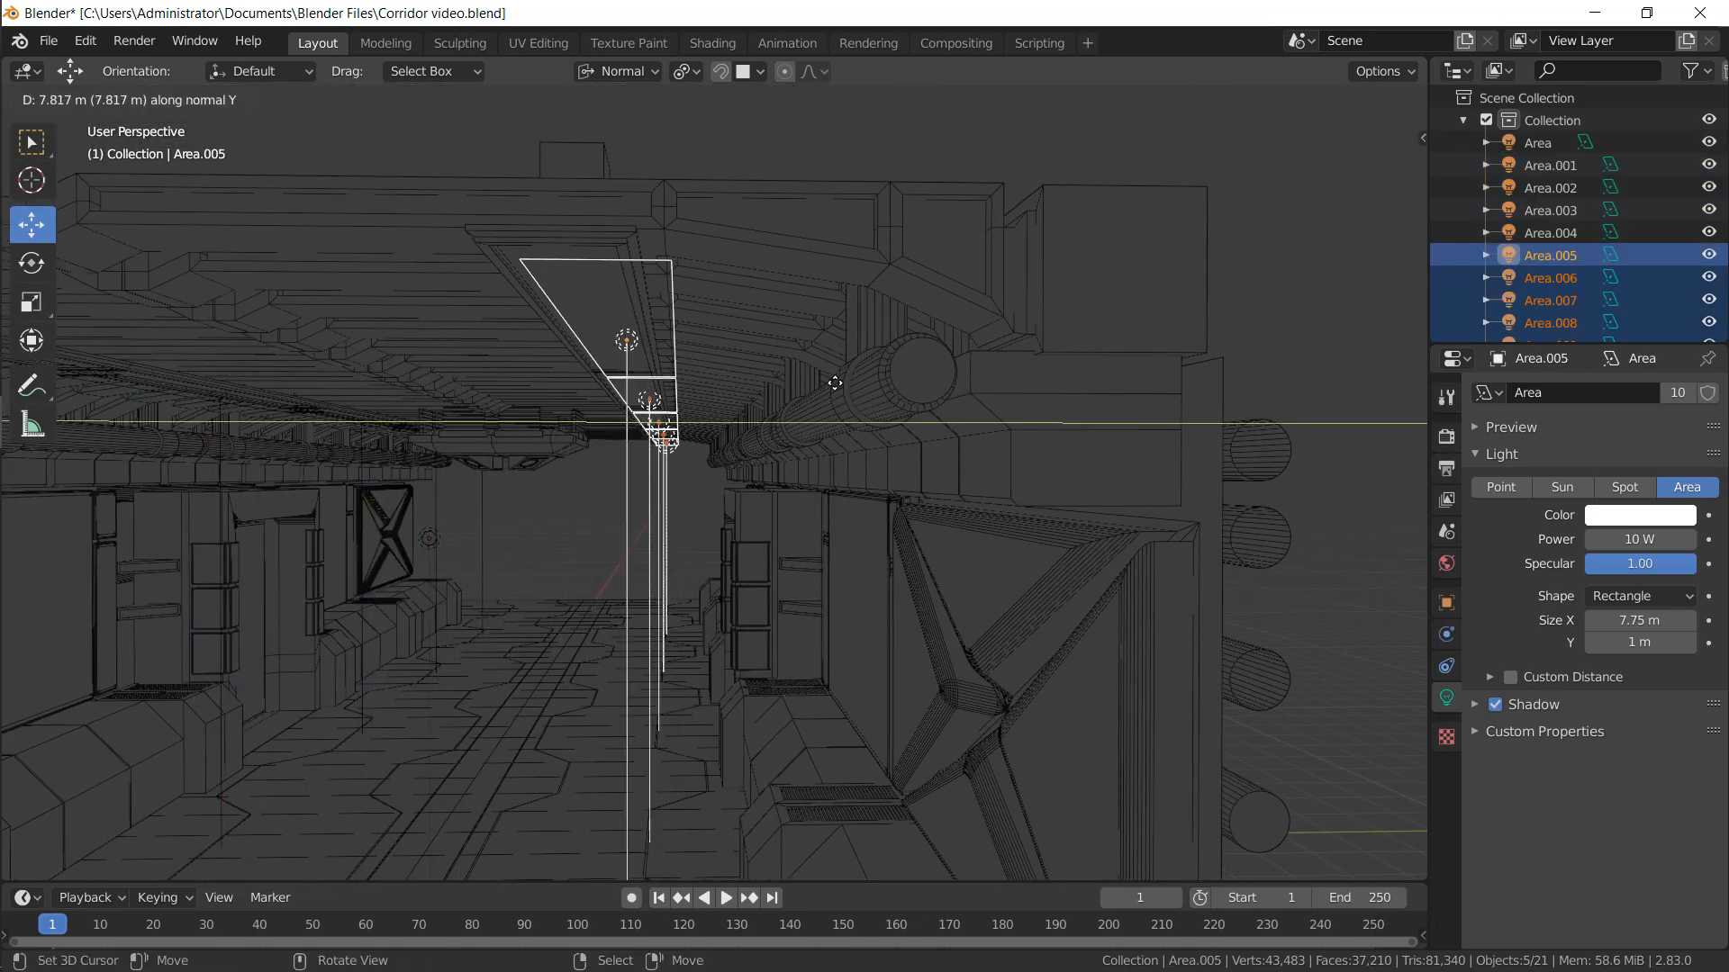
{"action": "left_click", "coordinate": [826, 383]}
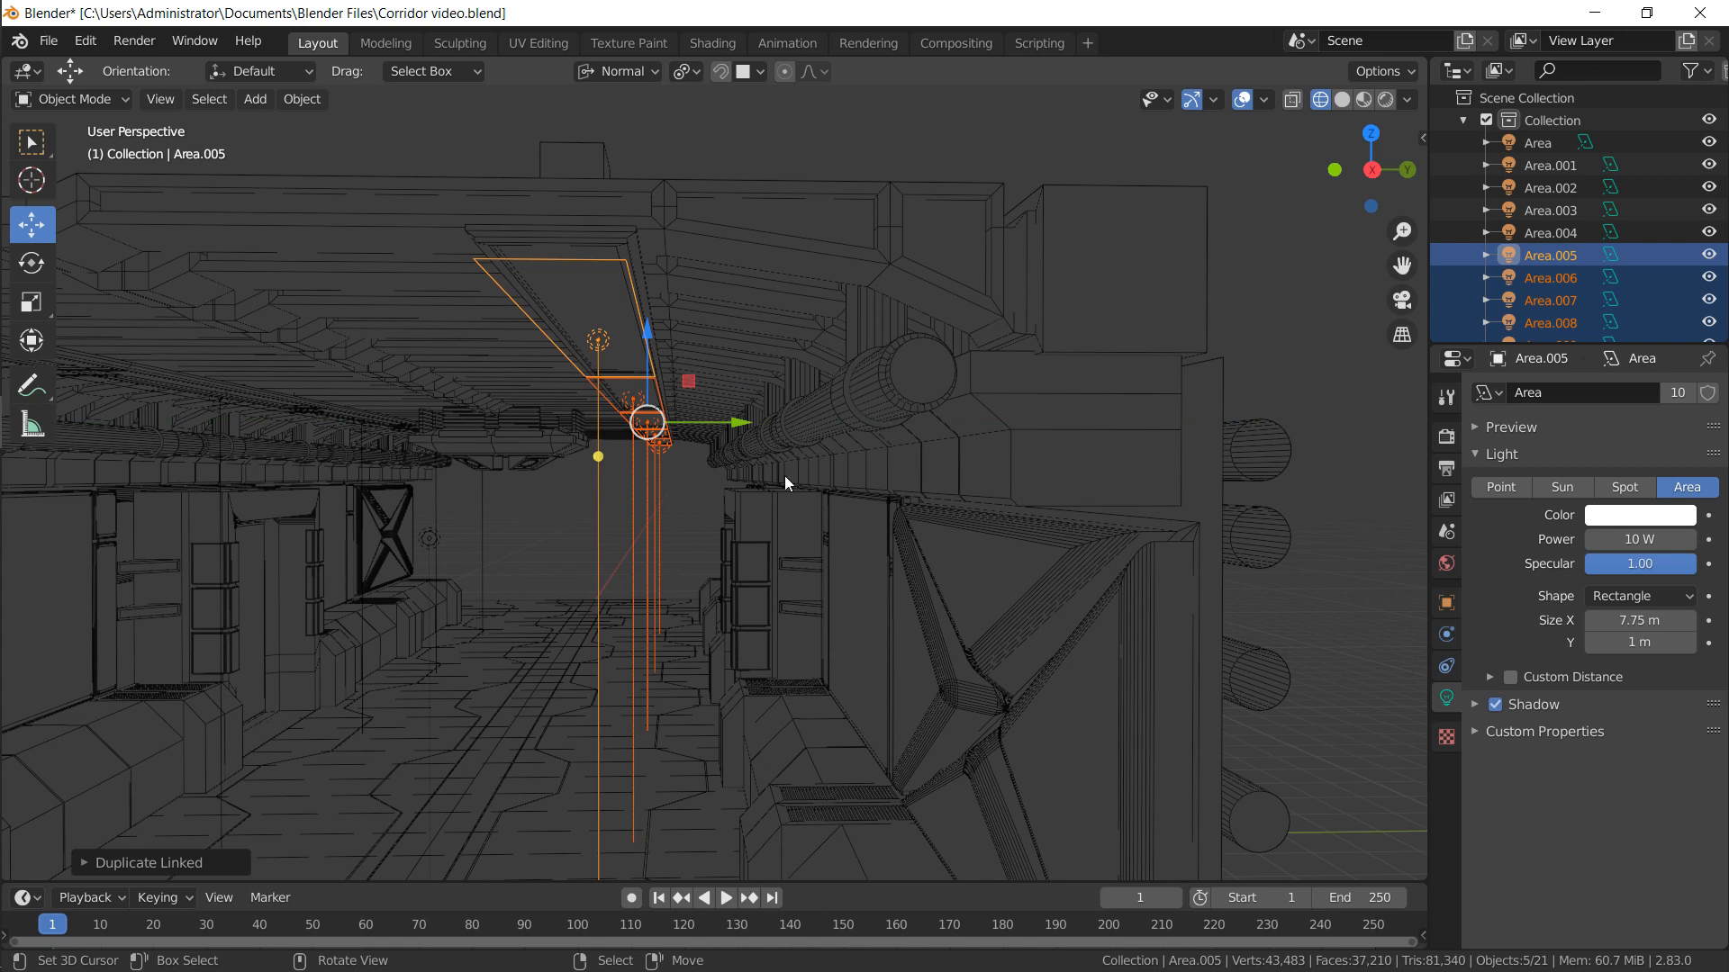
Set the power of the linked area lights to 1000 W
{"action": "double_click", "coordinate": [1623, 539]}
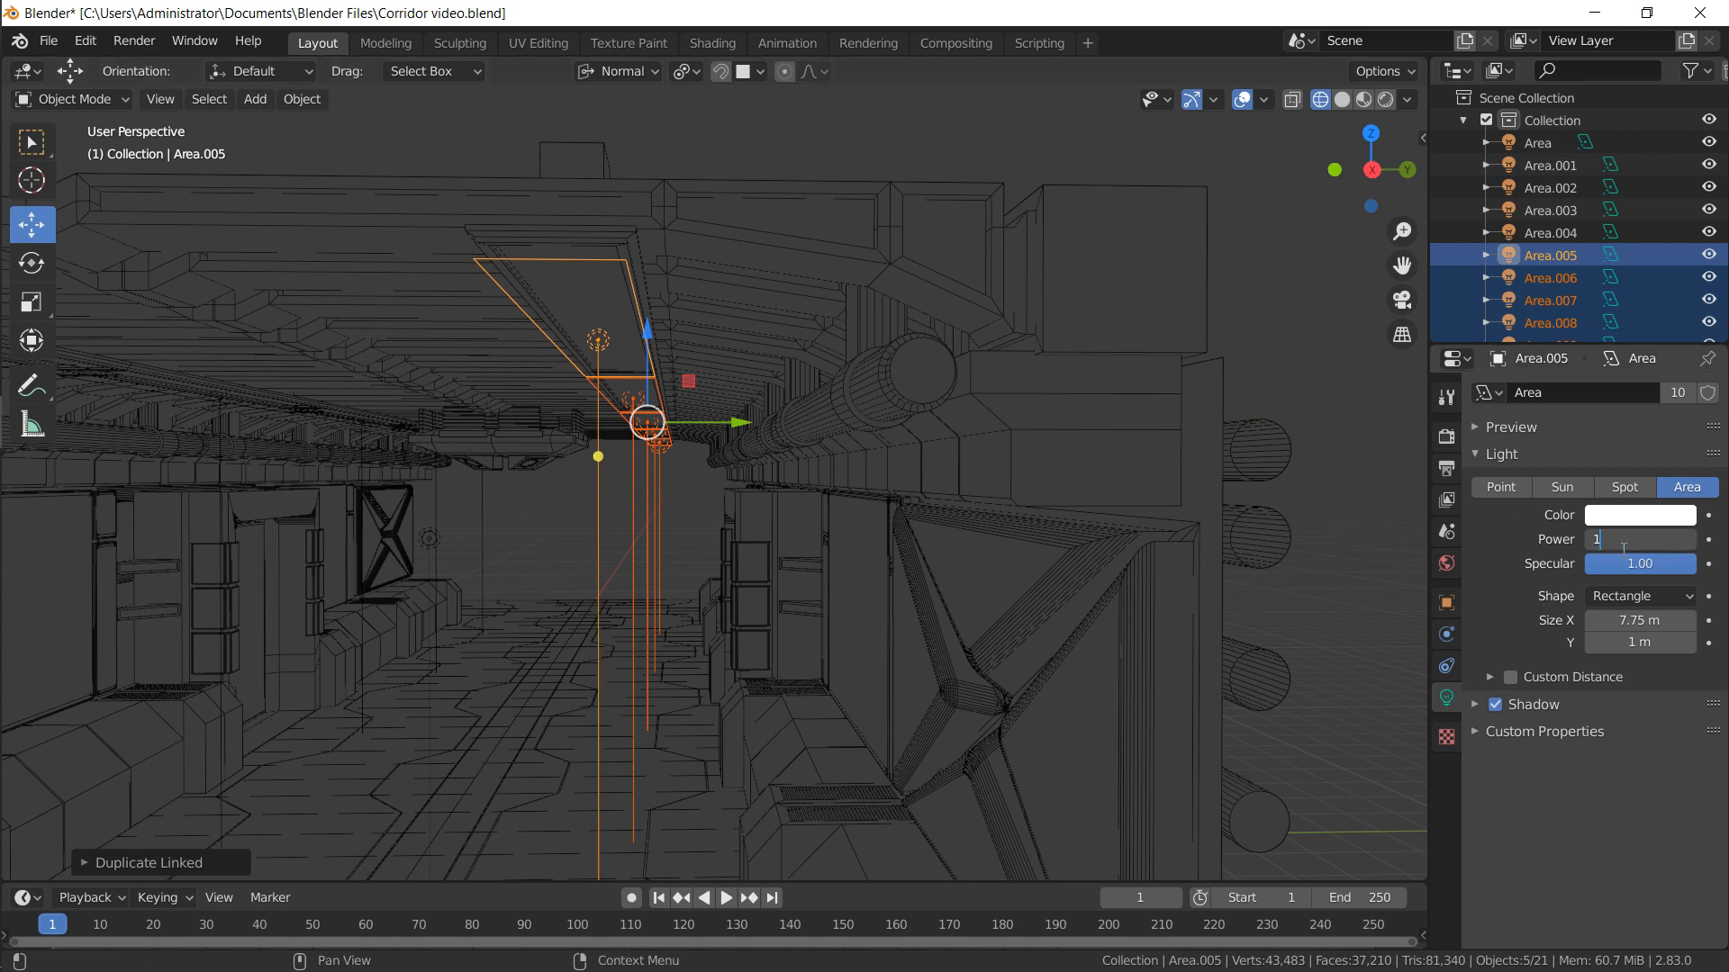
{"action": "type", "text": "1000"}
{"action": "key", "text": "Return"}
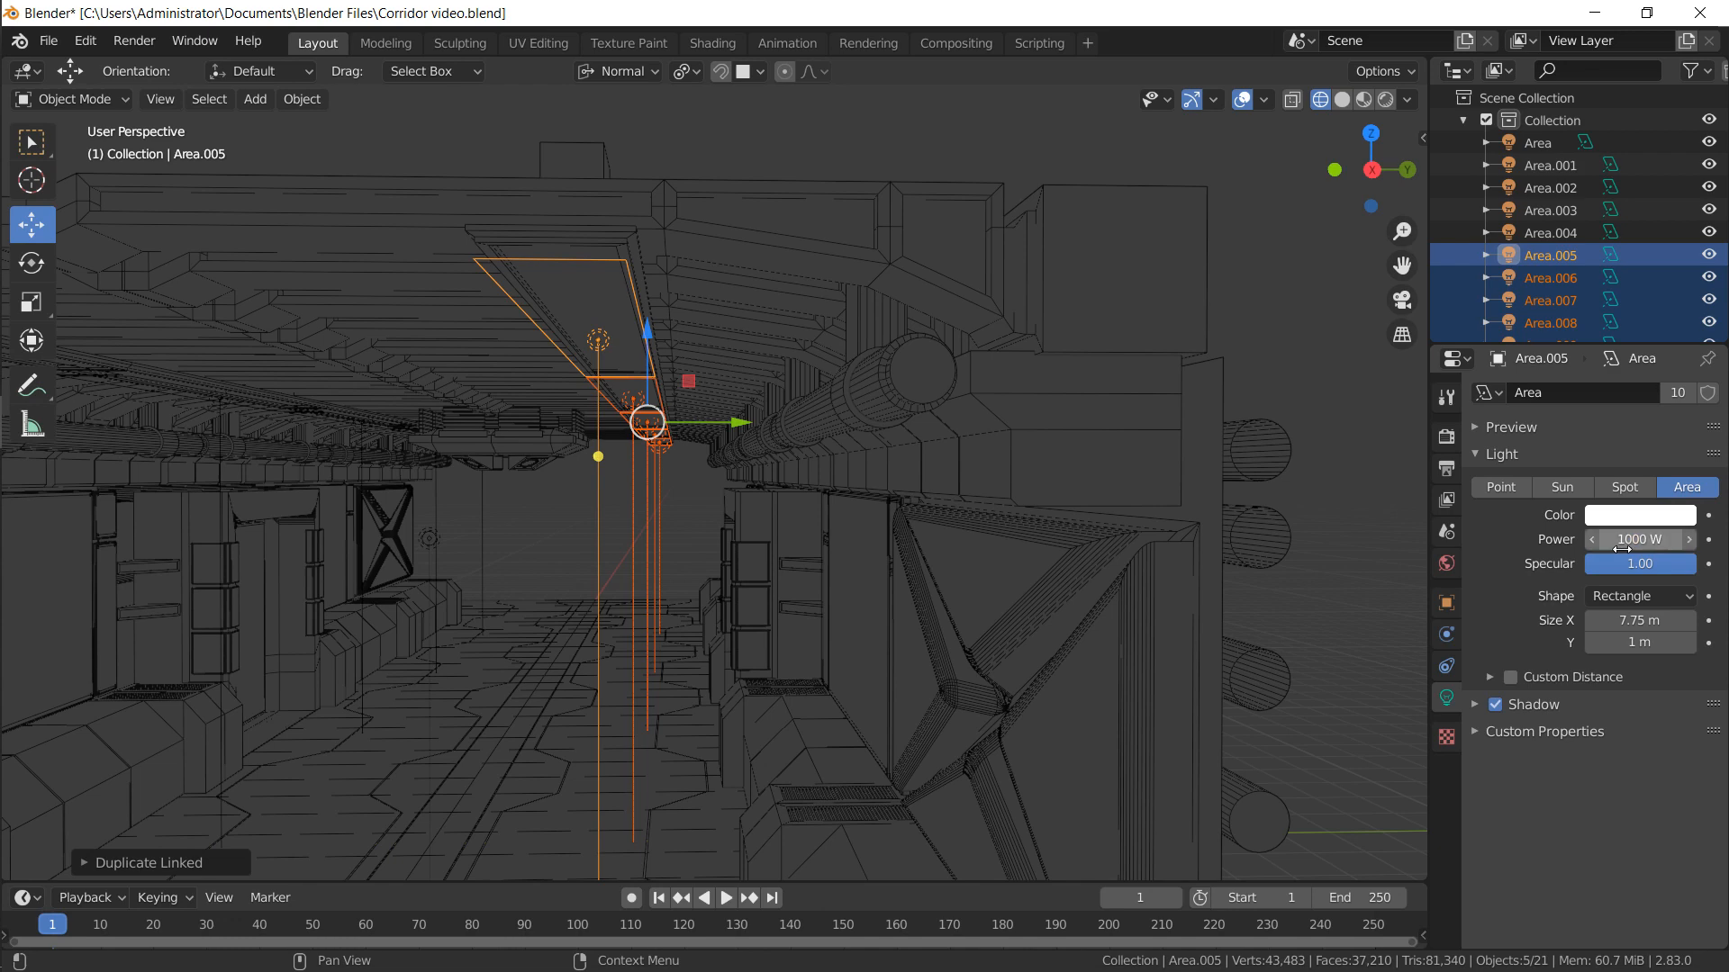
Show the viewport in Rendered shading and darken the world background color to black
{"action": "left_click", "coordinate": [661, 467]}
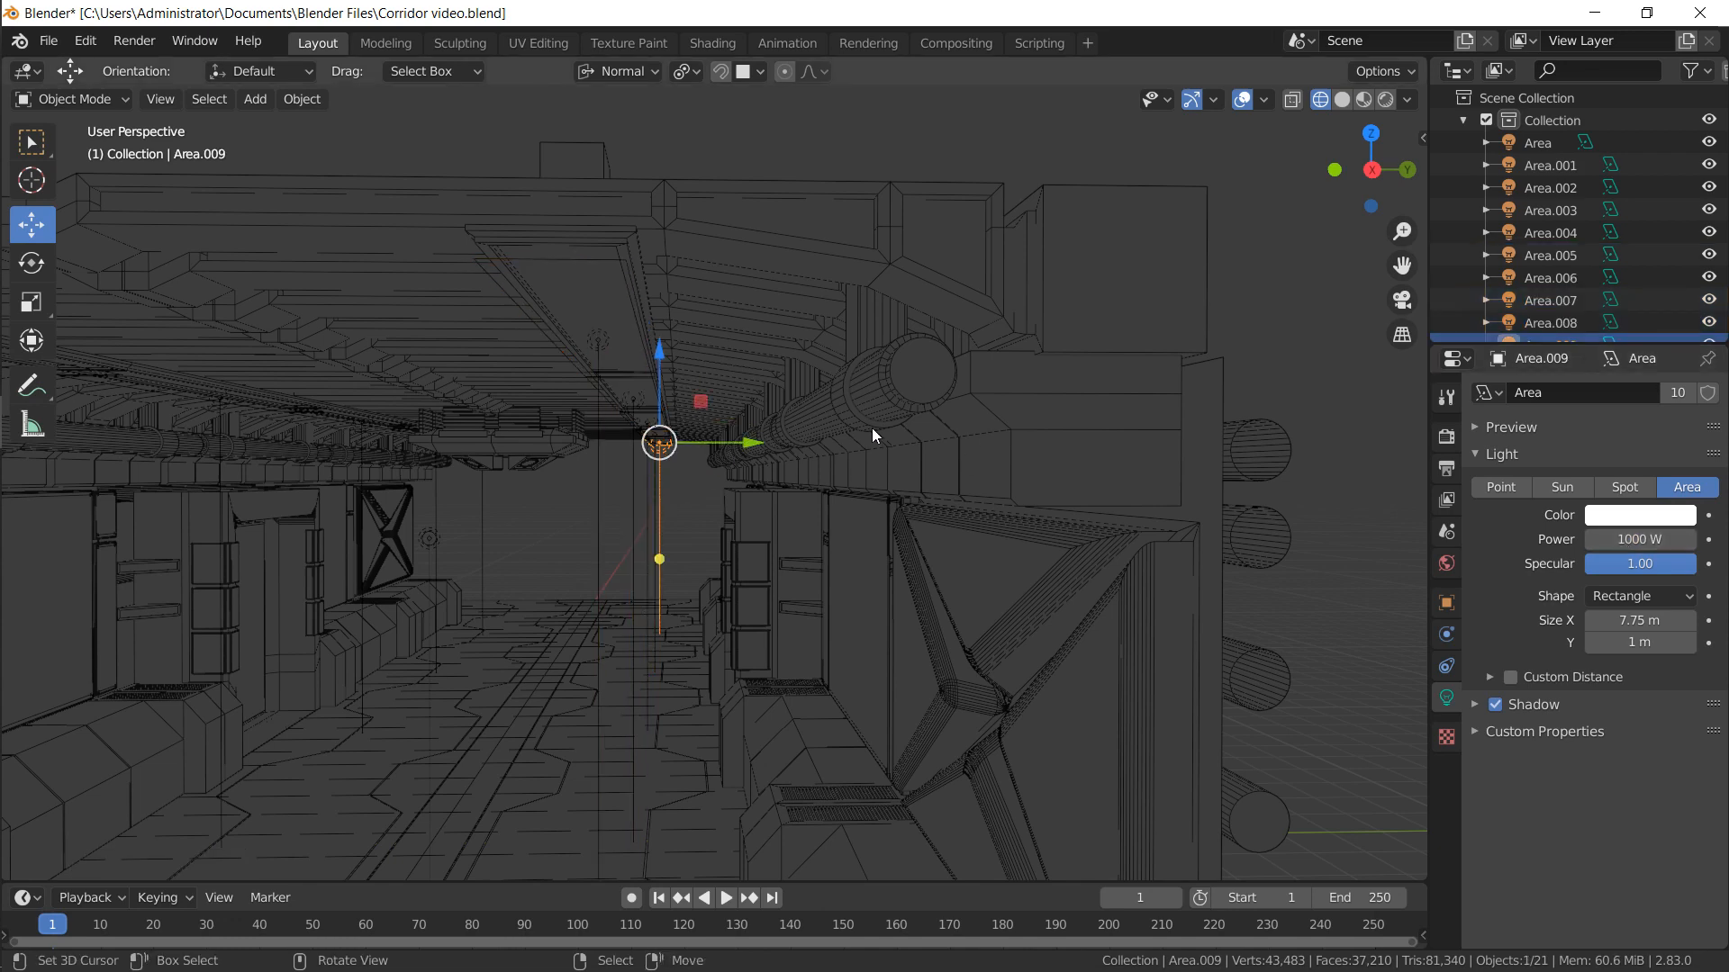
{"action": "left_click", "coordinate": [1385, 102]}
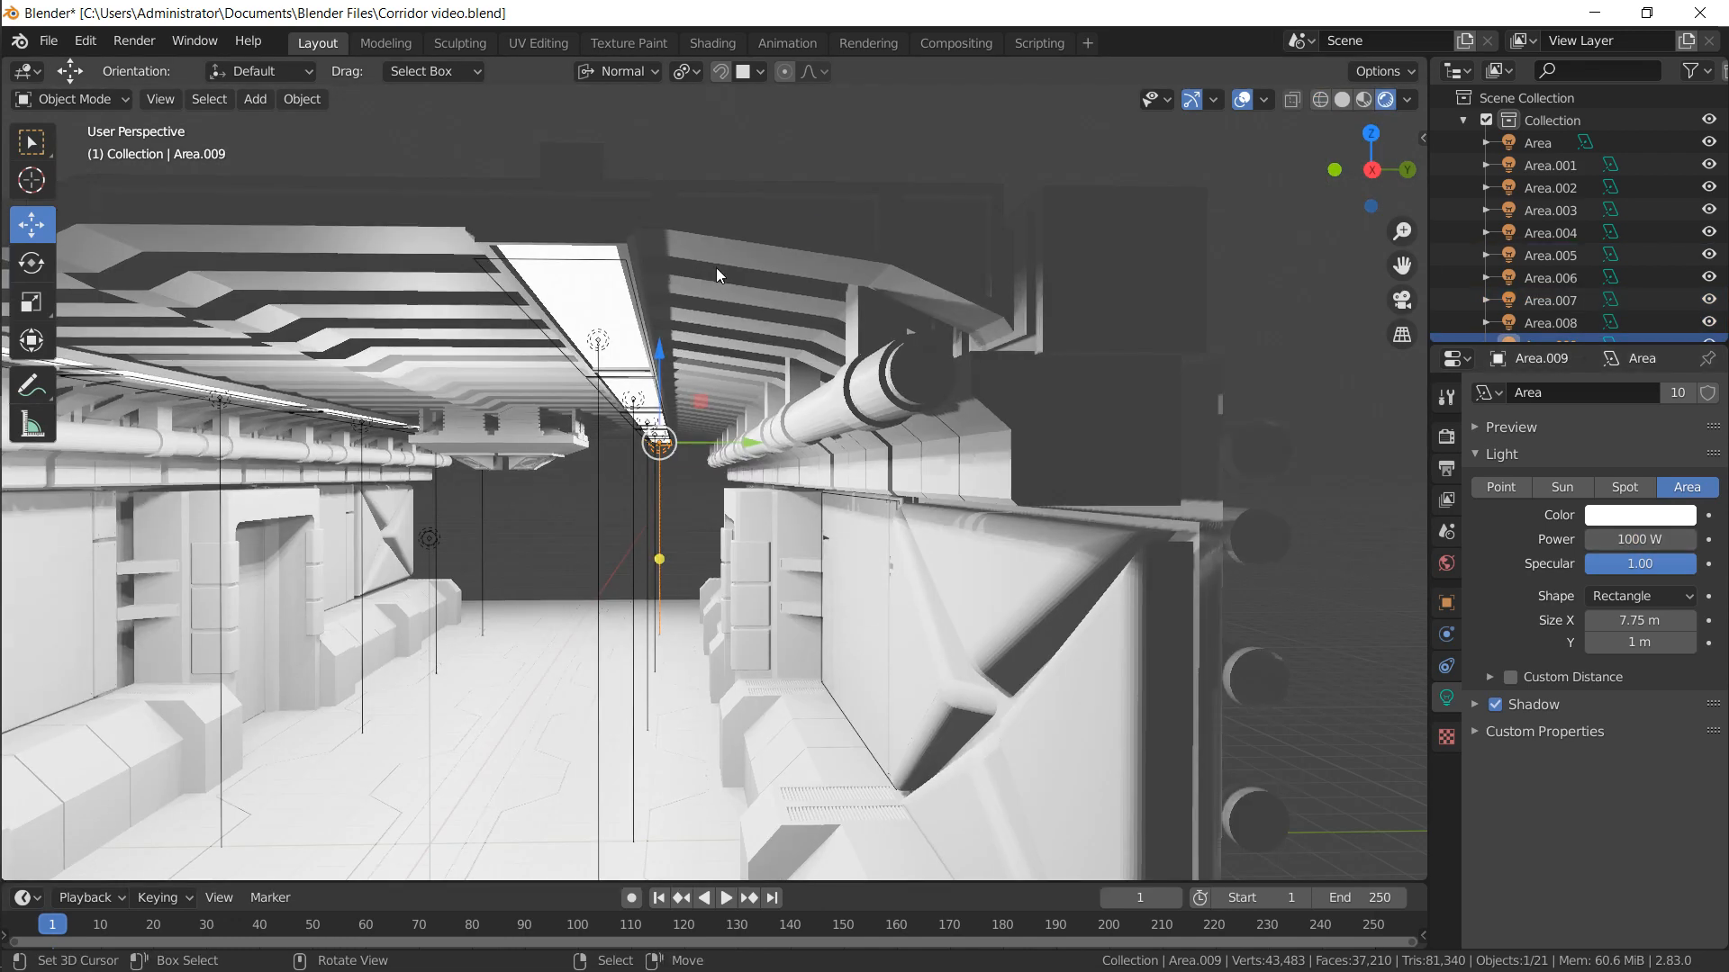
{"action": "middle_click_drag", "start_coordinate": [568, 499], "coordinate": [819, 324], "text": "shift"}
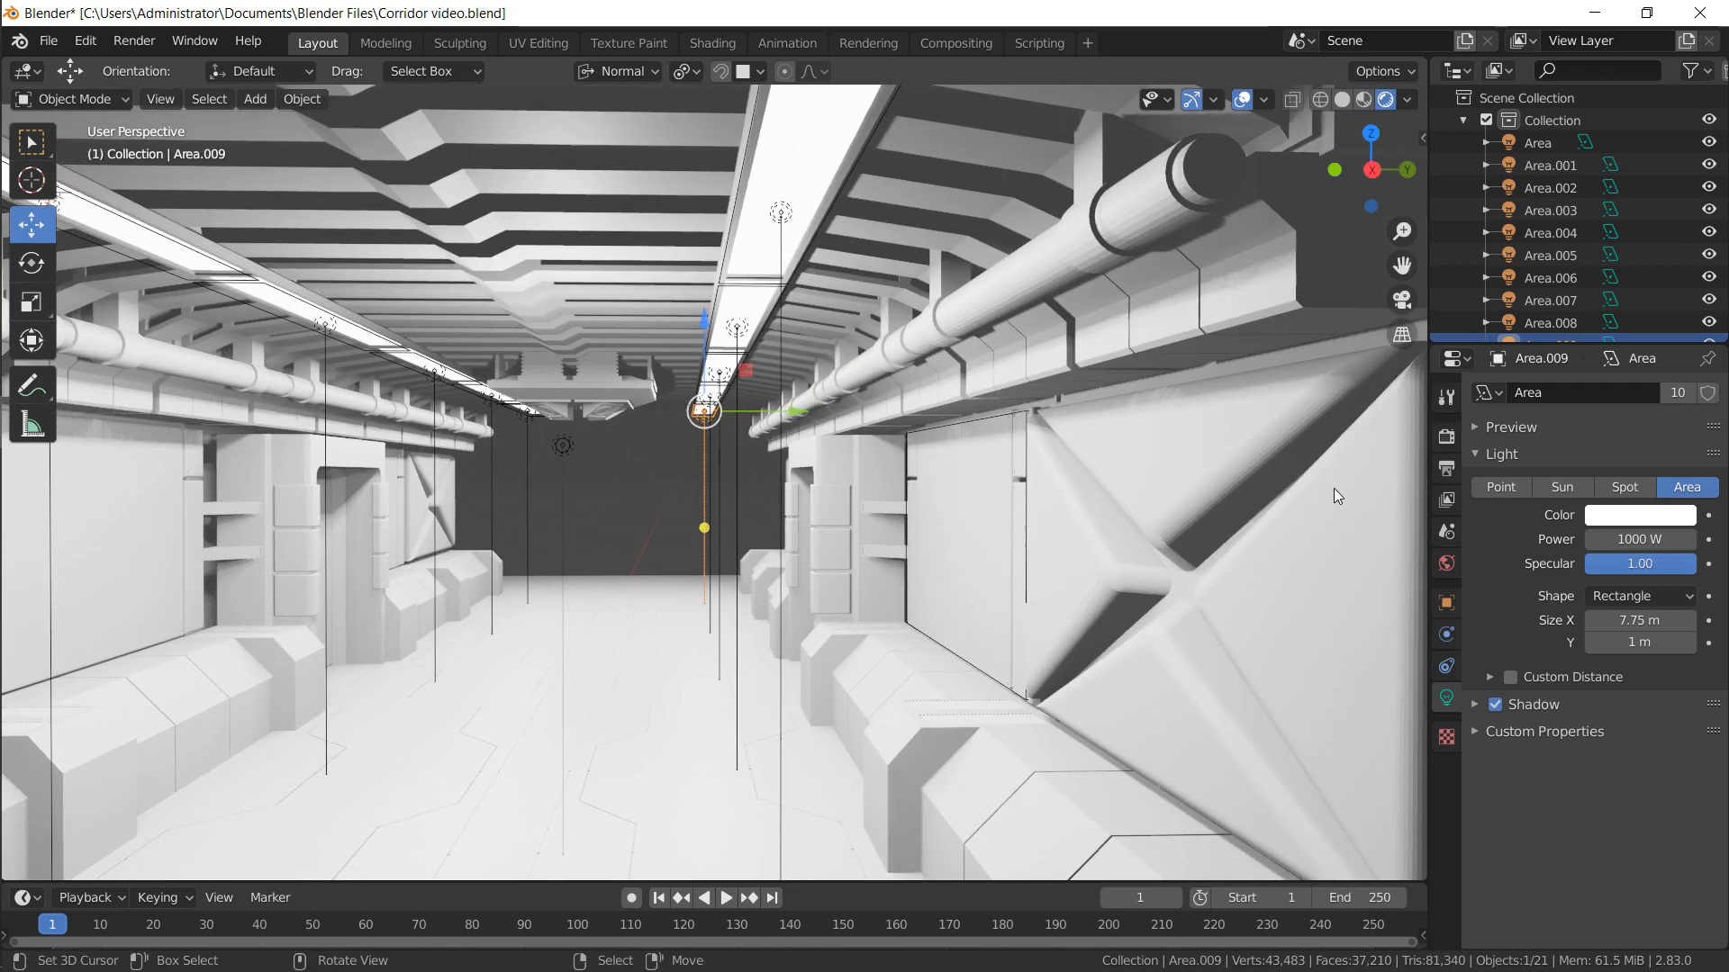
{"action": "left_click", "coordinate": [1447, 563]}
{"action": "left_click", "coordinate": [1606, 540]}
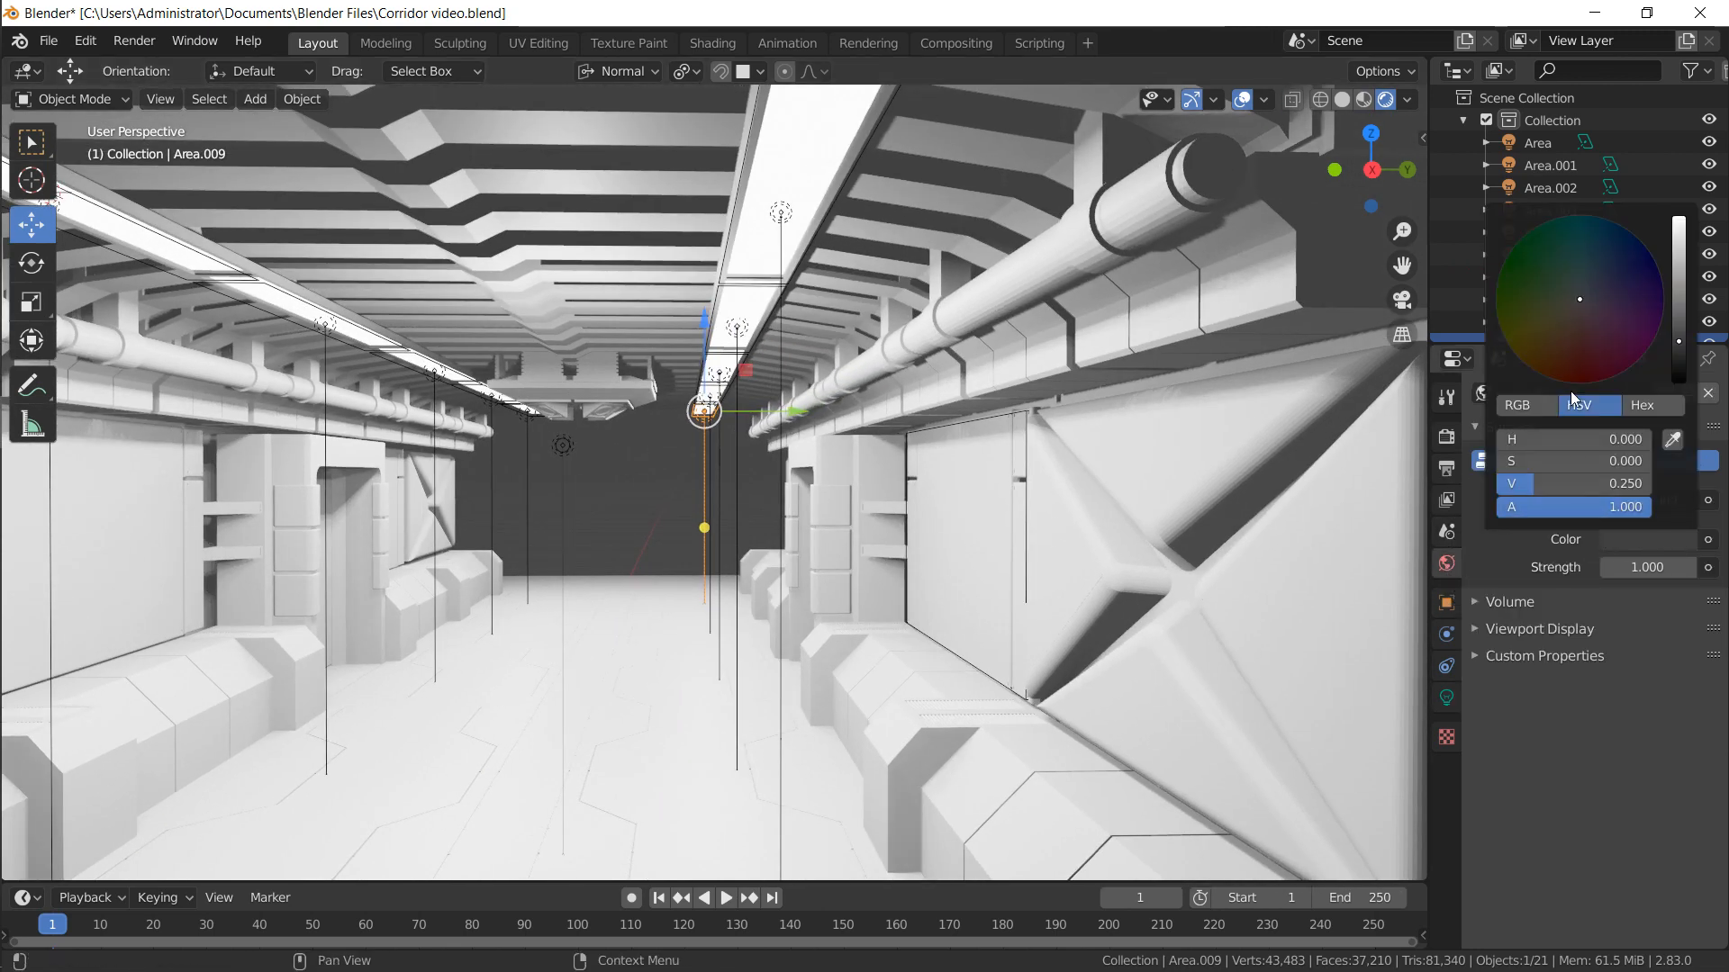
{"action": "left_click_drag", "start_coordinate": [1677, 331], "coordinate": [1618, 429]}
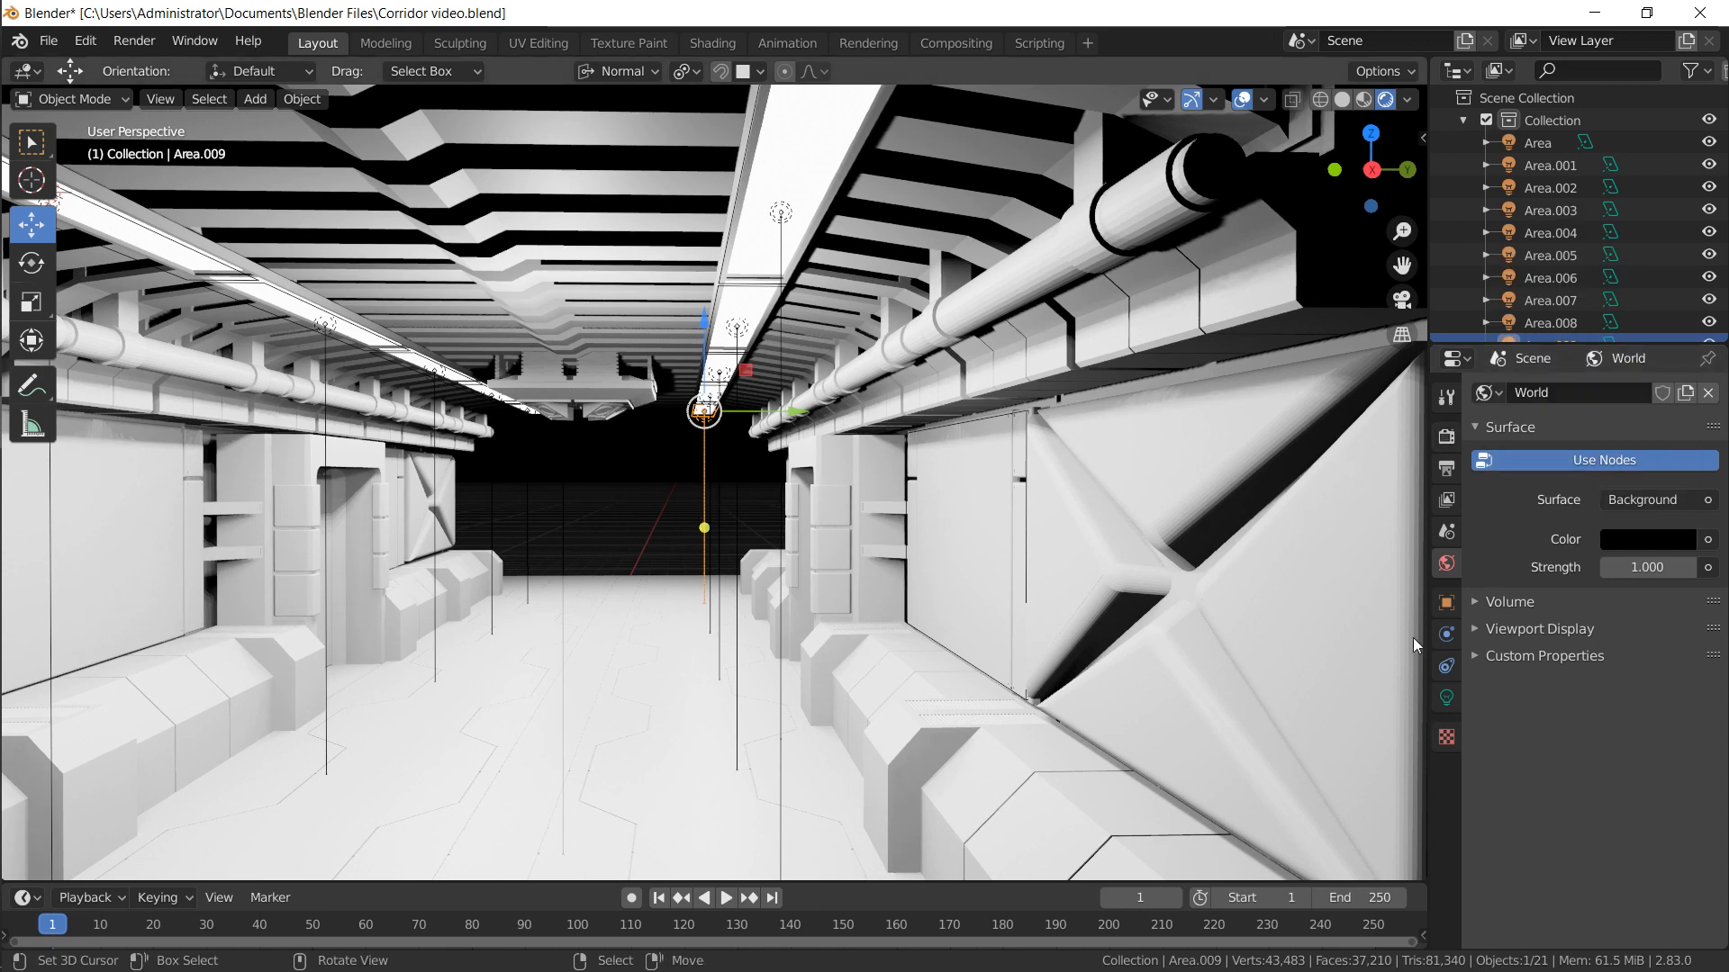
Reduce the power of the linked area lights to 600 W
{"action": "left_click", "coordinate": [1446, 698]}
{"action": "left_click", "coordinate": [1612, 546]}
{"action": "type", "text": "6"}
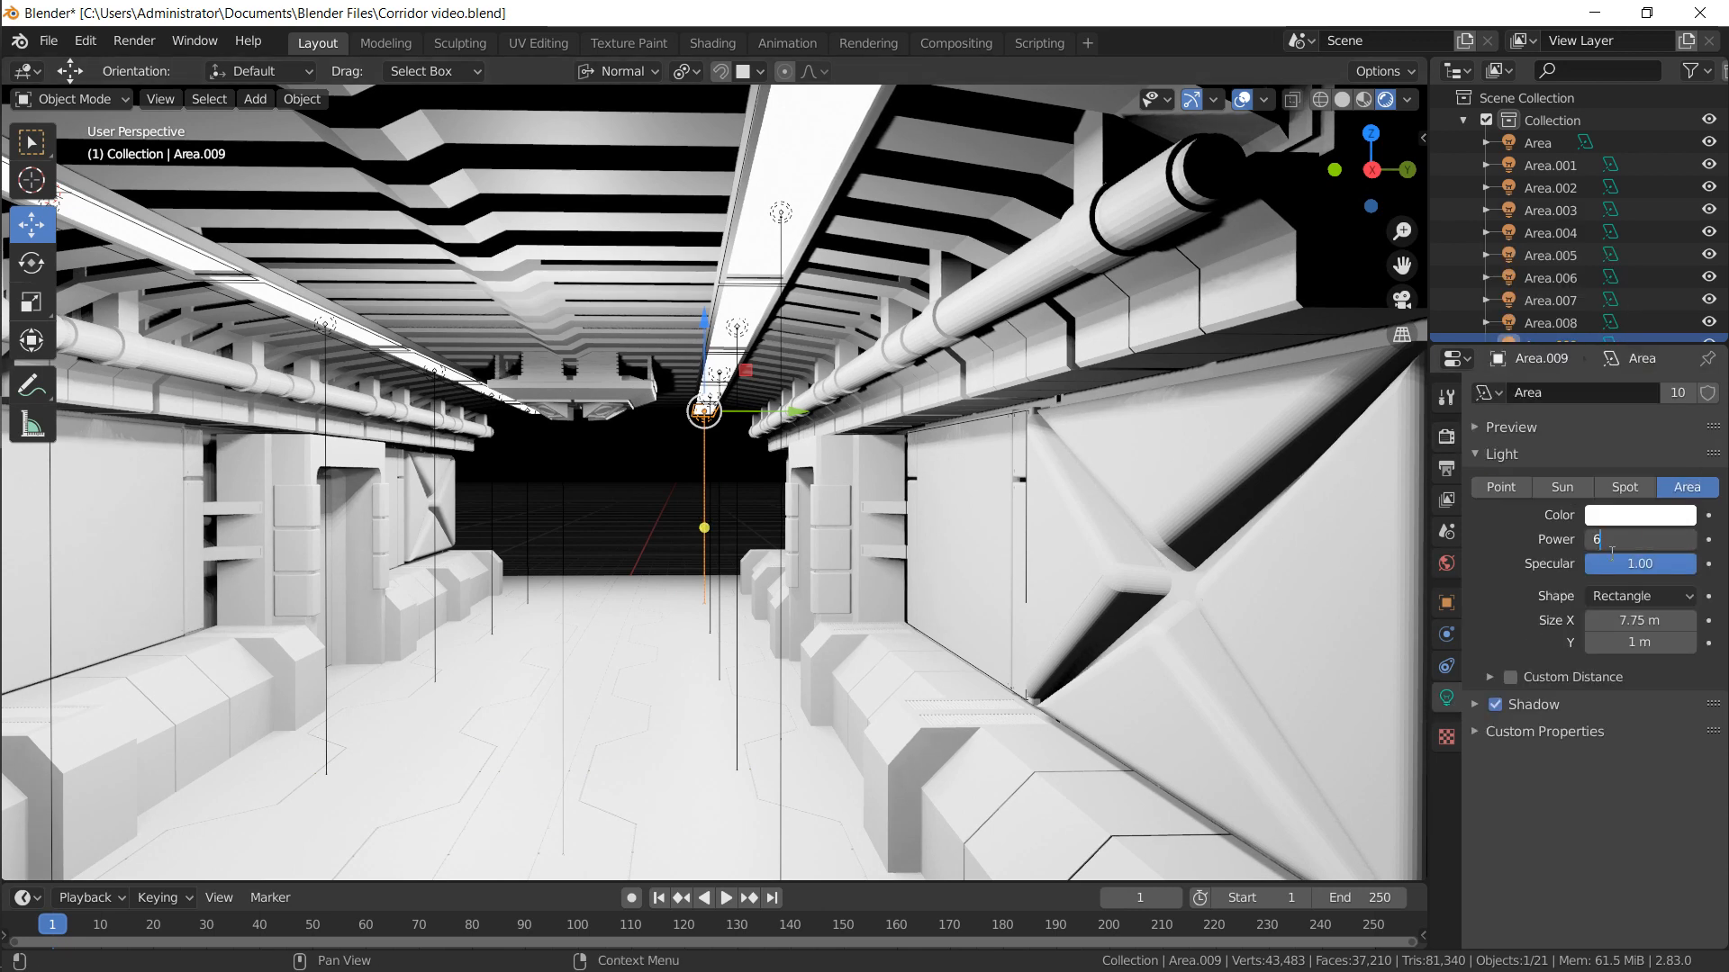
{"action": "type", "text": "00"}
{"action": "key", "text": "Return"}
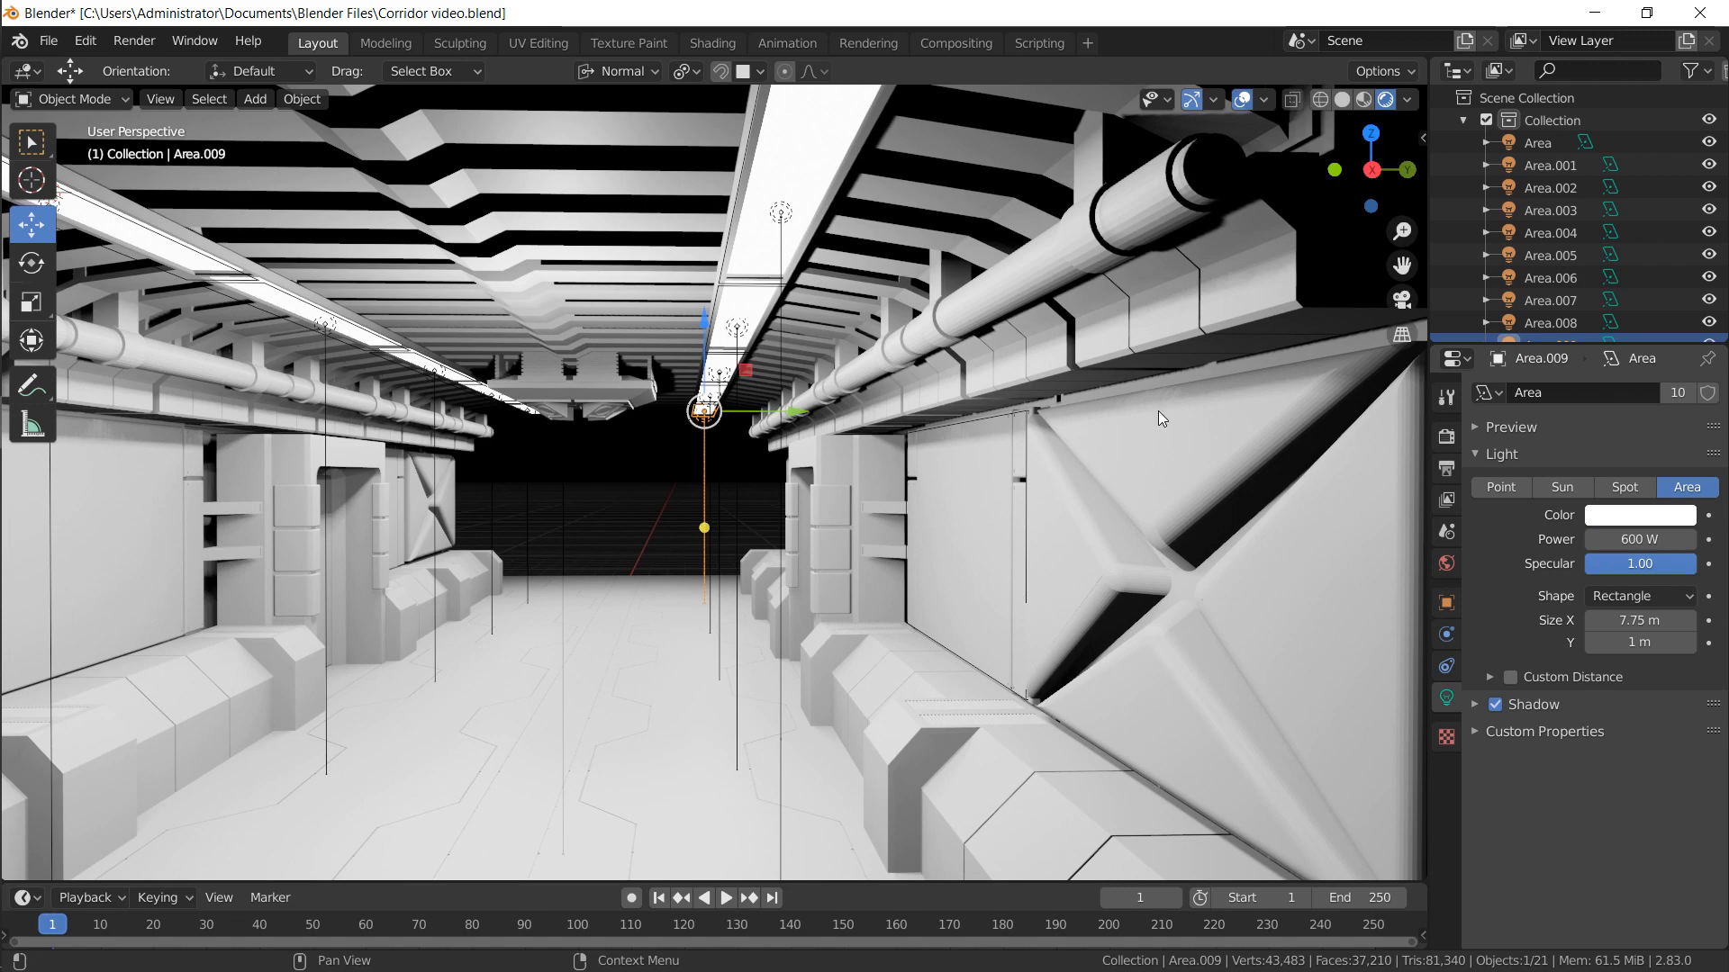
Set the power of the linked area lights to 200 W and check the lighting along the corridor
{"action": "left_click", "coordinate": [1618, 537]}
{"action": "type", "text": "200"}
{"action": "key", "text": "Return"}
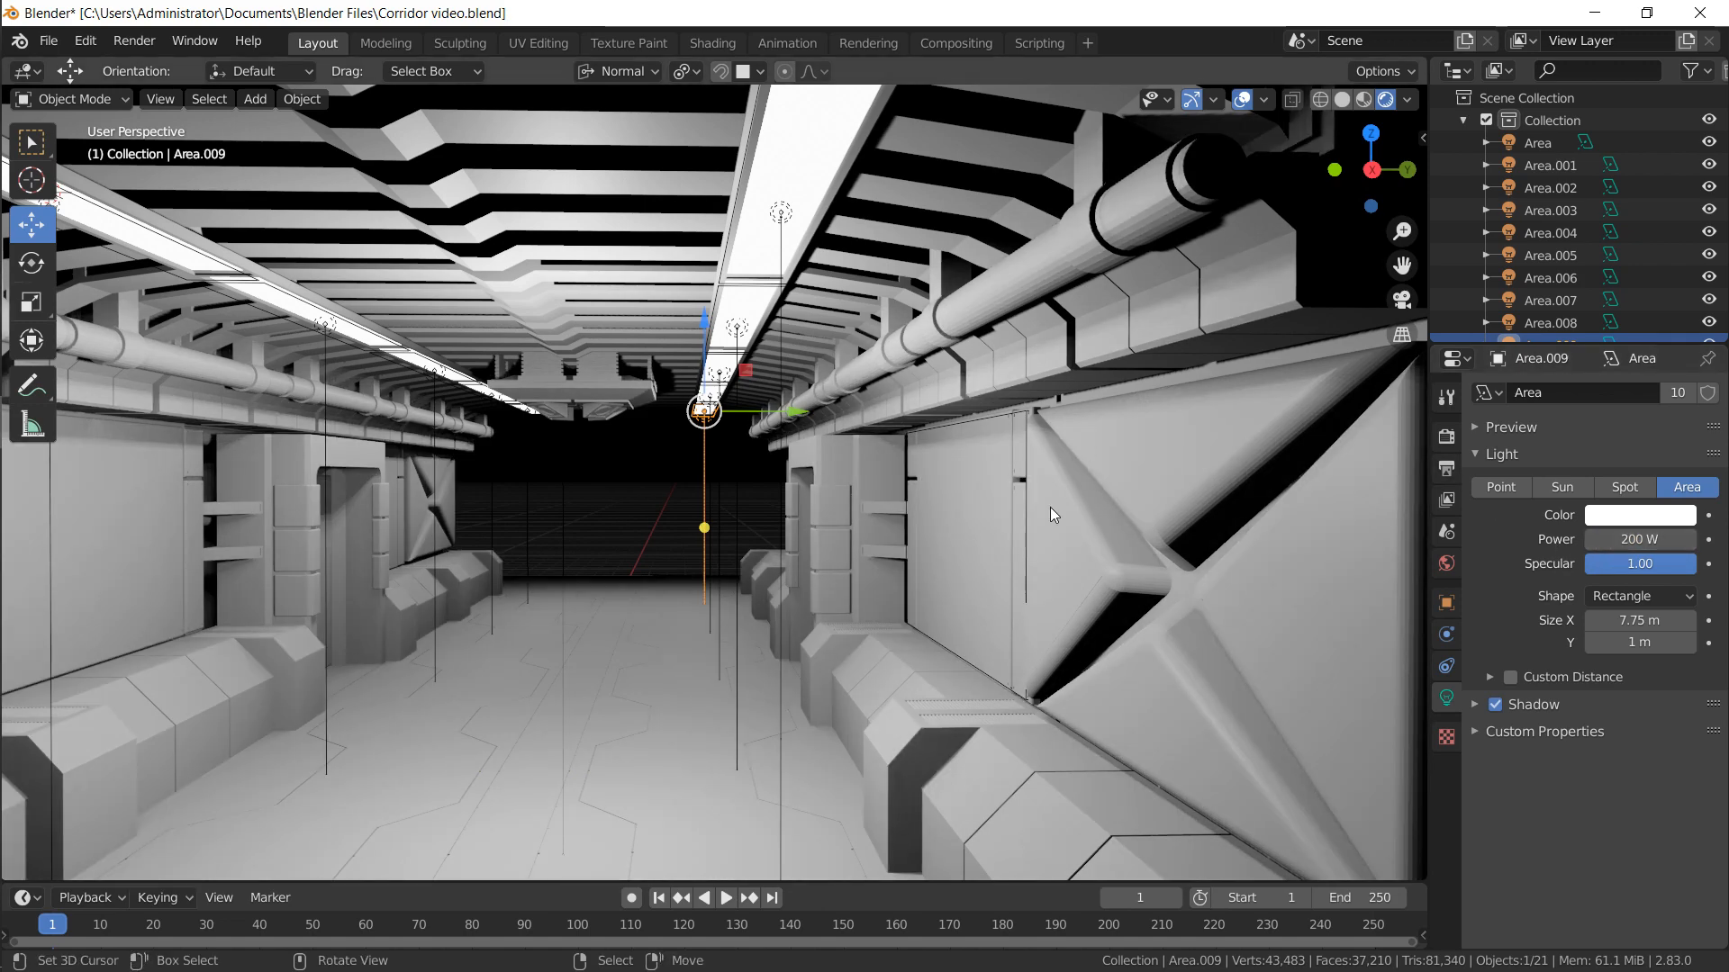
{"action": "middle_click_drag", "start_coordinate": [1050, 506], "coordinate": [866, 480]}
{"action": "left_click_drag", "start_coordinate": [866, 473], "coordinate": [863, 497], "text": "alt+shift"}
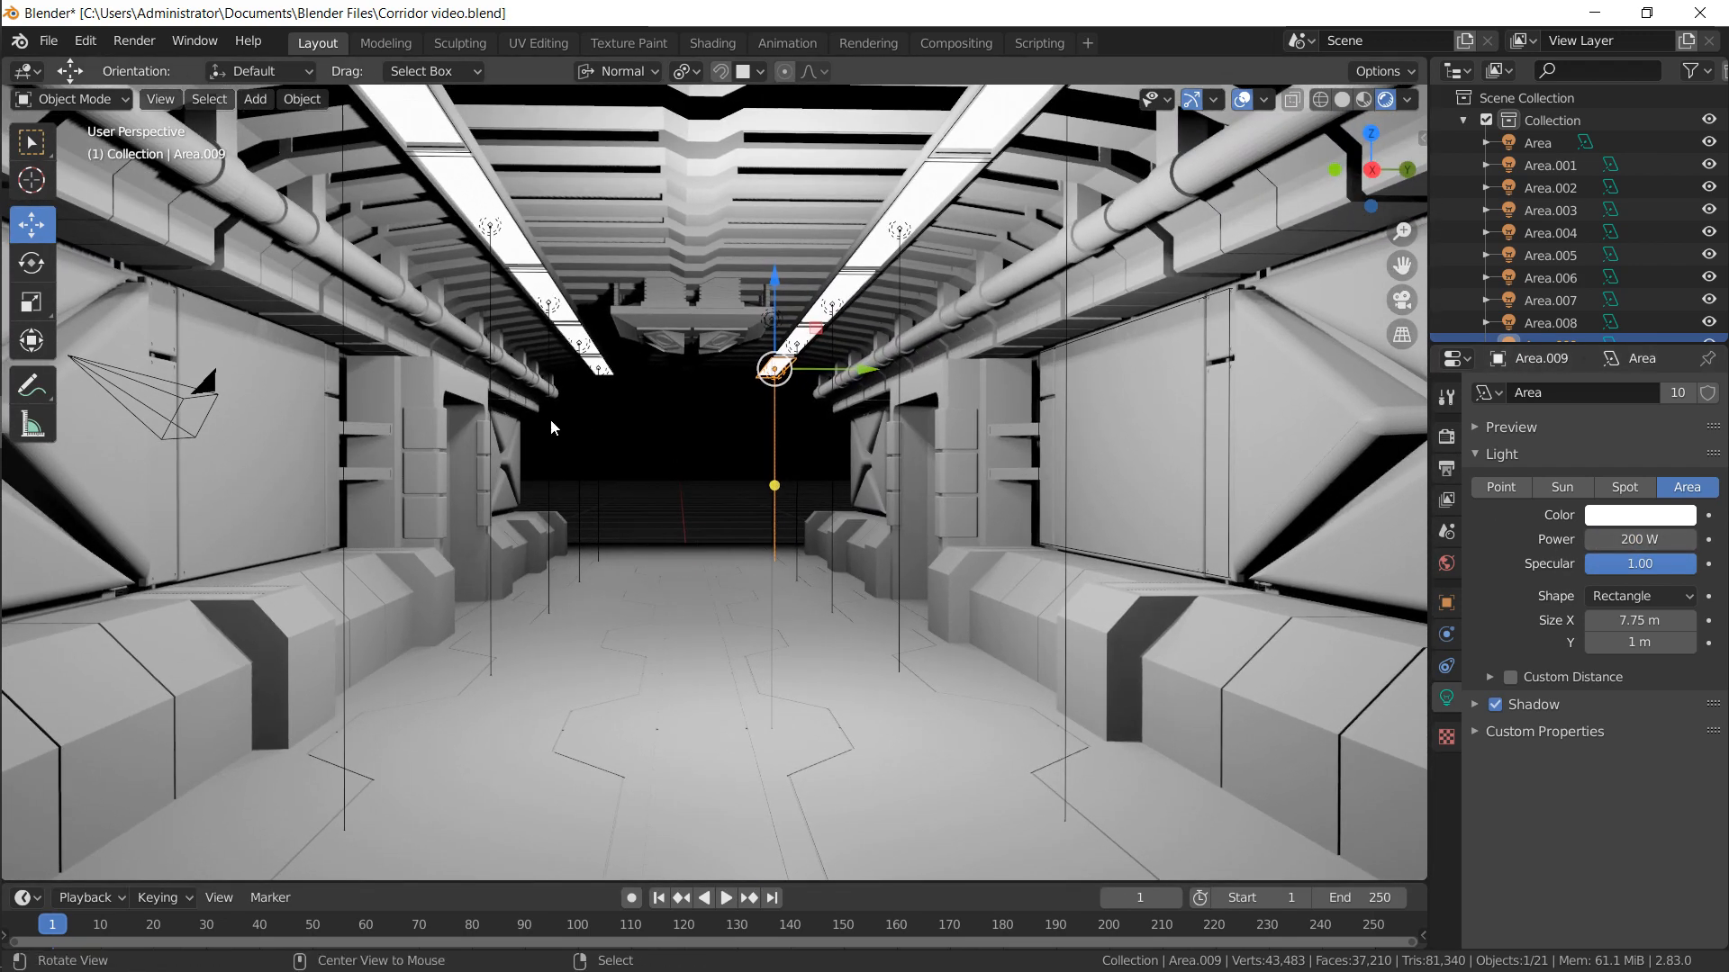
{"action": "left_click_drag", "start_coordinate": [551, 420], "coordinate": [554, 525], "text": "alt"}
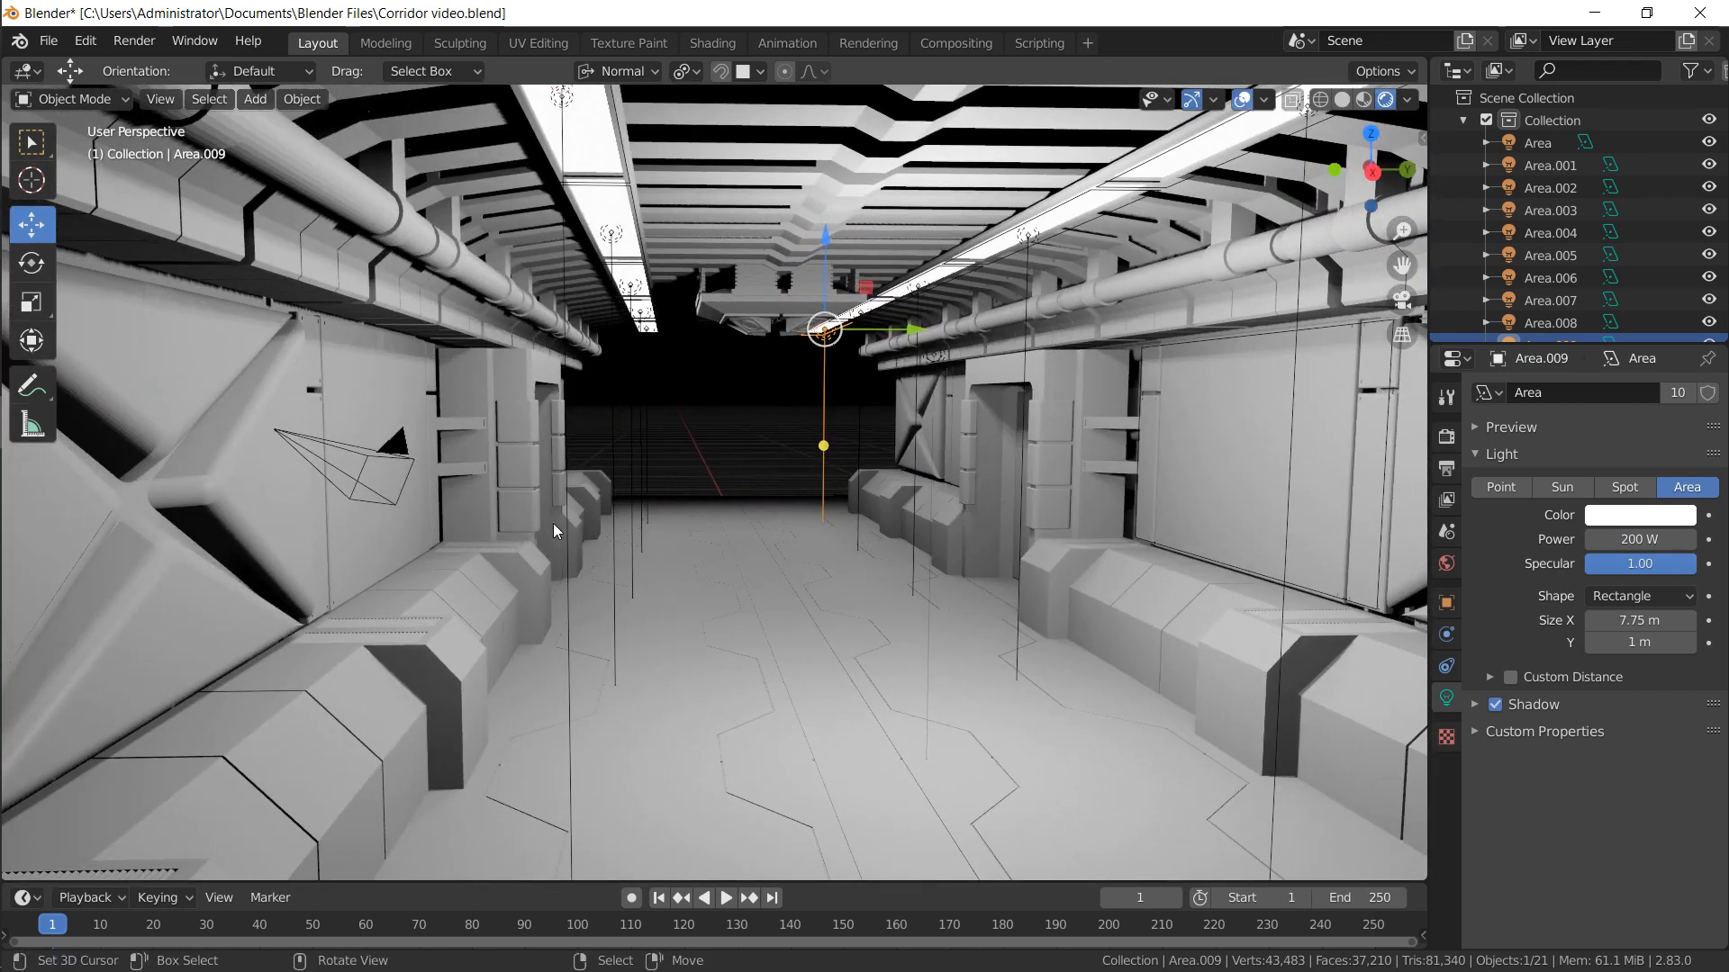
Select the corridor floor plane and show its material settings
{"action": "left_click", "coordinate": [518, 572]}
{"action": "scroll", "coordinate": [518, 569], "scroll_direction": "down", "scroll_amount": 5}
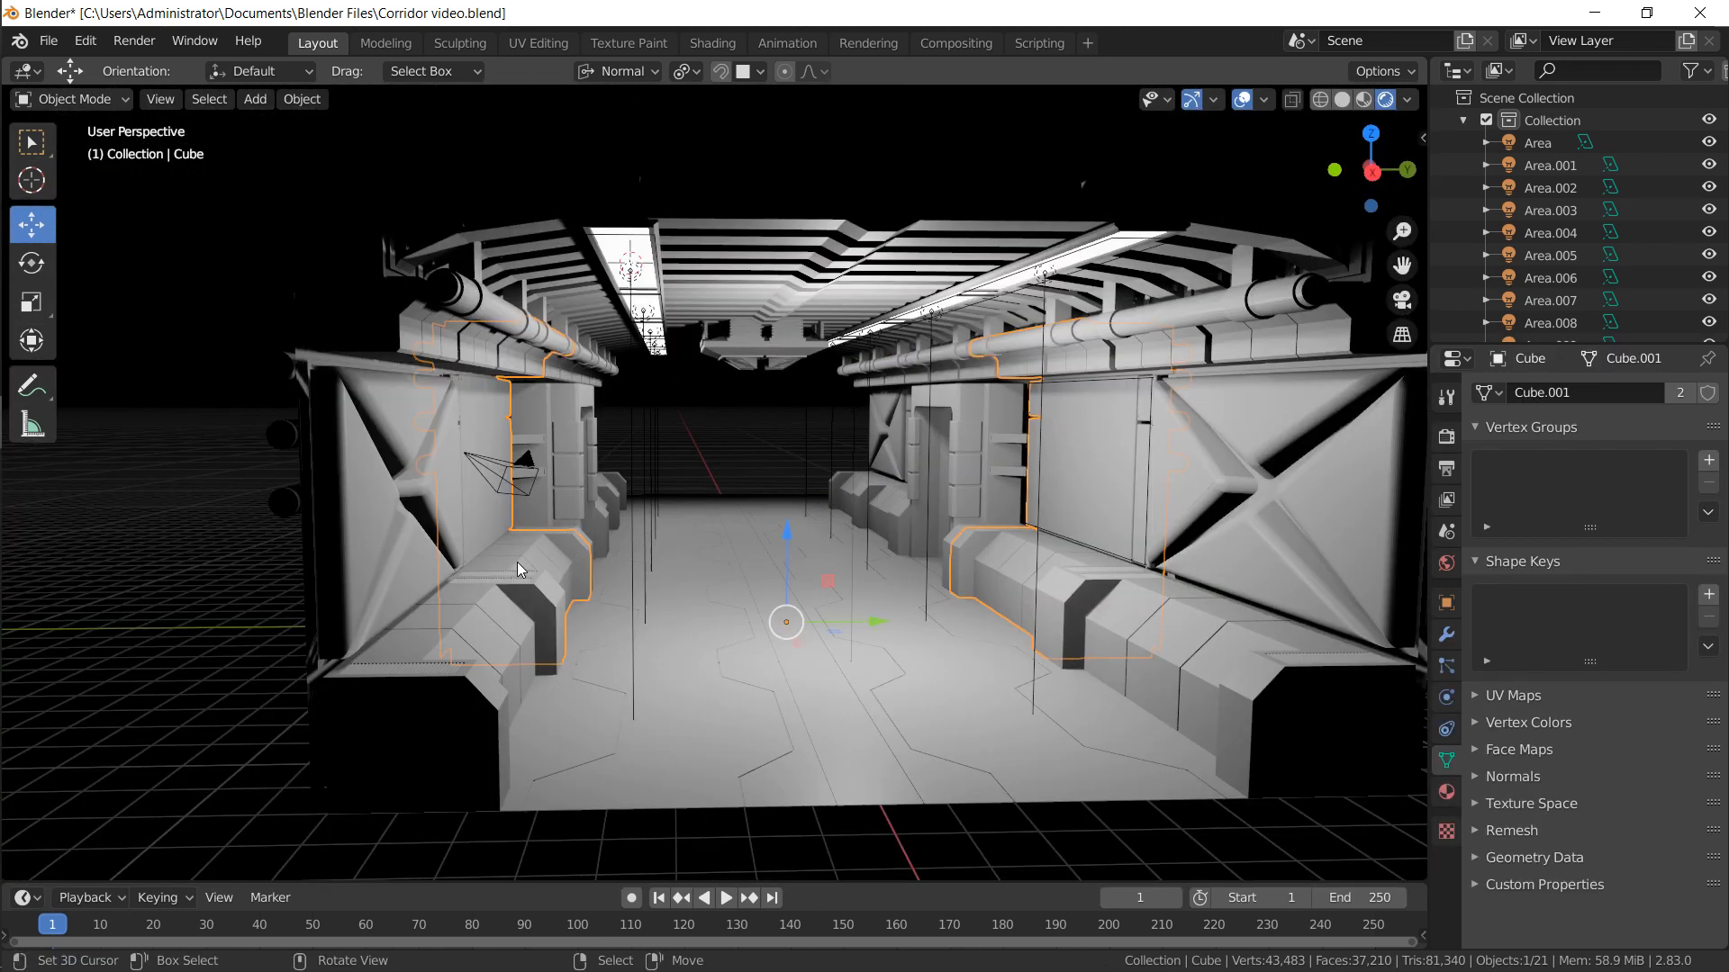
{"action": "left_click", "coordinate": [822, 617]}
{"action": "left_click", "coordinate": [1447, 791]}
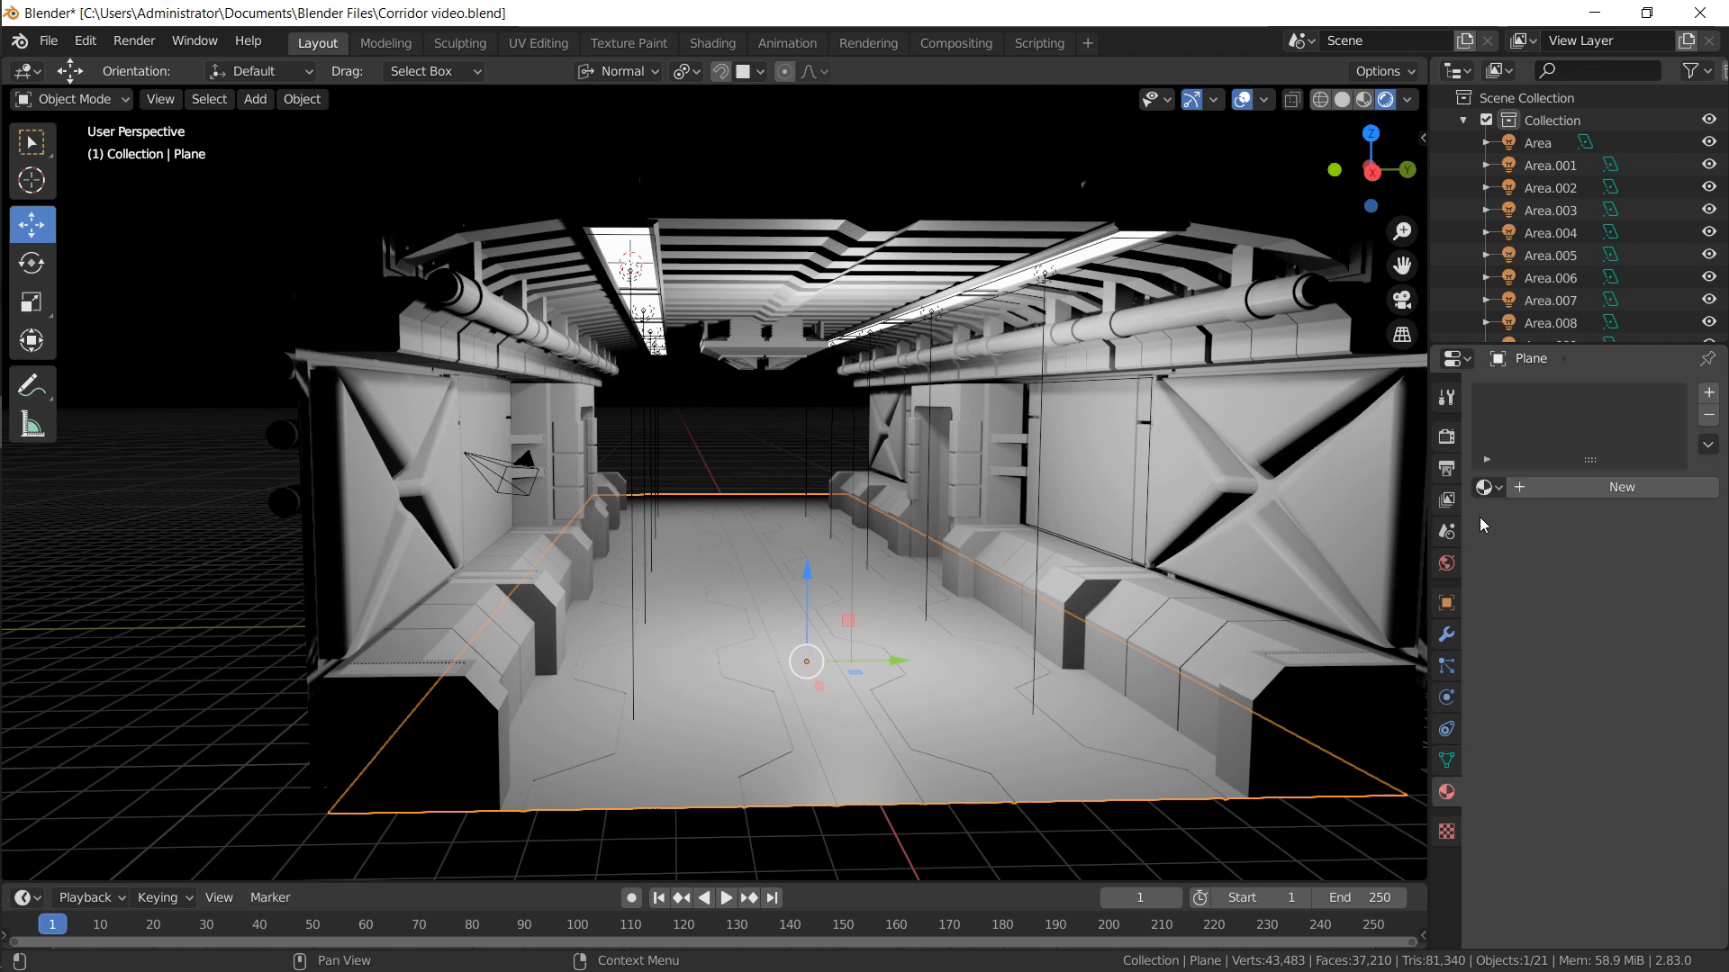
Link the floor's Main metal material to all the wall sections and the ceiling structure
{"action": "left_click", "coordinate": [849, 515]}
{"action": "left_click", "coordinate": [376, 586]}
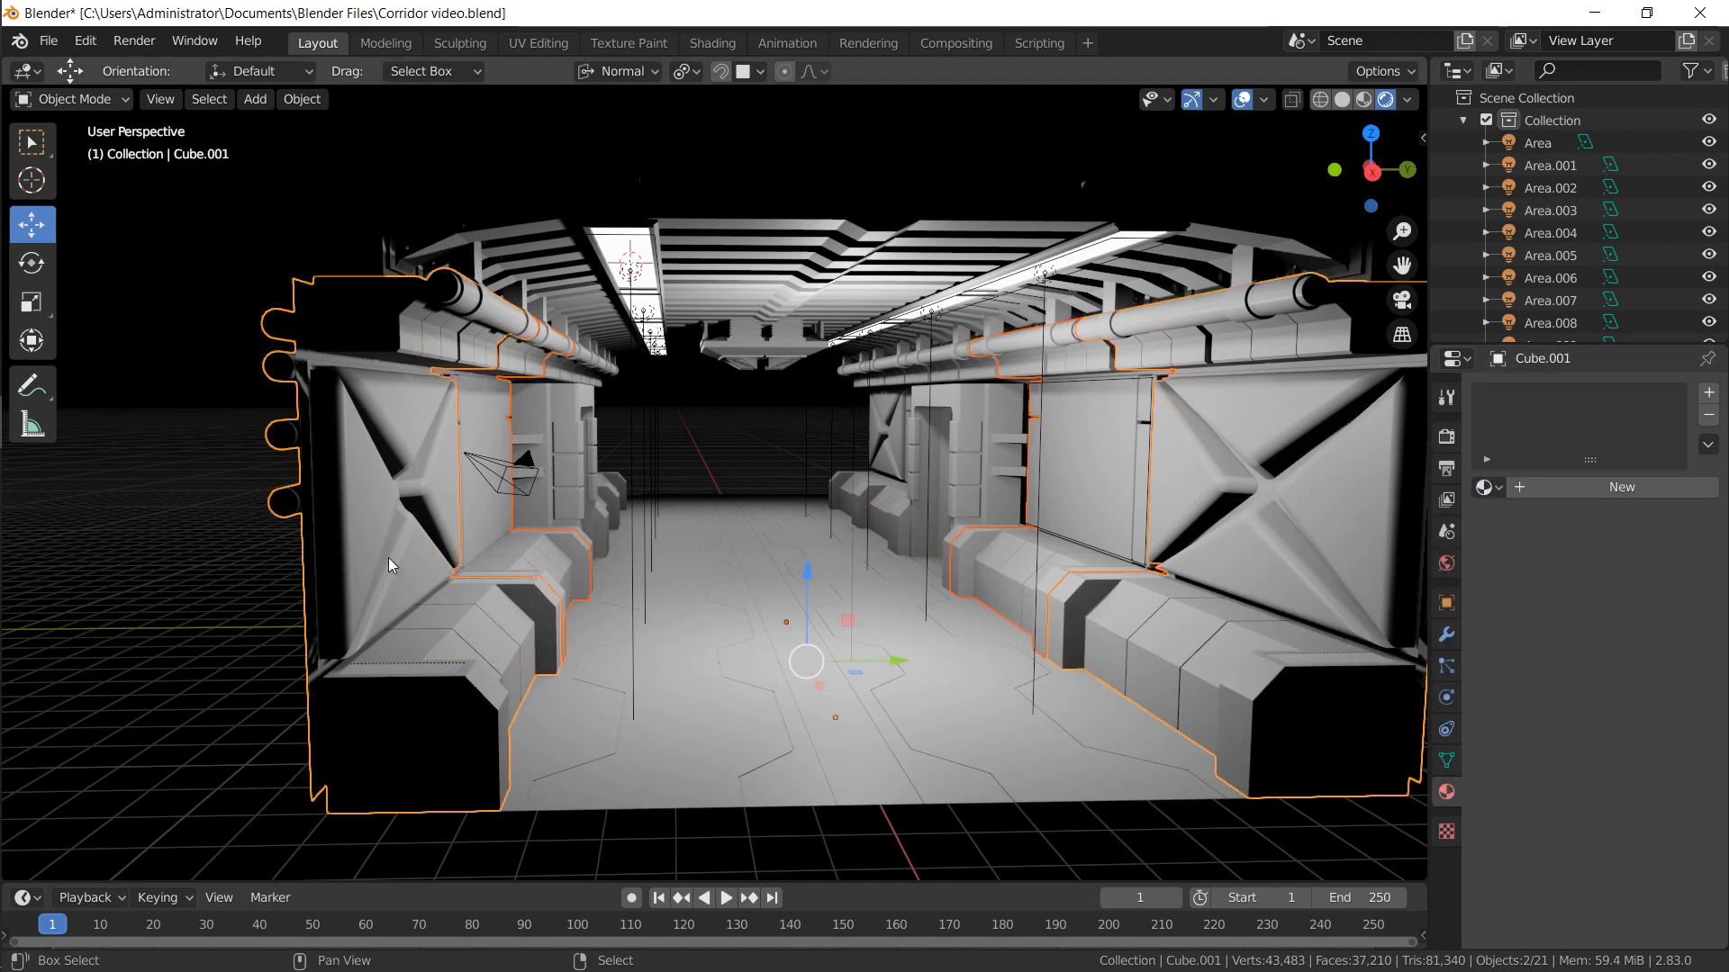
{"action": "right_click", "coordinate": [955, 455], "text": "shift"}
{"action": "middle_click_drag", "start_coordinate": [464, 492], "coordinate": [566, 487]}
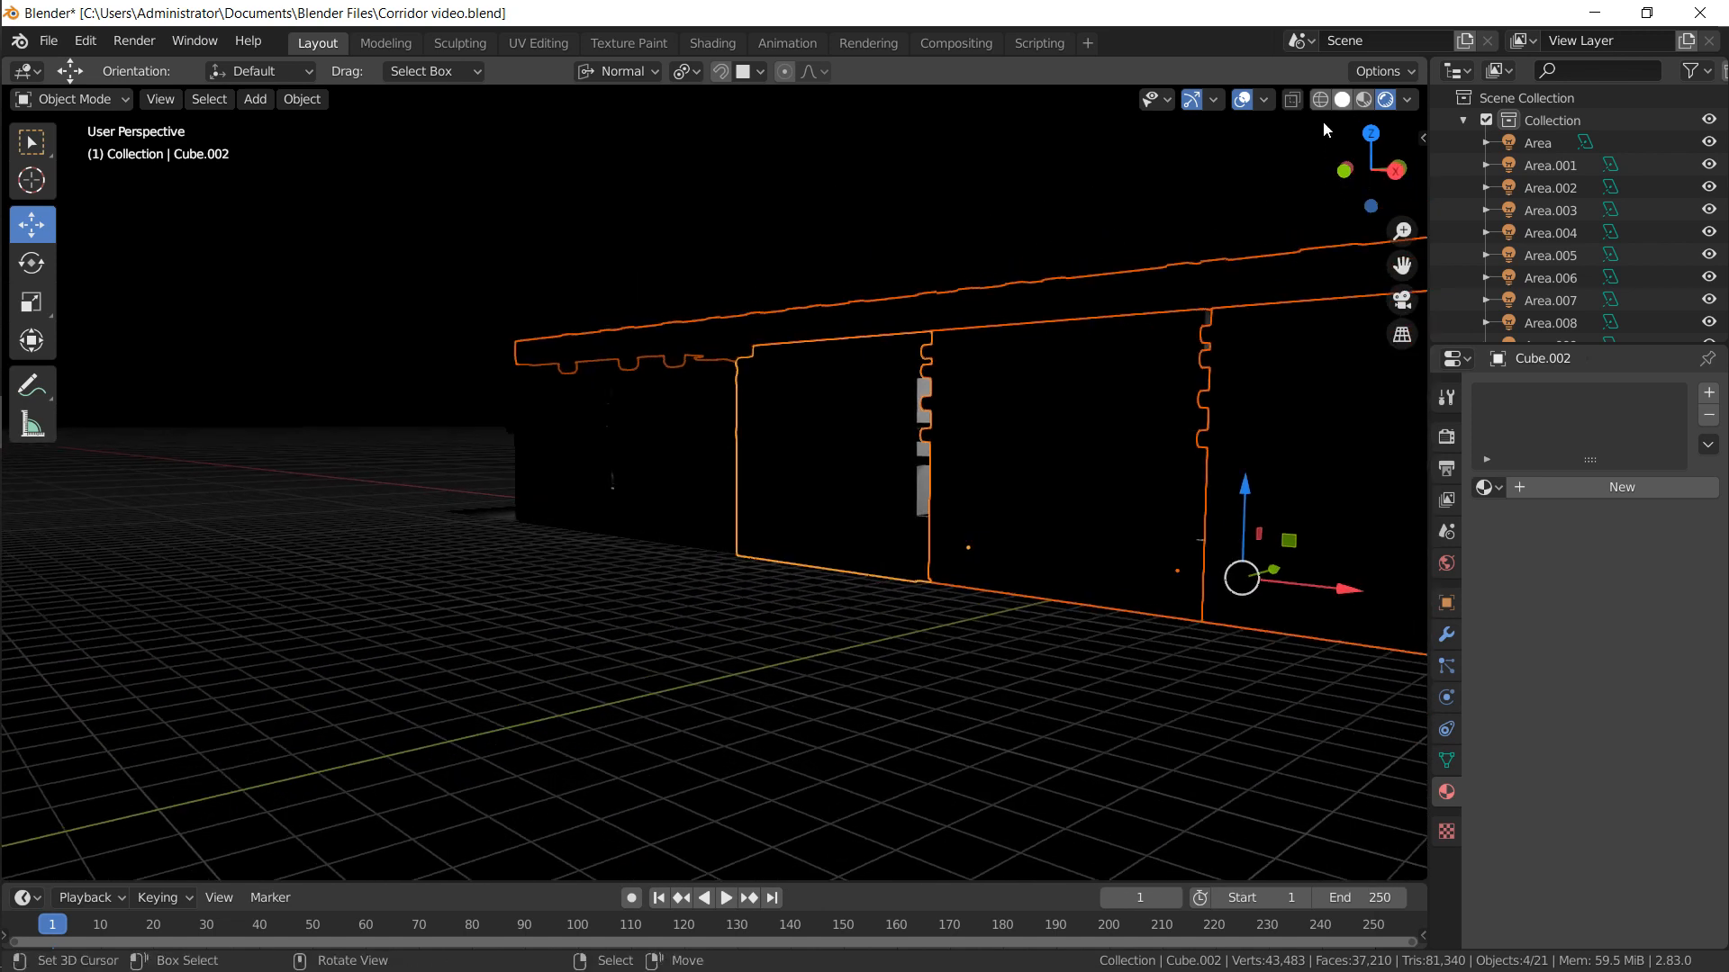
{"action": "left_click", "coordinate": [1343, 100]}
{"action": "middle_click_drag", "start_coordinate": [856, 416], "coordinate": [893, 385]}
{"action": "right_click", "coordinate": [749, 485], "text": "shift"}
{"action": "right_click", "coordinate": [636, 473], "text": "shift"}
{"action": "mouse_move", "coordinate": [635, 472]}
{"action": "middle_mouse_down"}
{"action": "mouse_move", "coordinate": [816, 539]}
{"action": "mouse_move", "coordinate": [609, 516]}
{"action": "mouse_move", "coordinate": [736, 523]}
{"action": "mouse_move", "coordinate": [633, 579]}
{"action": "mouse_move", "coordinate": [591, 521]}
{"action": "mouse_move", "coordinate": [849, 604]}
{"action": "middle_mouse_up"}
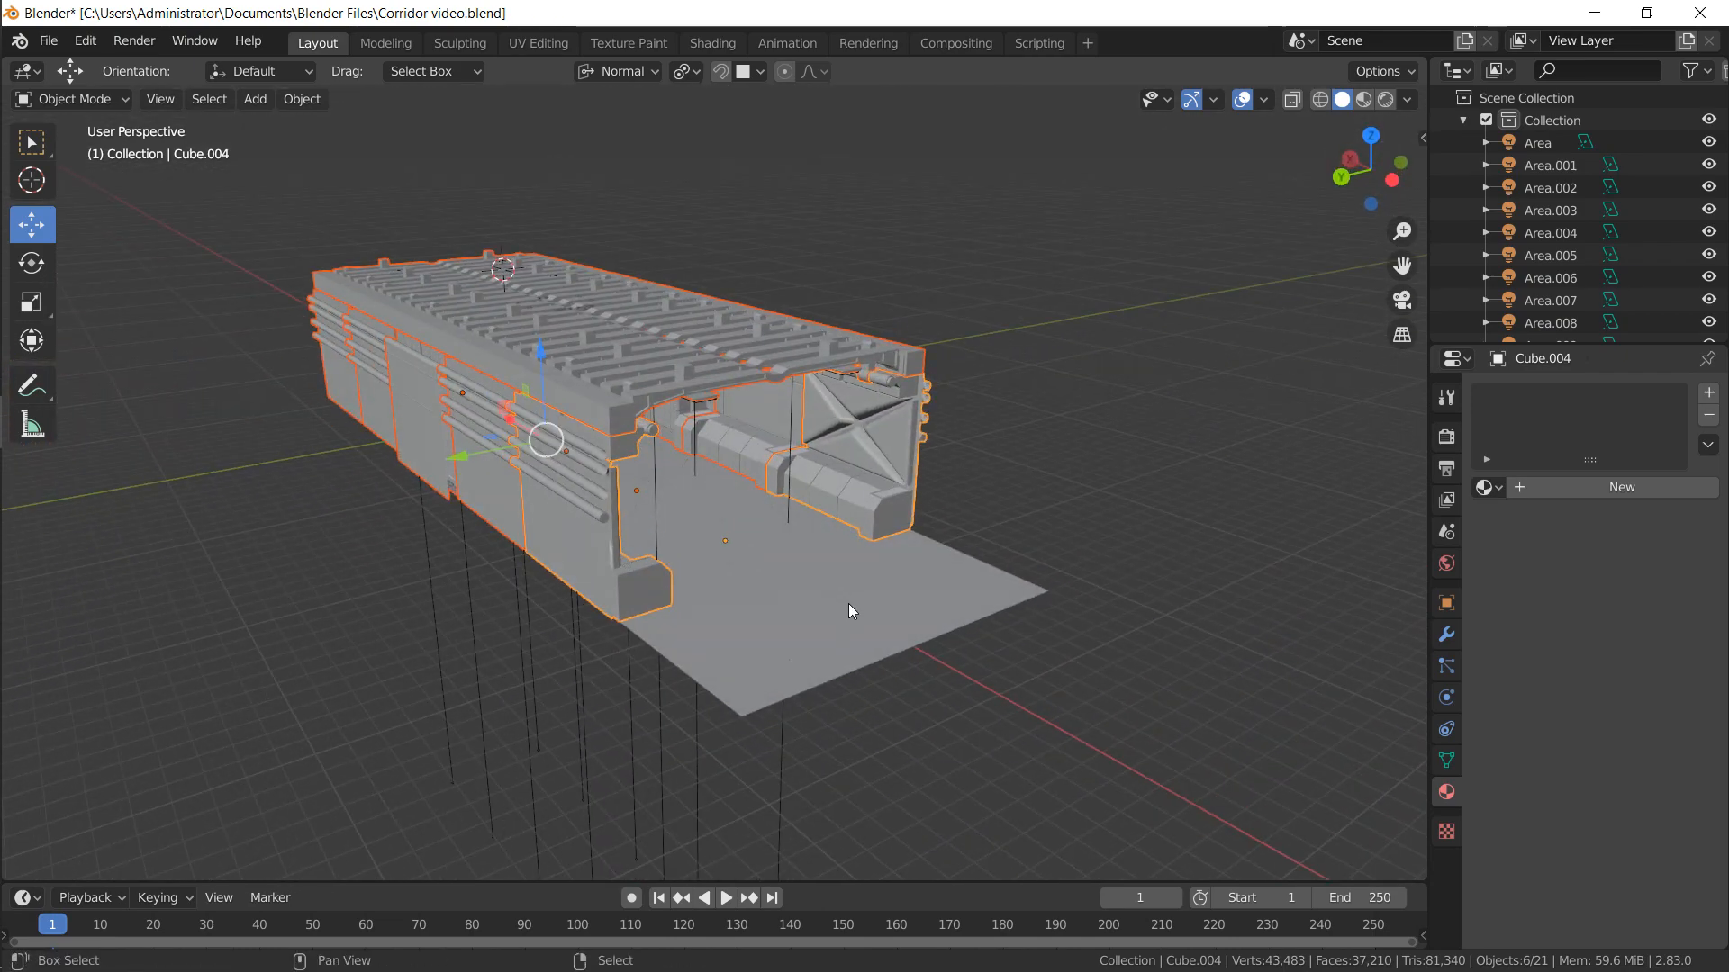
{"action": "right_click", "coordinate": [850, 597], "text": "shift"}
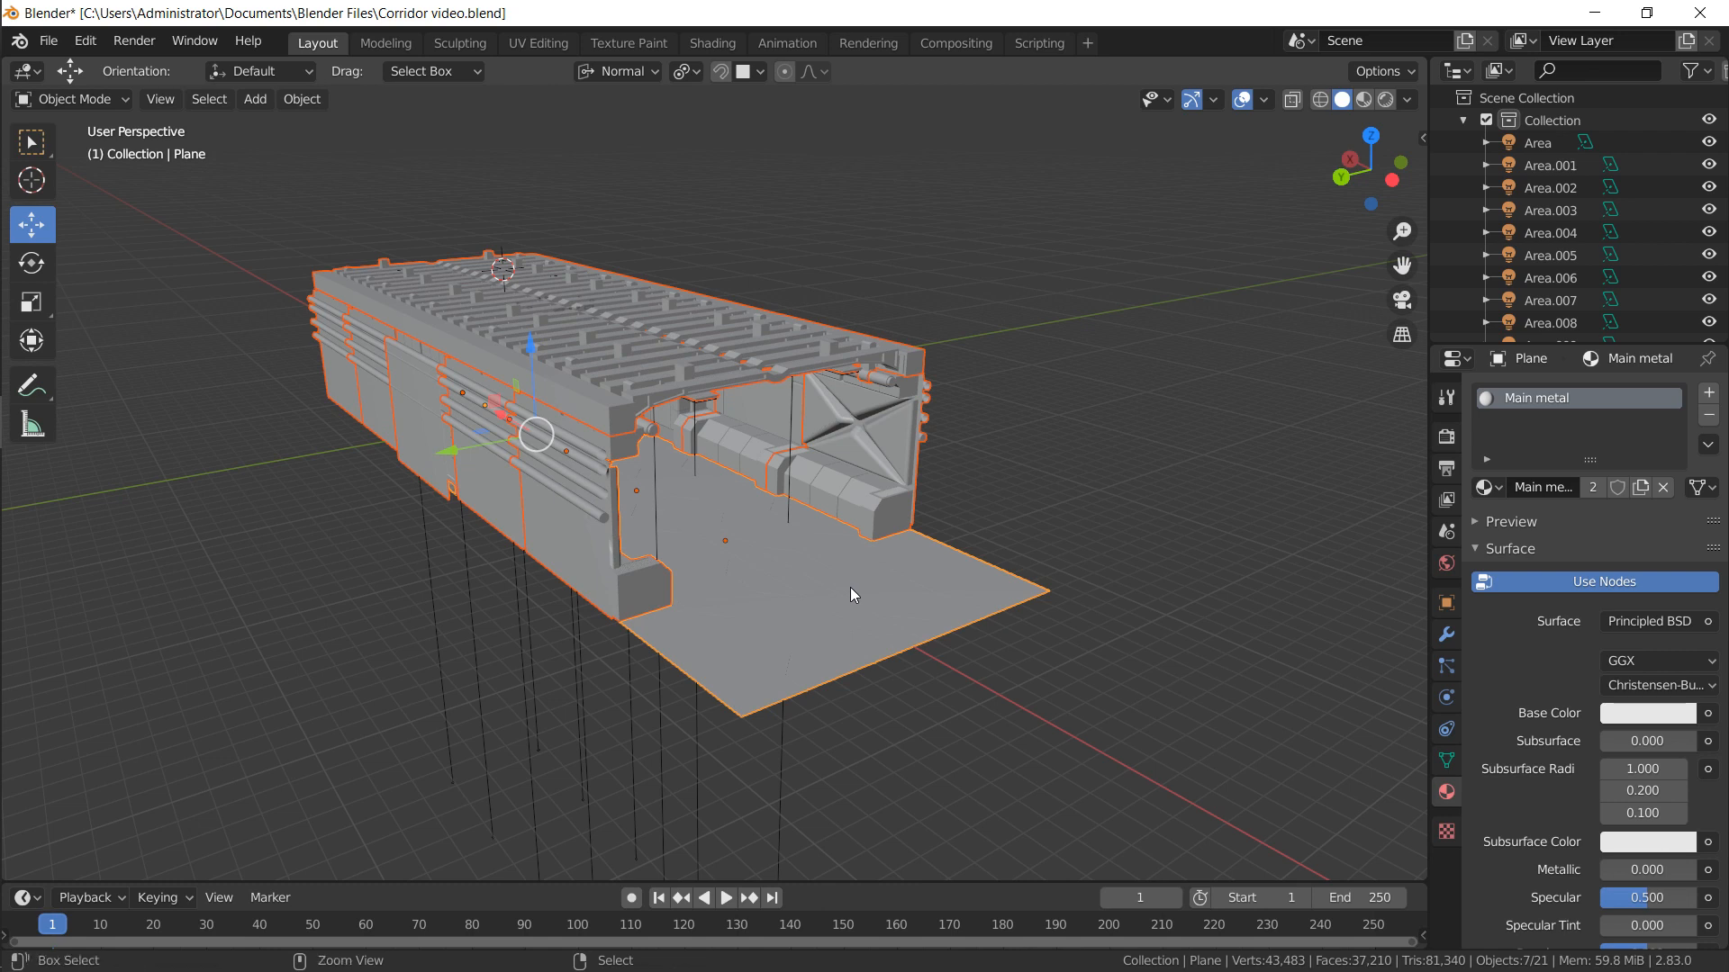
{"action": "key", "text": "ctrl+l"}
{"action": "left_click", "coordinate": [792, 645]}
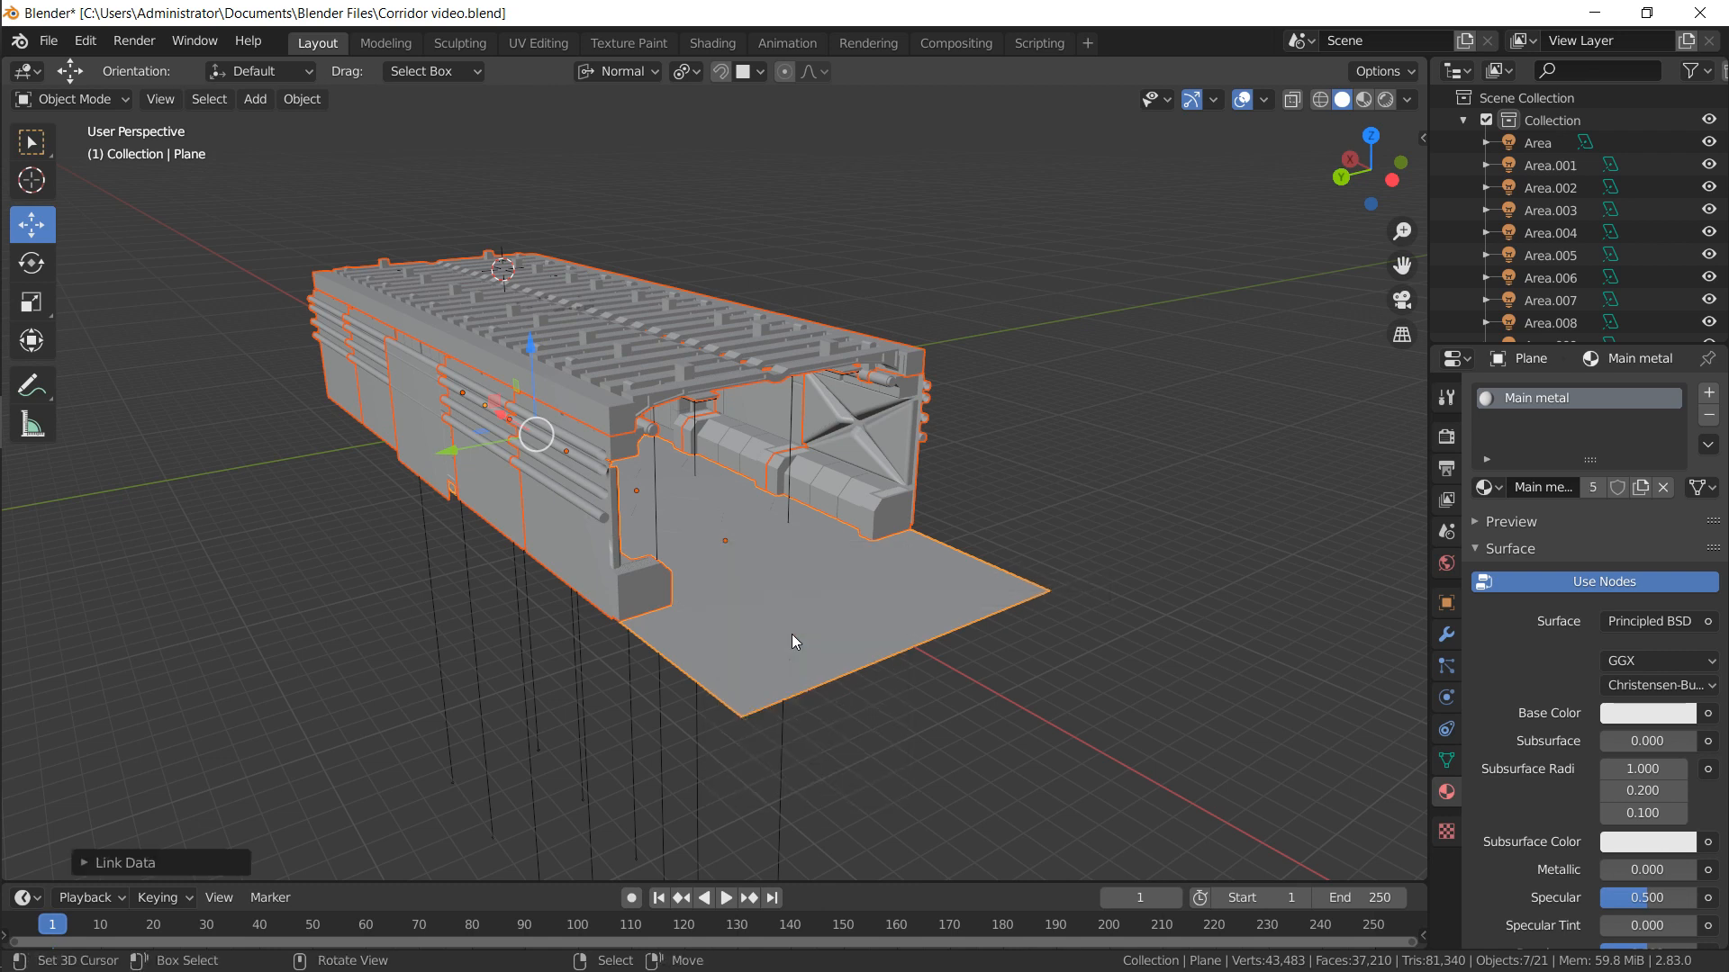
Check the material assignment on the individual wall sections
{"action": "right_click", "coordinate": [916, 439]}
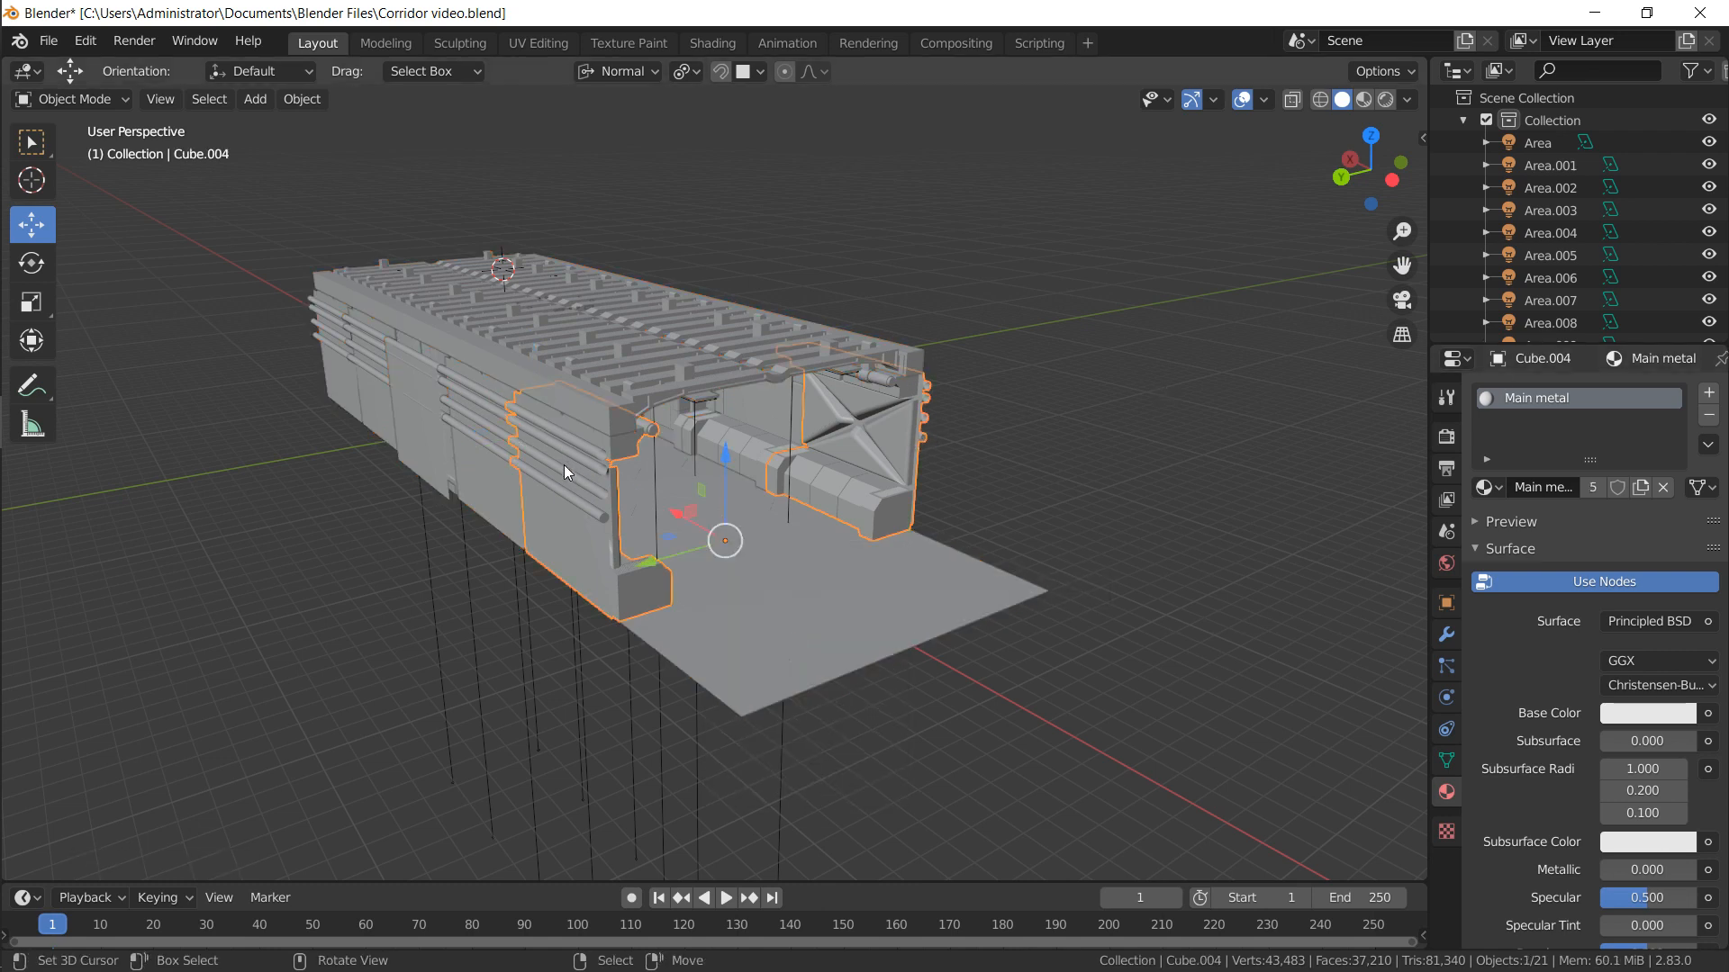
{"action": "right_click", "coordinate": [504, 436]}
{"action": "middle_click_drag", "start_coordinate": [504, 436], "coordinate": [571, 439]}
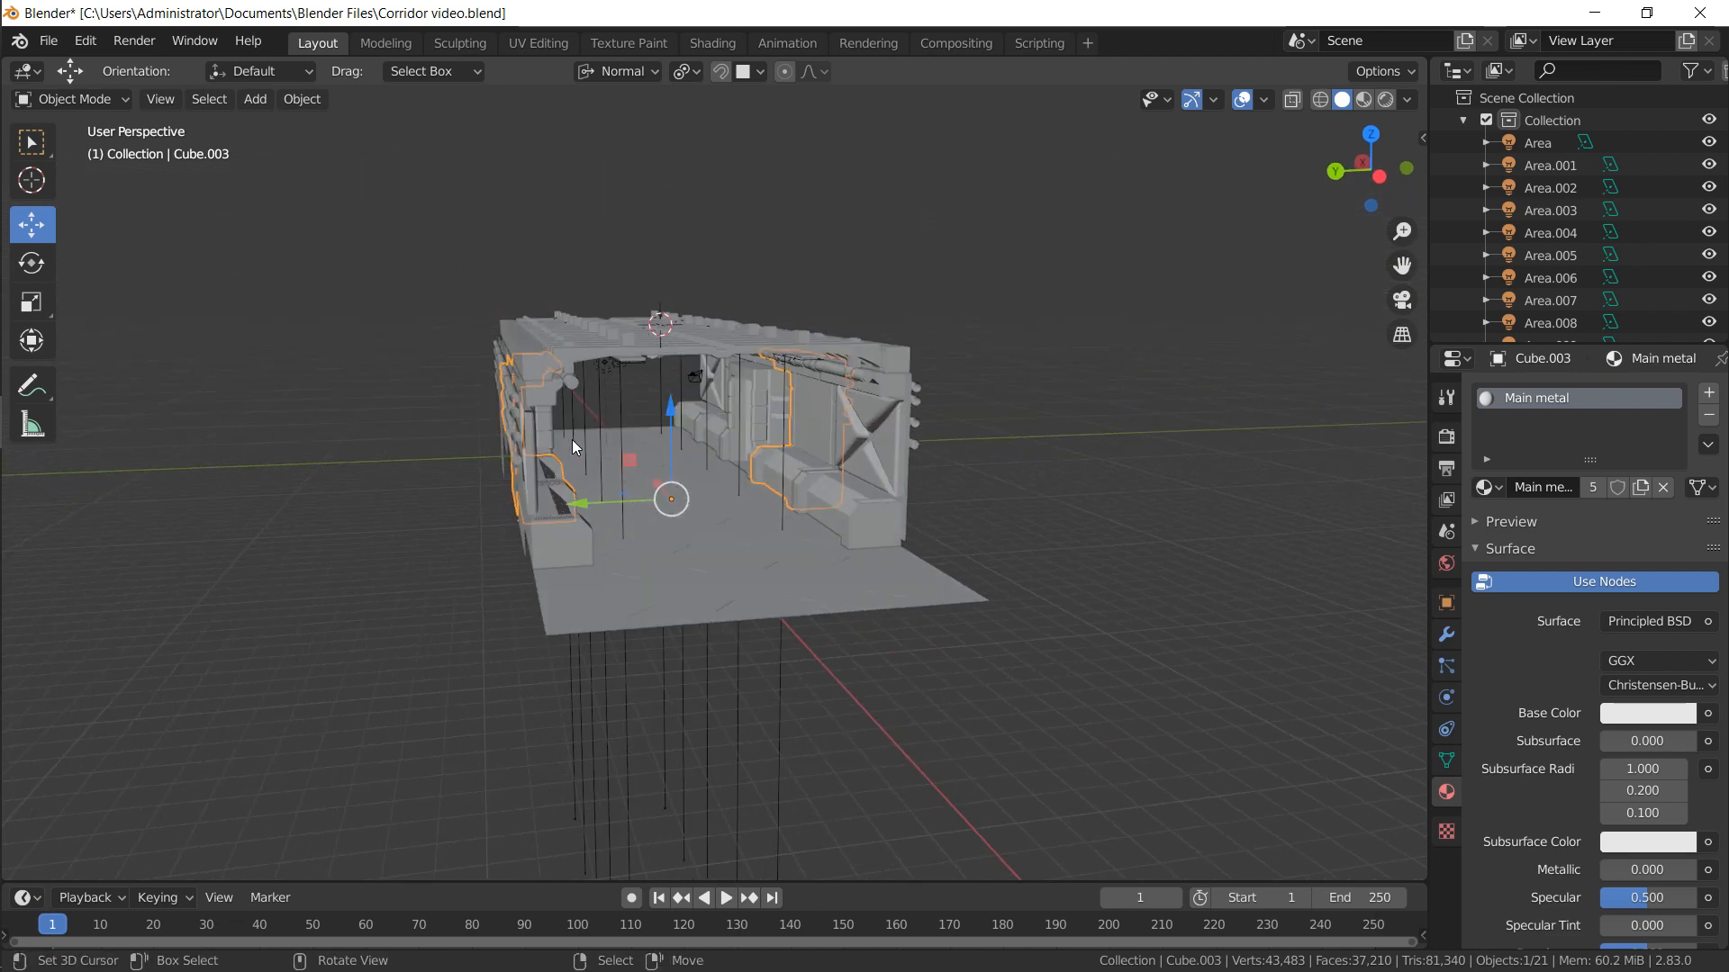
Align the camera to the right orthographic view so it looks straight down the corridor
{"action": "key", "text": "KP_0"}
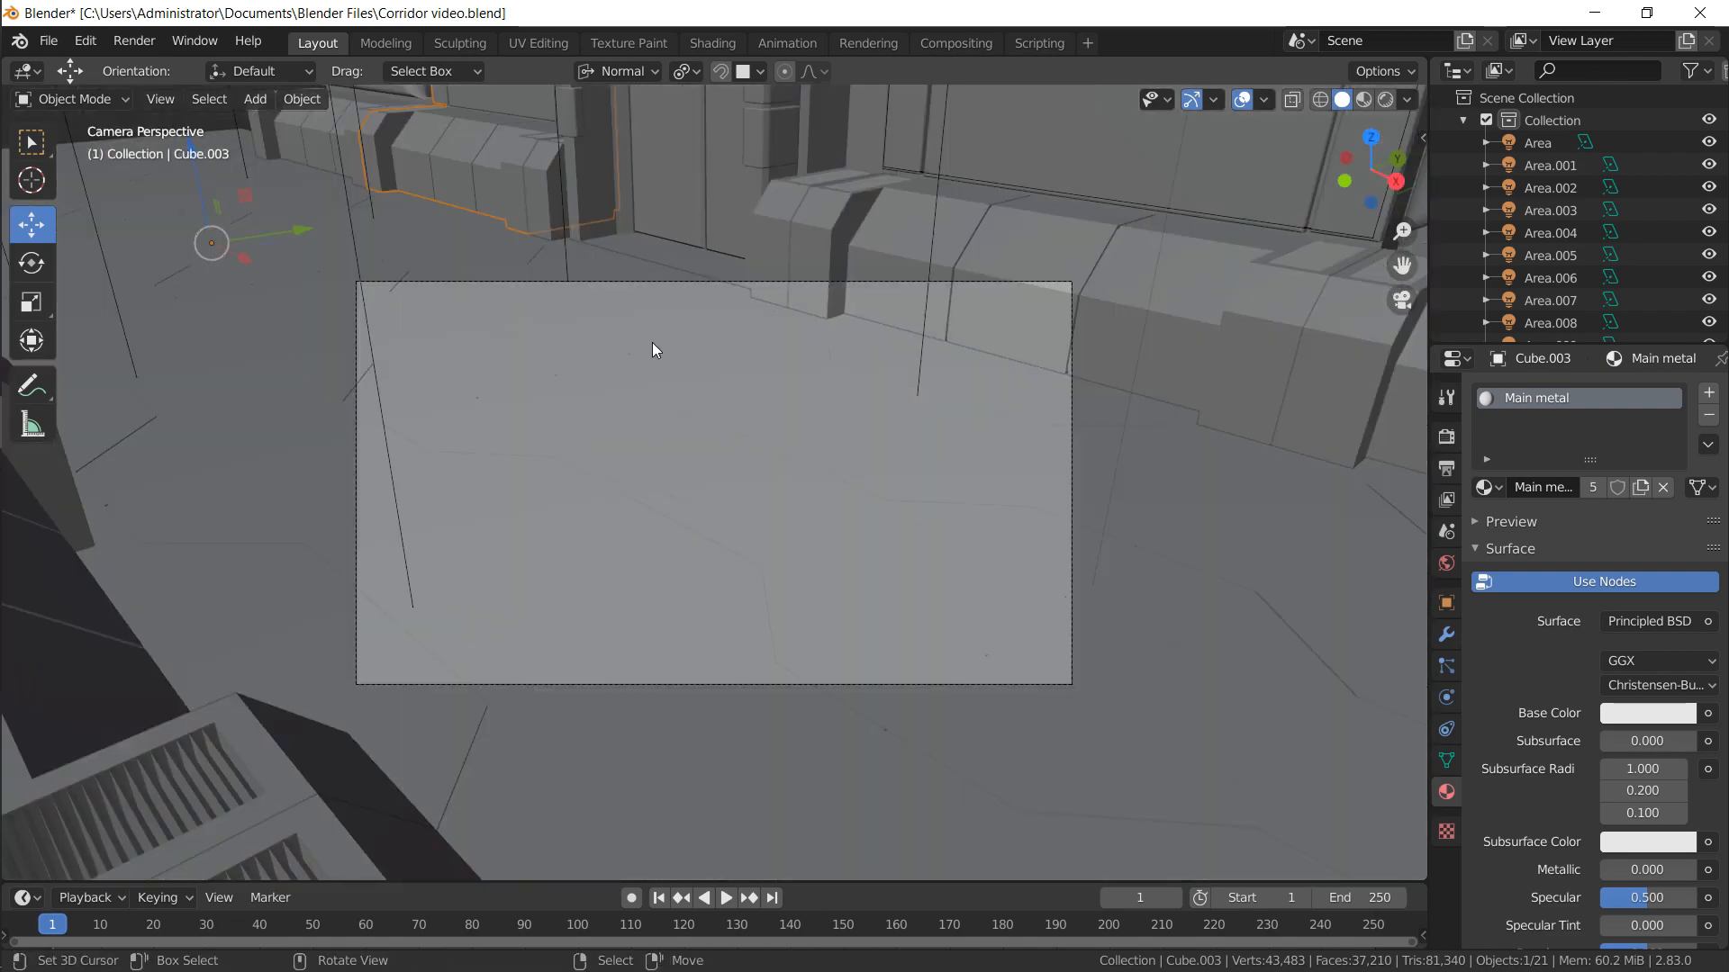
{"action": "key", "text": "KP_3"}
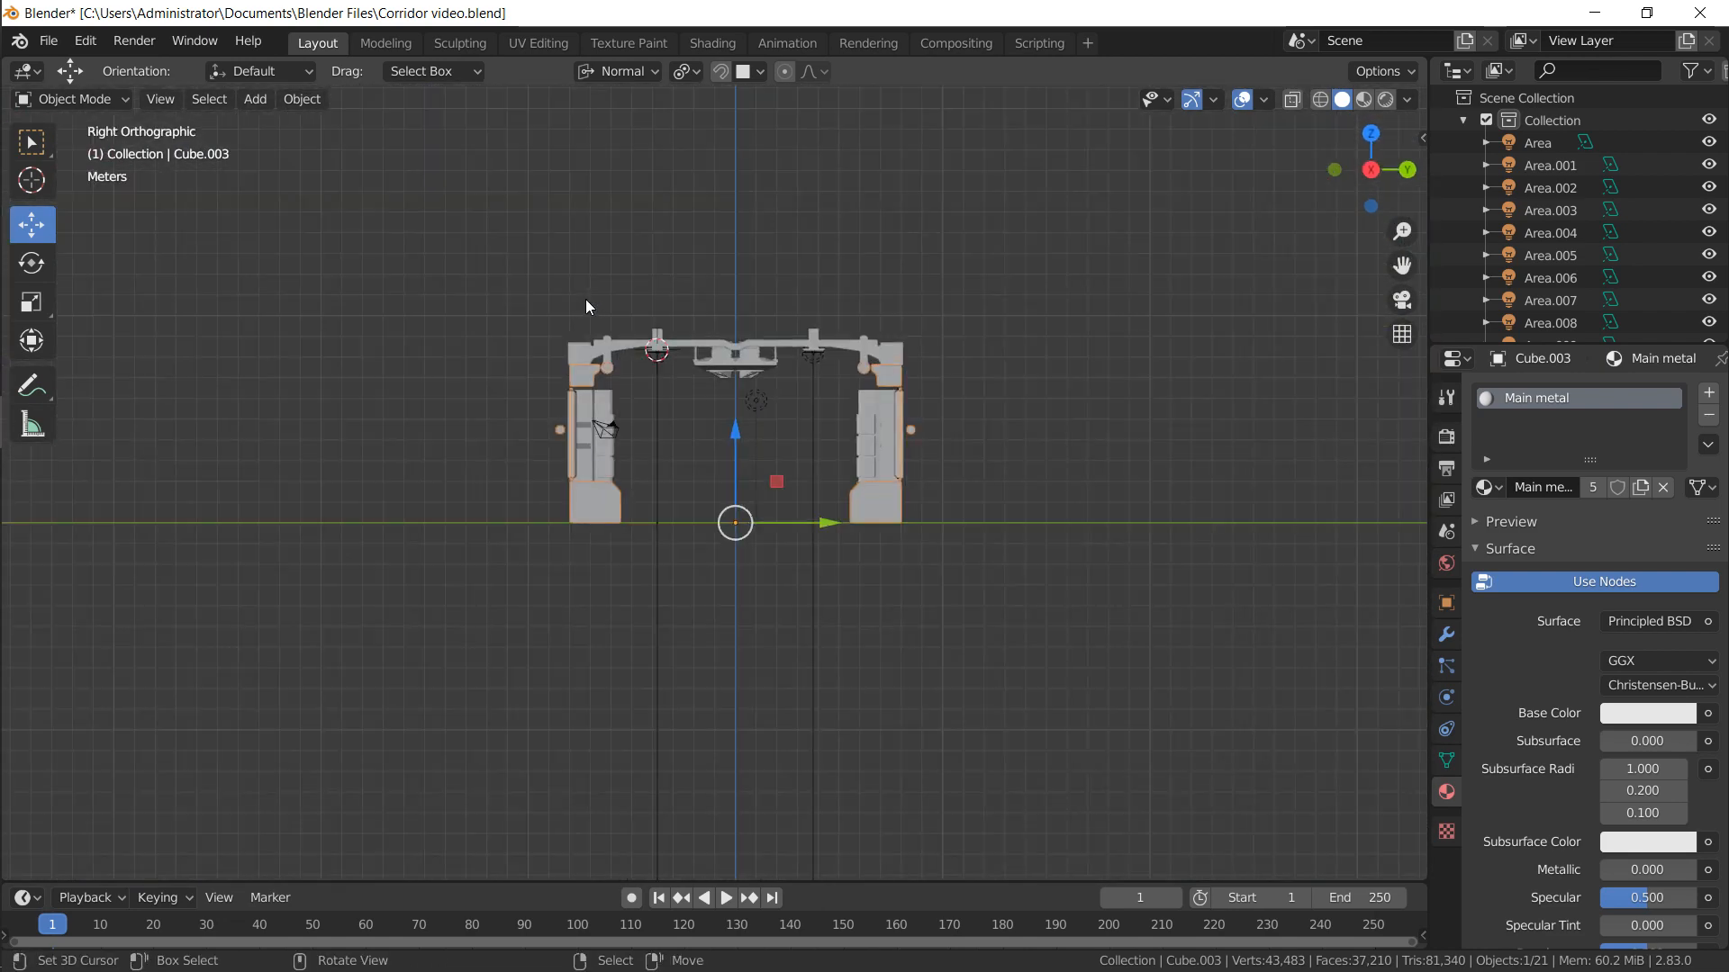
{"action": "scroll", "coordinate": [585, 299], "scroll_direction": "up", "scroll_amount": 1}
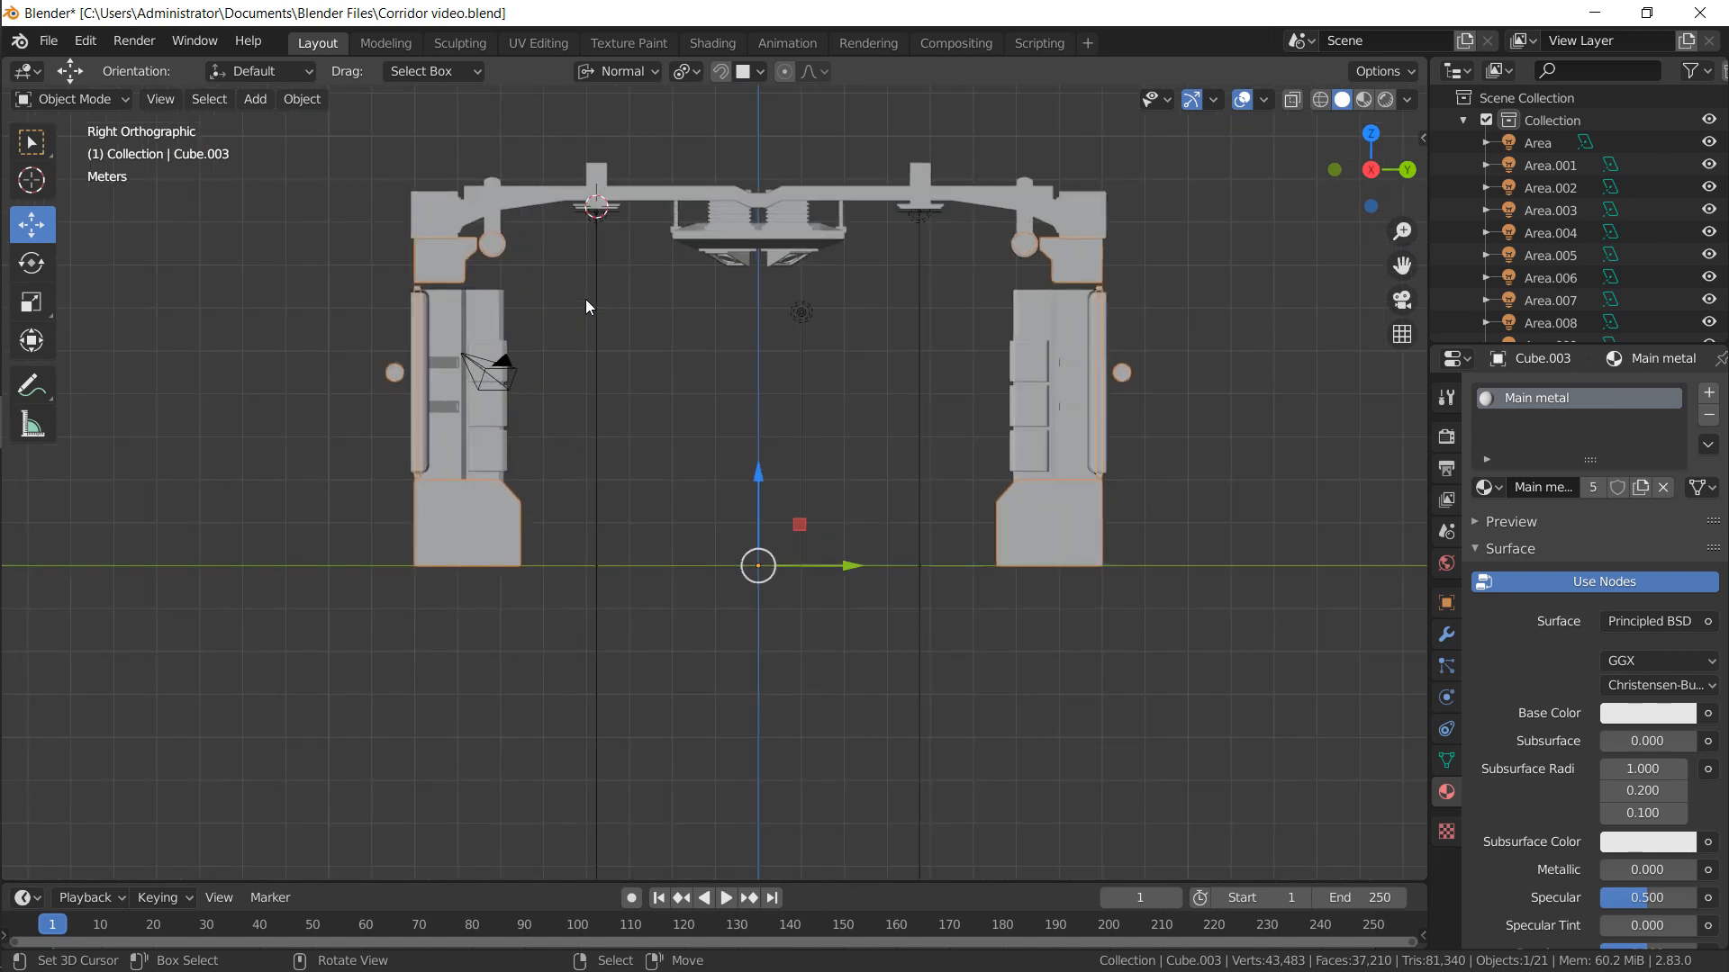
{"action": "key", "text": "KP_0"}
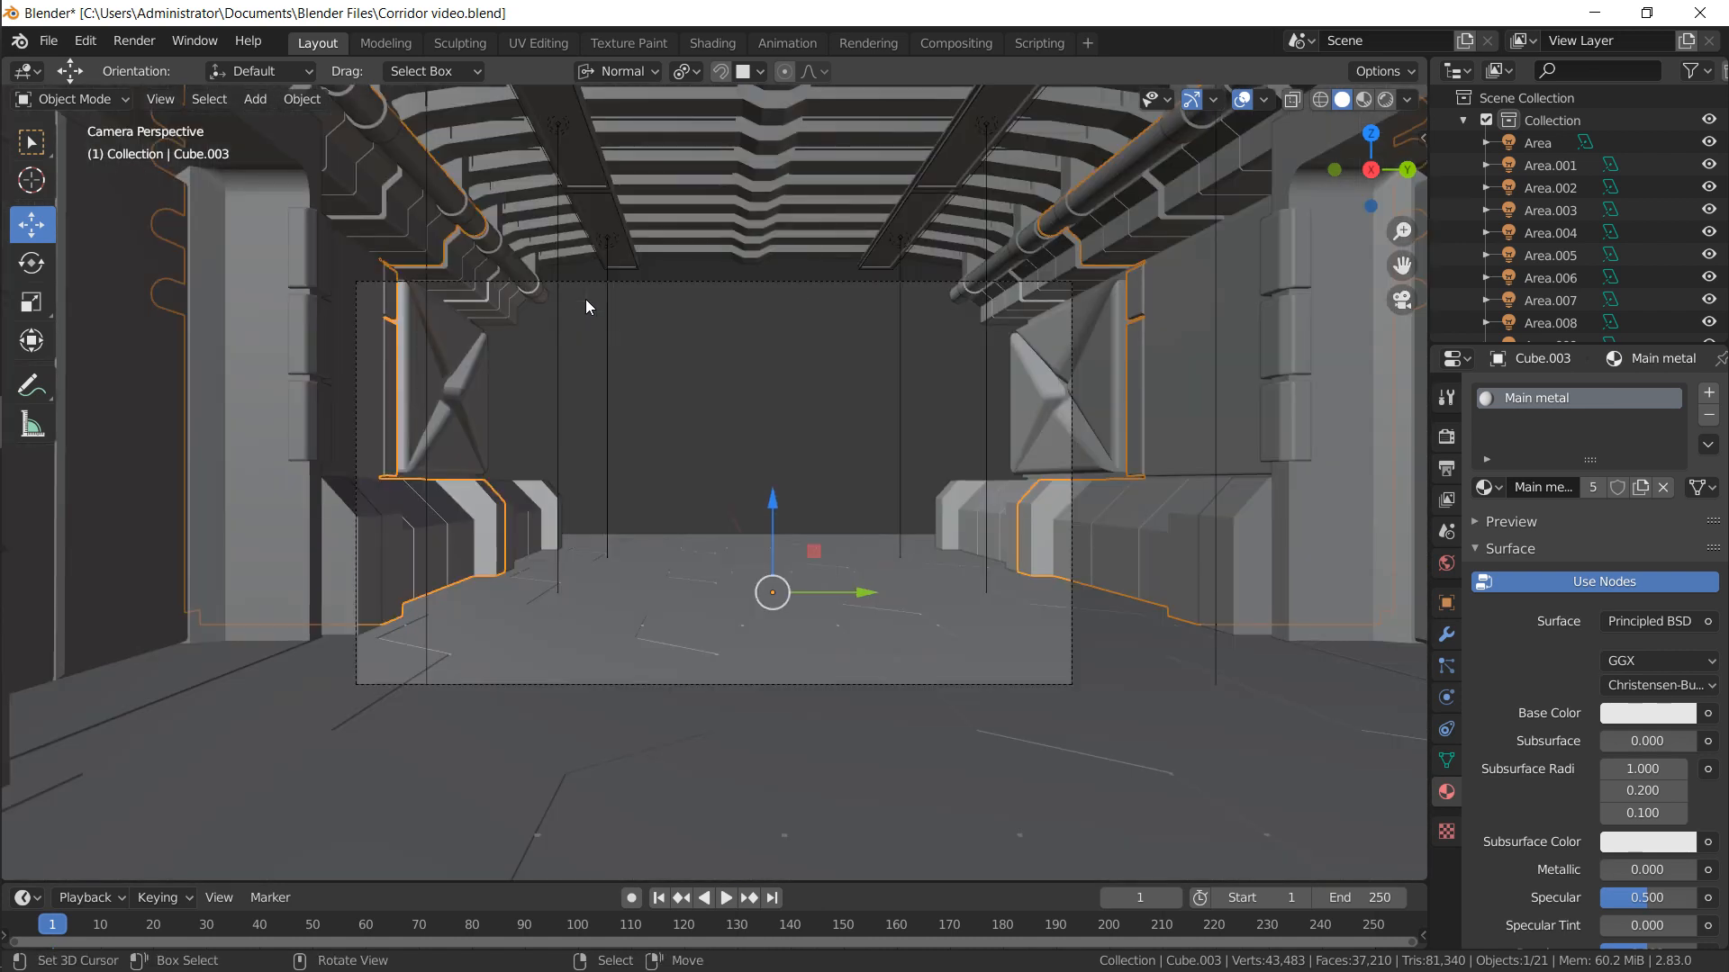
{"action": "scroll", "coordinate": [585, 299], "scroll_direction": "down", "scroll_amount": 4}
Move the camera back about 22.7 m along its local Z axis
{"action": "left_click", "coordinate": [834, 581]}
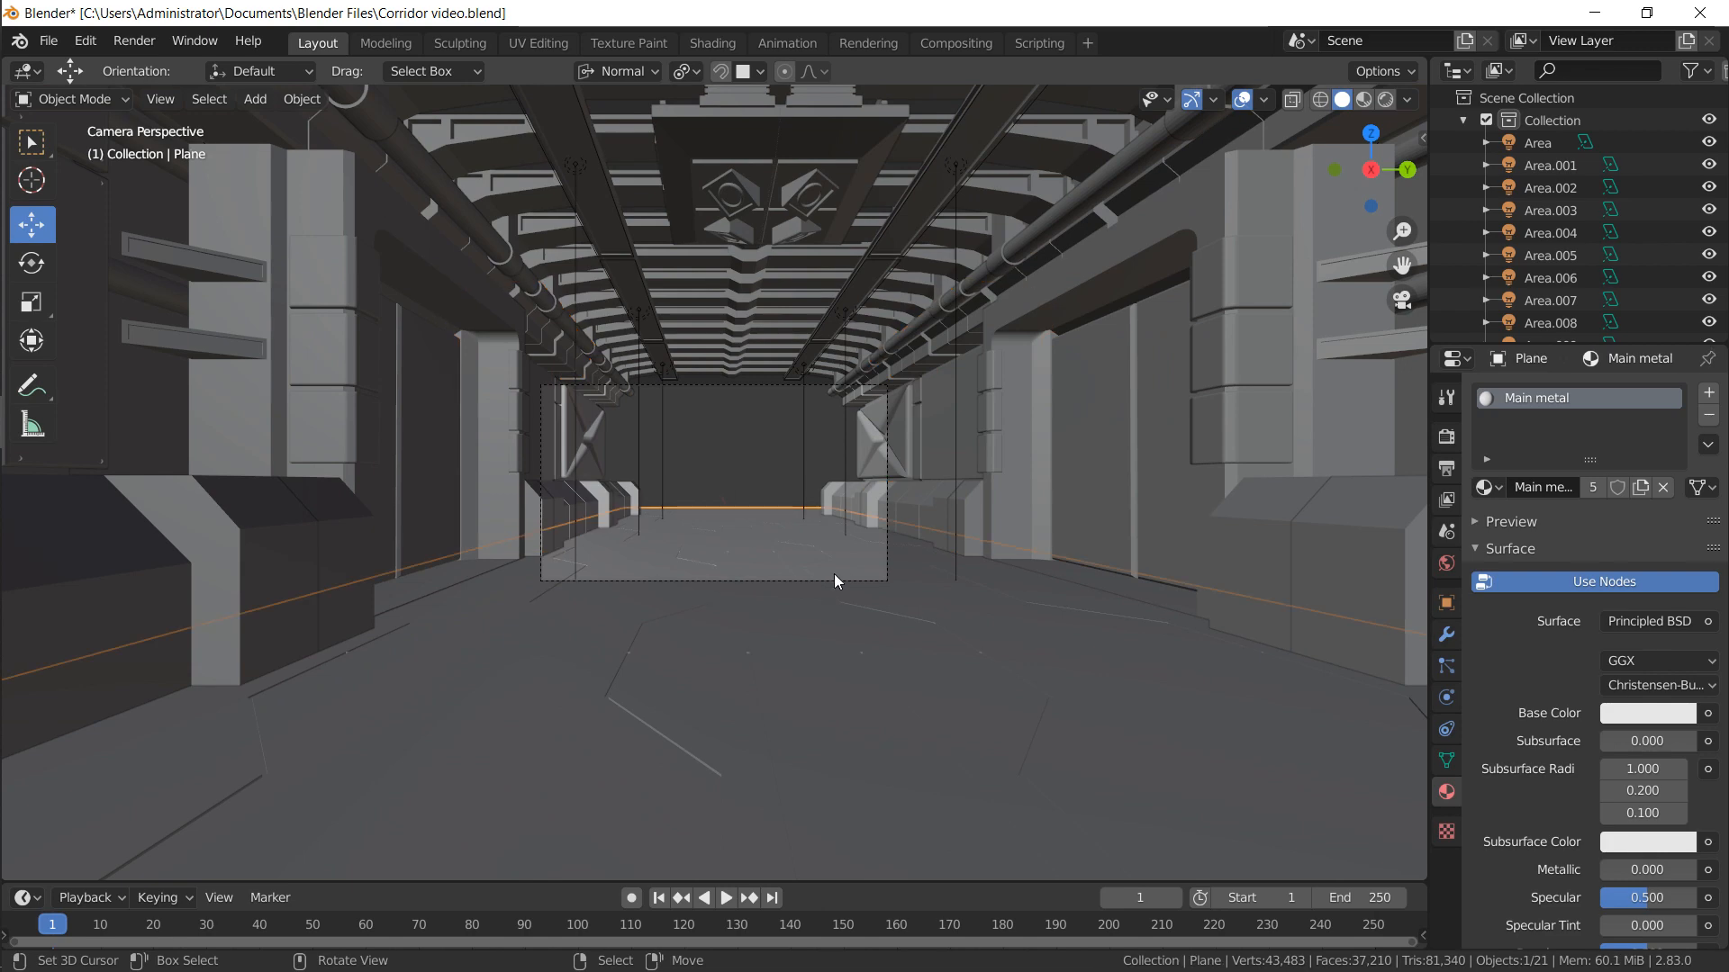
{"action": "left_click", "coordinate": [833, 581]}
{"action": "key", "text": "g"}
{"action": "key", "text": "z"}
{"action": "key", "text": "z"}
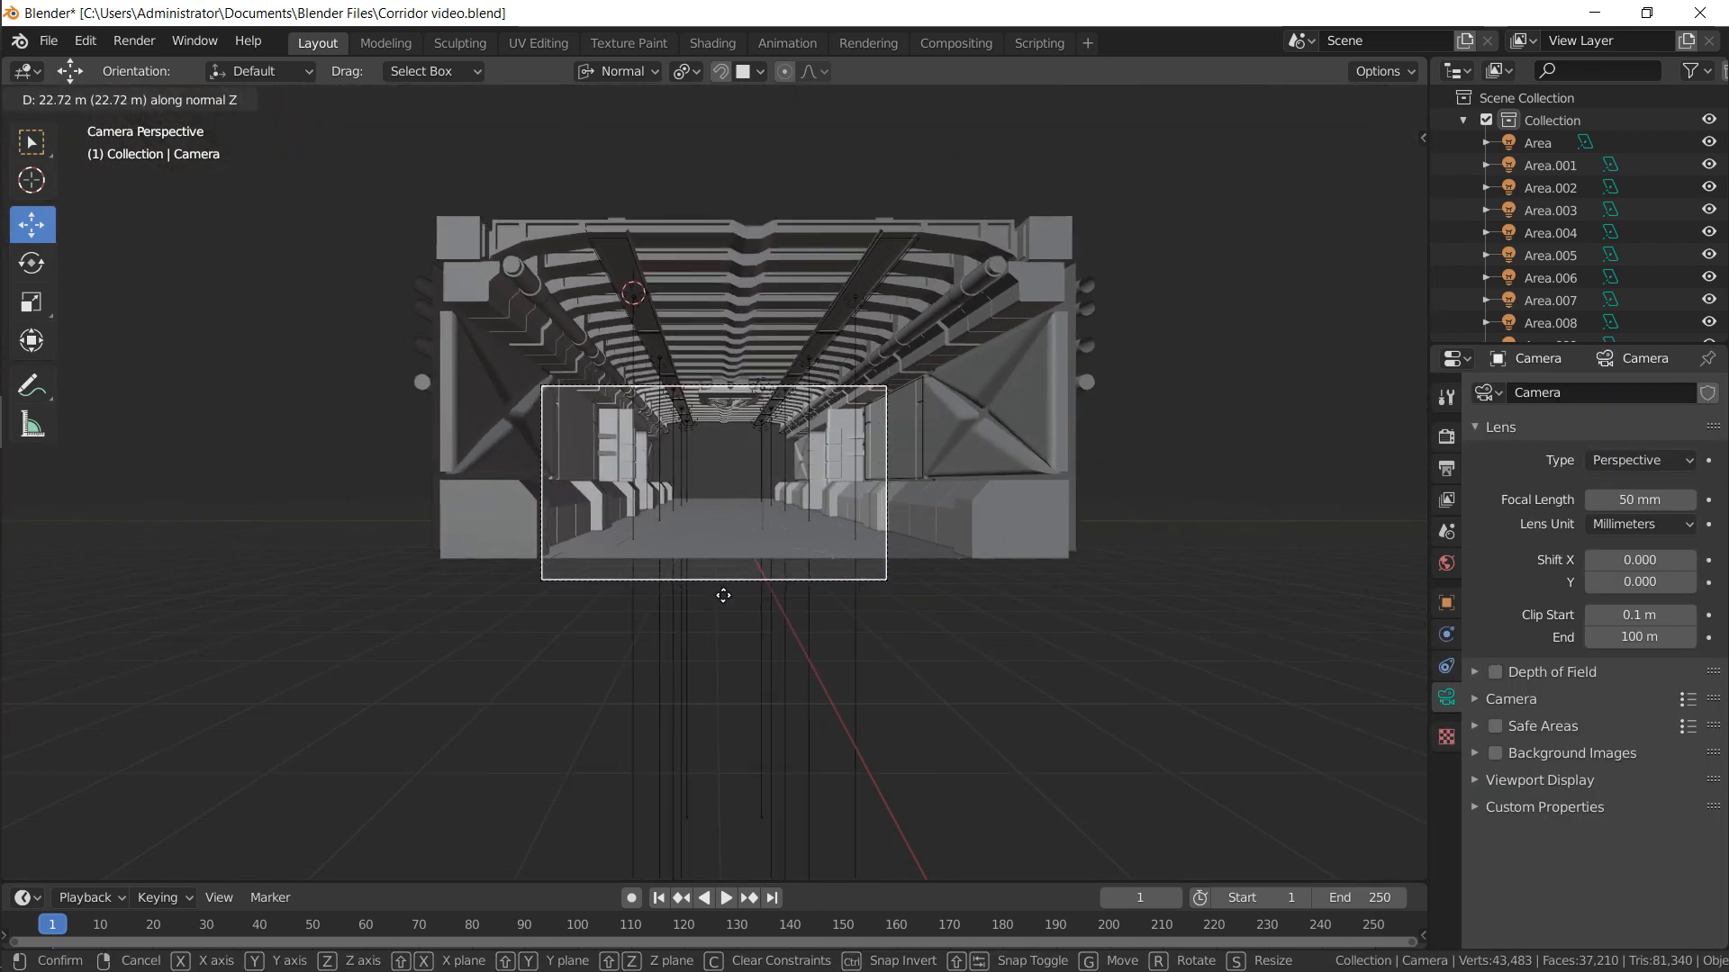
{"action": "left_click", "coordinate": [723, 595]}
Reposition the camera to centre the corridor in its frame and fit the frame to the viewport
{"action": "key", "text": "g"}
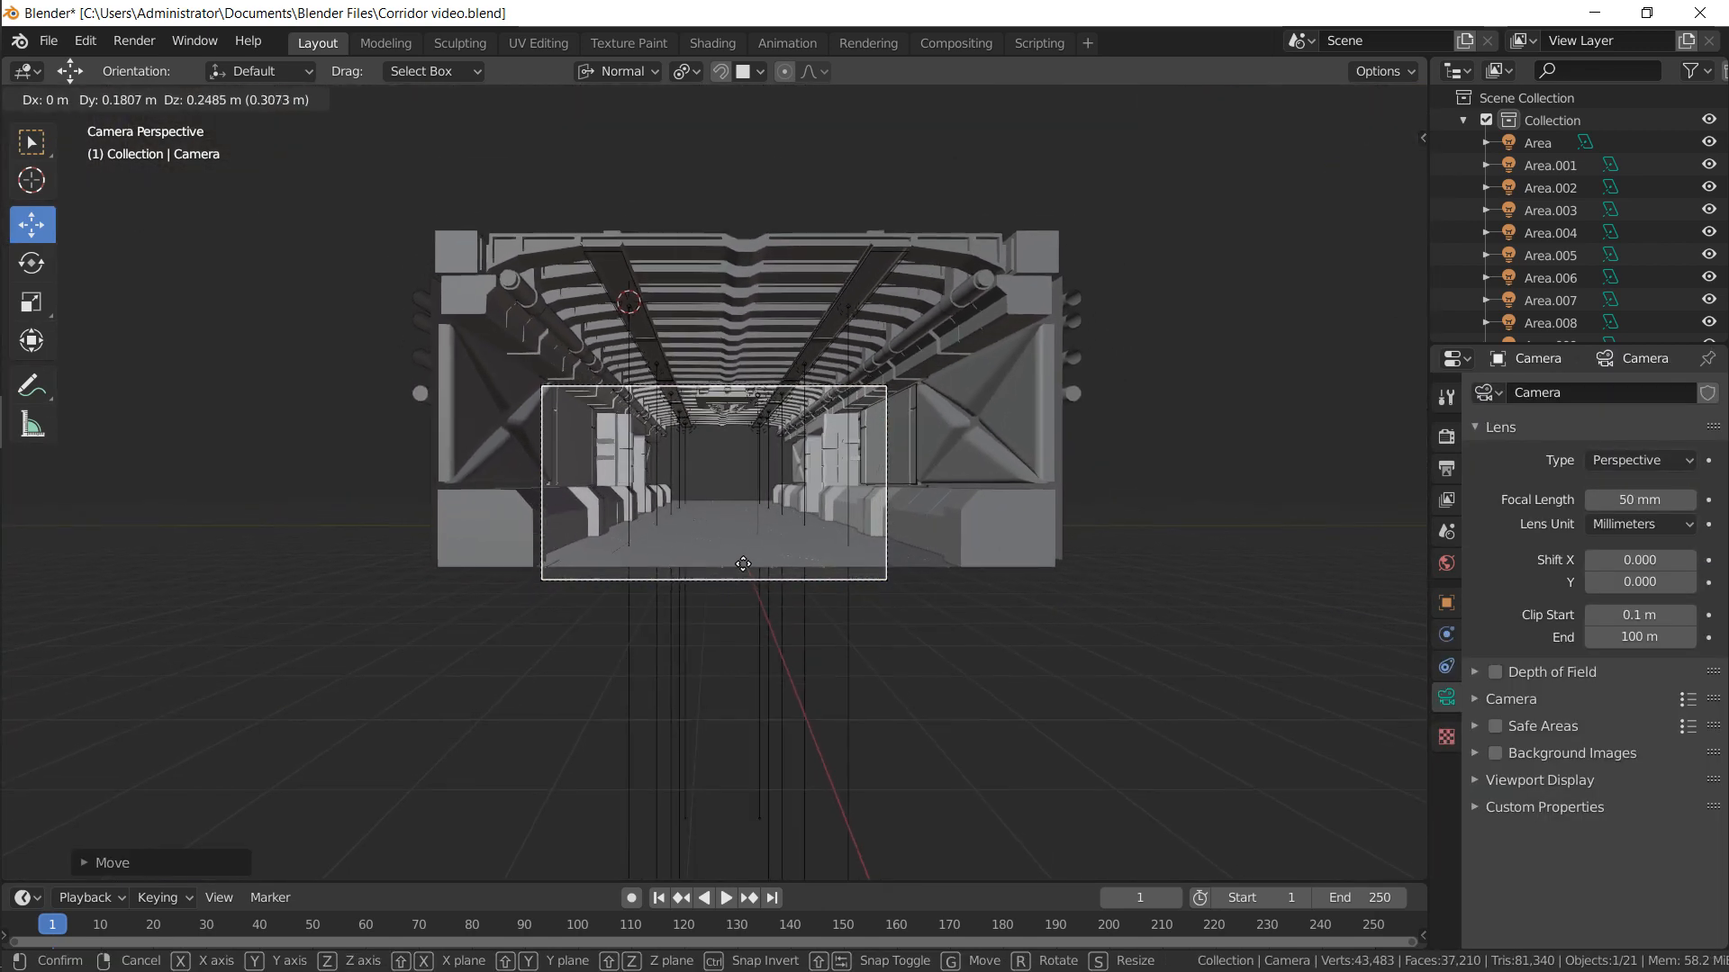
{"action": "left_click", "coordinate": [792, 439]}
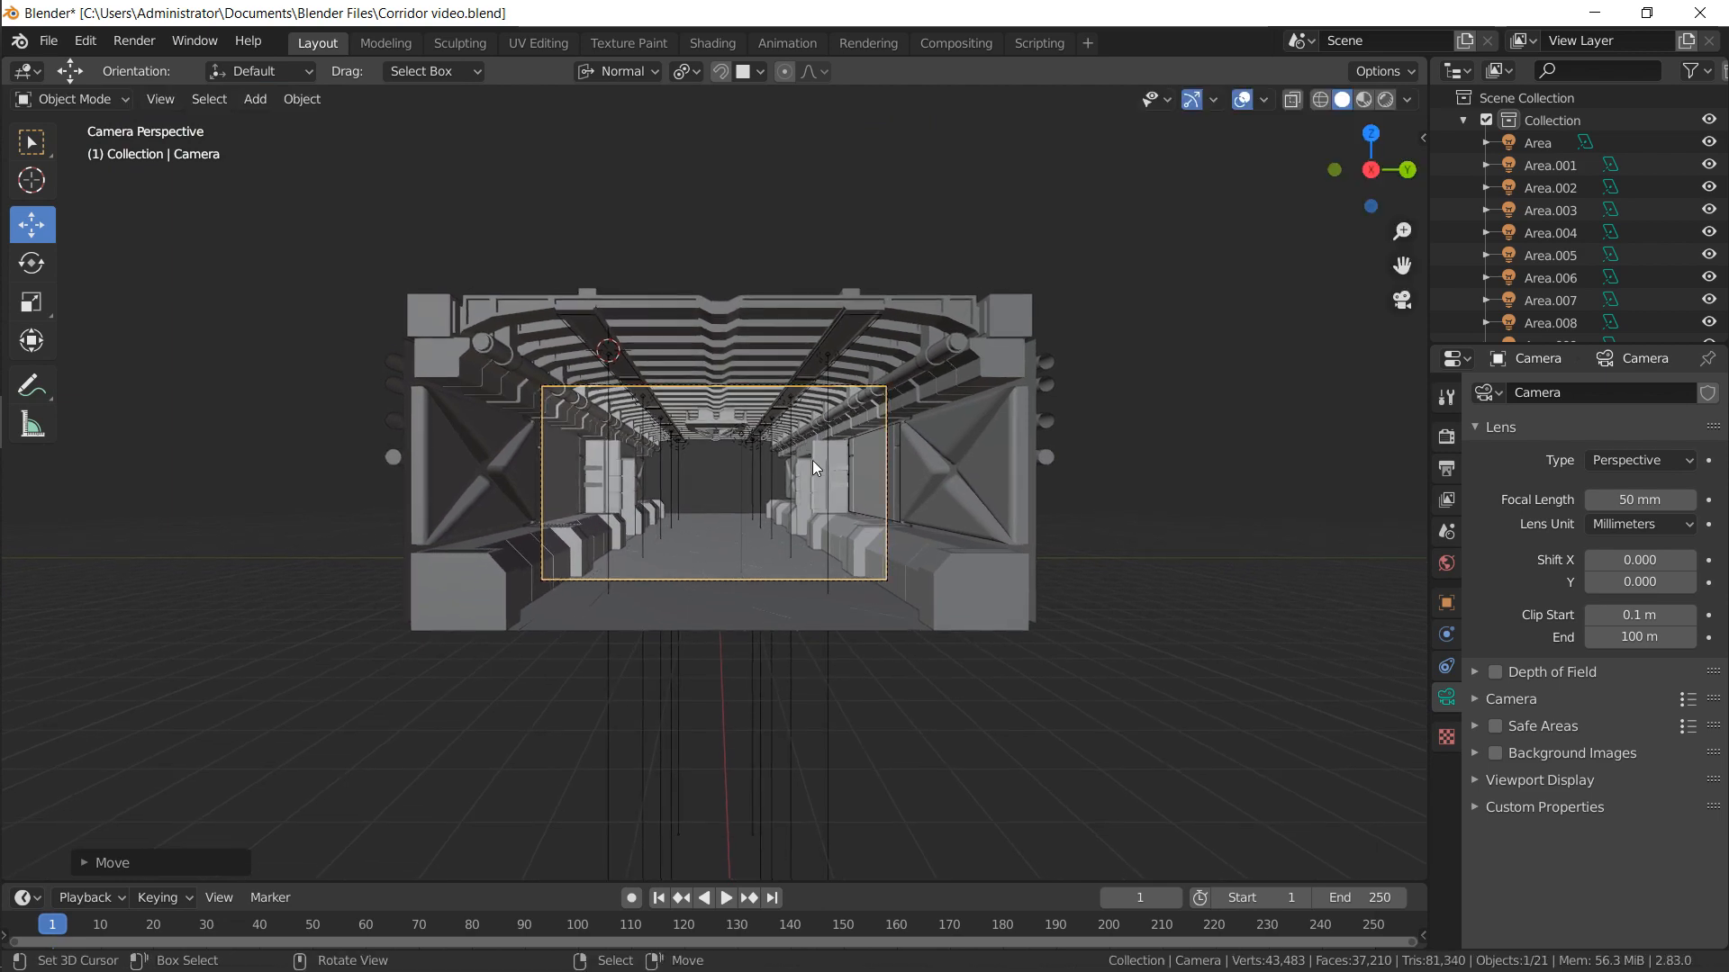
{"action": "scroll", "coordinate": [807, 474], "scroll_direction": "up", "scroll_amount": 3}
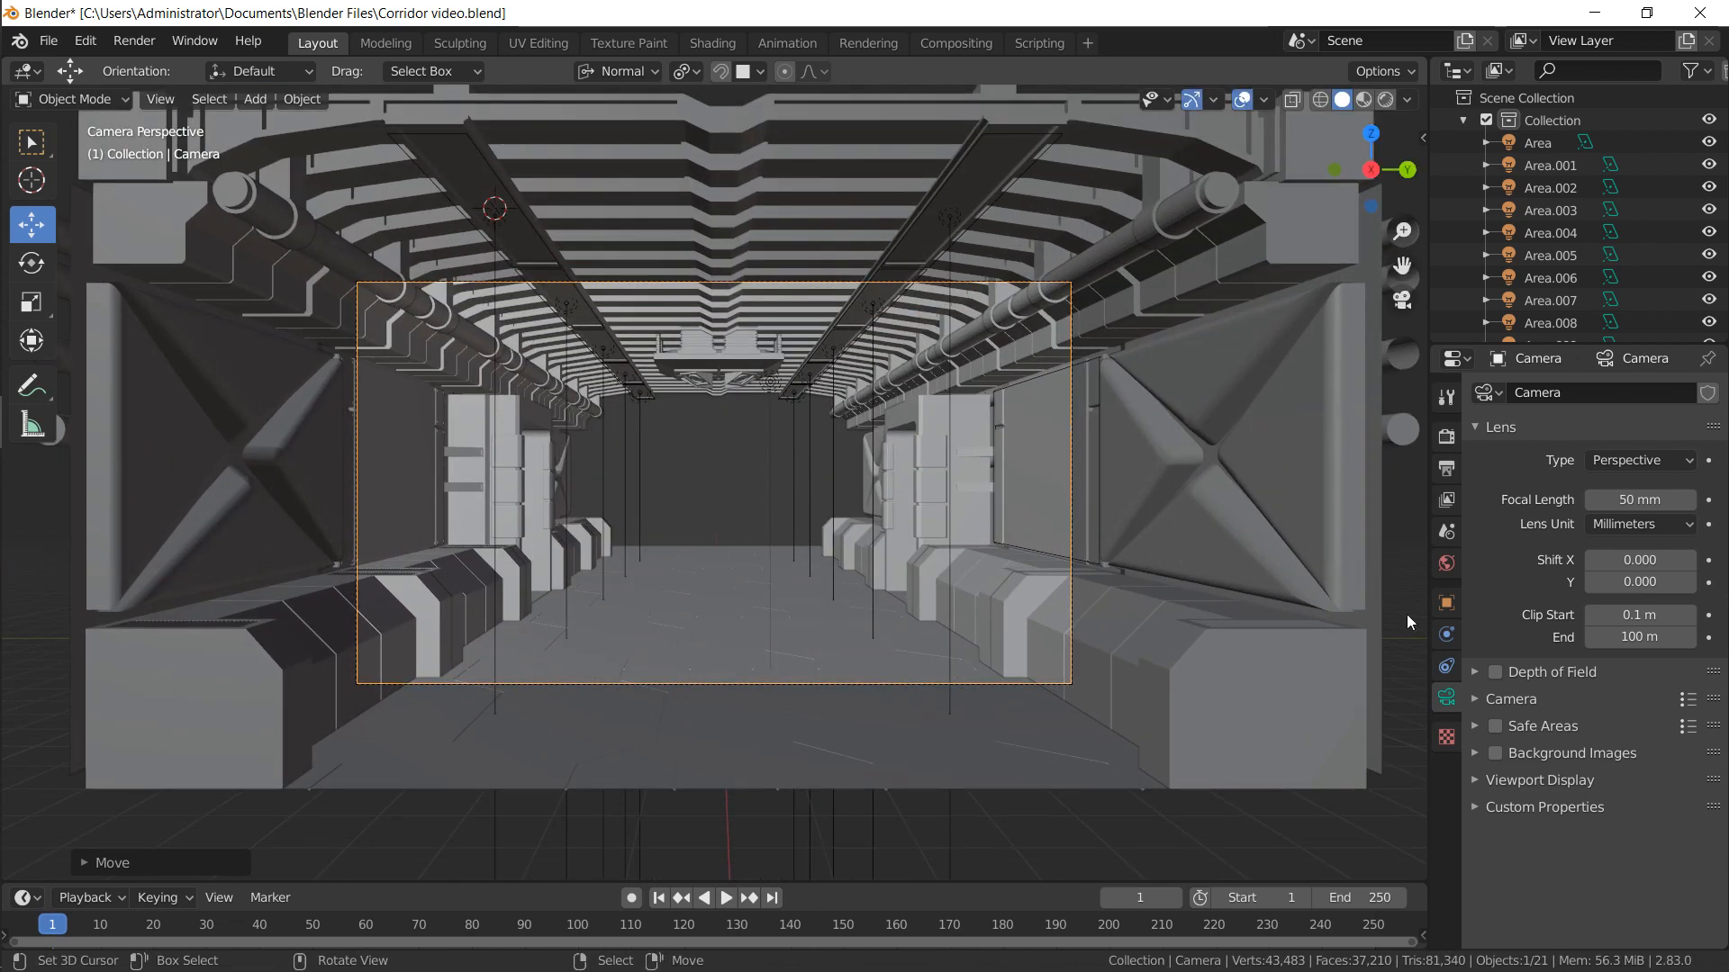
{"action": "key", "text": "g"}
{"action": "left_click", "coordinate": [1118, 462]}
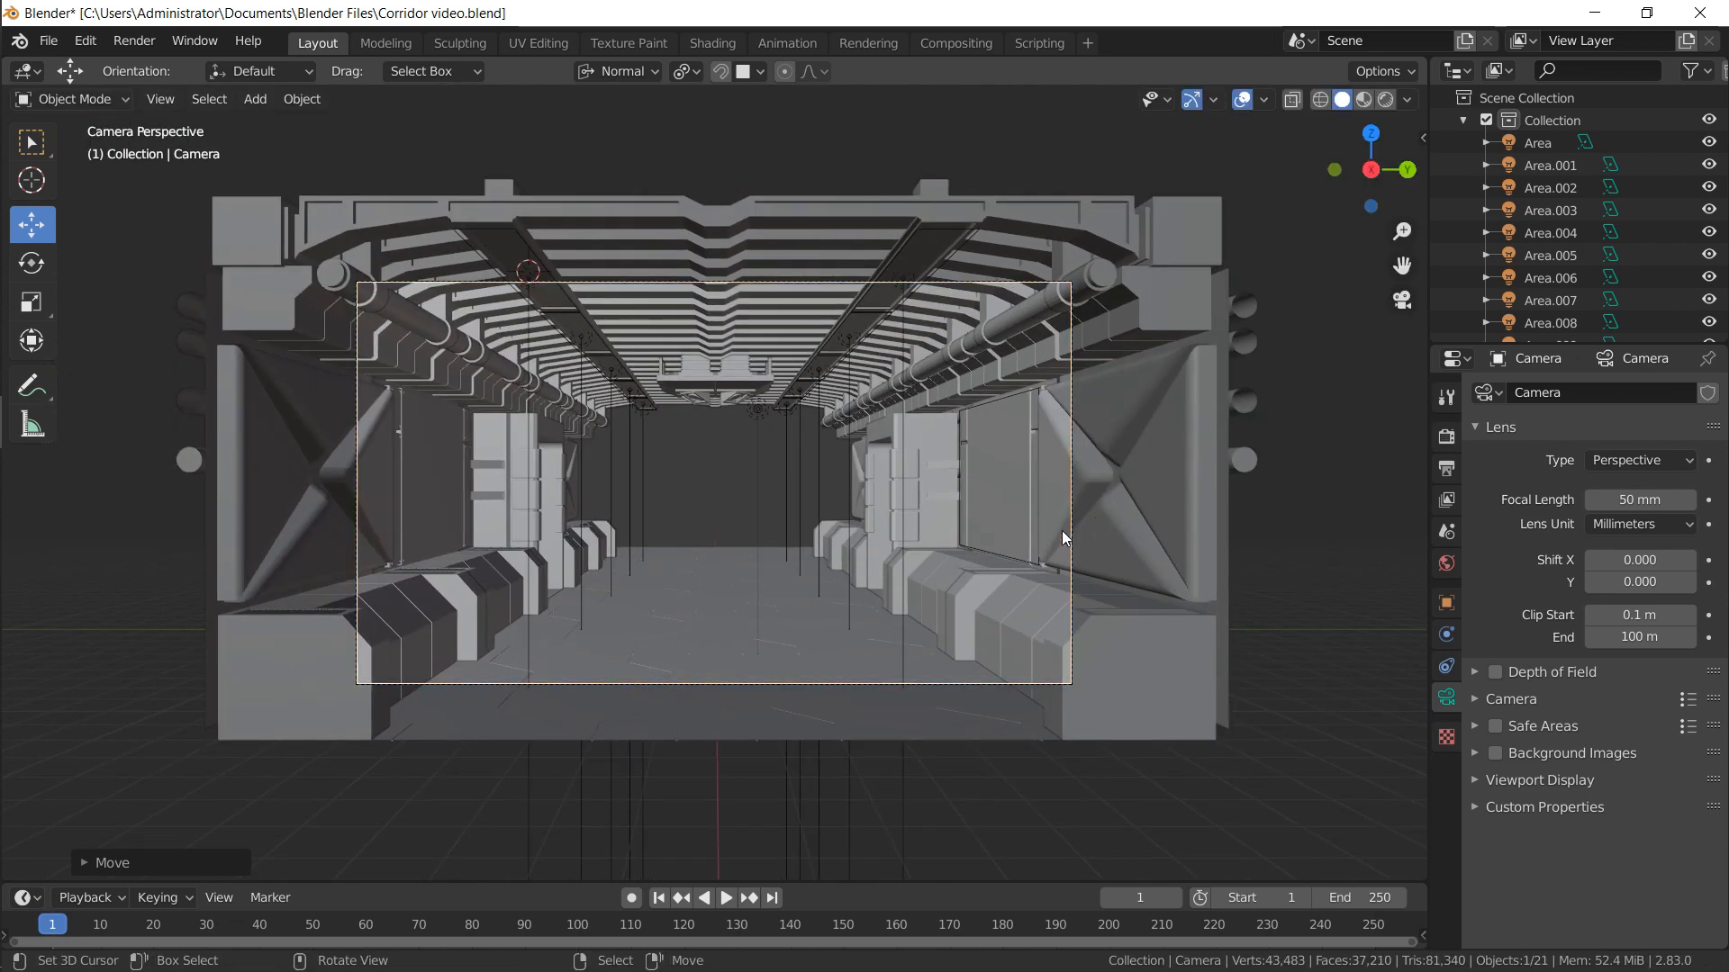
{"action": "key", "text": "Home"}
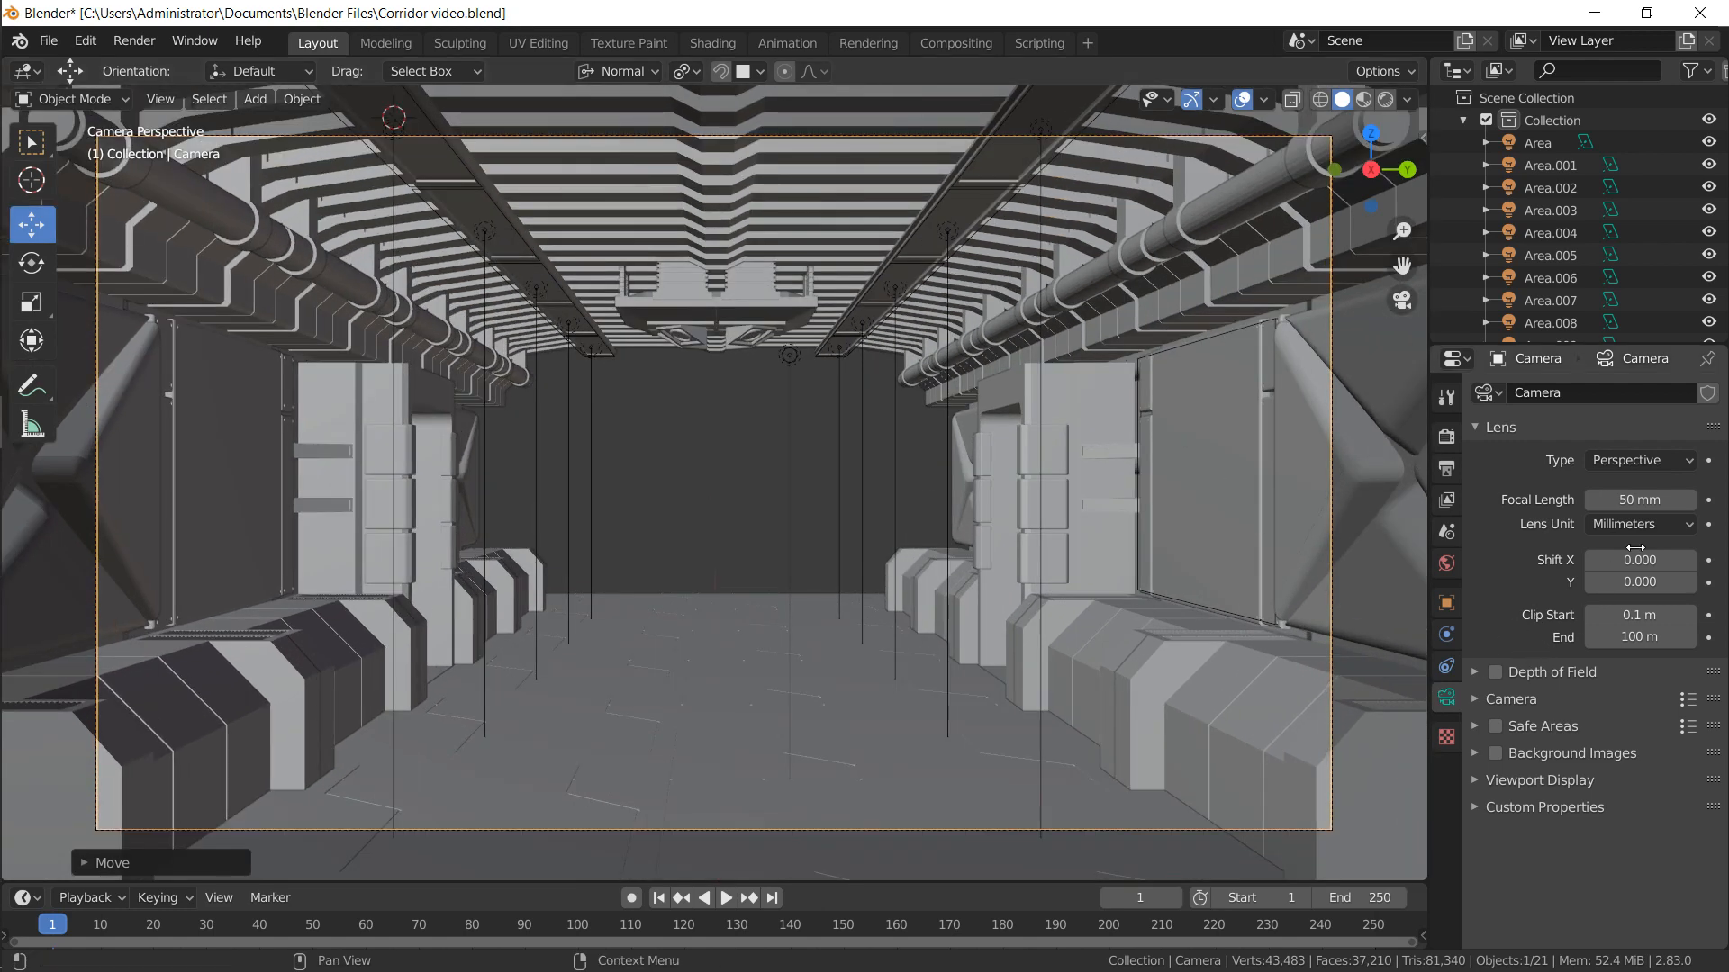
Set the camera's focal length to 22 mm, move it about 8.6 m forward along its local Z, and show Rendered shading
{"action": "left_click_drag", "start_coordinate": [1637, 499], "coordinate": [1584, 499]}
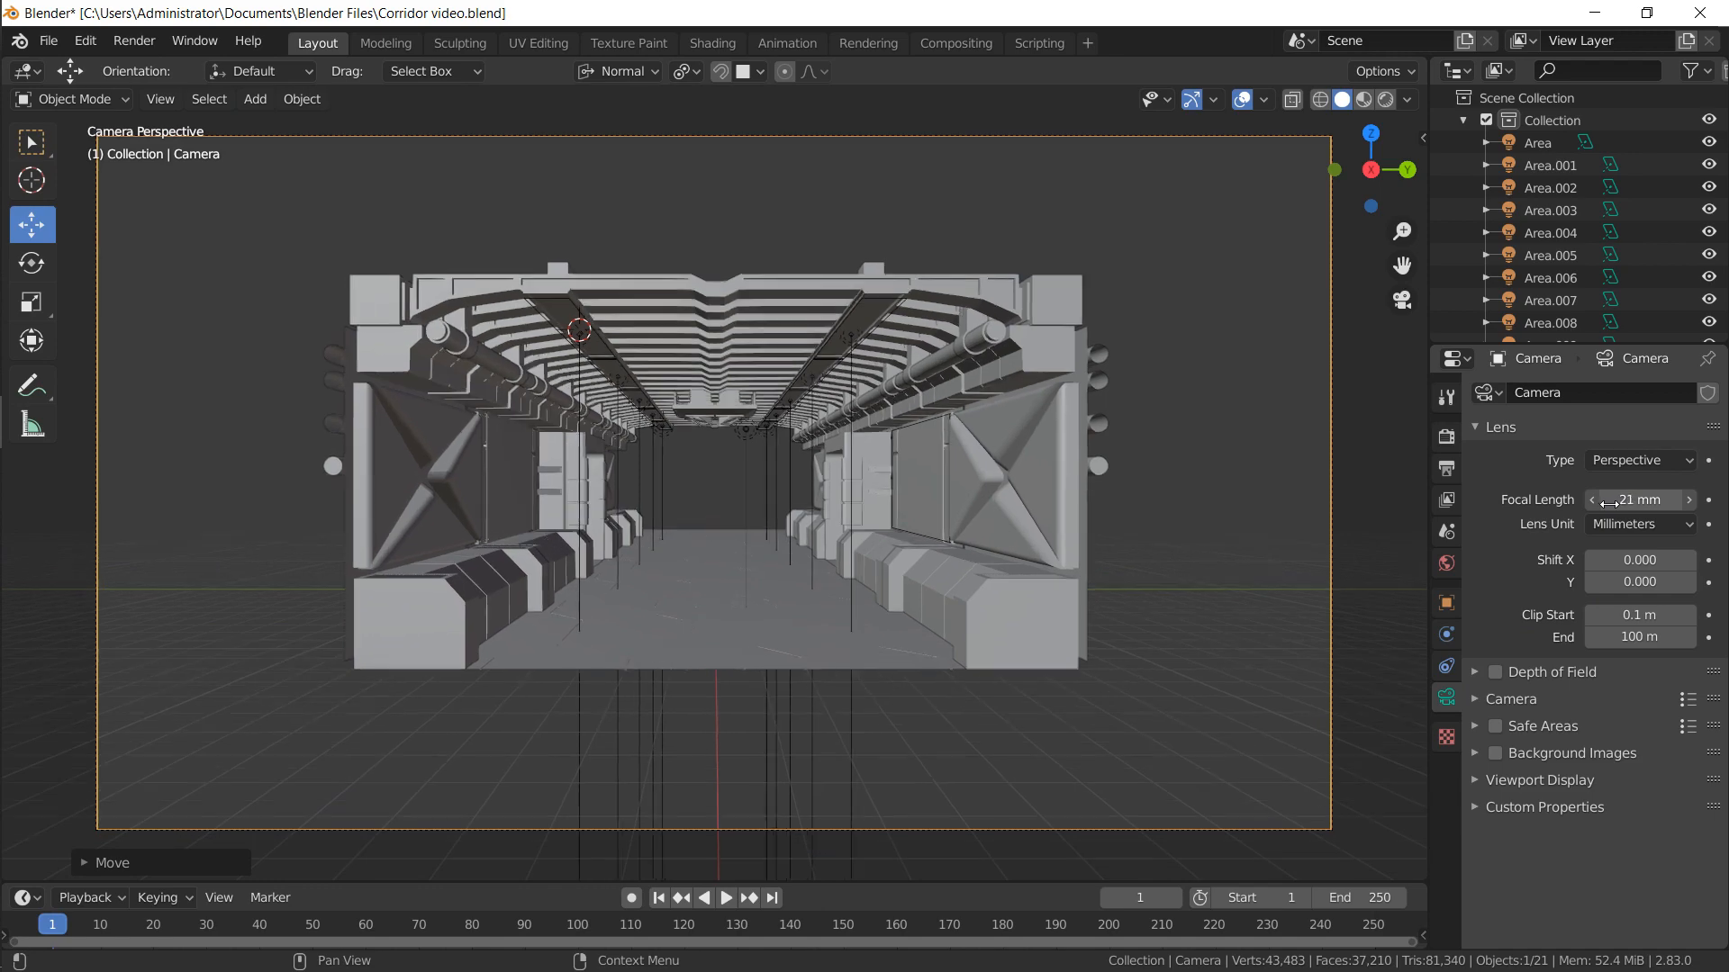
{"action": "key", "text": "g"}
{"action": "key", "text": "z"}
{"action": "key", "text": "z"}
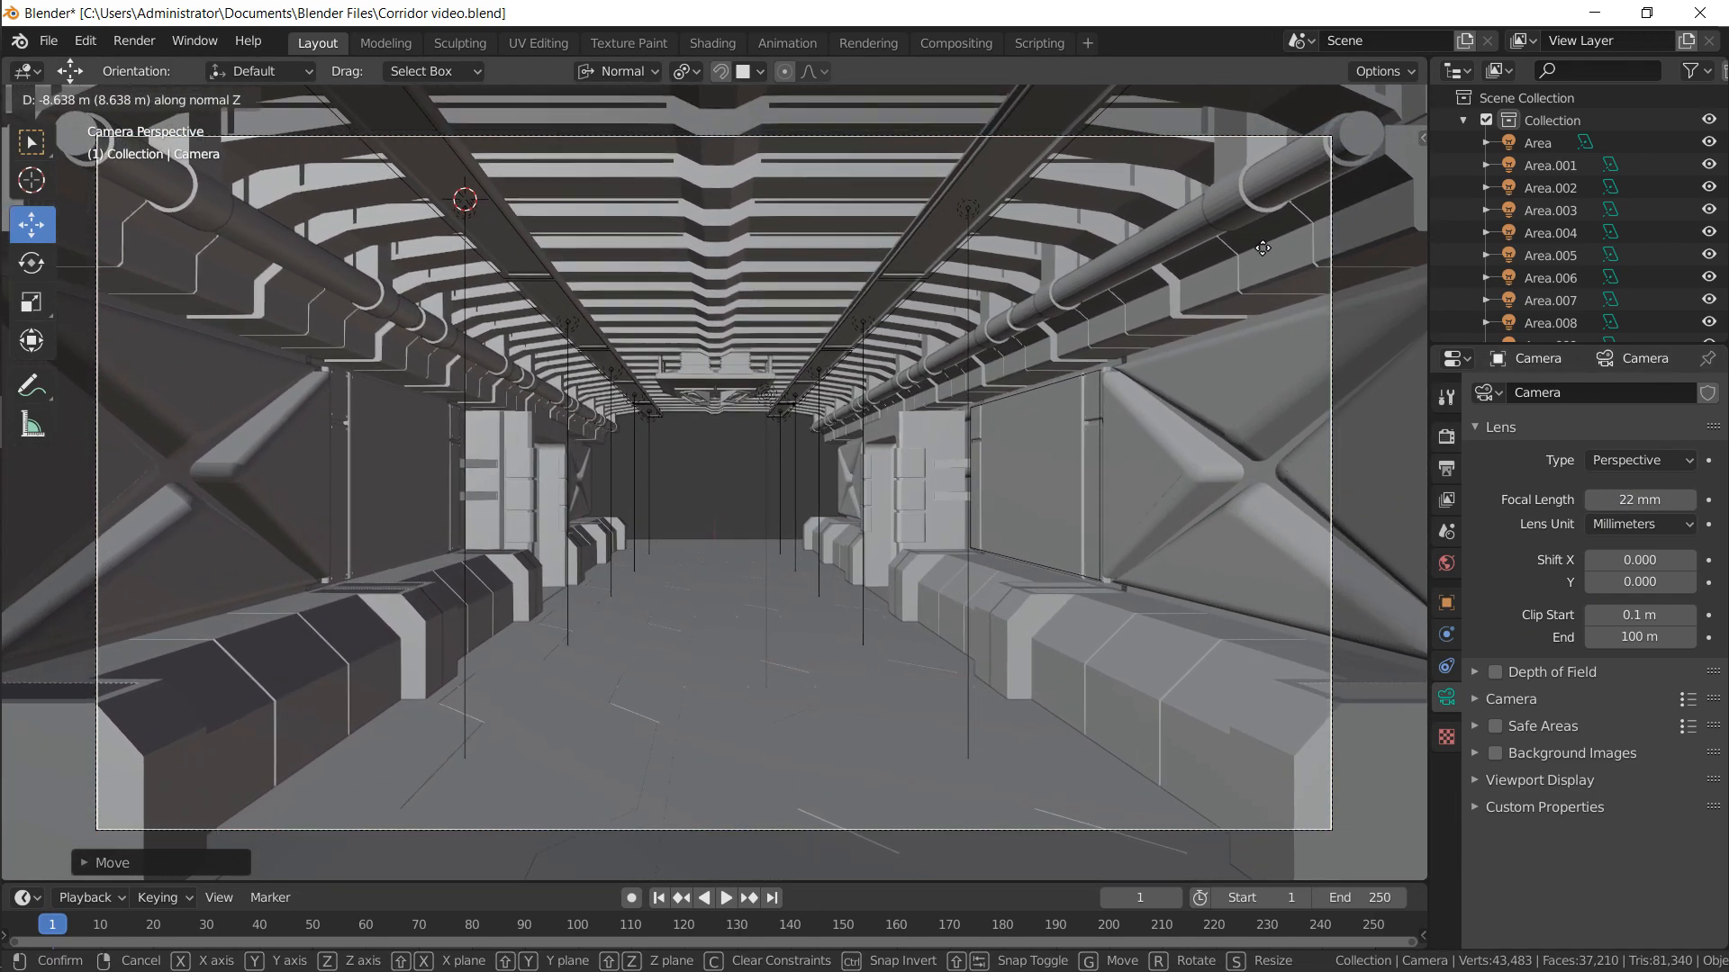
{"action": "left_click", "coordinate": [1266, 250]}
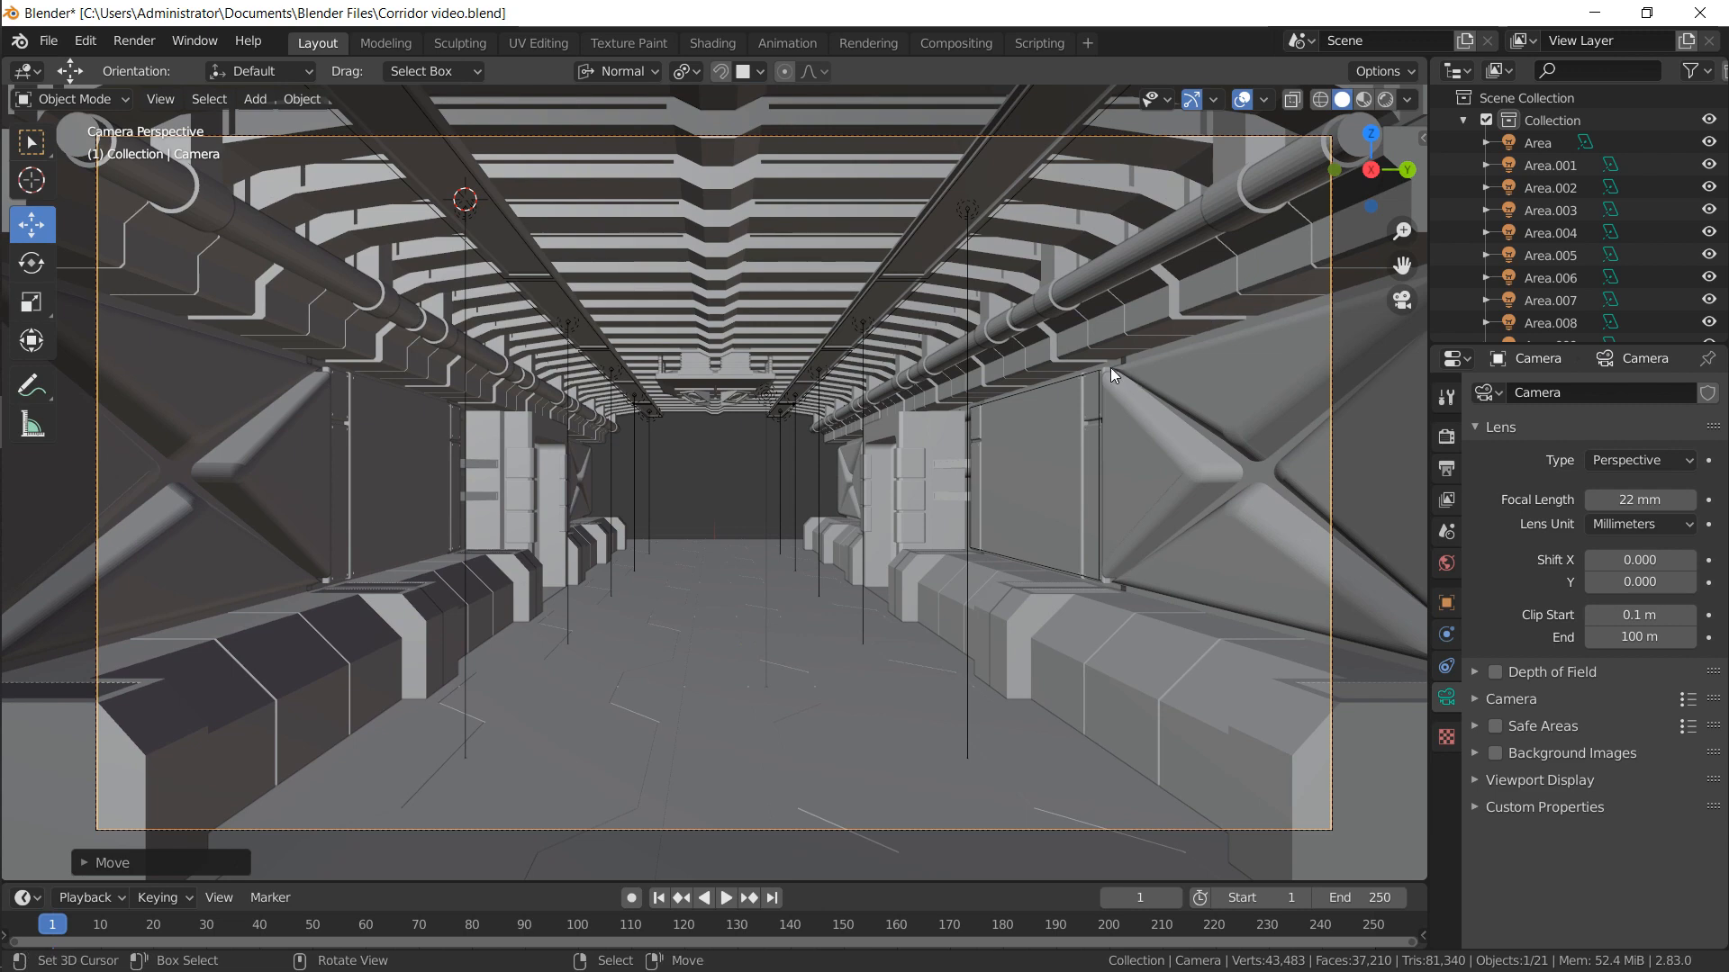
{"action": "left_click", "coordinate": [1385, 100]}
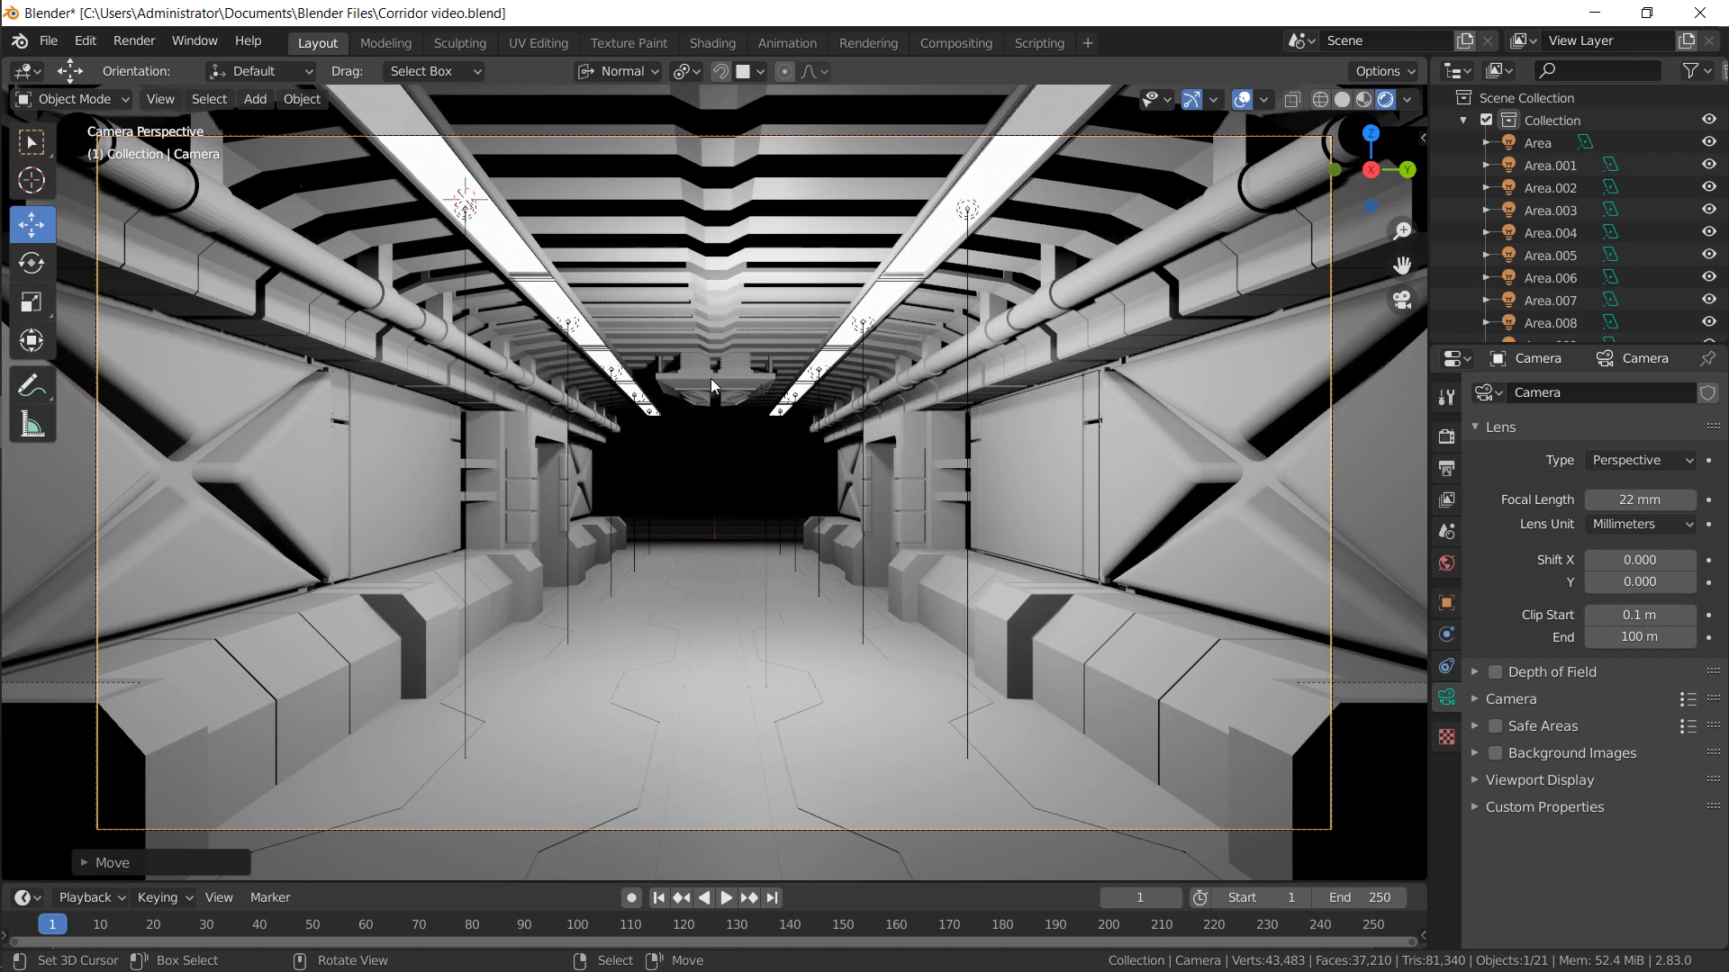
Split the viewport and show the wall section's Main metal nodes in a Shader Editor above the camera view
{"action": "left_click", "coordinate": [306, 442]}
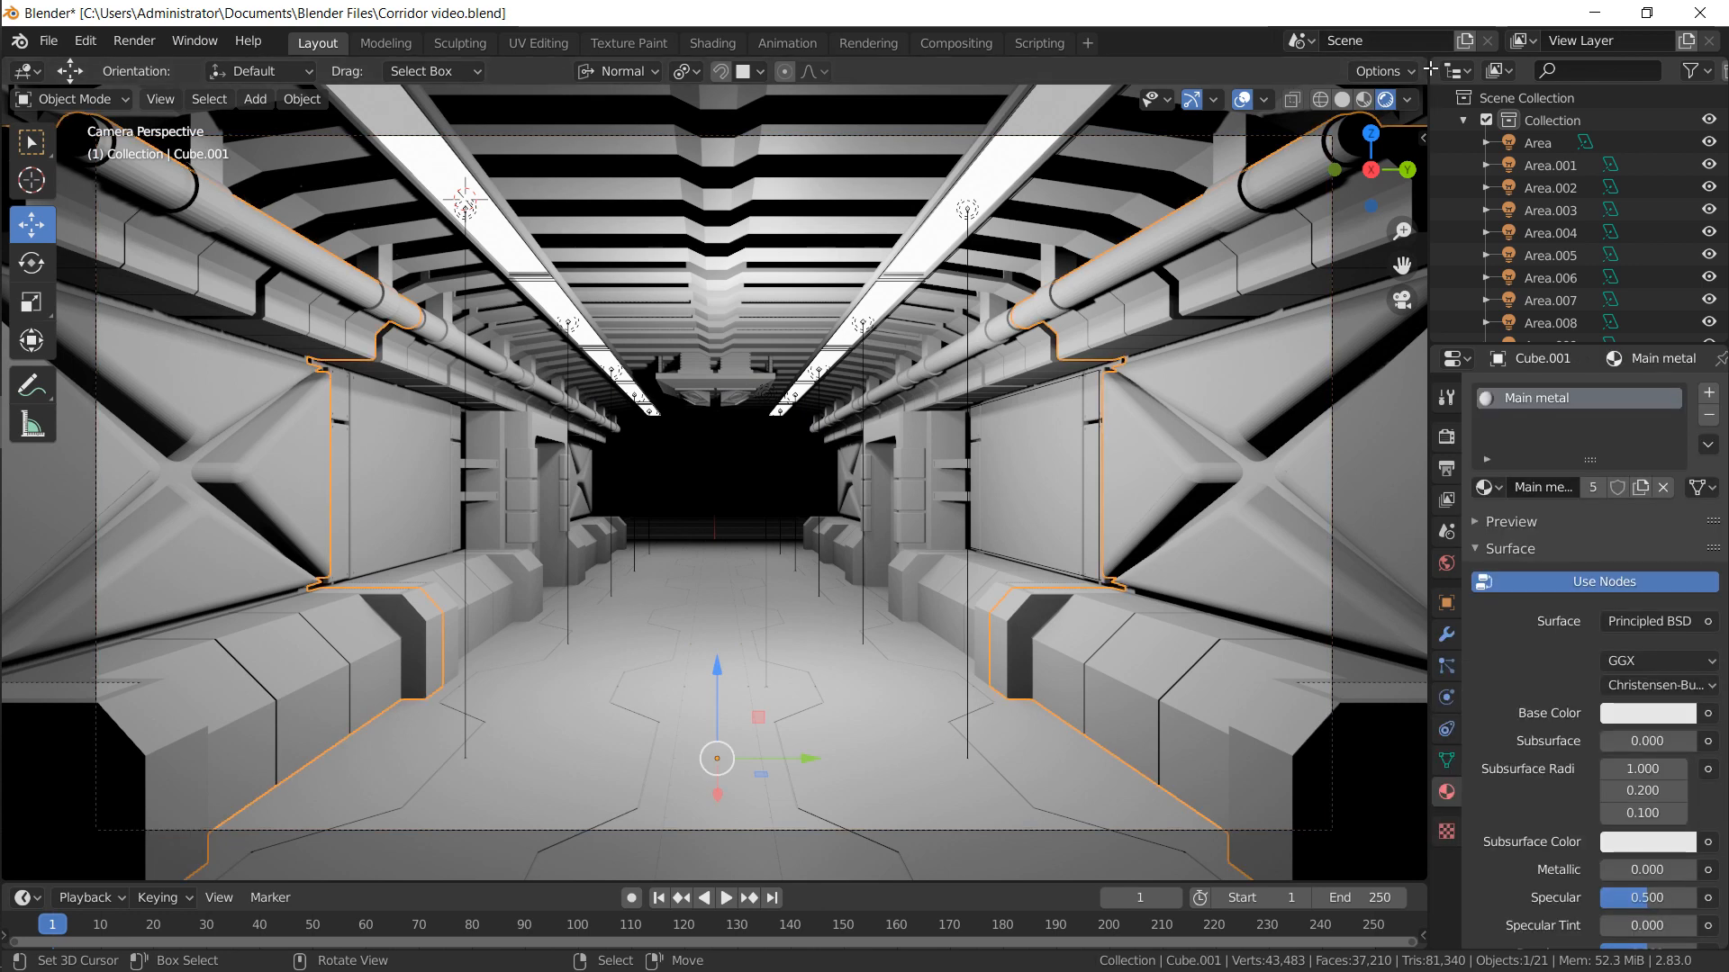
{"action": "left_click_drag", "start_coordinate": [1424, 62], "coordinate": [1396, 347]}
{"action": "left_click", "coordinate": [24, 72]}
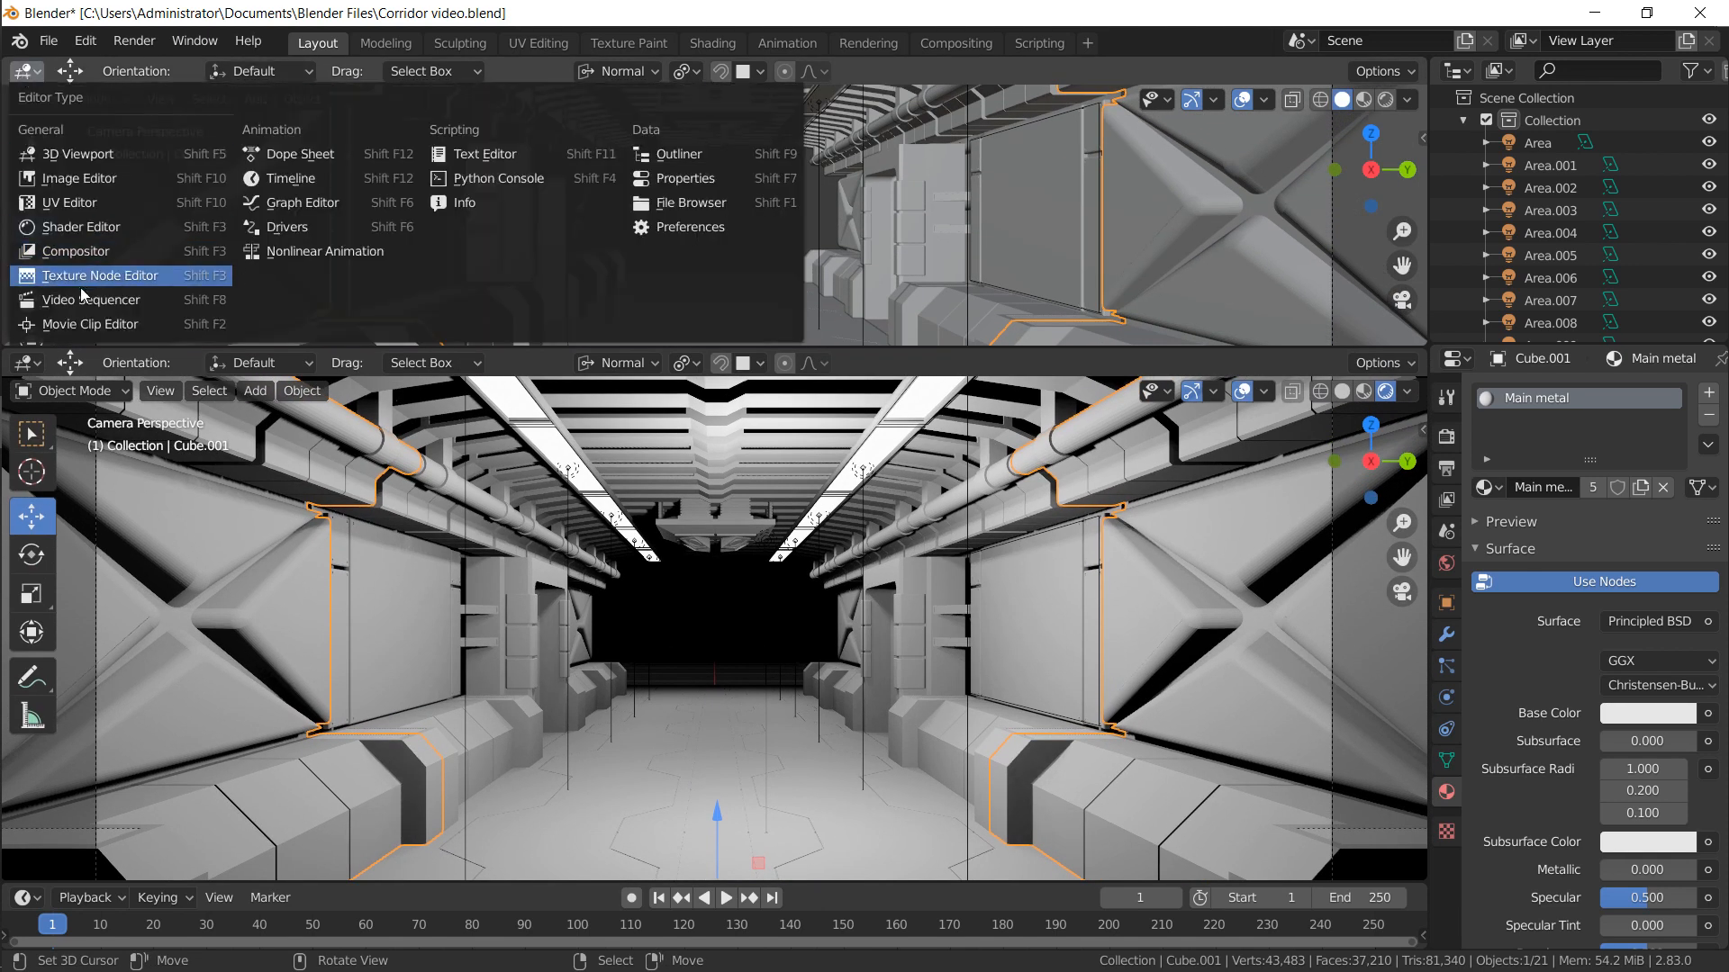
{"action": "left_click", "coordinate": [88, 231]}
{"action": "middle_click_drag", "start_coordinate": [414, 198], "coordinate": [780, 208]}
{"action": "scroll", "coordinate": [780, 208], "scroll_direction": "up", "scroll_amount": 5}
{"action": "middle_click_drag", "start_coordinate": [695, 246], "coordinate": [665, 263]}
{"action": "key", "text": "n"}
{"action": "scroll", "coordinate": [681, 234], "scroll_direction": "up", "scroll_amount": 4}
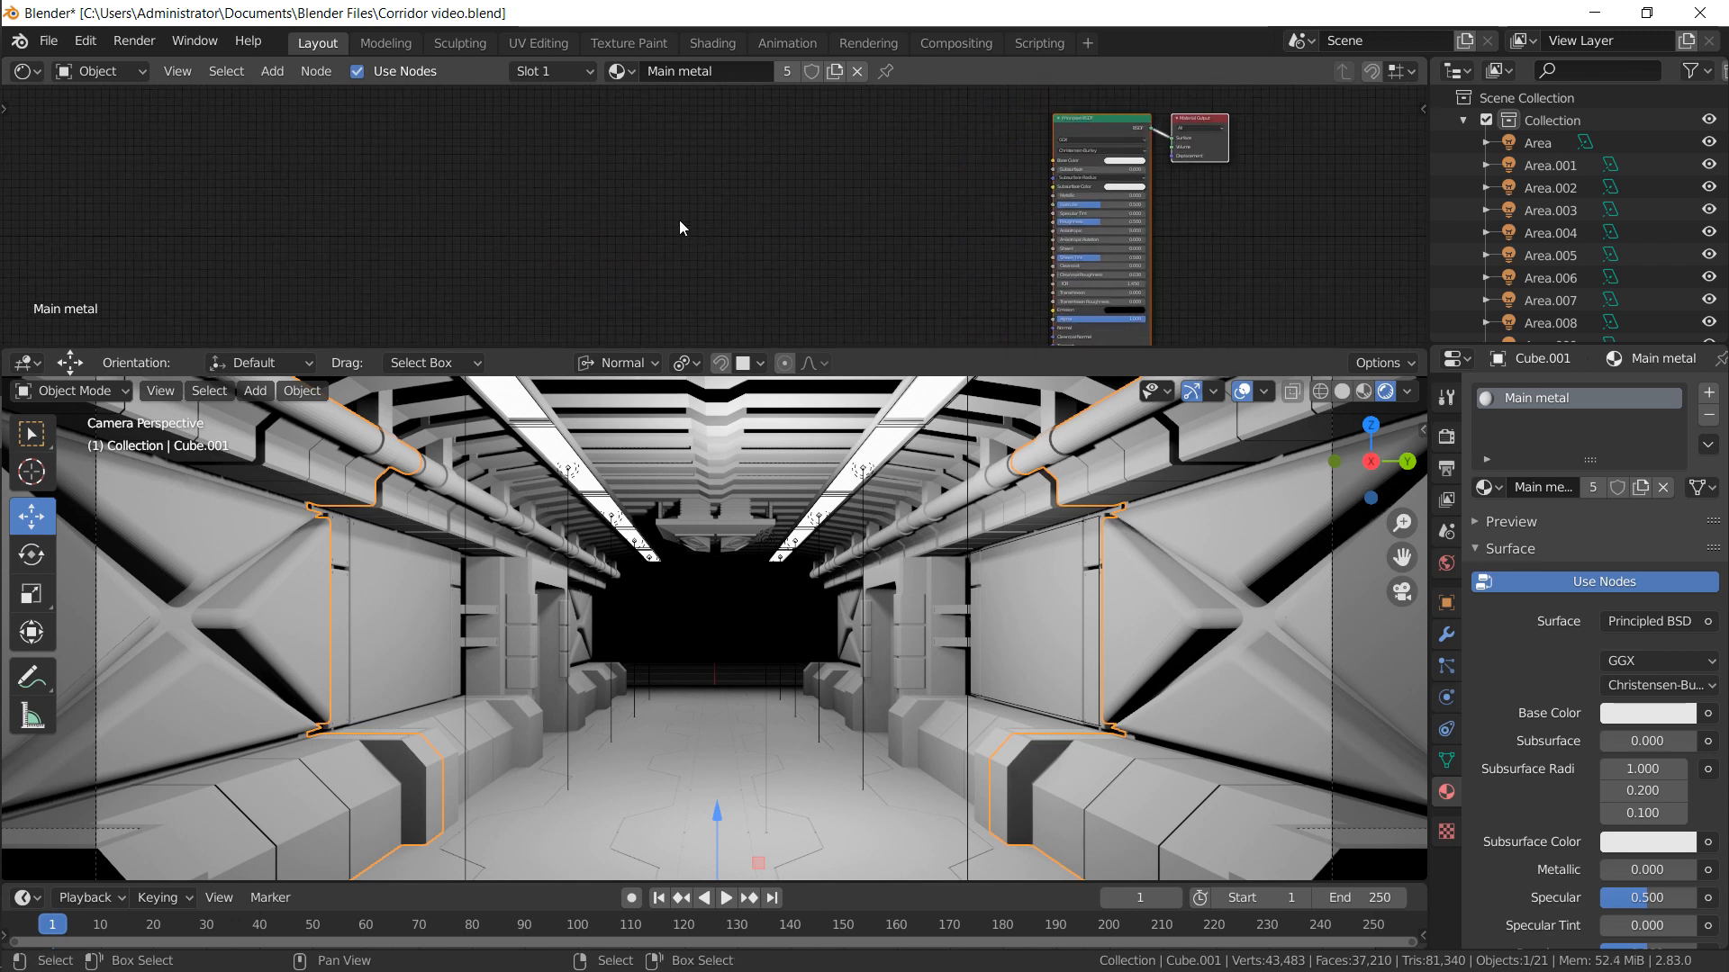
{"action": "middle_click_drag", "start_coordinate": [1153, 284], "coordinate": [502, 278]}
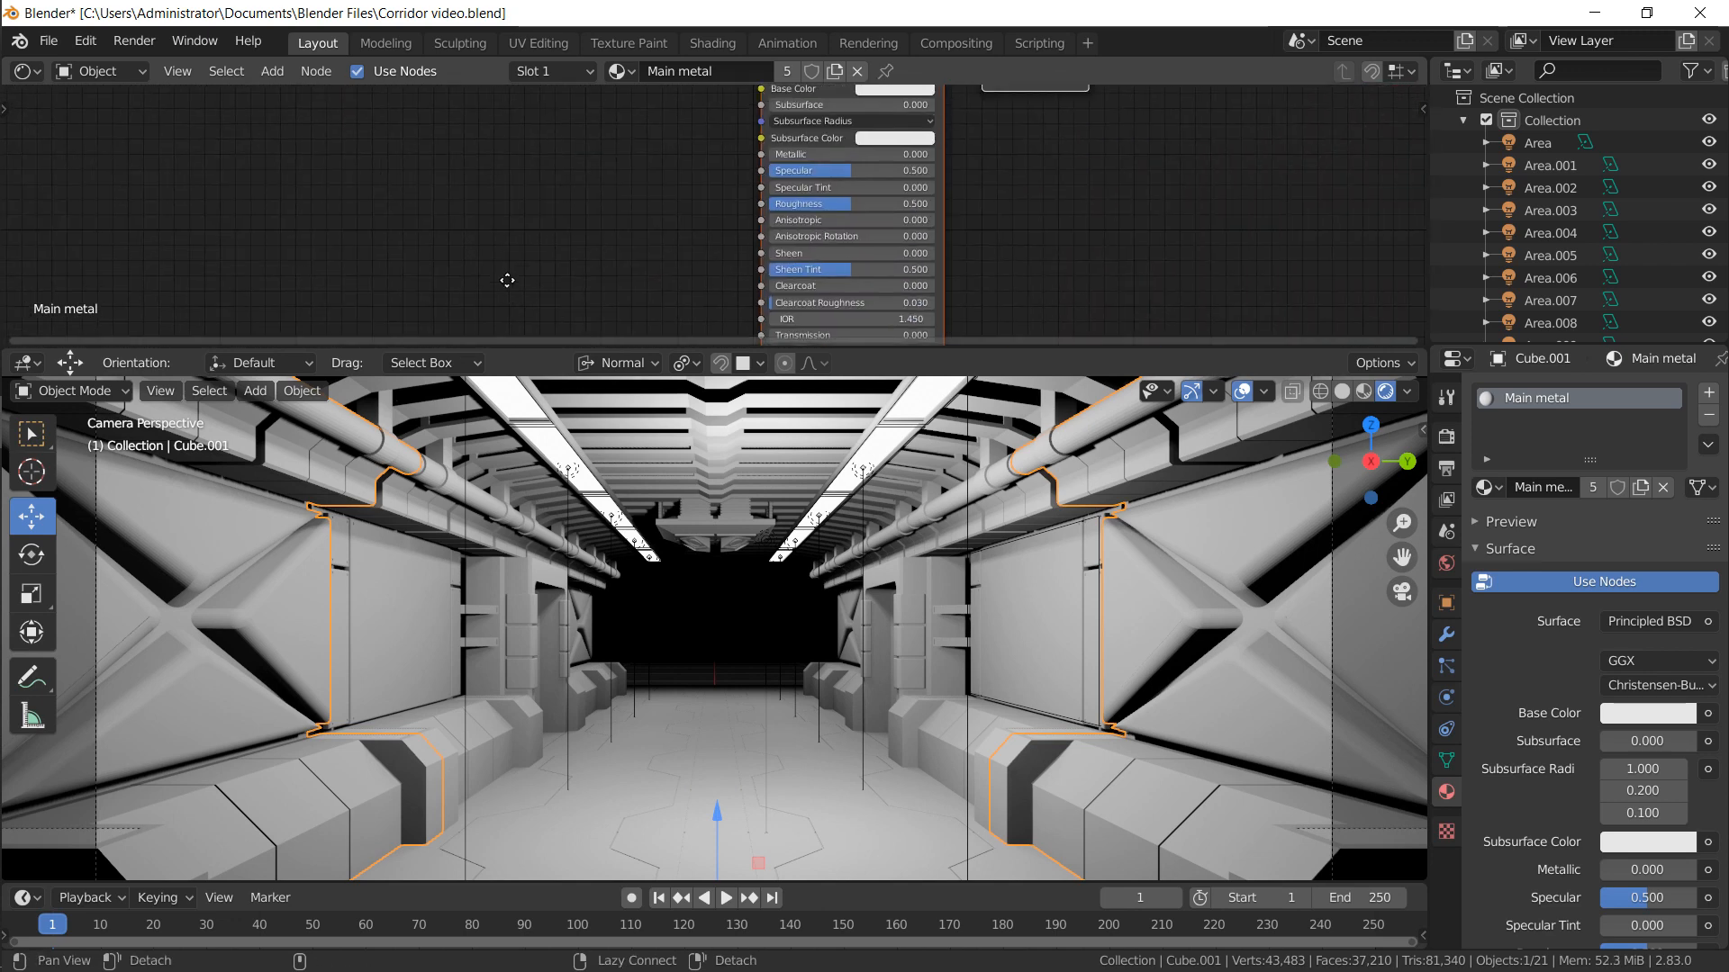
Give Main metal a grey base color with value 0.668, metallic 1.000, specular 0.325 and roughness 0.671
{"action": "left_click", "coordinate": [850, 113]}
{"action": "left_click", "coordinate": [875, 116]}
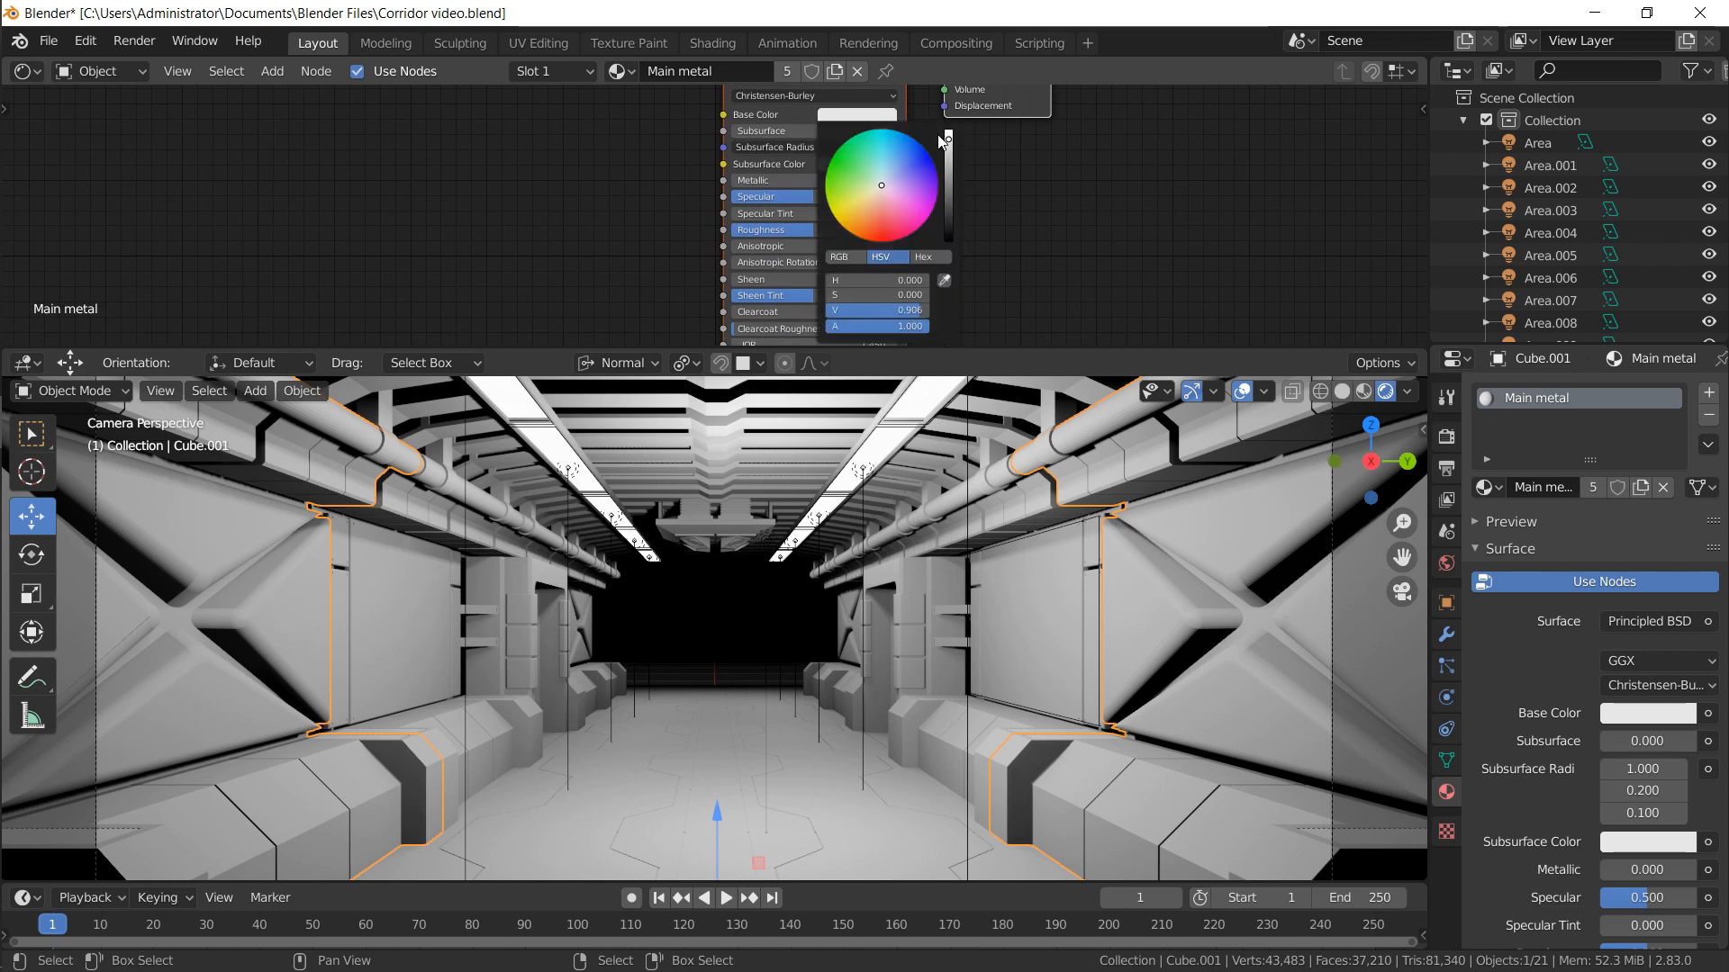
{"action": "left_click", "coordinate": [953, 170]}
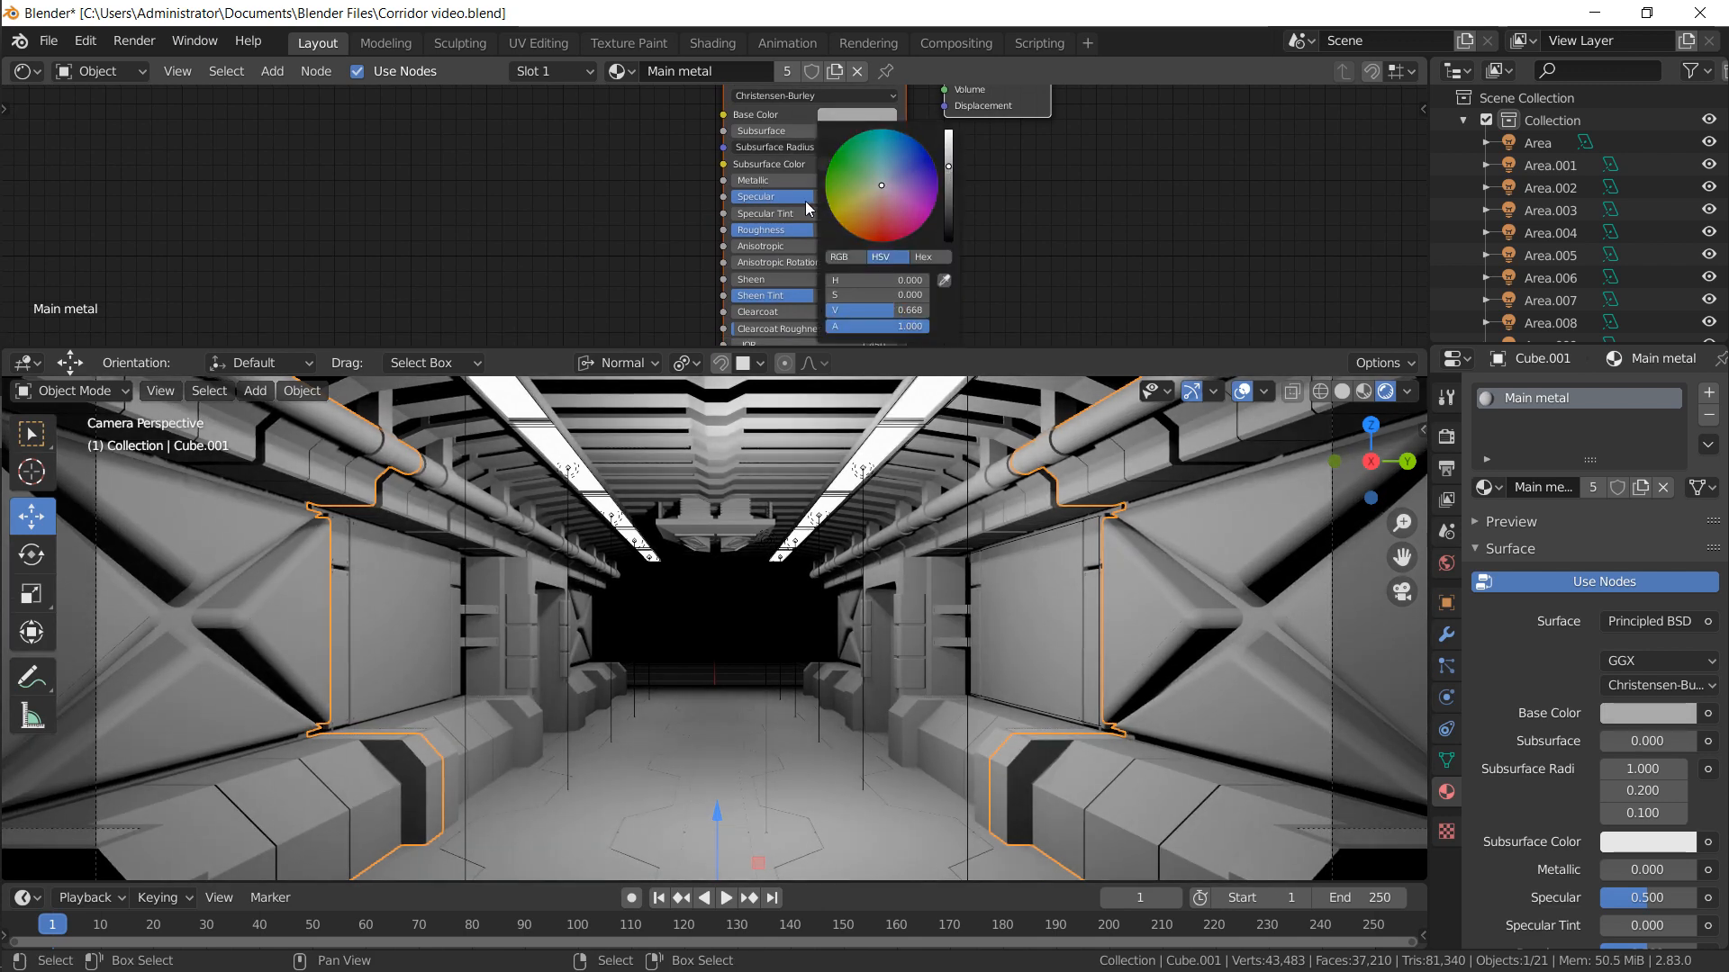
{"action": "left_click_drag", "start_coordinate": [775, 178], "coordinate": [969, 196]}
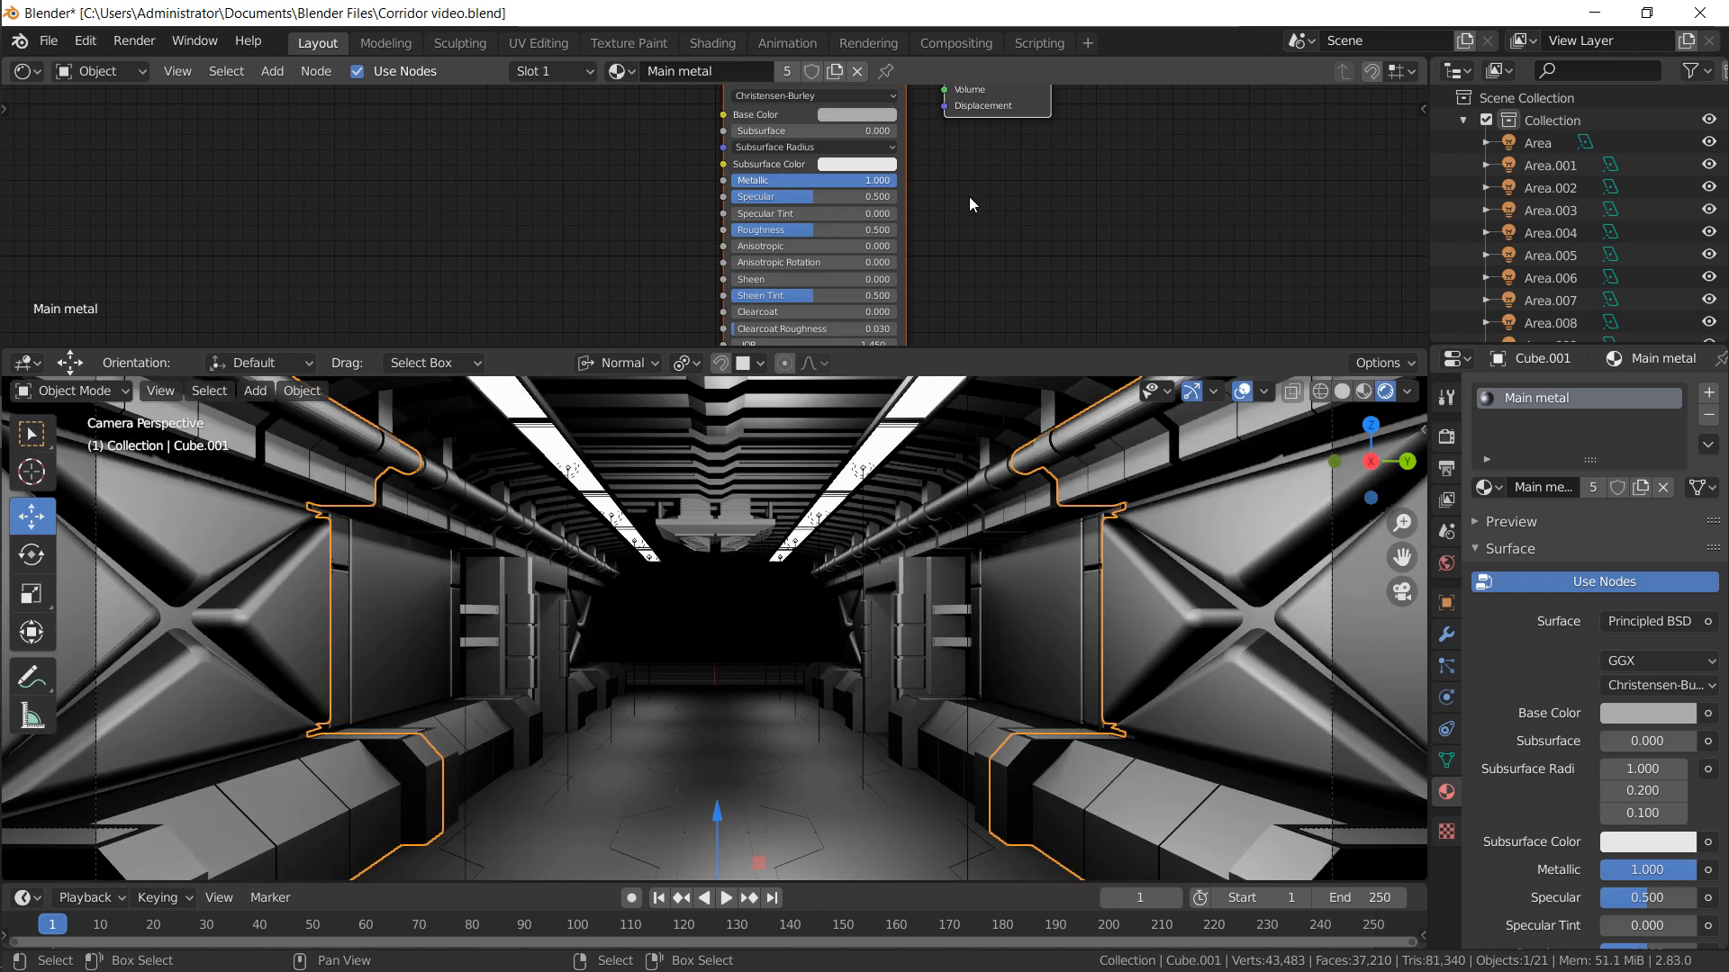
{"action": "left_click_drag", "start_coordinate": [854, 196], "coordinate": [793, 199]}
{"action": "mouse_move", "coordinate": [815, 230]}
{"action": "left_mouse_down"}
{"action": "mouse_move", "coordinate": [713, 234]}
{"action": "mouse_move", "coordinate": [752, 197]}
{"action": "mouse_move", "coordinate": [789, 232]}
{"action": "mouse_move", "coordinate": [931, 232]}
{"action": "mouse_move", "coordinate": [852, 236]}
{"action": "mouse_move", "coordinate": [840, 254]}
{"action": "left_mouse_up"}
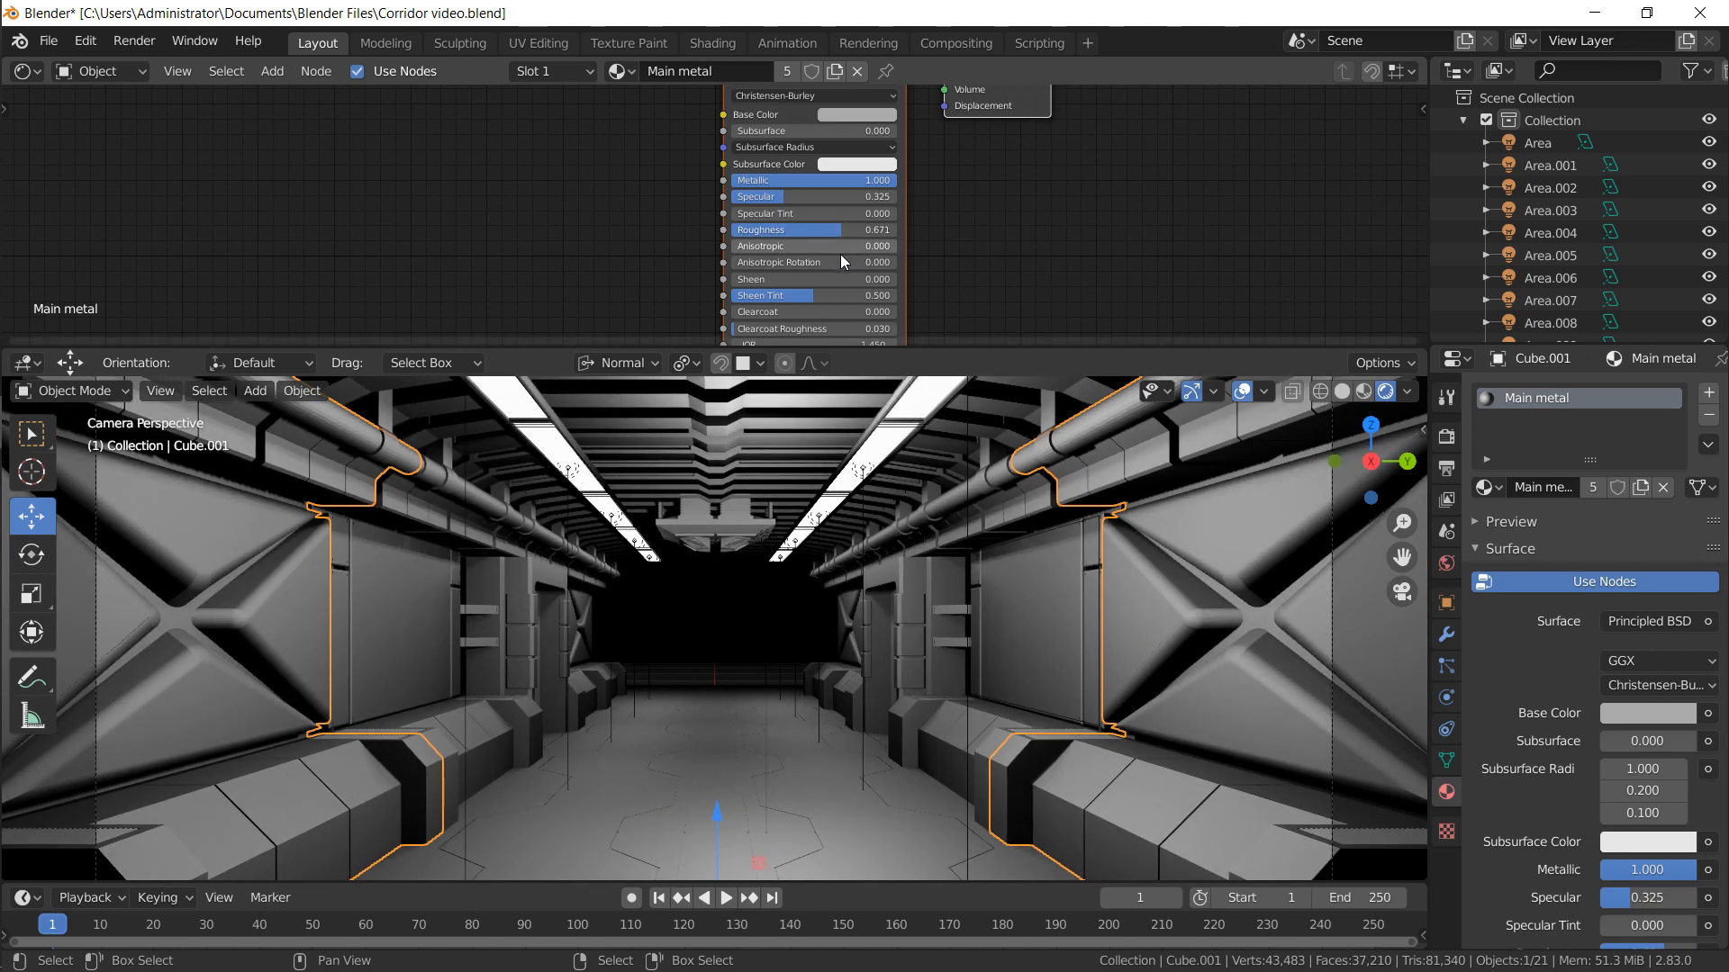
{"action": "mouse_move", "coordinate": [713, 524]}
{"action": "middle_mouse_down", "text": "shift"}
{"action": "mouse_move", "coordinate": [751, 456]}
{"action": "mouse_move", "coordinate": [727, 515]}
{"action": "middle_mouse_up", "text": "shift"}
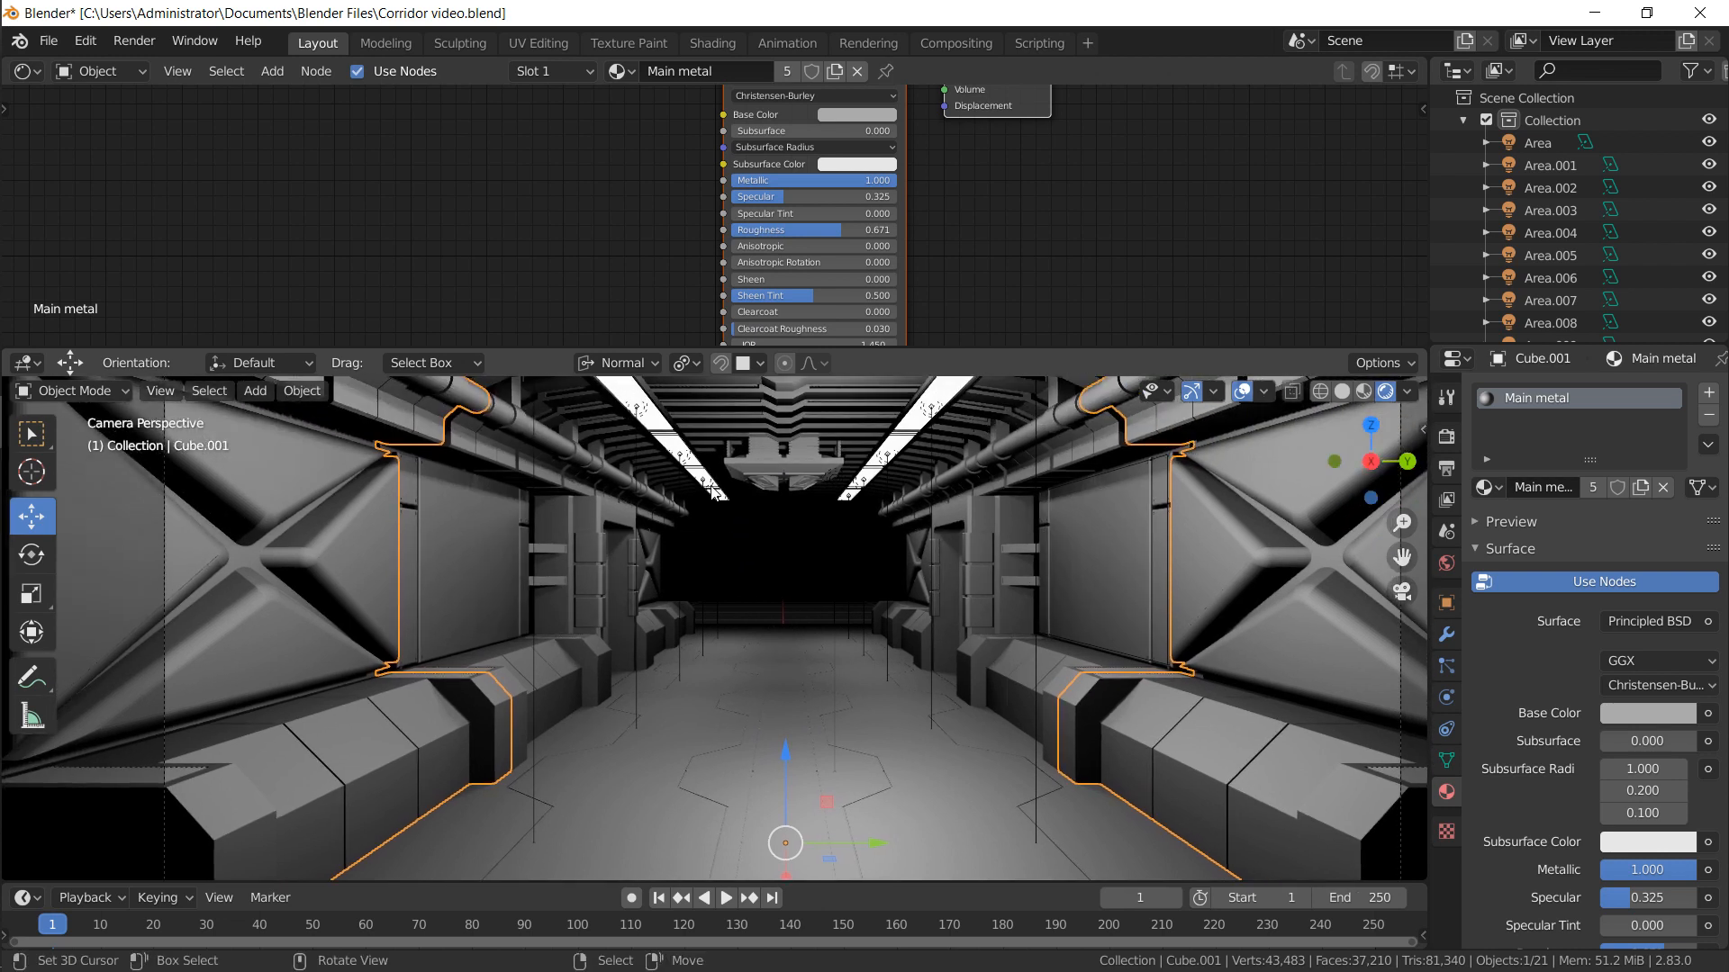
{"action": "key", "text": "alt"}
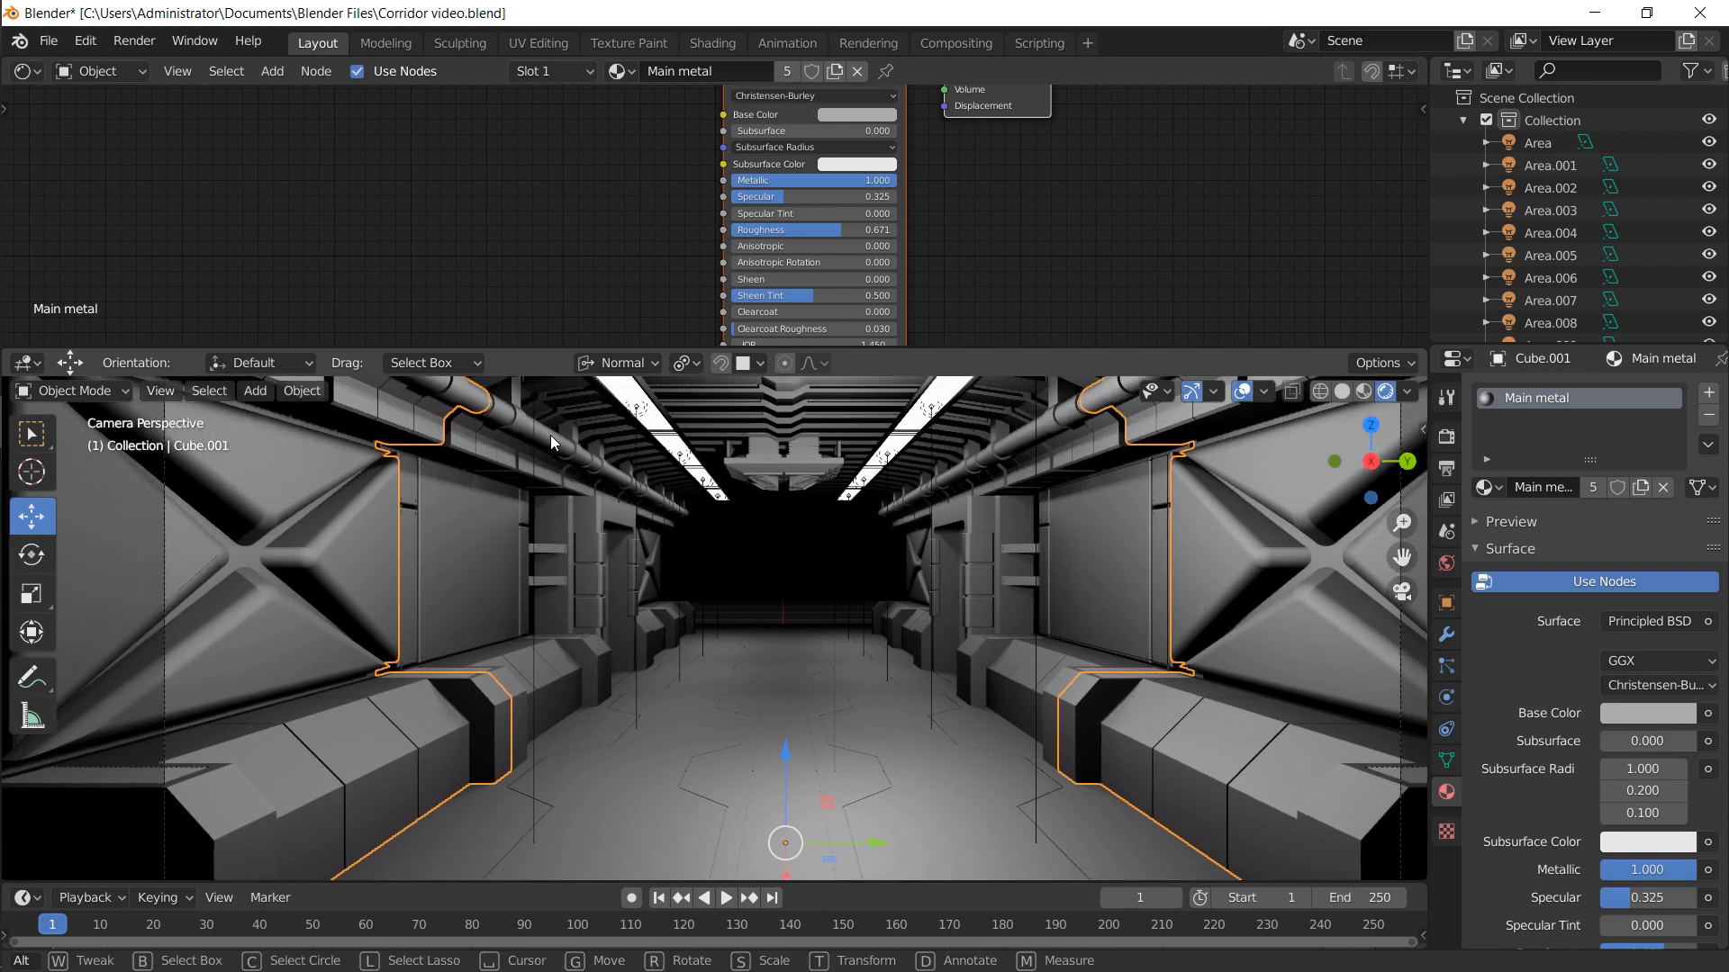
{"action": "scroll", "coordinate": [643, 563], "scroll_direction": "up", "scroll_amount": 4}
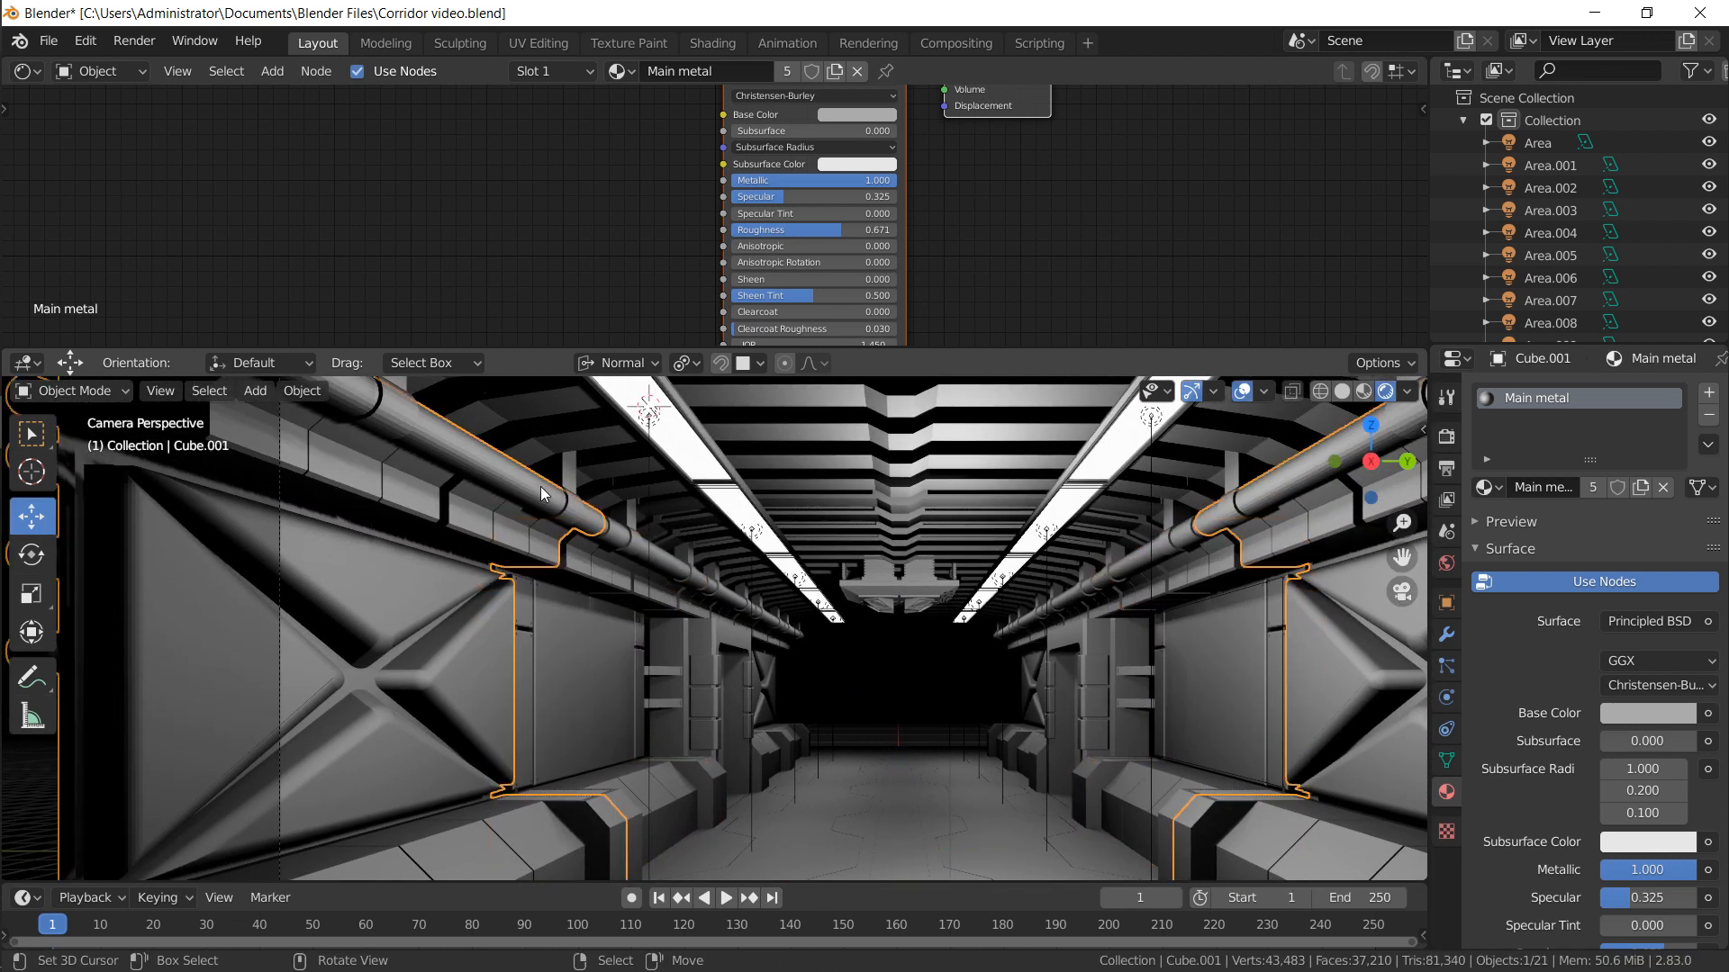
Add a second material slot to the selected wall section and create a new material named Pipe in it
{"action": "left_click", "coordinate": [1709, 396]}
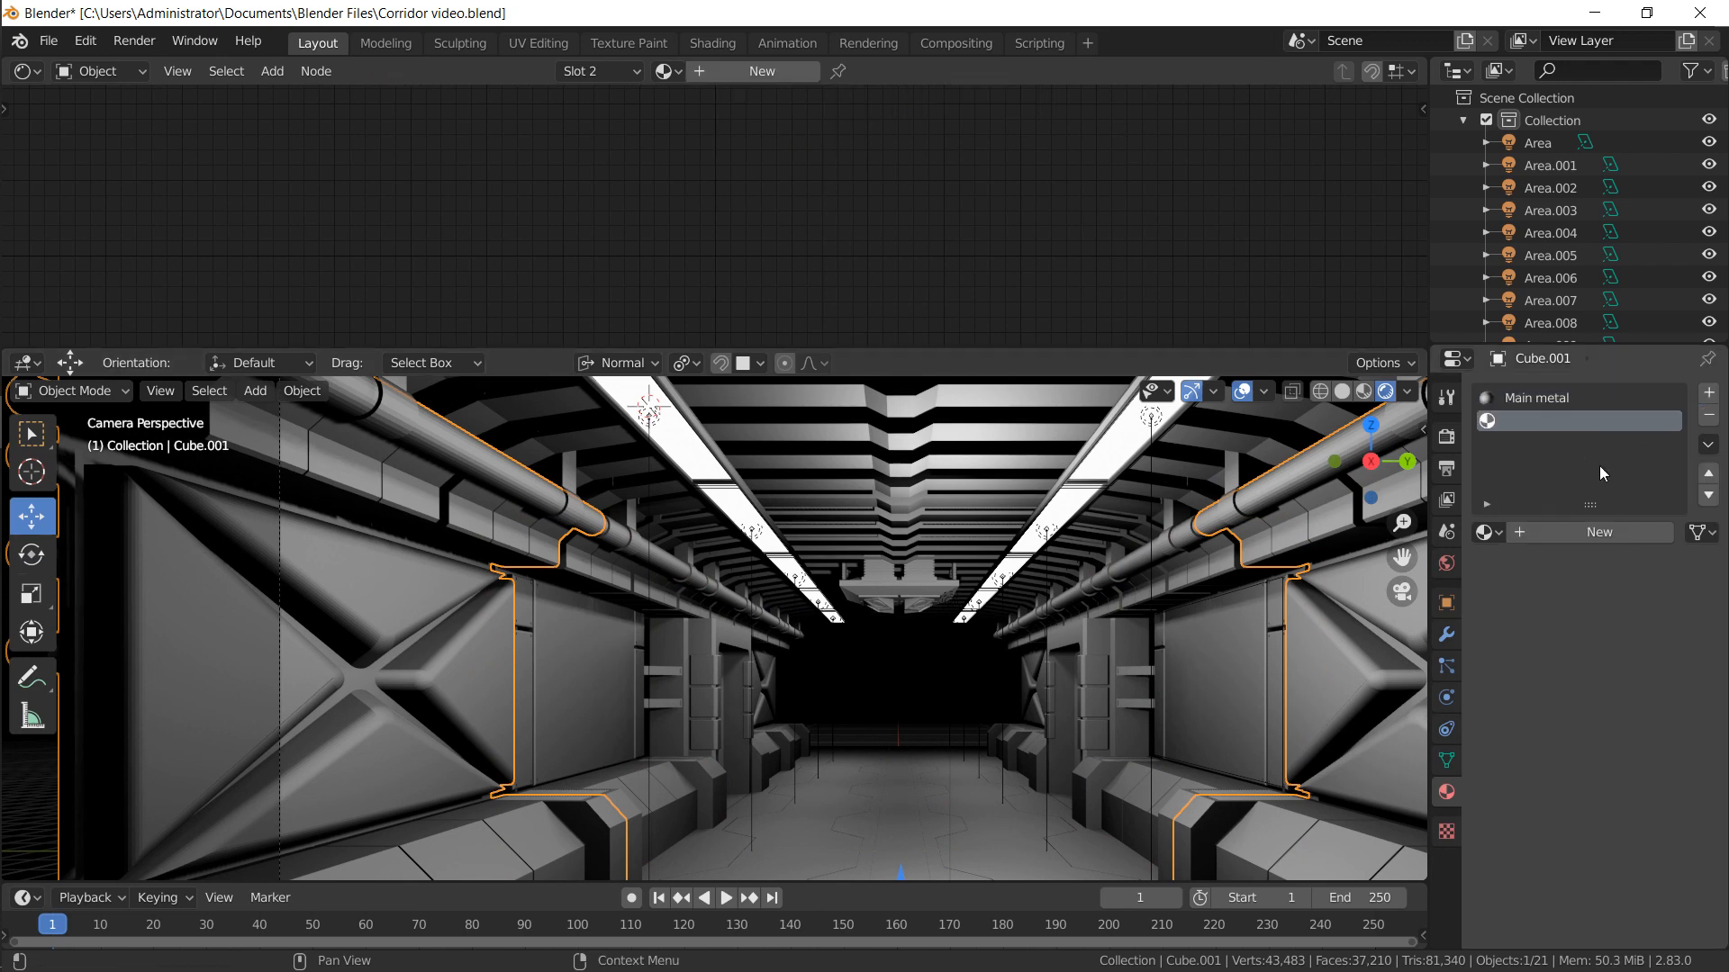
{"action": "left_click", "coordinate": [1545, 538]}
{"action": "double_click", "coordinate": [1550, 531]}
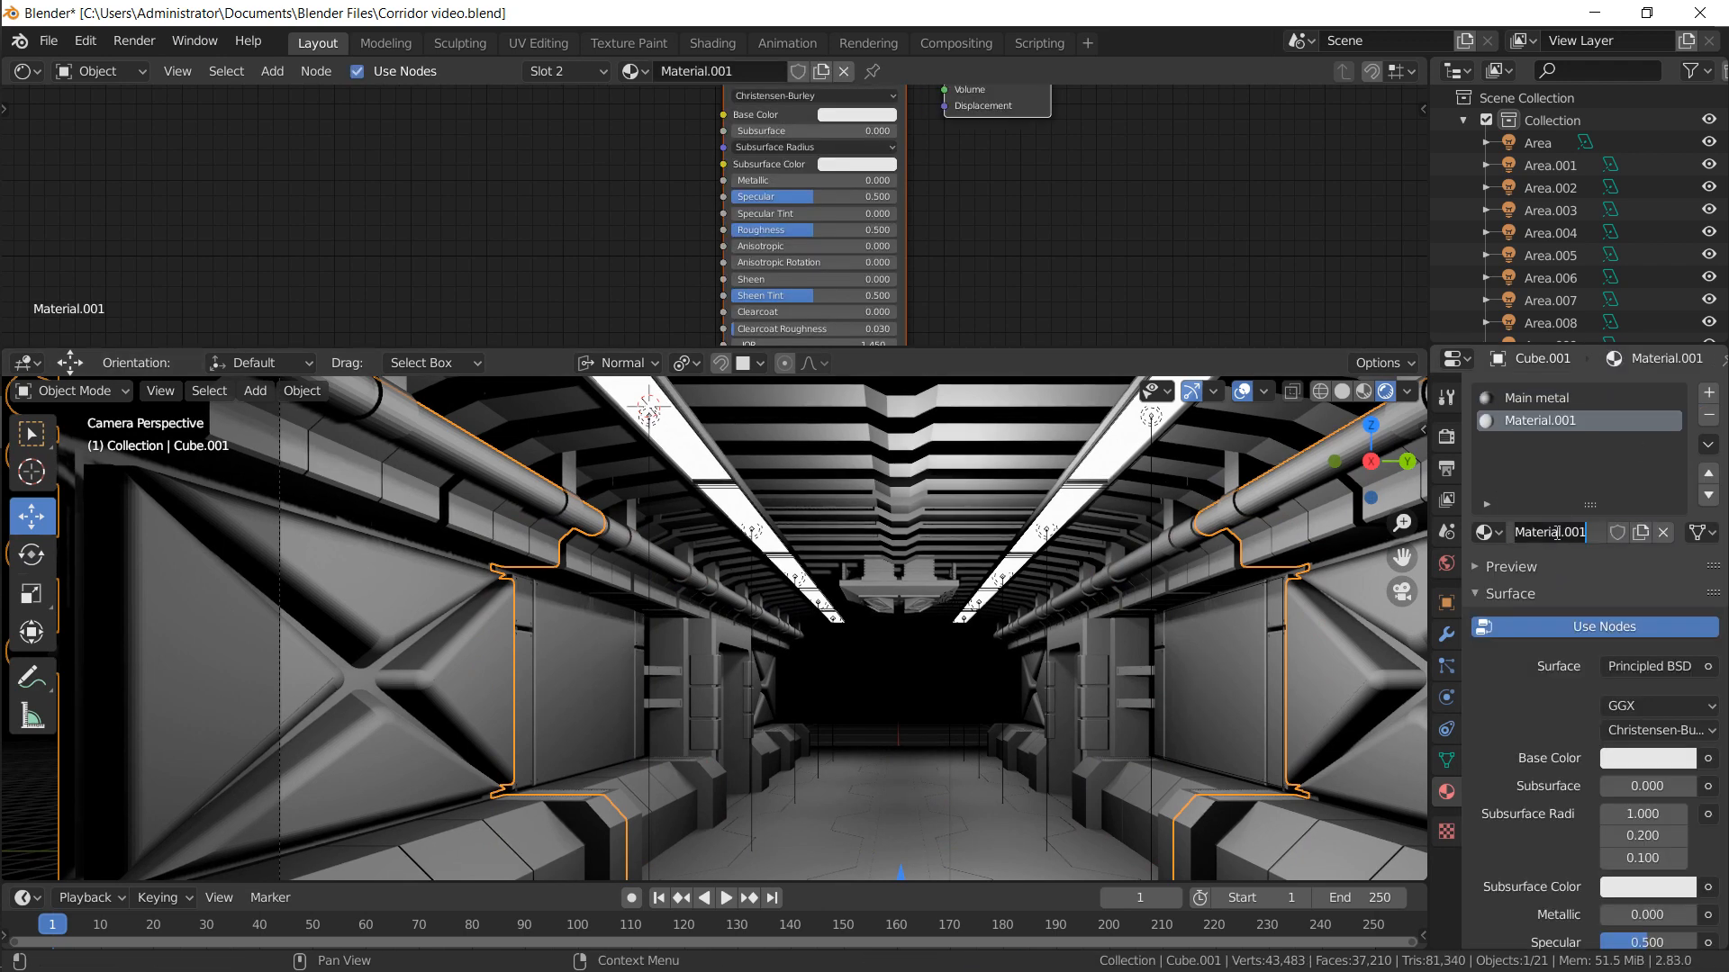
{"action": "key", "text": "ctrl+a"}
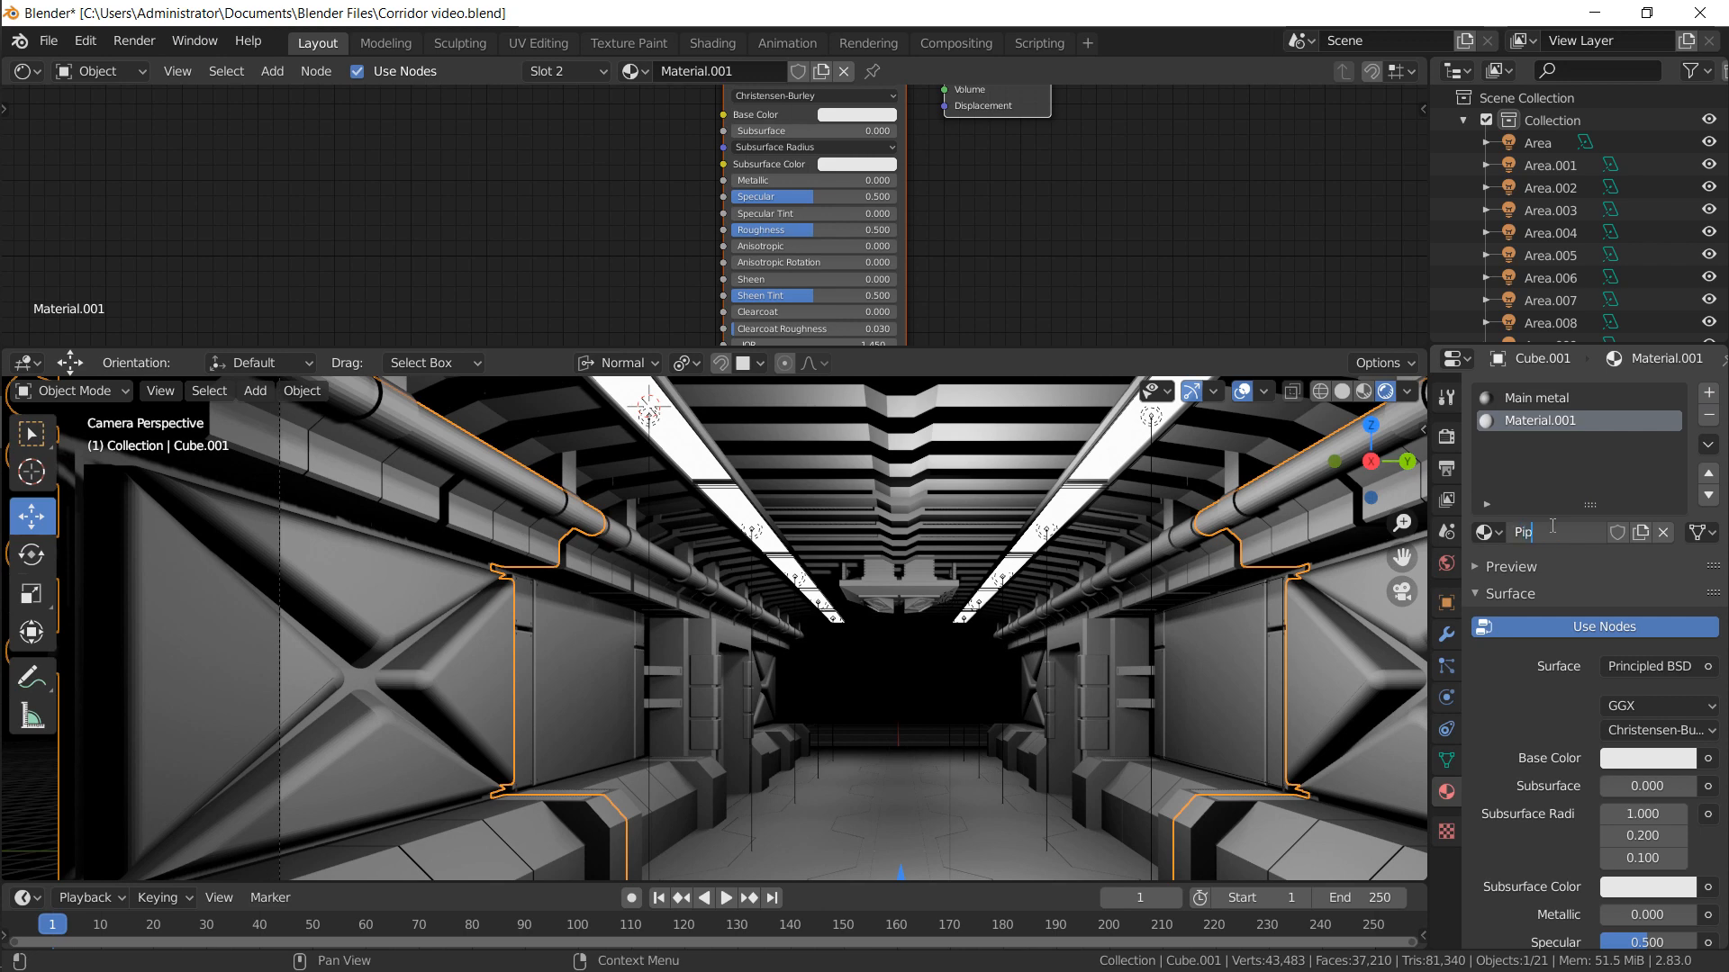
{"action": "type", "text": "Pipe"}
{"action": "key", "text": "Return"}
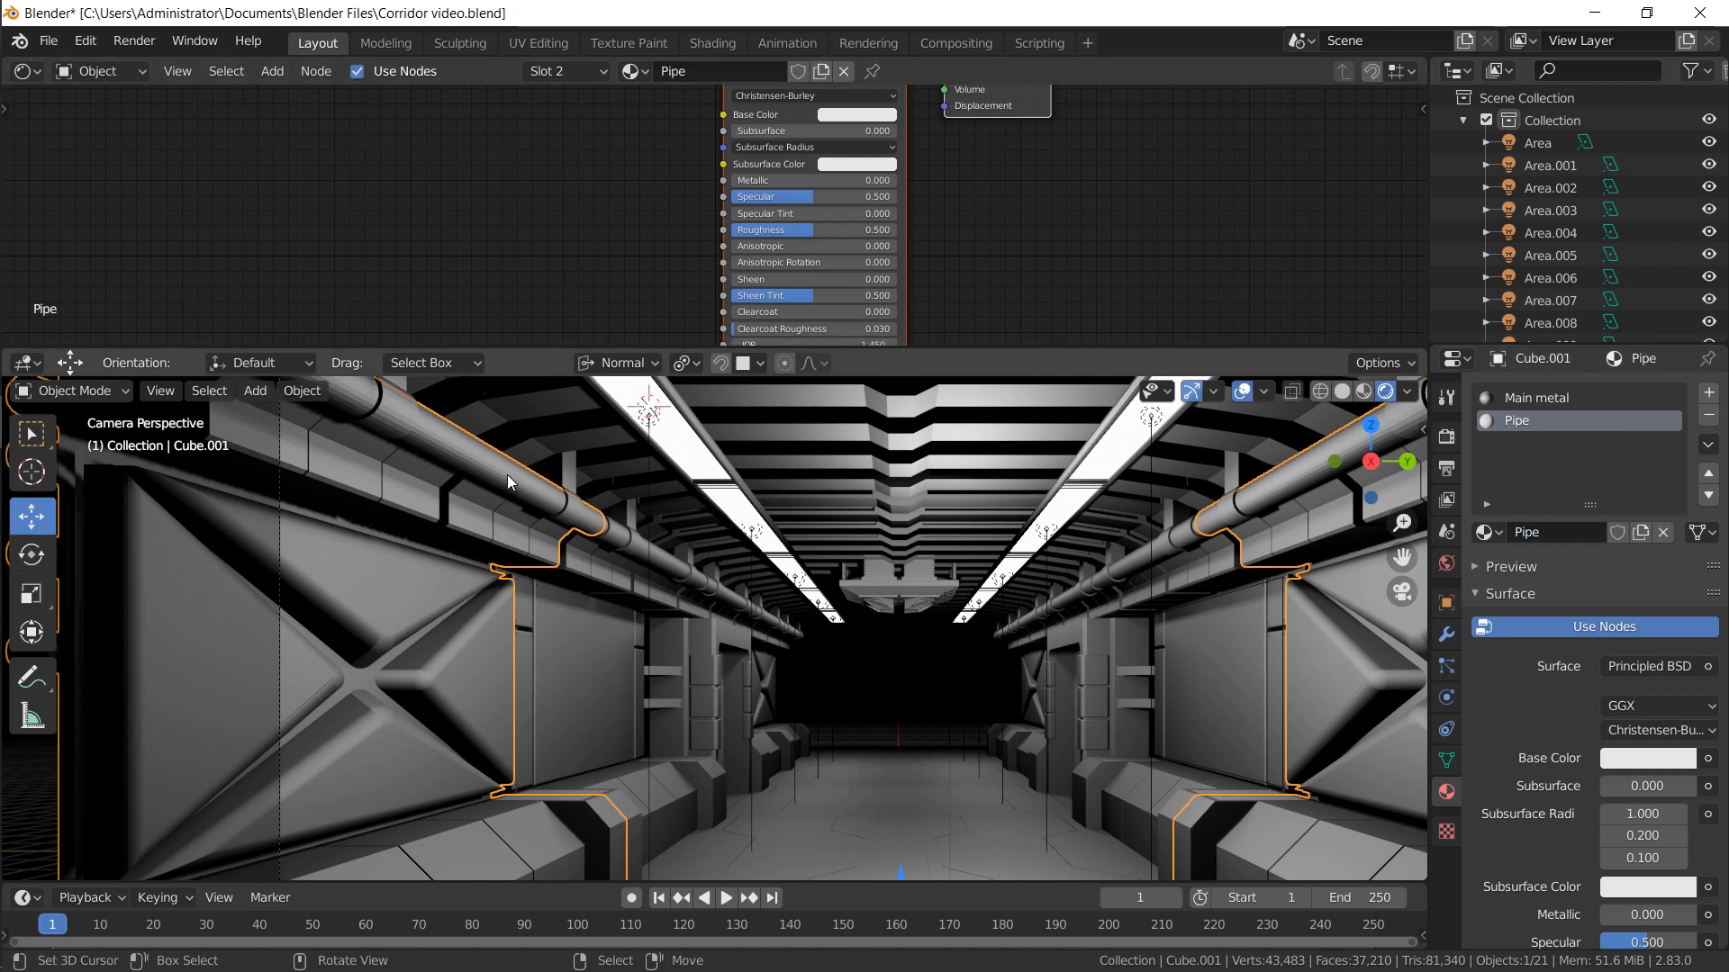
Assign the Pipe material to all linked faces of the pipe running along the upper part of the wall section
{"action": "key", "text": "Tab"}
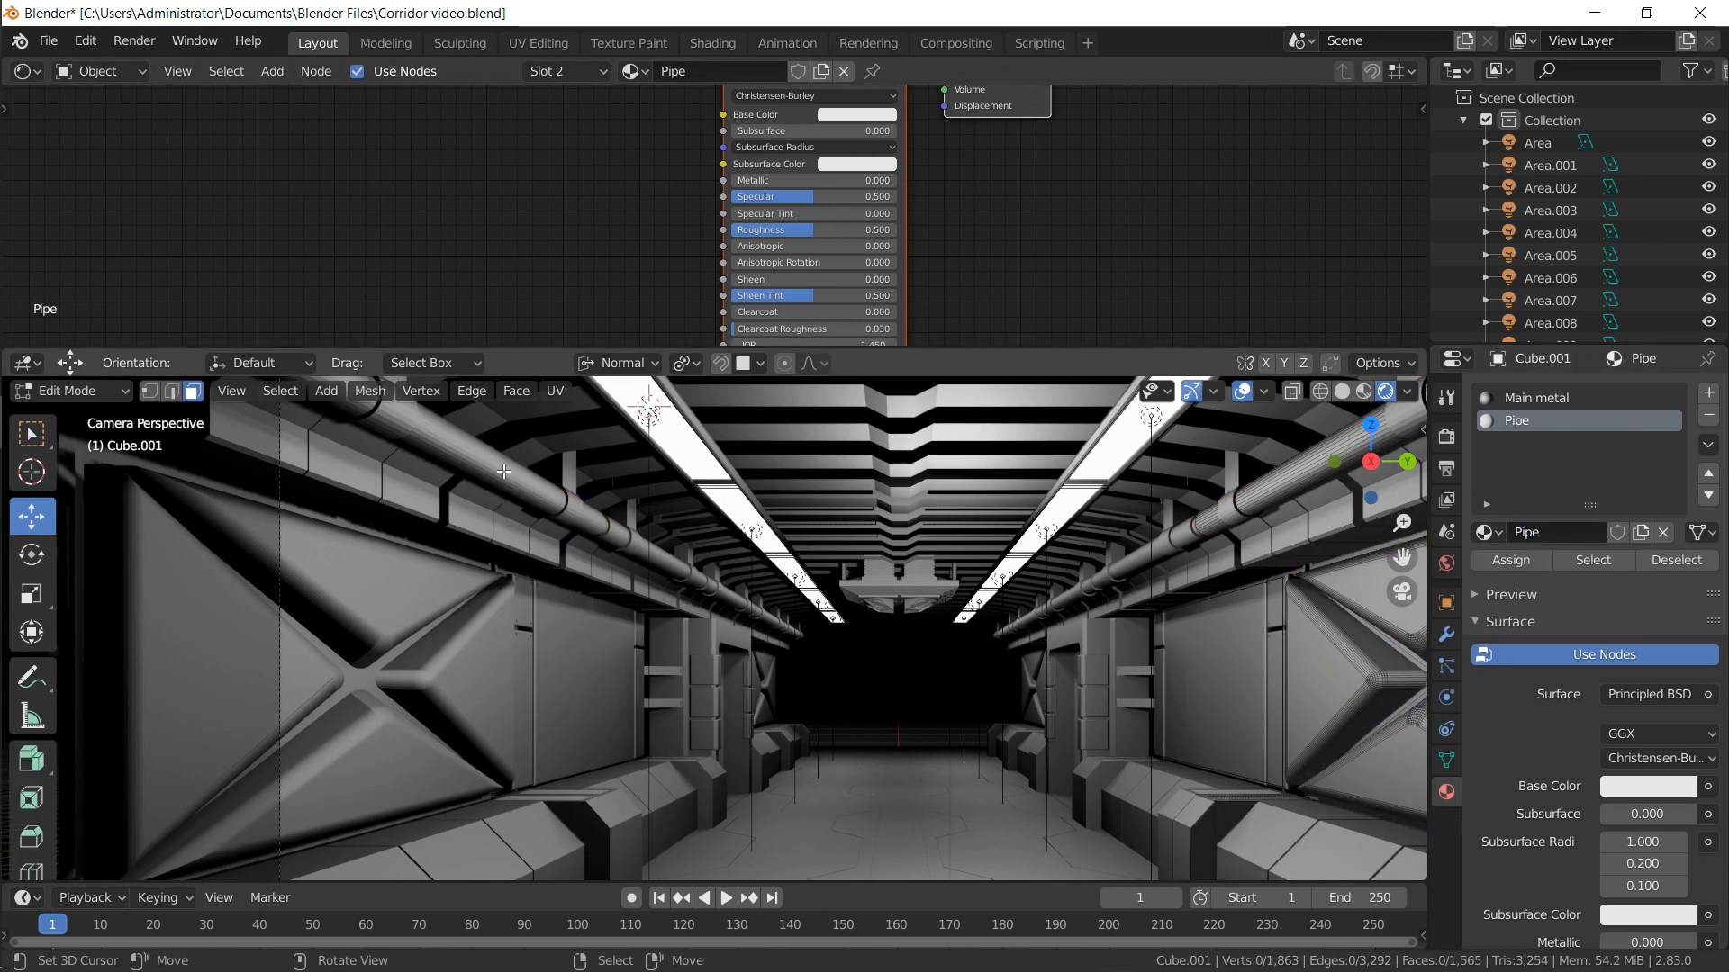
{"action": "scroll", "coordinate": [494, 456], "scroll_direction": "up", "scroll_amount": 2}
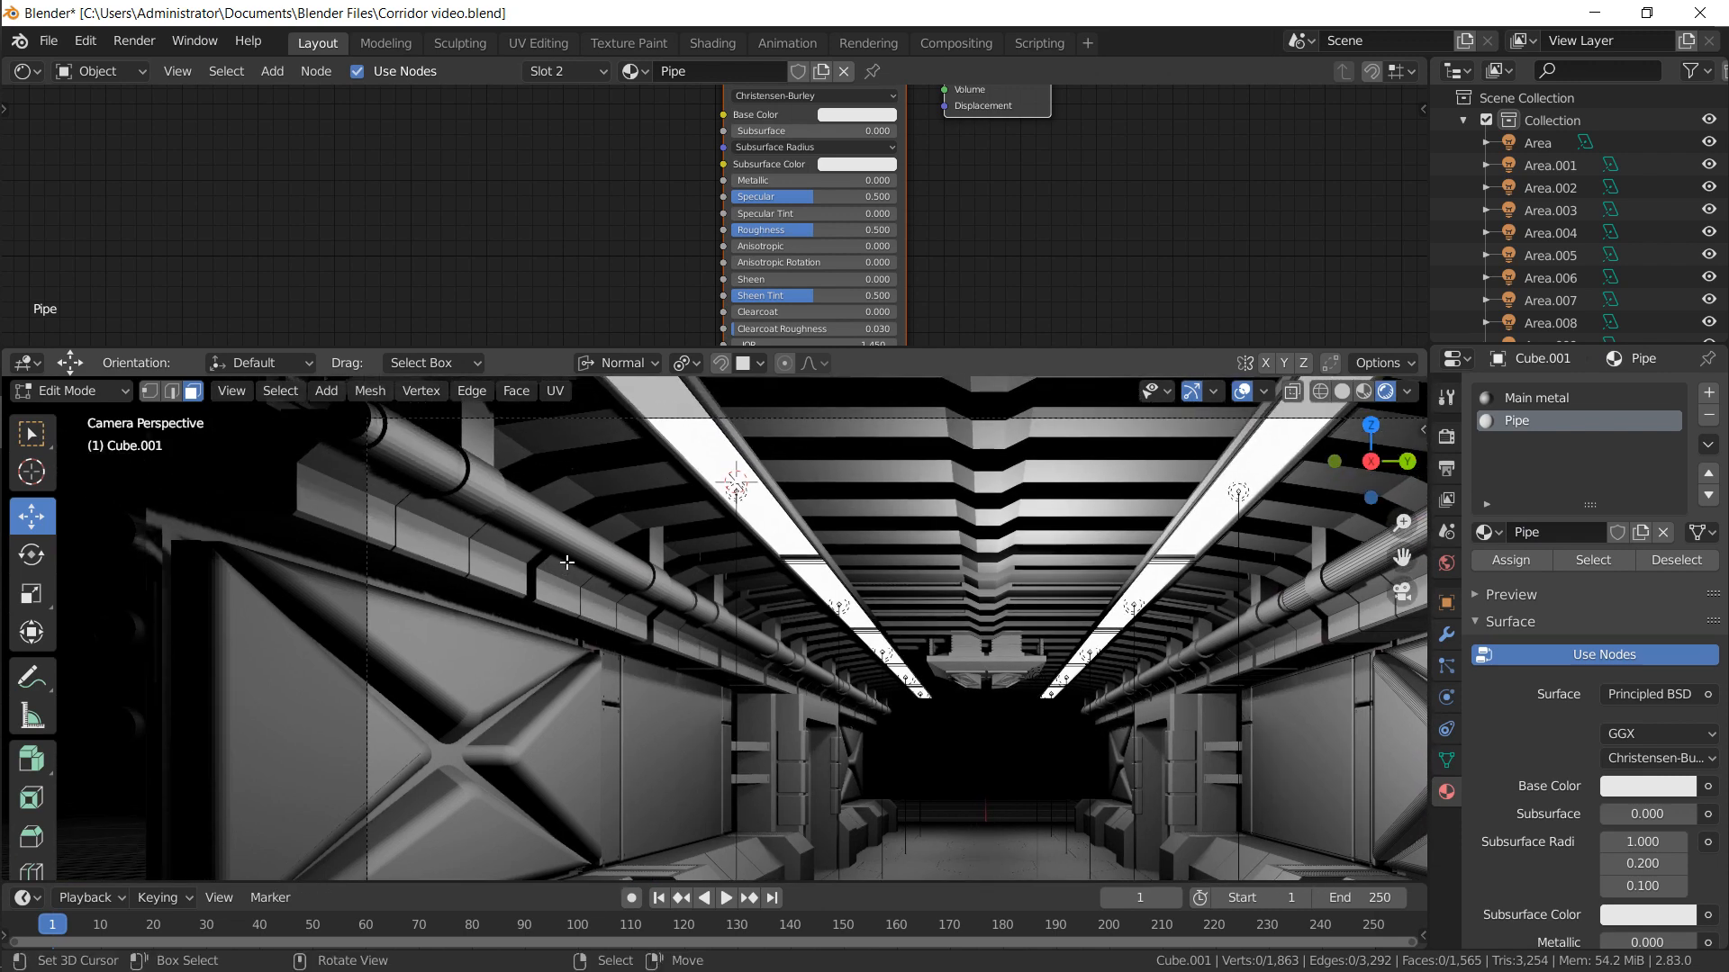
{"action": "middle_click_drag", "start_coordinate": [566, 563], "coordinate": [50, 623], "text": "shift"}
{"action": "right_click", "coordinate": [1021, 541]}
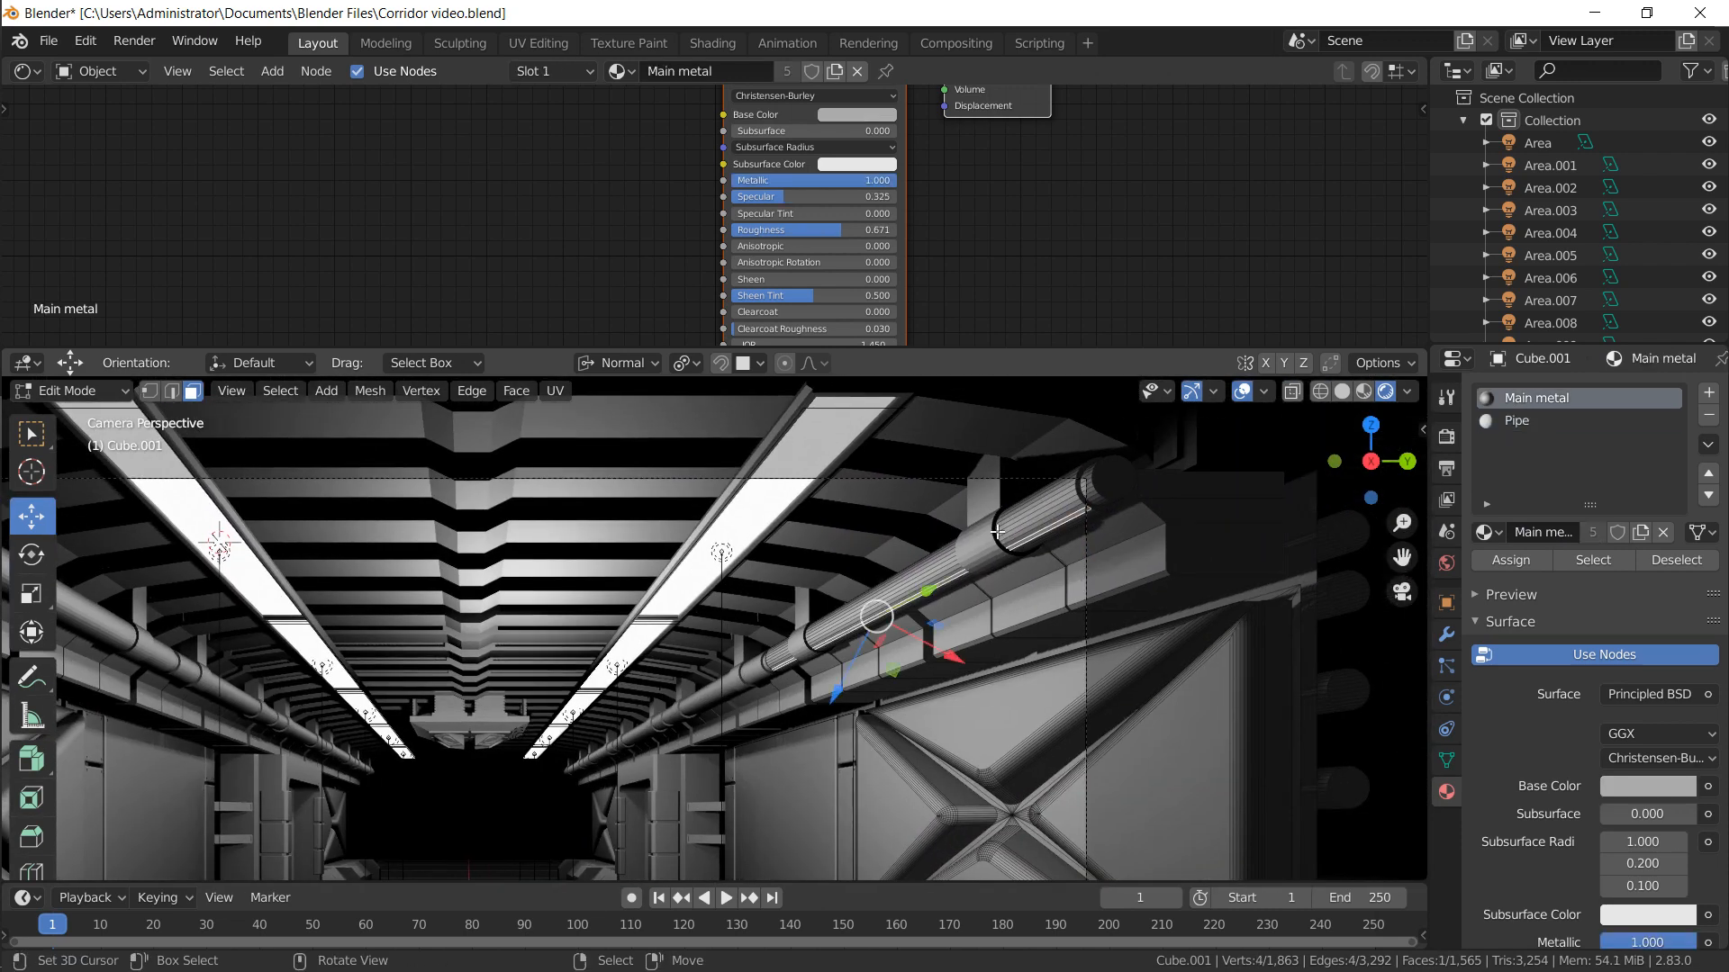
{"action": "key", "text": "ctrl+l"}
{"action": "left_click", "coordinate": [1531, 420]}
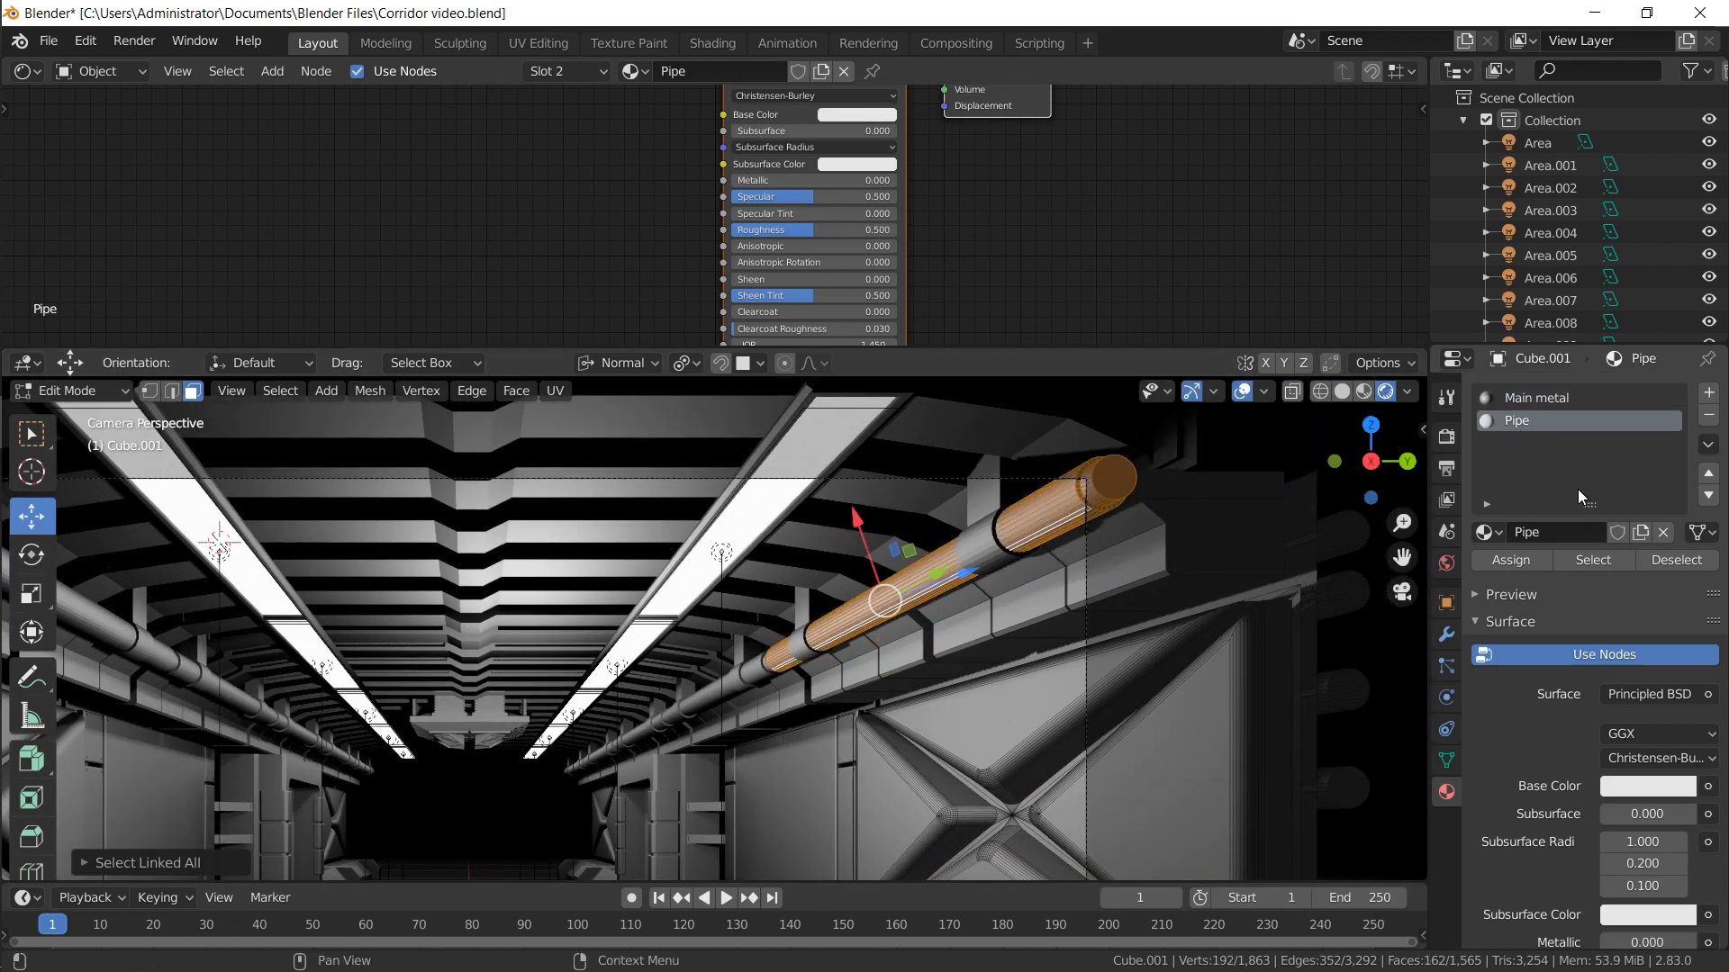
{"action": "left_click", "coordinate": [1529, 560]}
{"action": "key", "text": "Tab"}
Give Pipe a dark blue base color with hue 0.664 and saturation 0.530, metallic 0.890, specular 0.757 and roughness 0.243
{"action": "left_click", "coordinate": [1648, 758]}
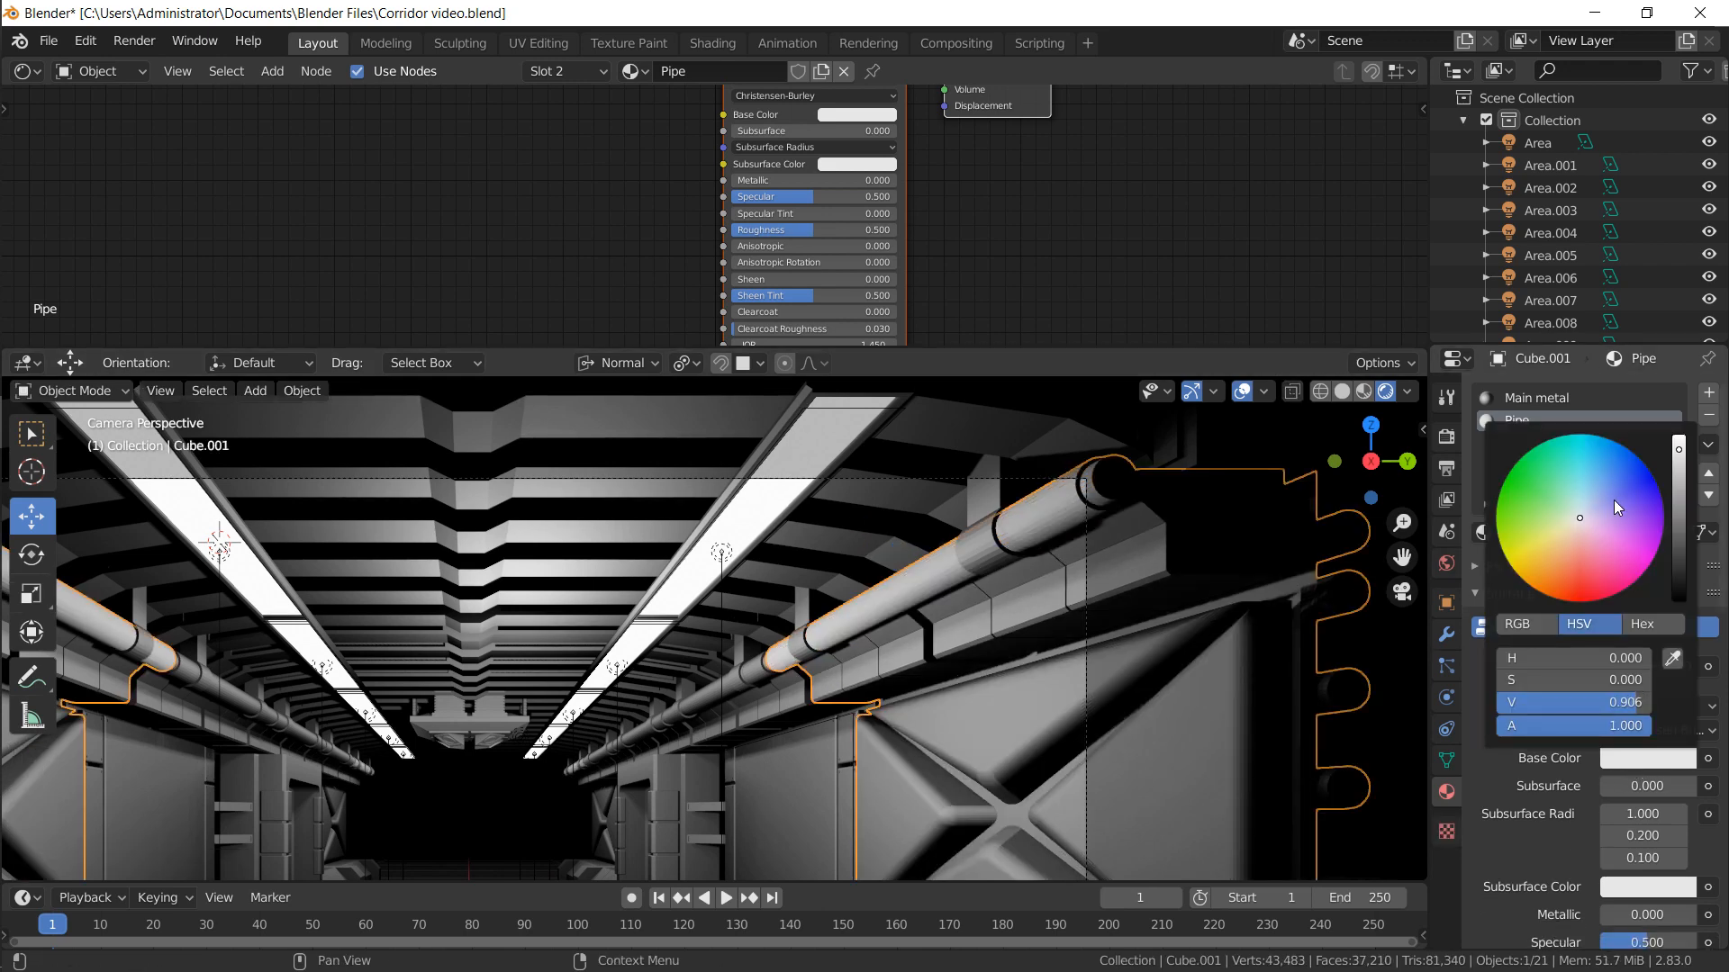
{"action": "left_click", "coordinate": [1614, 516]}
{"action": "left_click_drag", "start_coordinate": [1613, 516], "coordinate": [1670, 577]}
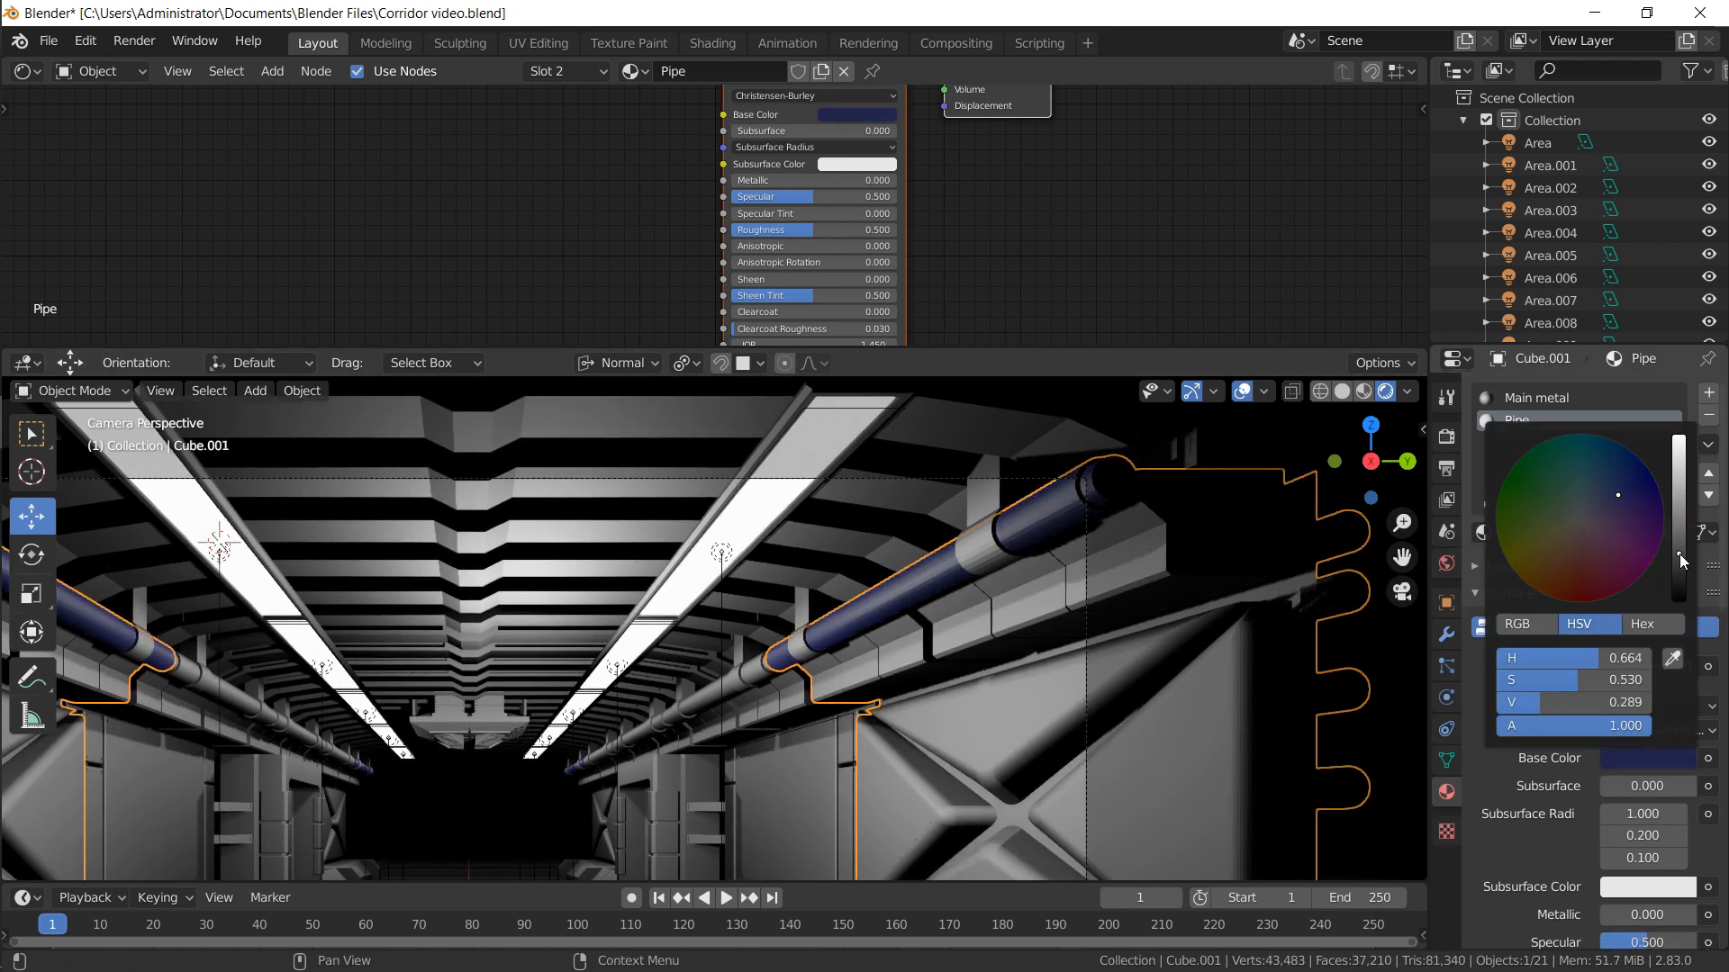
{"action": "scroll", "coordinate": [1675, 630], "scroll_direction": "down", "scroll_amount": 5}
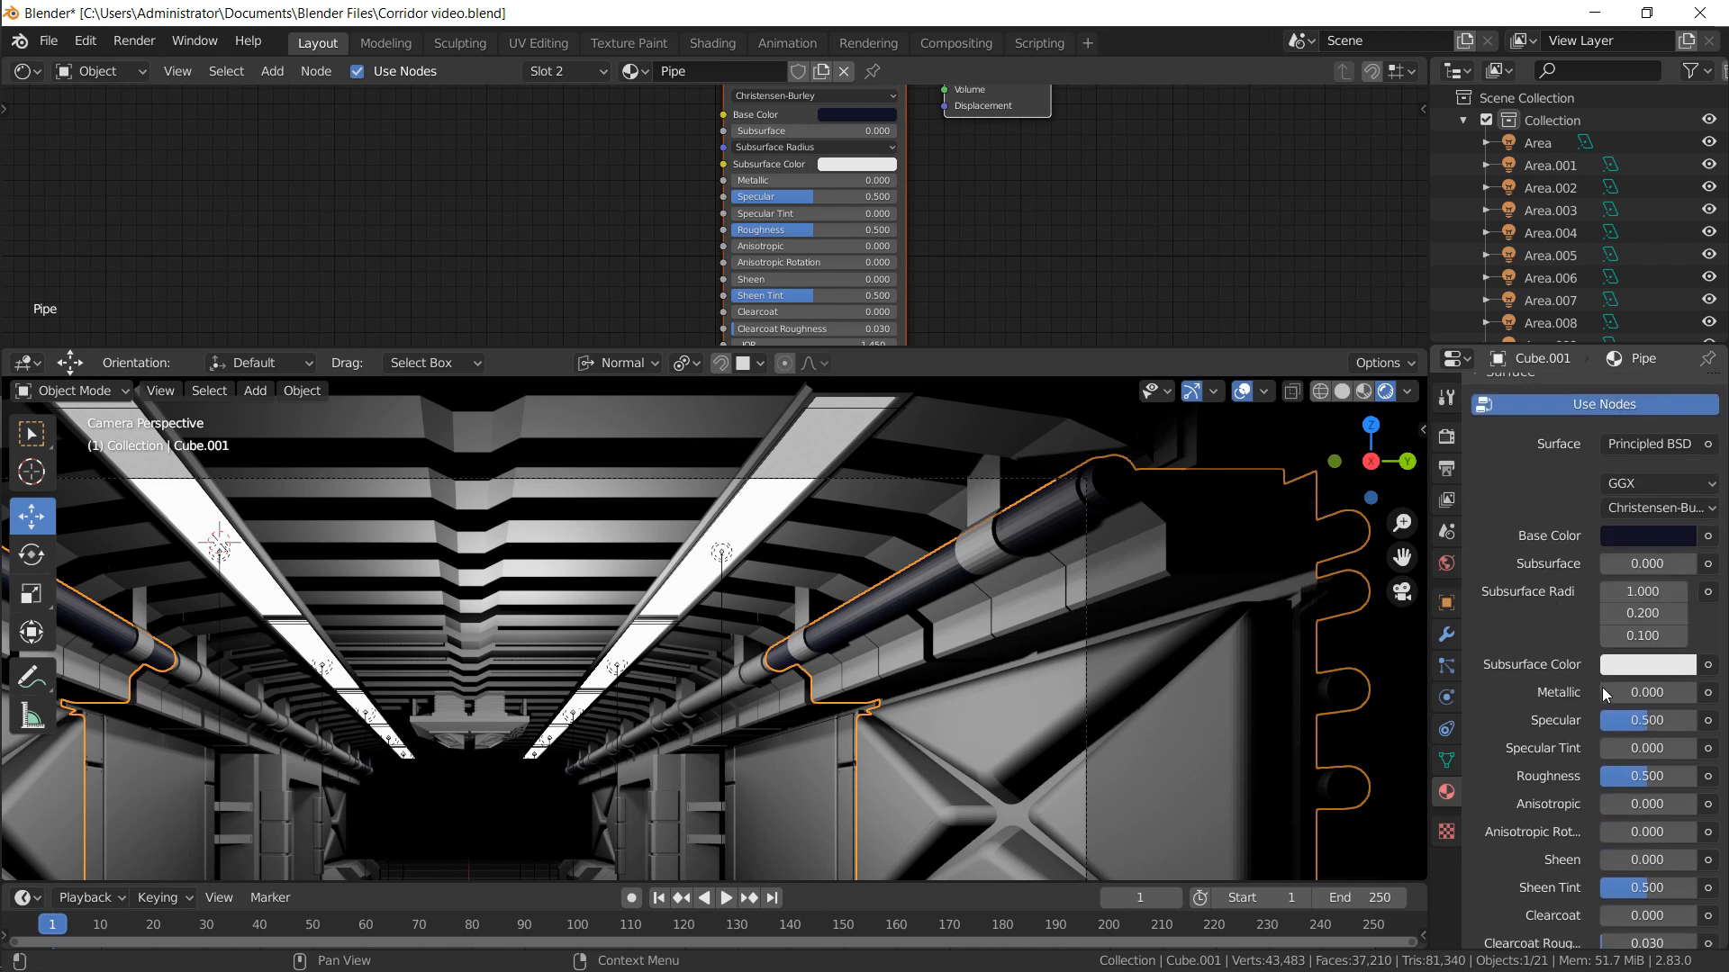
{"action": "left_click_drag", "start_coordinate": [1685, 694], "coordinate": [1607, 780]}
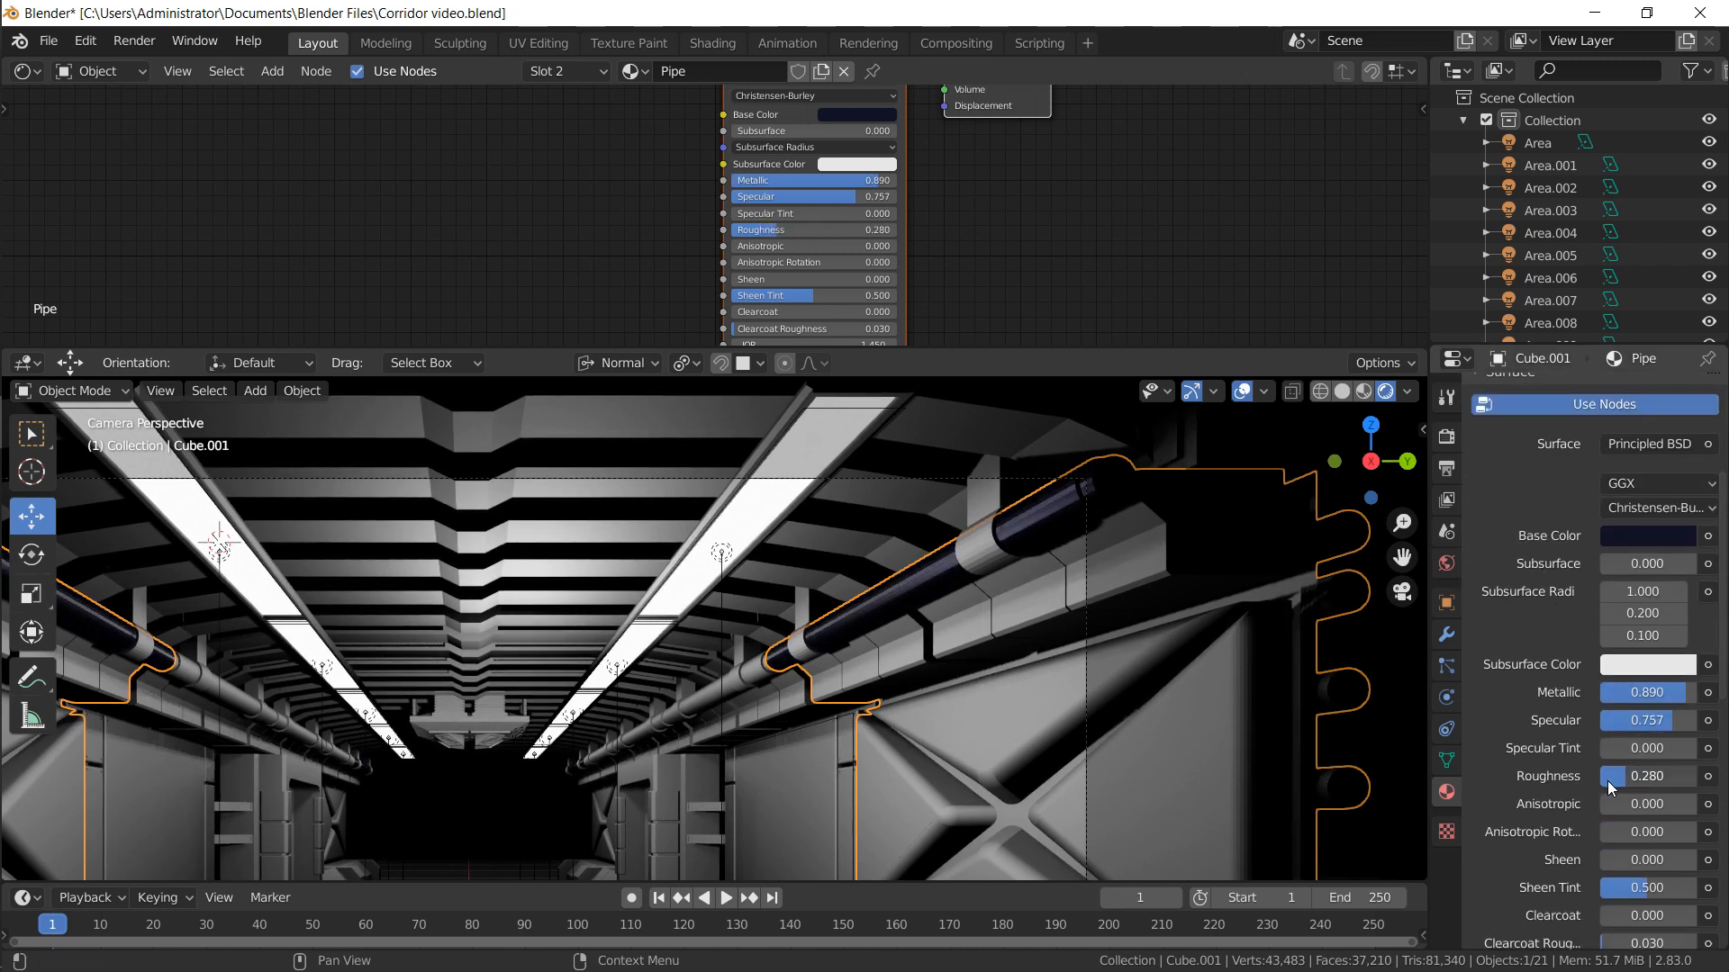
Give the pipes on the neighbouring wall sections the existing Pipe material through a second material slot
{"action": "scroll", "coordinate": [911, 531], "scroll_direction": "up", "scroll_amount": 2}
{"action": "middle_click_drag", "start_coordinate": [911, 531], "coordinate": [931, 507], "text": "shift"}
{"action": "right_click", "coordinate": [794, 588]}
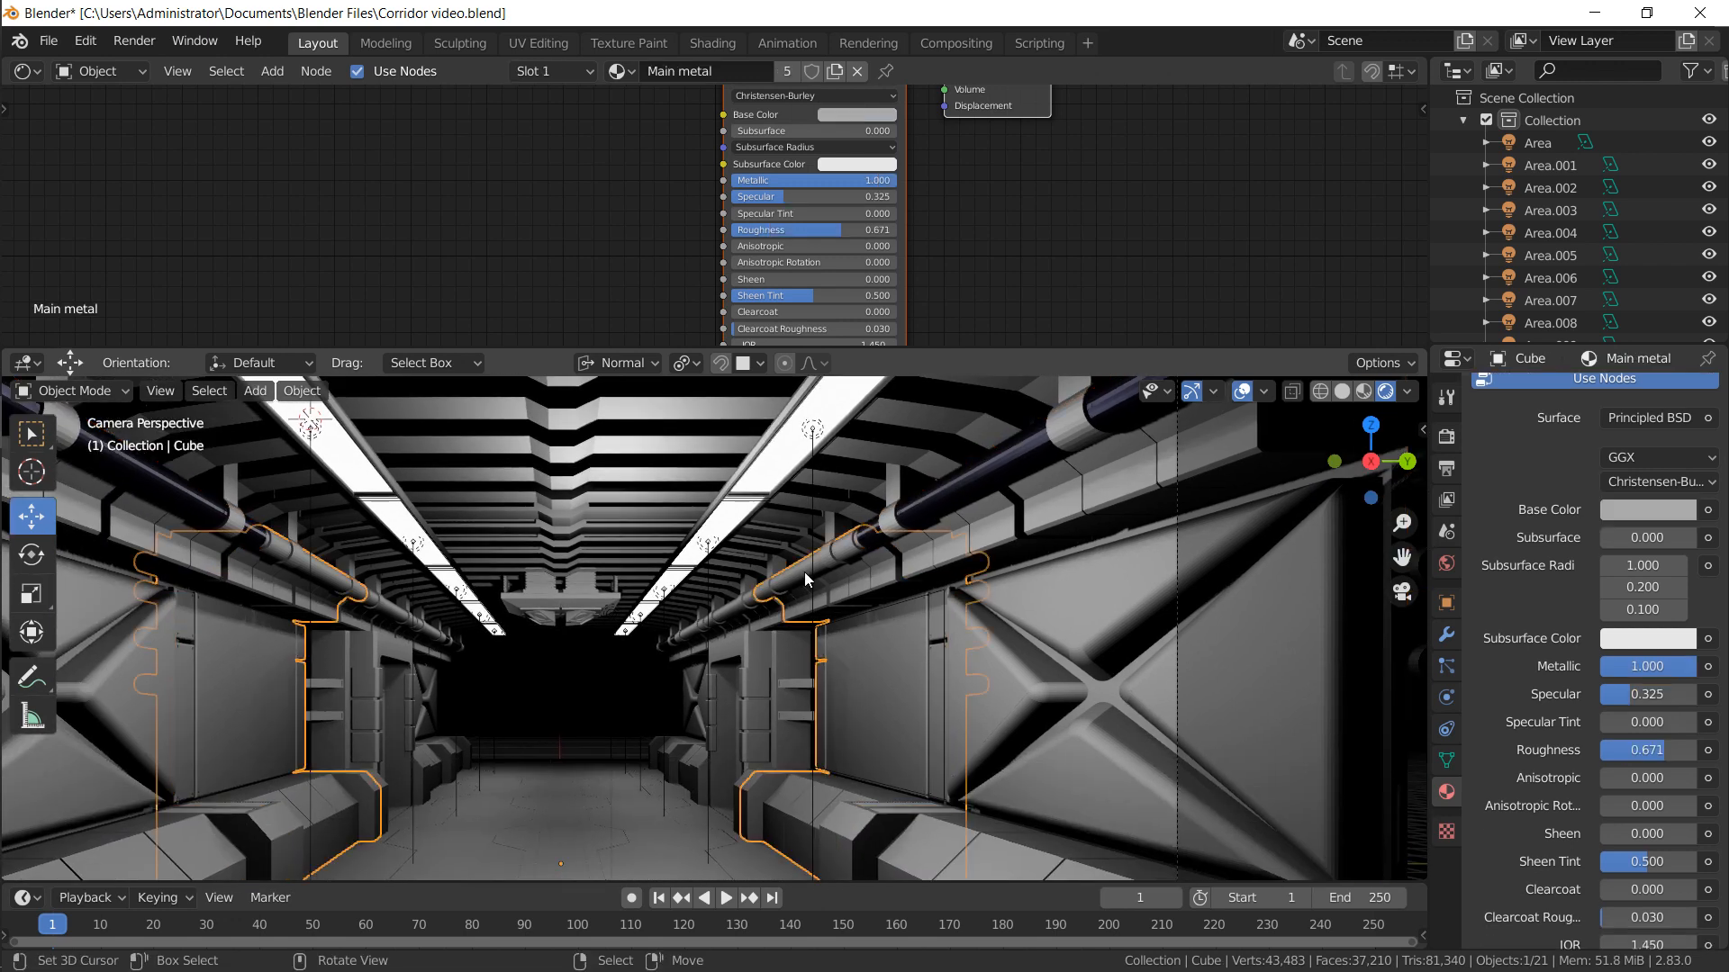
{"action": "key", "text": "Tab"}
{"action": "right_click", "coordinate": [788, 592], "text": "alt"}
{"action": "key", "text": "Tab"}
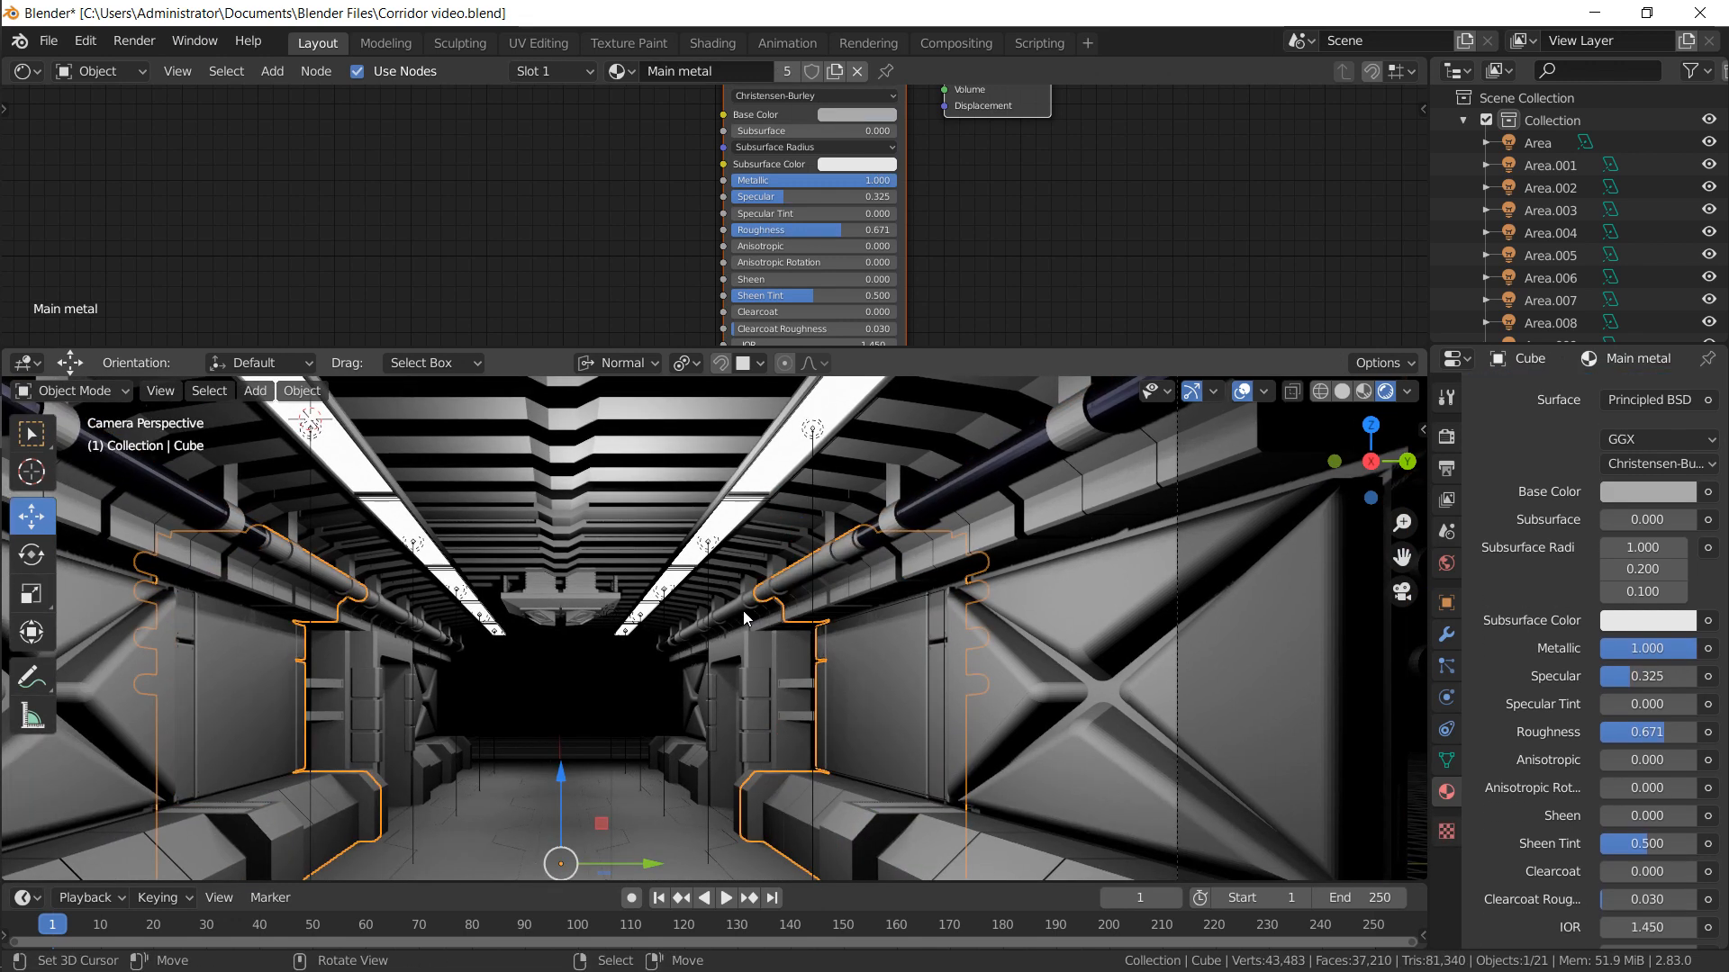
{"action": "middle_click_drag", "start_coordinate": [740, 620], "coordinate": [749, 611]}
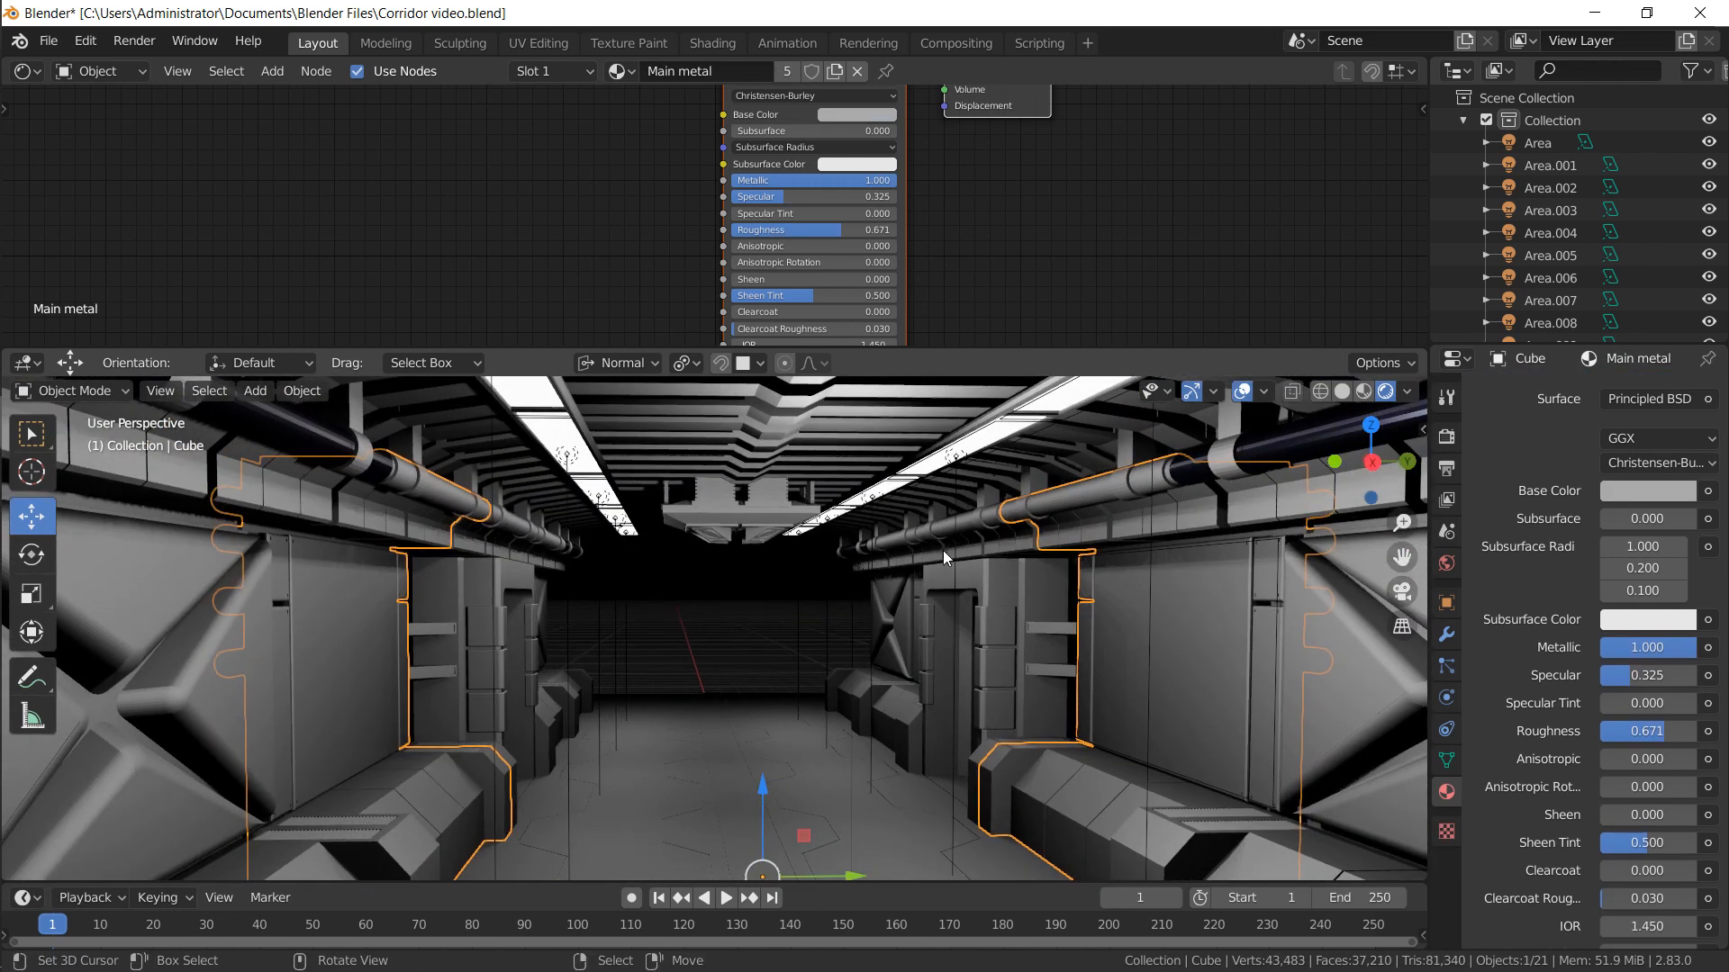
{"action": "right_click", "coordinate": [954, 534], "text": "shift"}
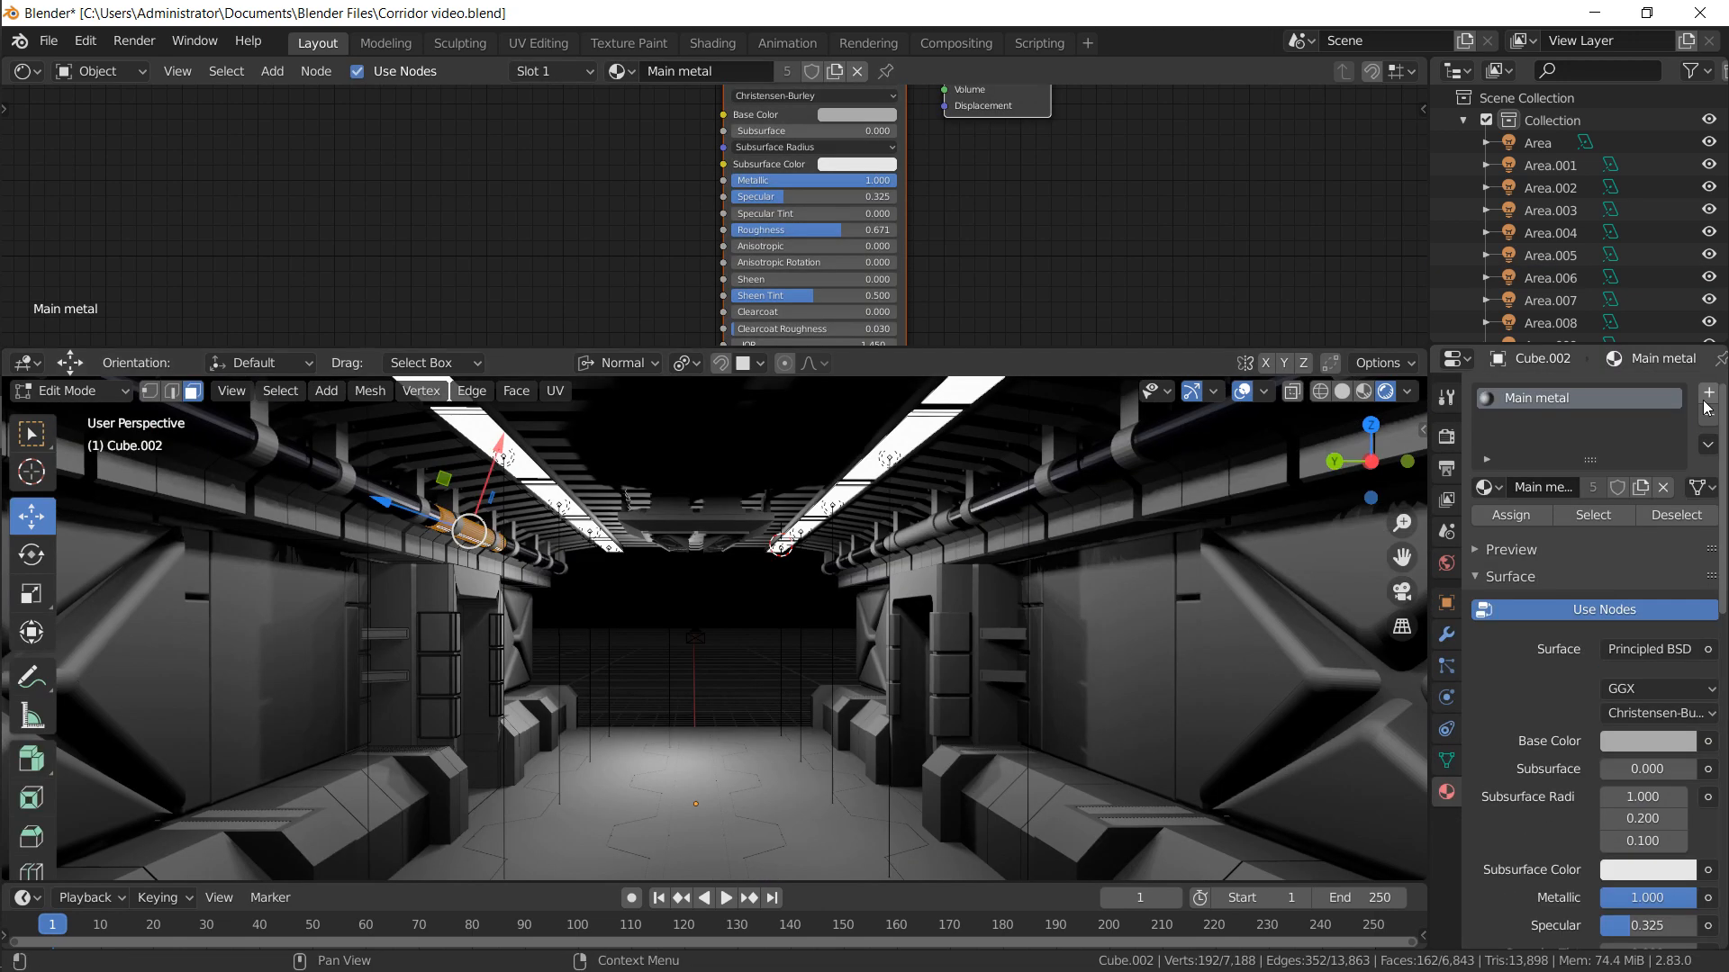
{"action": "left_click", "coordinate": [1708, 393]}
{"action": "left_click", "coordinate": [1485, 532]}
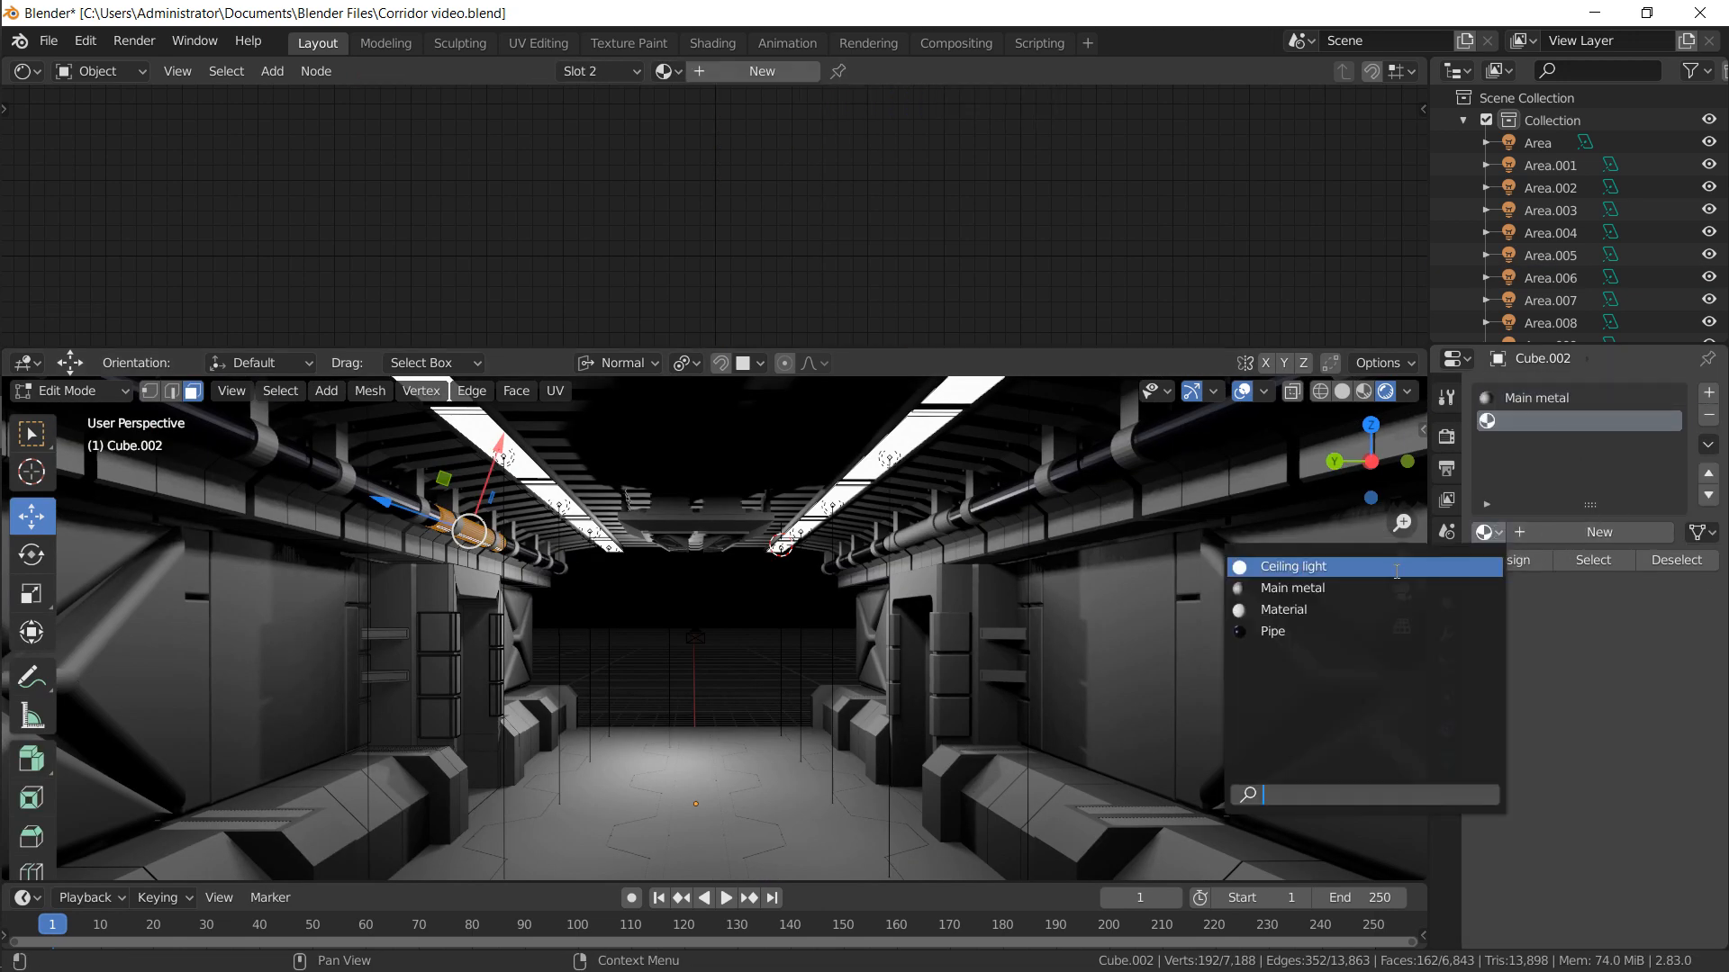
{"action": "left_click", "coordinate": [1339, 632]}
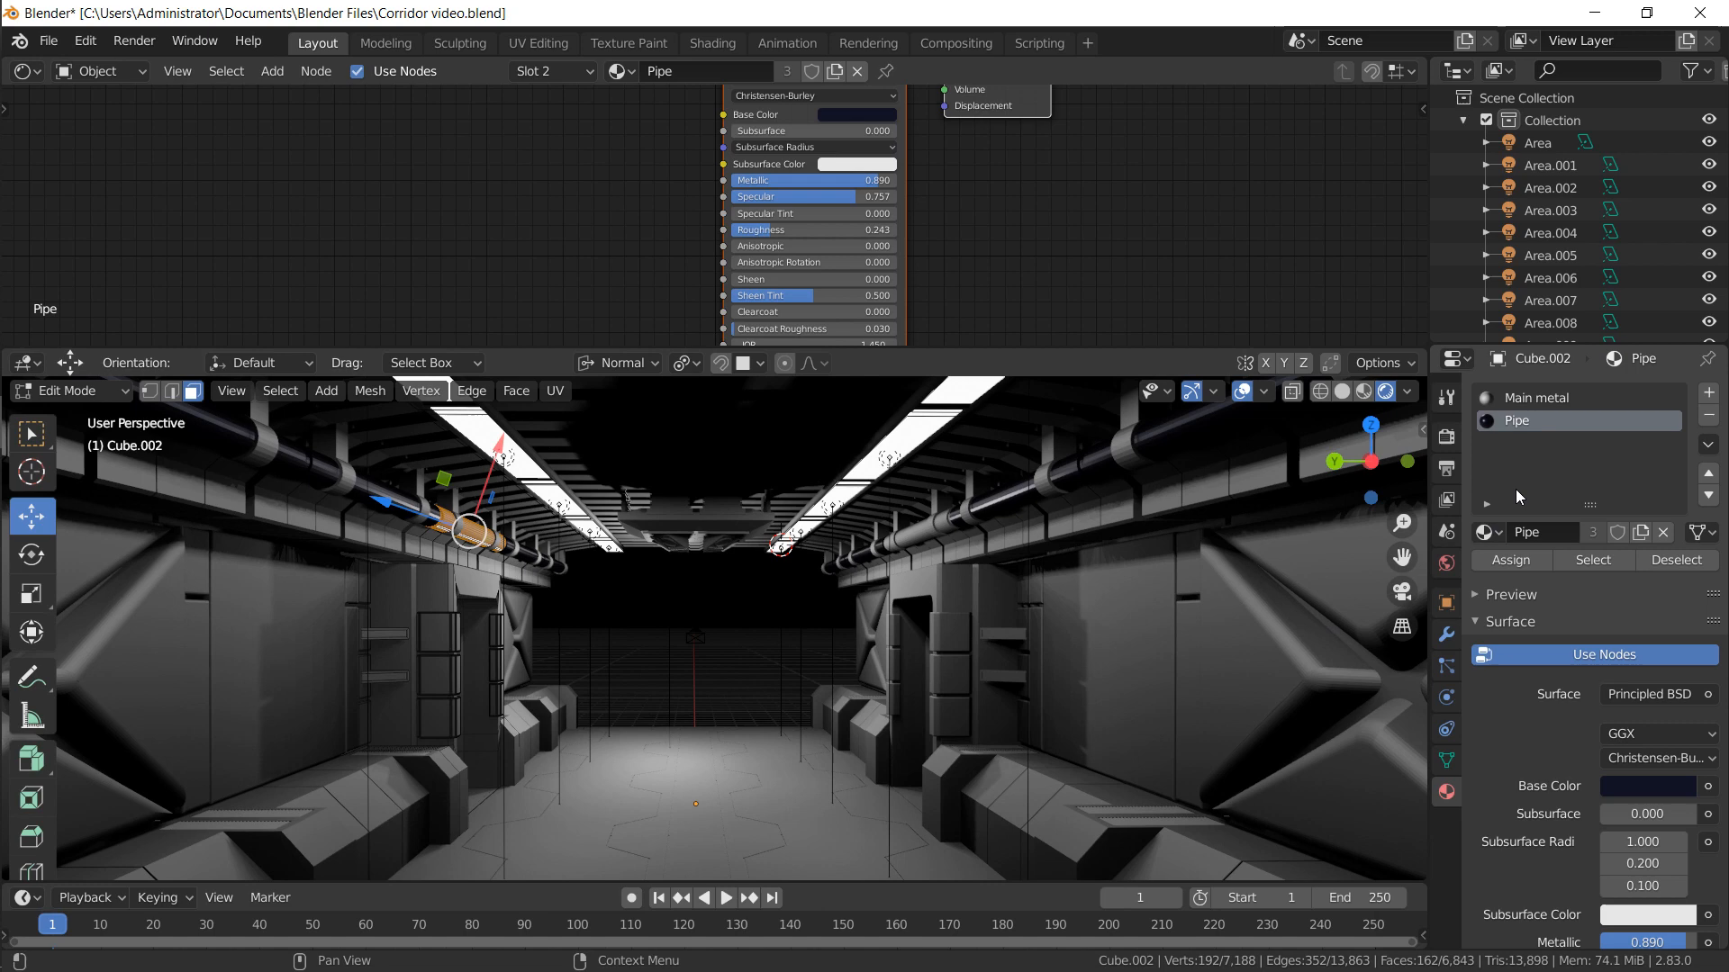
{"action": "left_click", "coordinate": [1509, 560]}
{"action": "key", "text": "Tab"}
Select a sloped panel face on the nearest wall section's low bench and add a third slot with a new material named Main bright
{"action": "middle_click_drag", "start_coordinate": [640, 503], "coordinate": [663, 484], "text": "shift"}
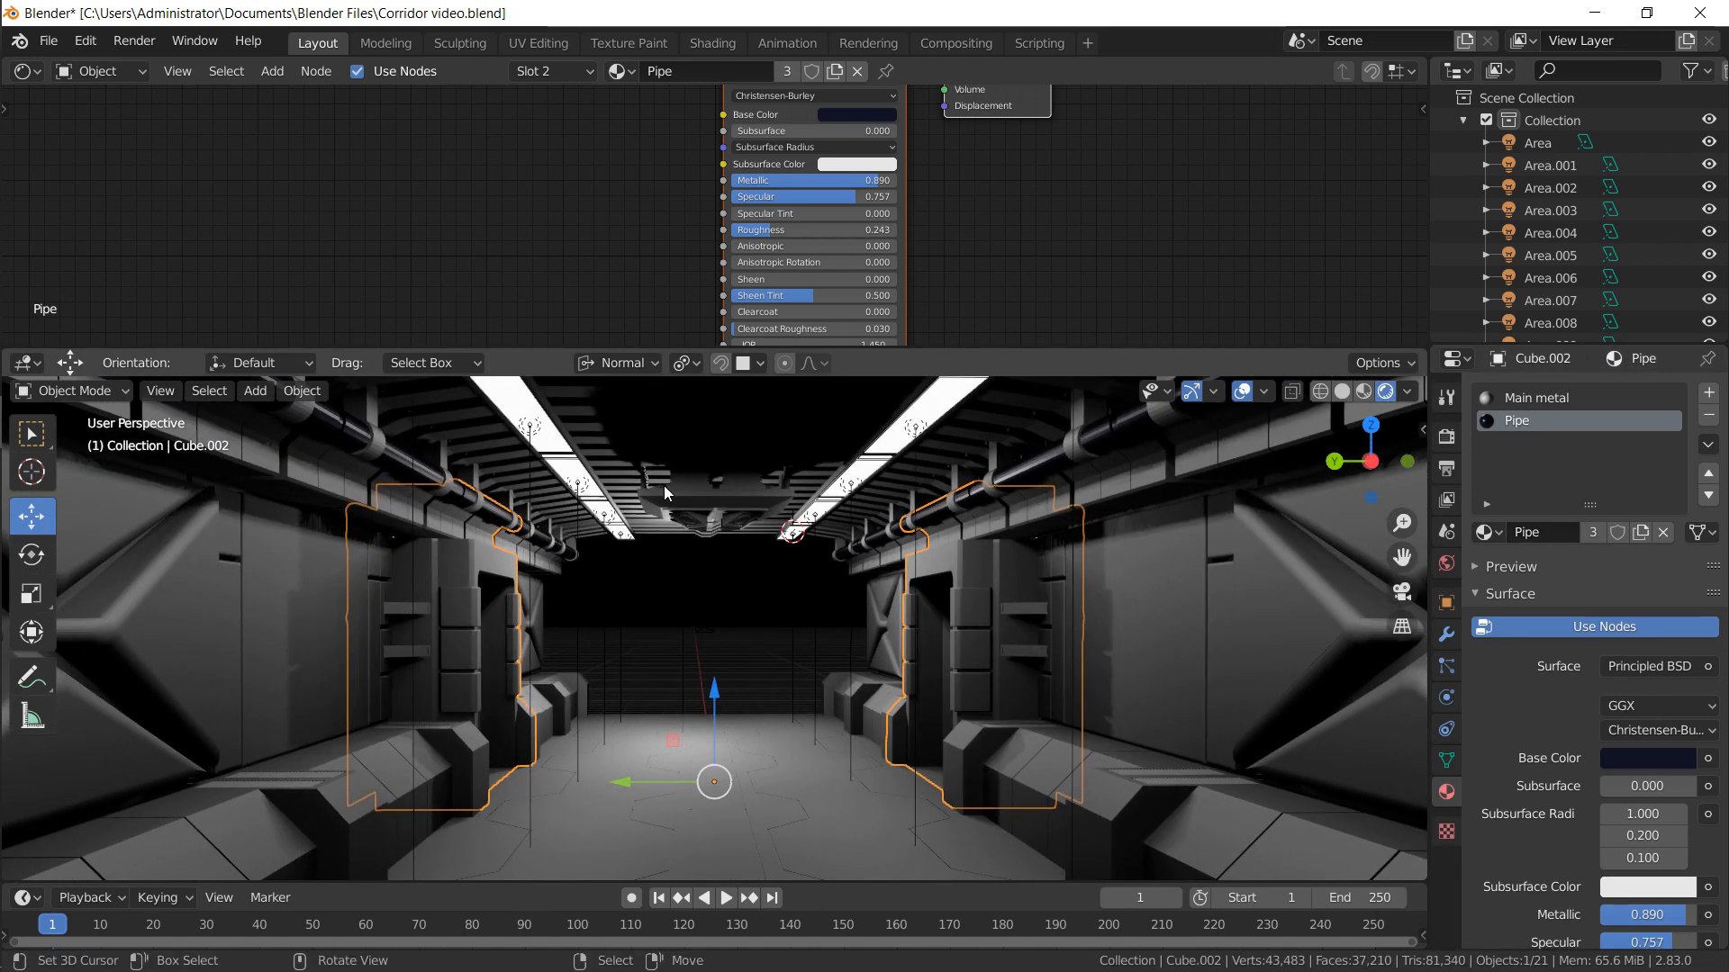
{"action": "scroll", "coordinate": [663, 484], "scroll_direction": "down", "scroll_amount": 4}
{"action": "scroll", "coordinate": [663, 484], "scroll_direction": "up", "scroll_amount": 3}
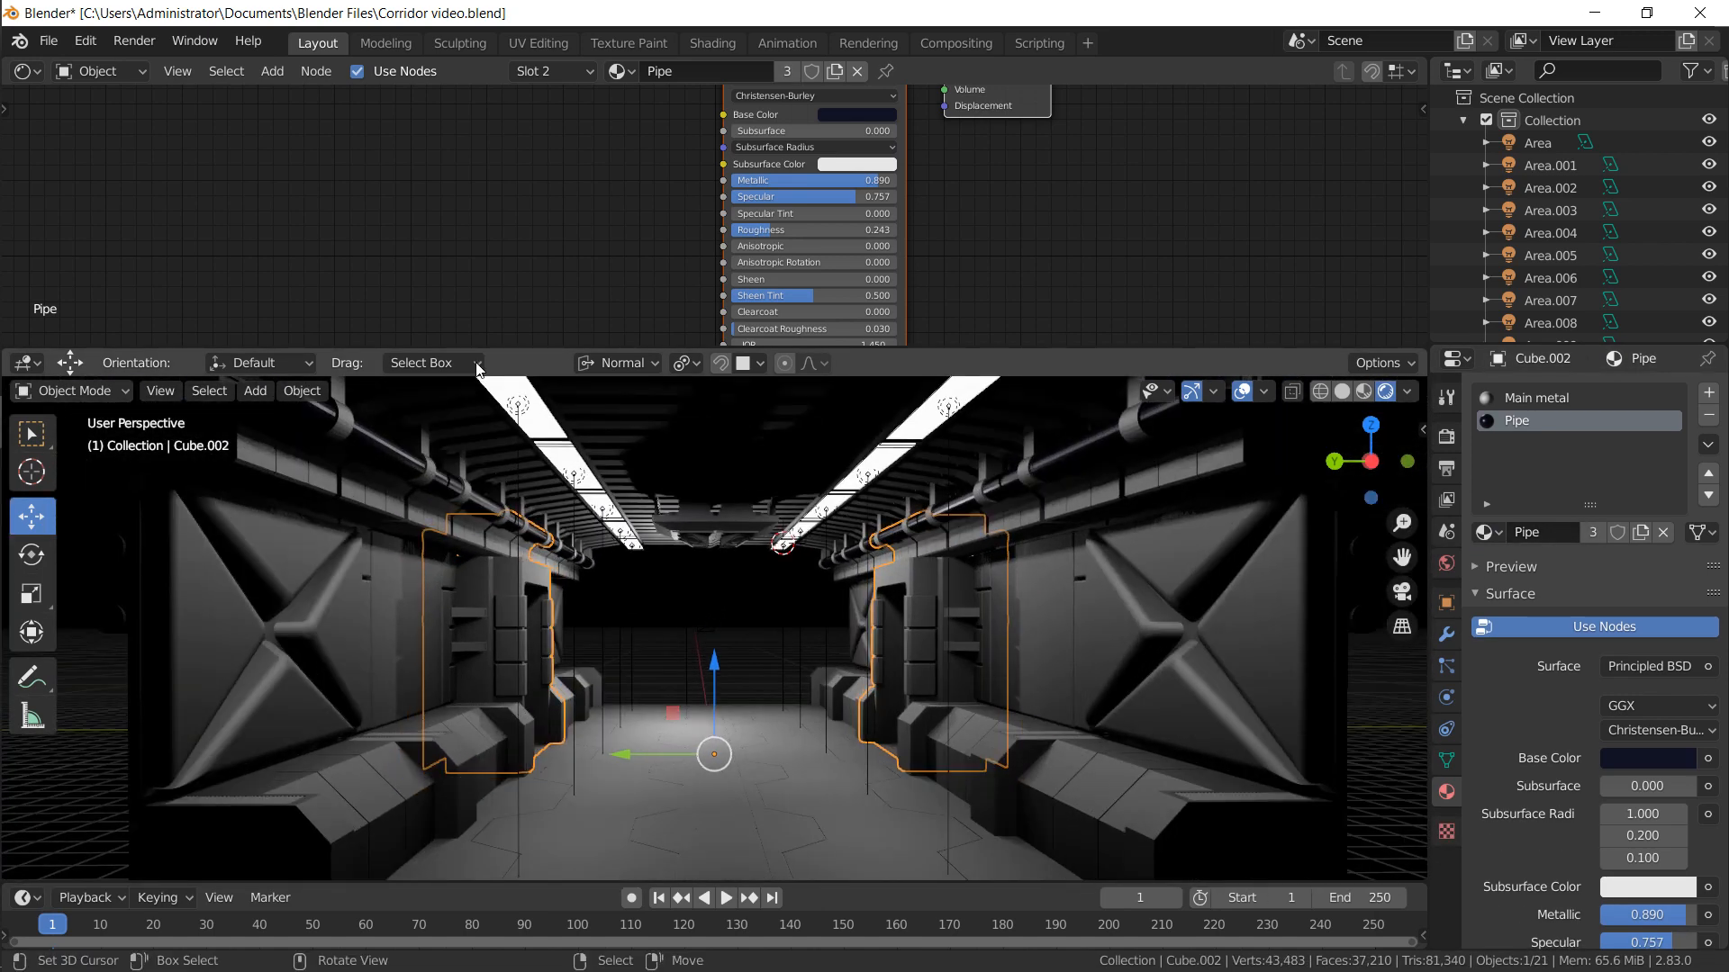
{"action": "middle_click_drag", "start_coordinate": [702, 601], "coordinate": [691, 618], "text": "shift"}
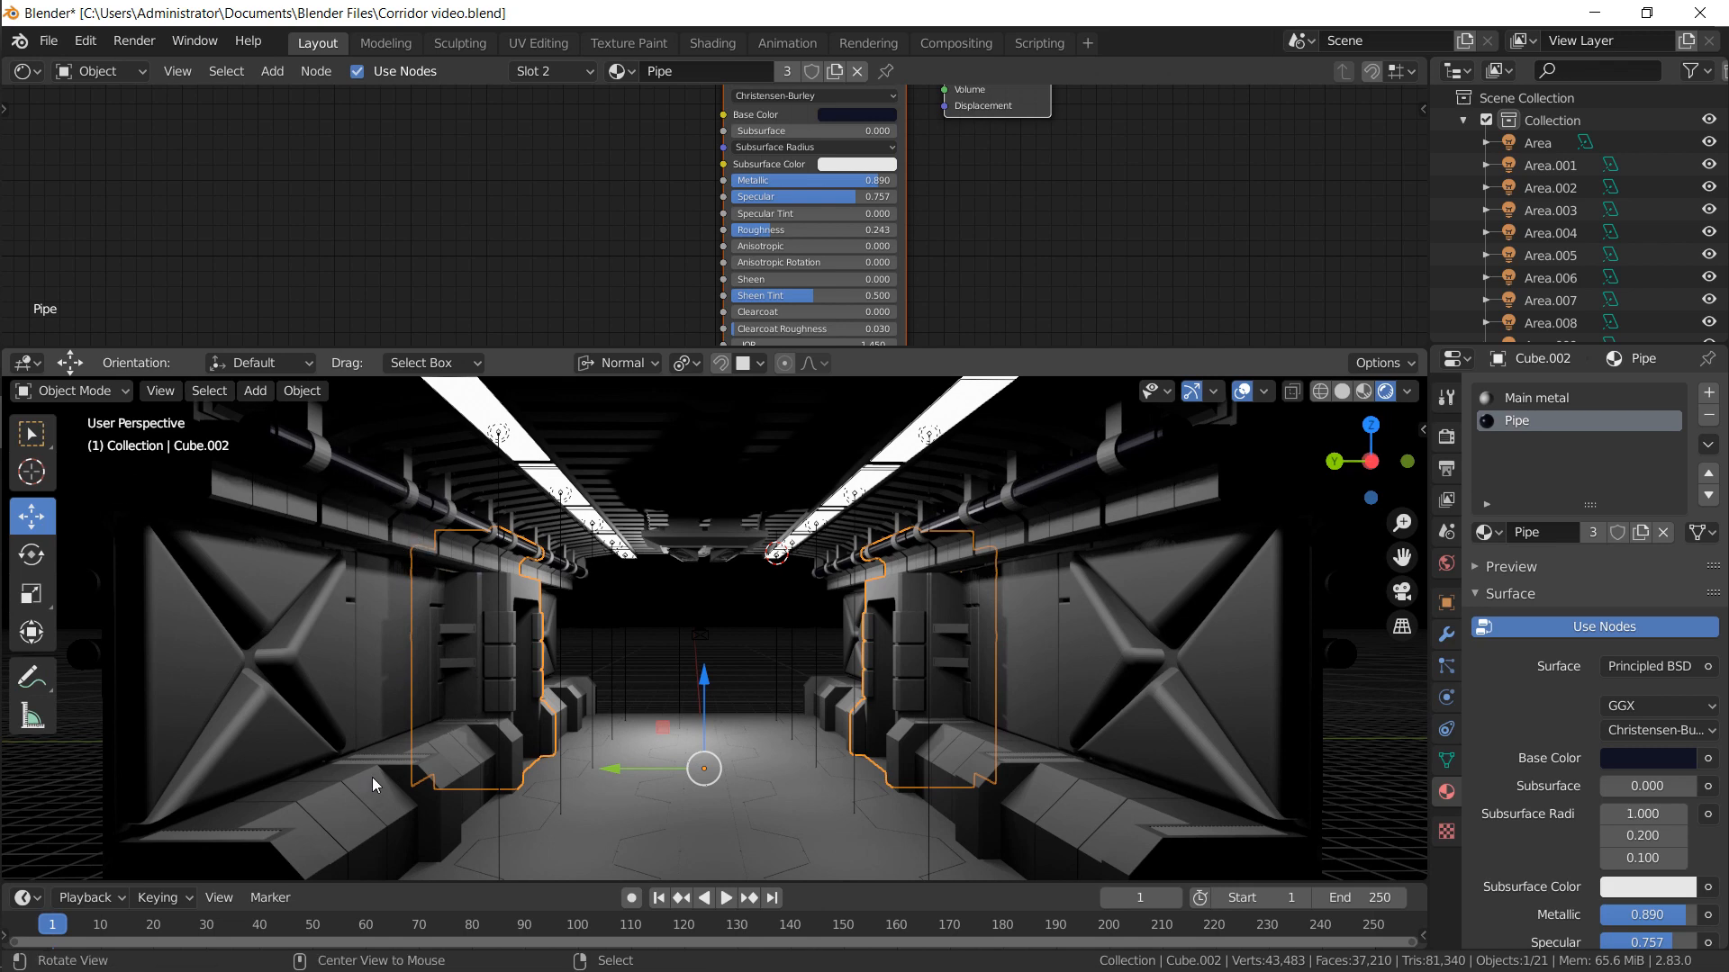
{"action": "middle_click_drag", "start_coordinate": [371, 776], "coordinate": [346, 787]}
{"action": "left_click", "coordinate": [348, 785]}
{"action": "key", "text": "Tab"}
{"action": "left_click", "coordinate": [343, 791]}
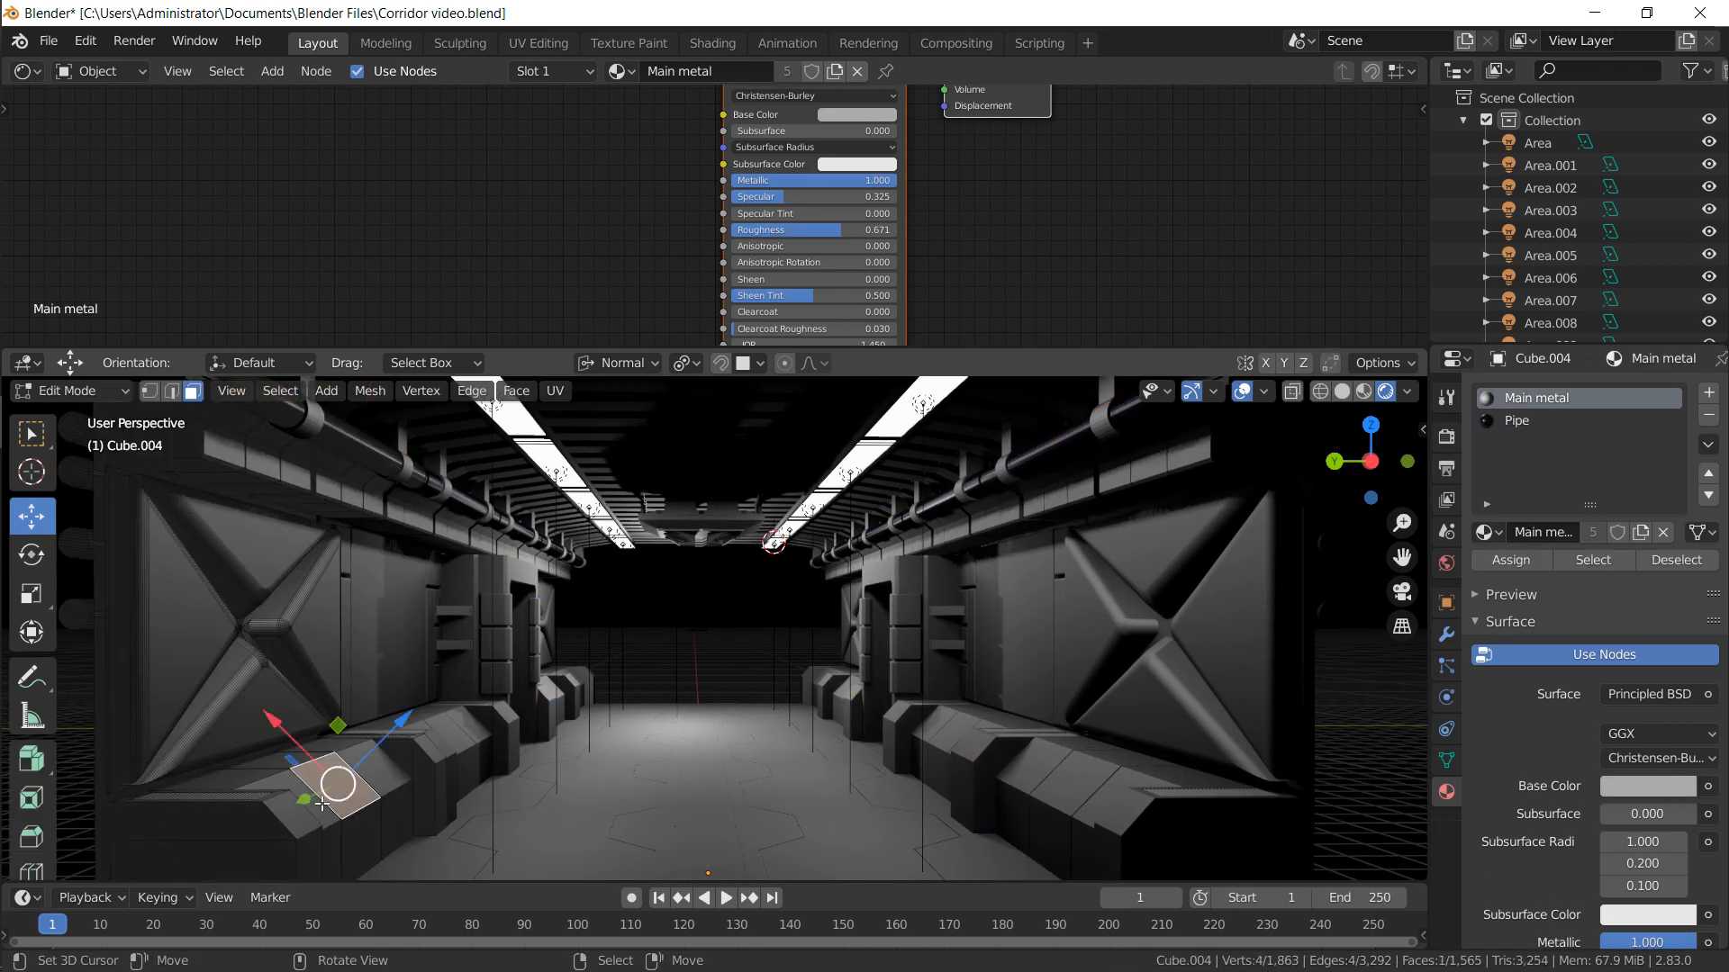
{"action": "left_click", "coordinate": [1708, 392]}
{"action": "left_click", "coordinate": [1540, 534]}
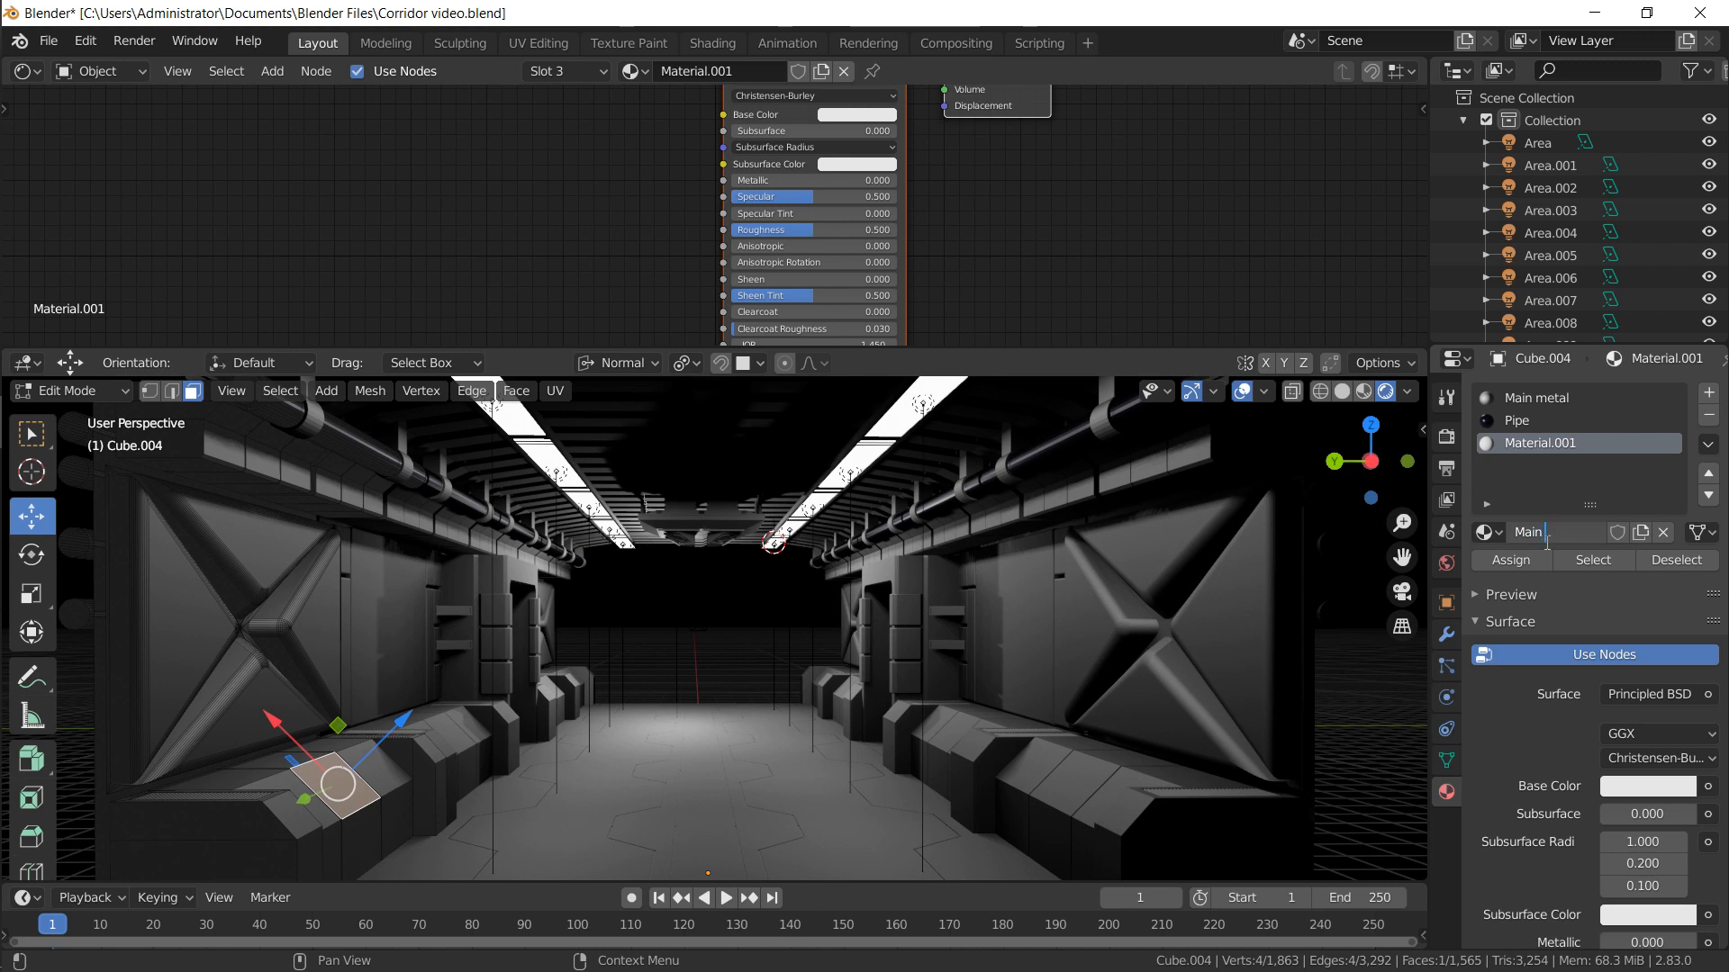
{"action": "key", "text": "Return"}
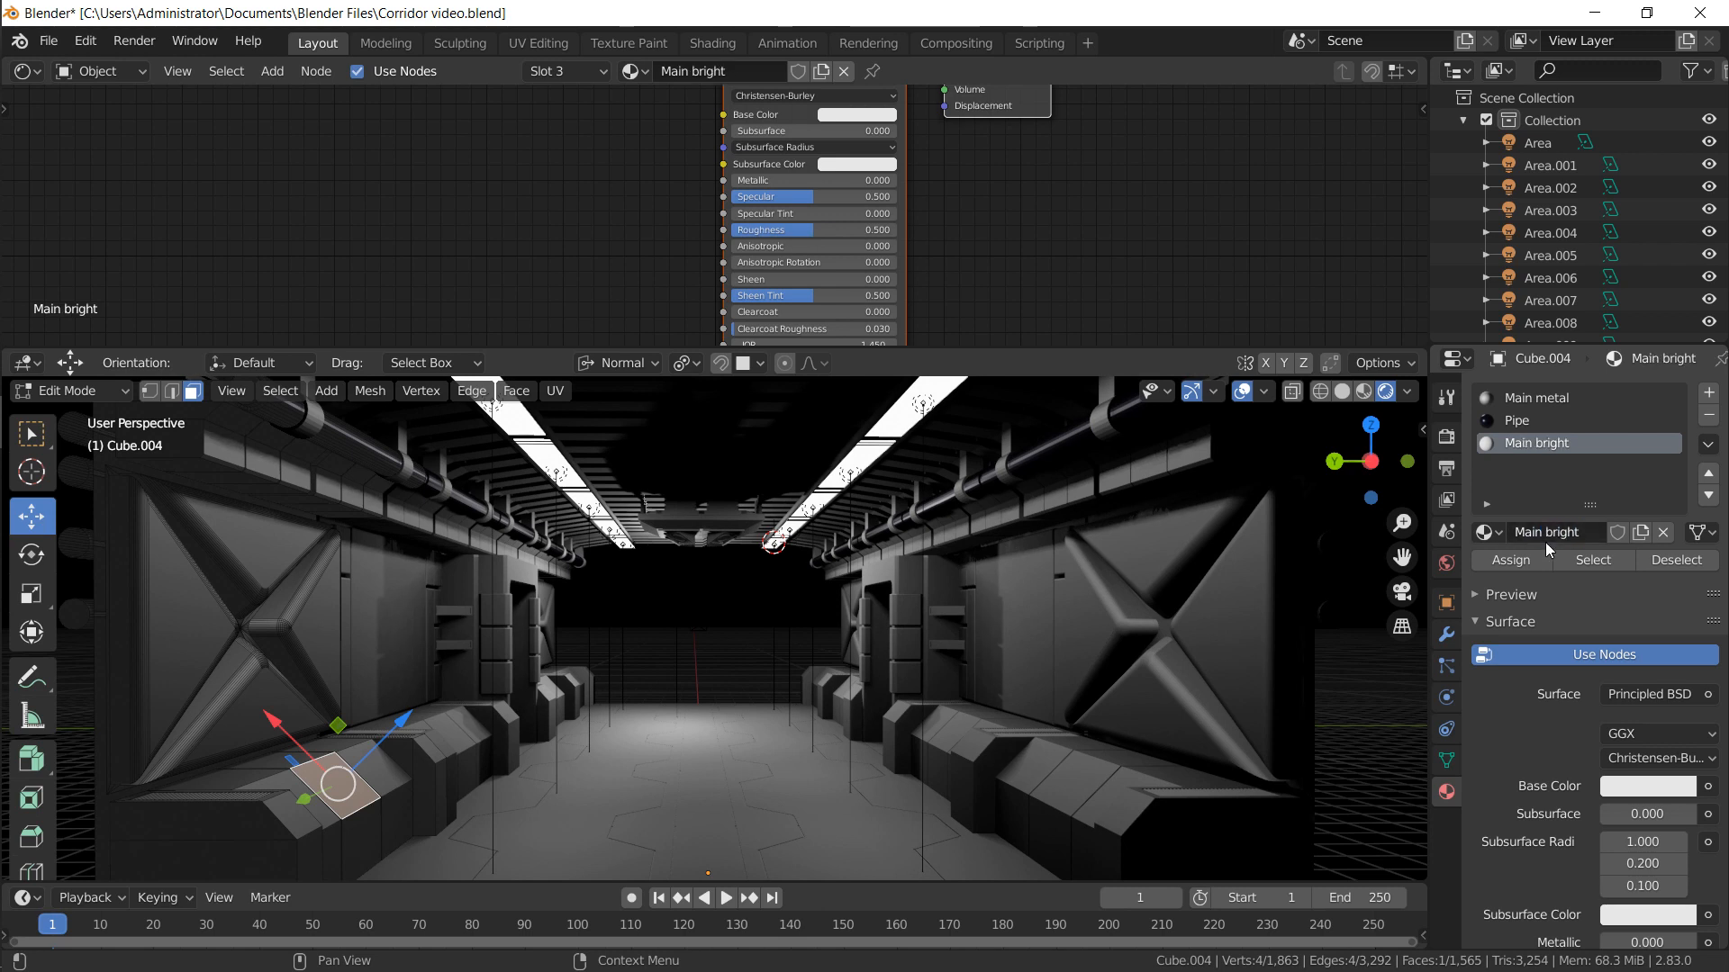
{"action": "left_click", "coordinate": [285, 788], "text": "shift"}
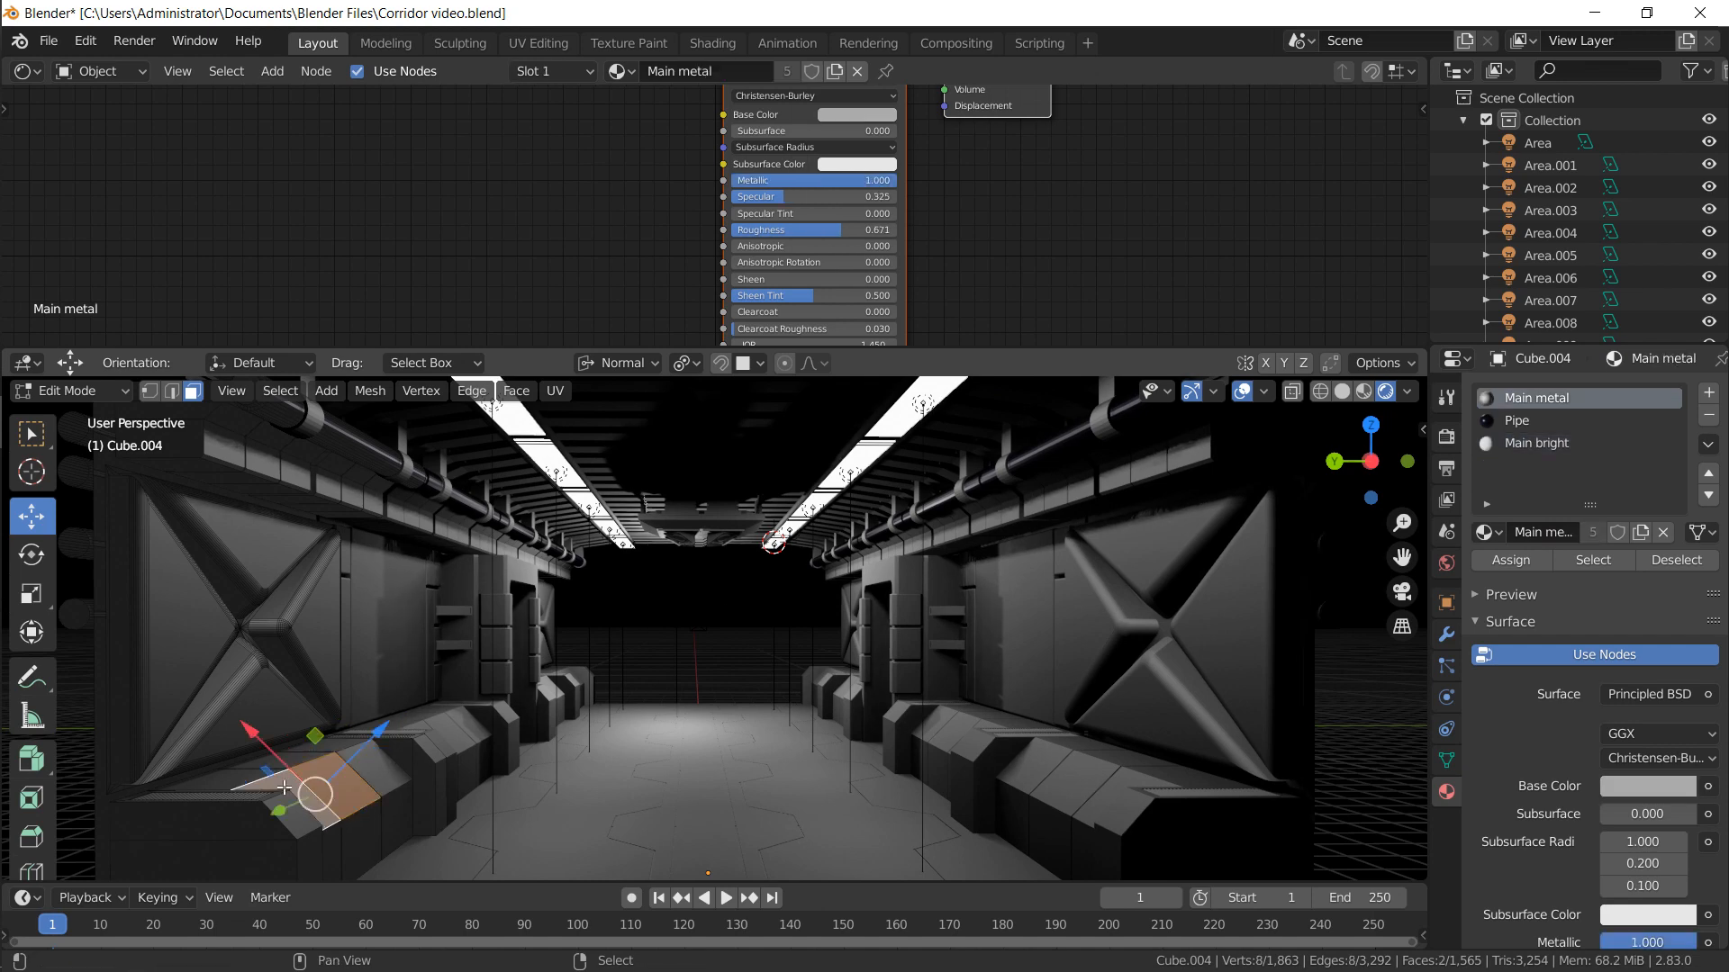
{"action": "key", "text": "KP_Decimal"}
{"action": "middle_click_drag", "start_coordinate": [707, 455], "coordinate": [602, 533]}
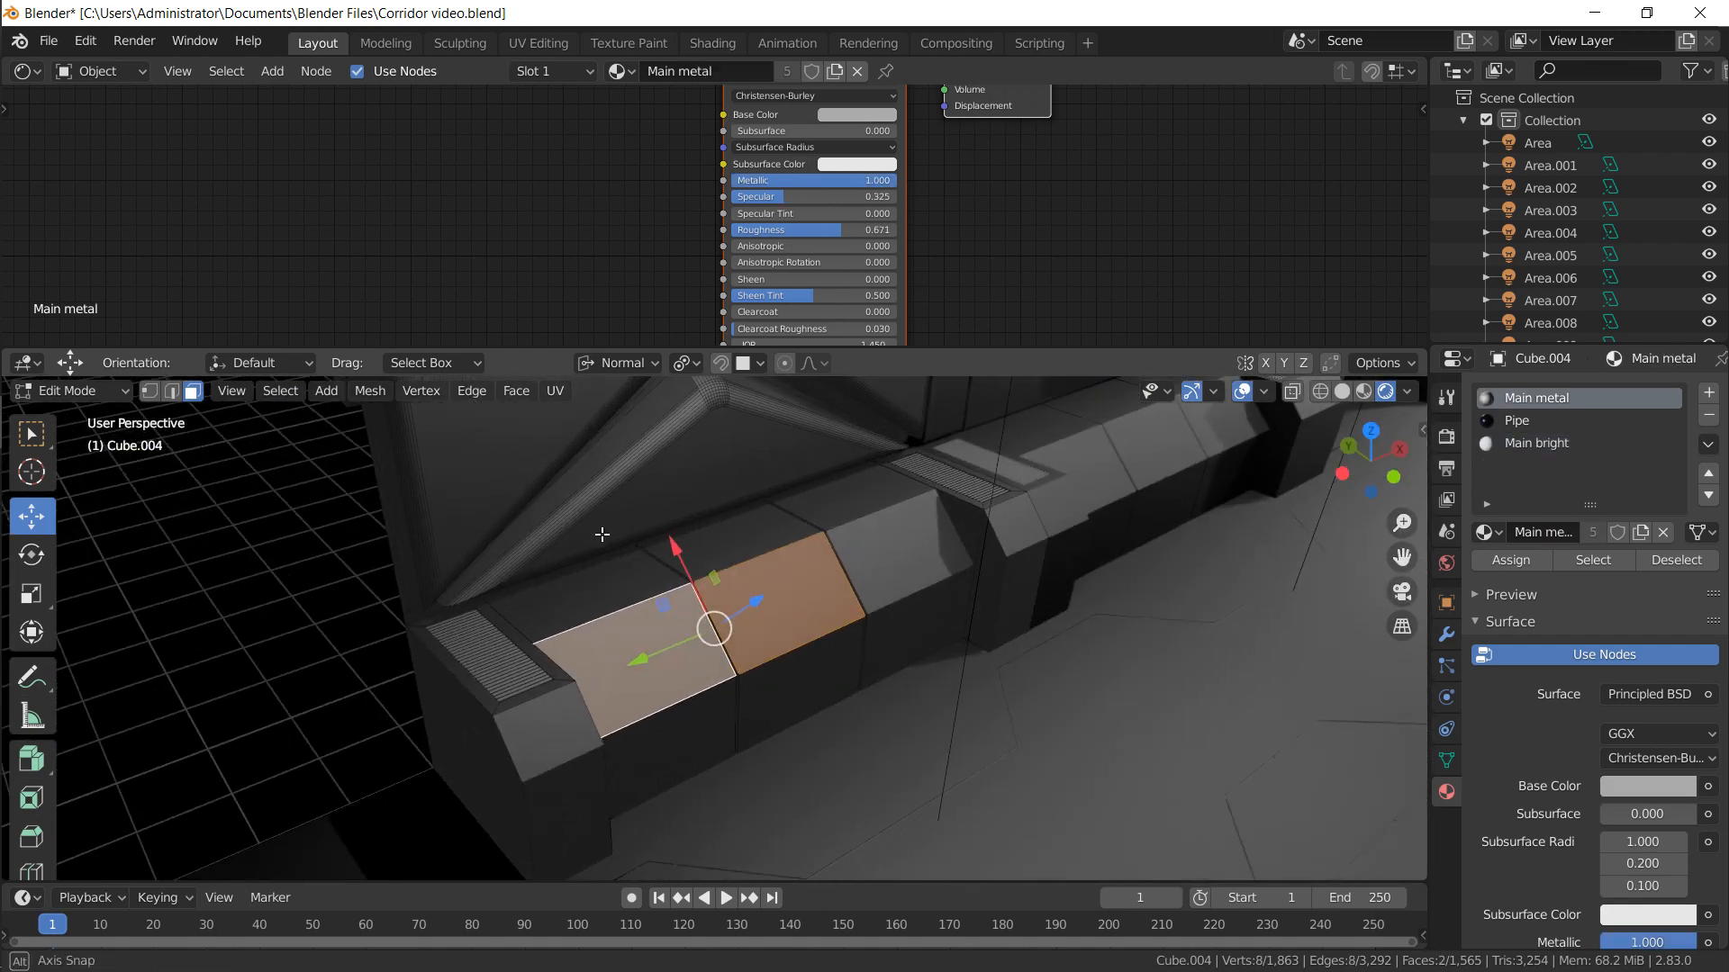
{"action": "right_click", "coordinate": [873, 553], "text": "shift"}
{"action": "key", "text": "ctrl+KP_Add"}
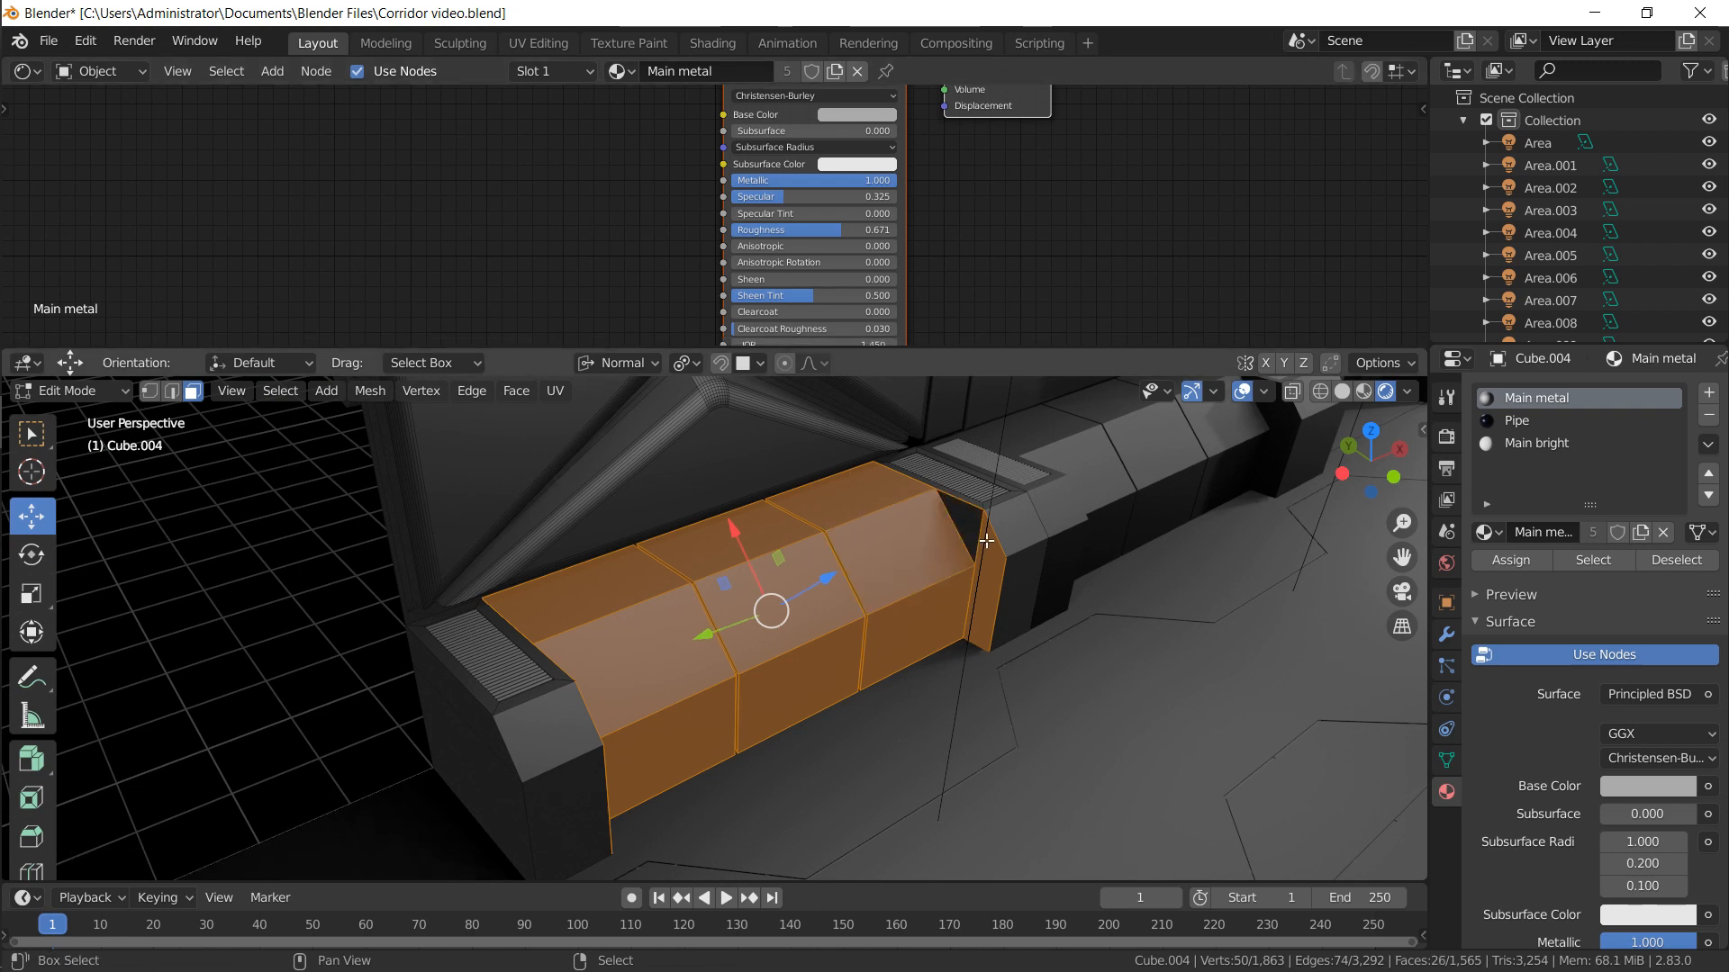
{"action": "key", "text": "alt+a"}
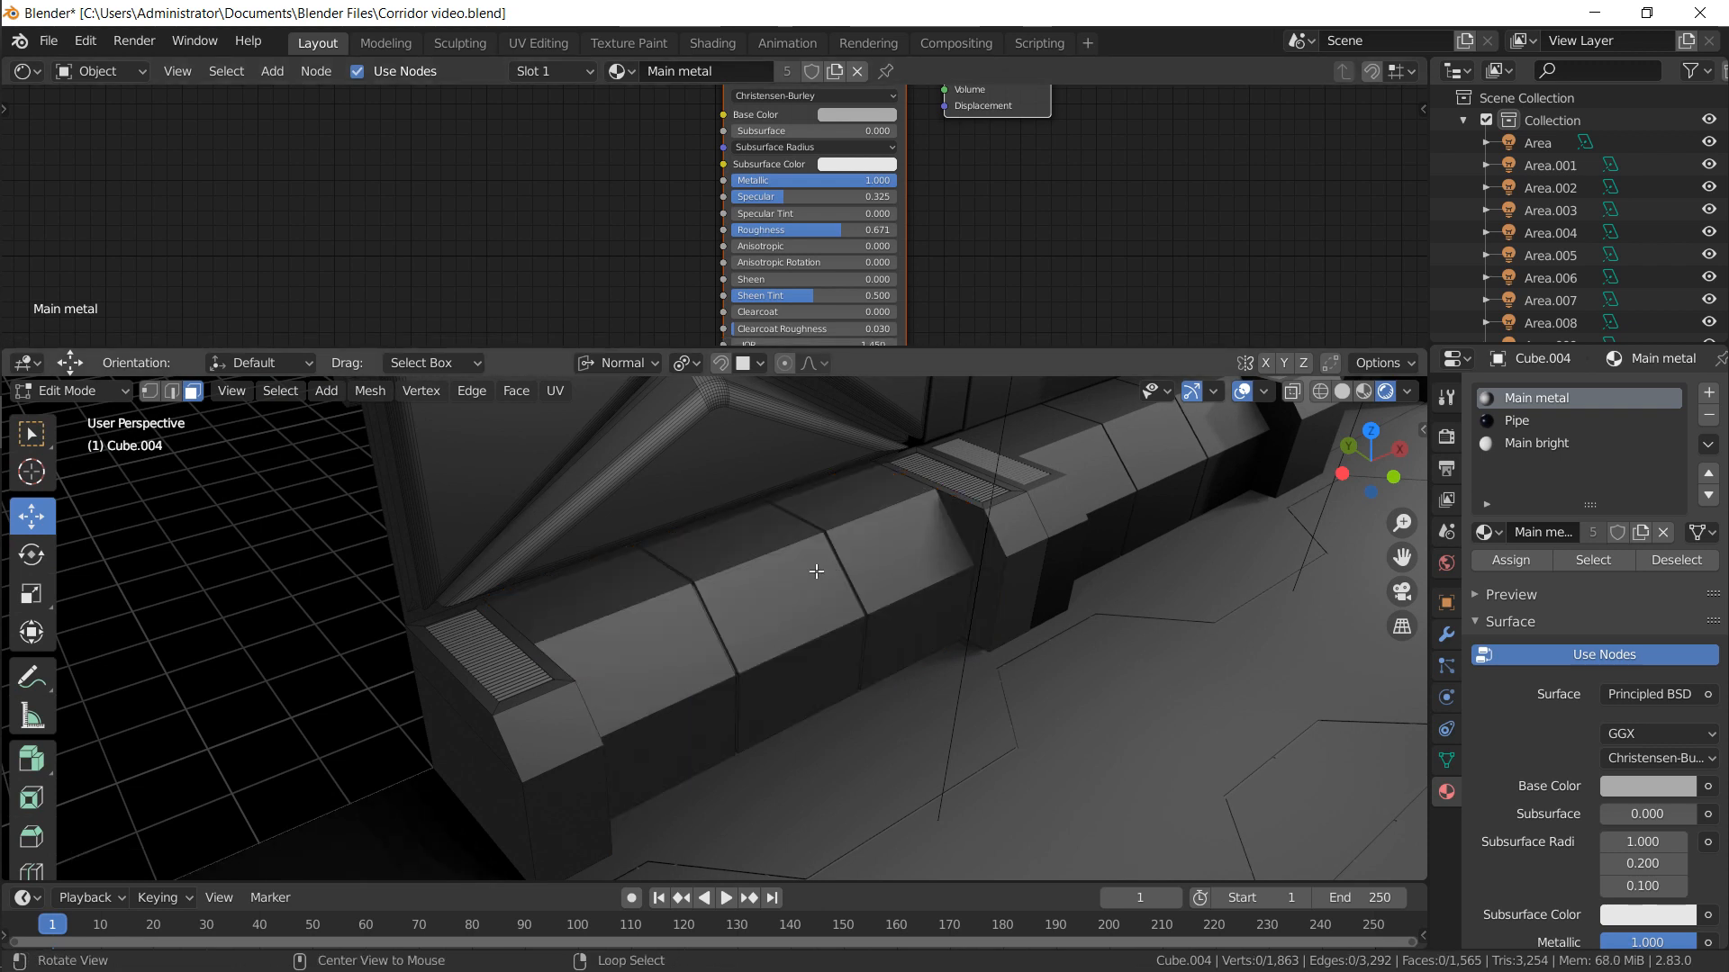
{"action": "left_click", "coordinate": [766, 584]}
{"action": "key", "text": "ctrl+KP_Add"}
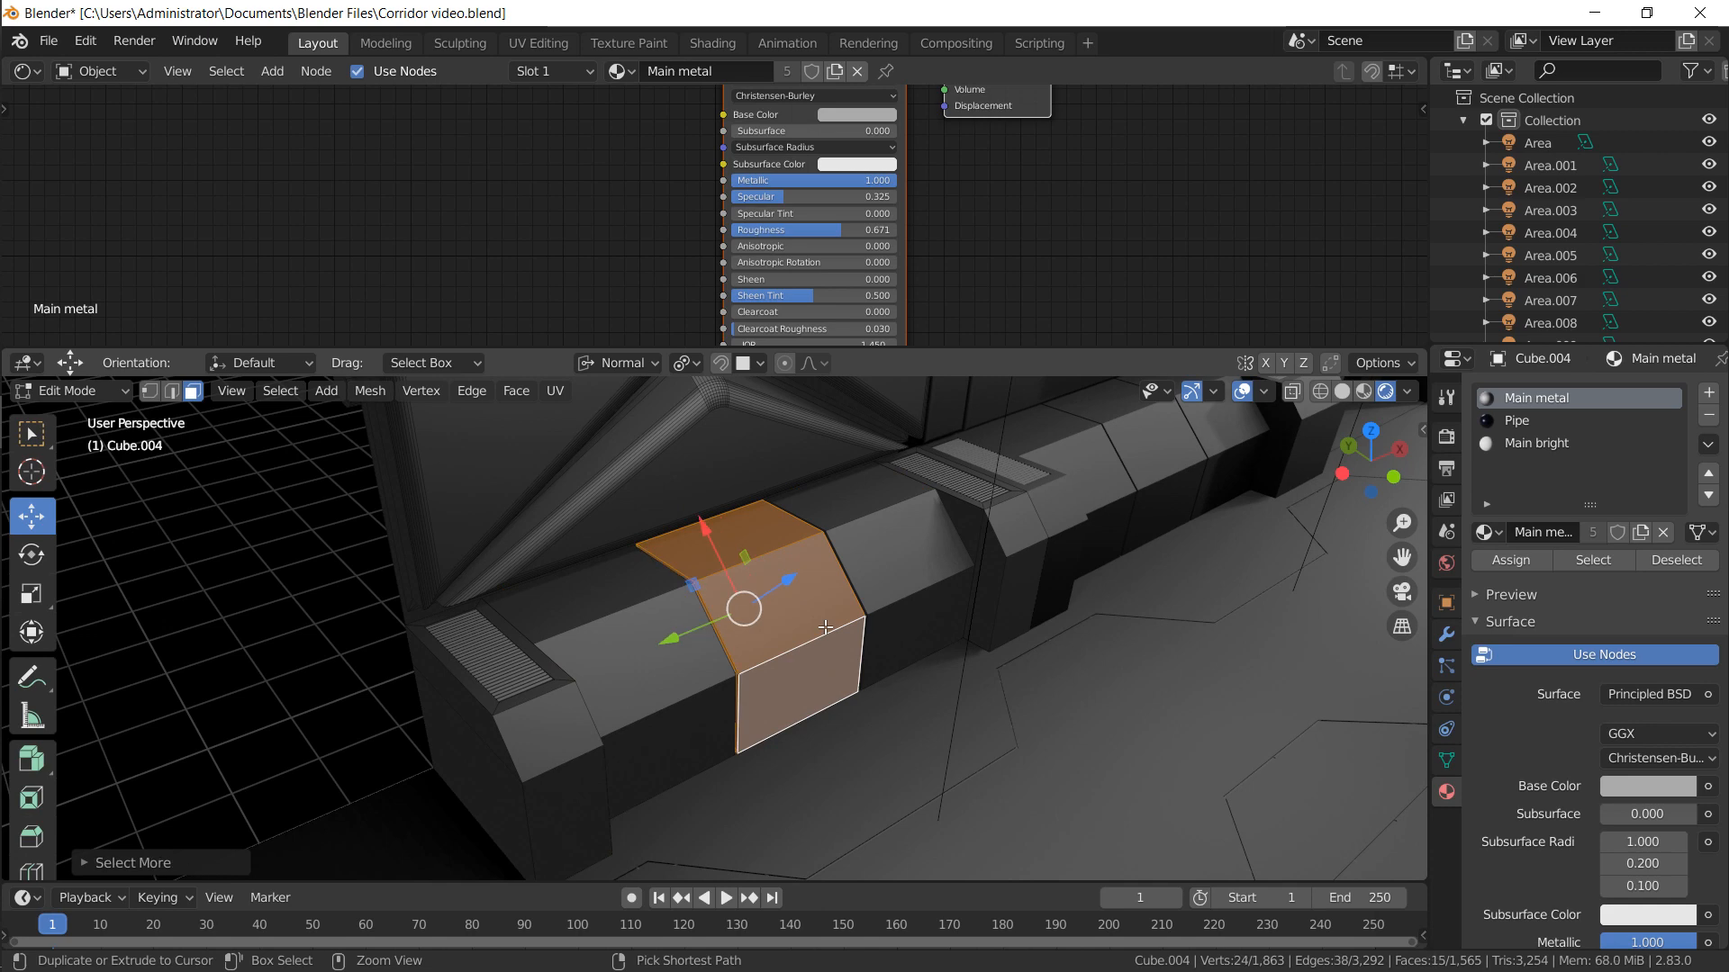
{"action": "key", "text": "ctrl+KP_Add"}
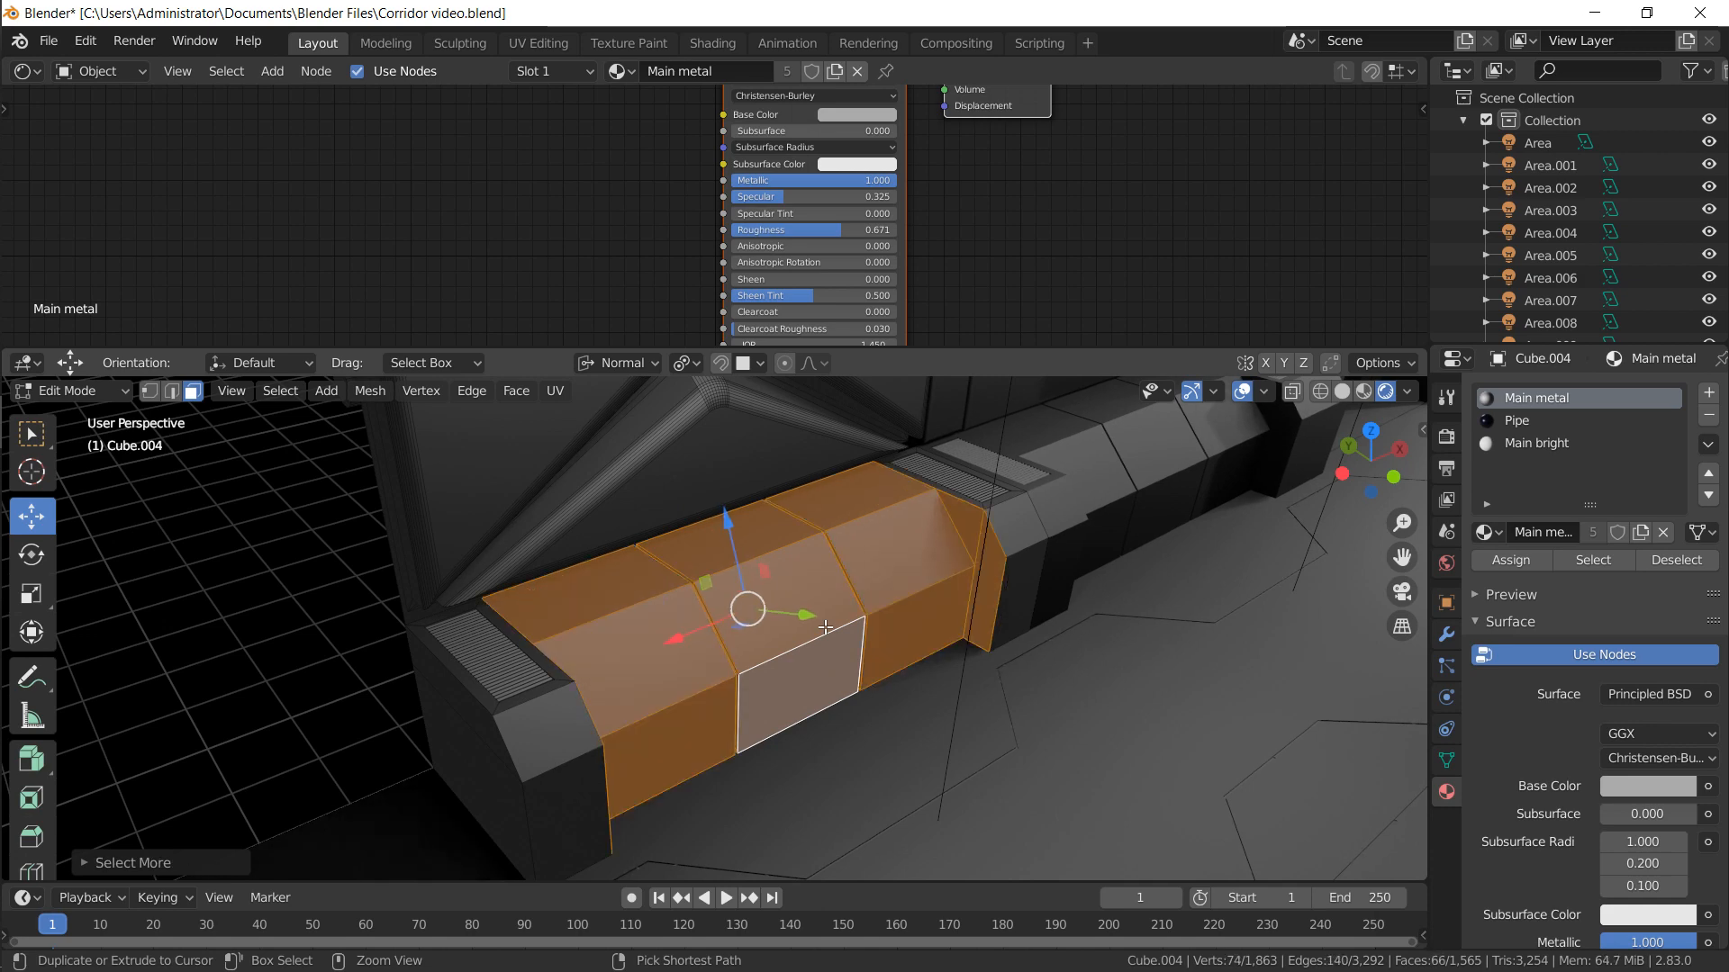
{"action": "middle_click_drag", "start_coordinate": [826, 628], "coordinate": [494, 532]}
{"action": "key", "text": "Tab"}
{"action": "key", "text": "Tab"}
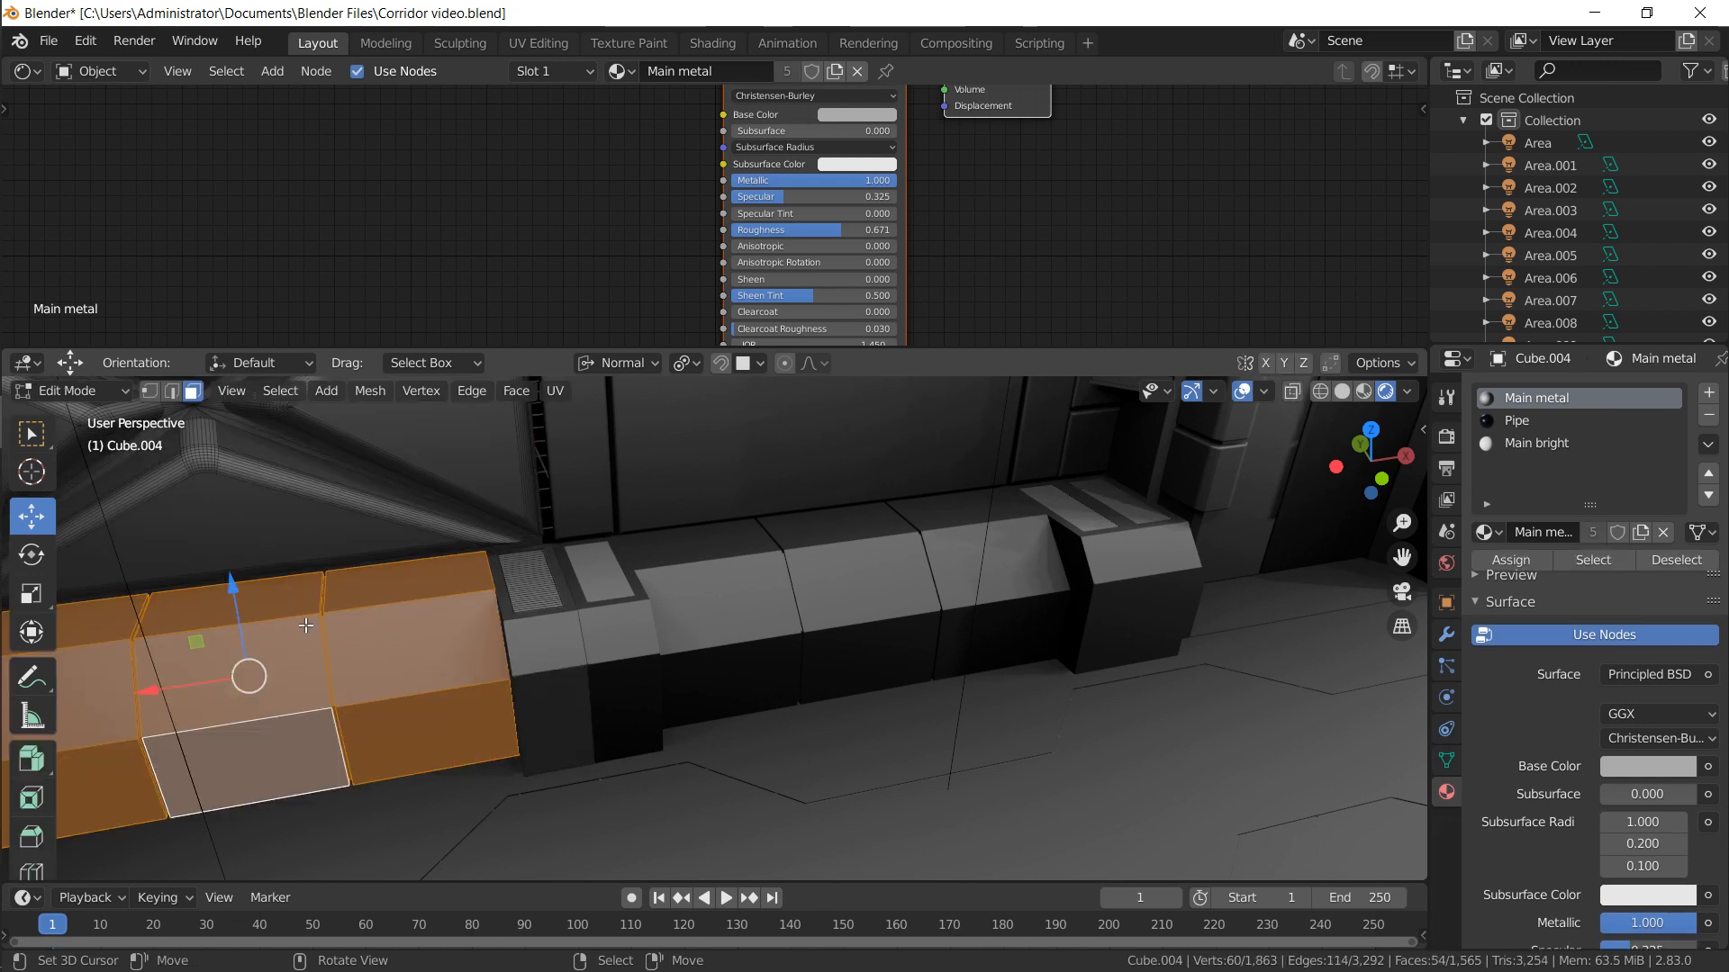
{"action": "left_click", "coordinate": [290, 613]}
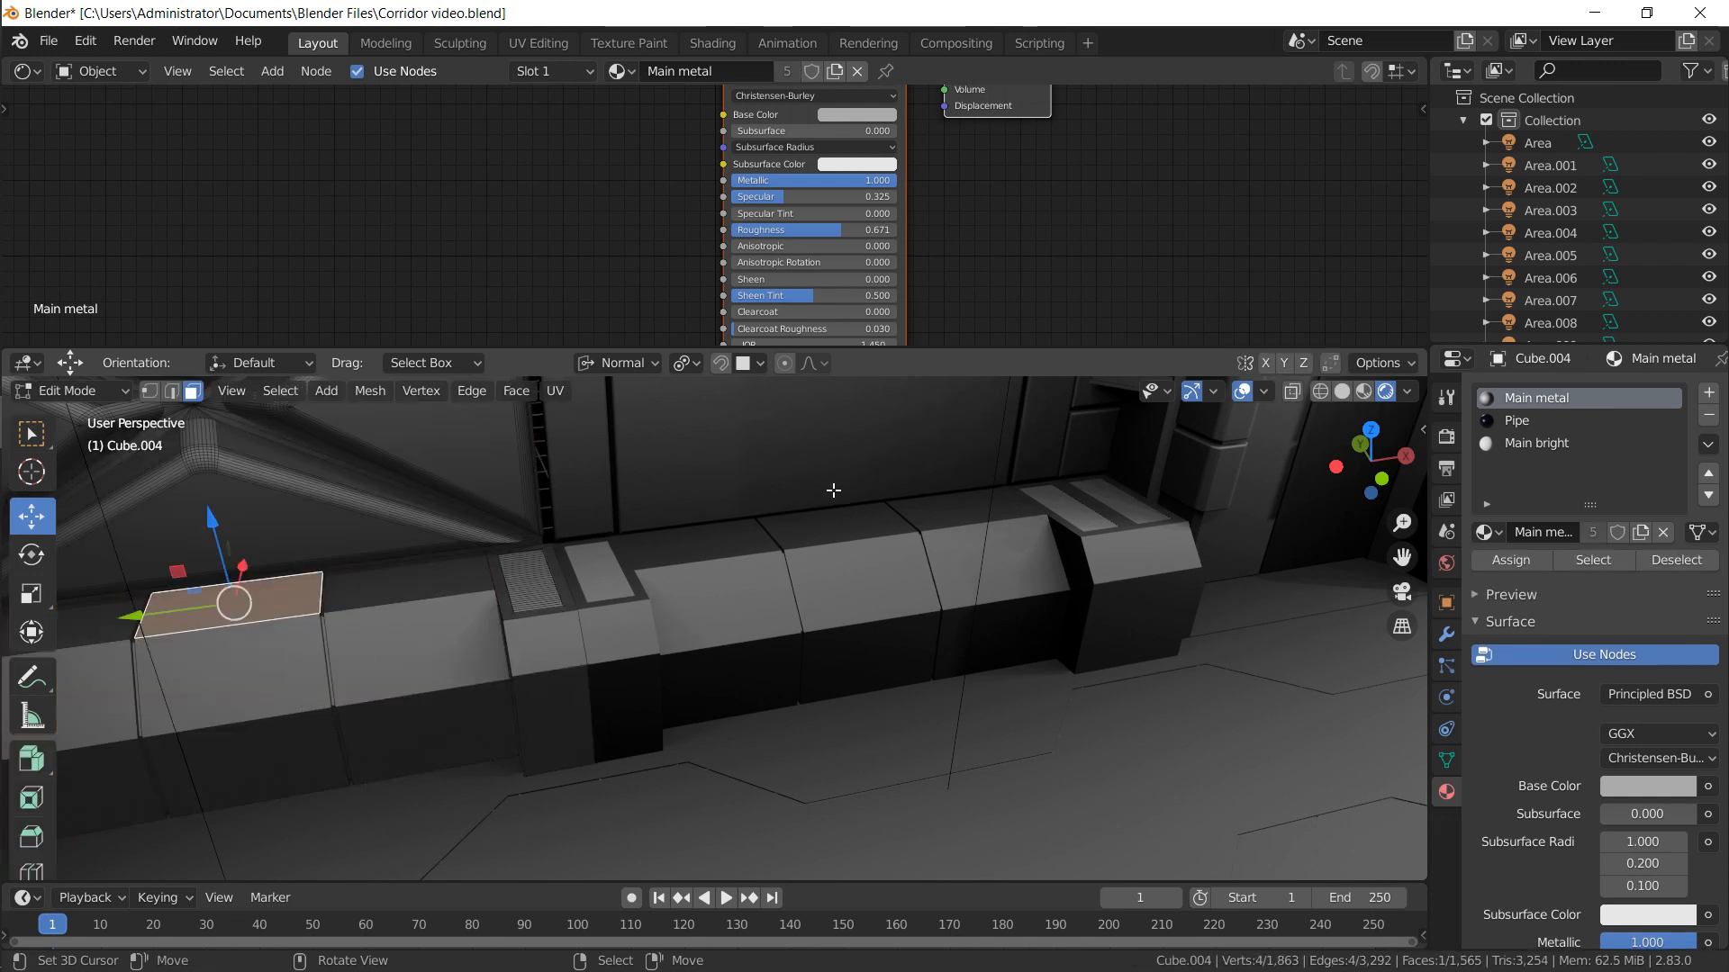
{"action": "key", "text": "Tab"}
{"action": "left_click", "coordinate": [799, 503]}
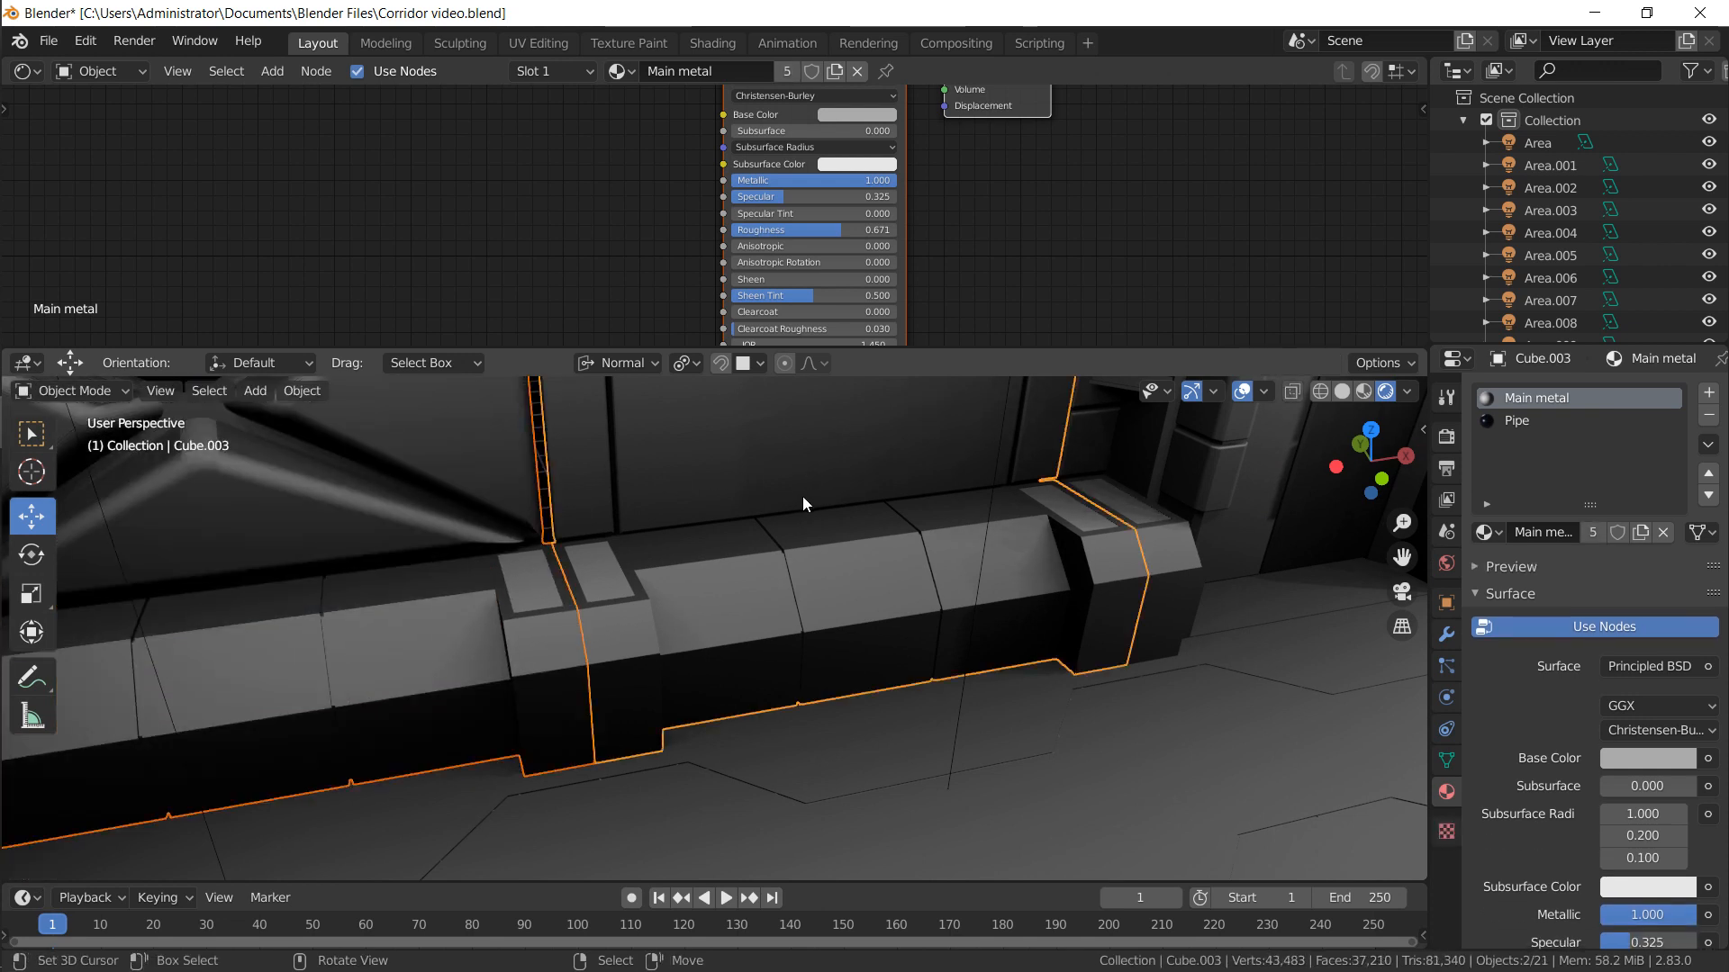
{"action": "key", "text": "shift+h"}
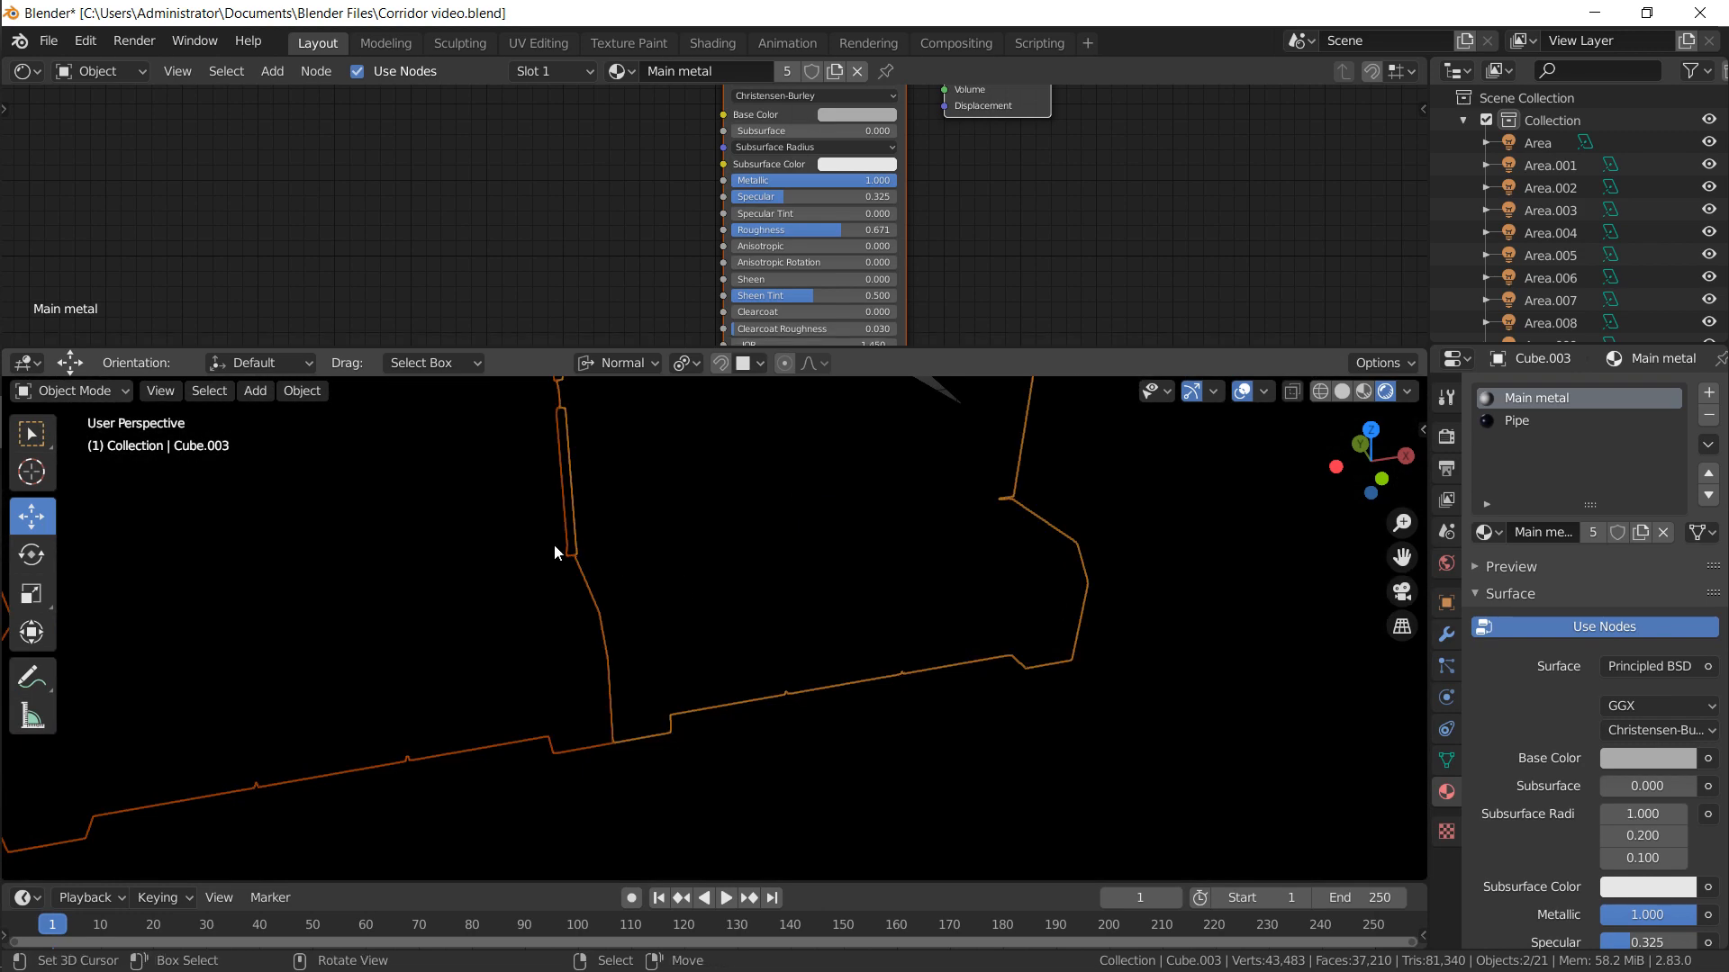
{"action": "scroll", "coordinate": [554, 544], "scroll_direction": "down", "scroll_amount": 4}
{"action": "middle_click_drag", "start_coordinate": [554, 544], "coordinate": [1019, 583]}
Turn off the Mirror modifier's viewport display on each wall section so only one side of the corridor is shown
{"action": "left_click", "coordinate": [1084, 604]}
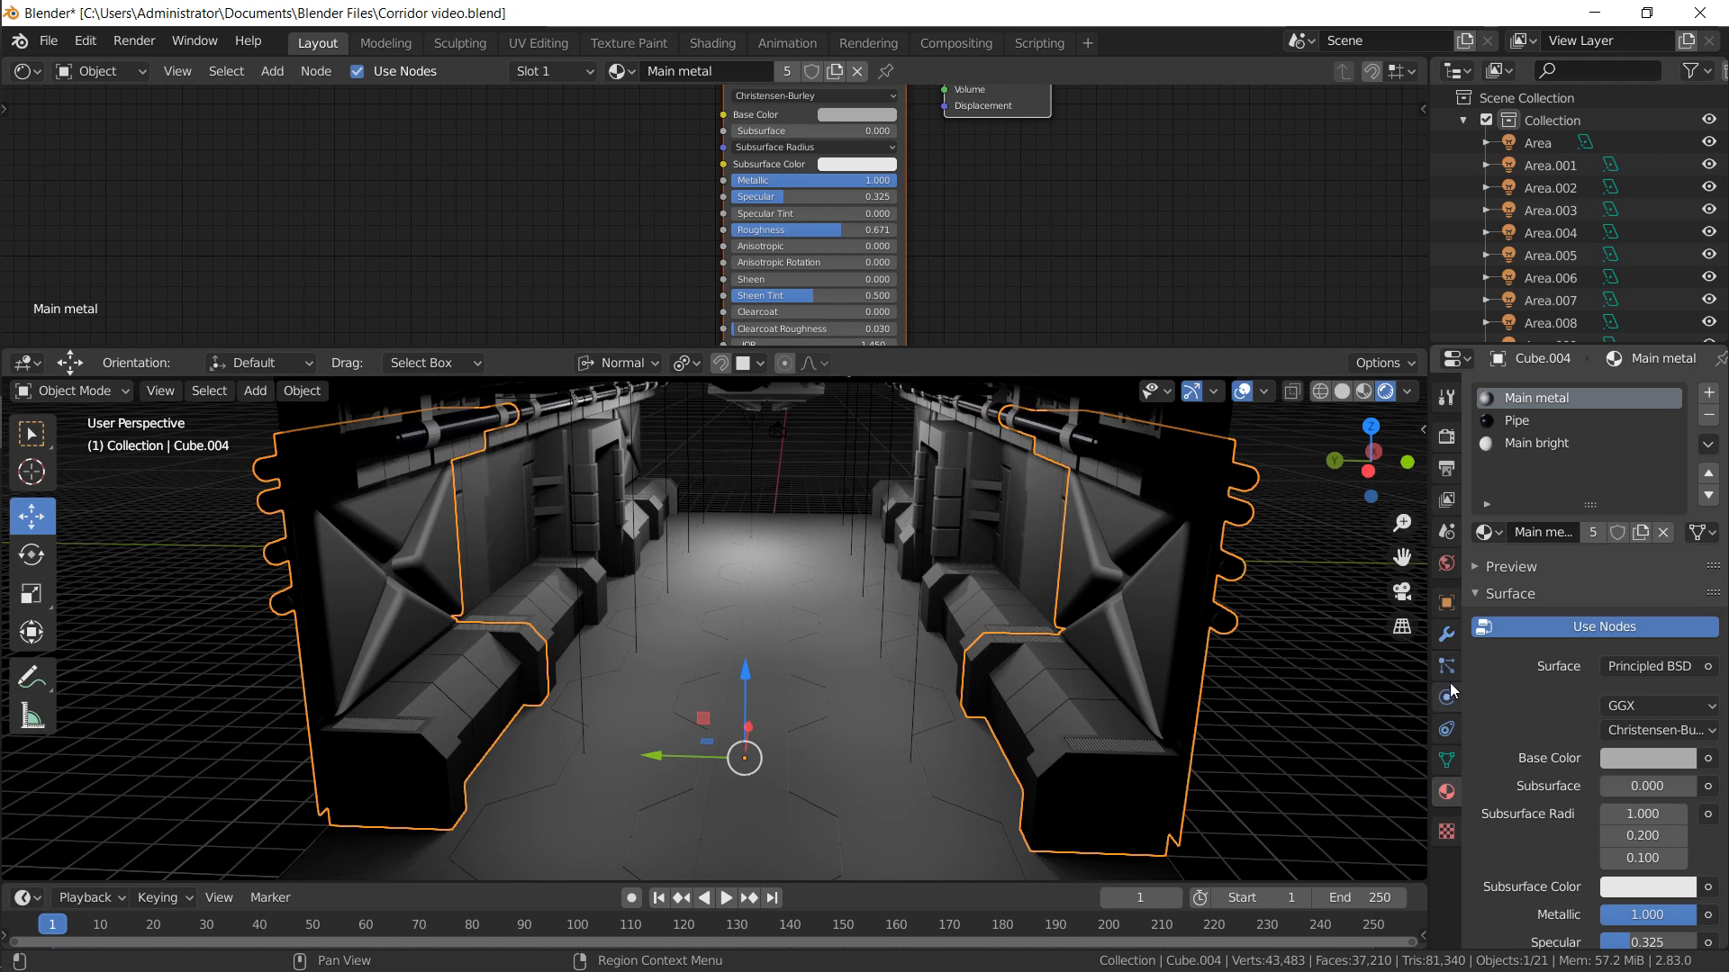
{"action": "left_click", "coordinate": [1447, 634]}
{"action": "left_click", "coordinate": [1122, 538]}
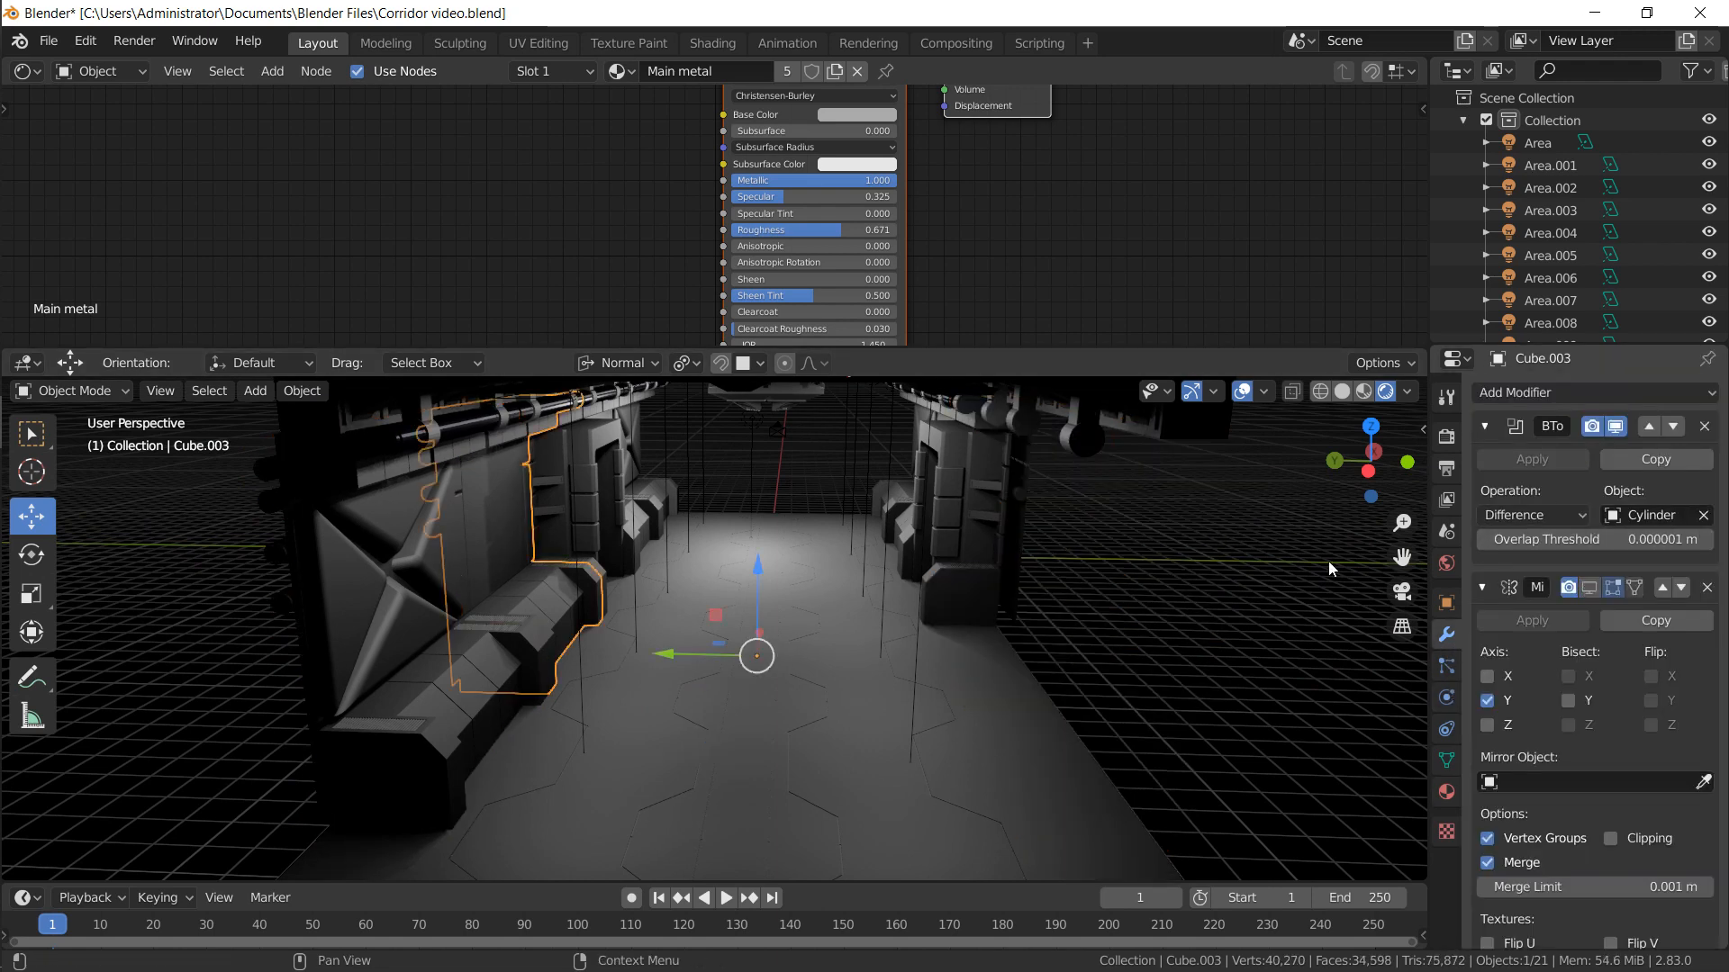
{"action": "left_click", "coordinate": [1006, 537]}
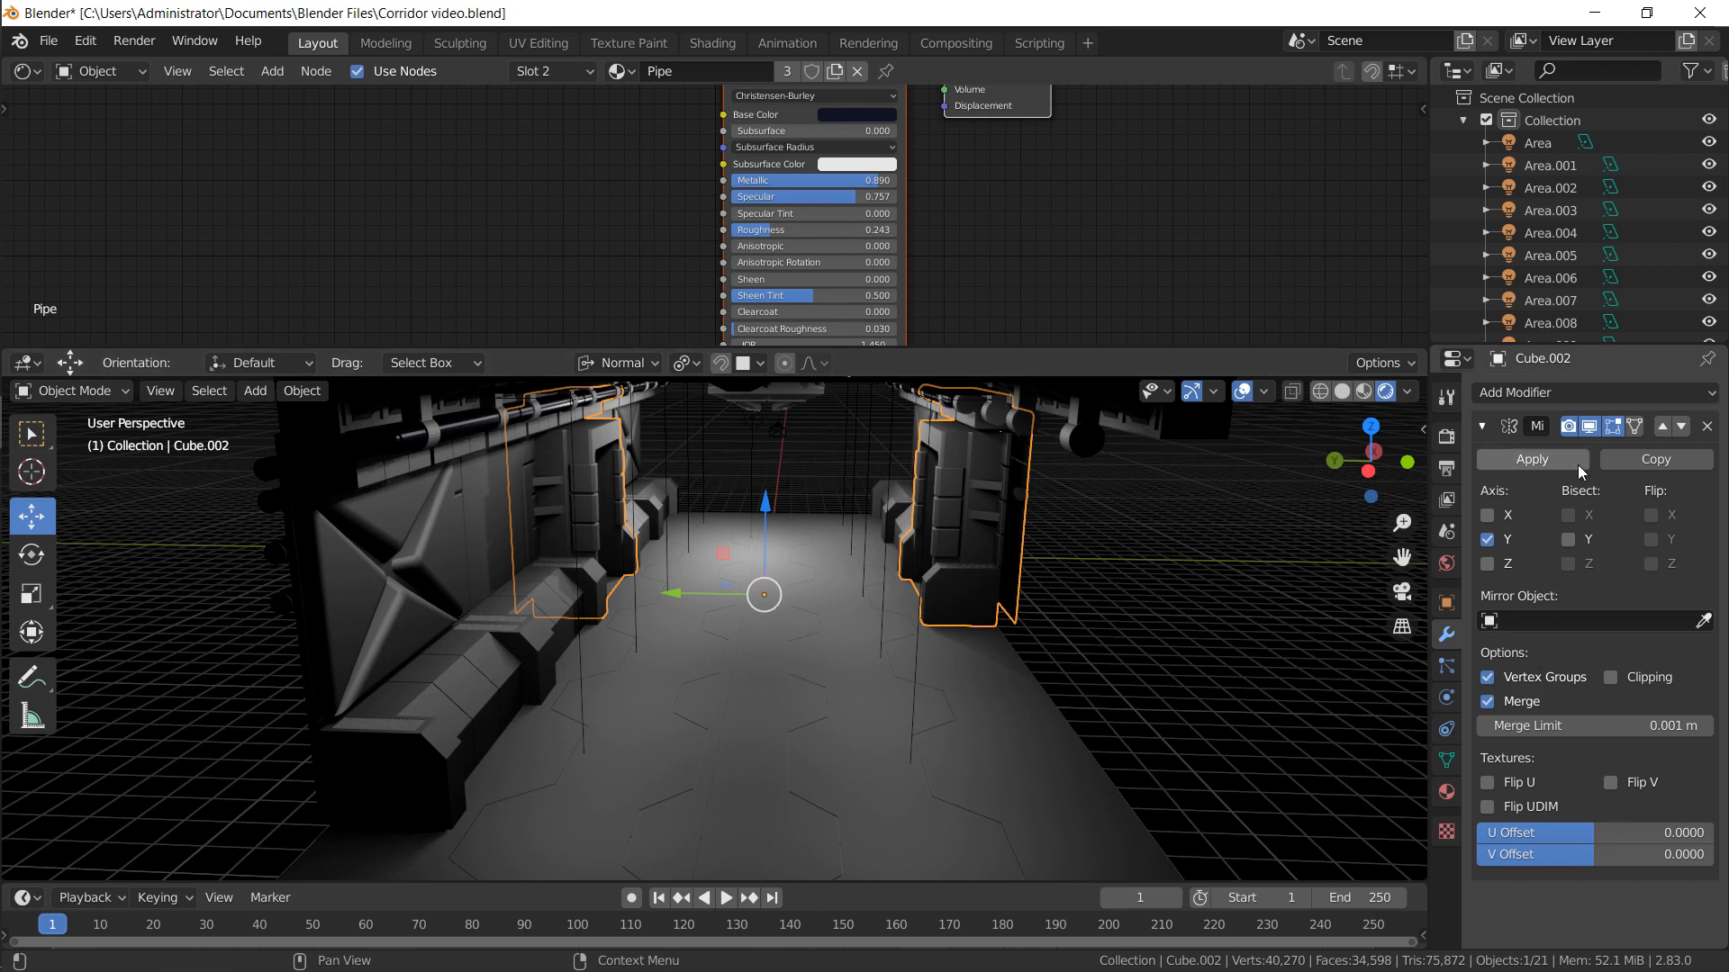
{"action": "left_click", "coordinate": [965, 506]}
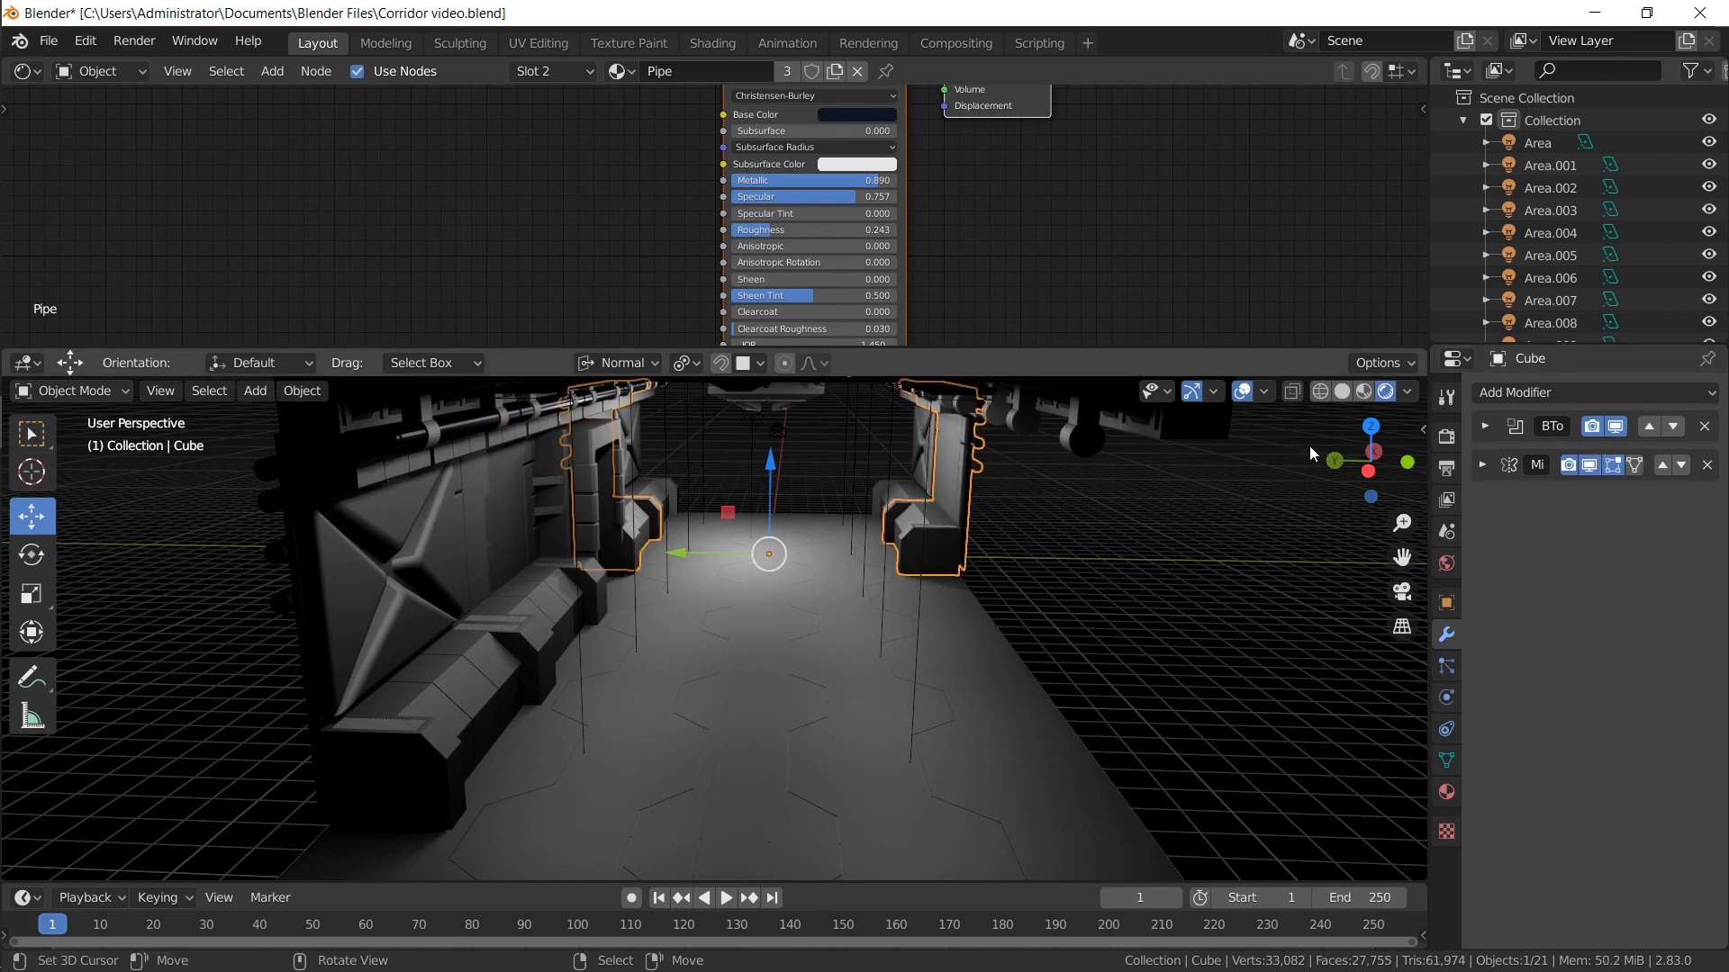
{"action": "left_click", "coordinate": [1593, 467]}
{"action": "left_click", "coordinate": [926, 511]}
{"action": "left_click", "coordinate": [1591, 470]}
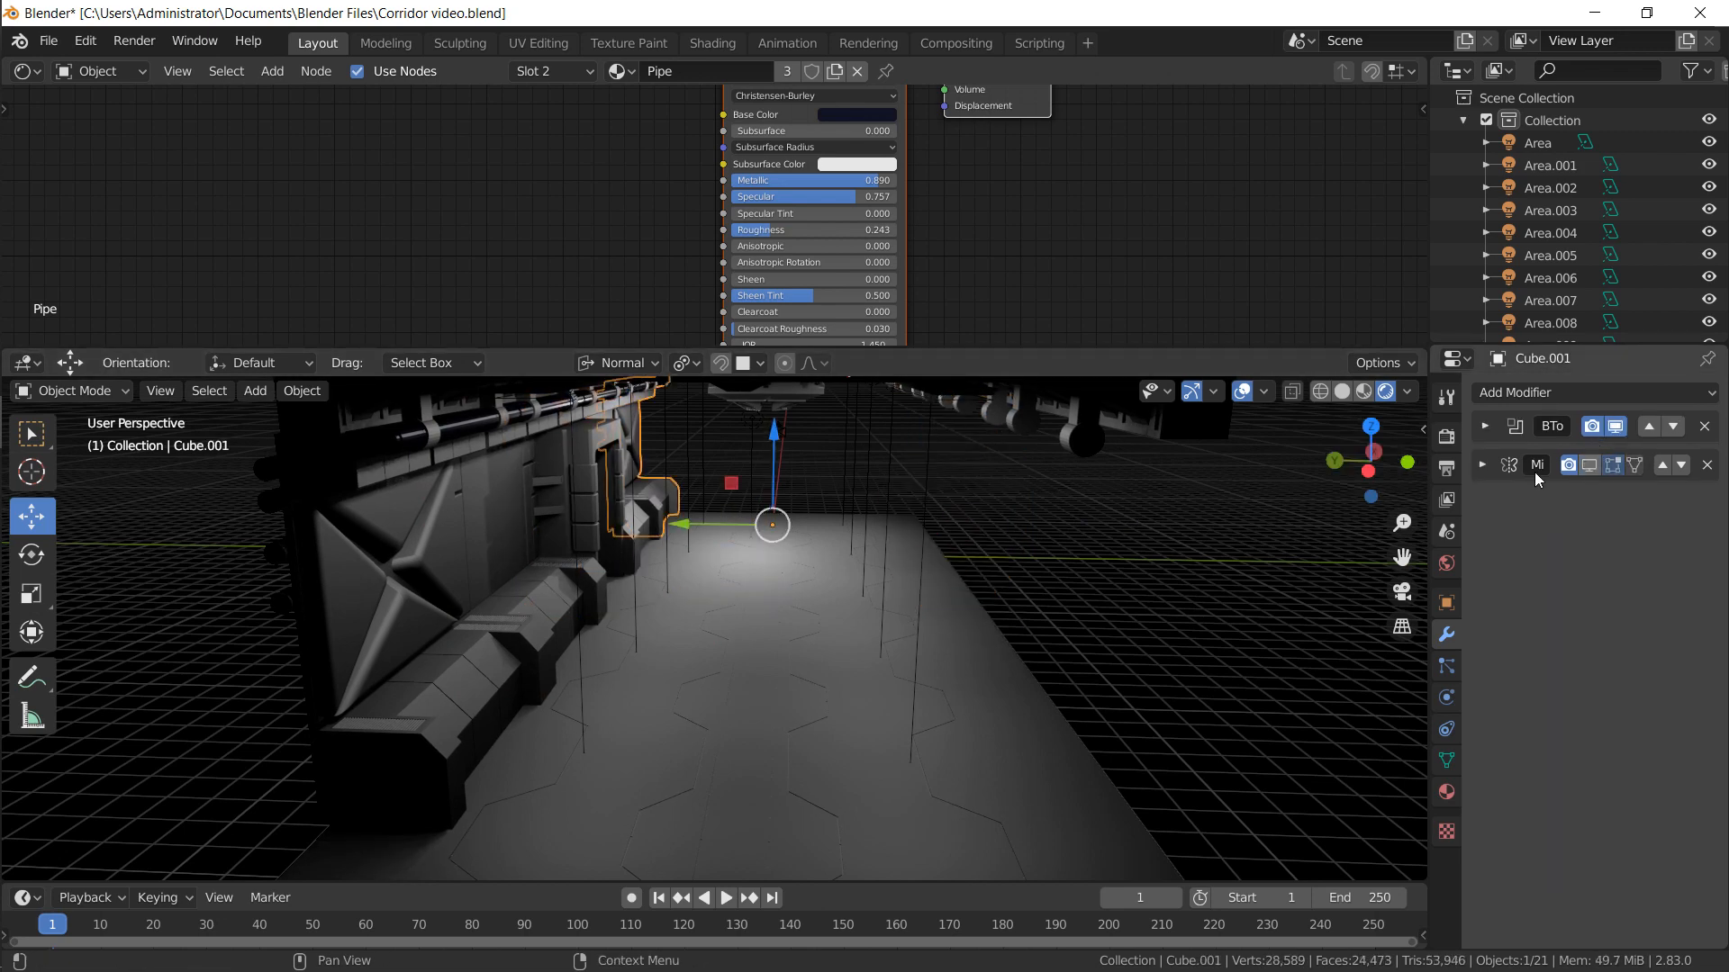
{"action": "middle_click_drag", "start_coordinate": [931, 500], "coordinate": [661, 523]}
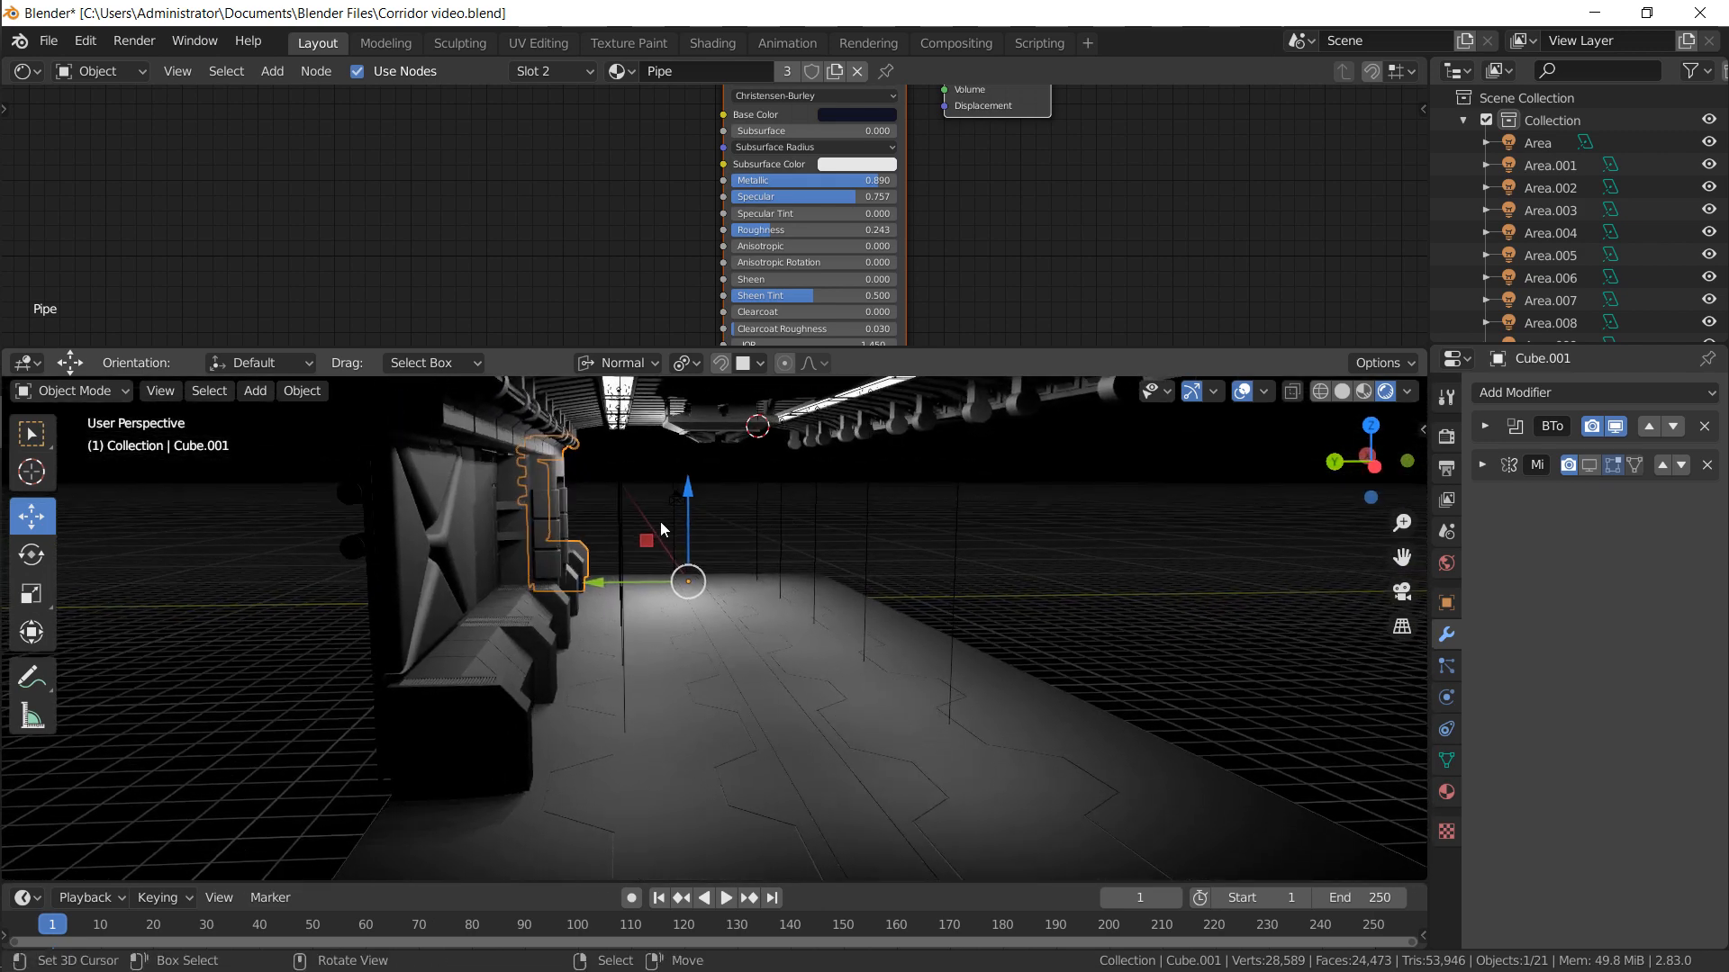
{"action": "key", "text": "alt+a"}
{"action": "key", "text": "c"}
{"action": "left_click", "coordinate": [675, 490]}
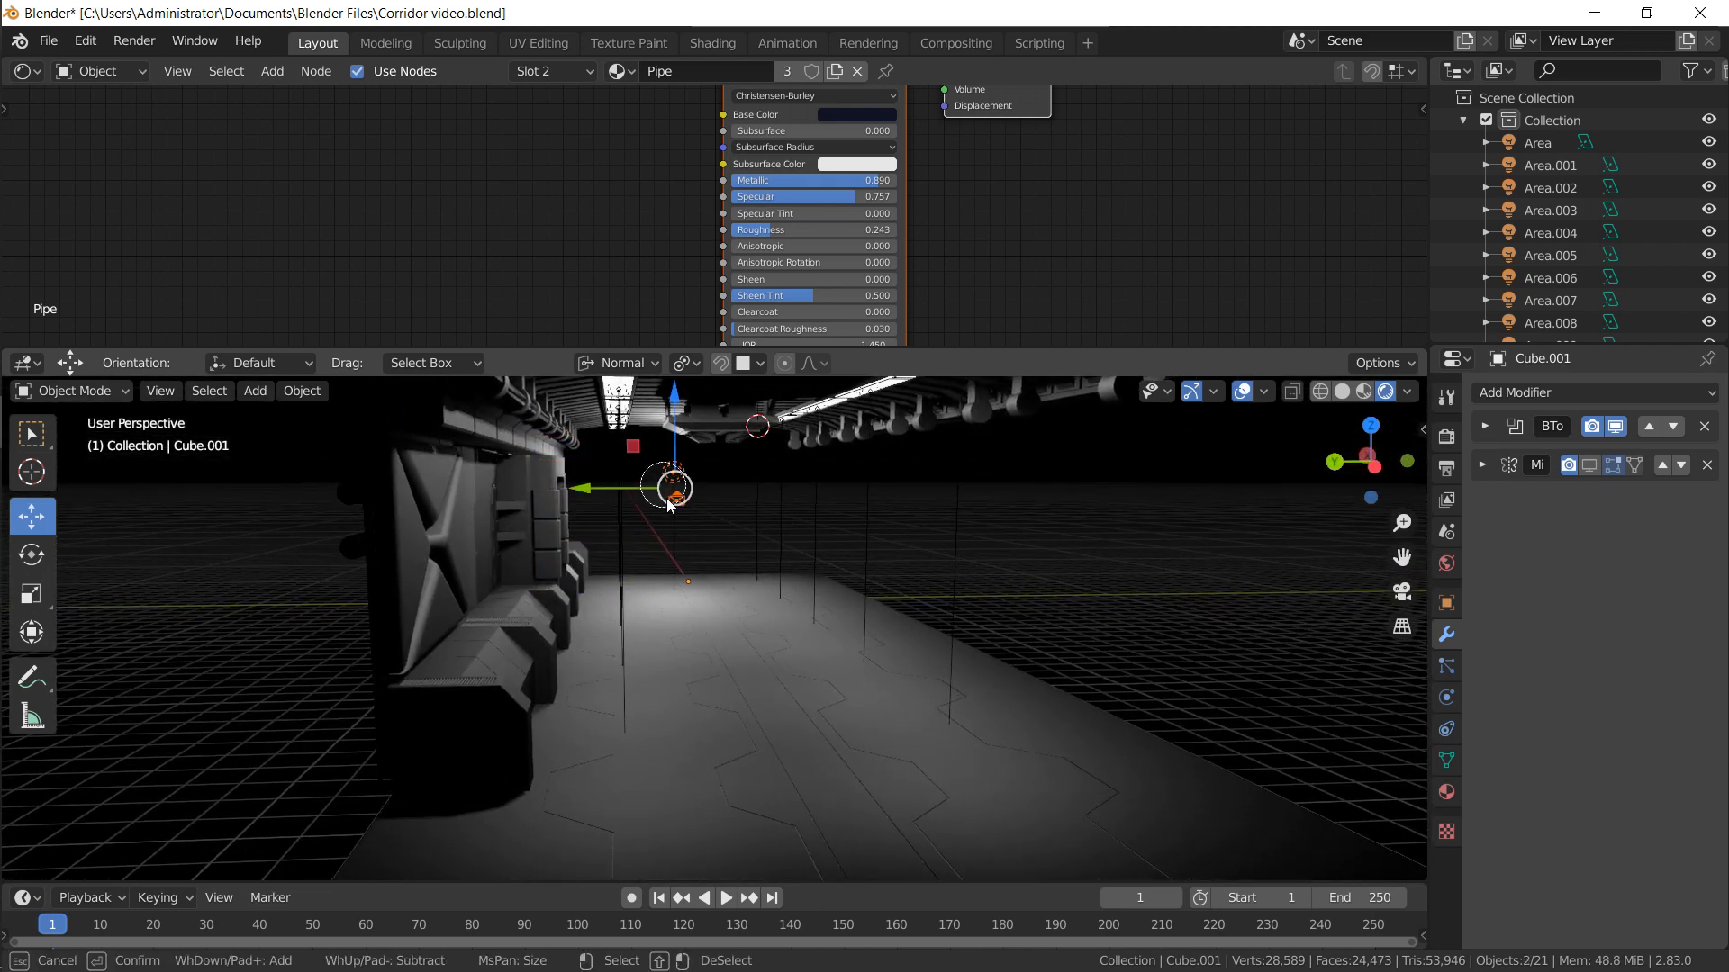
{"action": "key", "text": "Return"}
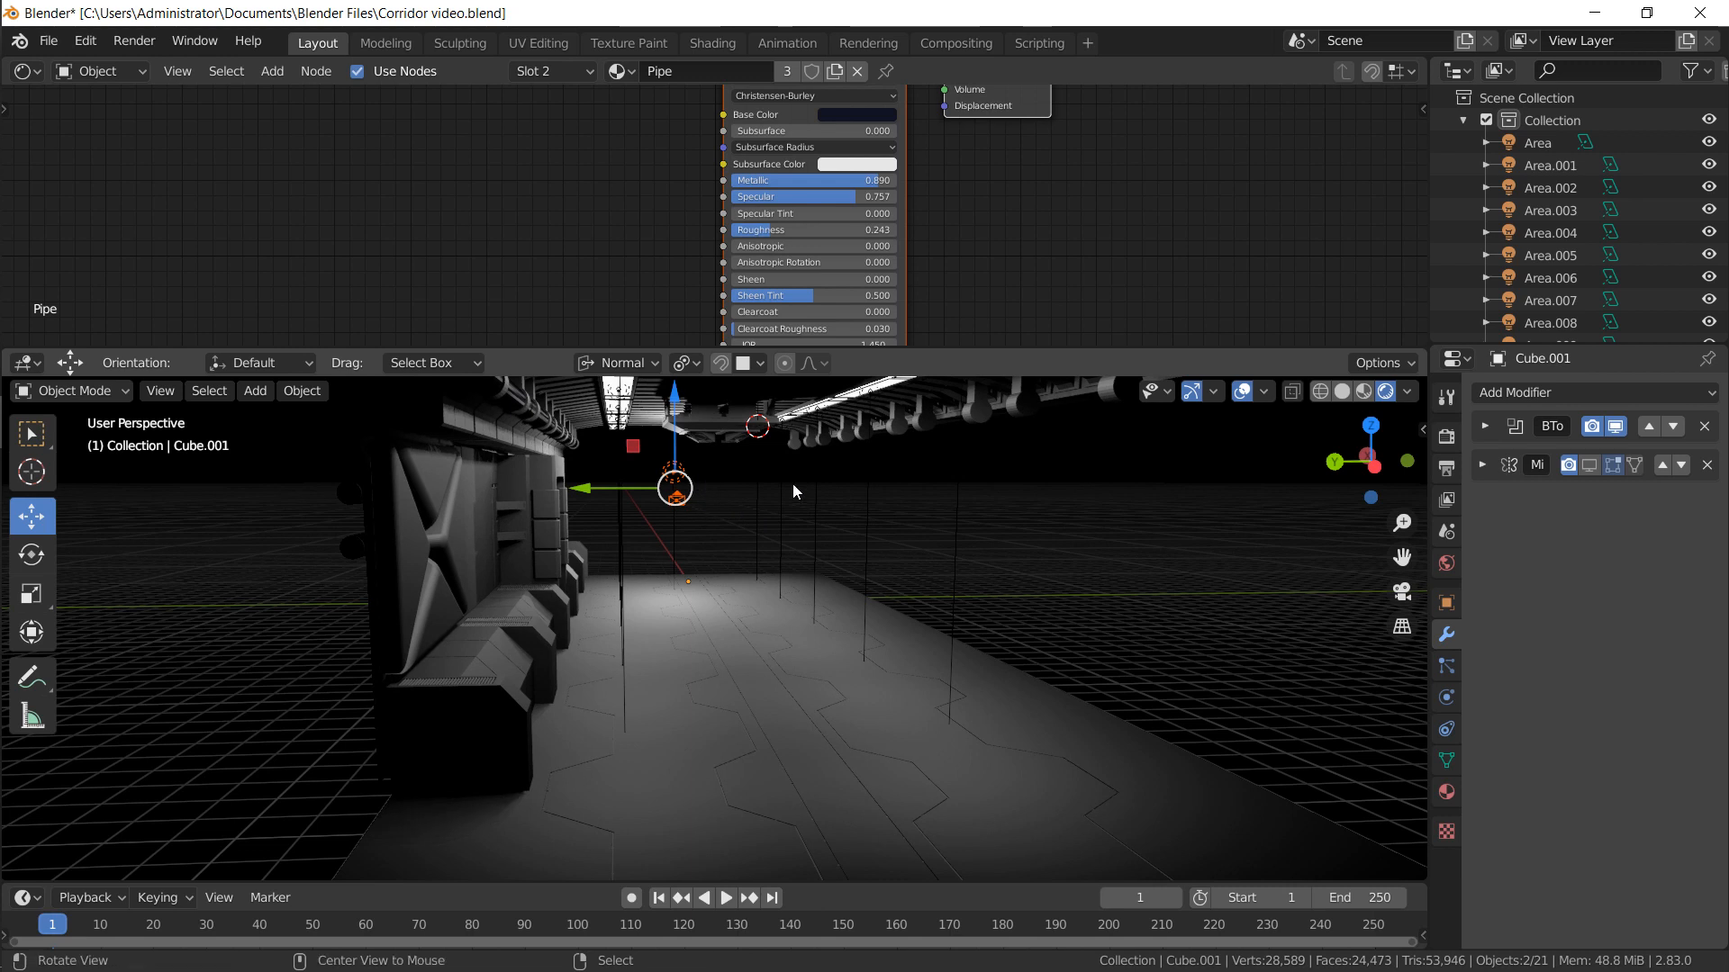
{"action": "key", "text": "alt+a"}
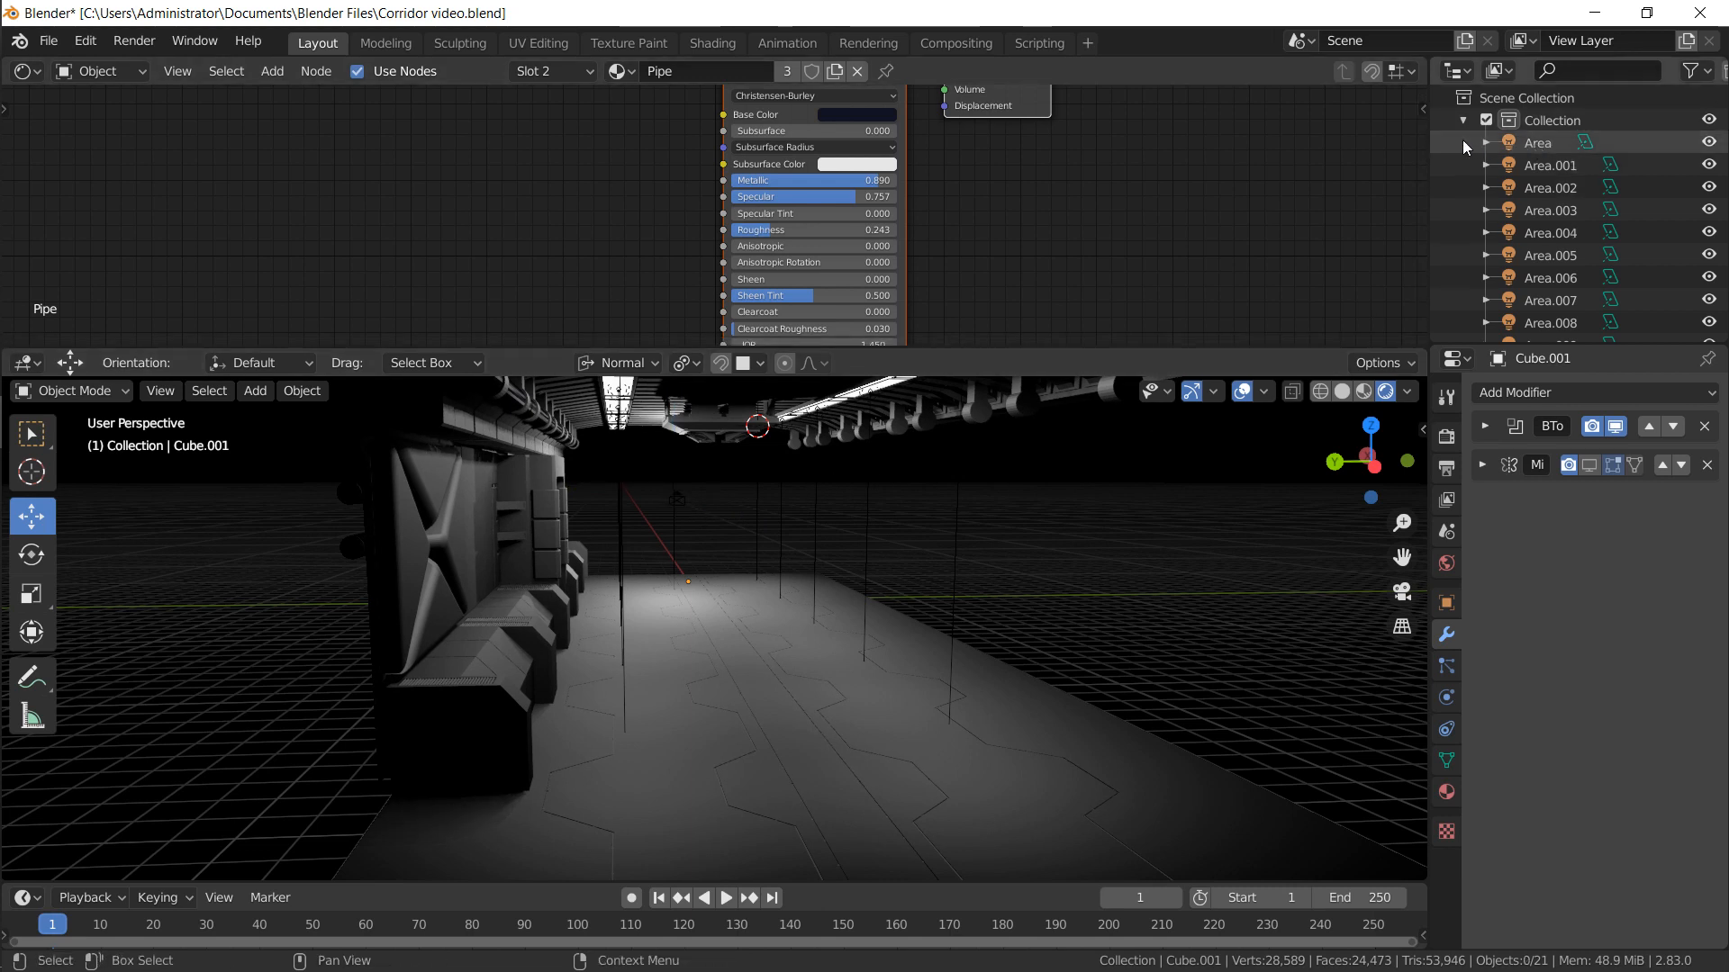
Try hiding the area lights Area through Area.009 in the viewport, and make them visible again
{"action": "left_click_drag", "start_coordinate": [1531, 350], "coordinate": [1531, 584]}
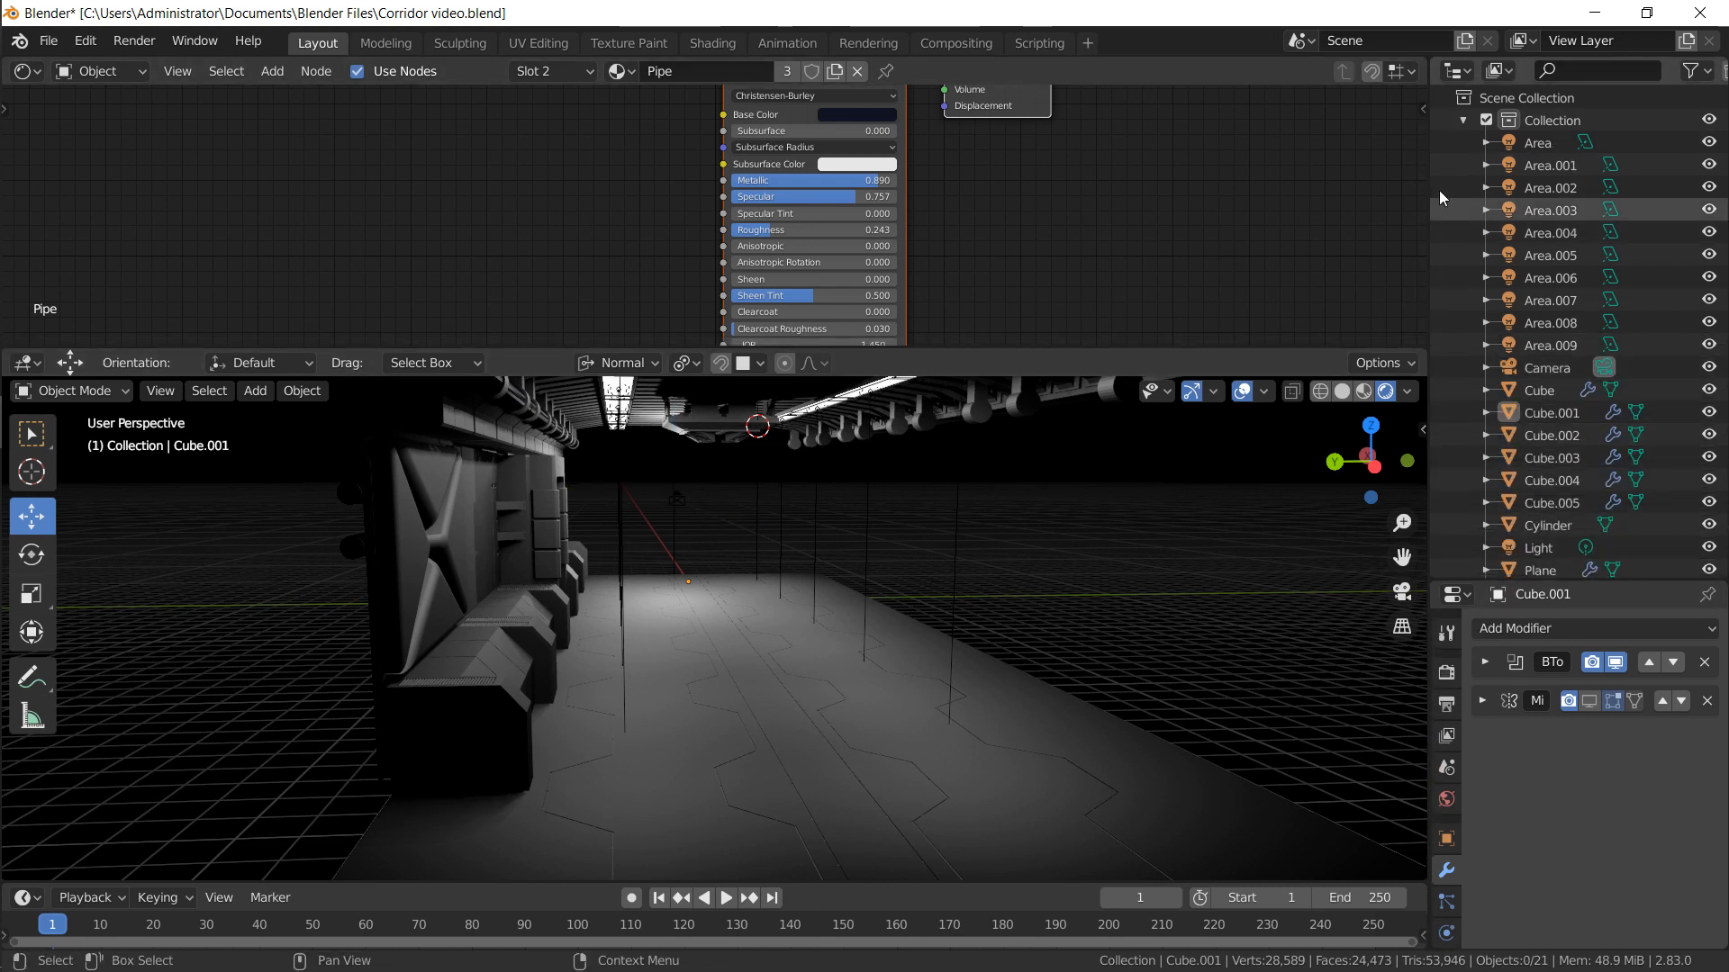
{"action": "left_click_drag", "start_coordinate": [1454, 141], "coordinate": [1570, 351]}
{"action": "key", "text": "h"}
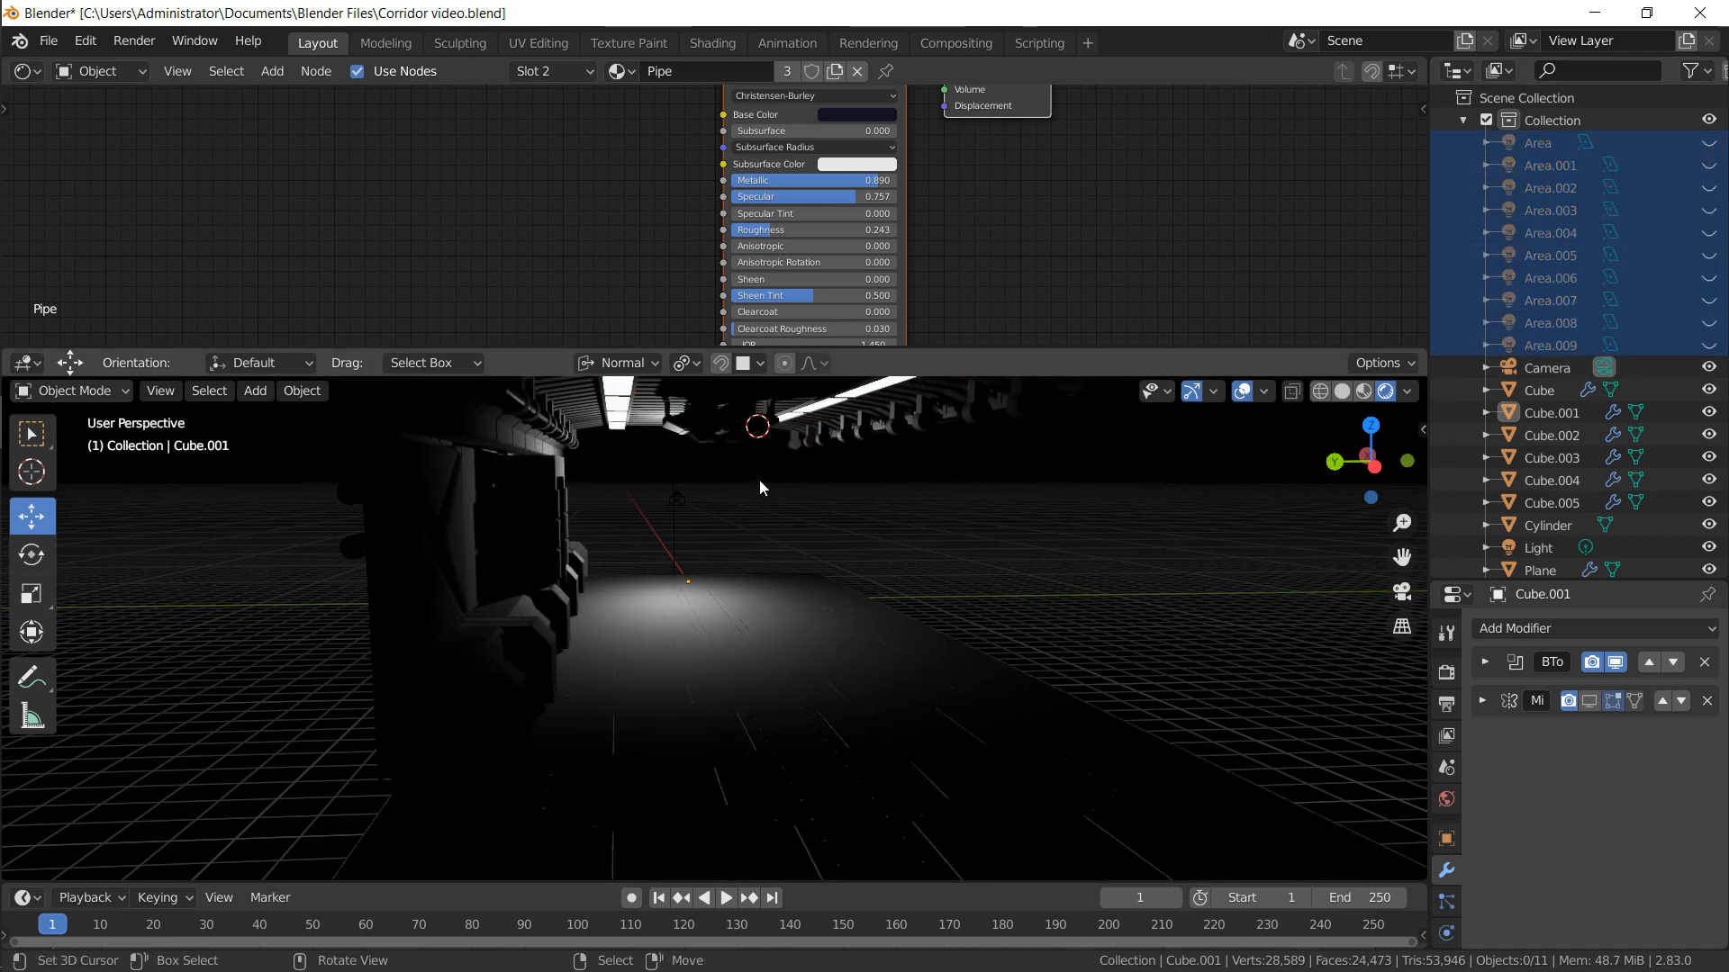
{"action": "left_click_drag", "start_coordinate": [1708, 142], "coordinate": [1708, 347]}
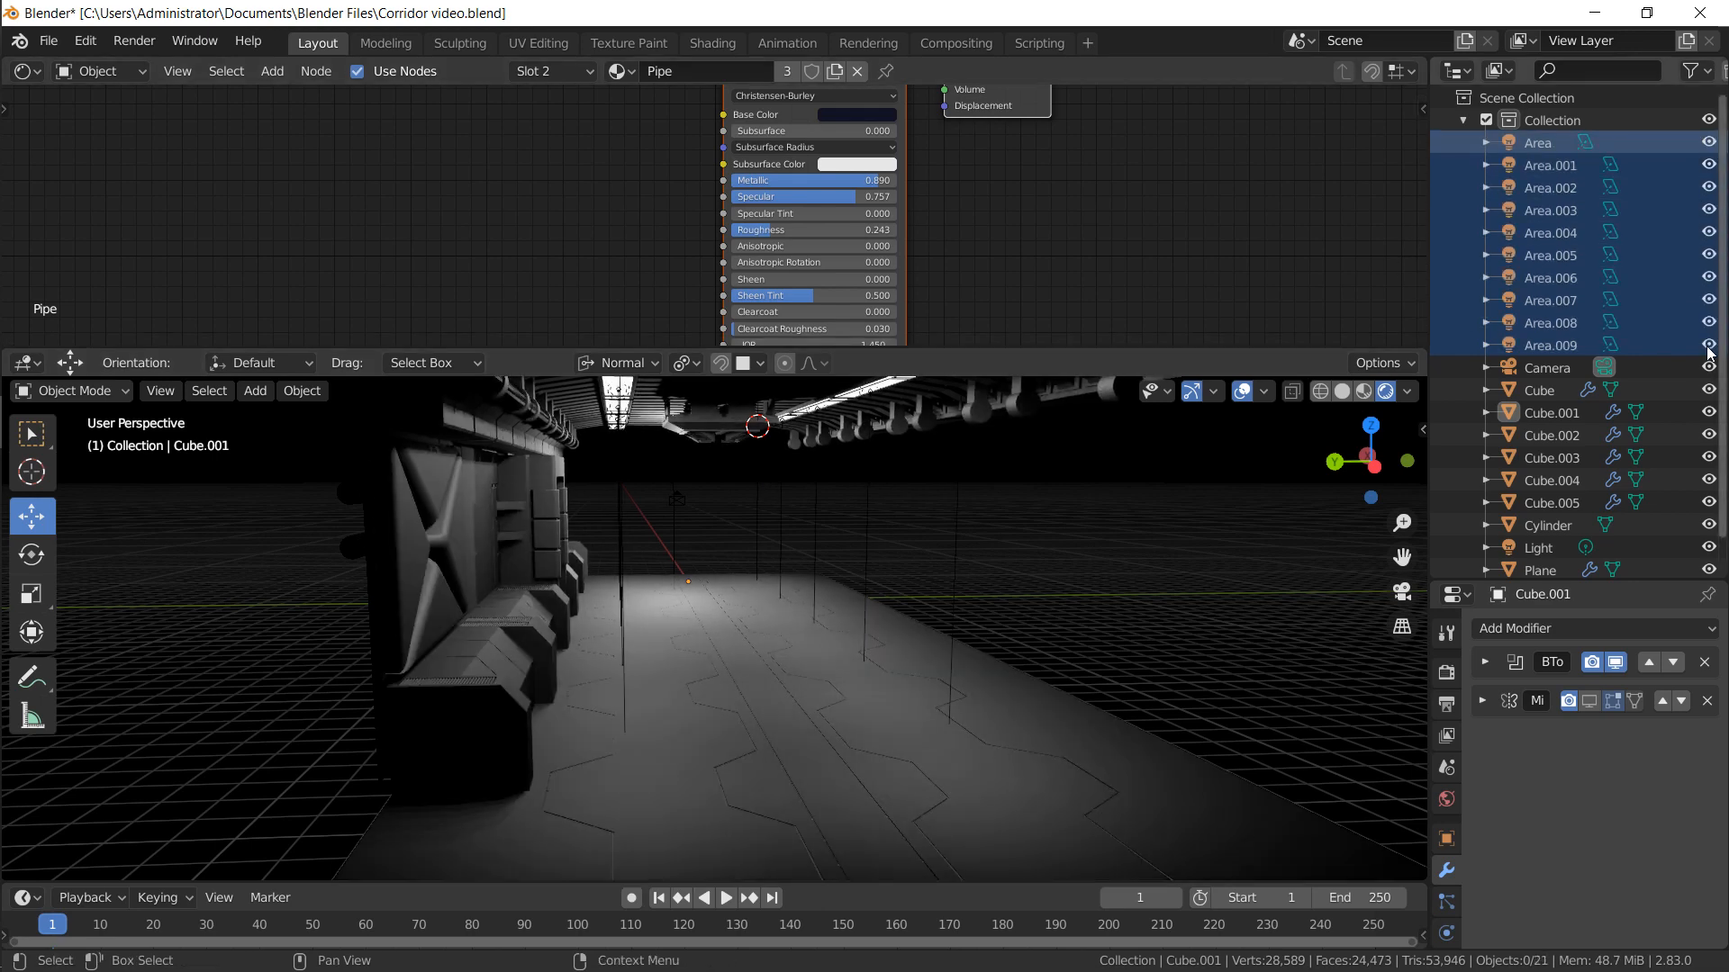
Enable the selectability restriction toggles in the outliner and make the lights Area through Area.009 unselectable
{"action": "scroll", "coordinate": [725, 508], "scroll_direction": "up", "scroll_amount": 4}
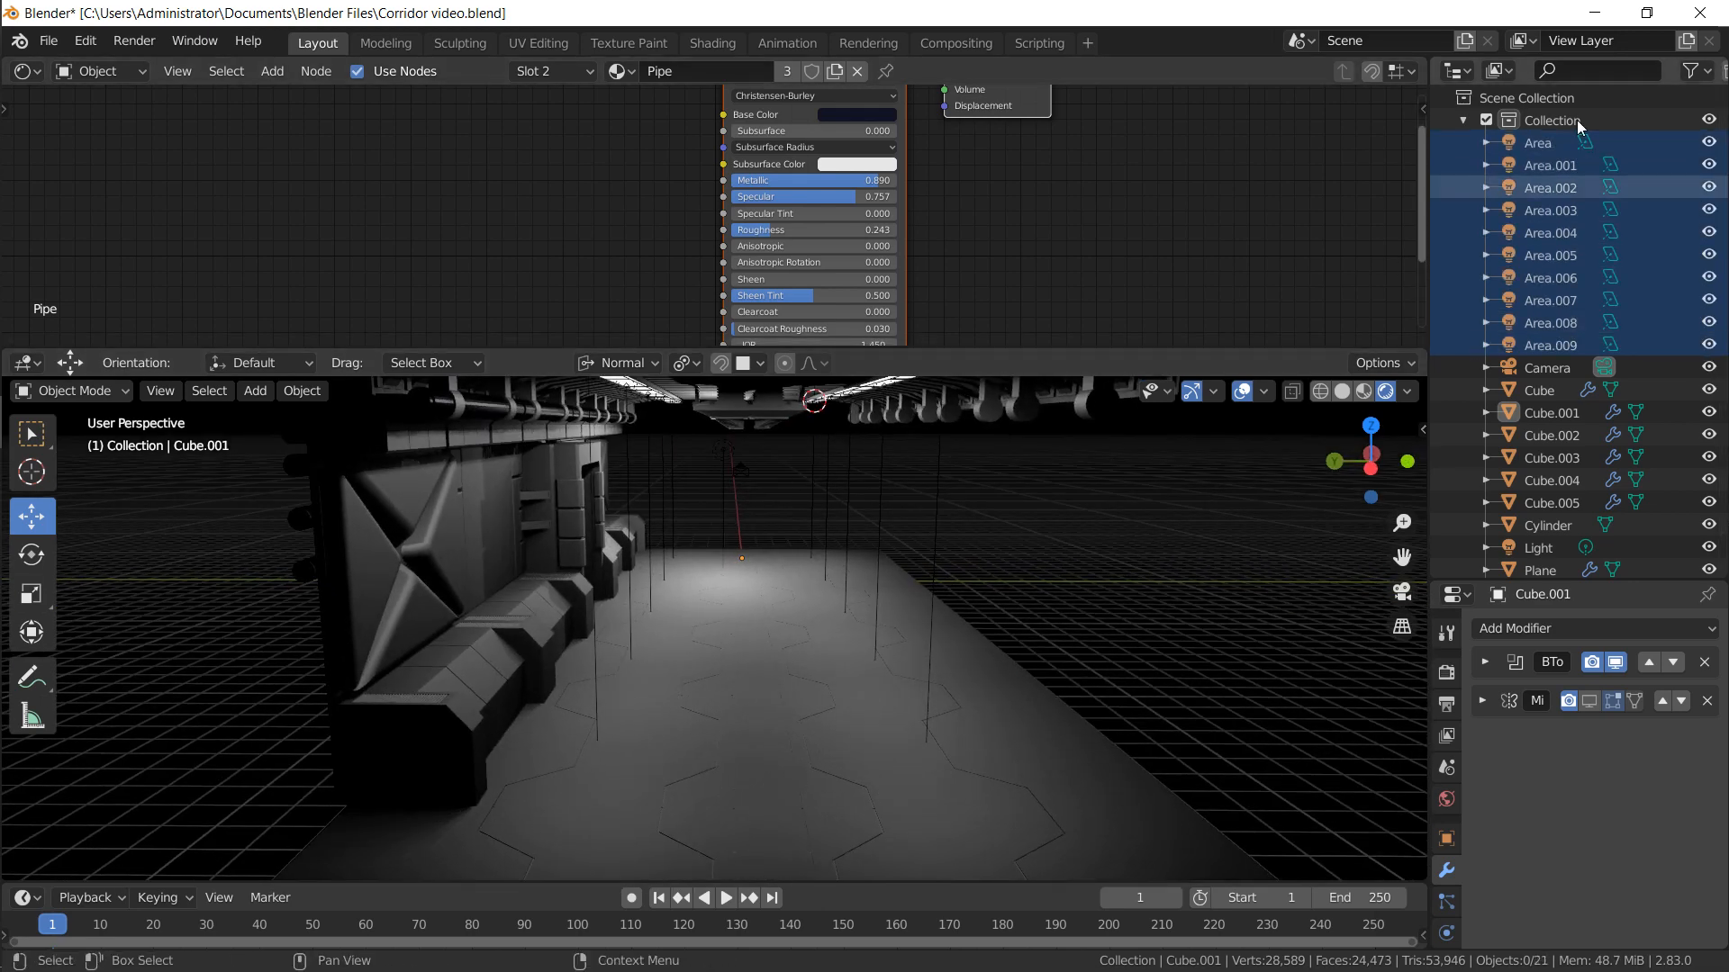
{"action": "left_click", "coordinate": [1694, 72]}
{"action": "left_click", "coordinate": [1517, 142]}
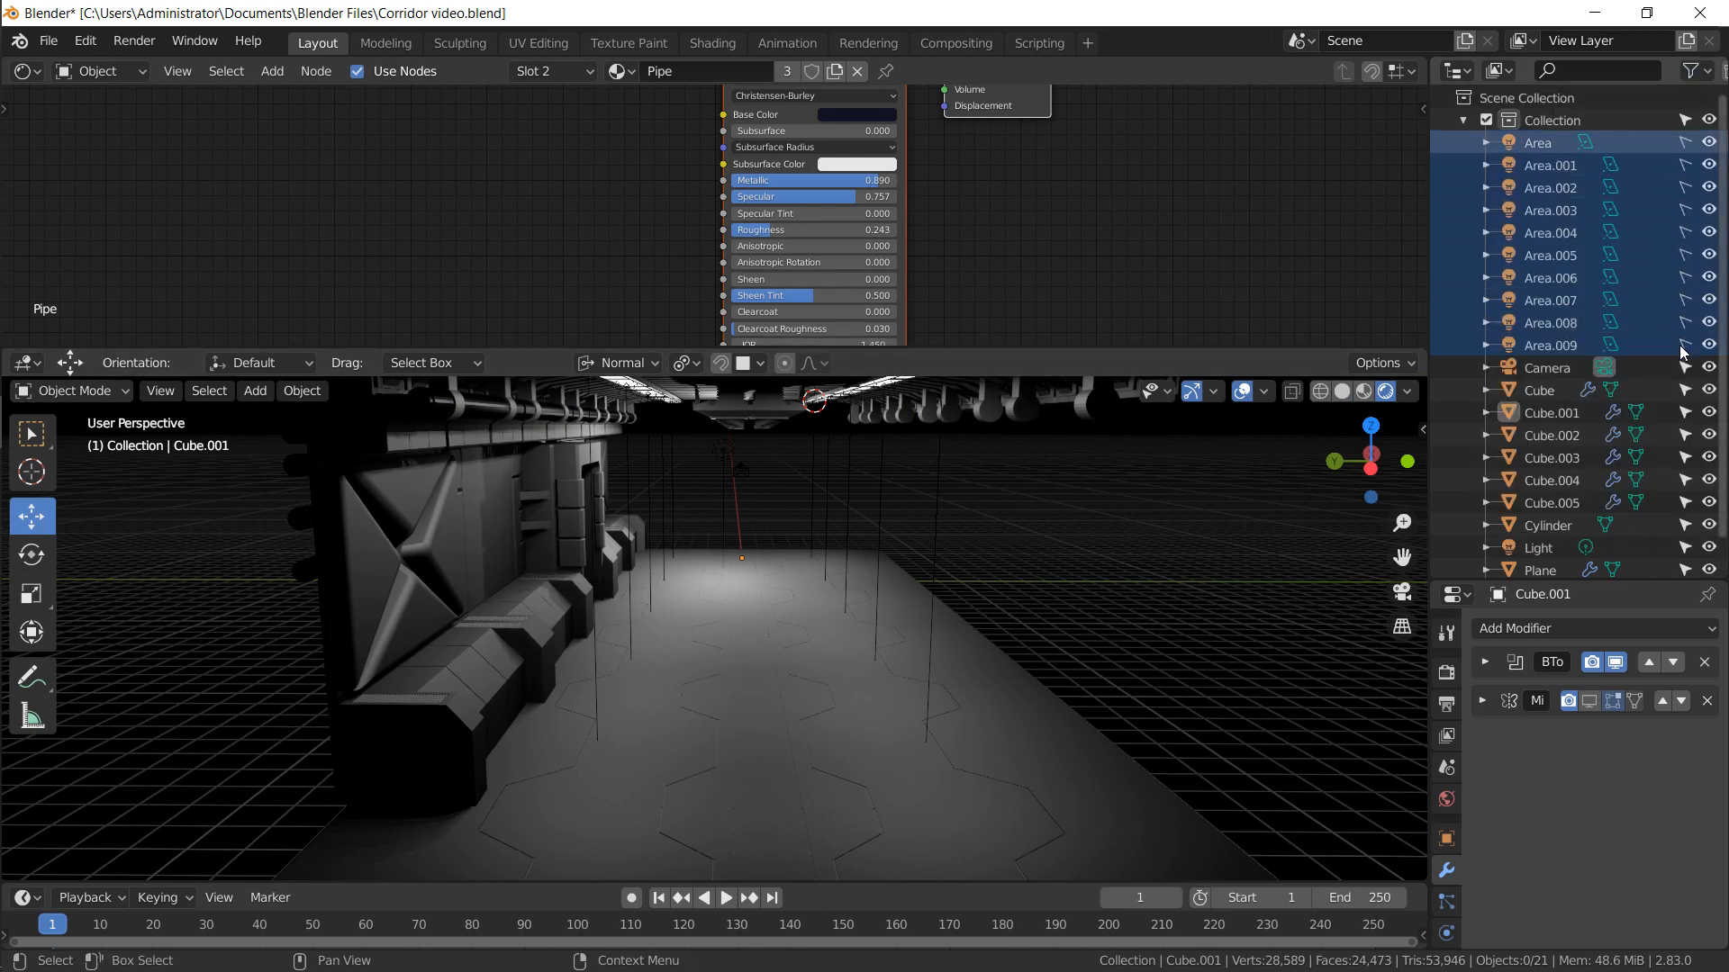
Select the four wall sections that have low benches and enter Edit Mode on all of them together
{"action": "middle_click_drag", "start_coordinate": [776, 521], "coordinate": [513, 554]}
{"action": "scroll", "coordinate": [671, 408], "scroll_direction": "up", "scroll_amount": 2}
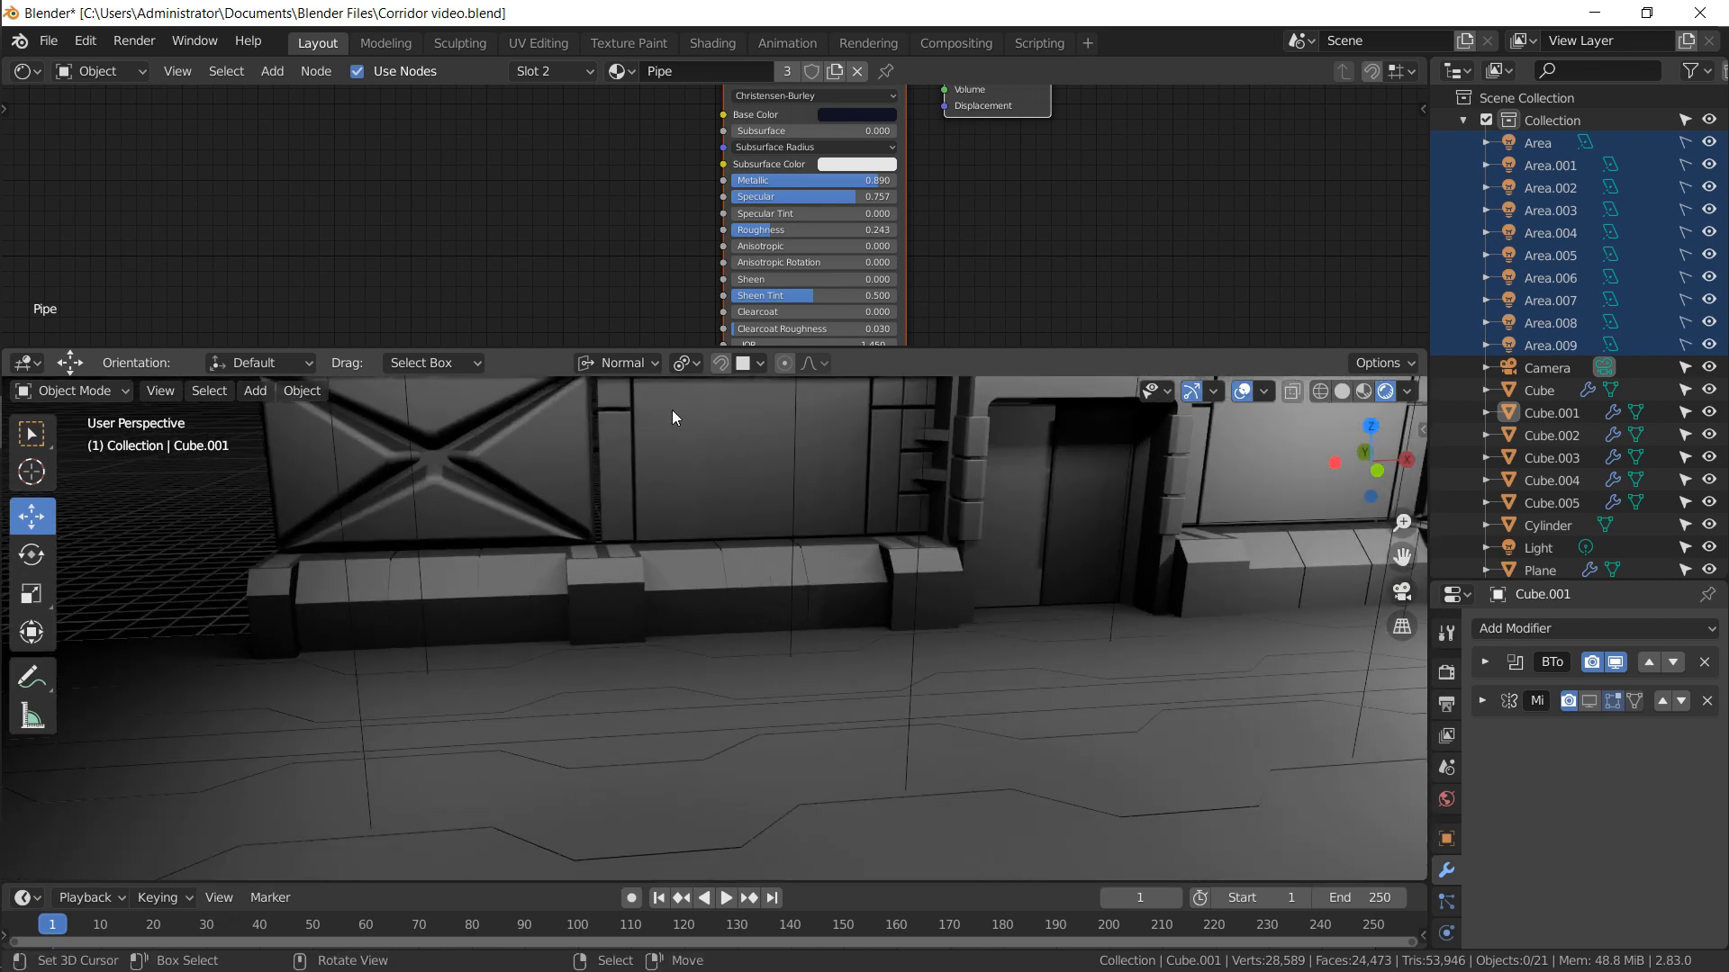
{"action": "middle_click_drag", "start_coordinate": [672, 409], "coordinate": [489, 546]}
{"action": "left_click", "coordinate": [489, 546]}
{"action": "left_click", "coordinate": [629, 509], "text": "shift"}
{"action": "left_click", "coordinate": [1213, 515], "text": "shift"}
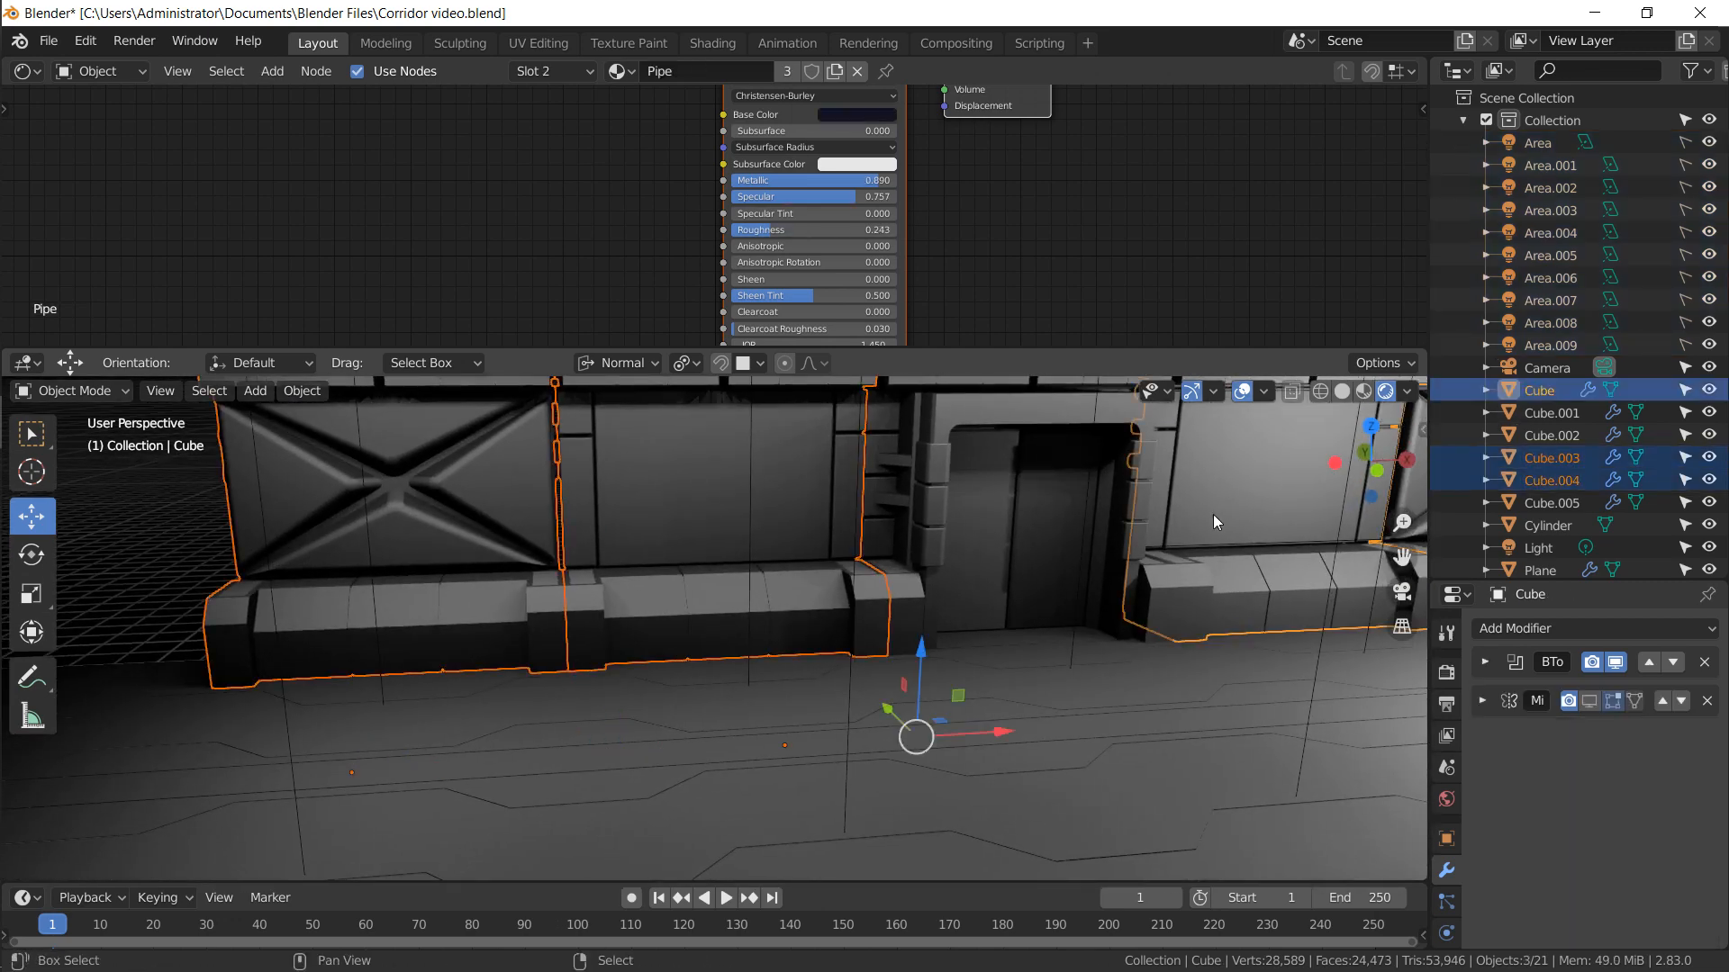
{"action": "key", "text": "KP_Decimal"}
{"action": "left_click", "coordinate": [1194, 493], "text": "shift"}
{"action": "key", "text": "Tab"}
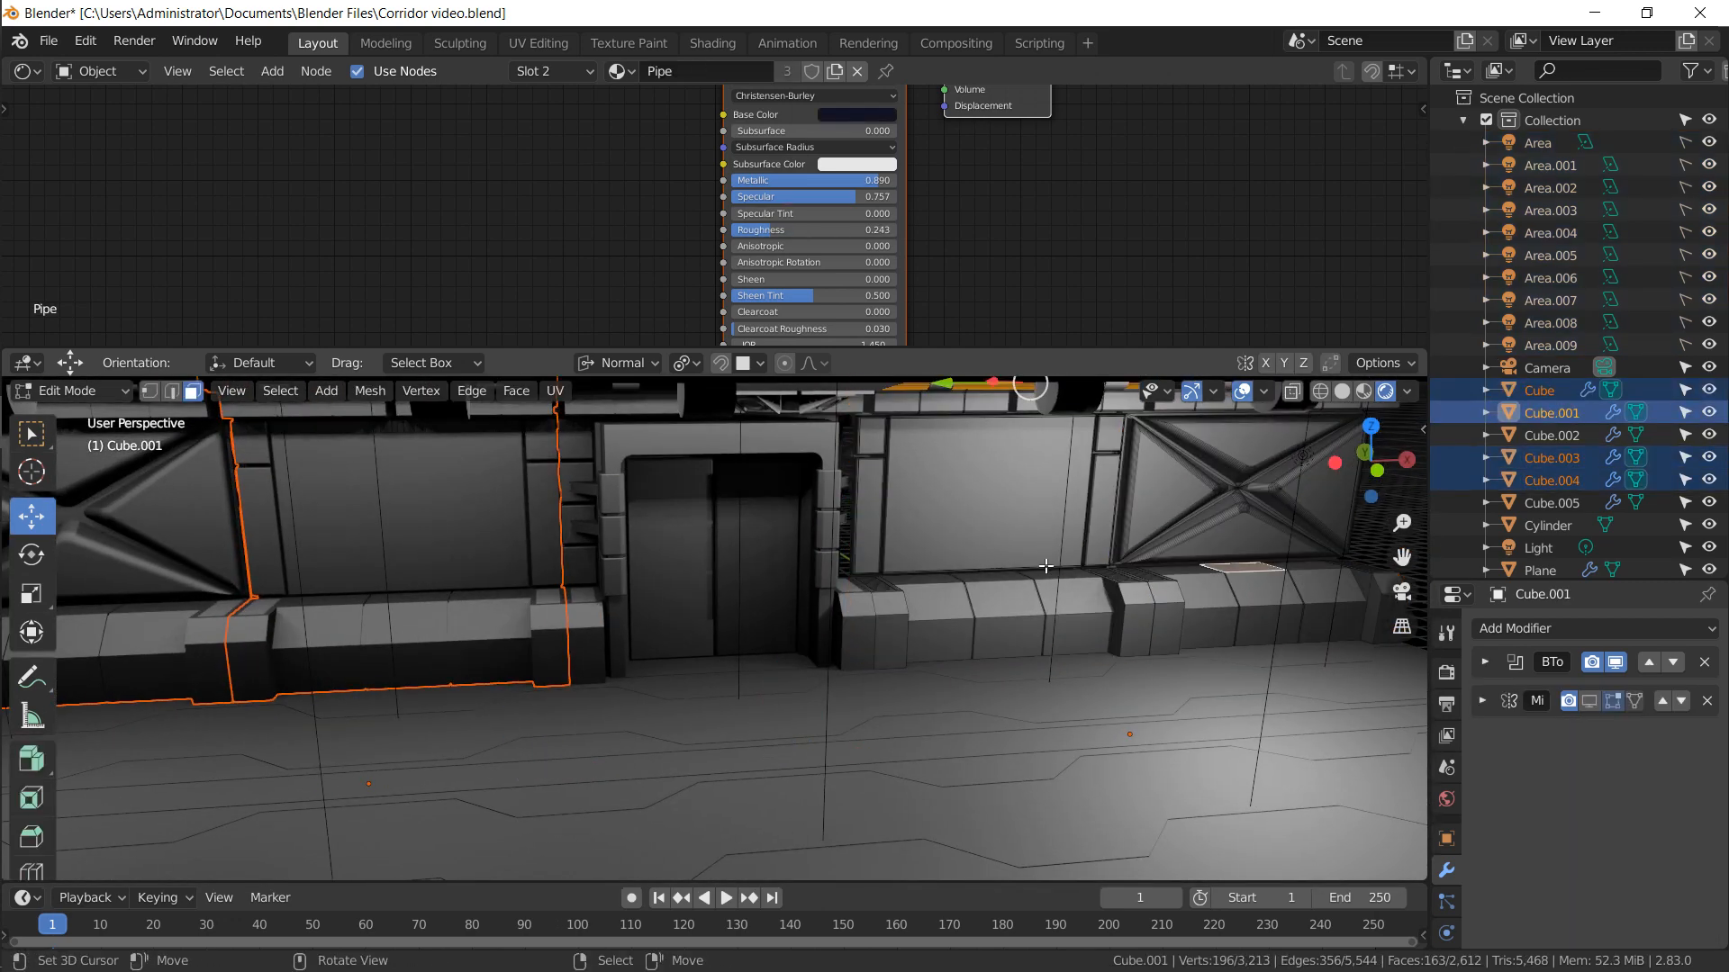
Select the middle bench panel on both wall sections beyond the door and grow the selection across the neighbouring bench panels
{"action": "left_click", "coordinate": [991, 577], "text": "shift"}
{"action": "left_click", "coordinate": [1002, 629], "text": "ctrl"}
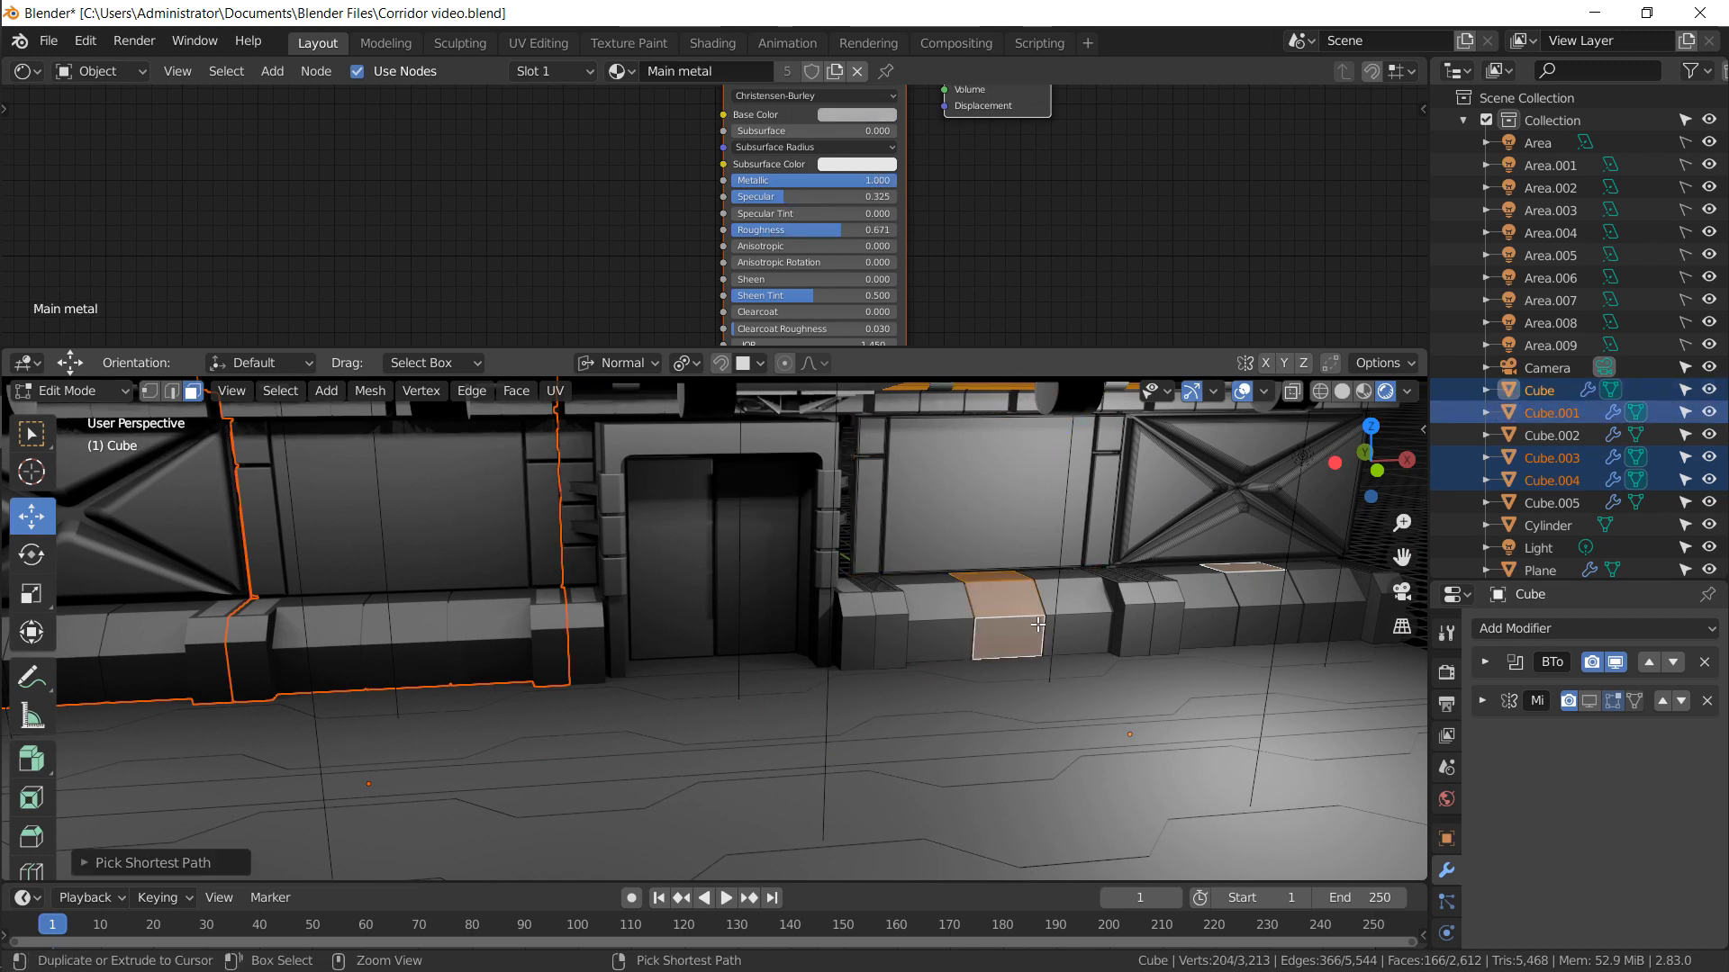
{"action": "left_click", "coordinate": [1270, 618], "text": "ctrl"}
{"action": "key", "text": "ctrl+KP_Add"}
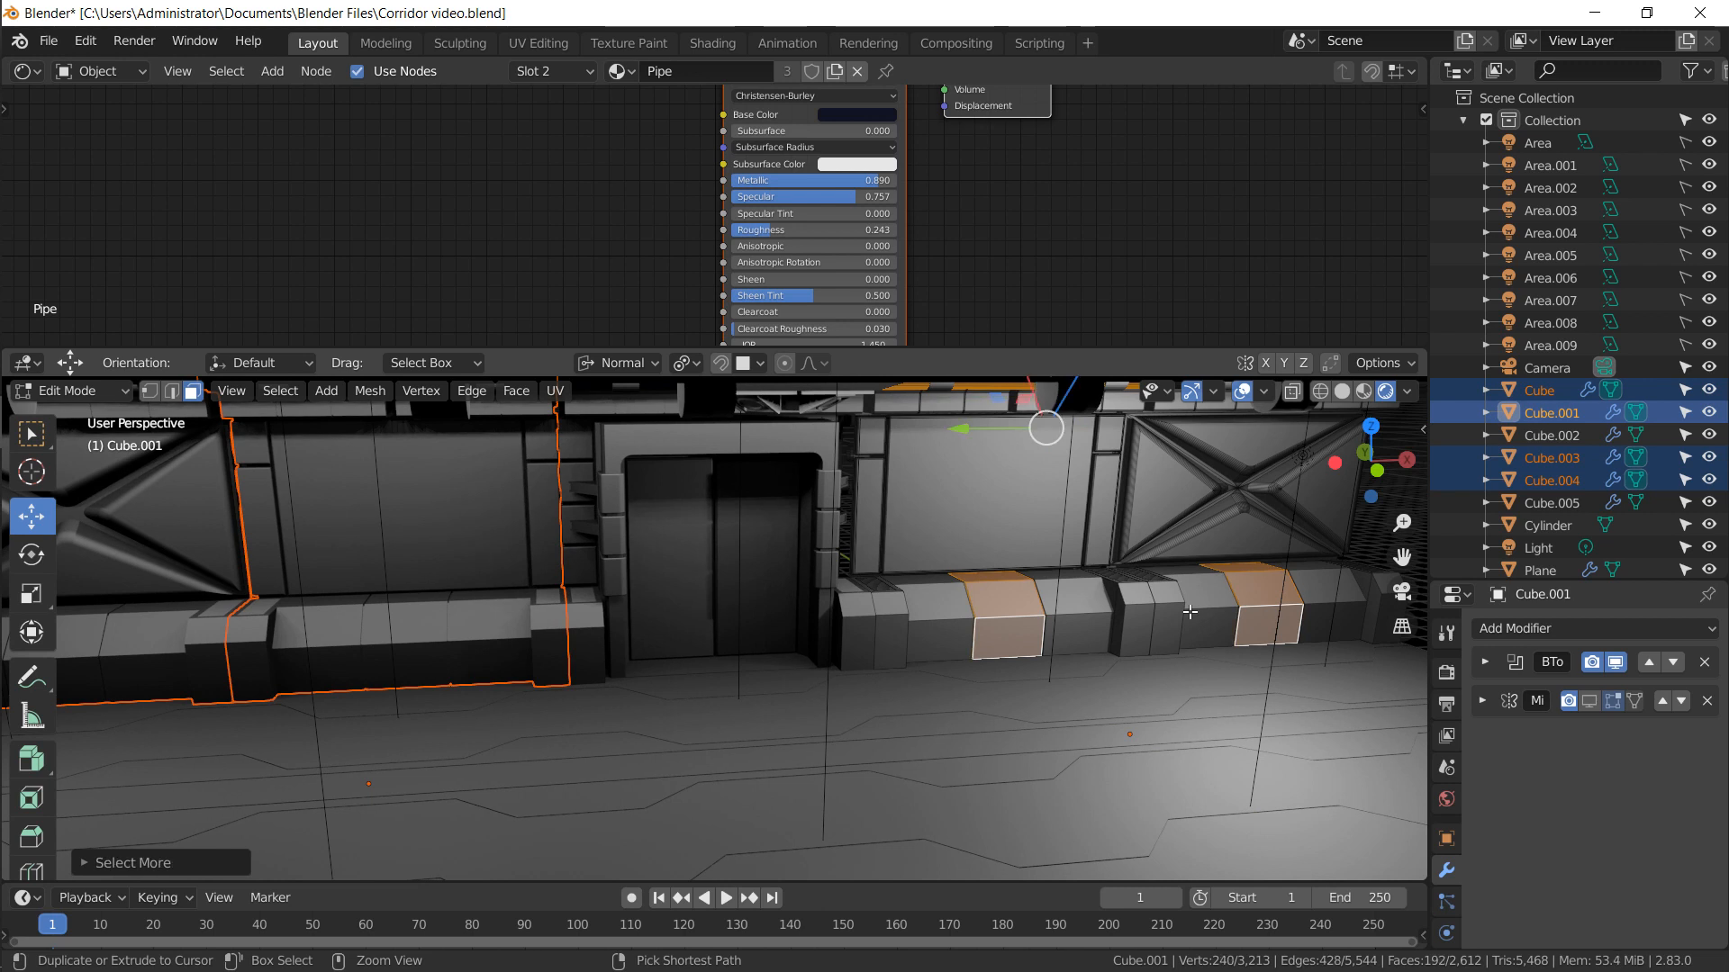
{"action": "key", "text": "ctrl+KP_Add"}
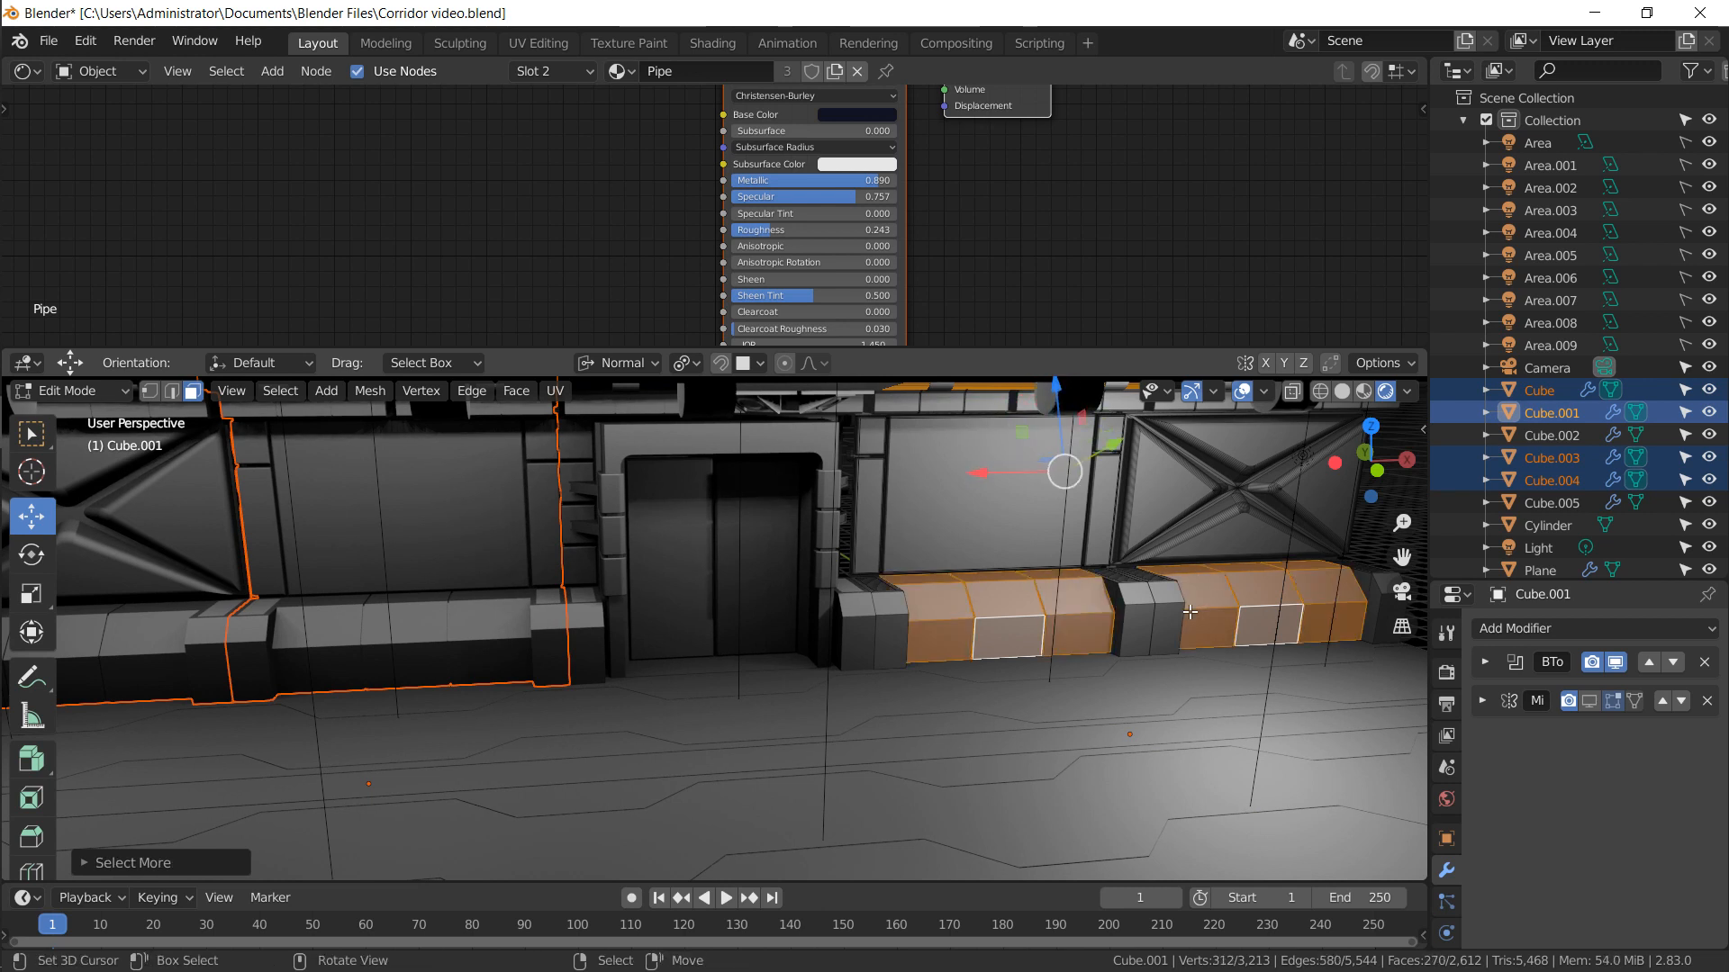
Assign the Main bright material to the selected bench panels, undoing any stray selection
{"action": "scroll", "coordinate": [1448, 900], "scroll_direction": "down", "scroll_amount": 3}
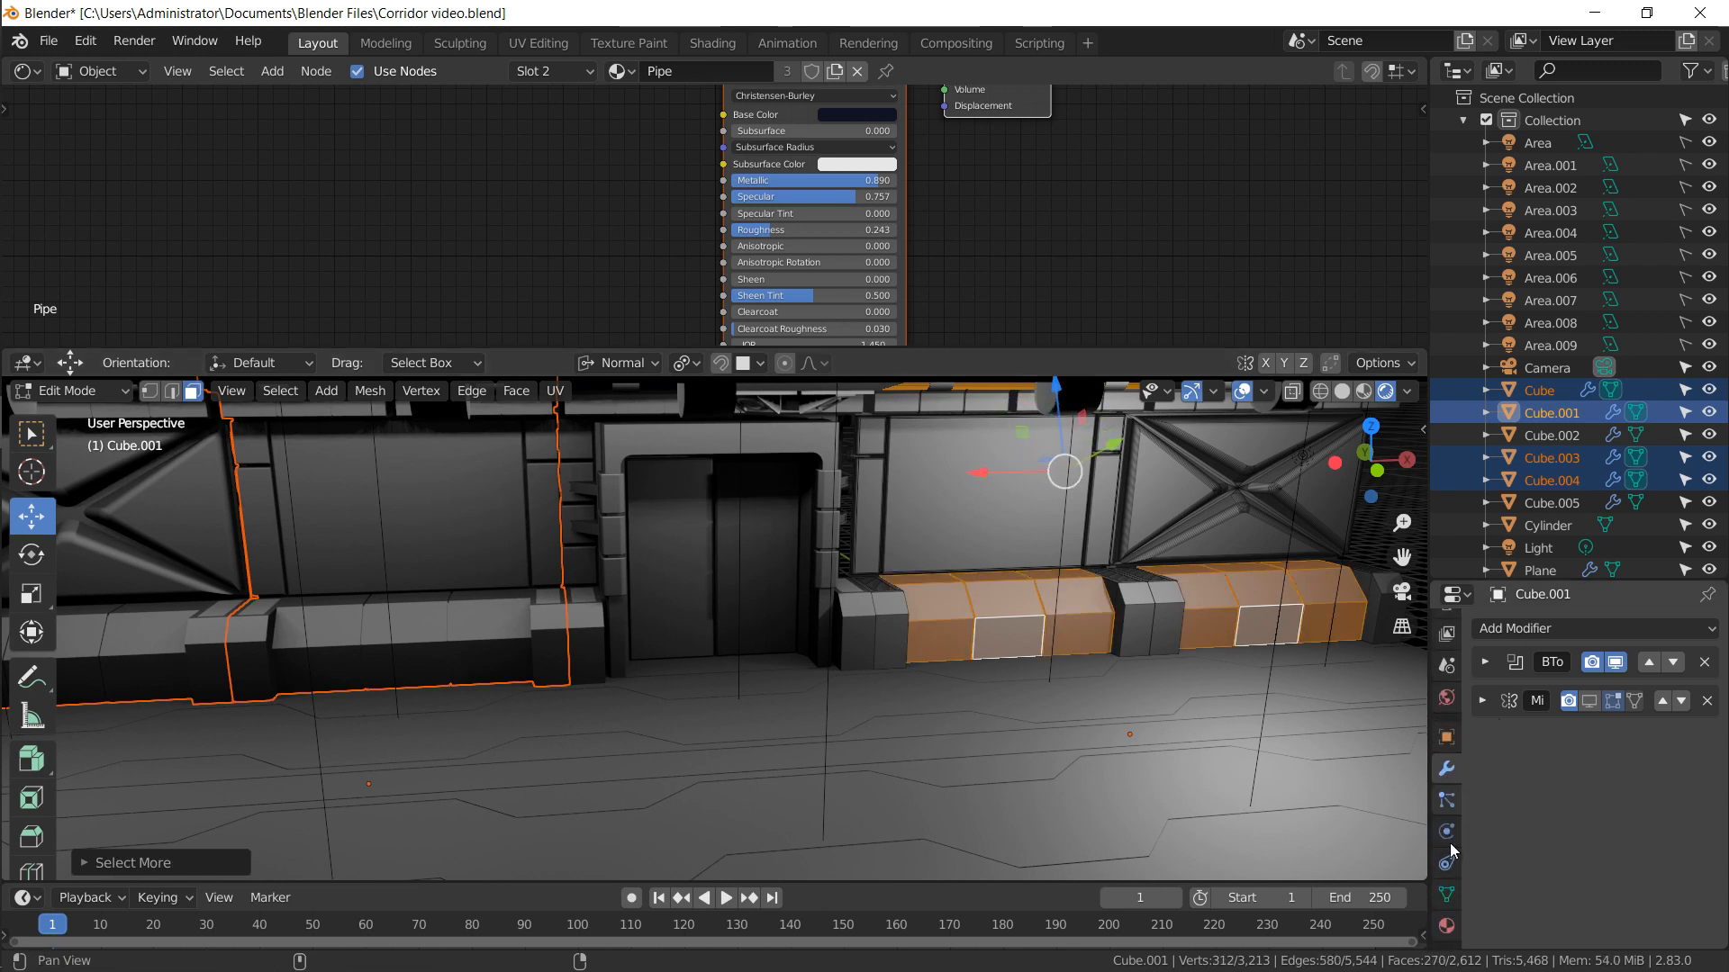
{"action": "left_click", "coordinate": [1449, 927]}
{"action": "left_click", "coordinate": [1535, 679]}
{"action": "left_click", "coordinate": [1528, 796]}
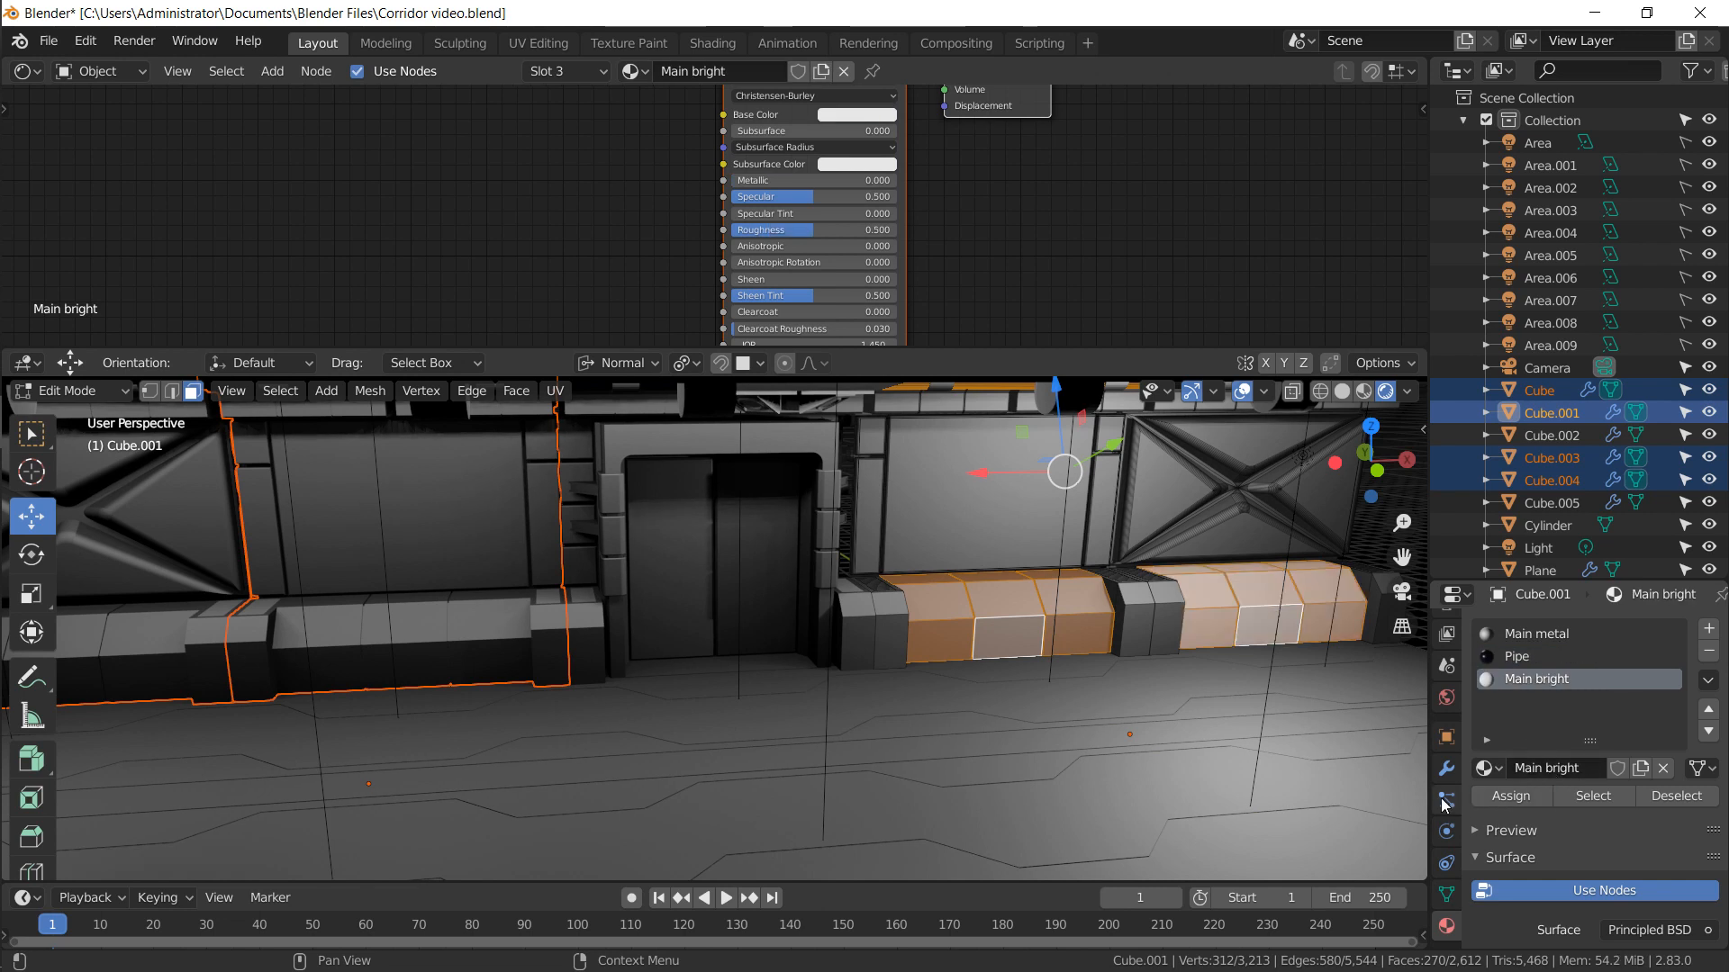
{"action": "left_click", "coordinate": [1038, 555]}
{"action": "key", "text": "ctrl+z"}
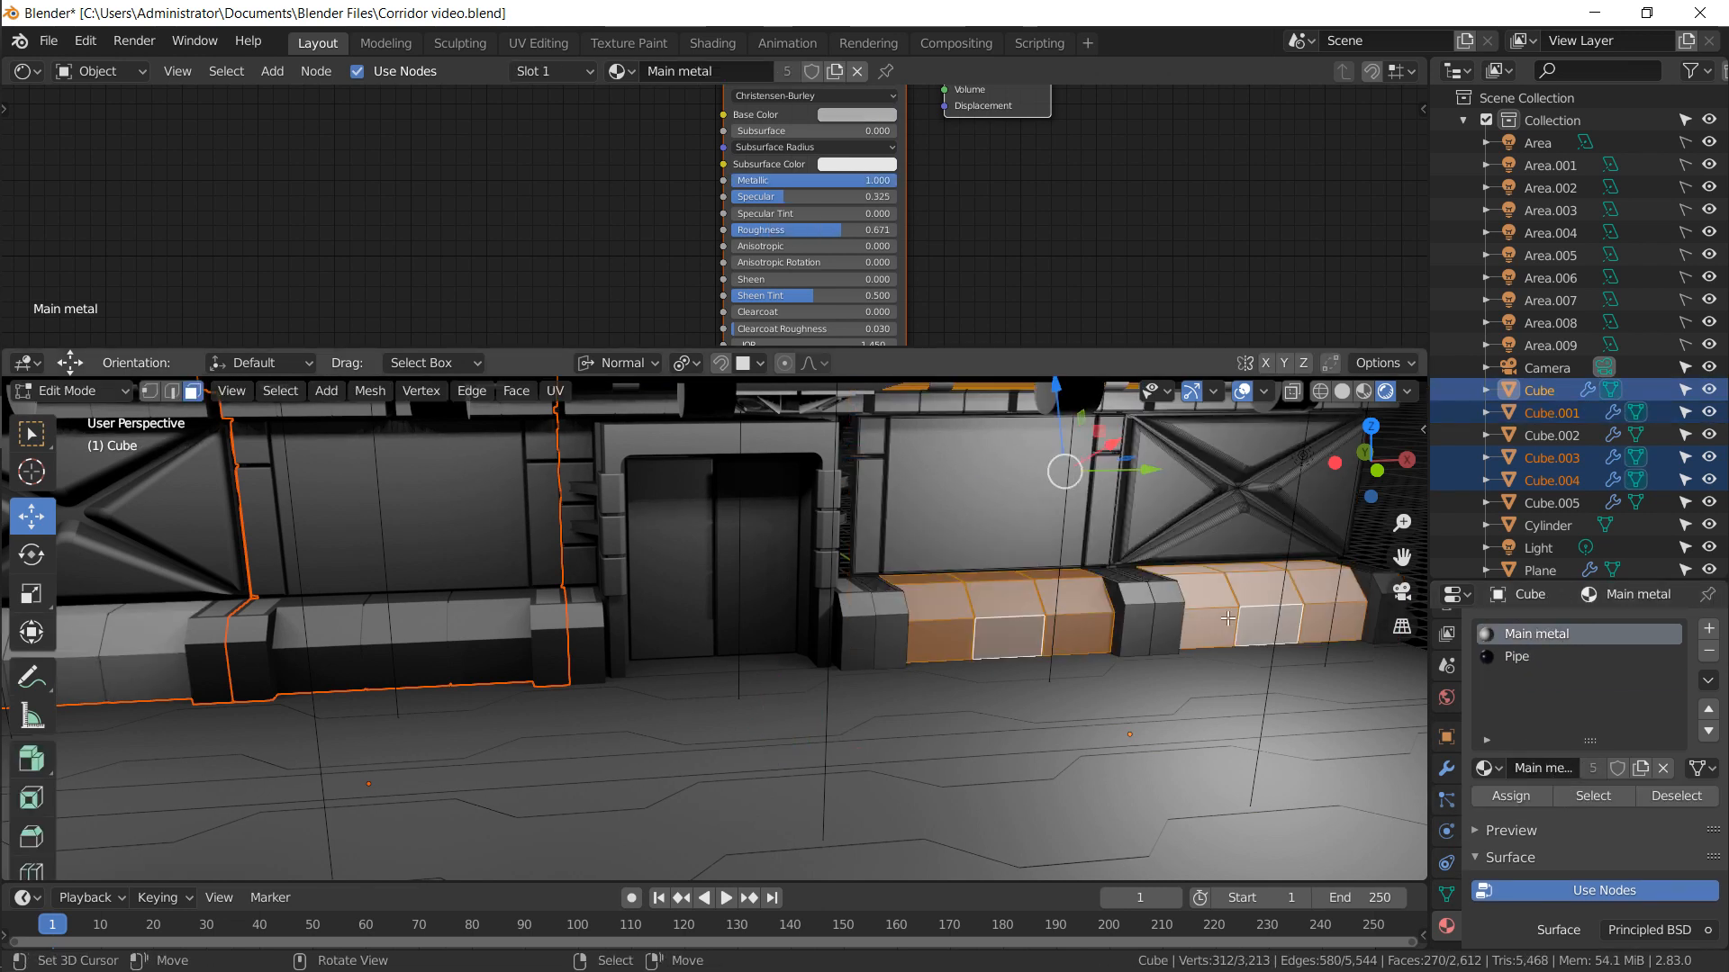
Add a third slot with the existing Main bright material to the wall section beside the door and assign it to the selected faces
{"action": "left_click", "coordinate": [1708, 629]}
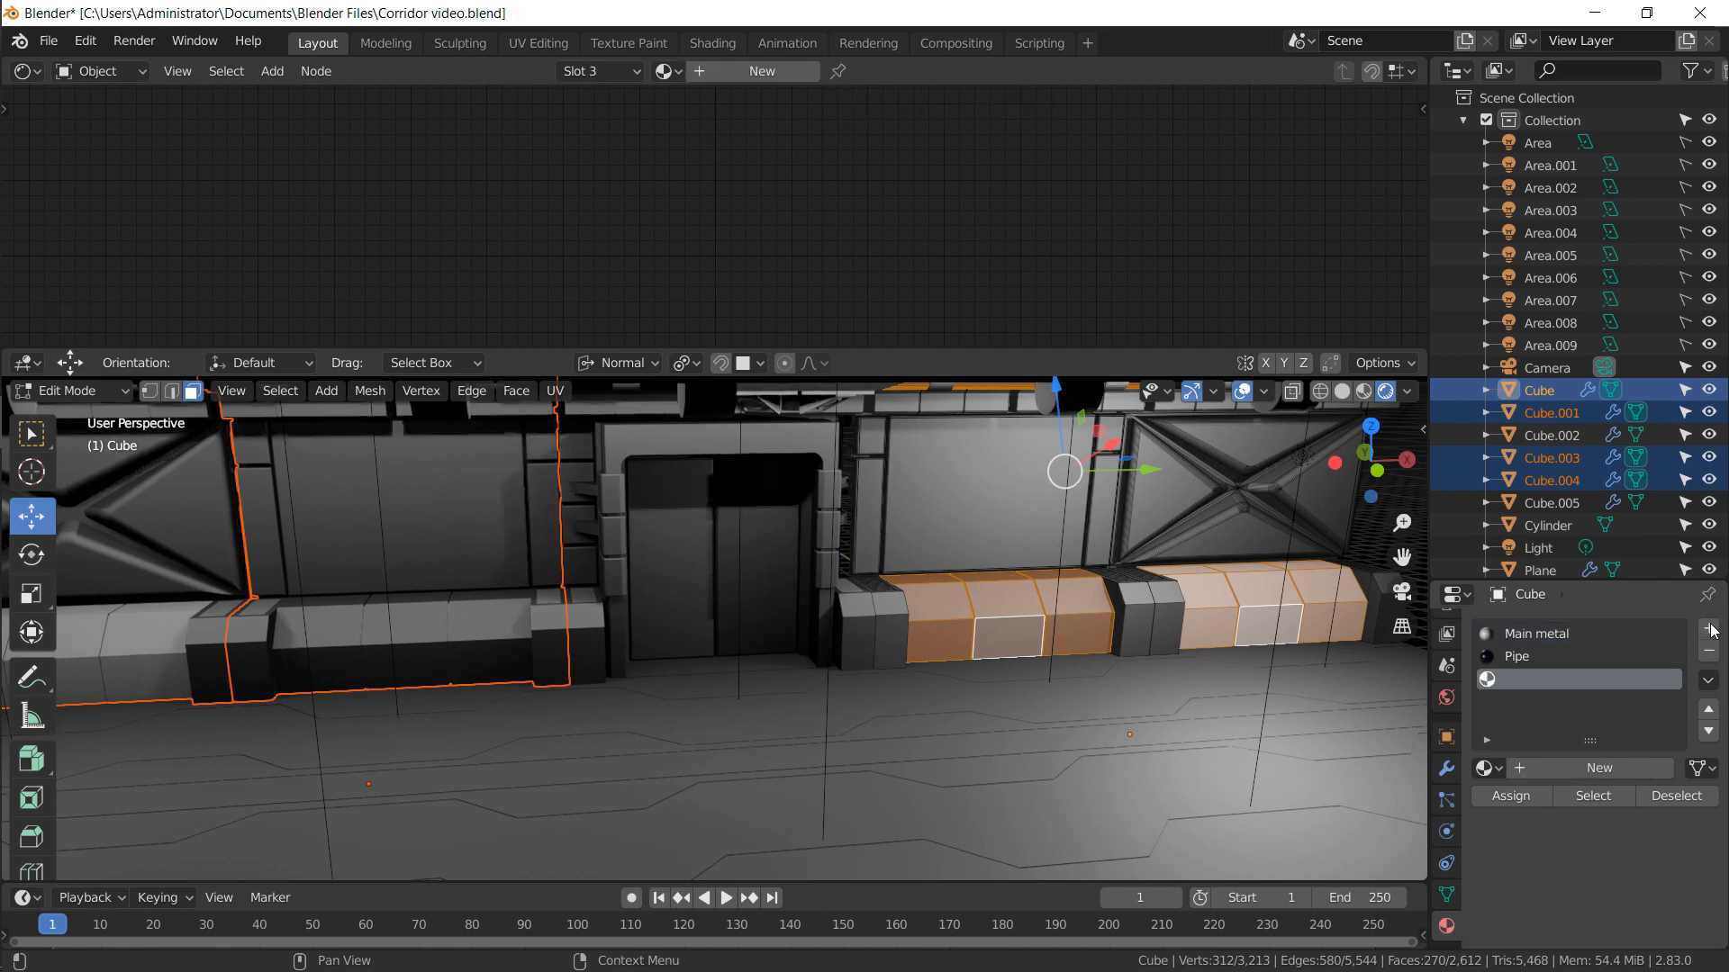
{"action": "left_click", "coordinate": [1486, 767]}
{"action": "left_click", "coordinate": [1324, 583]}
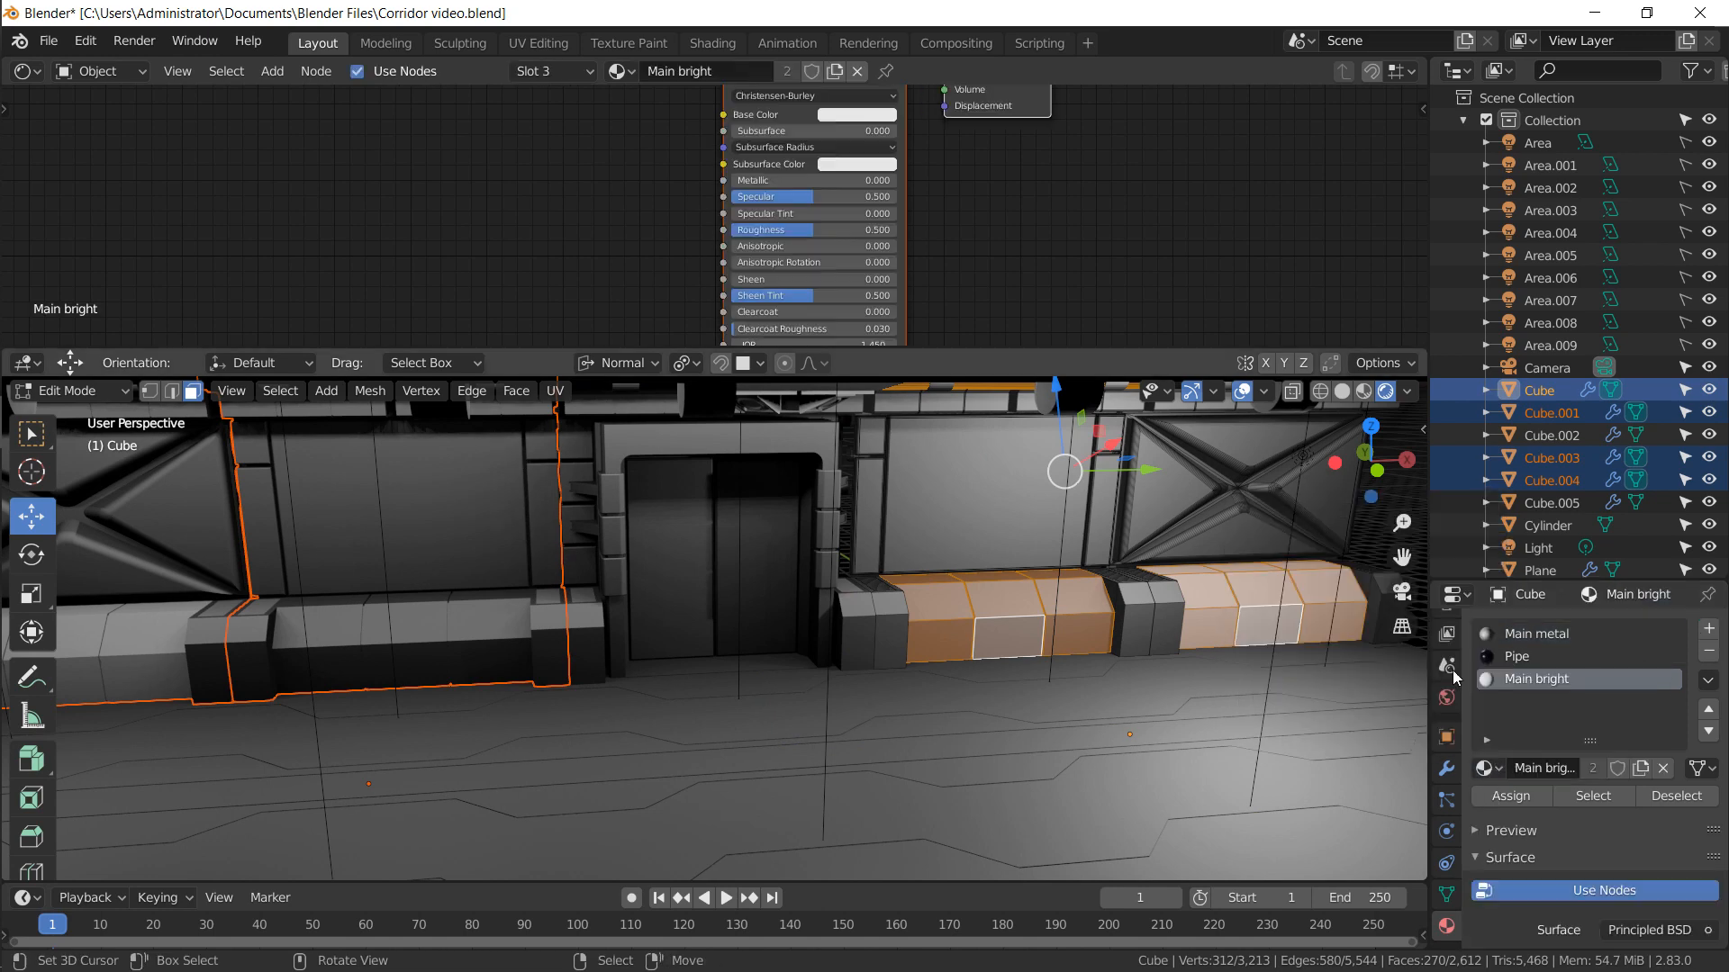
{"action": "left_click", "coordinate": [1533, 798]}
{"action": "key", "text": "Tab"}
Reassign the Pipe material to all linked faces of the upper pipe on Cube.003, the plain-panelled wall section before the door
{"action": "middle_click_drag", "start_coordinate": [659, 529], "coordinate": [662, 445]}
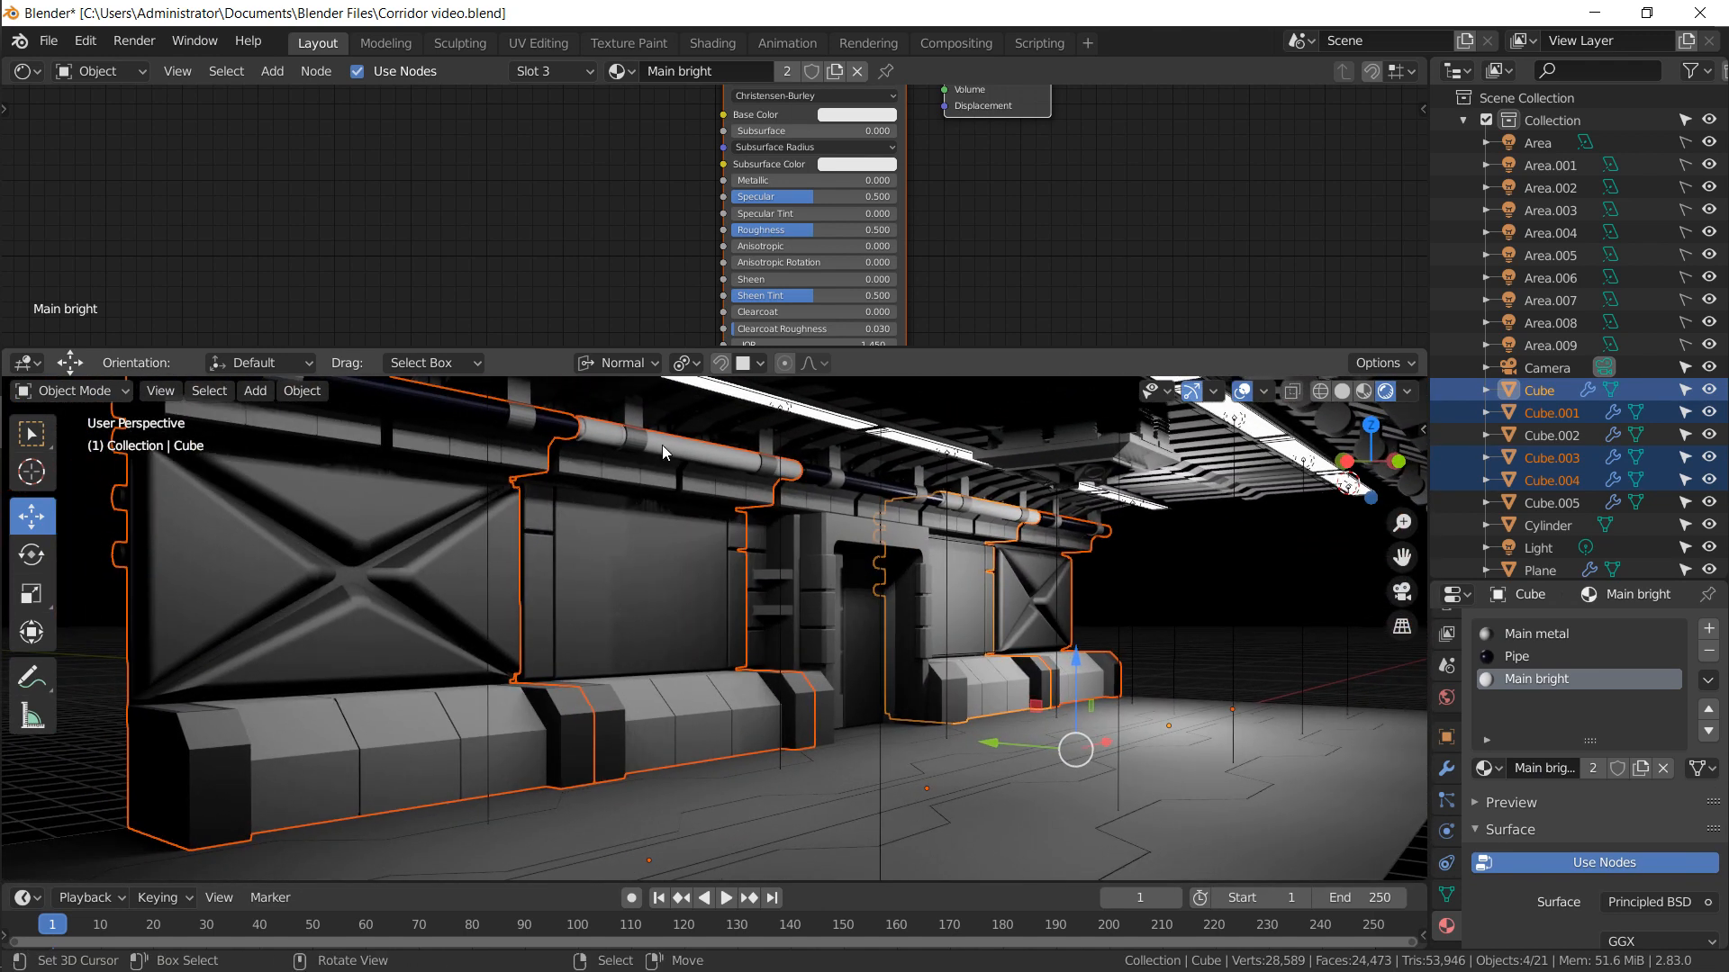
{"action": "key", "text": "Tab"}
{"action": "key", "text": "Tab"}
{"action": "left_click", "coordinate": [663, 445]}
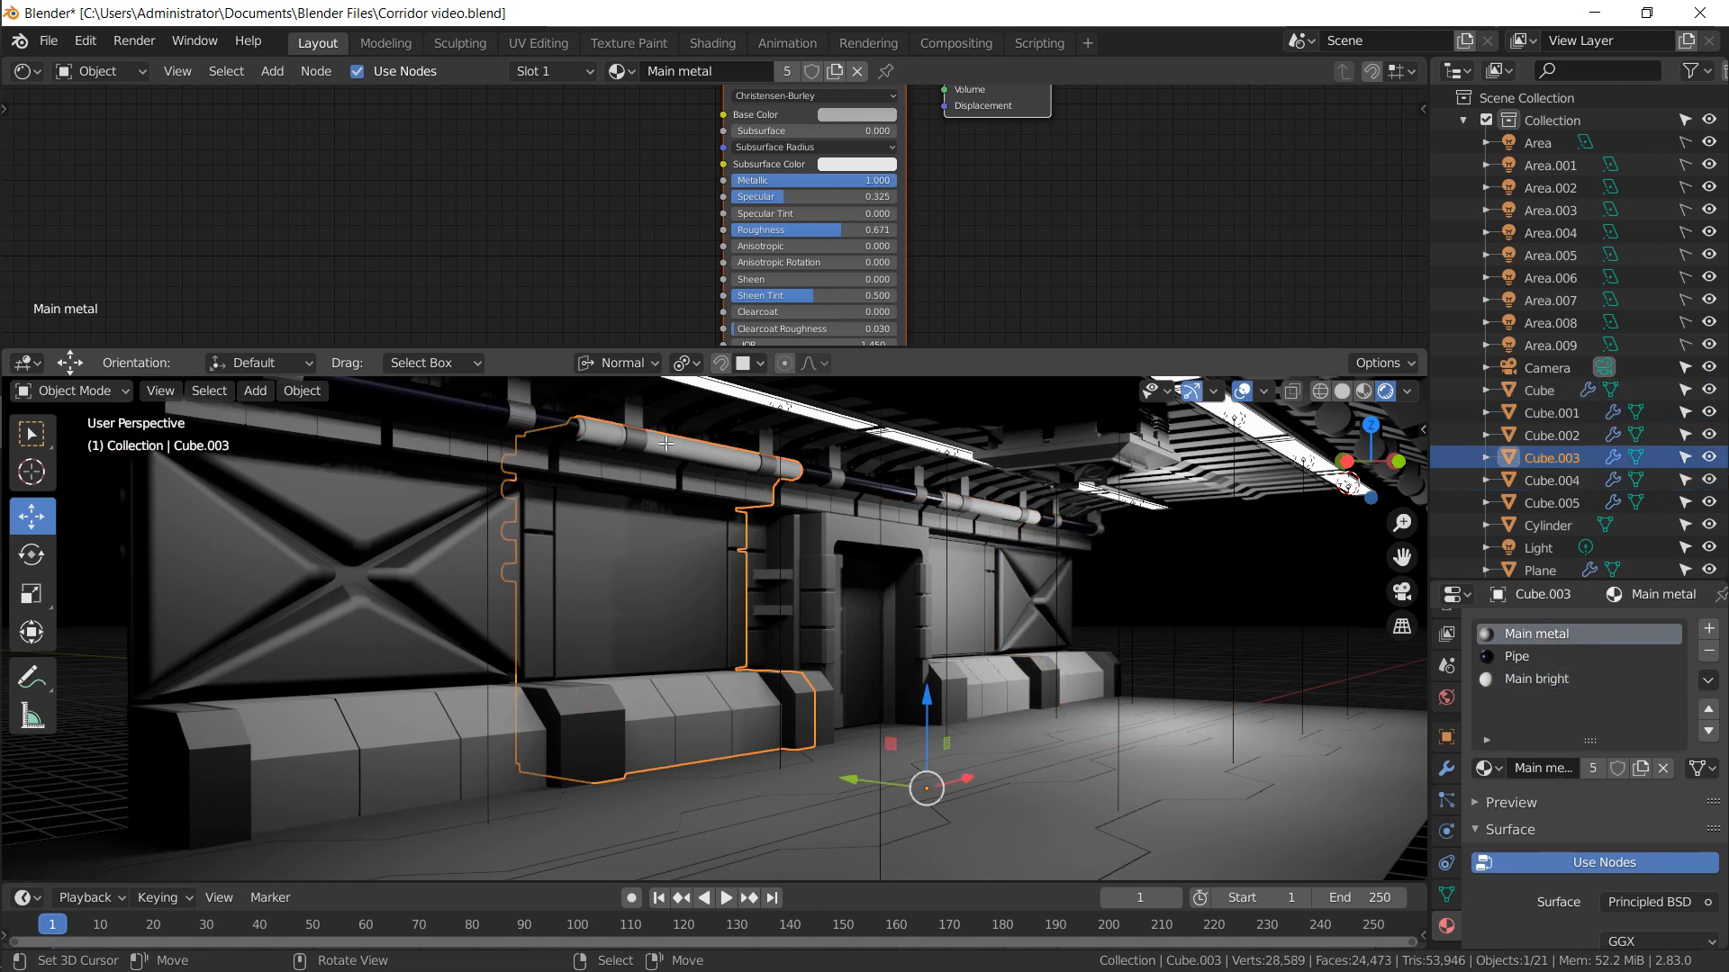
{"action": "key", "text": "Tab"}
{"action": "left_click", "coordinate": [674, 444], "text": "alt"}
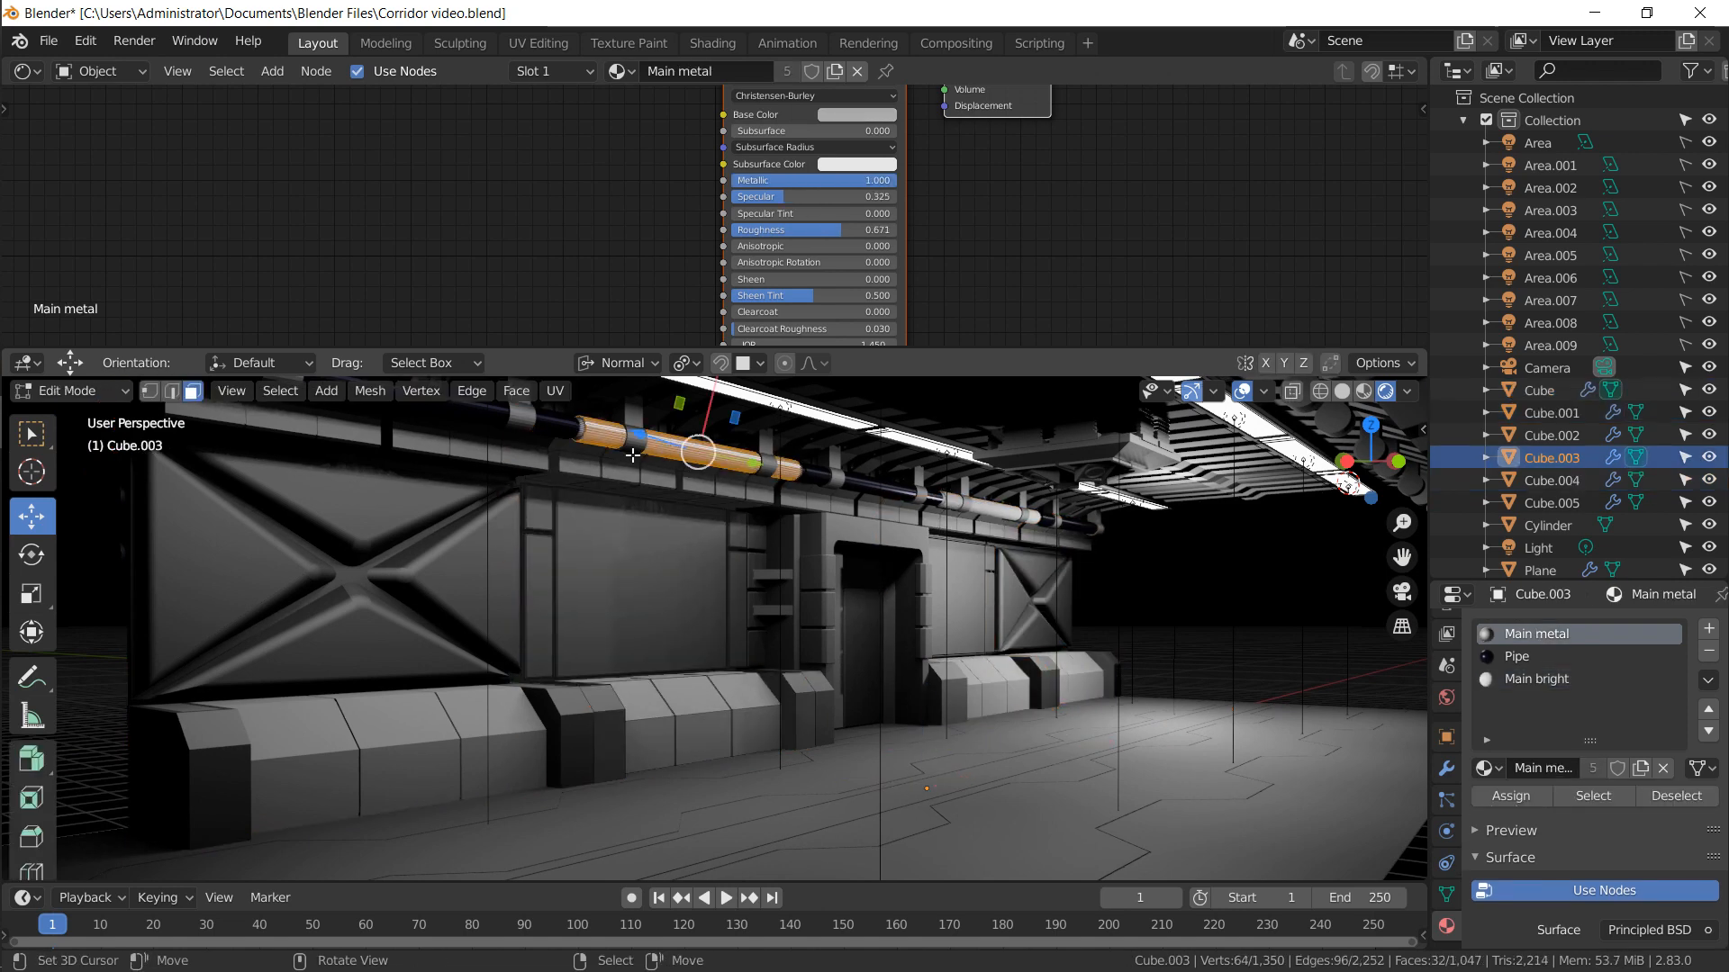
{"action": "key", "text": "ctrl+l"}
{"action": "left_click", "coordinate": [1516, 656]}
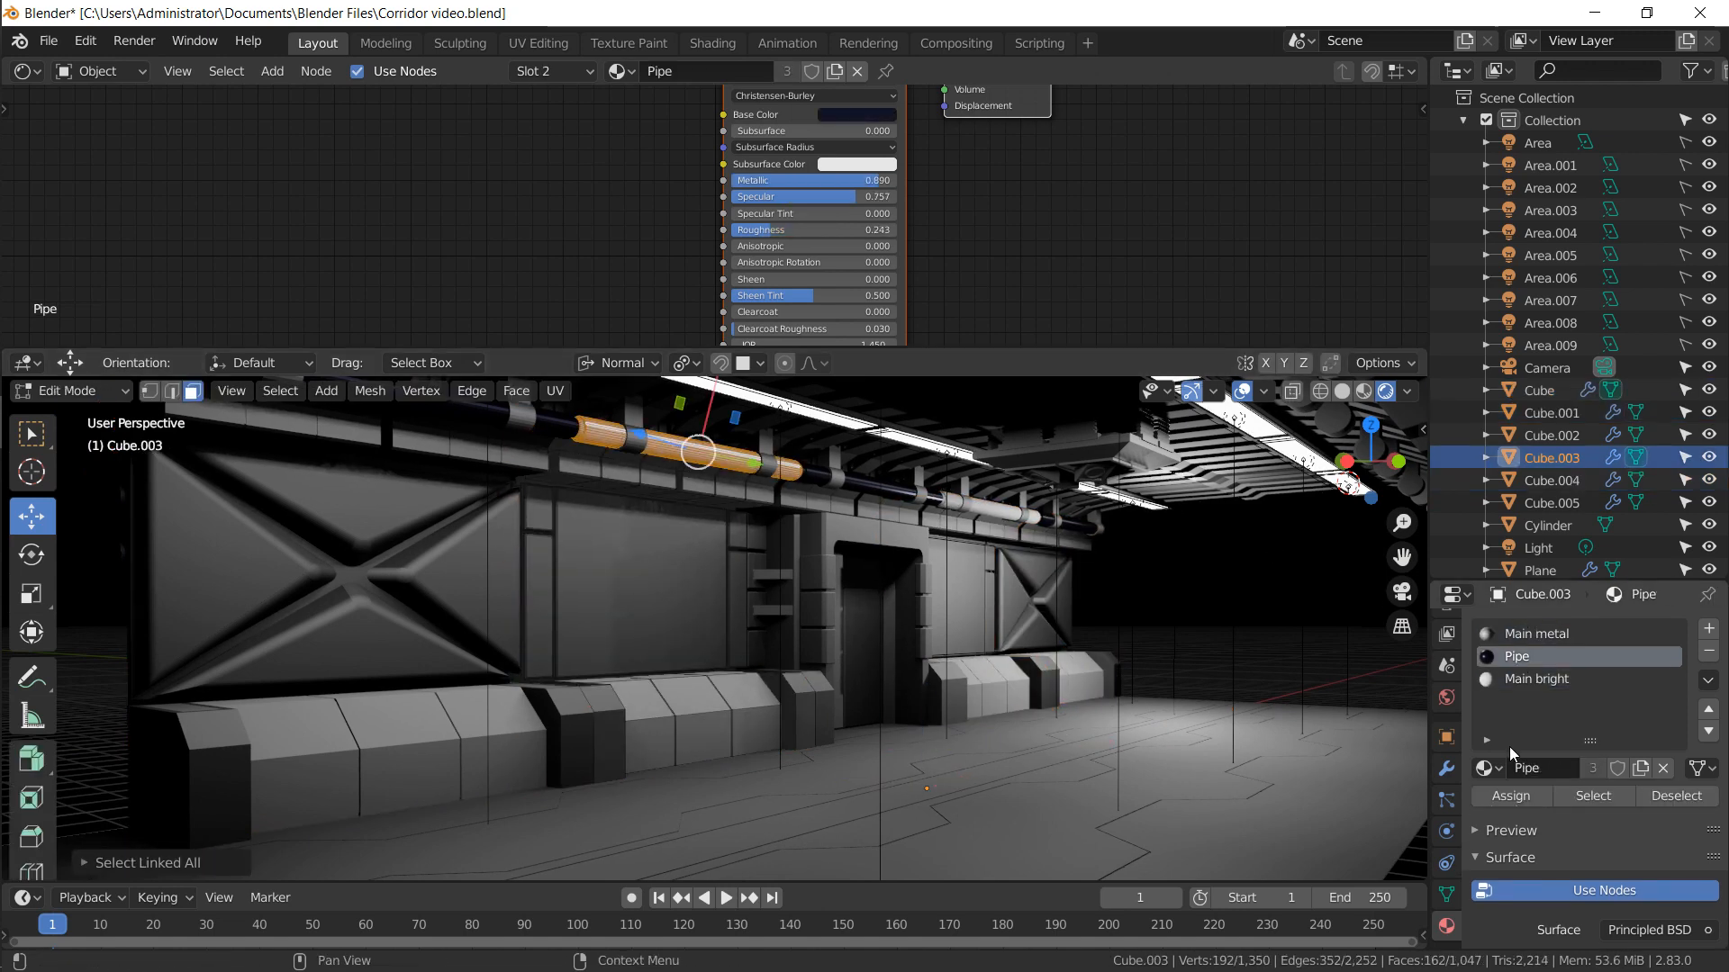
{"action": "left_click", "coordinate": [1503, 804]}
{"action": "key", "text": "Tab"}
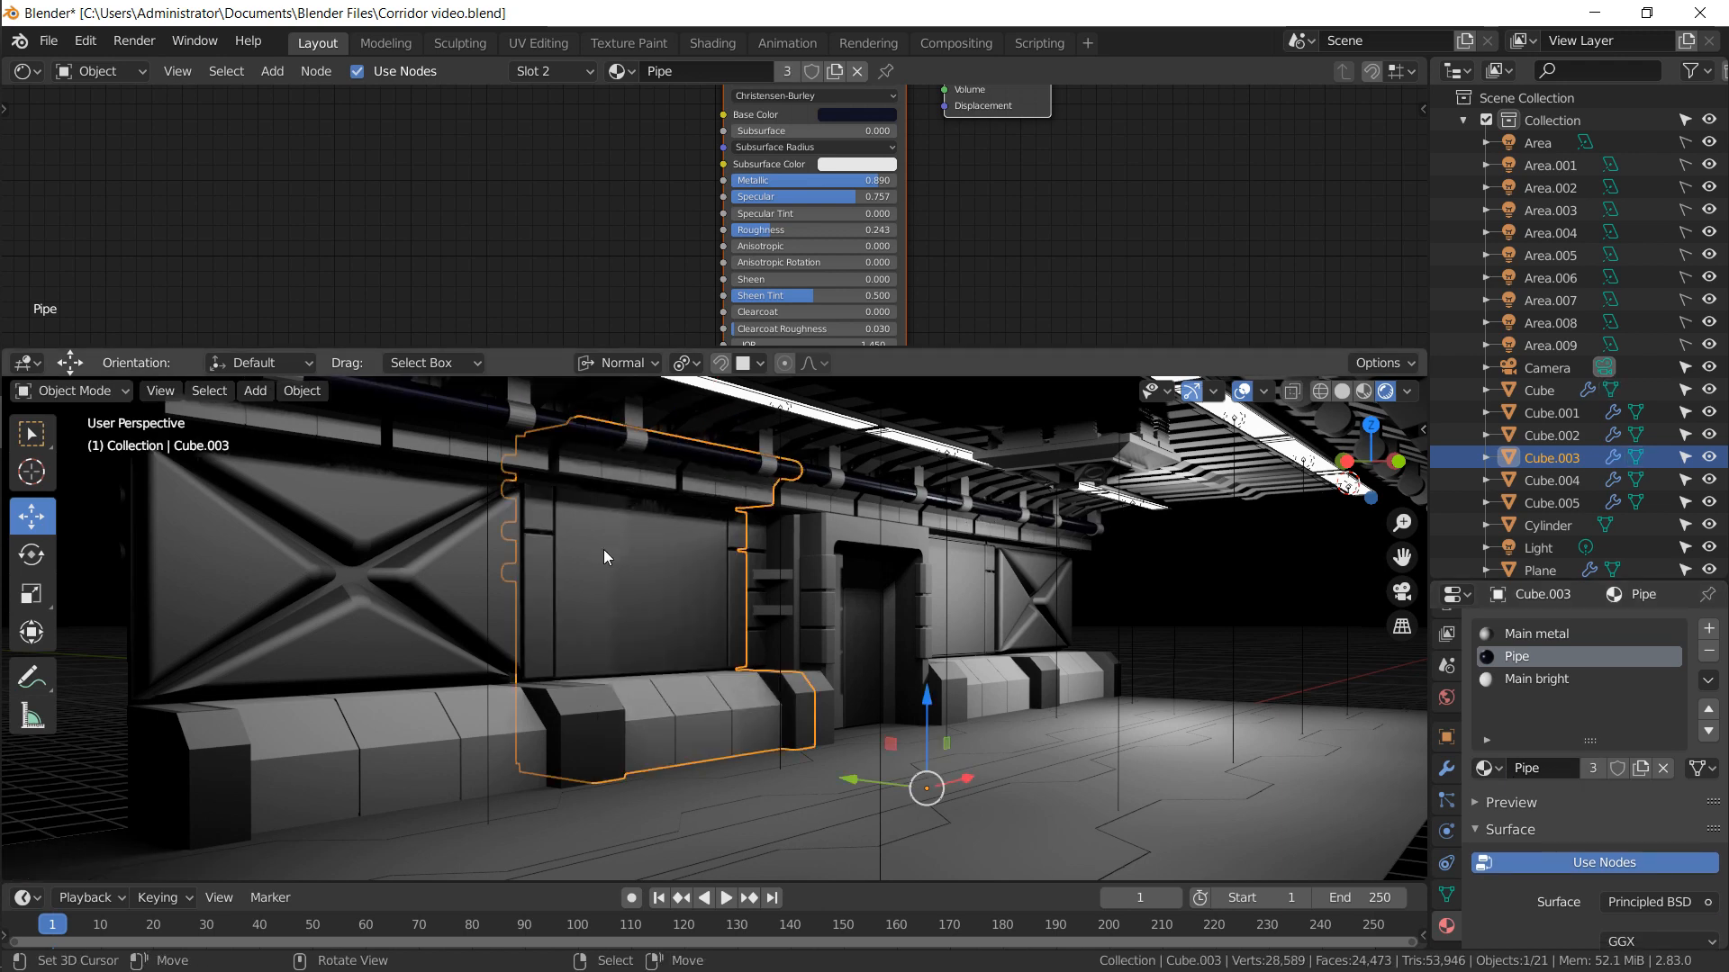
Assign the Main bright material to all linked trim blocks below the upper pipe on Cube.003 and Cube.004, the wall sections before the door
{"action": "middle_click_drag", "start_coordinate": [567, 516], "coordinate": [612, 567], "text": "shift"}
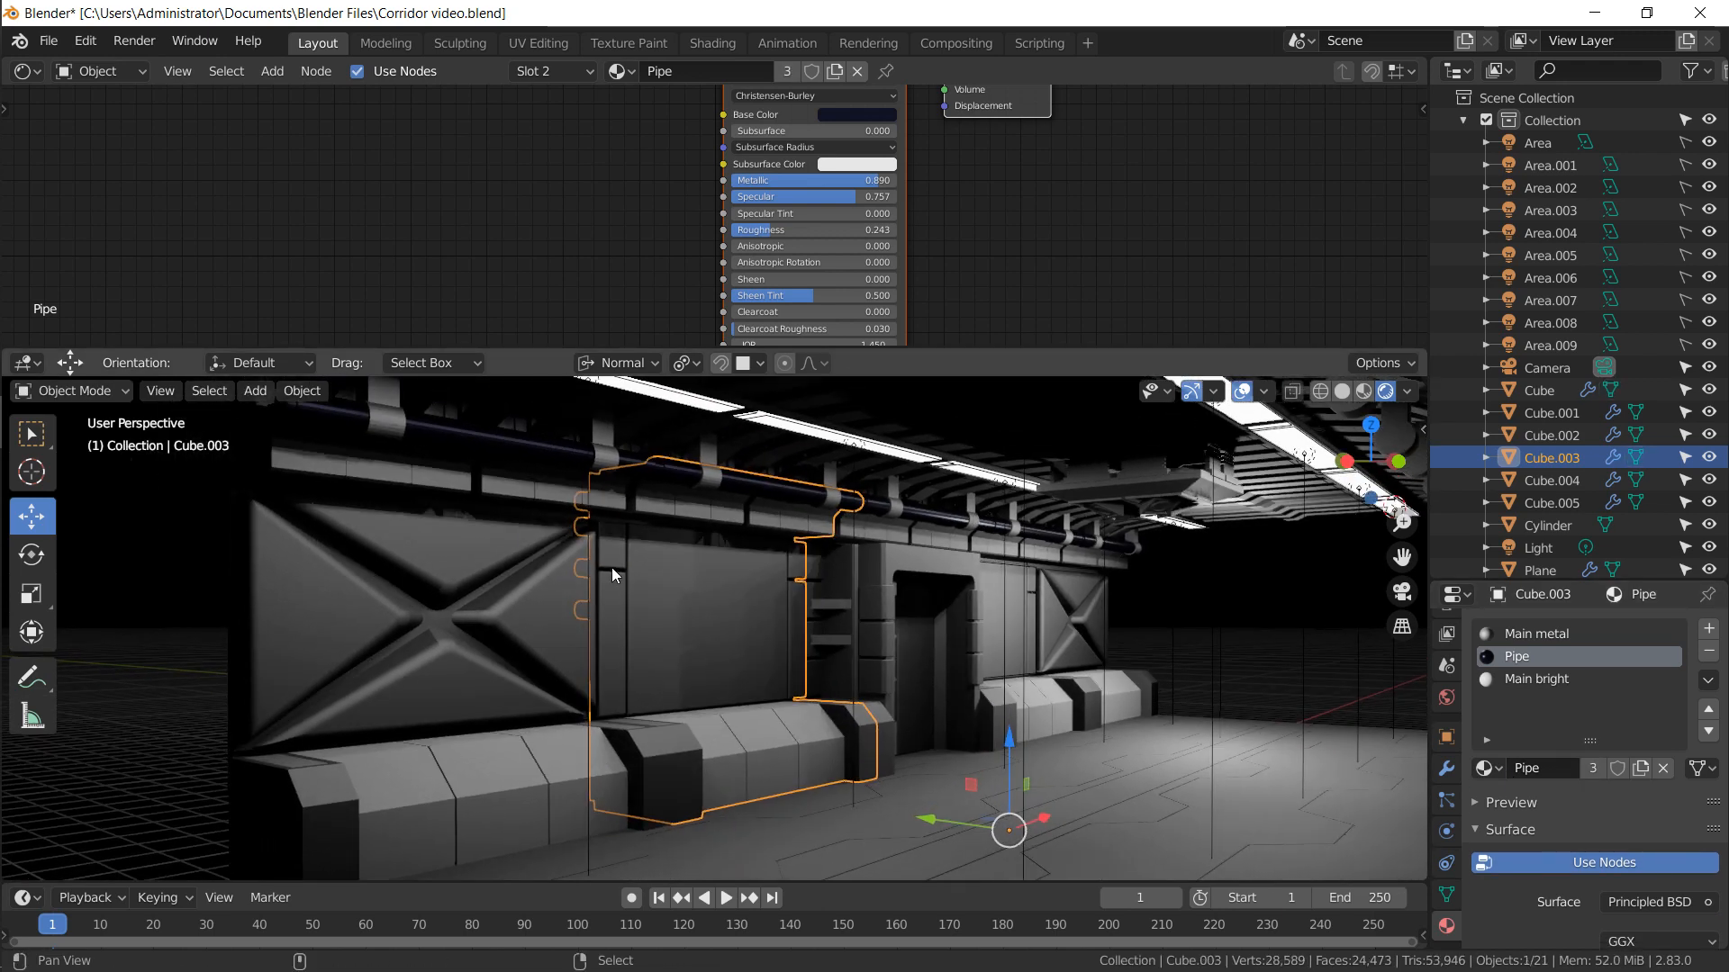
{"action": "left_click", "coordinate": [458, 493], "text": "shift"}
{"action": "key", "text": "Tab"}
{"action": "left_click", "coordinate": [378, 465]}
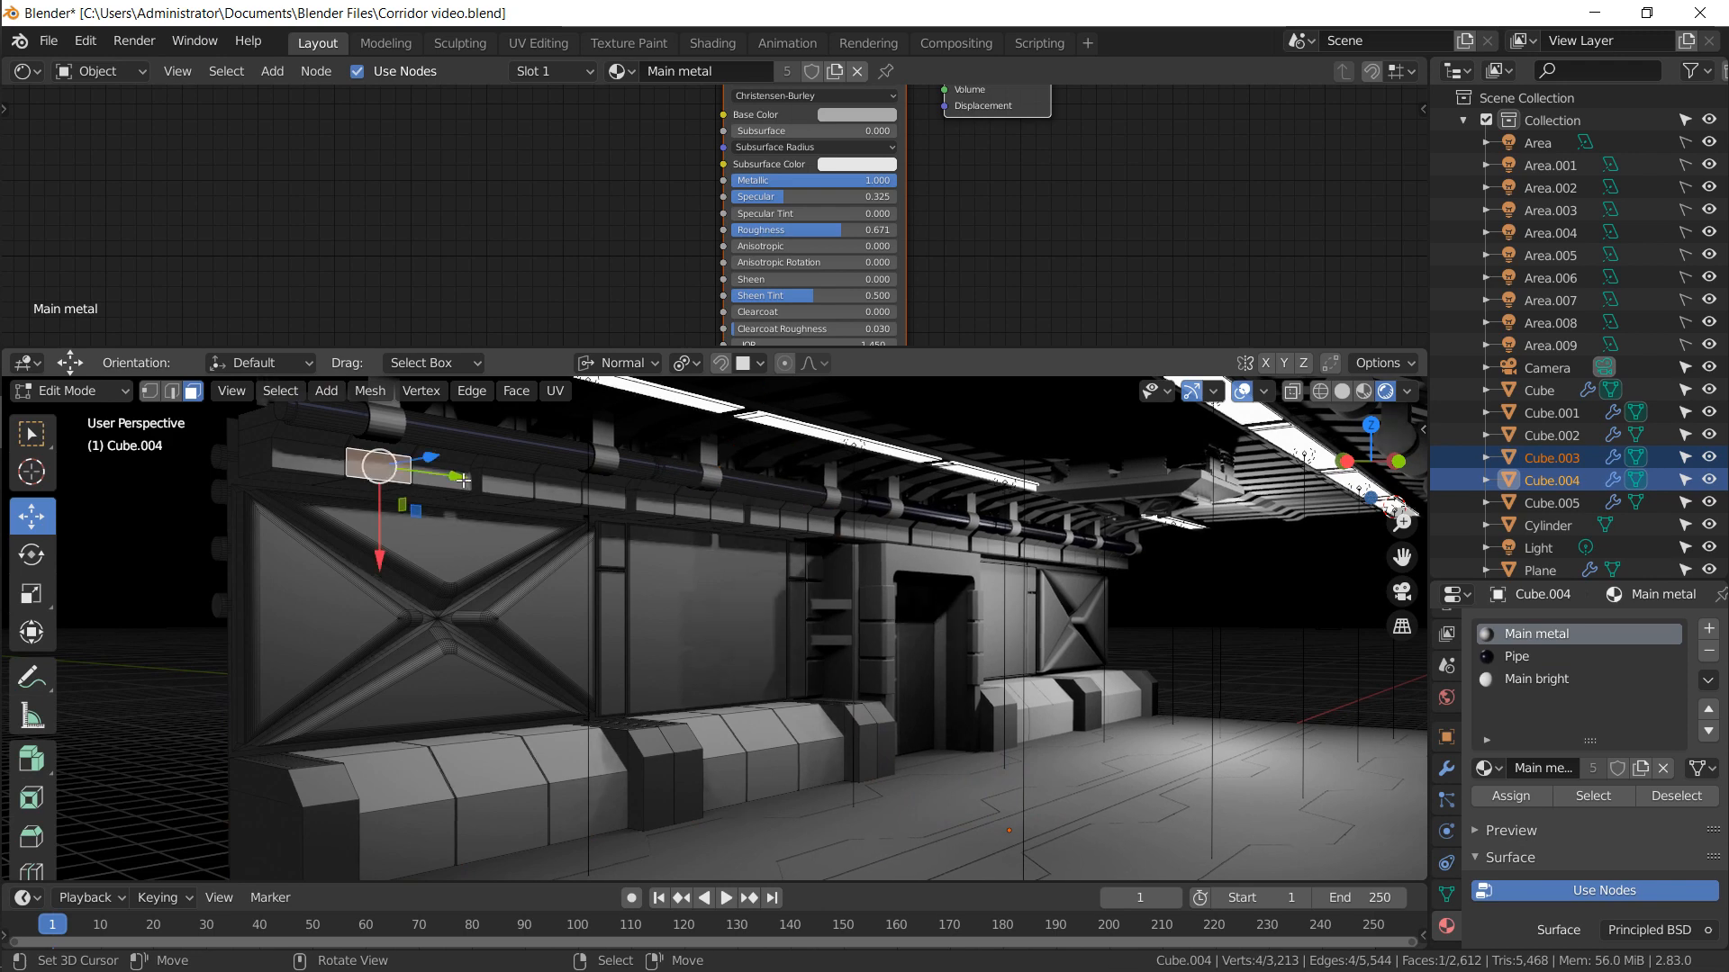
{"action": "key", "text": "ctrl+l"}
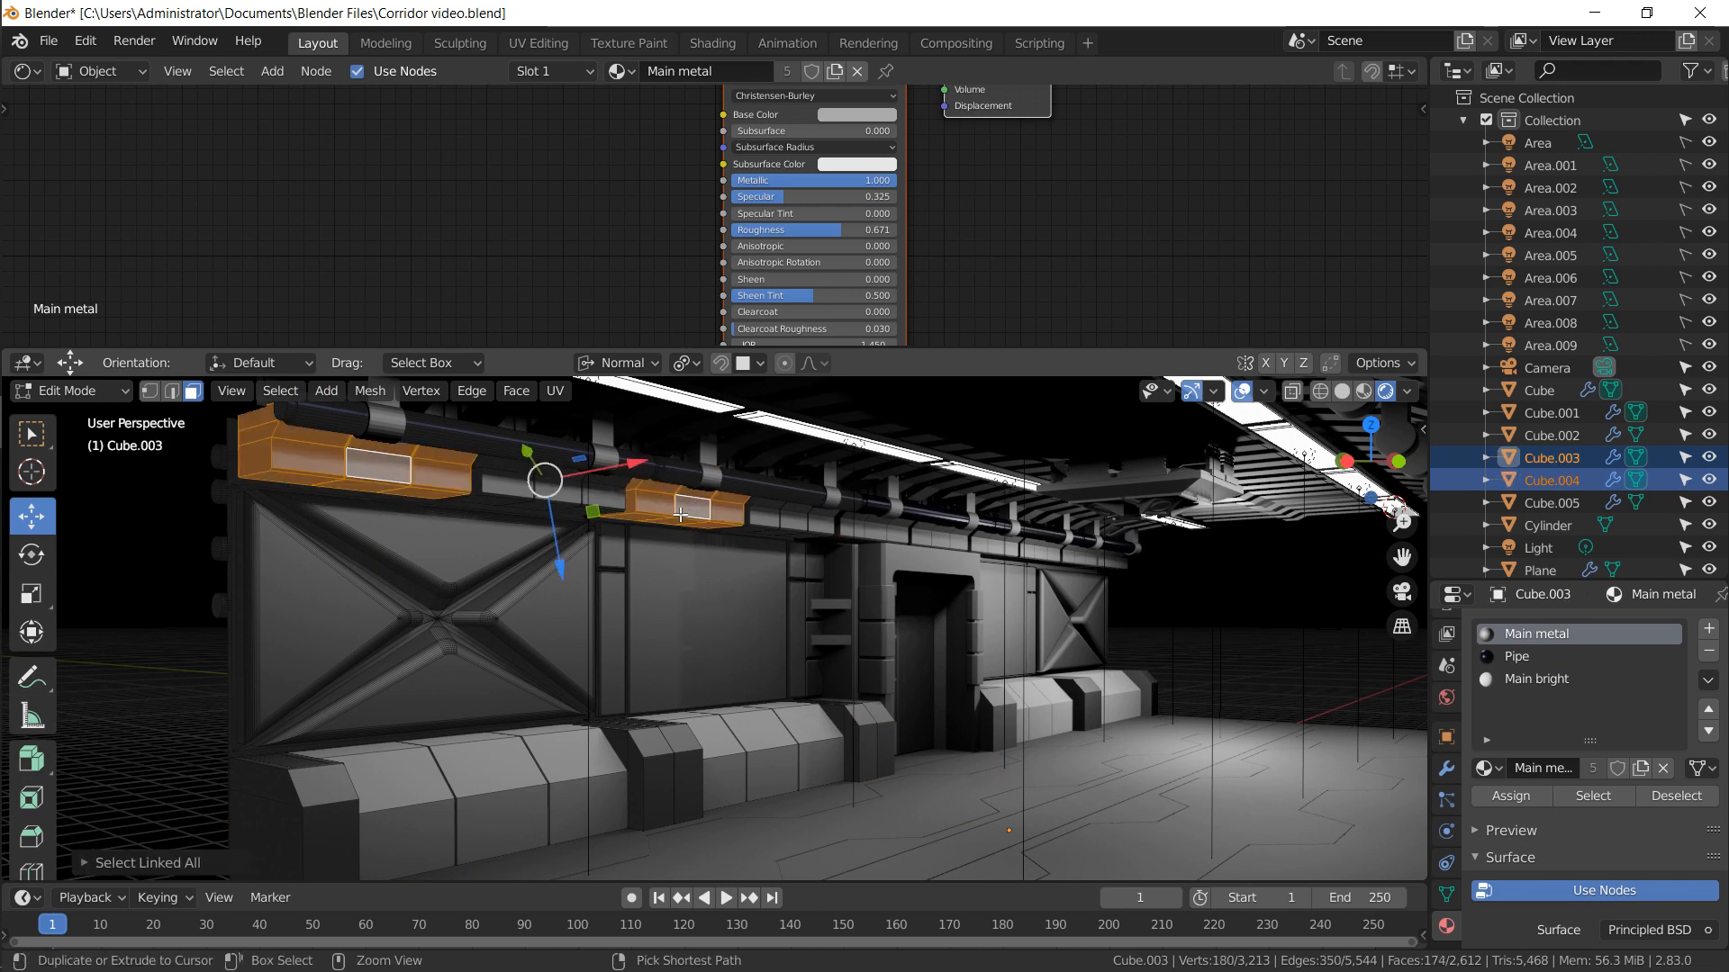
{"action": "middle_click_drag", "start_coordinate": [680, 514], "coordinate": [627, 527]}
{"action": "left_click", "coordinate": [628, 527], "text": "shift"}
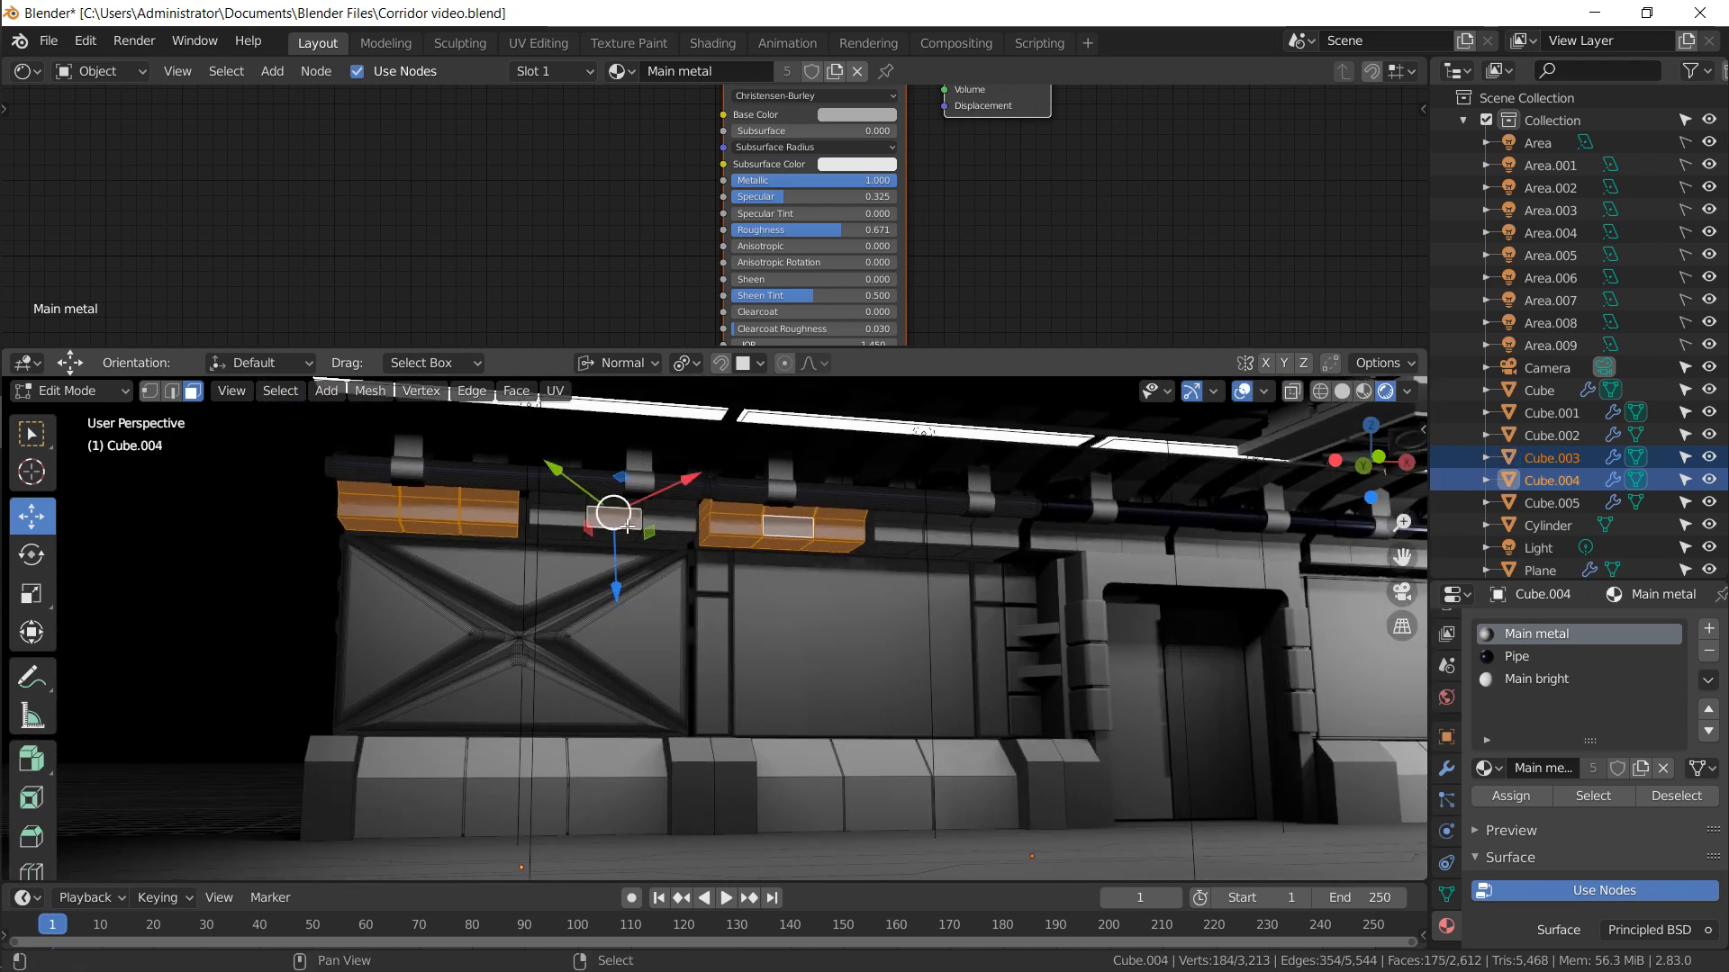
{"action": "left_click", "coordinate": [922, 524], "text": "shift"}
{"action": "key", "text": "ctrl+l"}
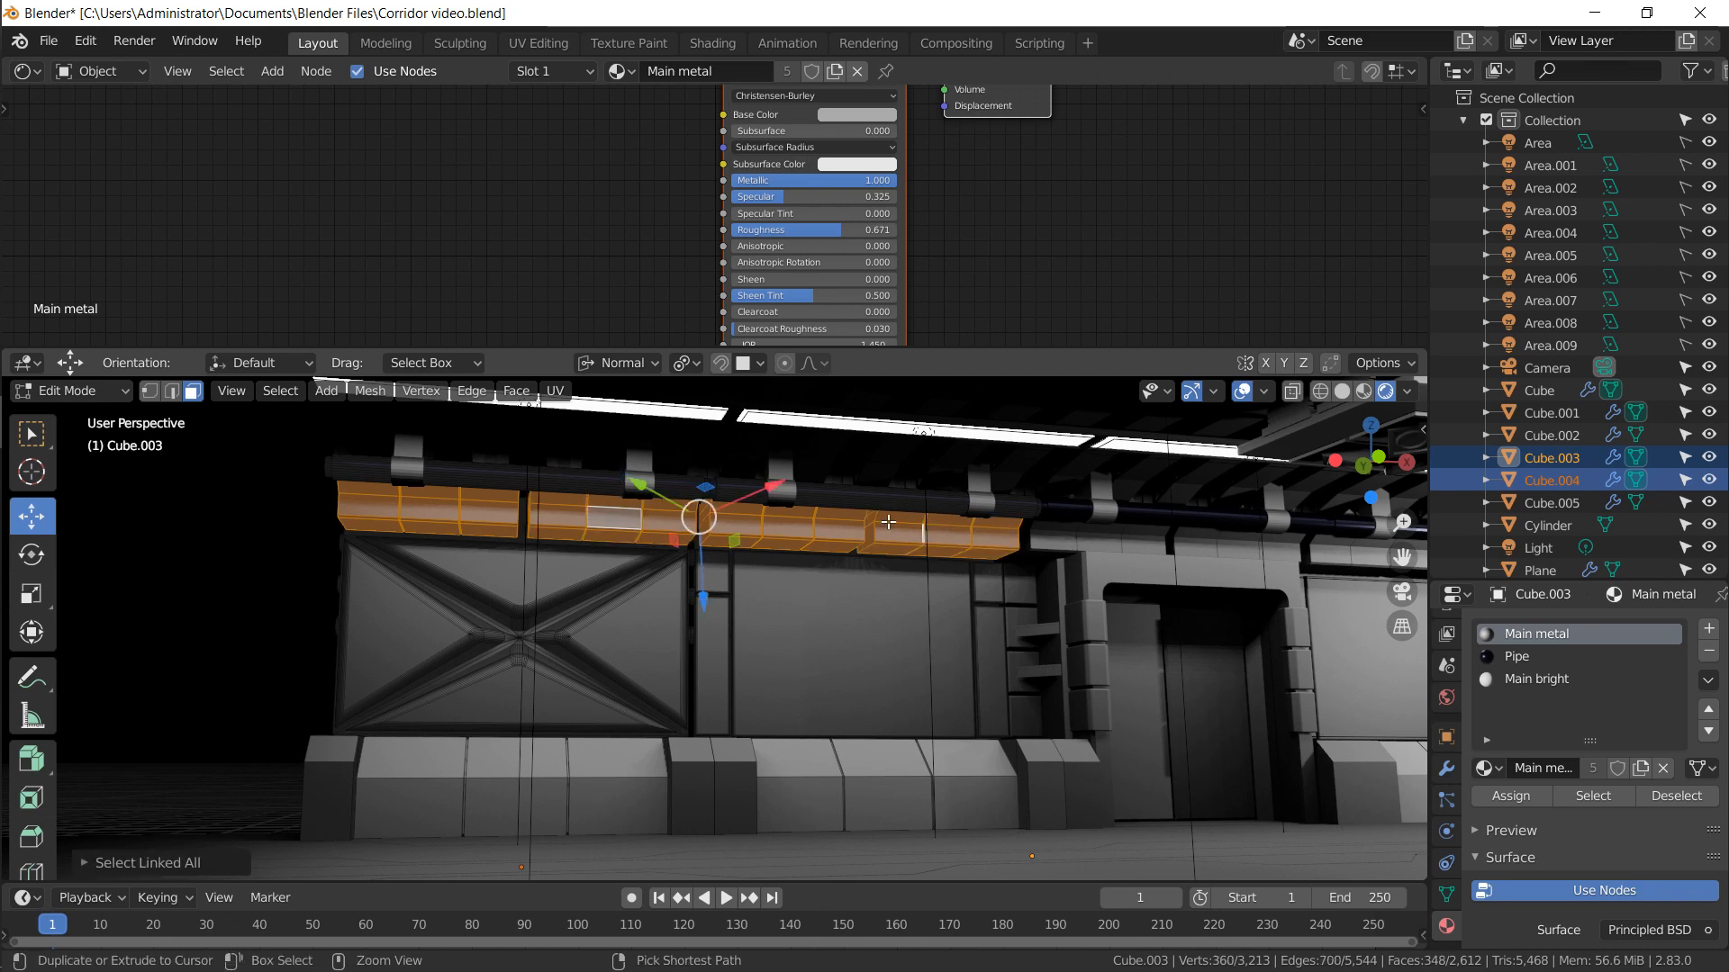
{"action": "left_click", "coordinate": [1492, 677]}
{"action": "left_click", "coordinate": [1492, 796]}
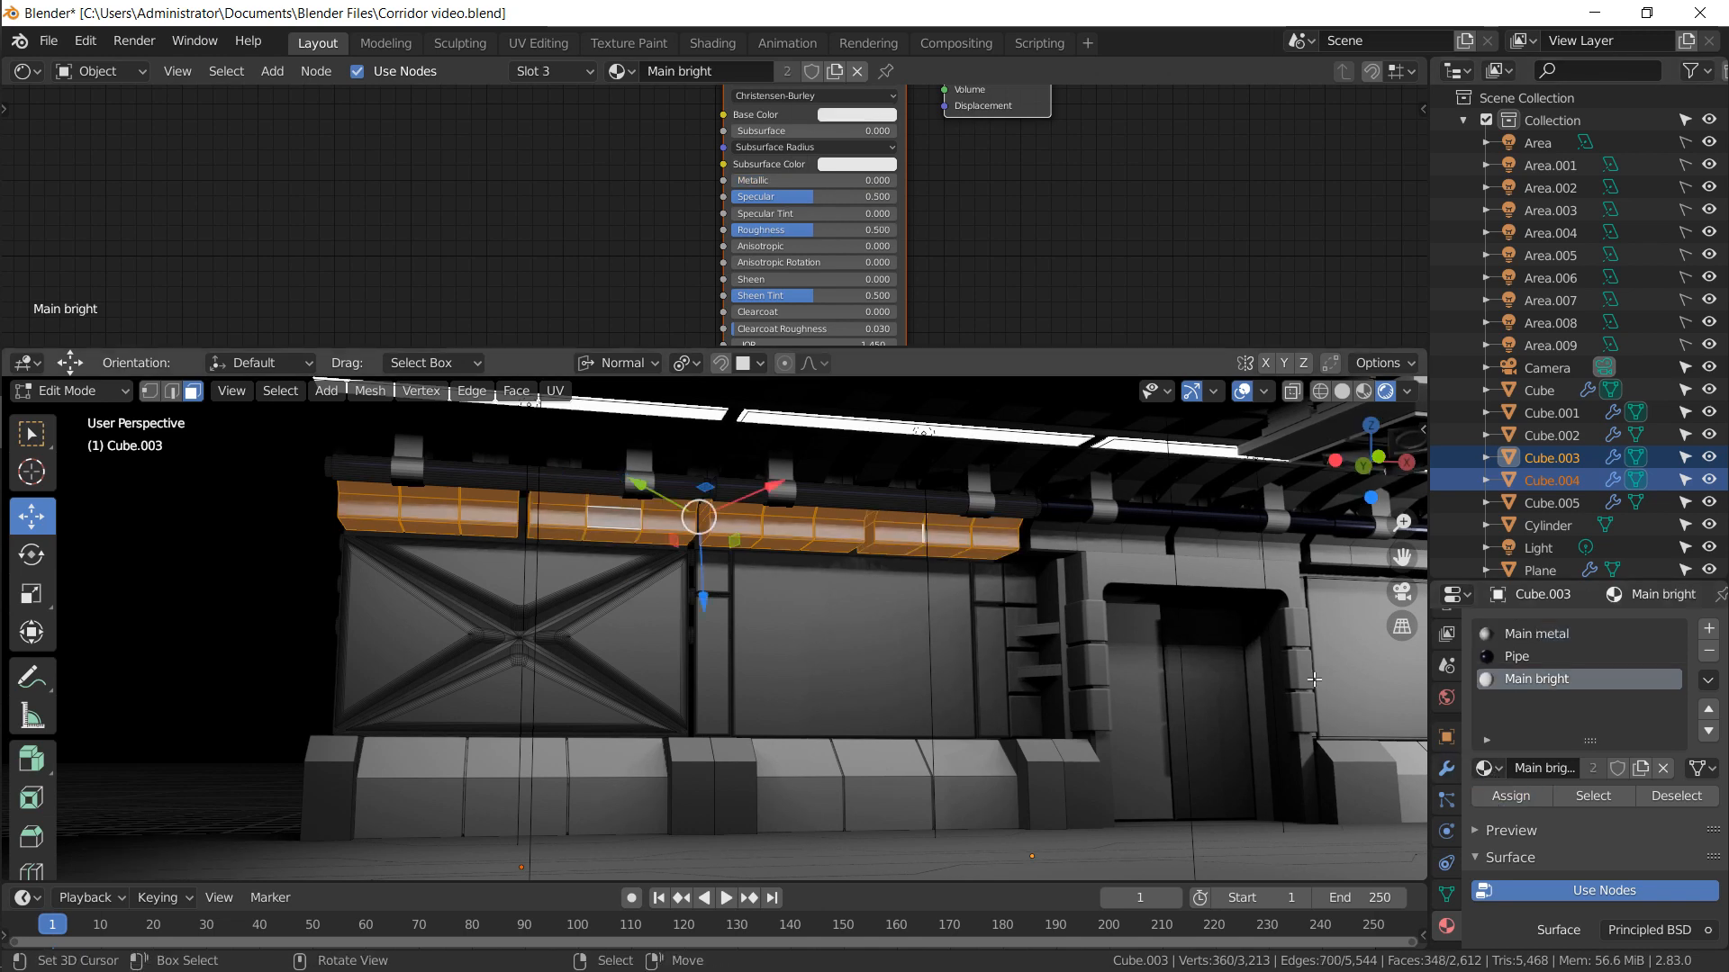
{"action": "key", "text": "Tab"}
Add a new material named Pads to the door section Cube.002 and assign it to all linked pad blocks on both sides of the door
{"action": "middle_click_drag", "start_coordinate": [926, 571], "coordinate": [863, 564]}
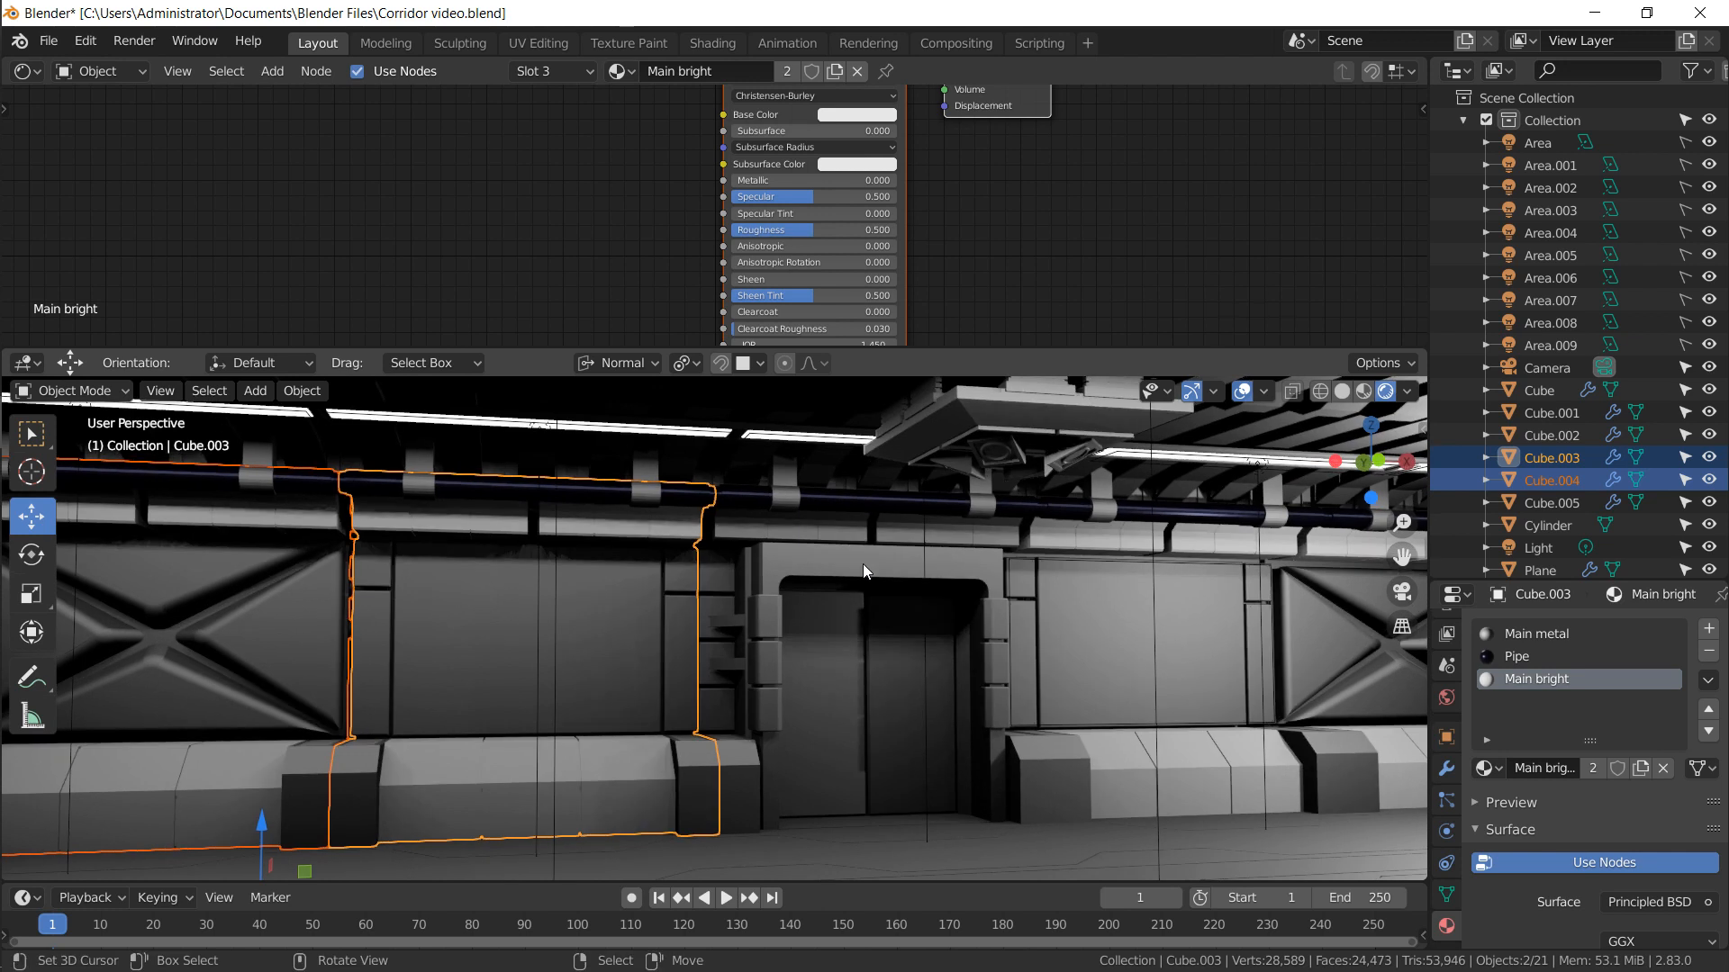
{"action": "left_click", "coordinate": [854, 564]}
{"action": "key", "text": "Tab"}
{"action": "left_click", "coordinate": [768, 626]}
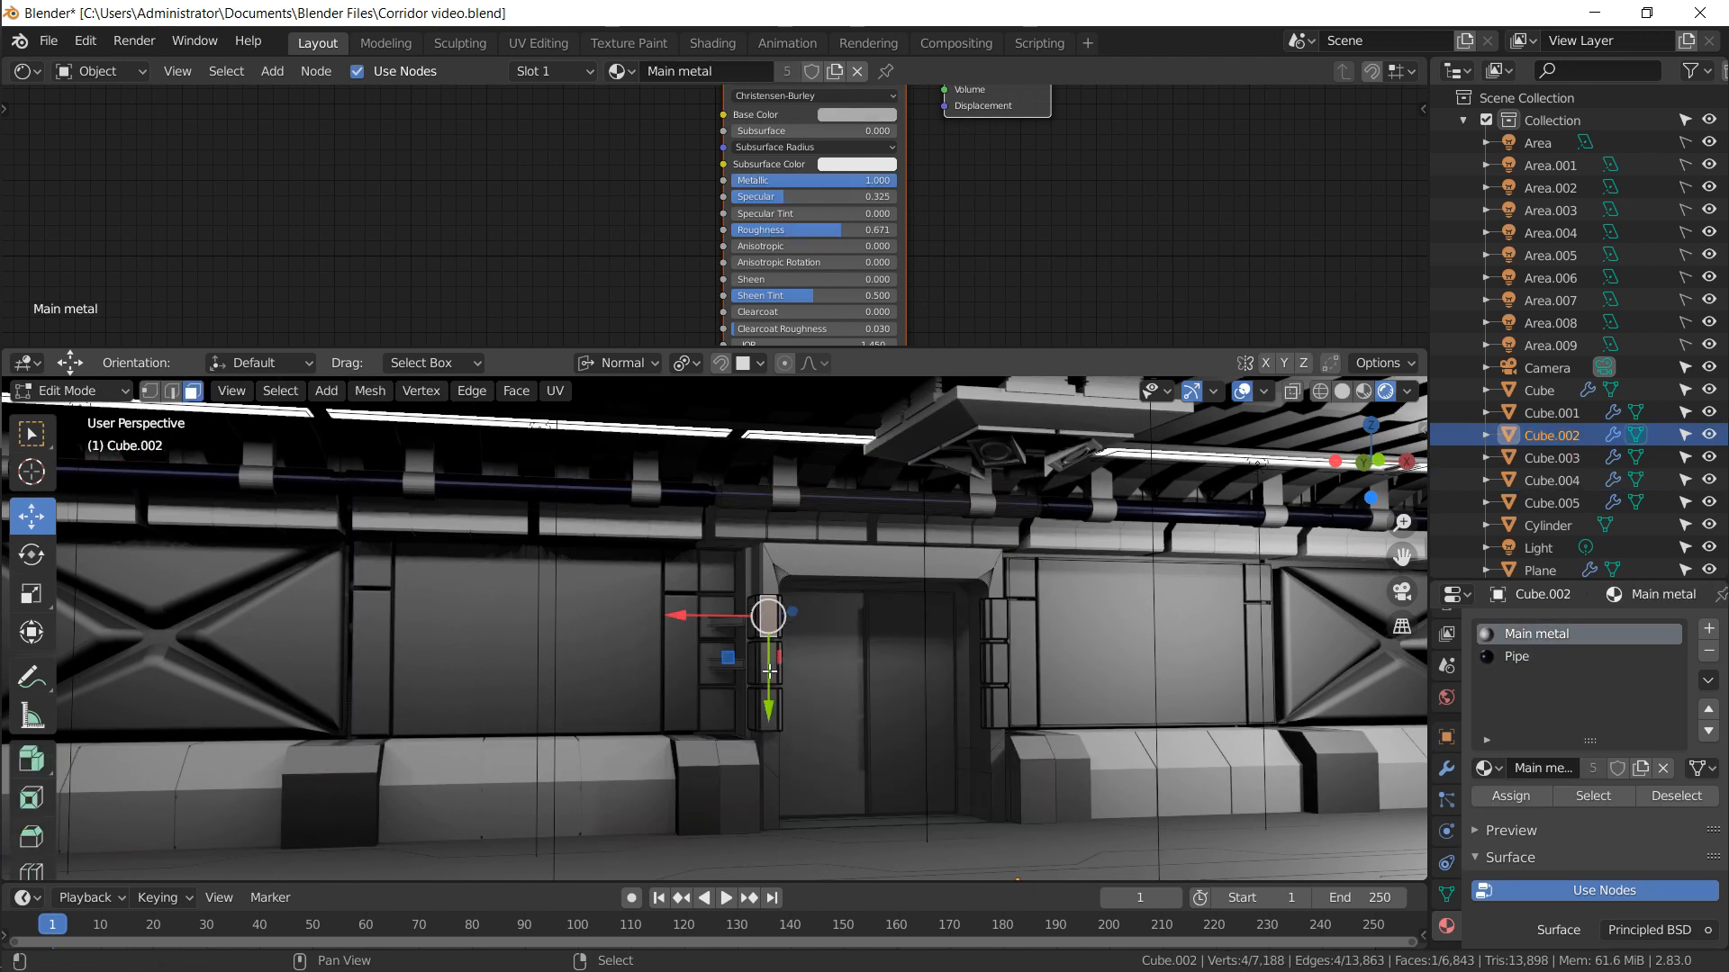
{"action": "left_click", "coordinate": [768, 709]}
{"action": "left_click", "coordinate": [768, 664], "text": "shift"}
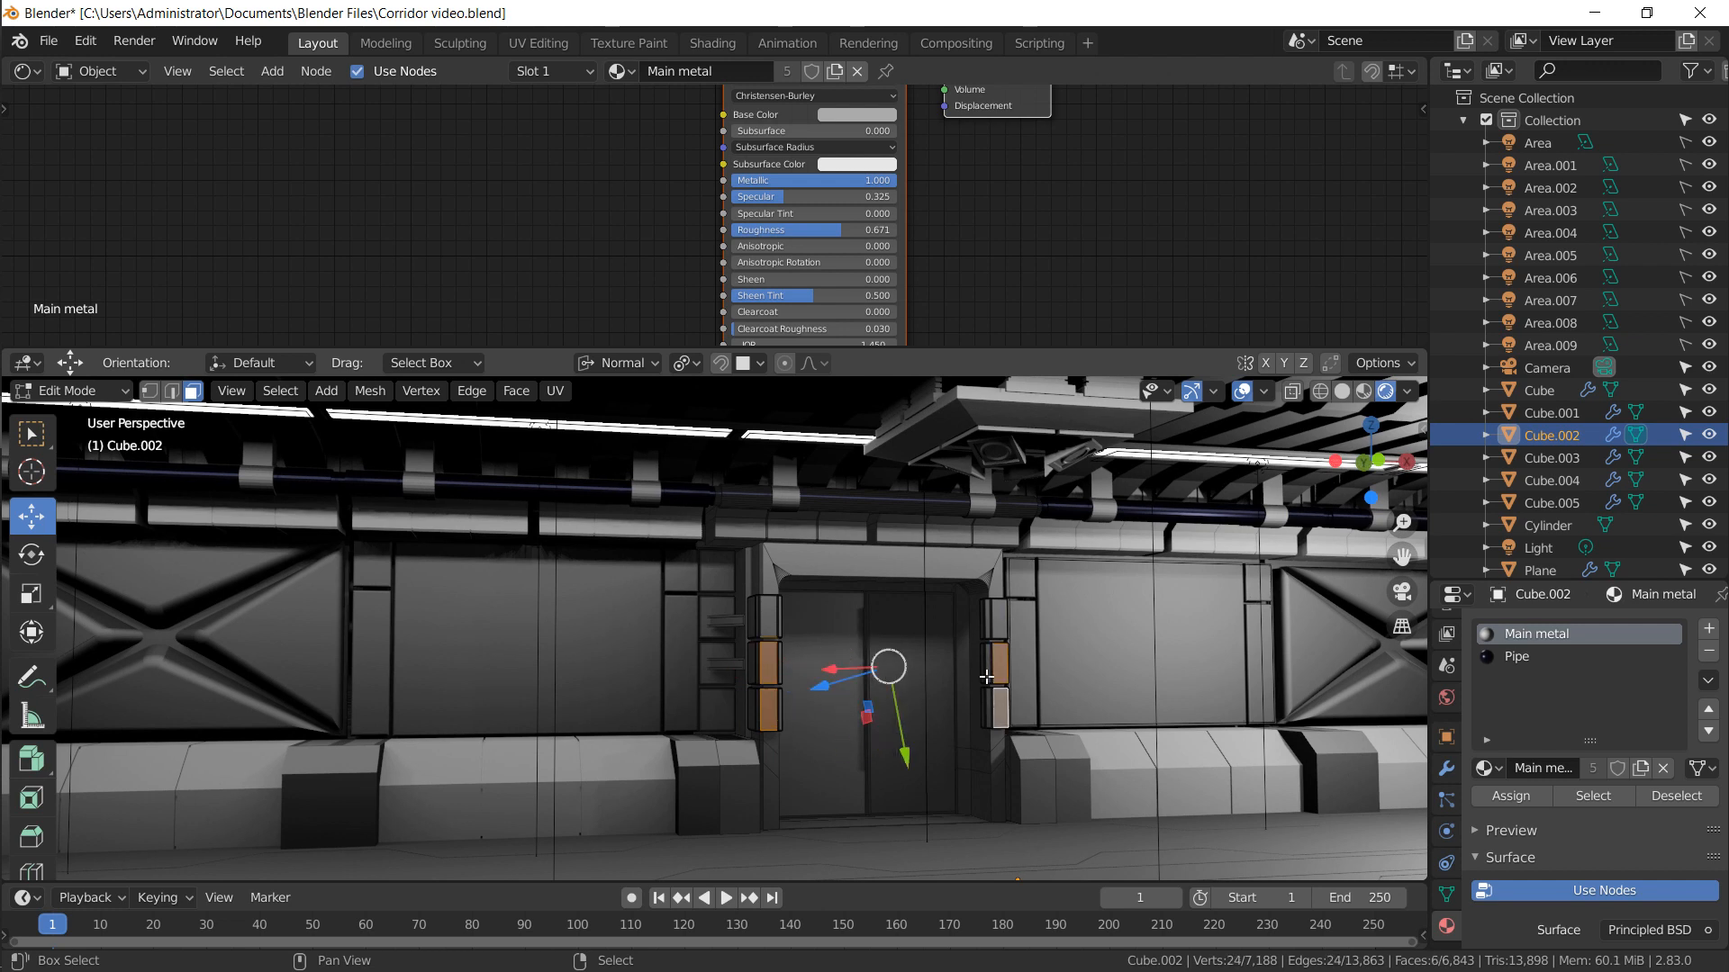
{"action": "key", "text": "ctrl+l"}
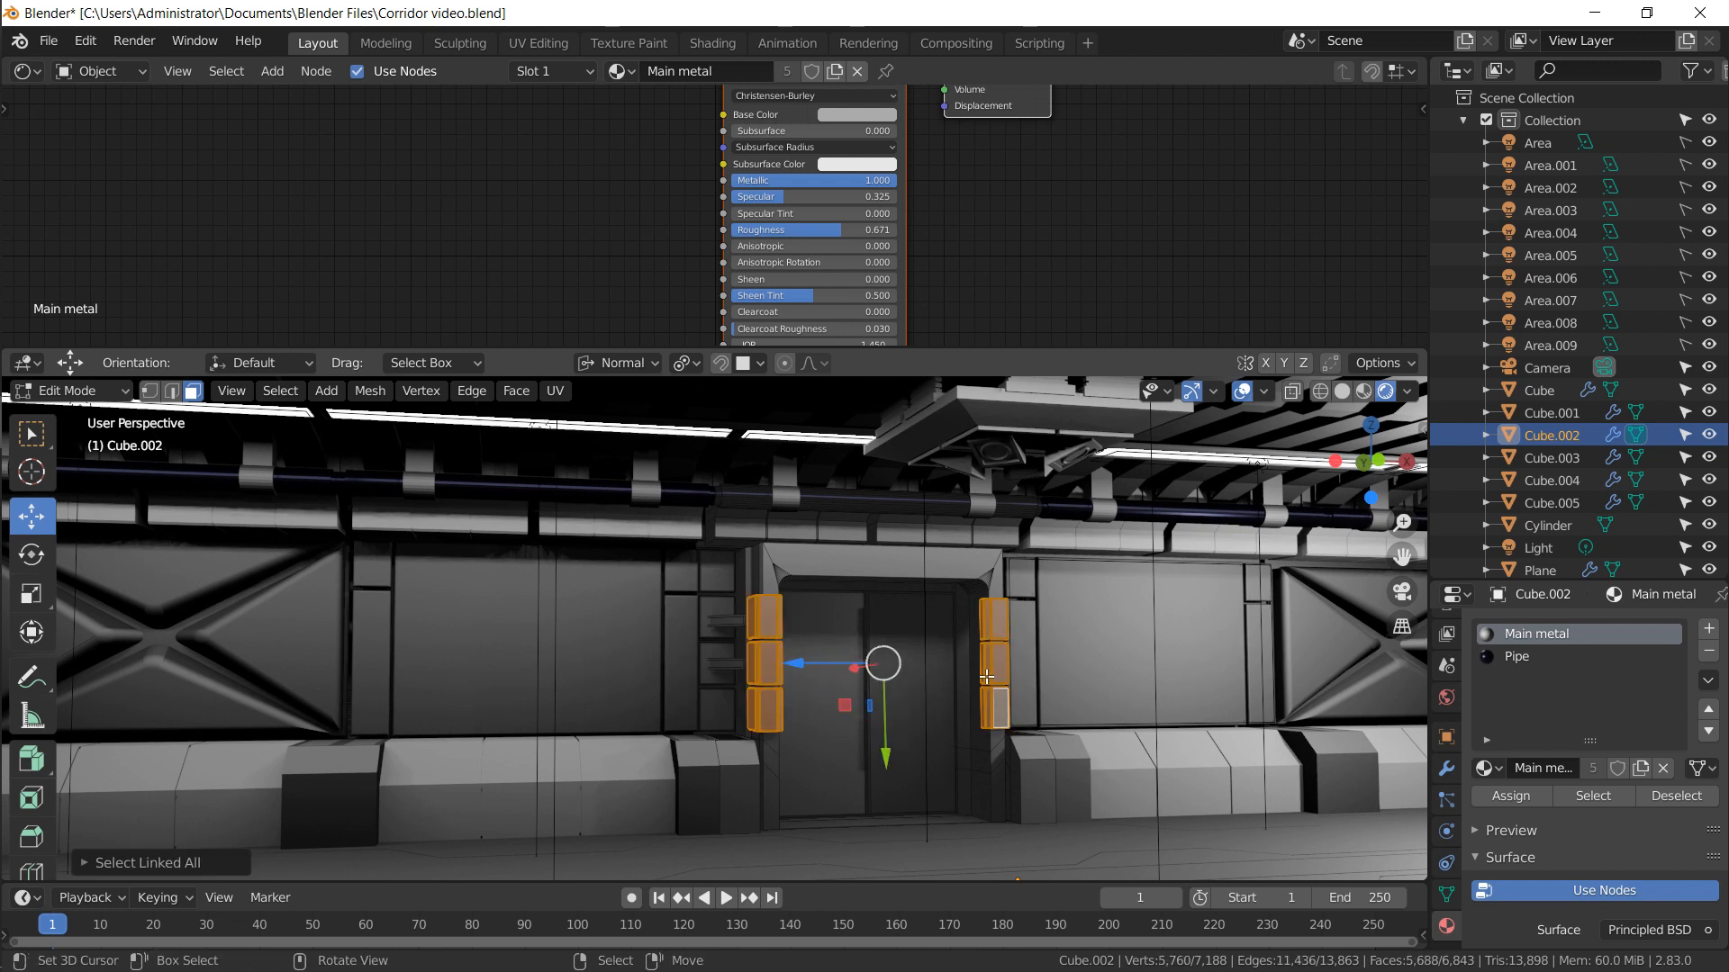
{"action": "left_click", "coordinate": [1709, 629]}
{"action": "left_click", "coordinate": [1549, 774]}
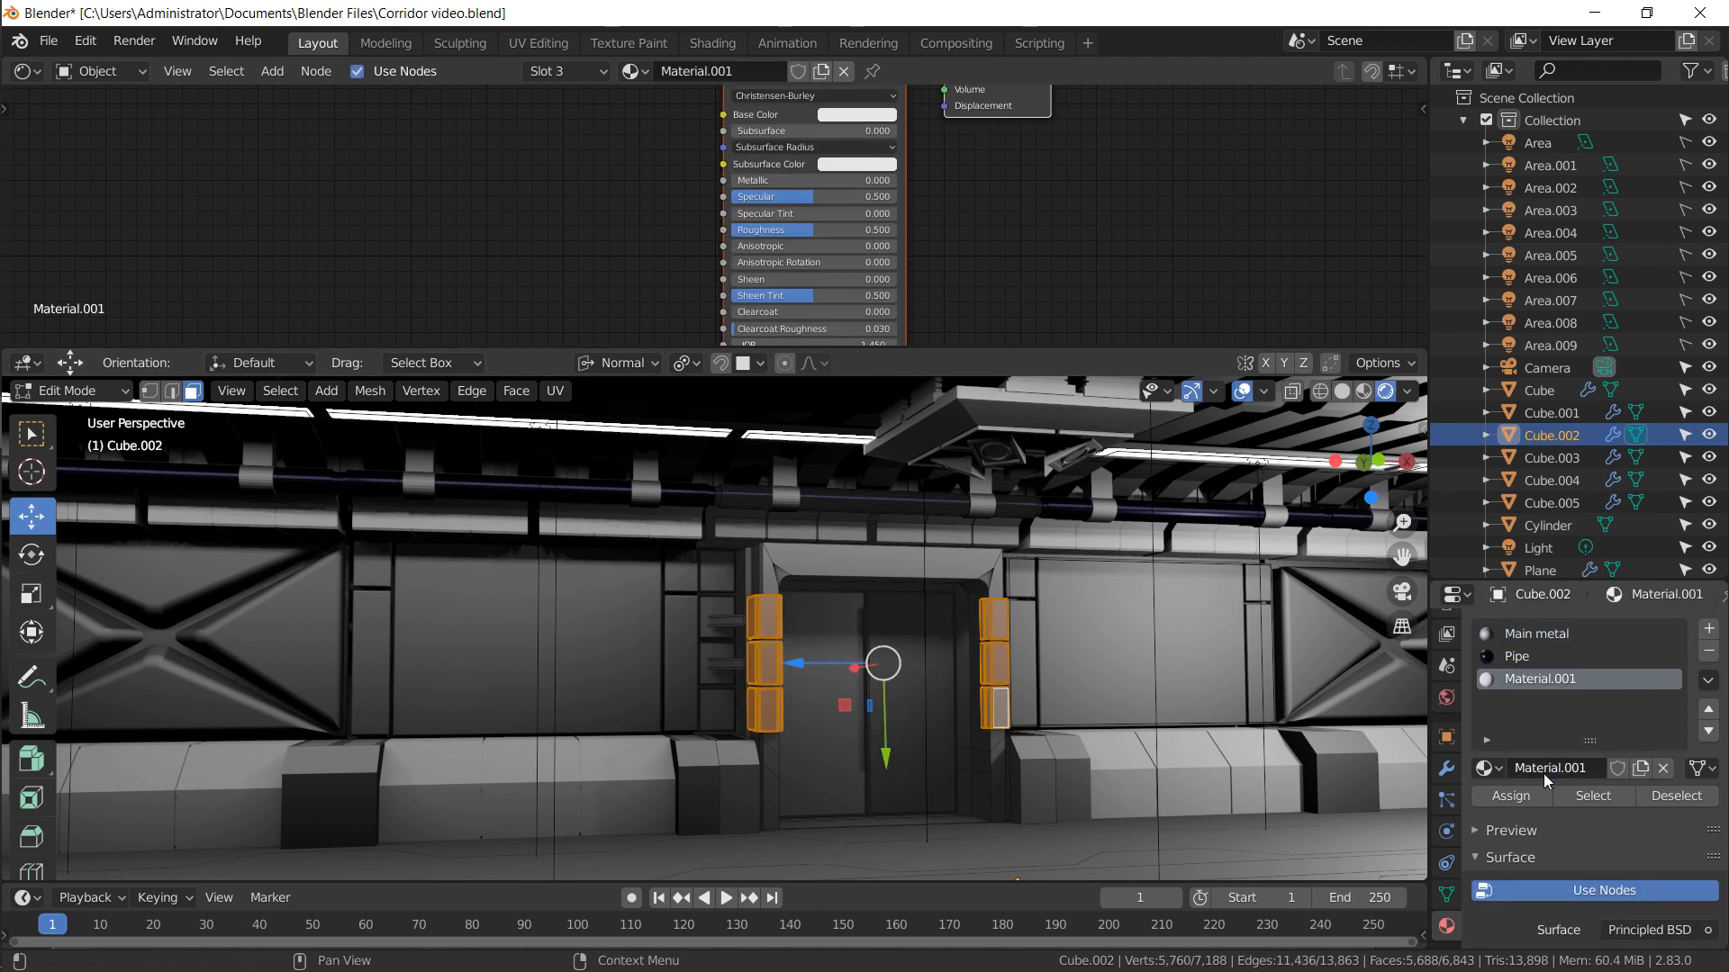
{"action": "left_click", "coordinate": [1543, 775]}
{"action": "type", "text": "Pads"}
{"action": "key", "text": "Return"}
{"action": "left_click", "coordinate": [1511, 796]}
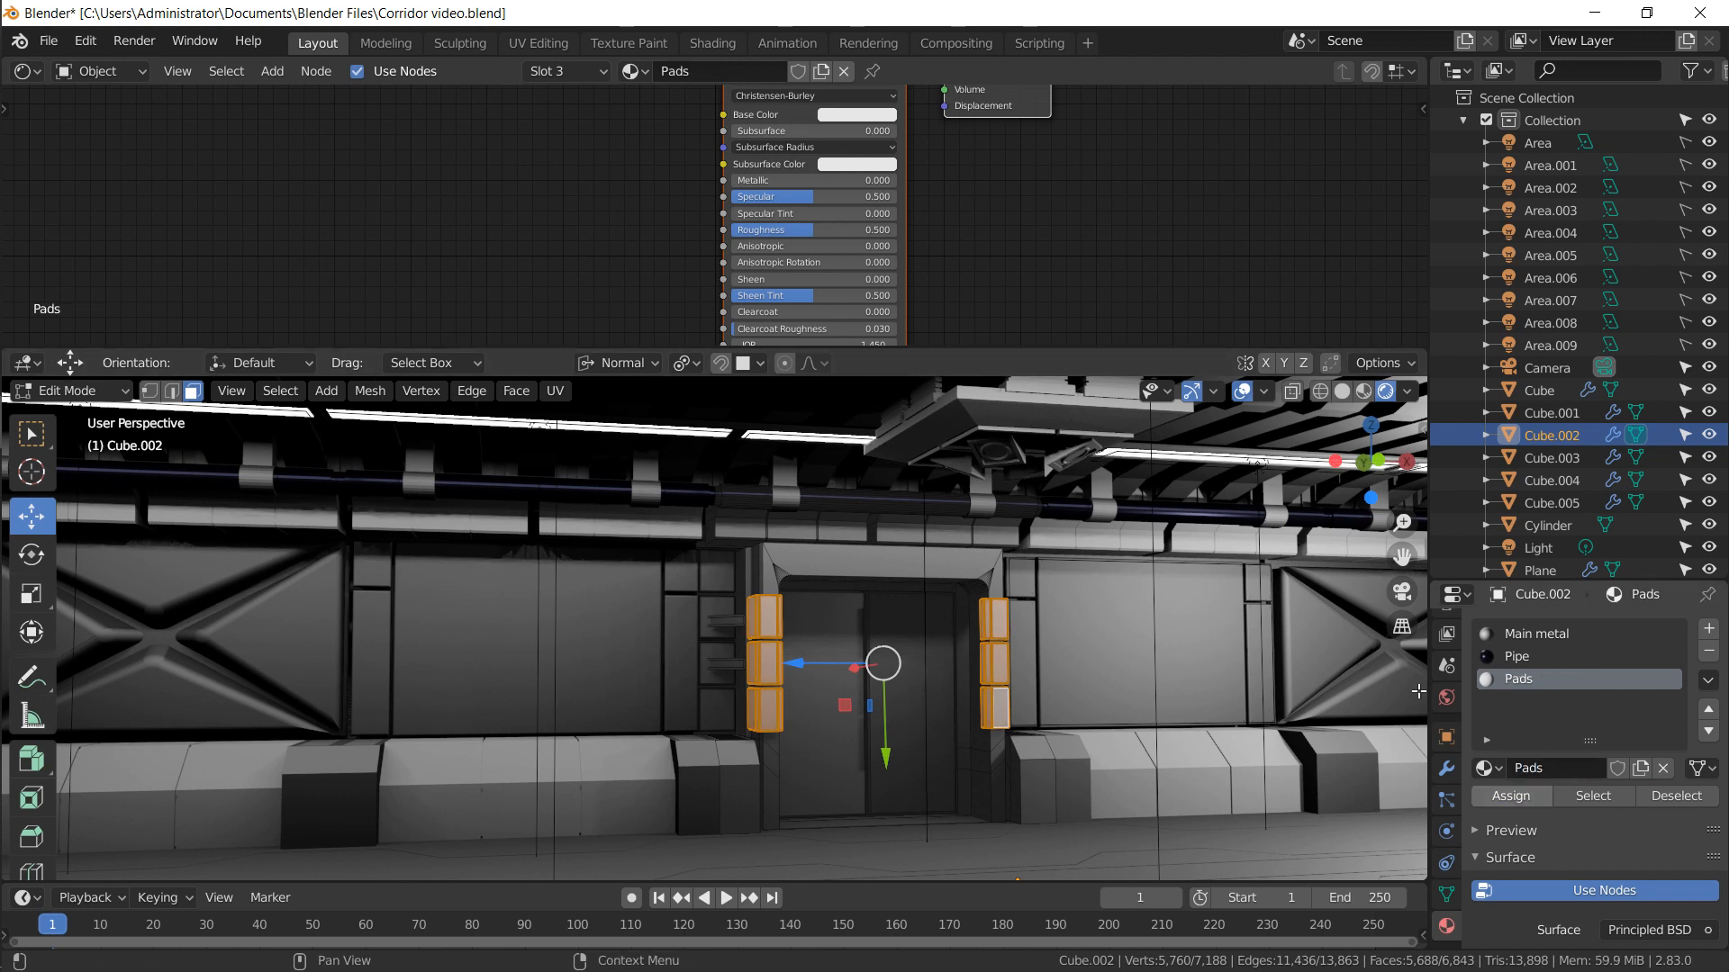
Give the Pads material a dark reddish-brown base color, with Specular 0.325 and Roughness 0.267
{"action": "left_click", "coordinate": [842, 112]}
{"action": "left_click", "coordinate": [855, 114]}
{"action": "left_click", "coordinate": [881, 218]}
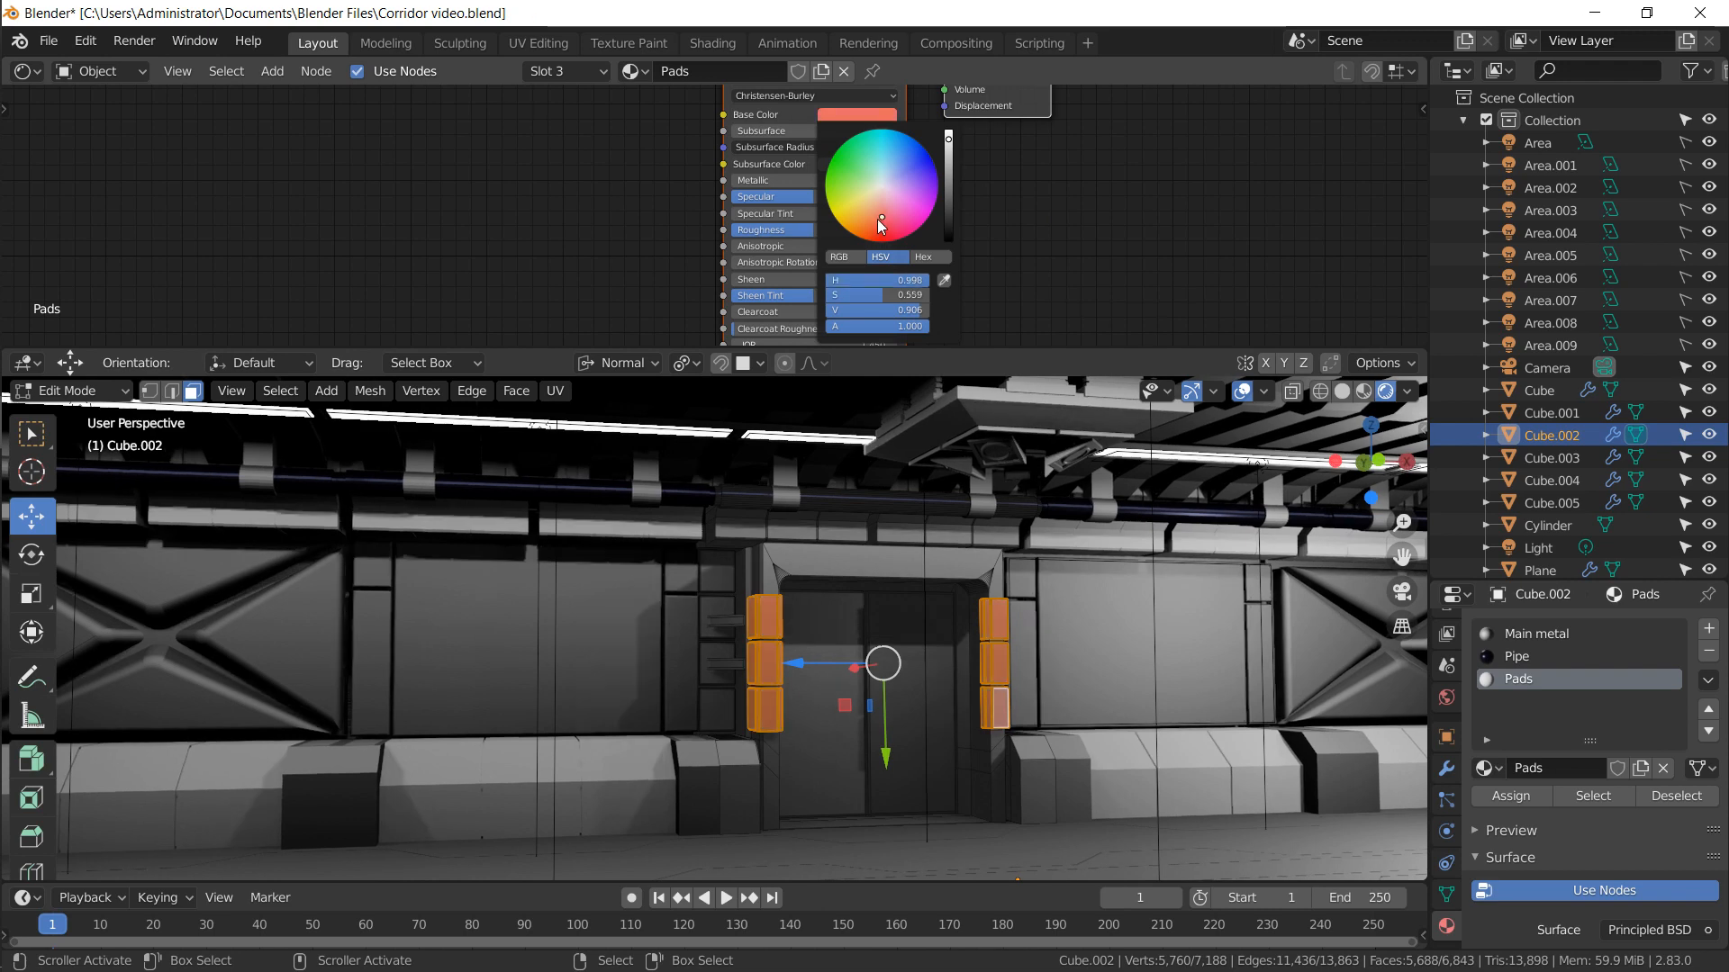
{"action": "left_click", "coordinate": [871, 217]}
{"action": "left_click_drag", "start_coordinate": [951, 164], "coordinate": [958, 214]}
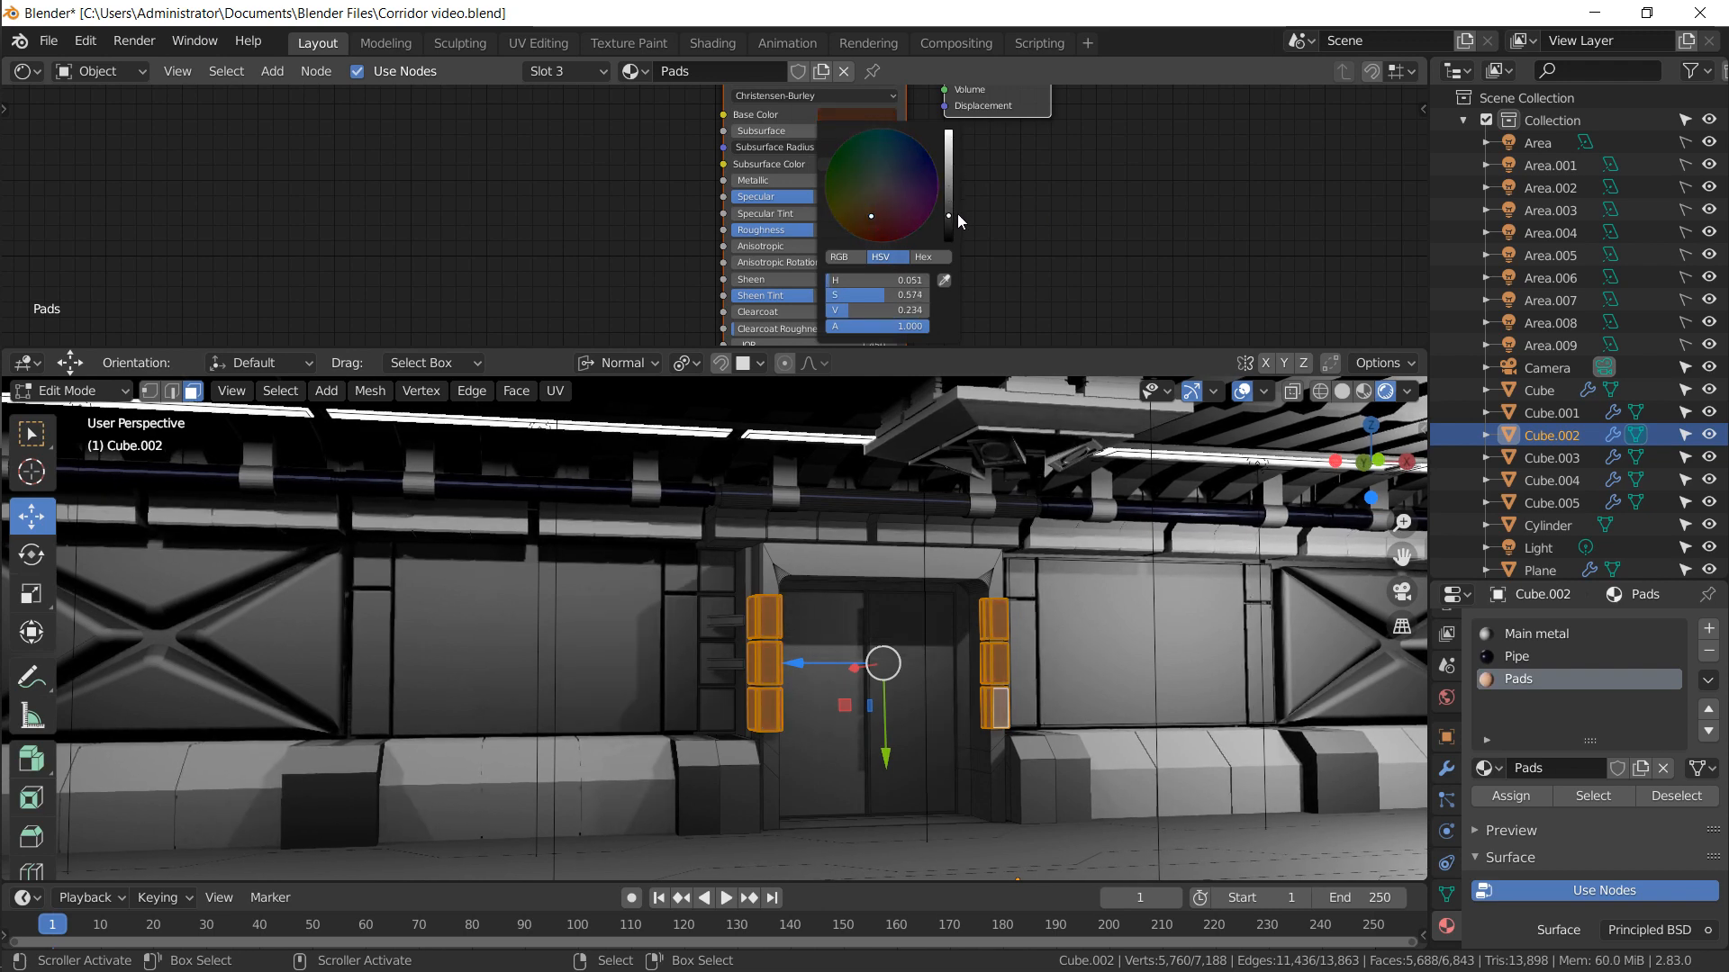
{"action": "left_click", "coordinate": [869, 220]}
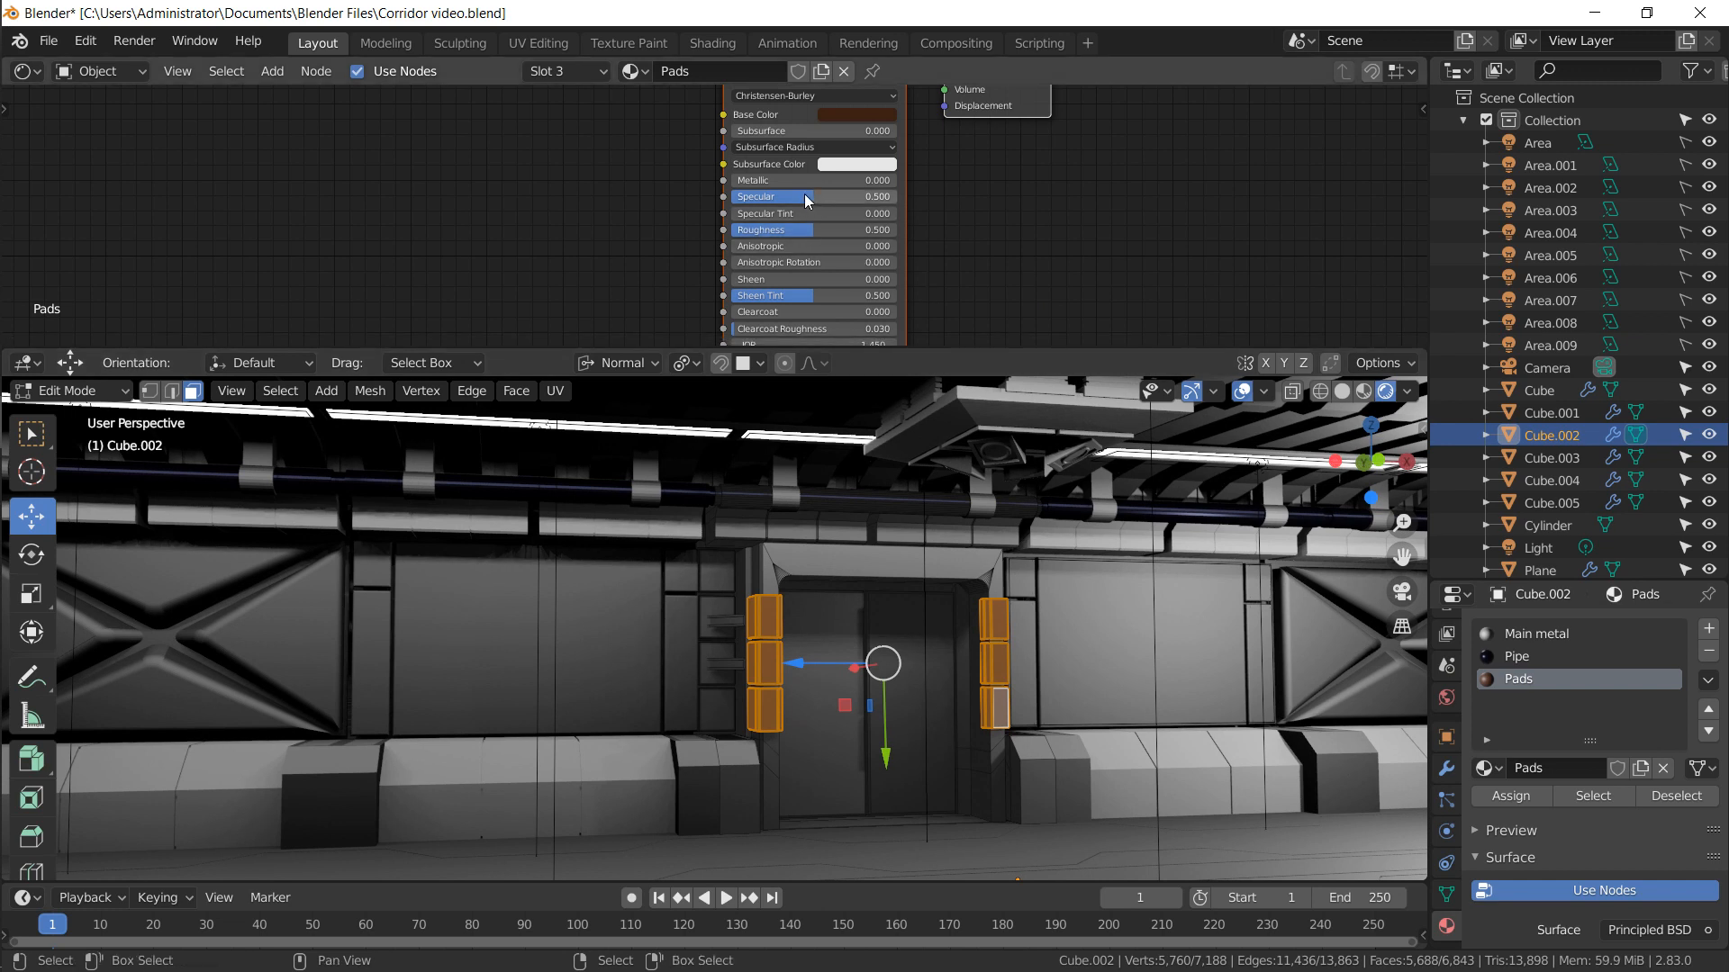
{"action": "left_click_drag", "start_coordinate": [804, 236], "coordinate": [765, 209]}
{"action": "key", "text": "Tab"}
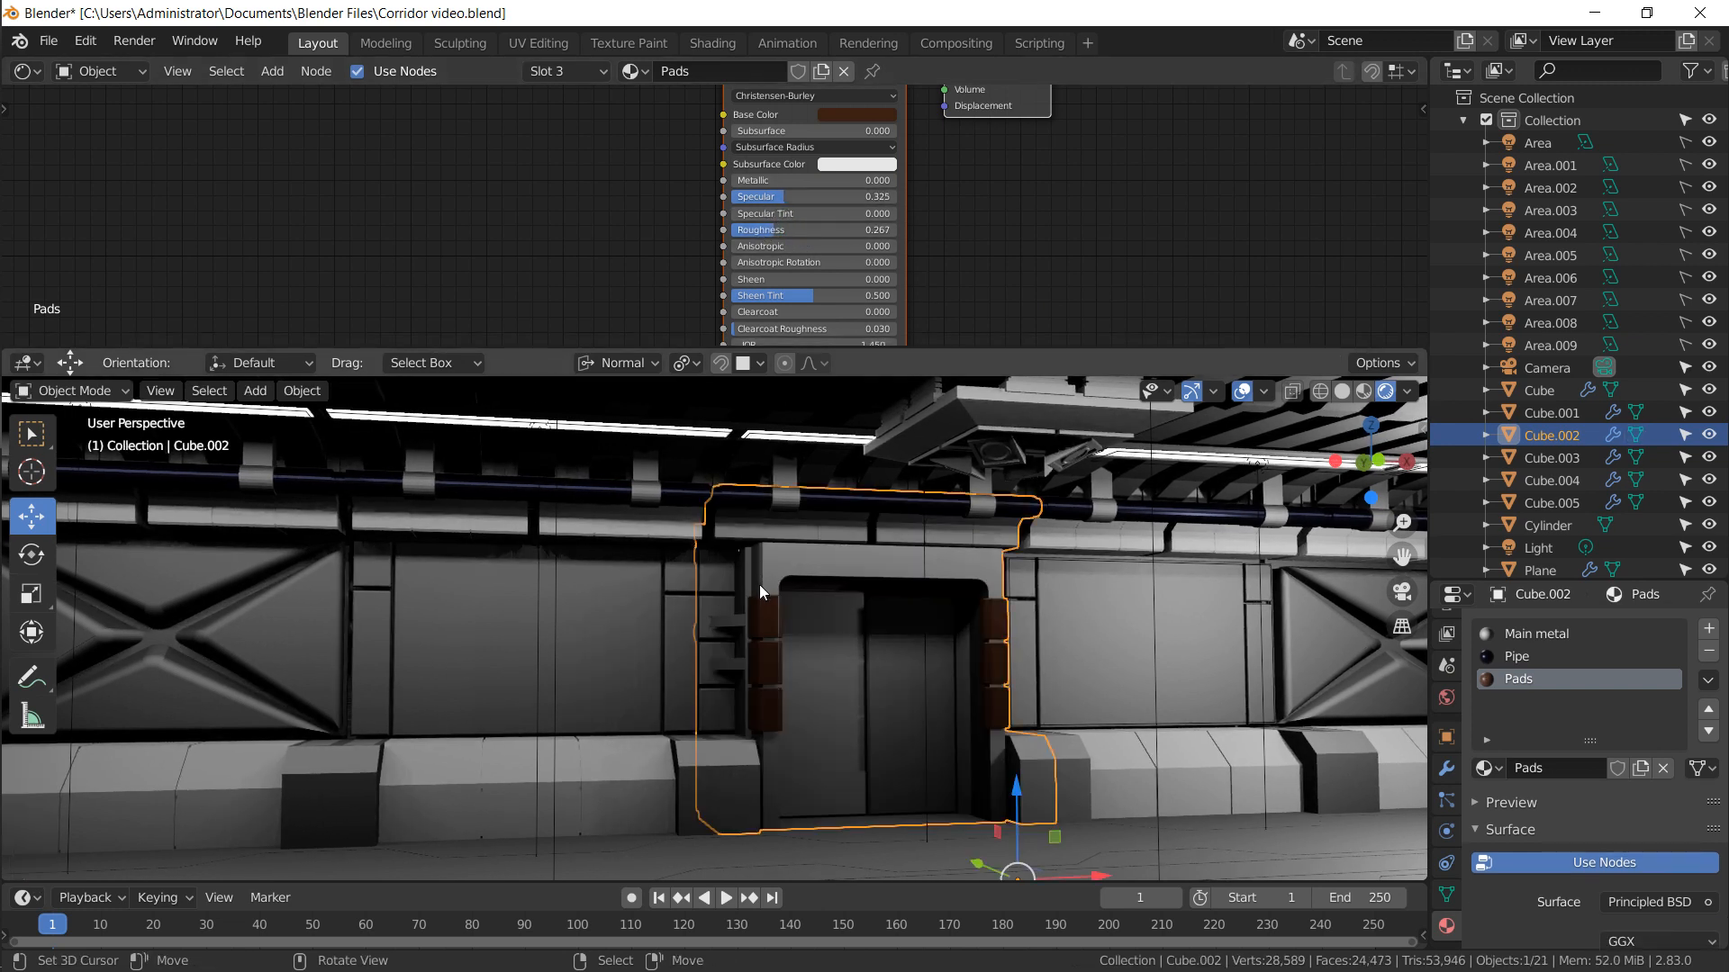
Select both door panels with their edge faces and assign them a new material named Silver in a fourth slot
{"action": "middle_click_drag", "start_coordinate": [765, 592], "coordinate": [800, 615]}
{"action": "key", "text": "Tab"}
{"action": "left_click", "coordinate": [801, 616]}
{"action": "left_click", "coordinate": [836, 632], "text": "shift"}
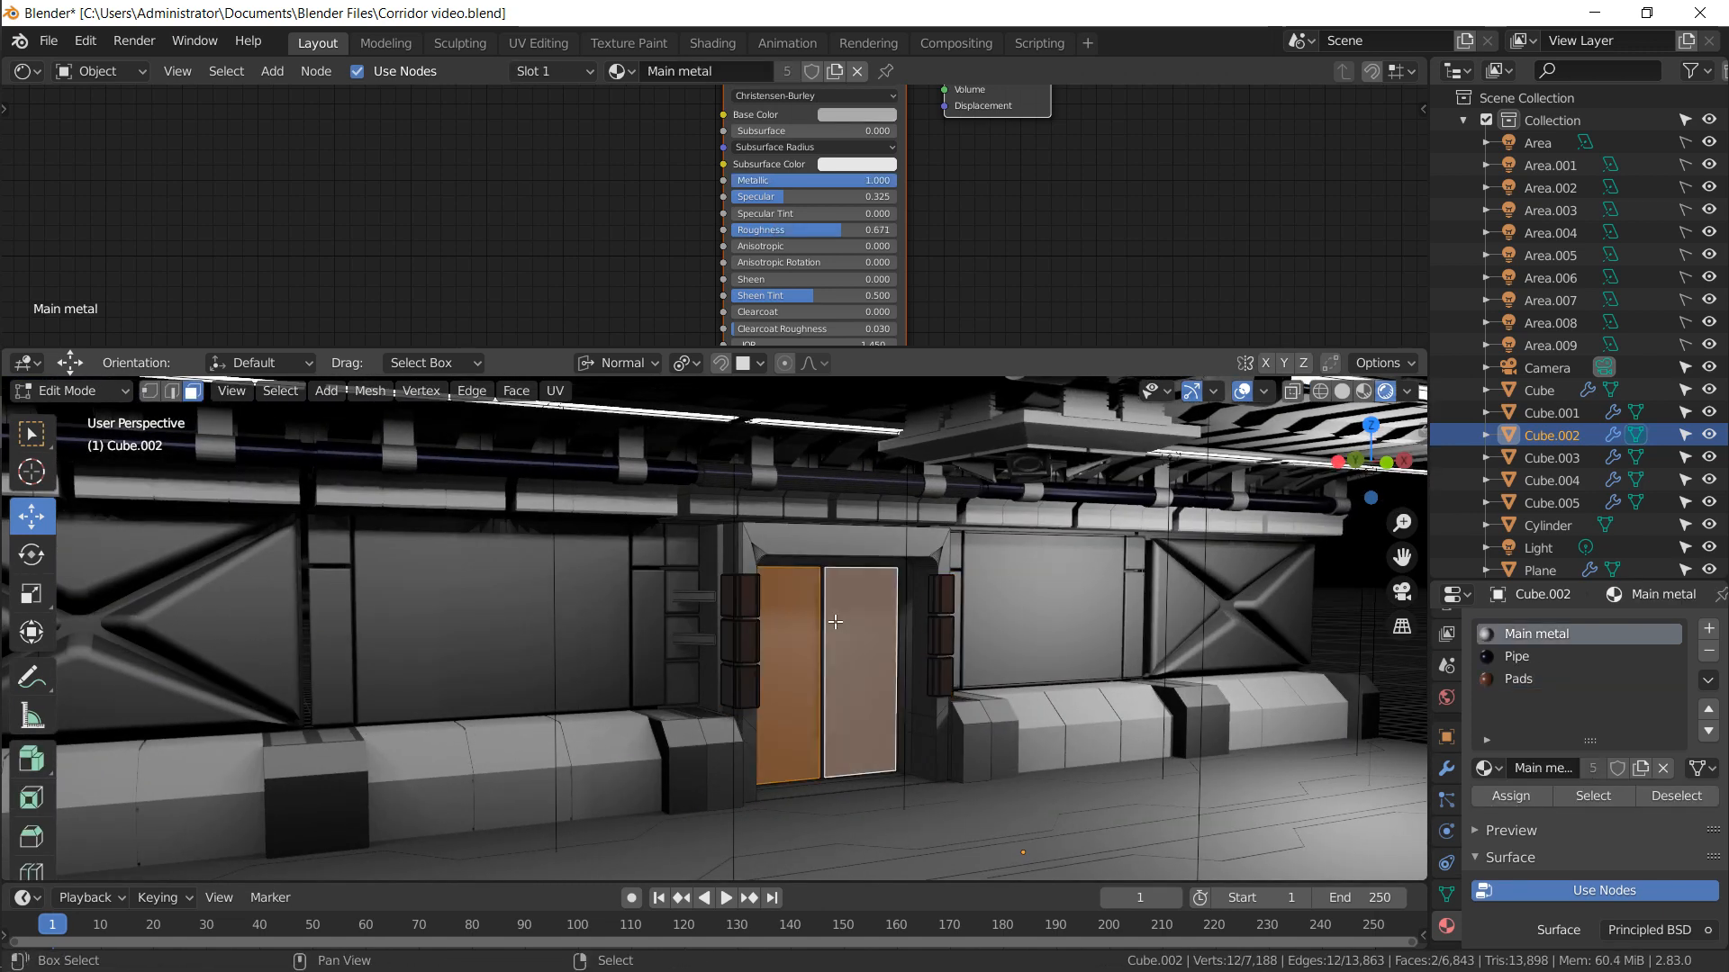
{"action": "key", "text": "KP_Decimal"}
{"action": "key", "text": "ctrl+KP_Add"}
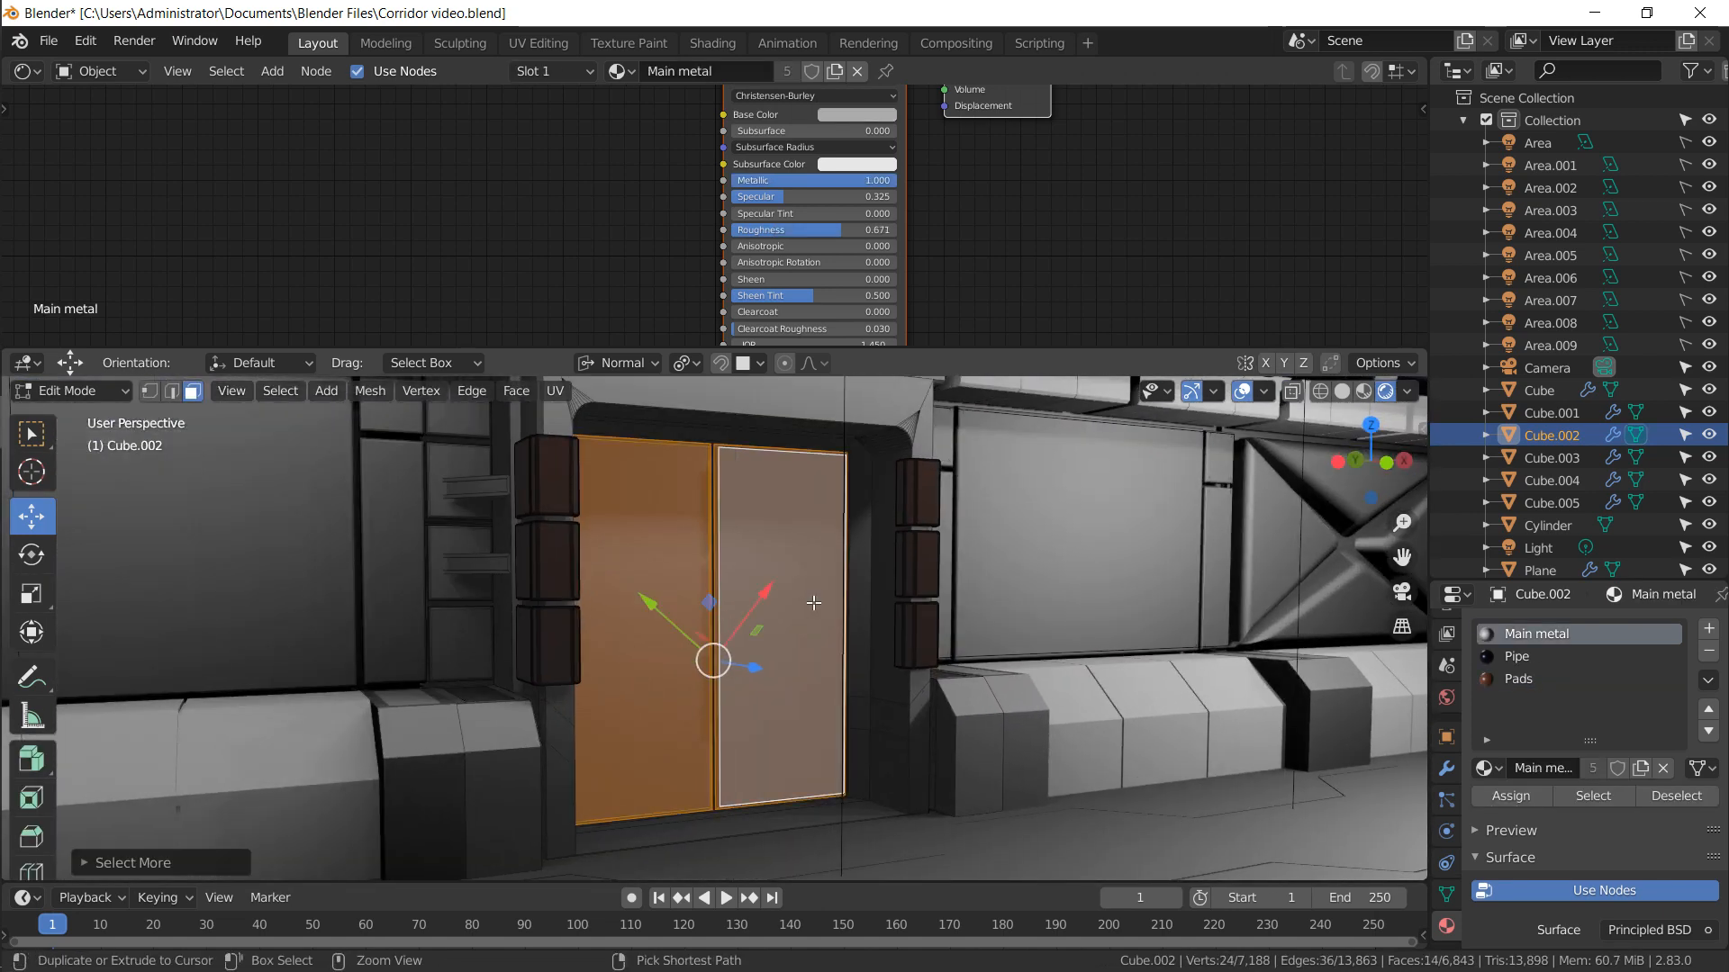
{"action": "key", "text": "ctrl+KP_Add"}
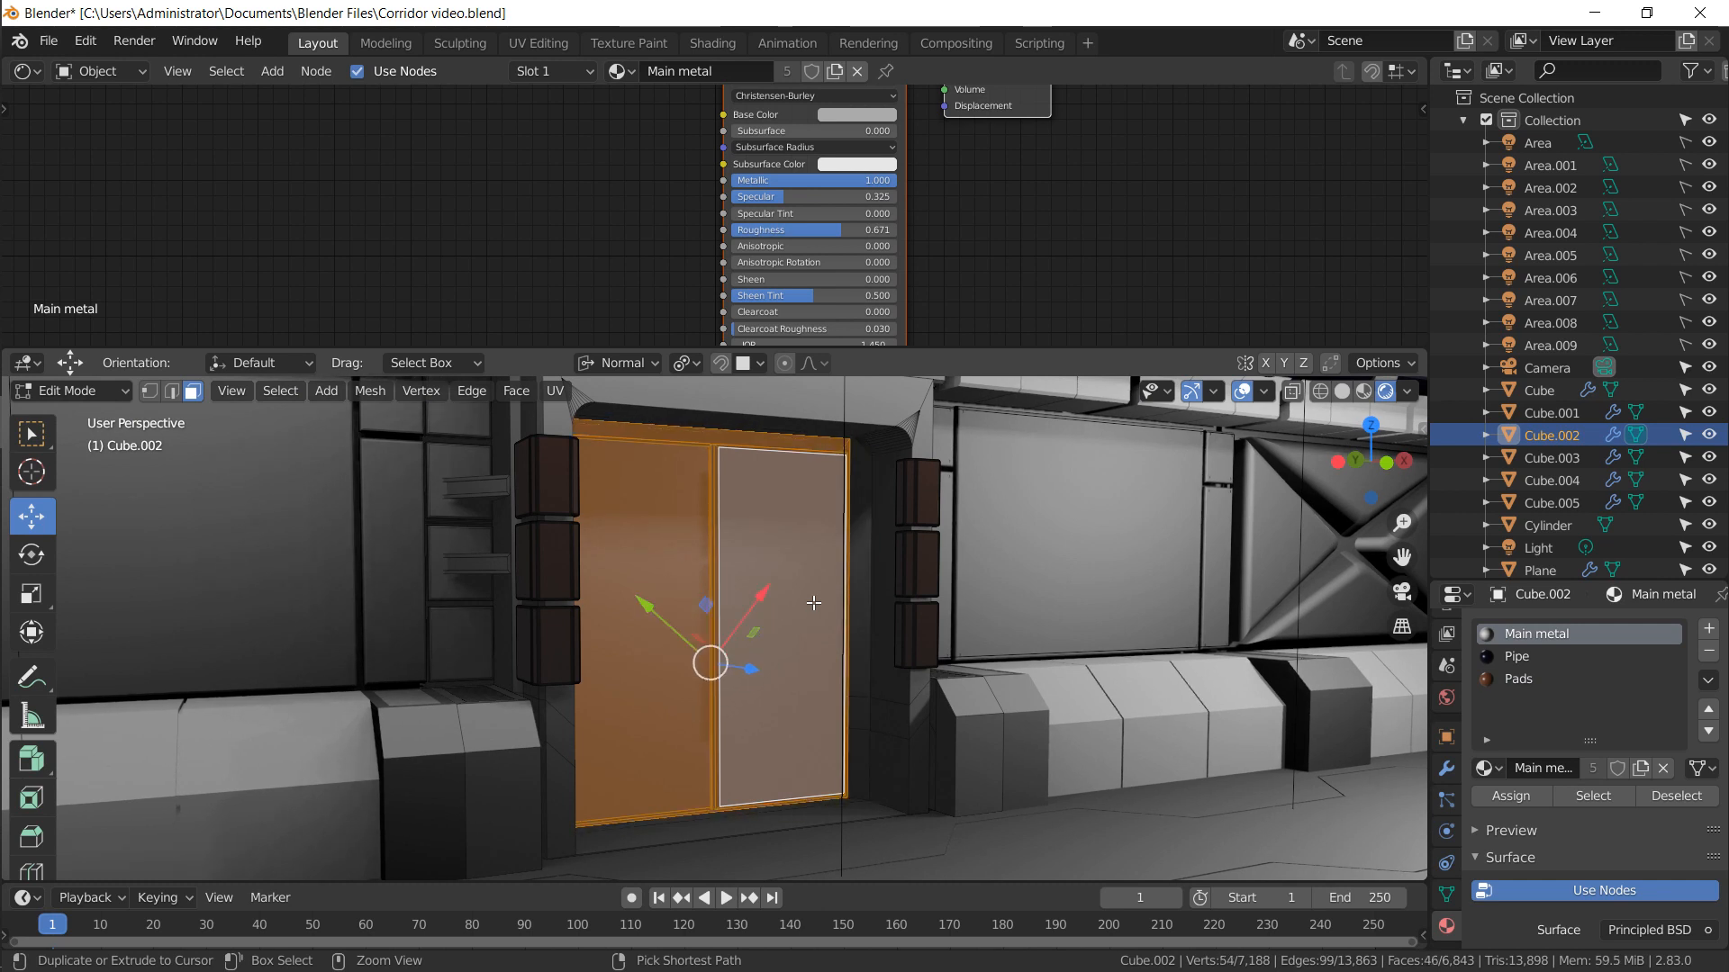
{"action": "left_click", "coordinate": [1709, 629]}
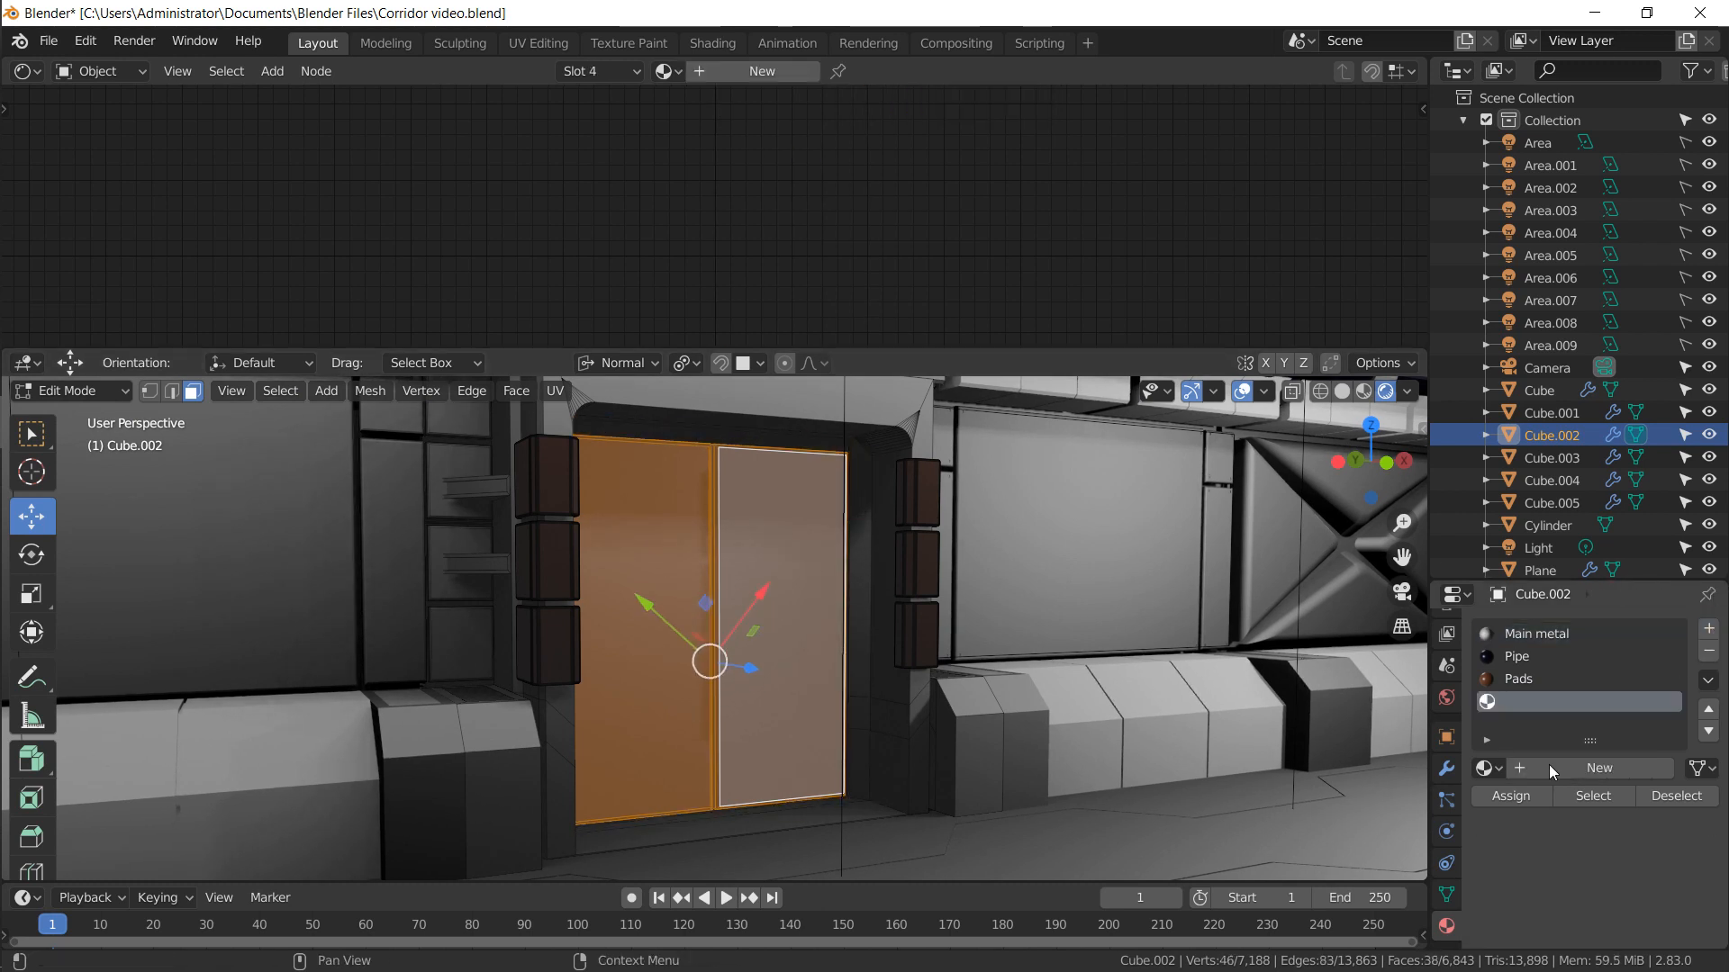
{"action": "left_click", "coordinate": [1518, 798]}
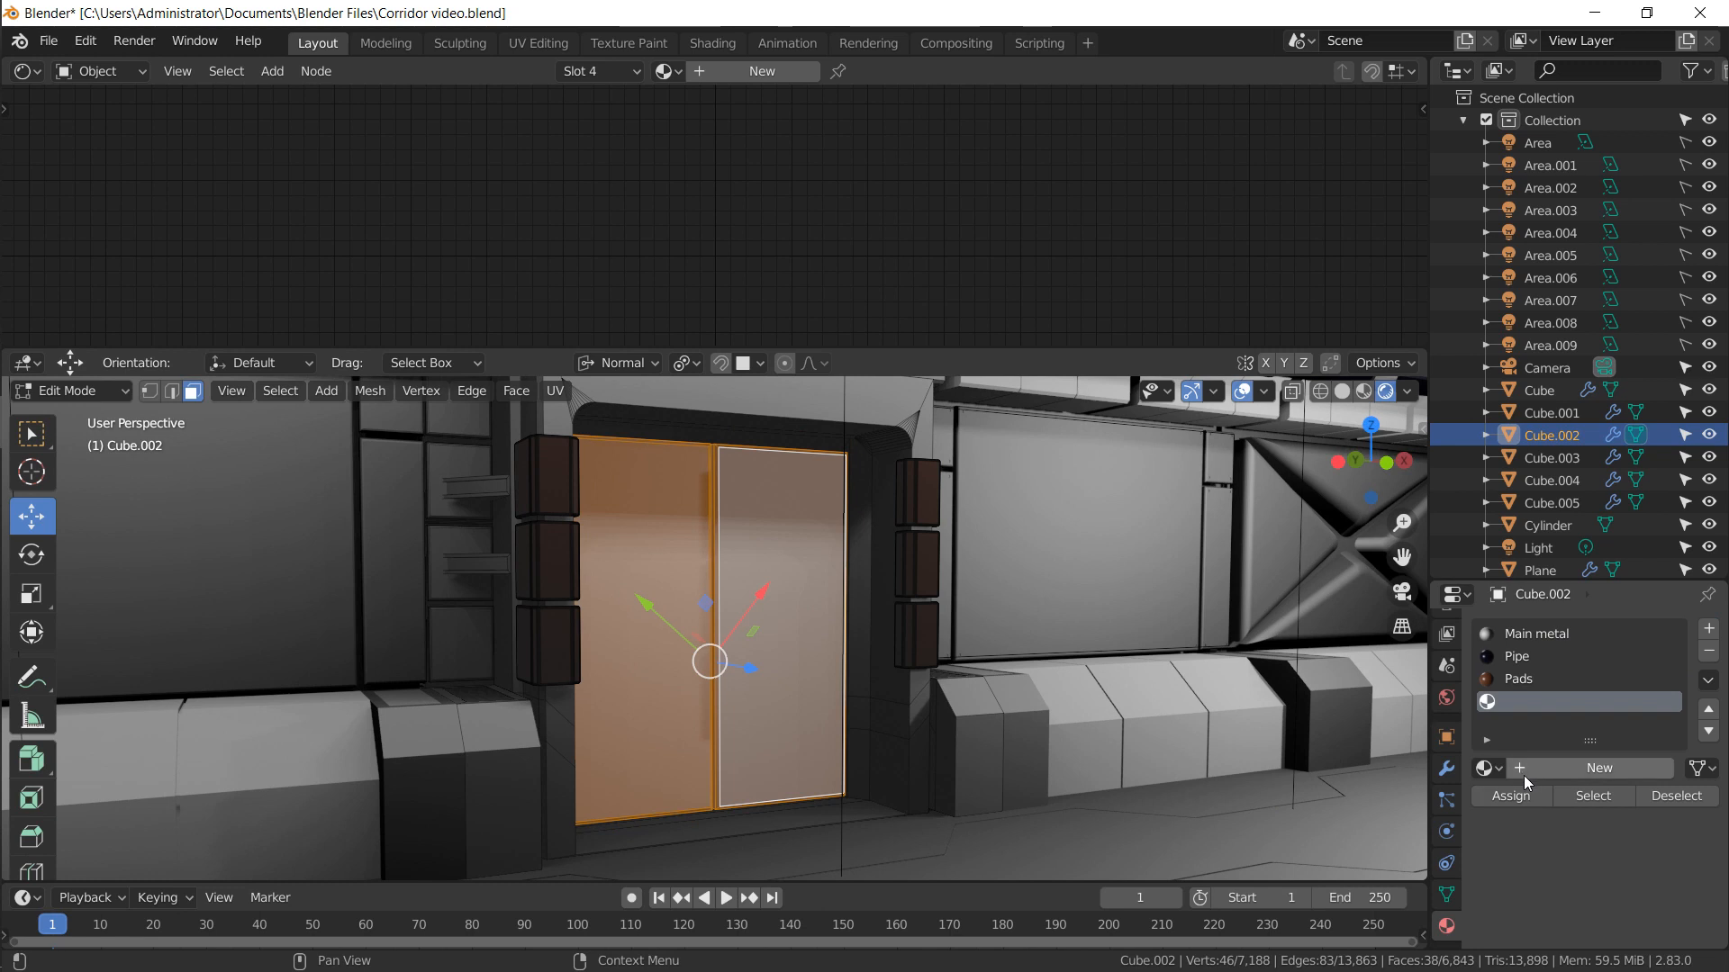
{"action": "left_click", "coordinate": [1522, 770]}
{"action": "left_click", "coordinate": [1540, 770]}
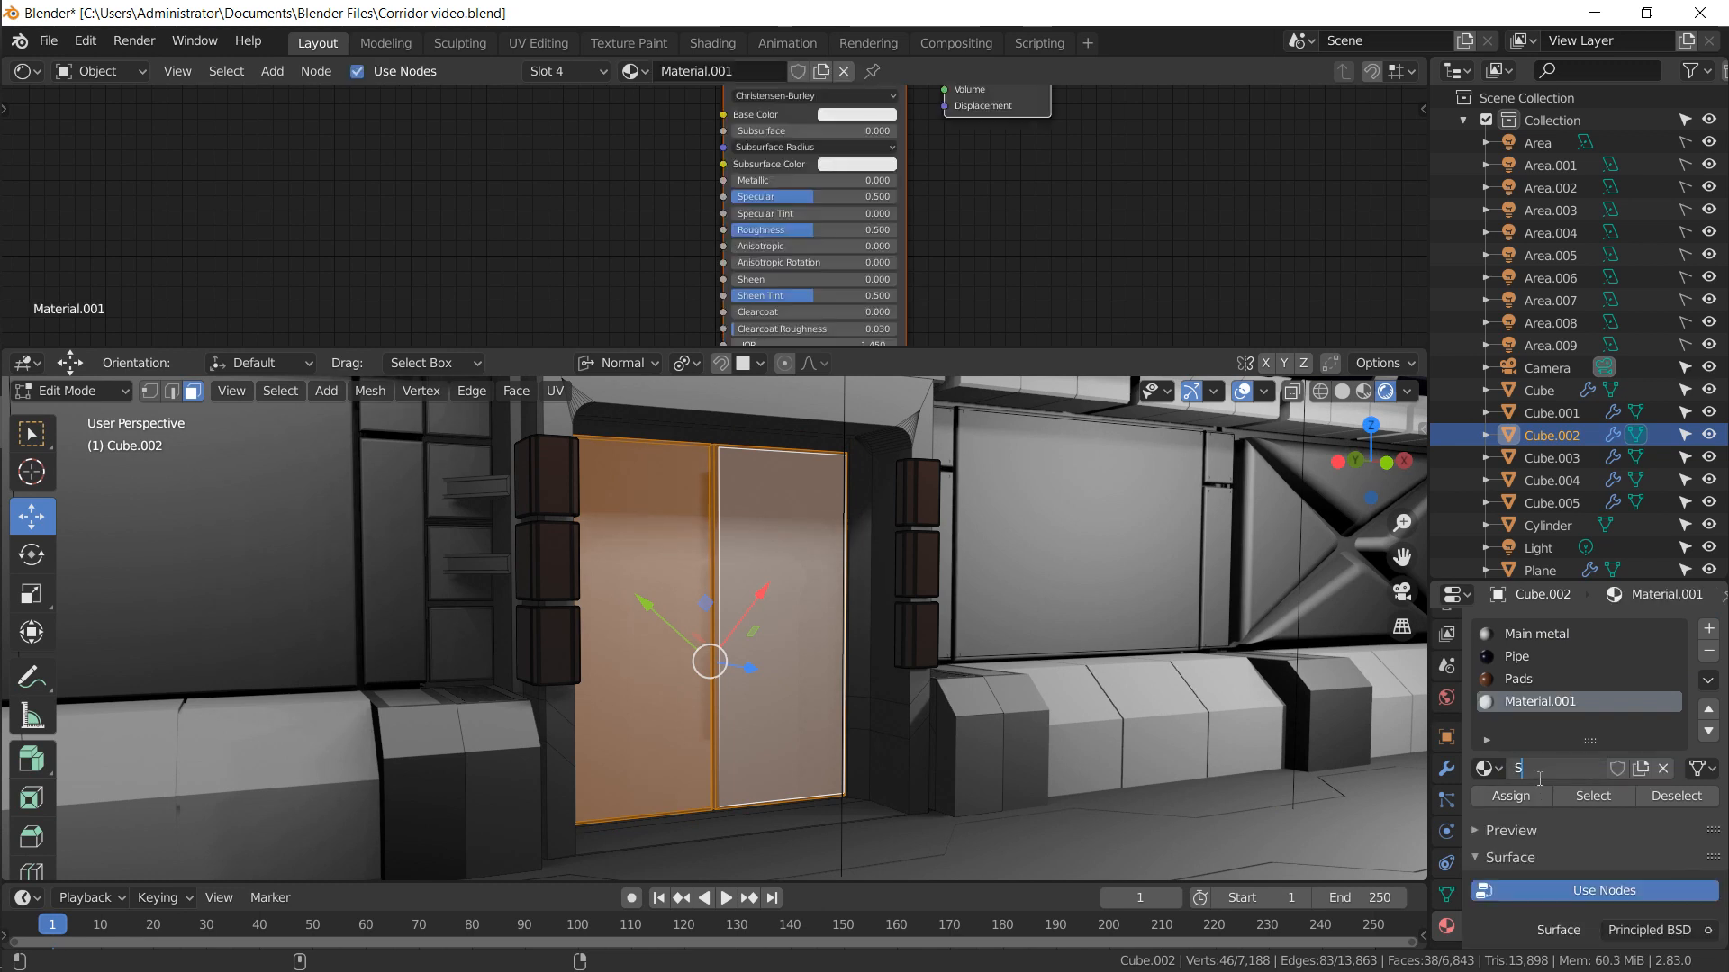
{"action": "type", "text": "Silver"}
{"action": "key", "text": "Return"}
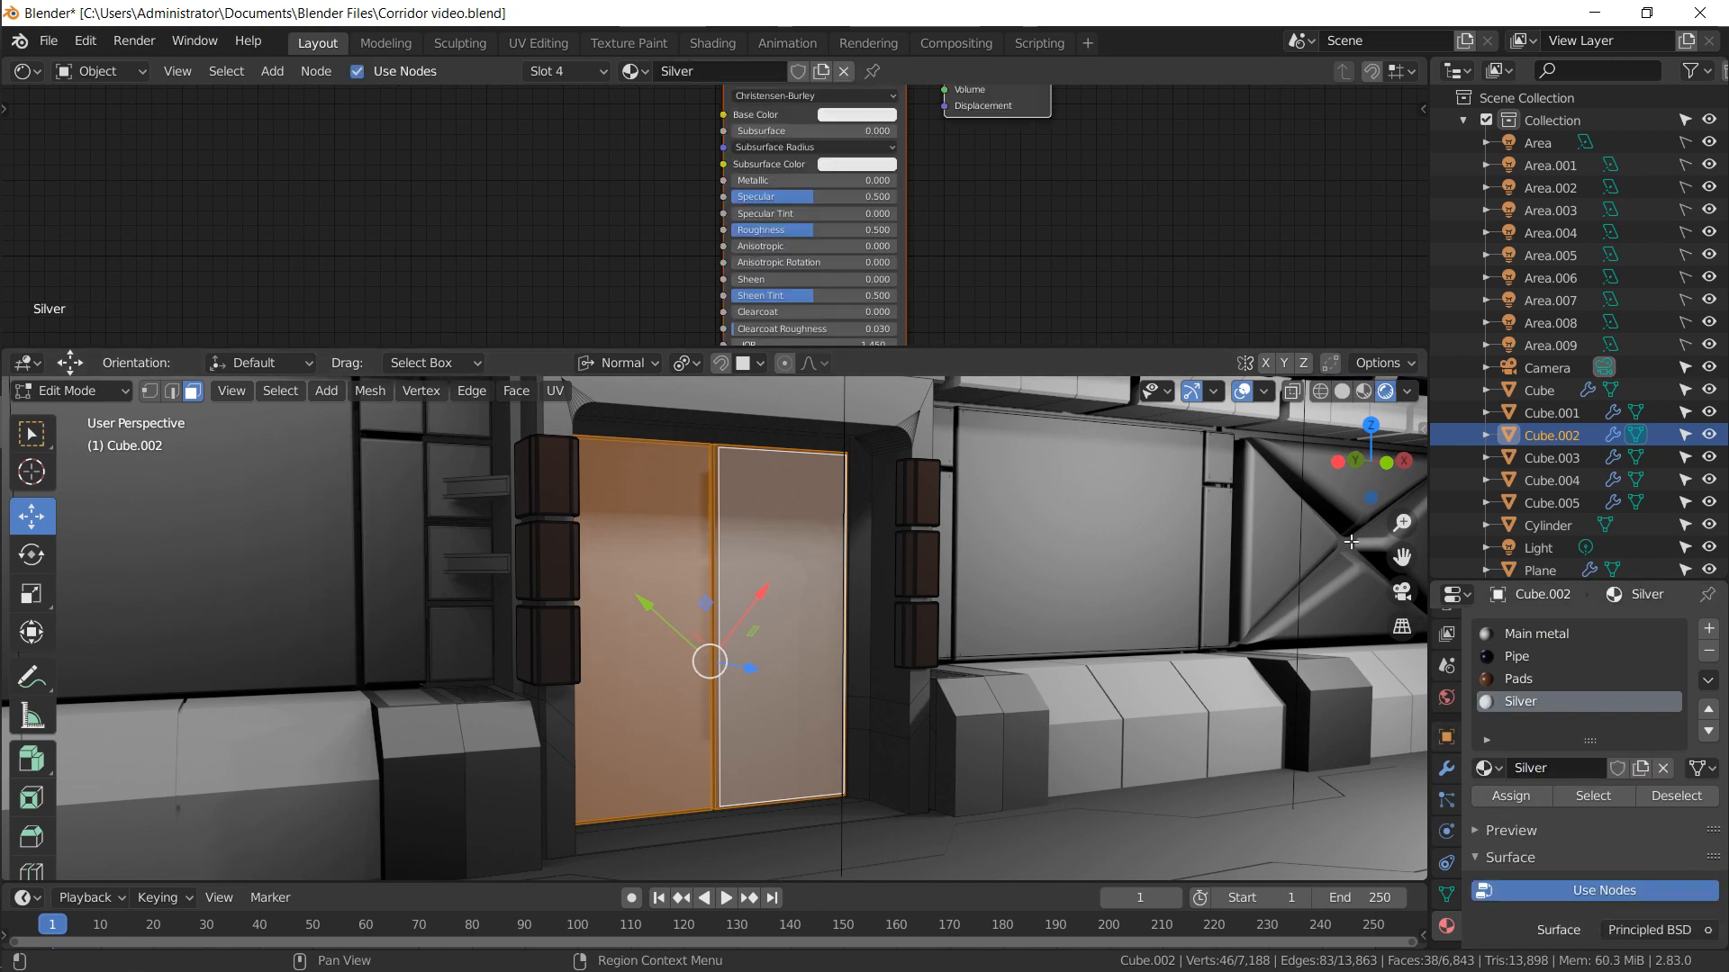
Set the Silver material to Metallic 1.000, Specular 0.875 and Roughness 0.151
{"action": "mouse_move", "coordinate": [815, 180]}
{"action": "left_mouse_down"}
{"action": "mouse_move", "coordinate": [793, 231]}
{"action": "mouse_move", "coordinate": [847, 197]}
{"action": "mouse_move", "coordinate": [779, 232]}
{"action": "mouse_move", "coordinate": [801, 237]}
{"action": "left_mouse_up"}
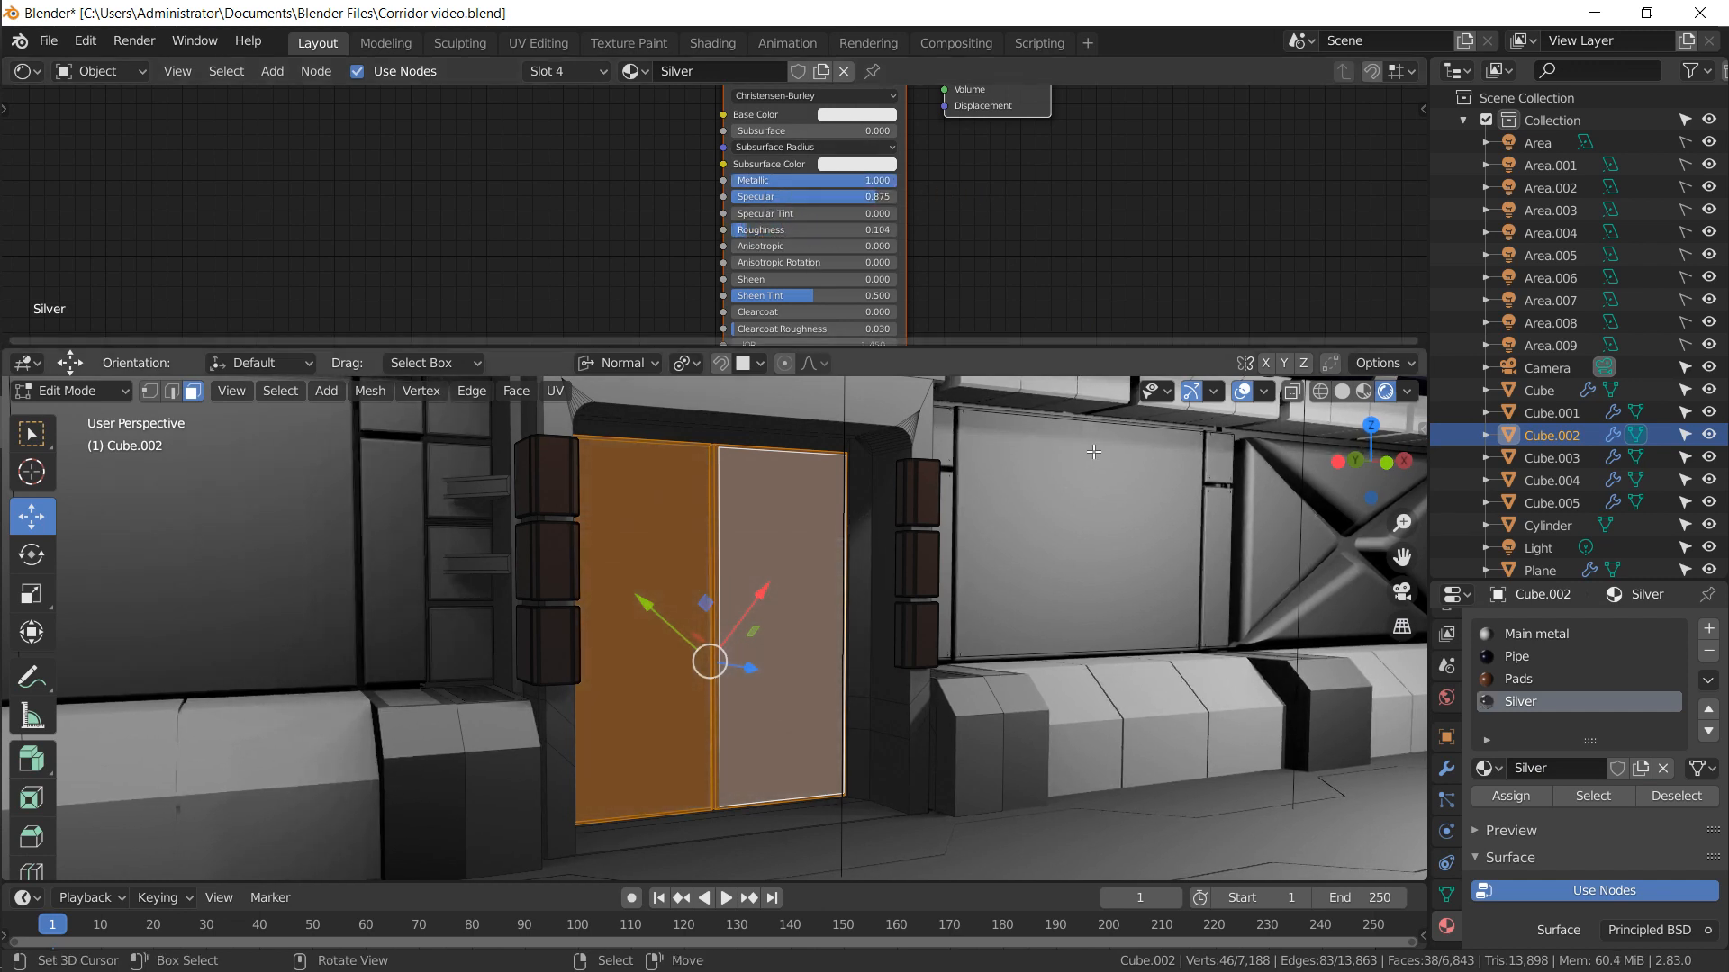
{"action": "key", "text": "Tab"}
{"action": "middle_click_drag", "start_coordinate": [776, 453], "coordinate": [702, 441]}
{"action": "mouse_move", "coordinate": [786, 231]}
{"action": "left_mouse_down"}
{"action": "mouse_move", "coordinate": [818, 228]}
{"action": "mouse_move", "coordinate": [802, 229]}
{"action": "left_mouse_up"}
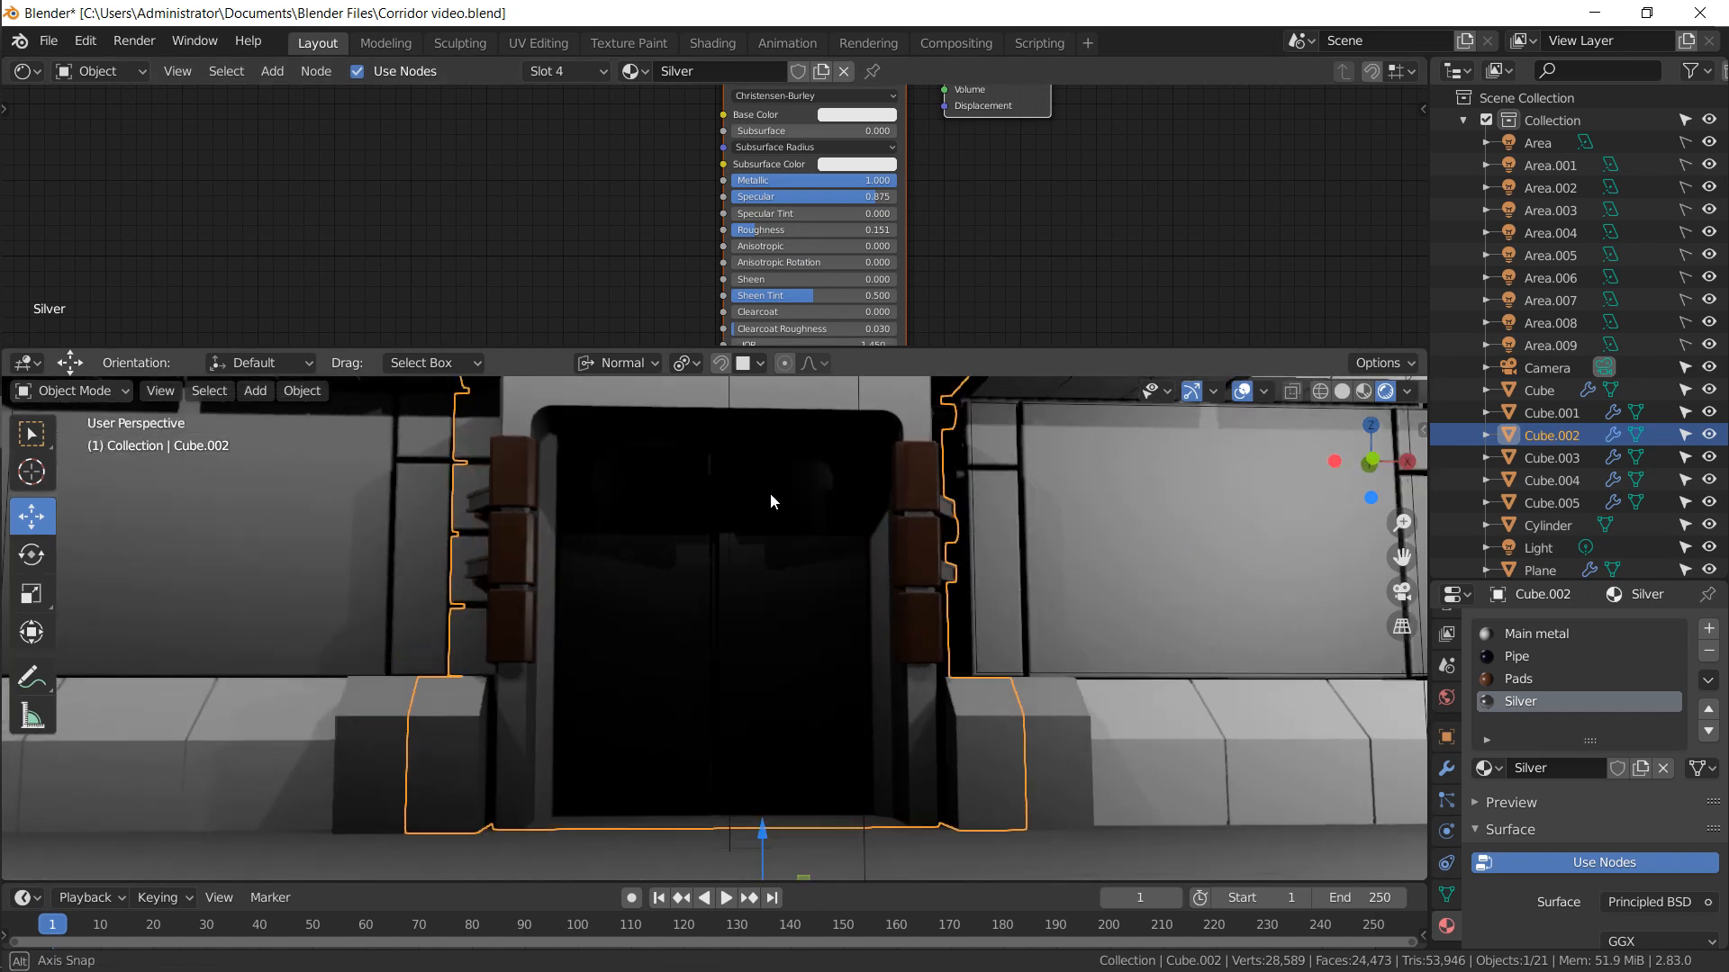
{"action": "middle_click_drag", "start_coordinate": [772, 495], "coordinate": [872, 553]}
{"action": "scroll", "coordinate": [872, 551], "scroll_direction": "down", "scroll_amount": 6}
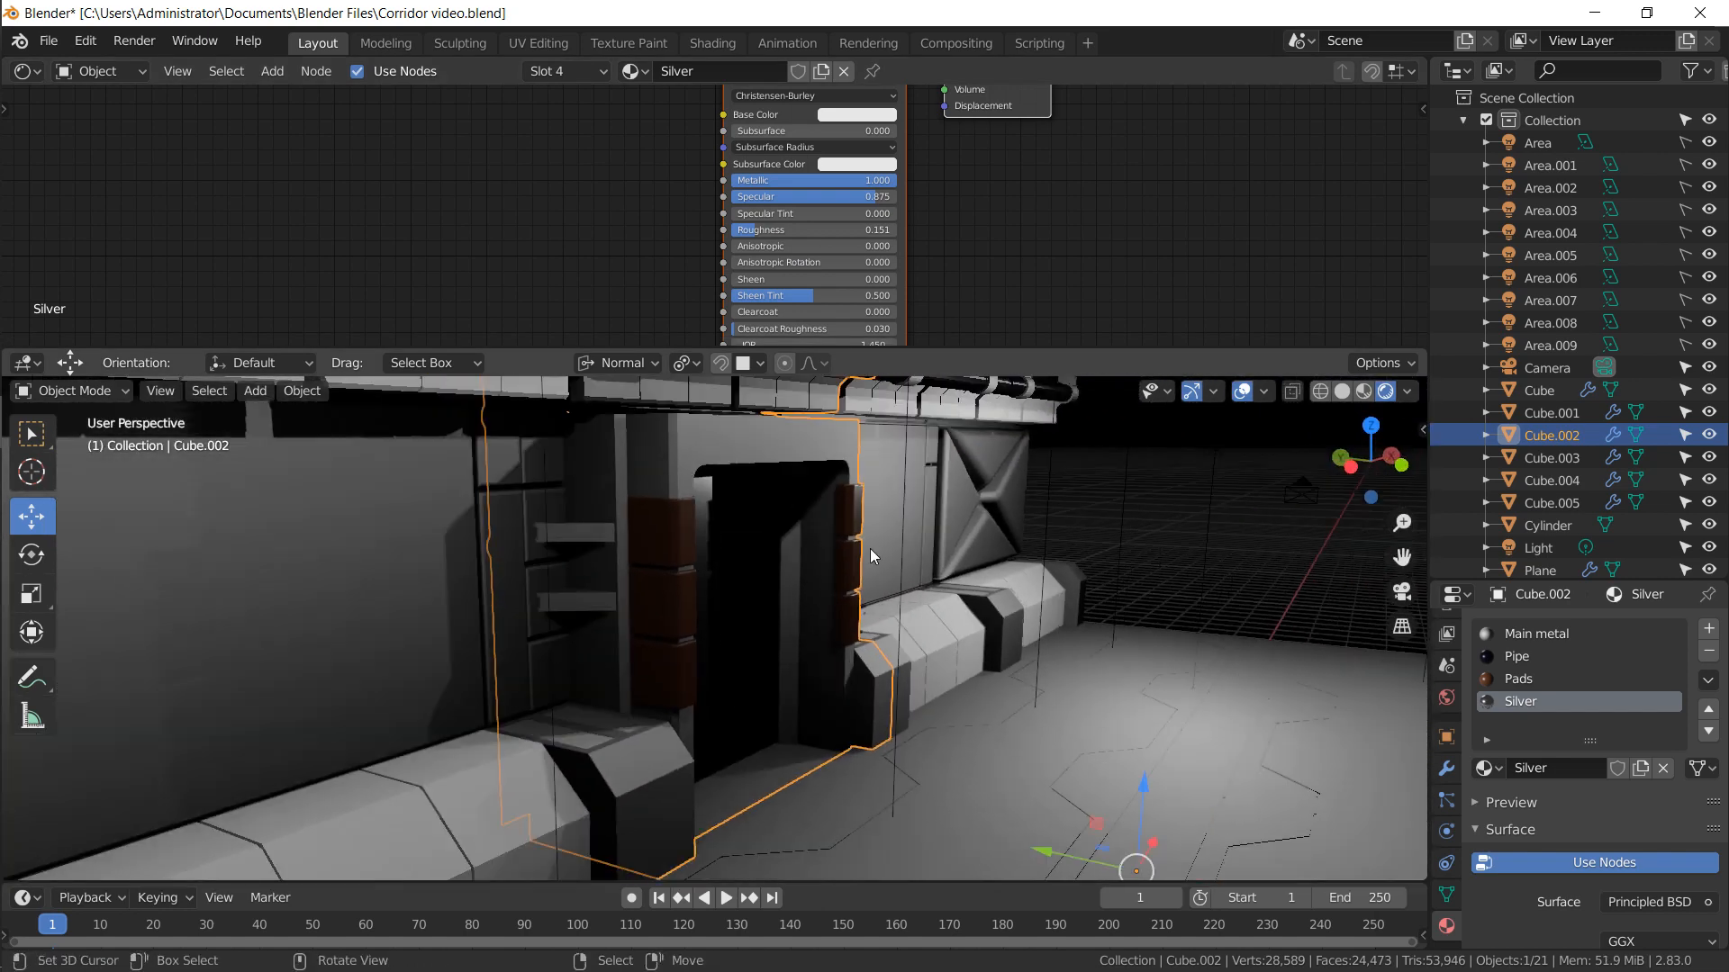
Enlarge the 3D viewport and apply Shade Smooth to Cube.005, the ceiling object with the round pipe brackets
{"action": "middle_click_drag", "start_coordinate": [468, 526], "coordinate": [623, 596]}
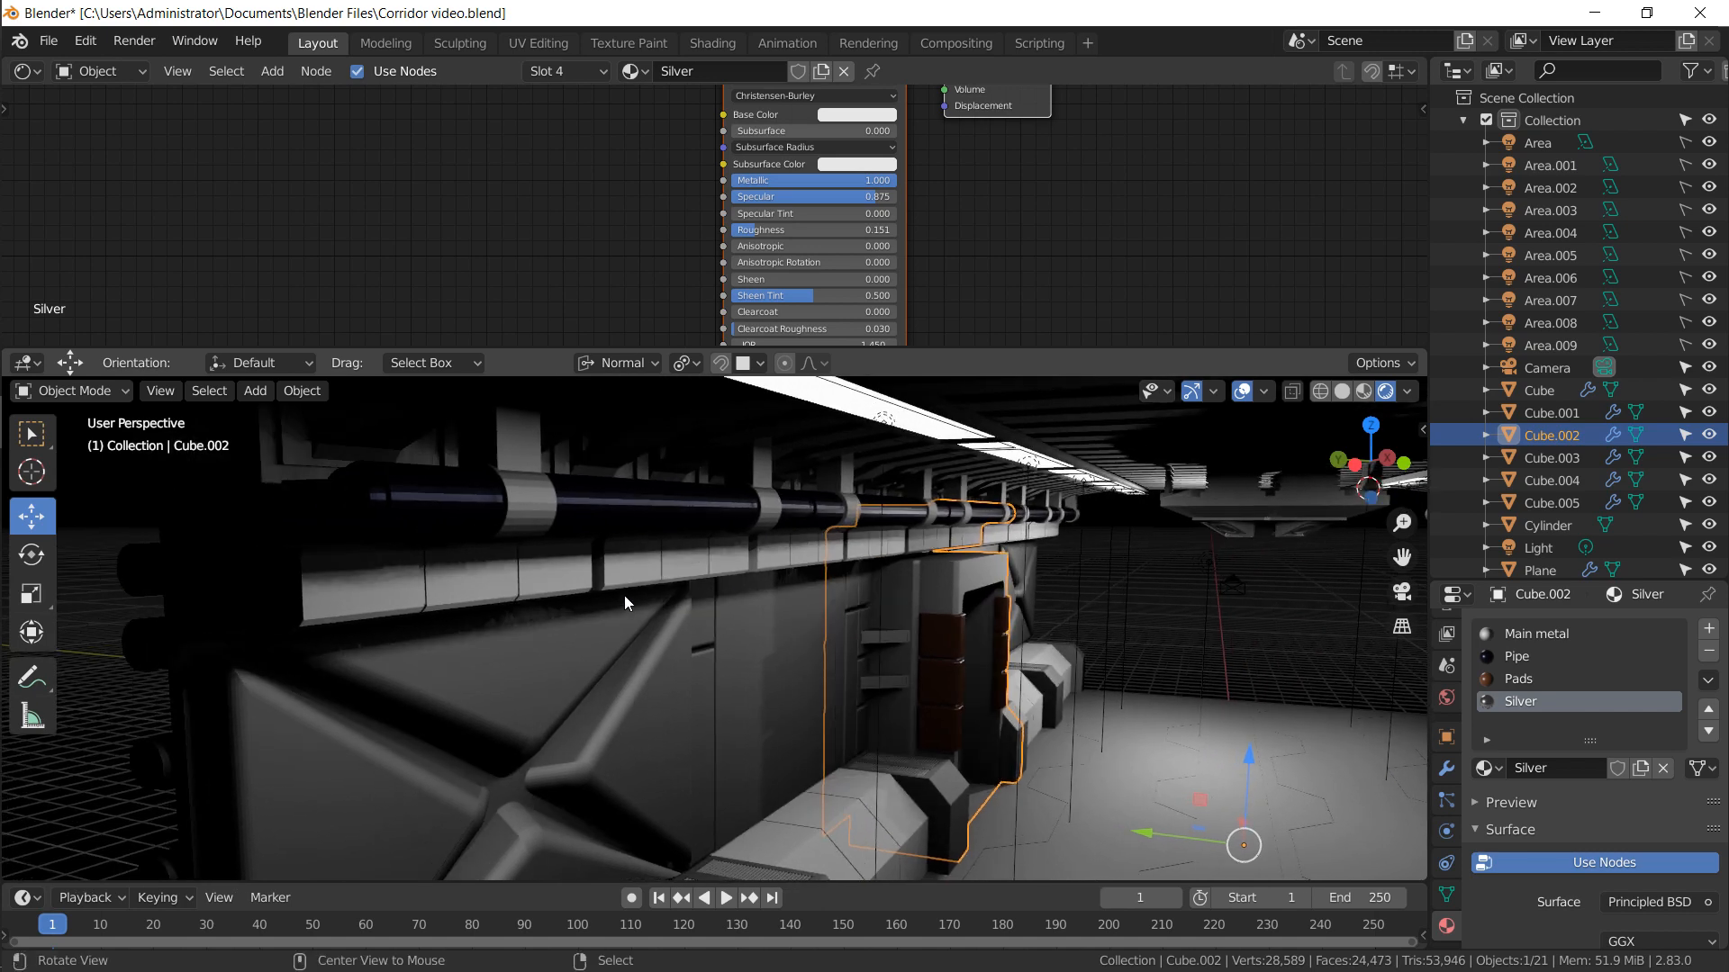
{"action": "left_click", "coordinate": [565, 551]}
{"action": "scroll", "coordinate": [542, 555], "scroll_direction": "up", "scroll_amount": 8}
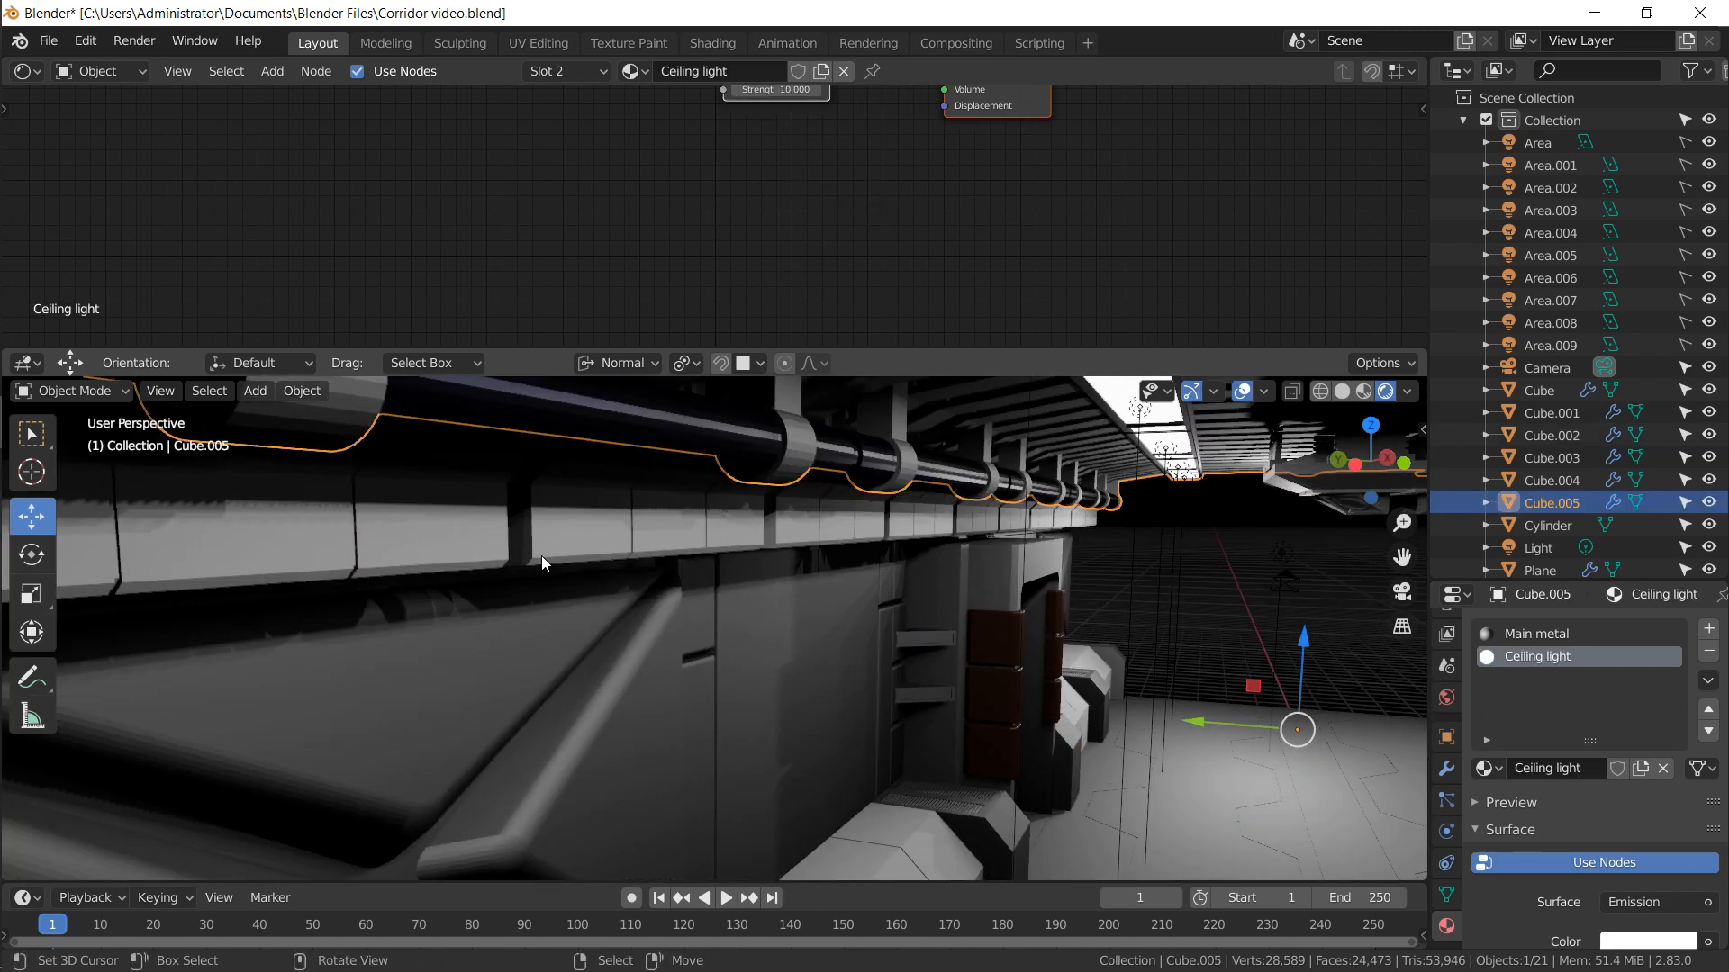
{"action": "scroll", "coordinate": [656, 616], "scroll_direction": "down", "scroll_amount": 4}
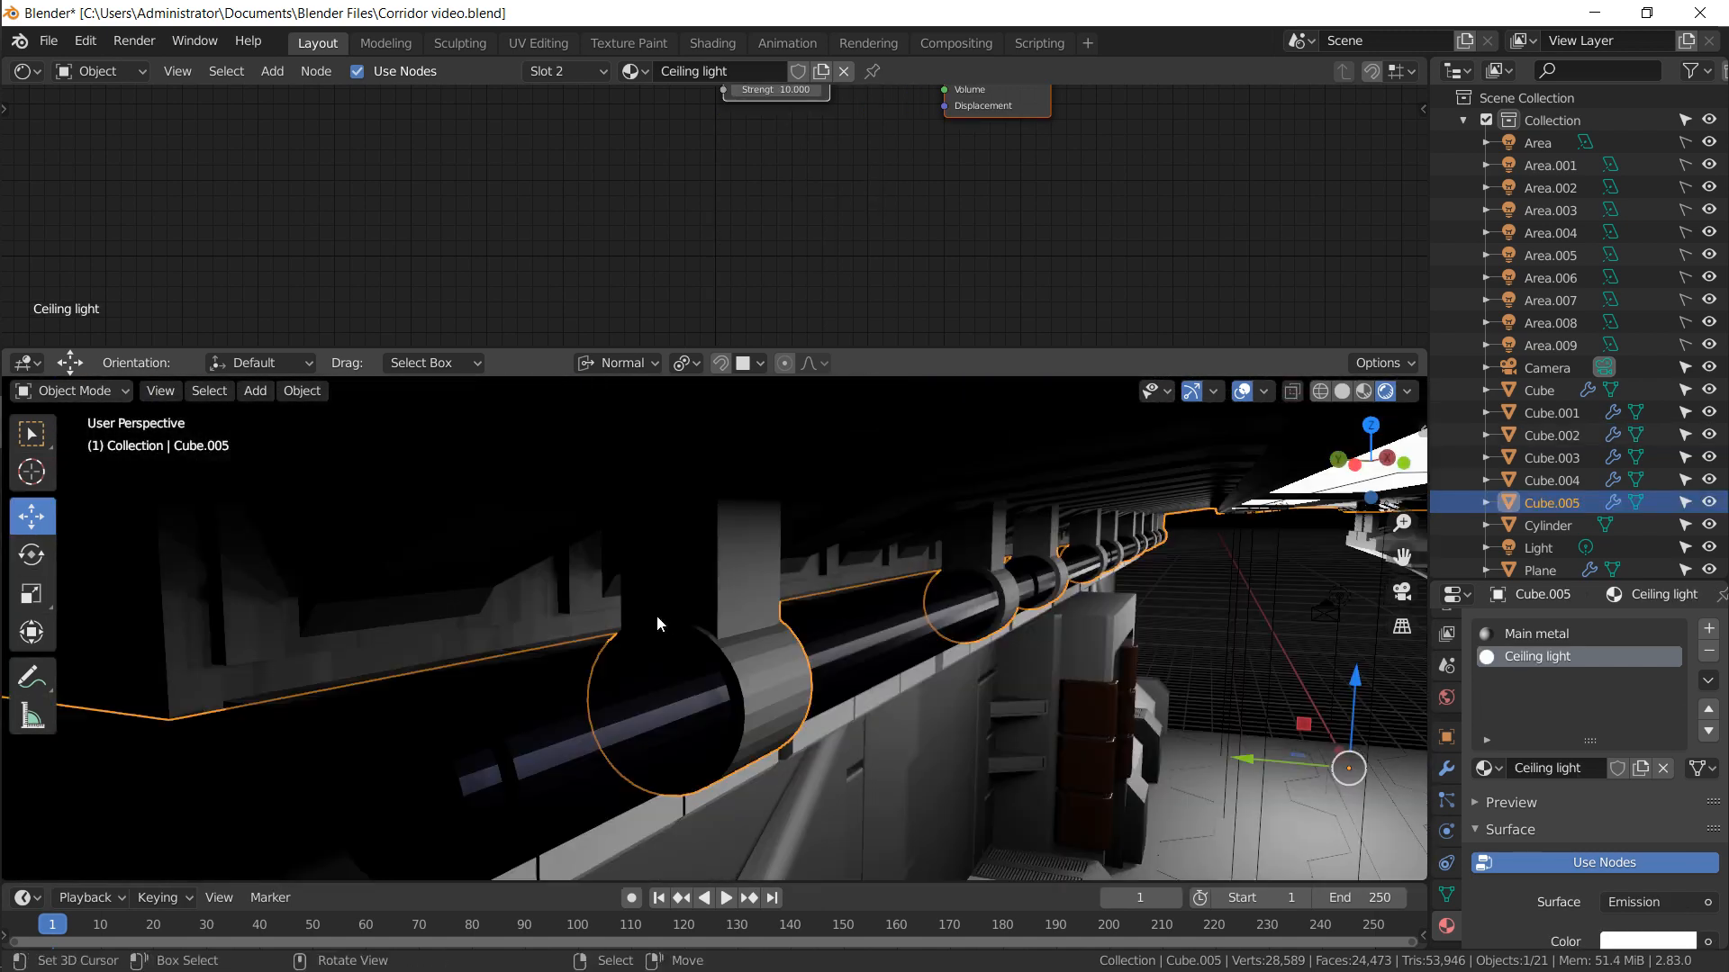
{"action": "middle_click_drag", "start_coordinate": [737, 623], "coordinate": [769, 388]}
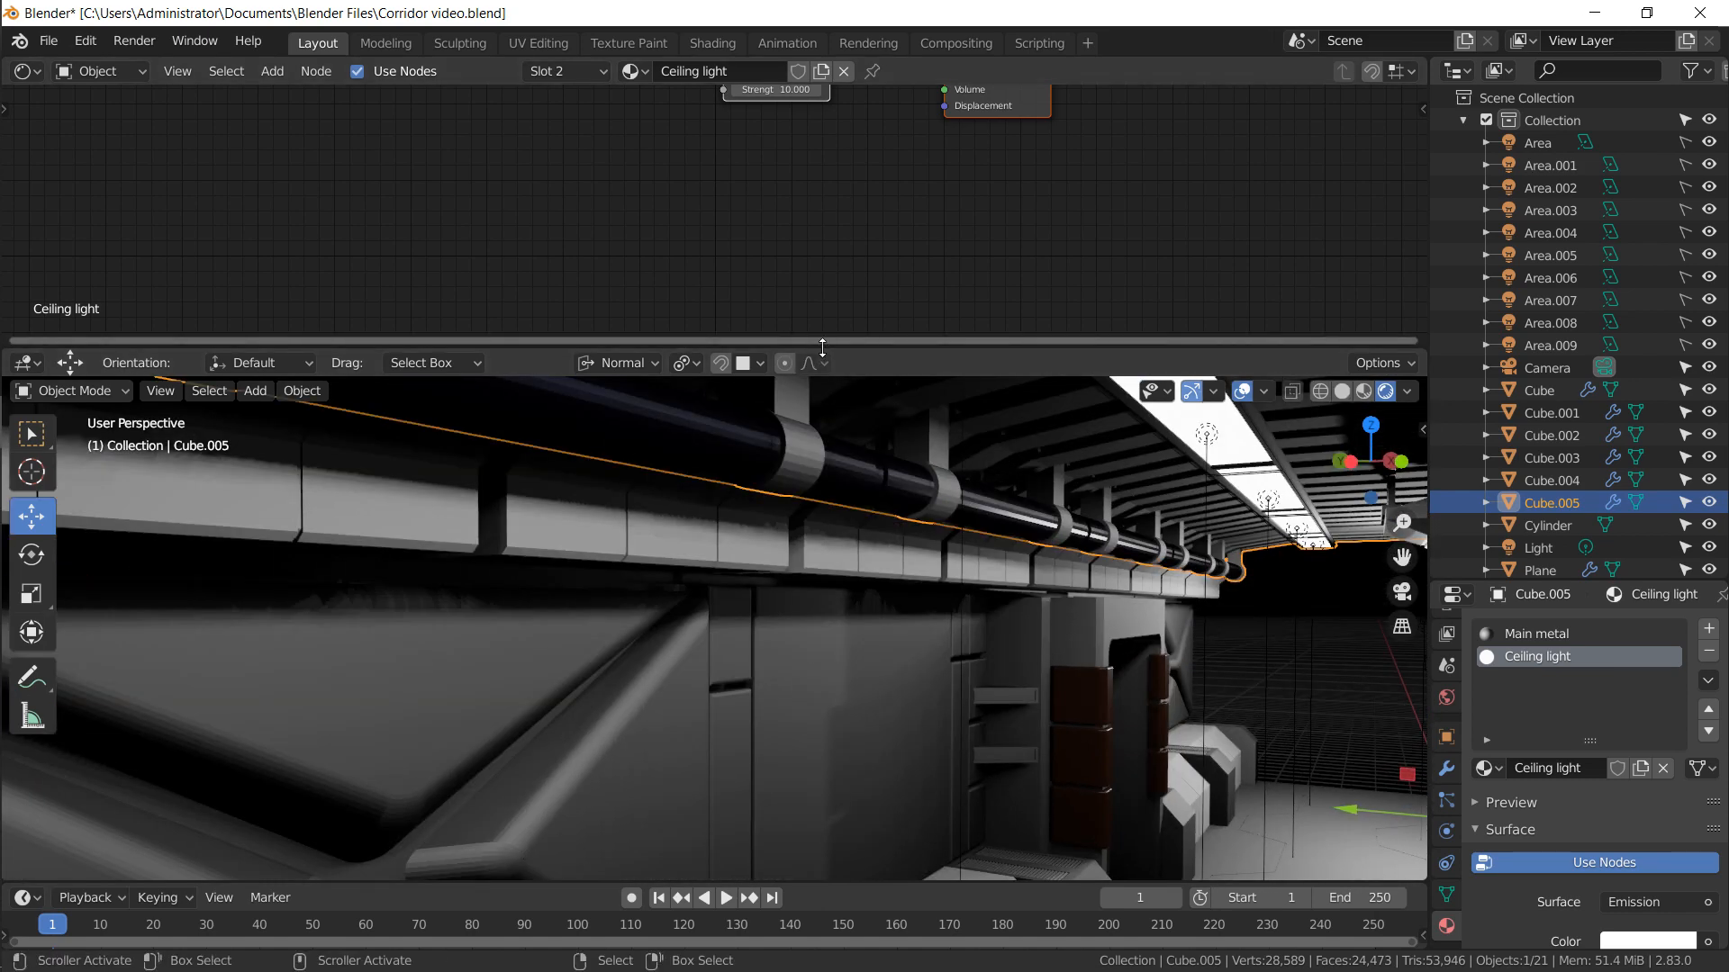
{"action": "left_click_drag", "start_coordinate": [814, 358], "coordinate": [765, 226]}
{"action": "scroll", "coordinate": [715, 434], "scroll_direction": "up", "scroll_amount": 3}
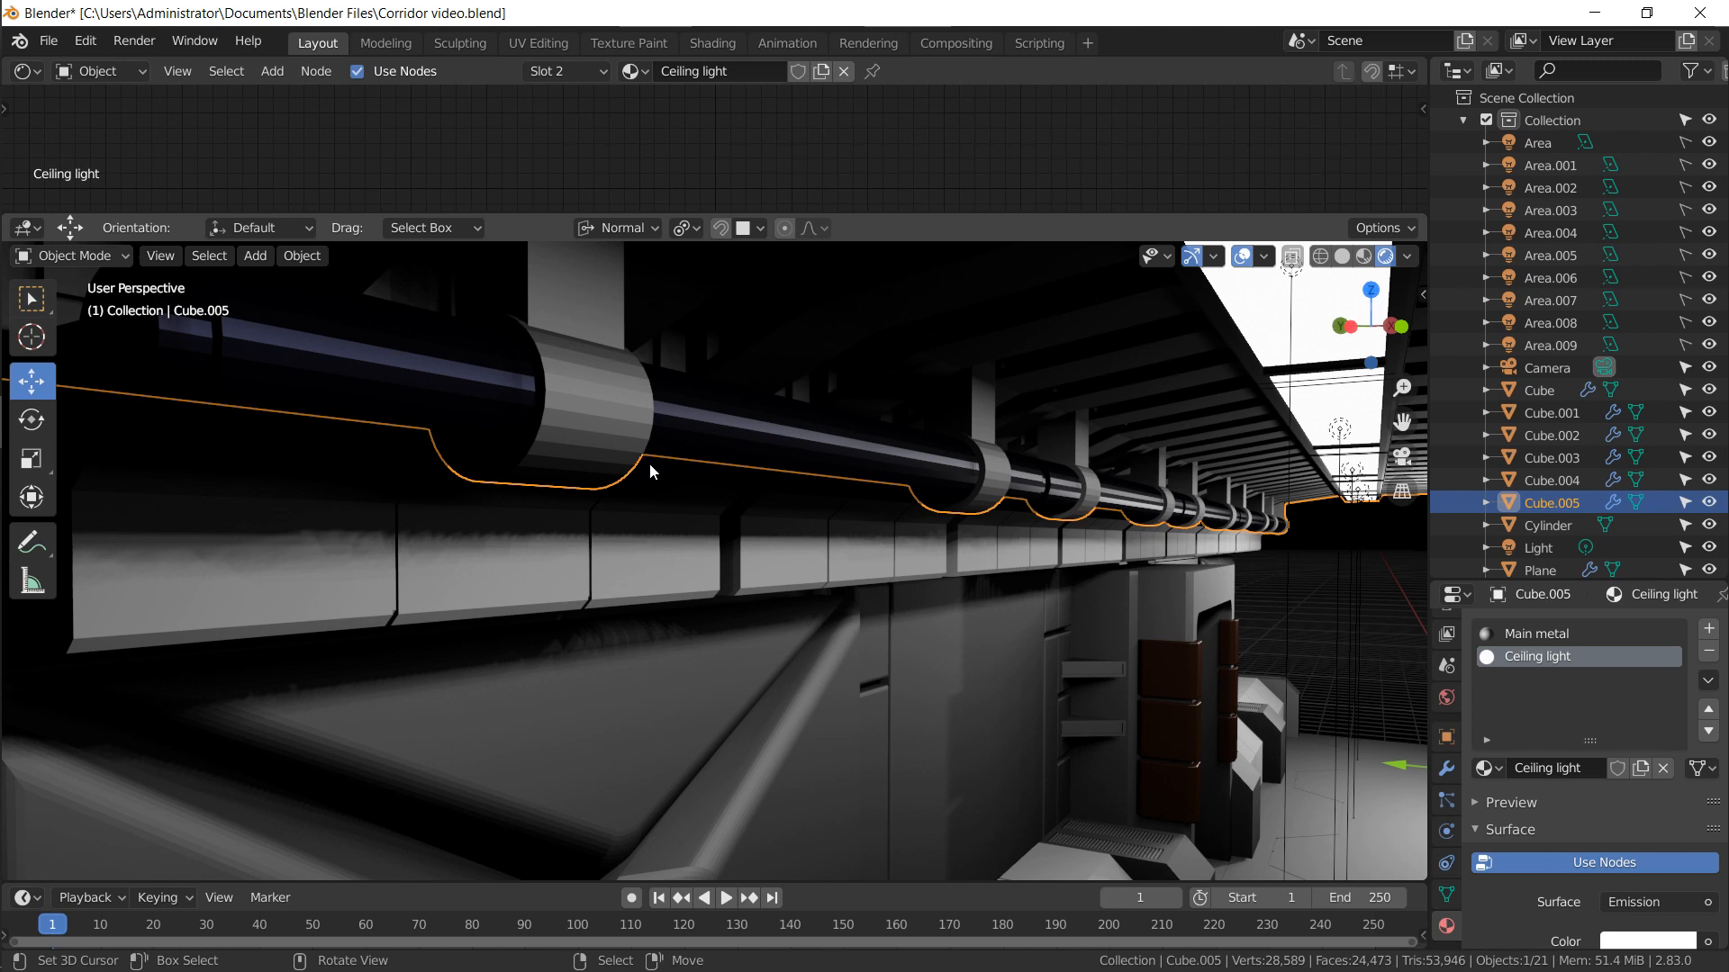
{"action": "key", "text": "F3"}
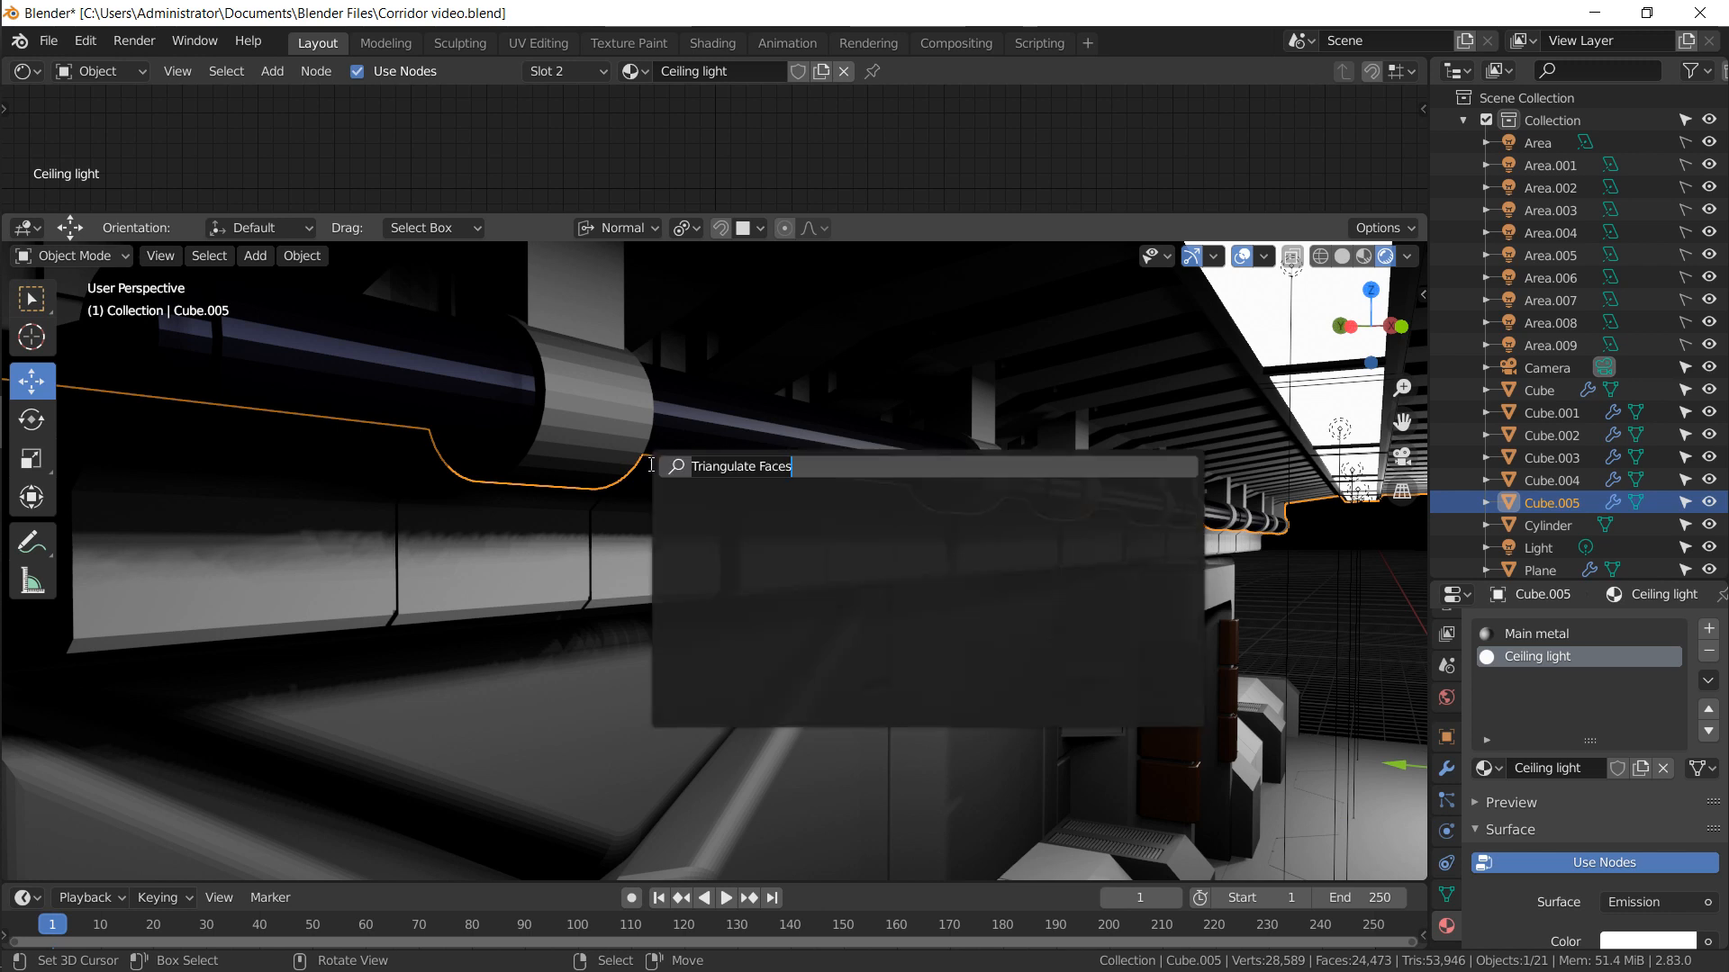
{"action": "type", "text": "shade smooth"}
{"action": "key", "text": "Return"}
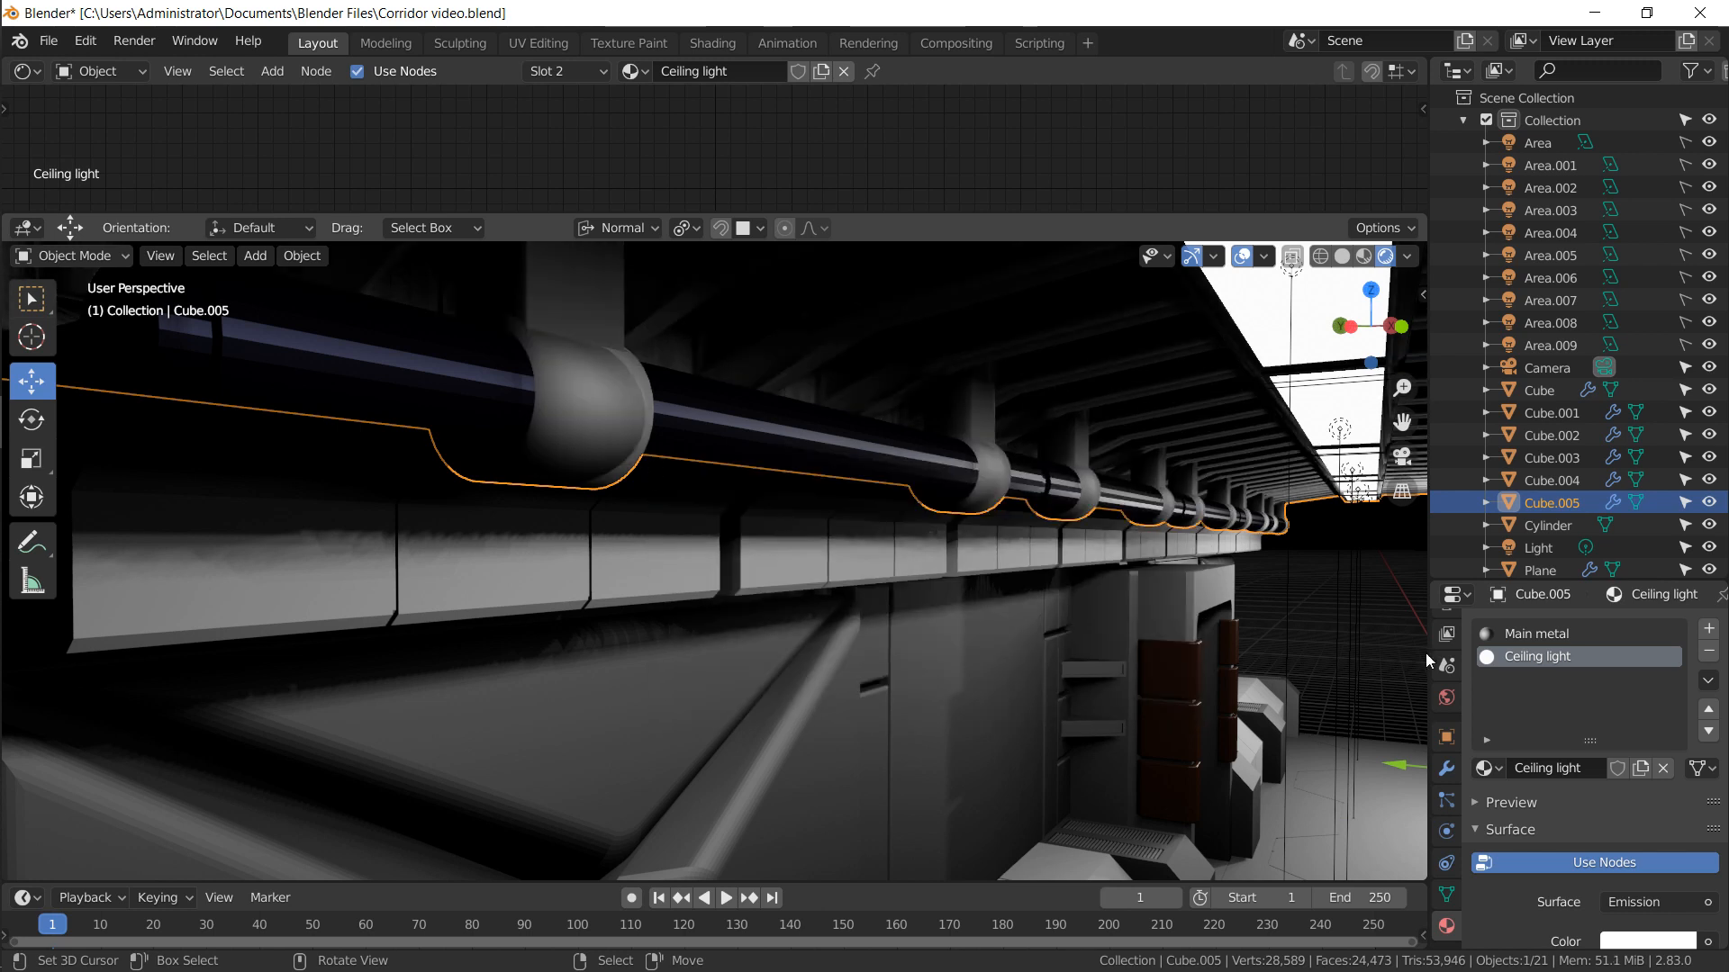
Turn on Auto Smooth in the normals settings of the ceiling object Cube.005
{"action": "left_click", "coordinate": [1446, 894]}
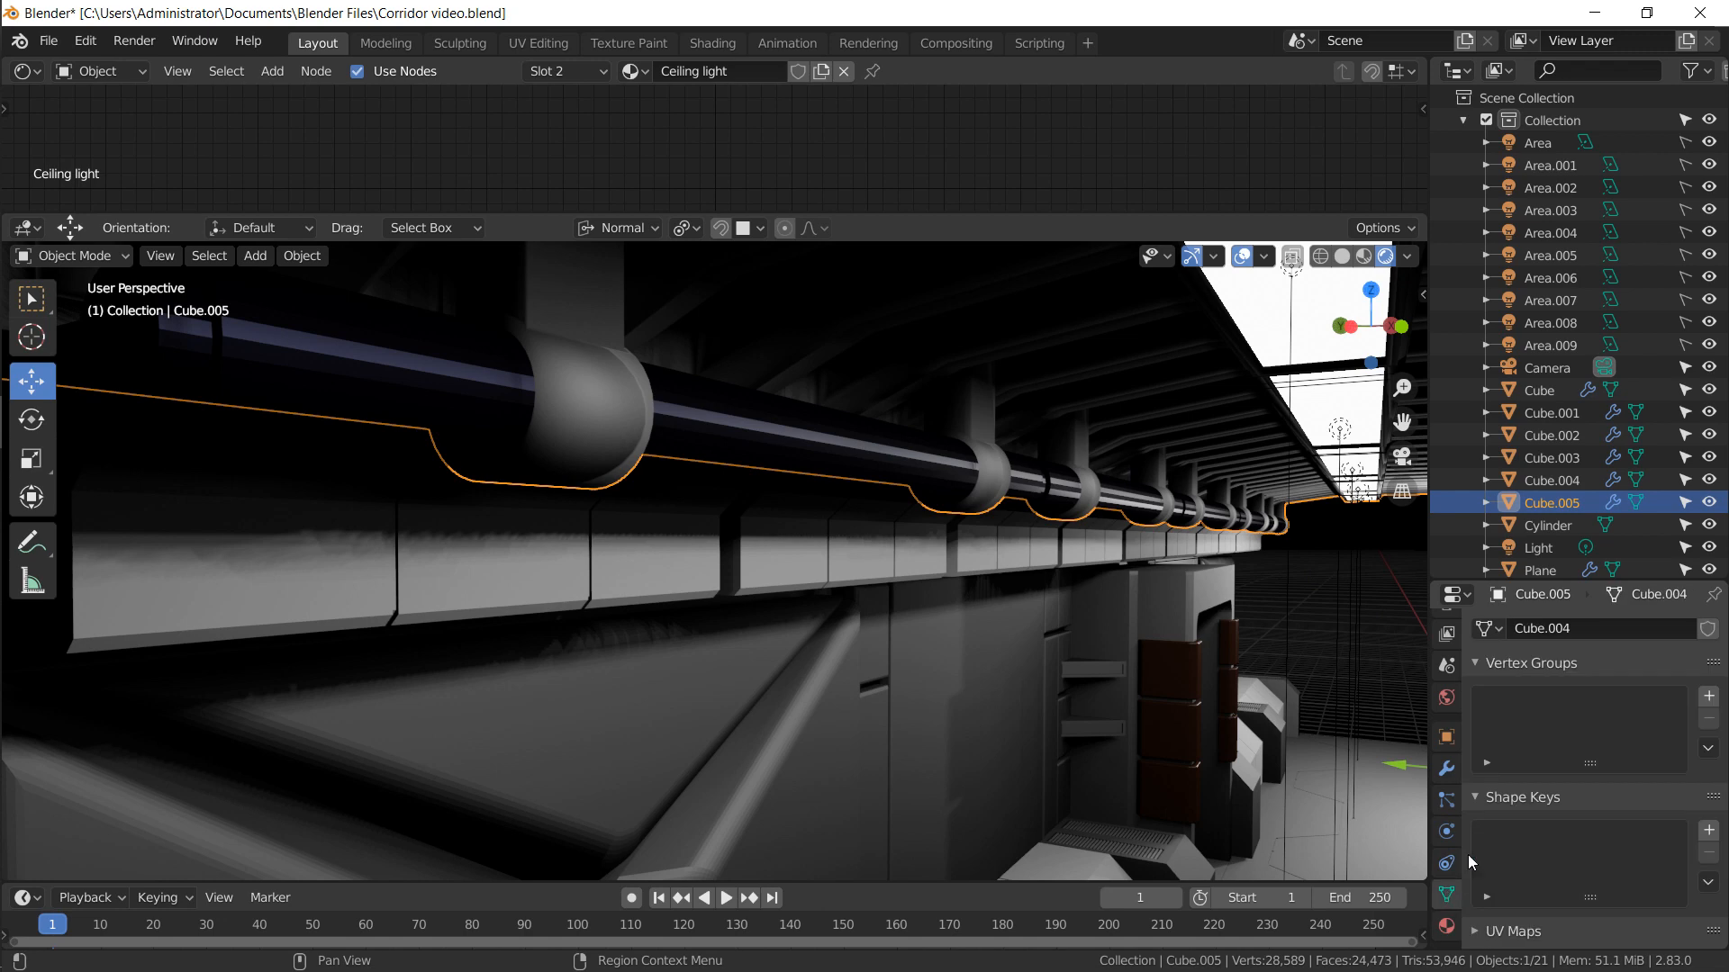
{"action": "left_click", "coordinate": [1486, 662]}
{"action": "left_click", "coordinate": [1491, 688]}
{"action": "left_click", "coordinate": [1479, 798]}
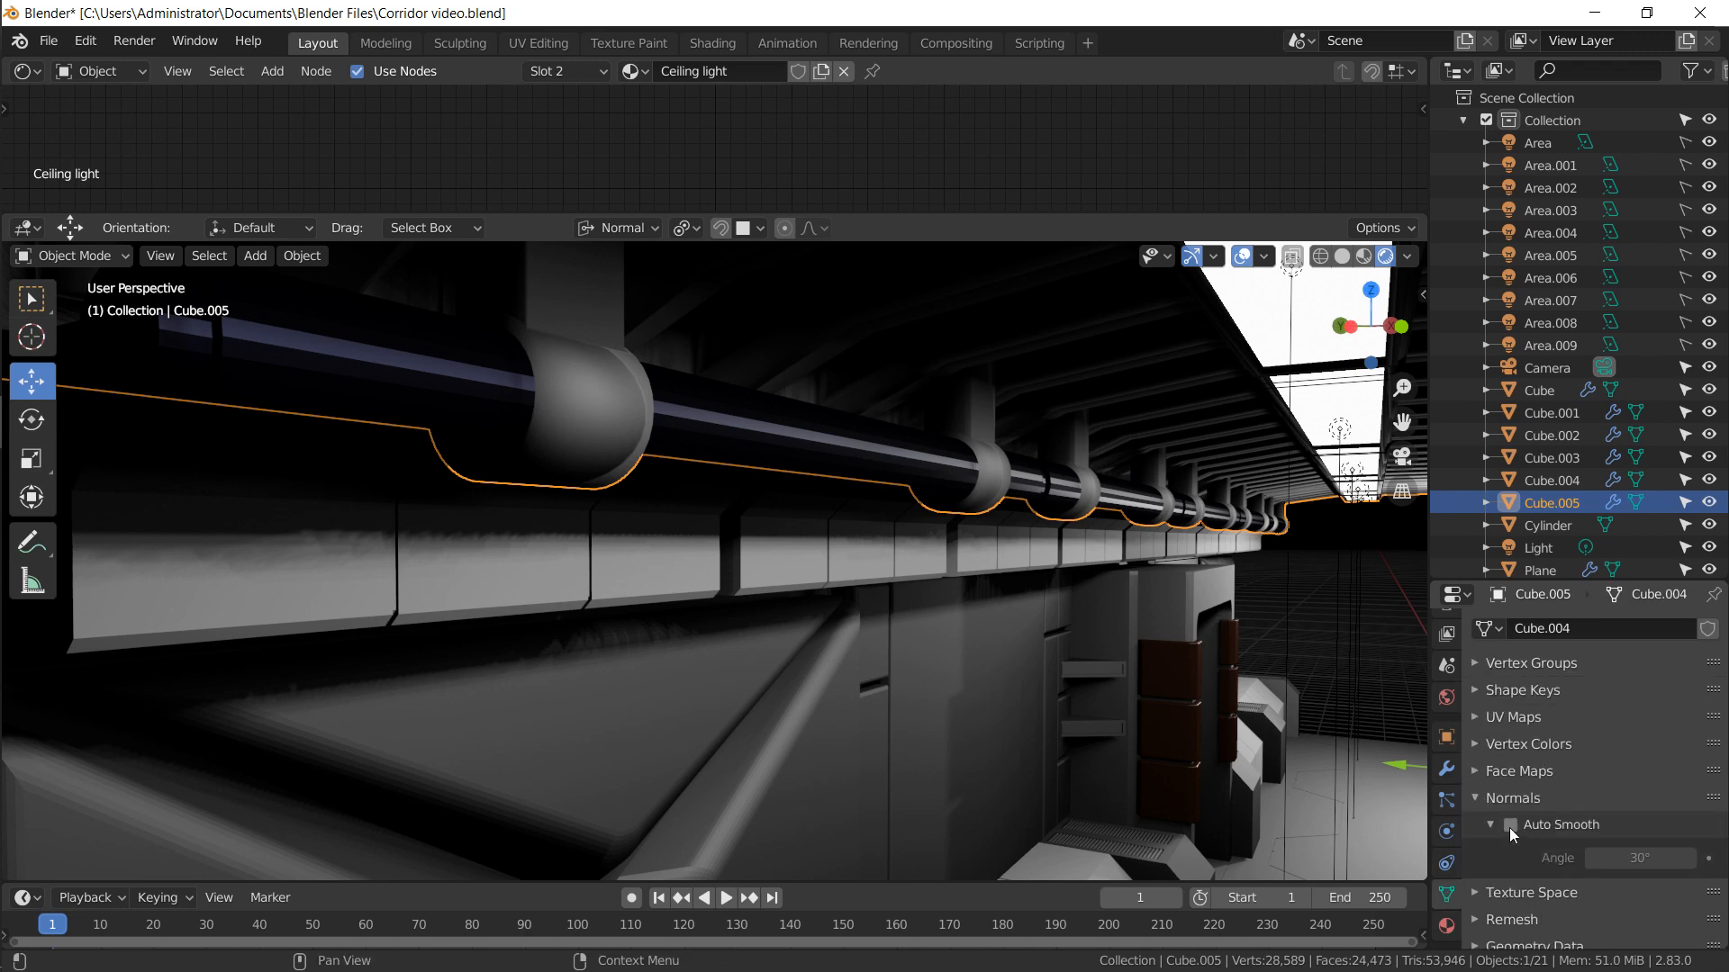
{"action": "left_click", "coordinate": [1510, 824]}
{"action": "scroll", "coordinate": [1017, 598], "scroll_direction": "up", "scroll_amount": 4}
{"action": "scroll", "coordinate": [999, 602], "scroll_direction": "down", "scroll_amount": 5}
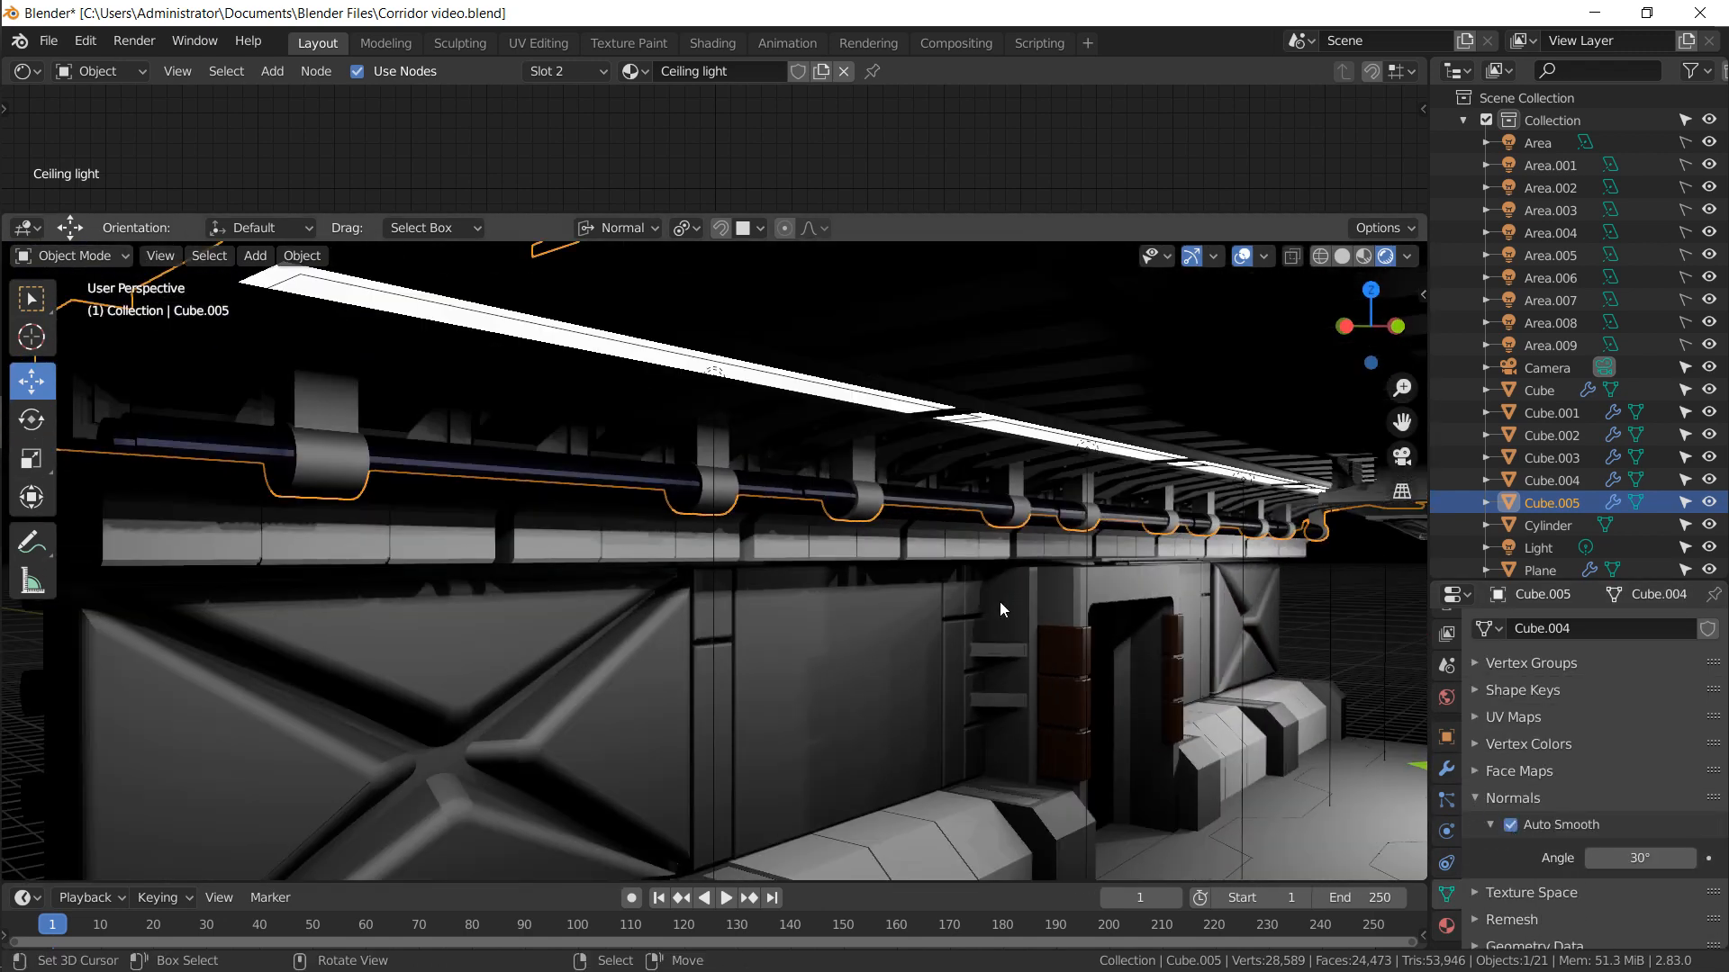
Open the floor plane for mesh editing with all its faces selected and framed in the view
{"action": "middle_click_drag", "start_coordinate": [999, 601], "coordinate": [826, 531]}
{"action": "left_click", "coordinate": [827, 538]}
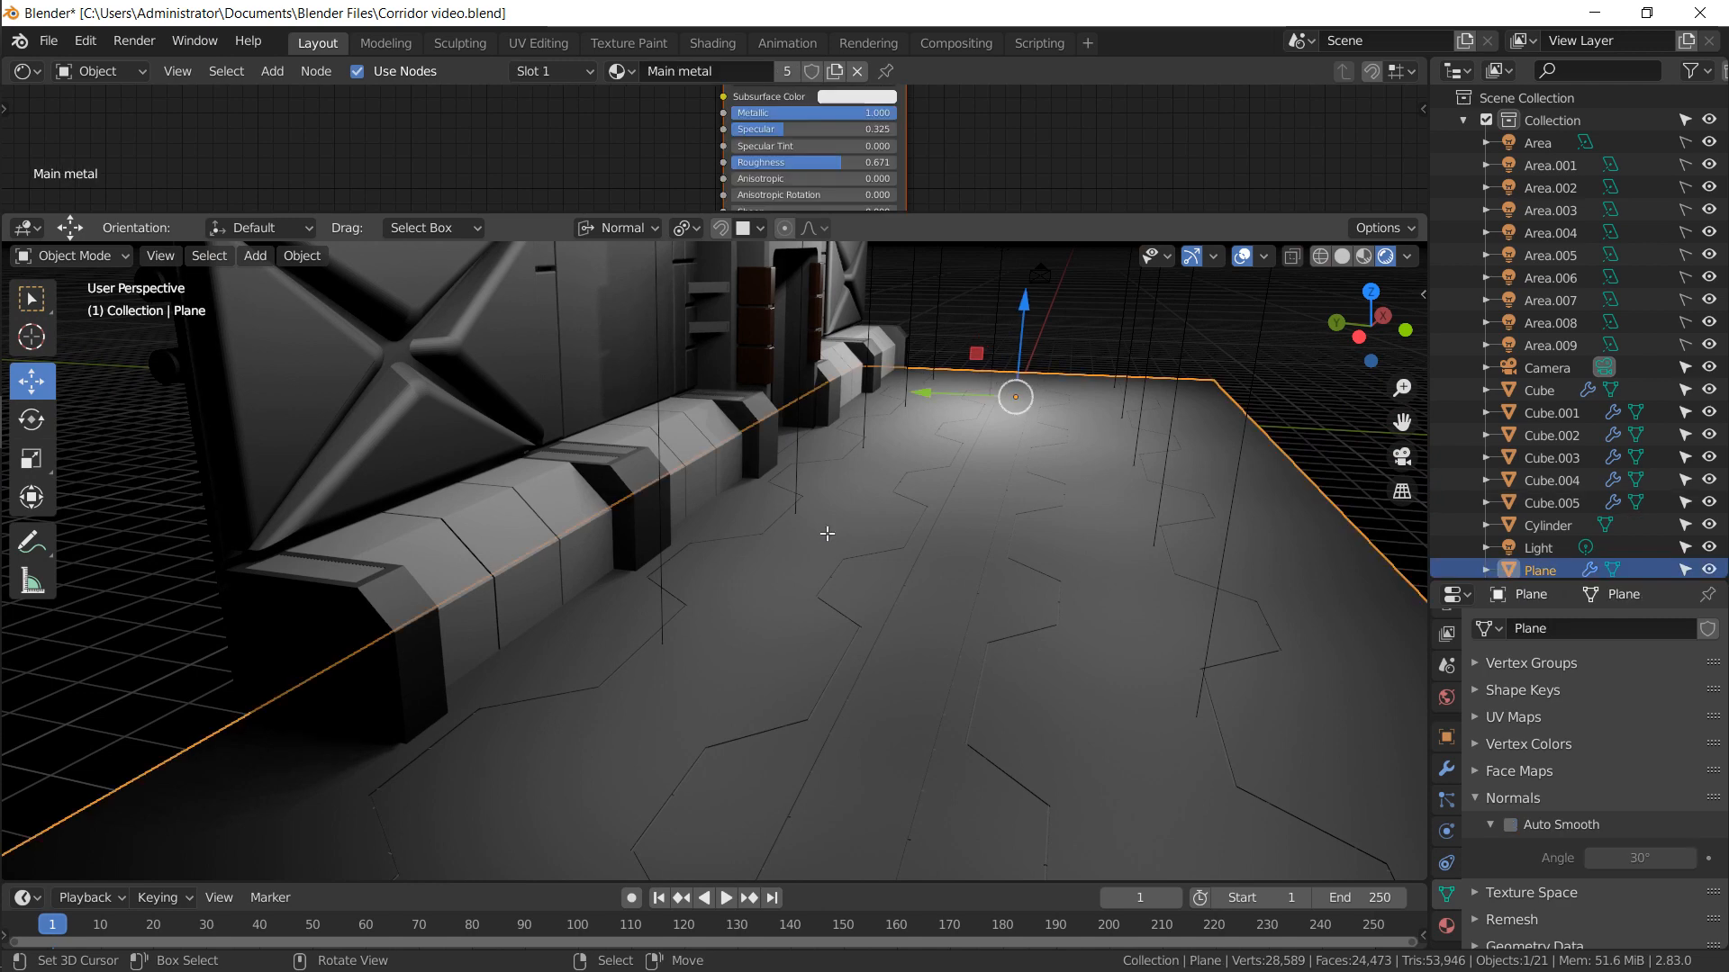
{"action": "key", "text": "Tab"}
{"action": "key", "text": "a"}
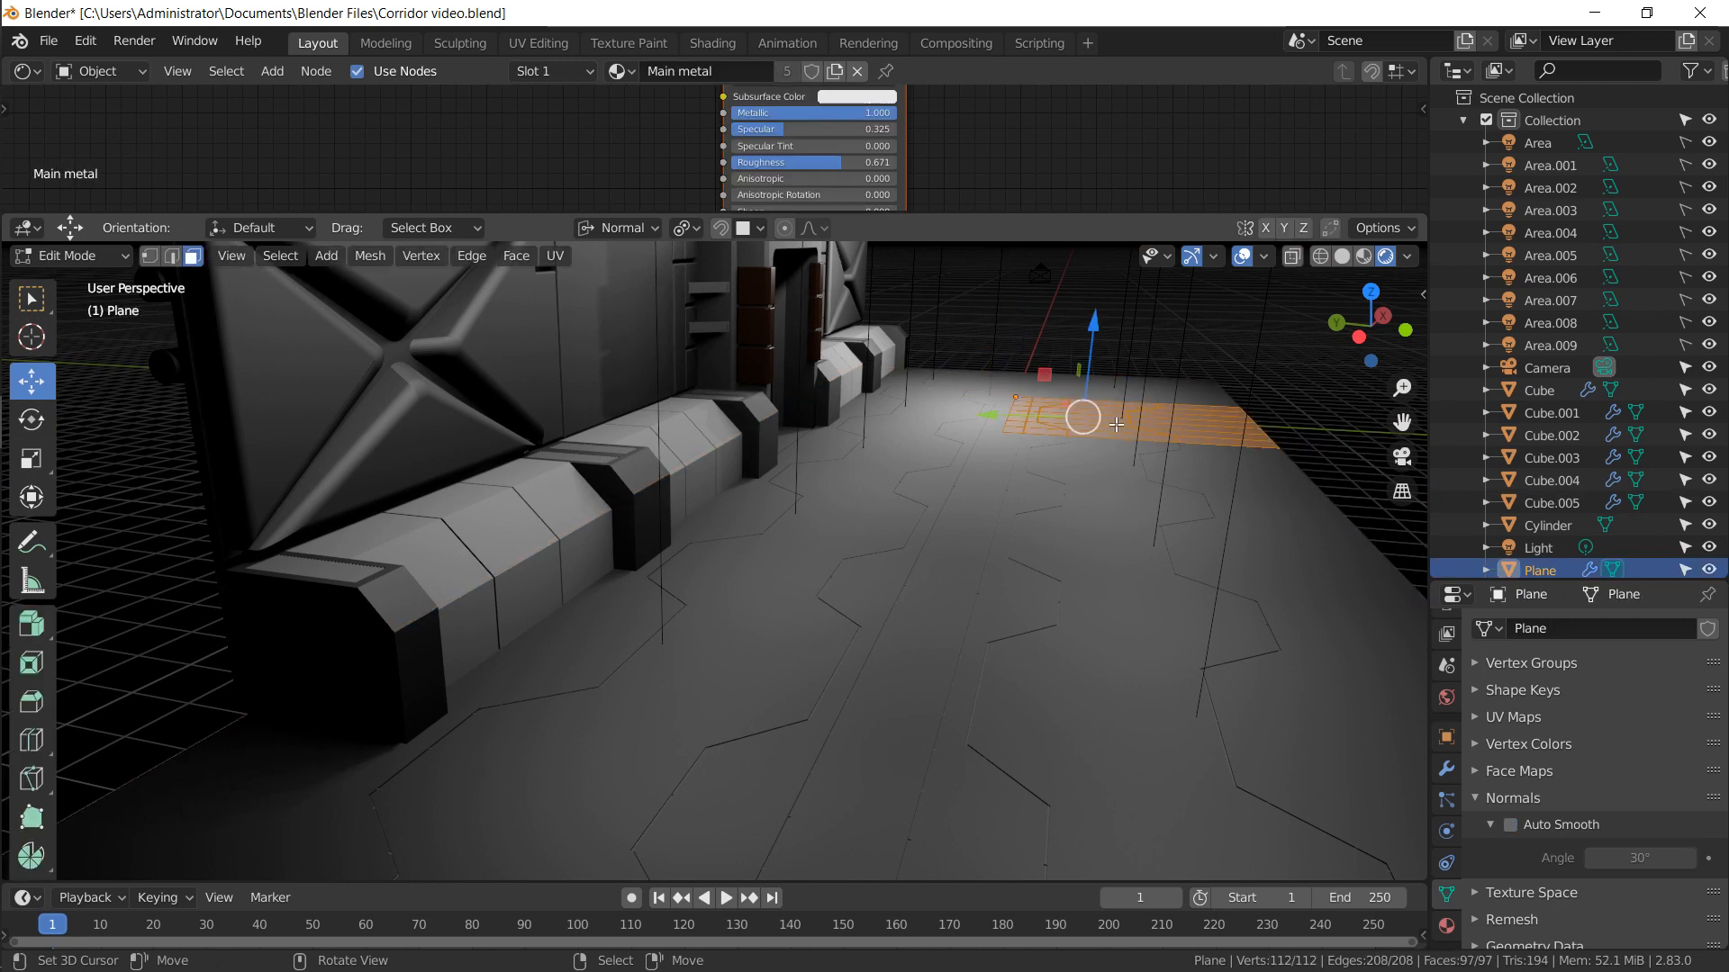
{"action": "key", "text": "KP_Decimal"}
{"action": "middle_click_drag", "start_coordinate": [734, 511], "coordinate": [774, 565]}
{"action": "key", "text": "Tab"}
{"action": "key", "text": "Tab"}
{"action": "key", "text": "KP_Decimal"}
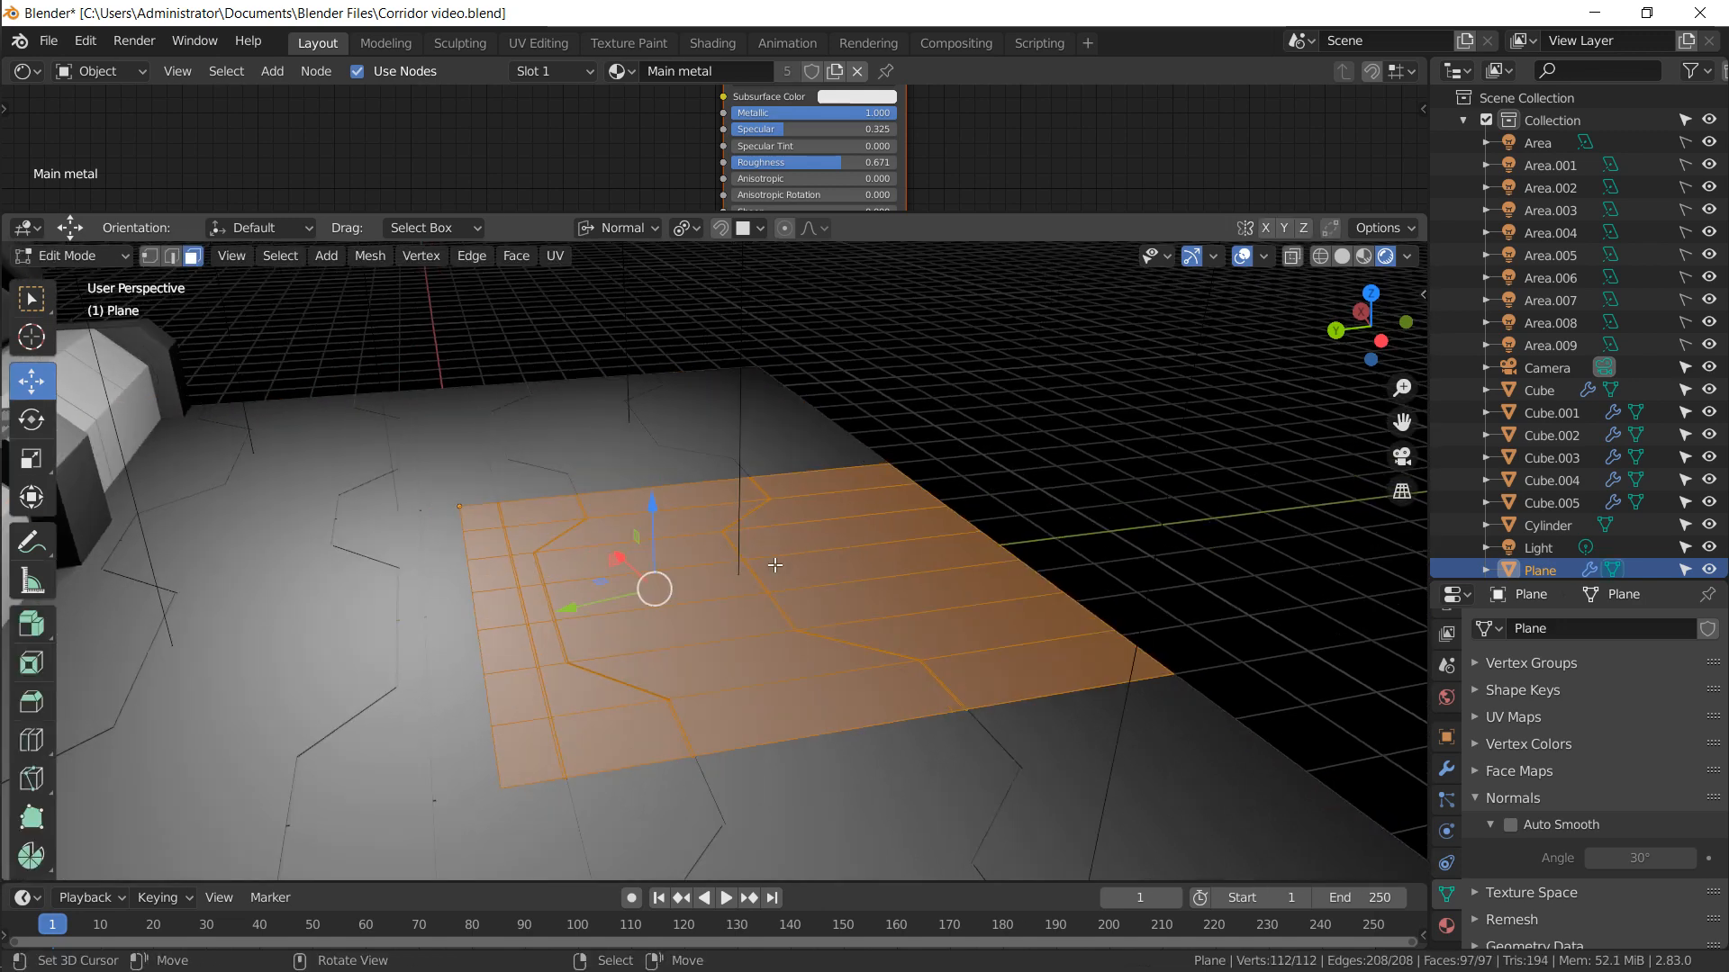
{"action": "left_click", "coordinate": [543, 507]}
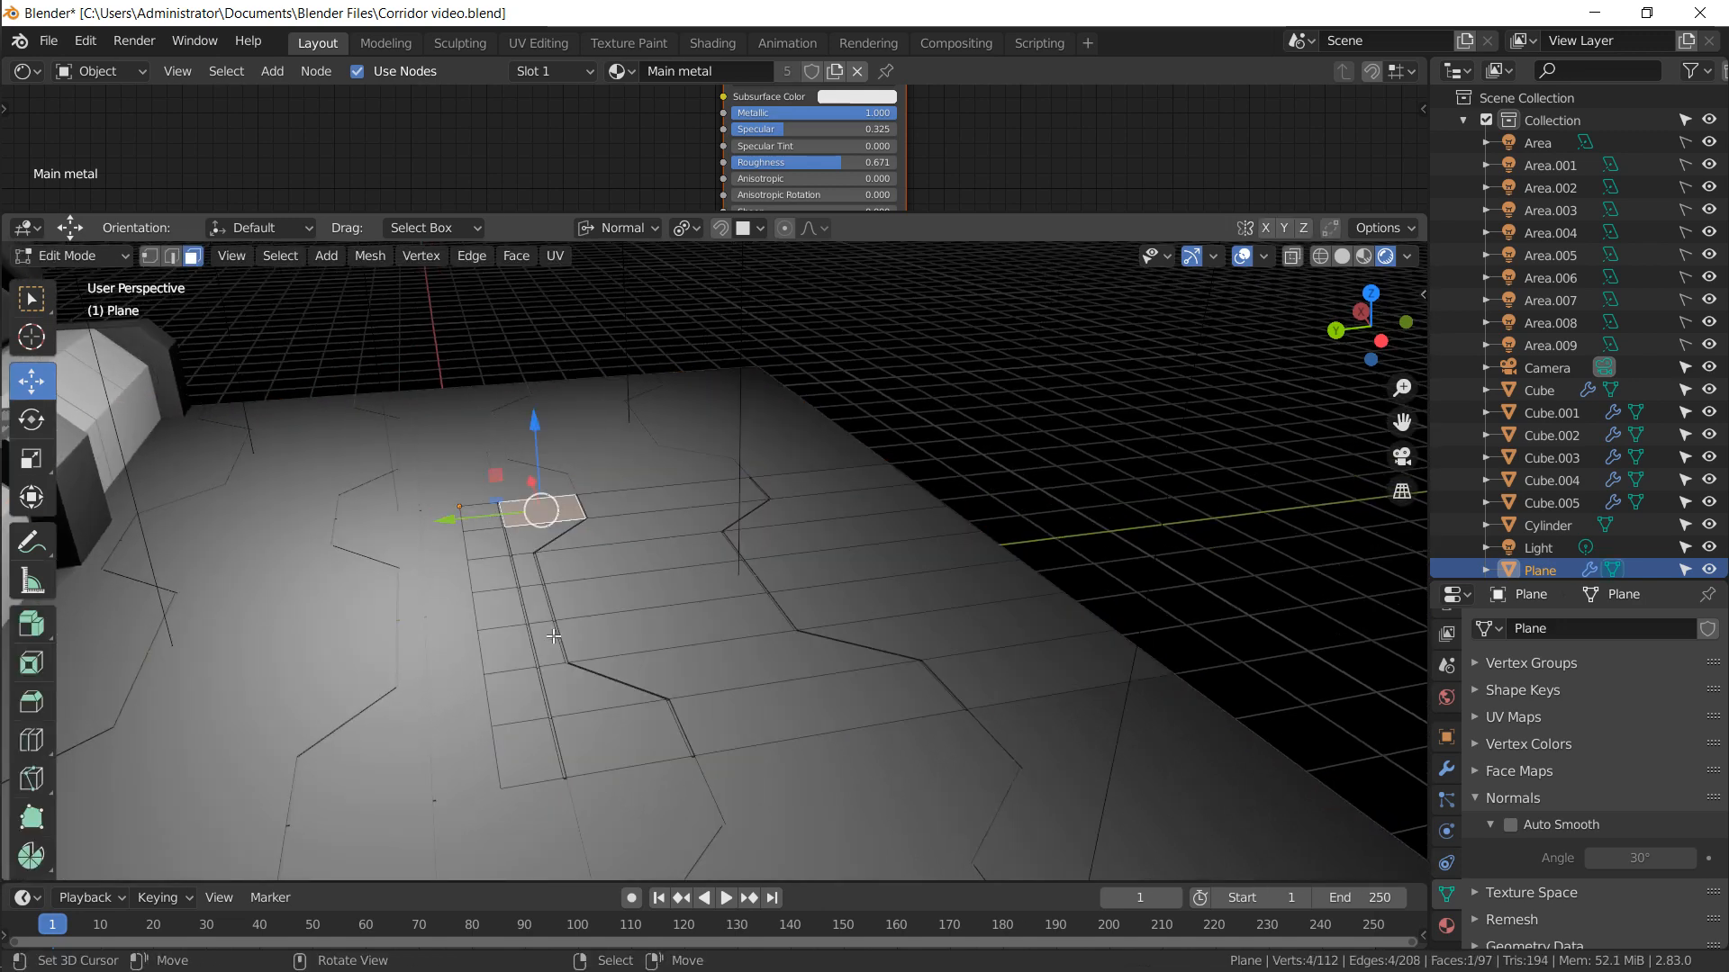
{"action": "right_click", "coordinate": [609, 741], "text": "ctrl"}
{"action": "right_click", "coordinate": [481, 518], "text": "shift"}
{"action": "right_click", "coordinate": [521, 745], "text": "ctrl"}
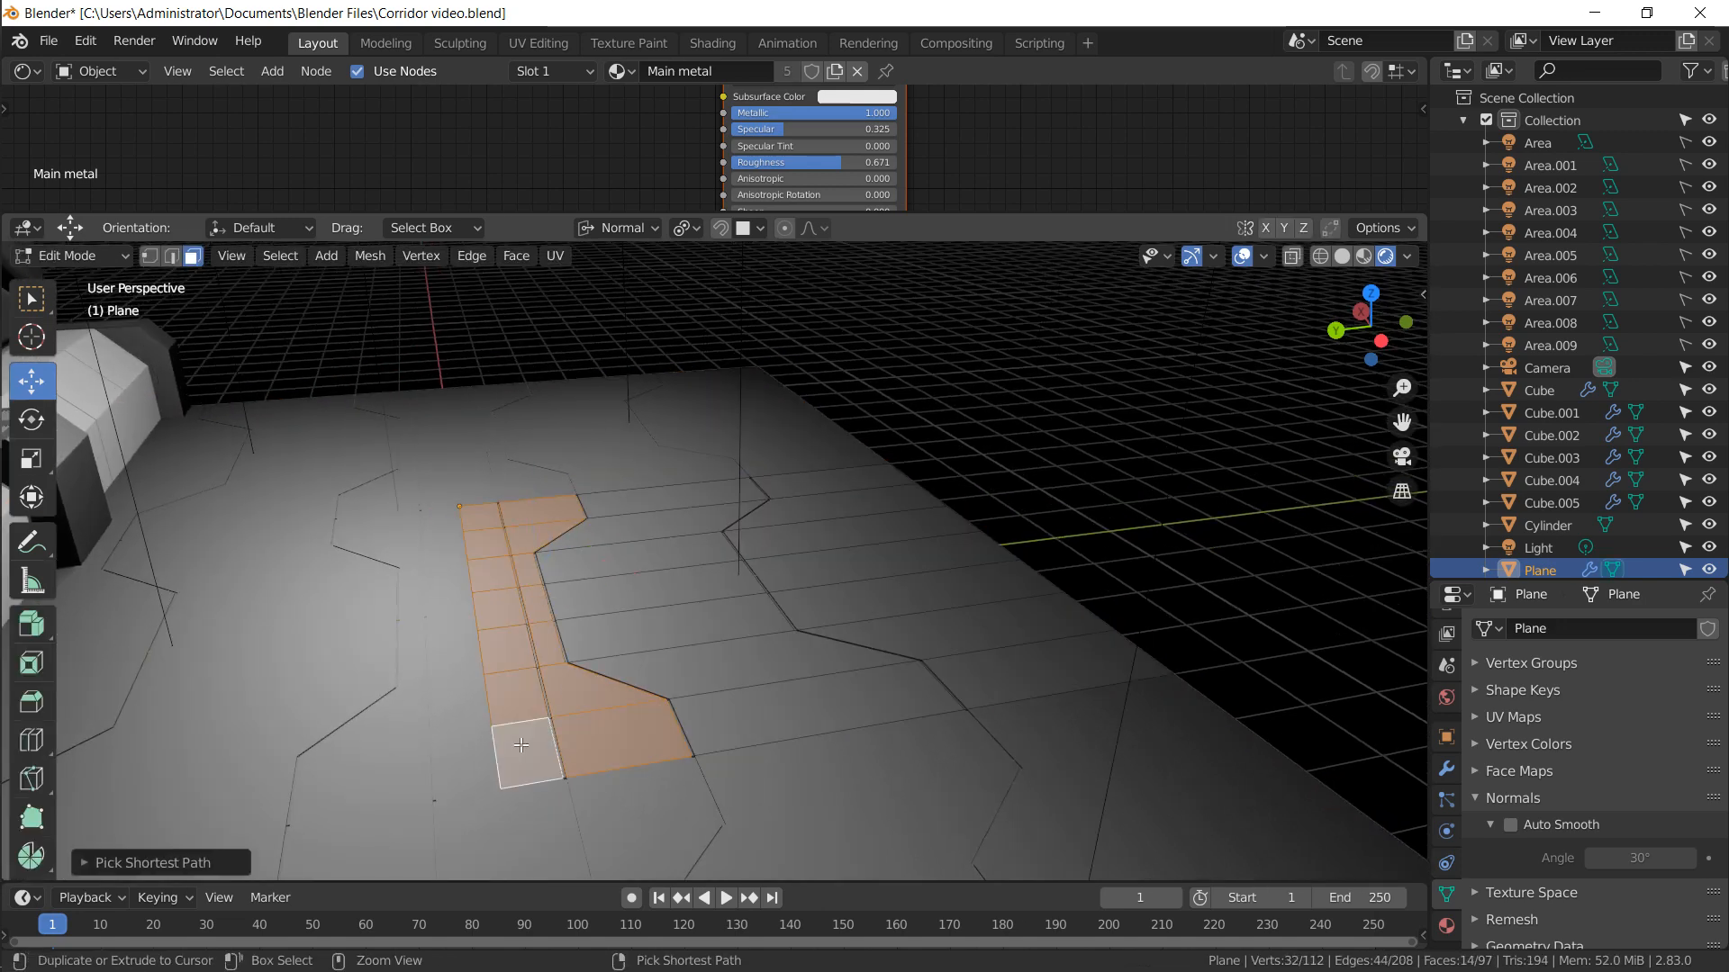
{"action": "left_click", "coordinate": [835, 493], "text": "shift"}
Select the narrow jagged inner strip and the wide outer strip of floor faces, leaving out the section between them
{"action": "left_click", "coordinate": [512, 513]}
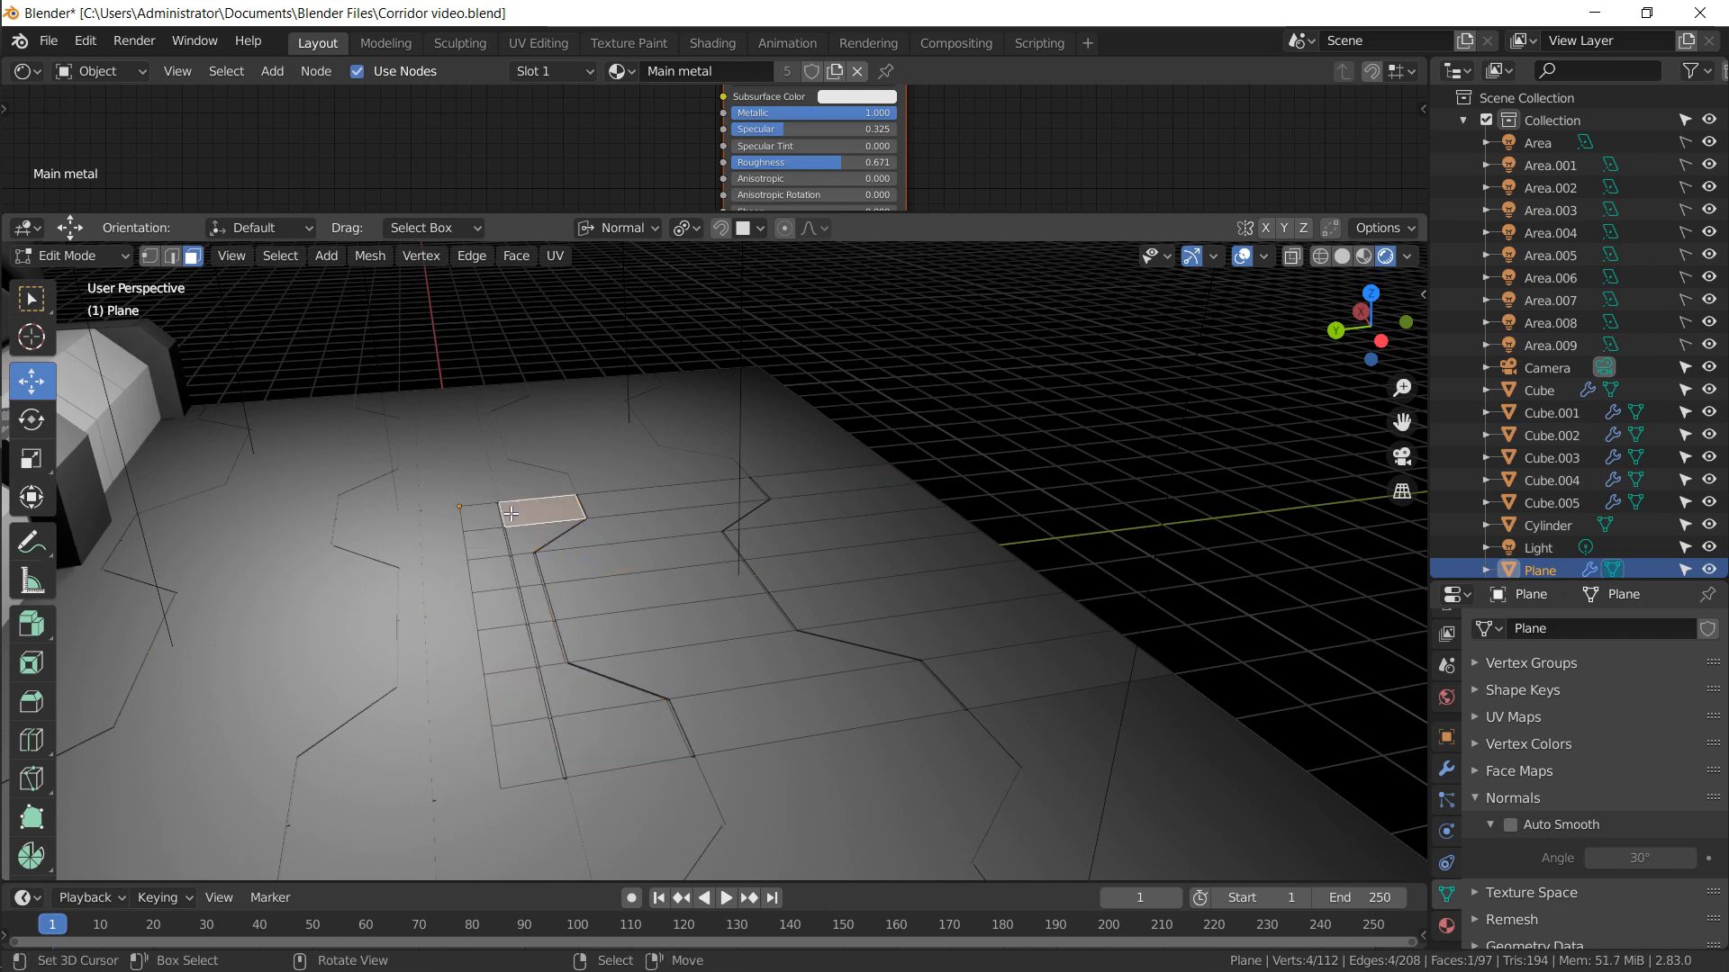
{"action": "left_click", "coordinate": [595, 746], "text": "ctrl"}
{"action": "left_click", "coordinate": [829, 476], "text": "shift"}
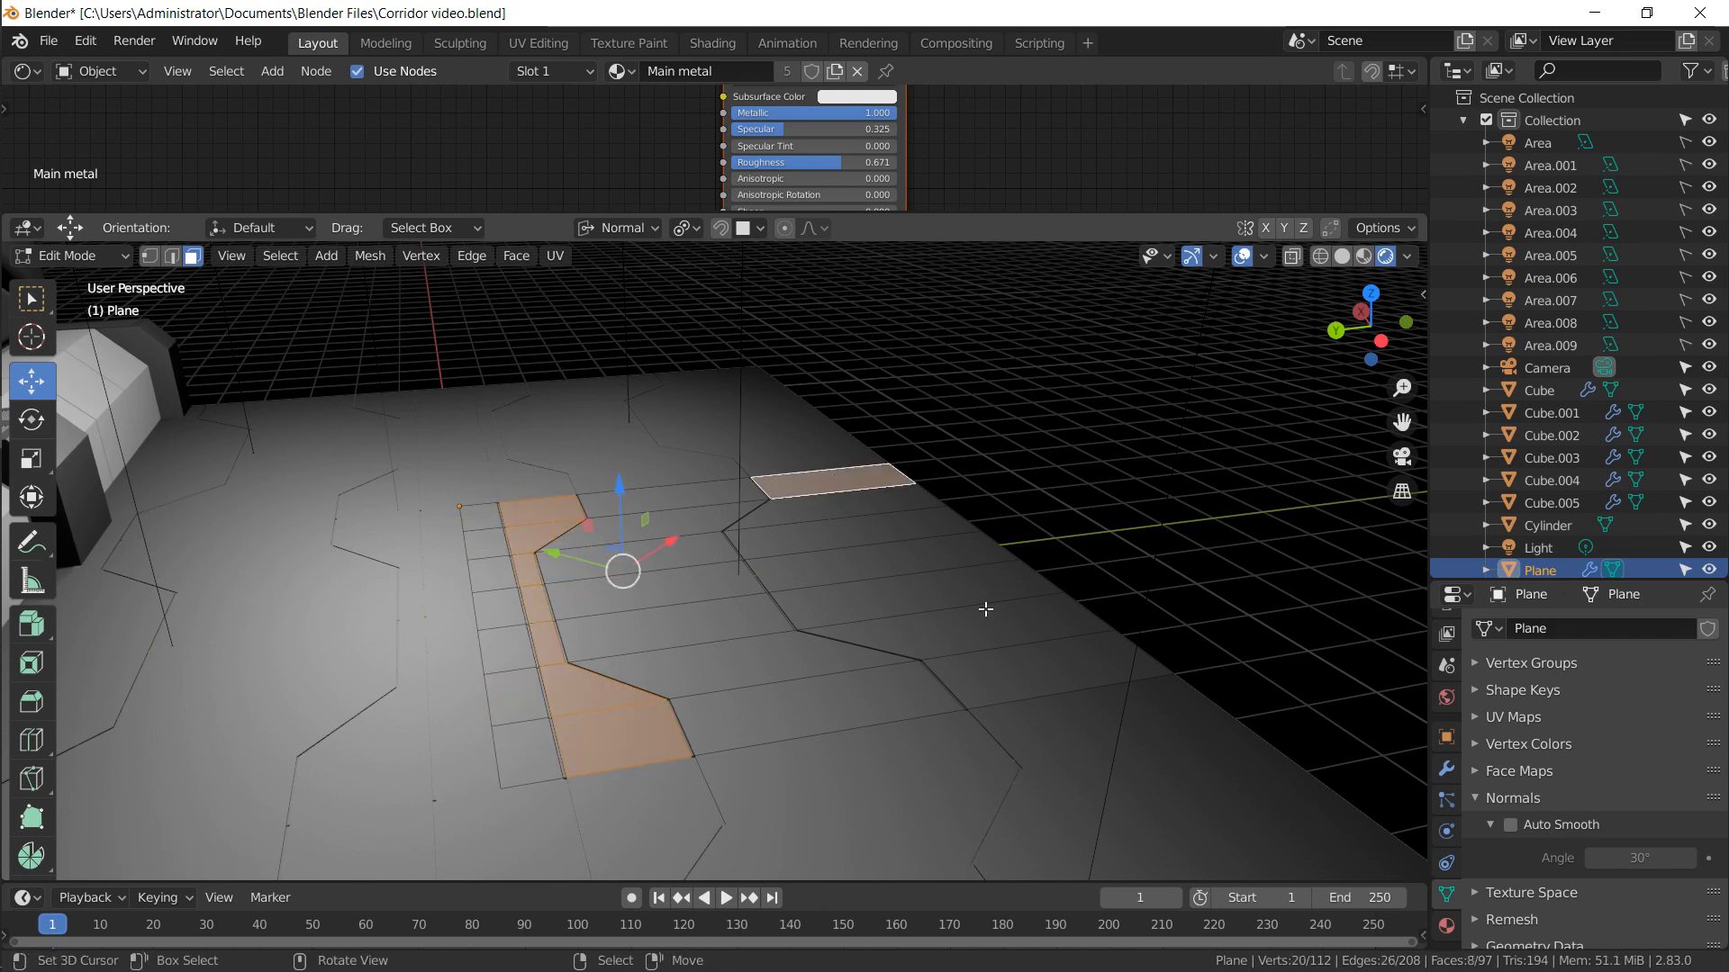
{"action": "left_click", "coordinate": [1072, 667], "text": "ctrl"}
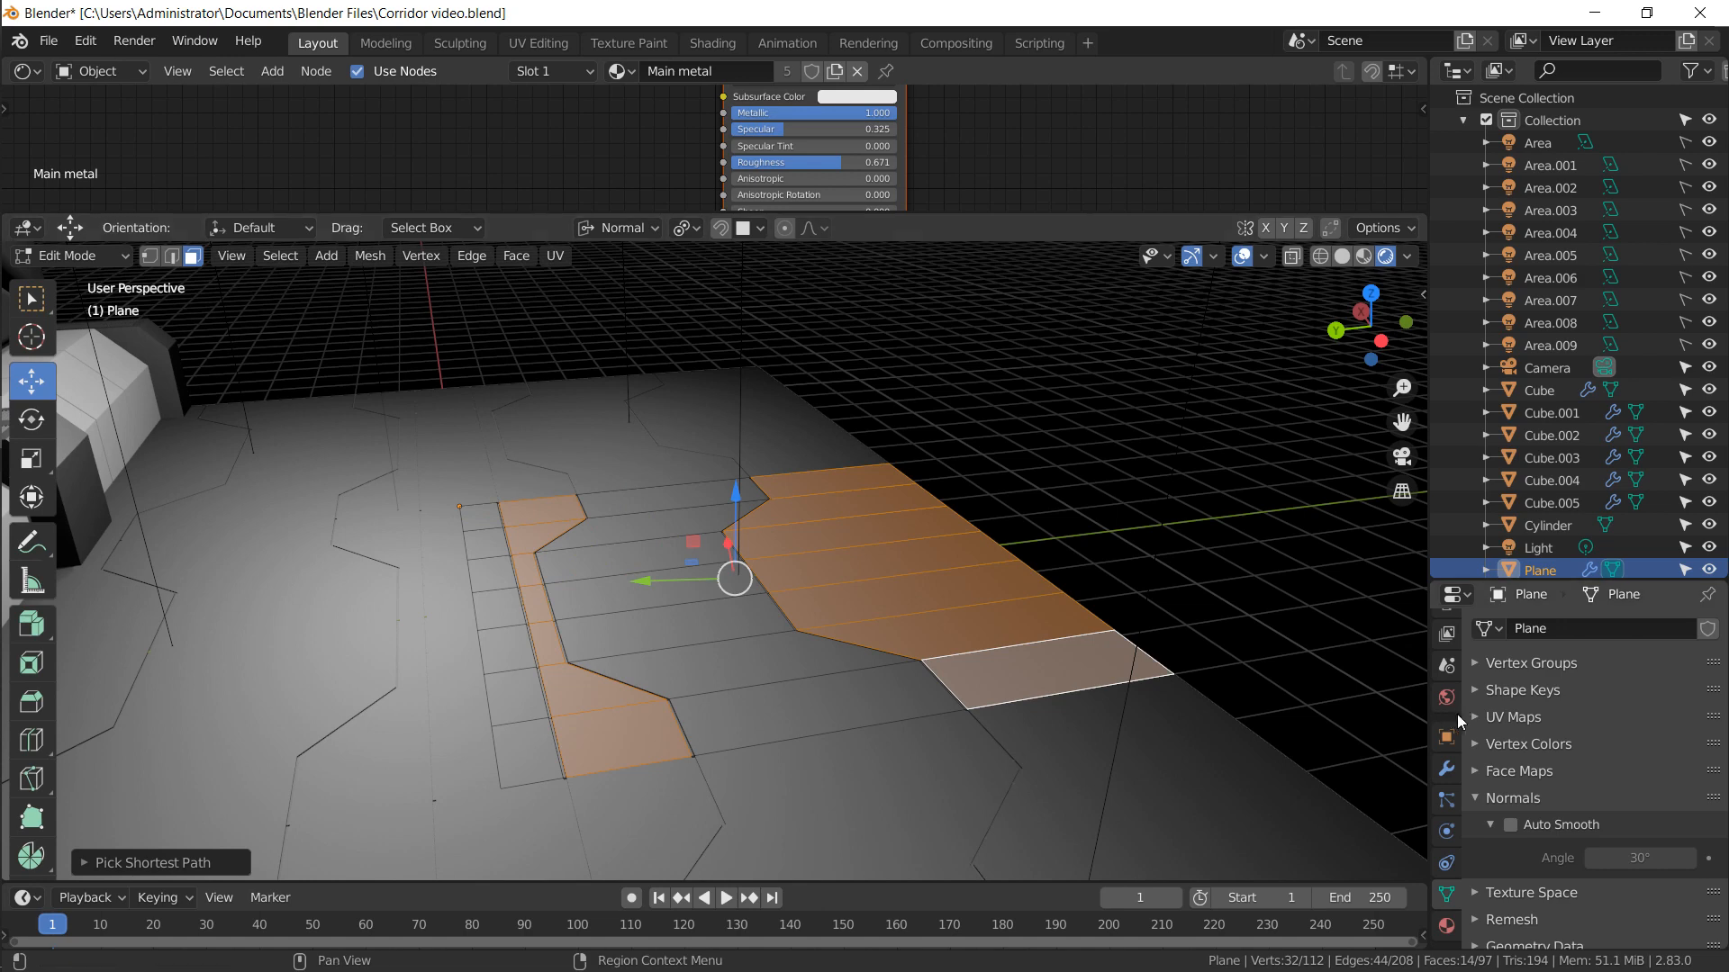
Add a second material slot to the floor plane with a new material named Floor 1
{"action": "left_click", "coordinate": [1446, 925]}
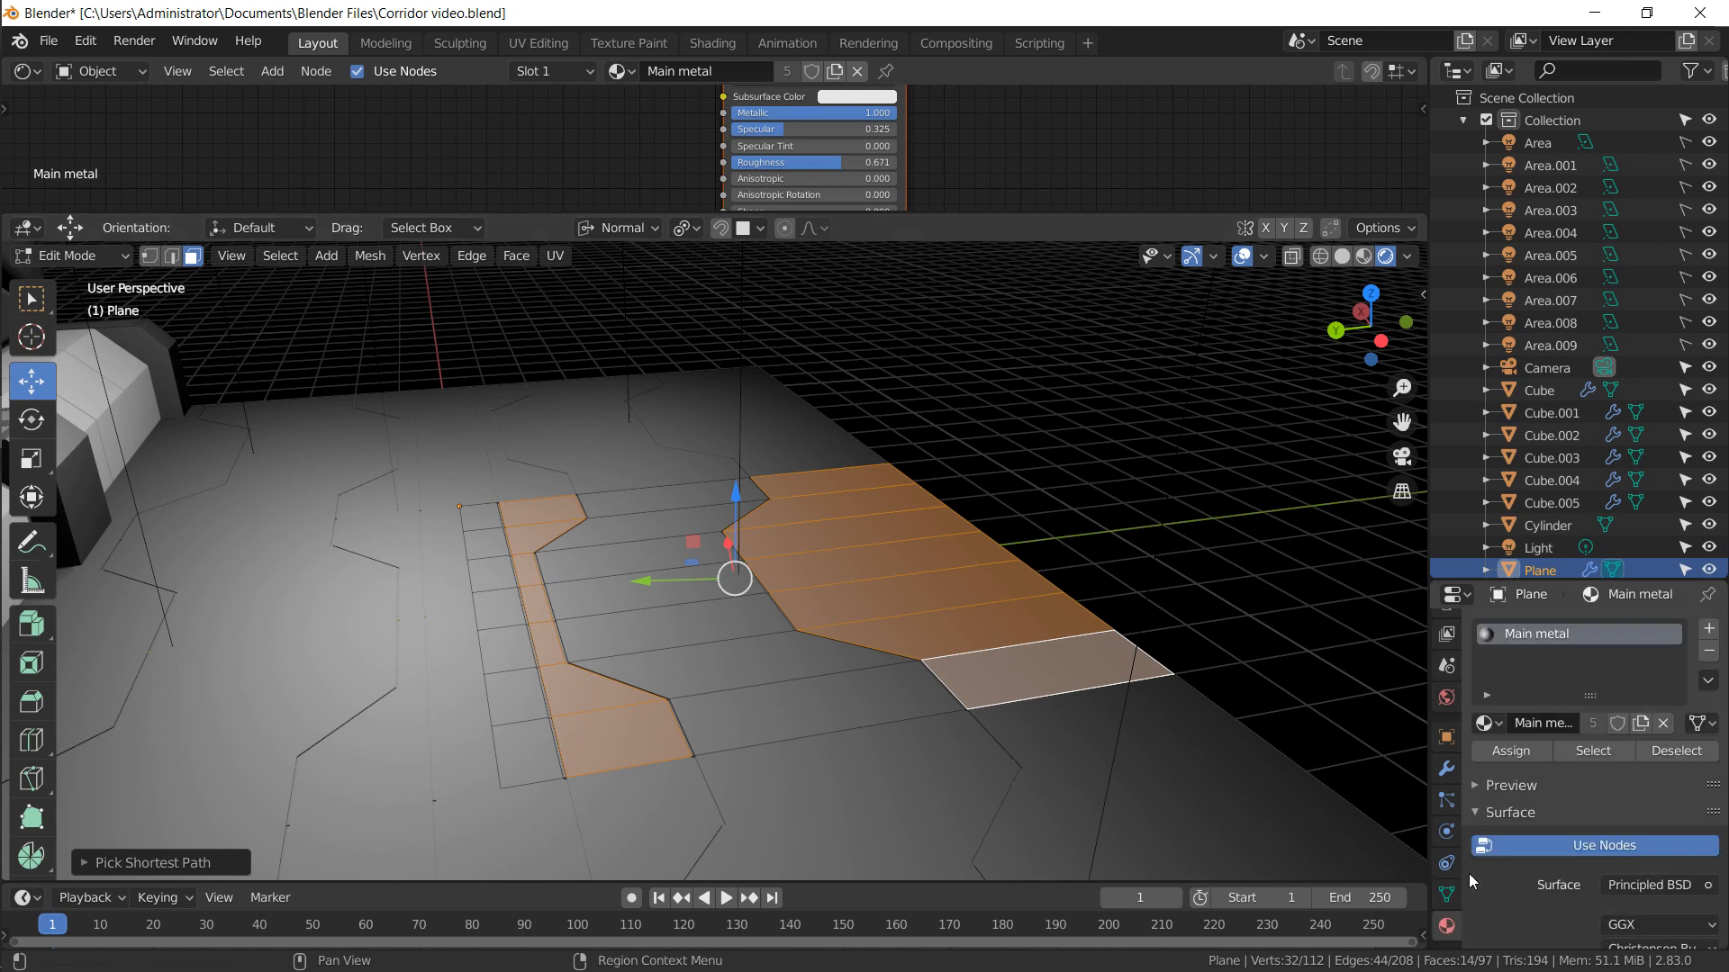
{"action": "left_click", "coordinate": [1709, 630]}
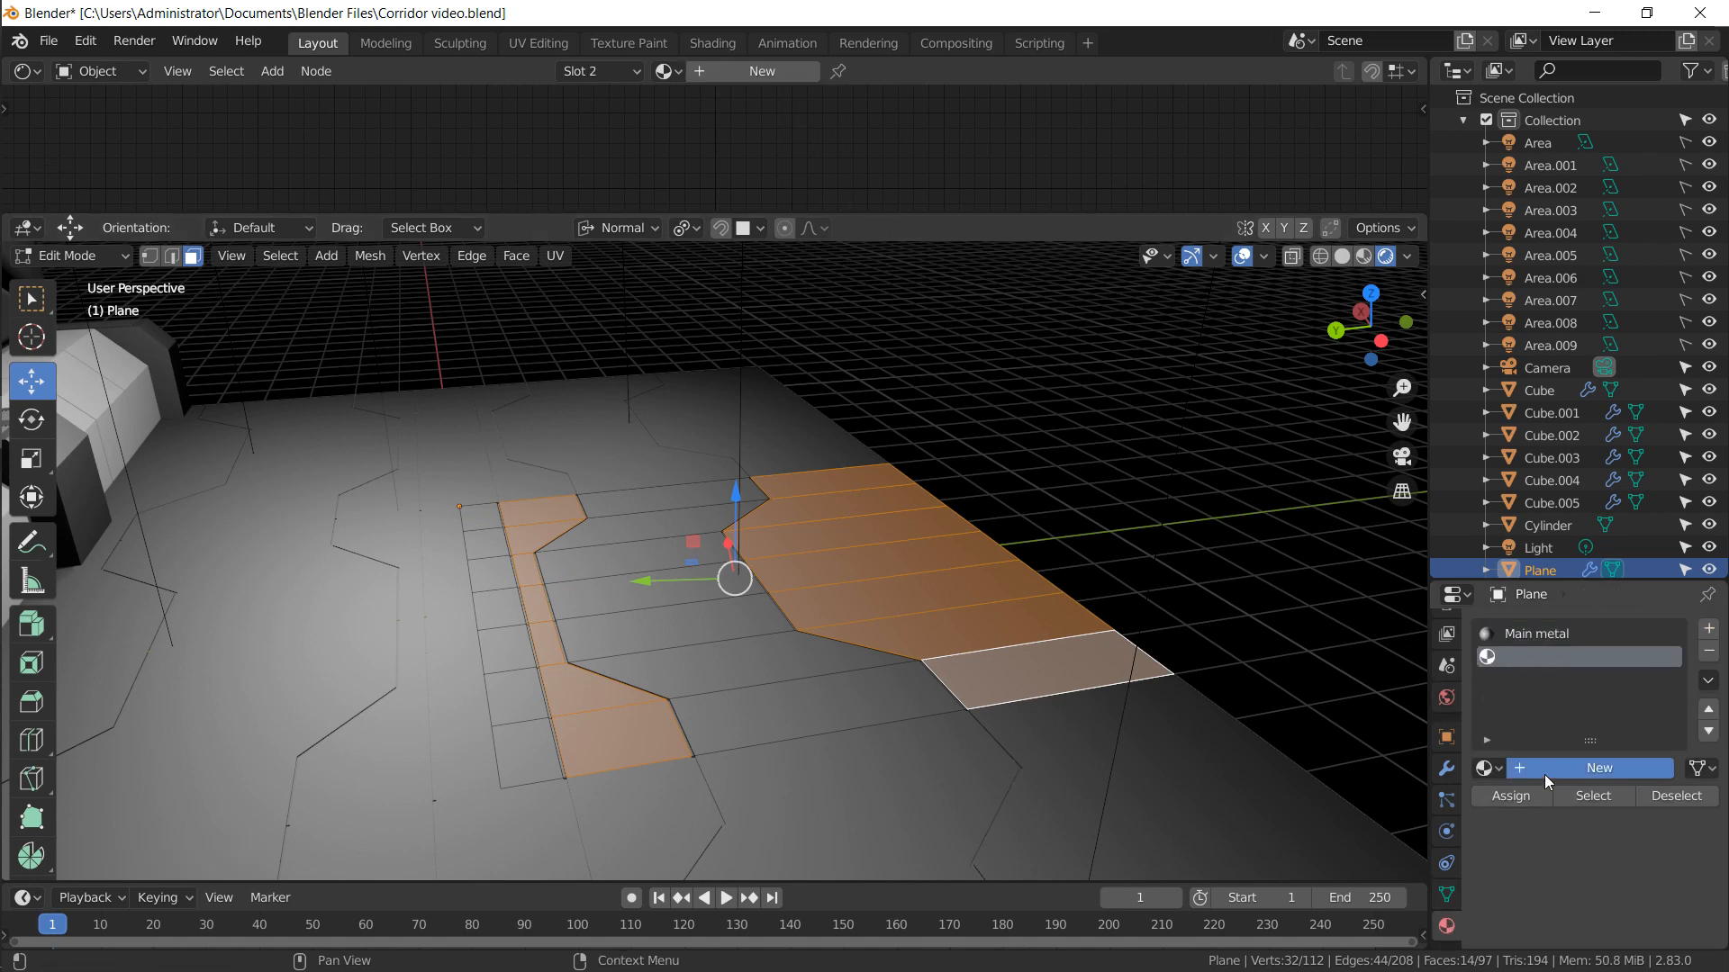
{"action": "left_click", "coordinate": [1543, 774]}
{"action": "left_click", "coordinate": [1538, 765]}
{"action": "type", "text": "Floo"}
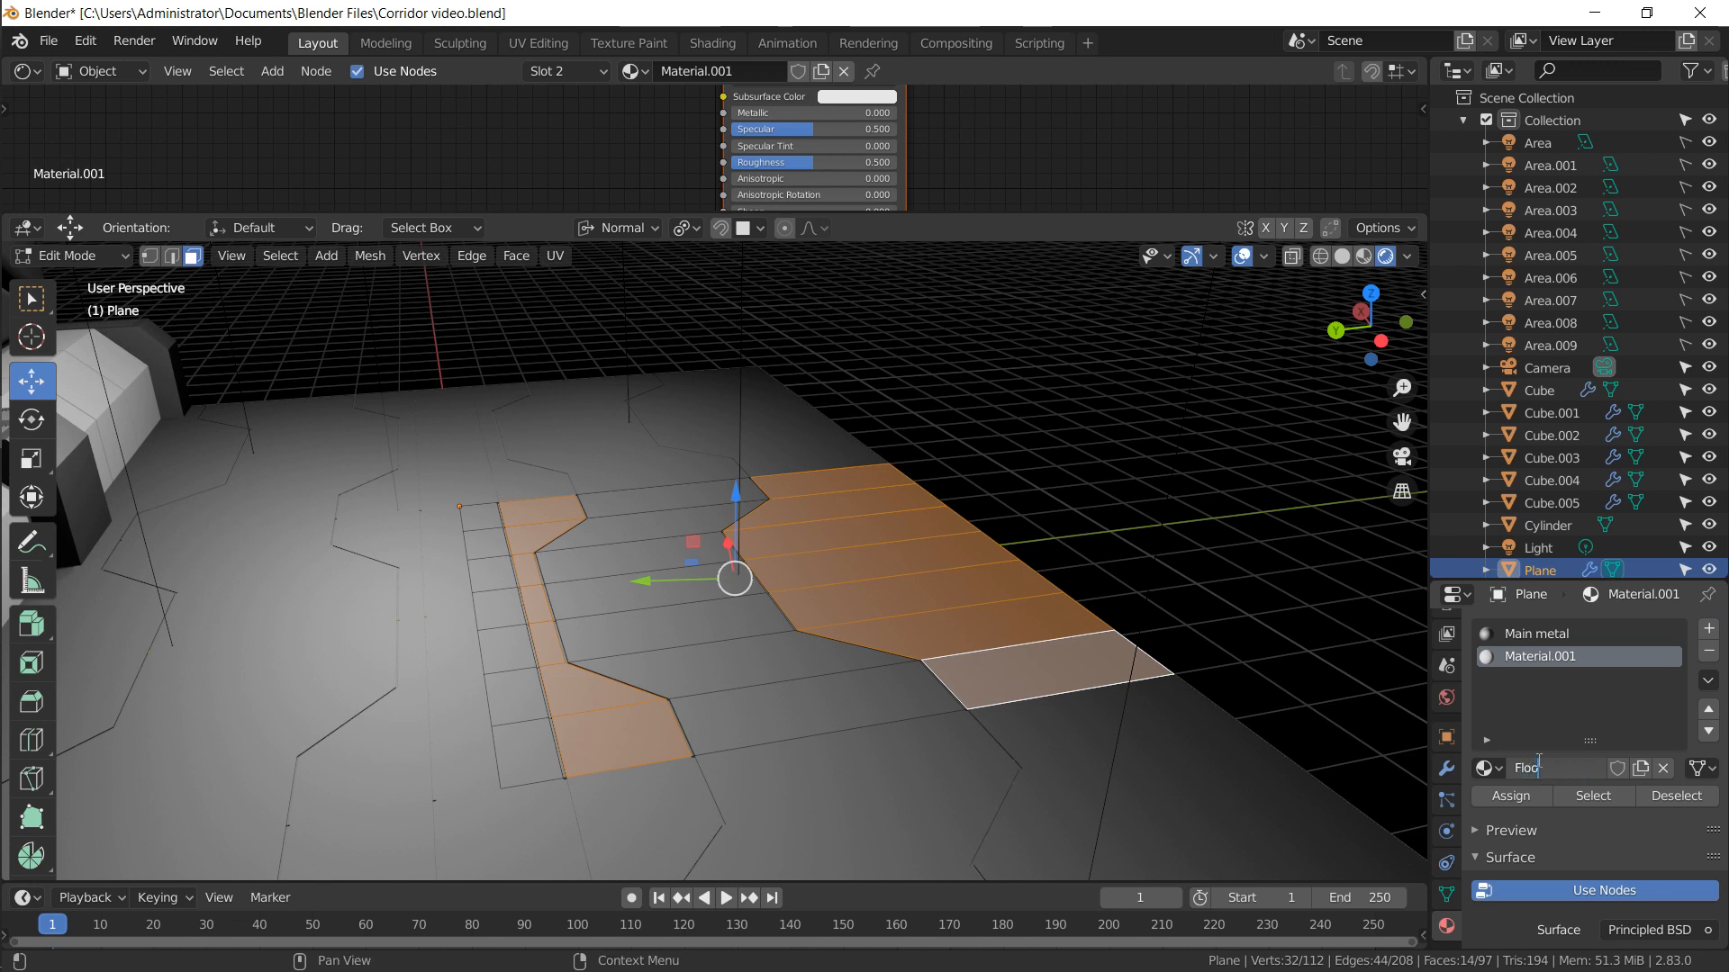
{"action": "type", "text": "r 1"}
{"action": "key", "text": "Return"}
Give Floor 1 a muted yellow base color, Metallic 0.720 and Specular 0.765, and assign it to the selected faces
{"action": "middle_click_drag", "start_coordinate": [931, 88], "coordinate": [947, 135]}
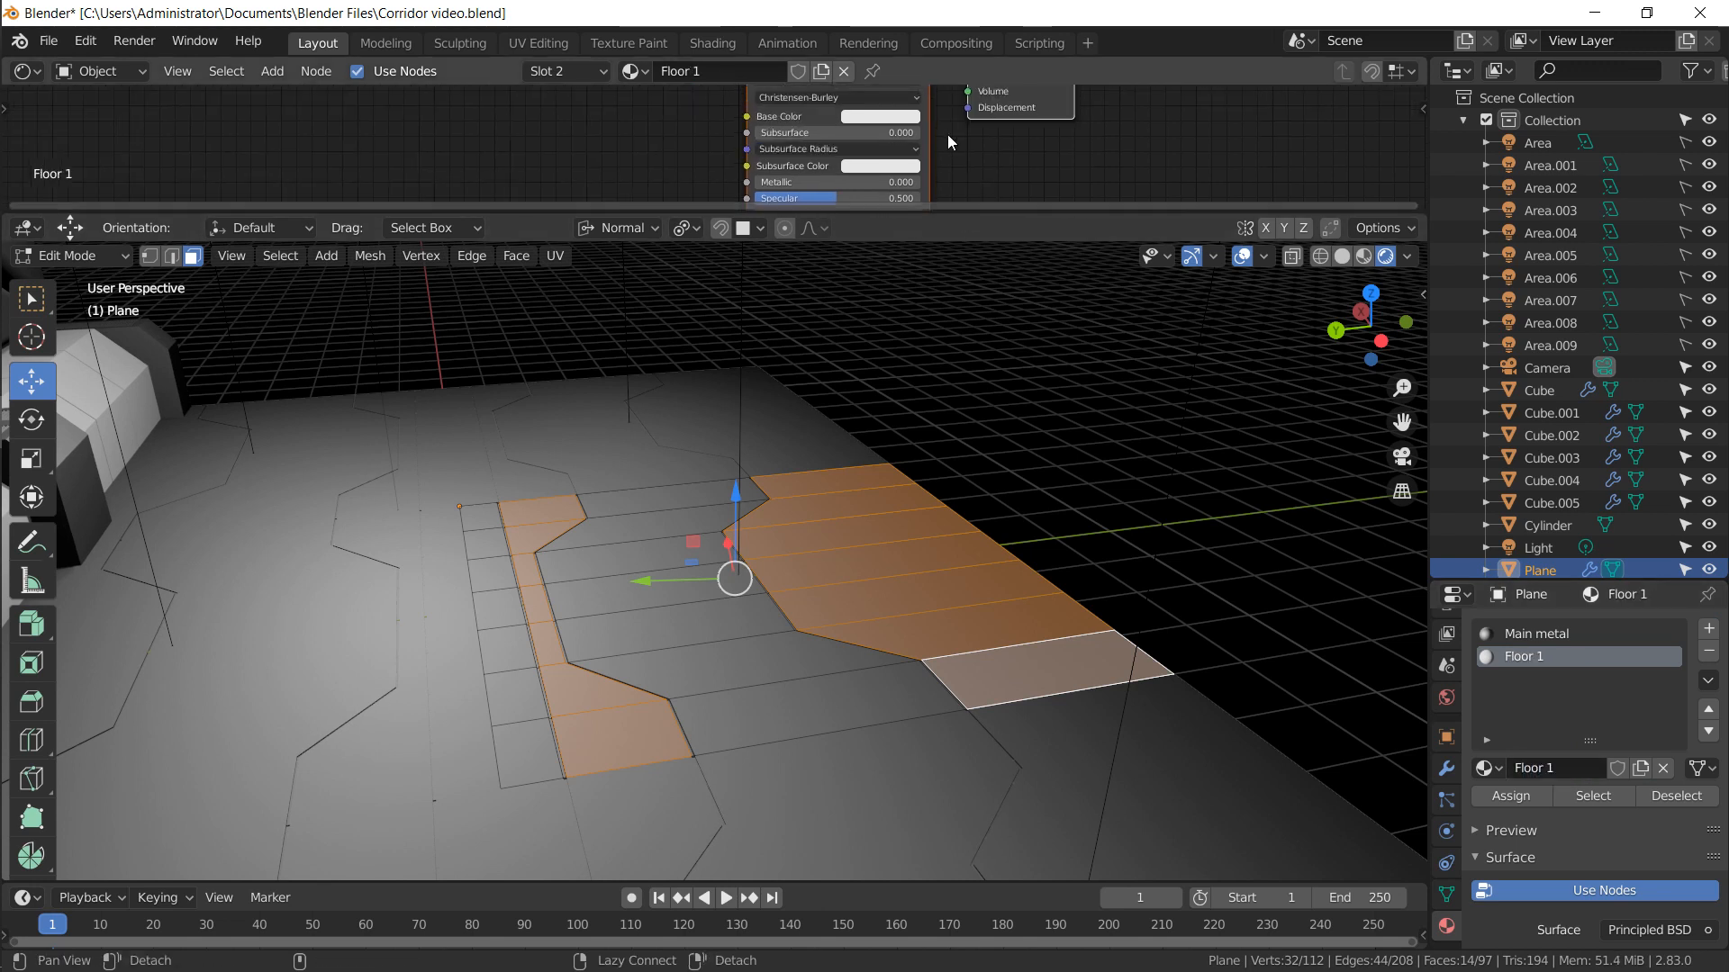
{"action": "left_click", "coordinate": [894, 121]}
{"action": "left_click", "coordinate": [879, 202]}
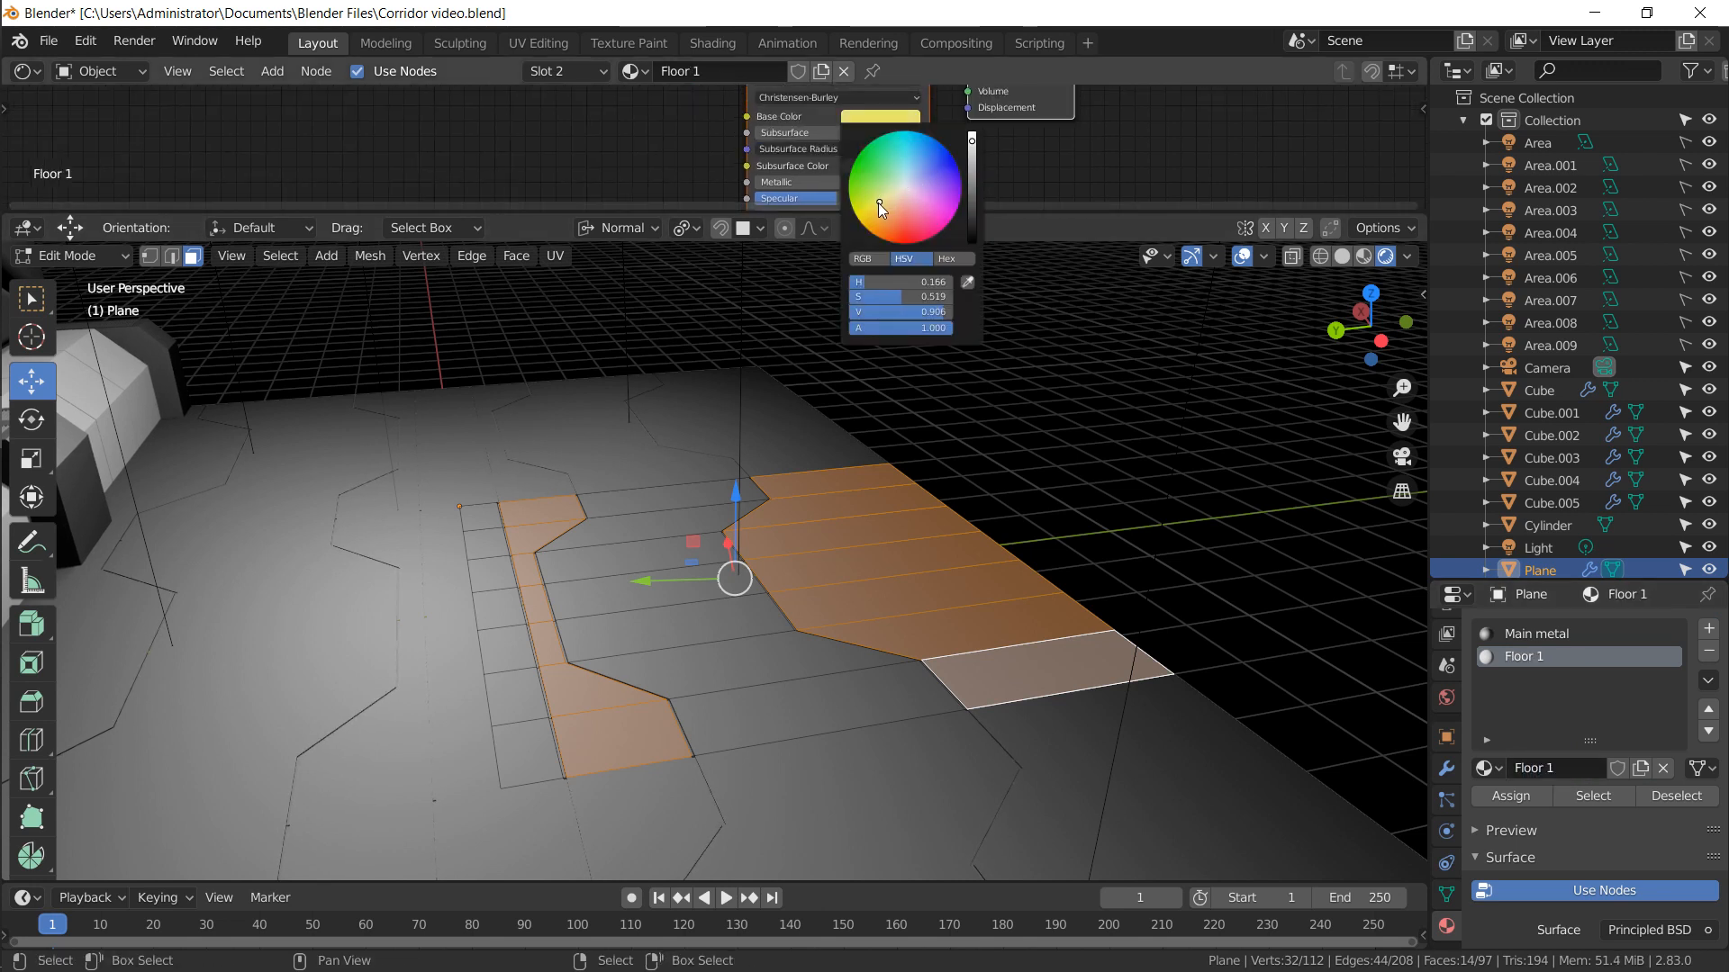
{"action": "mouse_move", "coordinate": [975, 147]}
{"action": "left_mouse_down"}
{"action": "mouse_move", "coordinate": [976, 193]}
{"action": "mouse_move", "coordinate": [975, 155]}
{"action": "left_mouse_up"}
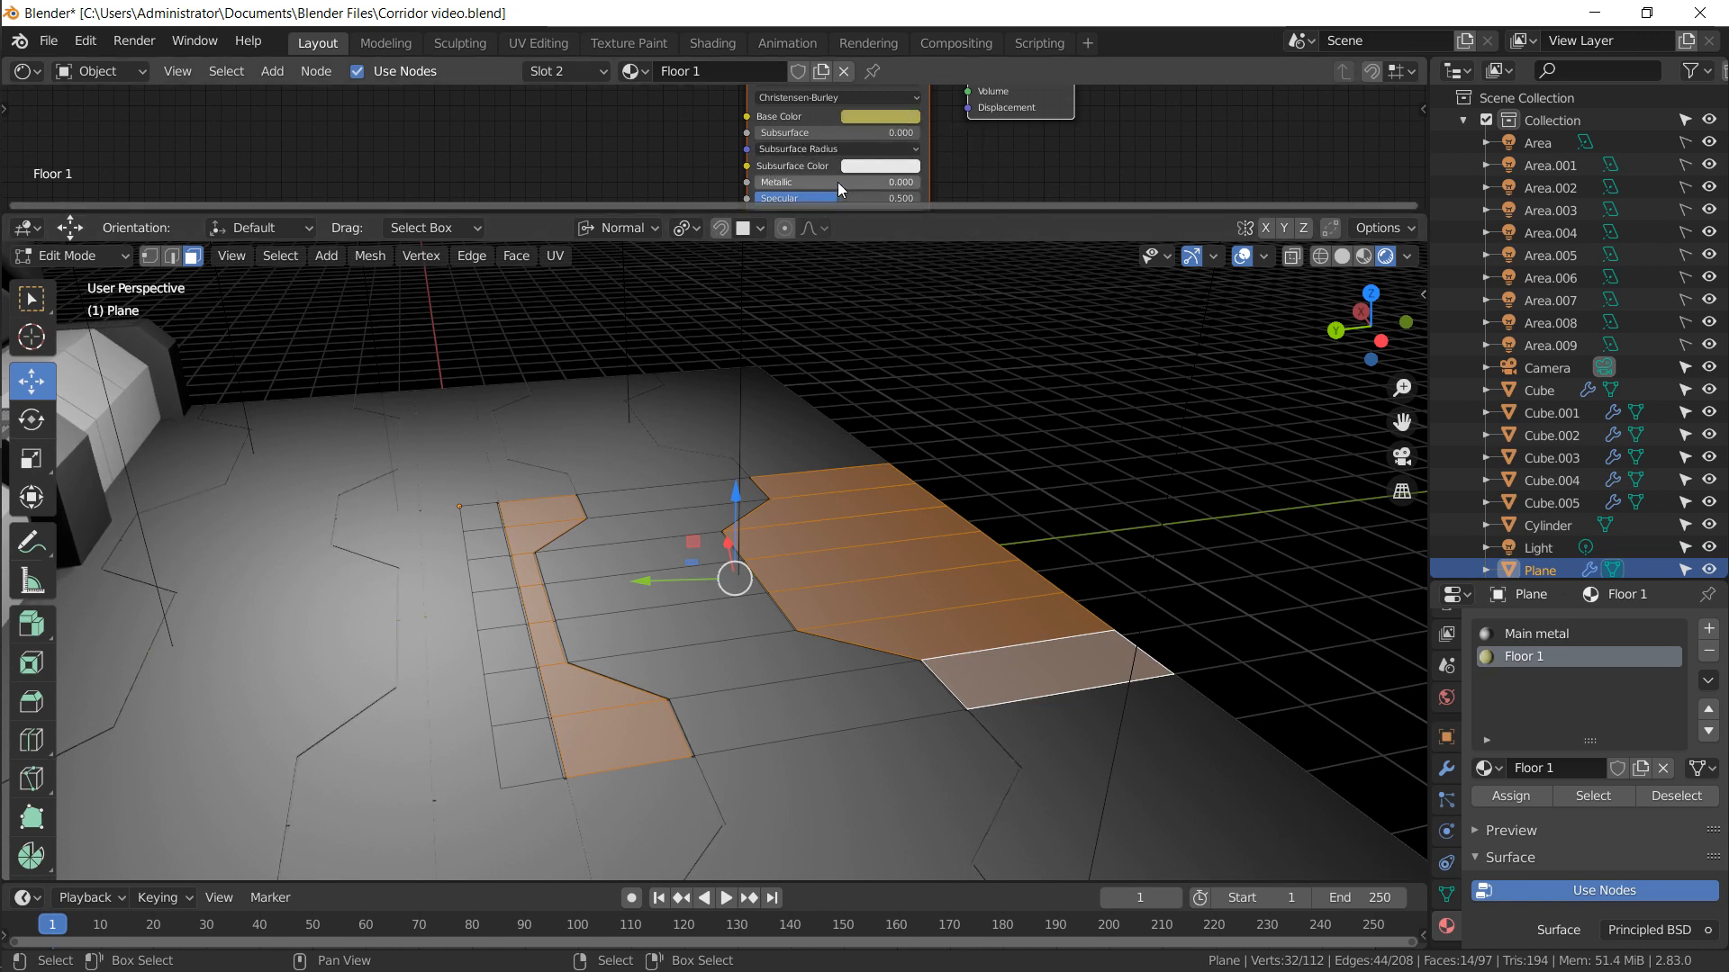
{"action": "left_click_drag", "start_coordinate": [837, 182], "coordinate": [930, 197]}
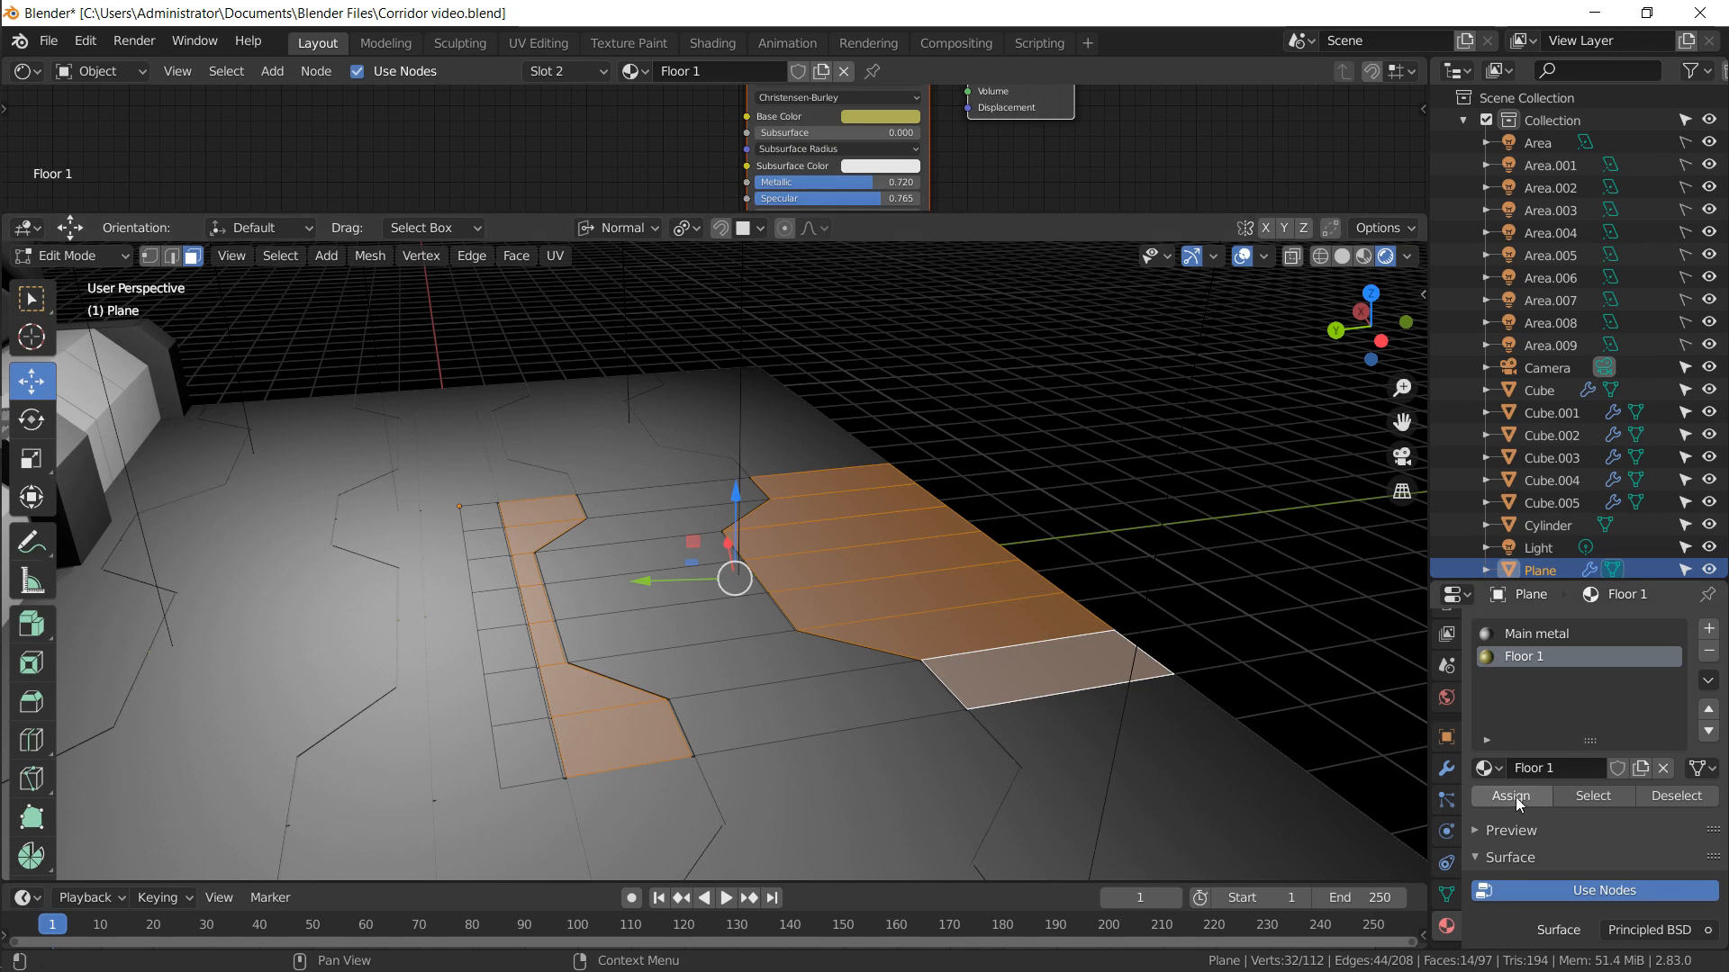
Select the wide jagged floor section between the yellow areas and the straight strip along the floor's center
{"action": "left_click", "coordinate": [621, 498]}
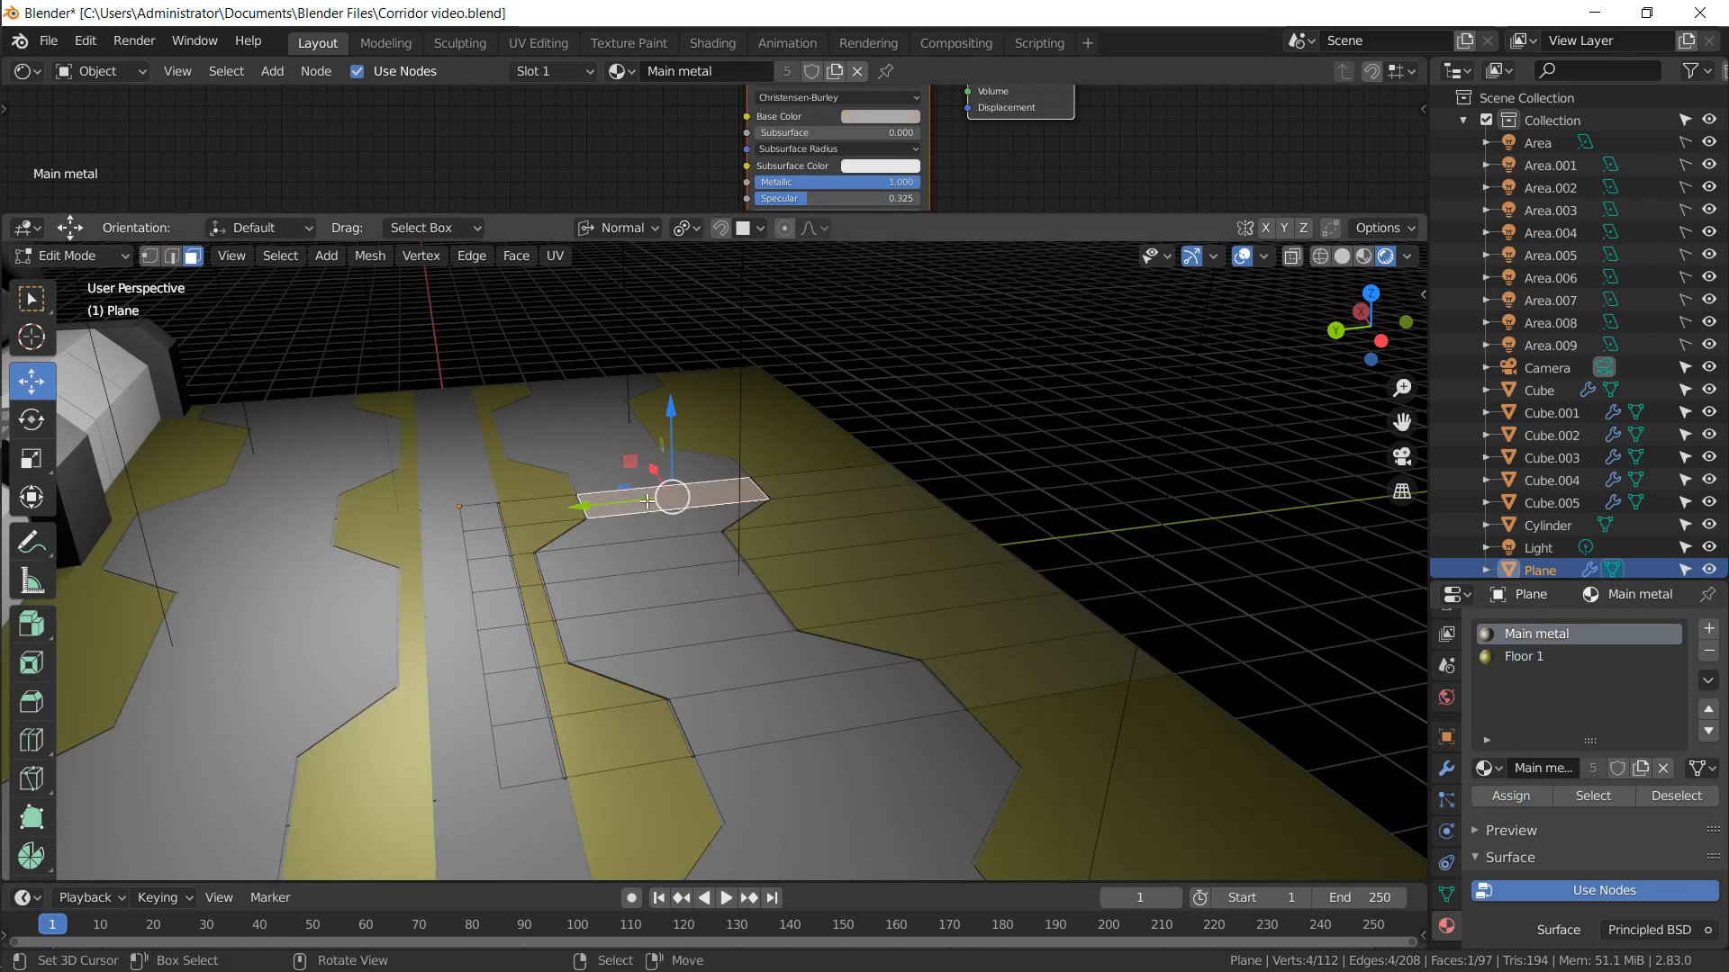
{"action": "left_click", "coordinate": [741, 721], "text": "ctrl"}
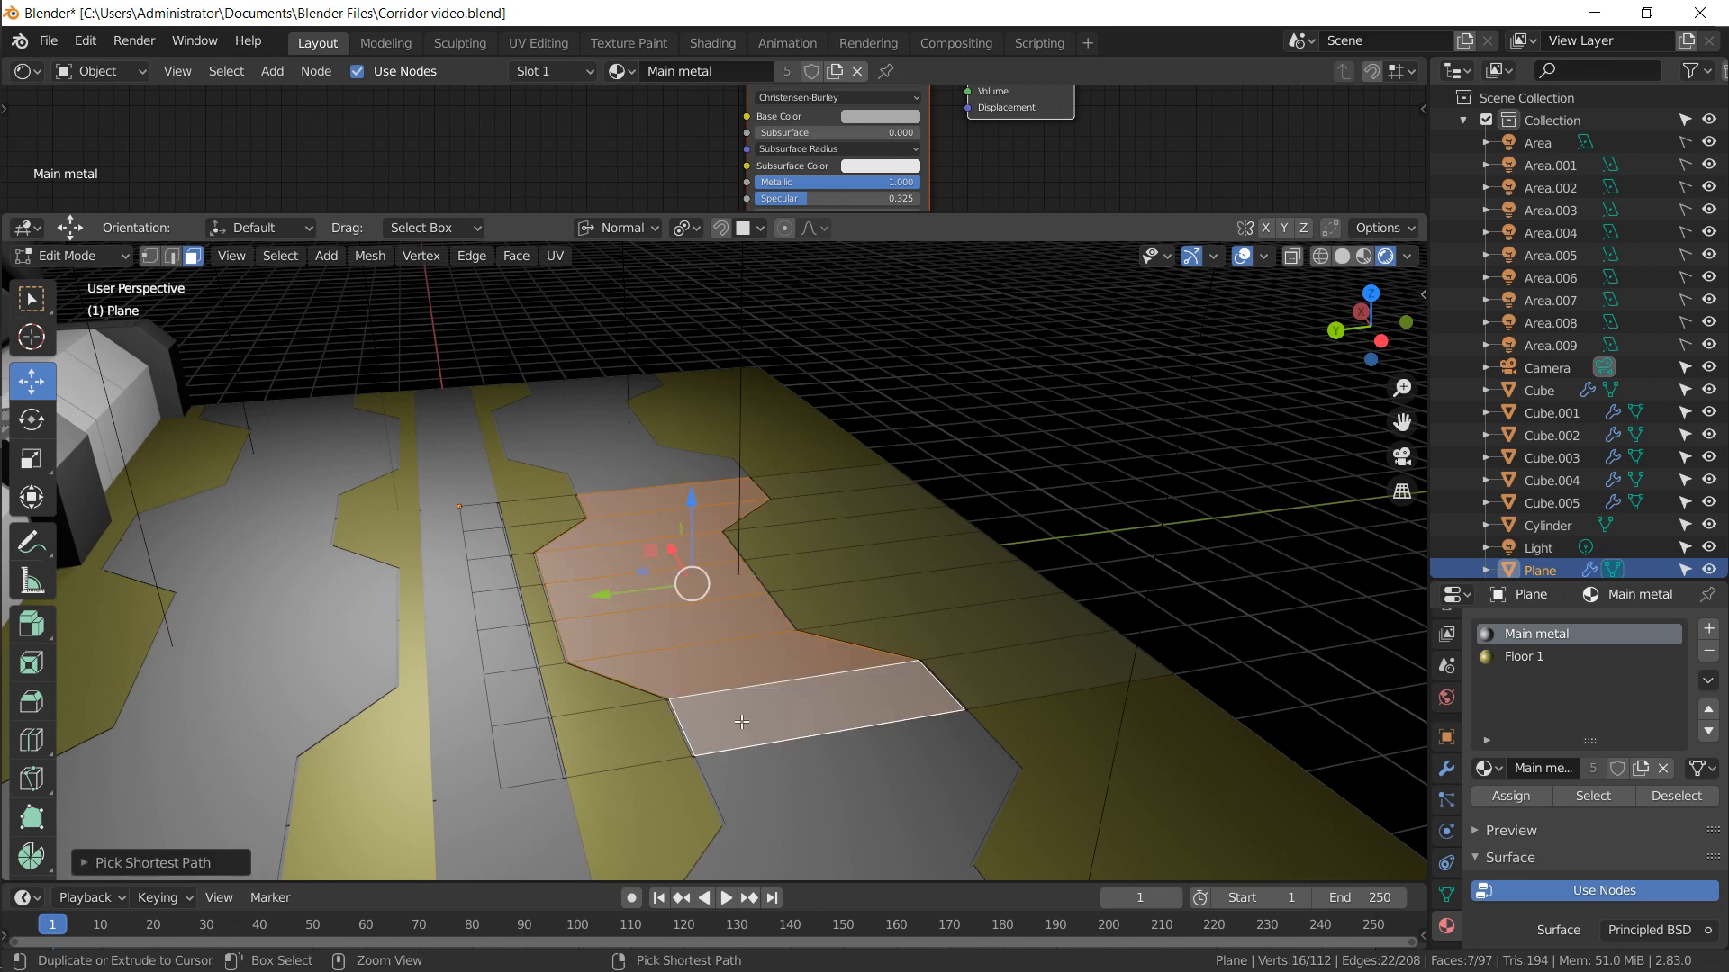
{"action": "left_click", "coordinate": [487, 518], "text": "shift"}
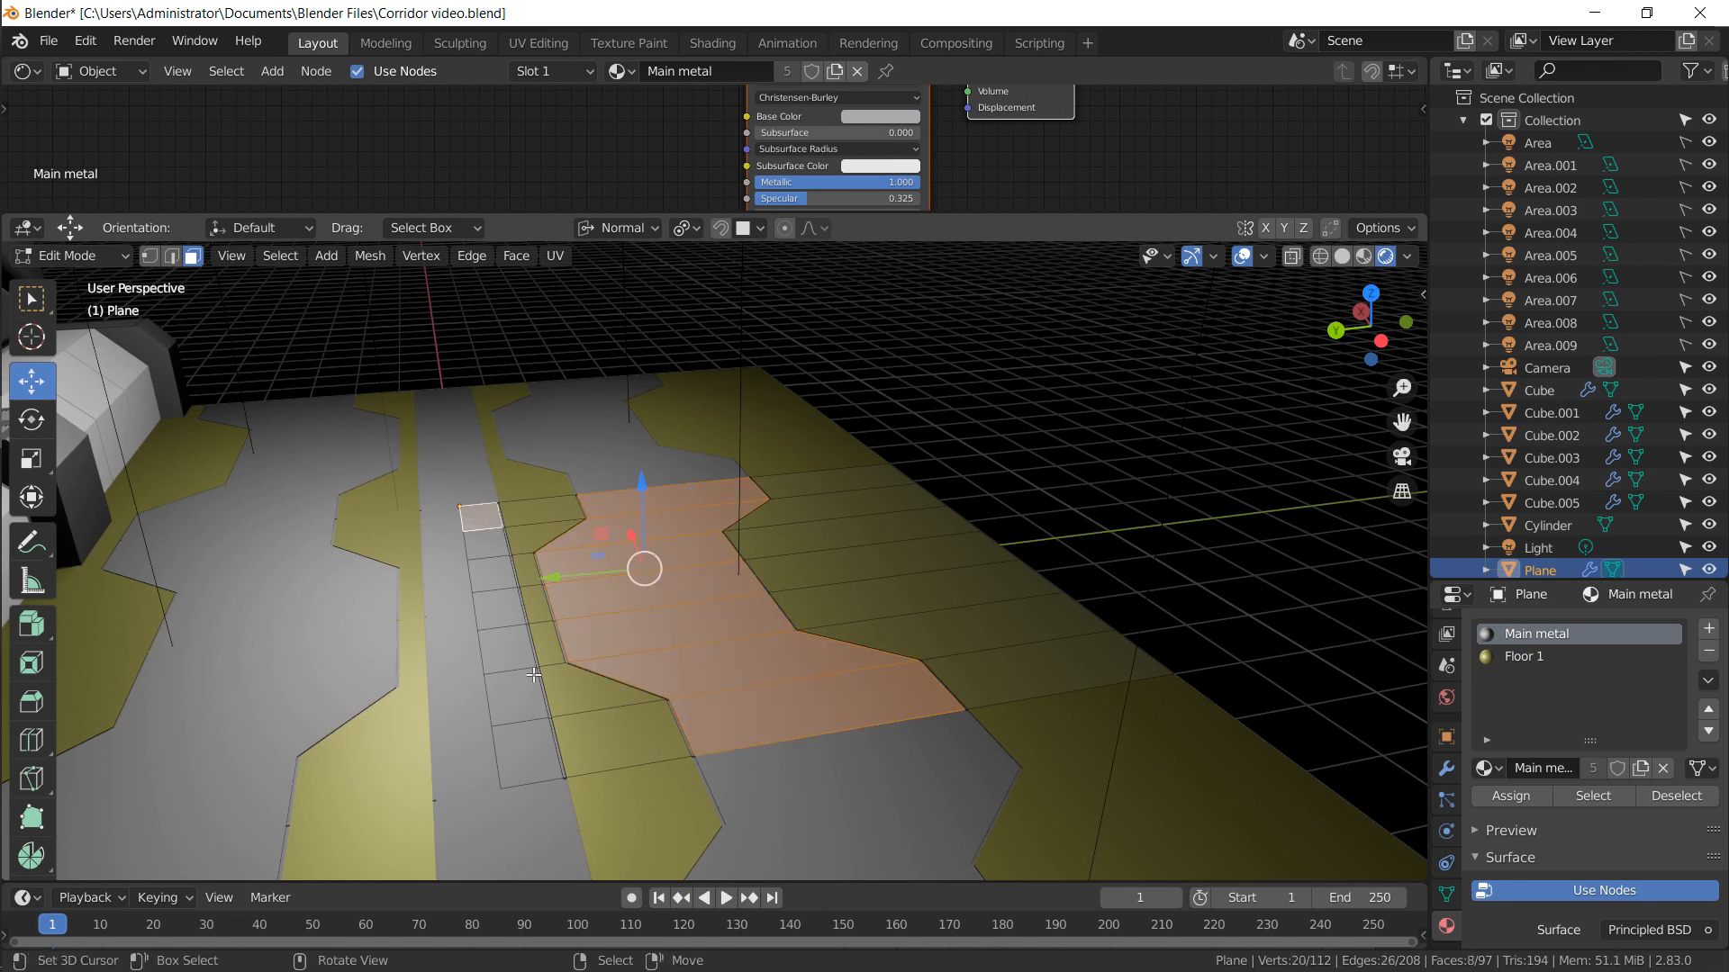
{"action": "left_click", "coordinate": [524, 753], "text": "ctrl"}
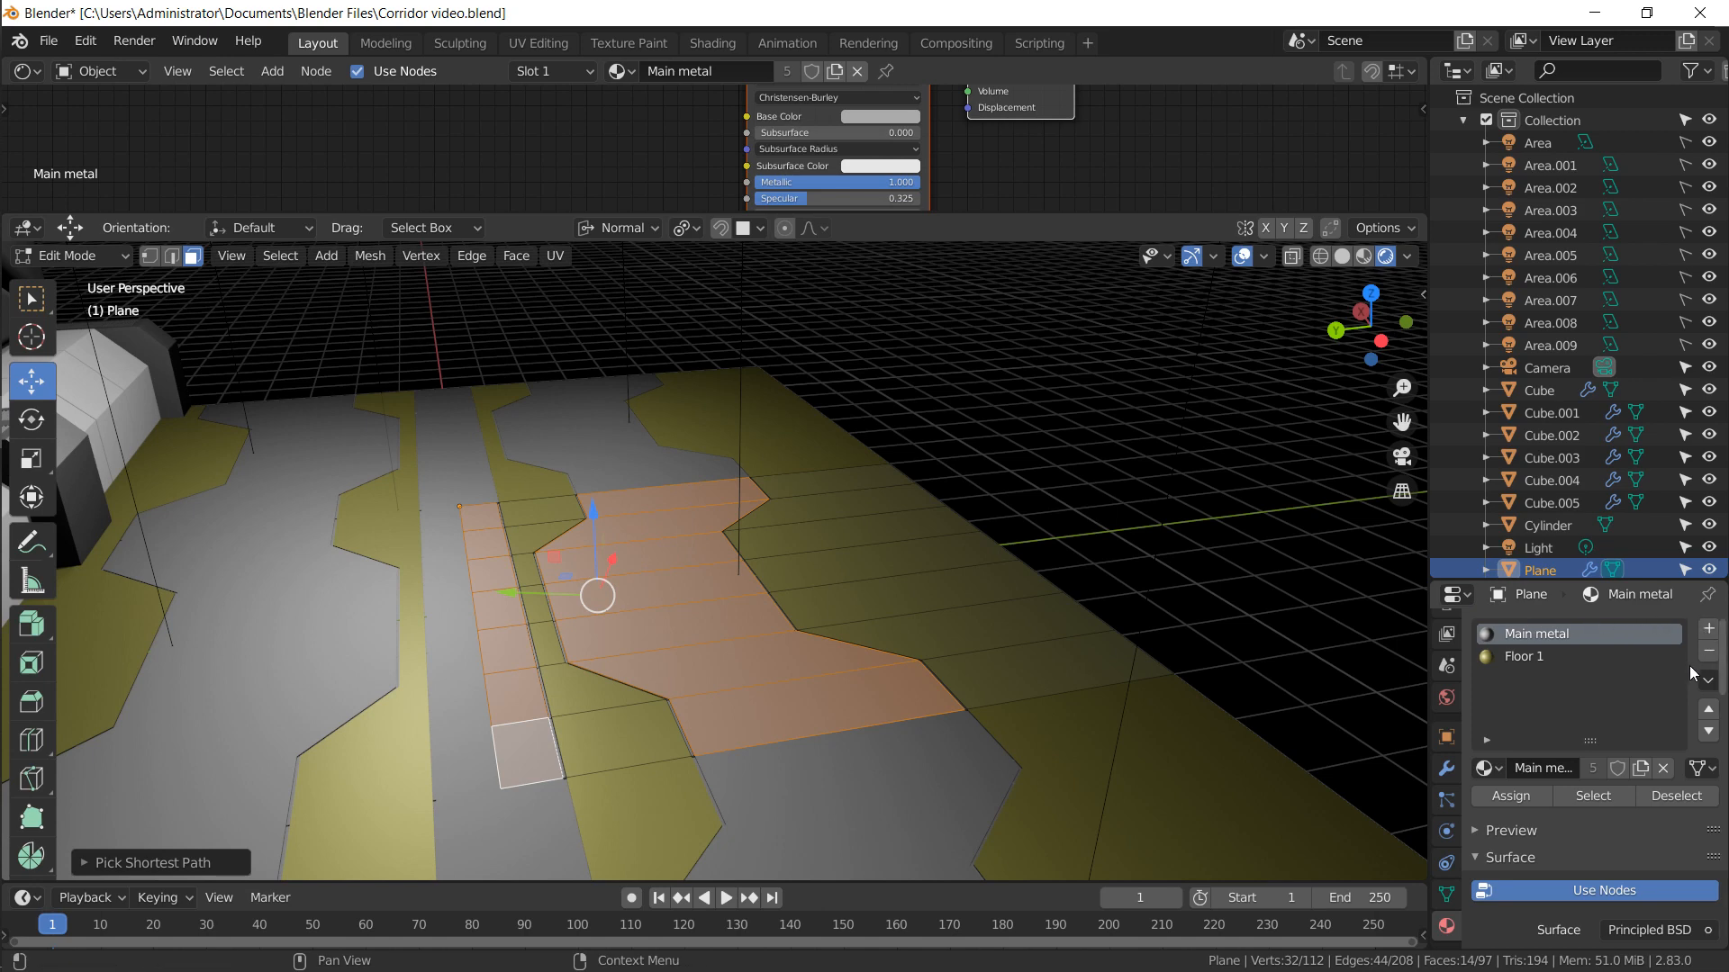
Add a third material slot to the floor plane with a new material named Floor 2
{"action": "left_click", "coordinate": [1708, 629]}
{"action": "left_click", "coordinate": [1554, 772]}
{"action": "left_click", "coordinate": [1545, 770]}
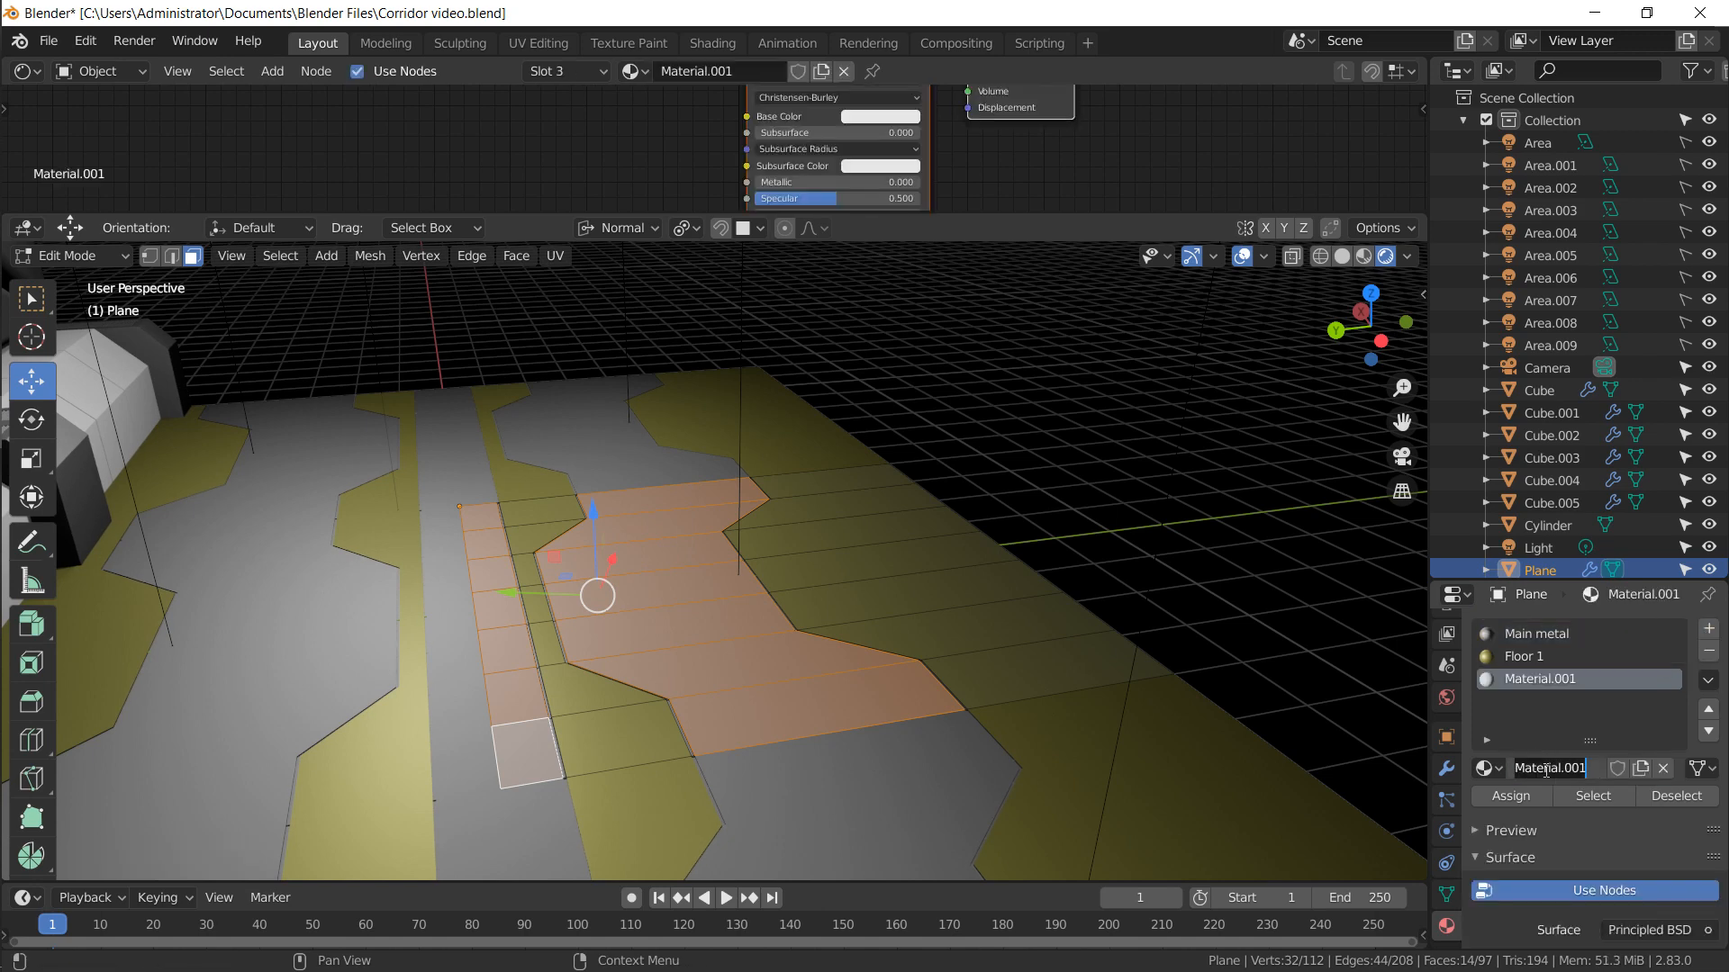
{"action": "type", "text": "Floor 2"}
{"action": "key", "text": "Return"}
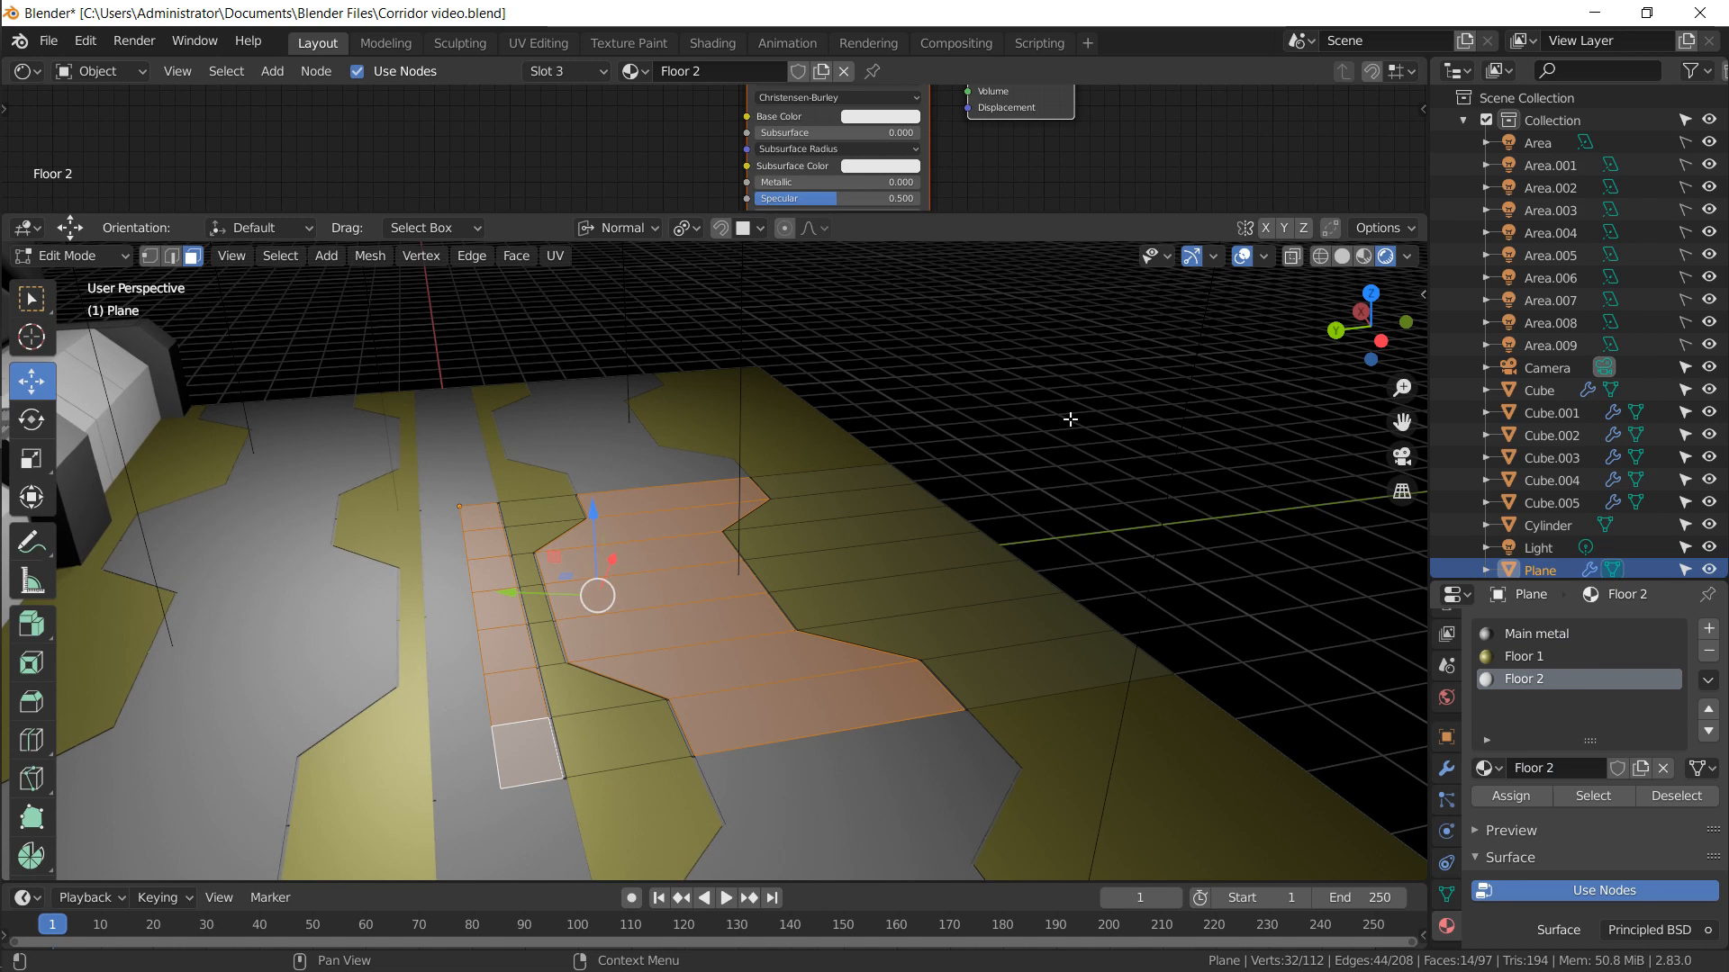
Give Floor 2 a dark gray base color and Metallic 1.000, and assign it to the selected faces
{"action": "left_click", "coordinate": [880, 116]}
{"action": "scroll", "coordinate": [978, 182], "scroll_direction": "down", "scroll_amount": 10}
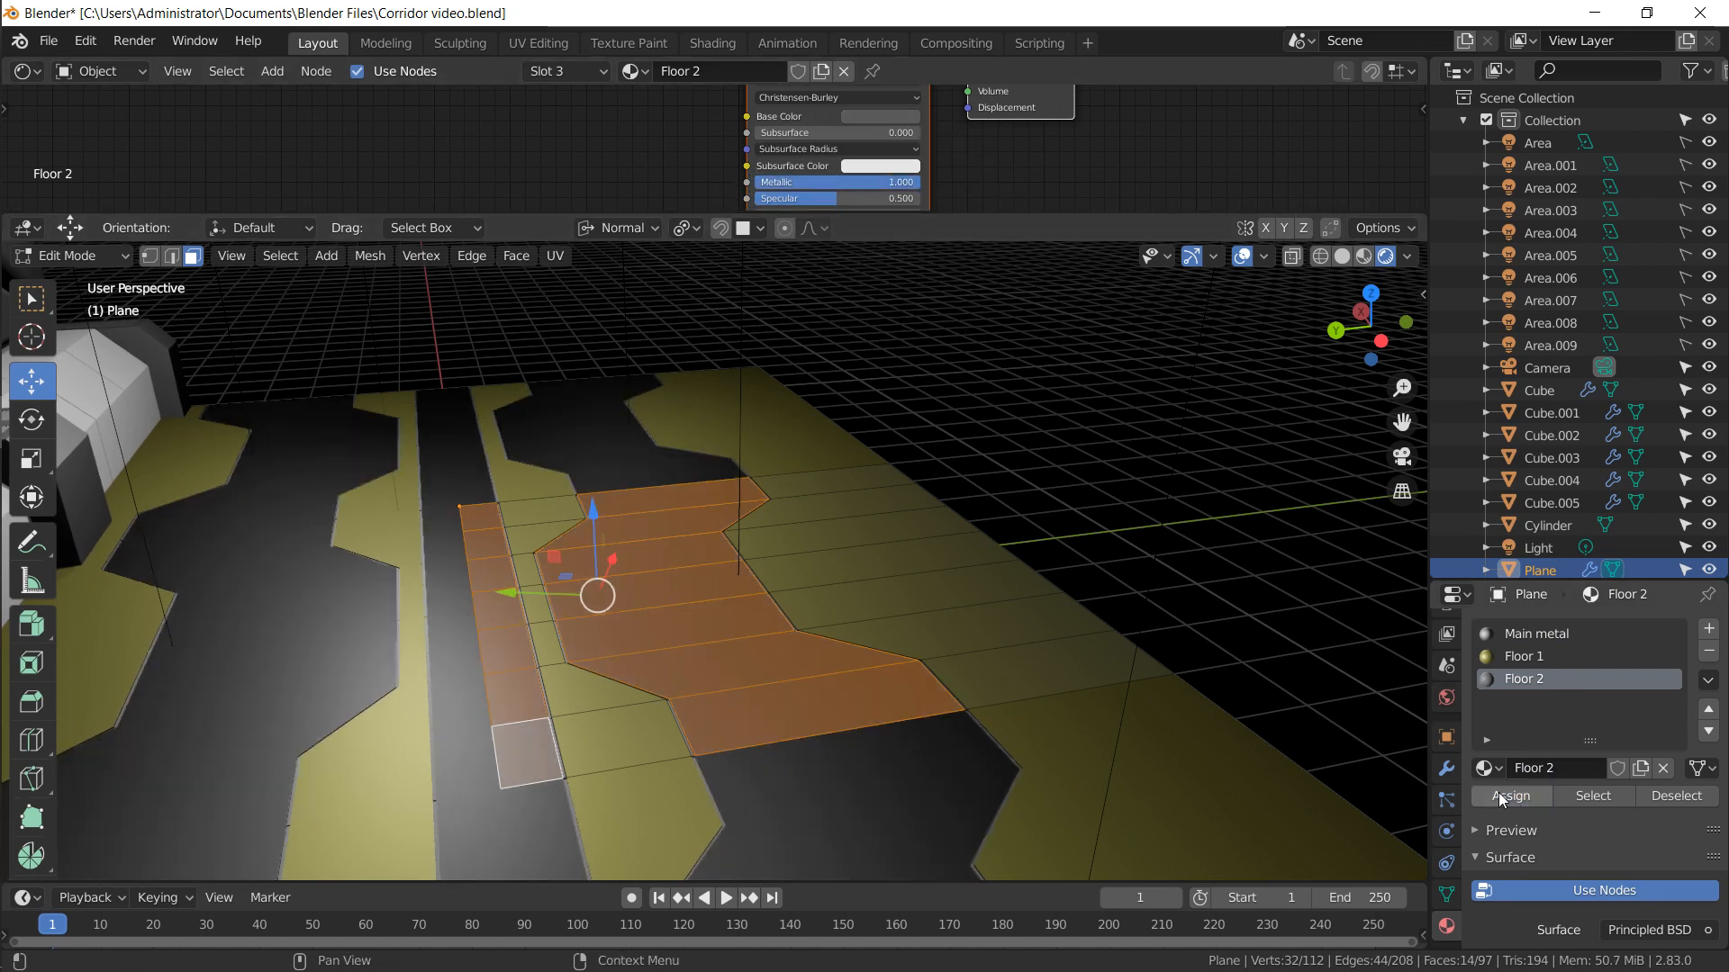
{"action": "key", "text": "Tab"}
{"action": "middle_click_drag", "start_coordinate": [682, 456], "coordinate": [657, 464]}
{"action": "key", "text": "Tab"}
Select all faces using Floor 1 and Floor 2, and invert the selection to pick only the groove faces between the floor panels
{"action": "scroll", "coordinate": [628, 476], "scroll_direction": "up", "scroll_amount": 3}
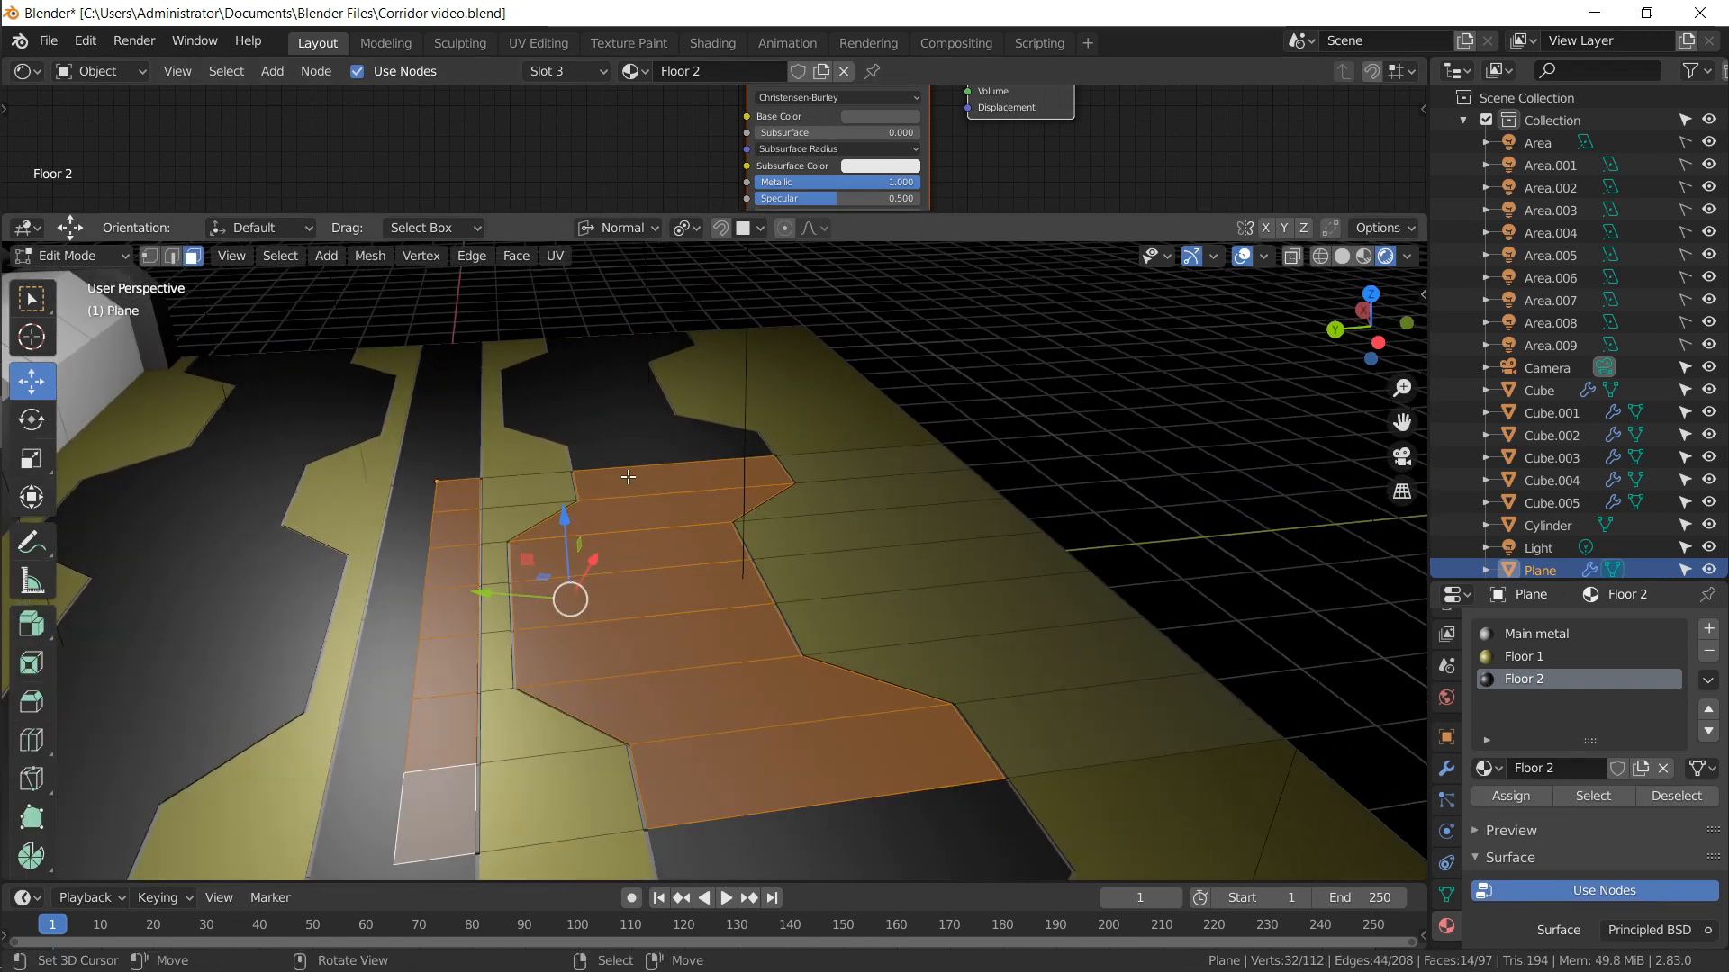
{"action": "scroll", "coordinate": [637, 458], "scroll_direction": "up", "scroll_amount": 4}
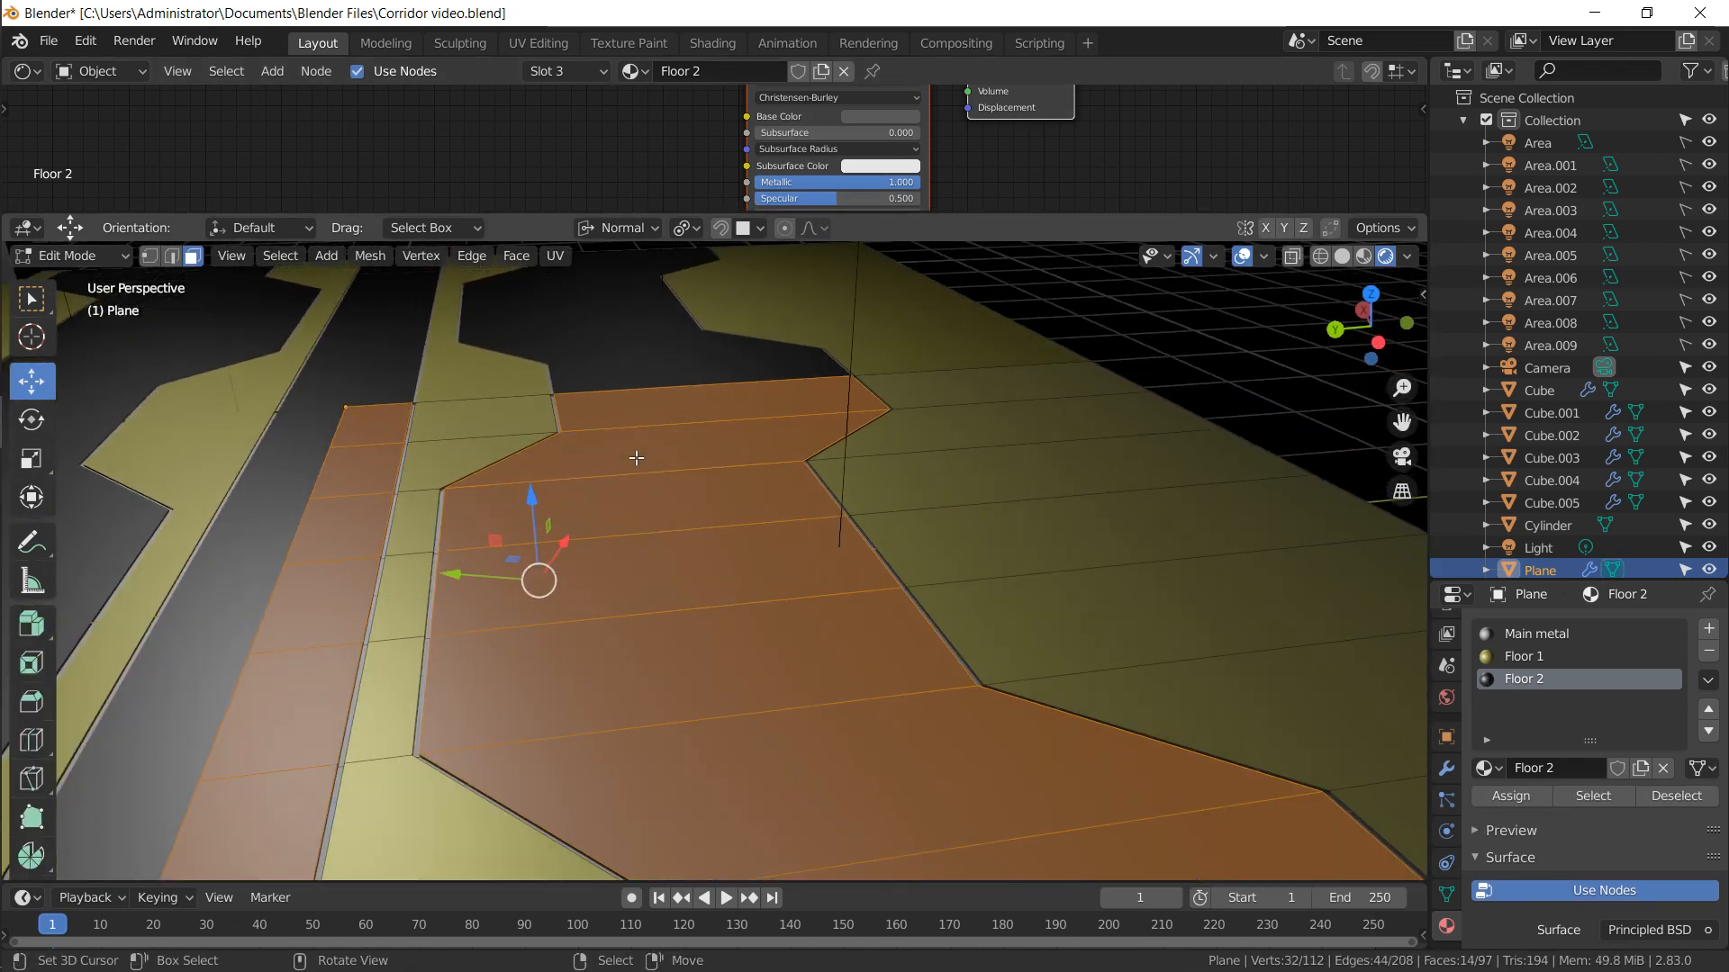
{"action": "key", "text": "alt+a"}
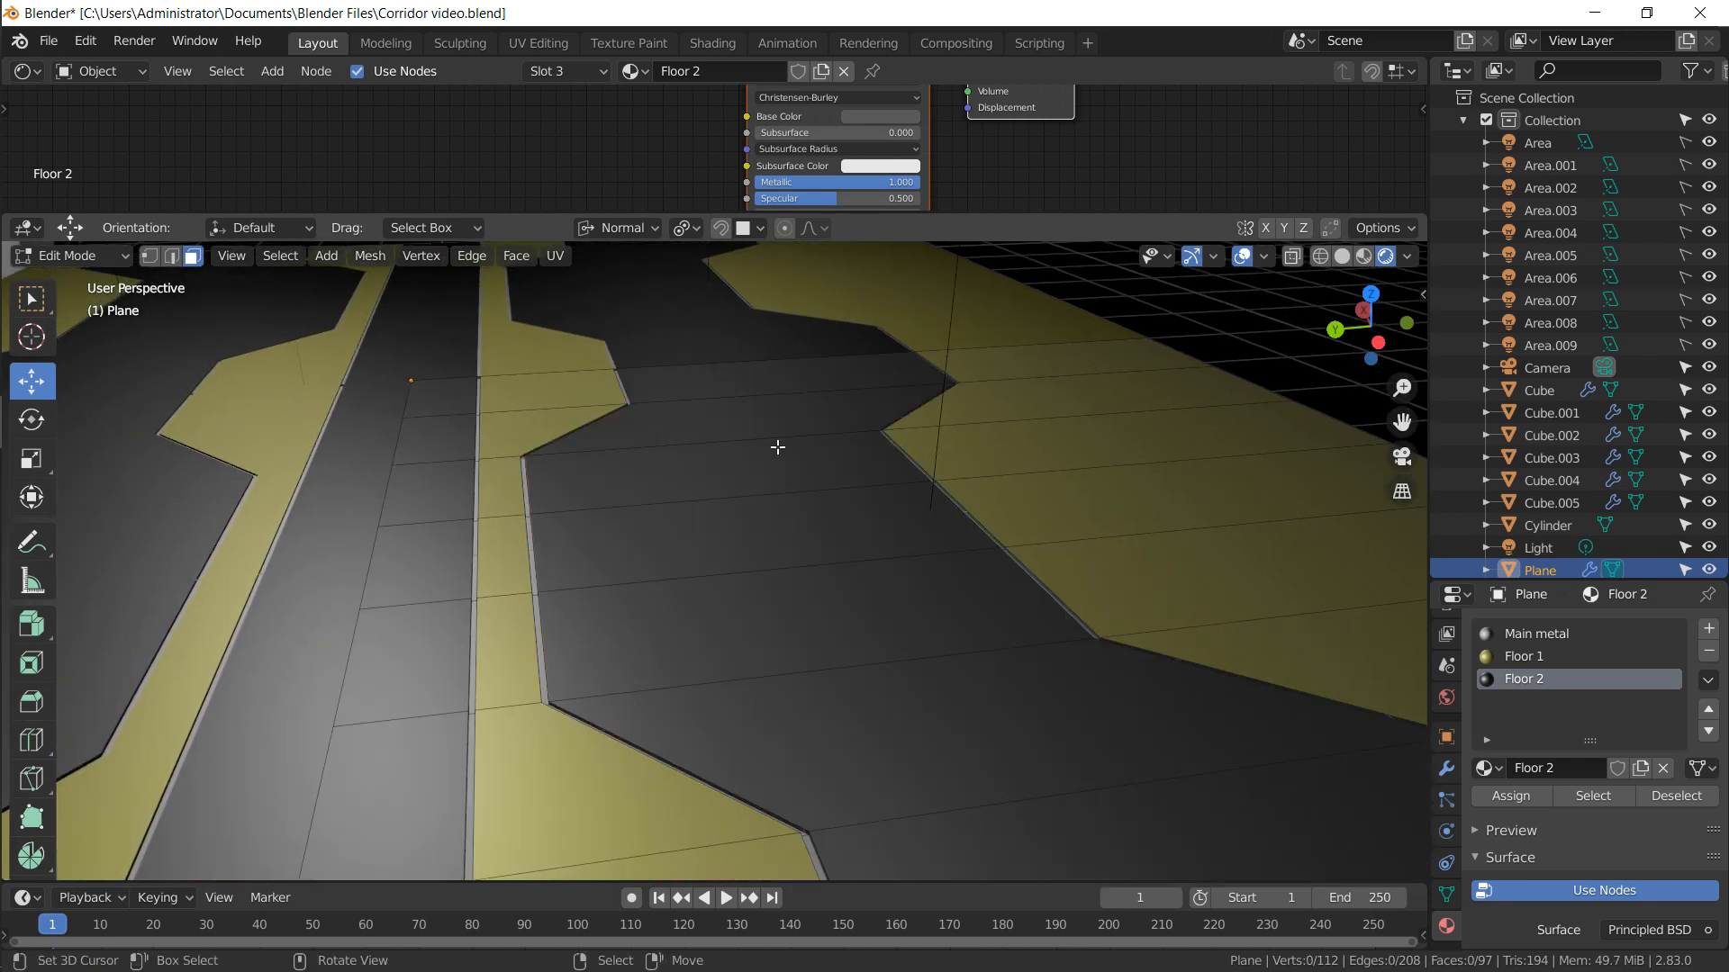
{"action": "left_click", "coordinate": [1524, 658]}
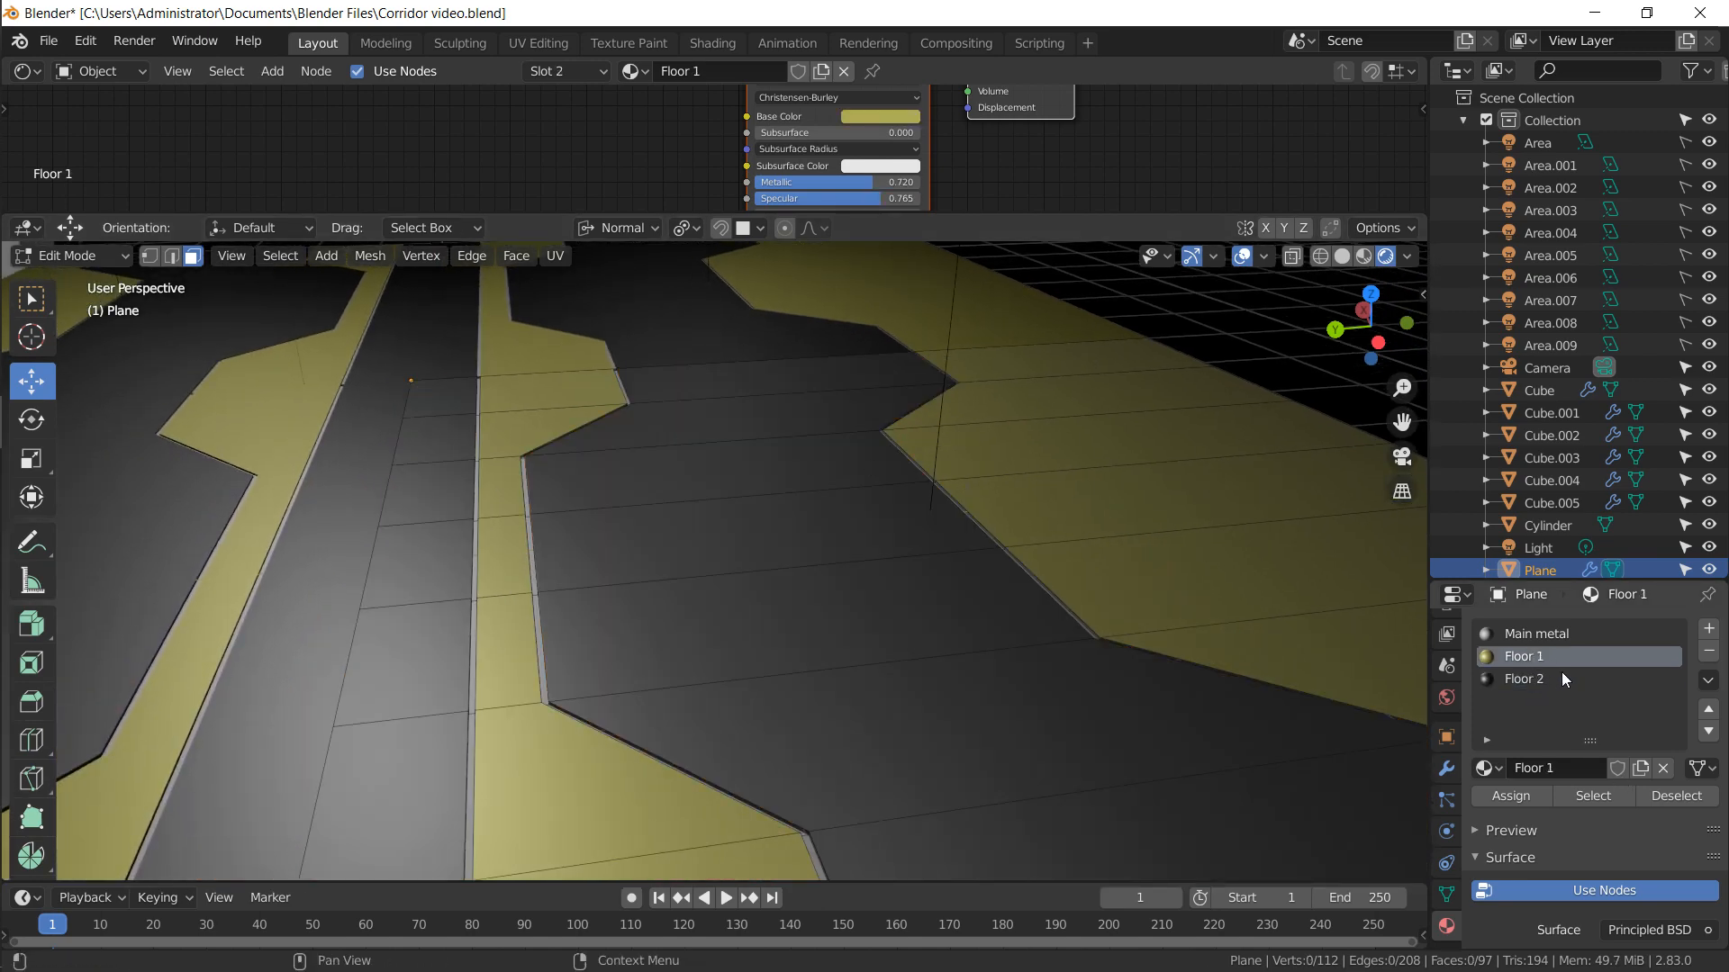
{"action": "left_click", "coordinate": [1628, 800]}
{"action": "left_click", "coordinate": [1526, 678]}
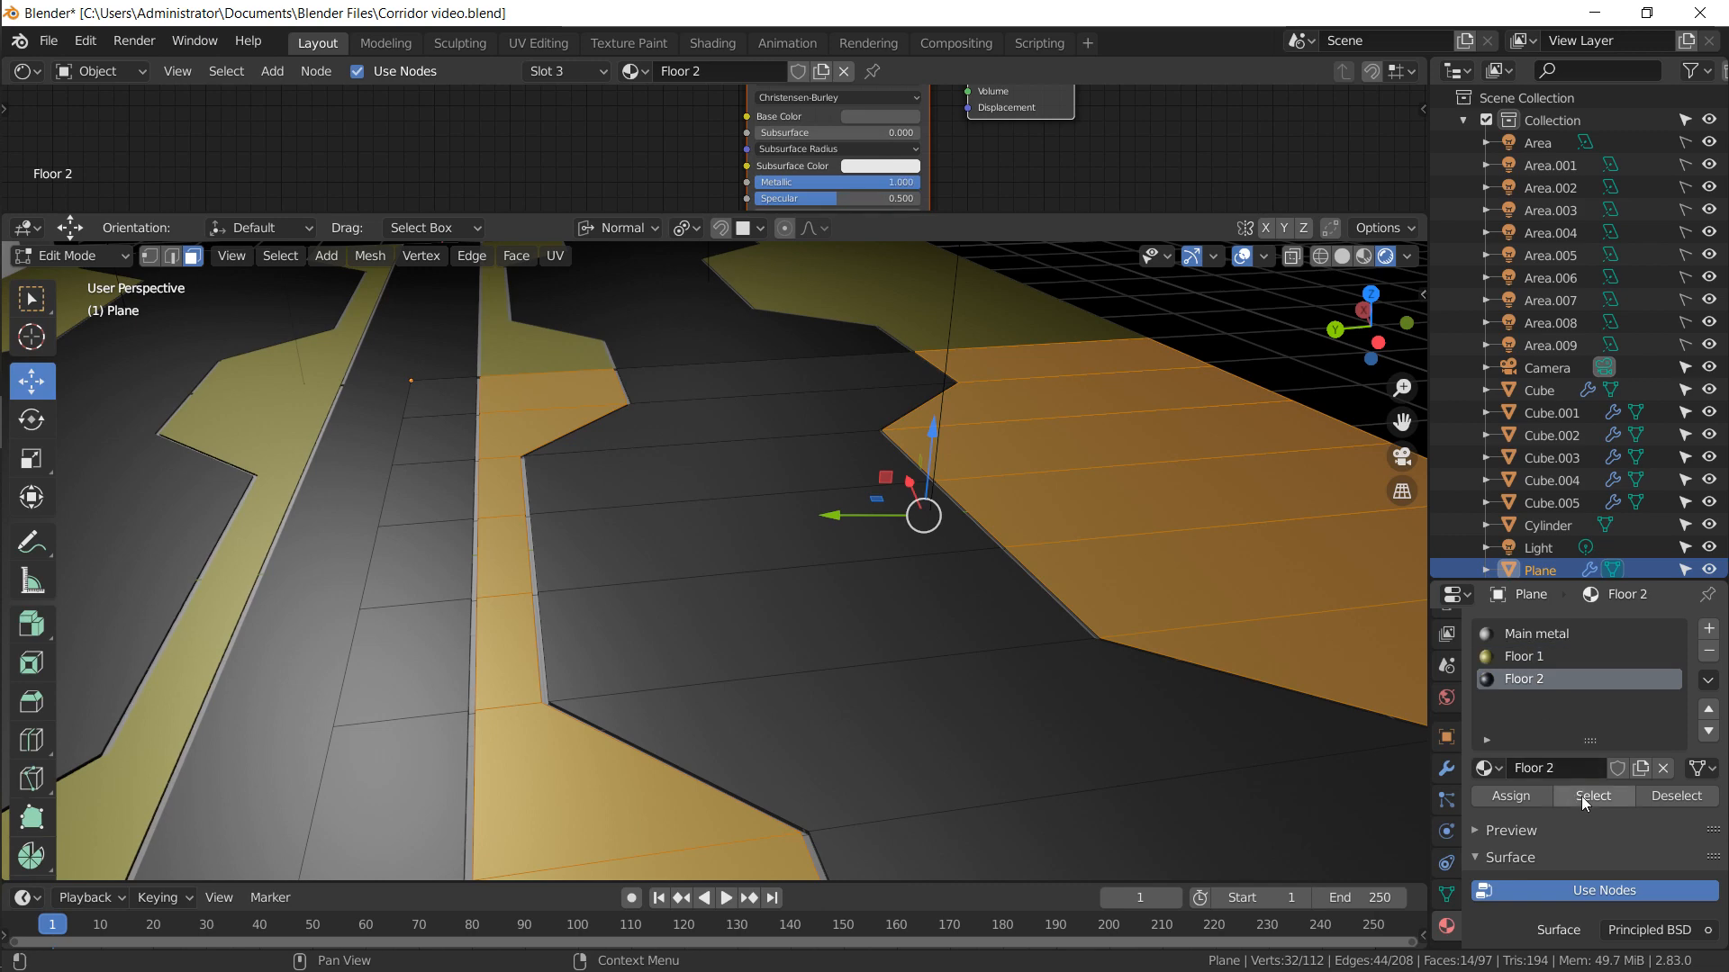
{"action": "left_click", "coordinate": [1581, 796]}
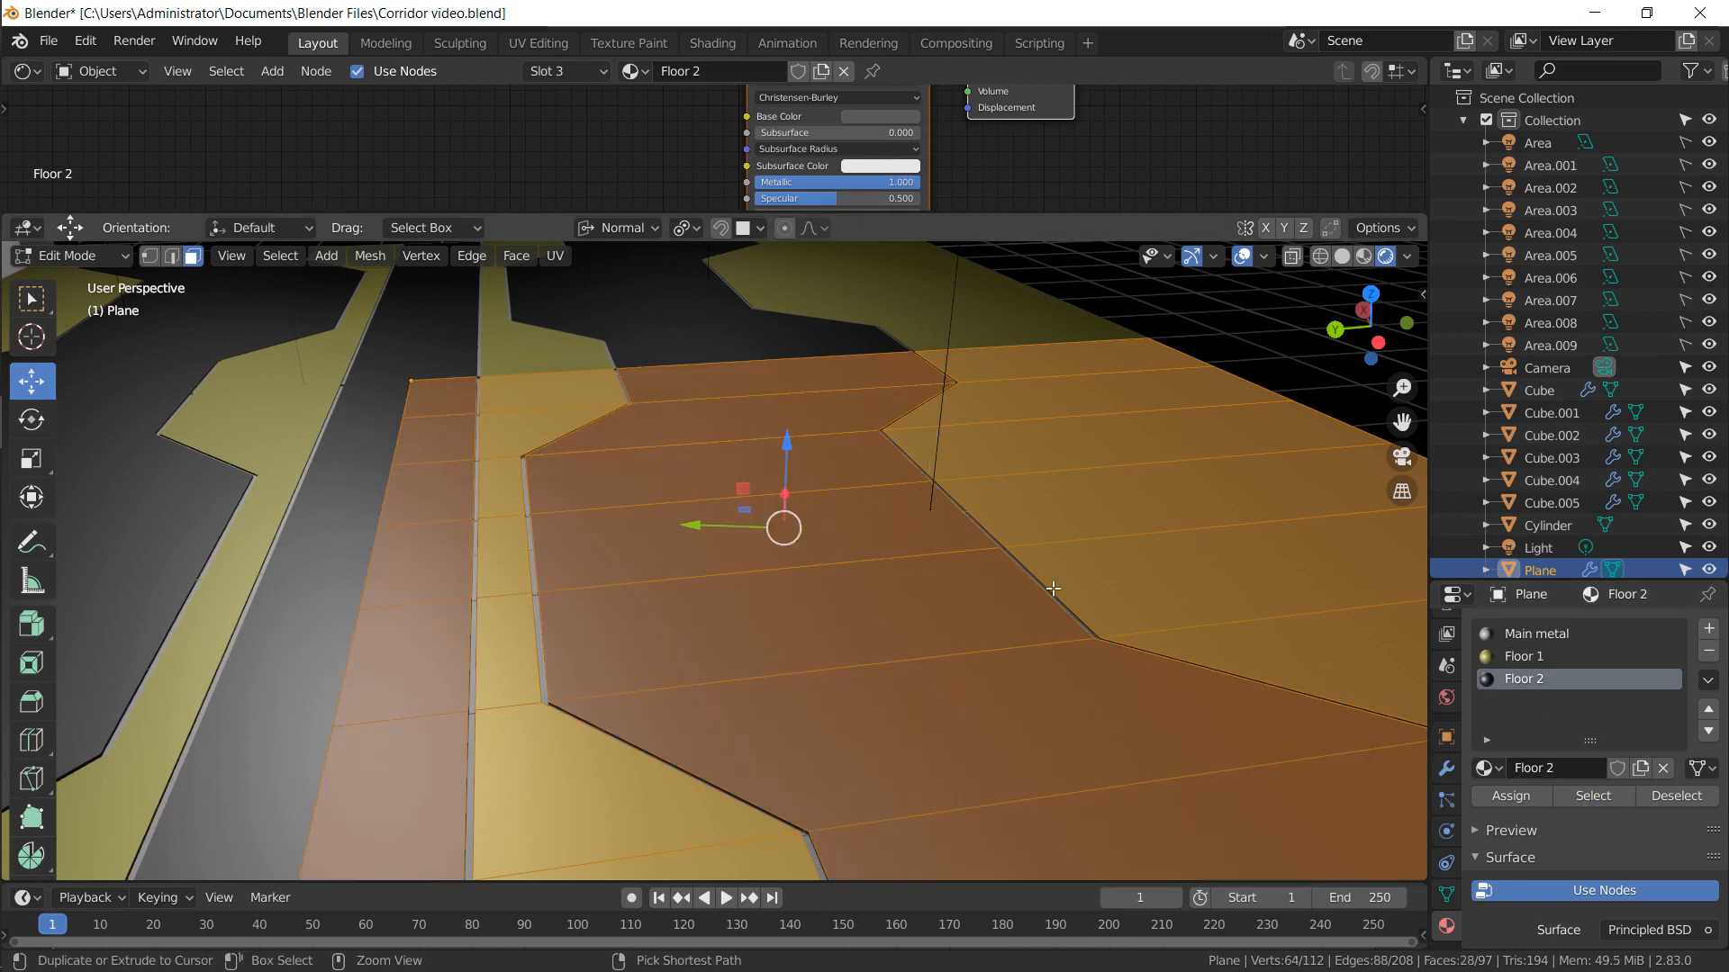
{"action": "key", "text": "ctrl+i"}
{"action": "middle_click_drag", "start_coordinate": [987, 336], "coordinate": [967, 371]}
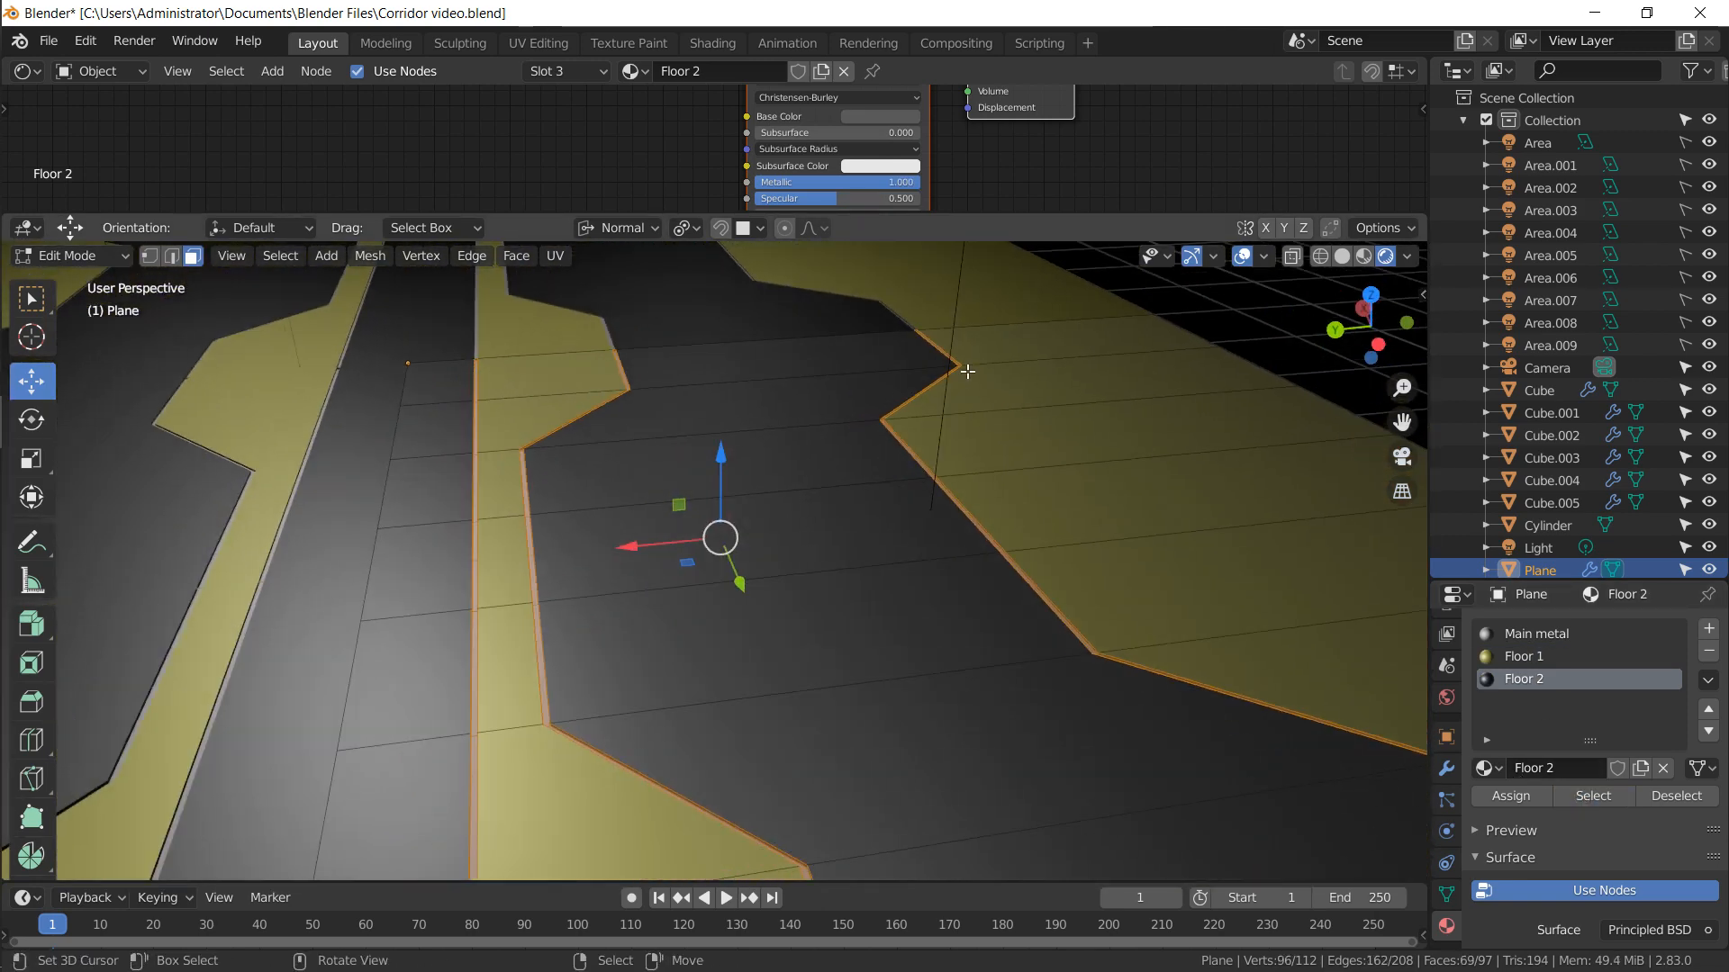
Add a fourth material slot to the floor plane with a new material named Rubber
{"action": "left_click", "coordinate": [1709, 629]}
{"action": "left_click", "coordinate": [1540, 770]}
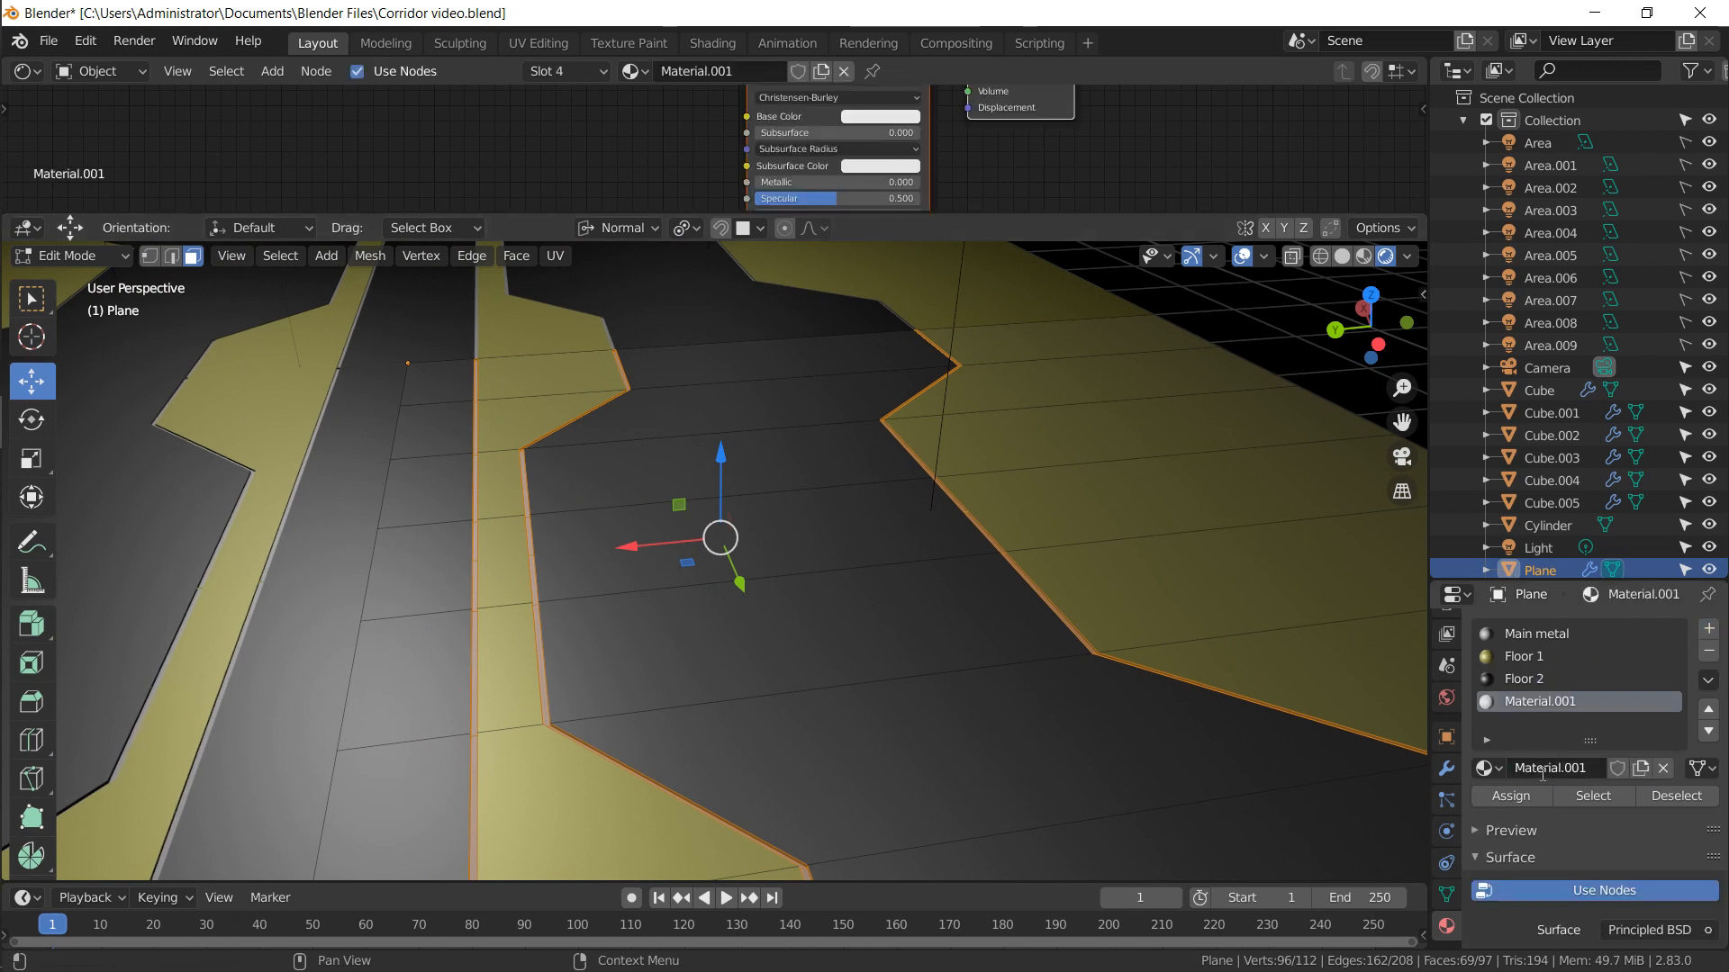
{"action": "left_click", "coordinate": [1542, 770]}
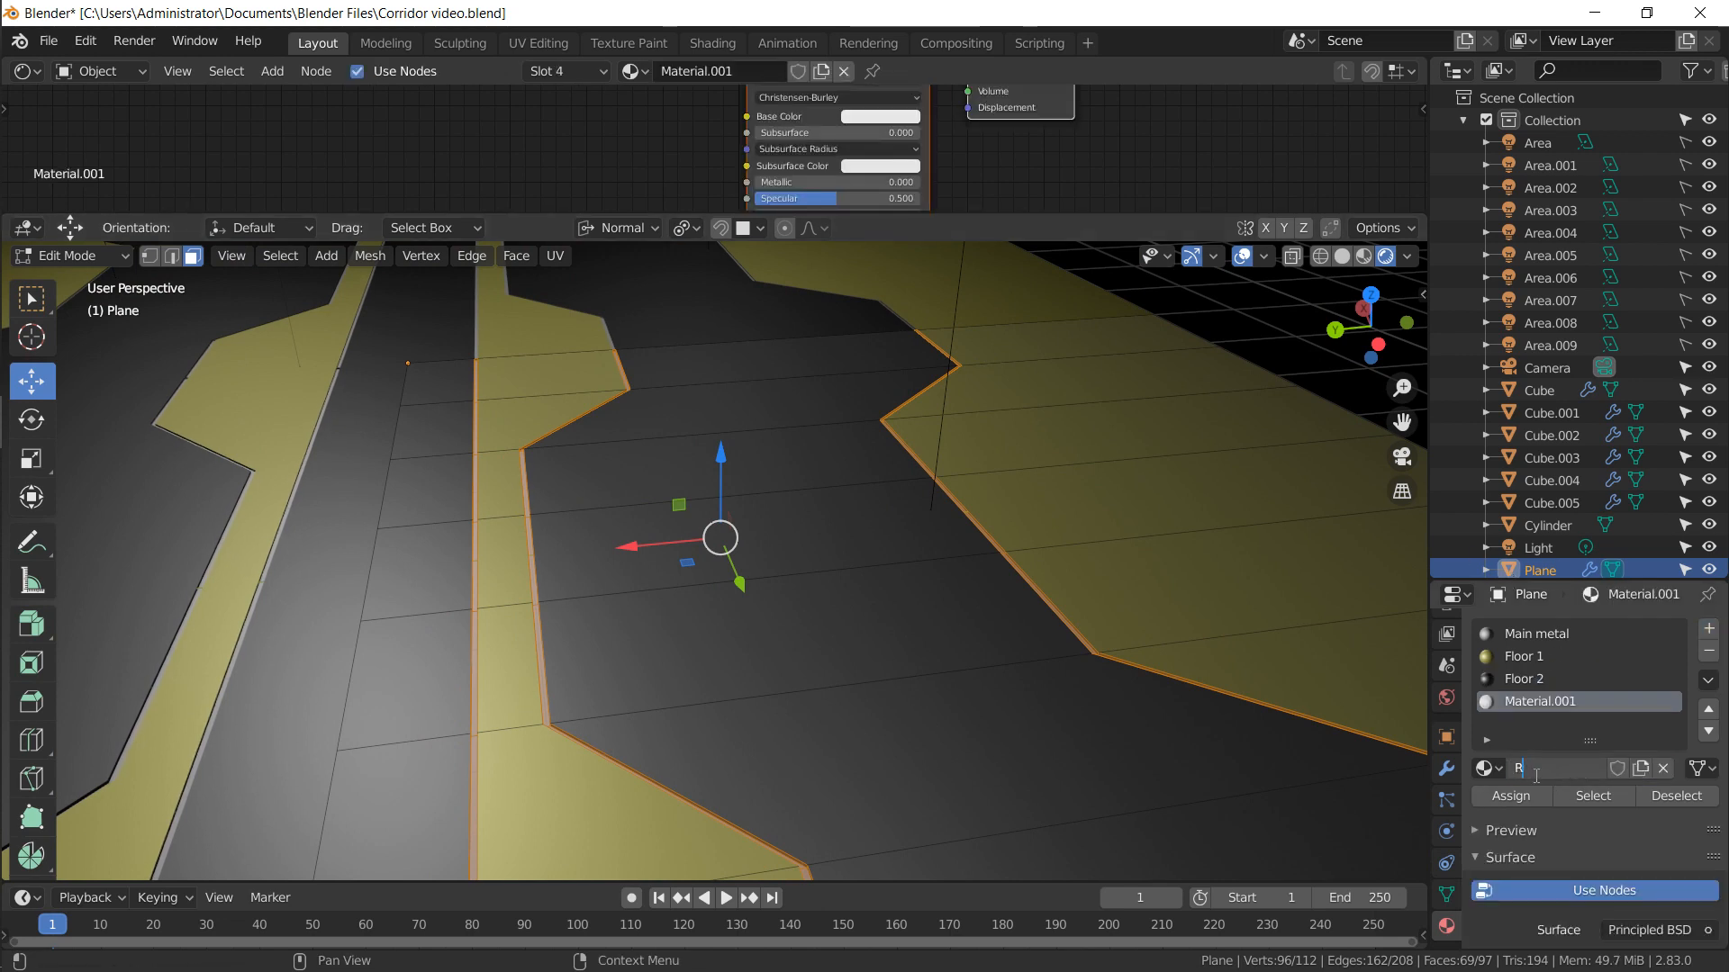
{"action": "key", "text": "Return"}
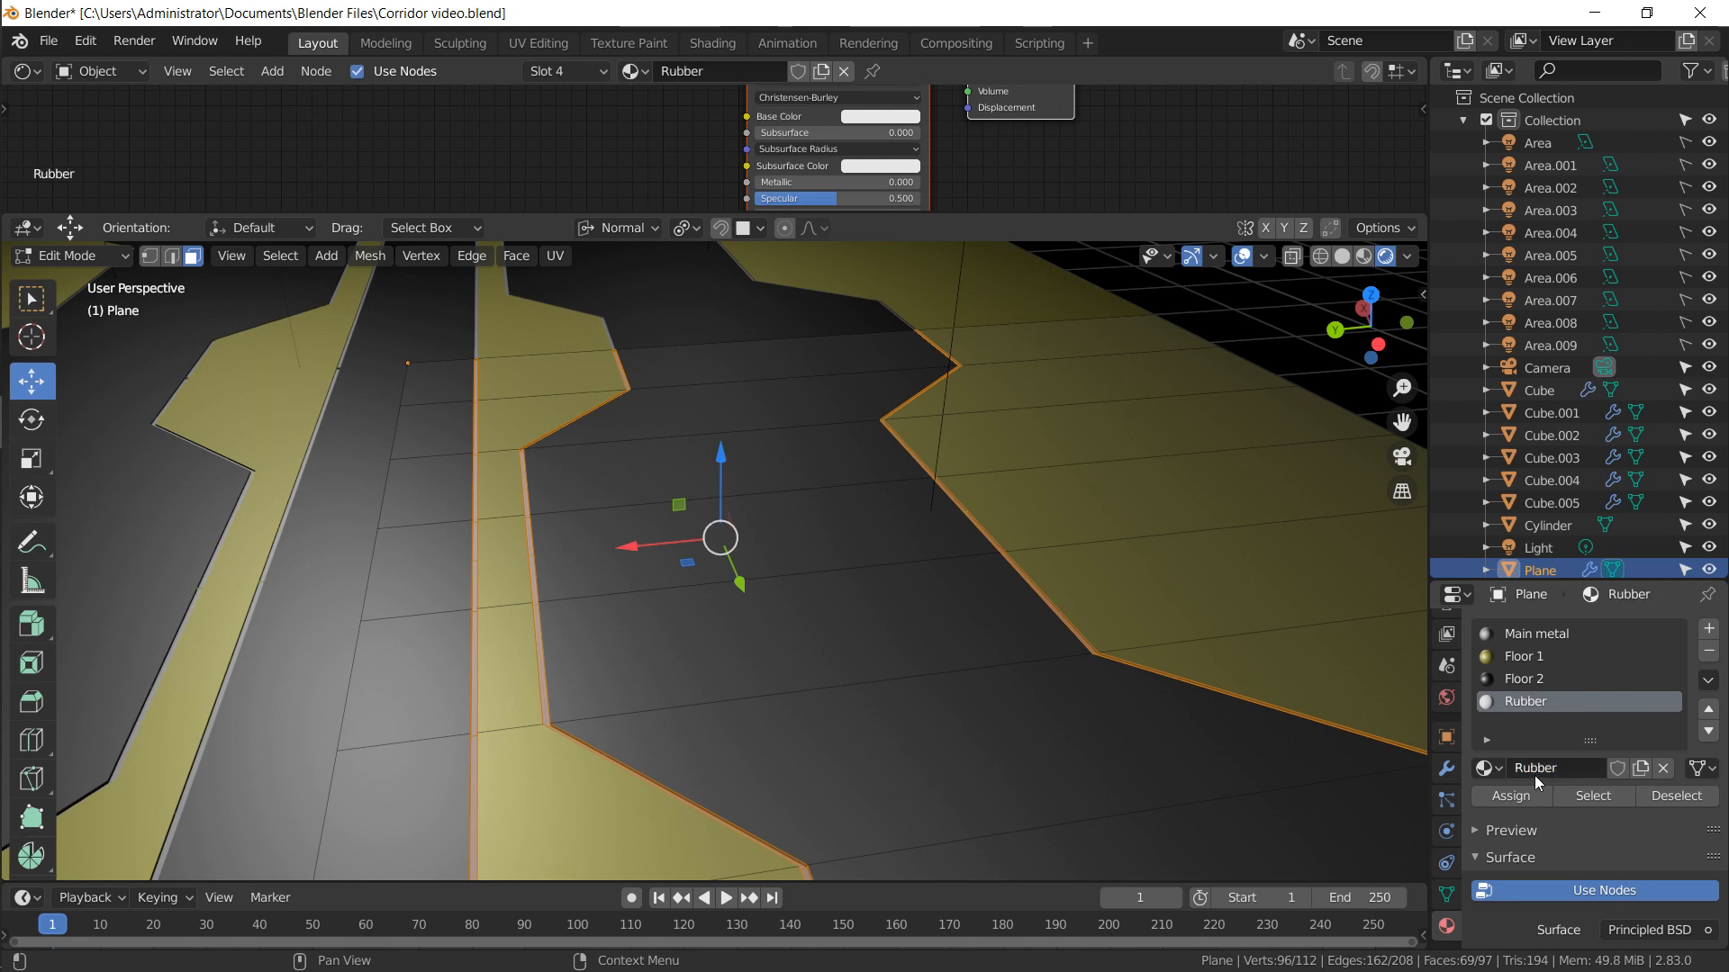
Give the Rubber material a black base color, Specular 0.158 and Roughness 0.725, and finish editing the floor plane
{"action": "left_click", "coordinate": [880, 117]}
{"action": "left_click_drag", "start_coordinate": [971, 137], "coordinate": [975, 306]}
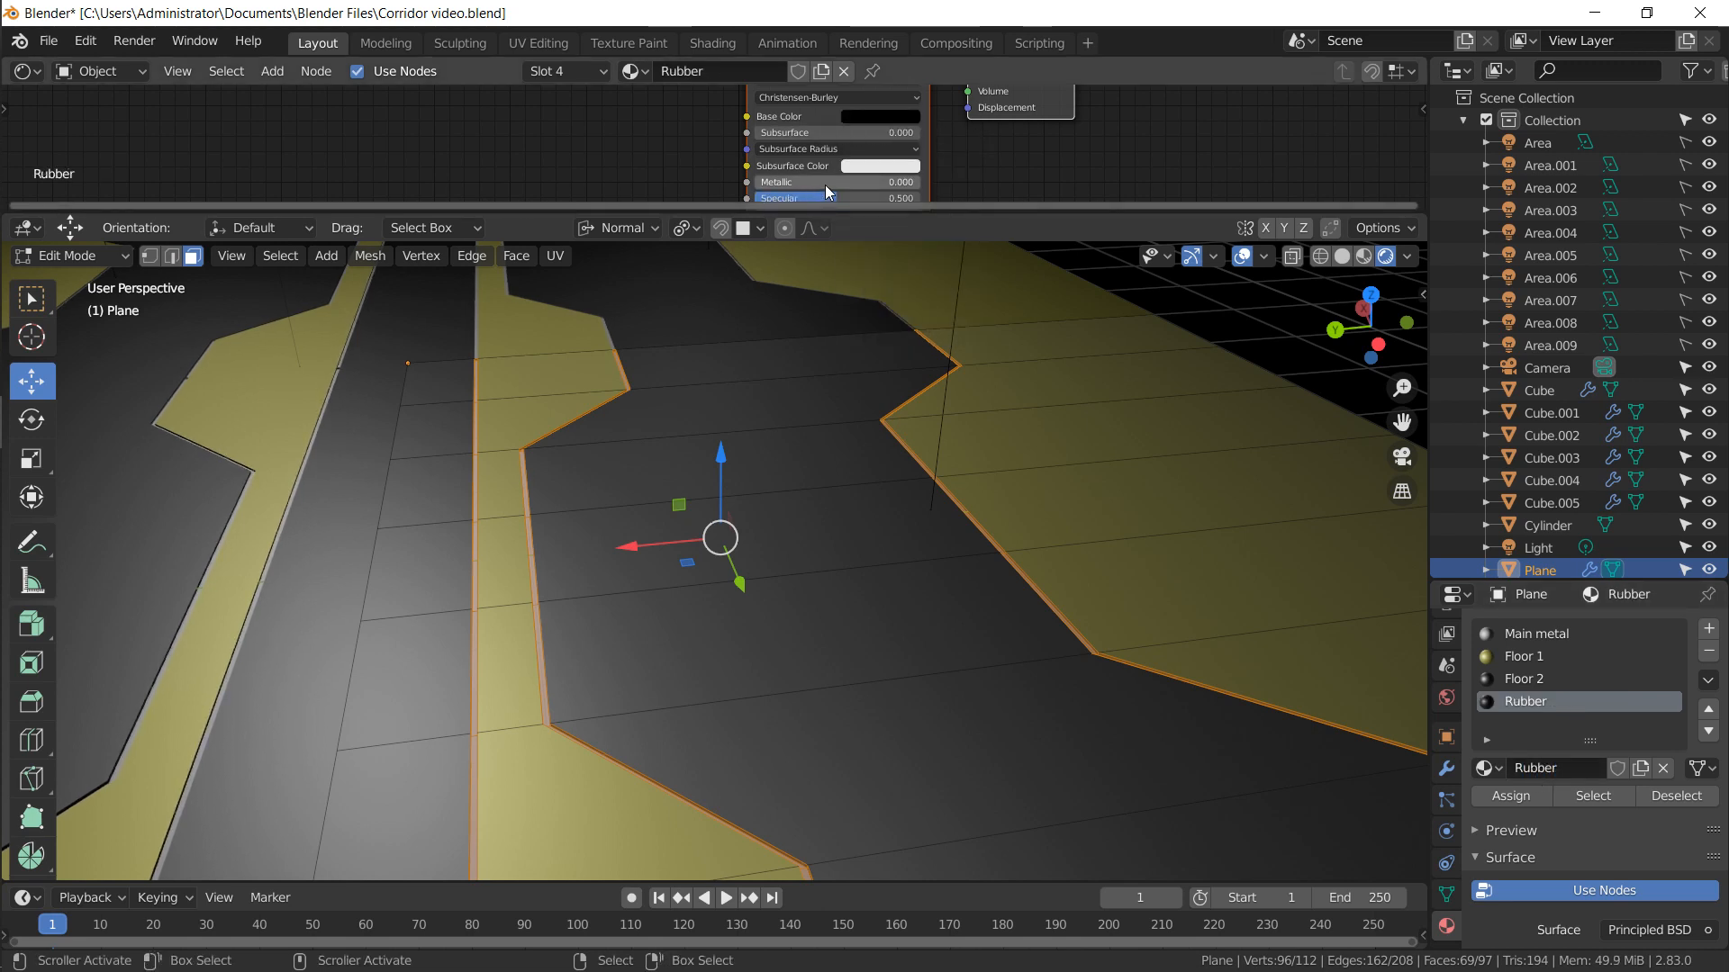
{"action": "middle_click_drag", "start_coordinate": [916, 193], "coordinate": [920, 165]}
{"action": "left_click_drag", "start_coordinate": [898, 168], "coordinate": [841, 171]}
{"action": "middle_click_drag", "start_coordinate": [937, 161], "coordinate": [938, 135]}
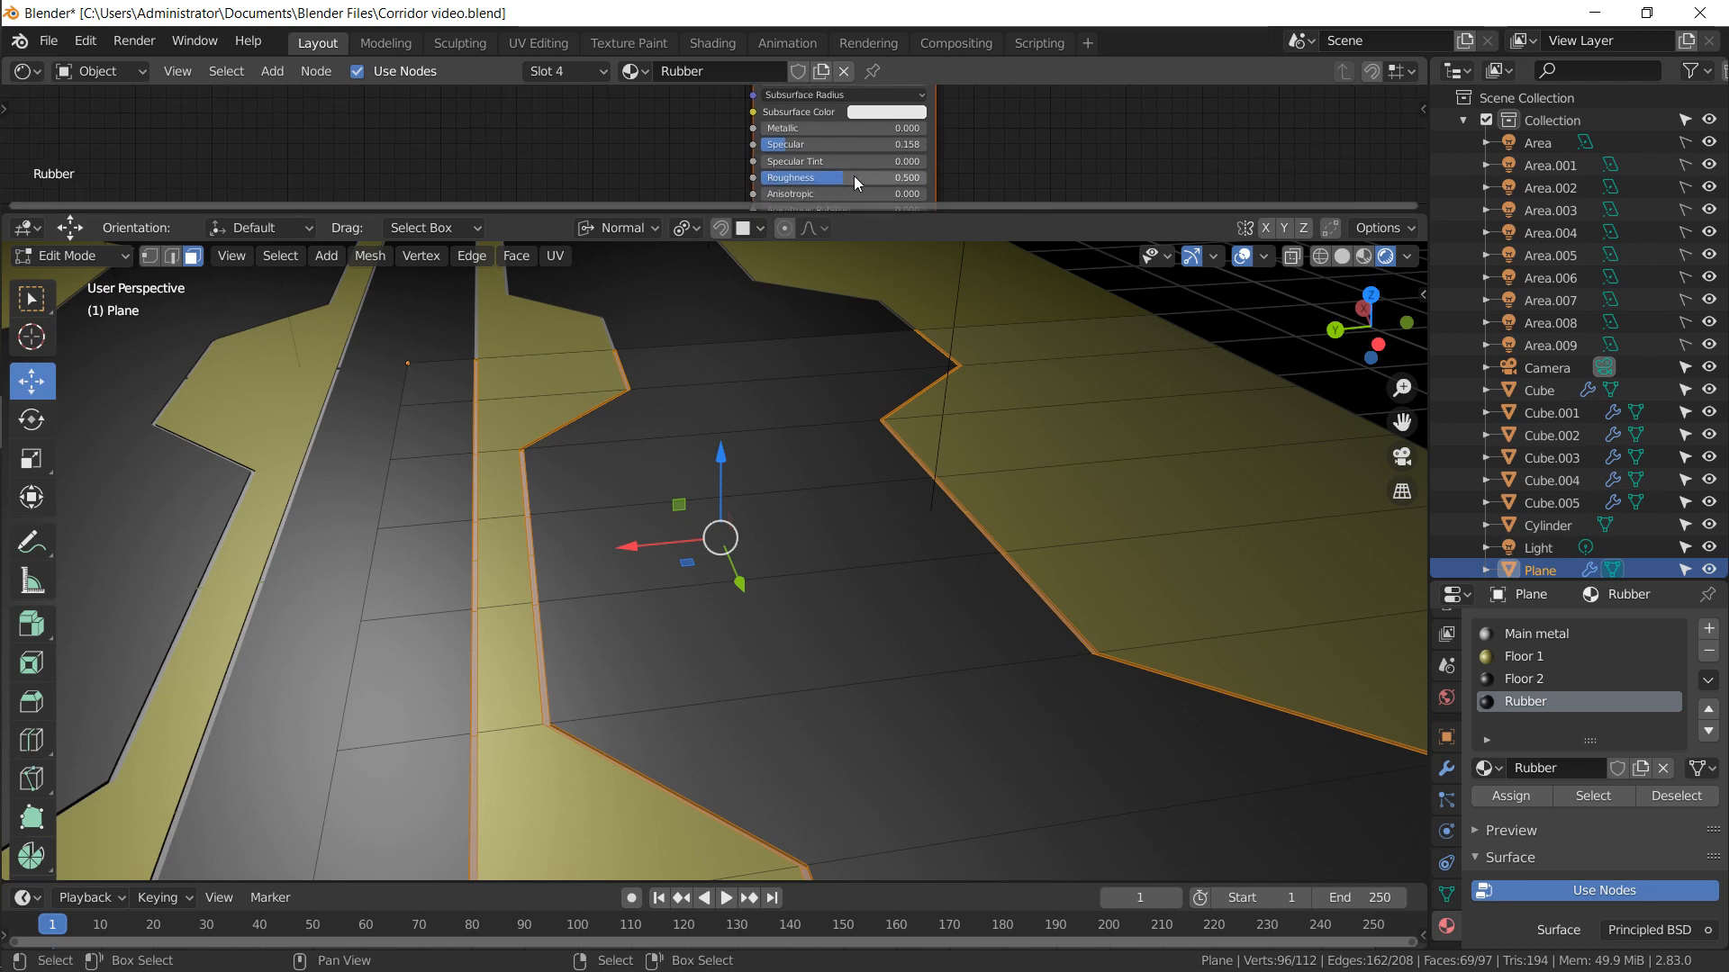
{"action": "left_click_drag", "start_coordinate": [854, 175], "coordinate": [891, 177]}
{"action": "key", "text": "Tab"}
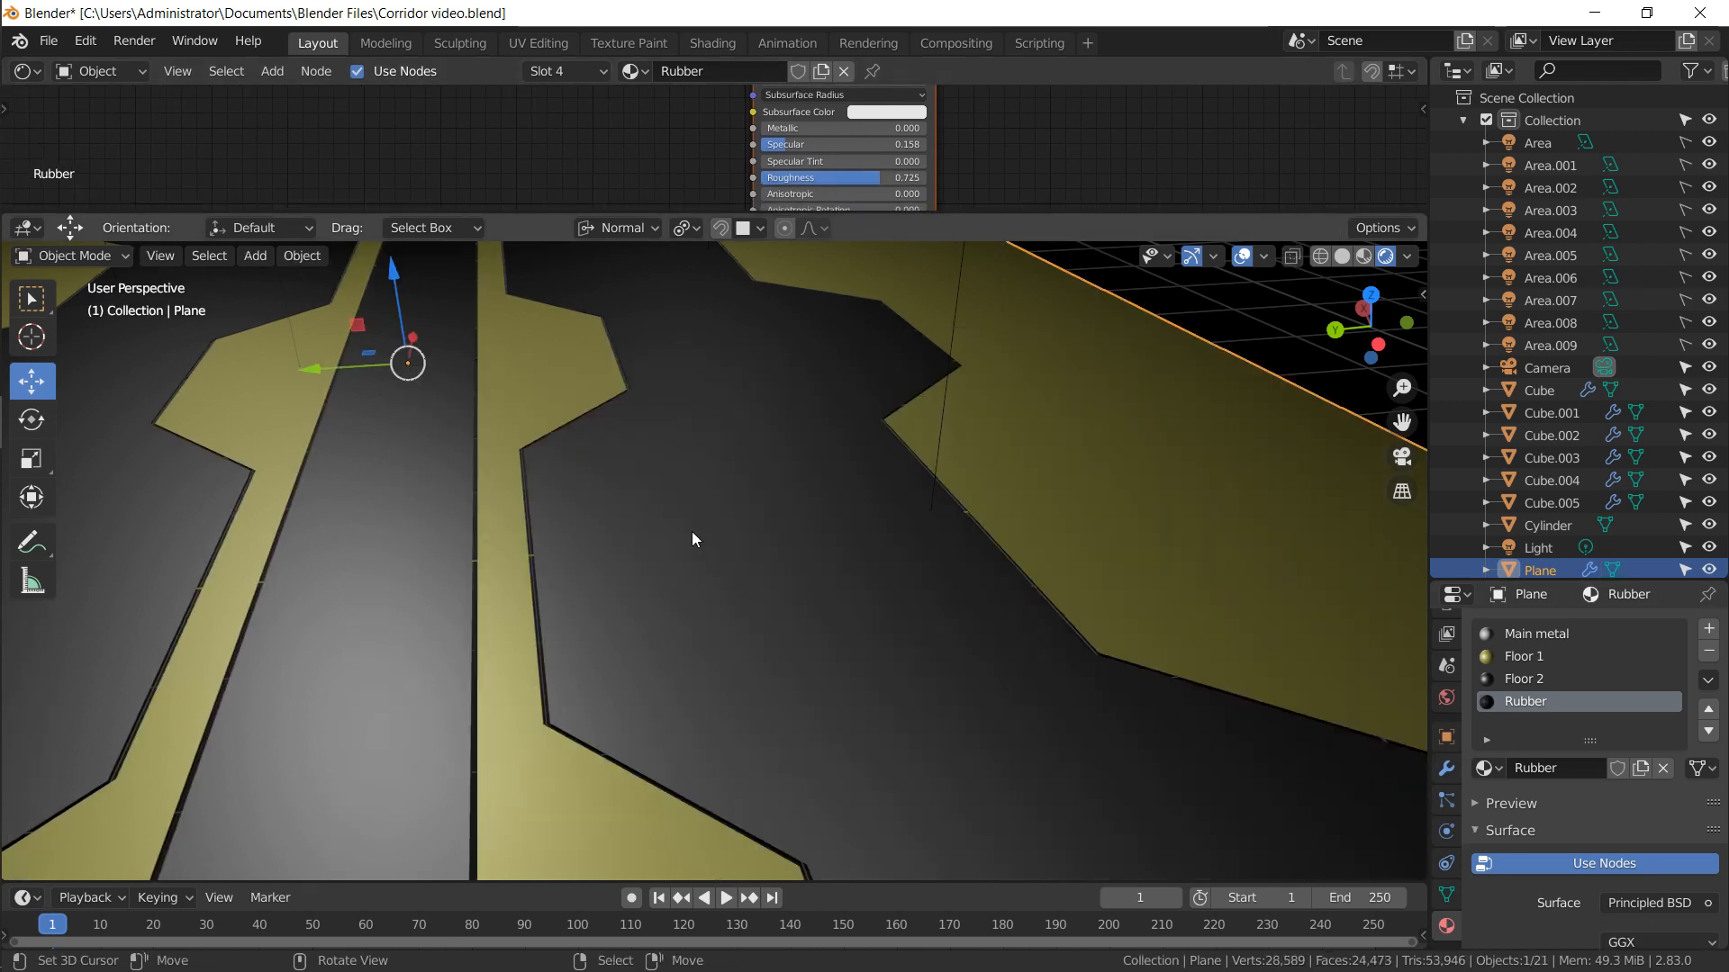
Turn on viewport display of the Mirror modifier for the wall sections Cube and Cube.001
{"action": "middle_click_drag", "start_coordinate": [693, 538], "coordinate": [985, 534]}
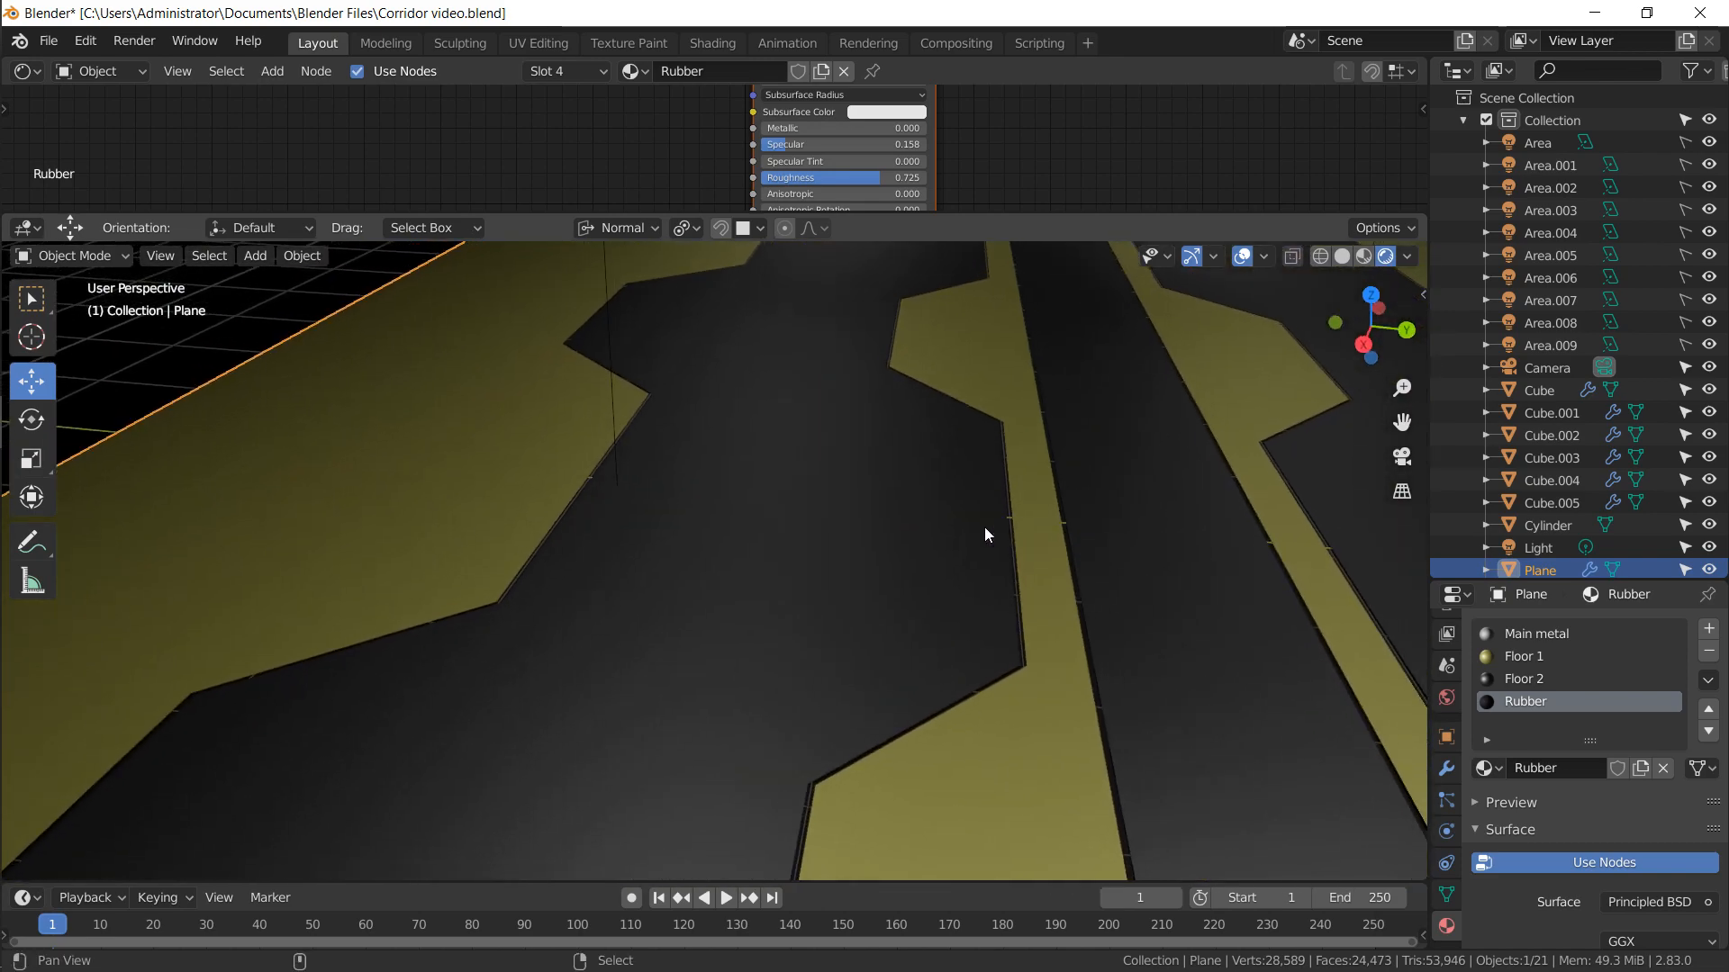
{"action": "scroll", "coordinate": [985, 526], "scroll_direction": "down", "scroll_amount": 8}
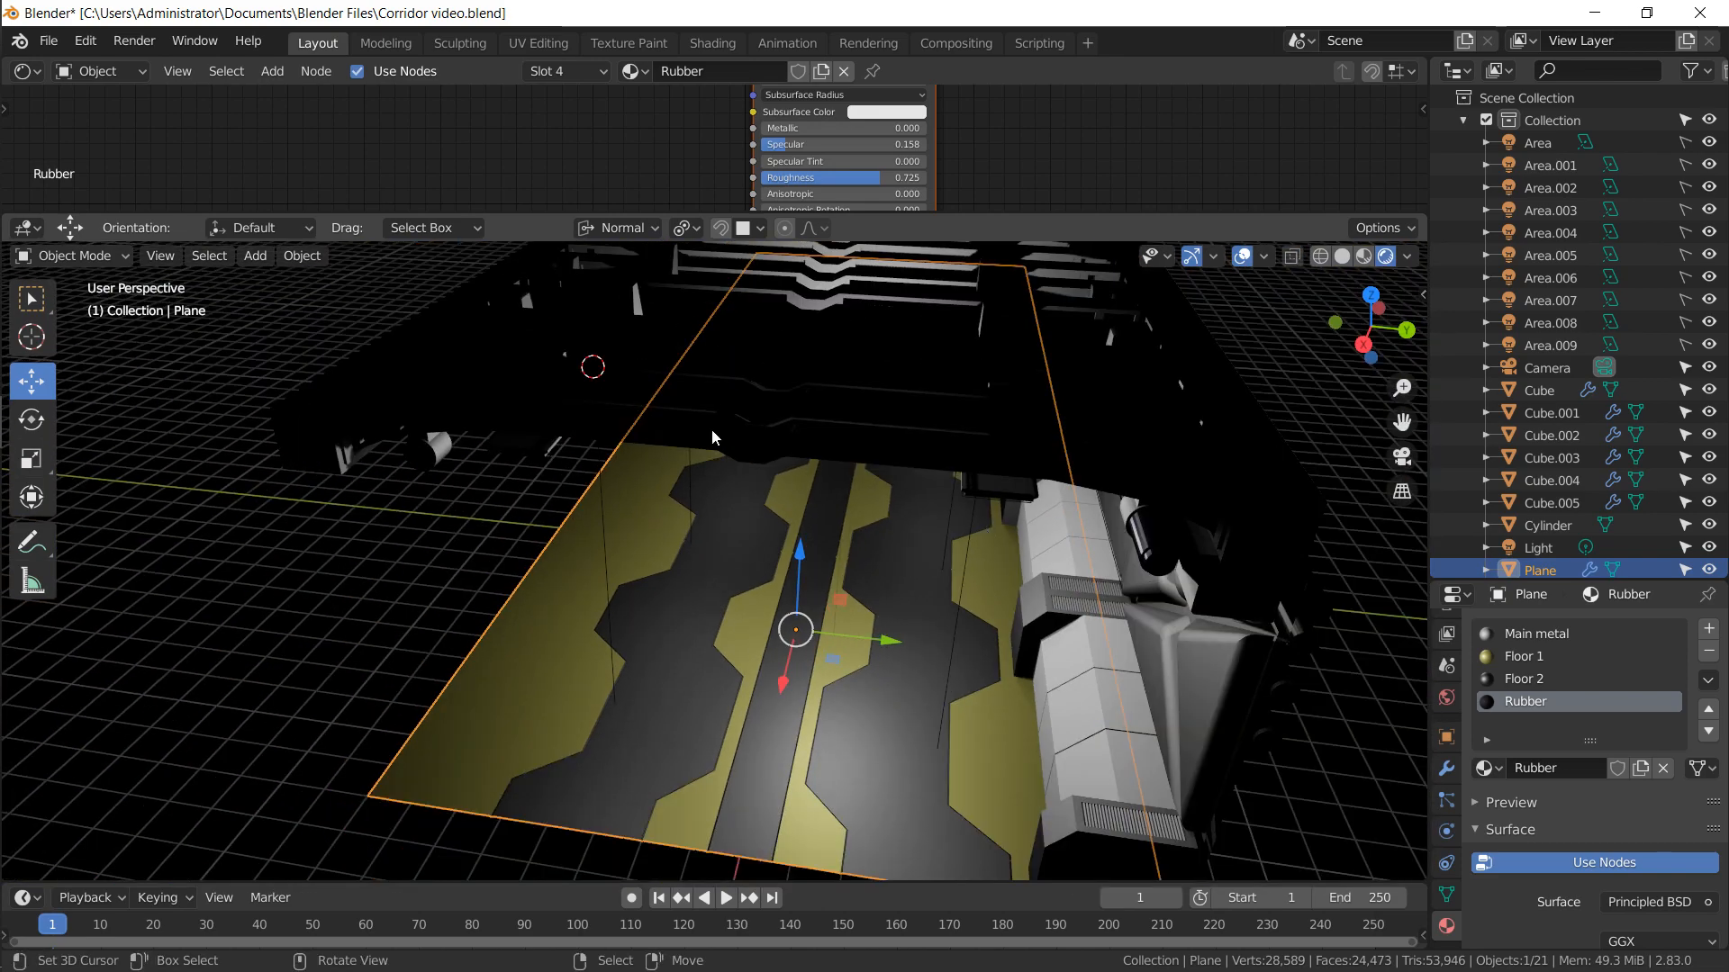
{"action": "middle_click_drag", "start_coordinate": [711, 437], "coordinate": [780, 503]}
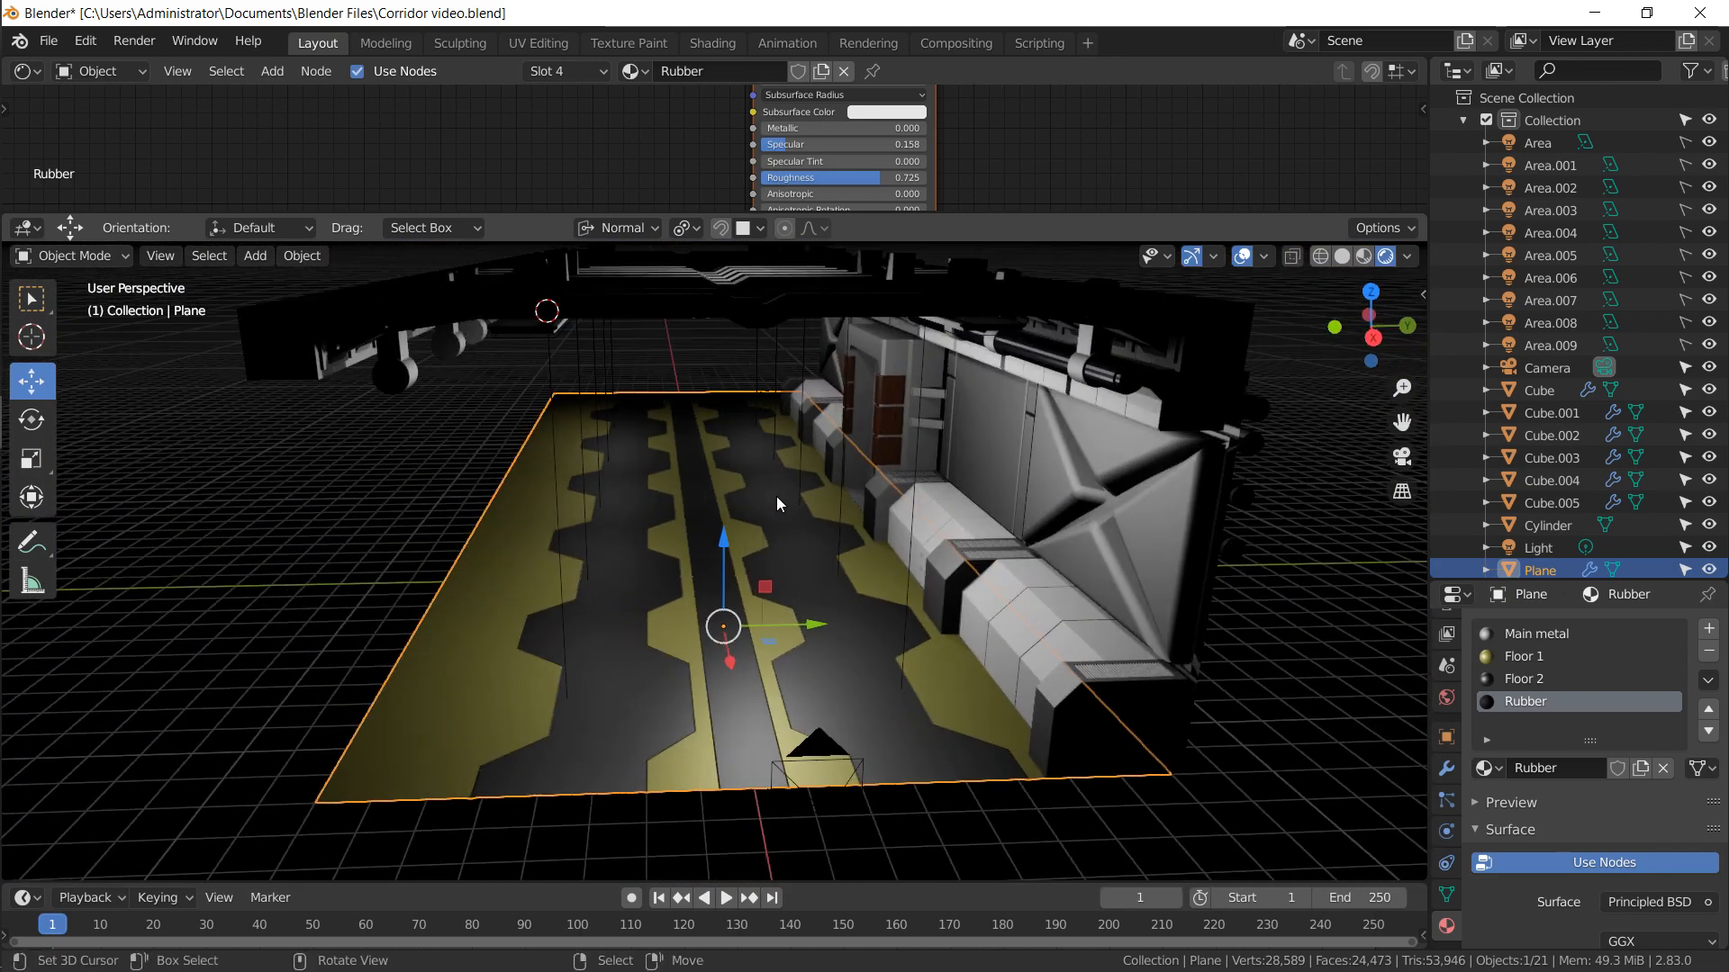
{"action": "middle_click_drag", "start_coordinate": [882, 396], "coordinate": [954, 416]}
{"action": "left_click", "coordinate": [973, 416]}
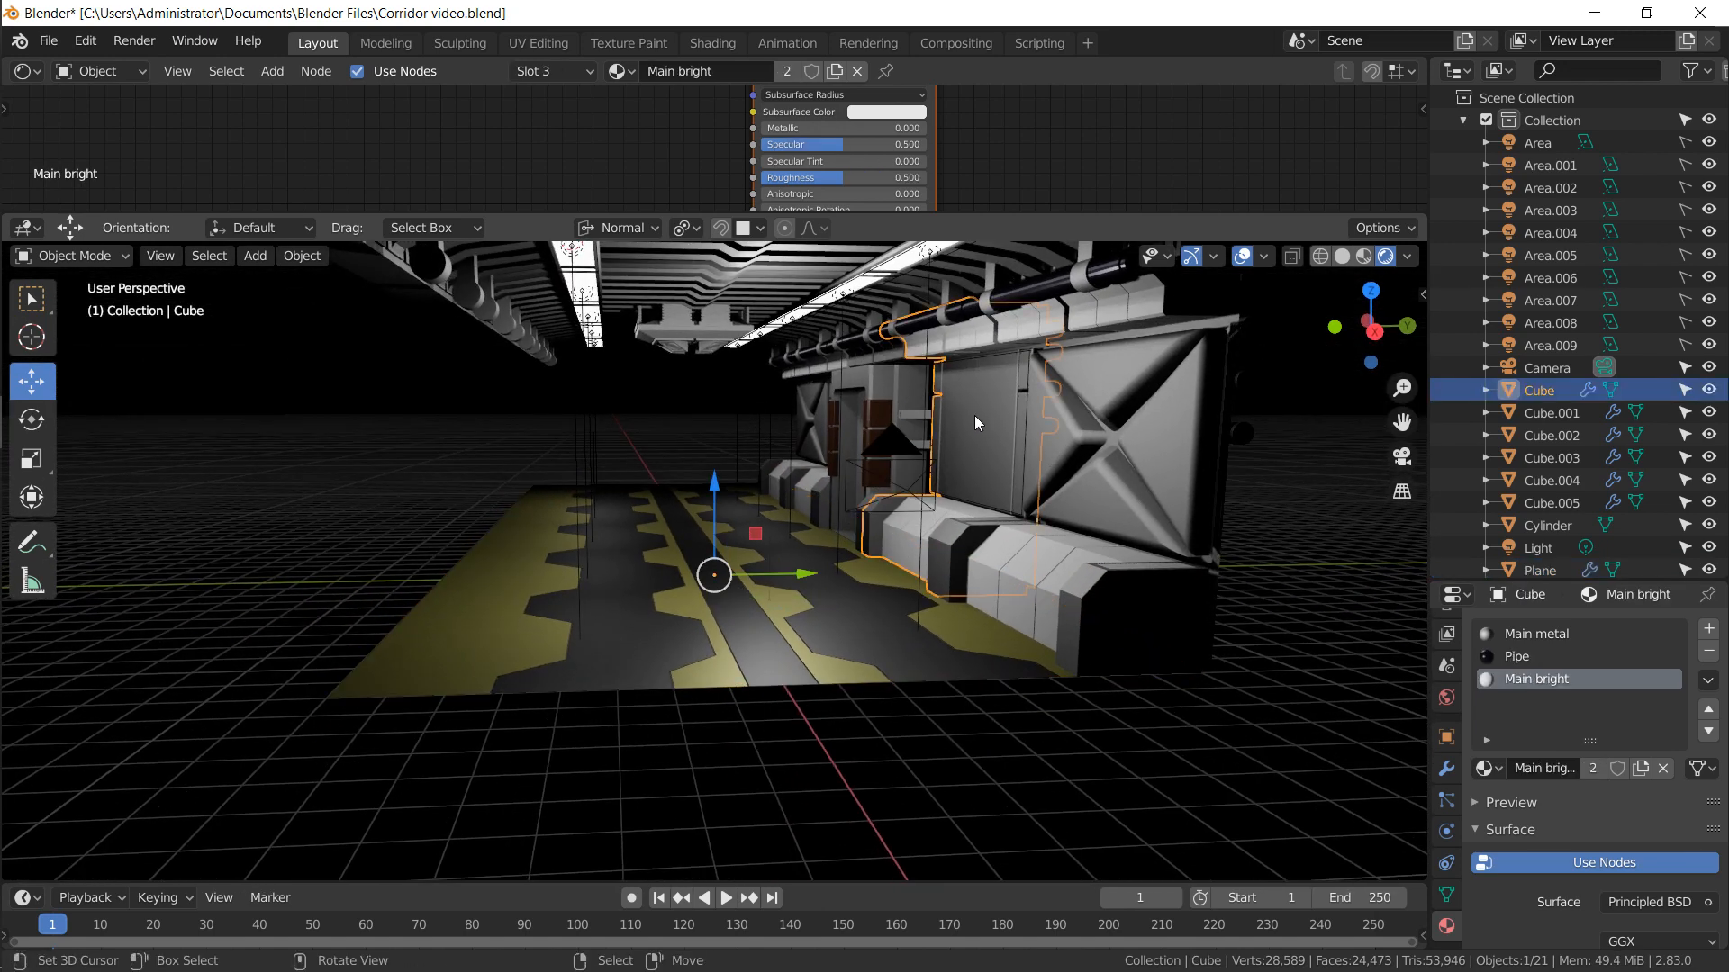
{"action": "left_click", "coordinate": [1448, 770]}
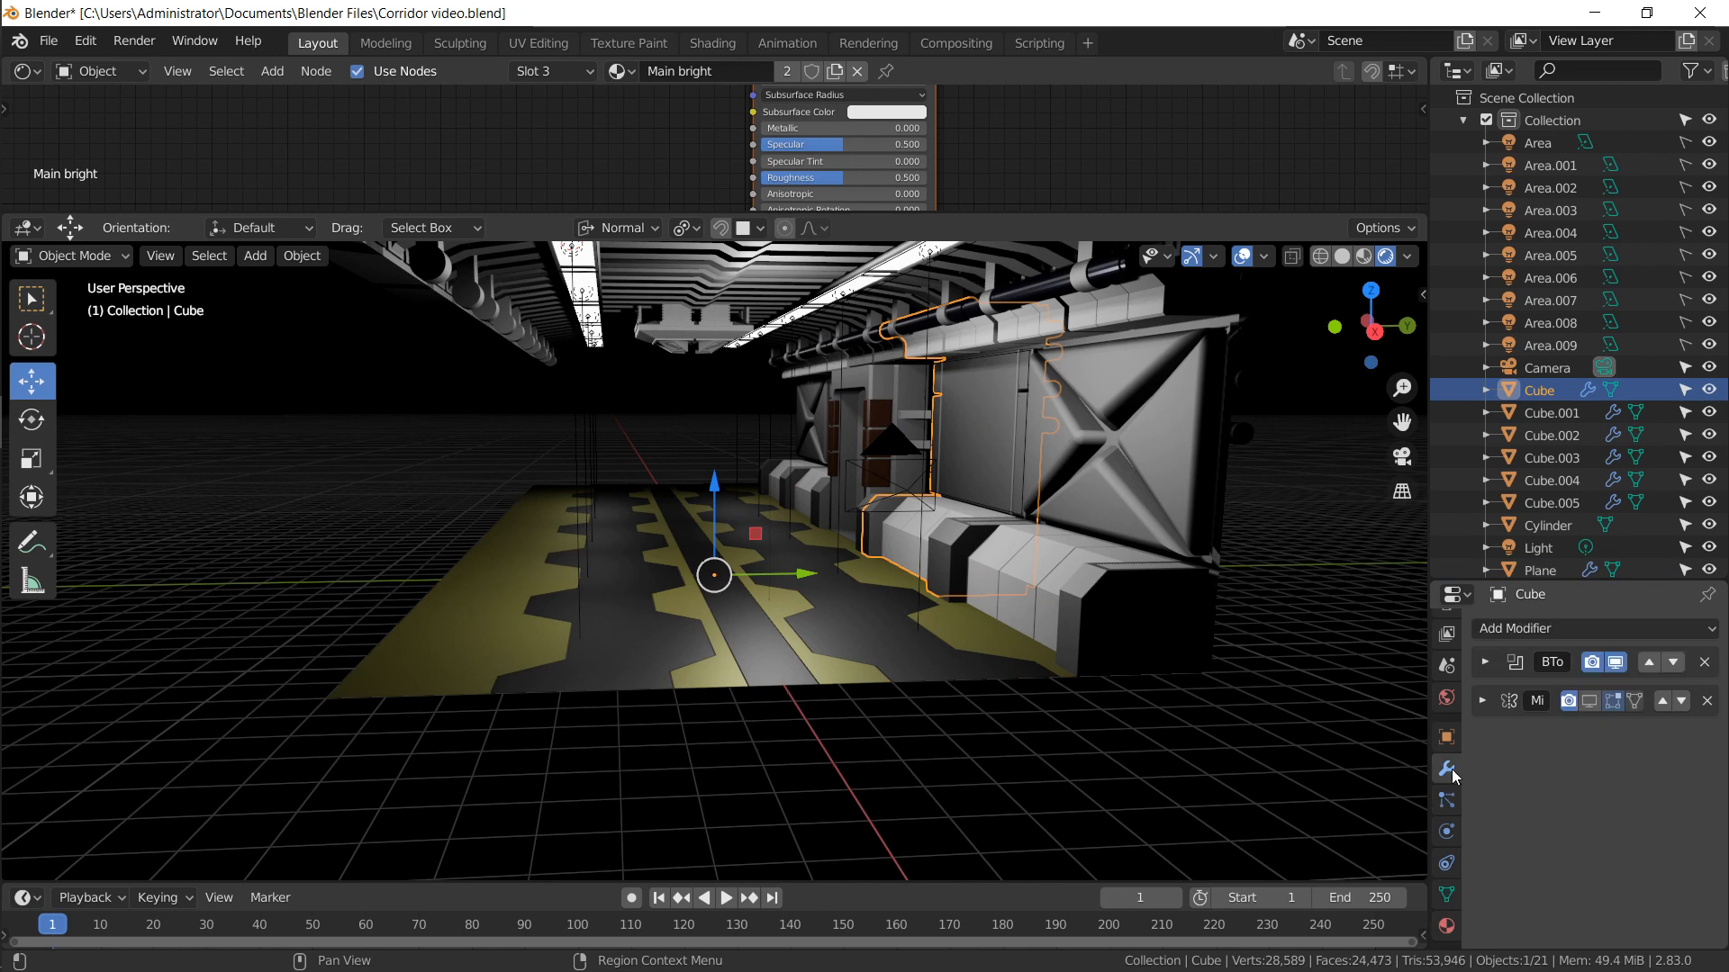
{"action": "left_click", "coordinate": [1588, 701]}
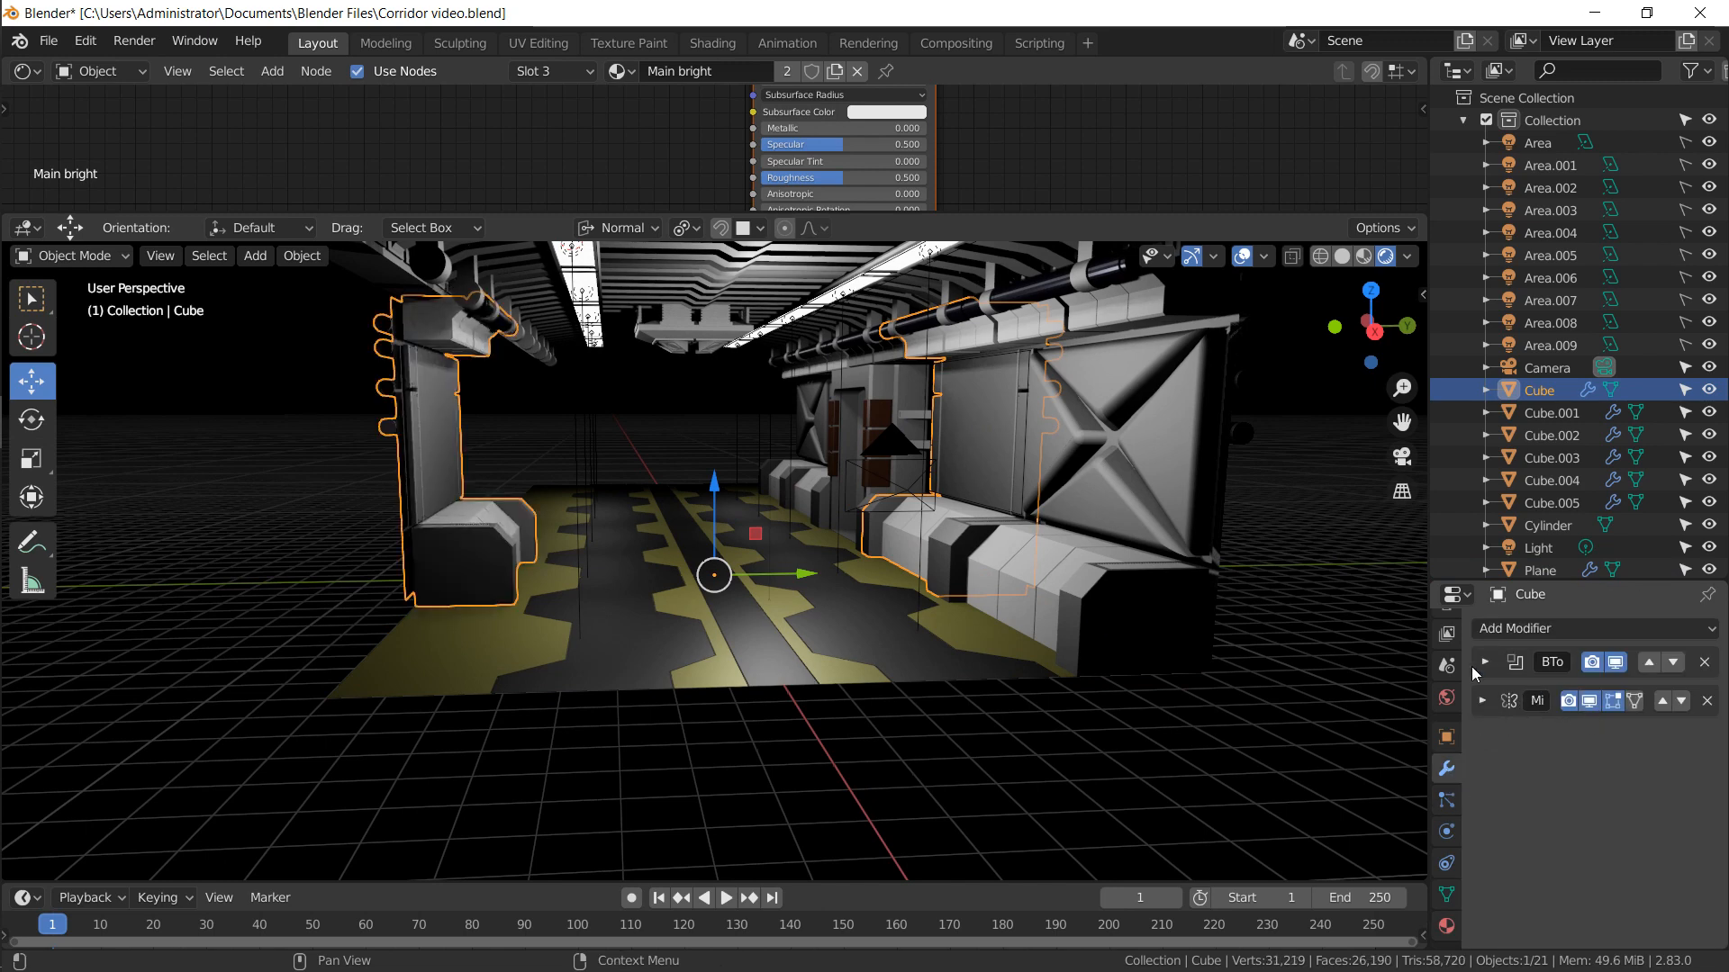
{"action": "left_click", "coordinate": [1060, 522]}
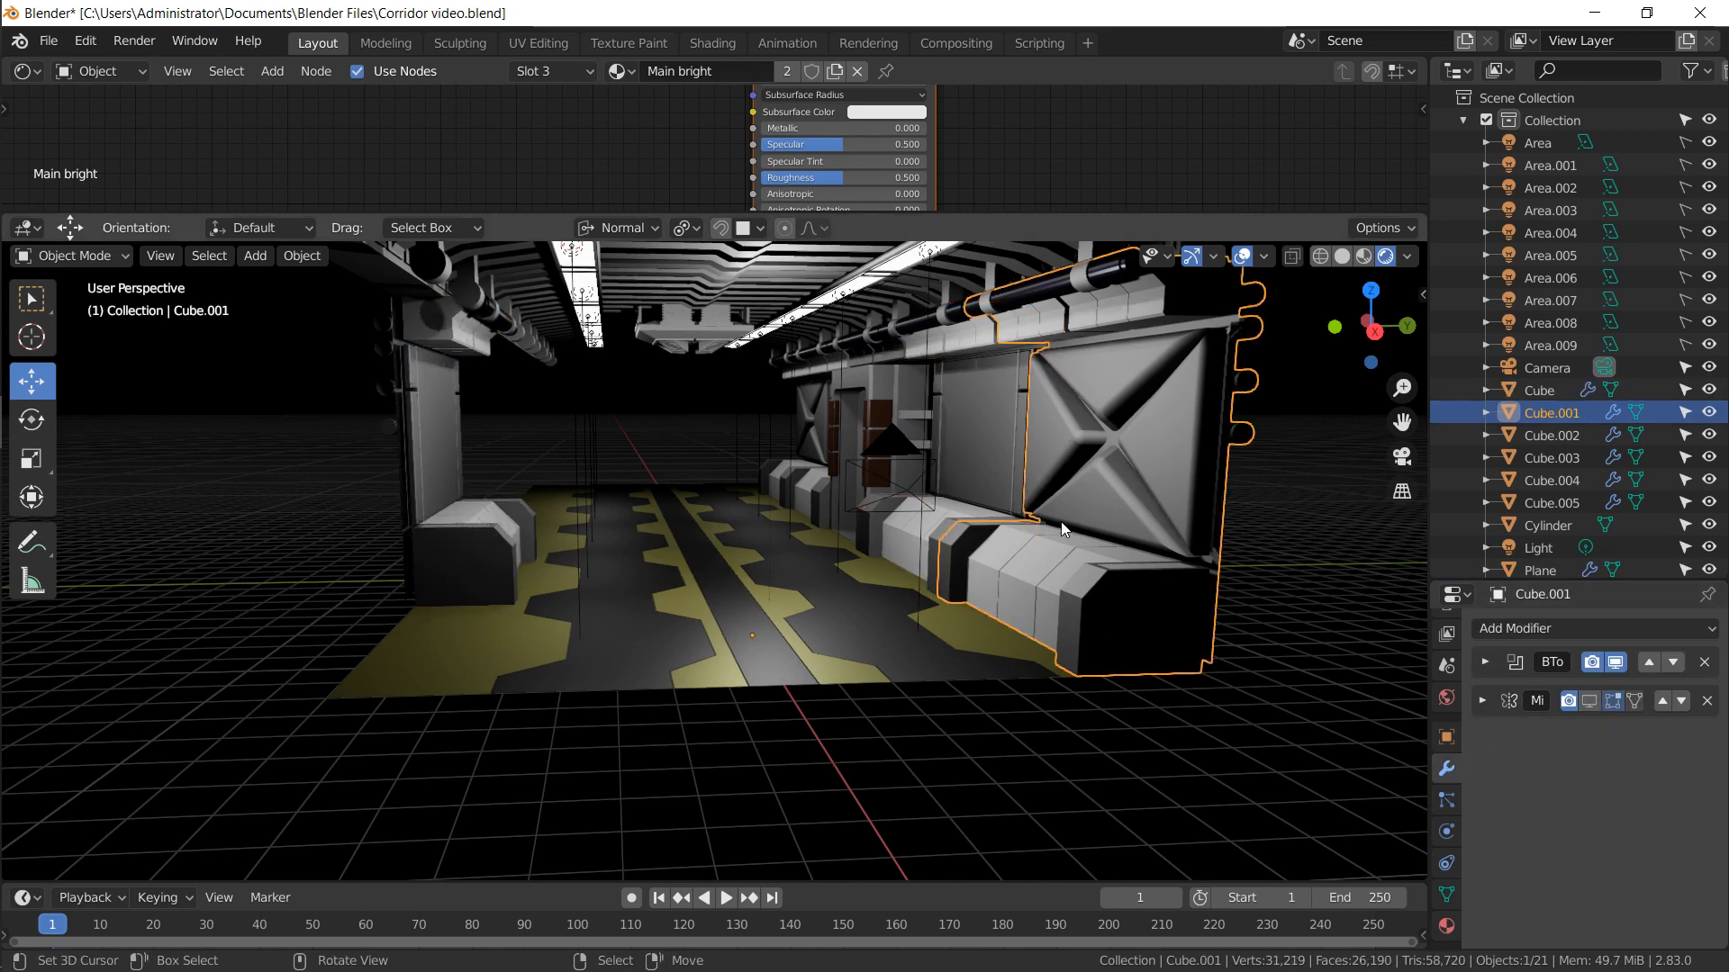
{"action": "left_click", "coordinate": [1589, 703]}
Turn on viewport display of the Mirror modifier for the far wall sections Cube.004 and Cube.003
{"action": "middle_click_drag", "start_coordinate": [808, 477], "coordinate": [719, 472]}
{"action": "left_click", "coordinate": [718, 472]}
{"action": "left_click", "coordinate": [1589, 701]}
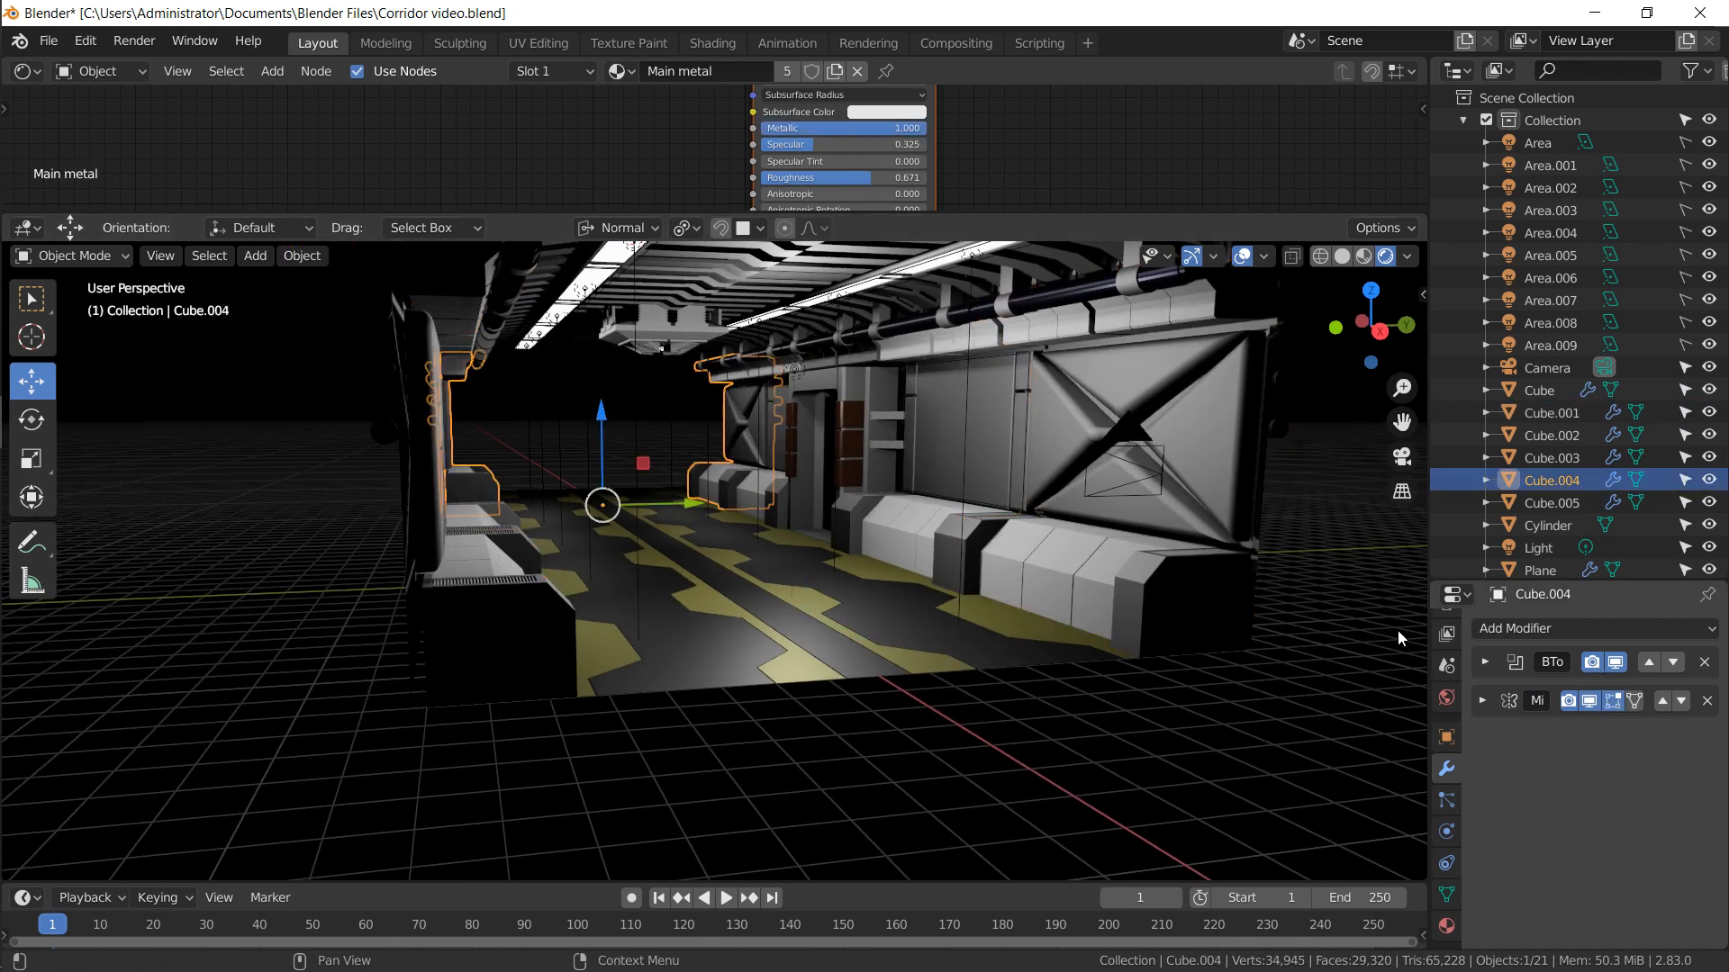
{"action": "left_click", "coordinate": [783, 497]}
{"action": "left_click", "coordinate": [753, 504]}
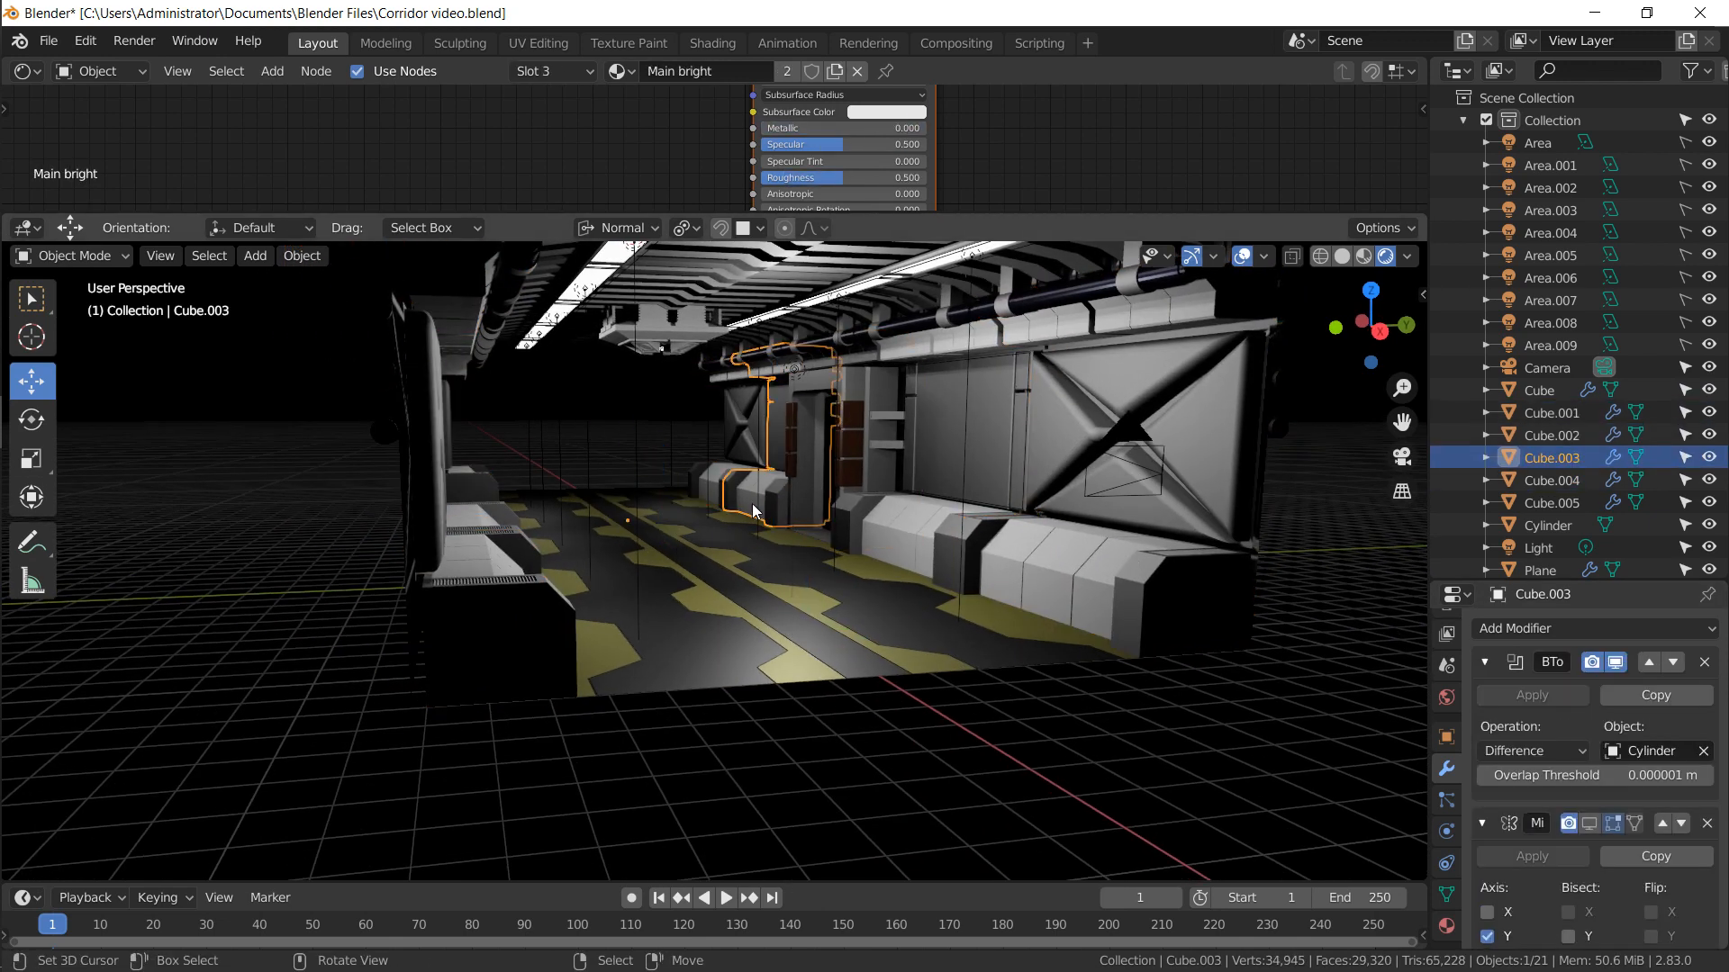
{"action": "left_click", "coordinate": [1590, 824]}
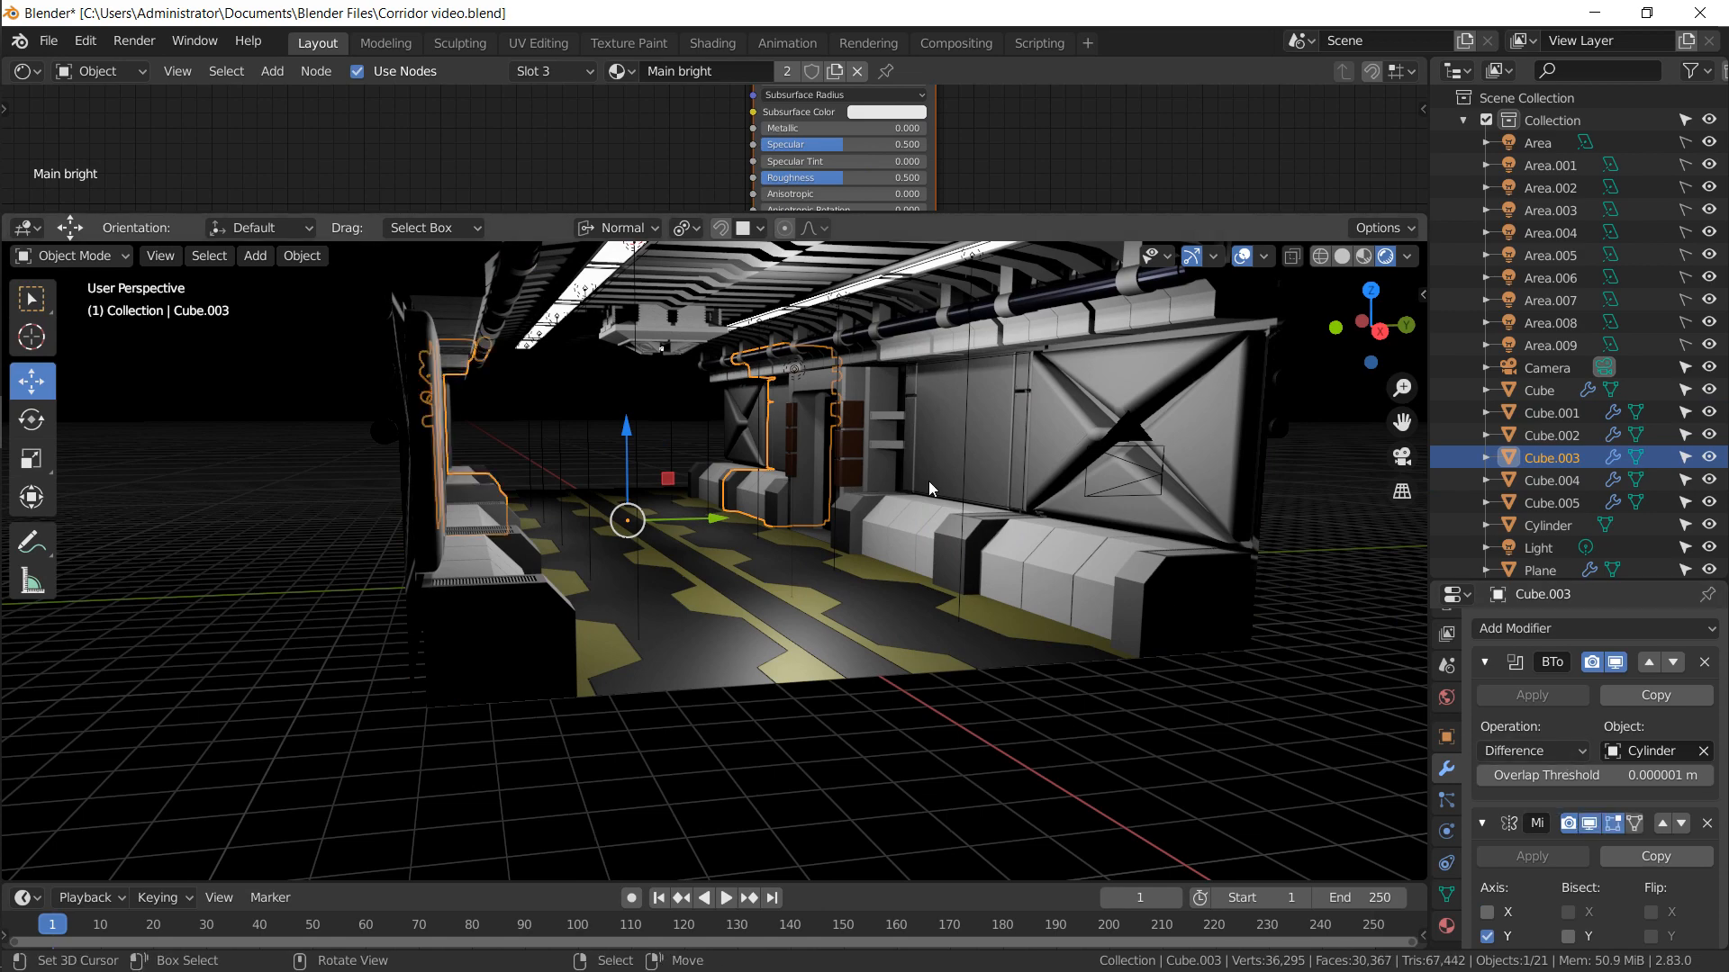
Turn on viewport display of the Mirror modifier for the door section Cube.002
{"action": "middle_click_drag", "start_coordinate": [928, 481], "coordinate": [549, 566]}
{"action": "left_click", "coordinate": [535, 532]}
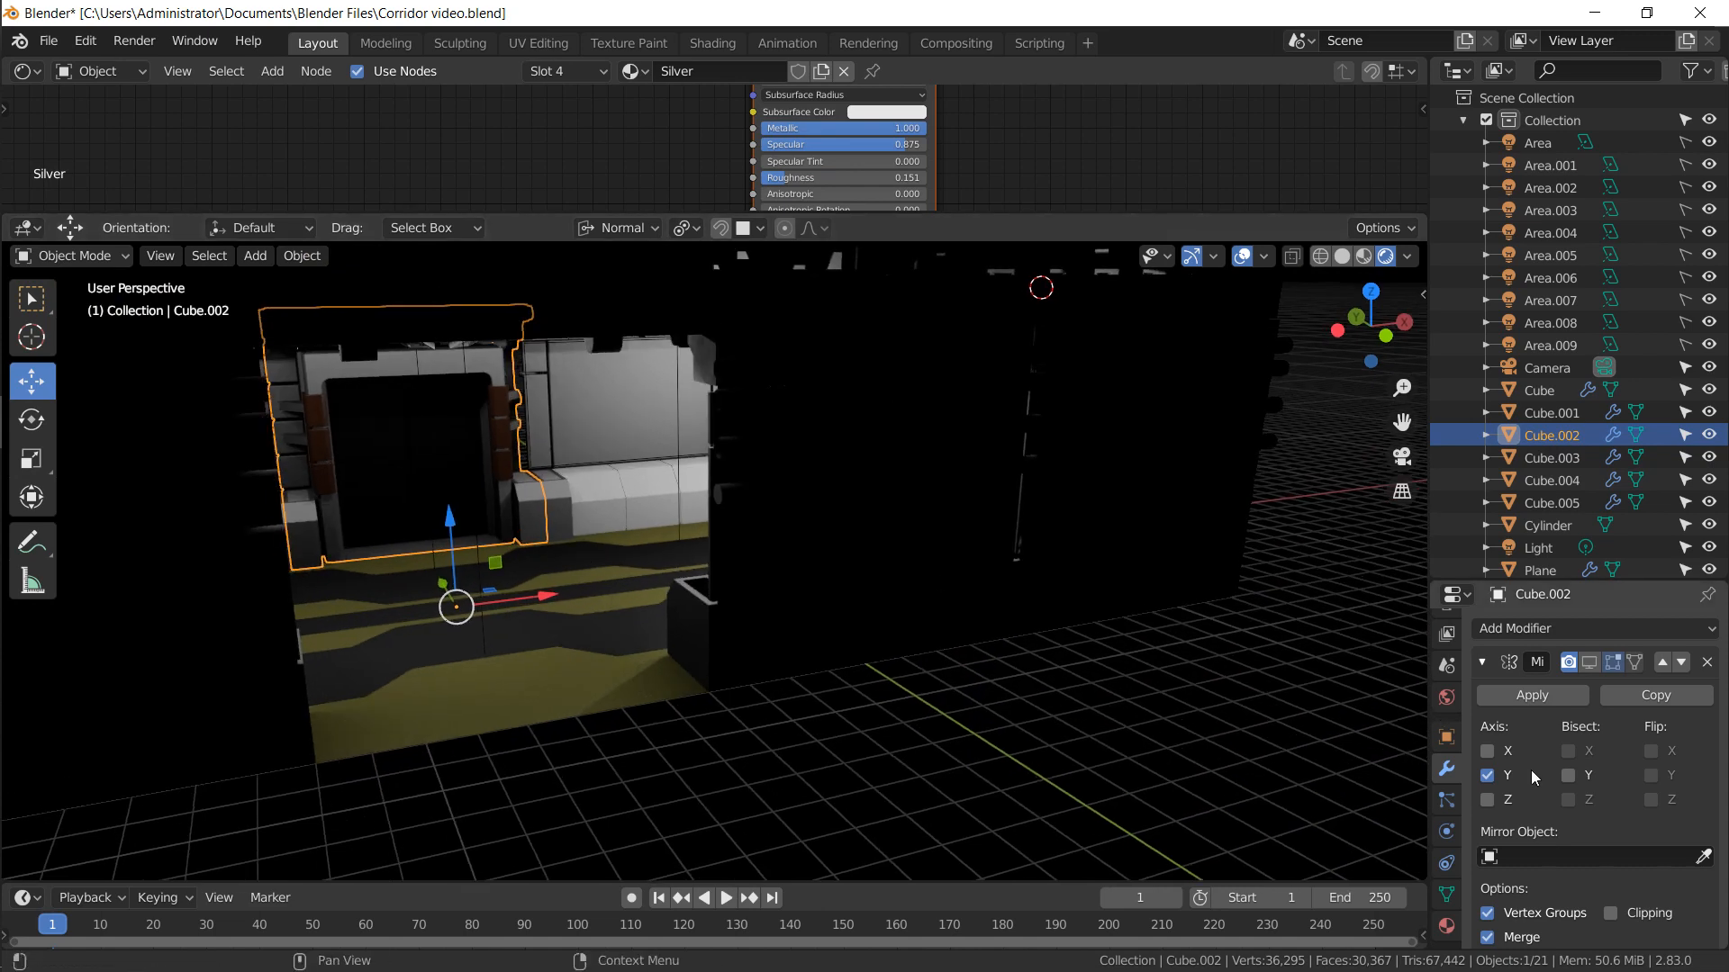
{"action": "left_click", "coordinate": [1591, 662]}
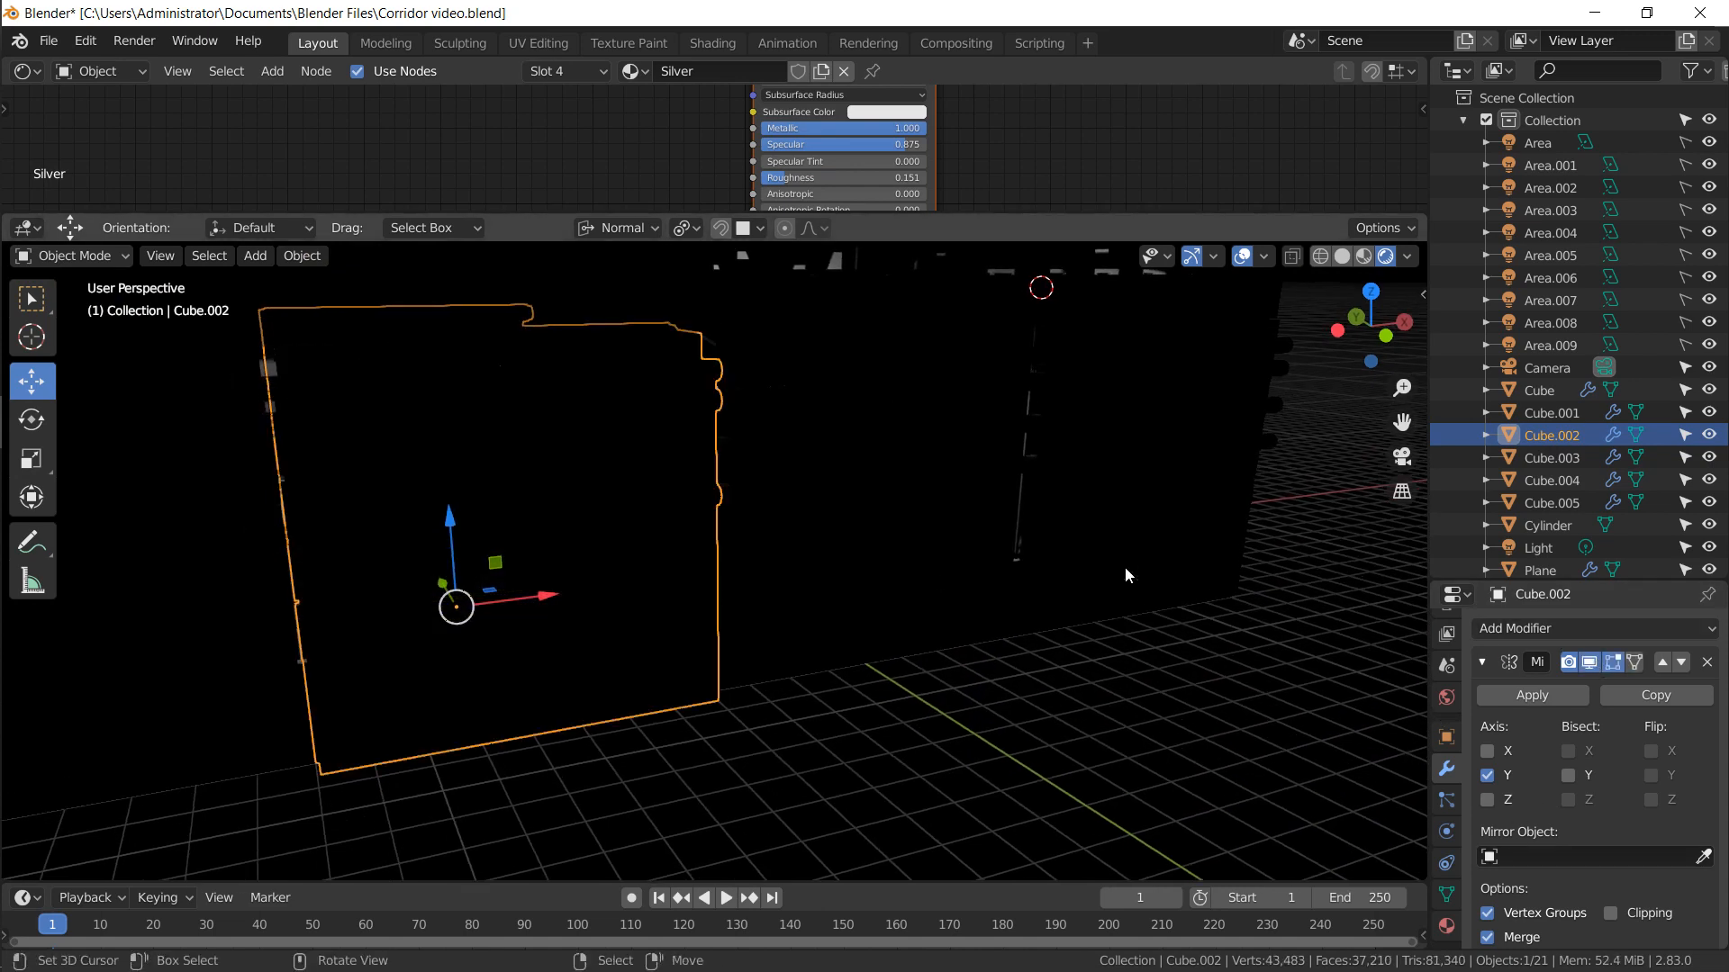
{"action": "middle_click_drag", "start_coordinate": [1125, 566], "coordinate": [972, 416]}
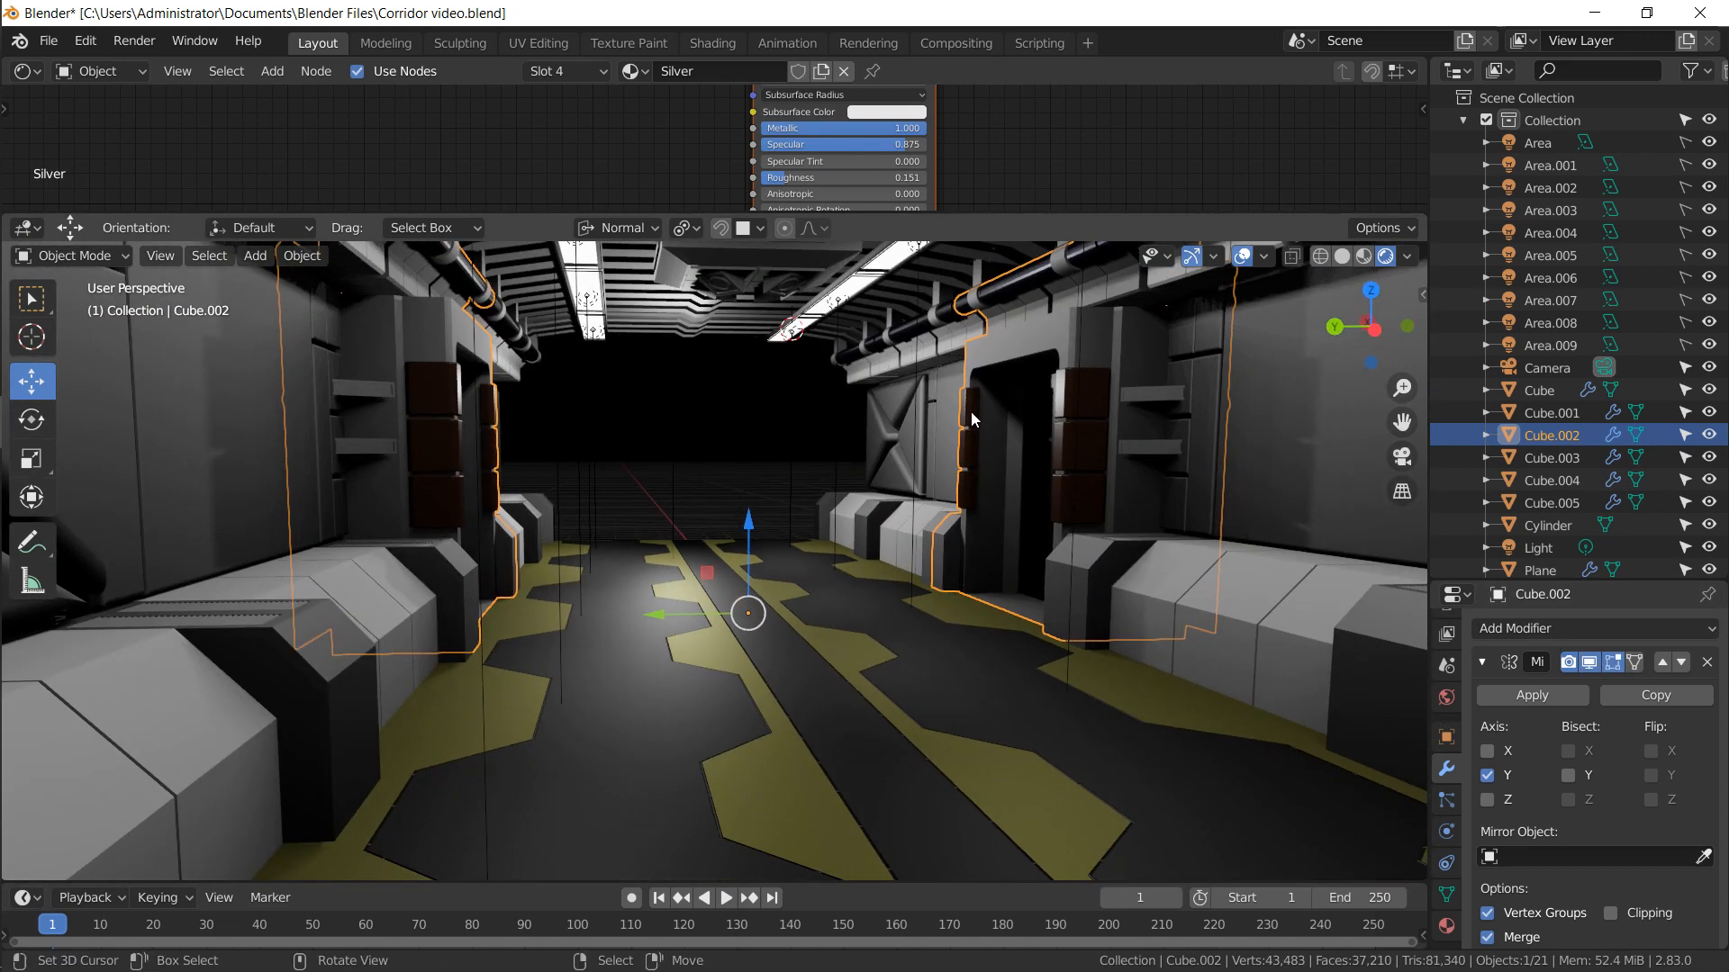
In the Cube wall section, inset the six front faces of the ledge blocks beneath the ceiling pipe
{"action": "left_click", "coordinate": [948, 474]}
{"action": "middle_click_drag", "start_coordinate": [942, 478], "coordinate": [916, 500]}
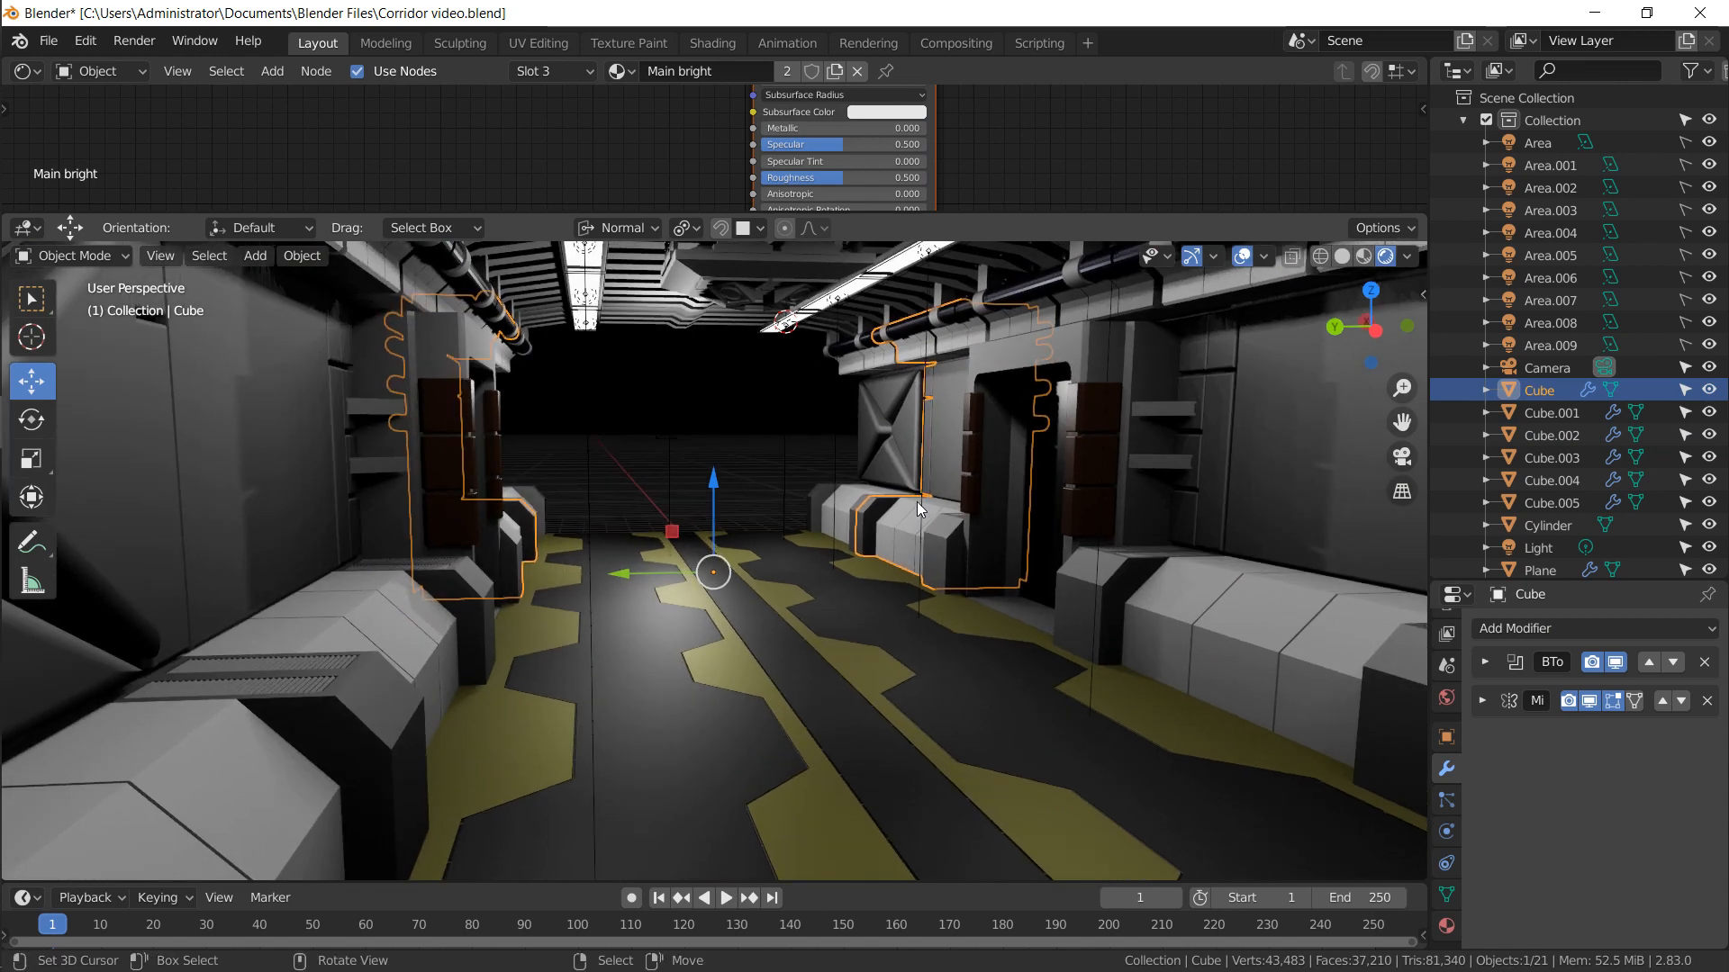
{"action": "key", "text": "Tab"}
{"action": "key", "text": "KP_Decimal"}
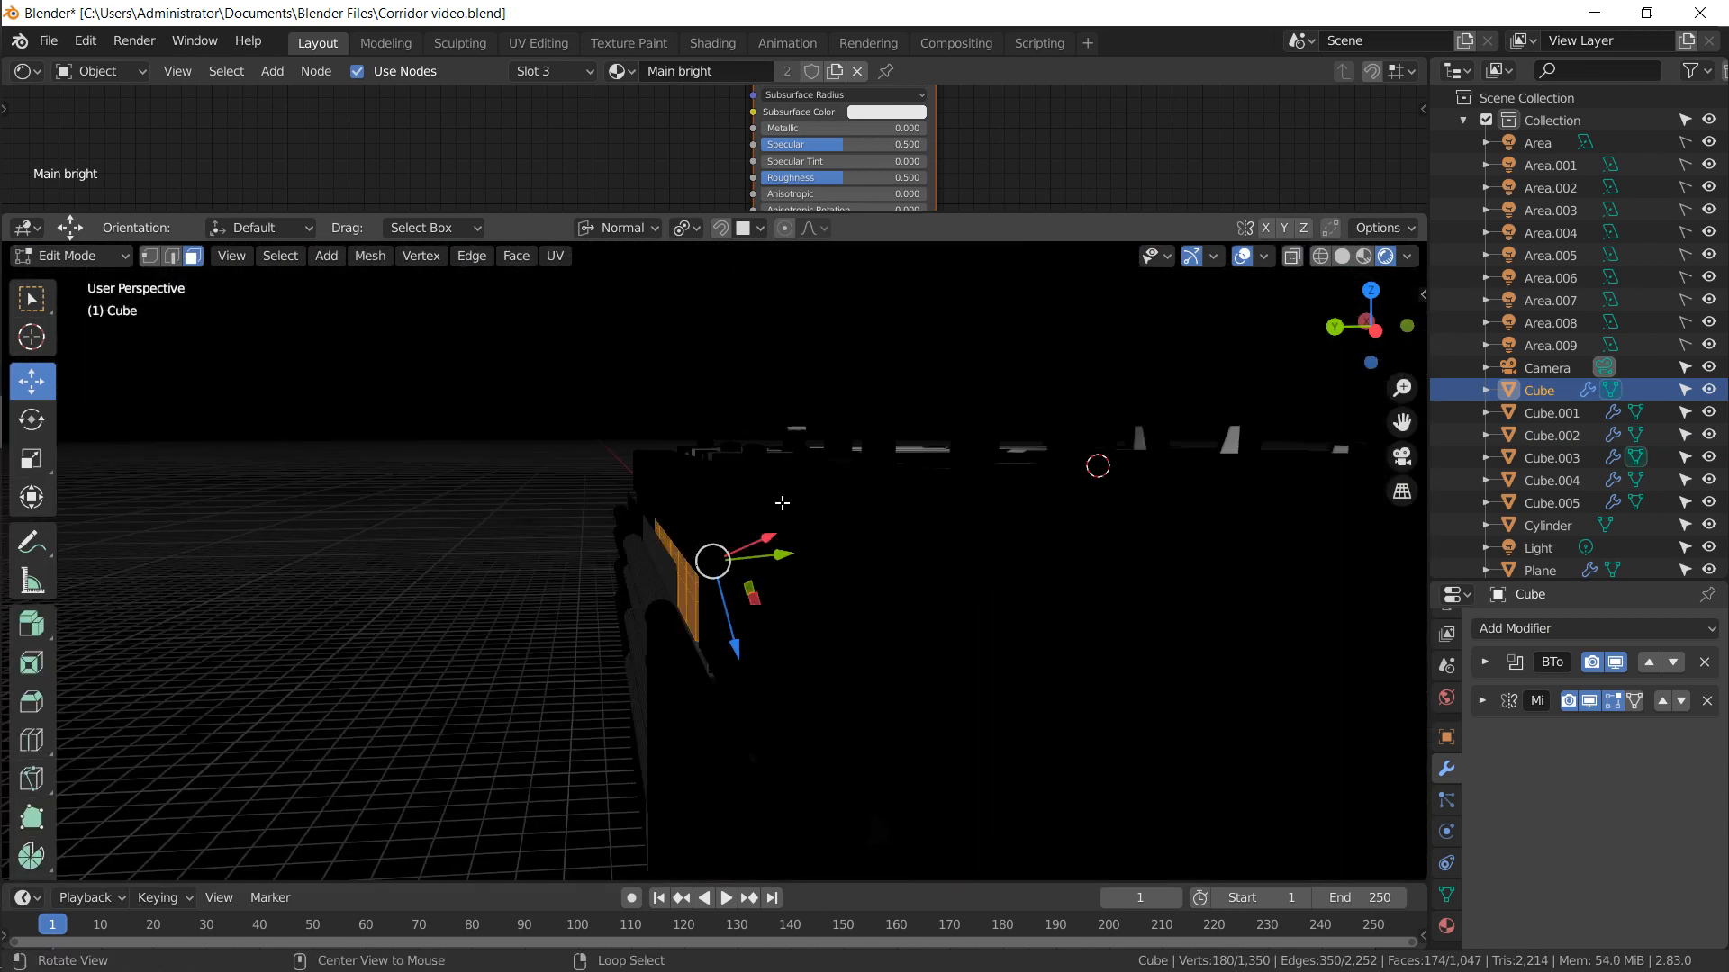
{"action": "middle_click_drag", "start_coordinate": [781, 502], "coordinate": [695, 489]}
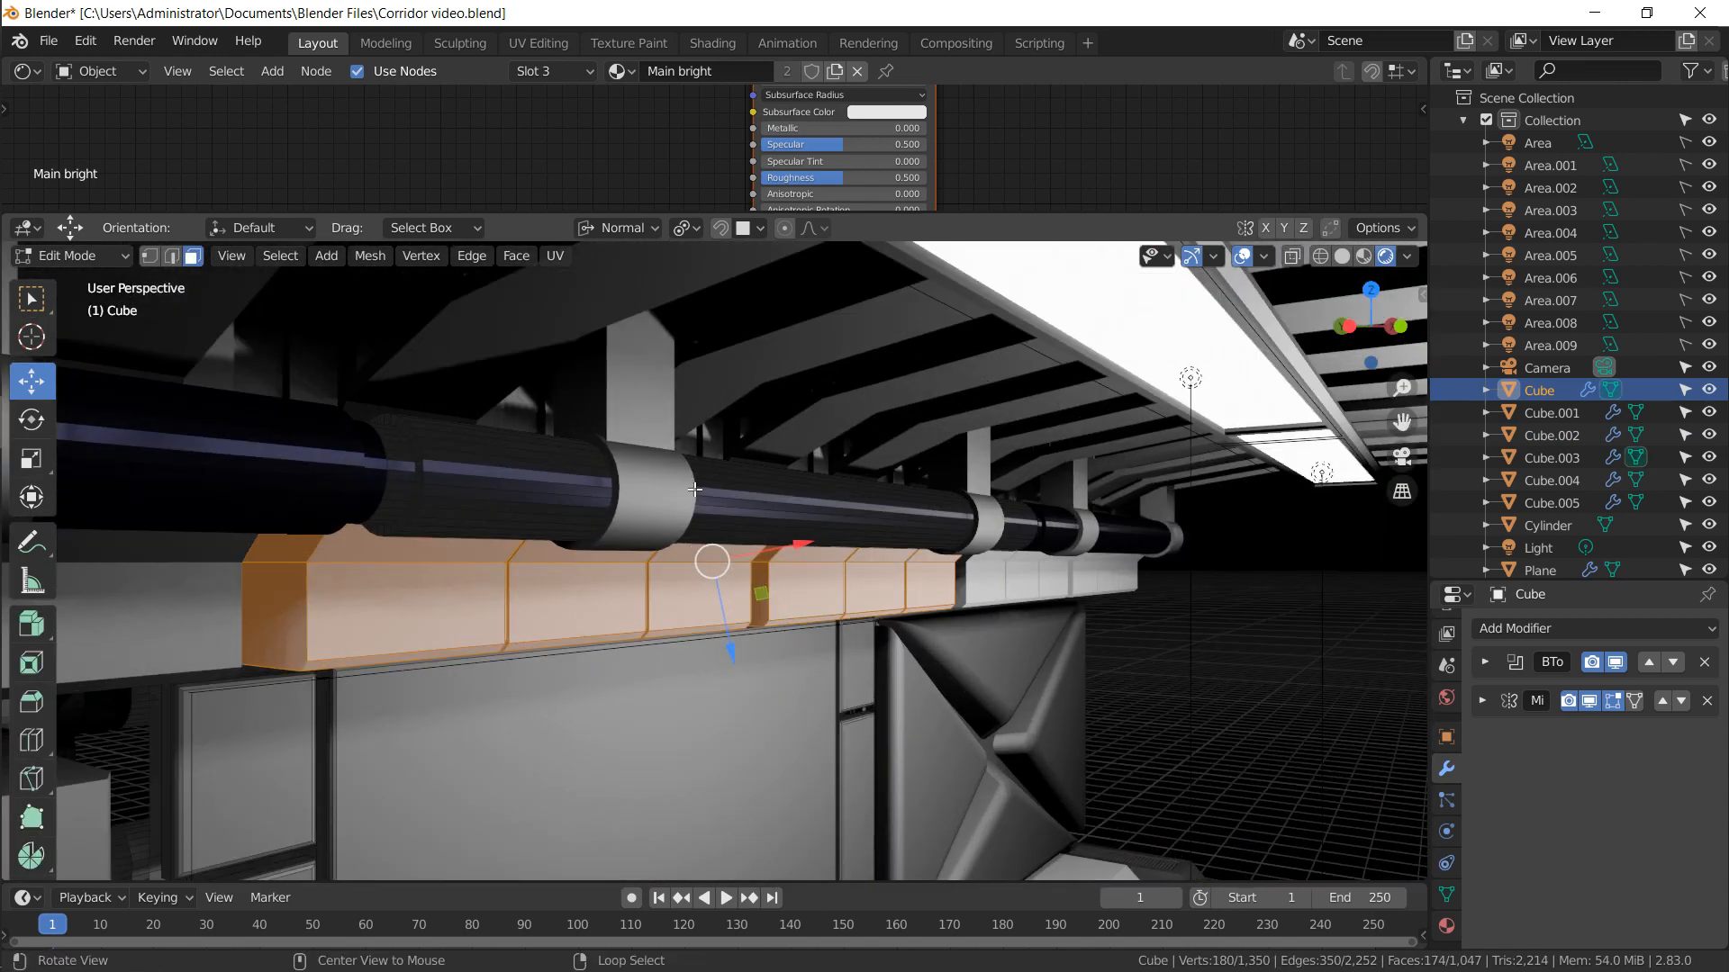
{"action": "left_click_drag", "start_coordinate": [694, 489], "coordinate": [686, 427], "text": "alt"}
{"action": "right_click", "coordinate": [379, 430]}
{"action": "right_click", "coordinate": [586, 493], "text": "shift"}
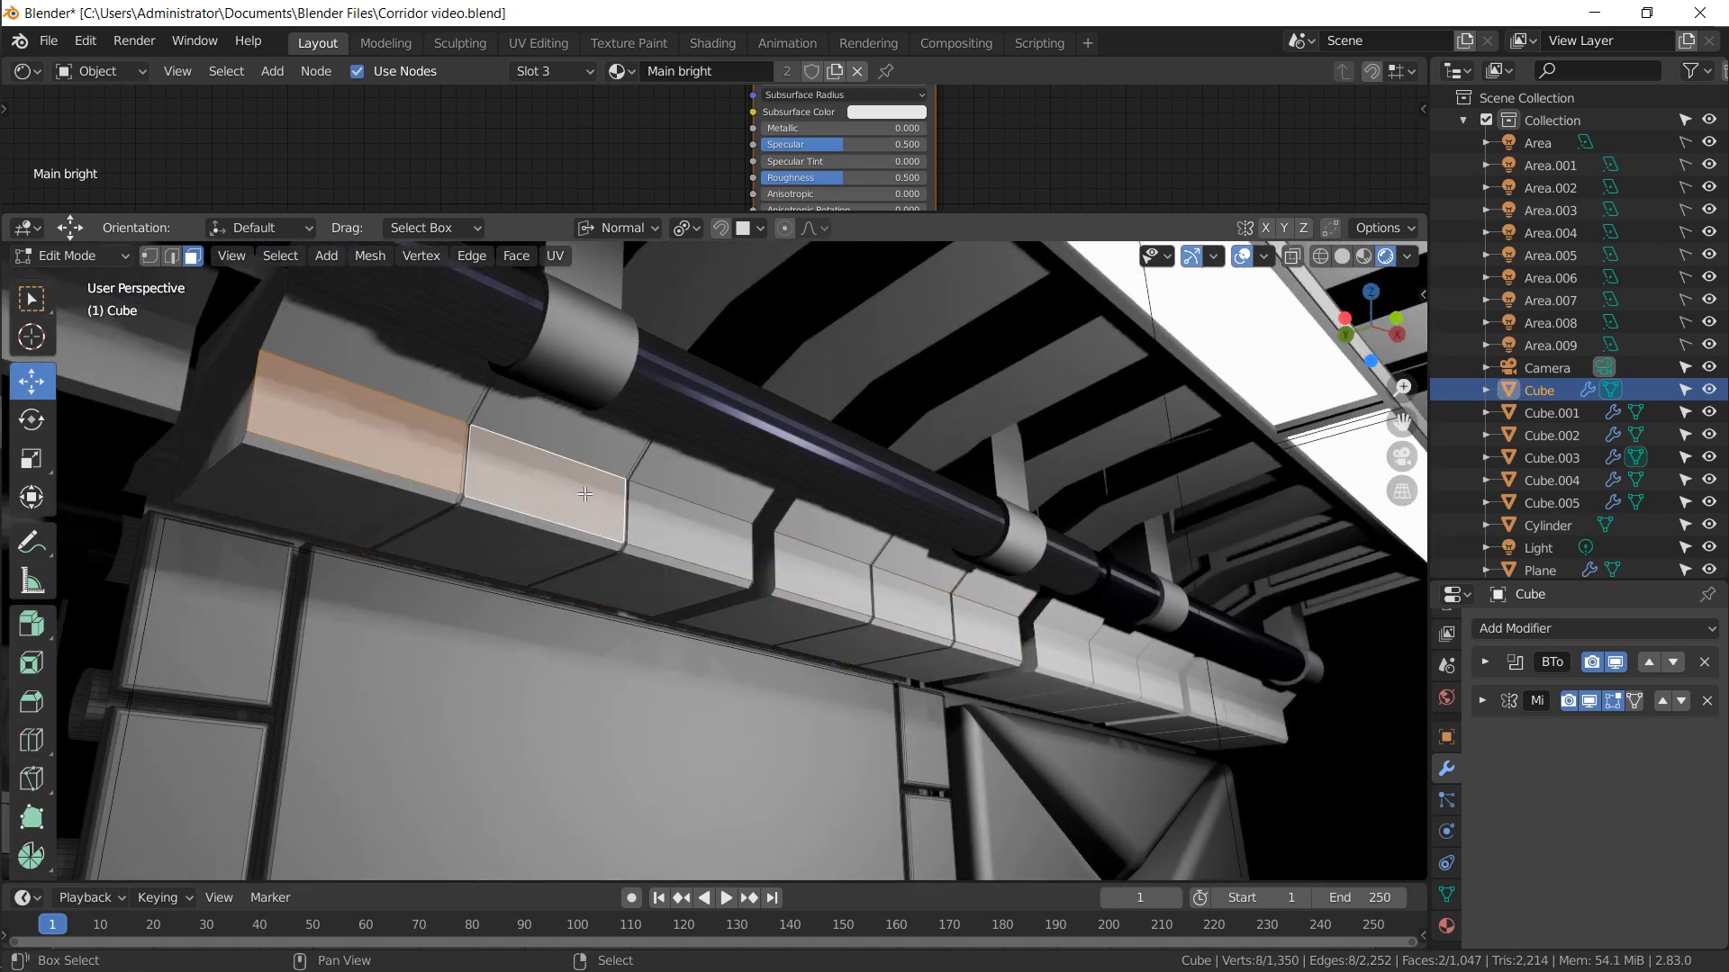
{"action": "right_click", "coordinate": [709, 506], "text": "shift"}
{"action": "right_click", "coordinate": [896, 581], "text": "shift"}
{"action": "right_click", "coordinate": [823, 572], "text": "shift"}
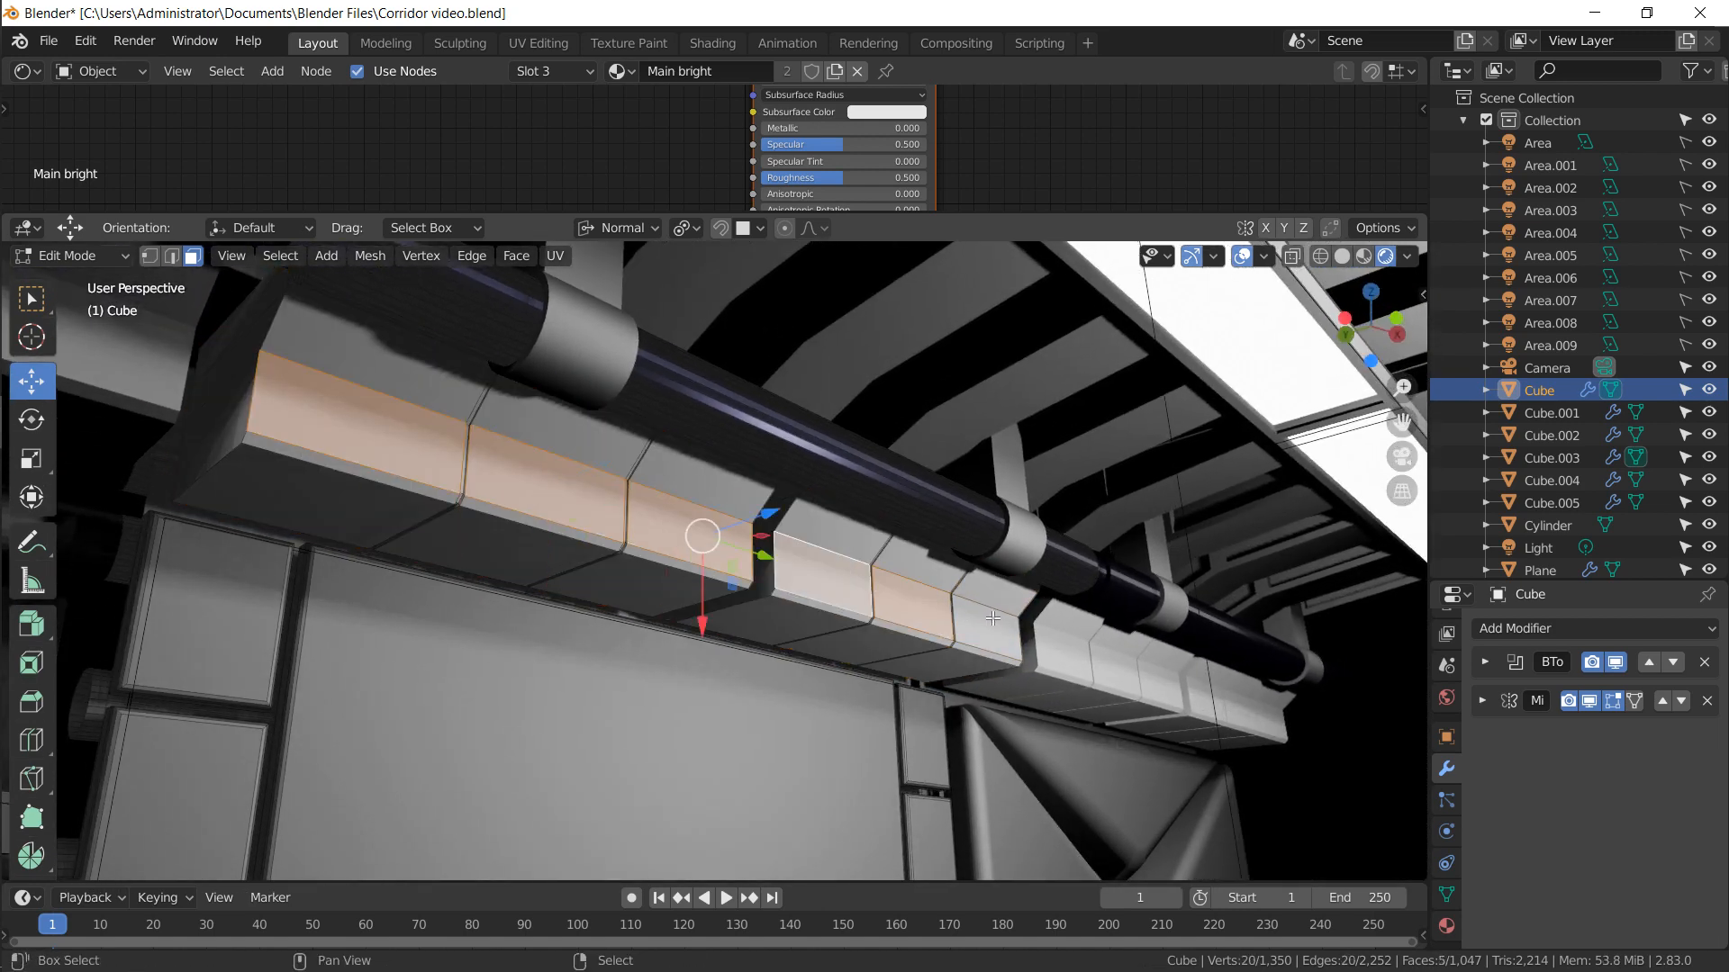
{"action": "right_click", "coordinate": [986, 622], "text": "shift"}
{"action": "key", "text": "i"}
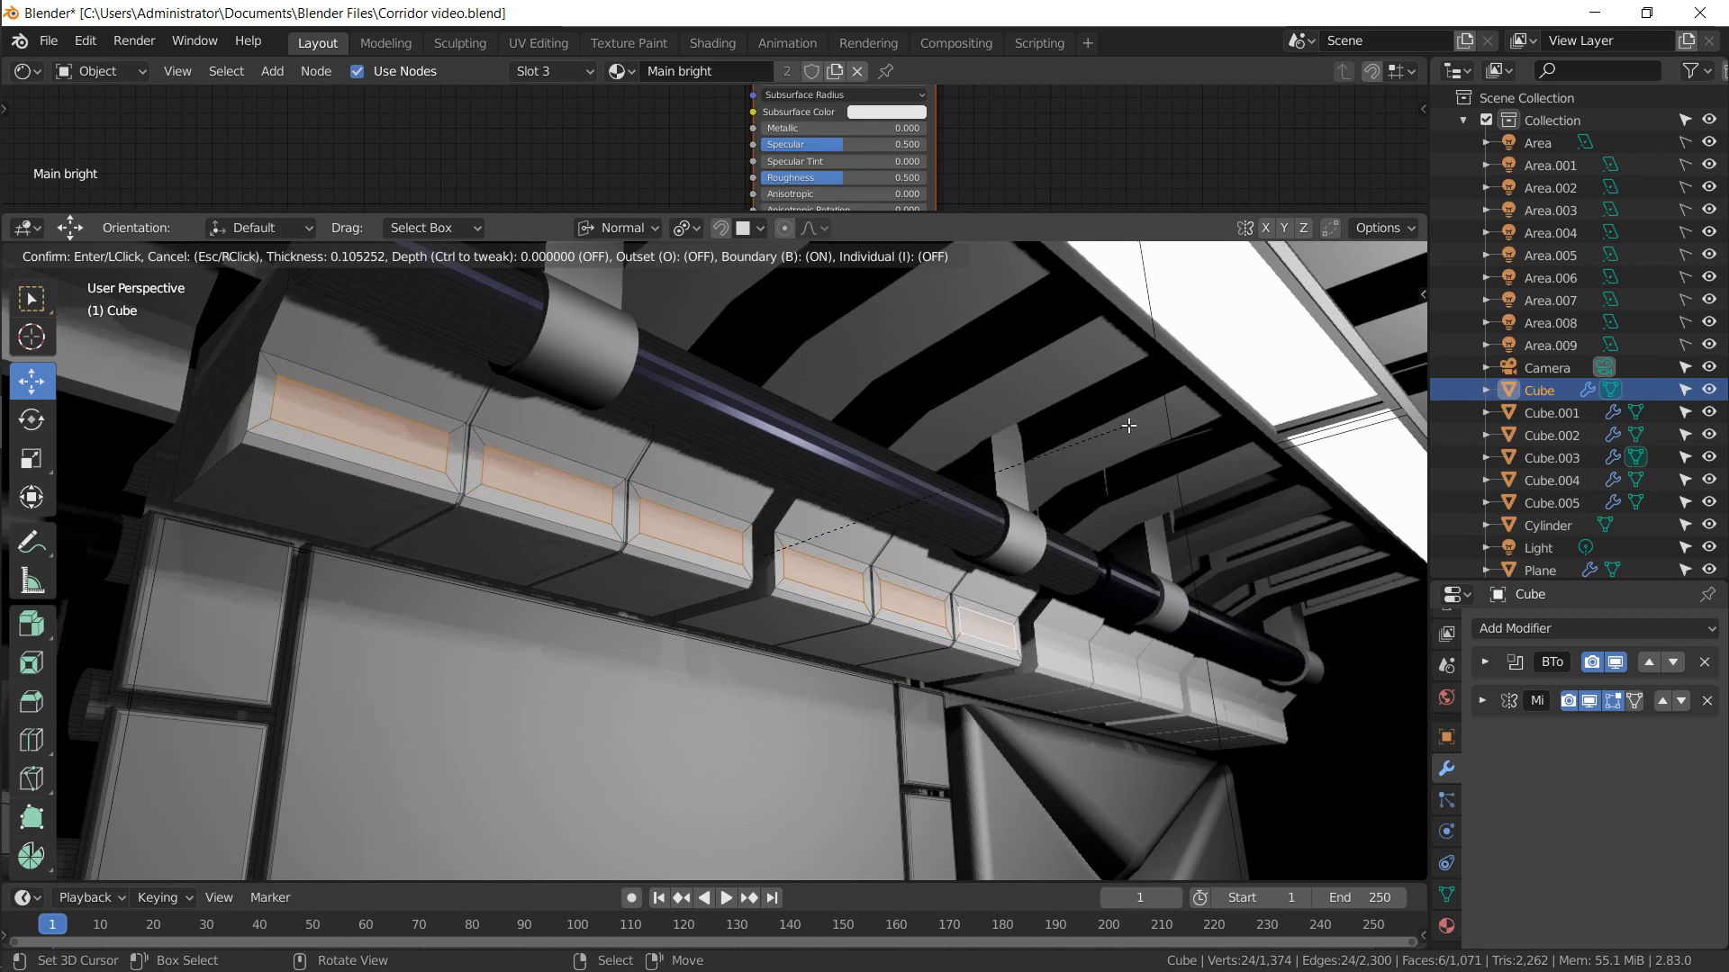
{"action": "left_click", "coordinate": [1119, 428]}
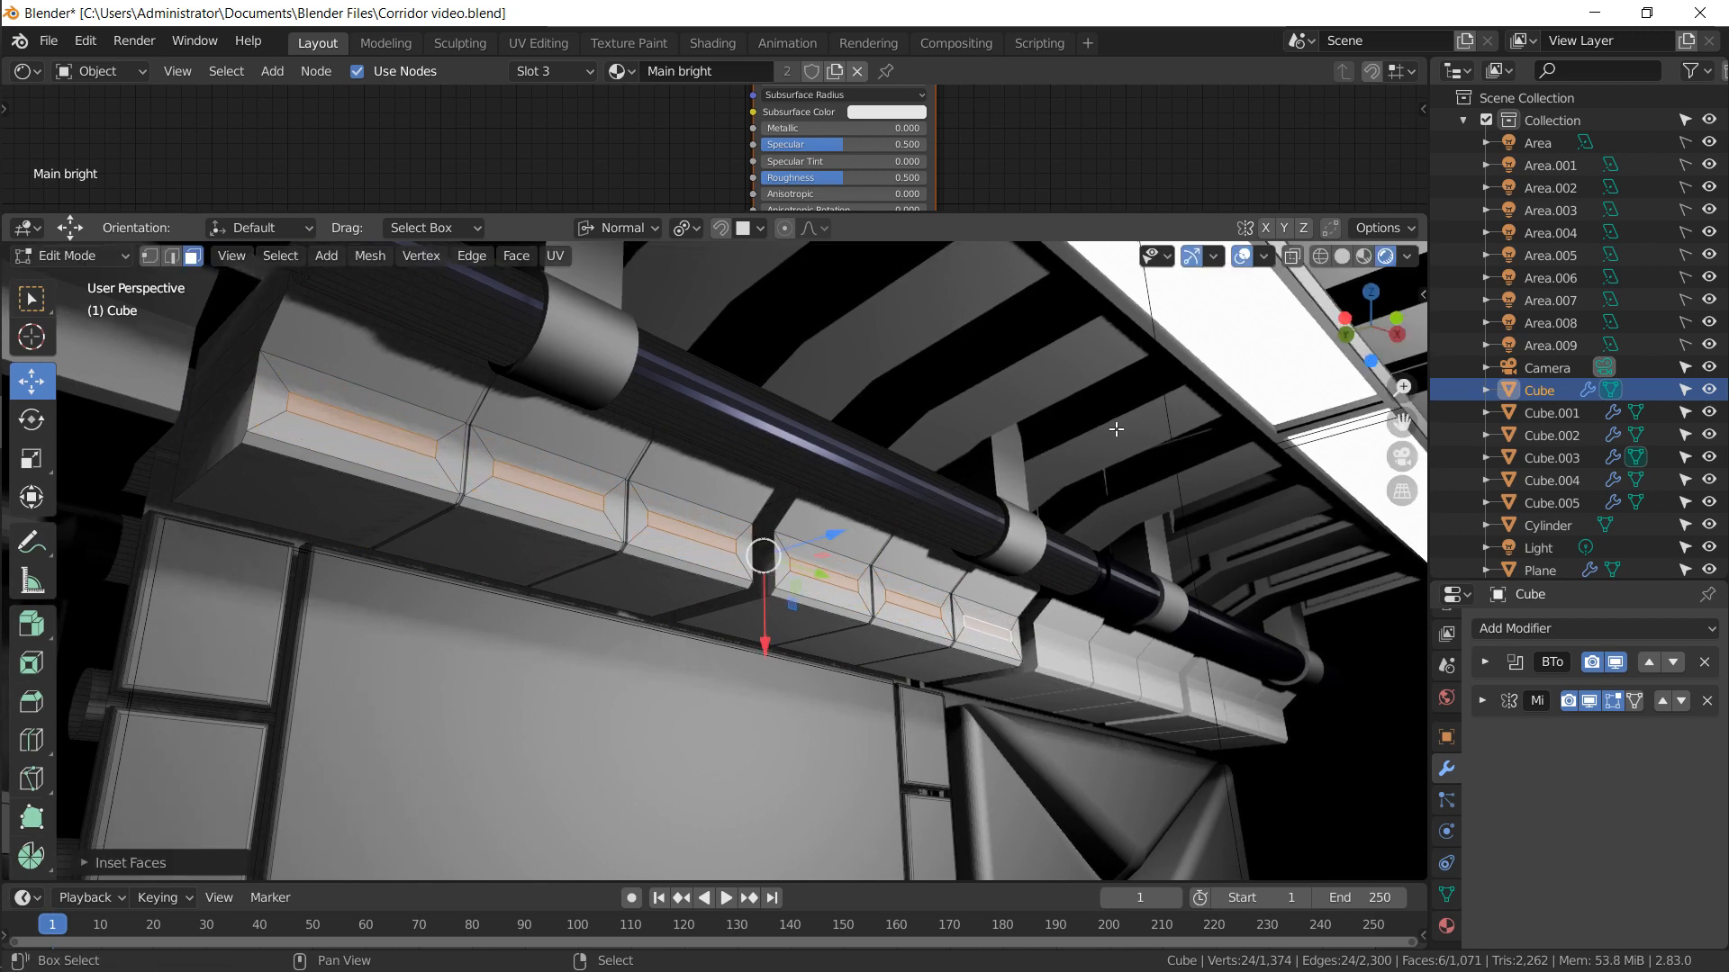
Lower the six inset ledge faces slightly along the global Z axis and narrow them along the global X axis
{"action": "key", "text": "g"}
{"action": "key", "text": "z"}
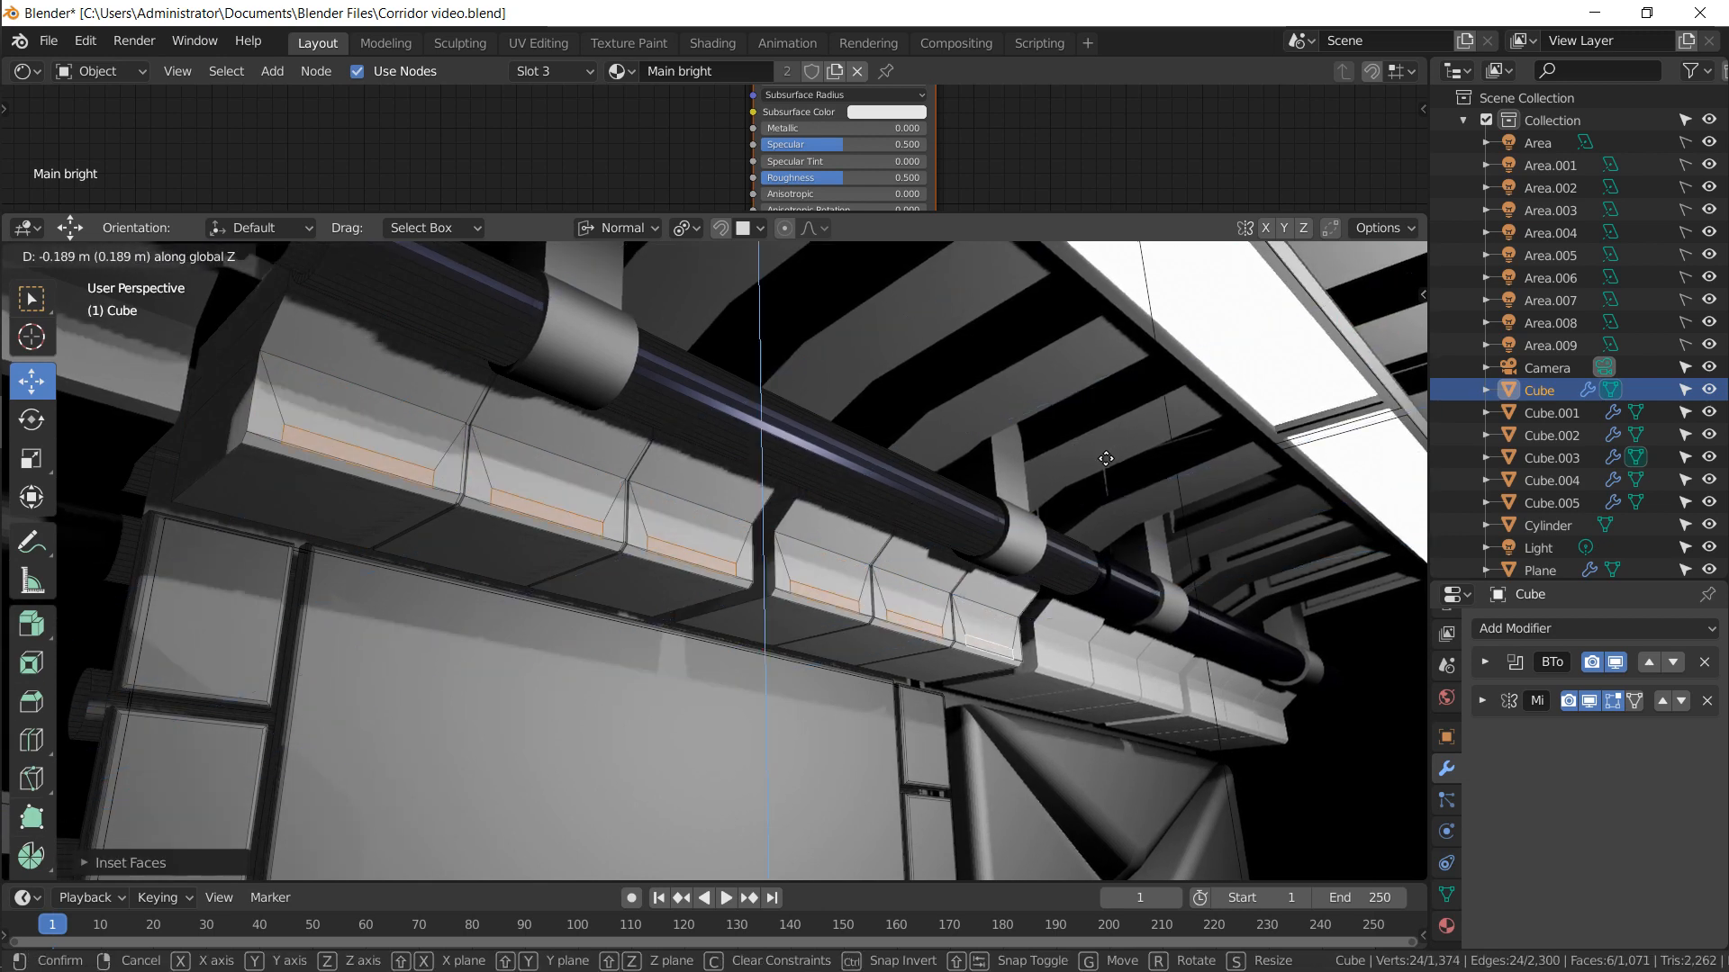
{"action": "left_click", "coordinate": [1107, 455]}
{"action": "key", "text": "s"}
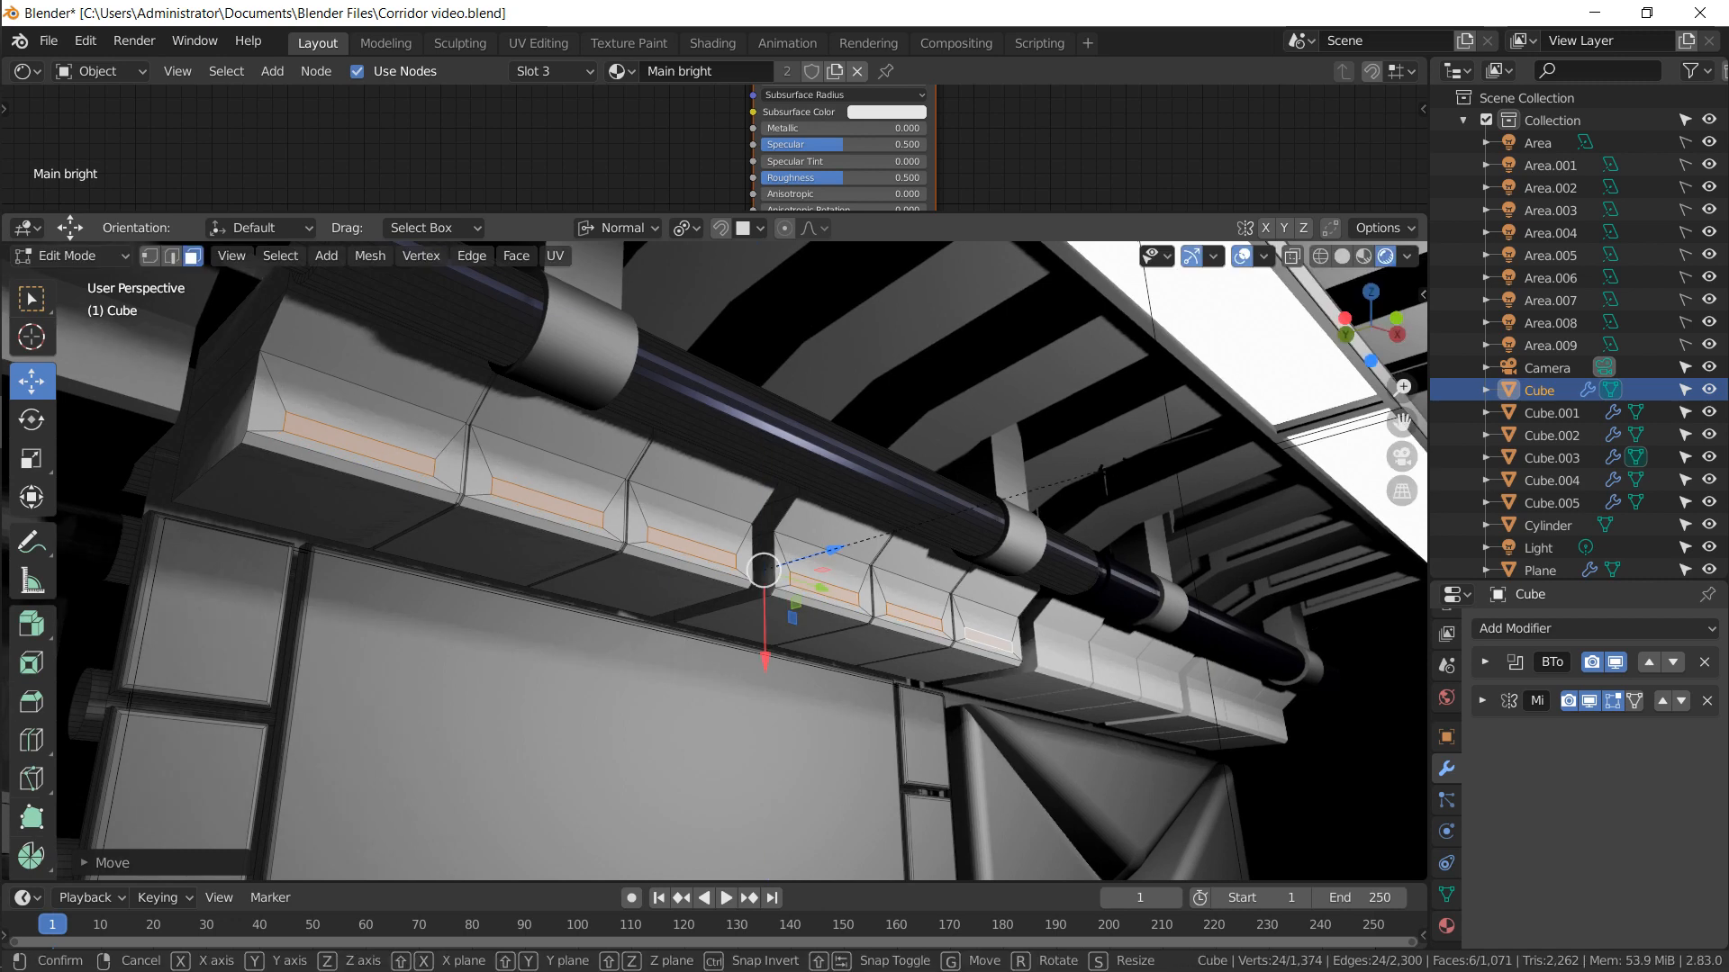
{"action": "key", "text": "x"}
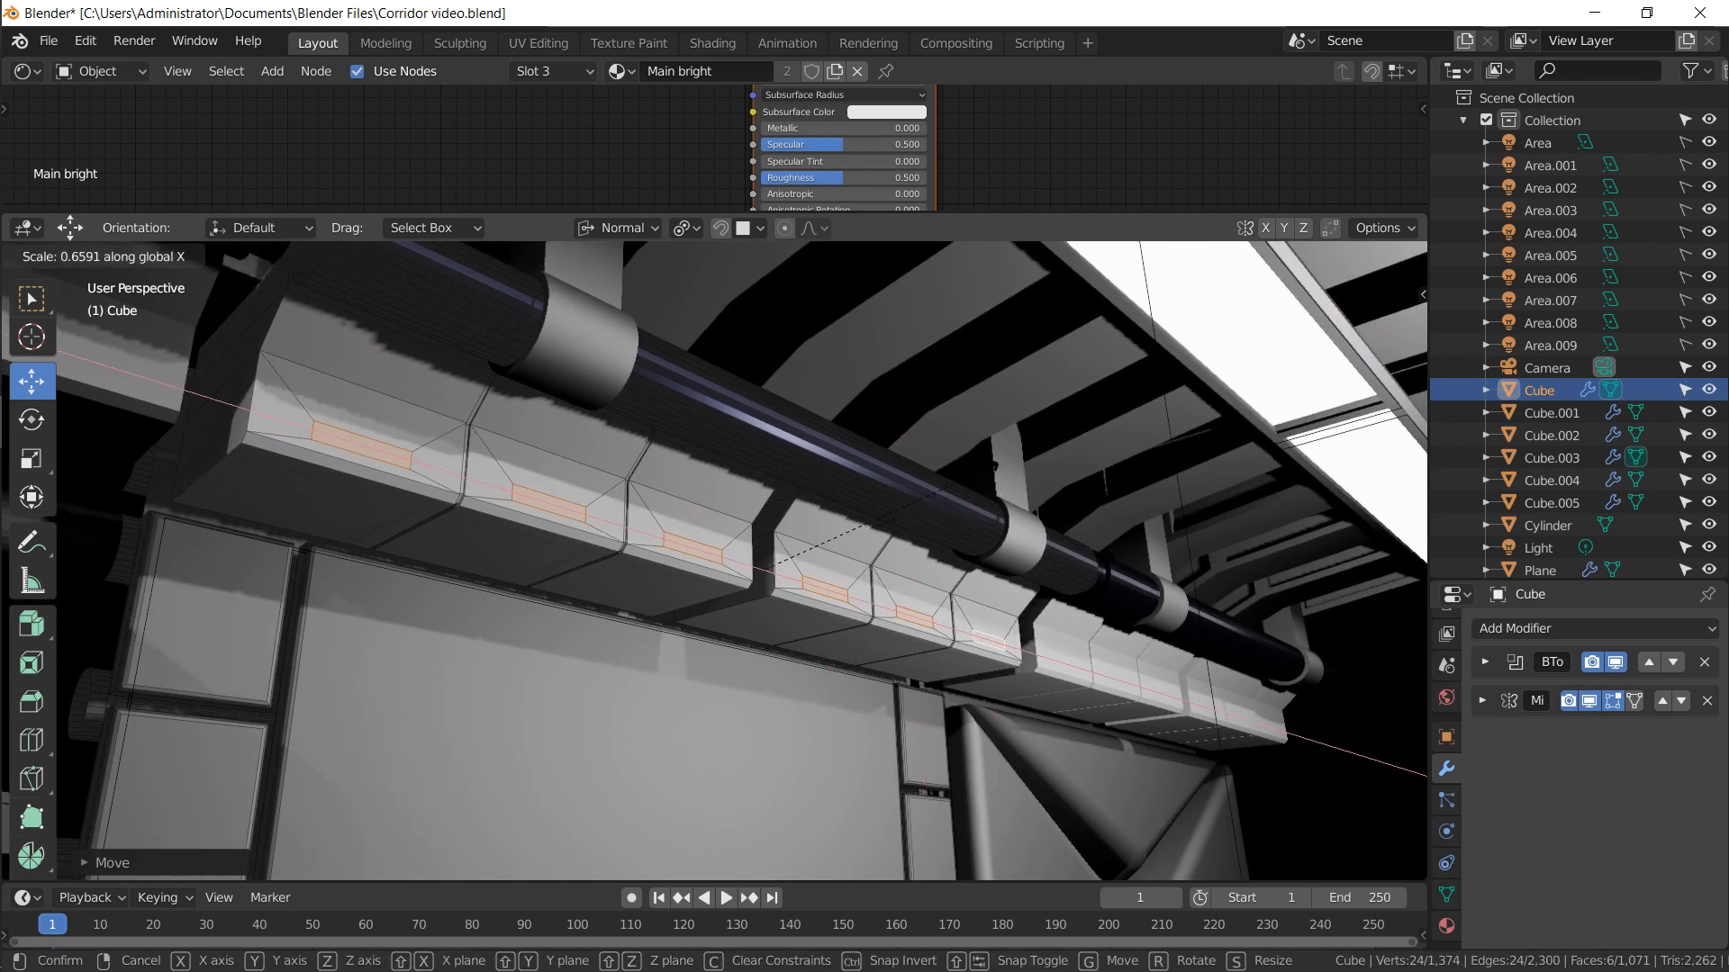
Narrow the inset faces on the upper trim blocks along X and extrude them about 0.04 m inward
{"action": "left_click", "coordinate": [970, 477]}
{"action": "key", "text": "e"}
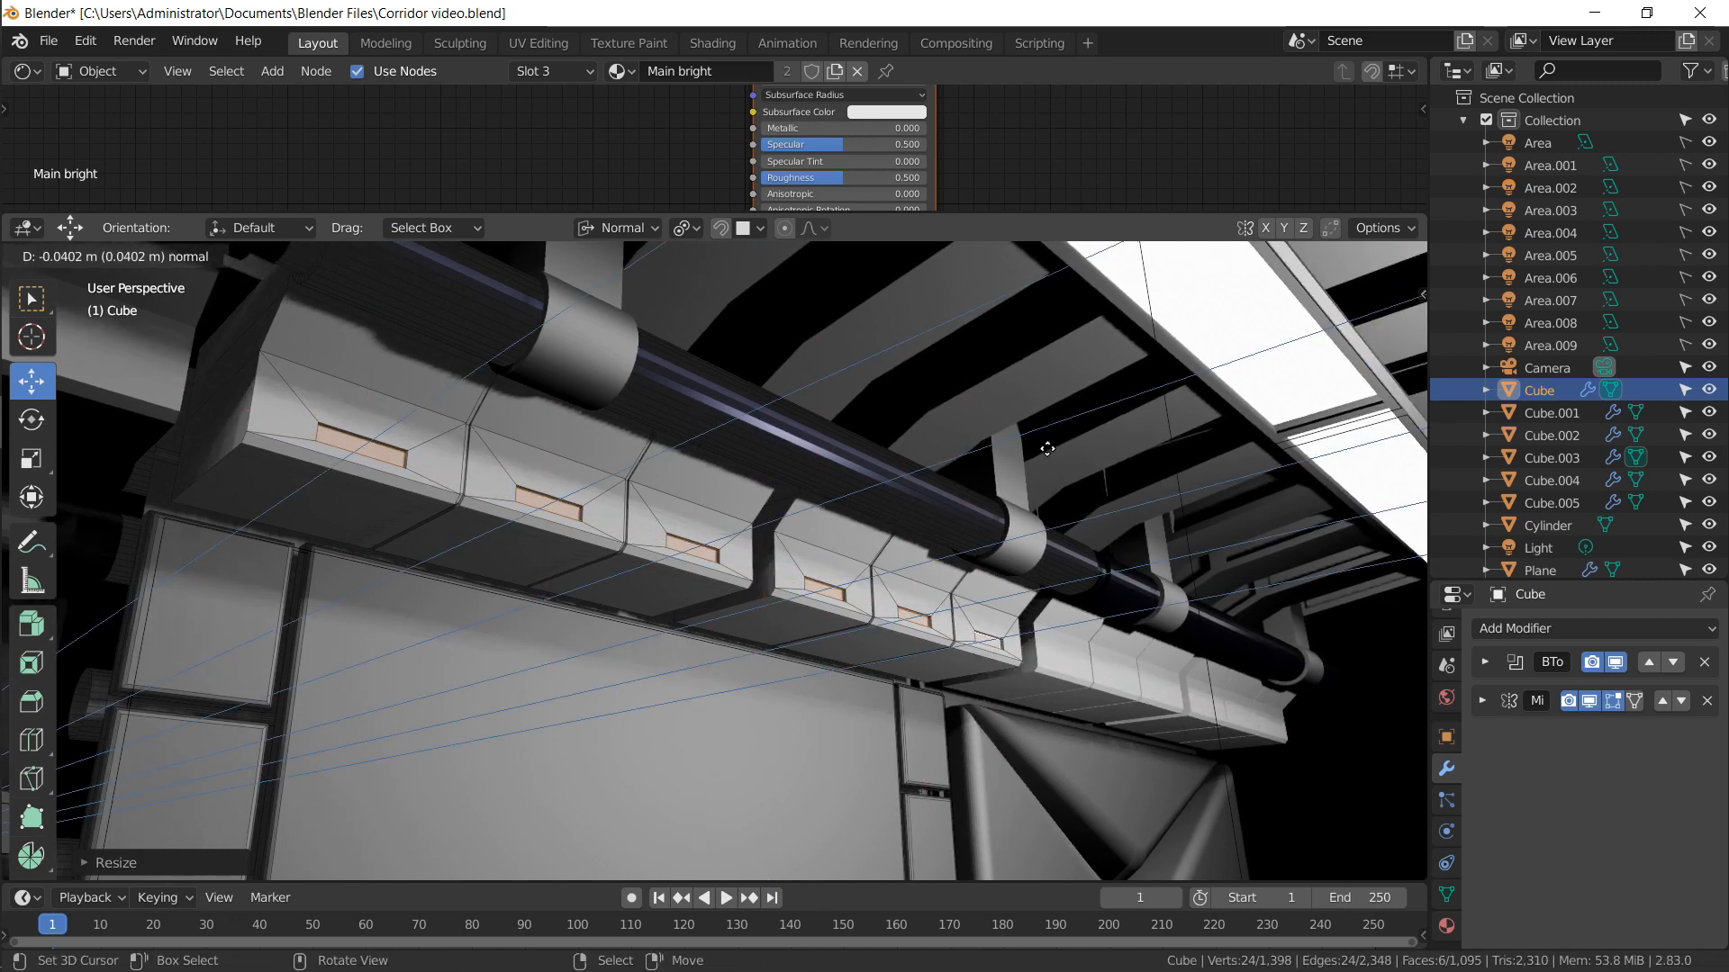
{"action": "left_click", "coordinate": [1036, 459]}
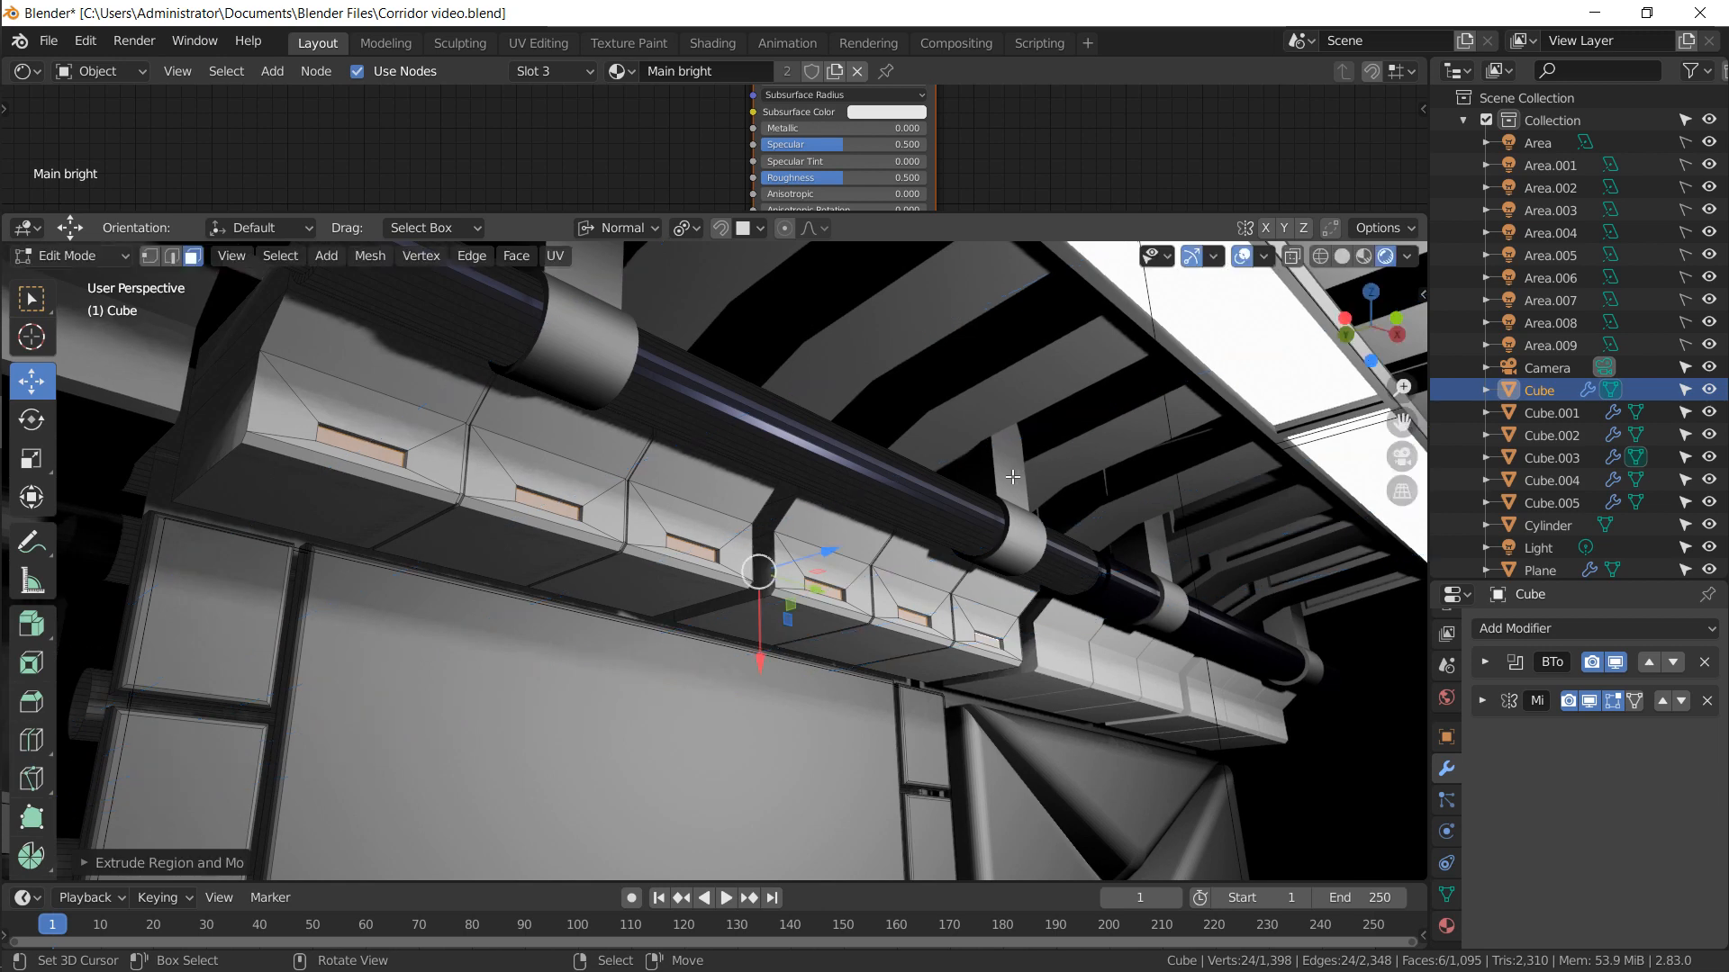
{"action": "scroll", "coordinate": [1013, 477], "scroll_direction": "up", "scroll_amount": 5}
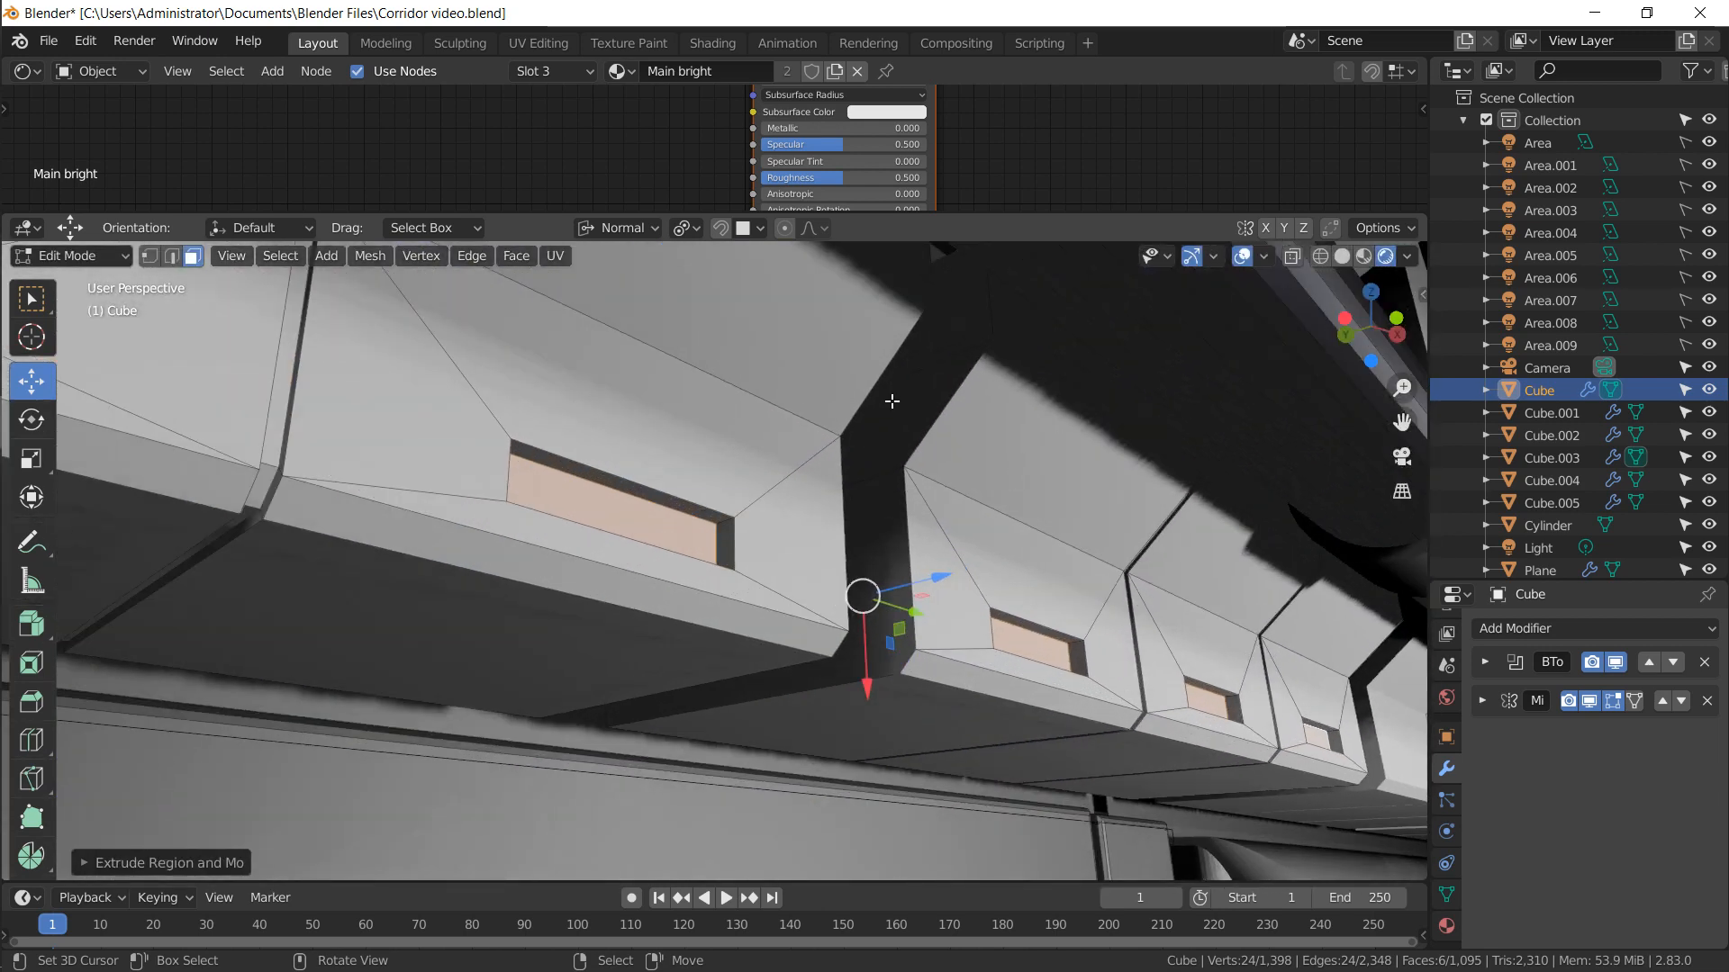
Extrude the recessed slot faces again and scale the new faces to about 0.57 along global Z
{"action": "key", "text": "e"}
{"action": "key", "text": "s"}
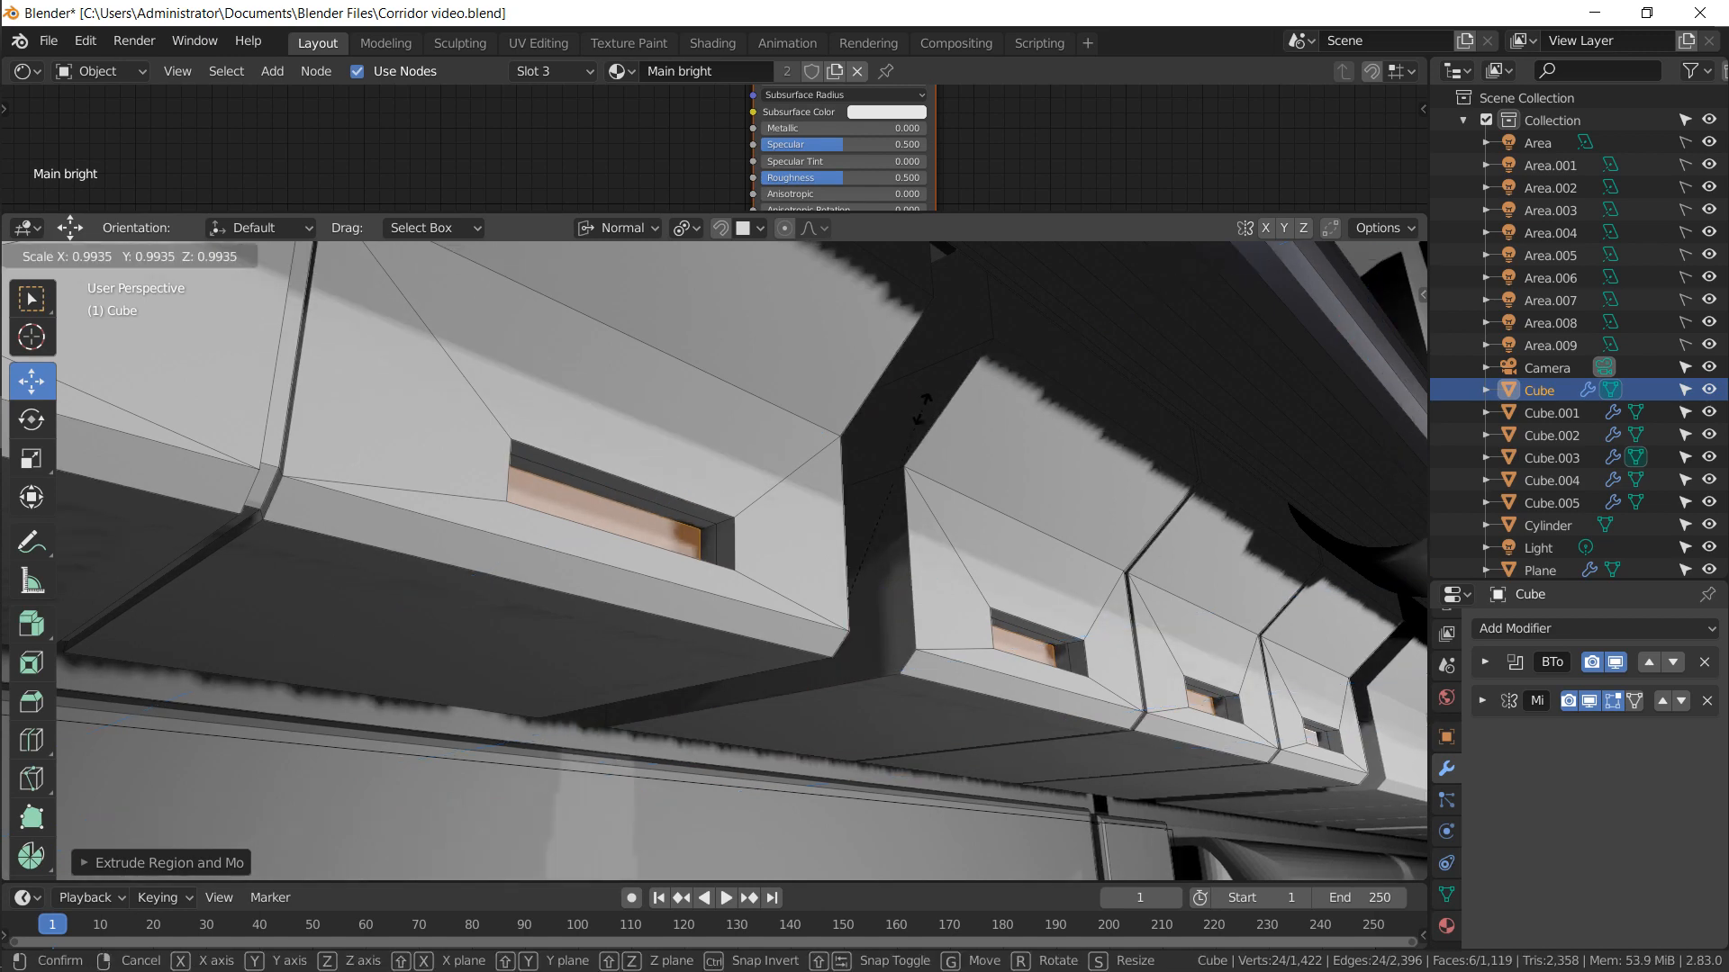
{"action": "key", "text": "z"}
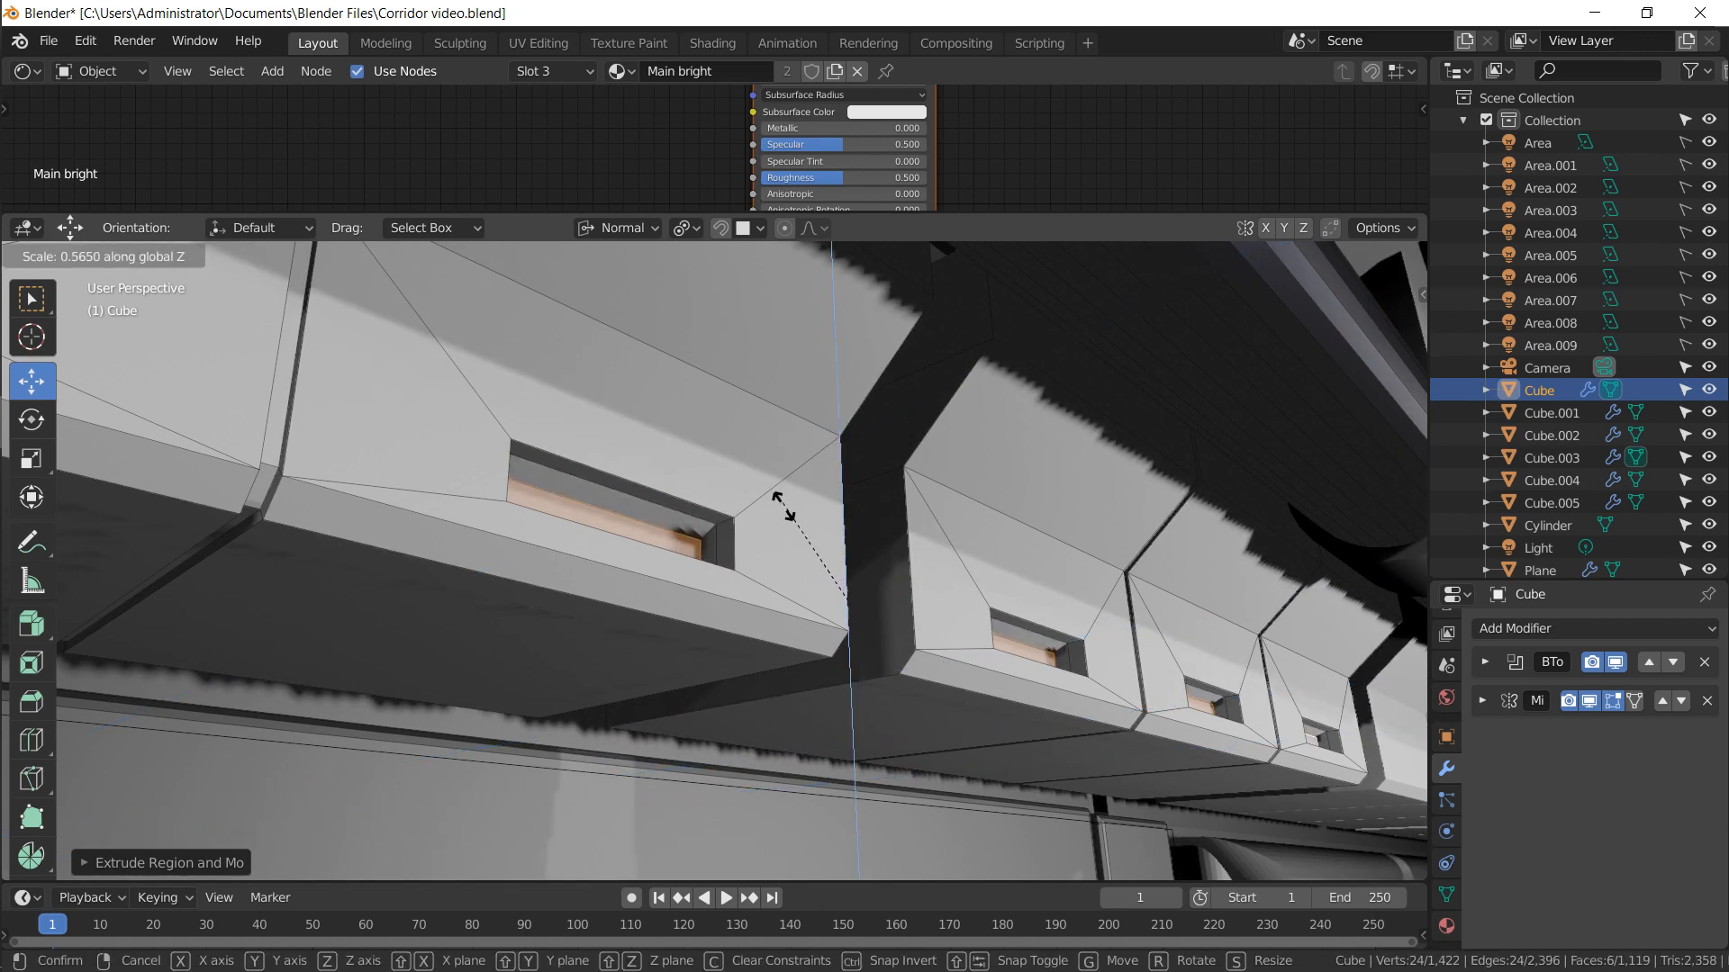
{"action": "left_click", "coordinate": [792, 525]}
{"action": "middle_click_drag", "start_coordinate": [792, 525], "coordinate": [755, 546]}
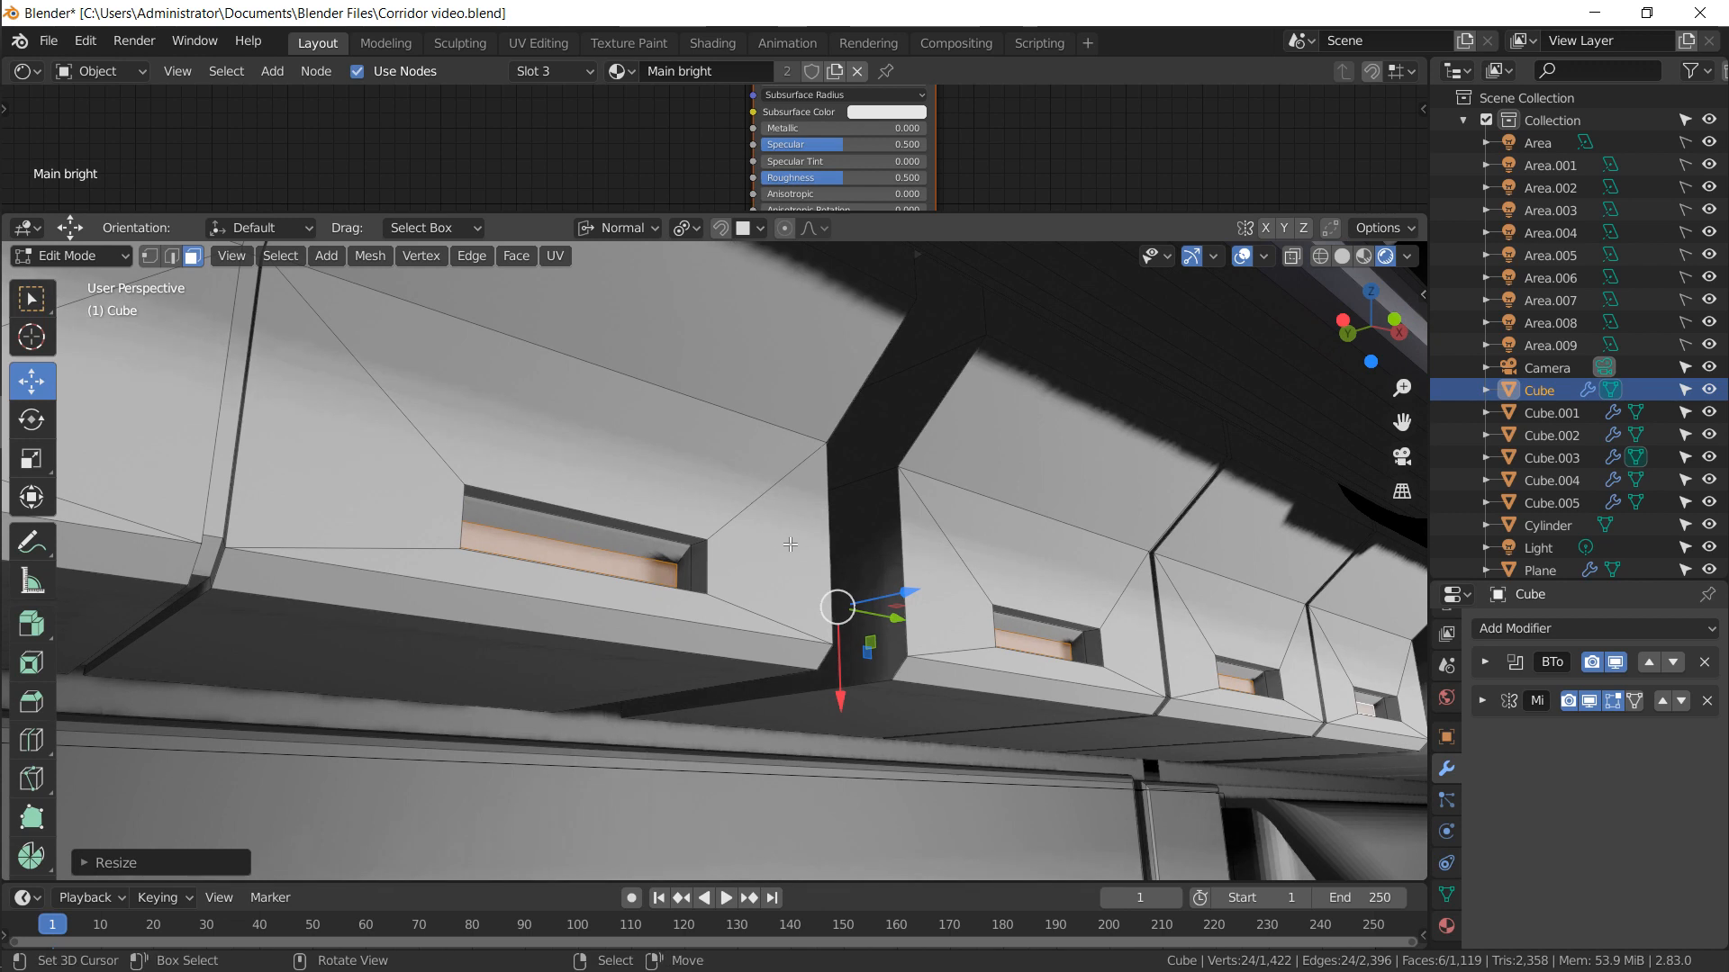
Extrude the slot faces in place, rescale them slightly, and extrude them about 0.02 m outward along their normals
{"action": "key", "text": "e"}
{"action": "right_click", "coordinate": [791, 542]}
{"action": "key", "text": "s"}
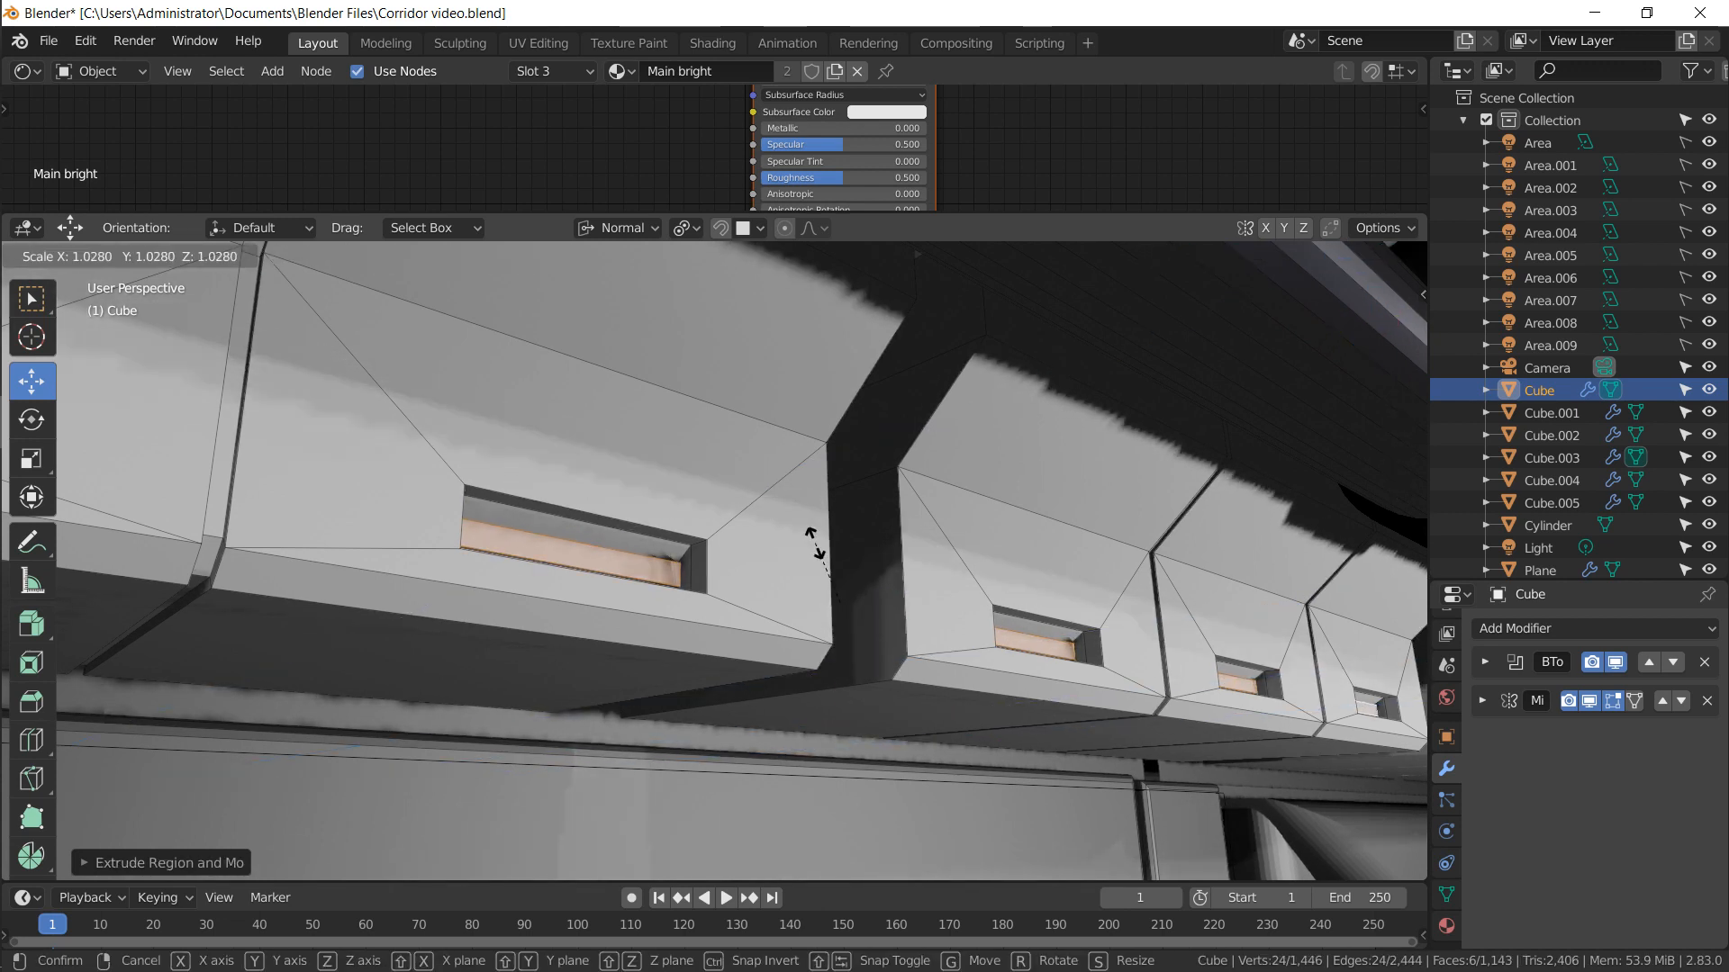
{"action": "left_click", "coordinate": [808, 556]}
{"action": "key", "text": "e"}
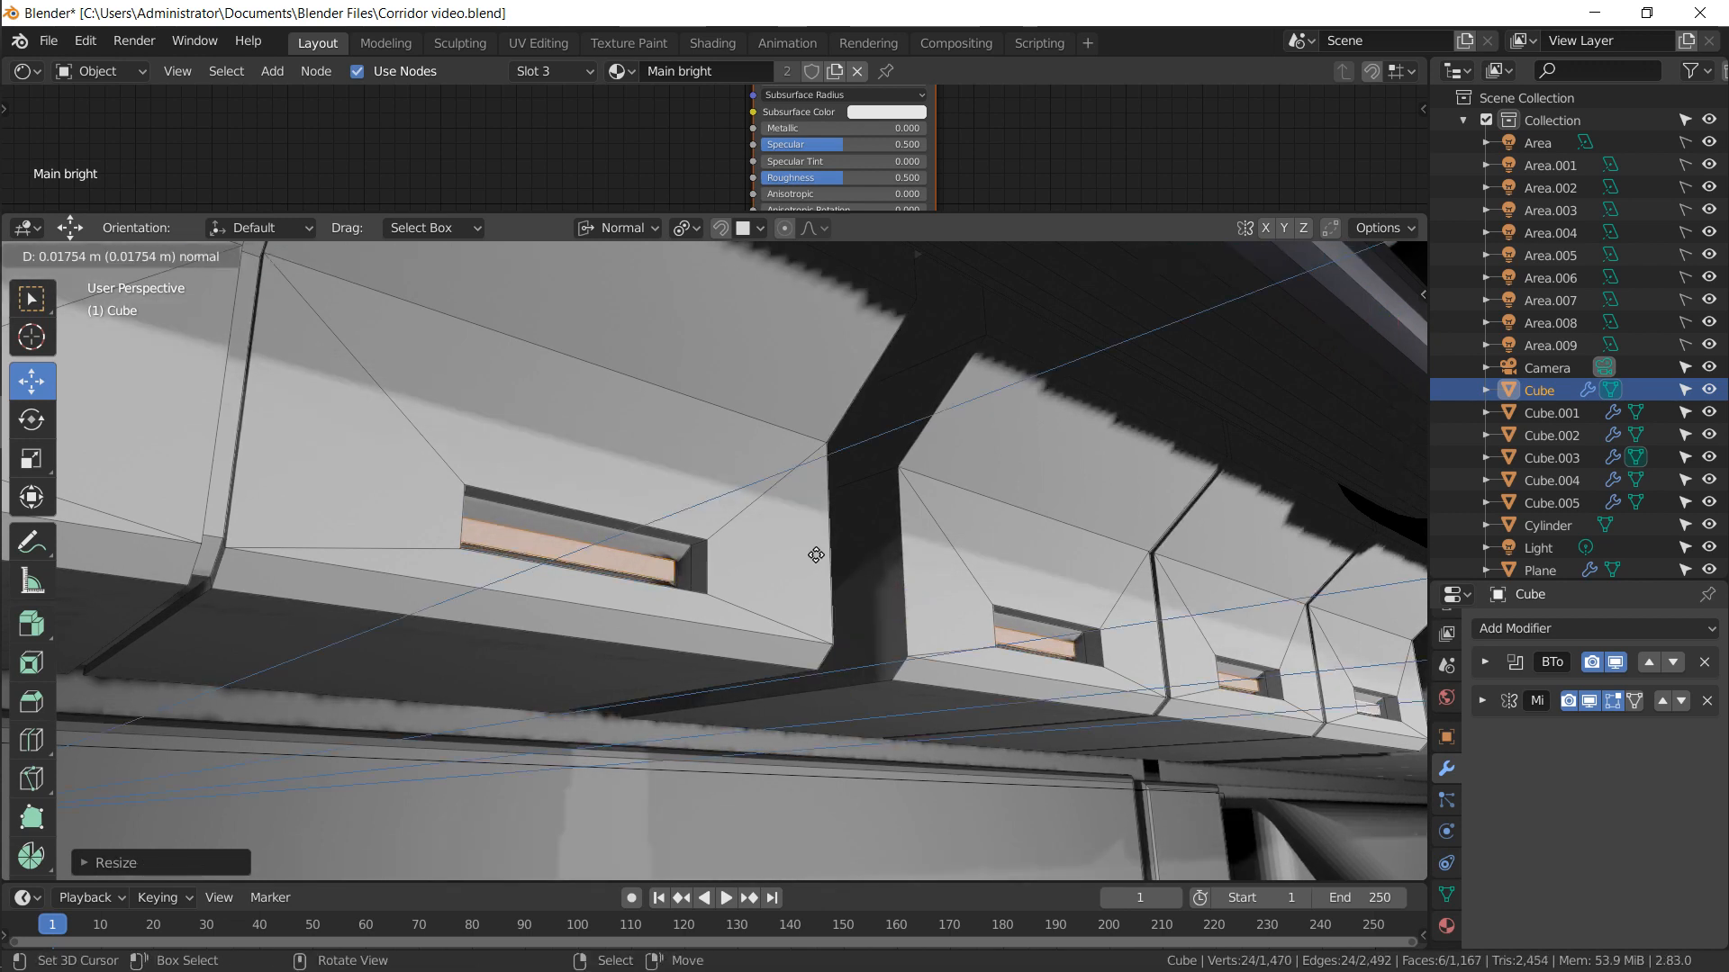
{"action": "left_click", "coordinate": [823, 548]}
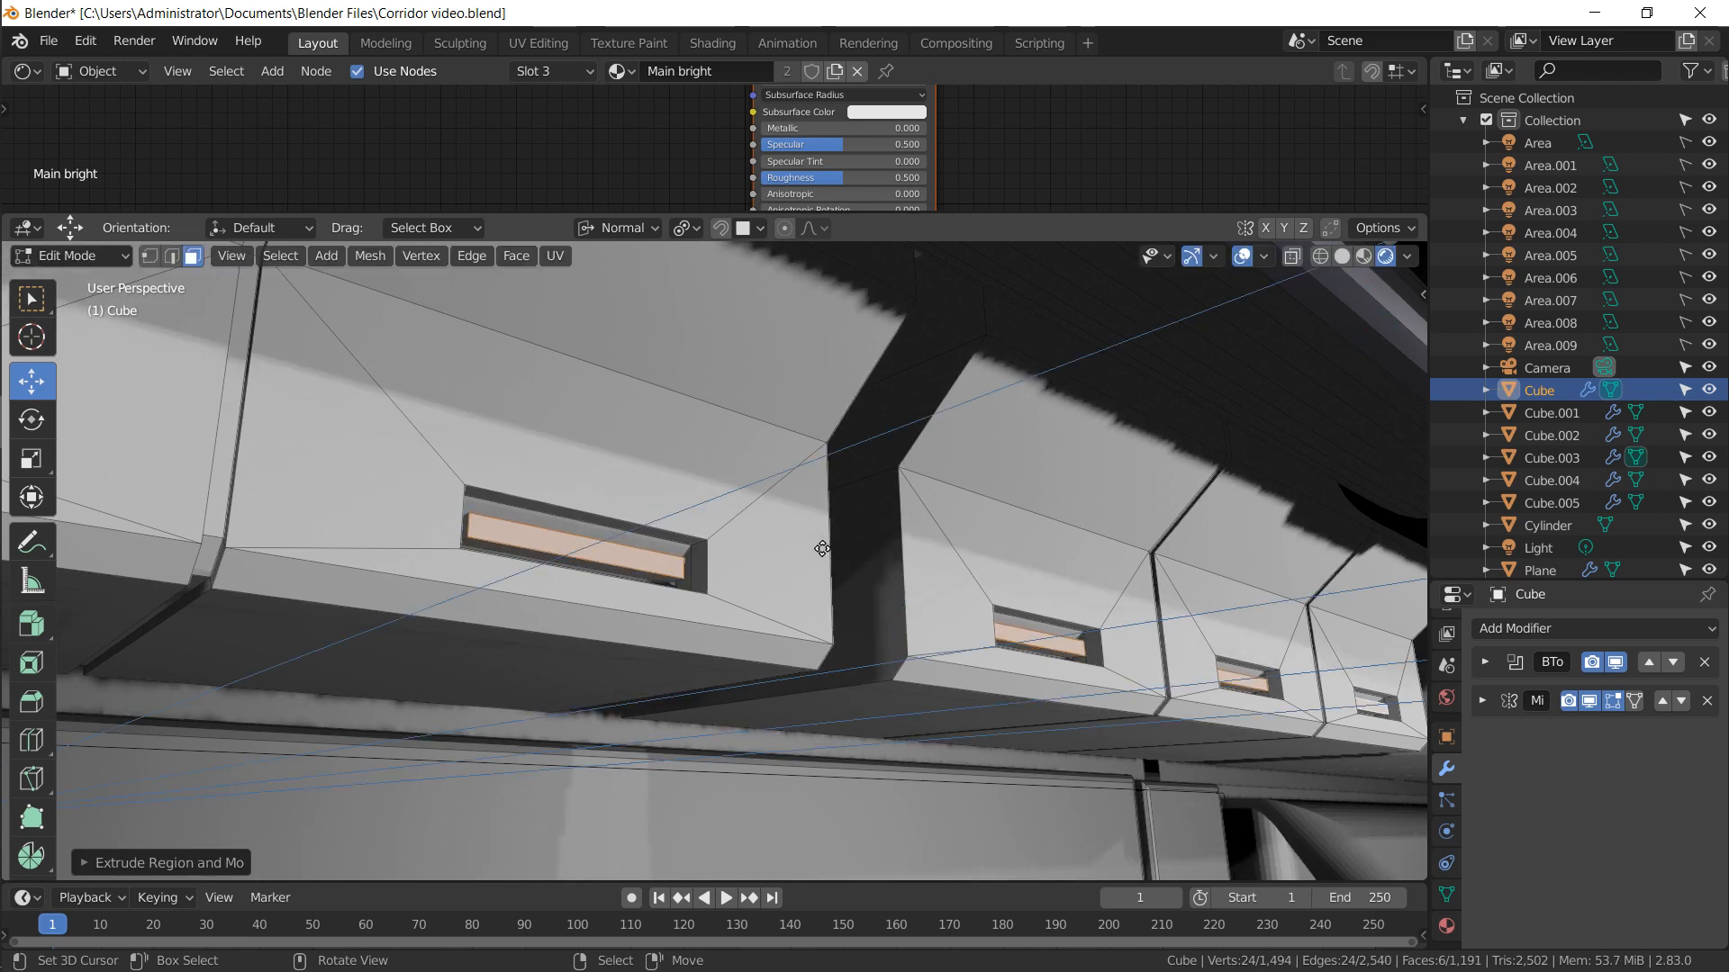
Extrude the slot faces once more, flatten them to about 0.47 along global Z, and return to Object Mode
{"action": "key", "text": "e"}
{"action": "left_click", "coordinate": [838, 545]}
{"action": "key", "text": "s"}
{"action": "key", "text": "z"}
{"action": "key", "text": "z"}
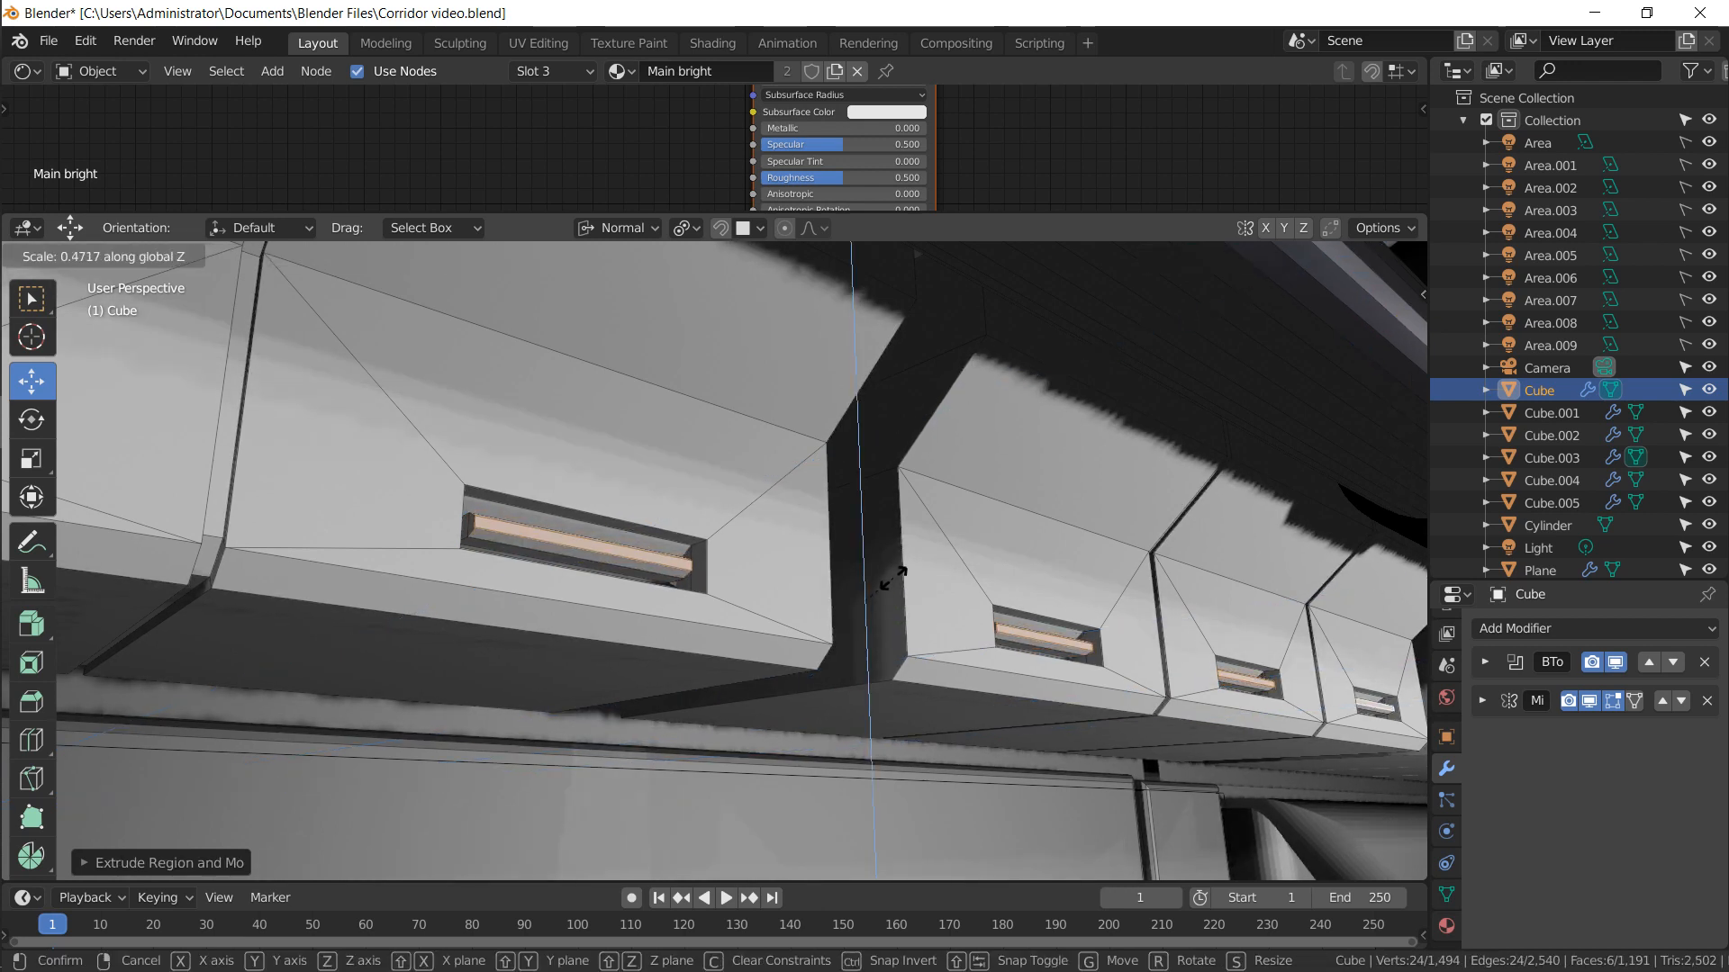
{"action": "left_click", "coordinate": [885, 585]}
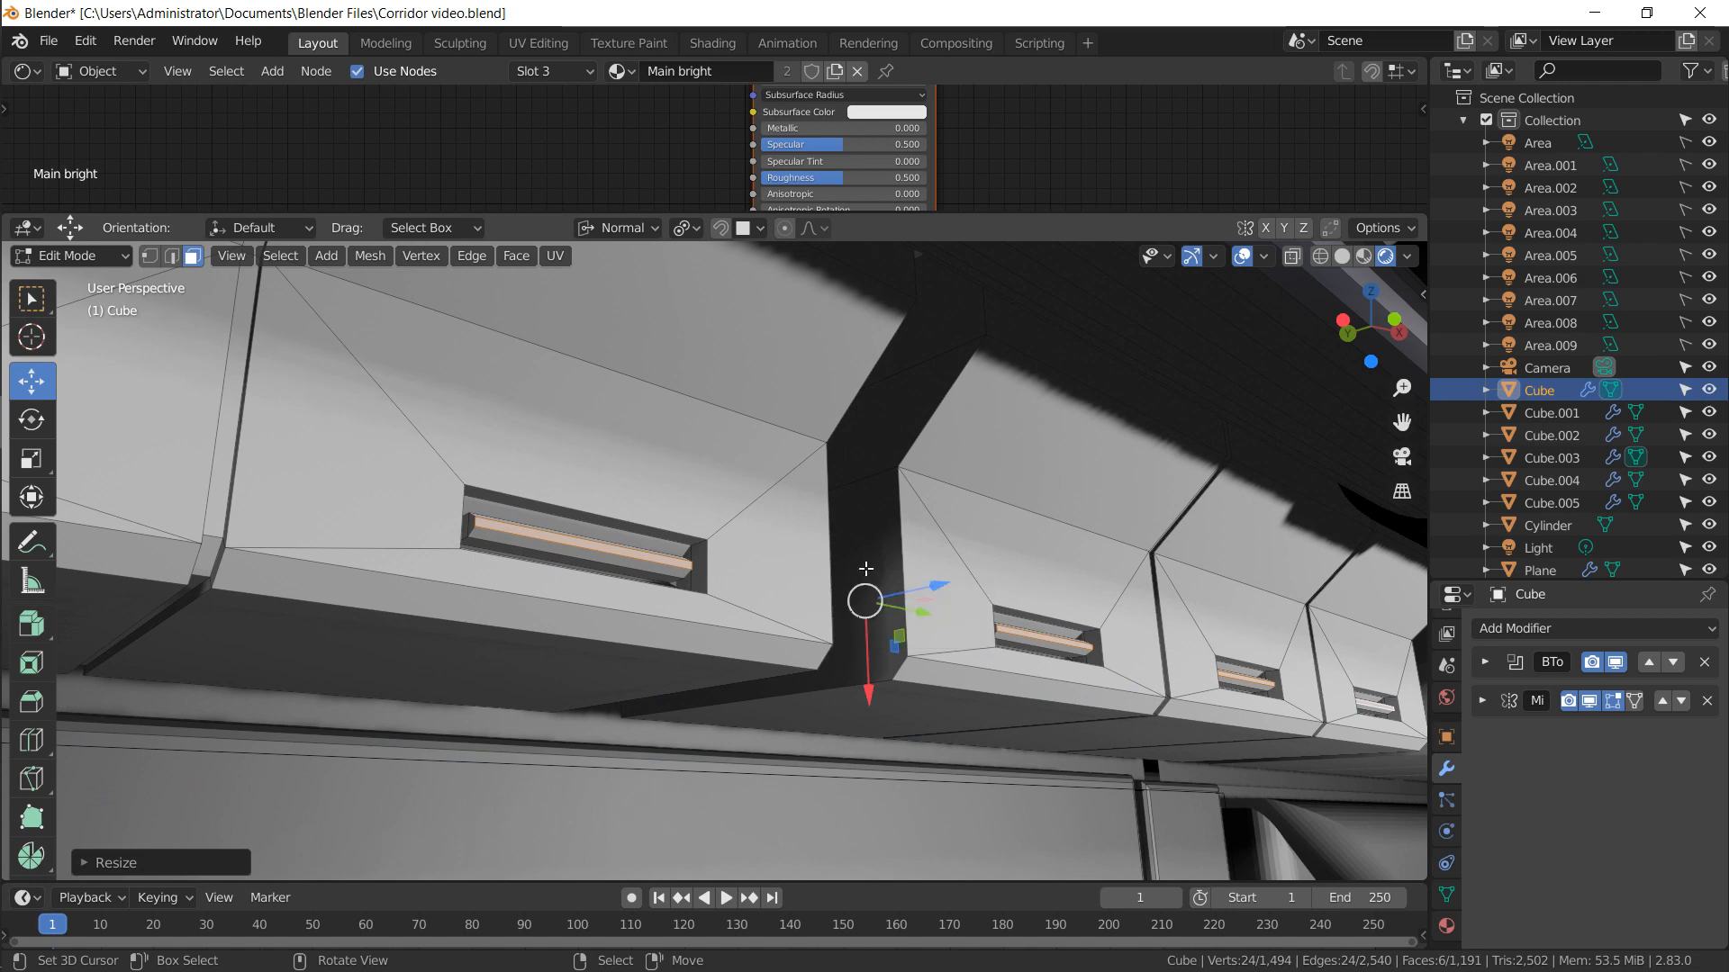
{"action": "scroll", "coordinate": [865, 570], "scroll_direction": "down", "scroll_amount": 1}
{"action": "scroll", "coordinate": [865, 570], "scroll_direction": "down", "scroll_amount": 2}
{"action": "middle_click_drag", "start_coordinate": [534, 529], "coordinate": [548, 484], "text": "shift"}
{"action": "key", "text": "Tab"}
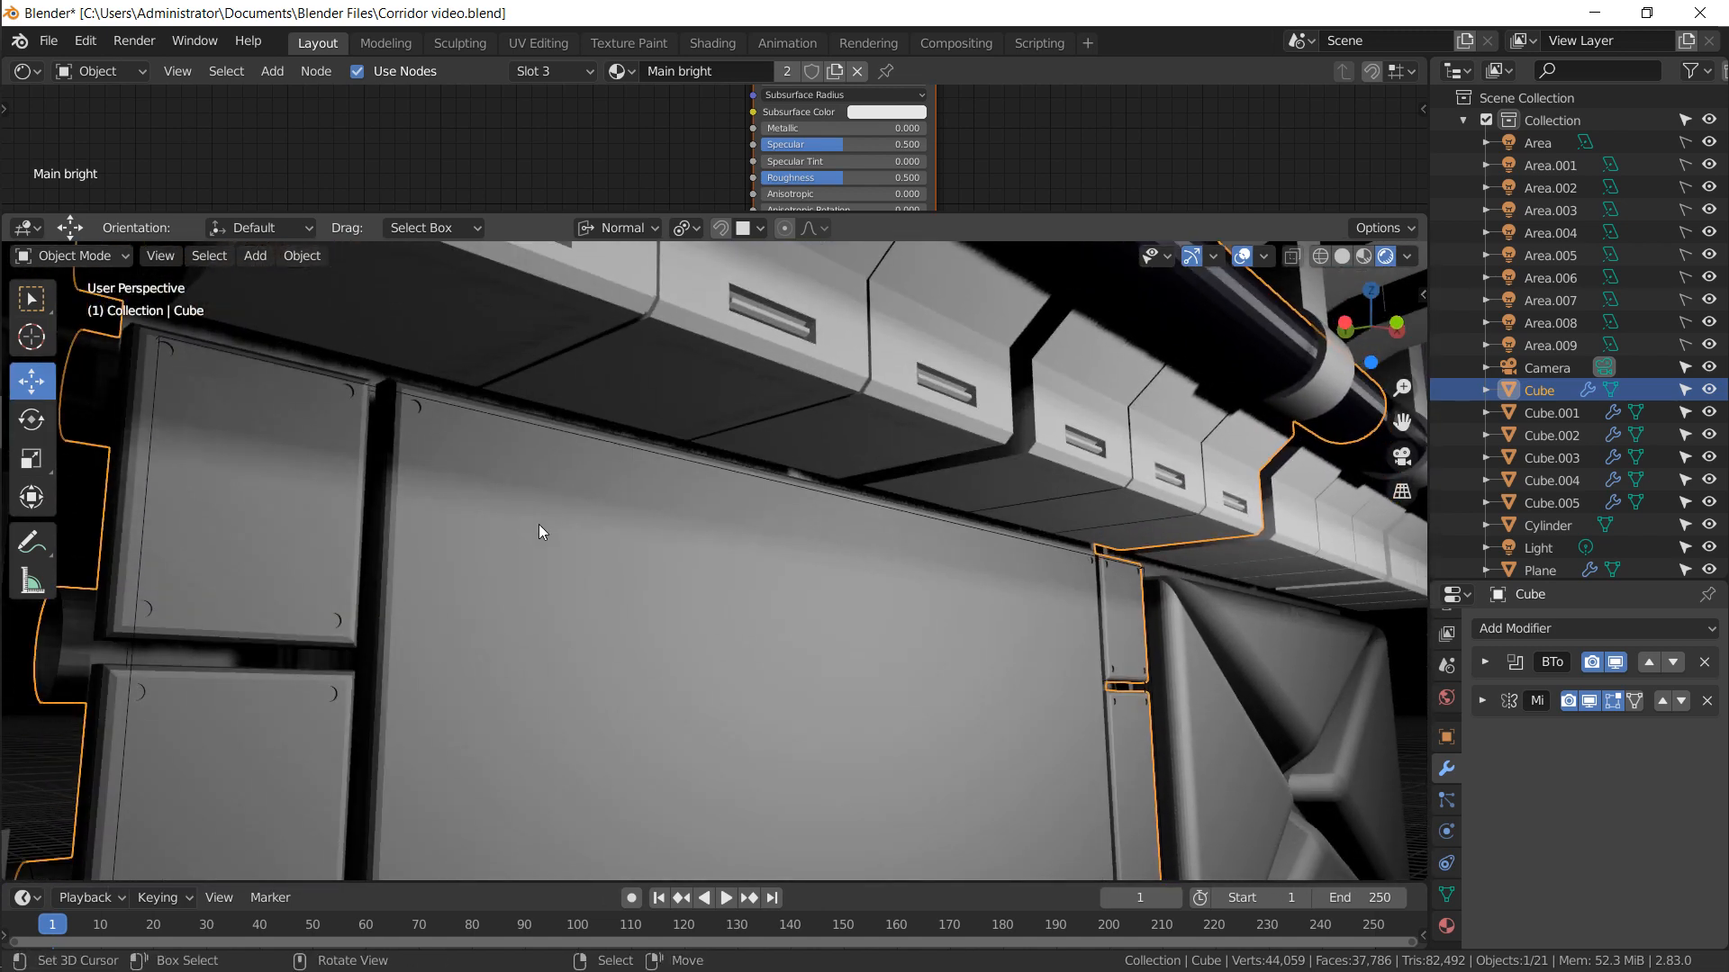
Try placing the wall's Boolean modifier below its Mirror modifier and restore the original stack order
{"action": "scroll", "coordinate": [532, 536], "scroll_direction": "down", "scroll_amount": 1}
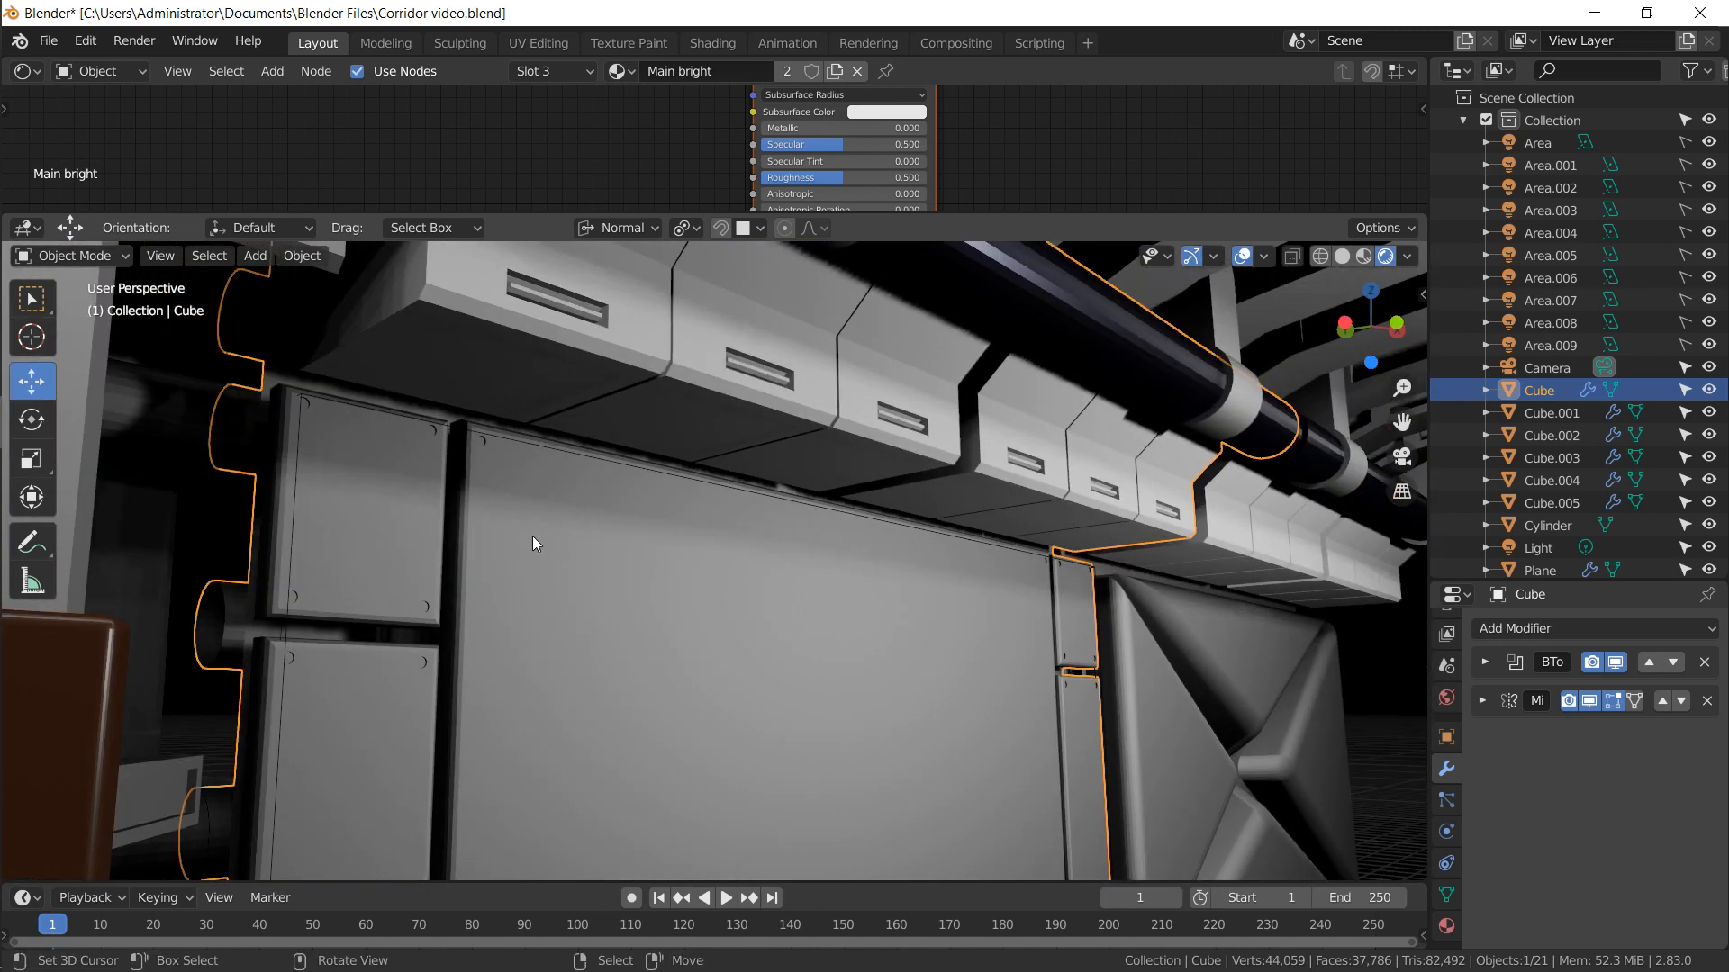
{"action": "middle_click_drag", "start_coordinate": [485, 495], "coordinate": [520, 484], "text": "shift"}
{"action": "left_click", "coordinate": [1483, 663]}
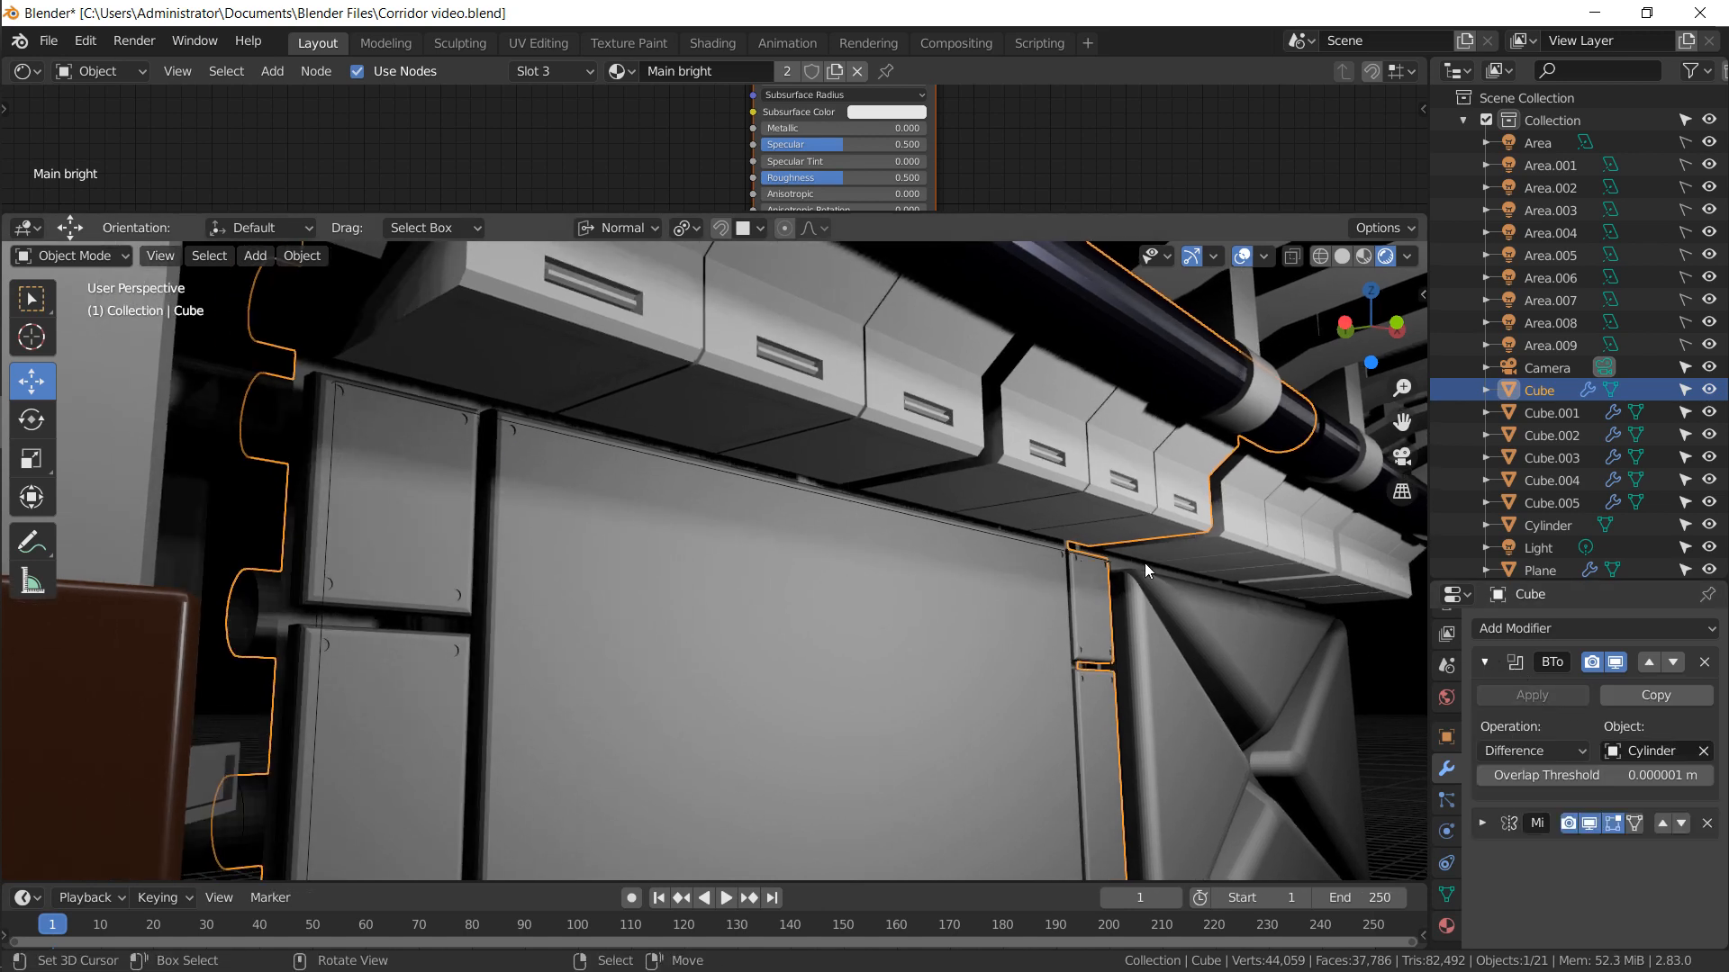
{"action": "middle_click_drag", "start_coordinate": [1144, 564], "coordinate": [801, 580]}
{"action": "left_click", "coordinate": [1673, 664]}
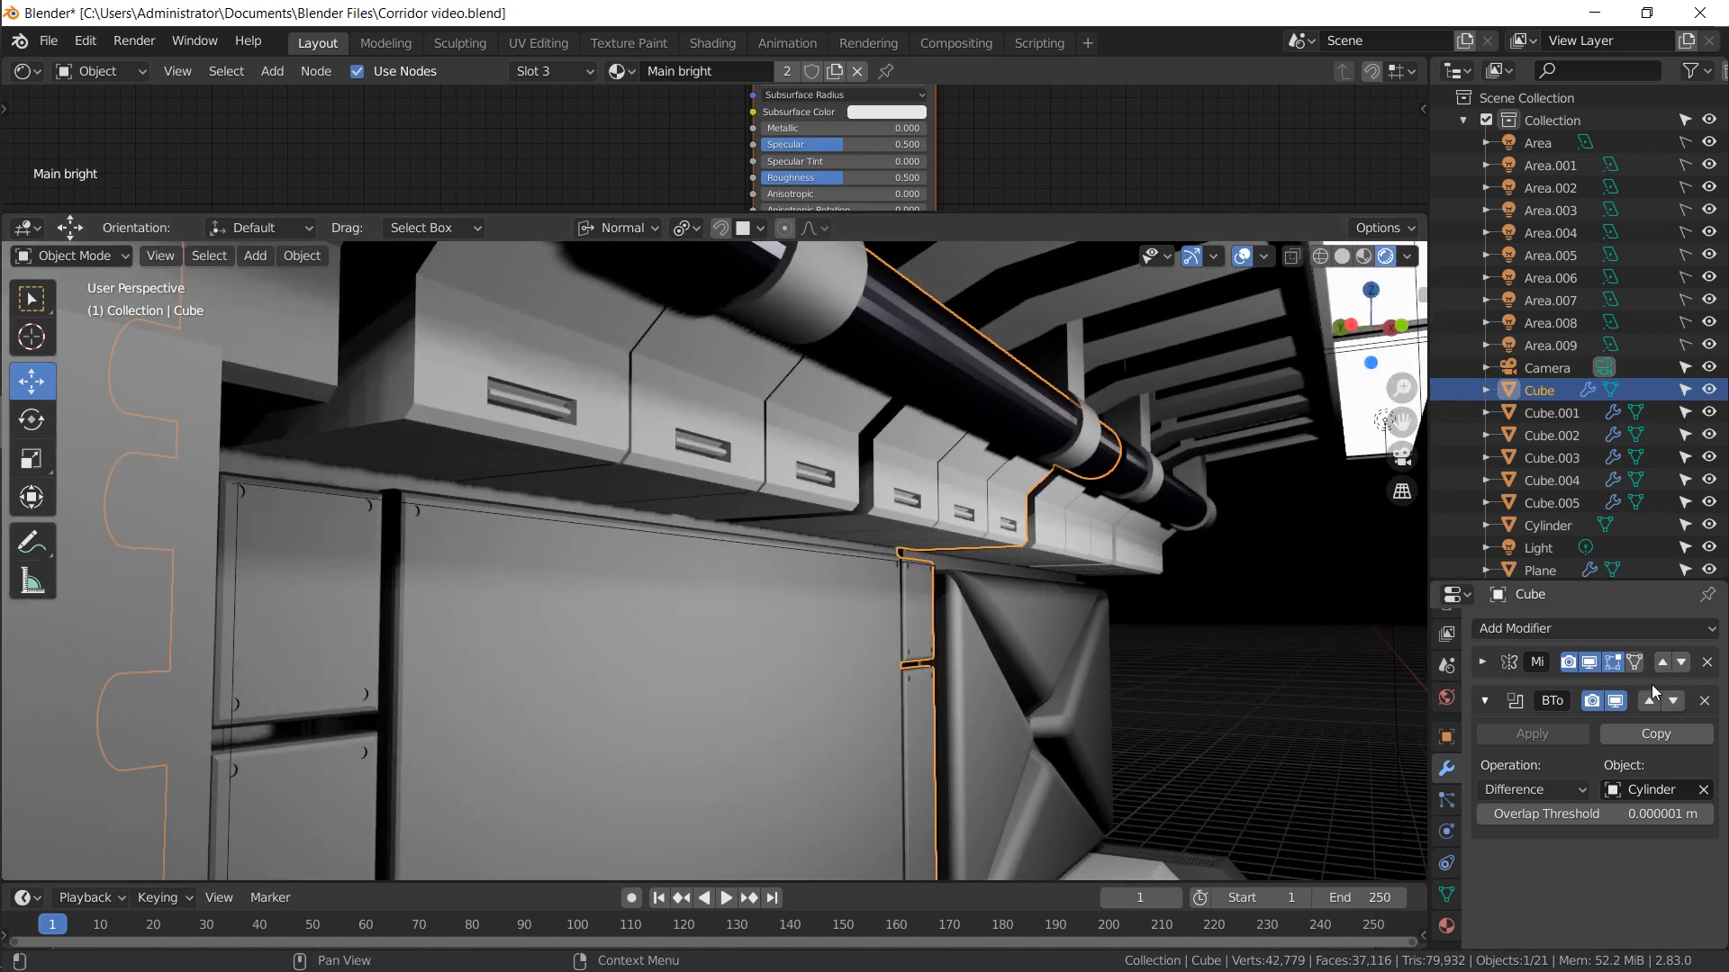
{"action": "left_click", "coordinate": [1650, 701]}
{"action": "scroll", "coordinate": [700, 506], "scroll_direction": "up", "scroll_amount": 3}
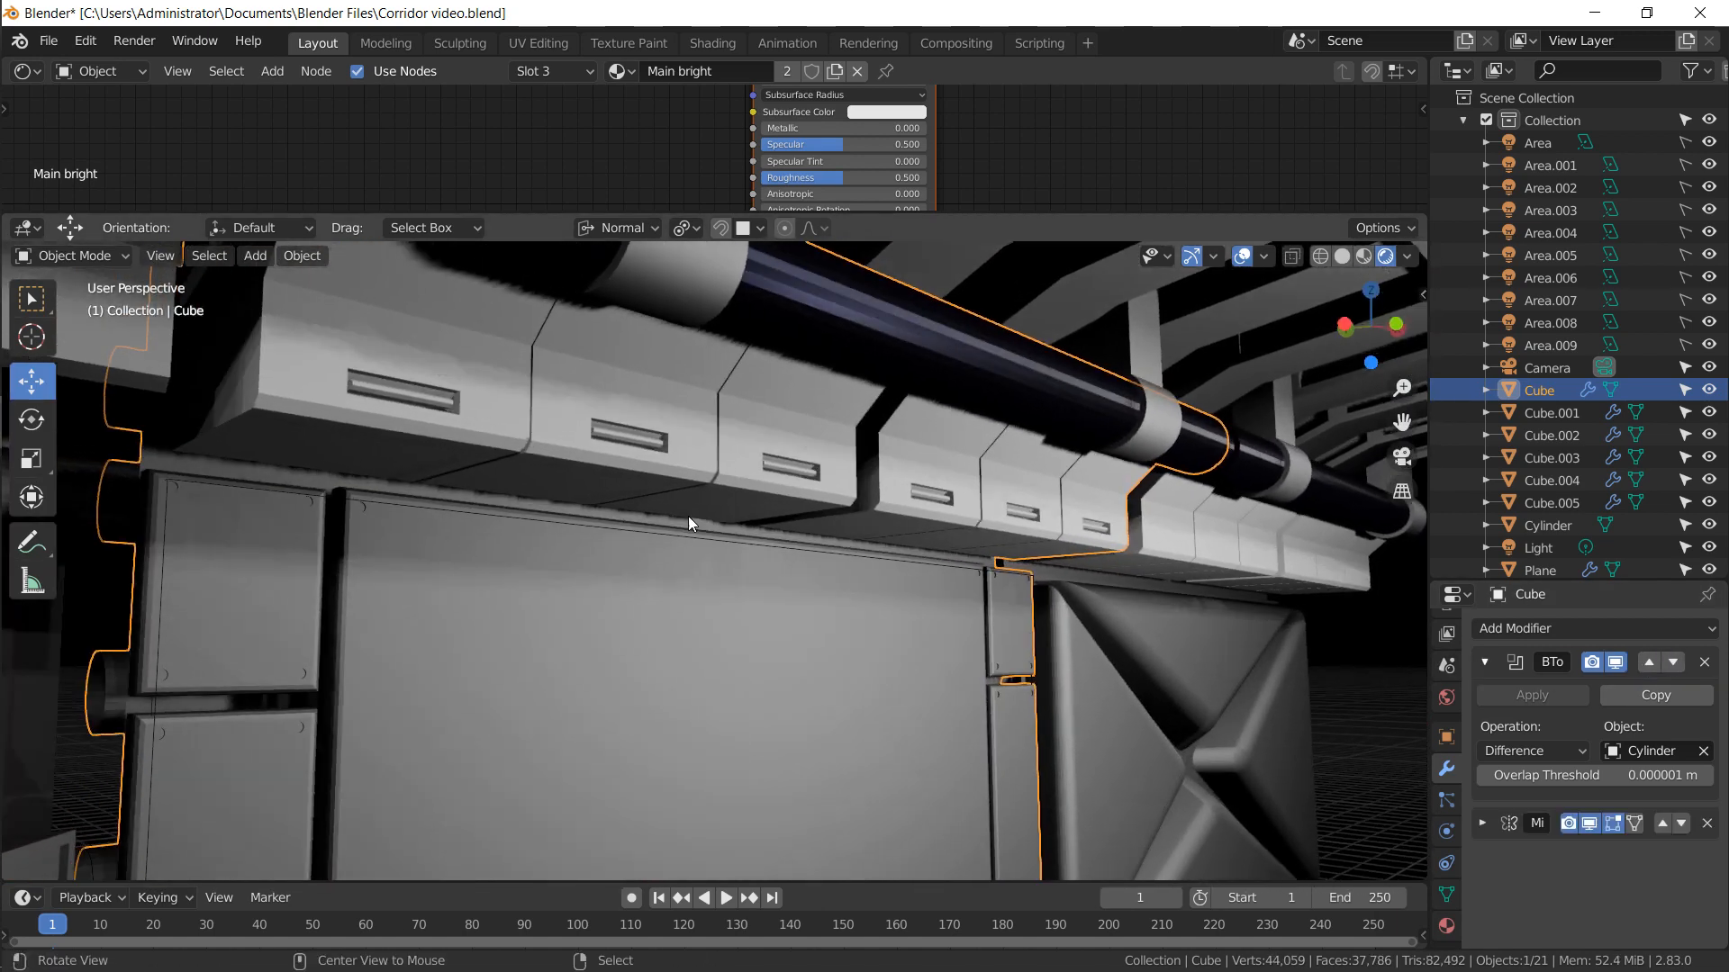
In Edit Mode, select the six end faces of the upper trim blocks at the wide gap and at the section's end
{"action": "left_click", "coordinate": [1166, 523]}
{"action": "middle_click_drag", "start_coordinate": [1162, 527], "coordinate": [543, 558]}
{"action": "right_click", "coordinate": [487, 539]}
{"action": "key", "text": "Tab"}
{"action": "right_click", "coordinate": [510, 534]}
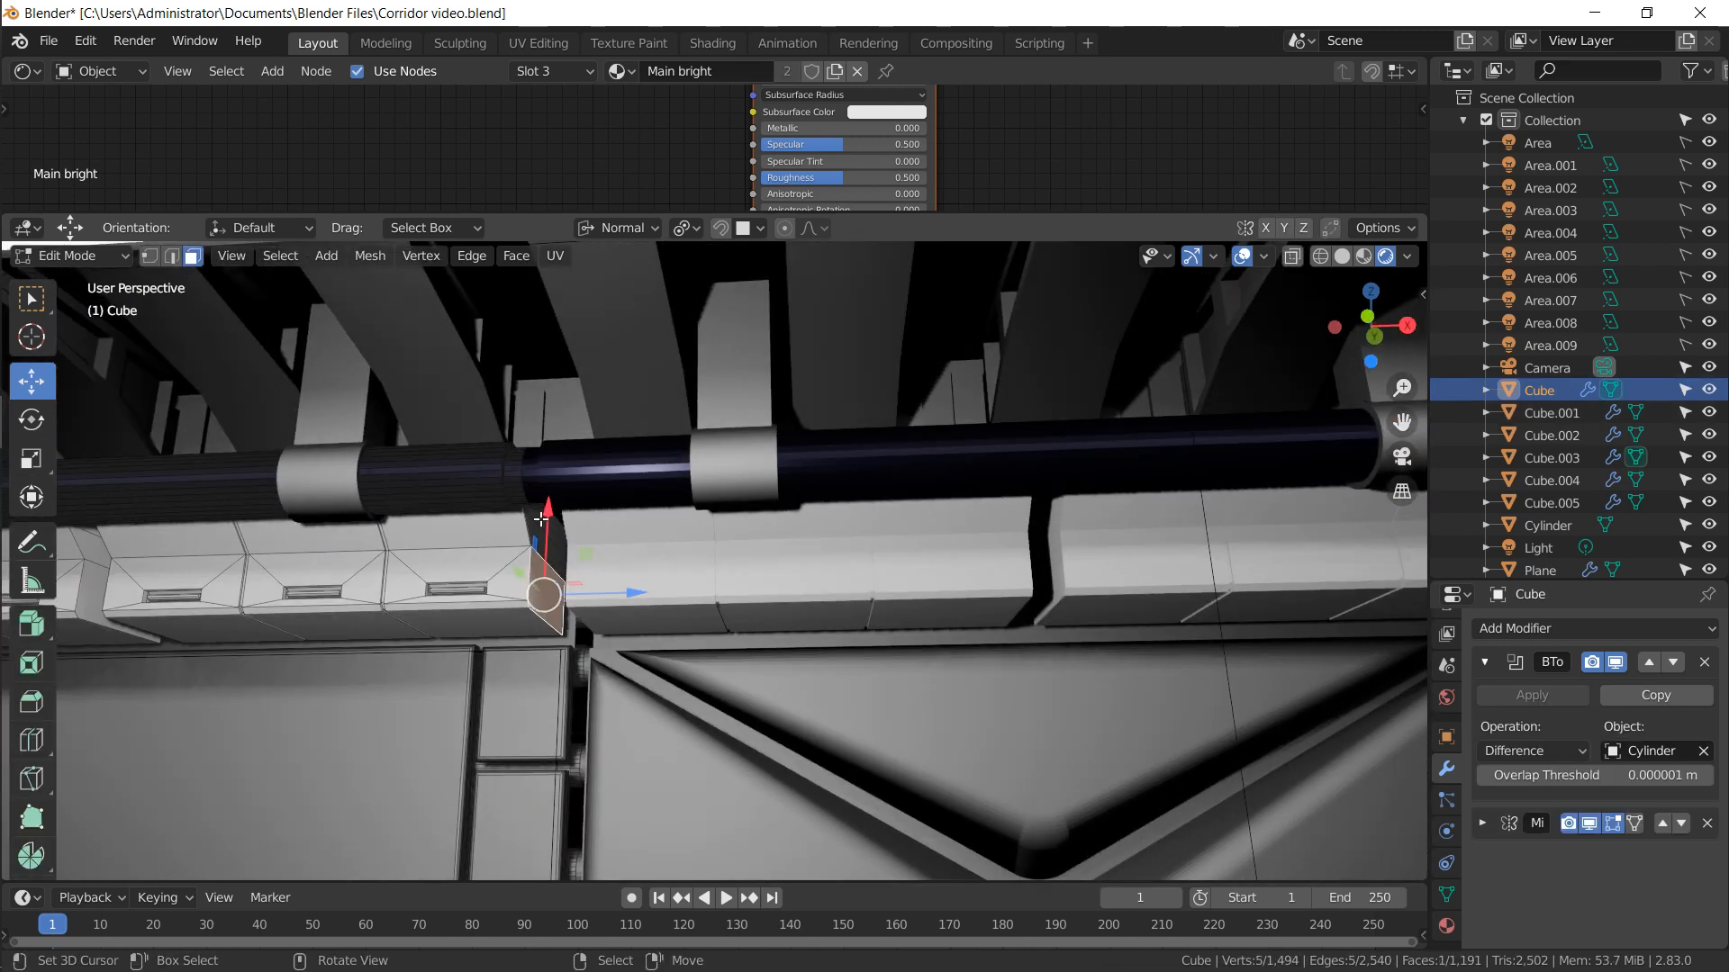
{"action": "right_click", "coordinate": [544, 559], "text": "shift"}
{"action": "middle_click_drag", "start_coordinate": [413, 561], "coordinate": [872, 479]}
{"action": "right_click", "coordinate": [778, 534], "text": "shift"}
{"action": "right_click", "coordinate": [756, 439], "text": "shift"}
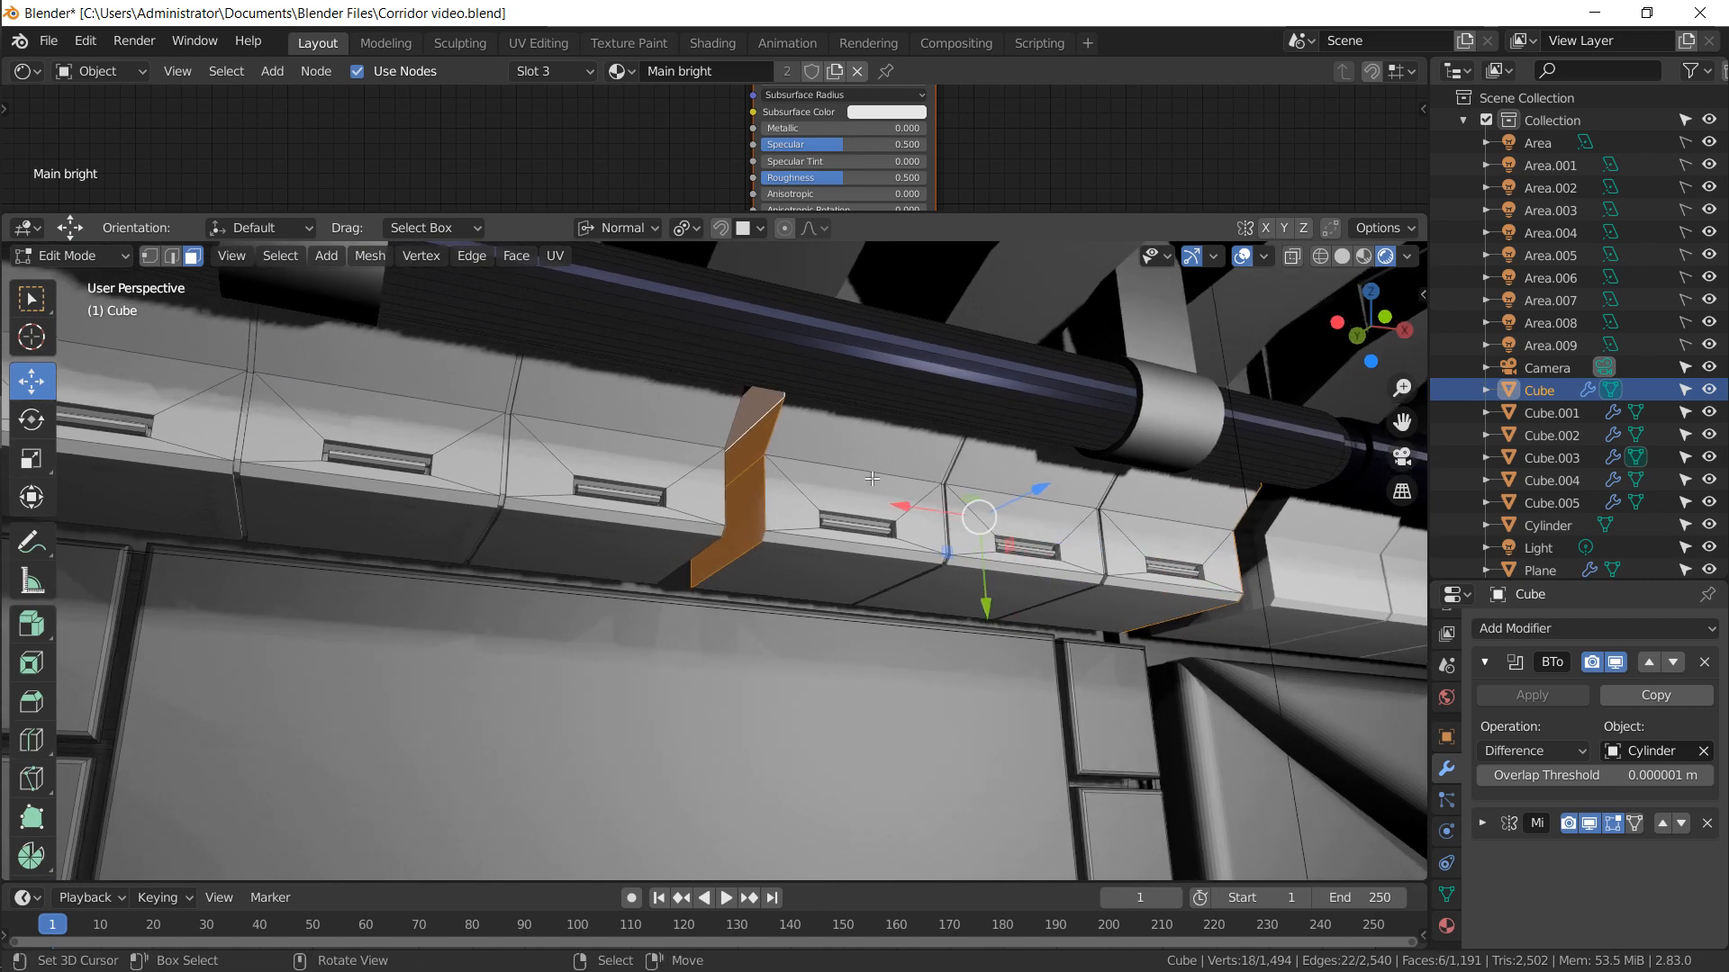
Try insetting the selected end faces and extruding them about 0.02 m along their normals
{"action": "key", "text": "i"}
{"action": "left_click", "coordinate": [1017, 382]}
{"action": "key", "text": "e"}
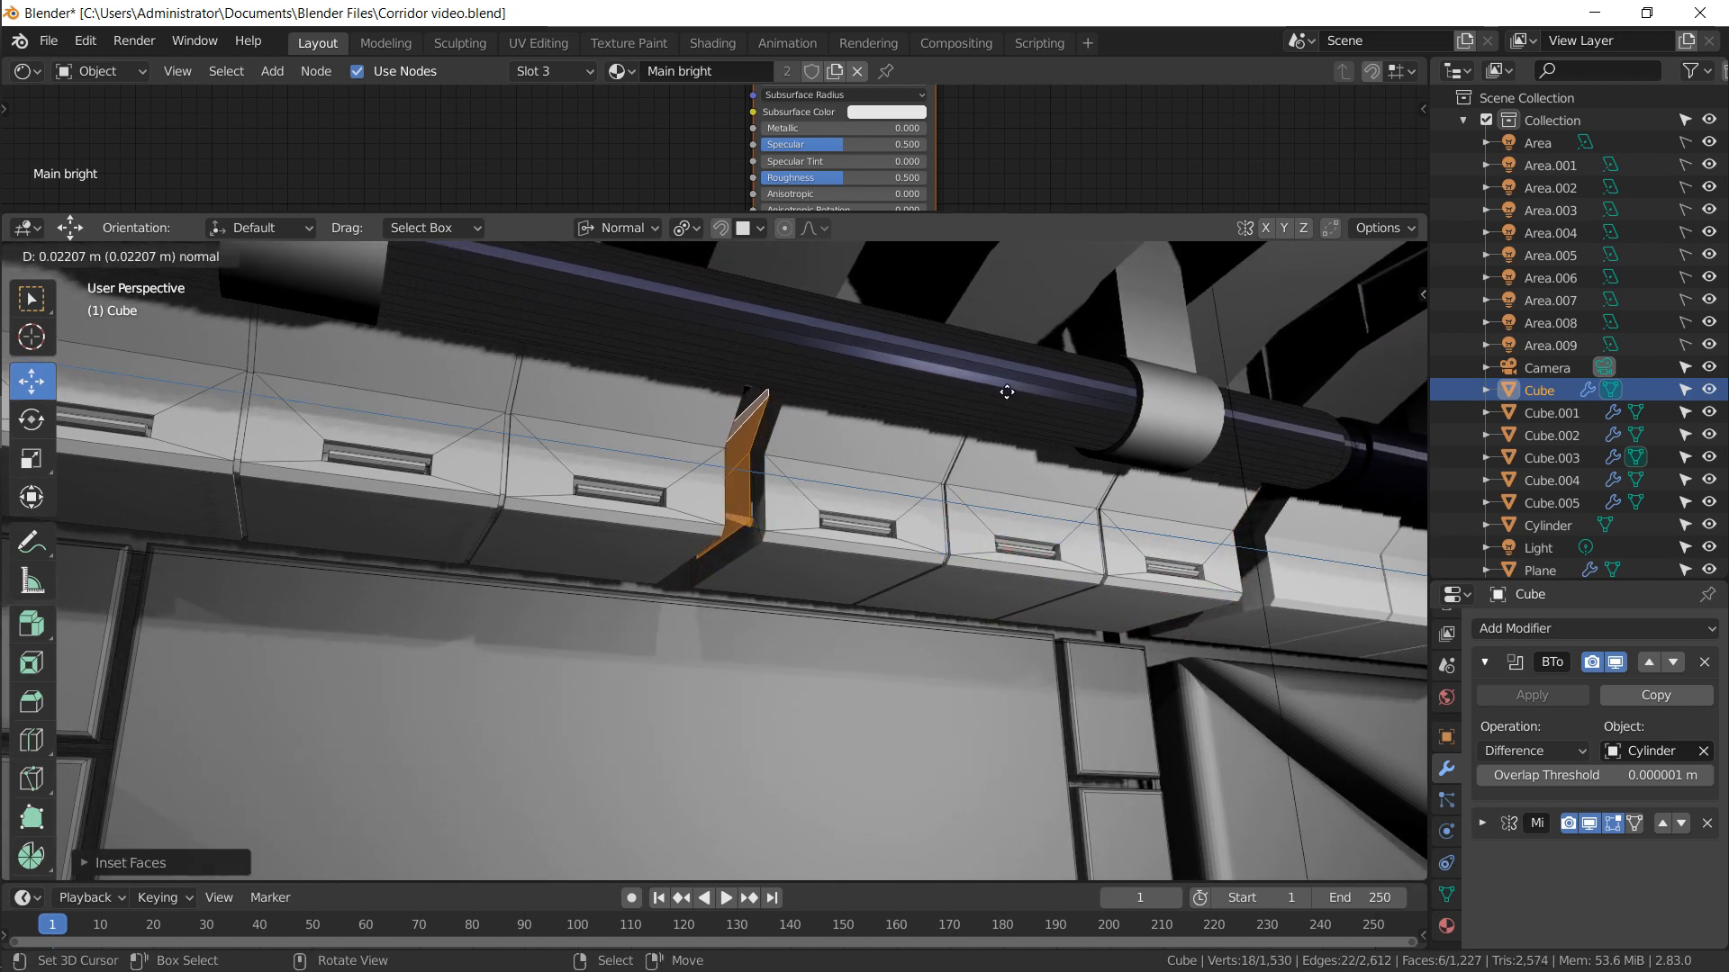
{"action": "left_click", "coordinate": [1005, 415]}
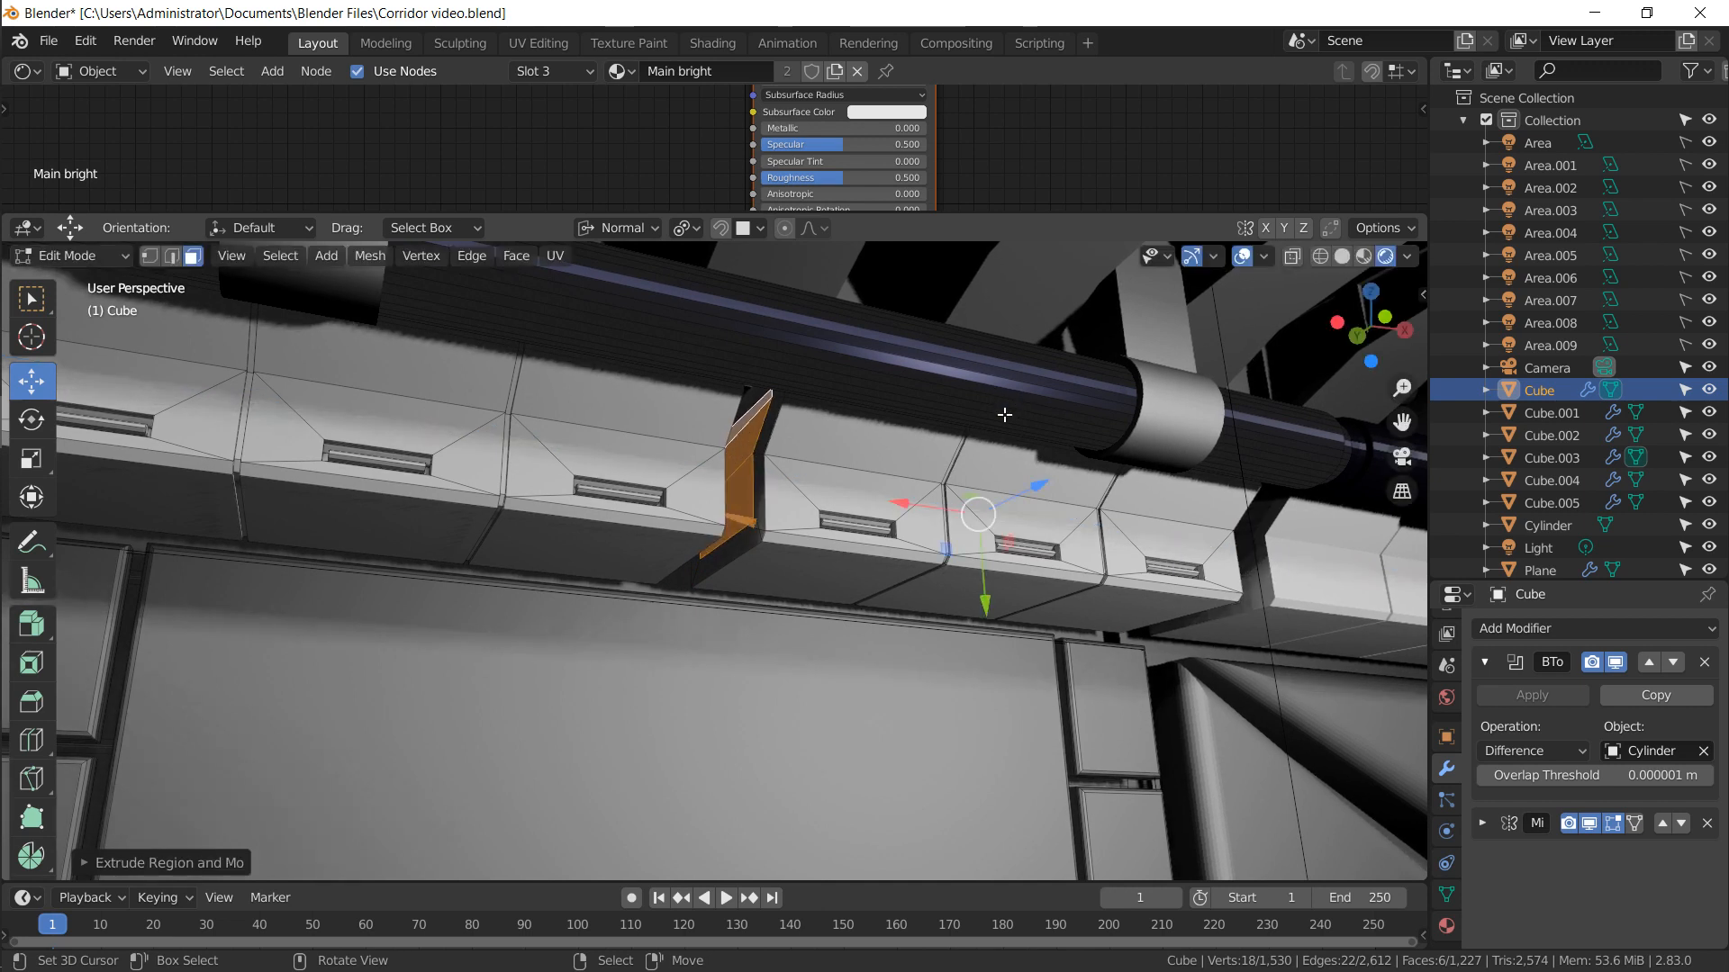
{"action": "key", "text": "ctrl+z"}
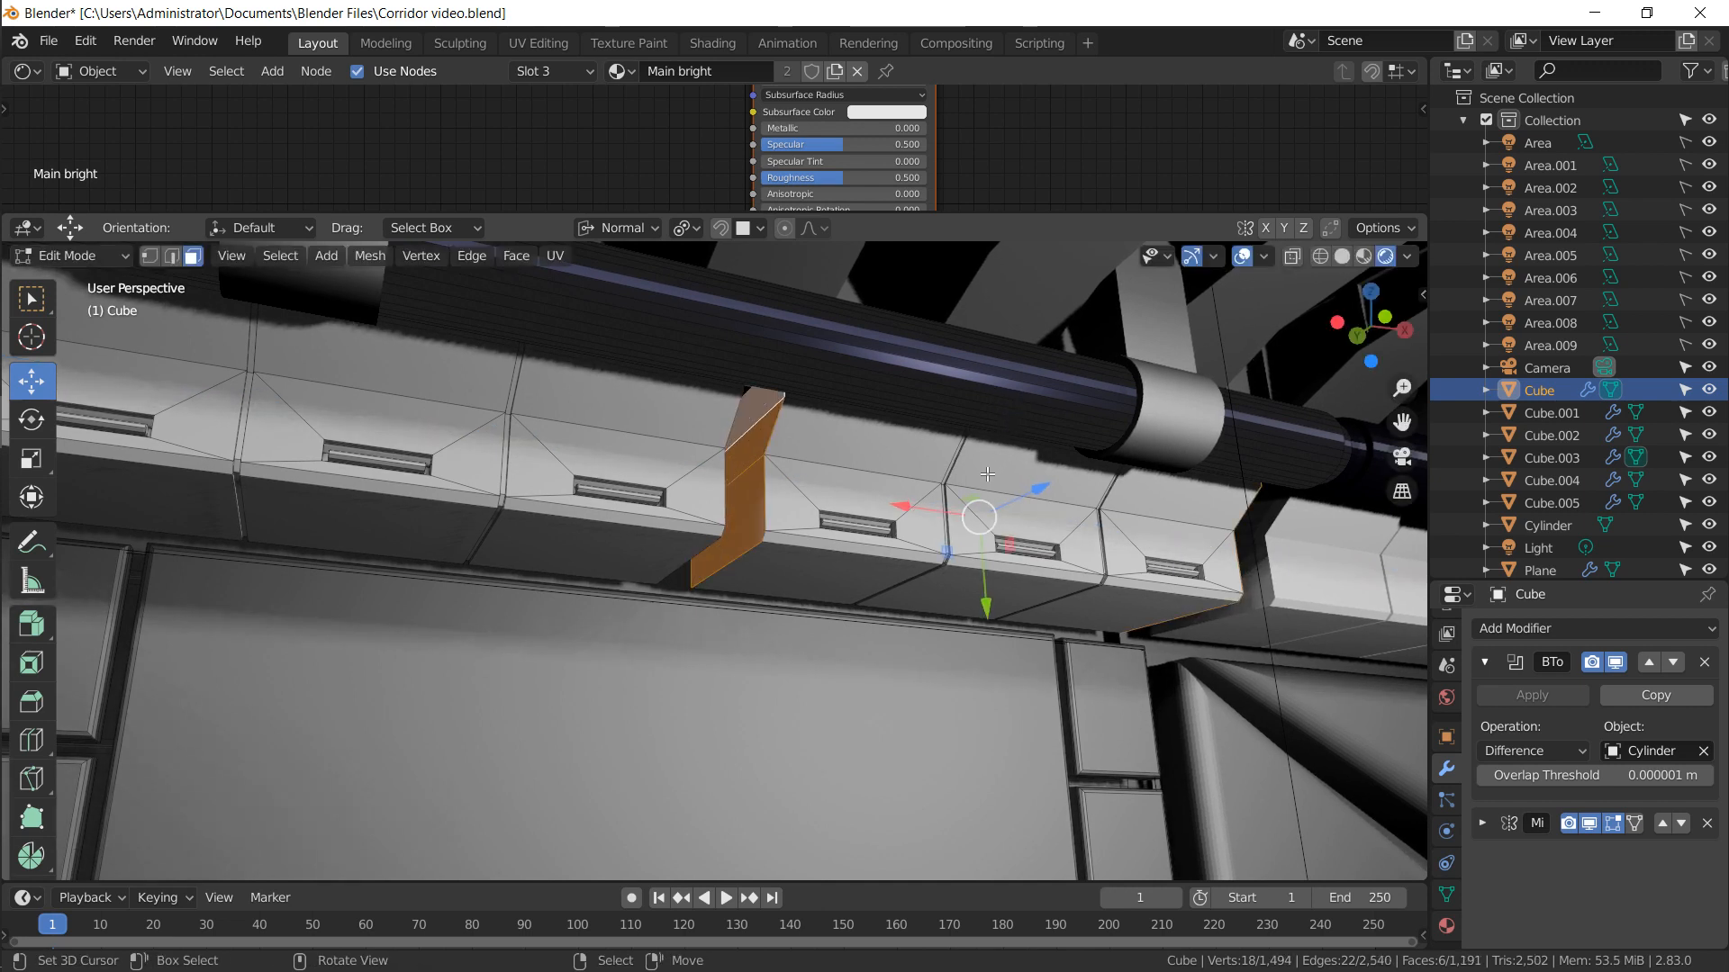
Extrude the trim blocks' end faces in place, scale them down, and extrude the smaller faces in place again
{"action": "key", "text": "e"}
{"action": "right_click", "coordinate": [987, 463]}
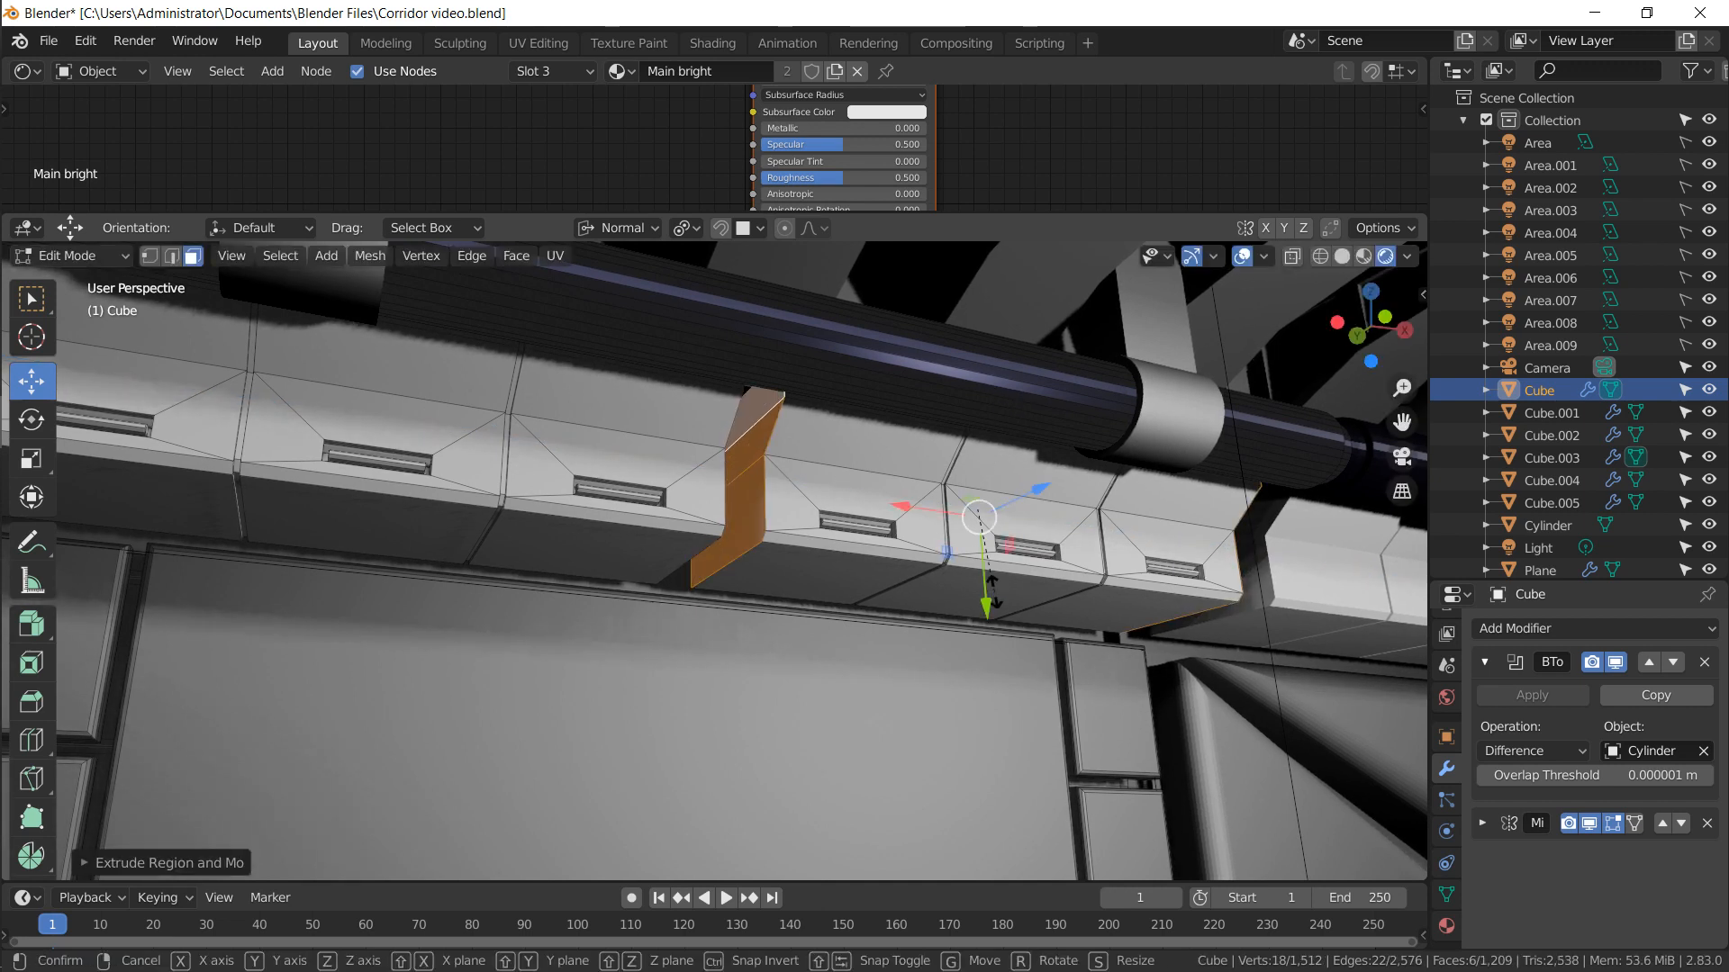
{"action": "key", "text": "s"}
{"action": "left_click", "coordinate": [943, 571]}
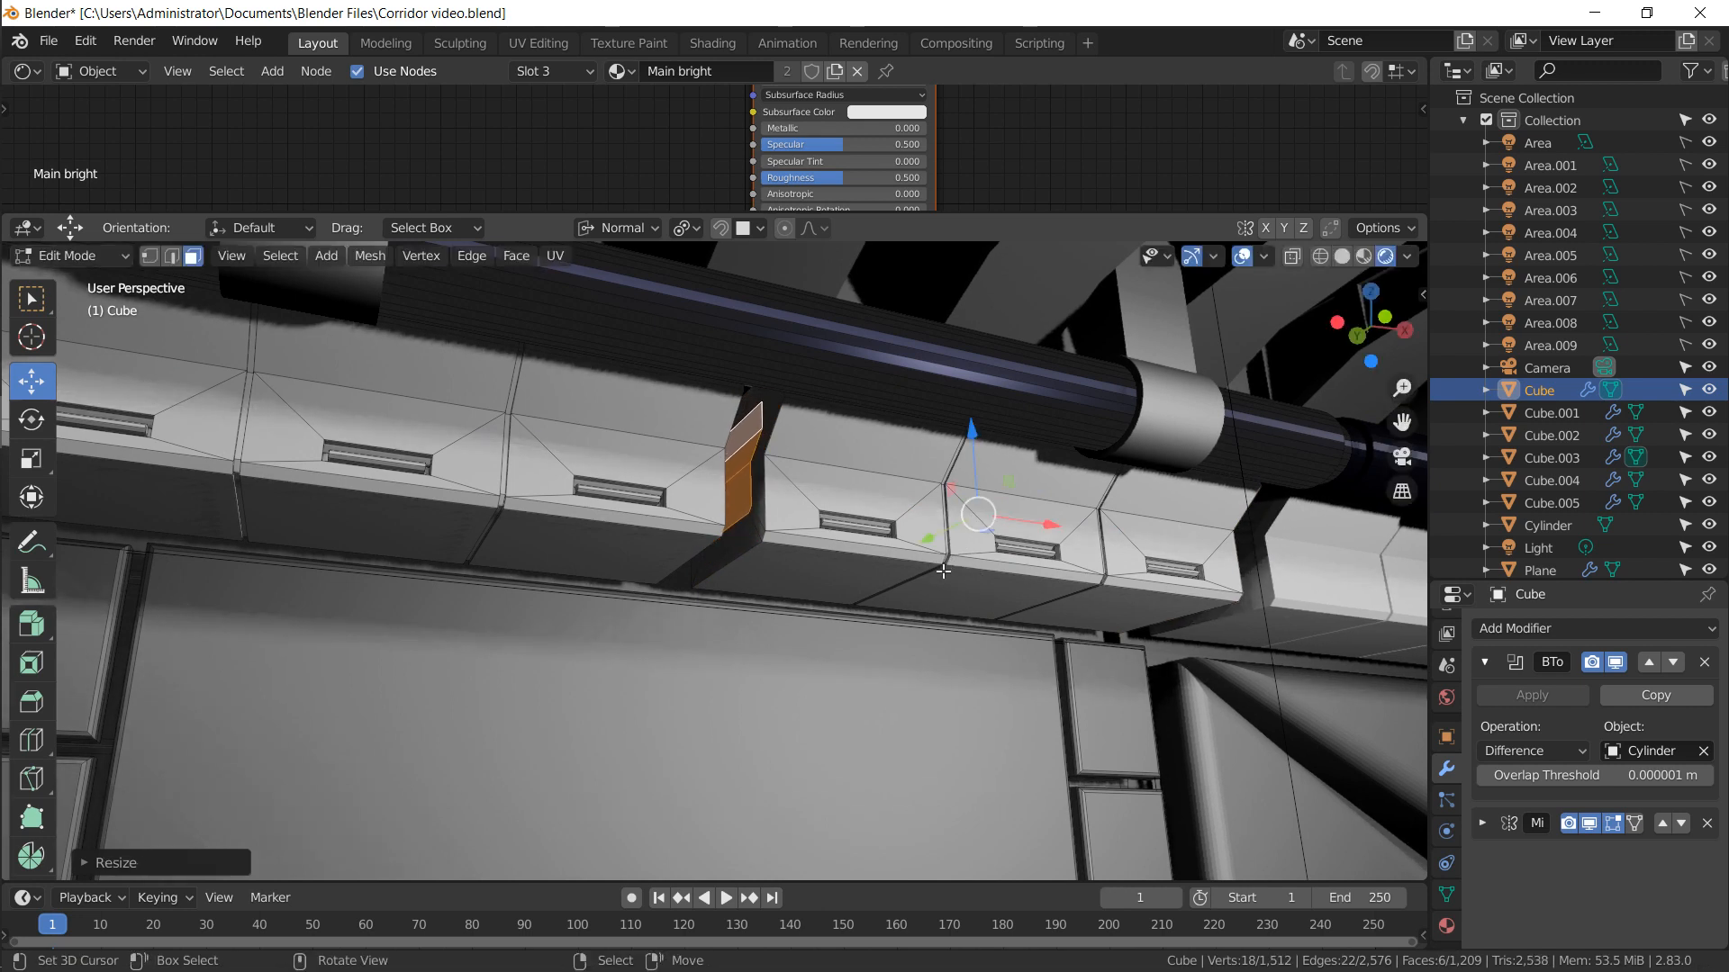
{"action": "key", "text": "e"}
{"action": "right_click", "coordinate": [928, 565]}
Try scaling the newly extruded end faces along the normal Y axis and the global X axis
{"action": "key", "text": "s"}
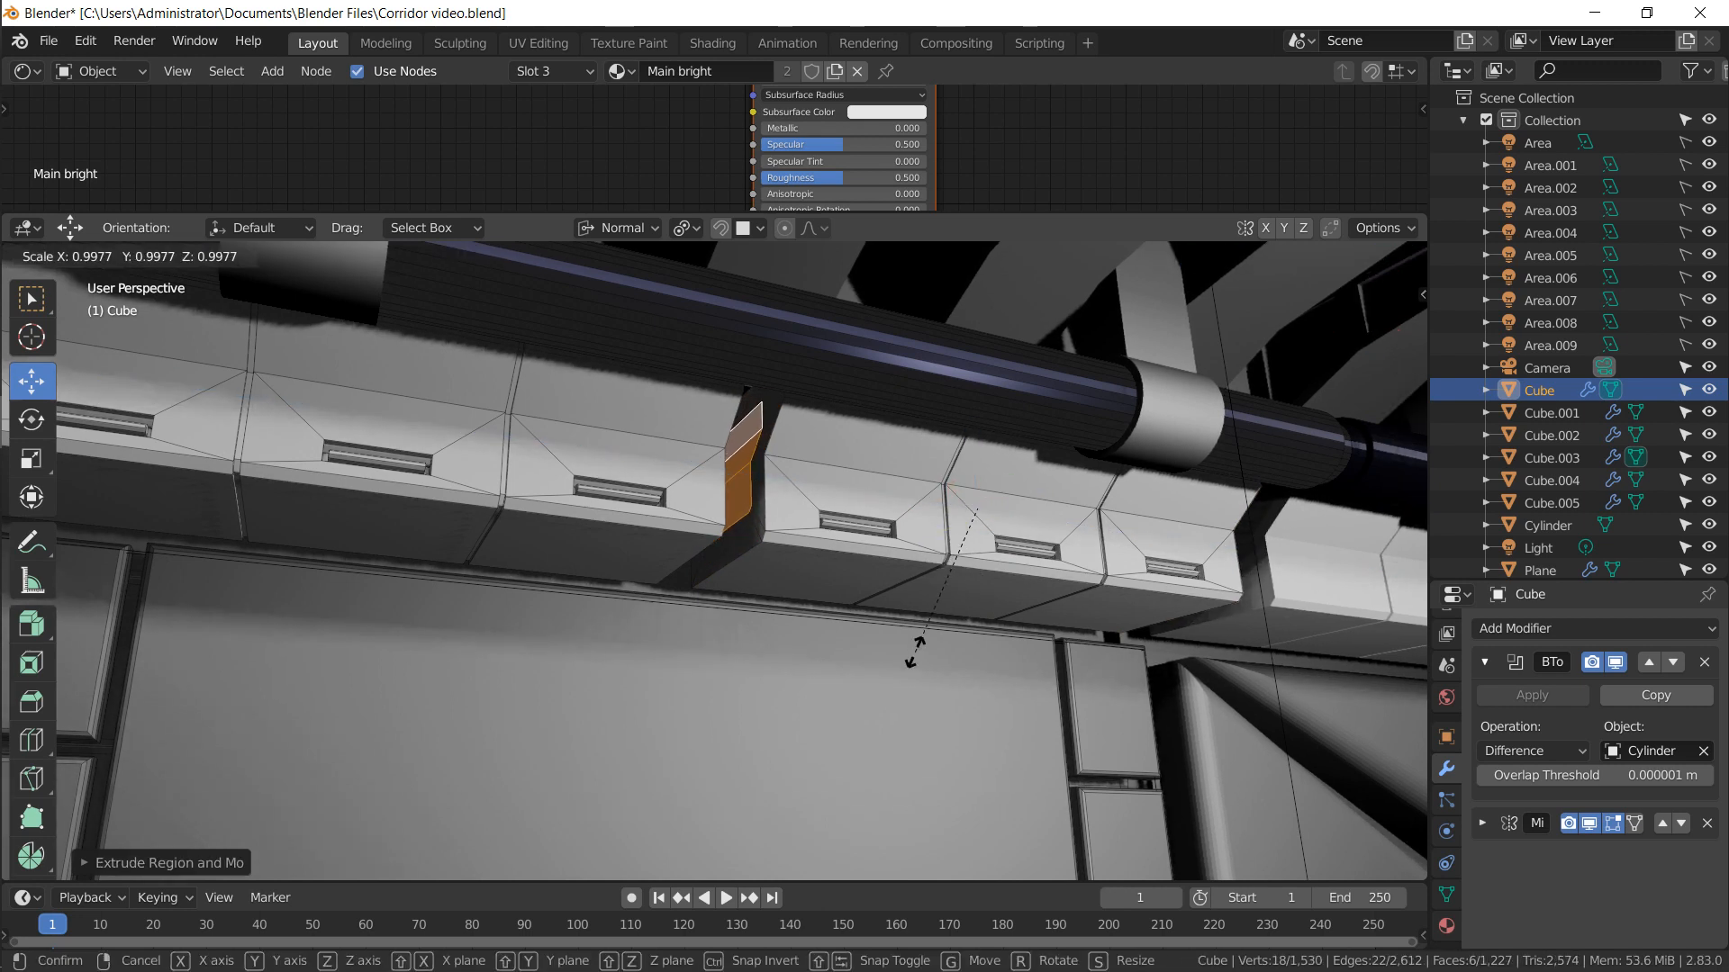
{"action": "key", "text": "x"}
{"action": "key", "text": "x"}
{"action": "key", "text": "y"}
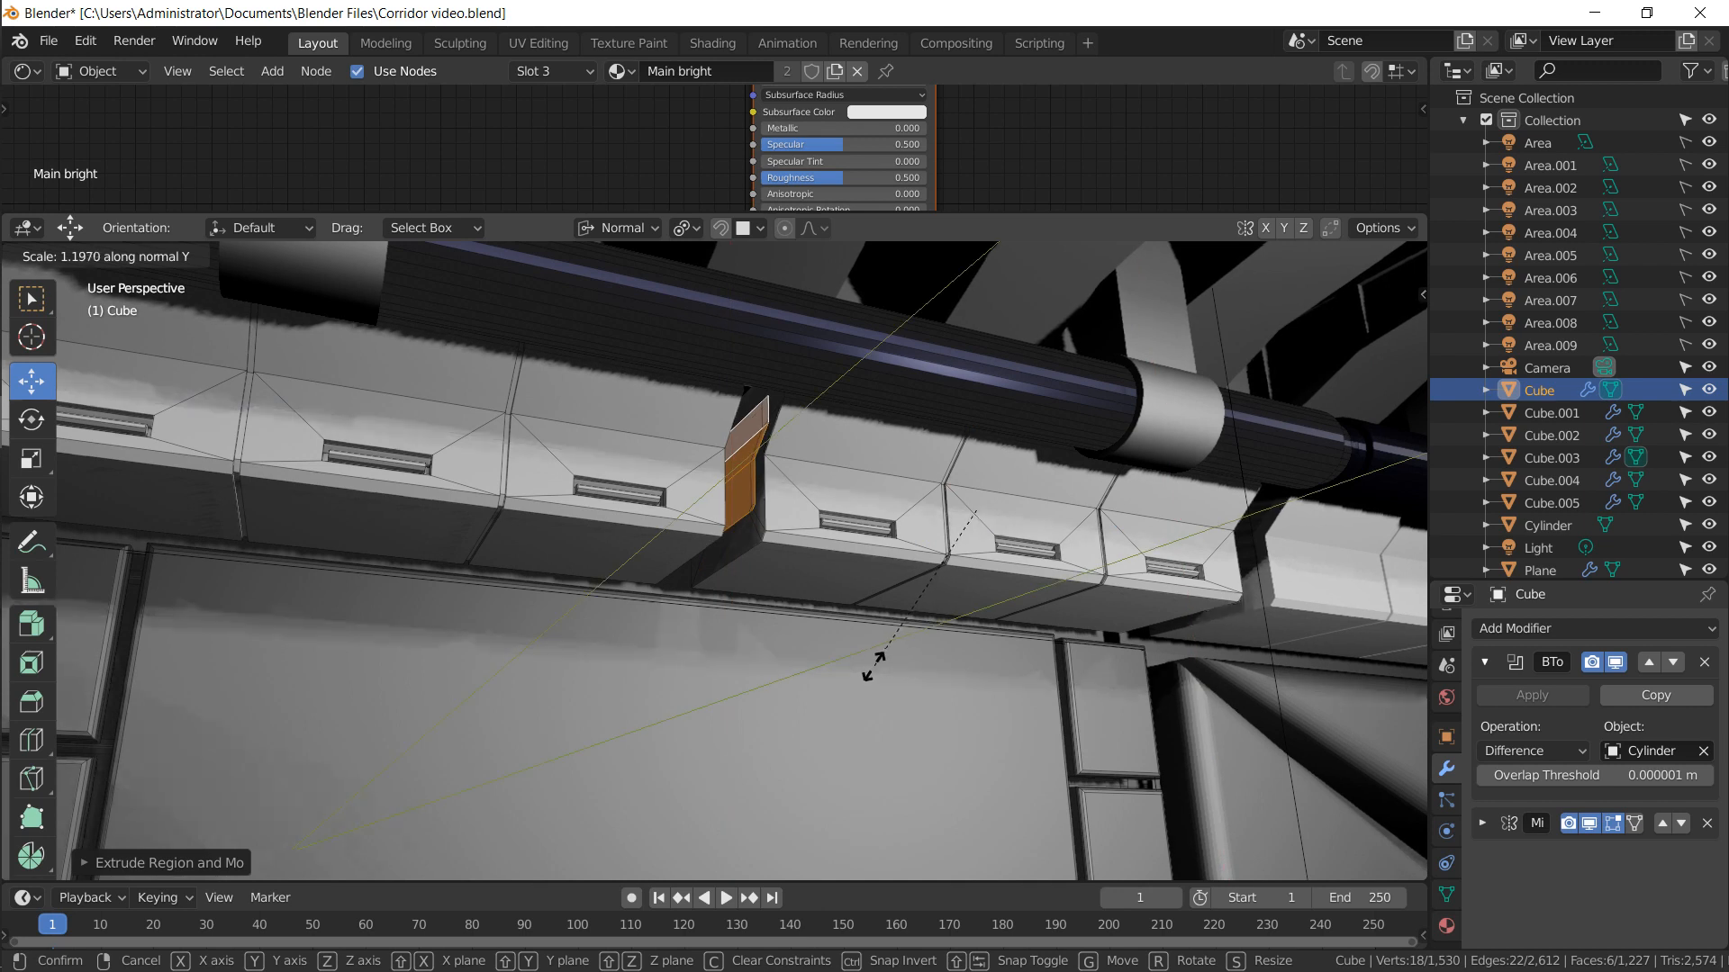
{"action": "key", "text": "x"}
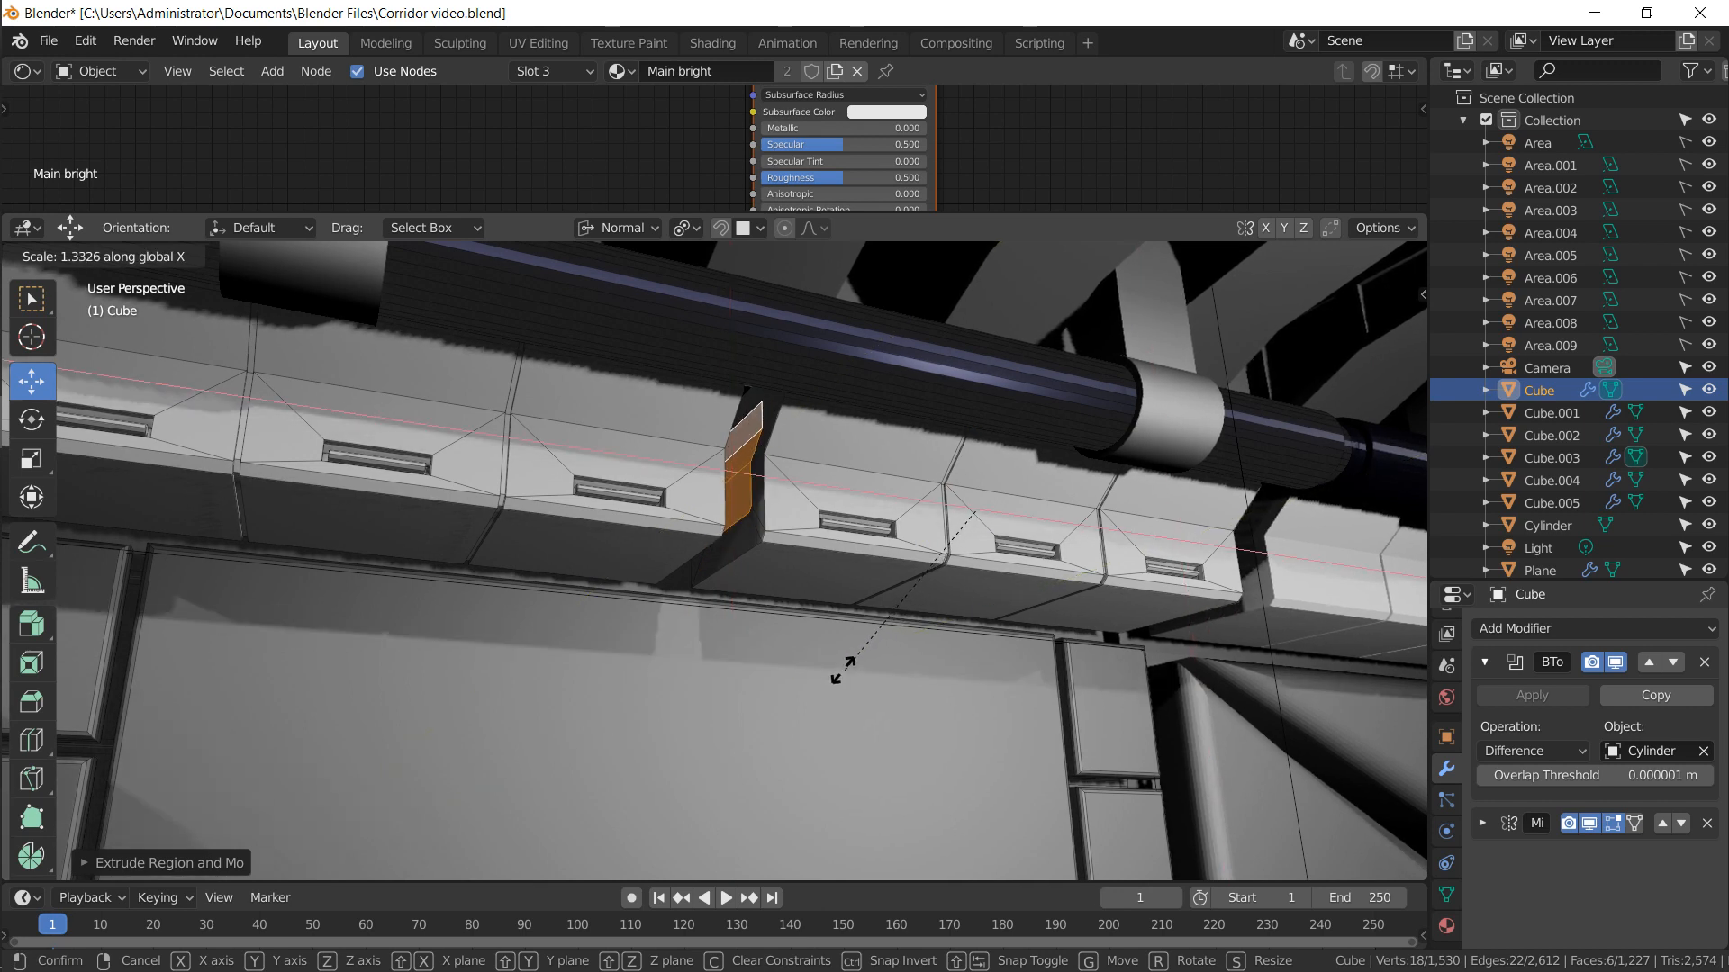
{"action": "left_click", "coordinate": [846, 673]}
Set the transform pivot to Median Point and scale the end faces along X by about 1.05 to recess them
{"action": "left_click", "coordinate": [687, 229]}
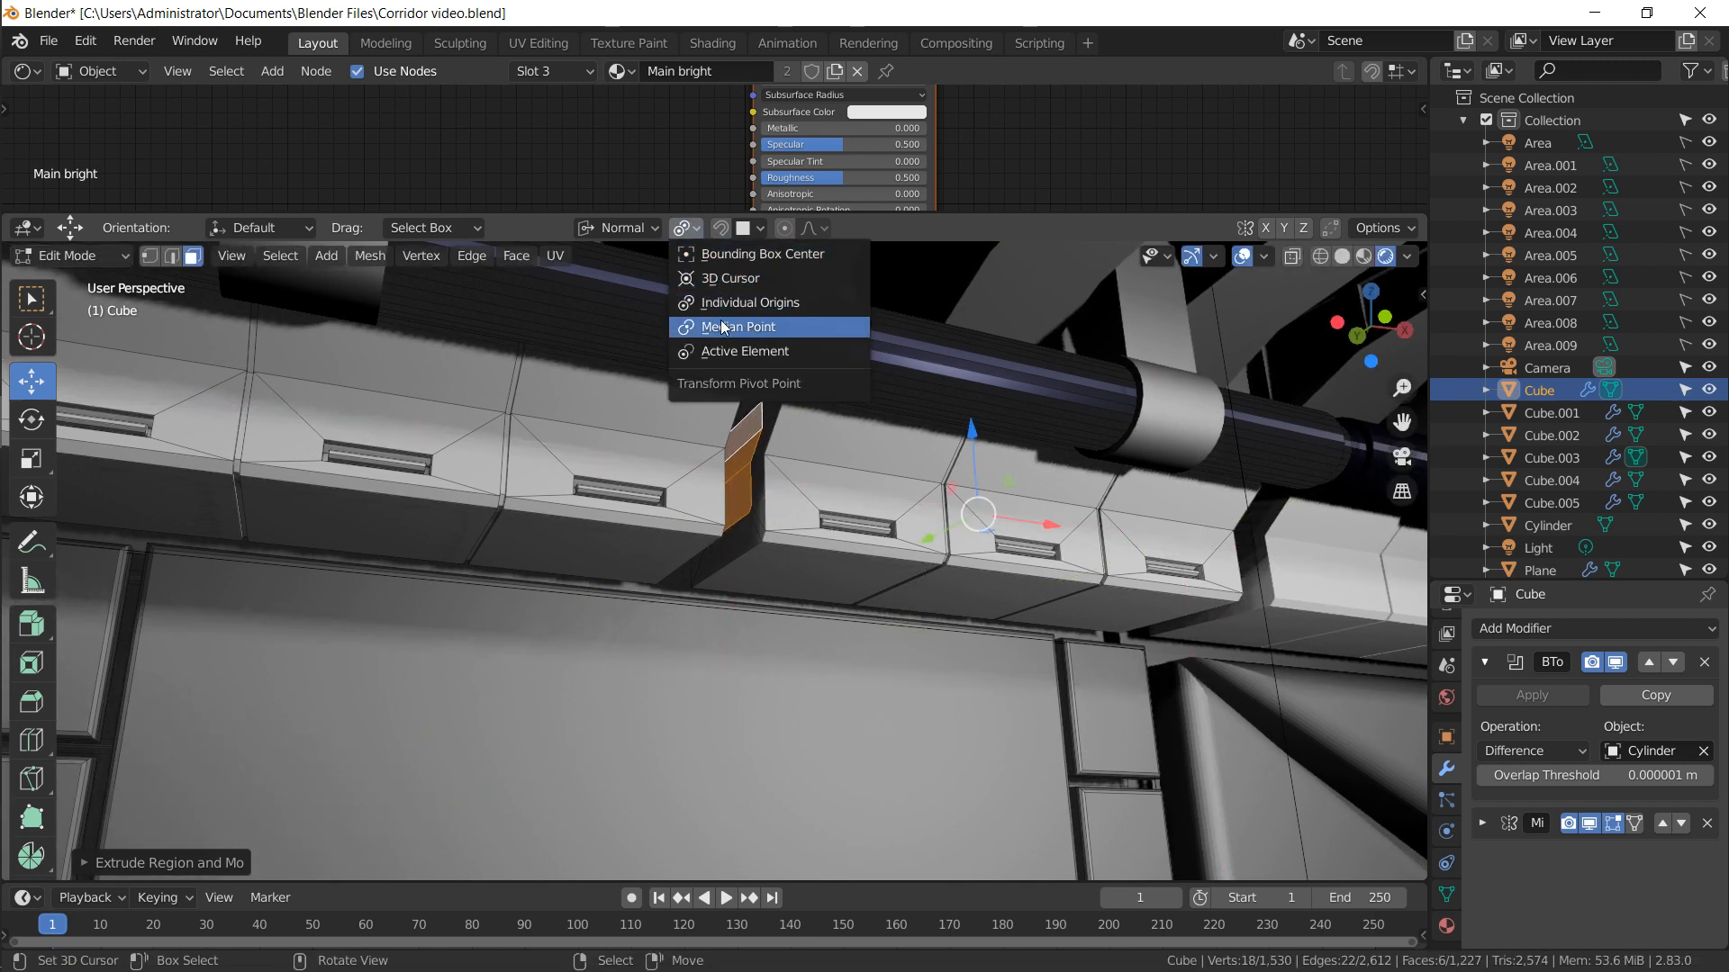
{"action": "left_click", "coordinate": [726, 328]}
{"action": "key", "text": "s"}
{"action": "key", "text": "x"}
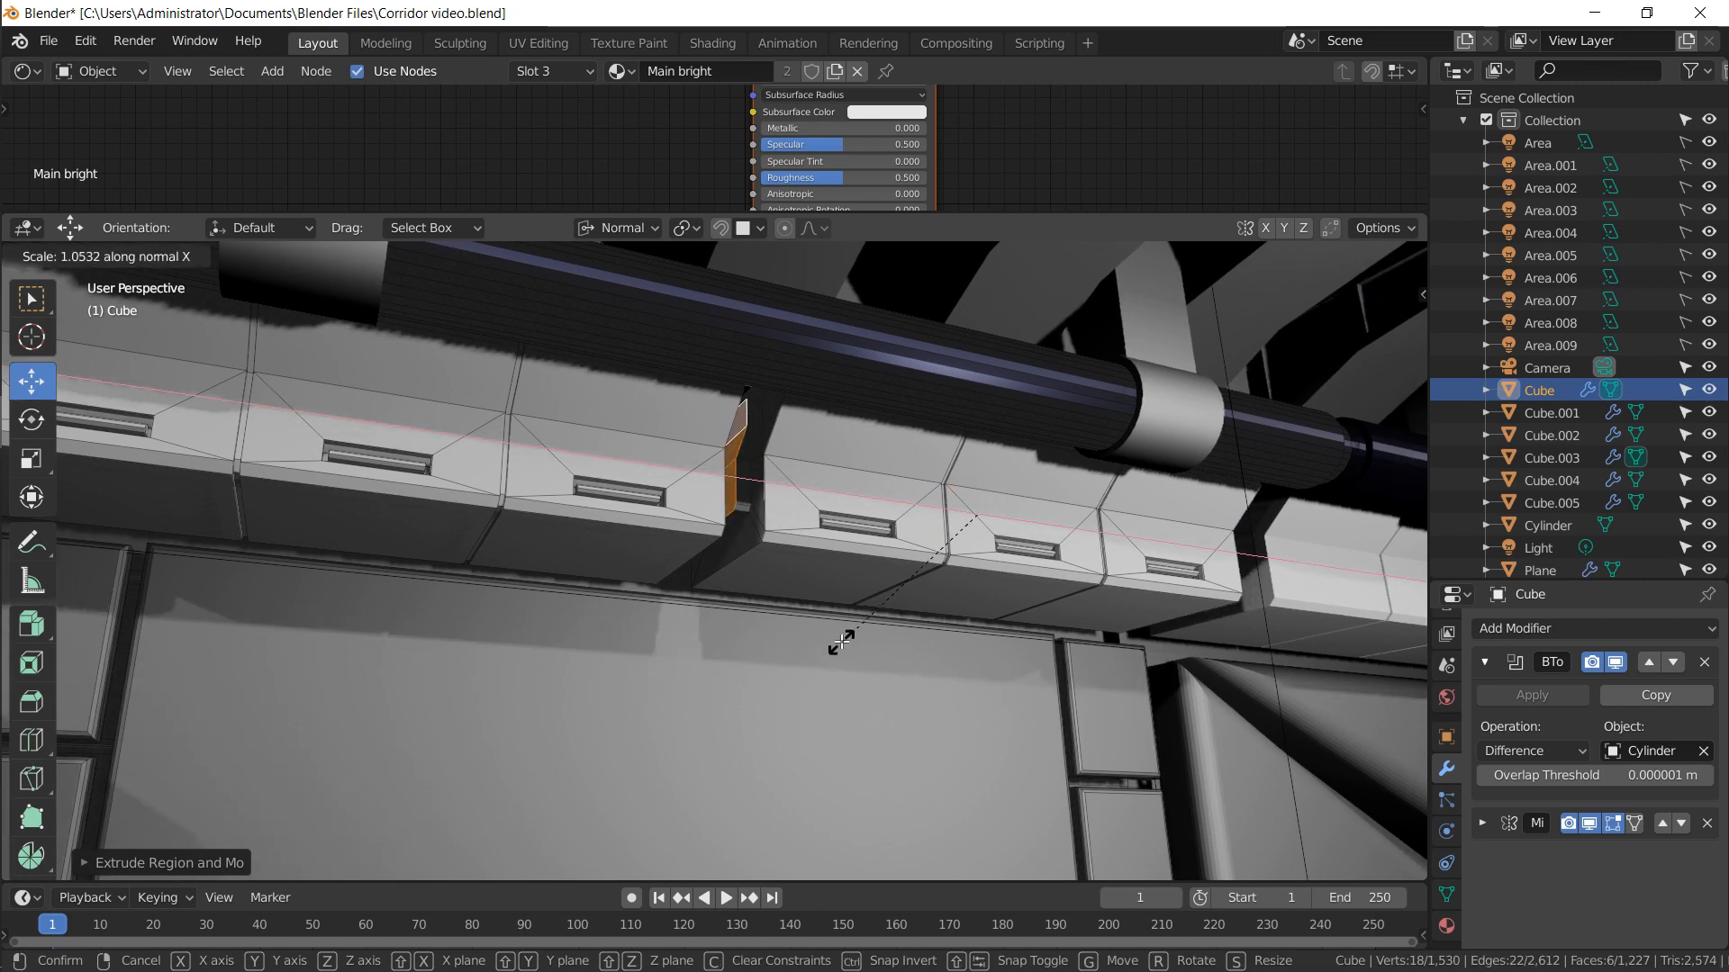
{"action": "left_click", "coordinate": [838, 641]}
{"action": "middle_click_drag", "start_coordinate": [837, 641], "coordinate": [800, 644]}
{"action": "key", "text": "s"}
{"action": "key", "text": "x"}
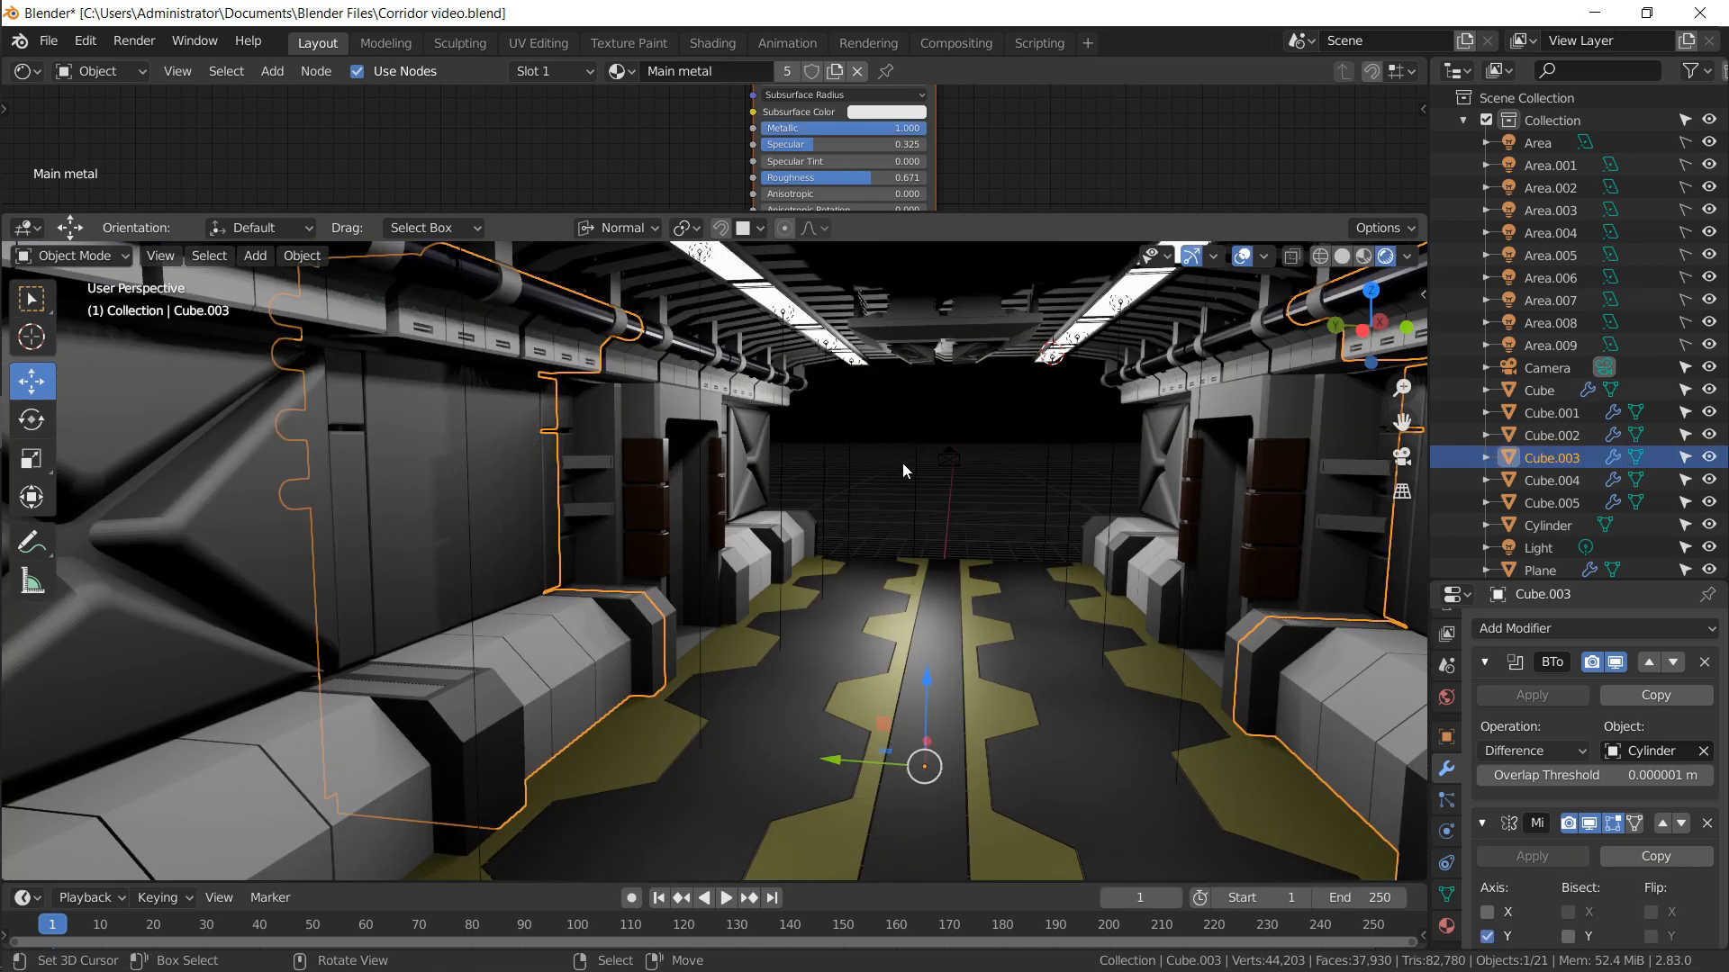
Add a mesh plane to the corridor scene
{"action": "middle_click_drag", "start_coordinate": [877, 477], "coordinate": [801, 503]}
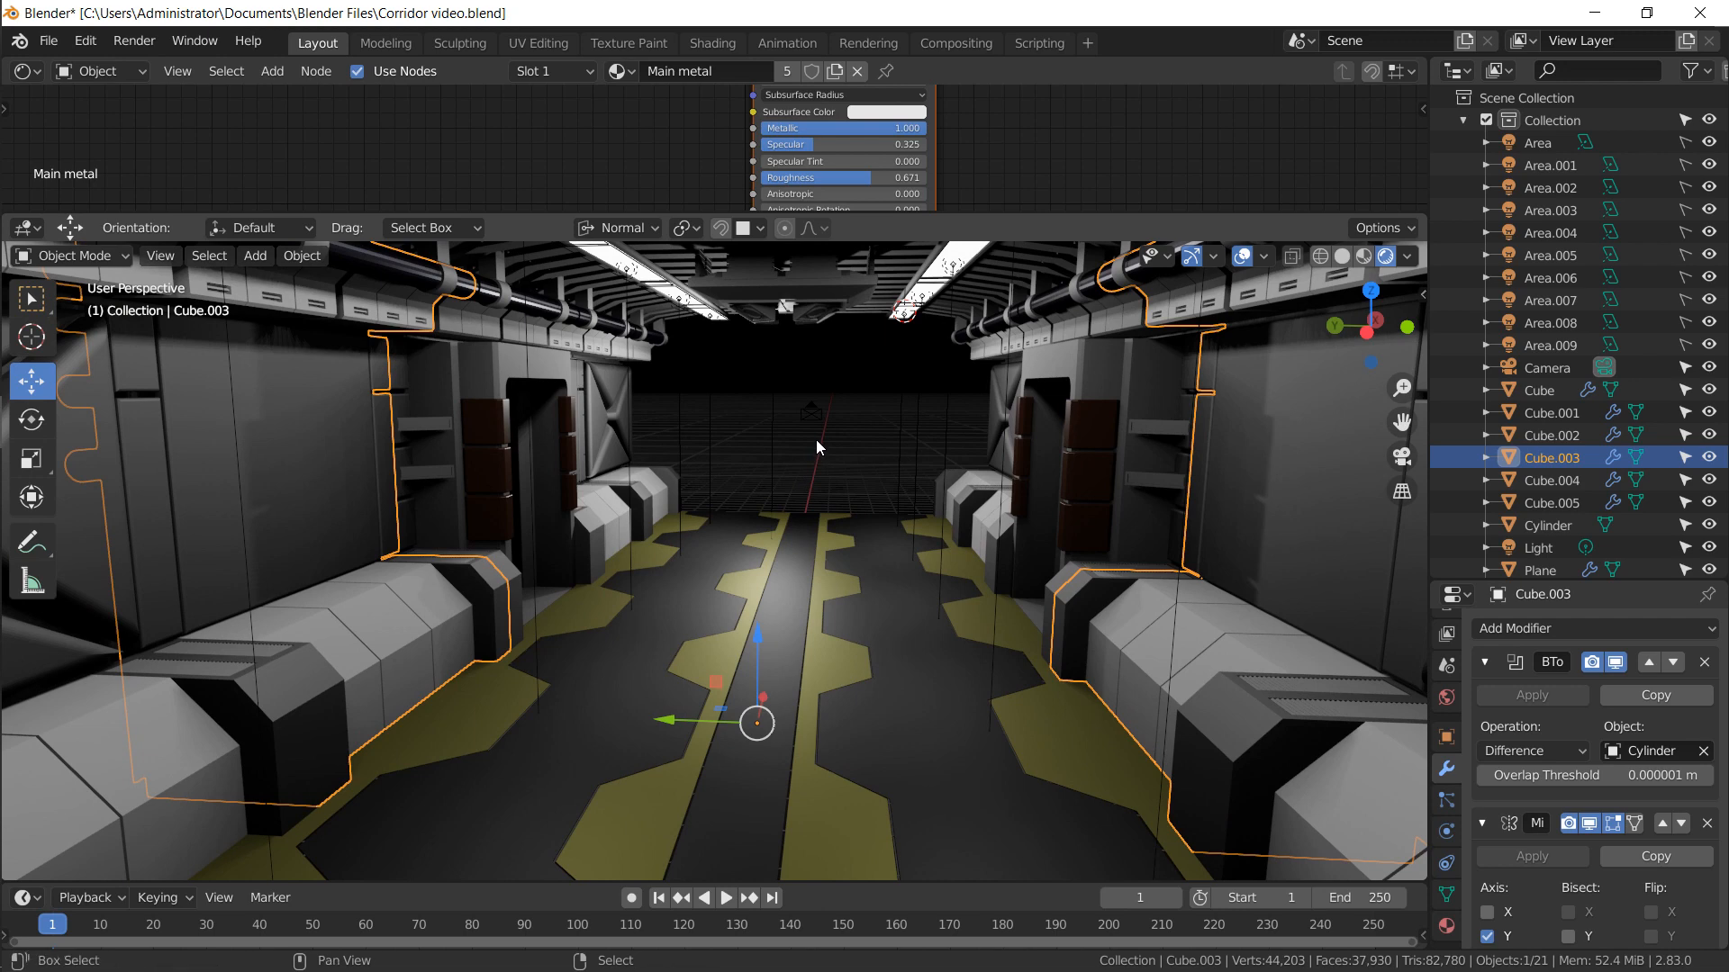
{"action": "scroll", "coordinate": [814, 442], "scroll_direction": "down", "scroll_amount": 10}
{"action": "key", "text": "shift+a"}
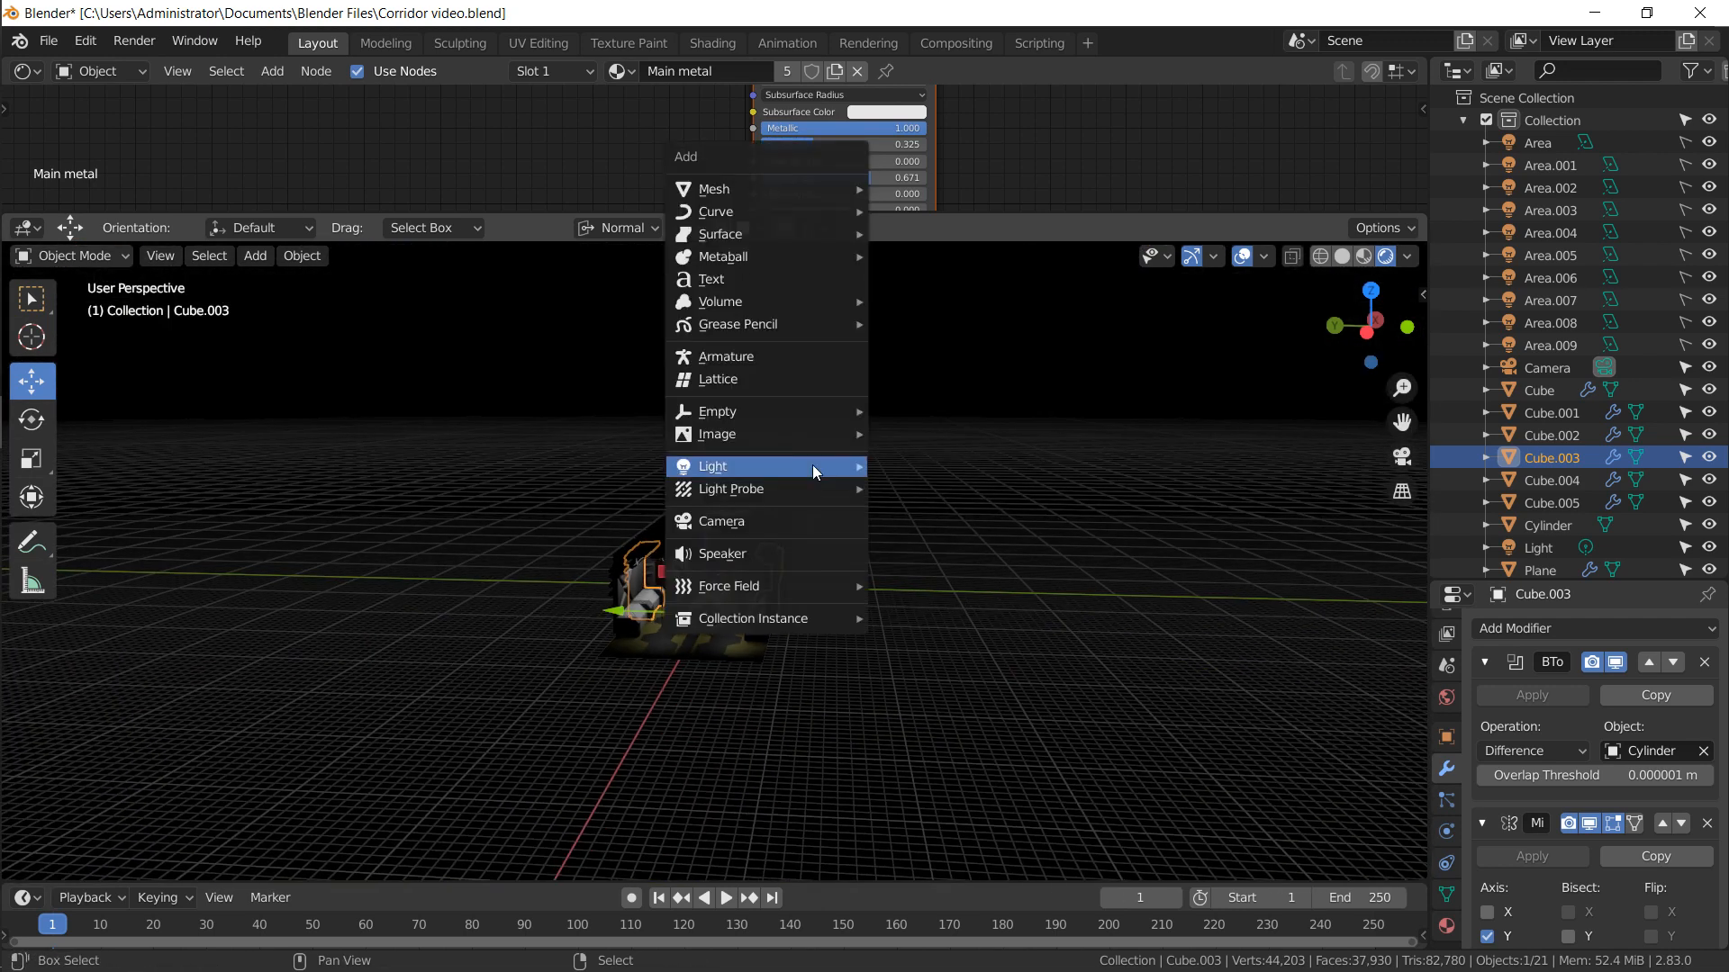
{"action": "mouse_move", "coordinate": [829, 191]}
{"action": "left_click", "coordinate": [914, 190]}
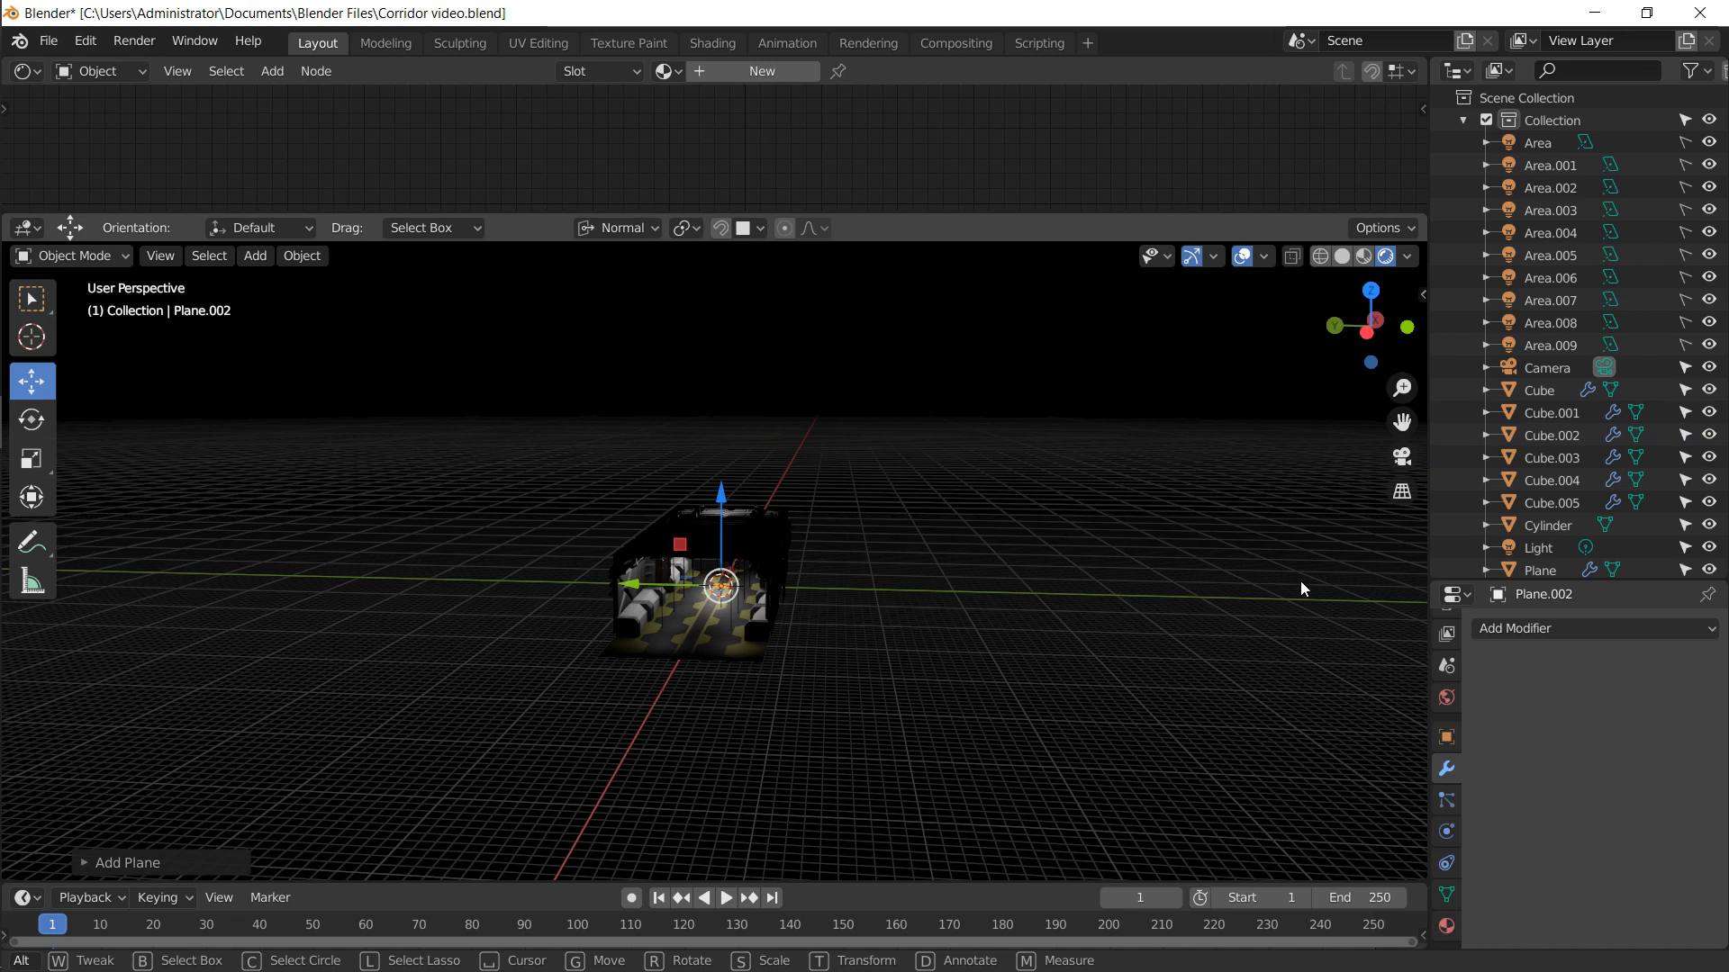
Add a Mirror modifier to the new plane and, in top view, move the plane along X just past the corridor's end
{"action": "left_click", "coordinate": [1527, 628]}
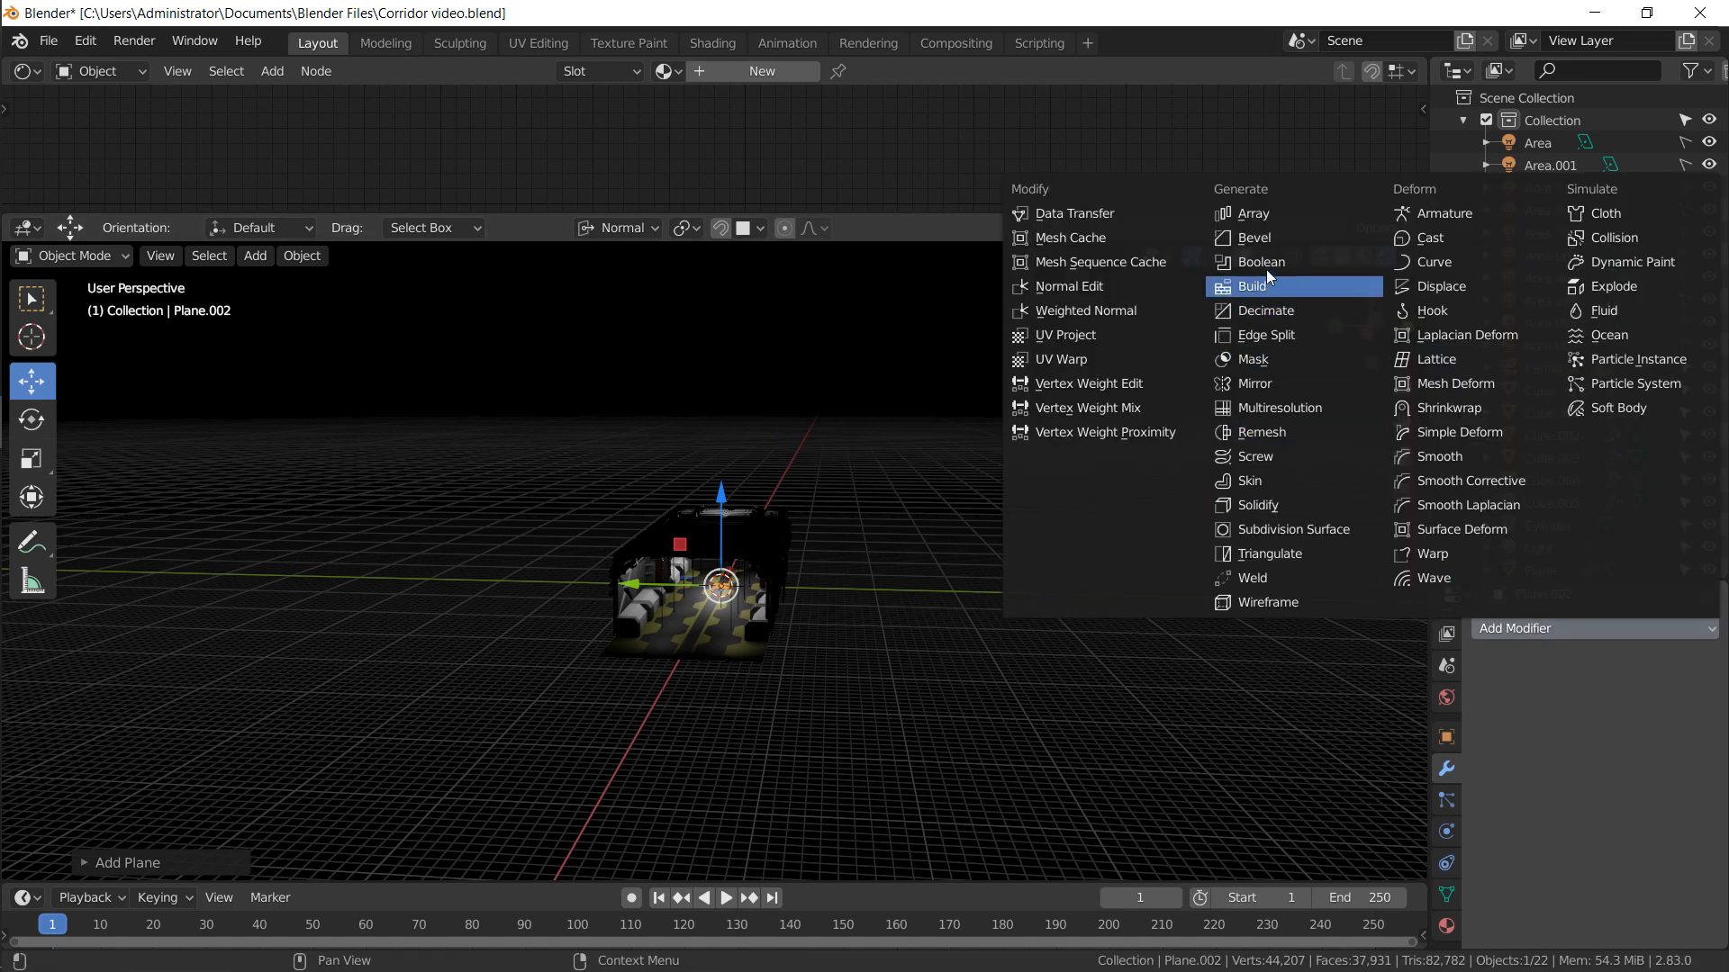
{"action": "left_click", "coordinate": [1255, 383]}
{"action": "key", "text": "KP_7"}
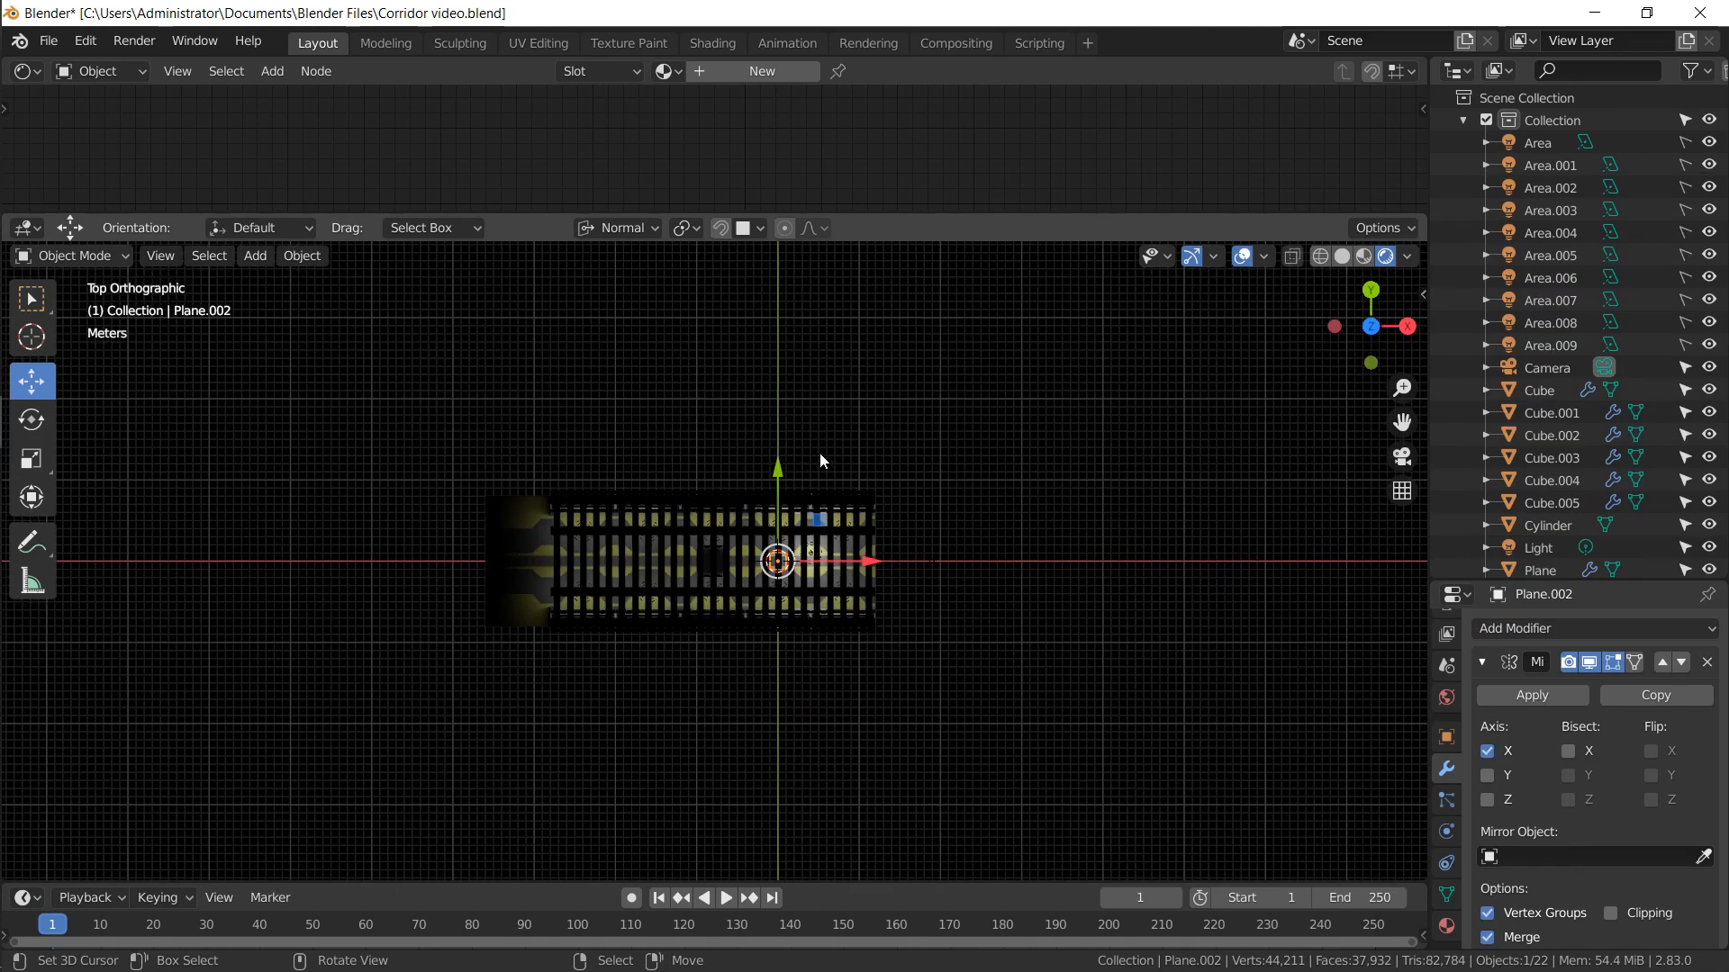
{"action": "left_click_drag", "start_coordinate": [873, 558], "coordinate": [975, 564]}
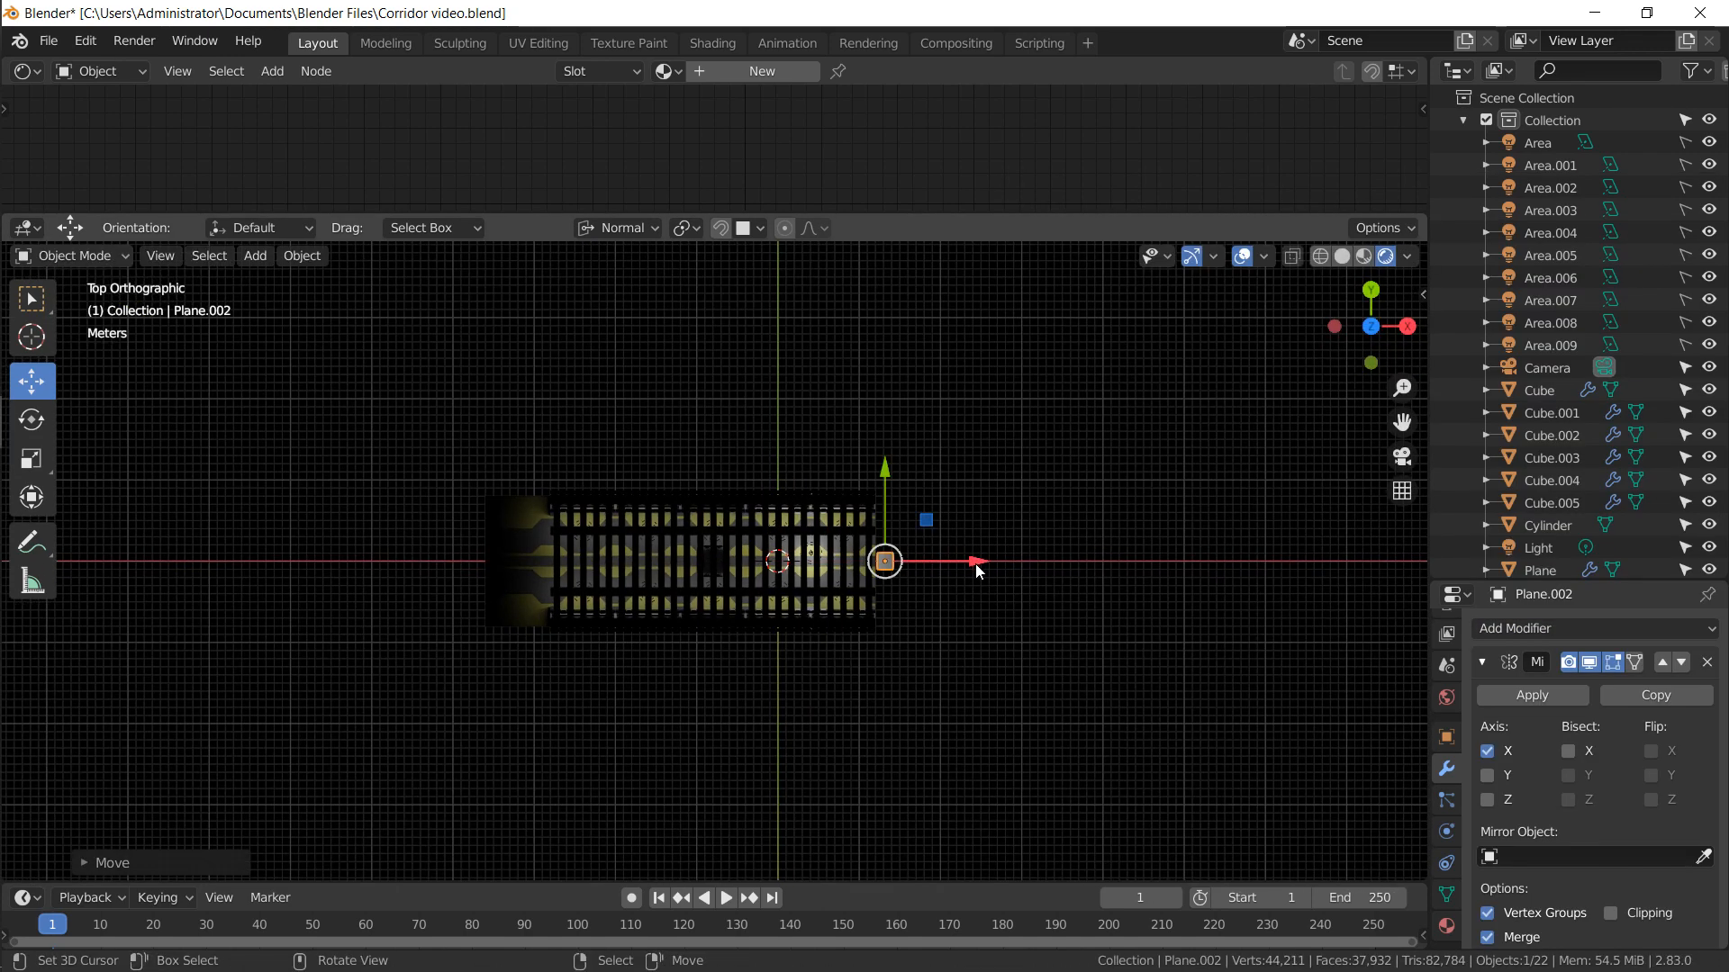
Move the plane's face to one side of the centre line and set its Mirror modifier to the Y axis only
{"action": "key", "text": "Tab"}
{"action": "key", "text": "g"}
{"action": "left_click", "coordinate": [968, 543]}
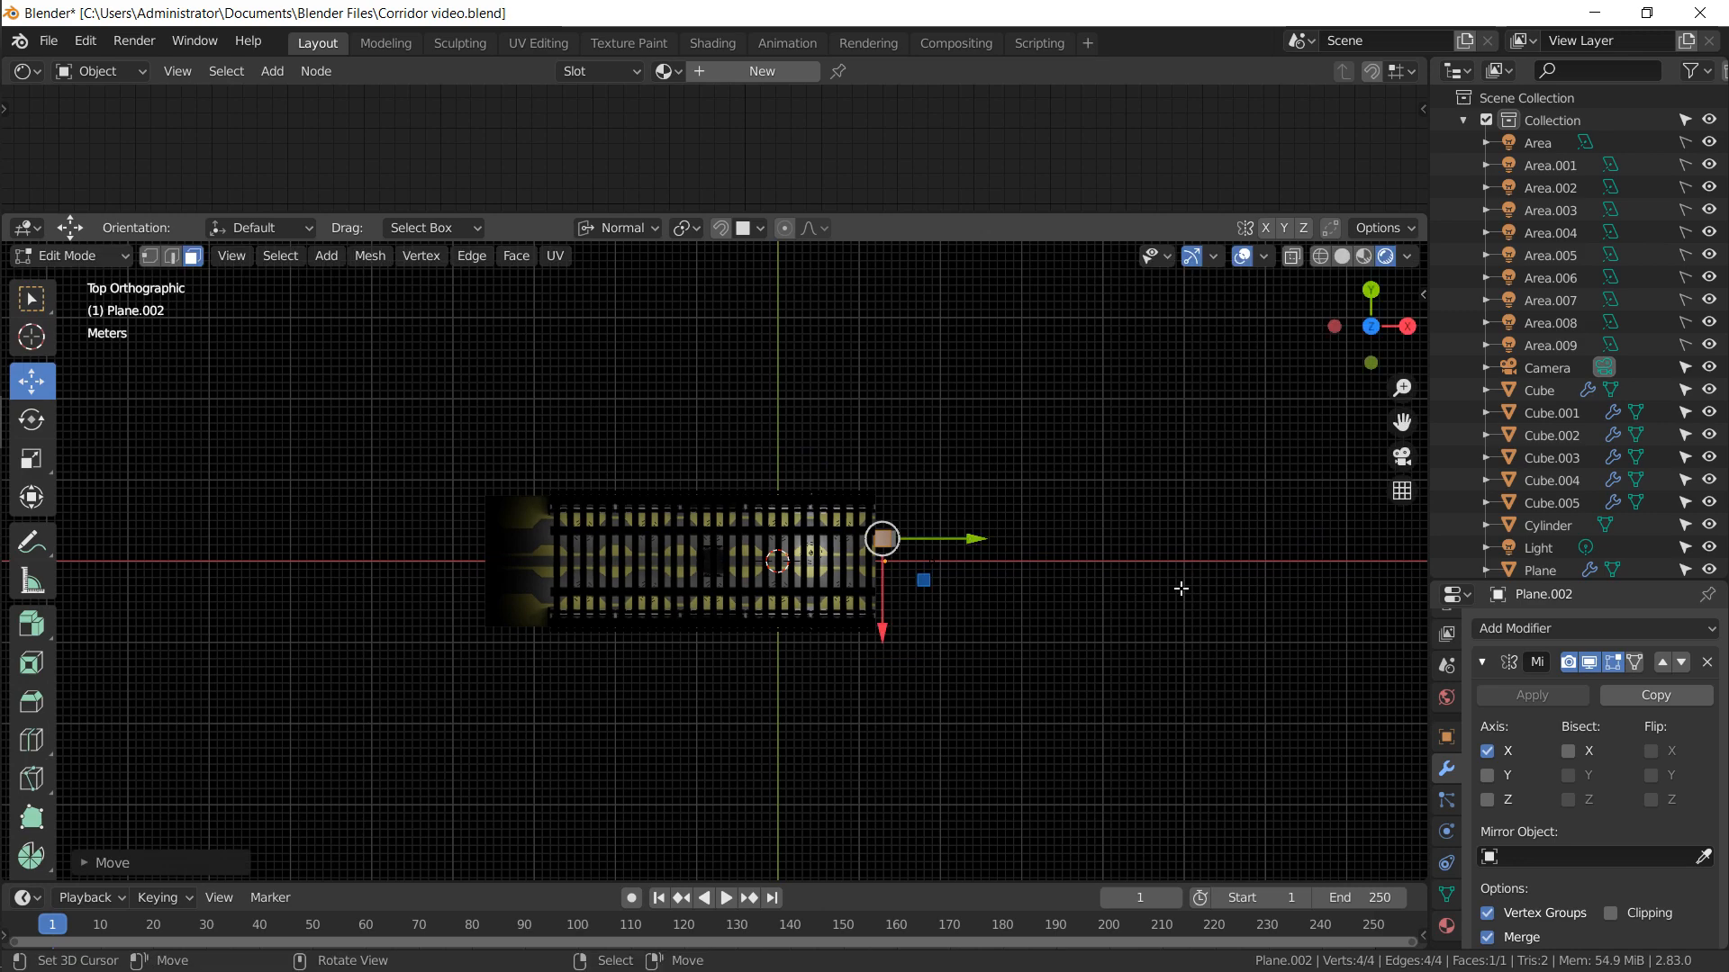
{"action": "middle_click_drag", "start_coordinate": [900, 505], "coordinate": [745, 506]}
{"action": "key", "text": "KP_Decimal"}
{"action": "scroll", "coordinate": [741, 512], "scroll_direction": "down", "scroll_amount": 6}
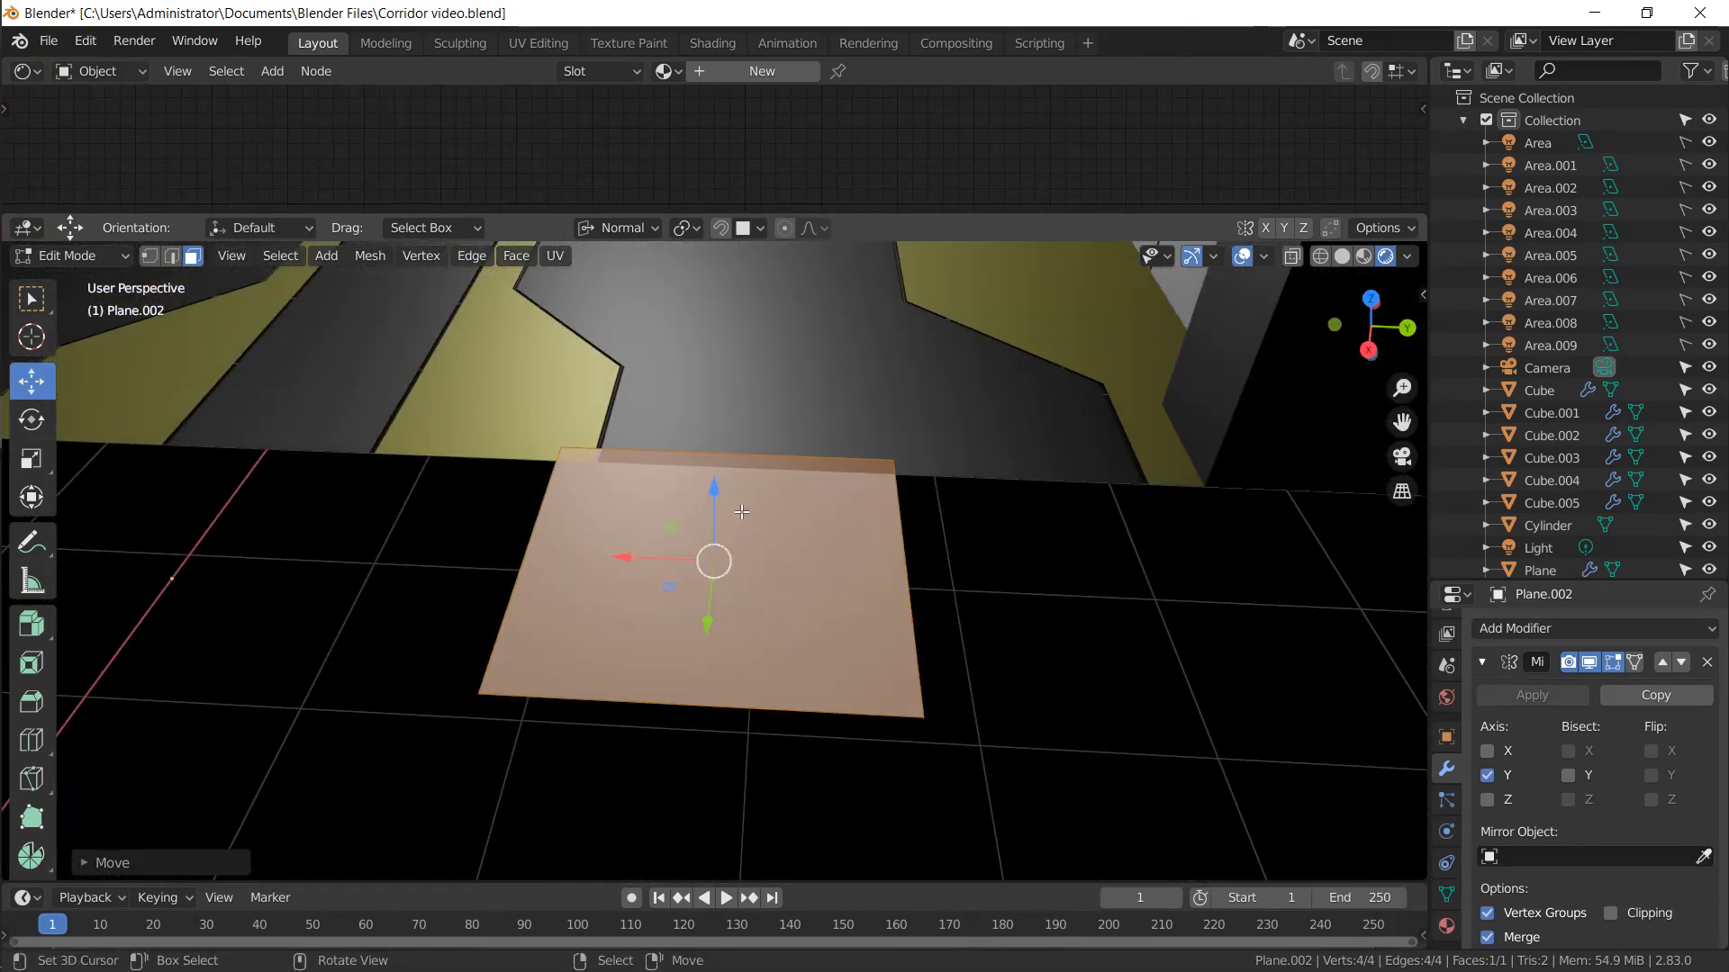
{"action": "middle_click_drag", "start_coordinate": [720, 504], "coordinate": [641, 442]}
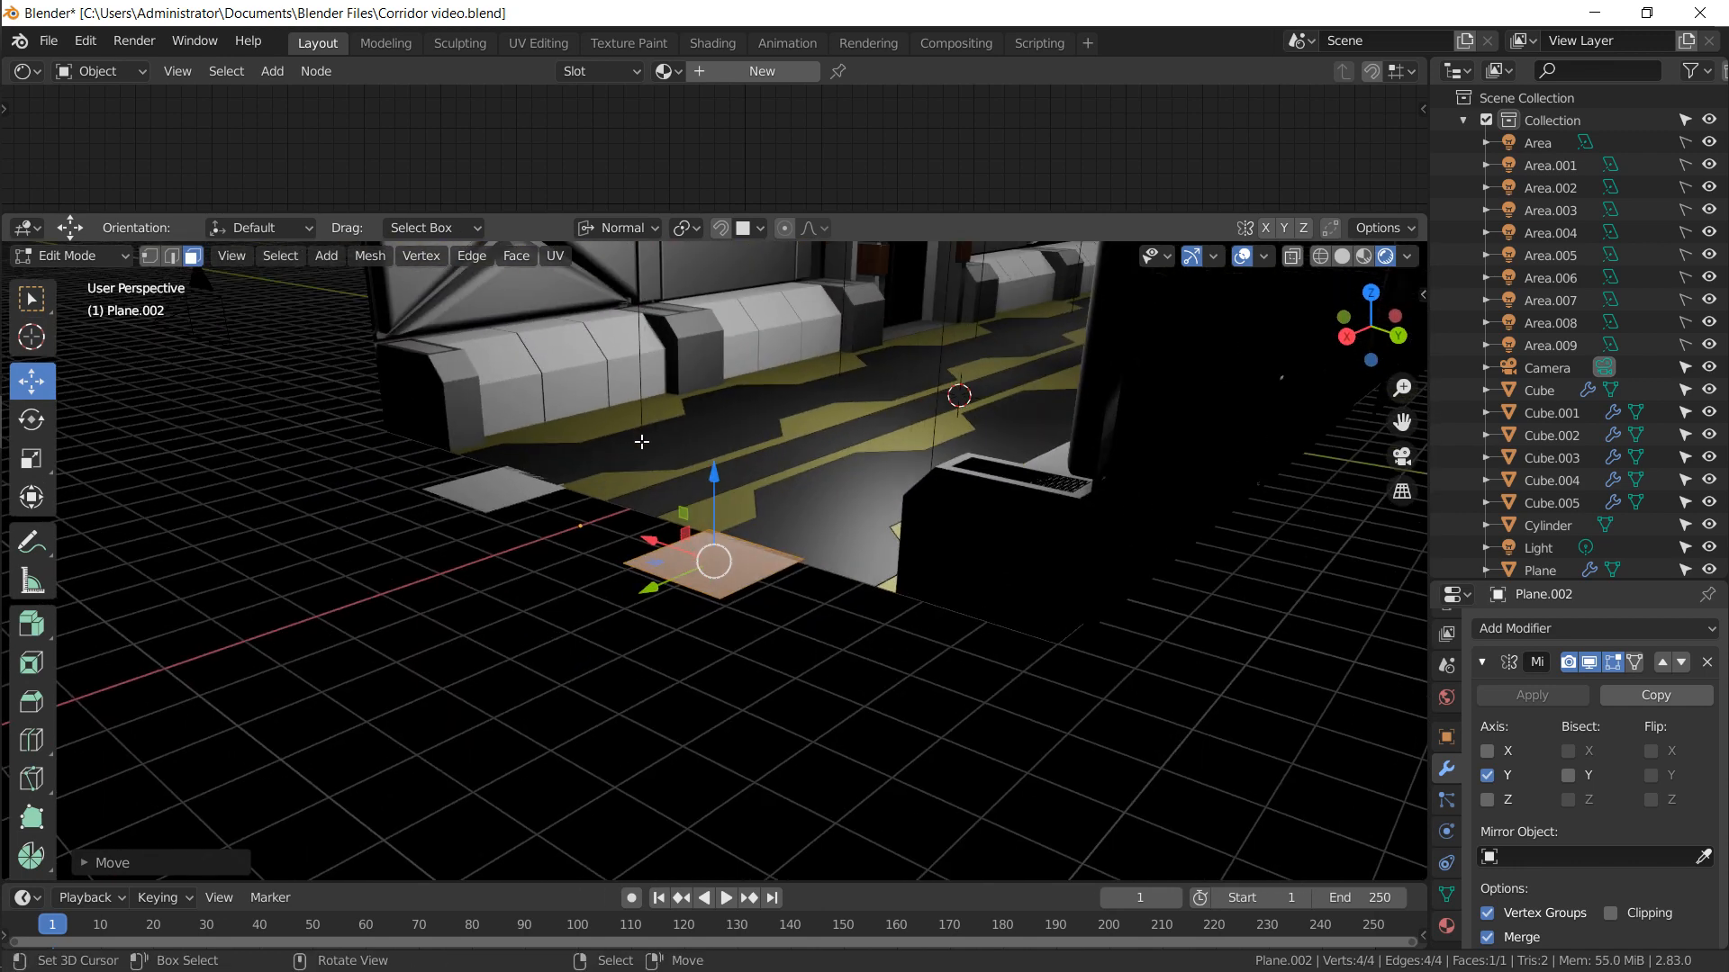
Rotate the plane's face 90 degrees about X to stand it upright and reposition it in right view
{"action": "key", "text": "r"}
{"action": "key", "text": "x"}
{"action": "key", "text": "9"}
{"action": "key", "text": "0"}
{"action": "key", "text": "Return"}
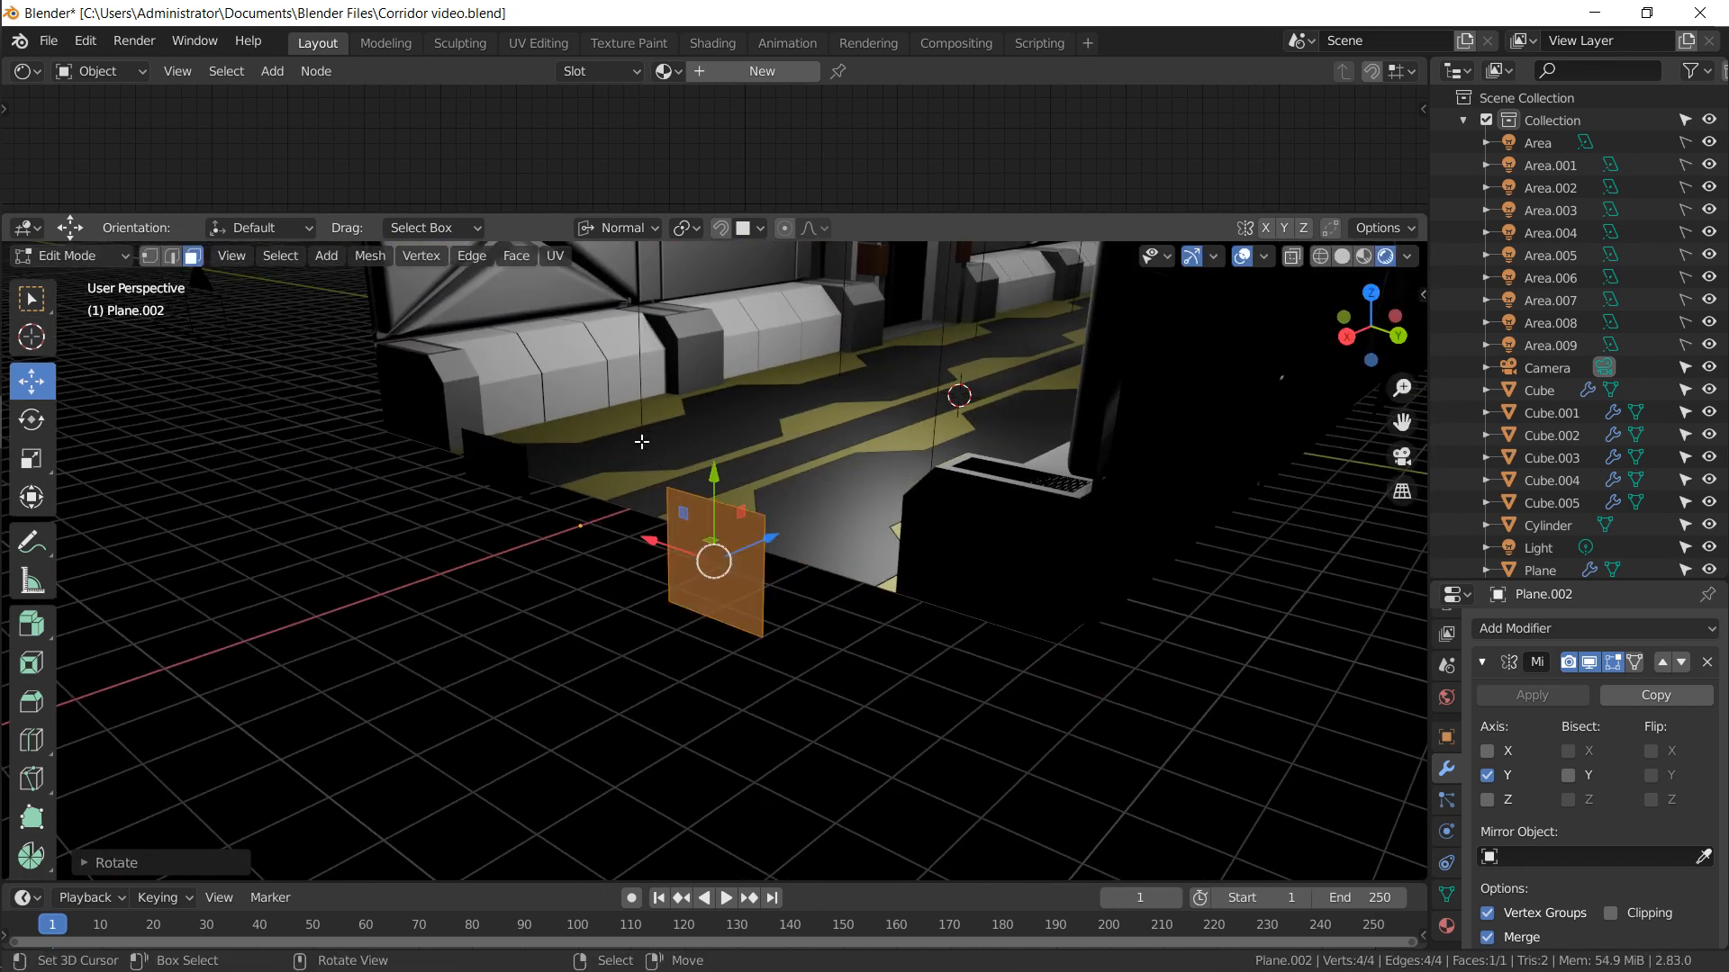
{"action": "key", "text": "KP_1"}
{"action": "key", "text": "KP_3"}
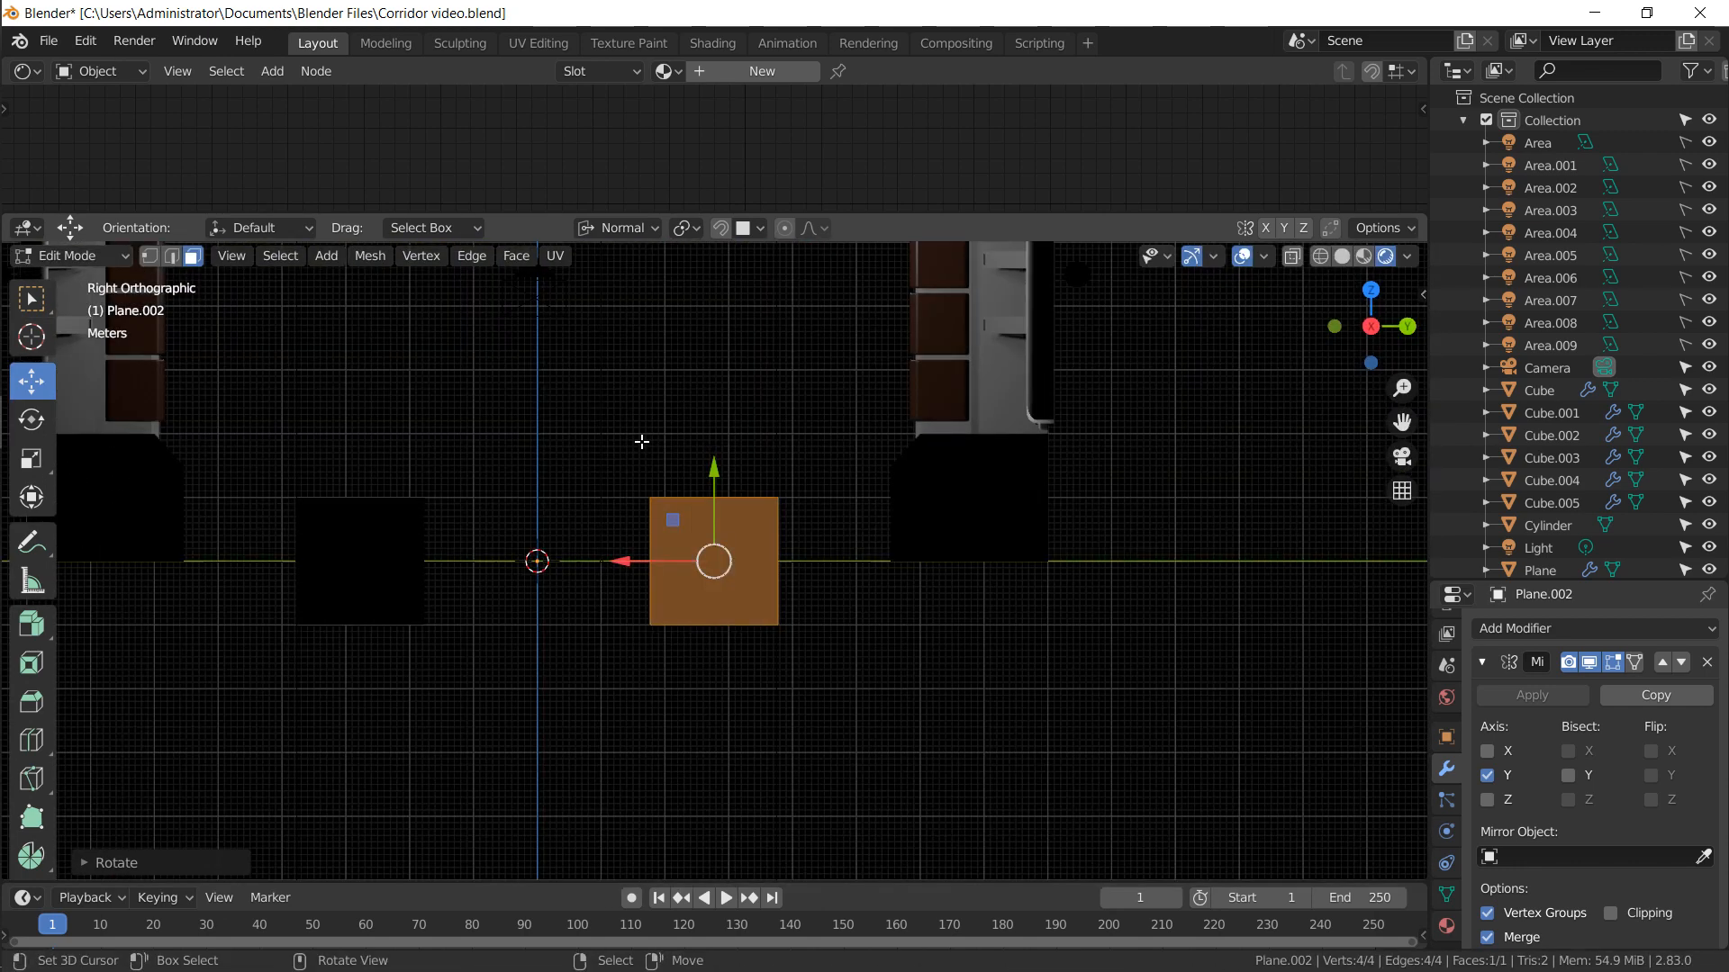
{"action": "middle_click_drag", "start_coordinate": [645, 440], "coordinate": [706, 536], "text": "shift"}
{"action": "key", "text": "g"}
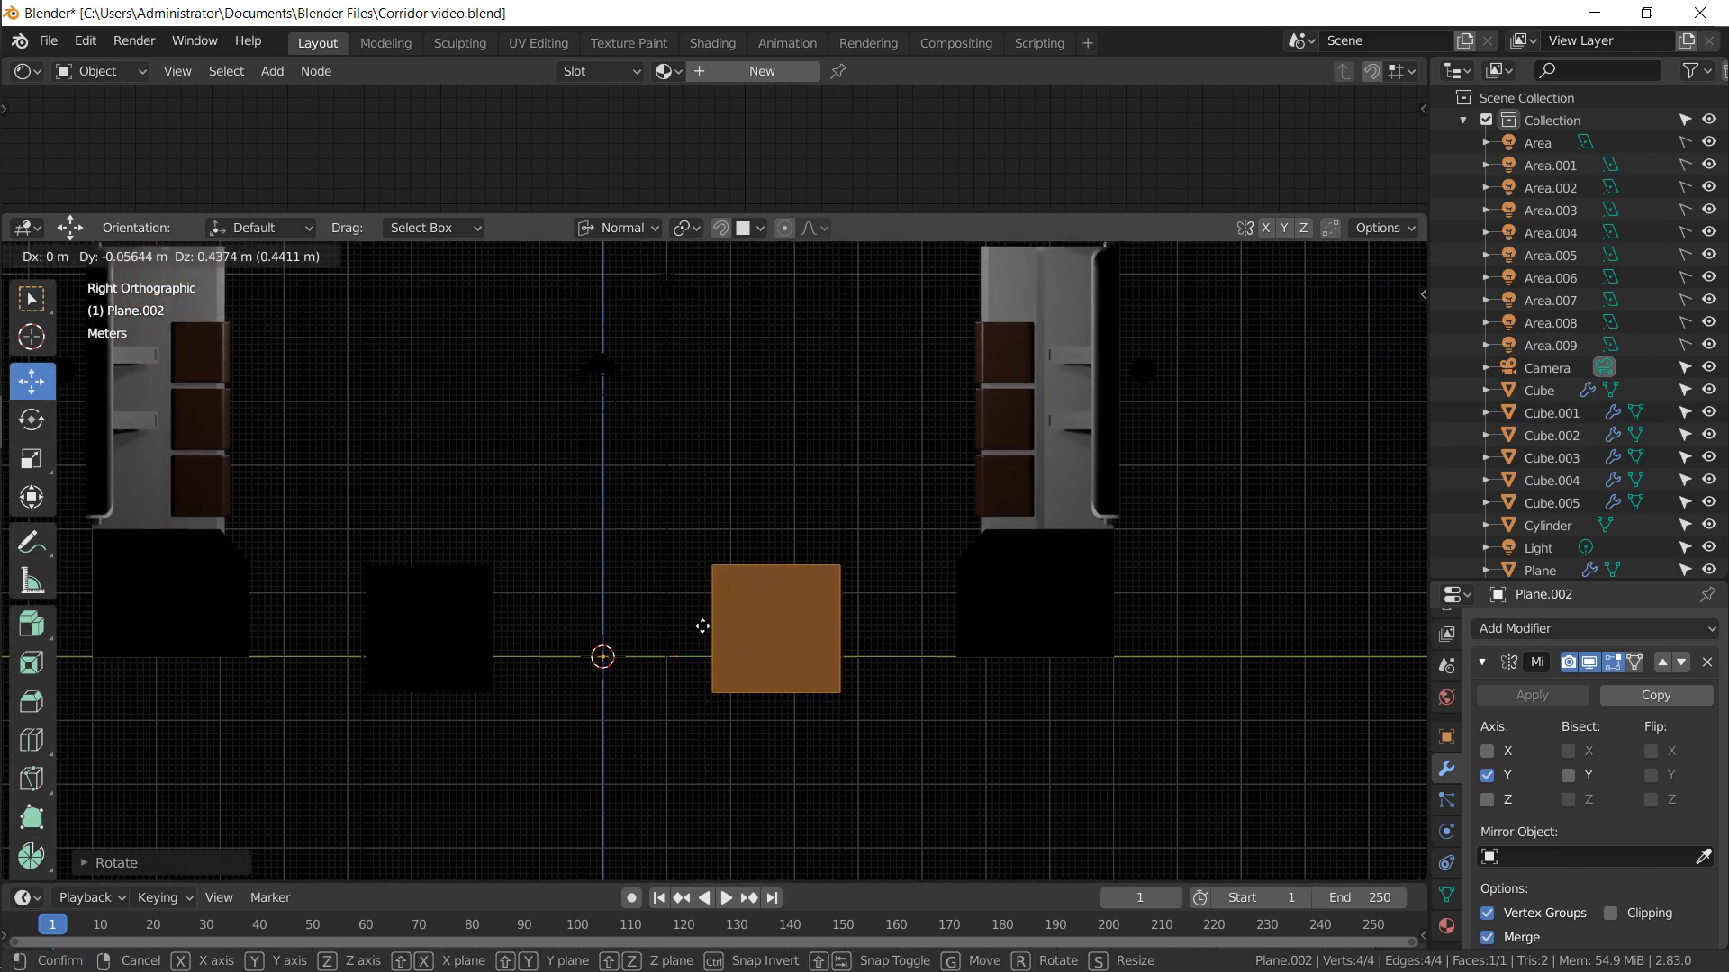
{"action": "left_click", "coordinate": [641, 577]}
{"action": "key", "text": "KP_5"}
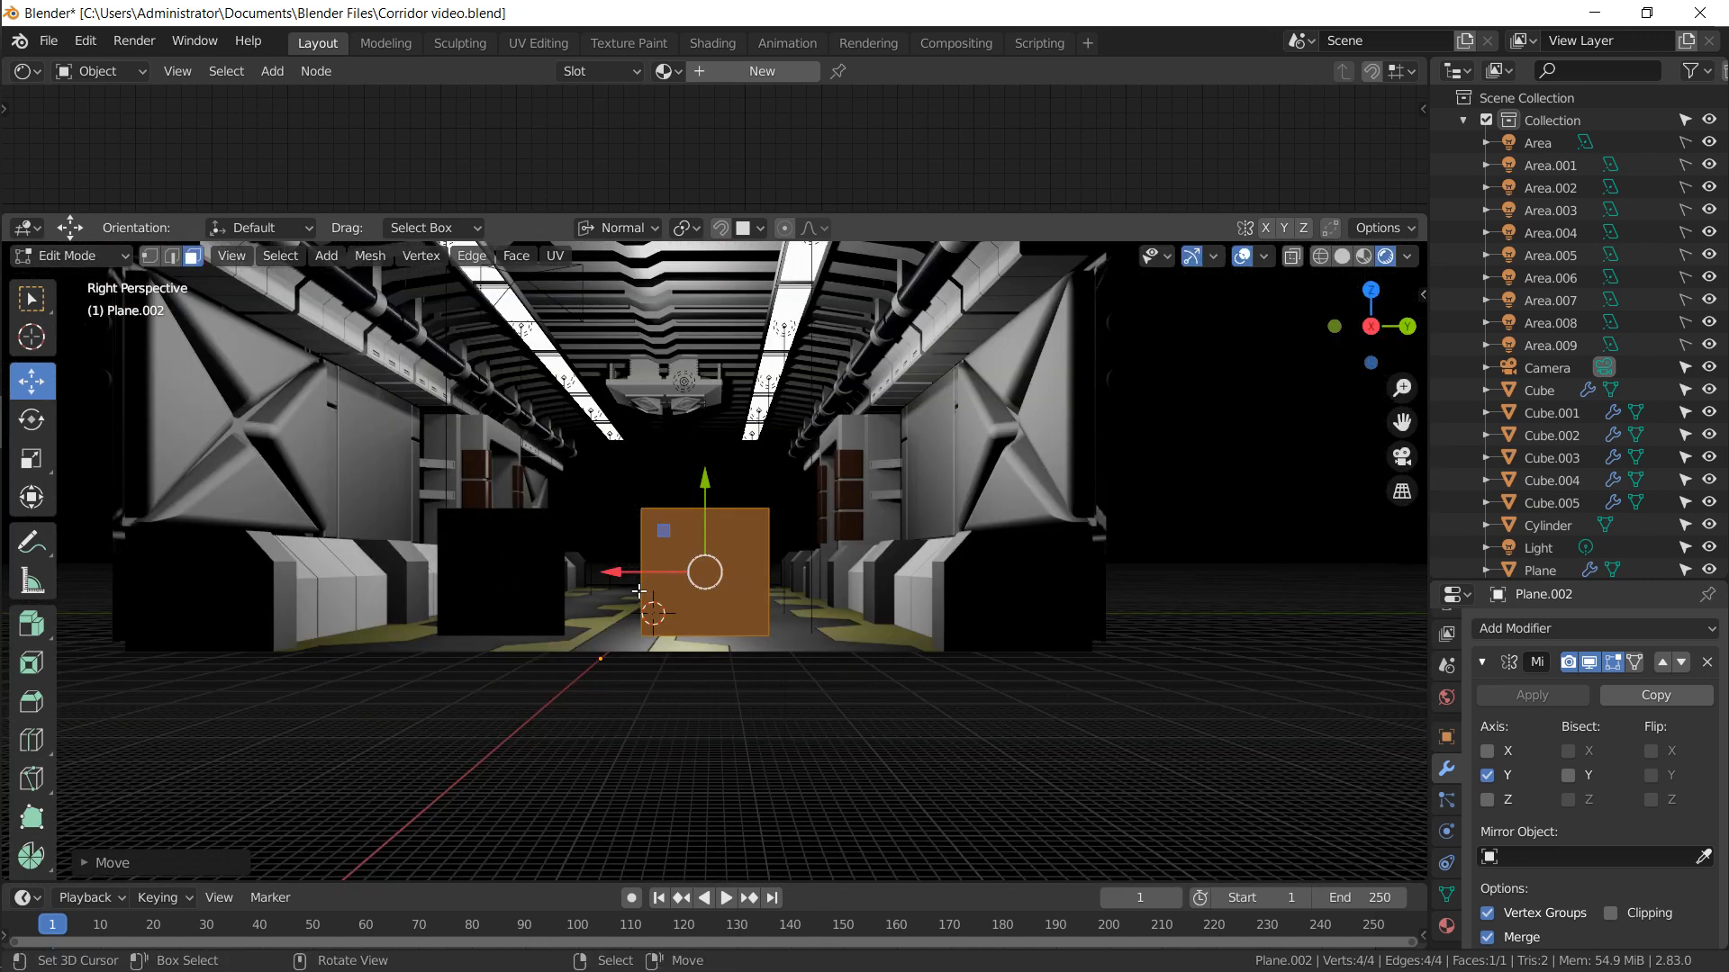
Rotate the plane's face by 90 degrees to lay it flat
{"action": "middle_click_drag", "start_coordinate": [590, 461], "coordinate": [832, 580]}
{"action": "middle_click_drag", "start_coordinate": [725, 600], "coordinate": [766, 579]}
{"action": "key", "text": "e"}
{"action": "left_click", "coordinate": [641, 651]}
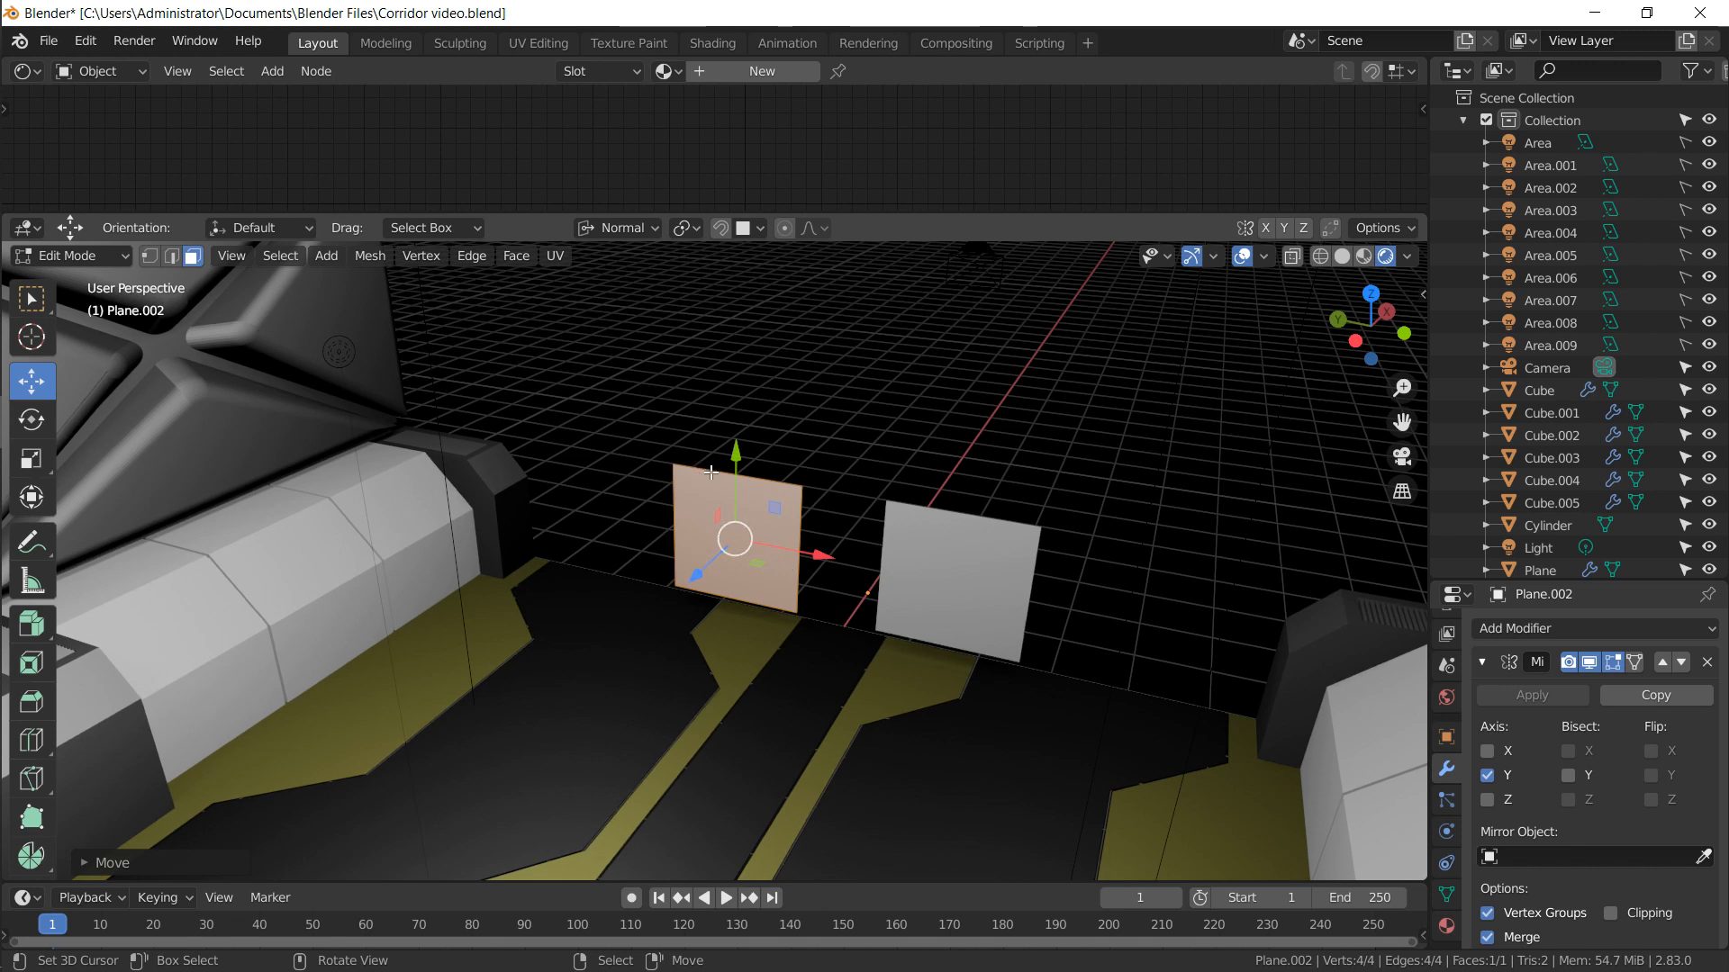
{"action": "type", "text": "rx"}
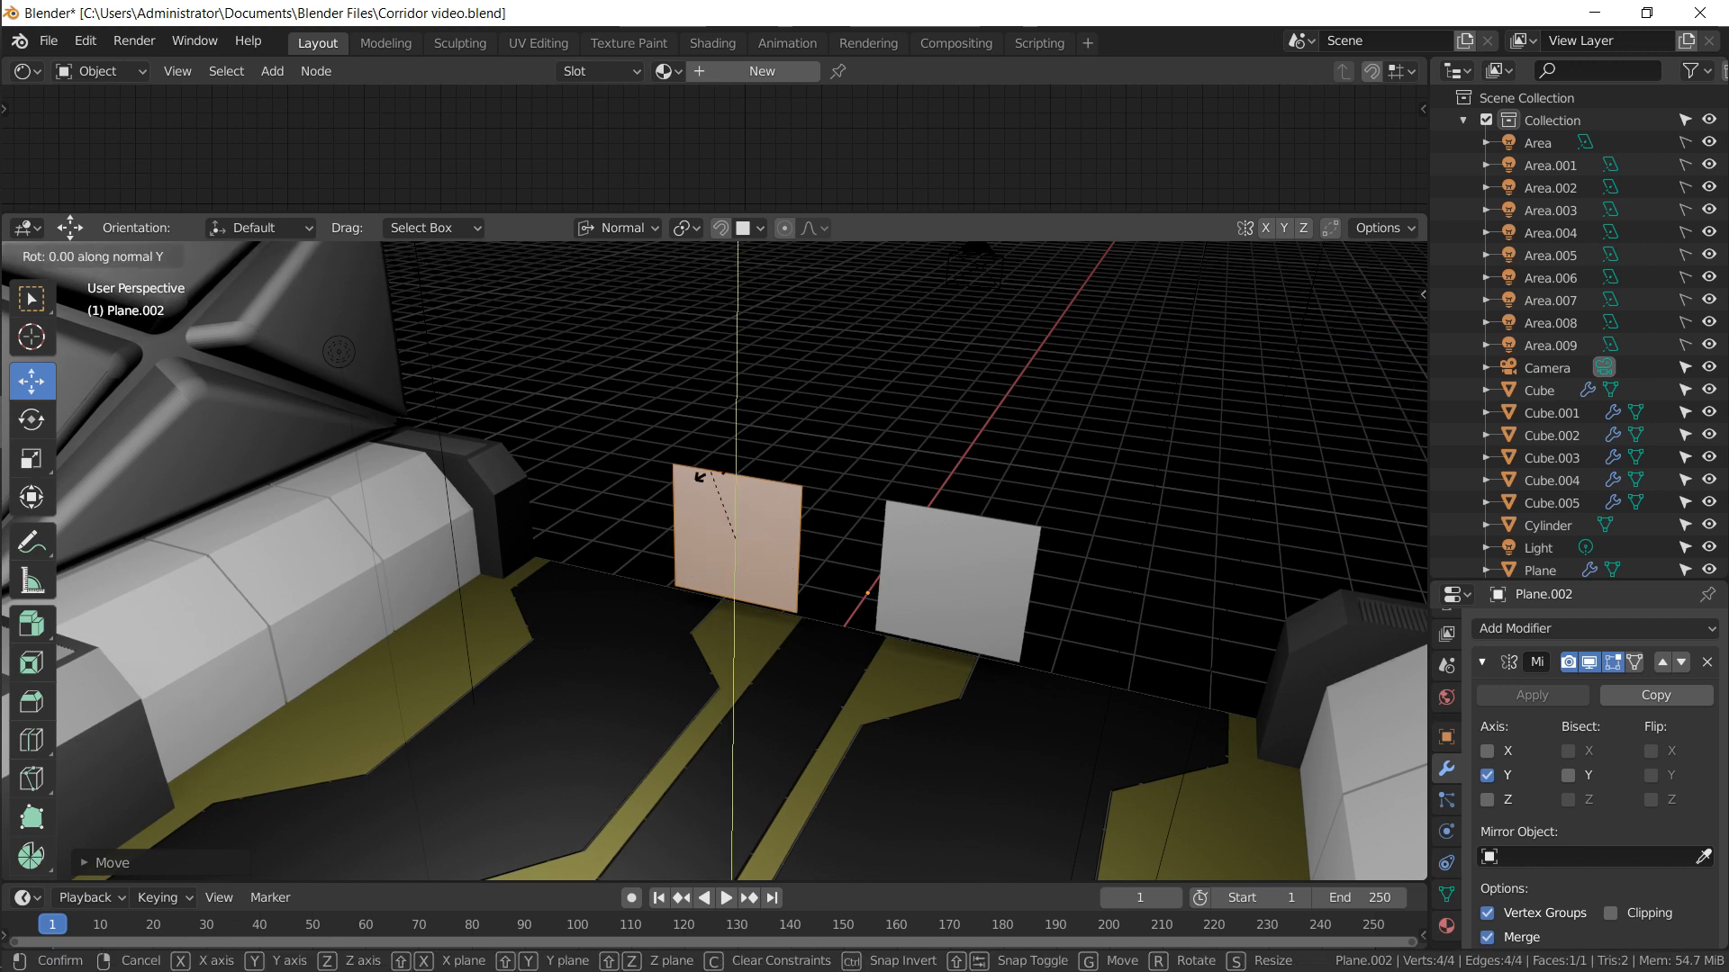
{"action": "type", "text": "90"}
{"action": "key", "text": "Return"}
Move the flat face down to floor level at the corridor's end so that it meets its mirrored copy at the centre line
{"action": "key", "text": "g"}
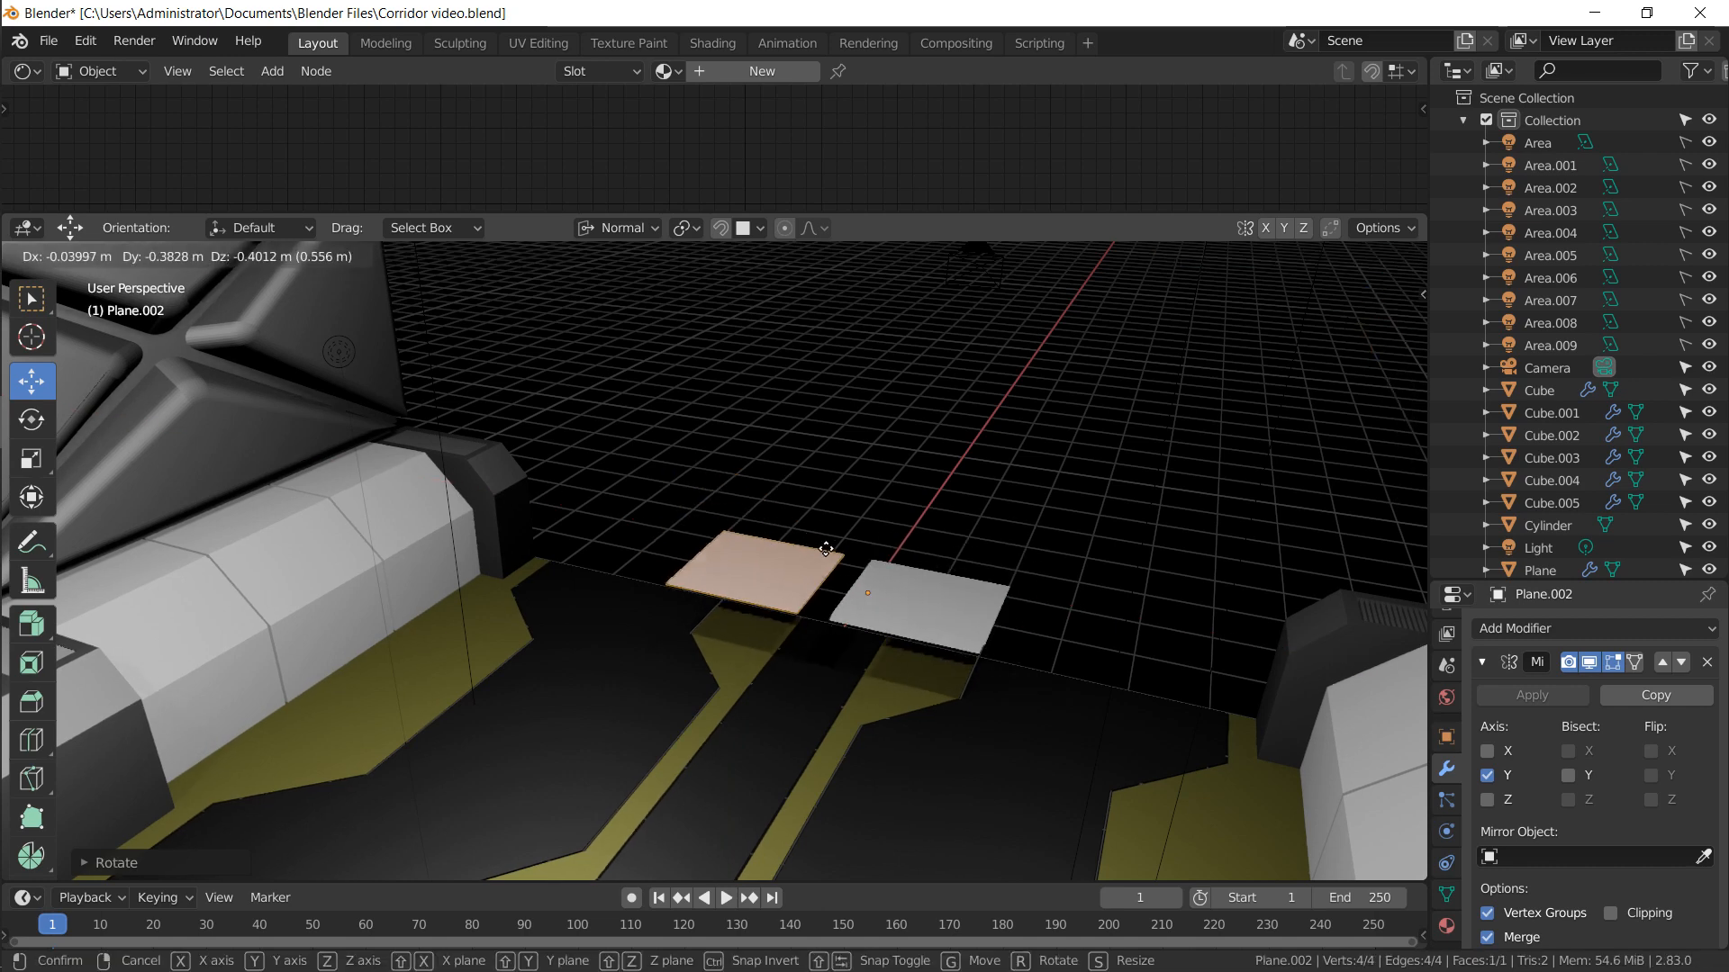
{"action": "left_click", "coordinate": [831, 606]}
{"action": "middle_click_drag", "start_coordinate": [824, 626], "coordinate": [796, 576]}
{"action": "middle_click_drag", "start_coordinate": [741, 687], "coordinate": [758, 712]}
{"action": "left_click_drag", "start_coordinate": [759, 710], "coordinate": [755, 617]}
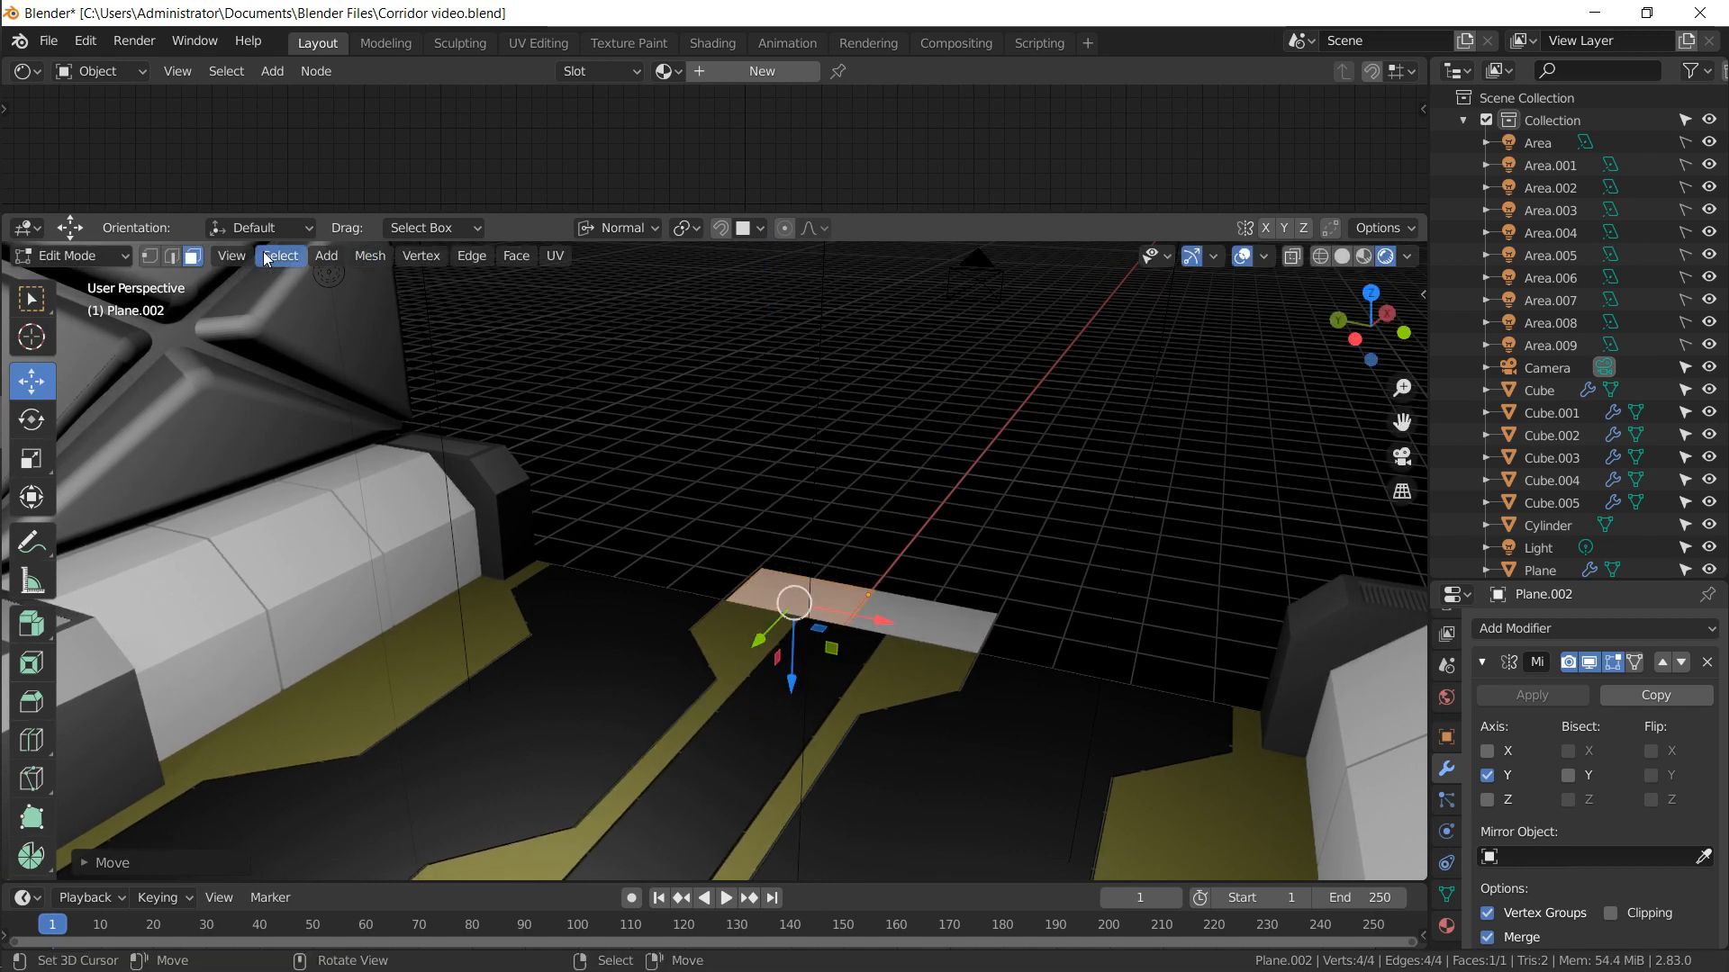
Move the plane's outer edge about 3.8 m outward to the corridor's side and extrude it about 1.3 m up along global Z
{"action": "left_click", "coordinate": [751, 586]}
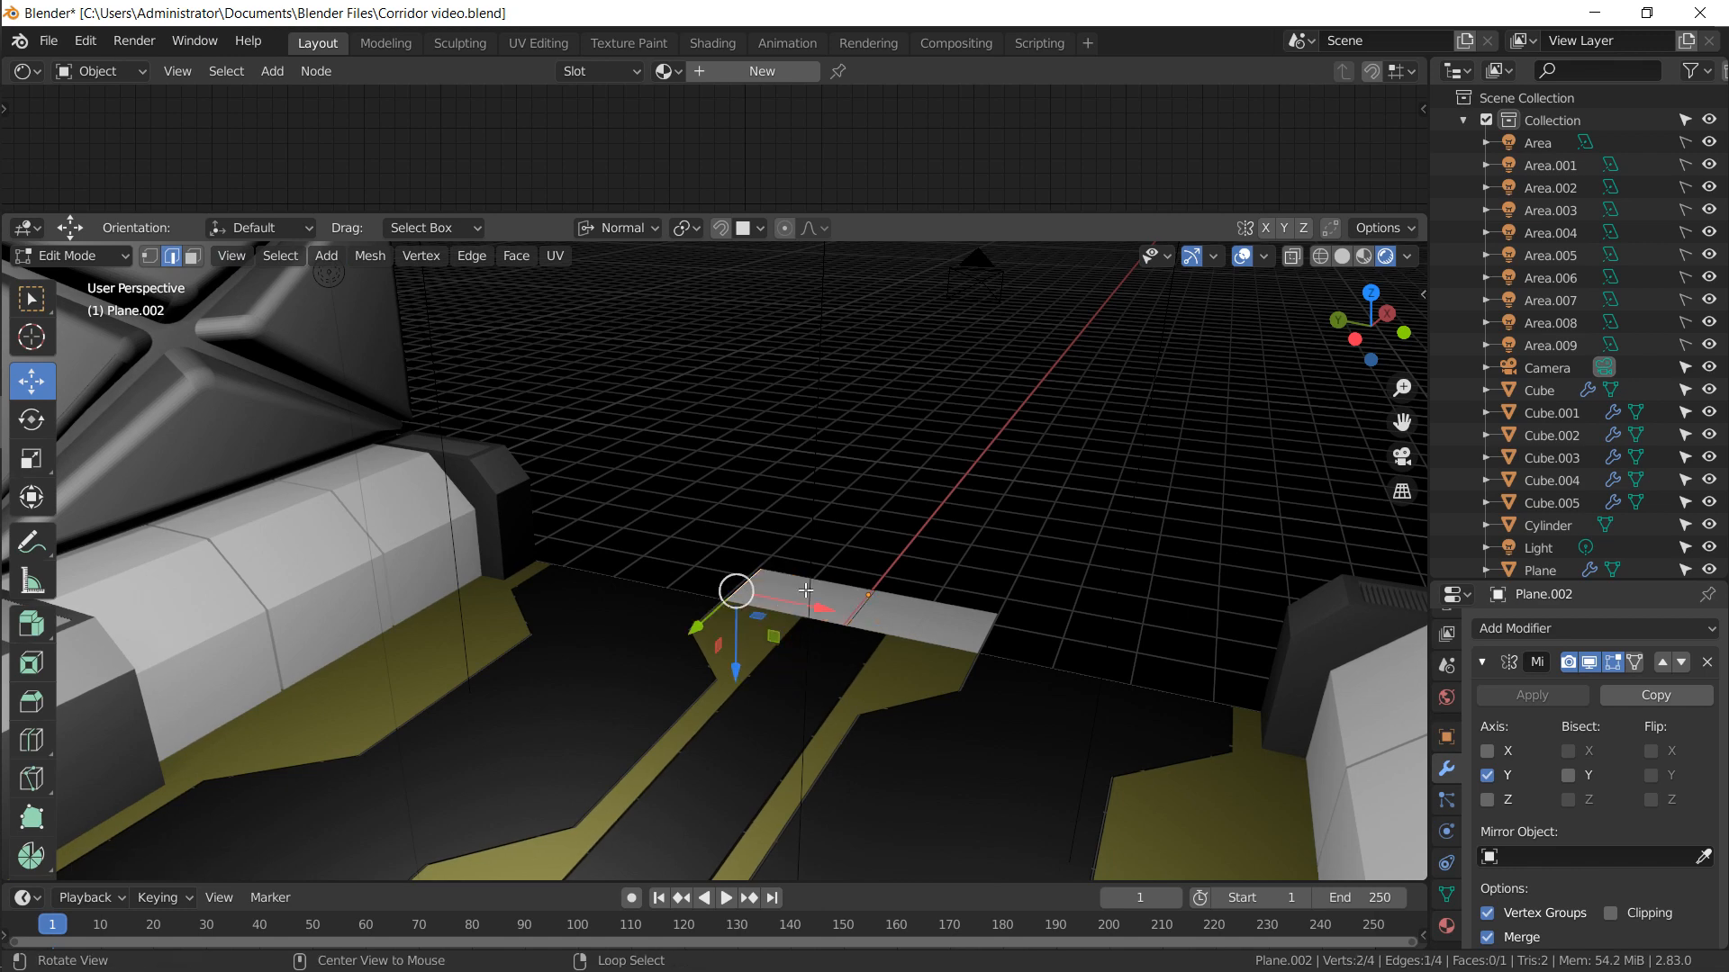
{"action": "left_click_drag", "start_coordinate": [806, 591], "coordinate": [737, 606], "text": "alt"}
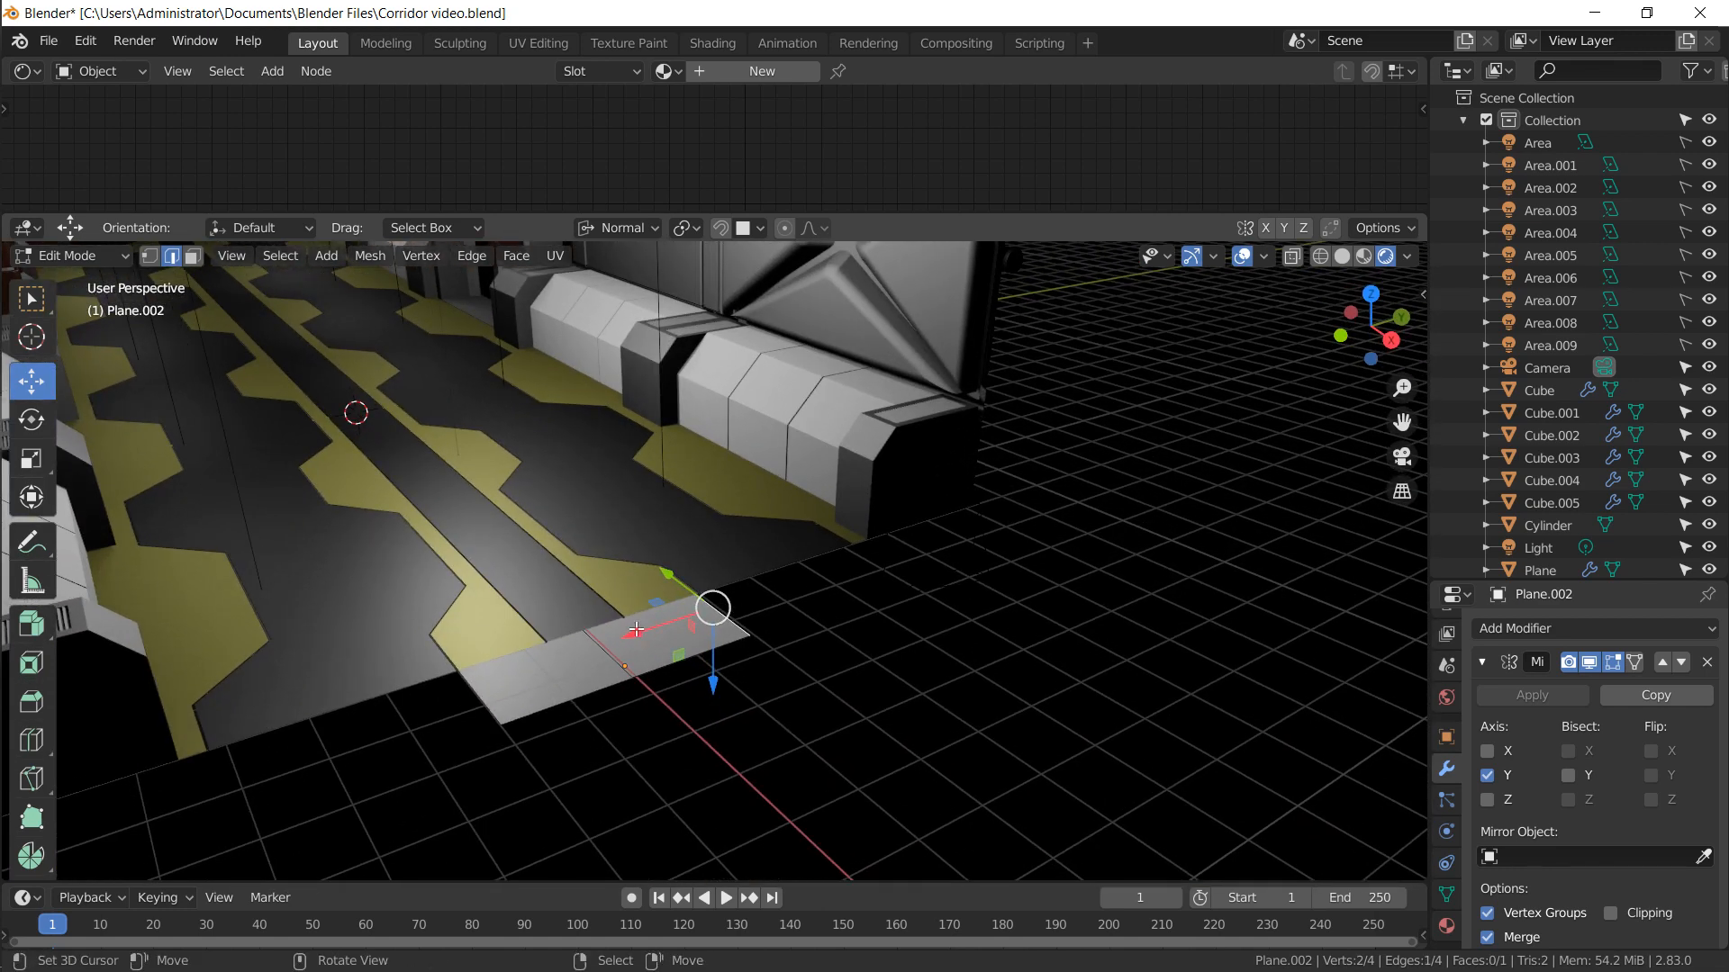
{"action": "key", "text": "e"}
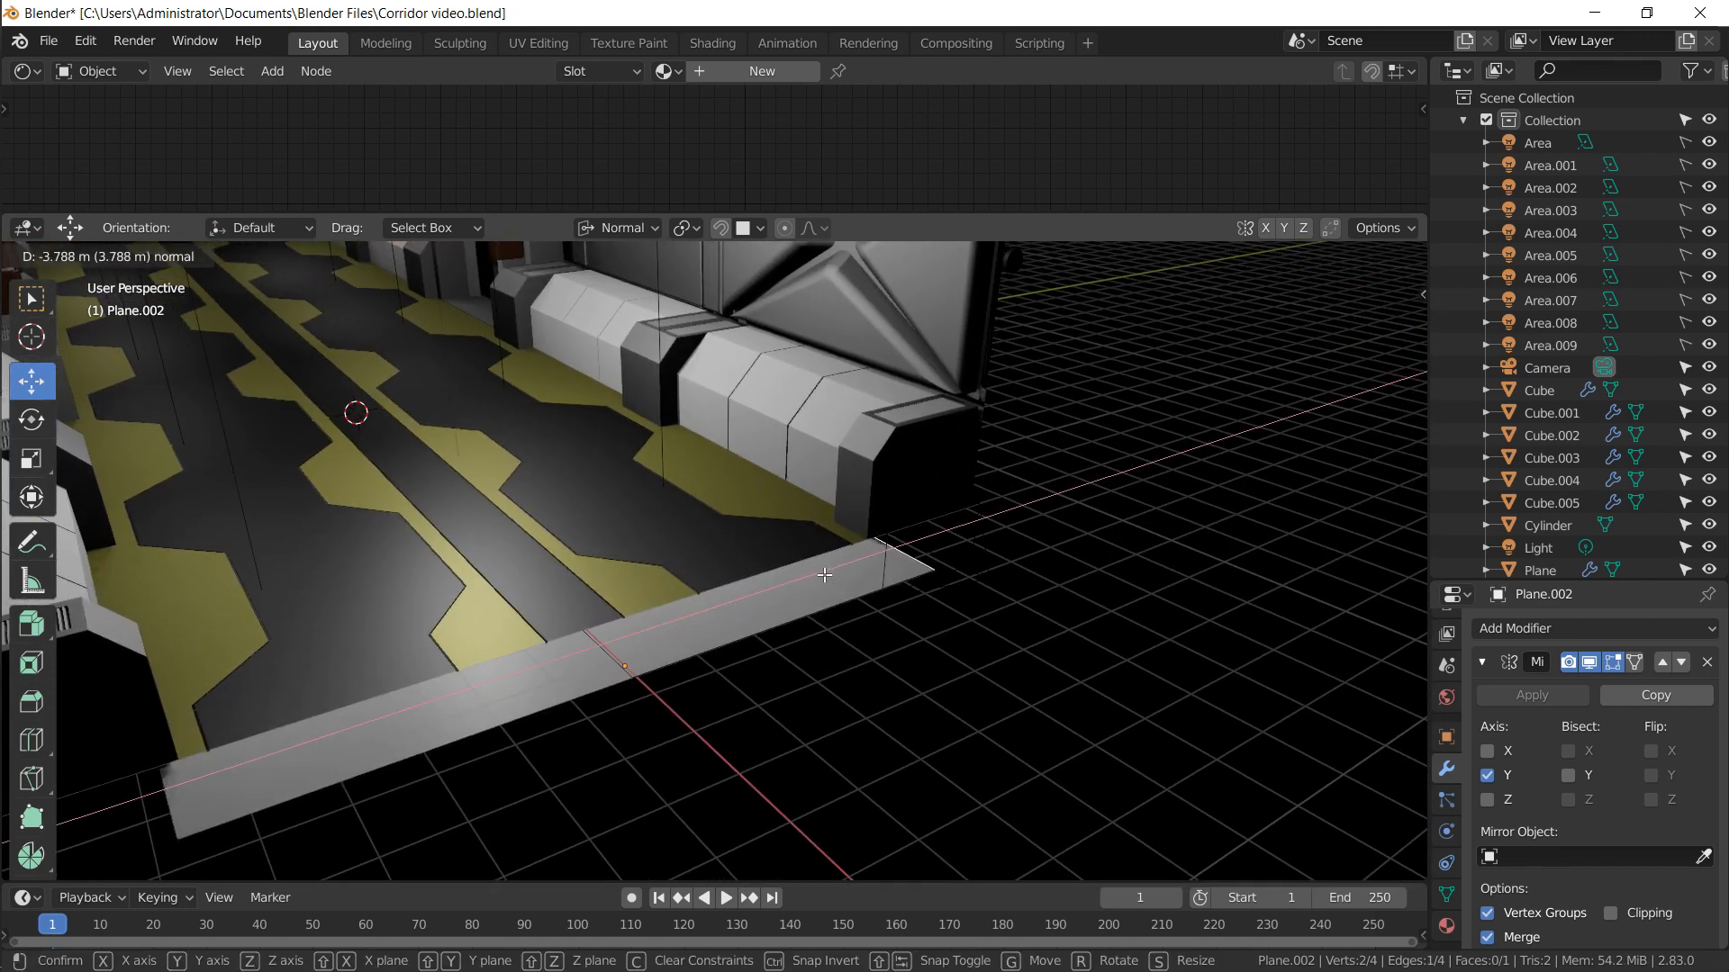
{"action": "left_click", "coordinate": [833, 574]}
{"action": "key", "text": "e"}
{"action": "key", "text": "z"}
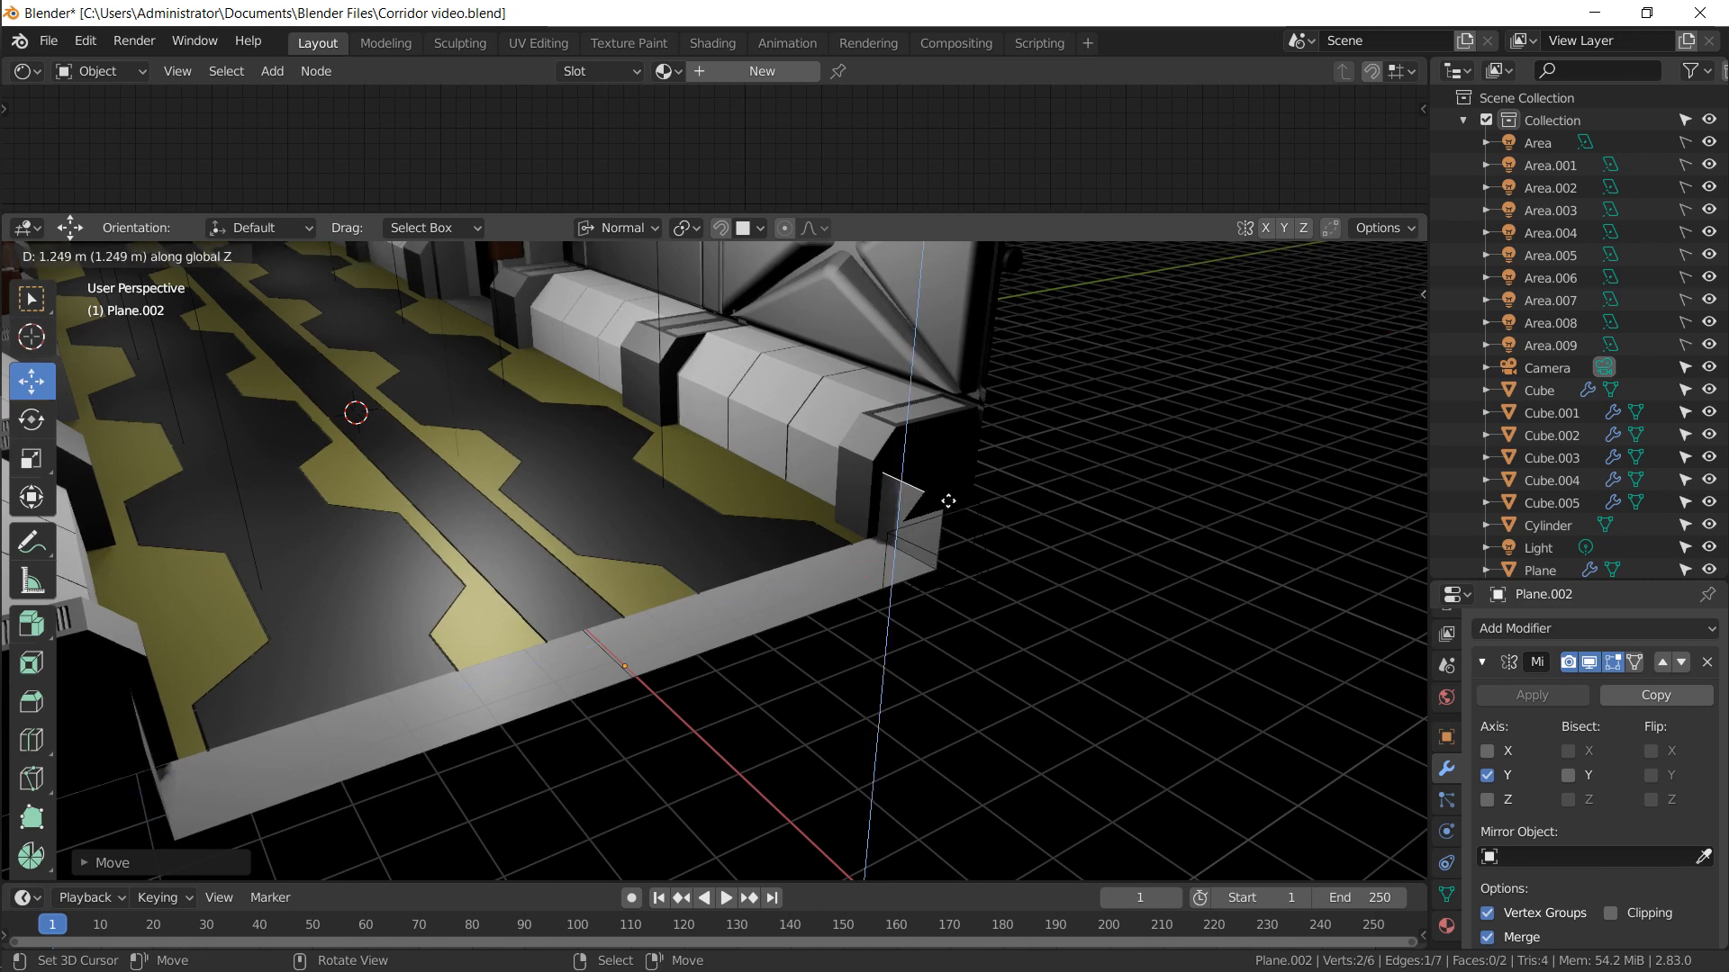
{"action": "left_click", "coordinate": [940, 492]}
Extrude the raised edge outward to form a small ledge in front of the corridor's lower side block
{"action": "key", "text": "e"}
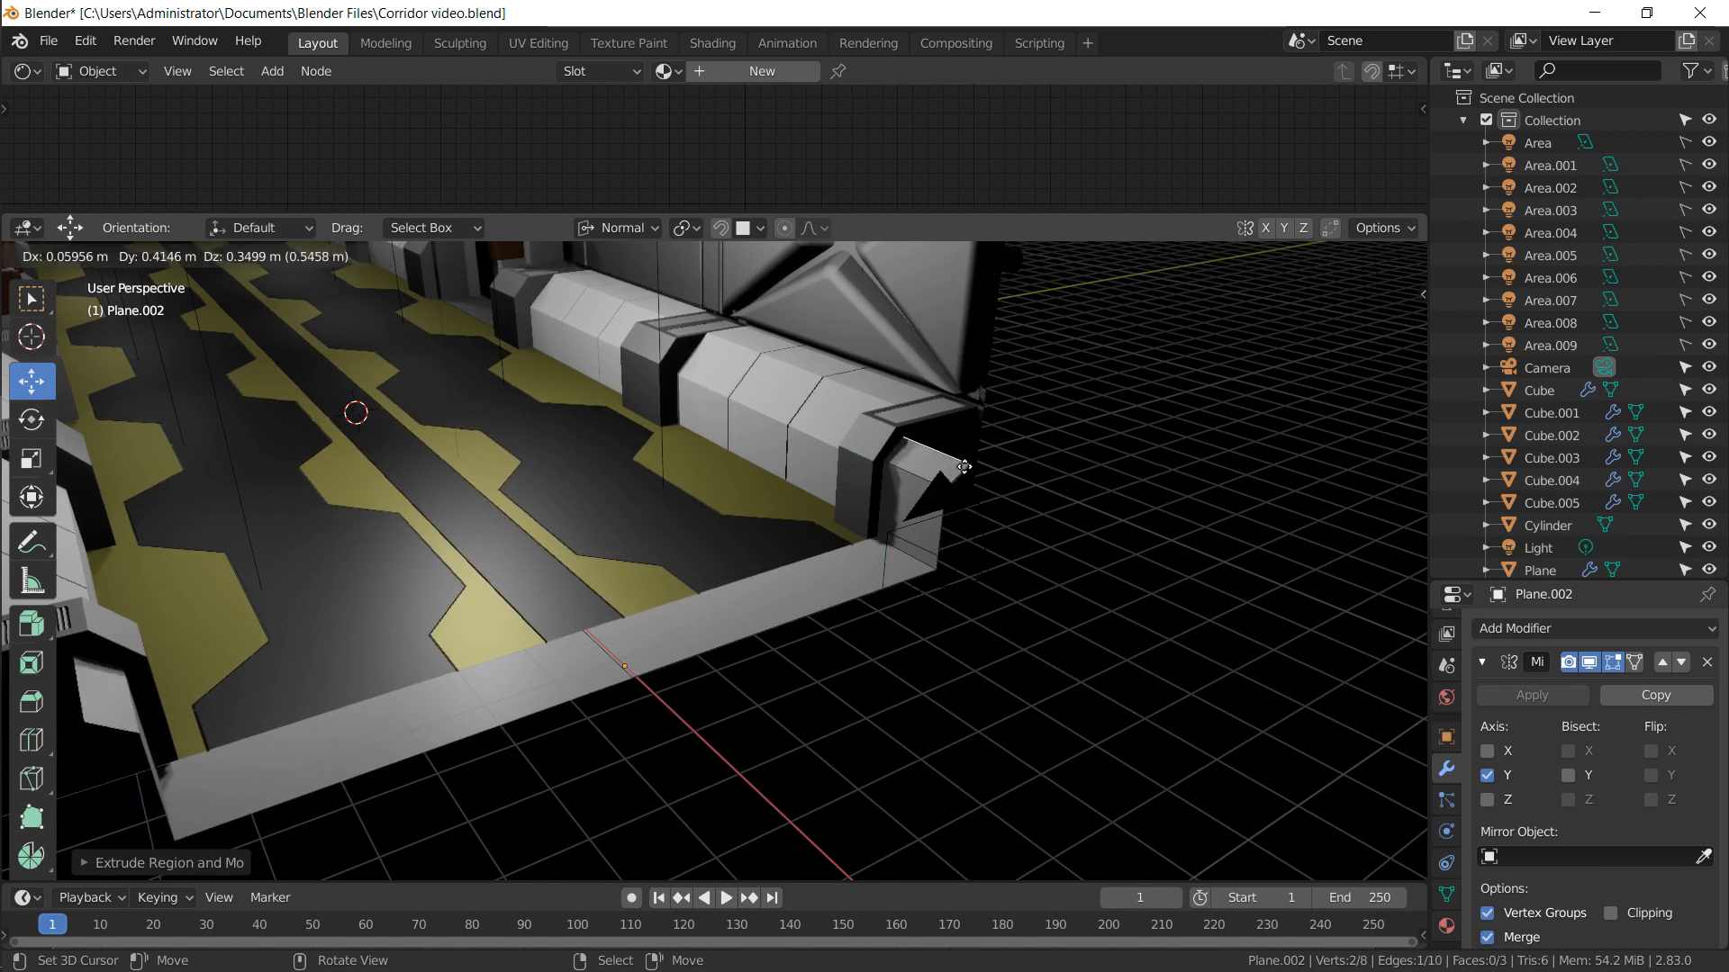
{"action": "key", "text": "y"}
{"action": "key", "text": "y"}
{"action": "key", "text": "x"}
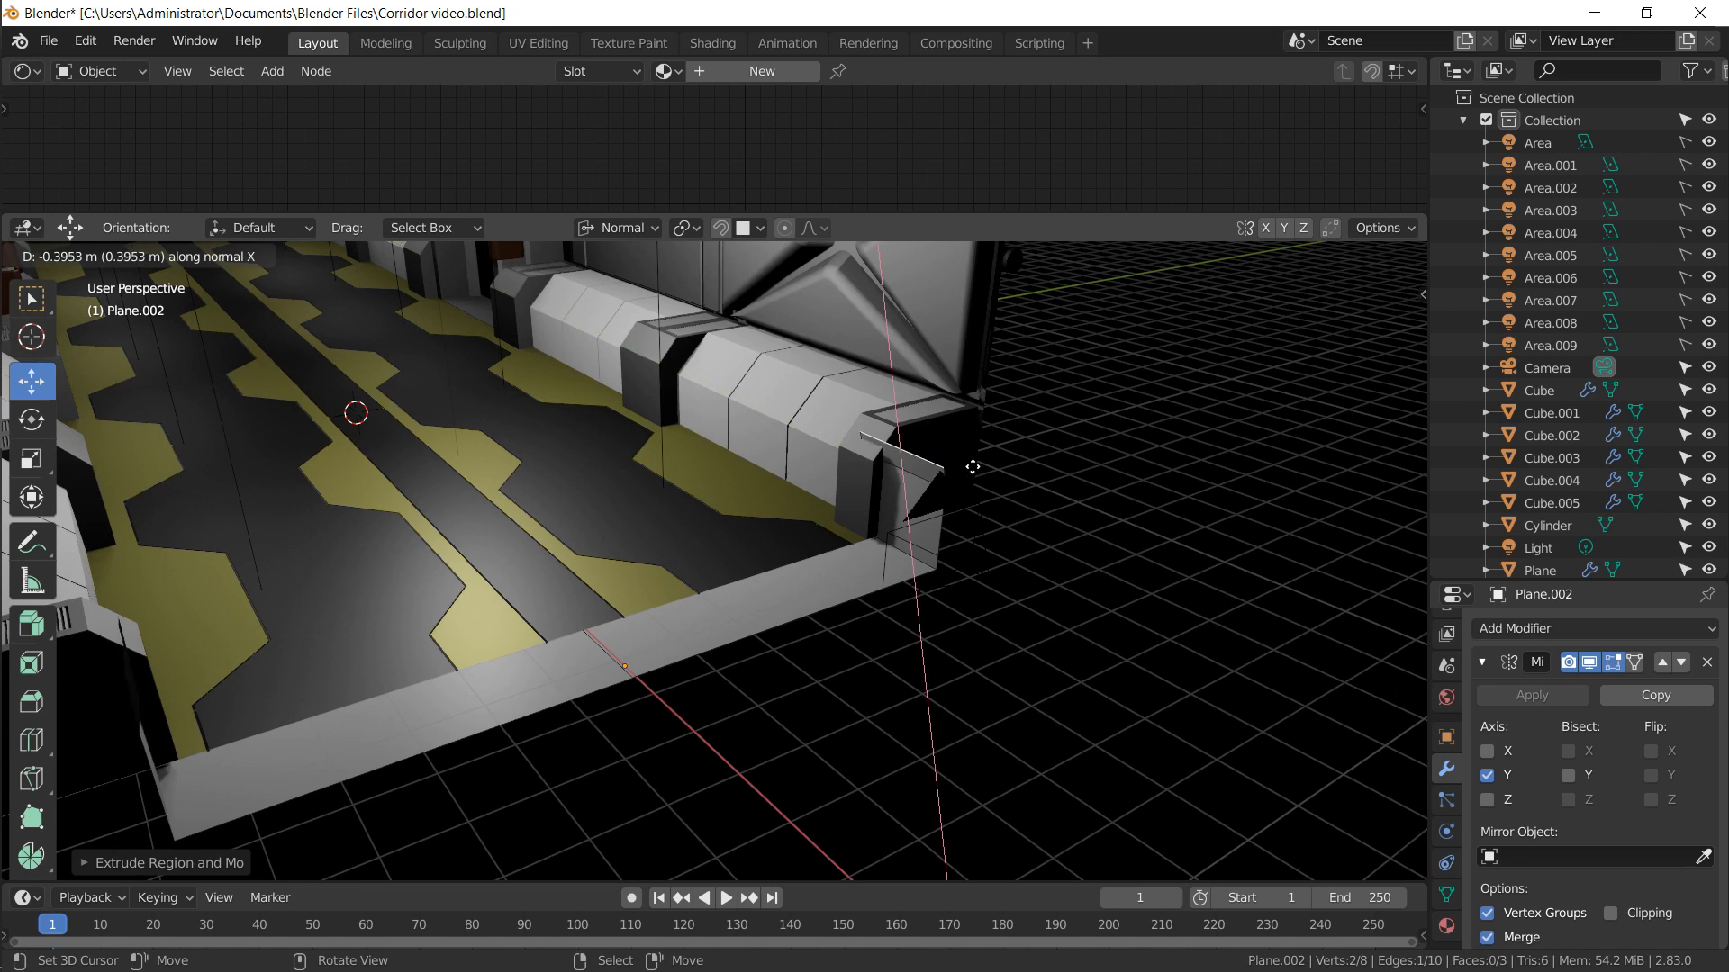
{"action": "key", "text": "z"}
{"action": "key", "text": "z"}
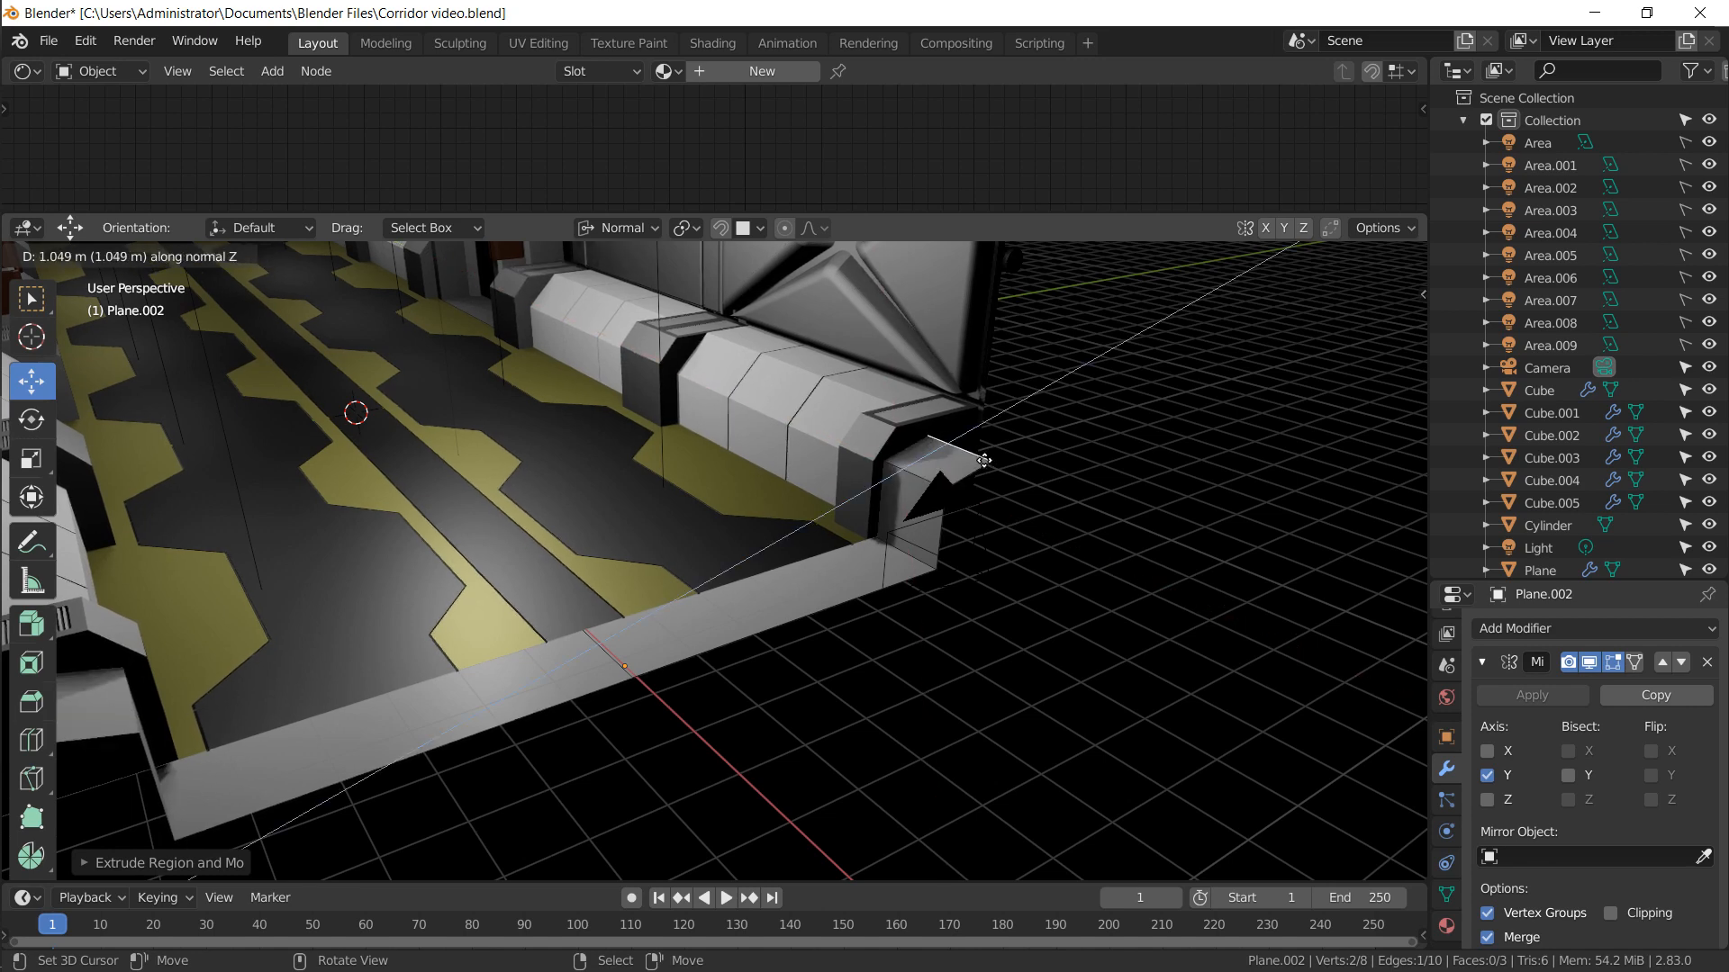
{"action": "key", "text": "y"}
{"action": "key", "text": "z"}
{"action": "key", "text": "z"}
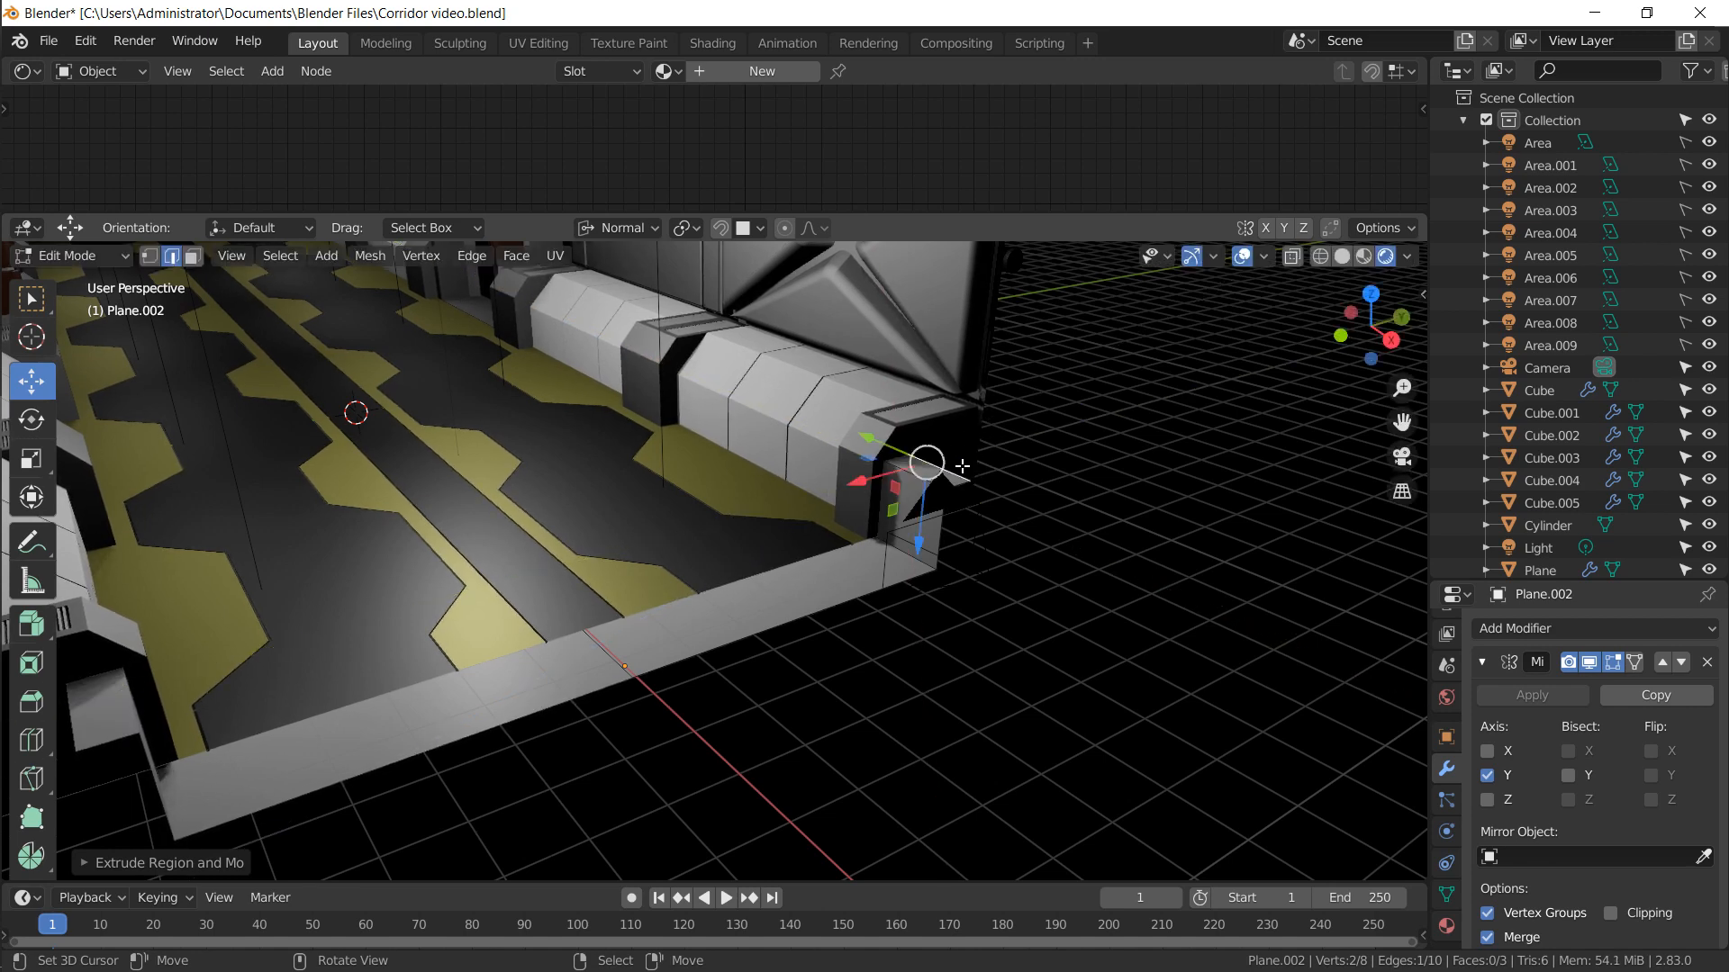
Extrude the ledge's outer edge about 0.6 m up along Z and about 1.4 m outward along global Y
{"action": "key", "text": "z"}
{"action": "key", "text": "z"}
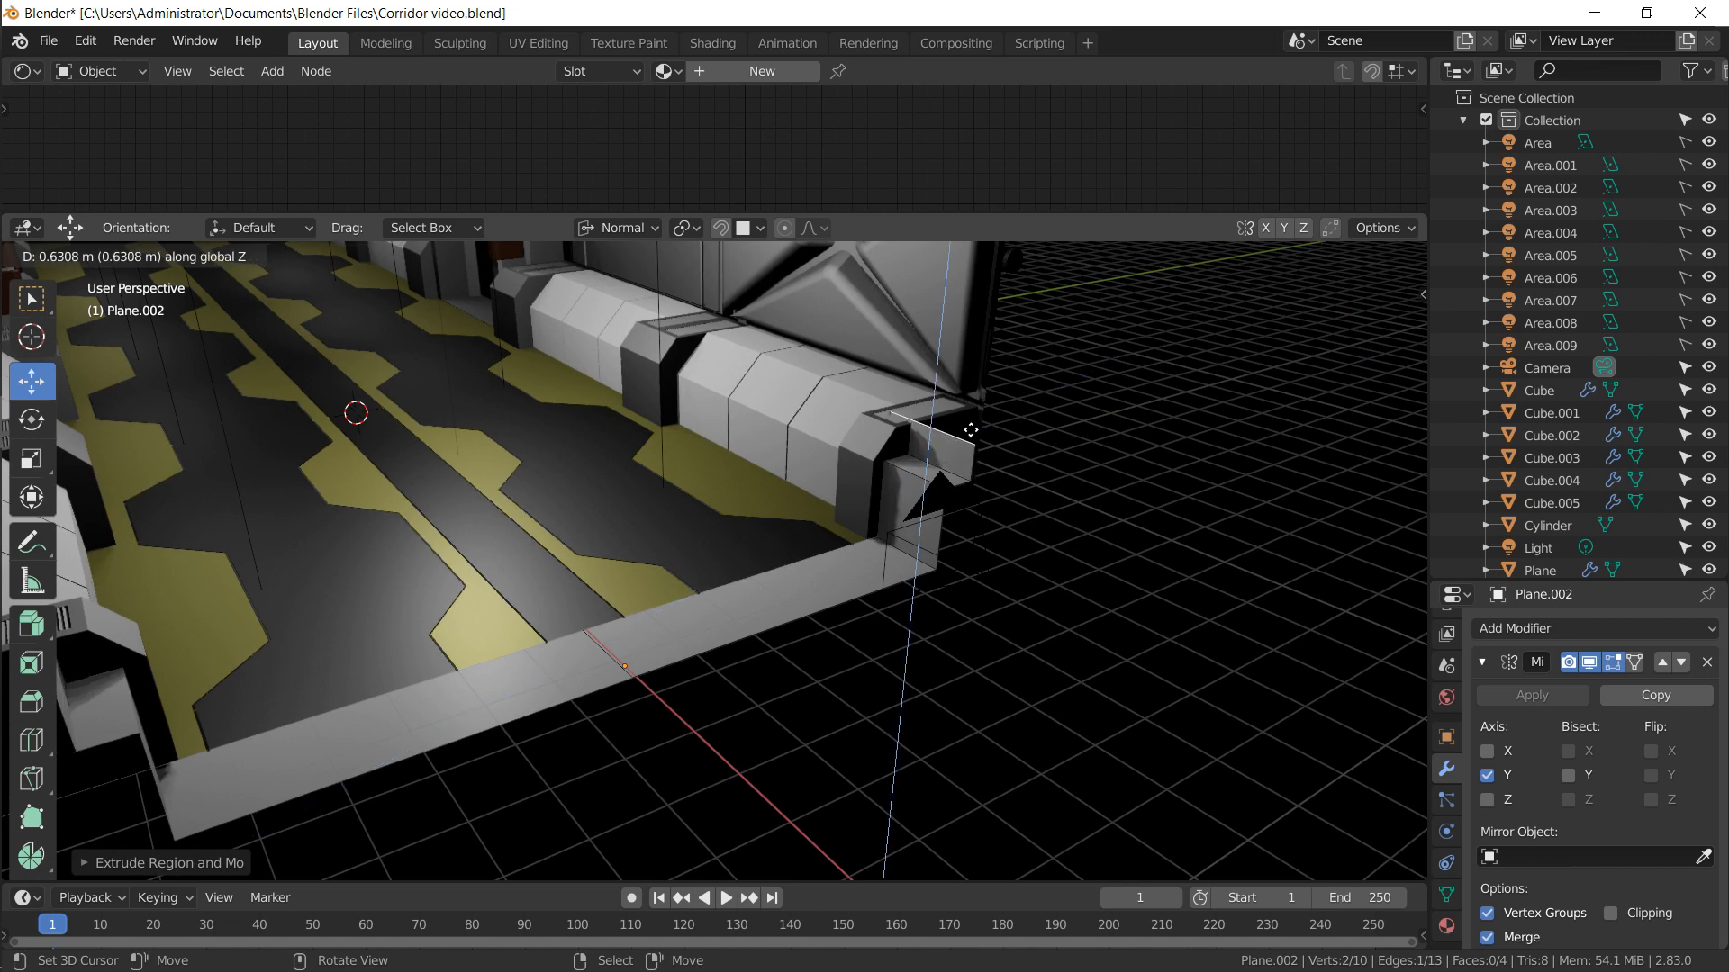
{"action": "left_click", "coordinate": [970, 434]}
{"action": "middle_click_drag", "start_coordinate": [1002, 443], "coordinate": [927, 489], "text": "shift"}
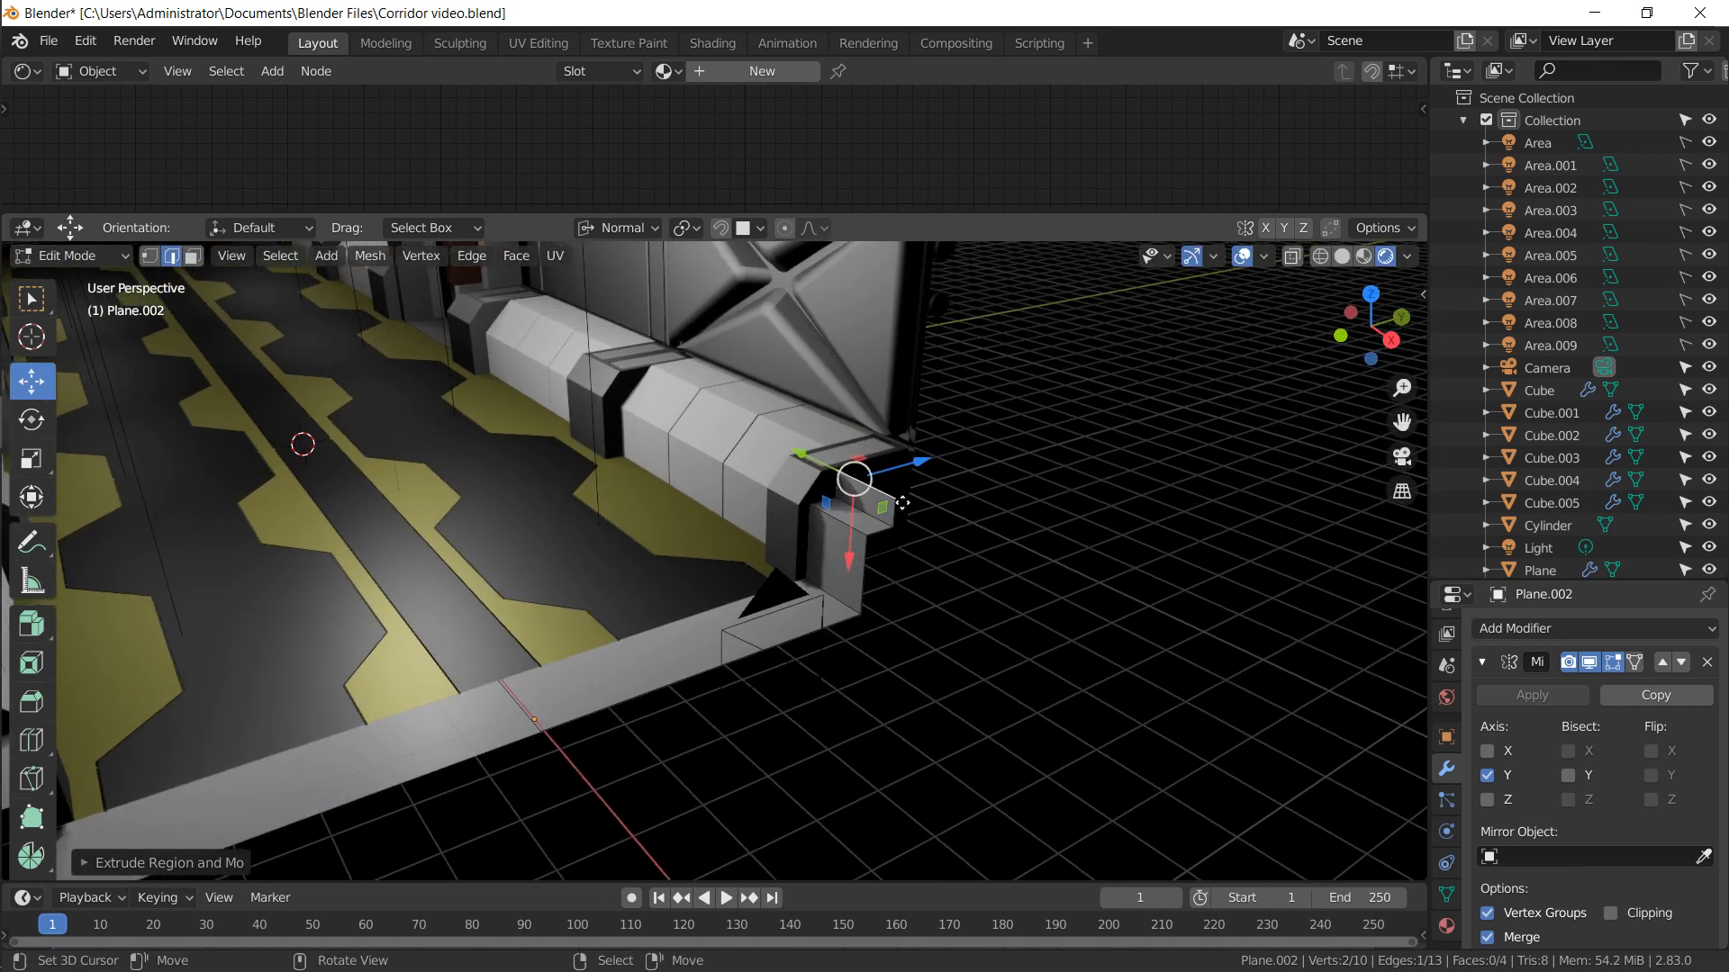
{"action": "key", "text": "e"}
{"action": "key", "text": "x"}
{"action": "key", "text": "y"}
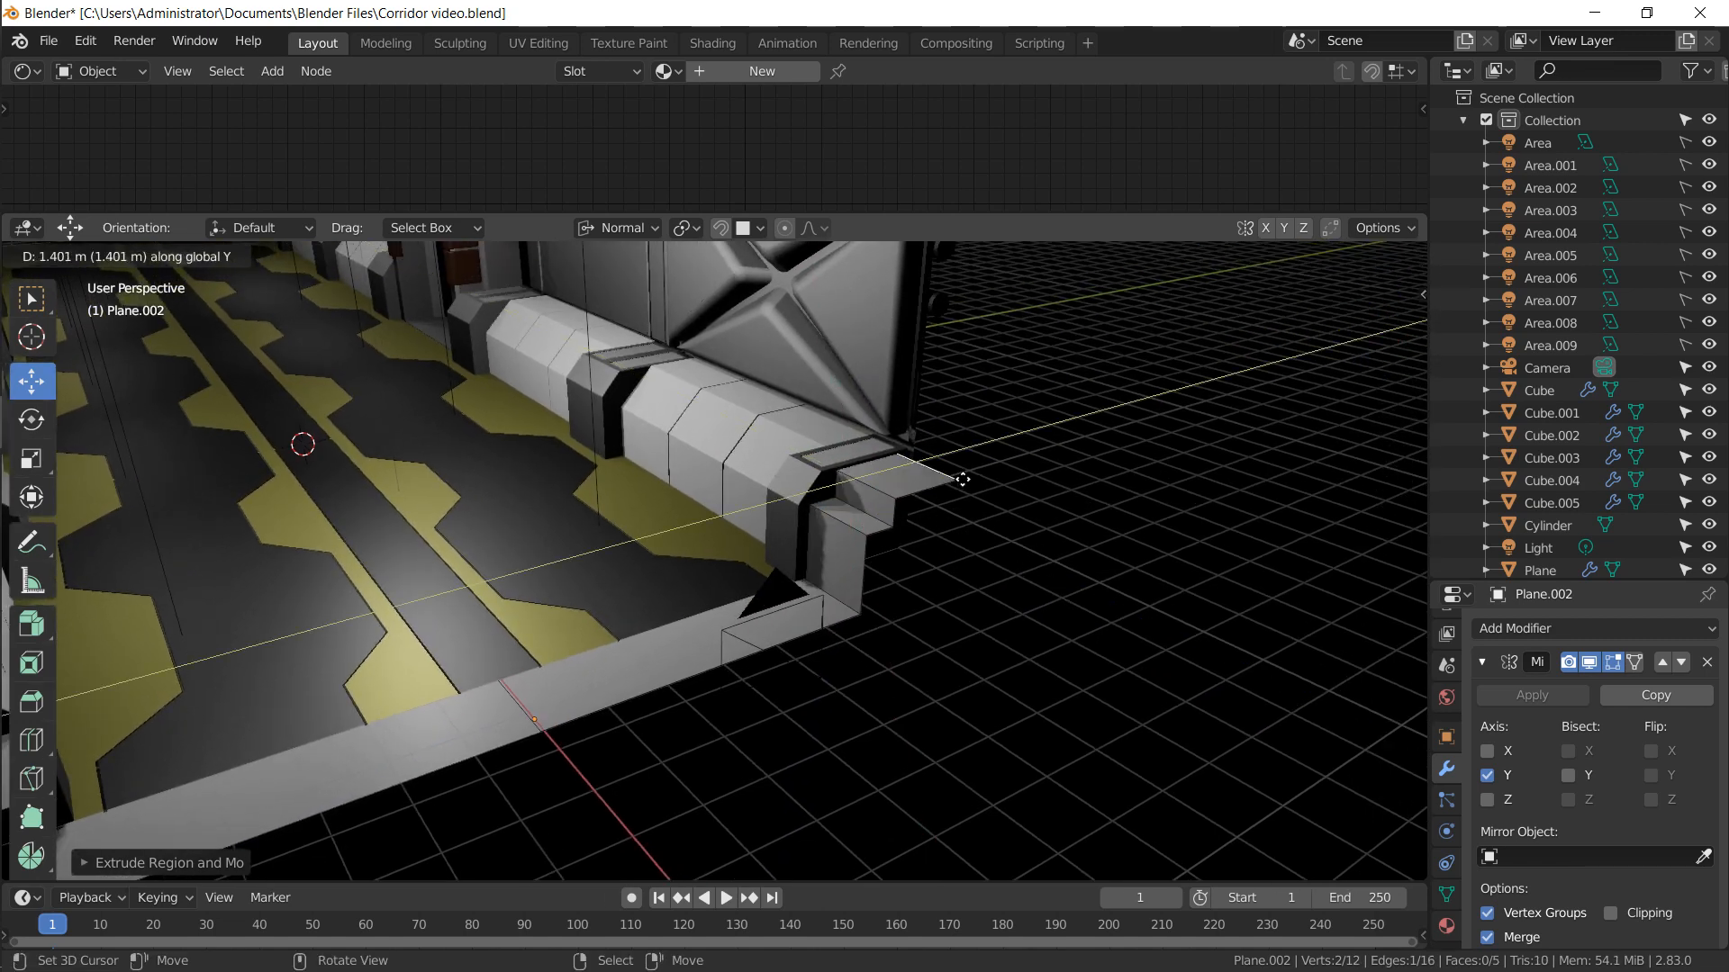
{"action": "left_click", "coordinate": [964, 481]}
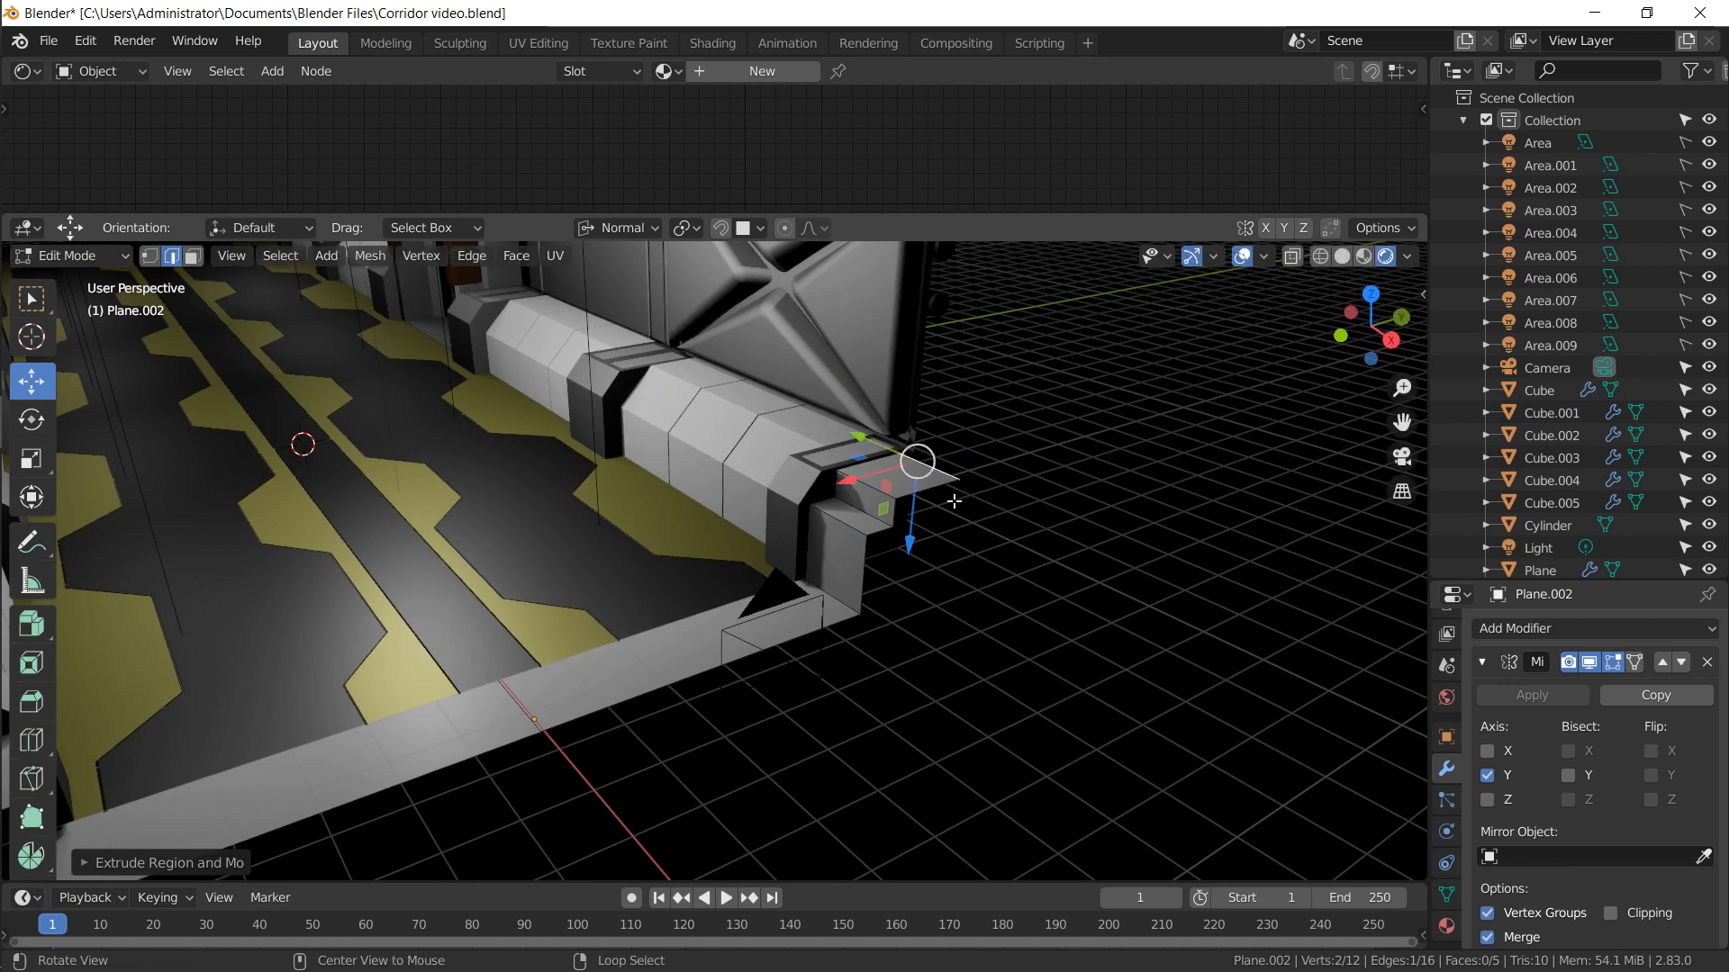
Extrude the outer edge up along global Z and raise it to the top of the corridor's wall panel
{"action": "middle_click_drag", "start_coordinate": [984, 540], "coordinate": [964, 527]}
{"action": "key", "text": "e"}
{"action": "key", "text": "z"}
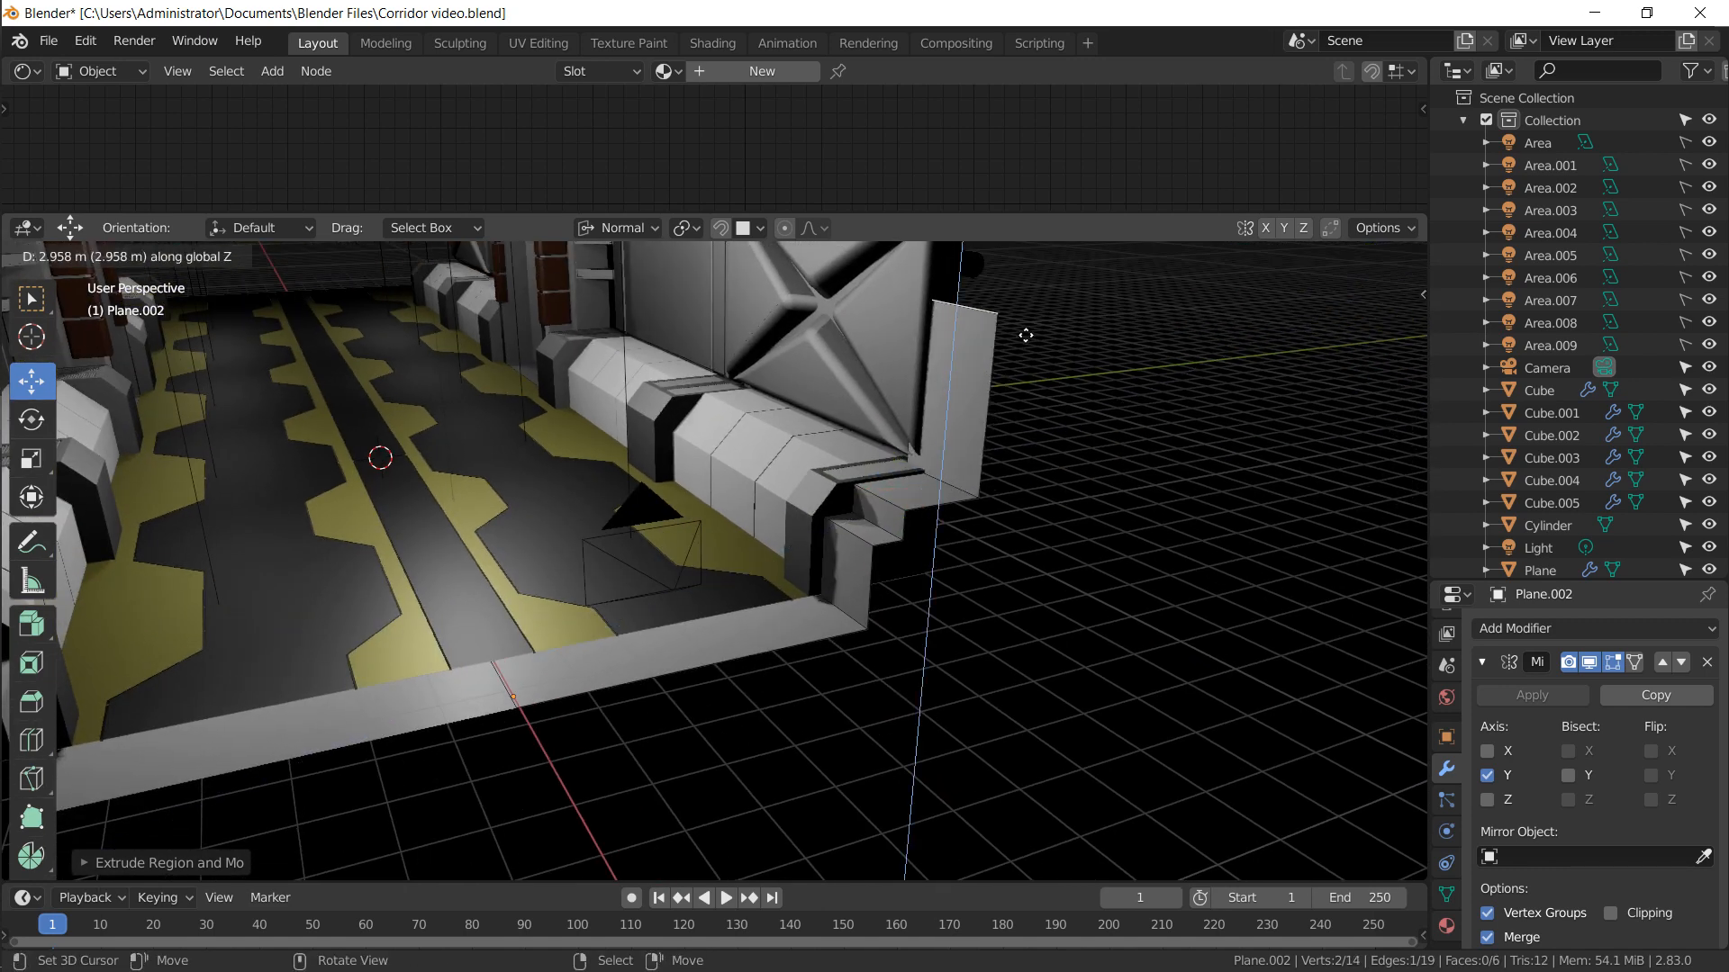
{"action": "left_click", "coordinate": [1022, 308]}
{"action": "middle_click_drag", "start_coordinate": [991, 407], "coordinate": [952, 616], "text": "shift"}
{"action": "left_click_drag", "start_coordinate": [909, 570], "coordinate": [919, 529]}
{"action": "mouse_move", "coordinate": [921, 529]}
{"action": "middle_mouse_down"}
{"action": "mouse_move", "coordinate": [952, 480]}
{"action": "mouse_move", "coordinate": [922, 537]}
{"action": "middle_mouse_up"}
{"action": "left_click_drag", "start_coordinate": [901, 544], "coordinate": [902, 501]}
Extrude the frame's top edge into an inward-slanting face and again about 1.1 m inward along global Y
{"action": "key", "text": "g"}
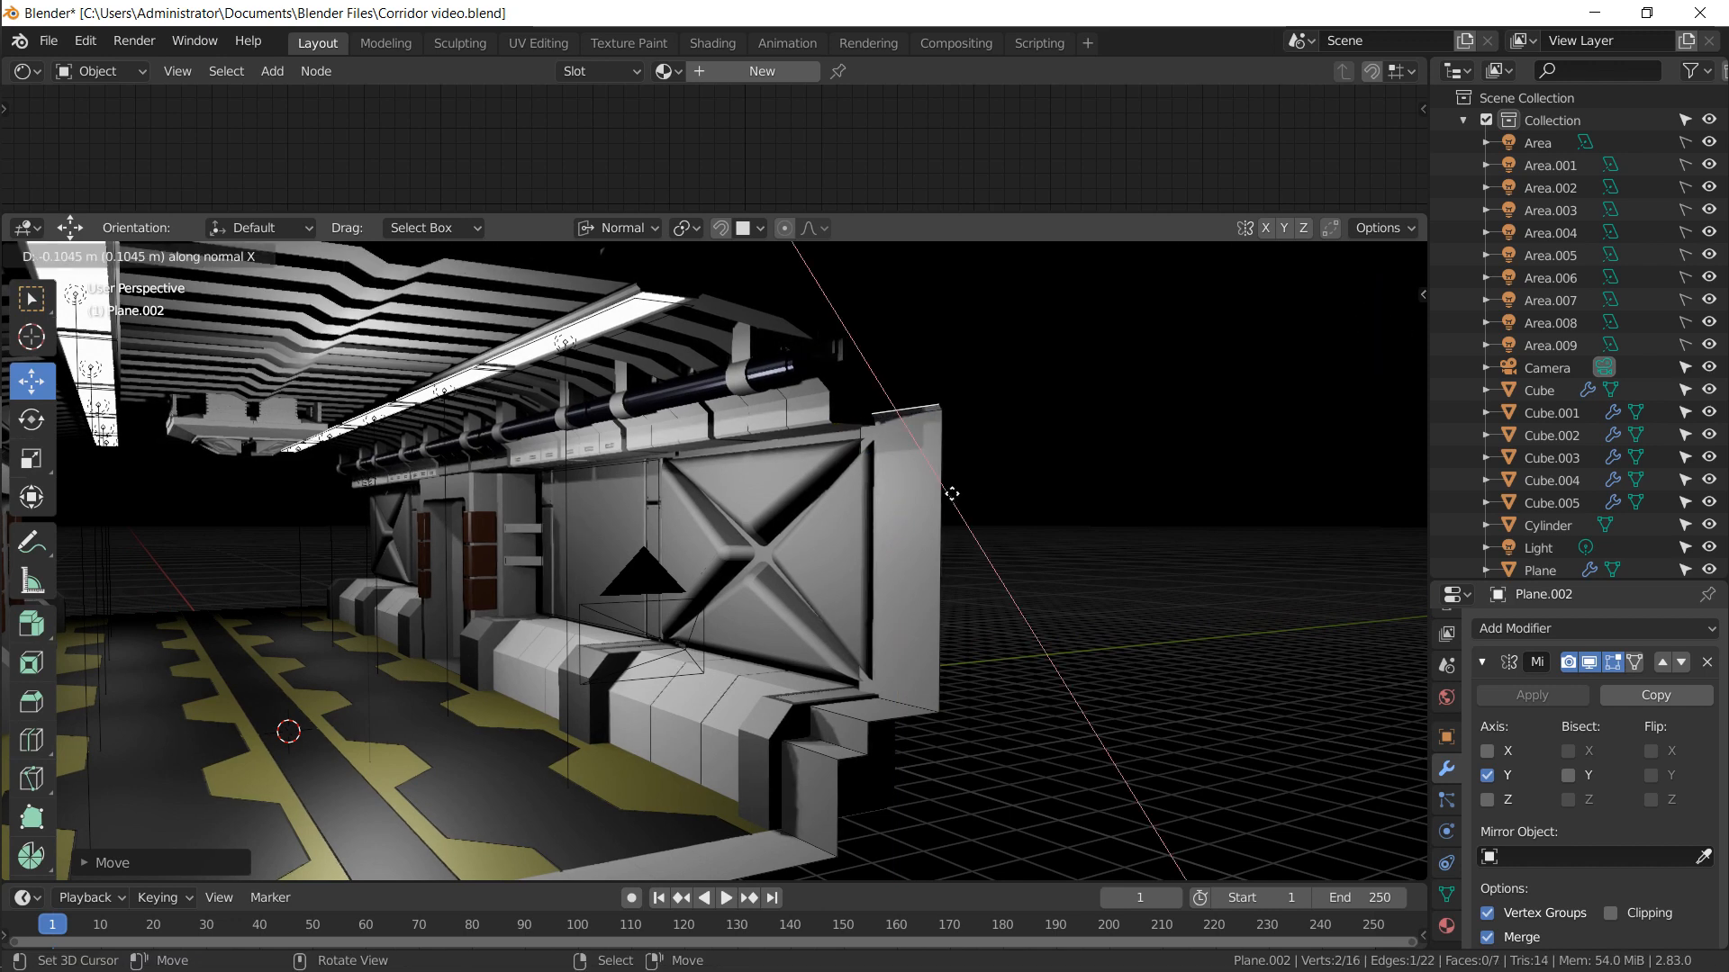
{"action": "key", "text": "x"}
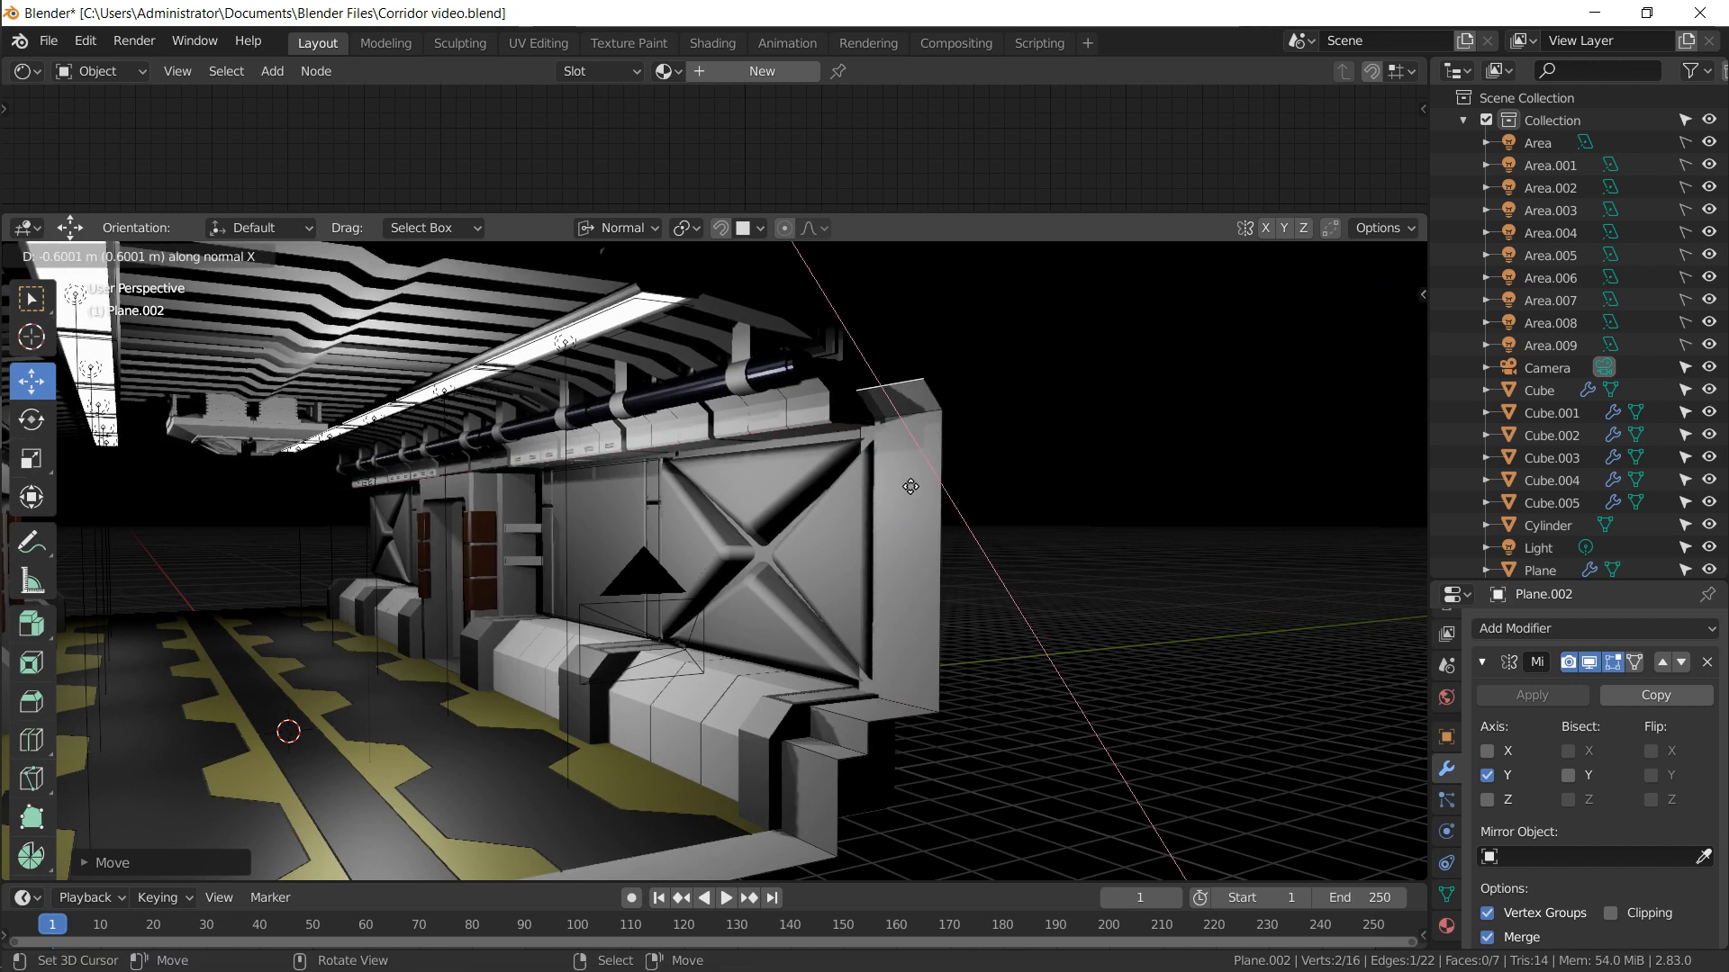
{"action": "left_click", "coordinate": [892, 481]}
{"action": "key", "text": "e"}
{"action": "key", "text": "x"}
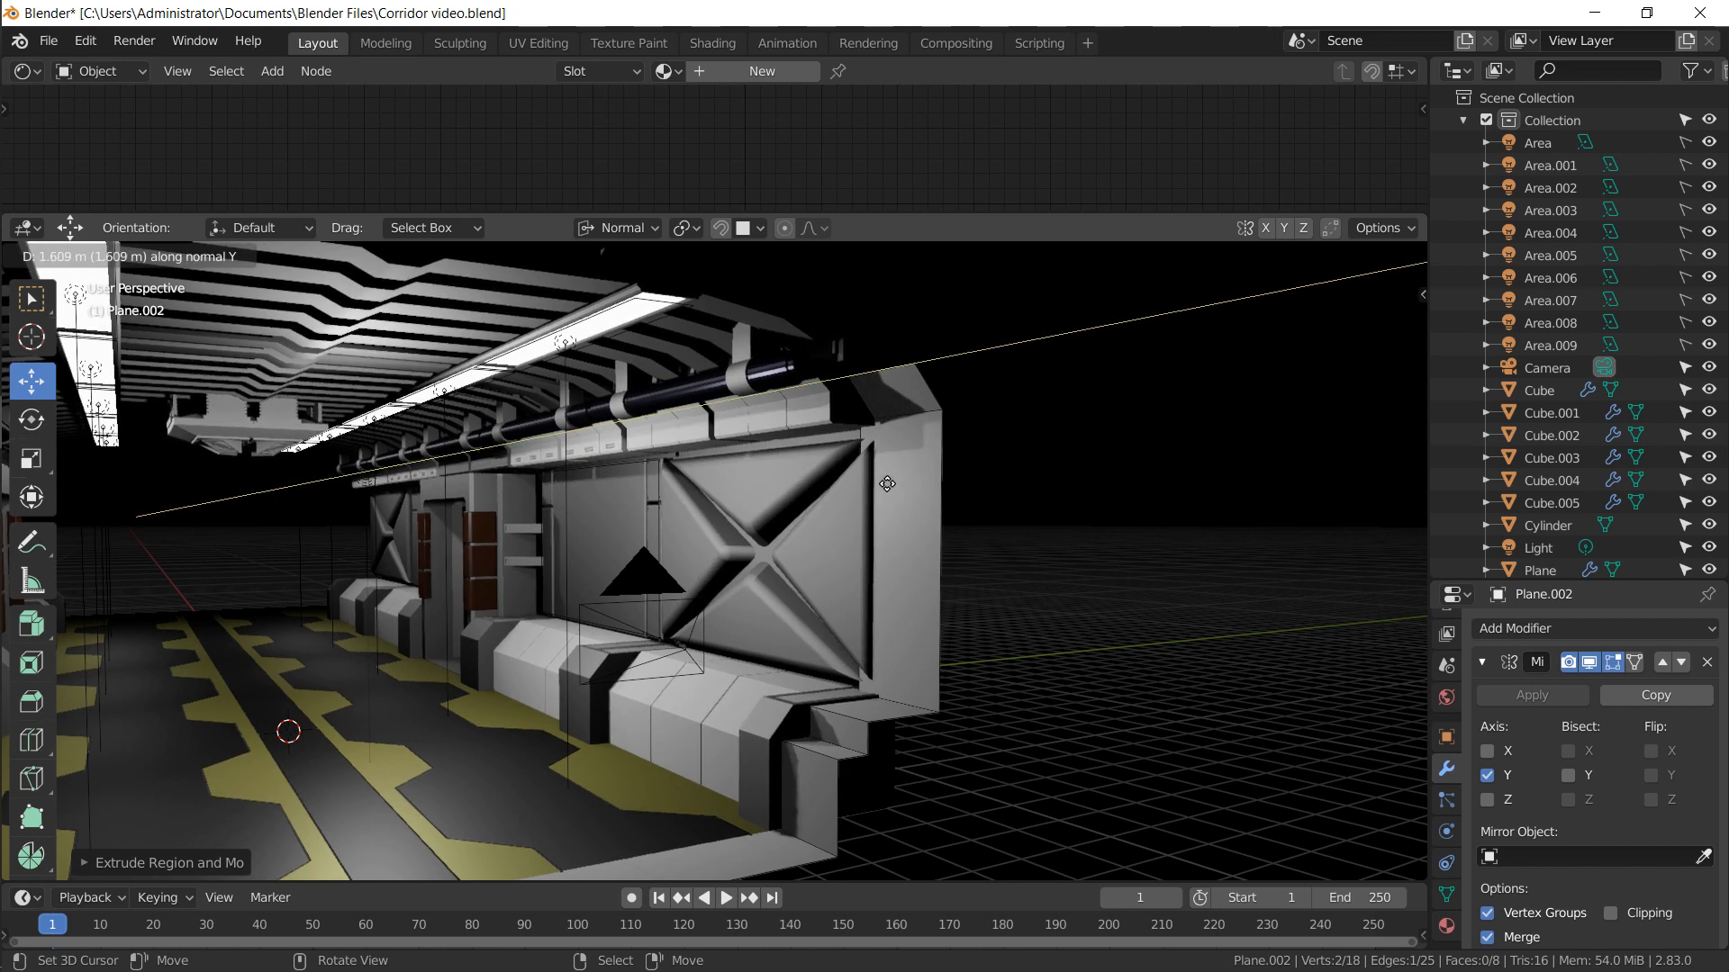
{"action": "key", "text": "y"}
{"action": "key", "text": "y"}
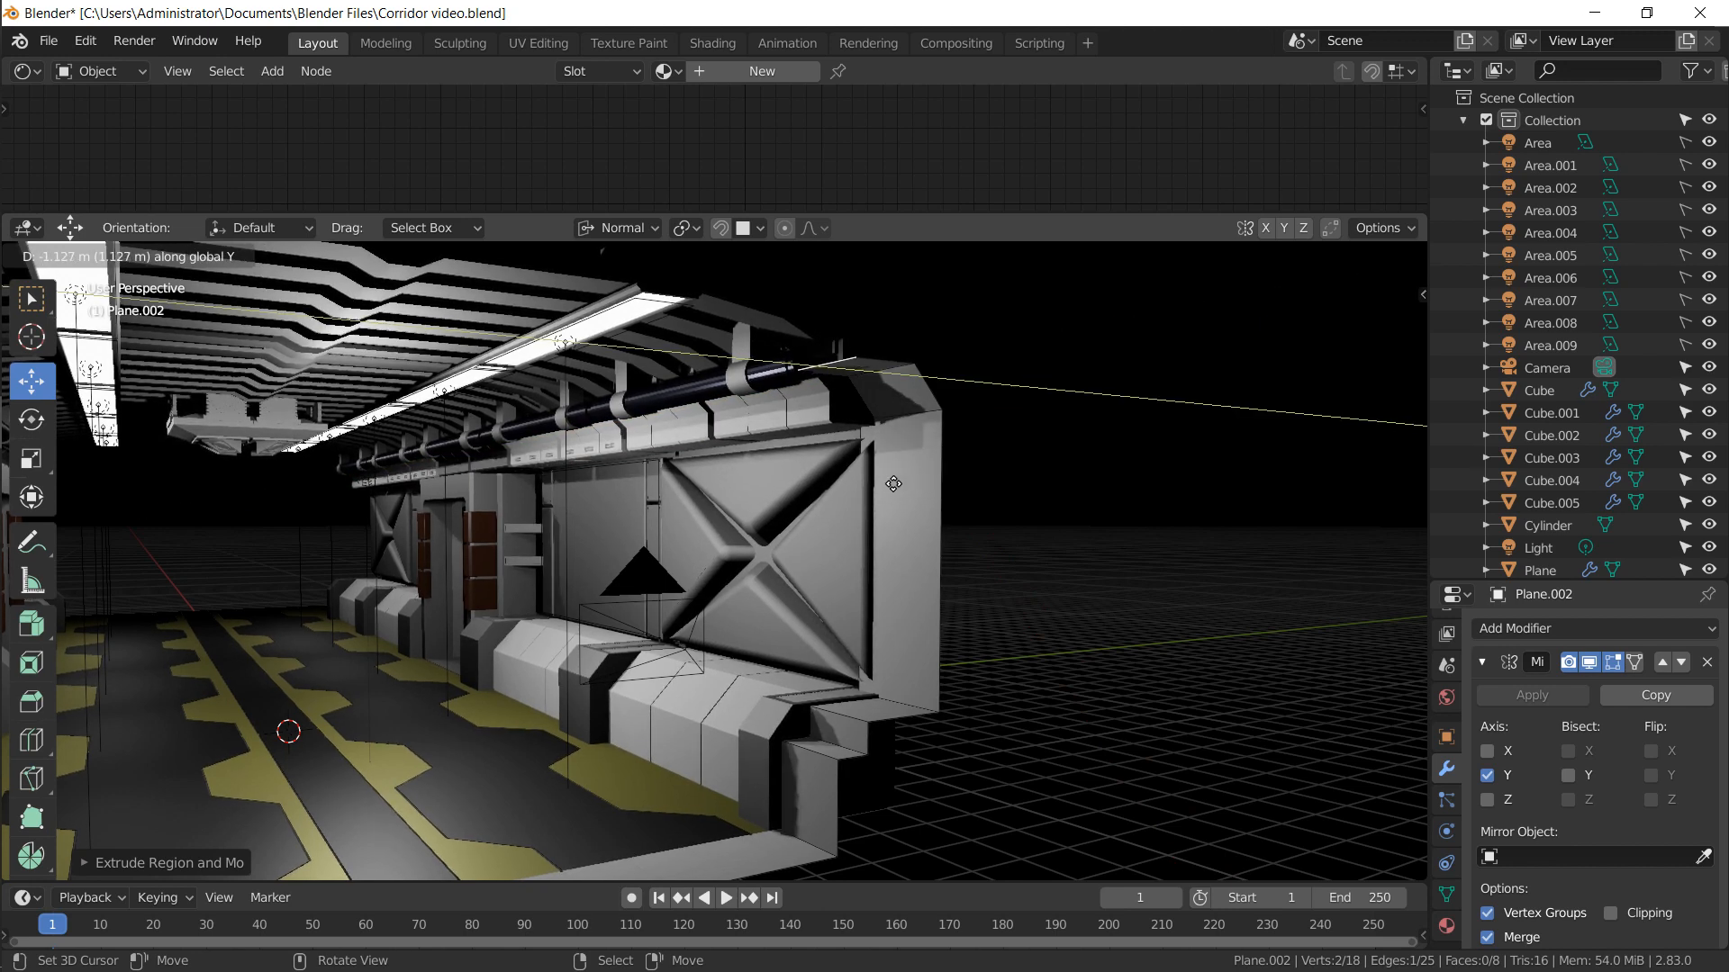
{"action": "left_click", "coordinate": [881, 490]}
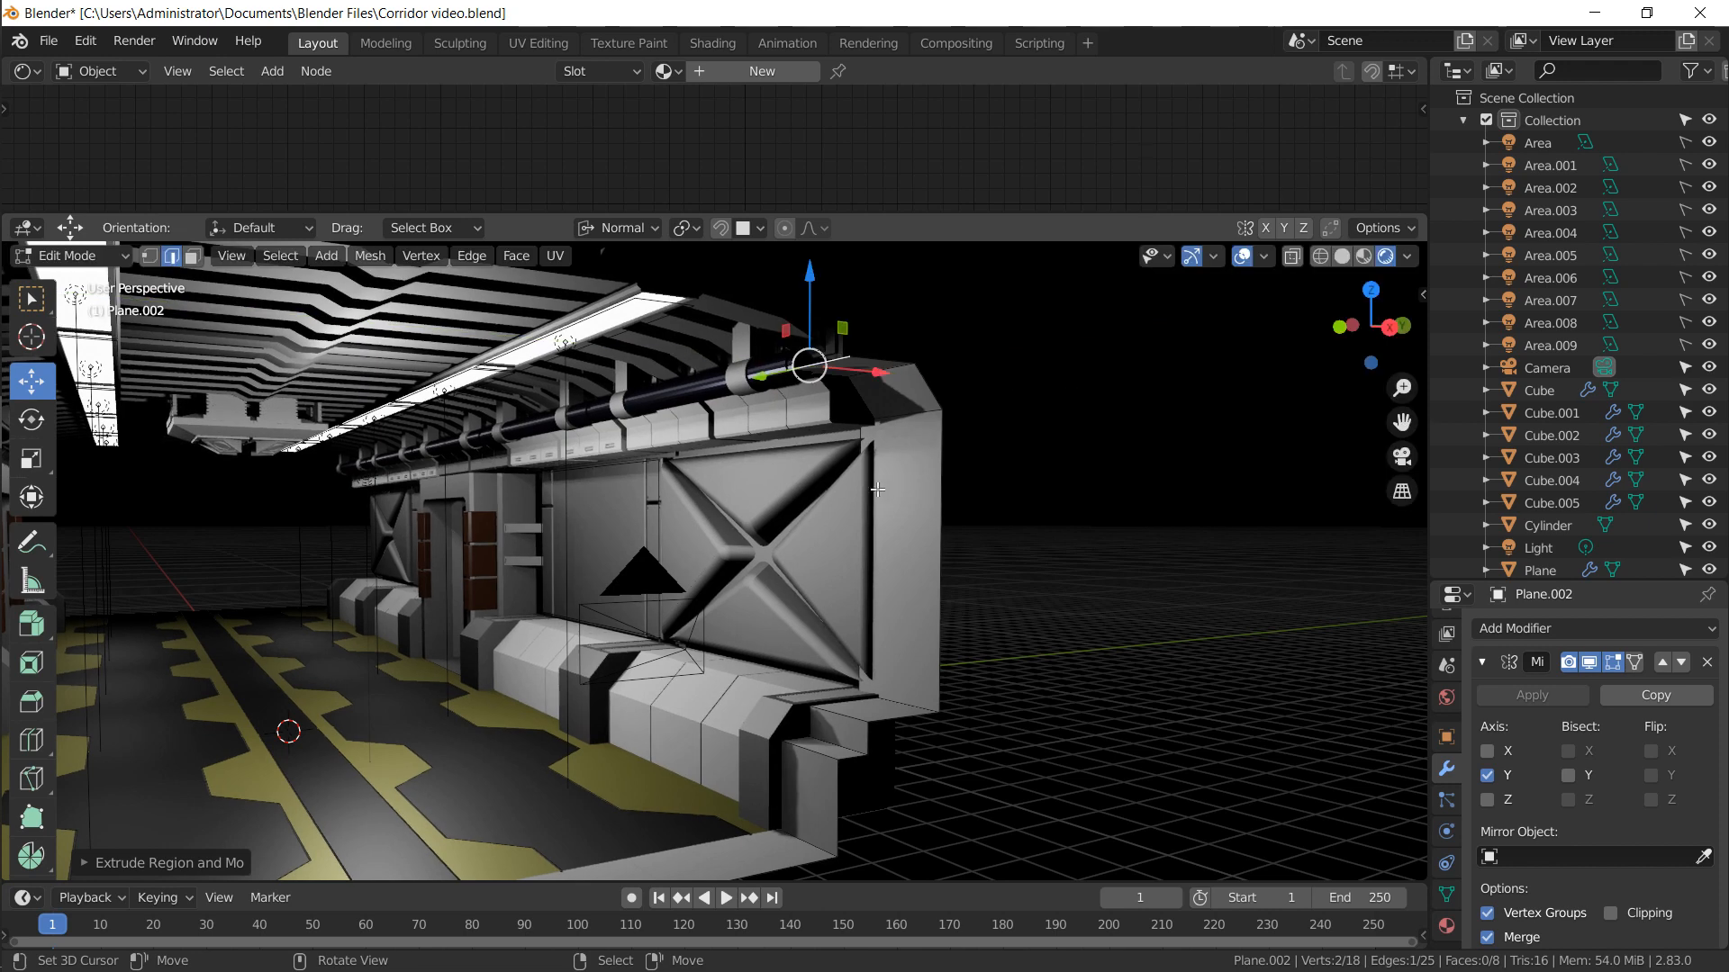
Extrude the inner edge beside the ceiling pipe about 1.3 m up along global Z
{"action": "scroll", "coordinate": [827, 453], "scroll_direction": "up", "scroll_amount": 2}
{"action": "middle_click_drag", "start_coordinate": [802, 414], "coordinate": [761, 509], "text": "shift"}
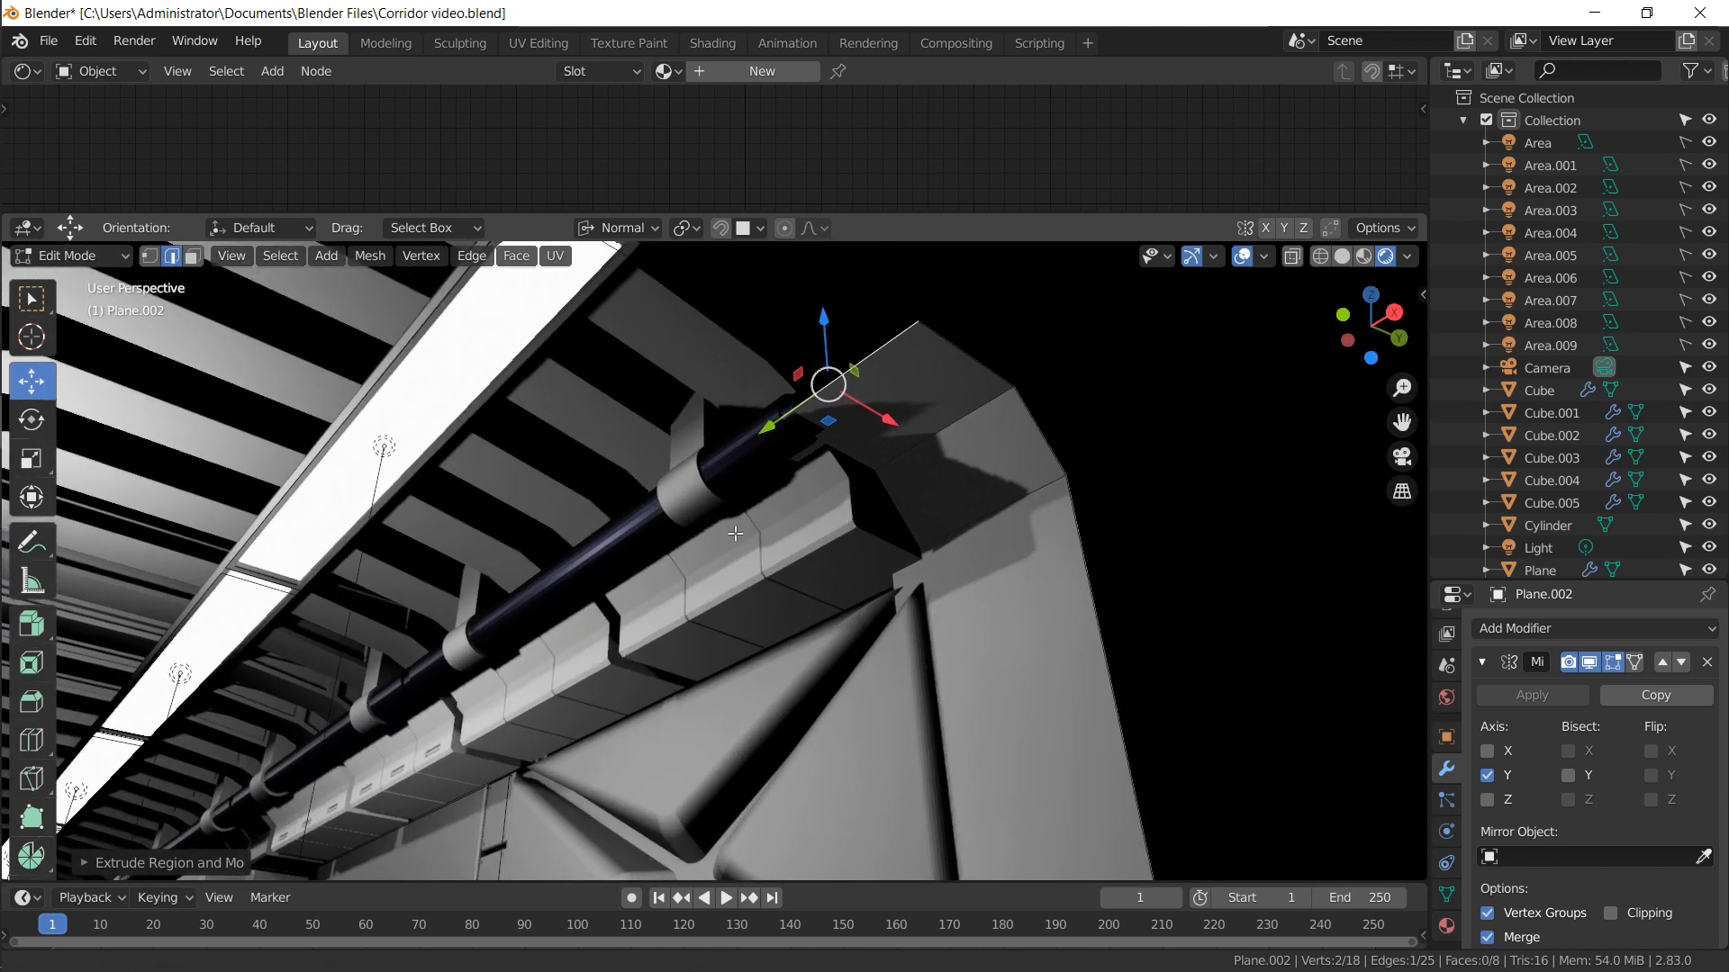
{"action": "key", "text": "e"}
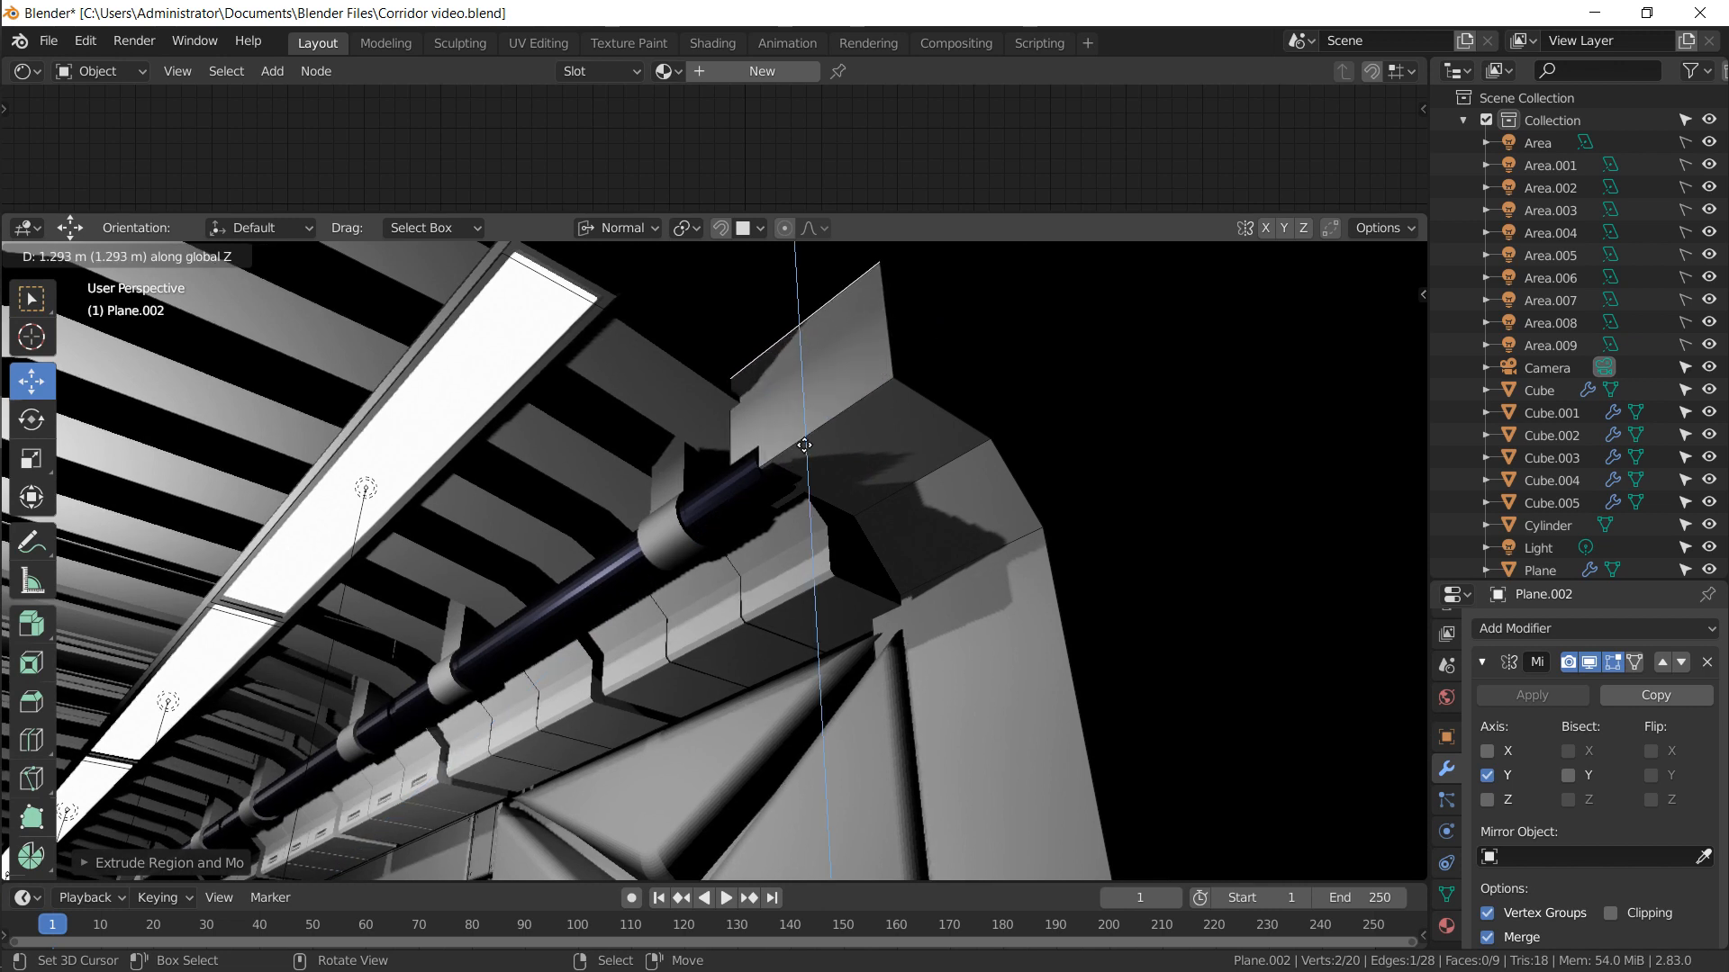
{"action": "left_click", "coordinate": [816, 452]}
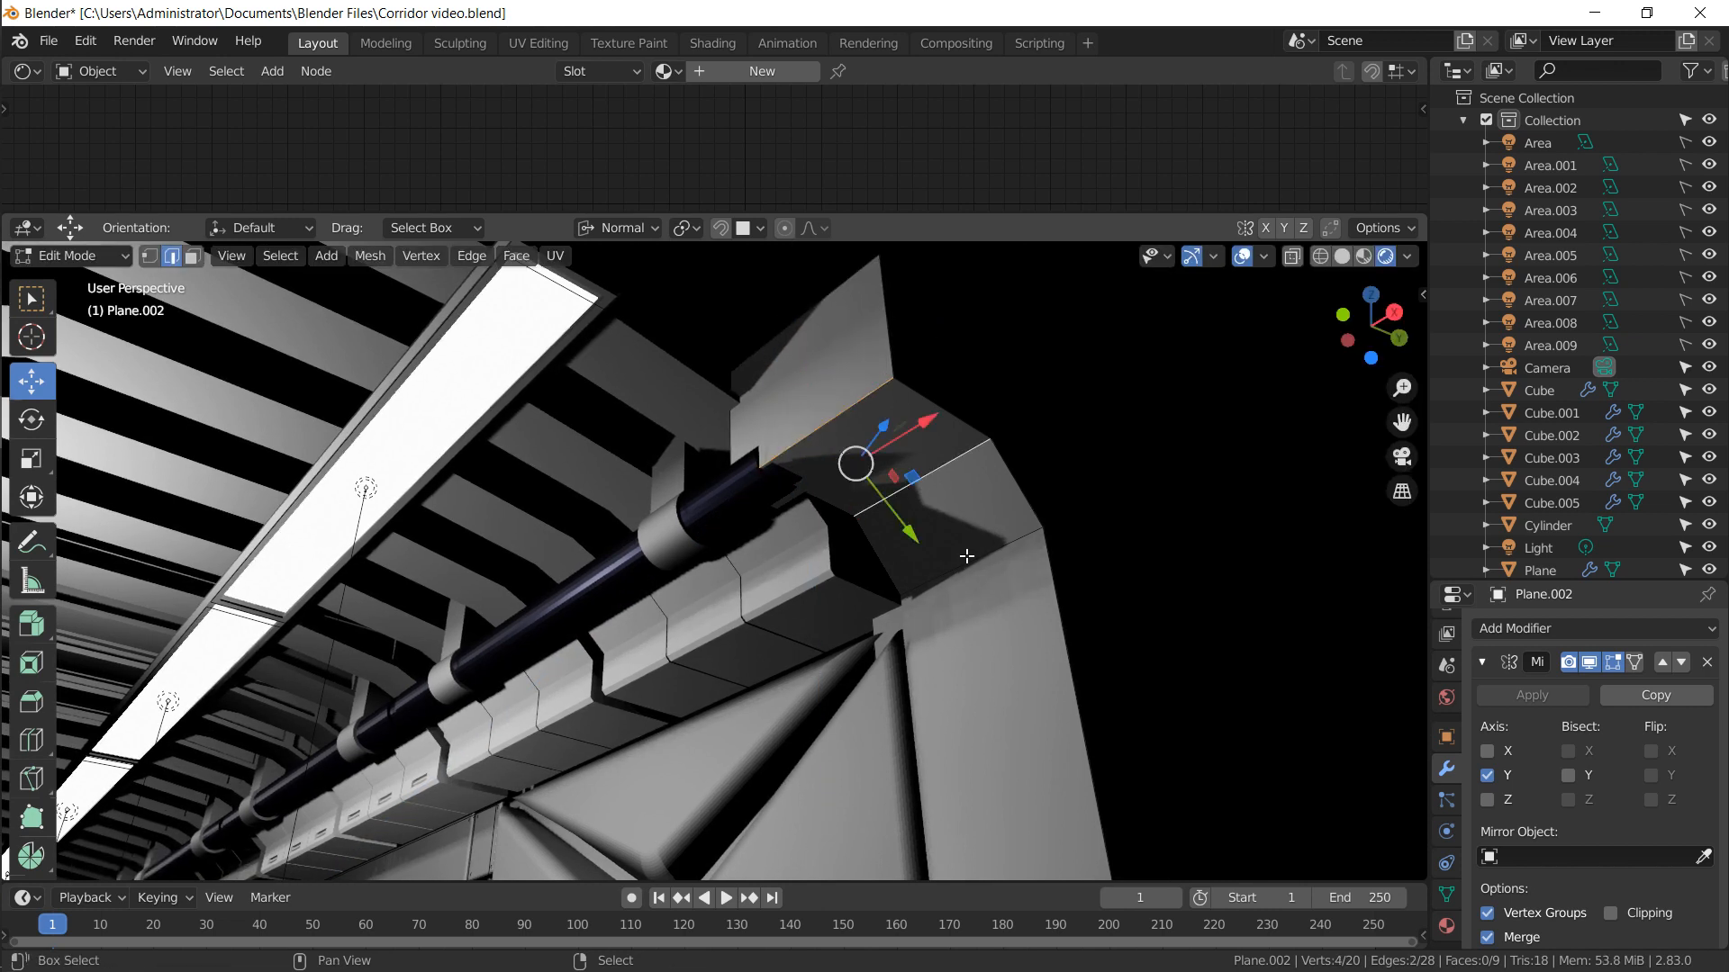
Lower the three edges of the frame's upper corner by about 0.24 m along global Z
{"action": "key", "text": "g"}
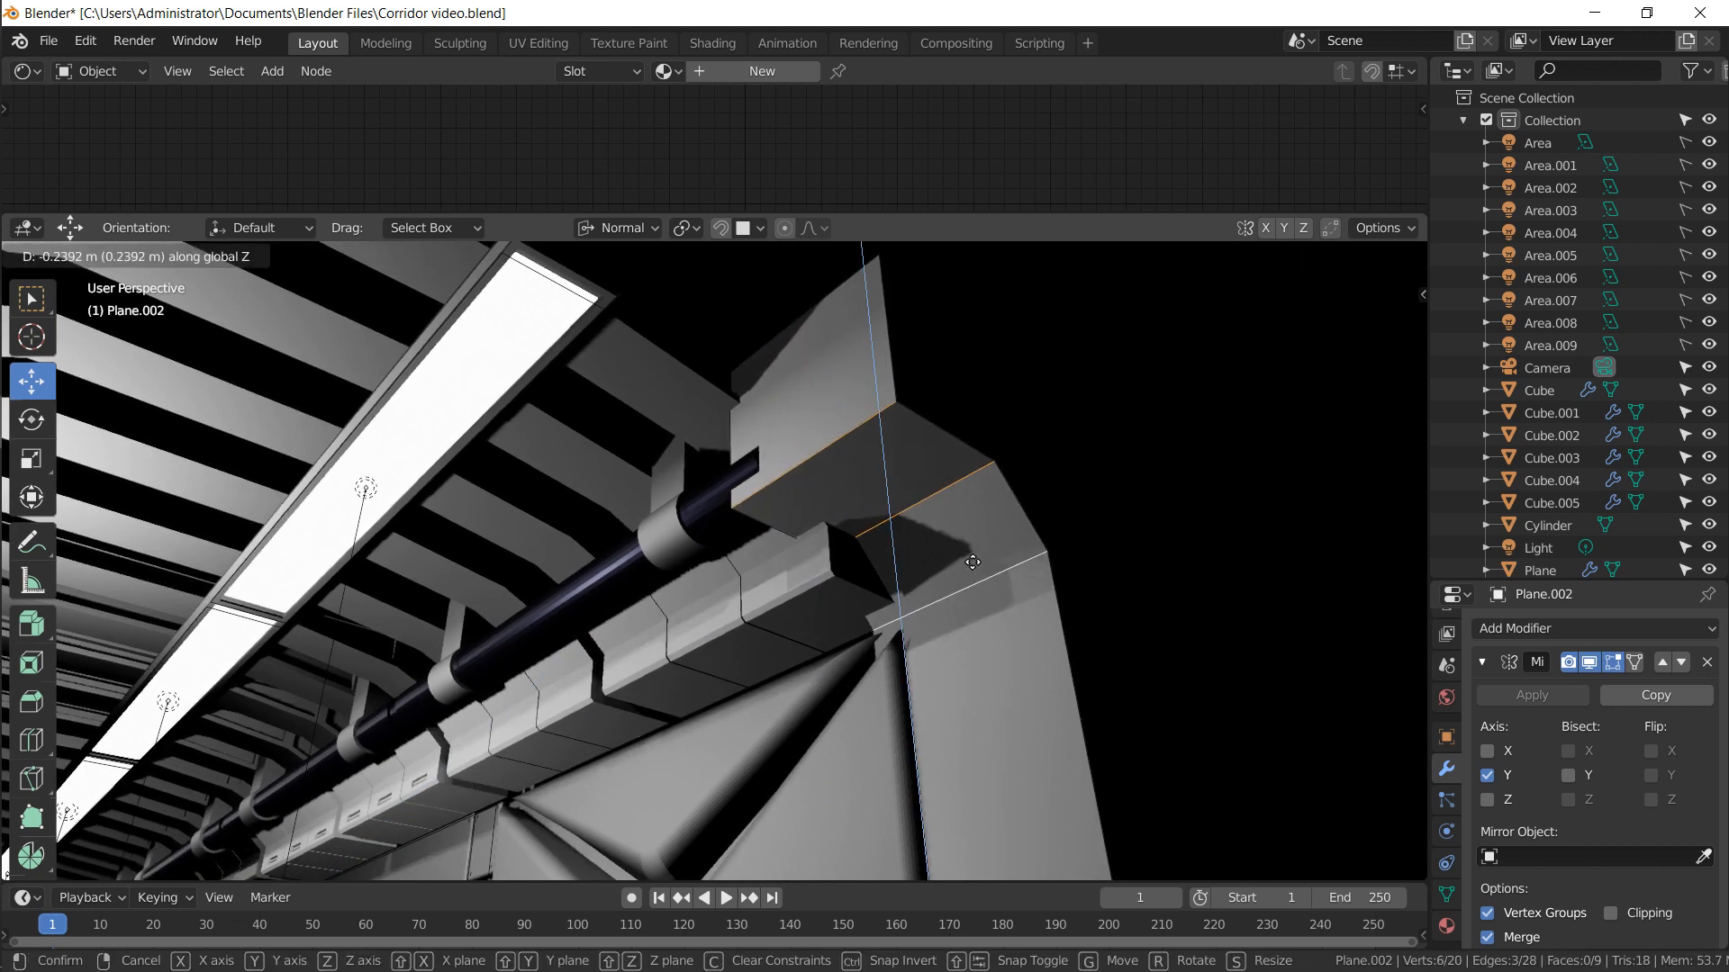
{"action": "left_click", "coordinate": [833, 484]}
Move the top and bottom edges of the frame's upright face beside the ceiling pipe about 0.11 m up along normal Y
{"action": "left_click", "coordinate": [809, 460]}
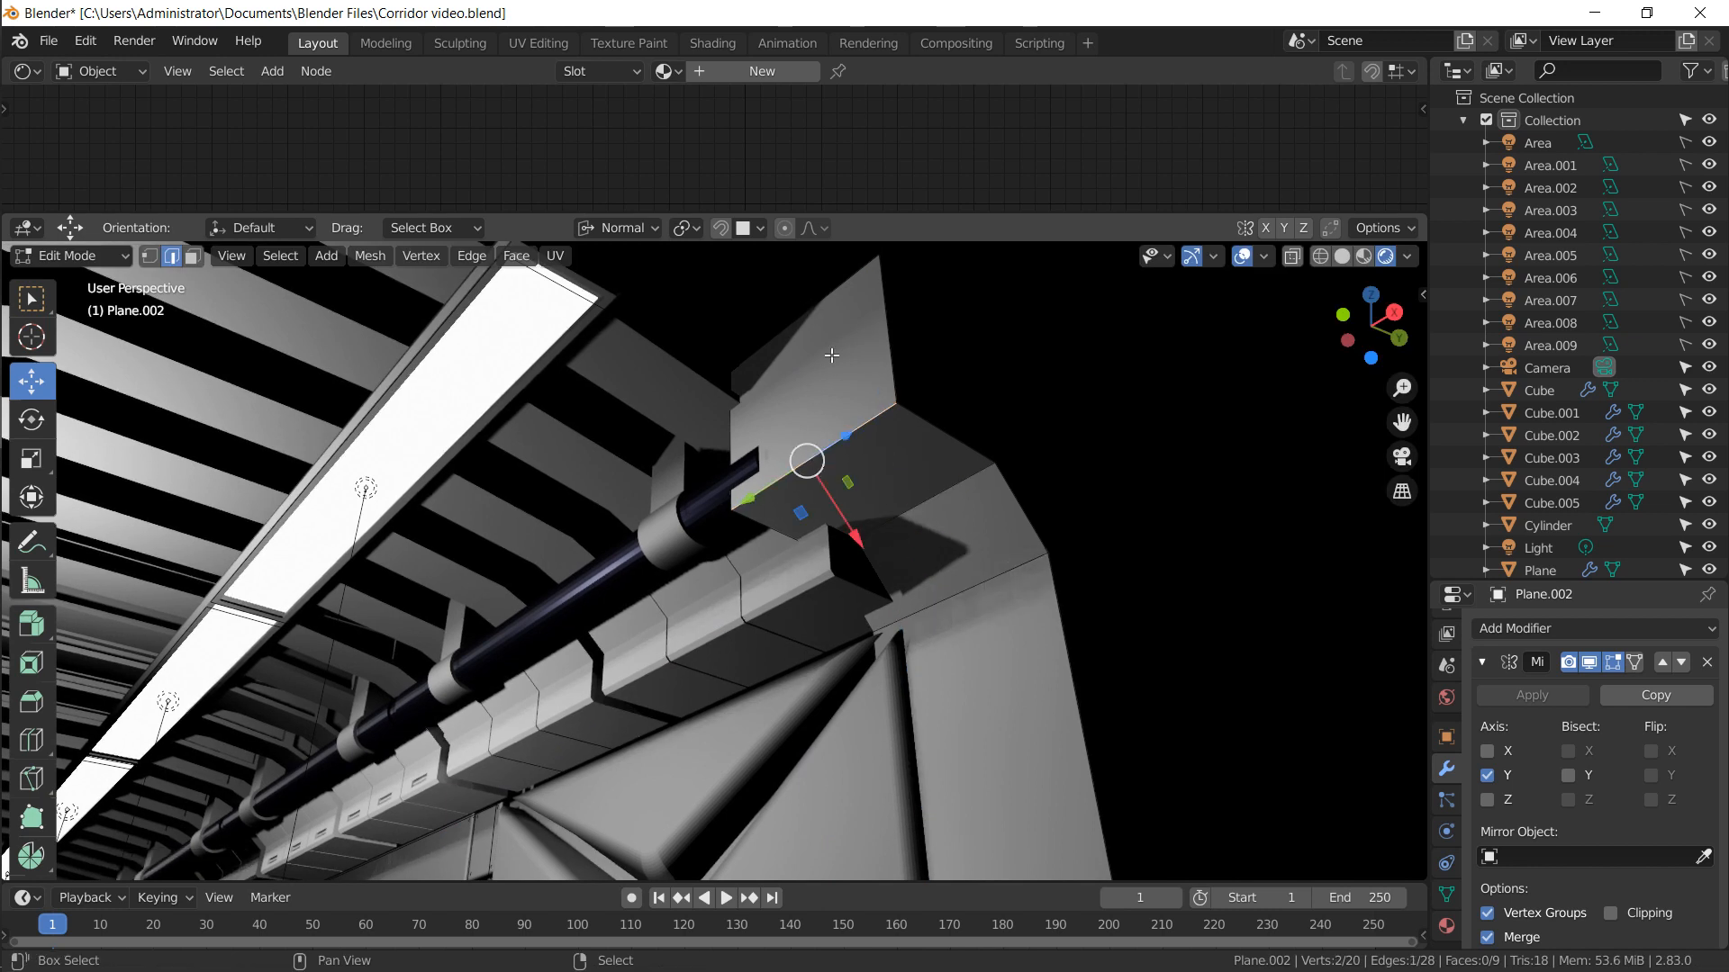
{"action": "left_click", "coordinate": [816, 303], "text": "shift"}
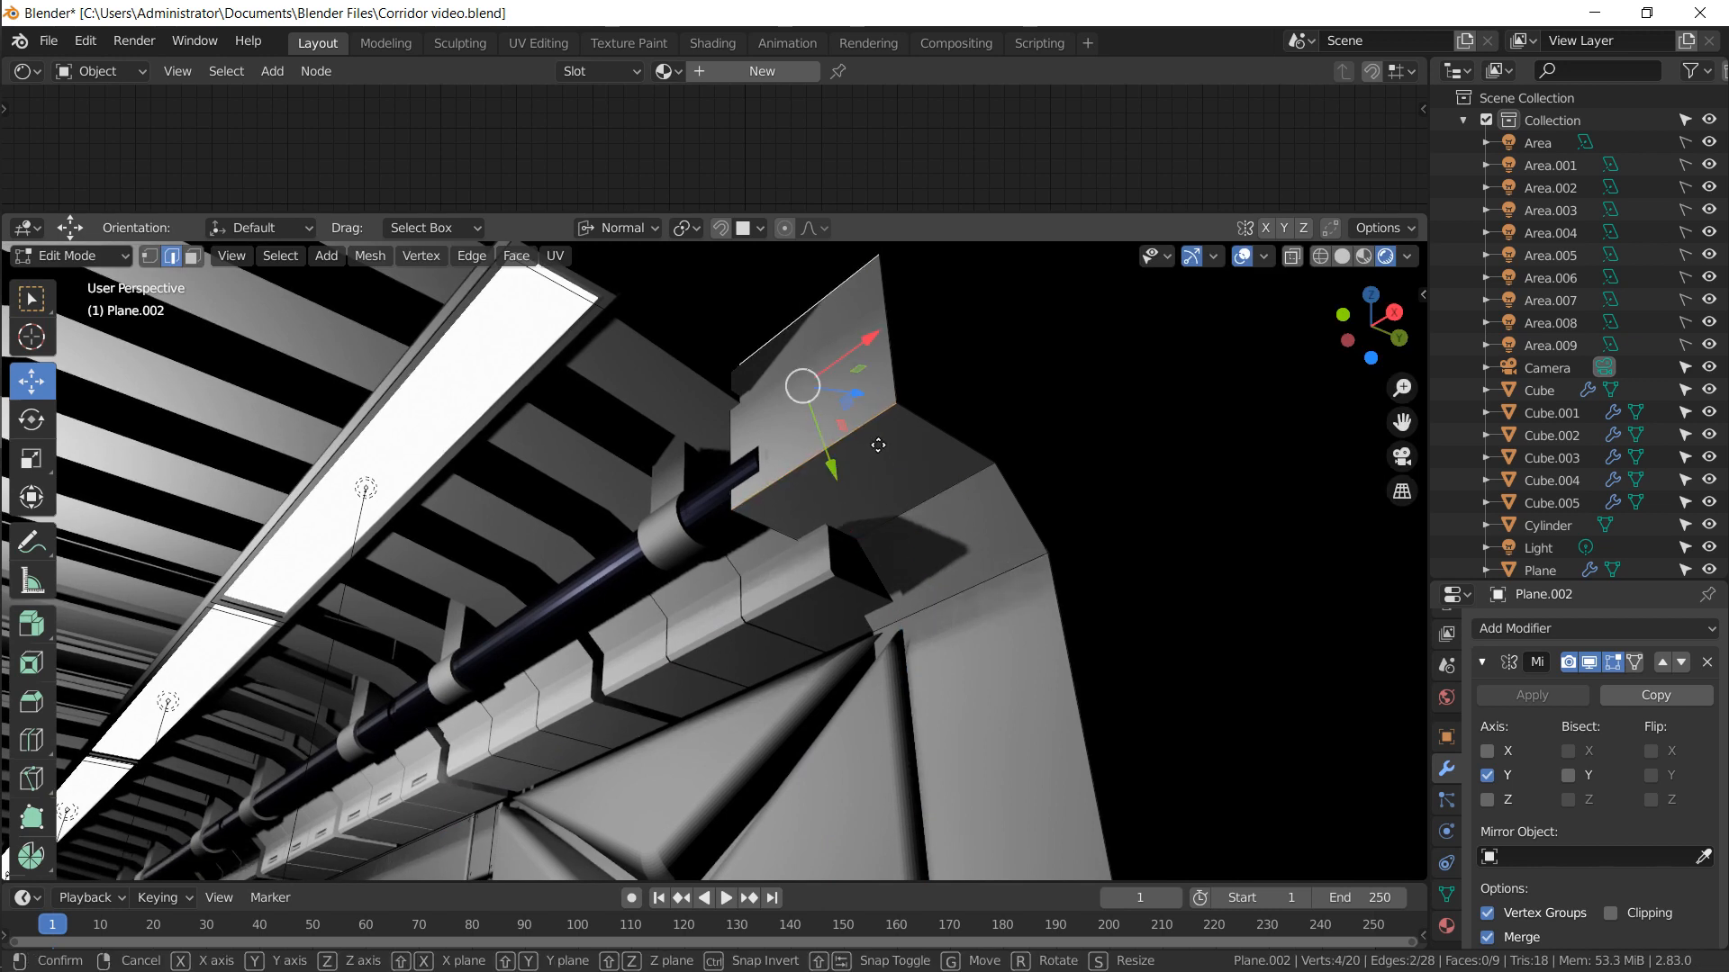
{"action": "key", "text": "g"}
{"action": "key", "text": "x"}
{"action": "key", "text": "y"}
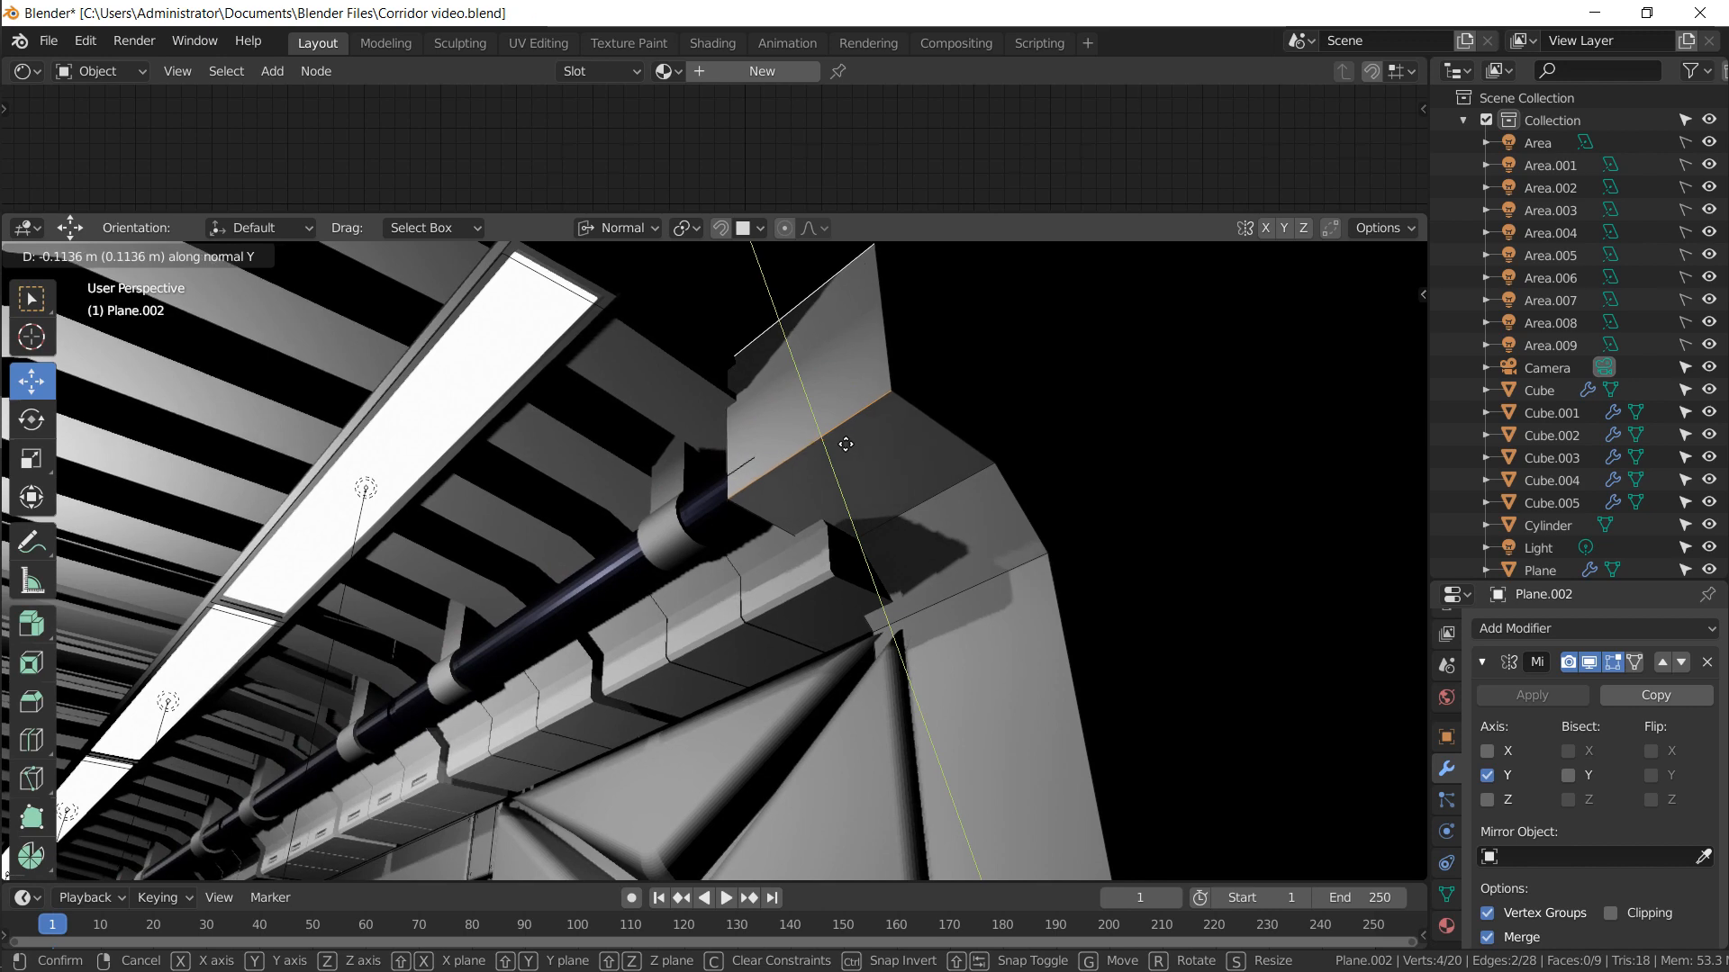
{"action": "left_click", "coordinate": [852, 444]}
Extrude the upright face's top edge about 5.7 m along global Y across the ceiling to the corridor's centre
{"action": "middle_click_drag", "start_coordinate": [834, 499], "coordinate": [849, 585], "text": "shift"}
{"action": "right_click", "coordinate": [760, 409]}
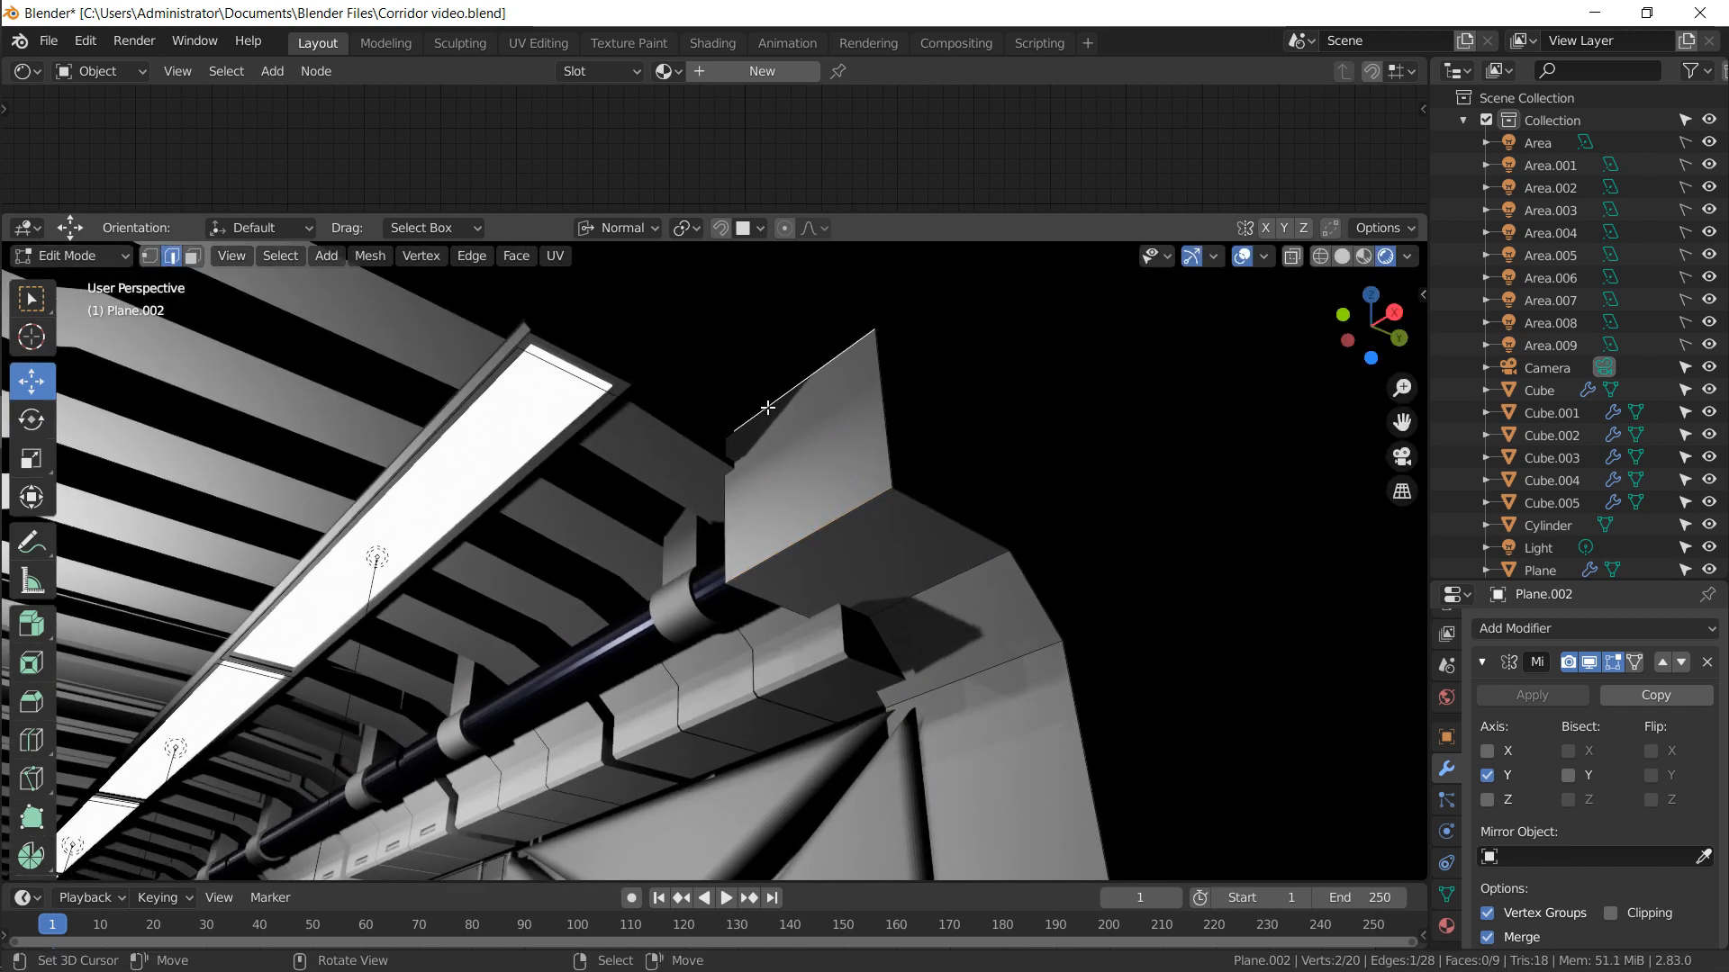
{"action": "middle_click_drag", "start_coordinate": [802, 436], "coordinate": [803, 437]}
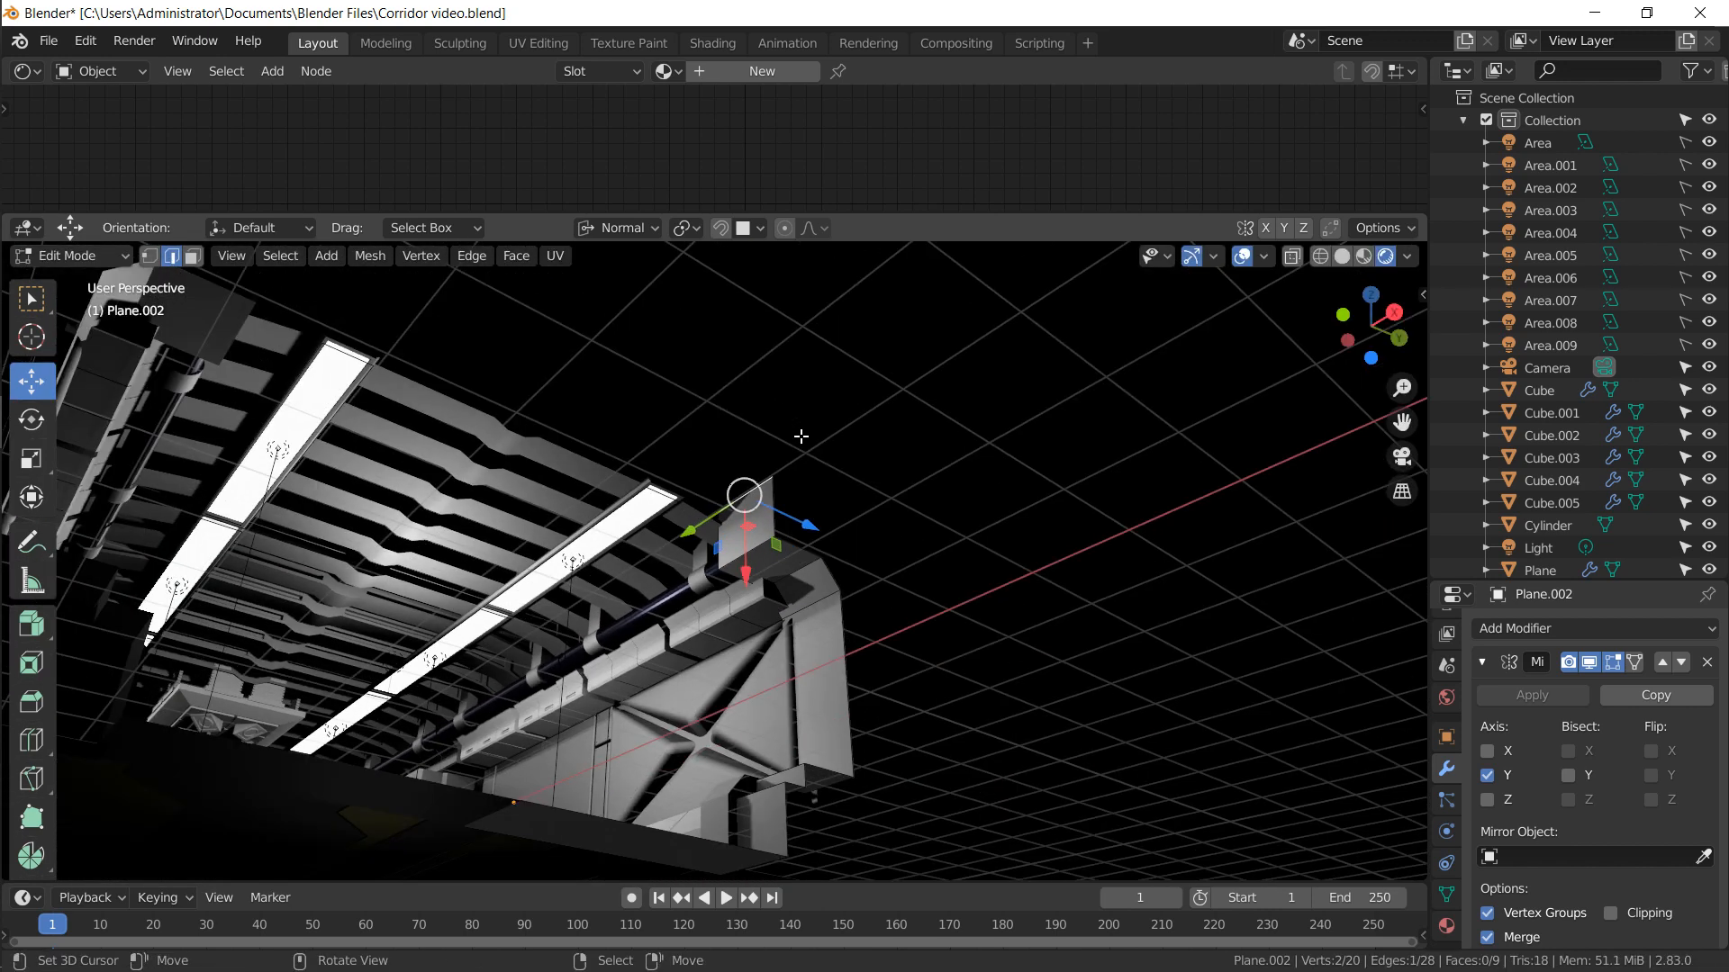
{"action": "key", "text": "e"}
{"action": "key", "text": "x"}
{"action": "key", "text": "x"}
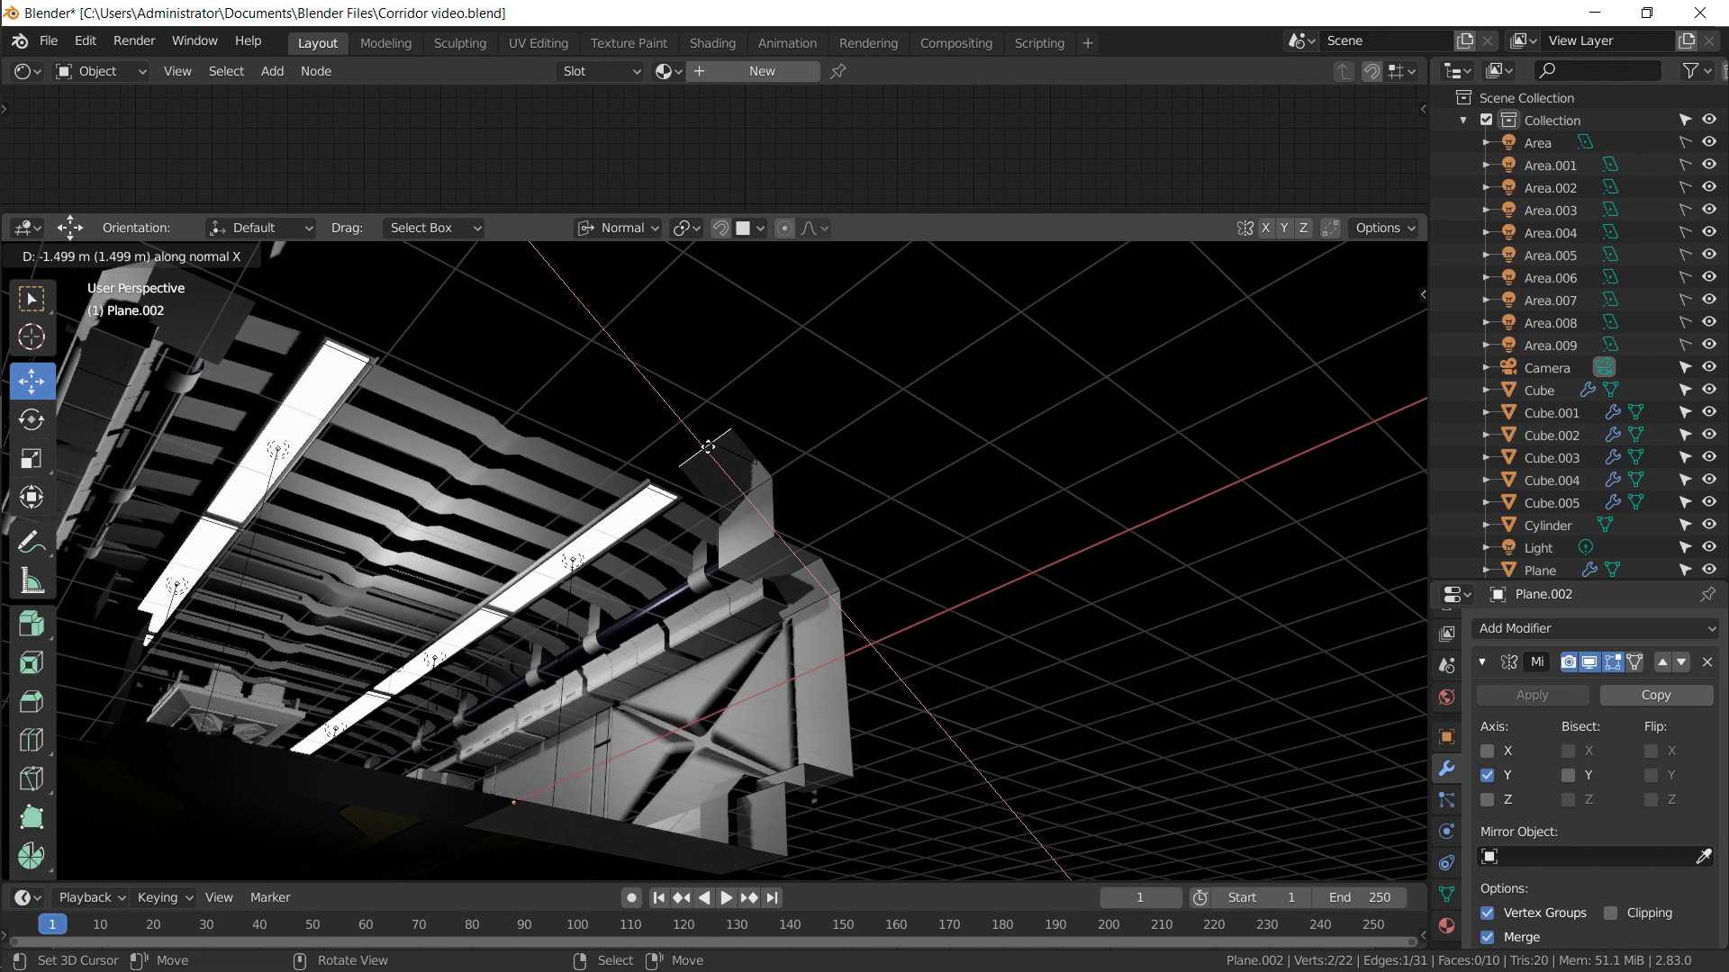
{"action": "key", "text": "y"}
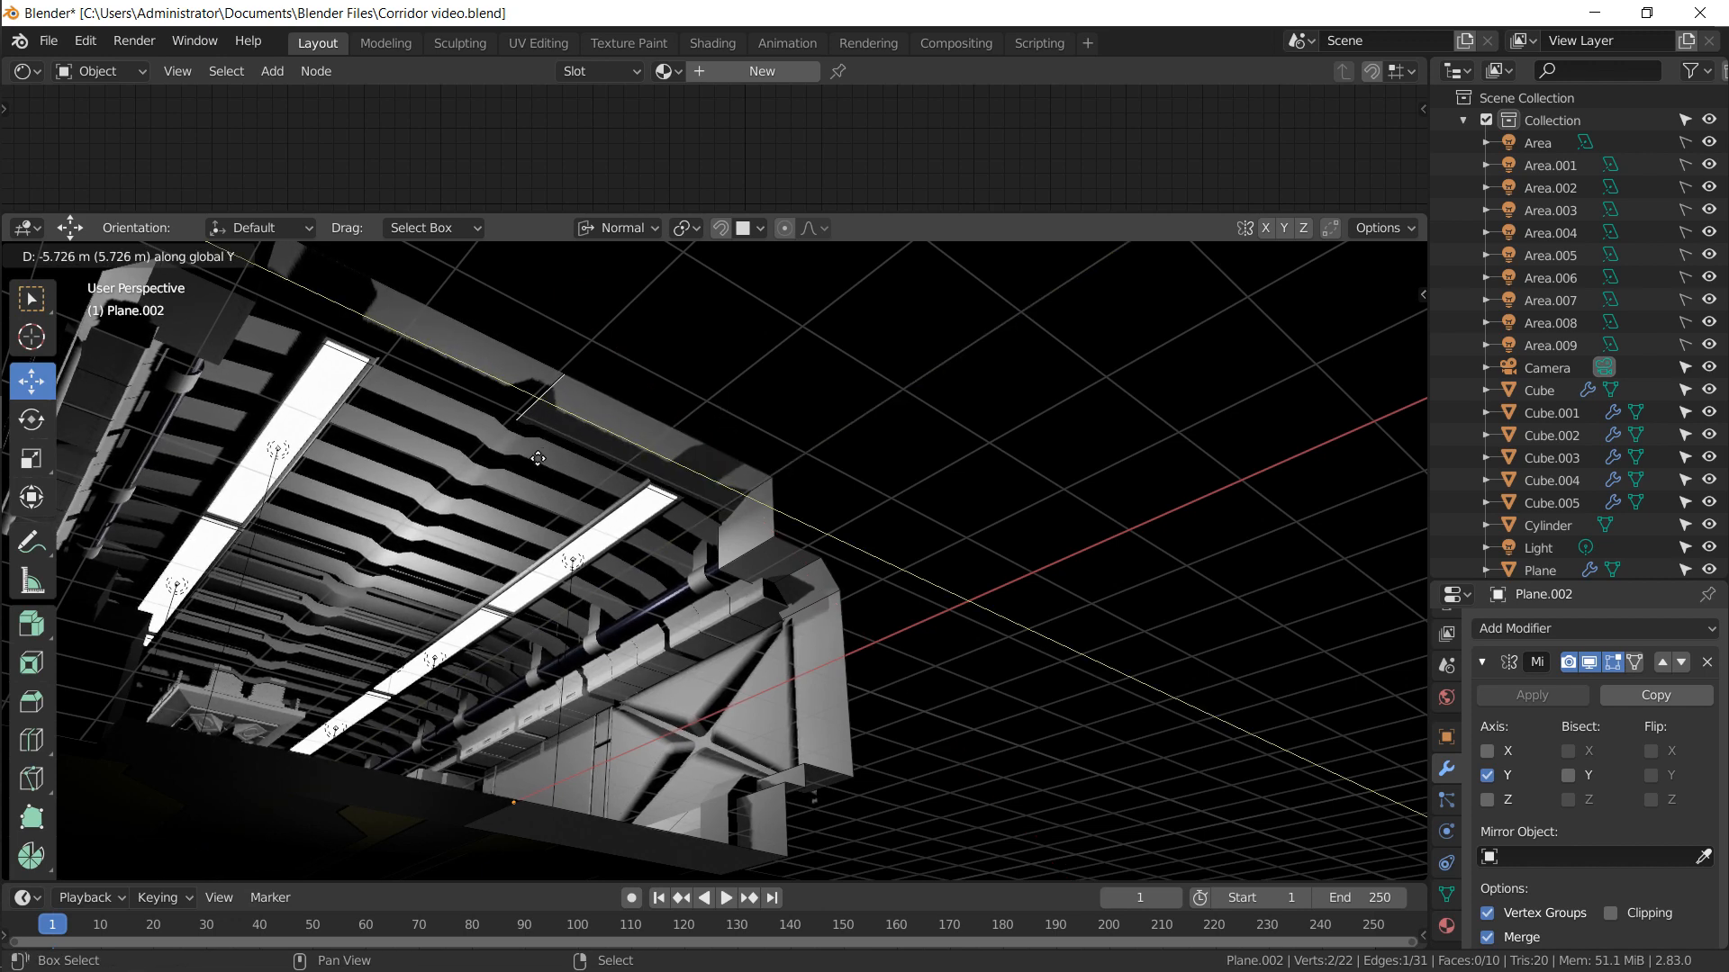
{"action": "left_click", "coordinate": [537, 458]}
Set the frame's mirror Merge Limit to 0.034 m
{"action": "key", "text": "Tab"}
{"action": "middle_click_drag", "start_coordinate": [589, 468], "coordinate": [647, 474]}
{"action": "scroll", "coordinate": [1522, 792], "scroll_direction": "down", "scroll_amount": 3}
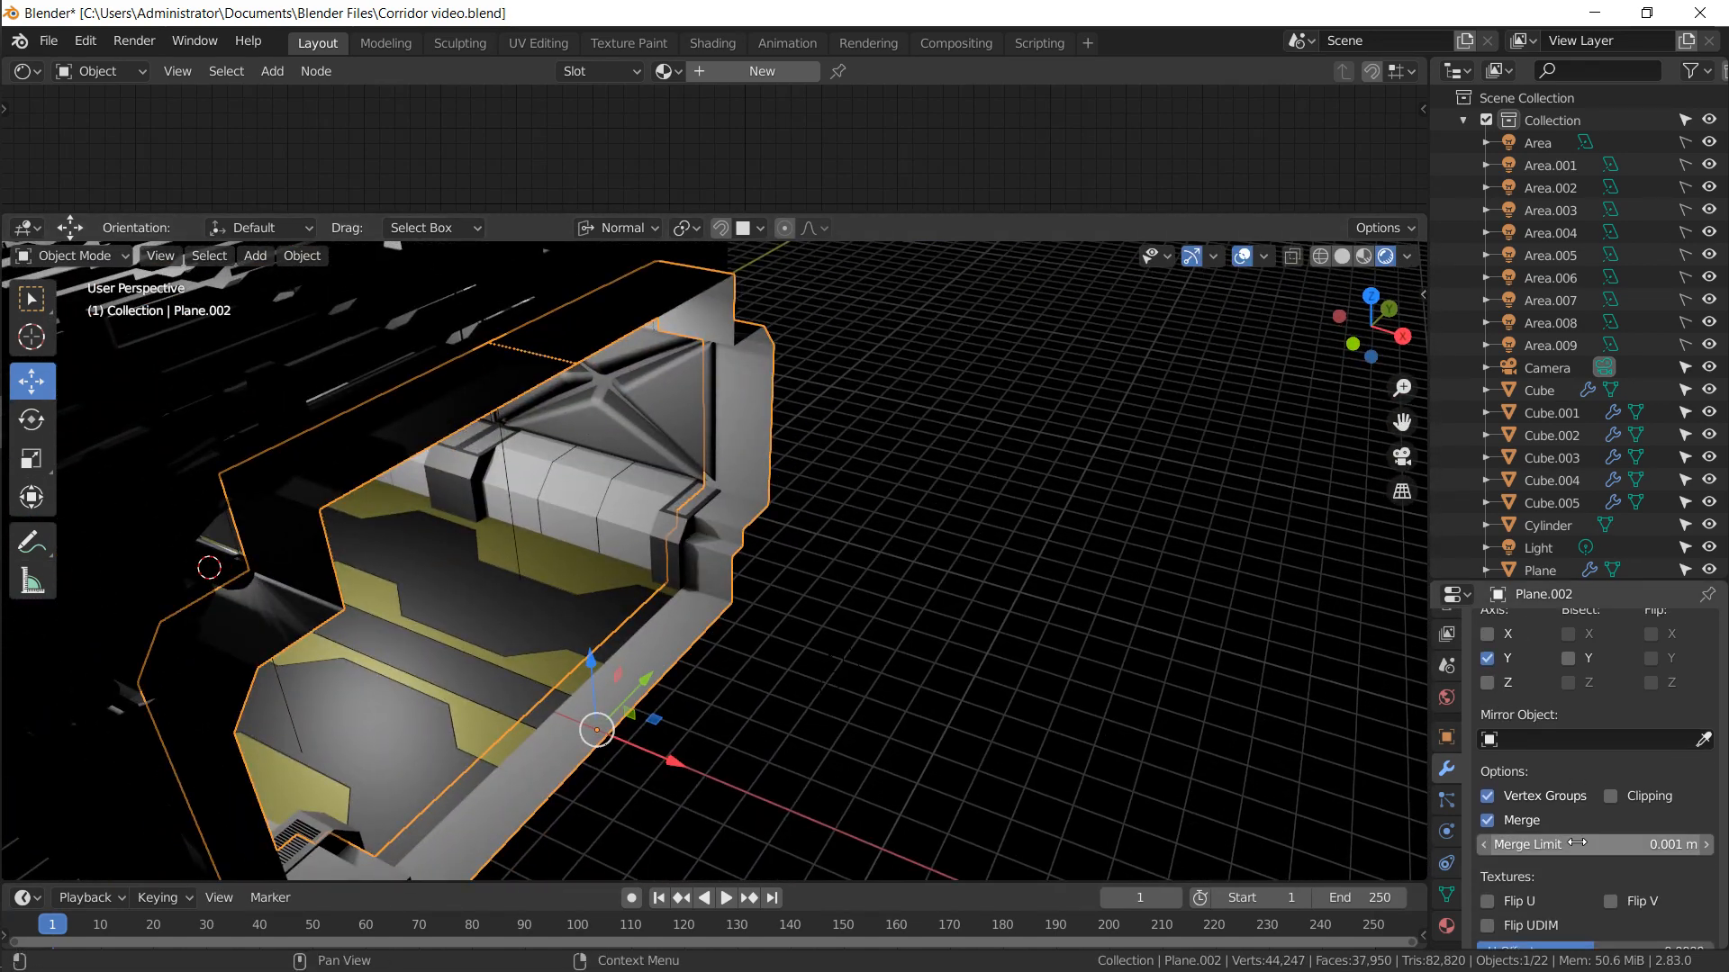
{"action": "left_click_drag", "start_coordinate": [1578, 843], "coordinate": [1612, 843]}
{"action": "middle_click_drag", "start_coordinate": [737, 474], "coordinate": [832, 684]}
{"action": "left_click_drag", "start_coordinate": [759, 708], "coordinate": [775, 717]}
{"action": "middle_click_drag", "start_coordinate": [765, 640], "coordinate": [820, 426]}
Add two evenly spaced loop cuts running lengthwise around the whole frame
{"action": "key", "text": "Tab"}
{"action": "scroll", "coordinate": [823, 408], "scroll_direction": "up", "scroll_amount": 2}
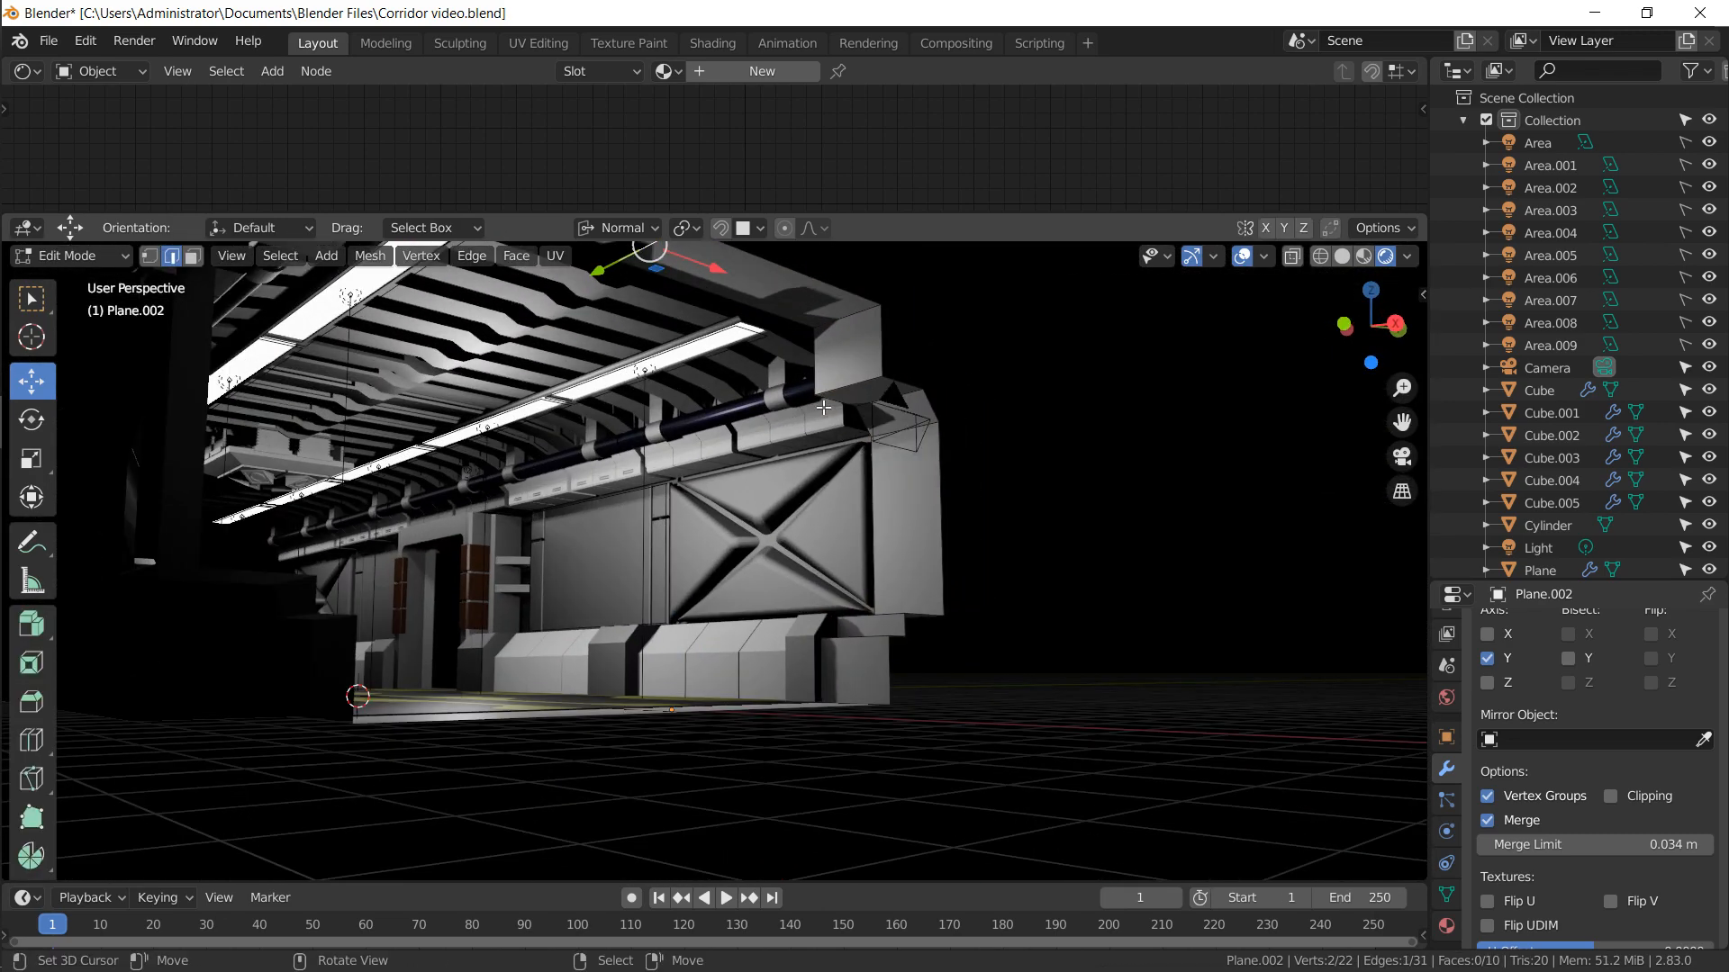
{"action": "key", "text": "ctrl+r"}
{"action": "left_click", "coordinate": [845, 319]}
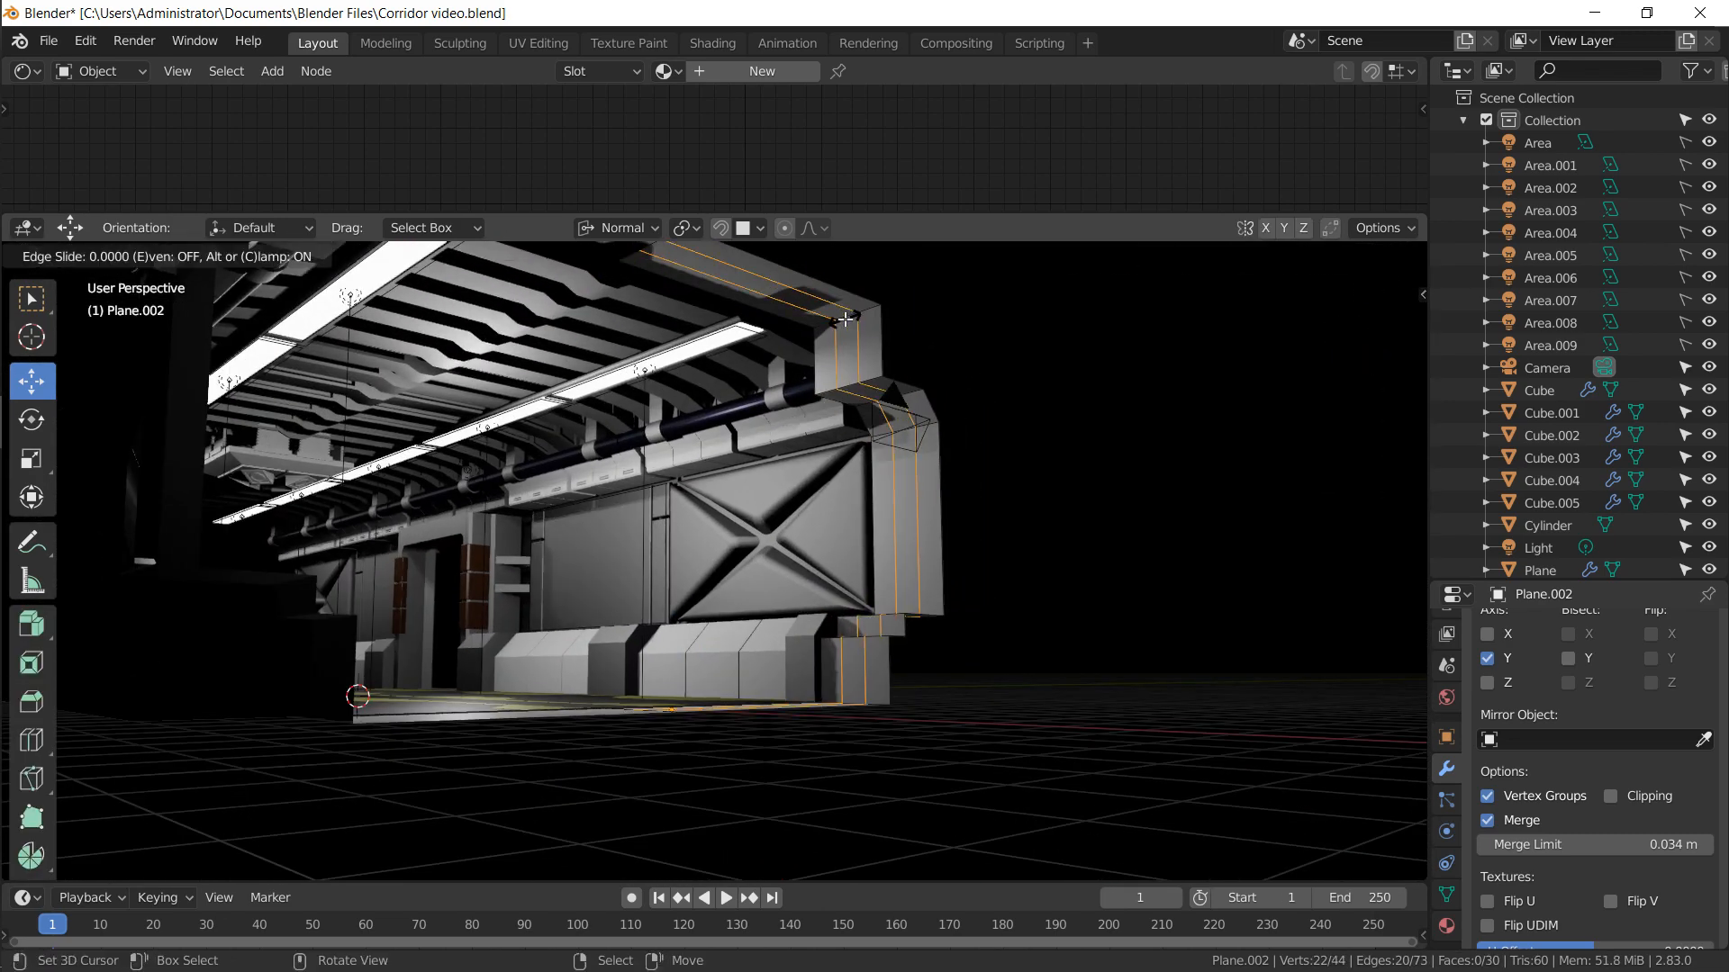
{"action": "left_click", "coordinate": [845, 318]}
Bevel the two new edge loops into narrow strips about 0.013 m wide
{"action": "scroll", "coordinate": [844, 319], "scroll_direction": "up", "scroll_amount": 3}
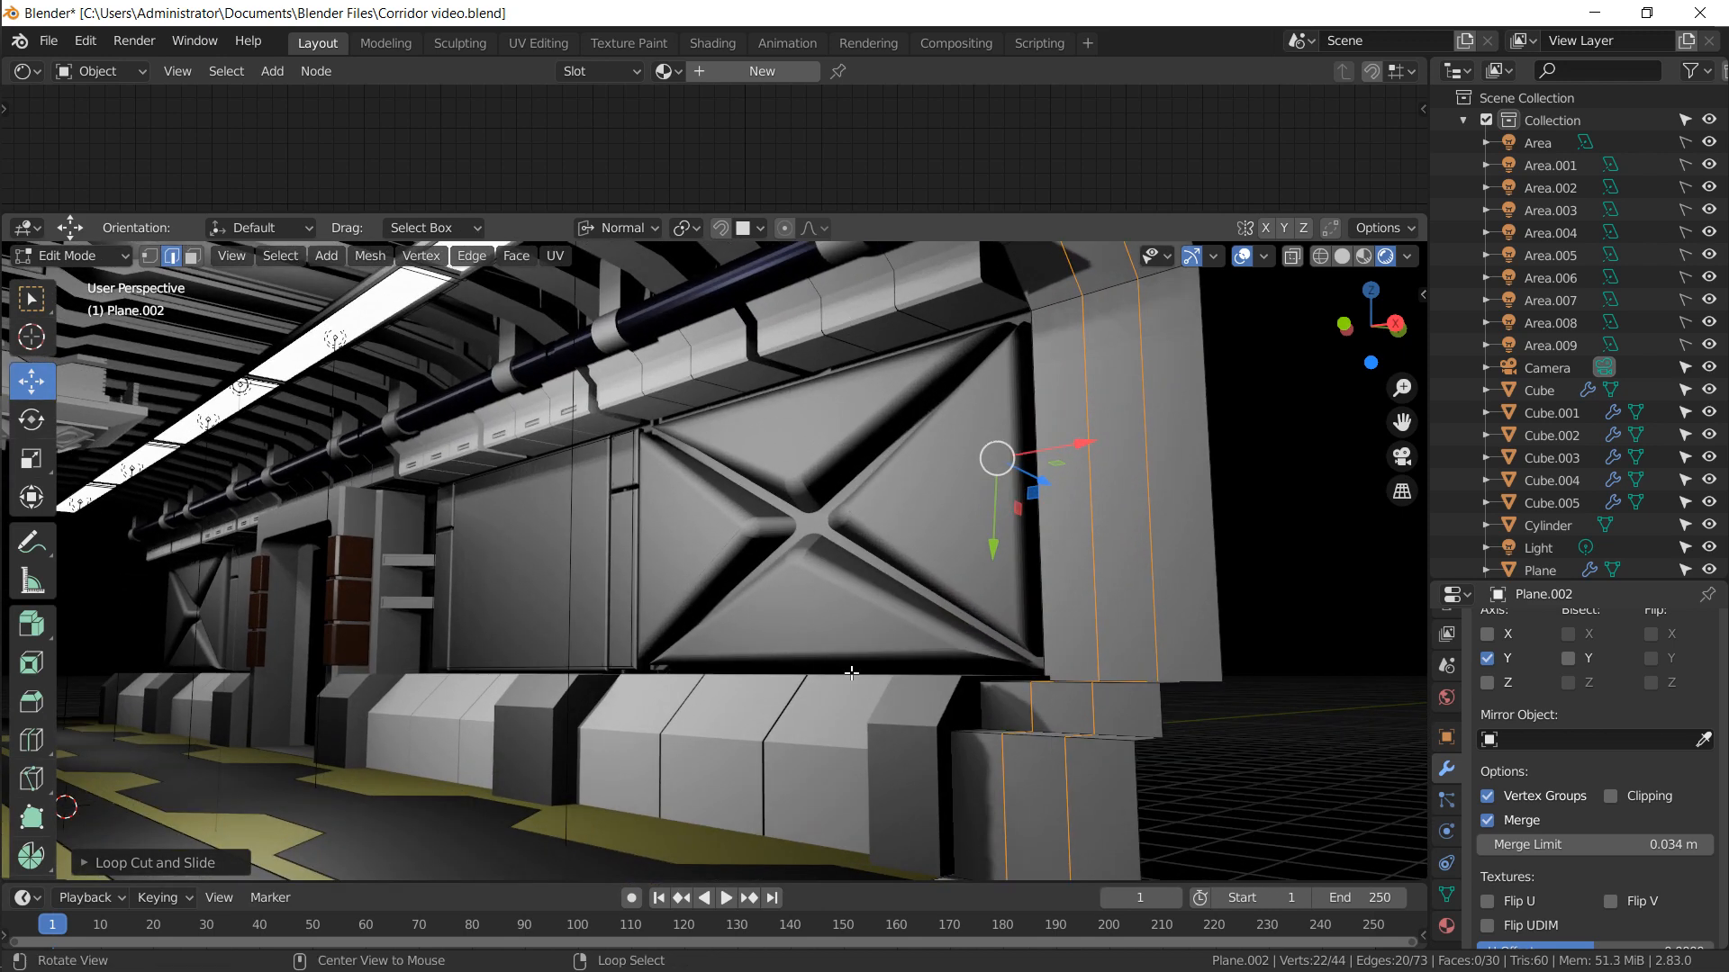
{"action": "middle_click_drag", "start_coordinate": [845, 318], "coordinate": [856, 702]}
{"action": "key", "text": "ctrl+b"}
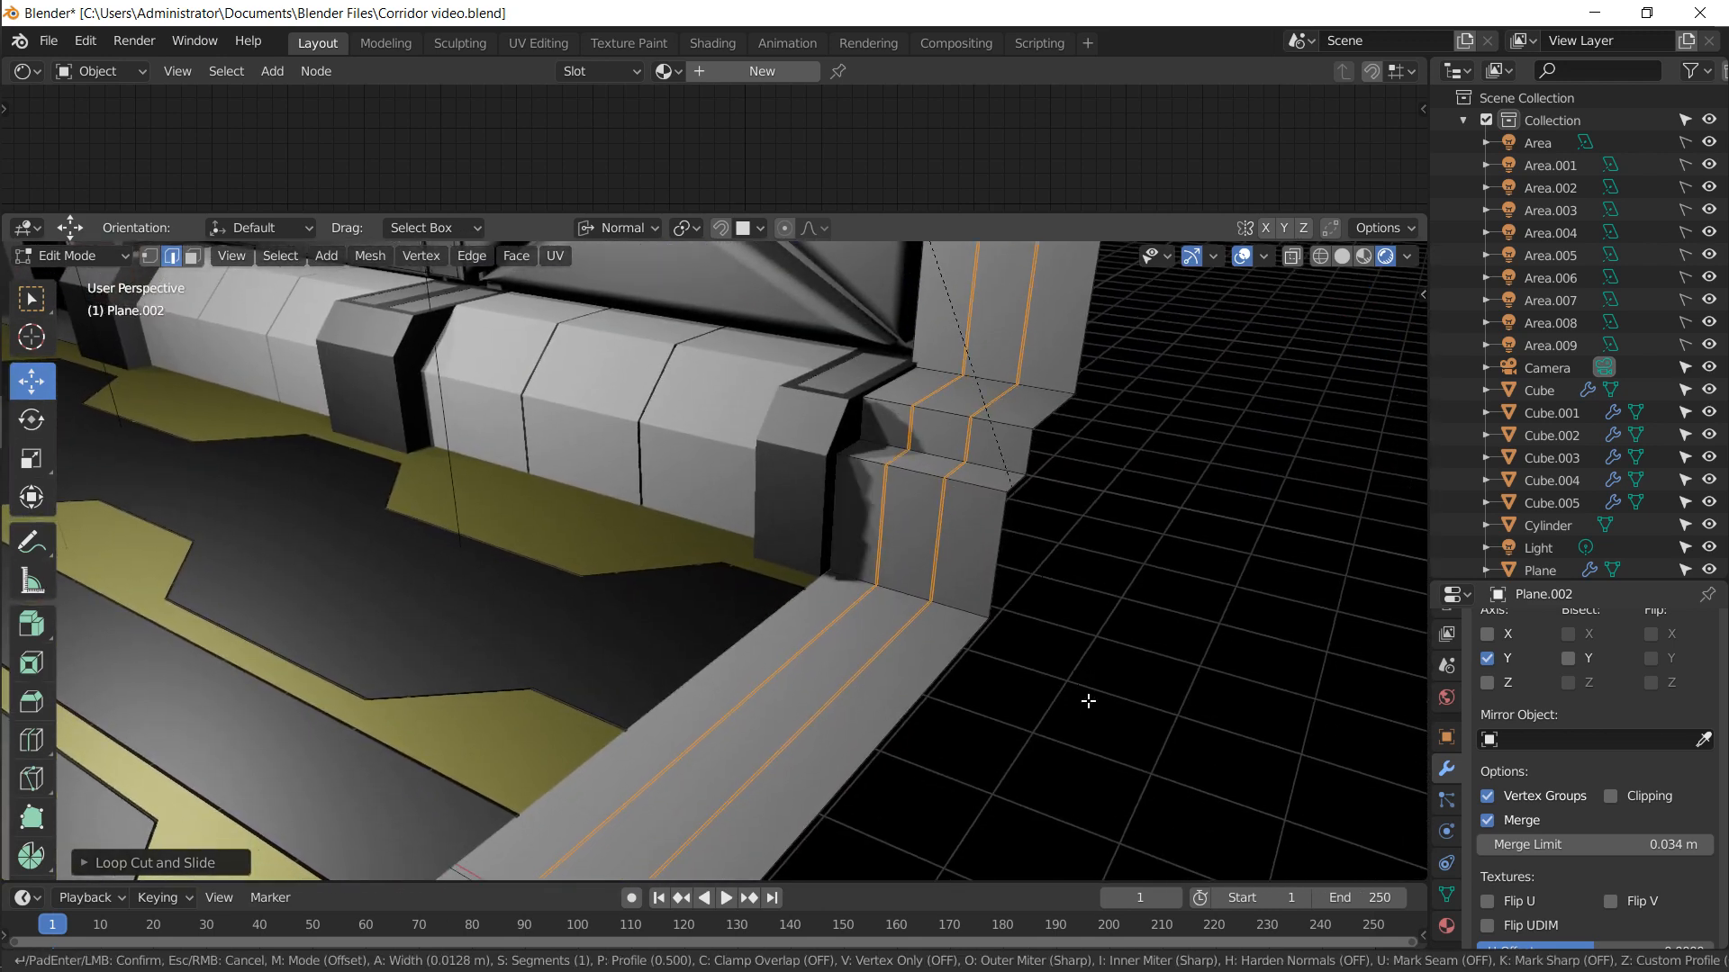
{"action": "left_click", "coordinate": [1092, 697]}
Extrude the beveled strips in place and scale them to form two thin grooves around the frame
{"action": "key", "text": "e"}
{"action": "right_click", "coordinate": [1091, 705]}
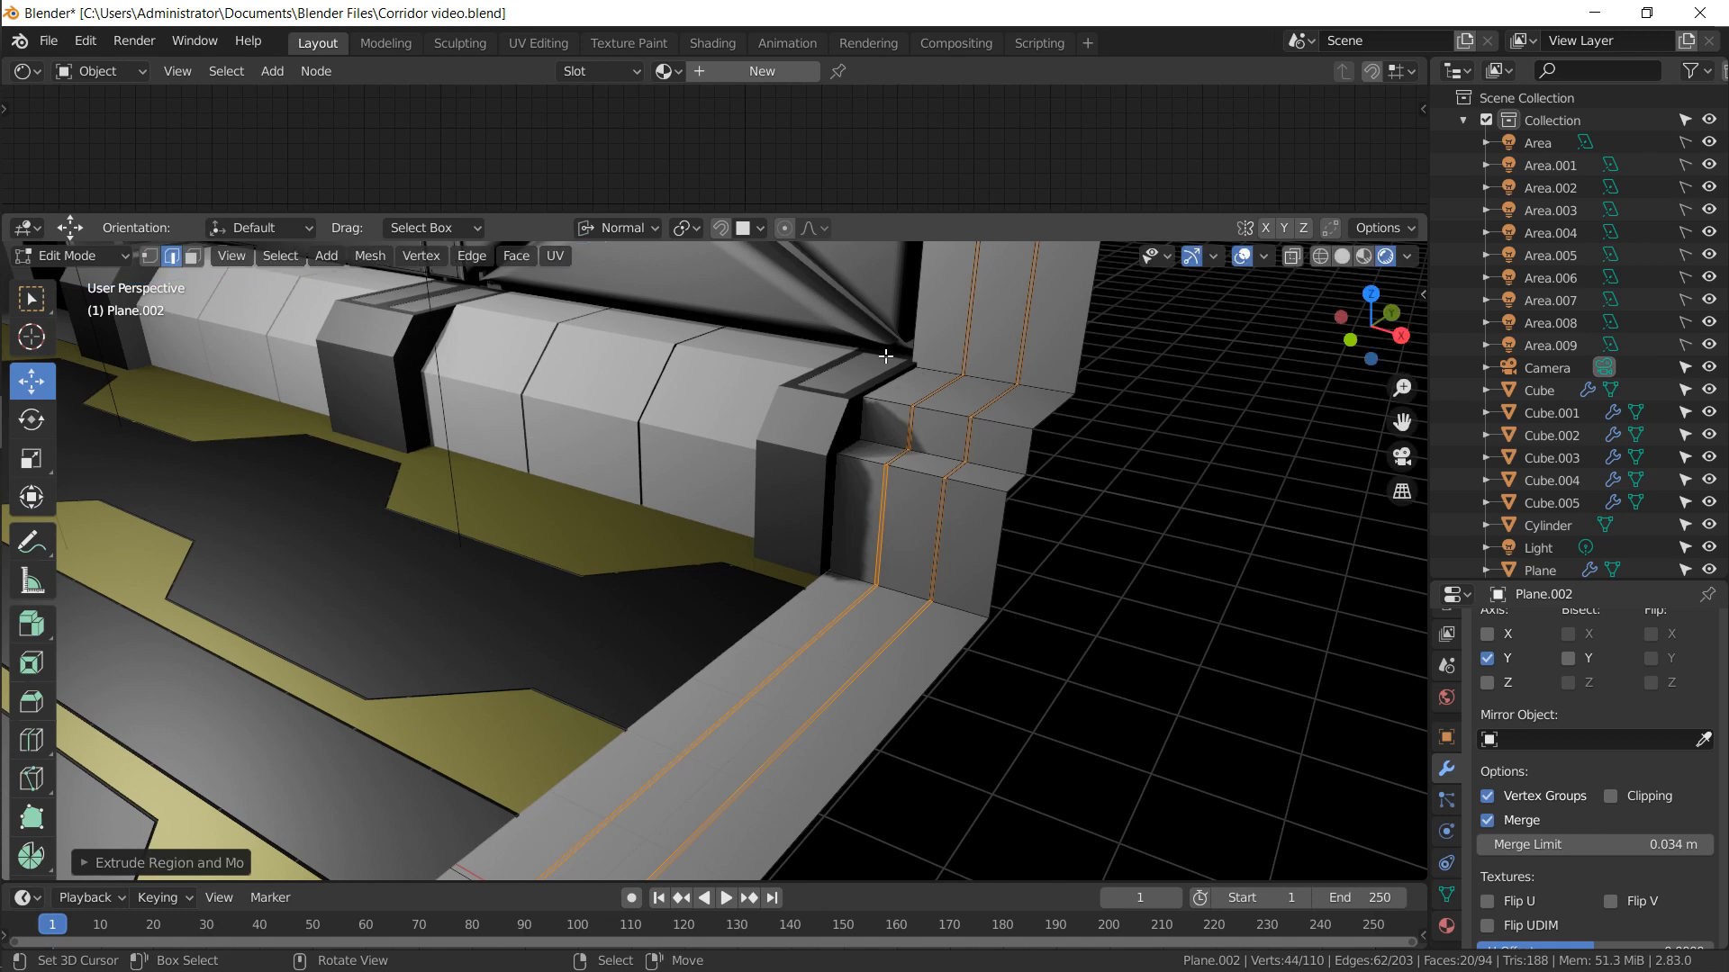
{"action": "left_click", "coordinate": [688, 231]}
{"action": "left_click", "coordinate": [721, 303]}
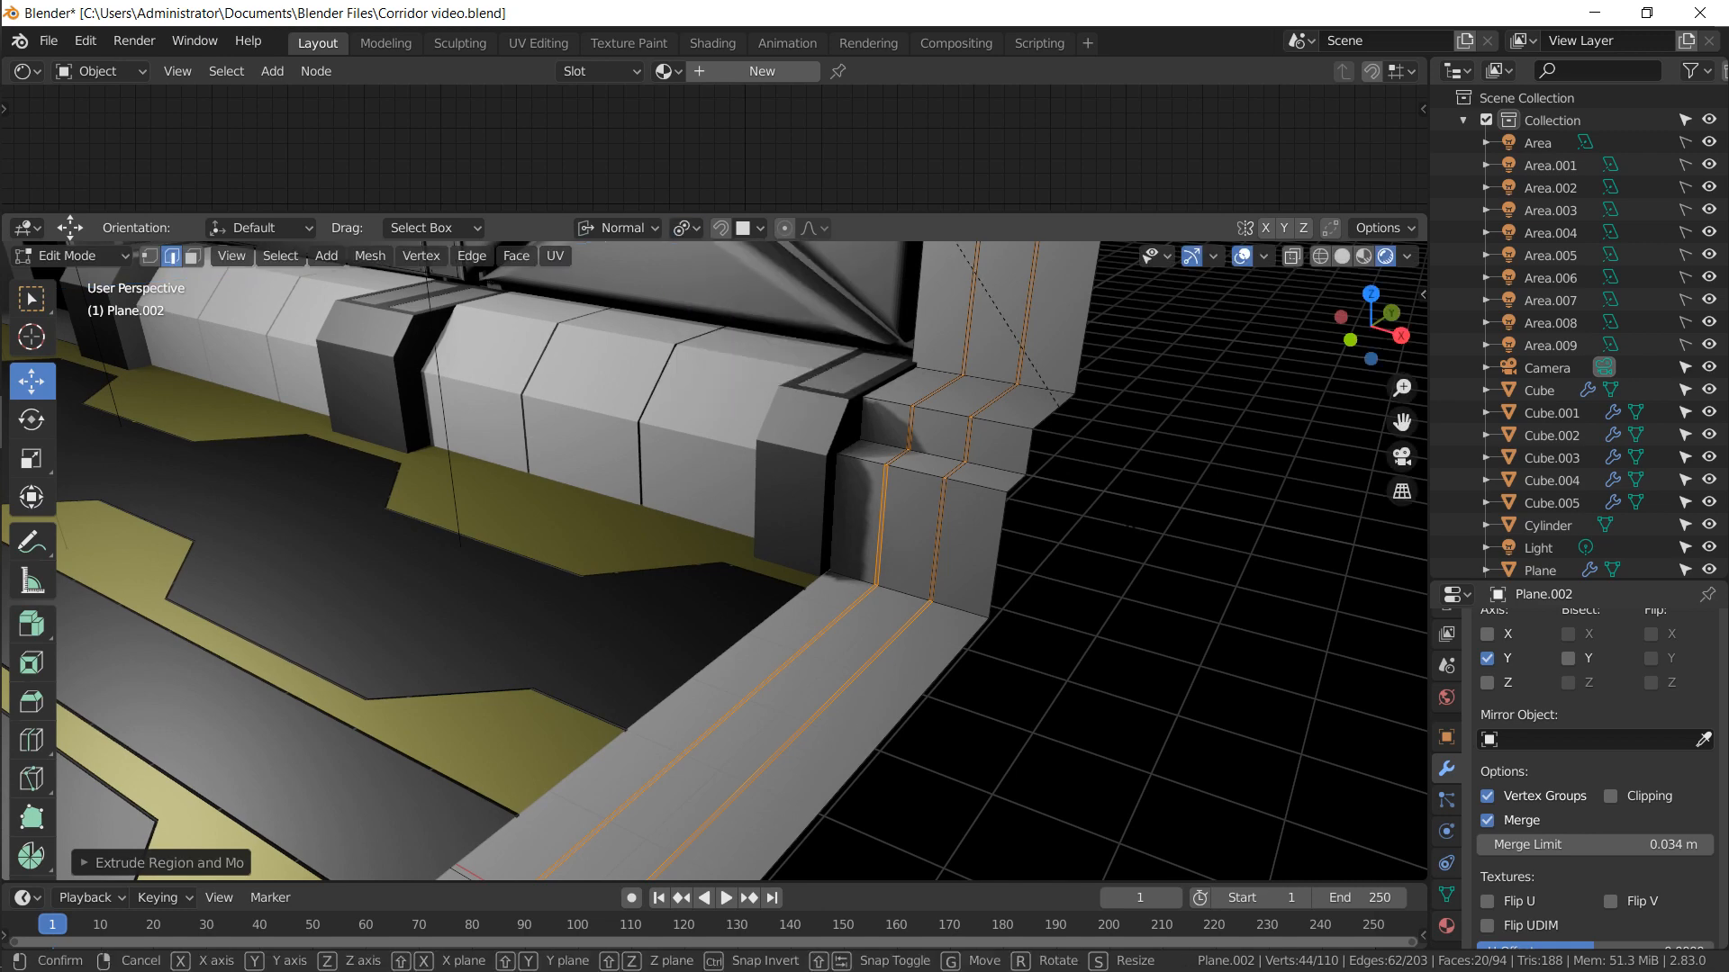
{"action": "key", "text": "s"}
{"action": "left_click", "coordinate": [1143, 537]}
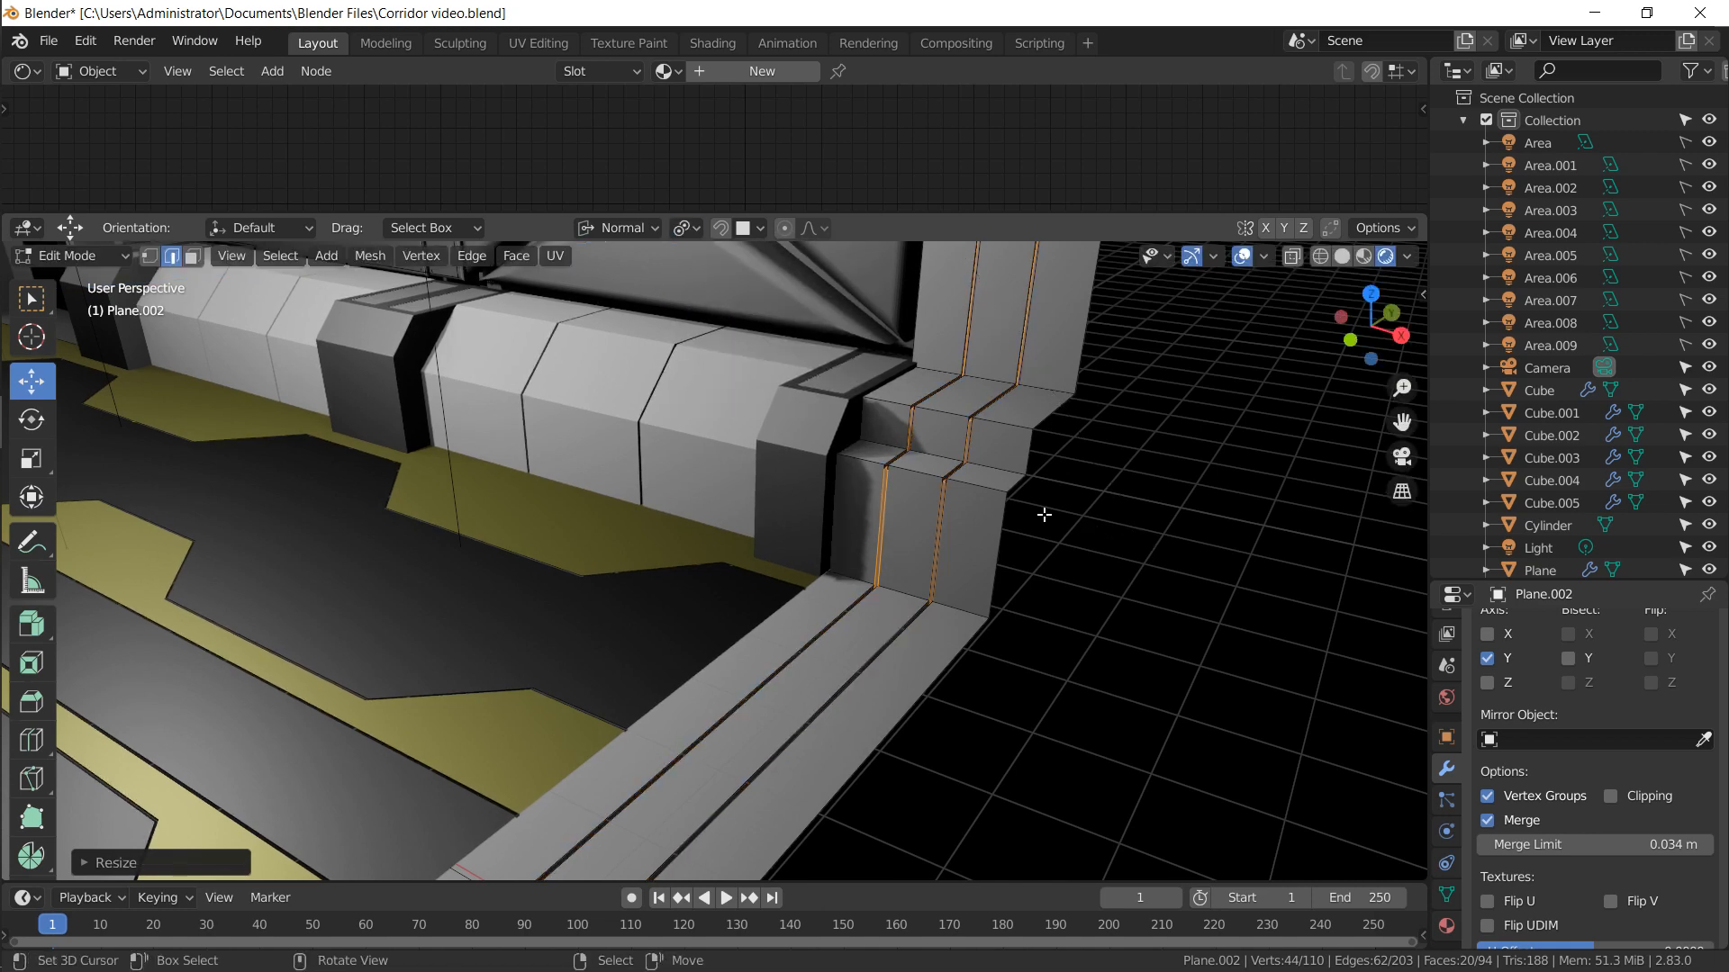
Try to fill the frame's entire outer edge loop with a single face
{"action": "scroll", "coordinate": [1045, 514], "scroll_direction": "down", "scroll_amount": 3}
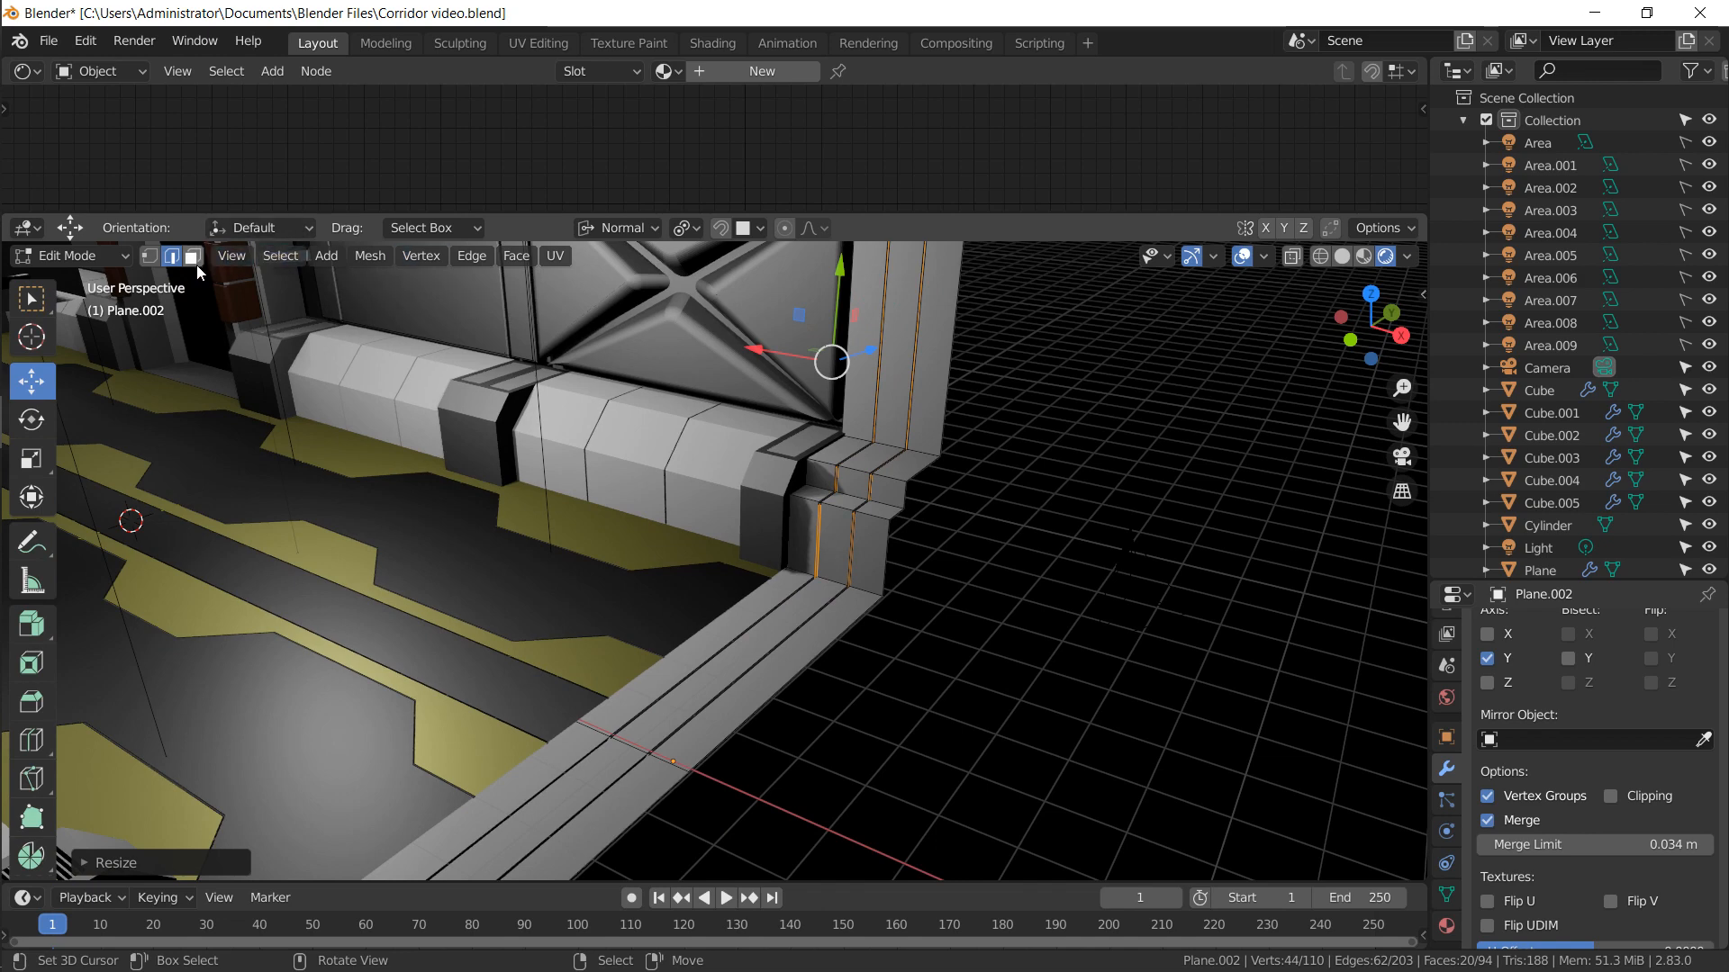
{"action": "left_click", "coordinate": [819, 666], "text": "alt"}
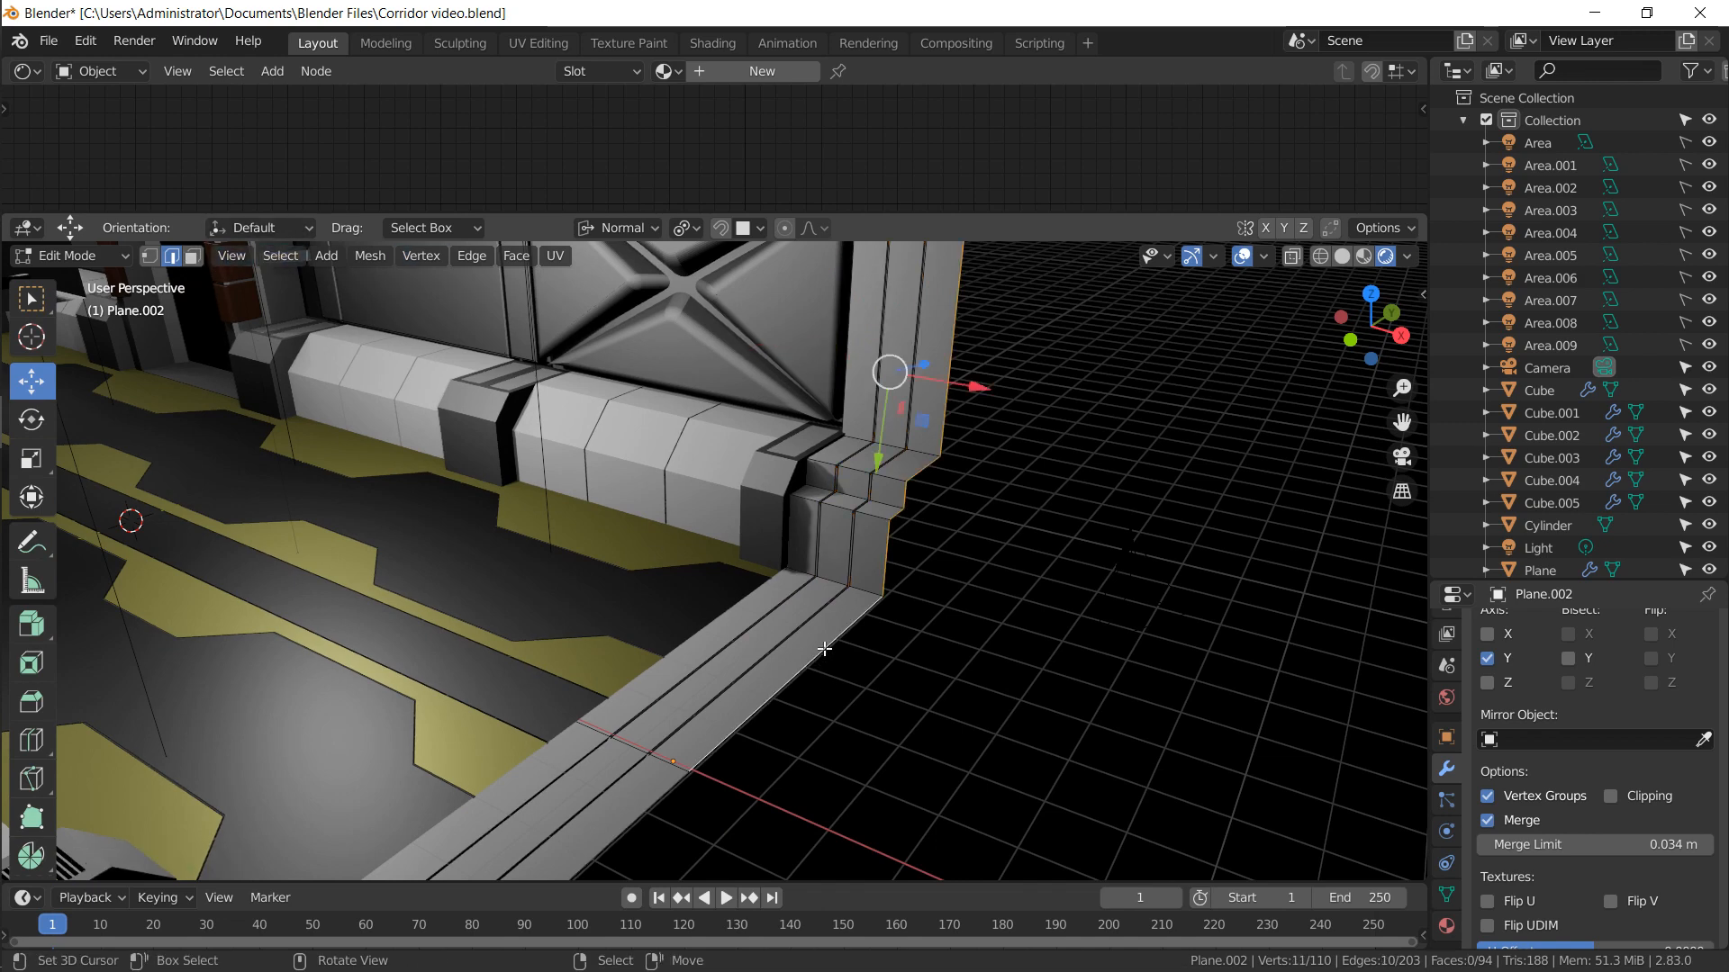
{"action": "middle_click_drag", "start_coordinate": [838, 627], "coordinate": [842, 693]}
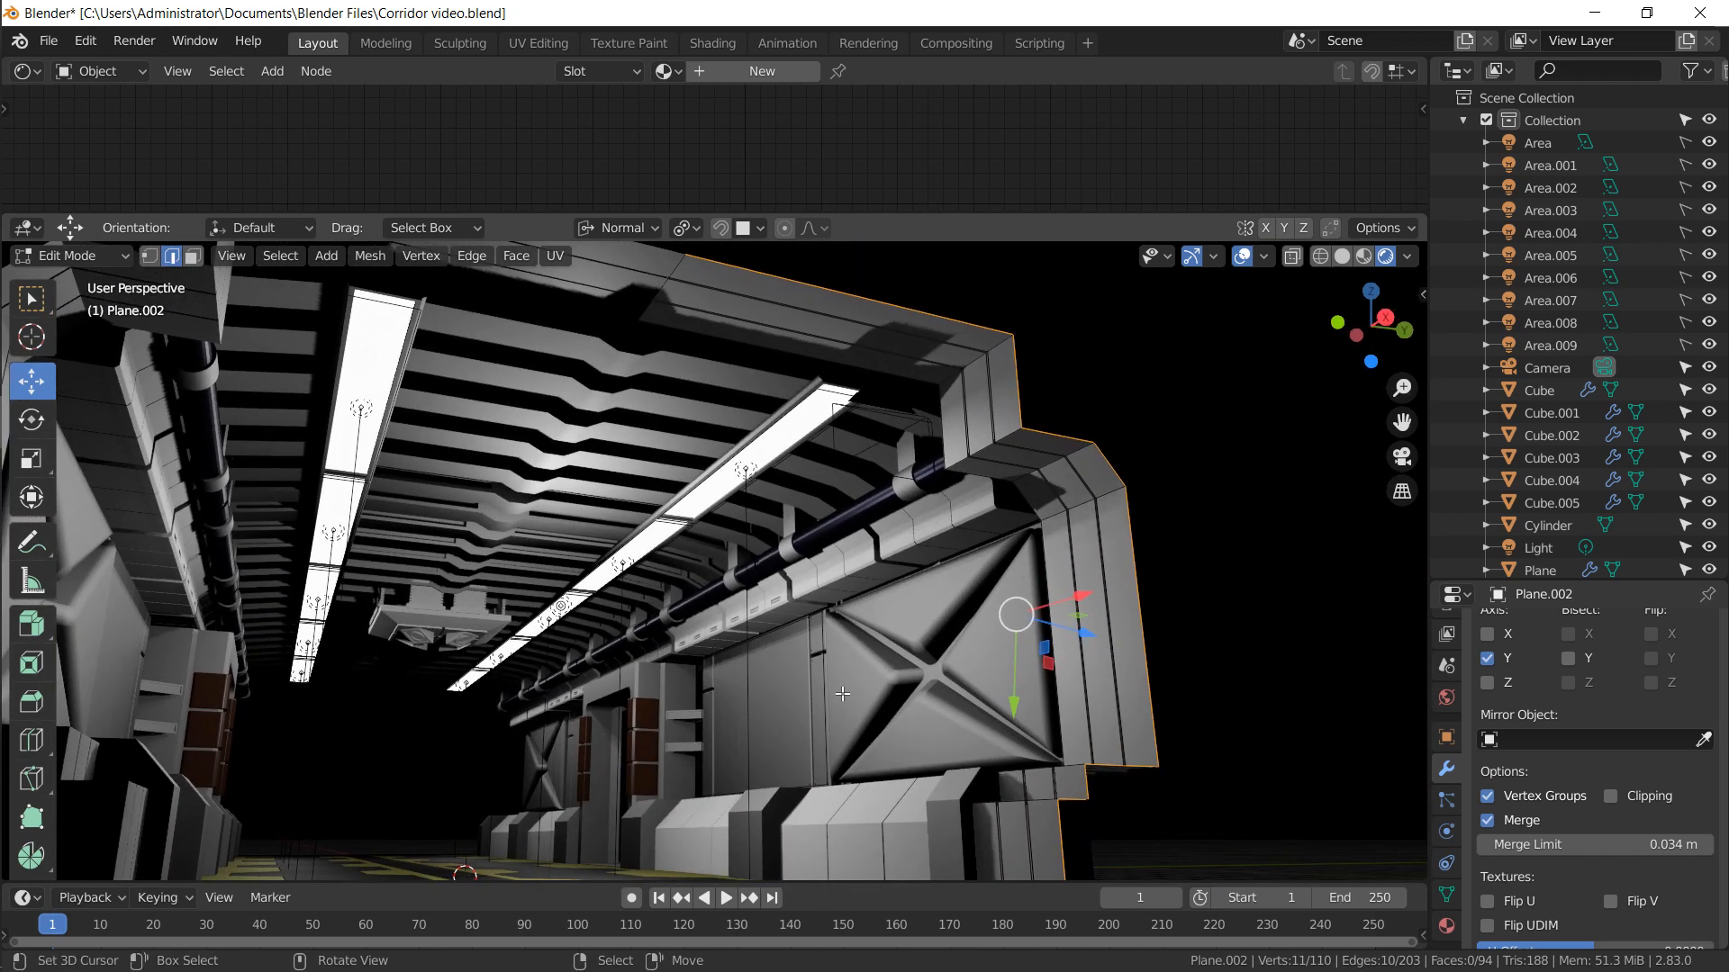
{"action": "key", "text": "f"}
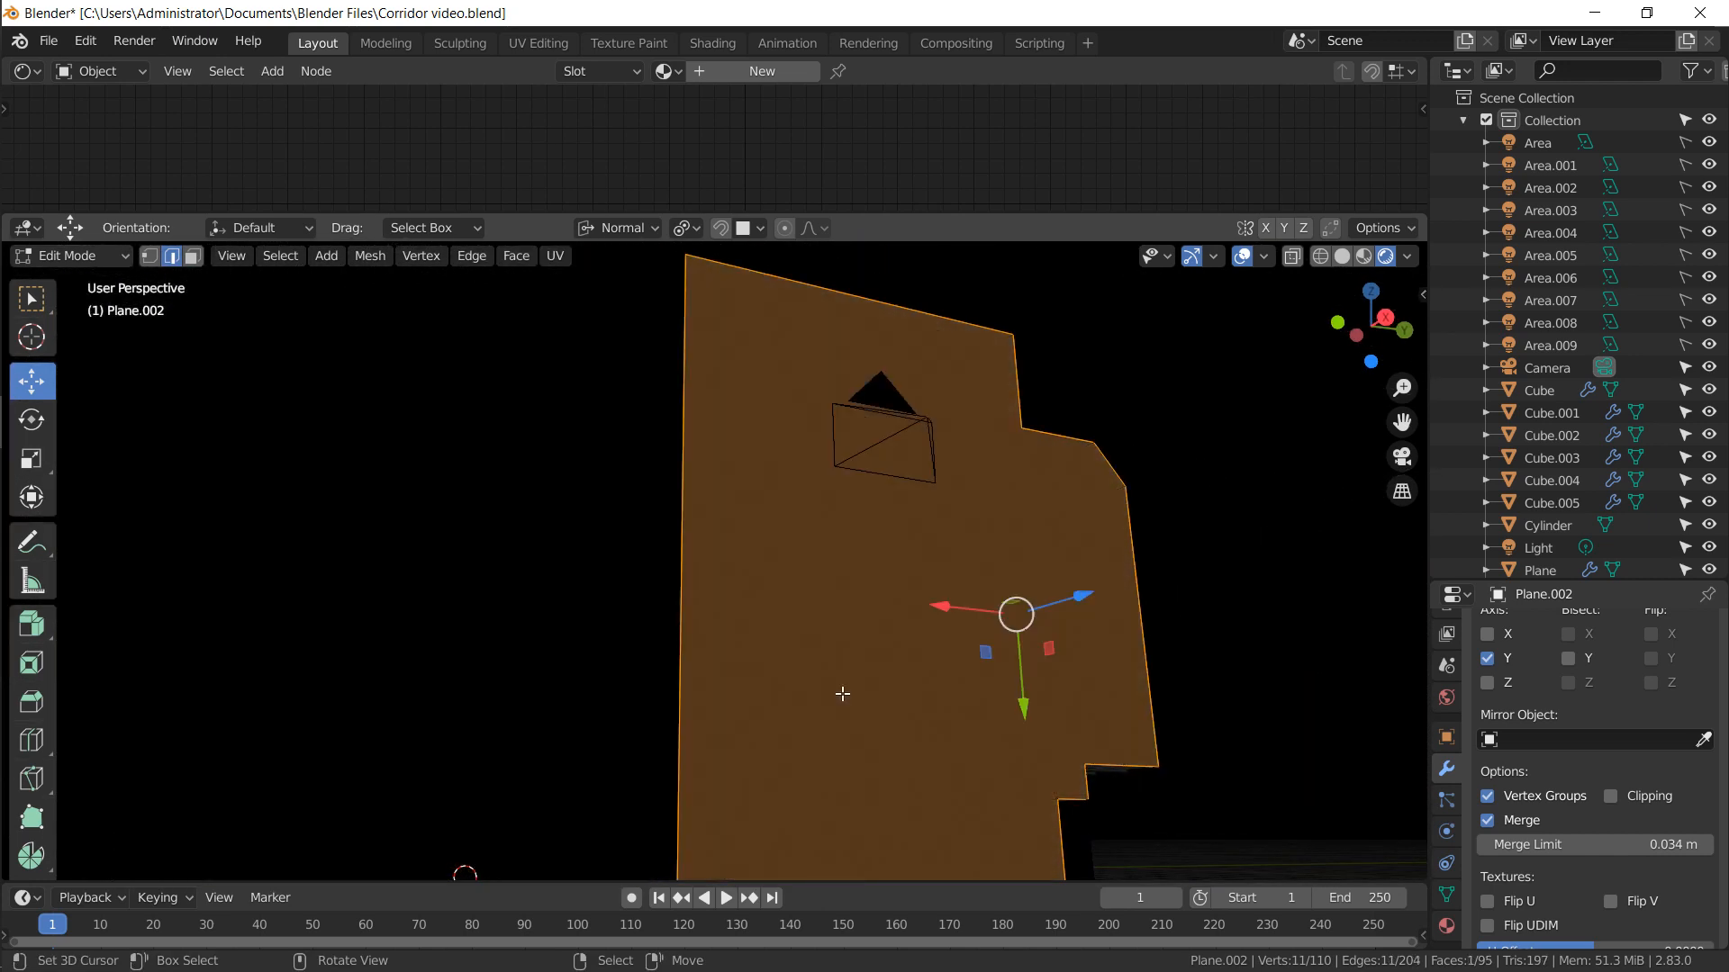
{"action": "middle_click_drag", "start_coordinate": [587, 569], "coordinate": [355, 301]}
{"action": "key", "text": "ctrl+z"}
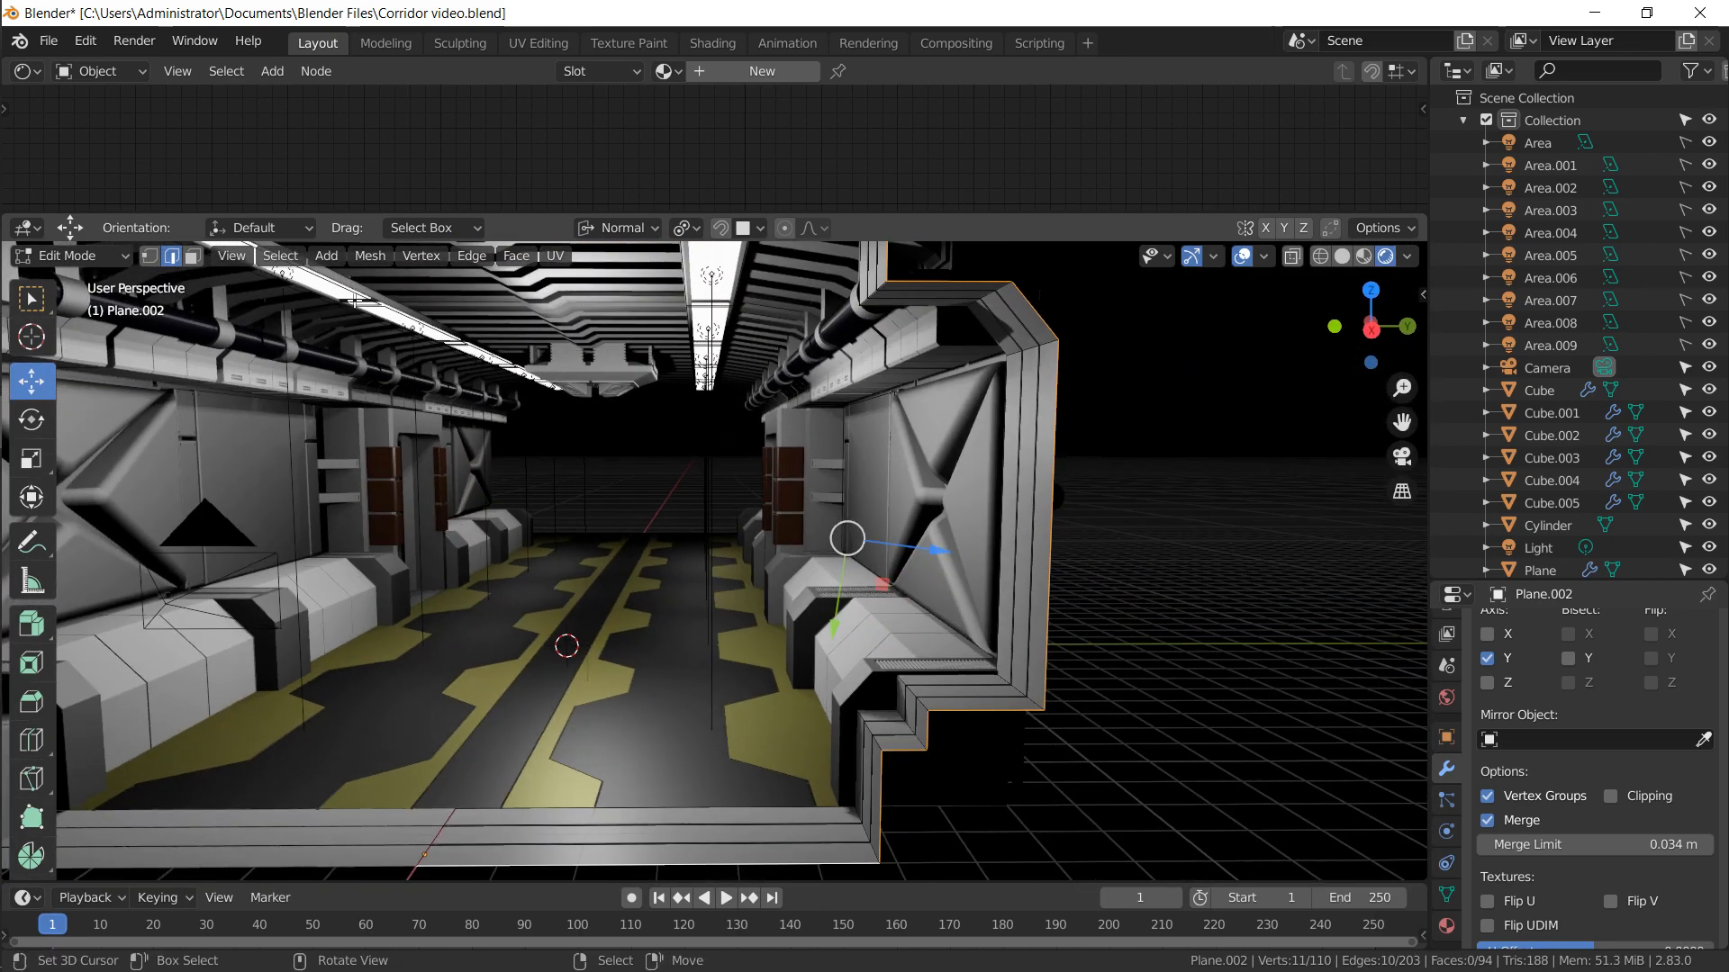
Fill the side section of the frame's outer opening with a face using its seven outer corner vertices
{"action": "left_click", "coordinate": [151, 260]}
{"action": "left_click", "coordinate": [901, 287]}
{"action": "middle_click_drag", "start_coordinate": [900, 286], "coordinate": [883, 727]}
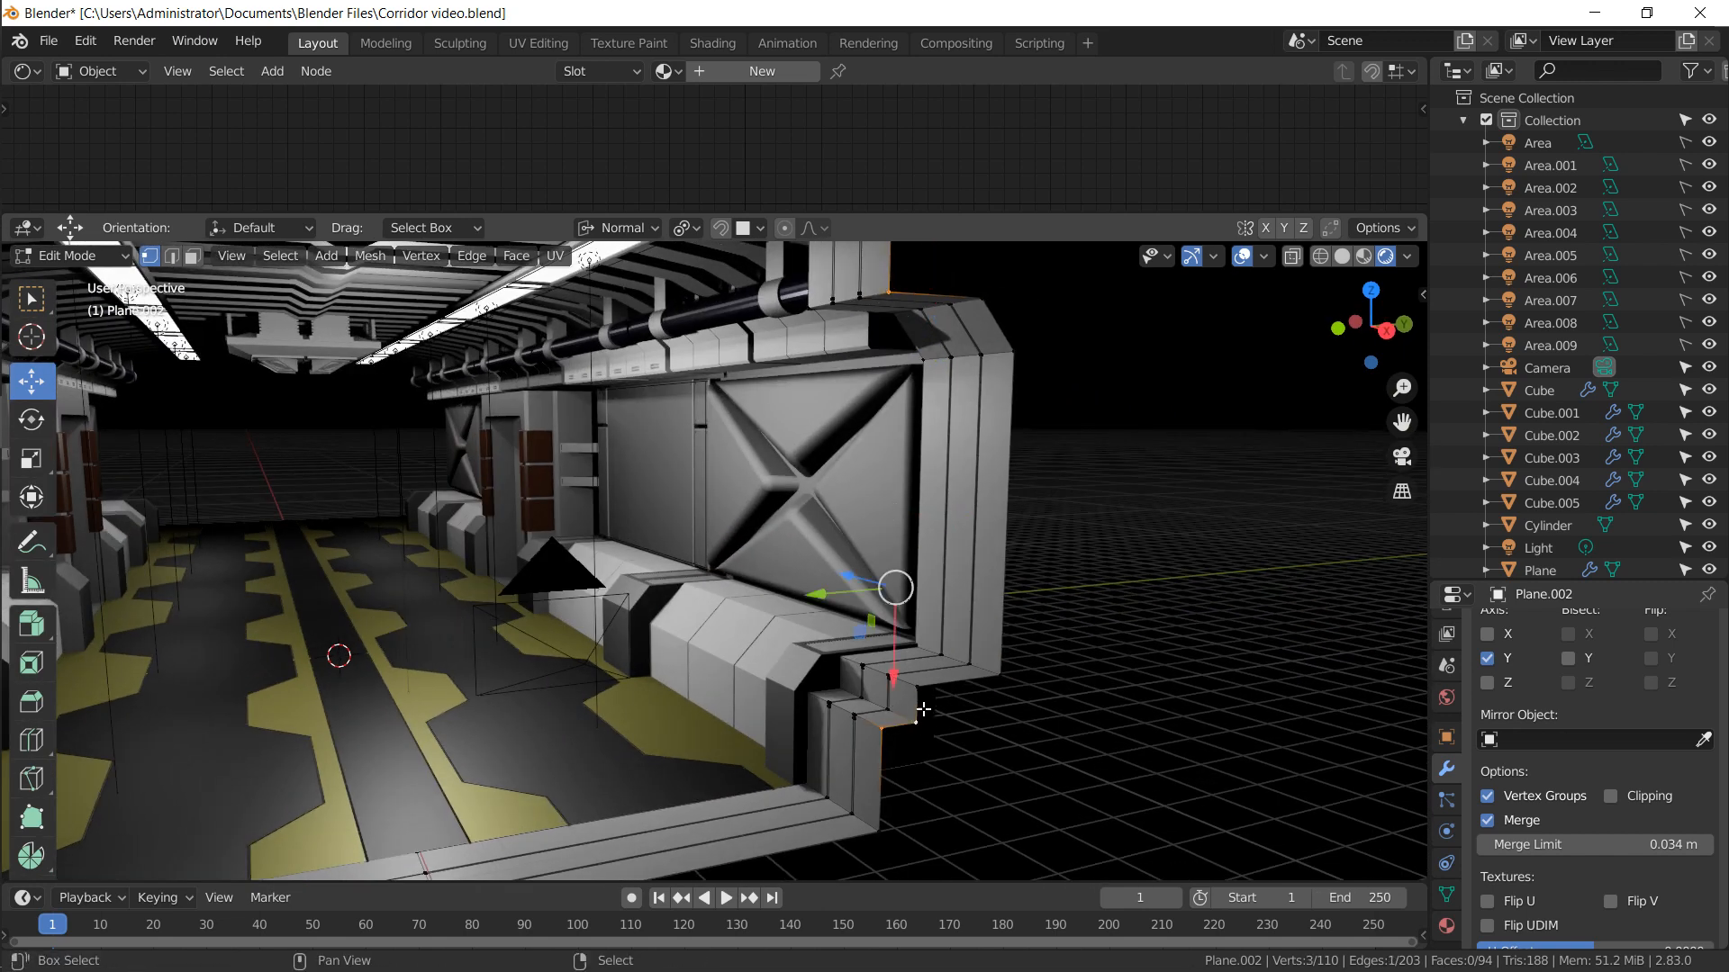
{"action": "left_click", "coordinate": [1014, 351], "text": "shift"}
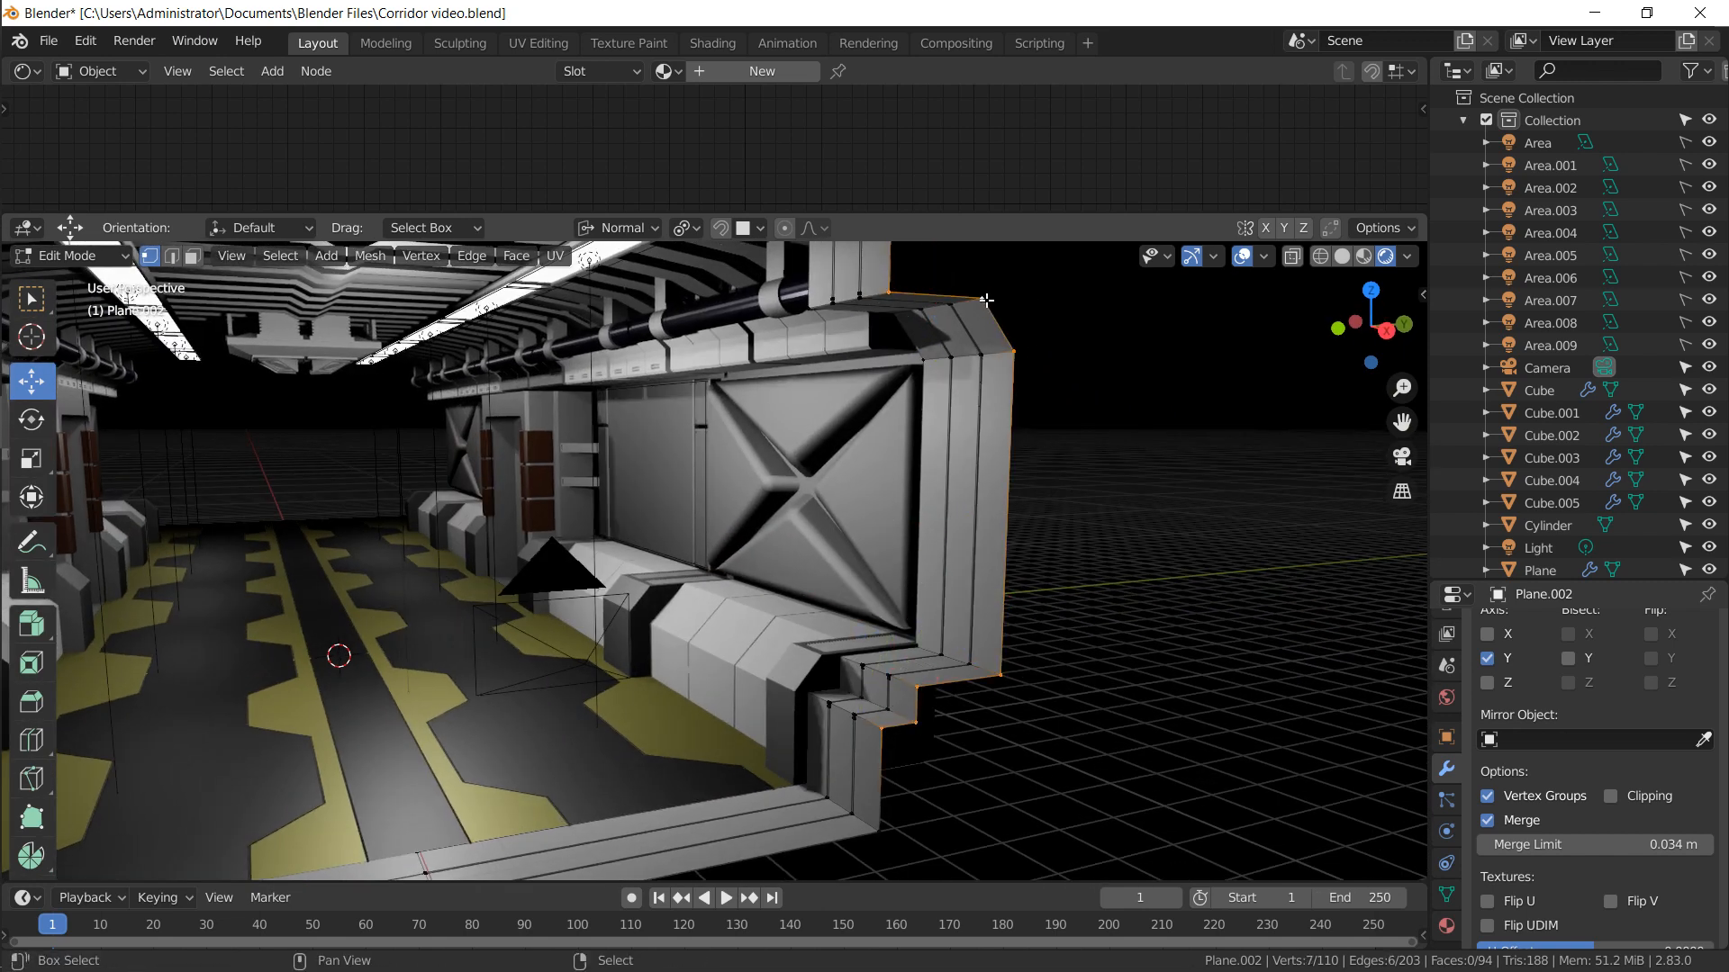
{"action": "key", "text": "f"}
{"action": "key", "text": "ctrl+z"}
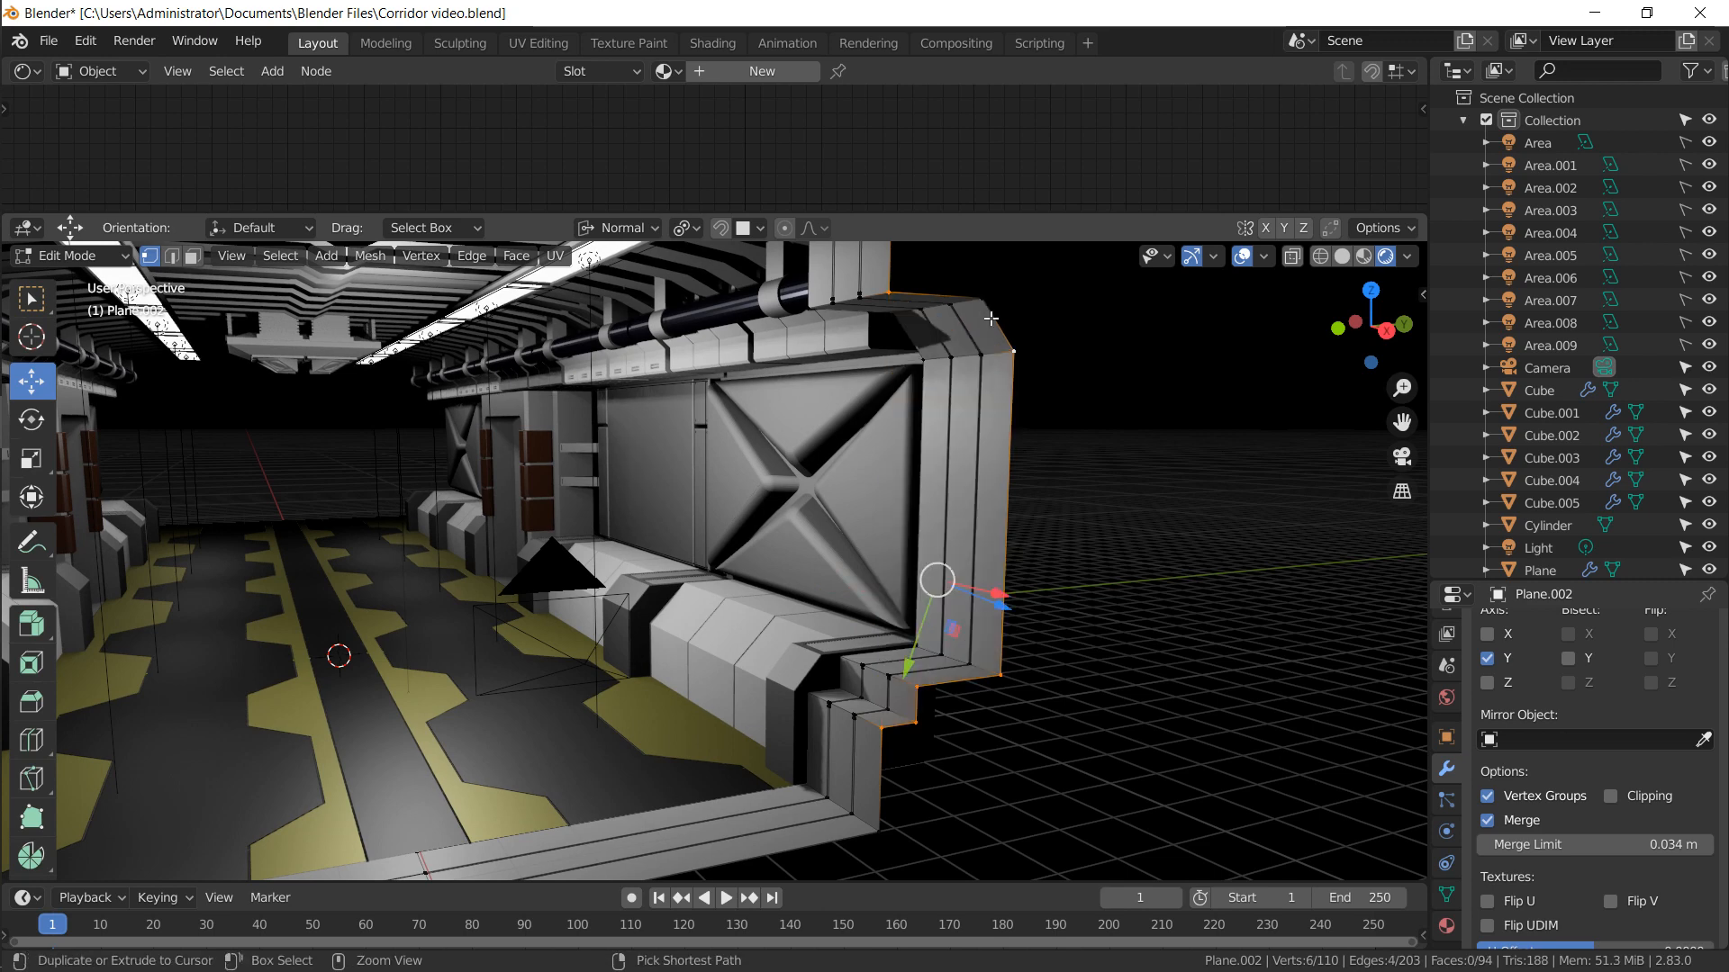
{"action": "key", "text": "f"}
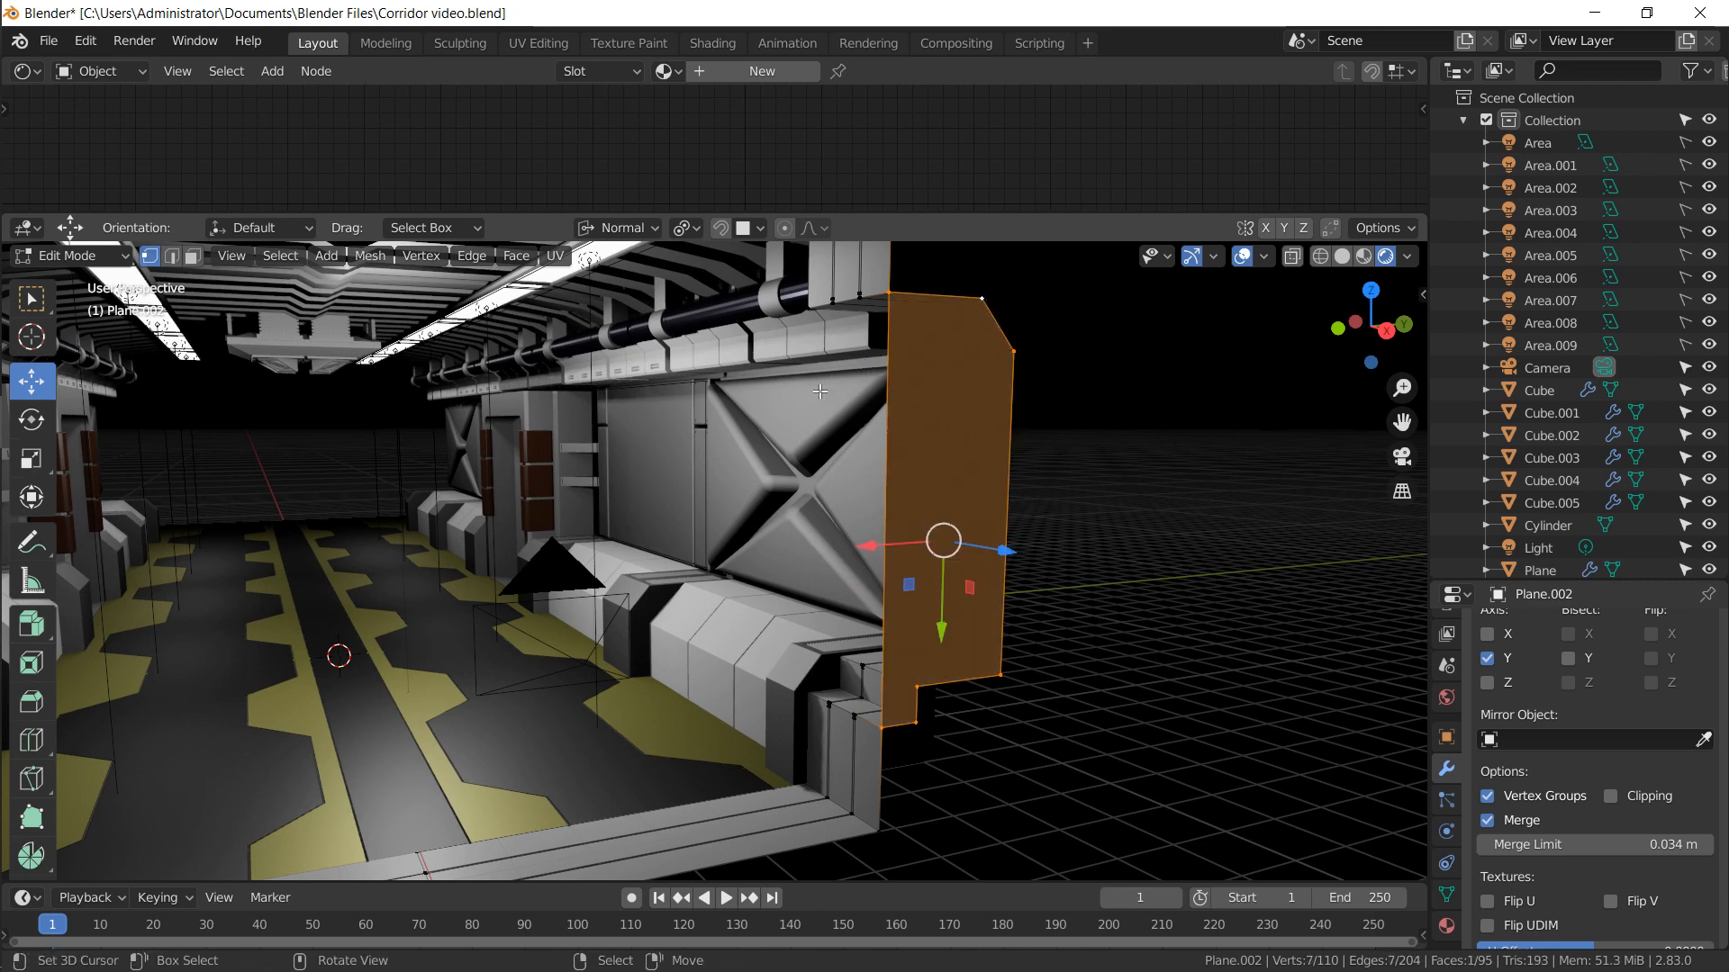
Fill the remaining central section of the frame's outer opening with a face from its edge loop
{"action": "scroll", "coordinate": [792, 393], "scroll_direction": "down", "scroll_amount": 3}
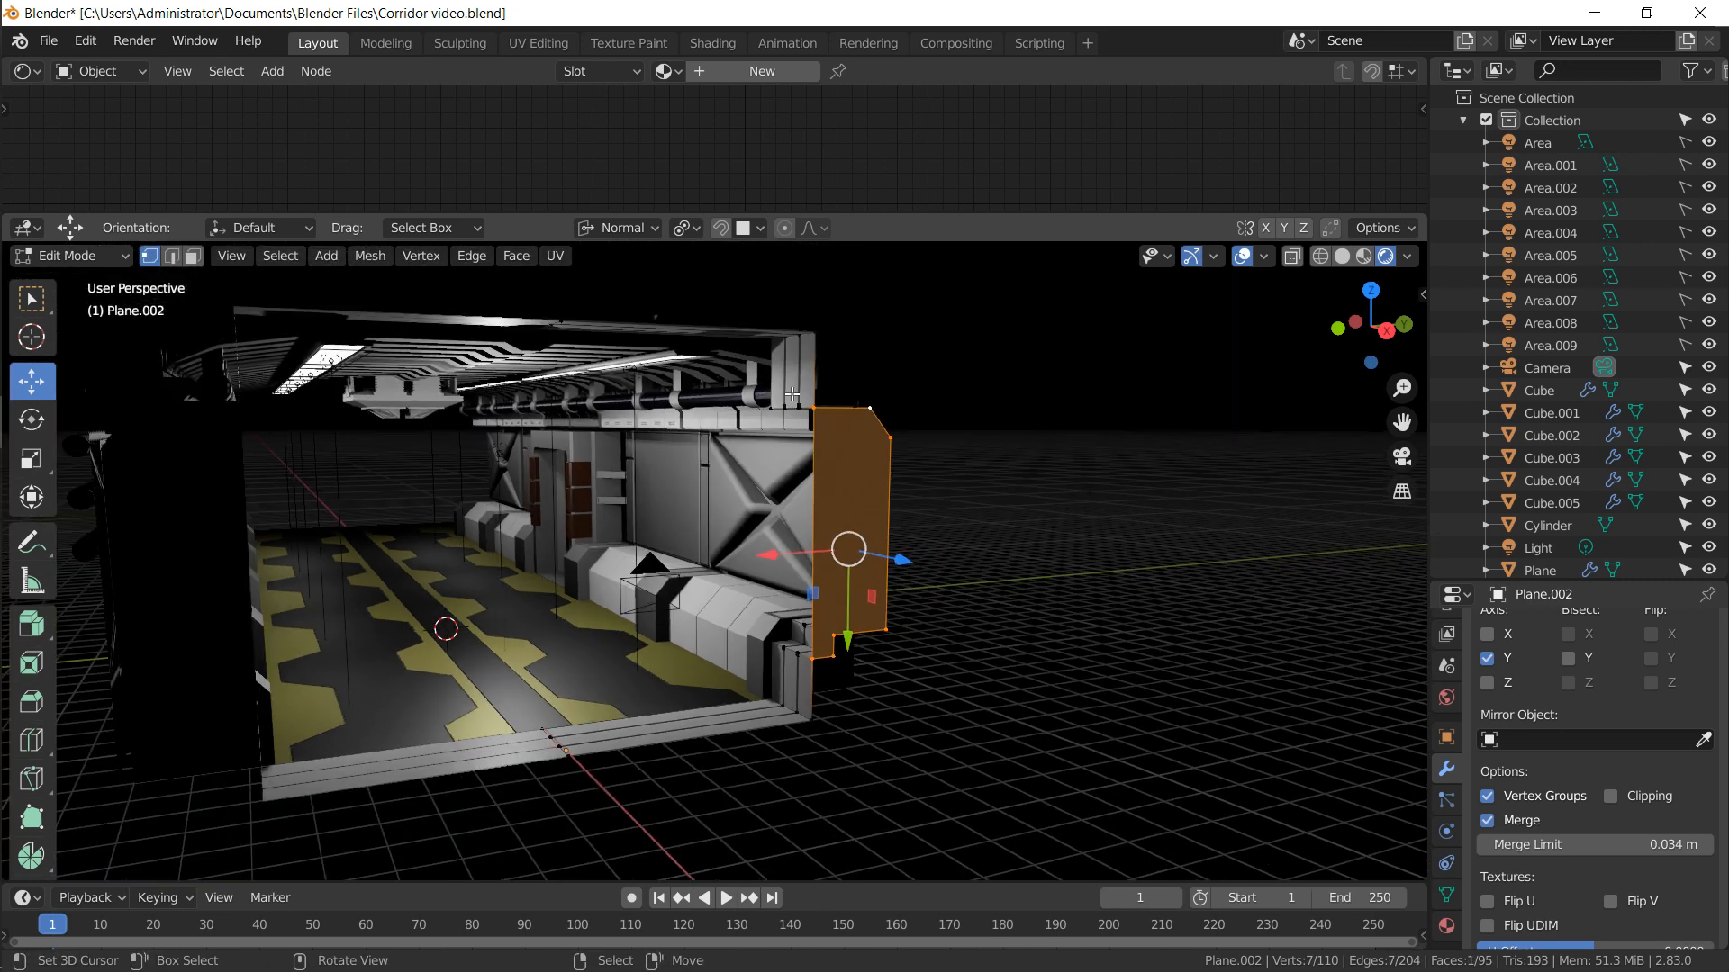
{"action": "left_click", "coordinate": [172, 256]}
{"action": "right_click", "coordinate": [709, 733], "text": "alt"}
{"action": "right_click", "coordinate": [709, 742], "text": "alt"}
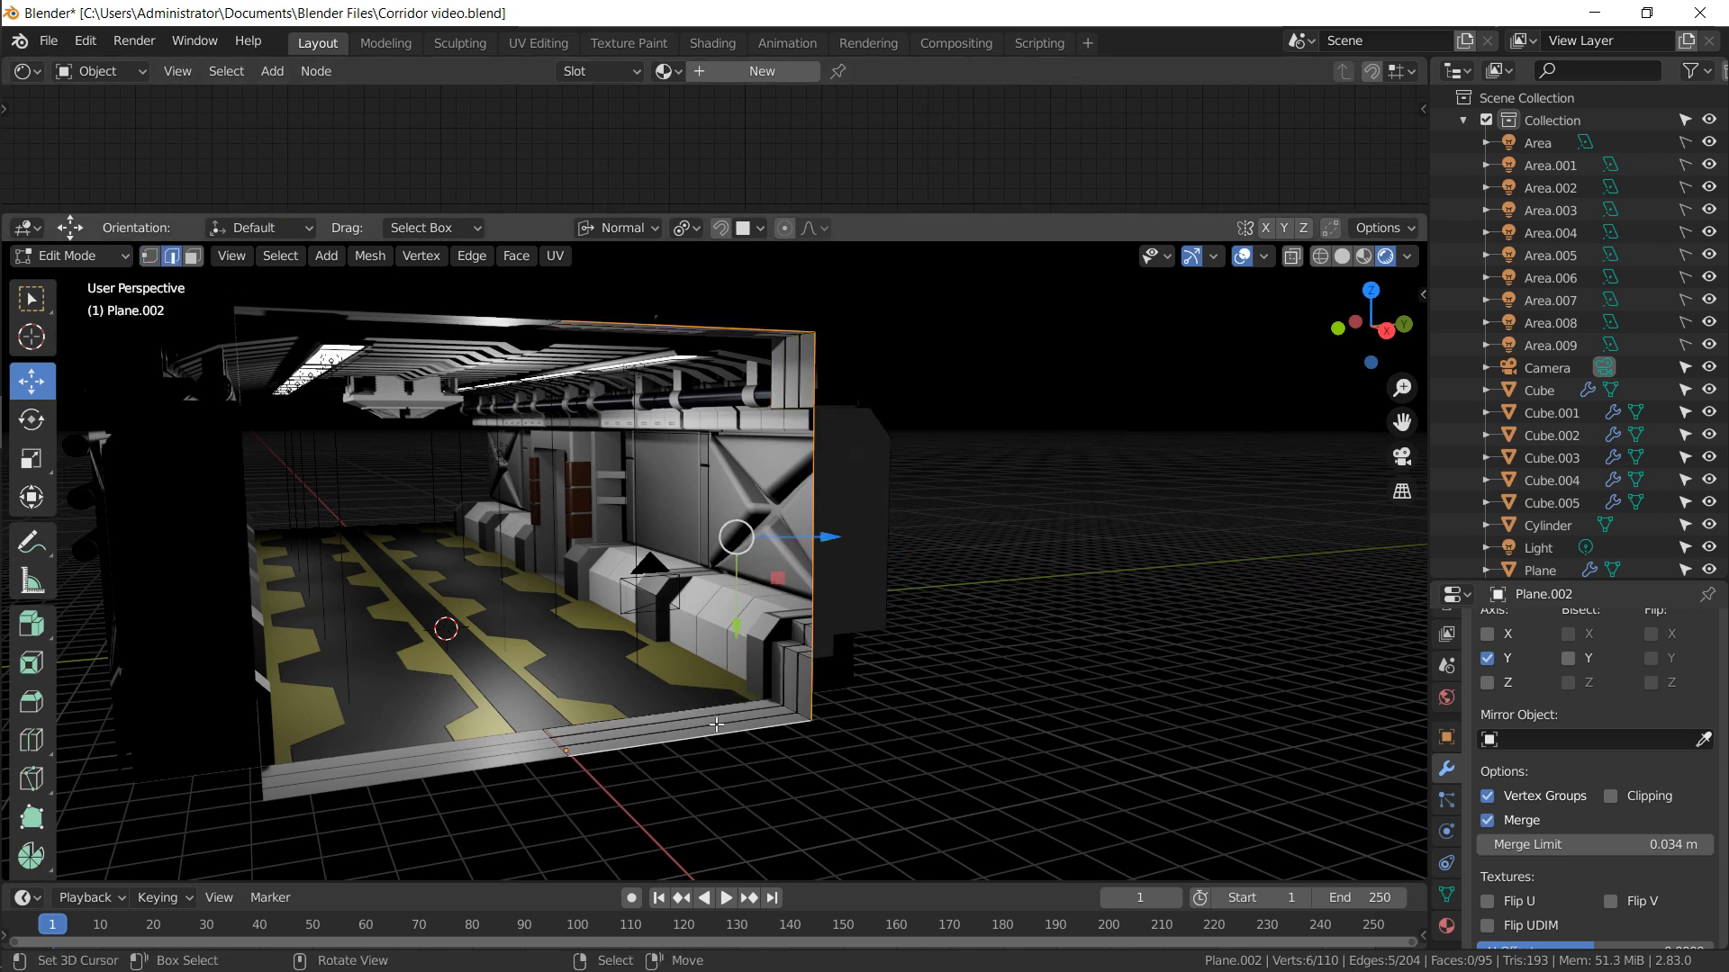
{"action": "key", "text": "f"}
{"action": "middle_click_drag", "start_coordinate": [729, 679], "coordinate": [906, 586]}
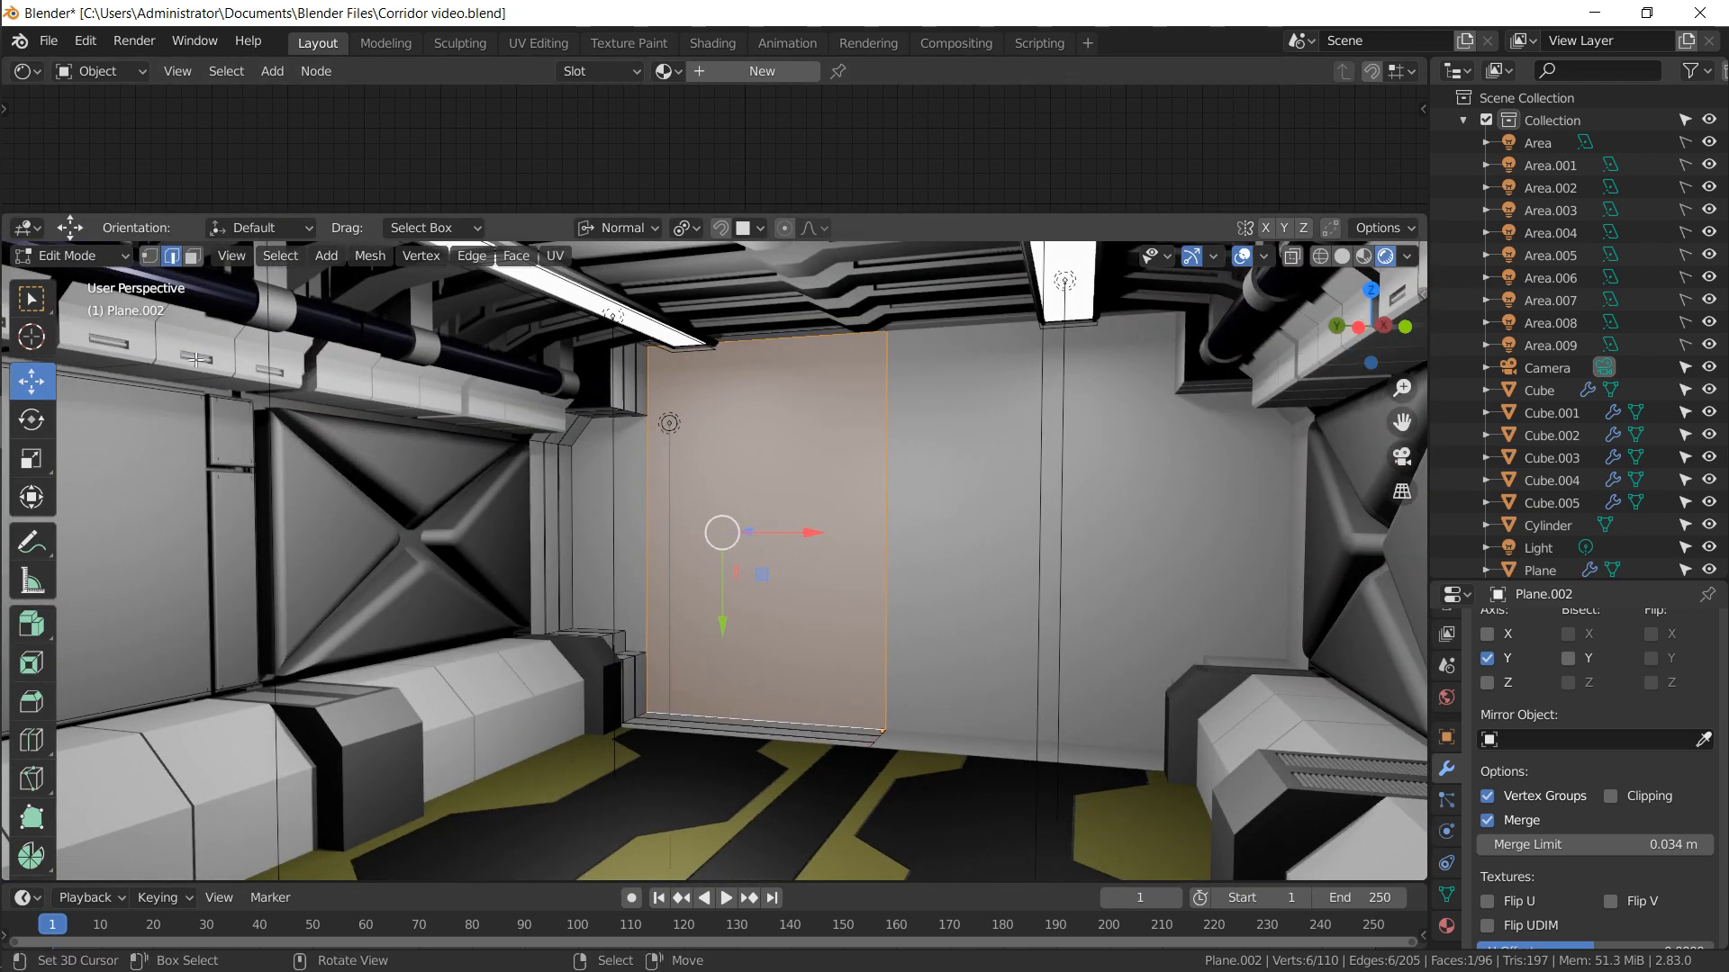
Inset the narrow side face of the end wall by about 0.22 m
{"action": "left_click", "coordinate": [194, 258]}
{"action": "right_click", "coordinate": [626, 486]}
{"action": "middle_click_drag", "start_coordinate": [616, 541], "coordinate": [603, 556]}
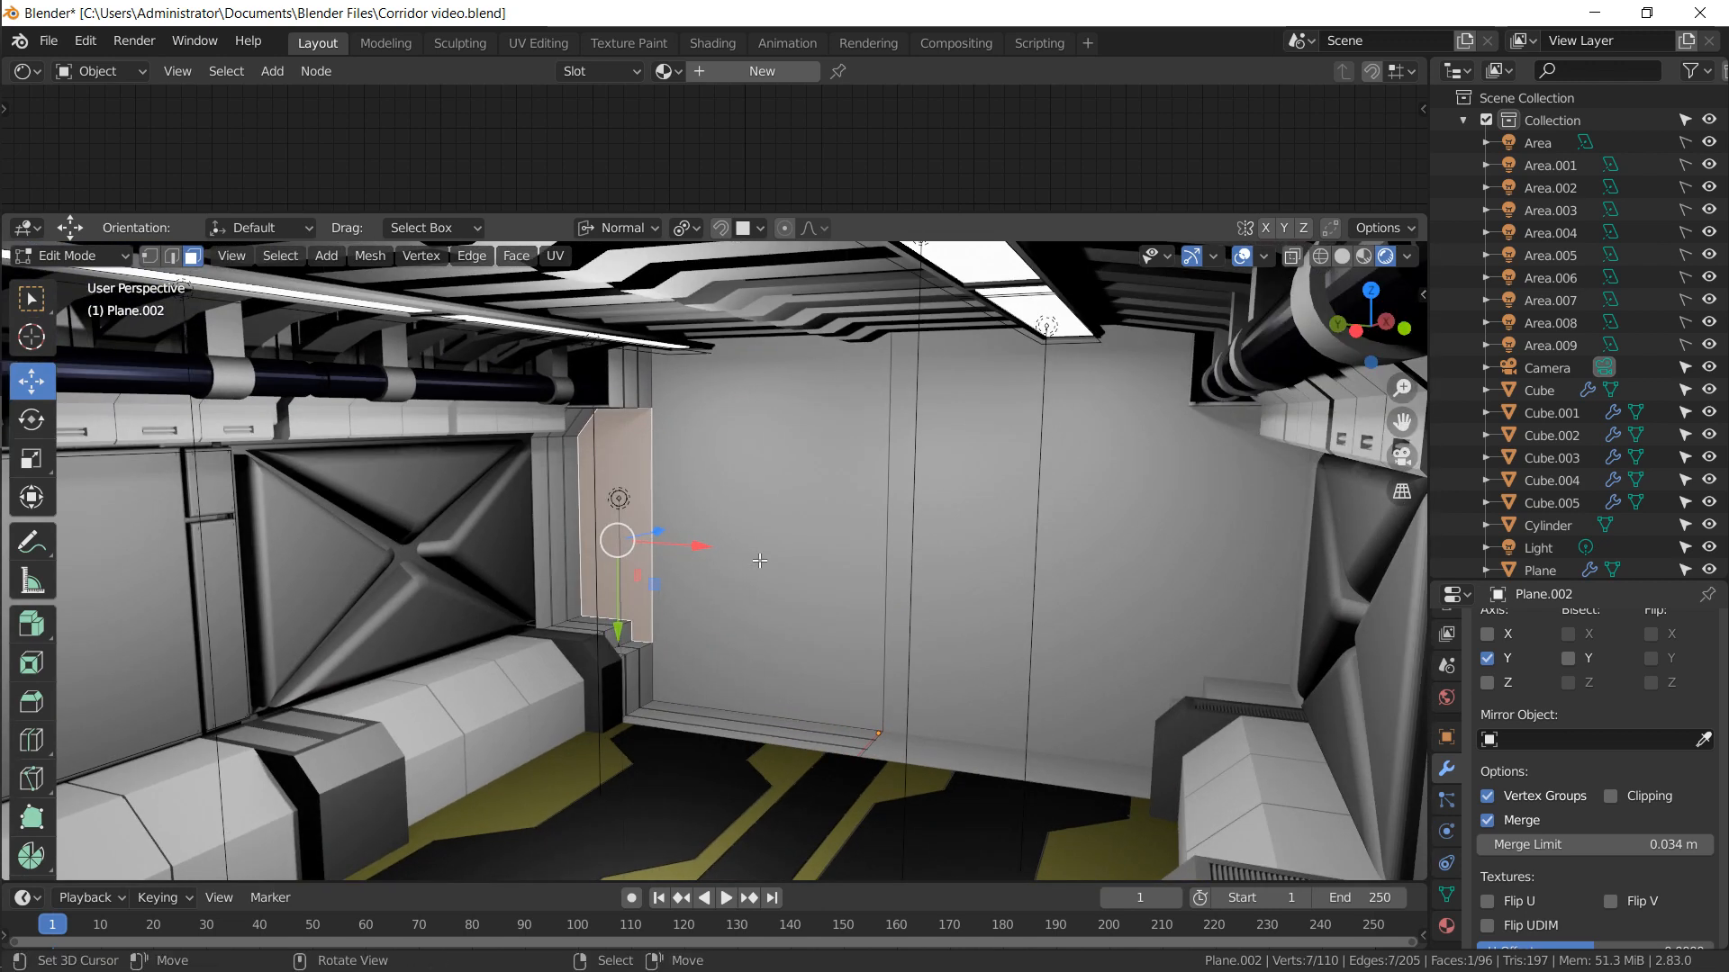
{"action": "scroll", "coordinate": [692, 534], "scroll_direction": "up", "scroll_amount": 2}
{"action": "scroll", "coordinate": [654, 471], "scroll_direction": "up", "scroll_amount": 1}
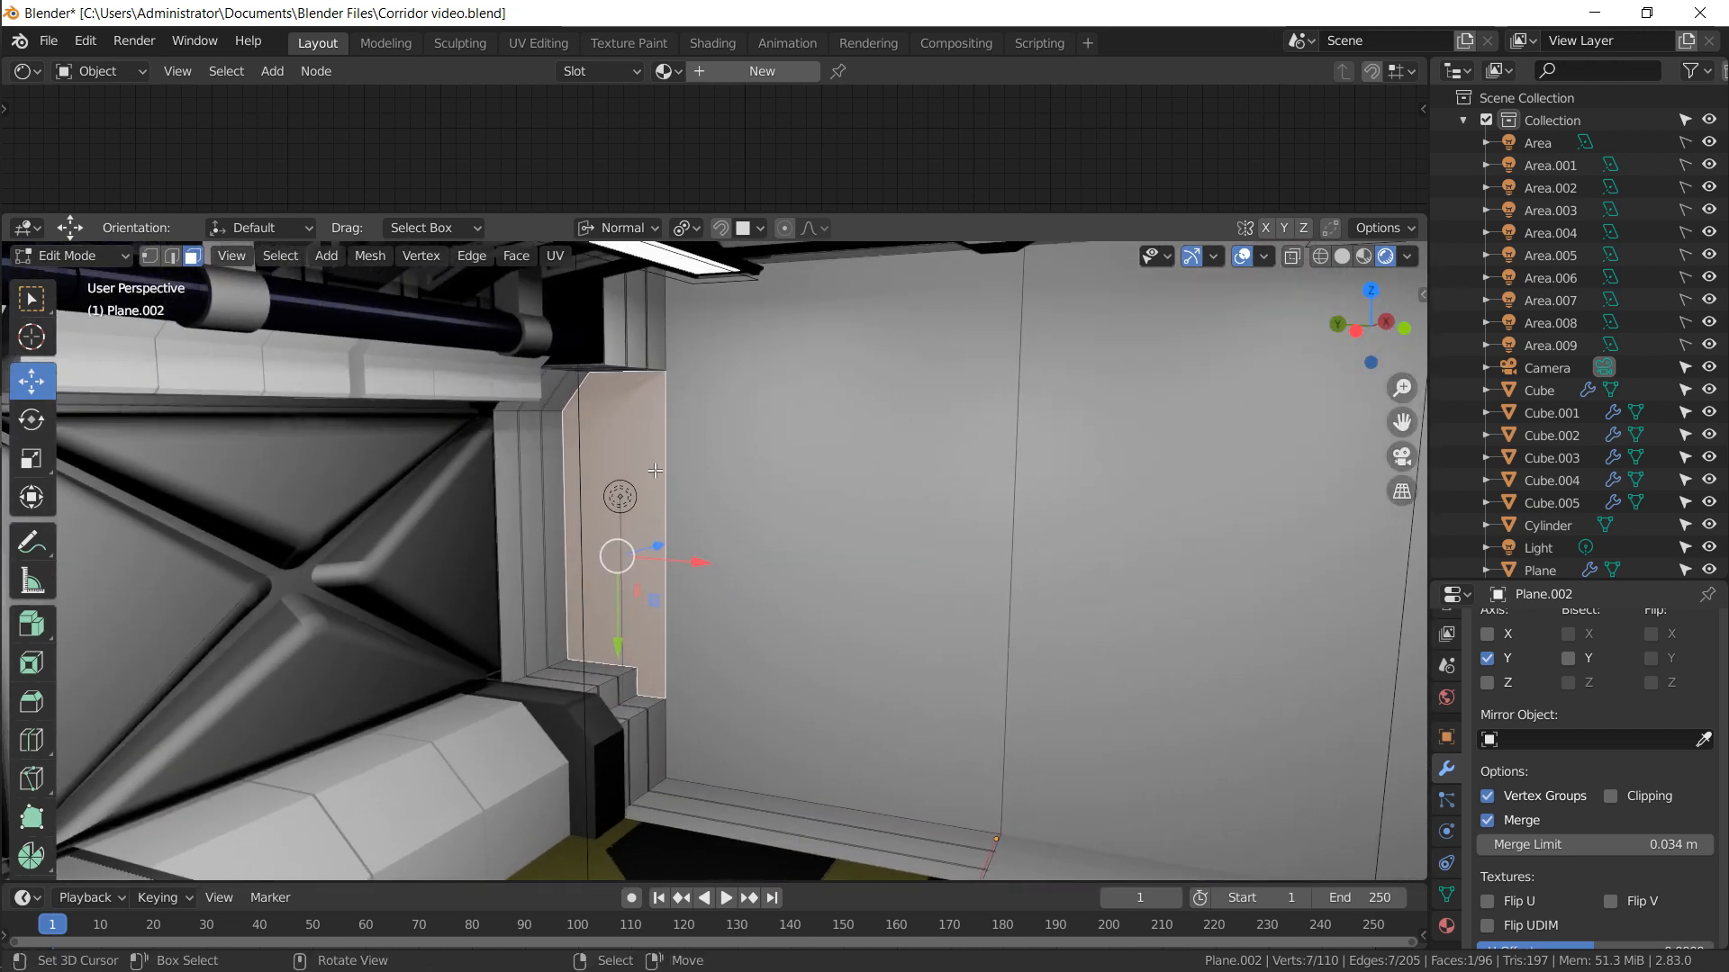
{"action": "scroll", "coordinate": [666, 436], "scroll_direction": "down", "scroll_amount": 10}
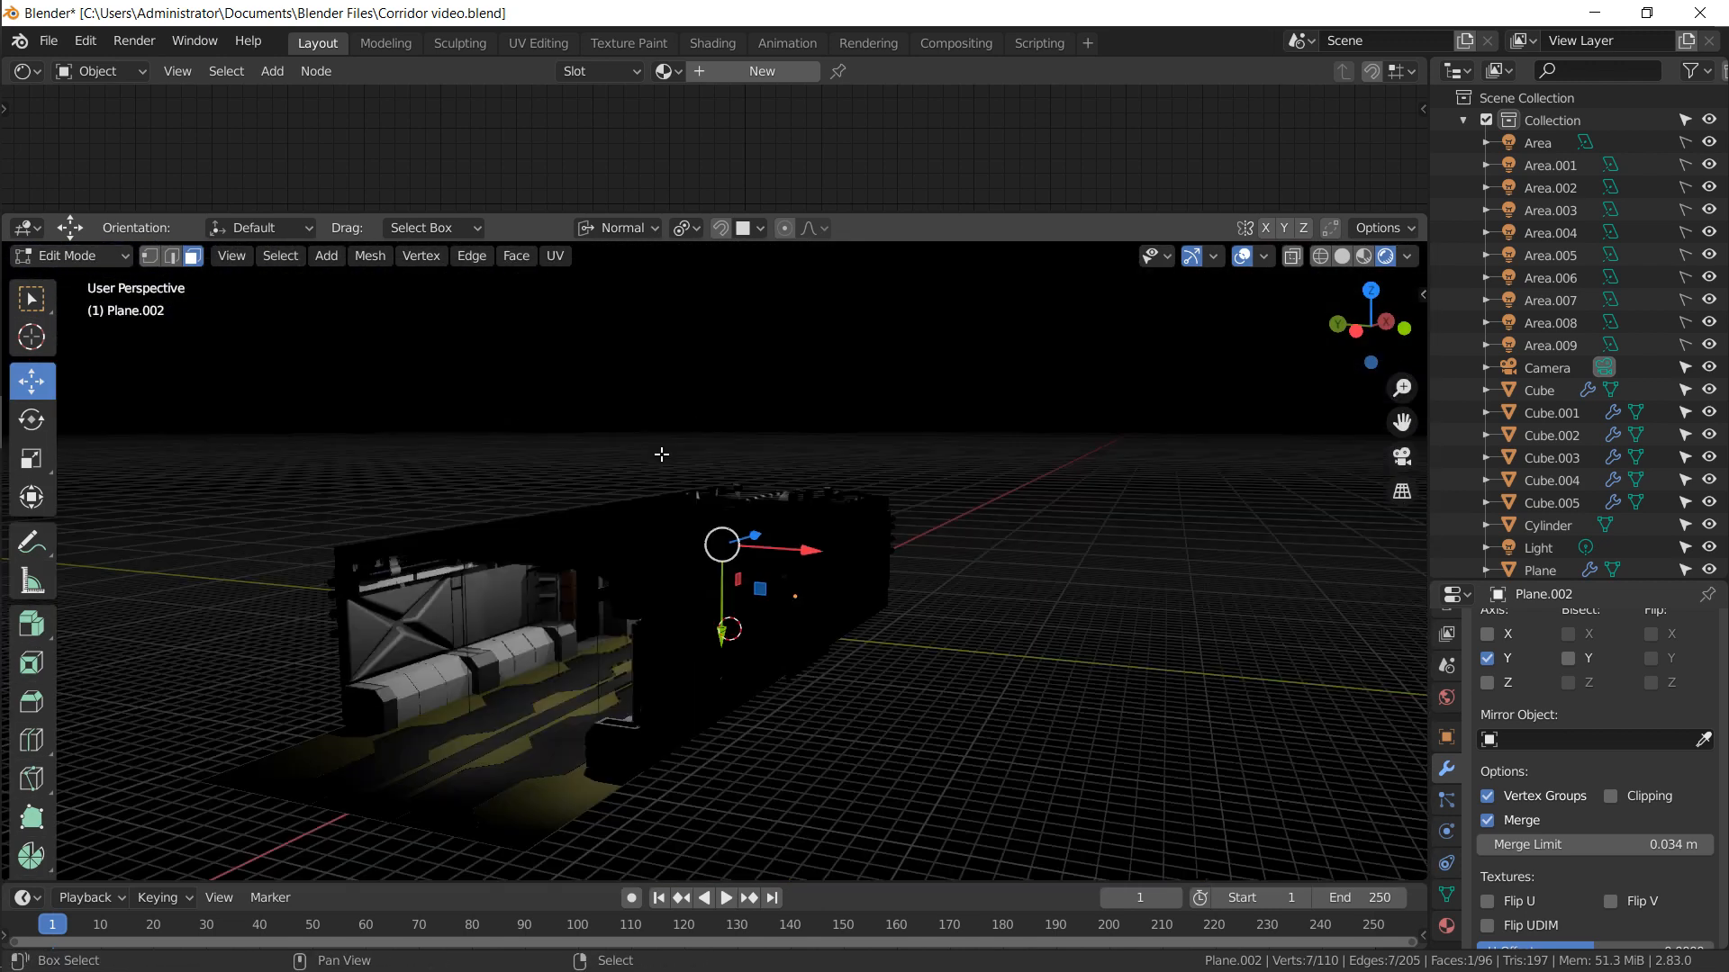
{"action": "scroll", "coordinate": [668, 451], "scroll_direction": "up", "scroll_amount": 10}
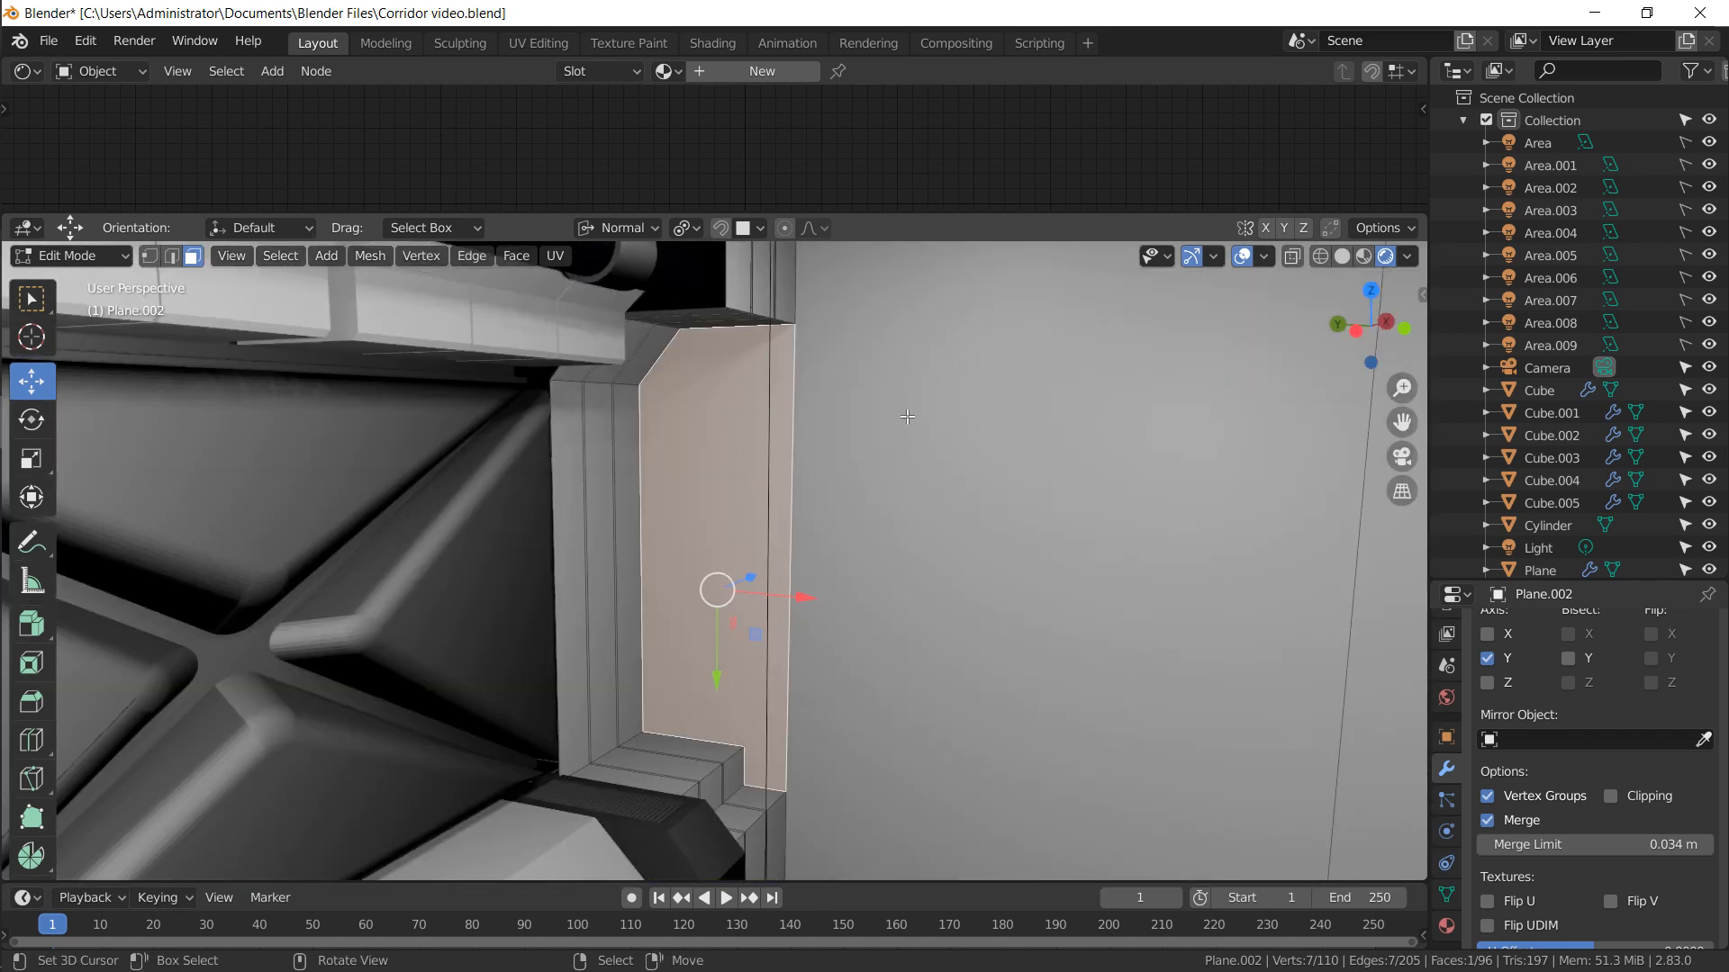
{"action": "key", "text": "i"}
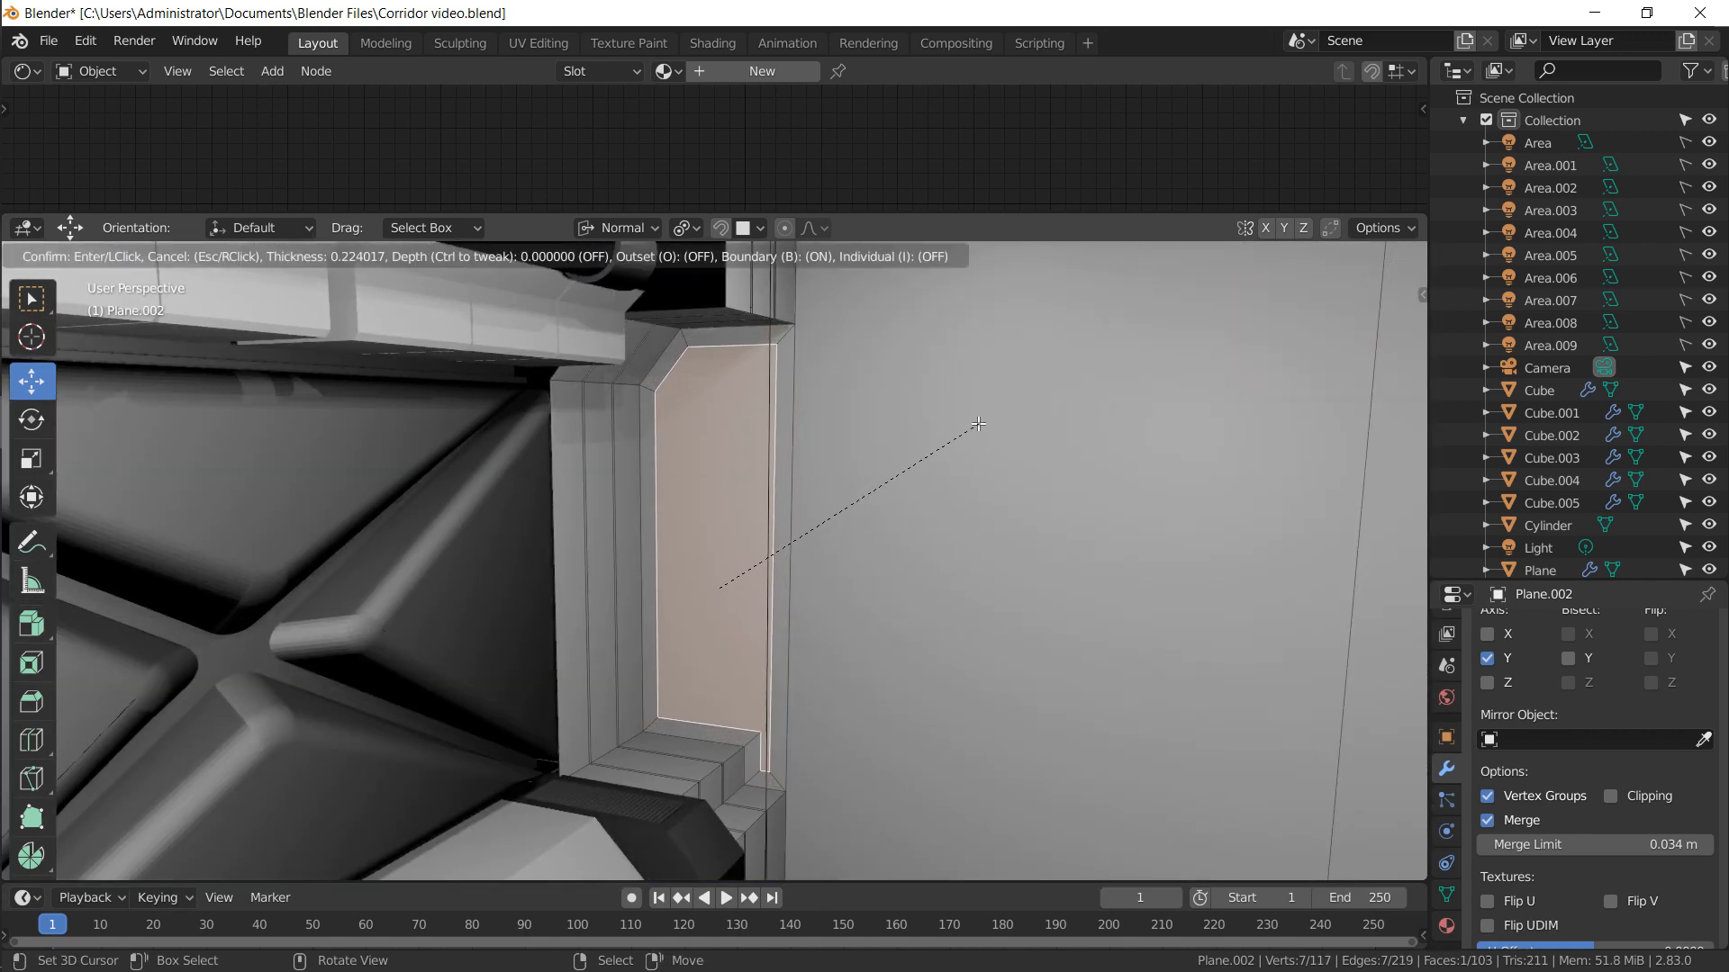
{"action": "left_click", "coordinate": [985, 421]}
Extrude the inset side face outward into a recess and snap the 3D cursor to the selected face
{"action": "key", "text": "i"}
{"action": "left_click", "coordinate": [963, 420]}
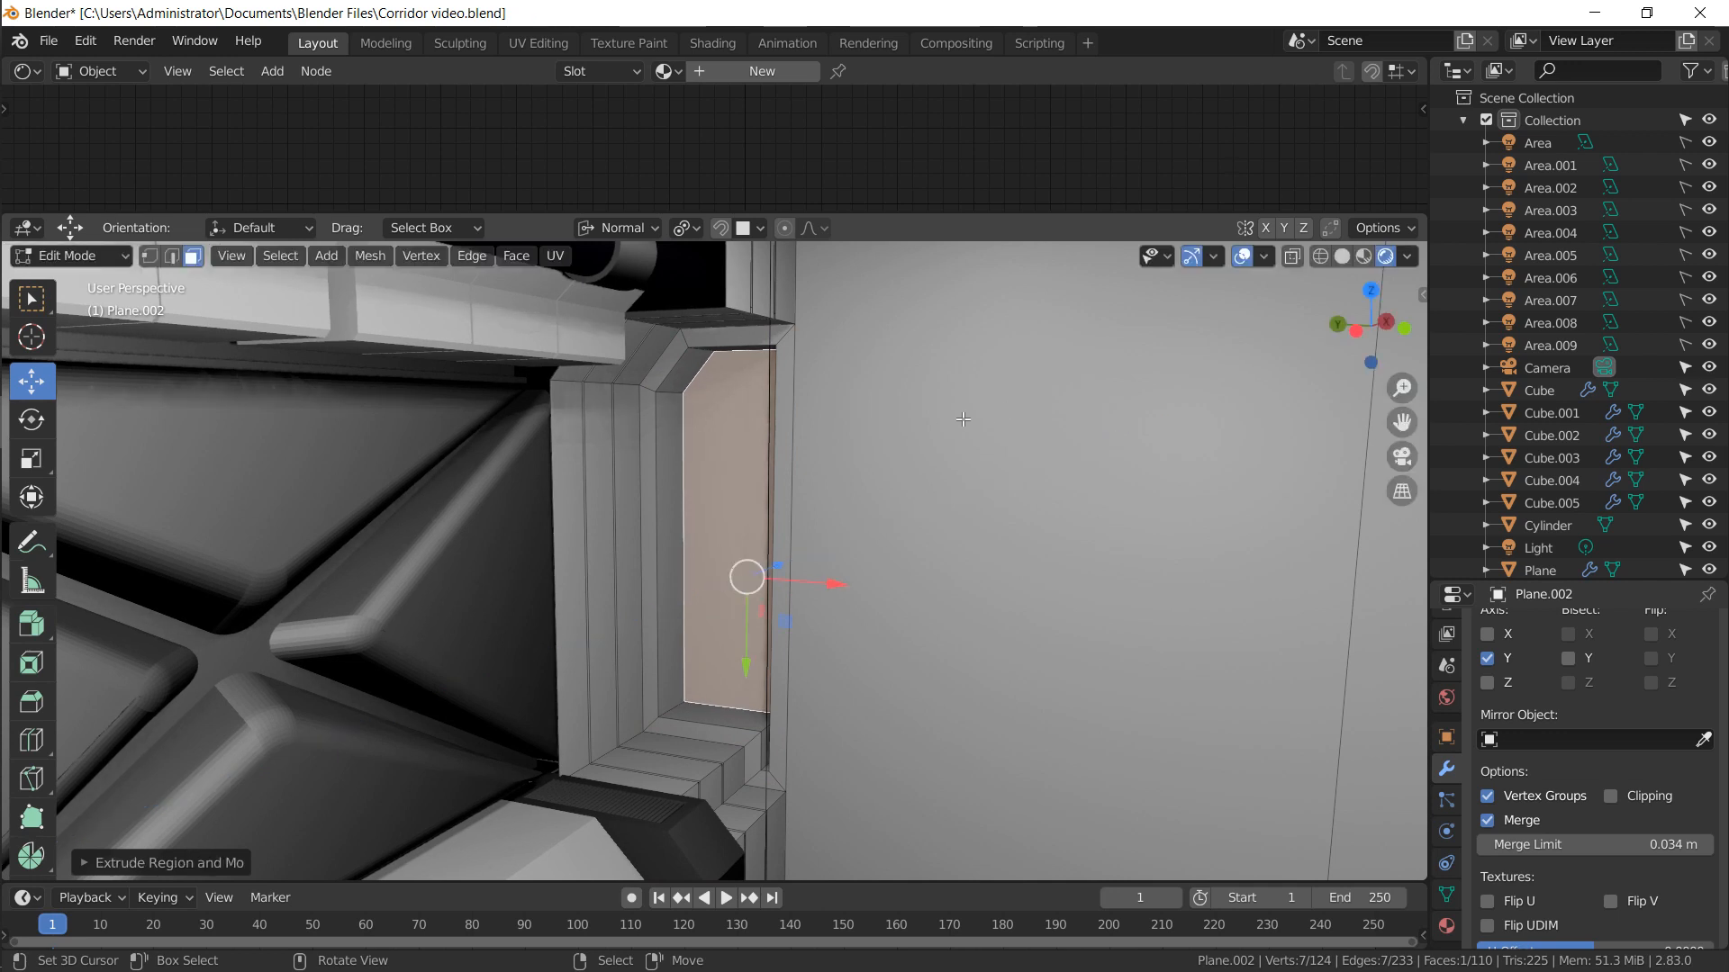
{"action": "scroll", "coordinate": [872, 425], "scroll_direction": "down", "scroll_amount": 3}
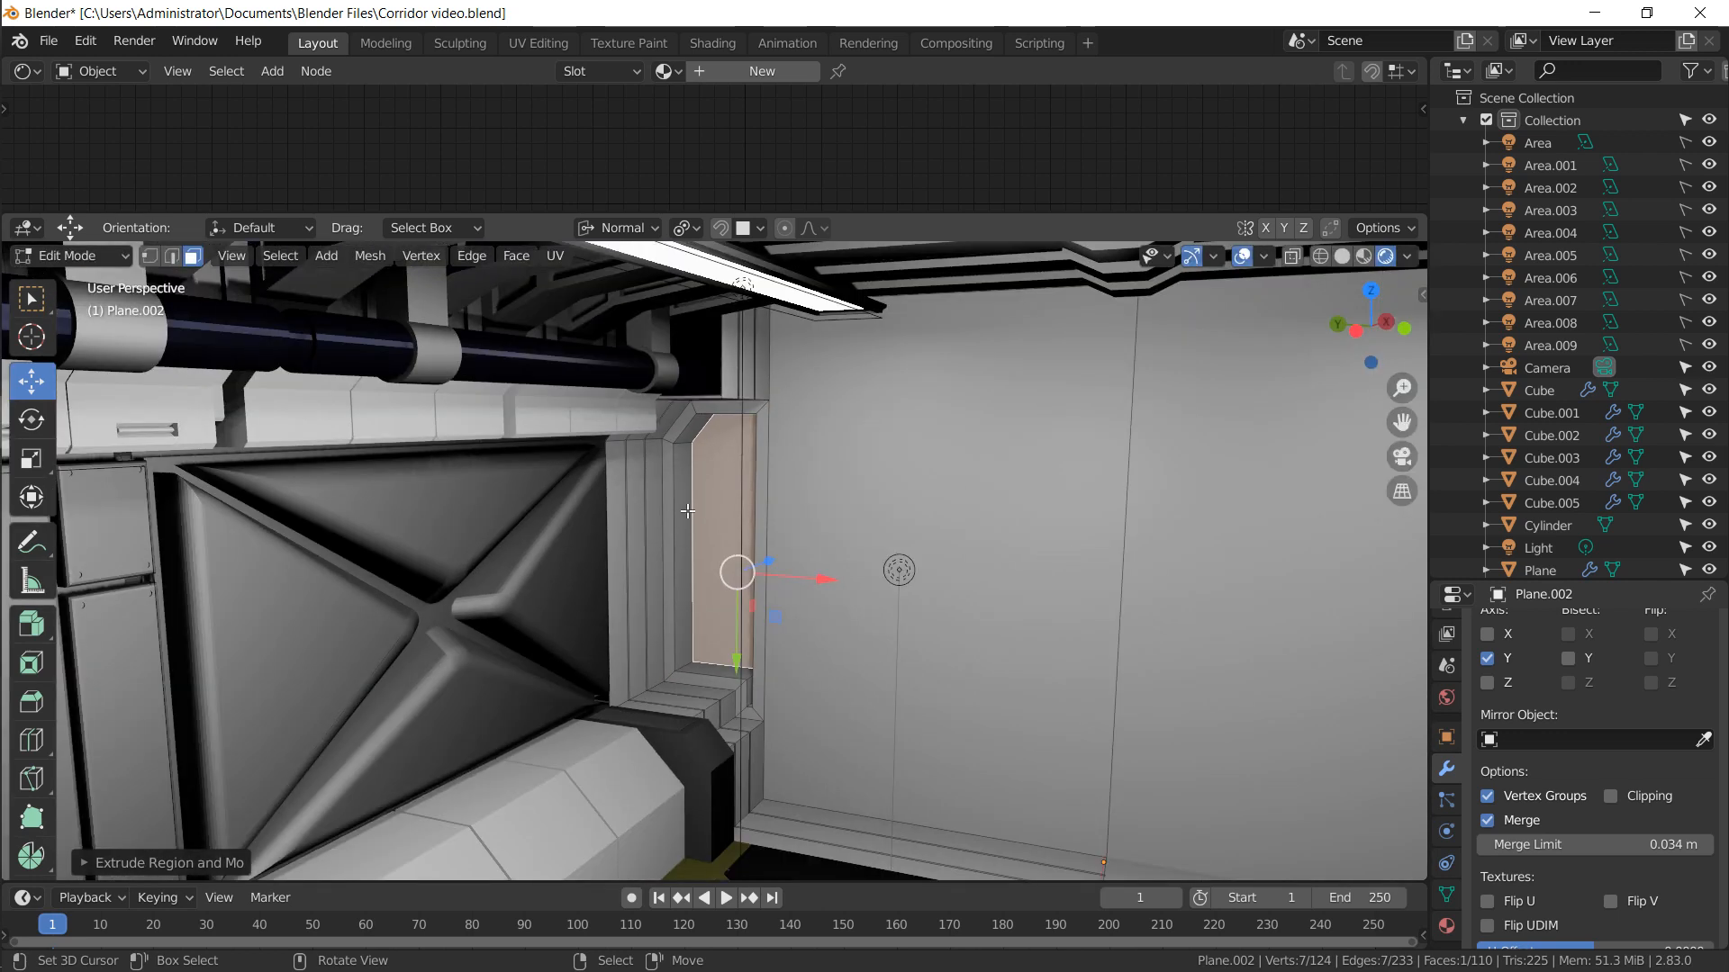
{"action": "key", "text": "shift+s"}
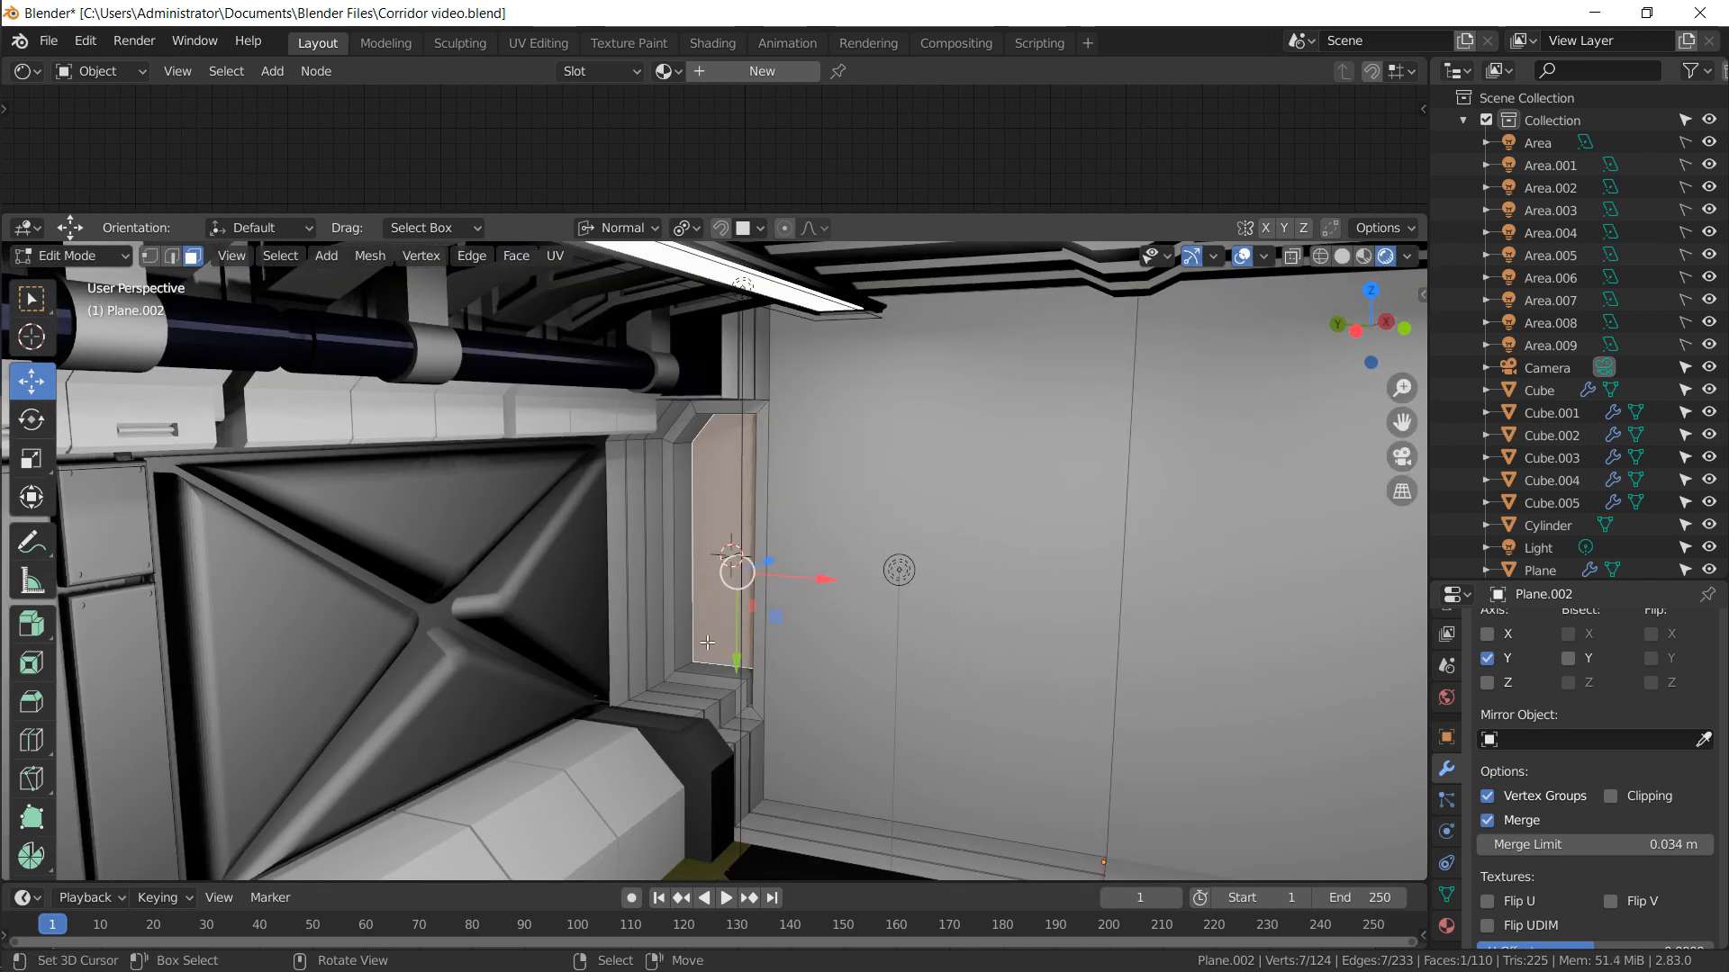
Add a cylinder at the 3D cursor in the end wall's side recess, slim it and stretch it along Z to fit the recess height
{"action": "key", "text": "shift+a"}
{"action": "left_click", "coordinate": [720, 377]}
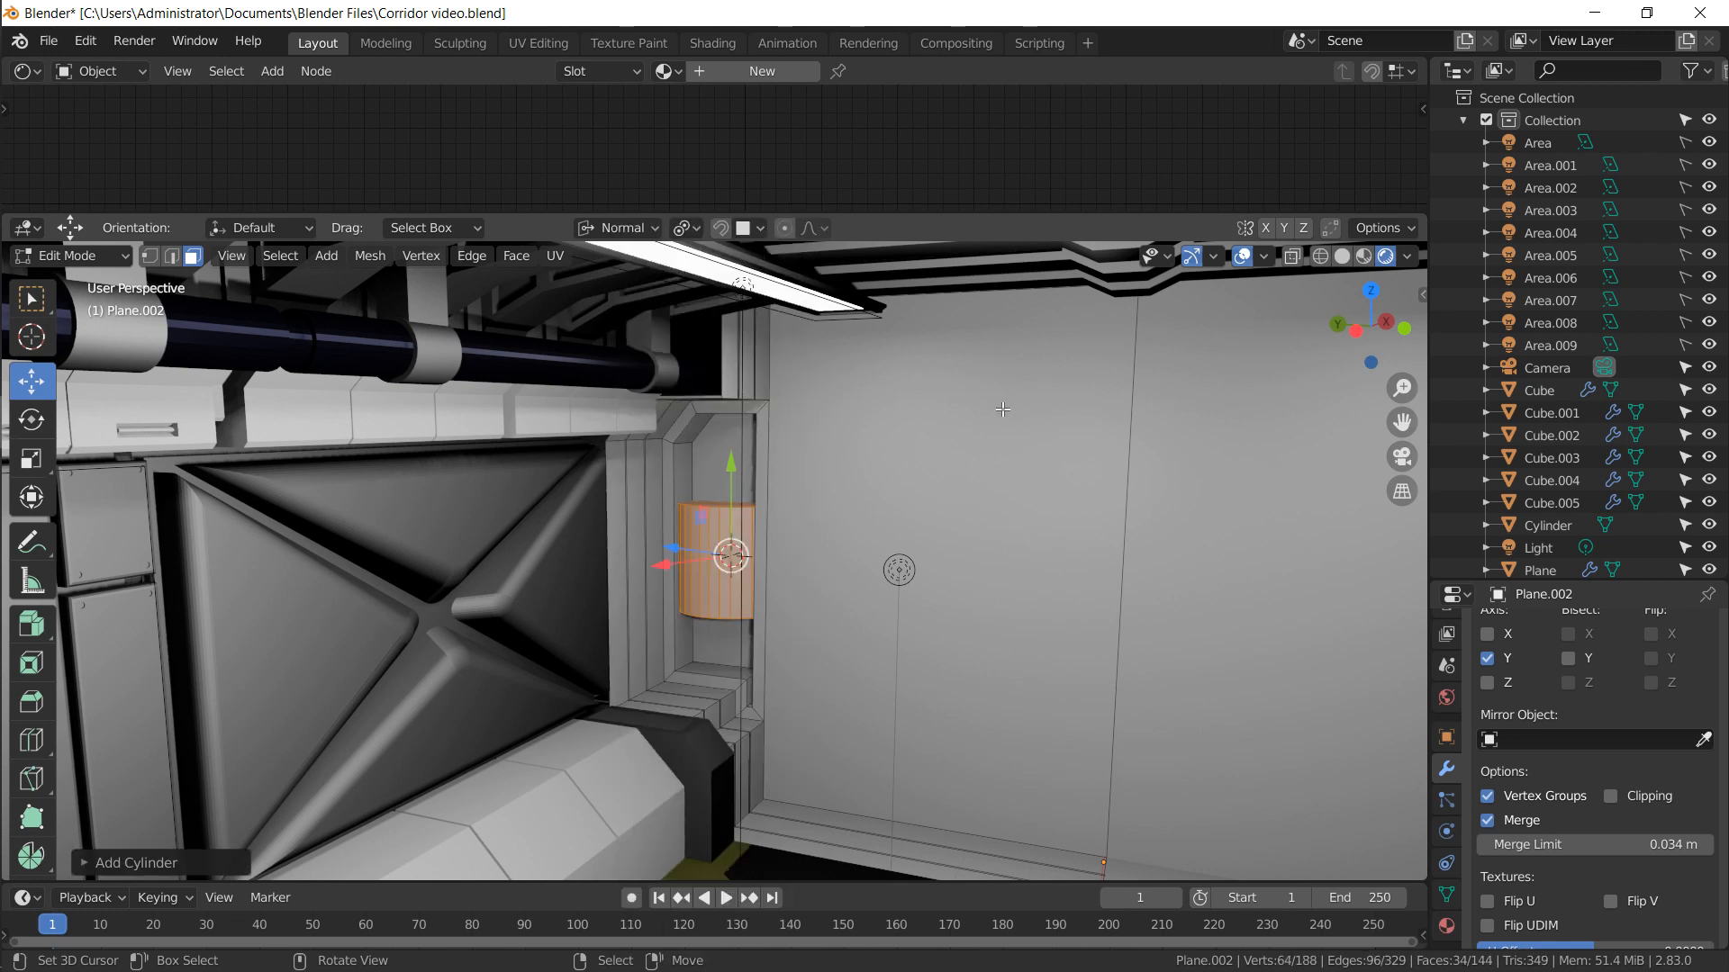
{"action": "key", "text": "s"}
{"action": "key", "text": "z"}
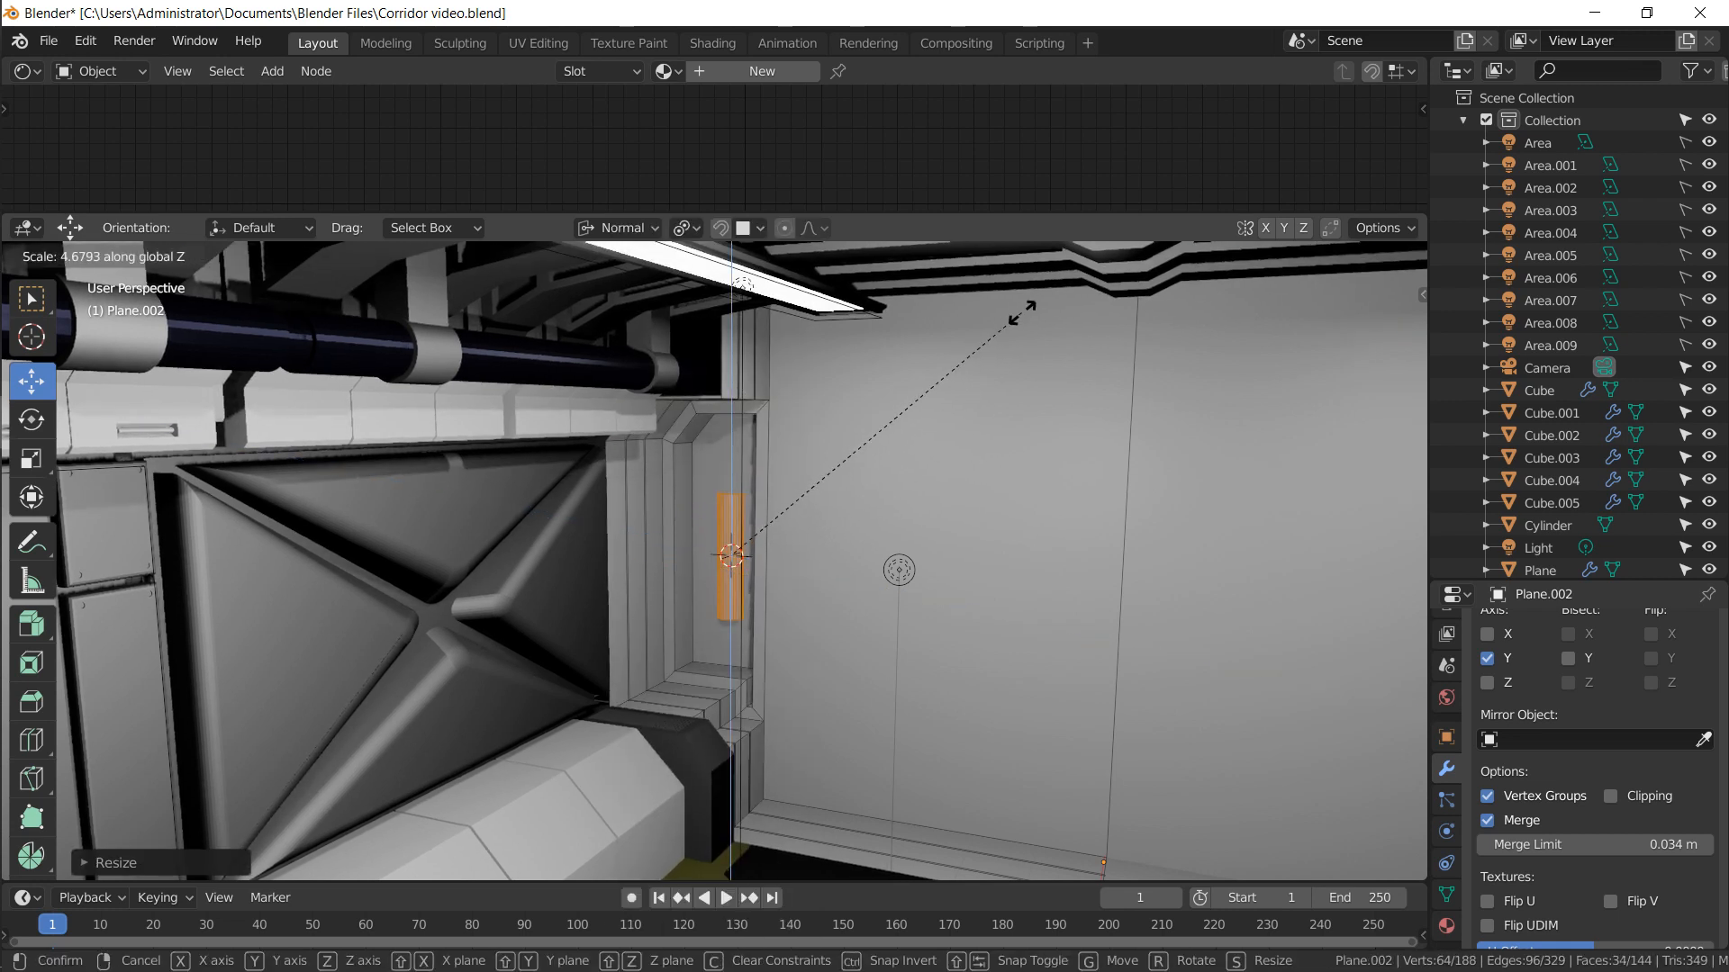
{"action": "key", "text": "z"}
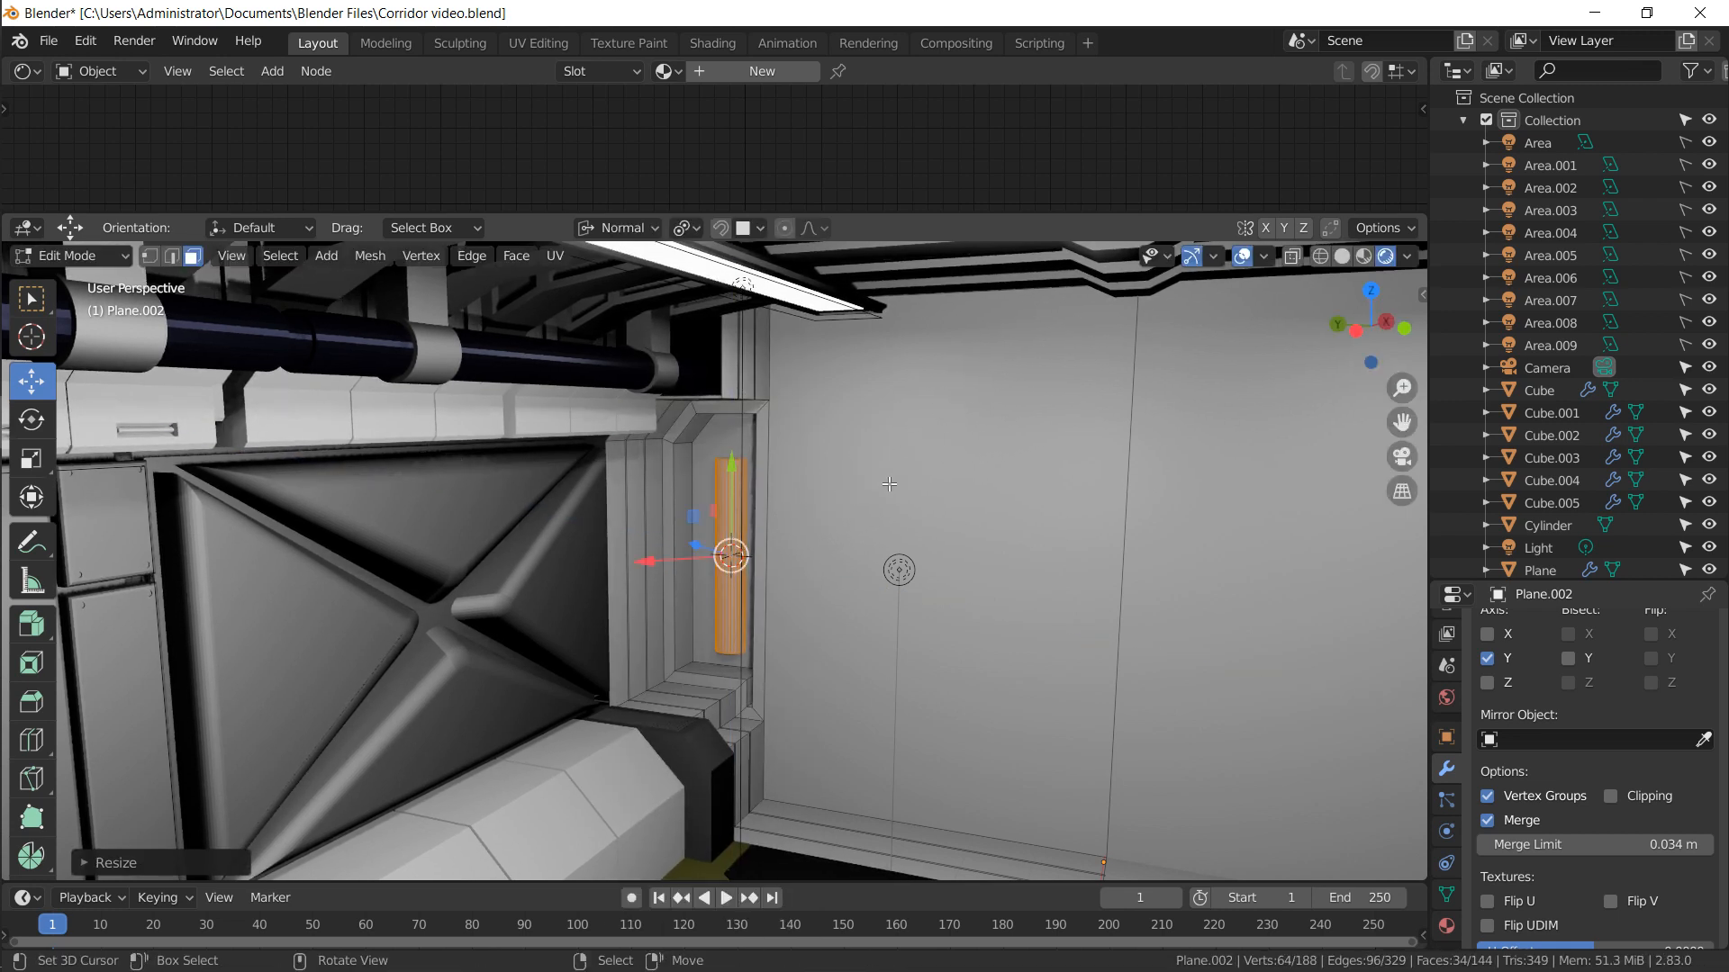
{"action": "left_click", "coordinate": [932, 459]}
Give the end frame the Main metal material and add a second material slot with Pipe for the cylinder
{"action": "left_click", "coordinate": [1446, 926]}
{"action": "left_click", "coordinate": [1485, 723]}
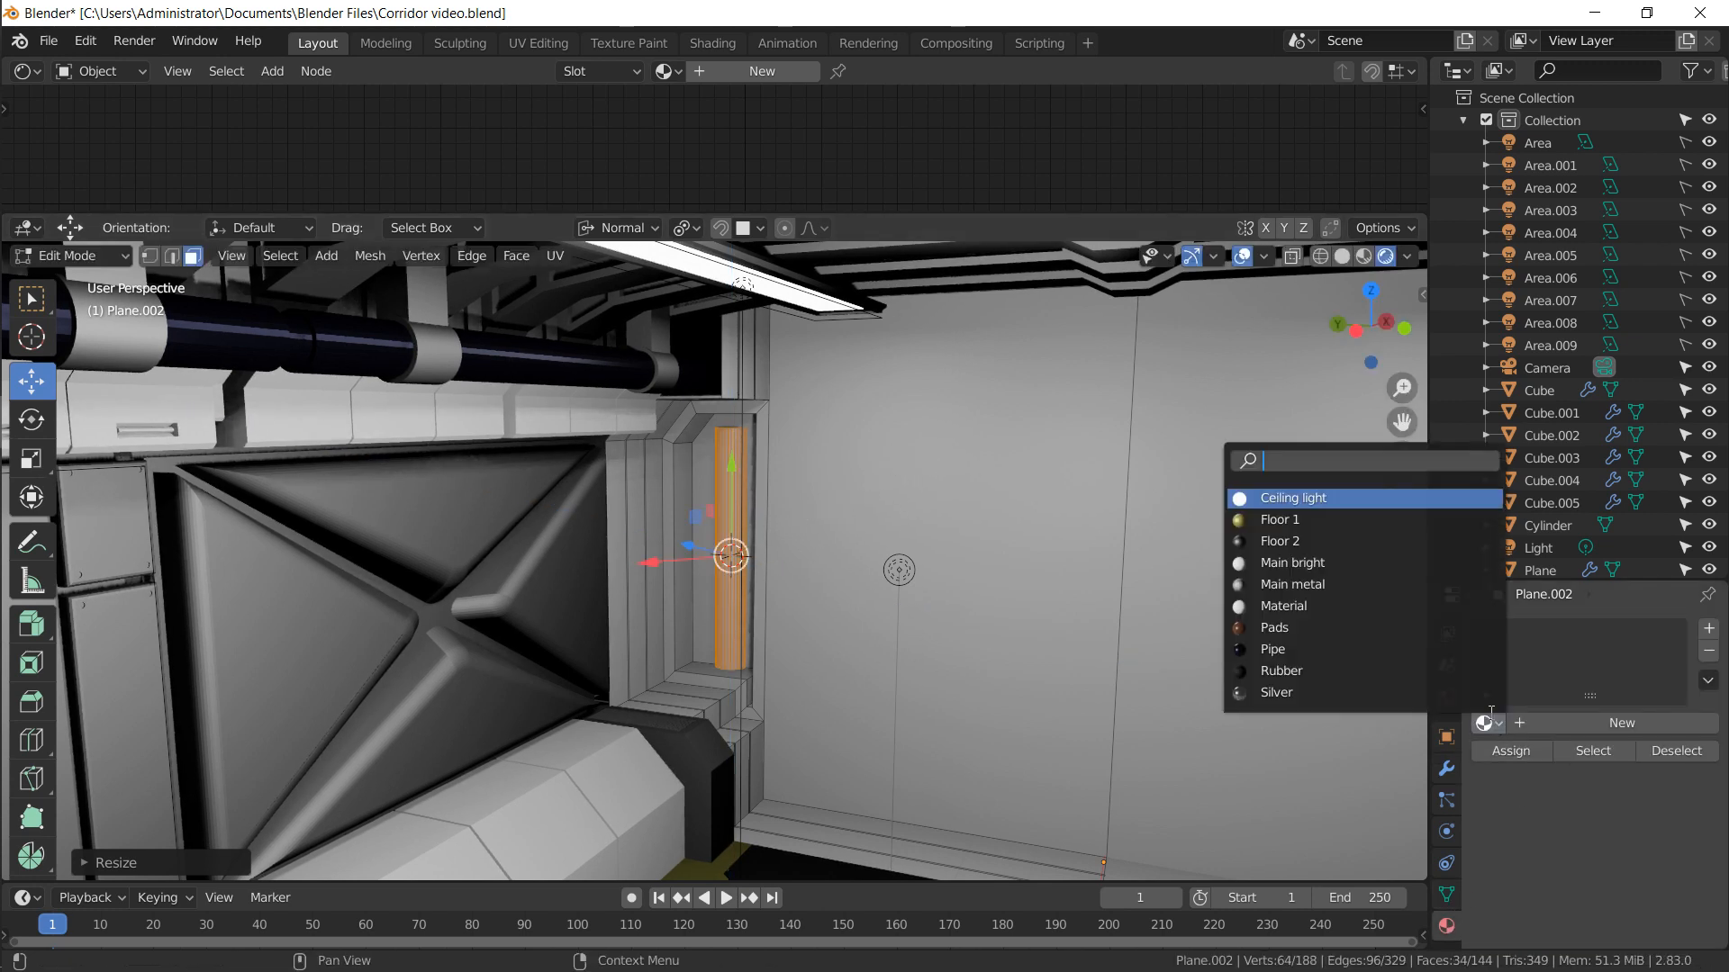
{"action": "left_click", "coordinate": [1346, 587]}
{"action": "left_click", "coordinate": [1708, 628]}
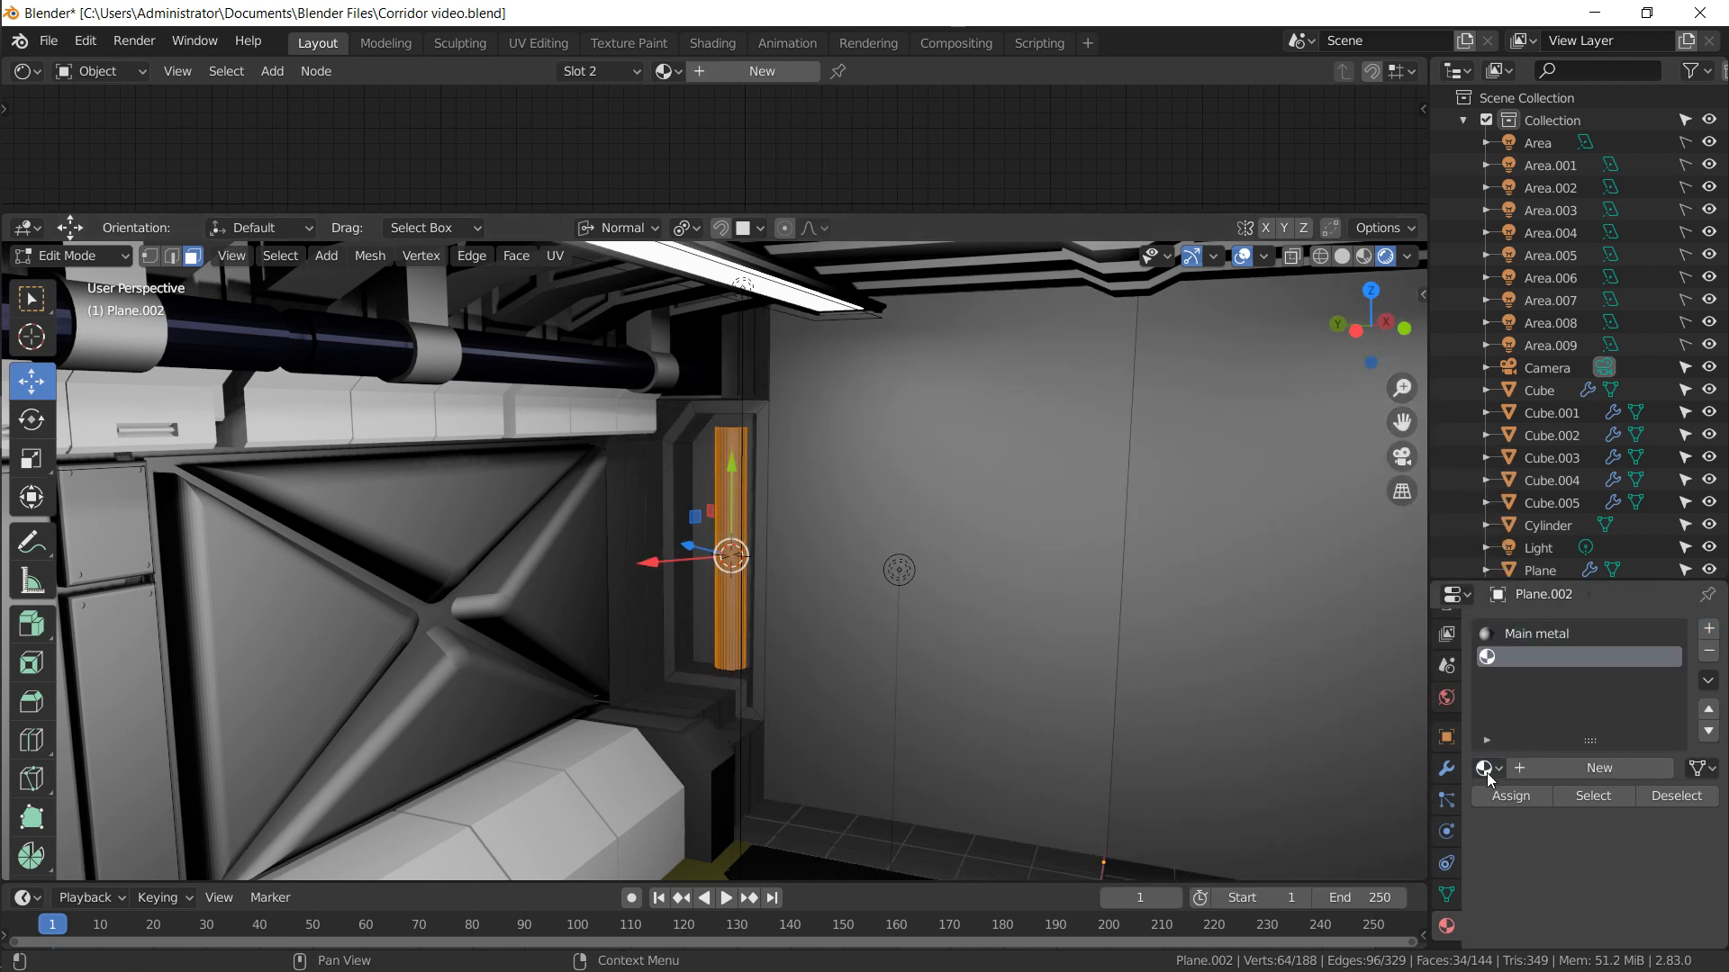
{"action": "left_click", "coordinate": [1486, 767]}
{"action": "left_click", "coordinate": [1273, 694]}
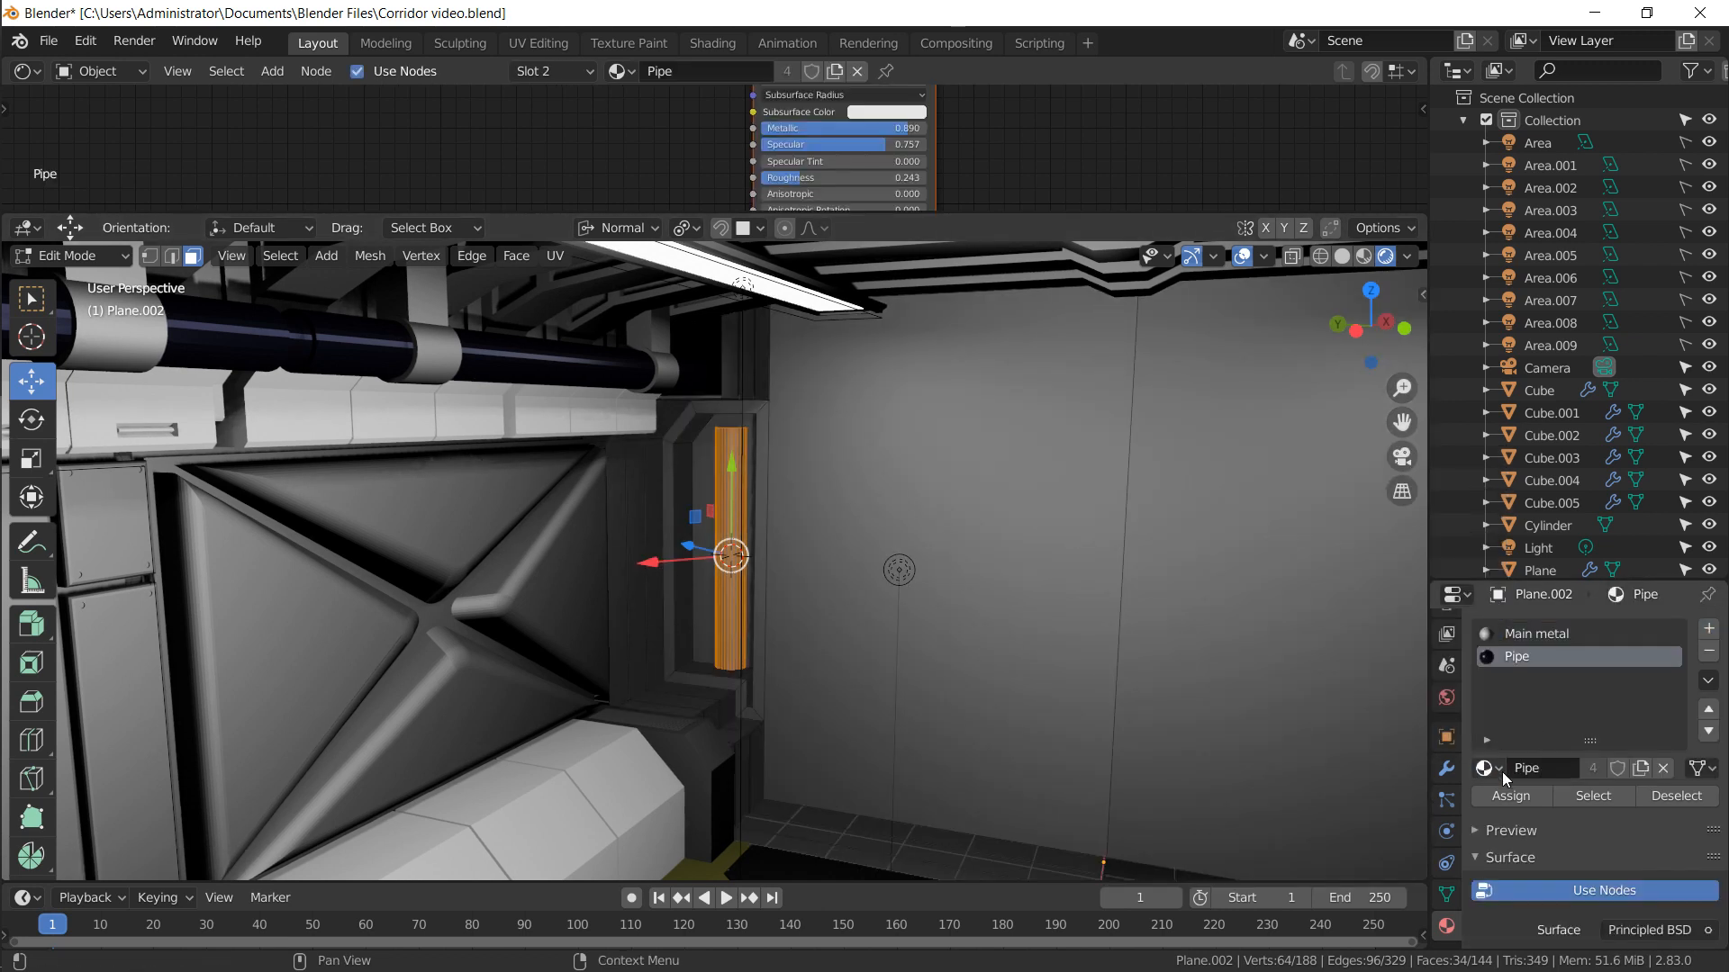
Shift the cylinder inside the side recess along the normal Y axis
{"action": "middle_click_drag", "start_coordinate": [784, 483], "coordinate": [701, 576]}
{"action": "key", "text": "g"}
{"action": "key", "text": "x"}
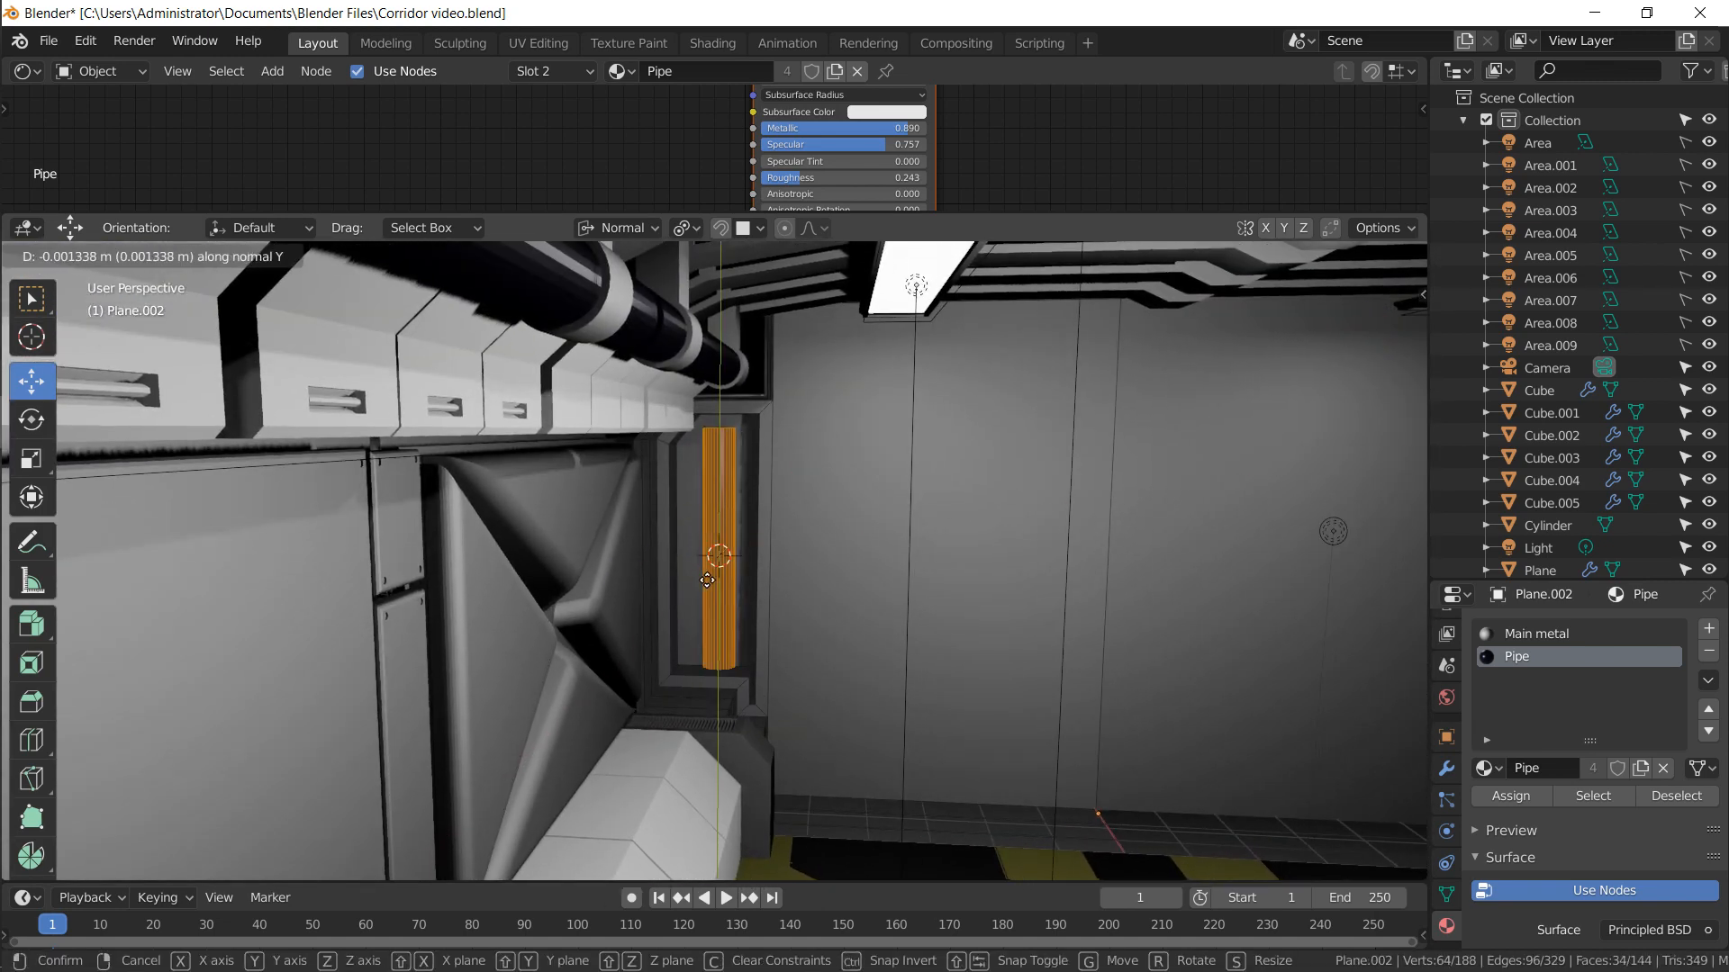
{"action": "left_click", "coordinate": [726, 567]}
Inset the cylinder's top cap and extrude it upward into a narrower neck
{"action": "middle_click_drag", "start_coordinate": [775, 521], "coordinate": [742, 466], "text": "alt"}
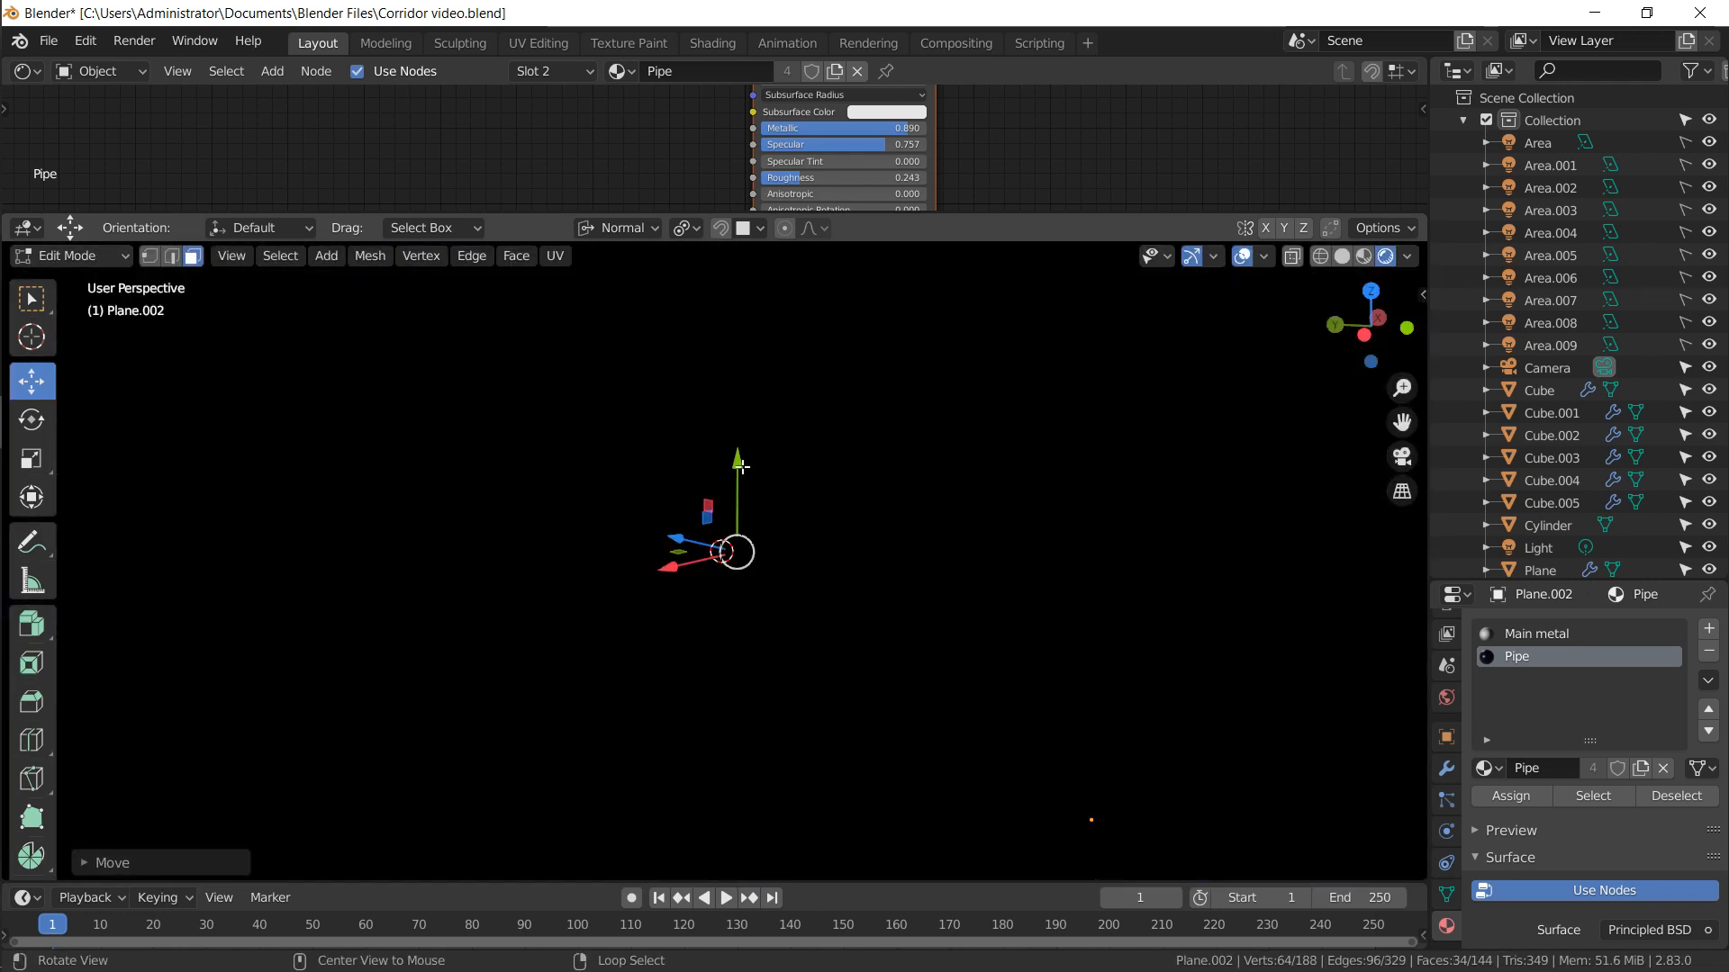
{"action": "scroll", "coordinate": [631, 340], "scroll_direction": "up", "scroll_amount": 5}
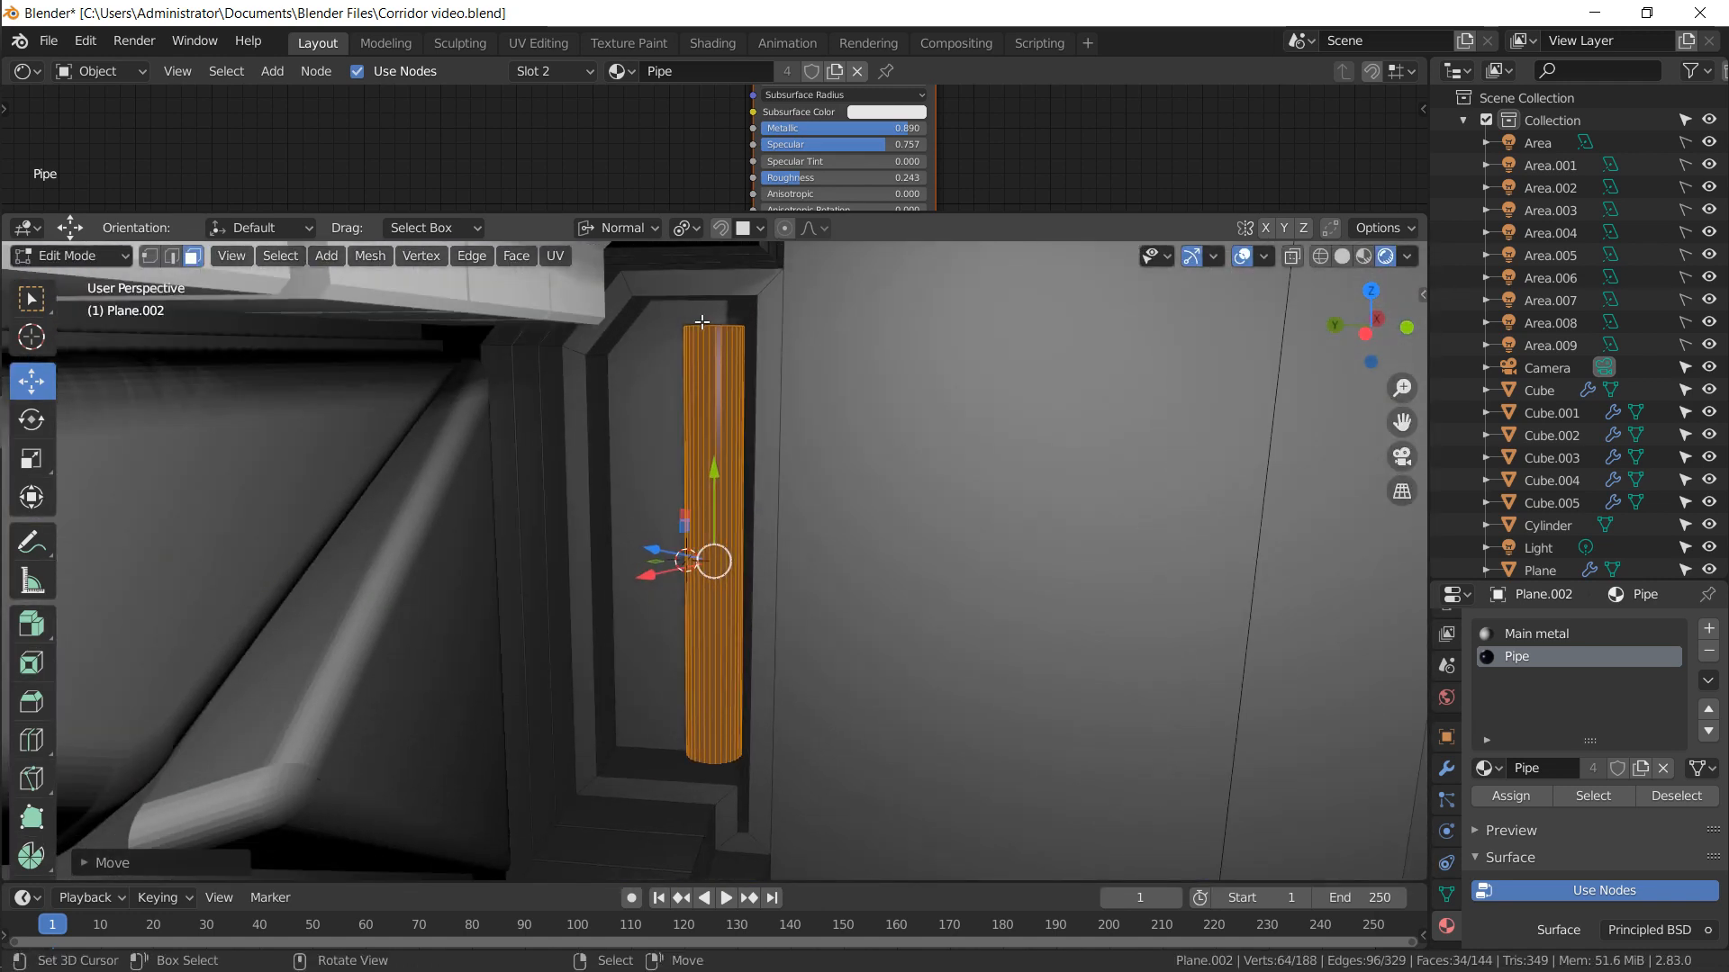
{"action": "left_click", "coordinate": [696, 348]}
{"action": "left_click", "coordinate": [696, 348], "text": "alt"}
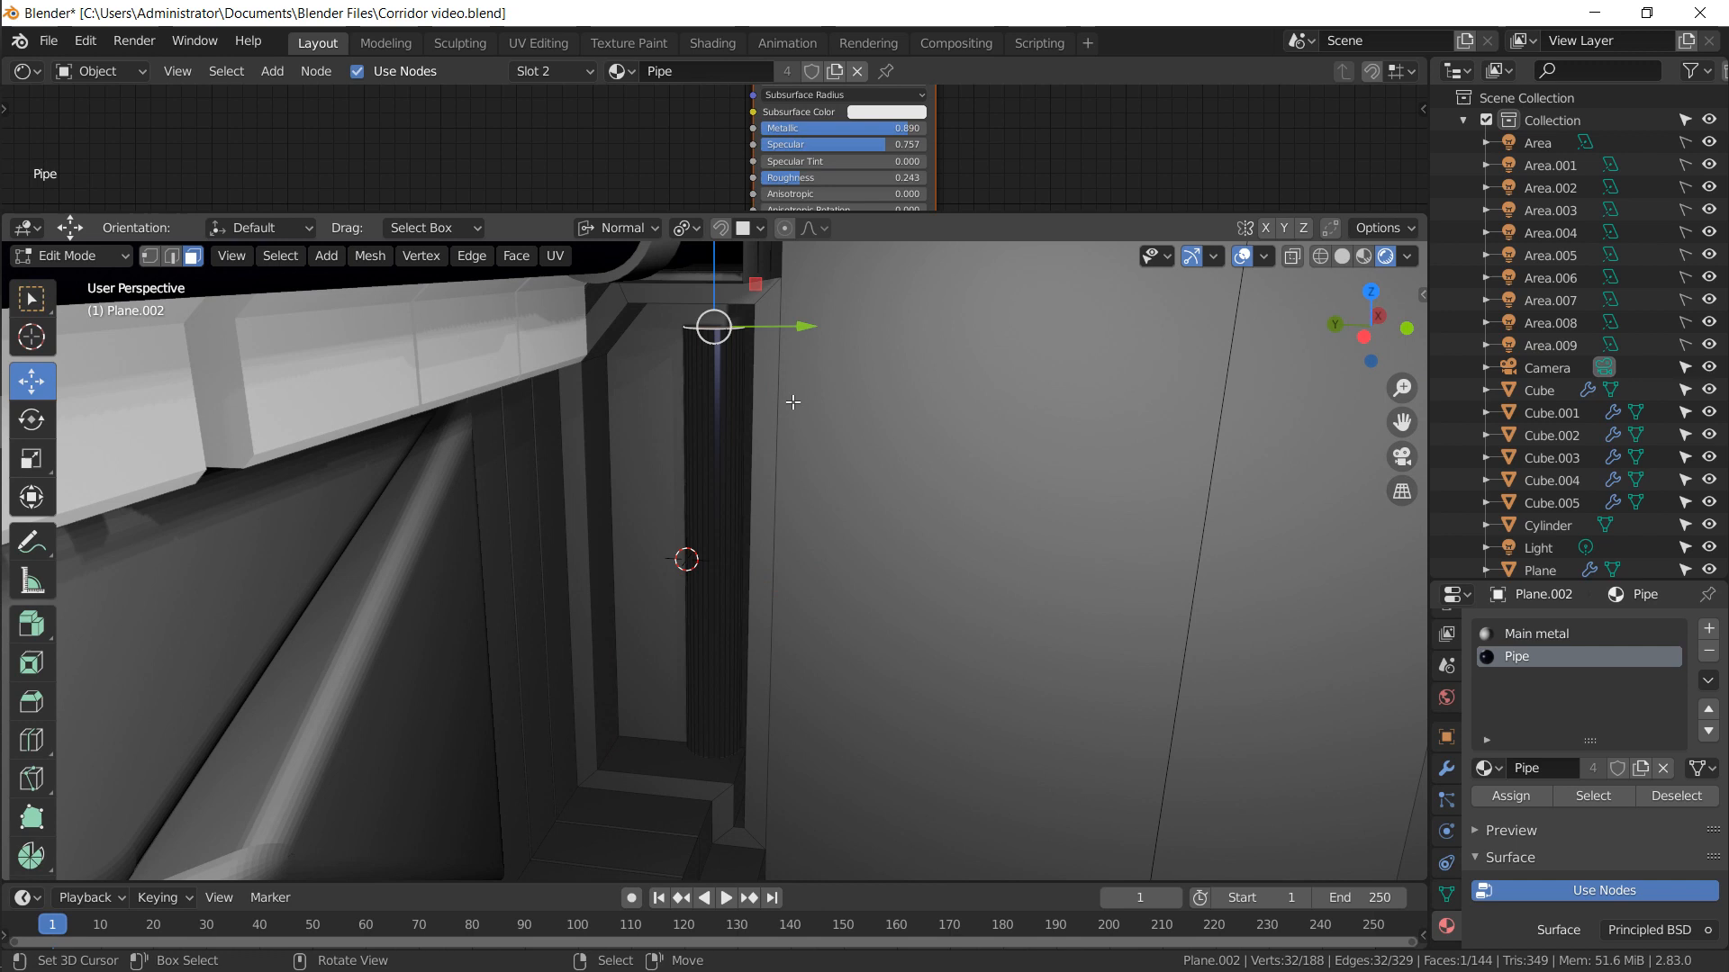
{"action": "key", "text": "i"}
{"action": "left_click", "coordinate": [991, 490]}
{"action": "key", "text": "e"}
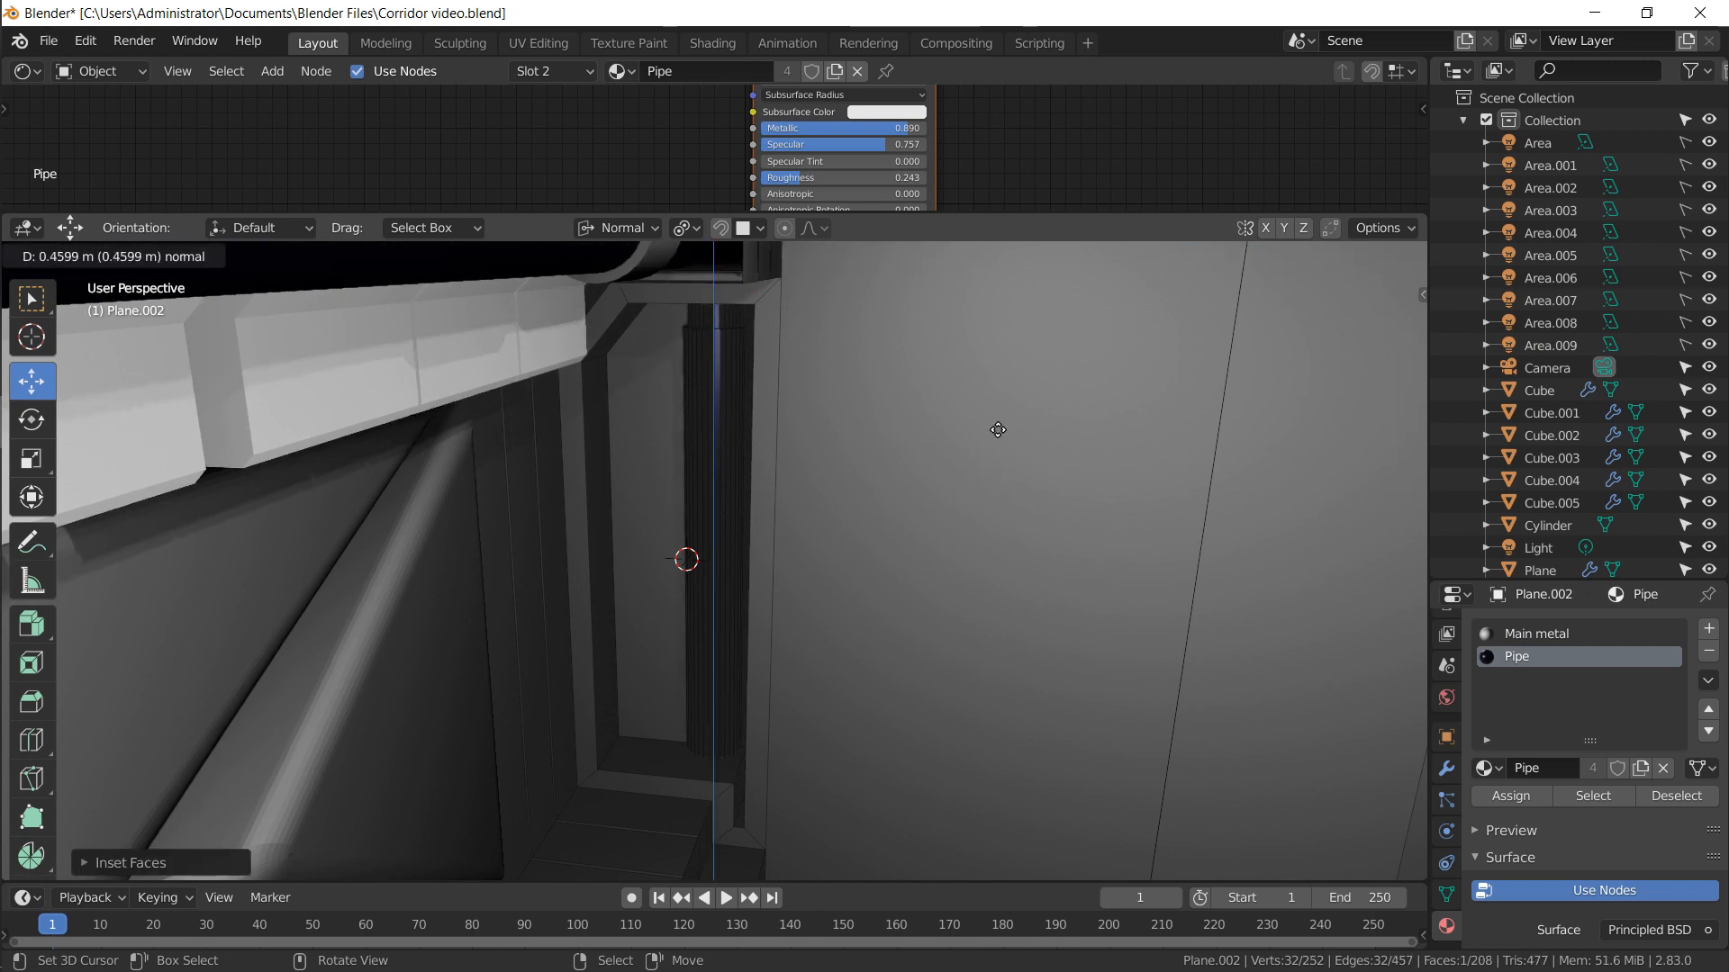
{"action": "key", "text": "Escape"}
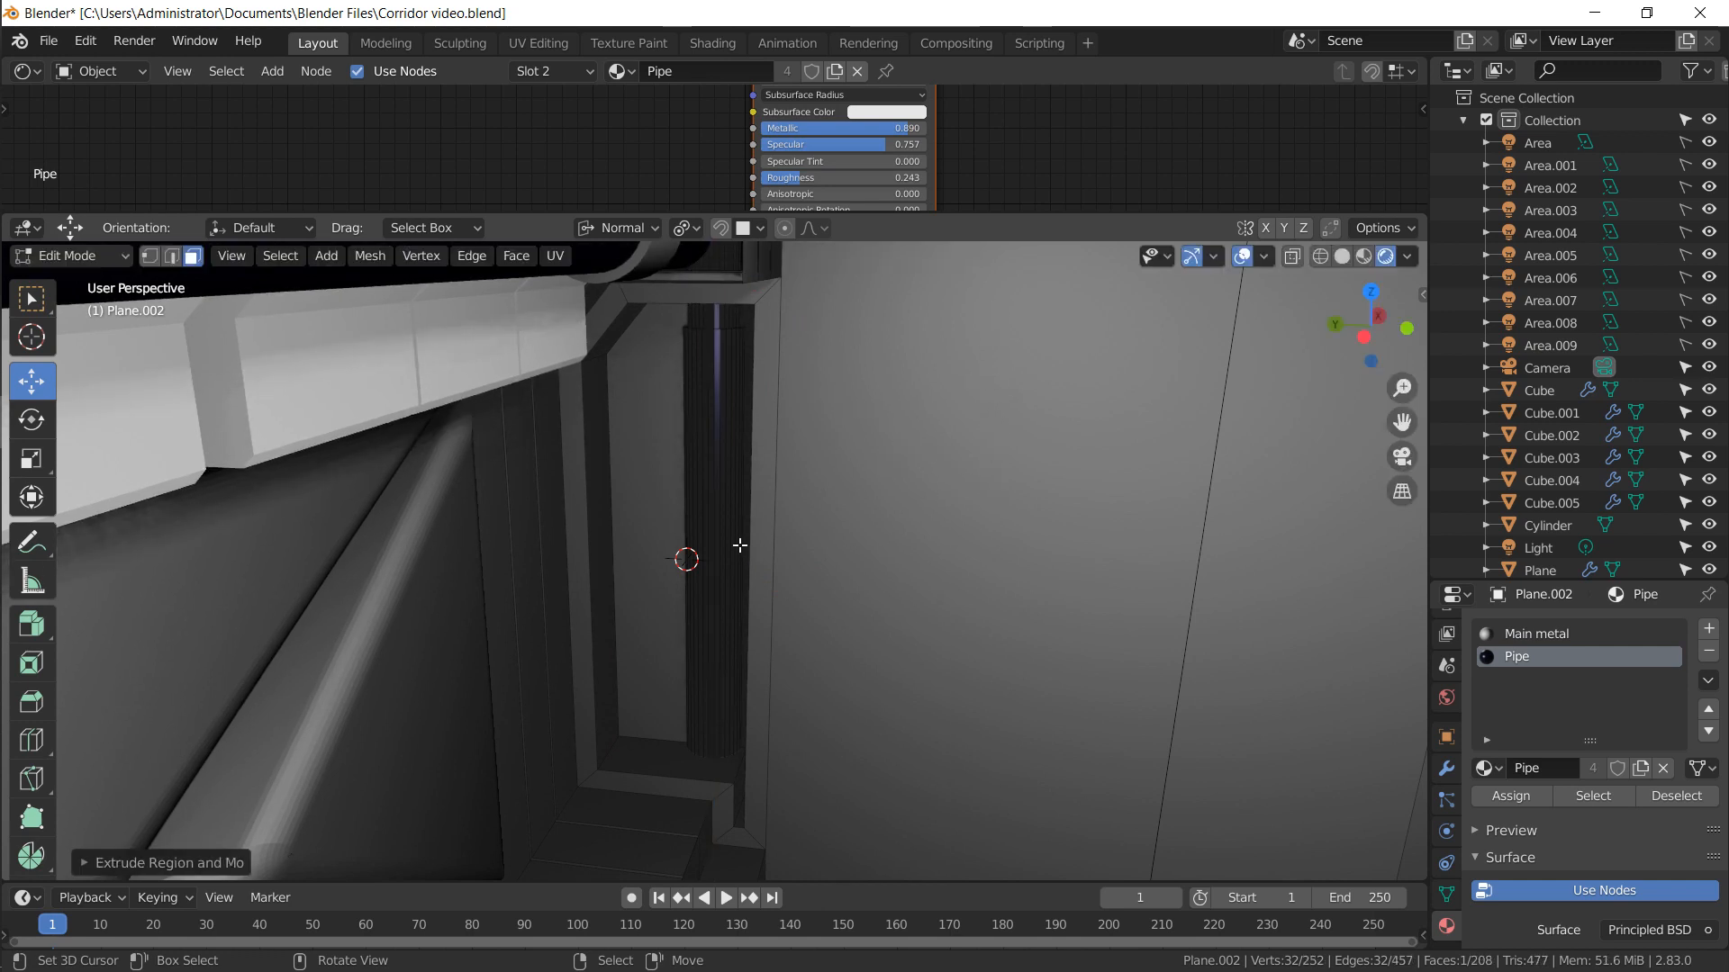
Duplicate the whole linked pipe and offset the copy sideways along the normal X axis
{"action": "left_click", "coordinate": [725, 550], "text": "alt"}
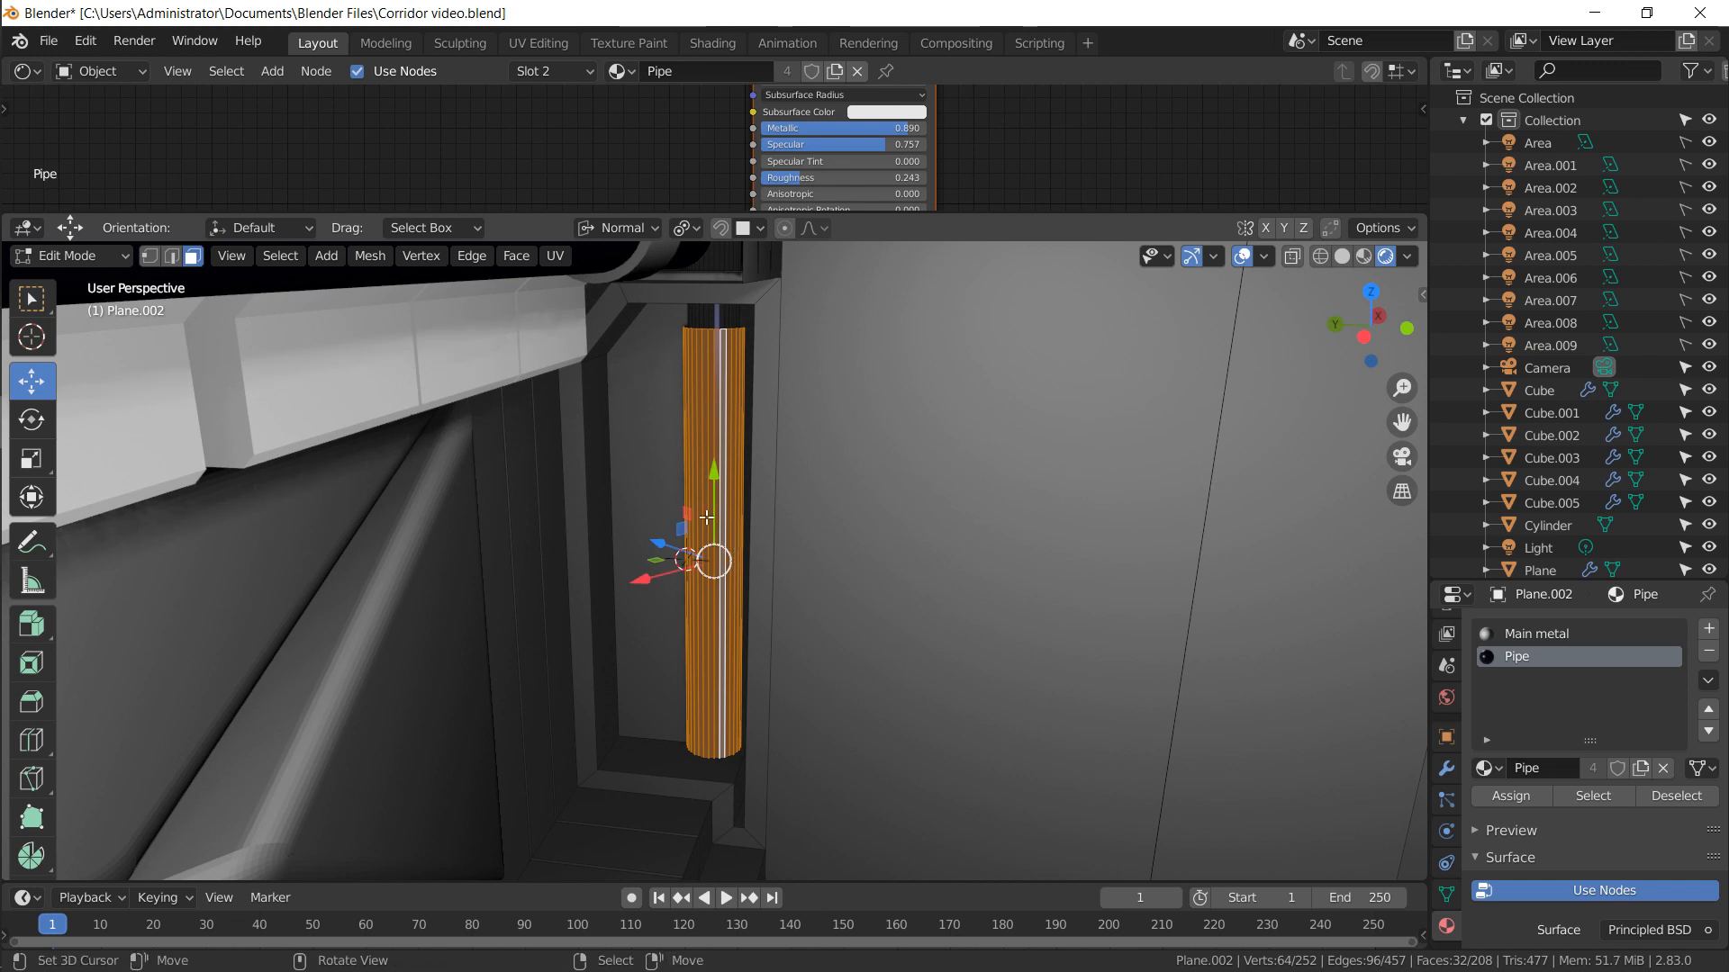
{"action": "key", "text": "ctrl+l"}
{"action": "key", "text": "shift+d"}
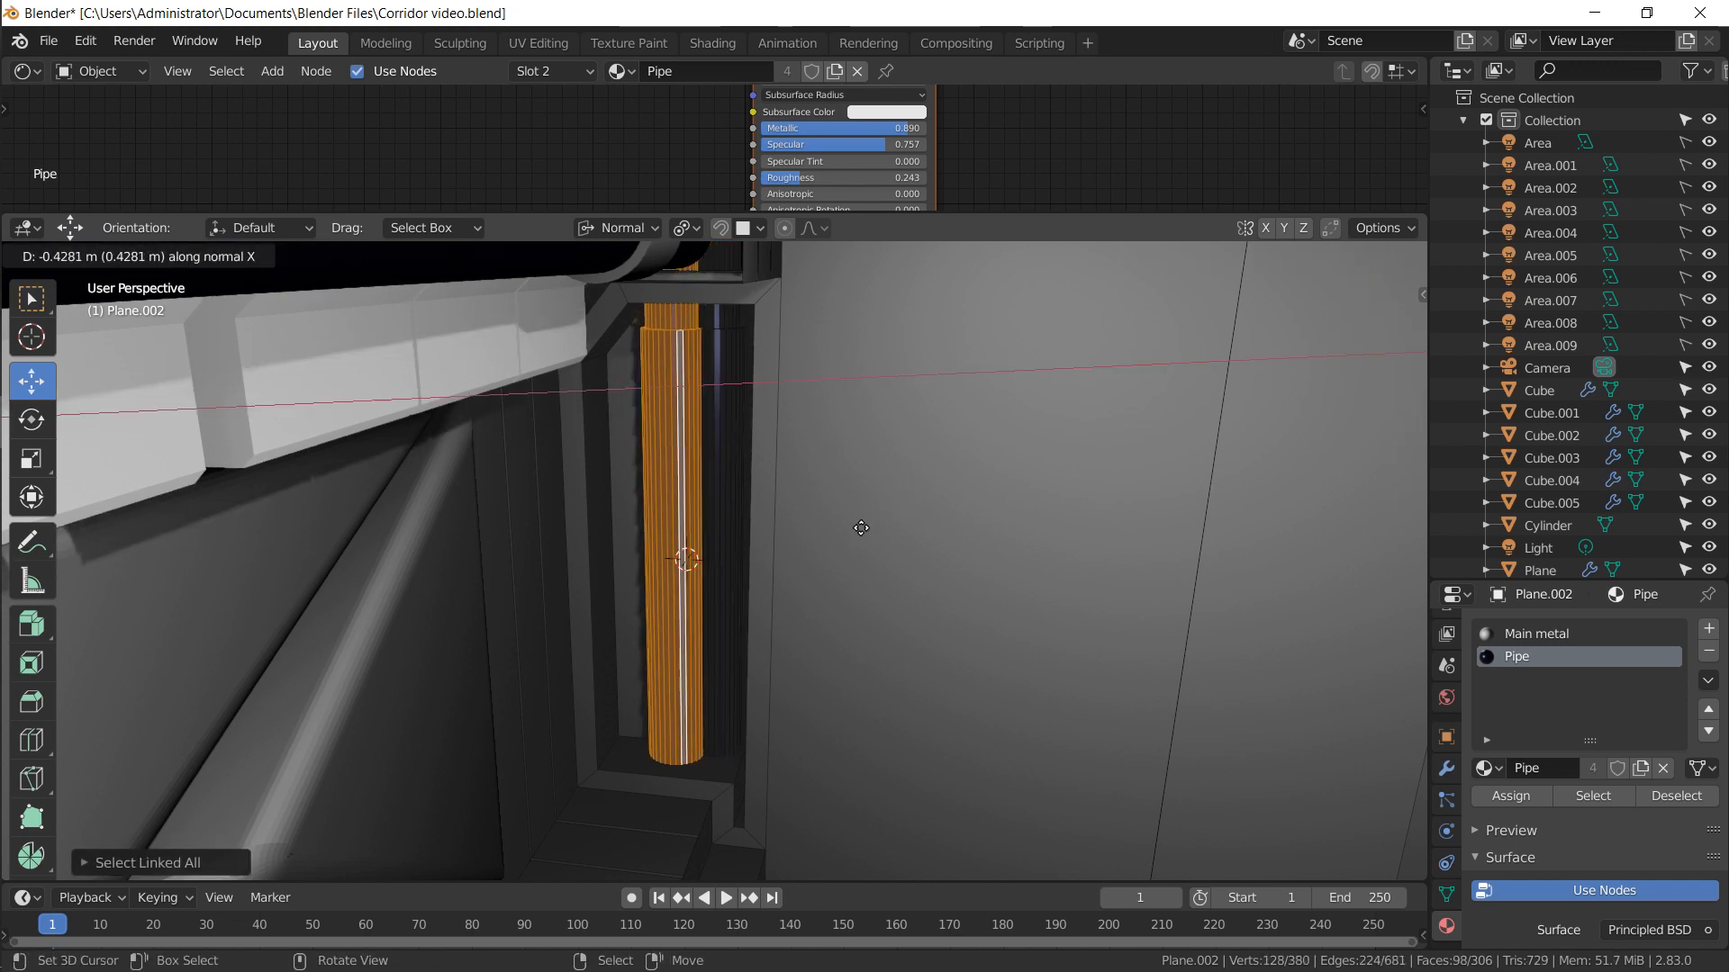
{"action": "left_click", "coordinate": [842, 532]}
Scale the duplicated pipe to about half size and stretch it along Z to fill the recess height
{"action": "key", "text": "s"}
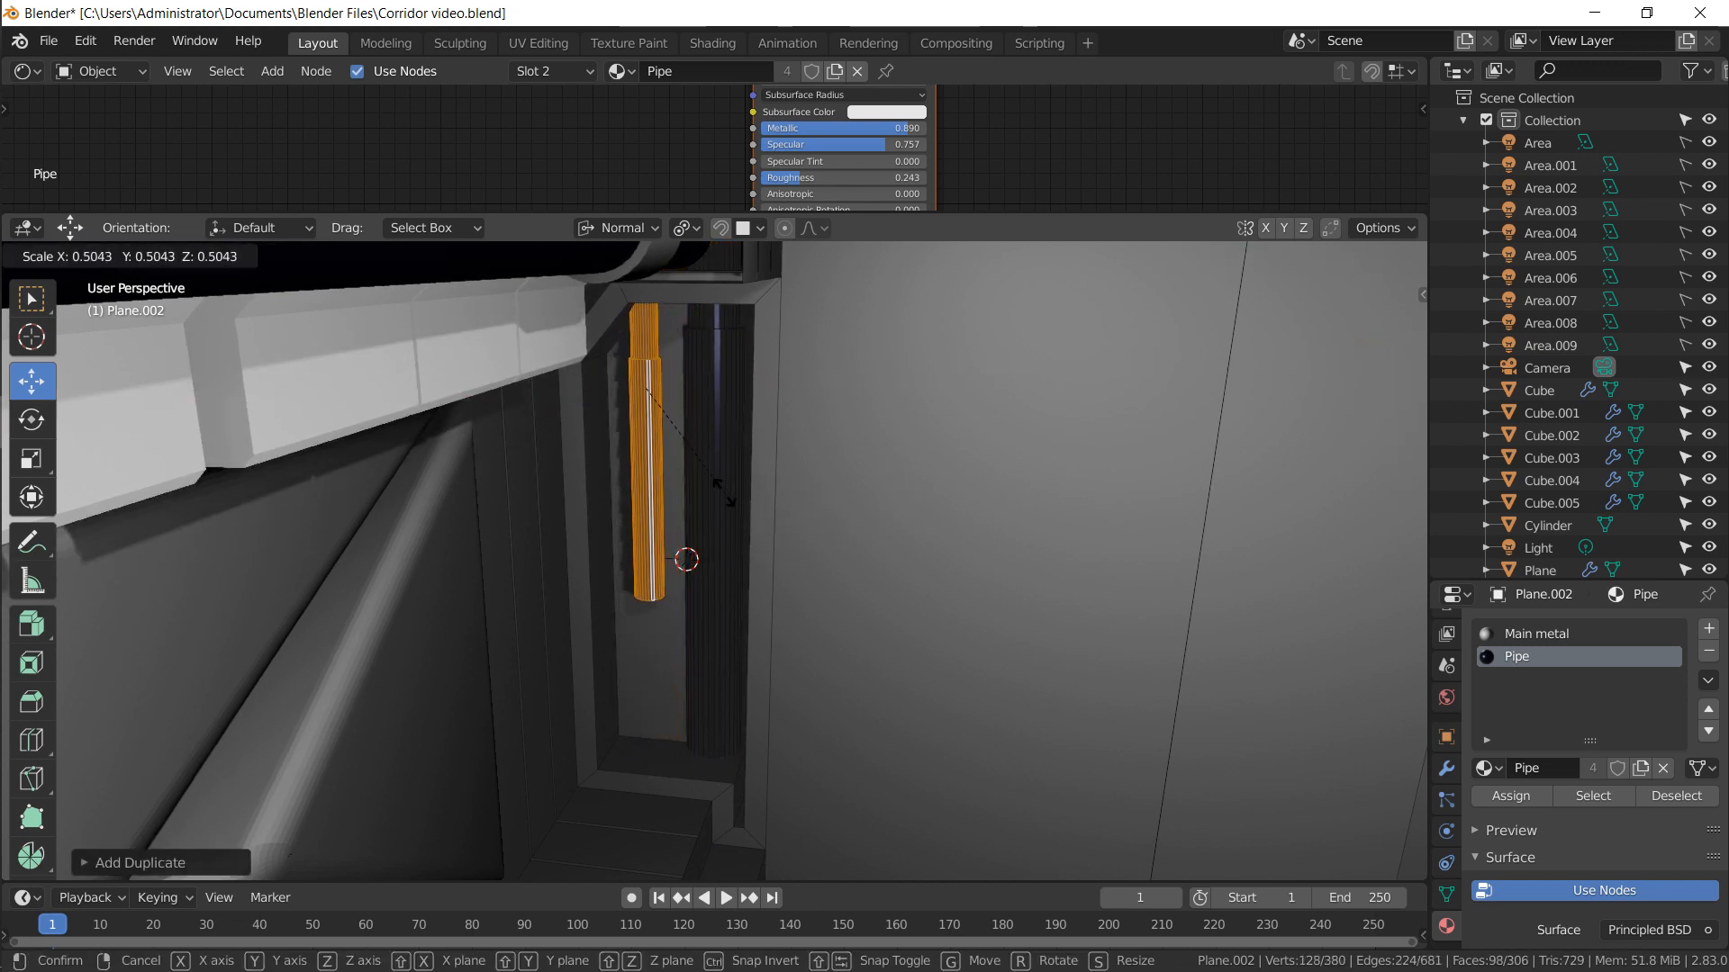
{"action": "left_click", "coordinate": [721, 490]}
{"action": "key", "text": "s"}
{"action": "key", "text": "z"}
{"action": "left_click", "coordinate": [822, 599]}
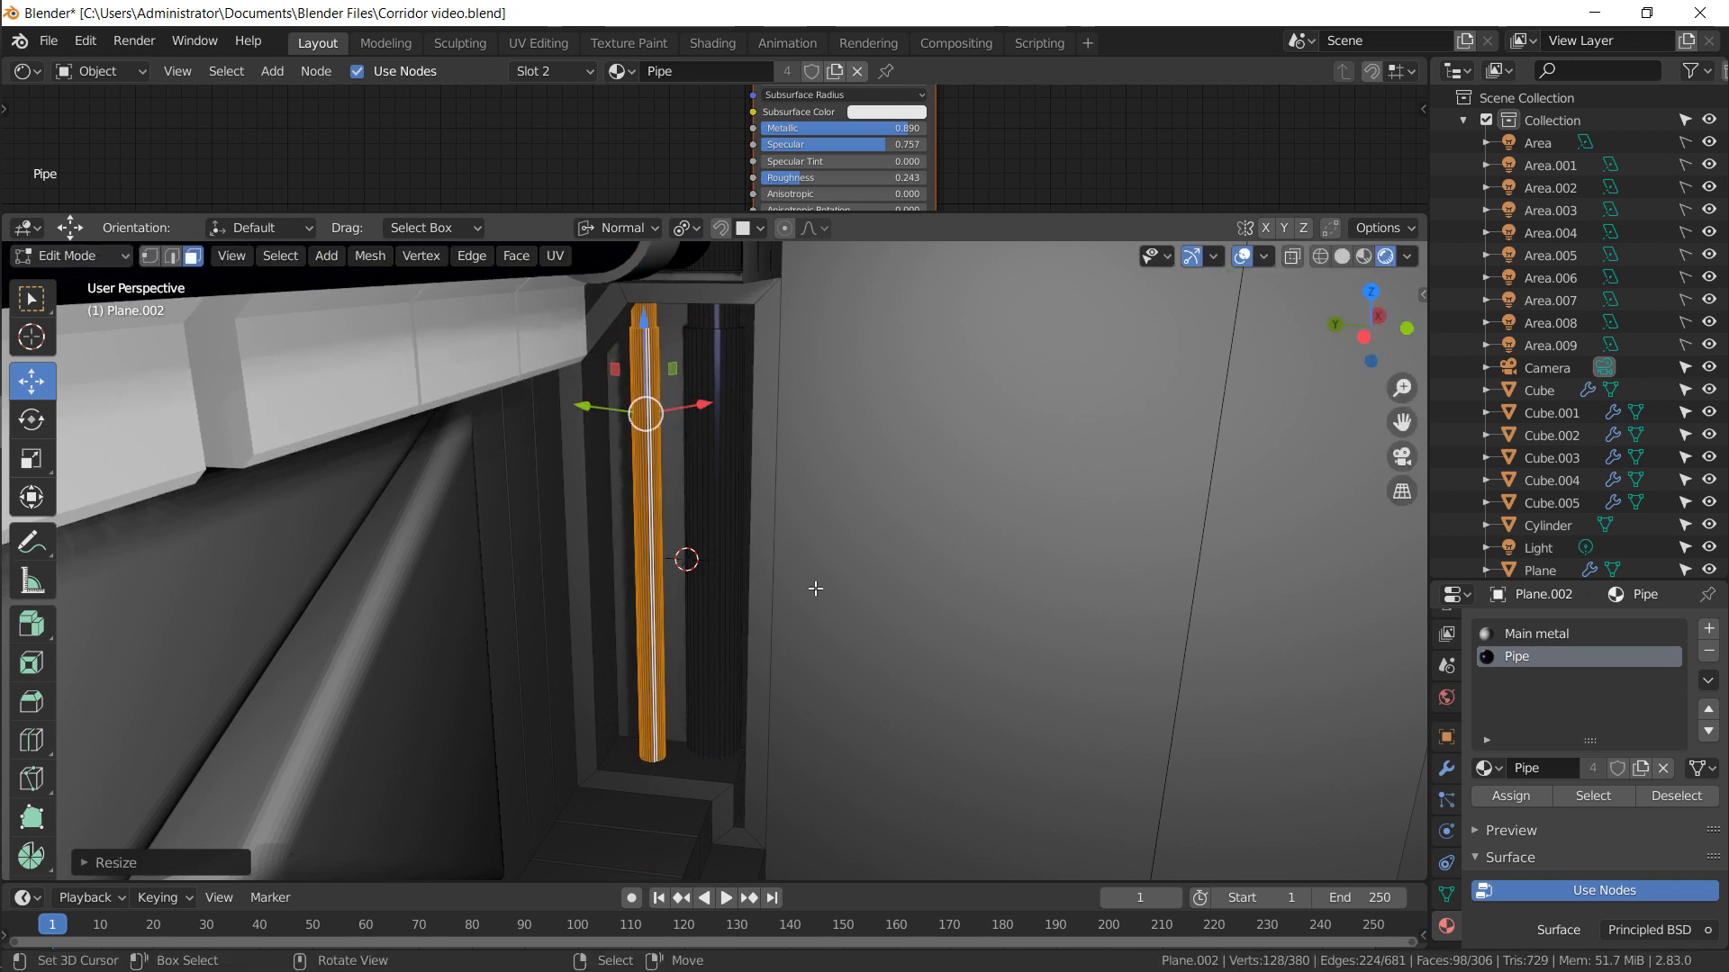
Duplicate the thin pipe and move the copy about 0.3 m along the normal Y axis
{"action": "key", "text": "g"}
{"action": "key", "text": "y"}
{"action": "key", "text": "y"}
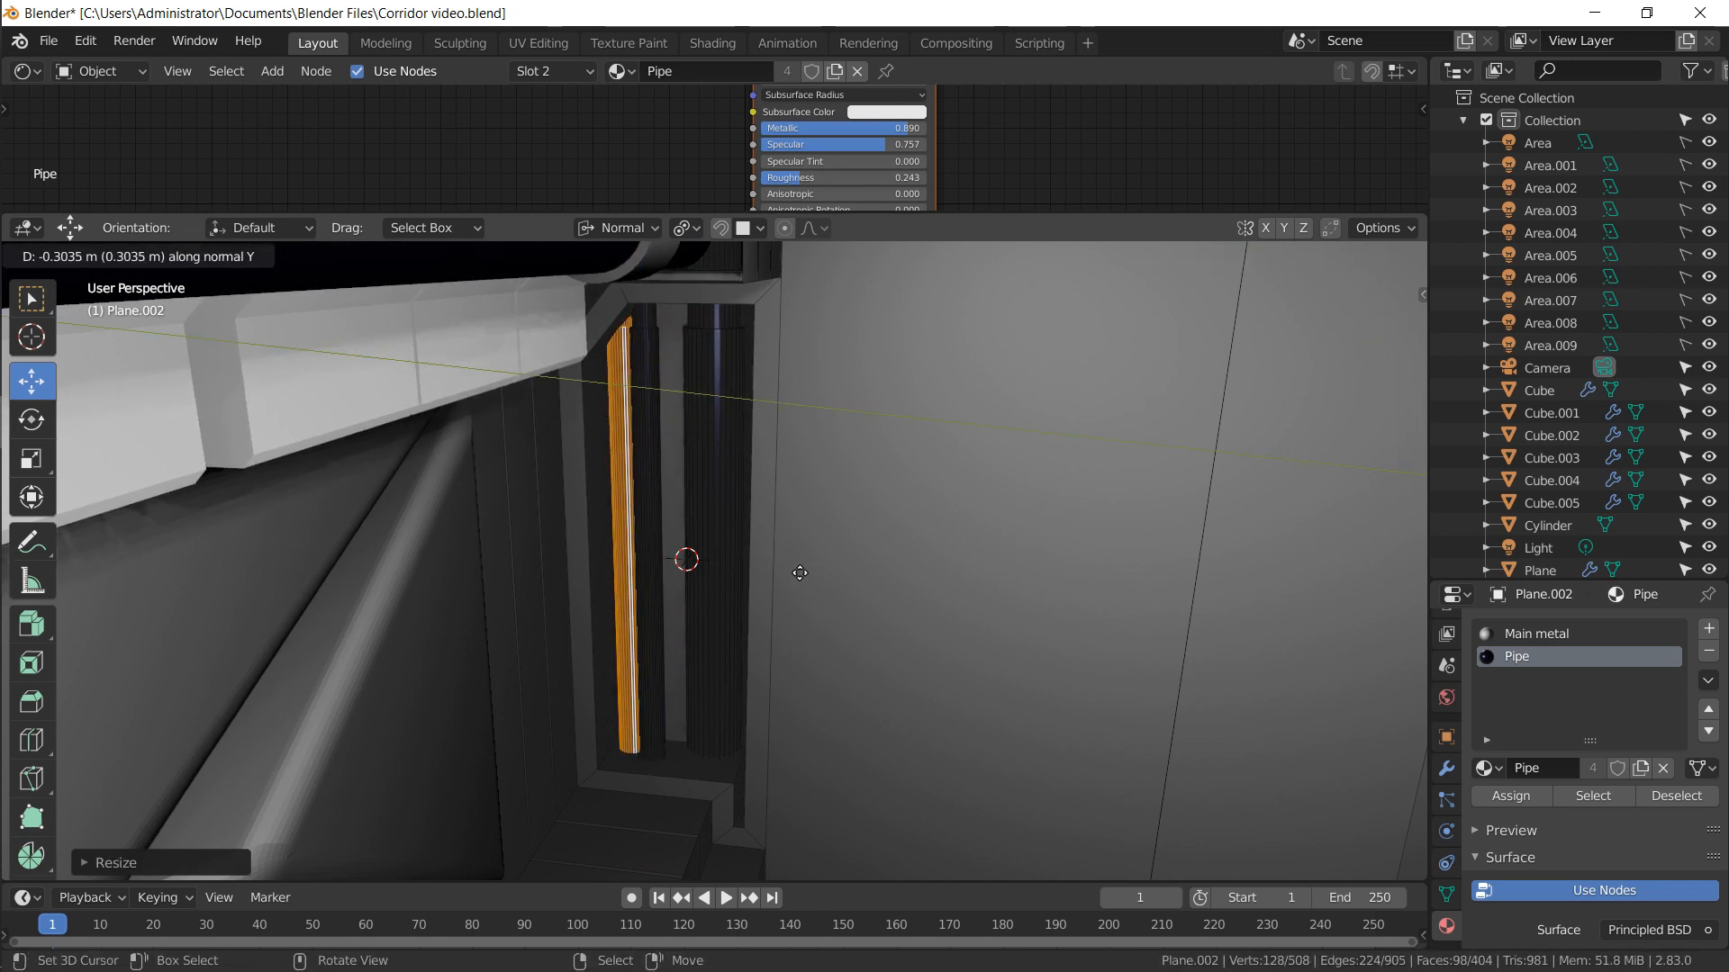
{"action": "left_click", "coordinate": [804, 574]}
{"action": "key", "text": "Tab"}
{"action": "left_click_drag", "start_coordinate": [804, 570], "coordinate": [813, 524], "text": "alt"}
Select the whole middle pipe and nudge it along the normal Y axis between its neighbours
{"action": "key", "text": "Tab"}
{"action": "right_click", "coordinate": [656, 533], "text": "alt"}
{"action": "key", "text": "ctrl+l"}
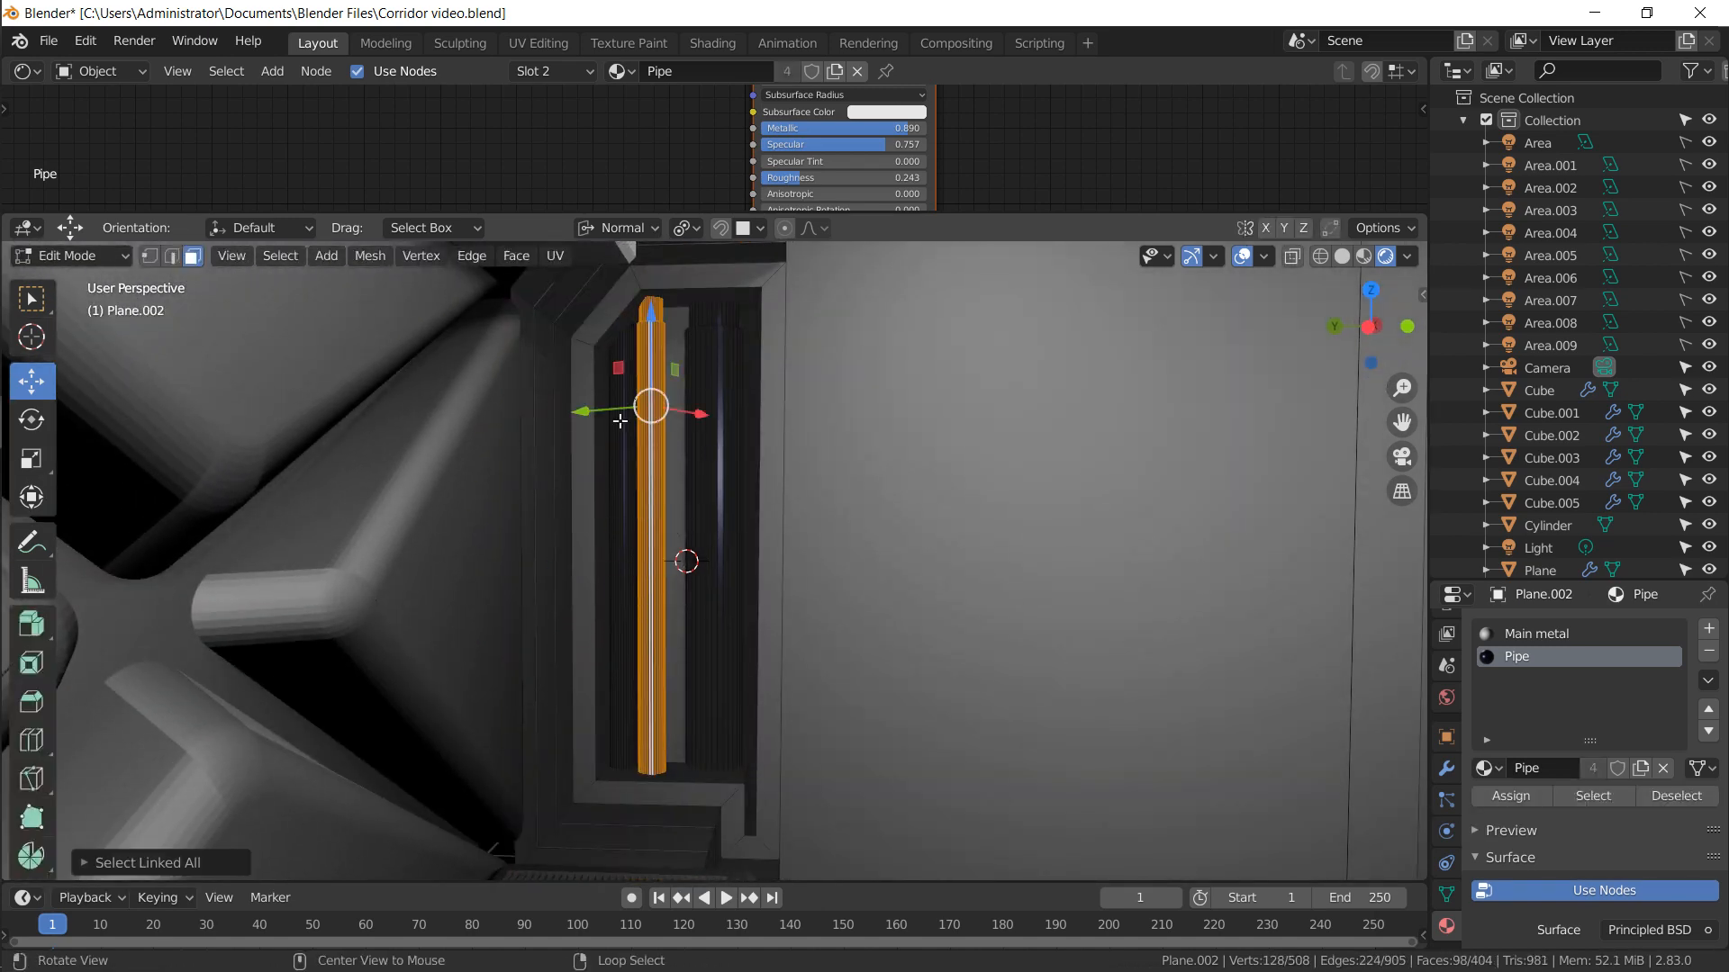
{"action": "middle_click_drag", "start_coordinate": [618, 421], "coordinate": [622, 443]}
{"action": "left_click_drag", "start_coordinate": [587, 409], "coordinate": [600, 417]}
{"action": "left_click", "coordinate": [600, 417]}
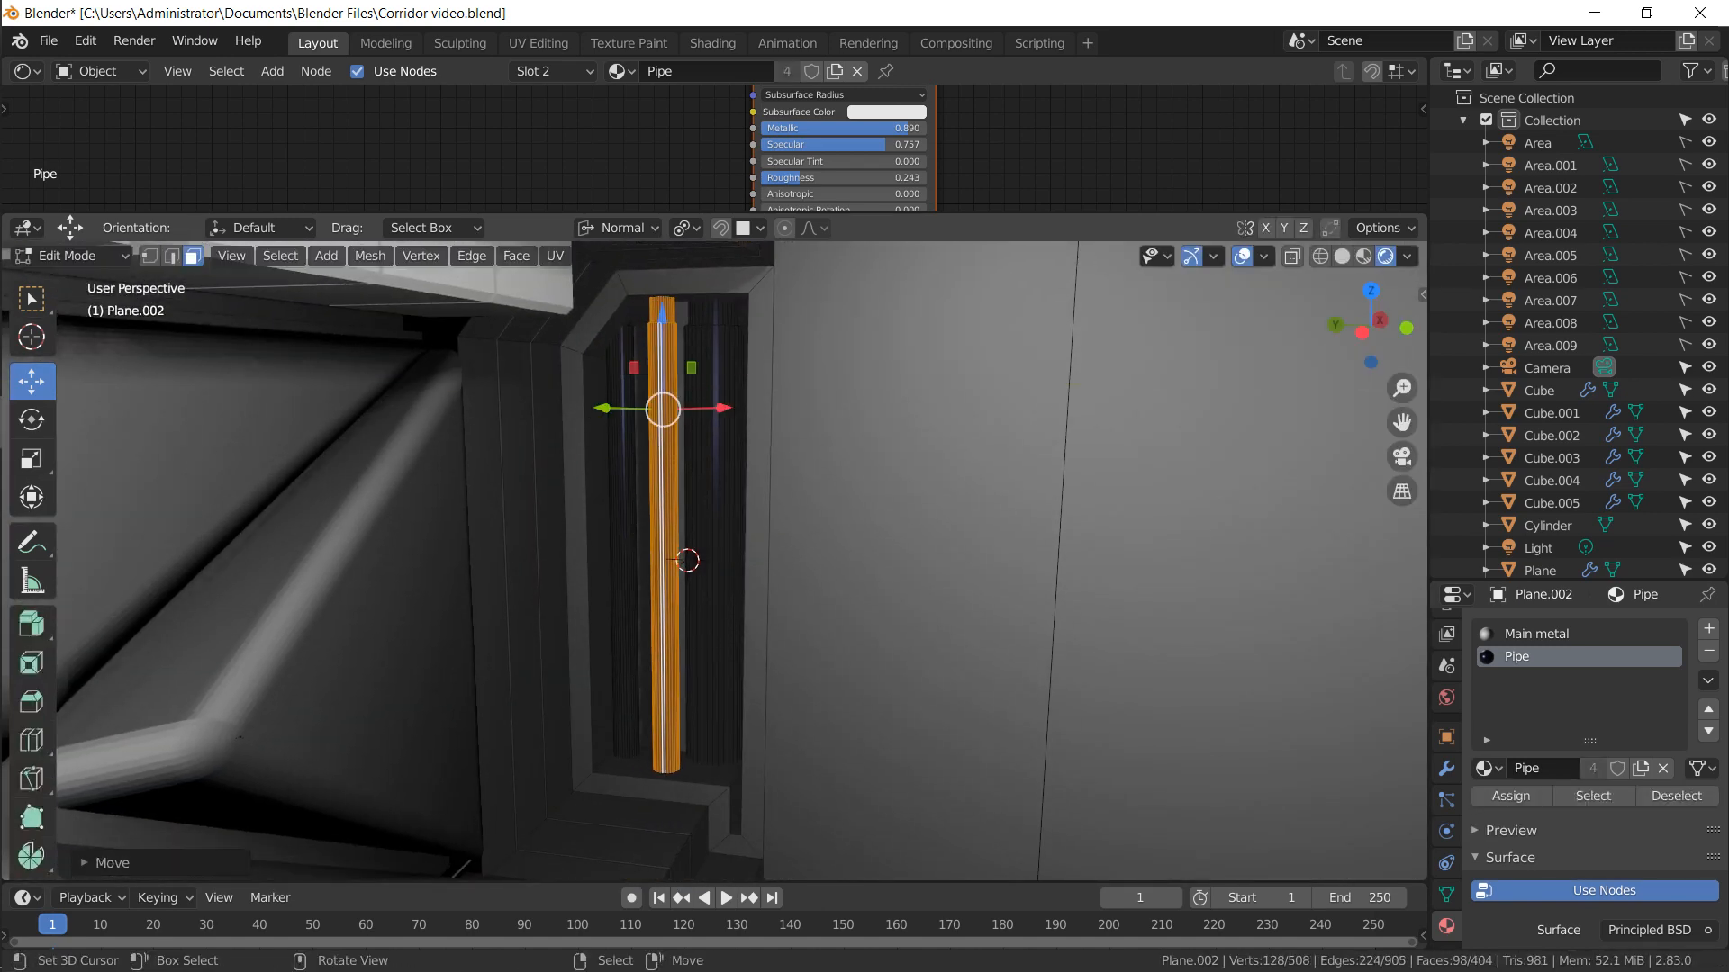
Scale the middle pipe down slightly and lower it along global Z to the bottom of the recess
{"action": "key", "text": "s"}
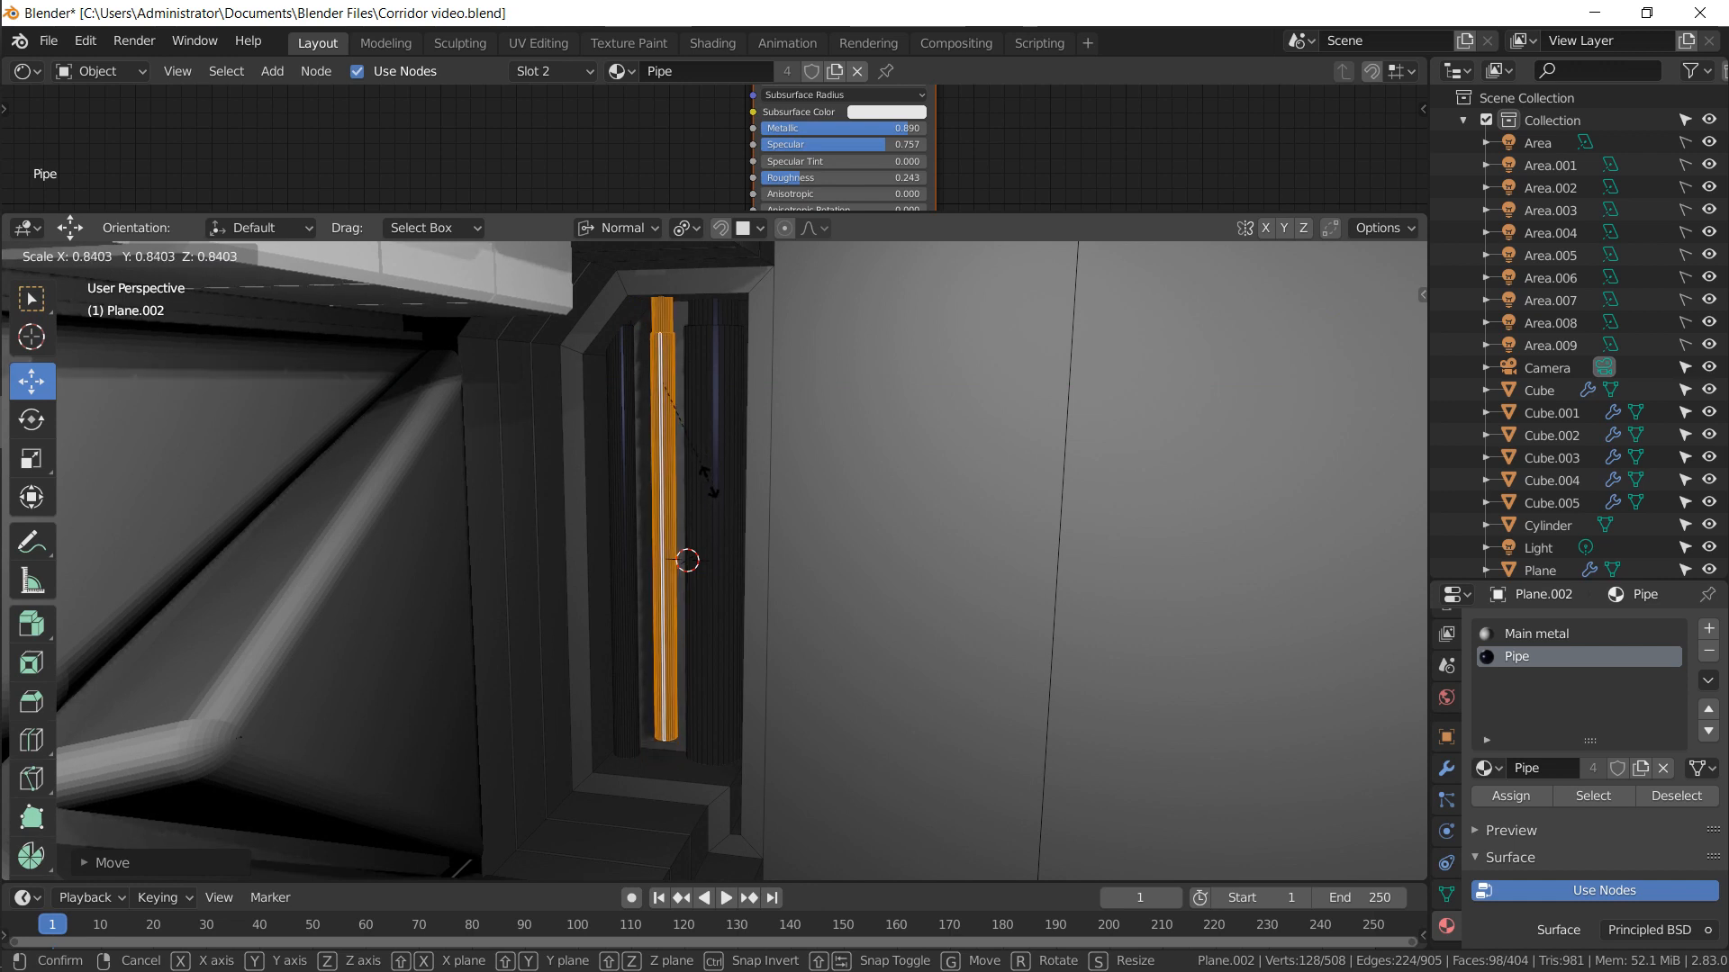
{"action": "left_click", "coordinate": [710, 504]}
{"action": "key", "text": "g"}
{"action": "key", "text": "z"}
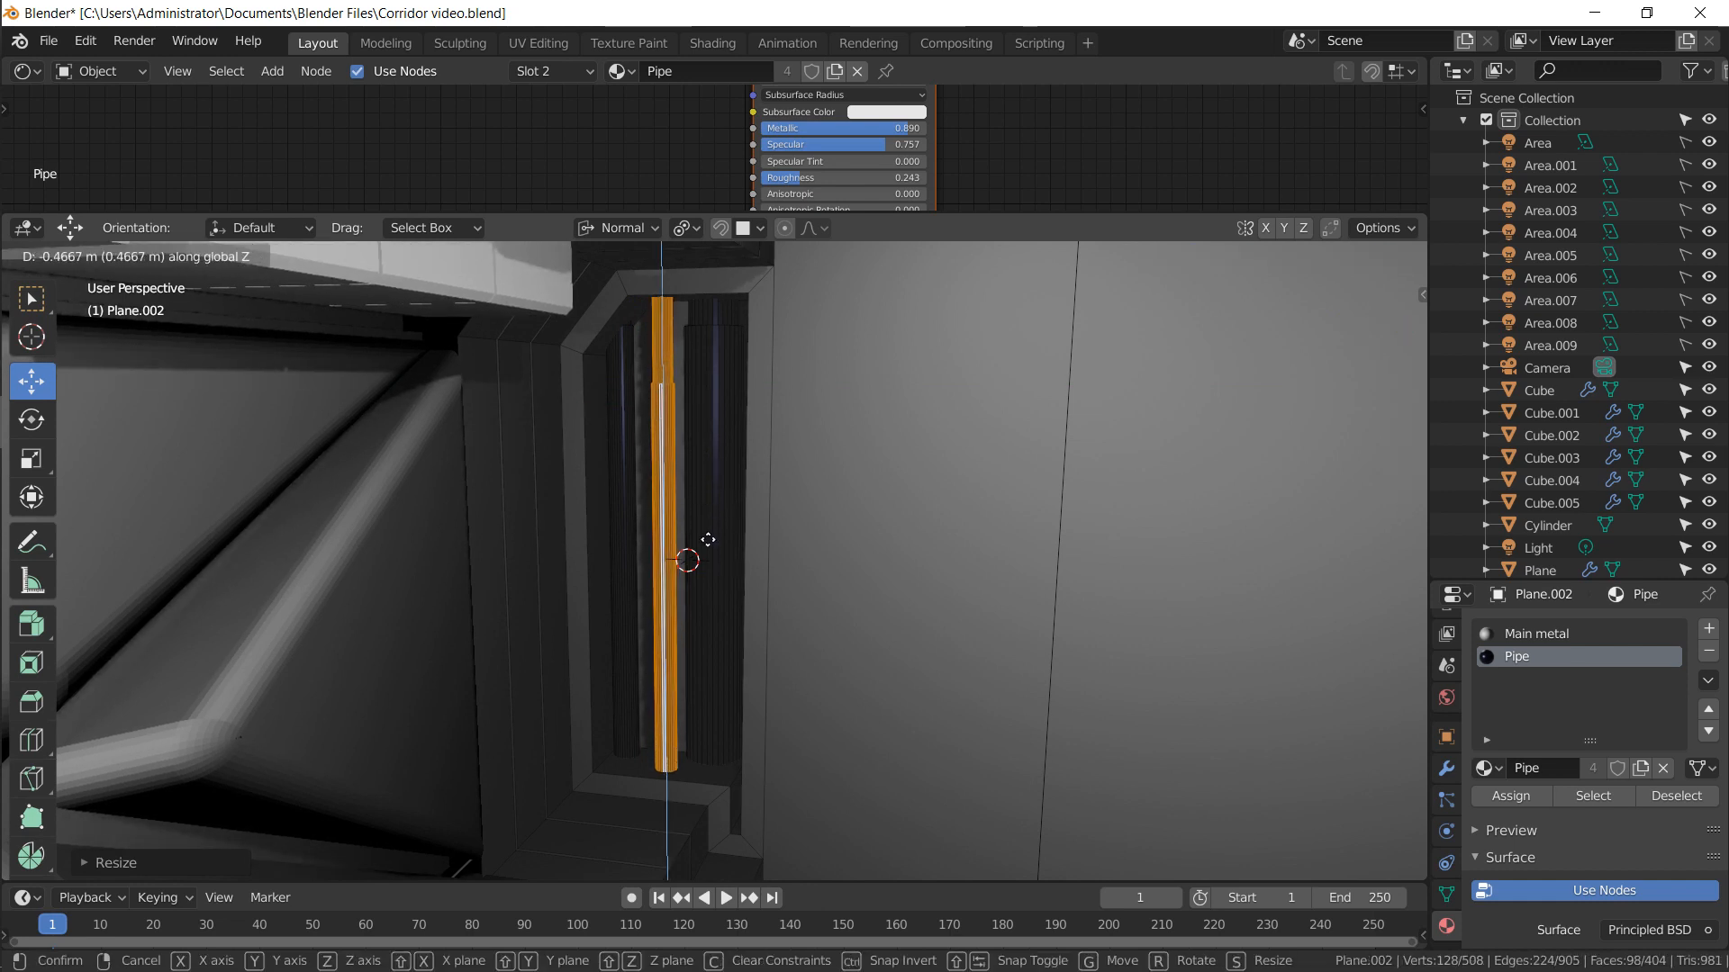
{"action": "left_click", "coordinate": [706, 560]}
{"action": "key", "text": "Tab"}
{"action": "scroll", "coordinate": [708, 539], "scroll_direction": "down", "scroll_amount": 10}
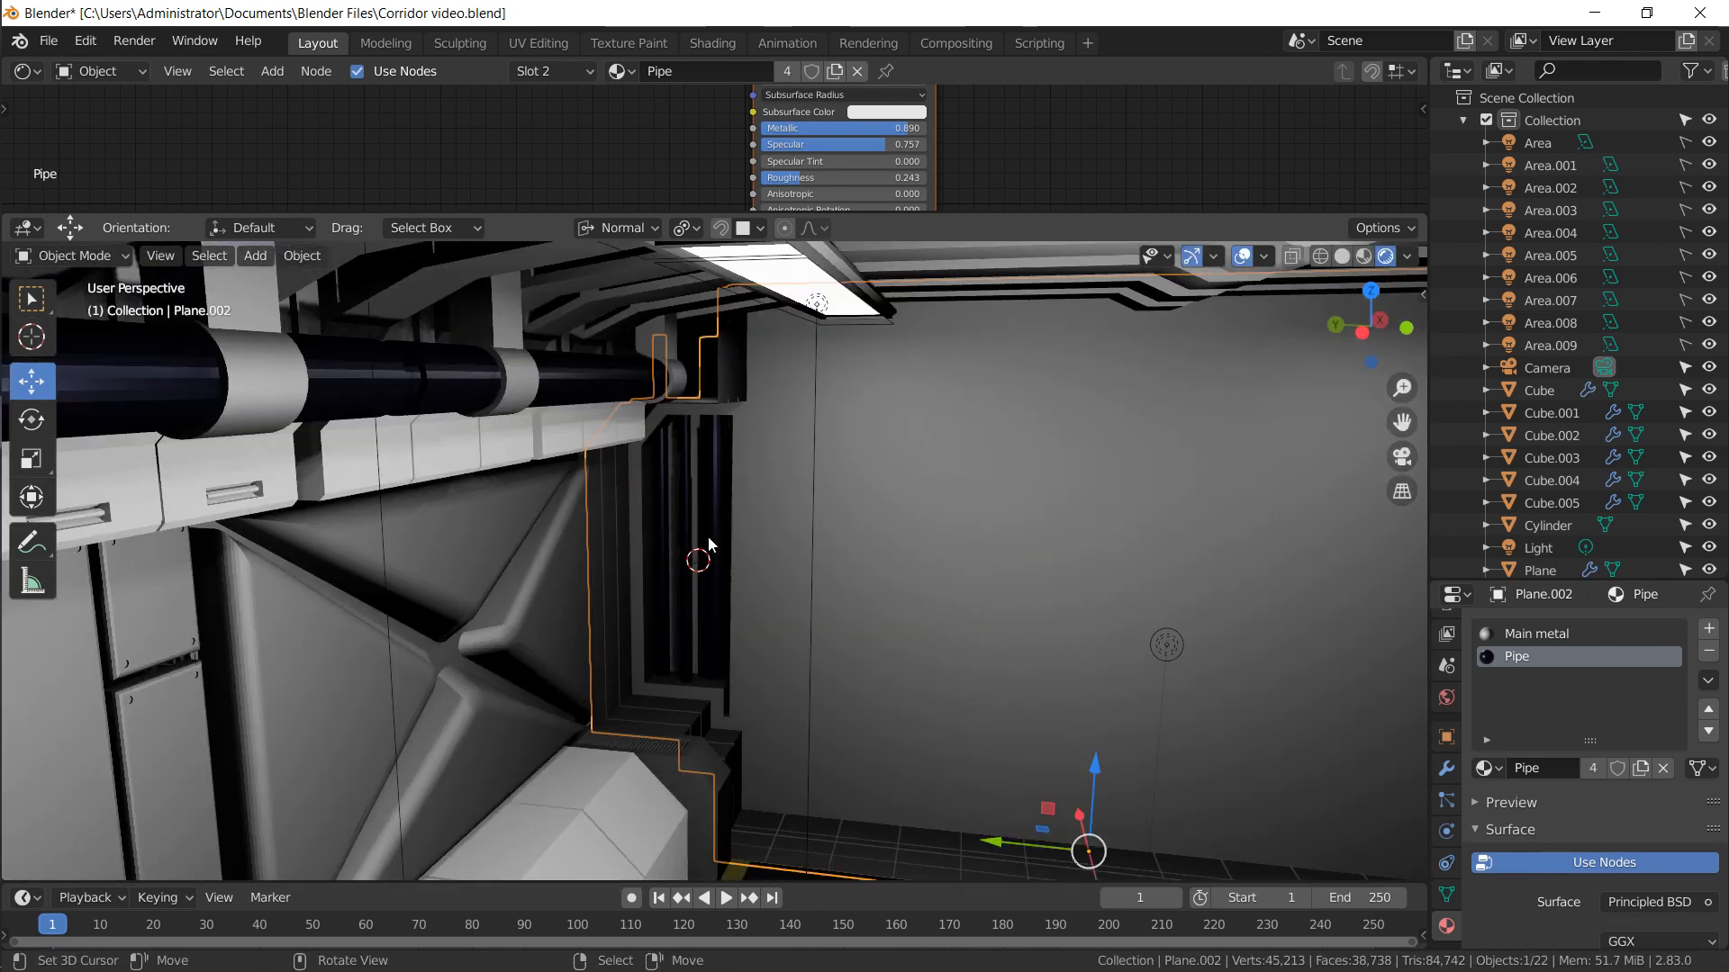
{"action": "mouse_move", "coordinate": [708, 539]}
{"action": "middle_mouse_down"}
{"action": "mouse_move", "coordinate": [738, 476]}
{"action": "mouse_move", "coordinate": [678, 506]}
{"action": "mouse_move", "coordinate": [688, 529]}
{"action": "middle_mouse_up"}
Inset the large central face of the end wall by about 0.23 m
{"action": "key", "text": "Tab"}
{"action": "left_click", "coordinate": [732, 523]}
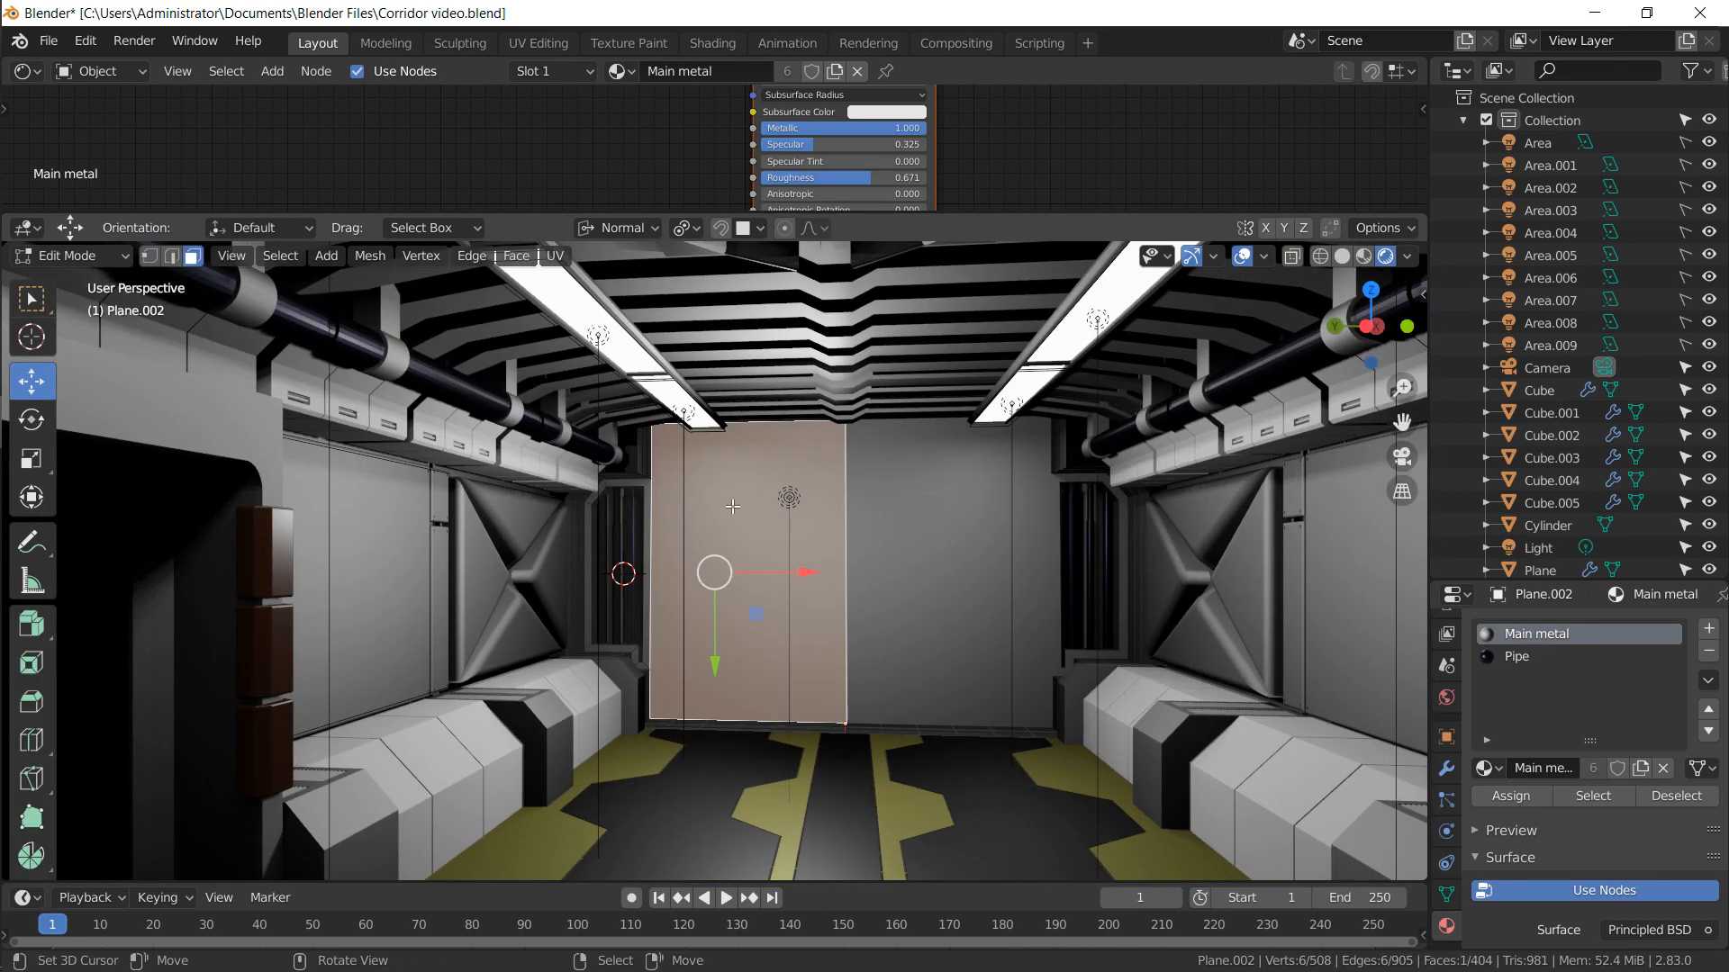
{"action": "key", "text": "i"}
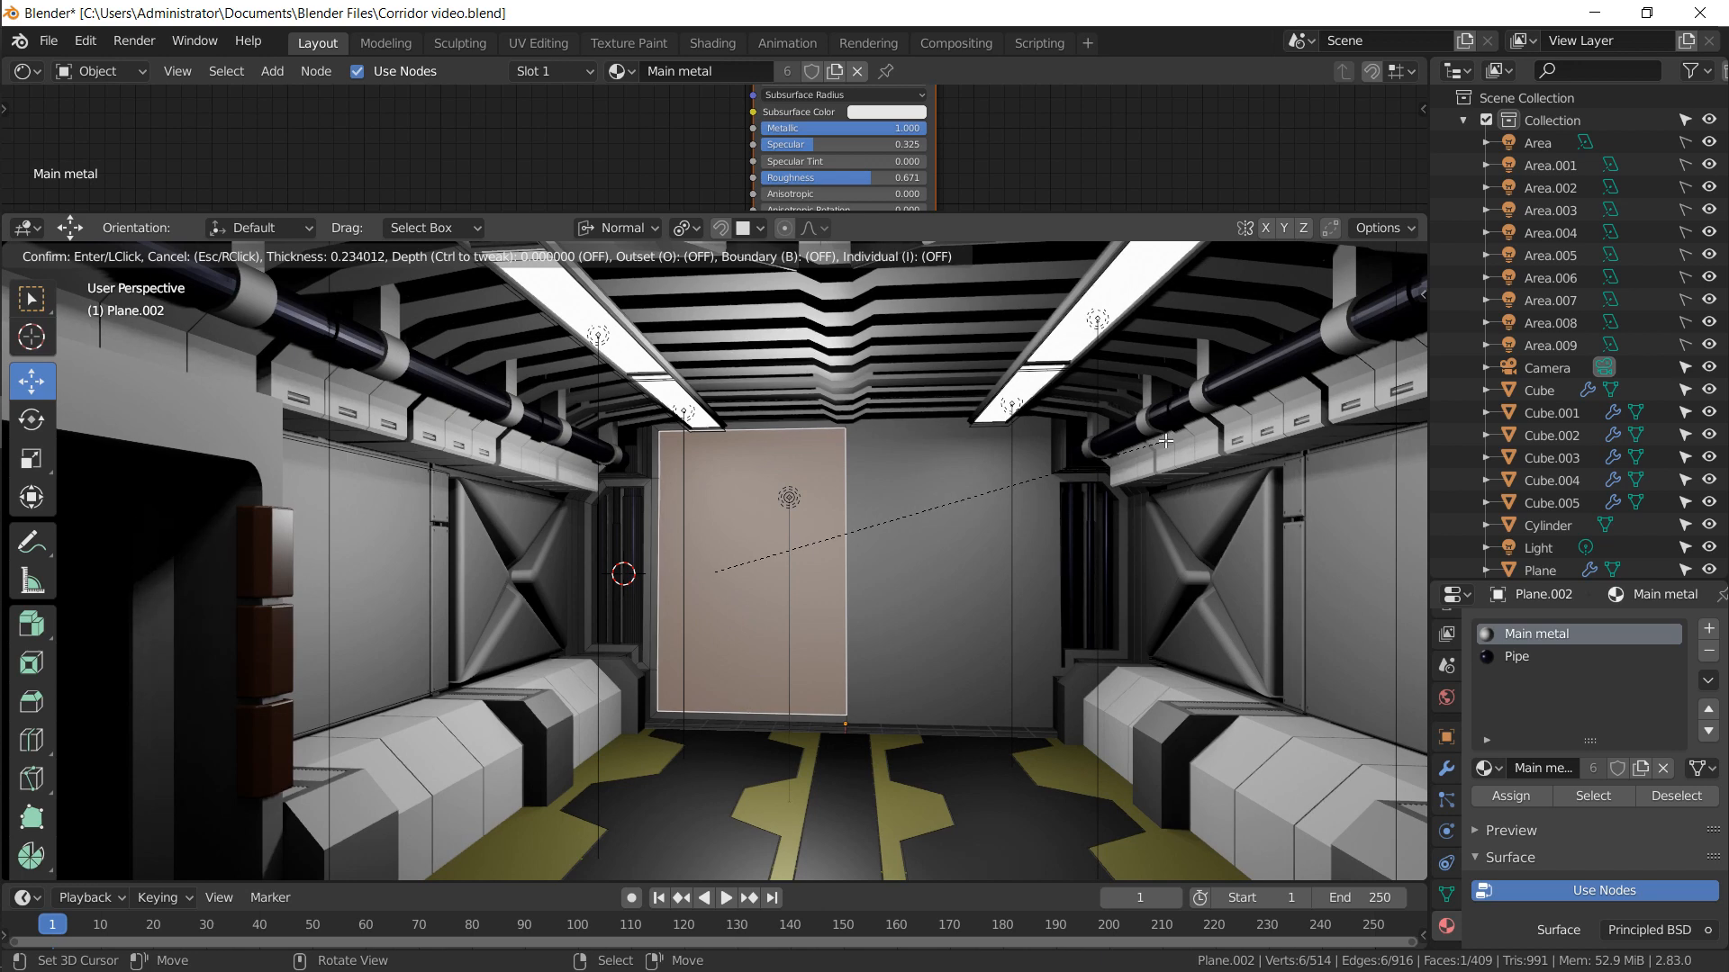
{"action": "left_click", "coordinate": [1166, 441]}
Extrude the inset central face backward into a deep recess and delete the dividing face along the mirror centre
{"action": "middle_click_drag", "start_coordinate": [1031, 533], "coordinate": [932, 503]}
{"action": "key", "text": "e"}
{"action": "left_click", "coordinate": [1036, 522]}
{"action": "scroll", "coordinate": [910, 530], "scroll_direction": "up", "scroll_amount": 4}
{"action": "right_click", "coordinate": [932, 502]}
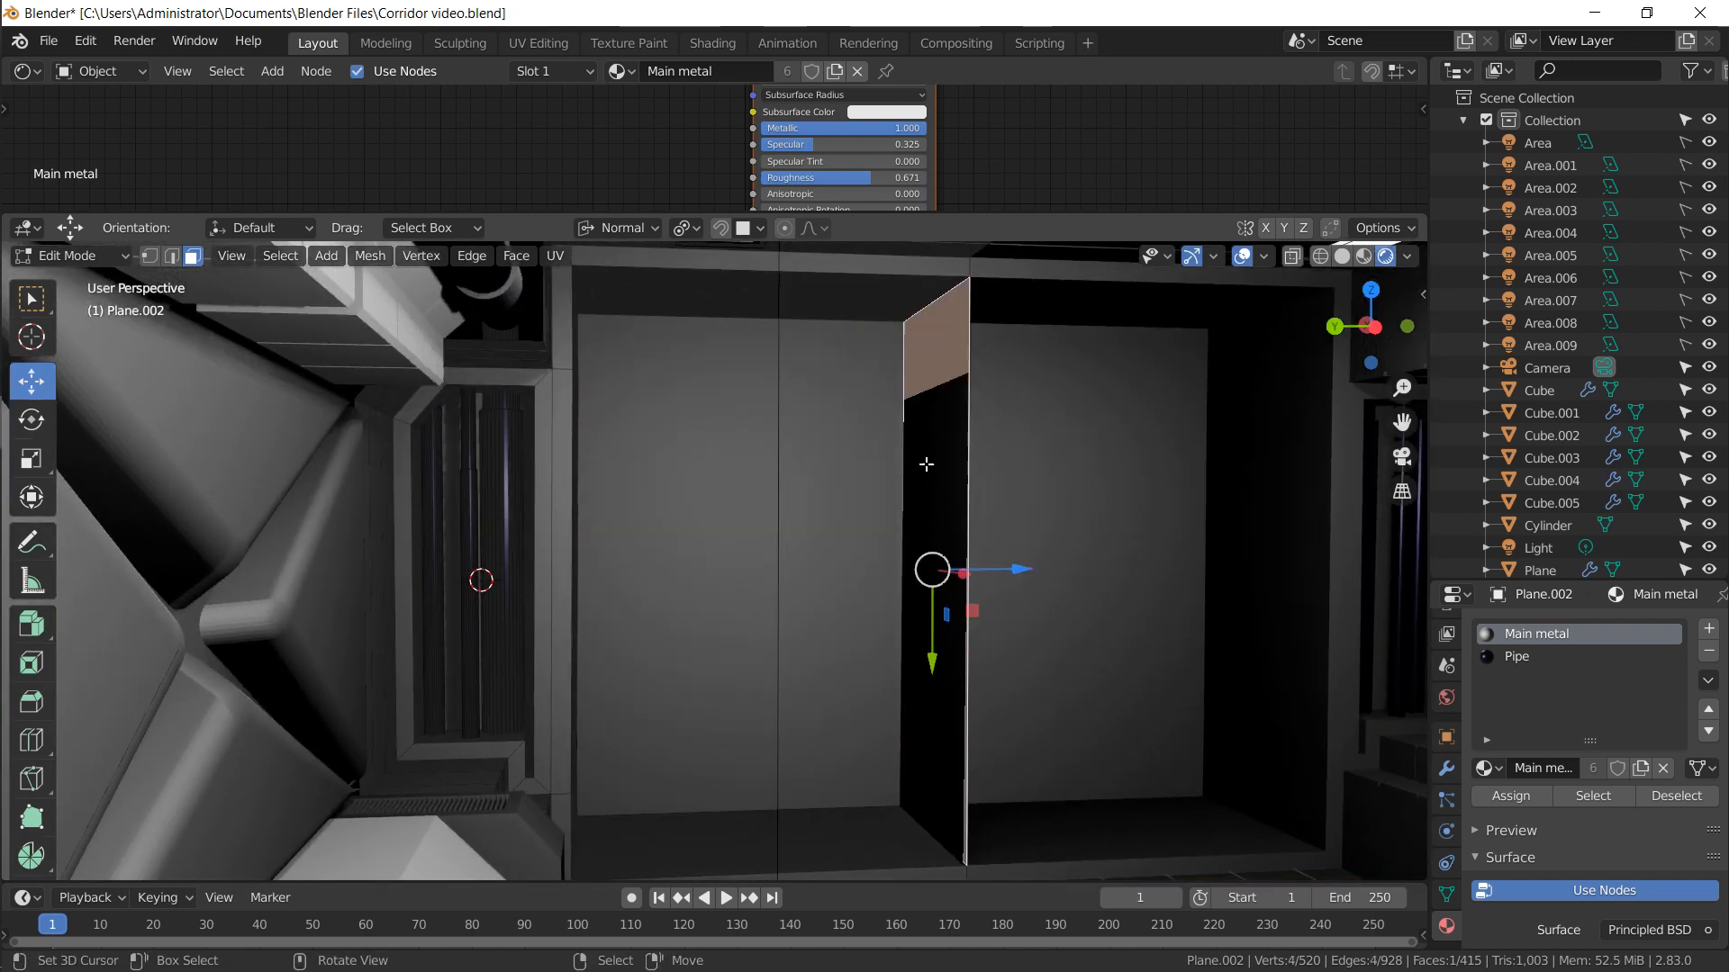
{"action": "key", "text": "x"}
{"action": "left_click", "coordinate": [871, 414]}
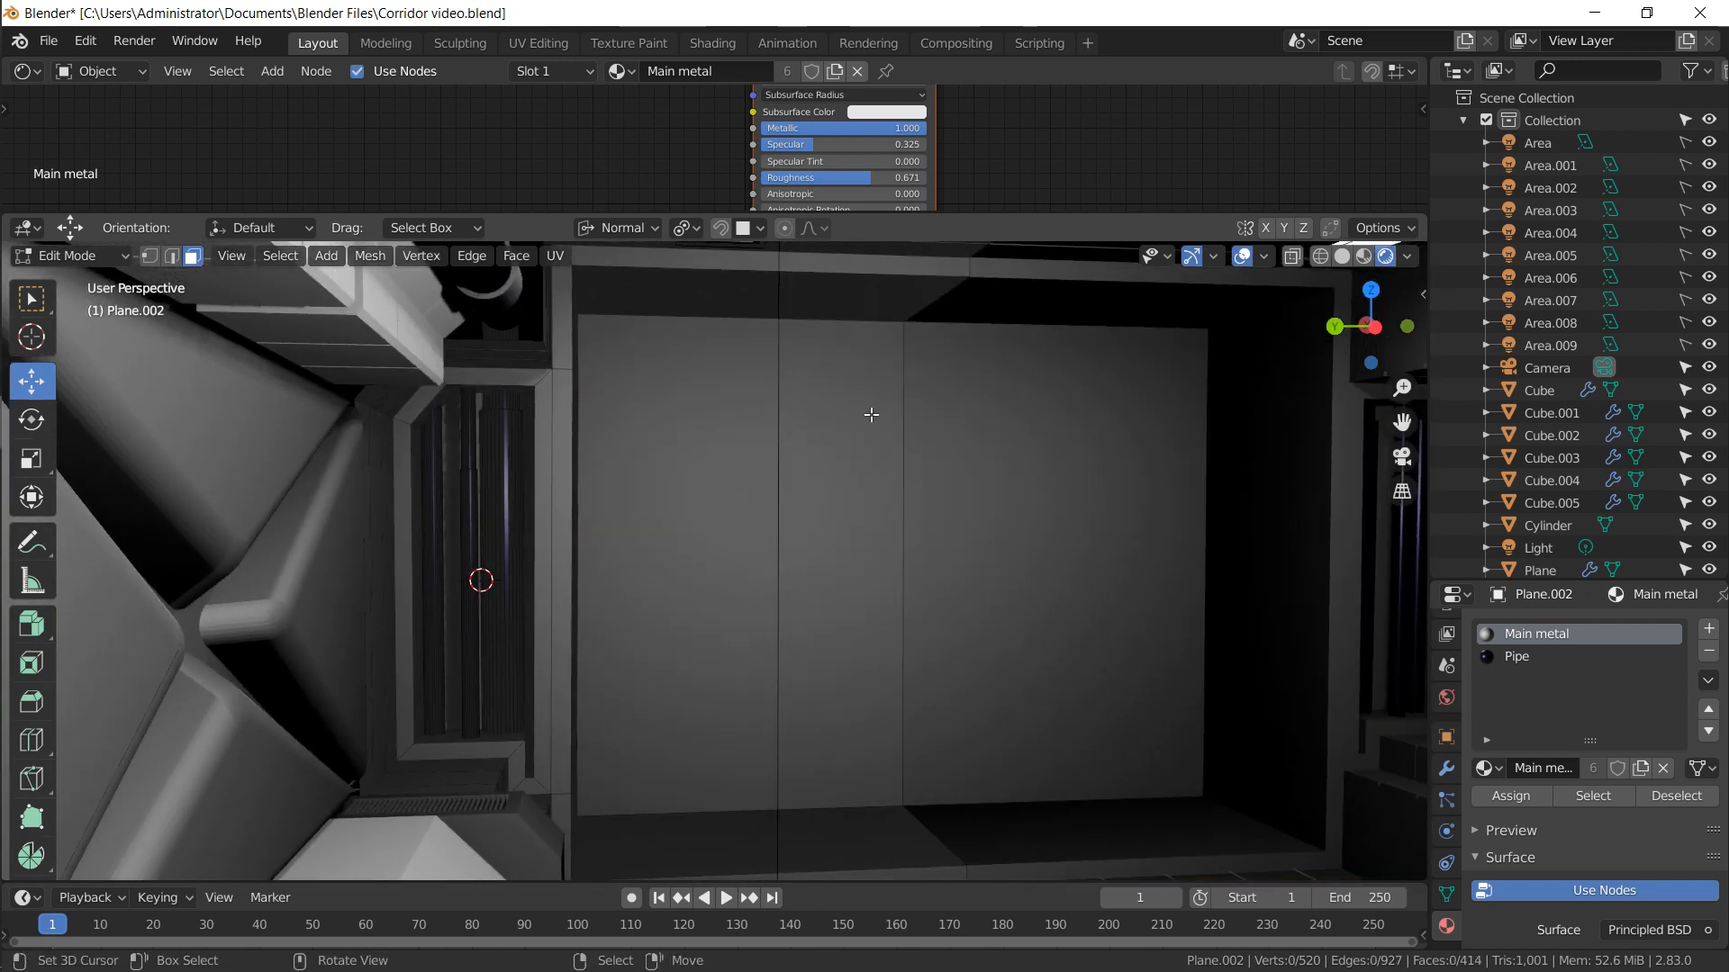
Select the front edge loop of the central recess and move it along the global X axis
{"action": "middle_click_drag", "start_coordinate": [613, 424], "coordinate": [393, 394]}
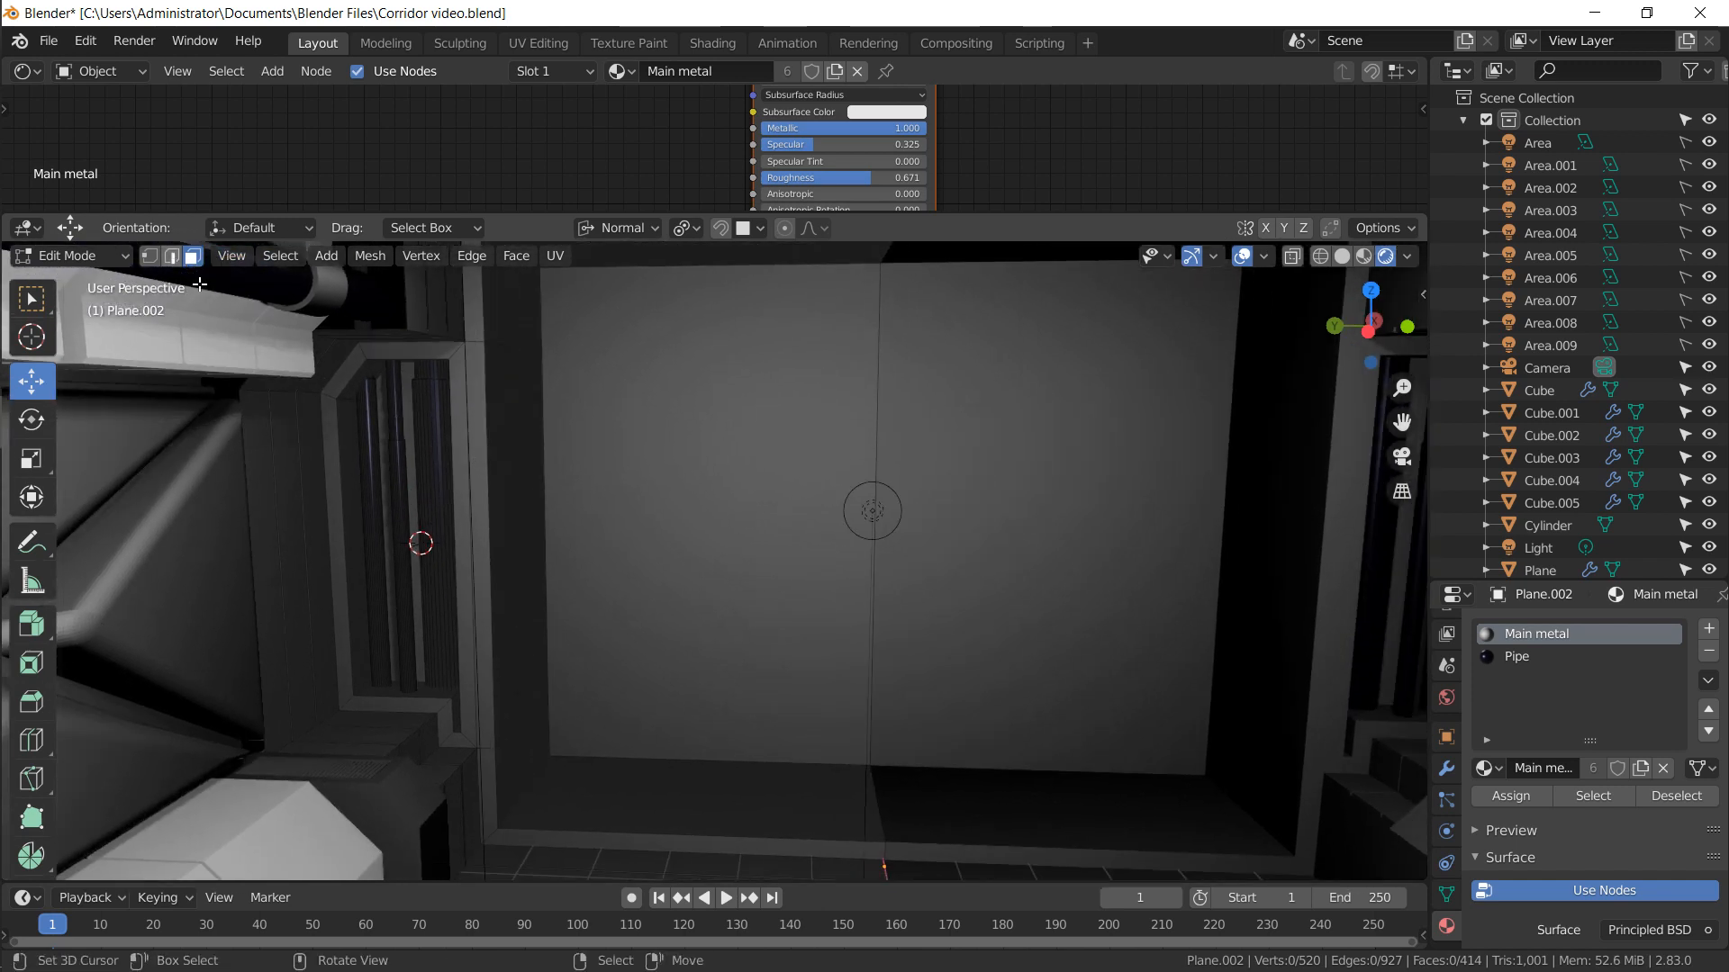
{"action": "left_click", "coordinate": [597, 818], "text": "alt"}
{"action": "middle_click_drag", "start_coordinate": [597, 791], "coordinate": [652, 578]}
{"action": "key", "text": "g"}
{"action": "key", "text": "x"}
{"action": "key", "text": "x"}
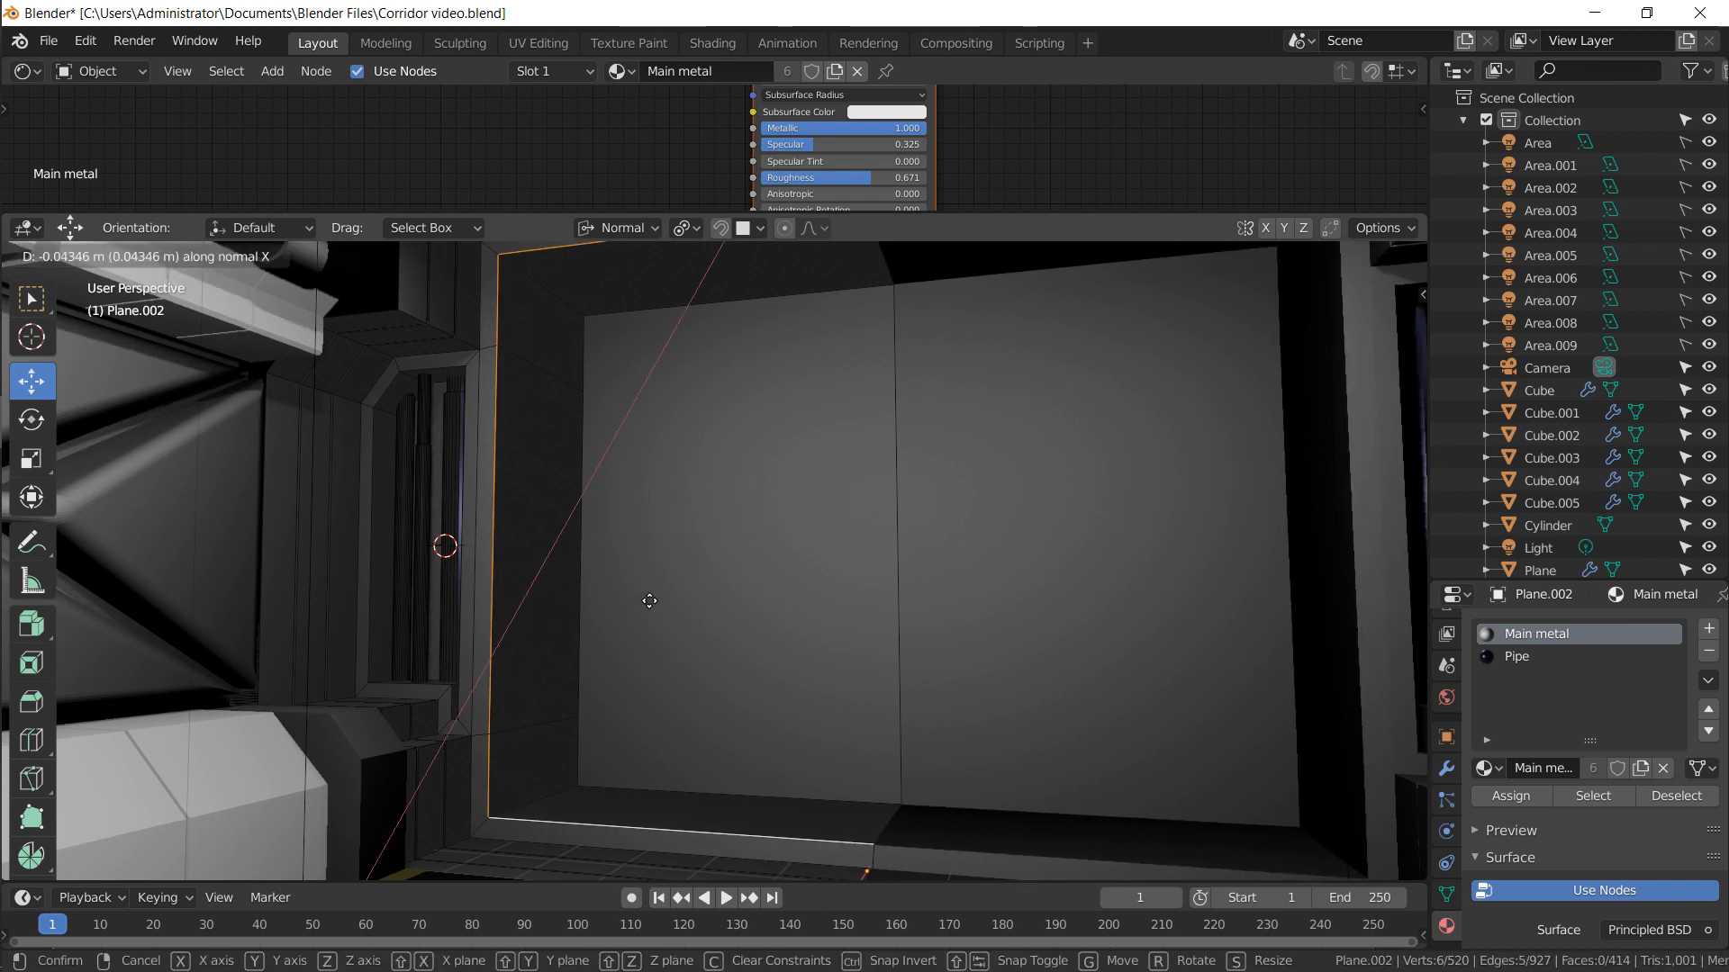
{"action": "key", "text": "y"}
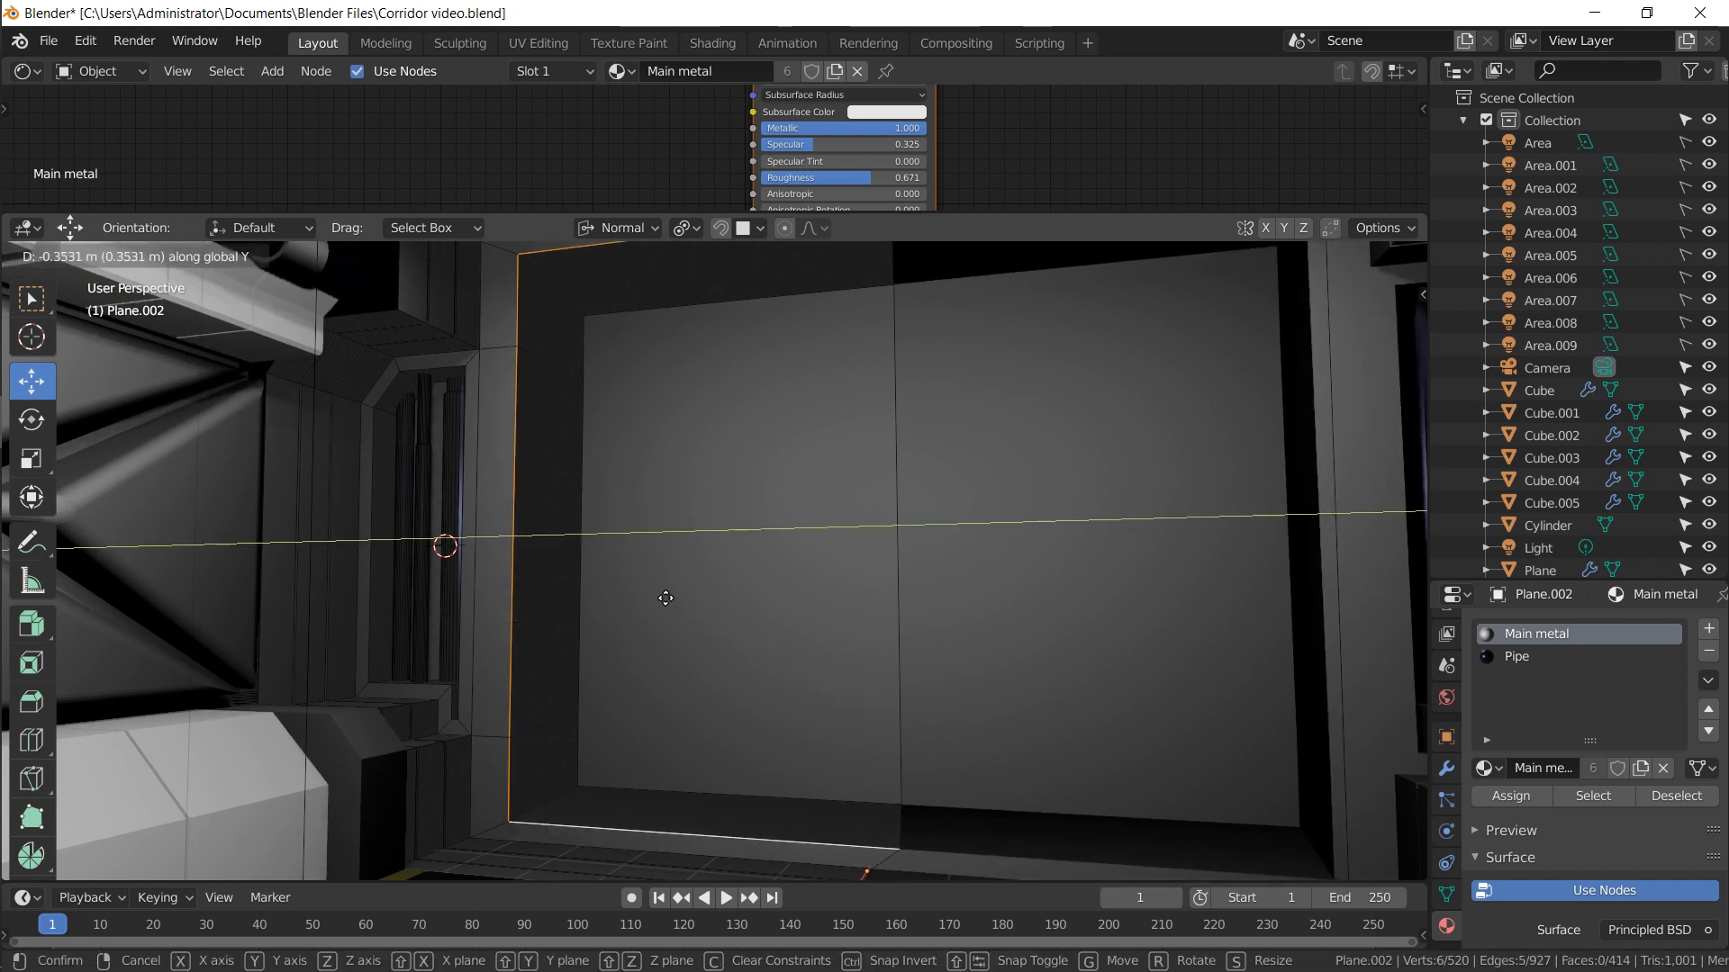
{"action": "key", "text": "y"}
{"action": "key", "text": "y"}
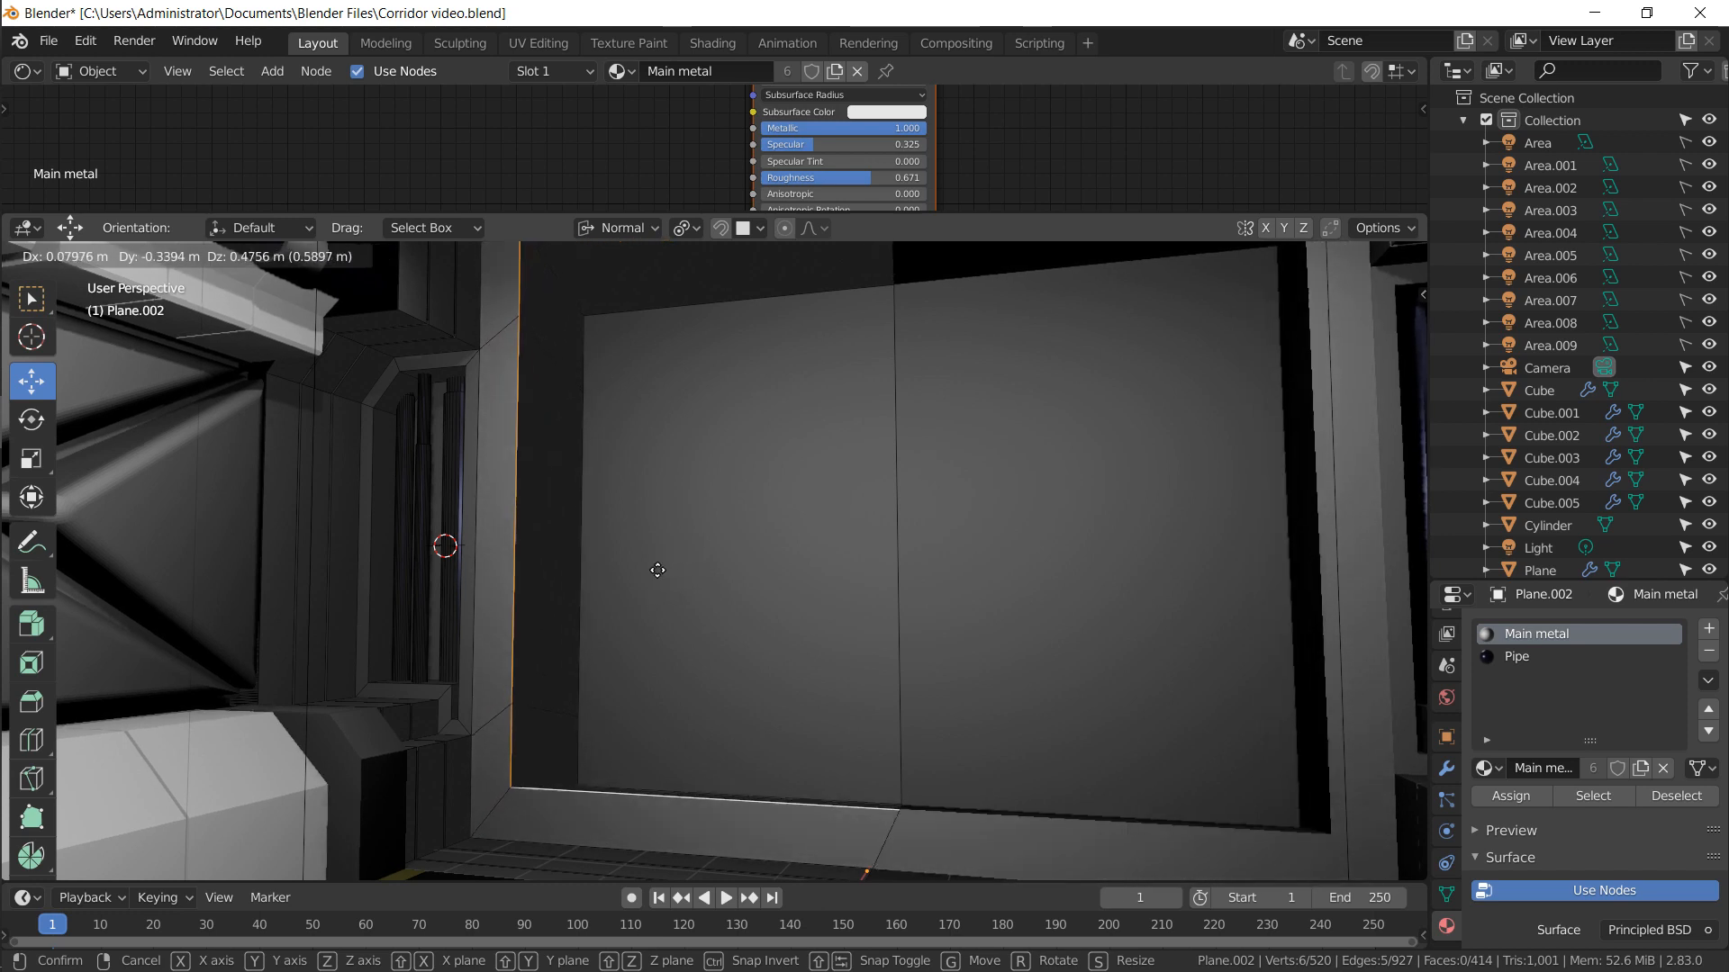
{"action": "key", "text": "x"}
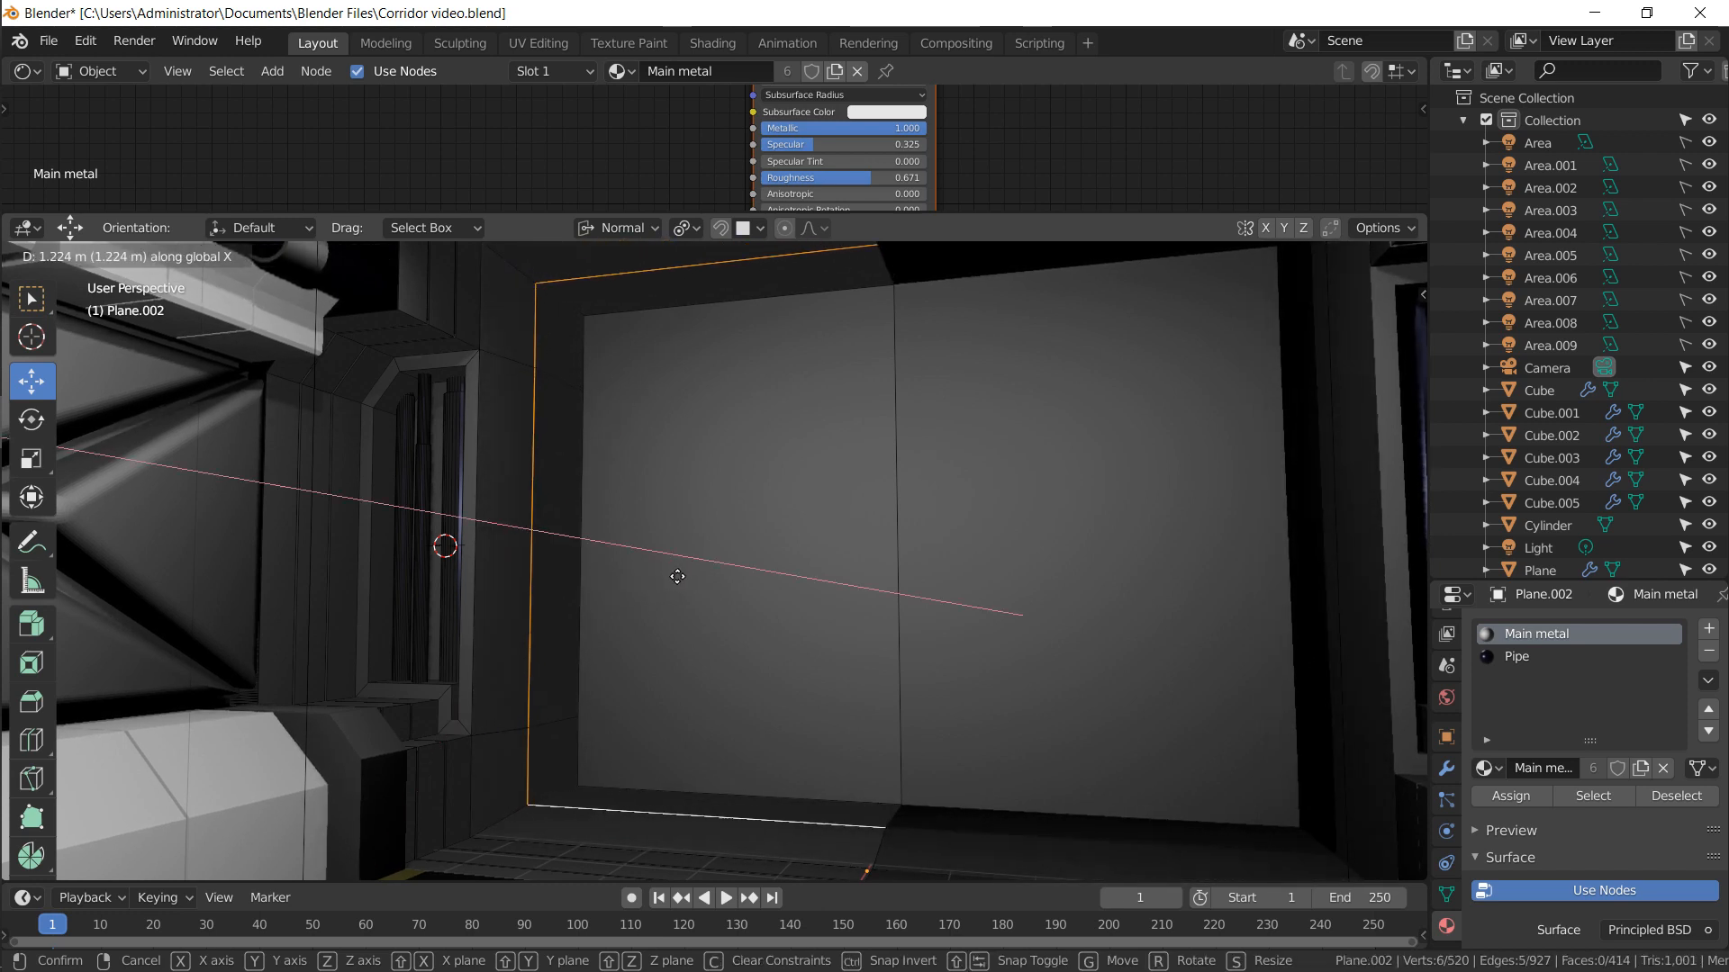
{"action": "left_click", "coordinate": [664, 584]}
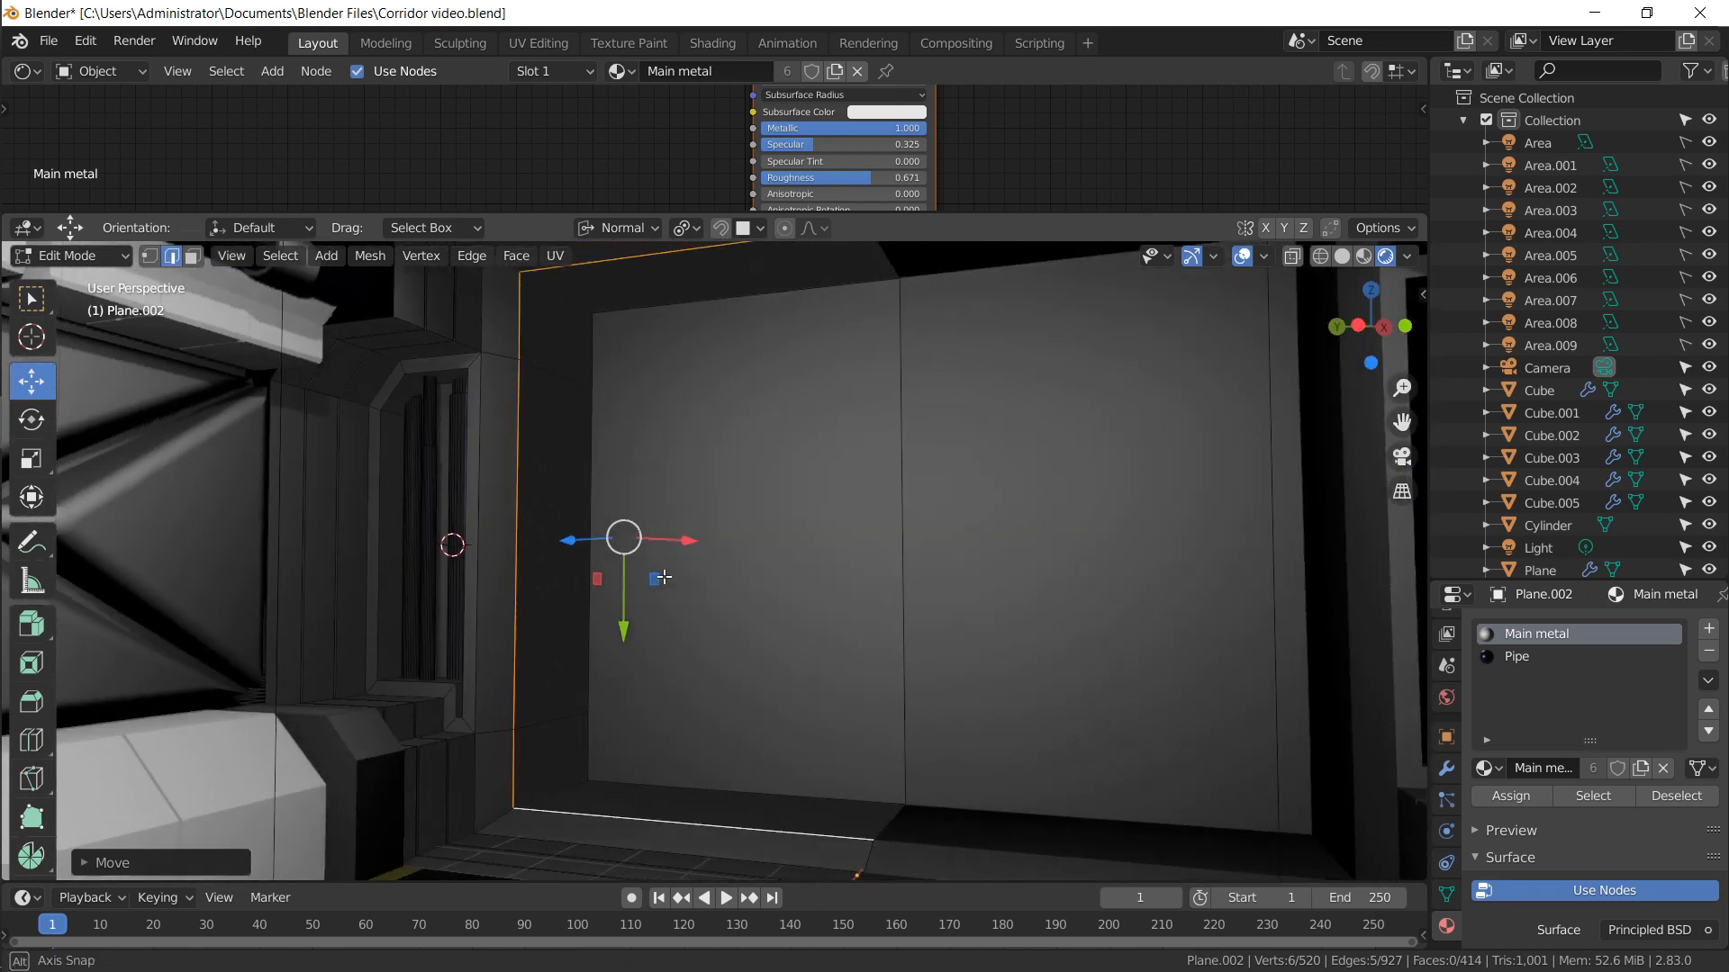
Inset the central recess's five inner side faces individually by about 0.06 m and extrude them along their normals
{"action": "middle_click_drag", "start_coordinate": [664, 577], "coordinate": [503, 463], "text": "shift"}
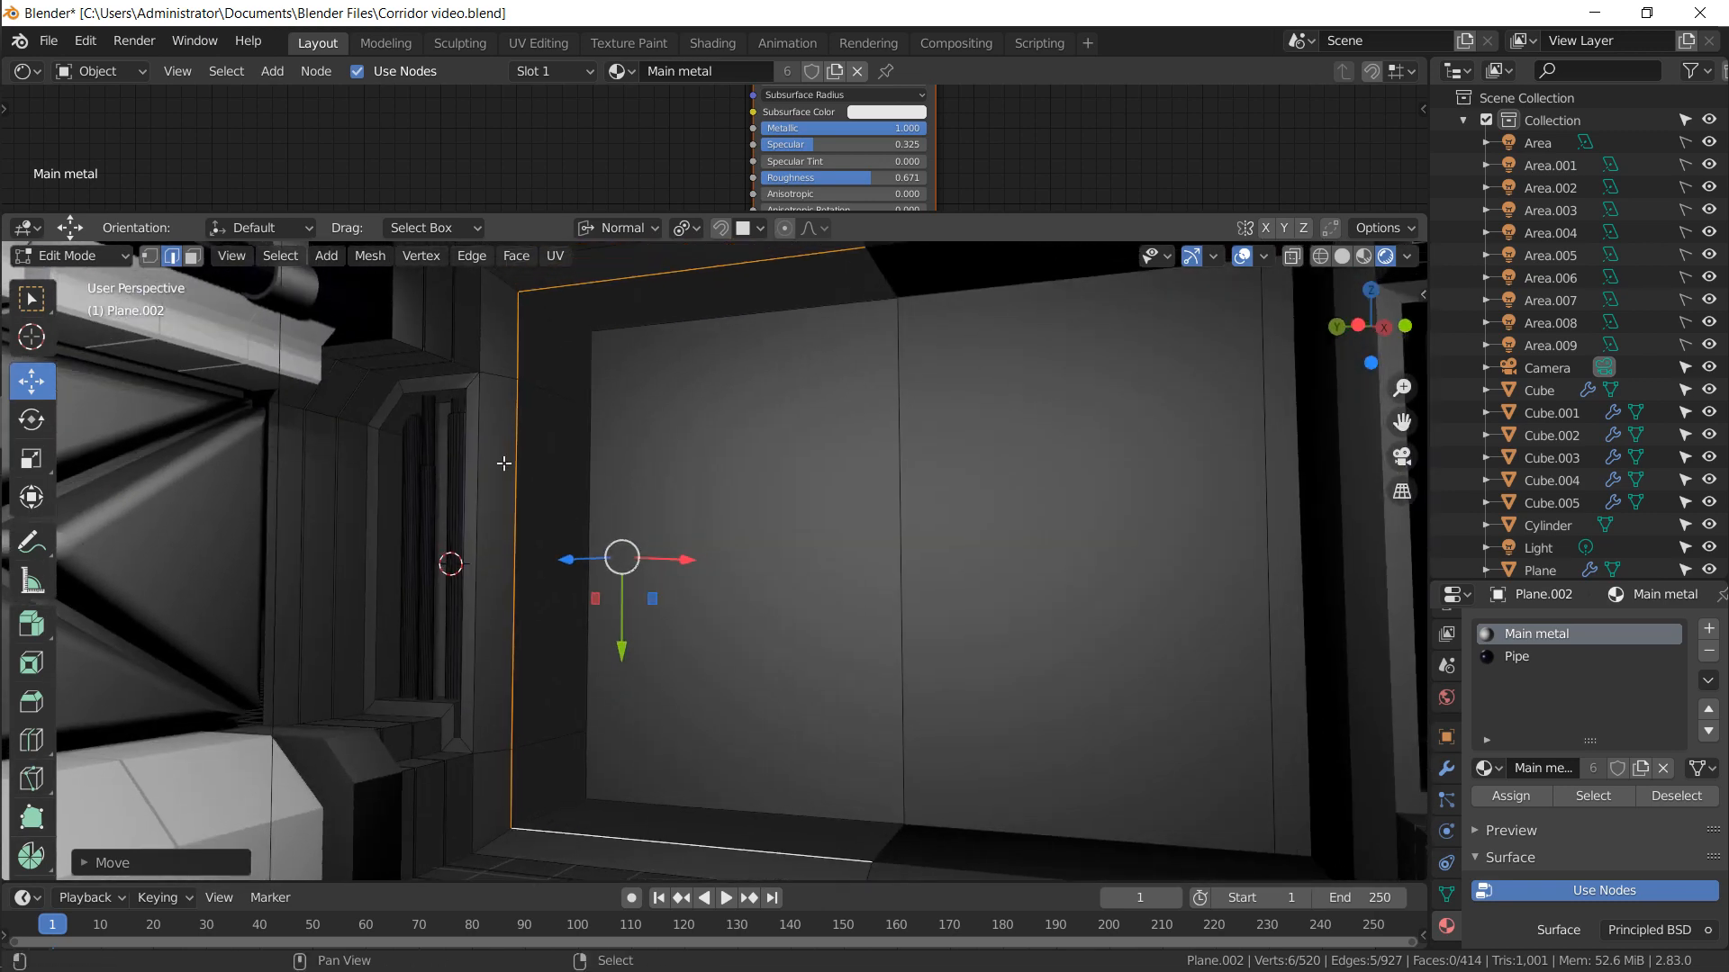
{"action": "left_click", "coordinate": [192, 256]}
{"action": "left_click", "coordinate": [713, 308]}
{"action": "left_click", "coordinate": [554, 352], "text": "shift"}
{"action": "left_click", "coordinate": [566, 556], "text": "shift"}
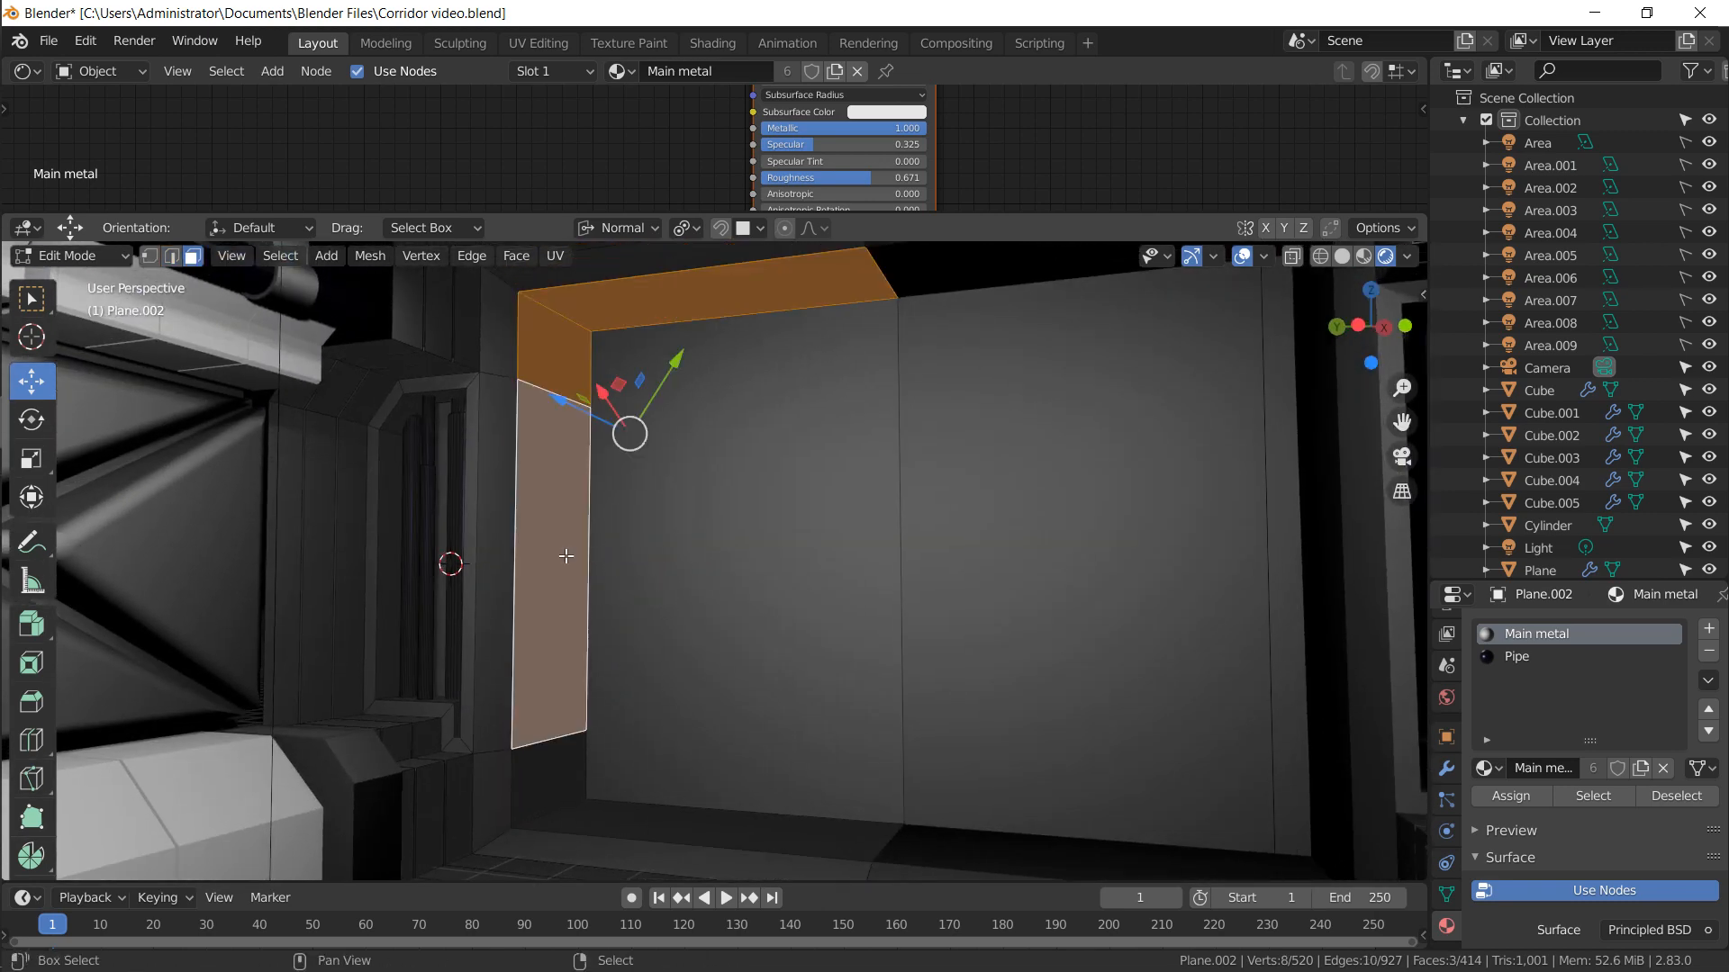
{"action": "left_click", "coordinate": [571, 789], "text": "shift"}
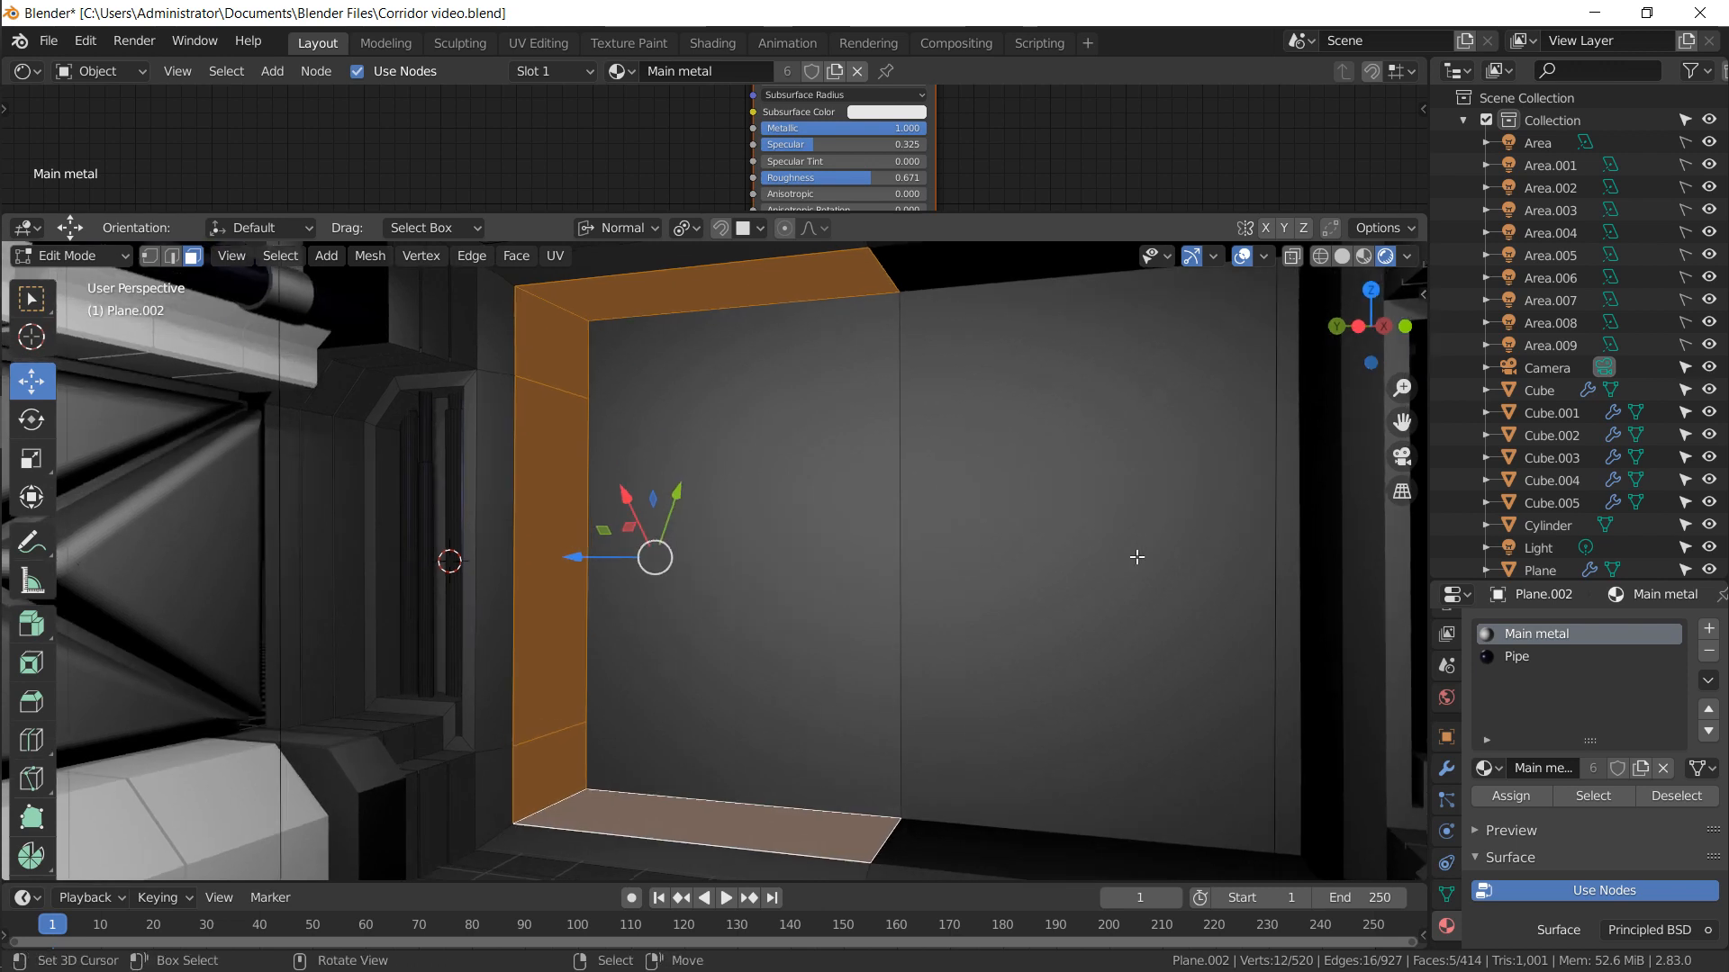
{"action": "key", "text": "i"}
{"action": "key", "text": "i"}
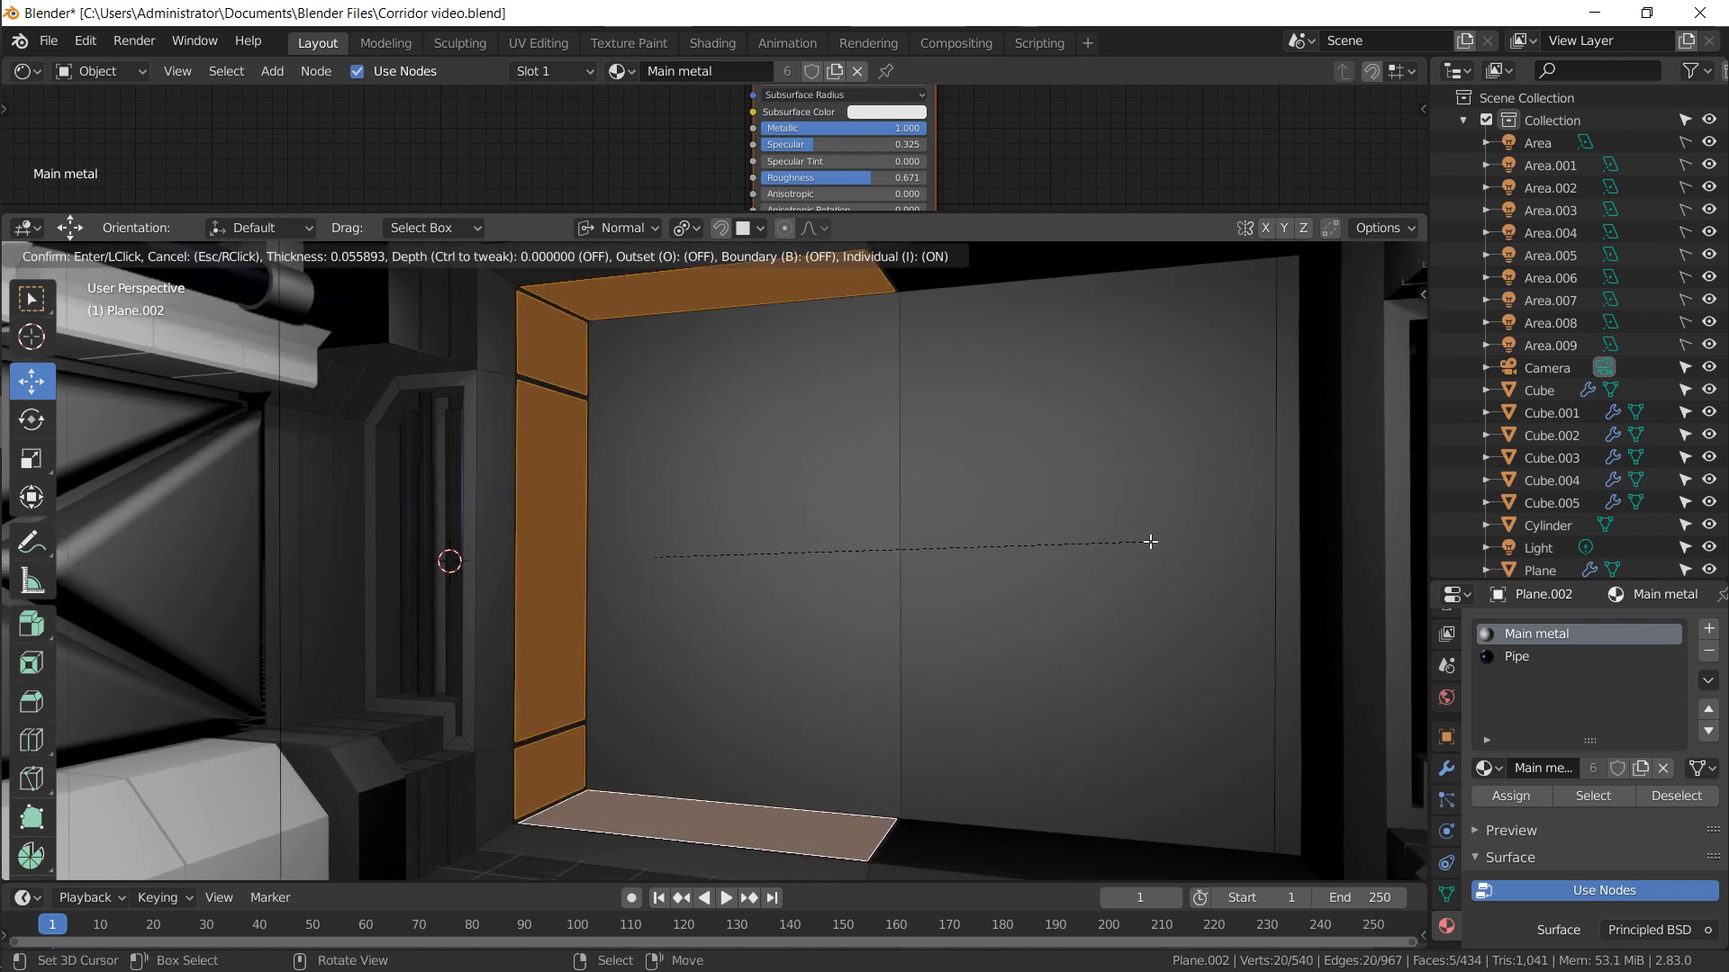
{"action": "left_click", "coordinate": [1139, 545]}
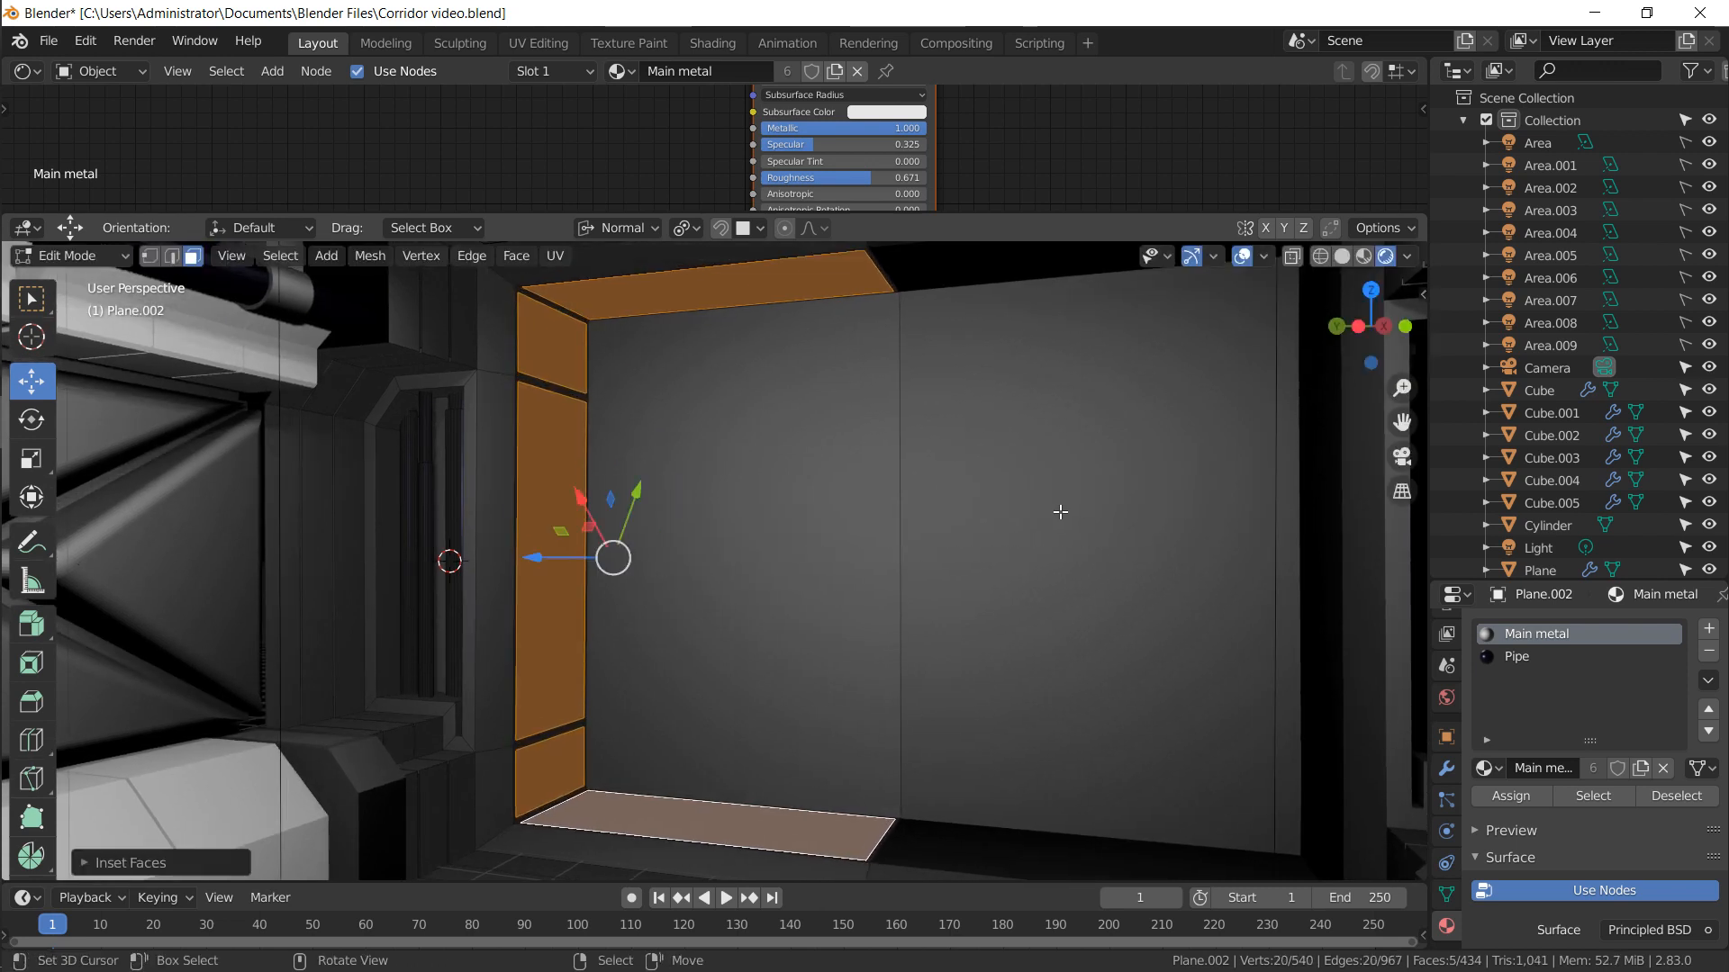
{"action": "key", "text": "e"}
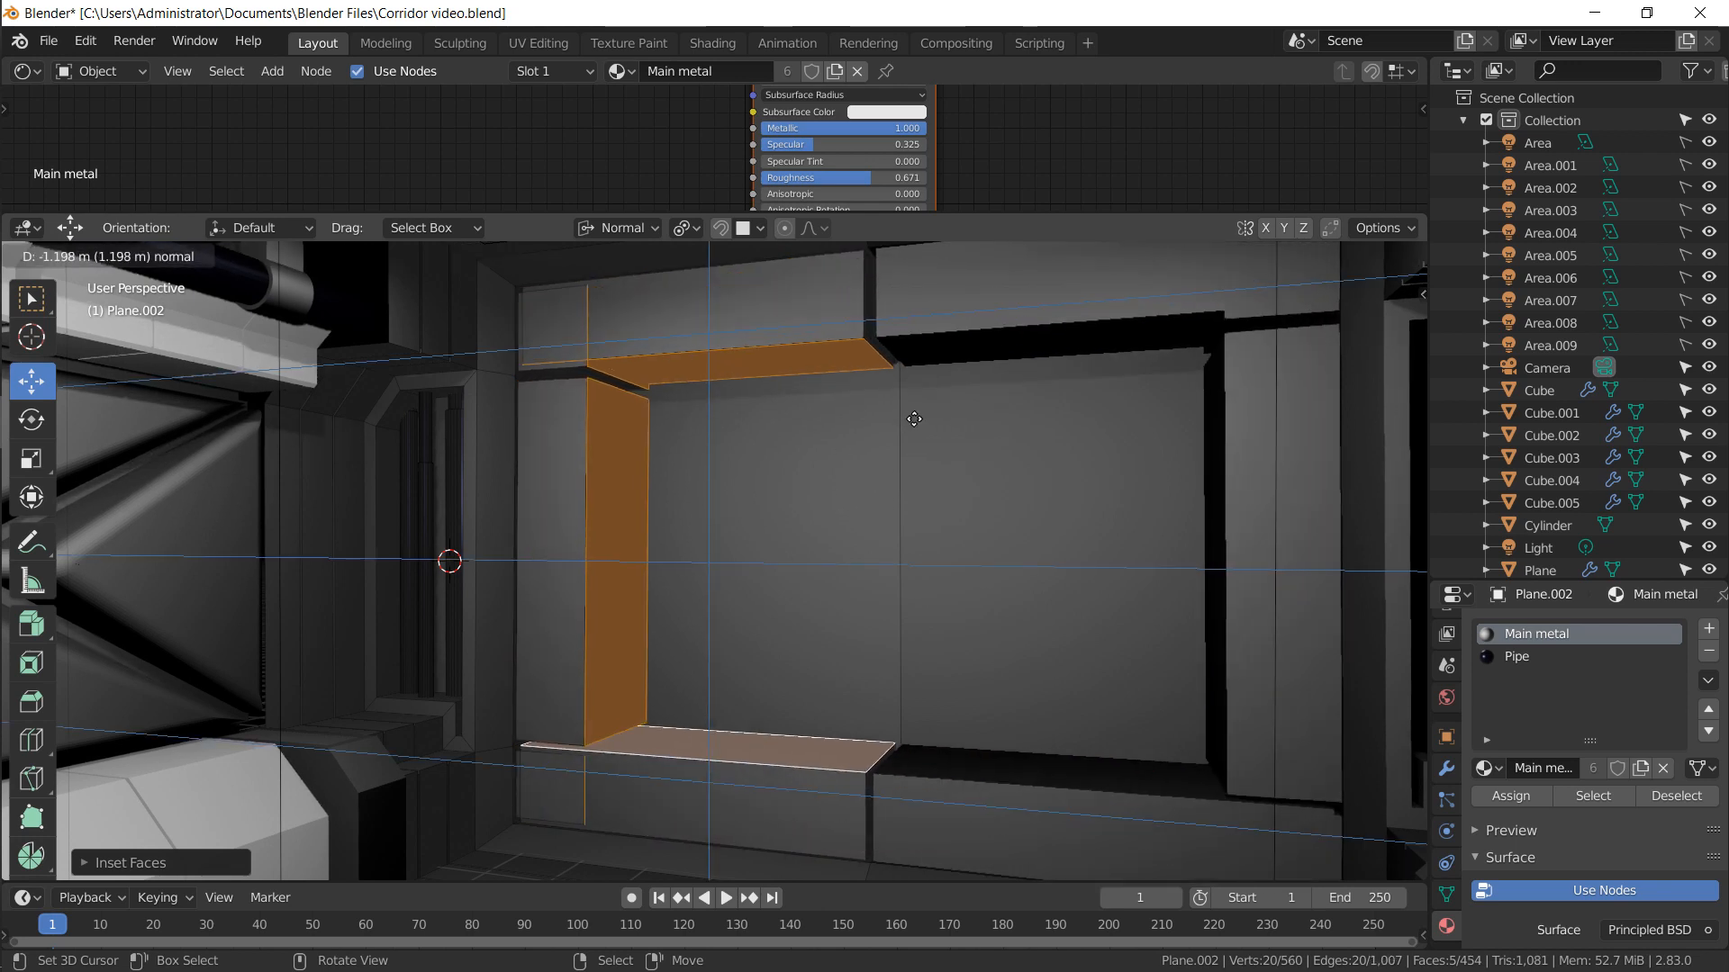
{"action": "left_click", "coordinate": [871, 502]}
Select the central recess's back face and subdivide it twice
{"action": "left_click", "coordinate": [851, 509]}
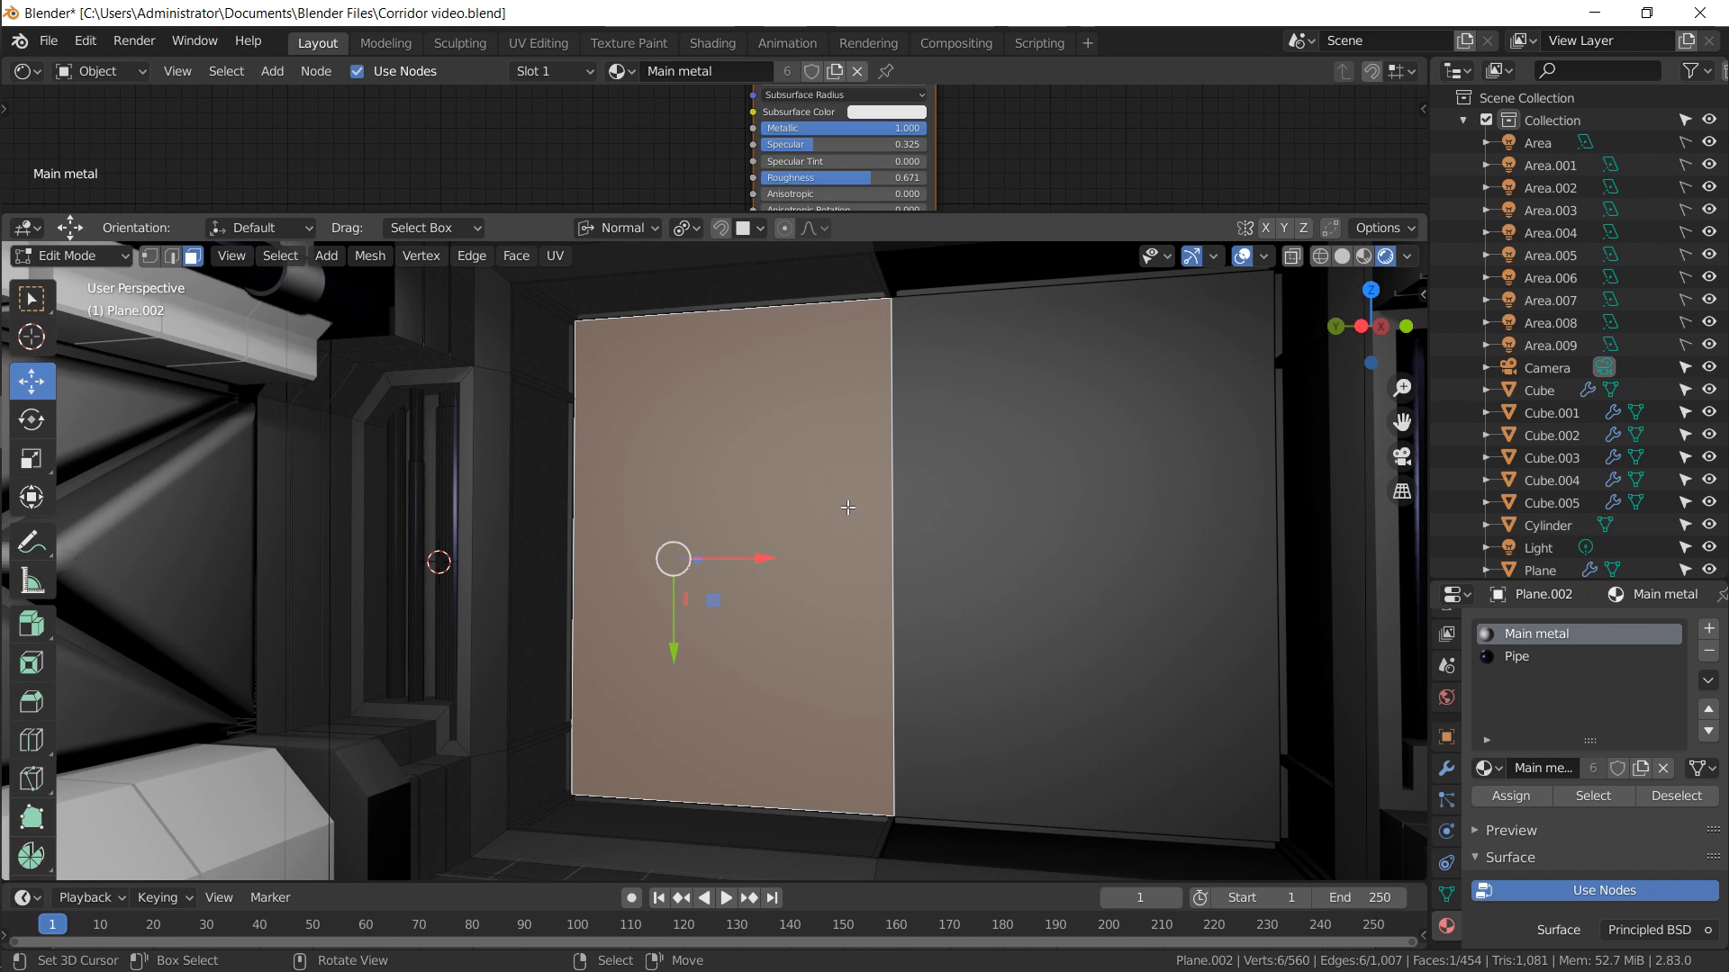
{"action": "key", "text": "ctrl+r"}
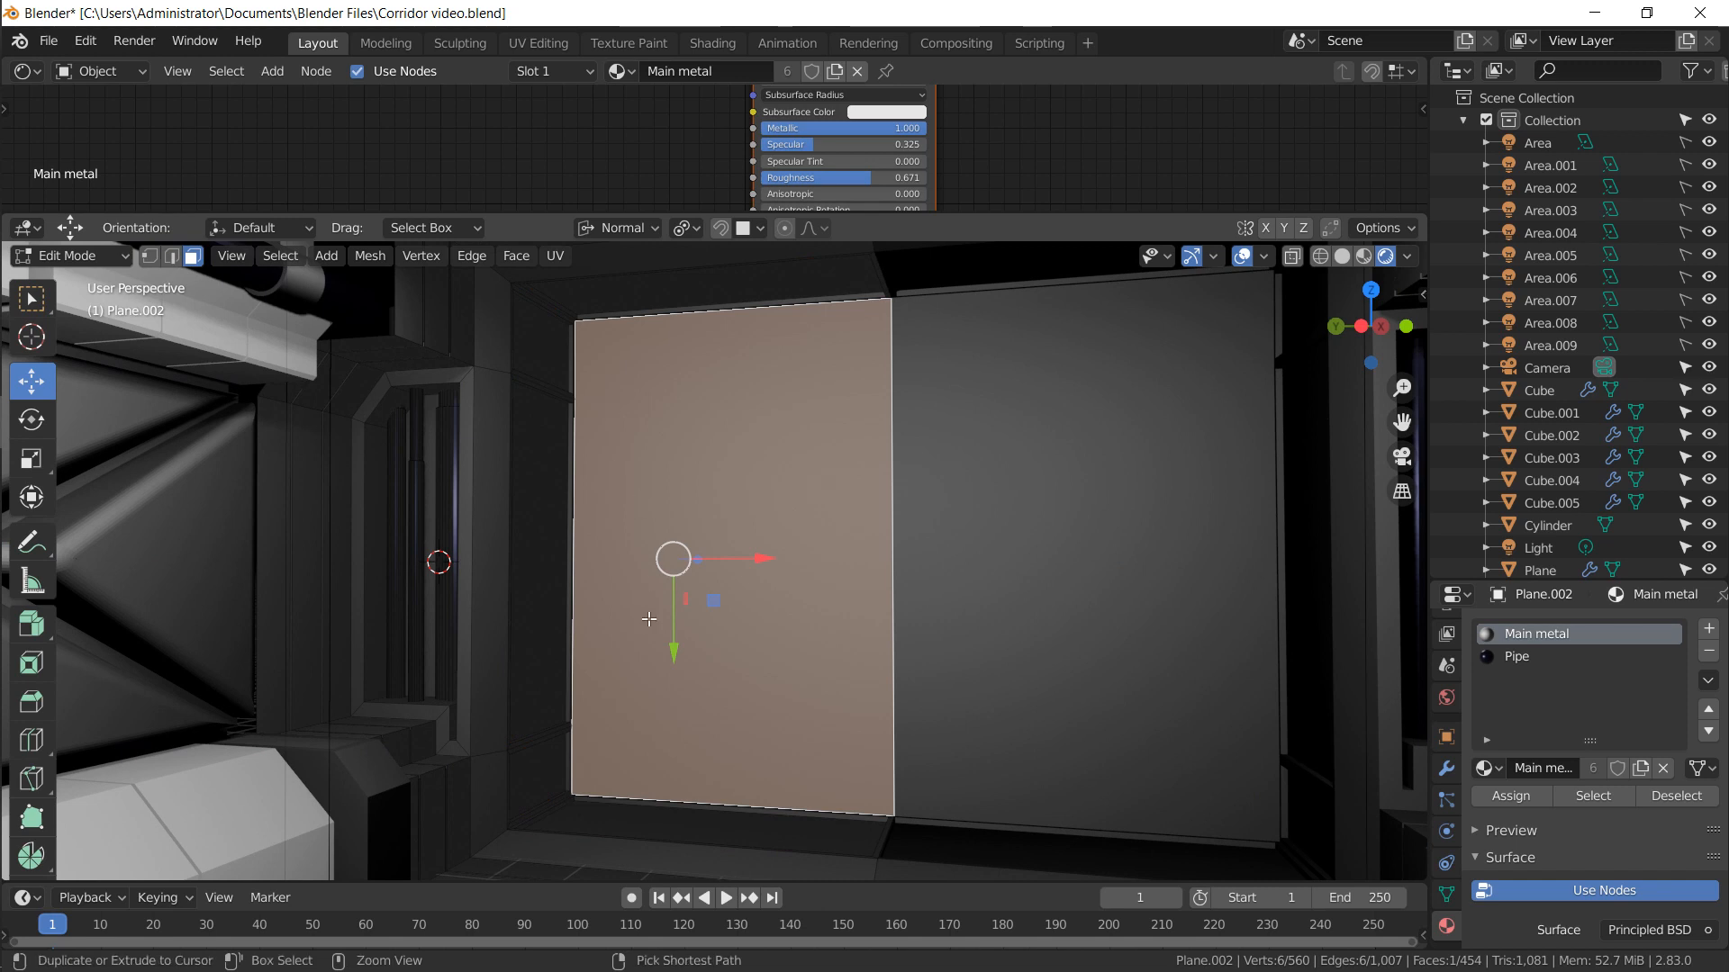
{"action": "key", "text": "Escape"}
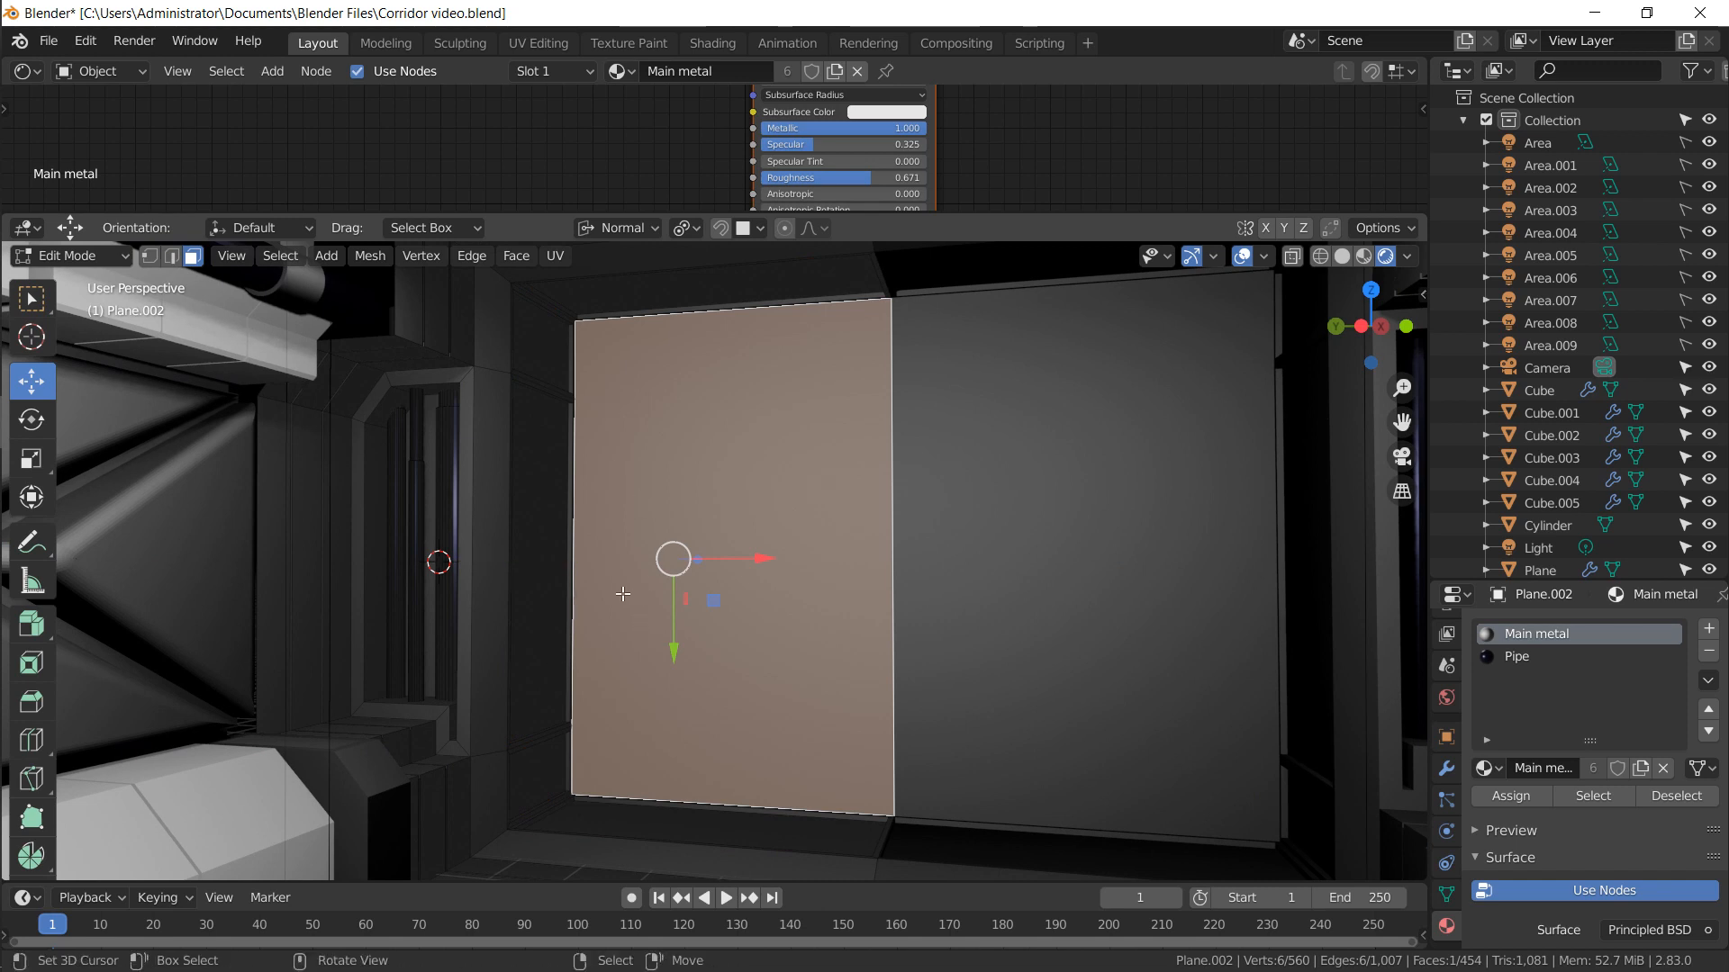
{"action": "middle_click_drag", "start_coordinate": [567, 470], "coordinate": [576, 485]}
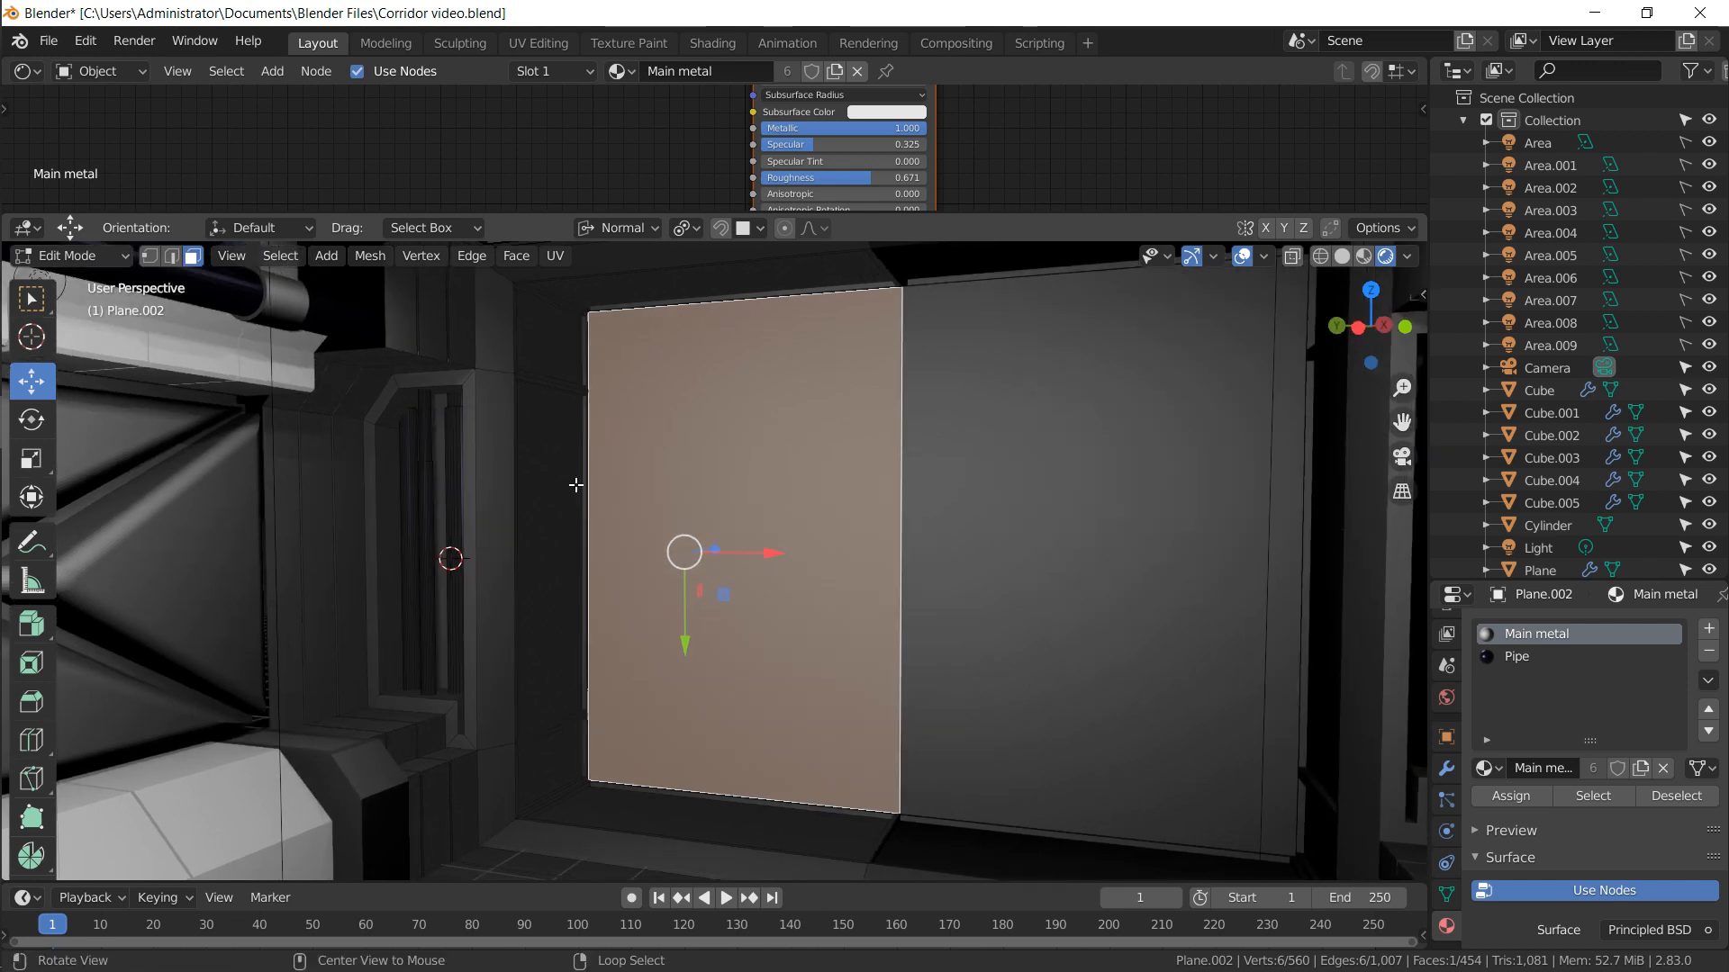
{"action": "key", "text": "F3"}
{"action": "type", "text": "sub"}
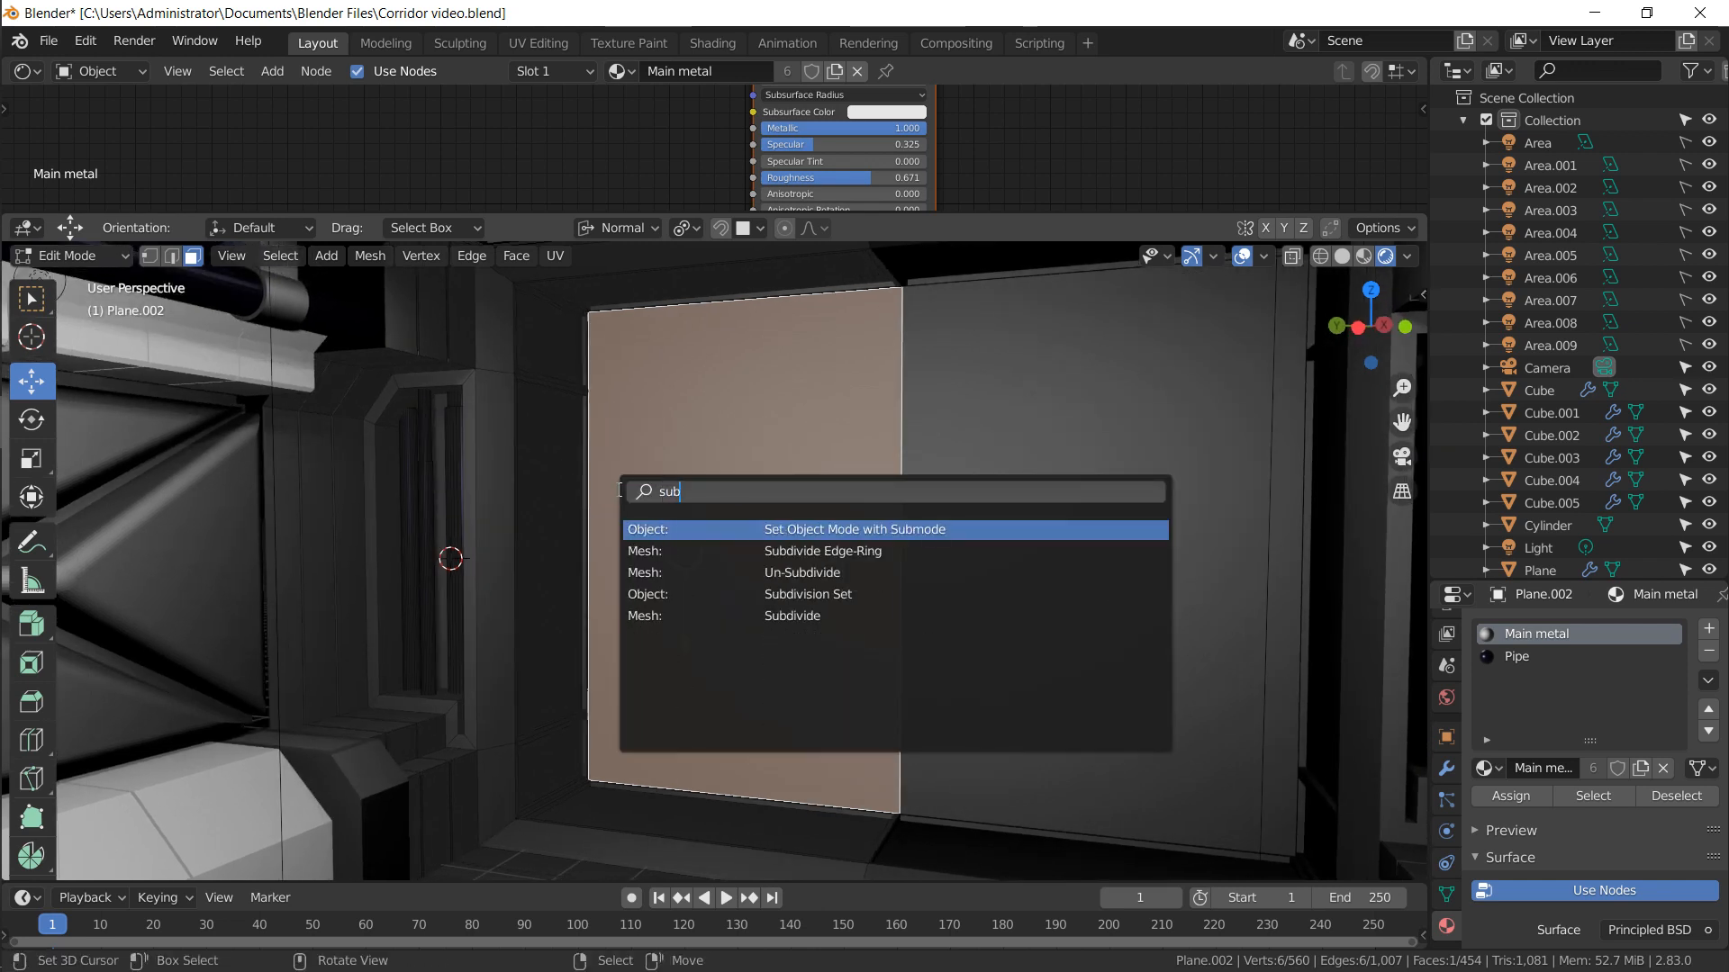
{"action": "key", "text": "Down"}
{"action": "key", "text": "Down"}
{"action": "key", "text": "Down"}
{"action": "key", "text": "Down"}
{"action": "key", "text": "Return"}
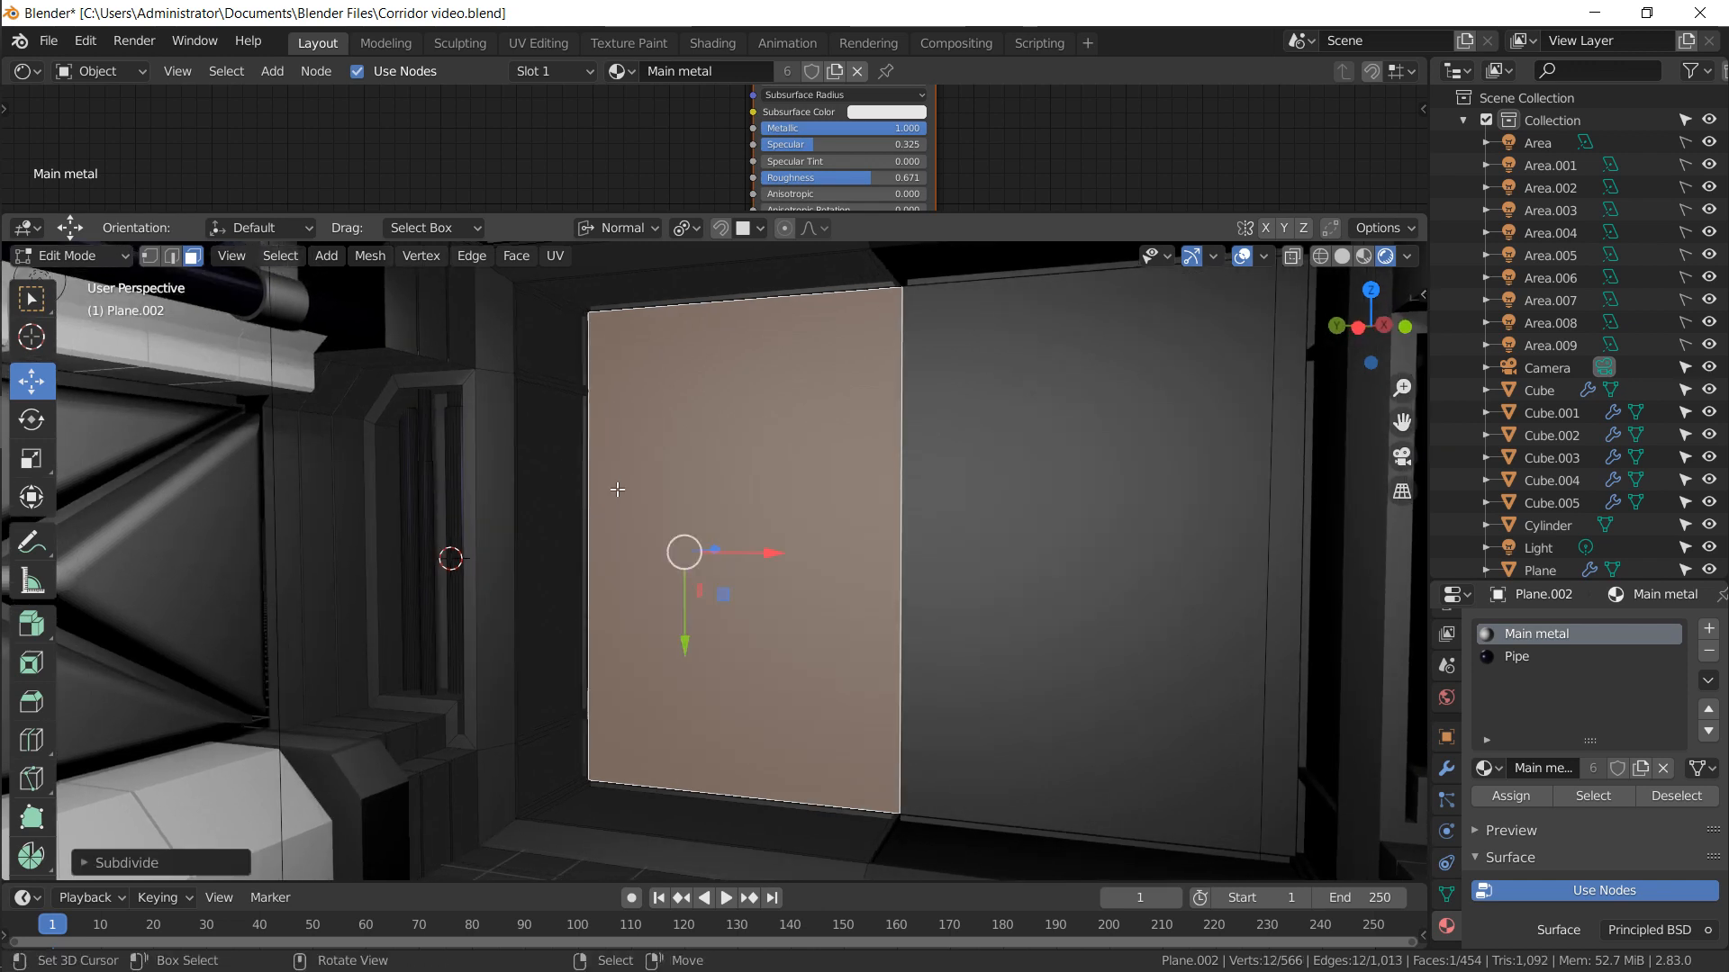
{"action": "middle_click_drag", "start_coordinate": [666, 565], "coordinate": [682, 561]}
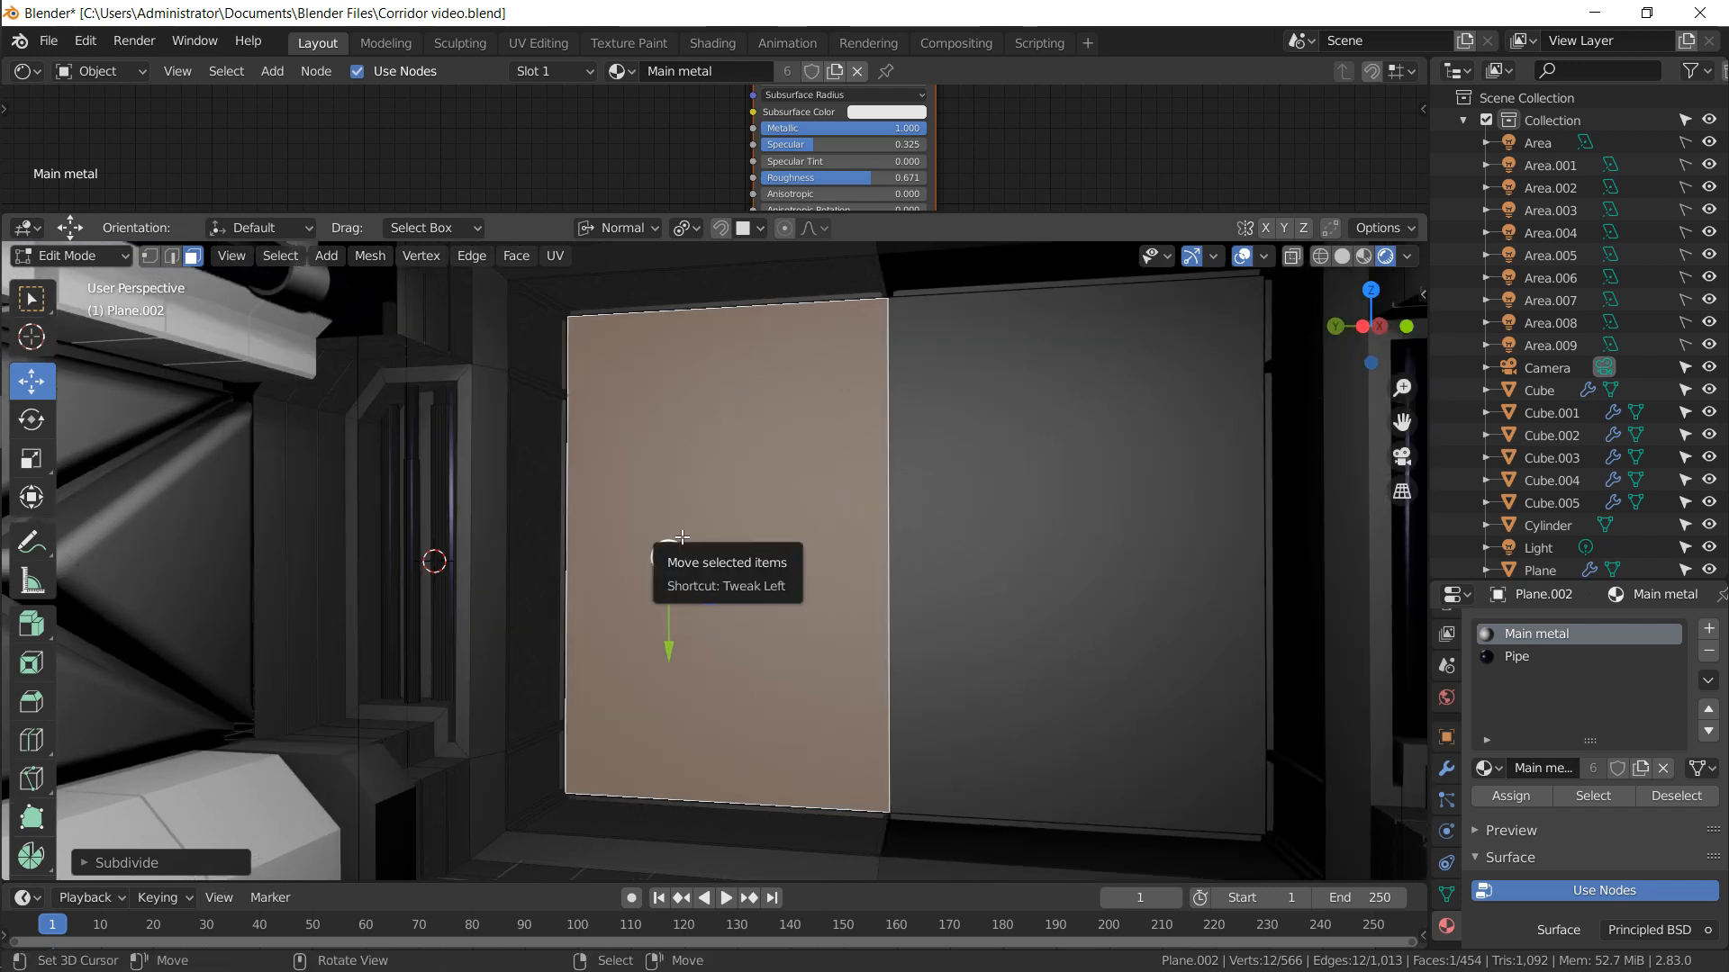
{"action": "key", "text": "F3"}
{"action": "key", "text": "Return"}
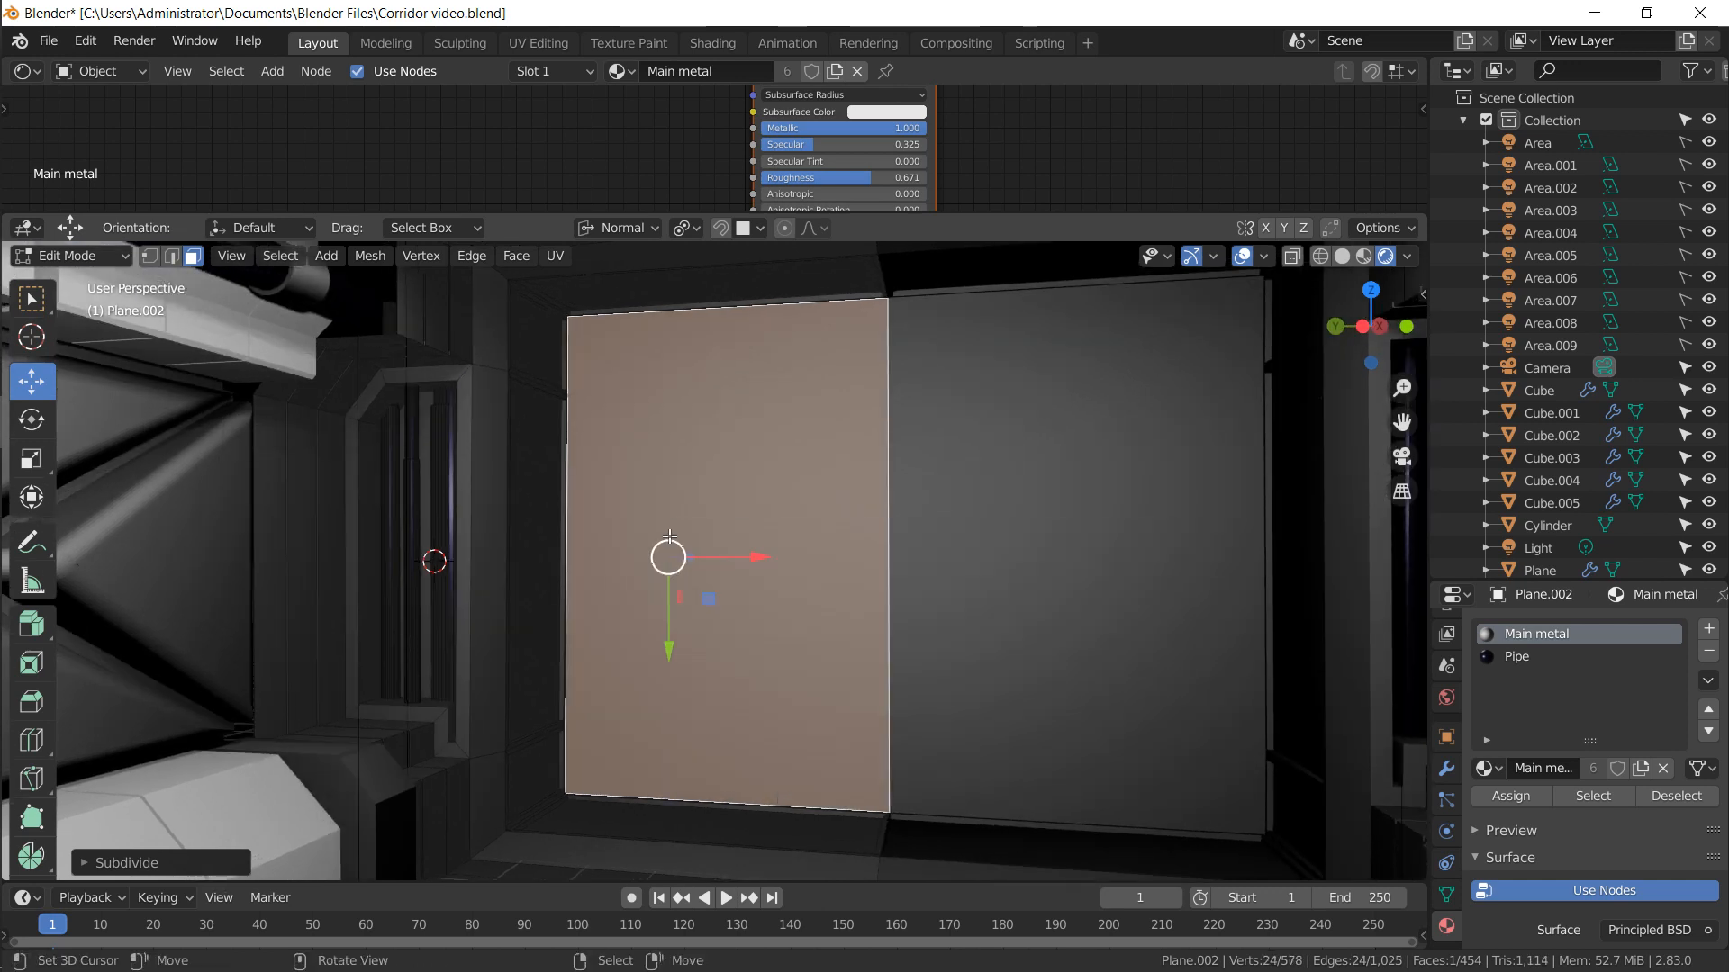
{"action": "middle_click_drag", "start_coordinate": [700, 493], "coordinate": [640, 516]}
{"action": "key", "text": "ctrl+r"}
{"action": "key", "text": "Escape"}
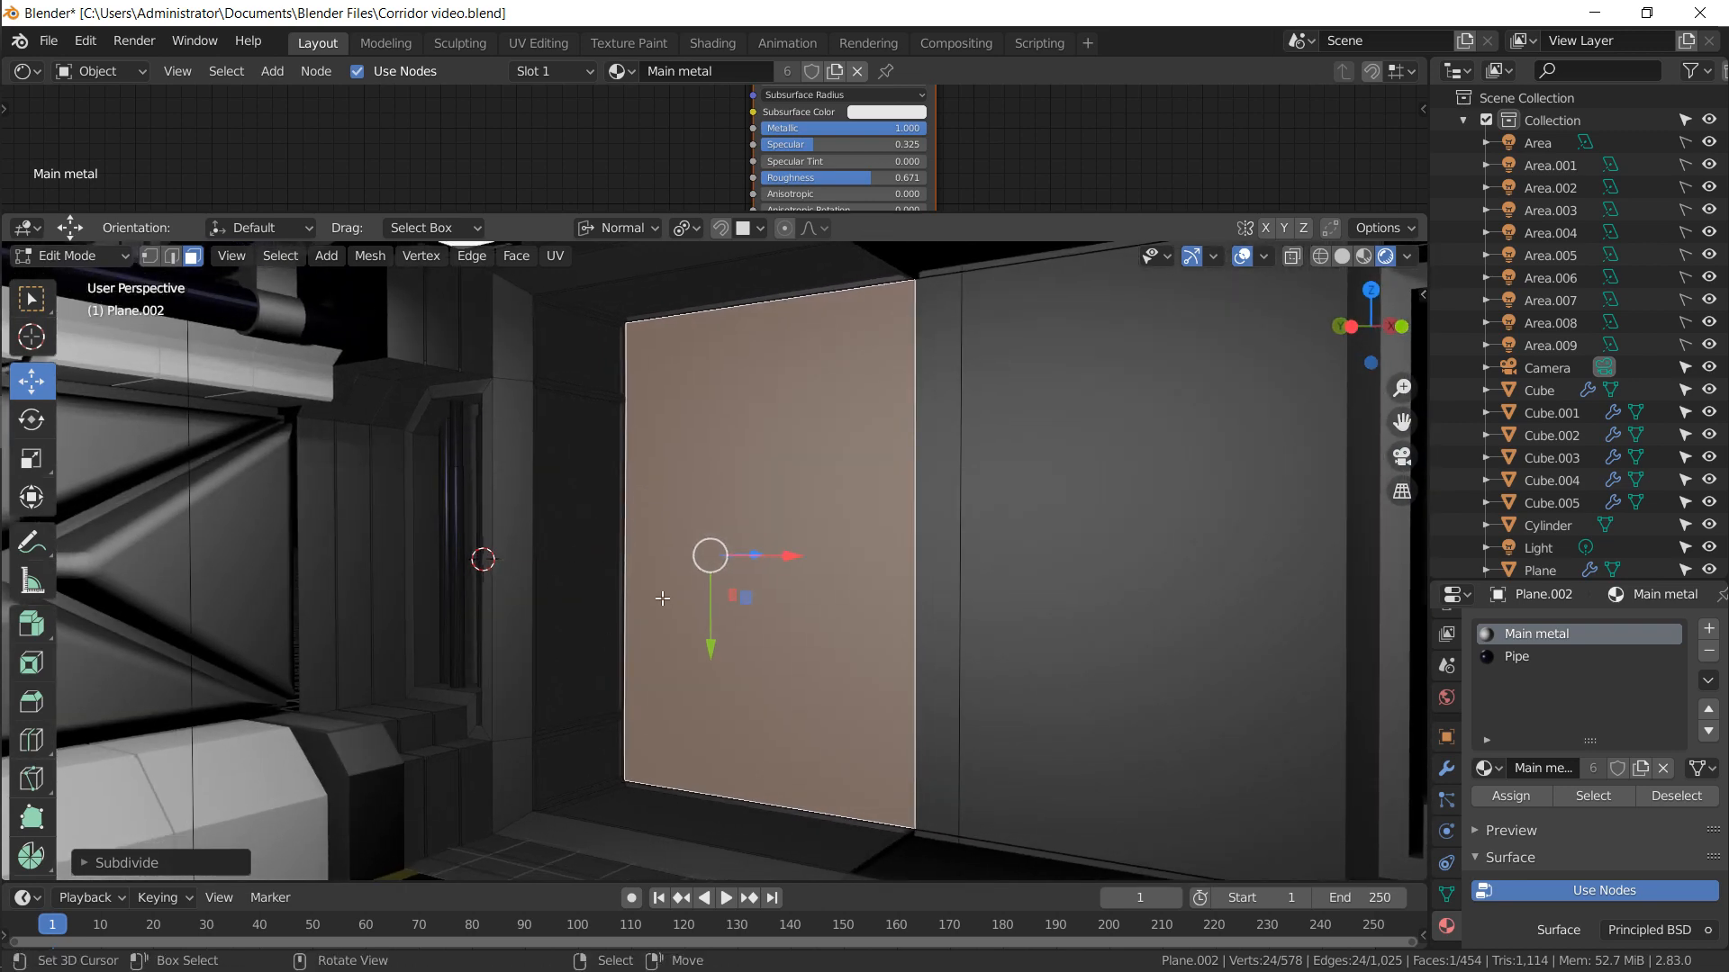
In the right orthographic view, knife a horizontal cut across the recess's back face about a third of the way up
{"action": "key", "text": "KP_1"}
{"action": "key", "text": "KP_3"}
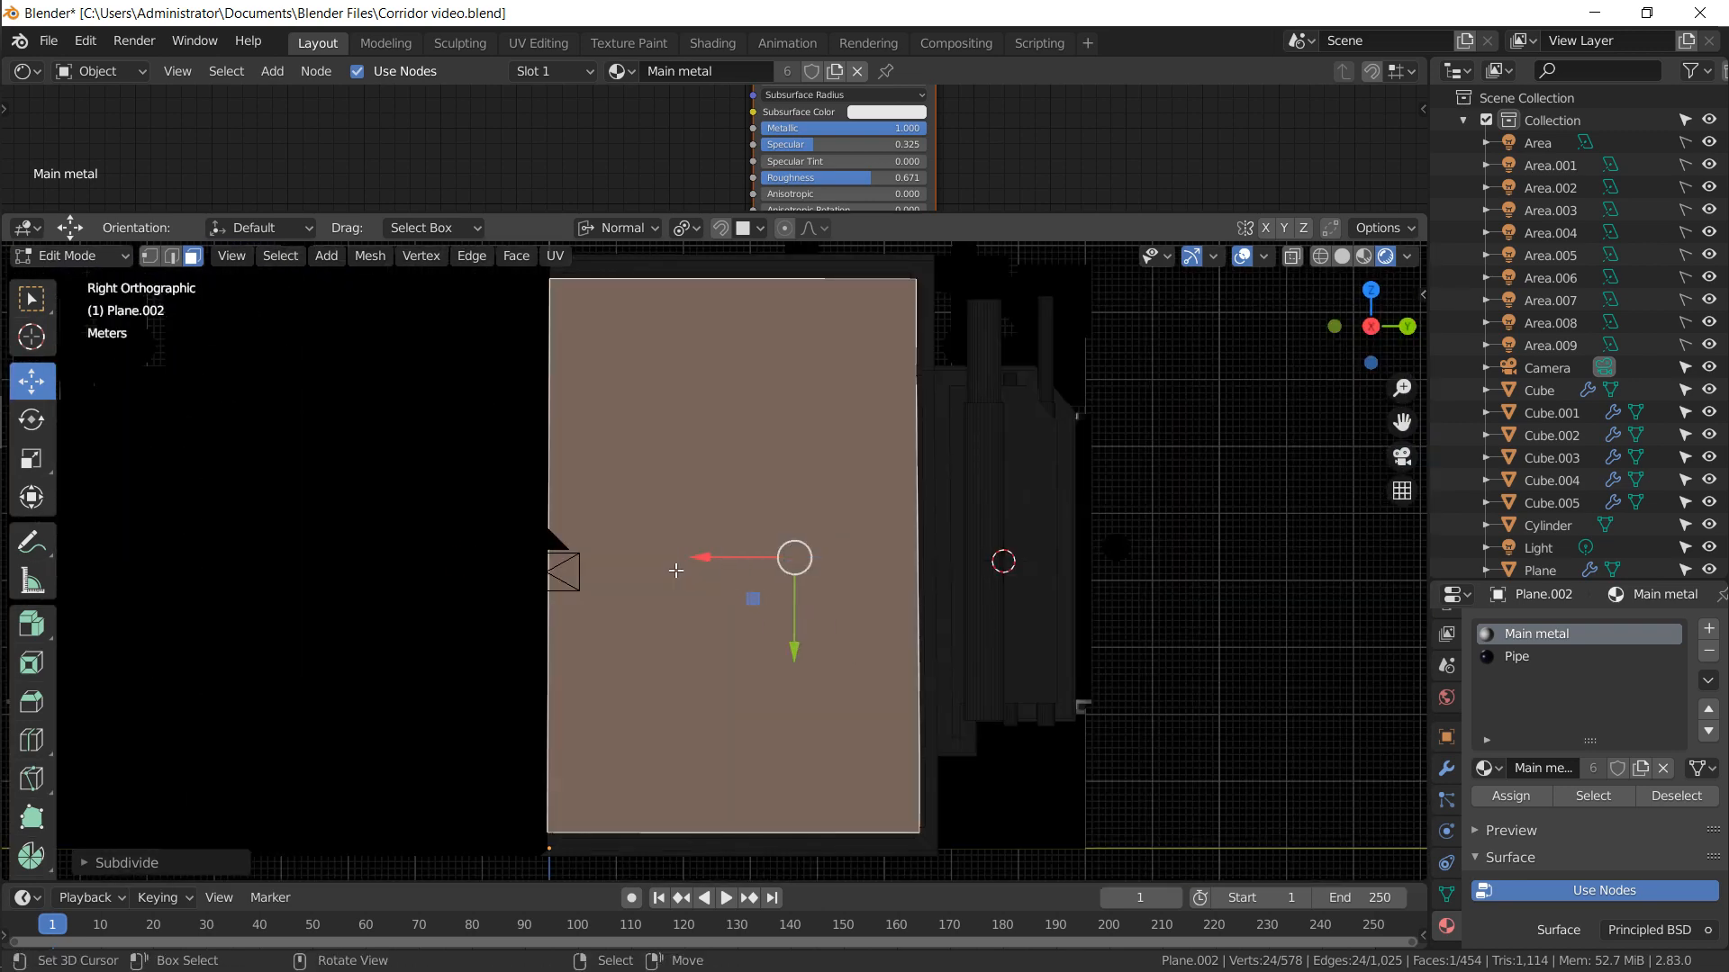
{"action": "key", "text": "k"}
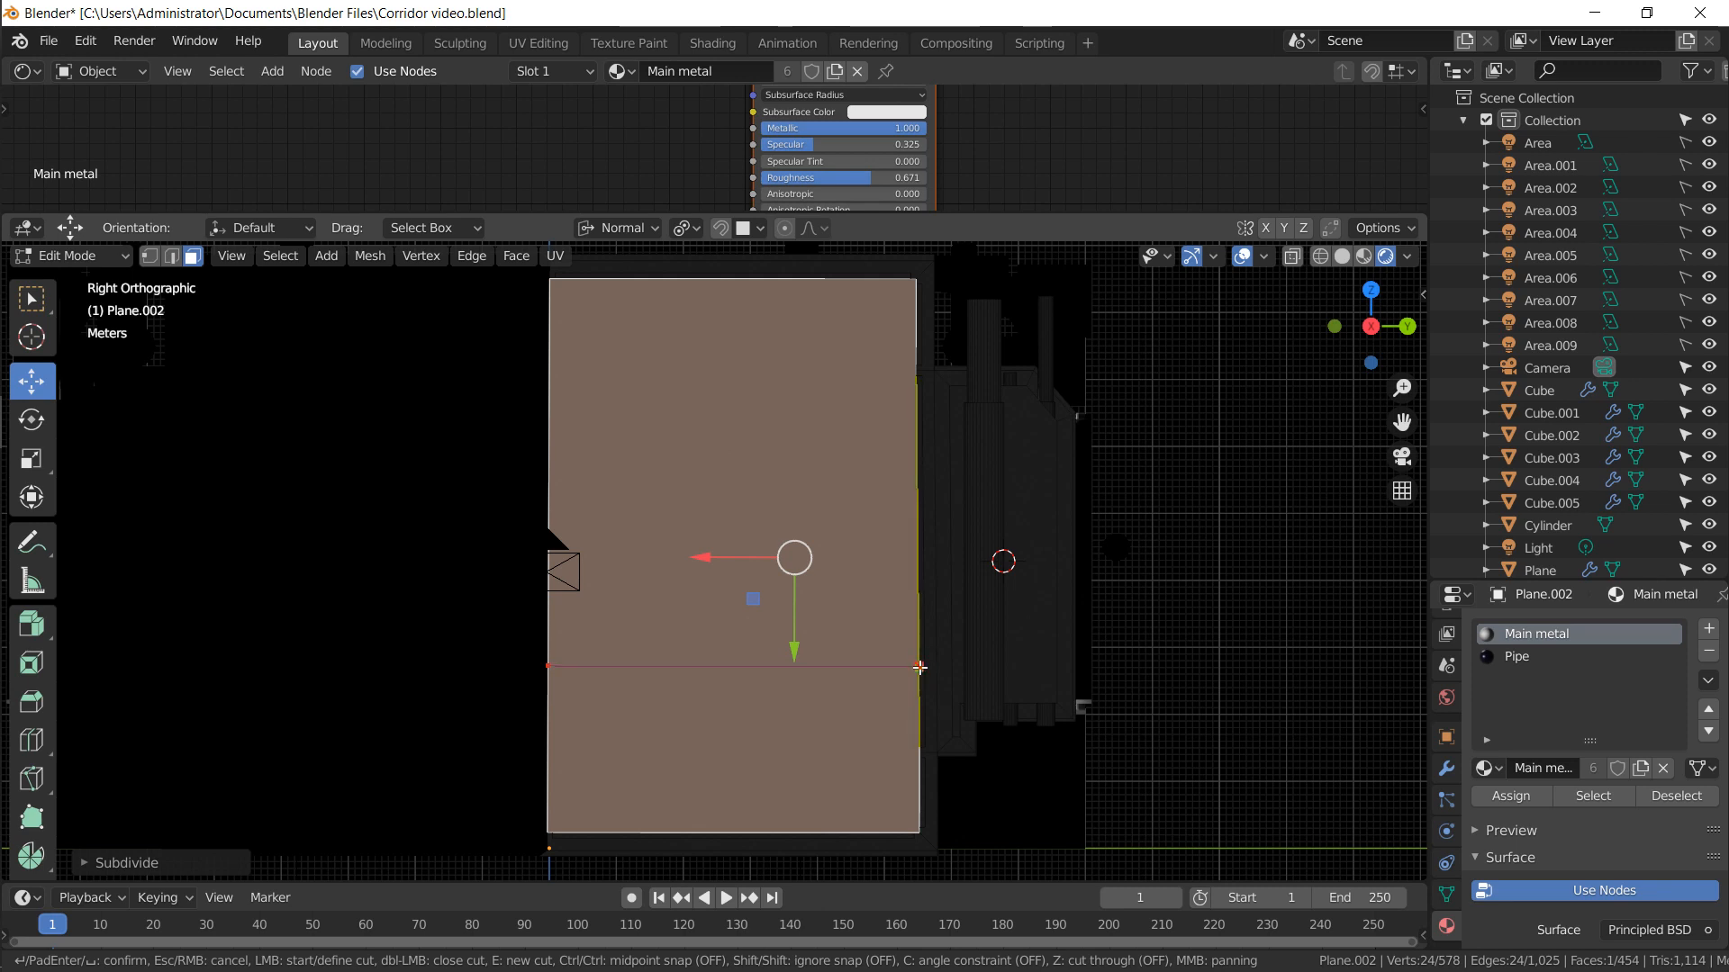
{"action": "key", "text": "Return"}
Select the two end vertices of the new cut and scale them along the Z axis
{"action": "key", "text": "1"}
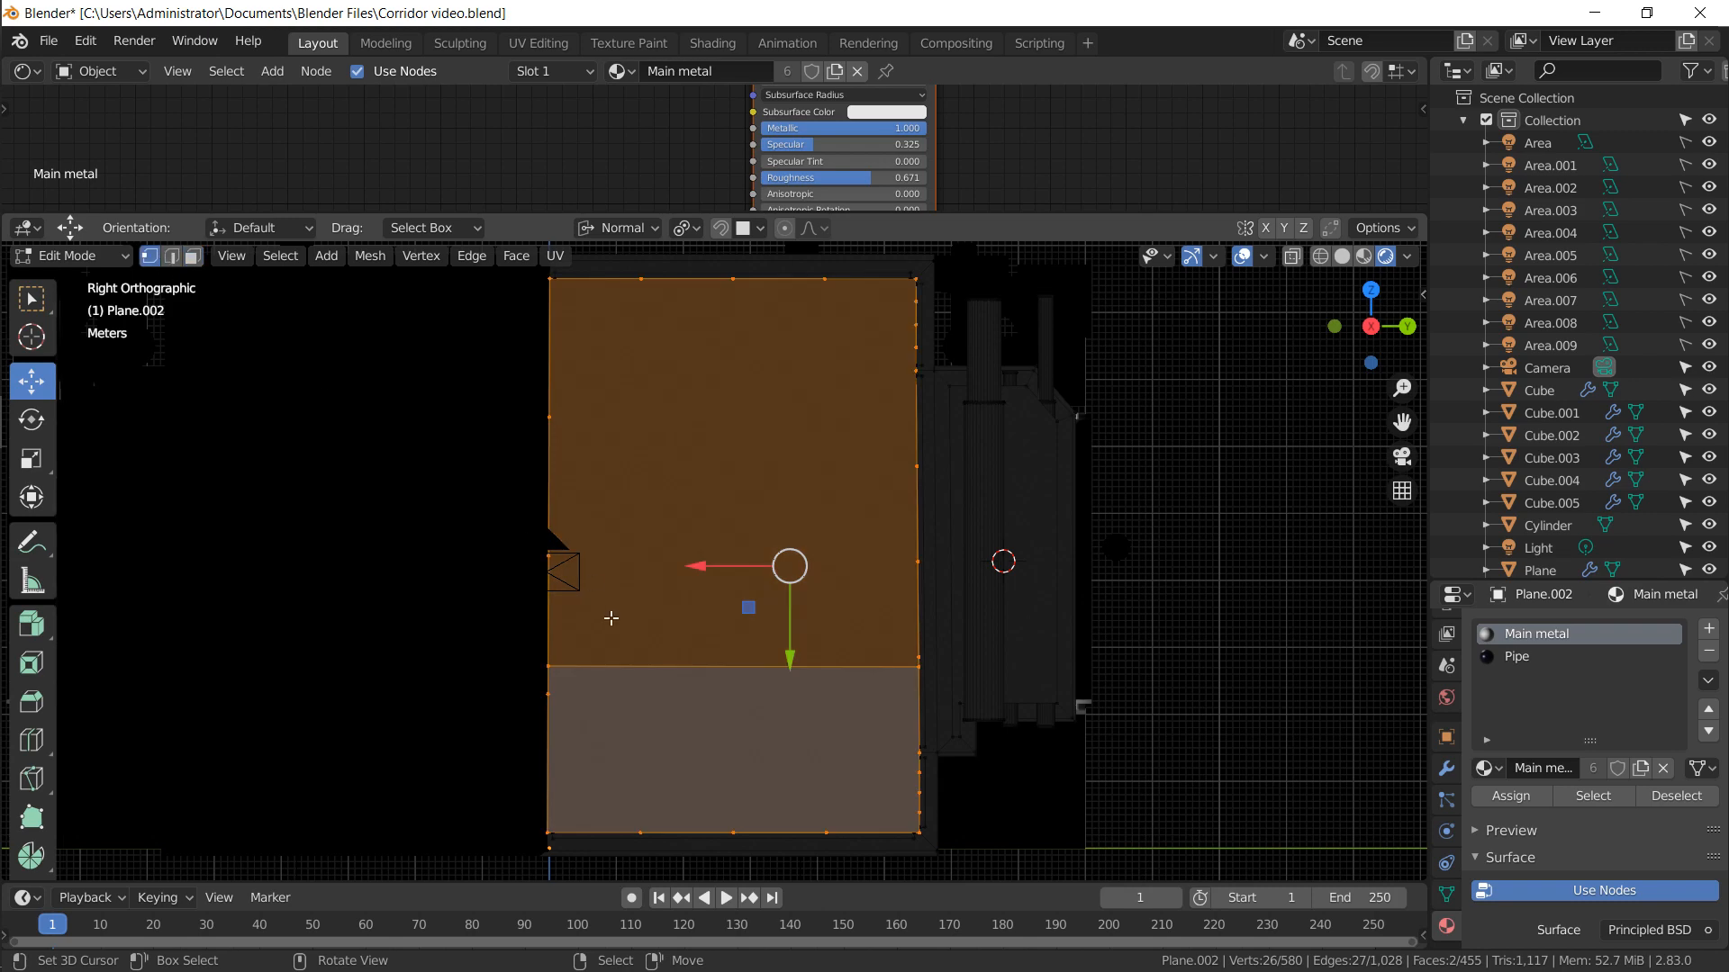
{"action": "left_click", "coordinate": [561, 665]}
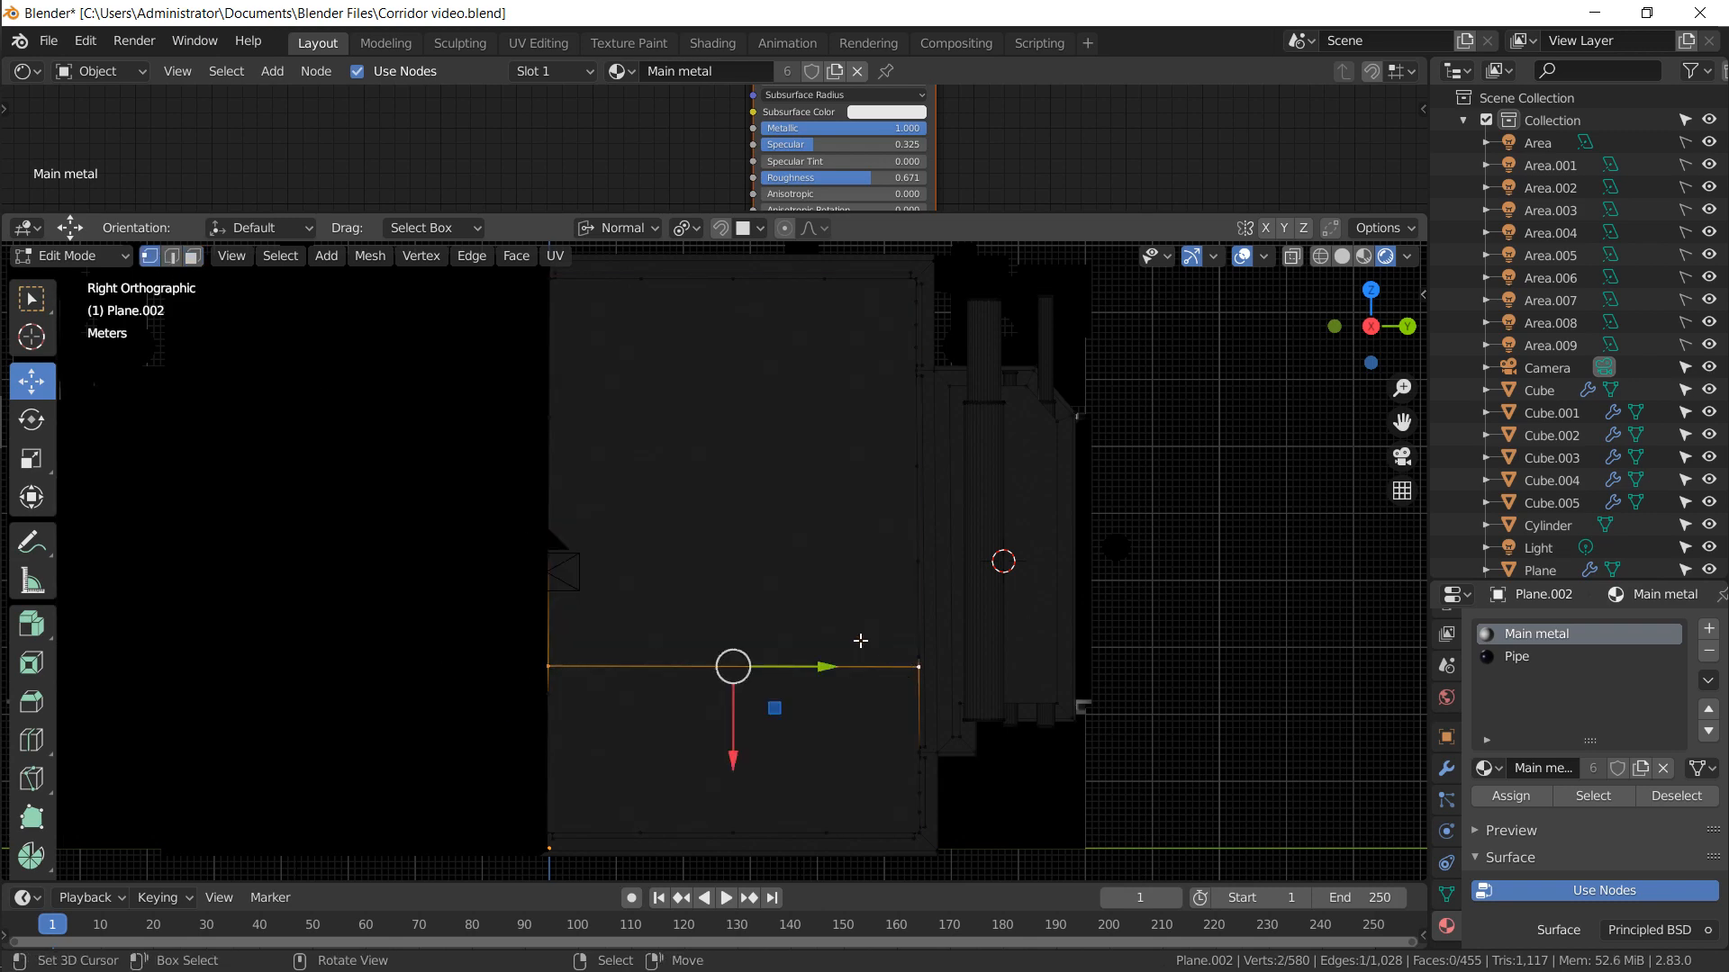
{"action": "key", "text": "s"}
{"action": "key", "text": "z"}
{"action": "key", "text": "z"}
{"action": "key", "text": "Return"}
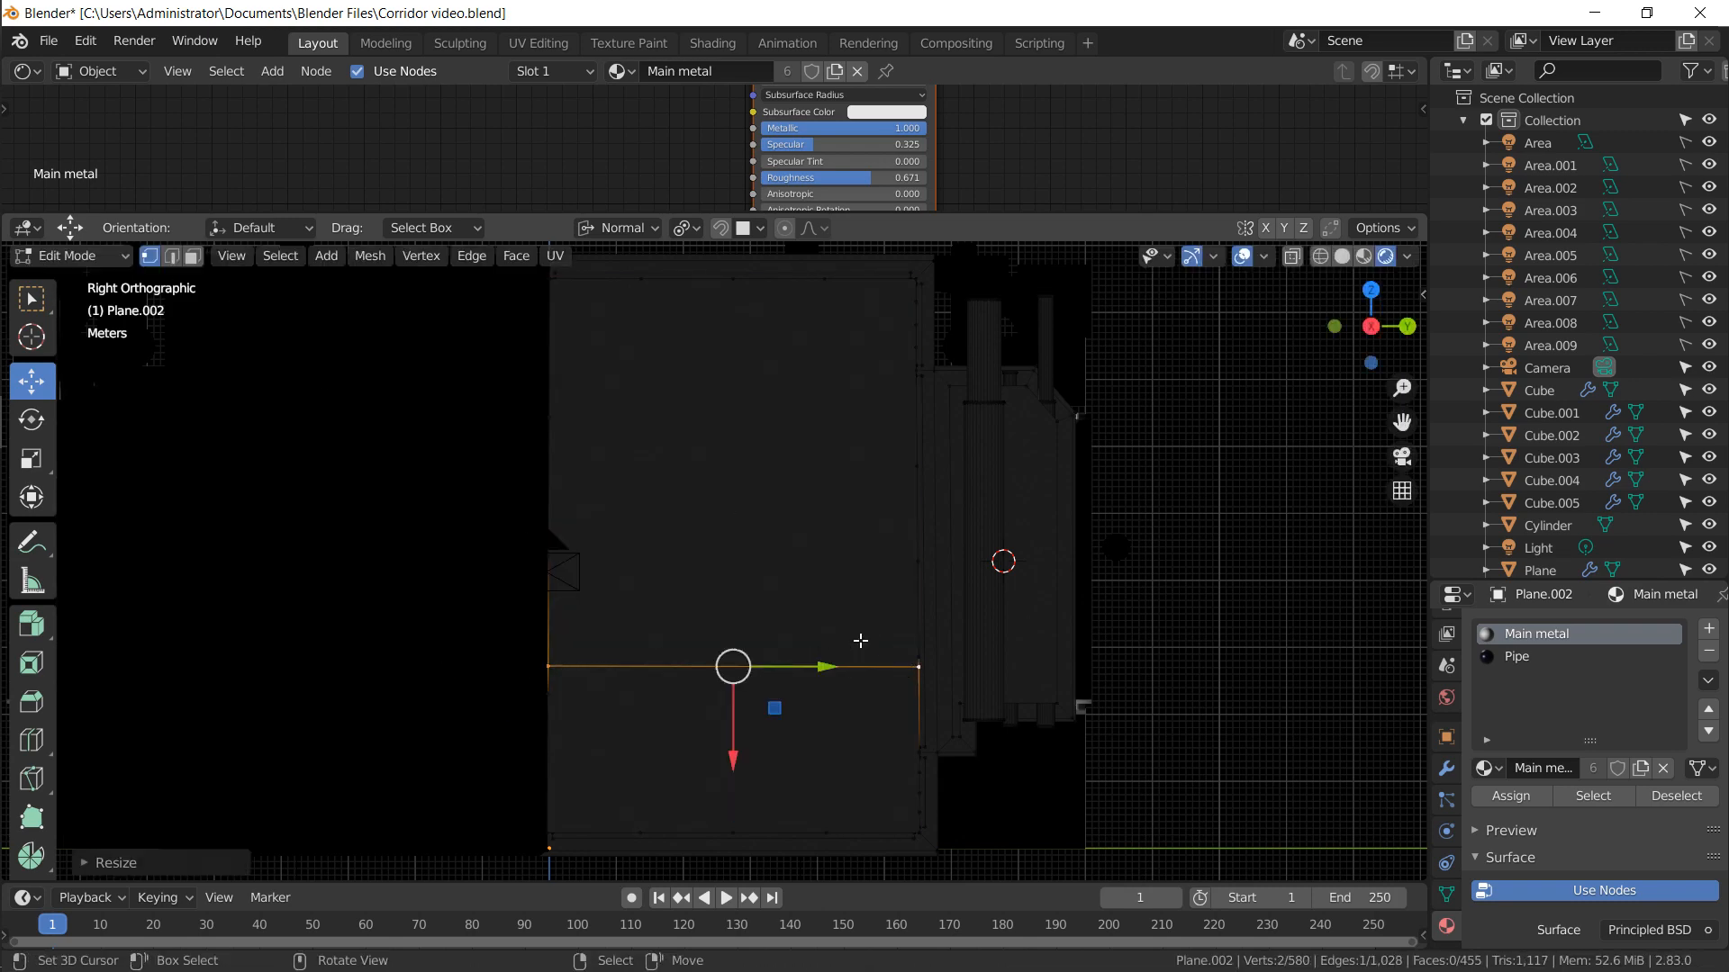
Set the transform pivot point to Active Element and scale the cut's end vertices to 0 along Z
{"action": "left_click_drag", "start_coordinate": [860, 640], "coordinate": [826, 470], "text": "alt"}
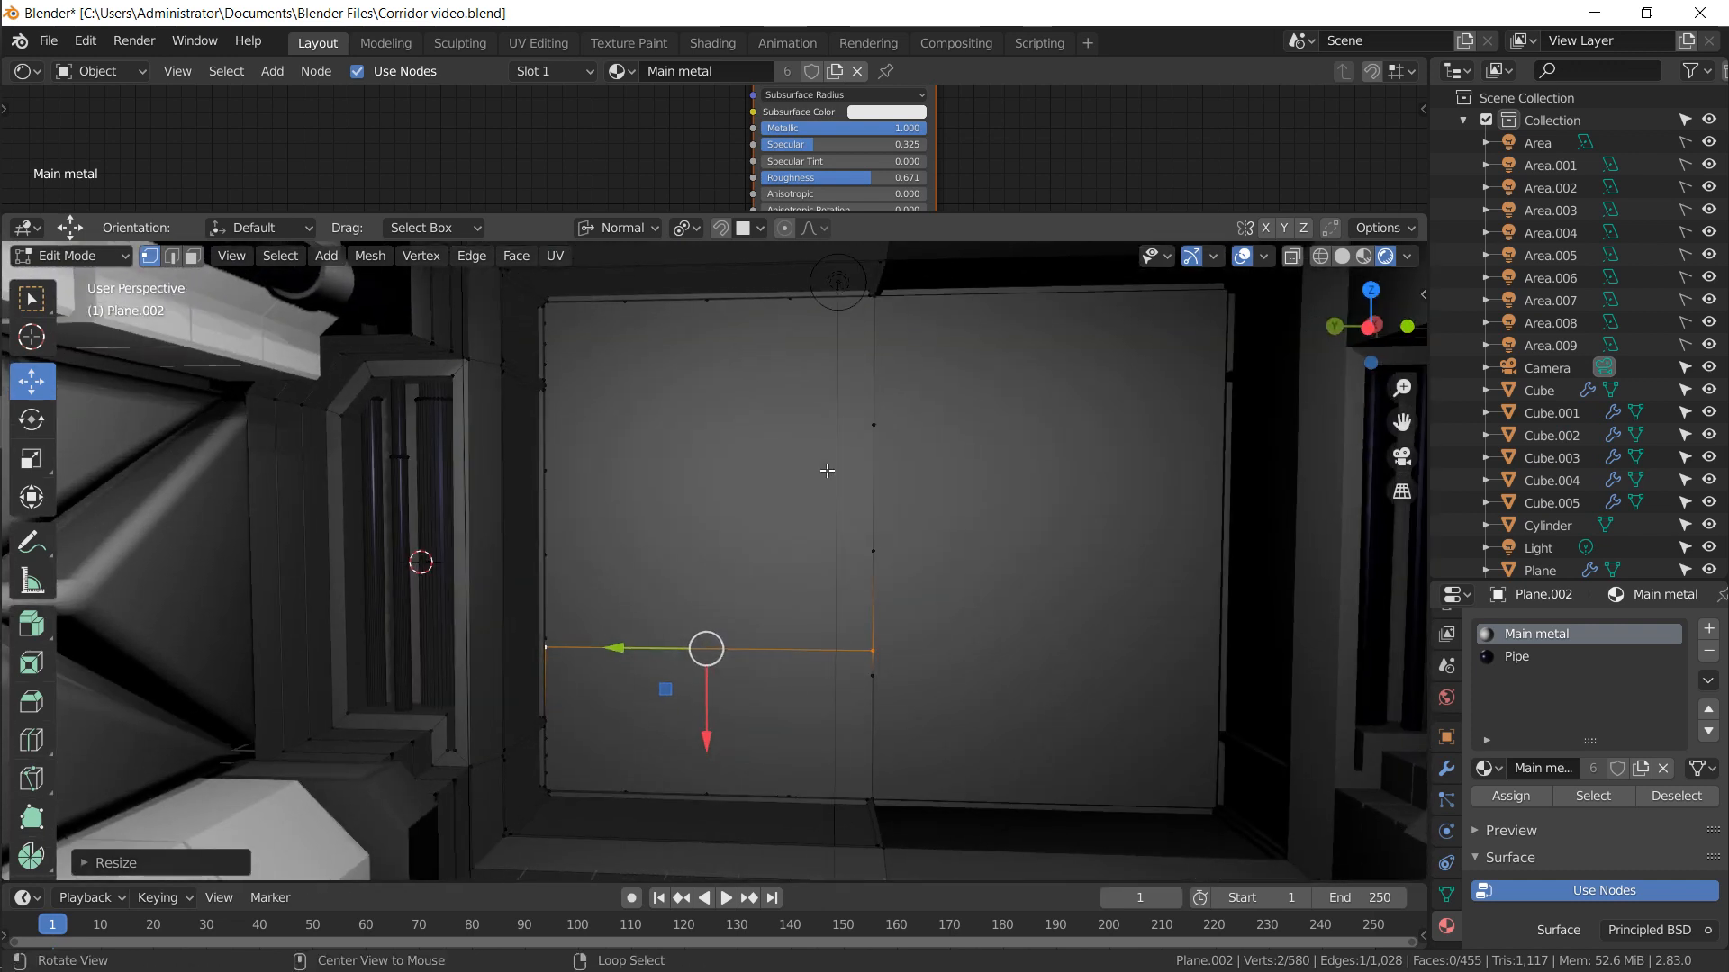
{"action": "left_click", "coordinate": [686, 228]}
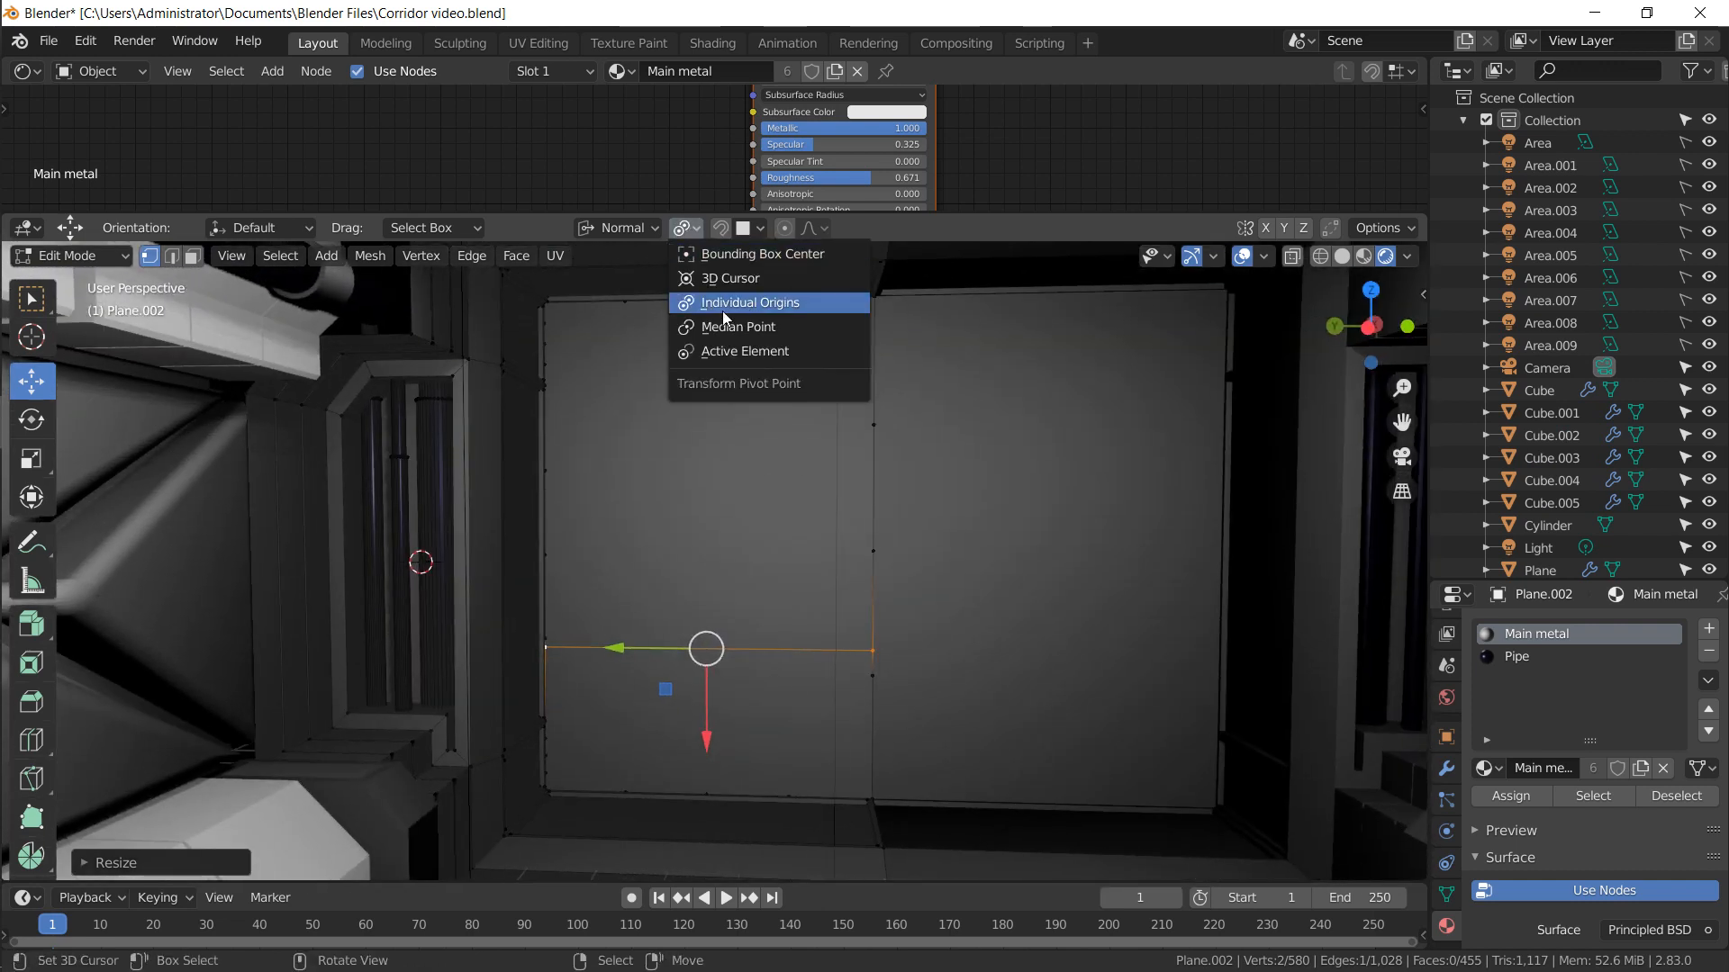
{"action": "left_click", "coordinate": [727, 352]}
{"action": "type", "text": "s"}
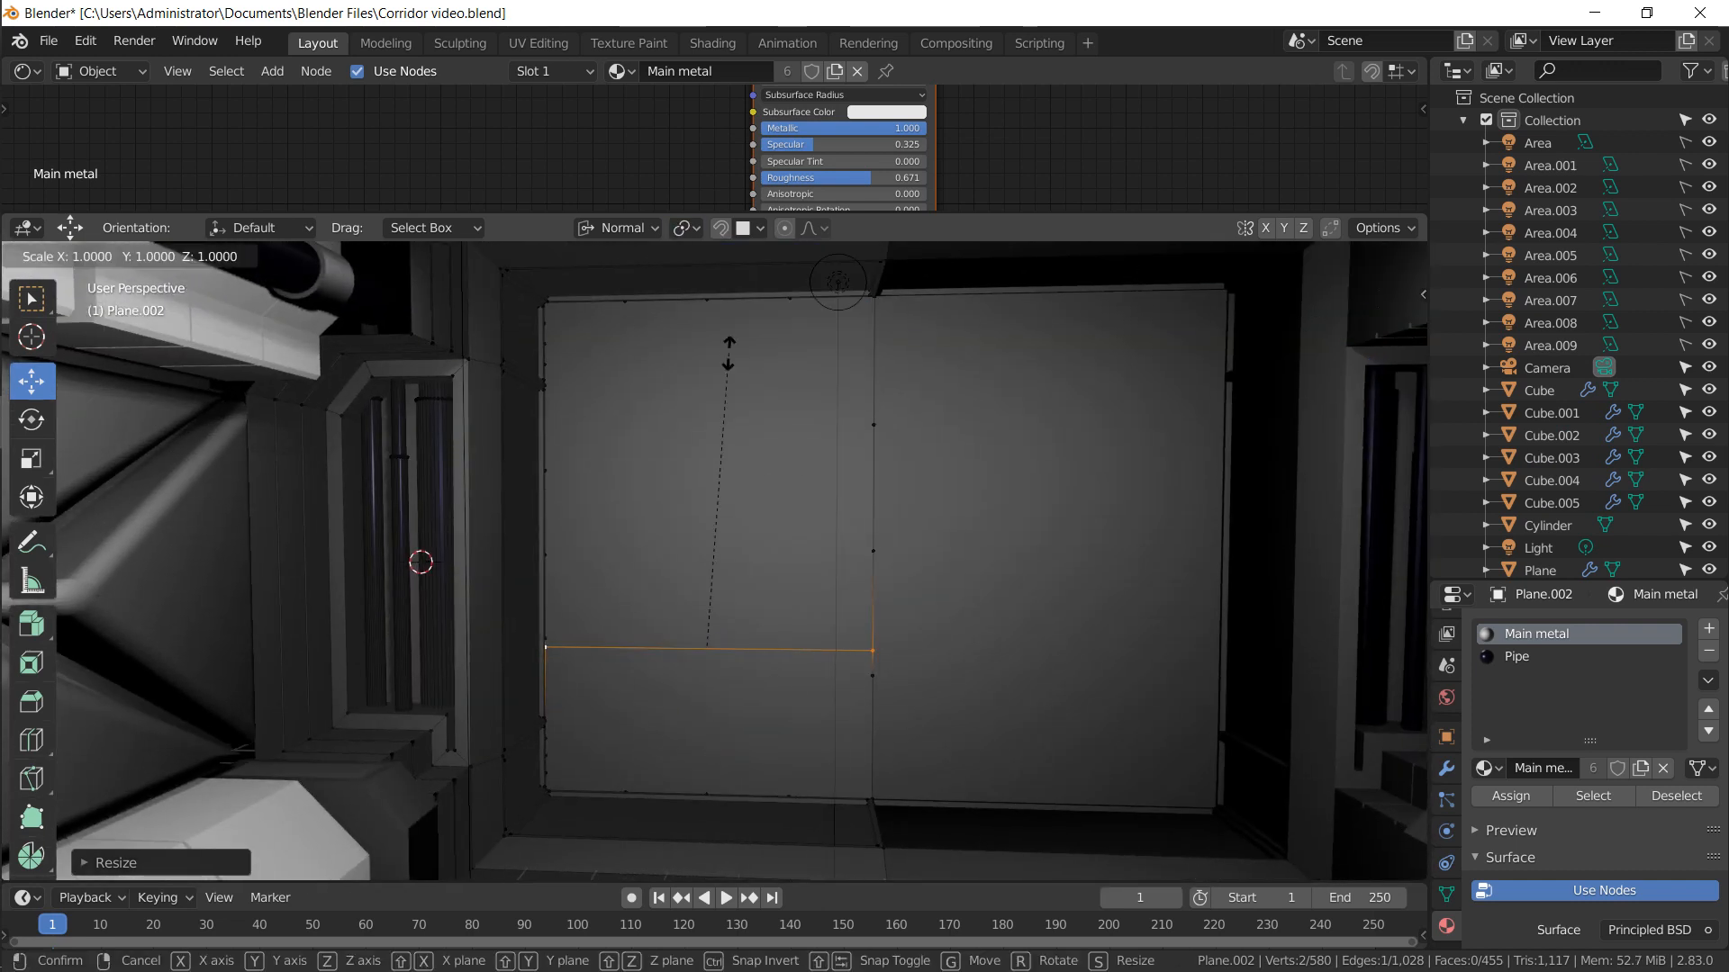
{"action": "type", "text": "z0"}
{"action": "key", "text": "Return"}
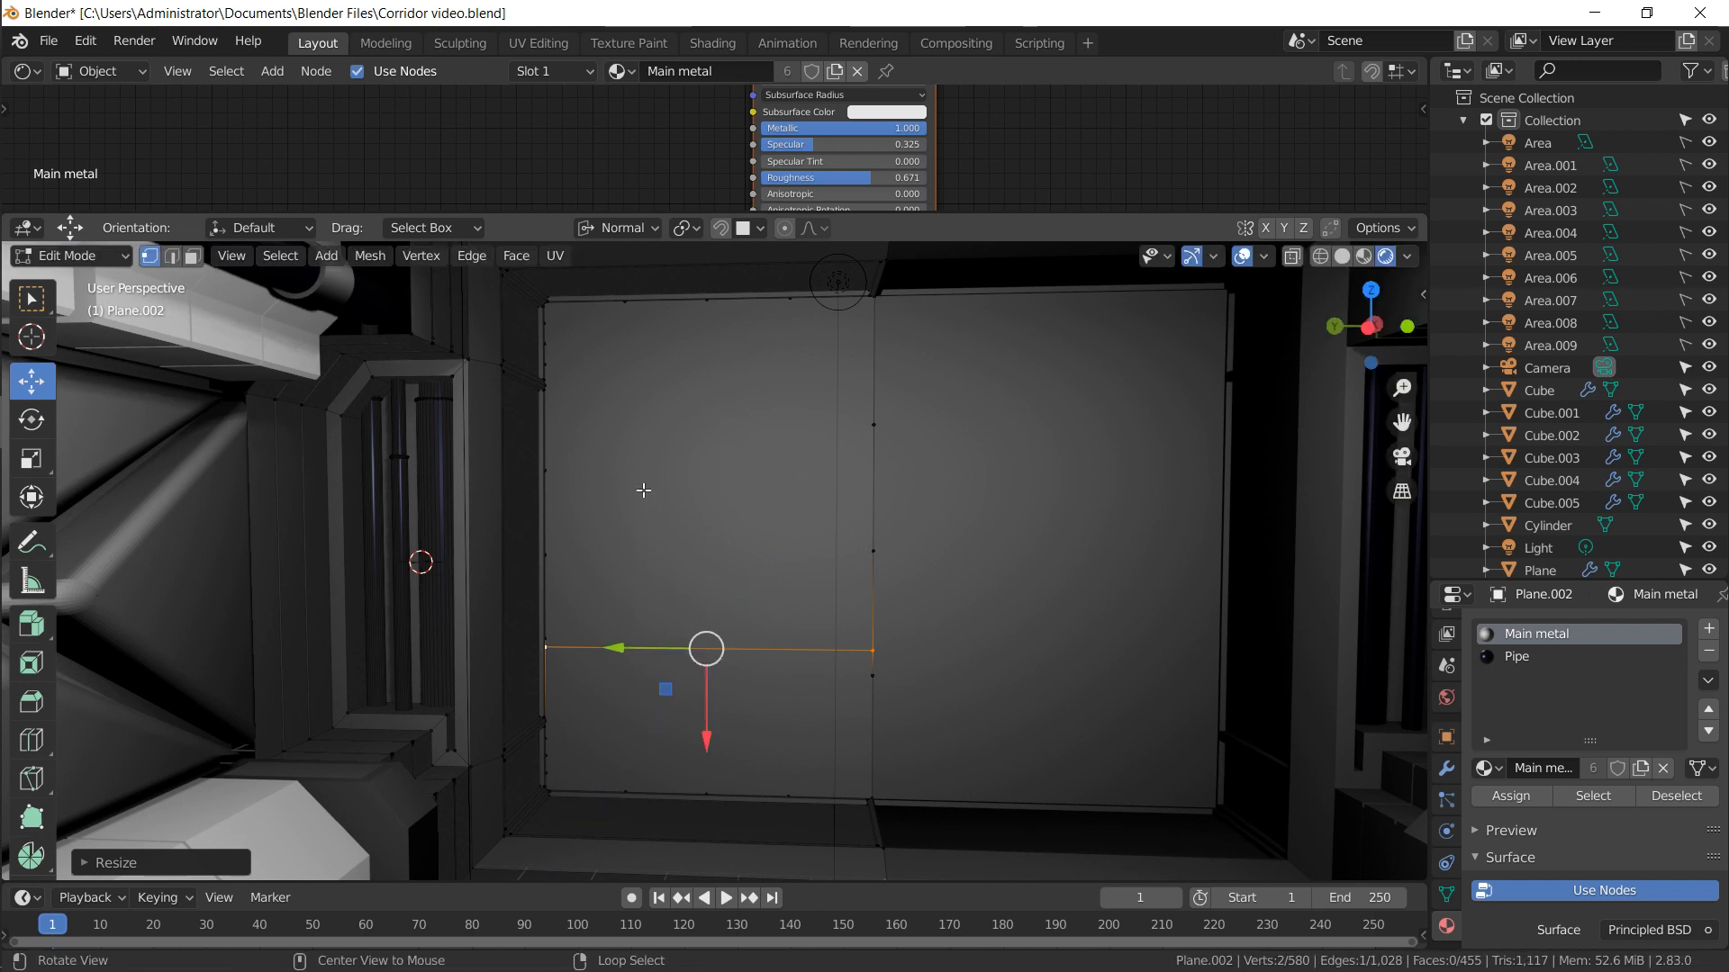
Select the upper part of the recess's back face and extrude it further backward
{"action": "left_click_drag", "start_coordinate": [644, 490], "coordinate": [294, 280], "text": "alt"}
{"action": "left_click", "coordinate": [677, 480]}
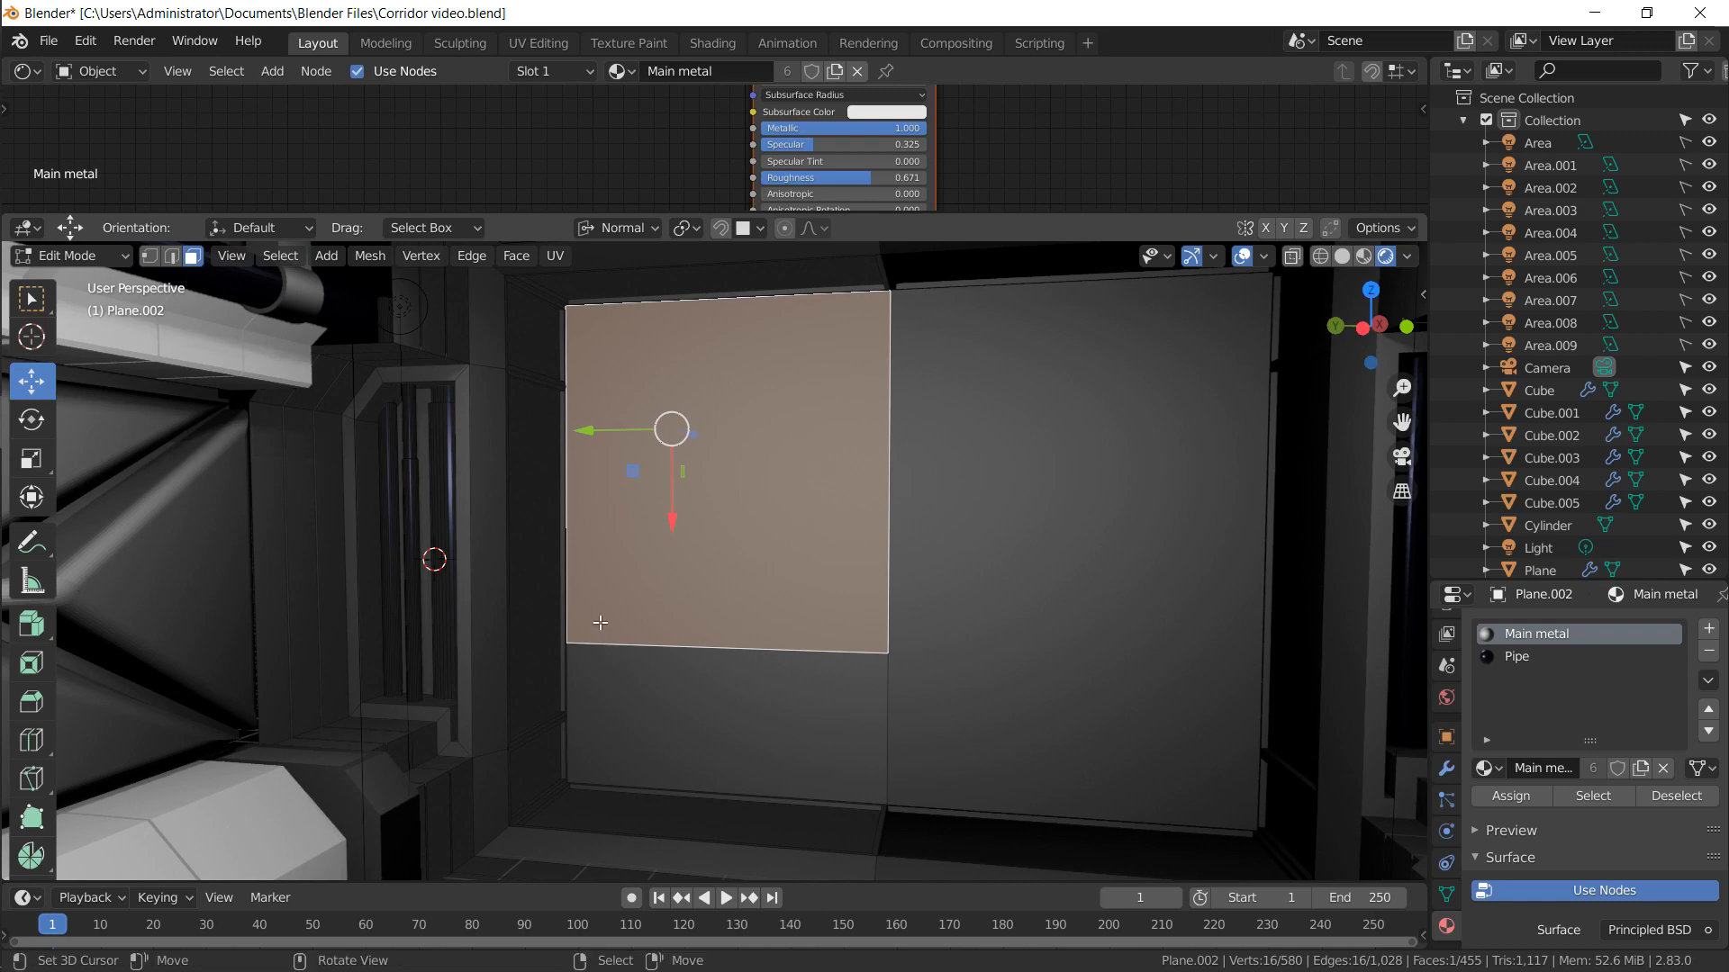
{"action": "left_click_drag", "start_coordinate": [608, 610], "coordinate": [653, 580], "text": "alt"}
{"action": "key", "text": "e"}
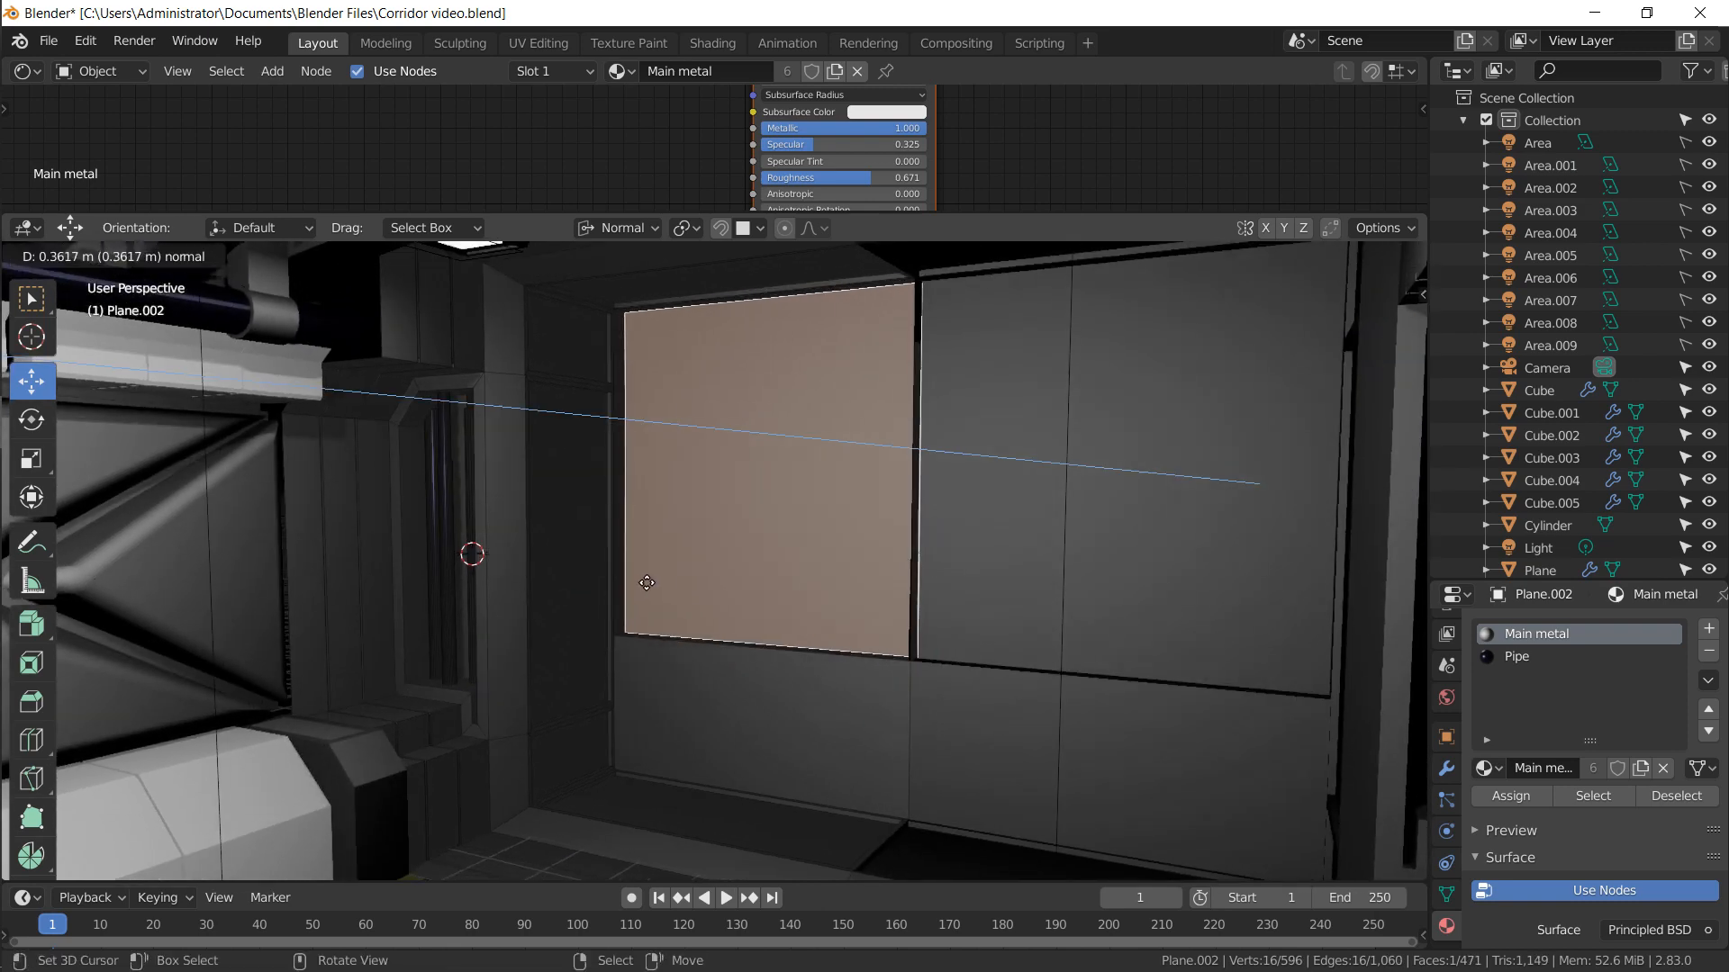
{"action": "left_click", "coordinate": [669, 573]}
Delete the dividing faces along the mirror centre of the newly extruded upper recess
{"action": "middle_click_drag", "start_coordinate": [669, 573], "coordinate": [837, 517]}
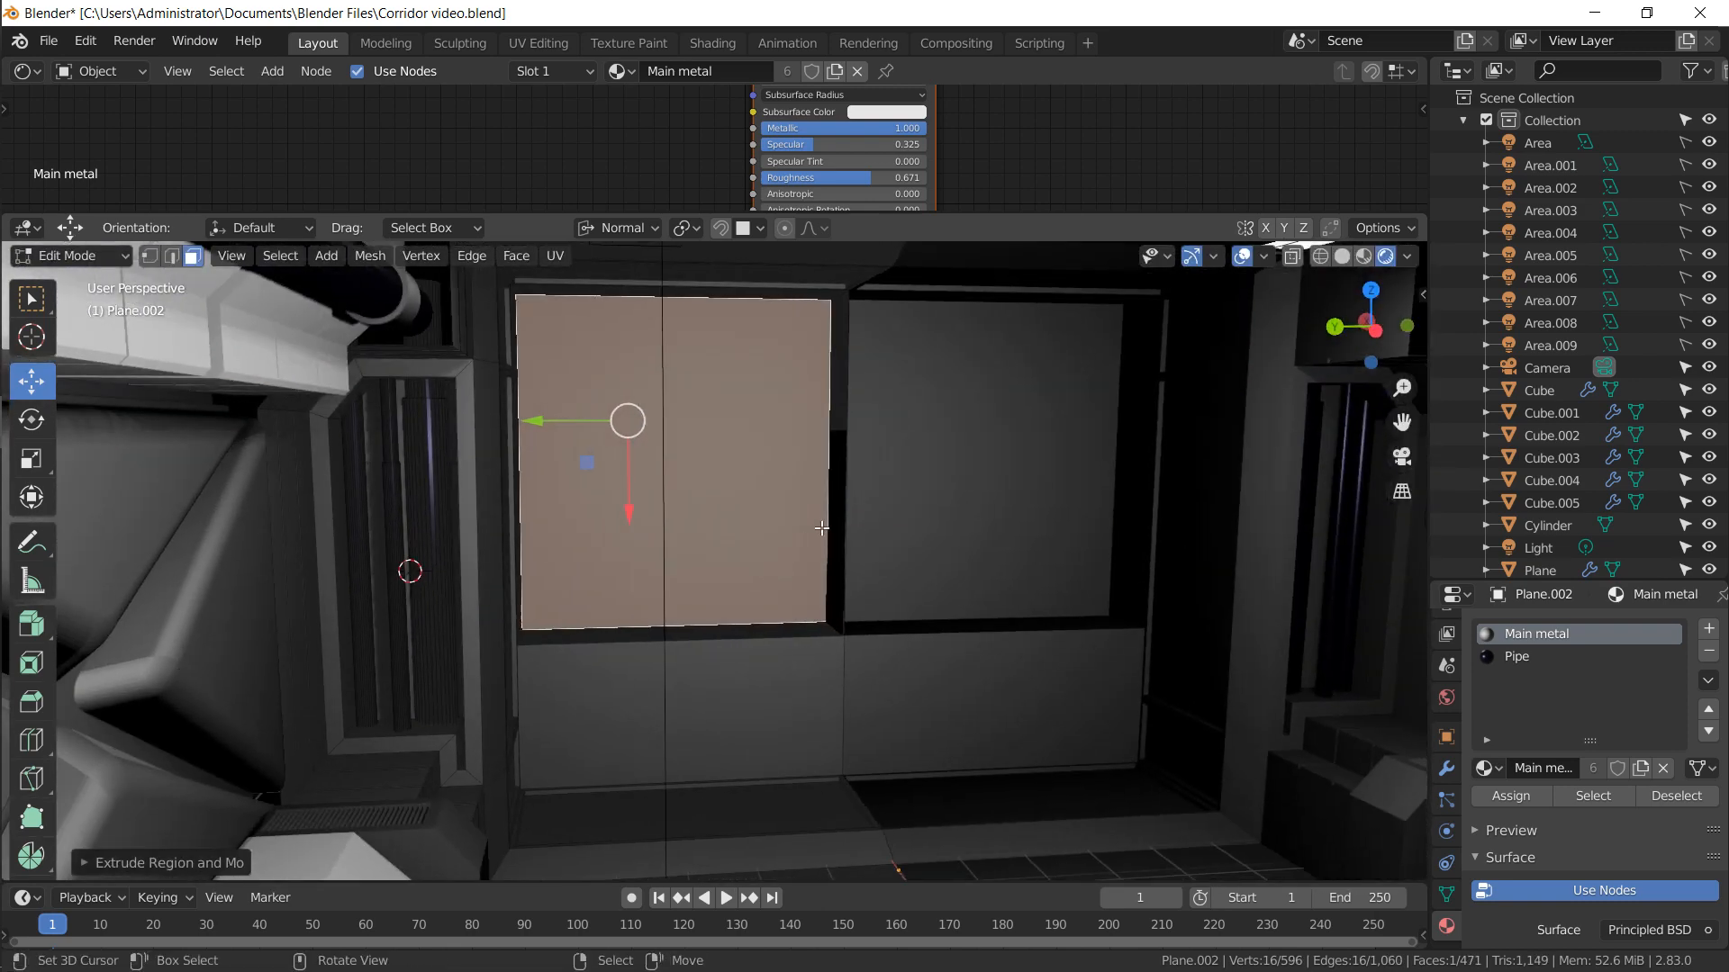
{"action": "left_click", "coordinate": [836, 517]}
{"action": "left_click", "coordinate": [836, 413]}
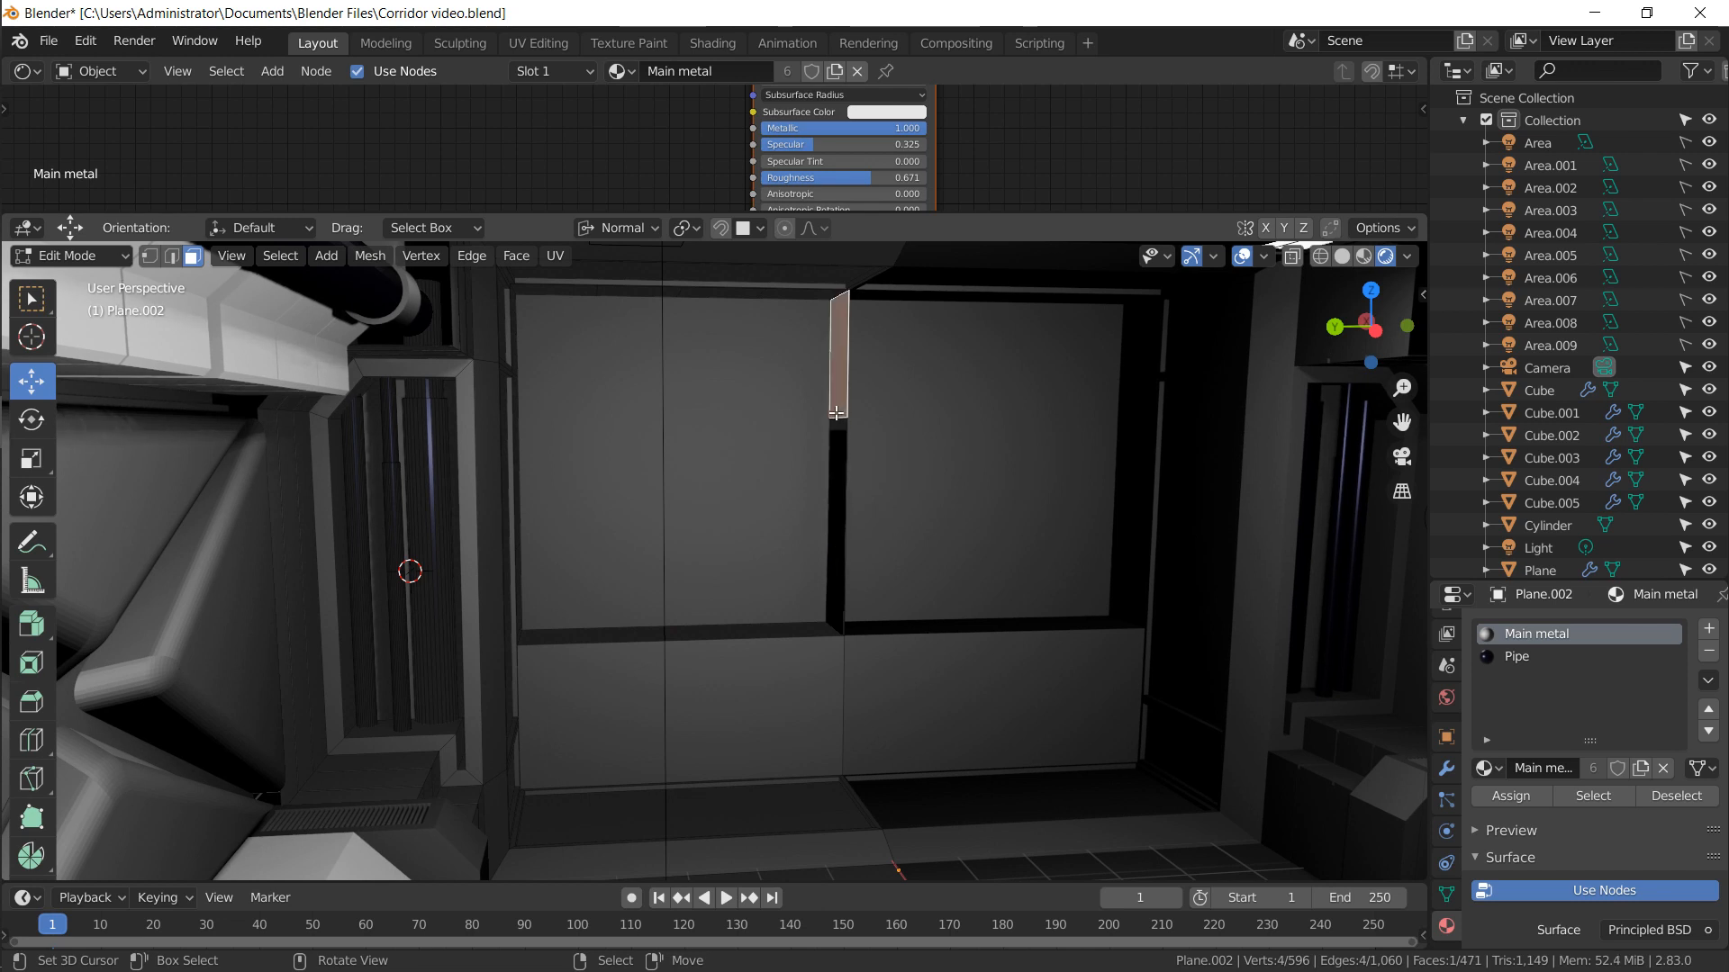
{"action": "left_click", "coordinate": [835, 547], "text": "ctrl"}
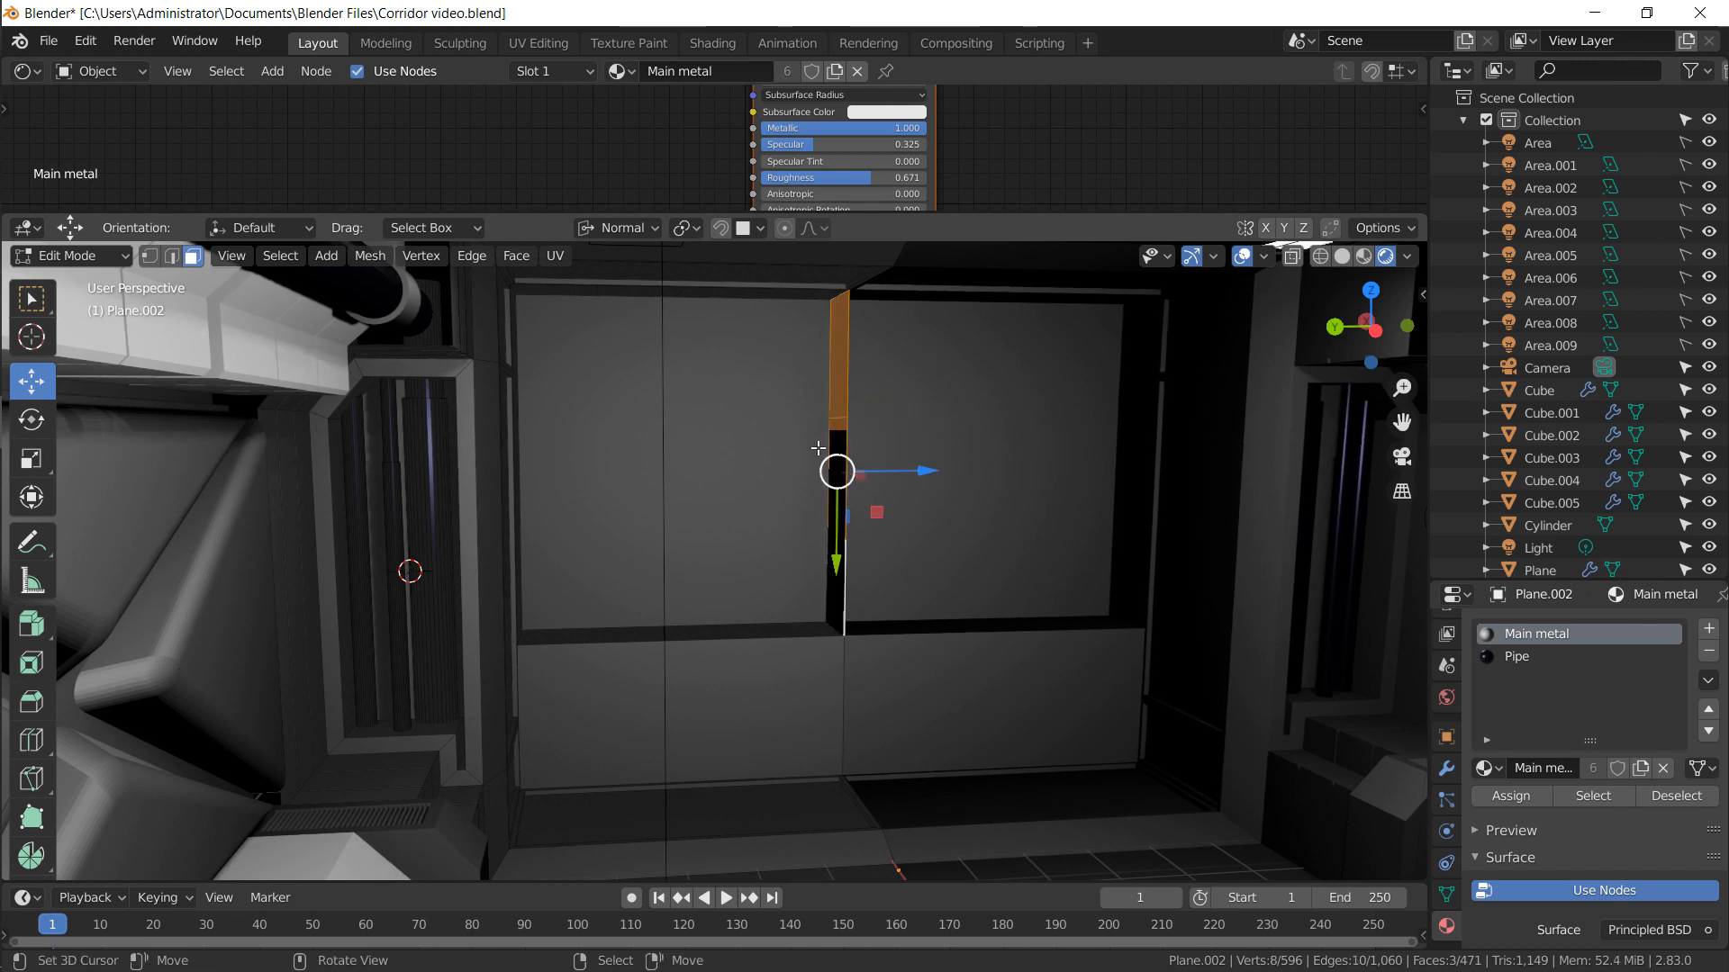
{"action": "key", "text": "x"}
{"action": "left_click", "coordinate": [799, 427]}
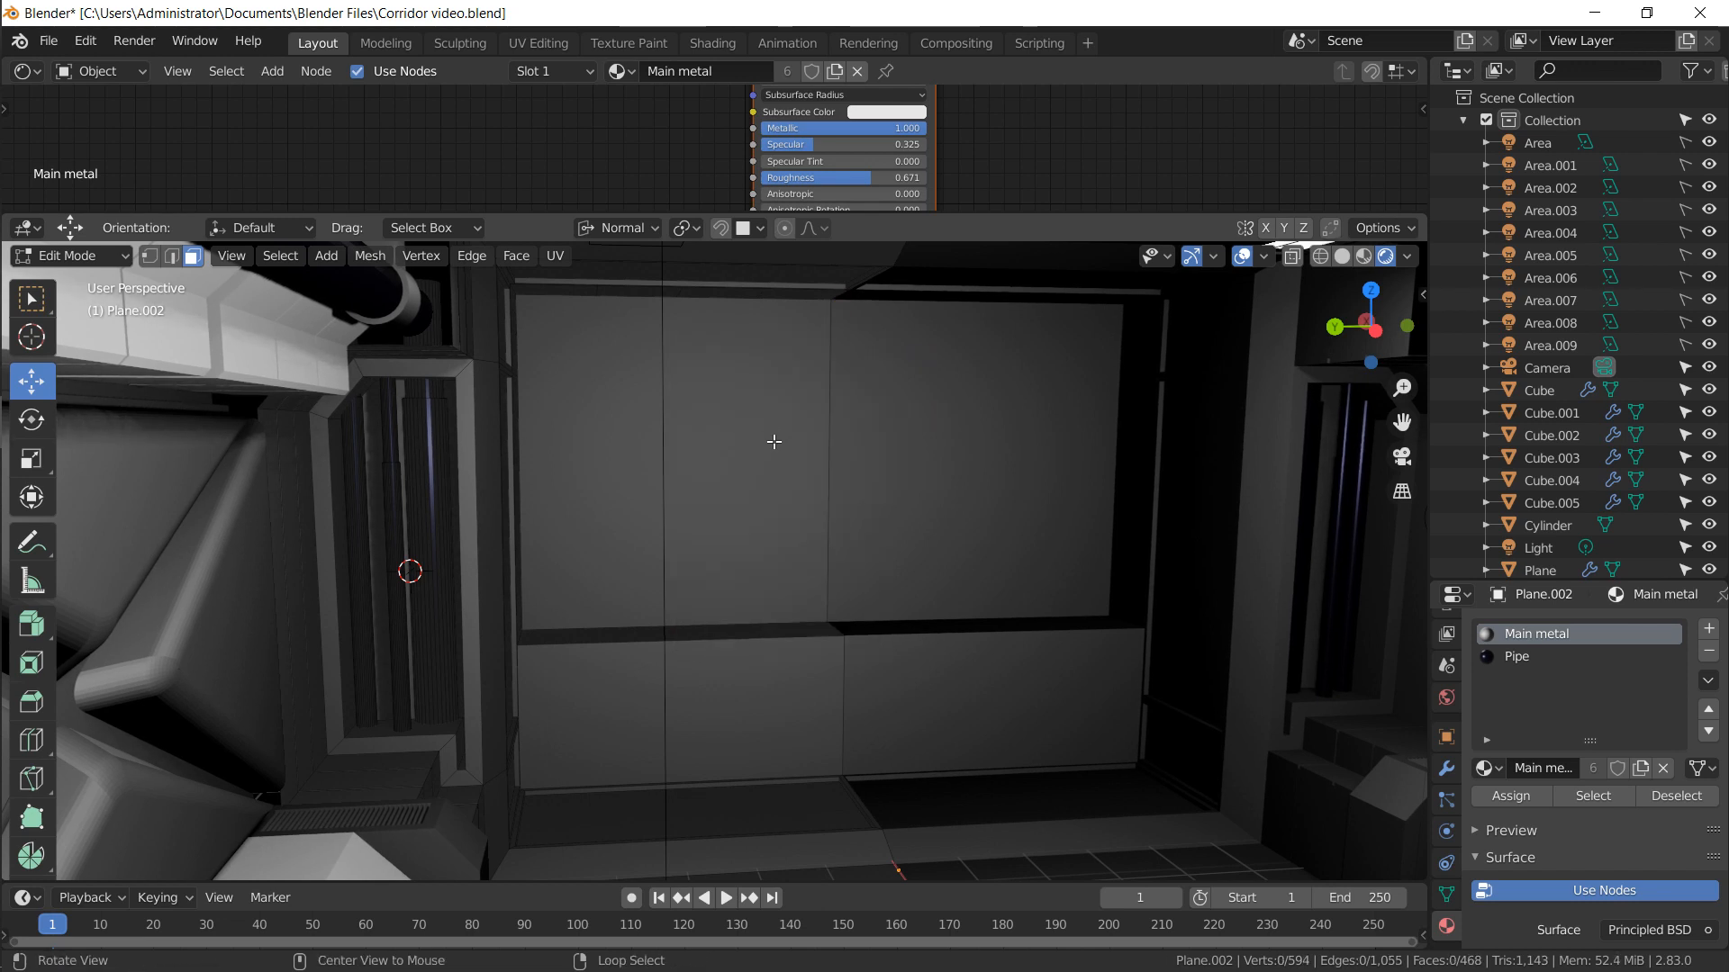
Try to select the outline edges of the deeper upper back face
{"action": "middle_click_drag", "start_coordinate": [774, 441], "coordinate": [710, 459]}
{"action": "left_click", "coordinate": [708, 466]}
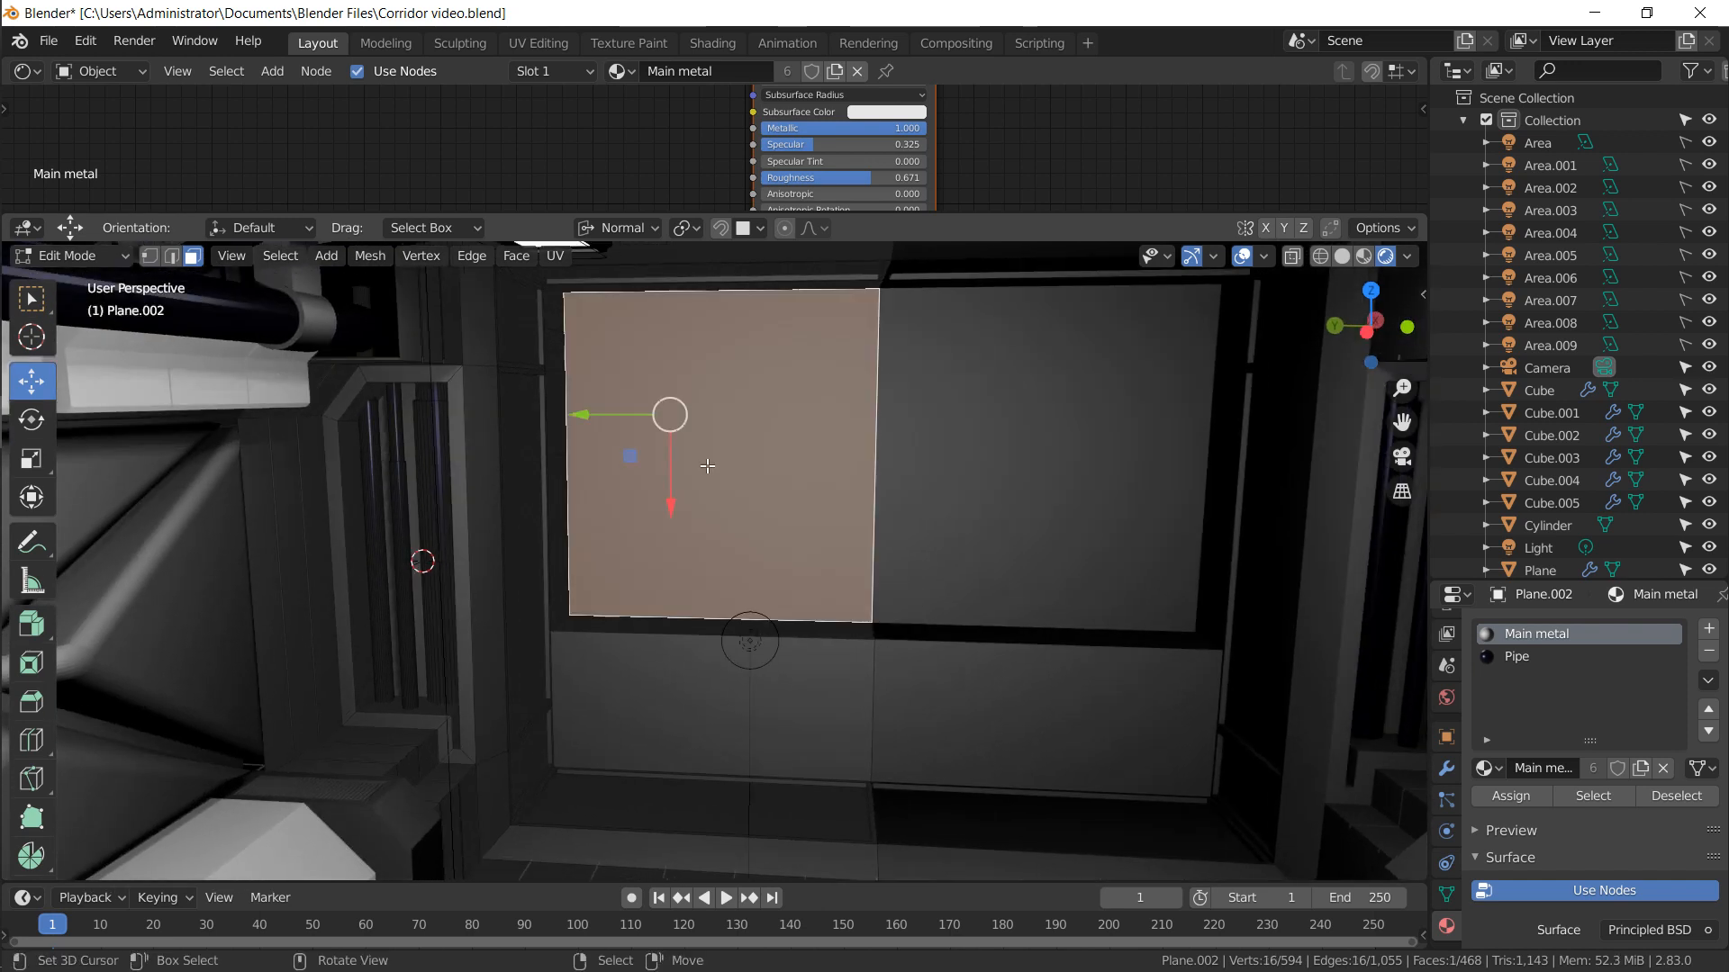
{"action": "left_click", "coordinate": [171, 256]}
{"action": "left_click", "coordinate": [606, 450]}
{"action": "left_click", "coordinate": [565, 361], "text": "shift"}
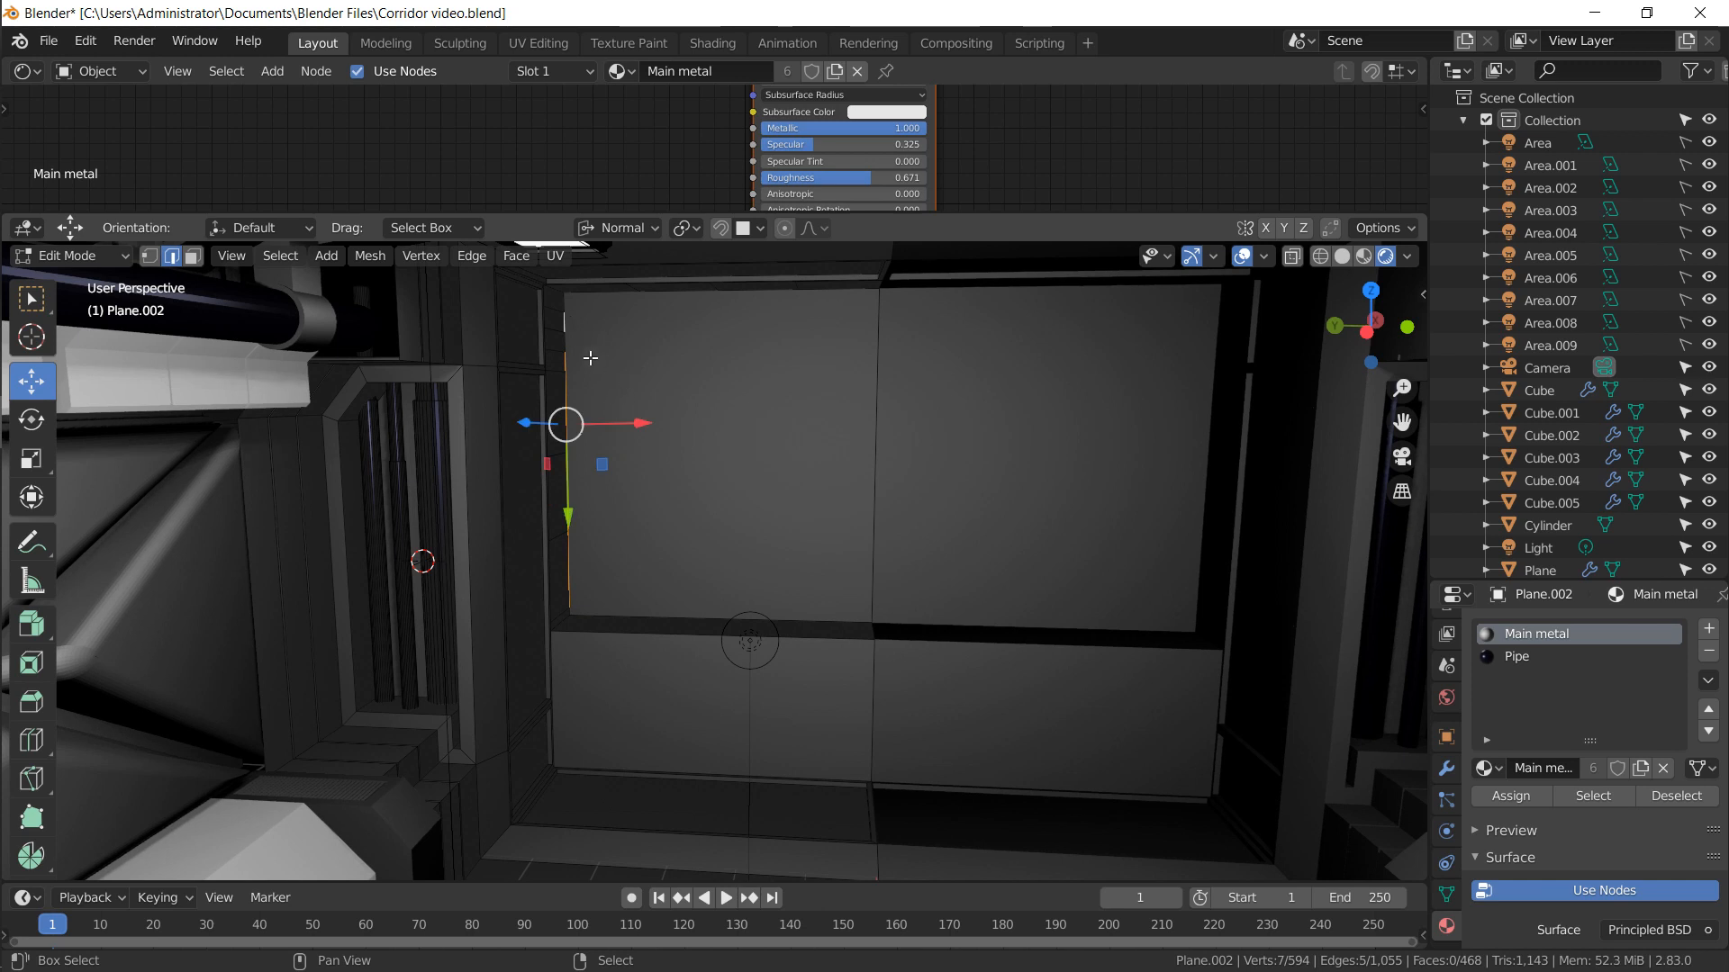
{"action": "right_click", "coordinate": [582, 598], "text": "ctrl"}
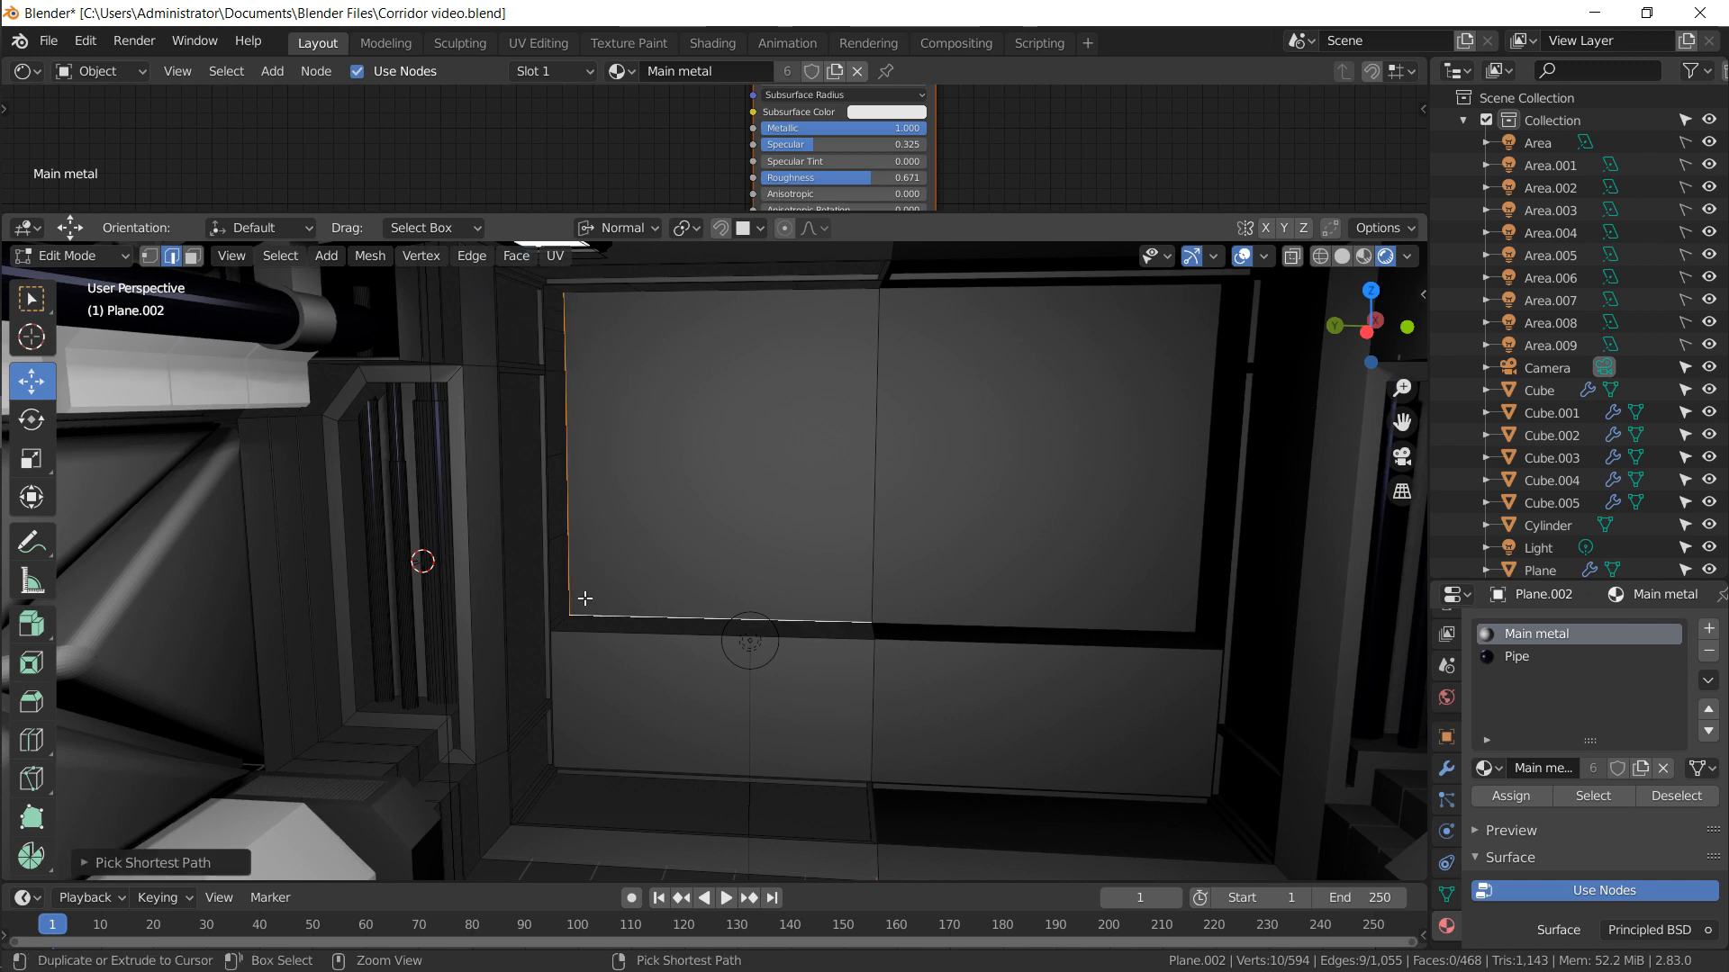
{"action": "right_click", "coordinate": [572, 574]}
{"action": "right_click", "coordinate": [579, 321], "text": "ctrl"}
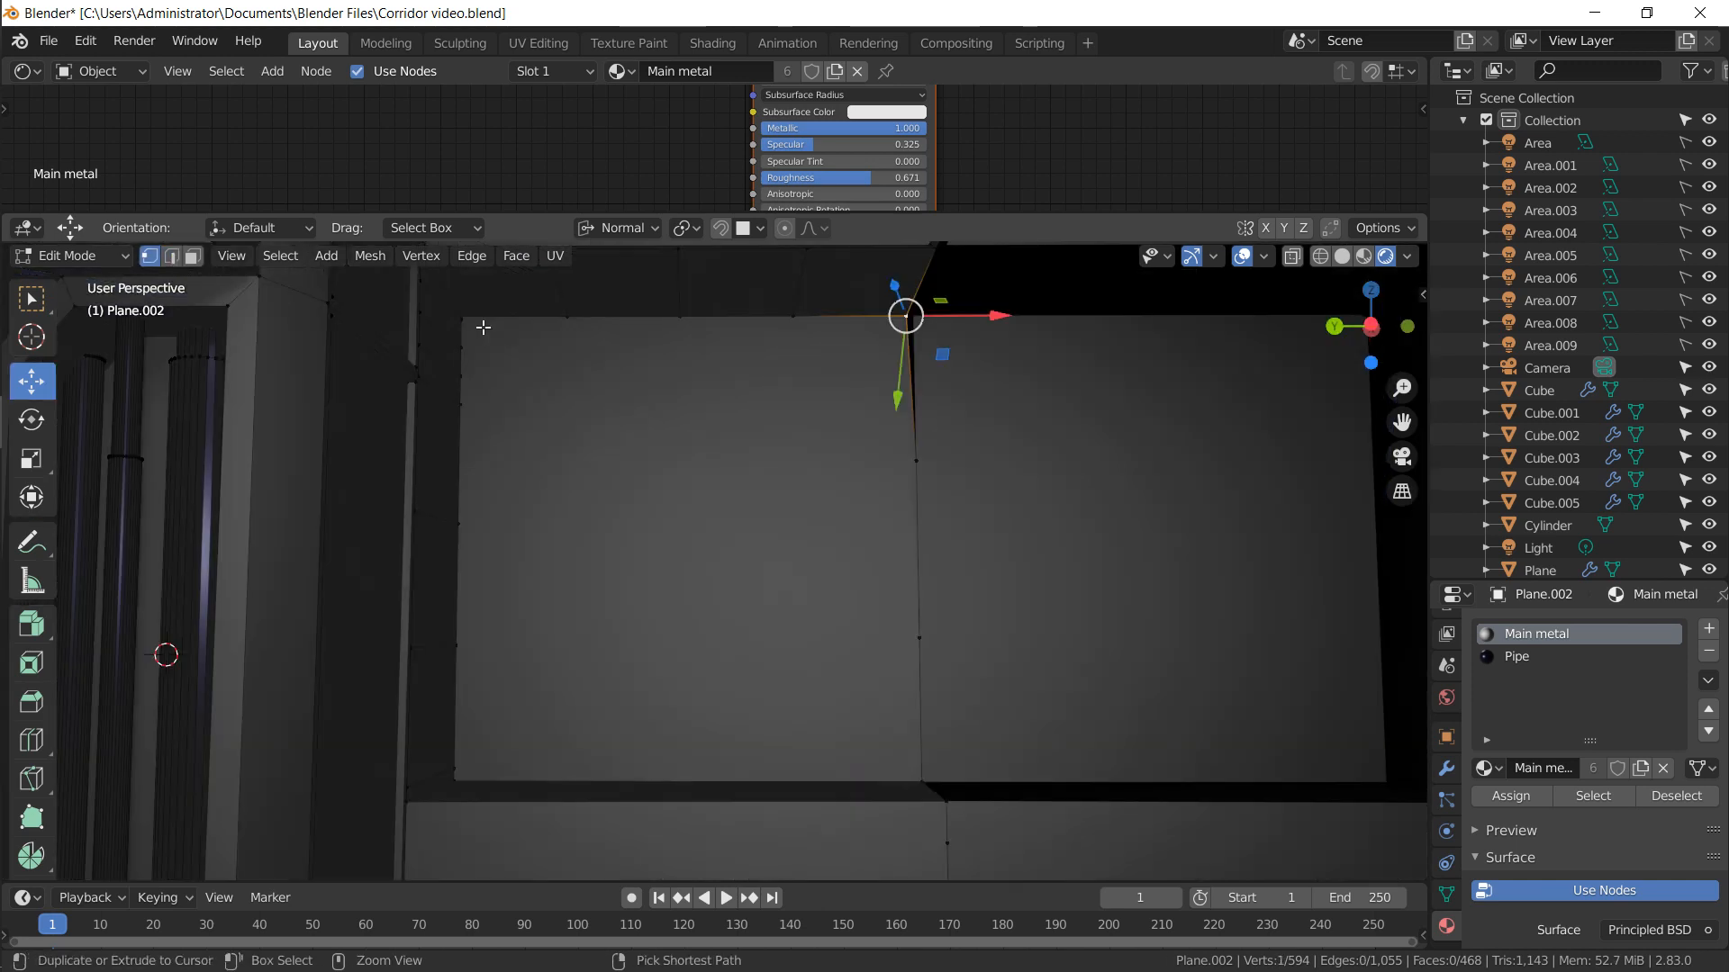
Select the outline vertices of the deeper upper back face, including its mirror-centre side, and scale them slightly along X
{"action": "right_click", "coordinate": [481, 328], "text": "ctrl"}
{"action": "right_click", "coordinate": [465, 745], "text": "ctrl"}
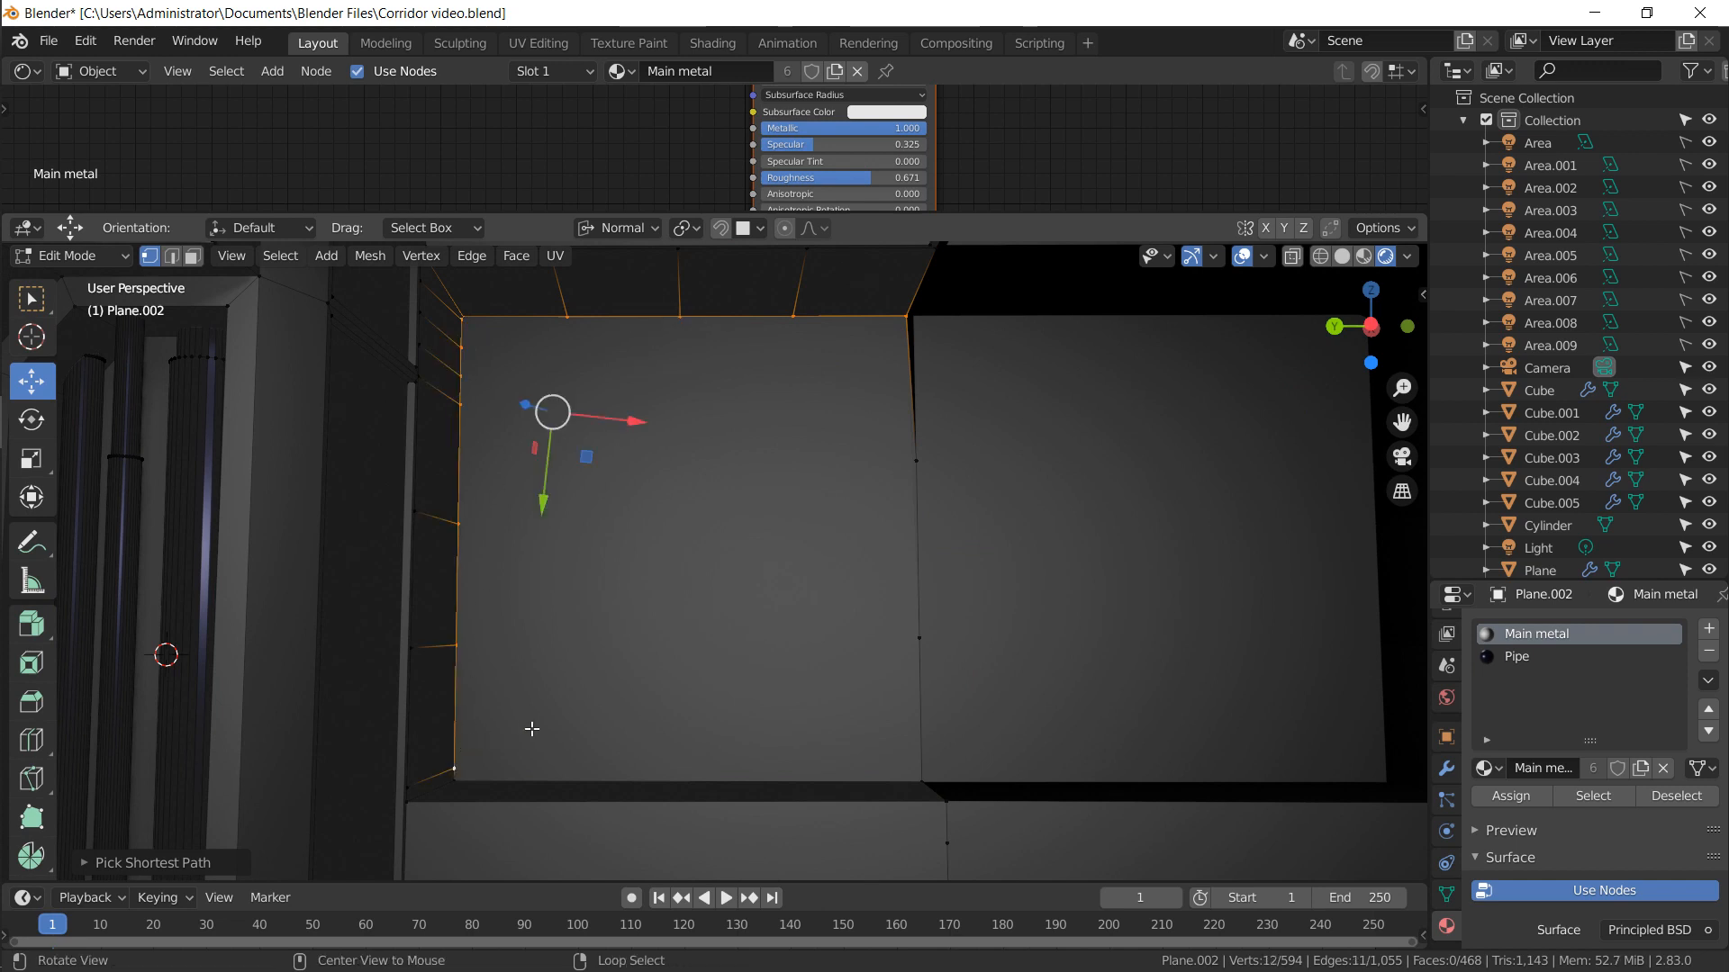
{"action": "middle_click_drag", "start_coordinate": [743, 722], "coordinate": [760, 738]}
{"action": "right_click", "coordinate": [740, 748], "text": "ctrl"}
{"action": "right_click", "coordinate": [473, 756], "text": "ctrl"}
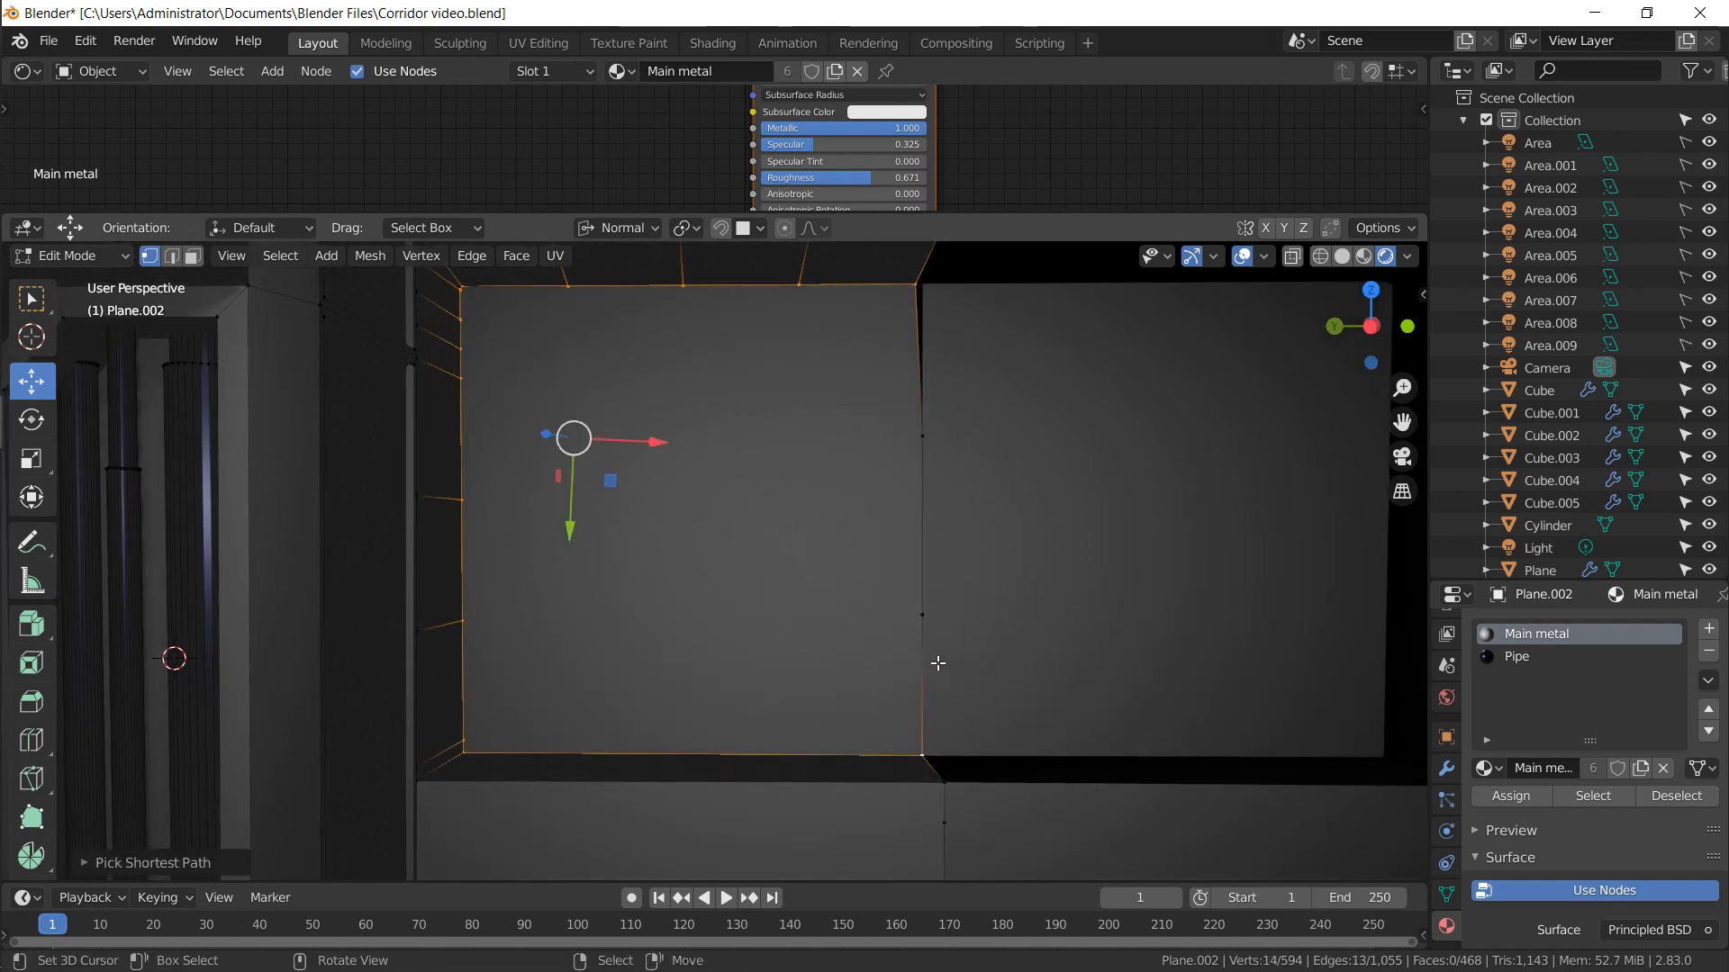
{"action": "right_click", "coordinate": [922, 615], "text": "shift"}
{"action": "right_click", "coordinate": [922, 435], "text": "shift"}
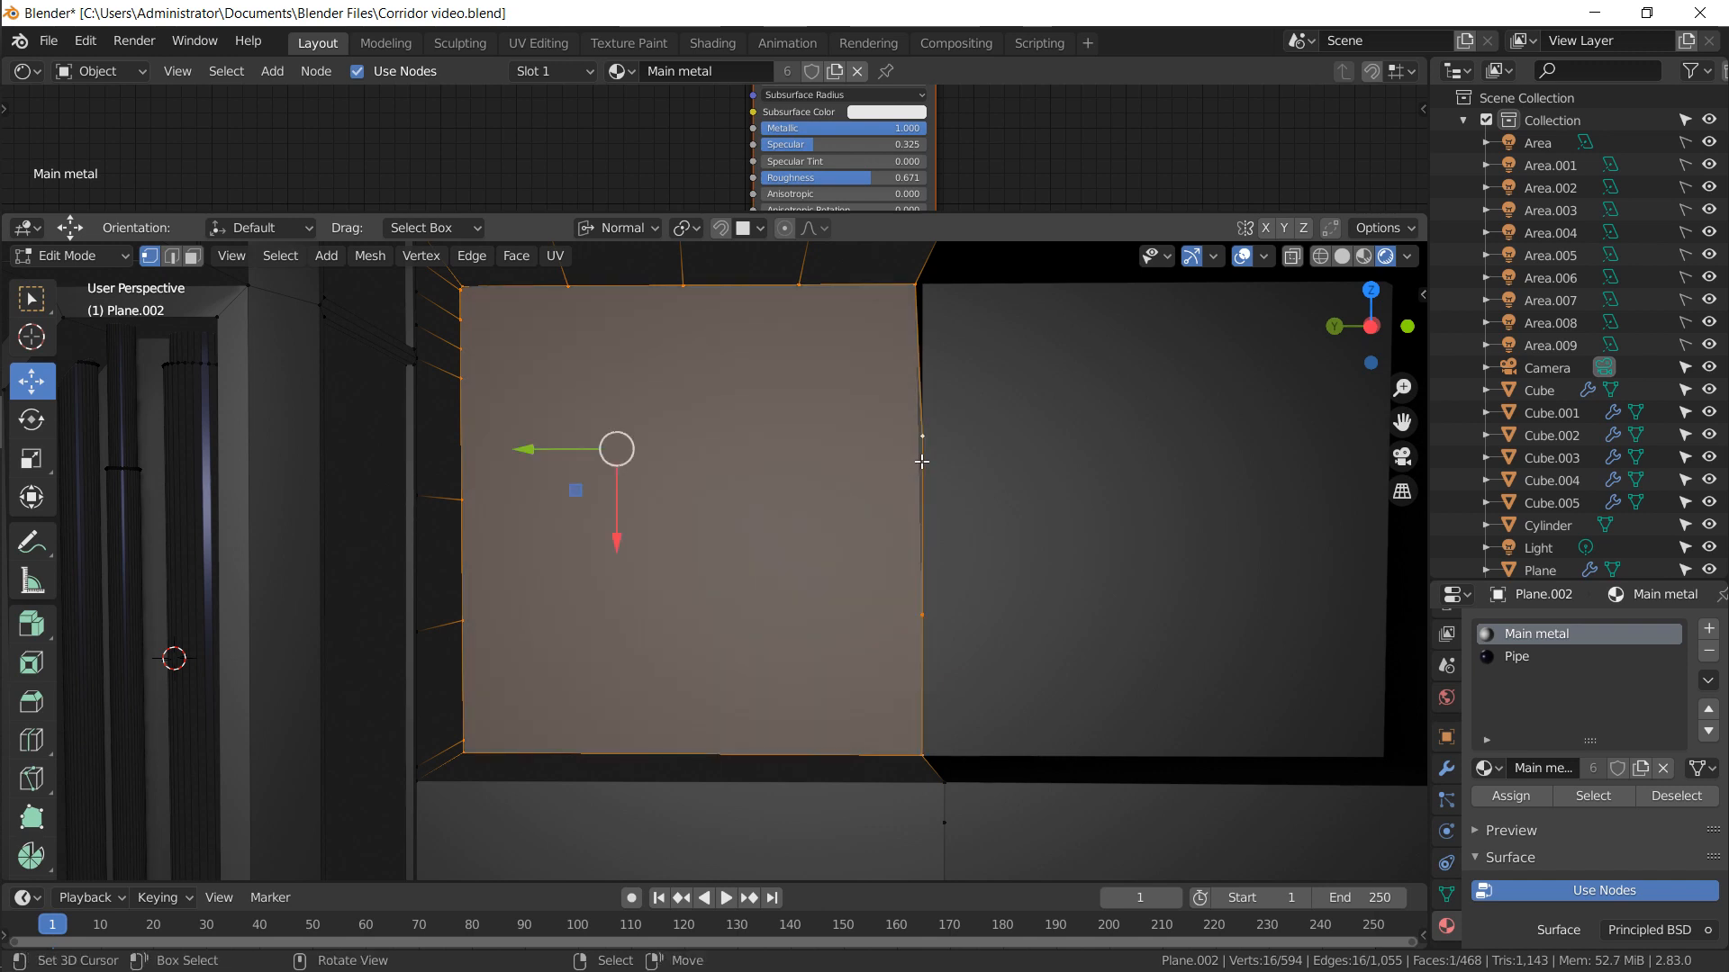
{"action": "middle_click_drag", "start_coordinate": [826, 448], "coordinate": [766, 411]}
{"action": "key", "text": "s"}
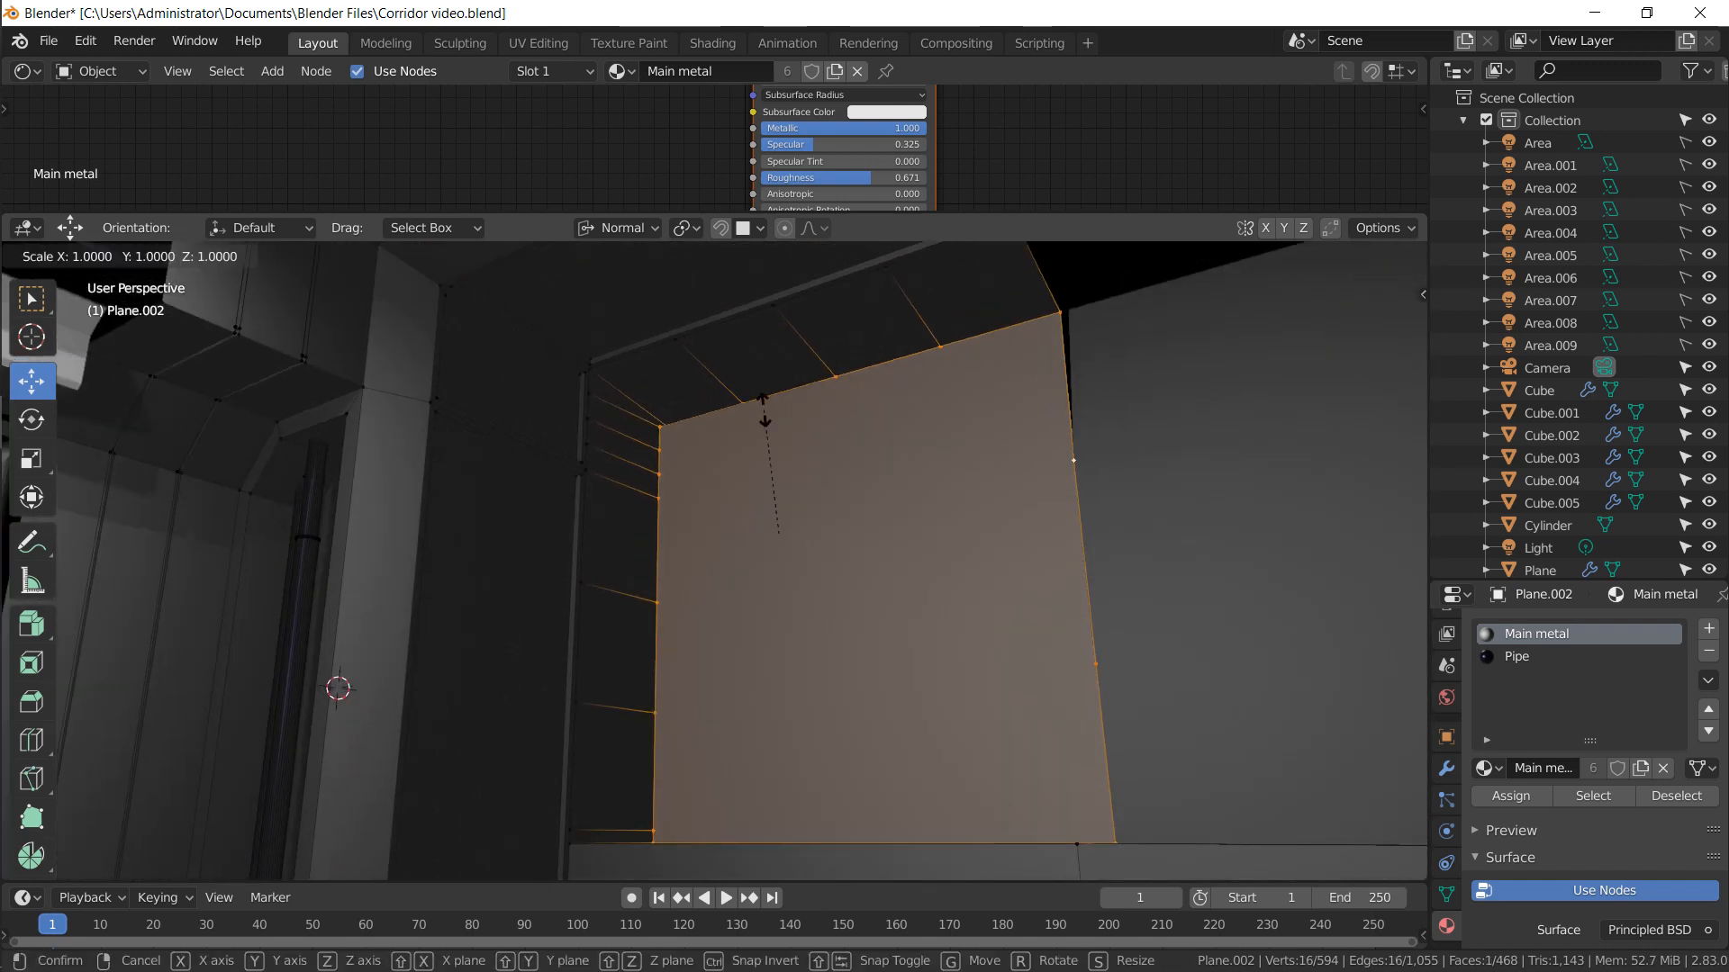
{"action": "key", "text": "x"}
{"action": "left_click", "coordinate": [765, 411]}
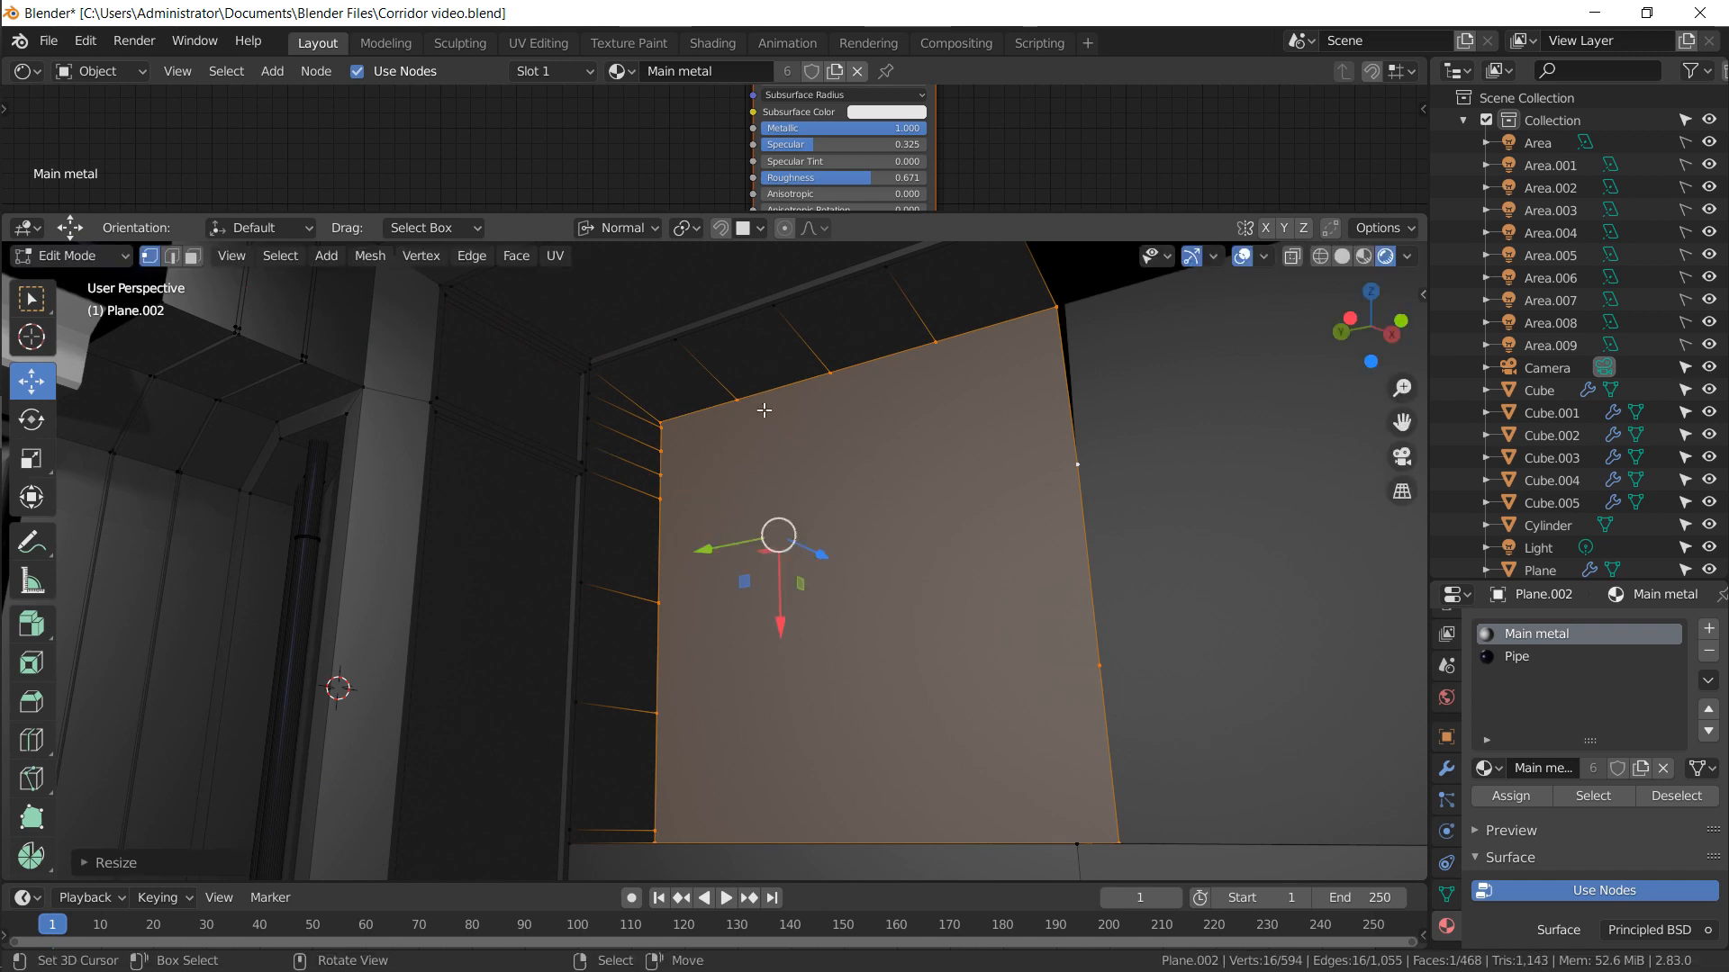
Select the vertices along the upper back face's mirror centre and straighten the seam by scaling them along Y
{"action": "middle_click_drag", "start_coordinate": [1024, 464], "coordinate": [1023, 328]}
{"action": "left_click", "coordinate": [1014, 331]}
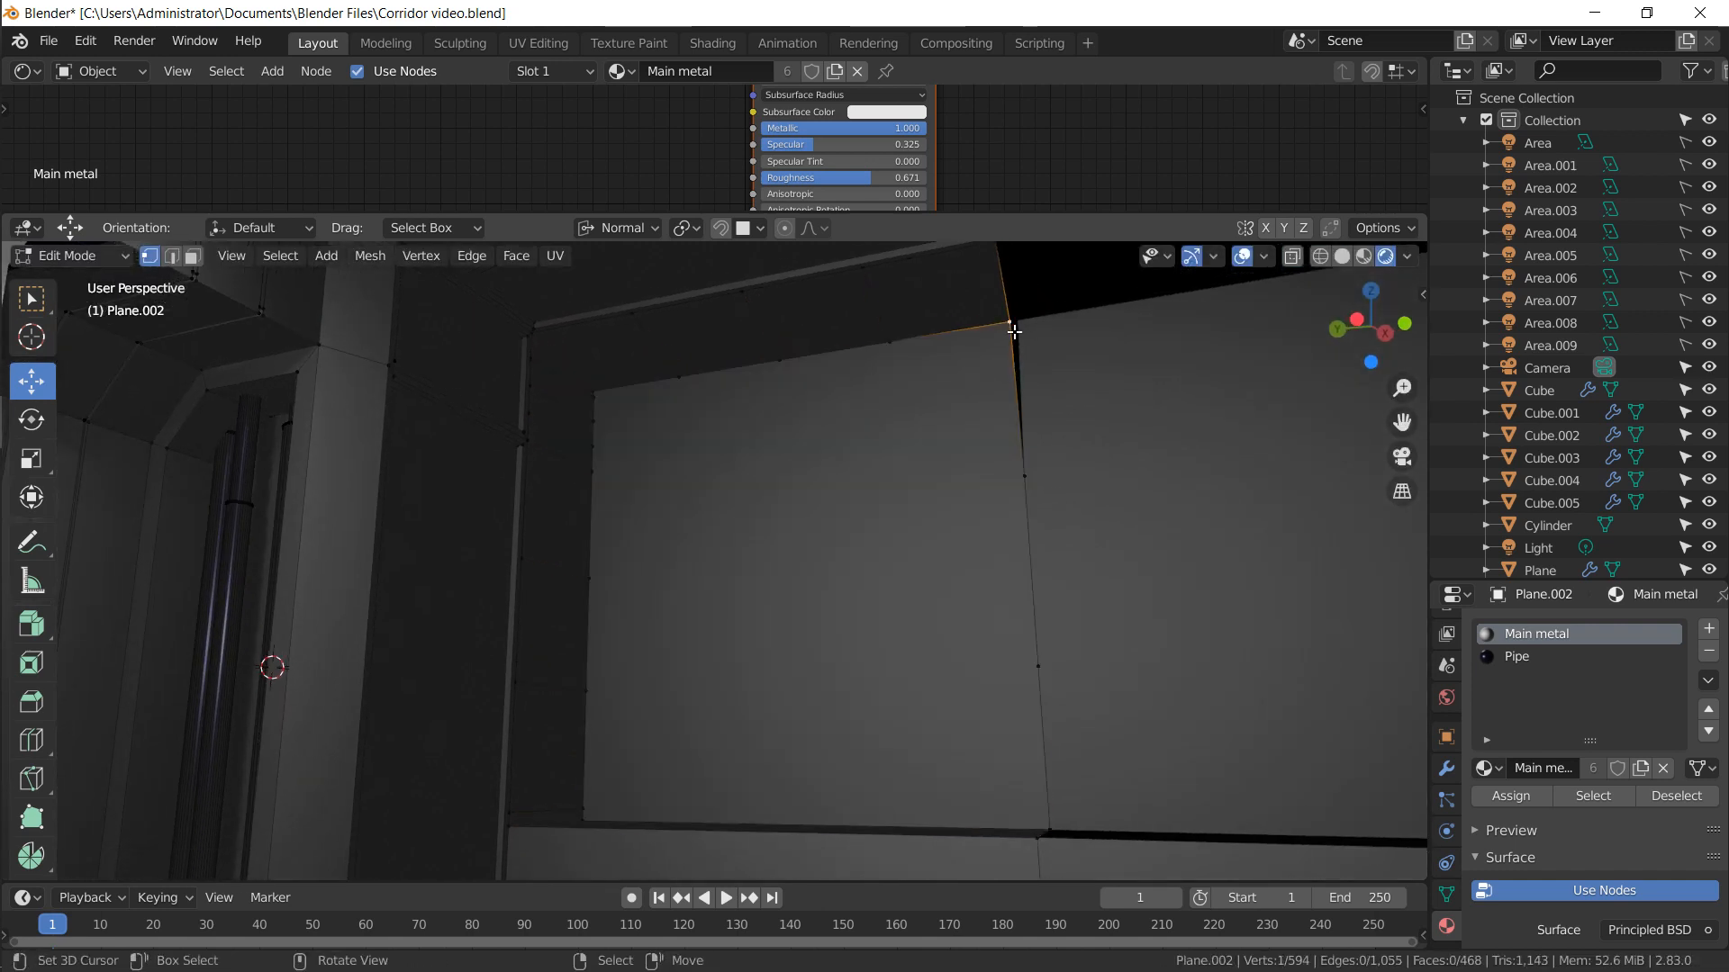
{"action": "middle_click_drag", "start_coordinate": [1034, 575], "coordinate": [1005, 689]}
{"action": "left_click", "coordinate": [1004, 696], "text": "ctrl"}
{"action": "key", "text": "s"}
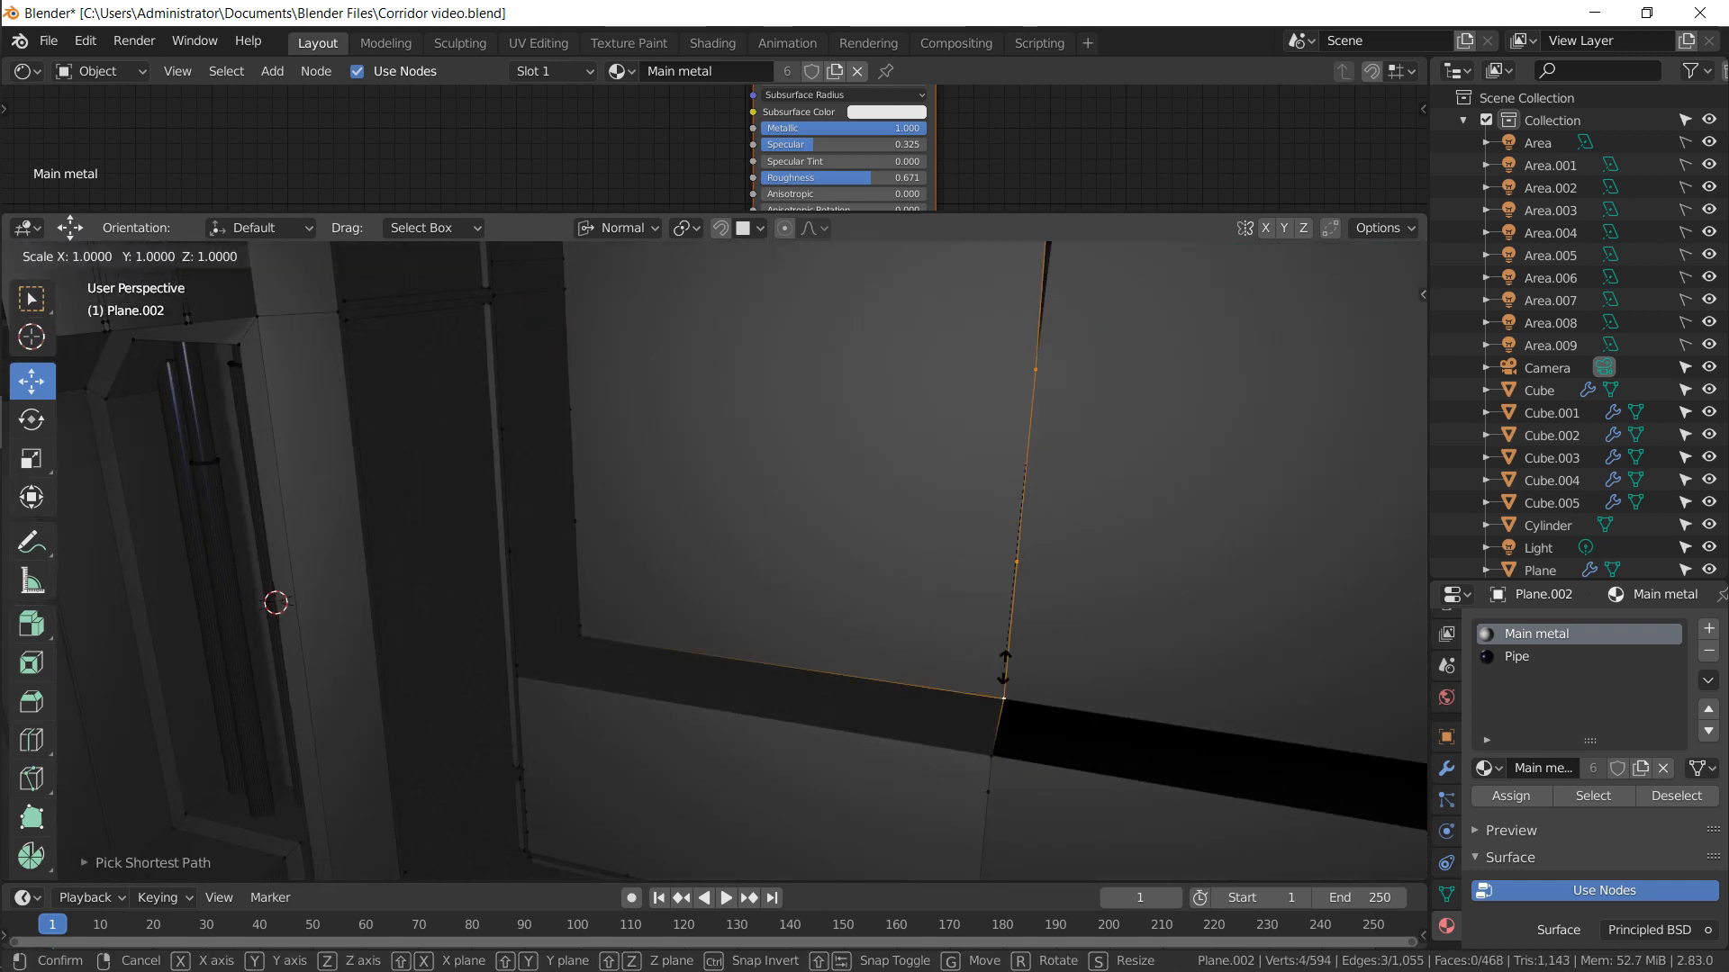
{"action": "key", "text": "y"}
{"action": "left_click", "coordinate": [1005, 667]}
{"action": "middle_click_drag", "start_coordinate": [819, 453], "coordinate": [745, 417]}
{"action": "key", "text": "Tab"}
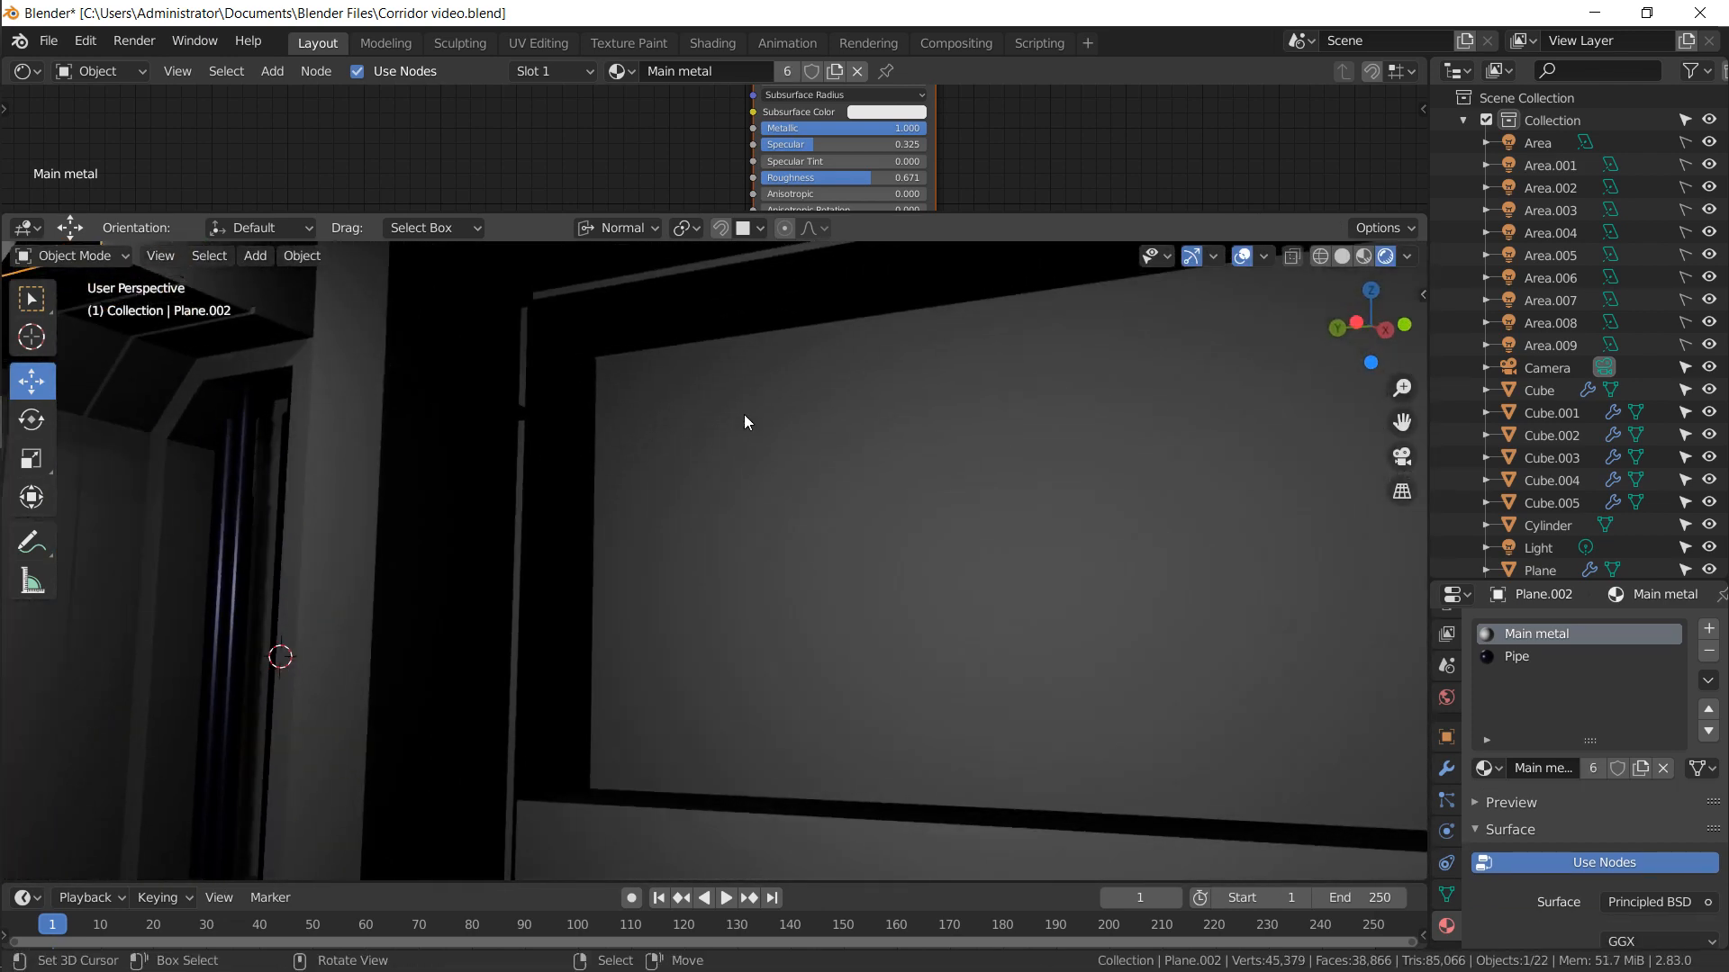
{"action": "key", "text": "Tab"}
{"action": "scroll", "coordinate": [678, 398], "scroll_direction": "down", "scroll_amount": 5}
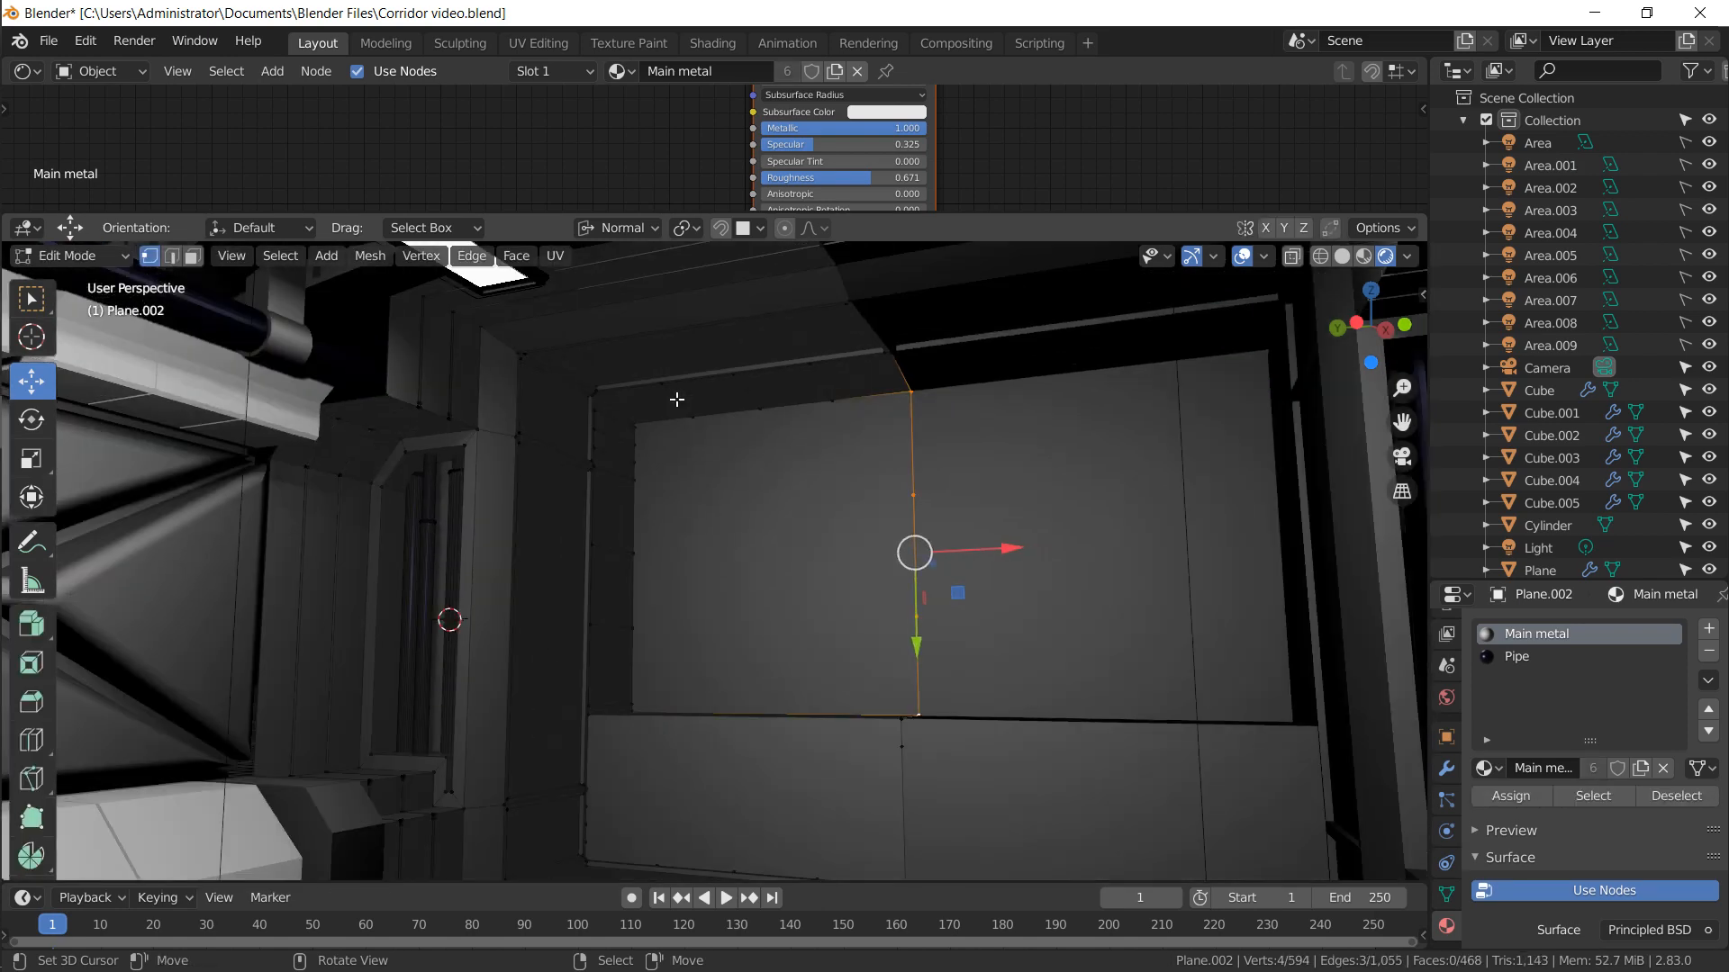
{"action": "key", "text": "Tab"}
Snap the 3D cursor to the selected end wall and add a cube there
{"action": "middle_click_drag", "start_coordinate": [677, 398], "coordinate": [812, 488]}
{"action": "key", "text": "shift+s"}
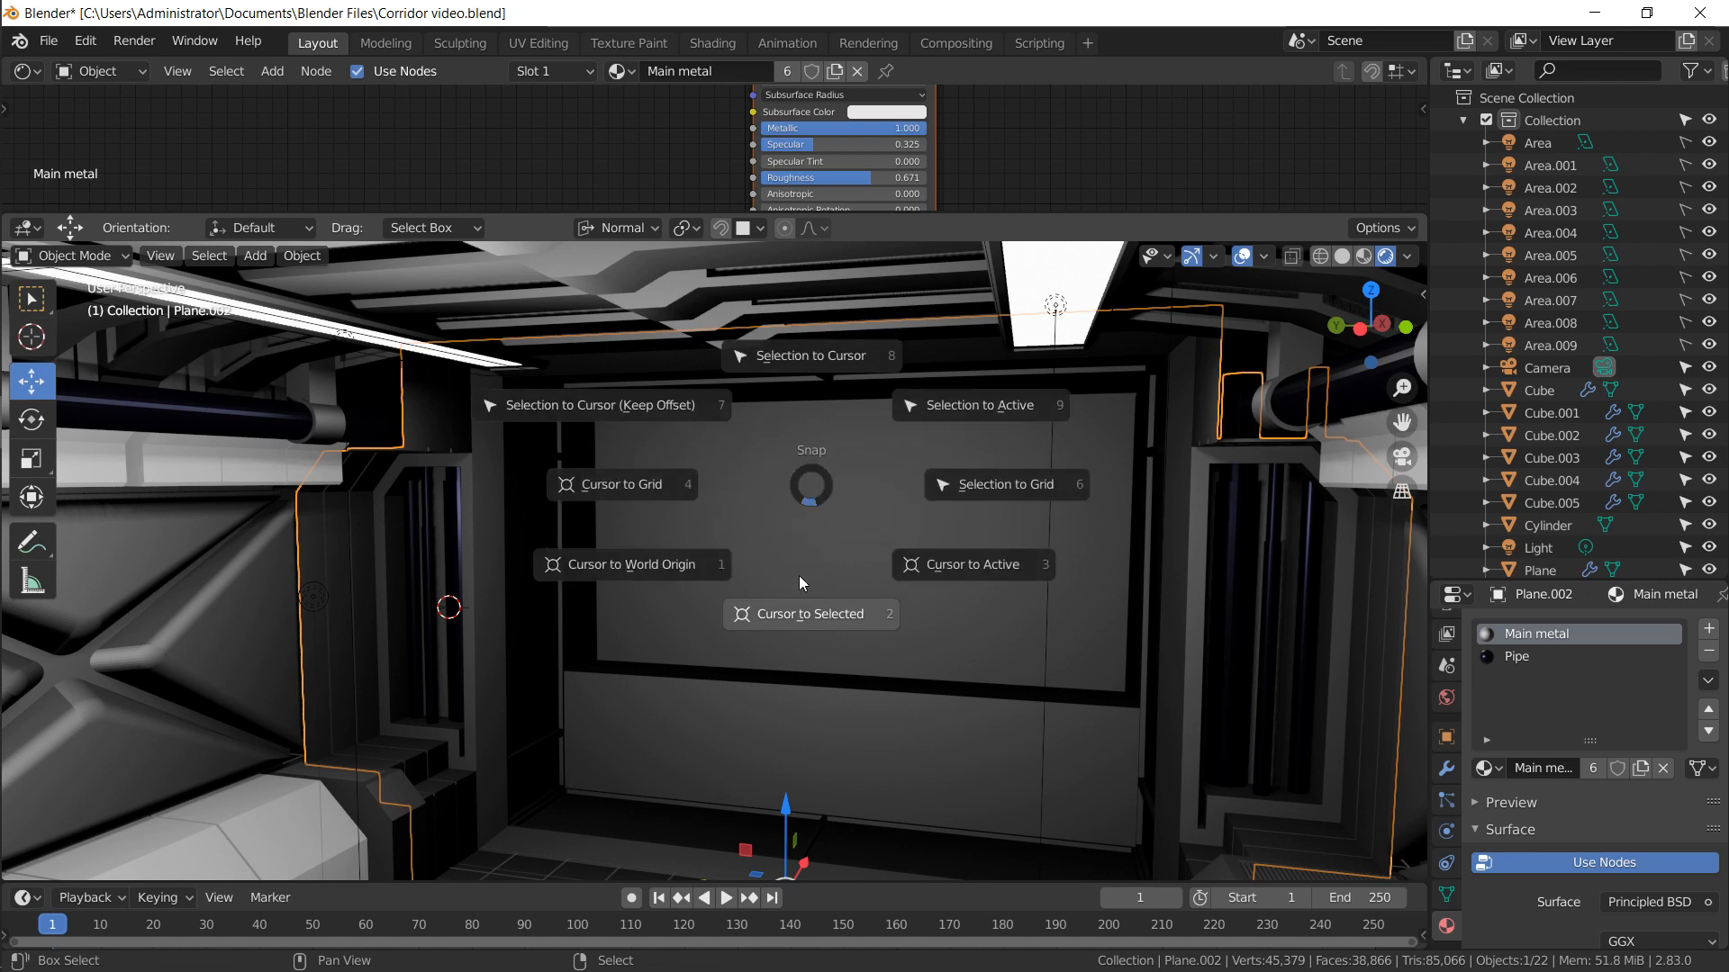
{"action": "left_click", "coordinate": [790, 616]}
{"action": "key", "text": "shift+a"}
{"action": "mouse_move", "coordinate": [822, 473]}
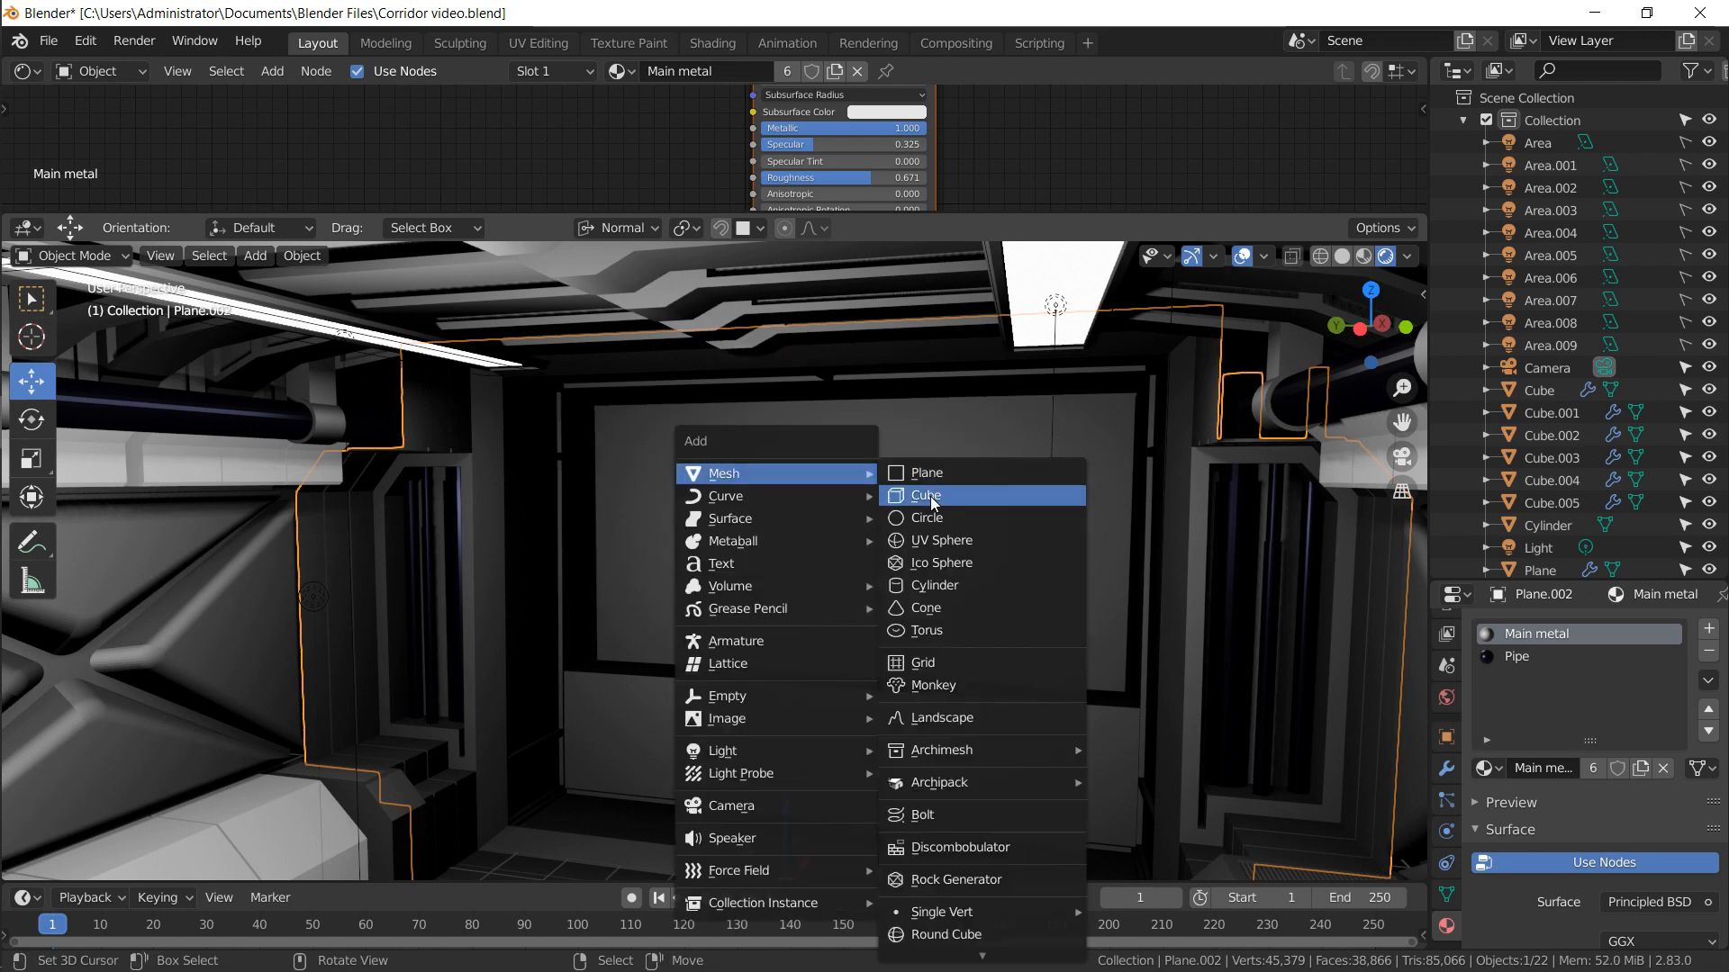
{"action": "left_click", "coordinate": [931, 495]}
Move the cube up and back into the middle of the upper central recess
{"action": "left_click_drag", "start_coordinate": [787, 807], "coordinate": [803, 505]}
{"action": "middle_click_drag", "start_coordinate": [803, 505], "coordinate": [803, 564]}
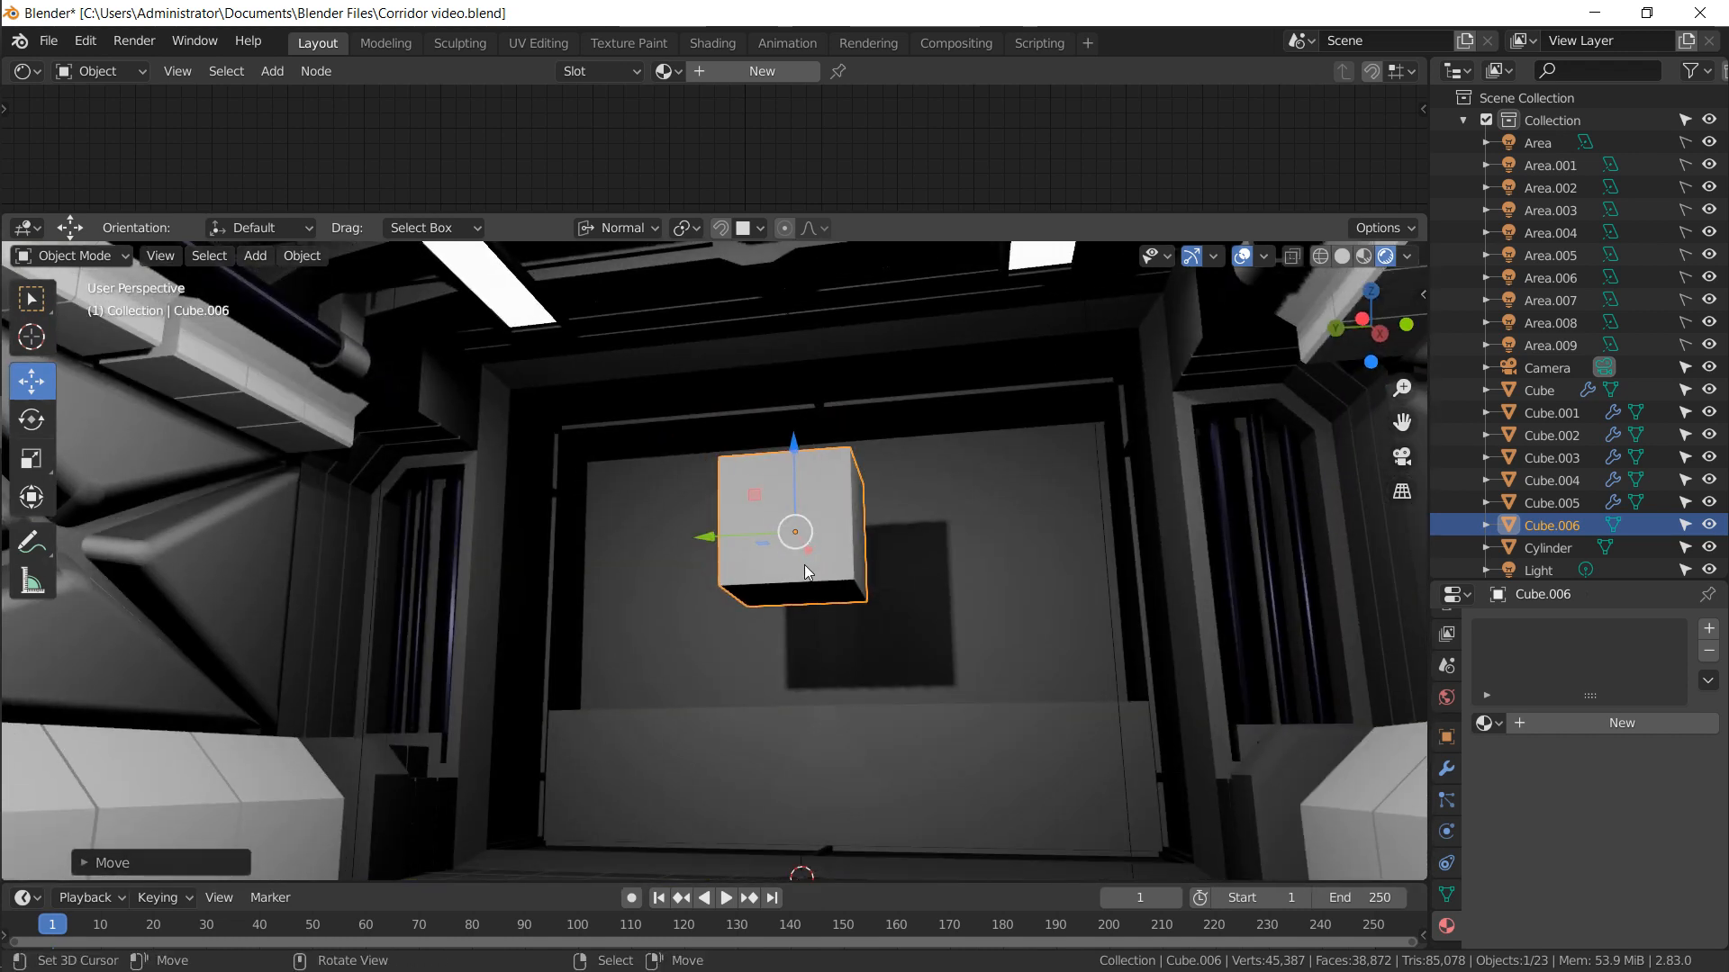
{"action": "left_click_drag", "start_coordinate": [804, 566], "coordinate": [846, 612]}
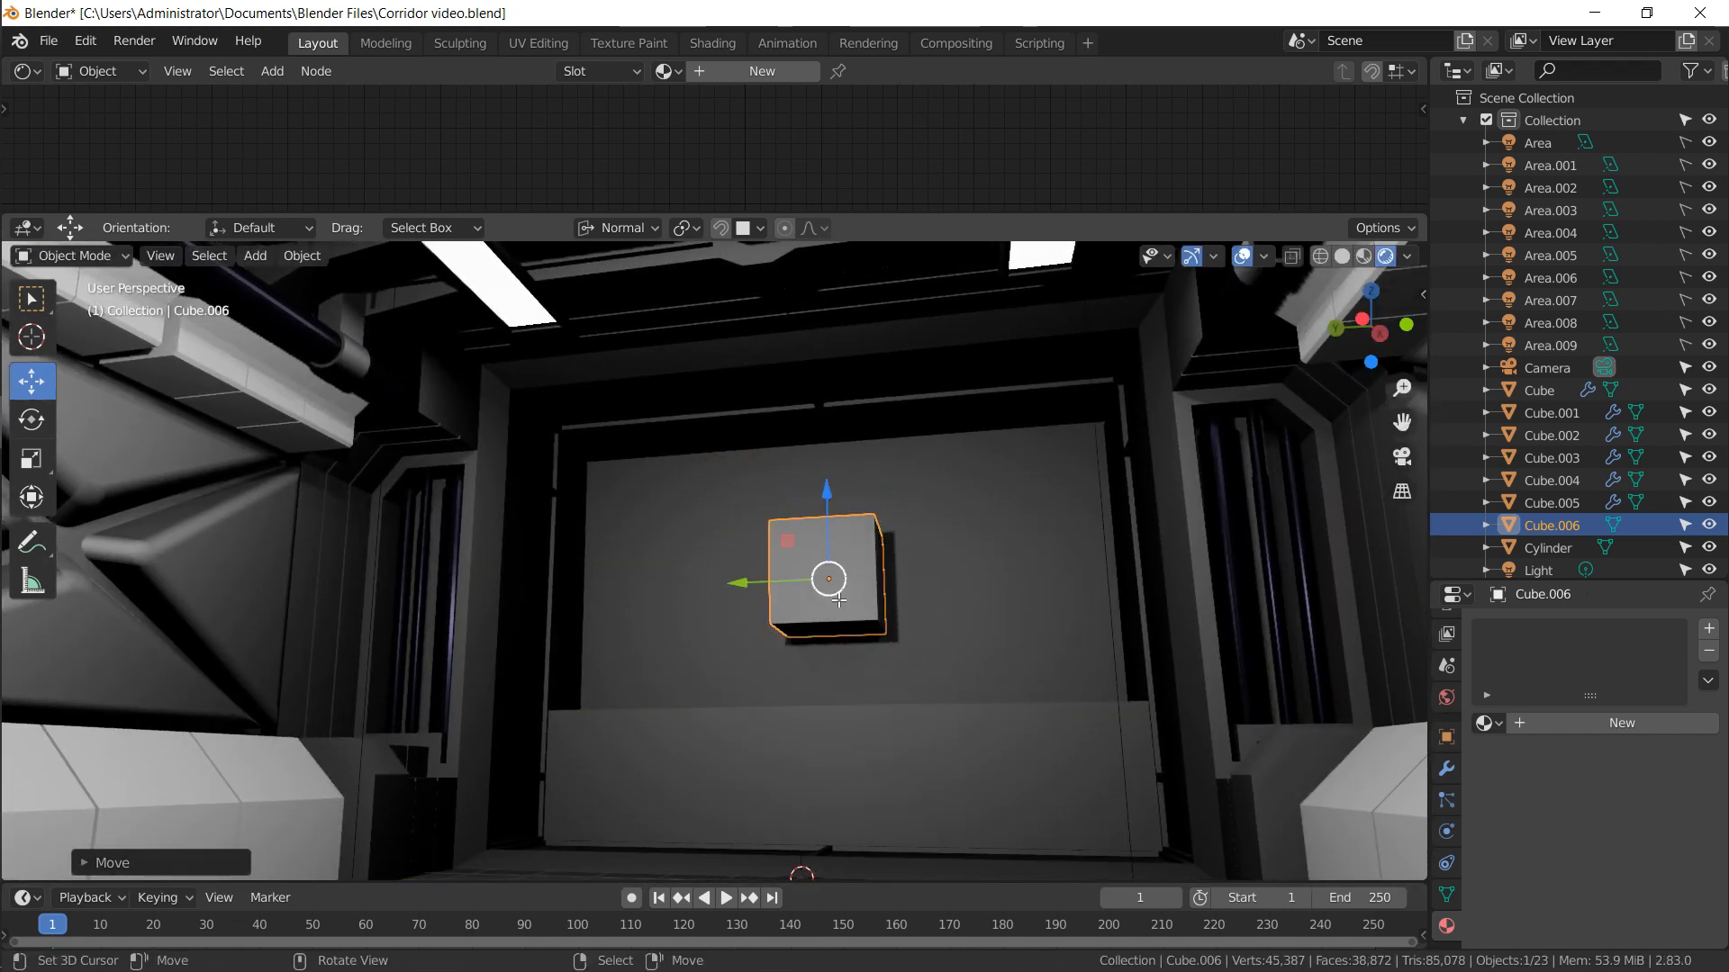
Stretch the cube along Y to nearly the recess's width and lower it along Z to the recess's lower edge
{"action": "key", "text": "Tab"}
{"action": "key", "text": "s"}
{"action": "key", "text": "y"}
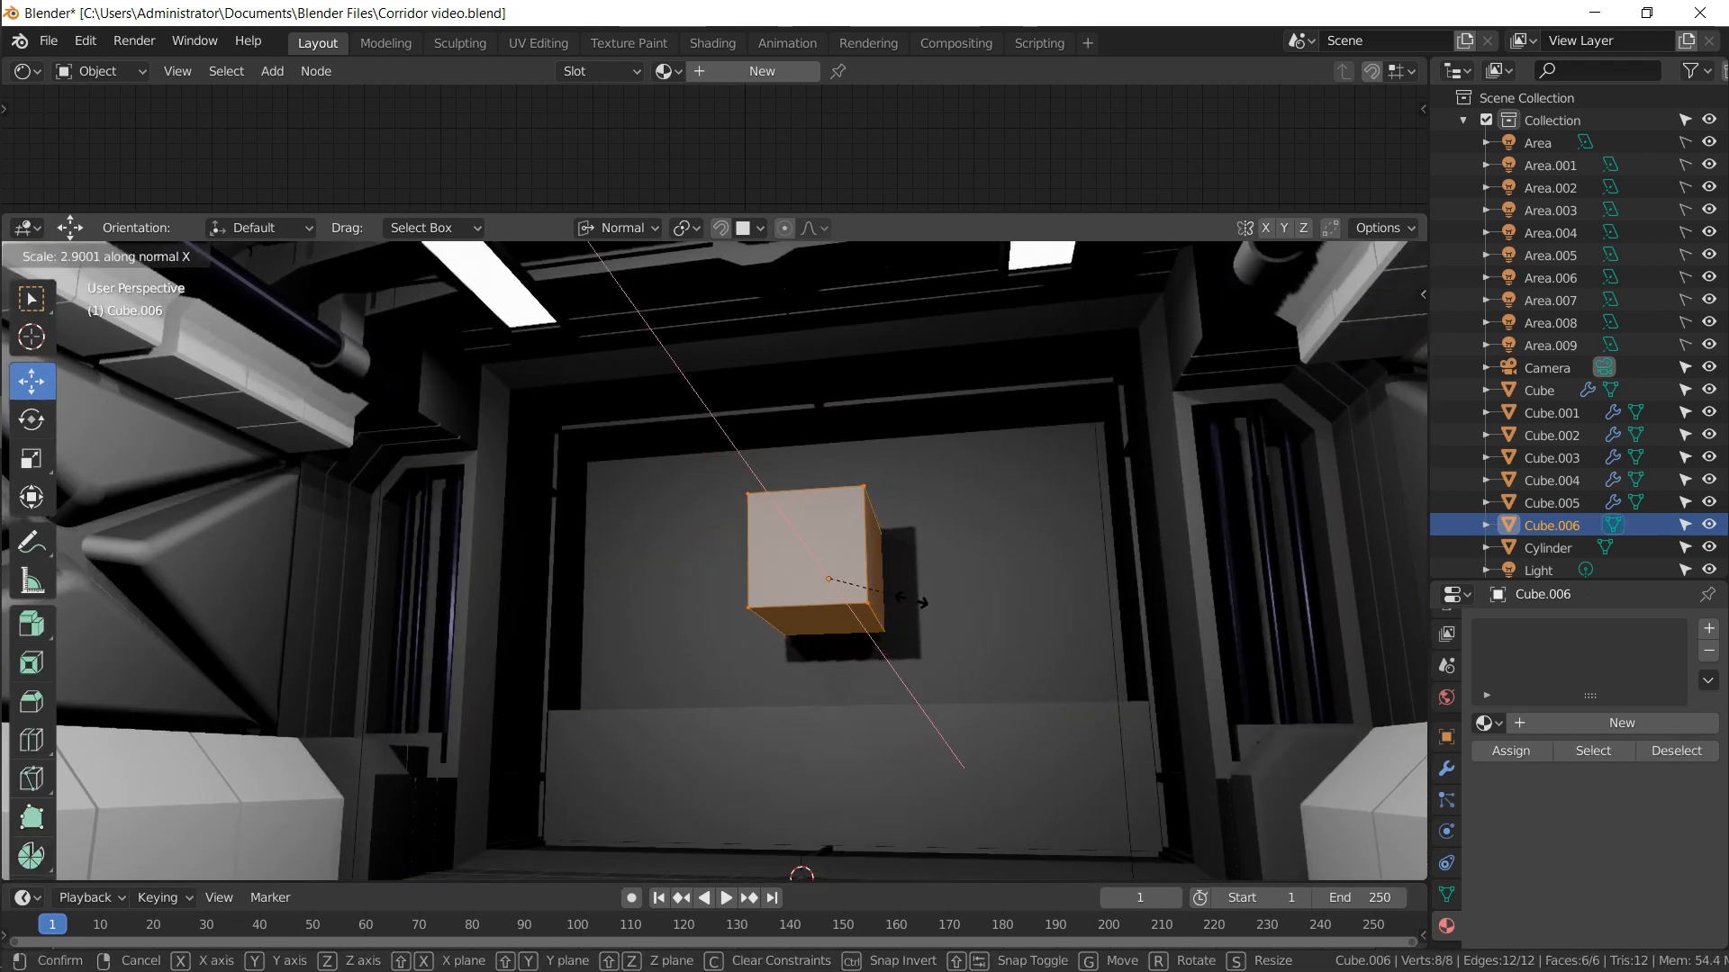
{"action": "key", "text": "y"}
{"action": "left_click", "coordinate": [972, 608]}
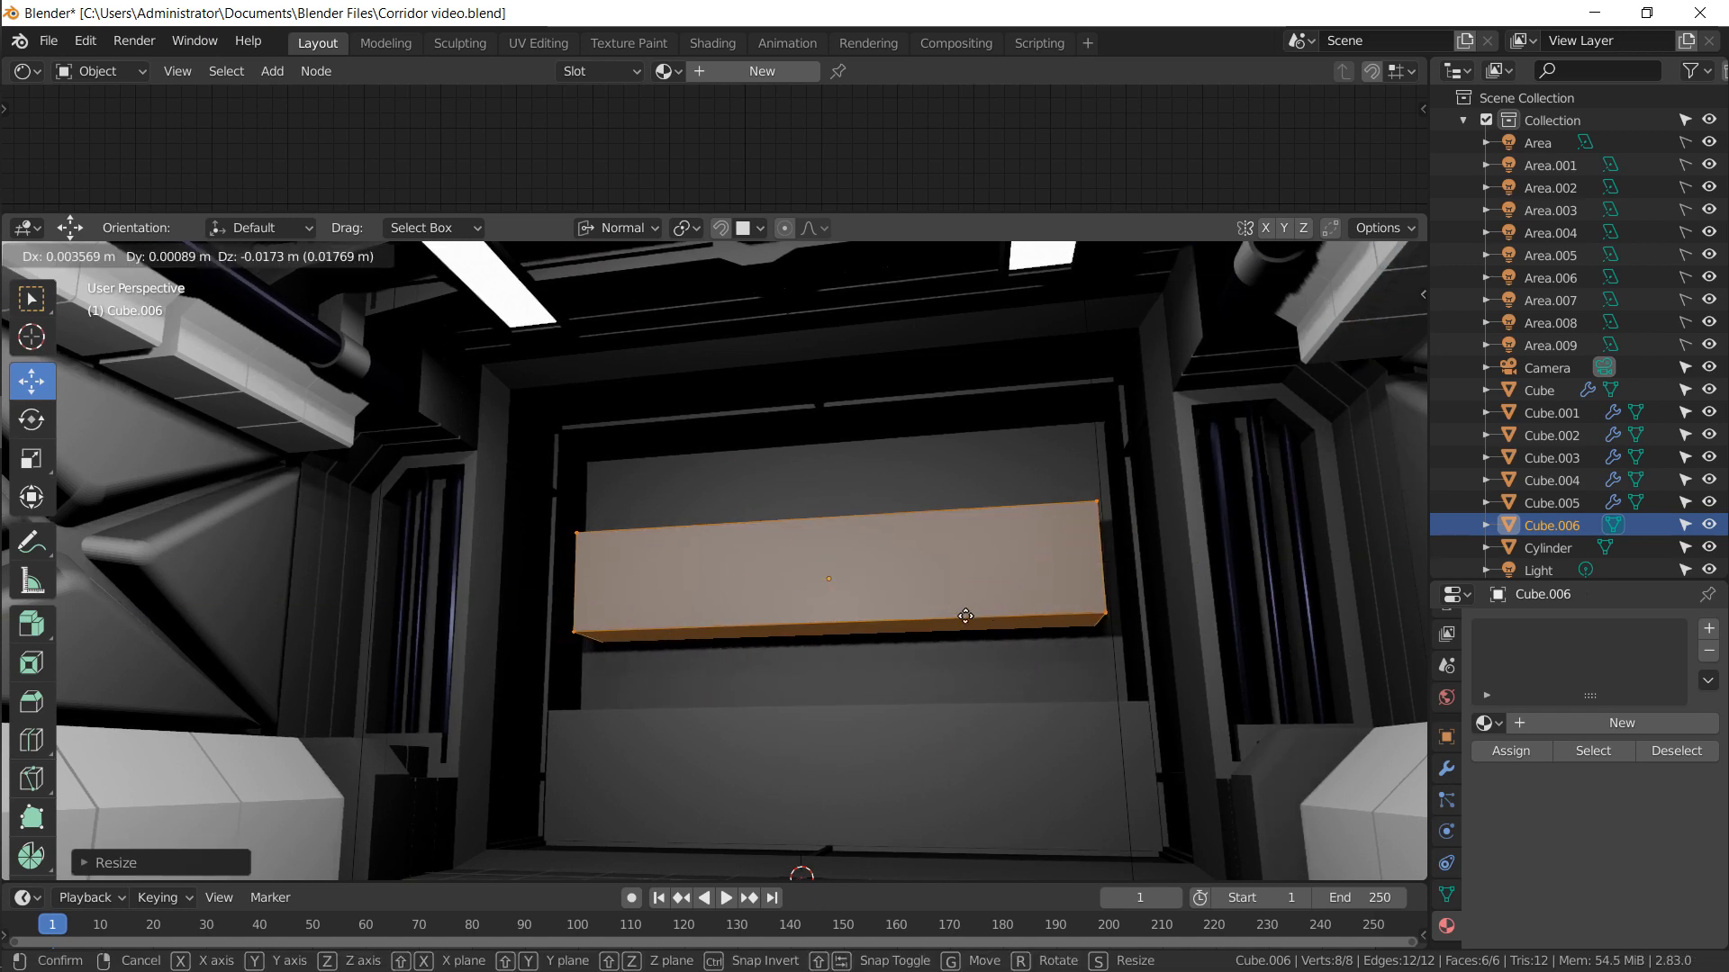
{"action": "key", "text": "g"}
{"action": "key", "text": "z"}
{"action": "key", "text": "z"}
{"action": "left_click", "coordinate": [954, 677]}
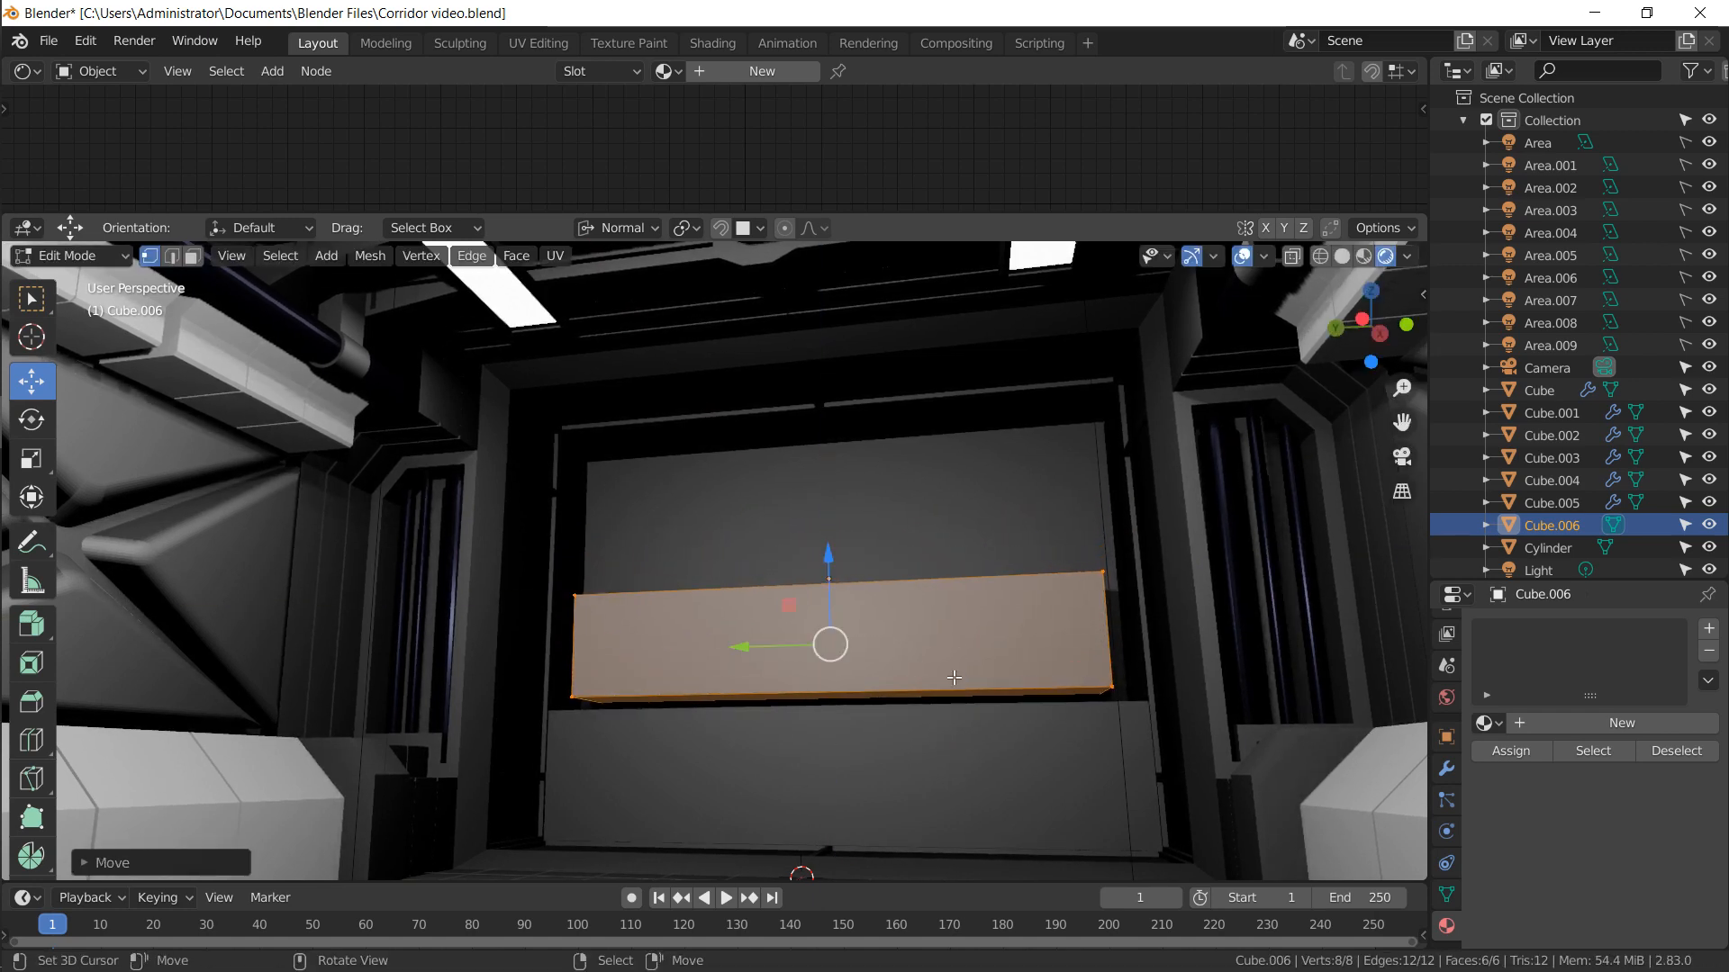
Select the box's top face and raise it to just below the top of the recess
{"action": "middle_click_drag", "start_coordinate": [852, 571], "coordinate": [504, 423]}
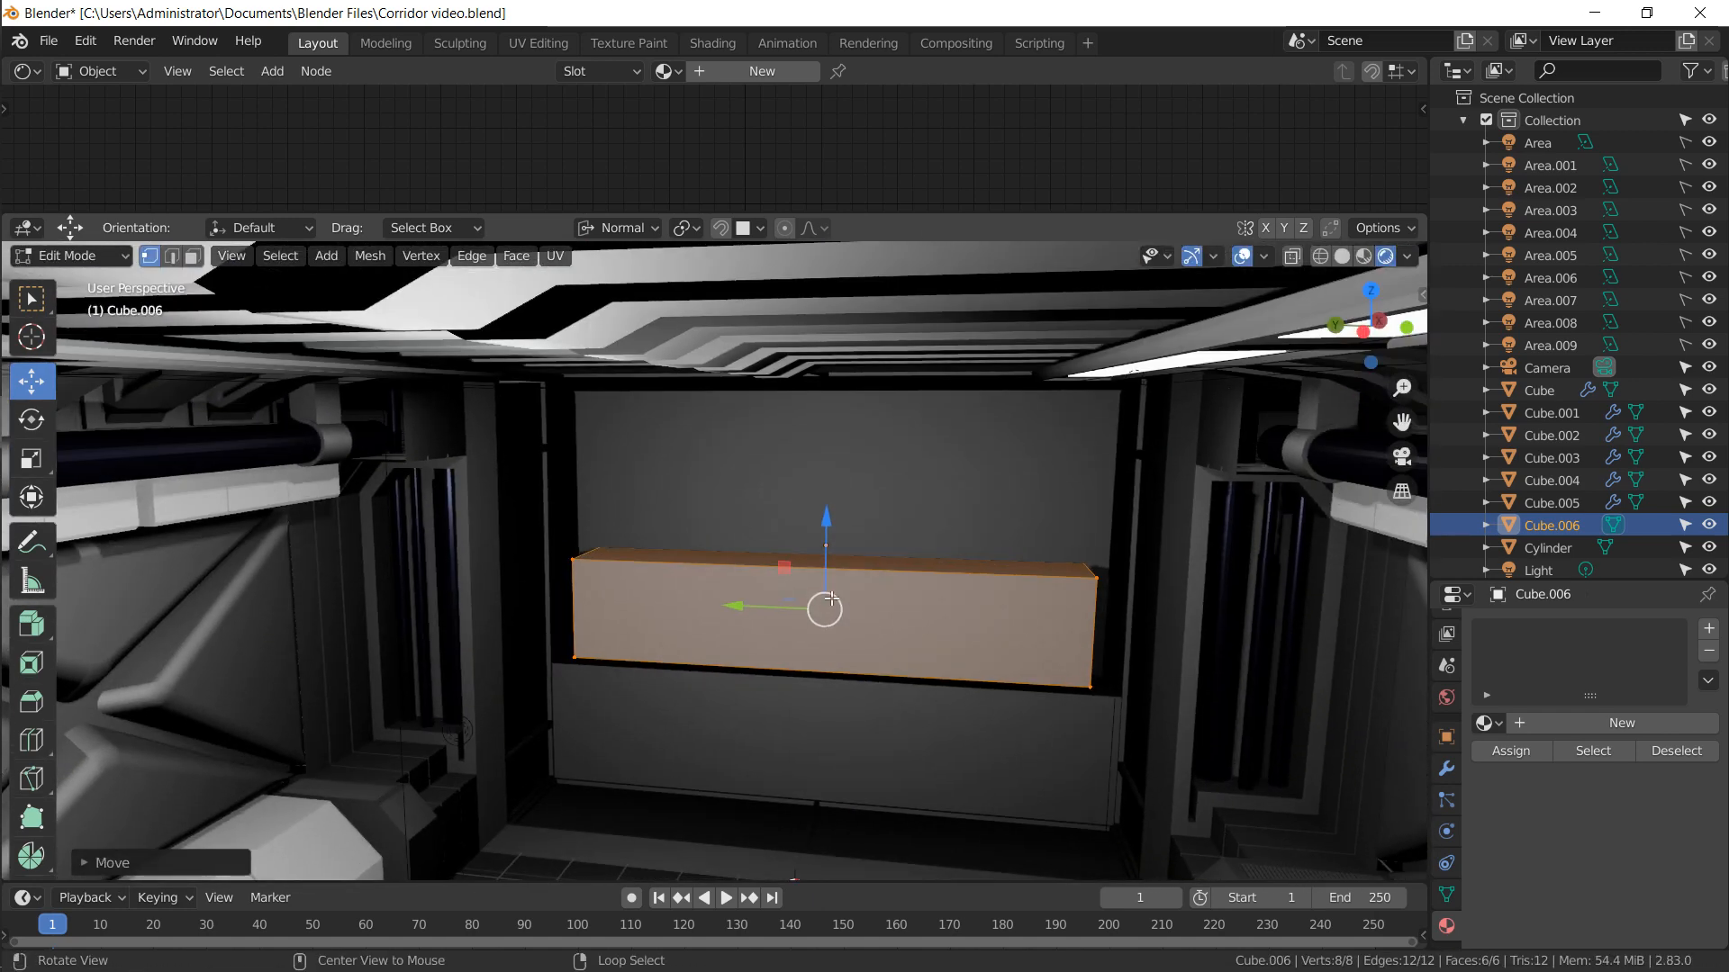
{"action": "left_click", "coordinate": [193, 258]}
{"action": "left_click", "coordinate": [691, 557]}
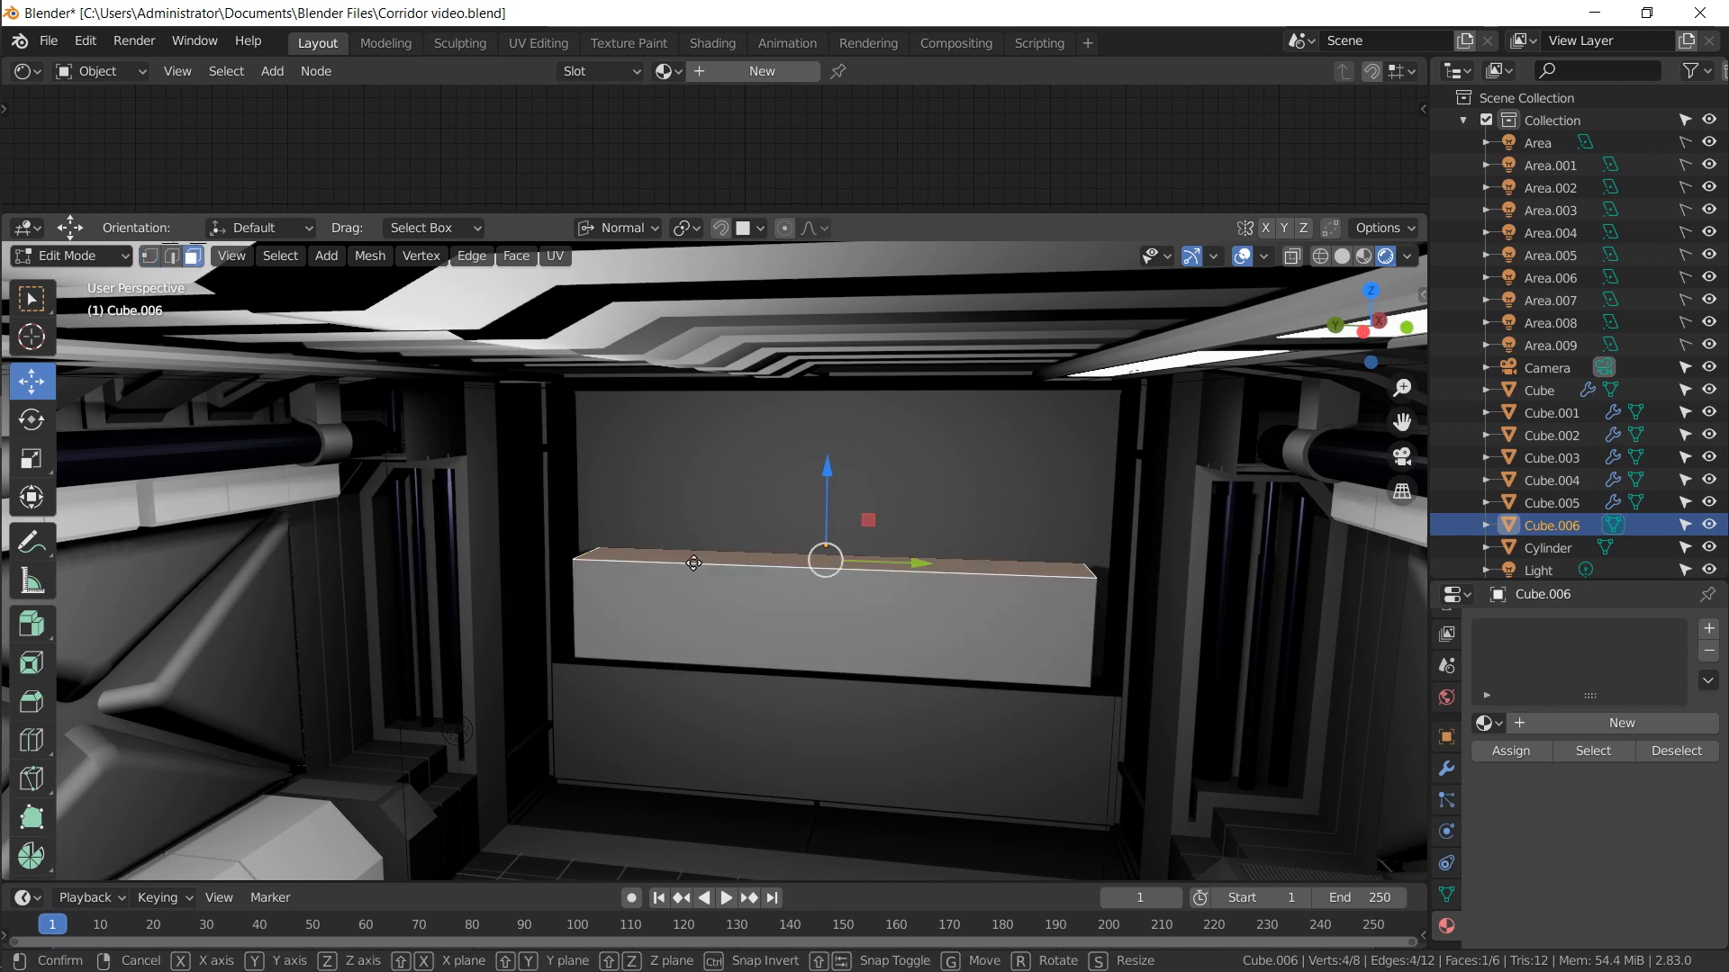
{"action": "key", "text": "e"}
{"action": "left_click", "coordinate": [712, 408]}
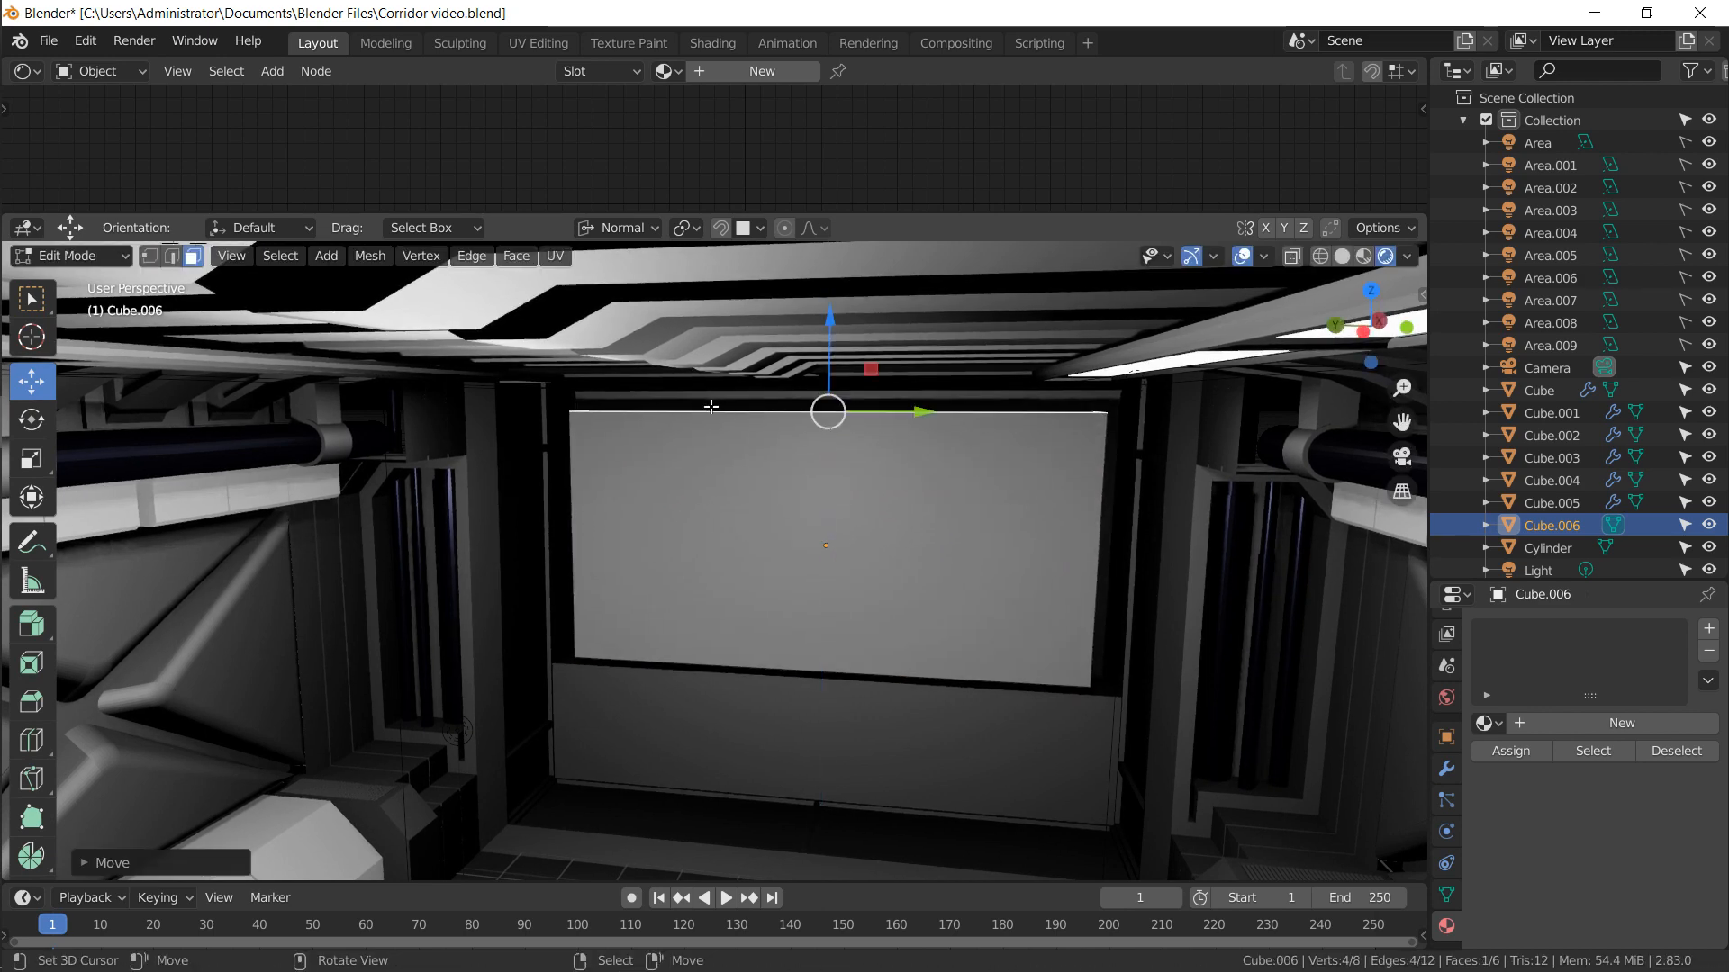
Isolate the box in local view and display it with solid shading
{"action": "key", "text": "KP_Divide"}
{"action": "middle_click_drag", "start_coordinate": [494, 386], "coordinate": [246, 281]}
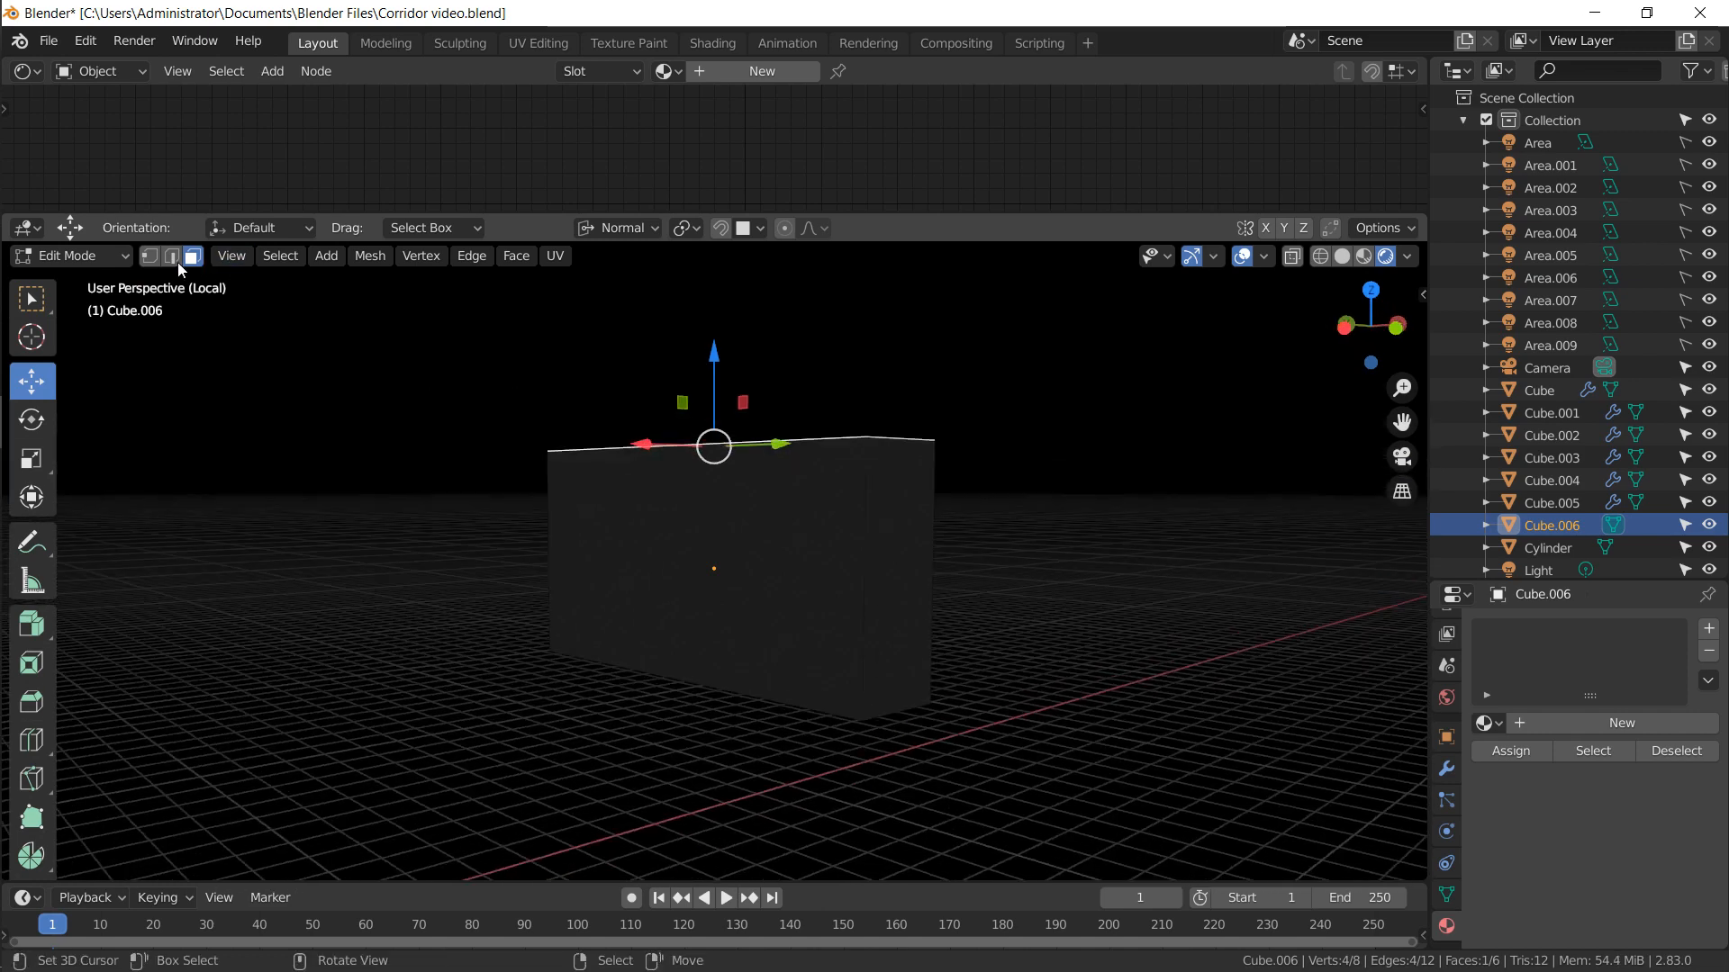
{"action": "left_click", "coordinate": [1341, 256]}
Bevel the box's four corner edges into chamfers and bevel the resulting edges again with a narrower width
{"action": "left_click", "coordinate": [878, 459]}
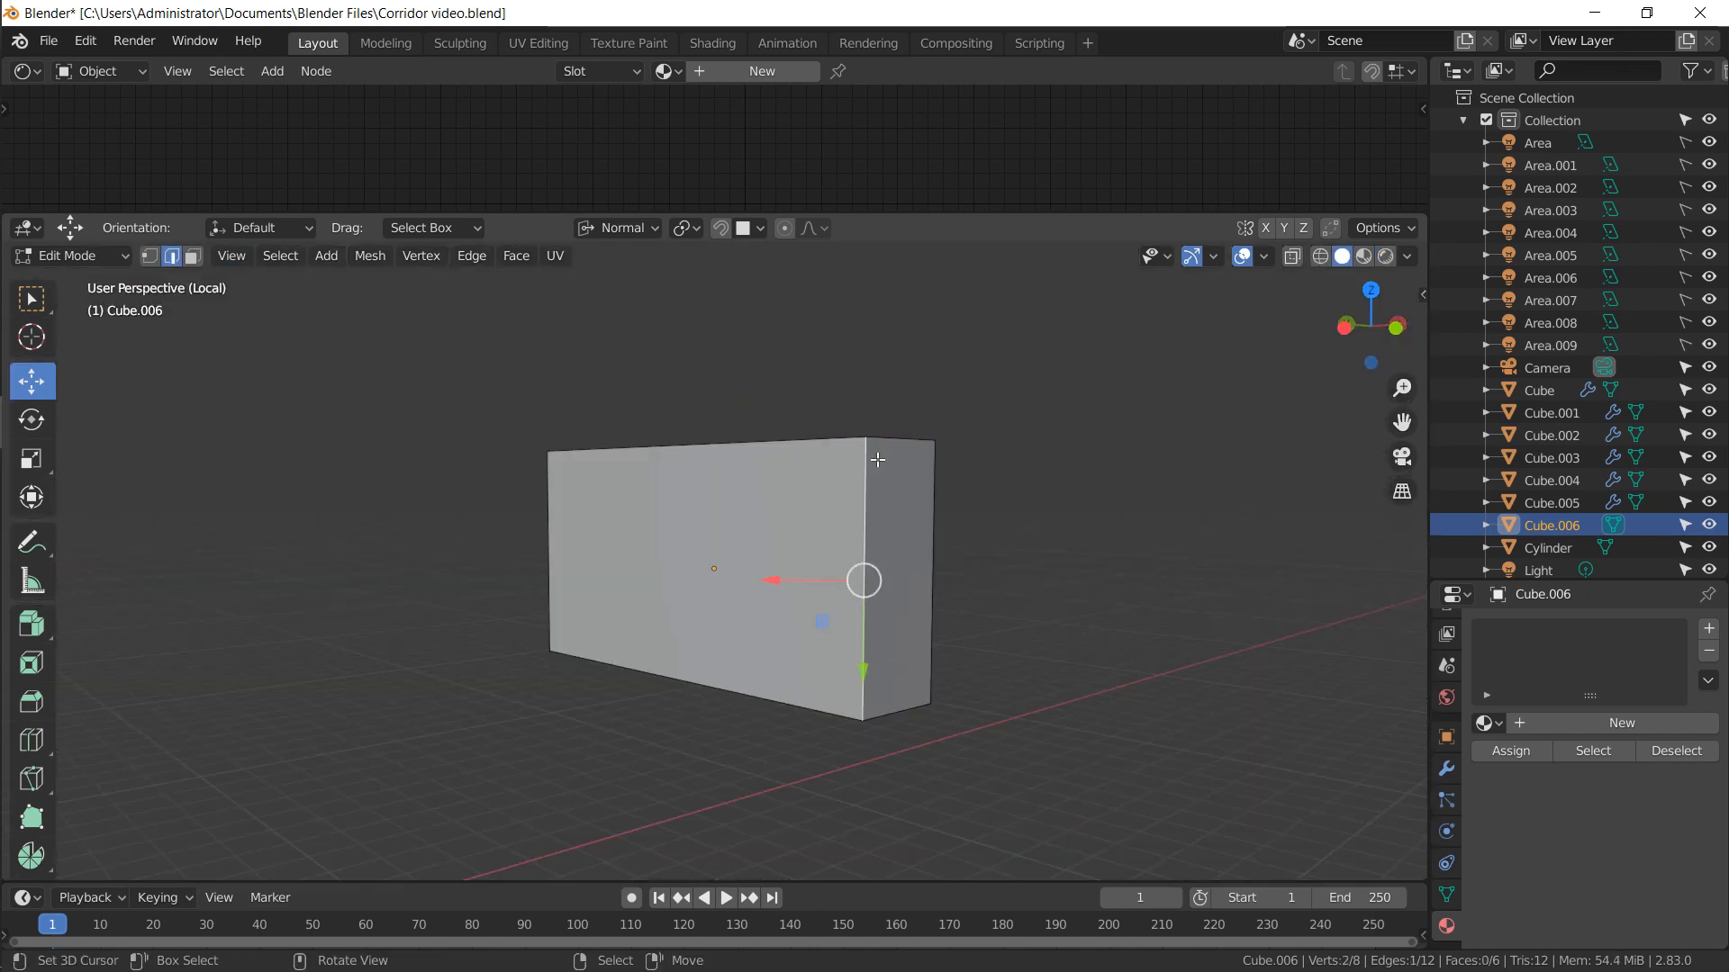
{"action": "middle_click_drag", "start_coordinate": [872, 672], "coordinate": [533, 684]}
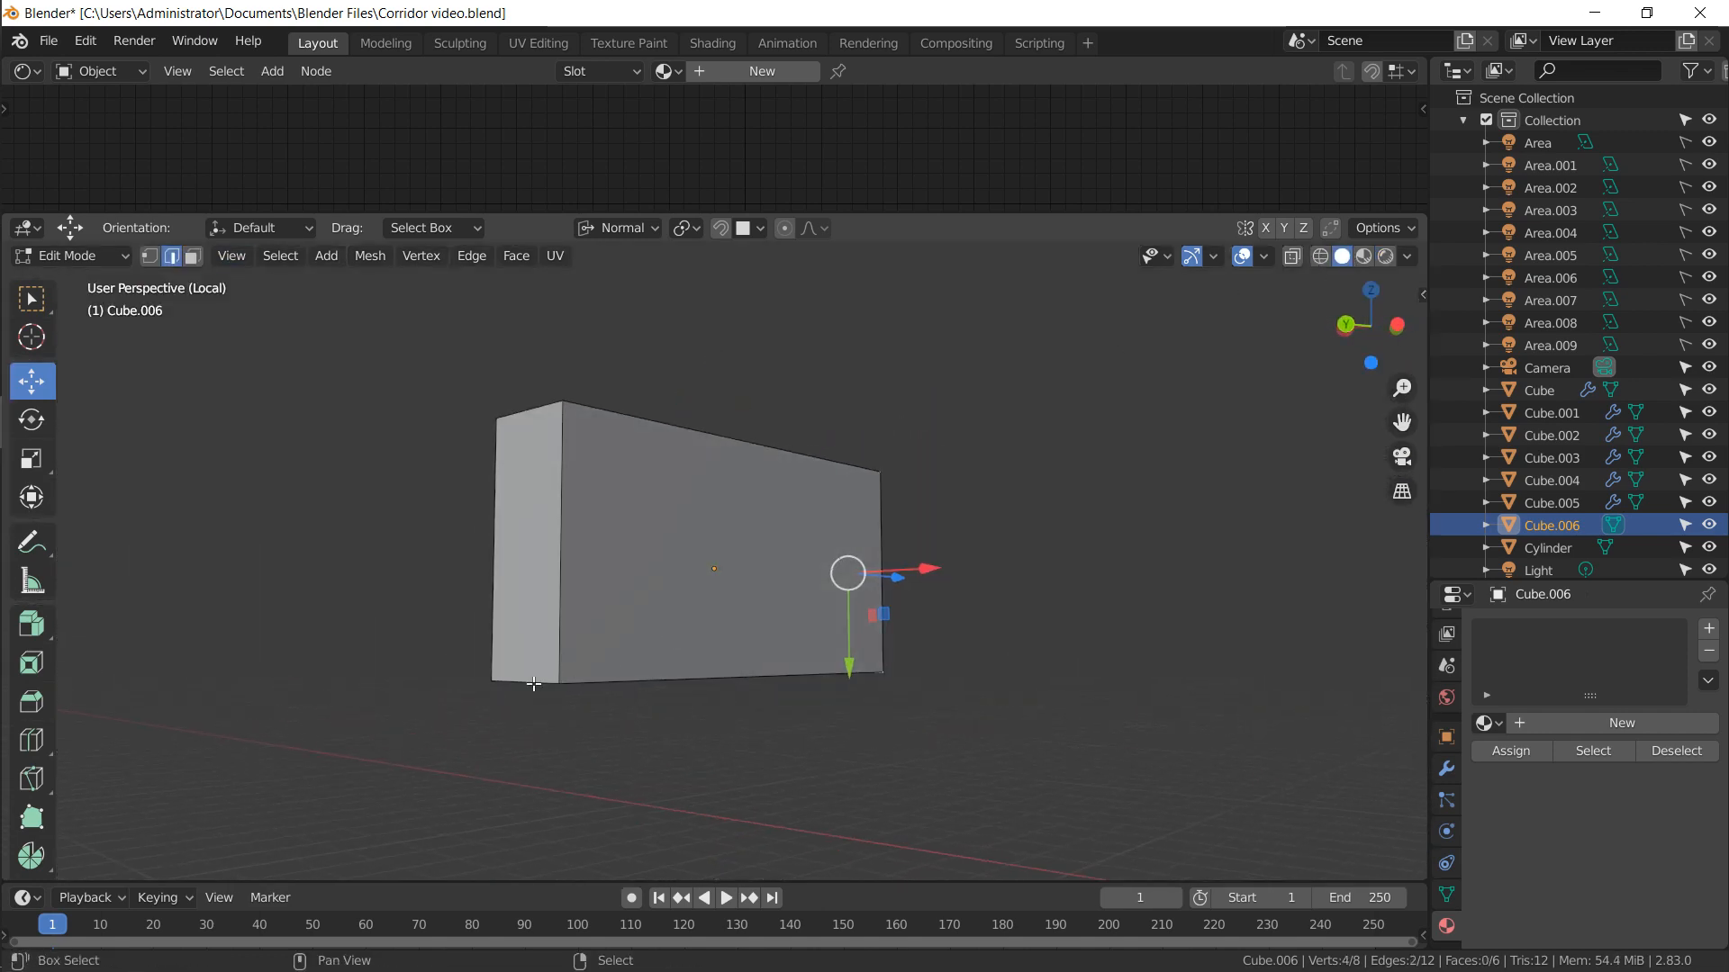
{"action": "key", "text": "ctrl+b"}
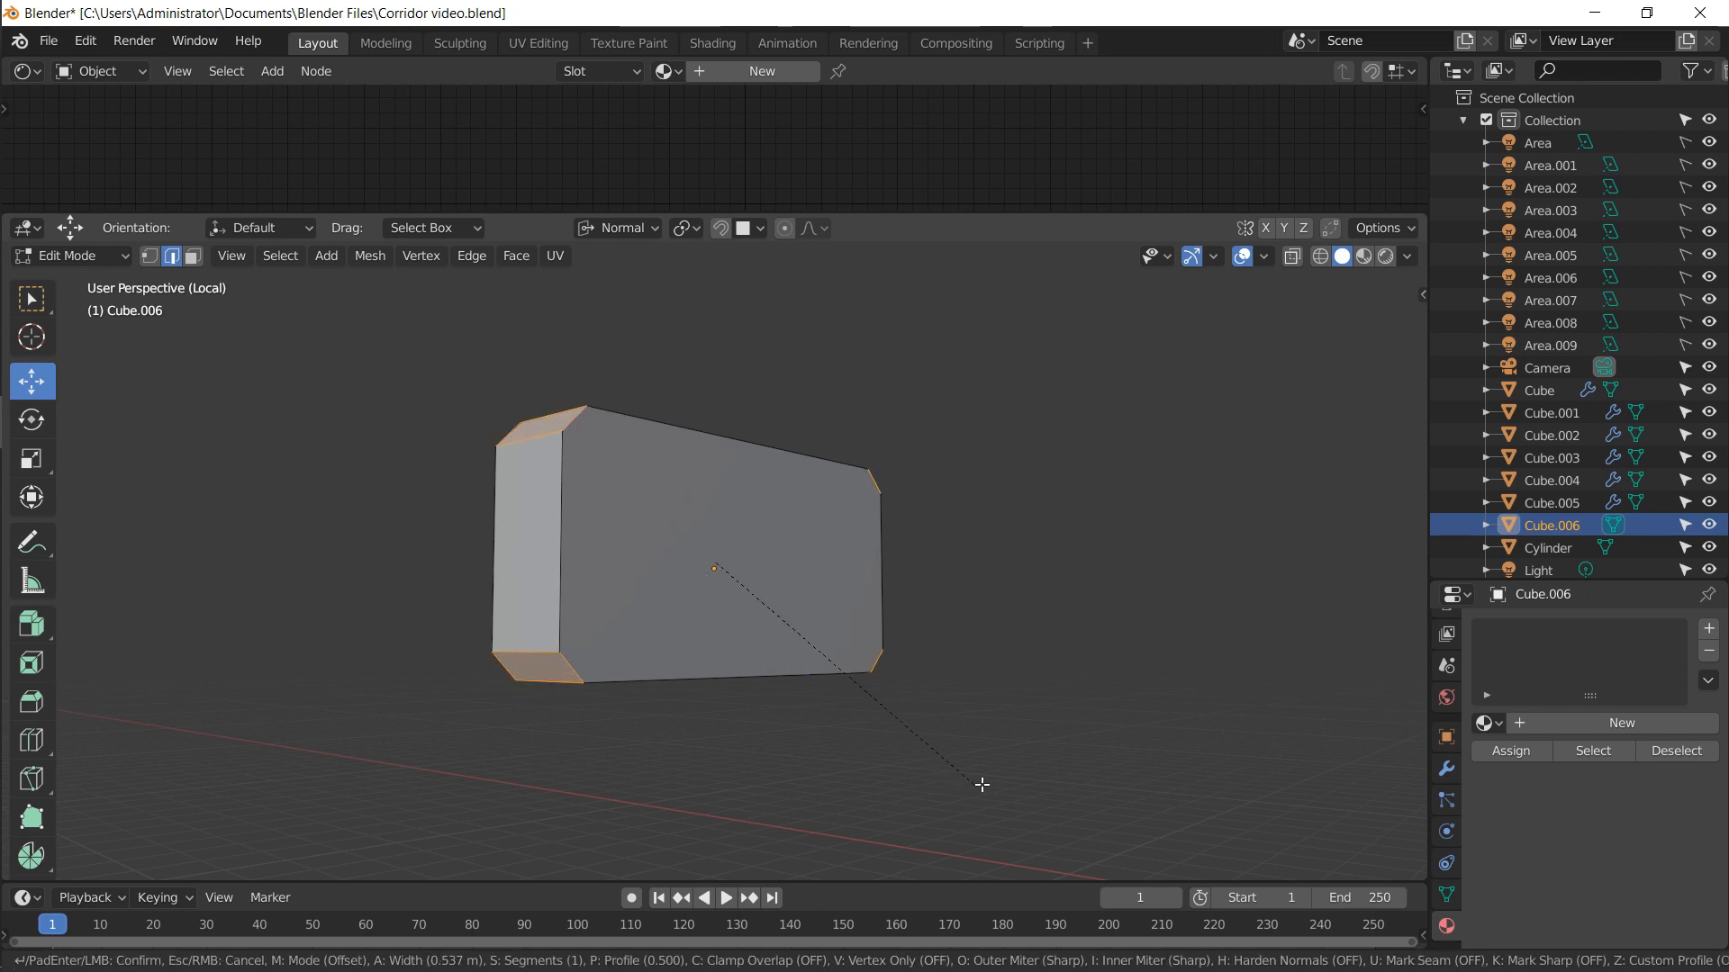
{"action": "left_click", "coordinate": [989, 783]}
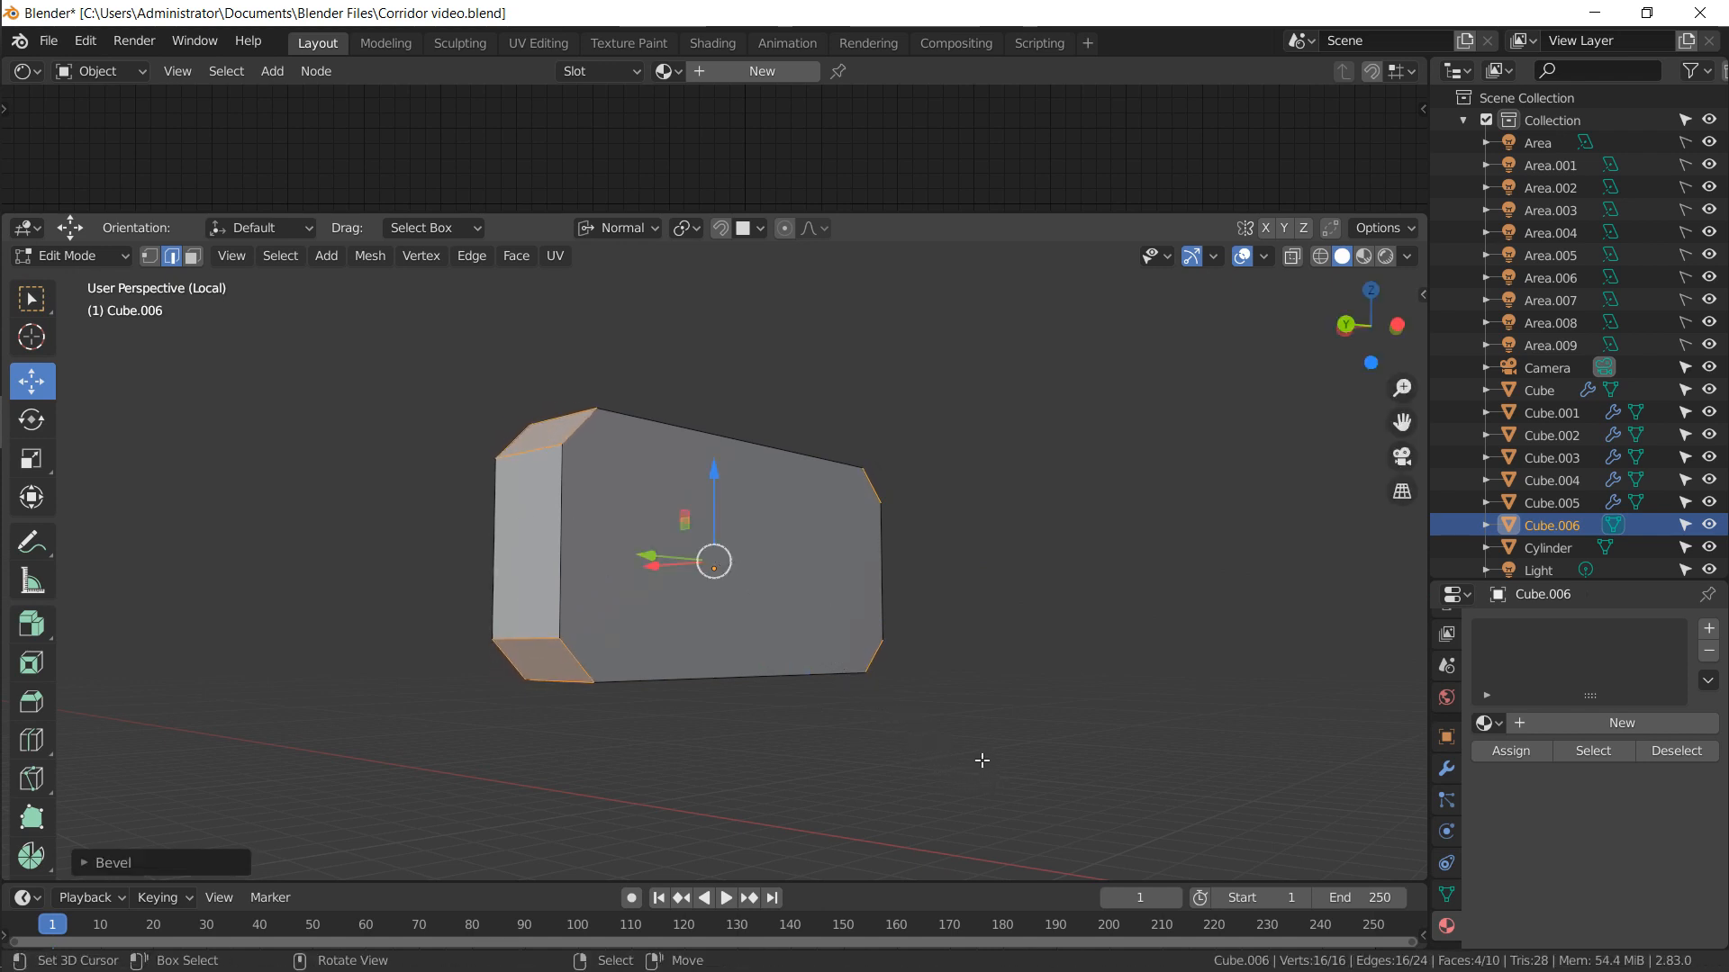
{"action": "key", "text": "ctrl+b"}
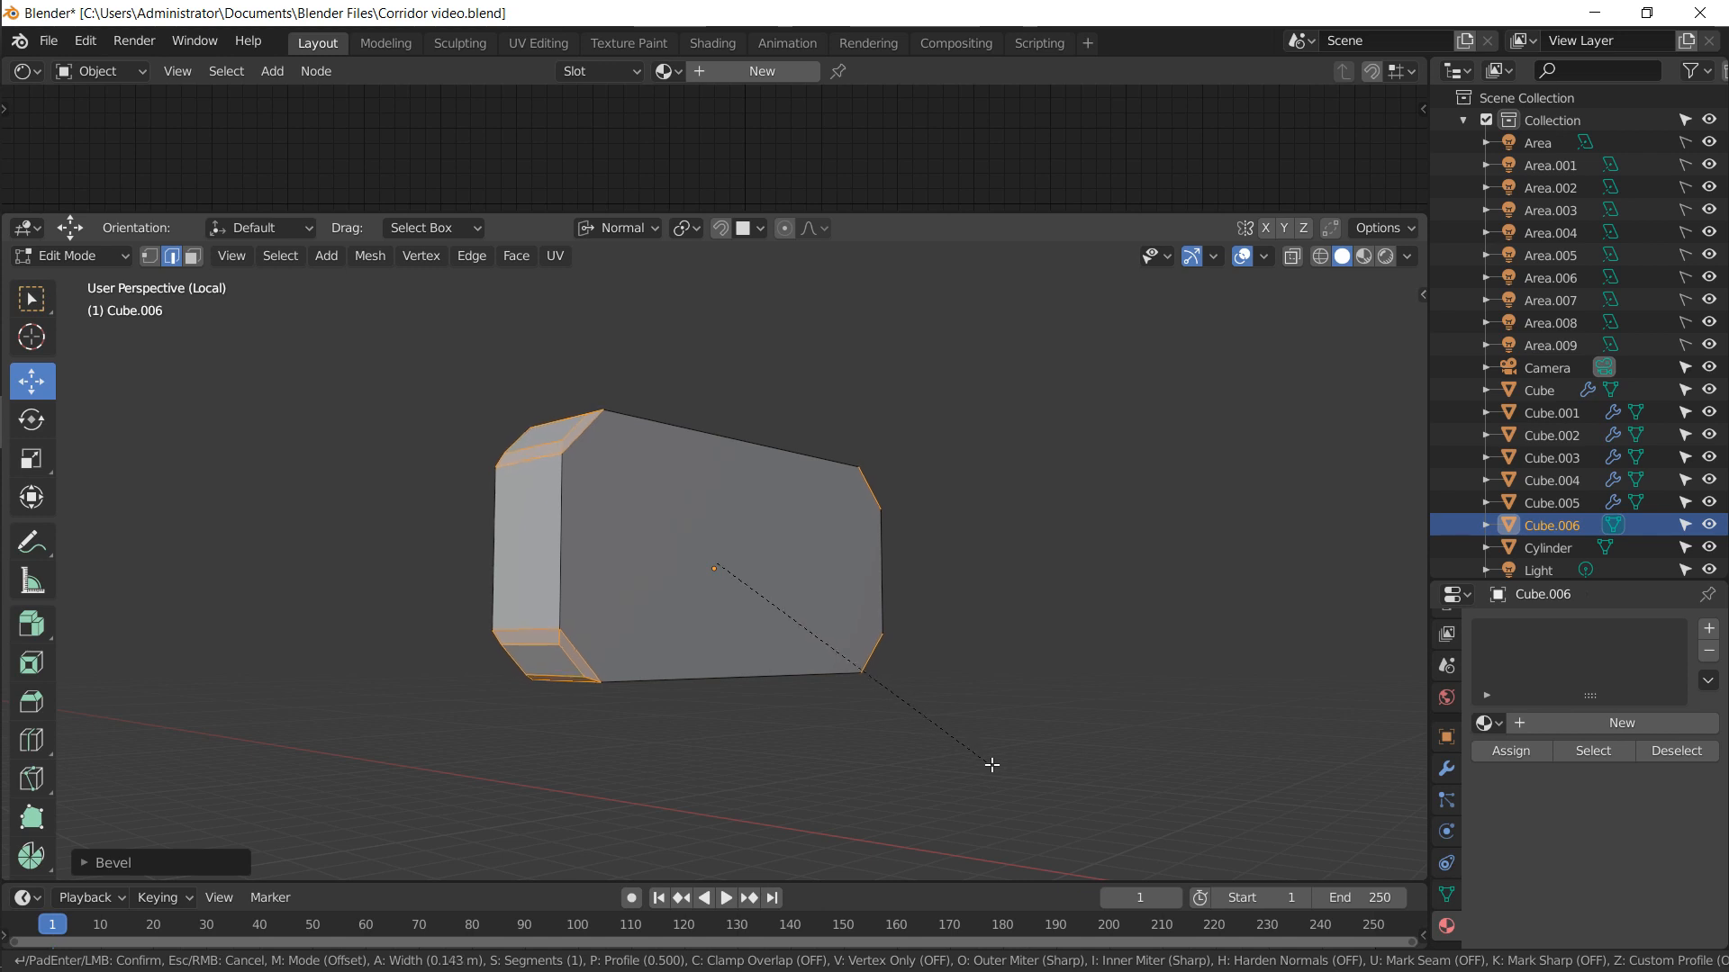
{"action": "left_click", "coordinate": [994, 764]}
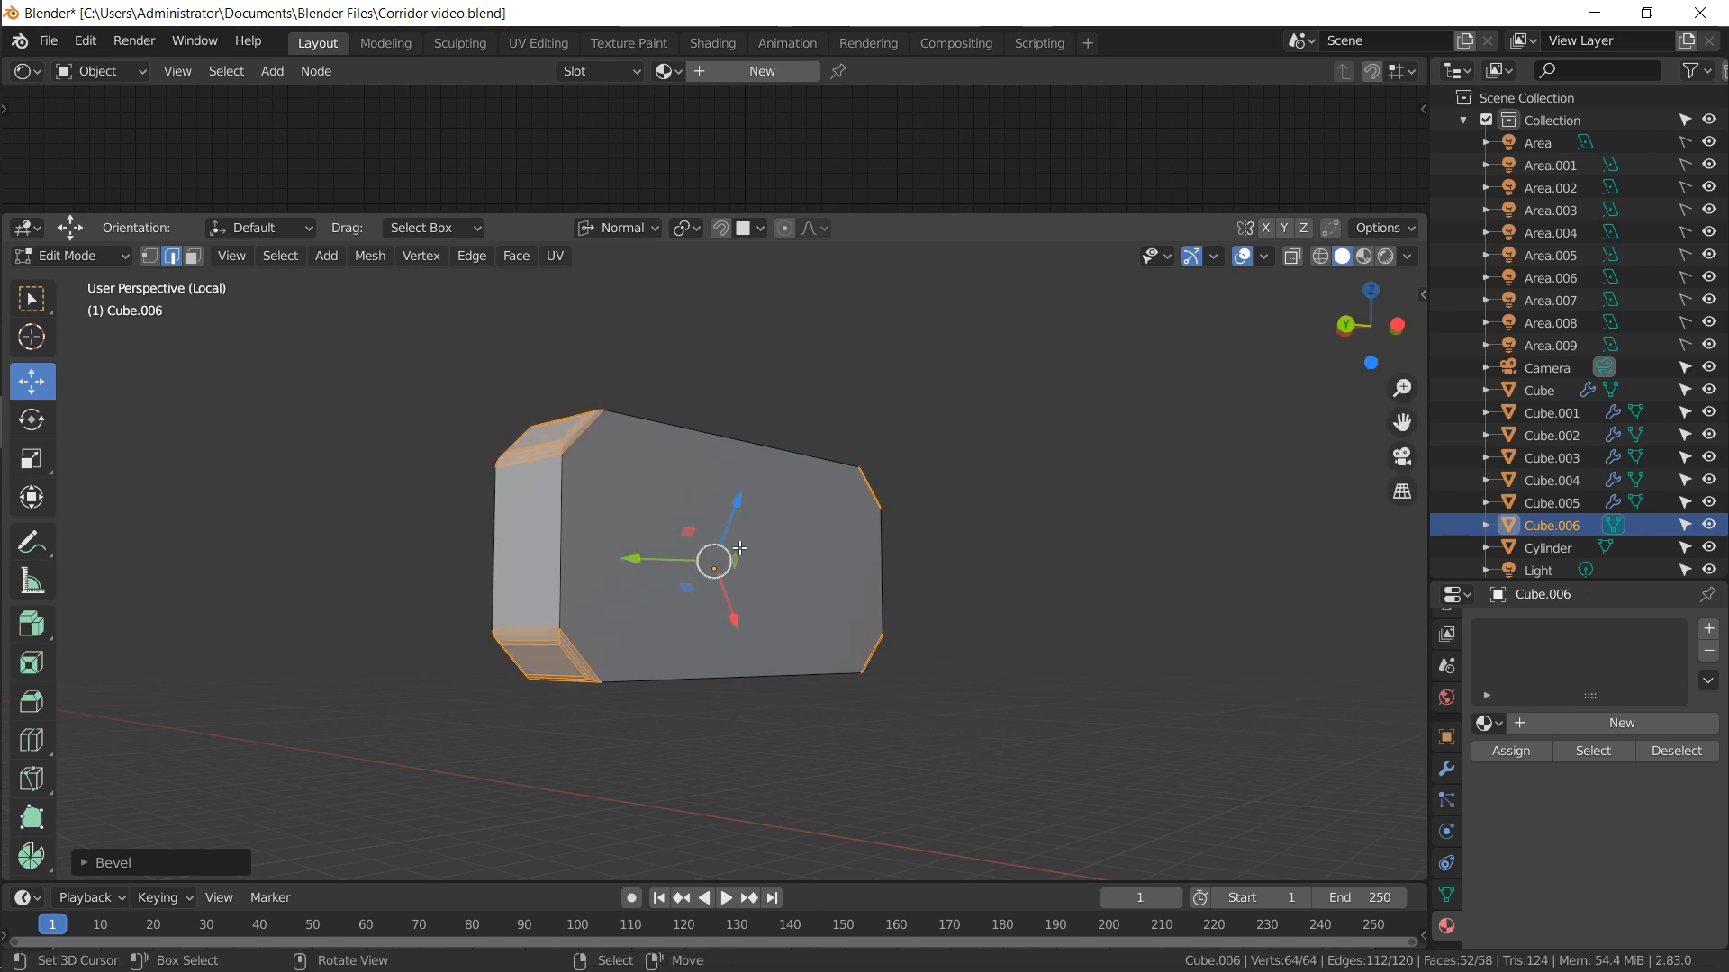
{"action": "middle_click_drag", "start_coordinate": [668, 513], "coordinate": [568, 397]}
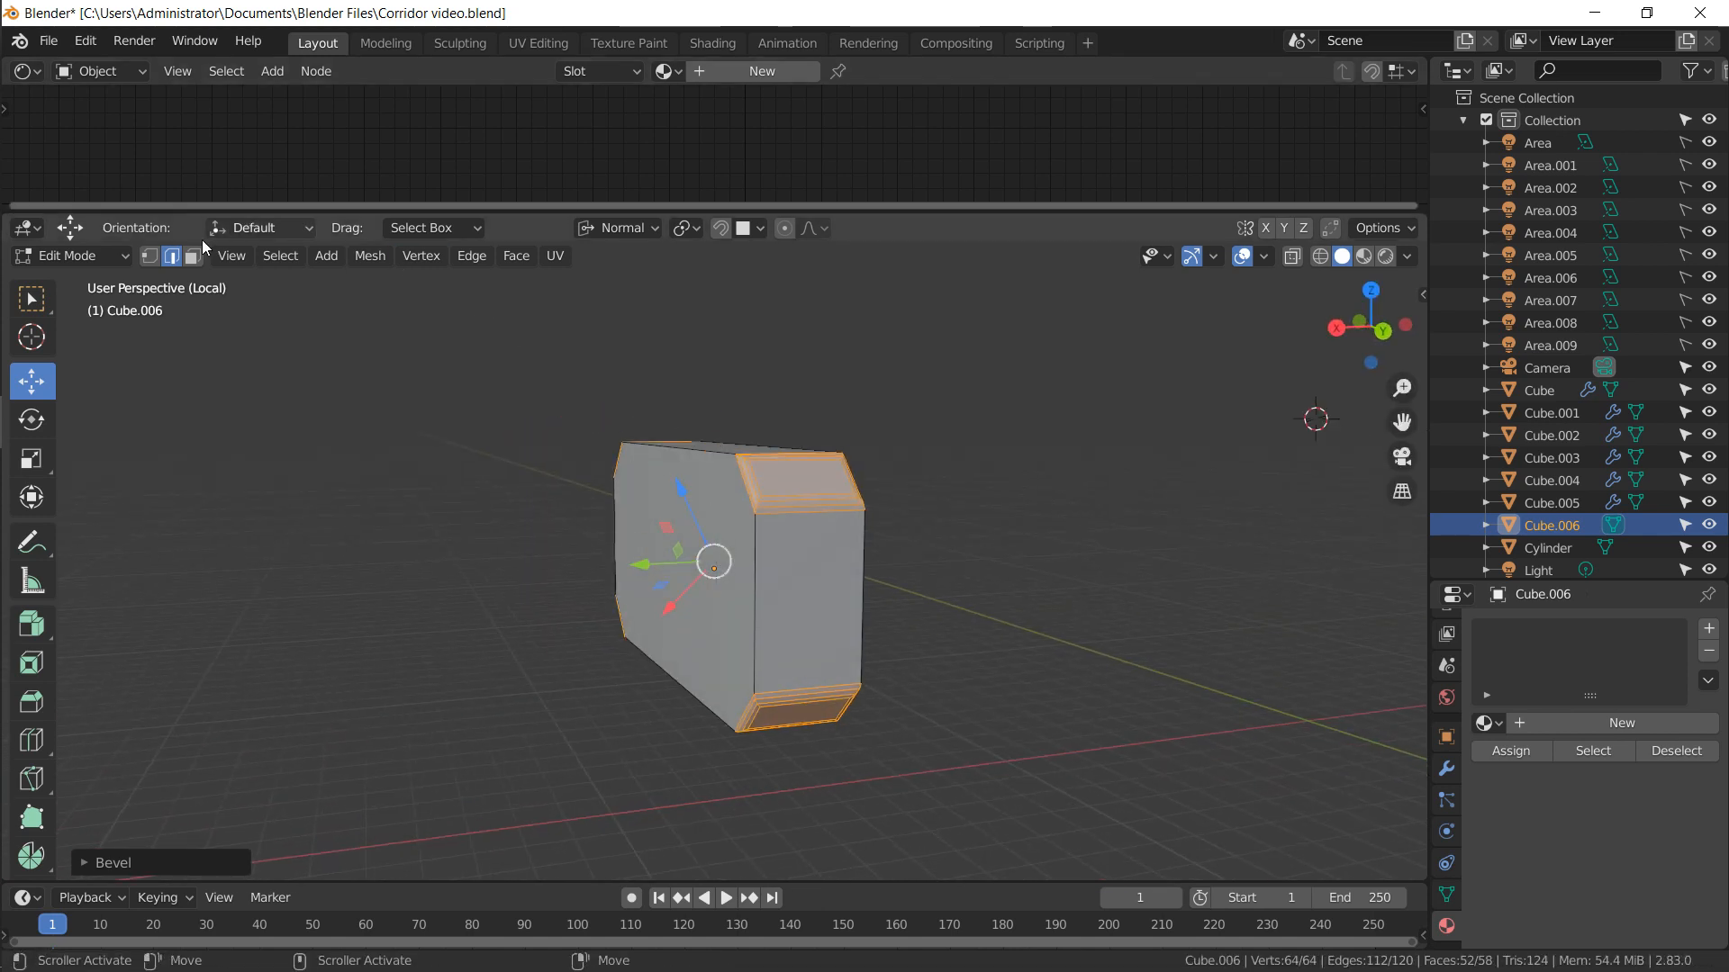
{"action": "key", "text": "ctrl+r"}
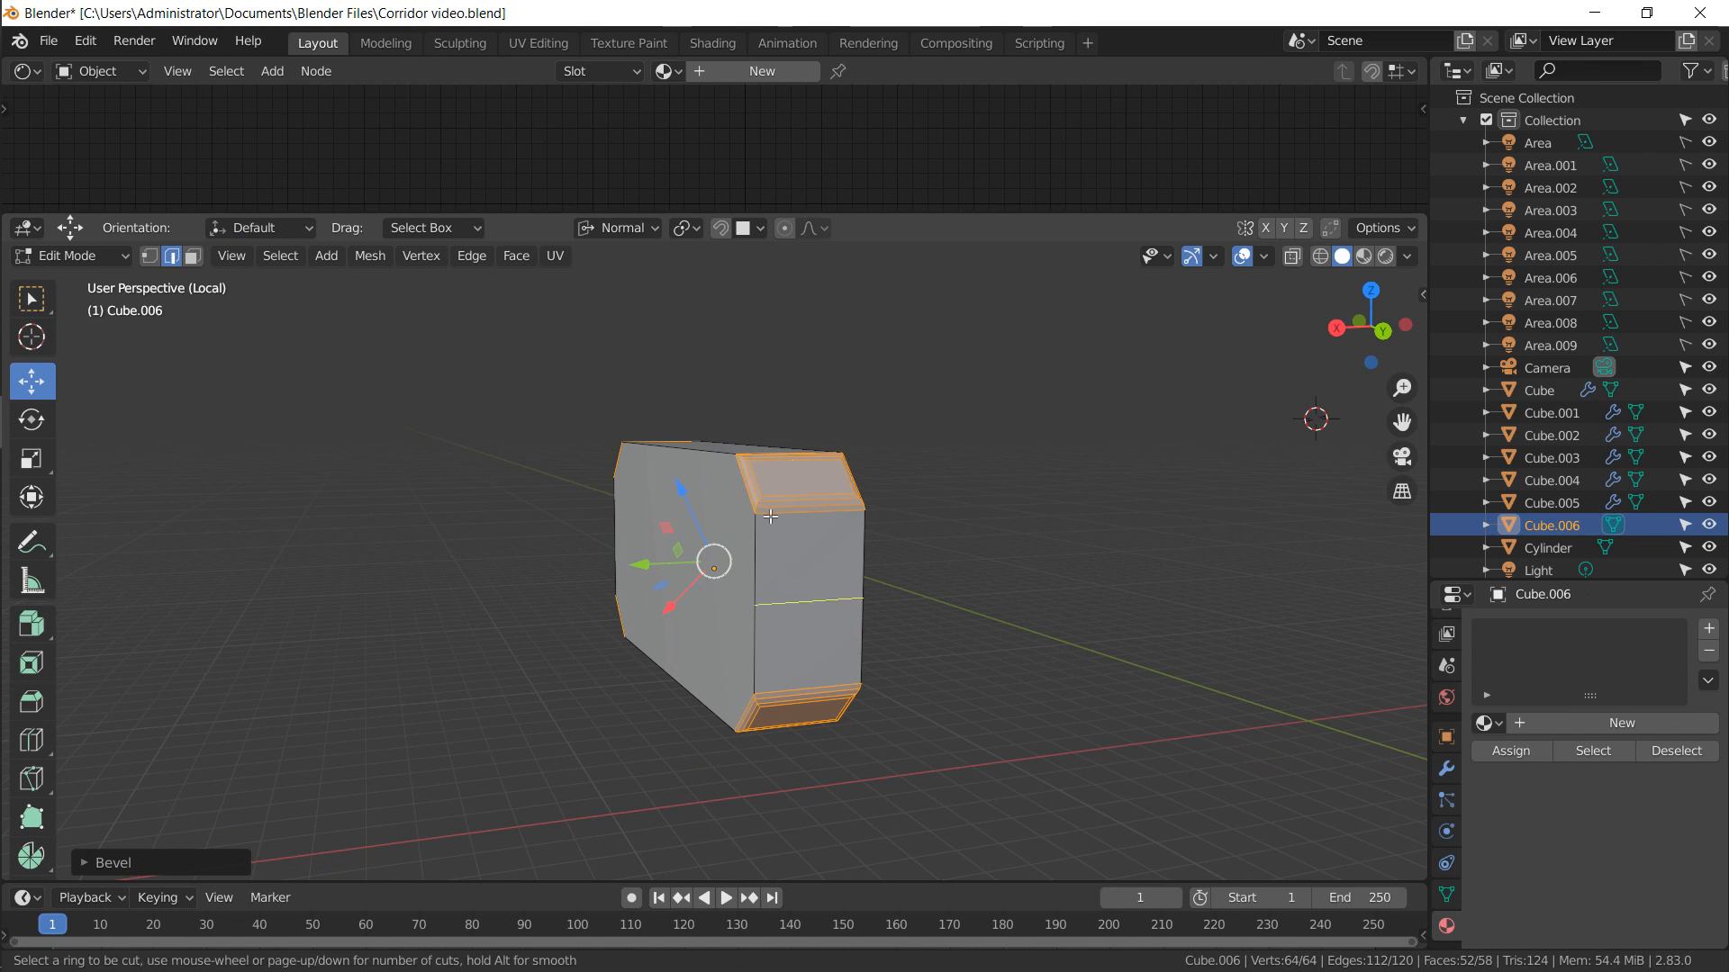
{"action": "scroll", "coordinate": [780, 479], "scroll_direction": "up", "scroll_amount": 1}
{"action": "left_click", "coordinate": [780, 479]}
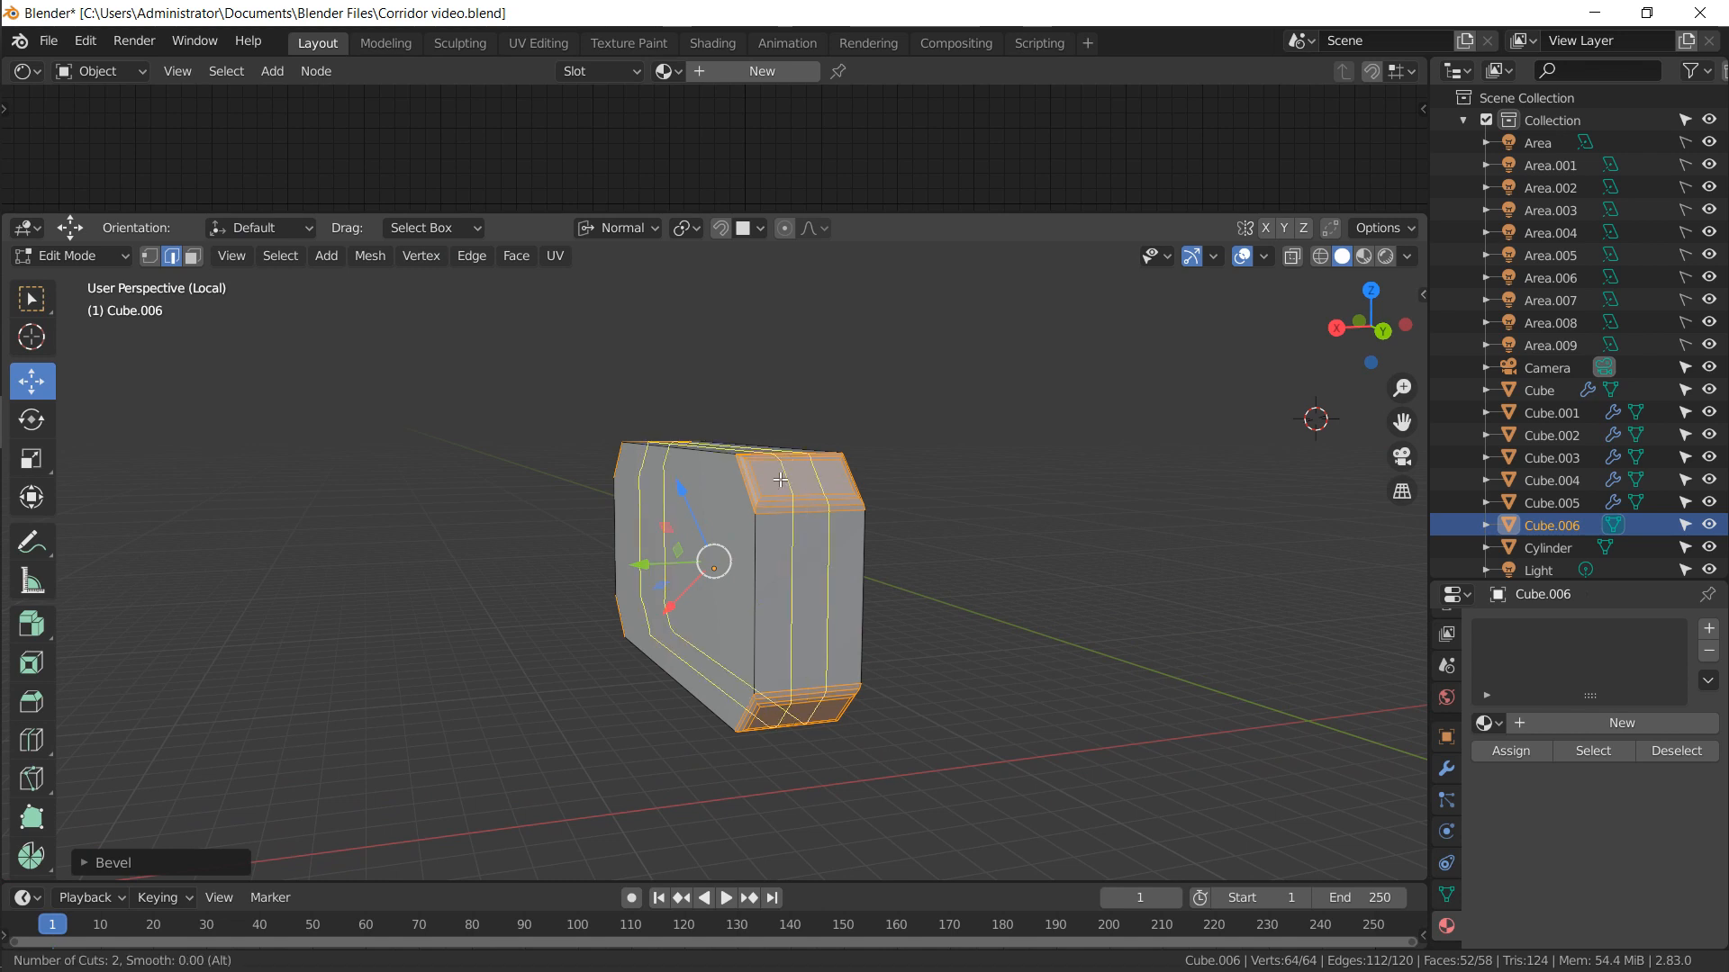
{"action": "right_click", "coordinate": [779, 479]}
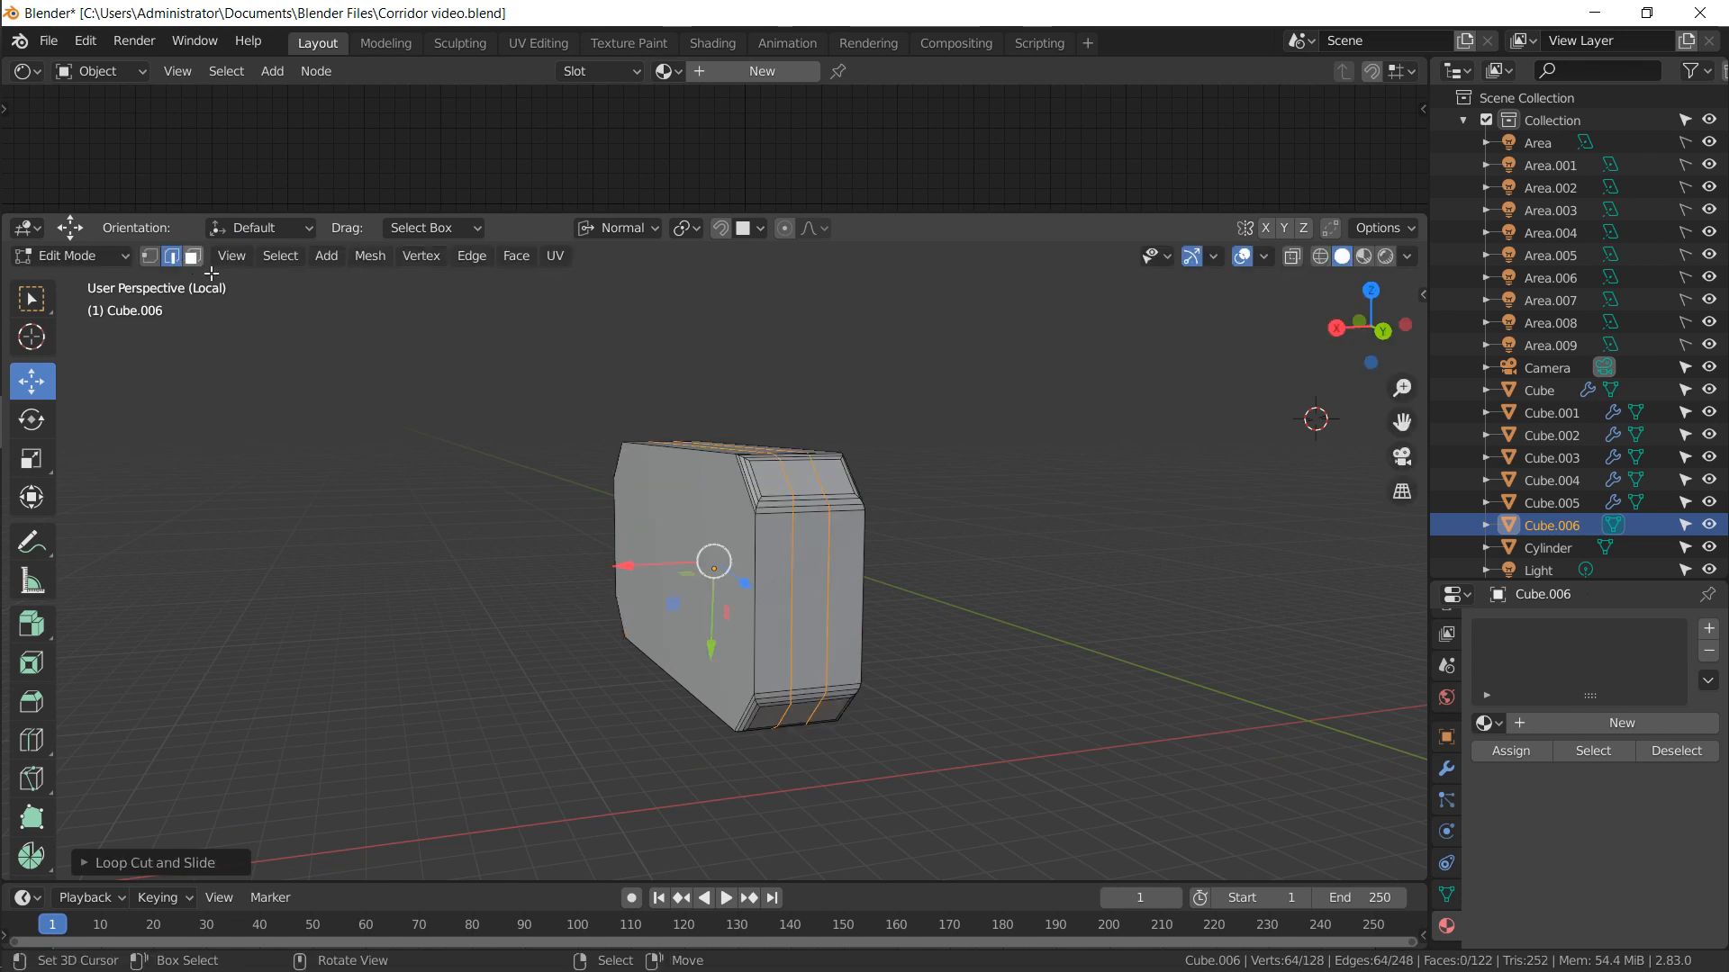
{"action": "key", "text": "ctrl+z"}
Add a centred loop cut around the box's outer sides and a second loop cut slid close beside it
{"action": "key", "text": "ctrl+r"}
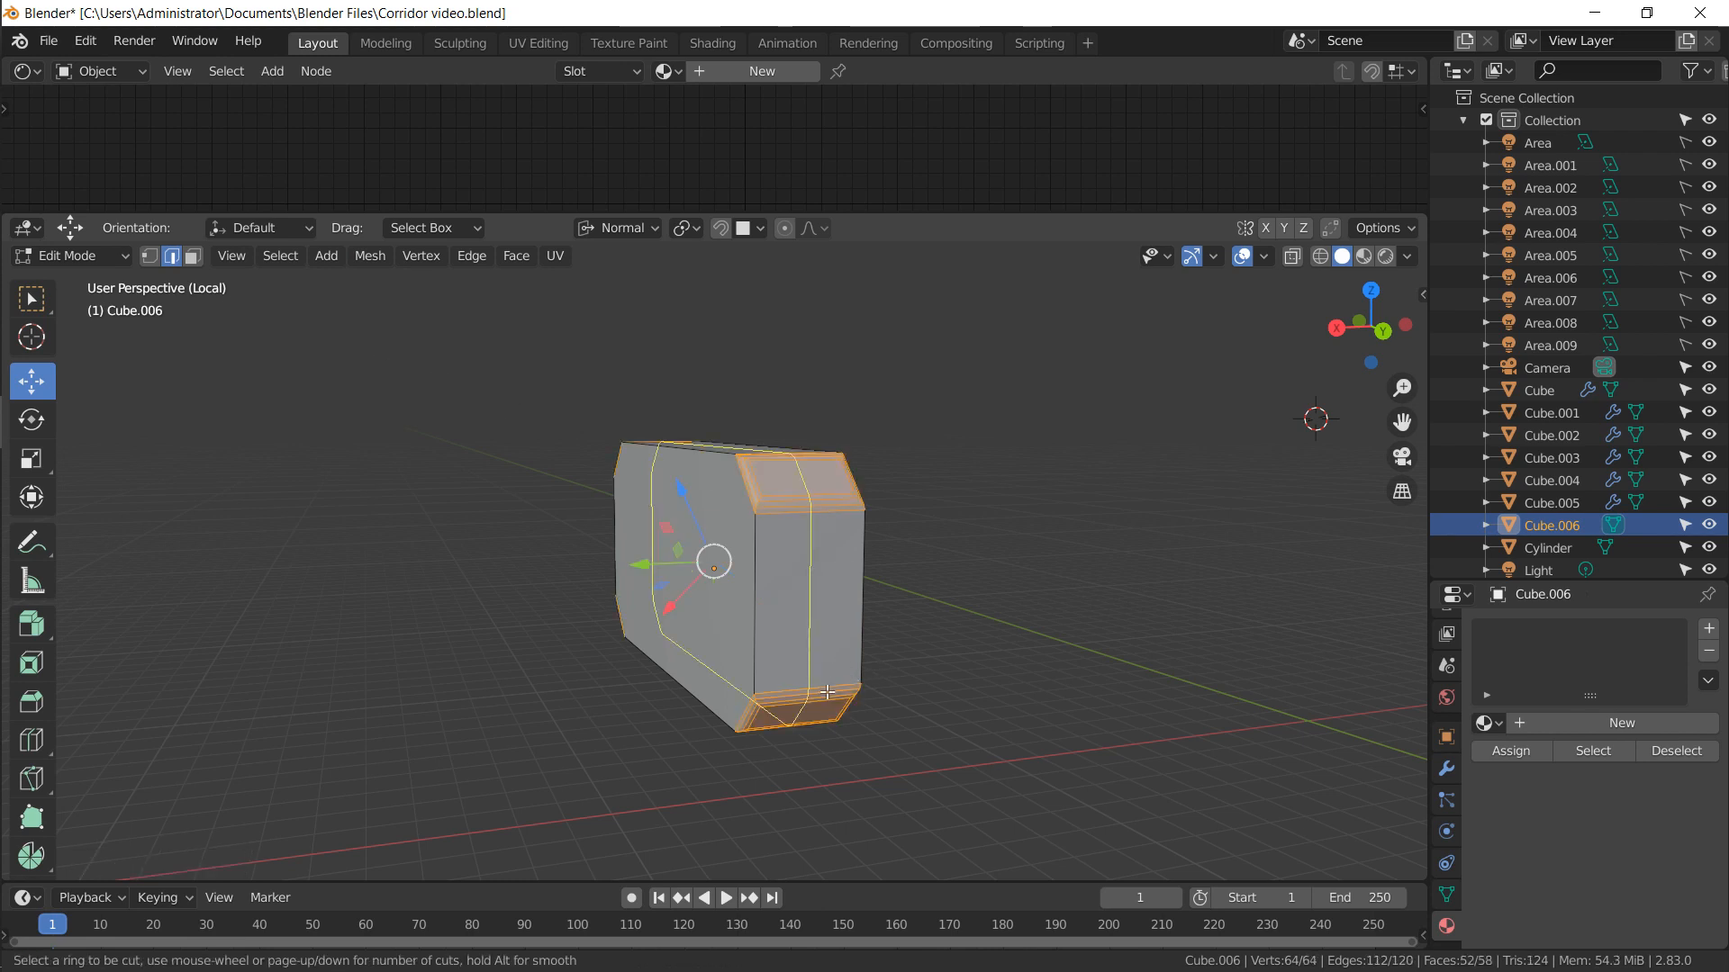
{"action": "left_click", "coordinate": [827, 691]}
{"action": "right_click", "coordinate": [827, 691]}
{"action": "key", "text": "ctrl+r"}
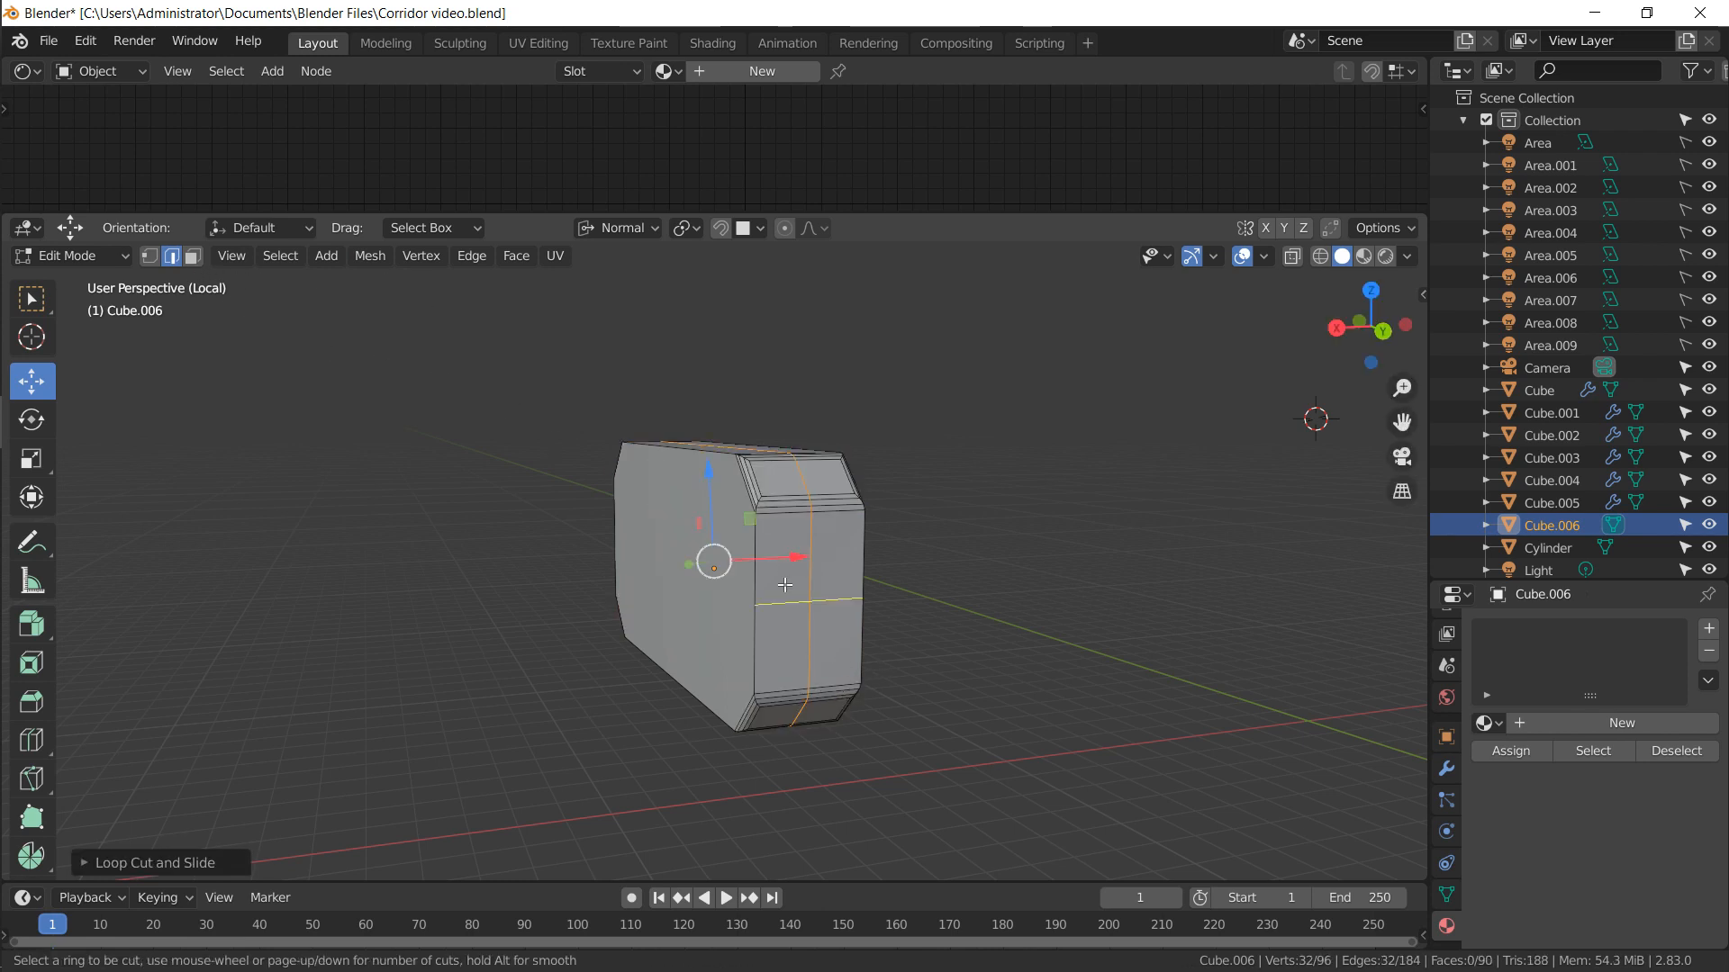
{"action": "left_click", "coordinate": [777, 689]}
{"action": "left_click", "coordinate": [835, 698]}
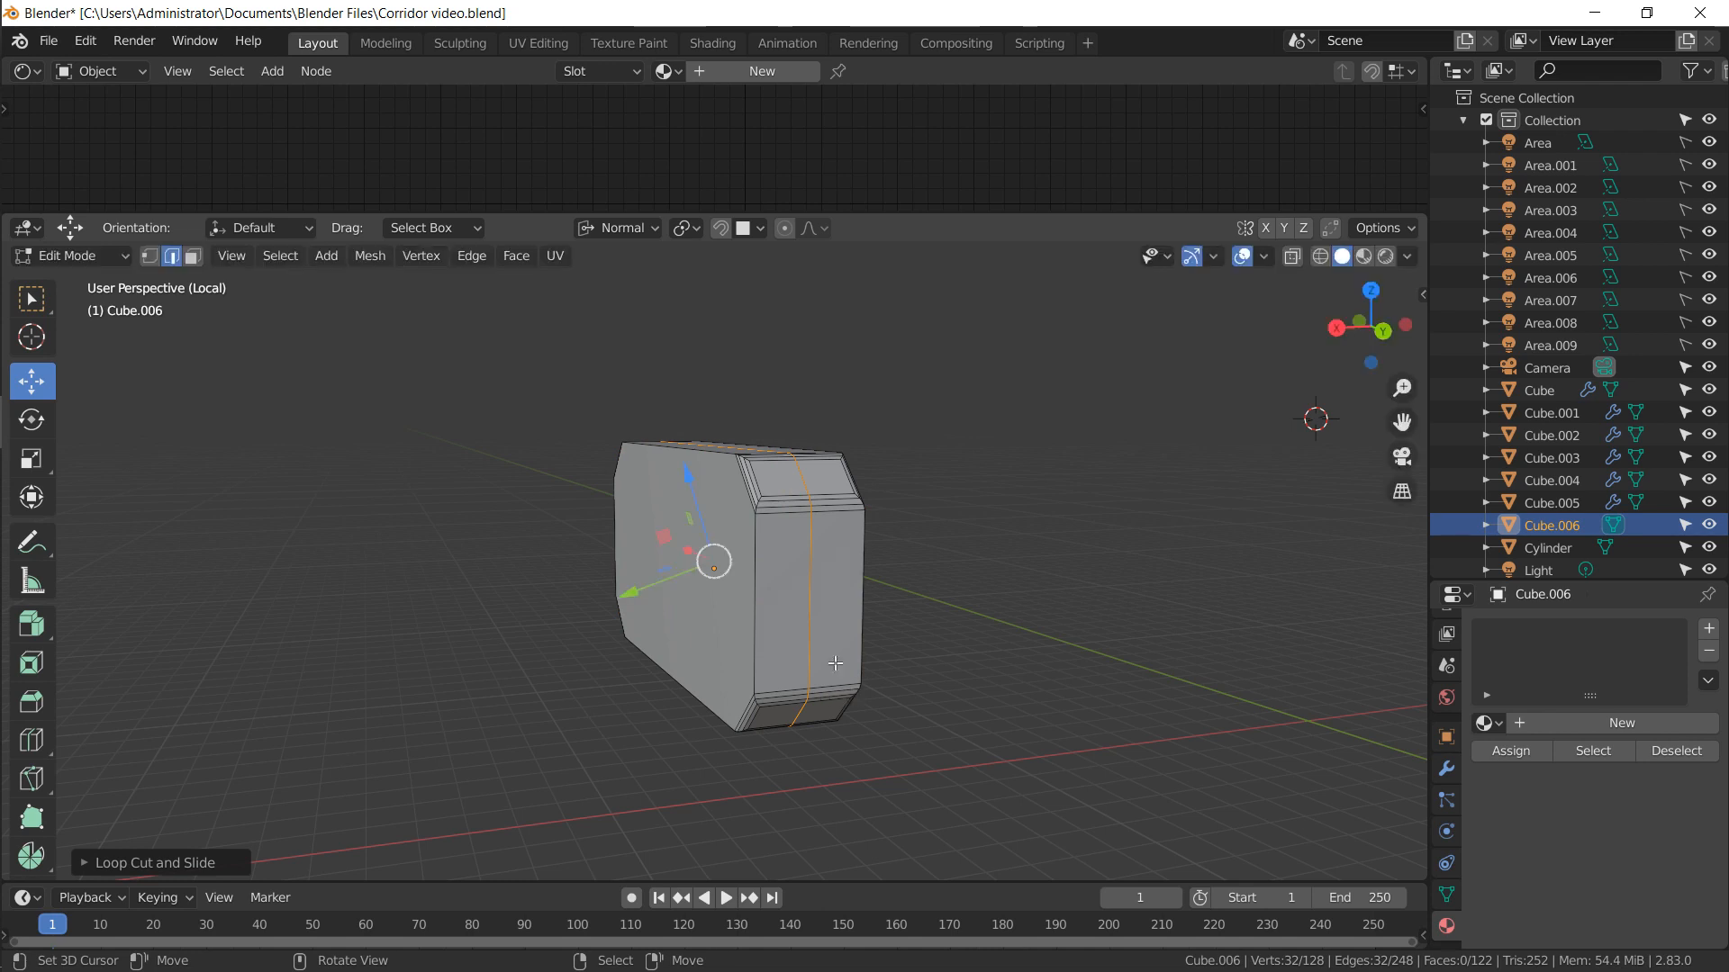
Select one large face of the box and its side faces up to the loop cut, and scale that half down slightly
{"action": "key", "text": "3"}
{"action": "left_click", "coordinate": [715, 598]}
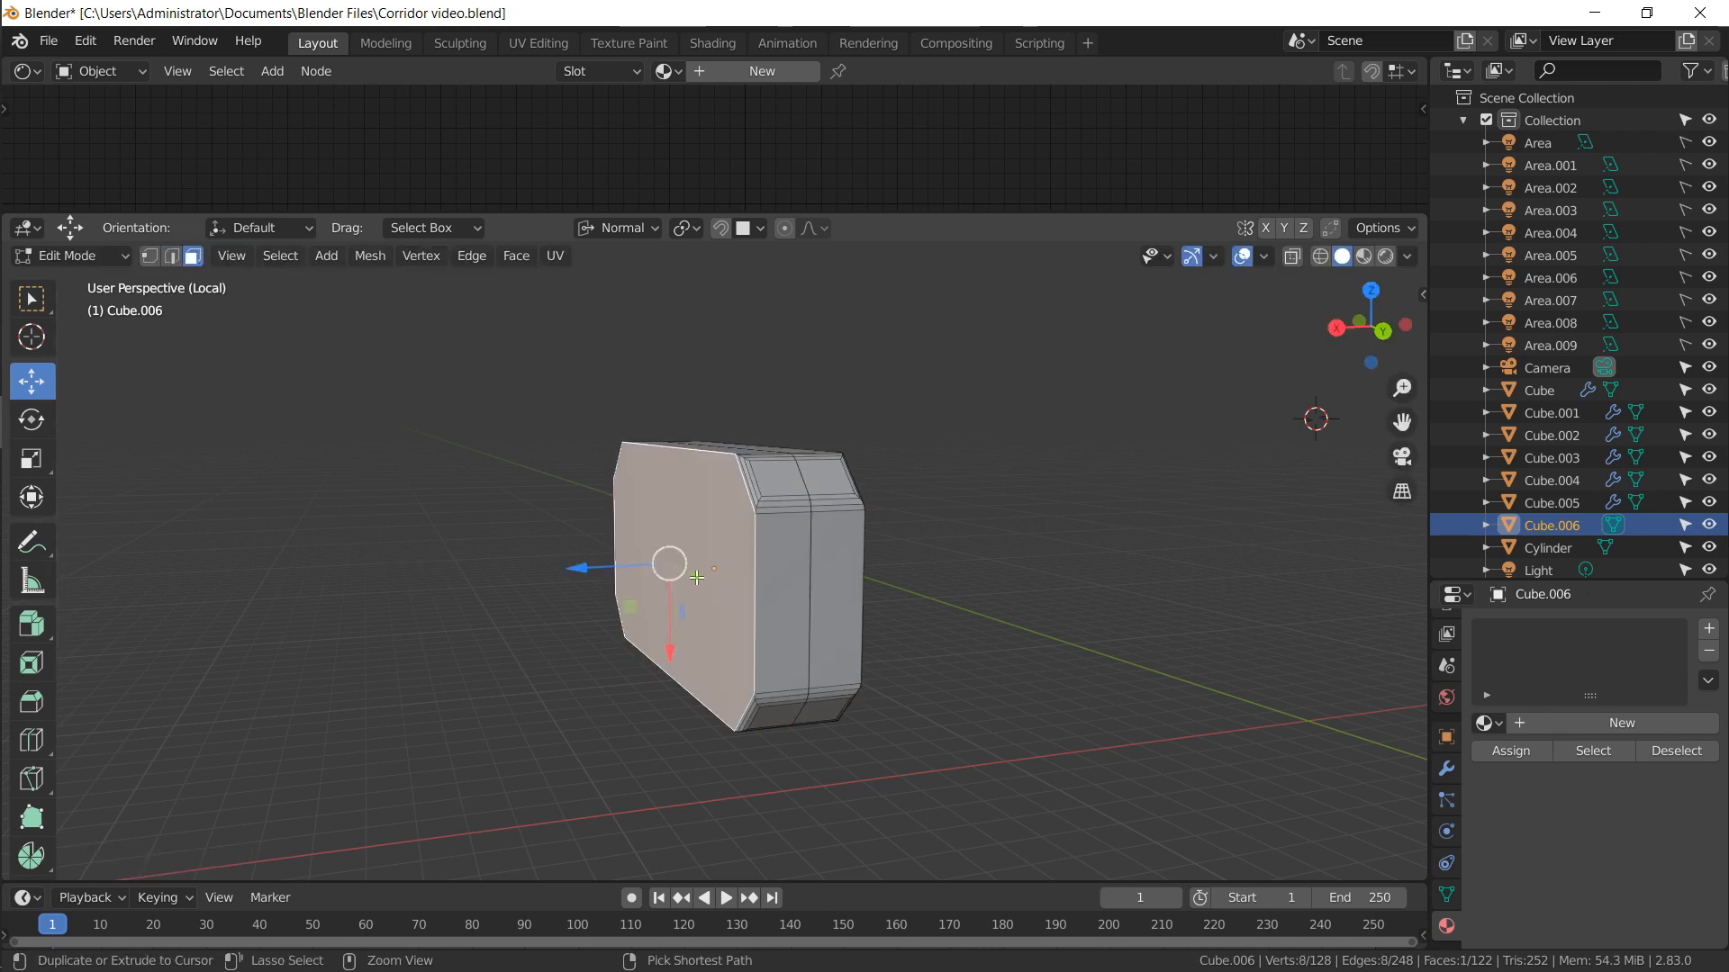
{"action": "key", "text": "ctrl+KP_Add"}
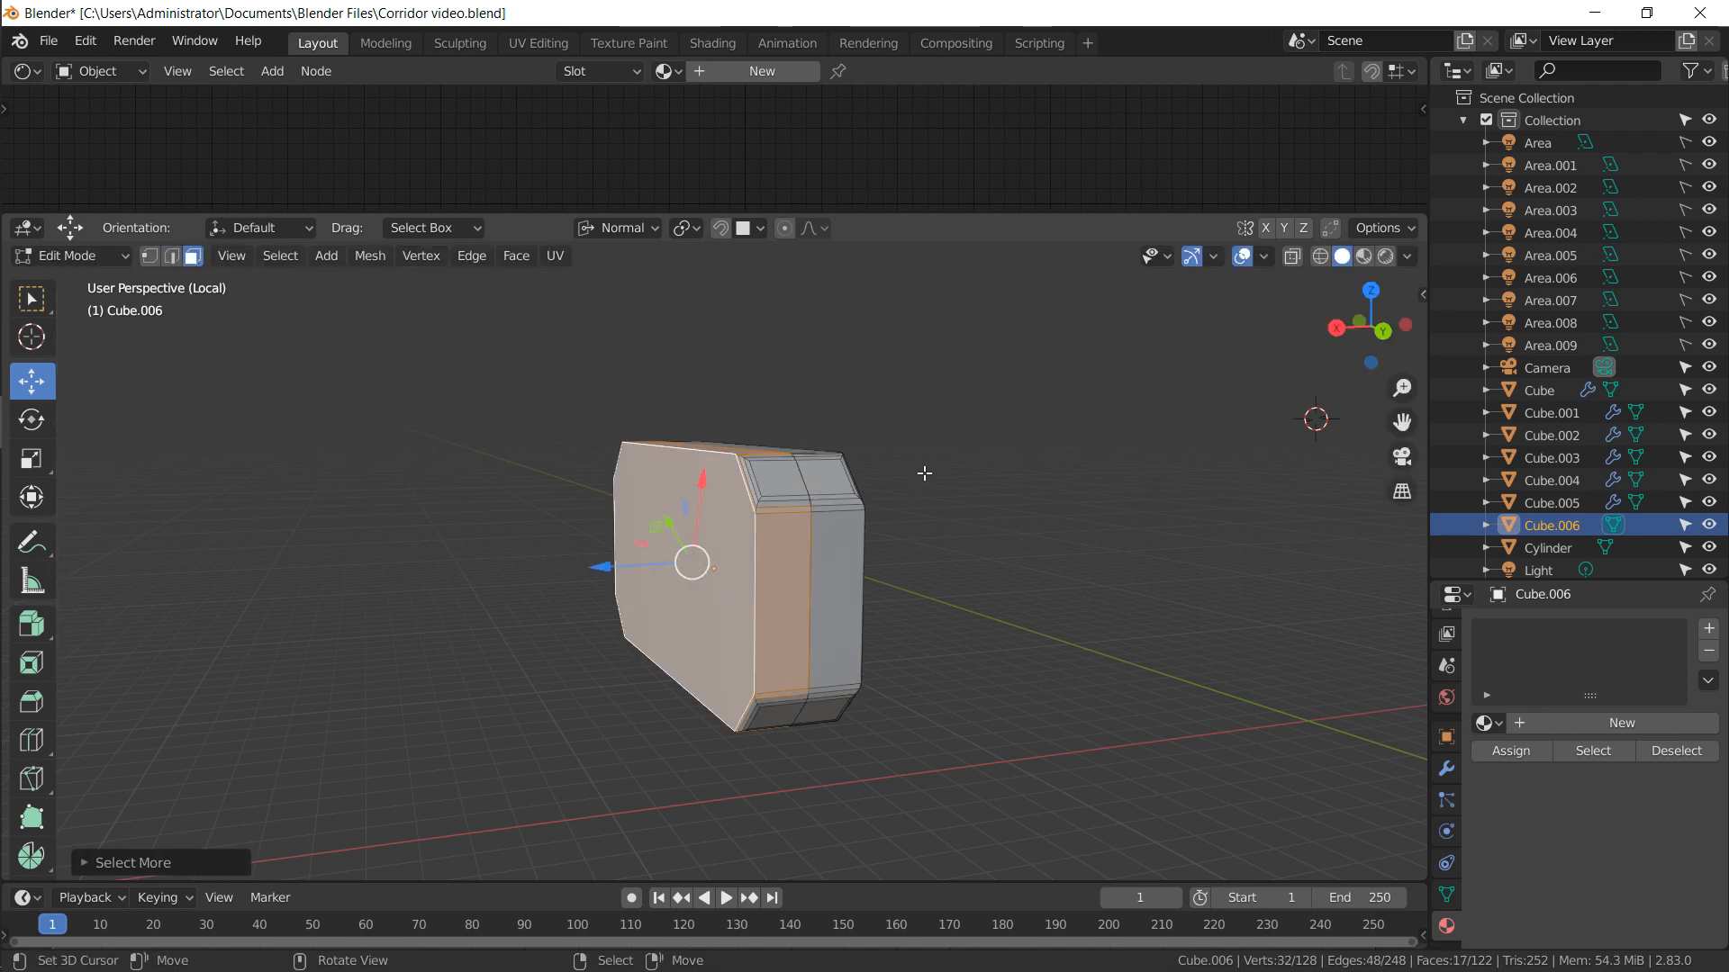
{"action": "middle_click_drag", "start_coordinate": [770, 523], "coordinate": [695, 545]}
{"action": "key", "text": "c"}
{"action": "left_click", "coordinate": [699, 534]}
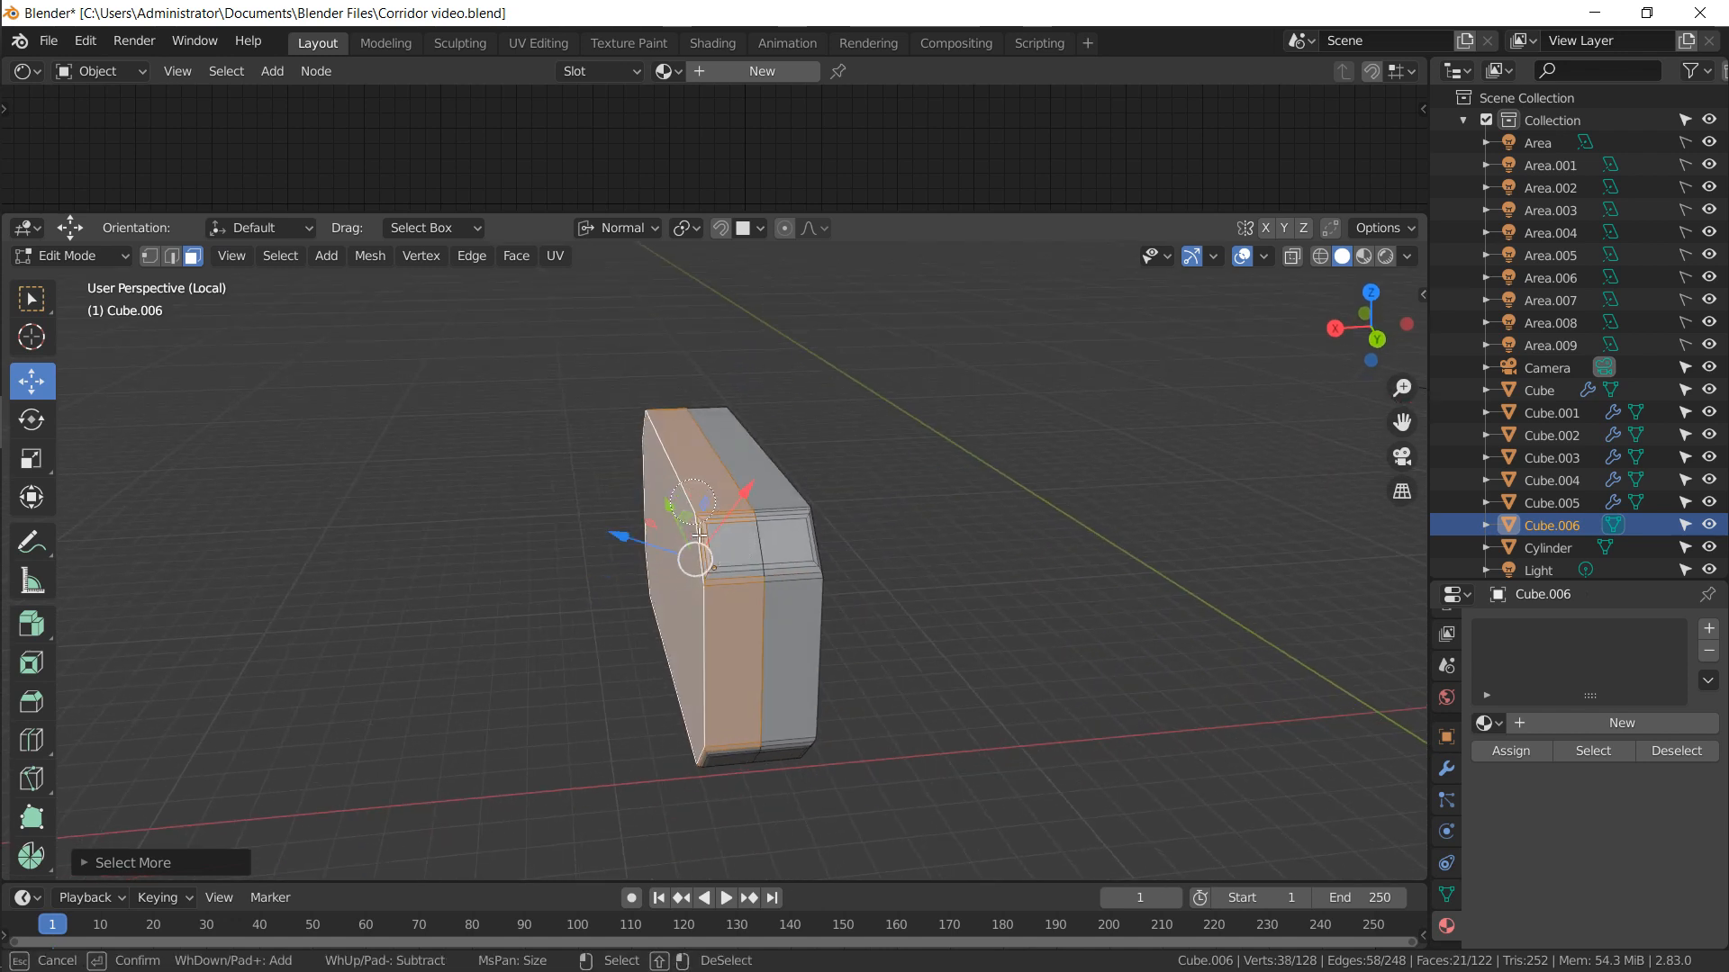
{"action": "key", "text": "Escape"}
{"action": "middle_click_drag", "start_coordinate": [705, 608], "coordinate": [682, 522]}
{"action": "key", "text": "c"}
{"action": "left_click", "coordinate": [683, 614]}
{"action": "key", "text": "Escape"}
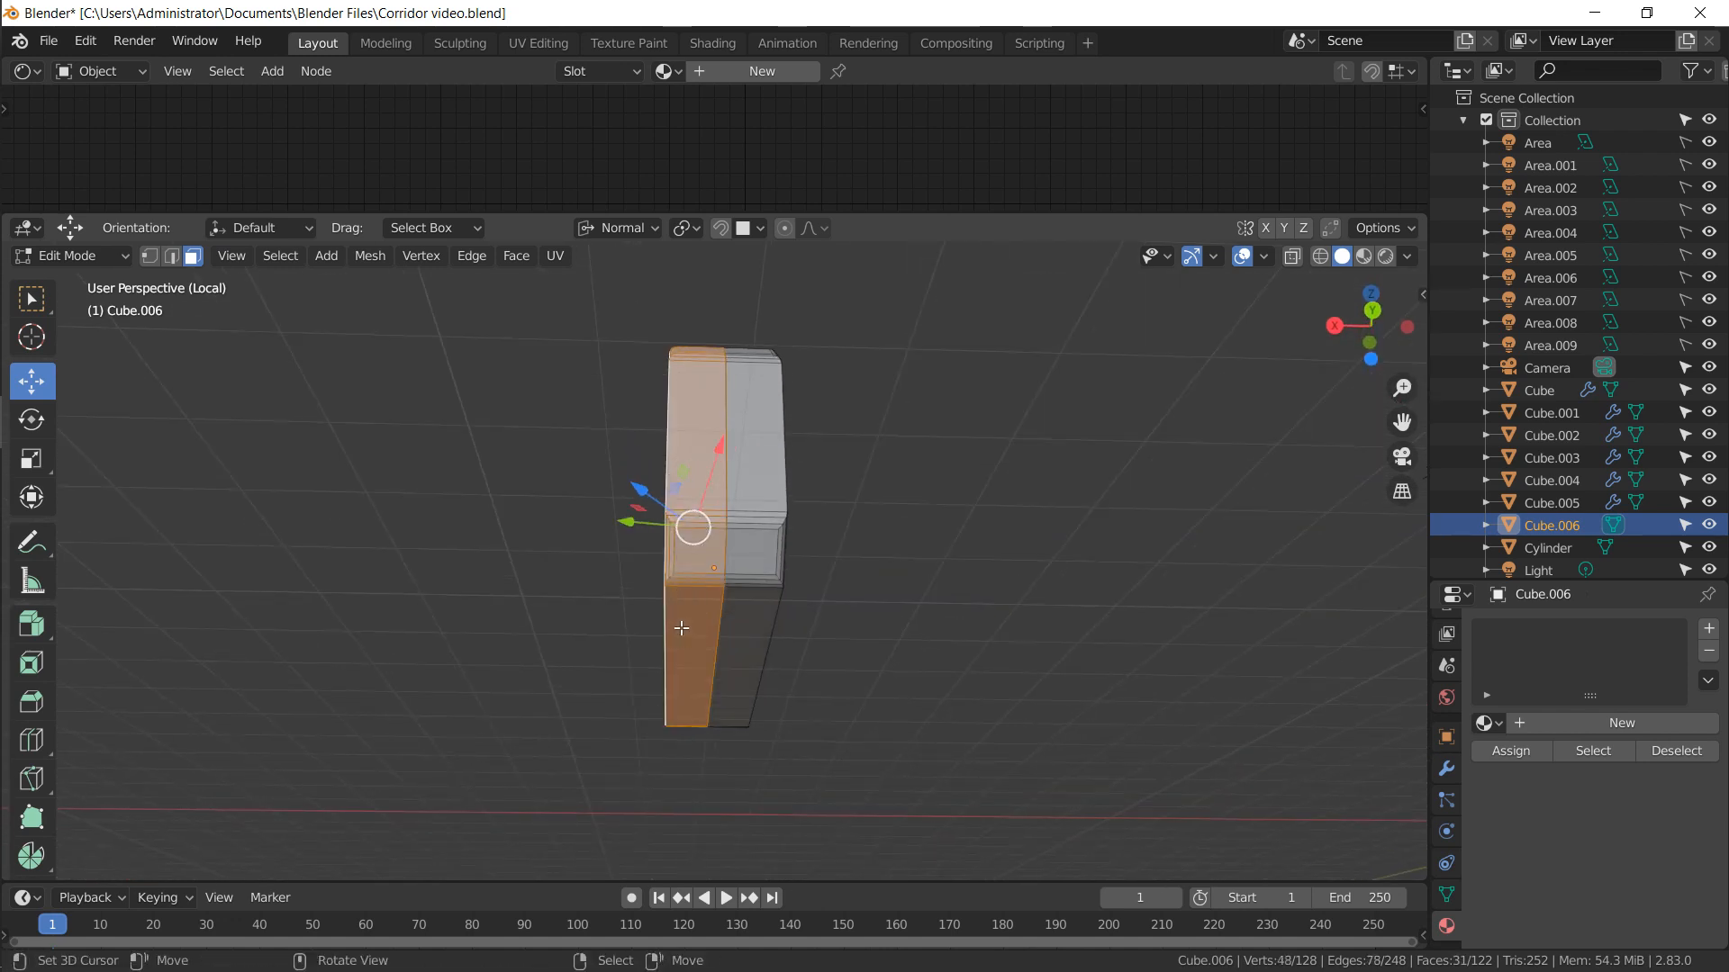
{"action": "middle_click_drag", "start_coordinate": [682, 625], "coordinate": [478, 606]}
{"action": "key", "text": "c"}
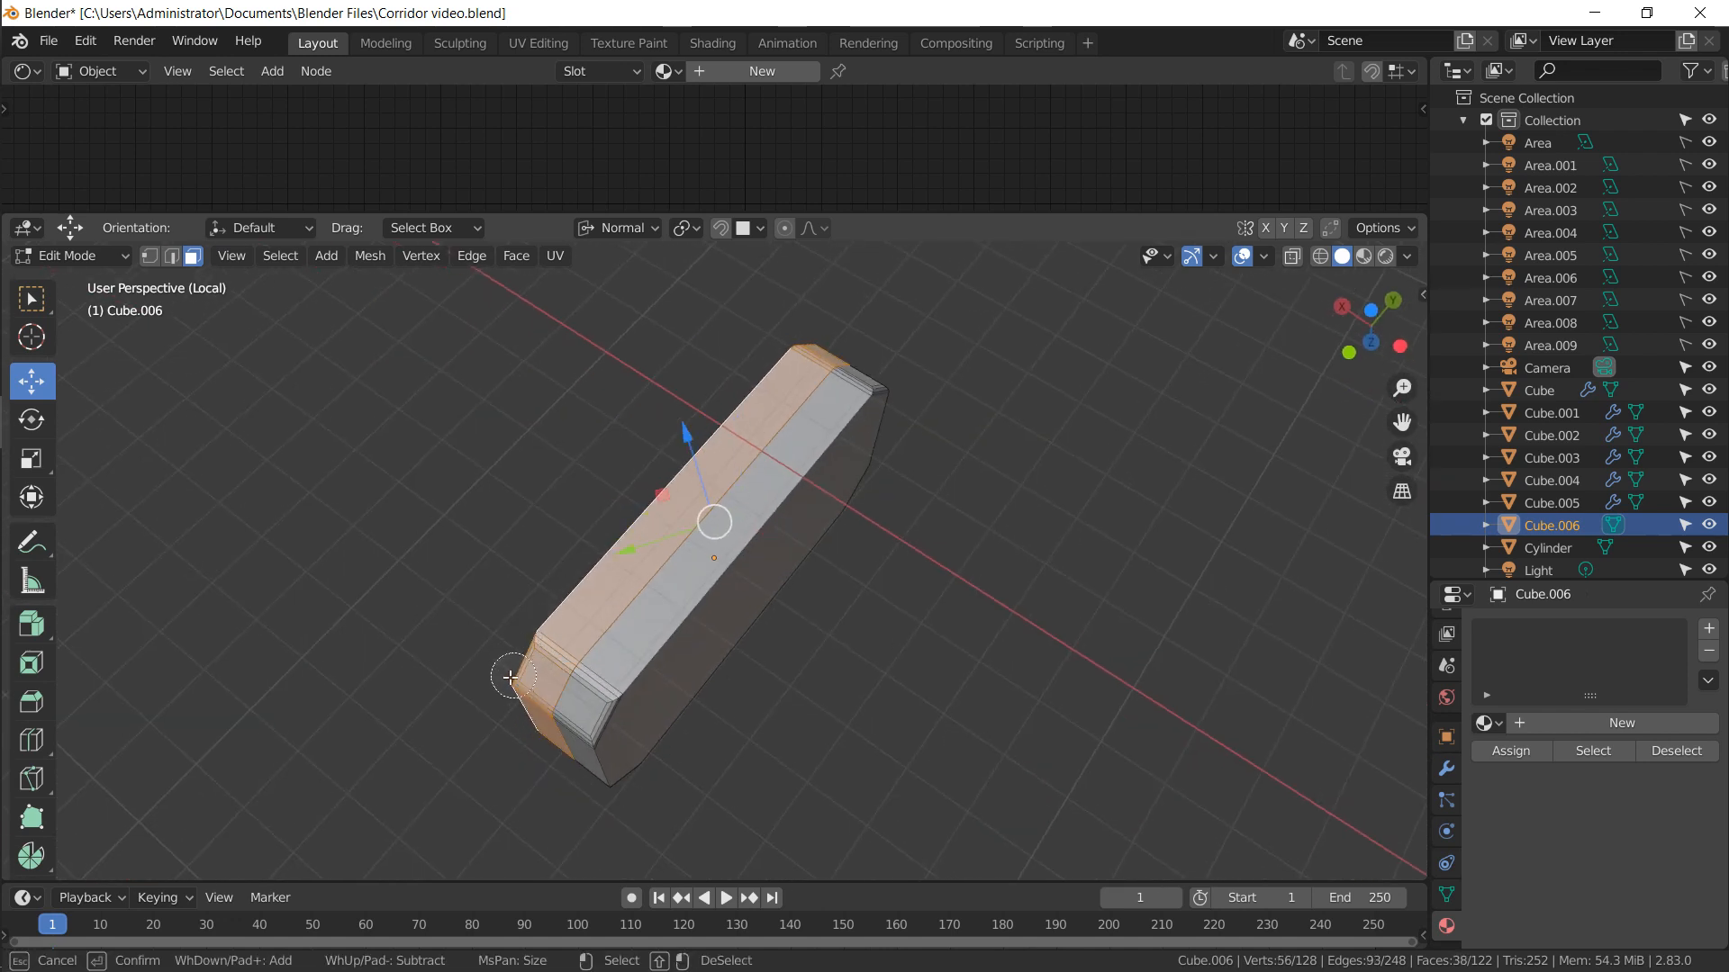
{"action": "middle_click_drag", "start_coordinate": [510, 678], "coordinate": [757, 516]}
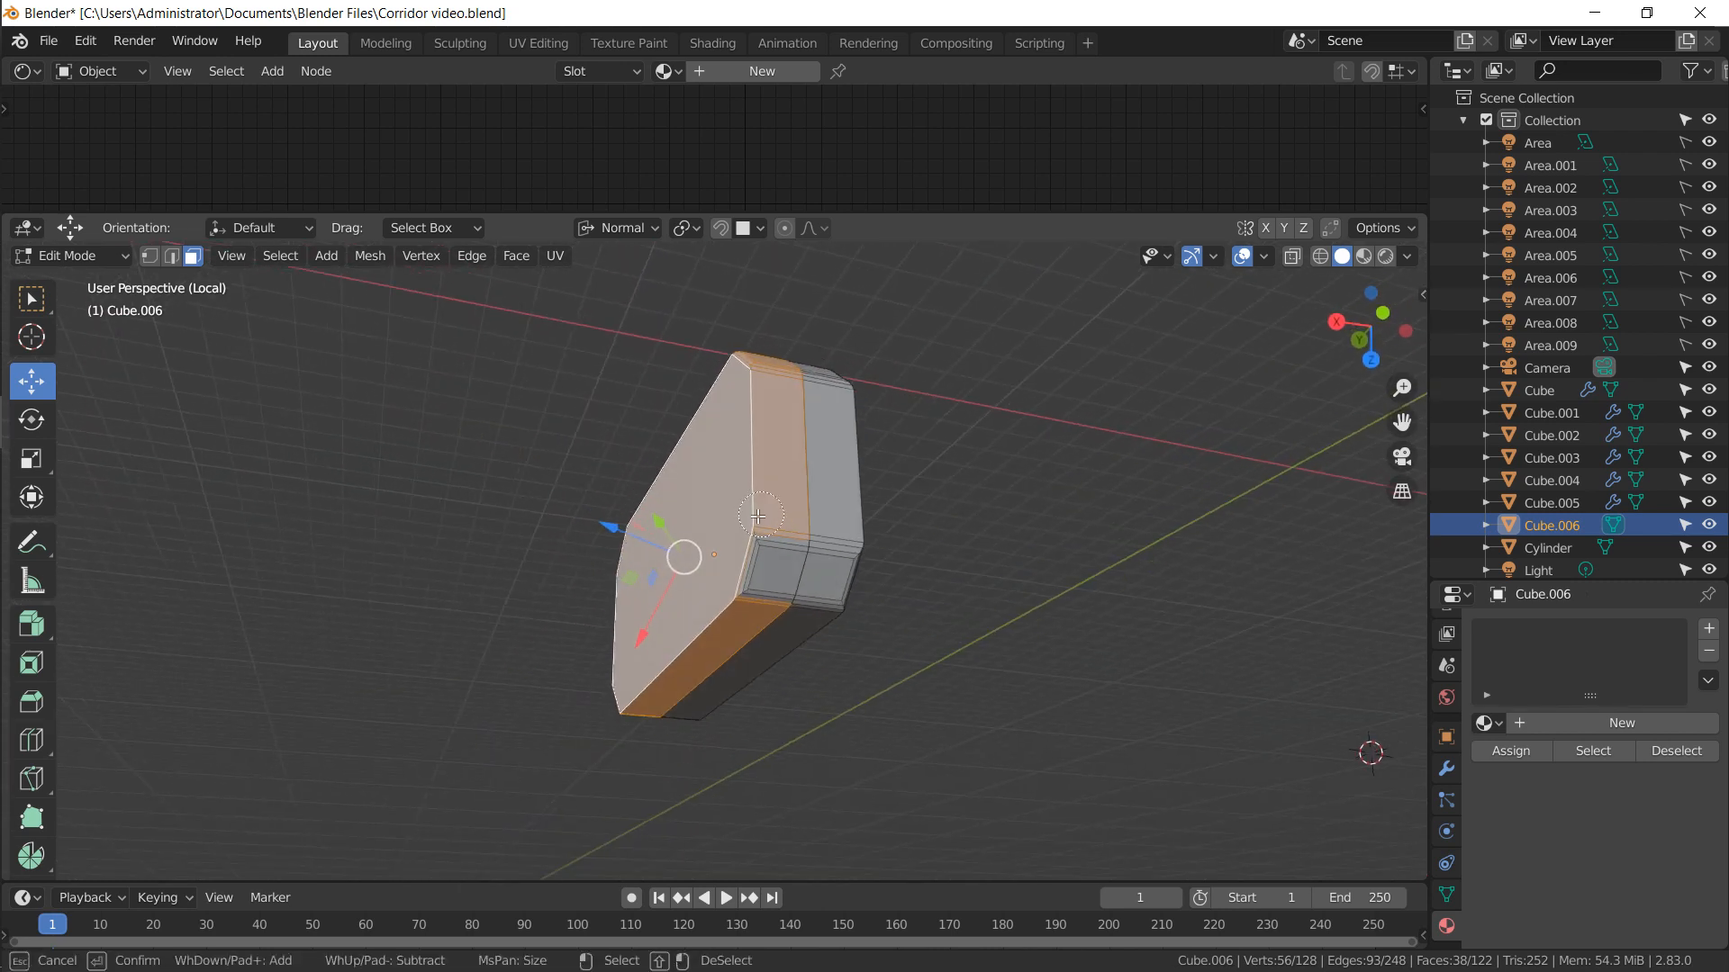
{"action": "left_click_drag", "start_coordinate": [757, 516], "coordinate": [745, 590]}
{"action": "key", "text": "Escape"}
{"action": "key", "text": "s"}
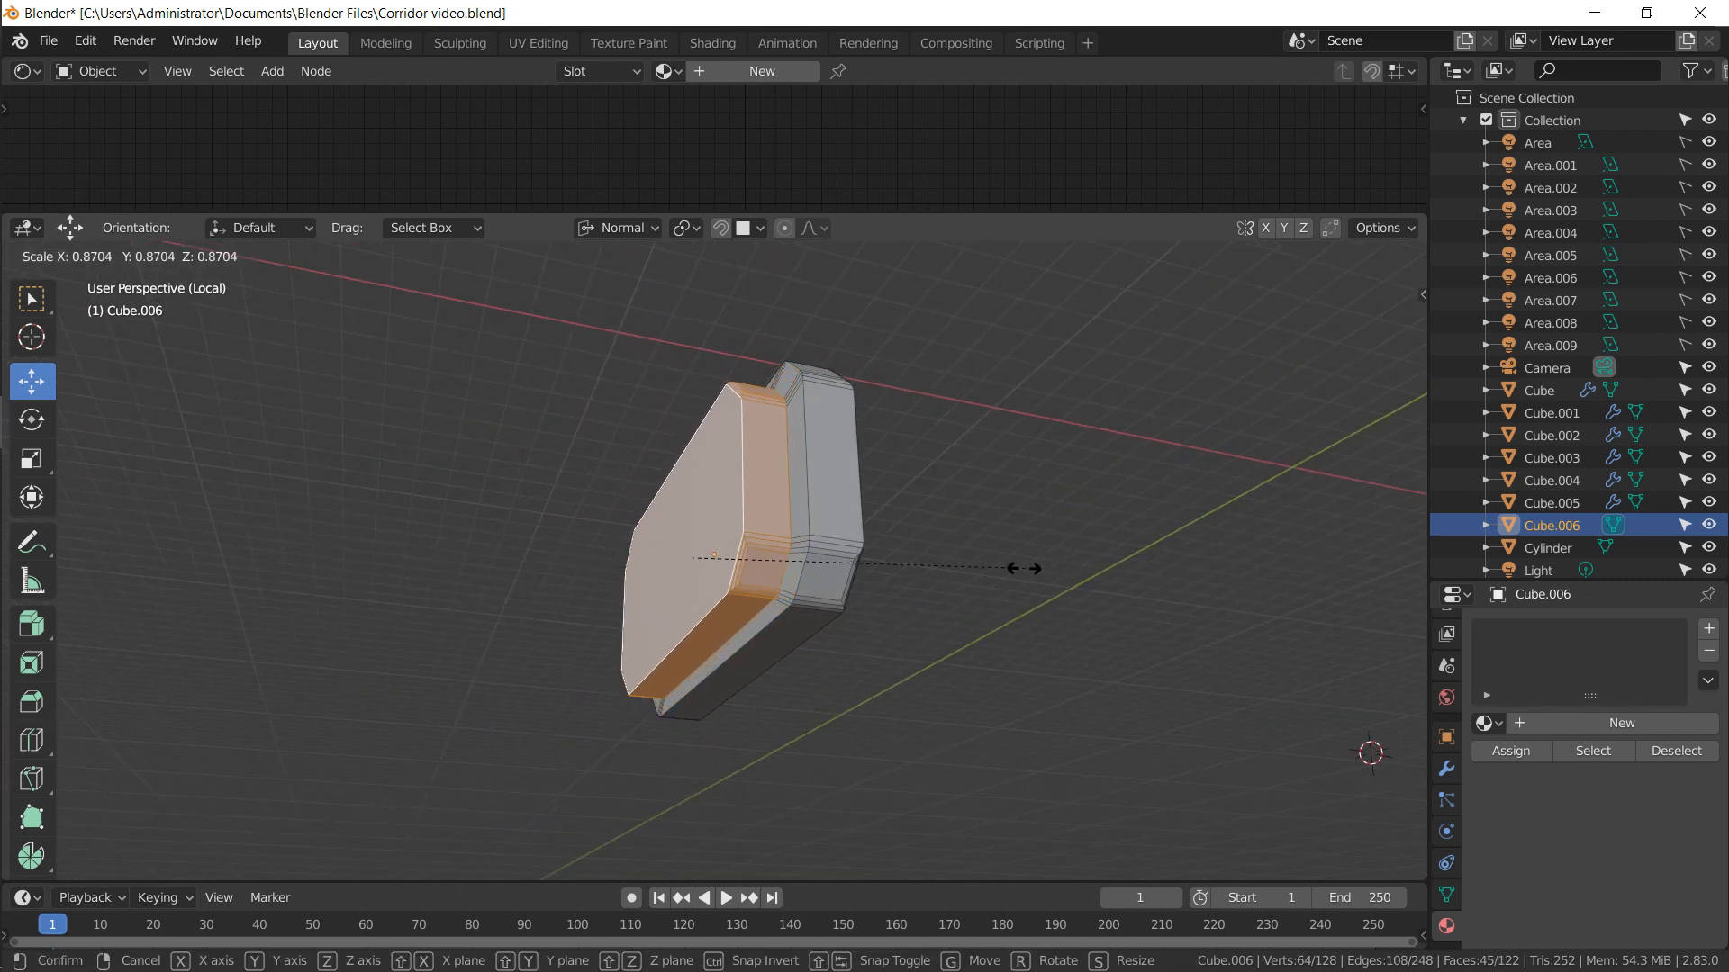
{"action": "left_click", "coordinate": [1062, 568]}
Return from local view to the full corridor and display it with material preview shading
{"action": "key", "text": "Tab"}
{"action": "middle_click_drag", "start_coordinate": [1069, 572], "coordinate": [884, 565]}
{"action": "key", "text": "KP_Divide"}
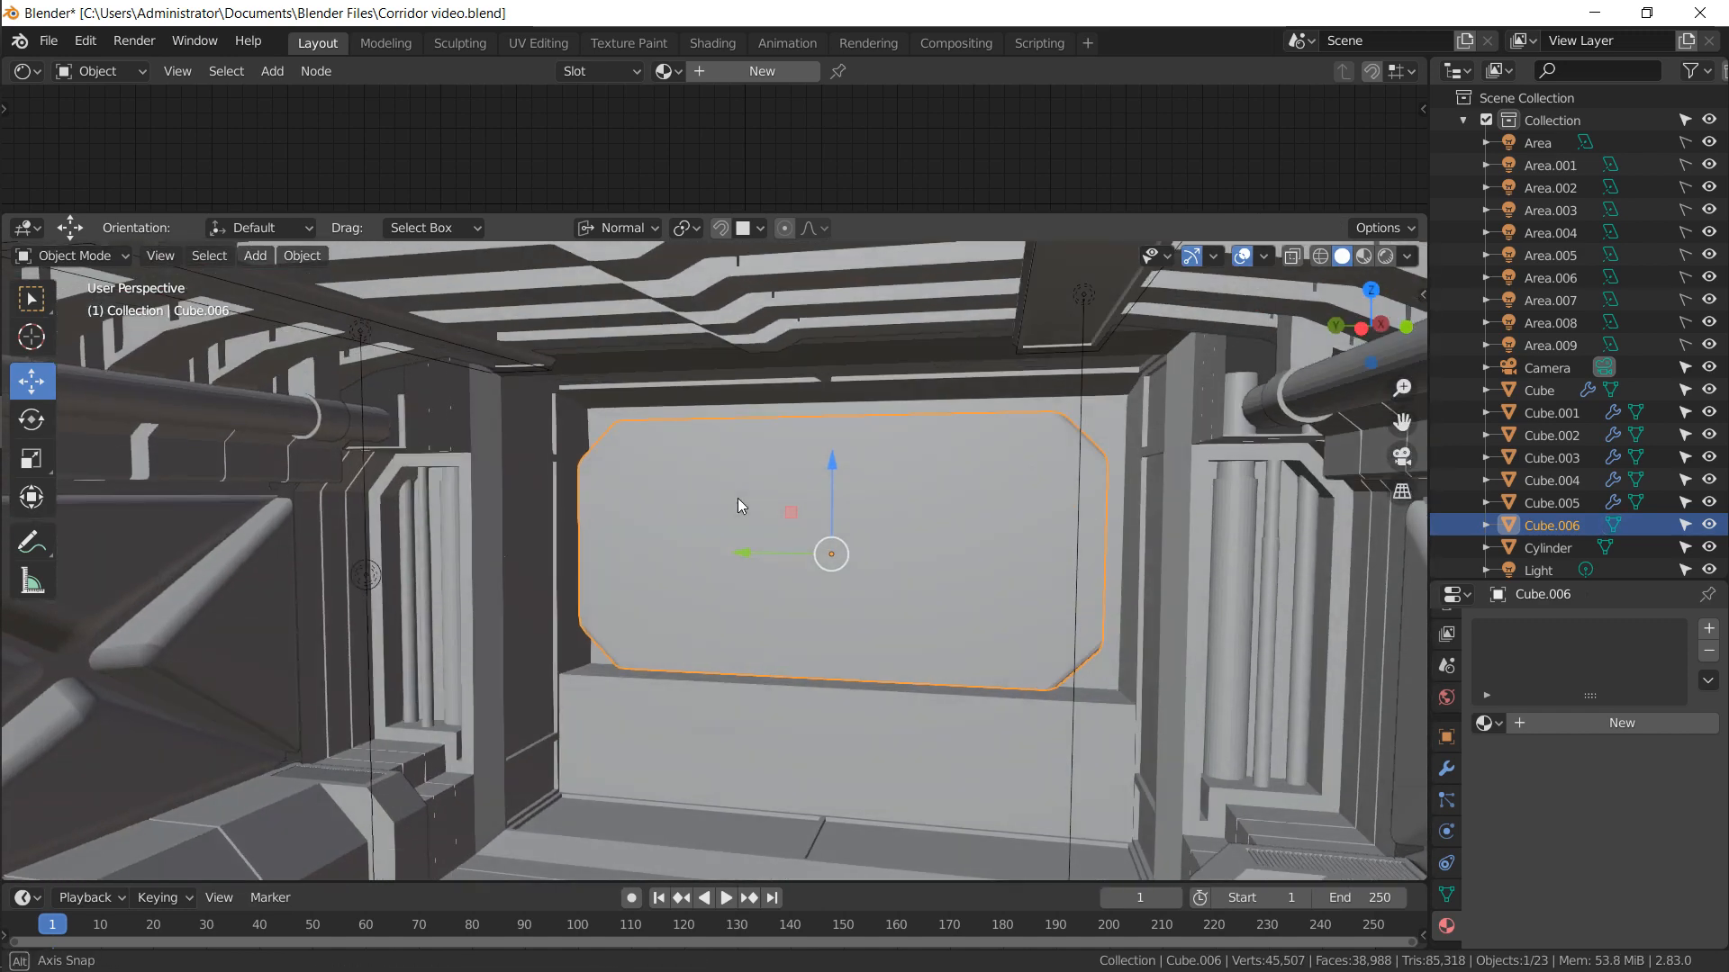
{"action": "left_click", "coordinate": [1364, 256]}
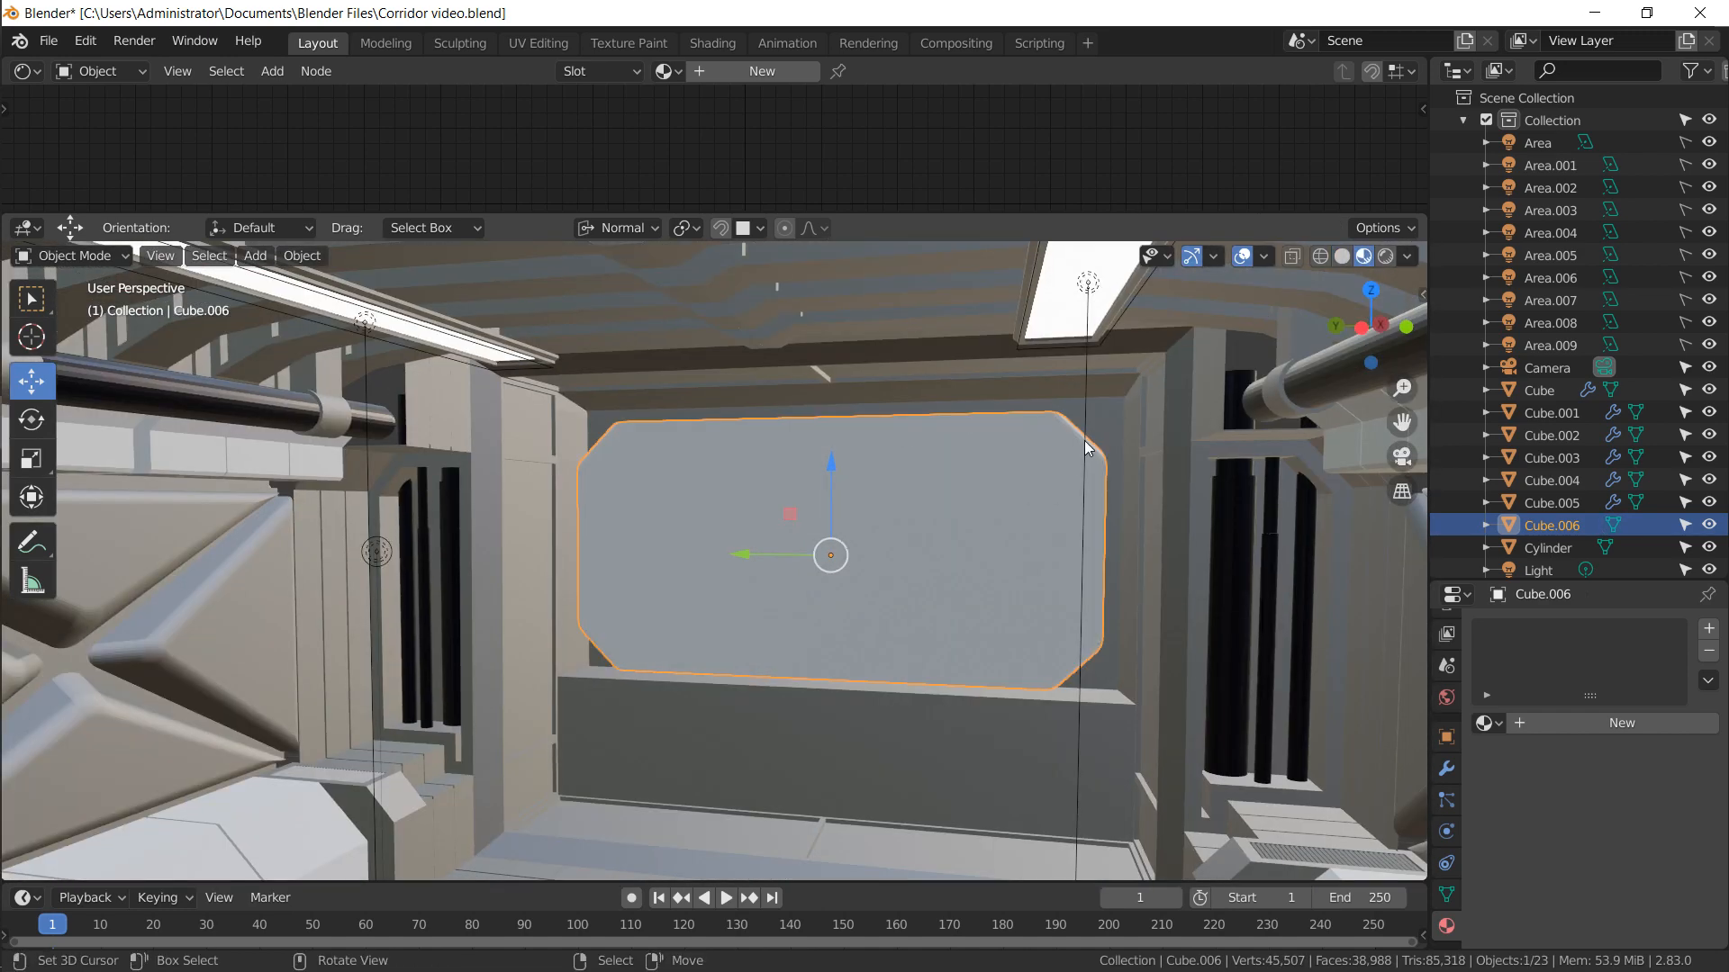
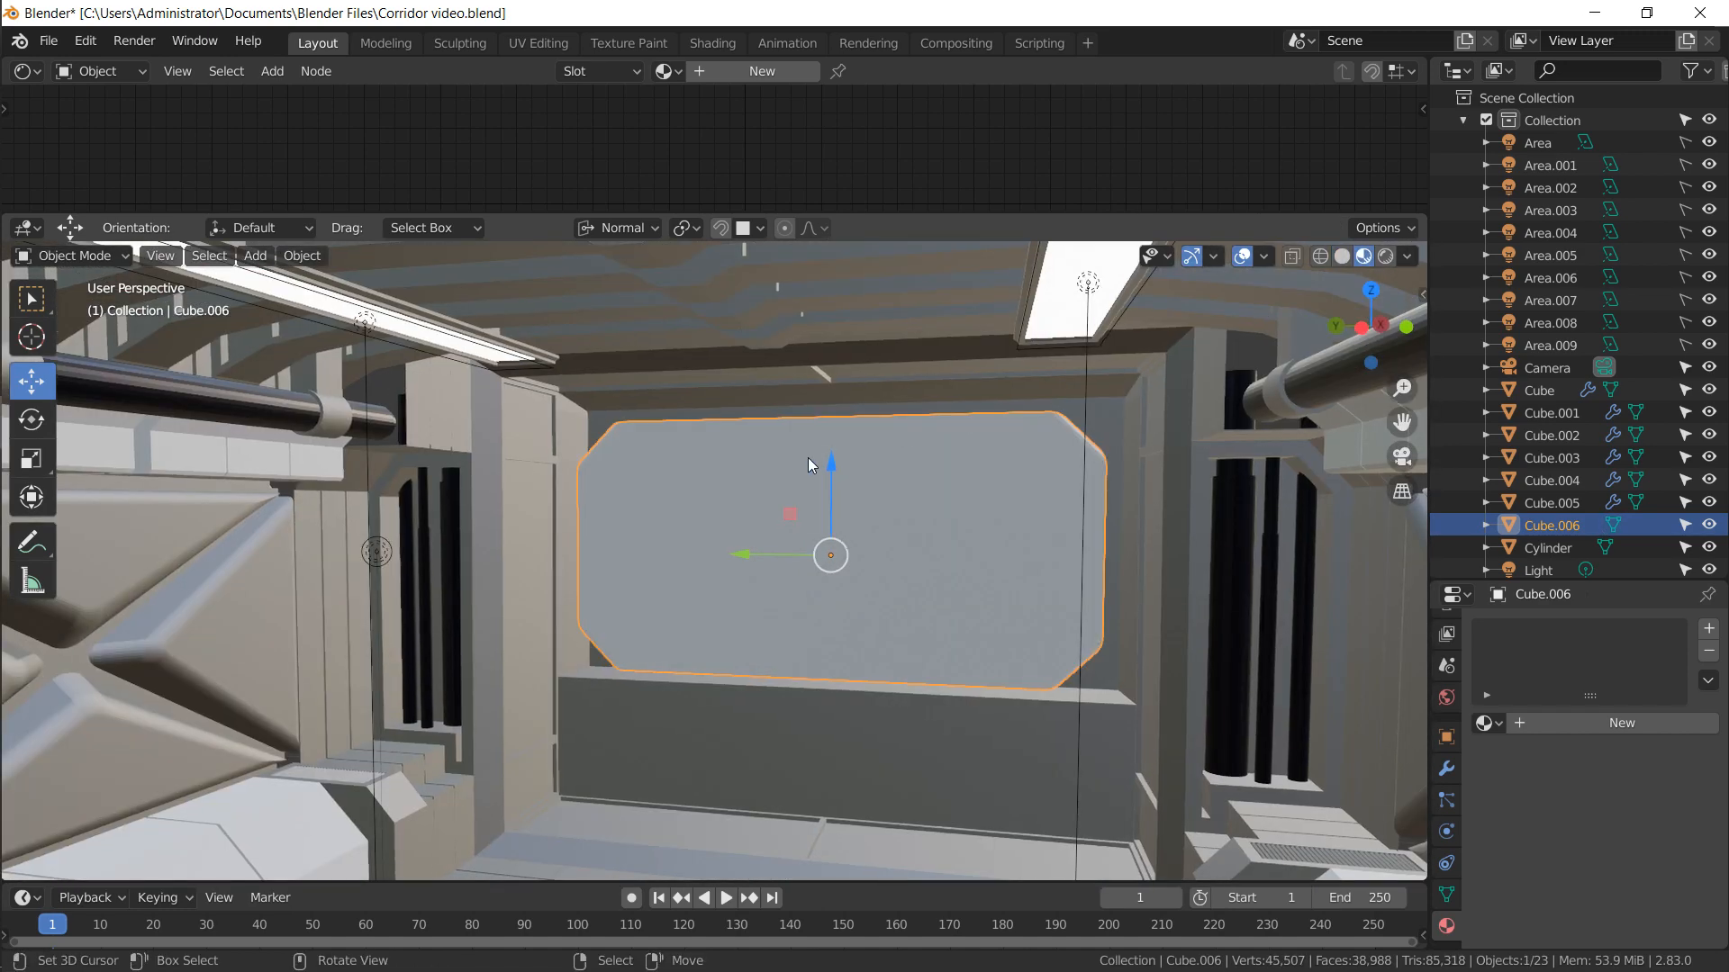
Subtract the box from the end wall with a Boolean difference and isolate both objects in local view
{"action": "left_click", "coordinate": [1107, 414], "text": "shift"}
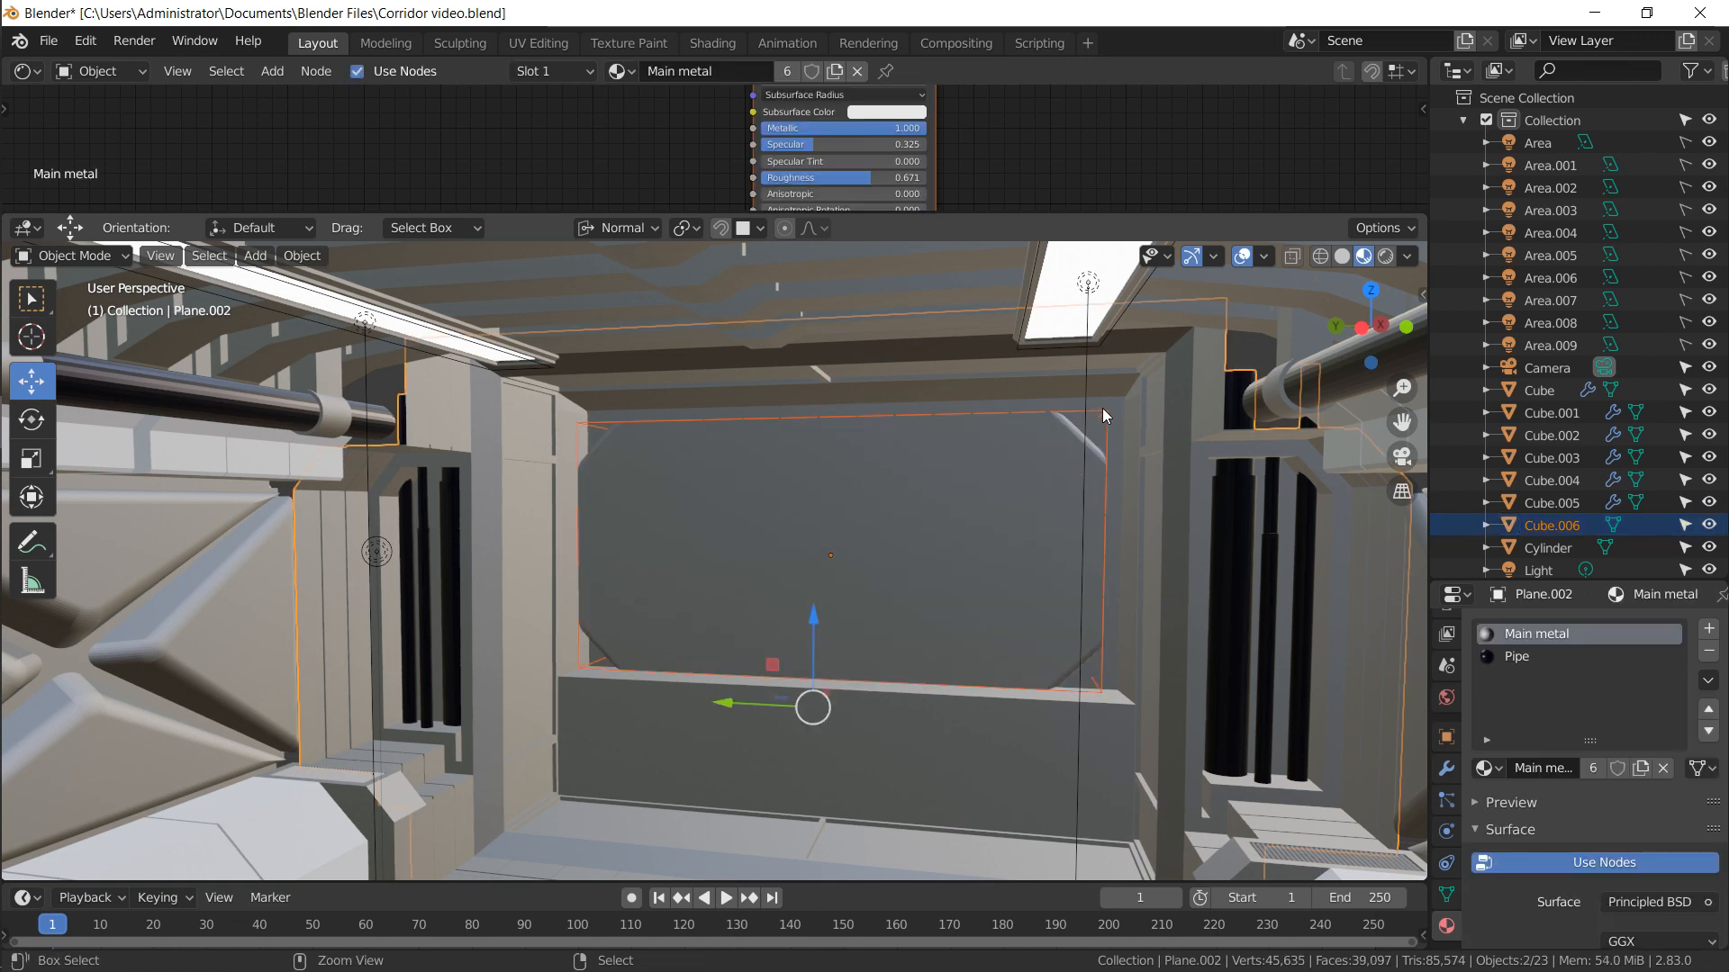
{"action": "middle_click_drag", "start_coordinate": [1102, 408], "coordinate": [825, 405]}
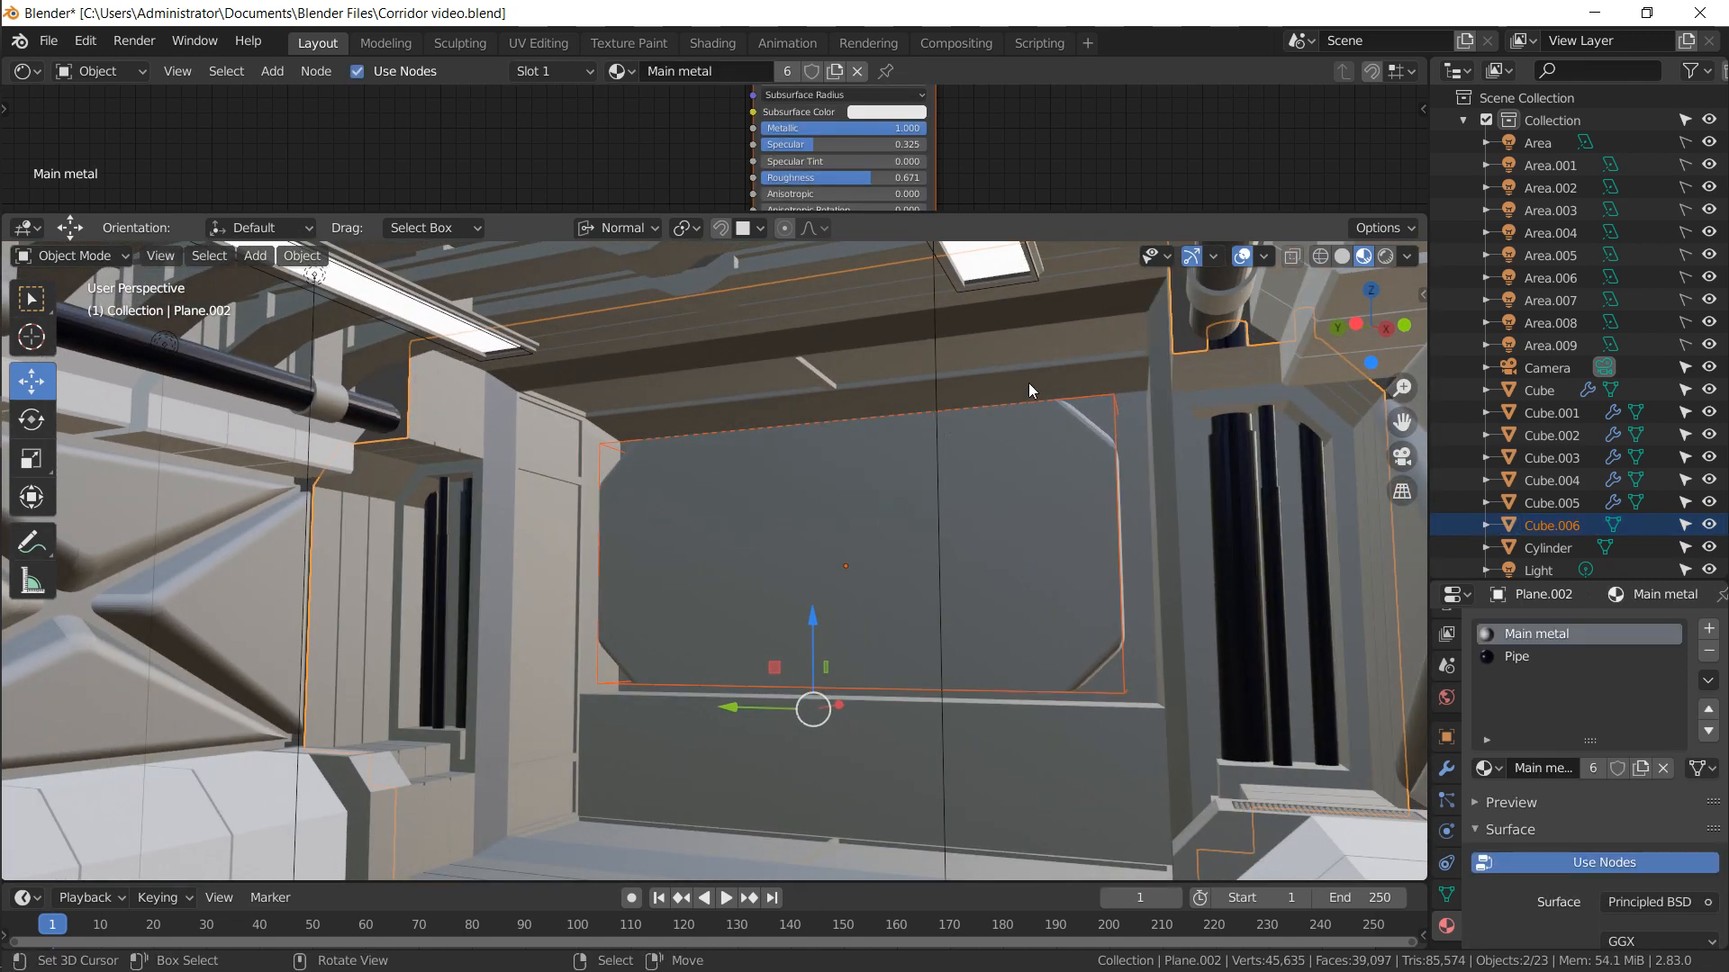
{"action": "right_click", "coordinate": [1091, 389]}
{"action": "left_click", "coordinate": [1093, 403], "text": "shift"}
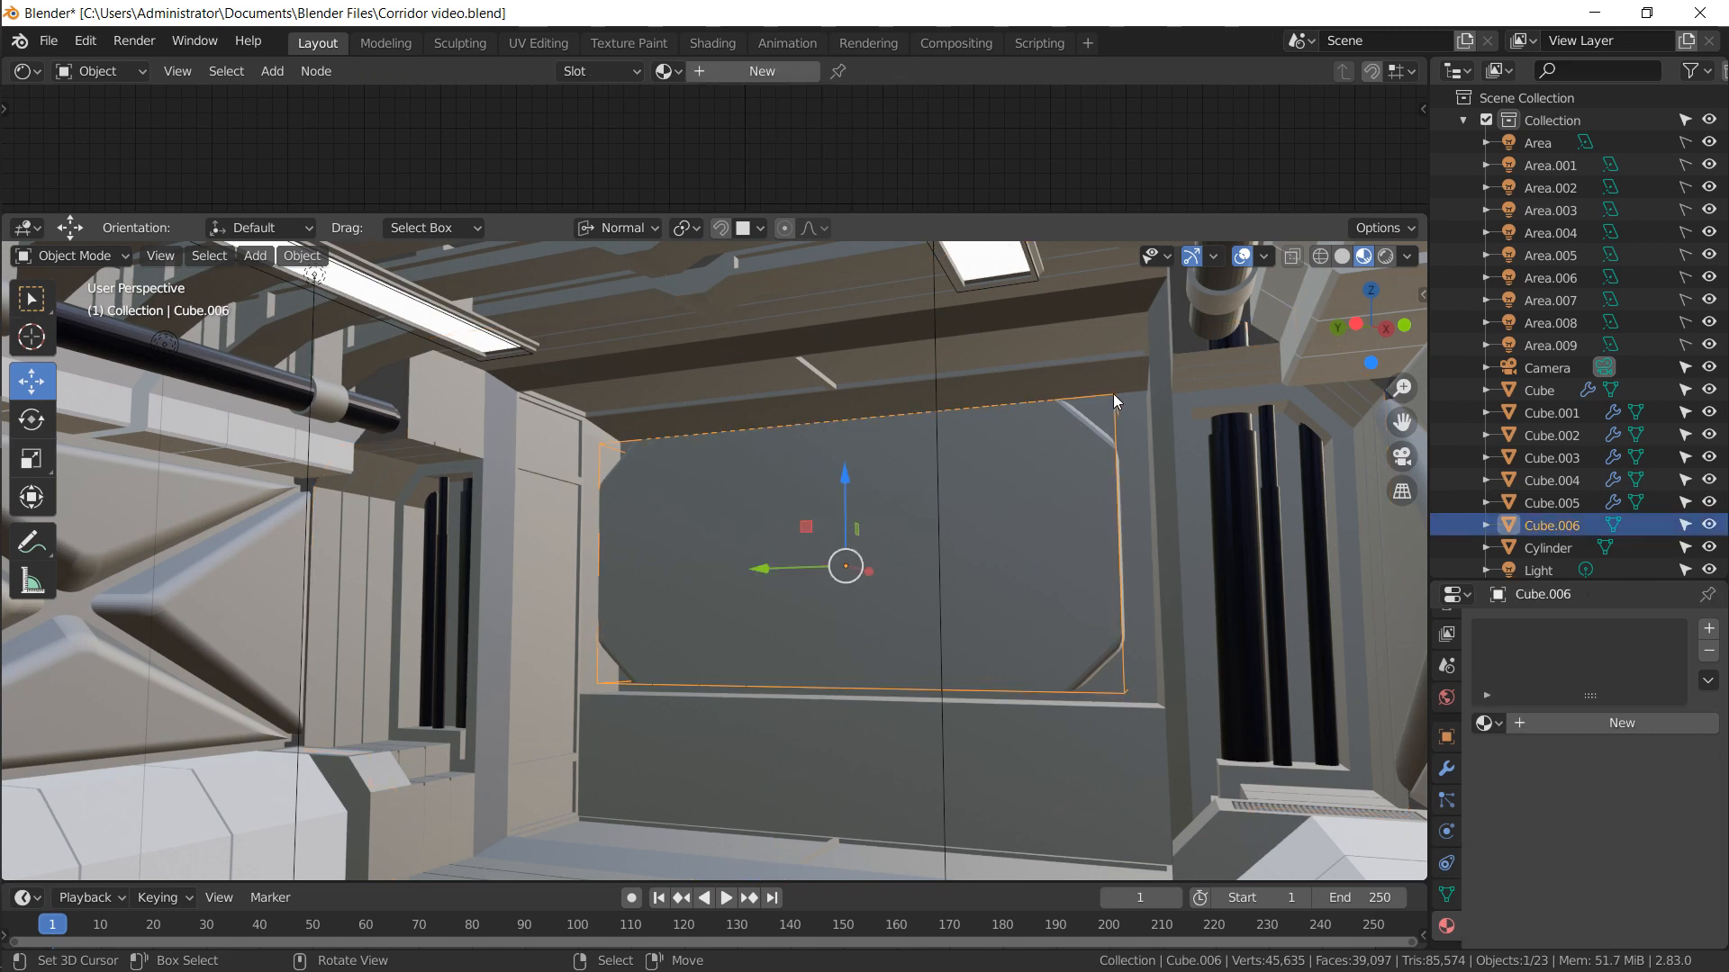
{"action": "key", "text": "KP_Divide"}
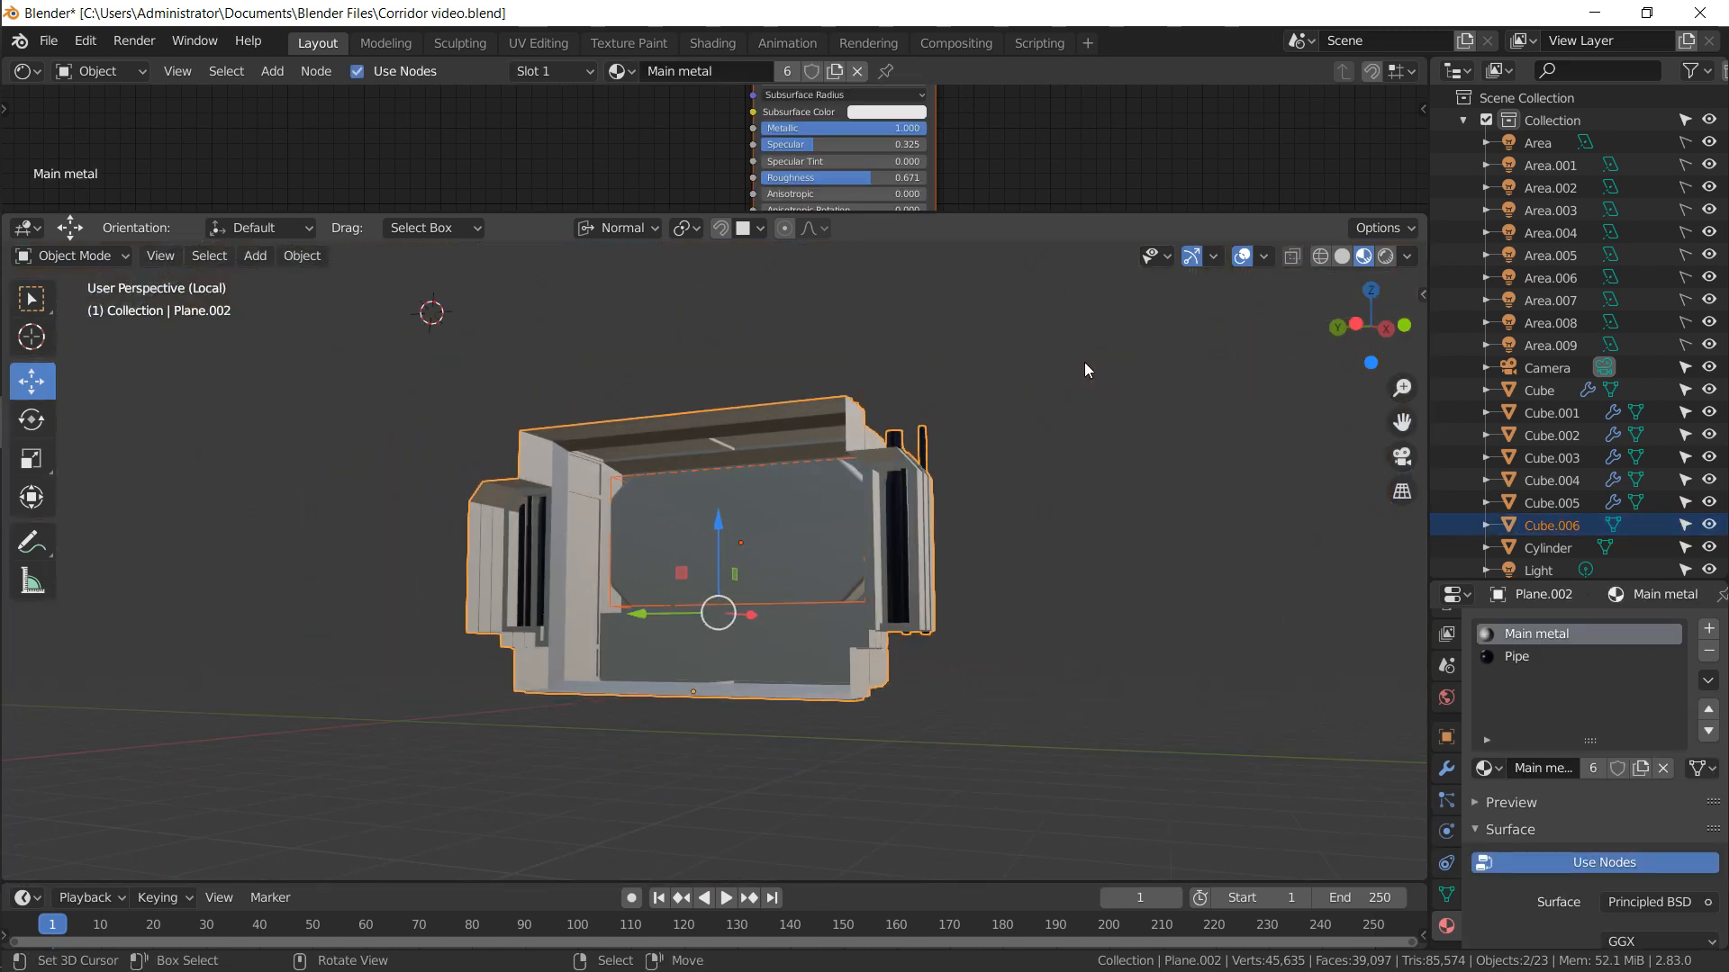
Move the end wall's Boolean difference above its Mirror modifier and return to the full corridor in rendered shading
{"action": "middle_click_drag", "start_coordinate": [1084, 362], "coordinate": [806, 524]}
{"action": "left_click", "coordinate": [808, 522]}
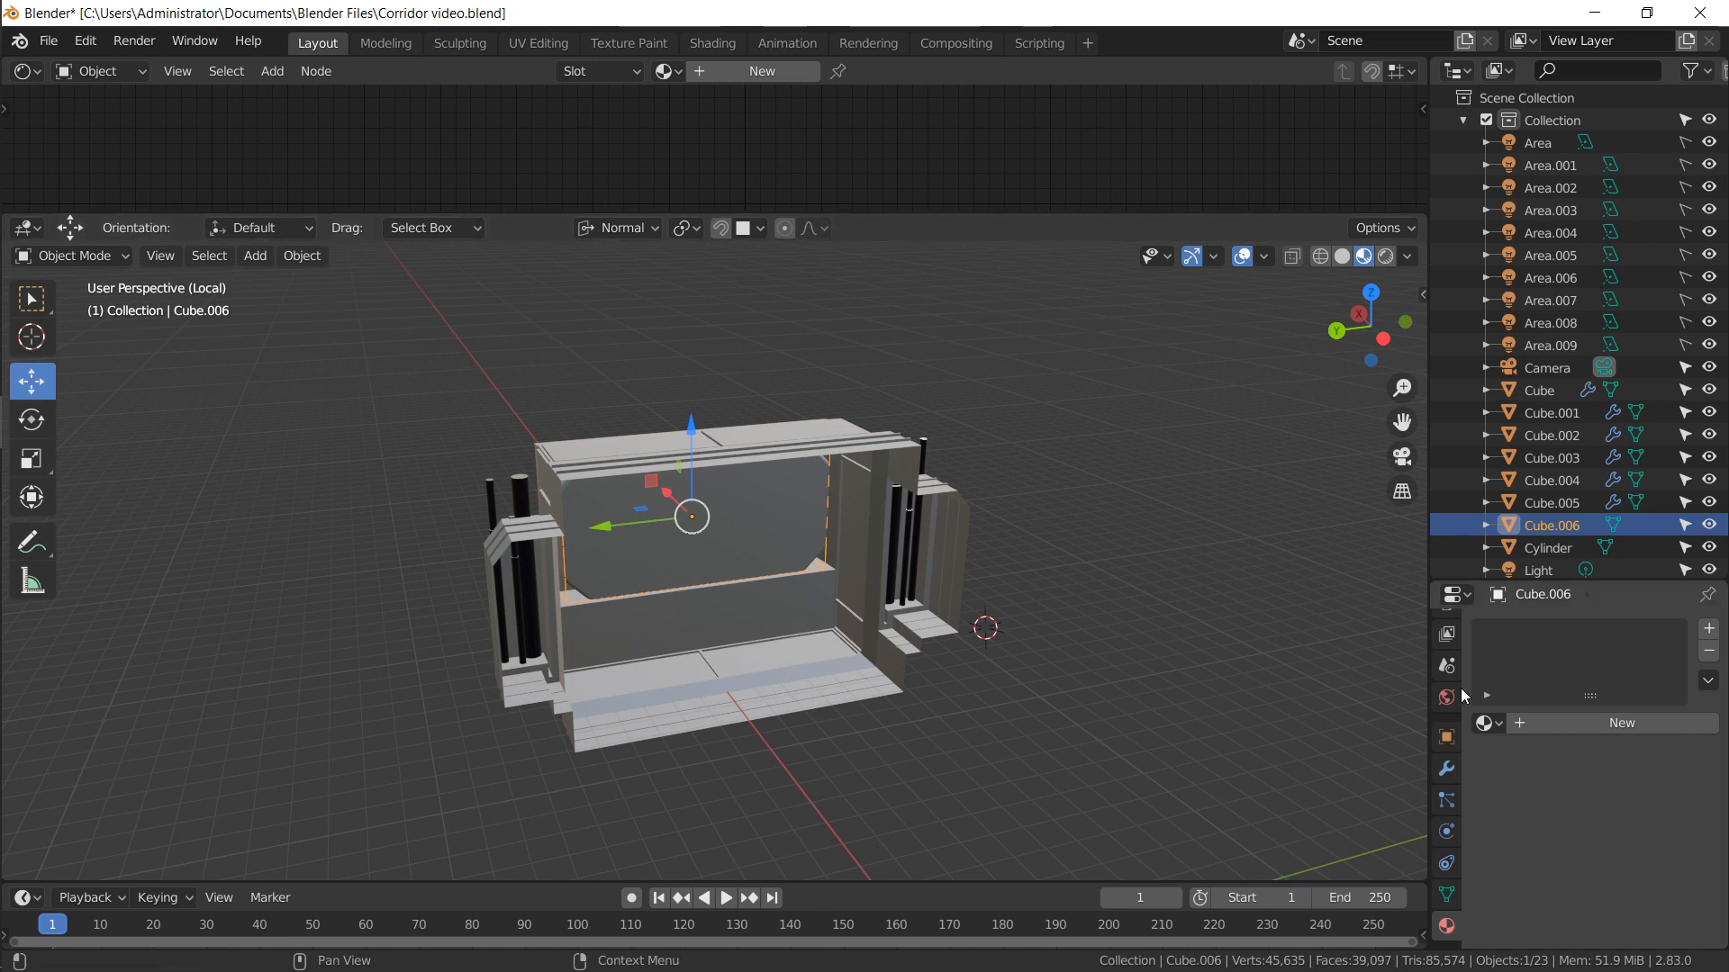
{"action": "left_click", "coordinate": [1447, 770]}
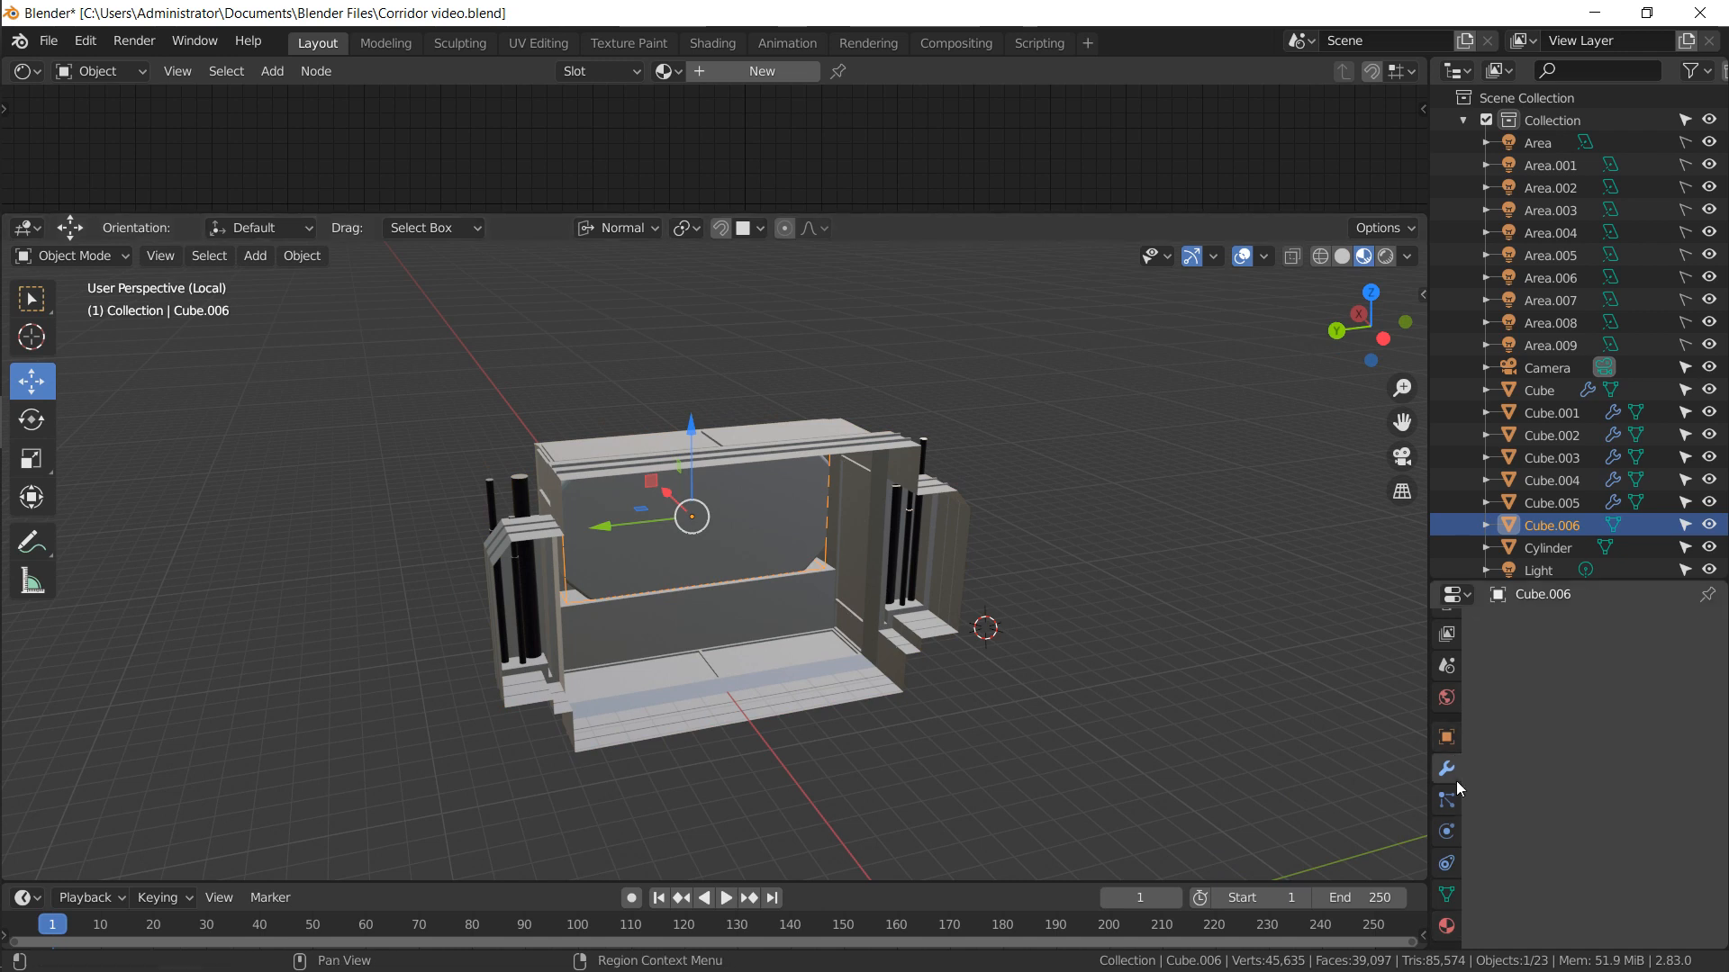
{"action": "left_click", "coordinate": [862, 663]}
{"action": "left_click", "coordinate": [1484, 664]}
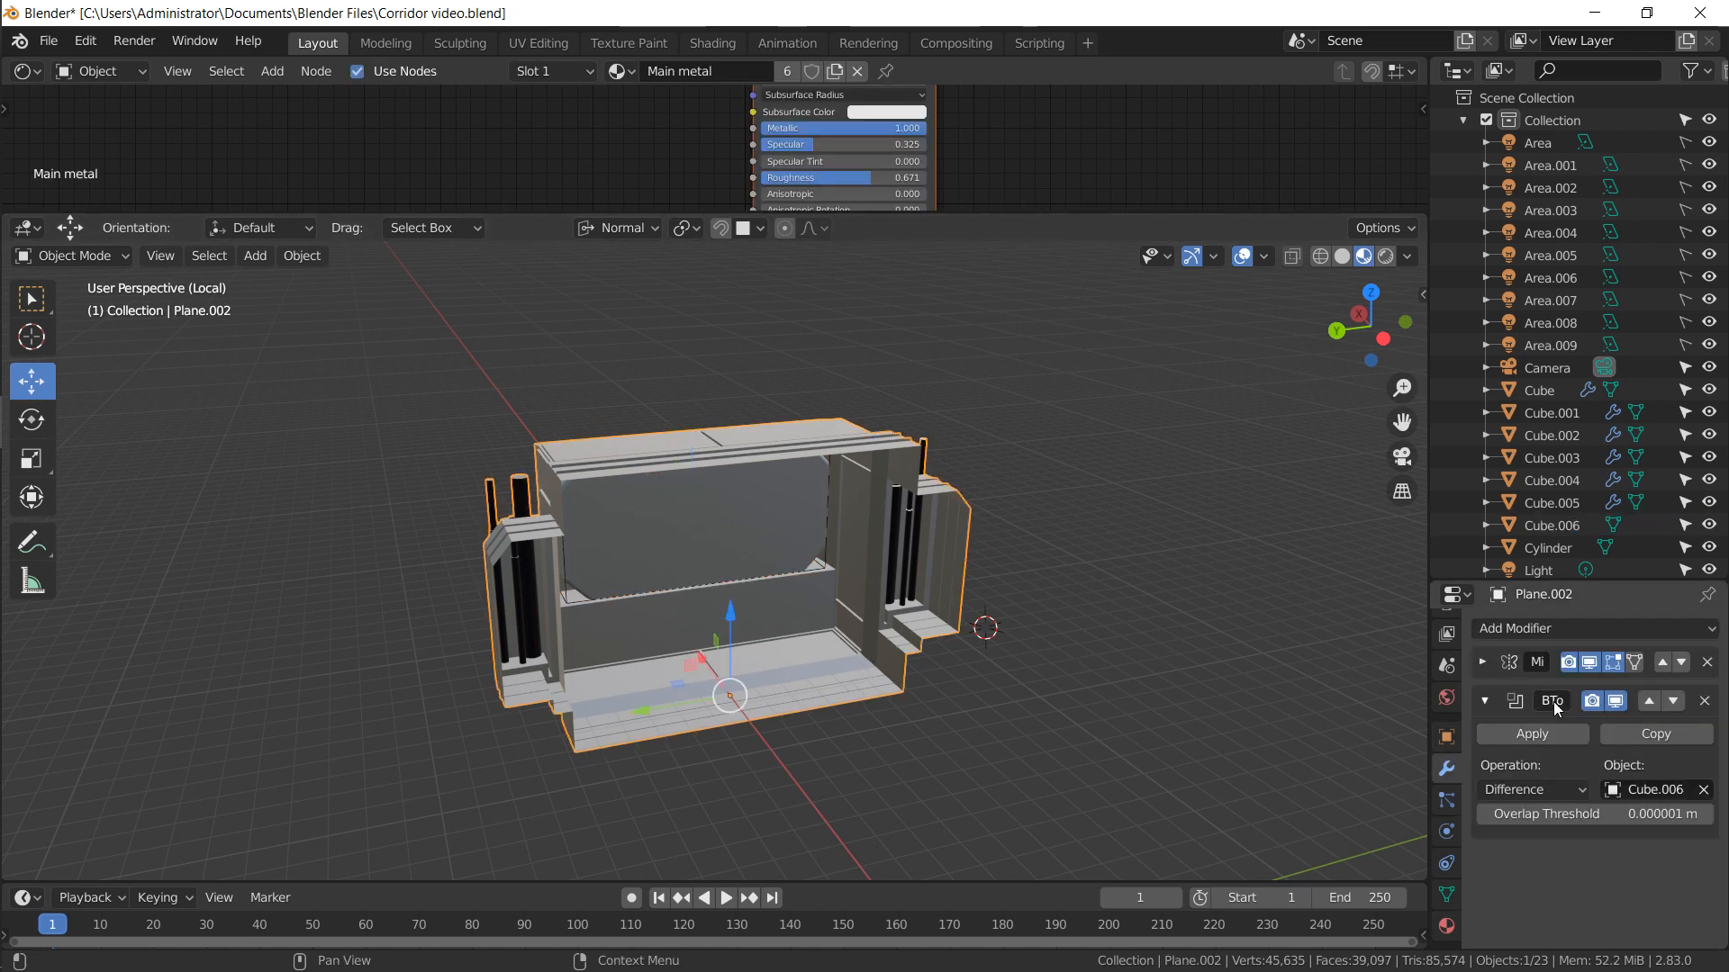
{"action": "left_click", "coordinate": [1649, 700]}
{"action": "scroll", "coordinate": [769, 484], "scroll_direction": "up", "scroll_amount": 3}
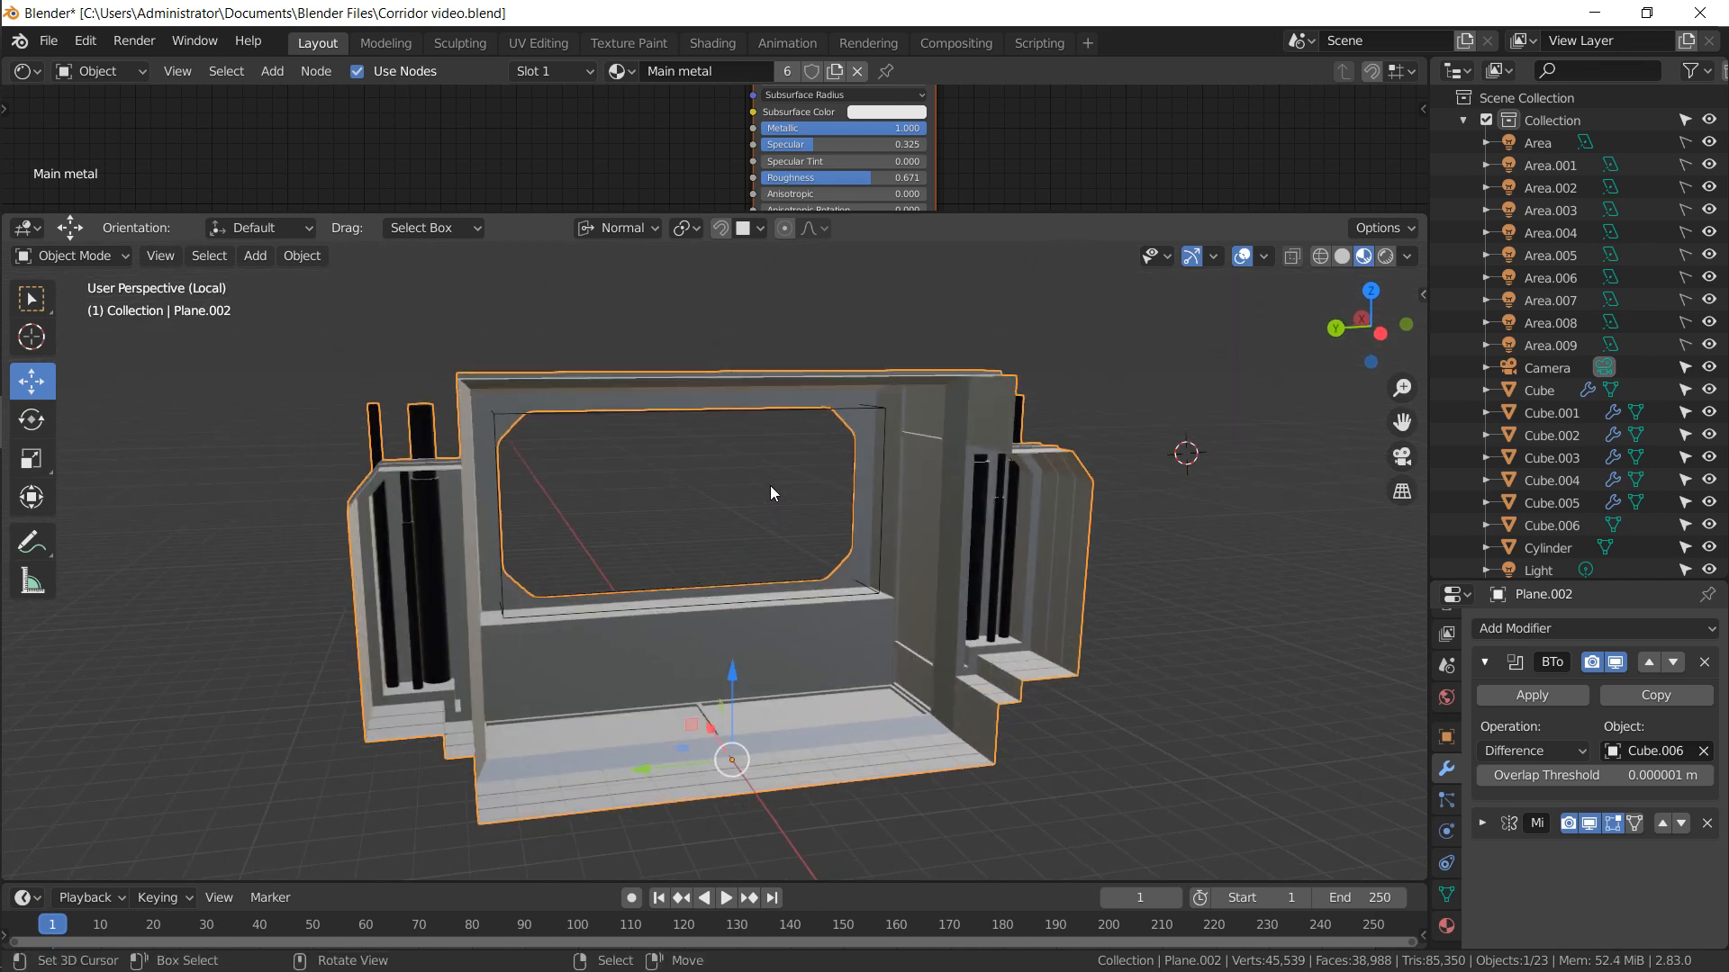
{"action": "scroll", "coordinate": [769, 484], "scroll_direction": "up", "scroll_amount": 2}
{"action": "middle_click_drag", "start_coordinate": [770, 485], "coordinate": [722, 405]}
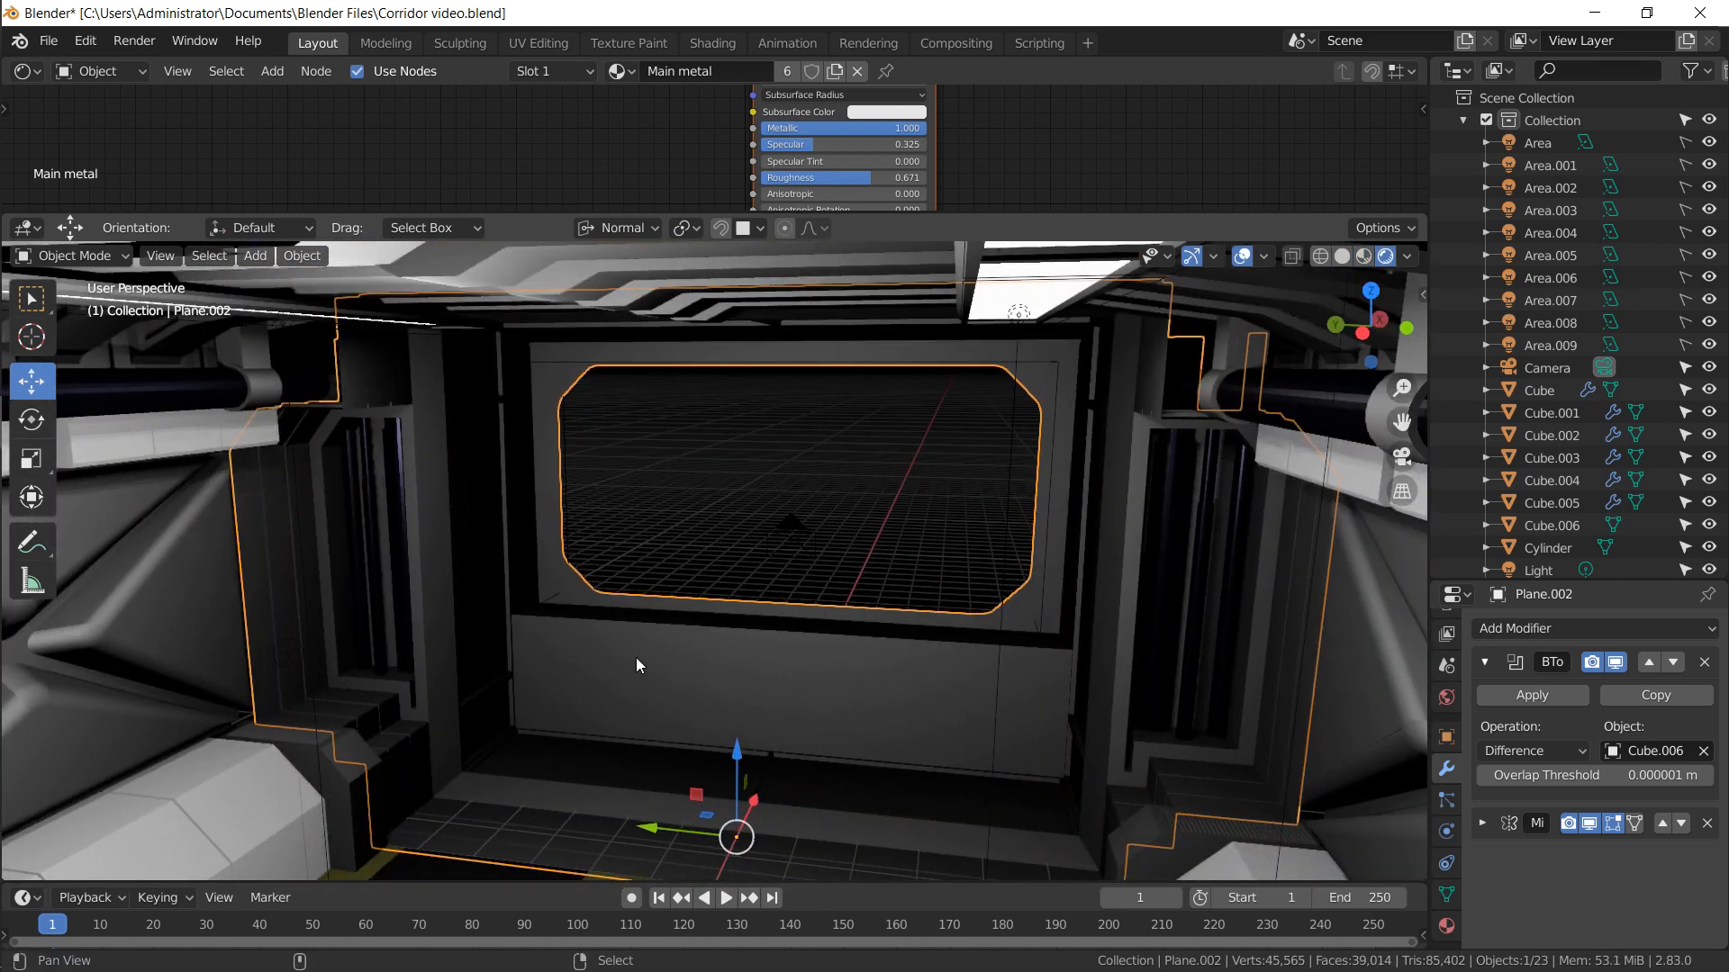
{"action": "key", "text": "Tab"}
{"action": "left_click", "coordinate": [626, 645]}
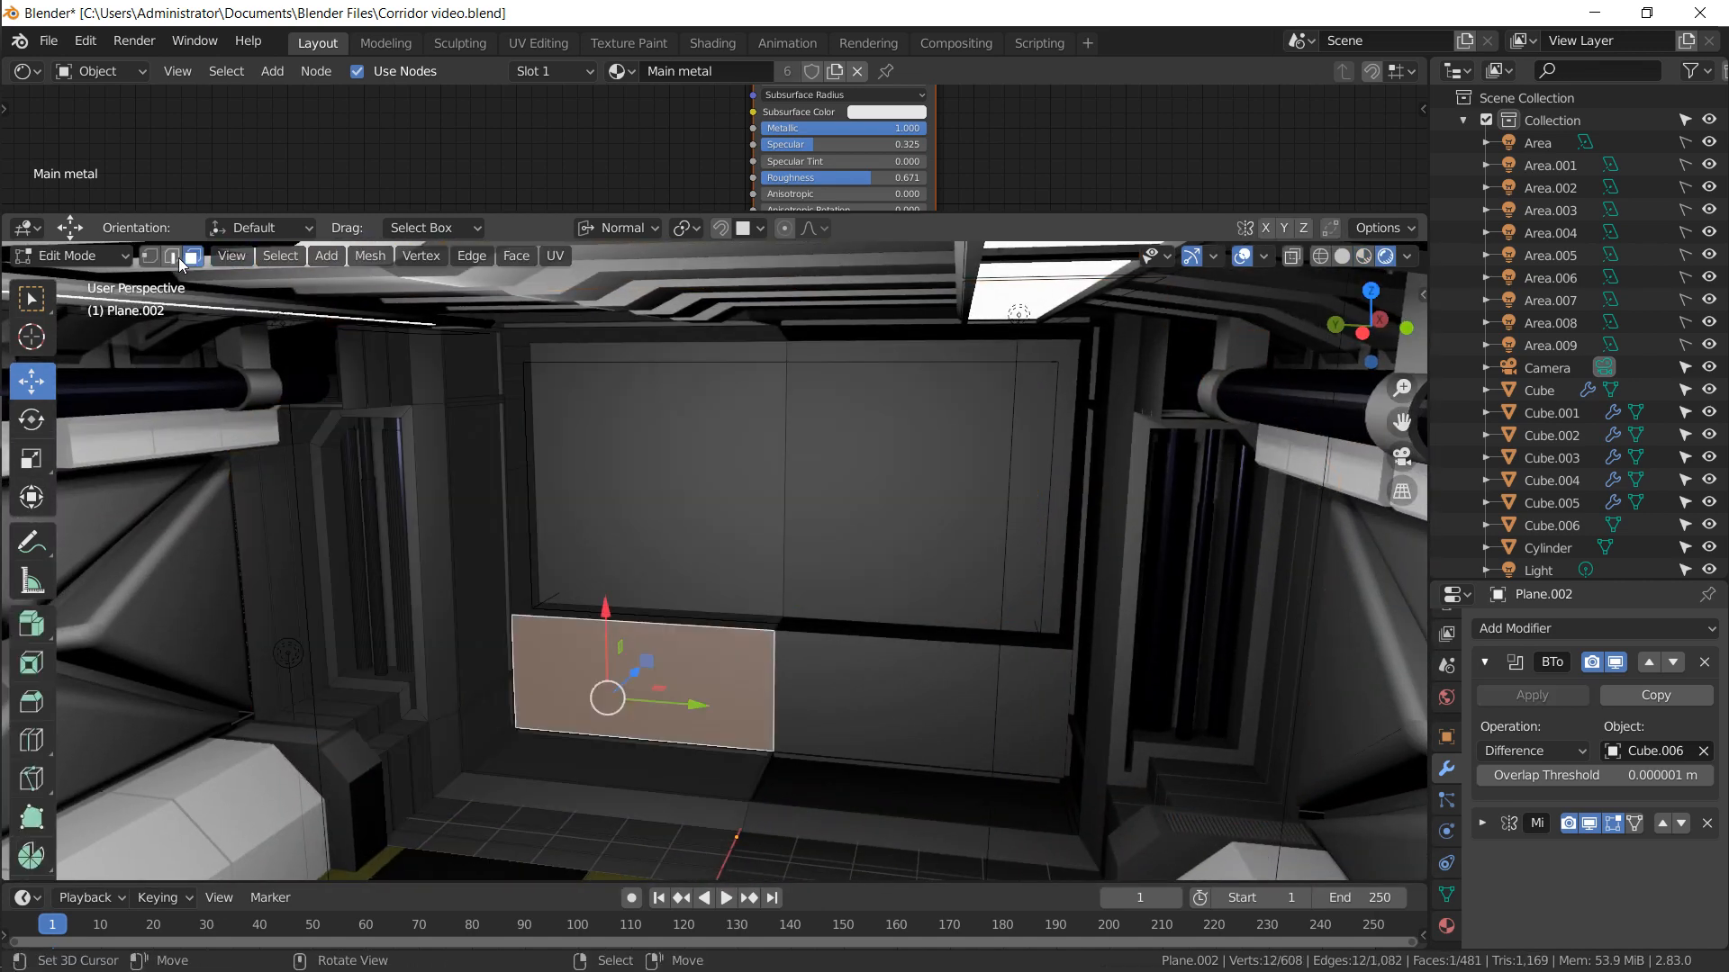
{"action": "left_click", "coordinate": [173, 258]}
{"action": "left_click", "coordinate": [789, 644]}
{"action": "key", "text": "ctrl+b"}
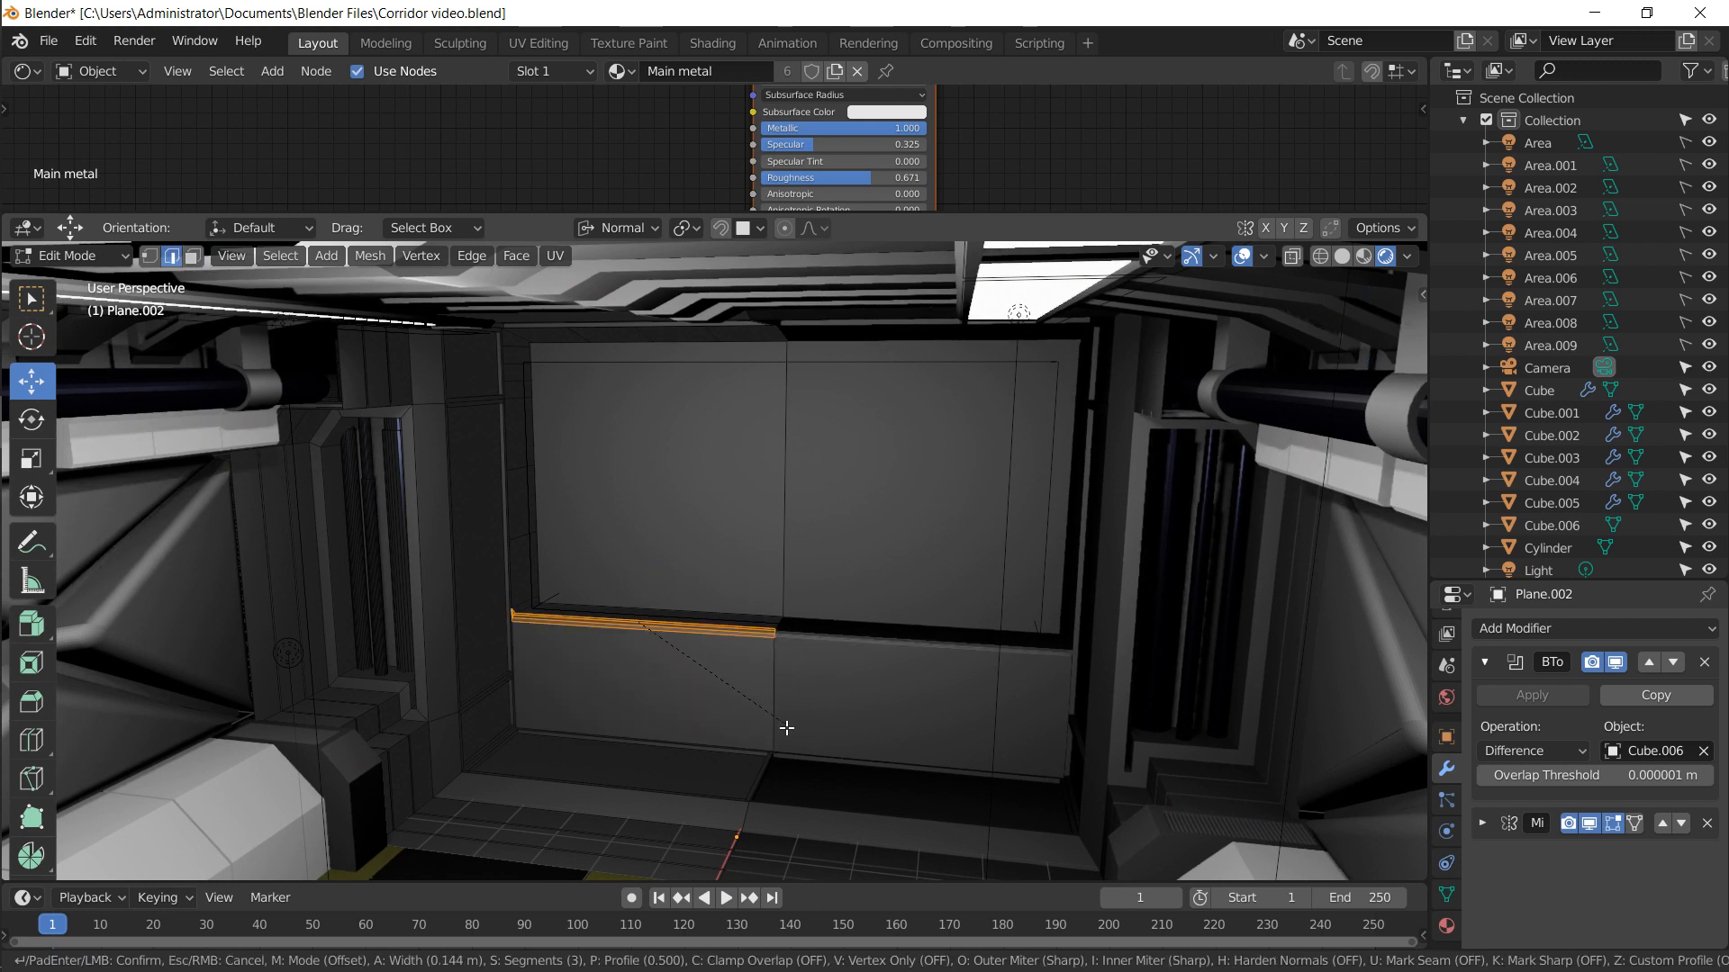
{"action": "scroll", "coordinate": [788, 756], "scroll_direction": "down", "scroll_amount": 2}
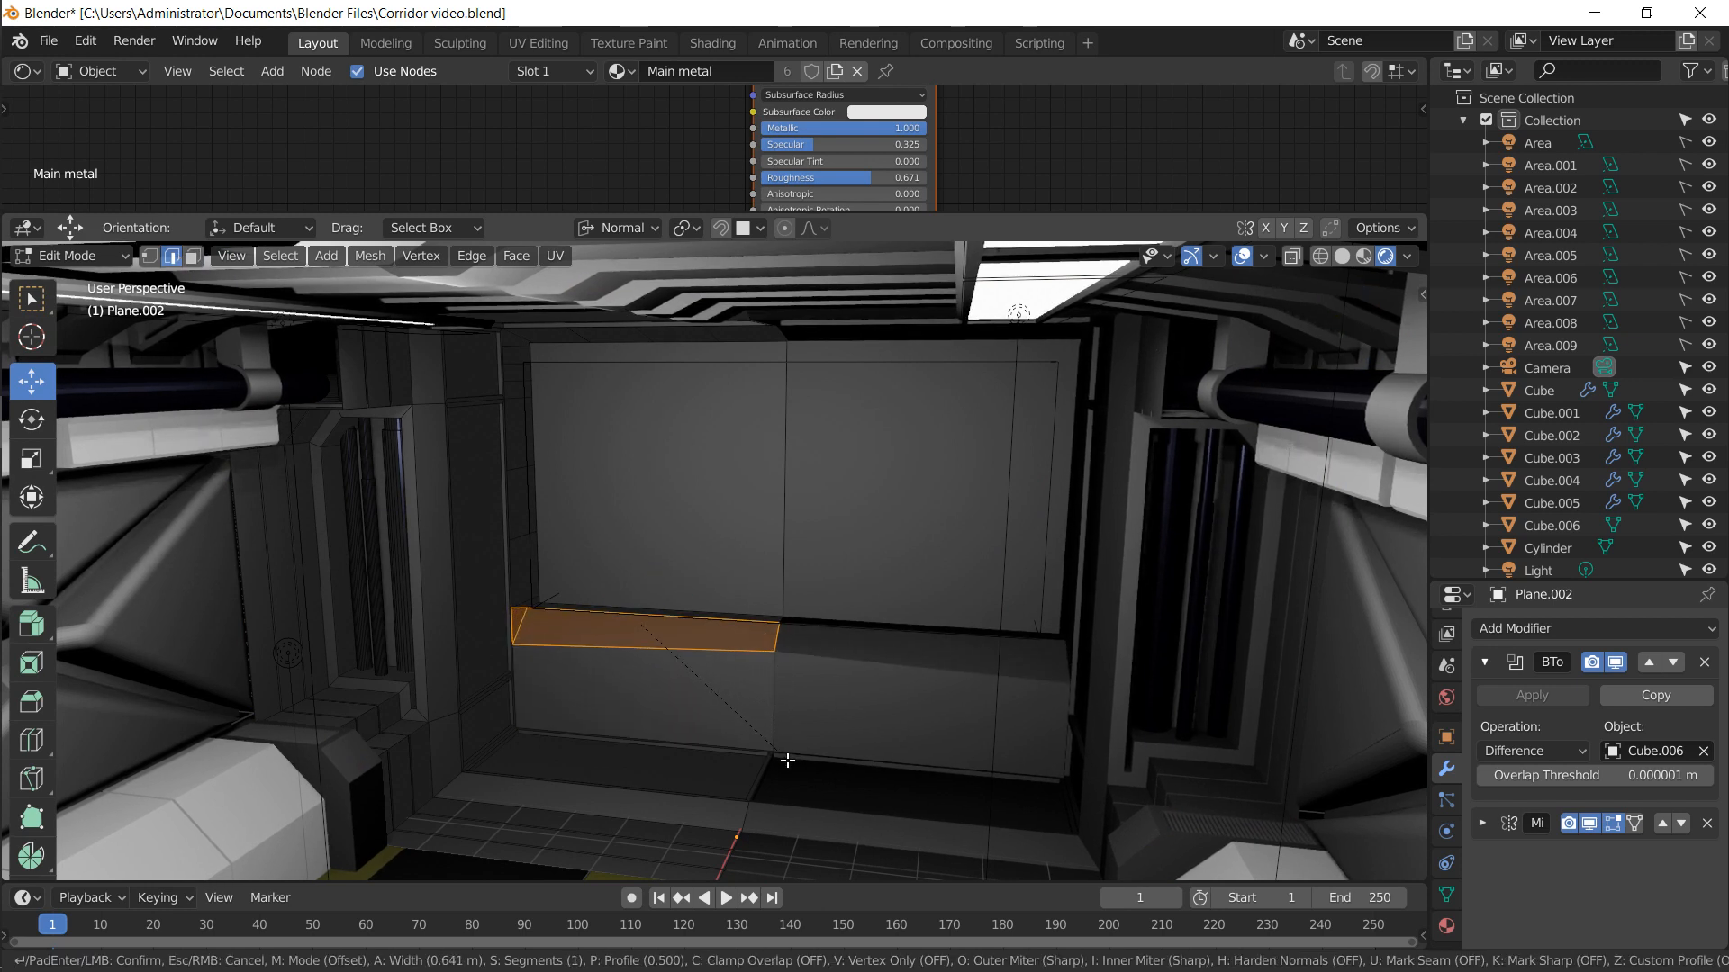
{"action": "key", "text": "Escape"}
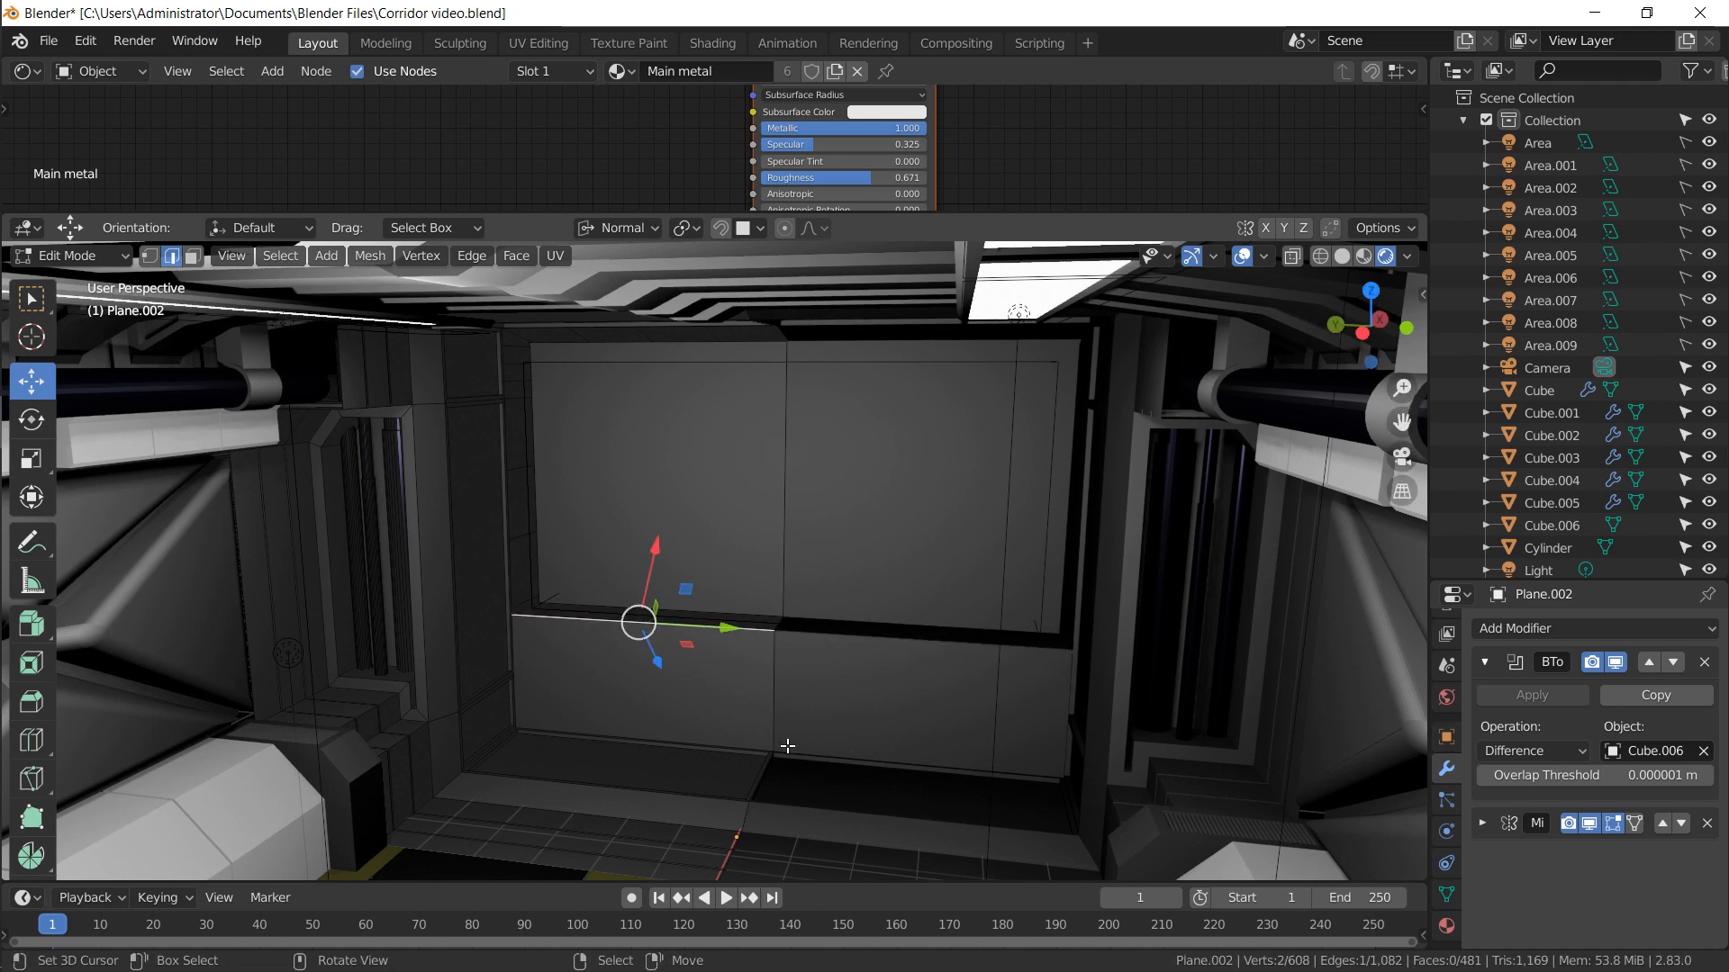
{"action": "left_click_drag", "start_coordinate": [740, 703], "coordinate": [732, 661], "text": "alt"}
{"action": "key", "text": "KP_Decimal"}
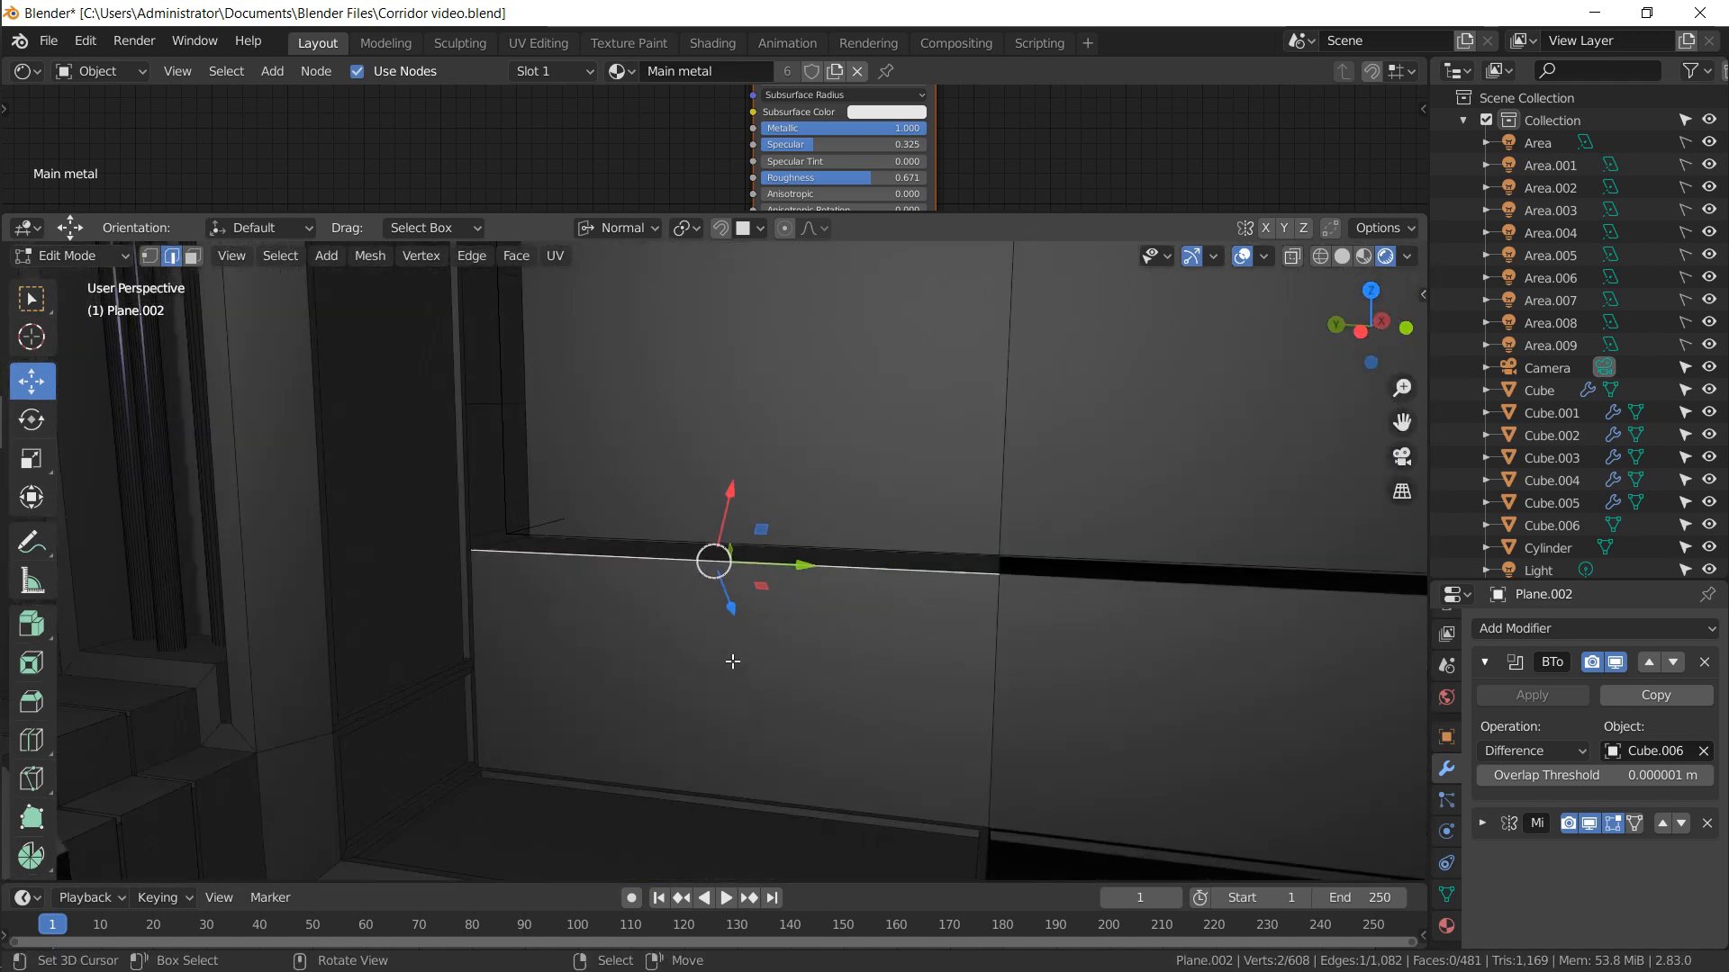
{"action": "left_click_drag", "start_coordinate": [527, 525], "coordinate": [502, 547], "text": "alt"}
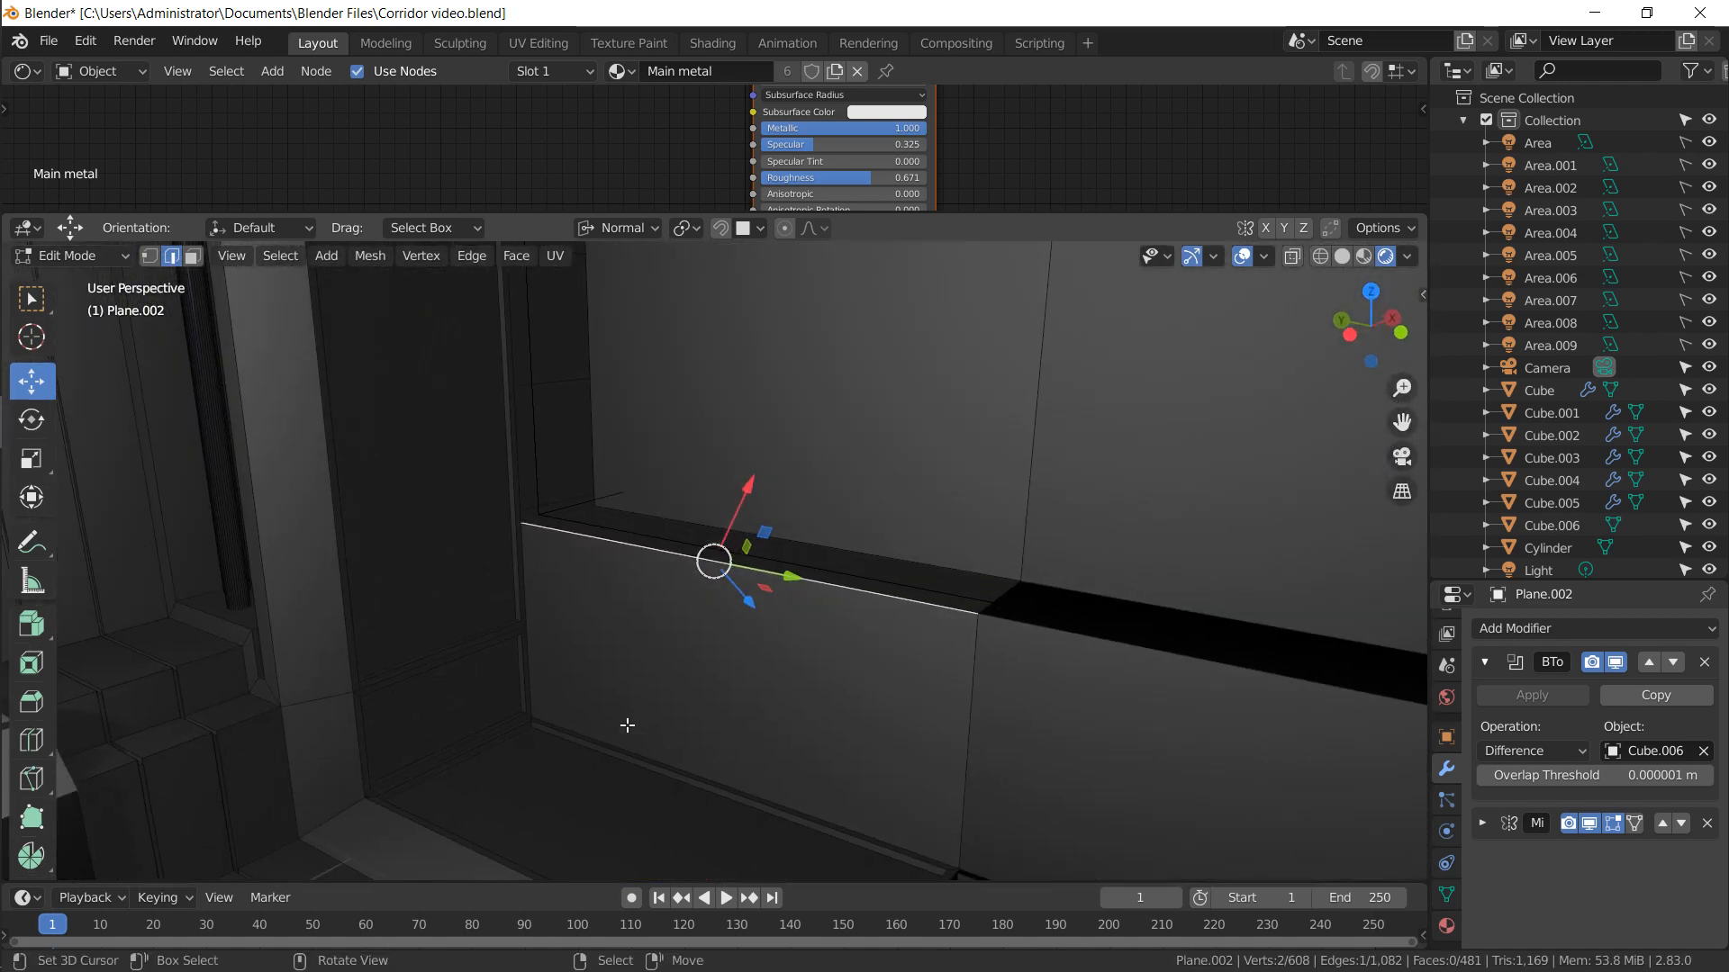
{"action": "key", "text": "ctrl+b"}
{"action": "key", "text": "Escape"}
Try to separate the front and top faces of the lower ledge's left half into a new object
{"action": "left_click", "coordinate": [628, 574]}
{"action": "left_click", "coordinate": [632, 536], "text": "shift"}
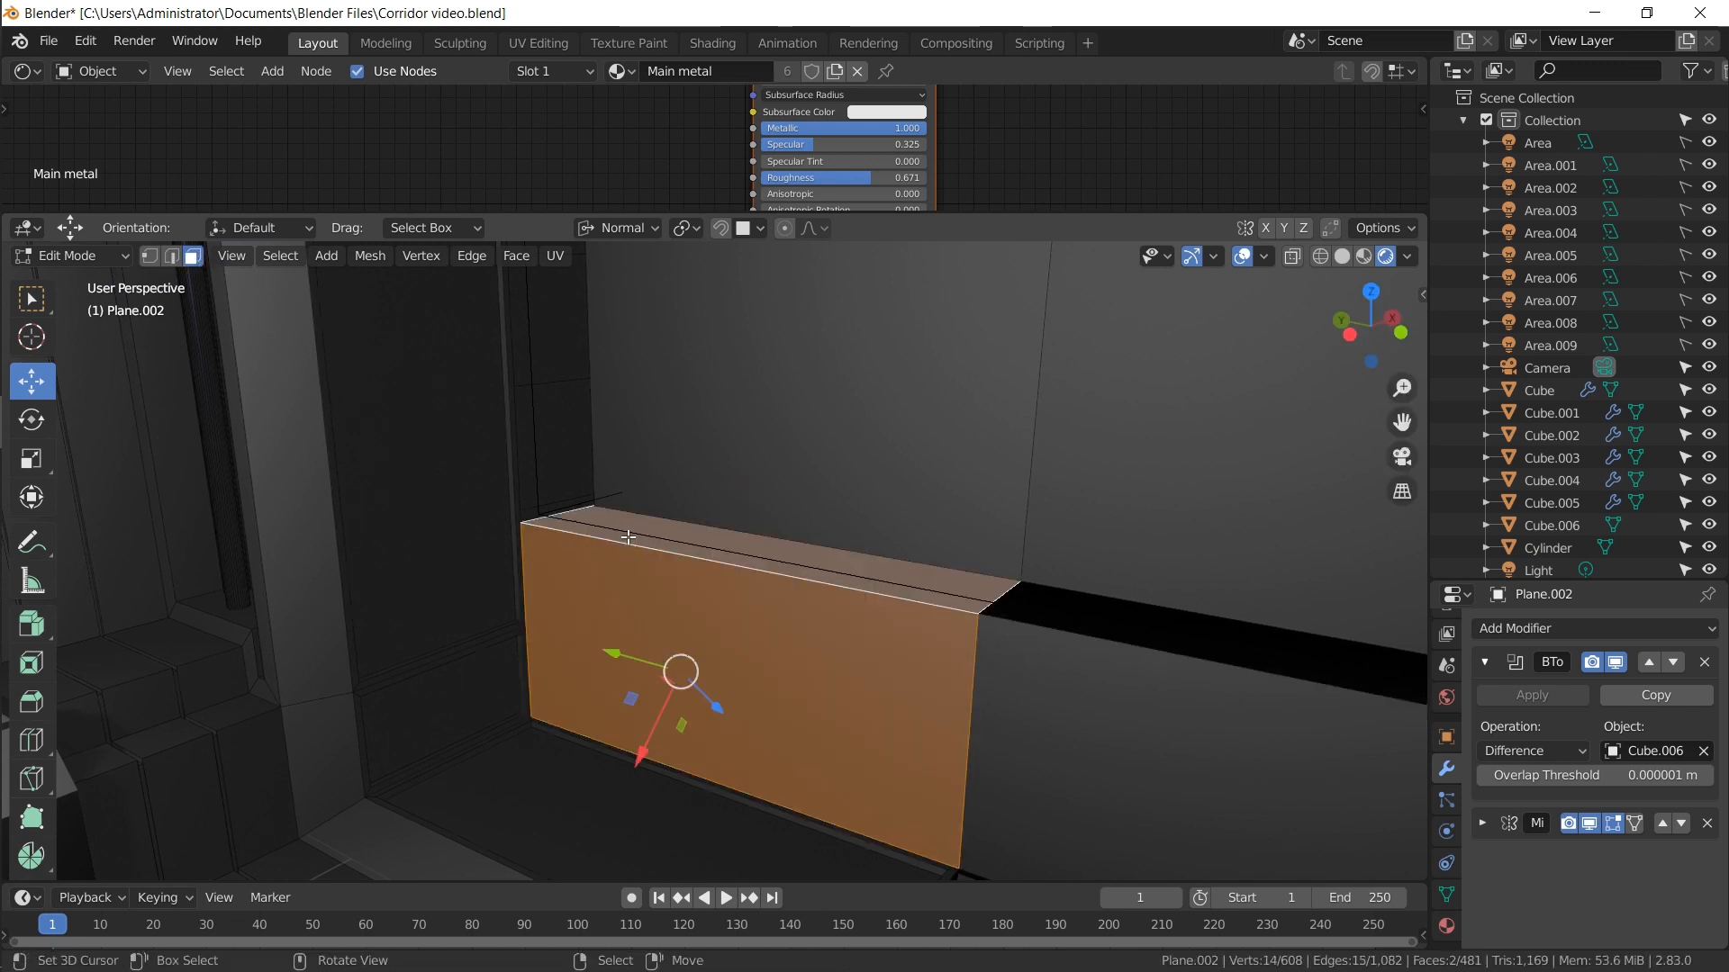
{"action": "key", "text": "F3"}
{"action": "type", "text": "sep"}
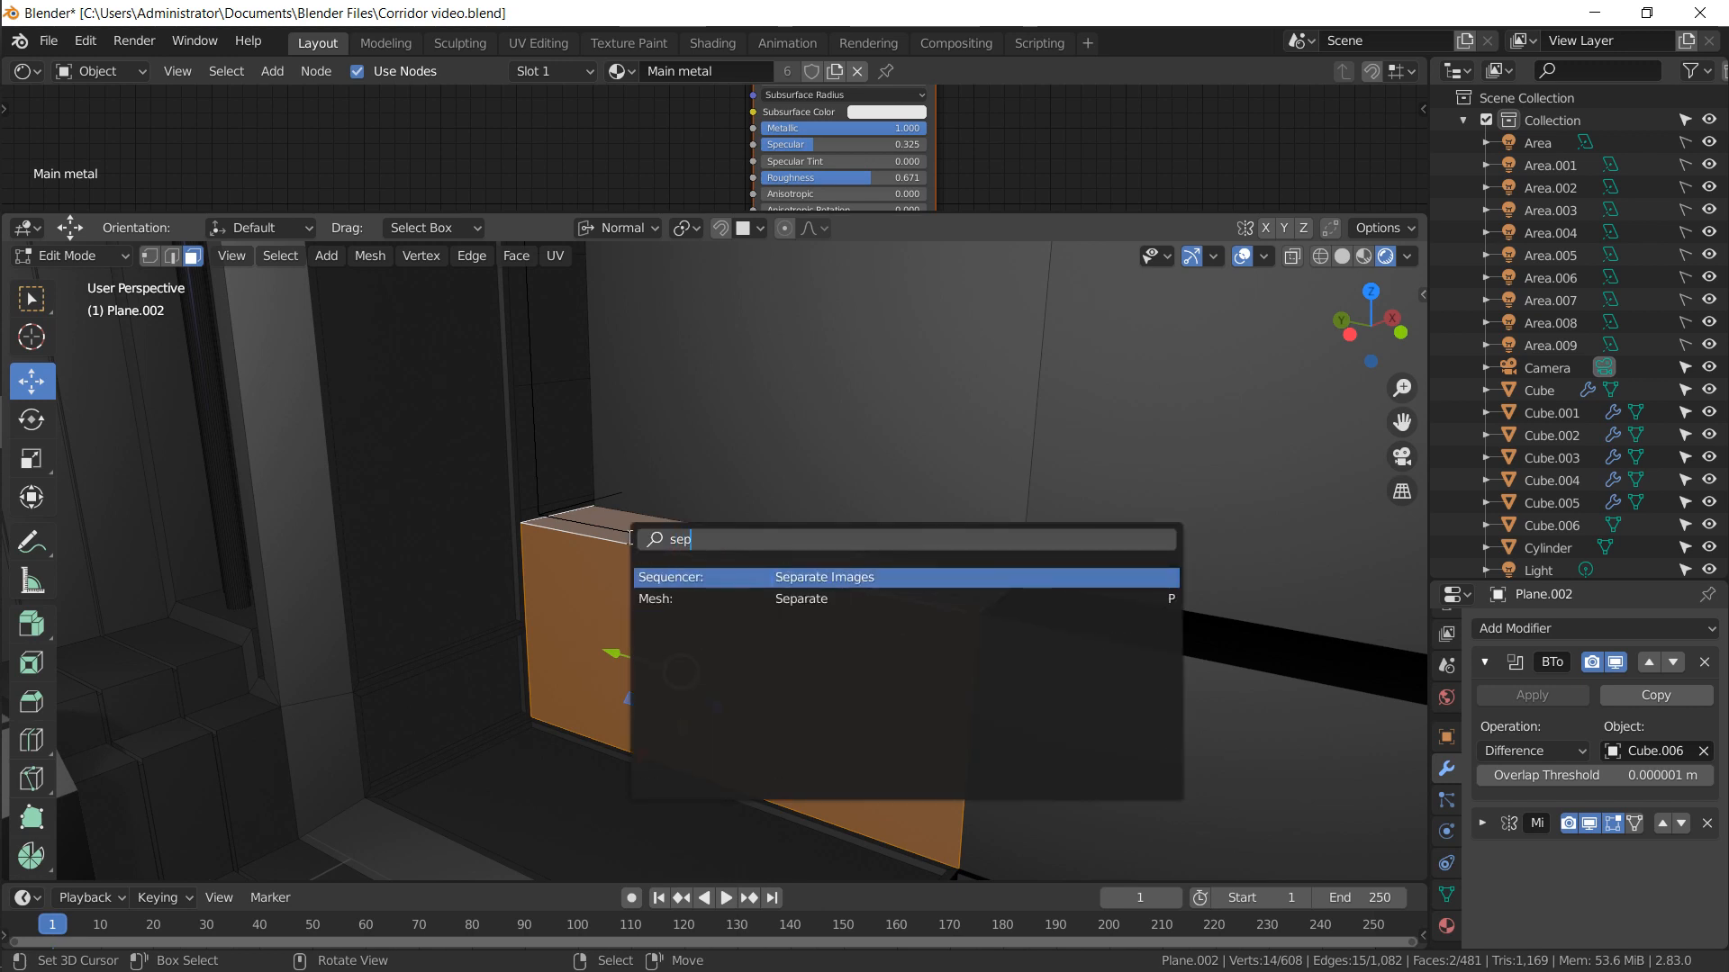
{"action": "key", "text": "Down"}
{"action": "key", "text": "Return"}
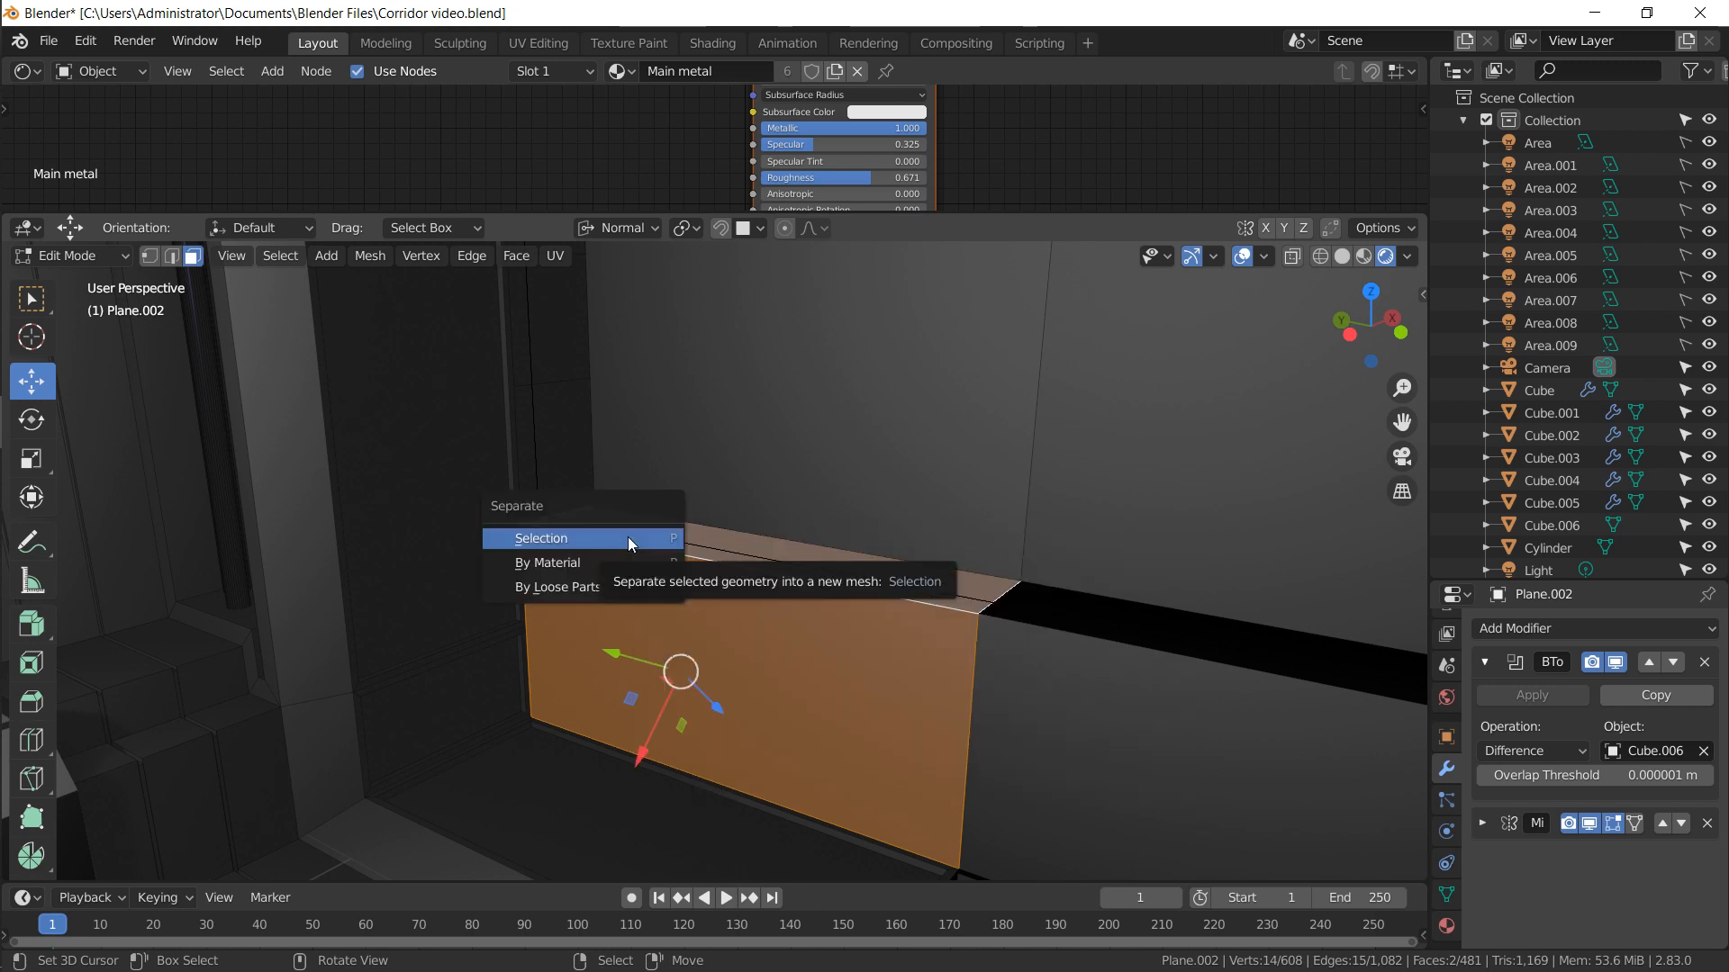
{"action": "left_click", "coordinate": [628, 536]}
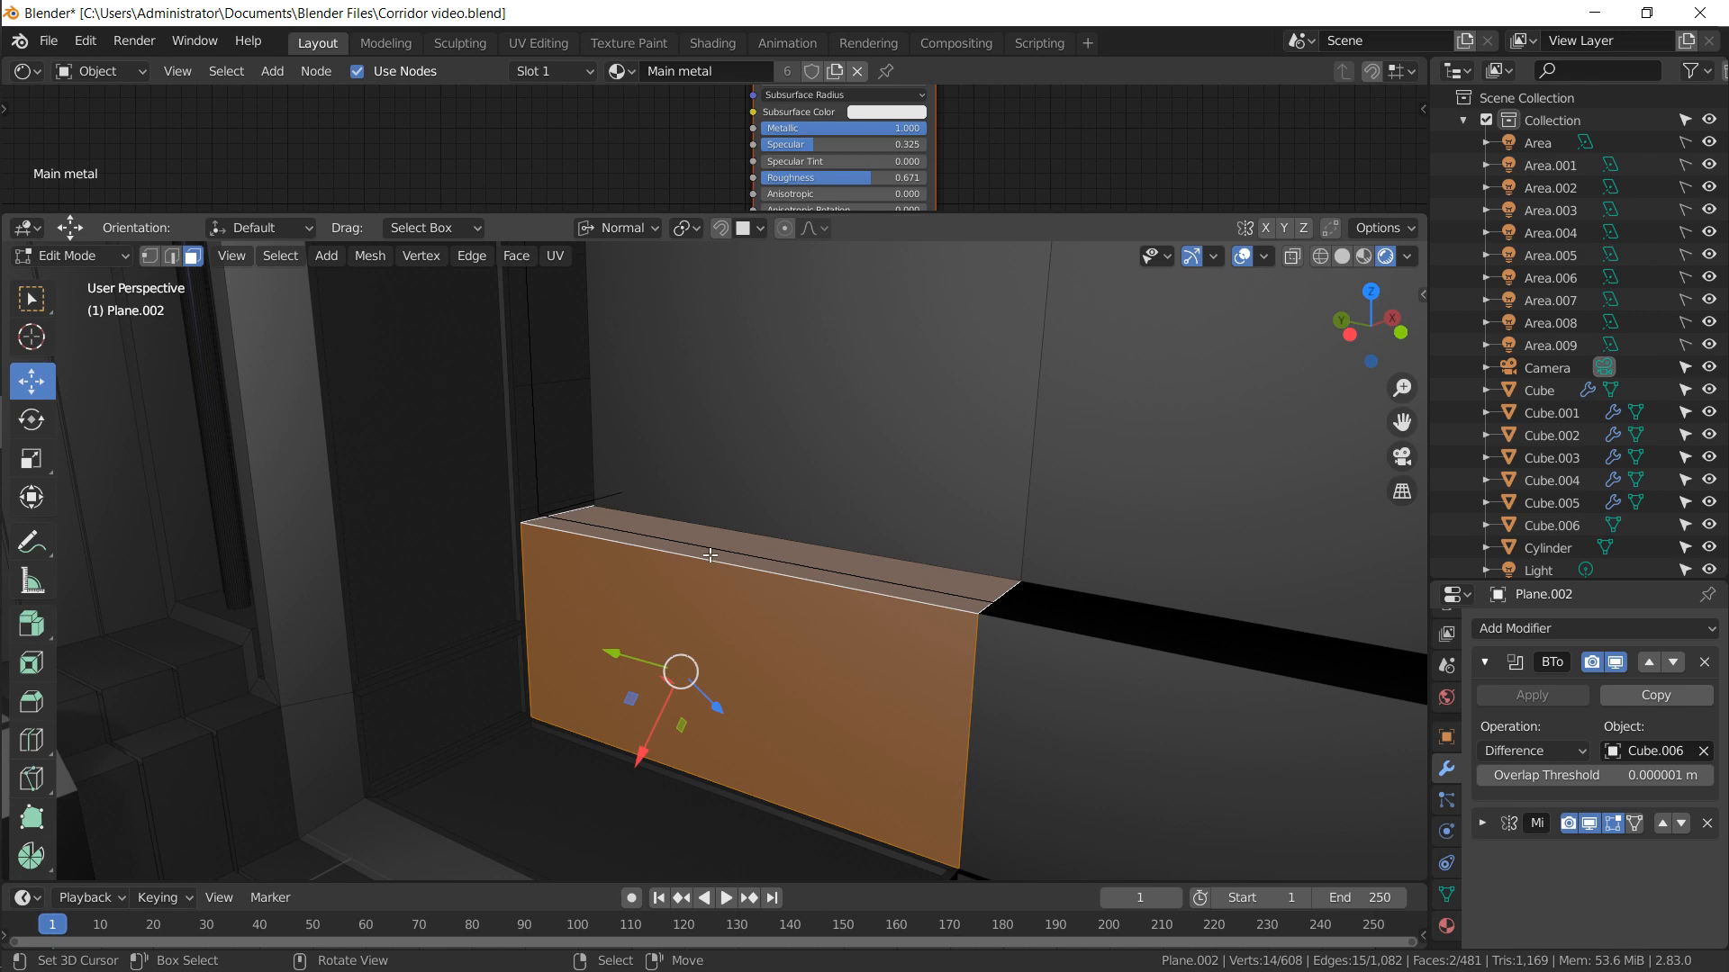
Extrude the front face of the lower ledge's left half a short way out into the corridor
{"action": "key", "text": "Tab"}
{"action": "key", "text": "Tab"}
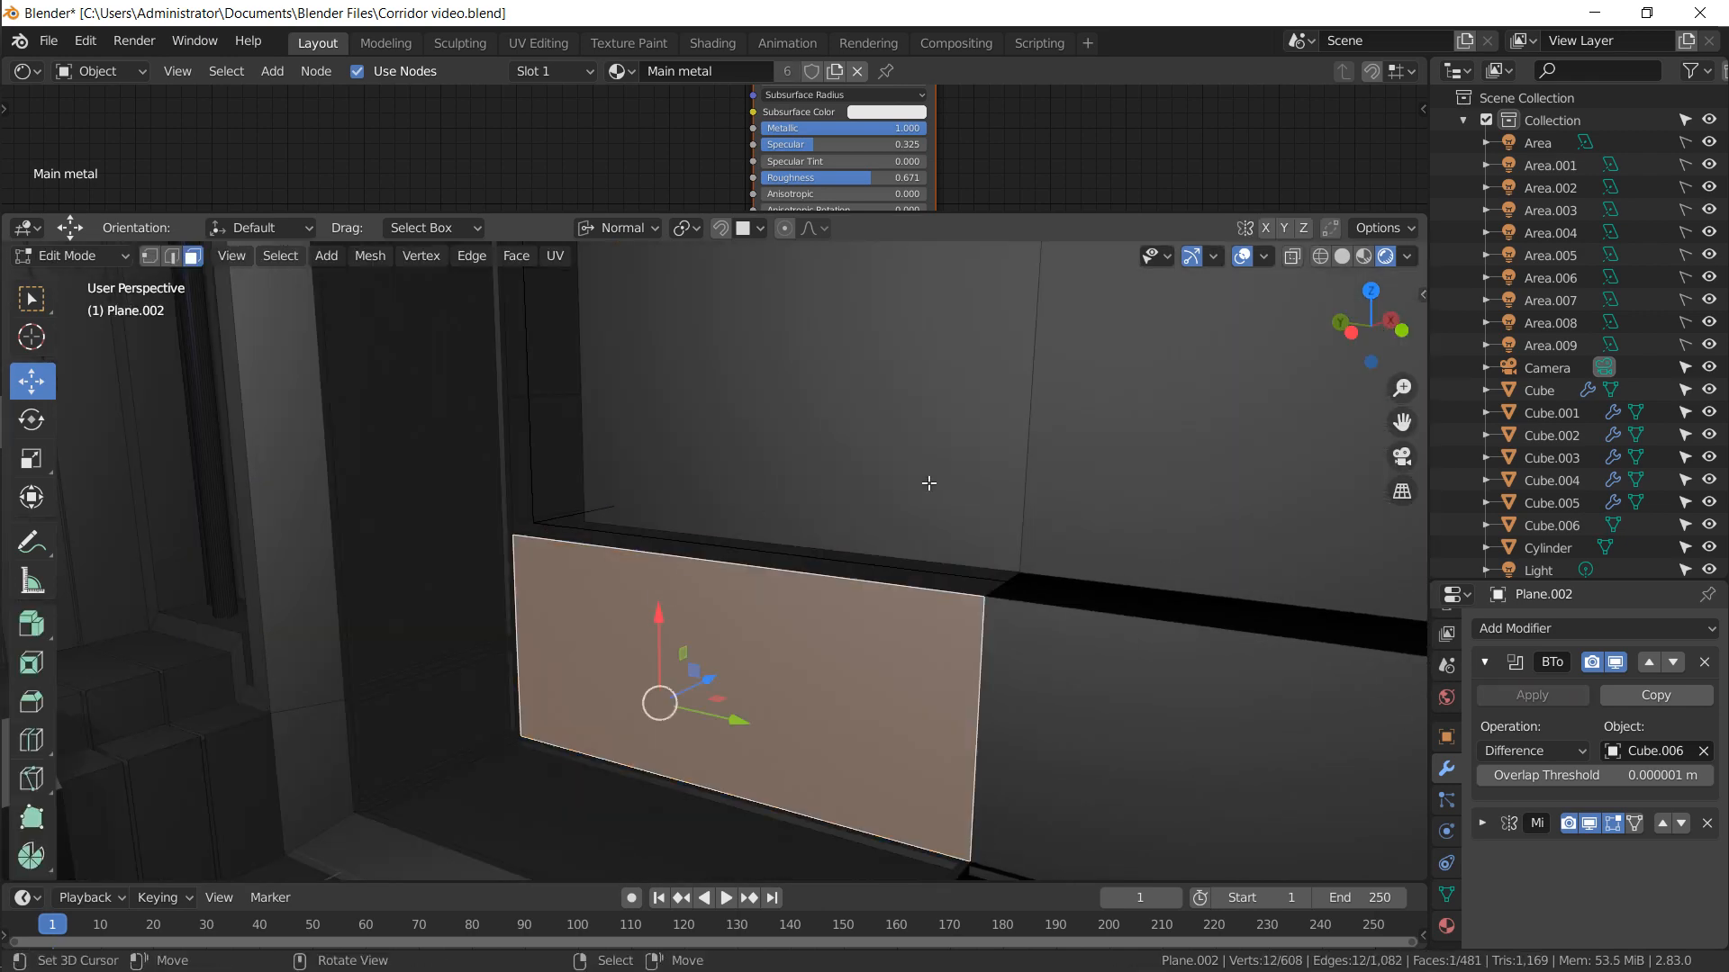
{"action": "middle_click_drag", "start_coordinate": [940, 524], "coordinate": [988, 433]}
{"action": "key", "text": "e"}
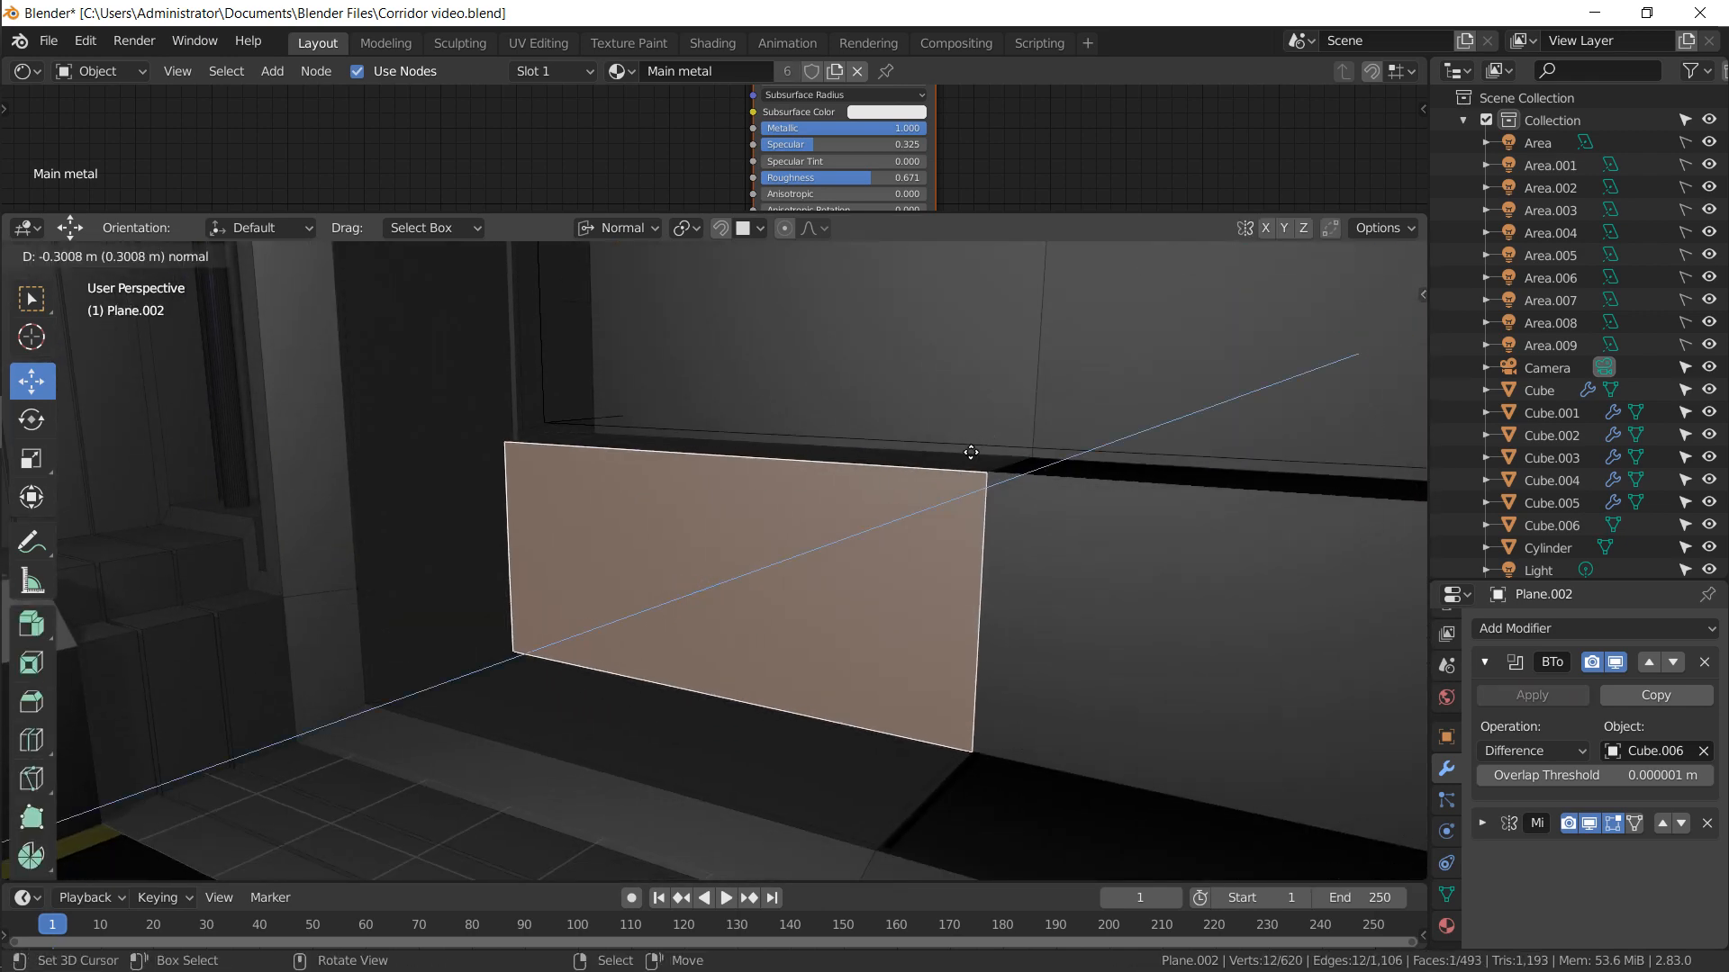
{"action": "left_click", "coordinate": [956, 467]}
Lower the extruded ledge's top front edge about 0.57 m along Z to make a sloped top
{"action": "left_click", "coordinate": [176, 257]}
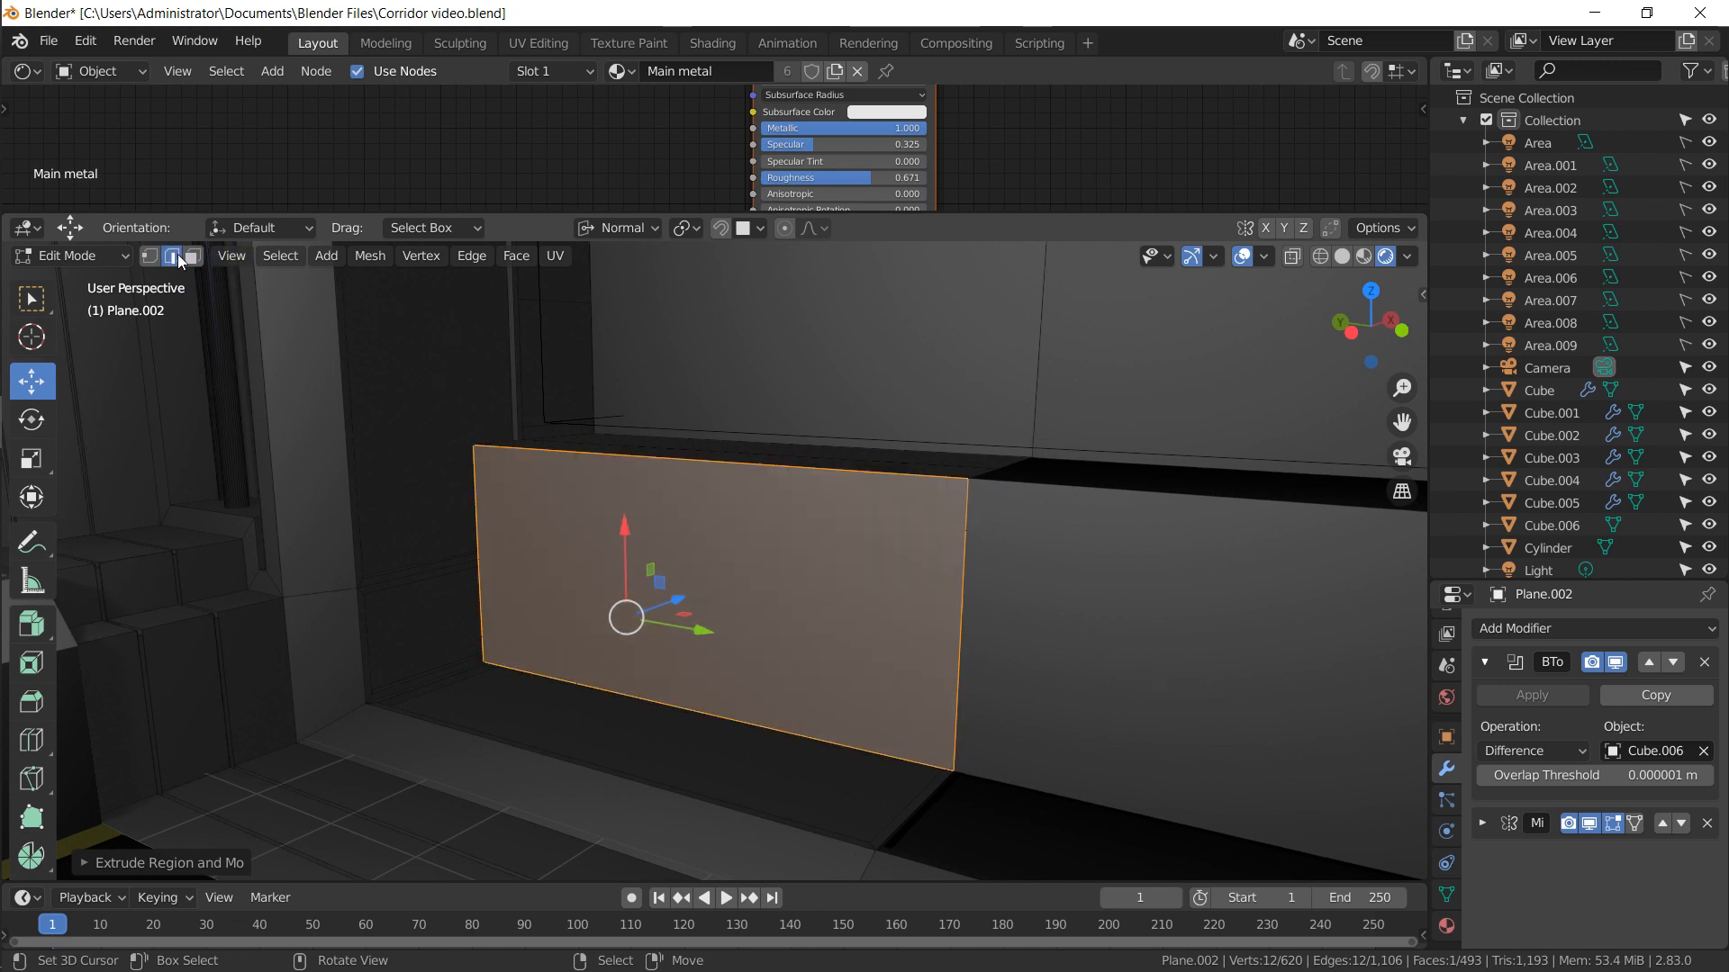
{"action": "left_click", "coordinate": [601, 480]}
{"action": "key", "text": "g"}
{"action": "key", "text": "z"}
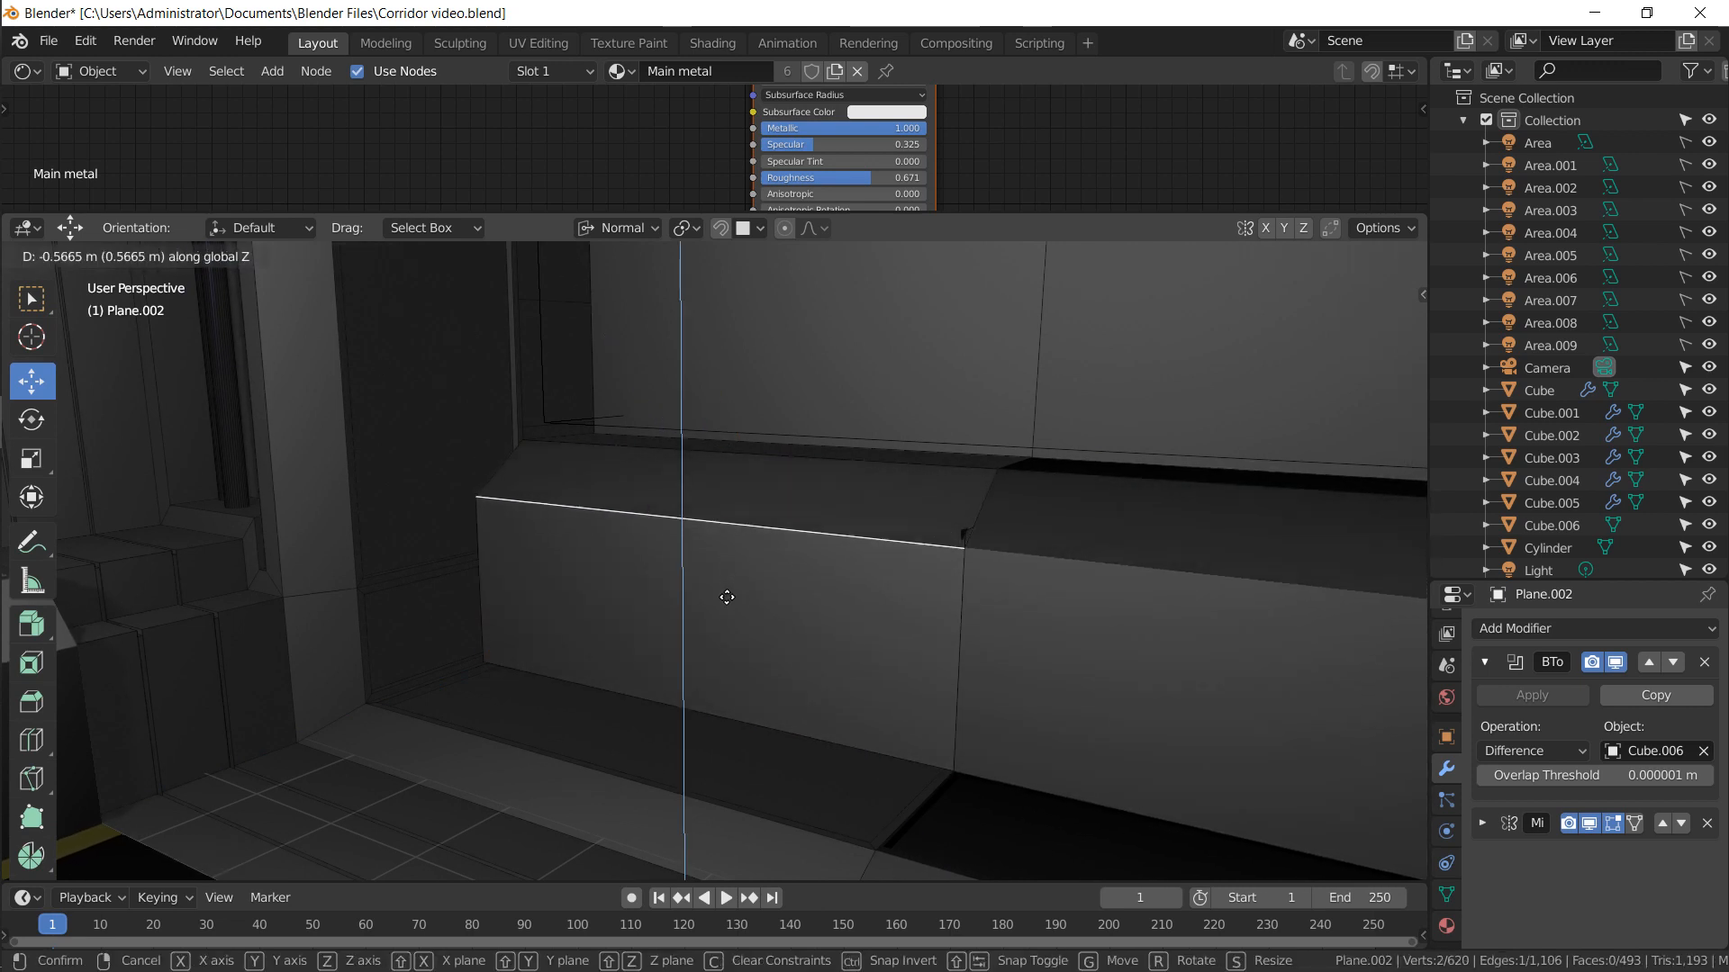
{"action": "left_click", "coordinate": [725, 594]}
{"action": "middle_click_drag", "start_coordinate": [720, 594], "coordinate": [794, 554]}
{"action": "key", "text": "Tab"}
{"action": "scroll", "coordinate": [808, 589], "scroll_direction": "down", "scroll_amount": 5}
Add the Main bright material to the end wall and assign it to the front and top faces of the lower ledge
{"action": "key", "text": "Tab"}
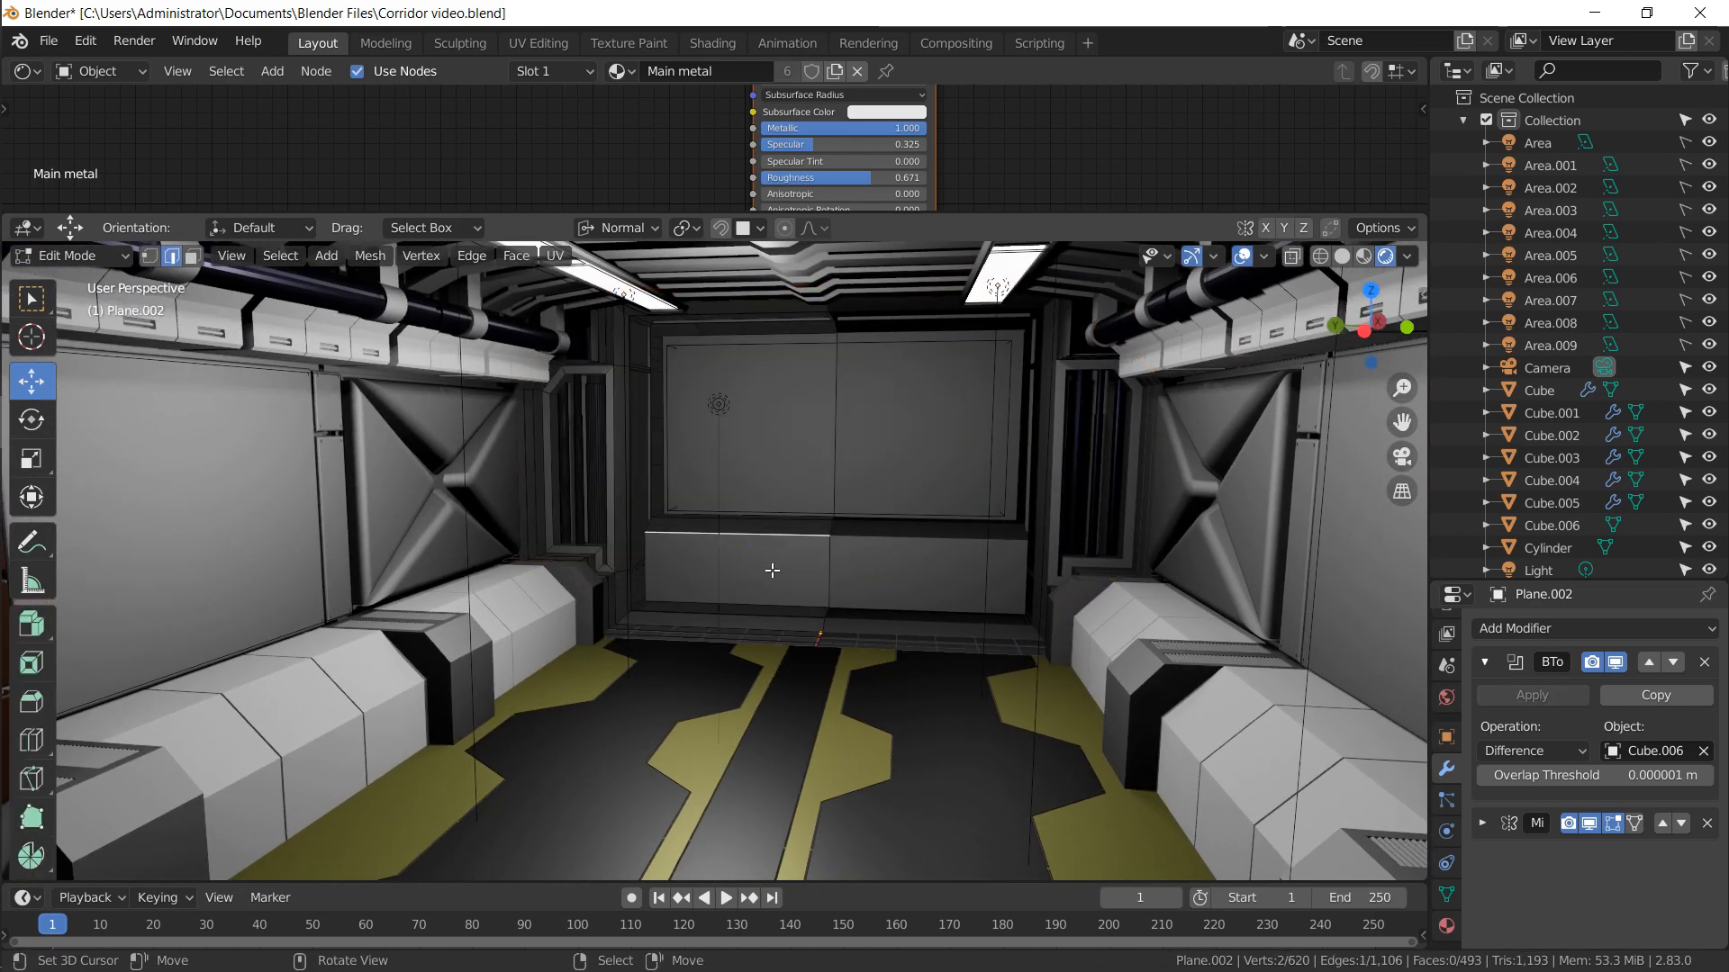
{"action": "left_click", "coordinate": [192, 257]}
{"action": "key", "text": "c"}
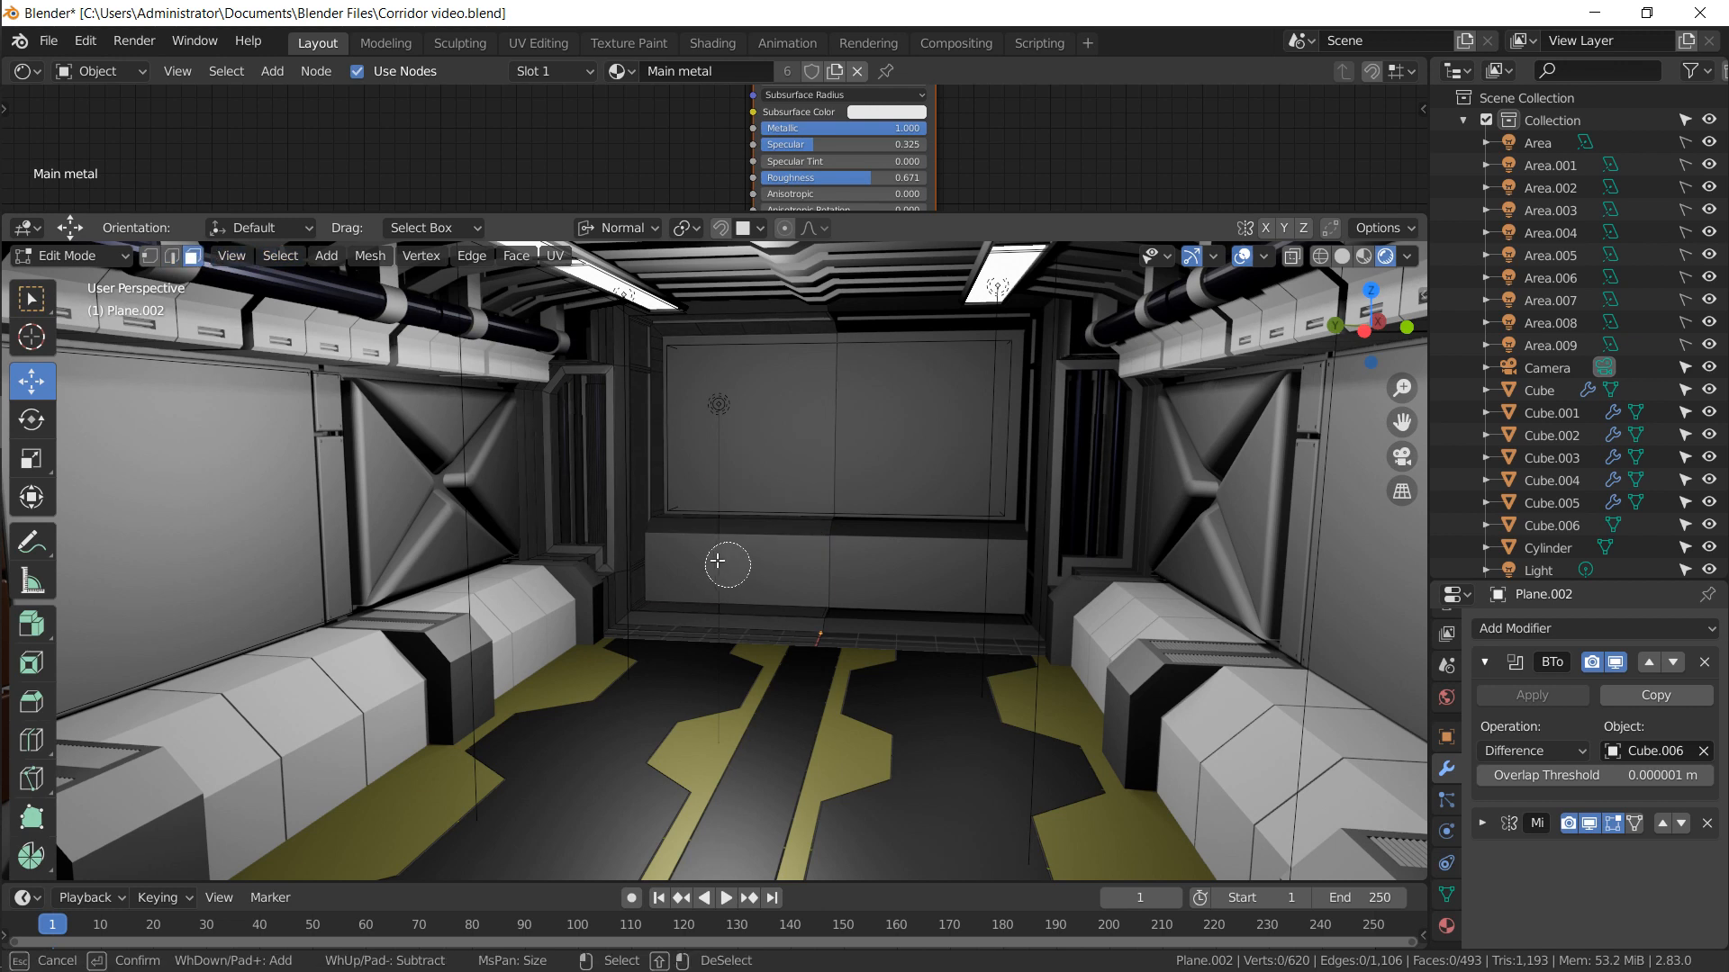
{"action": "left_click_drag", "start_coordinate": [714, 560], "coordinate": [725, 557]}
{"action": "key", "text": "Escape"}
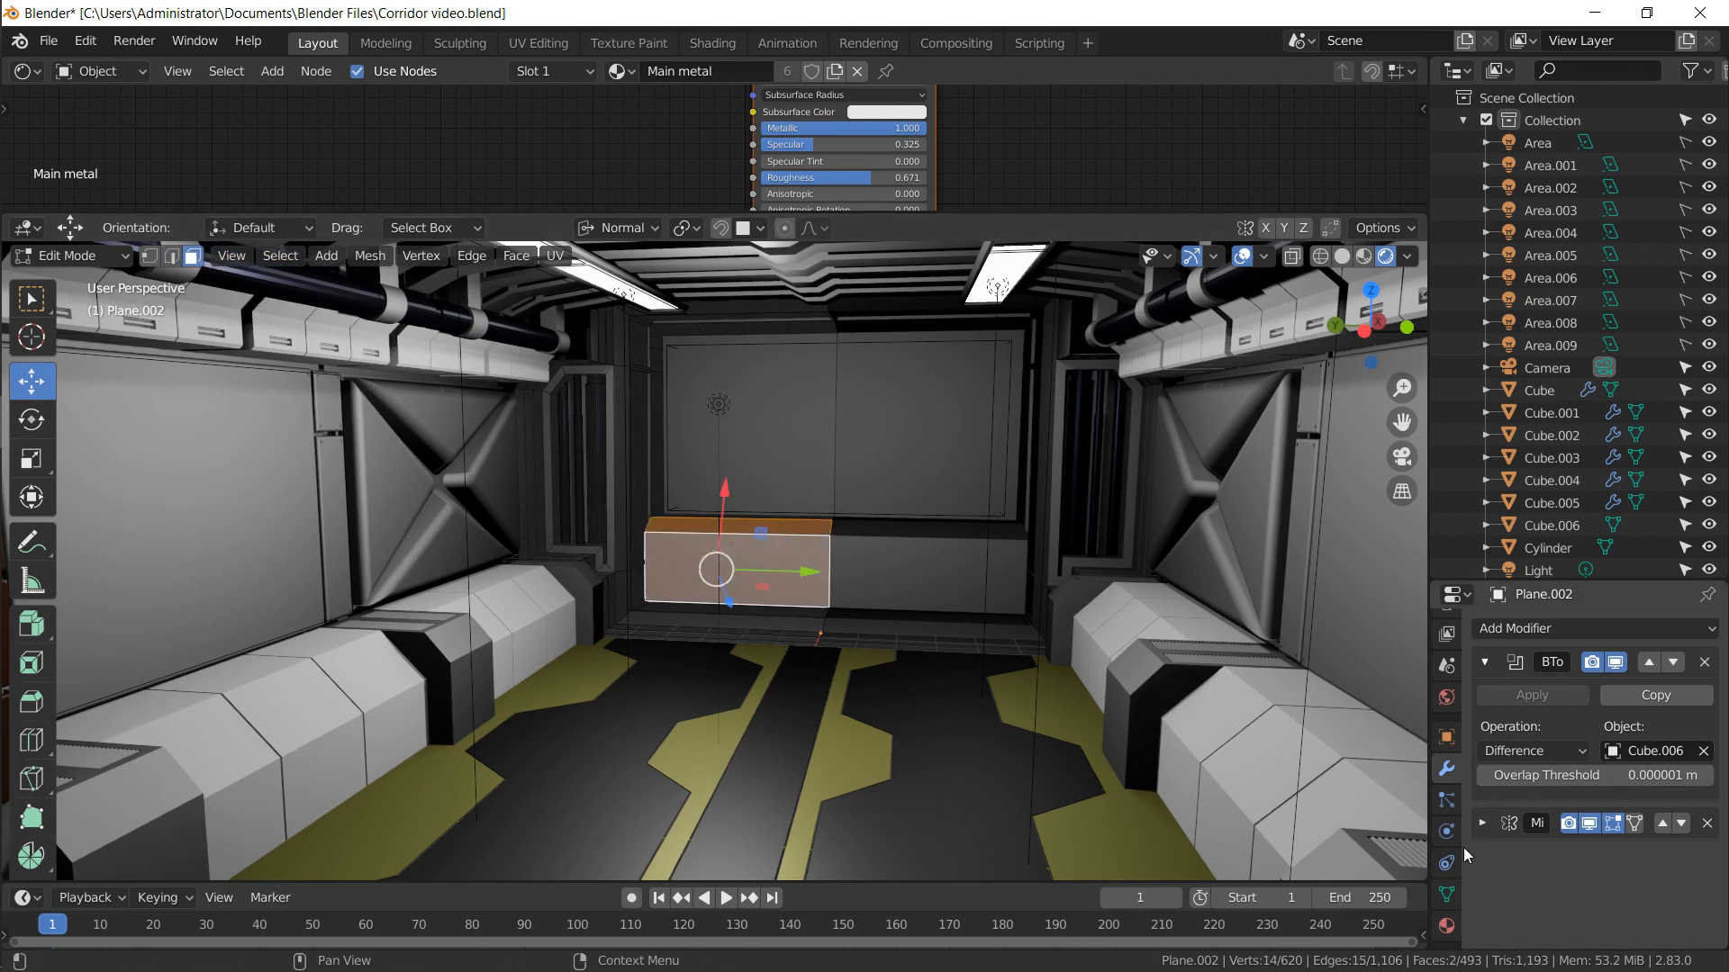
{"action": "left_click", "coordinate": [1446, 926]}
{"action": "left_click", "coordinate": [1708, 629]}
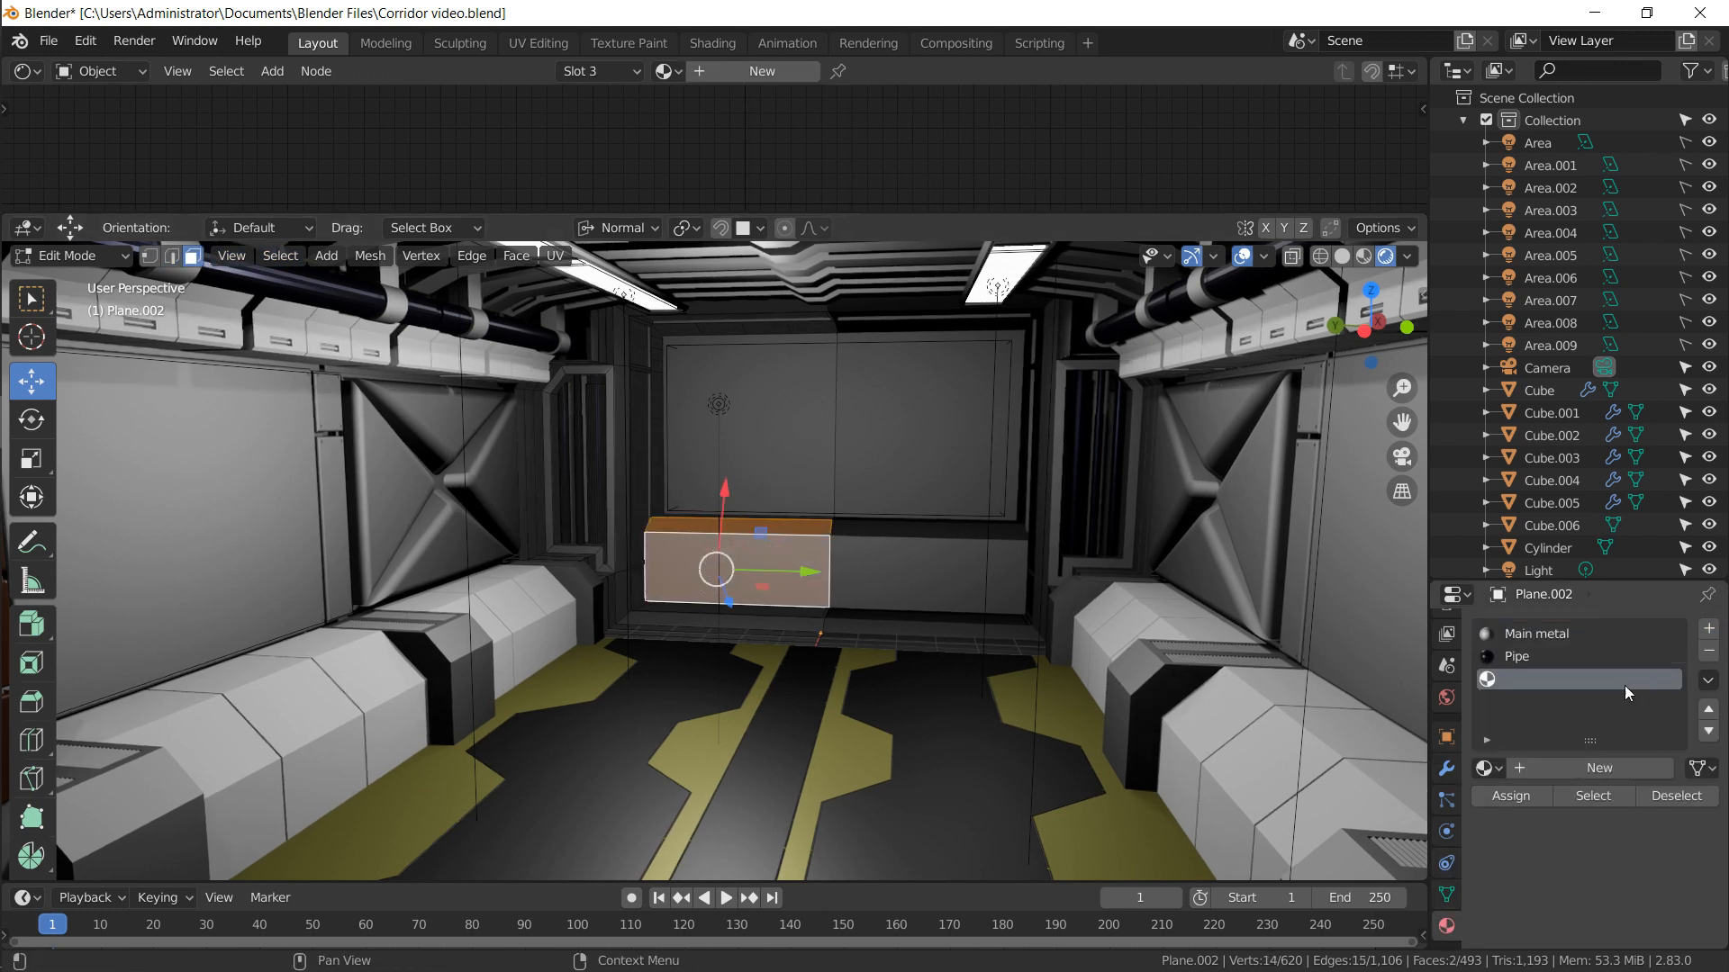
{"action": "left_click", "coordinate": [1487, 768]}
{"action": "left_click", "coordinate": [1332, 608]}
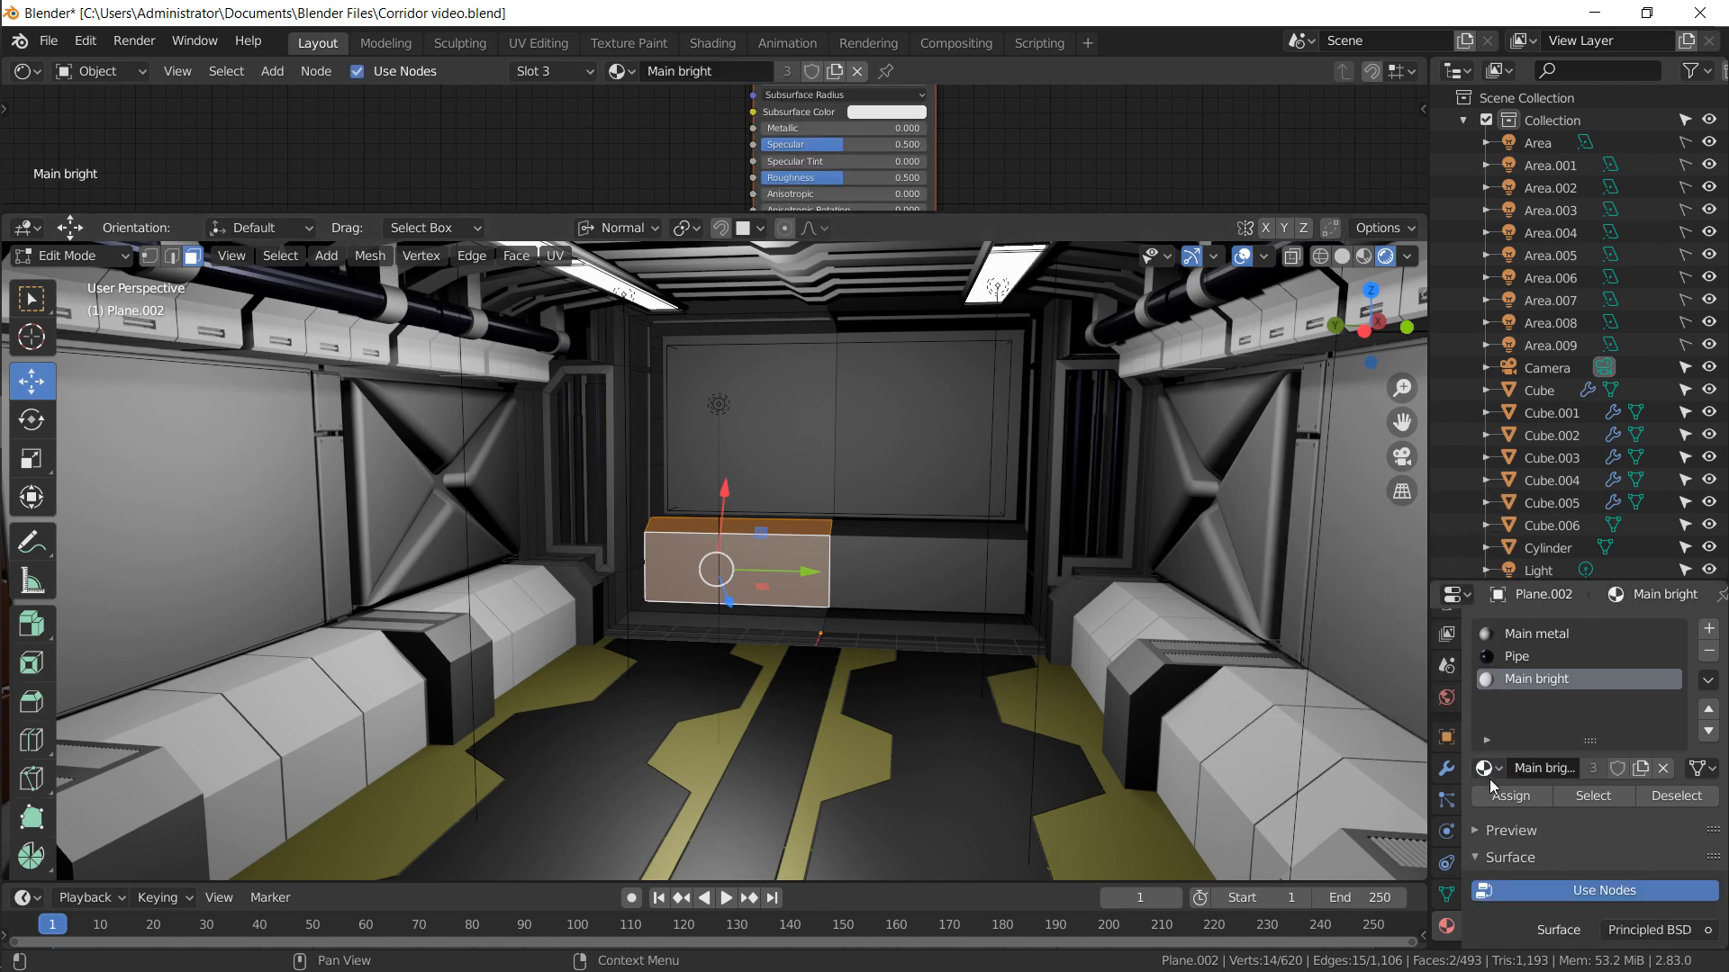
{"action": "left_click", "coordinate": [1511, 795]}
{"action": "key", "text": "Tab"}
{"action": "key", "text": "Tab"}
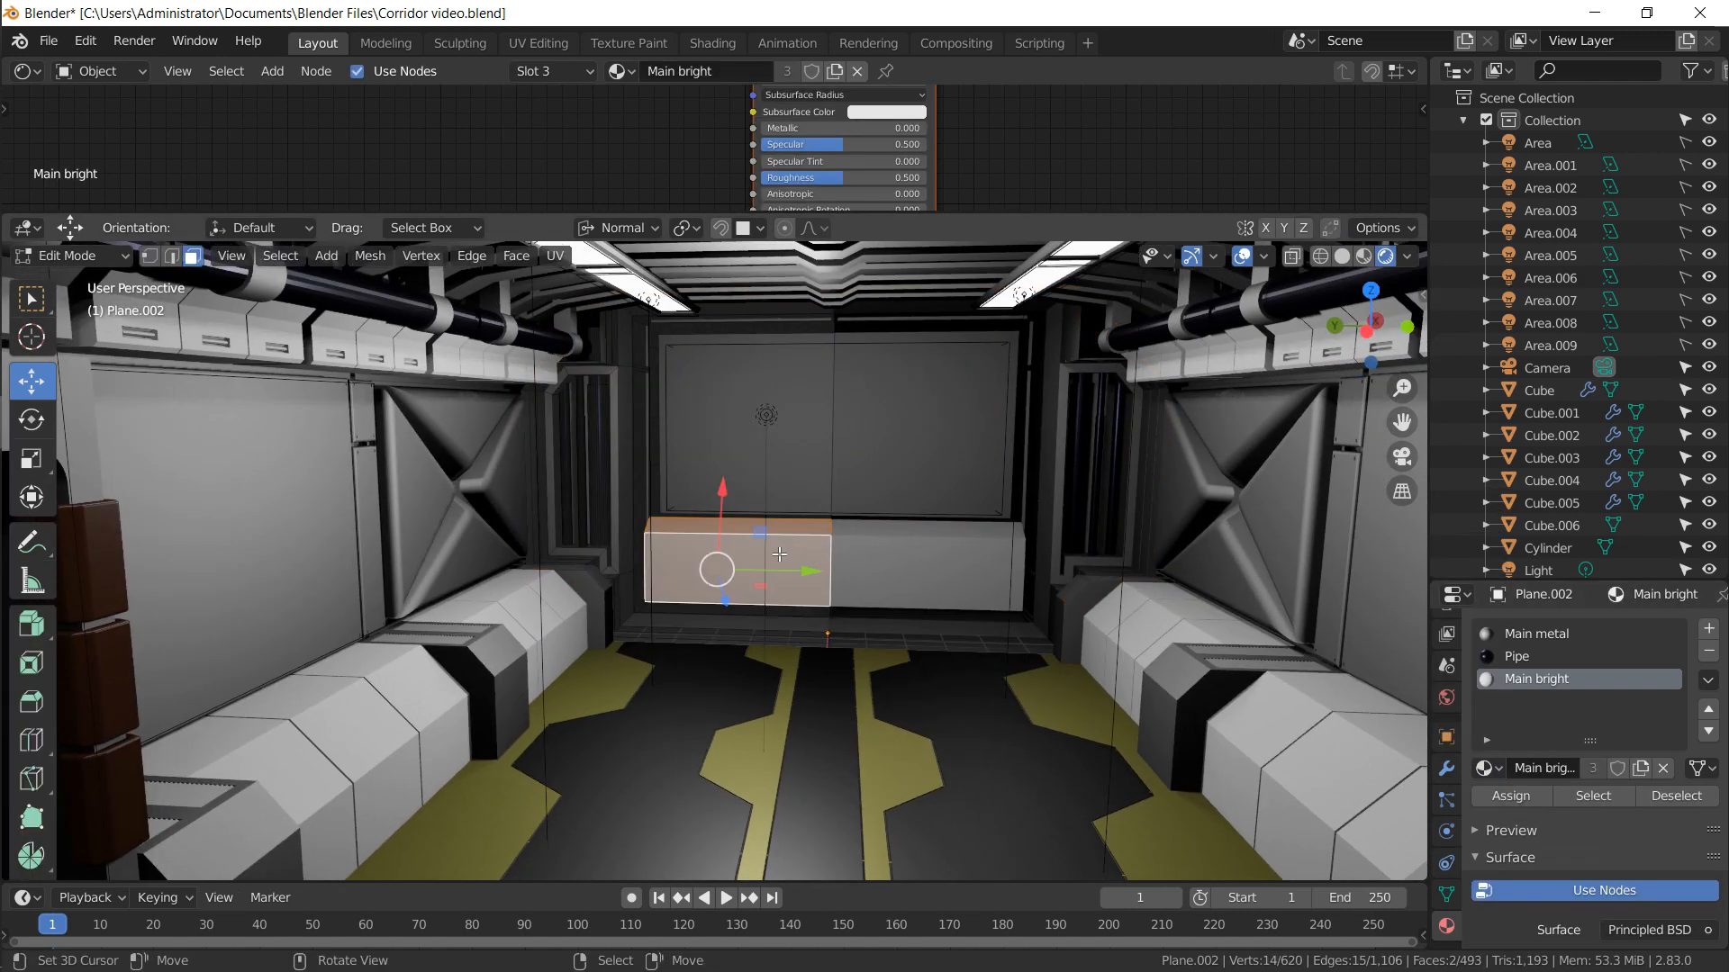
Select the corridor floor, enlarge the shader editor area and save the file
{"action": "key", "text": "ctrl+r"}
{"action": "middle_click_drag", "start_coordinate": [558, 491], "coordinate": [636, 554]}
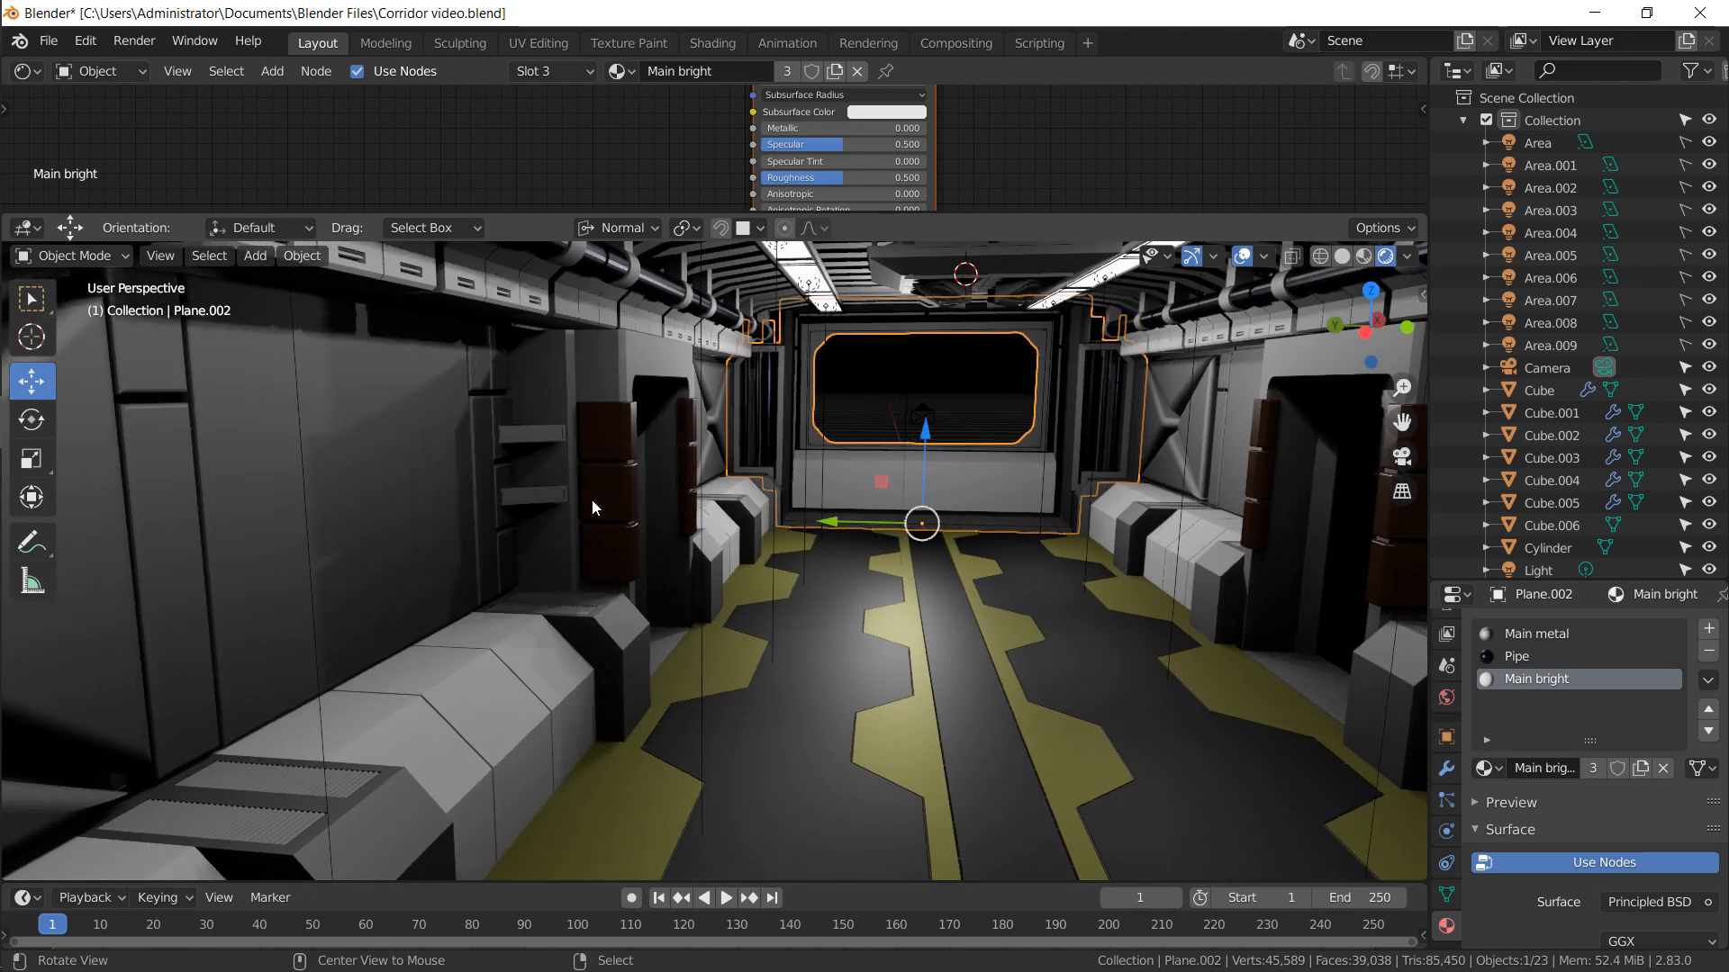
{"action": "left_click", "coordinate": [787, 625]}
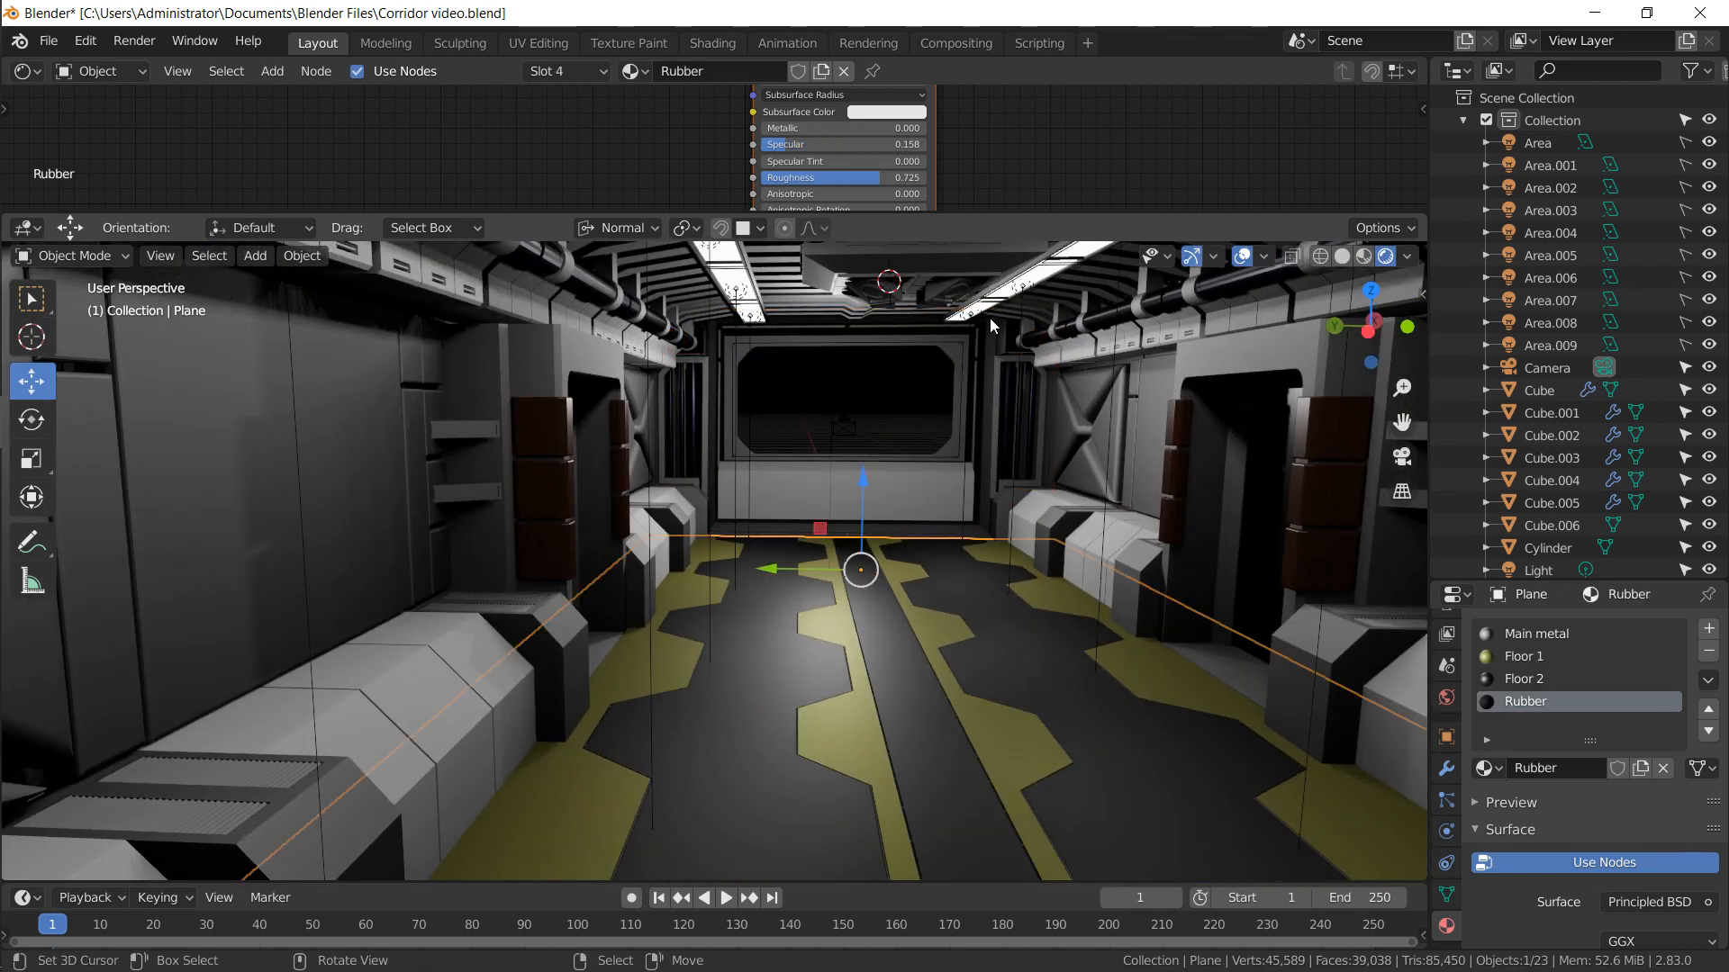
{"action": "middle_click_drag", "start_coordinate": [1001, 362], "coordinate": [937, 356], "text": "shift"}
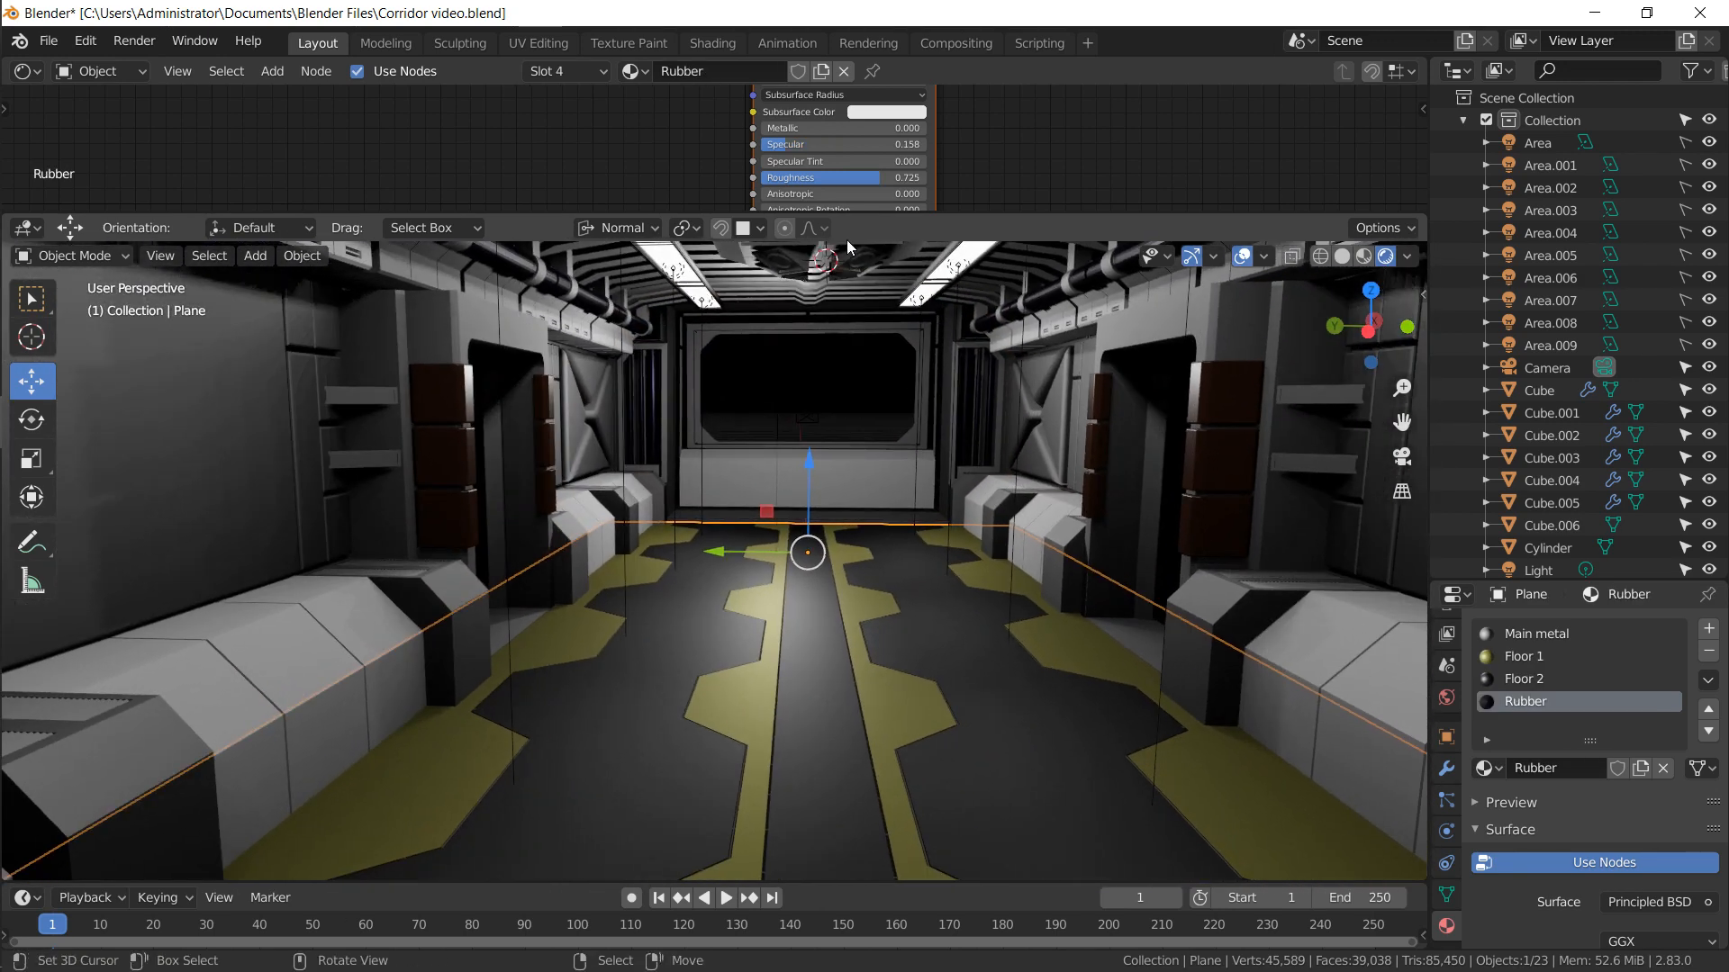
{"action": "left_click_drag", "start_coordinate": [860, 213], "coordinate": [860, 371]}
{"action": "middle_click_drag", "start_coordinate": [672, 279], "coordinate": [863, 299]}
{"action": "key", "text": "ctrl+s"}
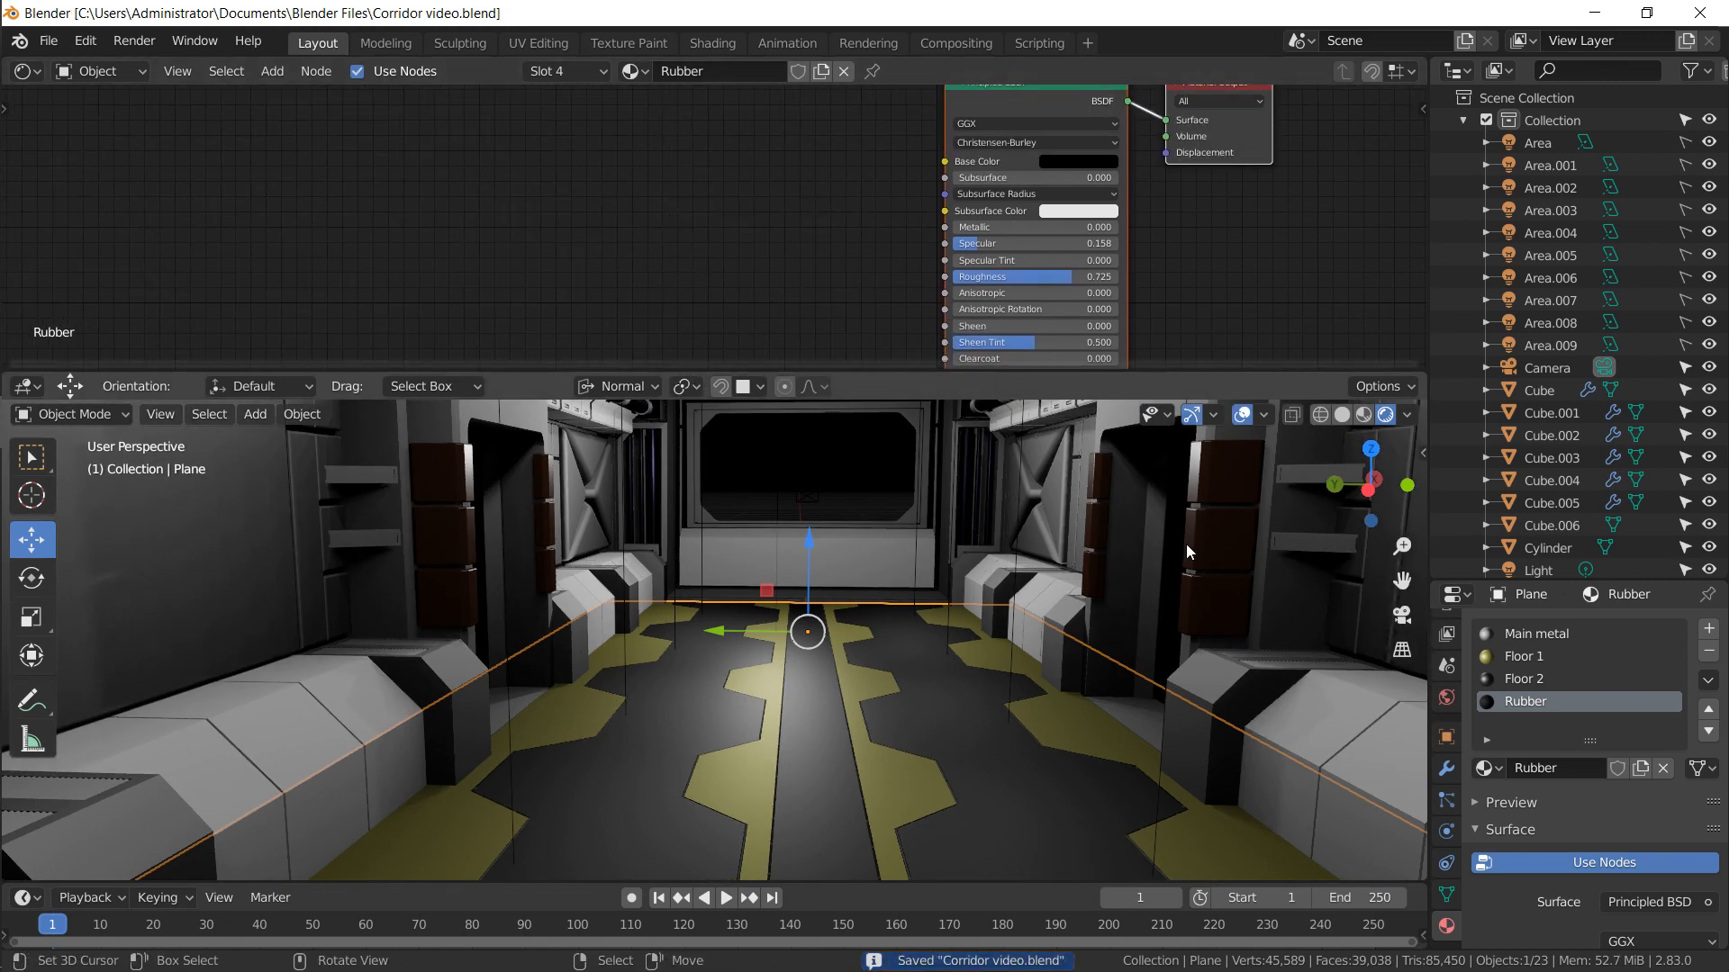
Open the floor's Main metal material and add a Musgrave Texture node well before the Principled BSDF
{"action": "left_click", "coordinate": [1514, 633]}
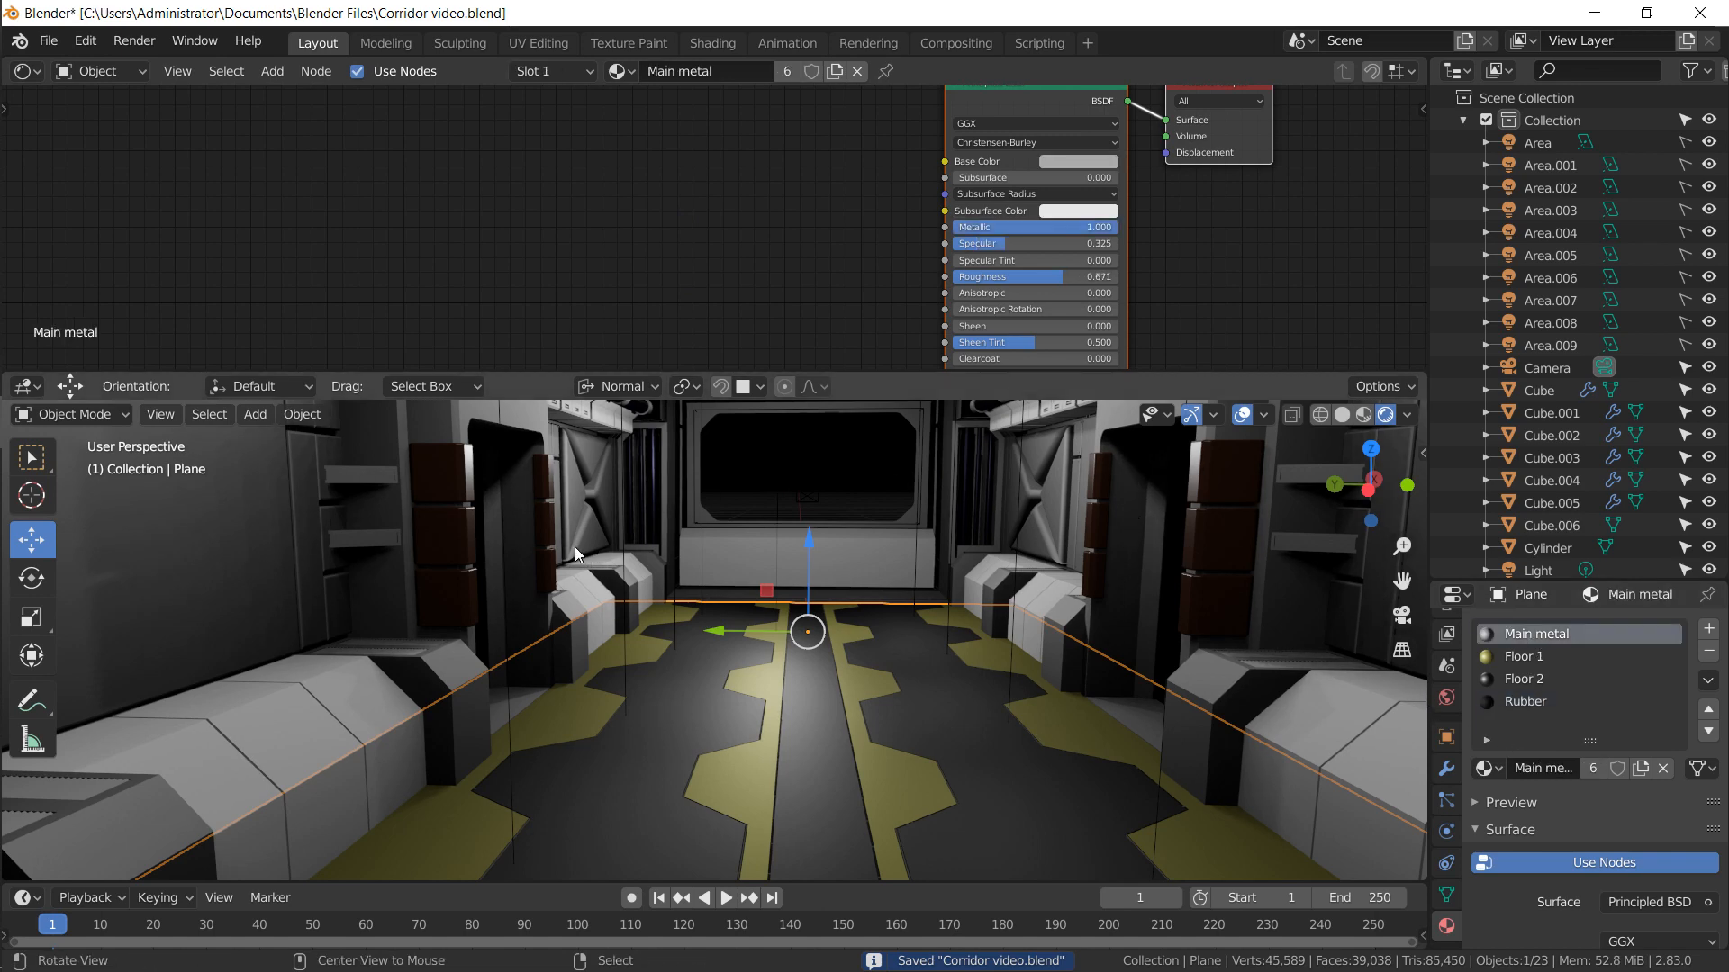
{"action": "middle_click_drag", "start_coordinate": [574, 547], "coordinate": [694, 521]}
{"action": "middle_click_drag", "start_coordinate": [694, 521], "coordinate": [641, 525]}
{"action": "middle_click_drag", "start_coordinate": [641, 525], "coordinate": [837, 567], "text": "shift"}
{"action": "key", "text": "shift+a"}
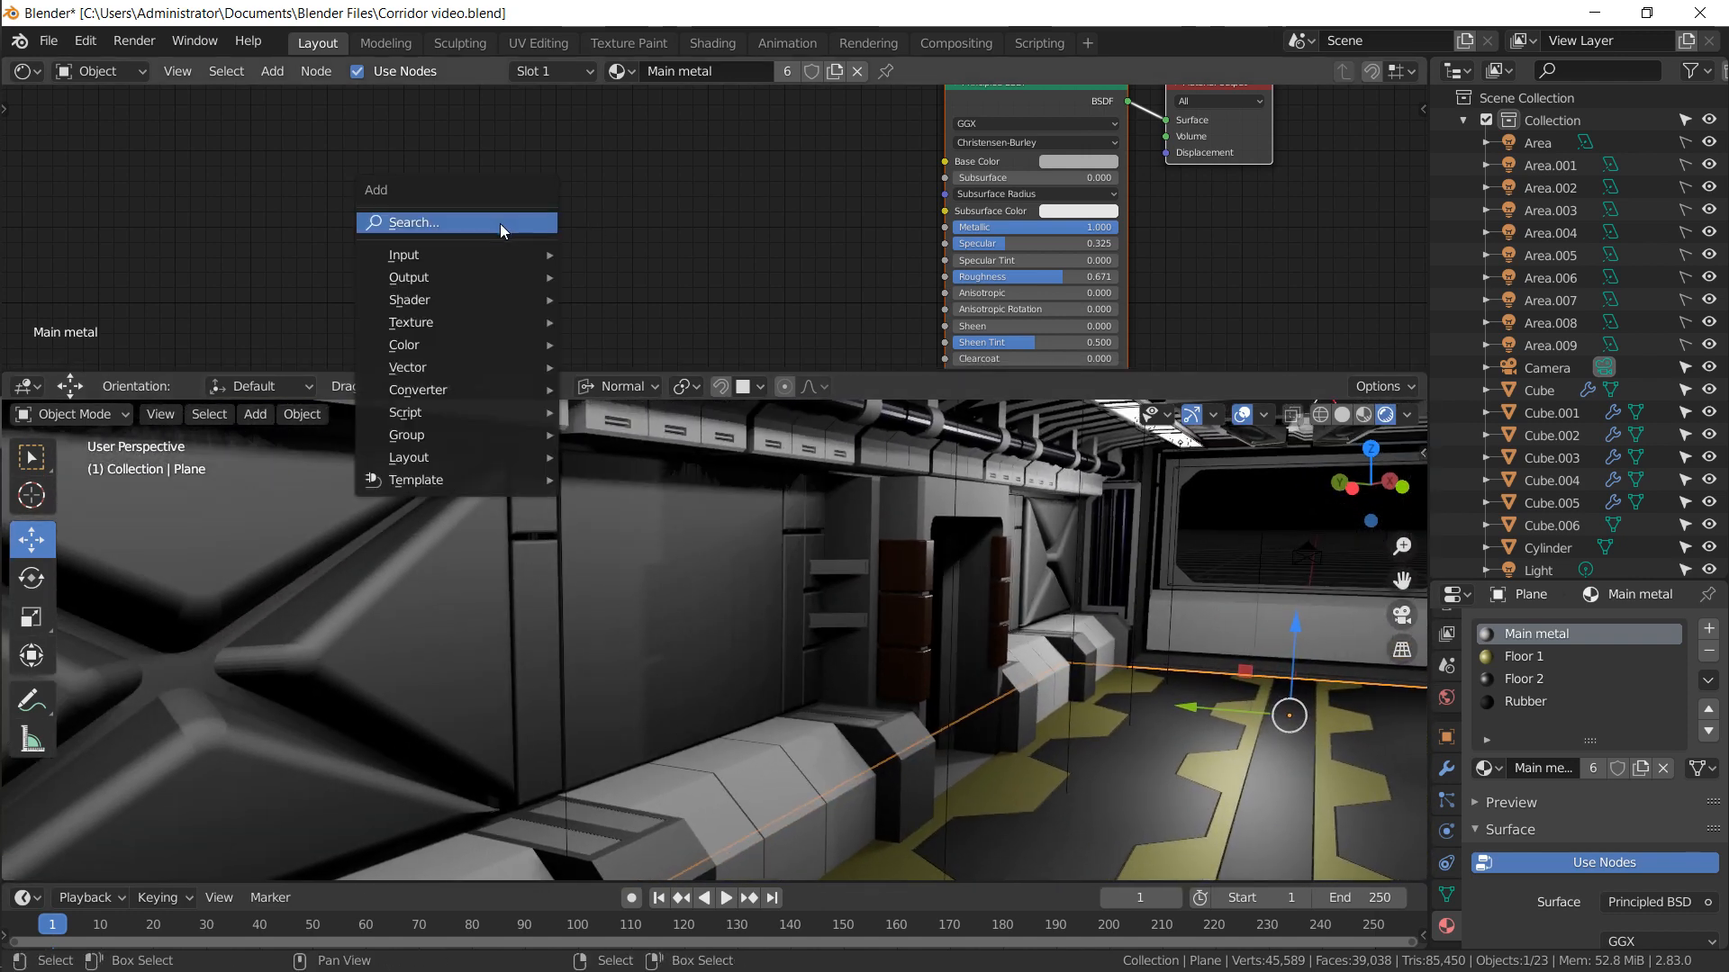
{"action": "left_click", "coordinate": [503, 230]}
{"action": "type", "text": "mus"}
{"action": "key", "text": "Return"}
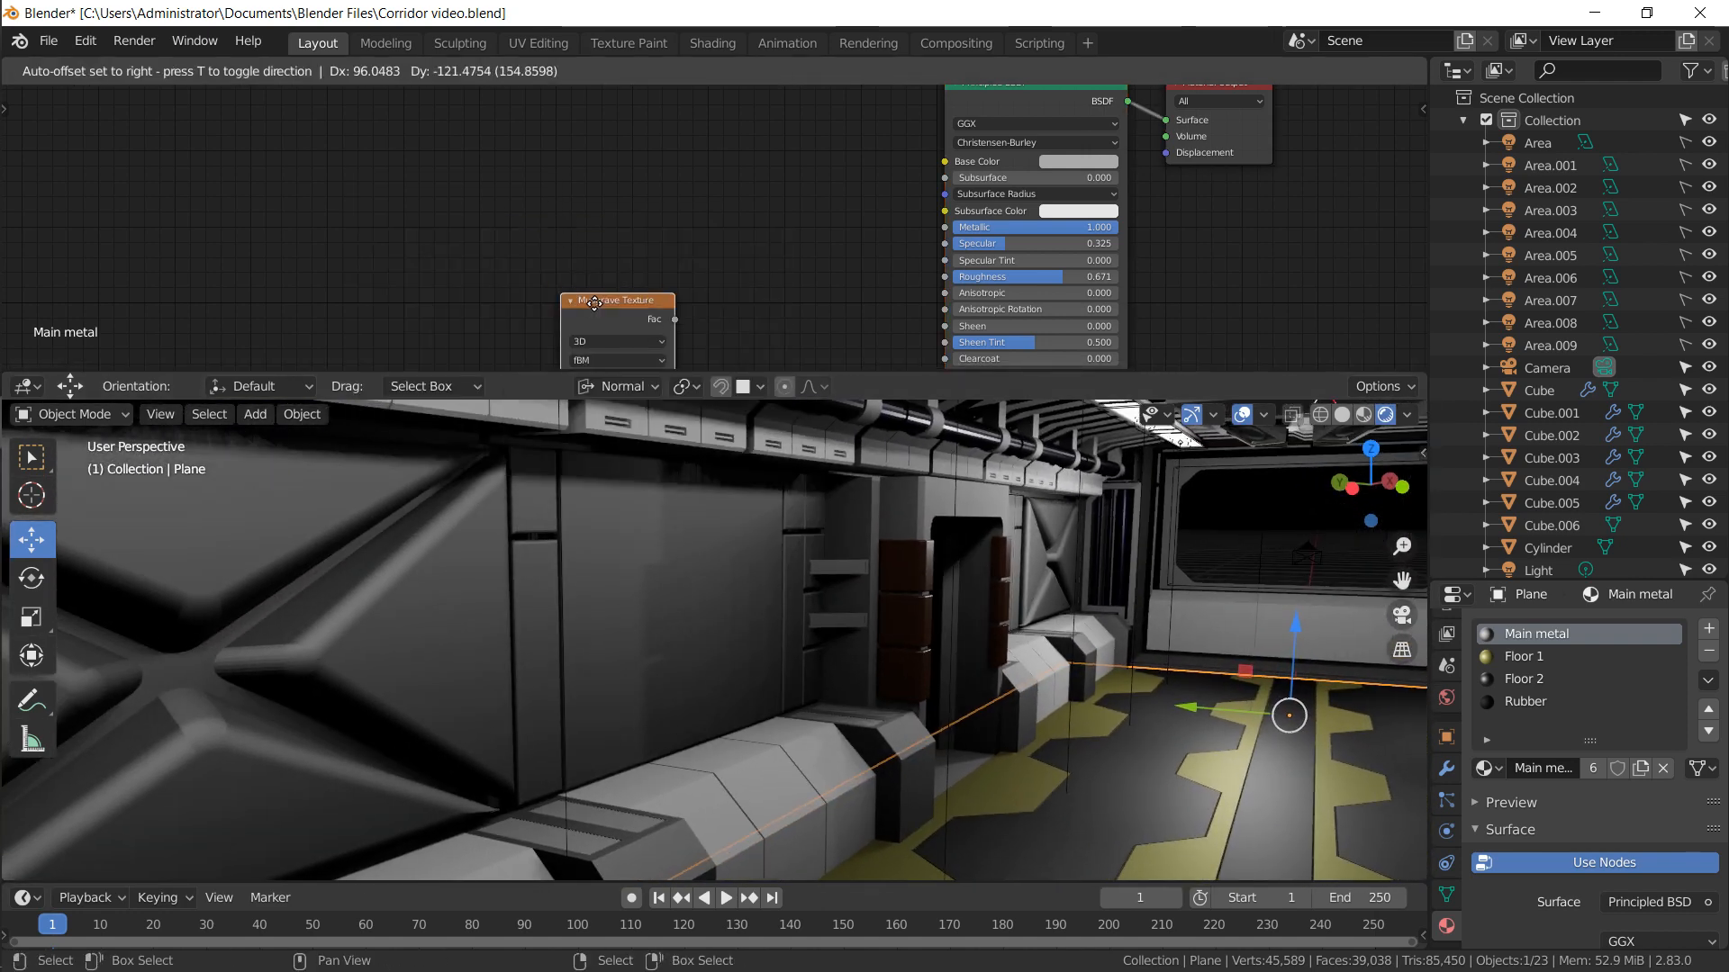
{"action": "left_click", "coordinate": [359, 160]}
{"action": "middle_click_drag", "start_coordinate": [536, 233], "coordinate": [496, 223]}
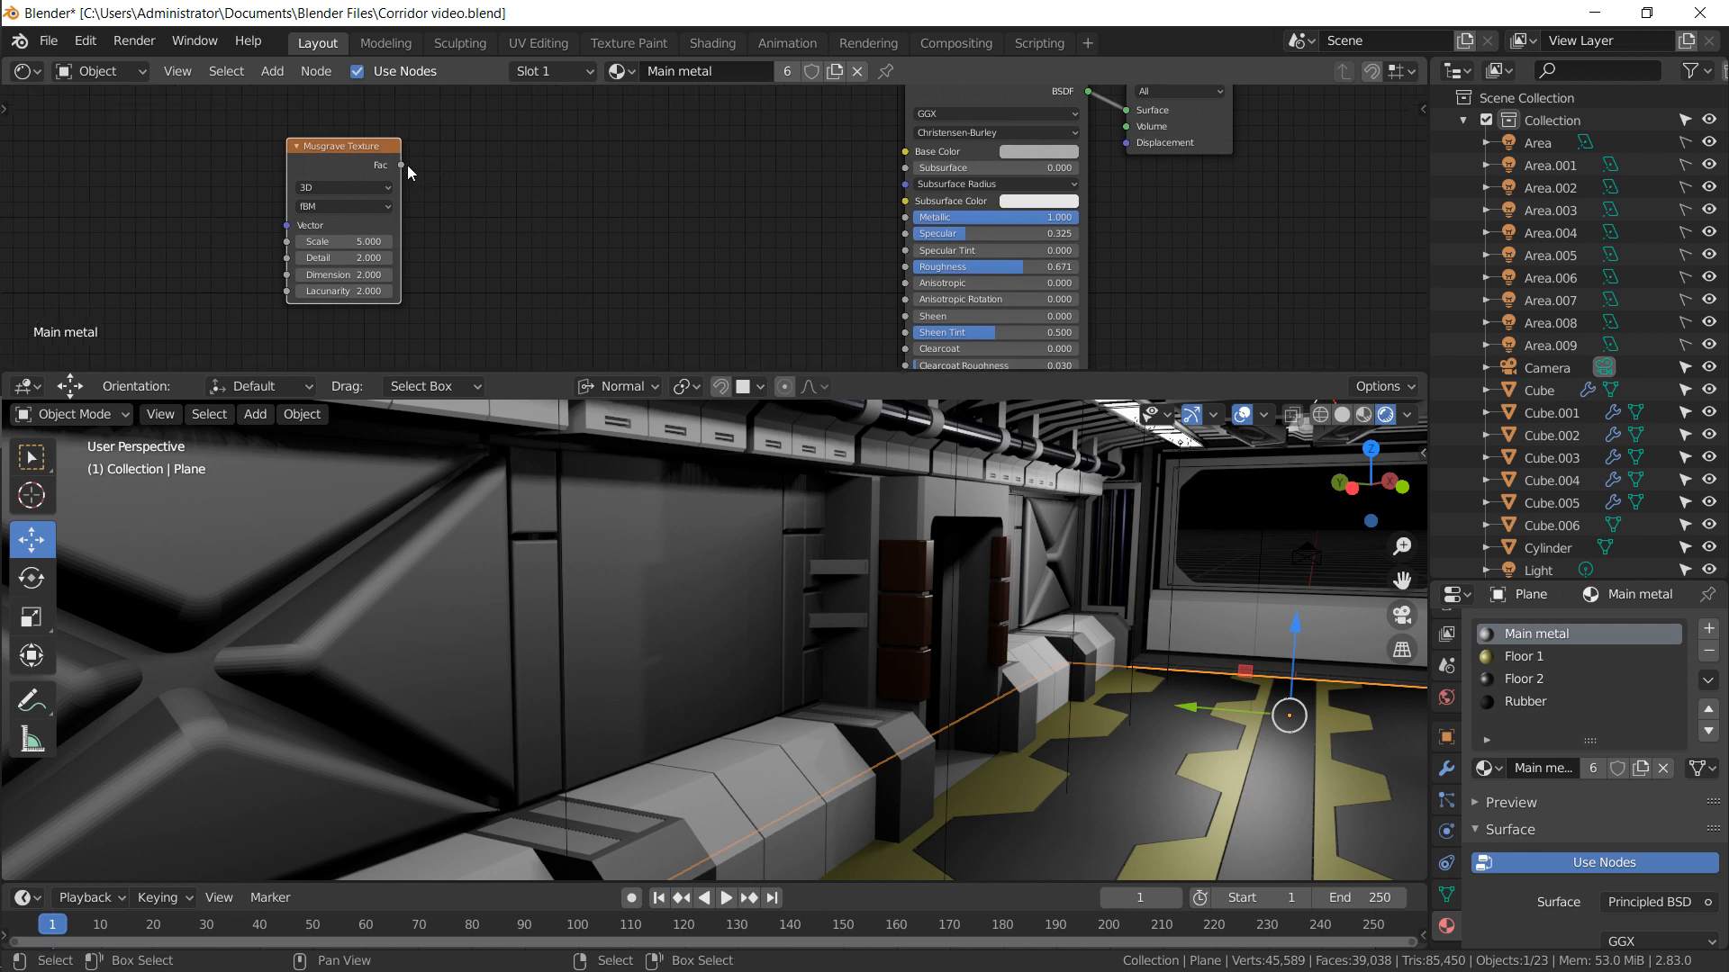
Add a Voronoi Texture node below the Musgrave Texture in the Main metal material
{"action": "left_click_drag", "start_coordinate": [402, 165], "coordinate": [490, 225]}
{"action": "key", "text": "shift+a"}
{"action": "left_click", "coordinate": [494, 228]}
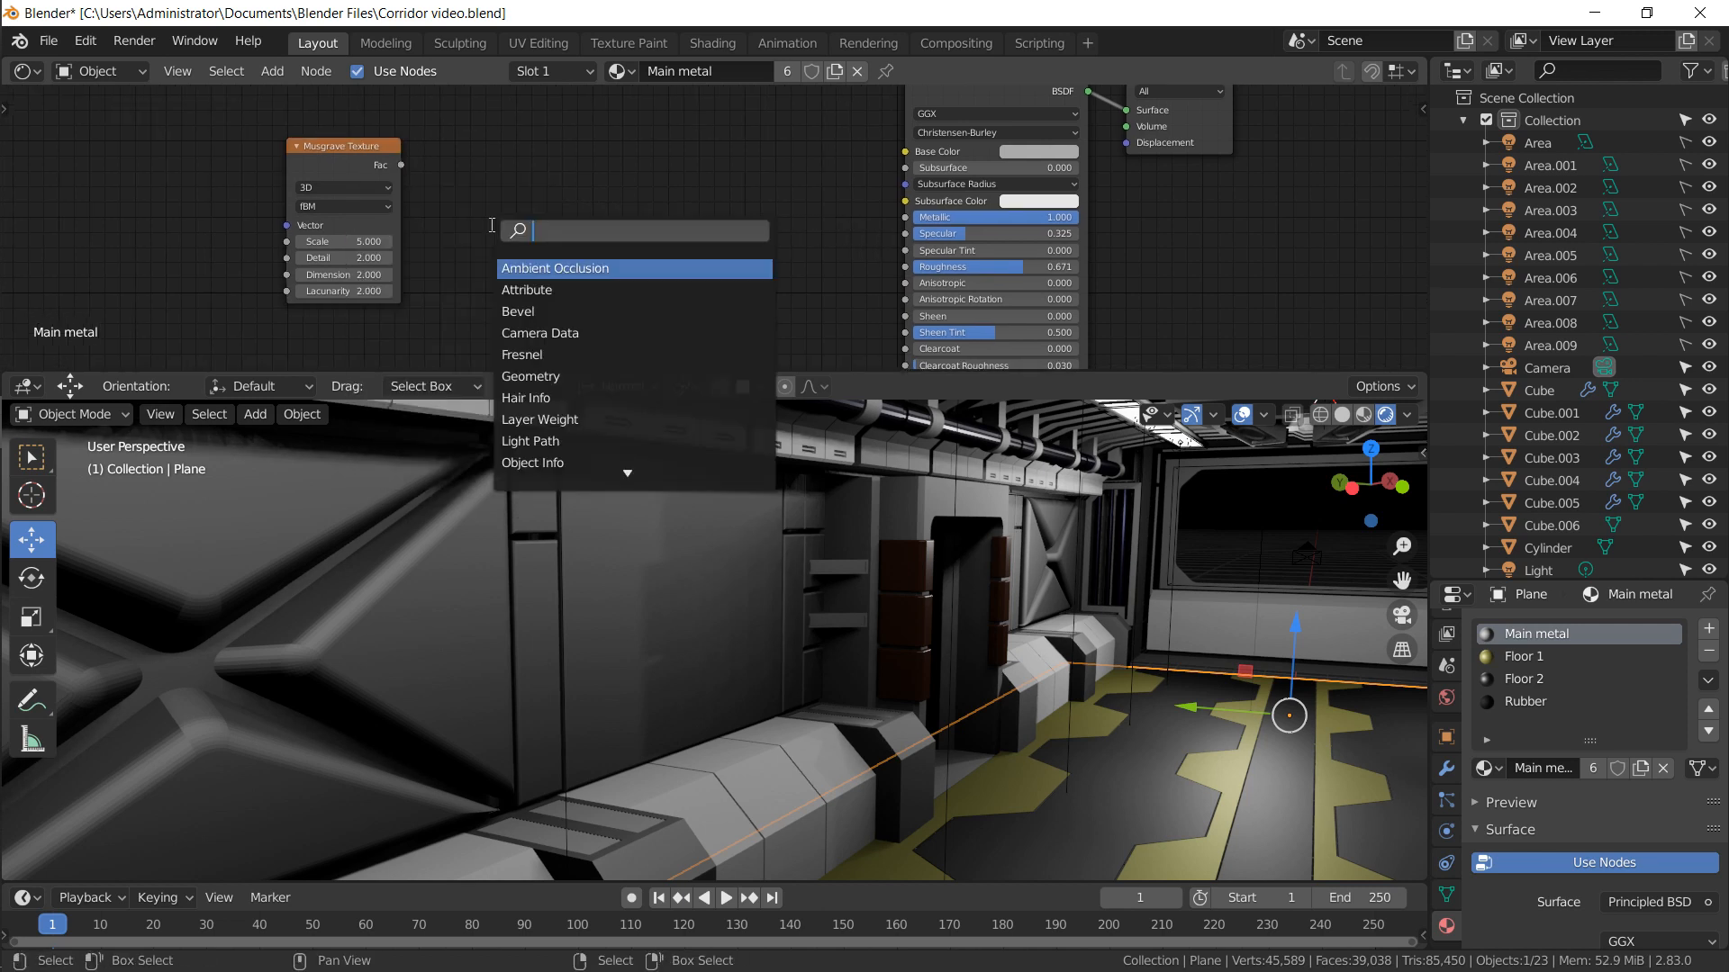
{"action": "type", "text": "vor"}
{"action": "key", "text": "Return"}
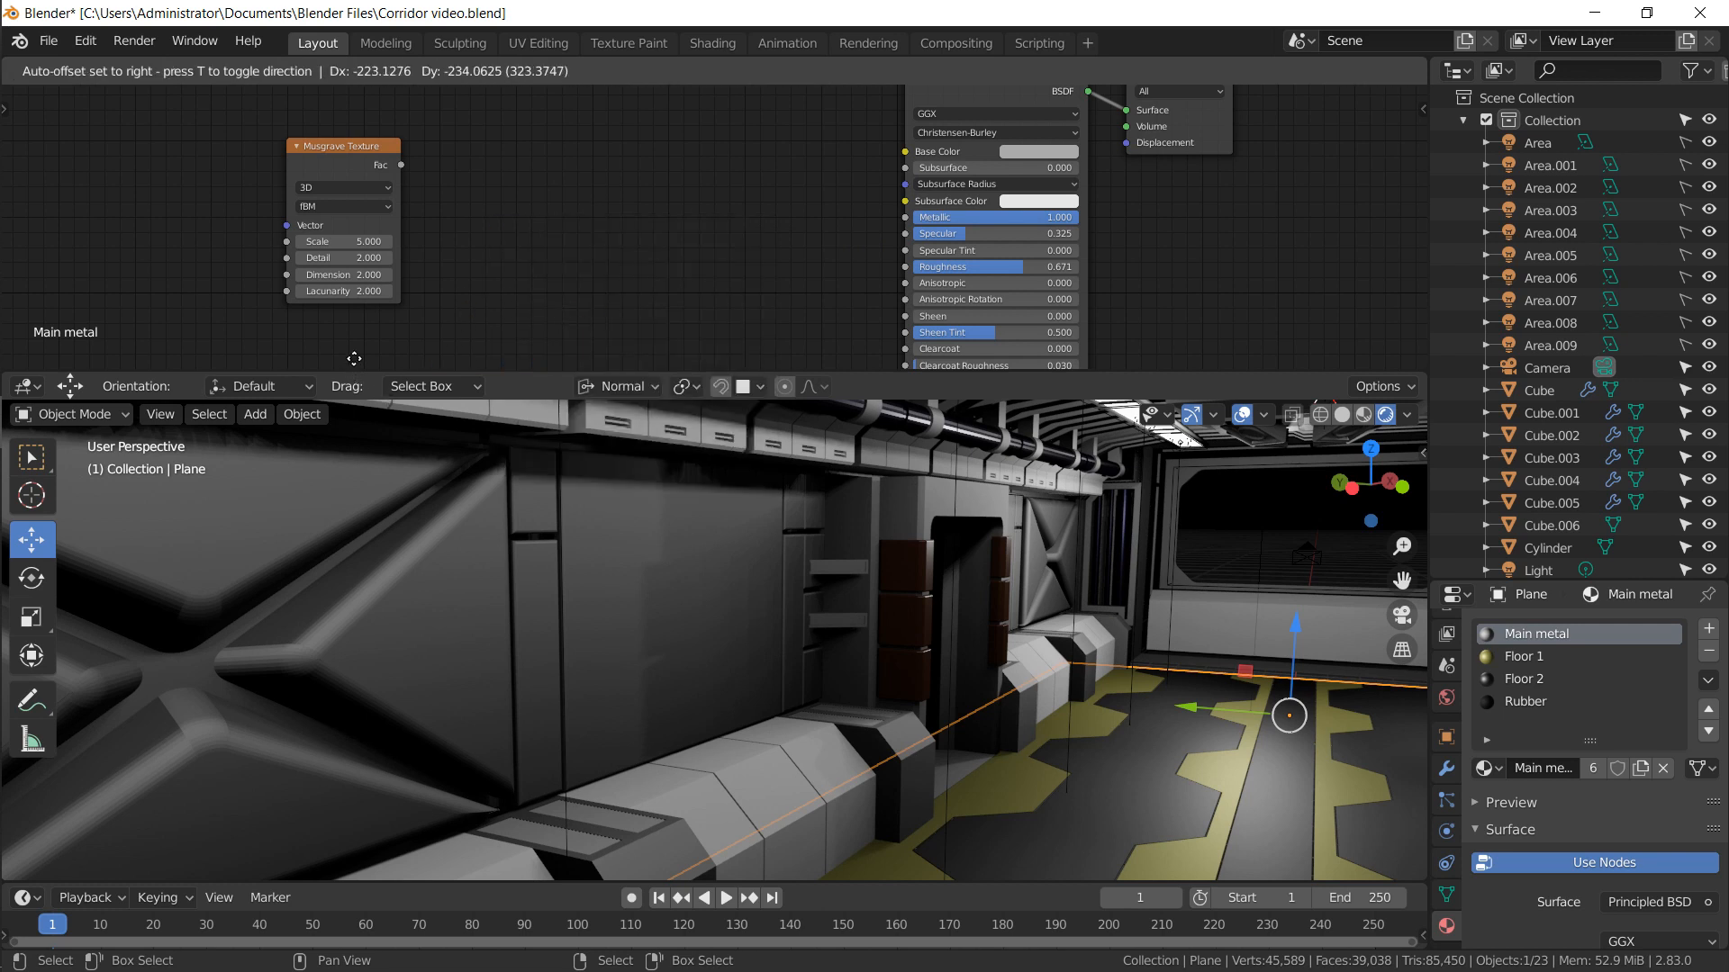
{"action": "left_click", "coordinate": [354, 366]}
Add a MixRGB node between the two texture nodes and the Principled BSDF
{"action": "key", "text": "shift+a"}
{"action": "left_click", "coordinate": [587, 260]}
{"action": "type", "text": "mix"}
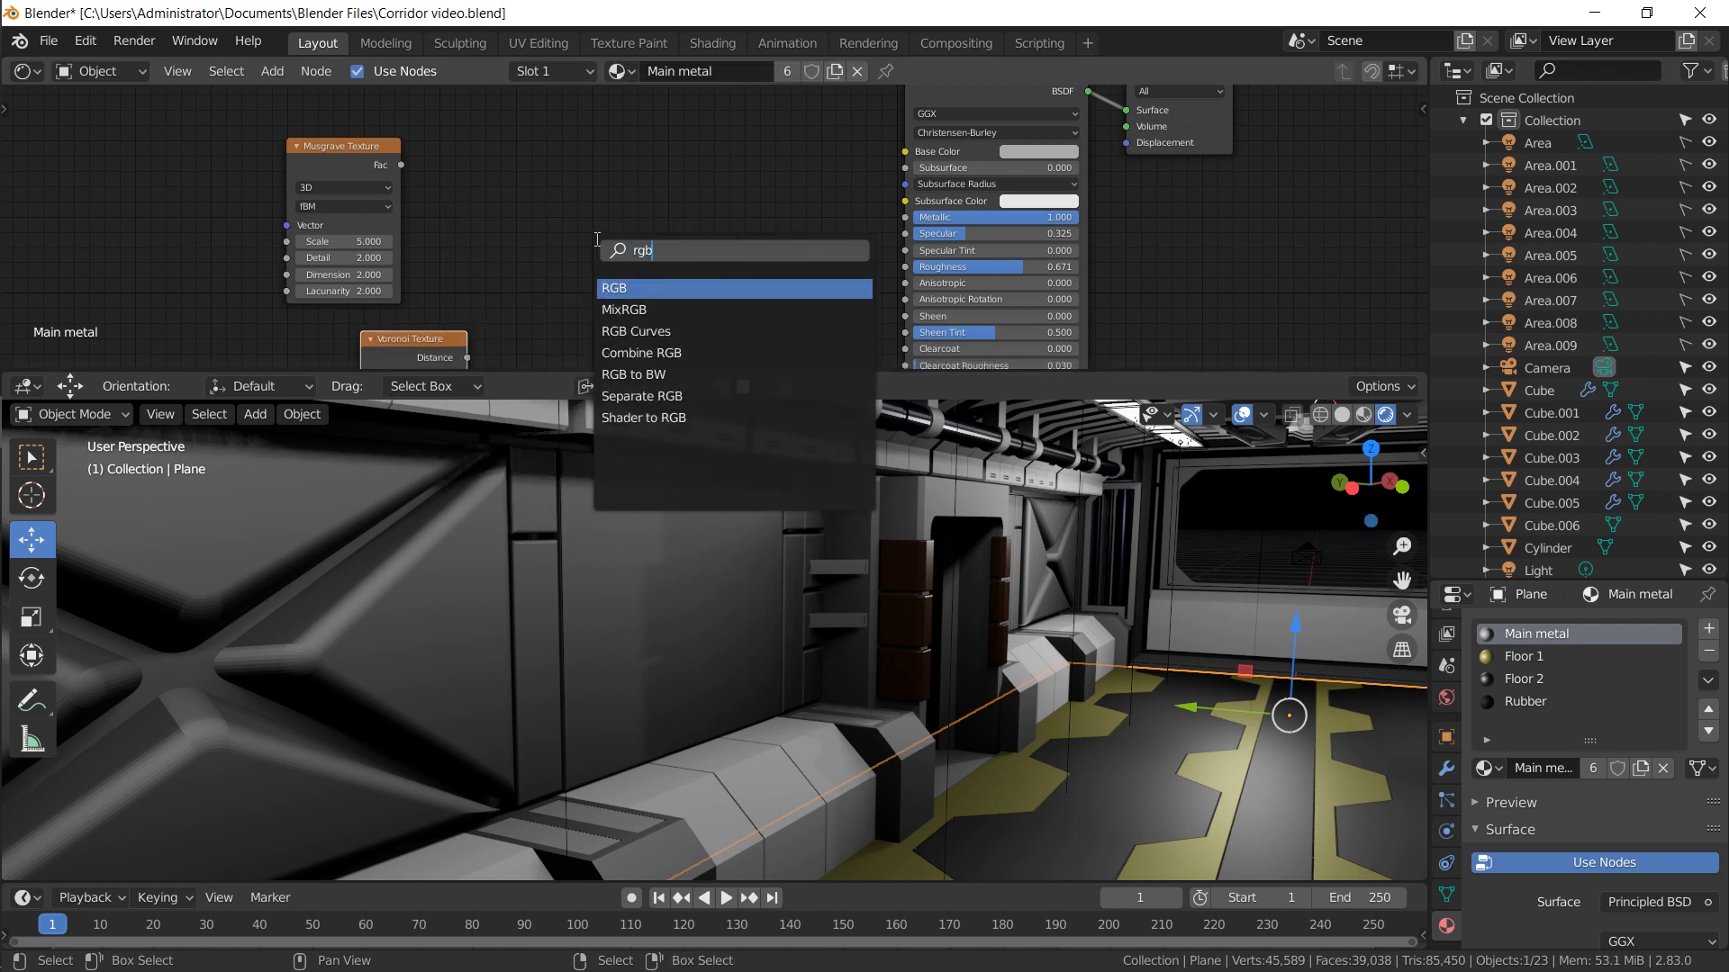
{"action": "key", "text": "Down"}
{"action": "key", "text": "Return"}
{"action": "left_click", "coordinate": [545, 206]}
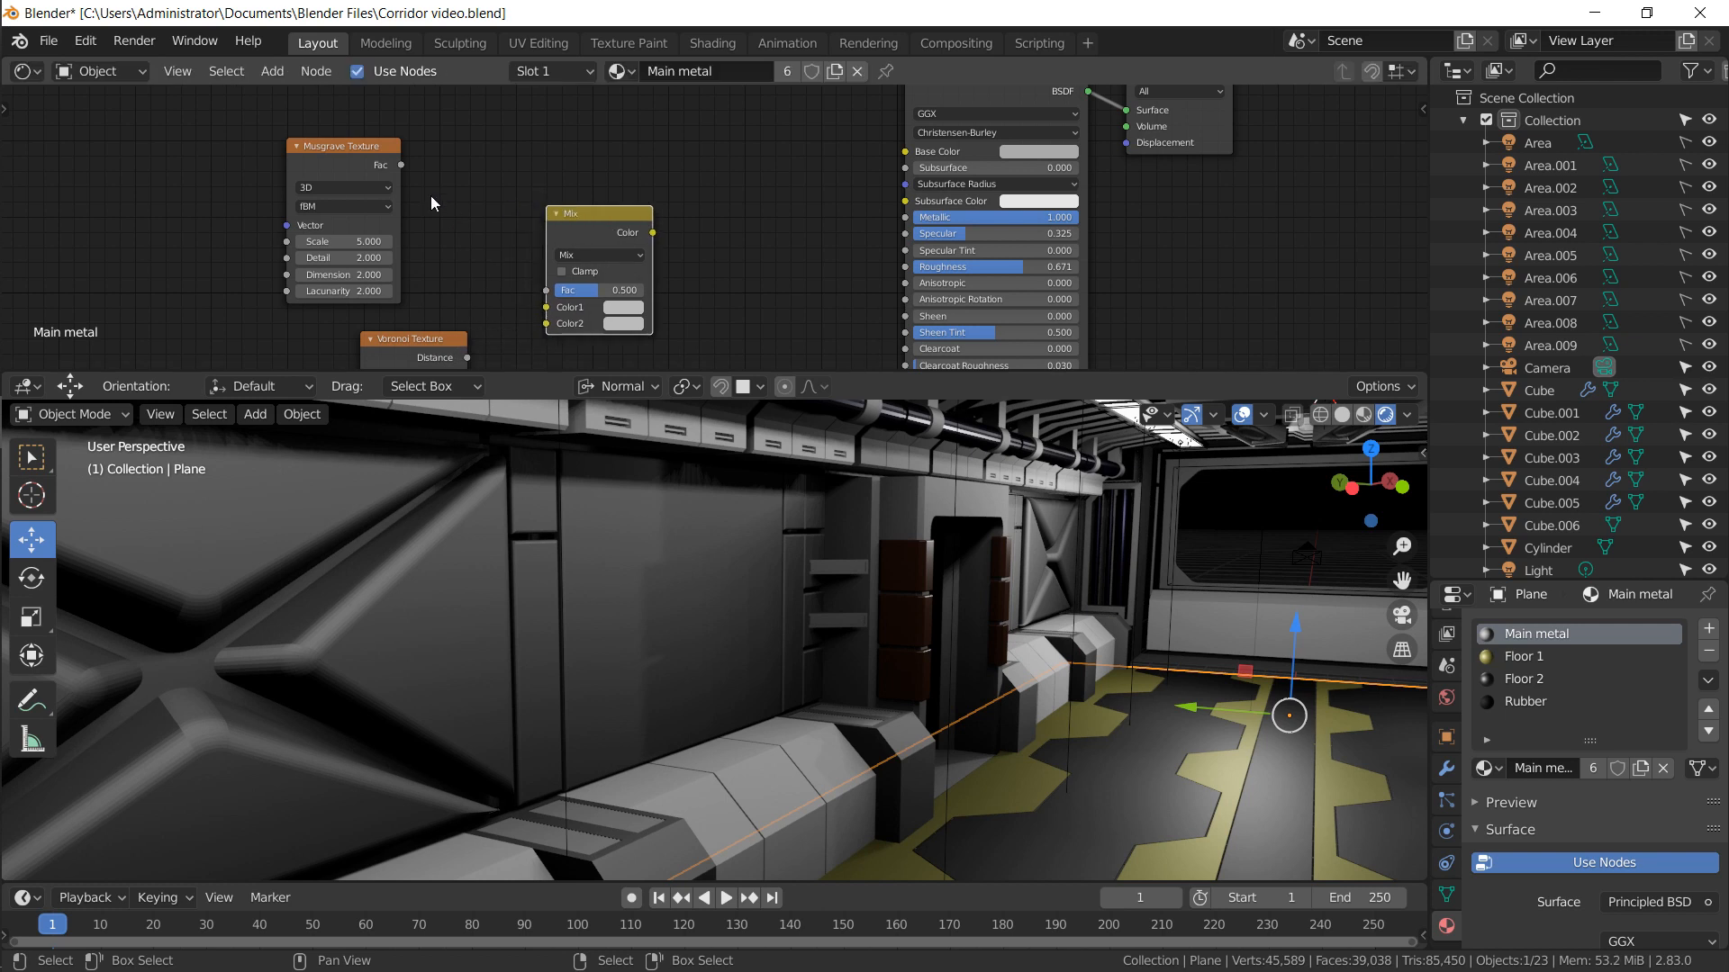
Link Musgrave Fac to the Mix node's Color1 and Voronoi Distance to Color2, and preview the mix on the model
{"action": "left_click_drag", "start_coordinate": [547, 308], "coordinate": [547, 308]}
{"action": "middle_click_drag", "start_coordinate": [506, 321], "coordinate": [447, 219]}
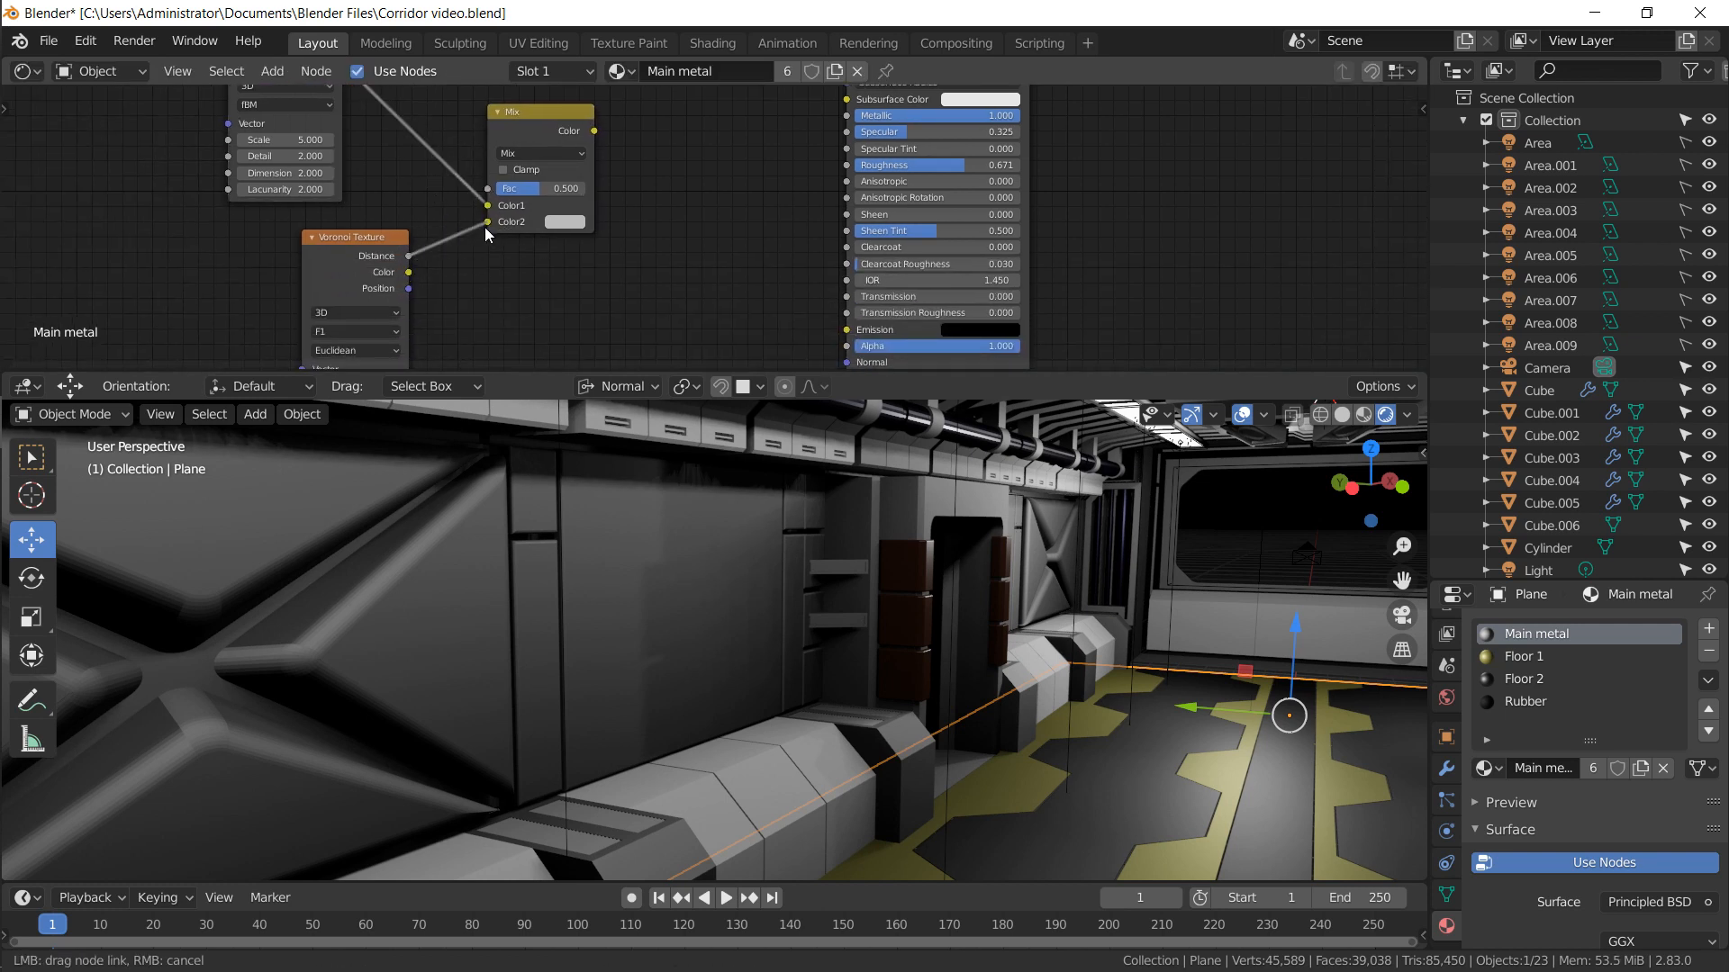
{"action": "left_click_drag", "start_coordinate": [408, 256], "coordinate": [487, 221]}
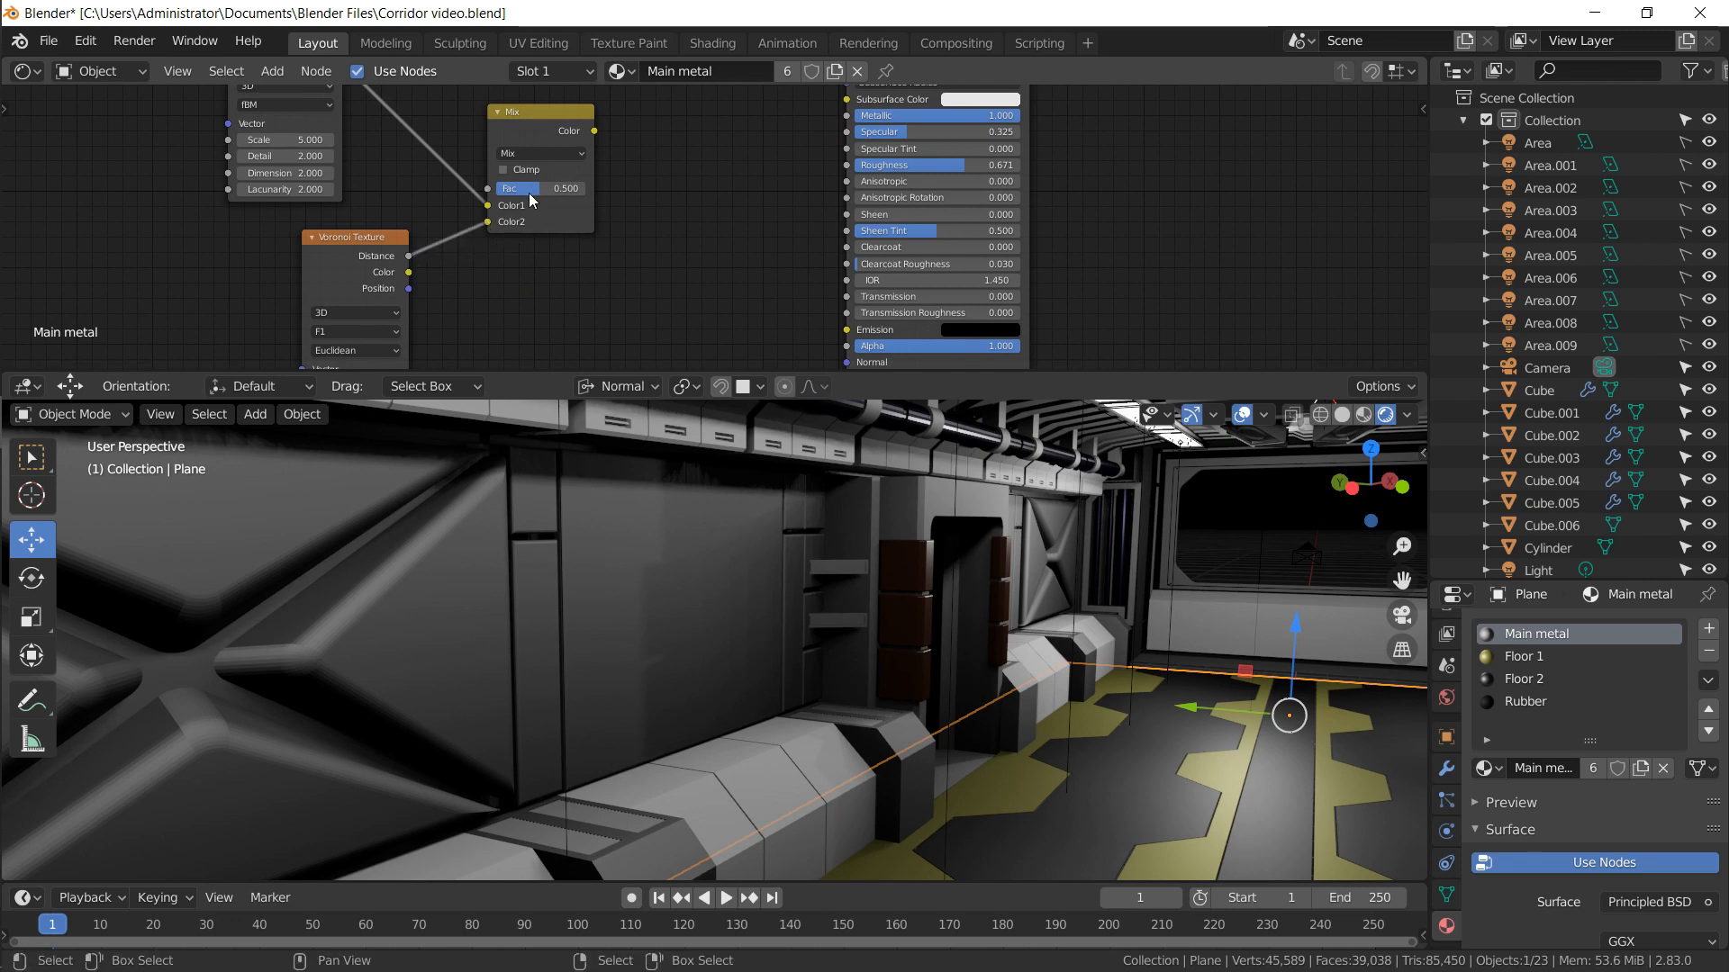
{"action": "left_click", "coordinate": [549, 127], "text": "ctrl+shift"}
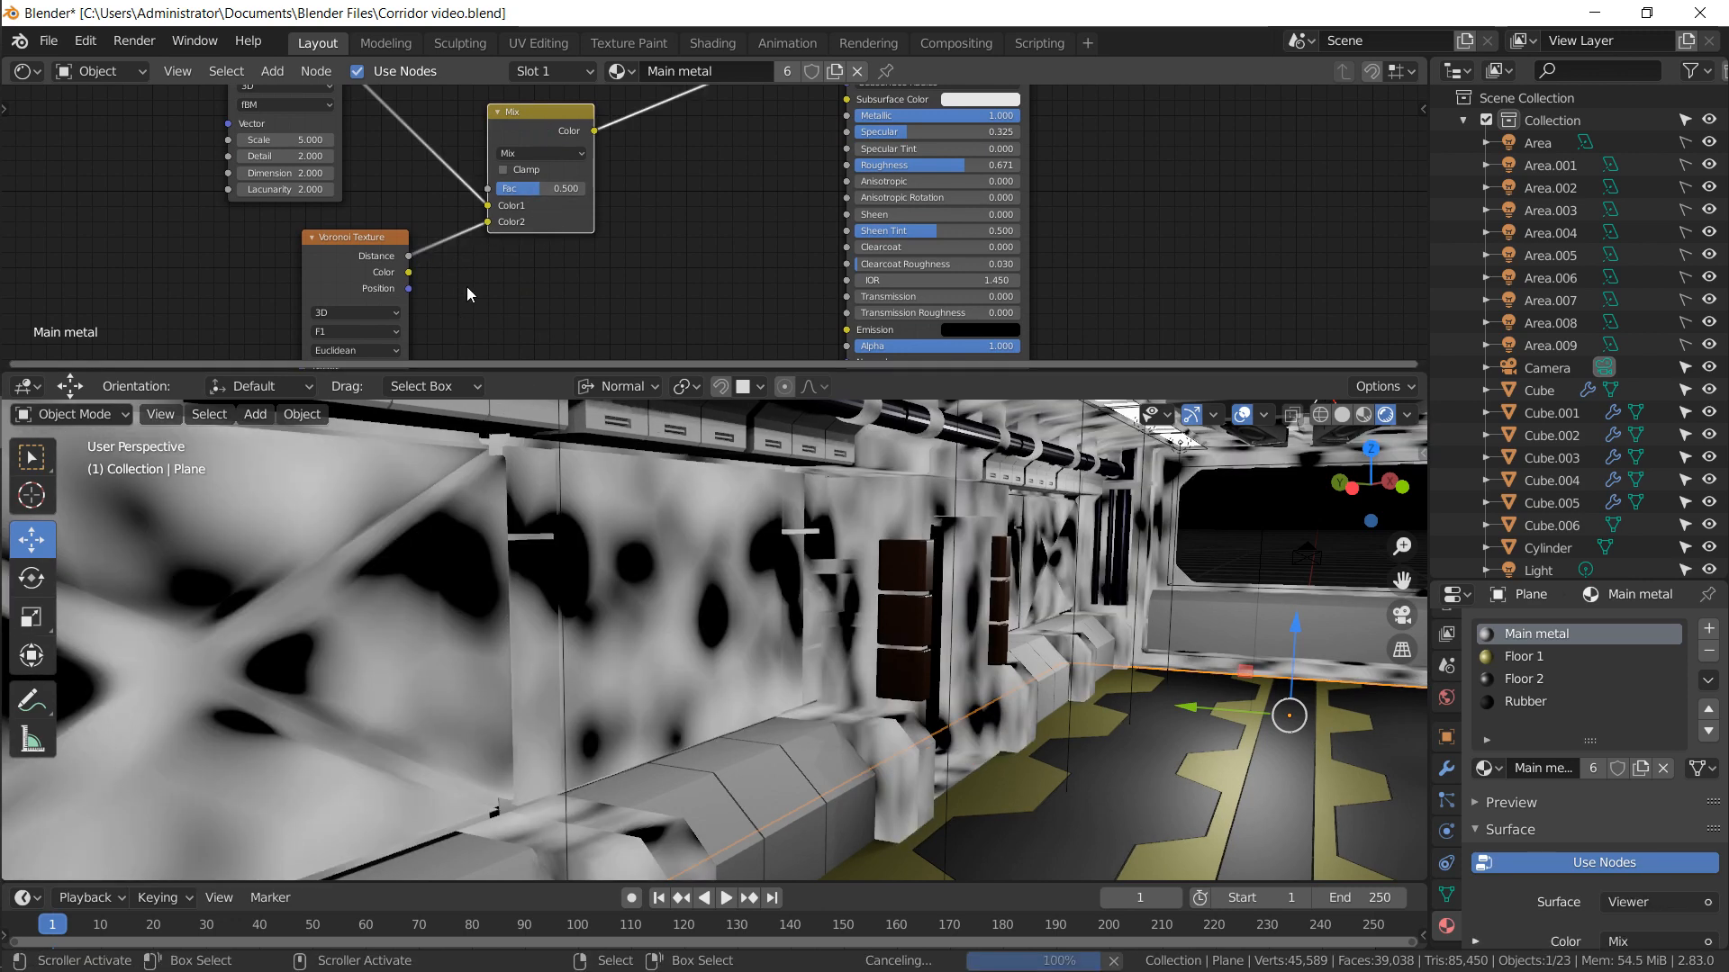
Set the Voronoi Texture's distance metric to Chebychev
{"action": "middle_click_drag", "start_coordinate": [510, 272], "coordinate": [656, 211]}
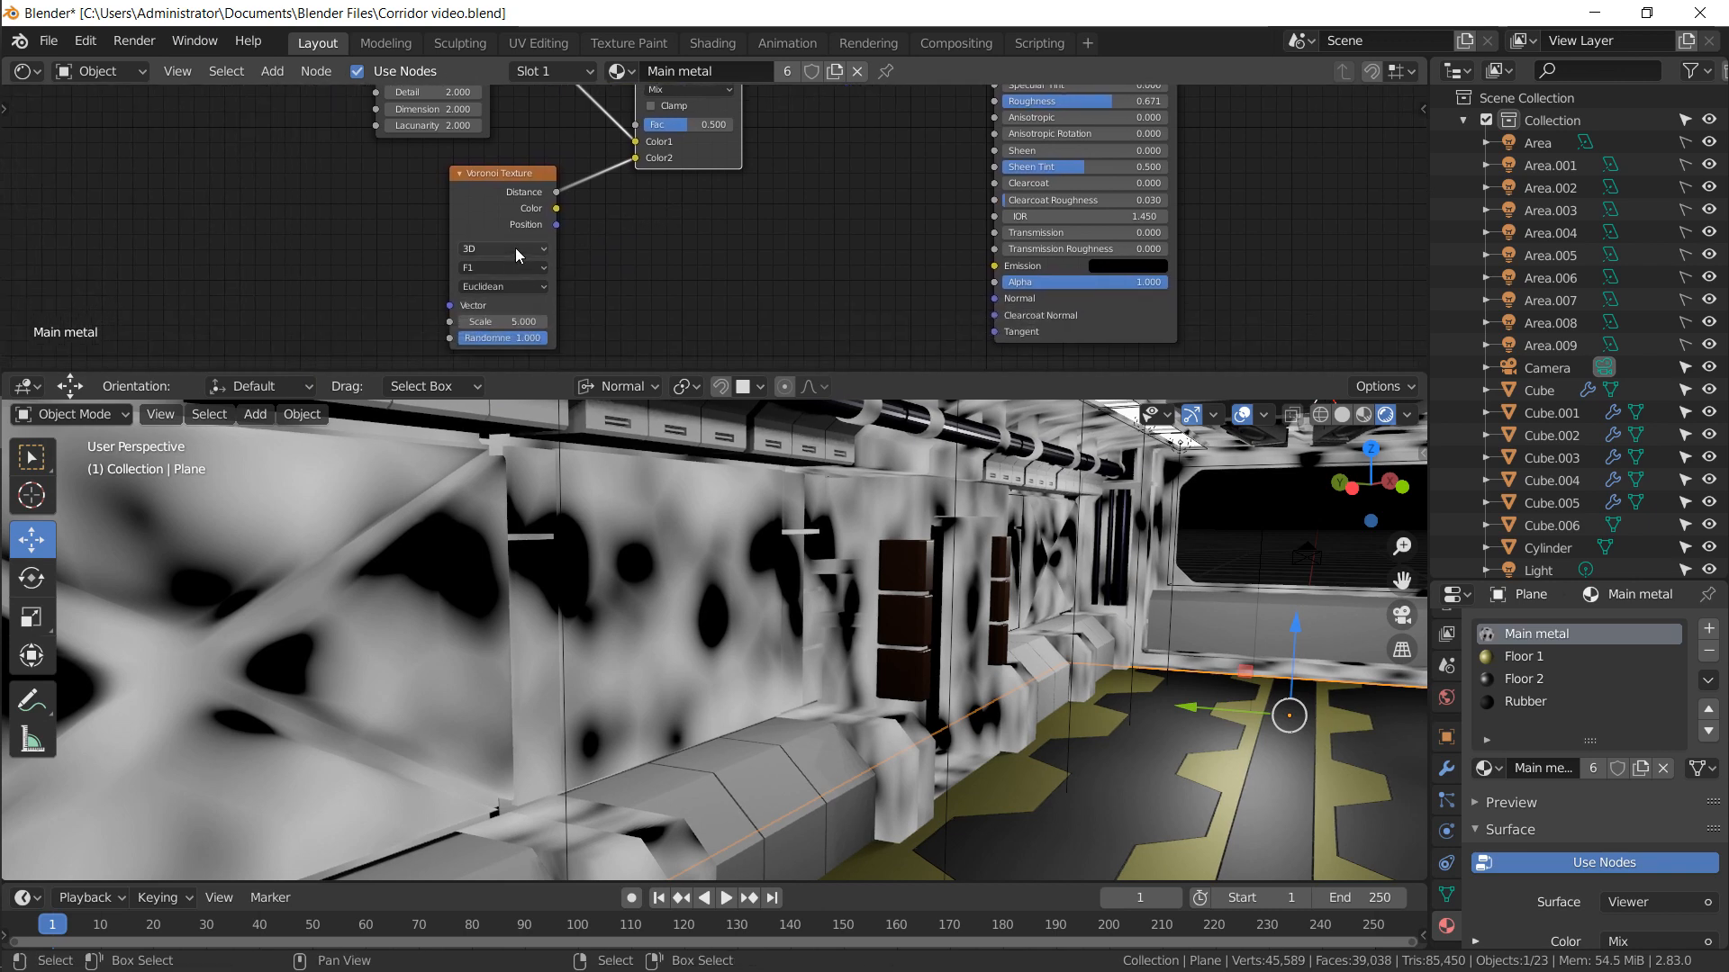
{"action": "left_click", "coordinate": [513, 287]}
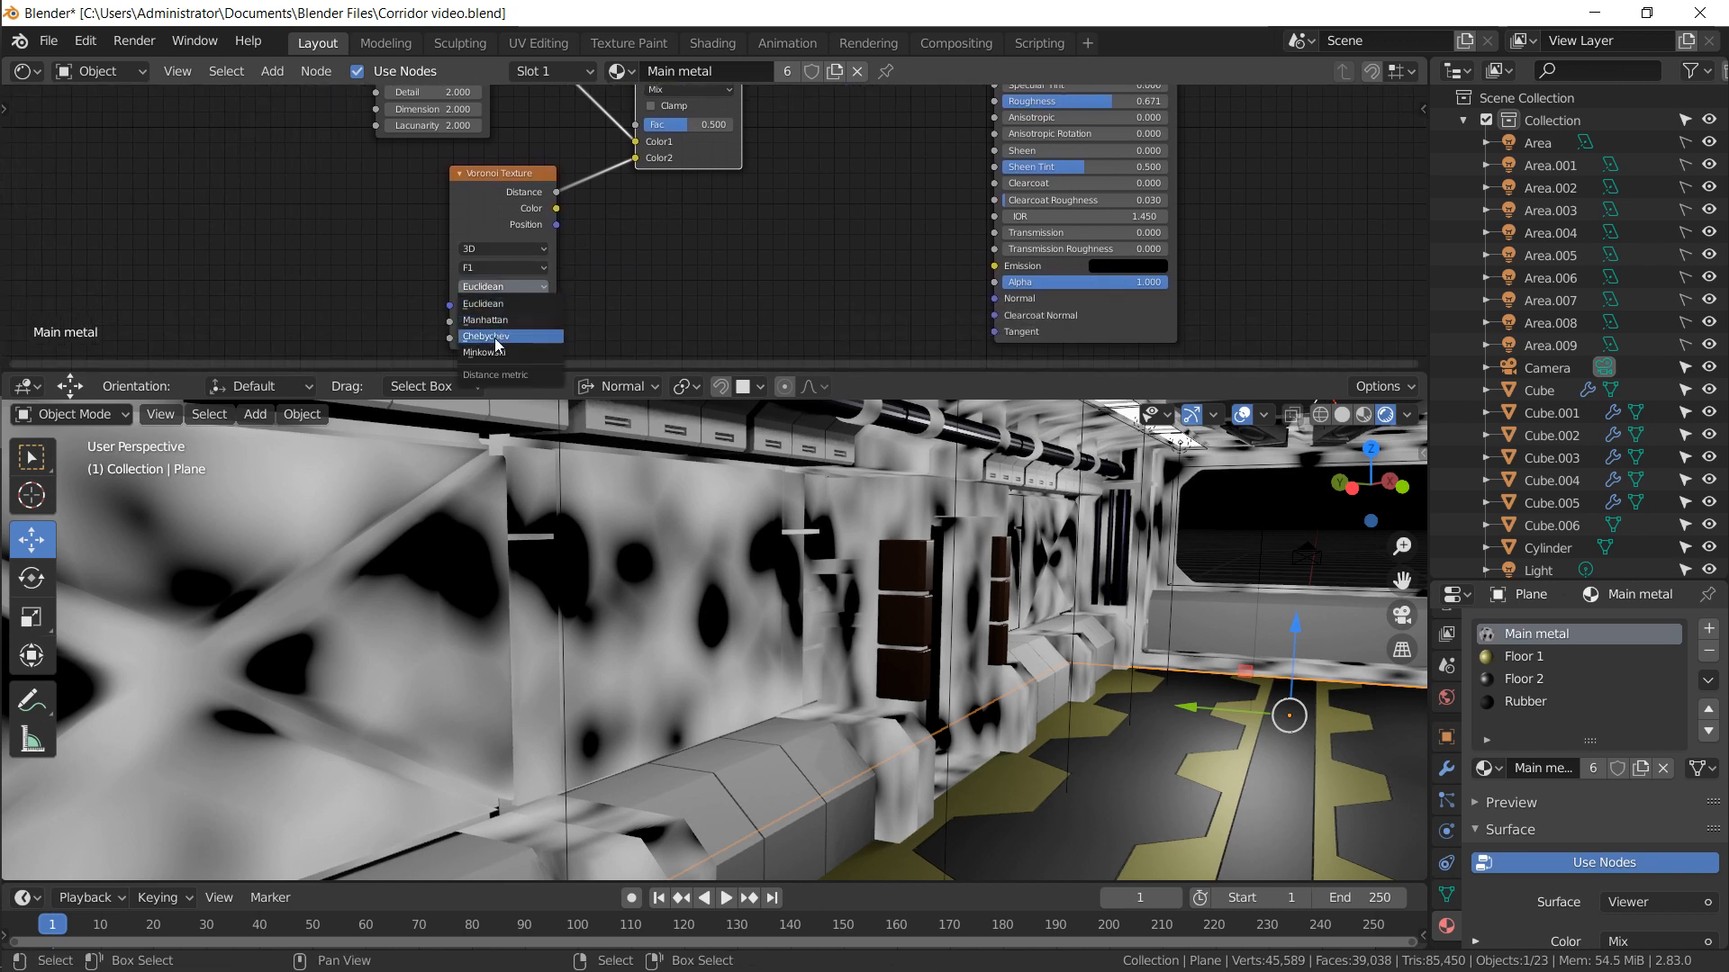
{"action": "left_click", "coordinate": [497, 338]}
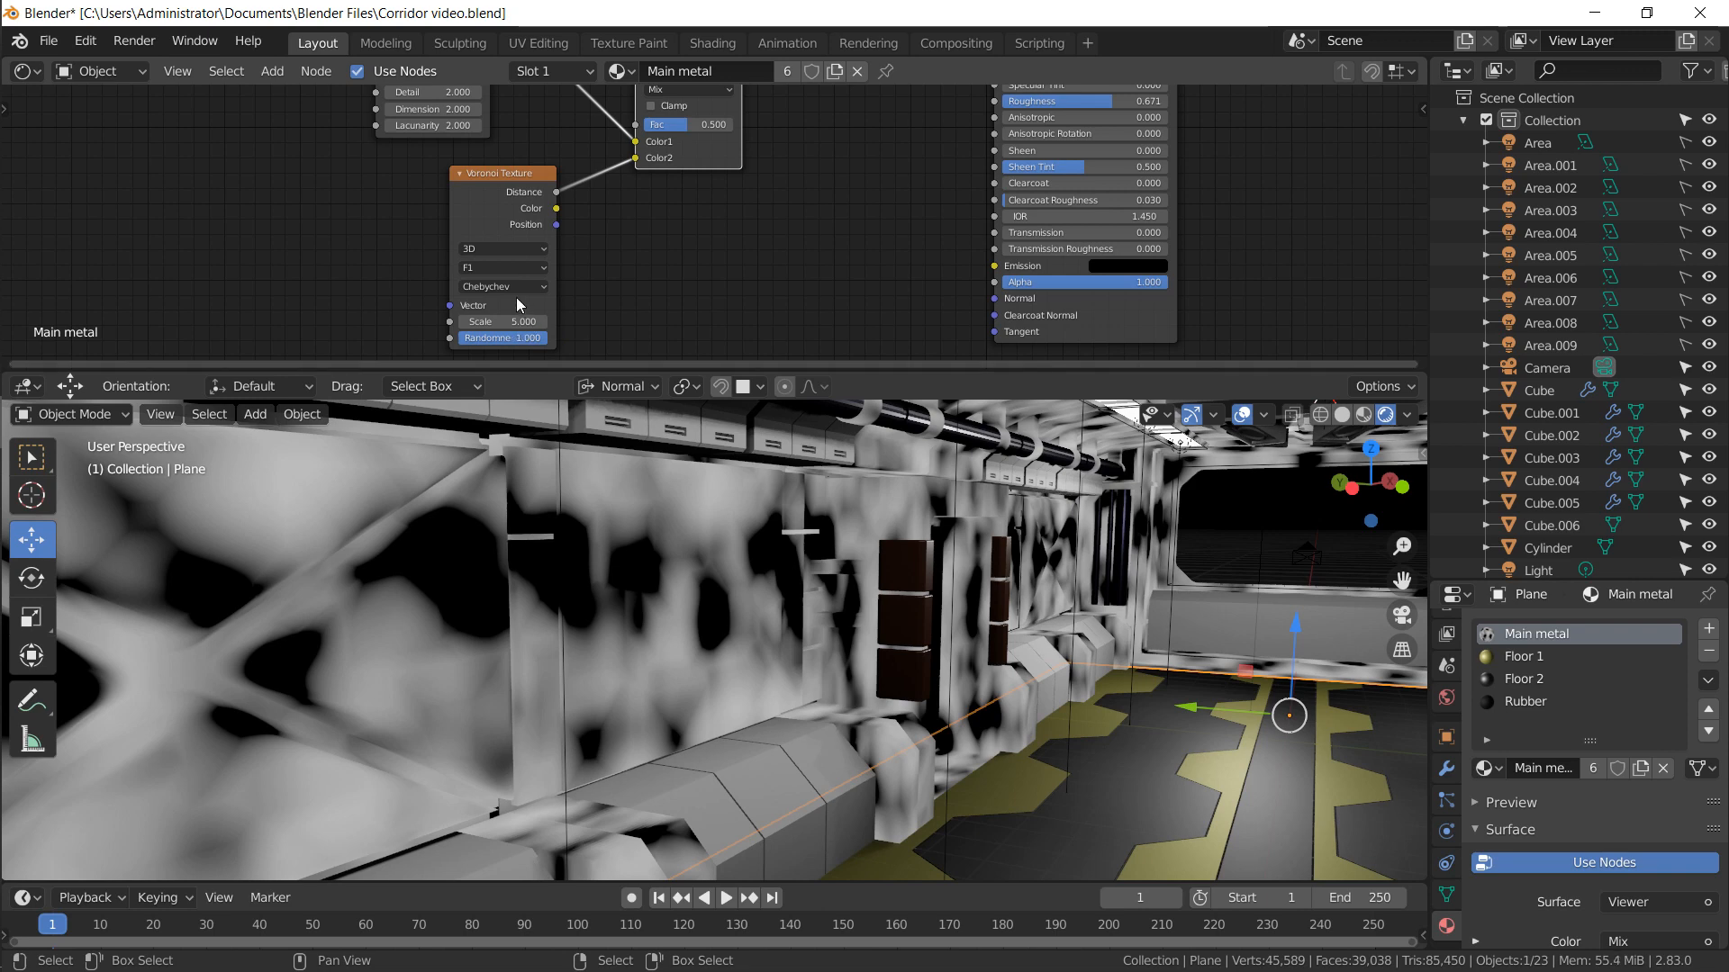
Insert a ColorRamp node on the link between the Voronoi Texture and the Mix node
{"action": "key", "text": "shift+a"}
{"action": "left_click", "coordinate": [602, 238]}
{"action": "type", "text": "ramp"}
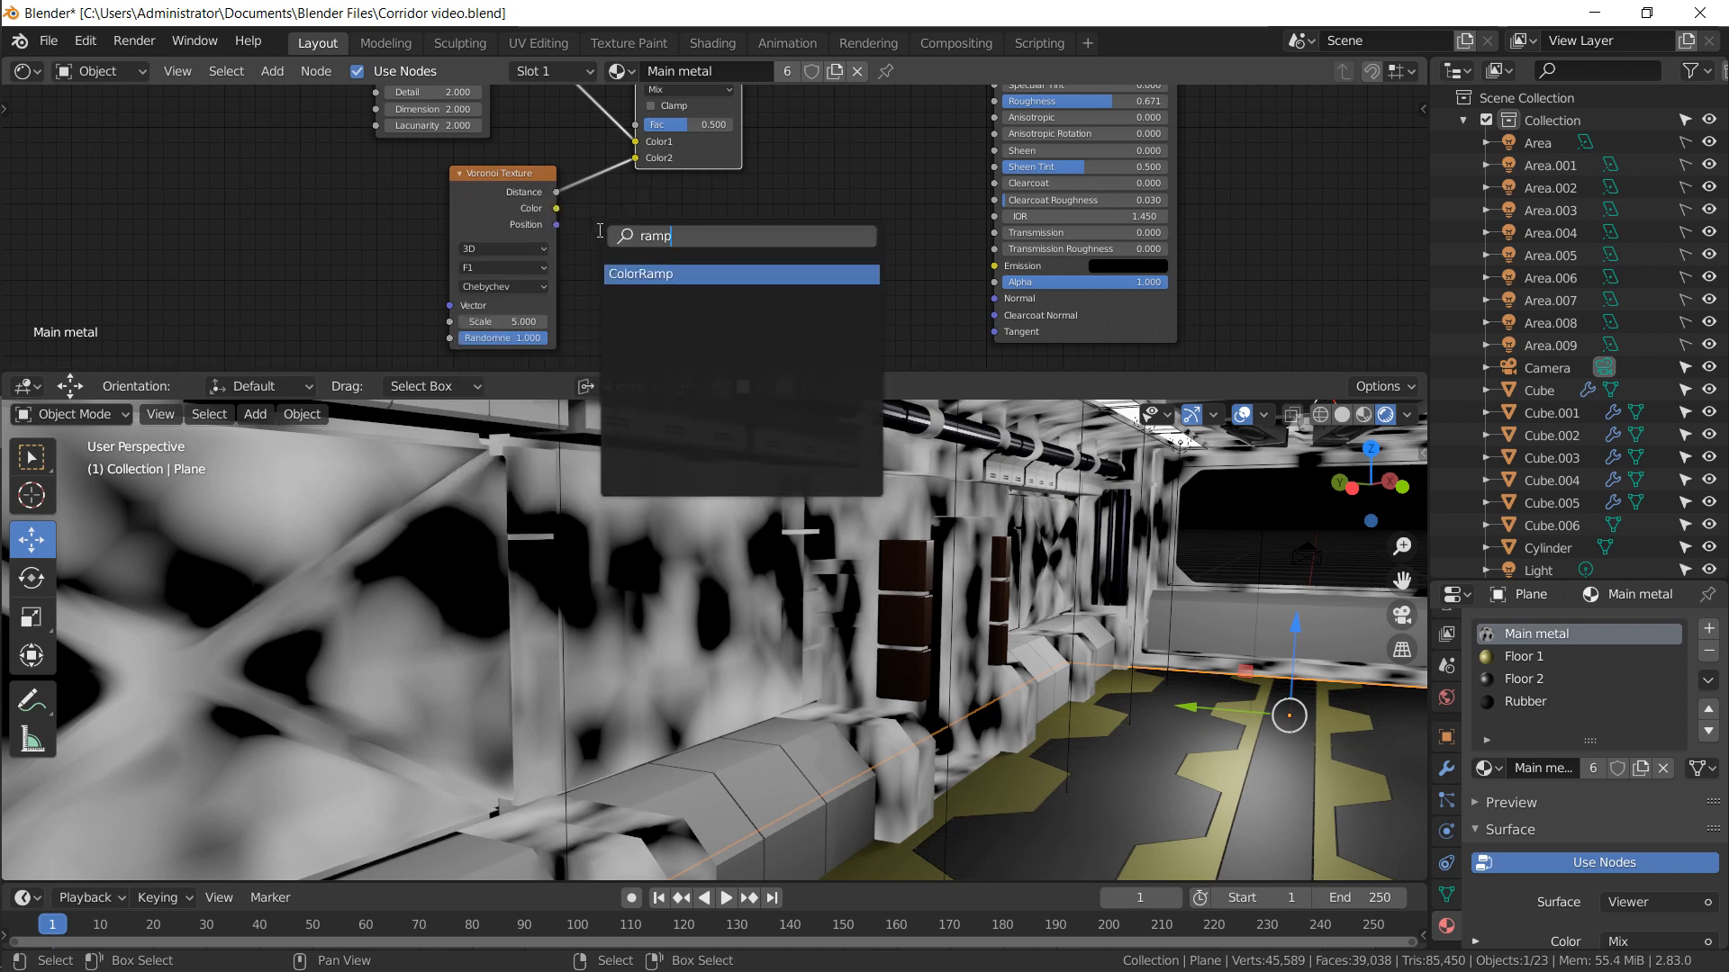
{"action": "key", "text": "Return"}
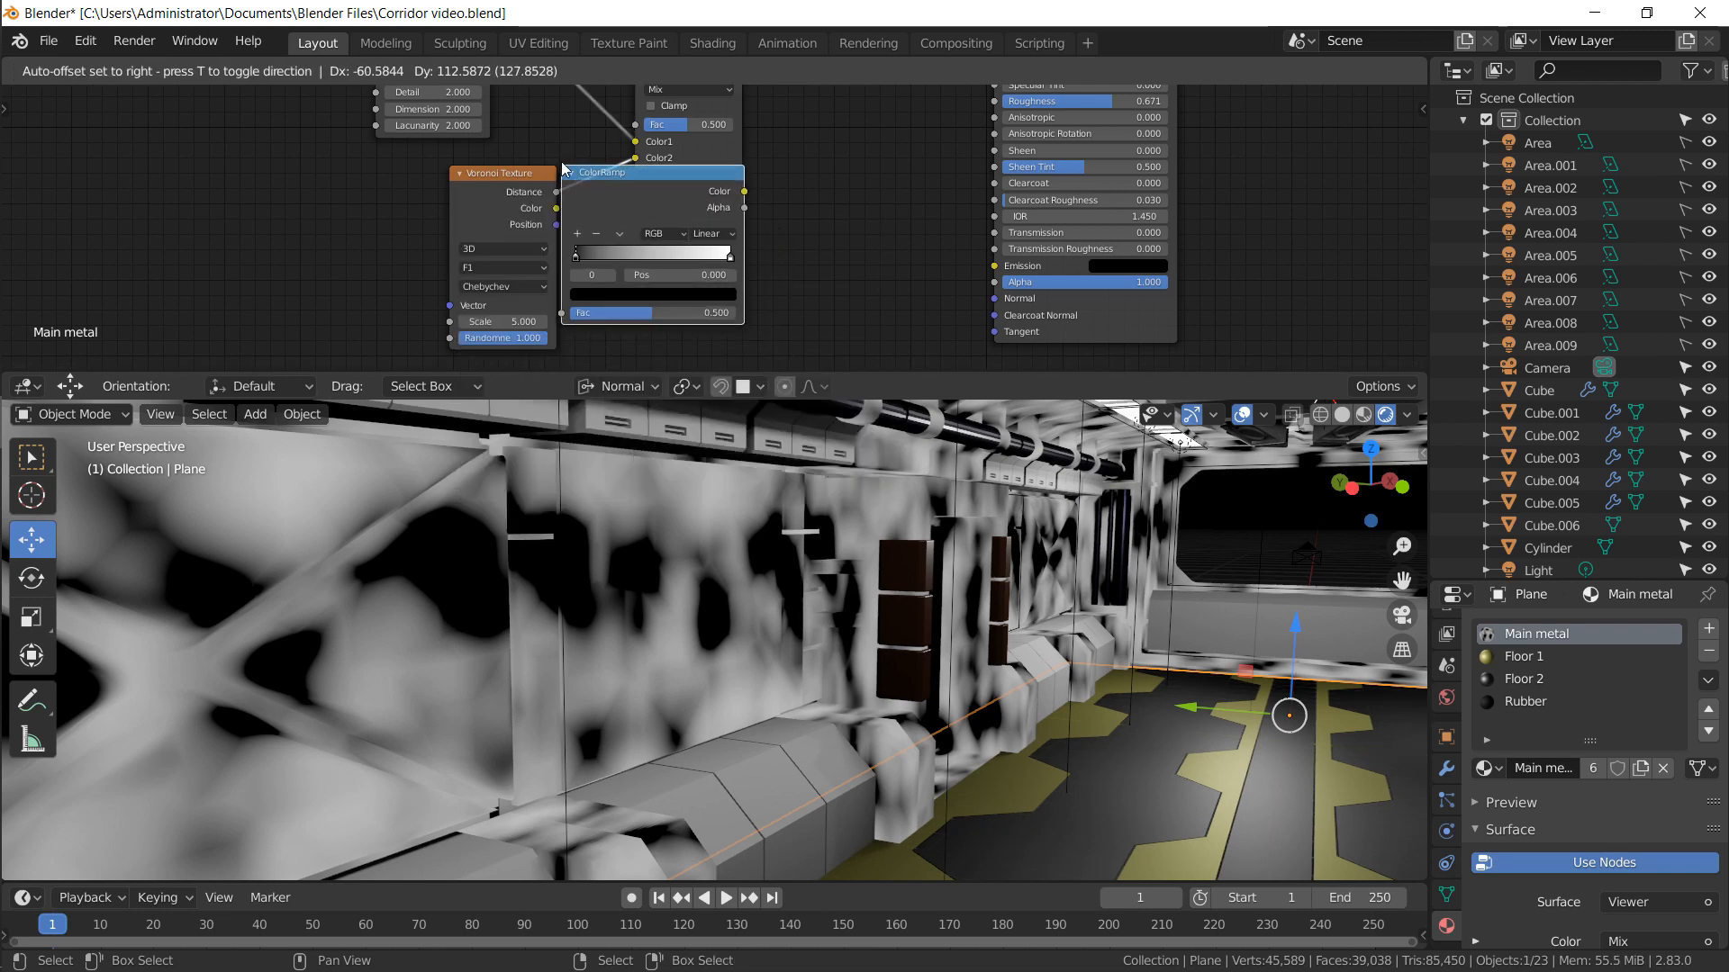
{"action": "left_click", "coordinate": [616, 162]}
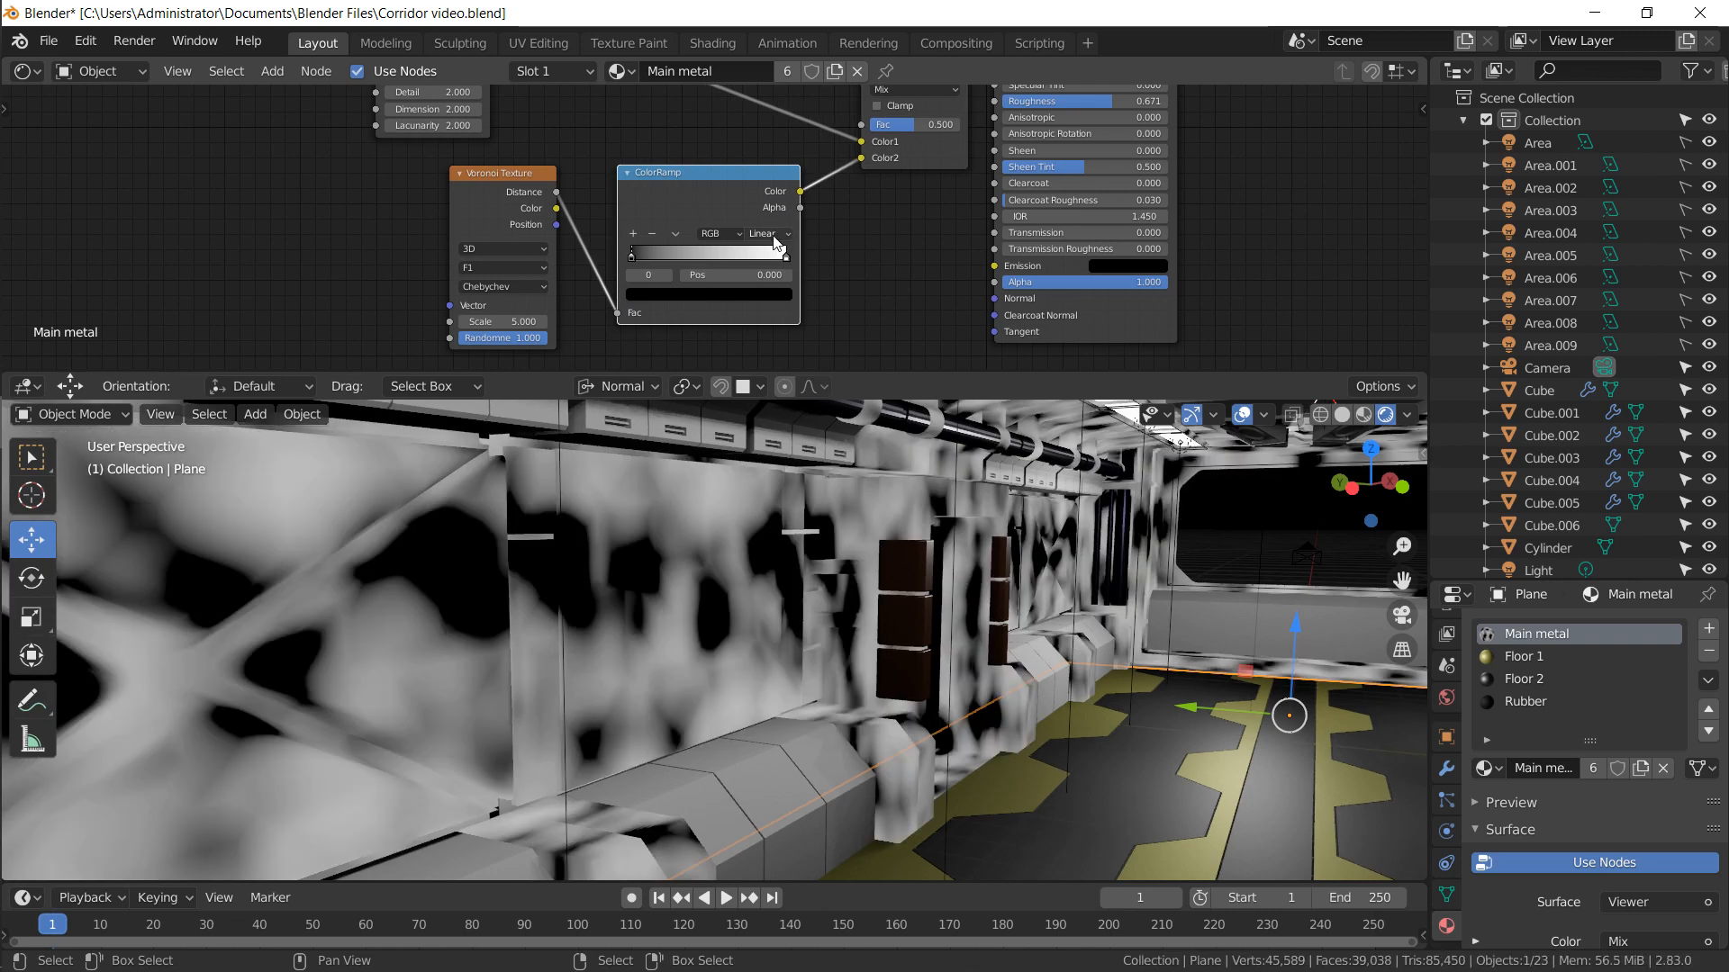
Set the ColorRamp's interpolation to Constant and move its white stop to about 0.493
{"action": "left_click", "coordinate": [779, 235]}
{"action": "left_click", "coordinate": [780, 318]}
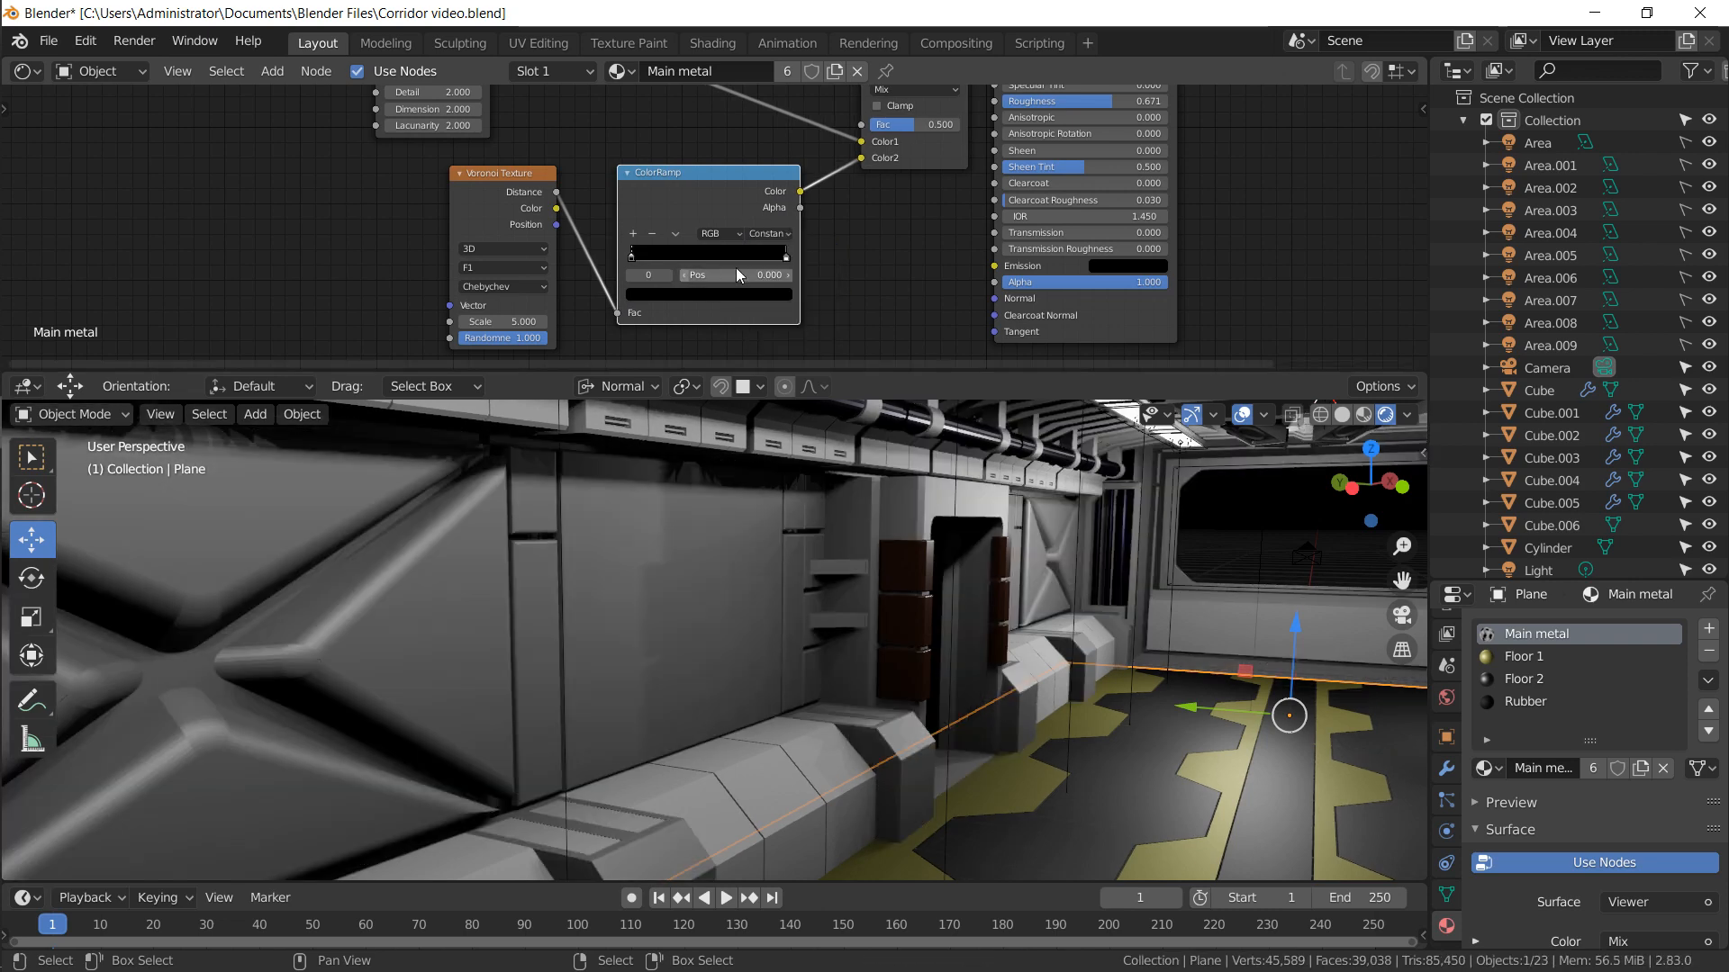
{"action": "left_click_drag", "start_coordinate": [774, 257], "coordinate": [723, 253]}
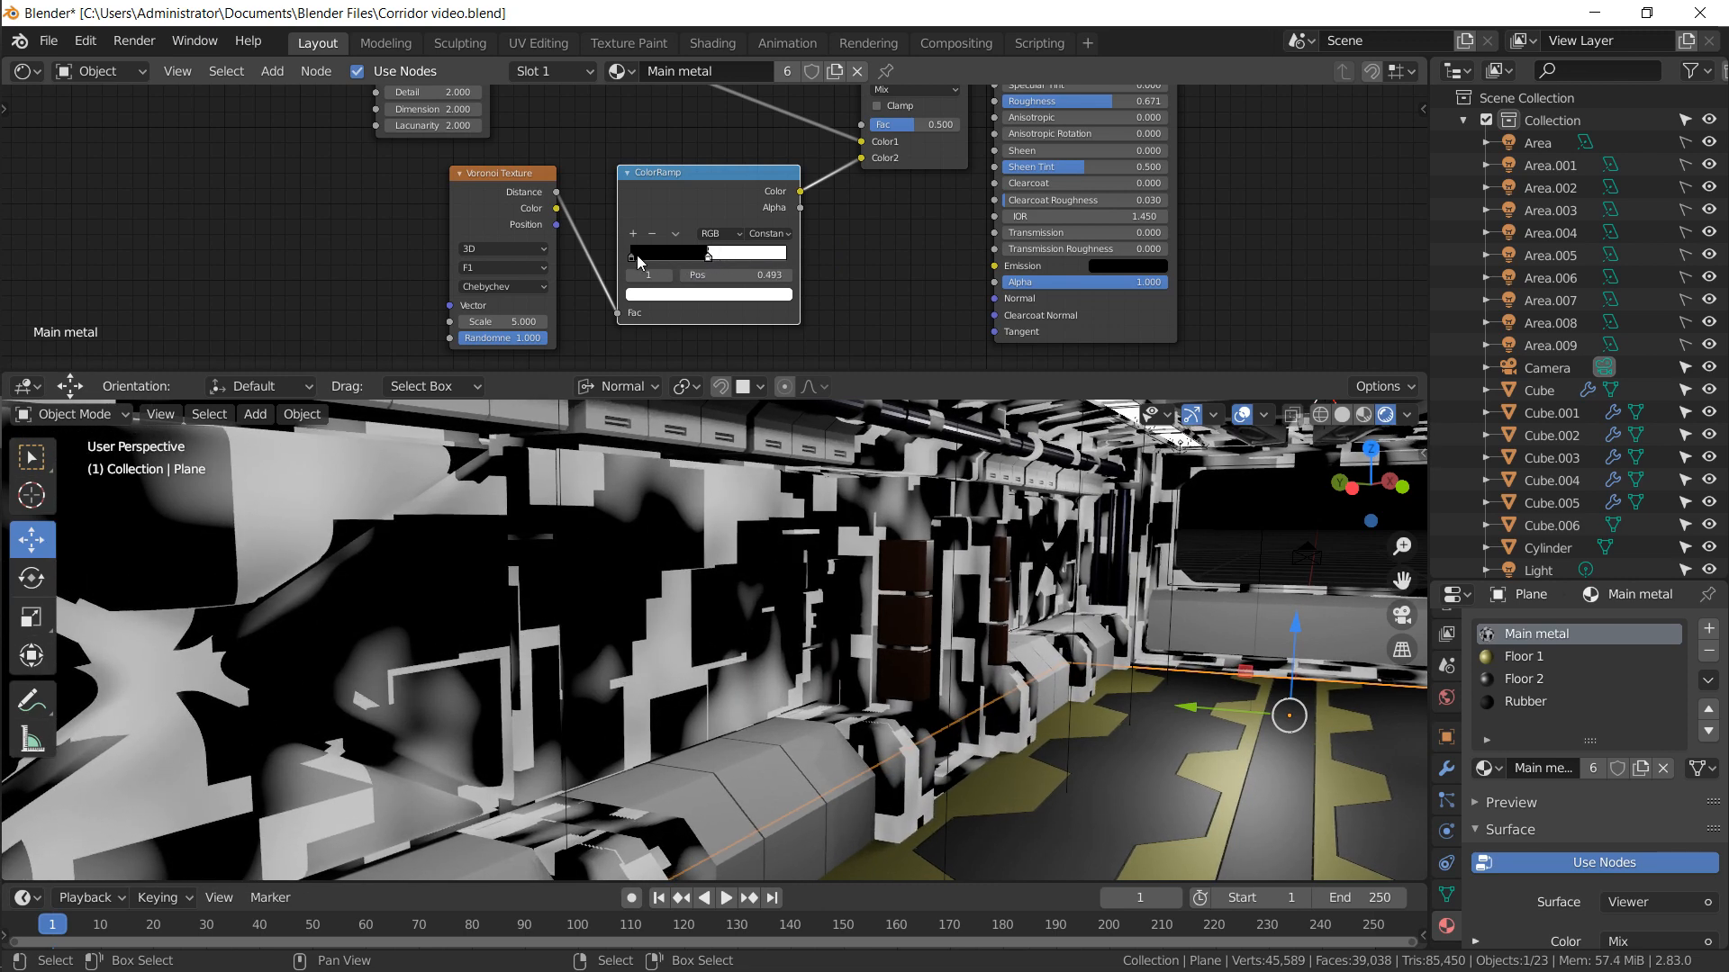
Recolour the ColorRamp's black stop to mid grey and darken its white stop to a light grey with a value of about 0.6
{"action": "left_click", "coordinate": [634, 257]}
{"action": "left_click", "coordinate": [706, 293]}
{"action": "left_click_drag", "start_coordinate": [755, 184], "coordinate": [759, 138]}
{"action": "left_click", "coordinate": [708, 255]}
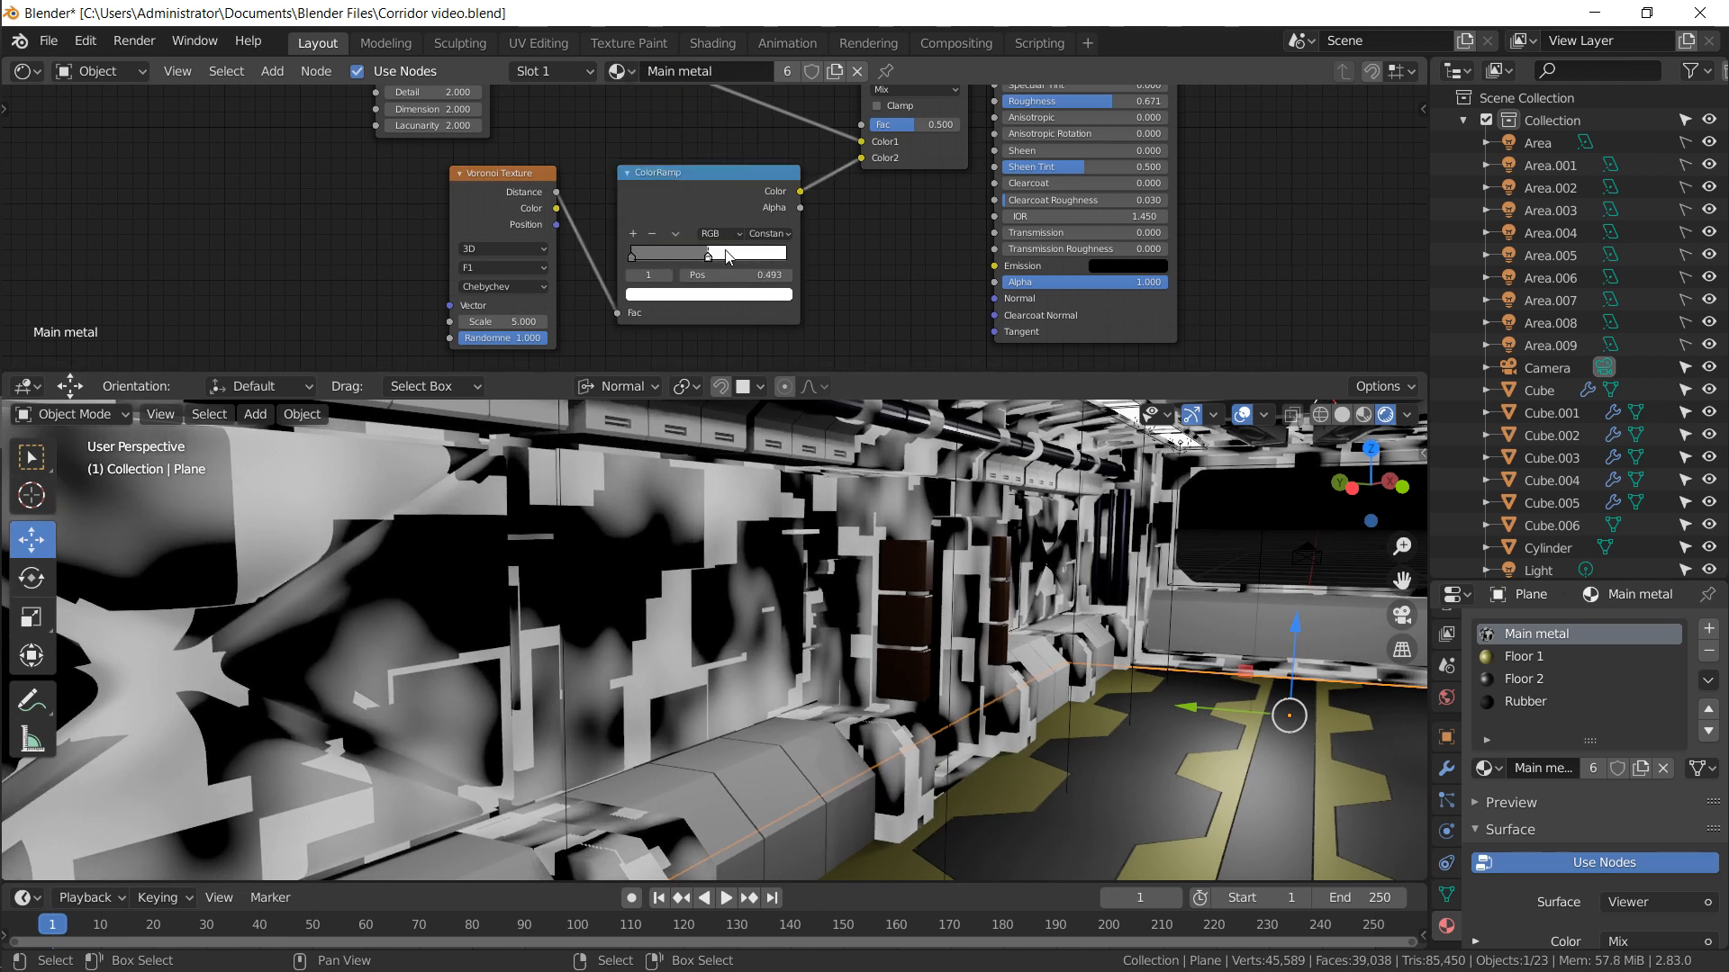
{"action": "left_click", "coordinate": [706, 294]}
{"action": "left_click_drag", "start_coordinate": [756, 79], "coordinate": [748, 123]}
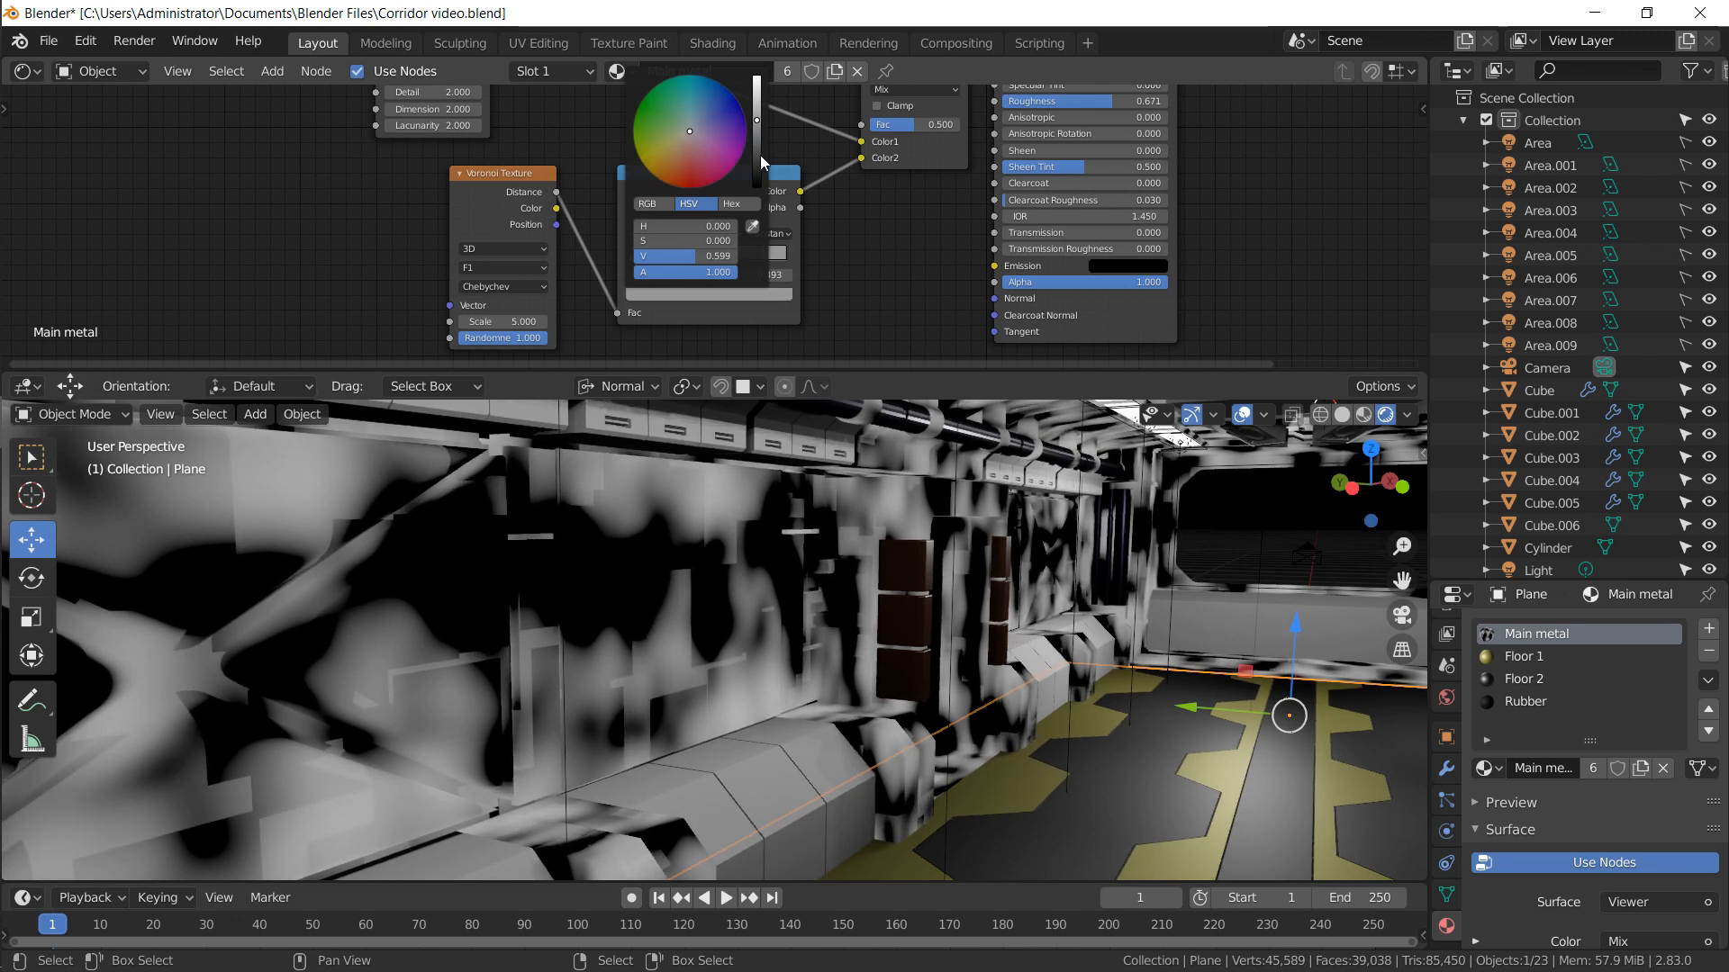
Set the Musgrave Texture's scale to 10, detail to 16, dimension to 0 and lacunarity to 1.5
{"action": "middle_click_drag", "start_coordinate": [497, 103], "coordinate": [515, 194]}
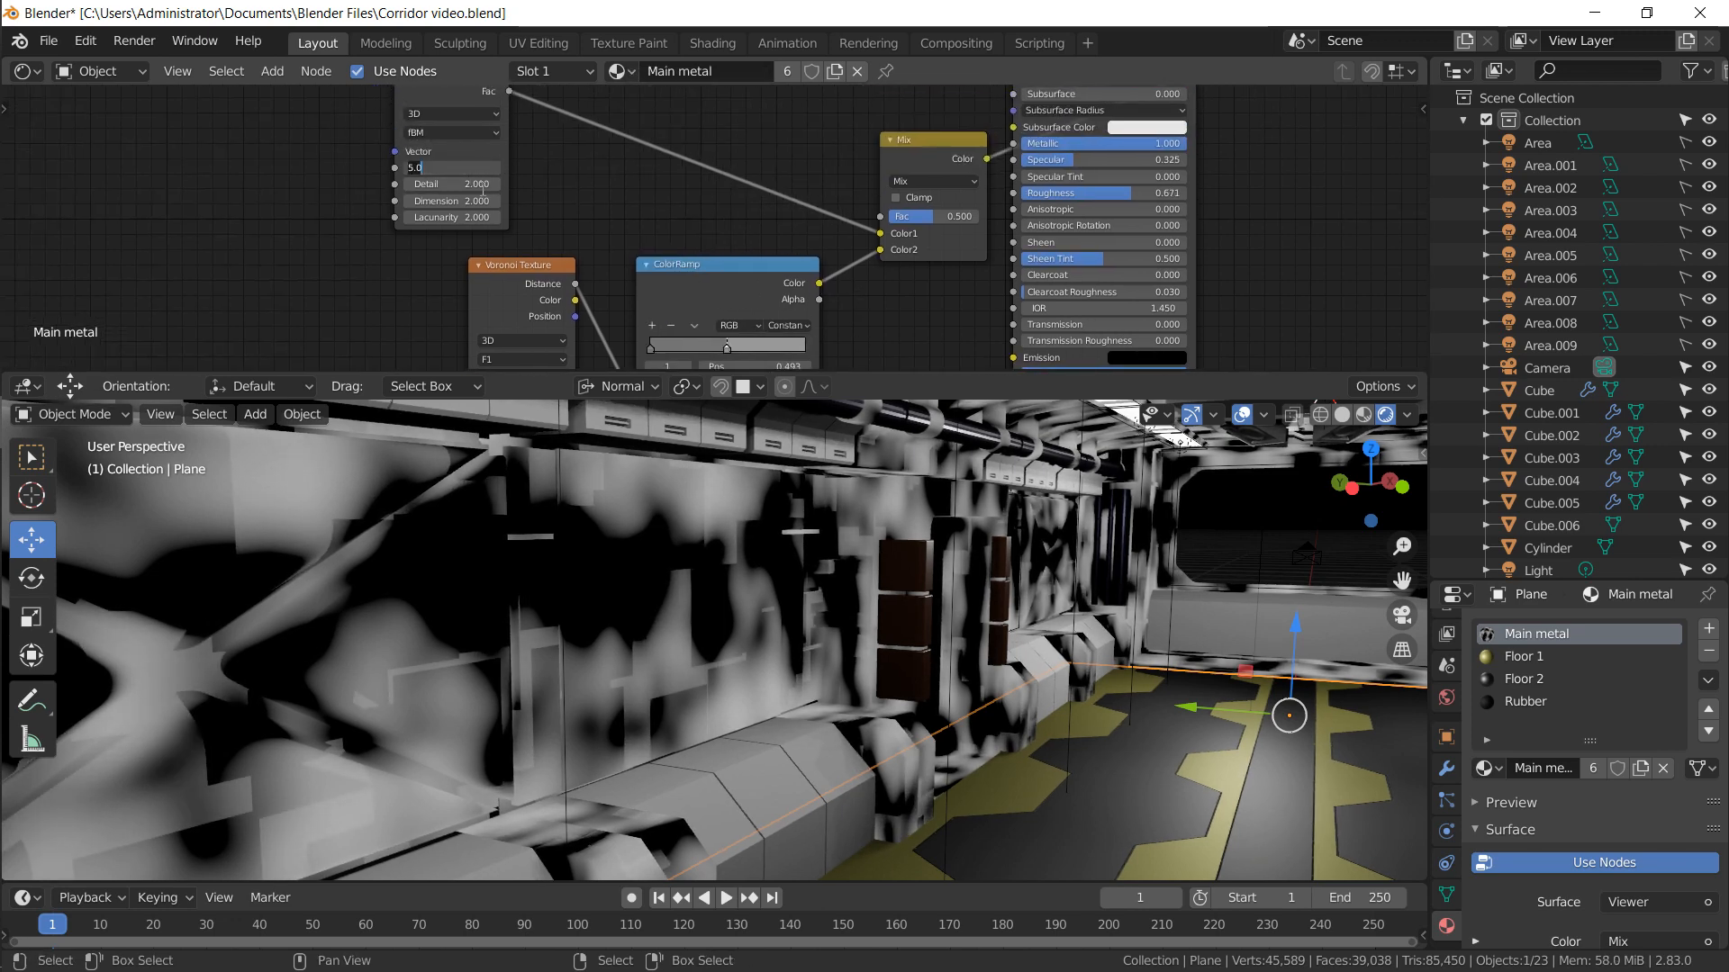
{"action": "left_click", "coordinate": [483, 184]}
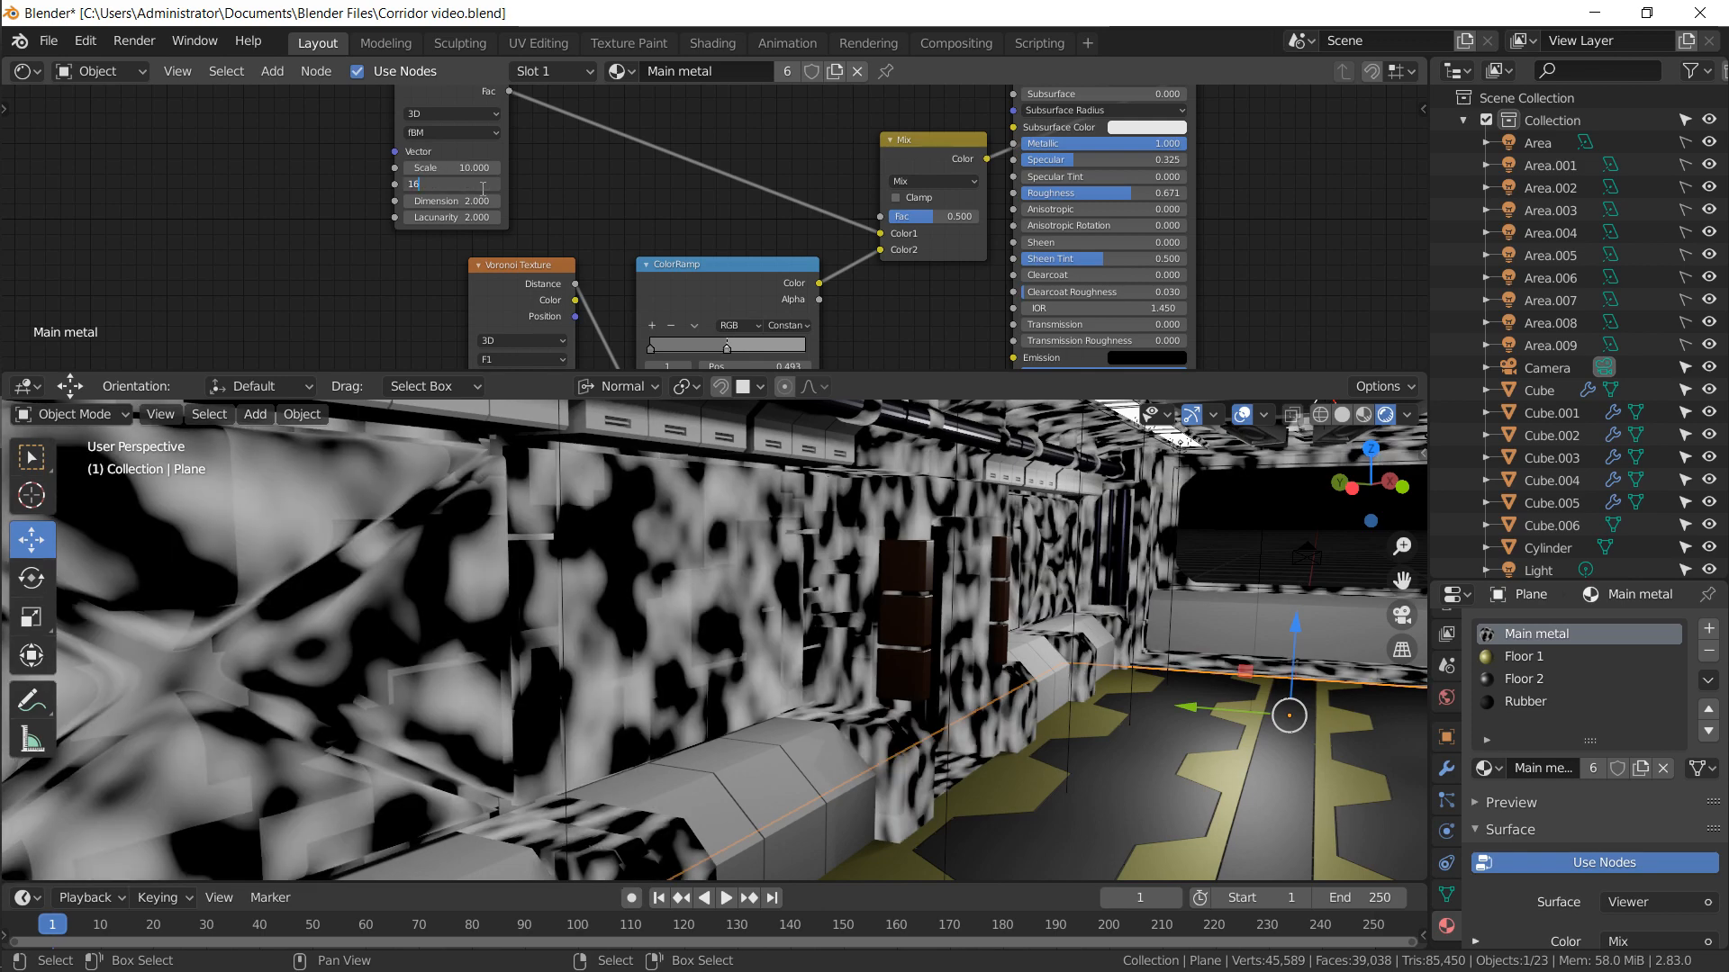
{"action": "key", "text": "Tab"}
{"action": "key", "text": "Tab"}
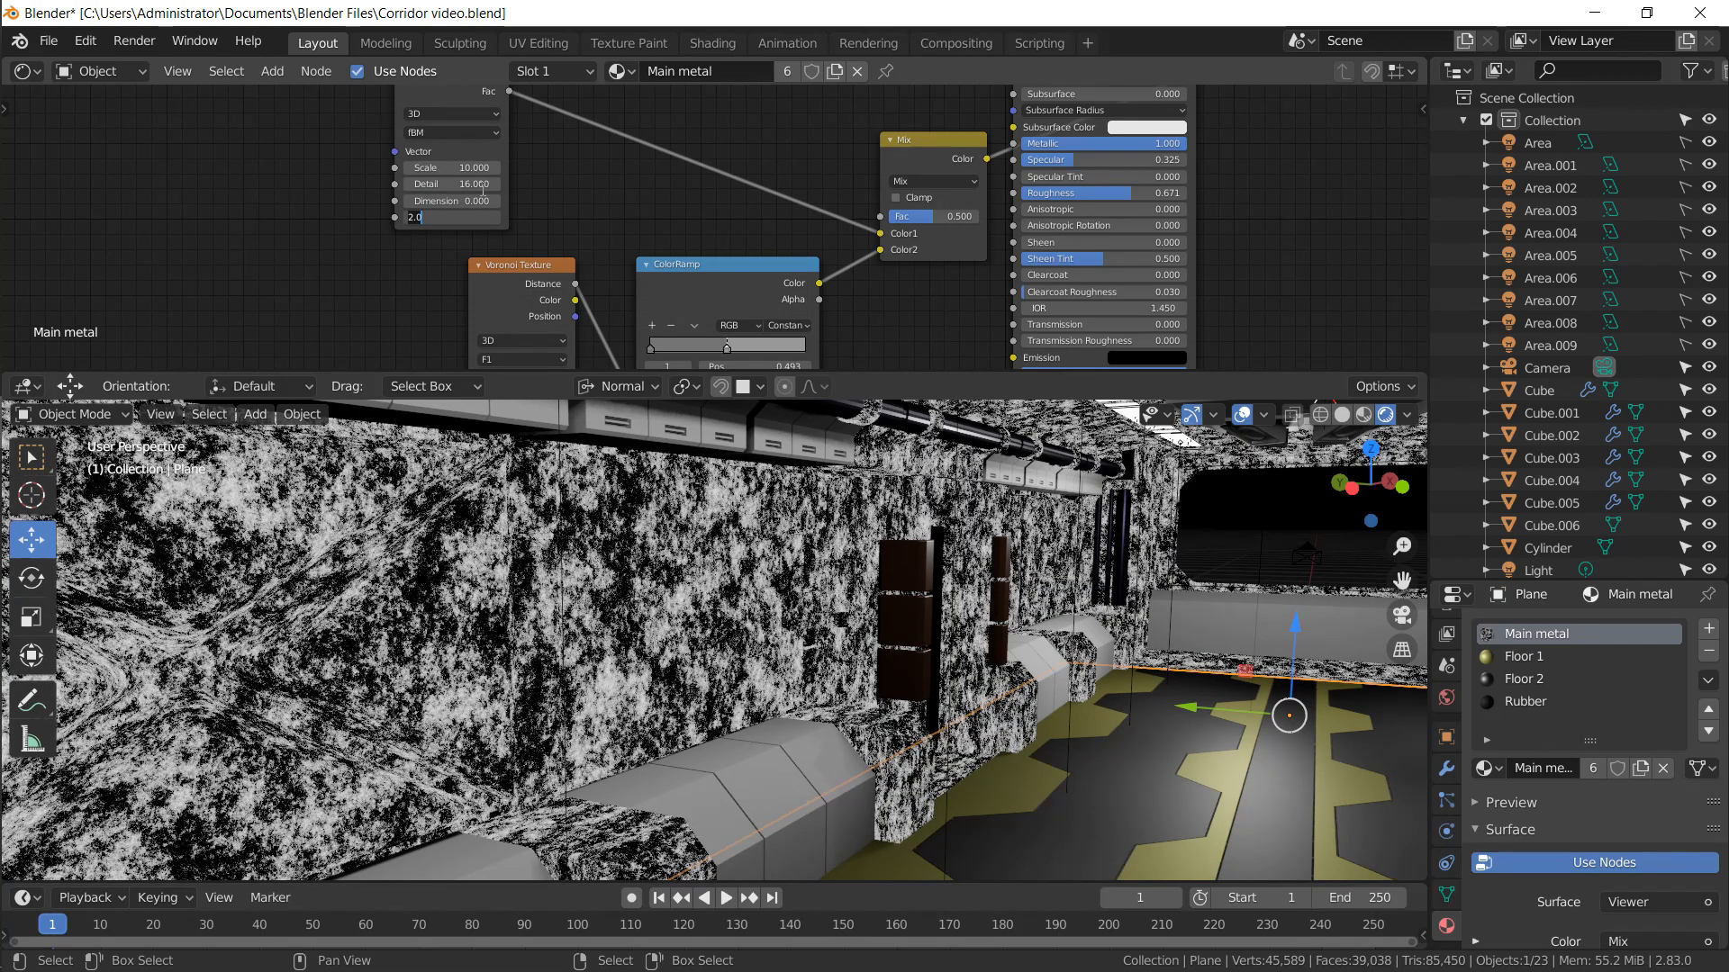
{"action": "type", "text": "1.5"}
{"action": "key", "text": "Return"}
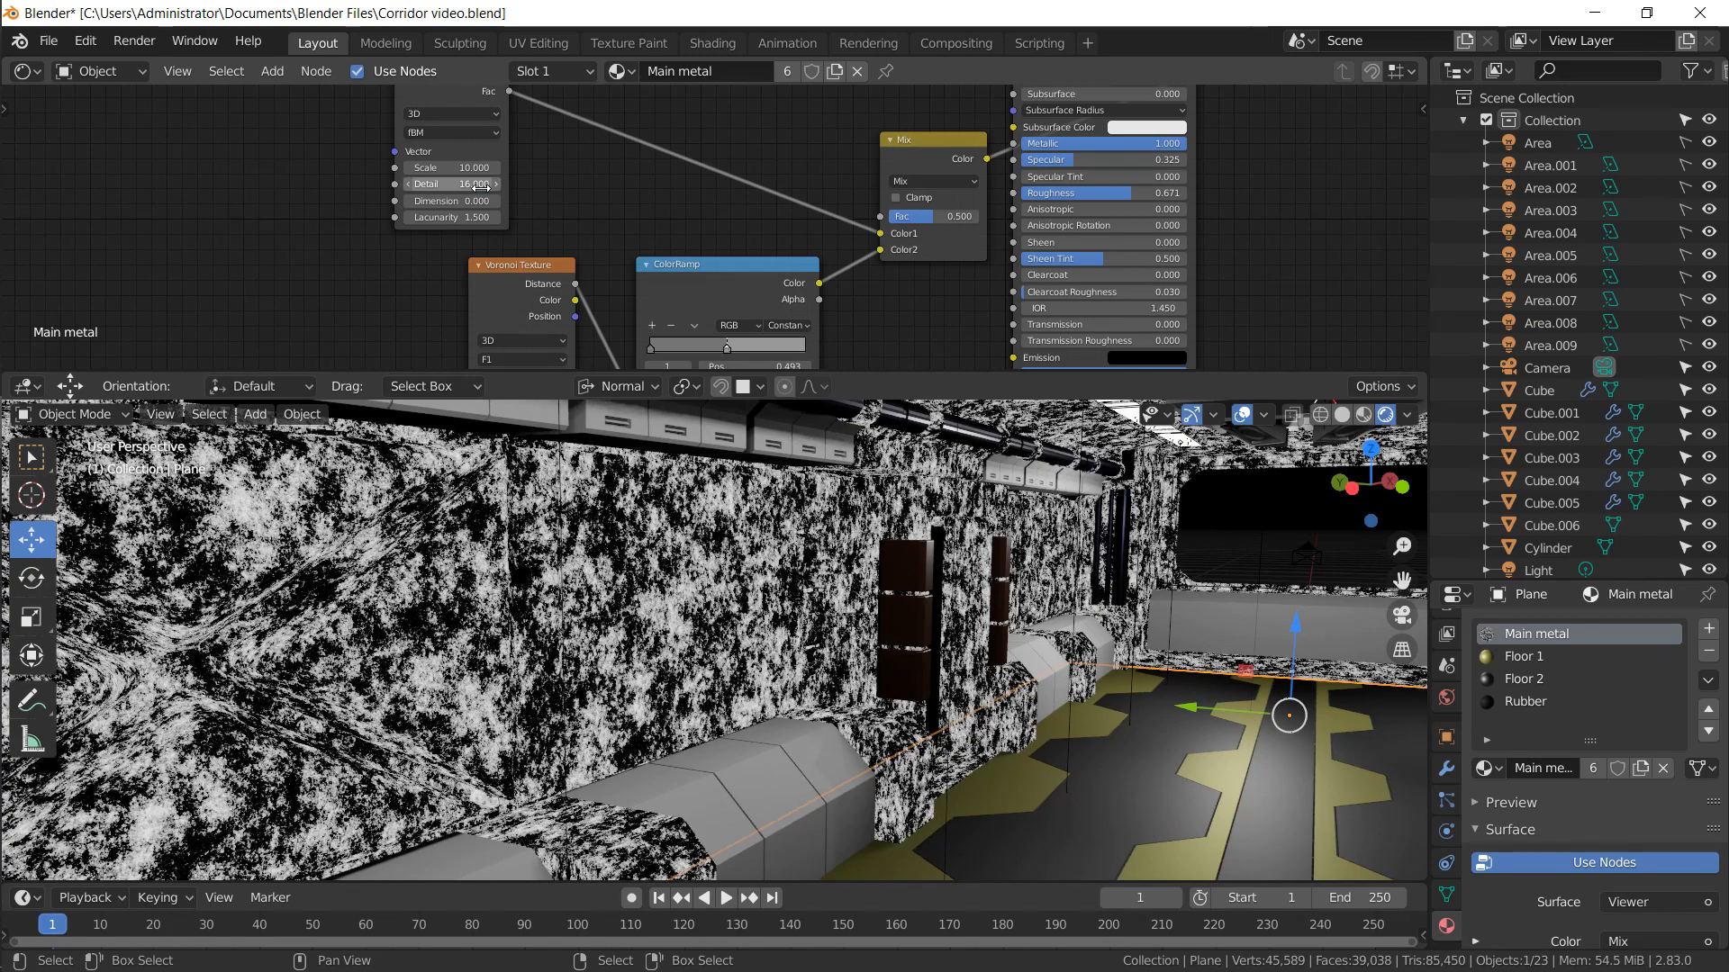
Raise the Mix node's factor to about 0.973
{"action": "left_click_drag", "start_coordinate": [927, 216], "coordinate": [954, 220]}
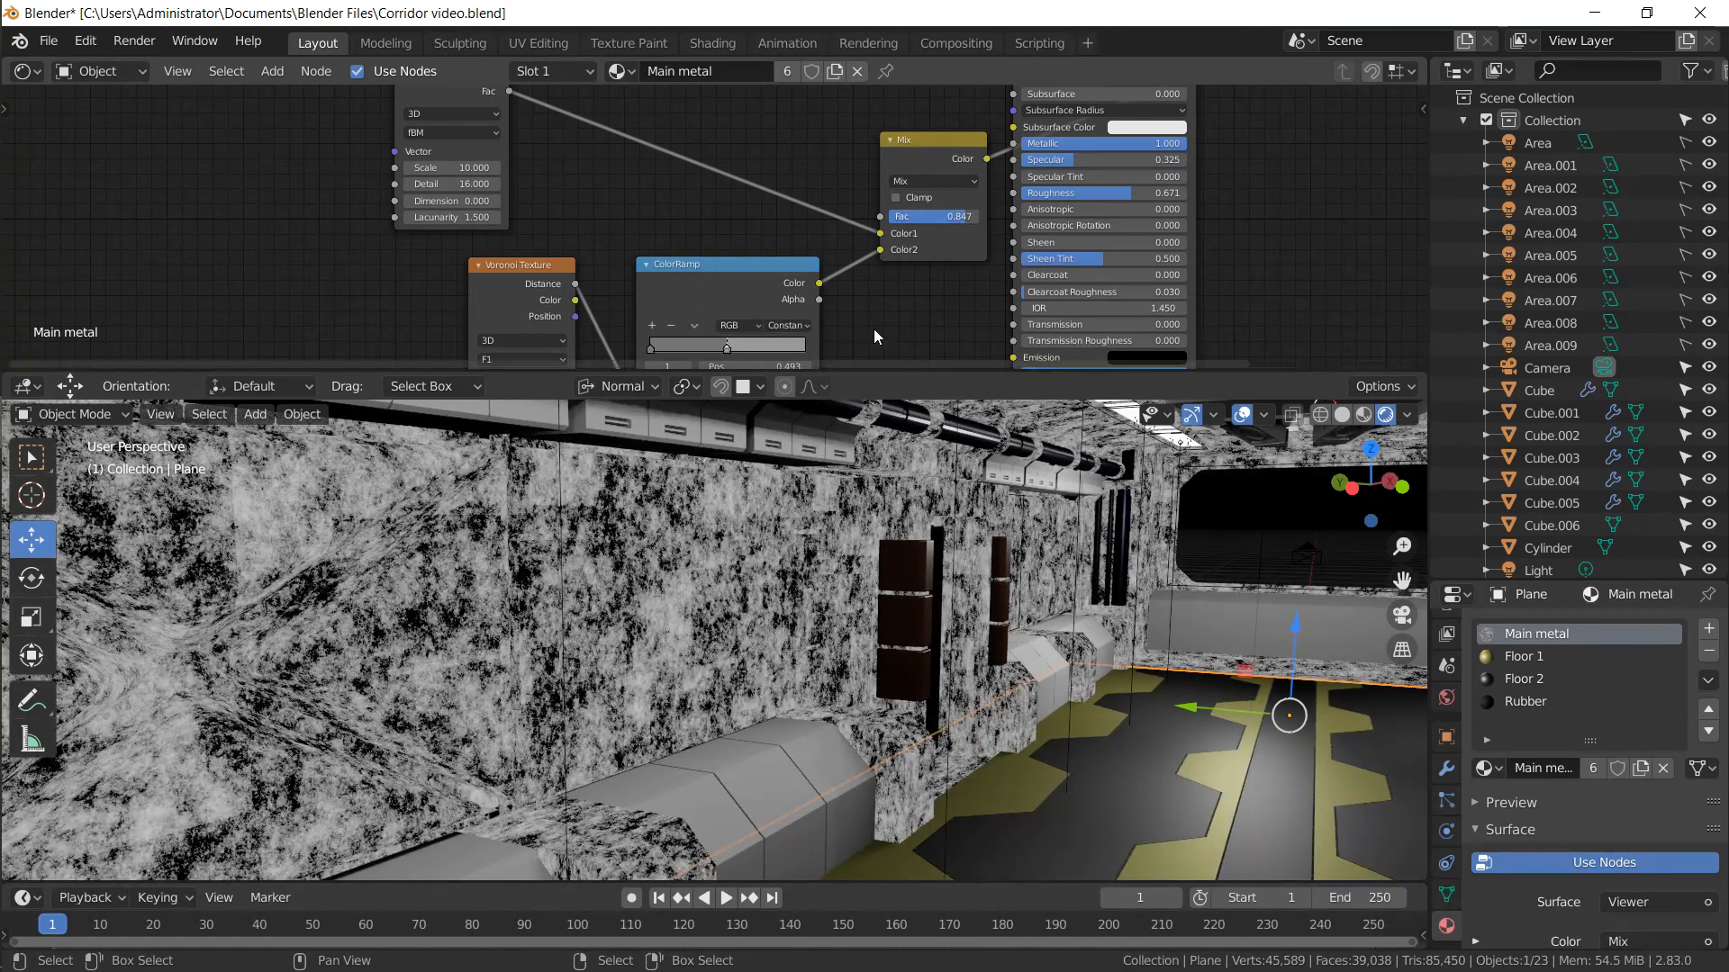
{"action": "middle_click_drag", "start_coordinate": [931, 232], "coordinate": [868, 155]}
{"action": "left_click_drag", "start_coordinate": [878, 141], "coordinate": [890, 139]}
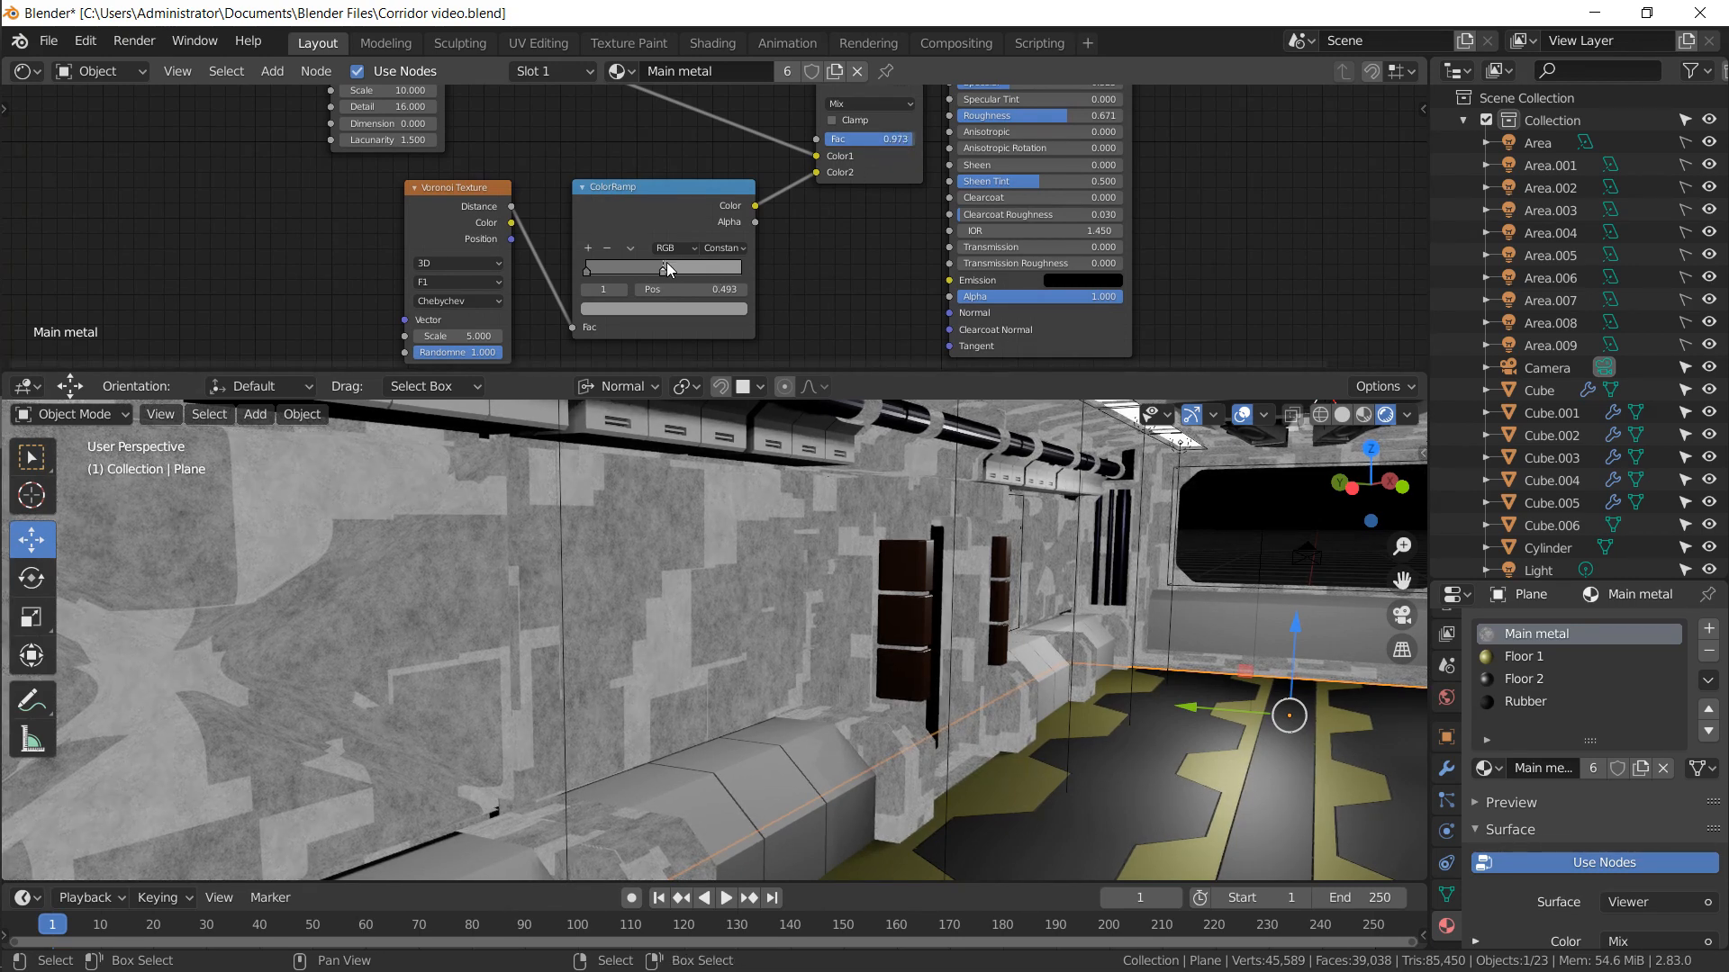
Move the ColorRamp's lighter stop to about 0.504 and darken its grey slightly
{"action": "left_click_drag", "start_coordinate": [664, 266], "coordinate": [667, 267]}
{"action": "left_click", "coordinate": [667, 312]}
{"action": "left_click_drag", "start_coordinate": [711, 135], "coordinate": [710, 144]}
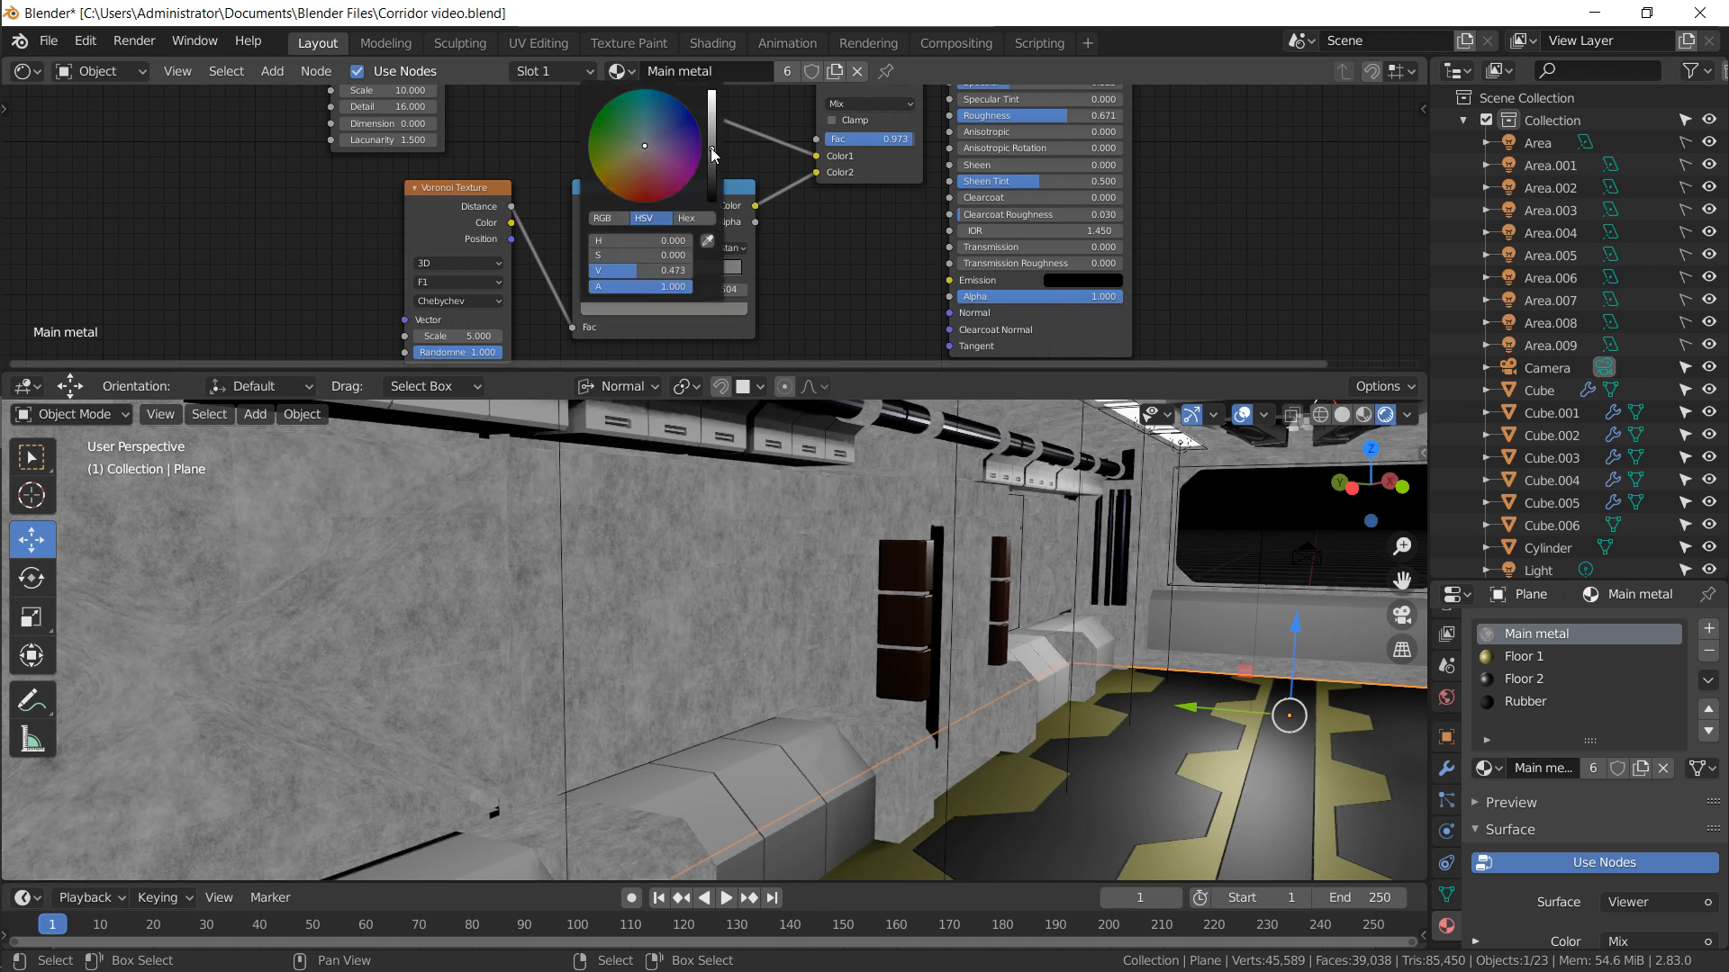
Add a Texture Coordinate node and link its Generated output to the Vector inputs of the Musgrave and Voronoi textures
{"action": "middle_click_drag", "start_coordinate": [414, 209], "coordinate": [594, 221]}
{"action": "key", "text": "shift+a"}
{"action": "left_click", "coordinate": [281, 200]}
{"action": "type", "text": "coord"}
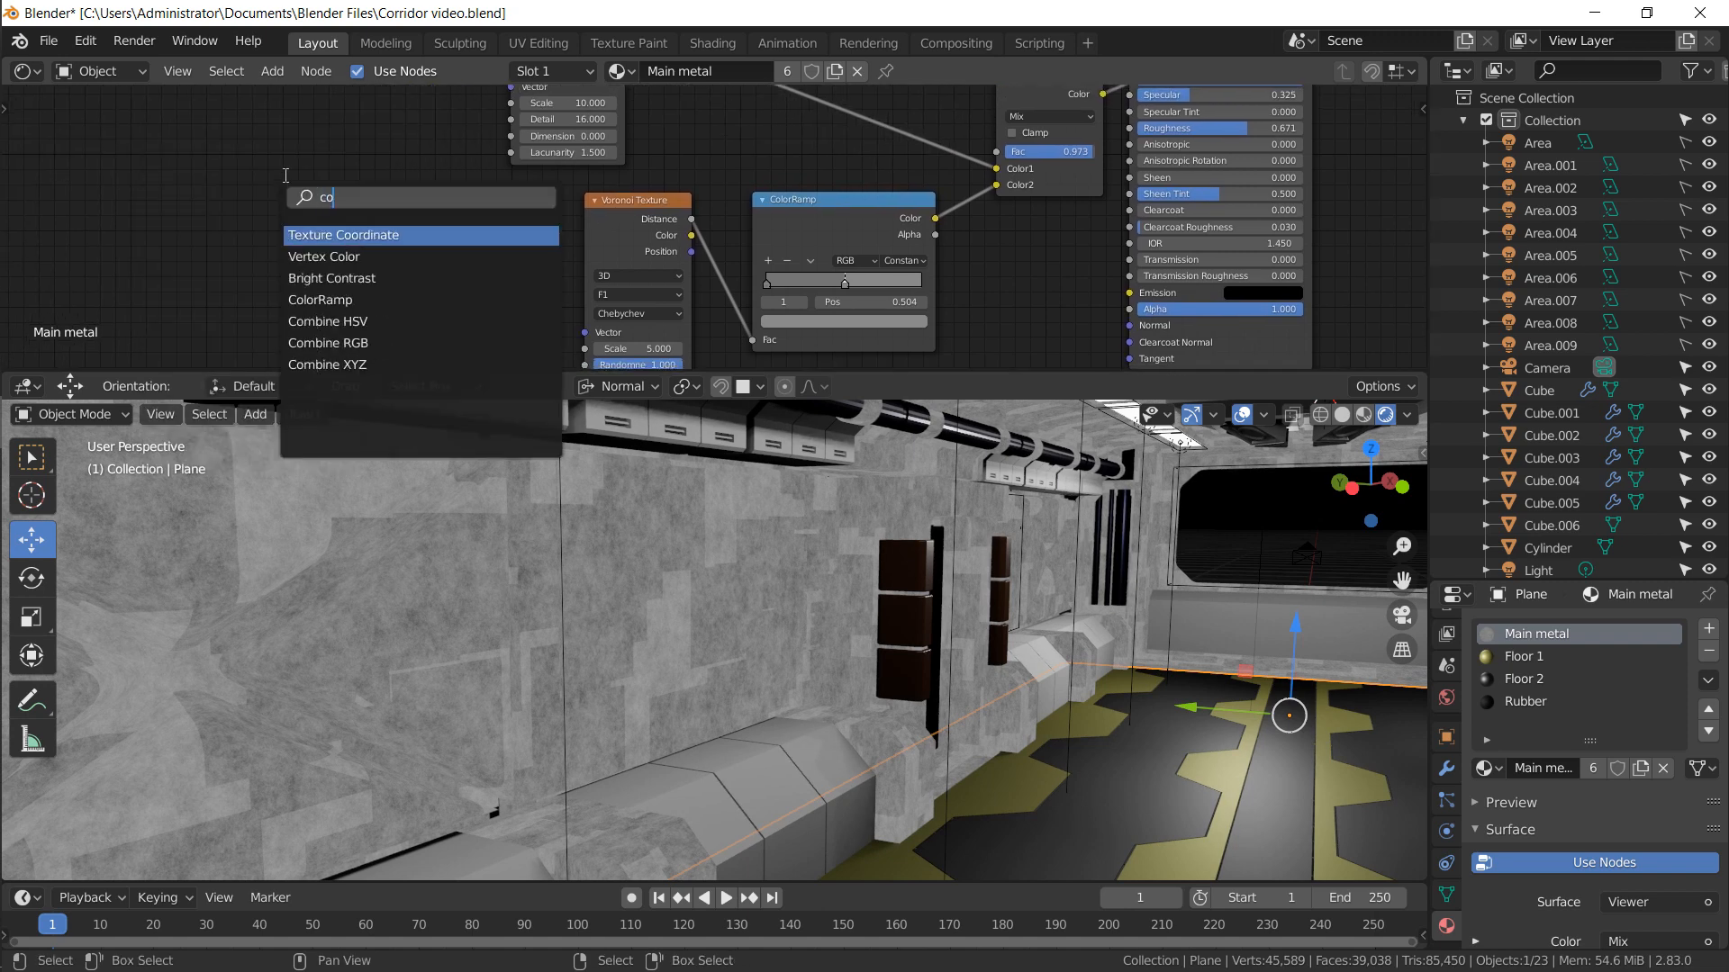
{"action": "key", "text": "Return"}
{"action": "left_click", "coordinate": [243, 151]}
{"action": "middle_click_drag", "start_coordinate": [425, 203], "coordinate": [369, 237]}
{"action": "left_click_drag", "start_coordinate": [287, 225], "coordinate": [460, 115]}
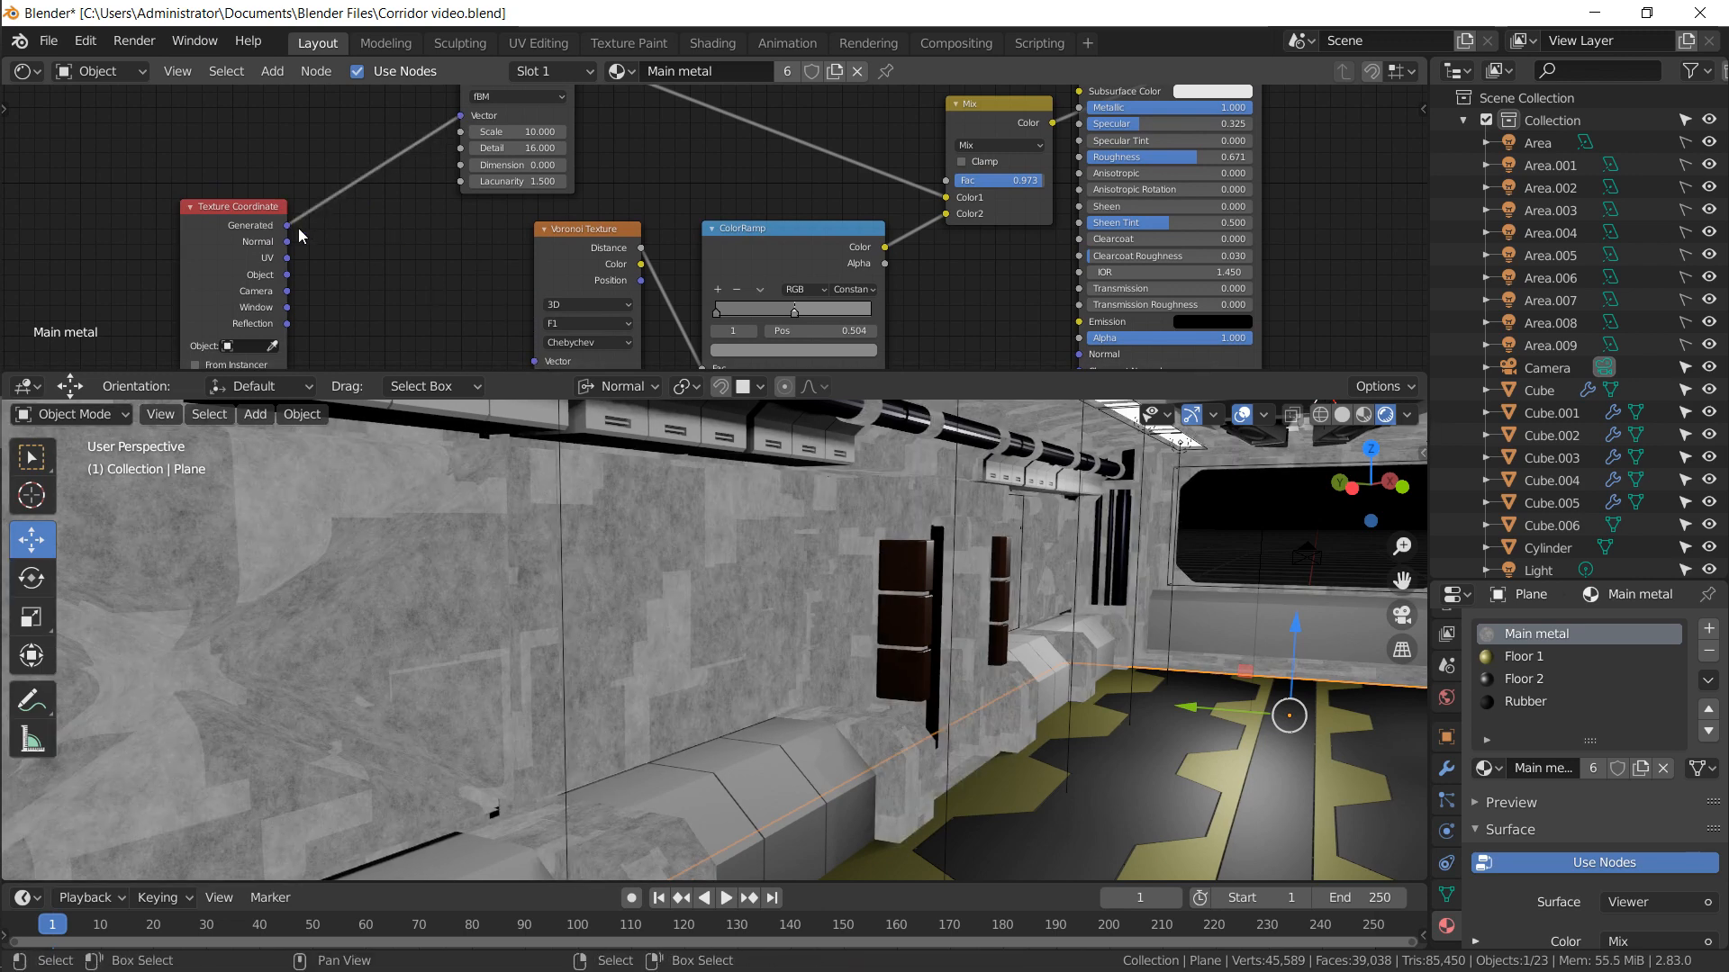
{"action": "mouse_move", "coordinate": [287, 225]}
{"action": "left_mouse_down"}
{"action": "mouse_move", "coordinate": [541, 340]}
{"action": "mouse_move", "coordinate": [535, 361]}
{"action": "left_mouse_up"}
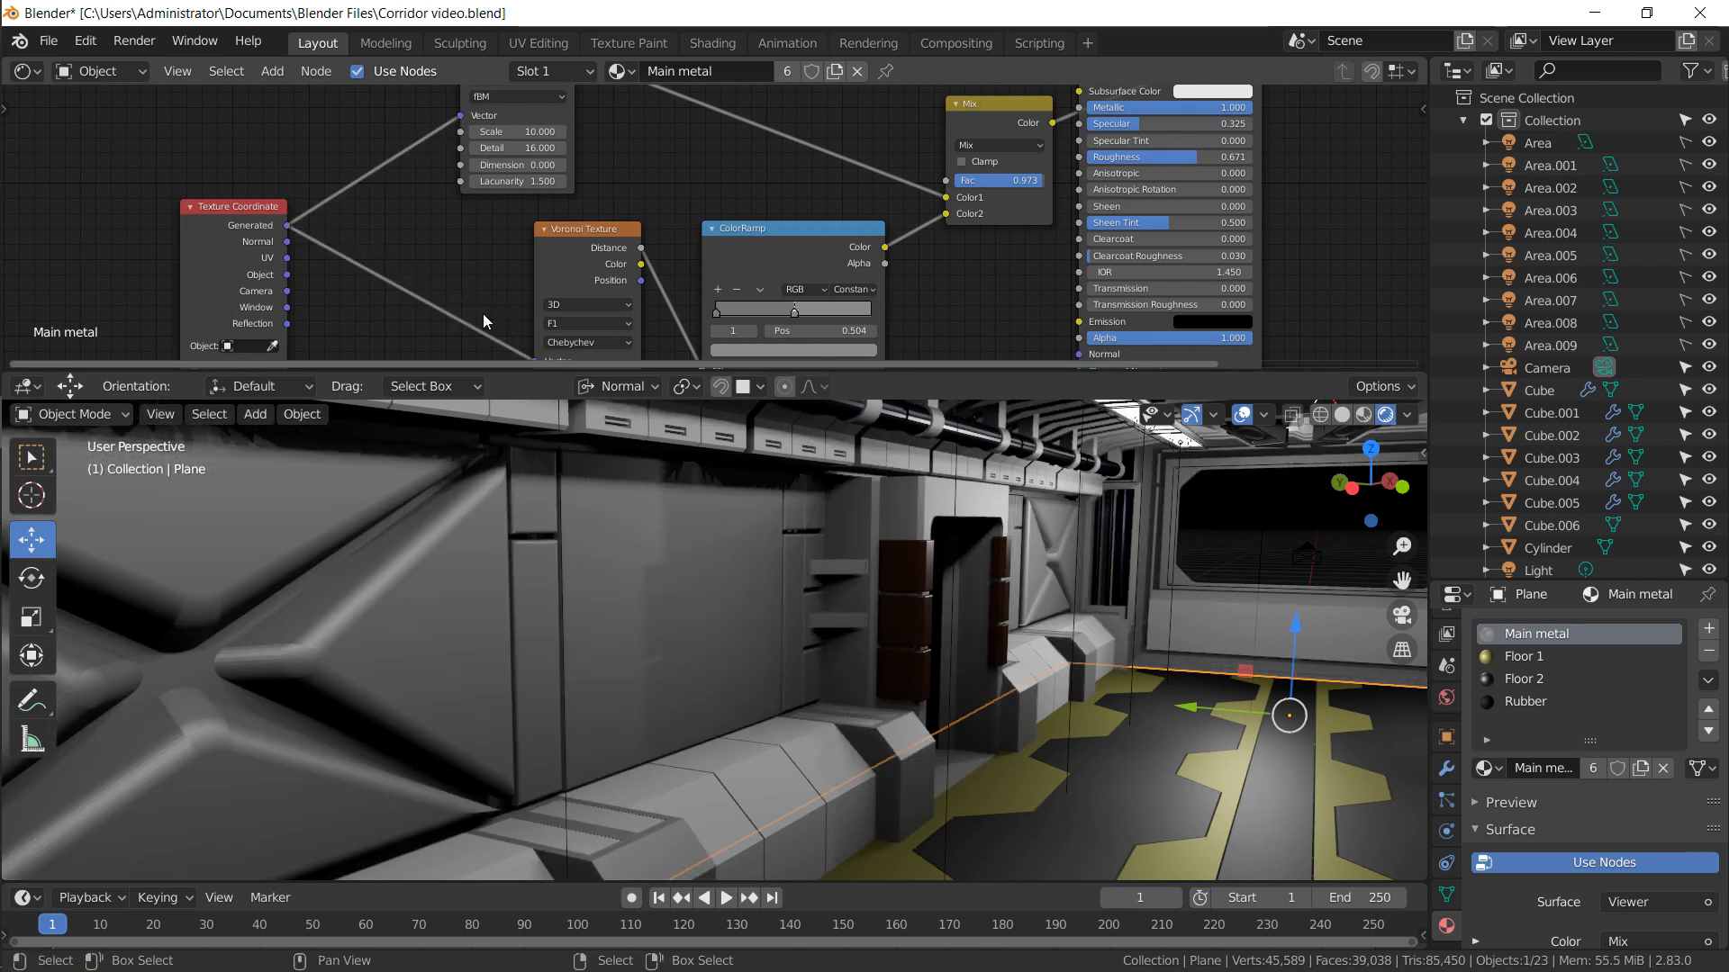
Set the Voronoi Texture's scale to 4.3 and space the Voronoi and Mix nodes away from their neighbours
{"action": "middle_click_drag", "start_coordinate": [464, 311], "coordinate": [446, 206]}
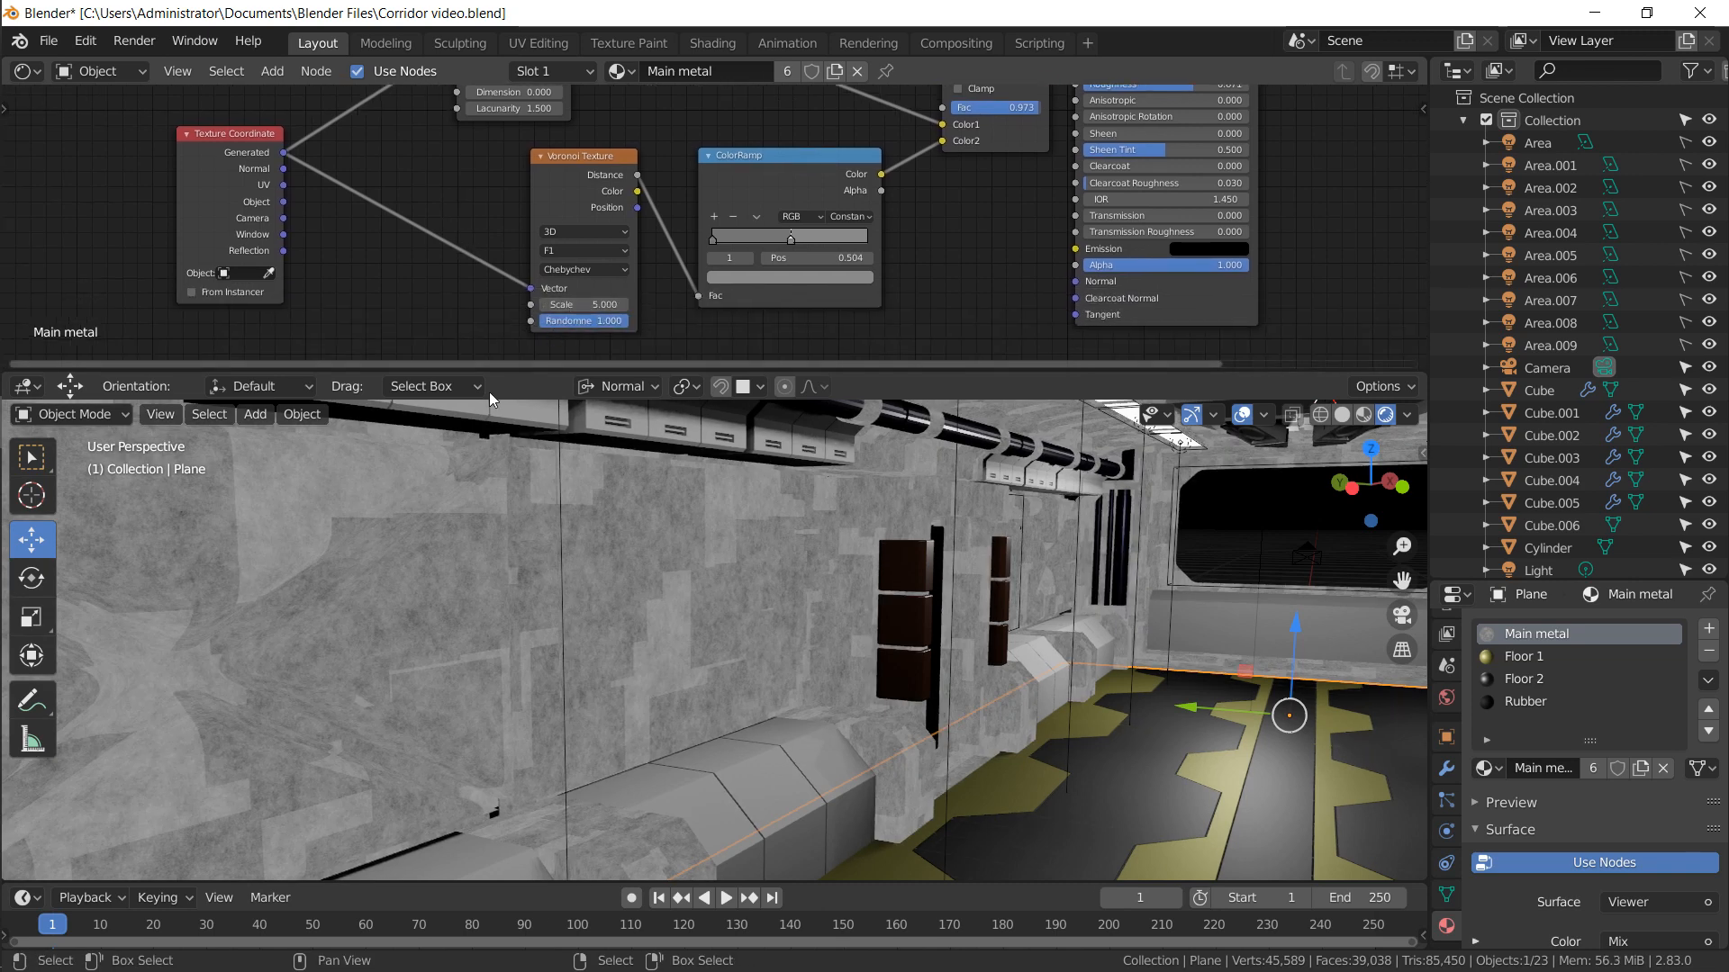
{"action": "middle_click_drag", "start_coordinate": [461, 446], "coordinate": [486, 540]}
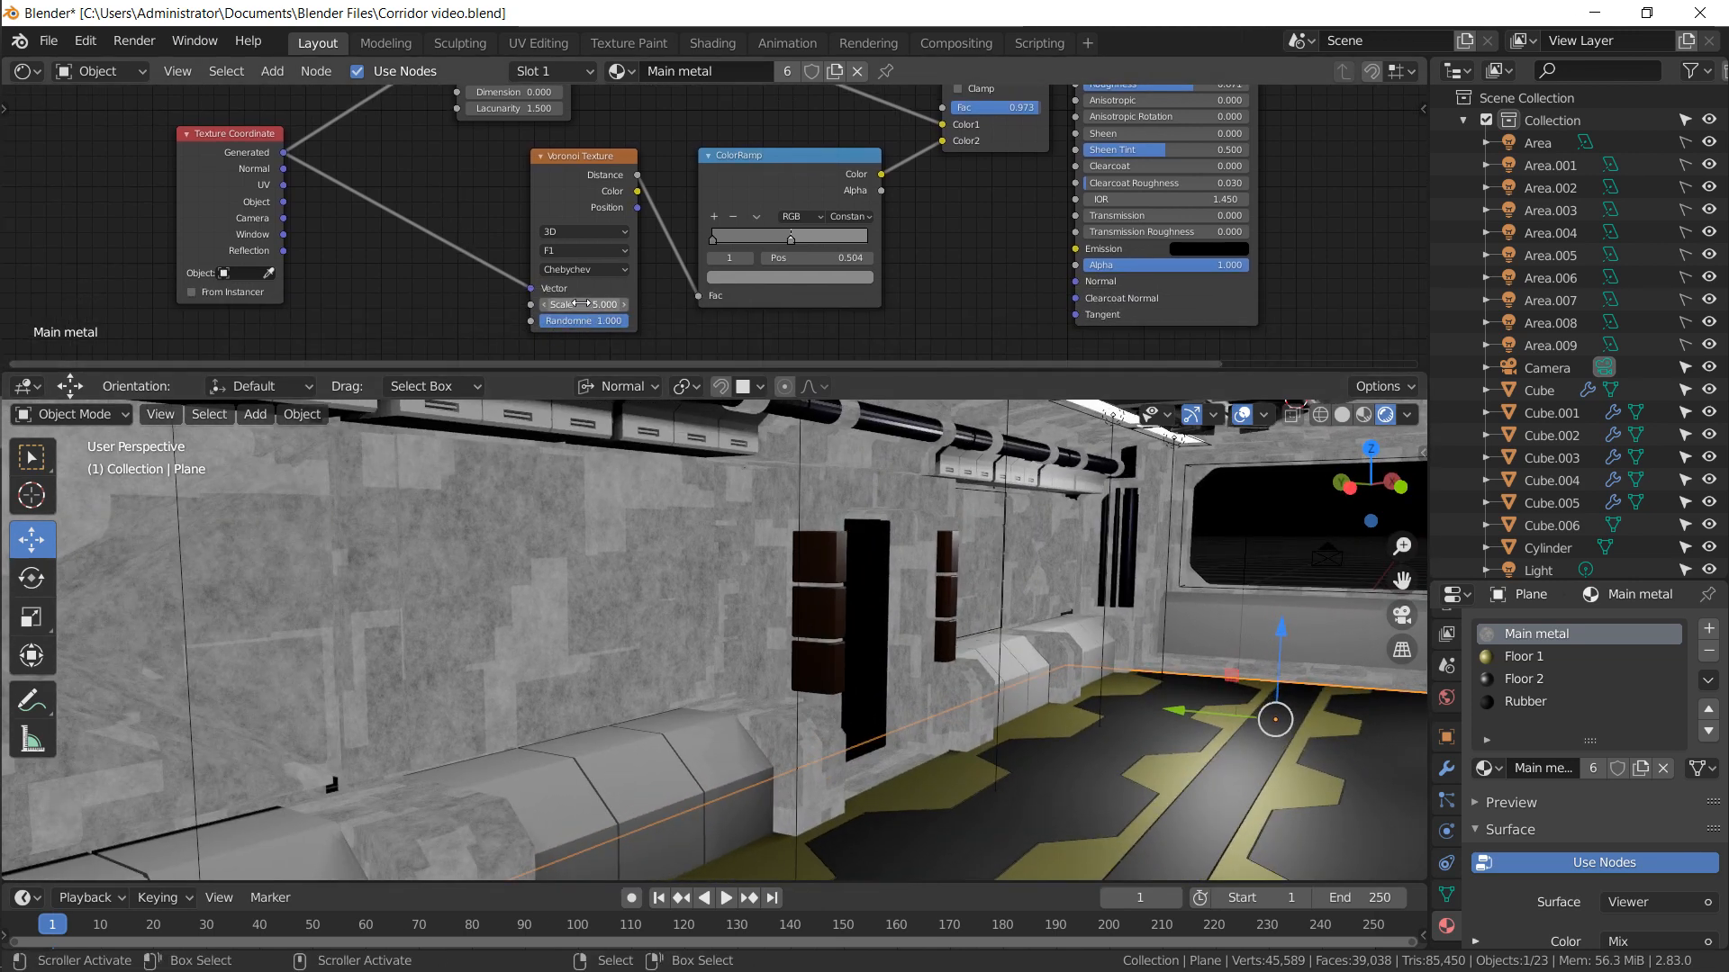
{"action": "left_click_drag", "start_coordinate": [572, 306], "coordinate": [519, 320]}
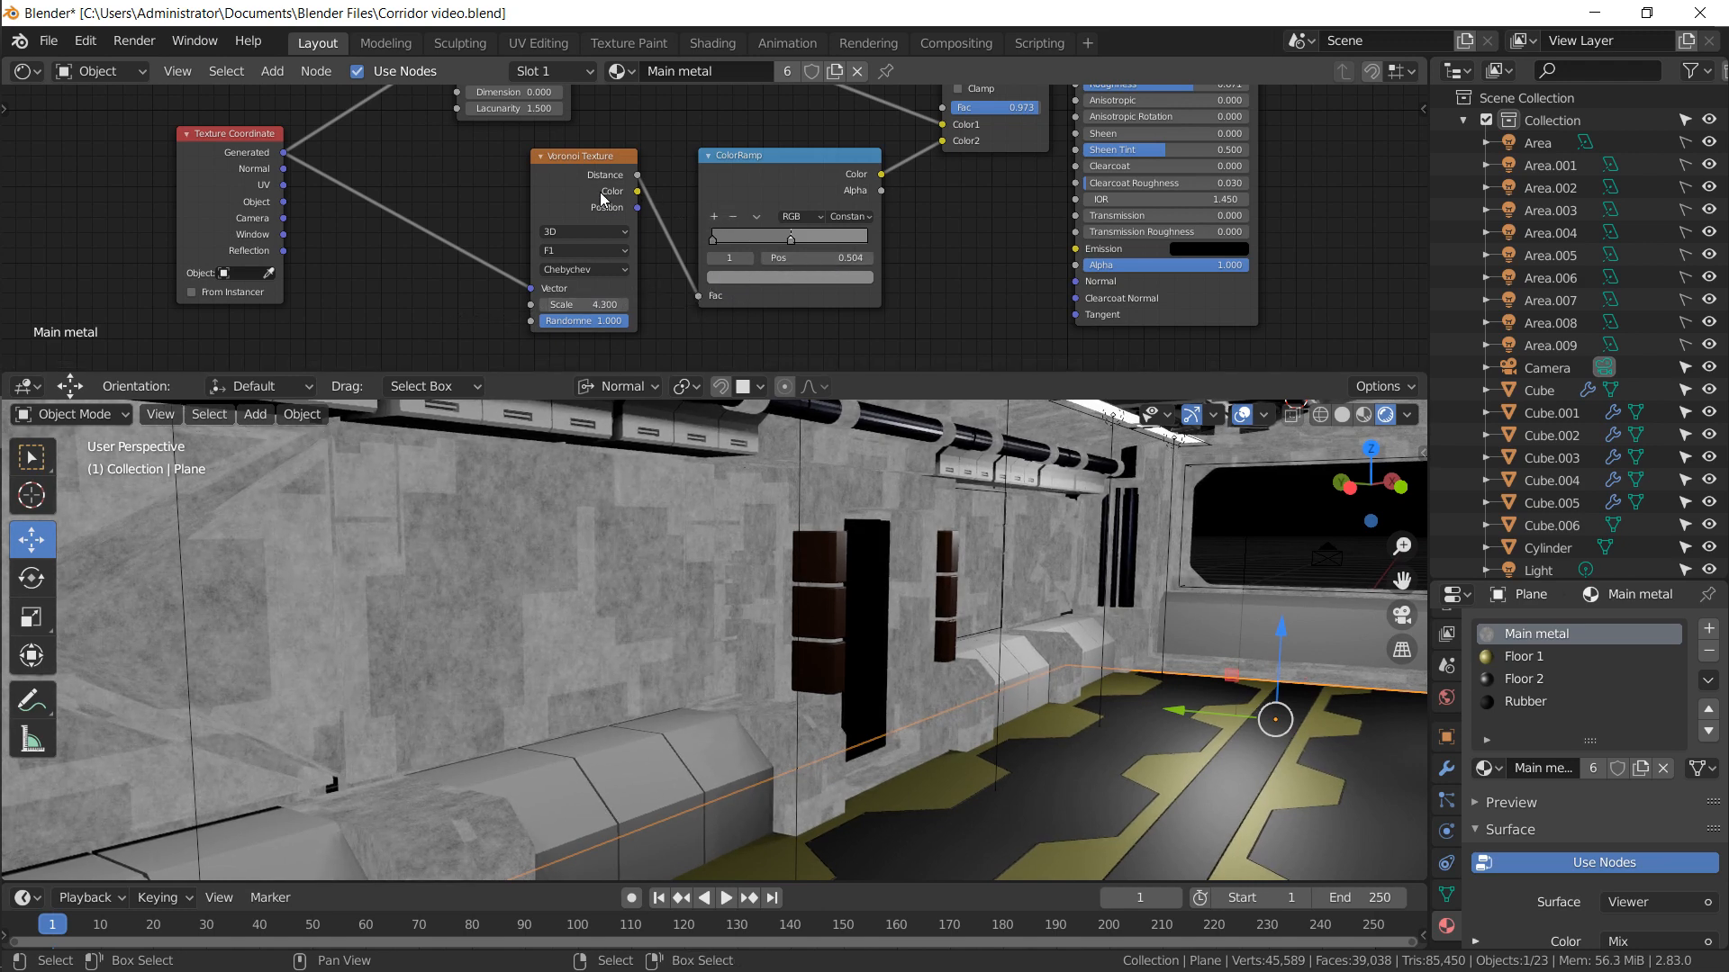
{"action": "left_click_drag", "start_coordinate": [601, 198], "coordinate": [518, 214]}
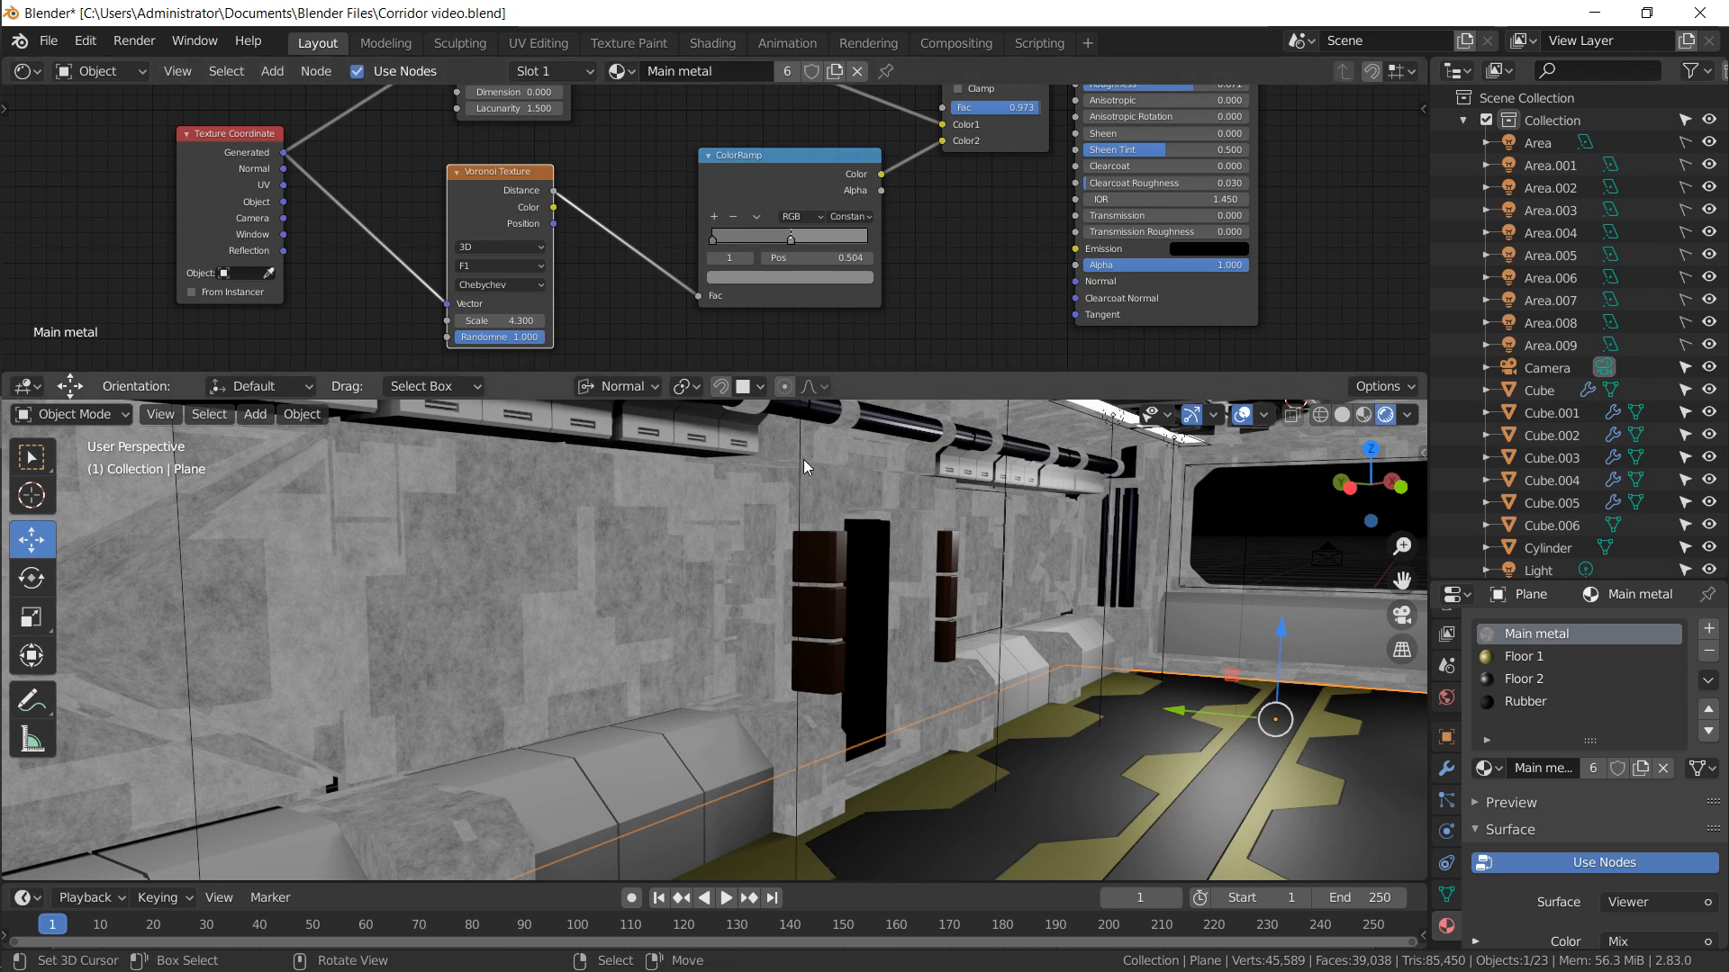
{"action": "middle_click_drag", "start_coordinate": [973, 221], "coordinate": [784, 308]}
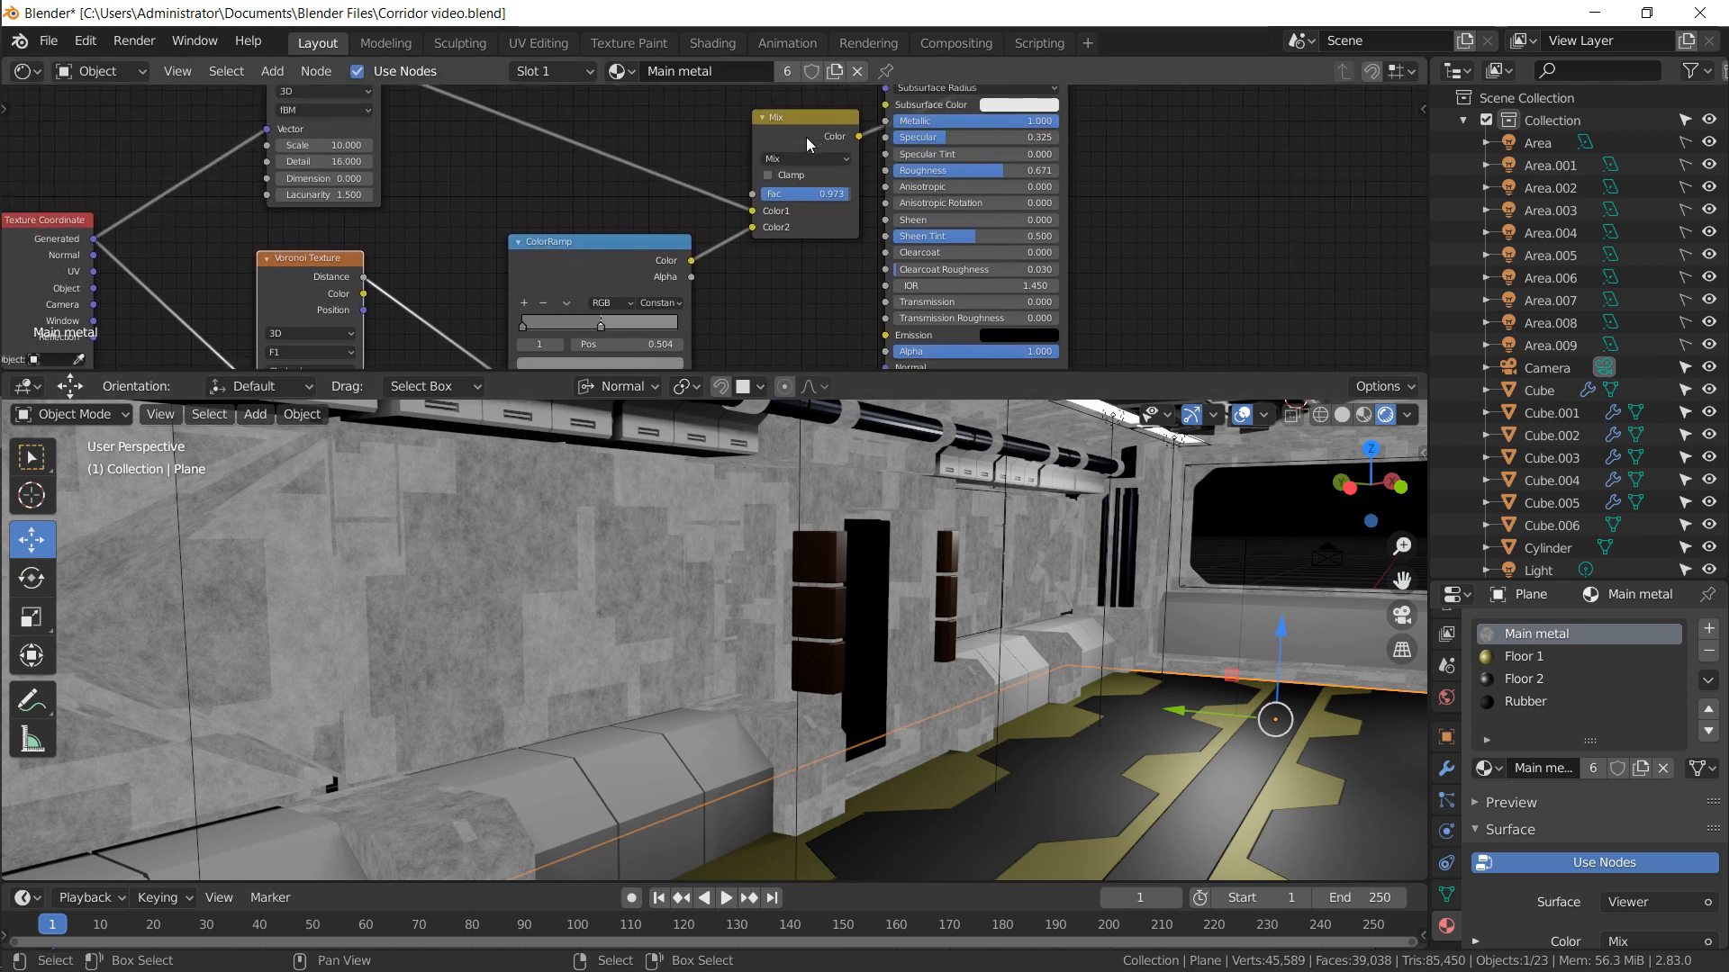
{"action": "left_click_drag", "start_coordinate": [818, 131], "coordinate": [737, 121]}
Restore the Principled BSDF as the surface shader and link the Mix node's colour to its Roughness input
{"action": "middle_click_drag", "start_coordinate": [851, 182], "coordinate": [791, 238]}
{"action": "left_click", "coordinate": [891, 116], "text": "ctrl+shift"}
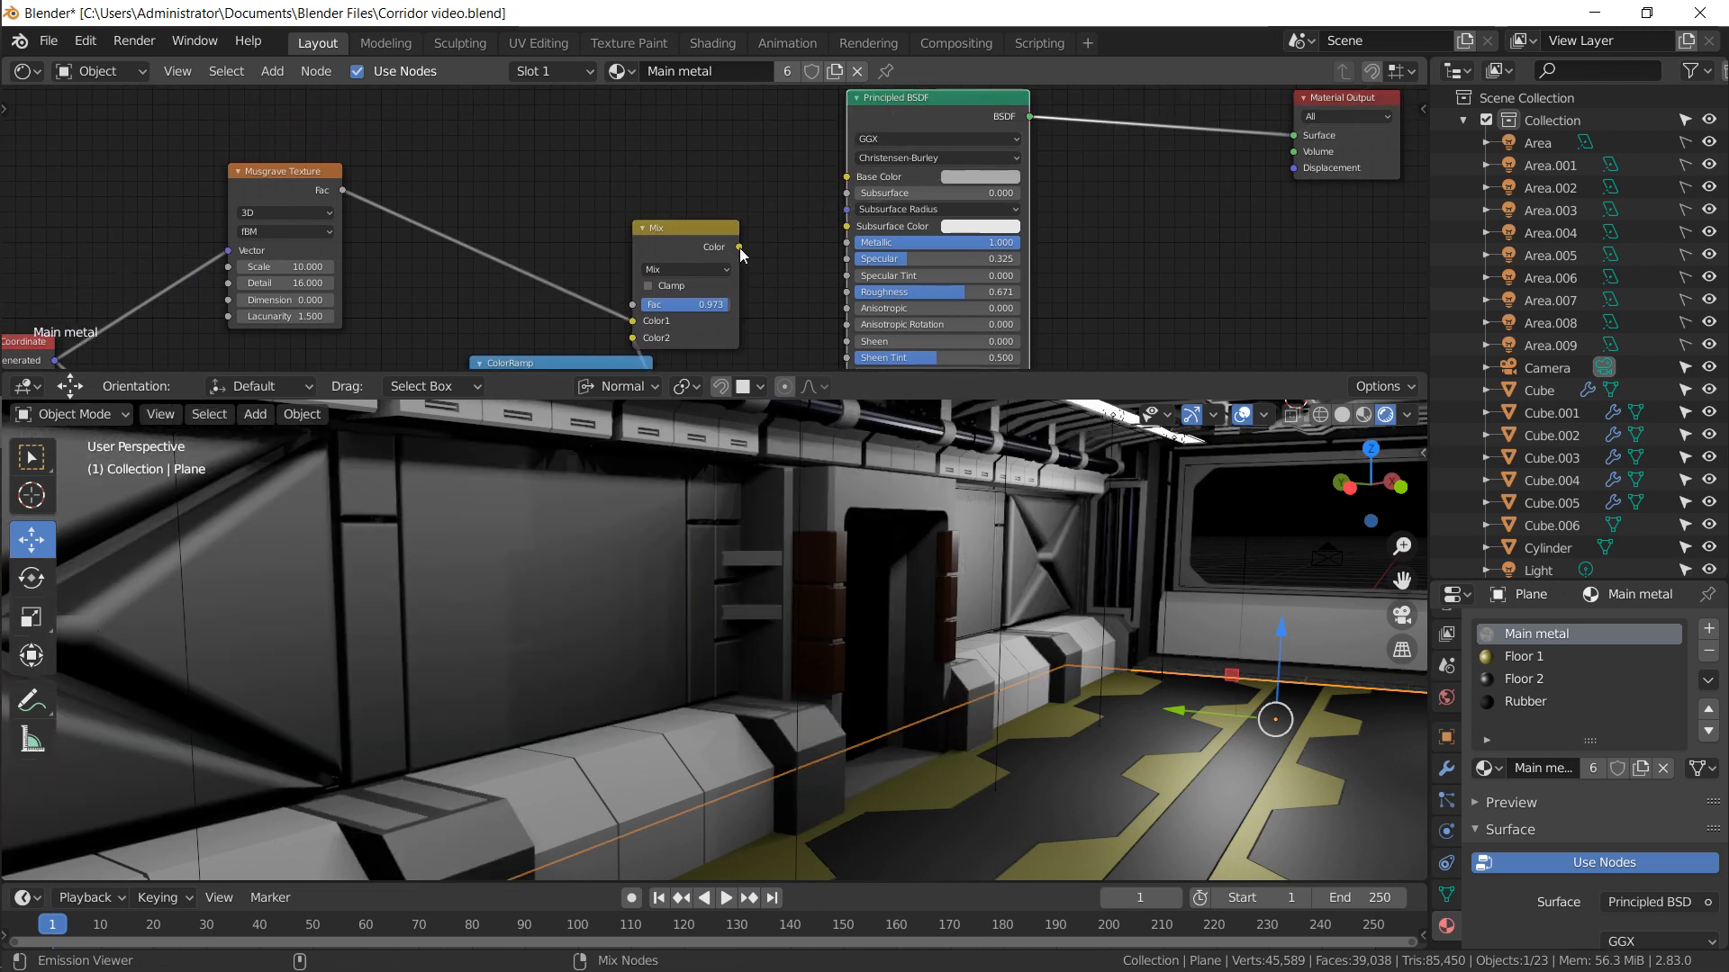
{"action": "left_click_drag", "start_coordinate": [740, 248], "coordinate": [789, 150]}
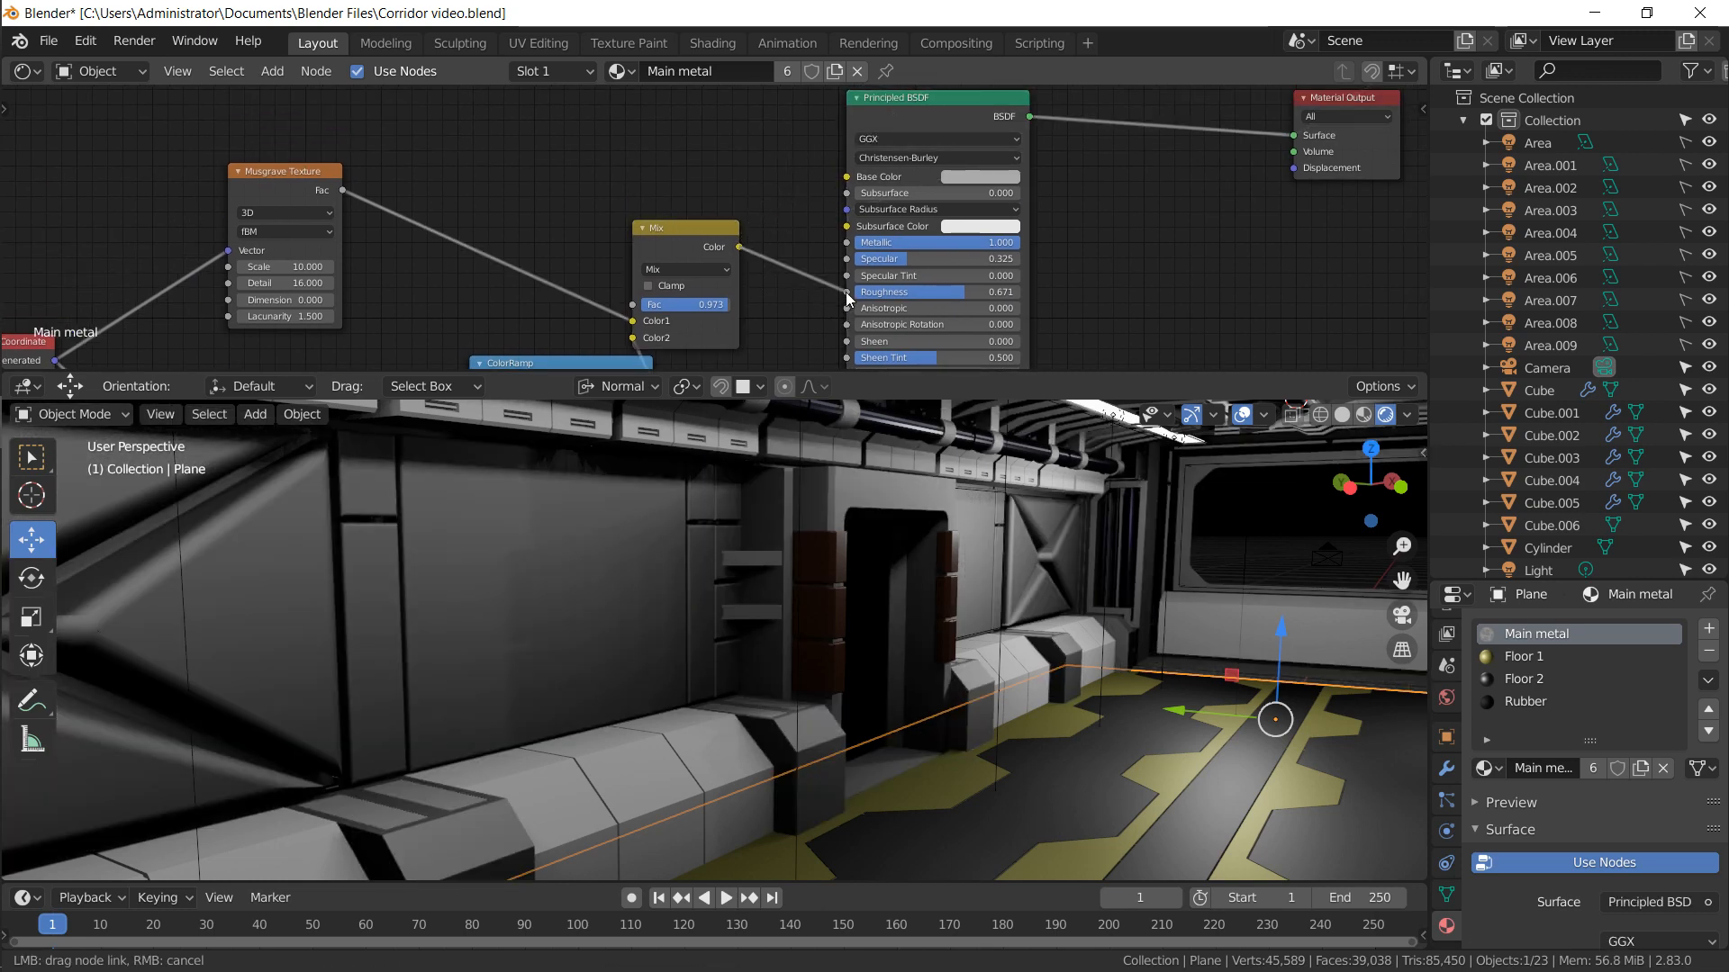
{"action": "left_click_drag", "start_coordinate": [847, 298], "coordinate": [848, 292]}
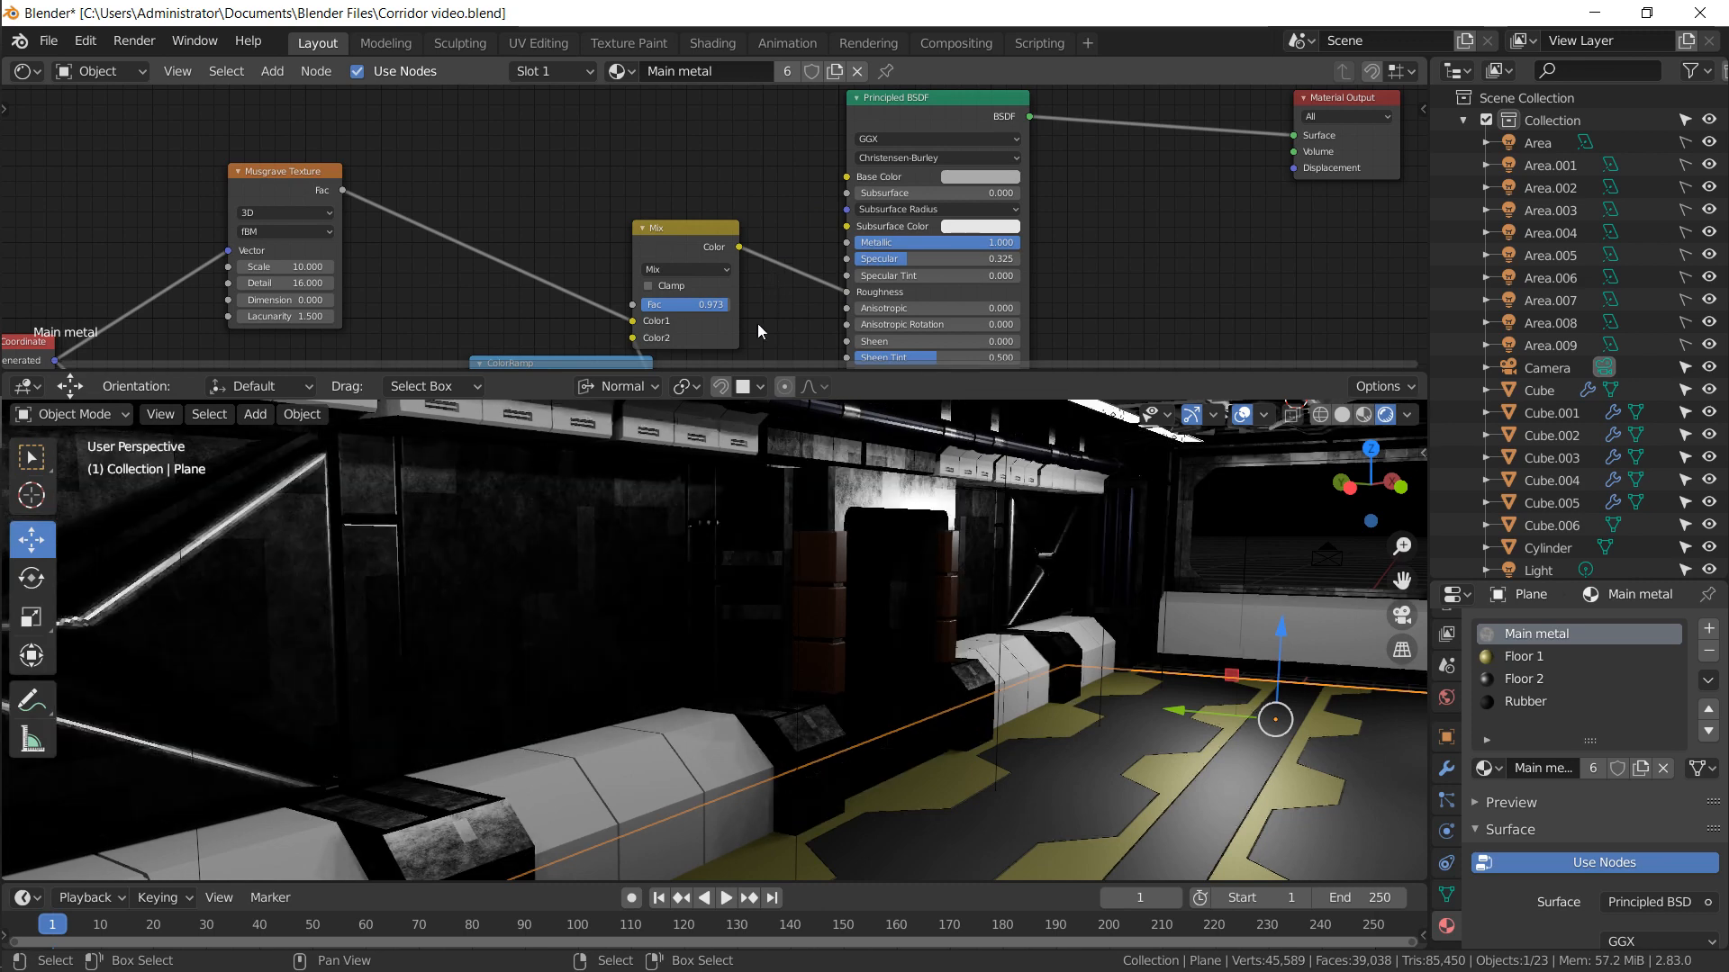
Insert a Bright/Contrast node on the link between the Mix node and the Principled BSDF's Roughness
{"action": "key", "text": "shift+a"}
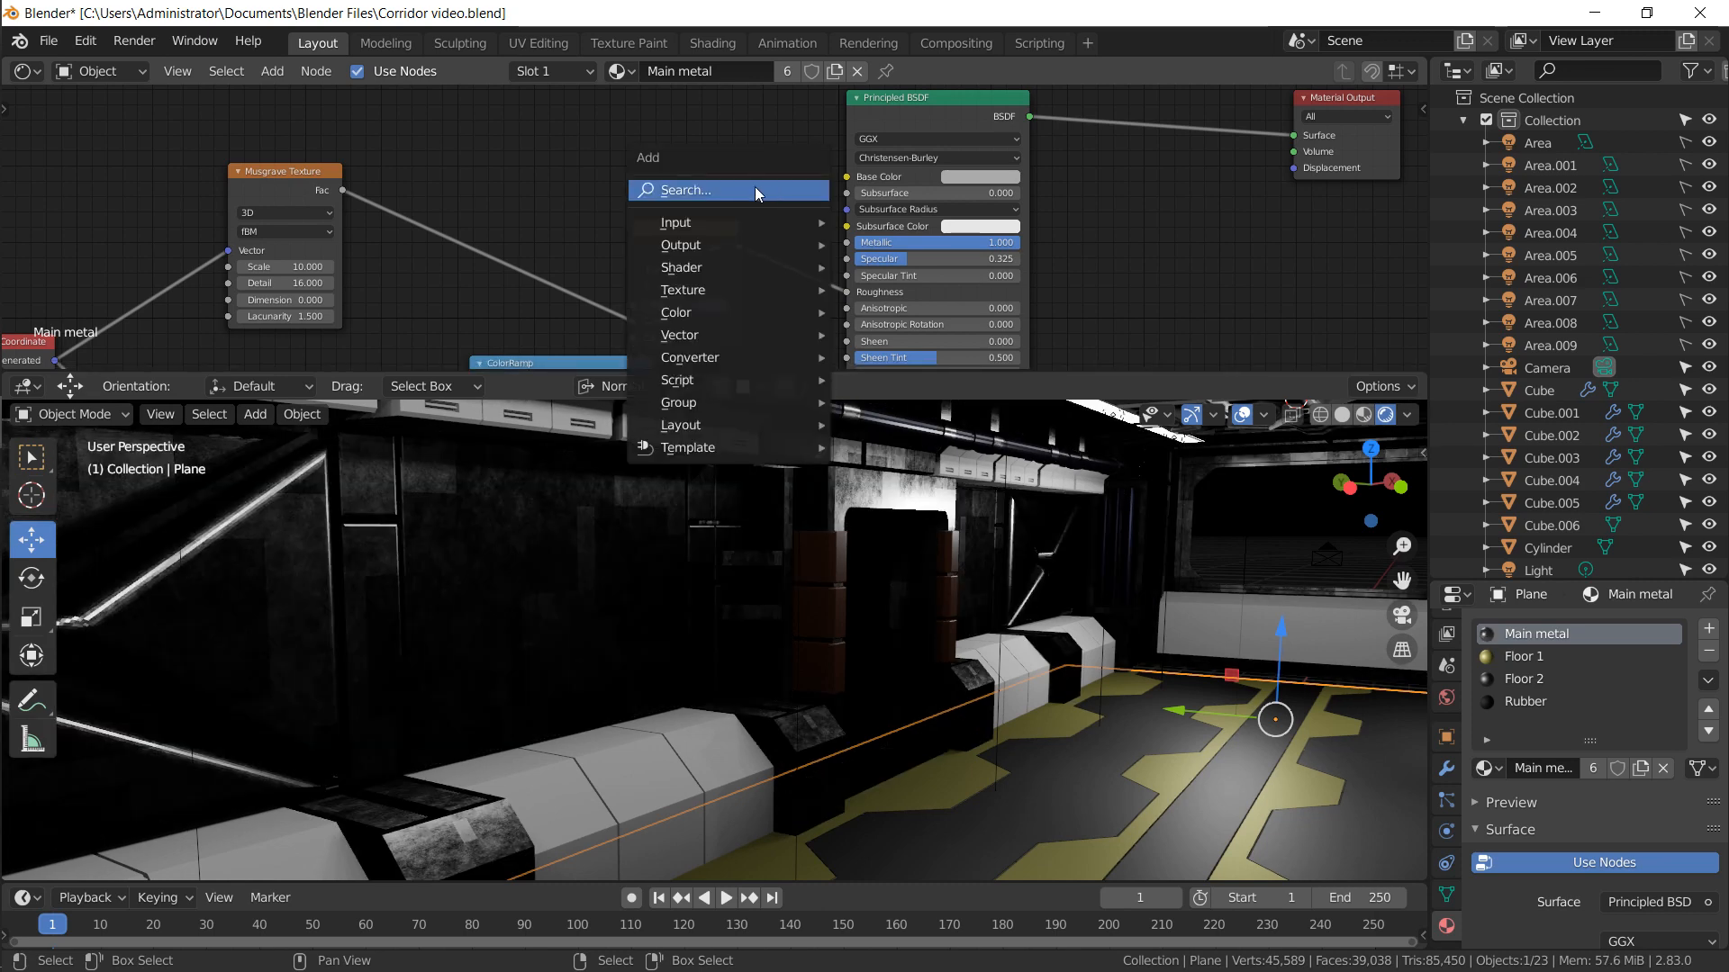
{"action": "left_click", "coordinate": [755, 186]}
{"action": "type", "text": "bright"}
{"action": "key", "text": "Return"}
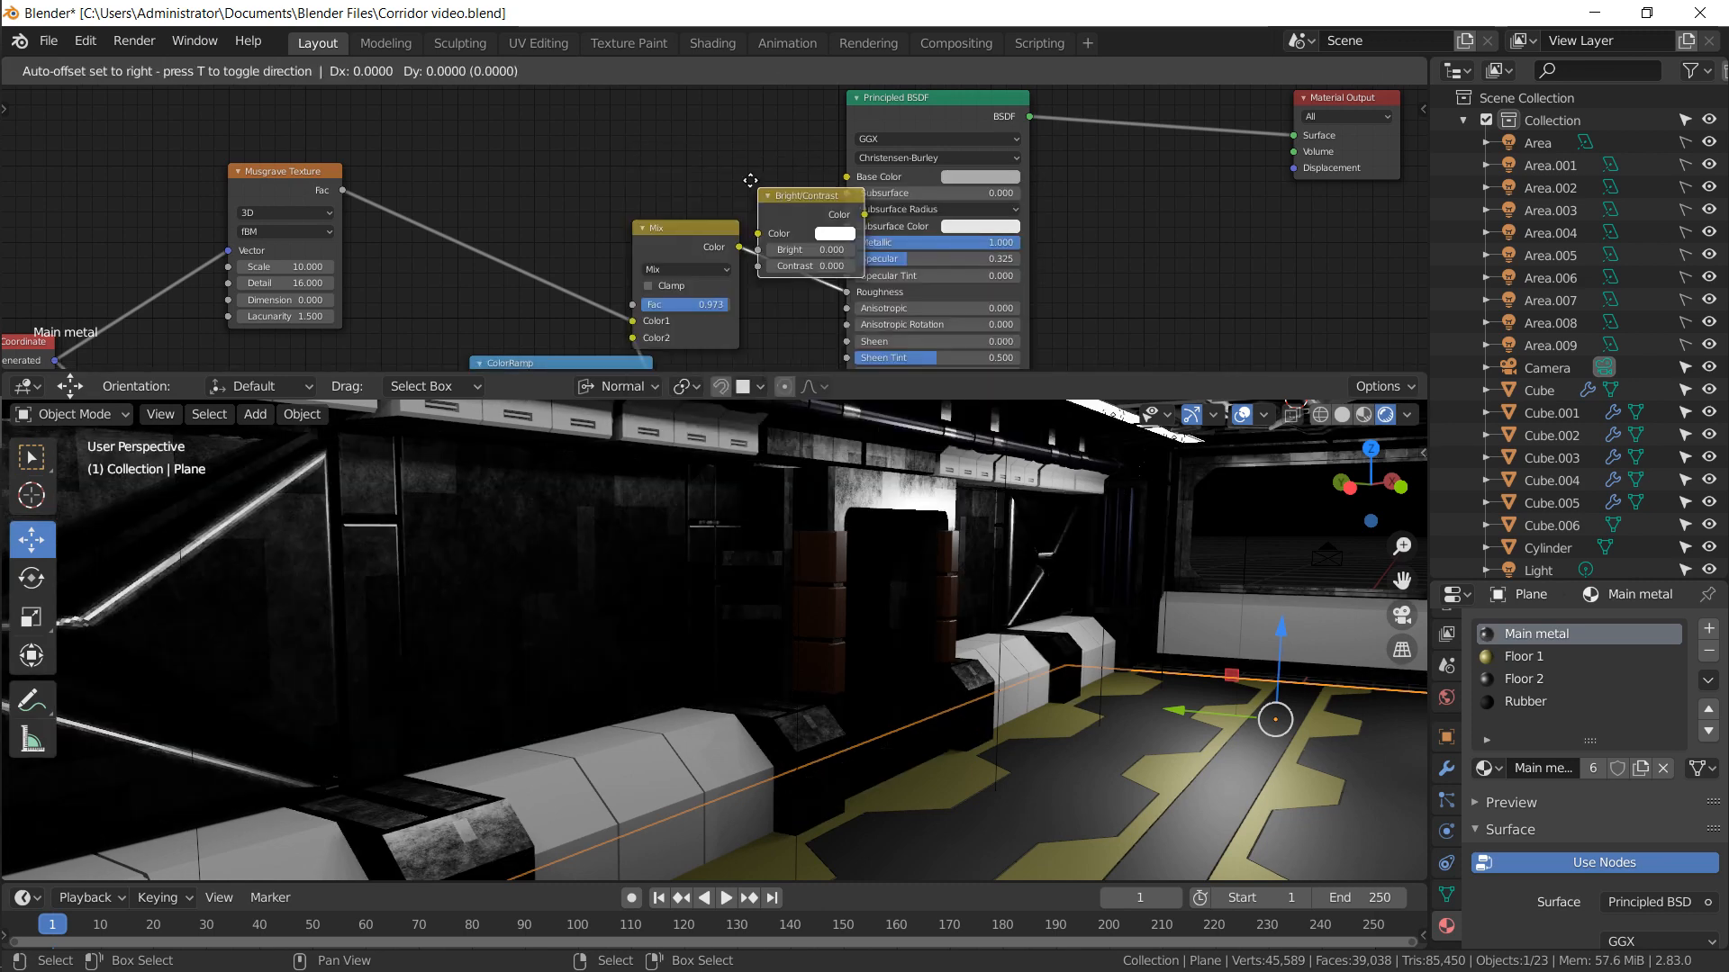
{"action": "left_click", "coordinate": [786, 258]}
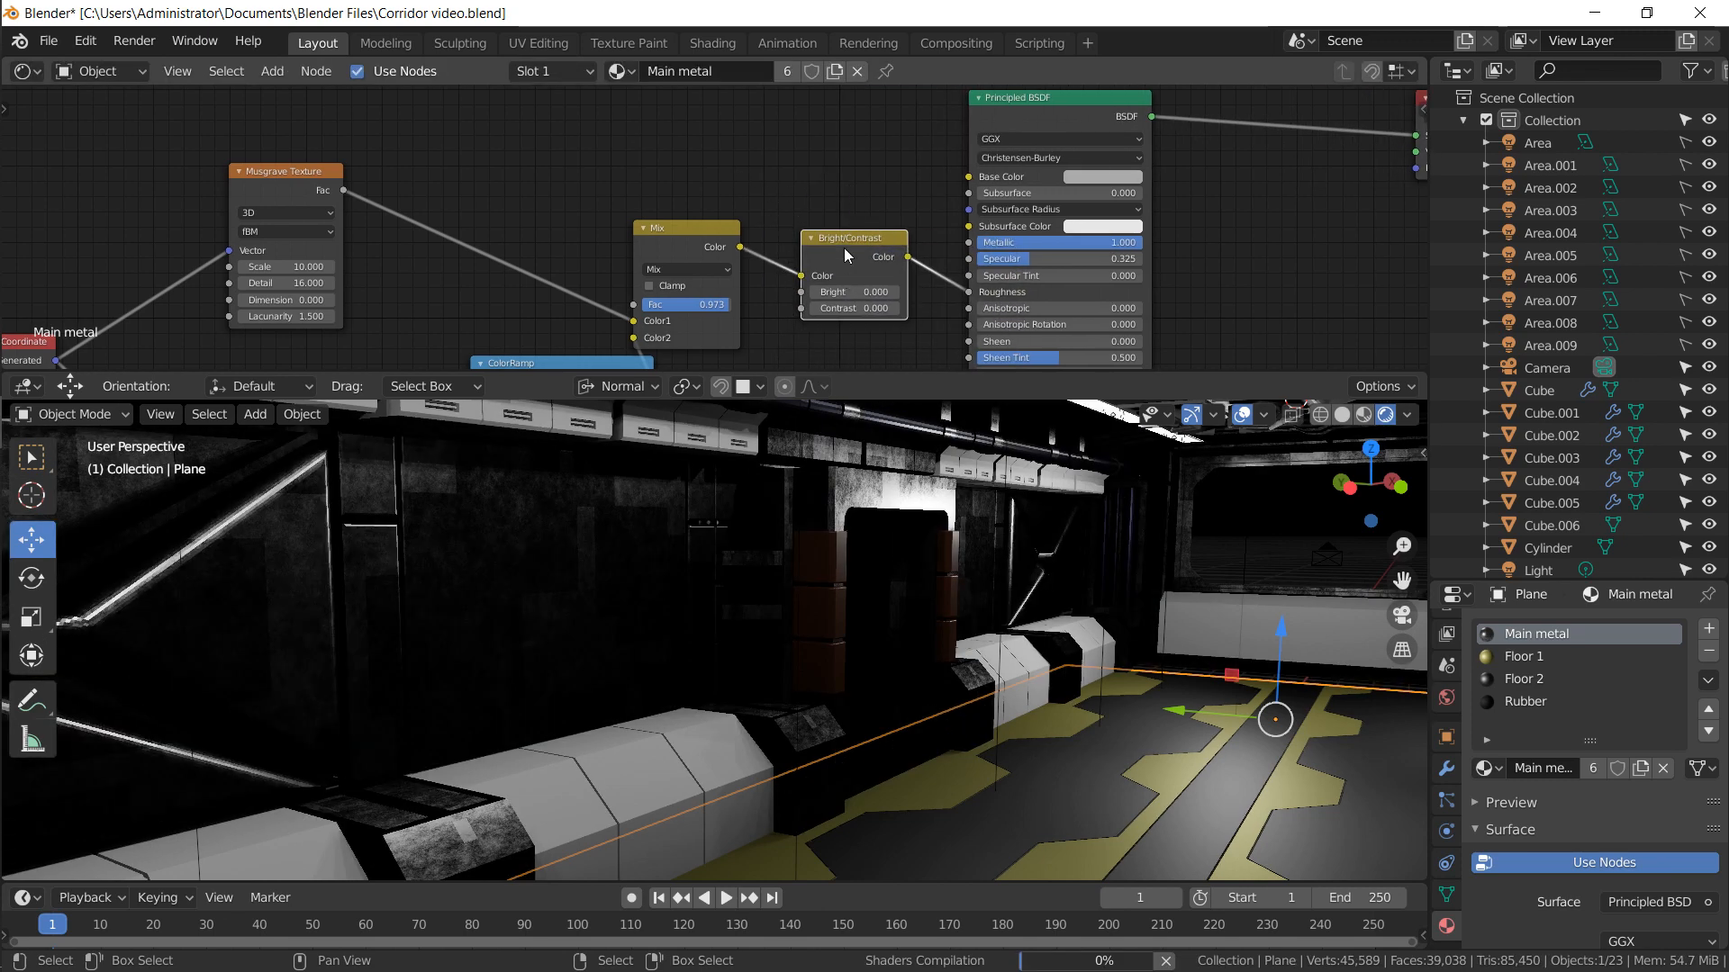
Set the Bright/Contrast node's Bright value to 0.72
{"action": "middle_click_drag", "start_coordinate": [835, 192], "coordinate": [819, 181]}
{"action": "left_click_drag", "start_coordinate": [844, 282], "coordinate": [808, 294]}
{"action": "middle_click_drag", "start_coordinate": [691, 519], "coordinate": [722, 526]}
{"action": "middle_click_drag", "start_coordinate": [847, 311], "coordinate": [746, 224]}
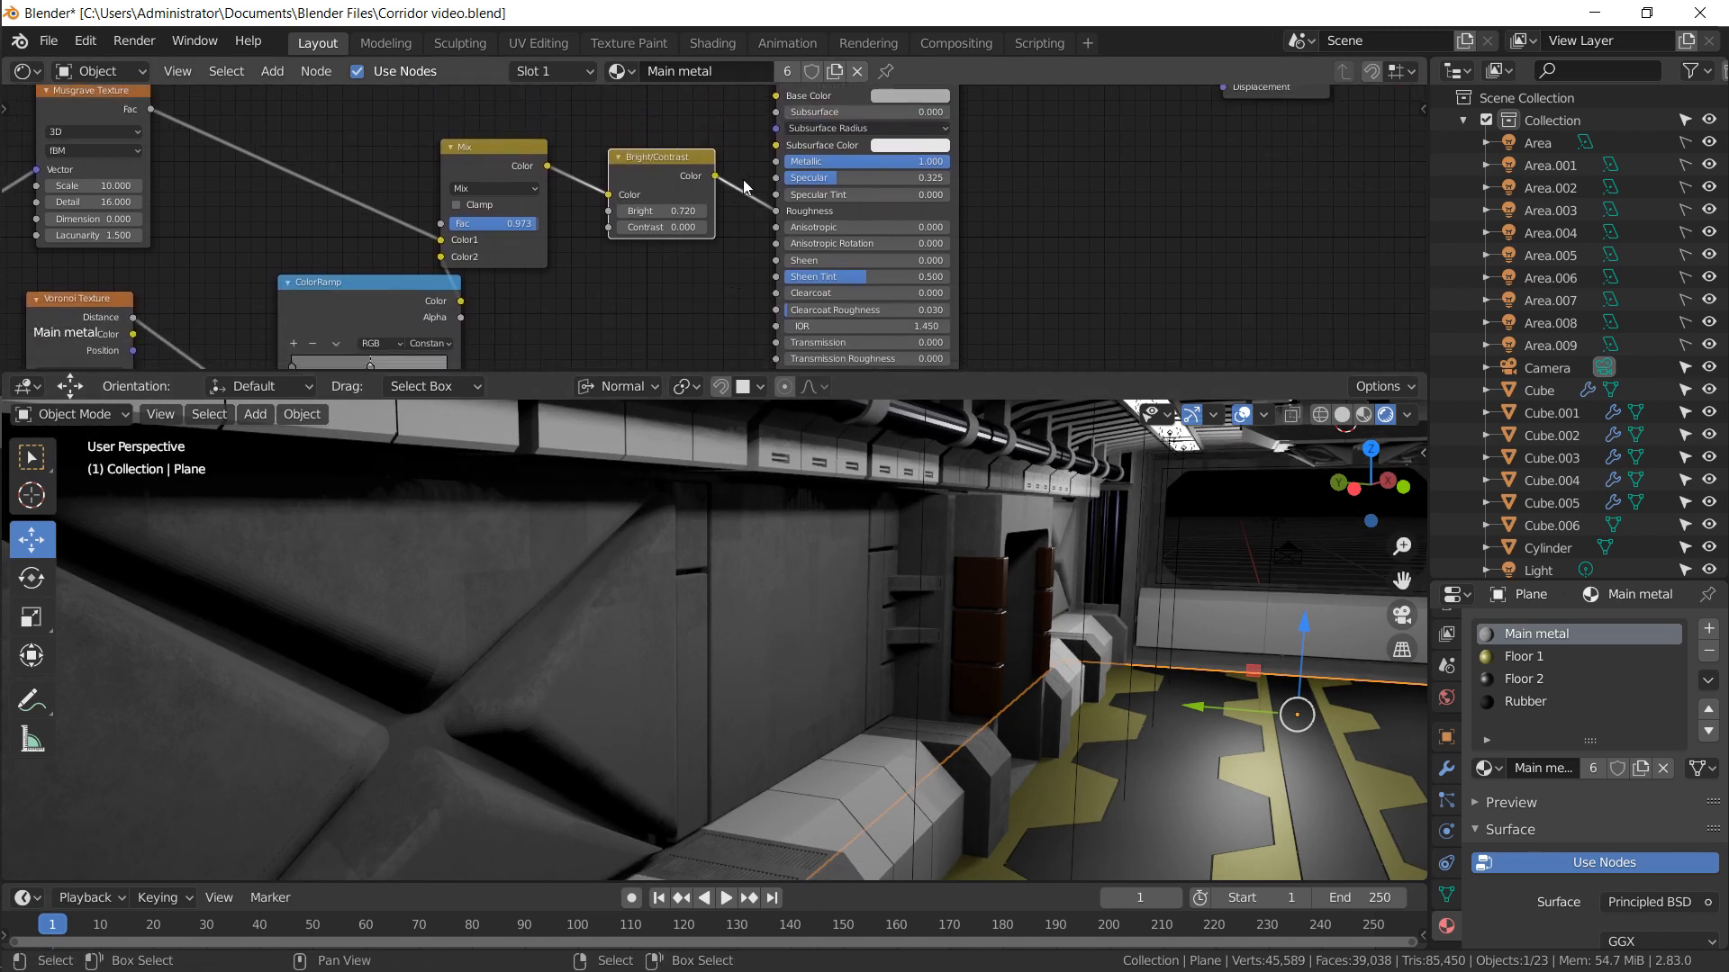
{"action": "middle_click_drag", "start_coordinate": [737, 229], "coordinate": [689, 108]}
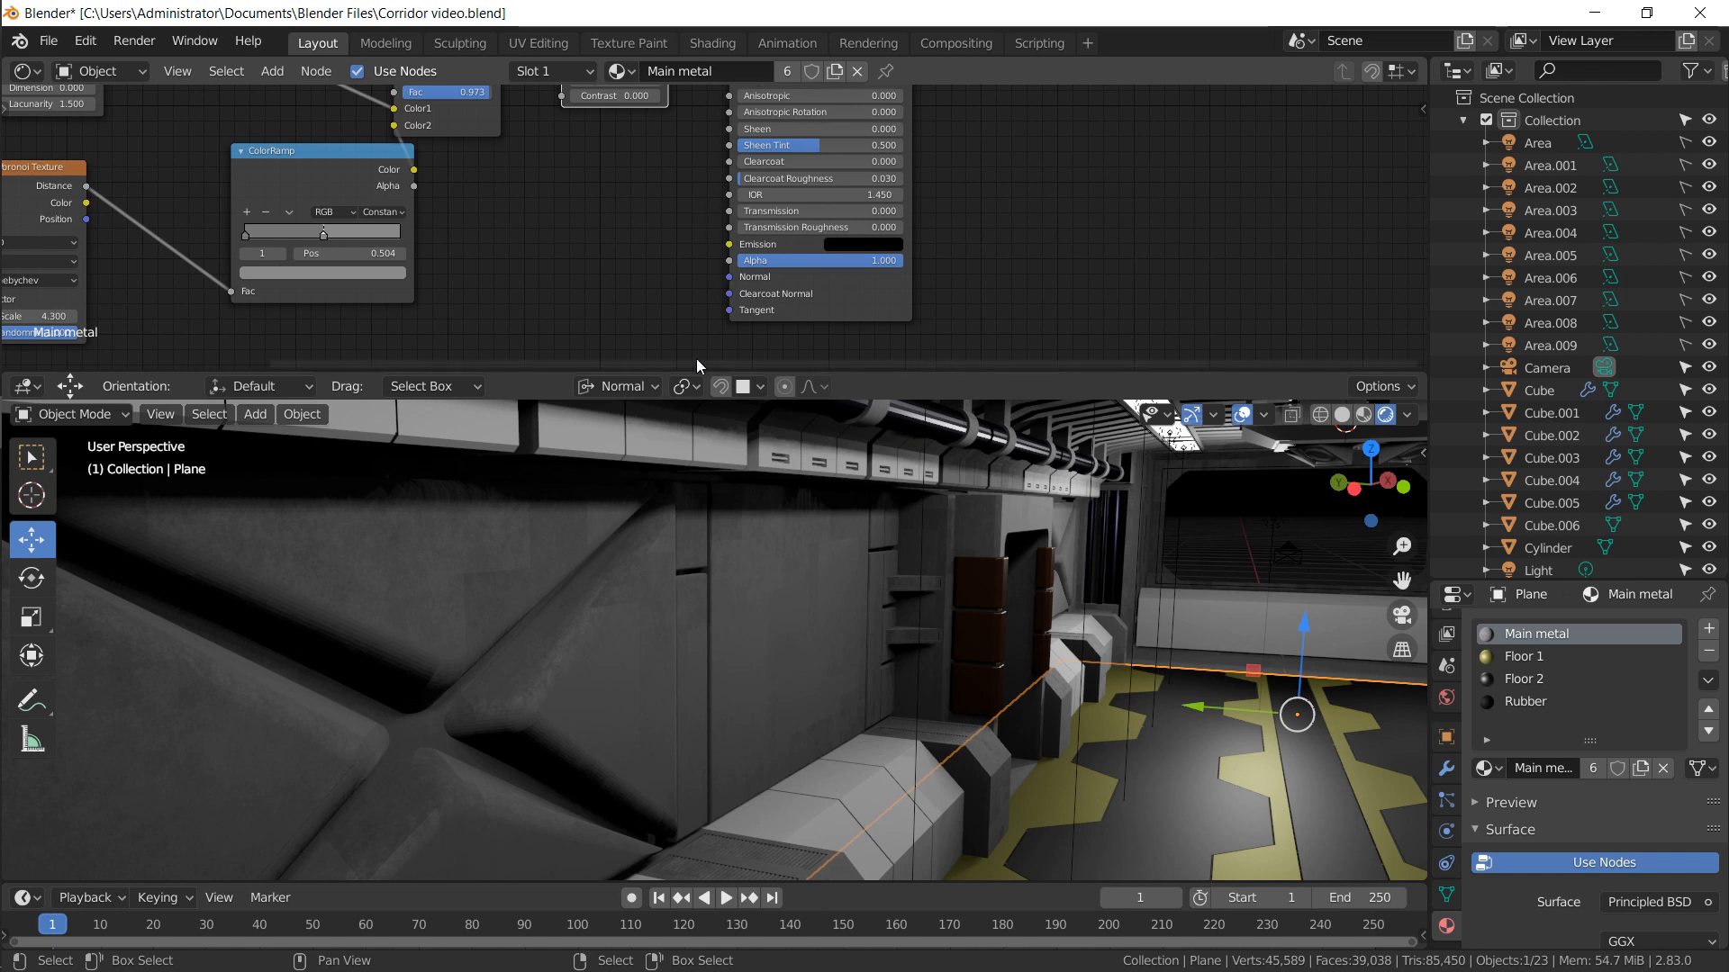
Select the wall section Cube.003 and copy Main metal's nodes from Texture Coordinate through Bright/Contrast
{"action": "middle_click_drag", "start_coordinate": [794, 526], "coordinate": [802, 655]}
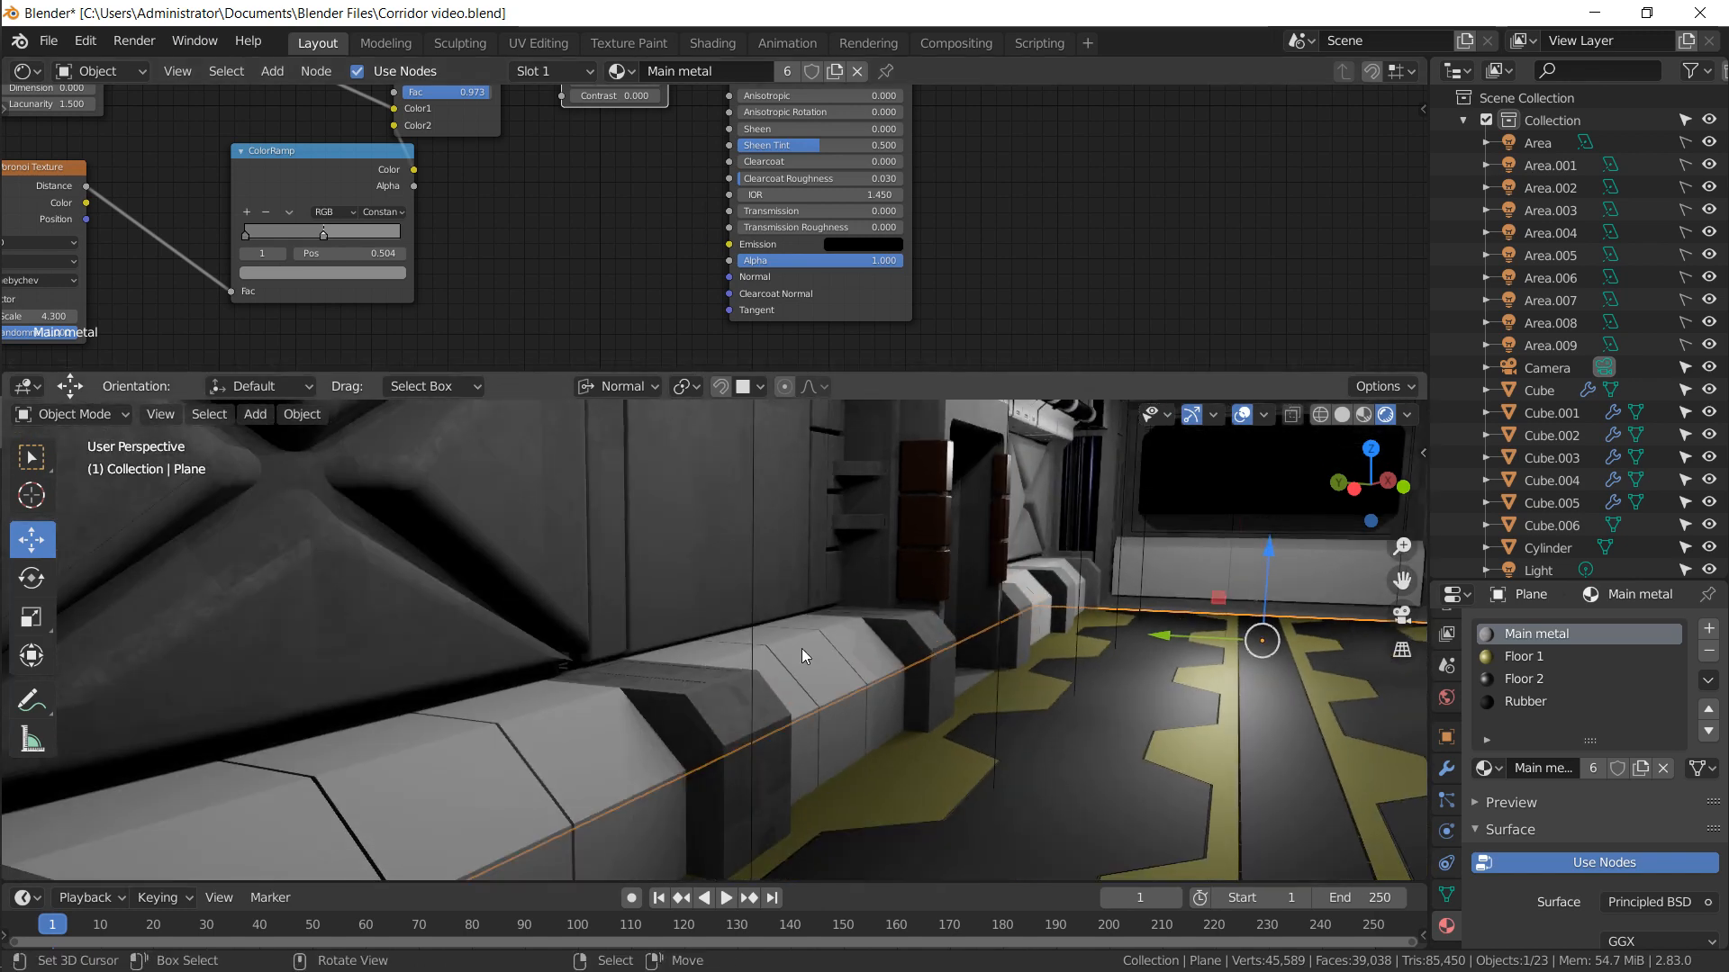
{"action": "left_click", "coordinate": [802, 655]}
{"action": "middle_click_drag", "start_coordinate": [524, 243], "coordinate": [675, 301]}
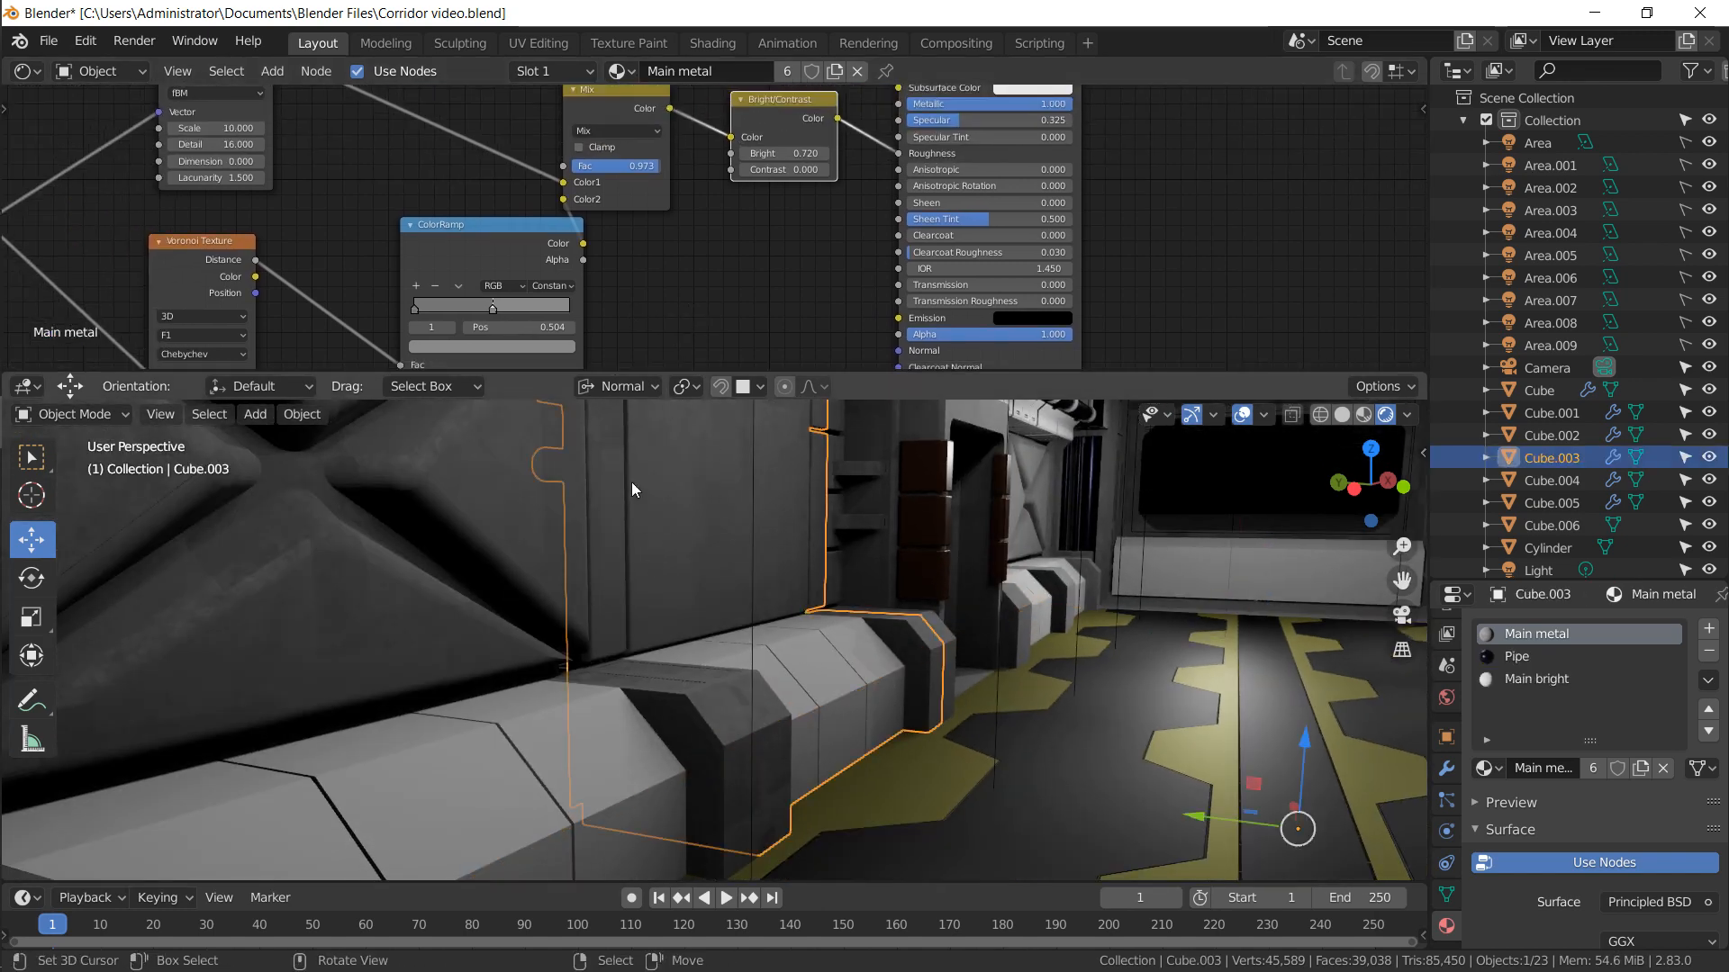
{"action": "scroll", "coordinate": [328, 209], "scroll_direction": "down", "scroll_amount": 2}
{"action": "scroll", "coordinate": [328, 209], "scroll_direction": "down", "scroll_amount": 1}
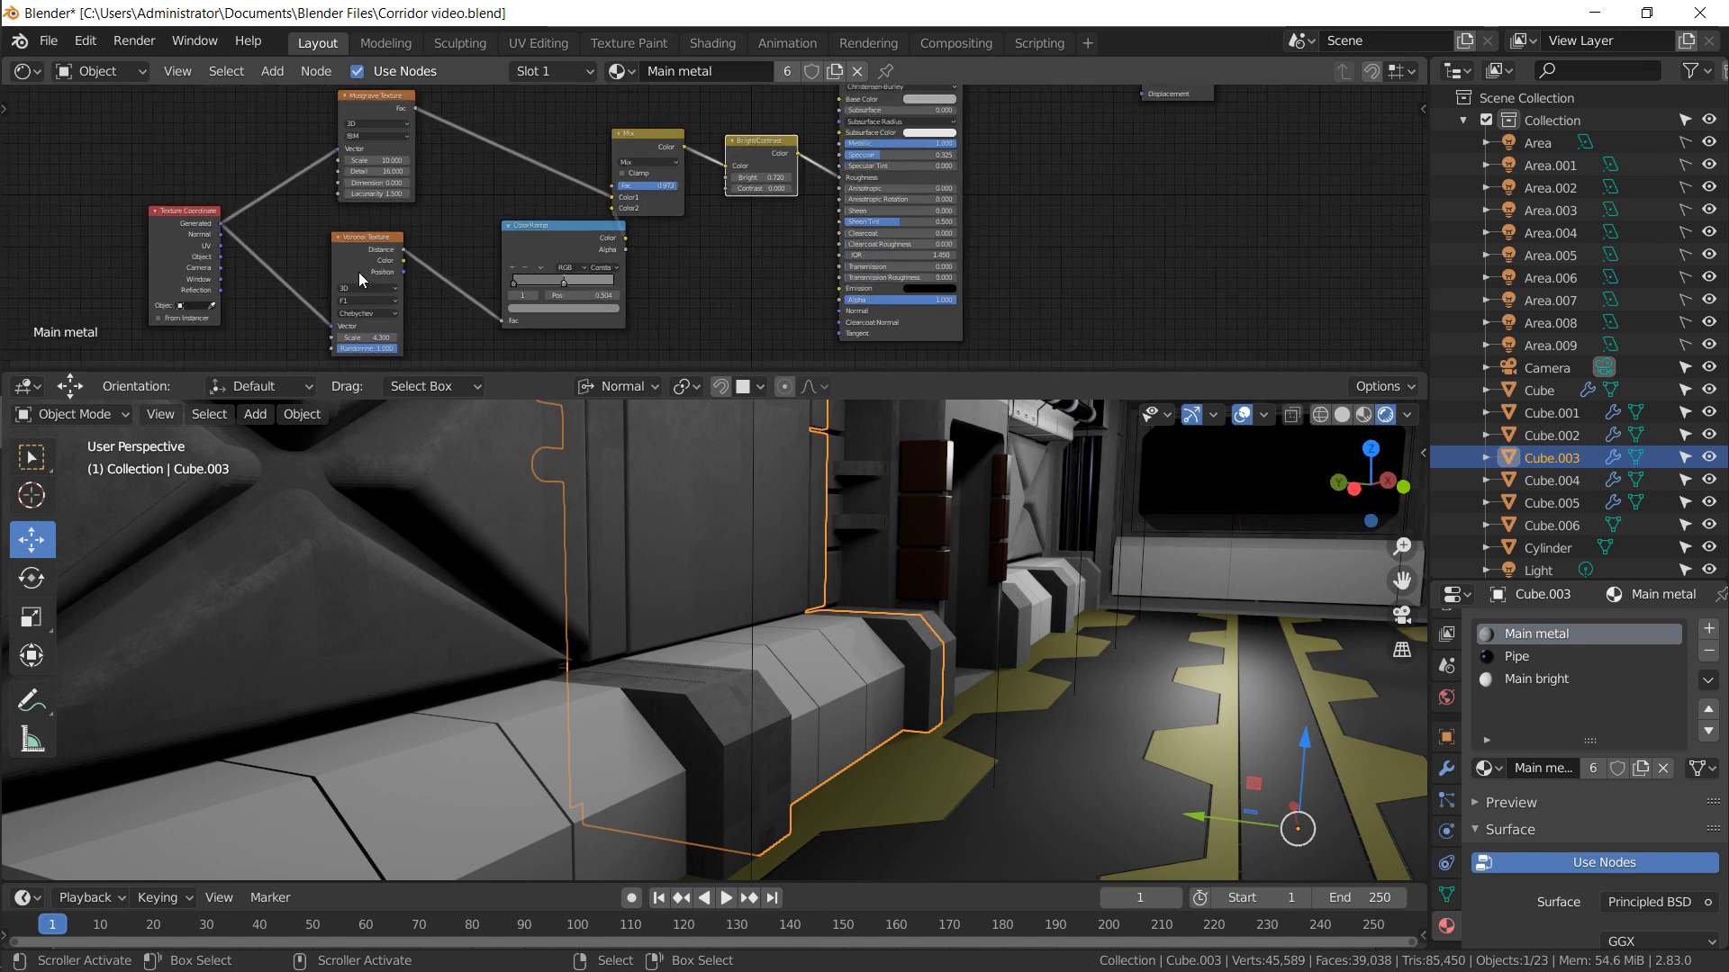
{"action": "left_click_drag", "start_coordinate": [149, 130], "coordinate": [770, 346]}
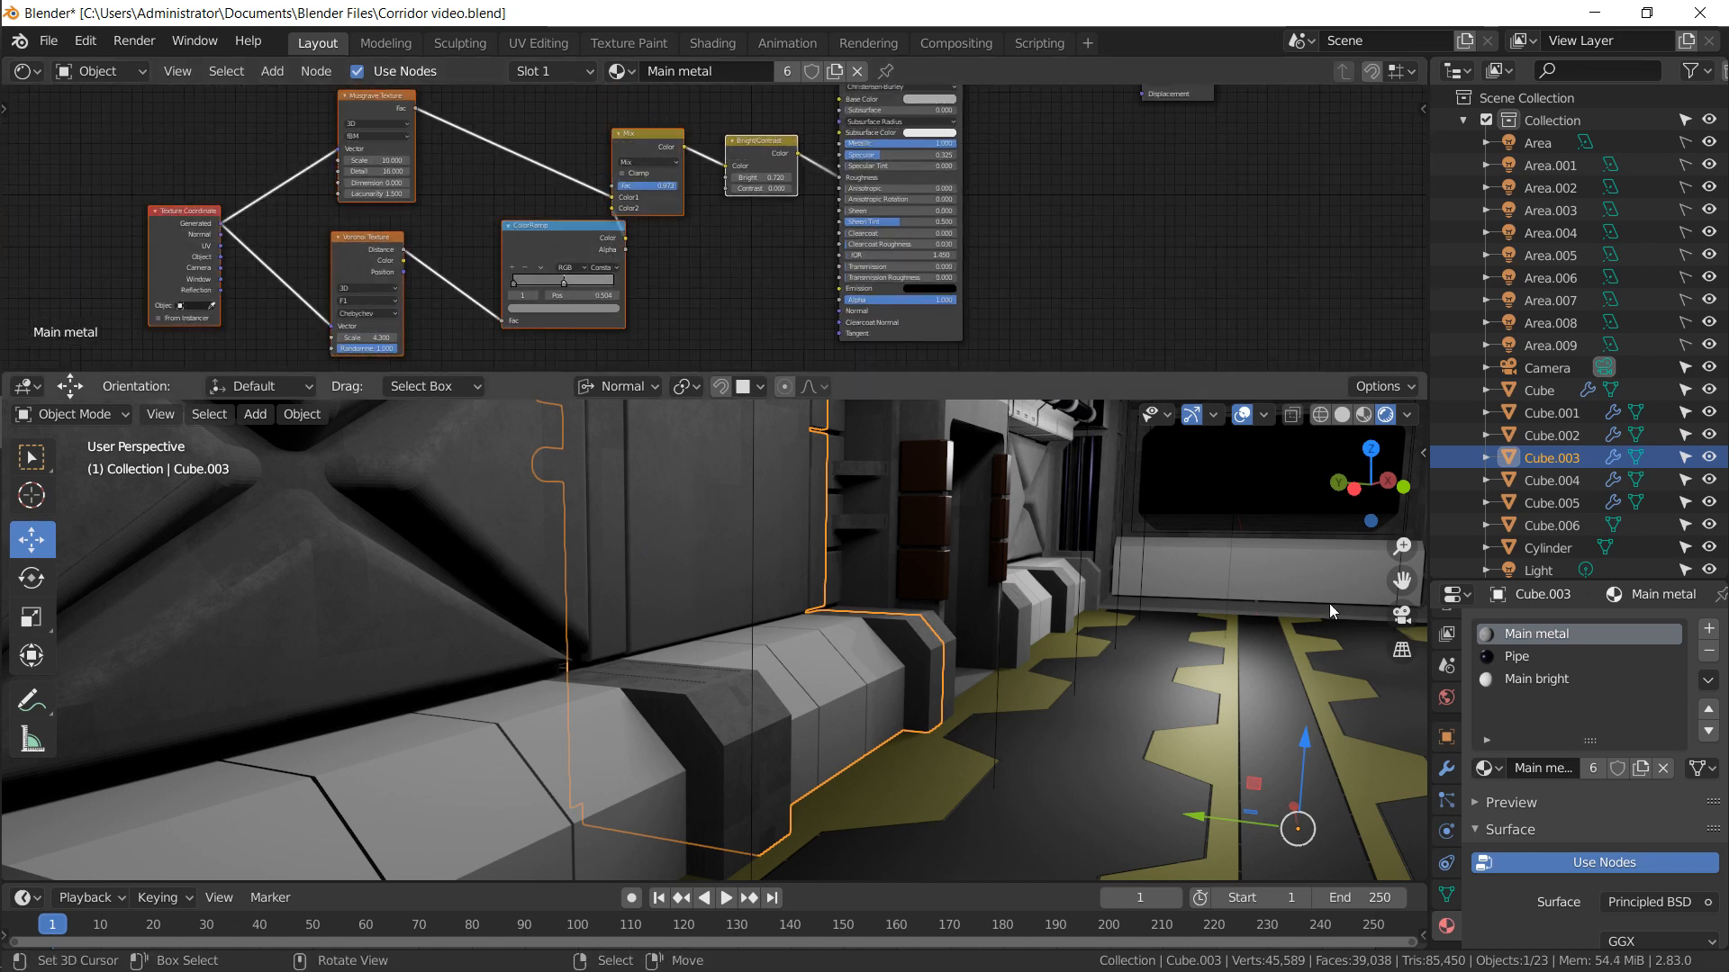
Paste the copied texture nodes into the Main bright material and place them clear of its Principled BSDF
{"action": "left_click", "coordinate": [1530, 680]}
{"action": "left_click", "coordinate": [555, 264]}
{"action": "key", "text": "ctrl+v"}
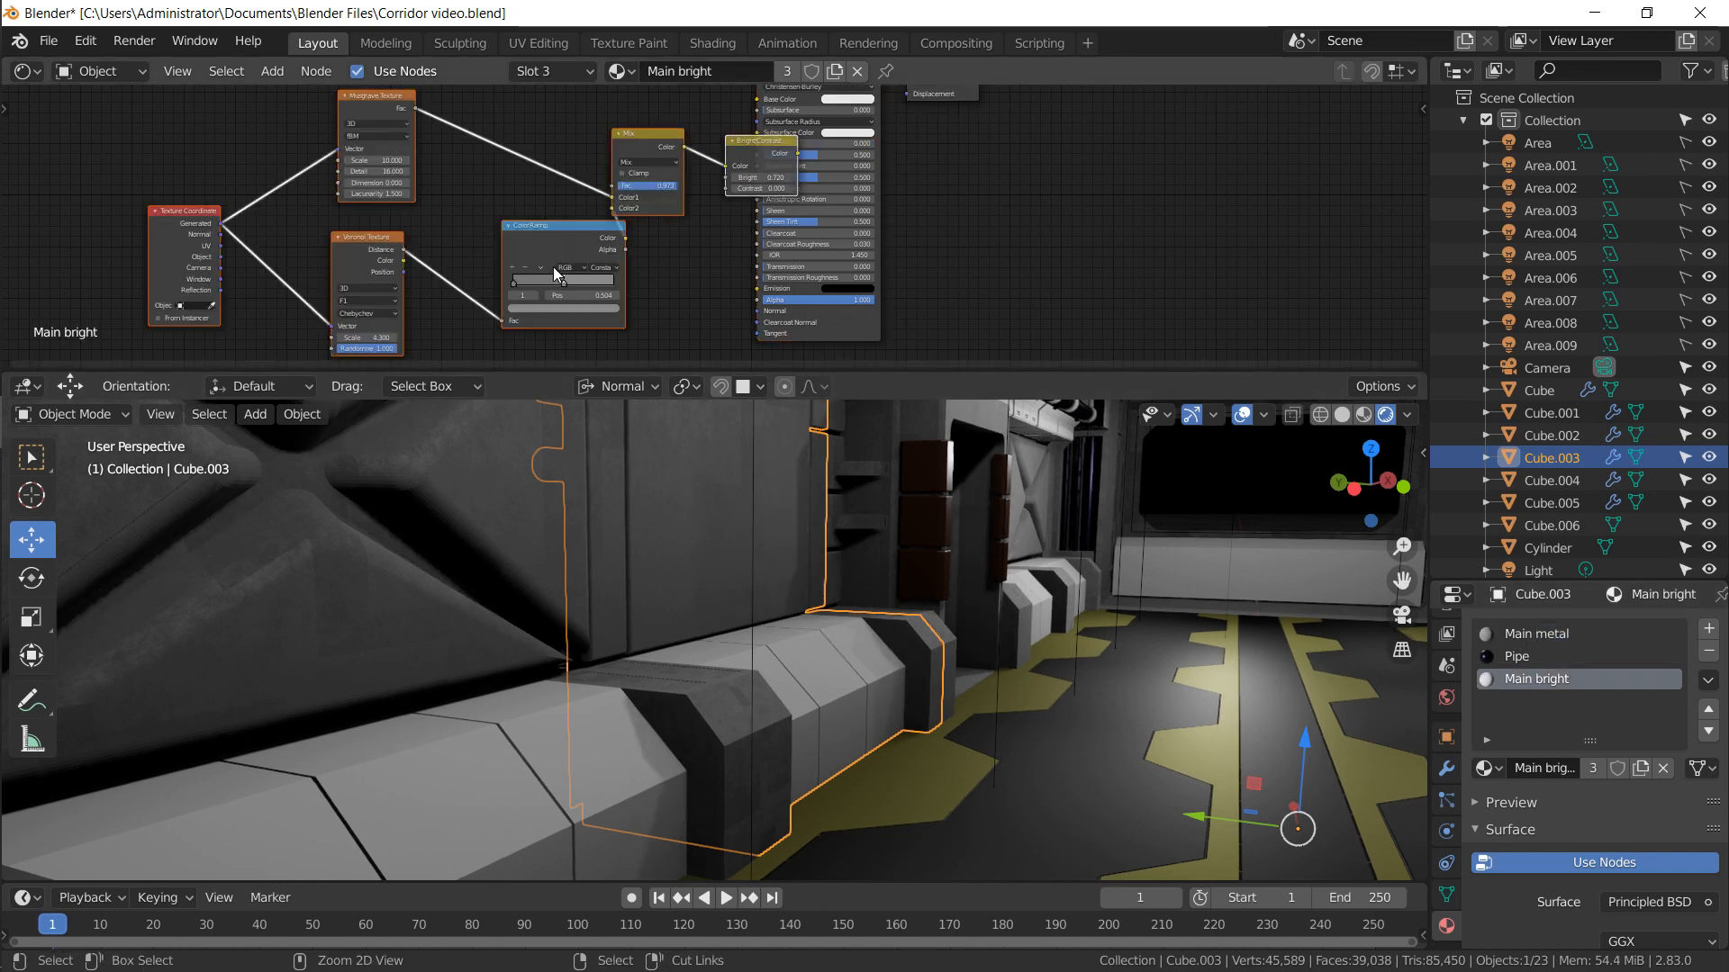
{"action": "key", "text": "g"}
{"action": "left_click", "coordinate": [515, 251]}
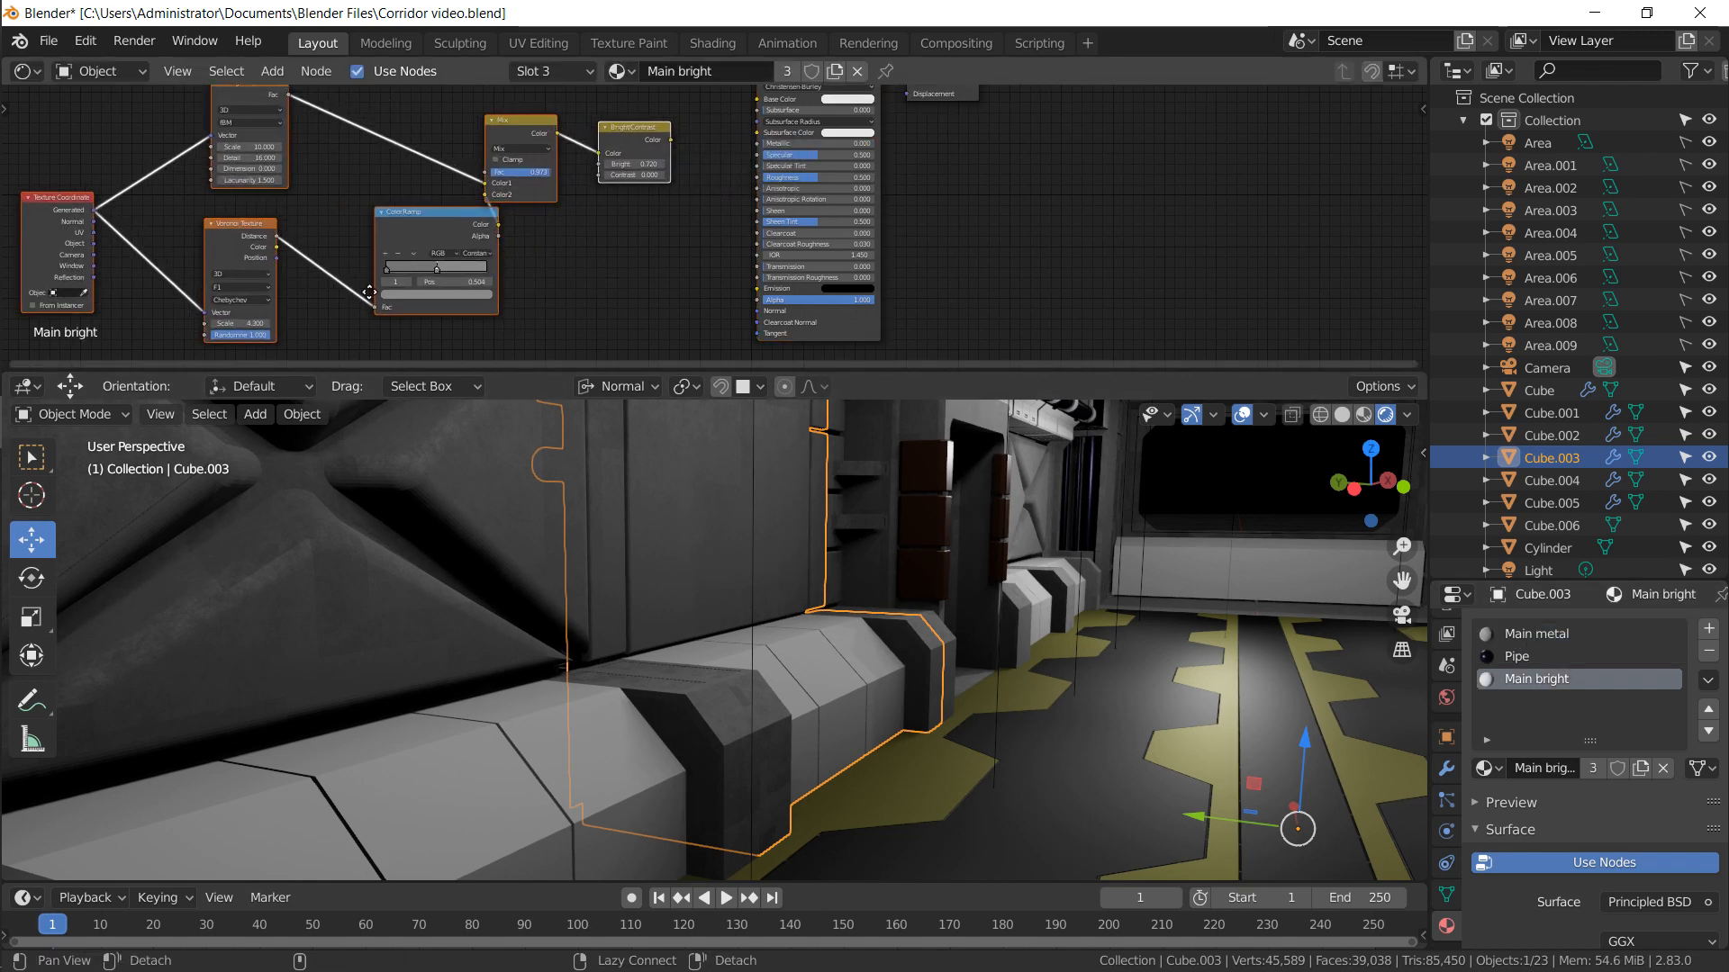
Preview Main bright's Voronoi pattern, move the ColorRamp's lighter stop to about 0.576 and set the Voronoi scale to 8.3
{"action": "middle_click_drag", "start_coordinate": [300, 317], "coordinate": [362, 301]}
{"action": "left_click", "coordinate": [315, 255], "text": "ctrl+shift"}
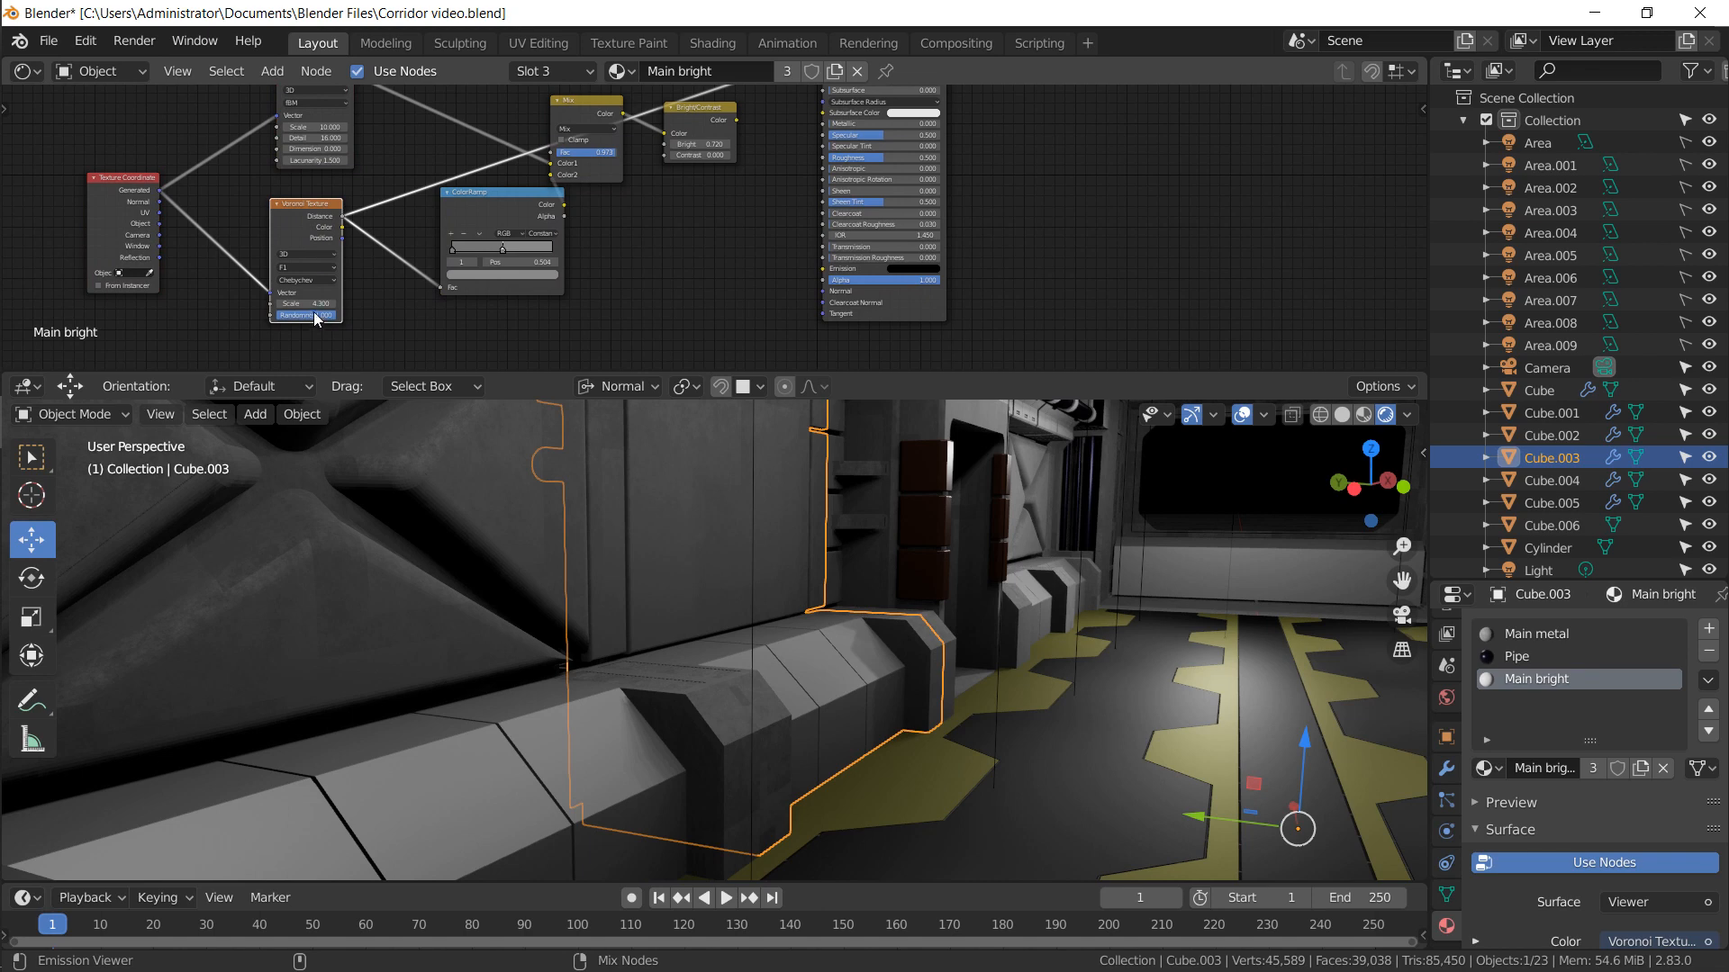
{"action": "left_click", "coordinate": [482, 214], "text": "ctrl+shift"}
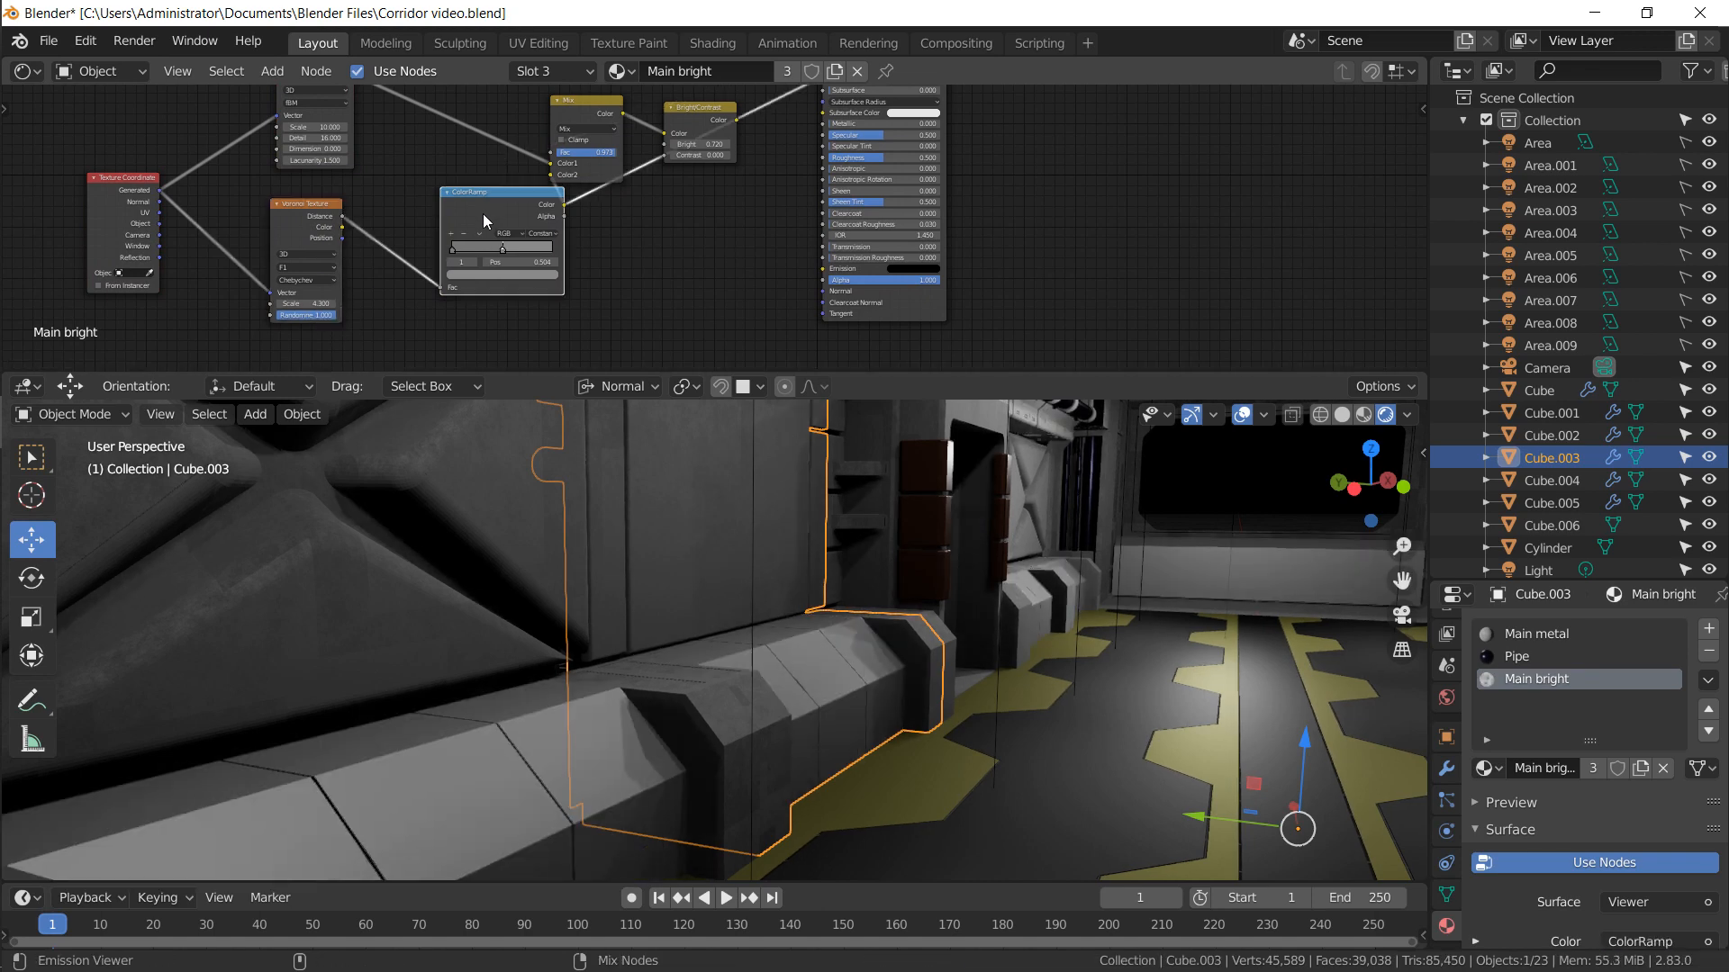
{"action": "mouse_move", "coordinate": [501, 249]}
{"action": "left_mouse_down"}
{"action": "mouse_move", "coordinate": [472, 263]}
{"action": "mouse_move", "coordinate": [531, 252]}
{"action": "mouse_move", "coordinate": [509, 252]}
{"action": "left_mouse_up"}
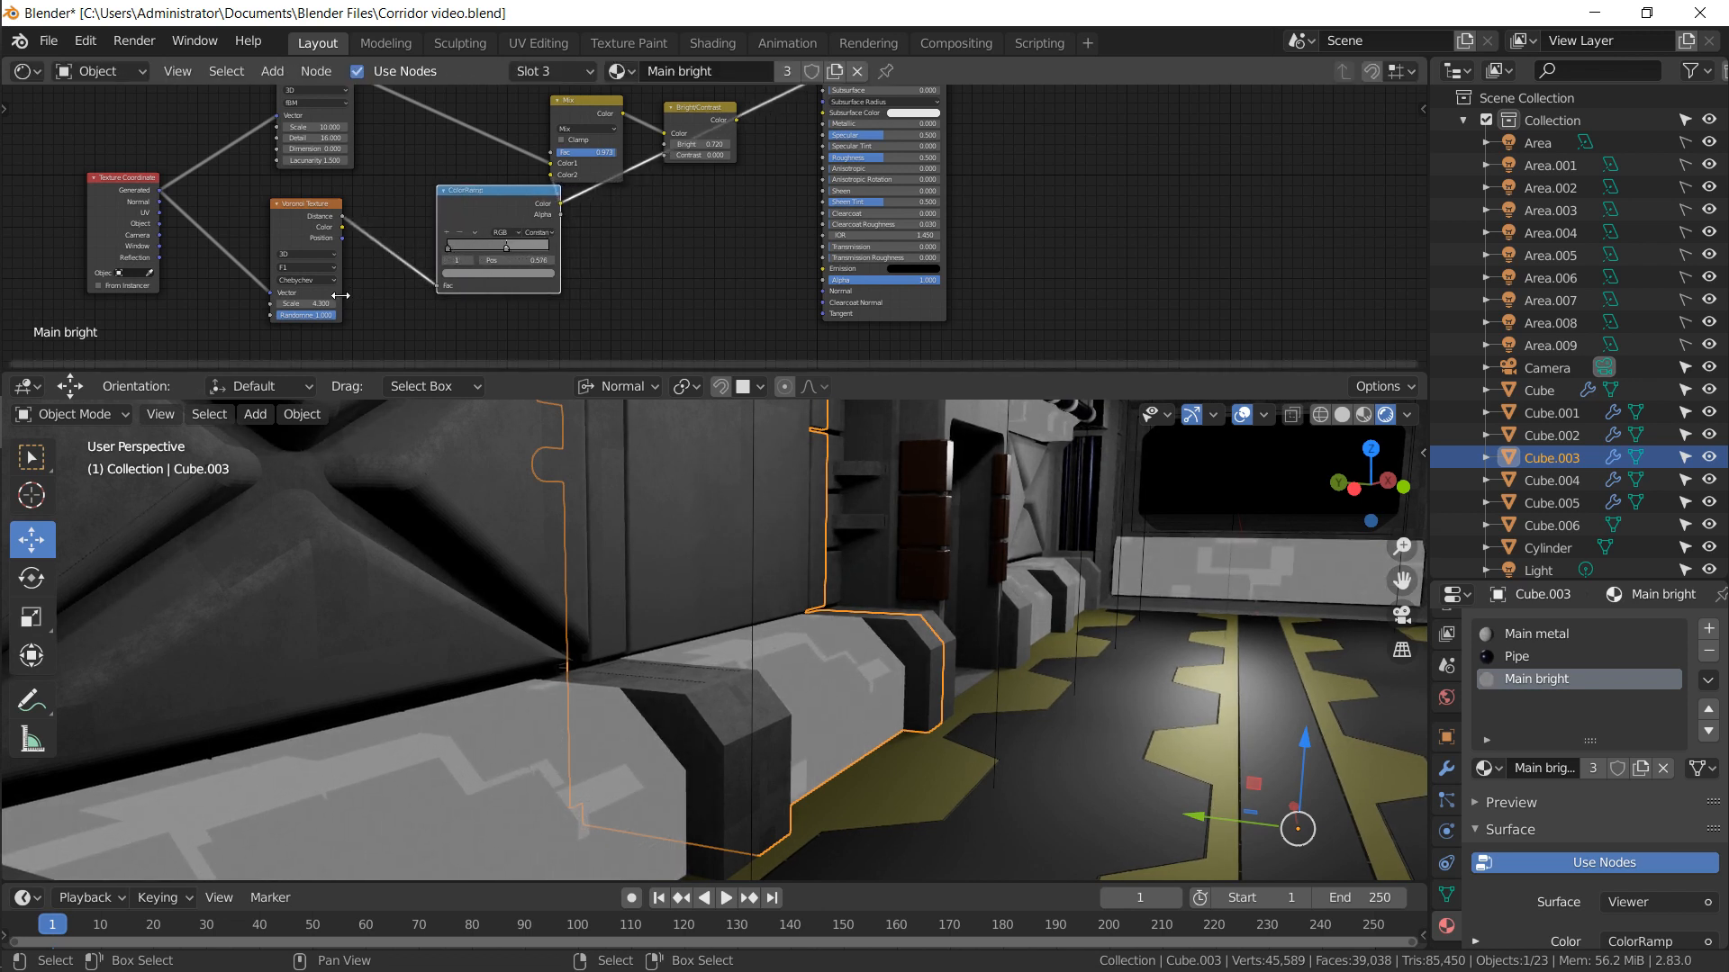
{"action": "left_click_drag", "start_coordinate": [313, 304], "coordinate": [359, 299]}
Preview and set Main bright's Musgrave scale to 3.8, and lower the Mix node's factor slightly
{"action": "middle_click_drag", "start_coordinate": [369, 108], "coordinate": [397, 150]}
{"action": "left_click", "coordinate": [353, 123], "text": "ctrl+shift"}
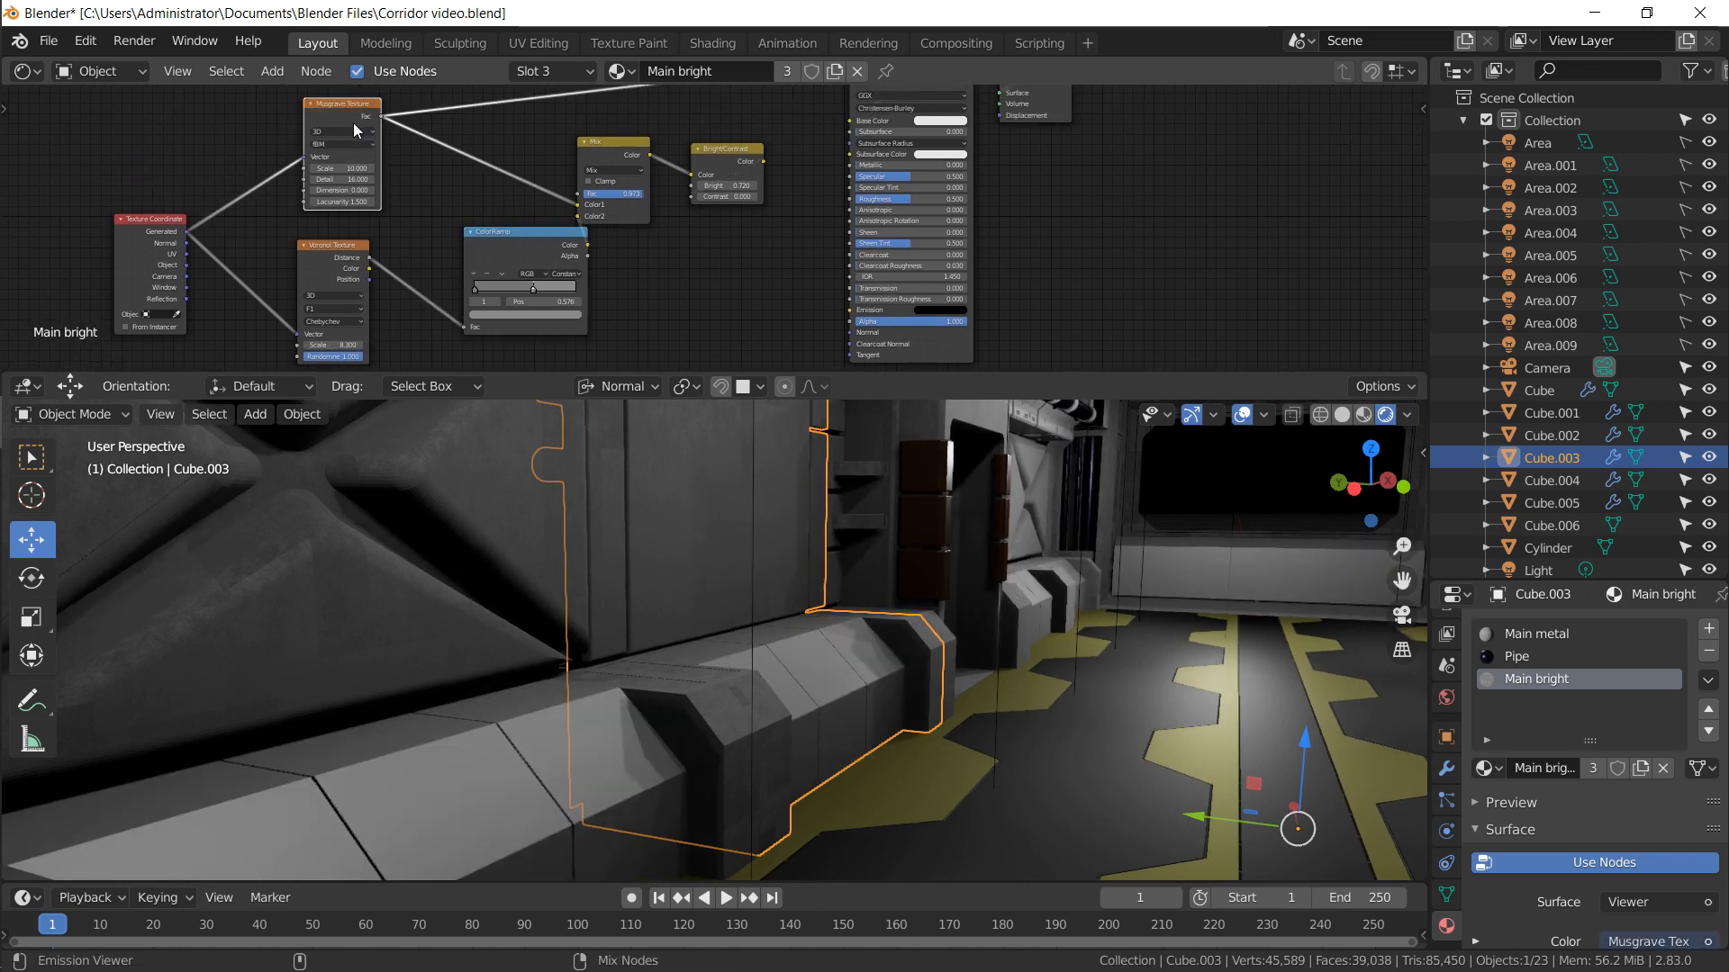
{"action": "left_click_drag", "start_coordinate": [349, 170], "coordinate": [245, 189]}
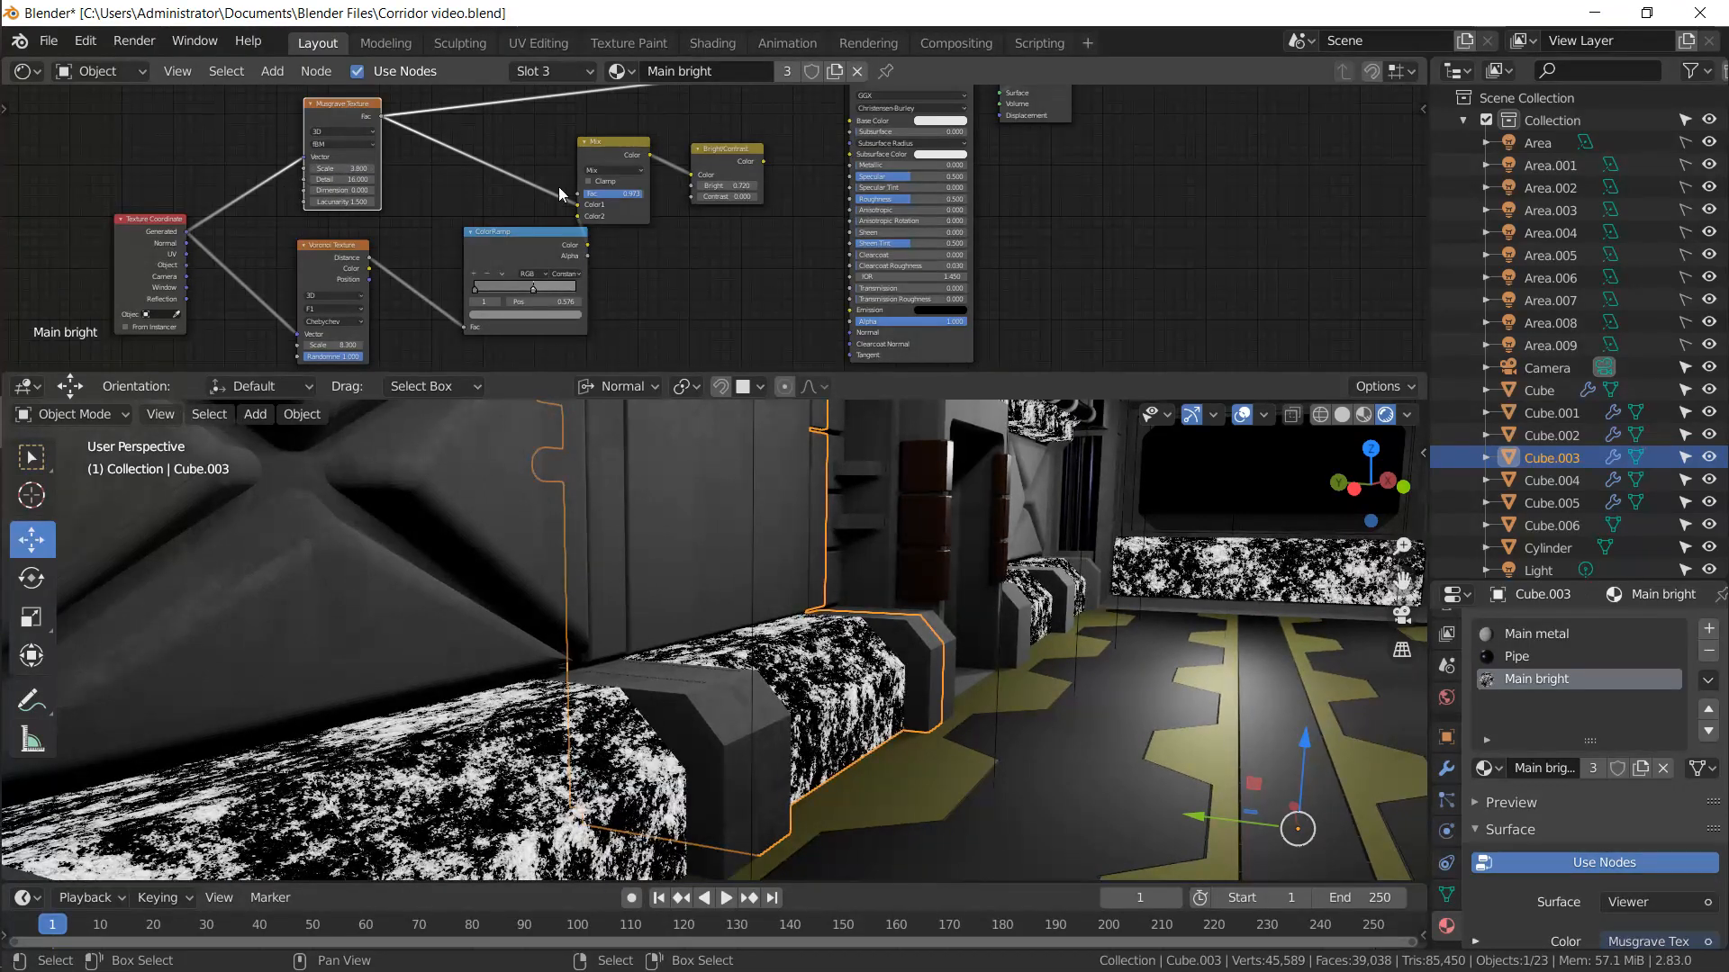
{"action": "left_click", "coordinate": [594, 187], "text": "ctrl+shift"}
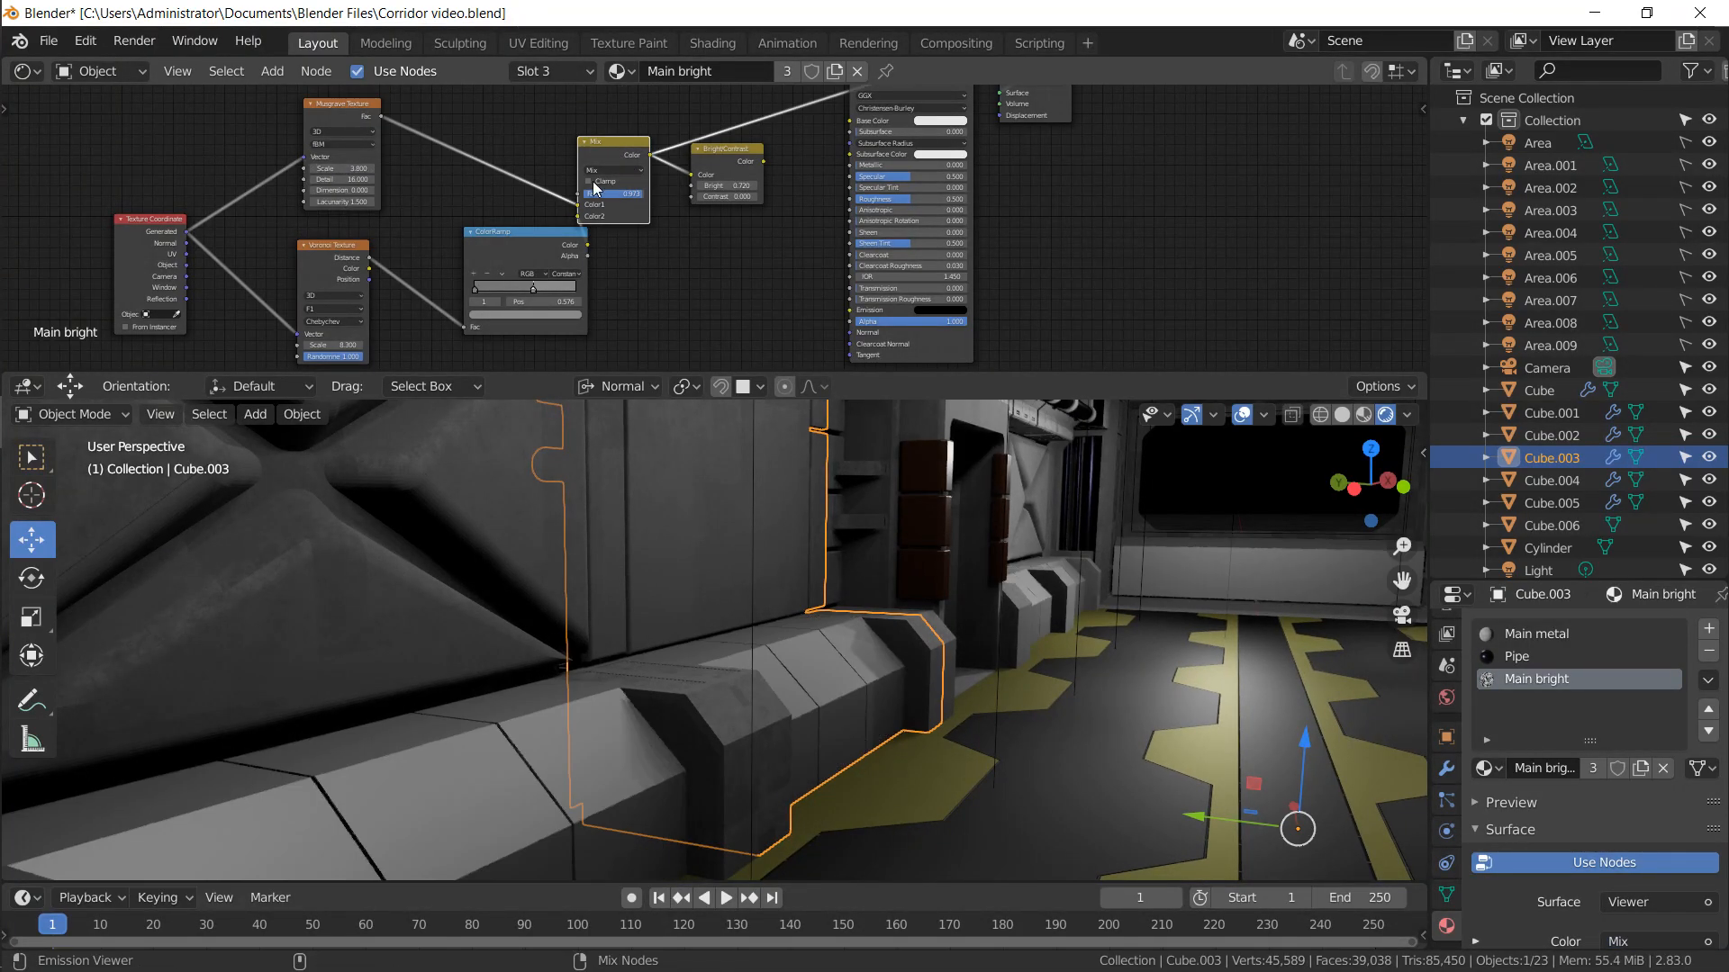
{"action": "mouse_move", "coordinate": [599, 196]}
{"action": "left_mouse_down"}
{"action": "mouse_move", "coordinate": [584, 196]}
{"action": "mouse_move", "coordinate": [636, 214]}
{"action": "left_mouse_up"}
Link Main bright's Bright/Contrast colour to the Principled BSDF's Roughness and restore that shader as the surface output
{"action": "middle_click_drag", "start_coordinate": [720, 160], "coordinate": [673, 160]}
{"action": "left_click_drag", "start_coordinate": [655, 144], "coordinate": [737, 181]}
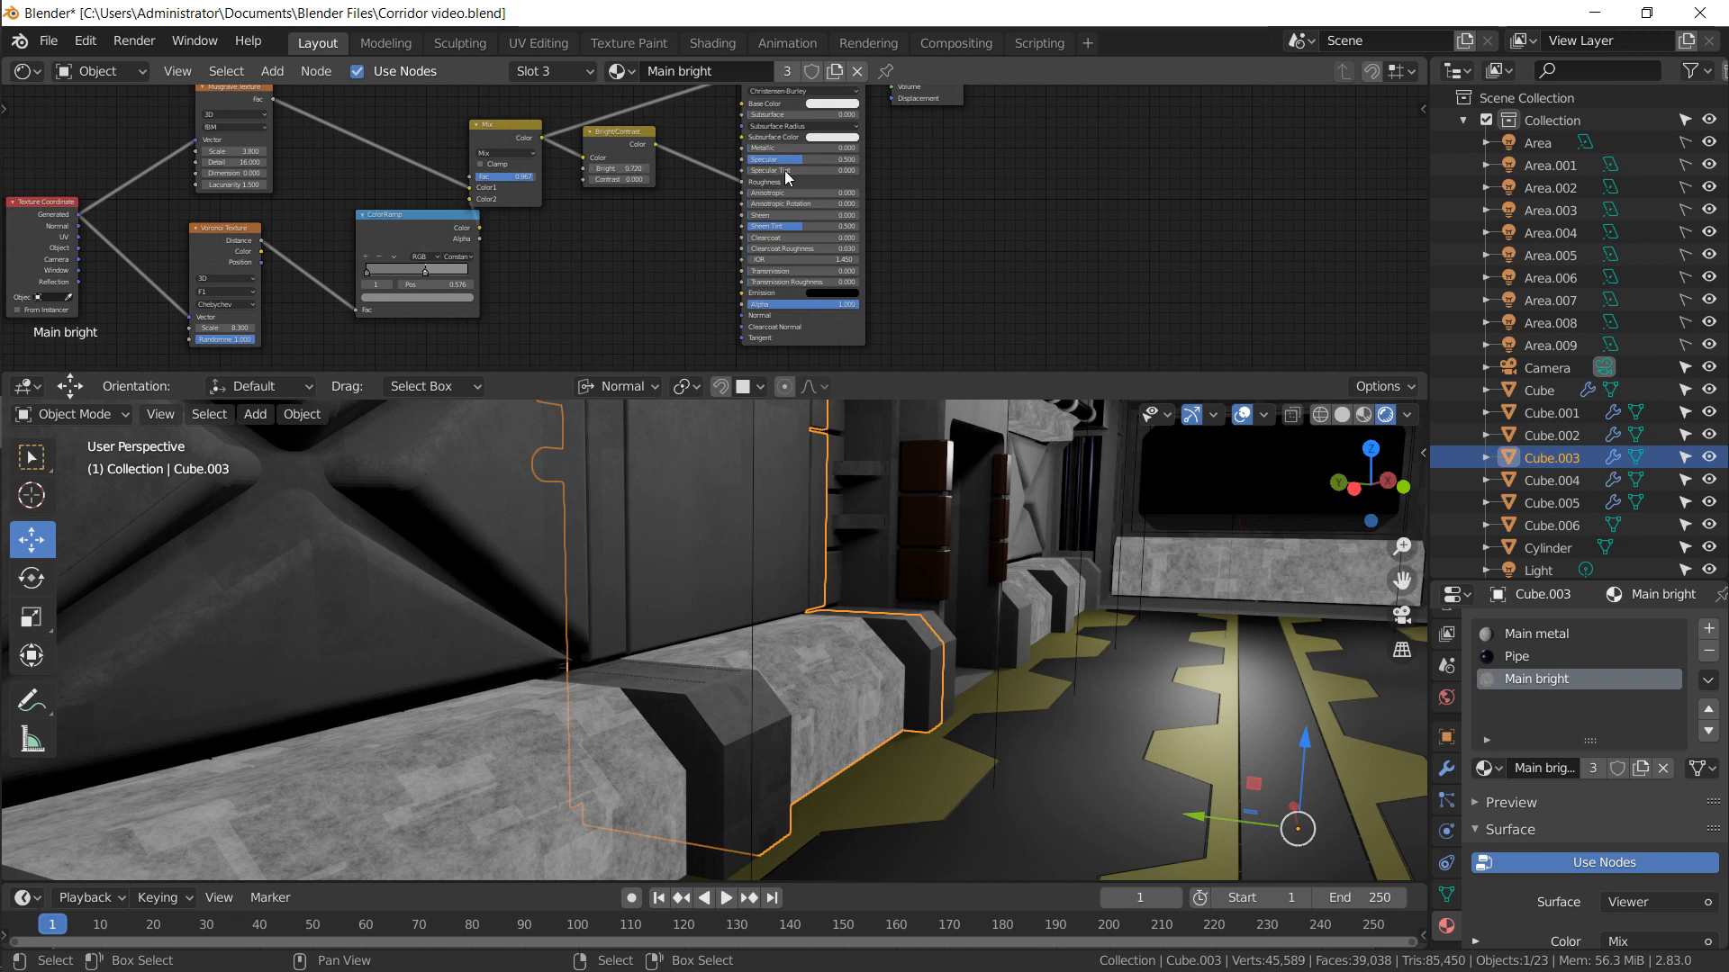
{"action": "scroll", "coordinate": [792, 170], "scroll_direction": "up", "scroll_amount": 3, "text": "shift"}
{"action": "left_click", "coordinate": [768, 160], "text": "ctrl+shift"}
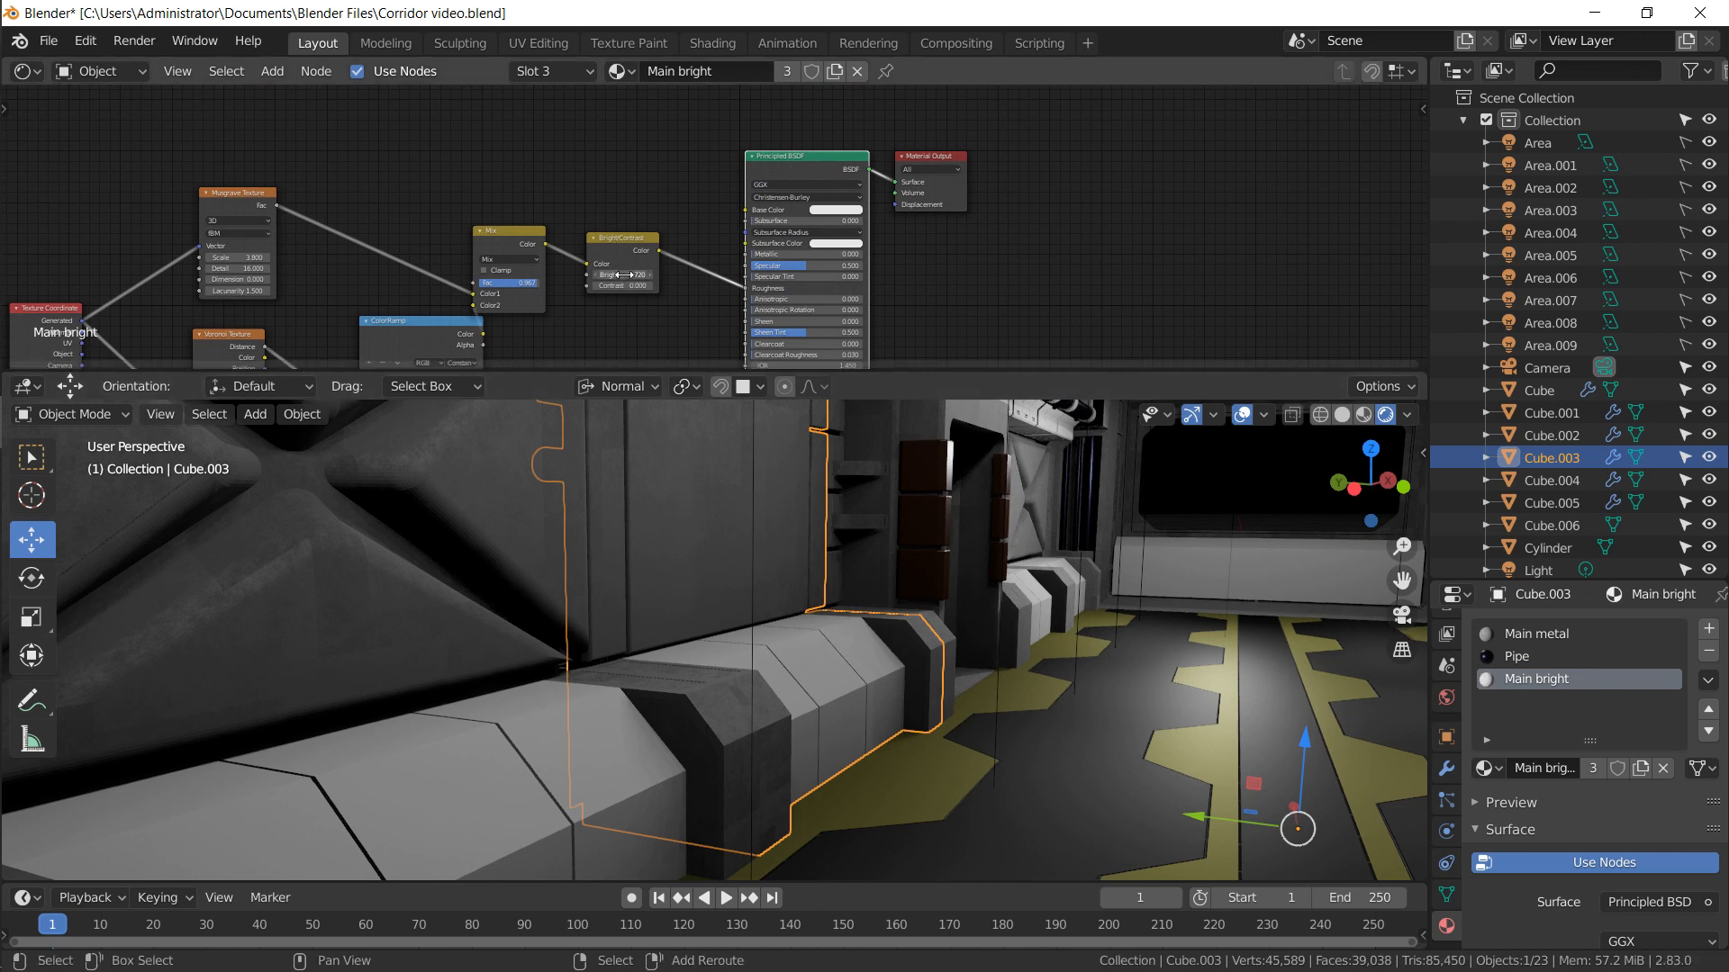
Lower the Bright value of Main bright's Bright/Contrast node
{"action": "left_click_drag", "start_coordinate": [623, 275], "coordinate": [554, 292]}
{"action": "middle_click_drag", "start_coordinate": [553, 532], "coordinate": [387, 511]}
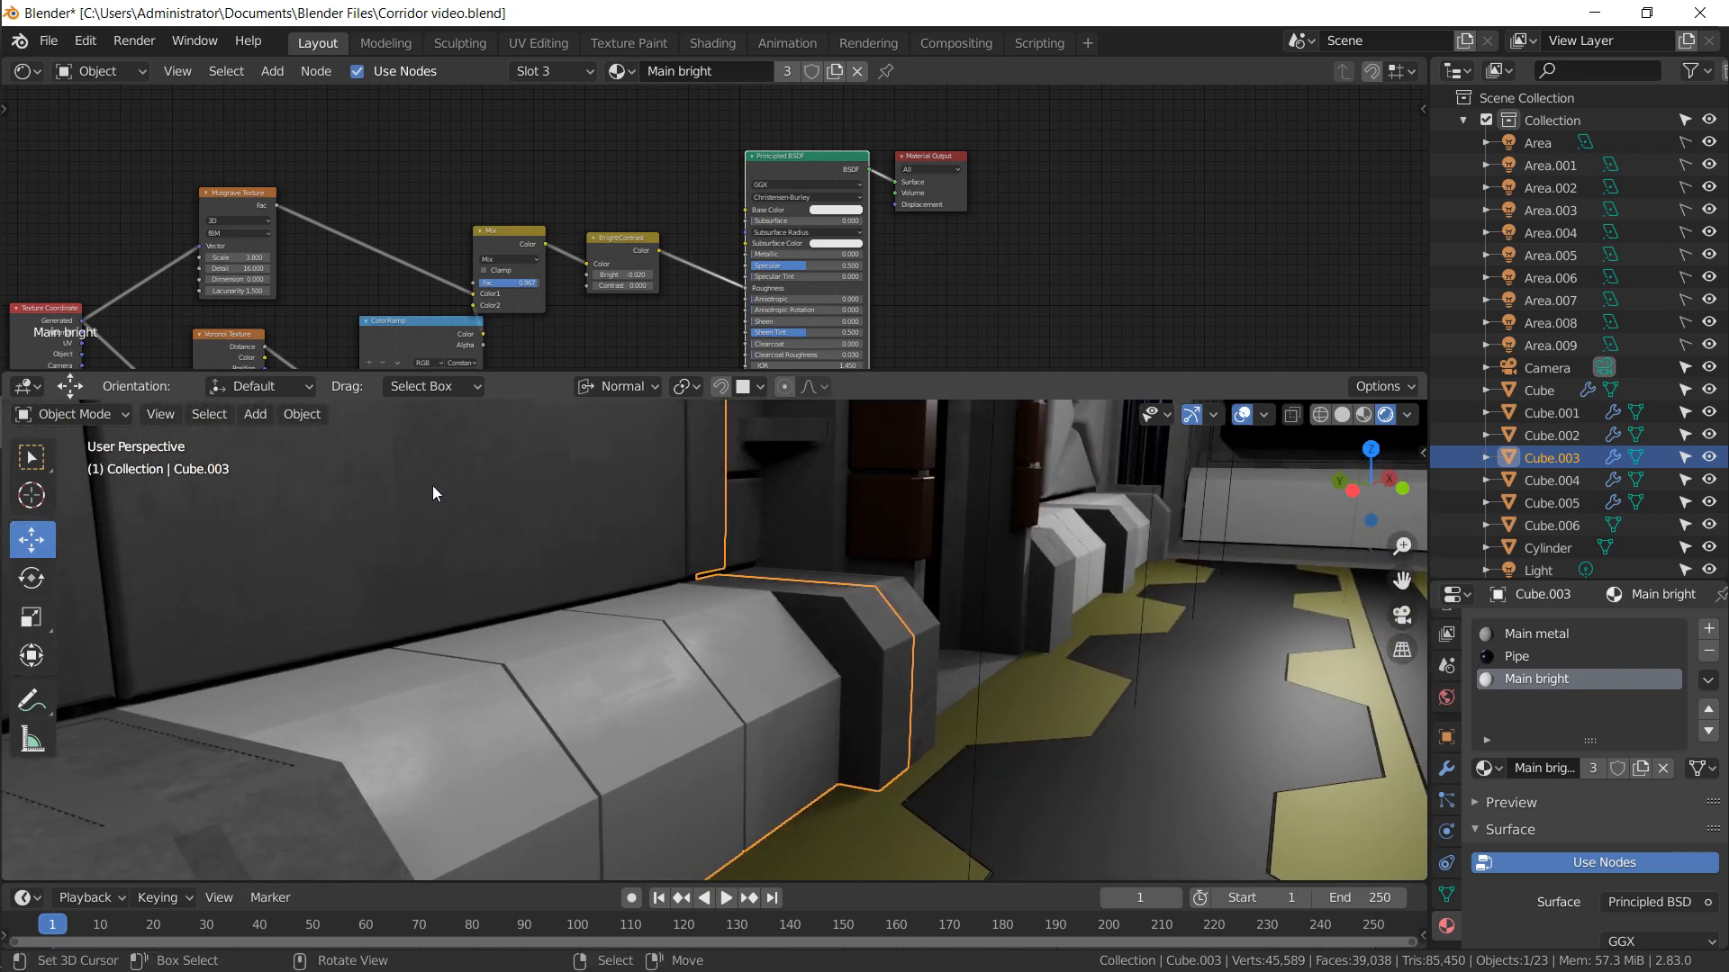
Paste the roughness nodes into the floor plane's Floor 1 material and link the Bright/Contrast colour to the Principled BSDF's Roughness
{"action": "scroll", "coordinate": [432, 493], "scroll_direction": "down", "scroll_amount": 6}
{"action": "middle_click_drag", "start_coordinate": [601, 545], "coordinate": [677, 581]}
{"action": "left_click", "coordinate": [712, 625]}
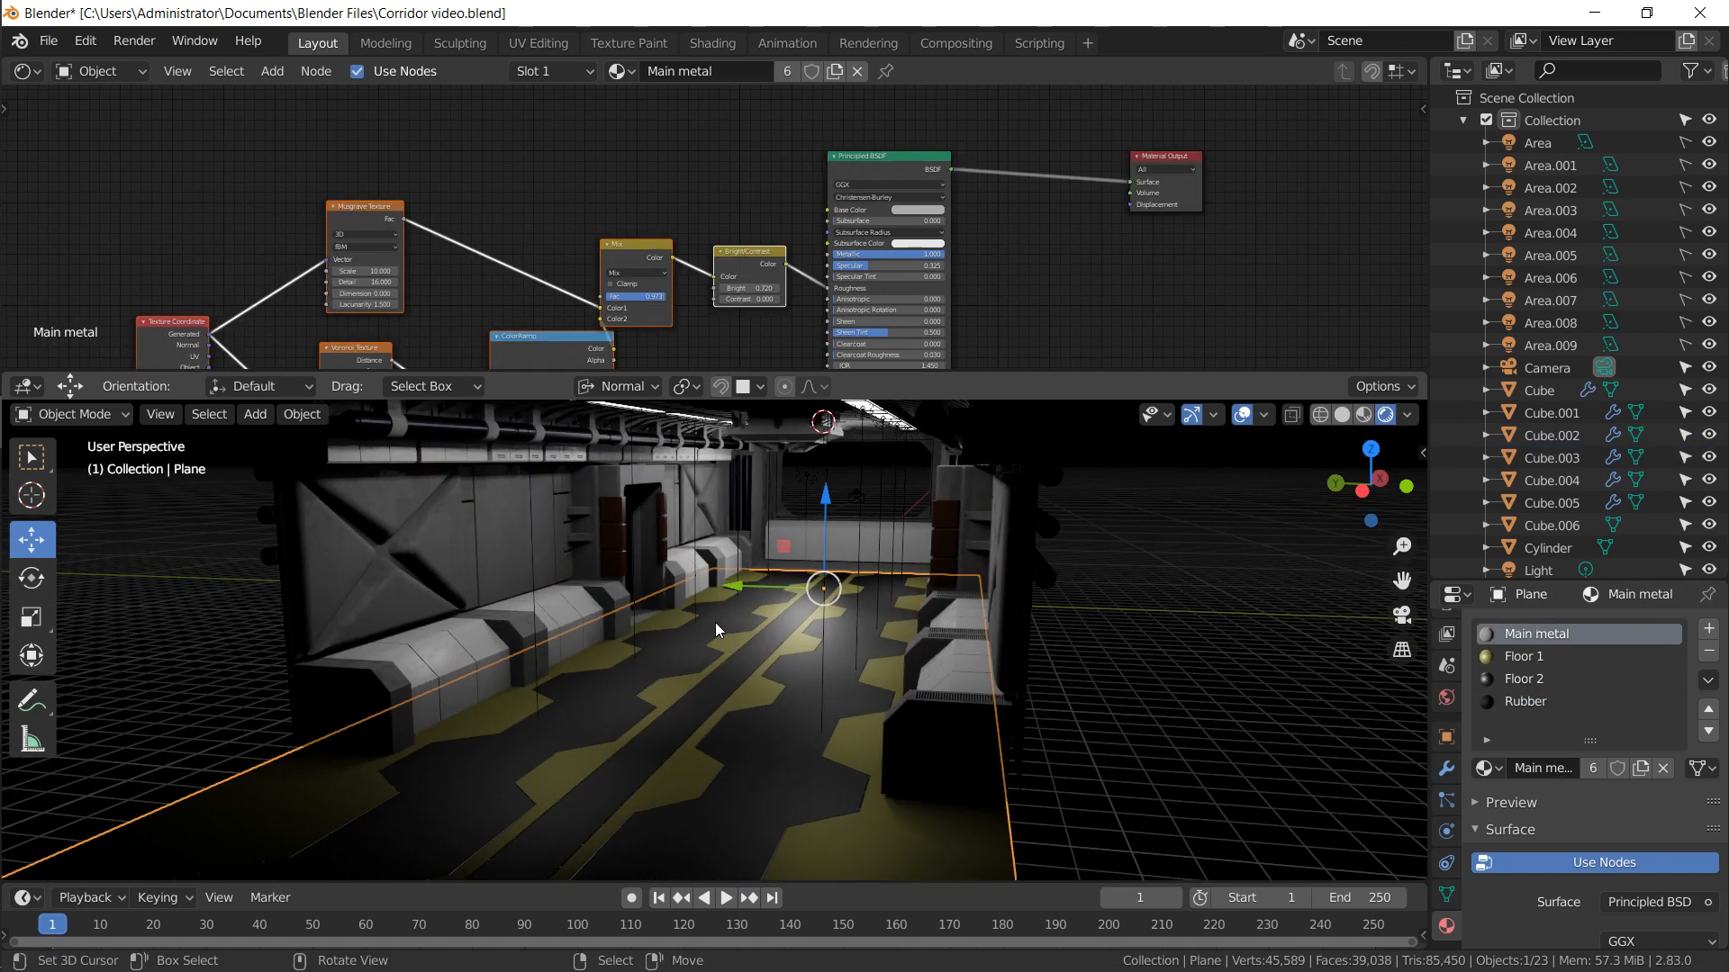
{"action": "left_click", "coordinate": [1524, 656]}
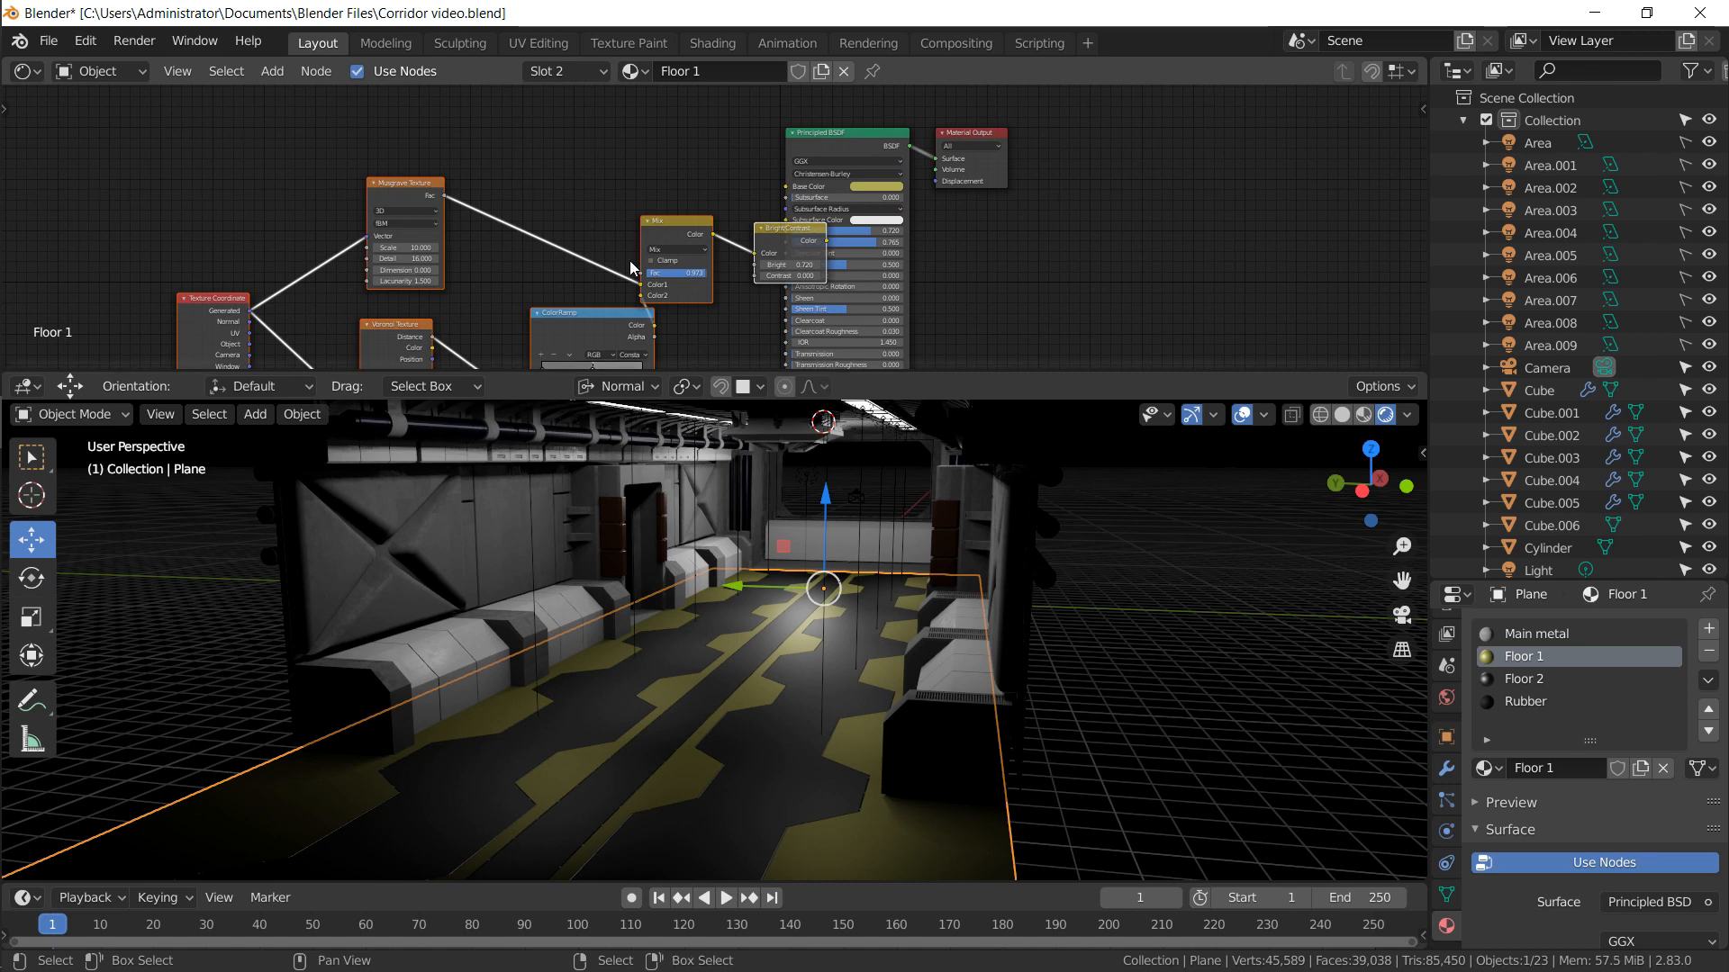
{"action": "key", "text": "g"}
{"action": "left_click", "coordinate": [480, 207]}
{"action": "left_click_drag", "start_coordinate": [466, 261], "coordinate": [418, 263]}
{"action": "middle_click_drag", "start_coordinate": [505, 278], "coordinate": [597, 253]}
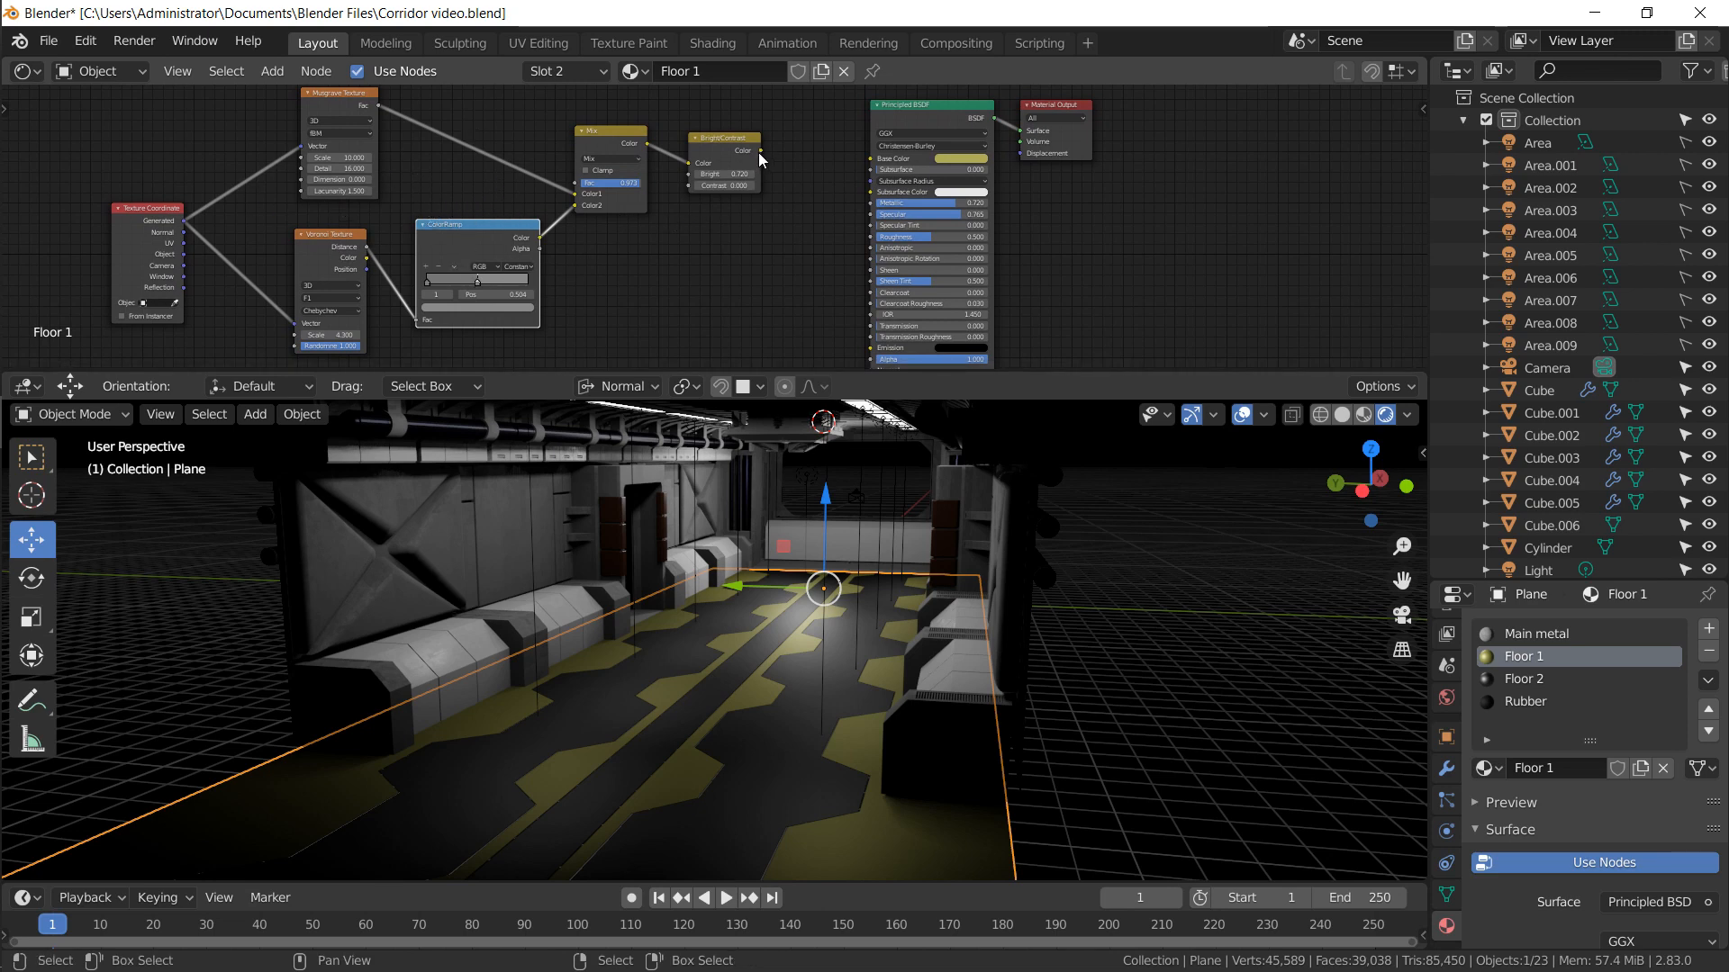
{"action": "scroll", "coordinate": [758, 153], "scroll_direction": "up", "scroll_amount": 2}
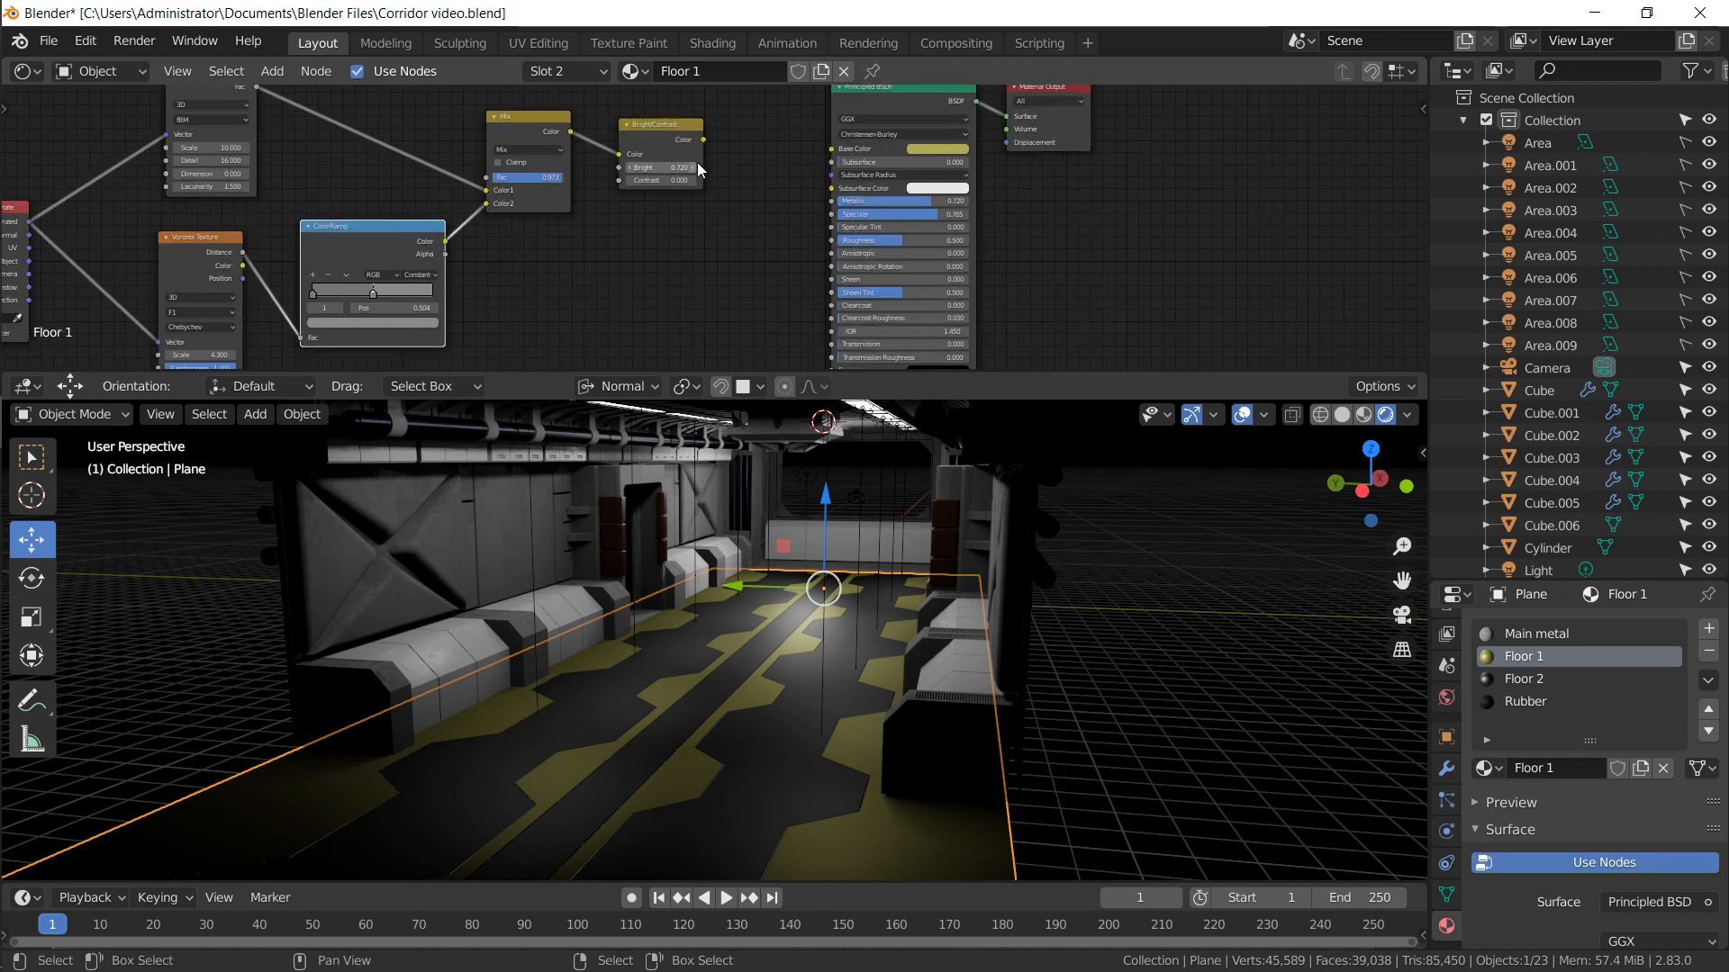
{"action": "left_click_drag", "start_coordinate": [703, 140], "coordinate": [830, 239]}
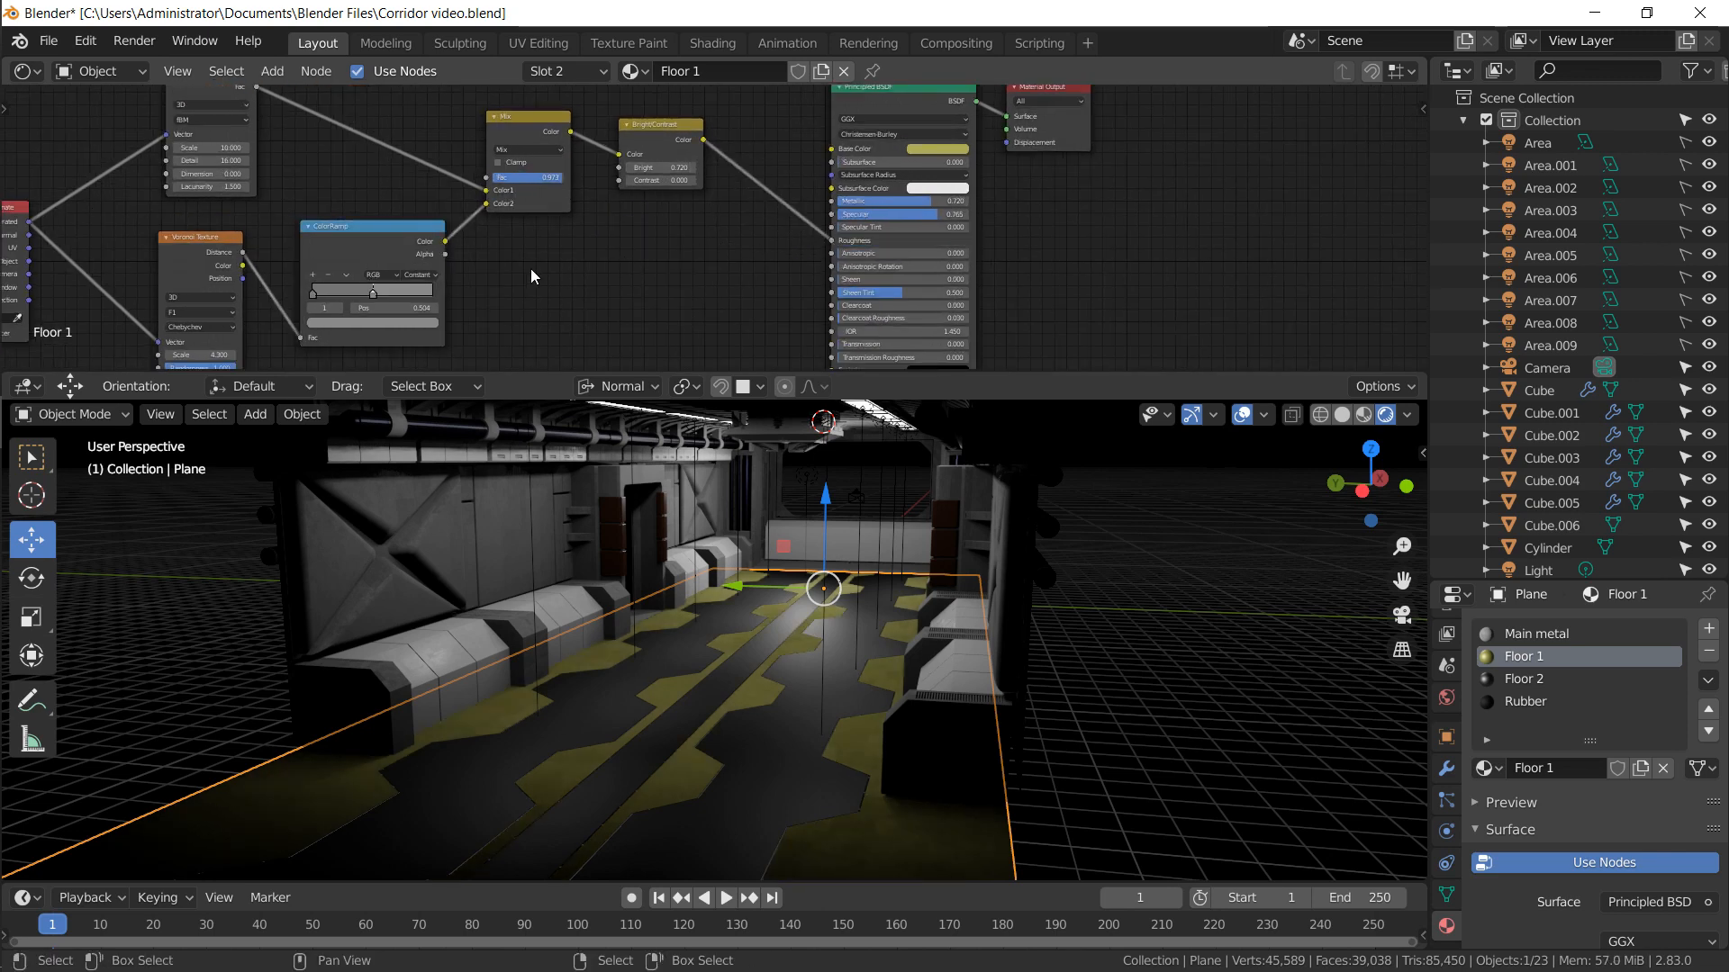
Replace Floor 1's Voronoi Texture and ColorRamp with a new Musgrave Texture linked to the Mix node's Color2
{"action": "middle_click_drag", "start_coordinate": [508, 309], "coordinate": [646, 289]}
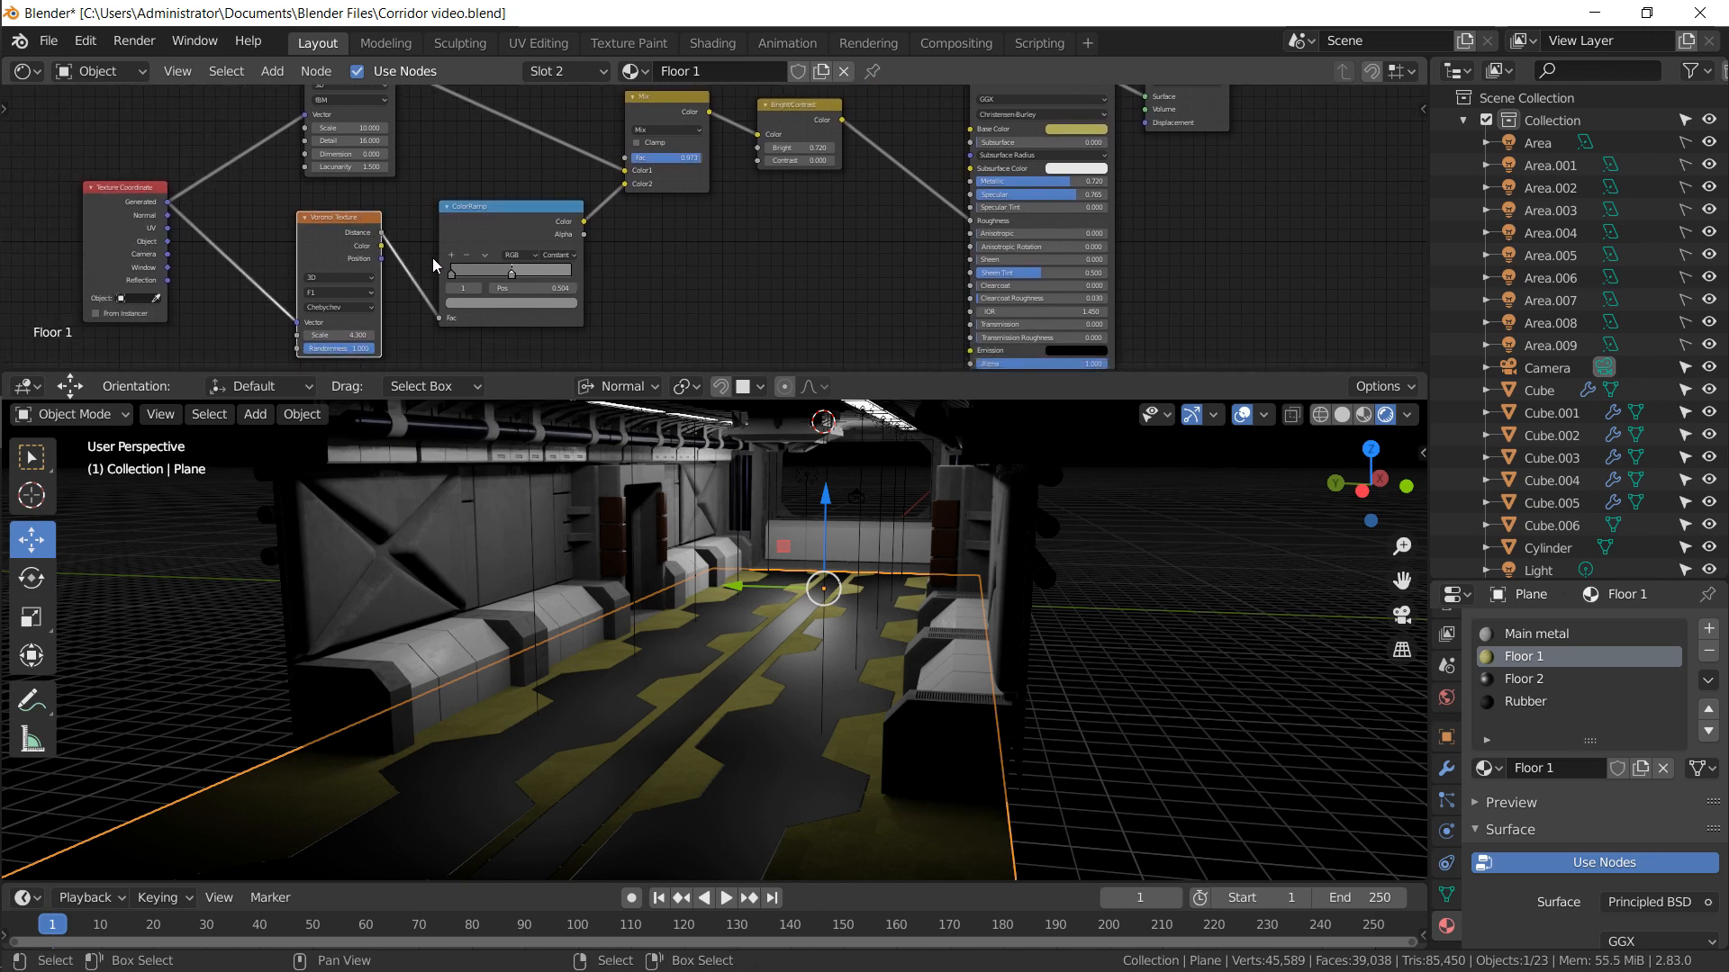
{"action": "key", "text": "x"}
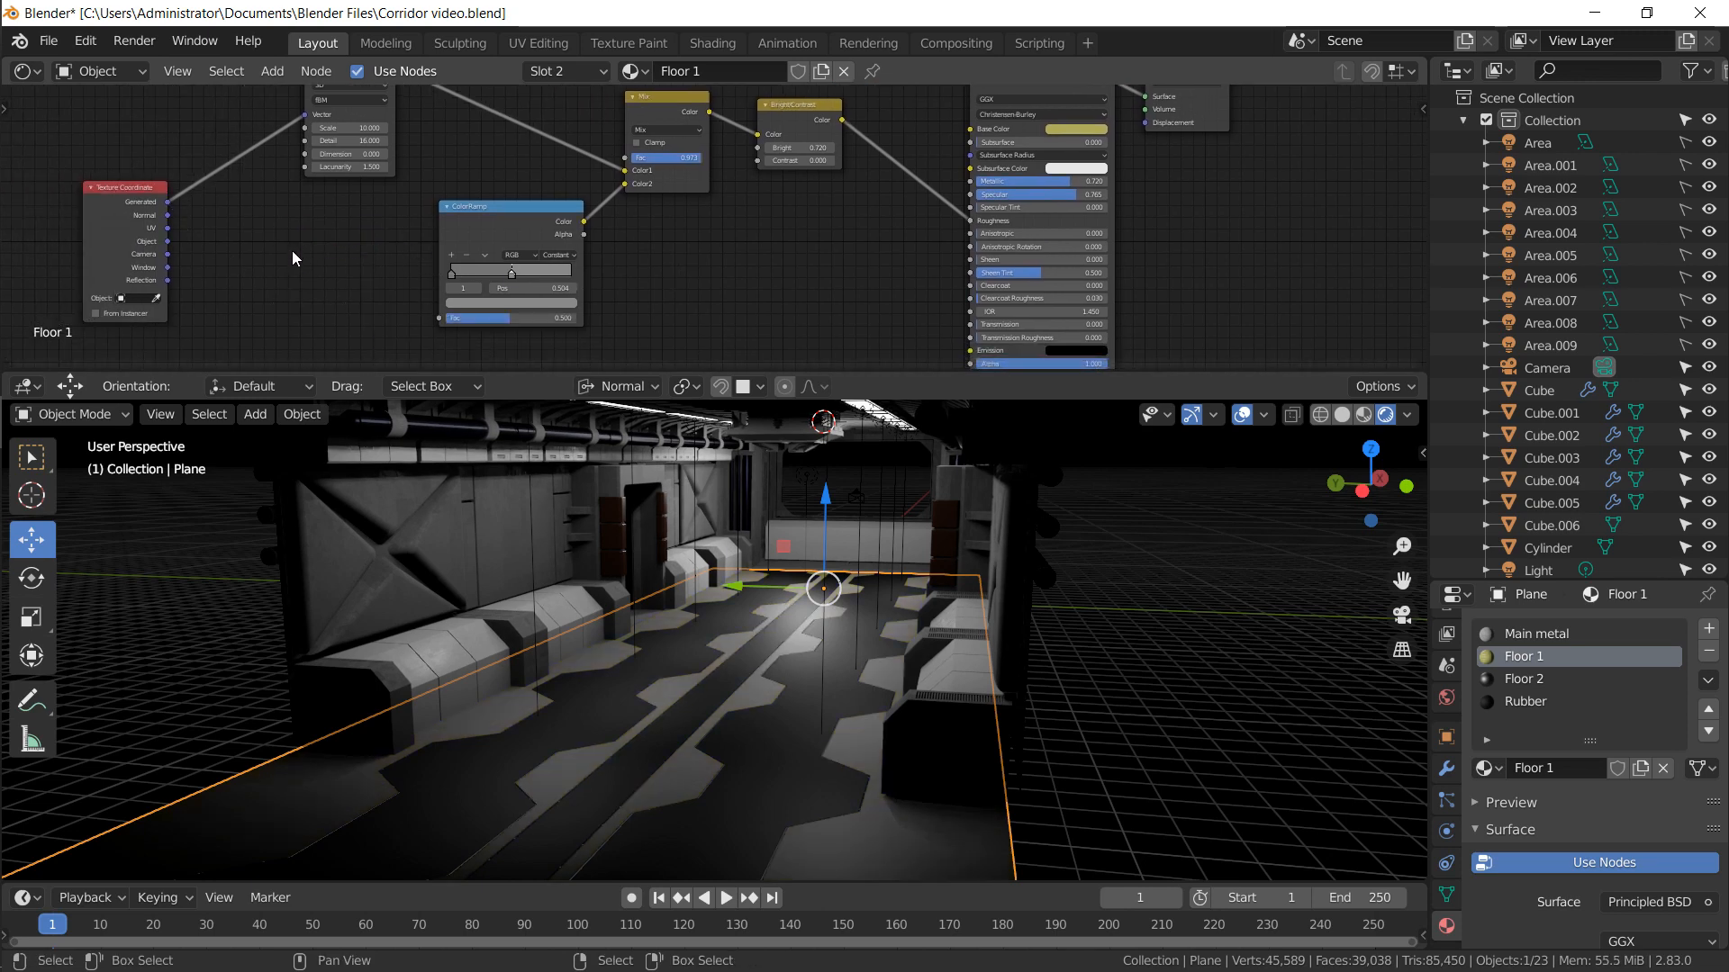
{"action": "key", "text": "shift+a"}
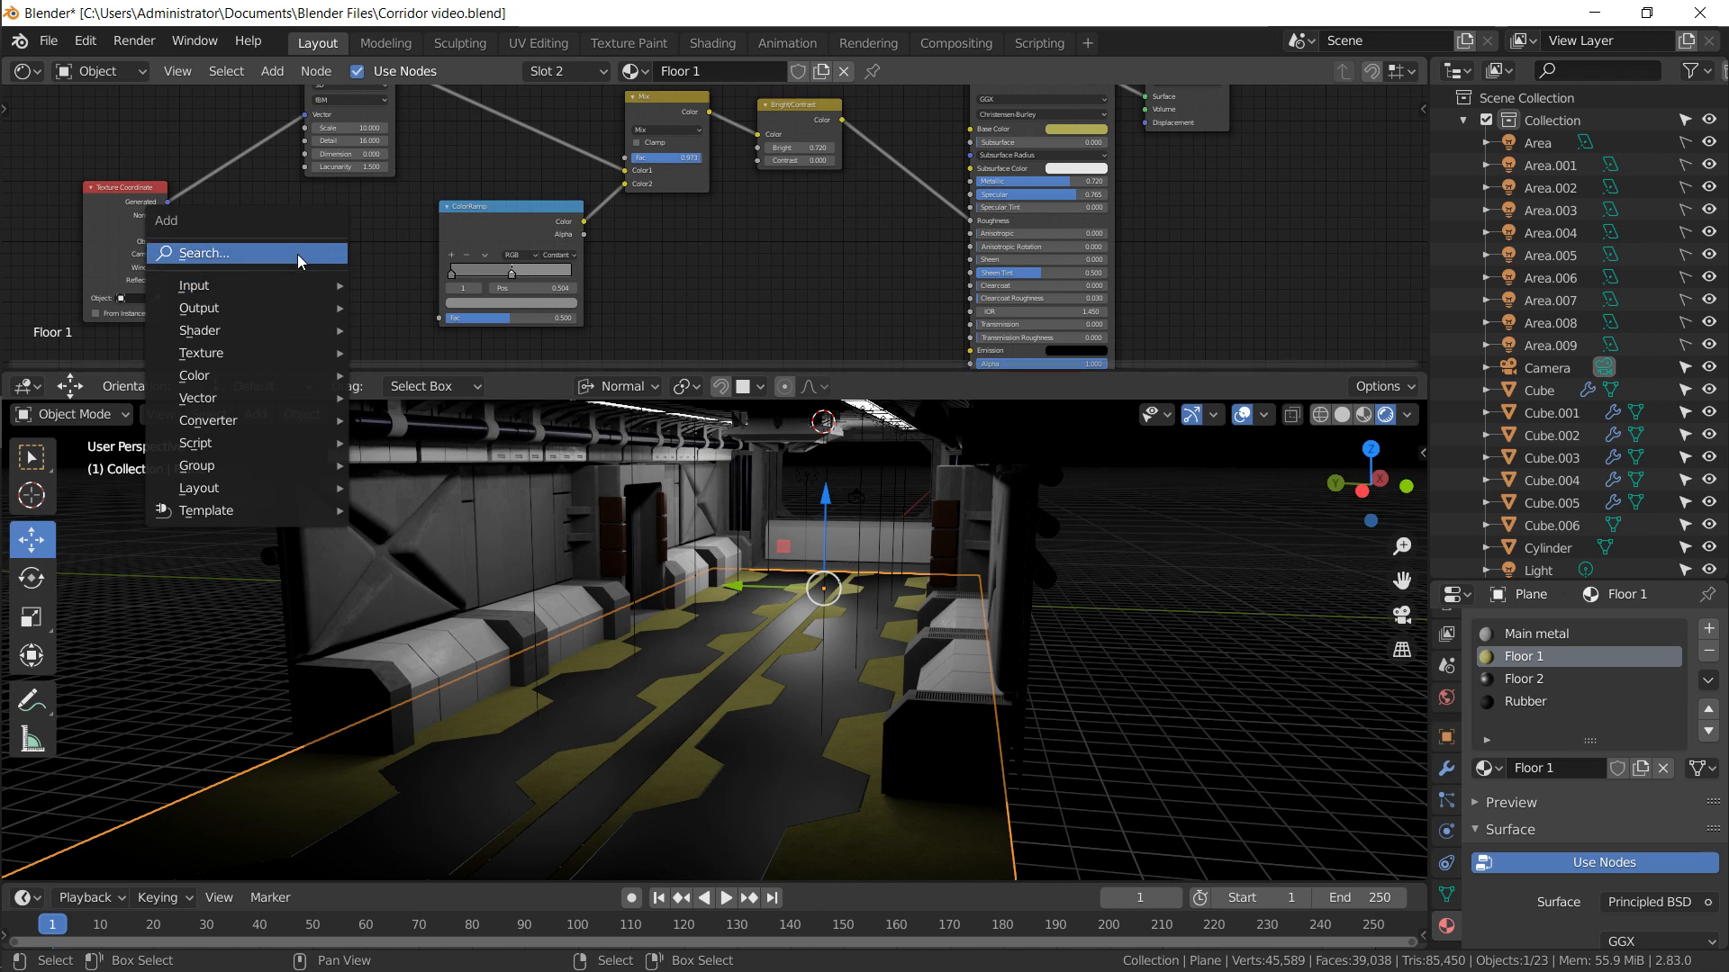
{"action": "left_click", "coordinate": [297, 254]}
{"action": "type", "text": "mus"}
{"action": "key", "text": "Return"}
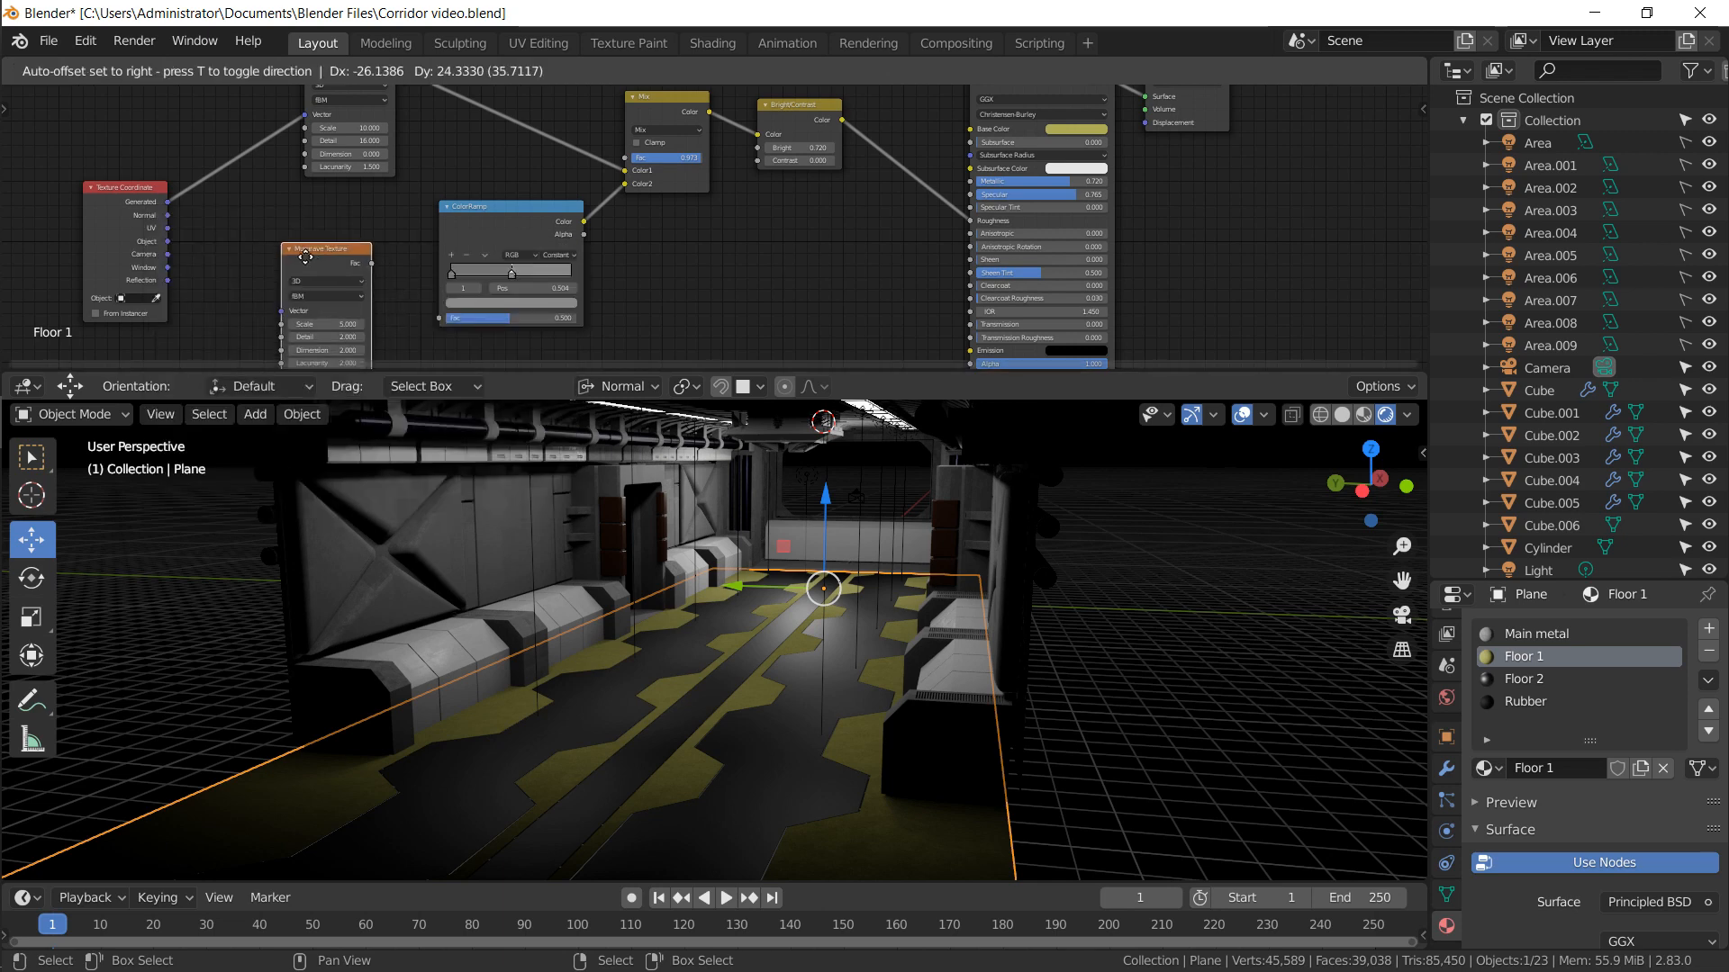
{"action": "left_click", "coordinate": [297, 270]}
{"action": "left_click_drag", "start_coordinate": [330, 221], "coordinate": [569, 176]}
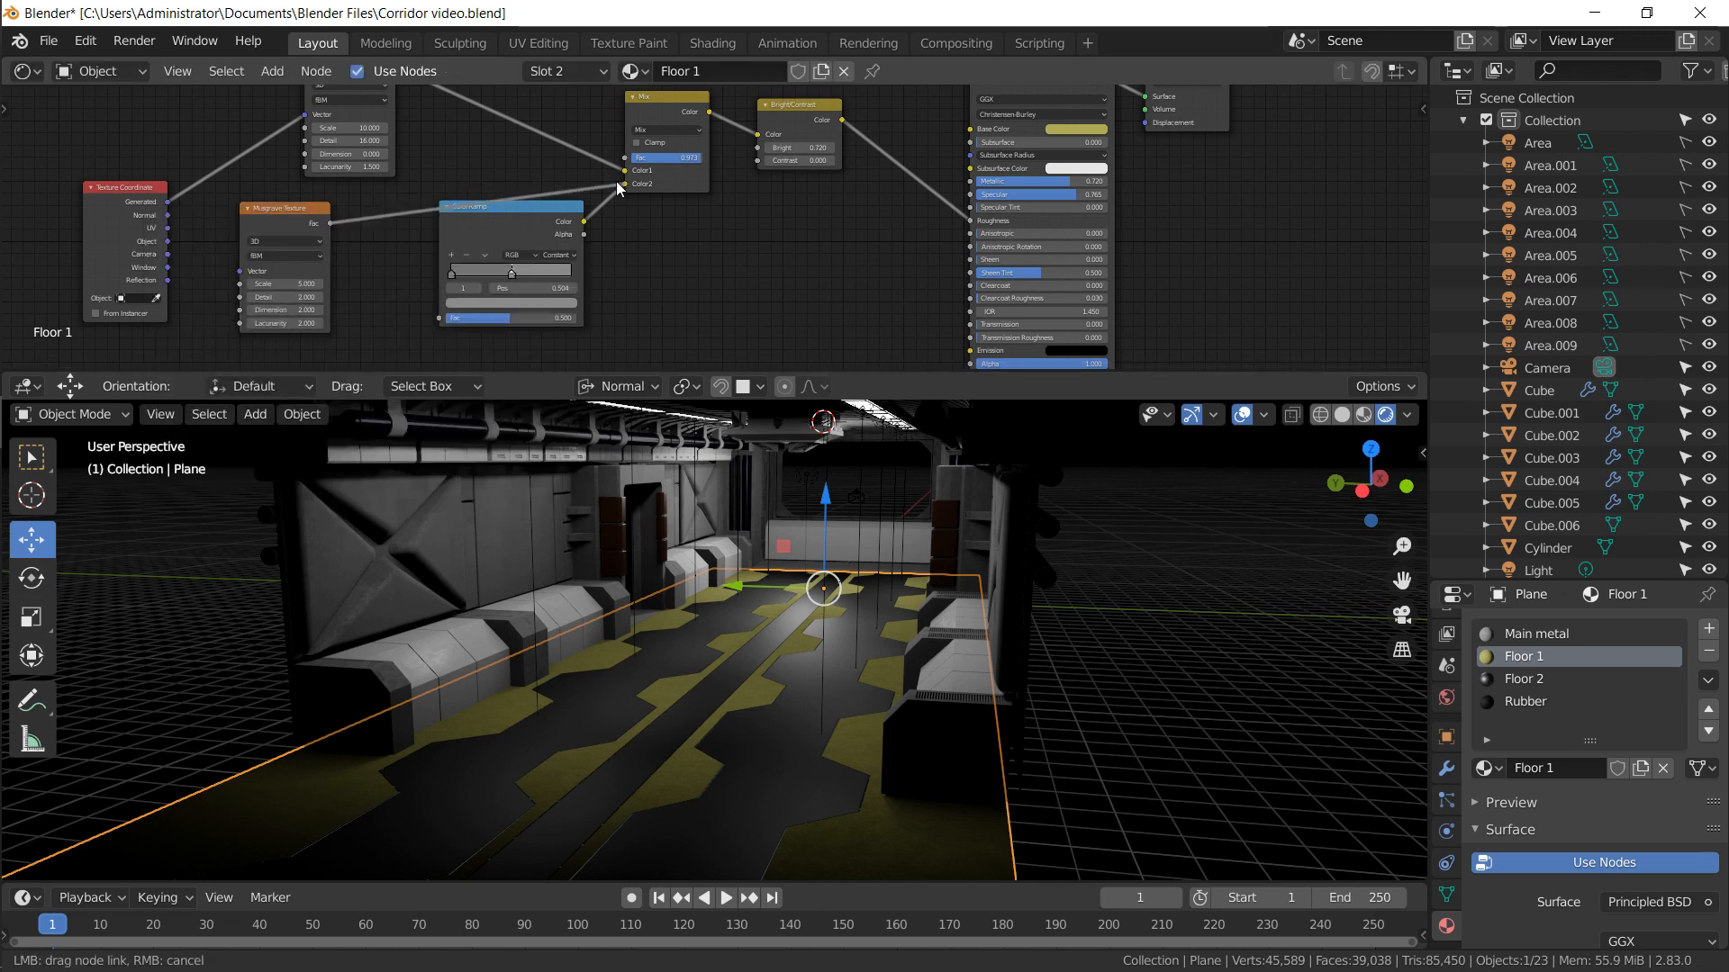
{"action": "left_click_drag", "start_coordinate": [442, 326], "coordinate": [626, 185]}
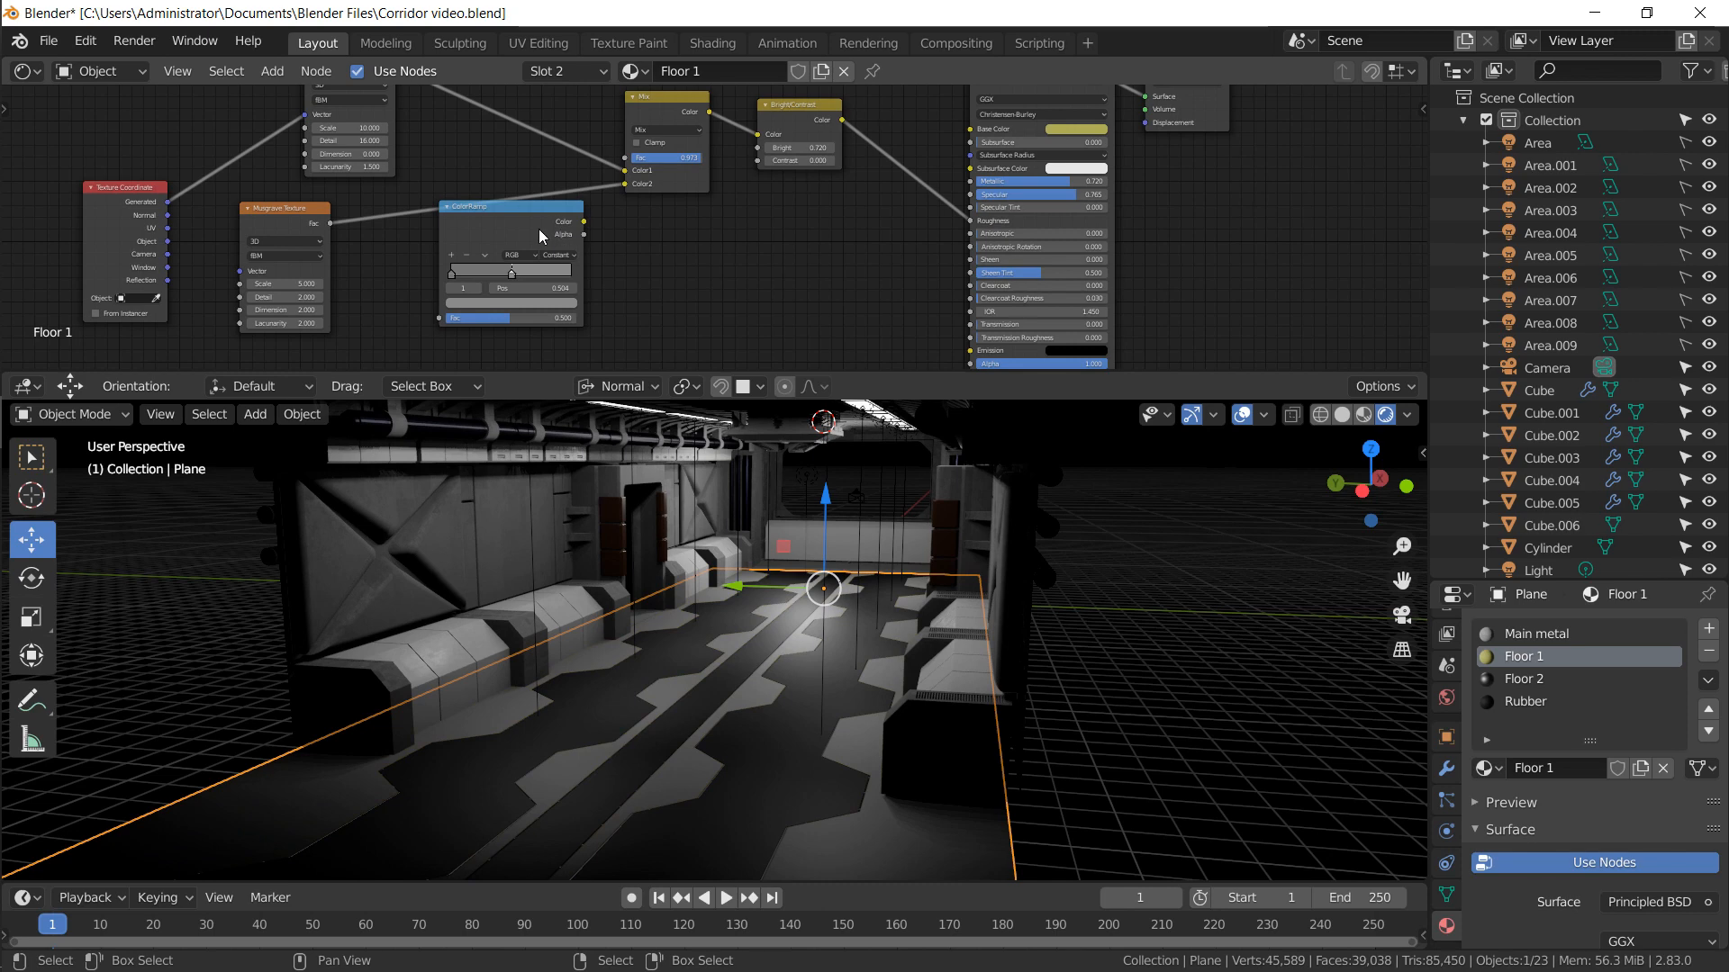
{"action": "key", "text": "x"}
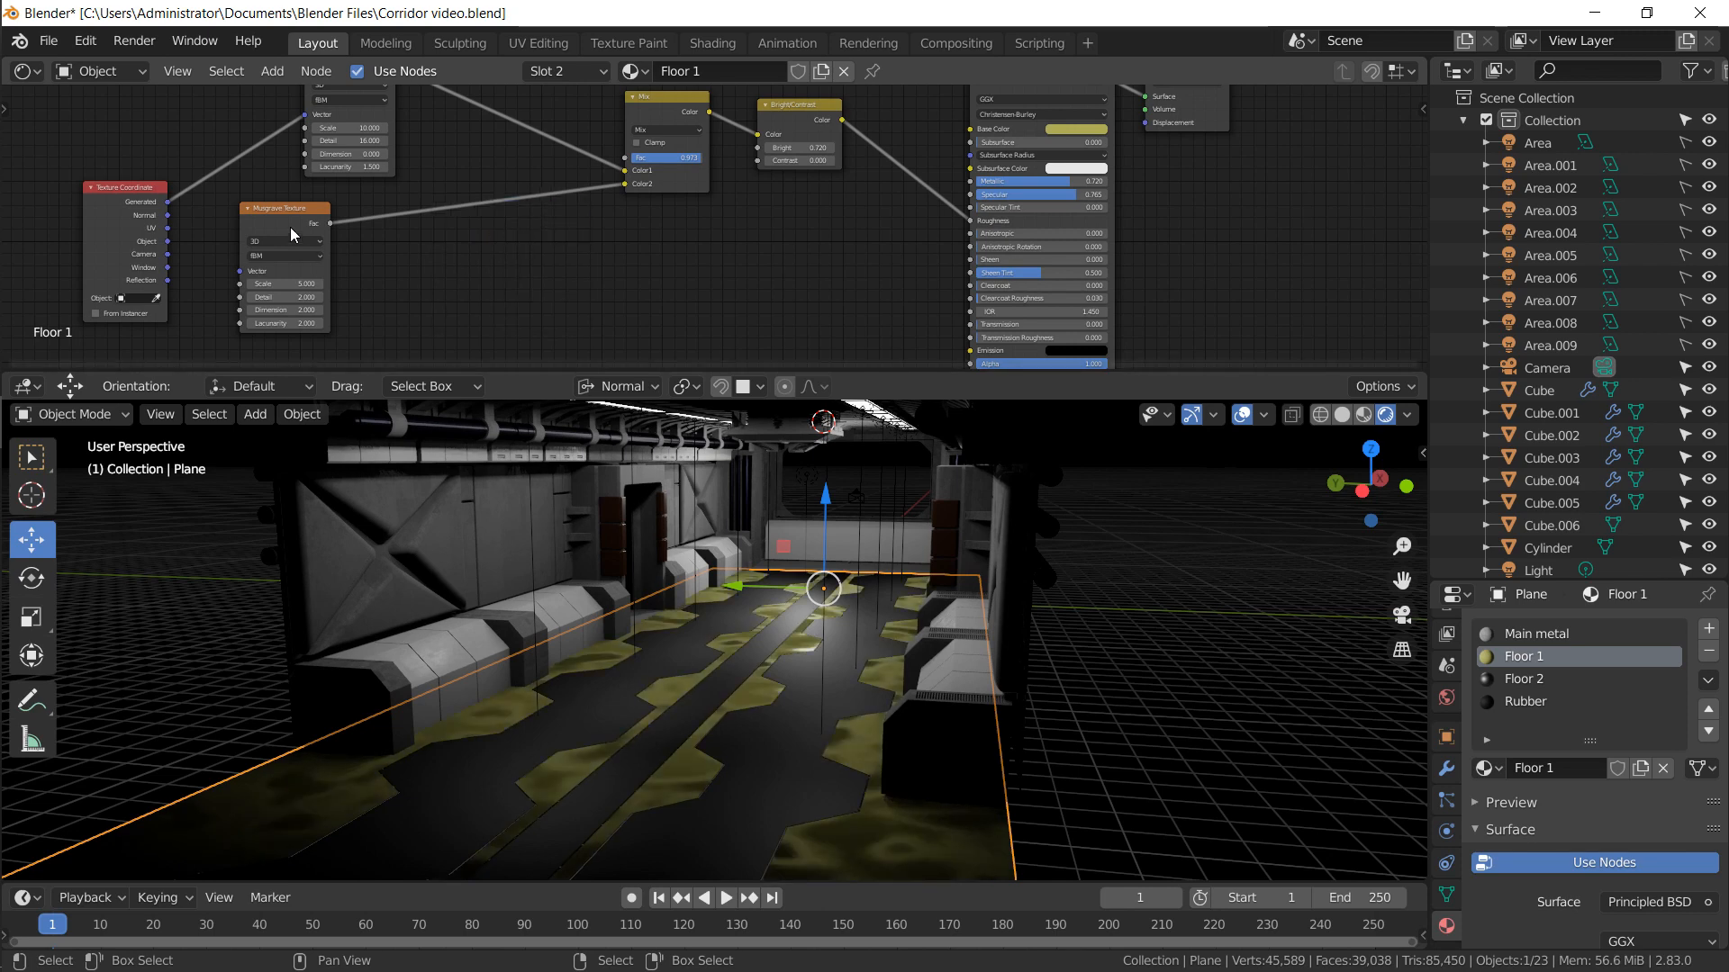
Add Texture Coordinate and Mapping nodes to the new Musgrave Texture and preview its pattern on the isolated floor in top view
{"action": "left_click_drag", "start_coordinate": [294, 224], "coordinate": [520, 251]}
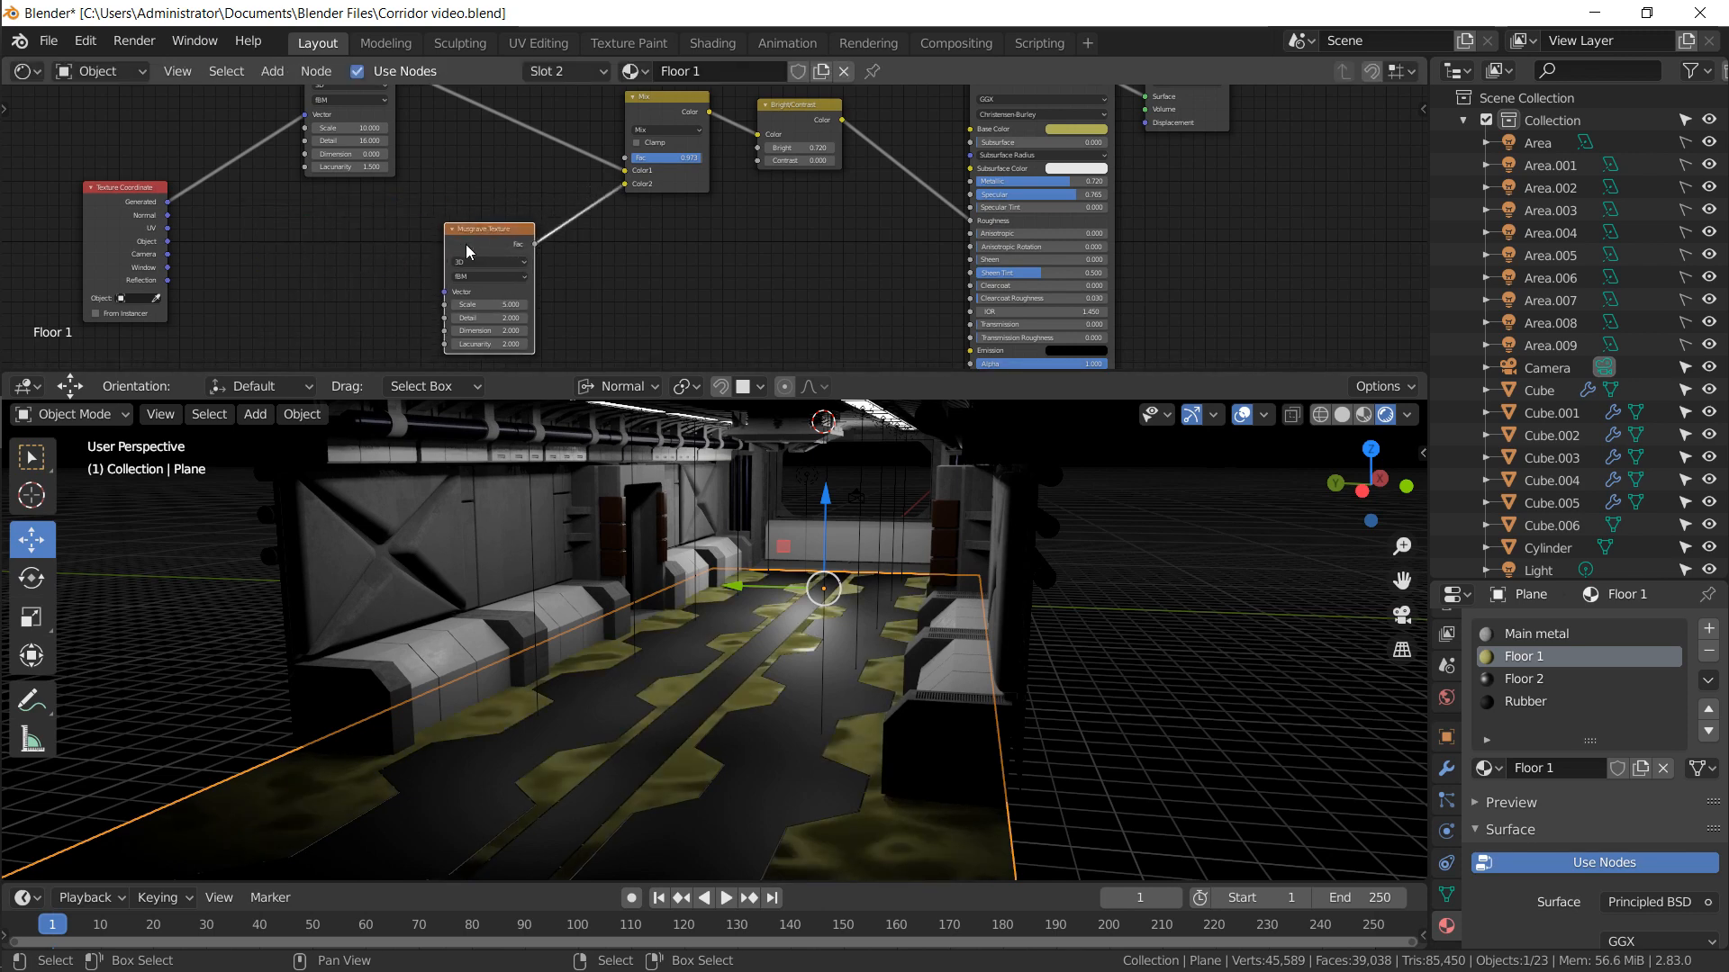
{"action": "key", "text": "ctrl+t"}
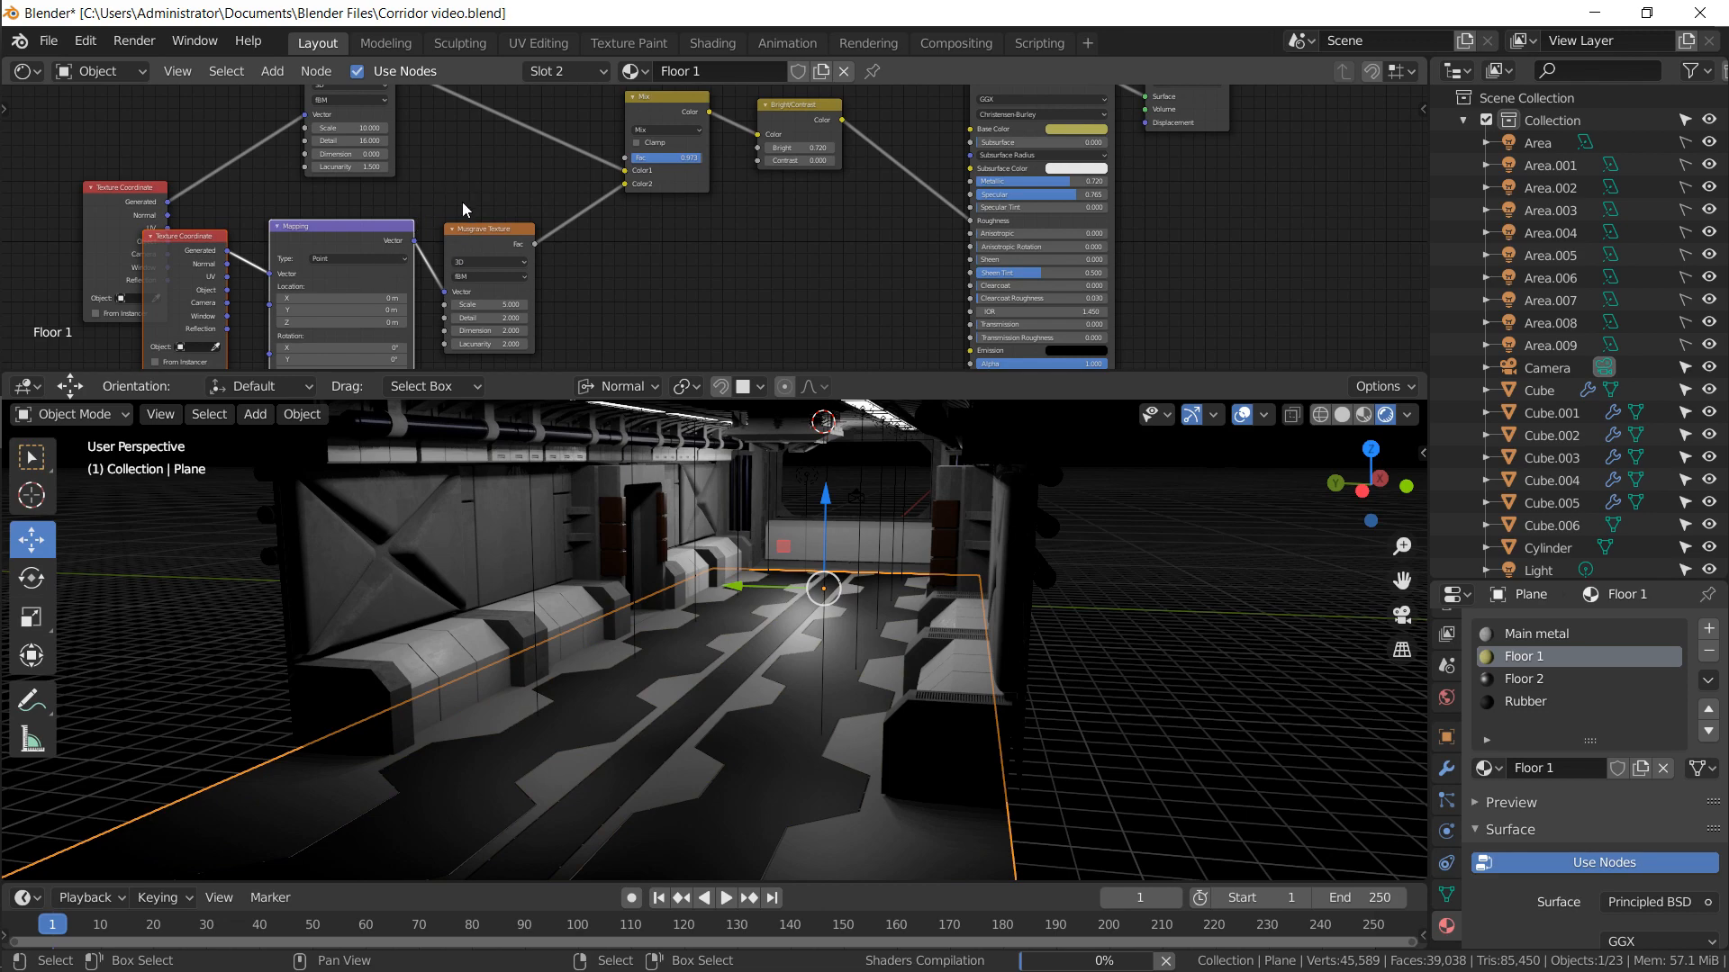
{"action": "left_click", "coordinate": [502, 236], "text": "ctrl+shift"}
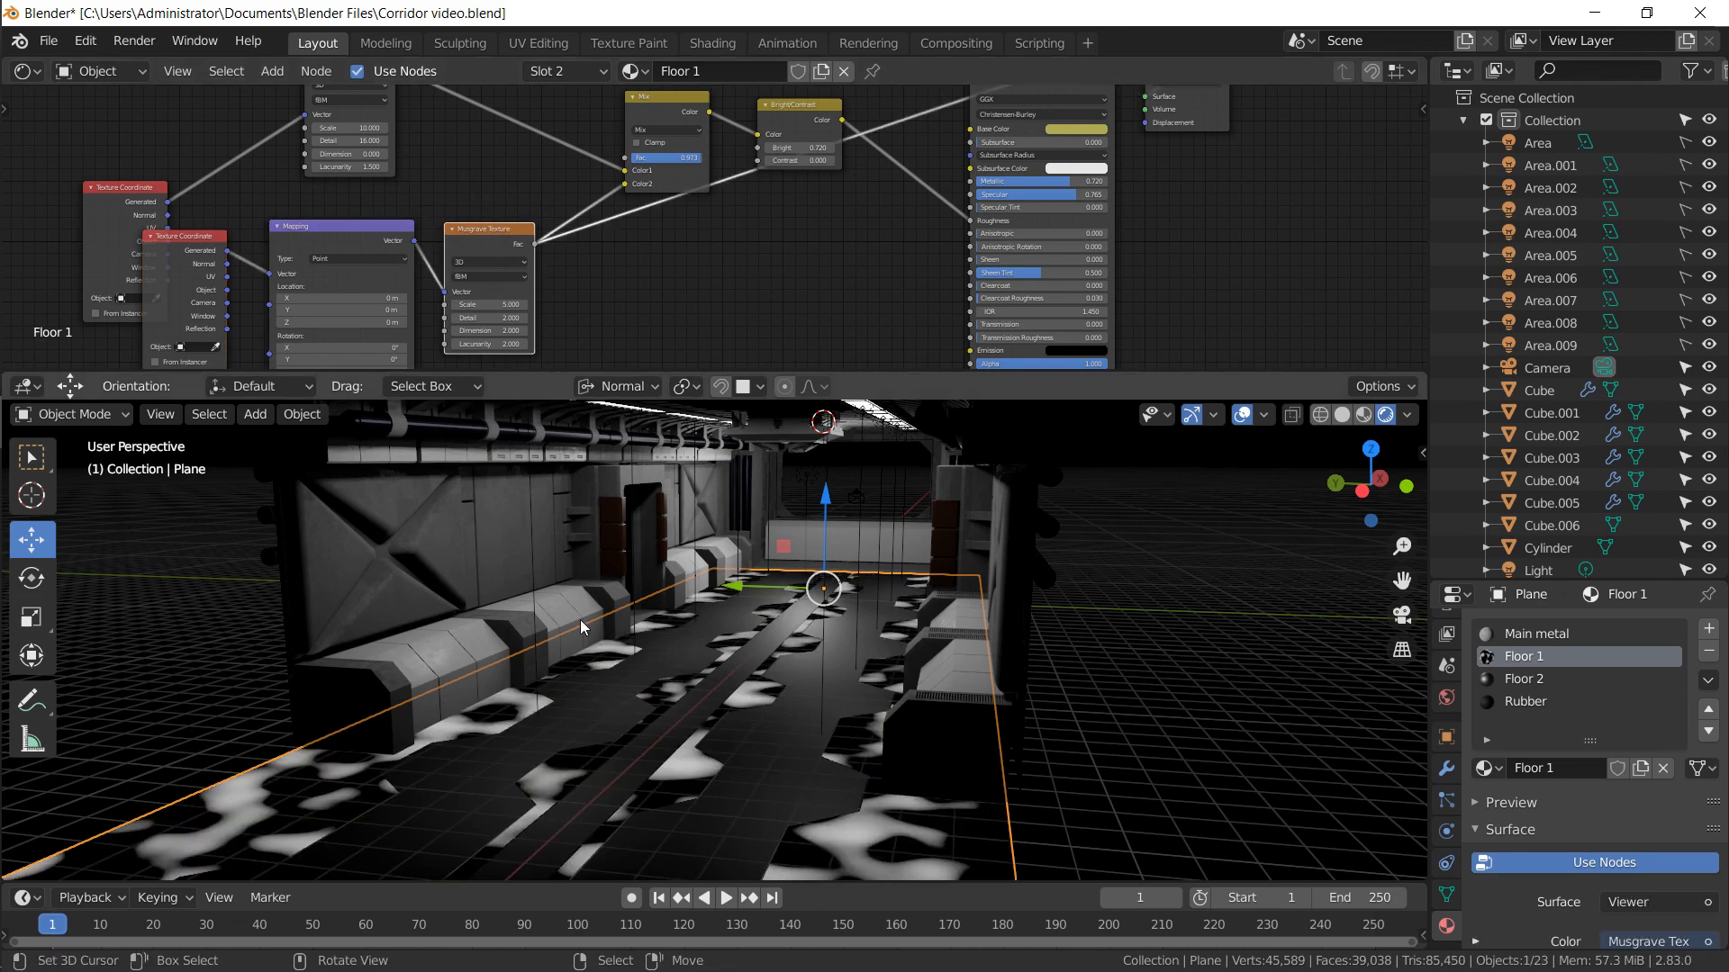
{"action": "key", "text": "KP_Divide"}
{"action": "key", "text": "KP_7"}
{"action": "scroll", "coordinate": [580, 619], "scroll_direction": "up", "scroll_amount": 5}
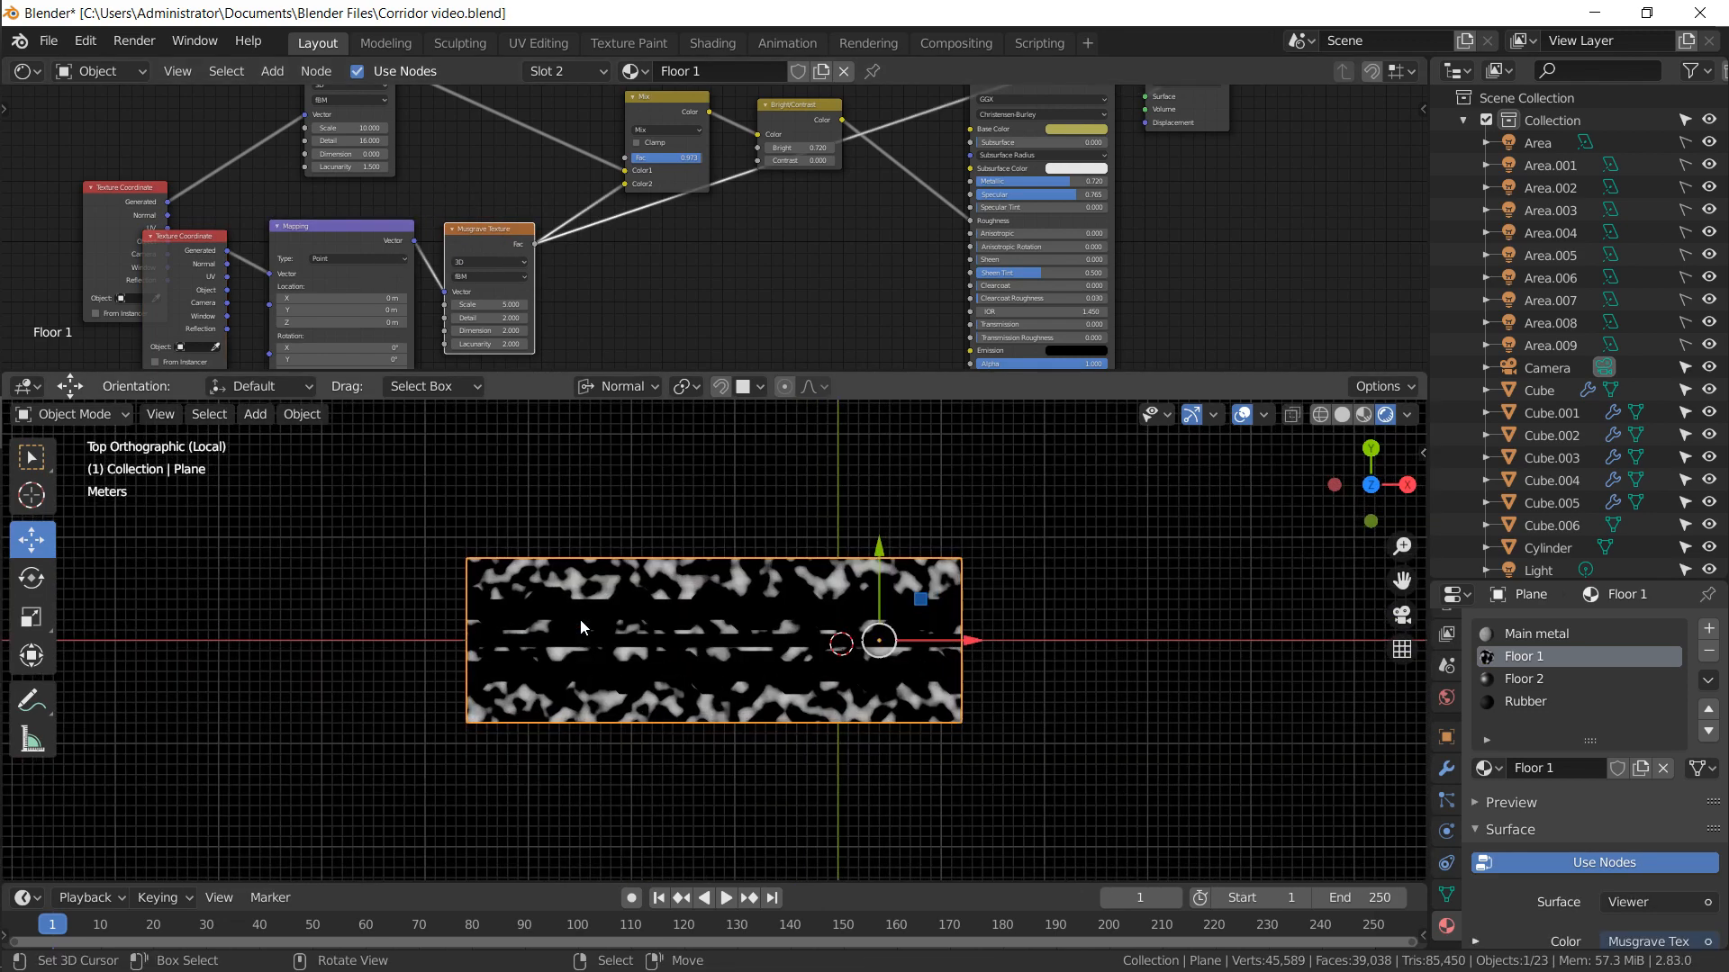
Set the Mapping scale to X 0.1 and Y 7.7, and the new Musgrave's scale to 11.3, detail 6.5, dimension 1.2 and lacunarity 2.8
{"action": "middle_click_drag", "start_coordinate": [334, 353], "coordinate": [438, 270]}
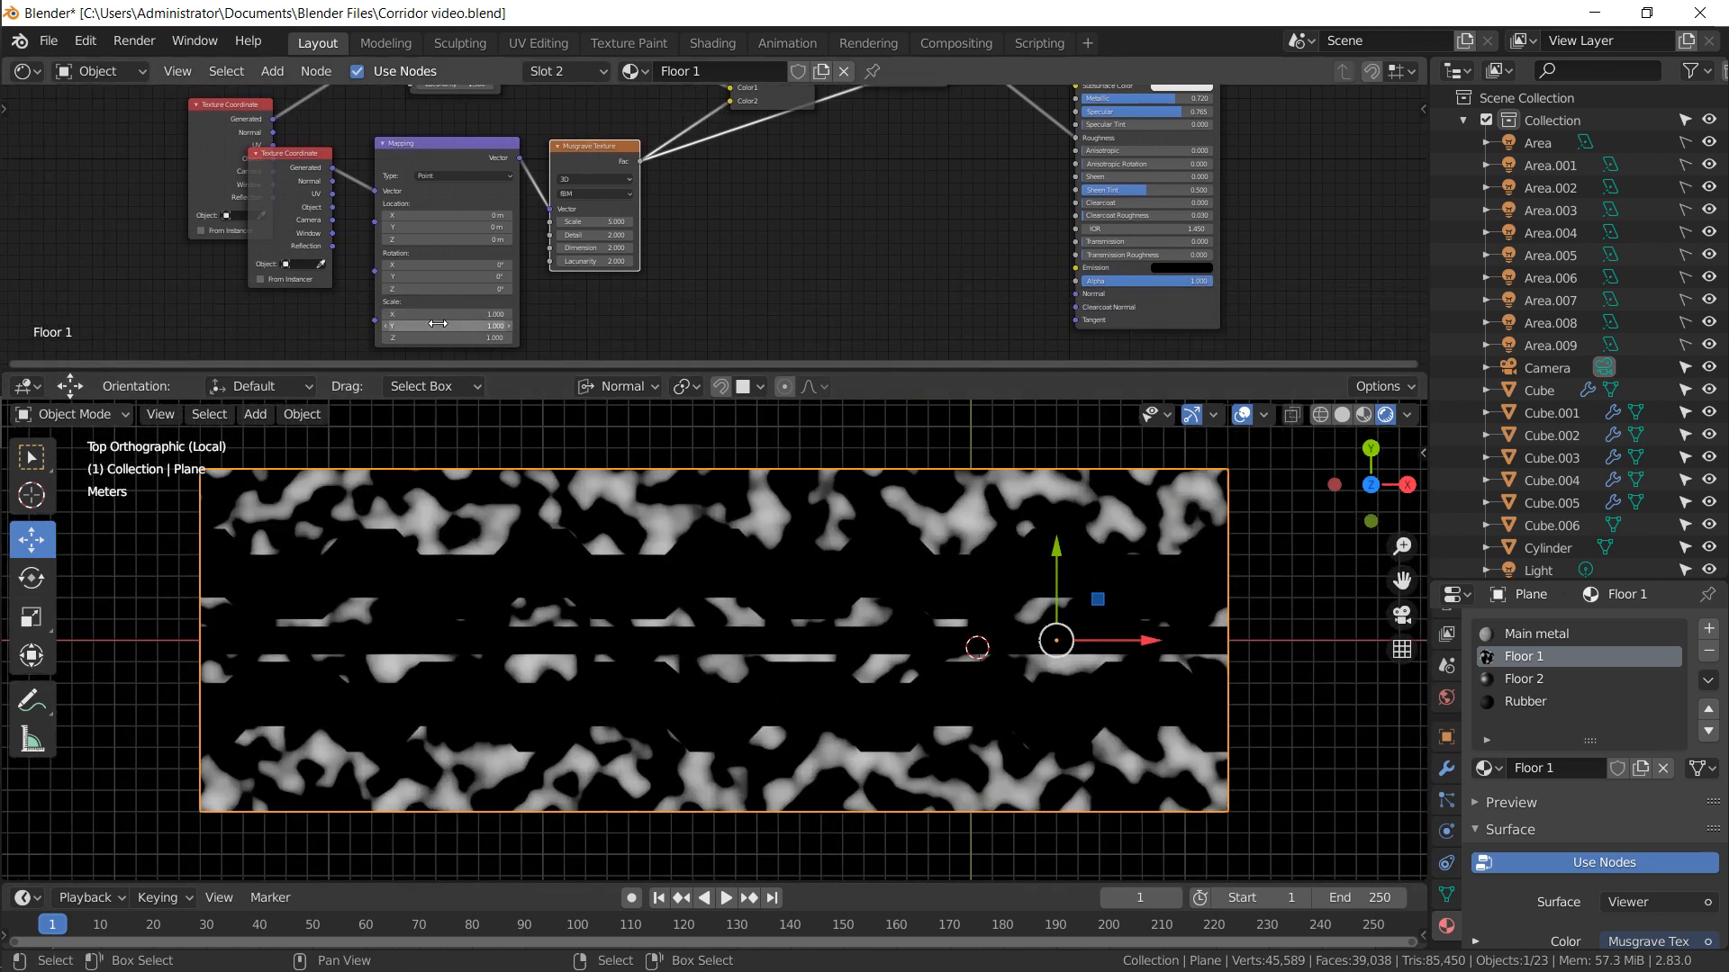
{"action": "left_click_drag", "start_coordinate": [429, 314], "coordinate": [418, 315]}
{"action": "mouse_move", "coordinate": [421, 315]}
{"action": "left_mouse_down"}
{"action": "mouse_move", "coordinate": [576, 336]}
{"action": "mouse_move", "coordinate": [1053, 338]}
{"action": "mouse_move", "coordinate": [1017, 326]}
{"action": "left_mouse_up"}
{"action": "mouse_move", "coordinate": [598, 225]}
{"action": "left_mouse_down"}
{"action": "mouse_move", "coordinate": [660, 217]}
{"action": "mouse_move", "coordinate": [585, 254]}
{"action": "mouse_move", "coordinate": [595, 268]}
{"action": "left_mouse_up"}
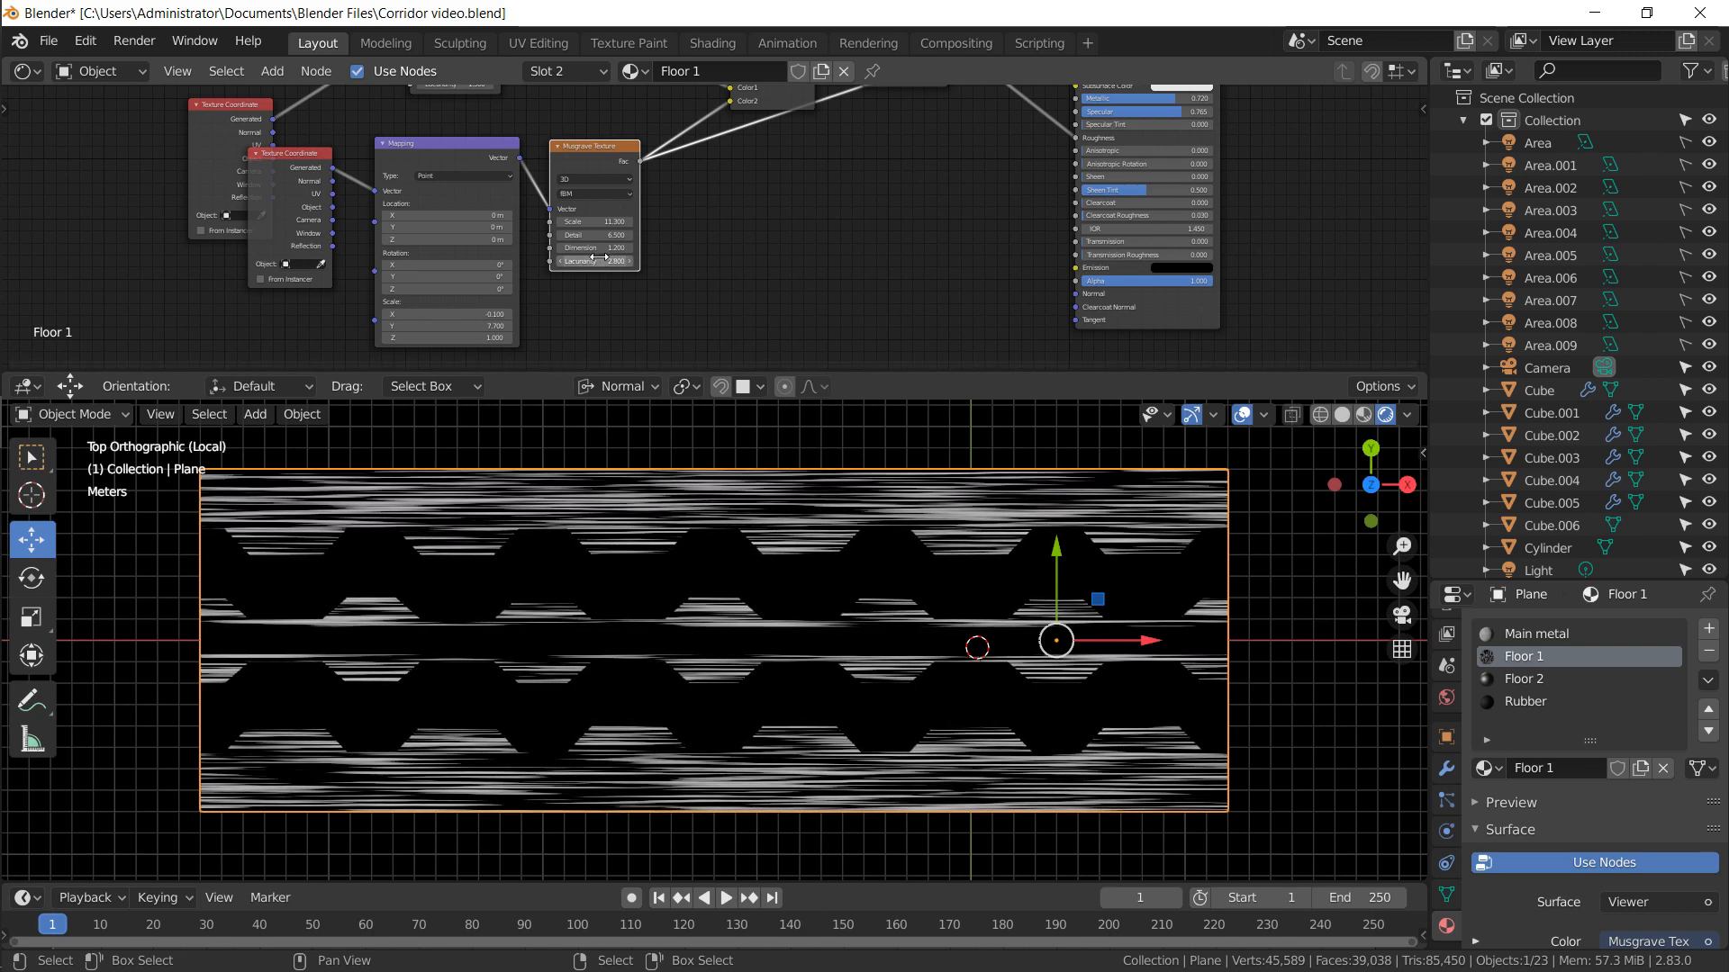
Preview Floor 1's Mix node on the floor and lower its factor to about 0.726
{"action": "middle_click_drag", "start_coordinate": [633, 423], "coordinate": [731, 333]}
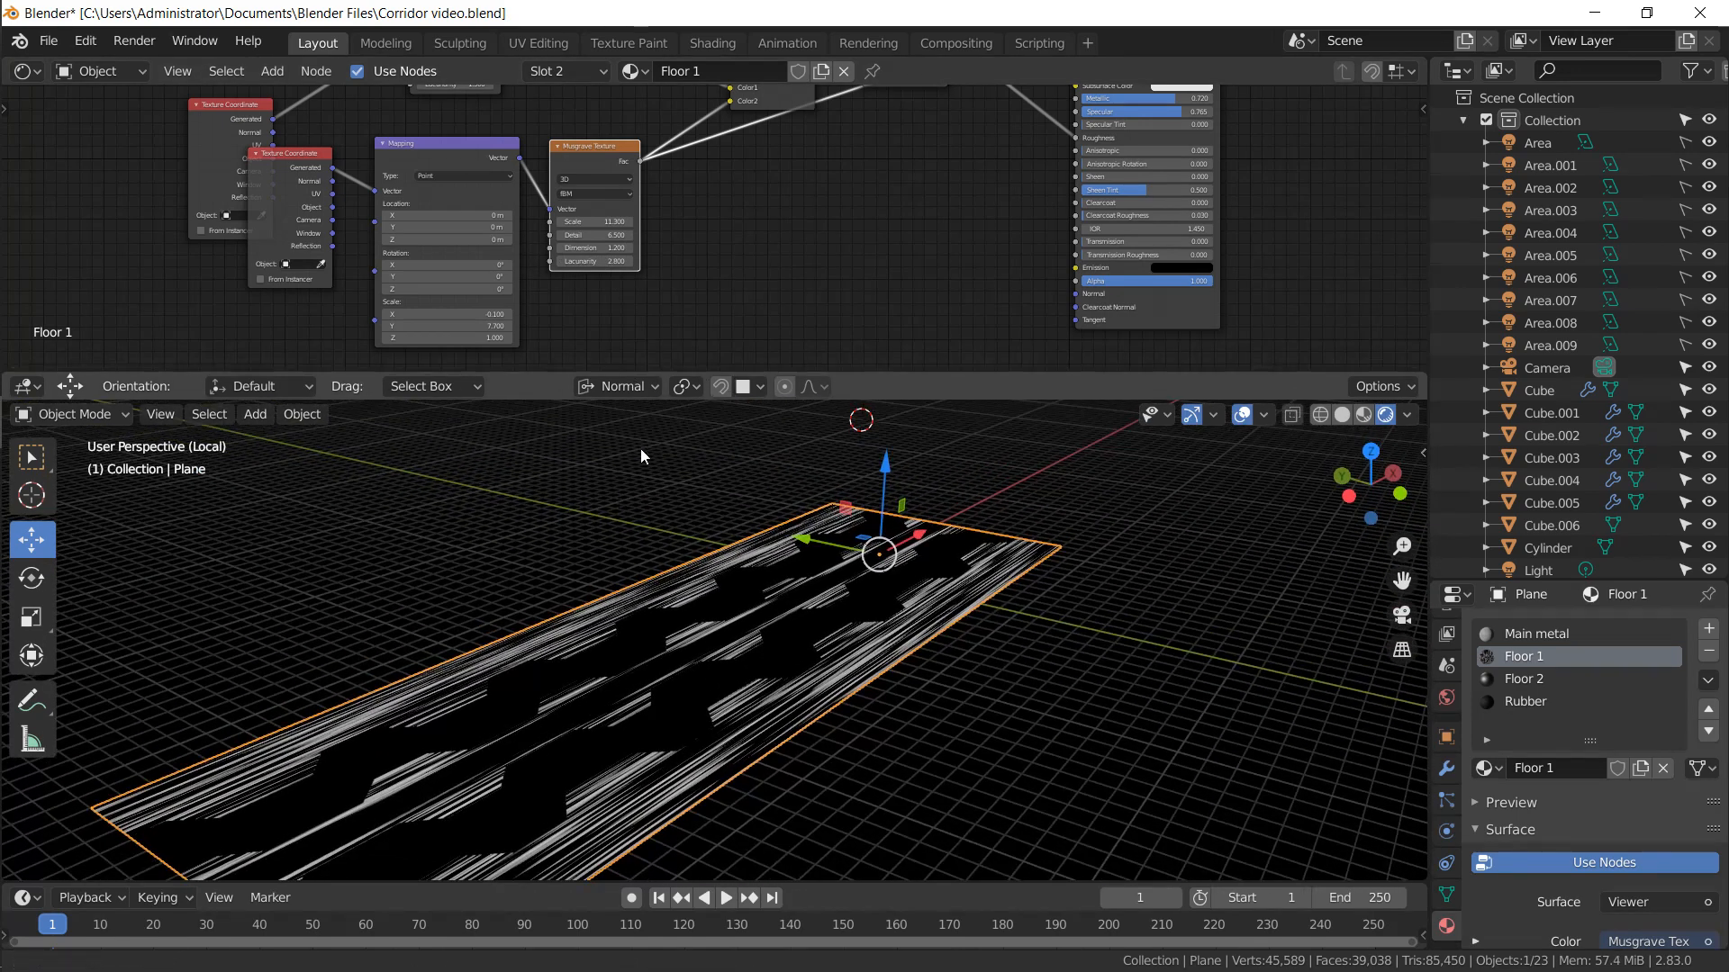
{"action": "middle_click_drag", "start_coordinate": [641, 455], "coordinate": [671, 359], "text": "shift"}
{"action": "middle_click_drag", "start_coordinate": [630, 486], "coordinate": [710, 405]}
{"action": "middle_click_drag", "start_coordinate": [763, 254], "coordinate": [748, 364]}
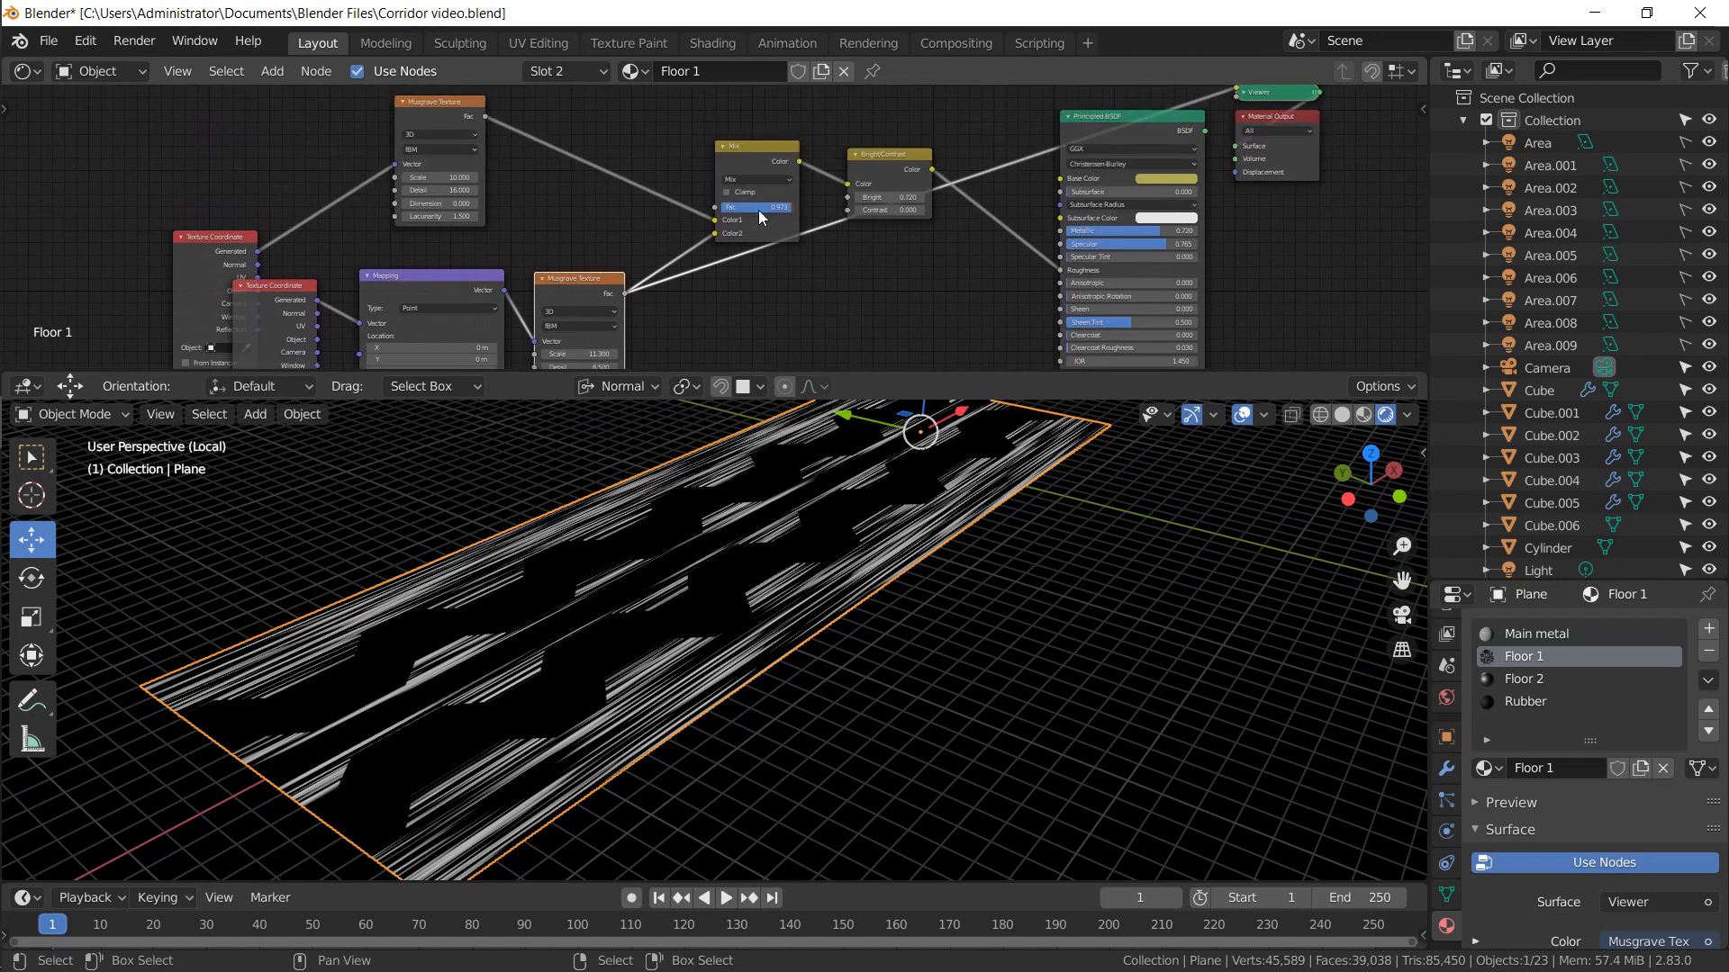
{"action": "left_click", "coordinate": [773, 164], "text": "ctrl+shift"}
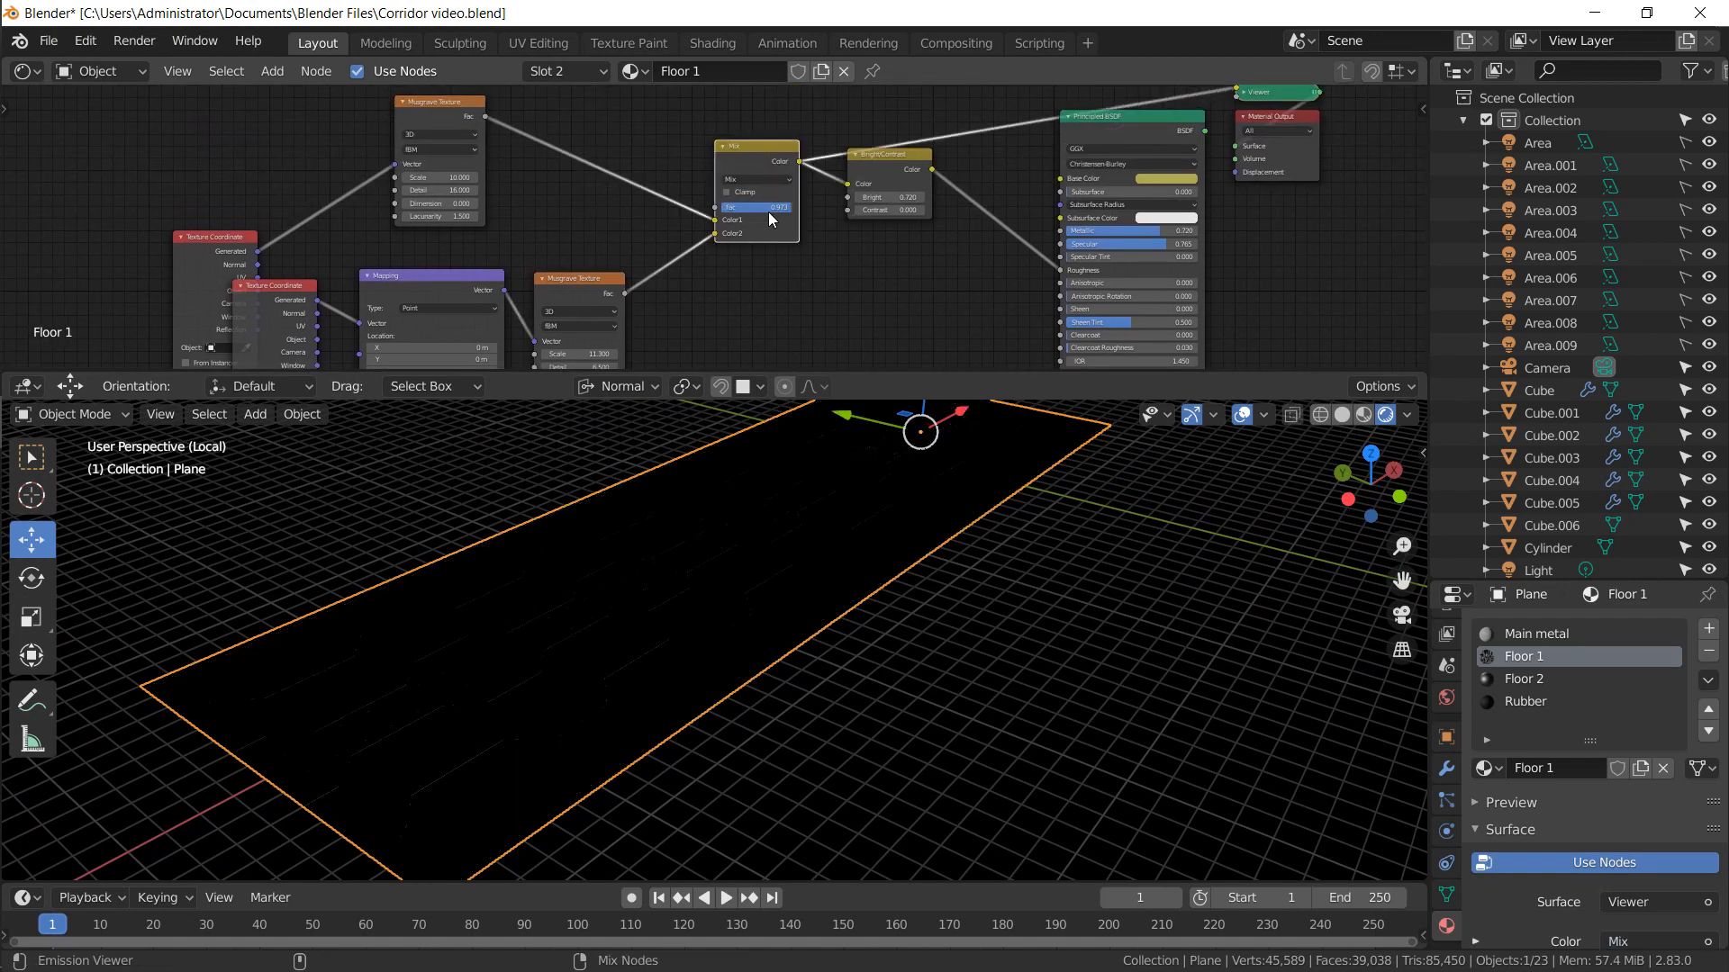
{"action": "mouse_move", "coordinate": [770, 209]}
{"action": "left_mouse_down"}
{"action": "mouse_move", "coordinate": [684, 219]}
{"action": "mouse_move", "coordinate": [748, 228]}
{"action": "left_mouse_up"}
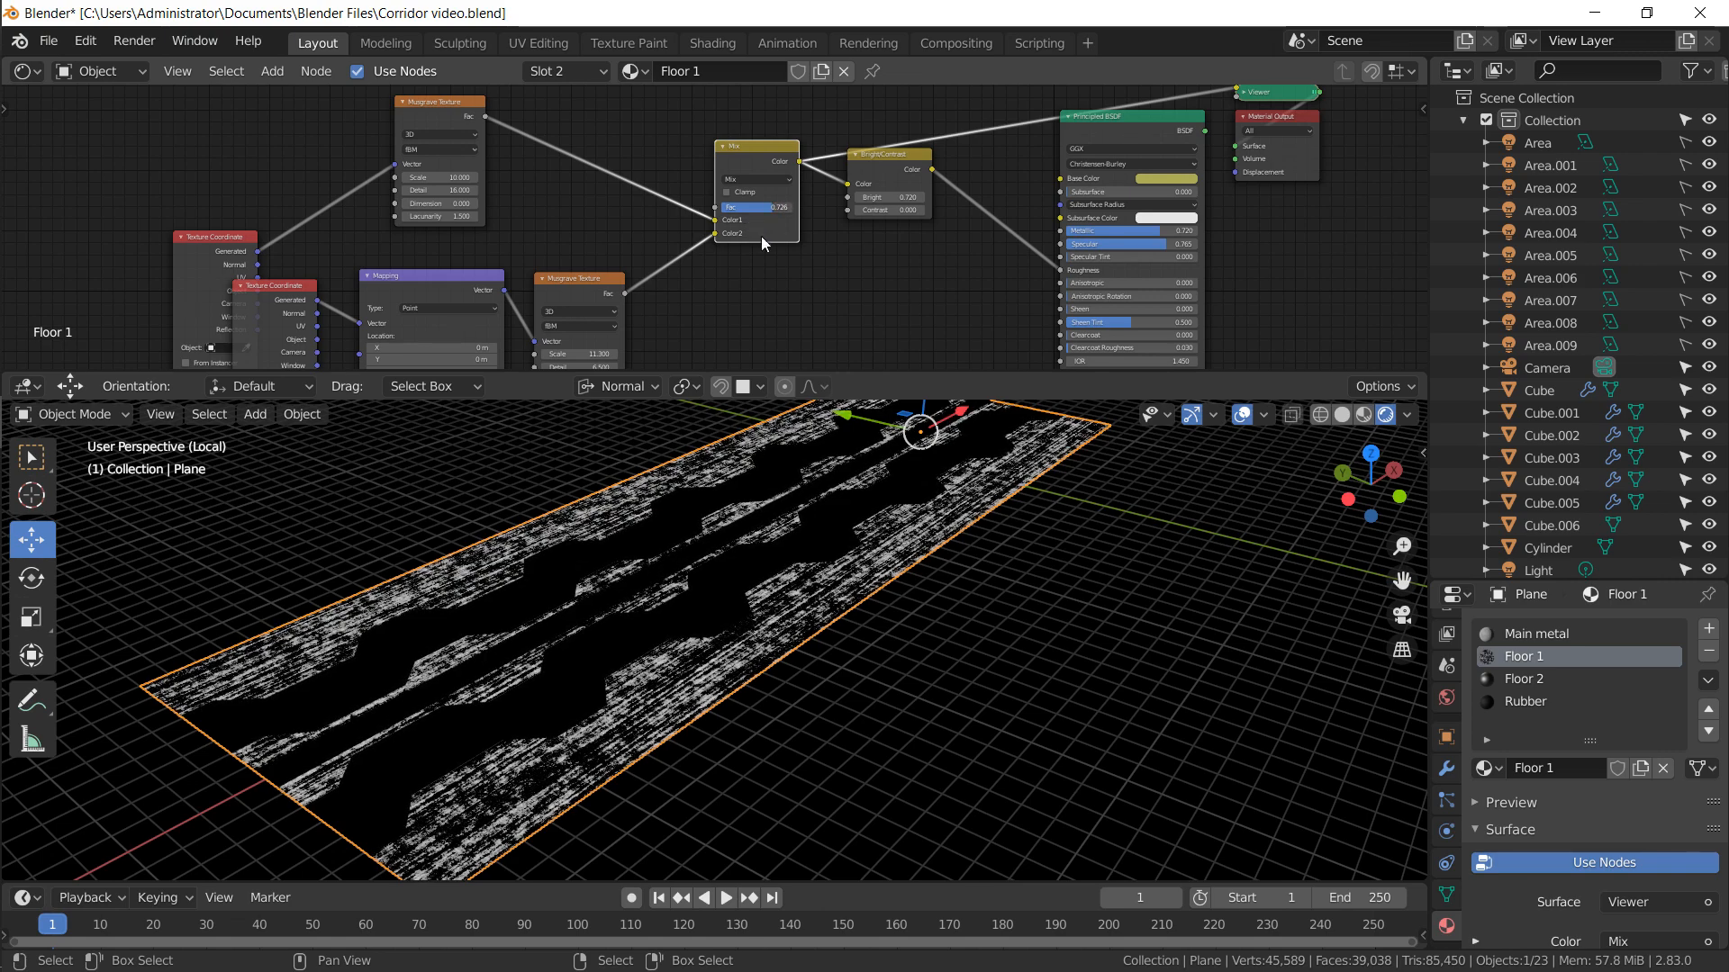
Restore the Principled BSDF as Floor 1's surface output and inspect the floor up close in Material Preview shading
{"action": "middle_click_drag", "start_coordinate": [802, 276], "coordinate": [698, 278]}
{"action": "left_click", "coordinate": [948, 136], "text": "ctrl+shift"}
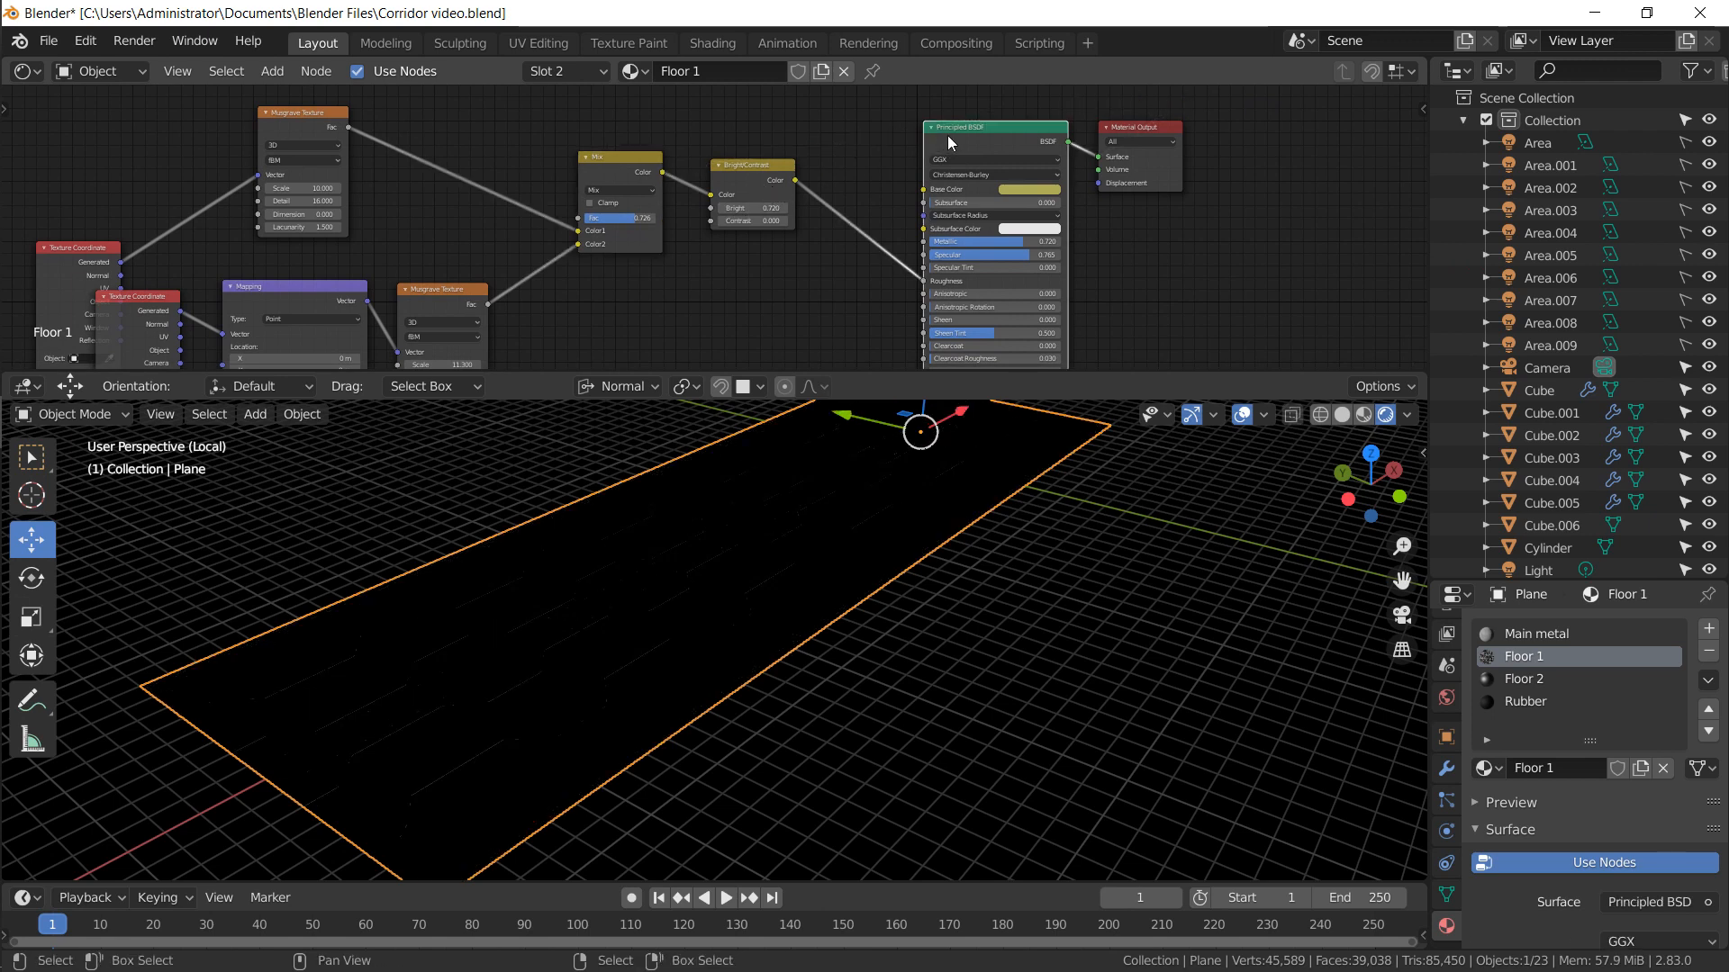
{"action": "left_click", "coordinate": [1363, 419]}
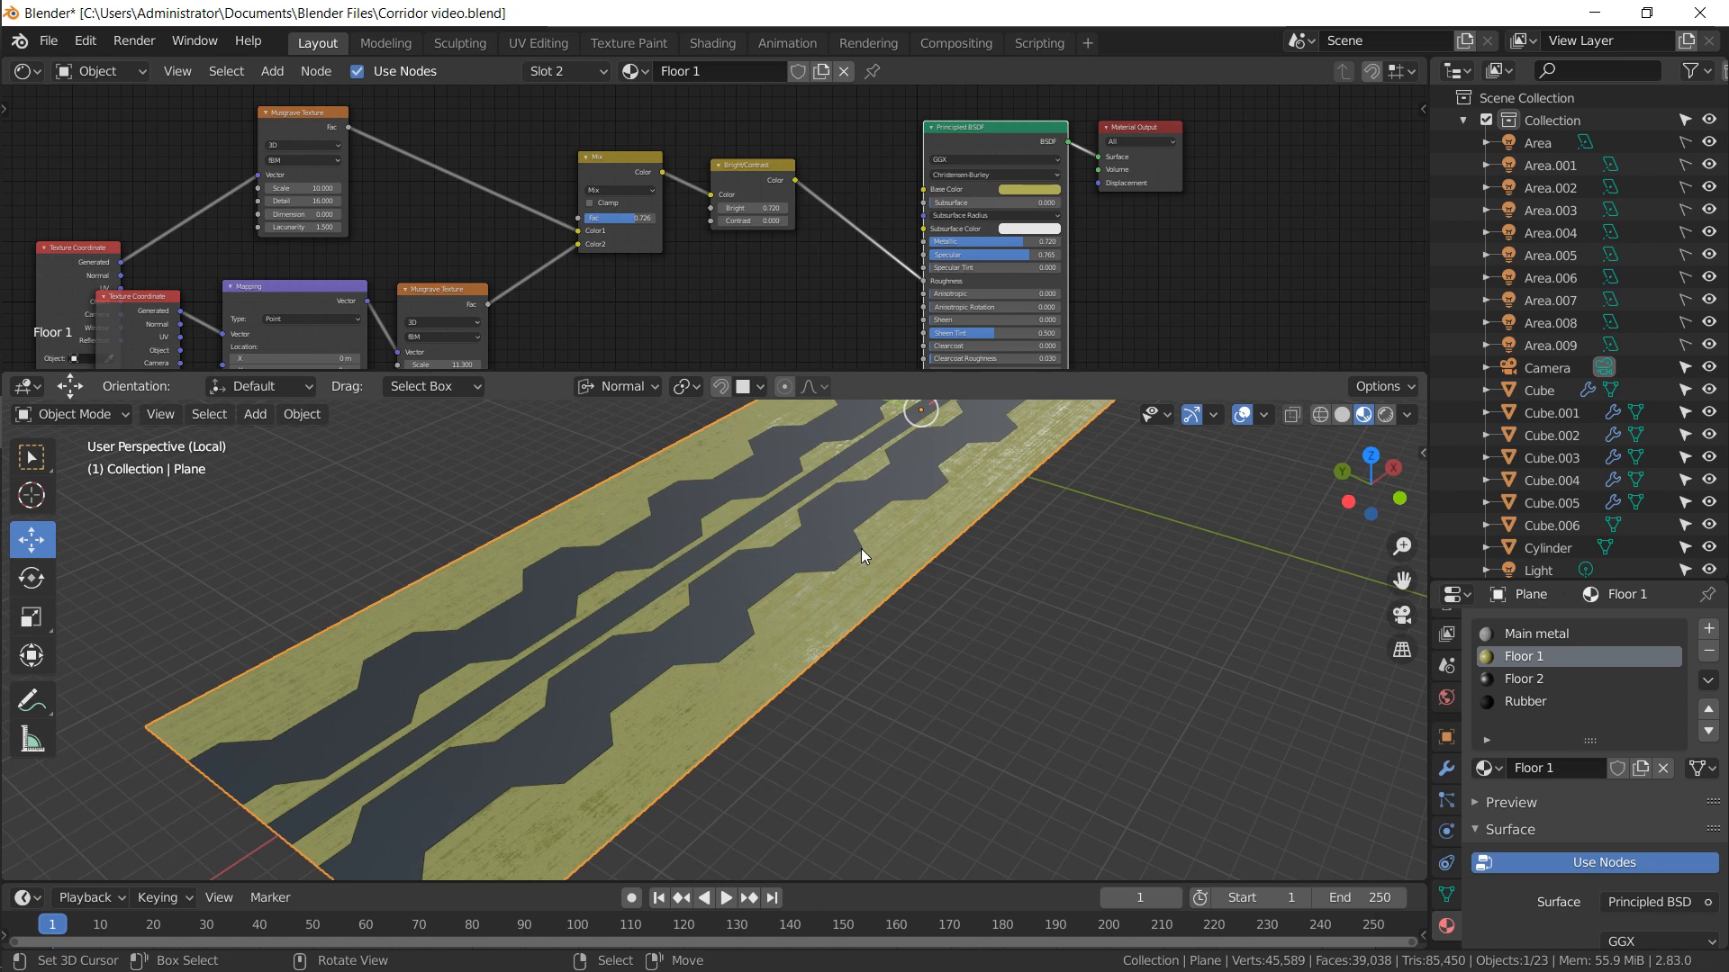
{"action": "scroll", "coordinate": [861, 549], "scroll_direction": "up", "scroll_amount": 4}
{"action": "scroll", "coordinate": [860, 549], "scroll_direction": "up", "scroll_amount": 5}
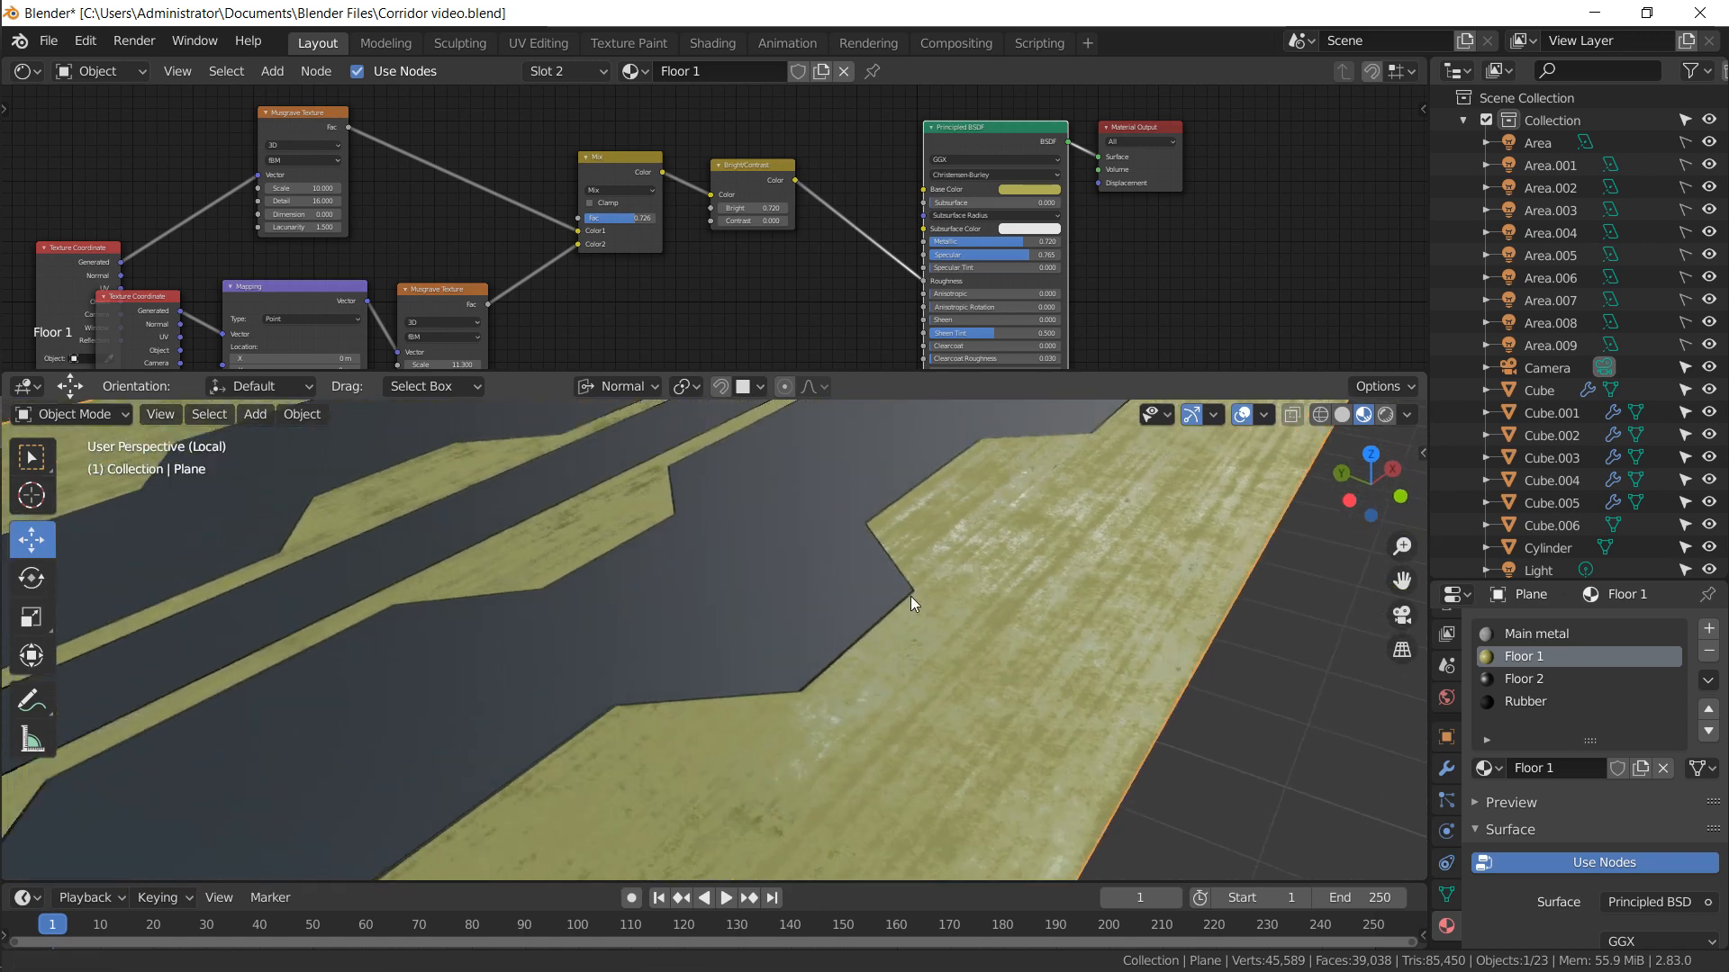
Raise Floor 1's Bright value to 1.24 and move the original Texture Coordinate node clear of the newer one
{"action": "left_click_drag", "start_coordinate": [752, 208], "coordinate": [810, 204]}
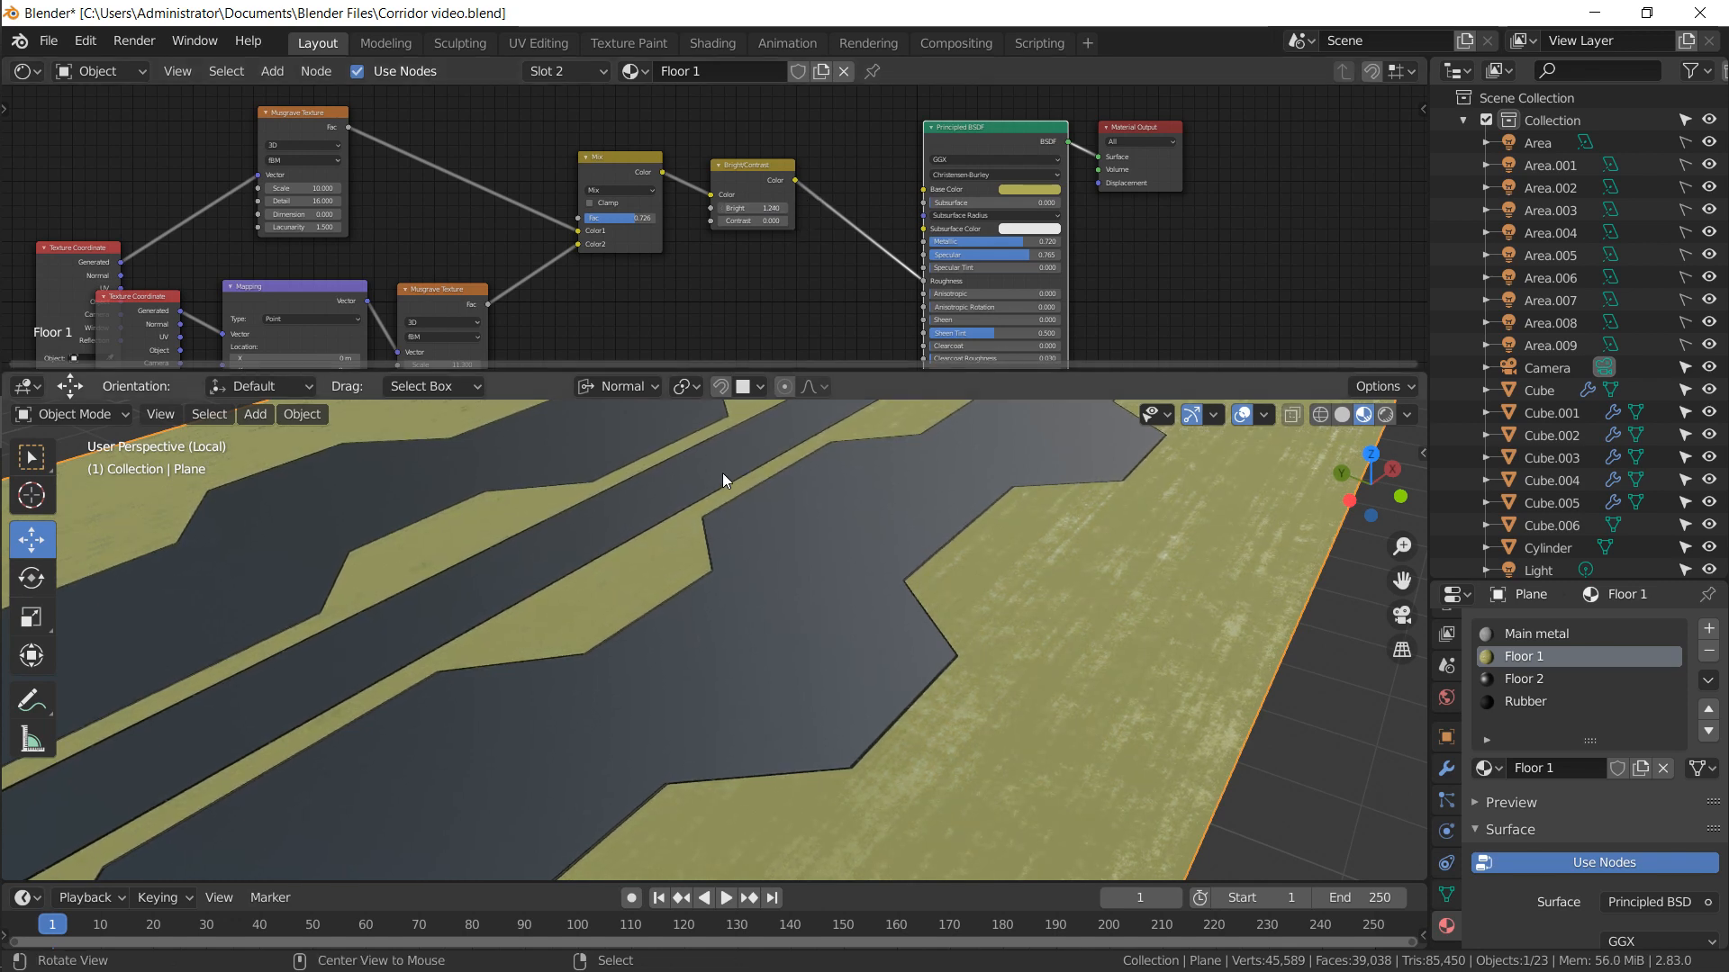
{"action": "middle_click_drag", "start_coordinate": [723, 479], "coordinate": [866, 518]}
{"action": "middle_click_drag", "start_coordinate": [533, 309], "coordinate": [679, 247]}
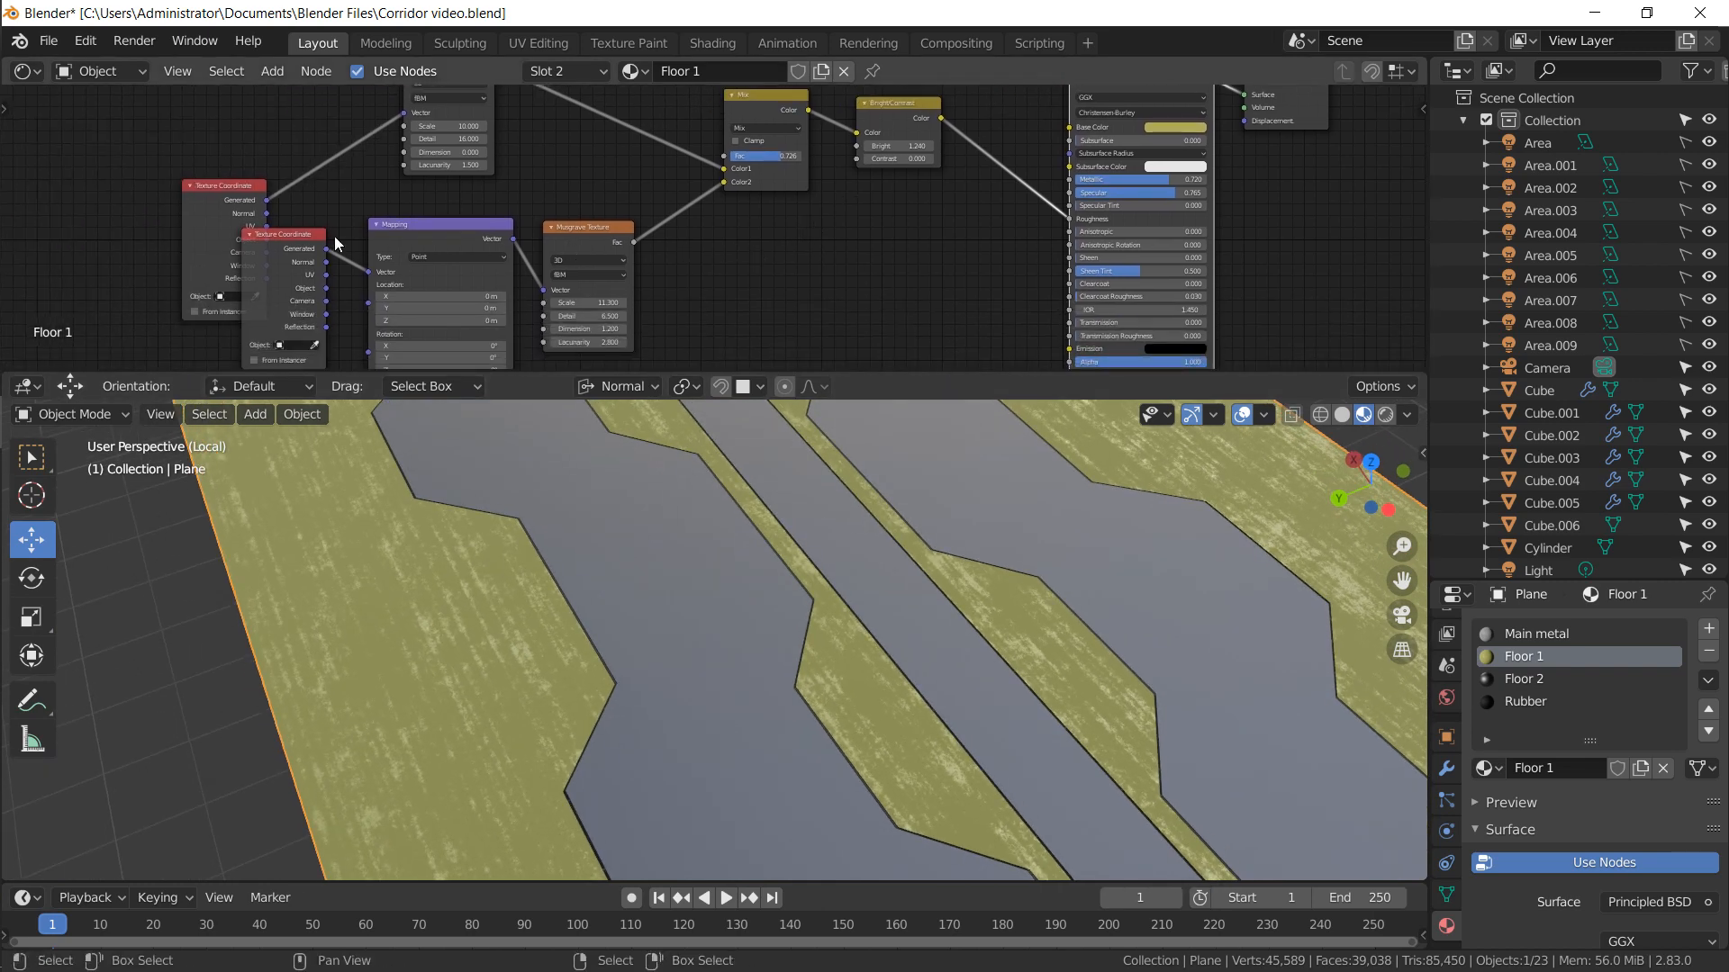
{"action": "left_click_drag", "start_coordinate": [238, 208], "coordinate": [178, 192]}
{"action": "scroll", "coordinate": [294, 209], "scroll_direction": "down", "scroll_amount": 1}
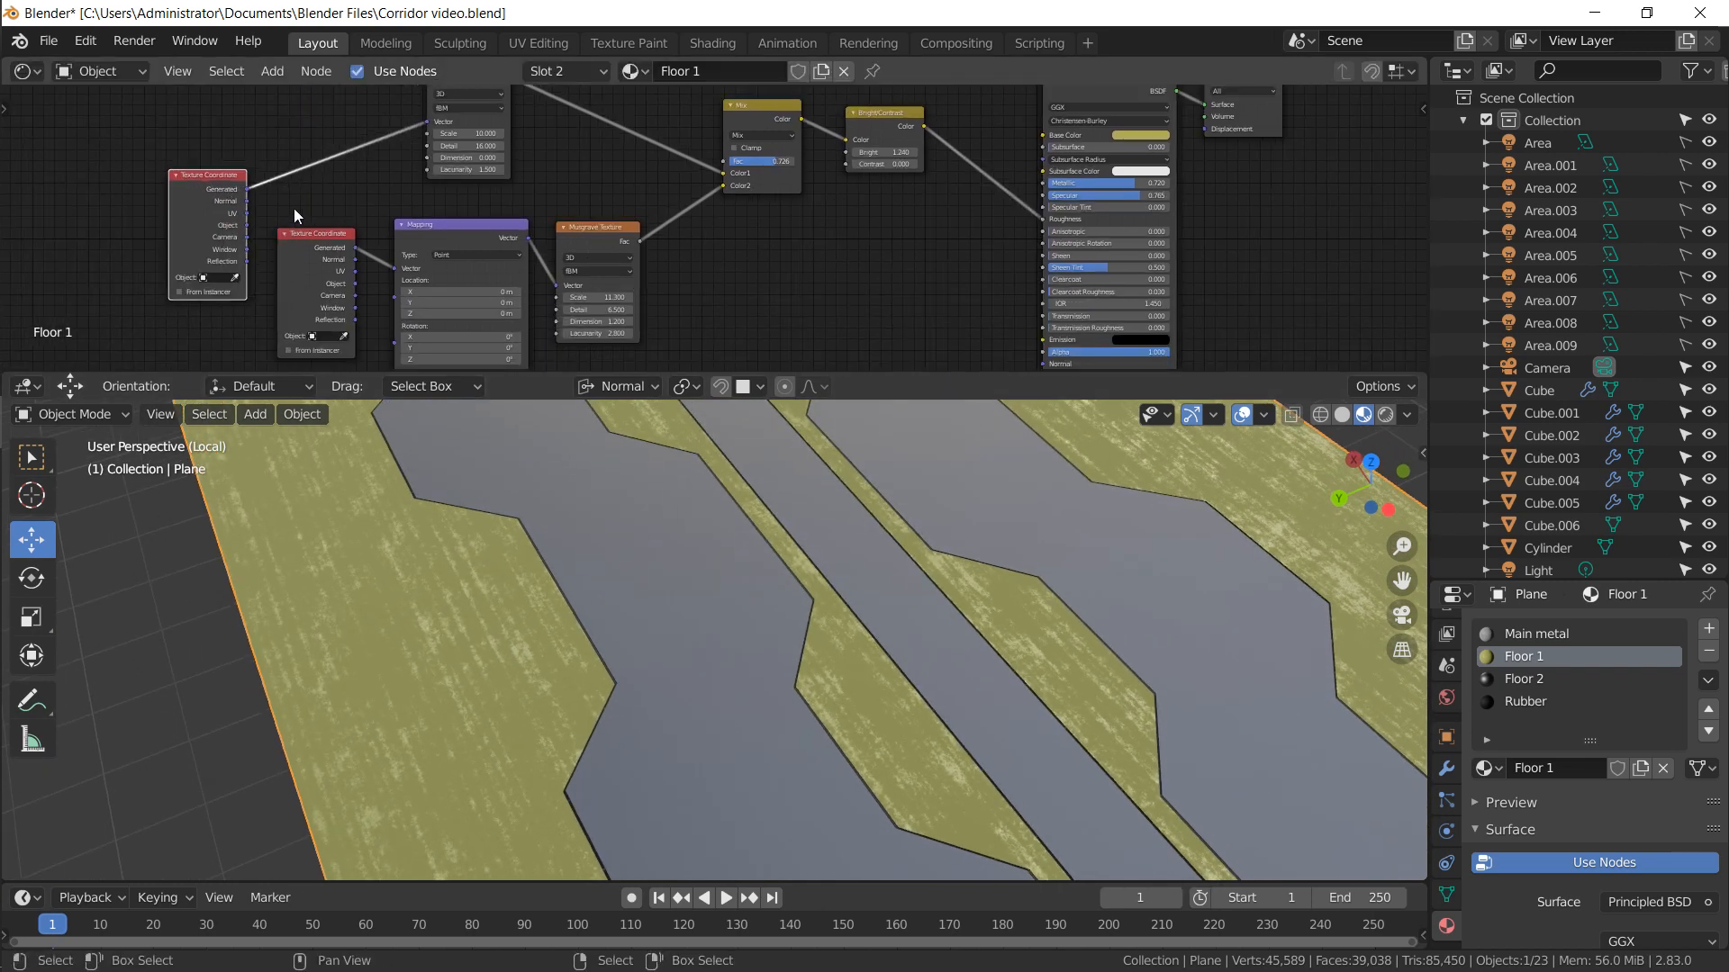
Copy Floor 1's roughness nodes into the Floor 2 material and link the Bright/Contrast colour to its Principled BSDF's Roughness
{"action": "scroll", "coordinate": [294, 216], "scroll_direction": "down", "scroll_amount": 1}
{"action": "left_click_drag", "start_coordinate": [202, 101], "coordinate": [927, 369]}
{"action": "left_click", "coordinate": [1522, 679]}
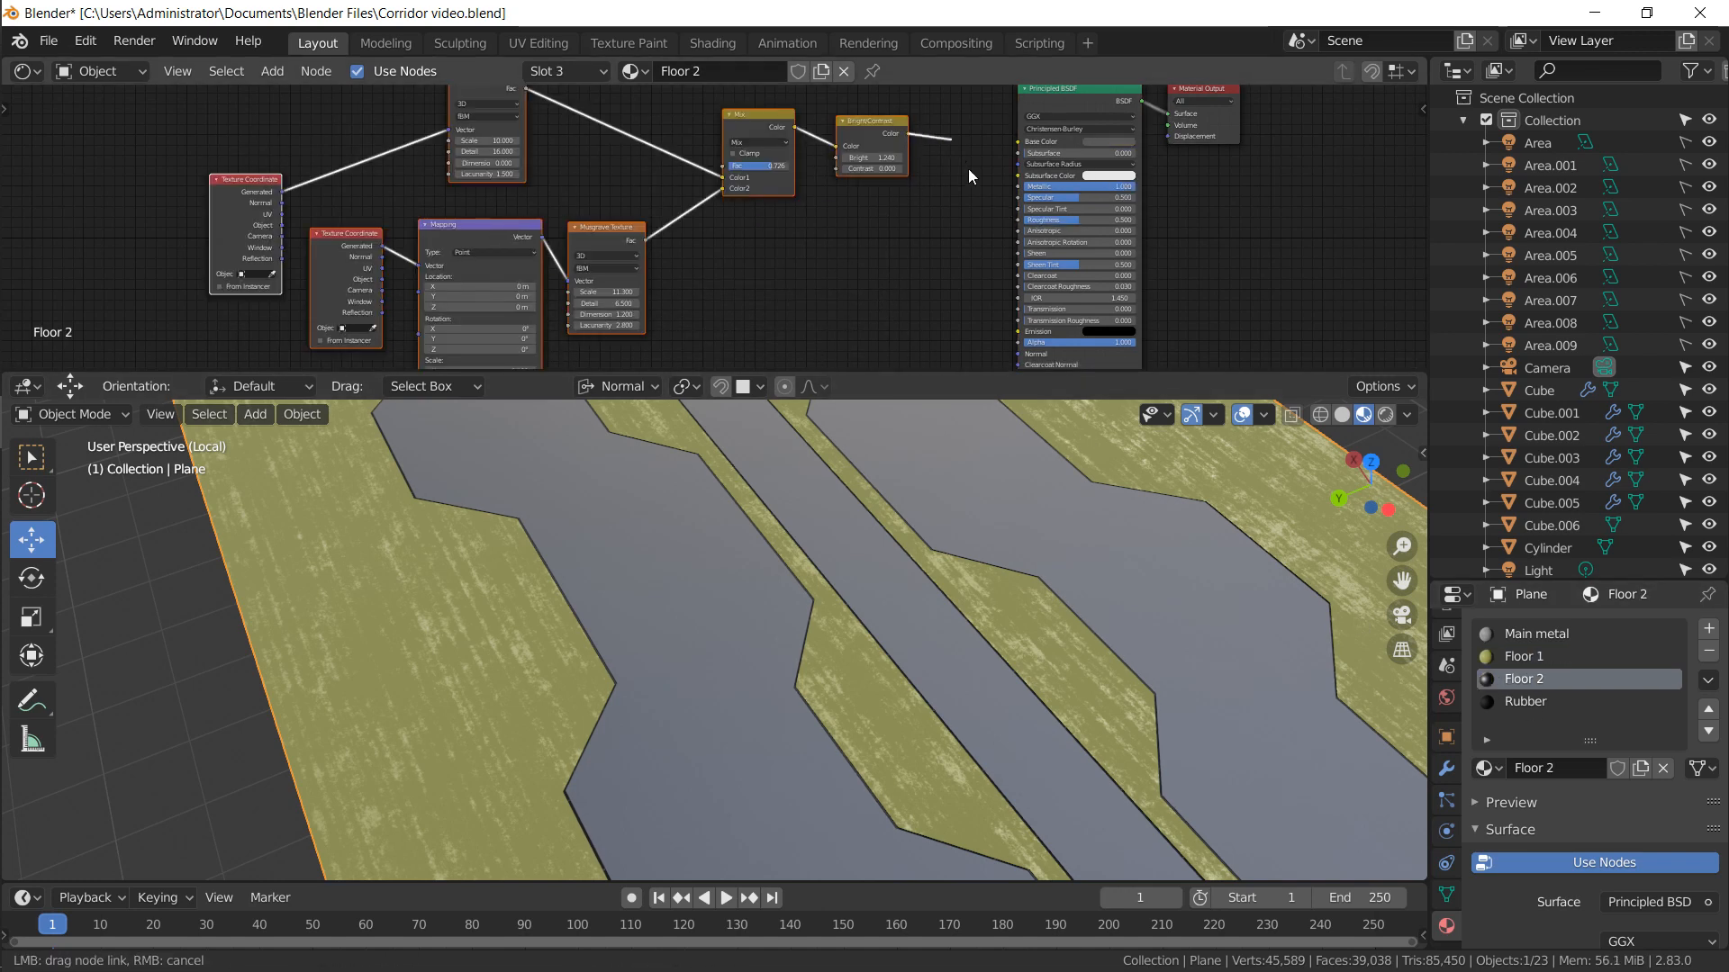
{"action": "left_click_drag", "start_coordinate": [969, 170], "coordinate": [1018, 221]}
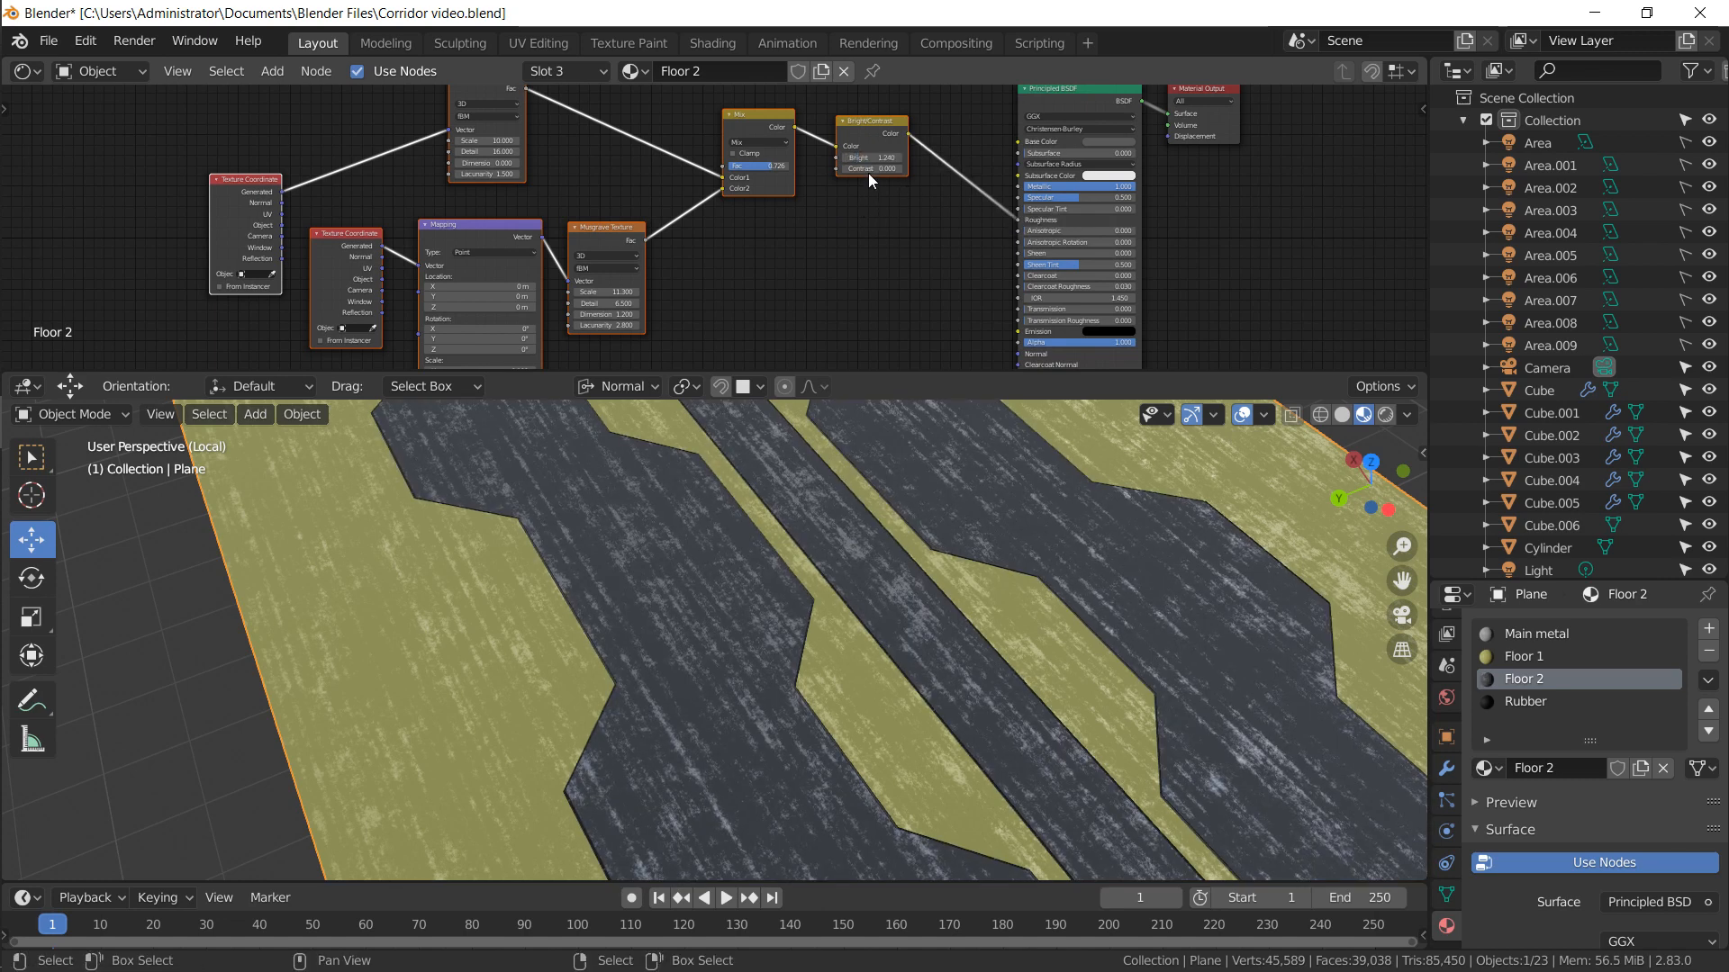
Set Floor 2's Bright value to about 1.38 and its Mix factor to about 0.73
{"action": "left_click_drag", "start_coordinate": [869, 158], "coordinate": [874, 161]}
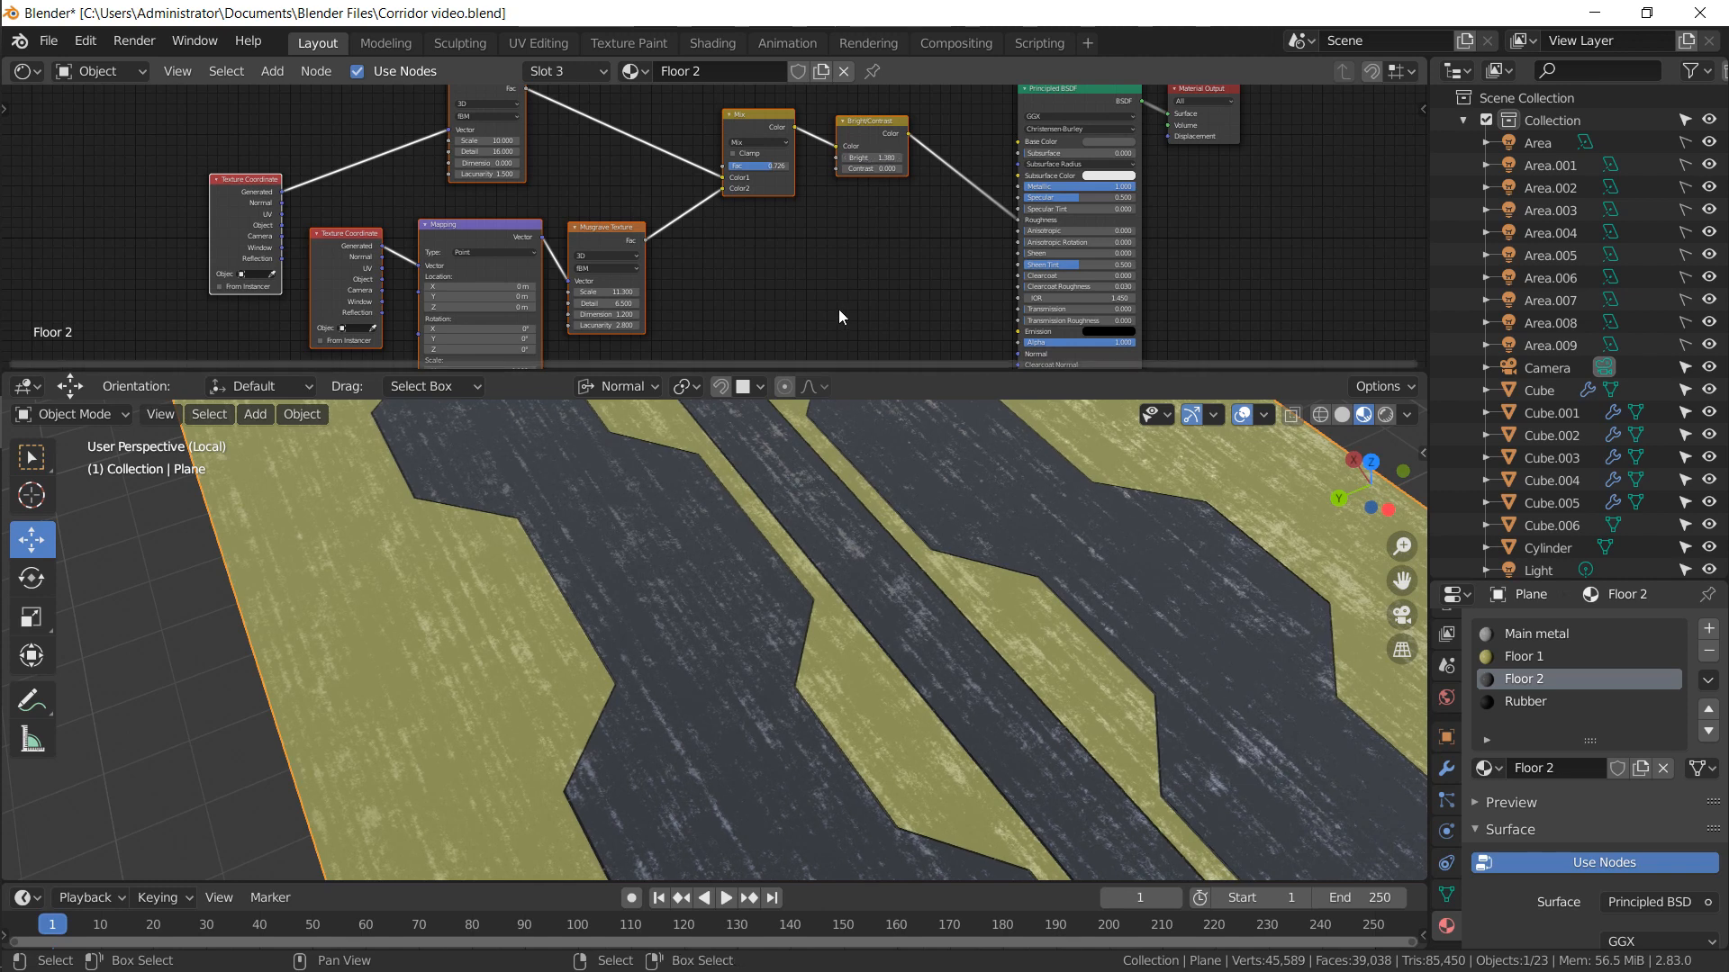
{"action": "left_click_drag", "start_coordinate": [779, 166], "coordinate": [776, 166]}
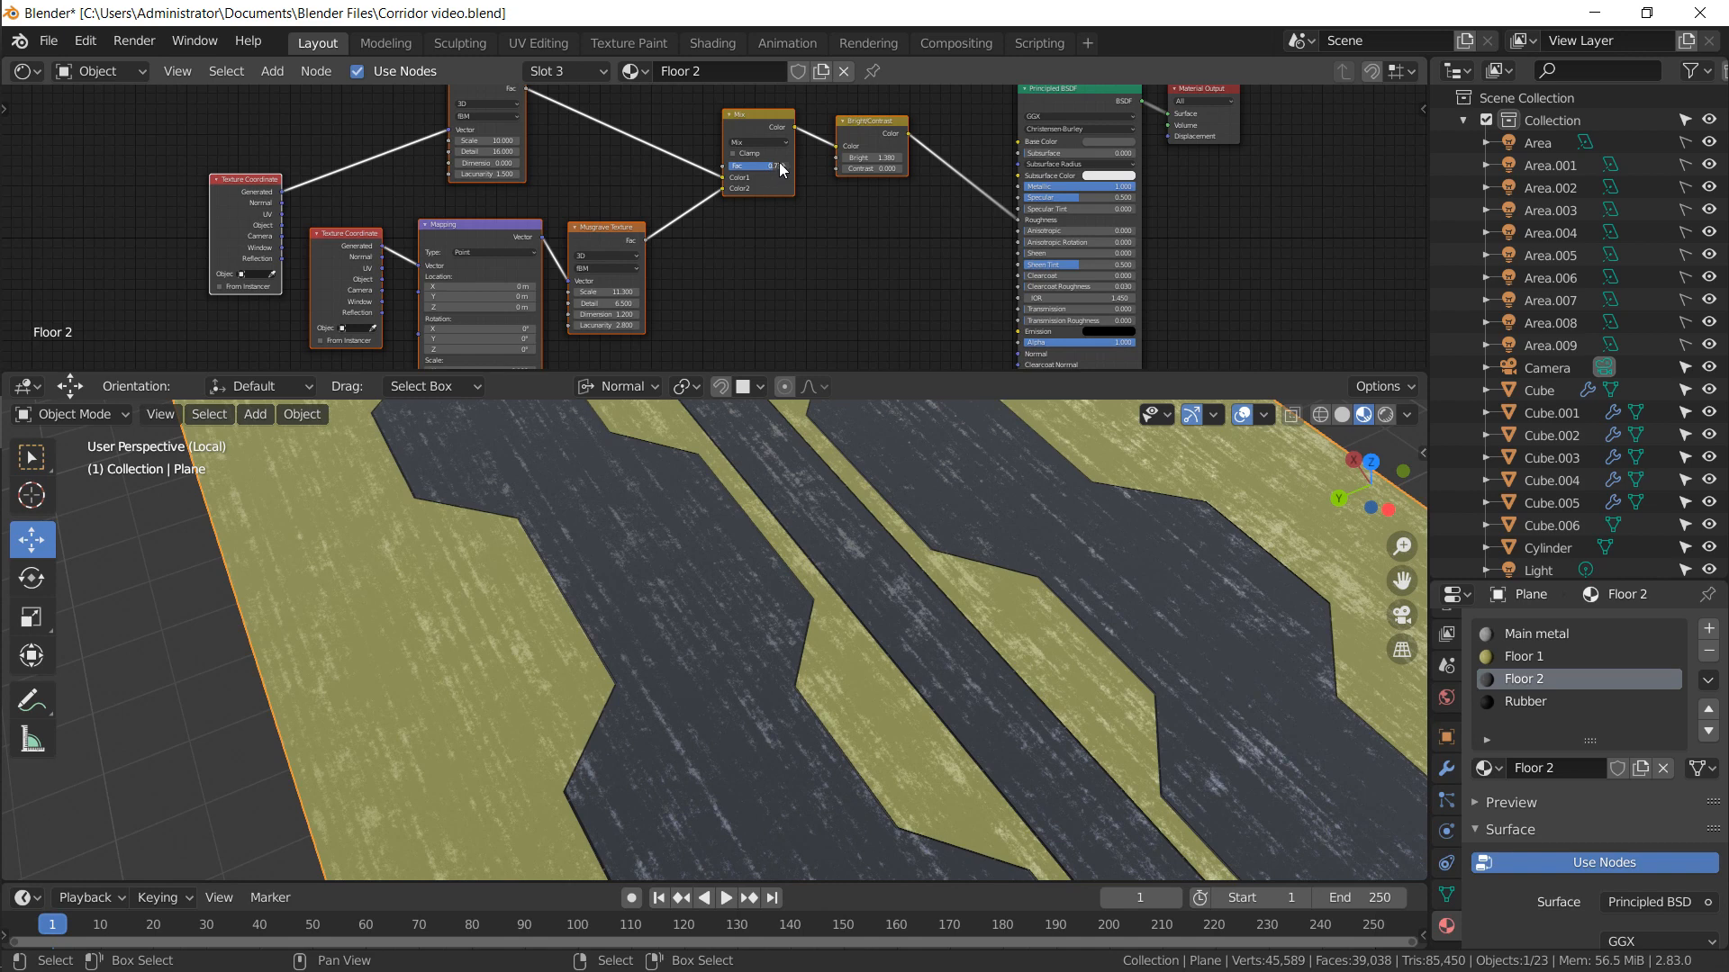
{"action": "left_click", "coordinate": [712, 257]}
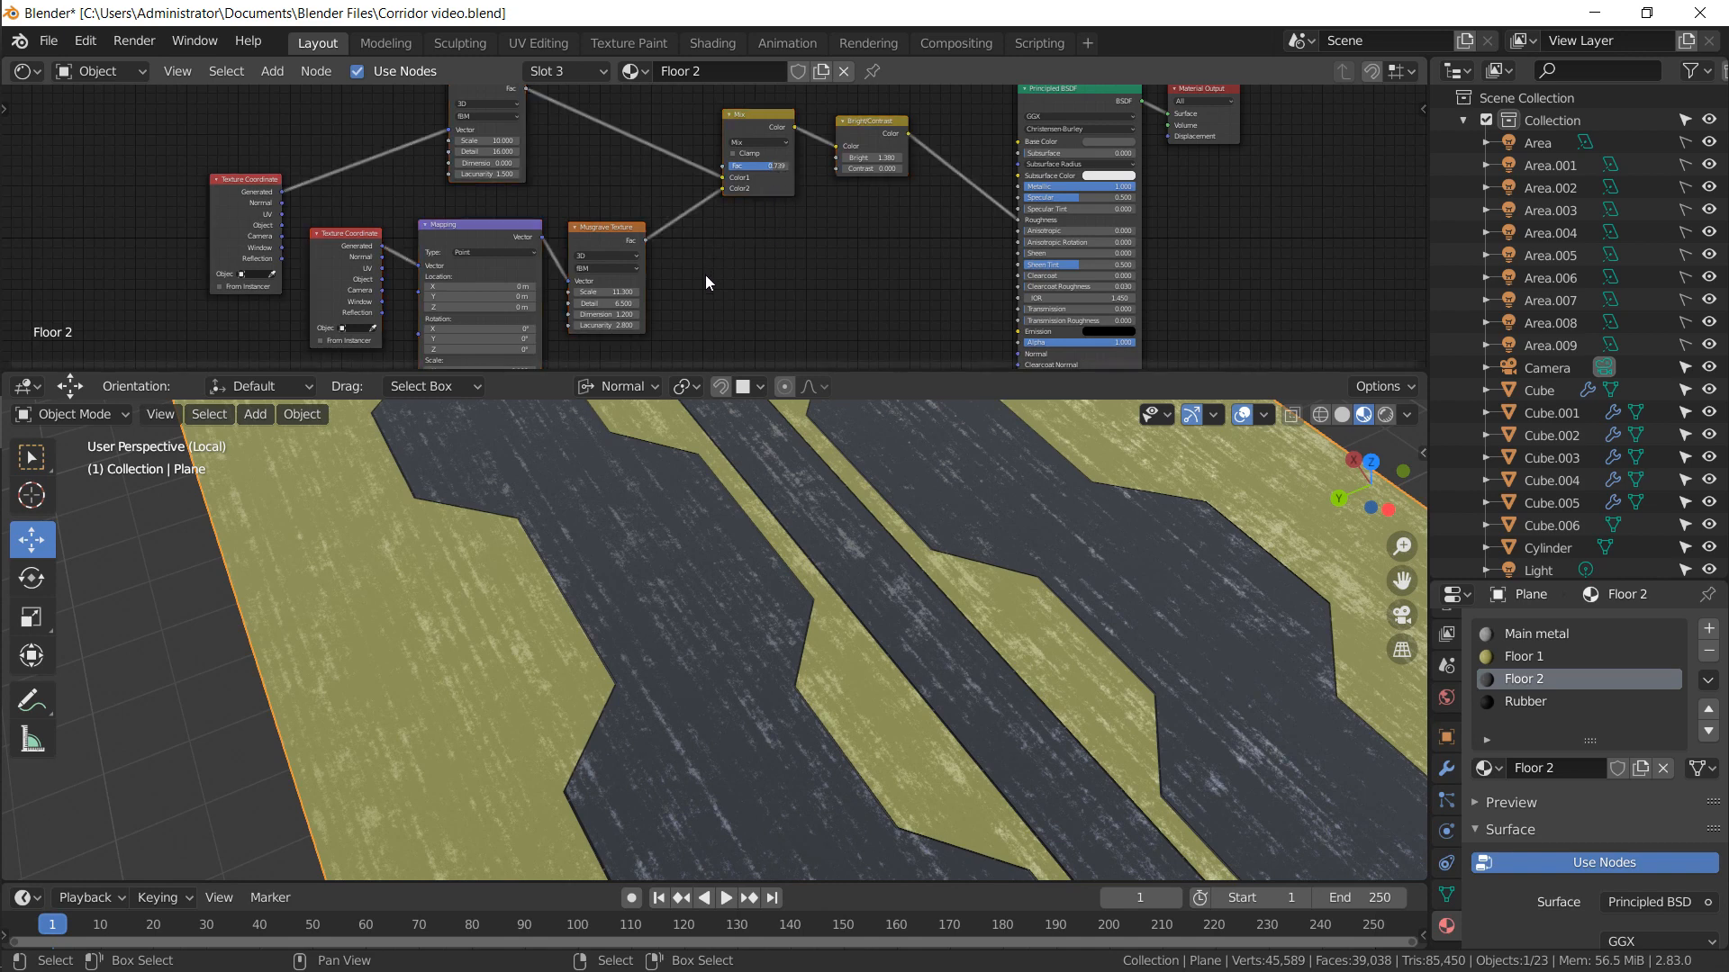
Set the scale of Floor 2's mapped Musgrave Texture to 9.2 and of its other Musgrave Texture to about 11.3
{"action": "middle_click_drag", "start_coordinate": [699, 282], "coordinate": [689, 273]}
{"action": "left_click_drag", "start_coordinate": [598, 285], "coordinate": [533, 287]}
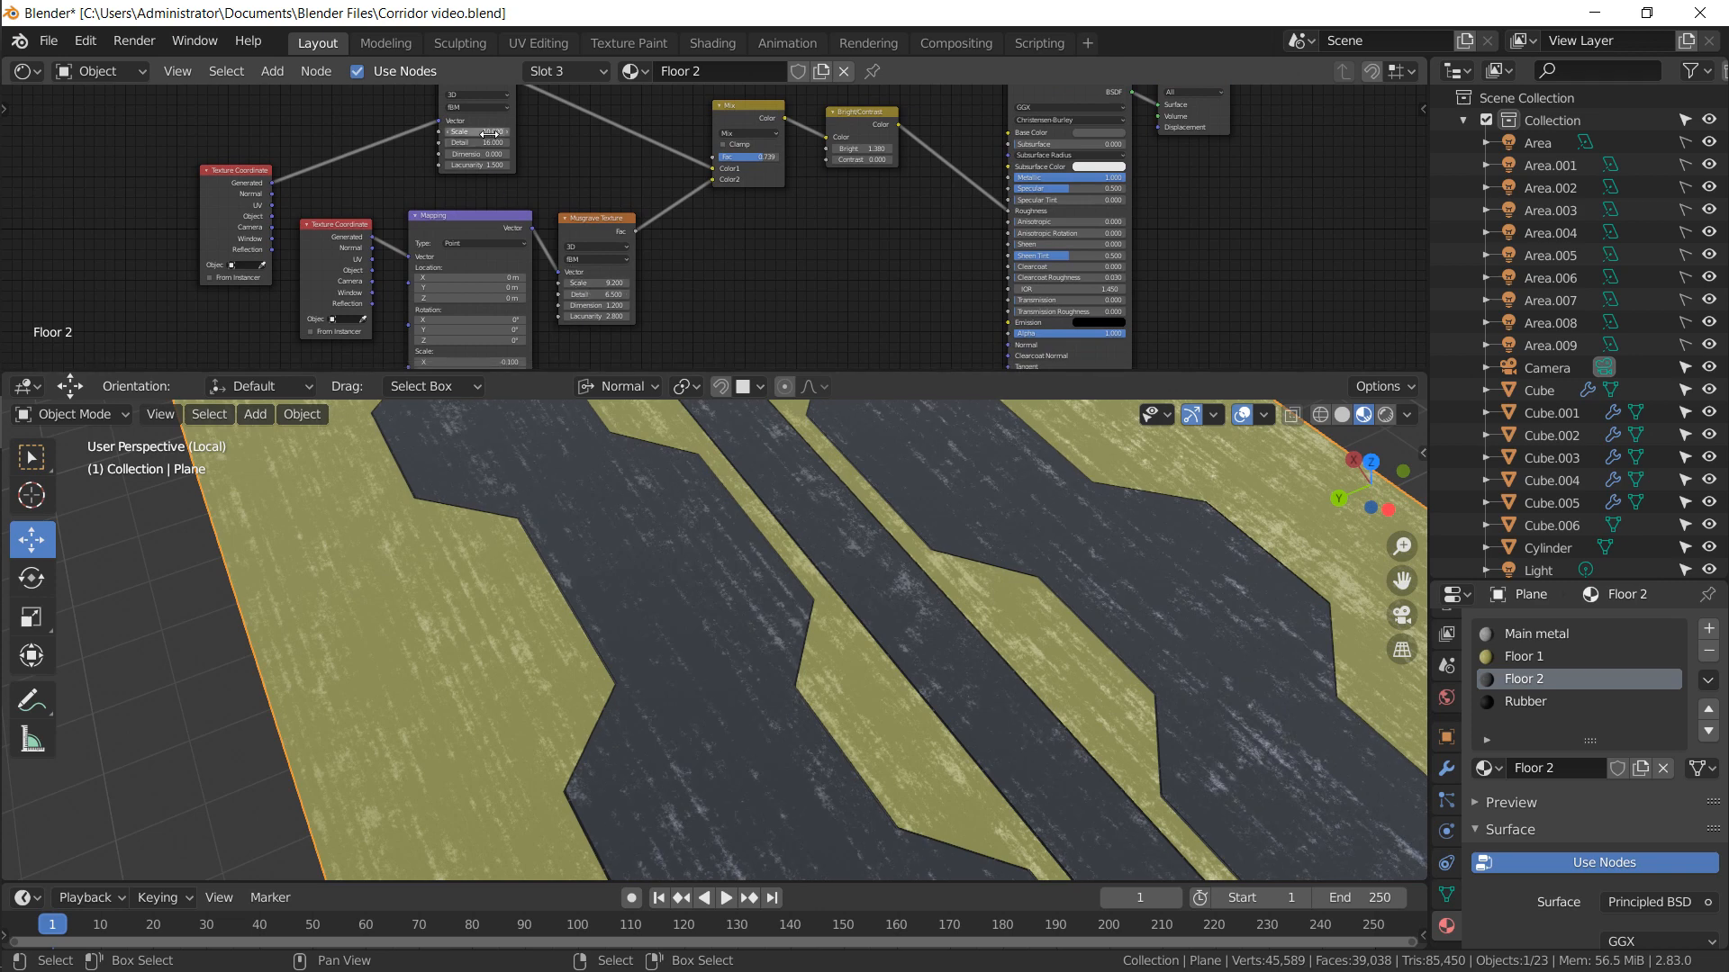
{"action": "left_click_drag", "start_coordinate": [493, 133], "coordinate": [505, 135]}
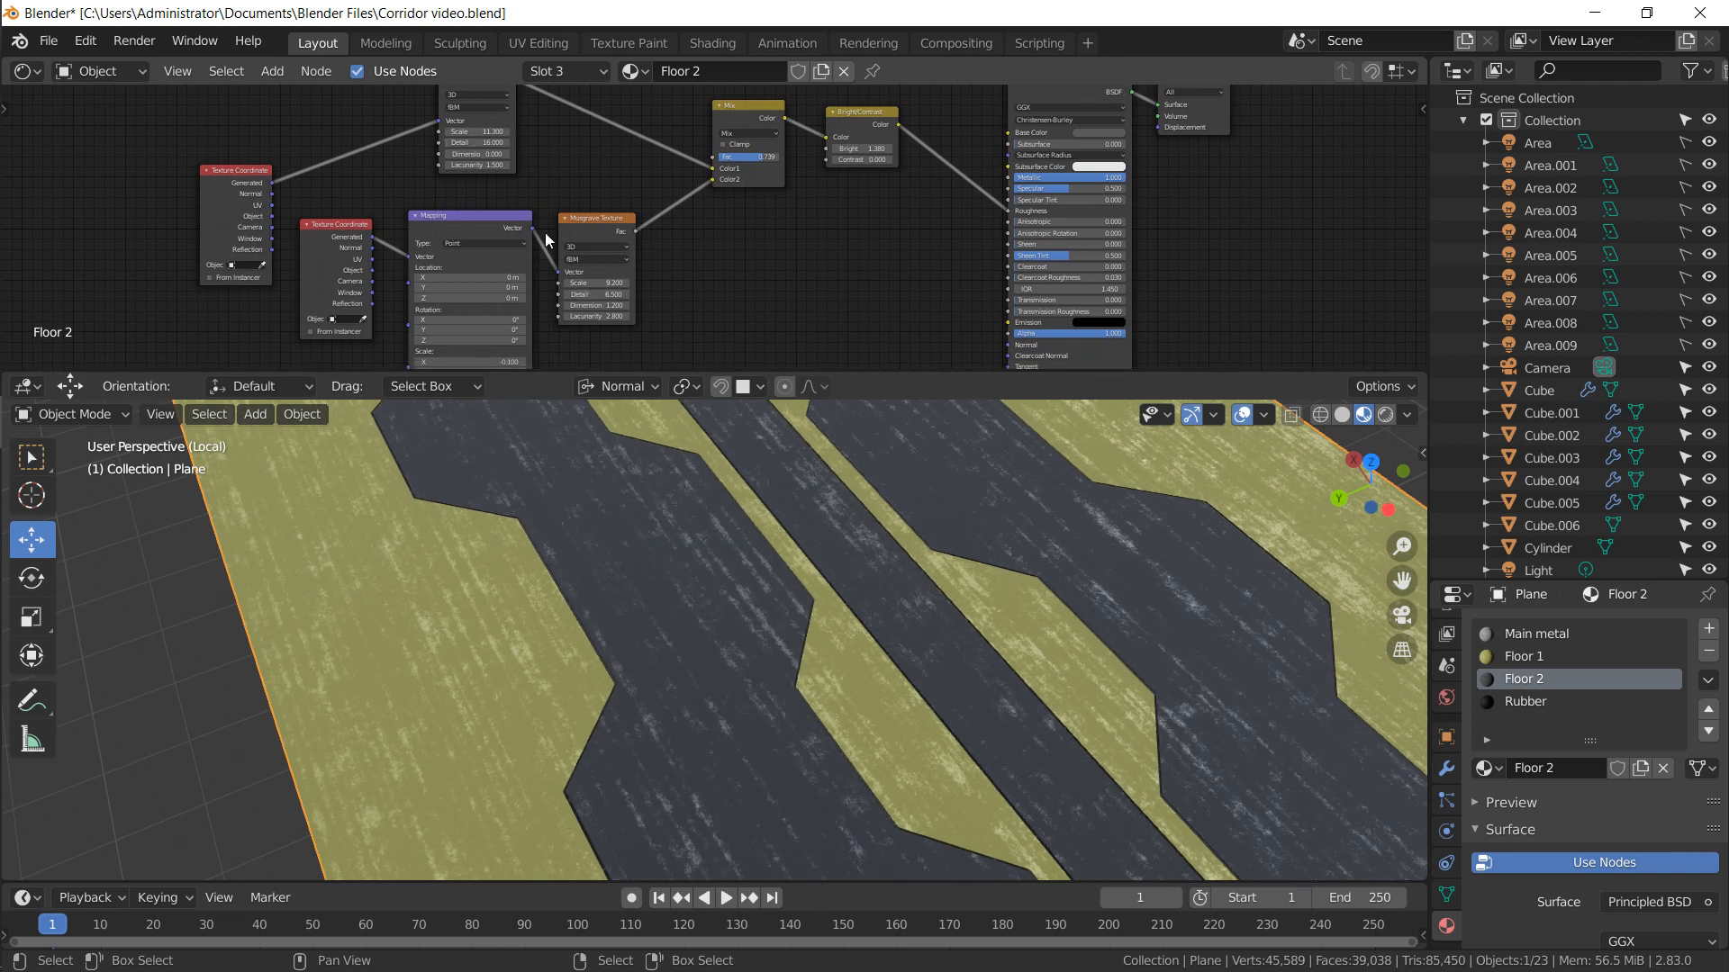
Save the file and render the full corridor outside the floor's local view
{"action": "middle_click_drag", "start_coordinate": [585, 497], "coordinate": [510, 484]}
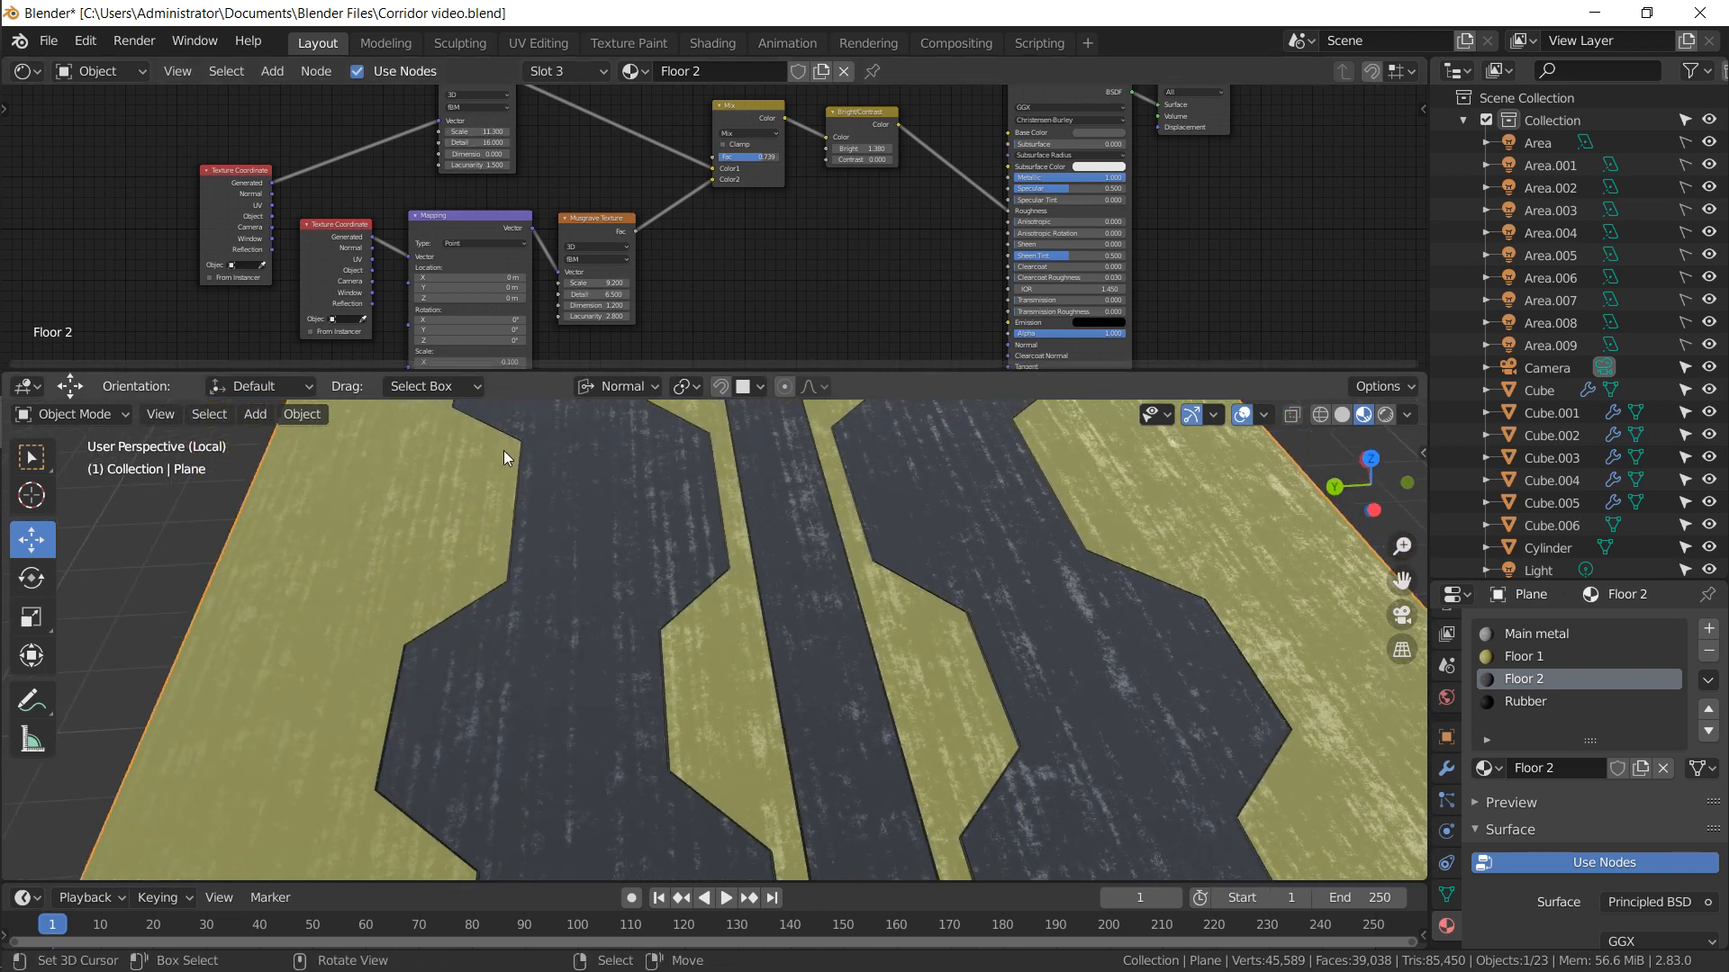
{"action": "key", "text": "KP_0"}
{"action": "key", "text": "KP_Divide"}
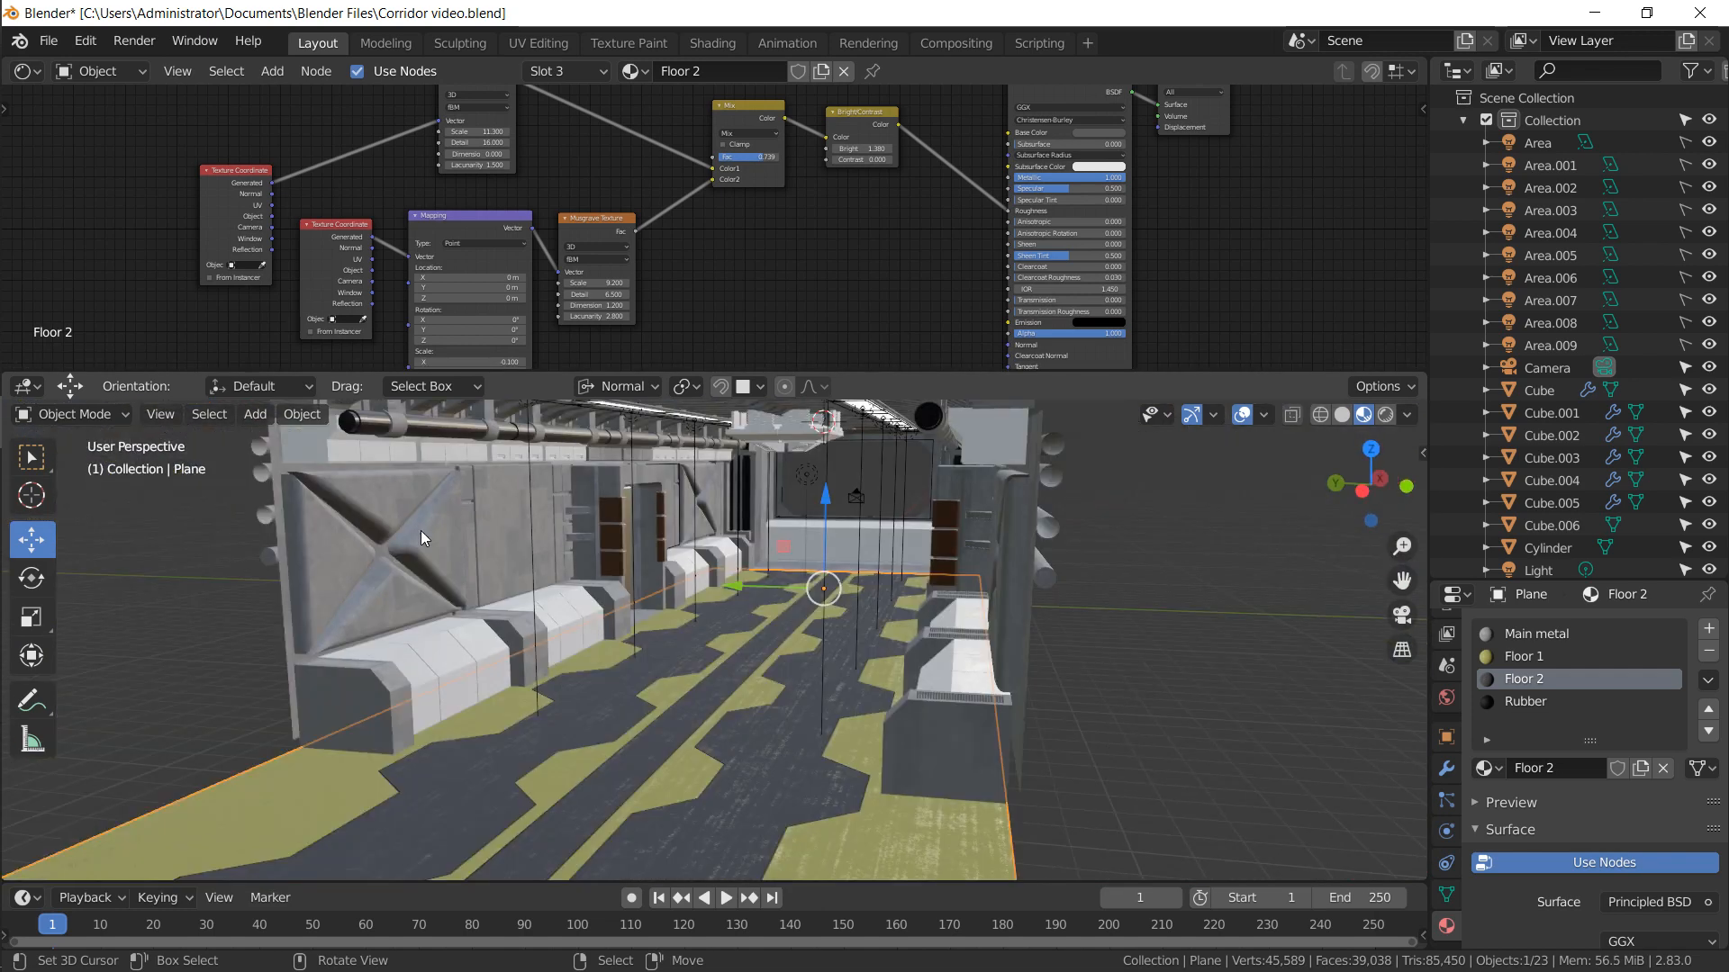
{"action": "key", "text": "ctrl+s"}
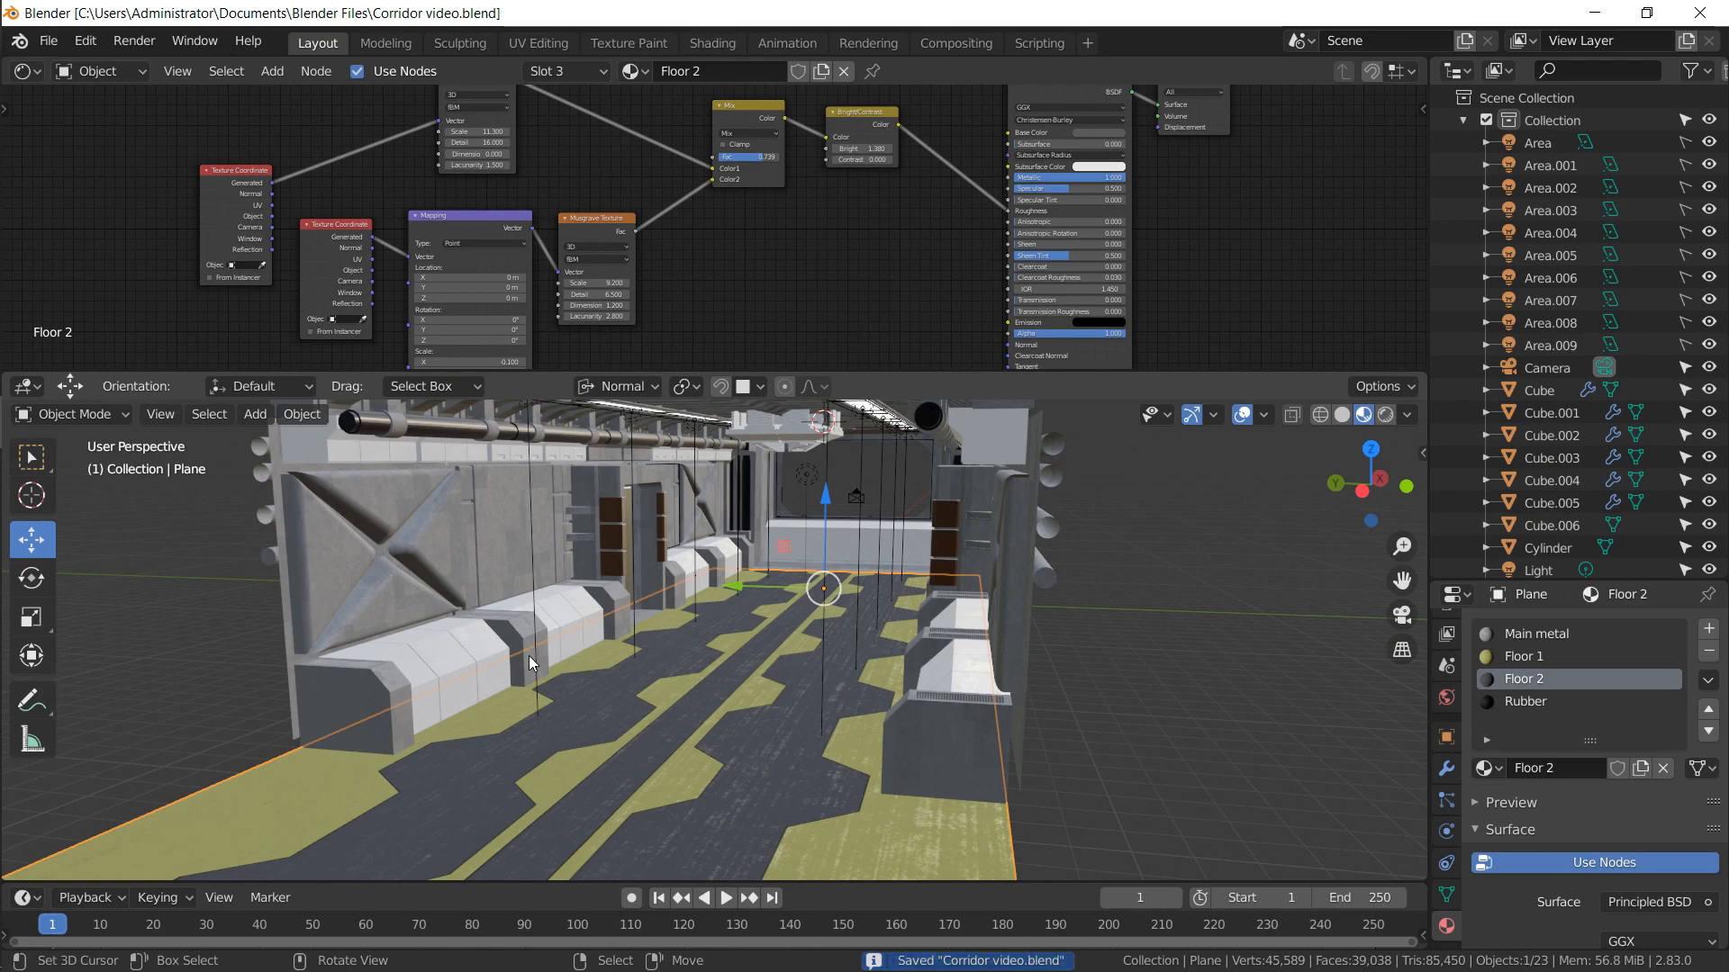
{"action": "key", "text": "F12"}
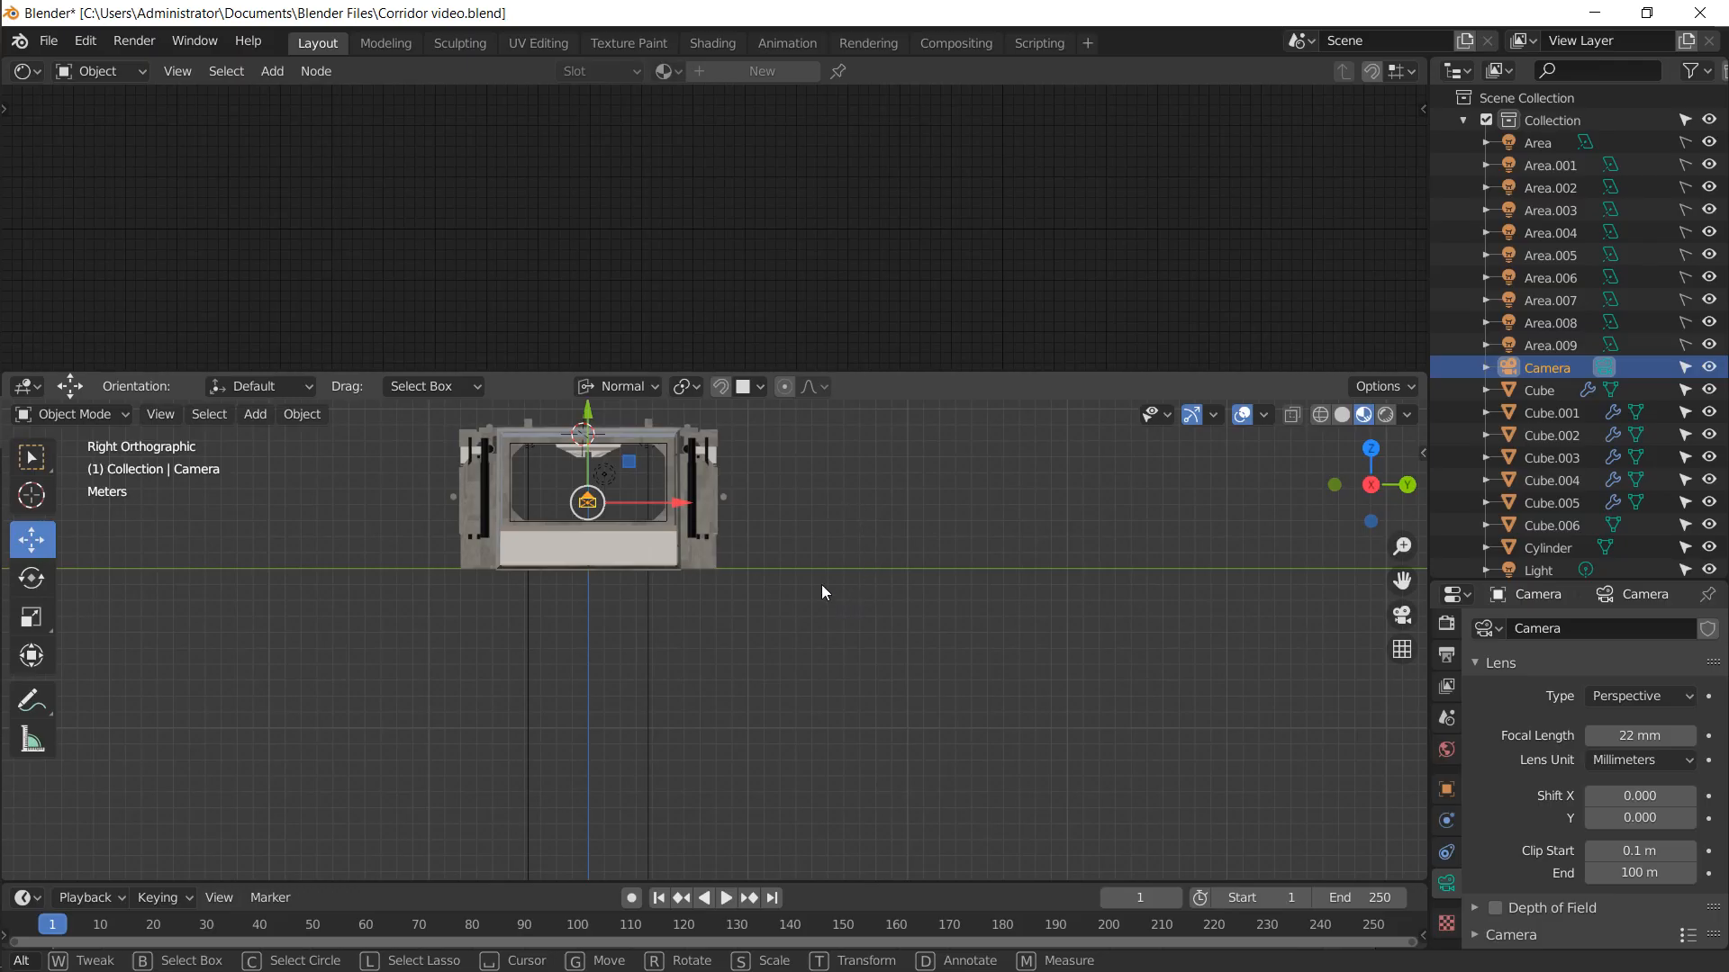
Move the camera along the corridor's length to the opposite, open end and rotate it 180° about Z
{"action": "middle_click_drag", "start_coordinate": [775, 563], "coordinate": [729, 630]}
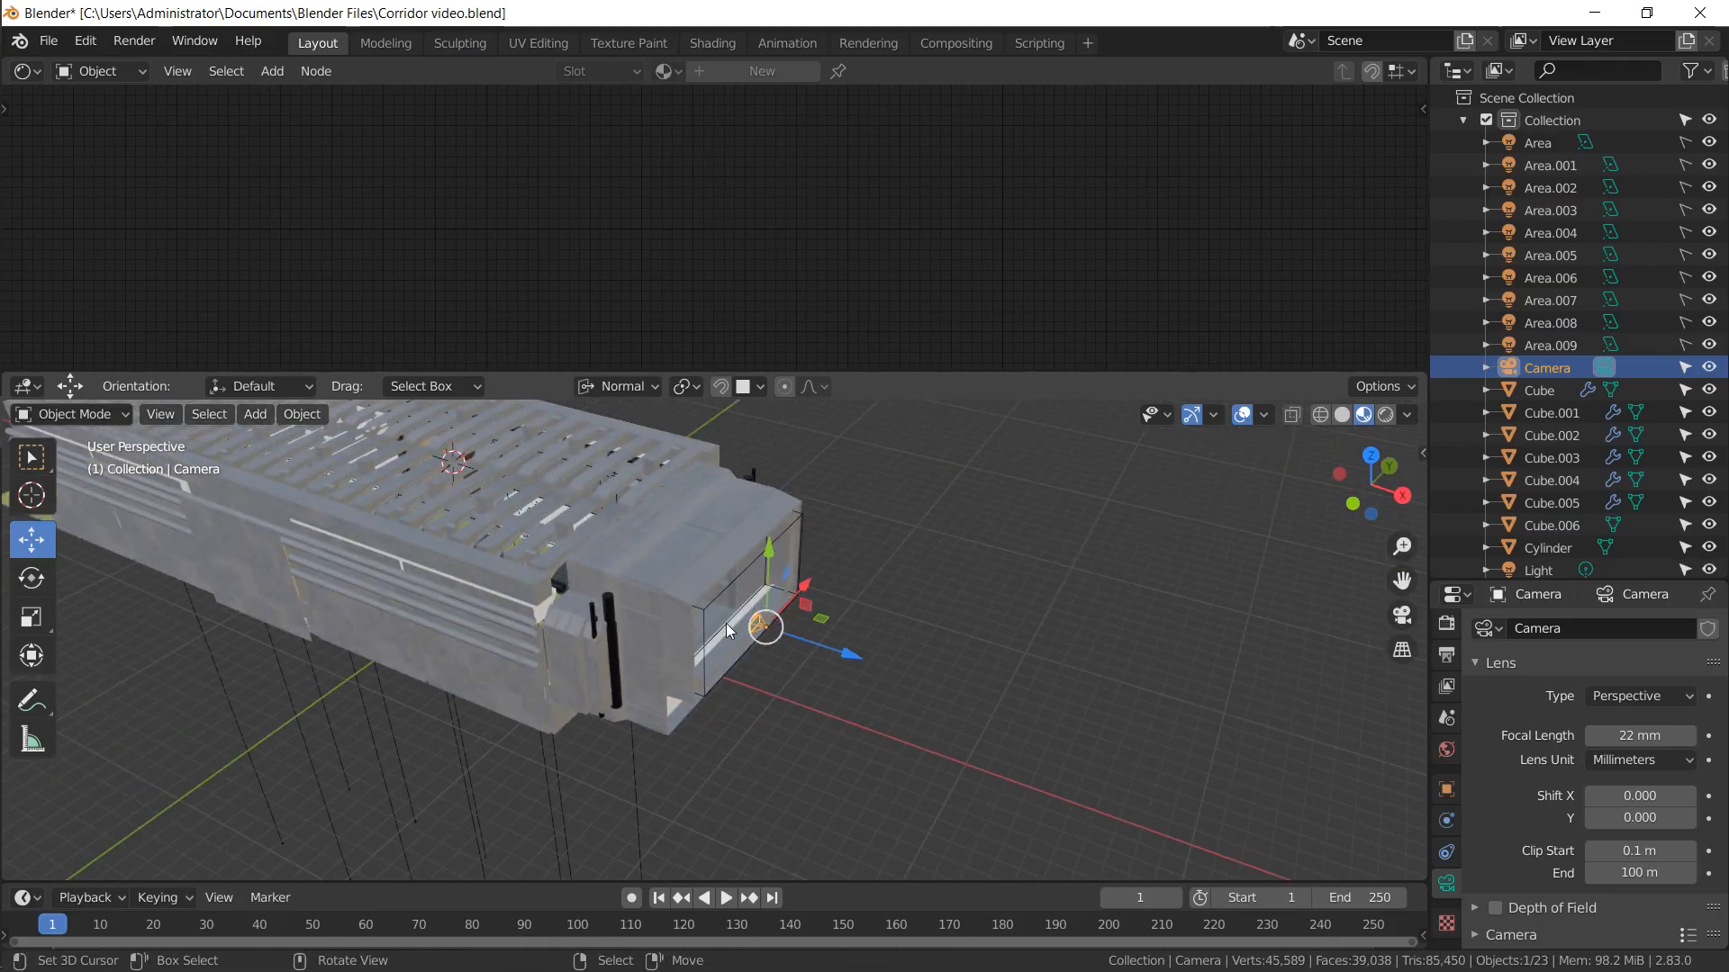
{"action": "key", "text": "KP_7"}
{"action": "scroll", "coordinate": [726, 625], "scroll_direction": "down", "scroll_amount": 3}
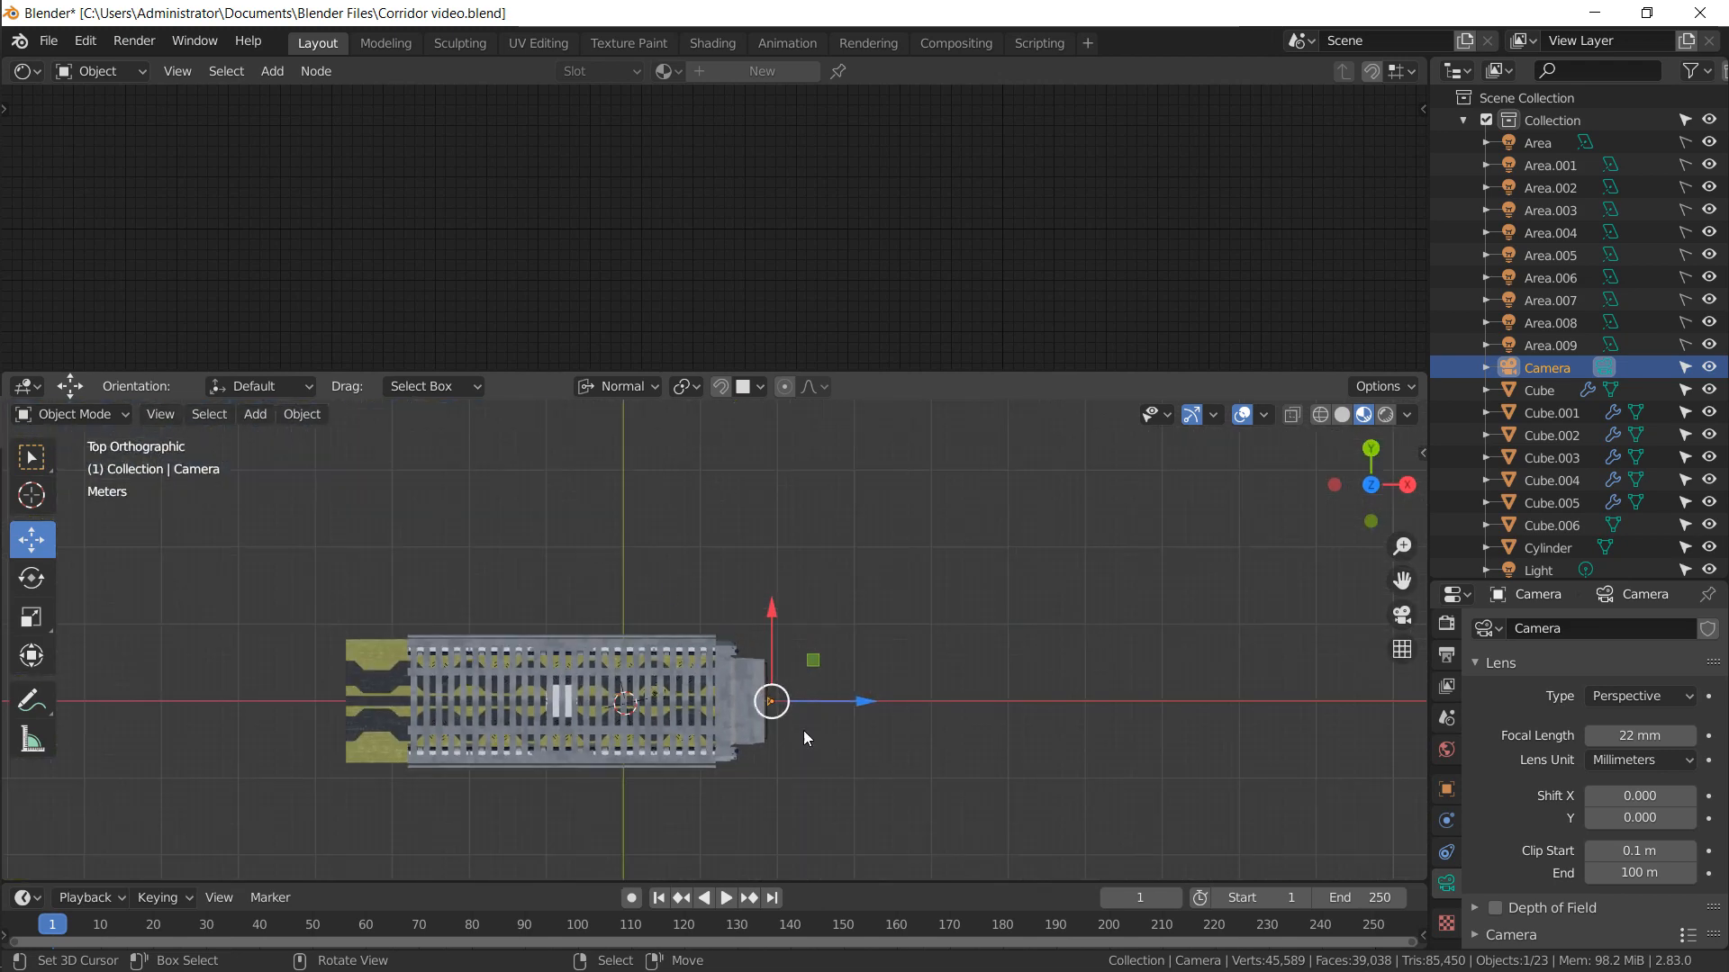
{"action": "left_click_drag", "start_coordinate": [851, 703], "coordinate": [478, 742]}
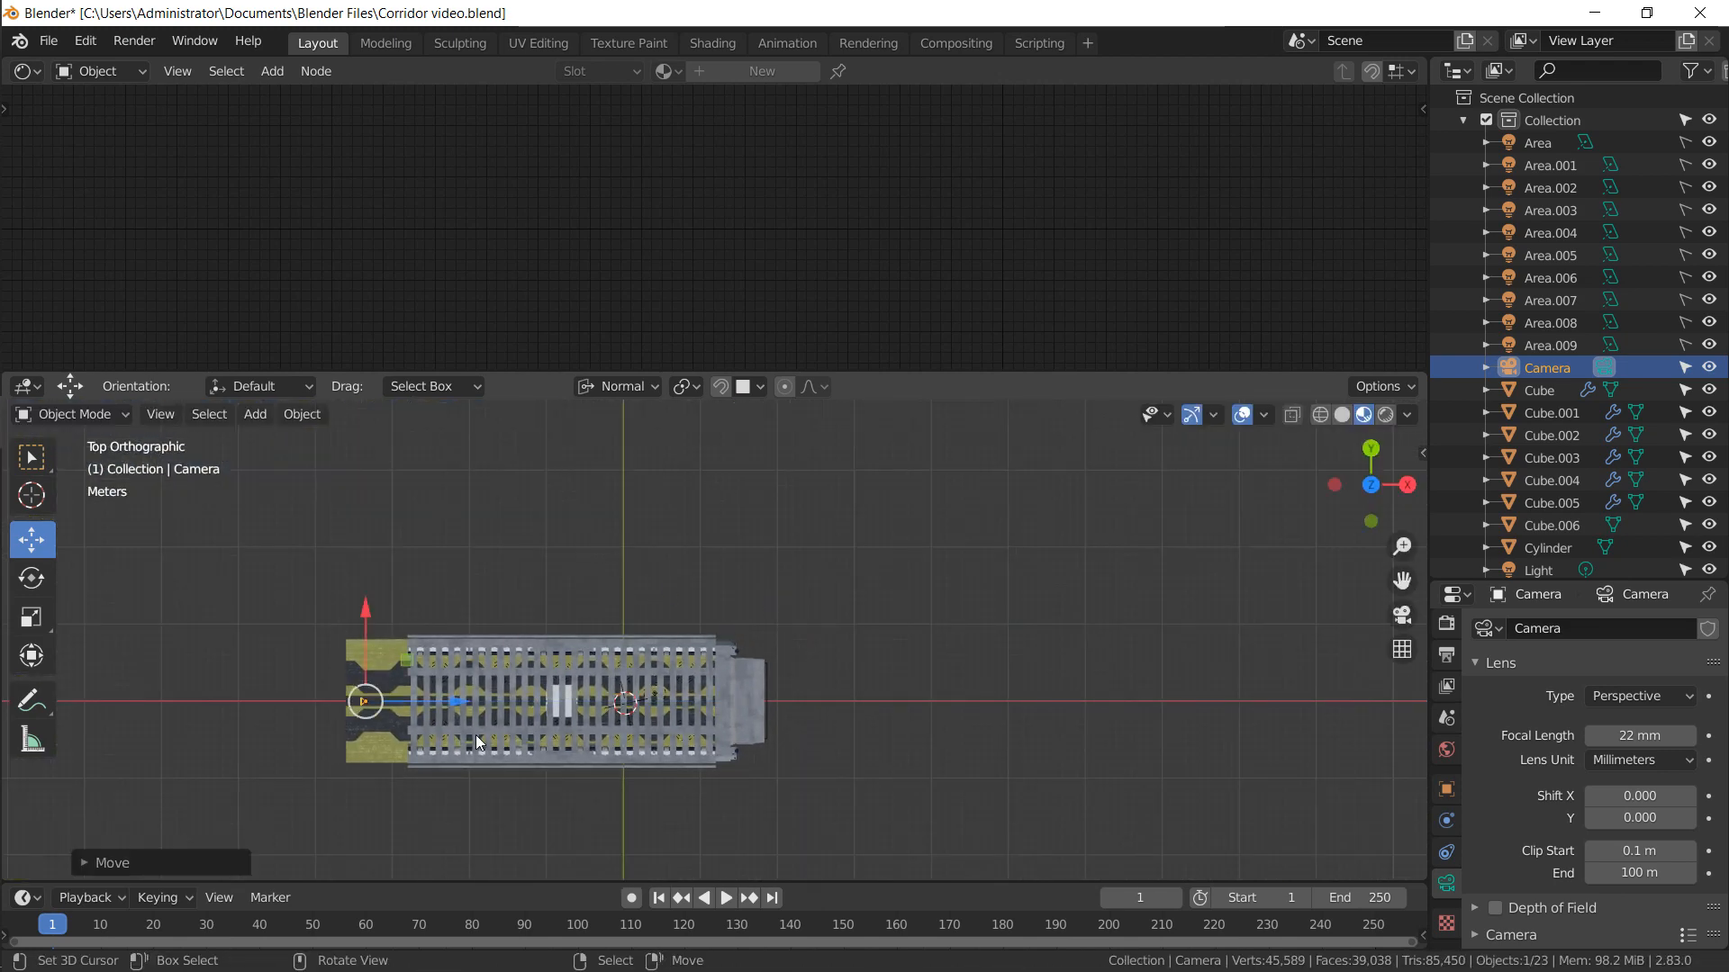
{"action": "type", "text": "rz180"}
{"action": "key", "text": "Return"}
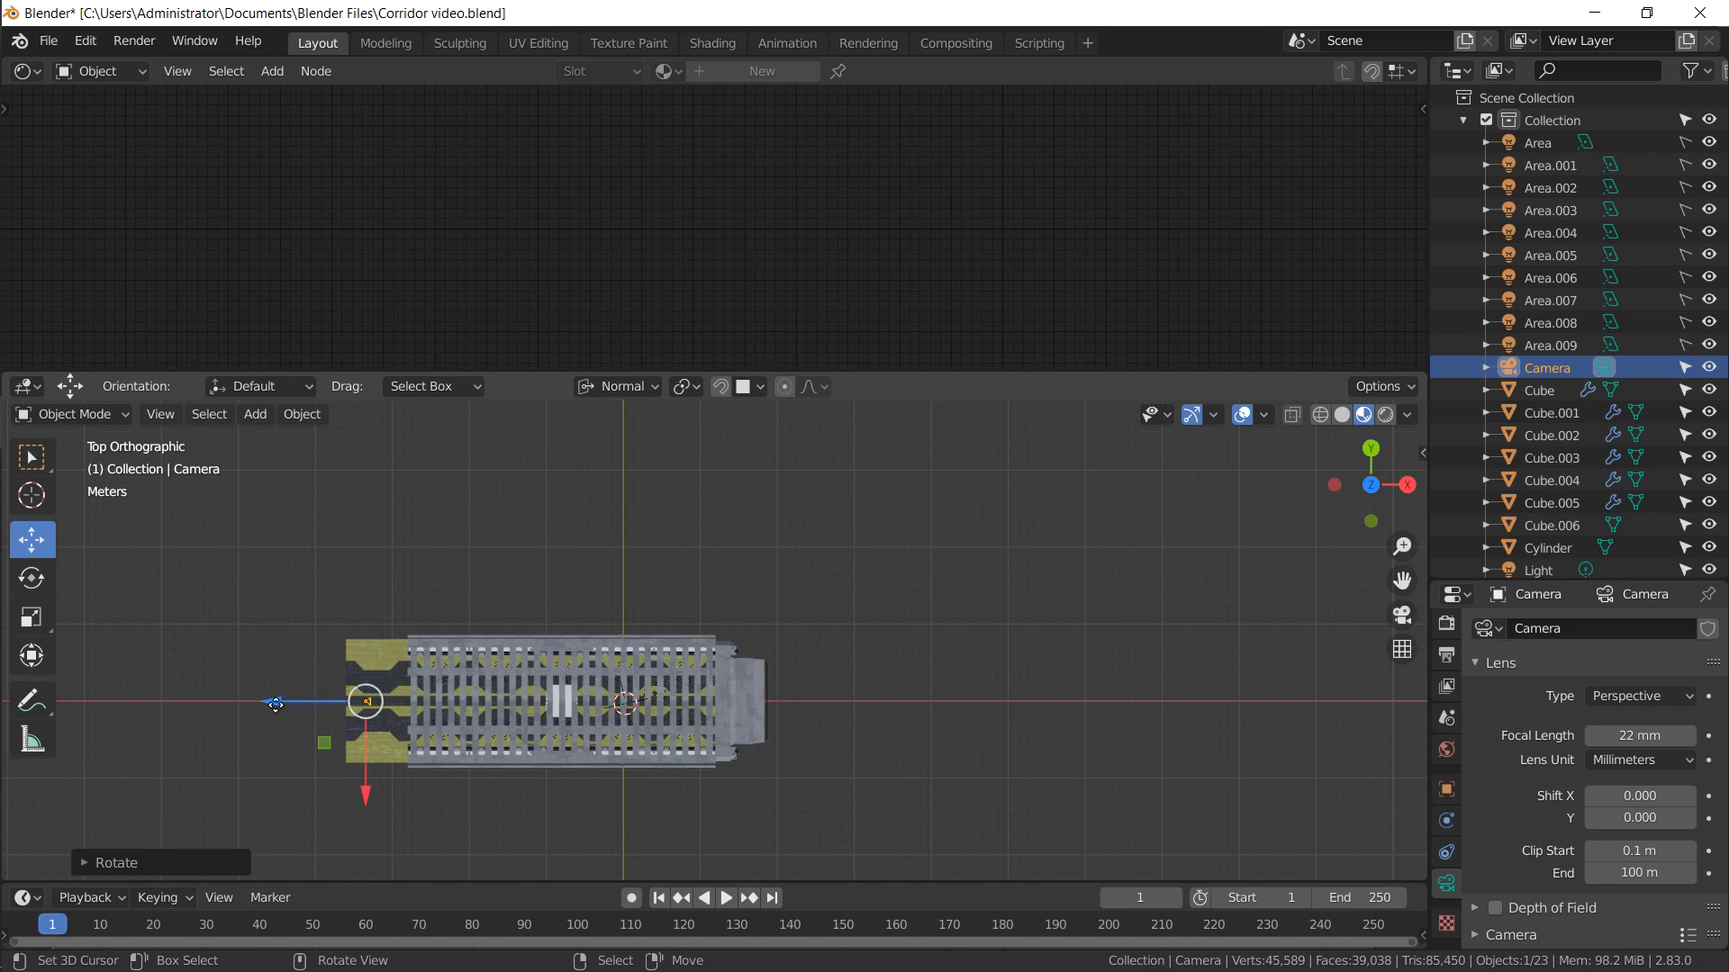
Adjust the camera's position at the open end, moving it about 6.6 m along its local Z to frame the corridor
{"action": "left_click_drag", "start_coordinate": [275, 704], "coordinate": [326, 699]}
{"action": "key", "text": "KP_0"}
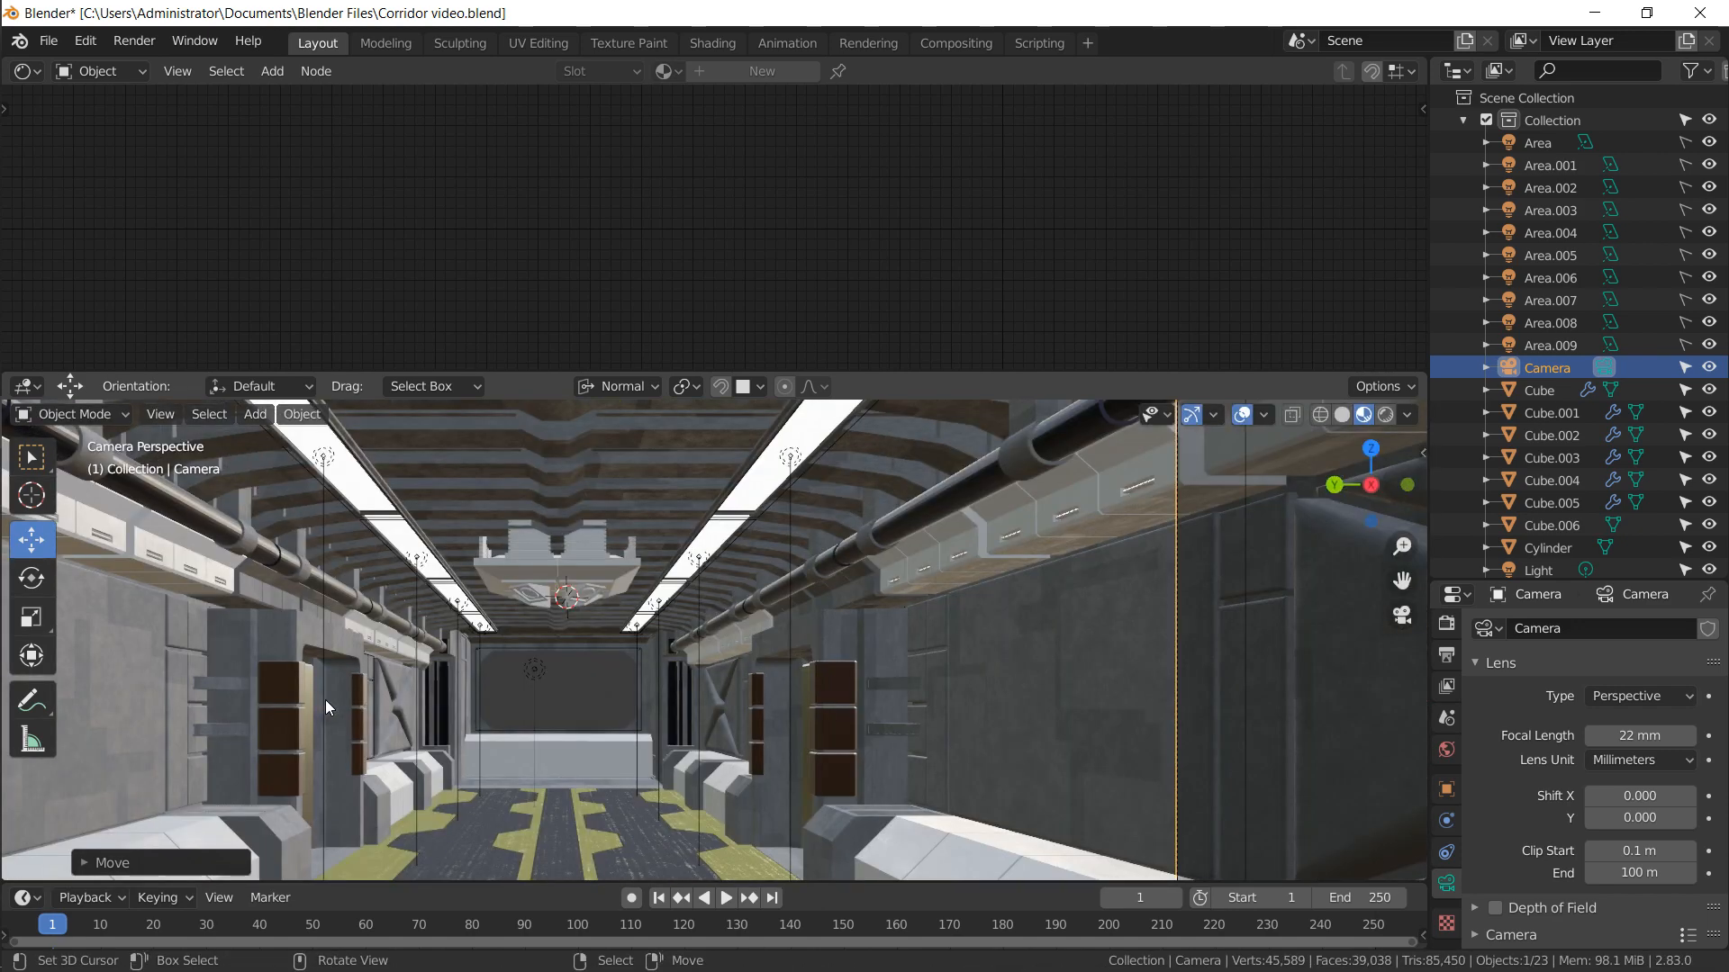
{"action": "scroll", "coordinate": [562, 618], "scroll_direction": "down", "scroll_amount": 5}
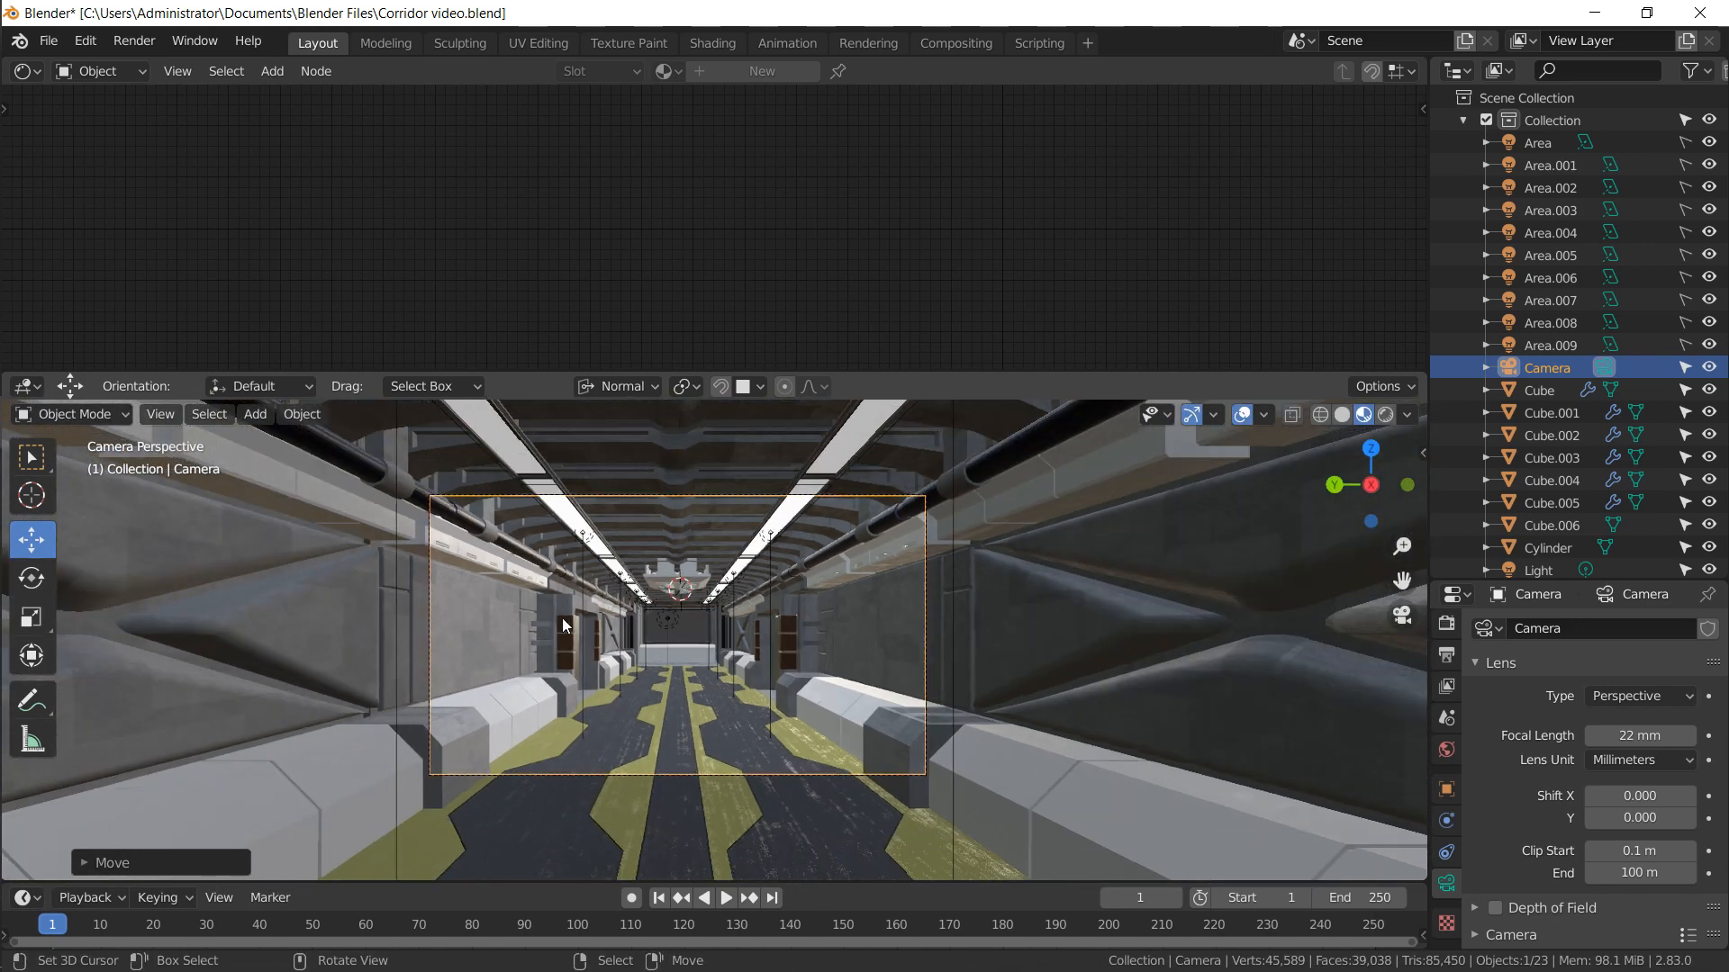
{"action": "scroll", "coordinate": [561, 617], "scroll_direction": "down", "scroll_amount": 1}
{"action": "key", "text": "g"}
{"action": "key", "text": "z"}
{"action": "key", "text": "z"}
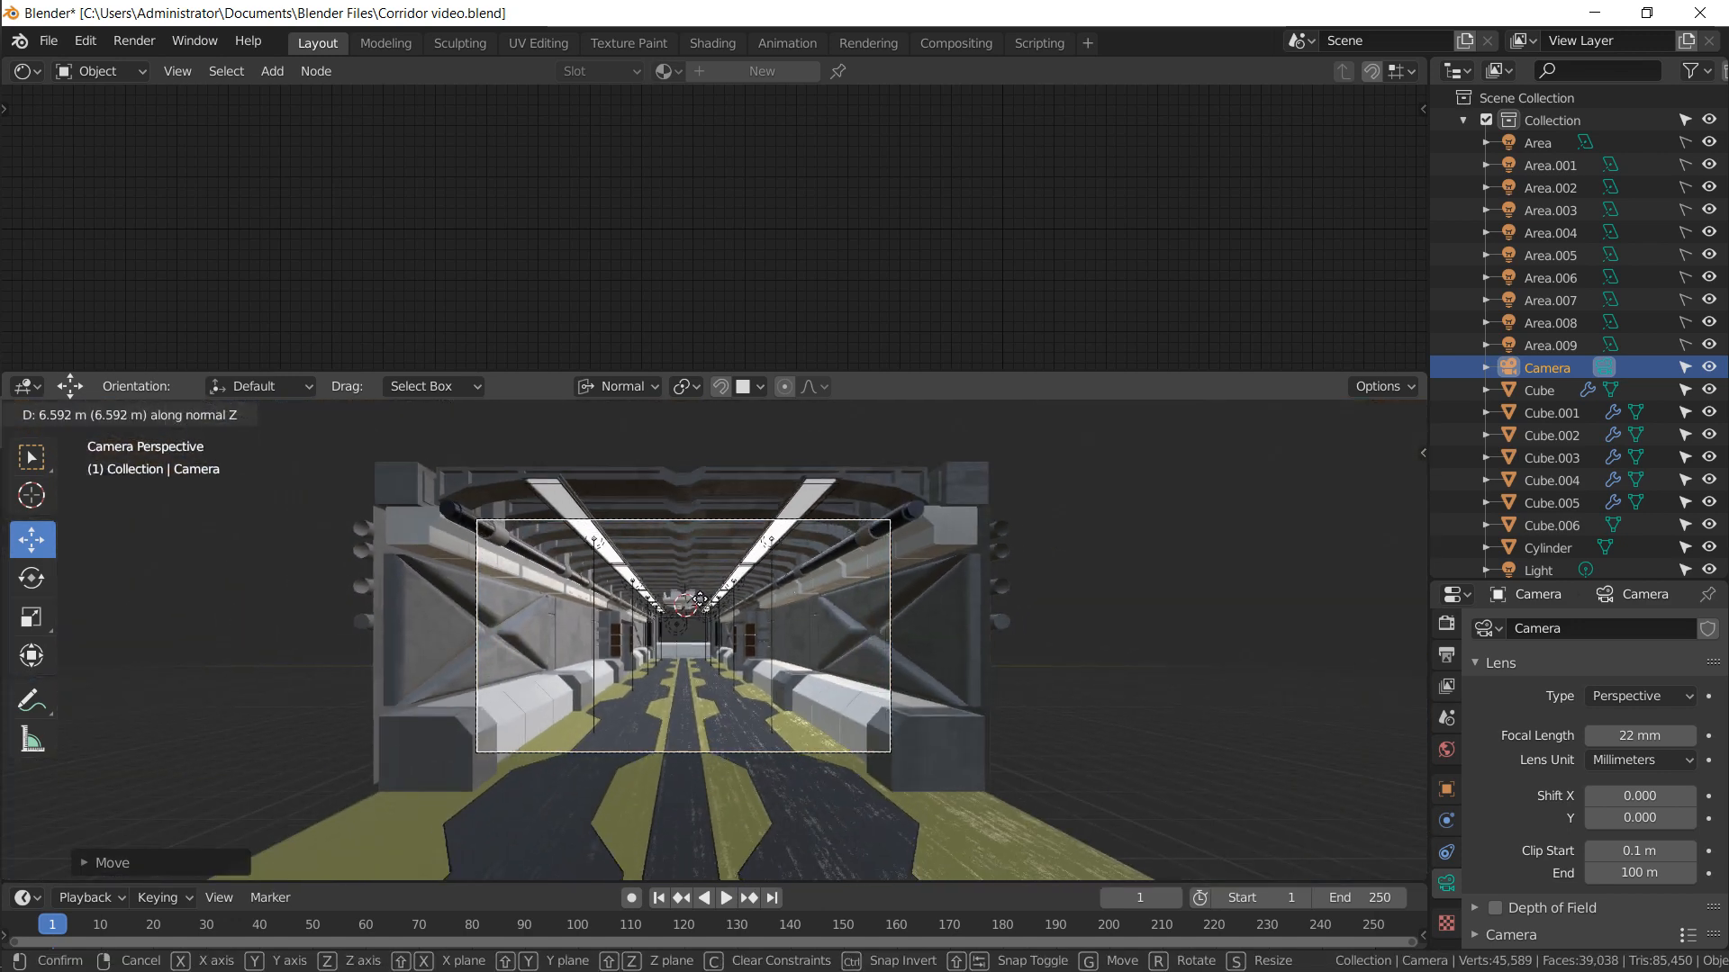
{"action": "left_click", "coordinate": [722, 546]}
Render the corridor from the repositioned camera and examine the floor and wall surfaces in the image
{"action": "key", "text": "F12"}
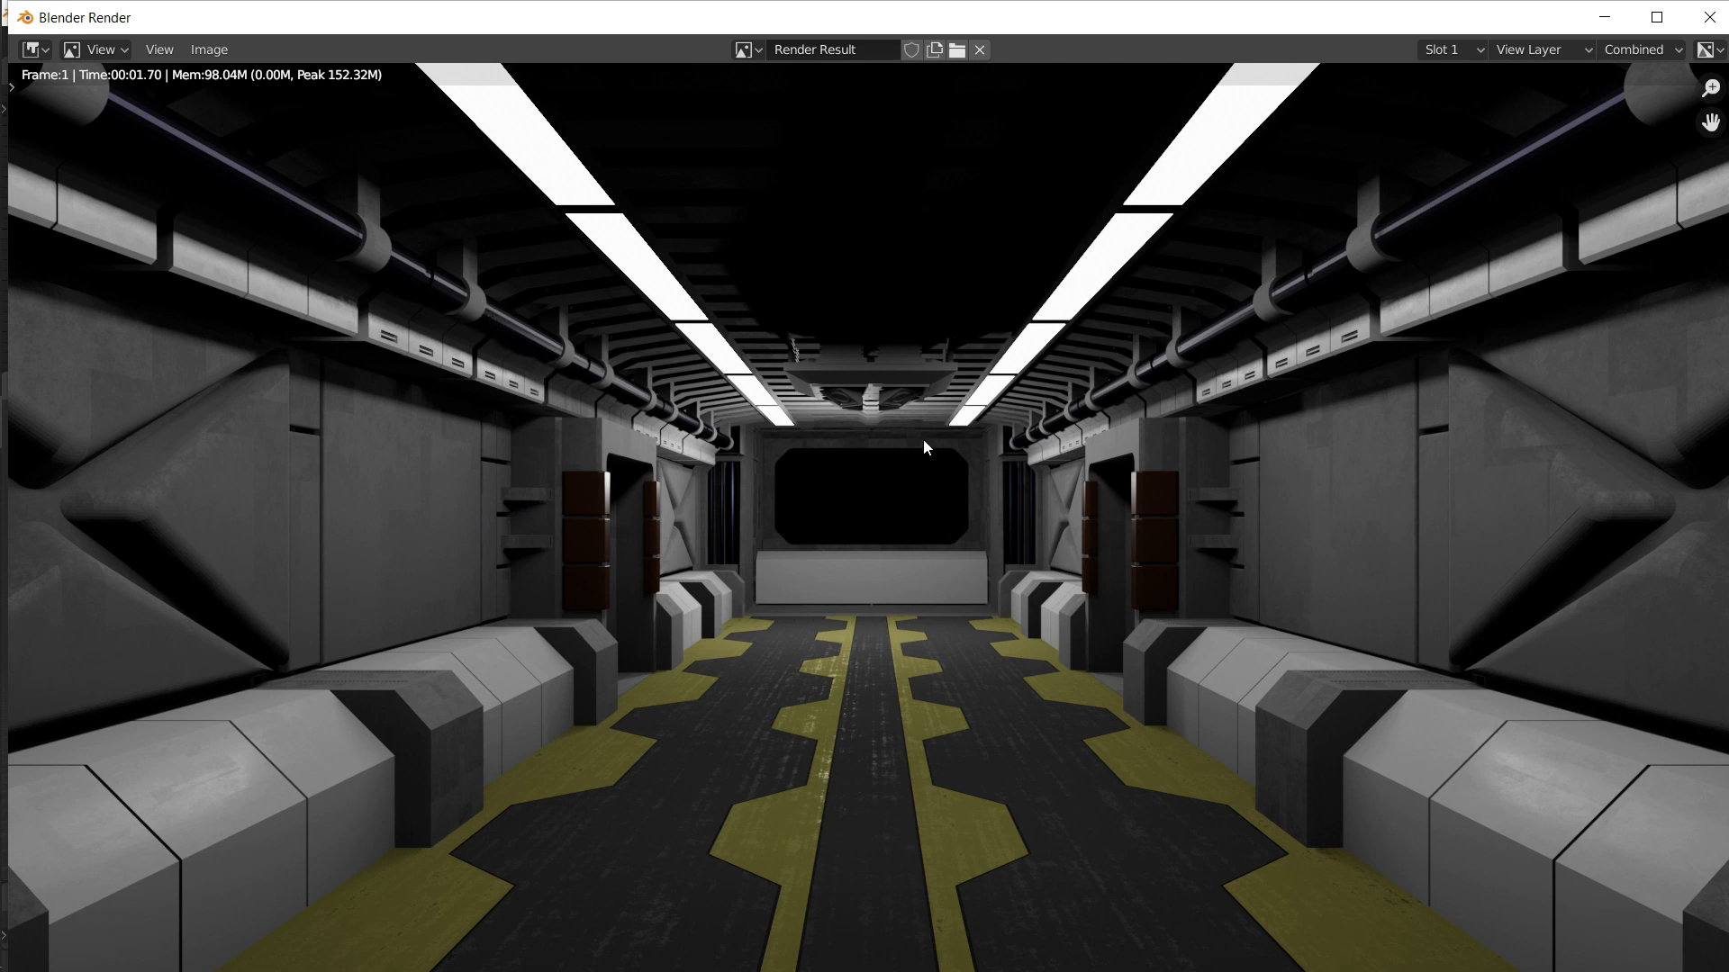
{"action": "scroll", "coordinate": [874, 479], "scroll_direction": "down", "scroll_amount": 3}
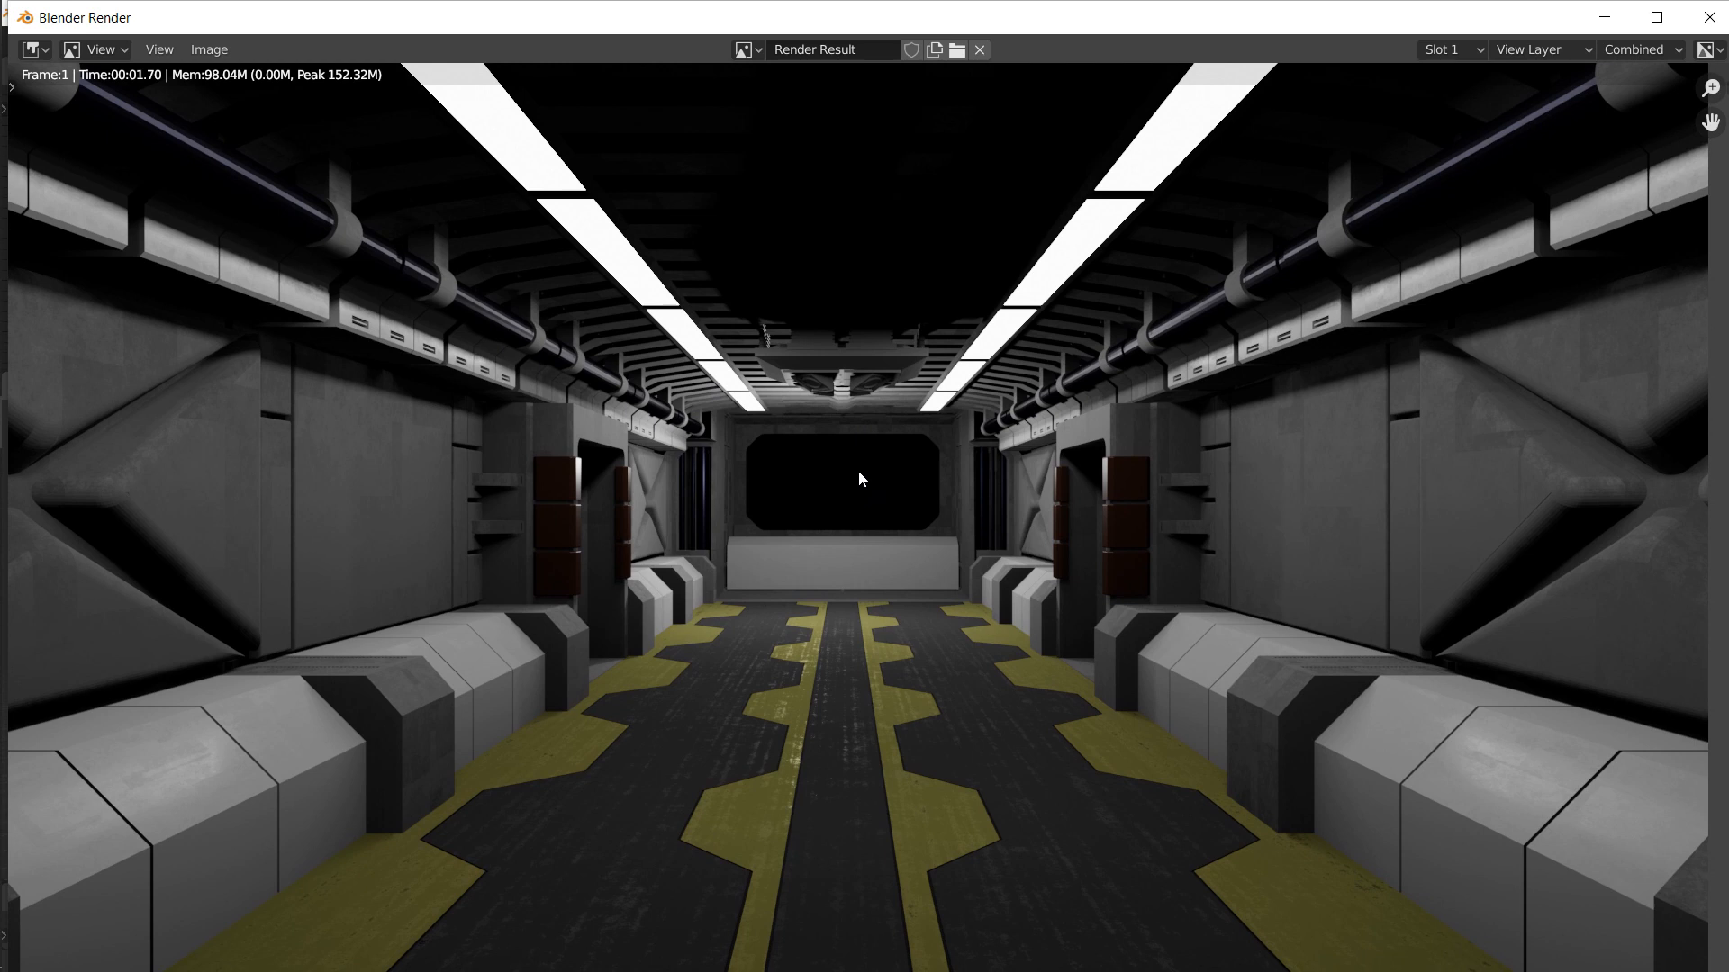
{"action": "scroll", "coordinate": [698, 409], "scroll_direction": "right", "scroll_amount": 1, "text": "ctrl"}
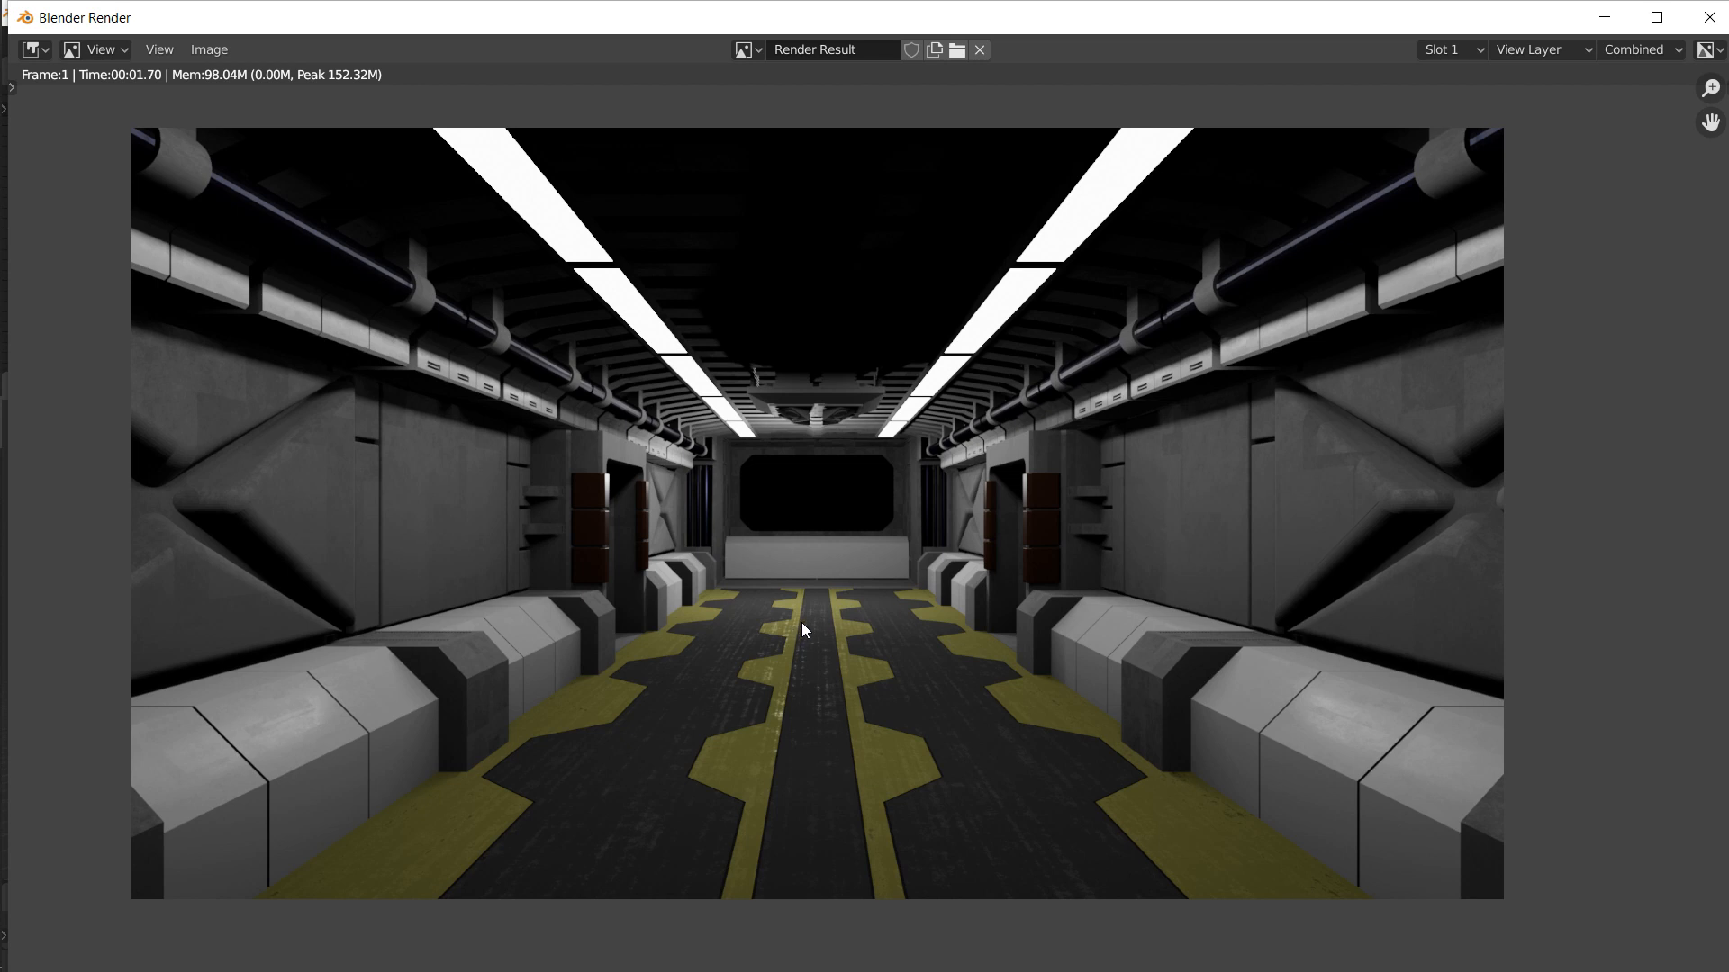
{"action": "middle_click_drag", "start_coordinate": [624, 468], "coordinate": [622, 467]}
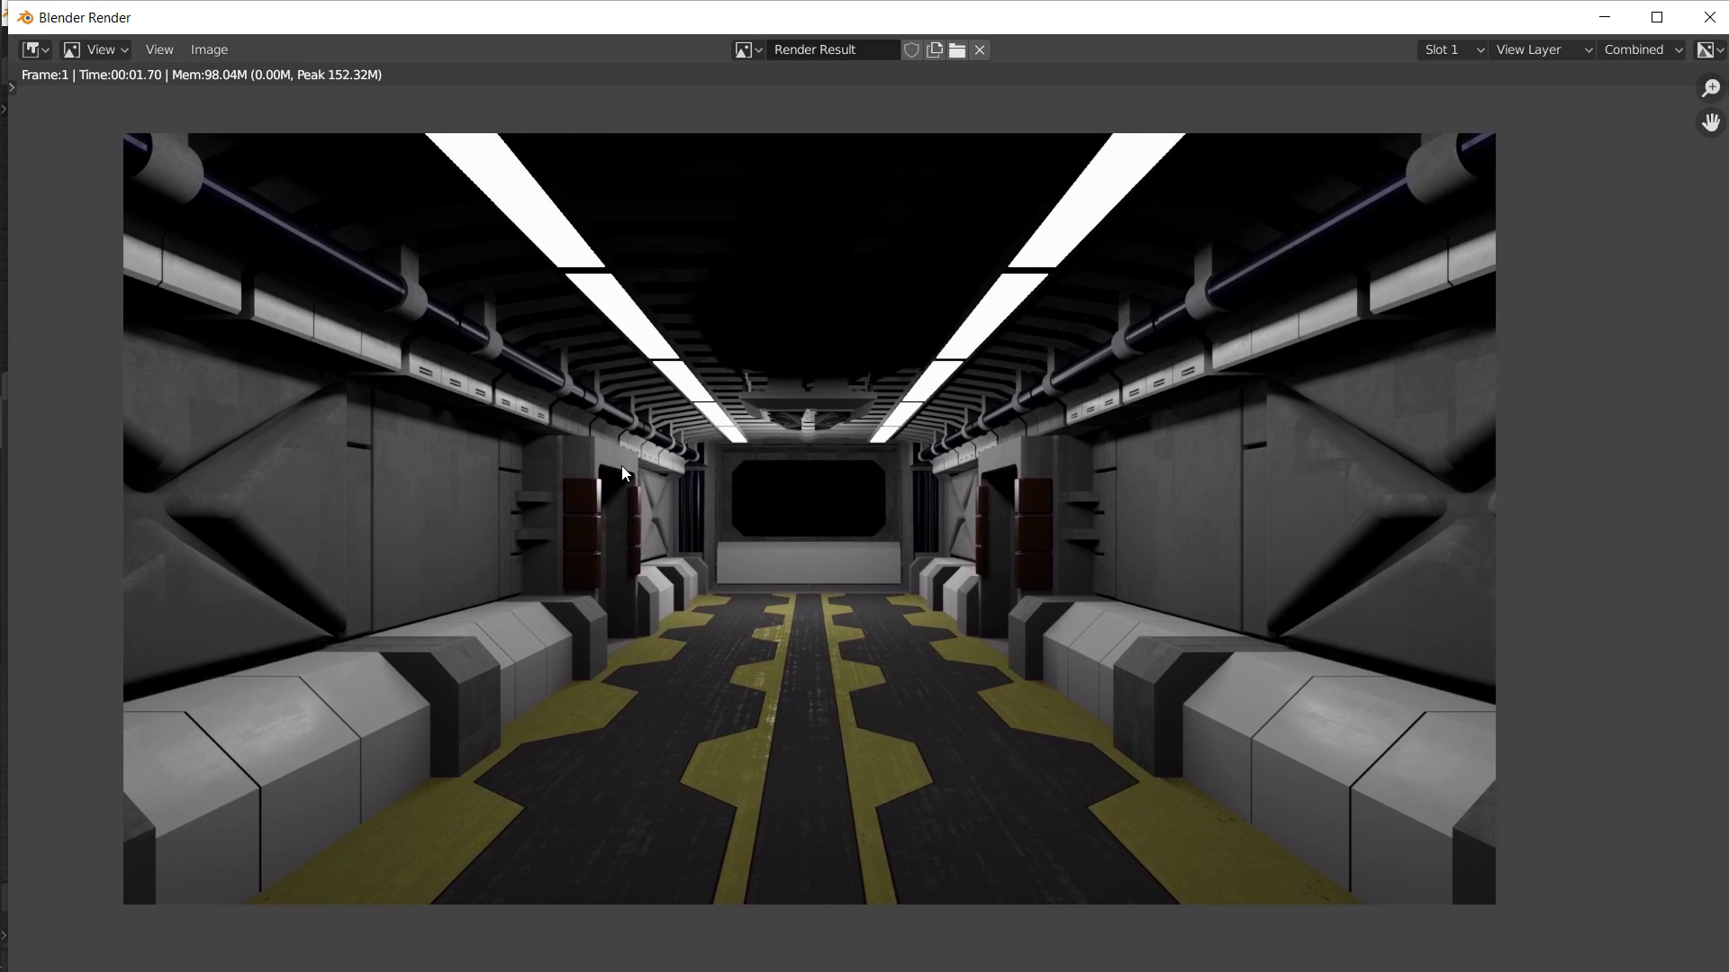